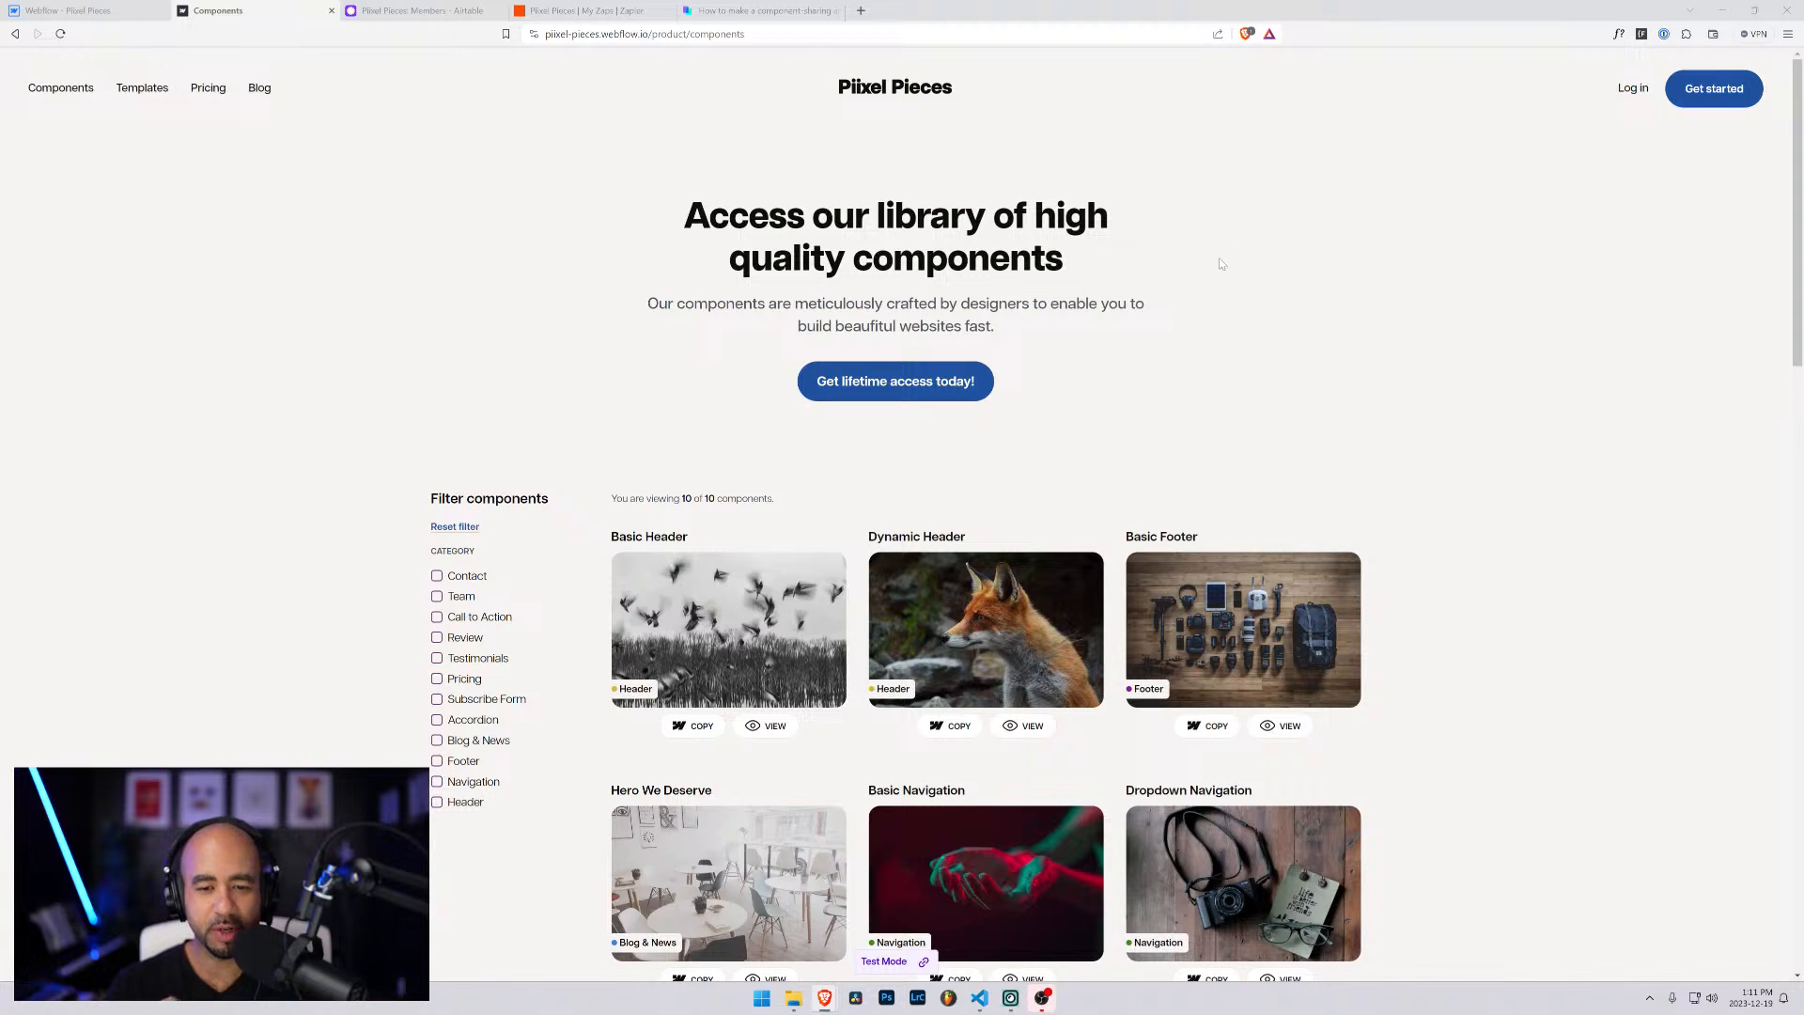
- Look over the published site's Components page and home page, returning to the component library's Copy and View options
scroll(1165, 249, down, 1)
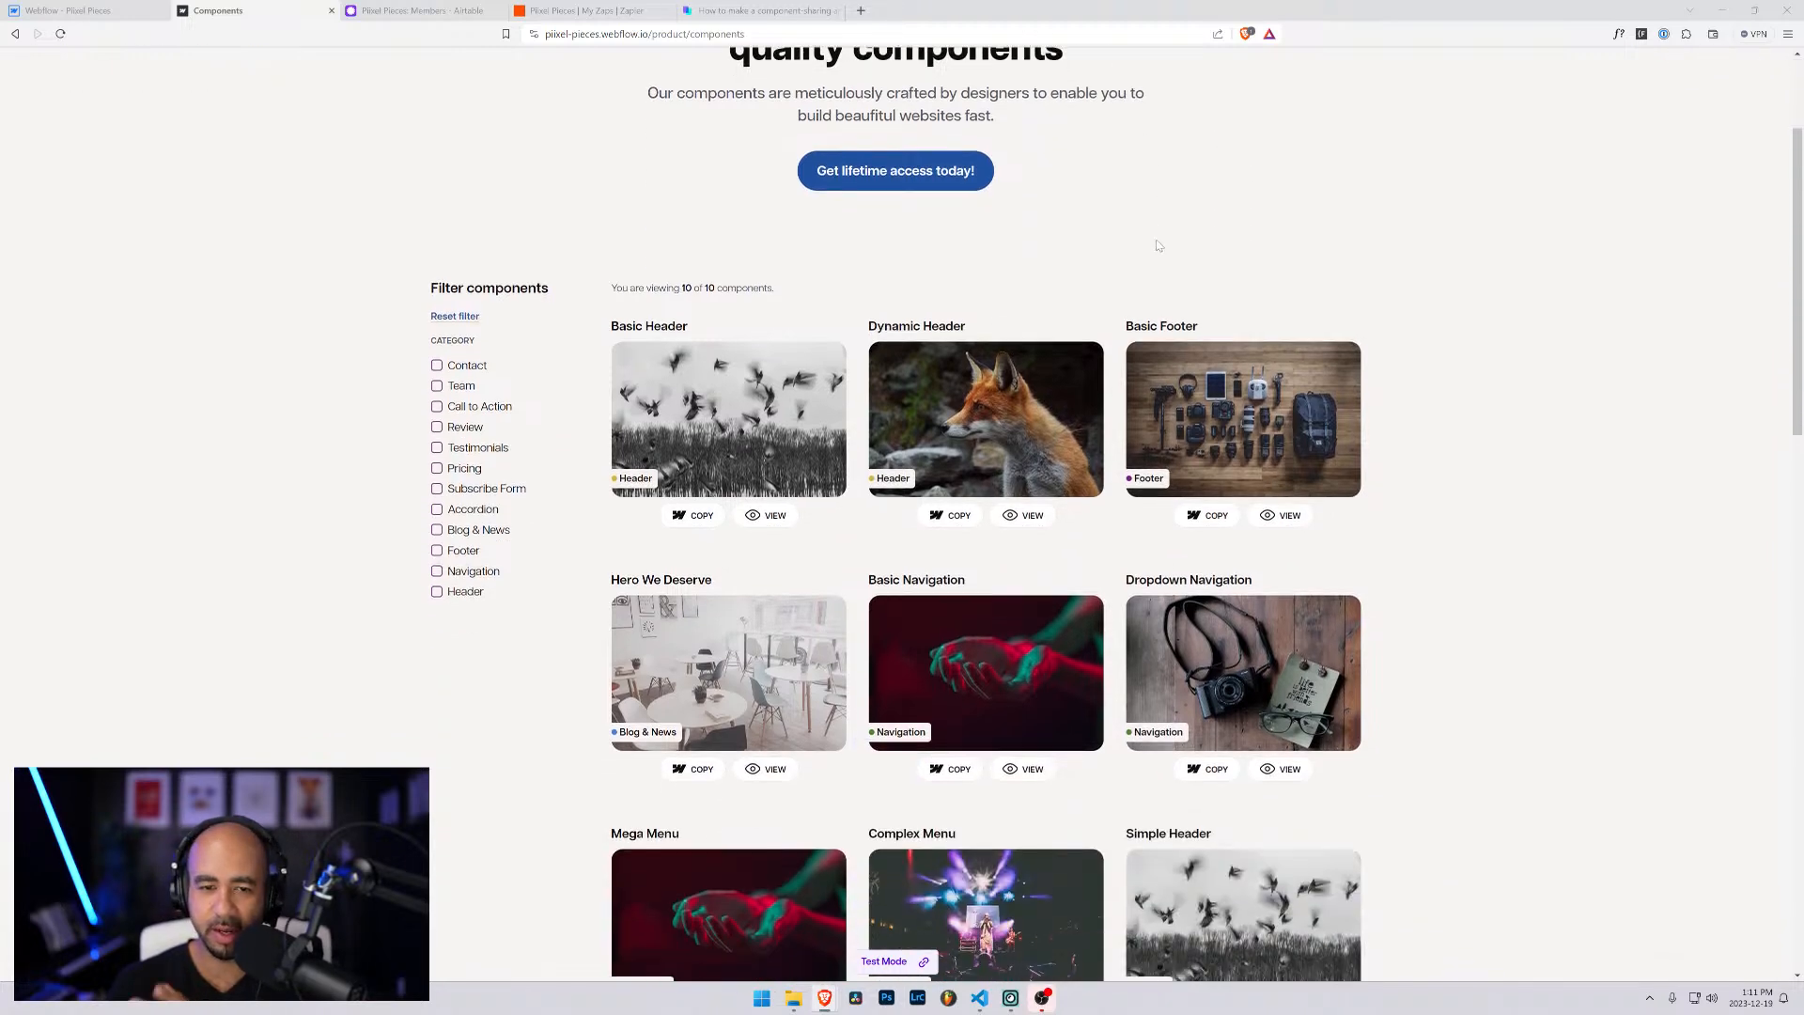
scroll(1156, 244, up, 1)
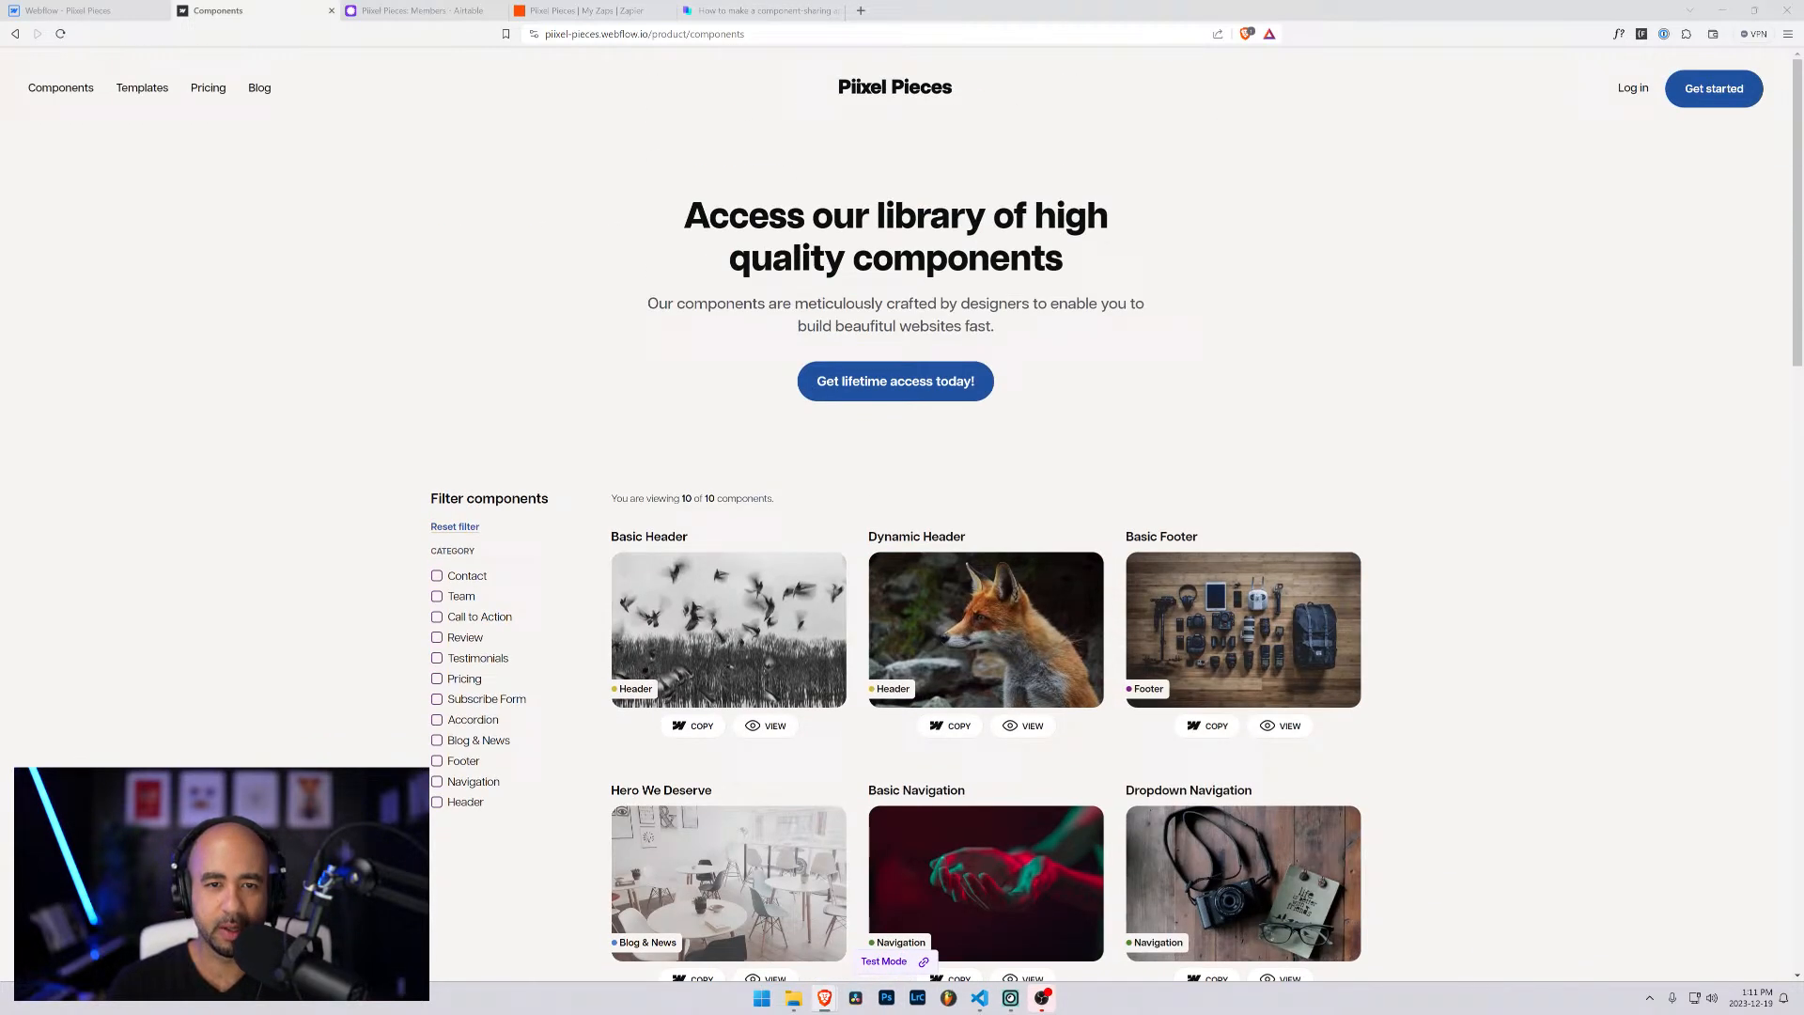
click(860, 89)
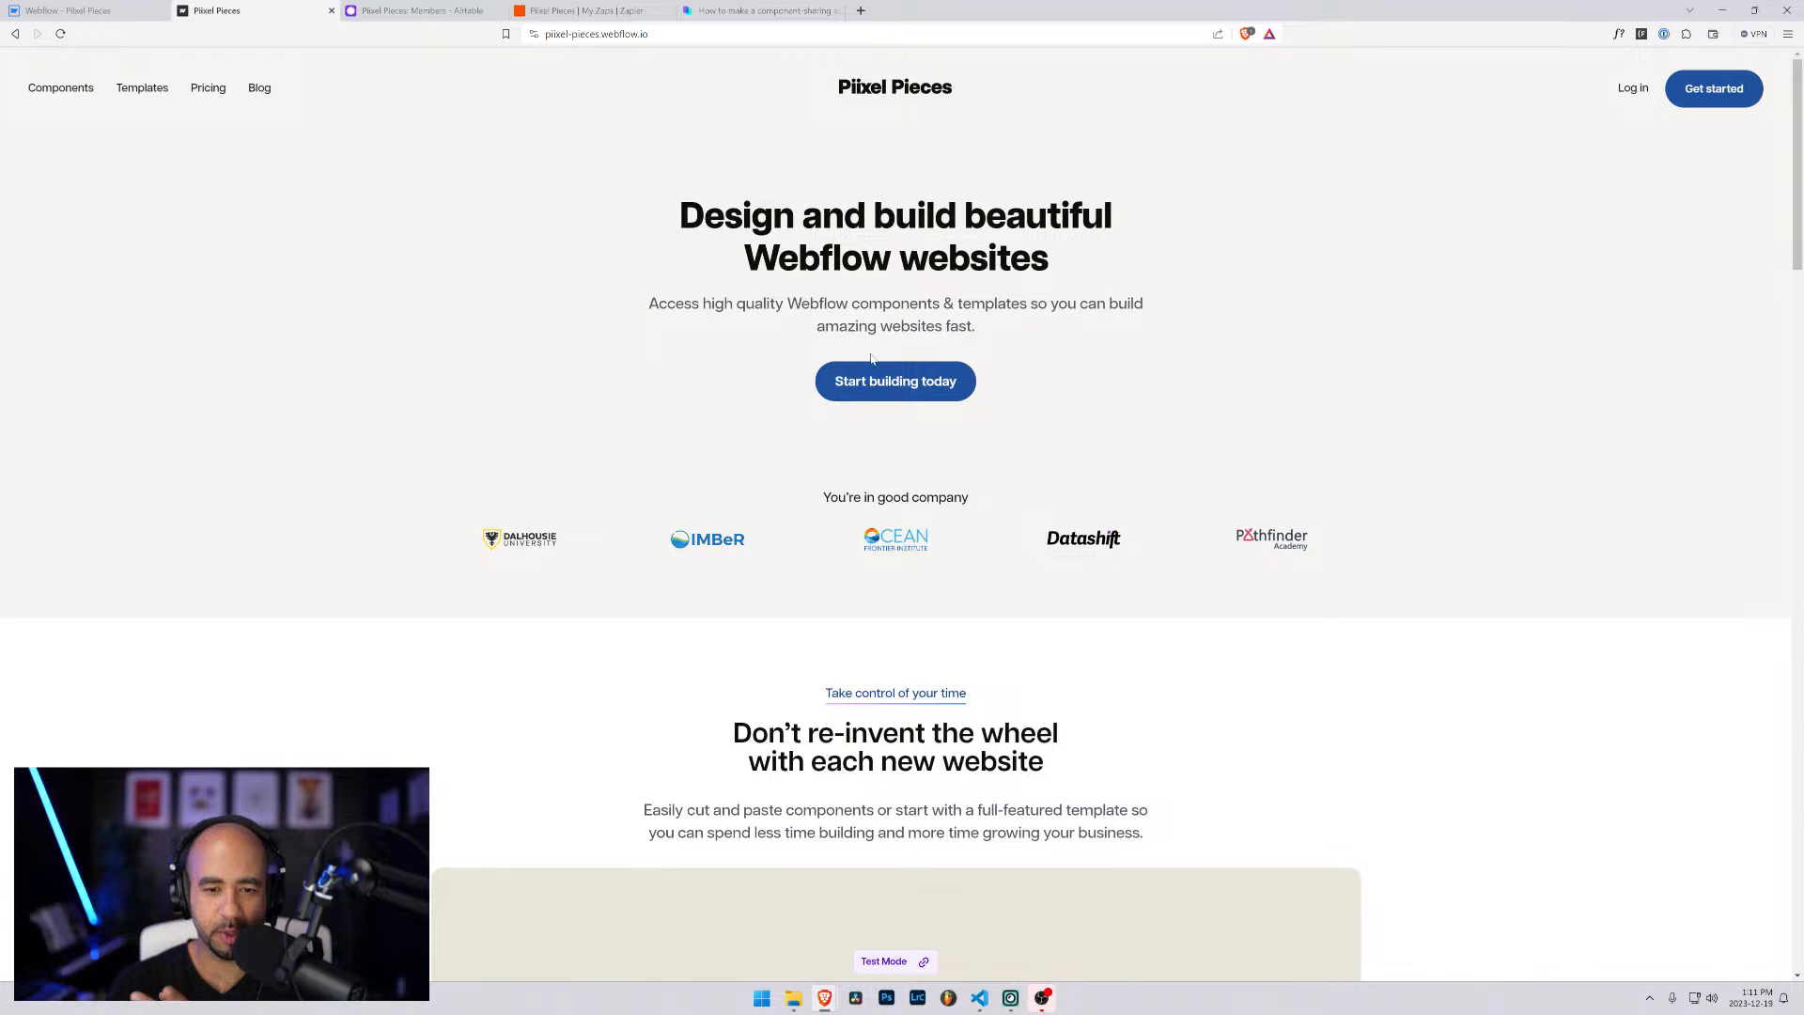
click(58, 91)
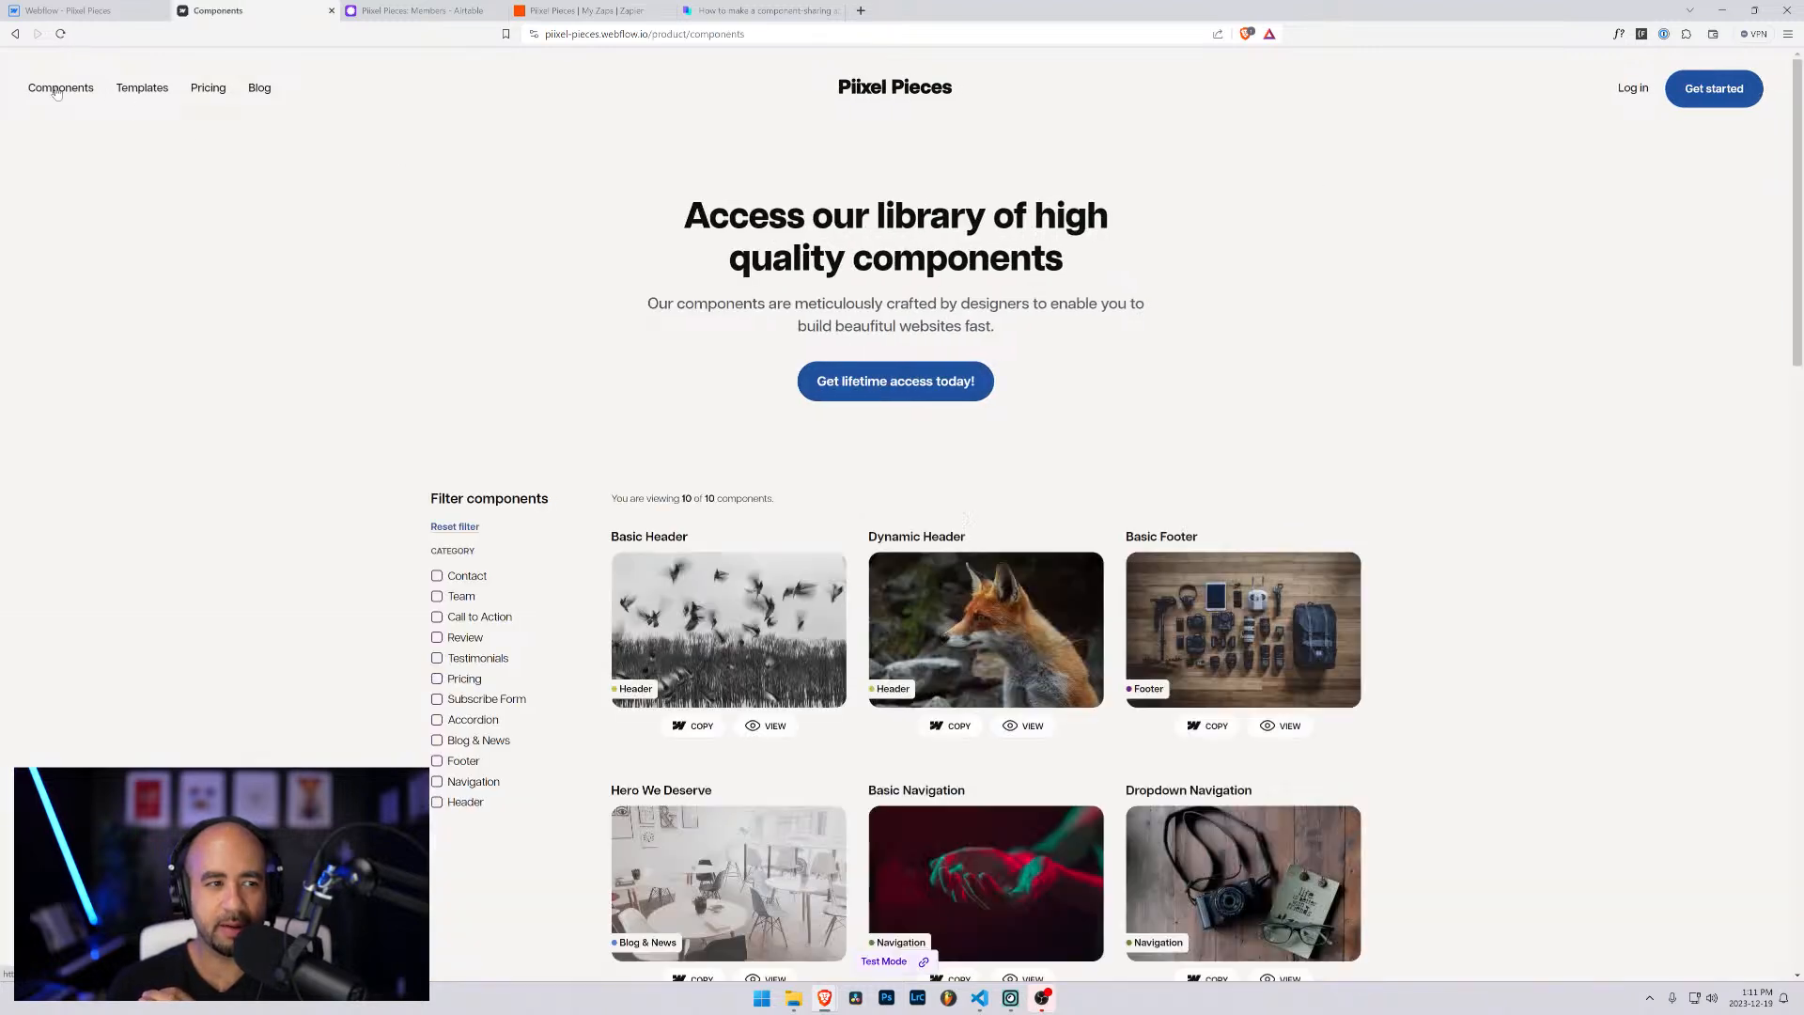
scroll(947, 491, down, 2)
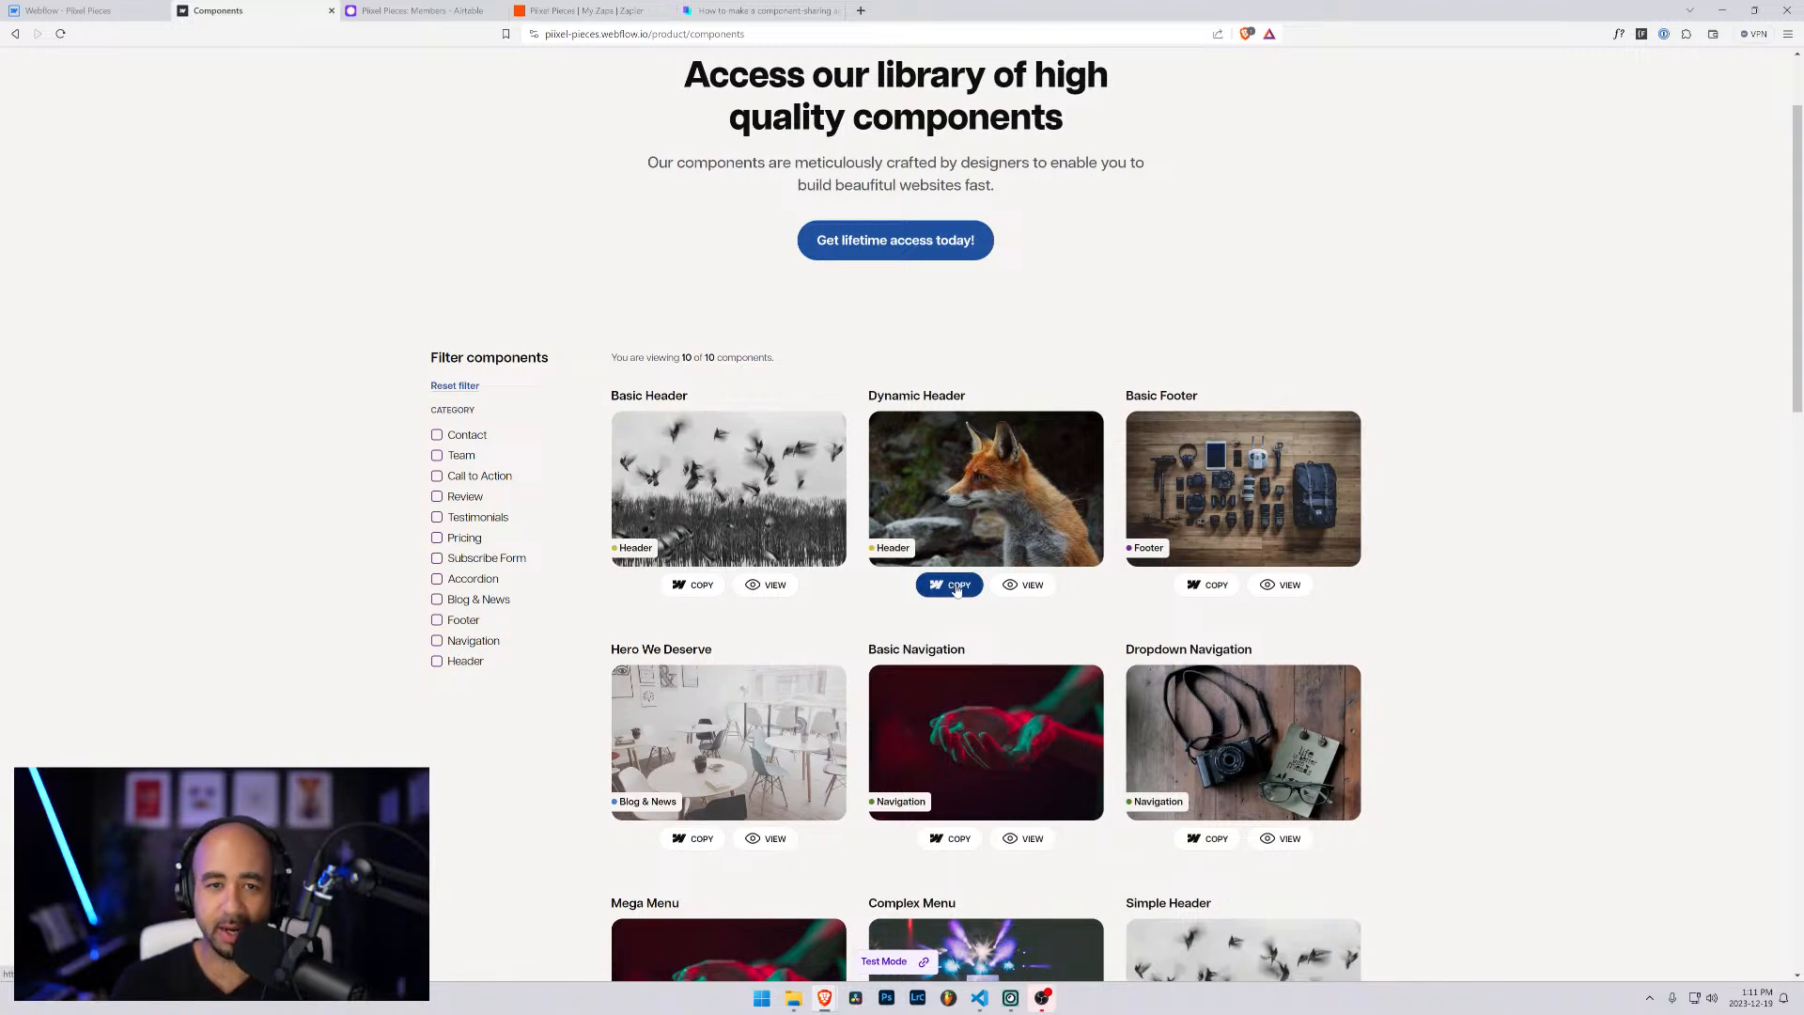
- Switch to the Webflow Designer, open the Dashboard page and select the Dynamic Header's Copy button
click(53, 9)
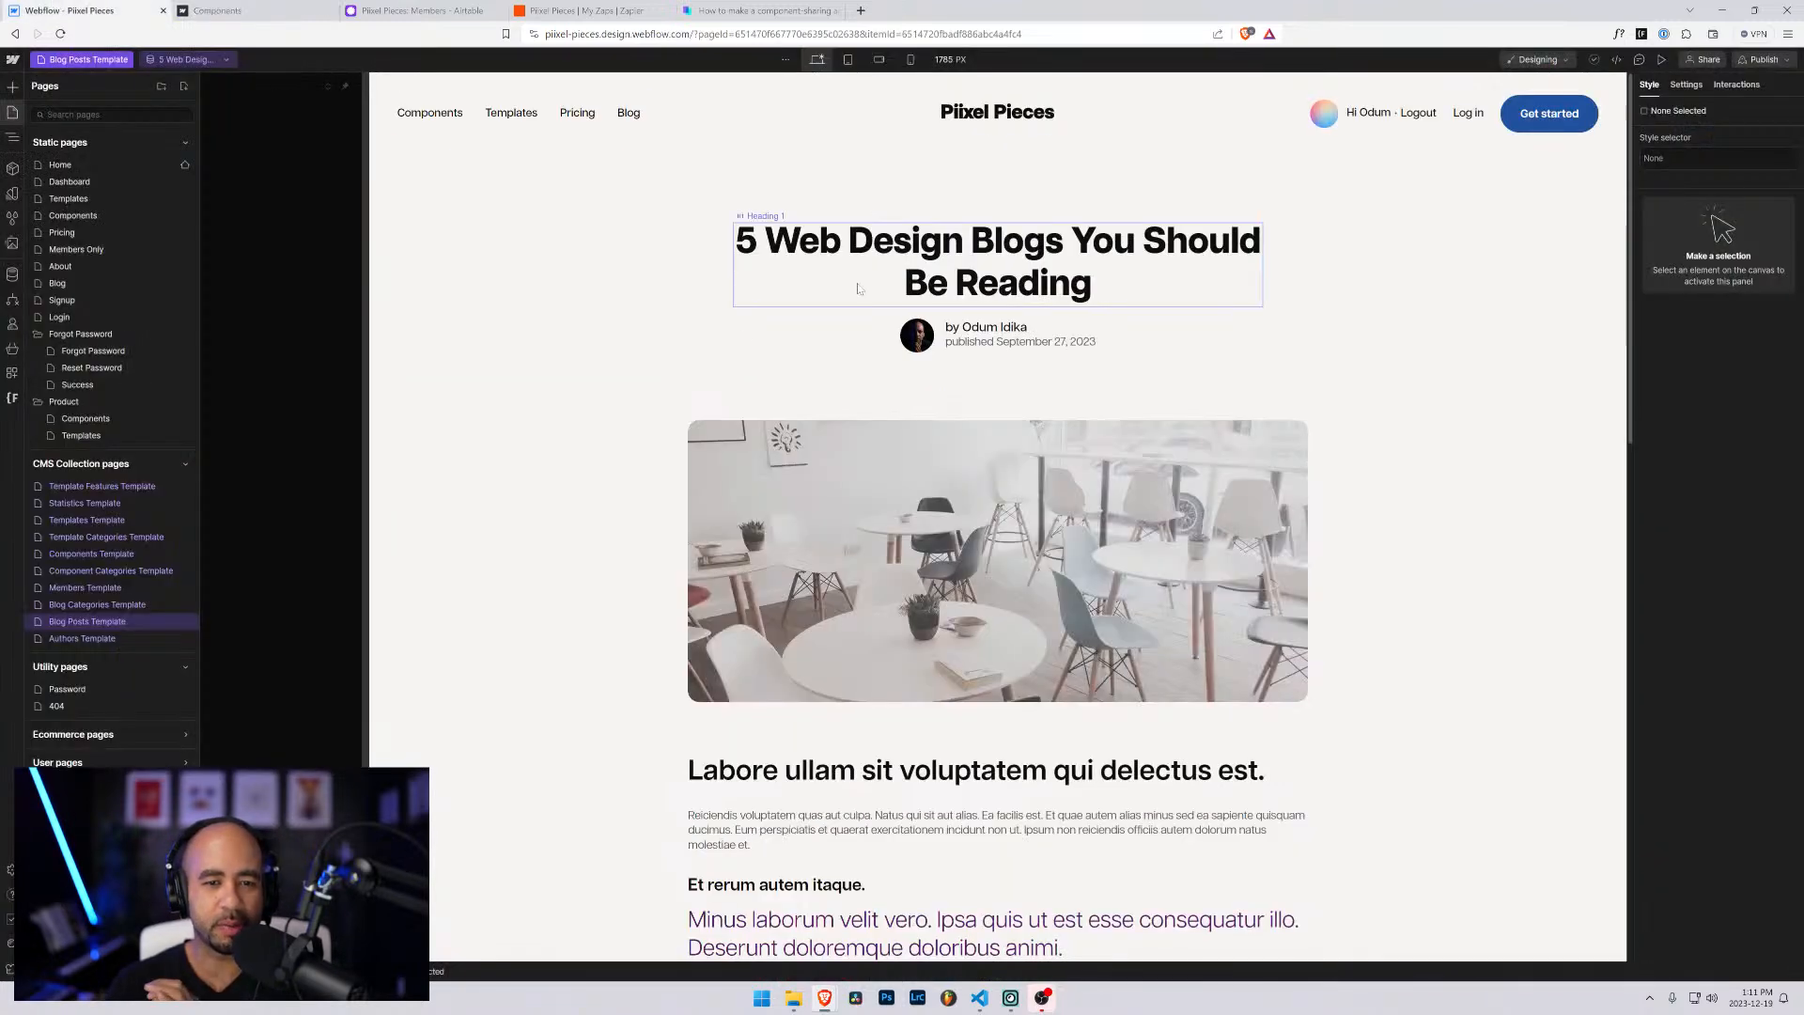
click(53, 177)
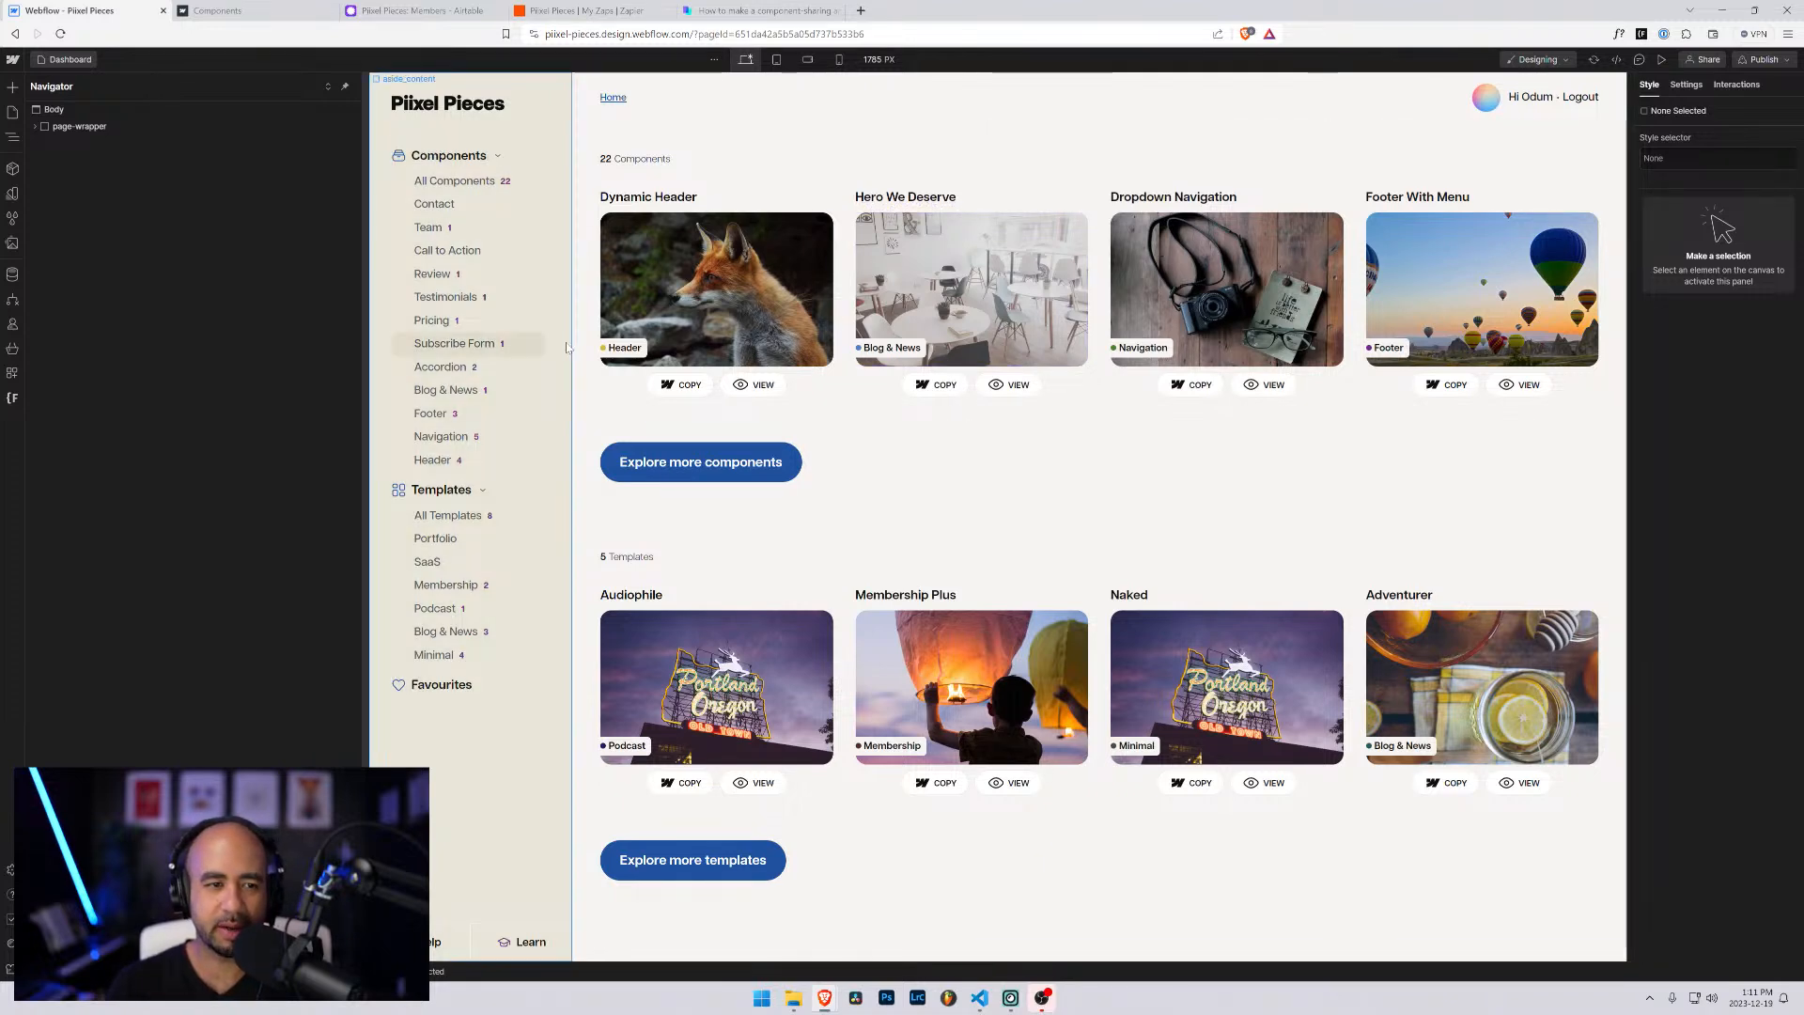
click(666, 383)
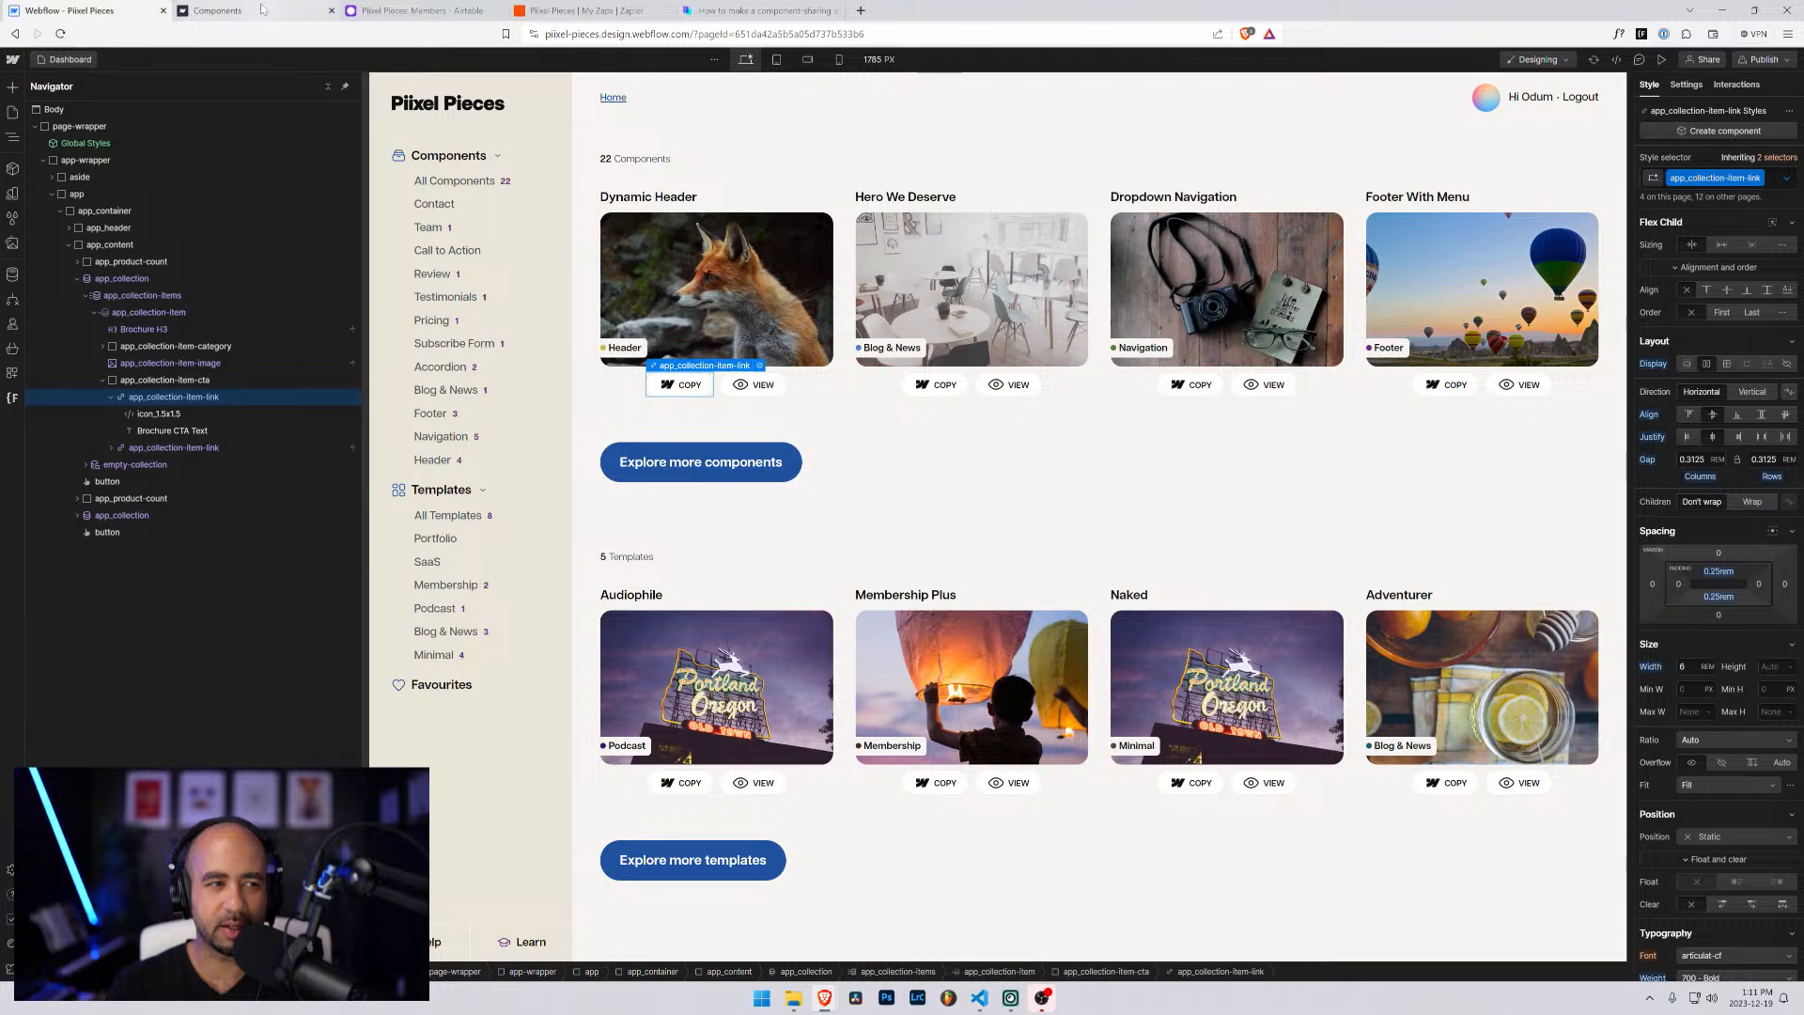
- Switch to the published Components page and try the Basic Header's Copy button
click(225, 12)
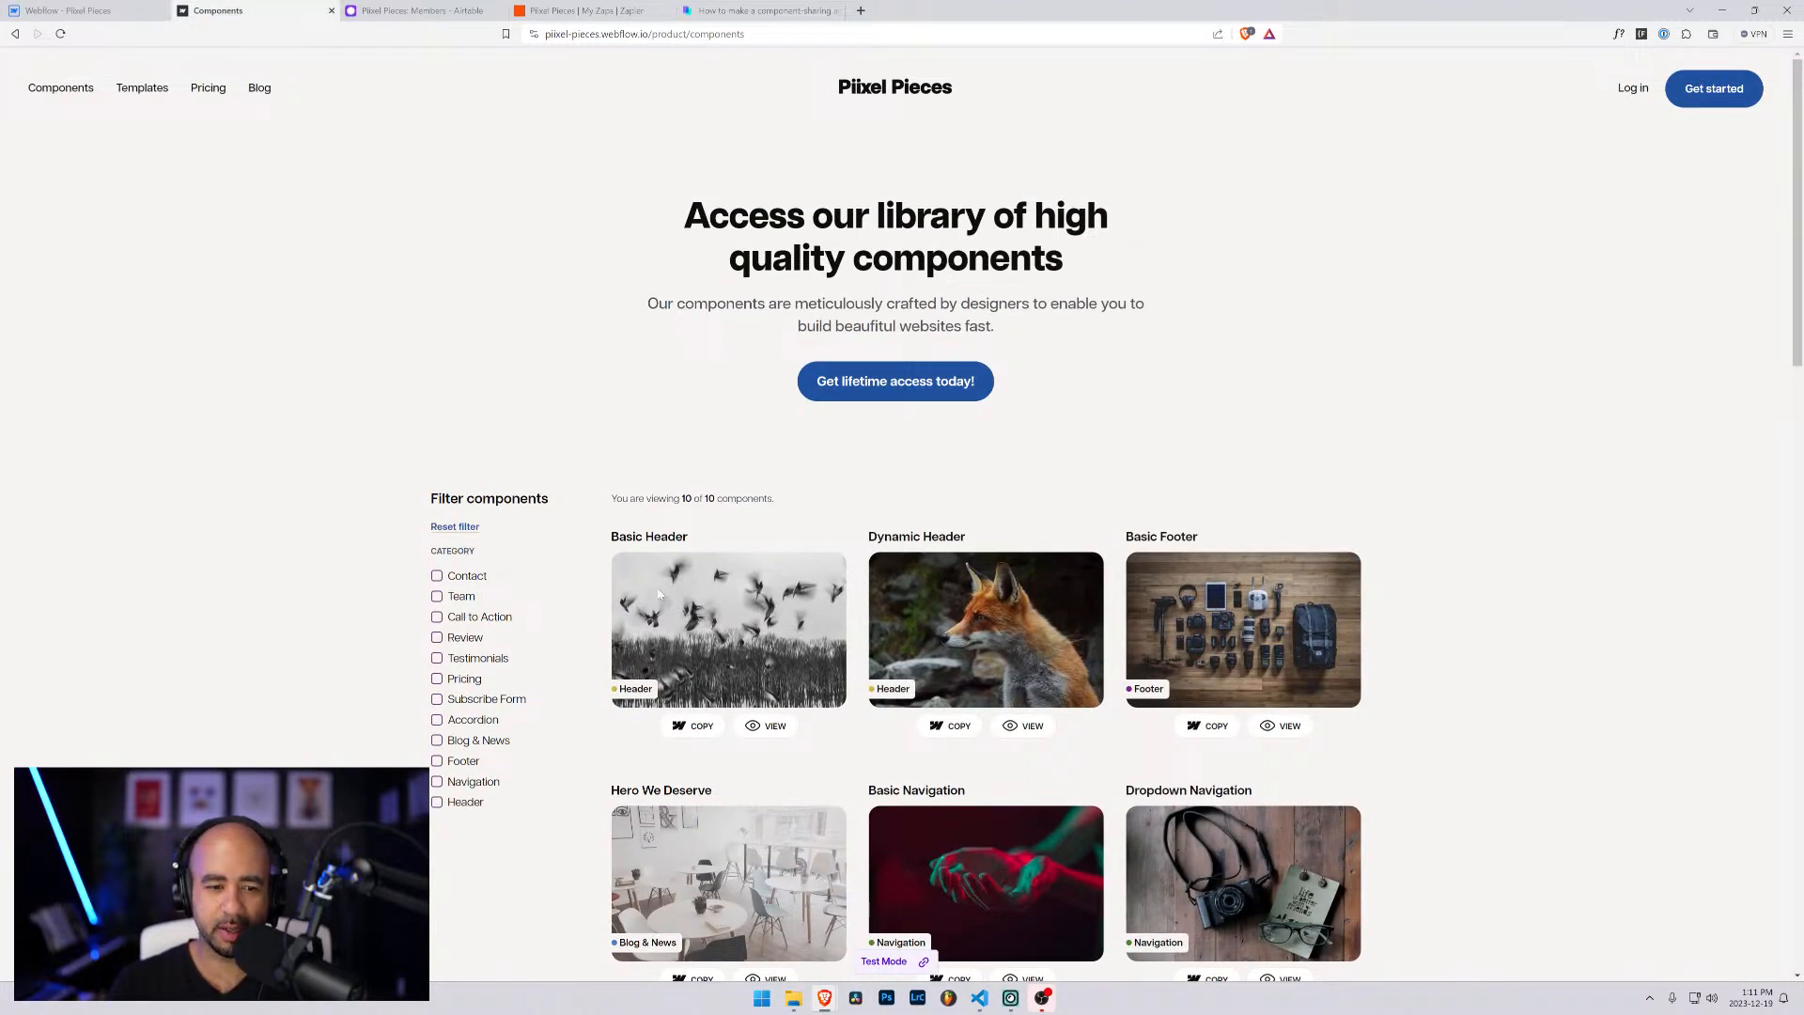
scroll(687, 467, down, 3)
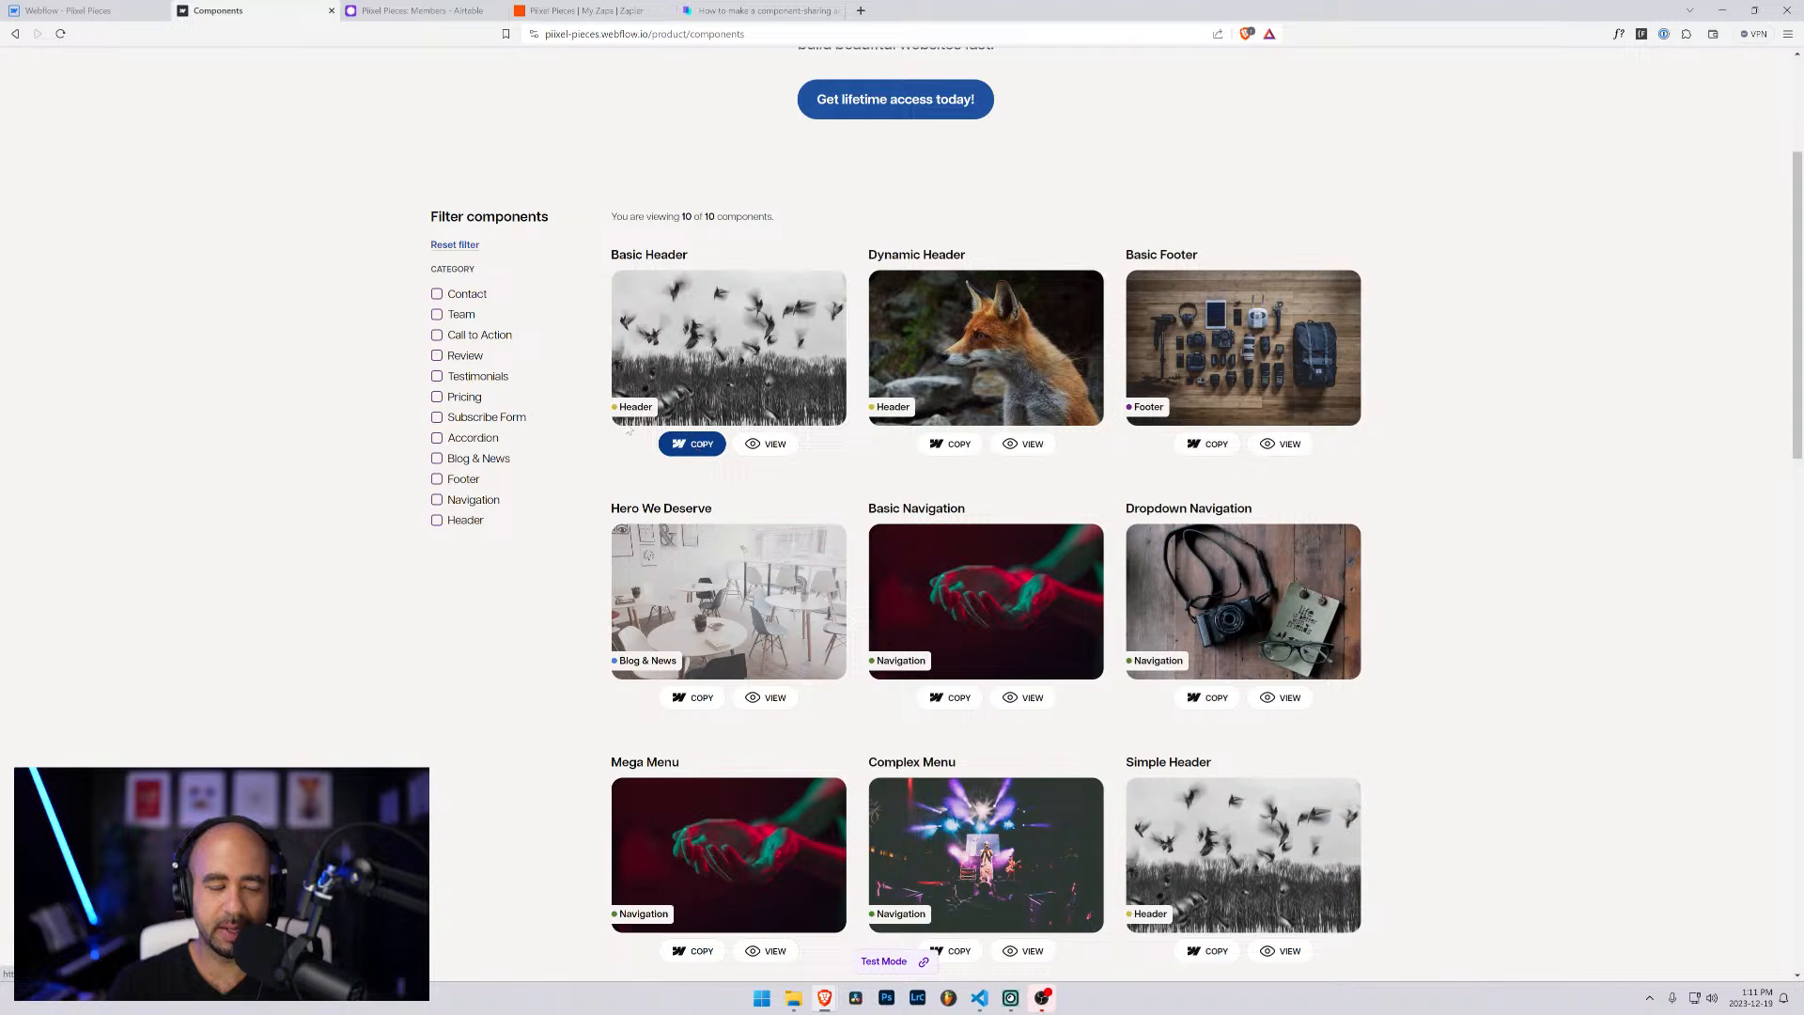
click(699, 449)
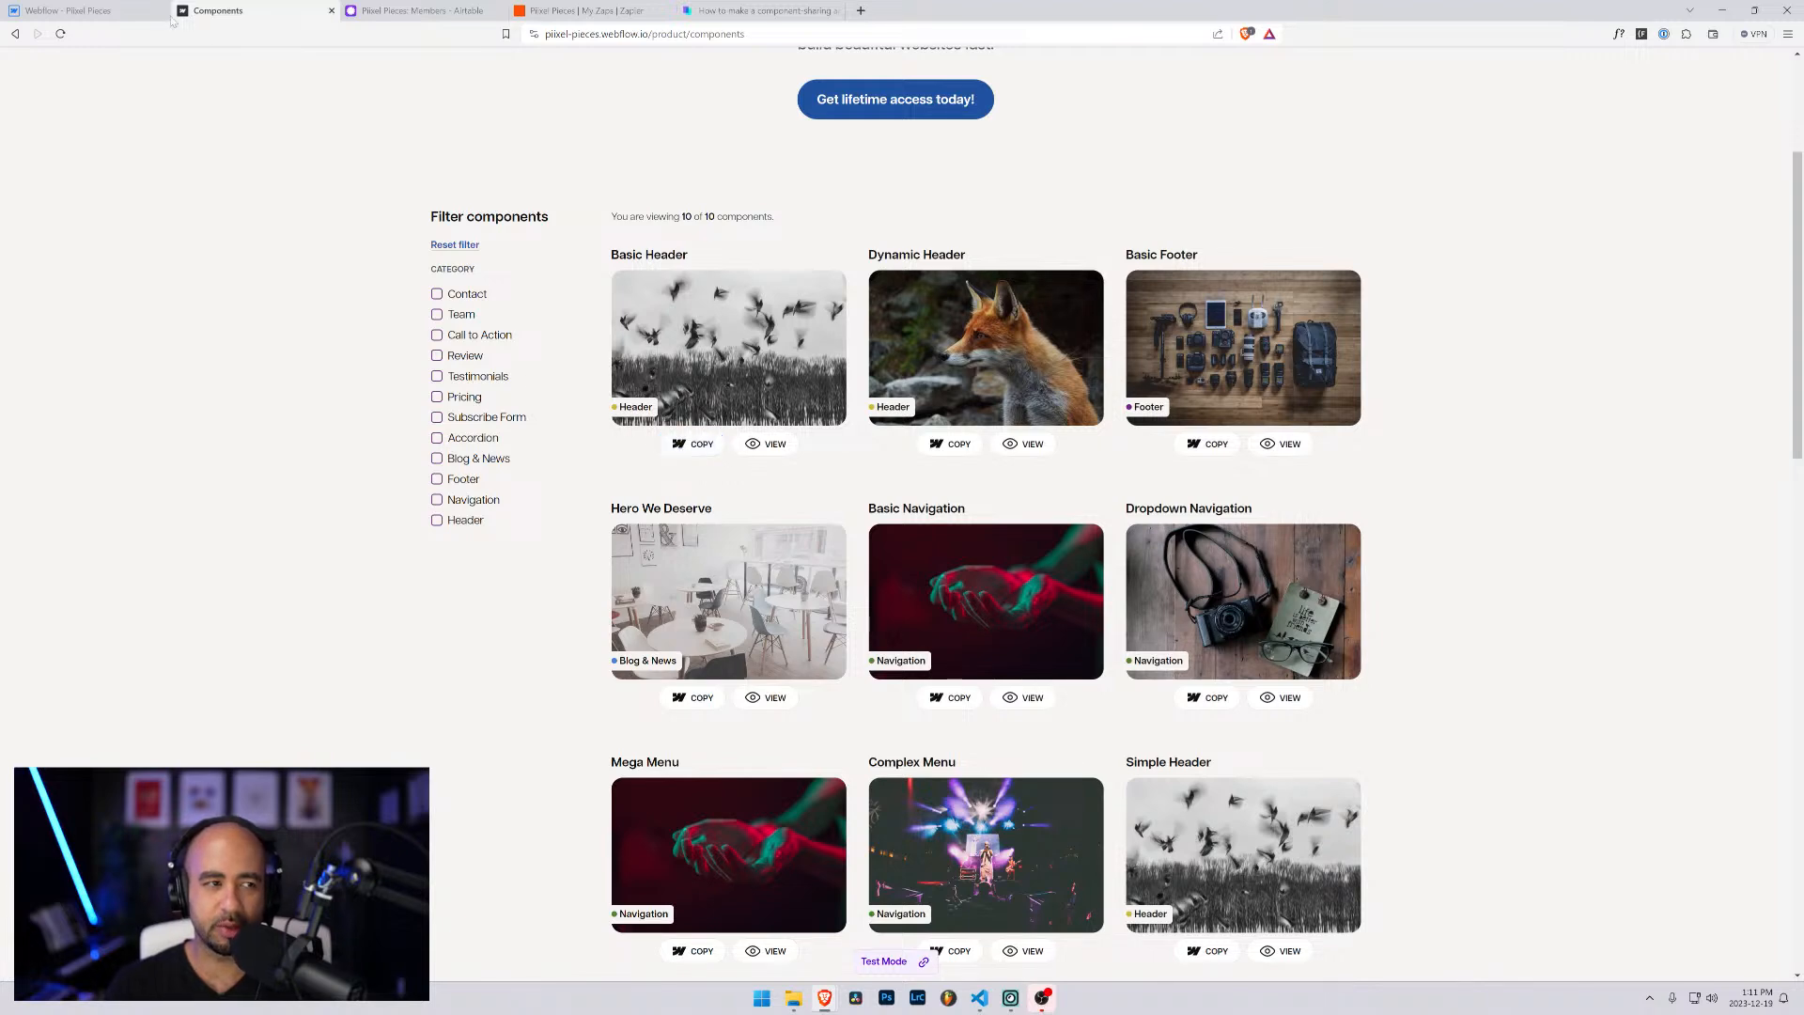
- Return to the Webflow Designer and open the Components page from the Product folder
click(85, 12)
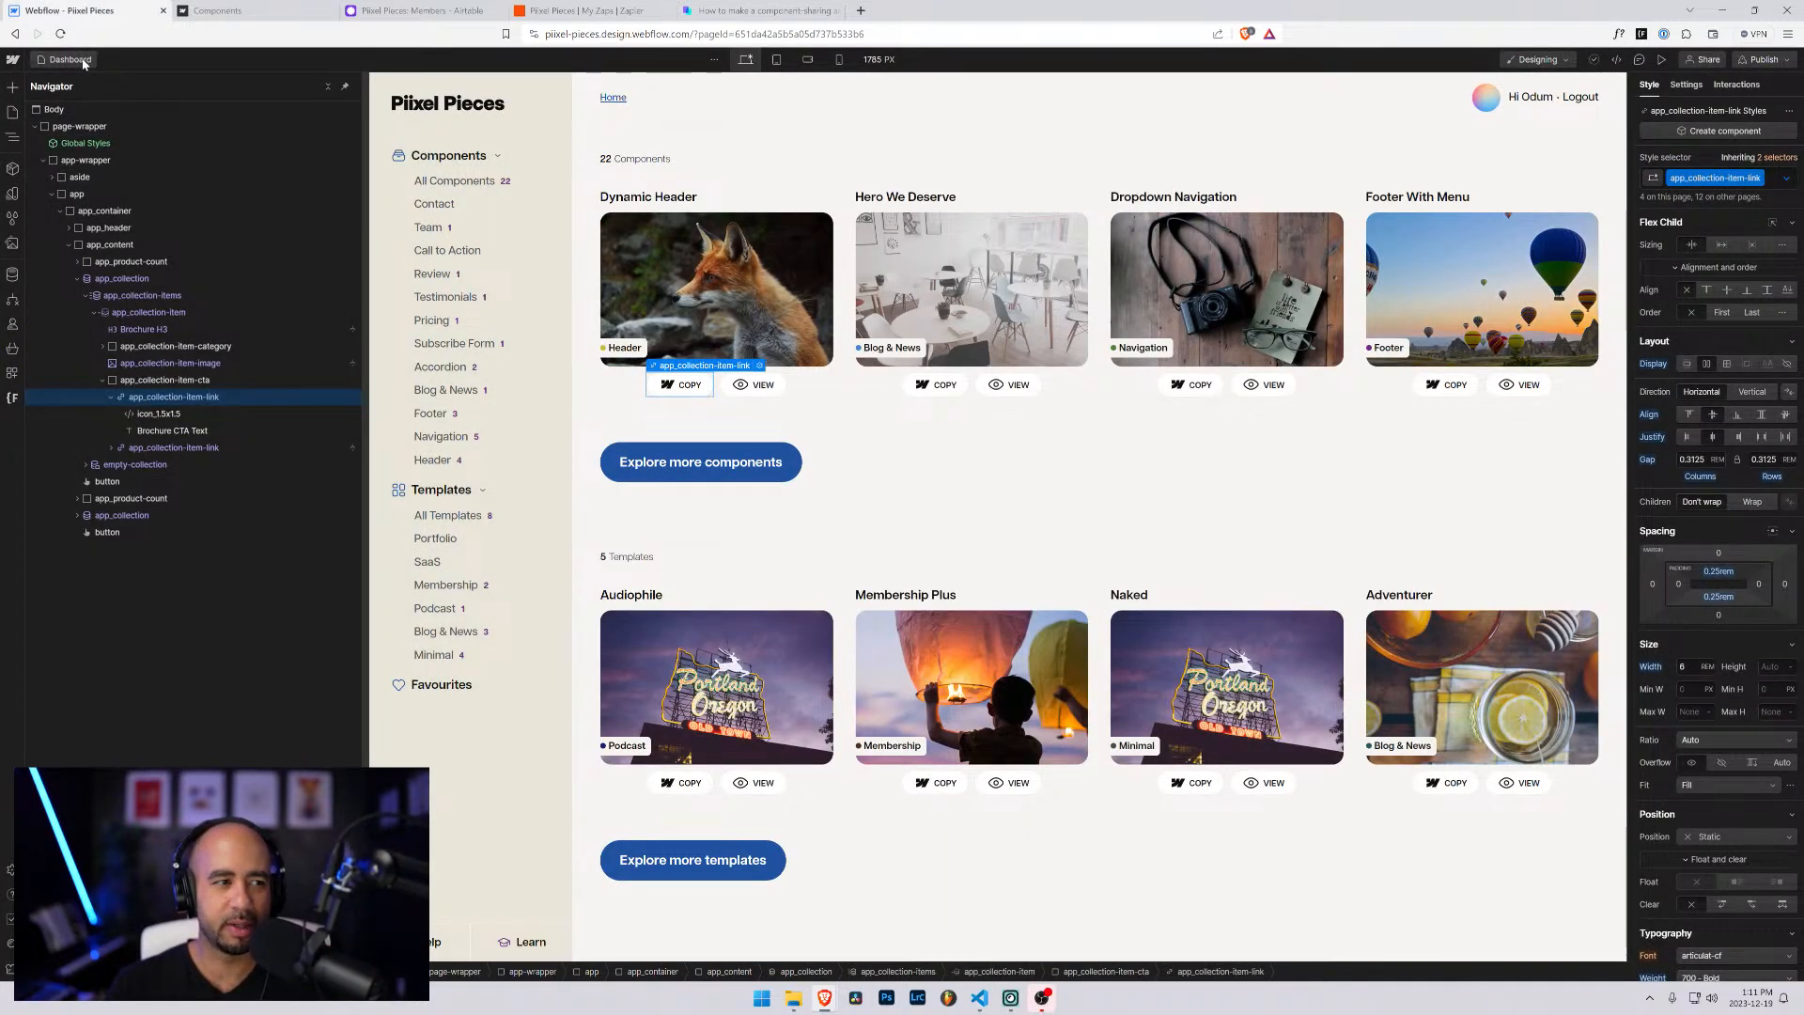
click(12, 112)
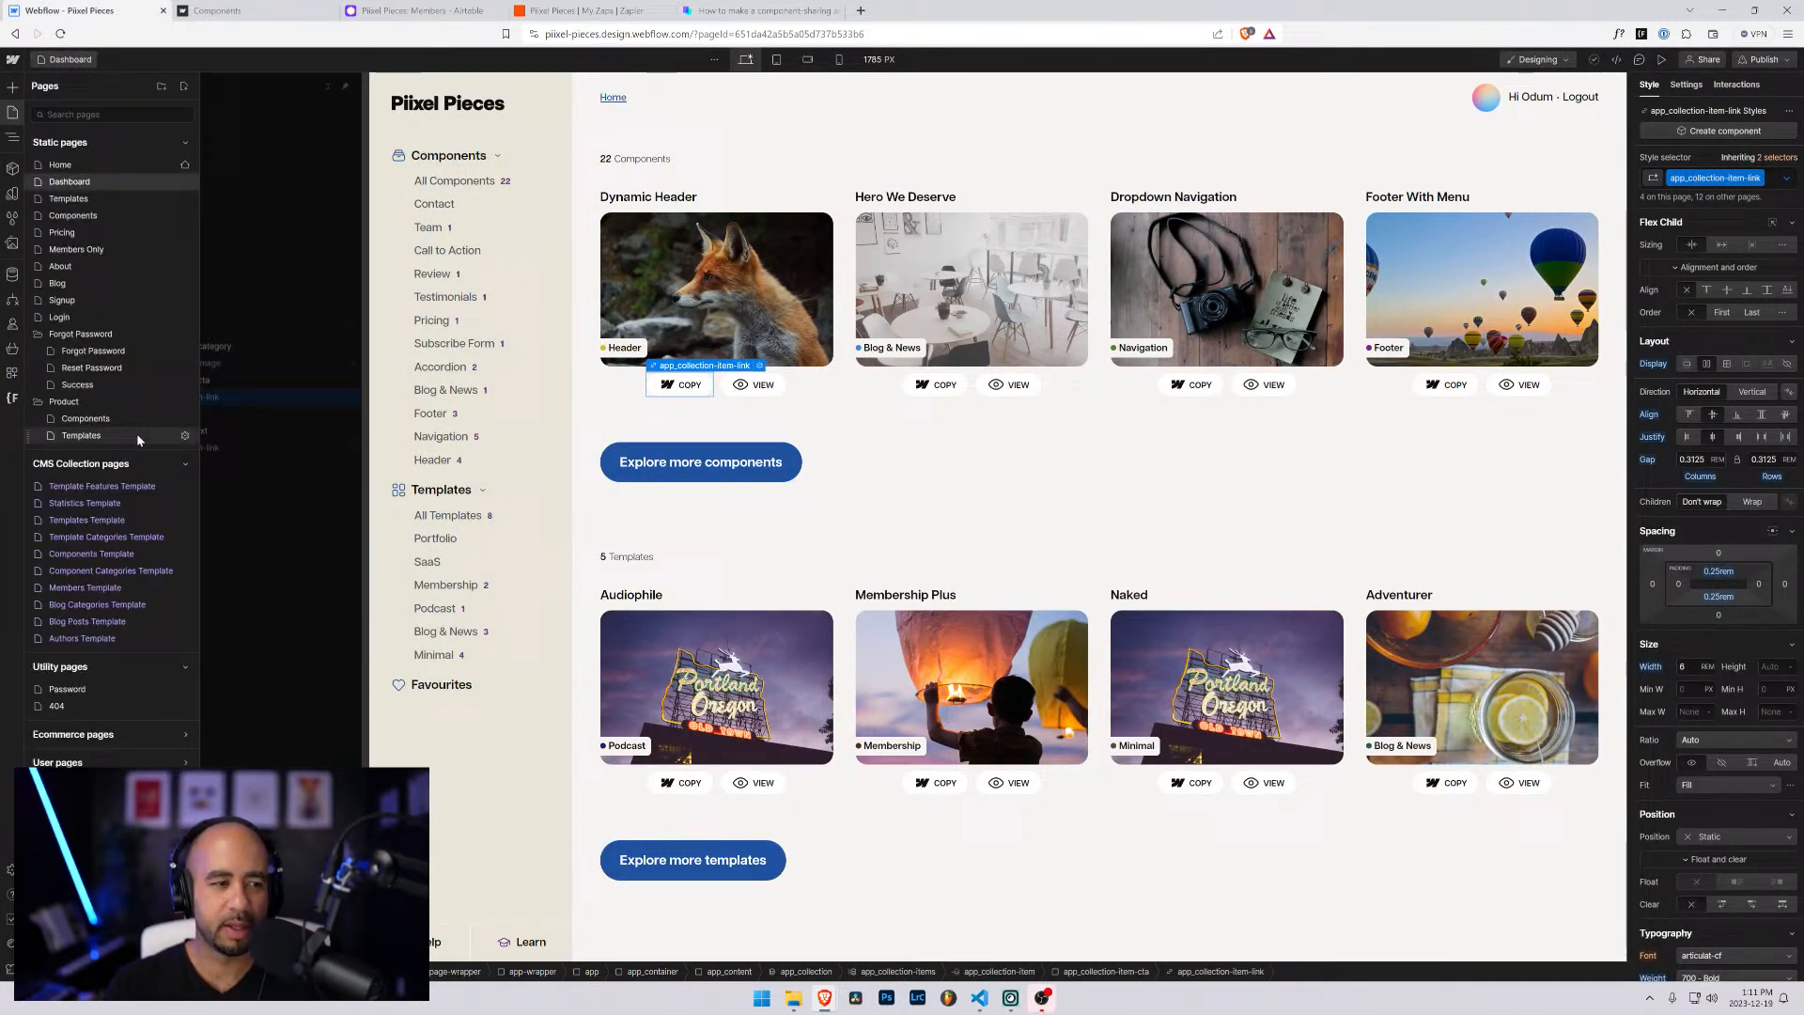
click(83, 418)
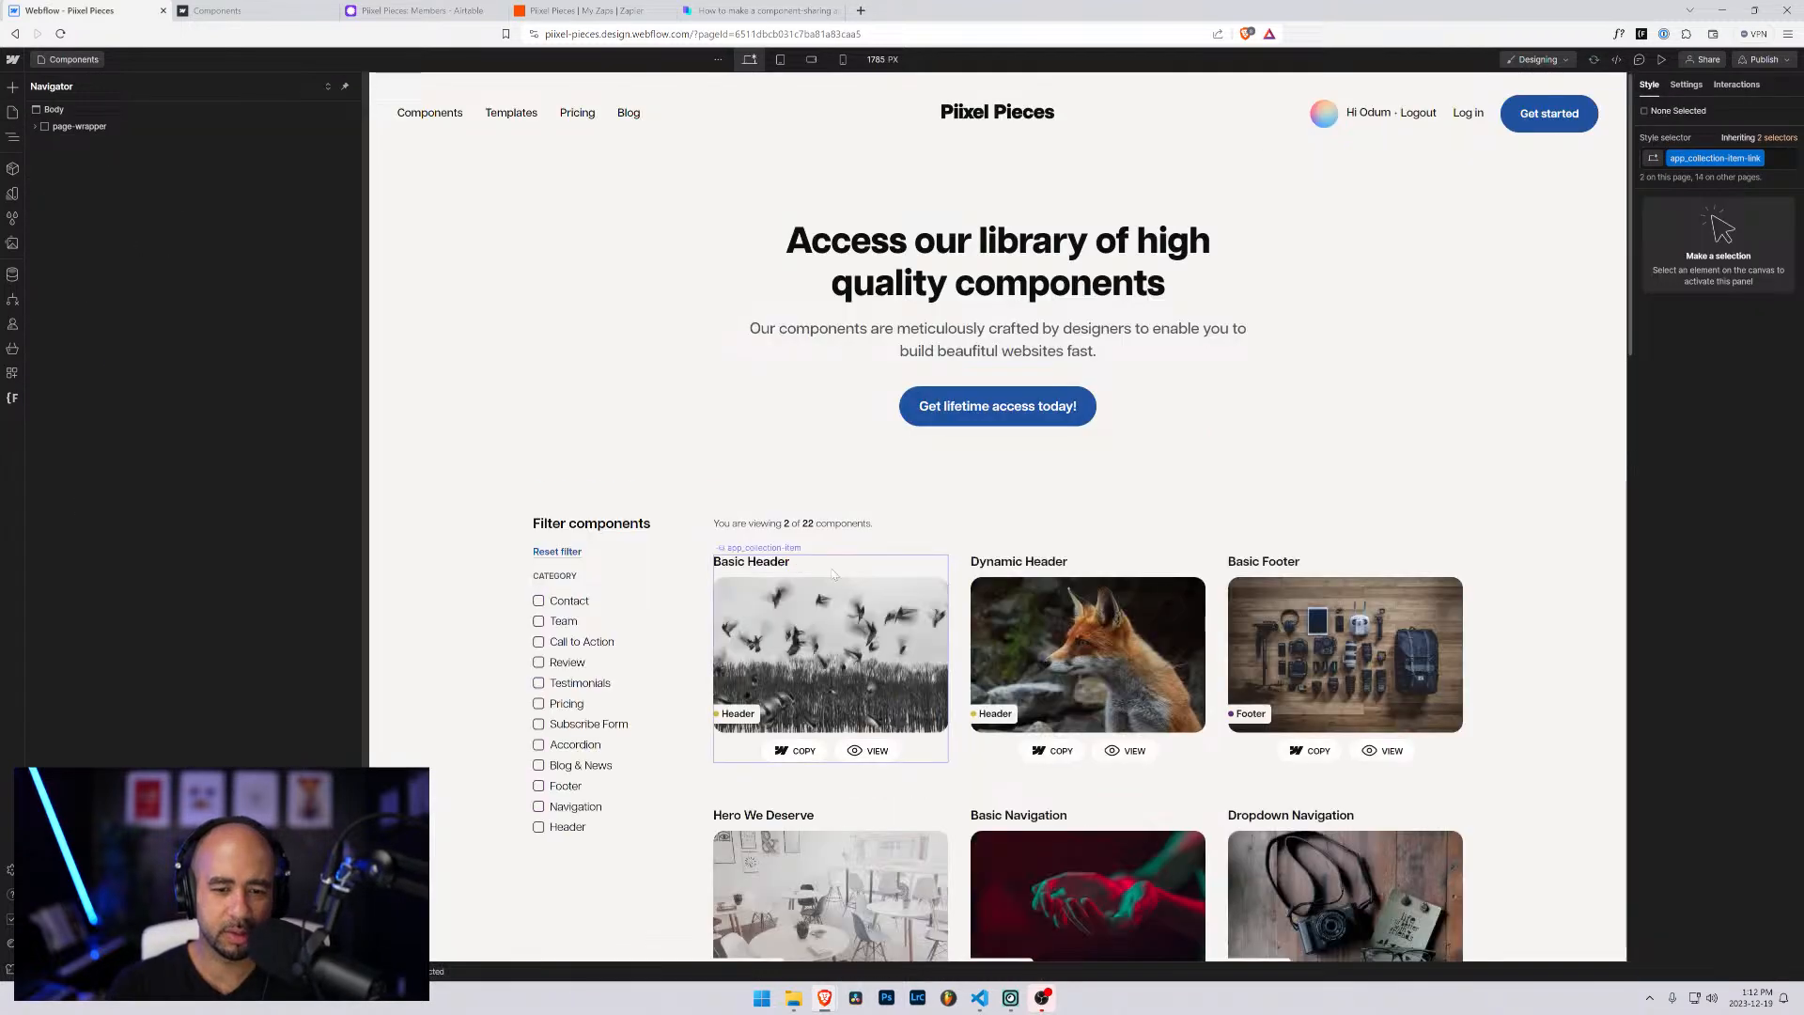
scroll(778, 391, down, 4)
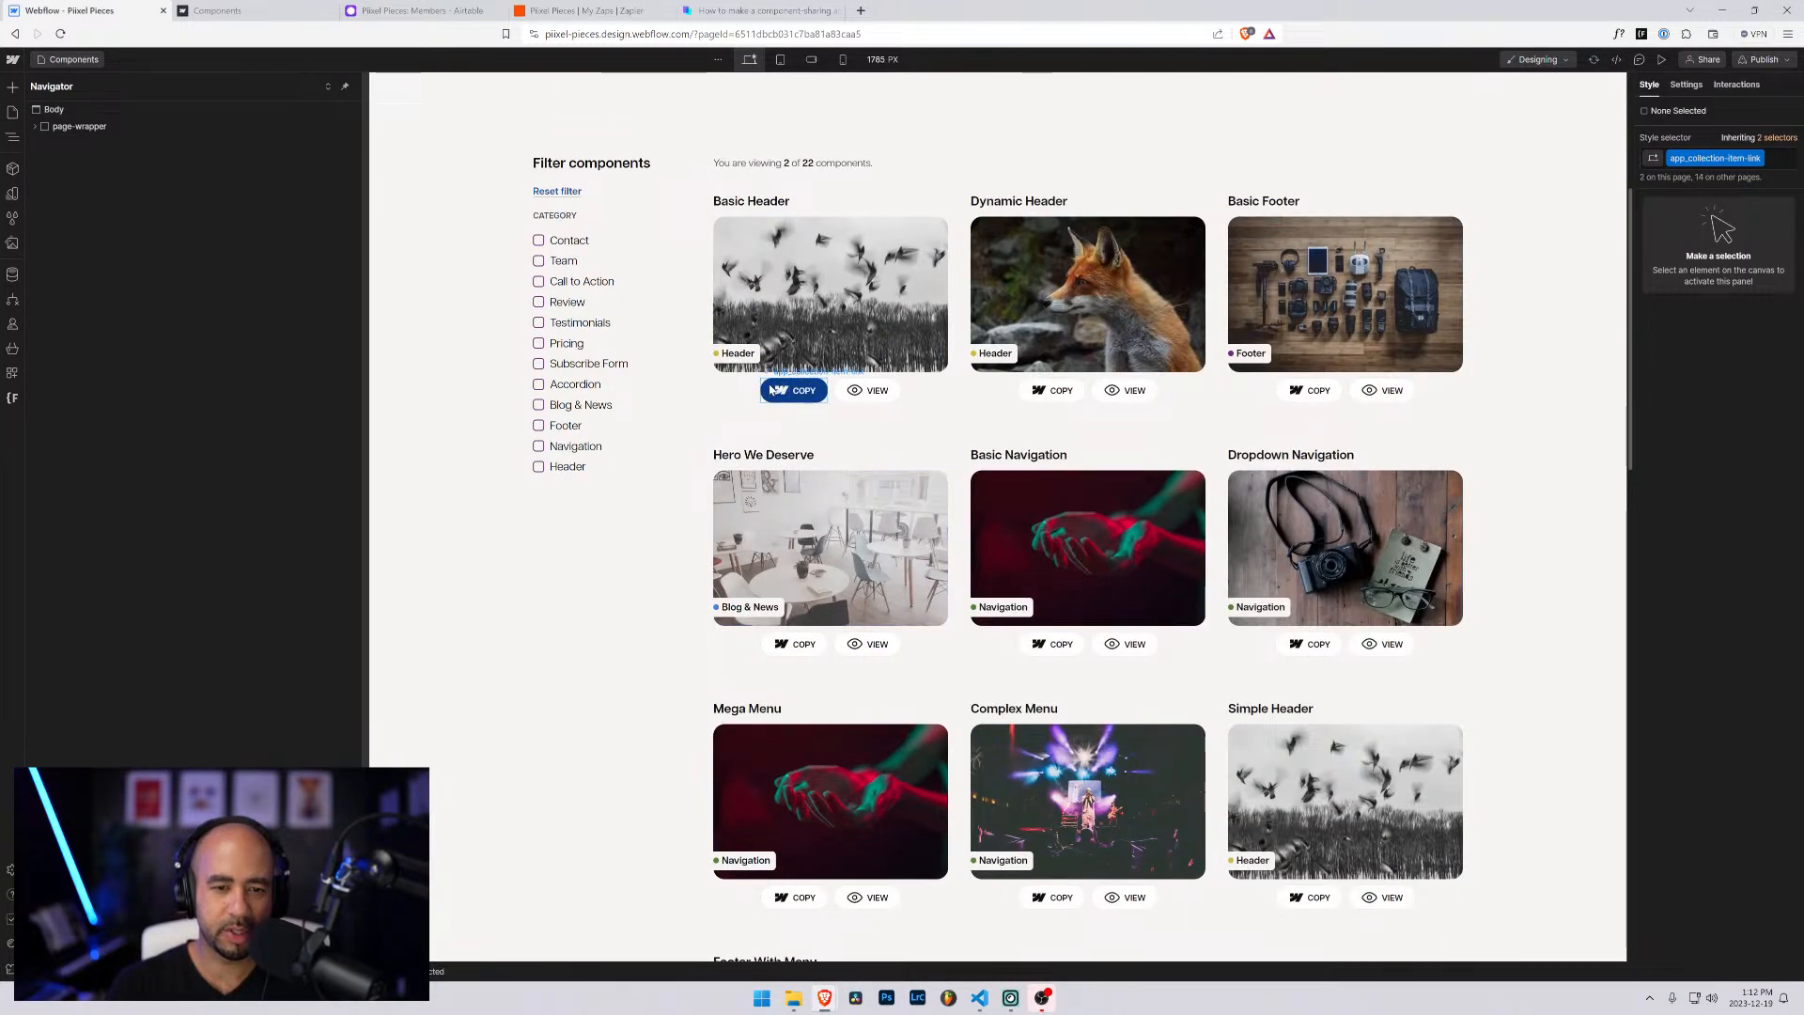
- Link the Basic Header's Copy button in the component list to the Signup page
click(771, 389)
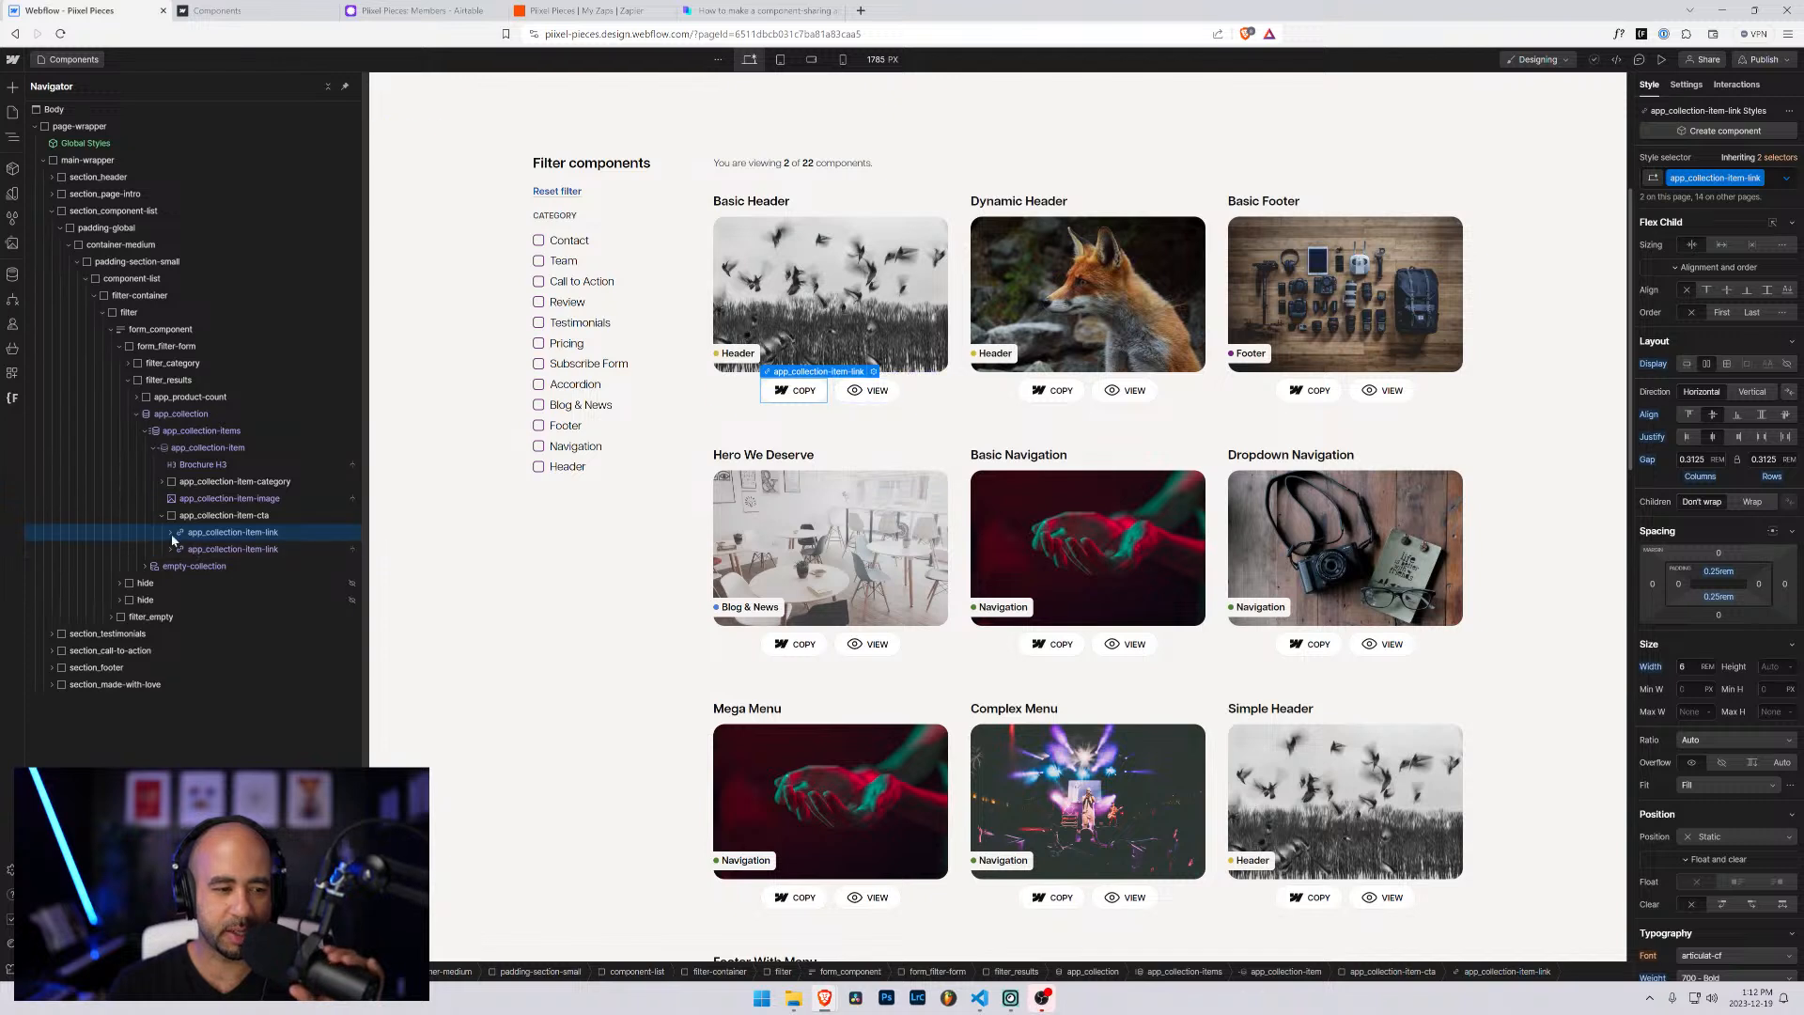
click(873, 372)
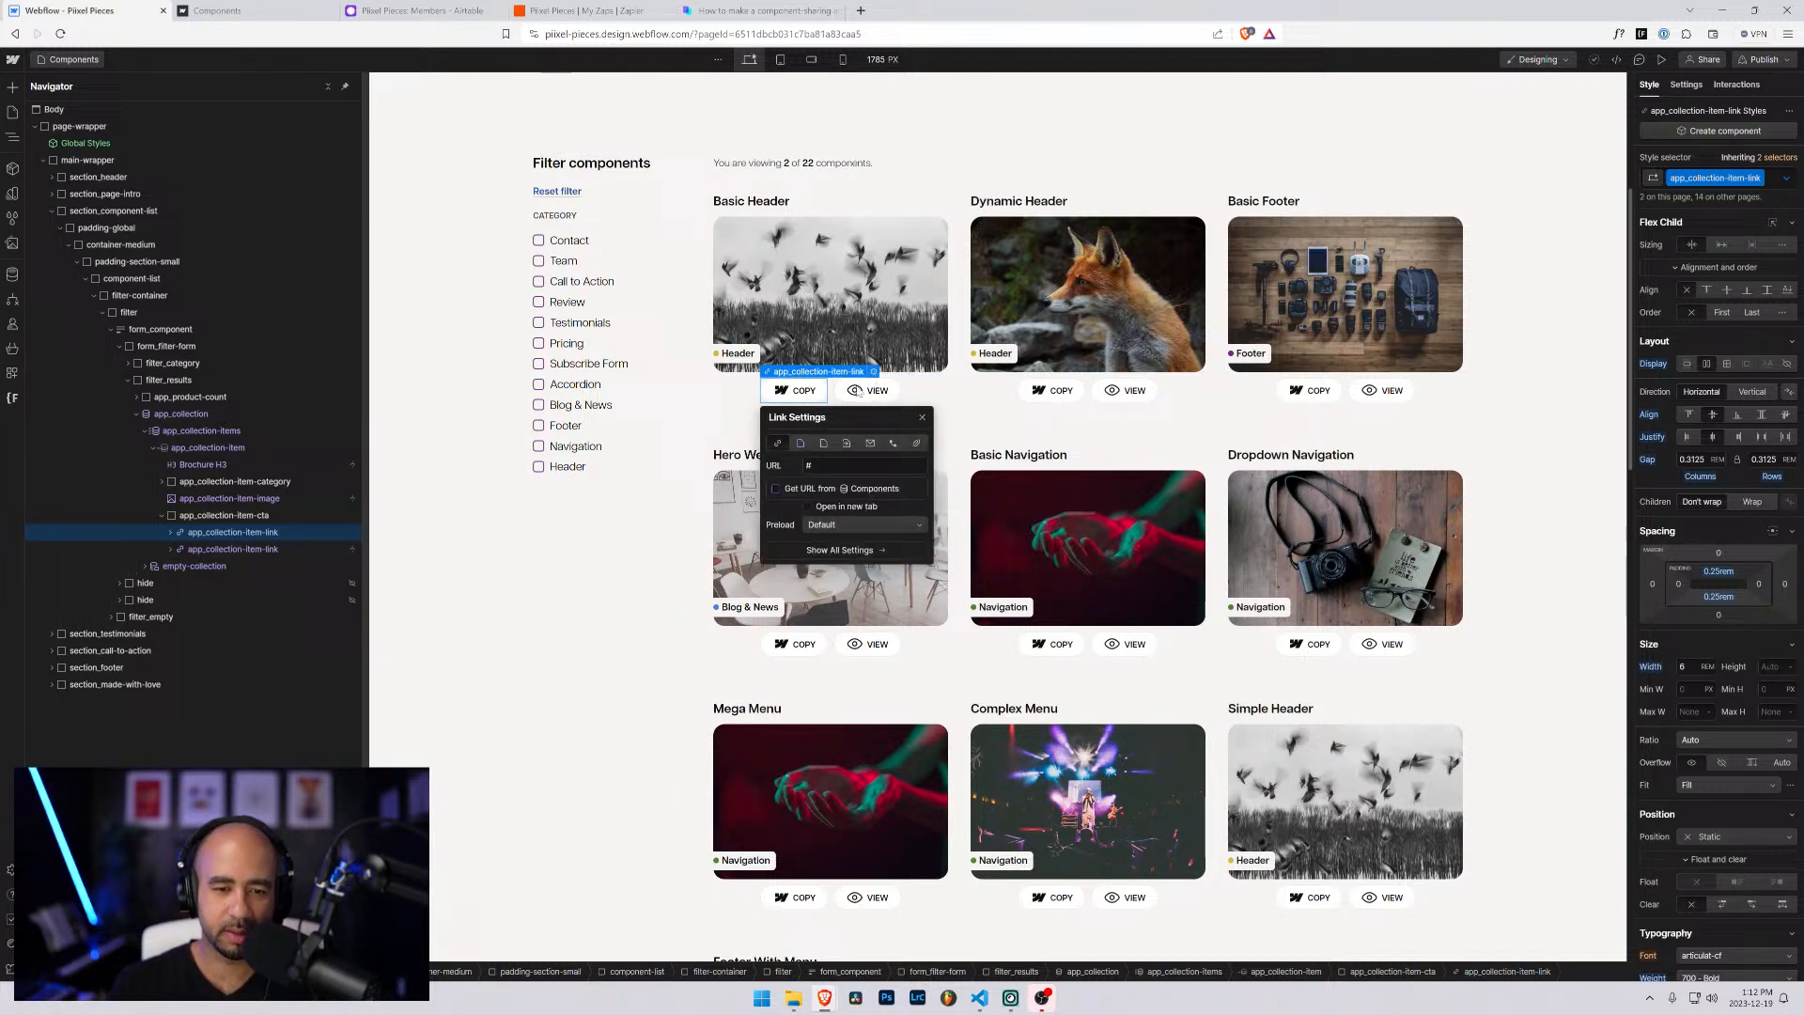
click(823, 443)
click(864, 464)
scroll(863, 601, down, 2)
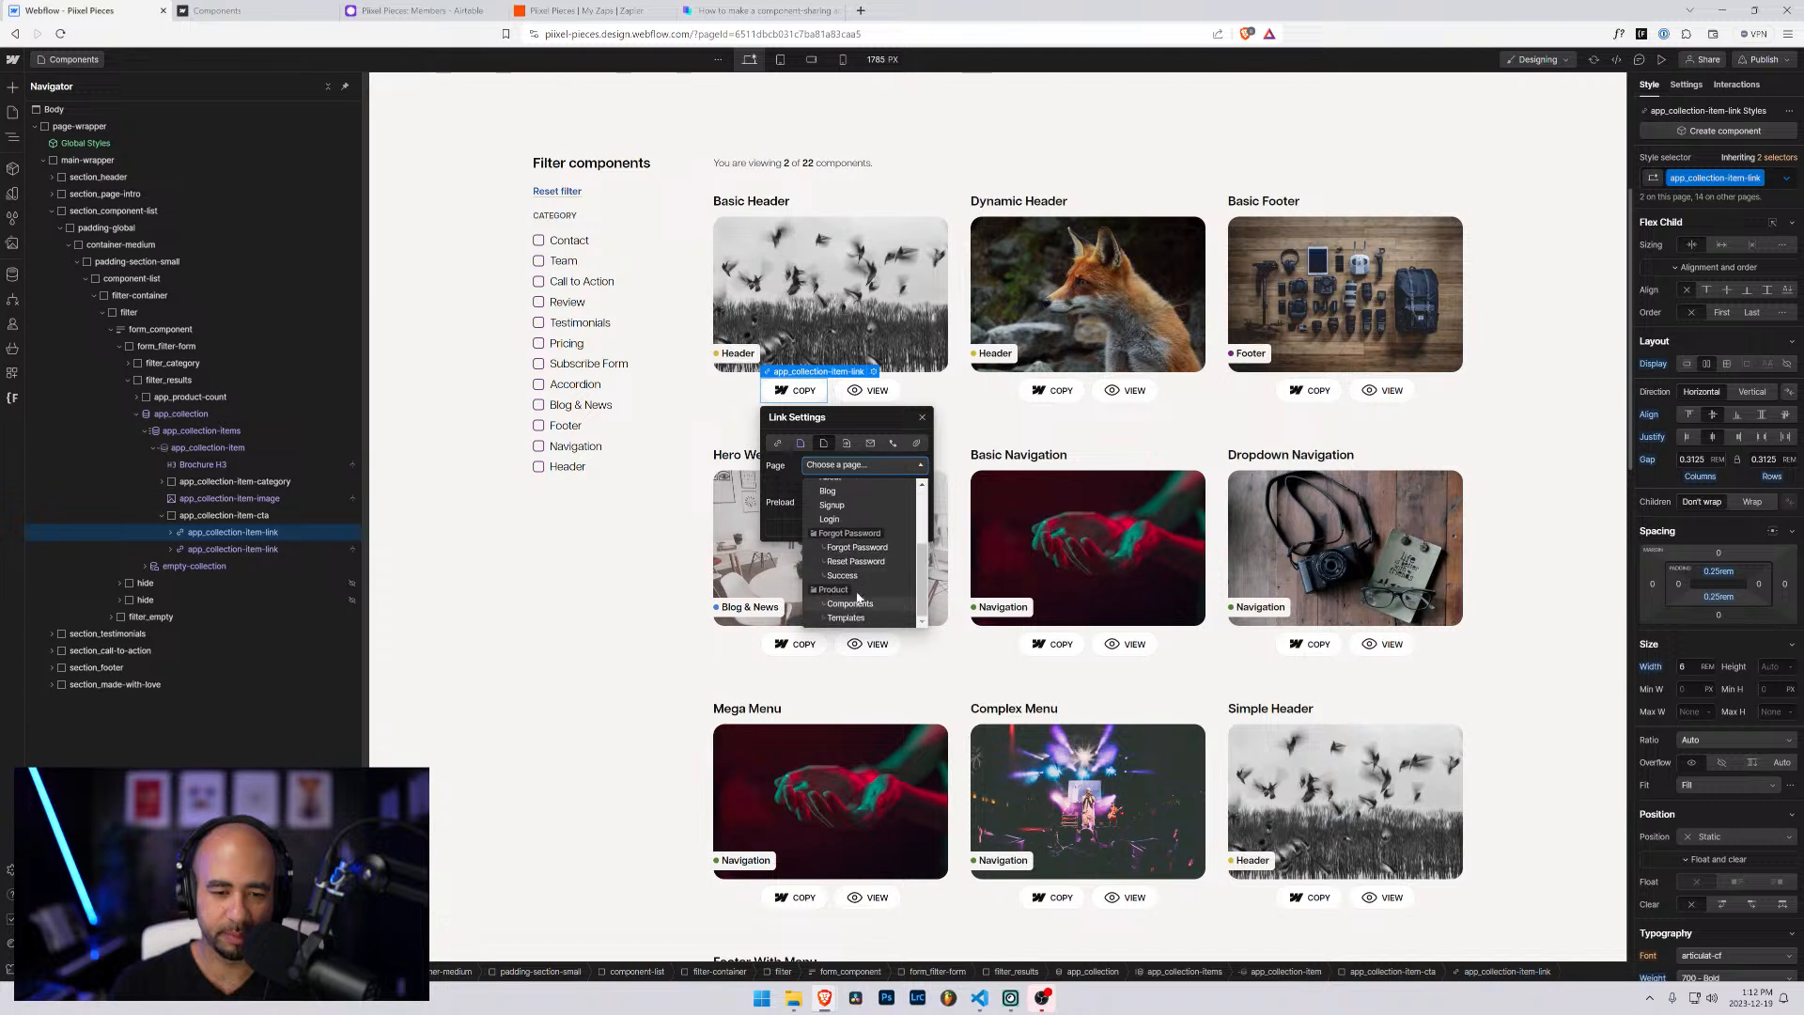
click(845, 511)
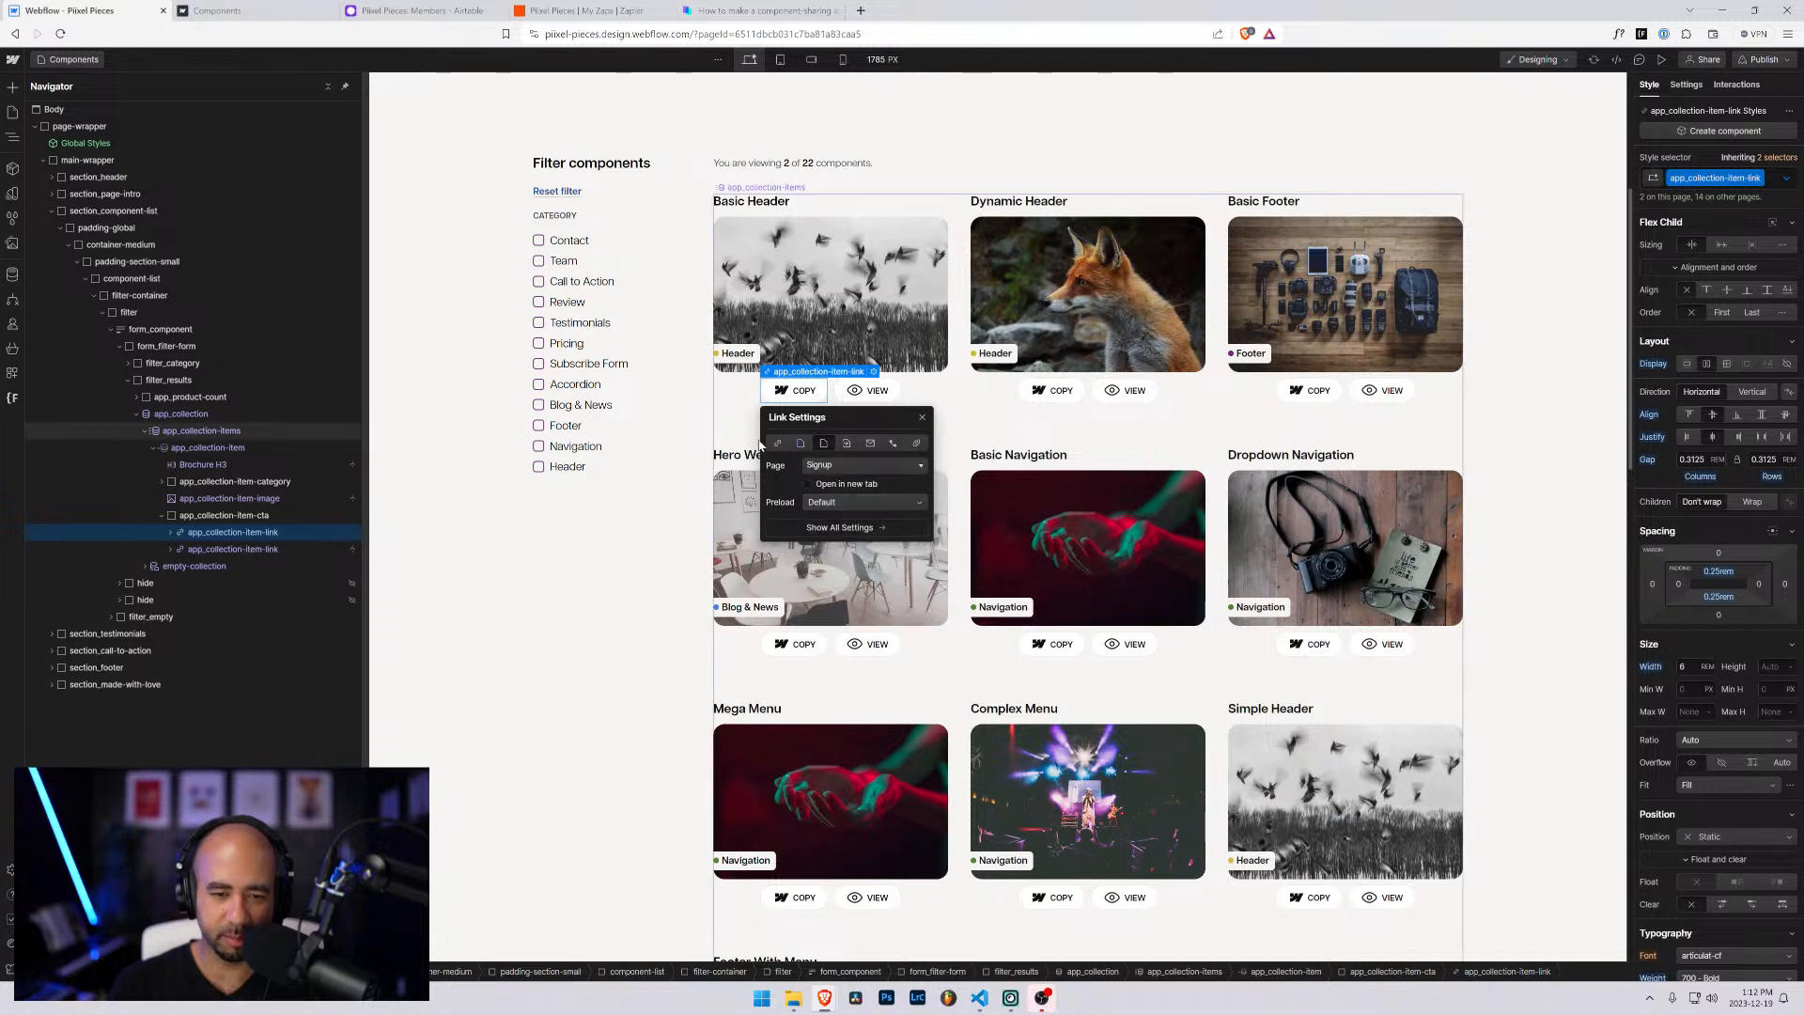
click(956, 421)
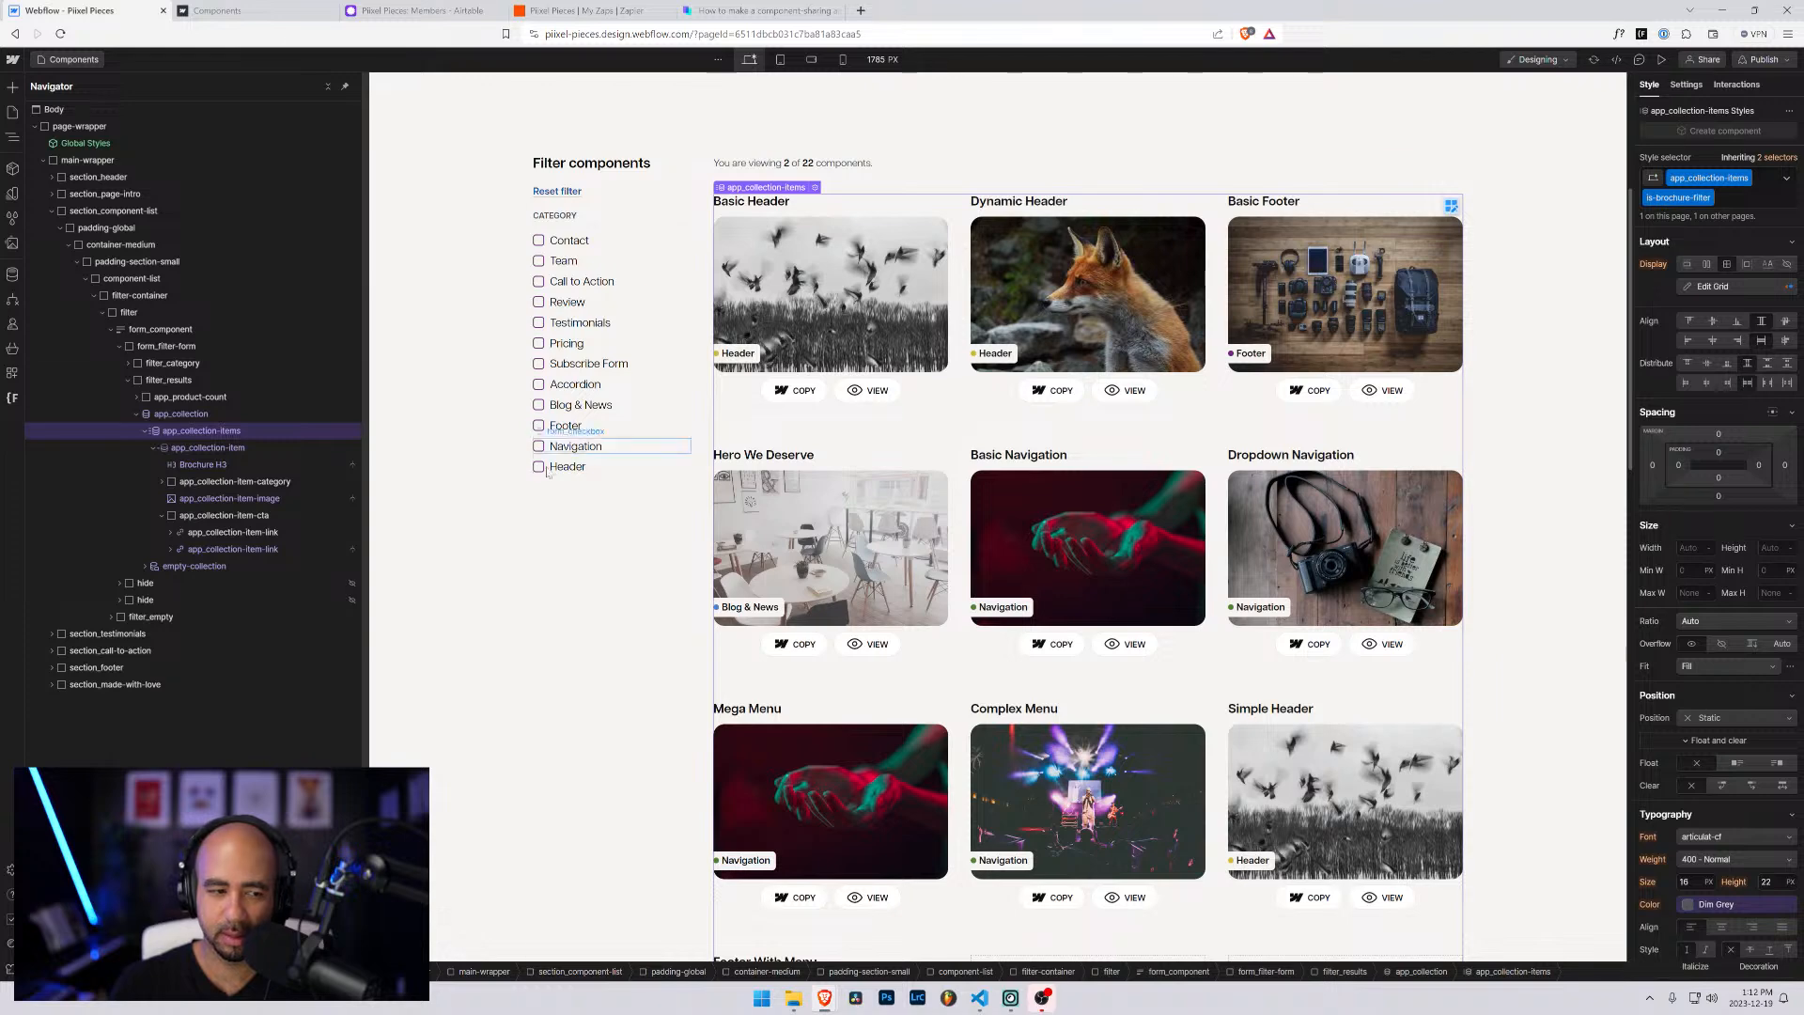
- Open the Templates page from the Product folder and bring the template list into view
click(74, 59)
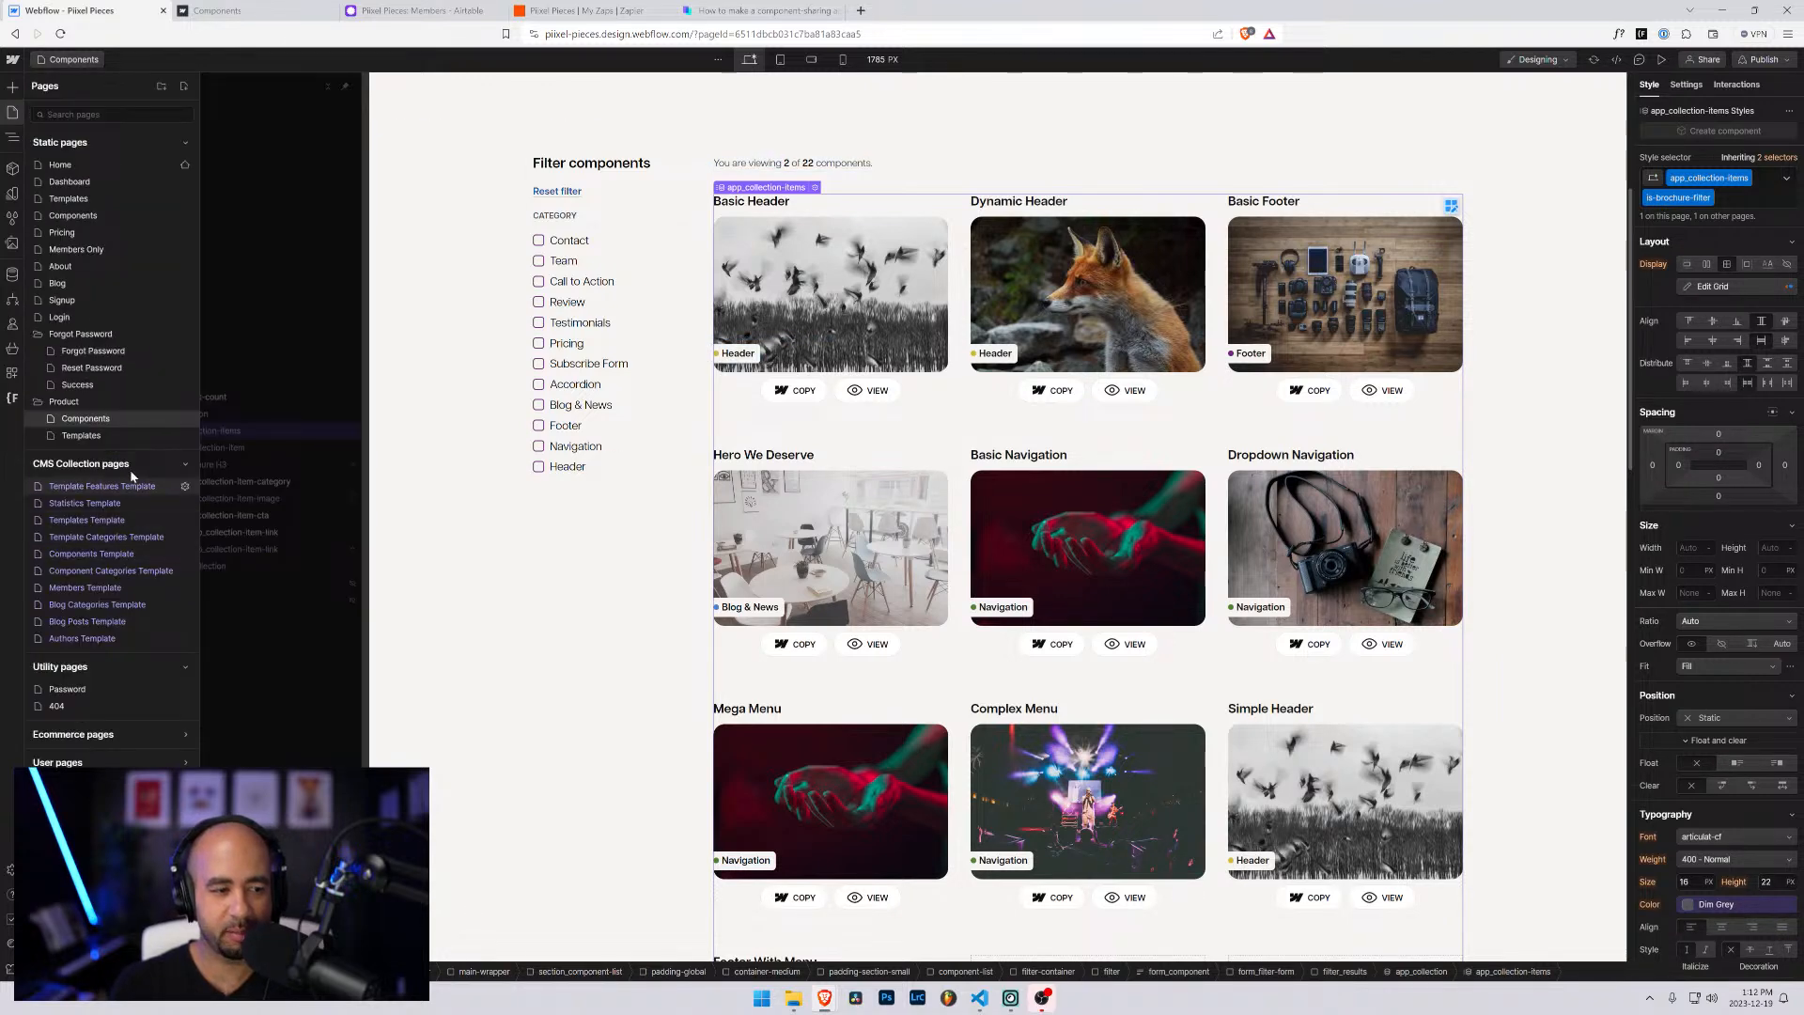
click(104, 436)
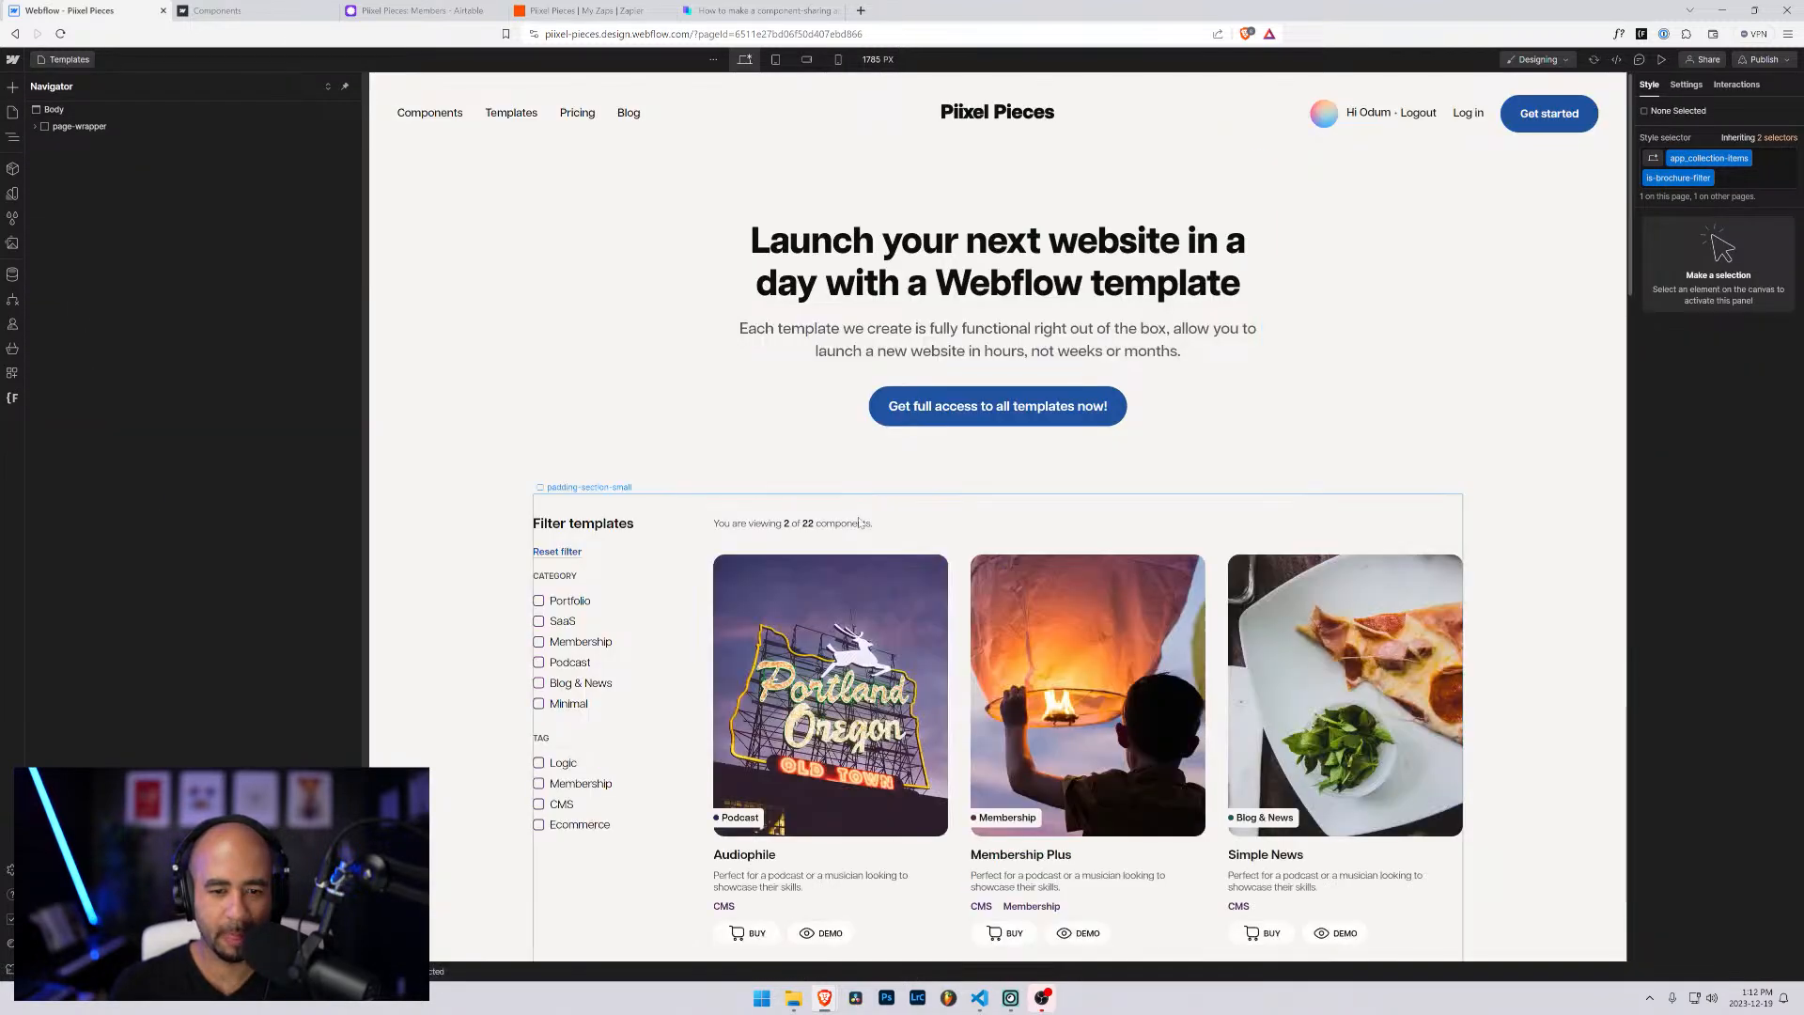
scroll(808, 526, down, 5)
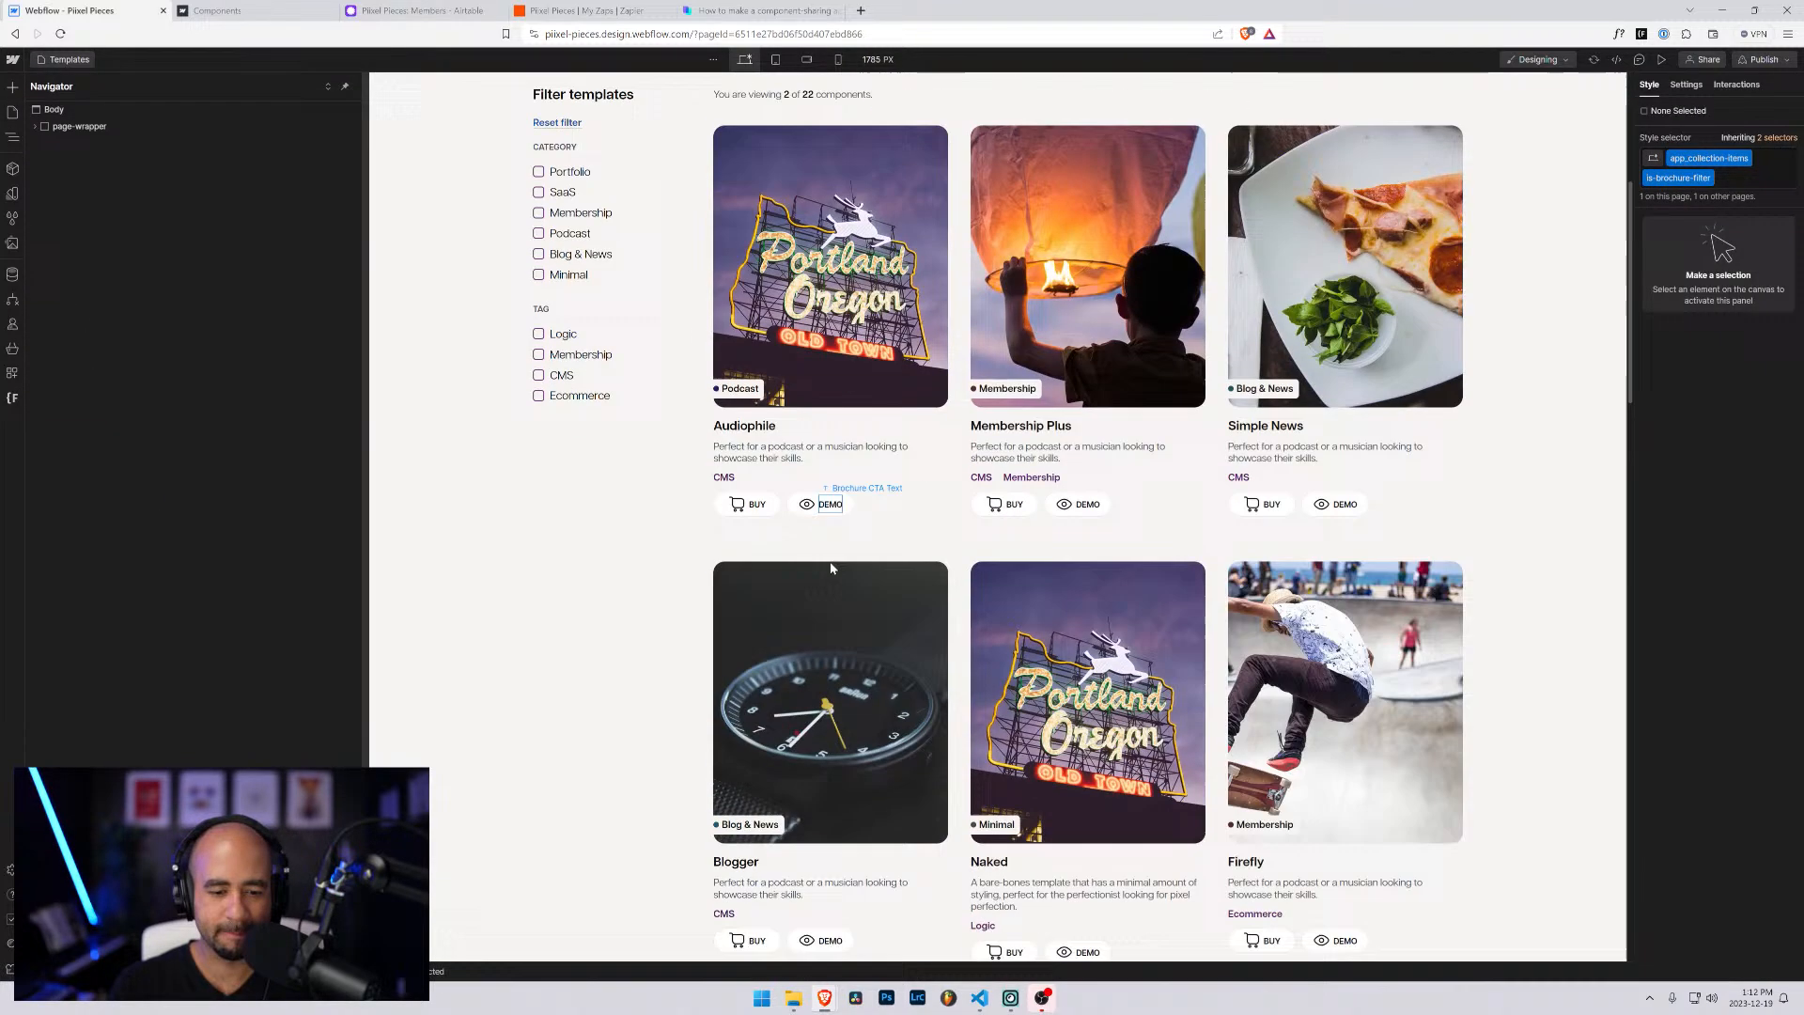
- Link the Audiophile template's Buy button to the Signup page
click(723, 503)
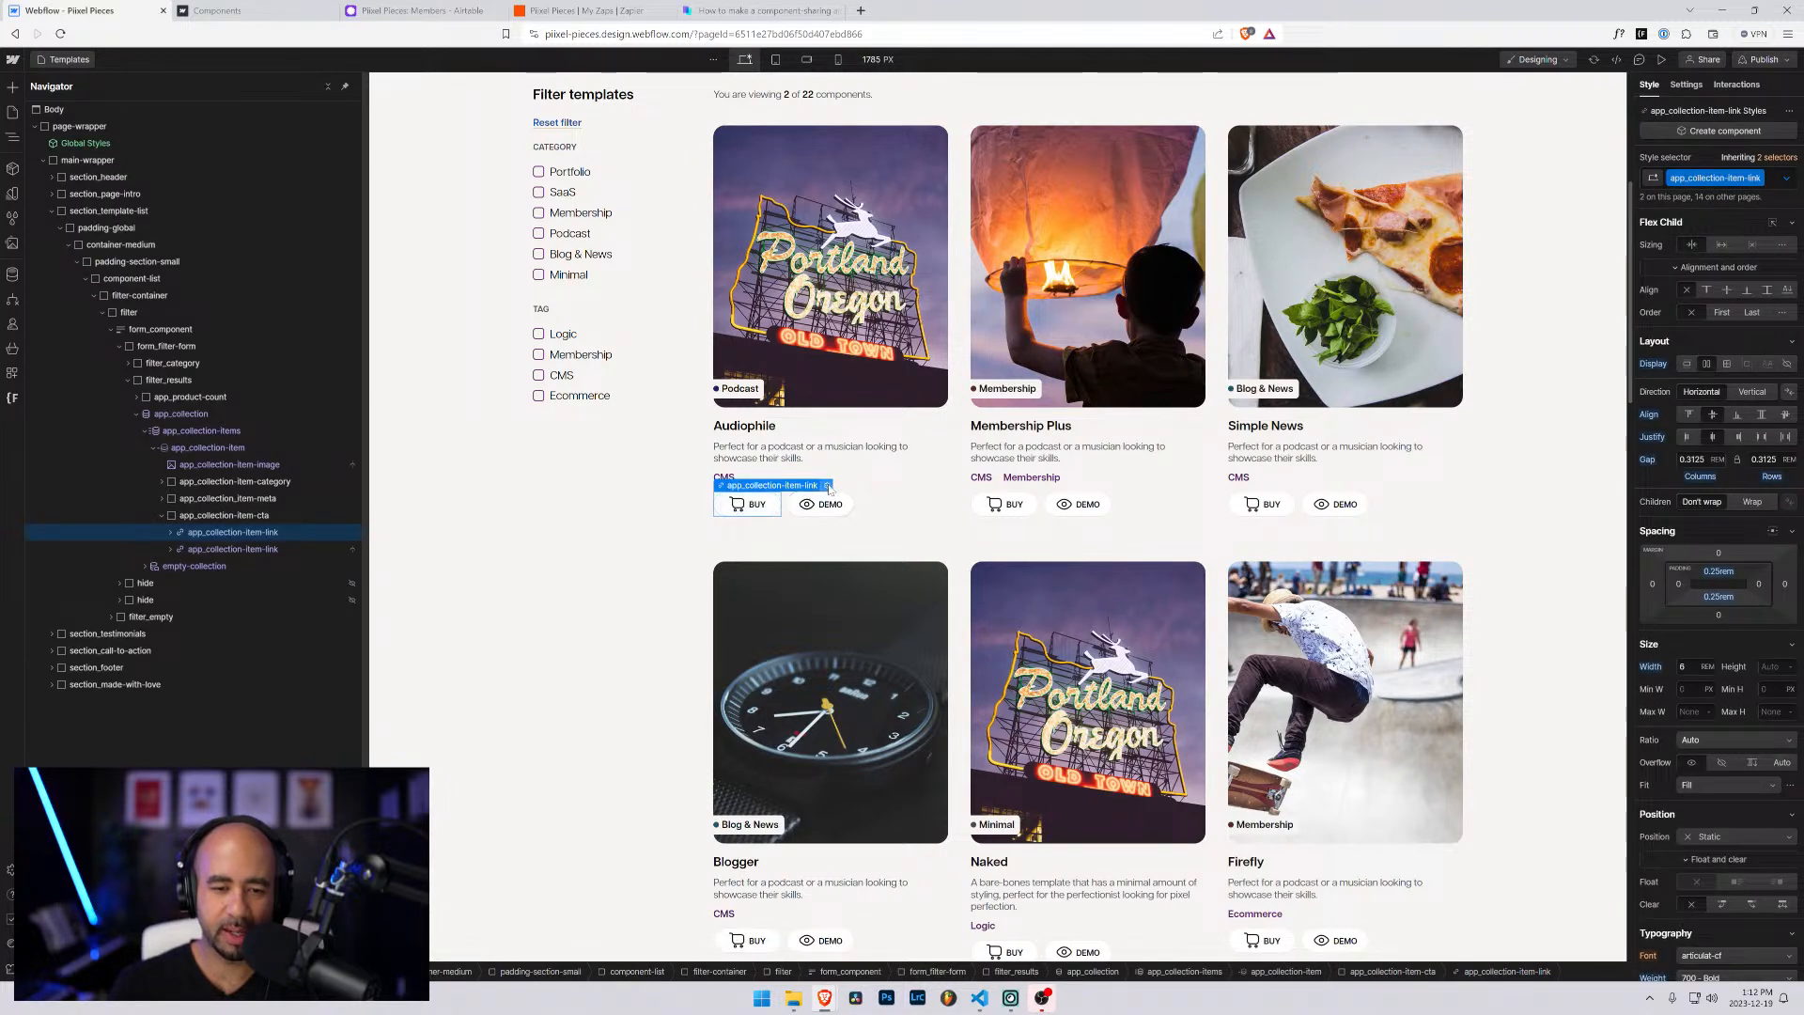
click(828, 486)
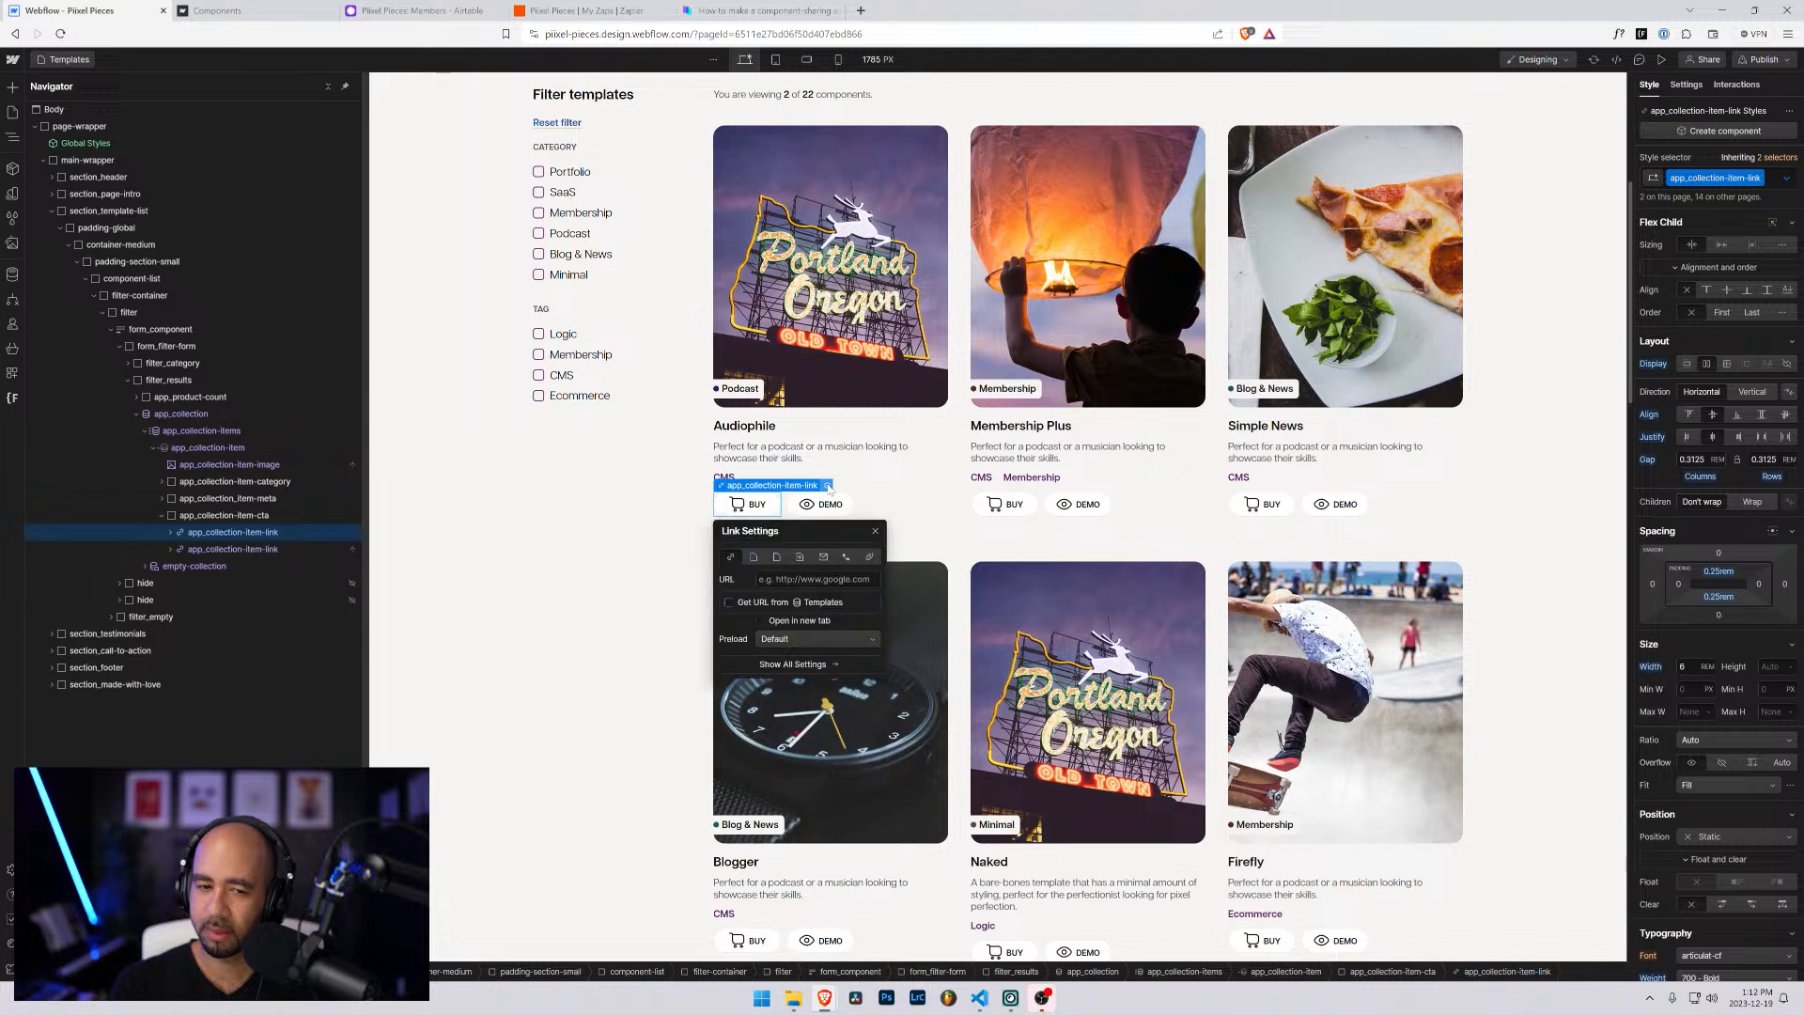
click(777, 557)
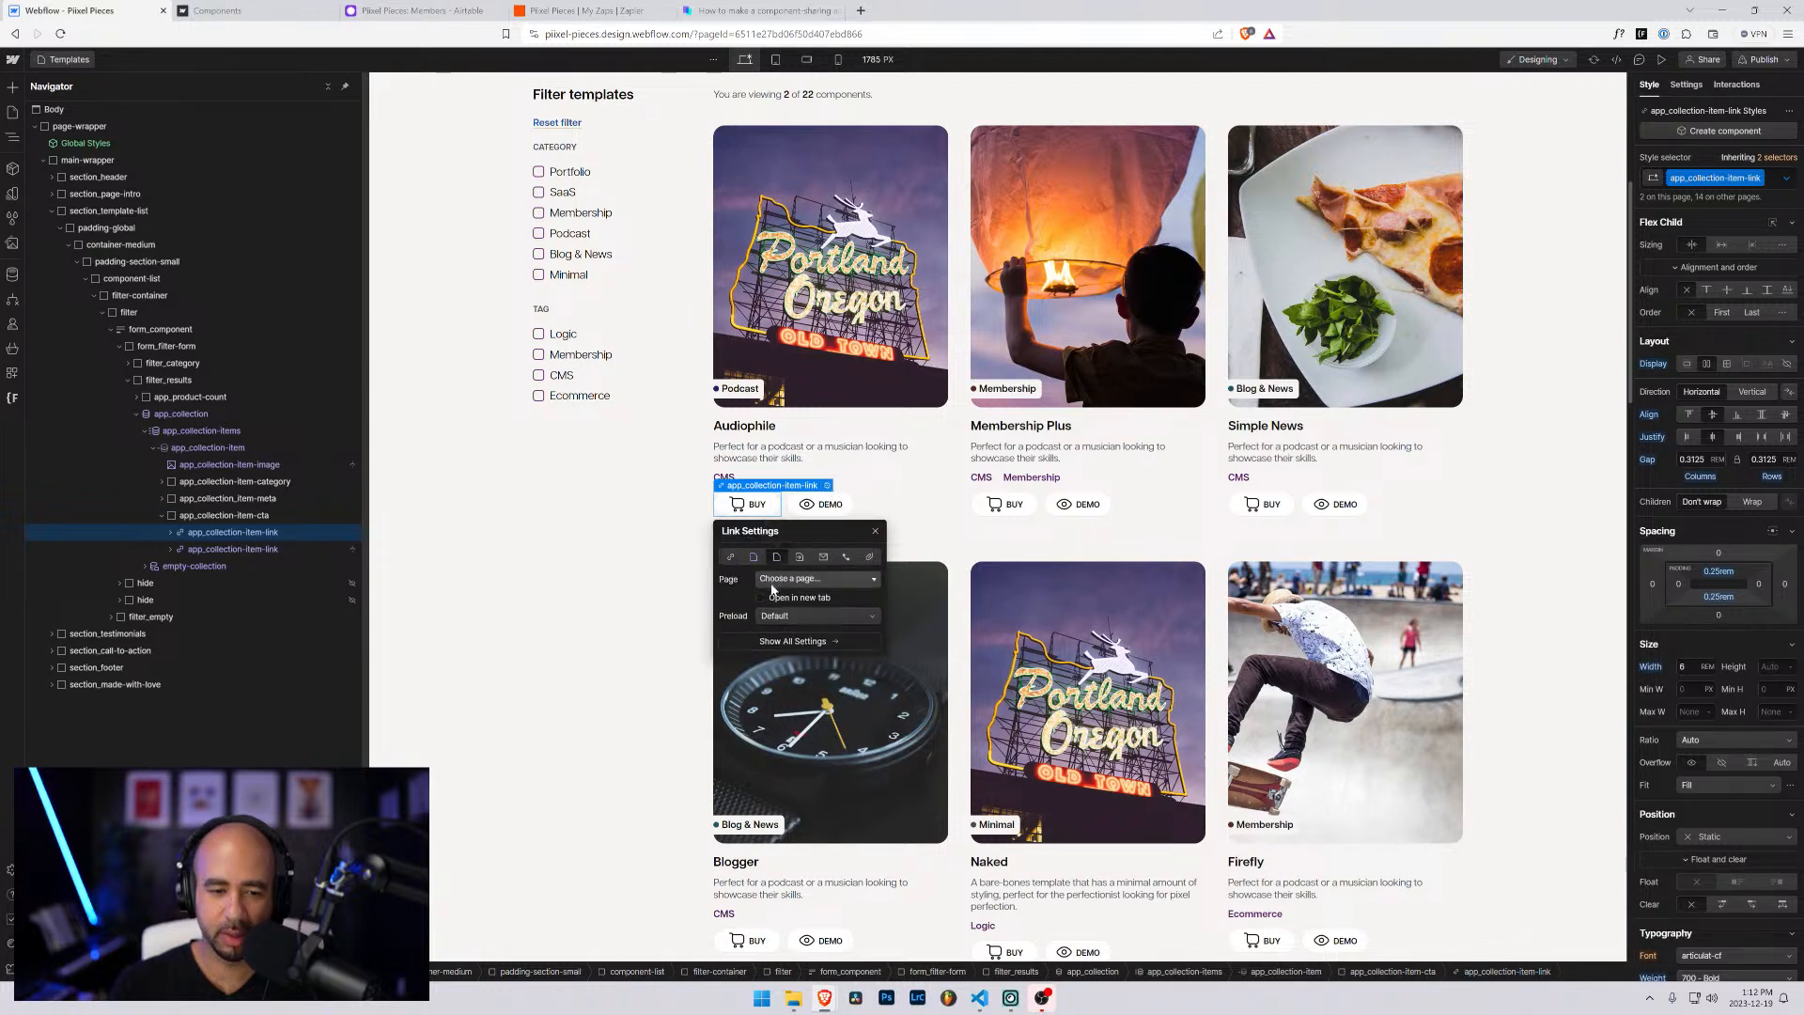
click(795, 579)
scroll(794, 644, down, 3)
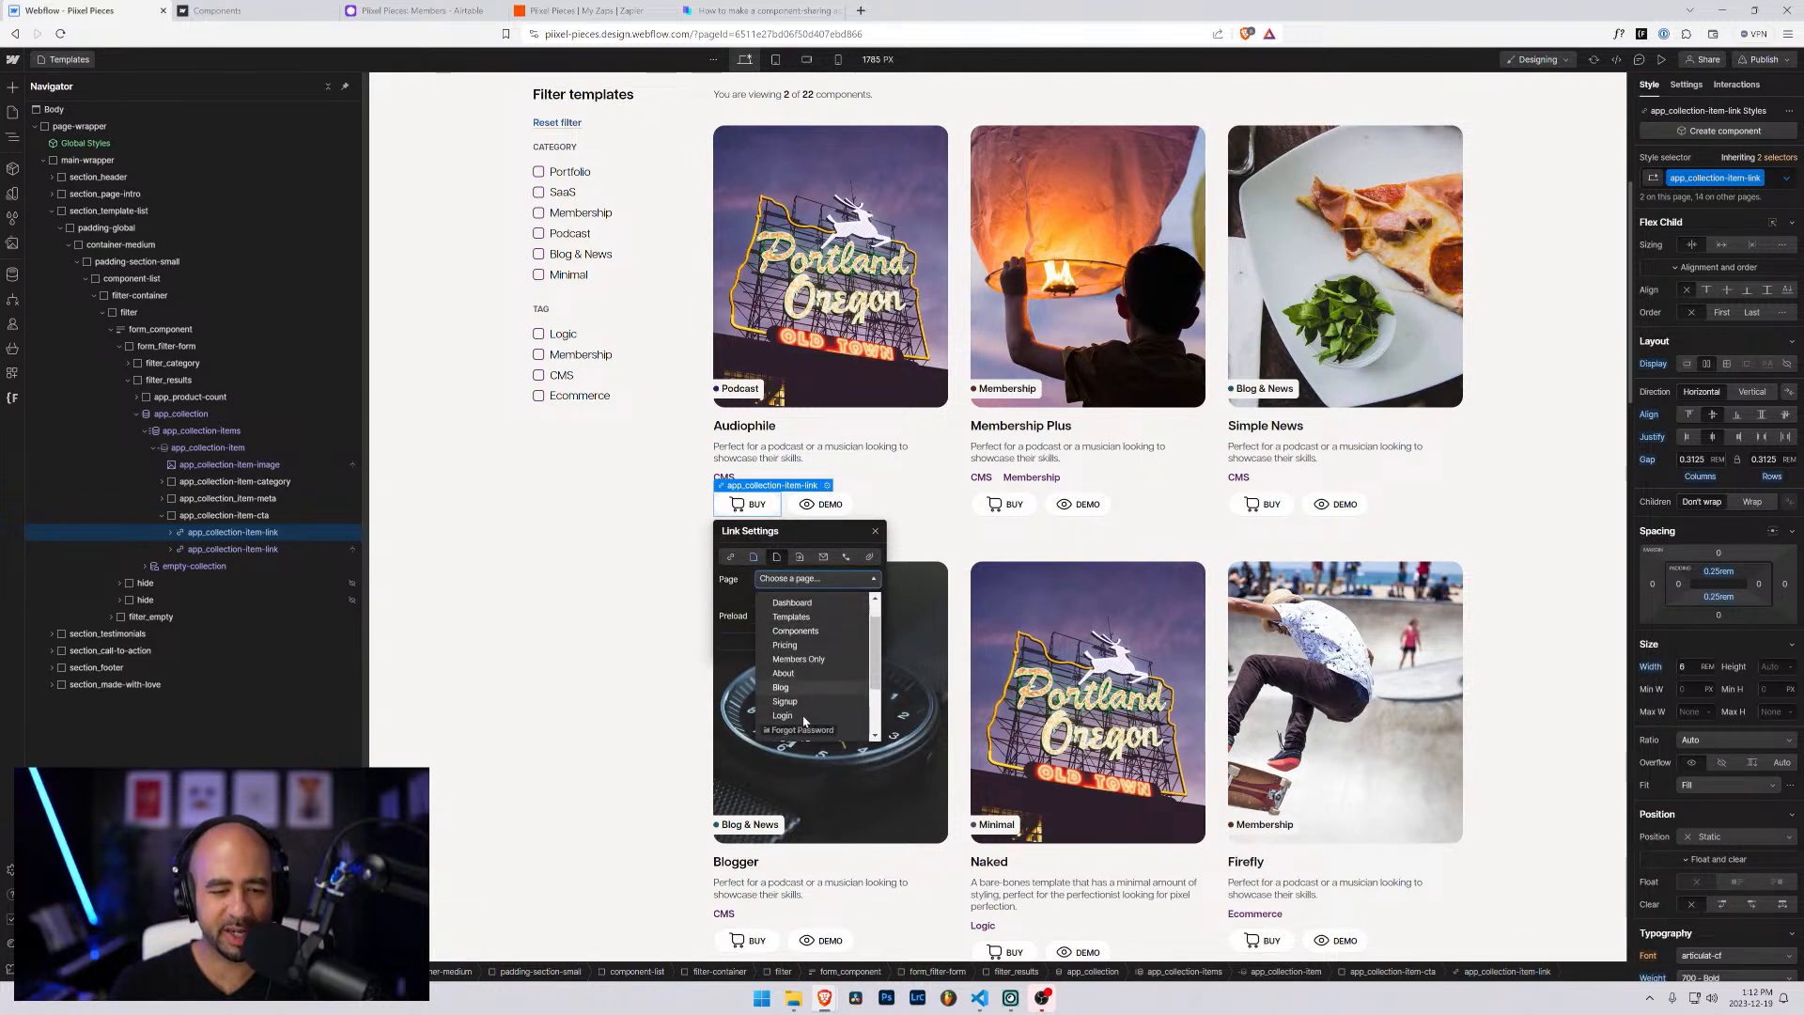
click(813, 624)
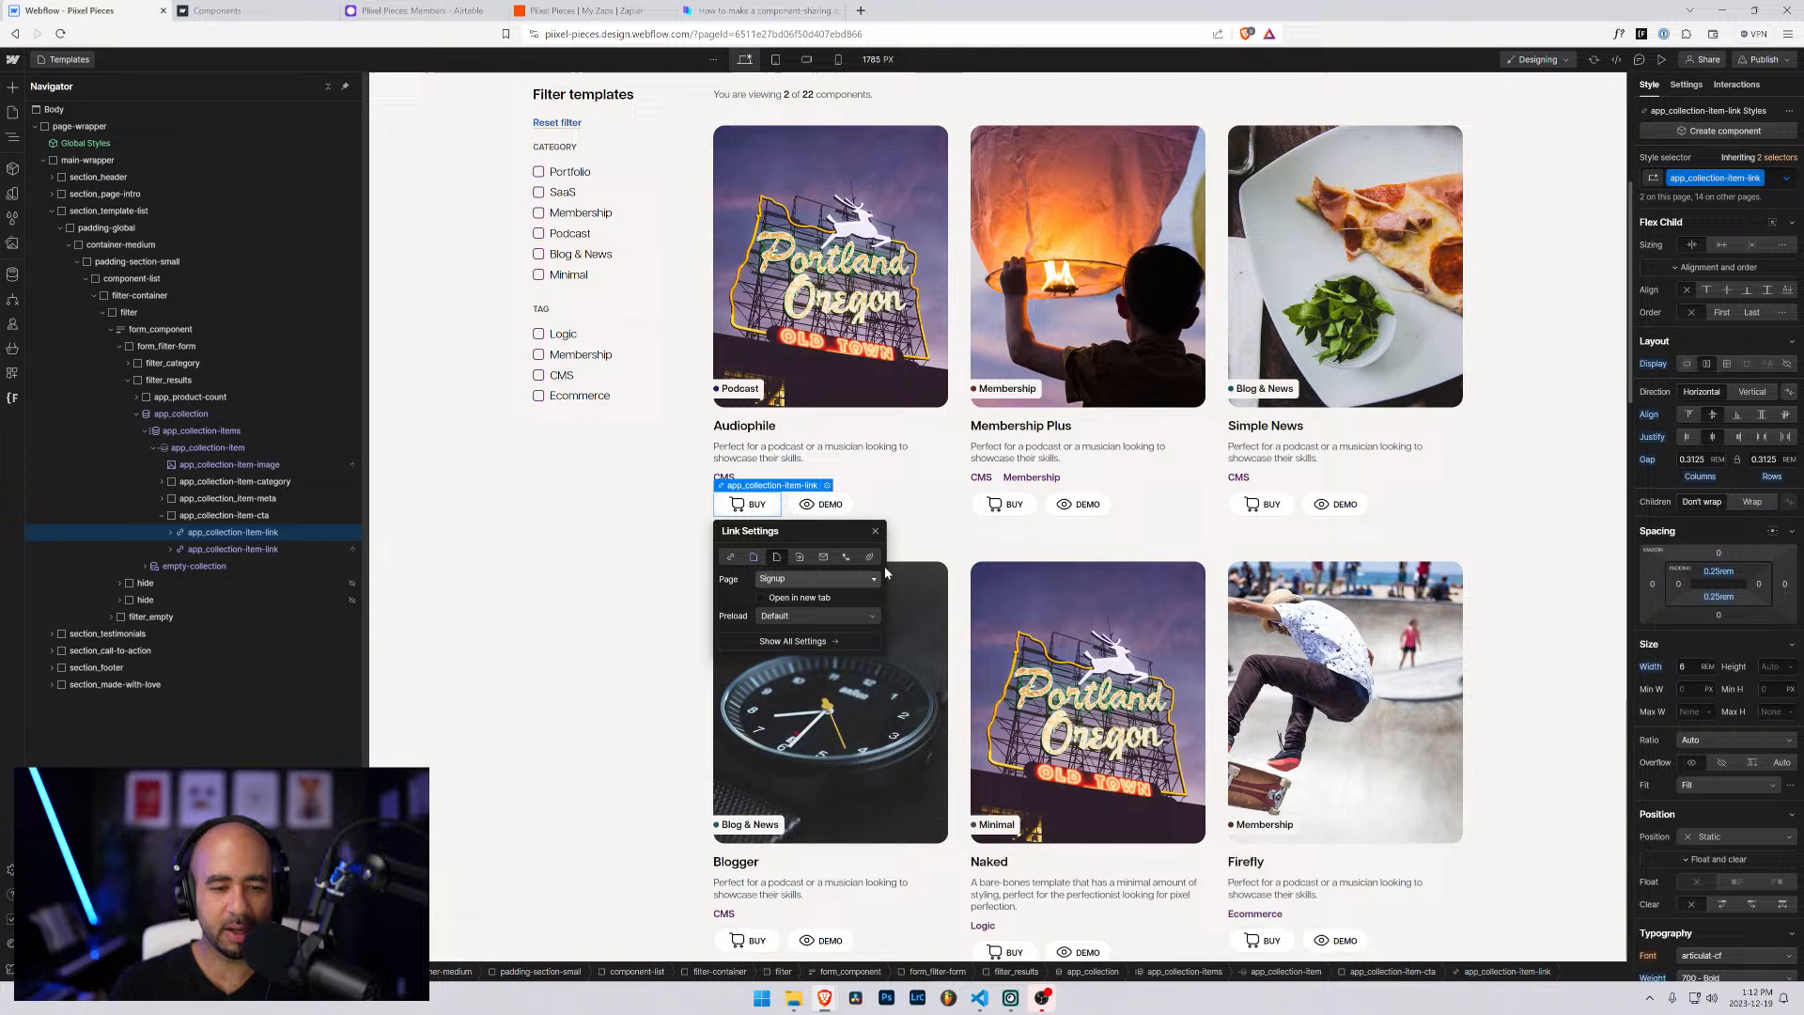
click(924, 539)
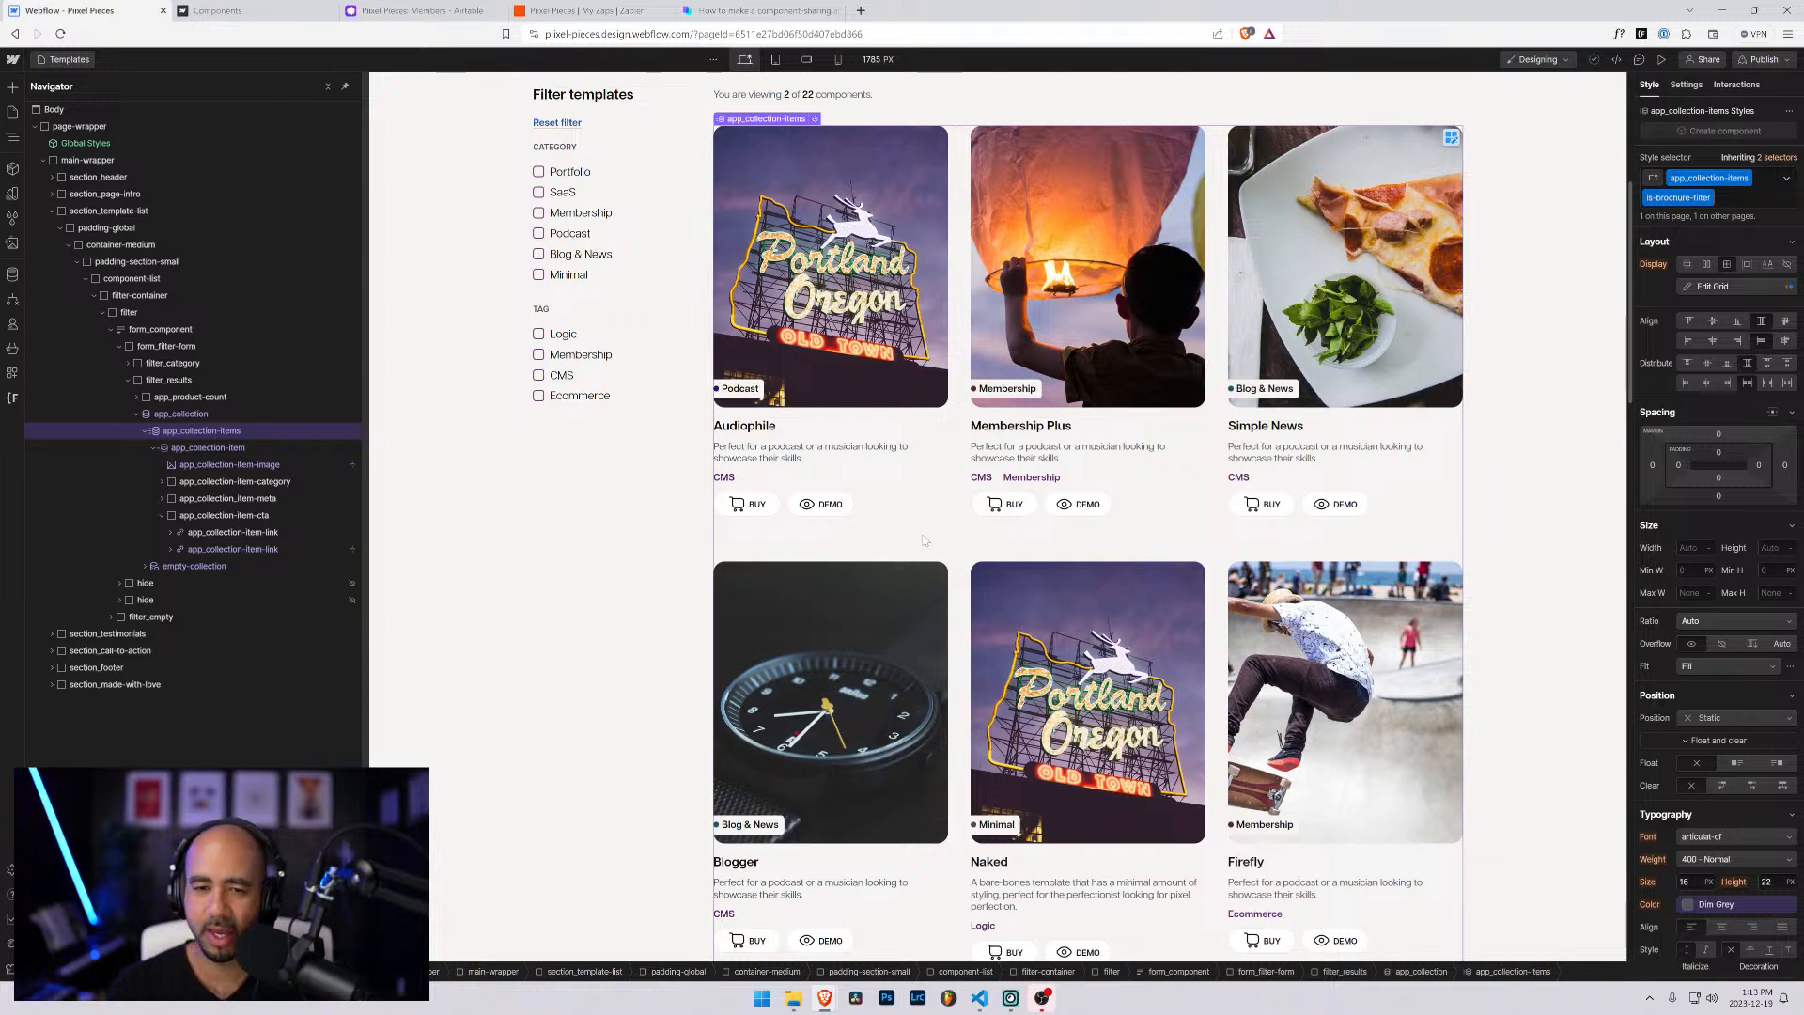
- Compare with the published Components page, and open the members' Components page outside the Product folder in the Webflow Designer
scroll(805, 422, up, 4)
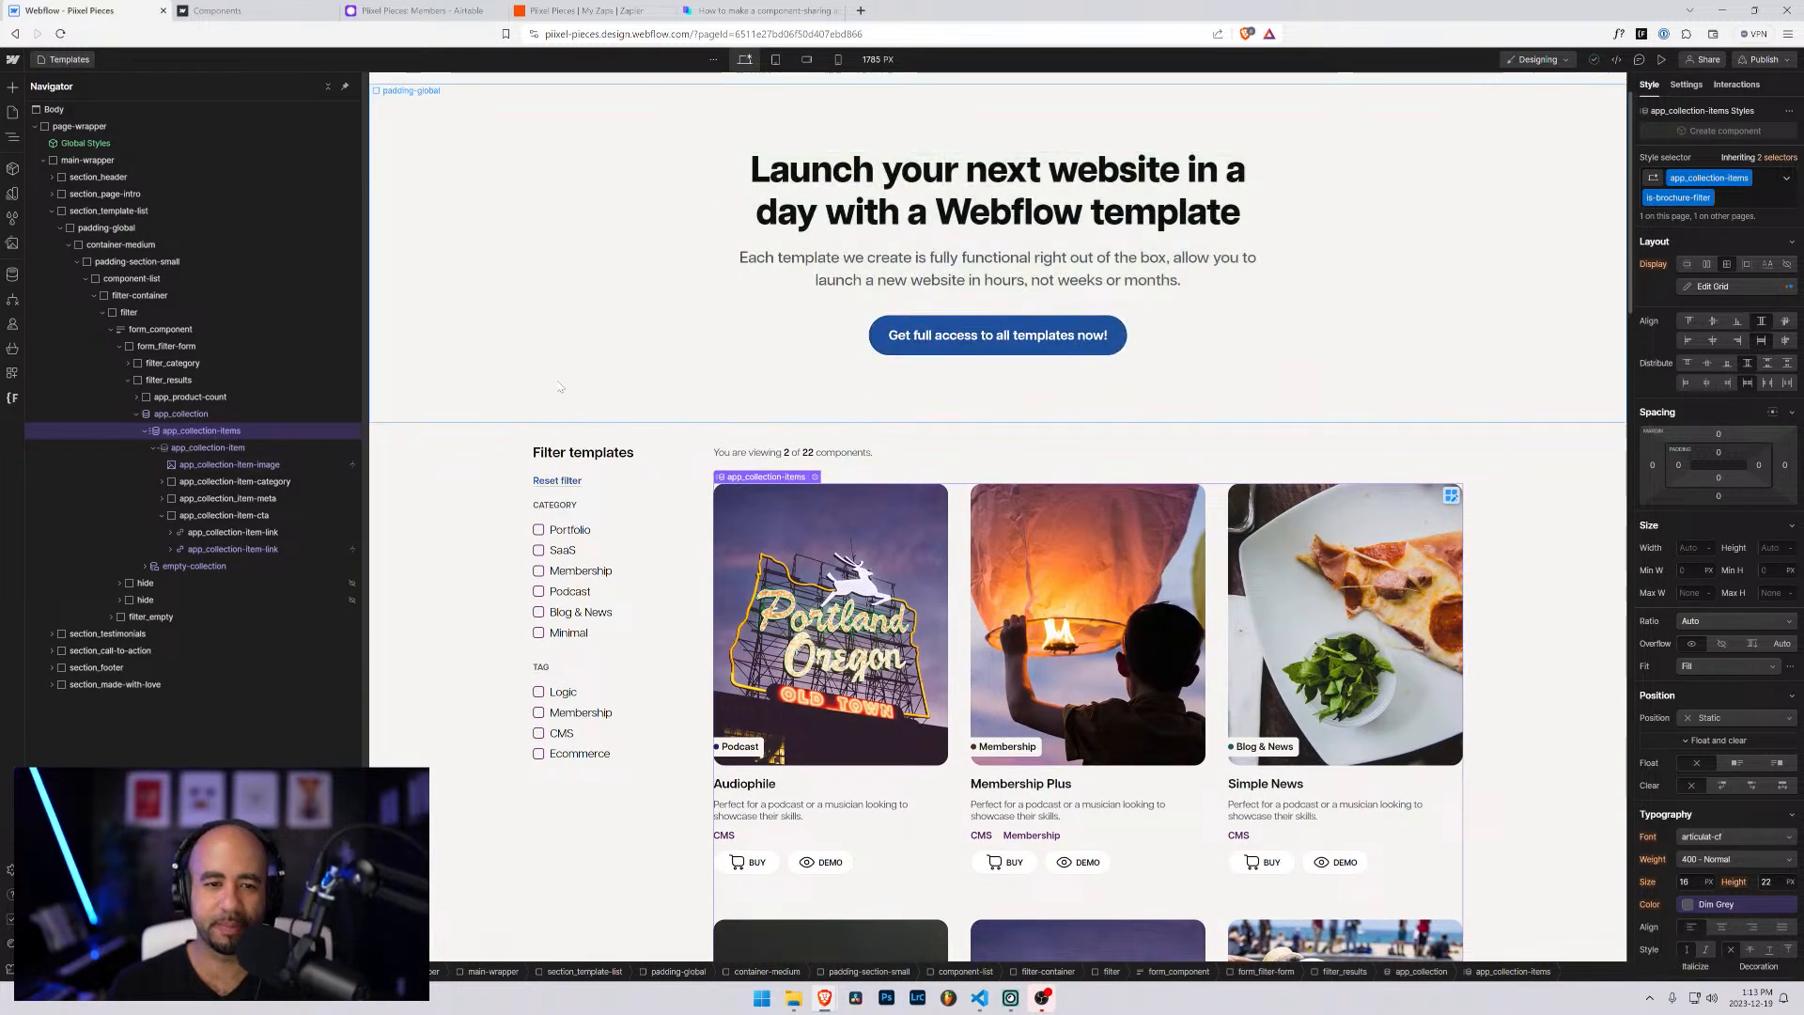
scroll(942, 357, down, 4)
click(278, 7)
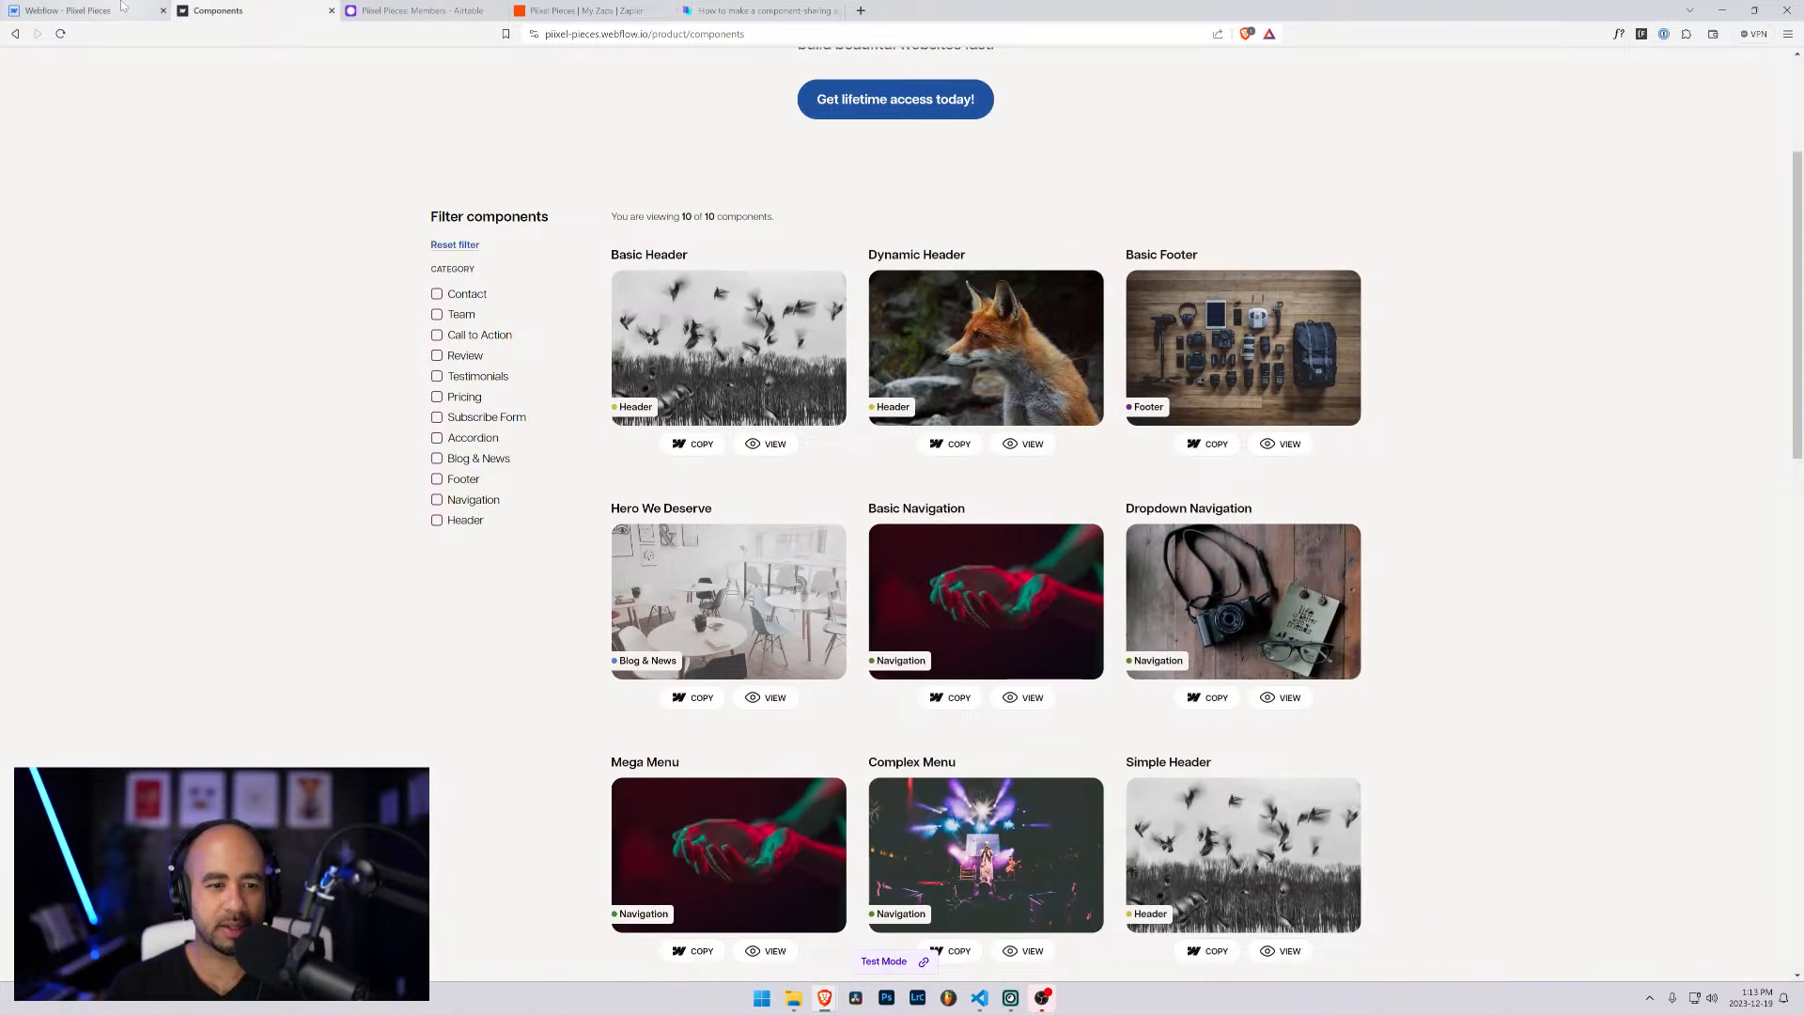
click(94, 10)
click(58, 60)
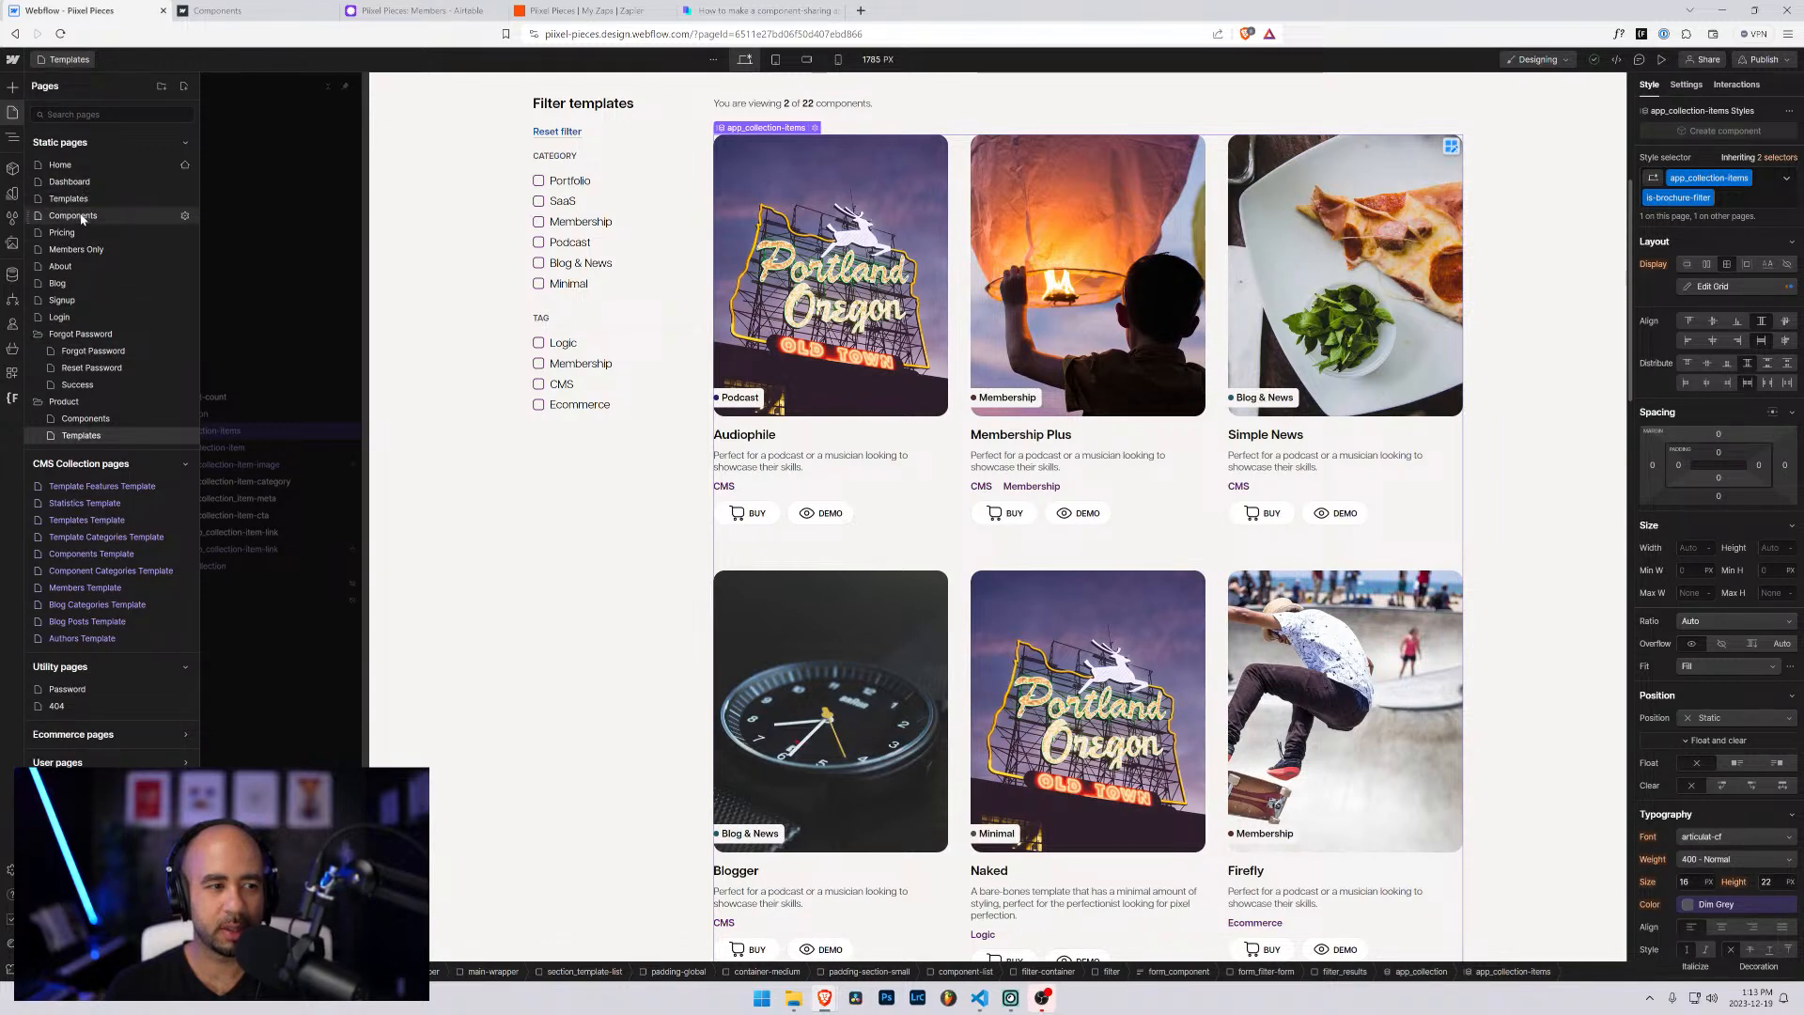
click(75, 216)
click(680, 384)
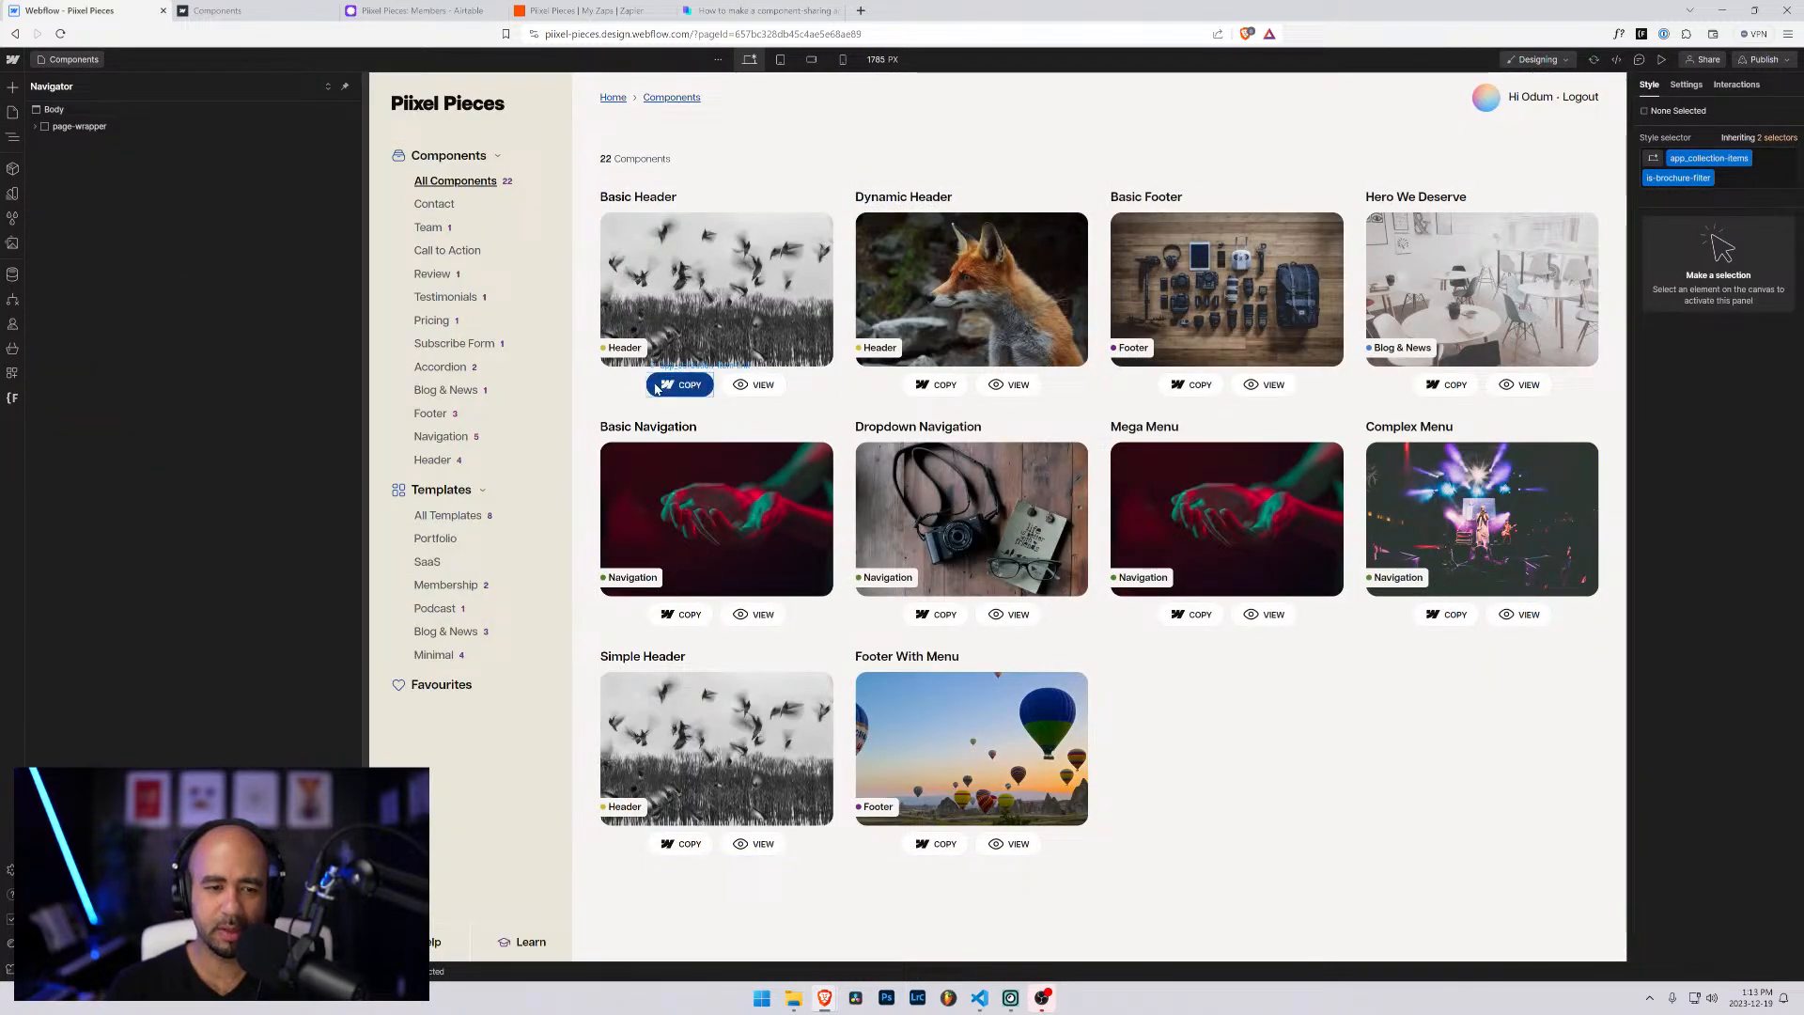
- Switch to the Flowout article on adding copy and paste functionality to a Webflow component library
click(770, 10)
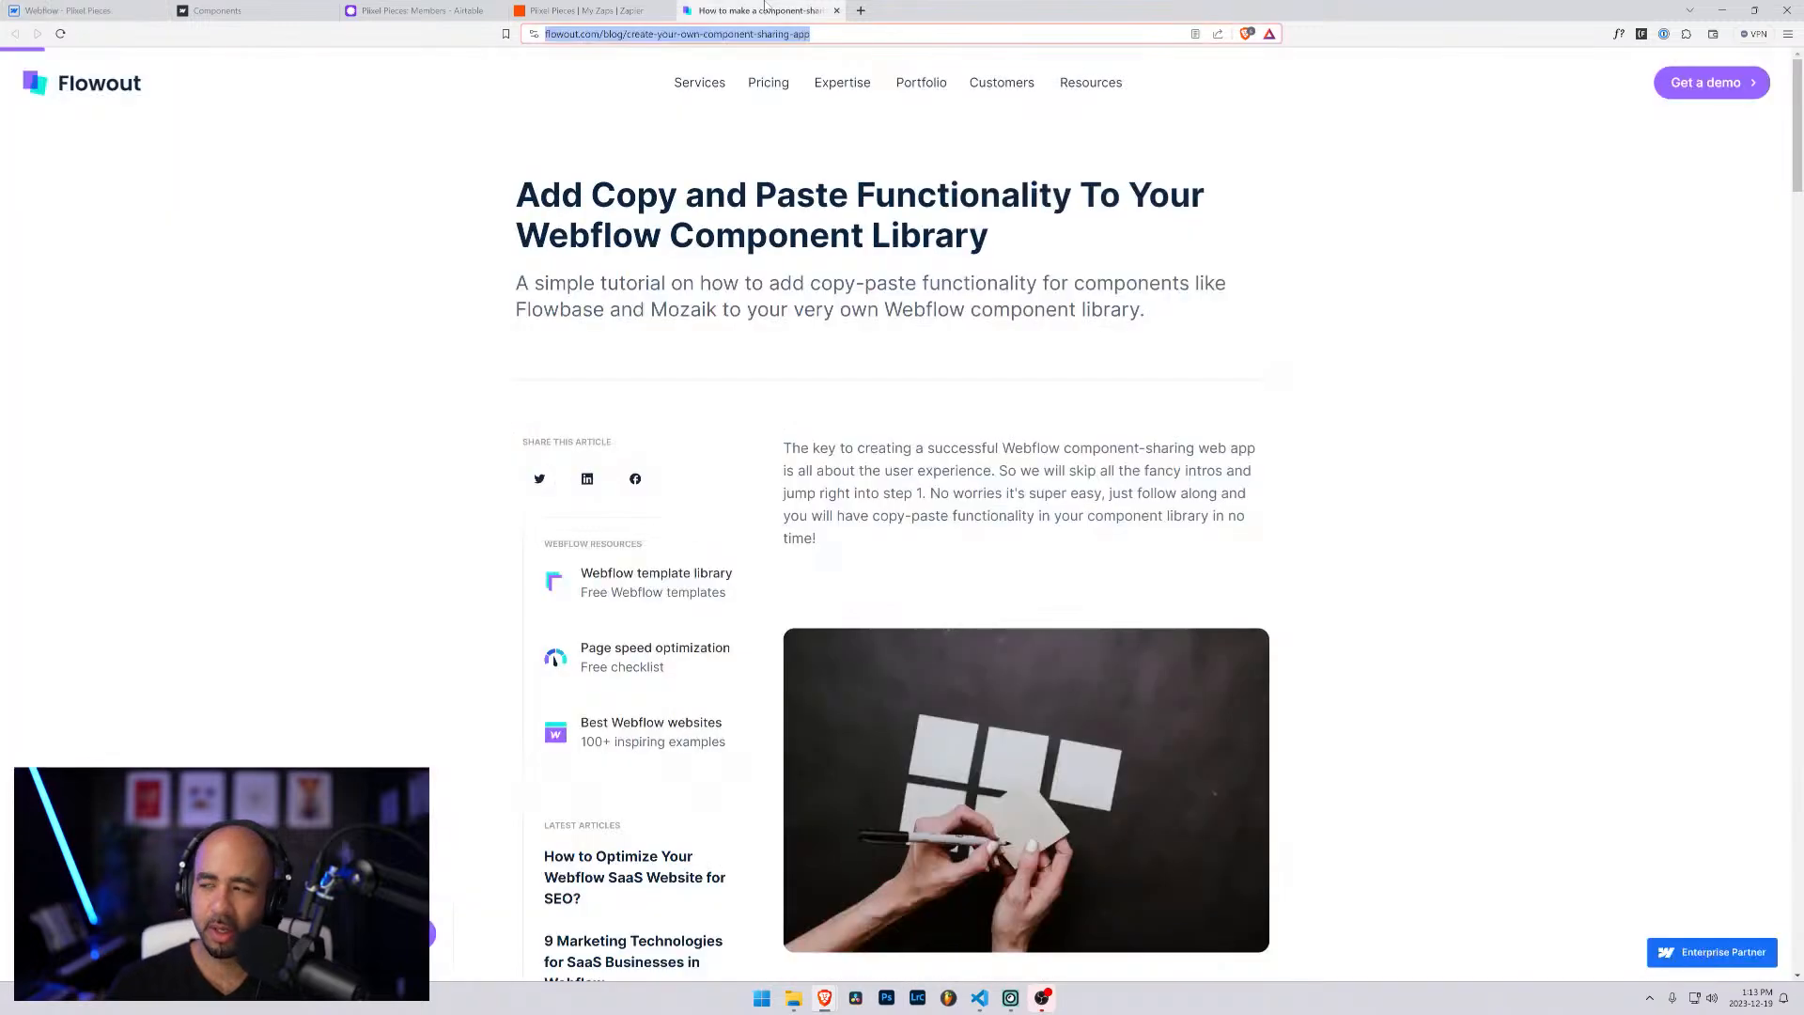
mouse_move(842, 87)
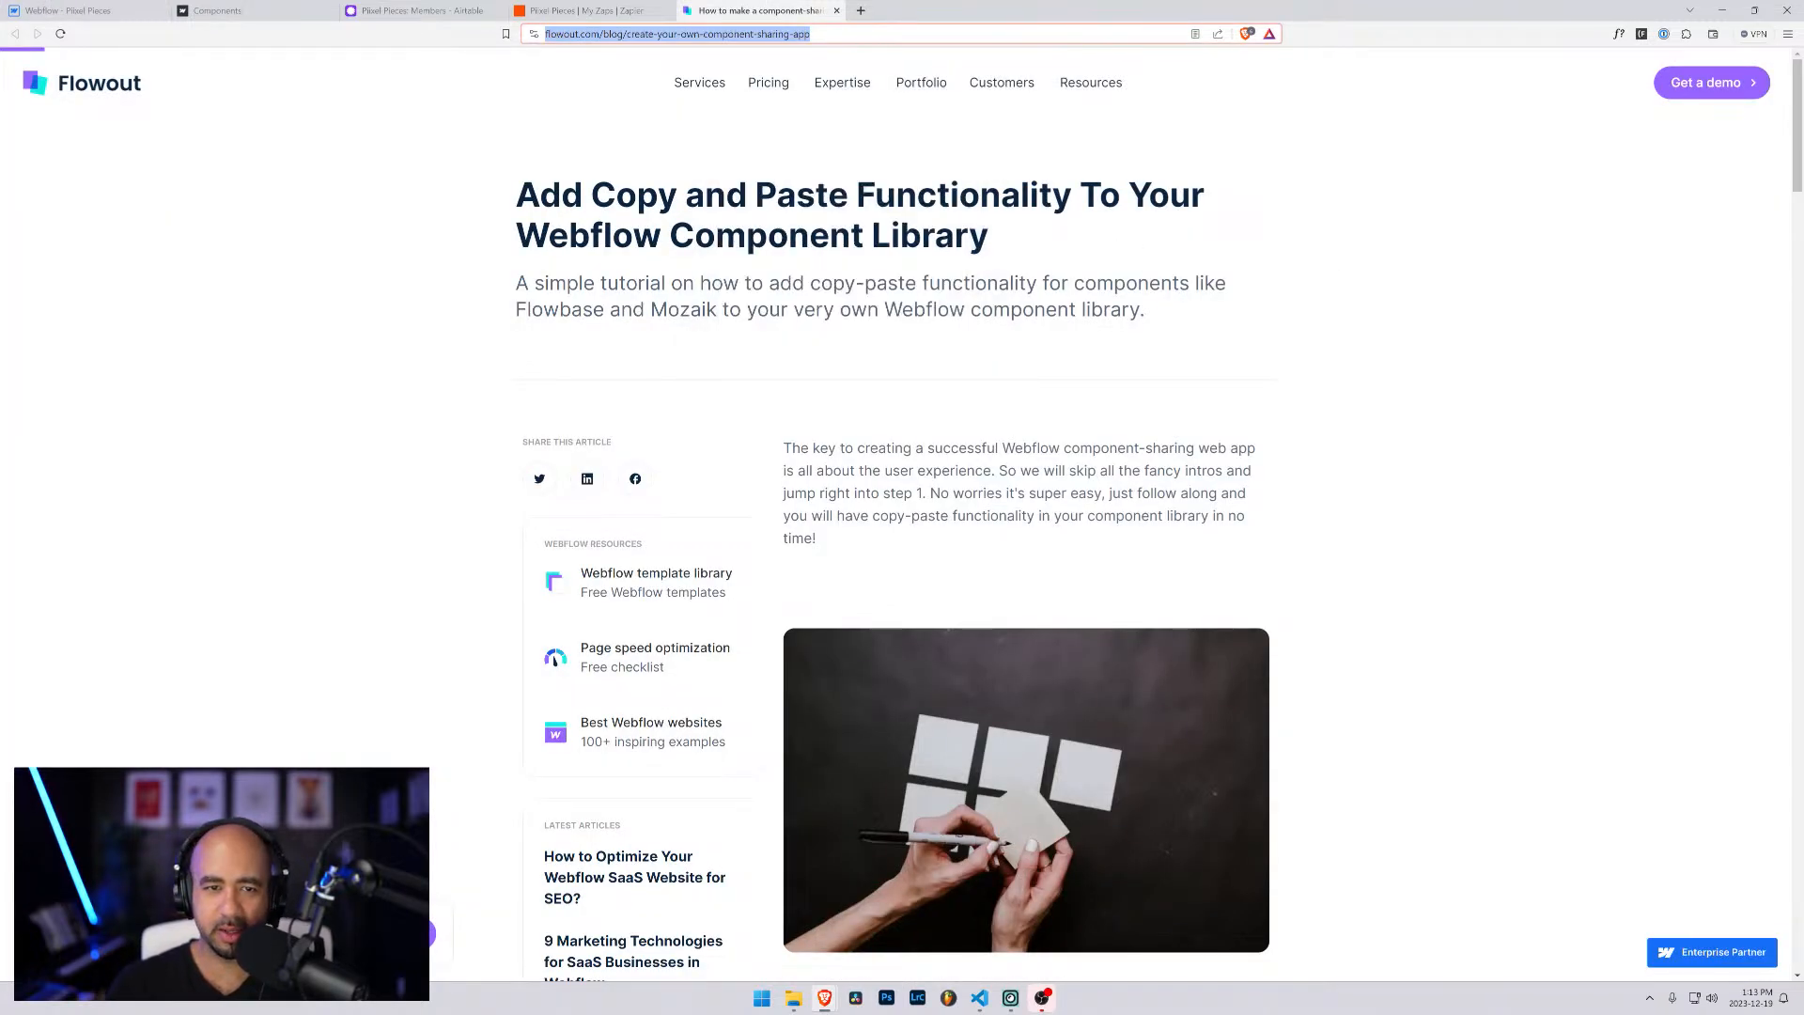
- Enlarge the Flowout article and read its introduction on adding copy-paste functionality to a component library
key(ctrl+plus)
key(ctrl+plus)
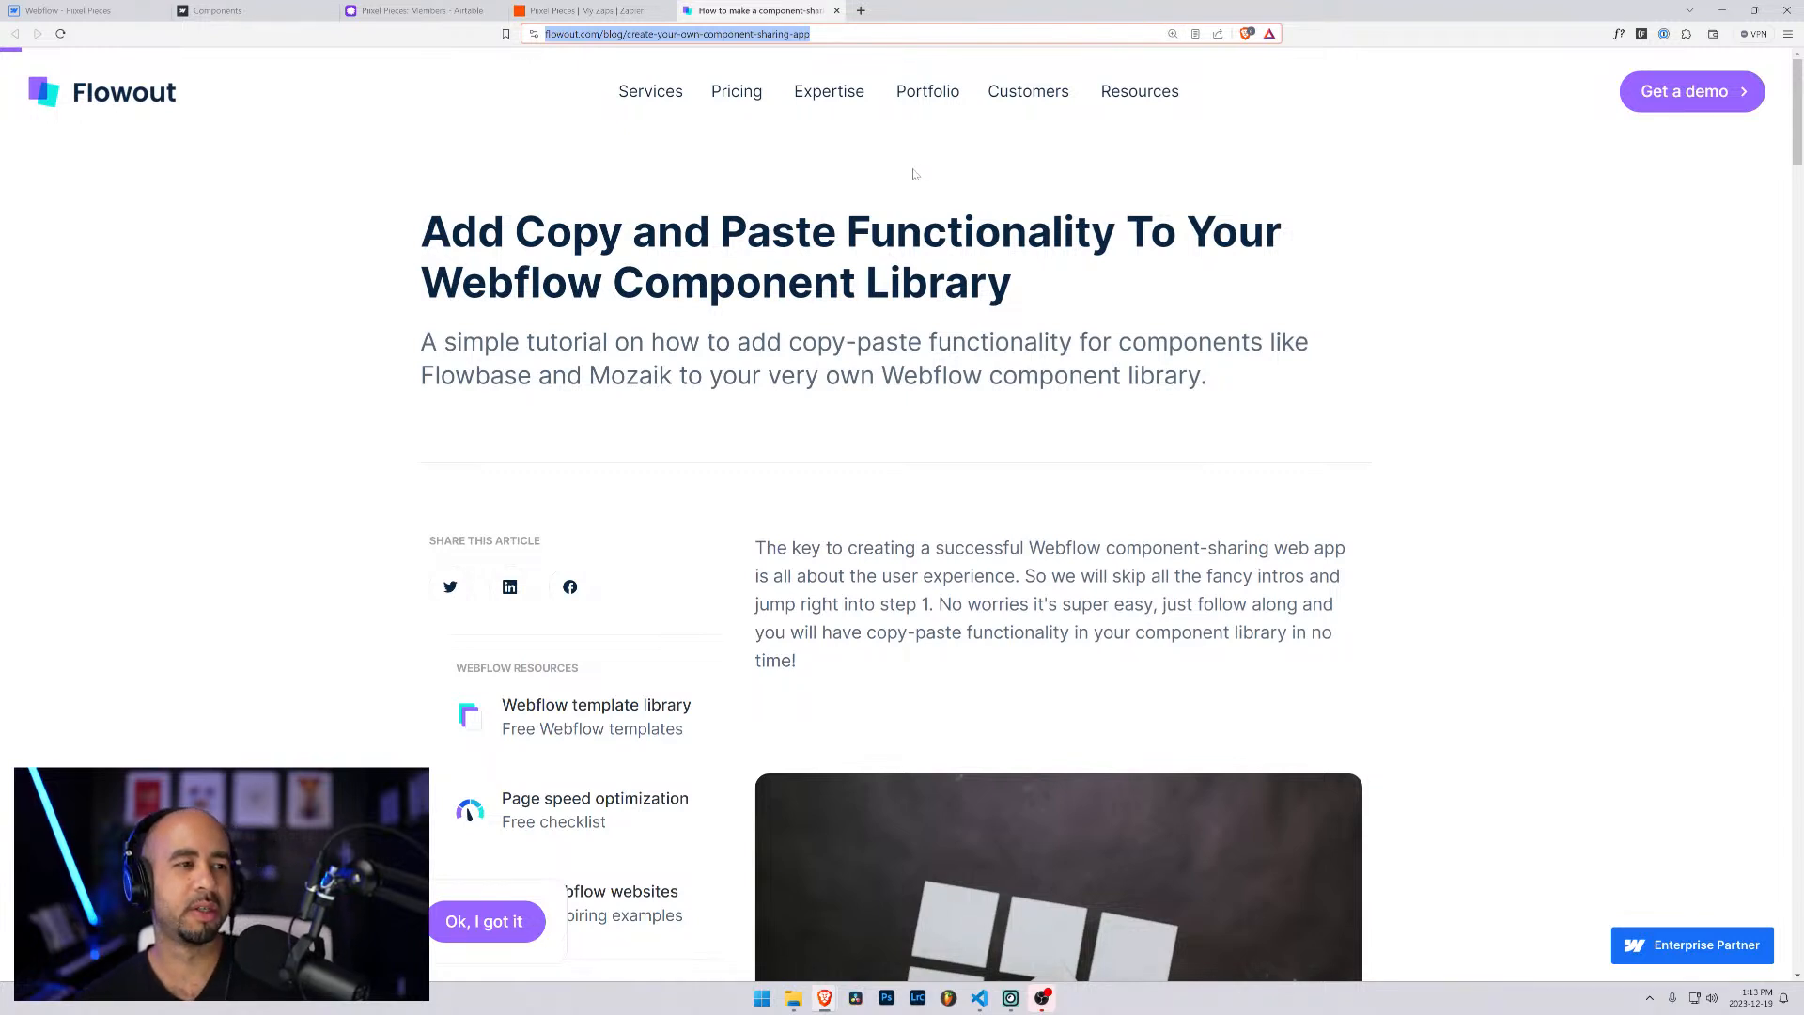
scroll(916, 178, down, 2)
scroll(916, 177, up, 2)
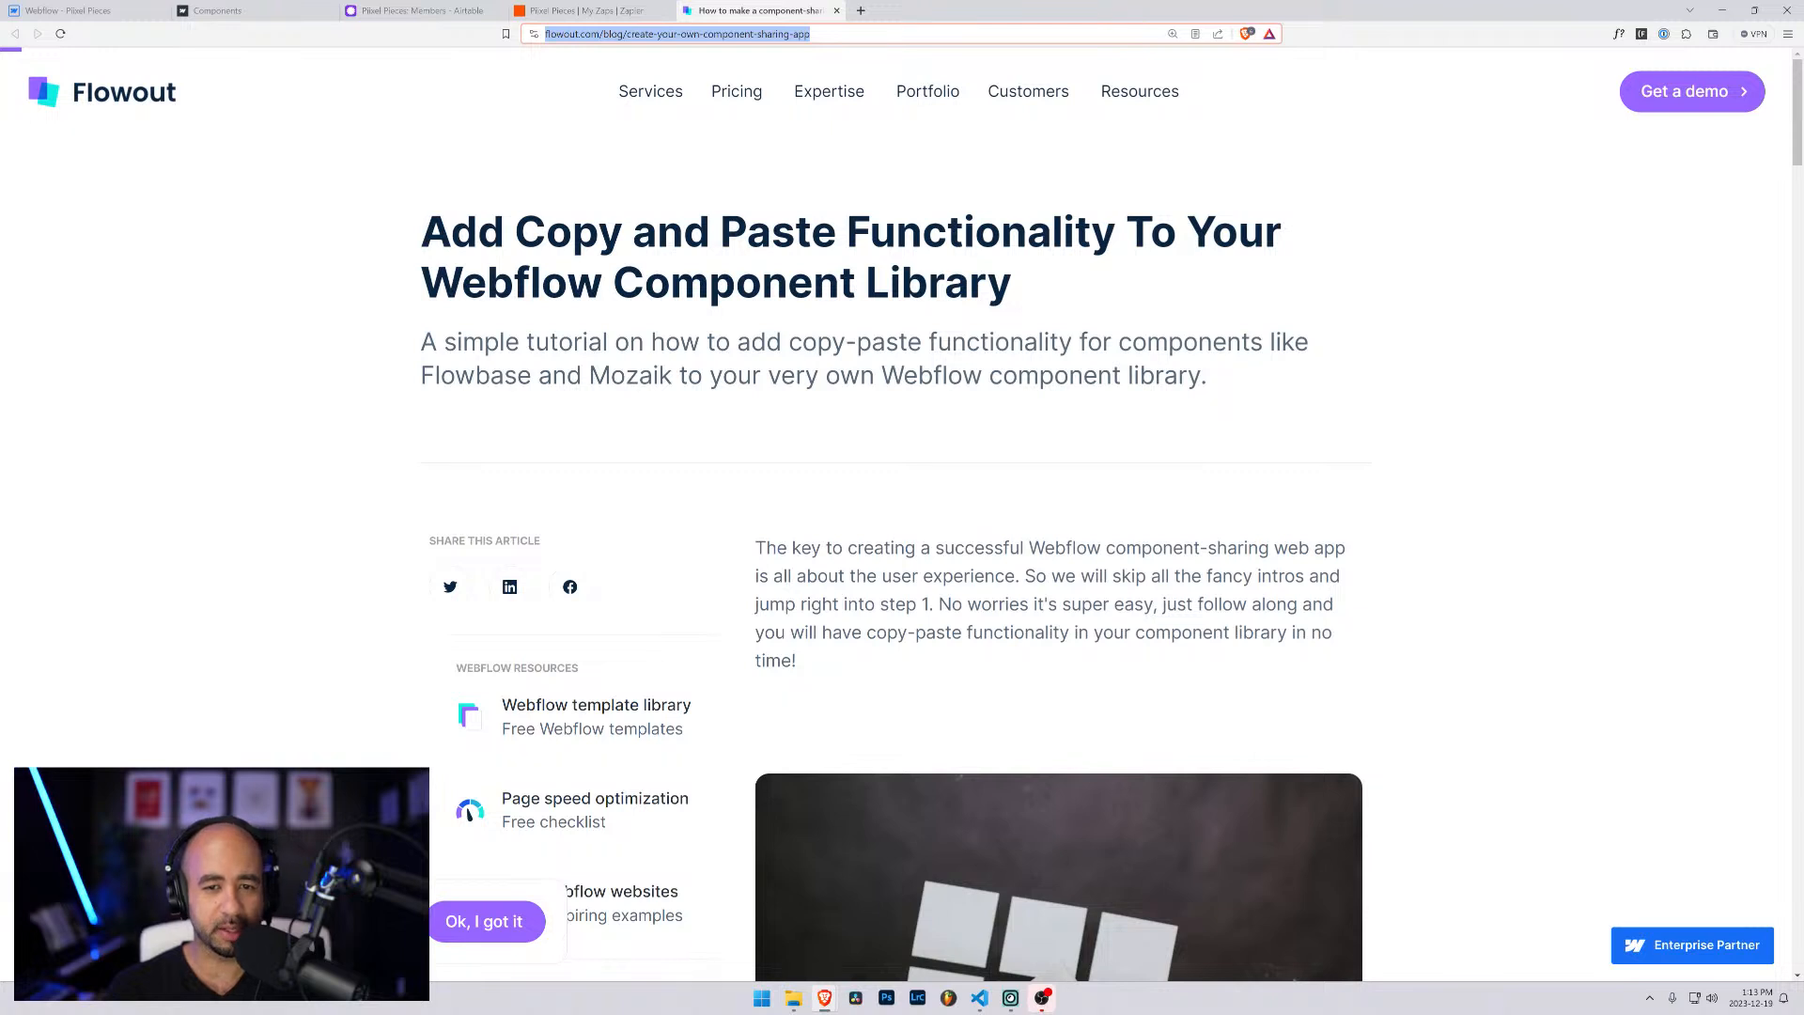
scroll(940, 453, down, 2)
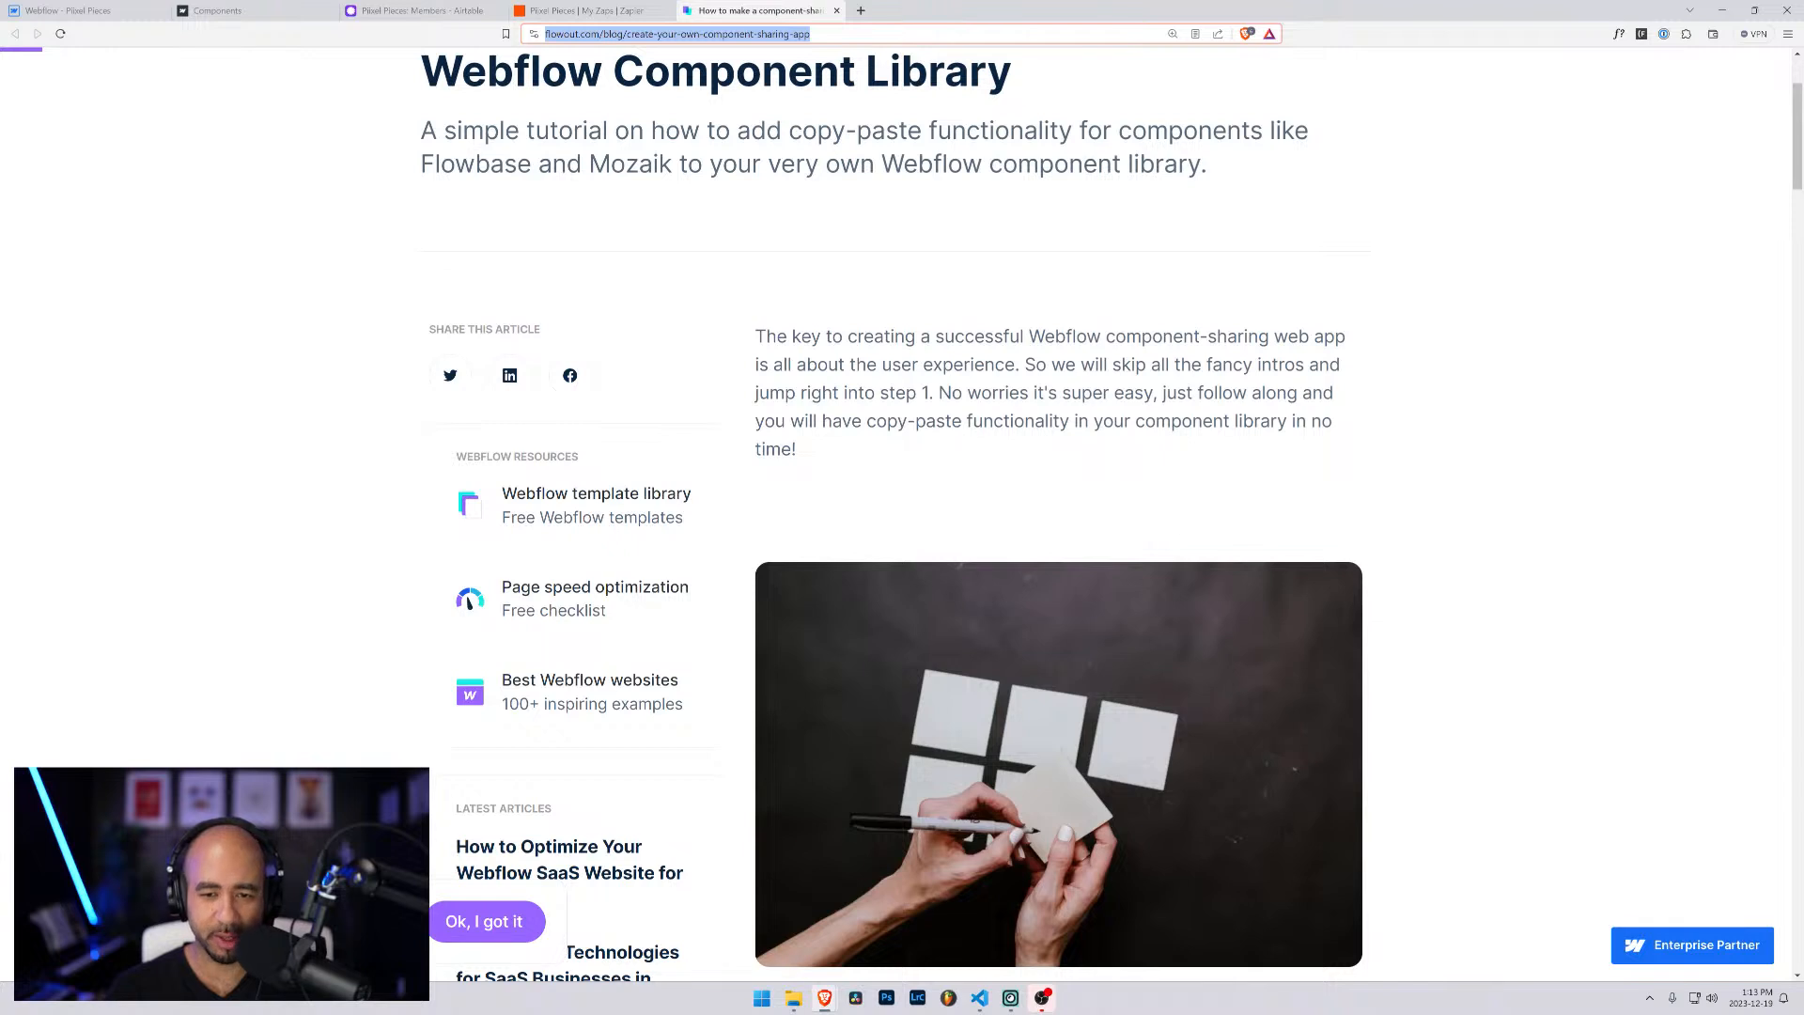
drag(934, 393, 1152, 393)
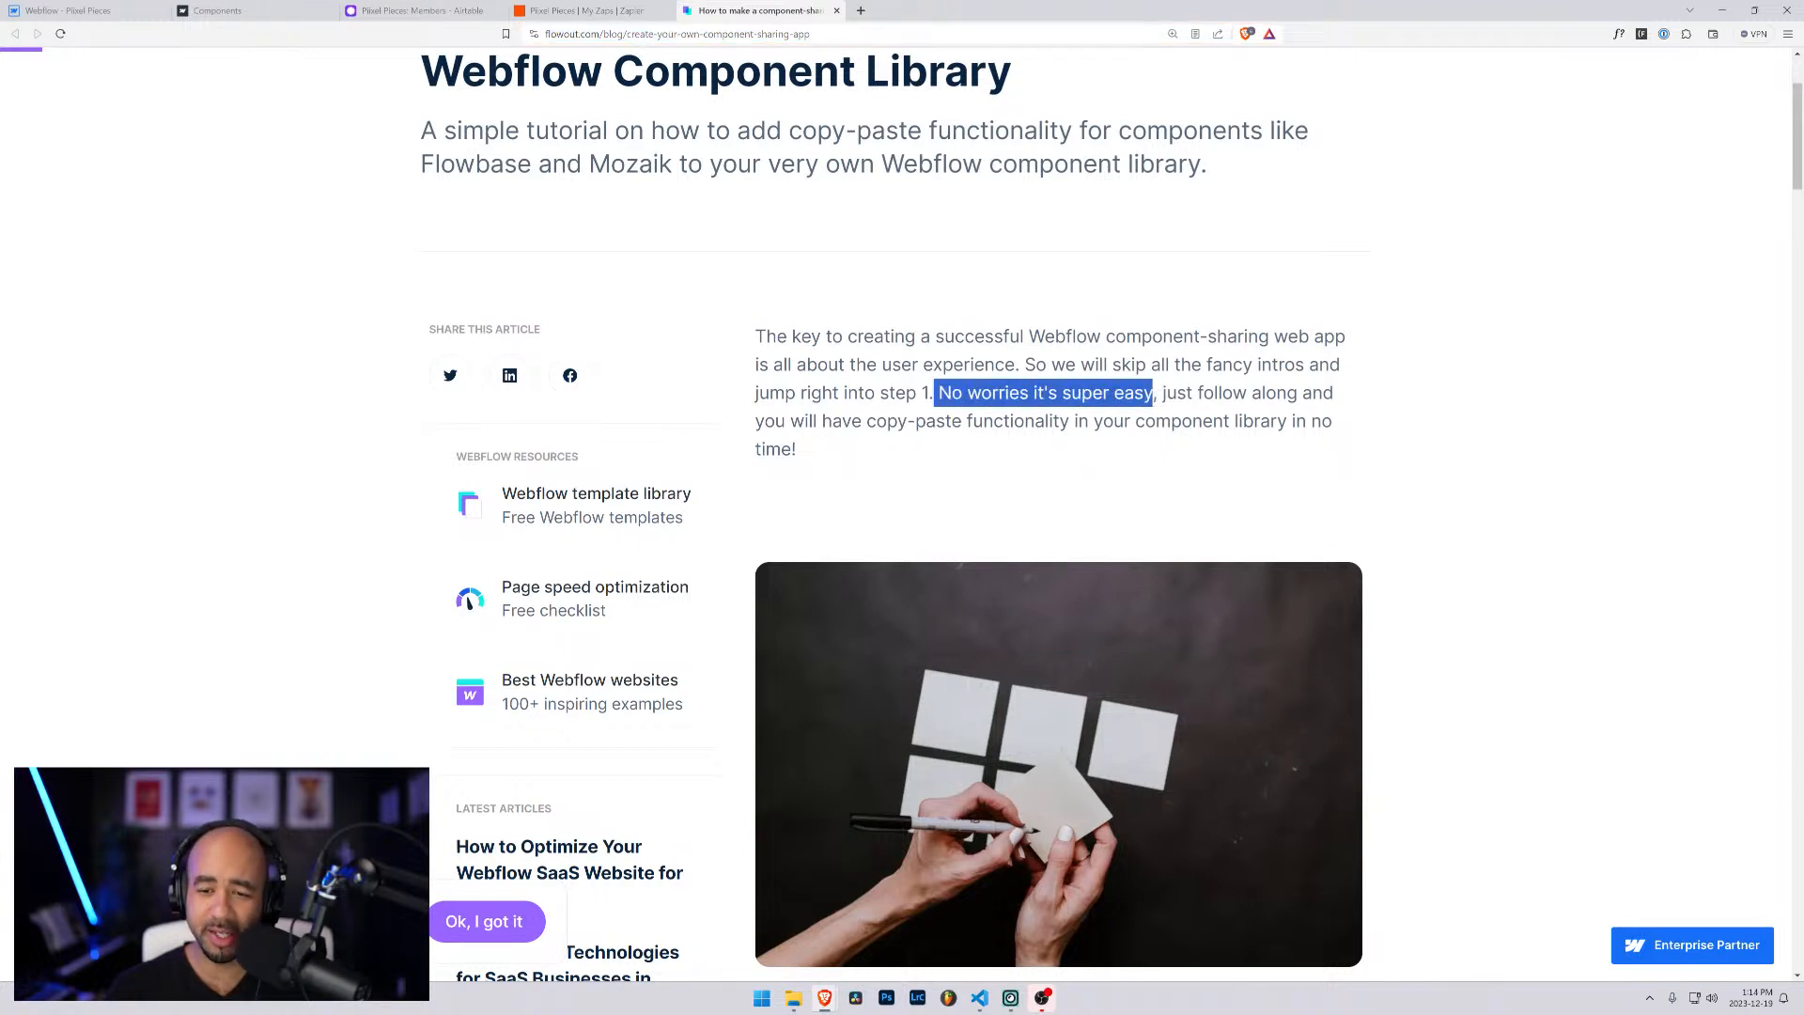
drag(753, 423, 831, 467)
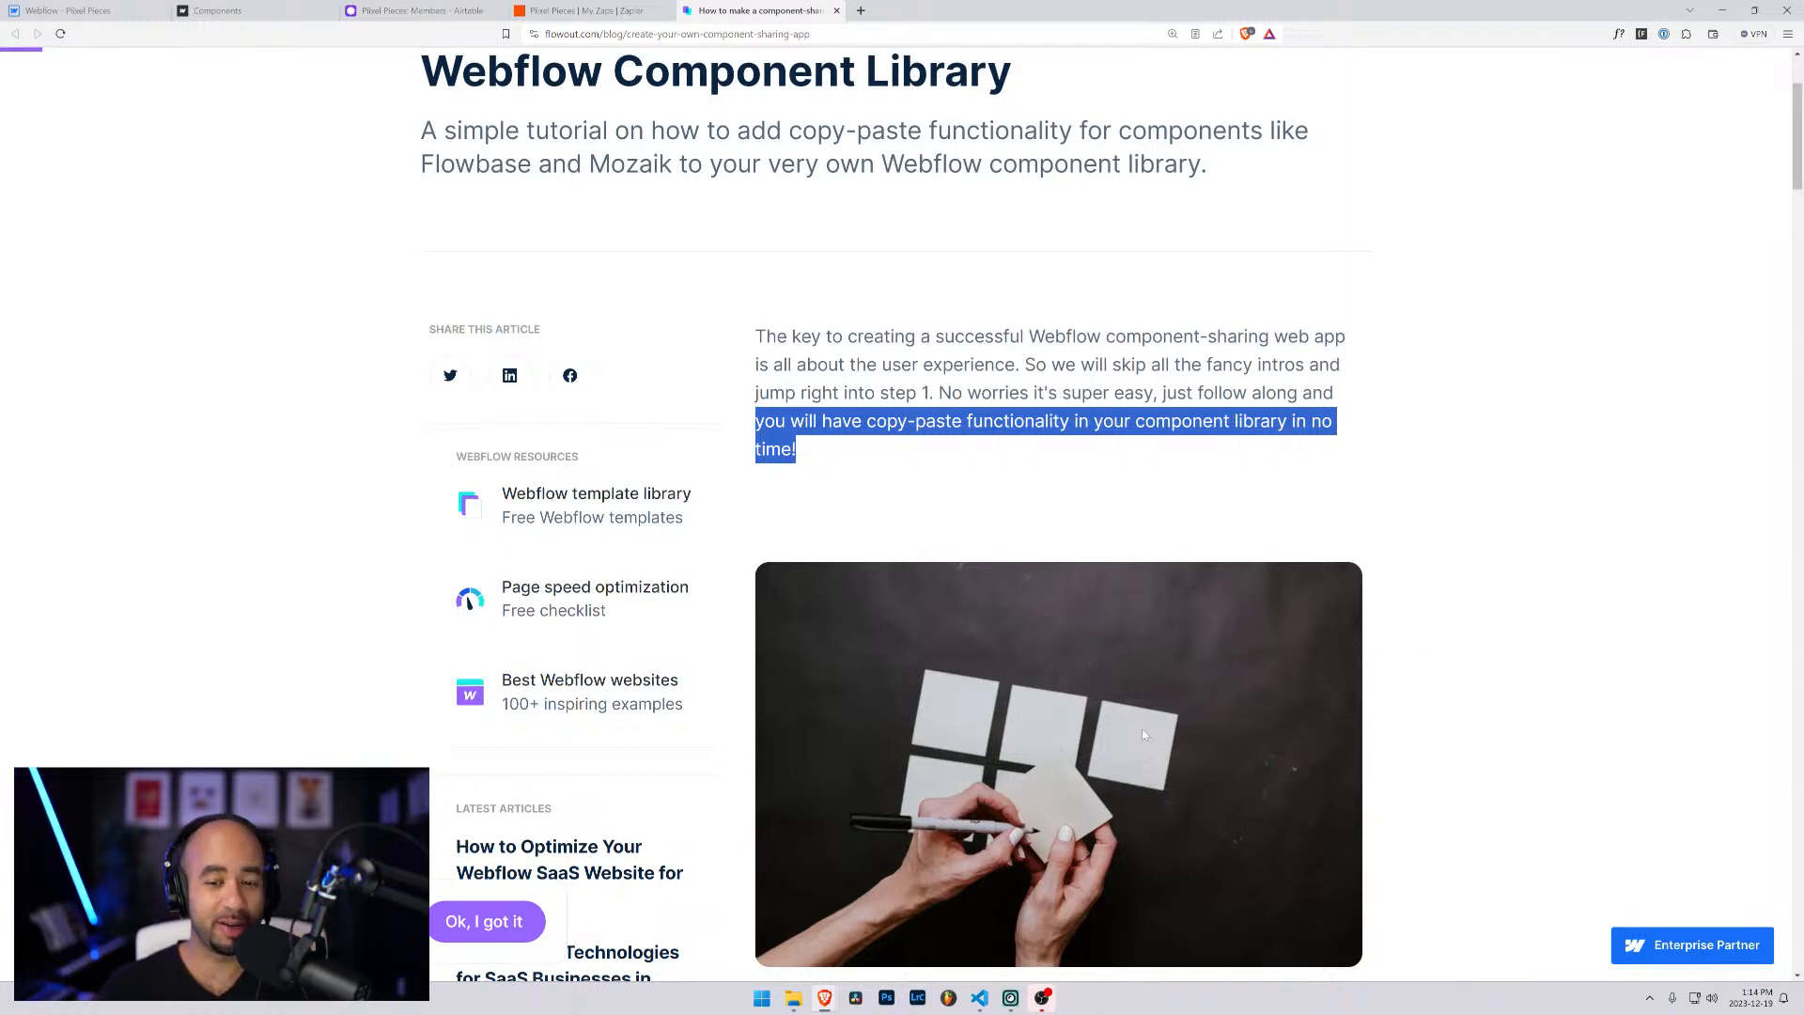
- Review the article's table of contents and the instructions for extracting a Webflow block's JSON code
scroll(1051, 605, down, 10)
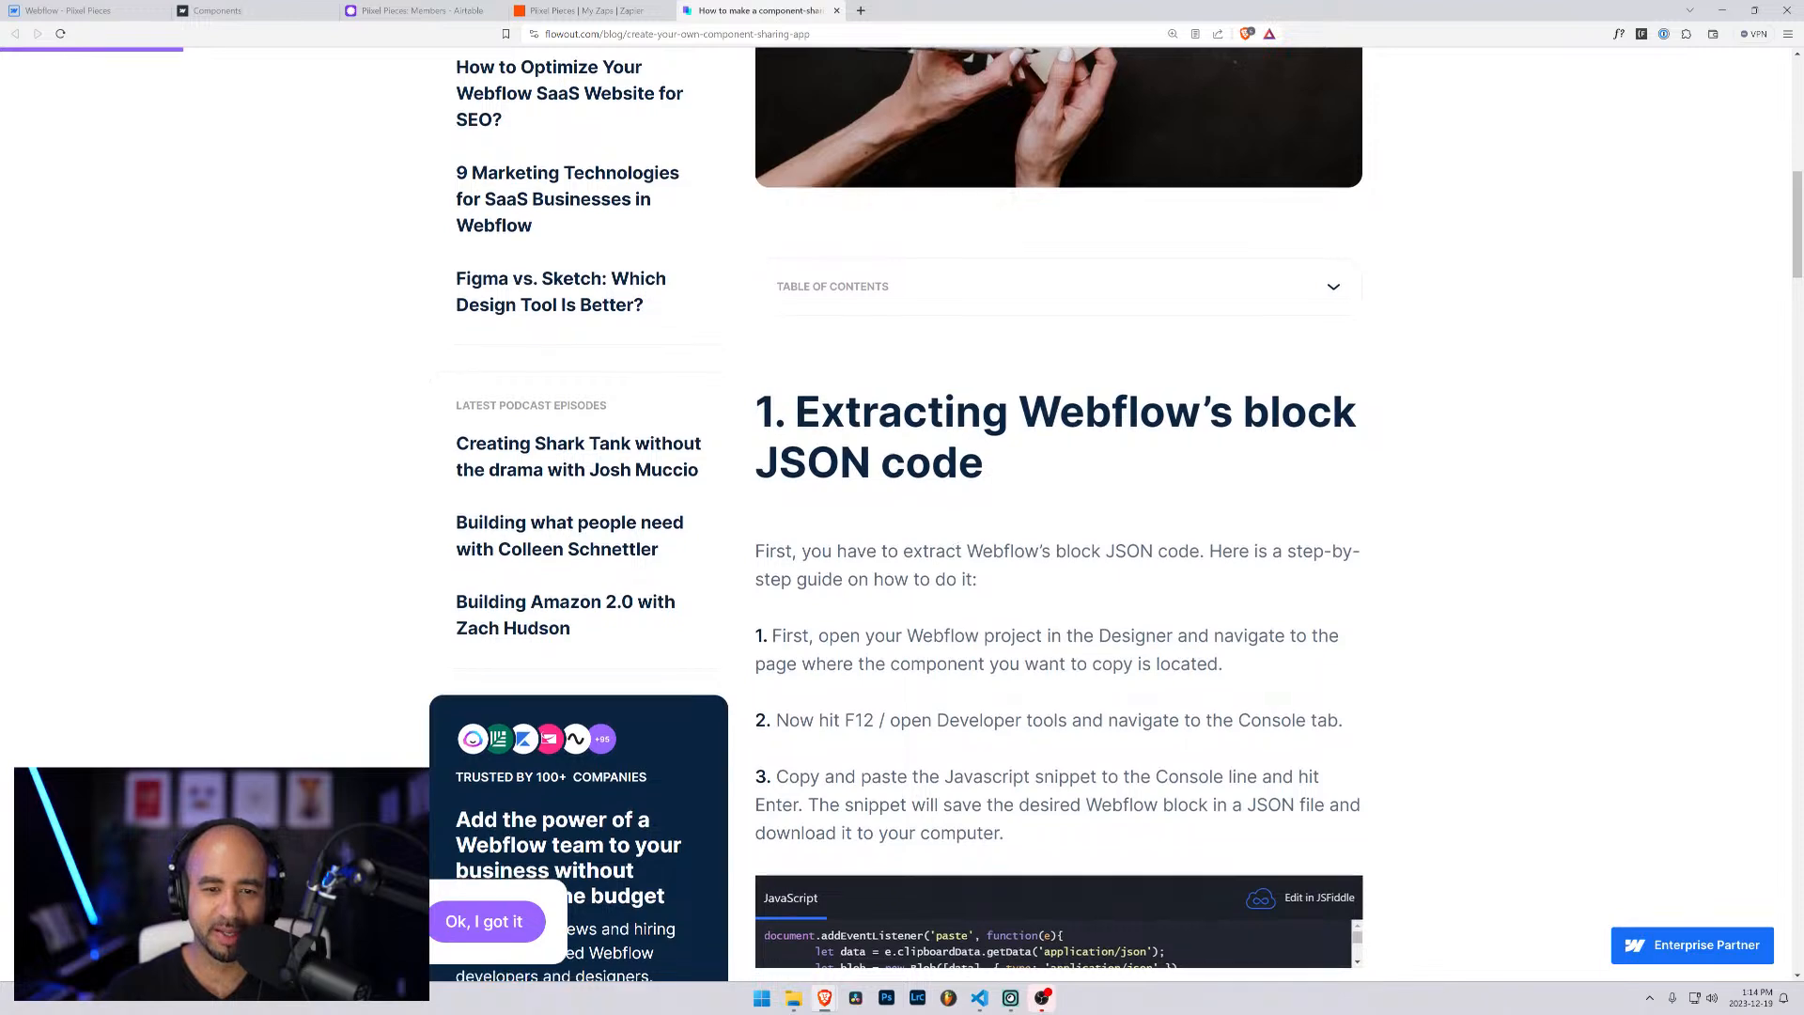
scroll(888, 285, up, 4)
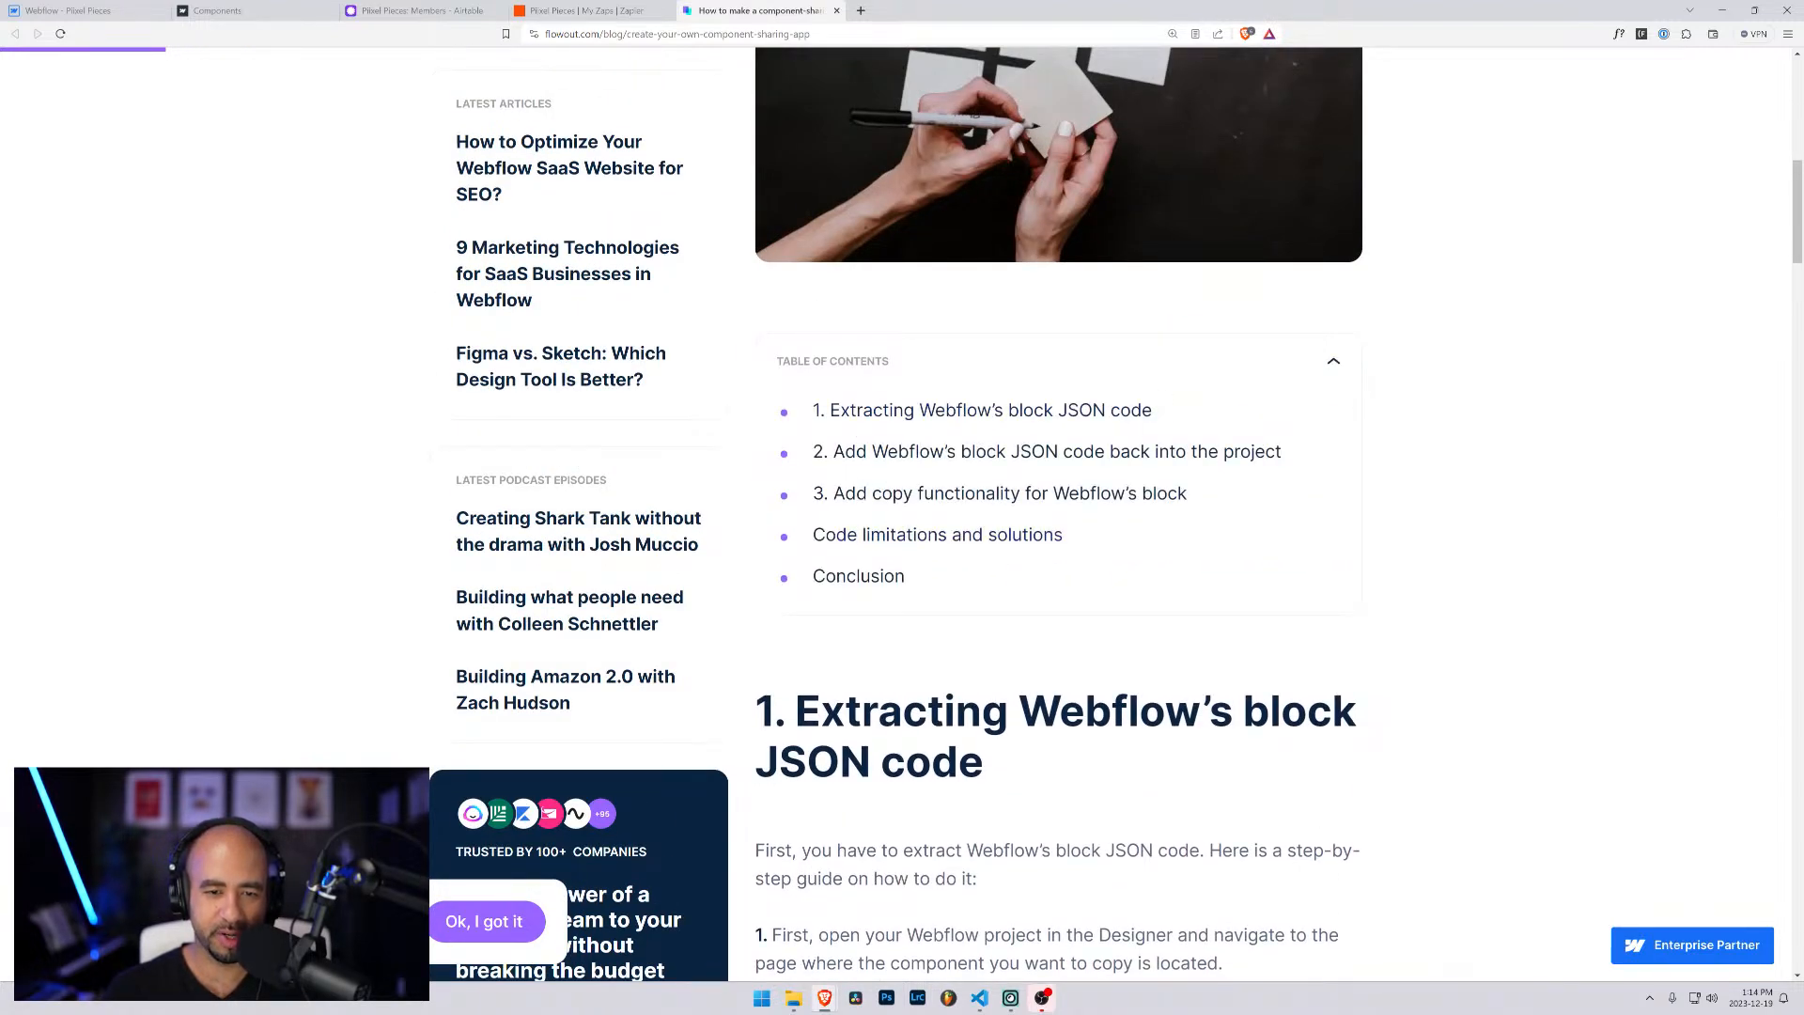
click(977, 365)
scroll(977, 365, down, 2)
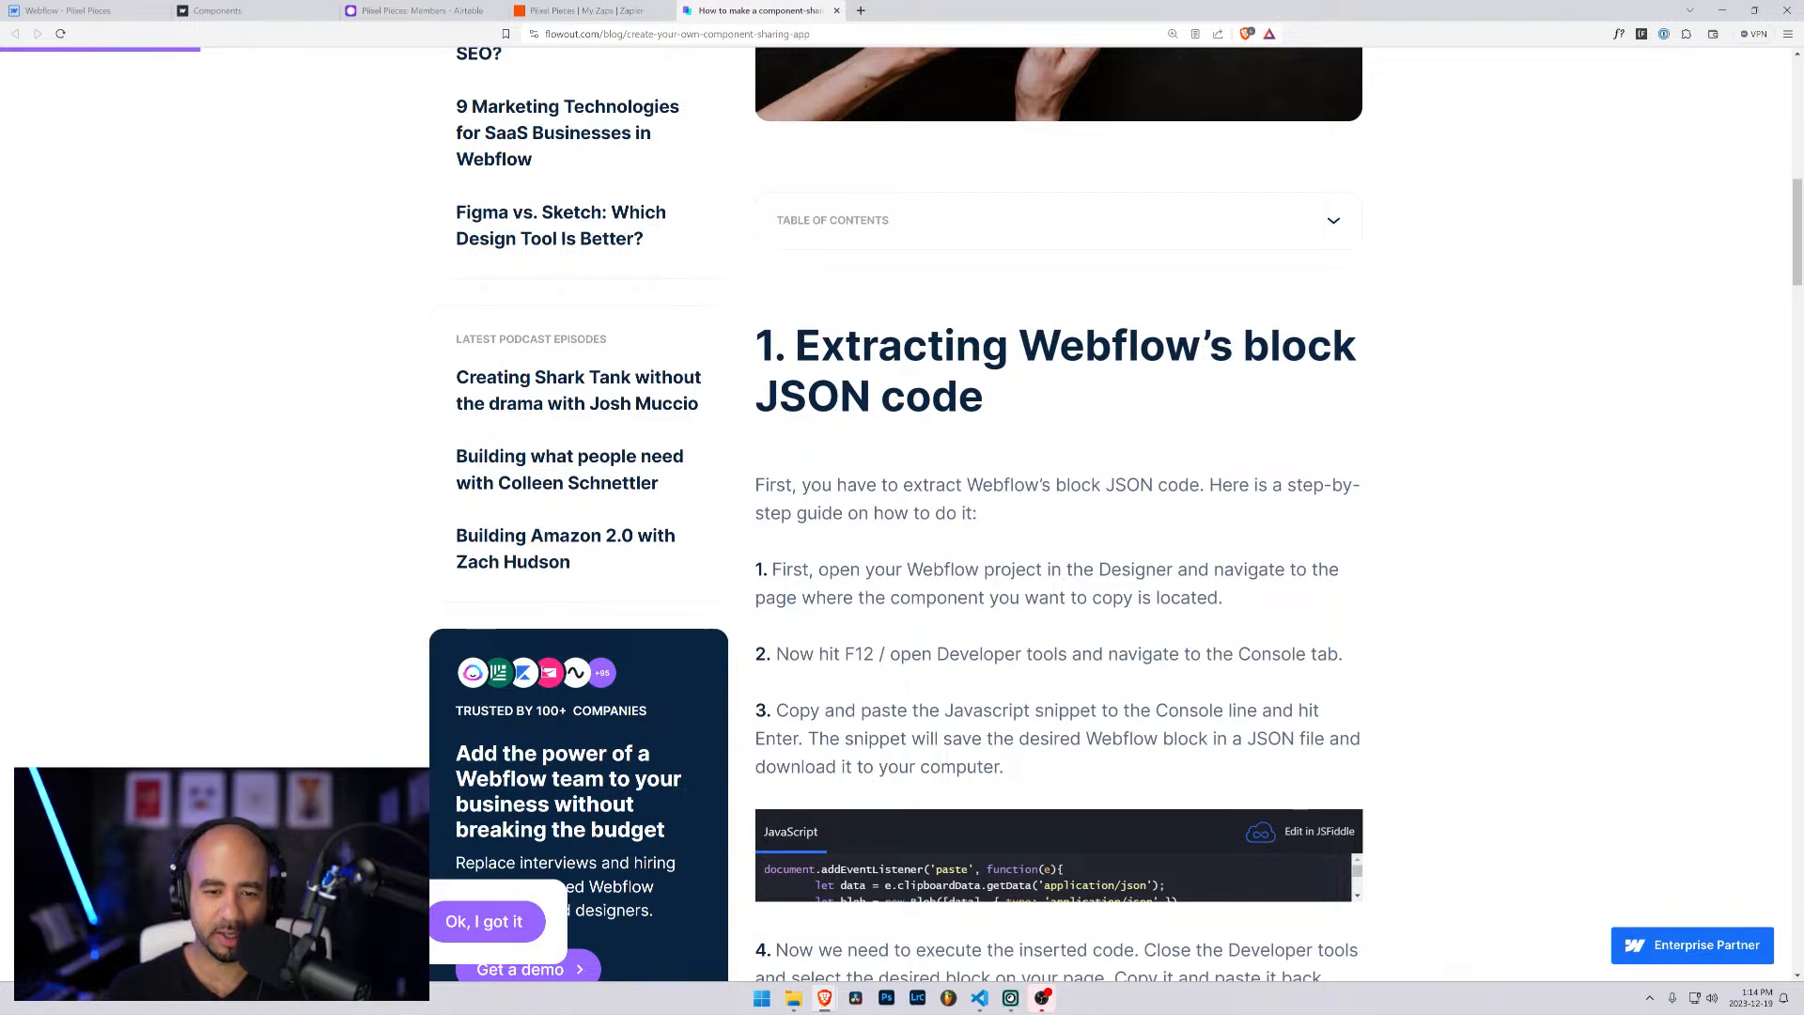
drag(755, 395, 990, 398)
scroll(978, 457, down, 1)
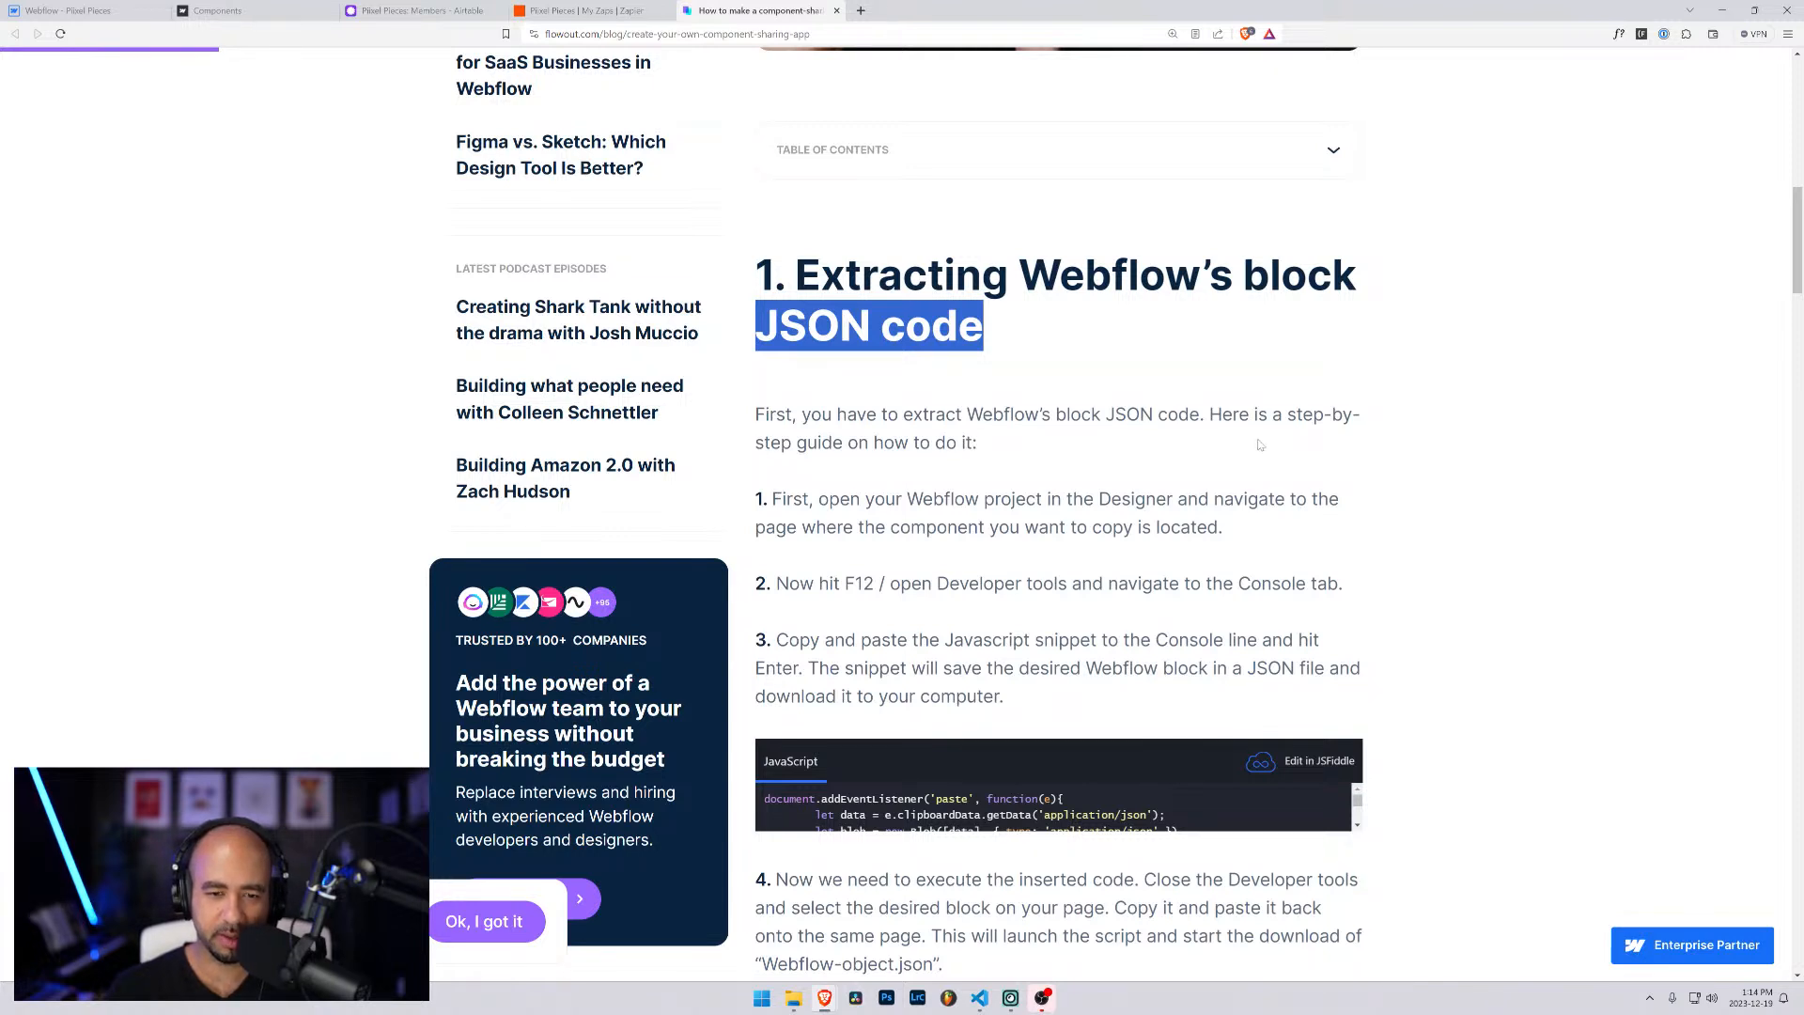
scroll(830, 402, down, 2)
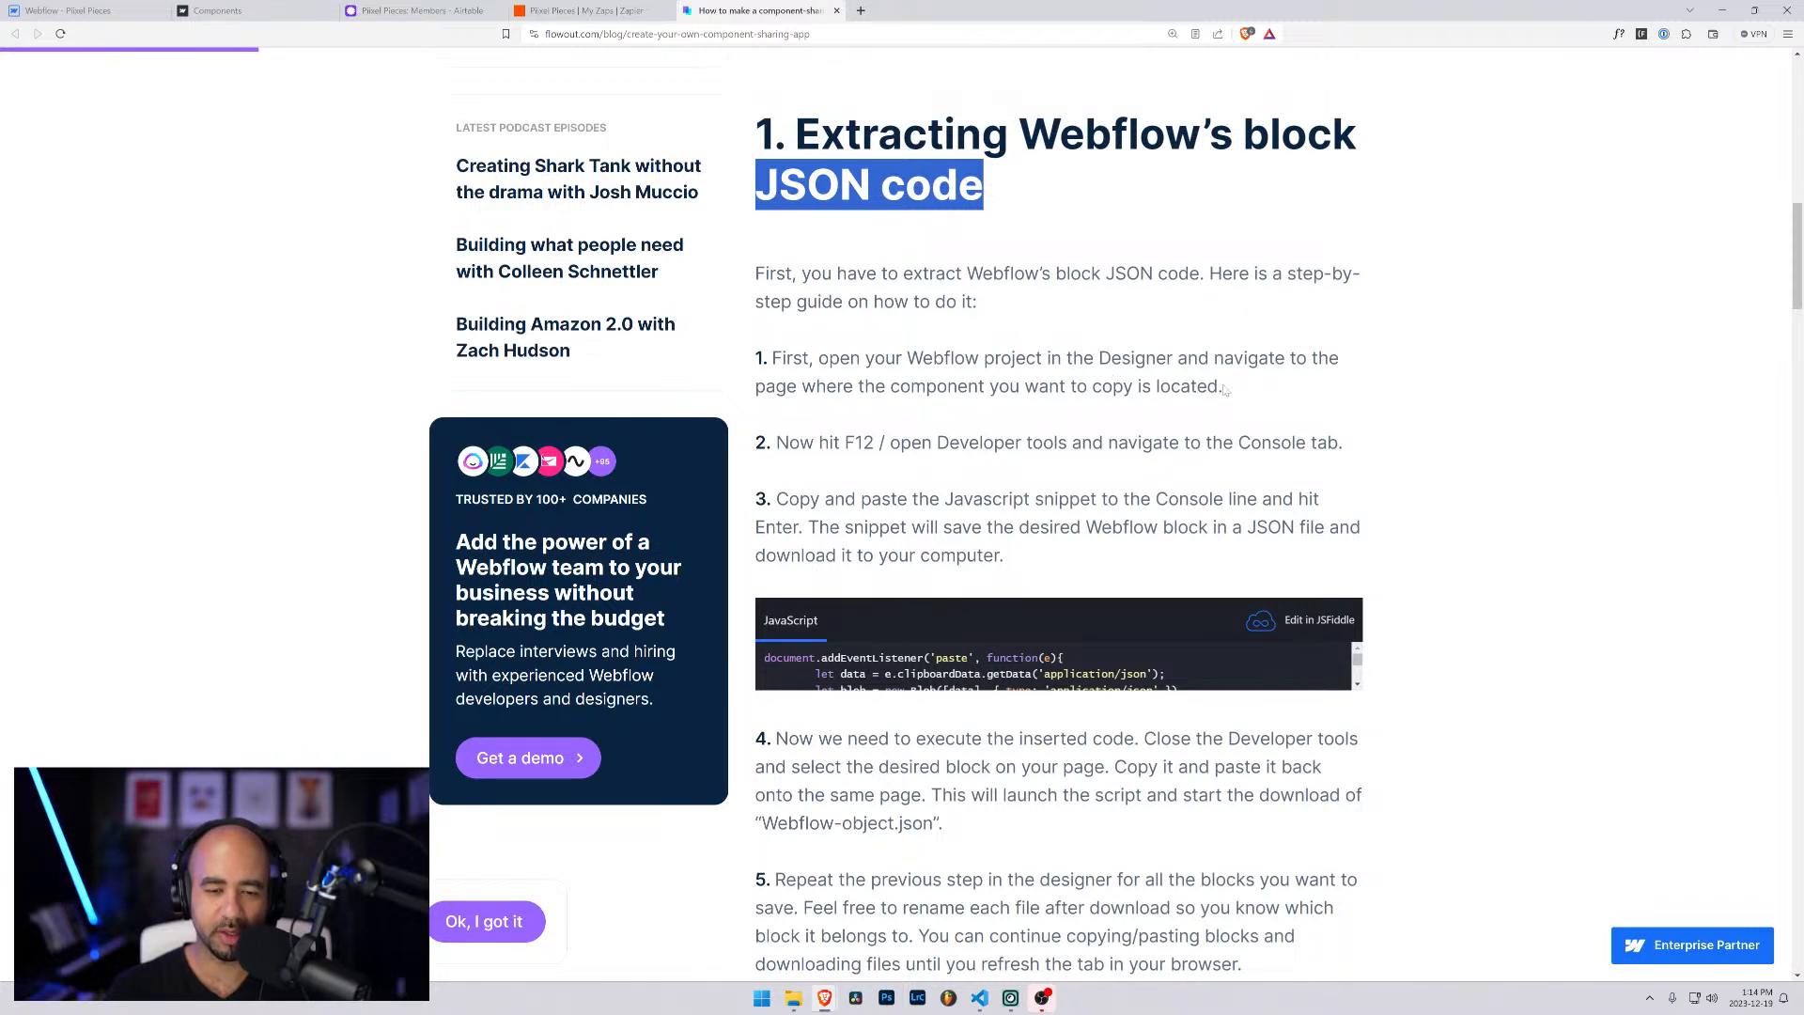
- Switch back to the Webflow Designer and open the About page
click(150, 11)
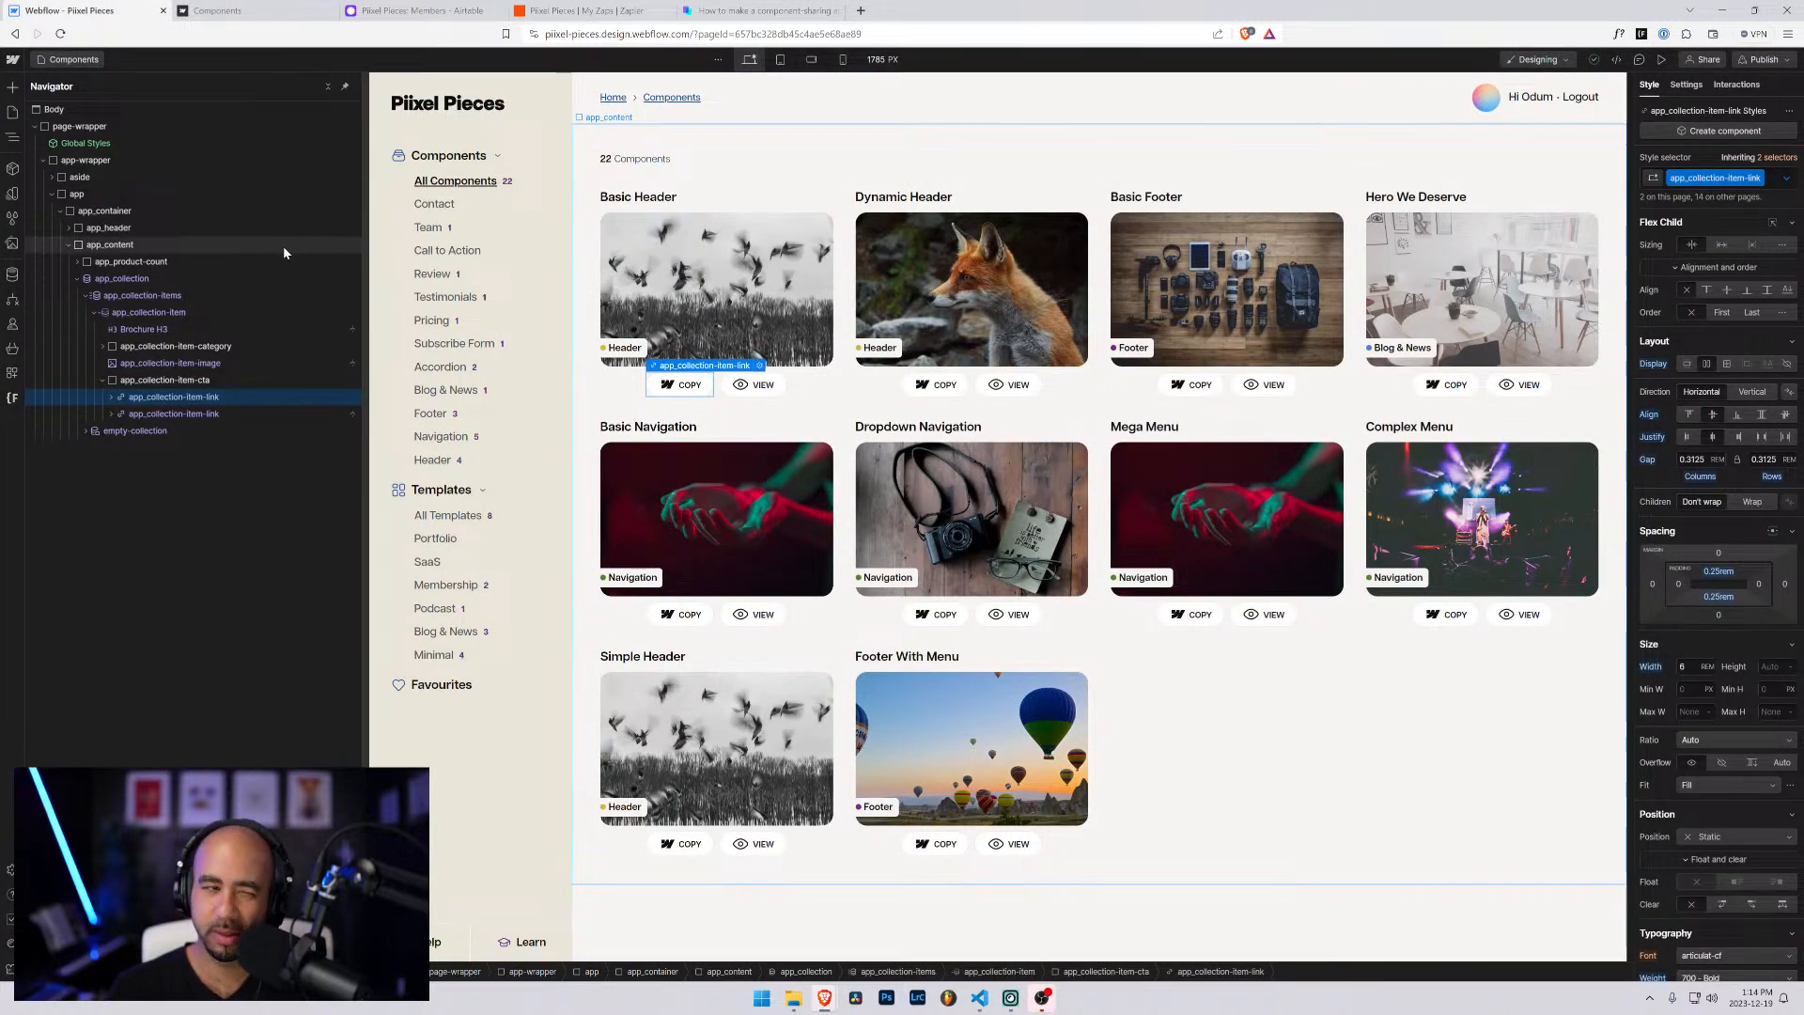
click(82, 60)
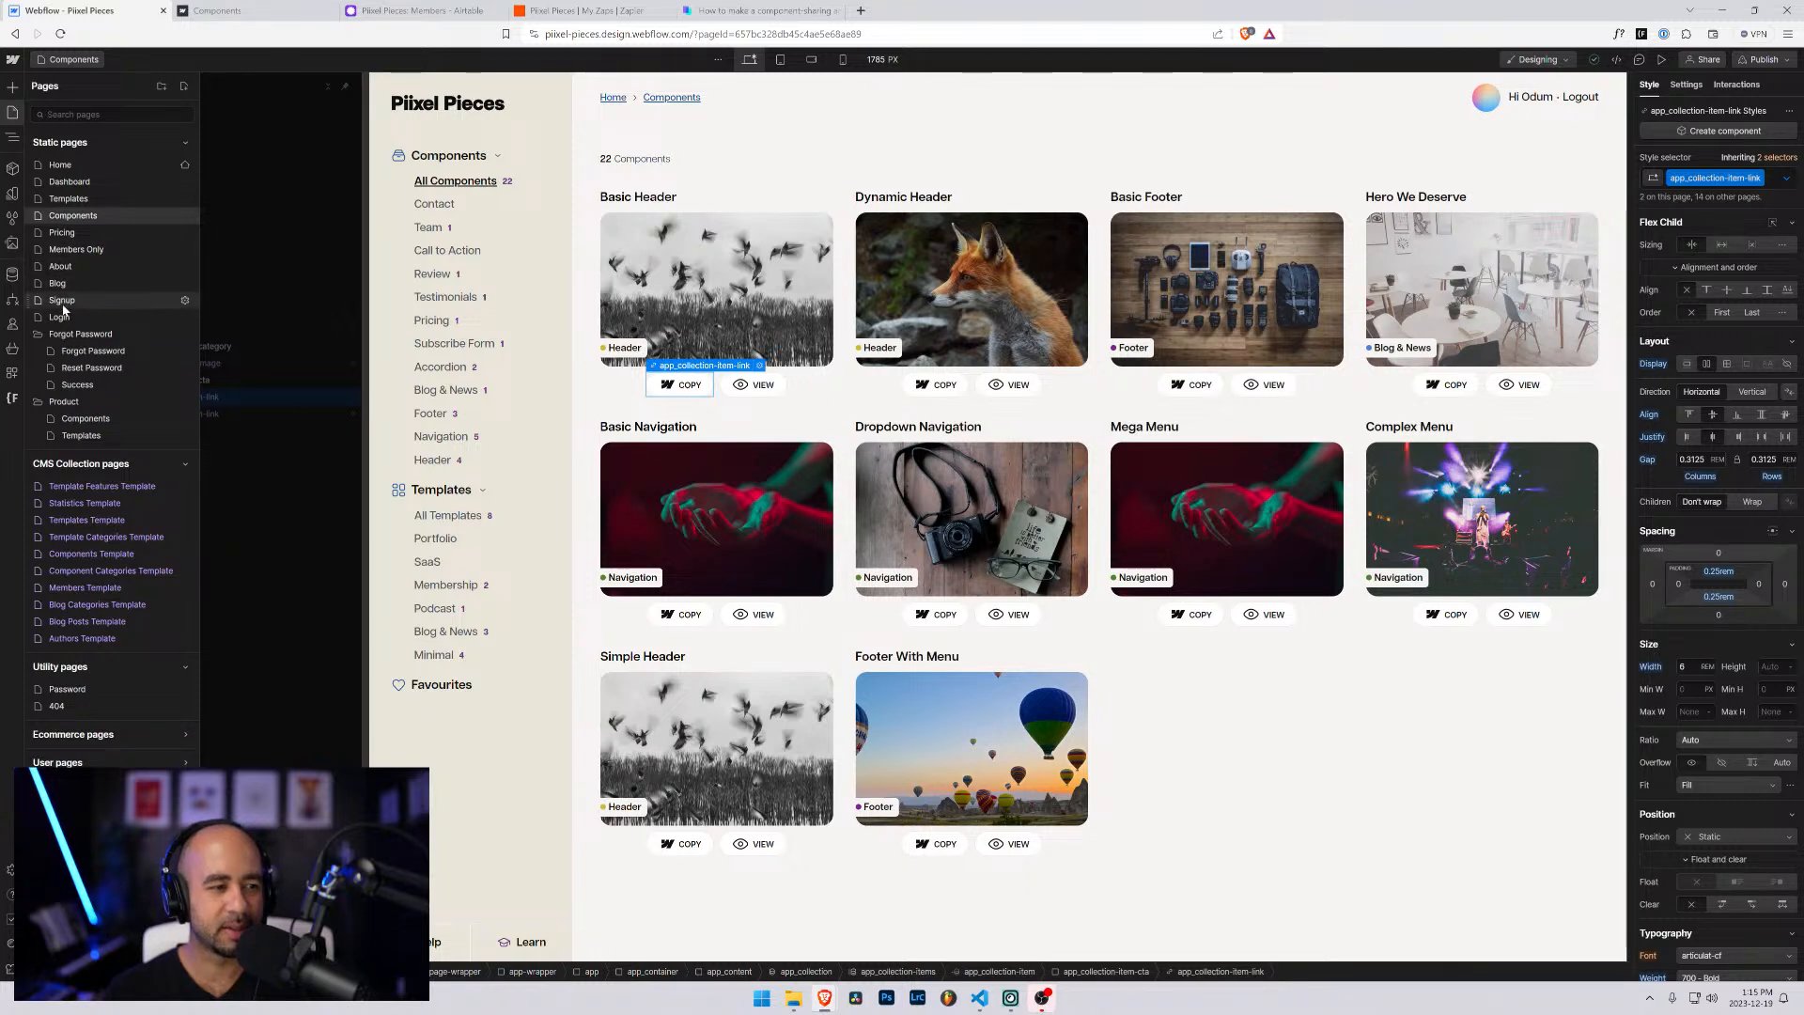
click(39, 267)
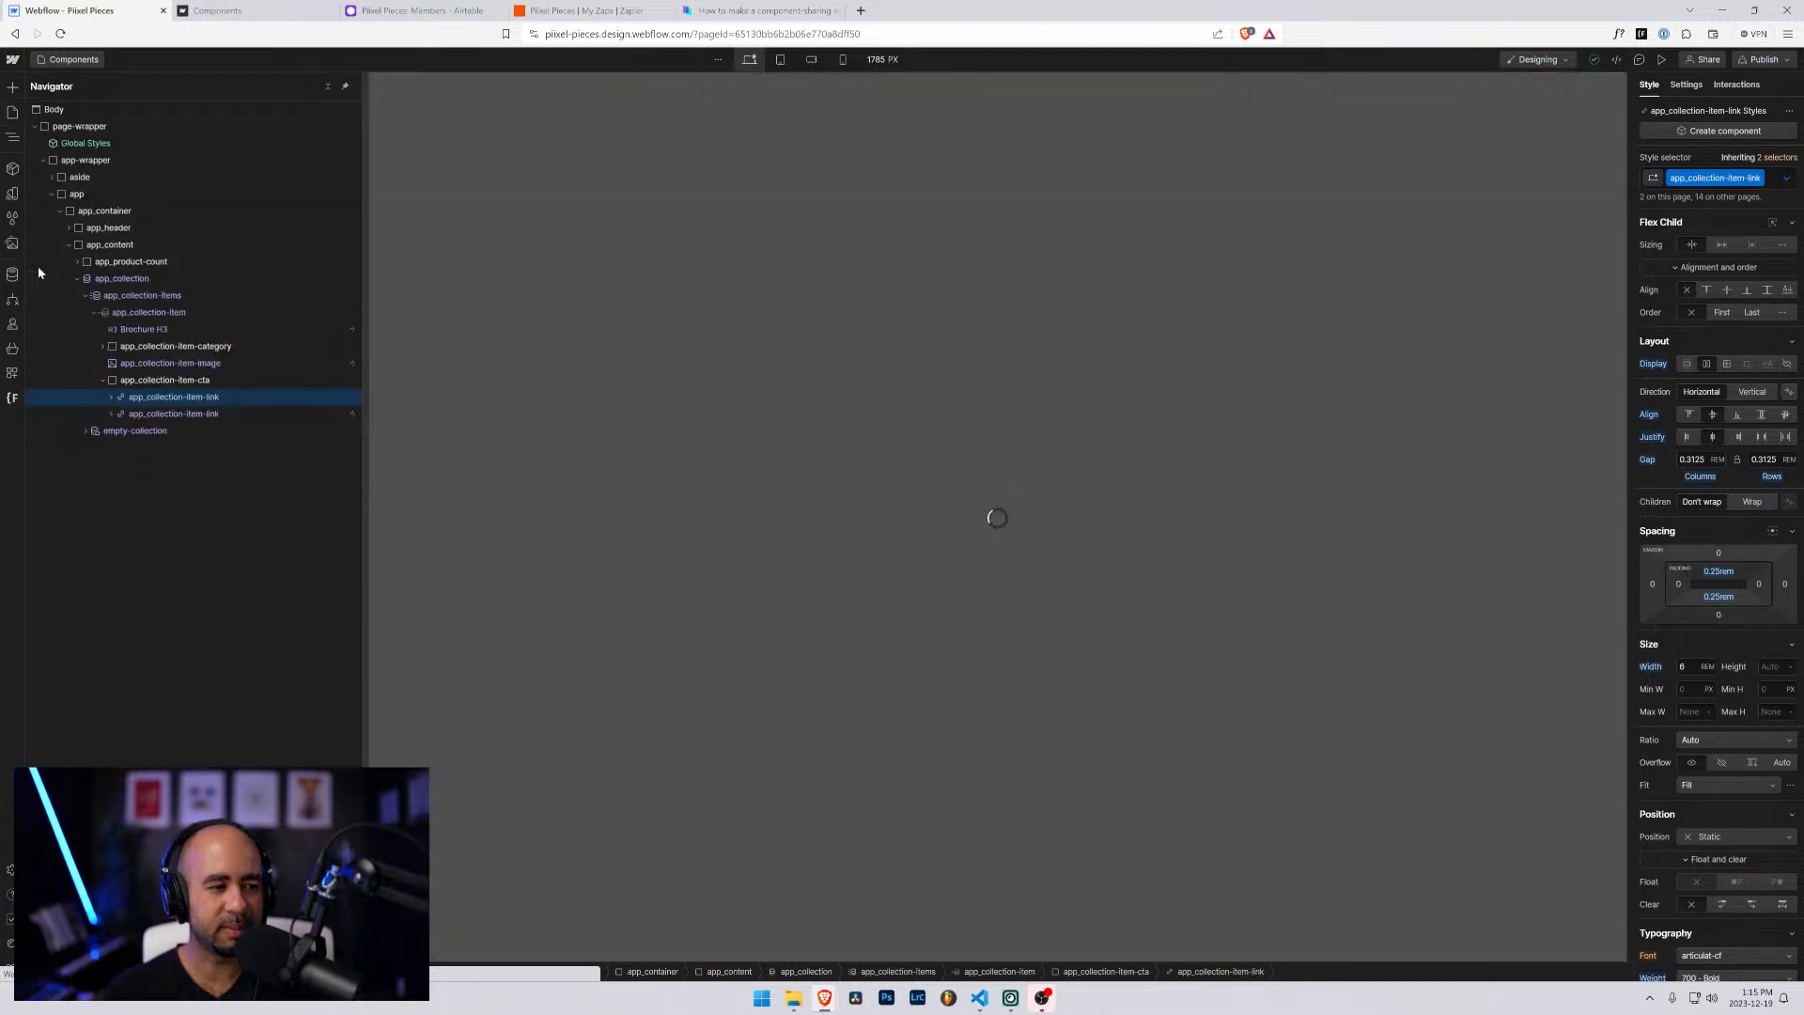
- Expand the About page's main-wrapper in the element tree and select section_values
click(35, 126)
click(43, 160)
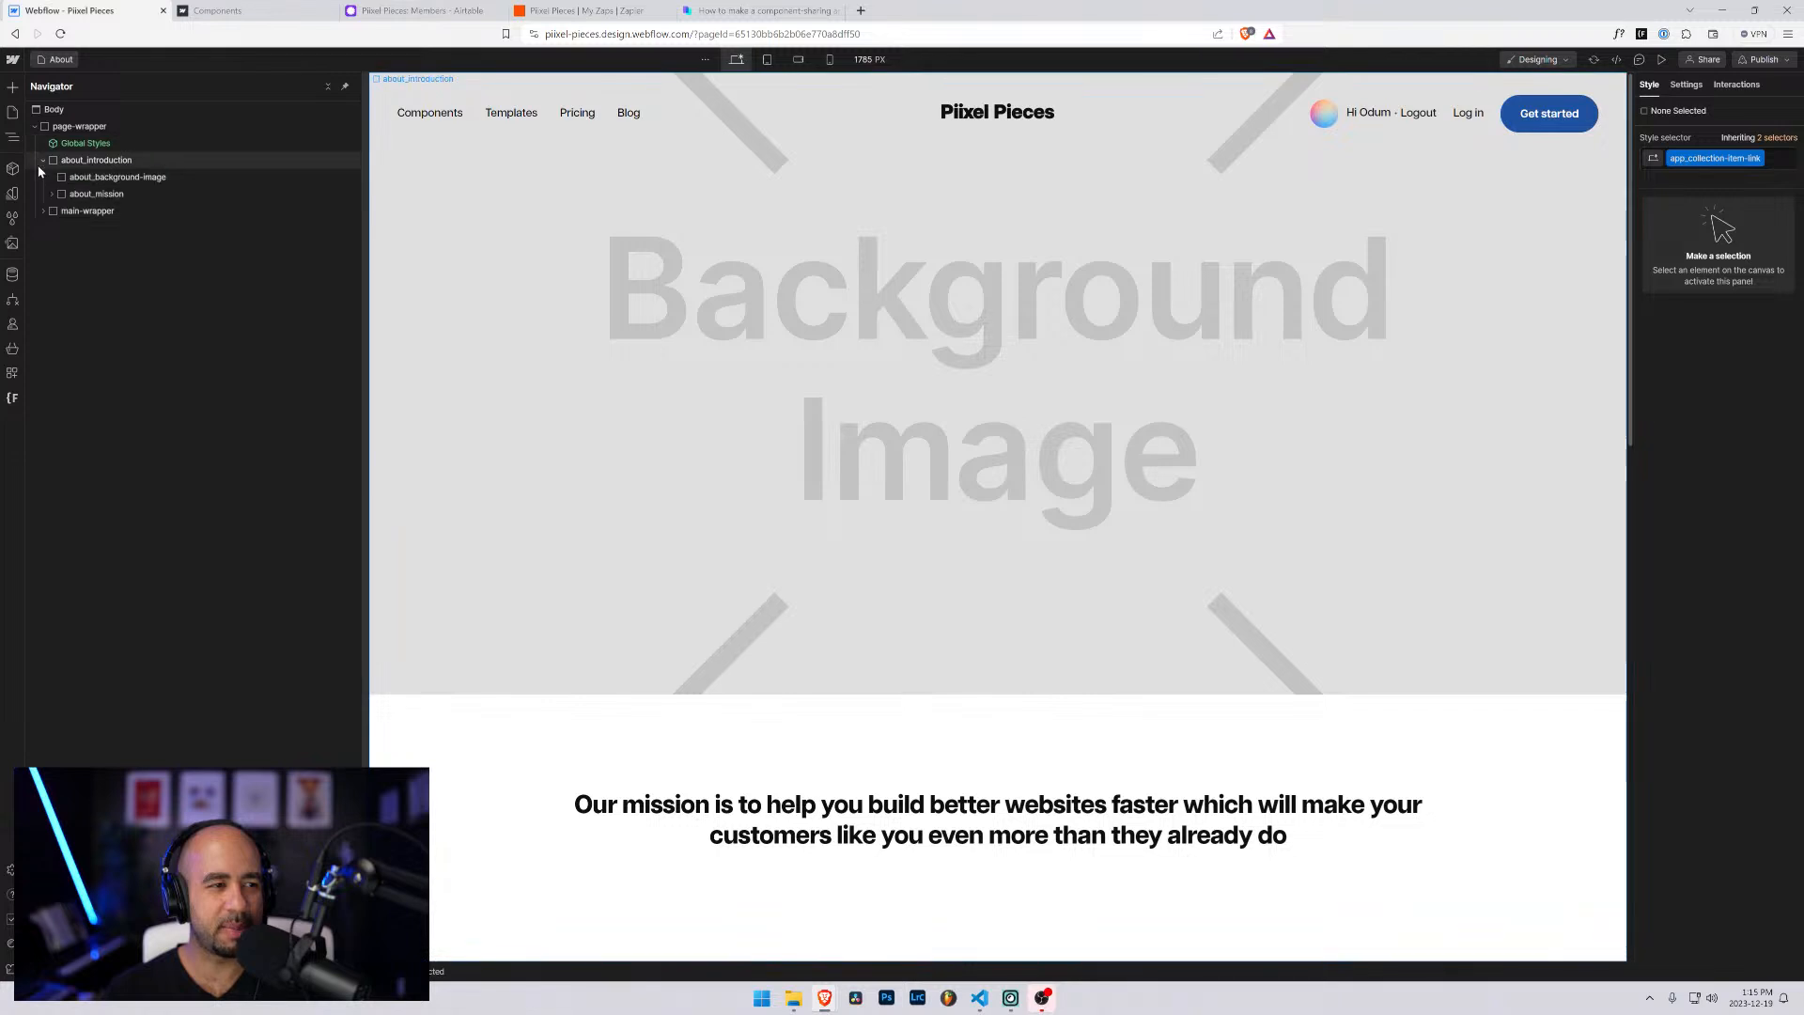
click(43, 210)
click(55, 161)
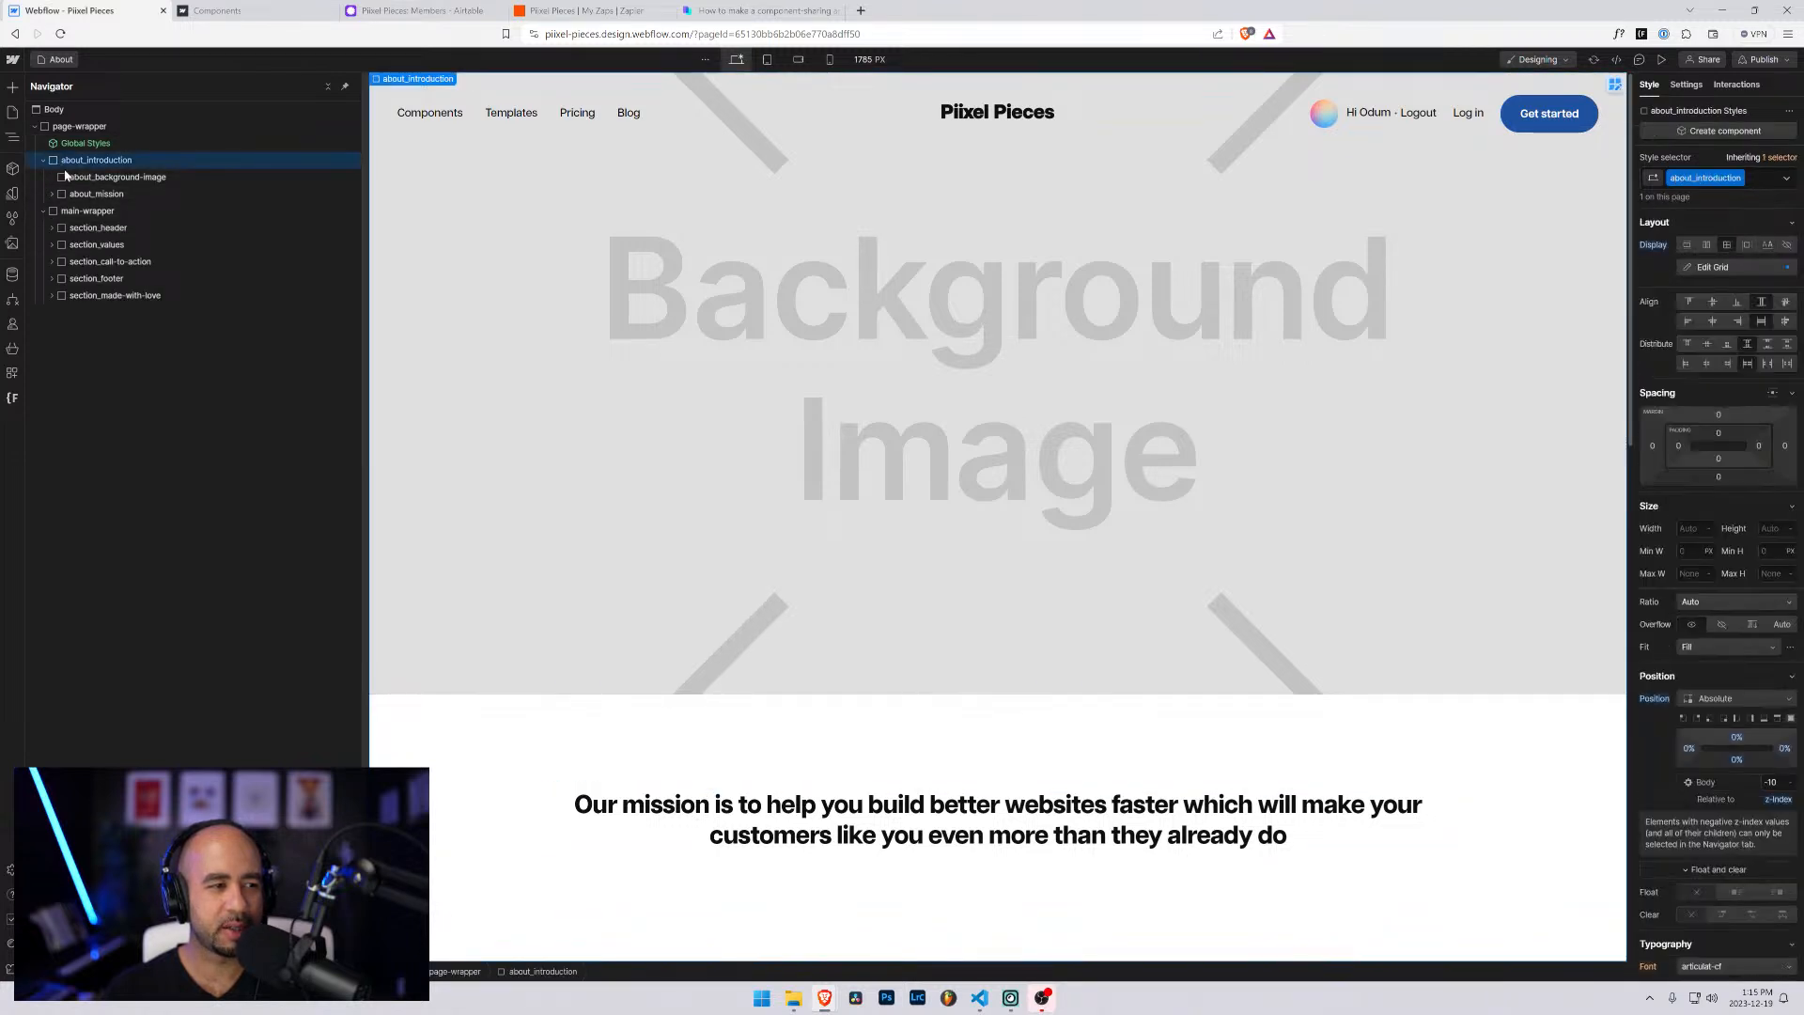
click(44, 160)
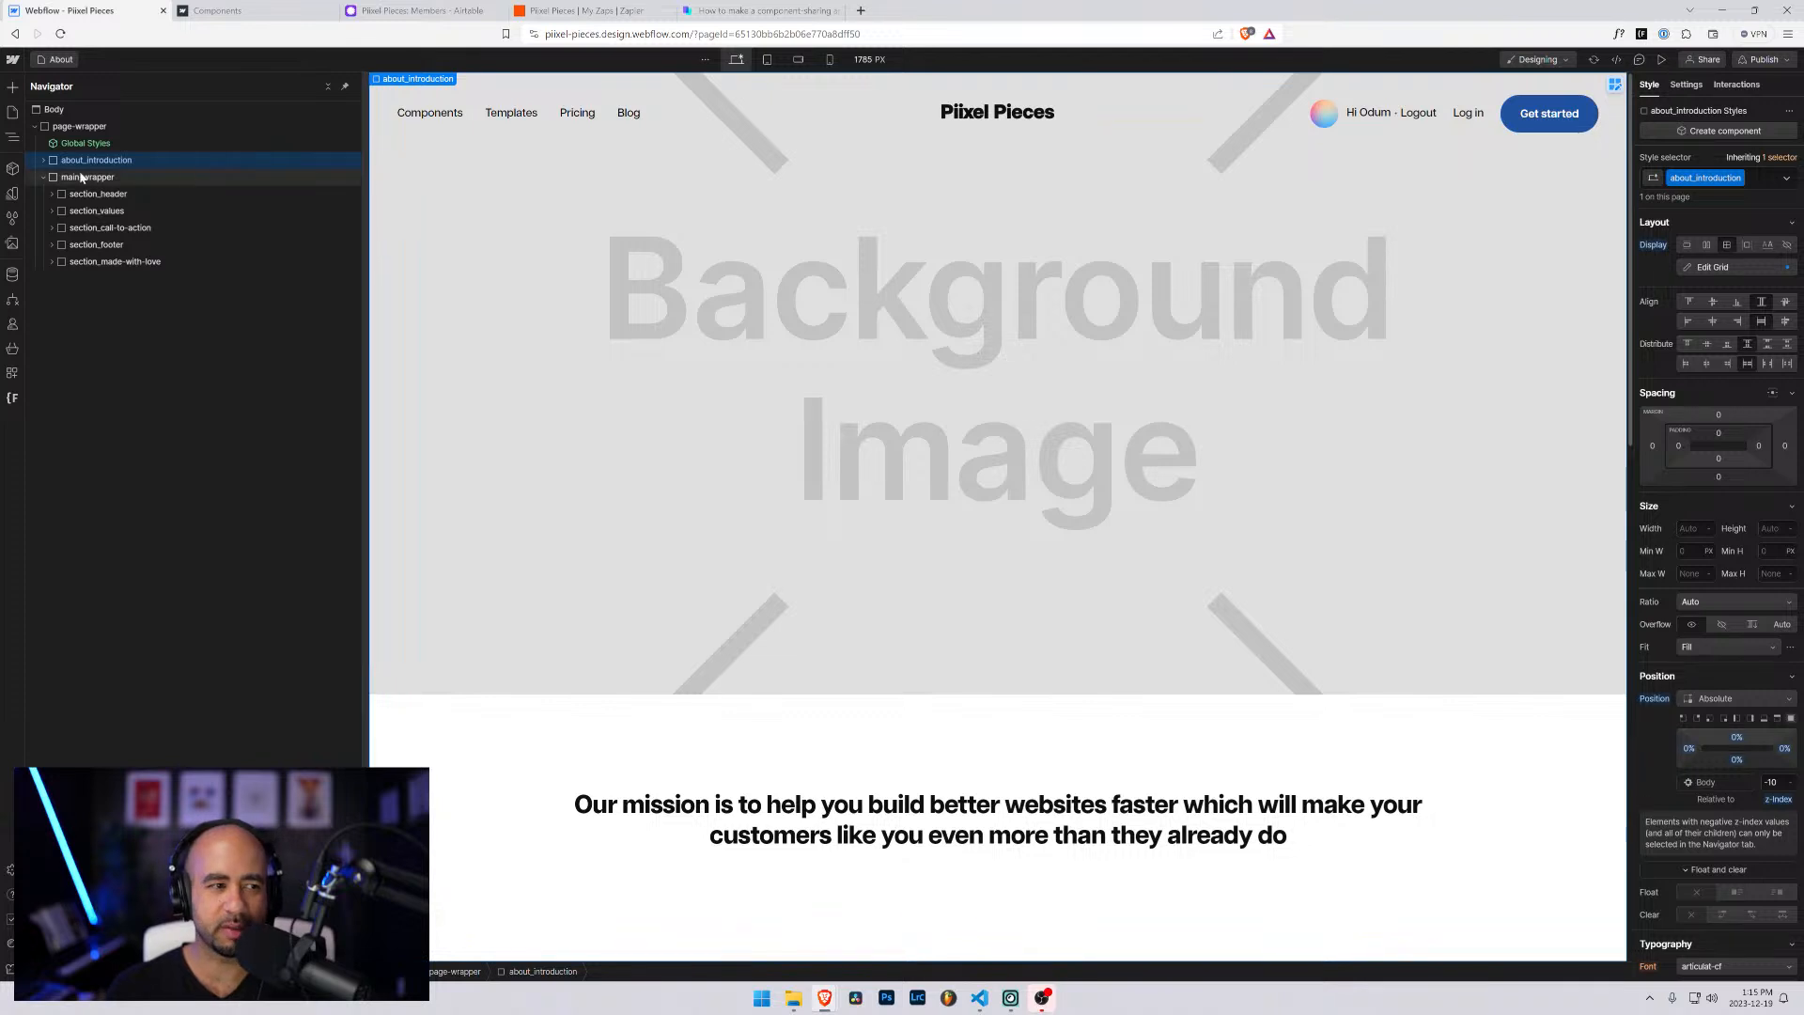
click(57, 211)
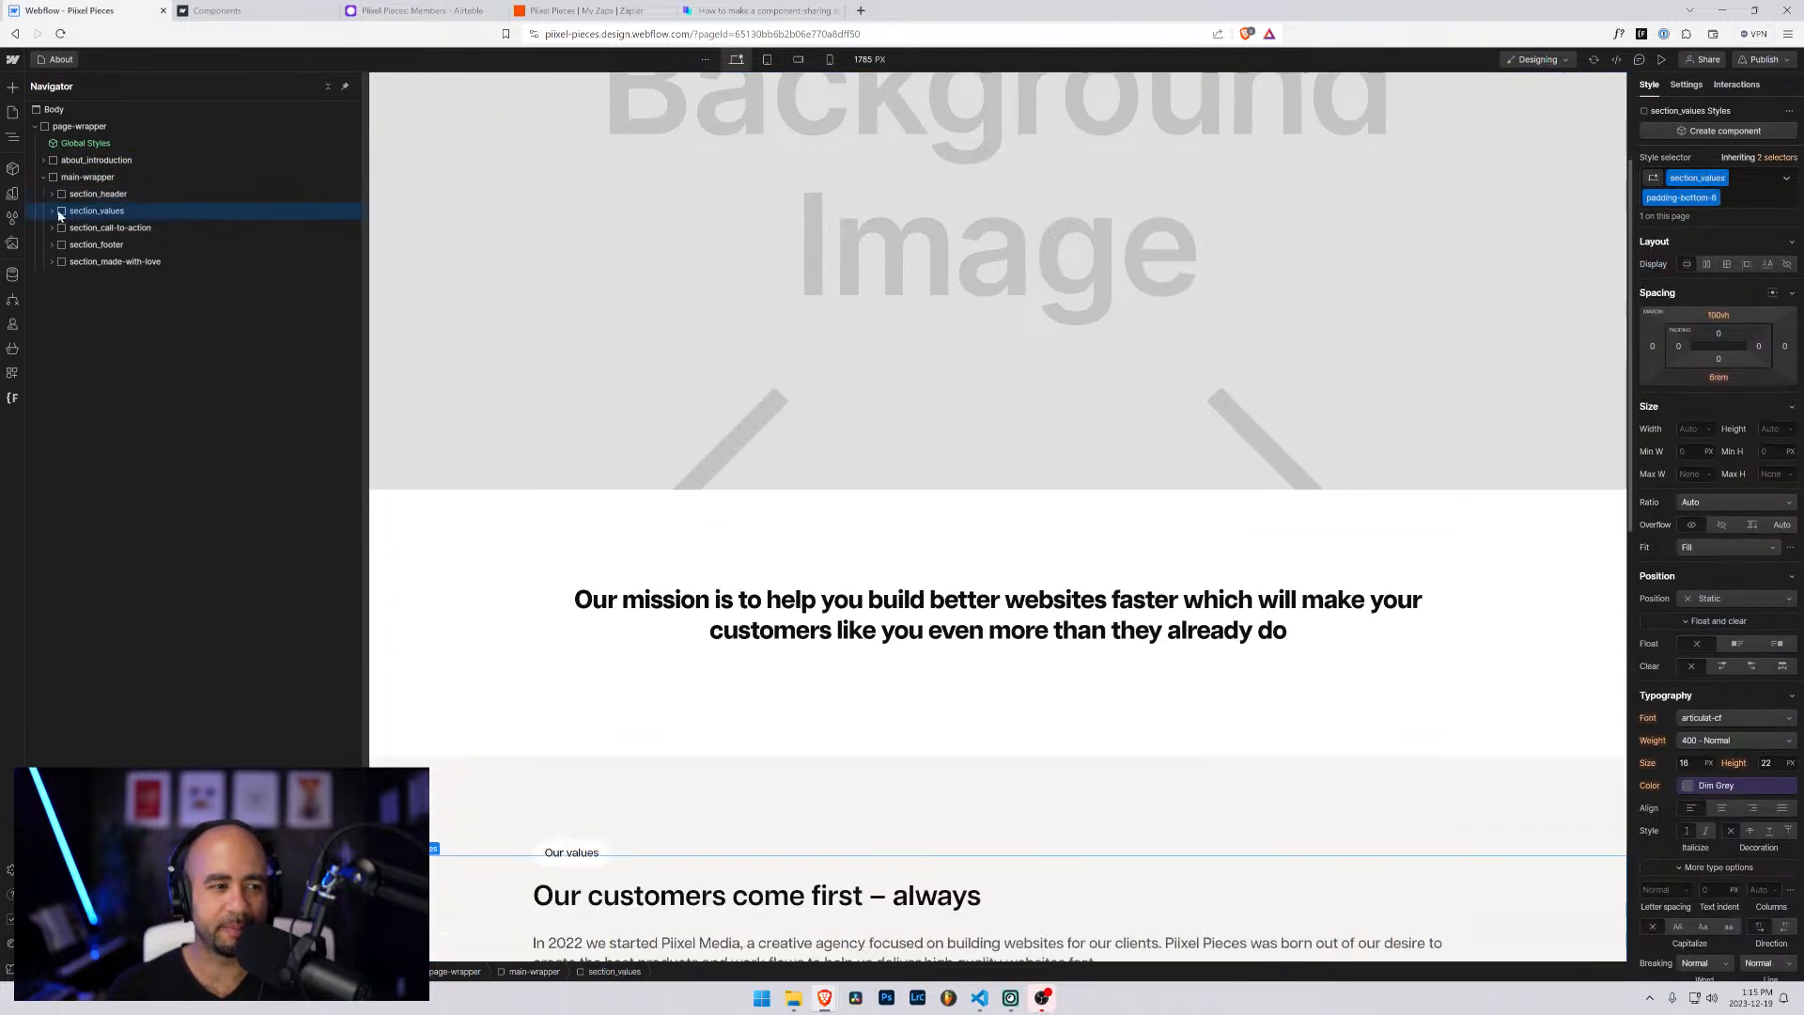
- Examine the elements nested inside section_values down to the values_objectives cards, and collapse the section again
click(52, 212)
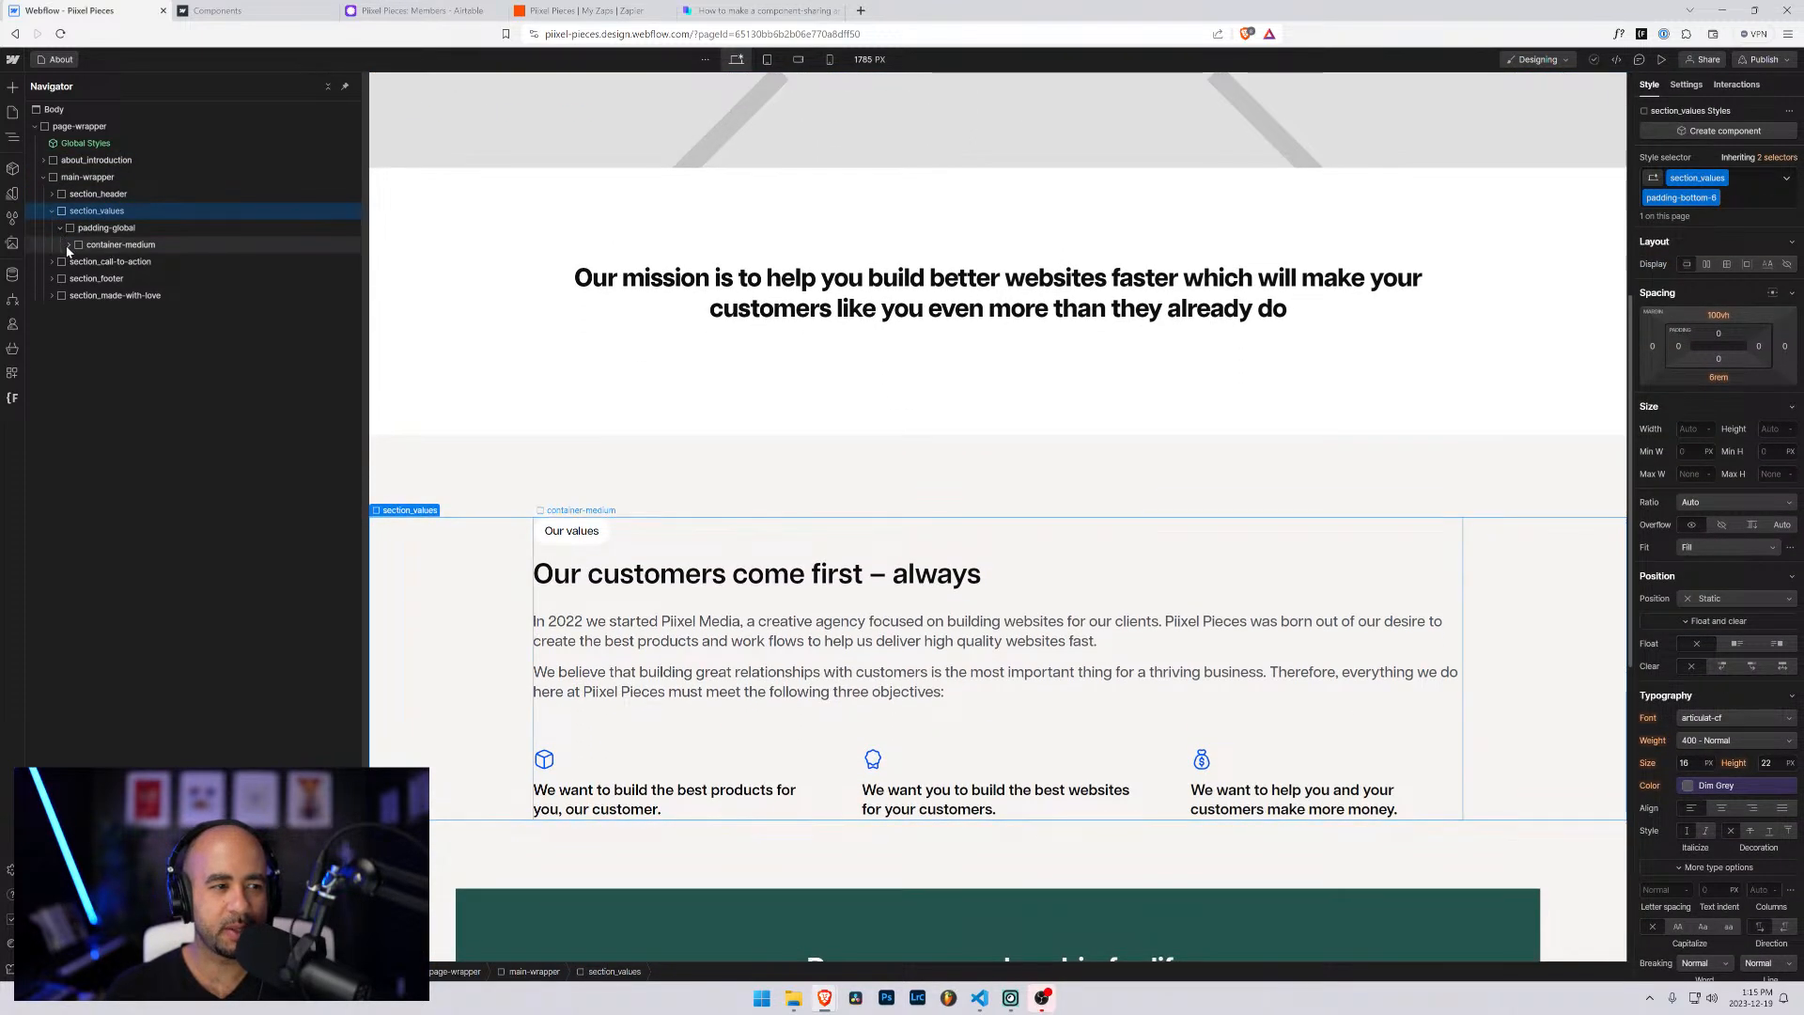
click(75, 262)
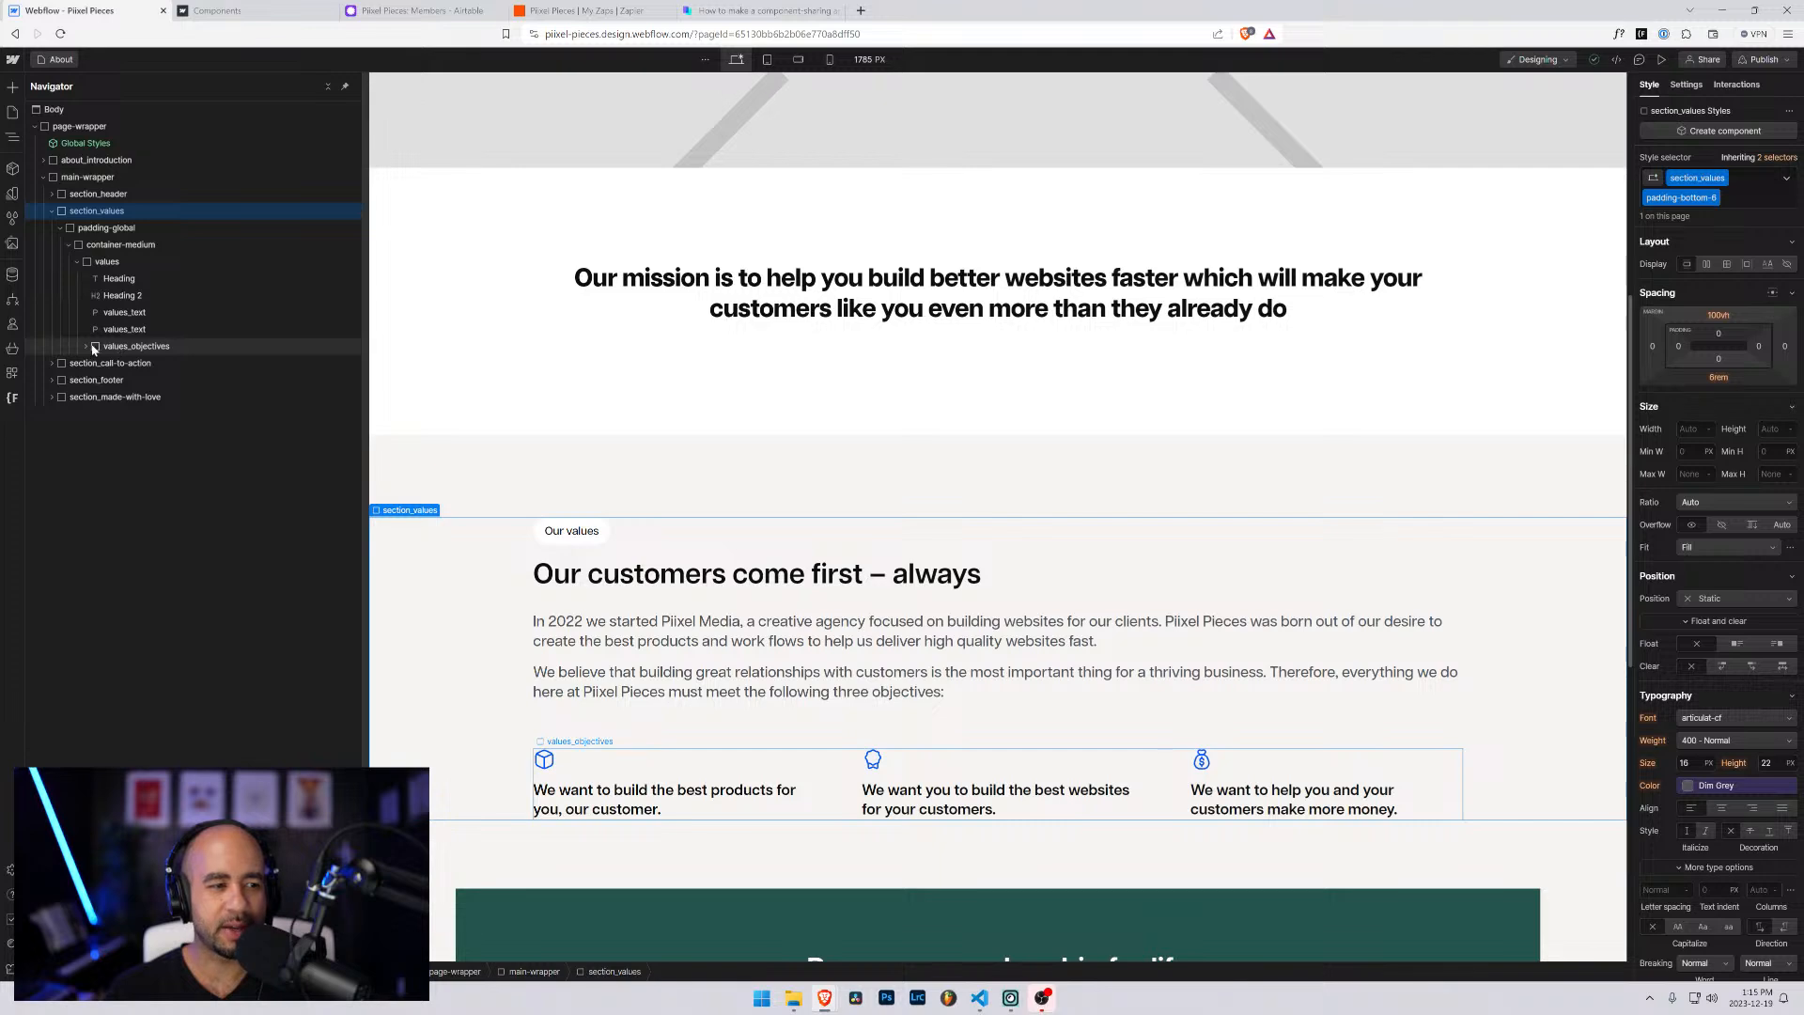
click(85, 345)
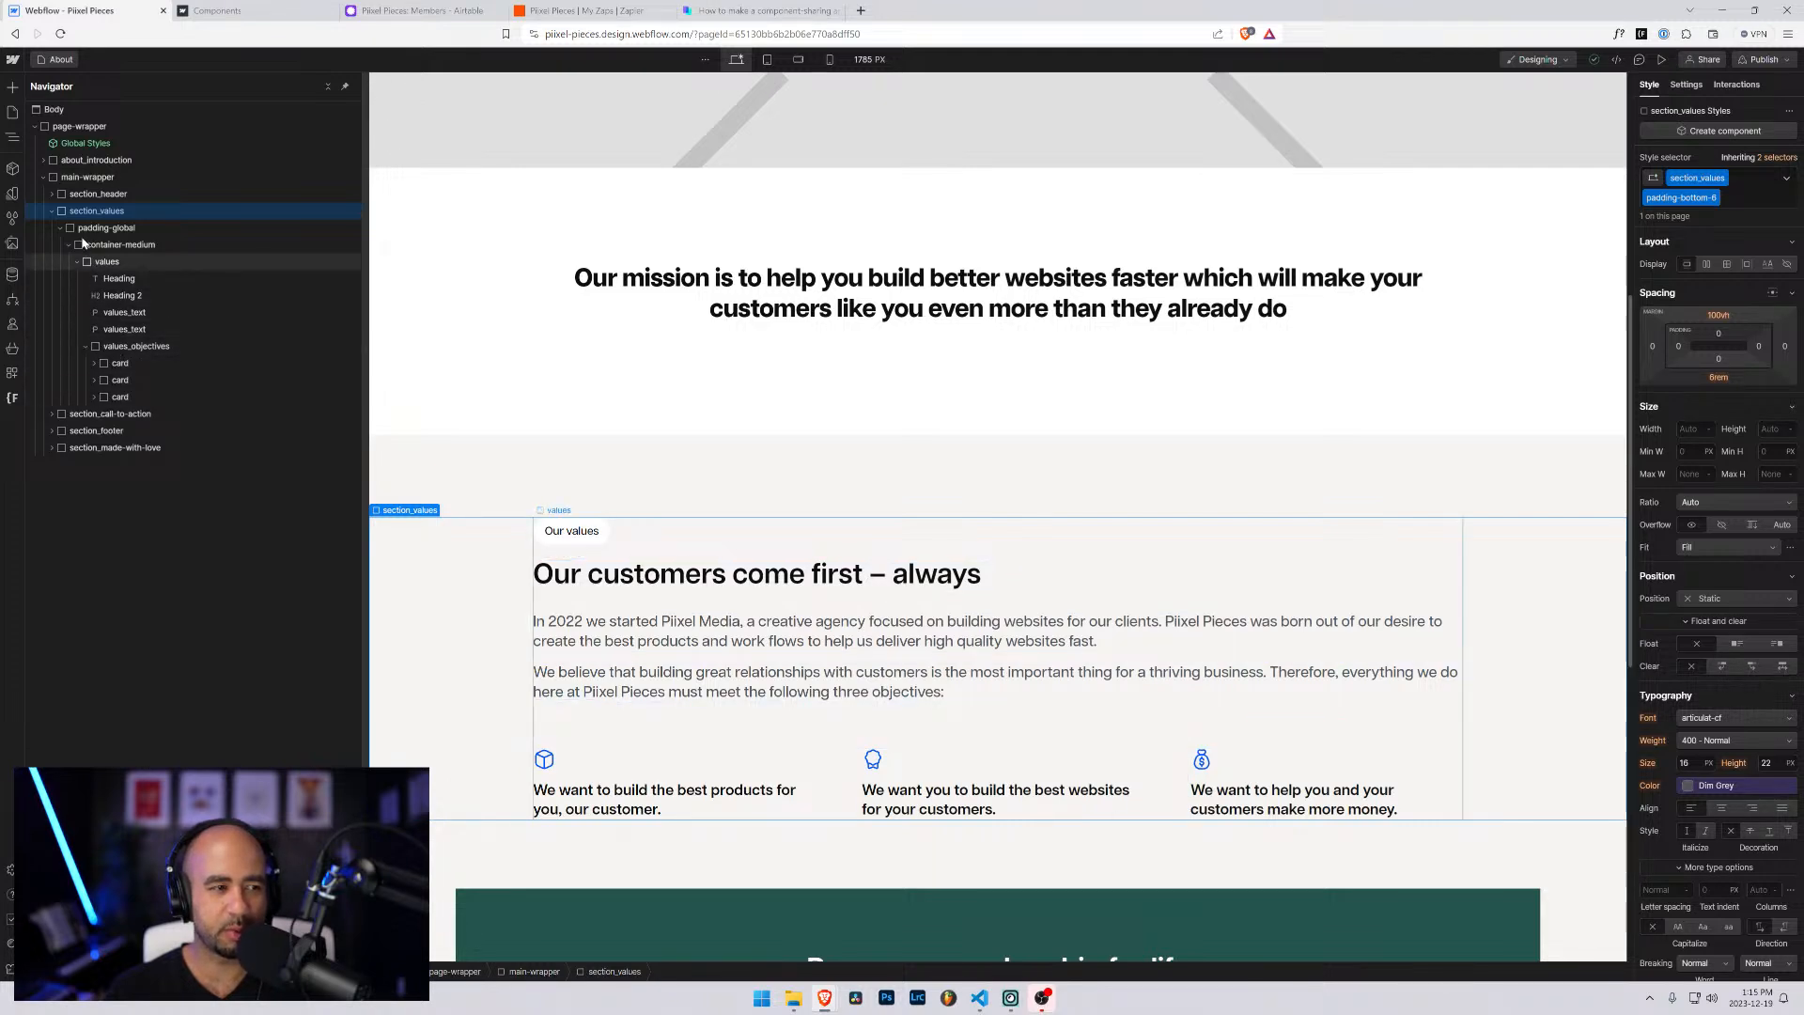
click(52, 211)
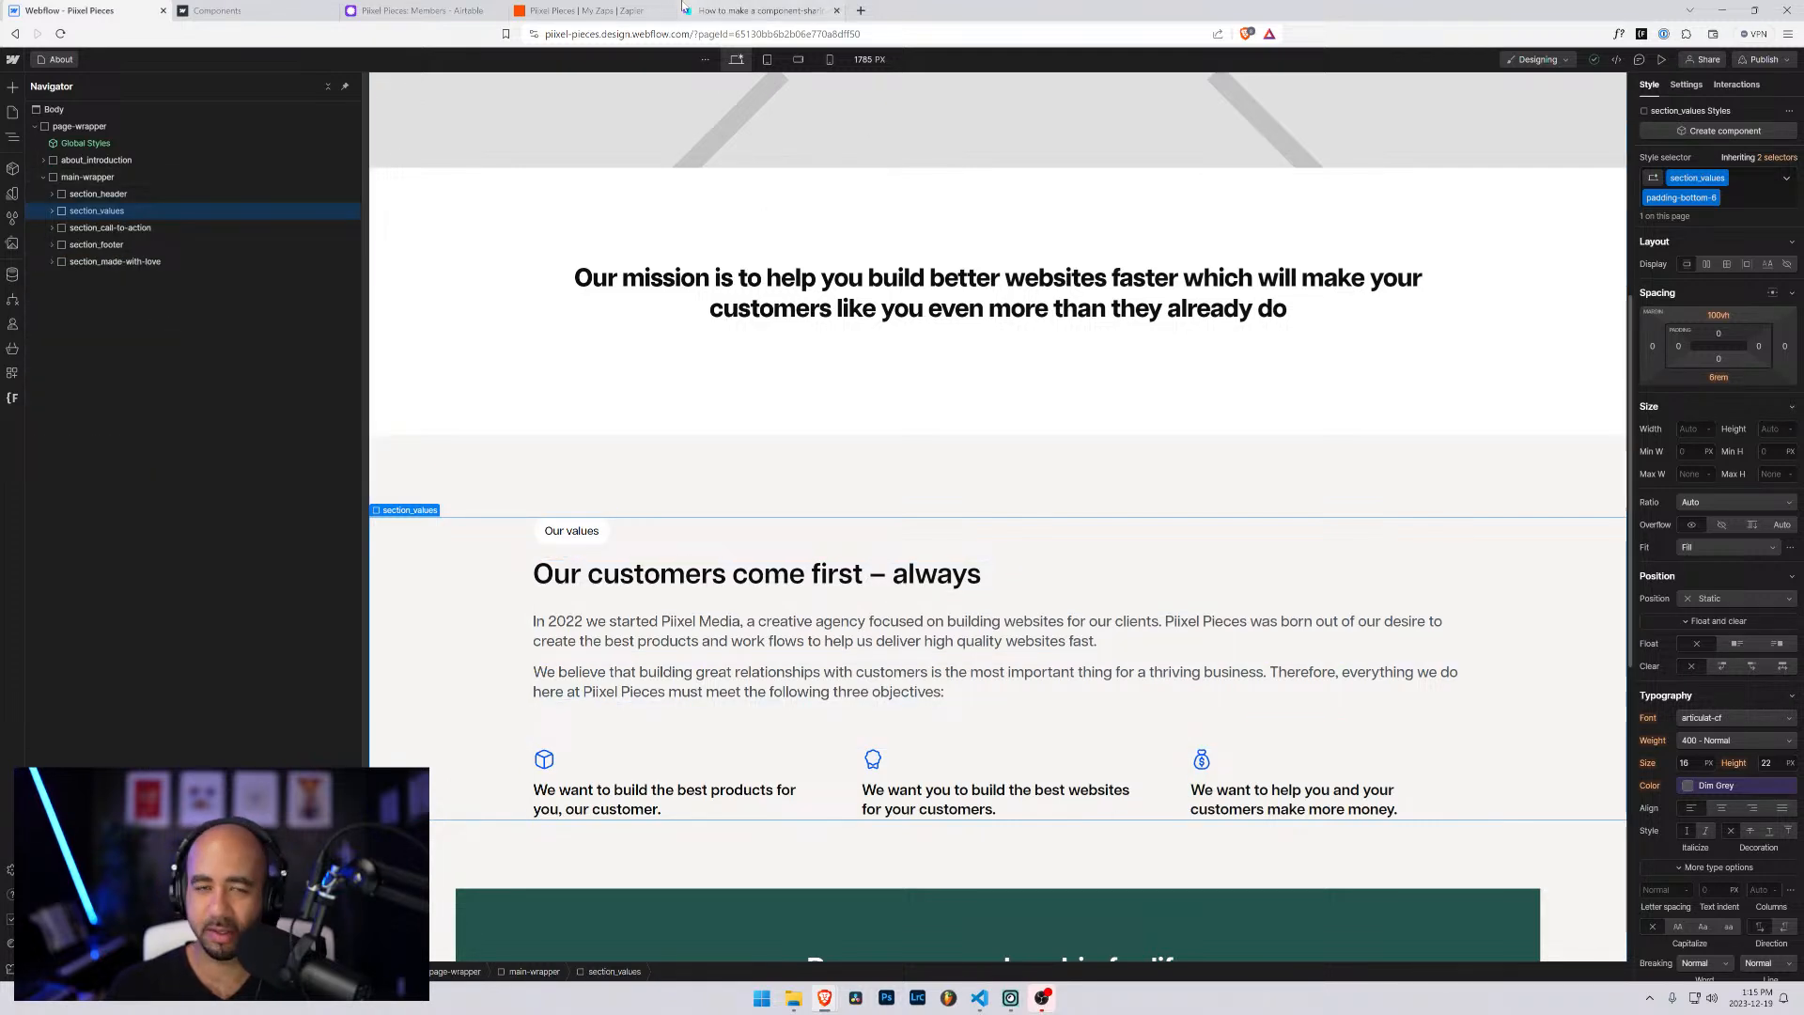
- Check the article's extraction instructions, and open the developer tools Console for the About page in the Designer, reducing its height
click(755, 11)
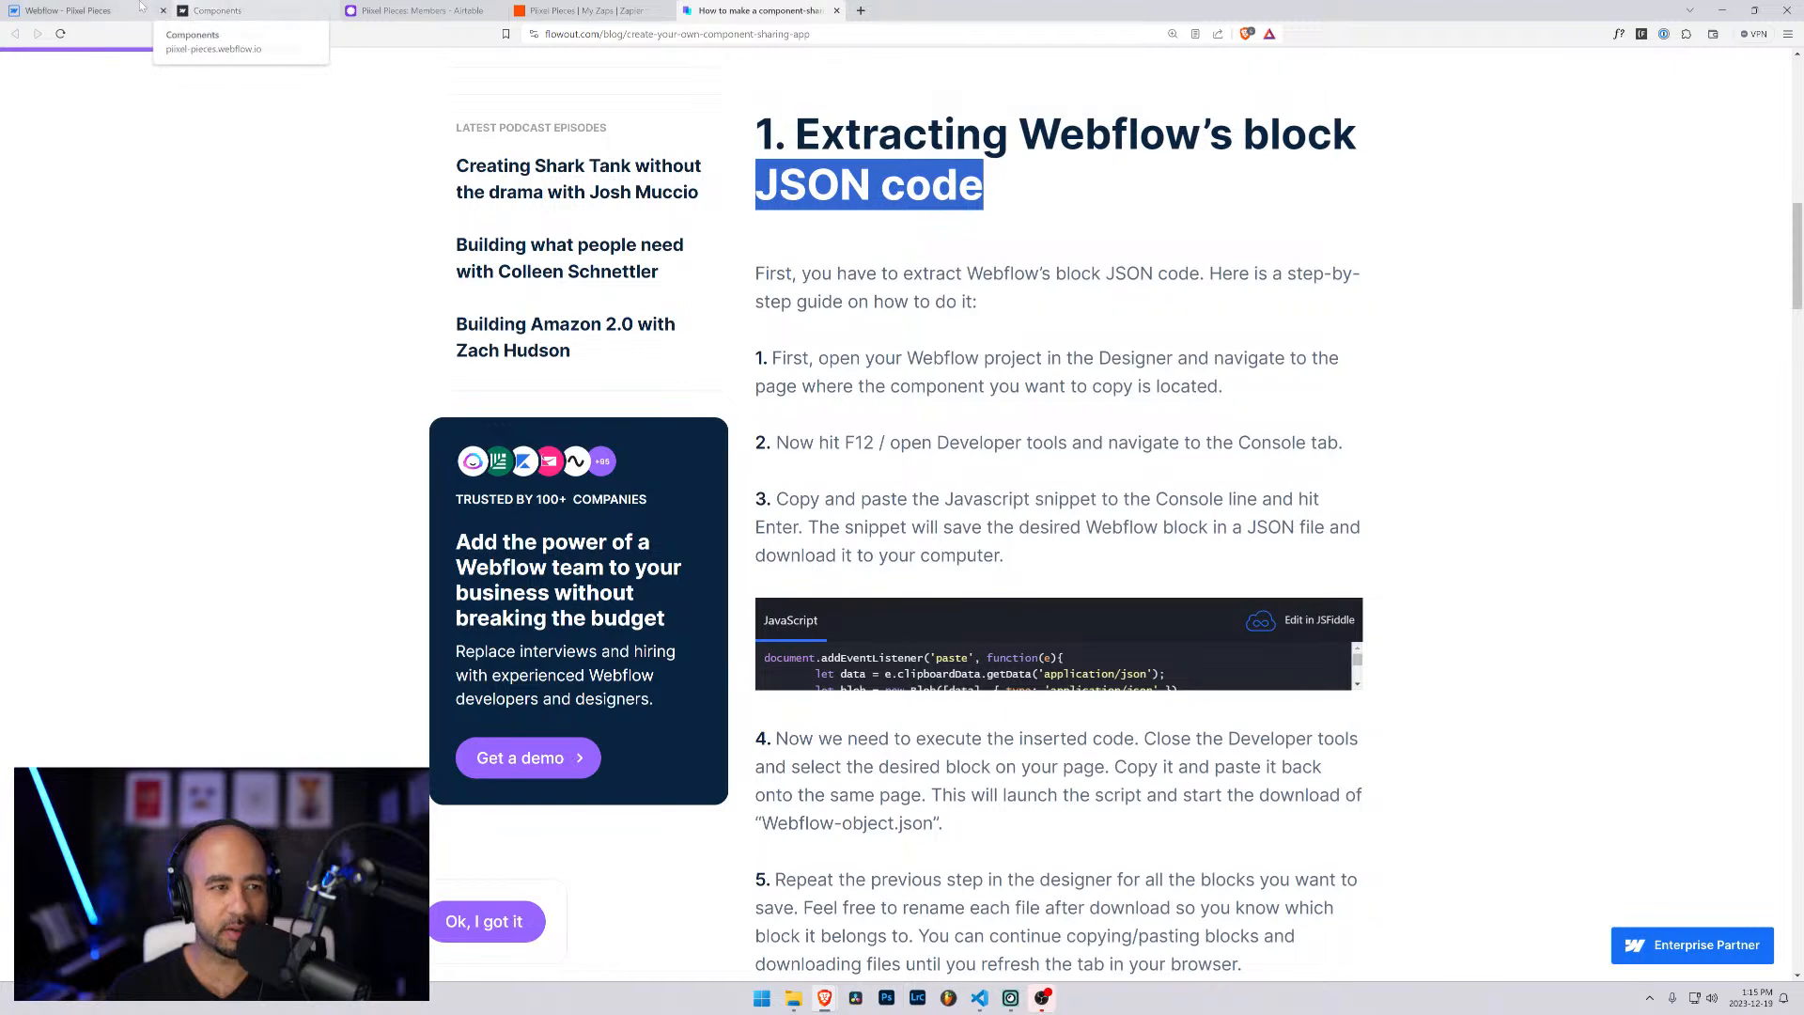
click(71, 11)
key(ctrl+shift+i)
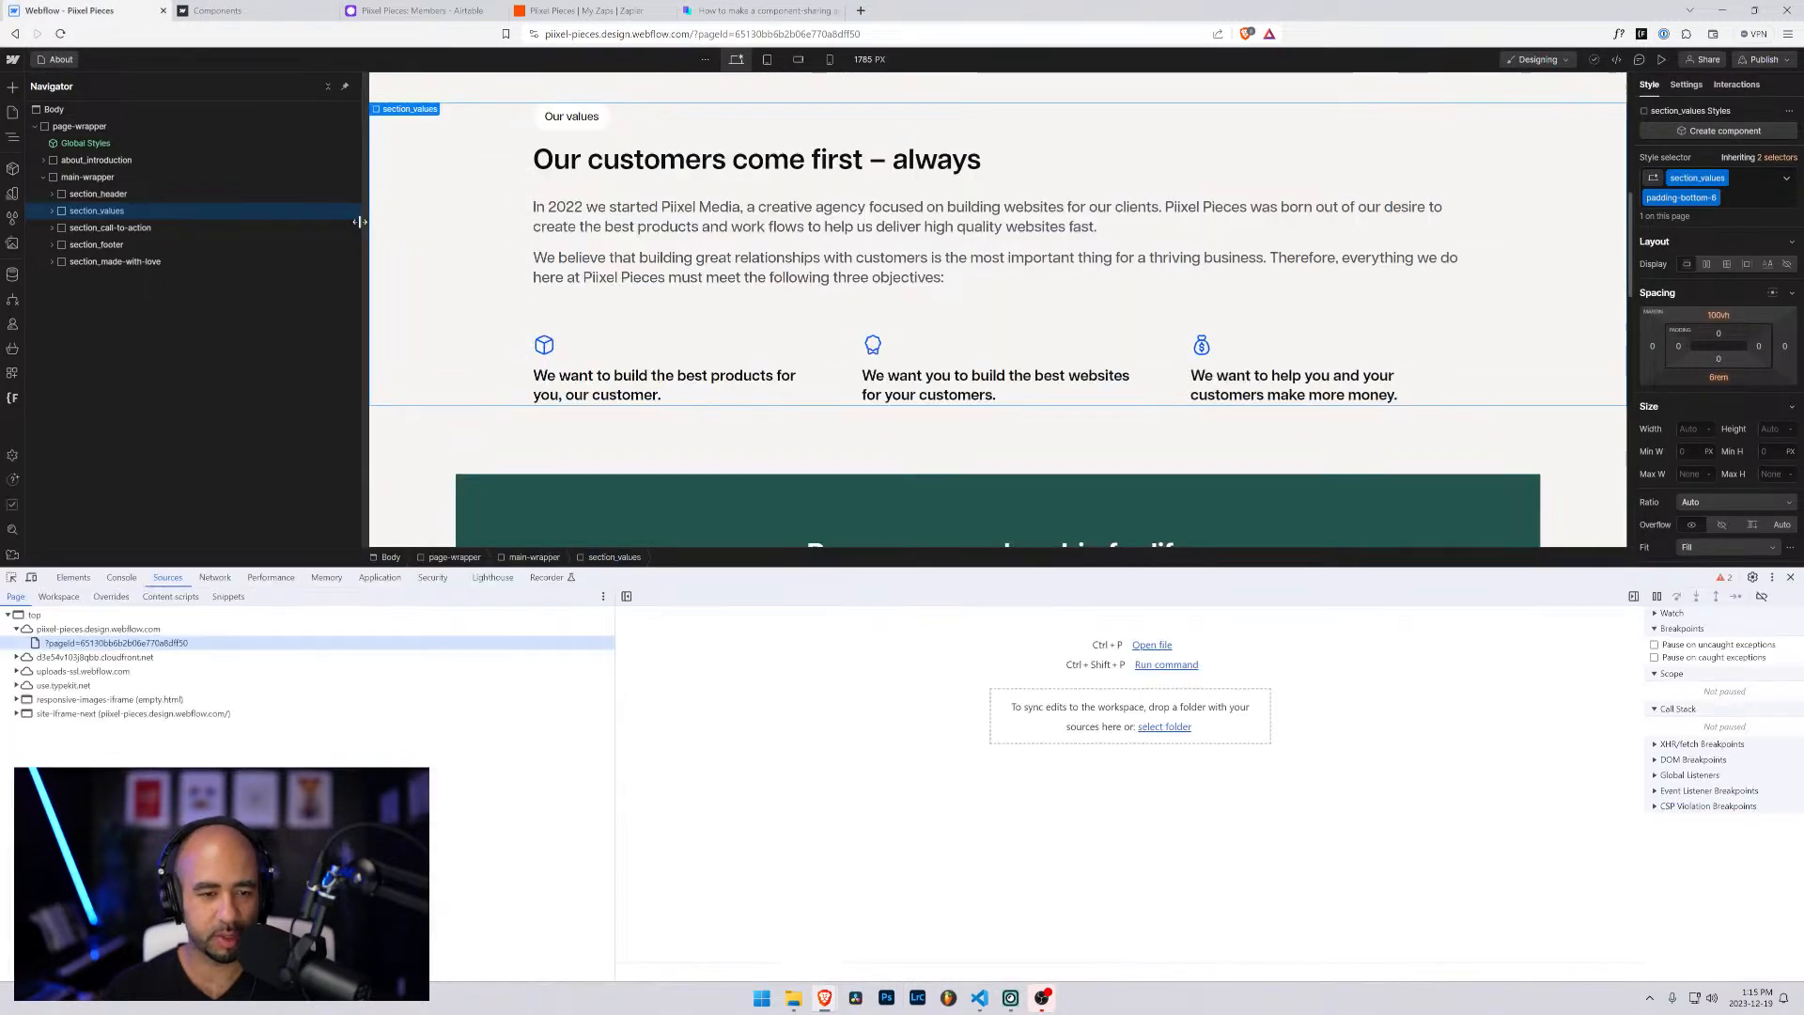
click(123, 576)
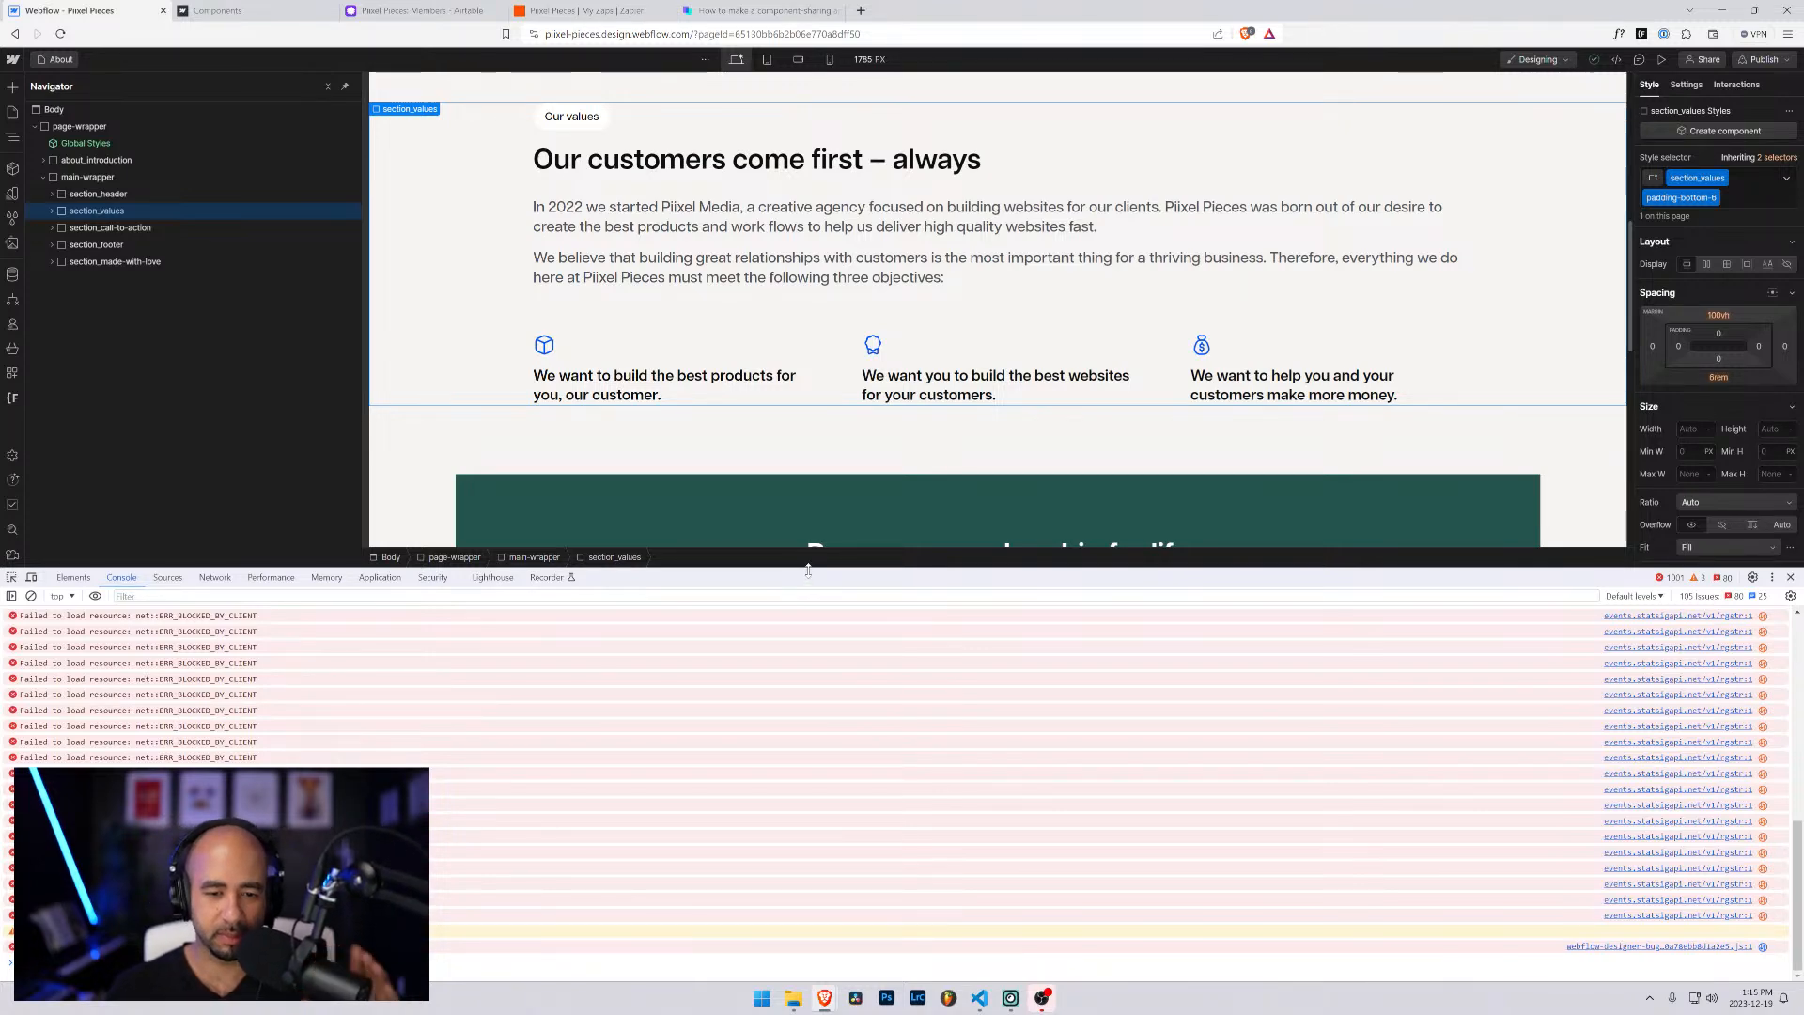
drag(809, 575, 808, 628)
- Open the article's JavaScript snippet for downloading a block's JSON in JSFiddle and select the entire code for copying
click(750, 12)
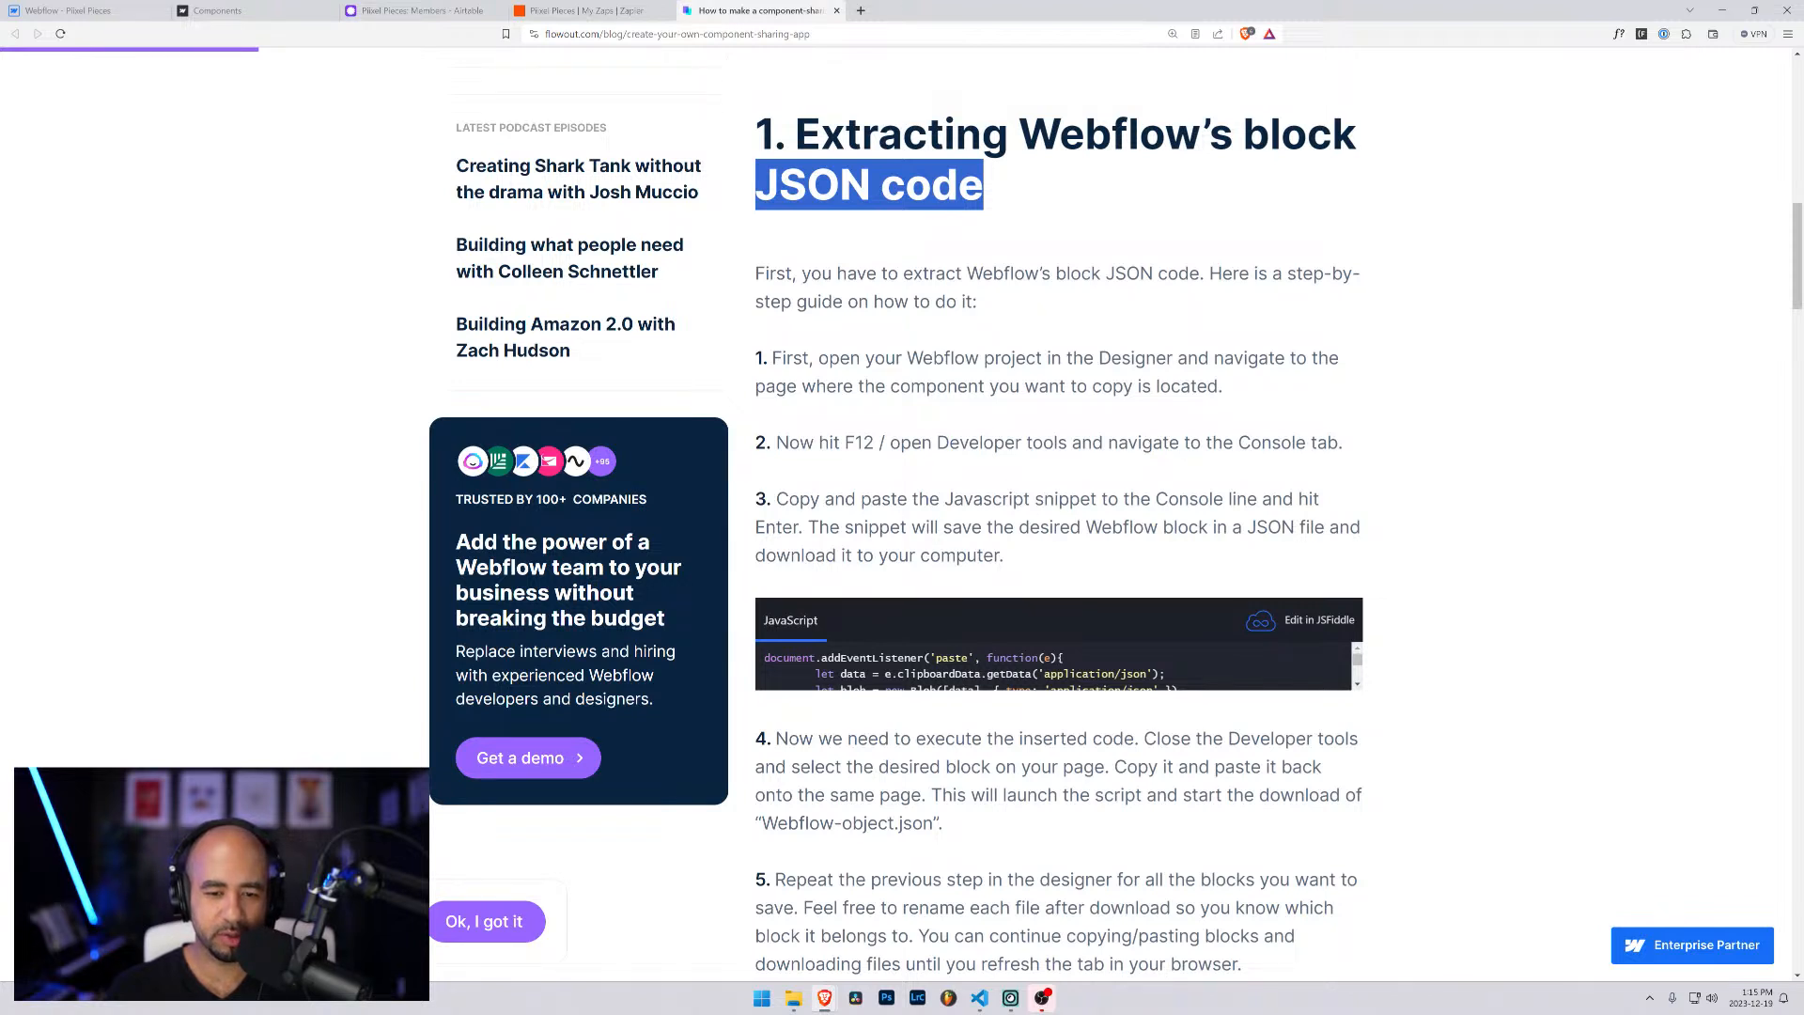
click(939, 665)
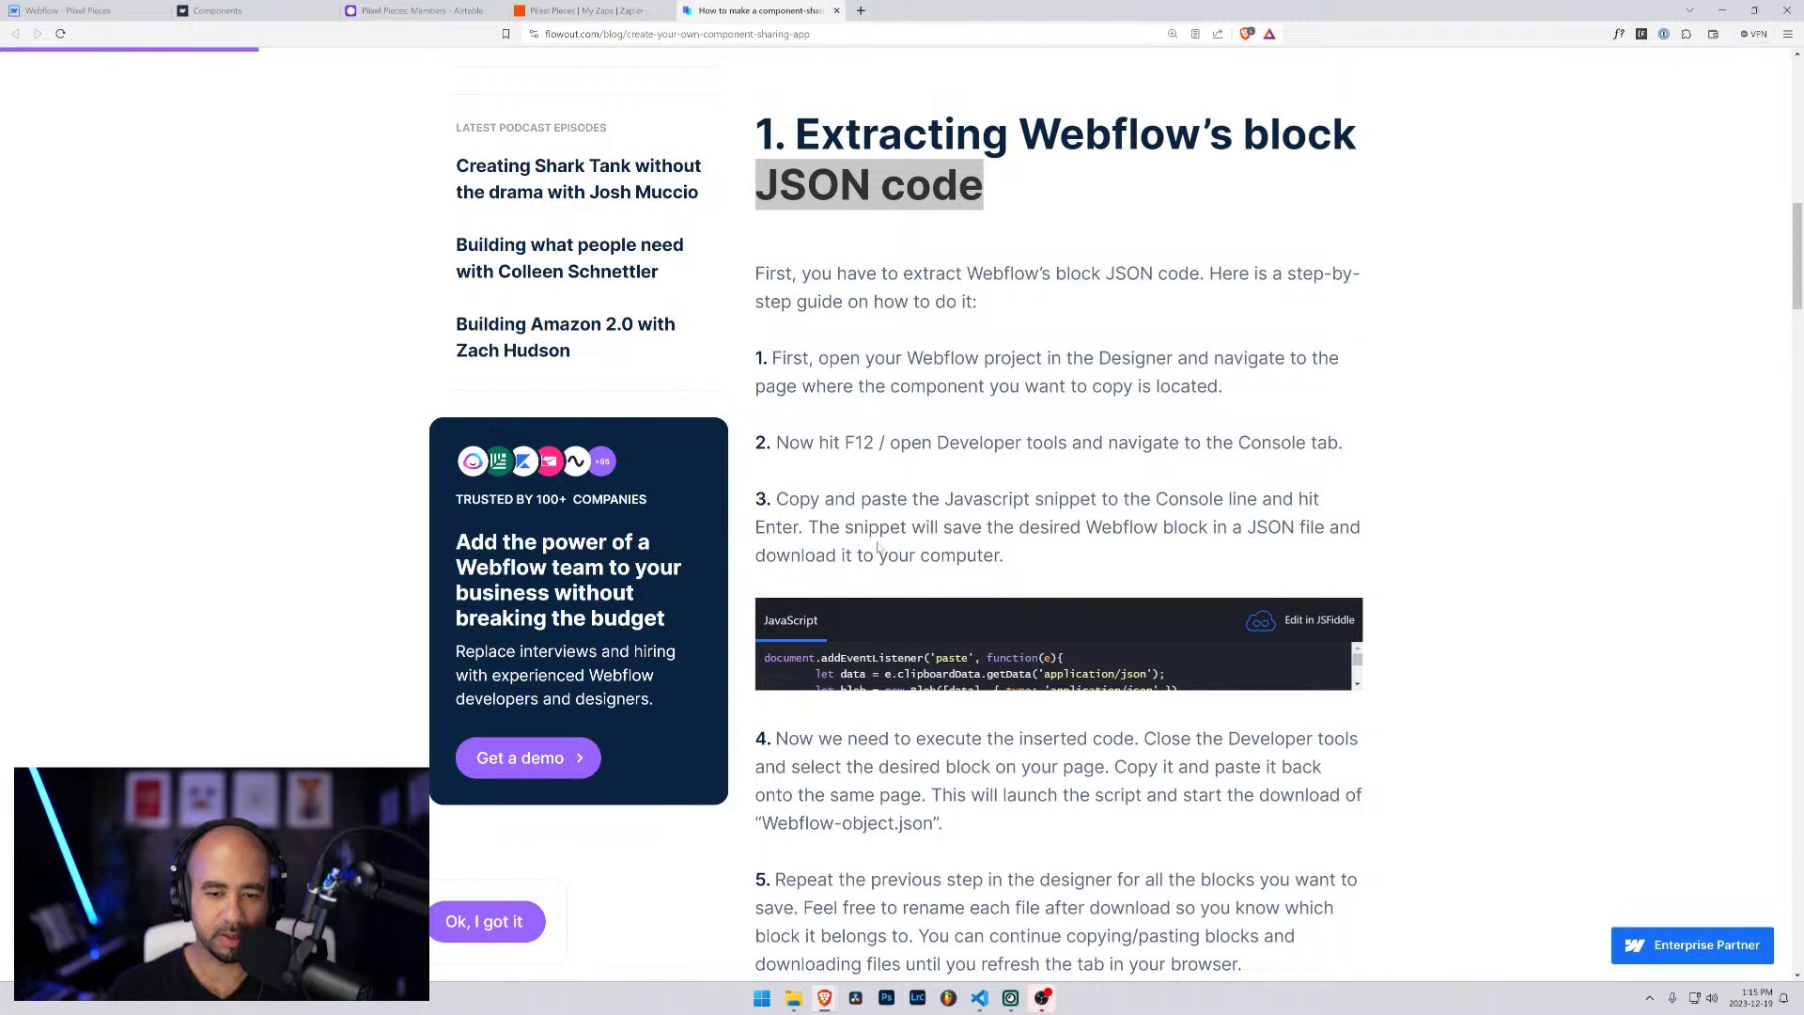
click(1318, 622)
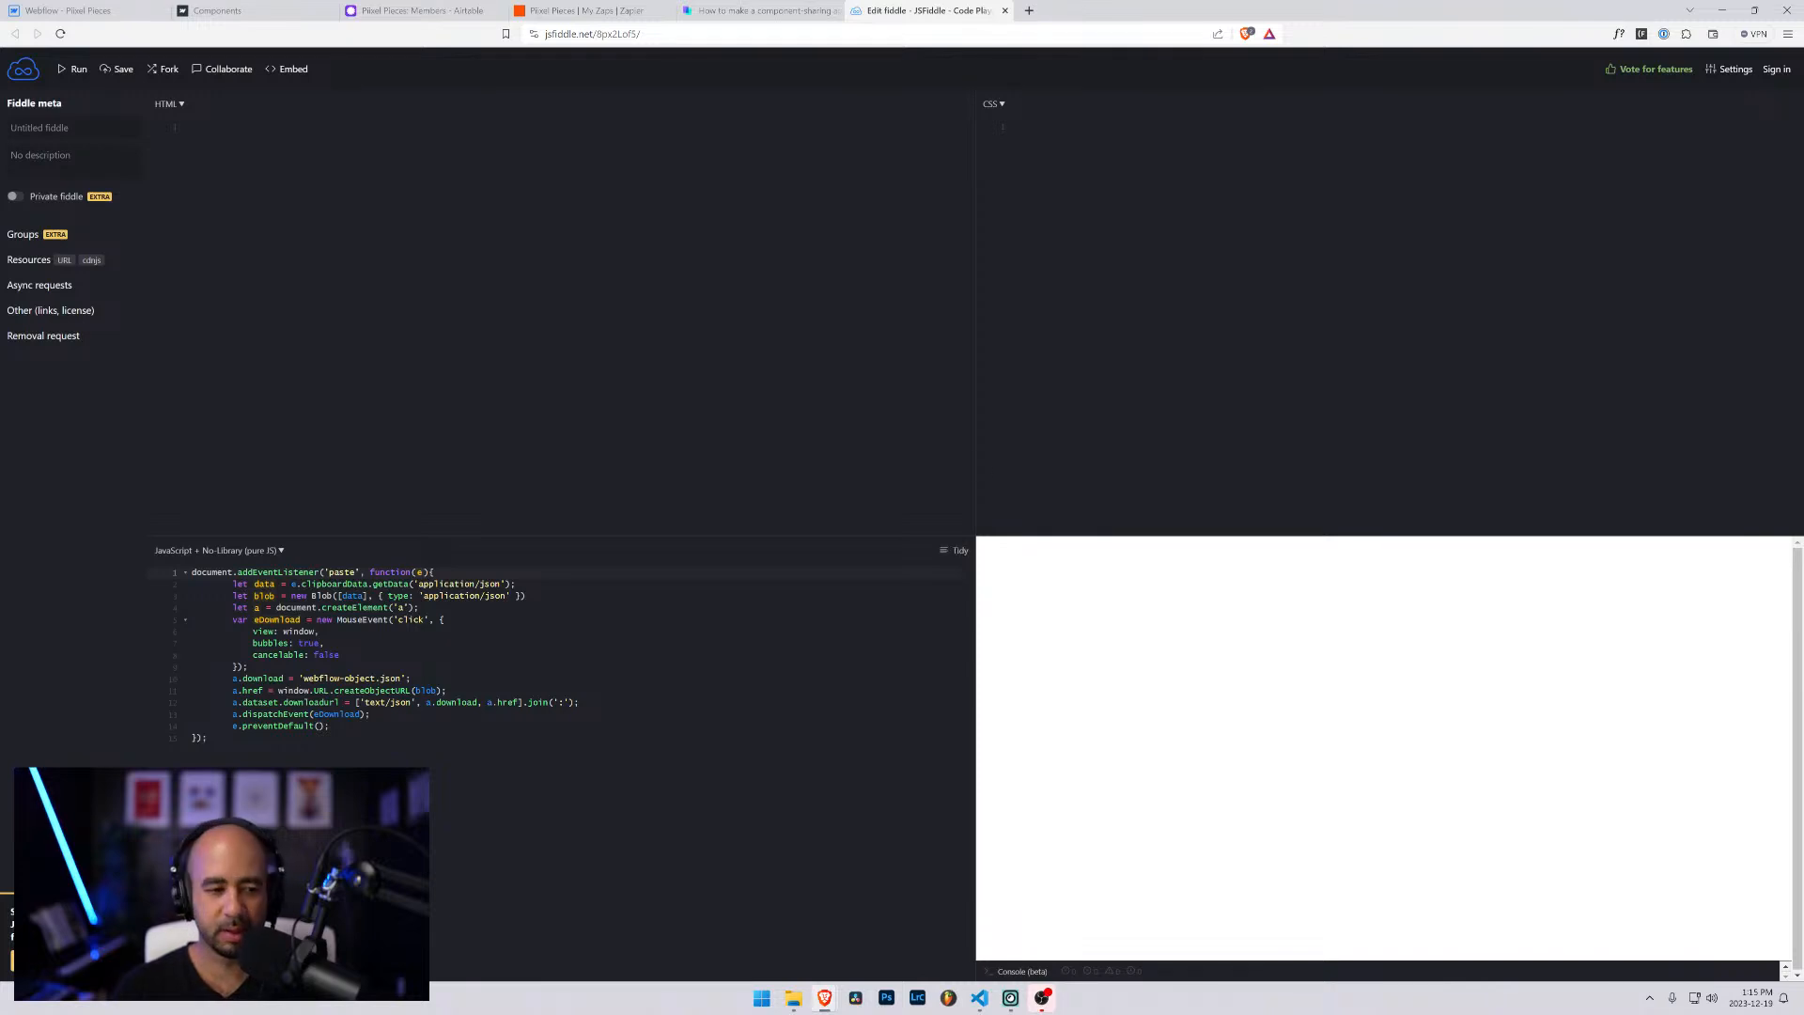
key(ctrl+plus)
key(ctrl+plus)
key(ctrl+plus)
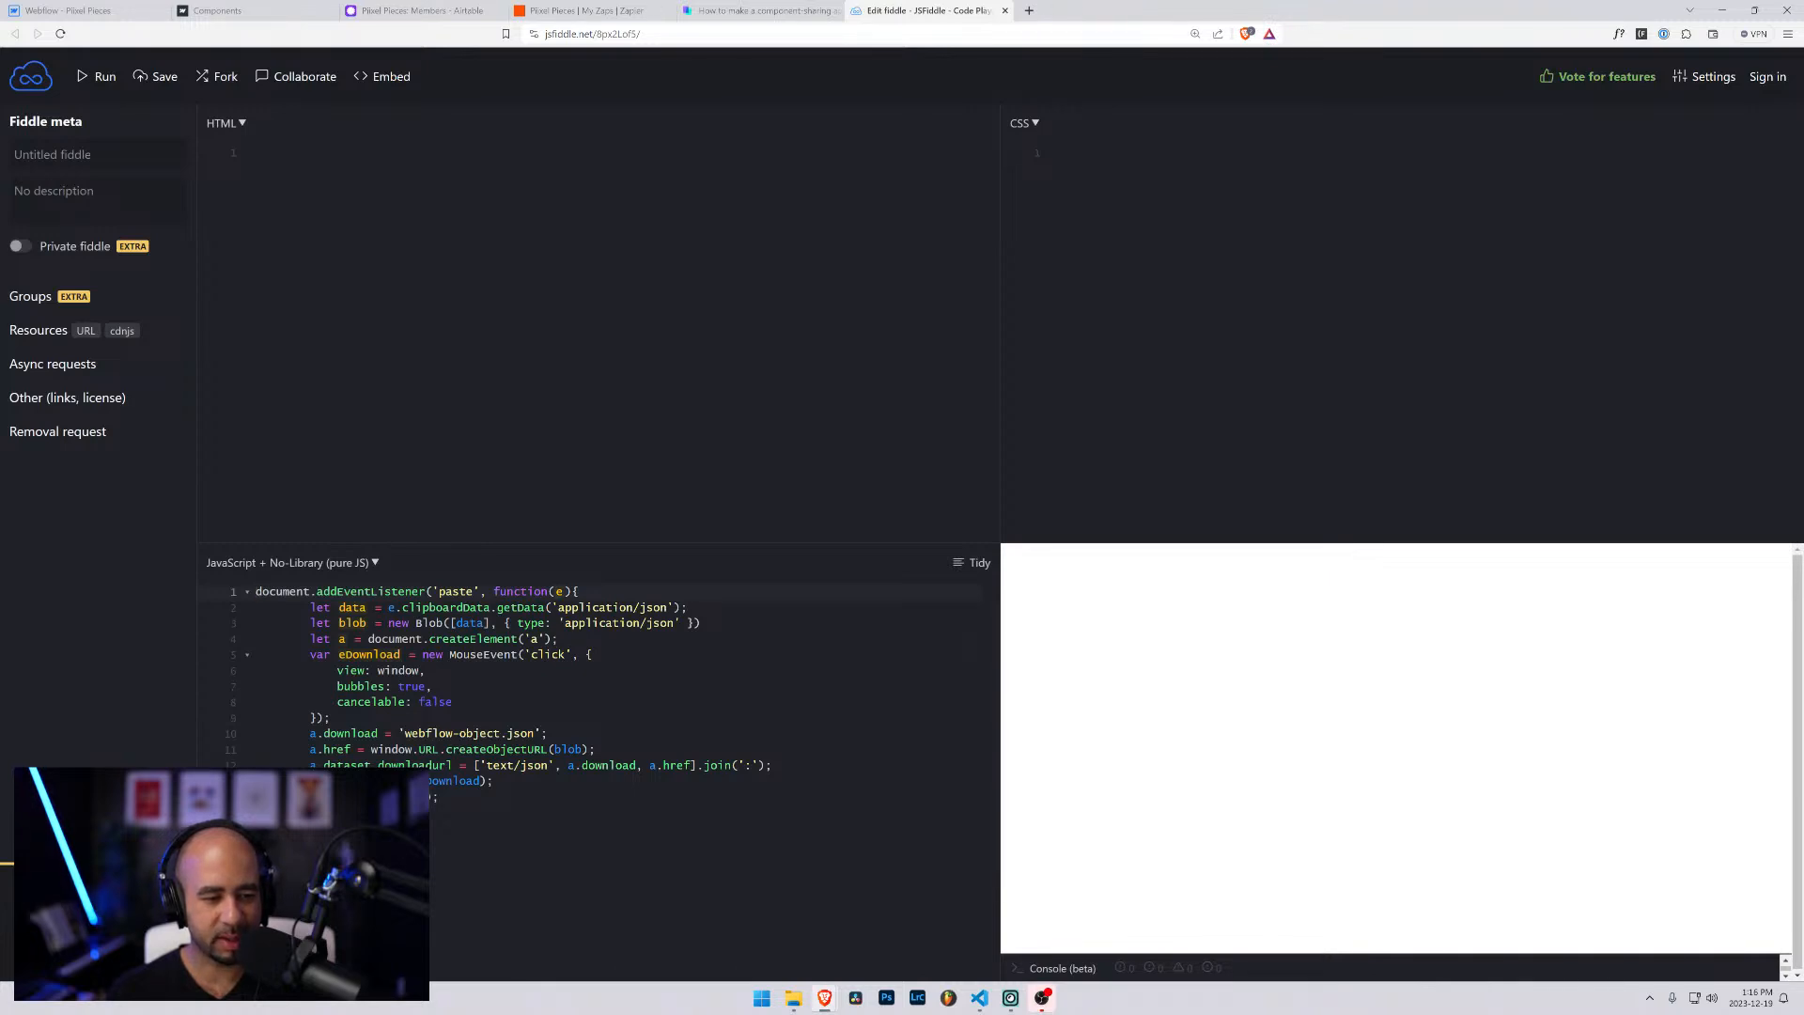
drag(441, 813, 197, 582)
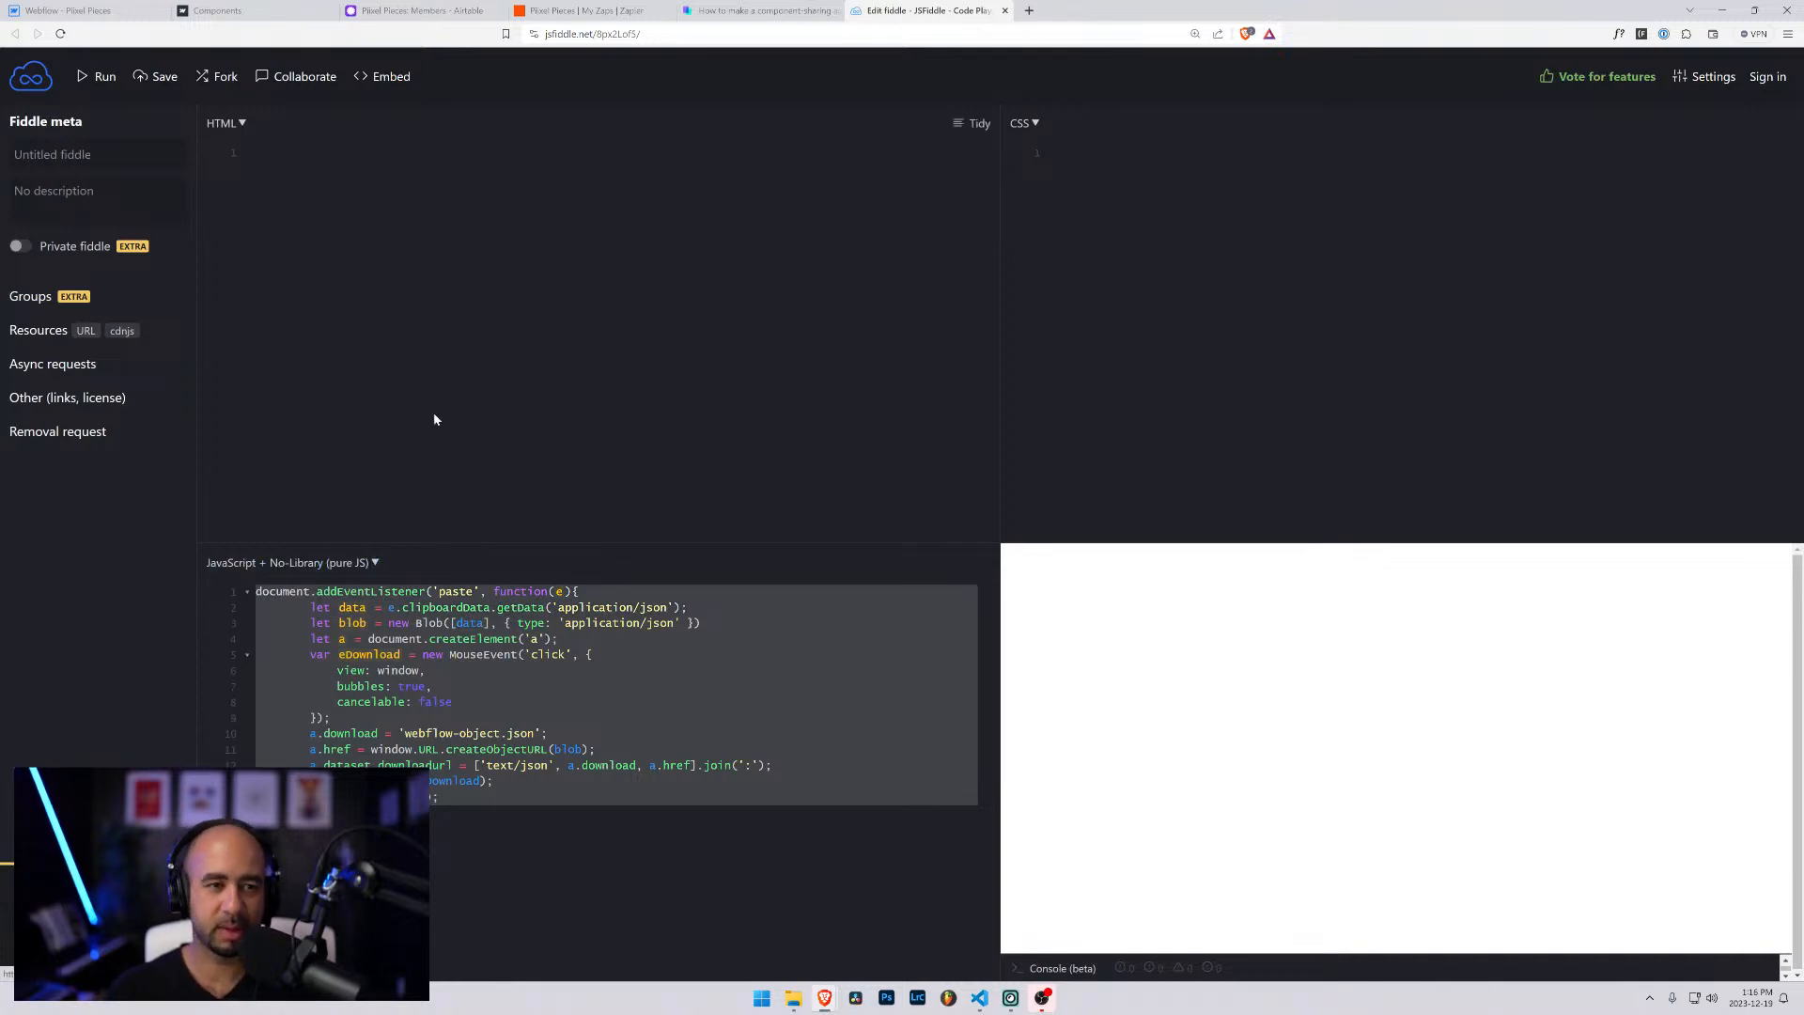
- Return to the About page in the Webflow Designer and try to paste the copied JavaScript snippet into the Console
click(752, 11)
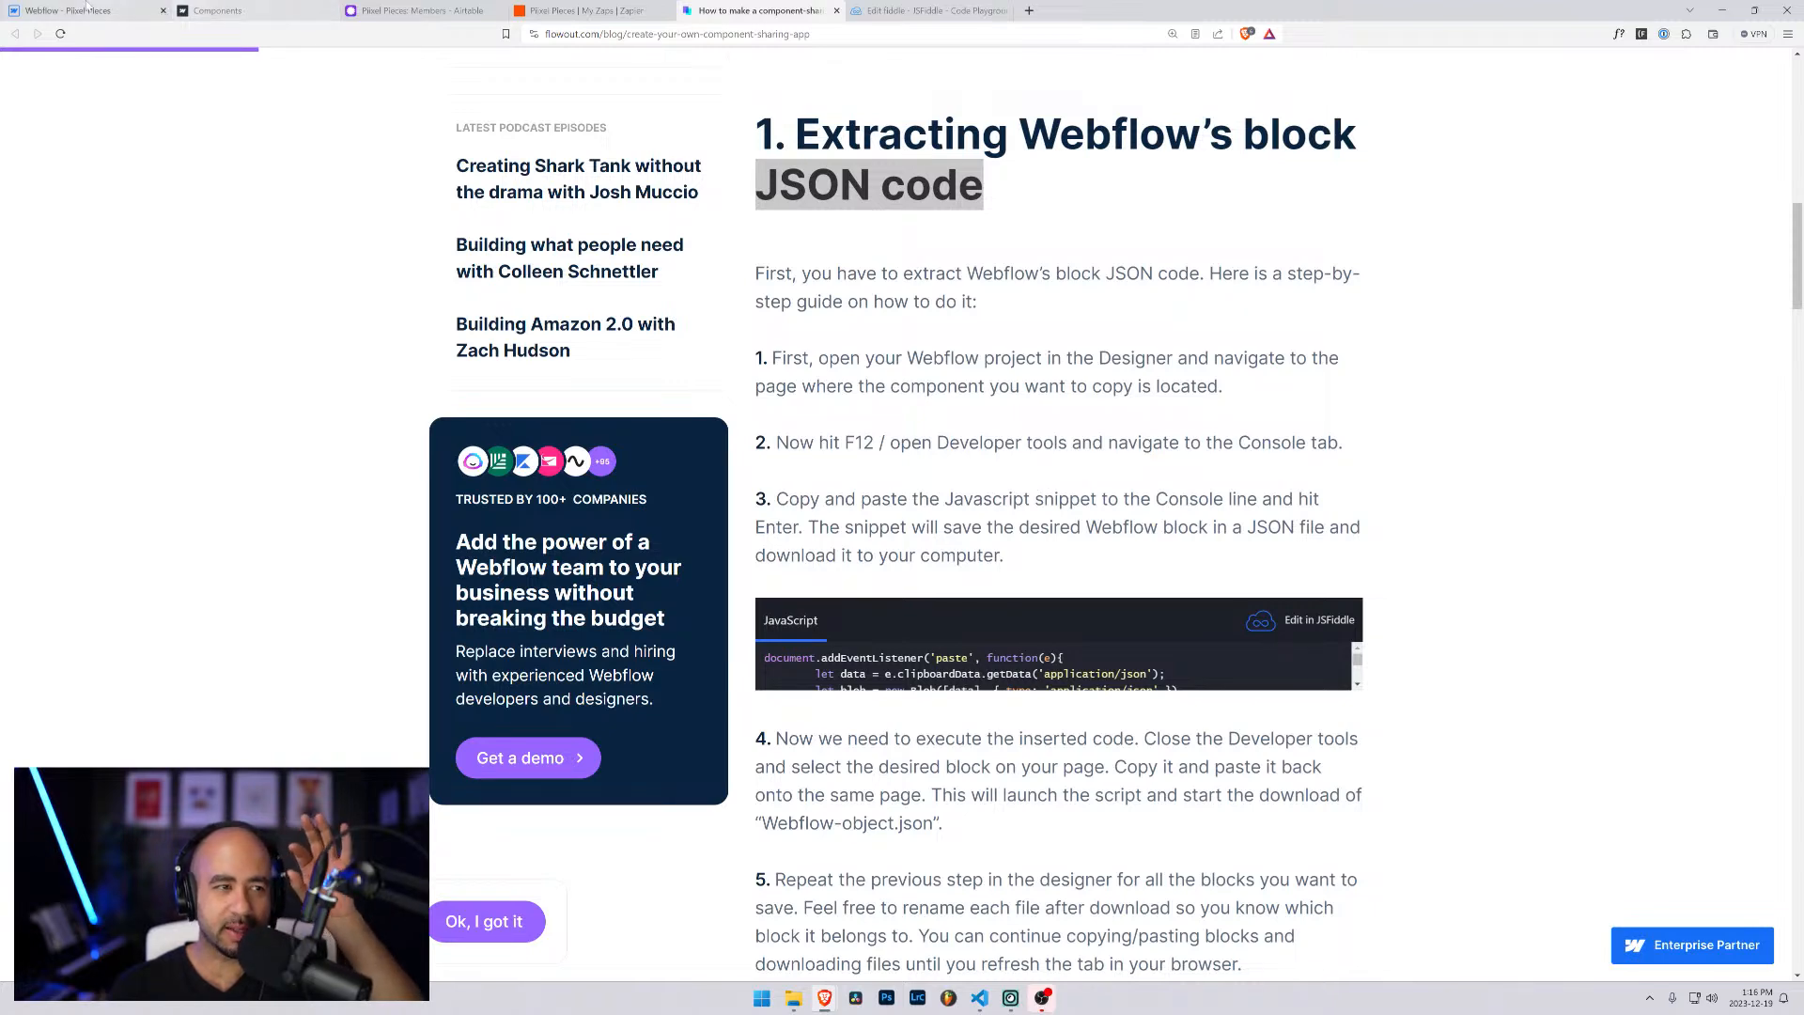
click(218, 11)
click(105, 10)
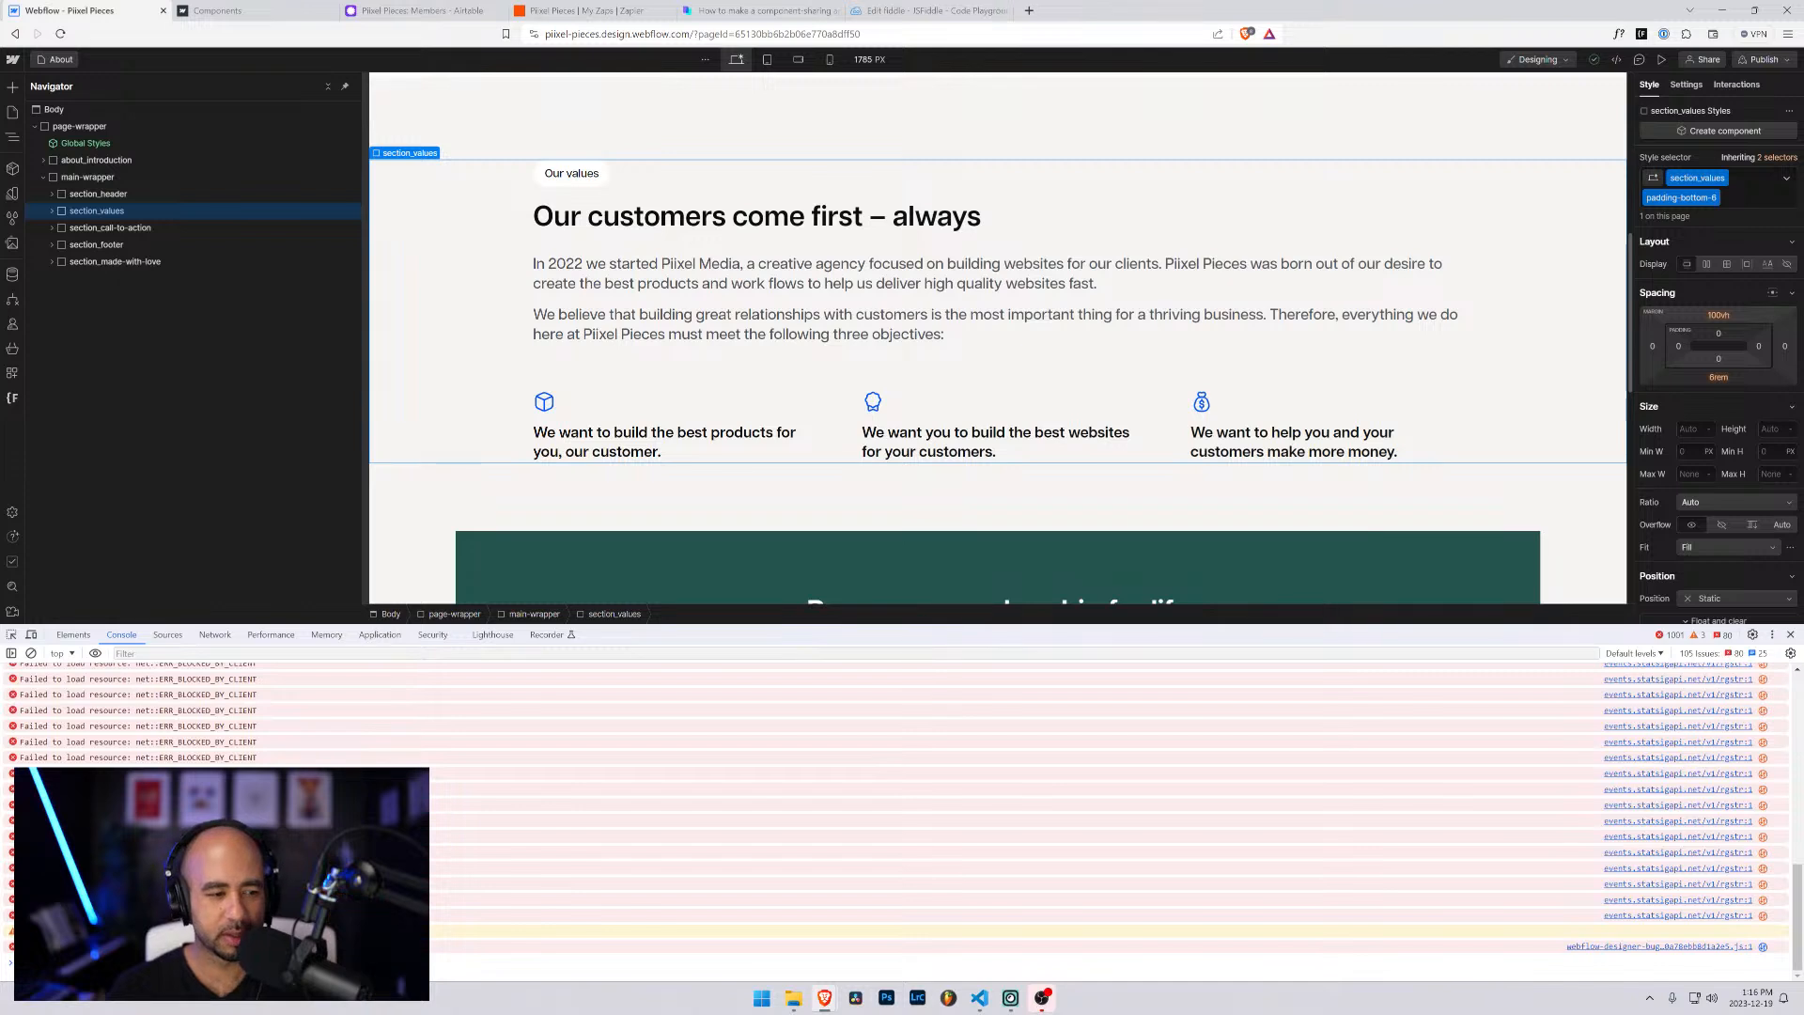
click(129, 653)
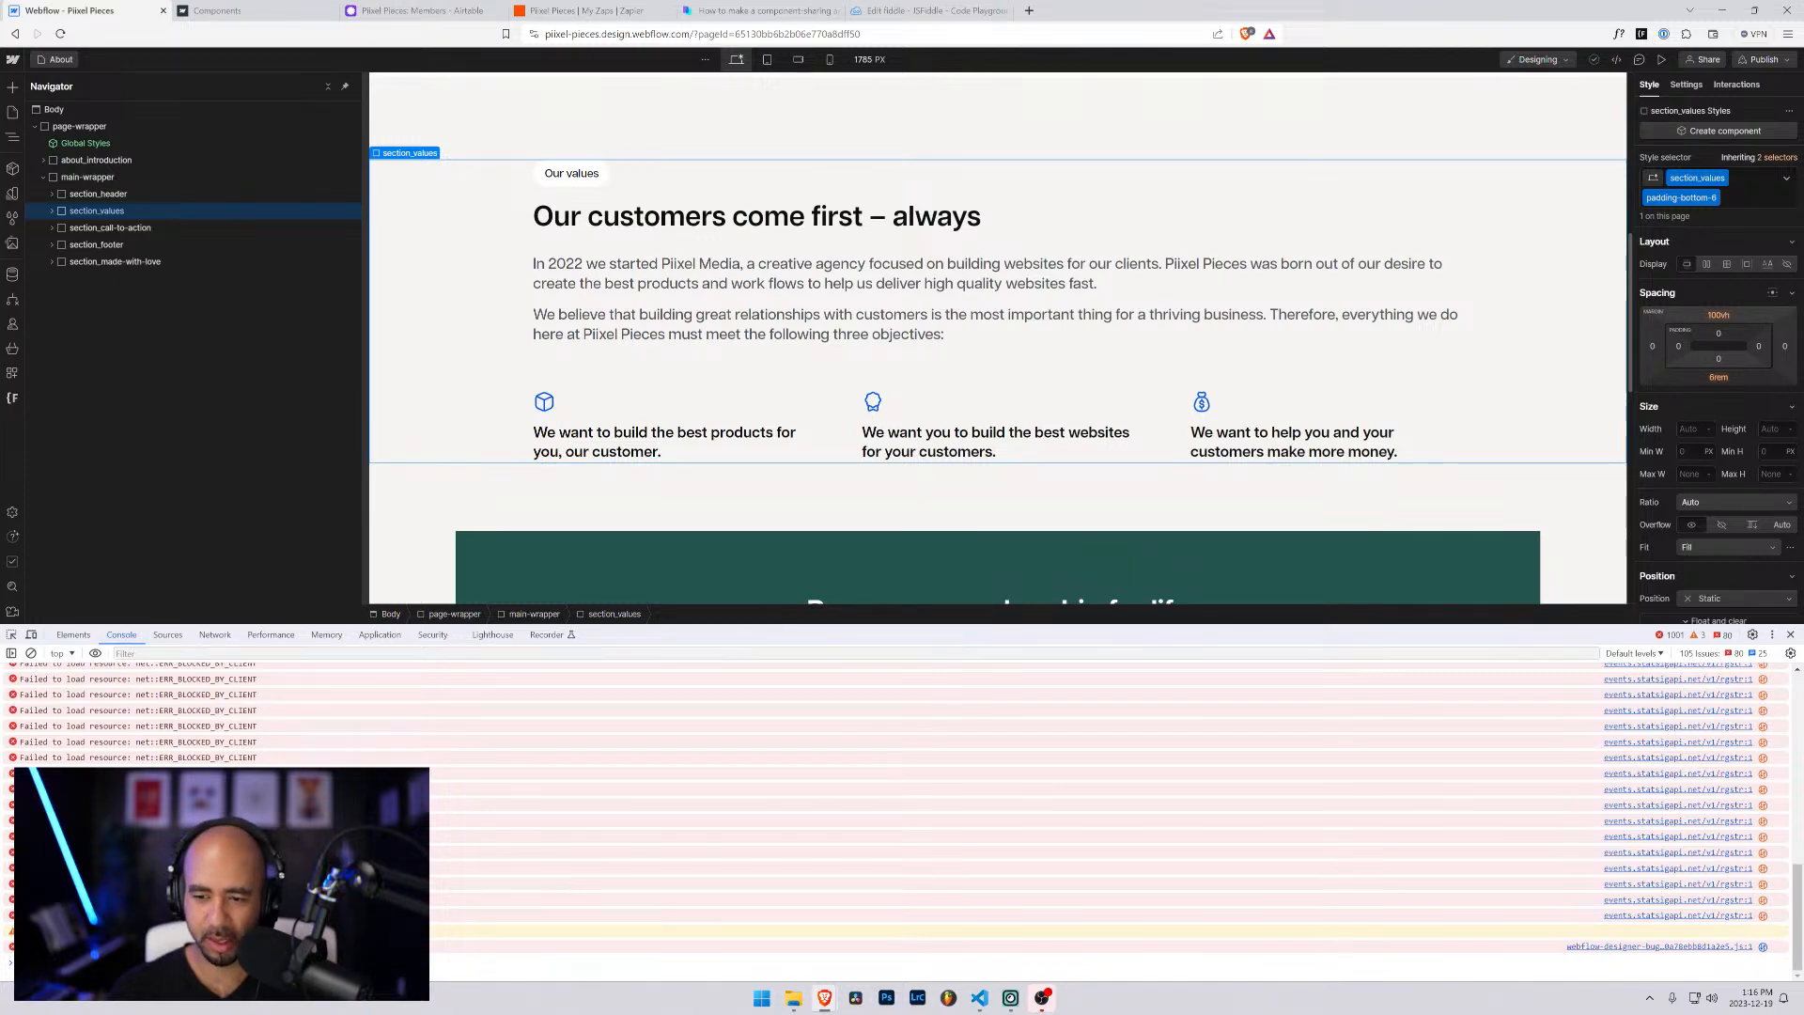
click(130, 653)
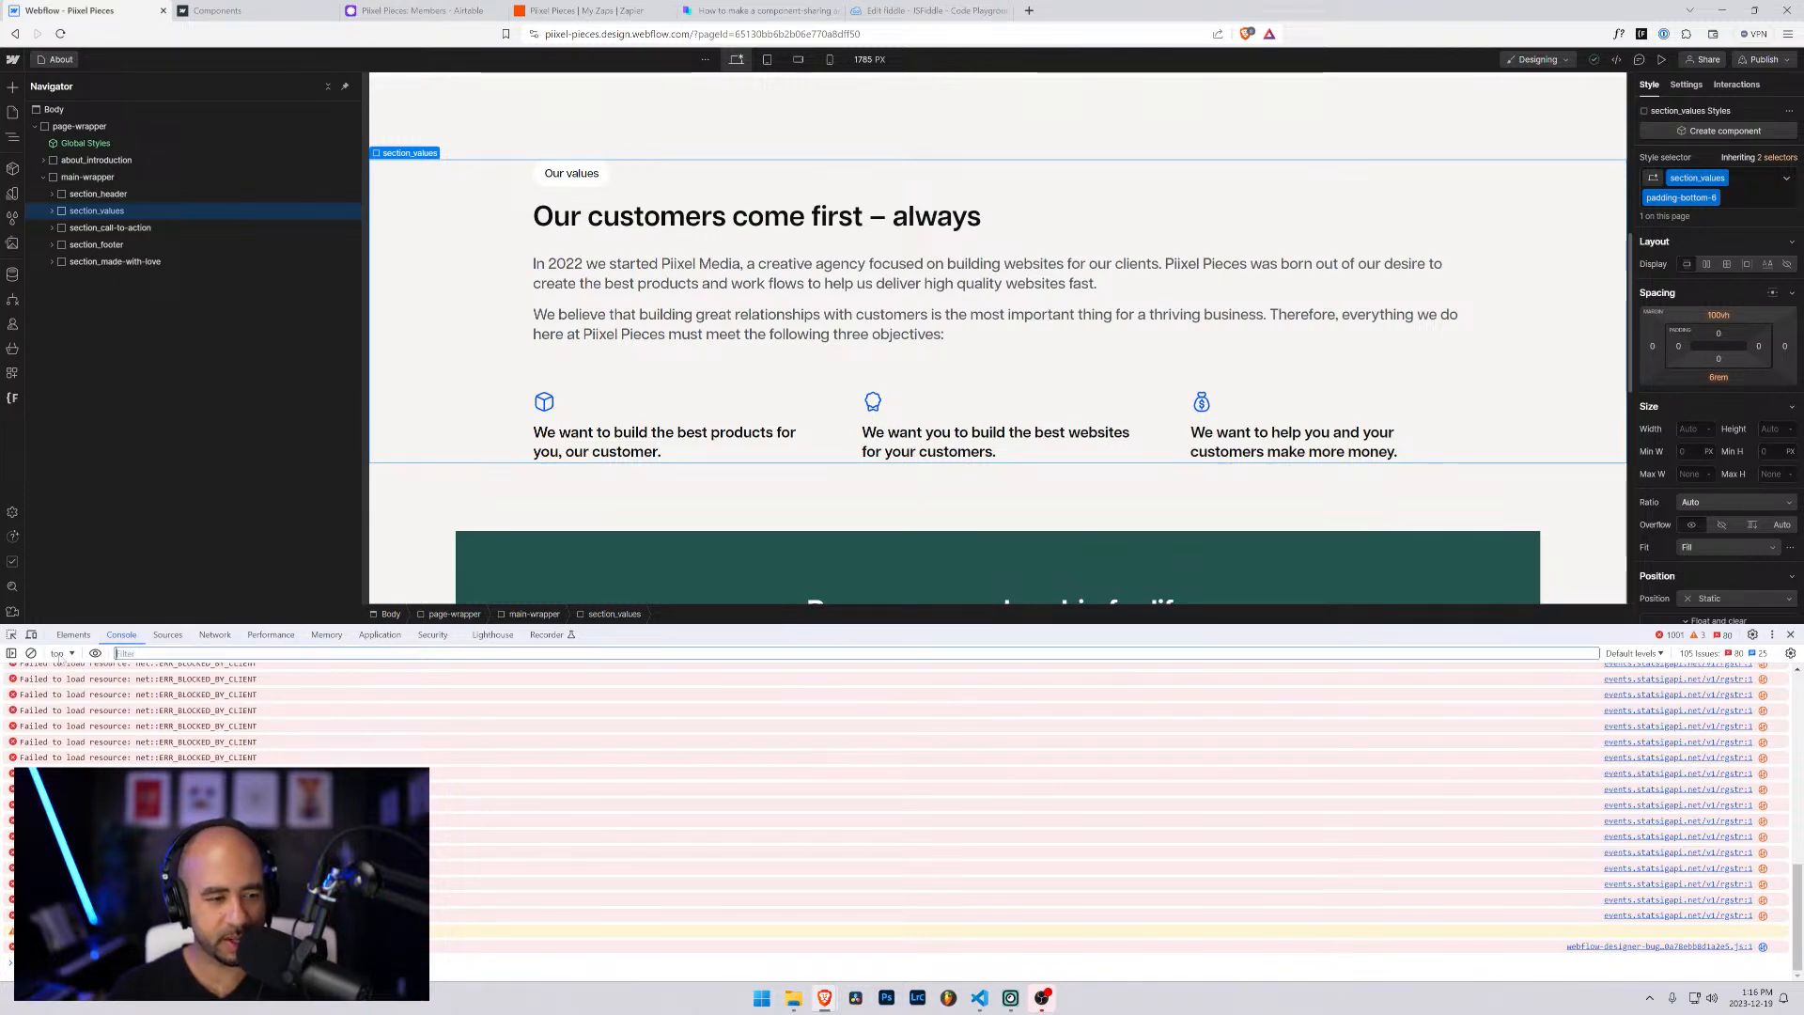
click(11, 653)
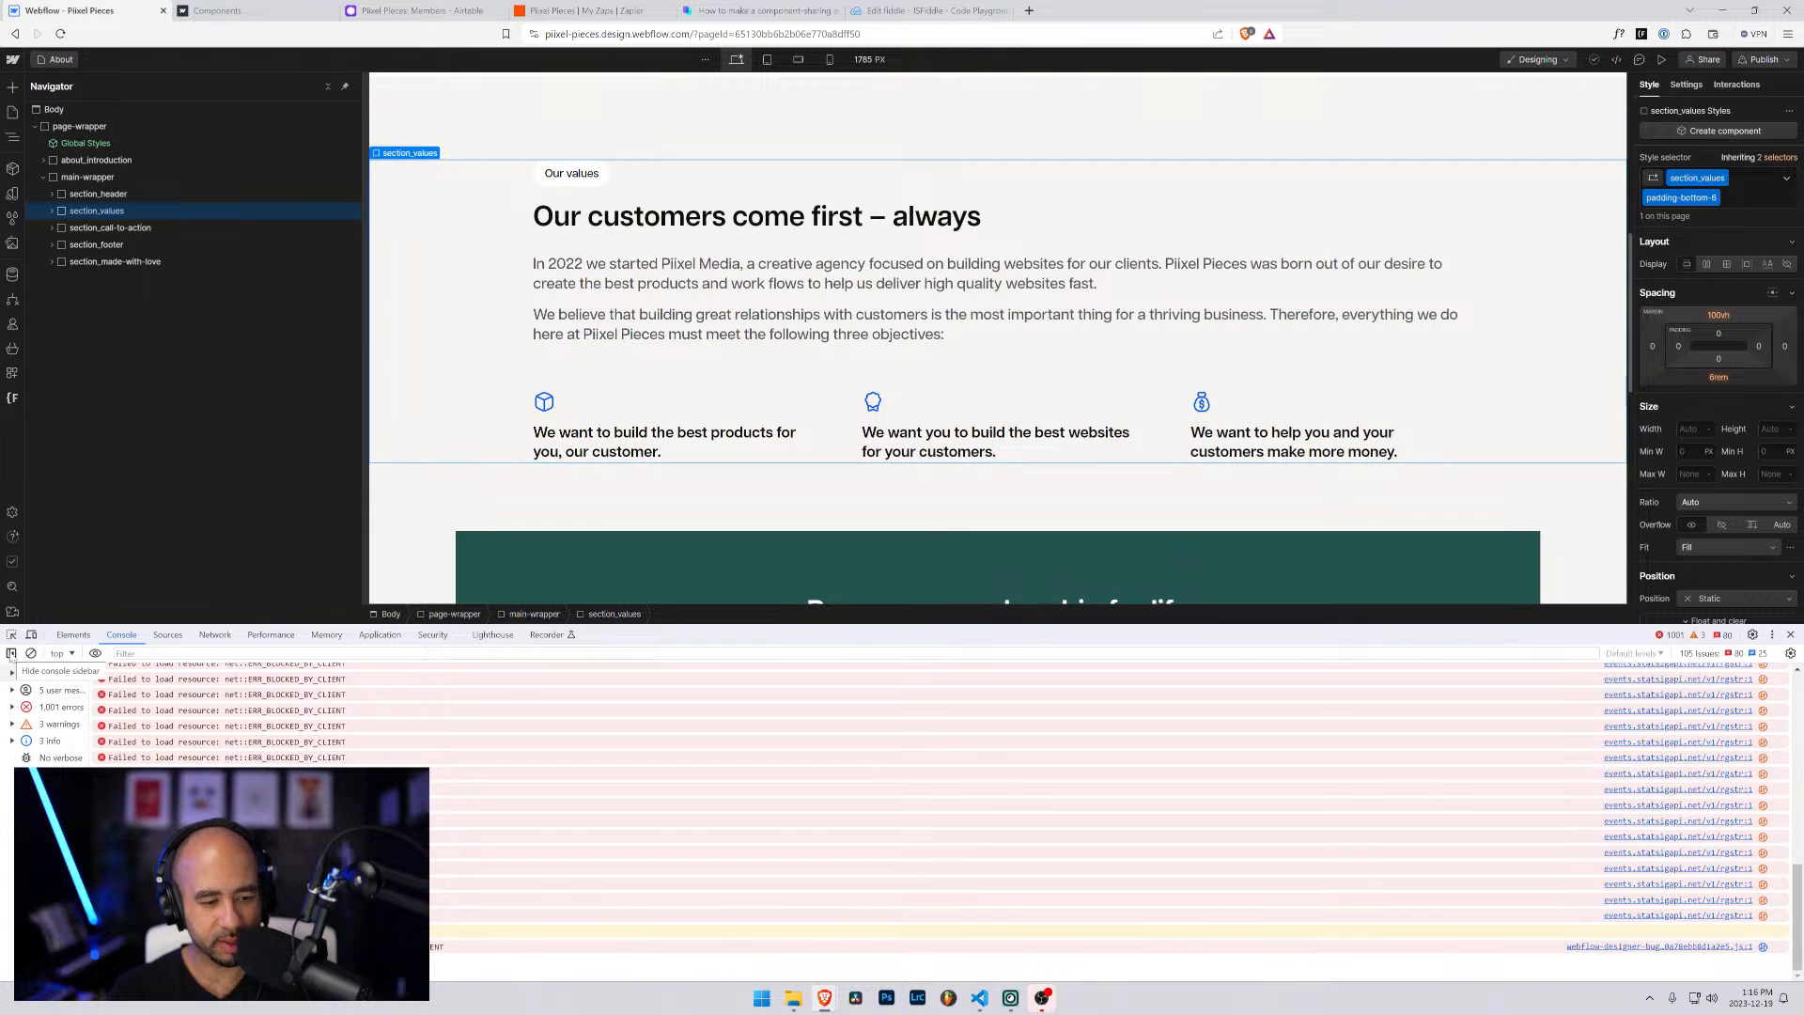
key(ctrl+v)
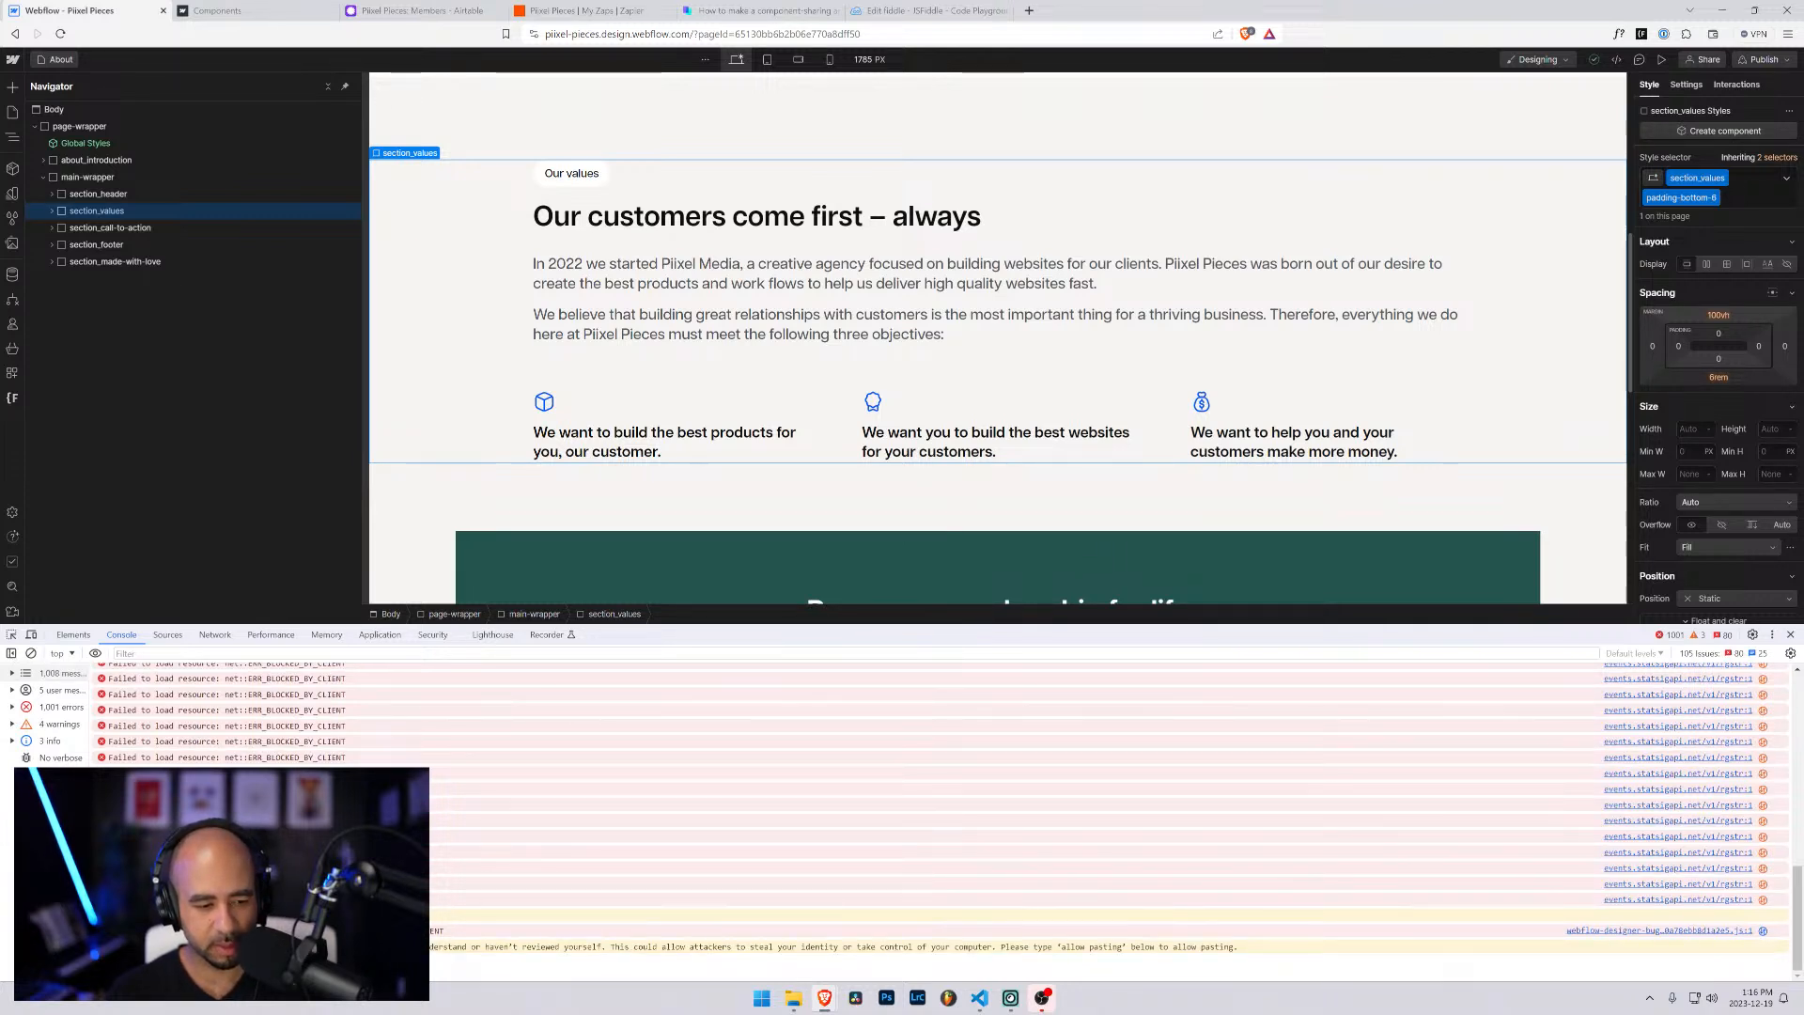
key(ctrl+v)
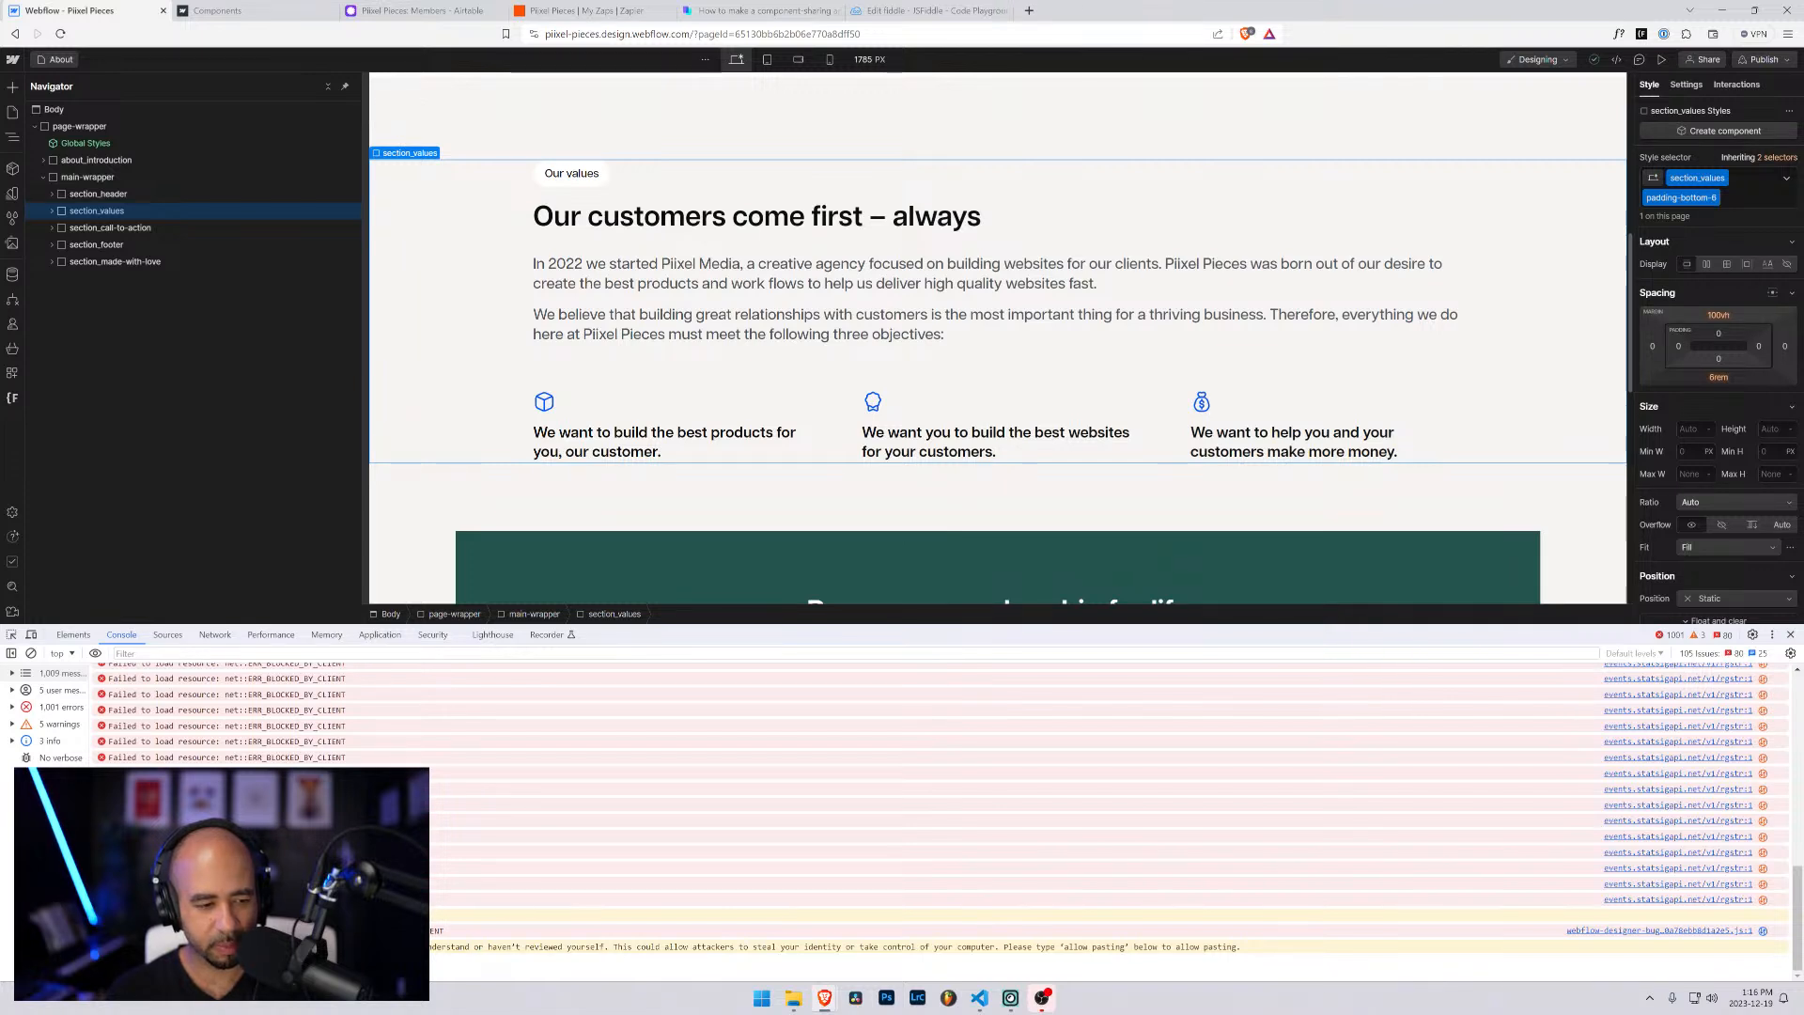
key(ctrl+v)
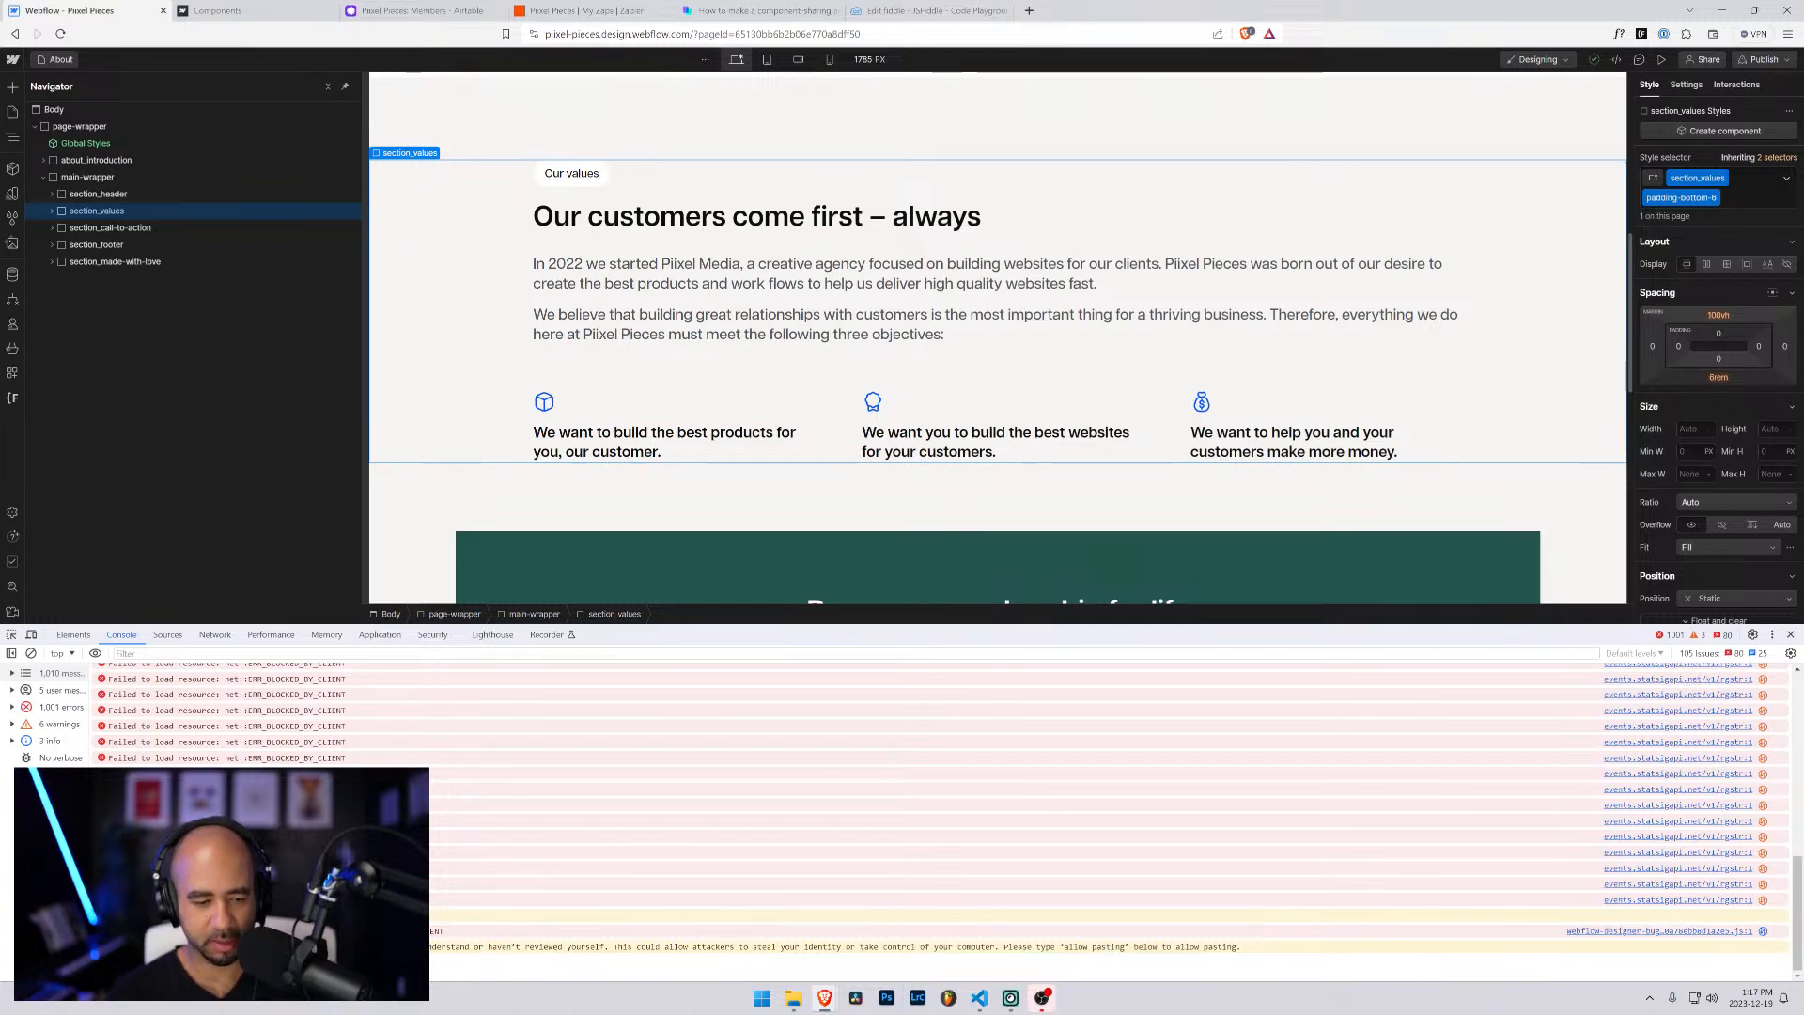
- Enable pasting in the Console with "allow pasting" and paste the JSON download snippet into it
text(allow pasting)
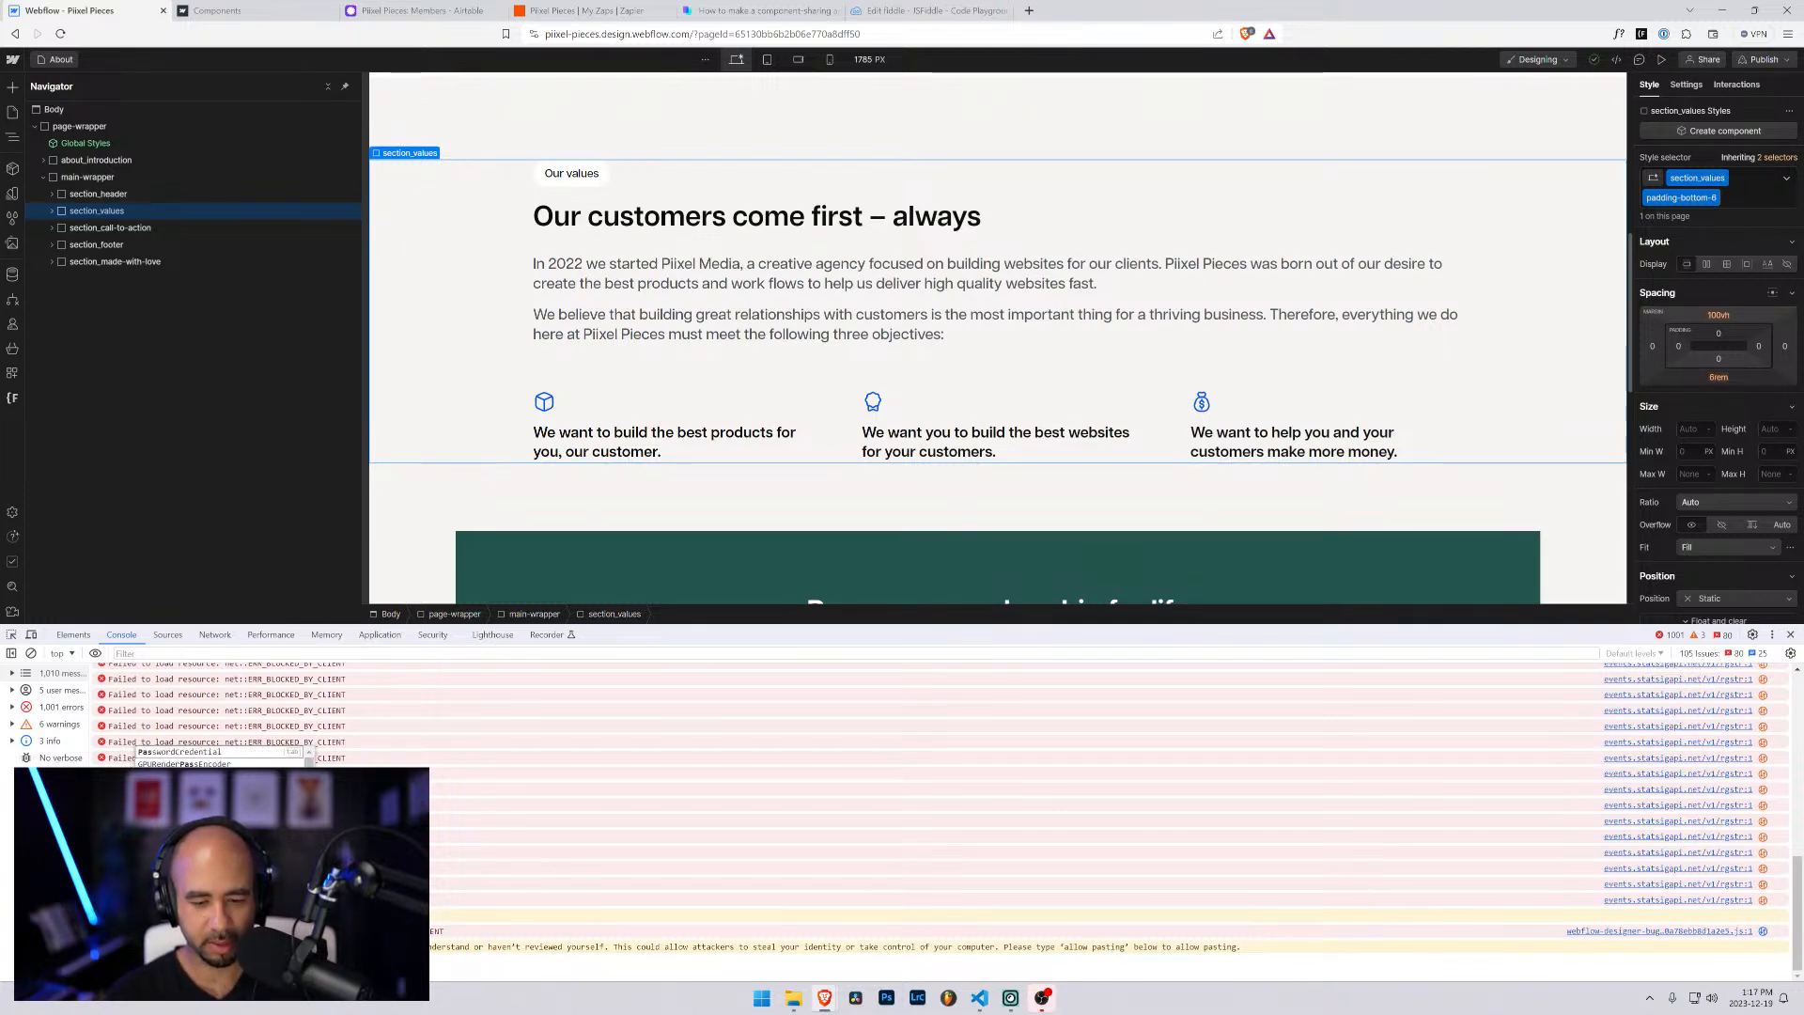
key(Return)
key(ctrl+v)
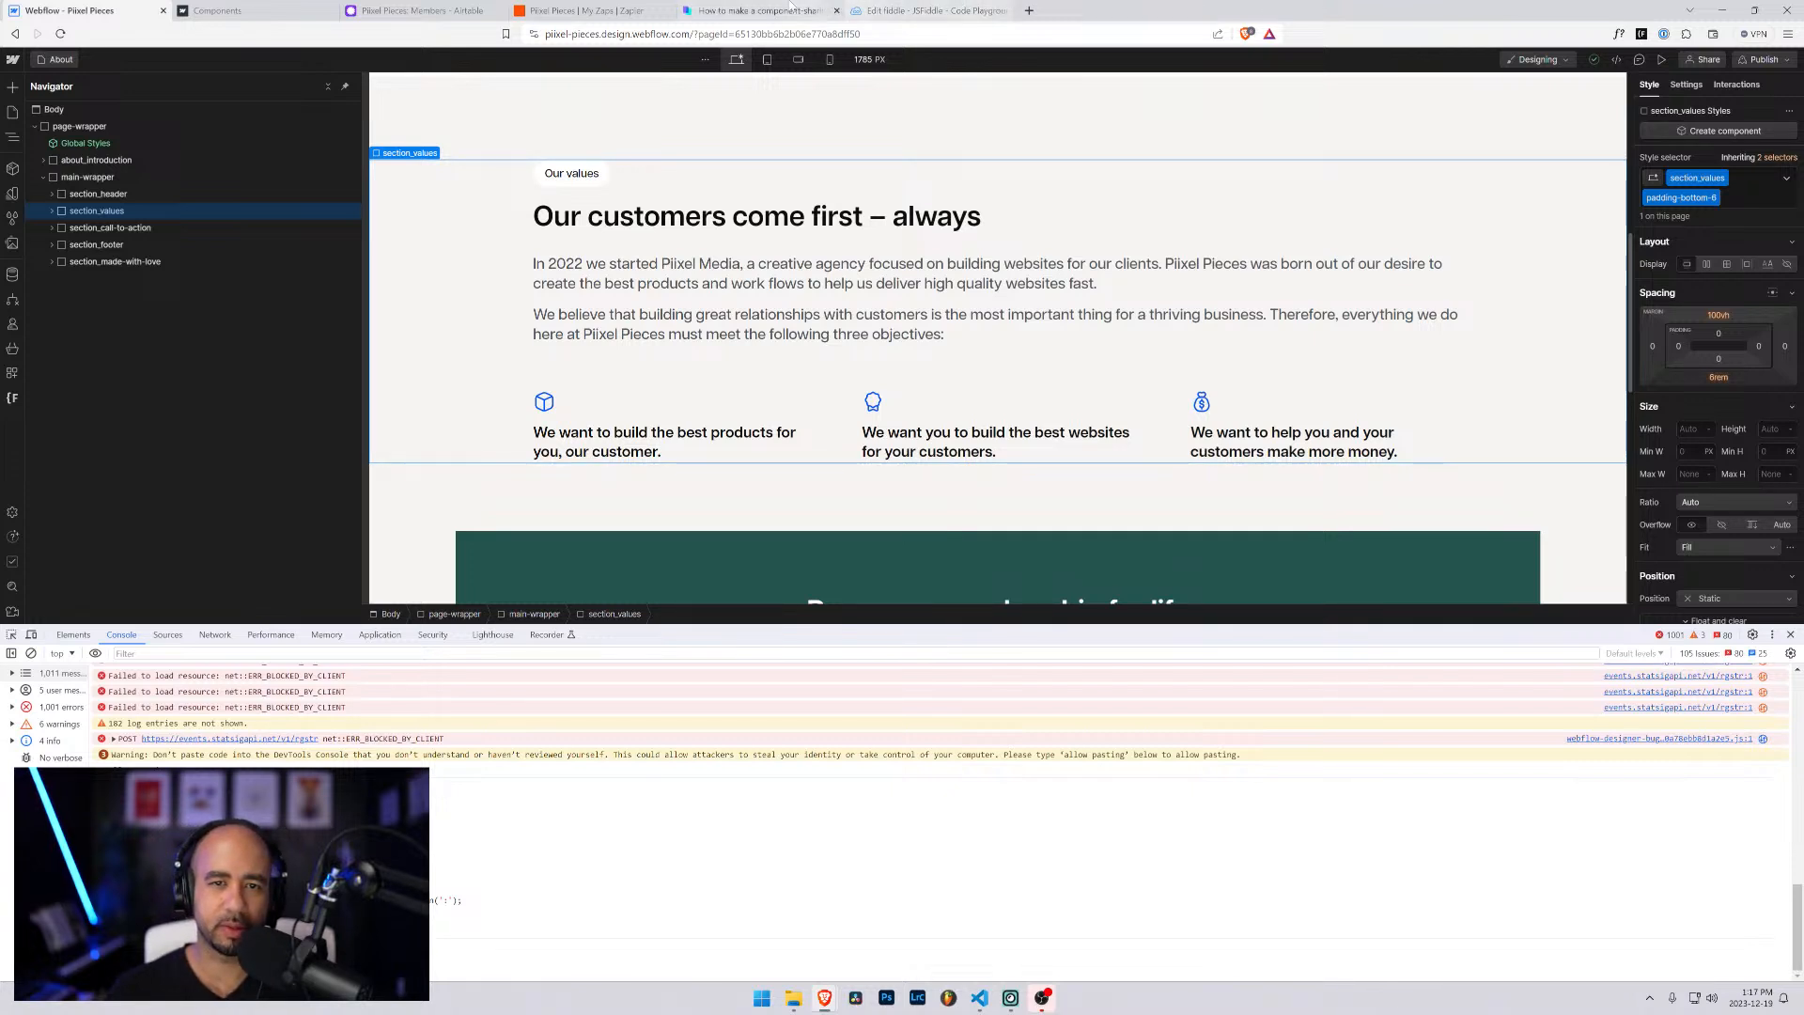
- Check the article's extraction instructions and the JSFiddle snippet, and close the developer tools on the About page
click(739, 10)
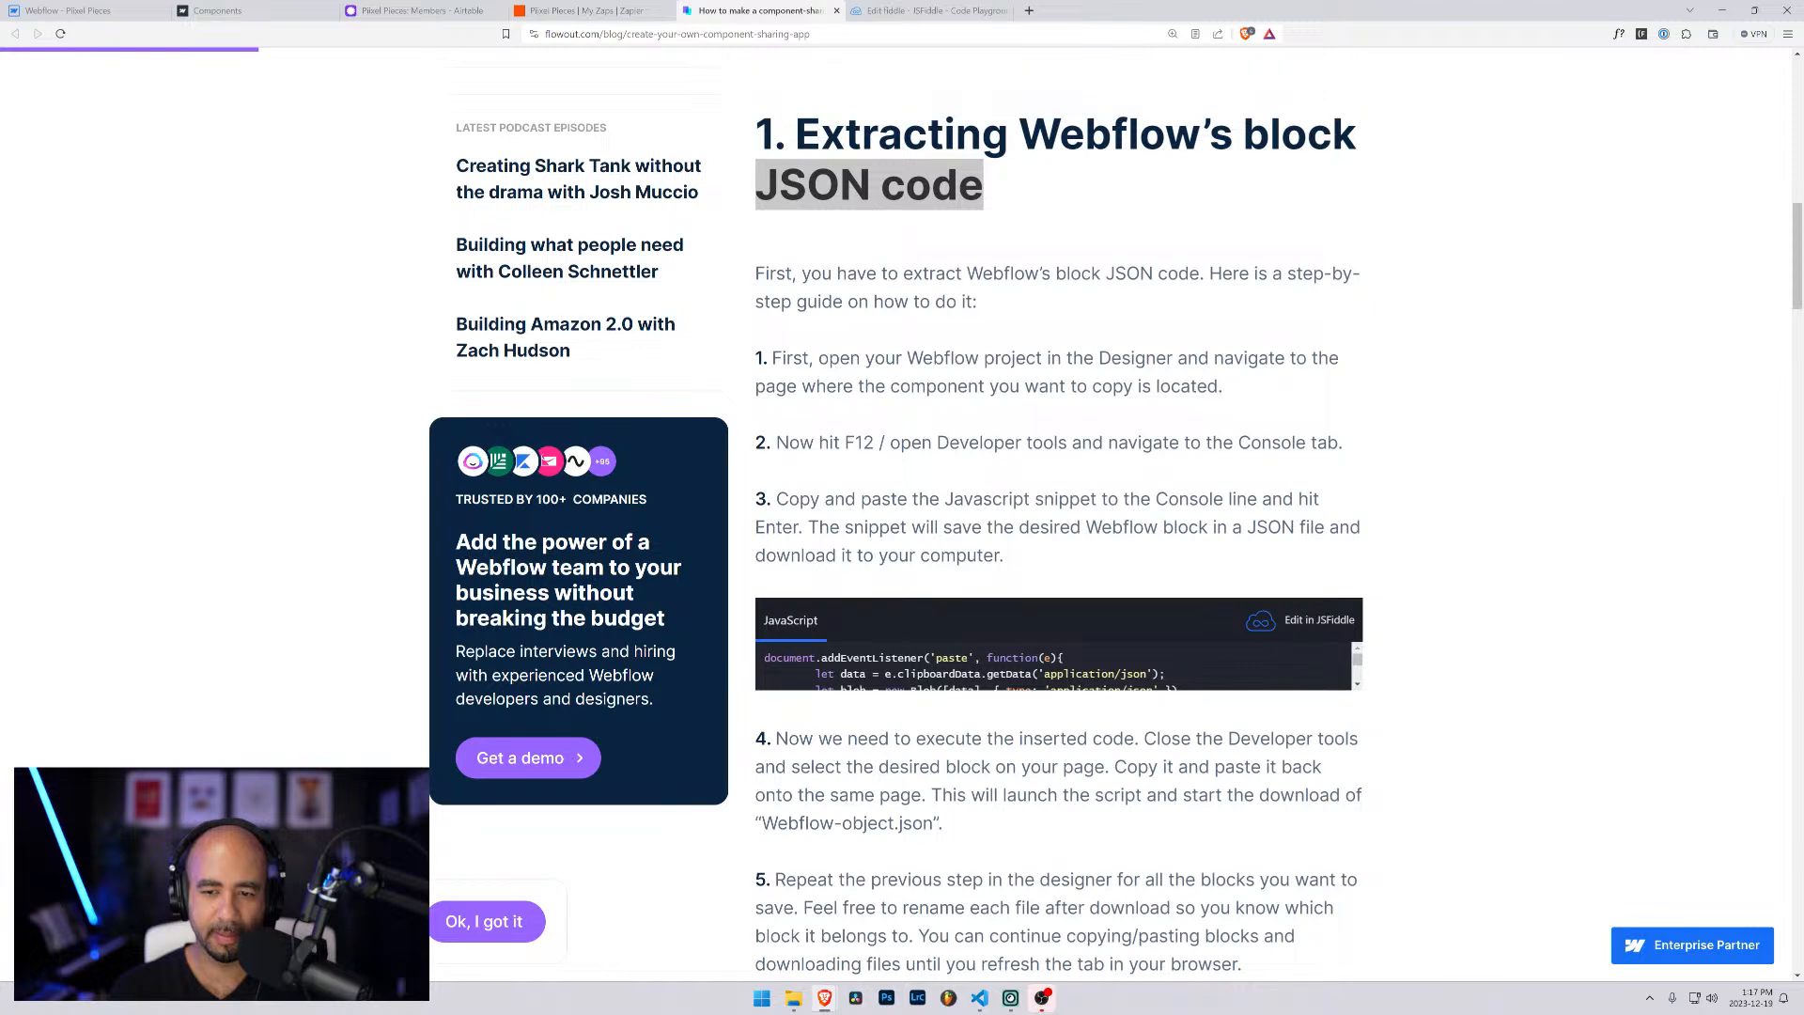
click(926, 11)
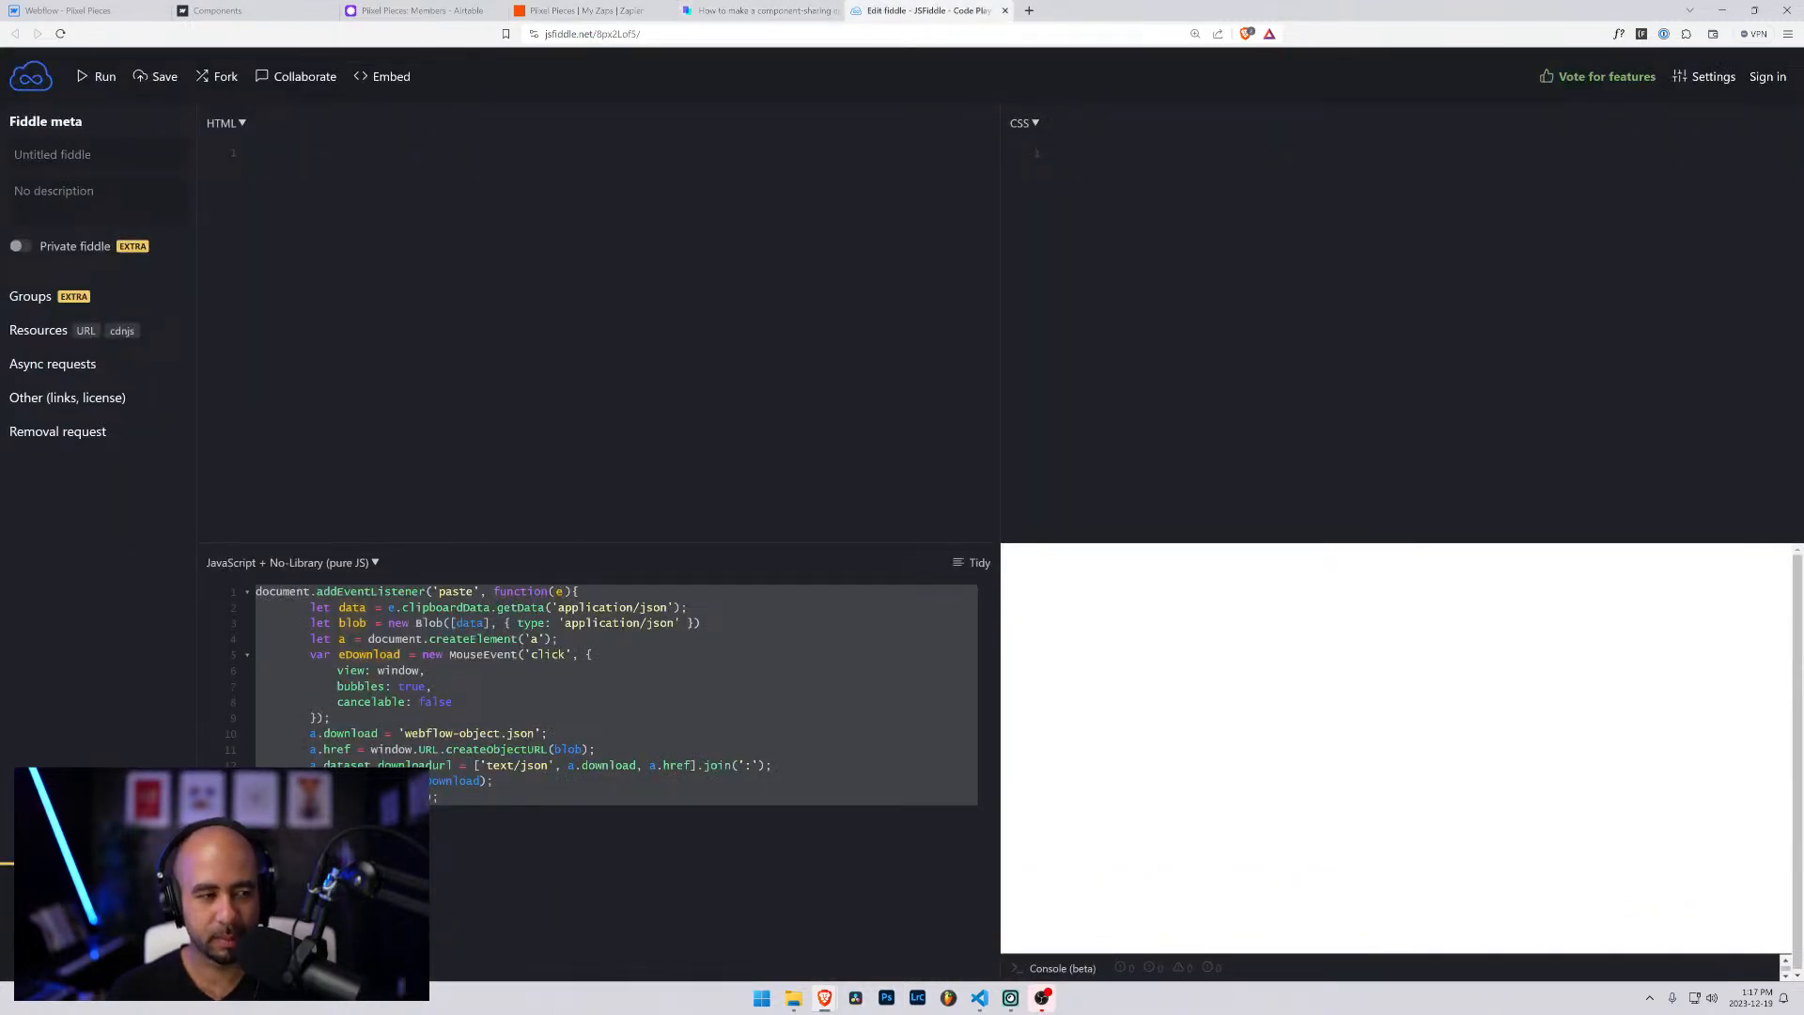
click(54, 9)
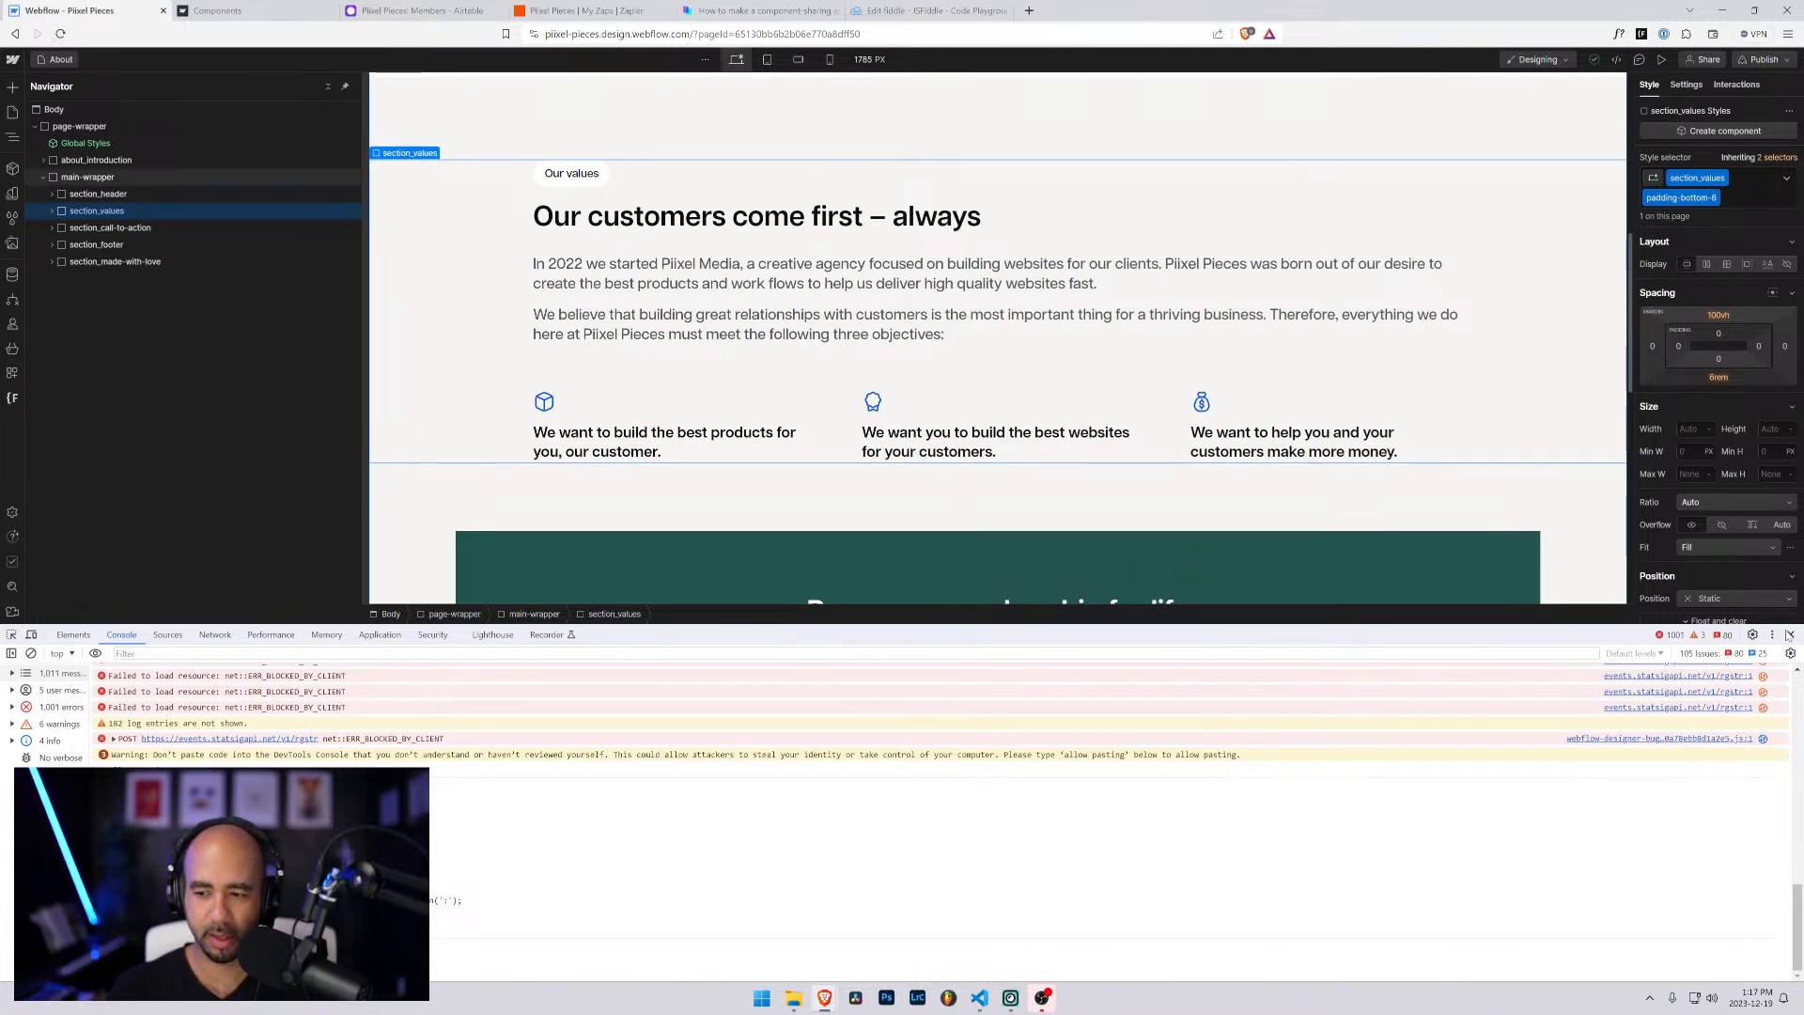
click(1789, 635)
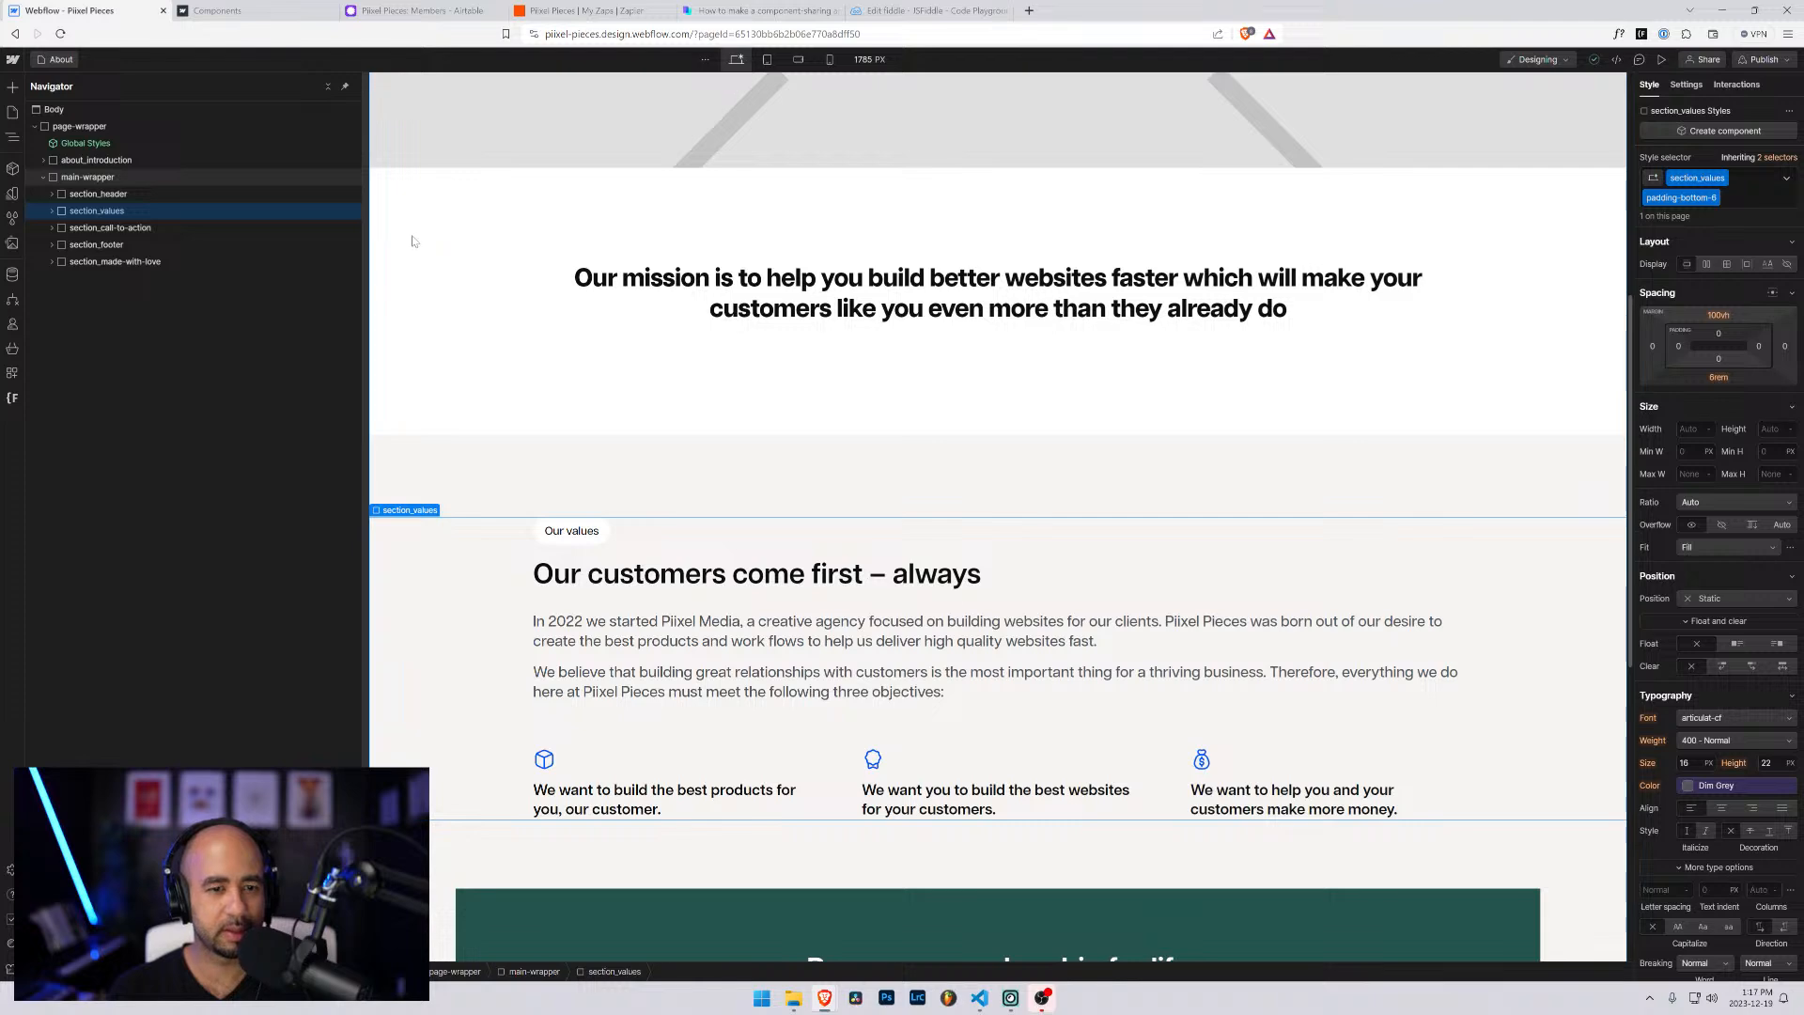
scroll(413, 241, up, 5)
click(54, 59)
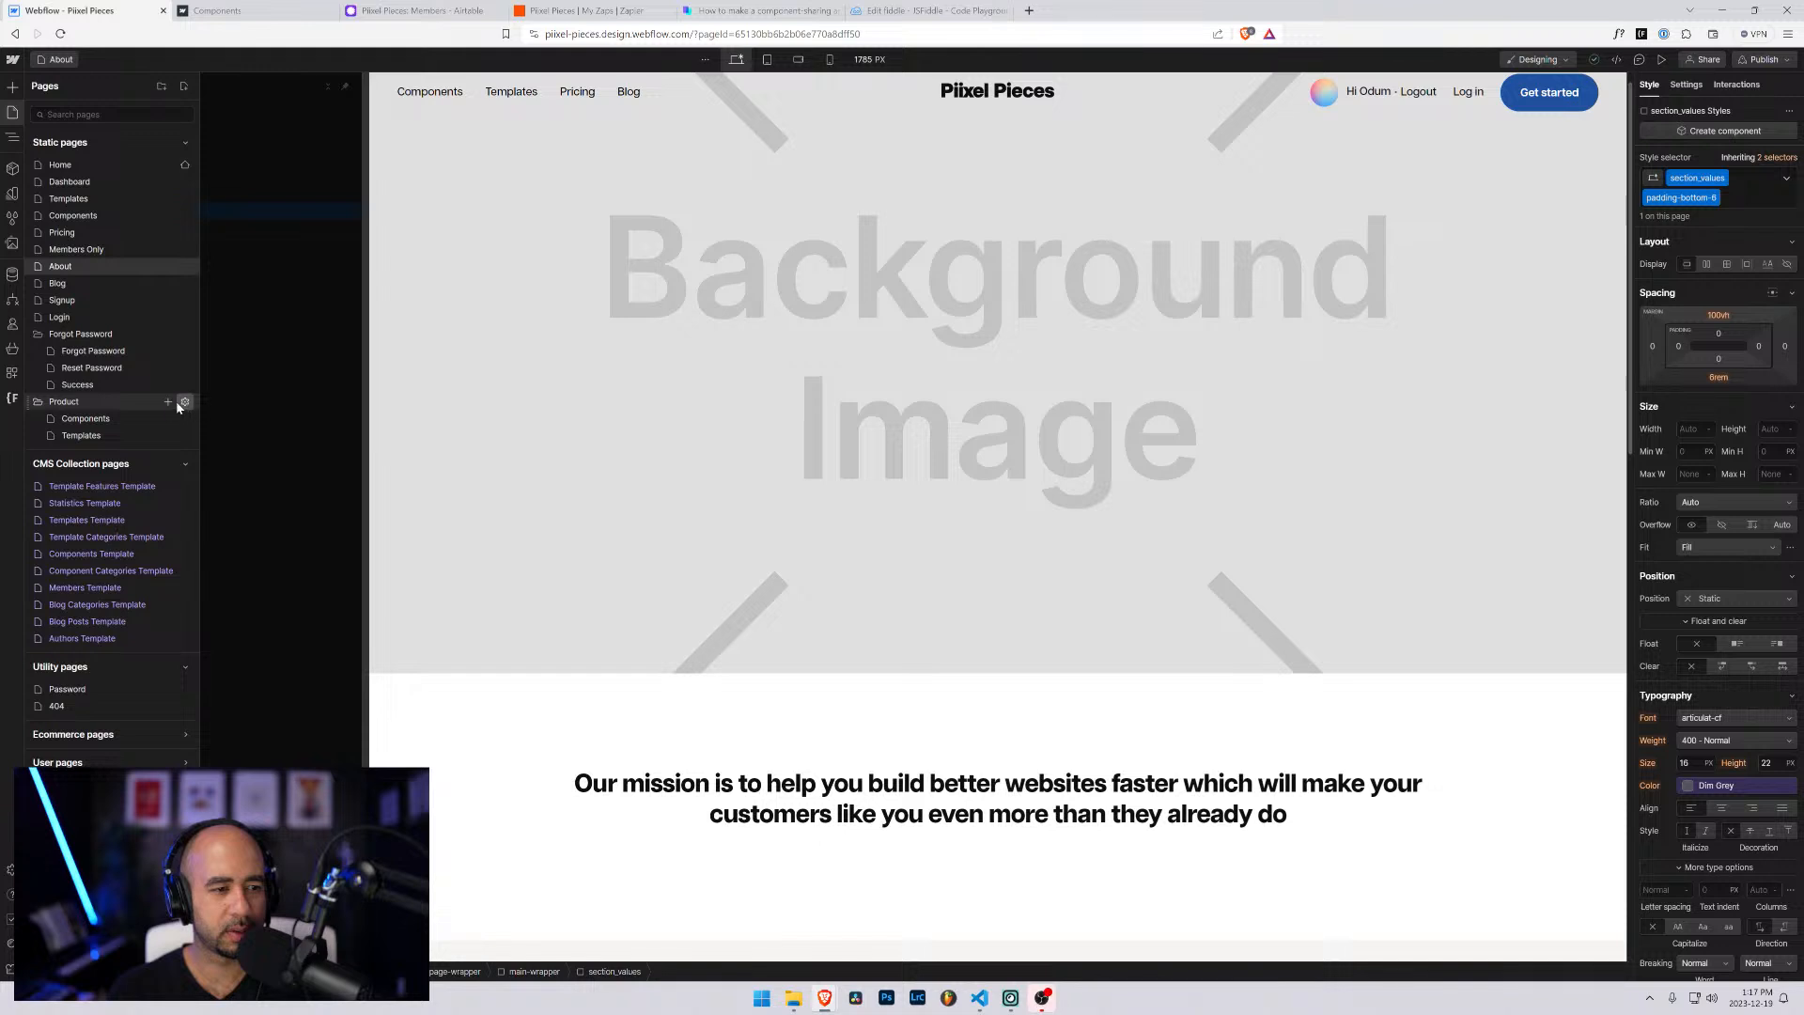
click(161, 85)
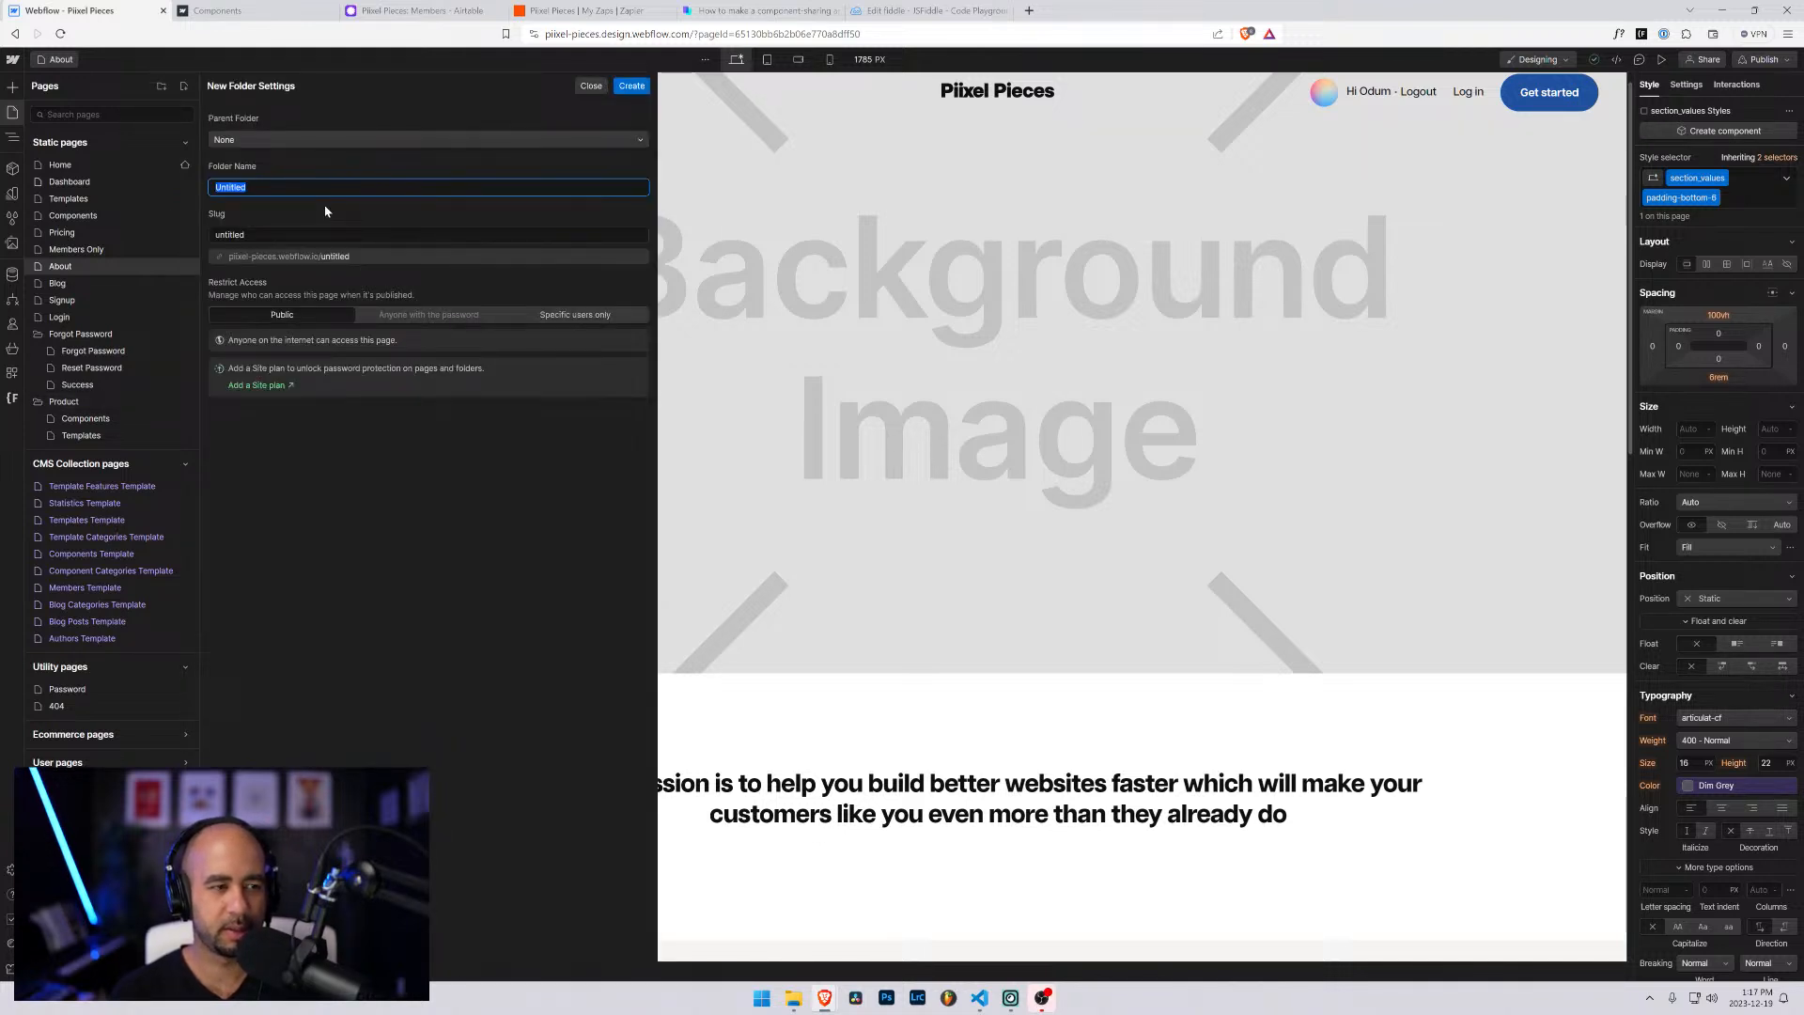
text(Navigation)
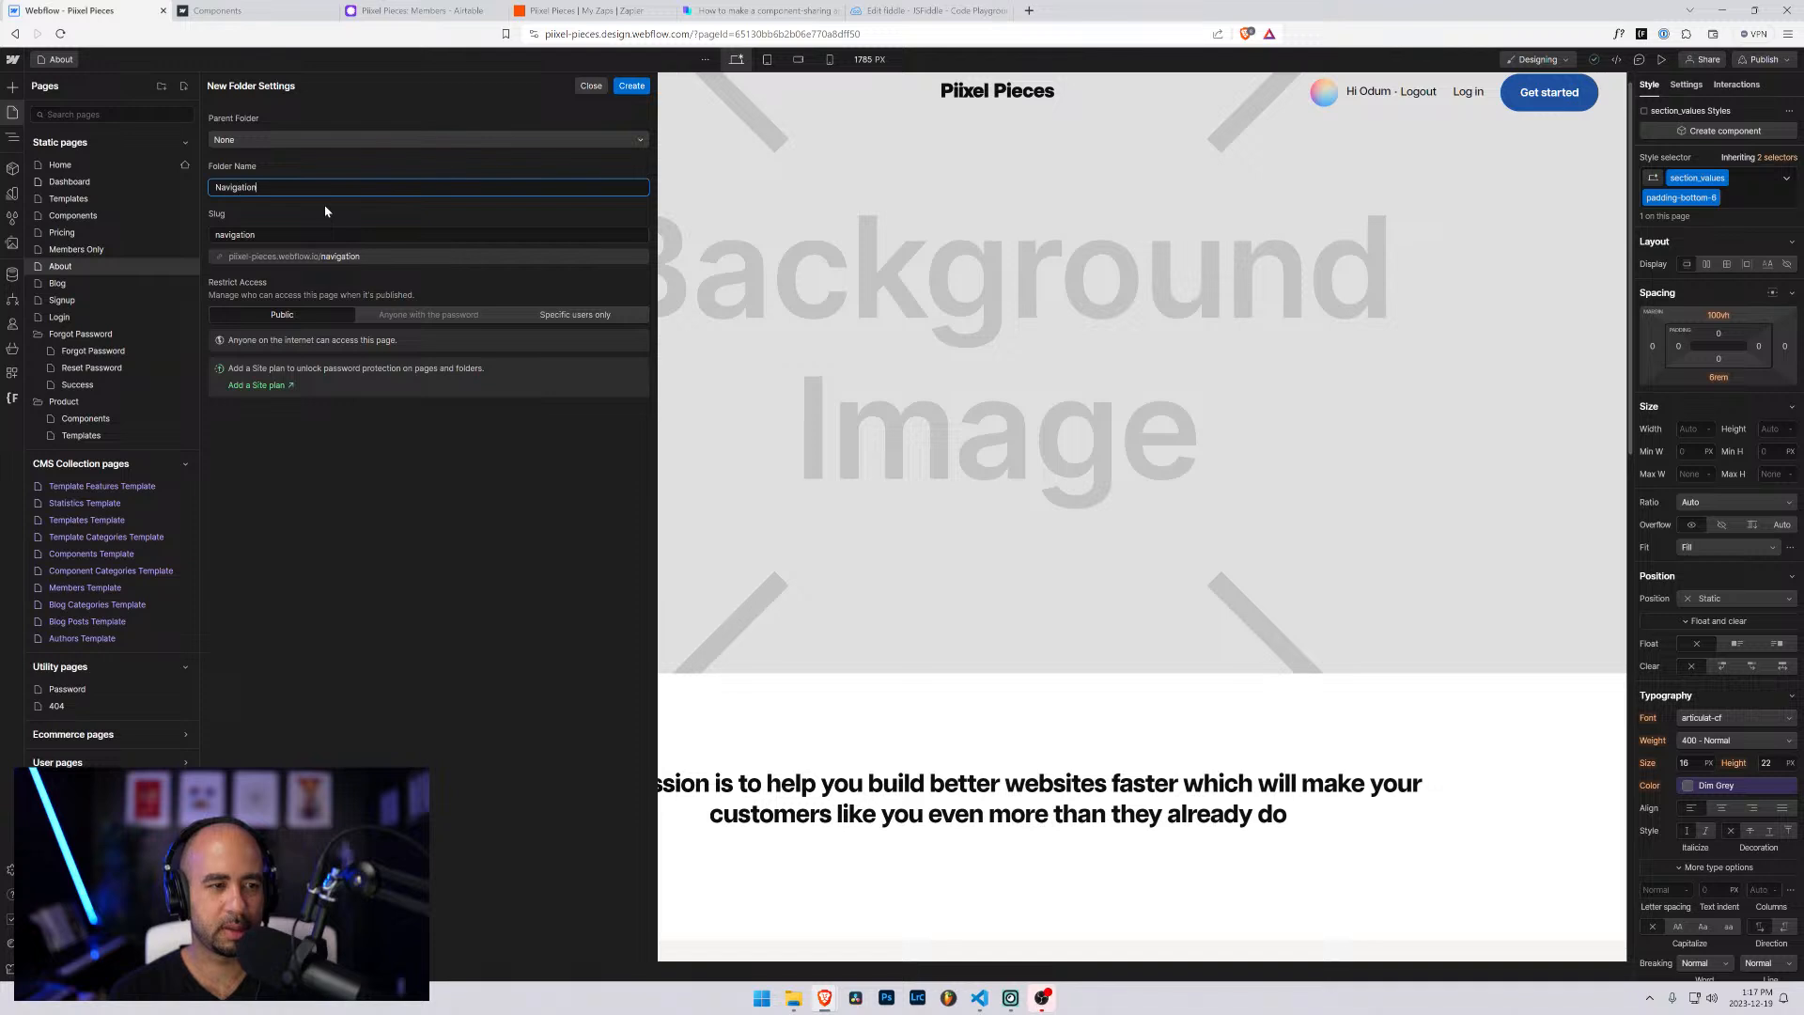
click(328, 141)
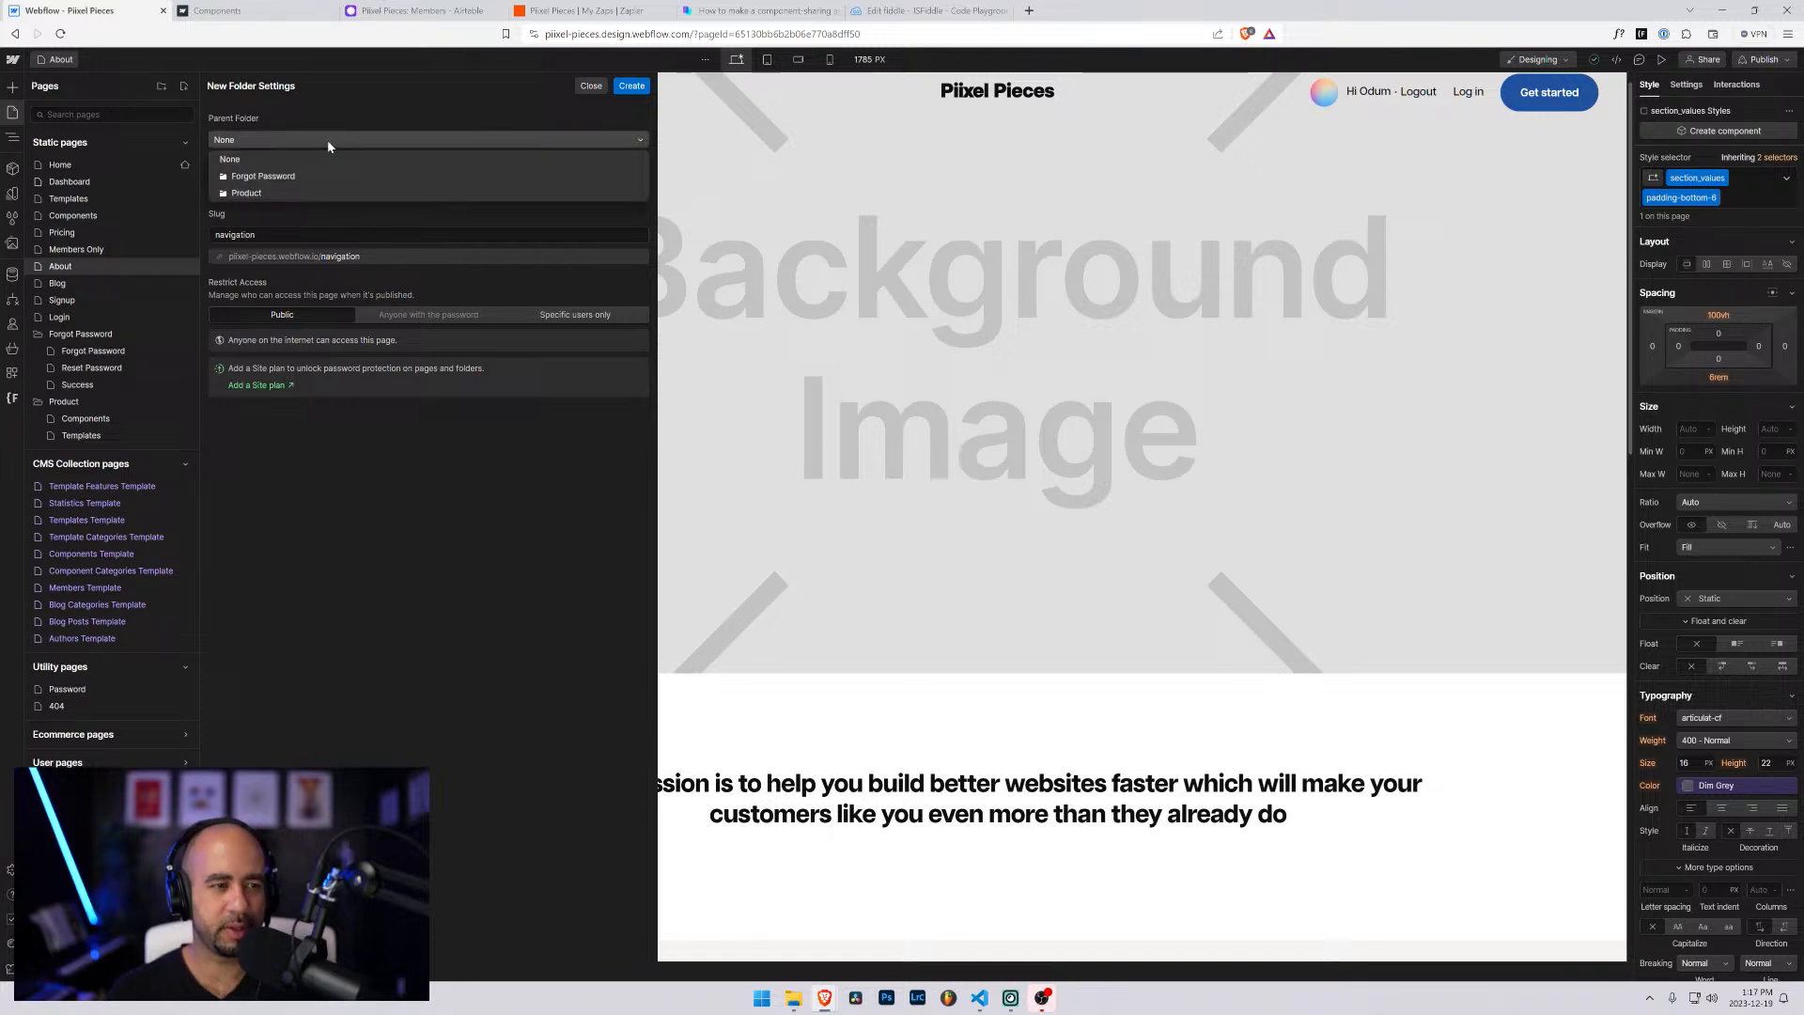
click(280, 192)
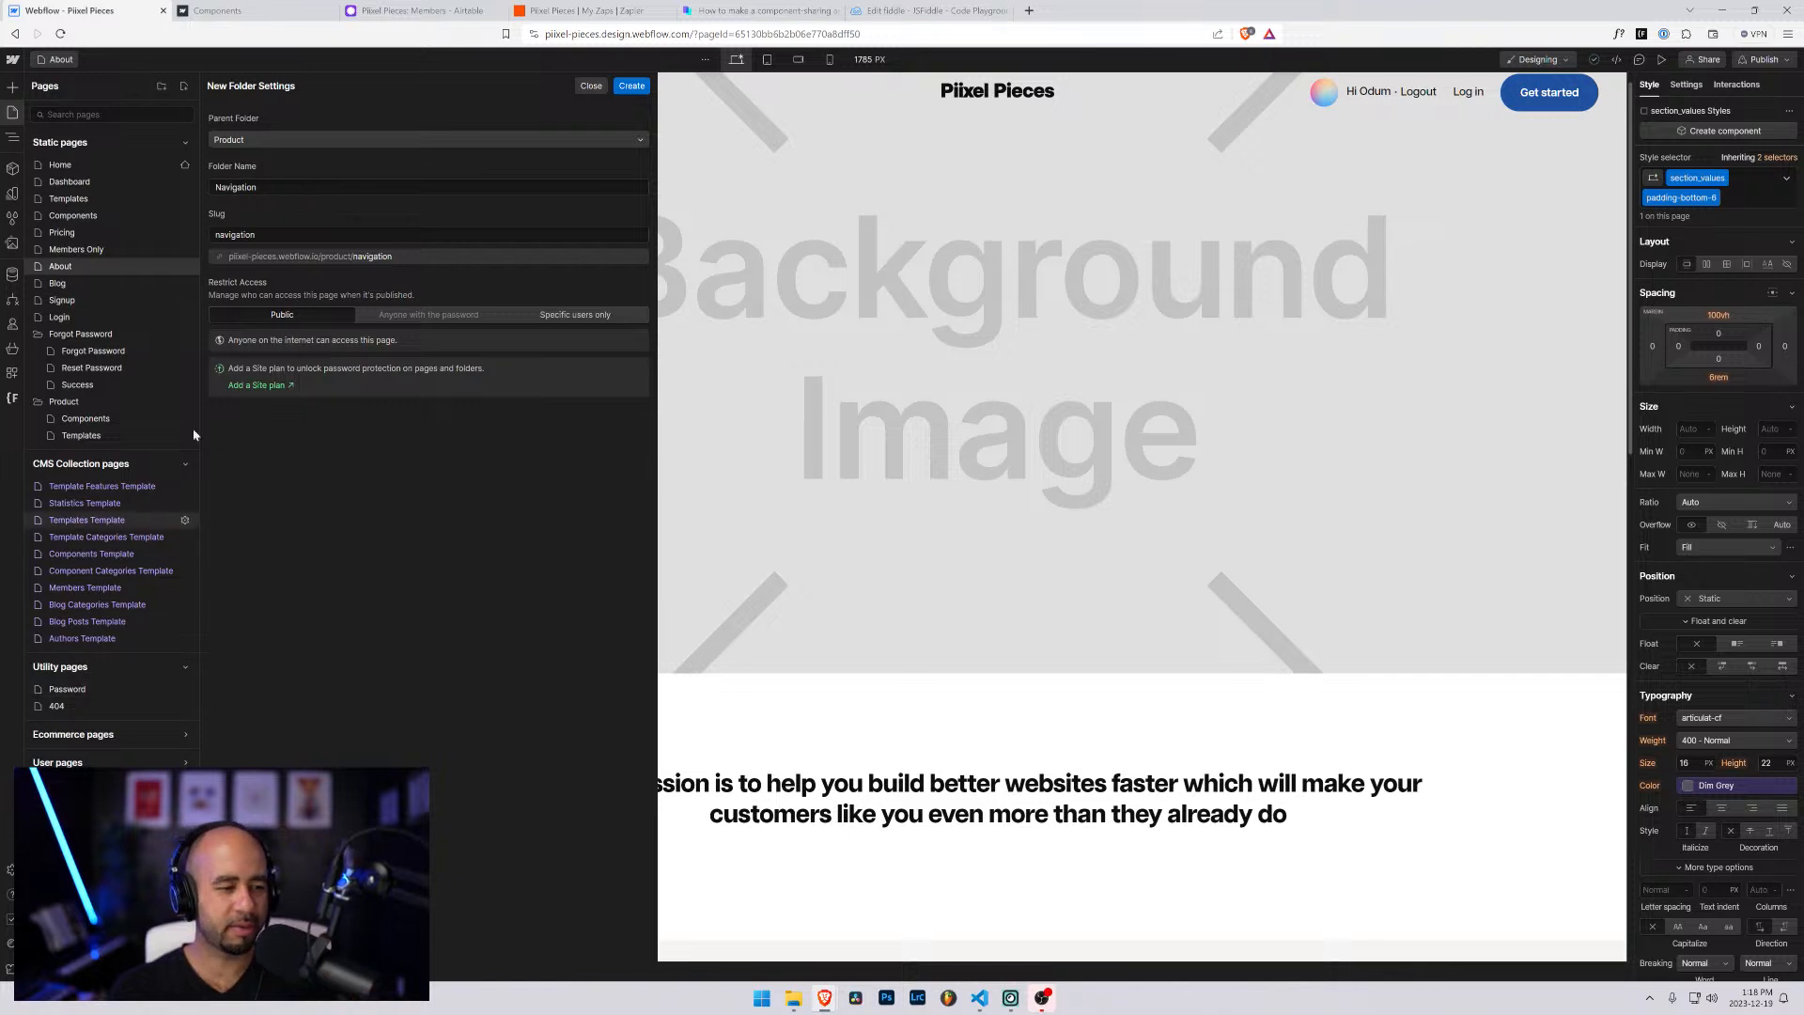
click(590, 87)
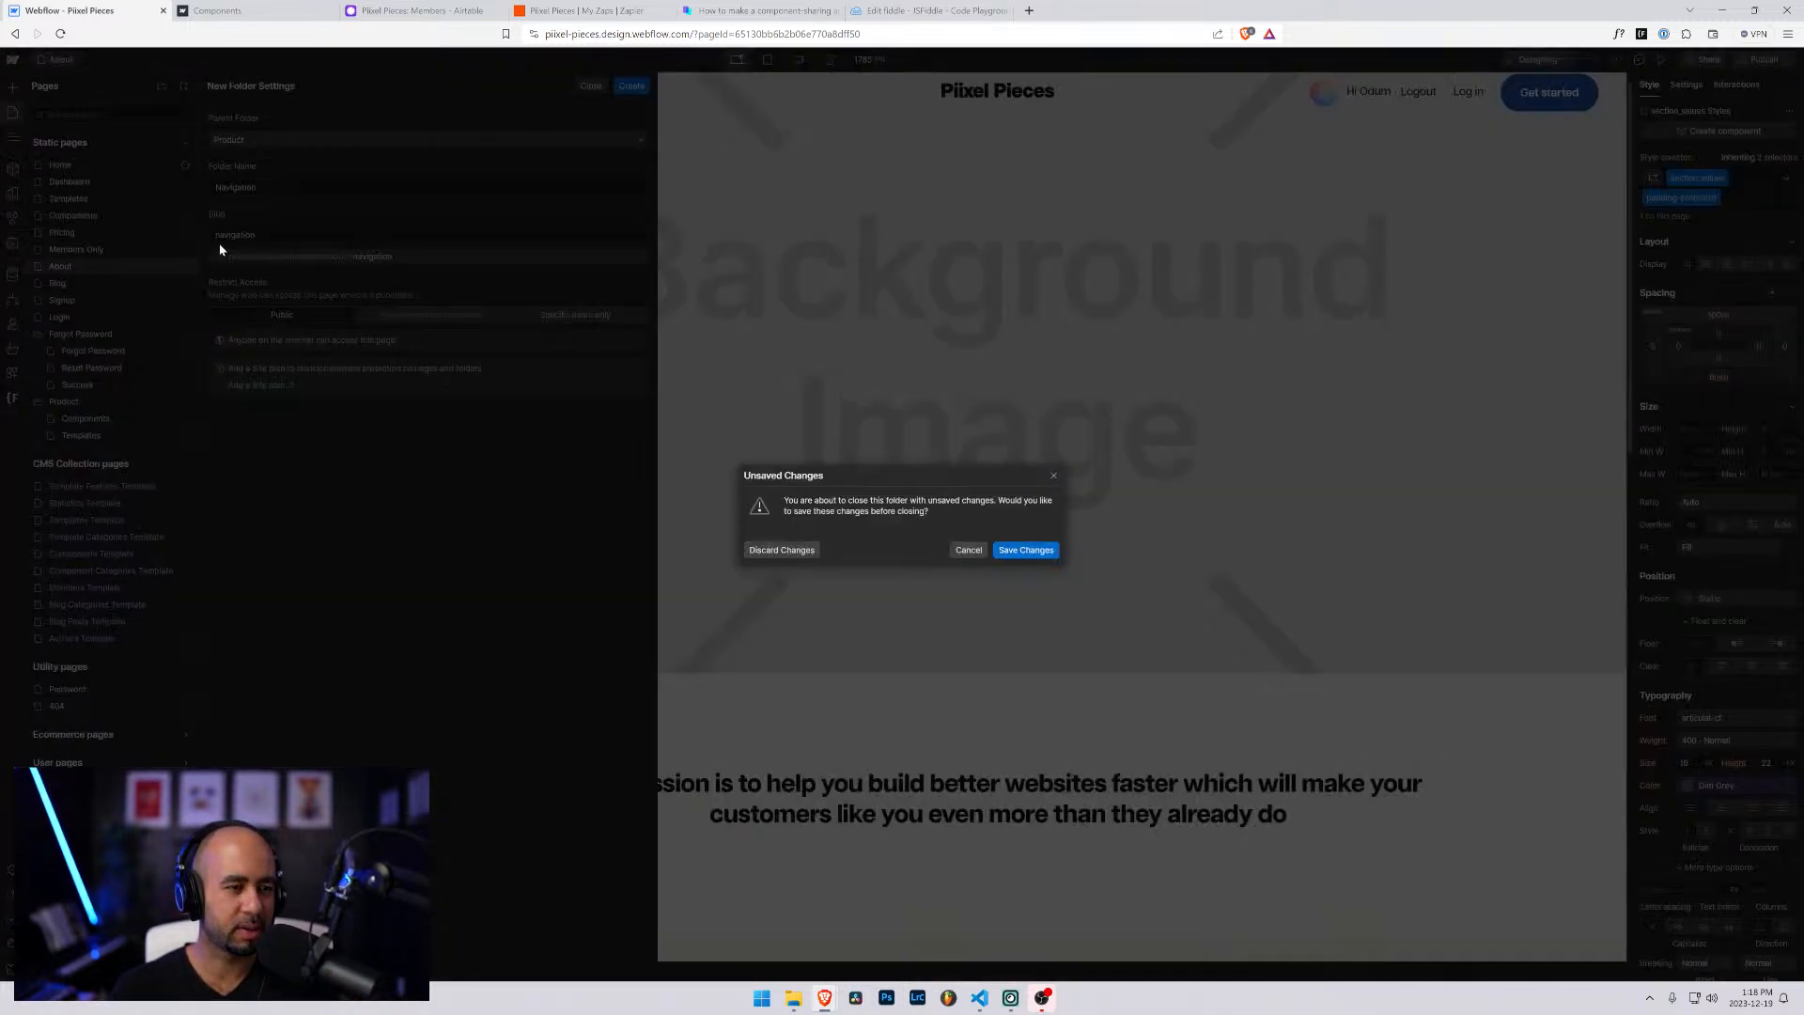
click(782, 549)
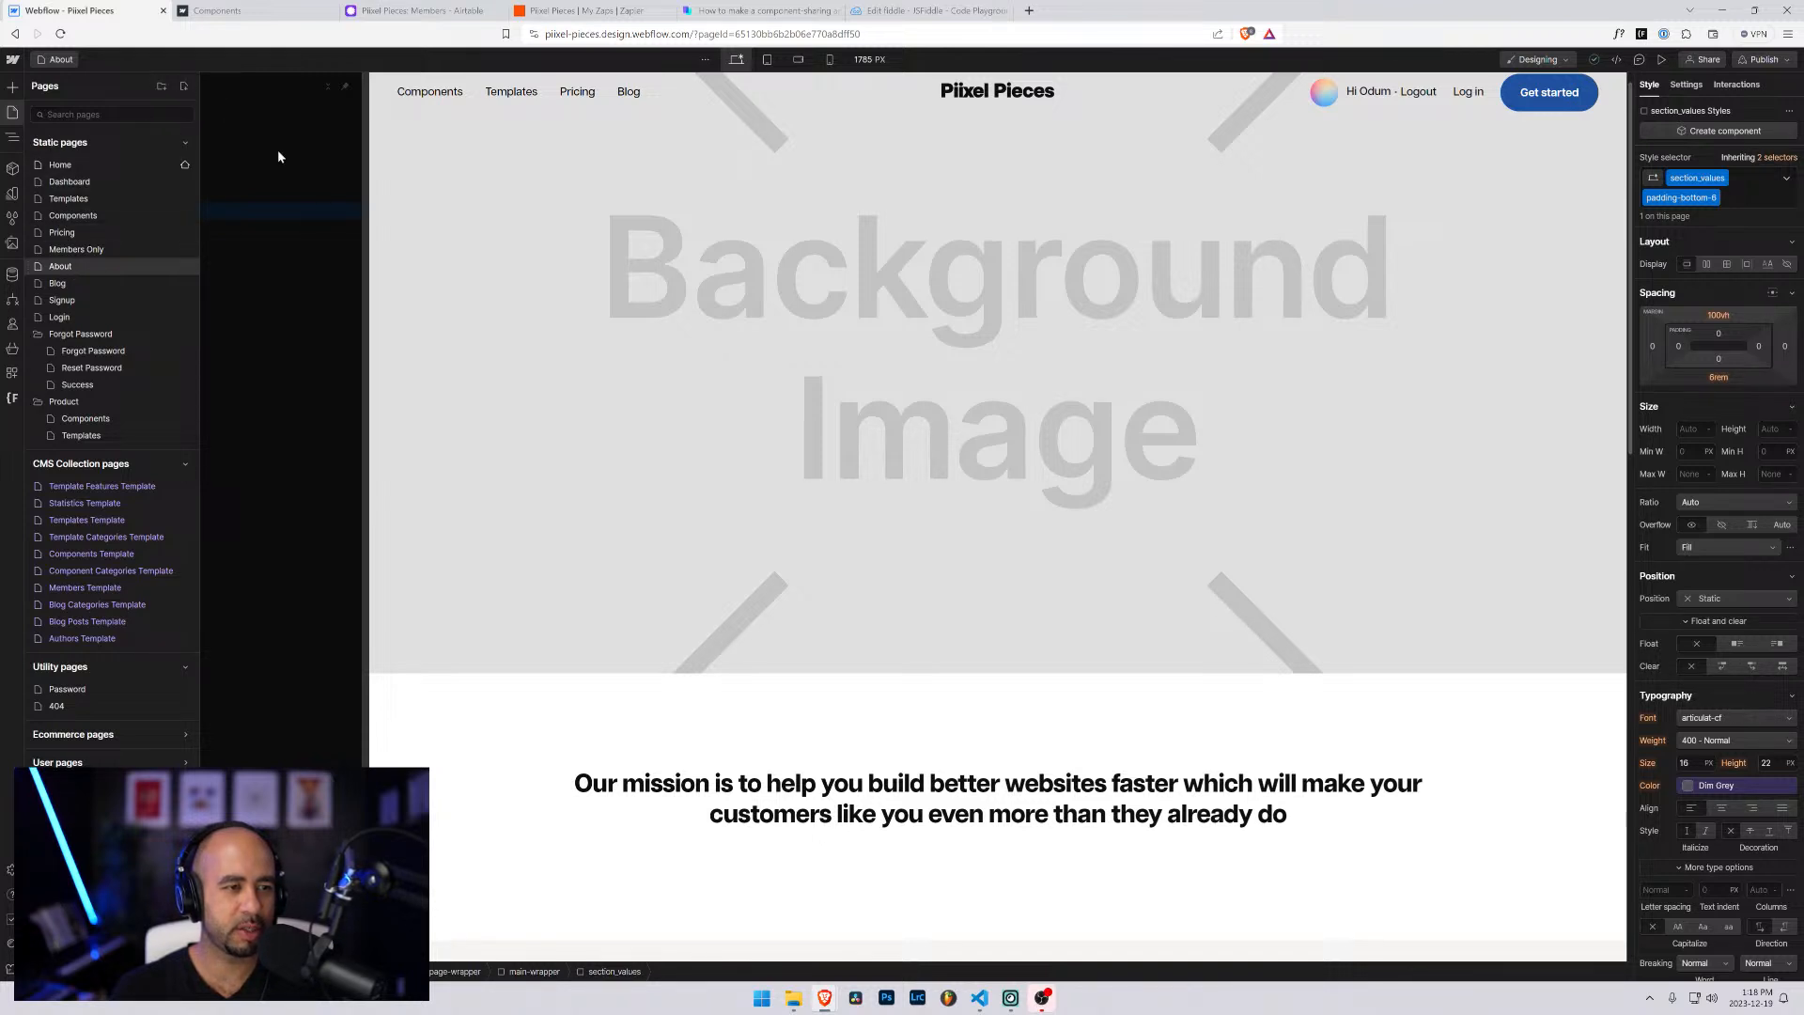
- Create a new static page named Sample Component with no parent folder
text(Samp)
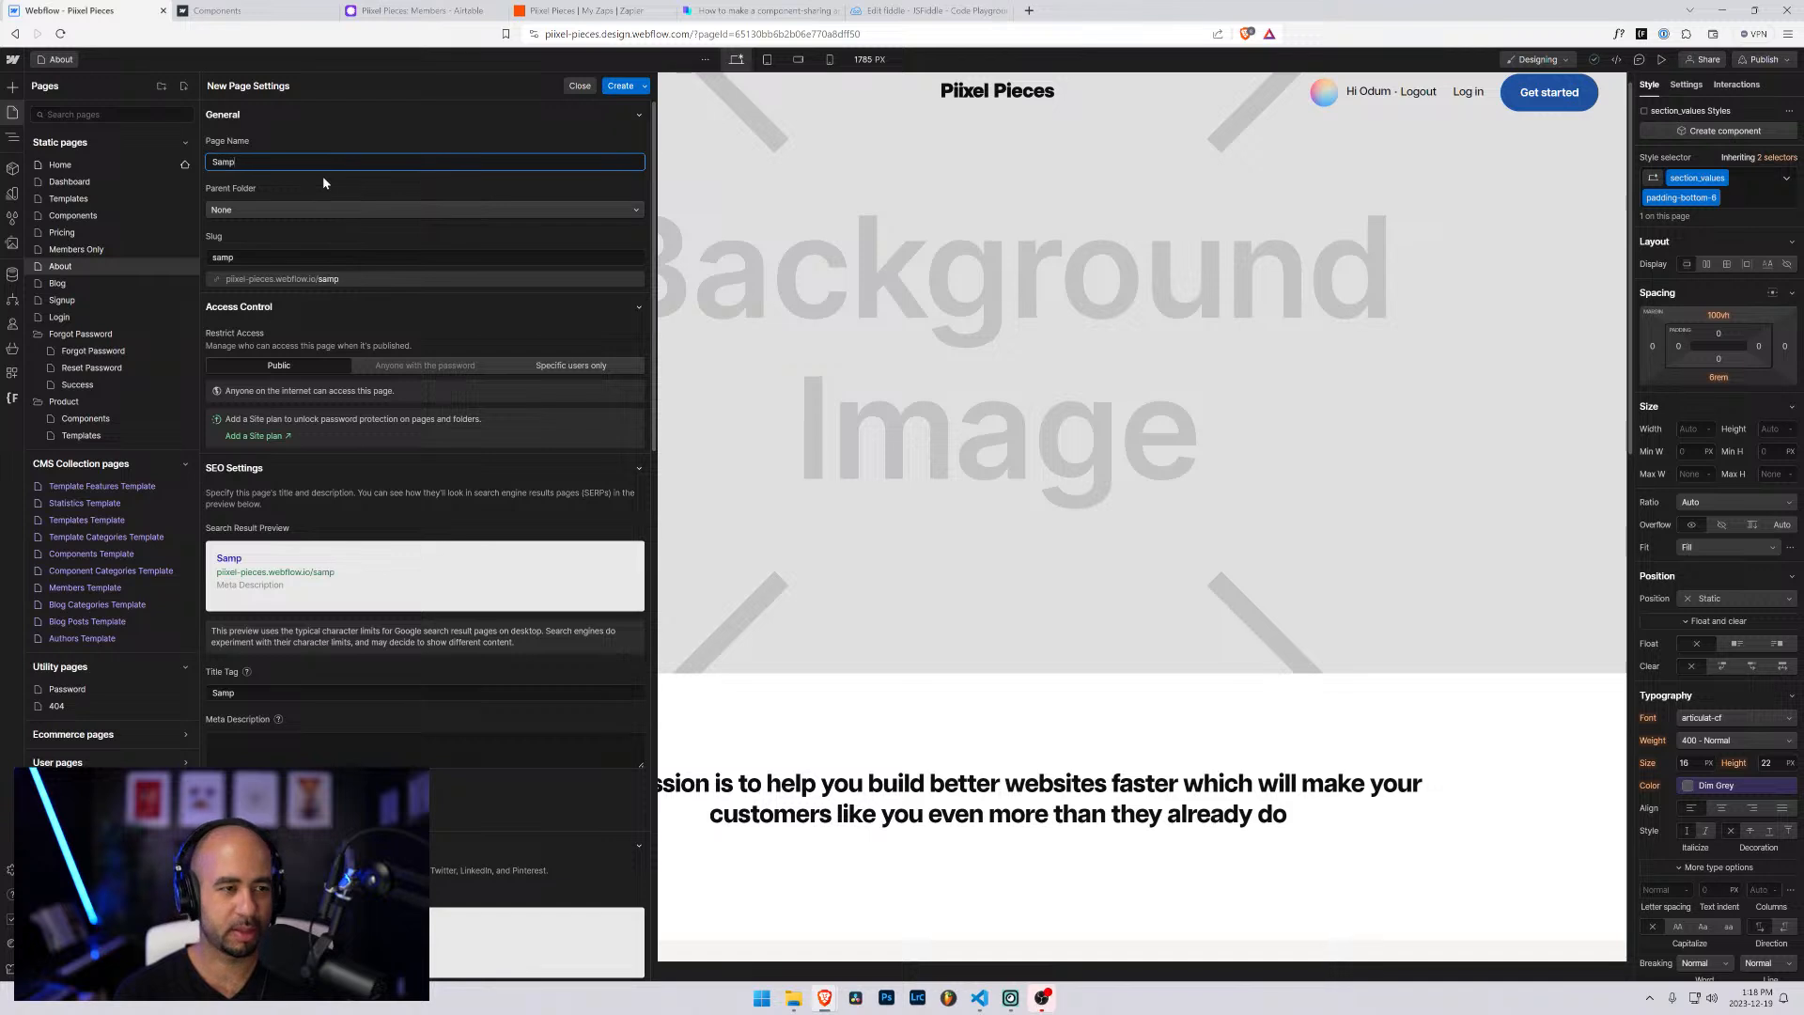
text(le Componen)
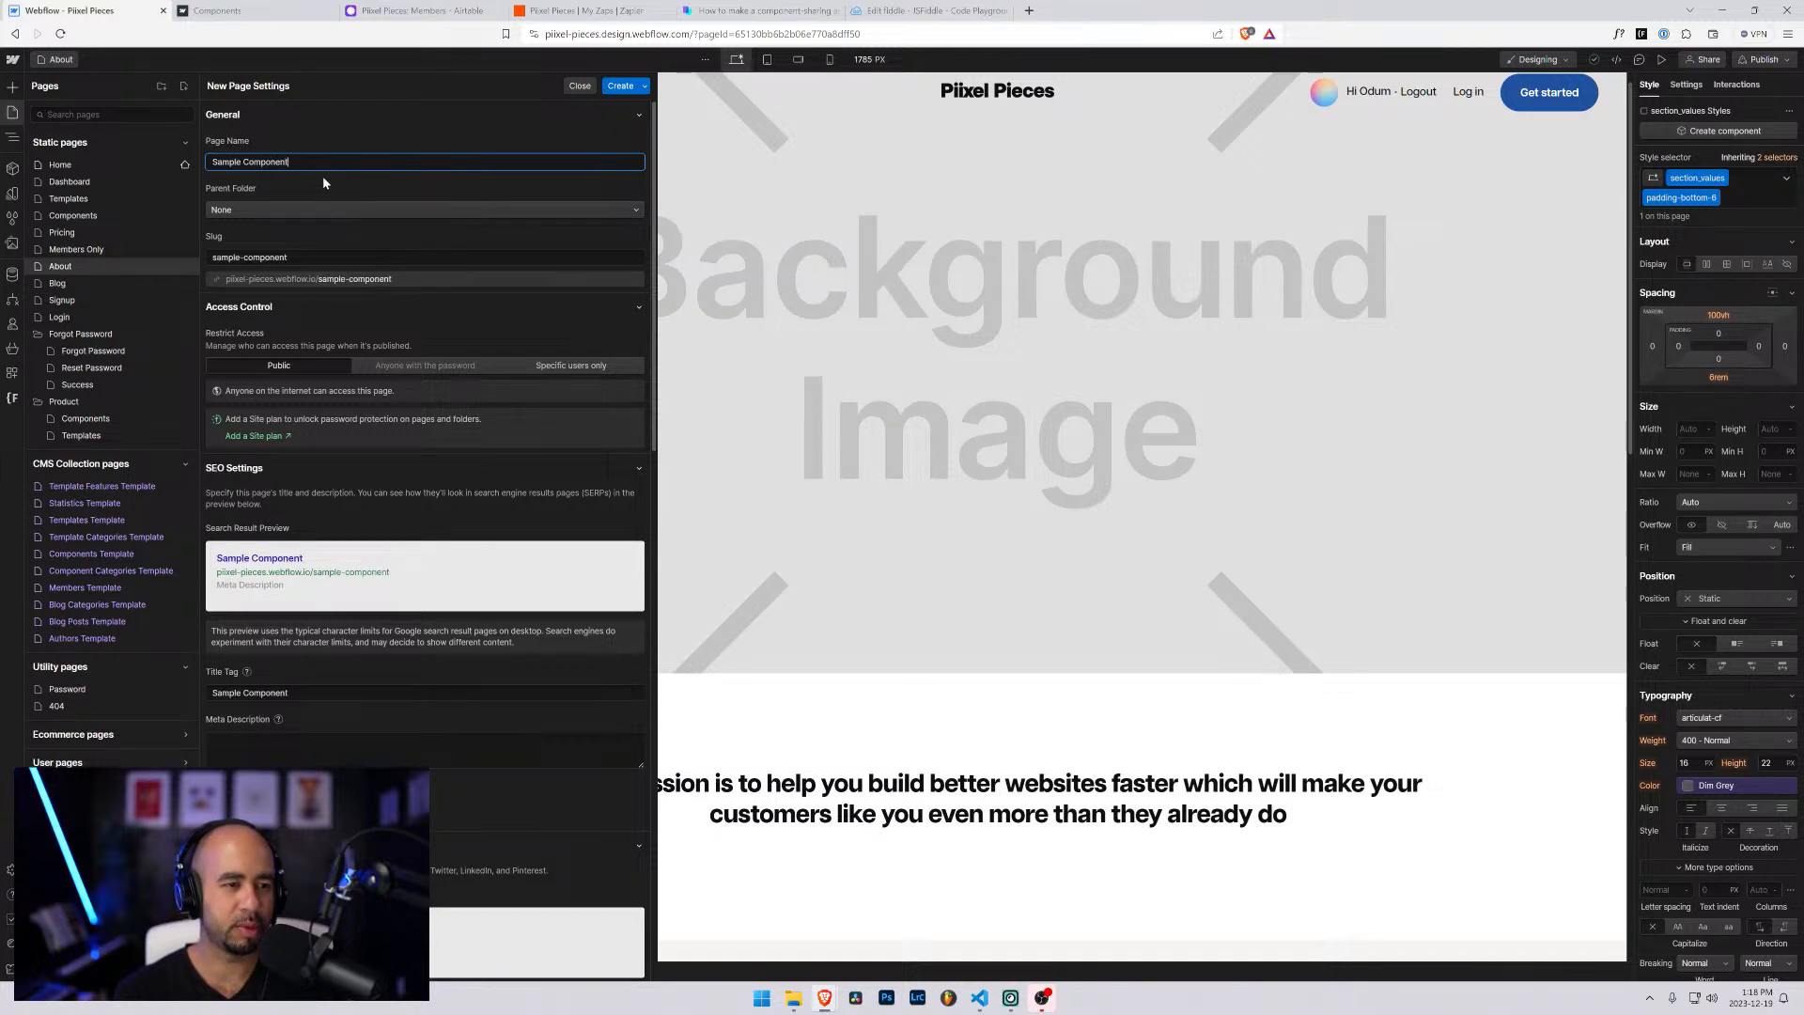
text(t)
click(619, 86)
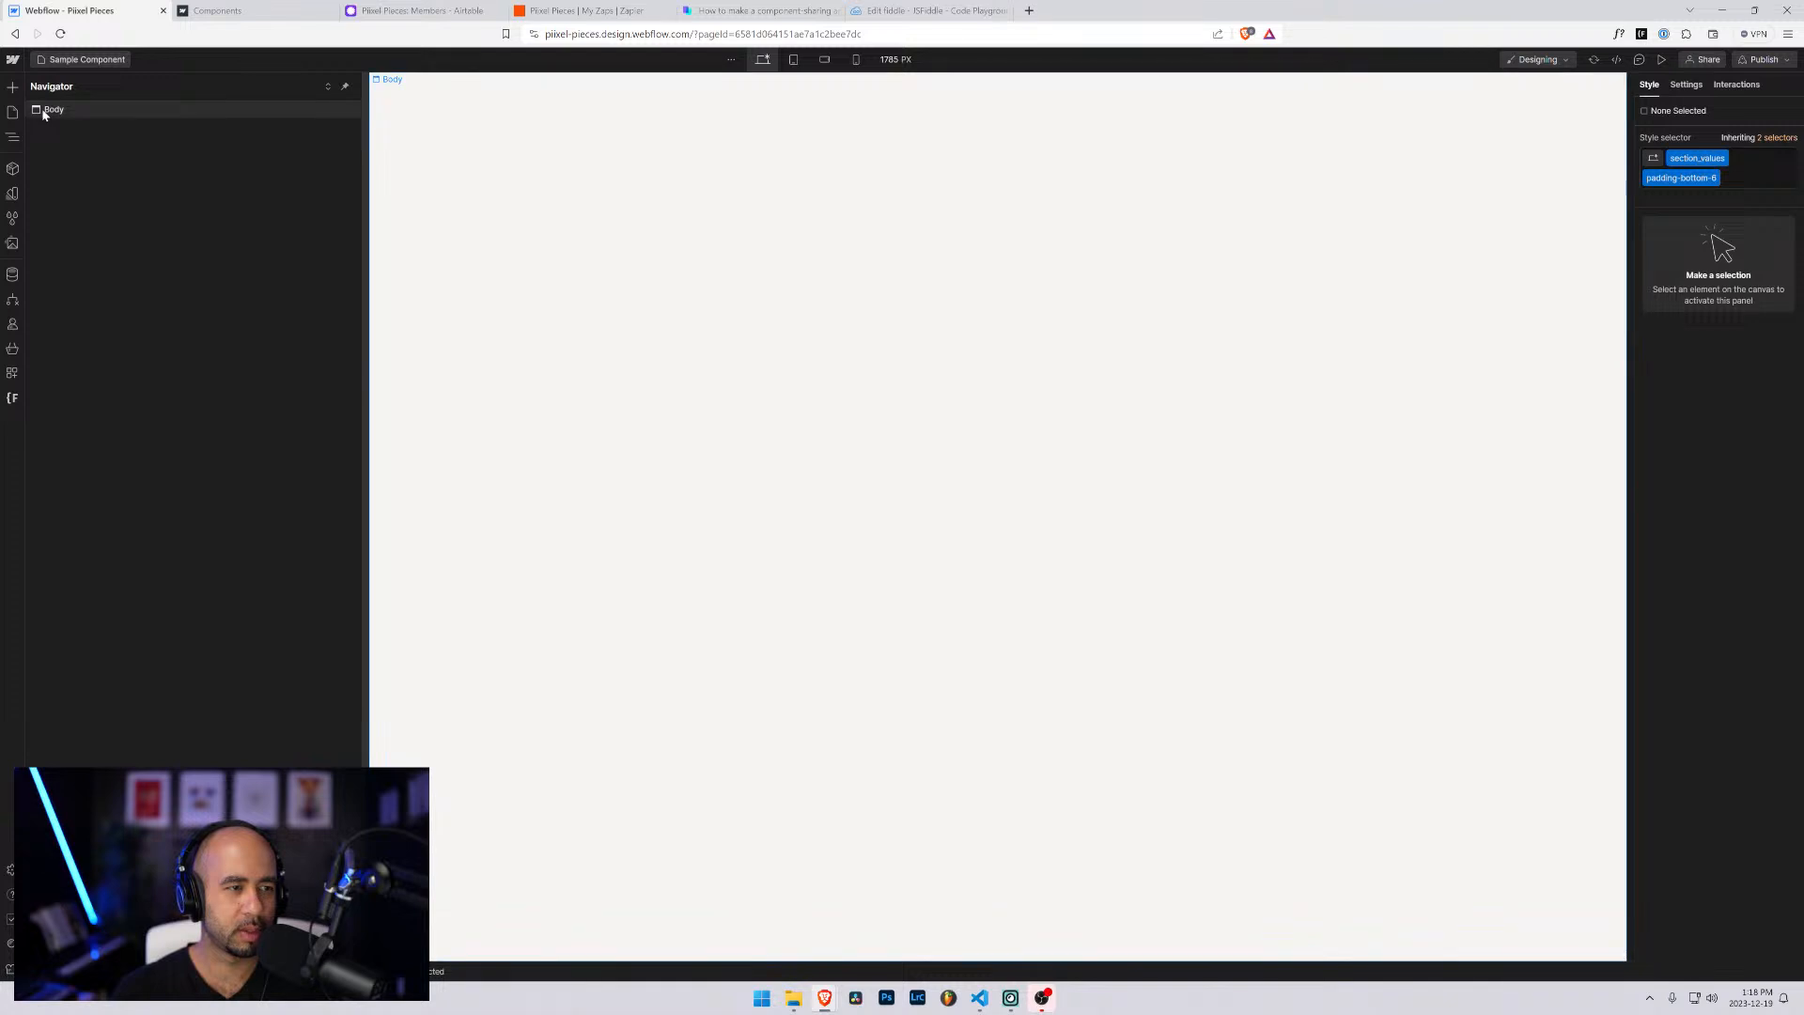
- Add a Div Block inside the Sample Component page's Body and assign it the existing page-wrapper class
click(66, 113)
key(ctrl+k)
text(div)
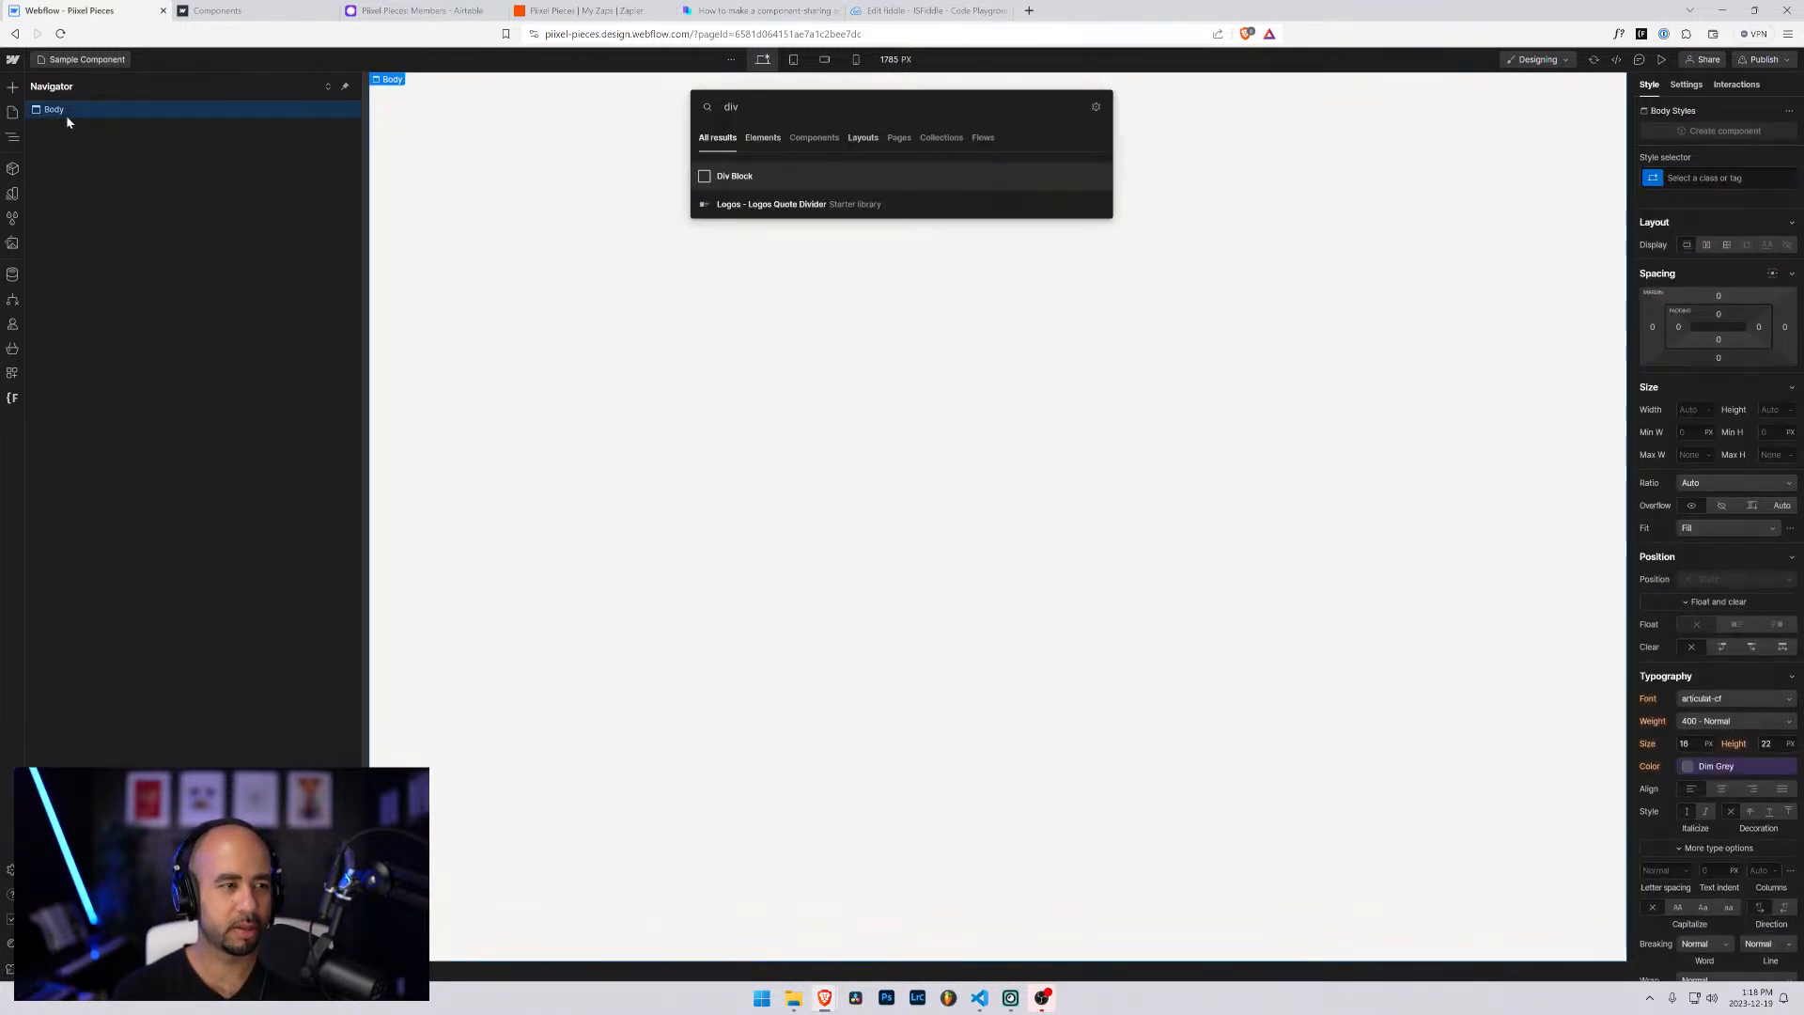
key(Return)
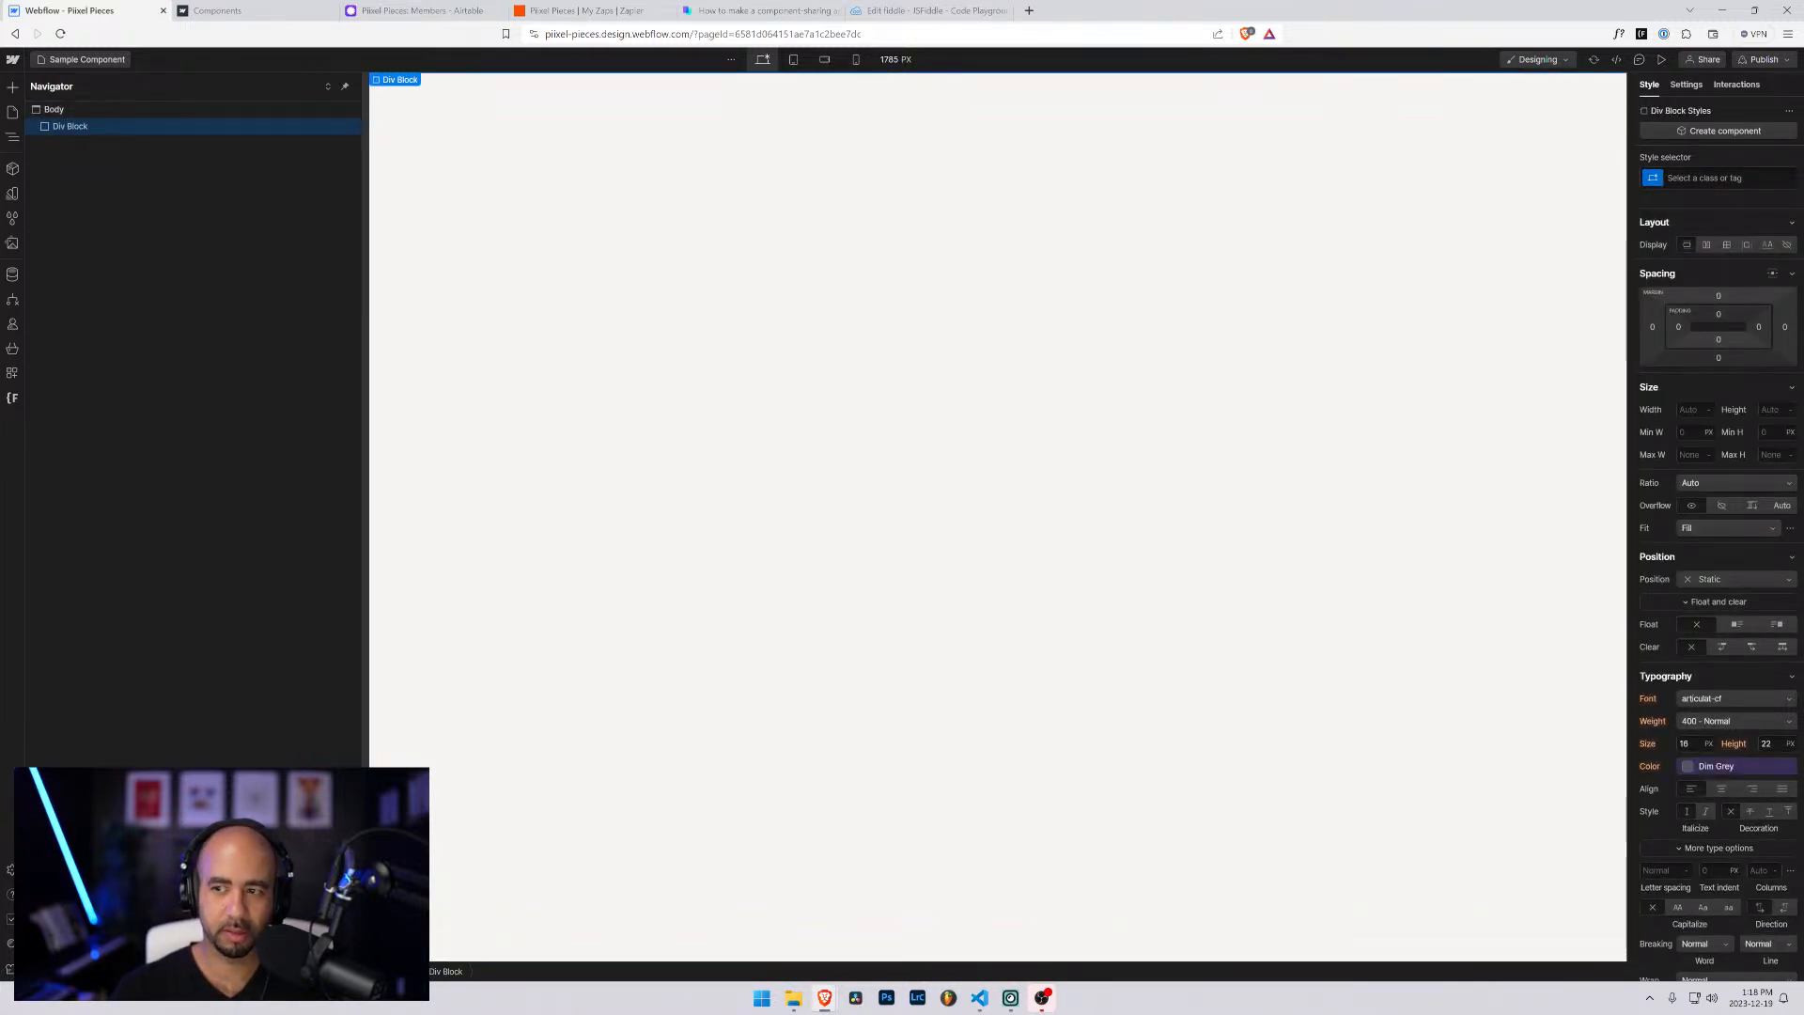
key(ctrl+Return)
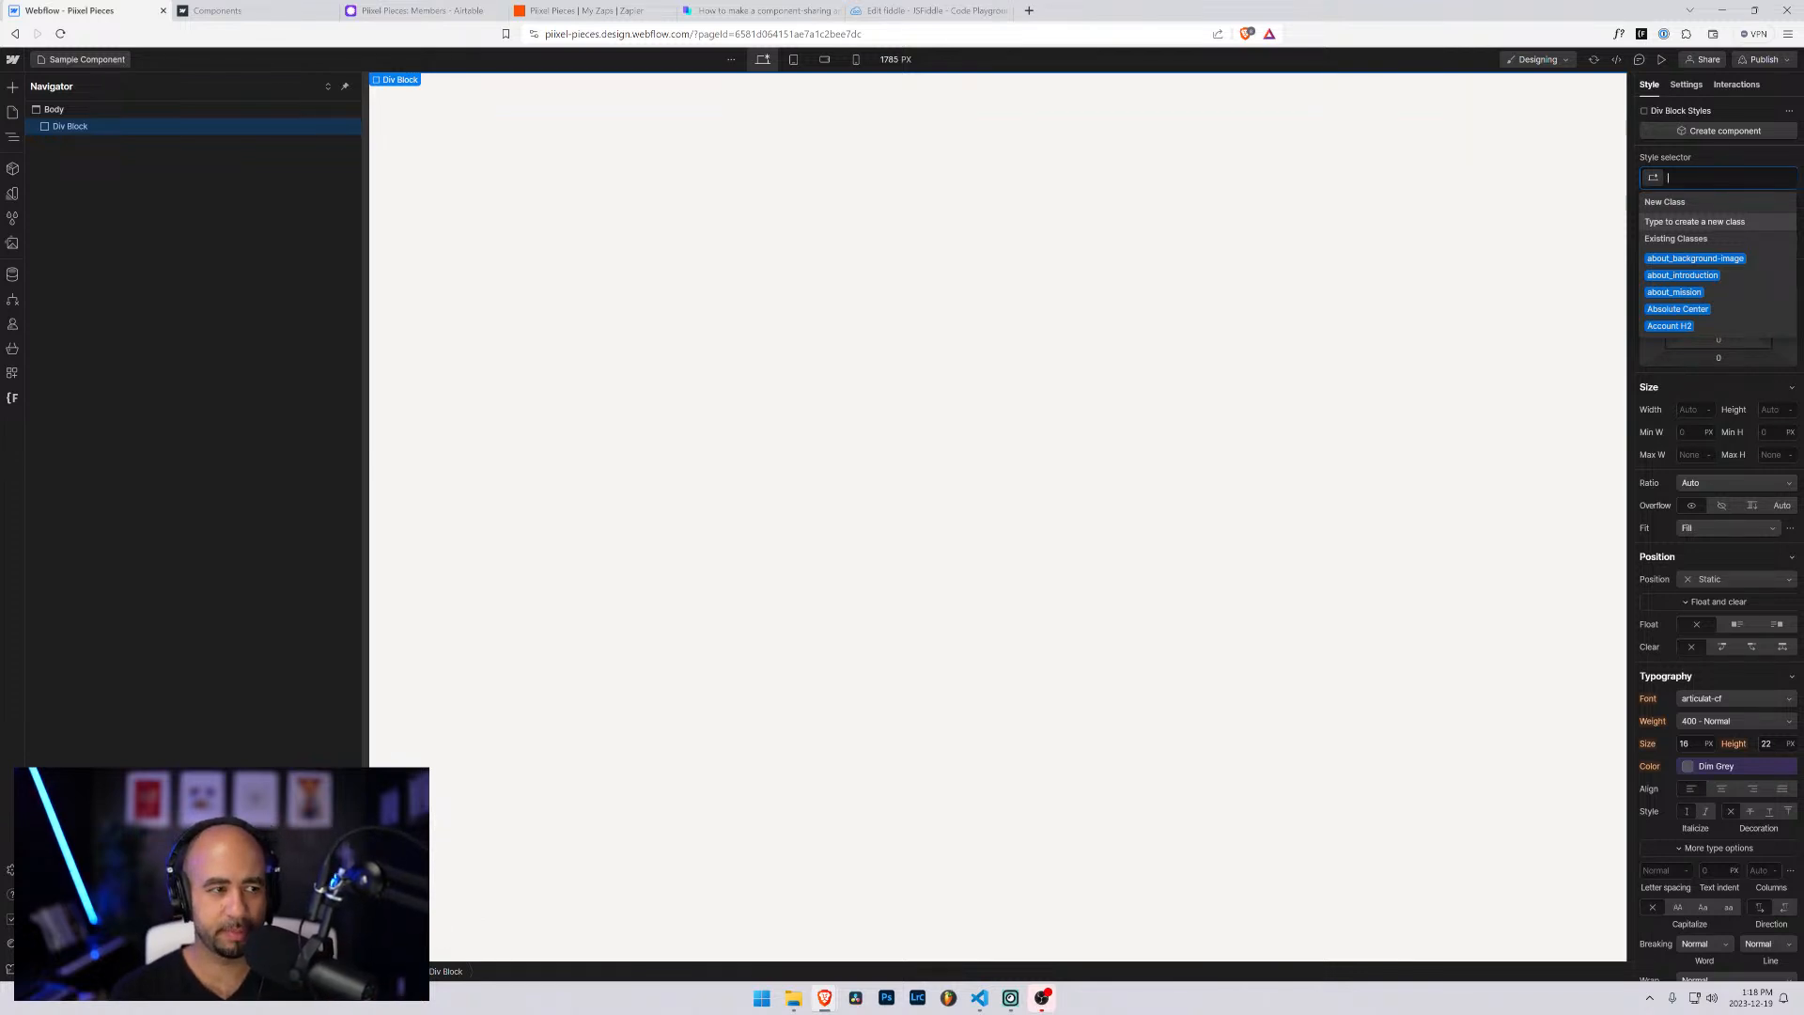
text(page)
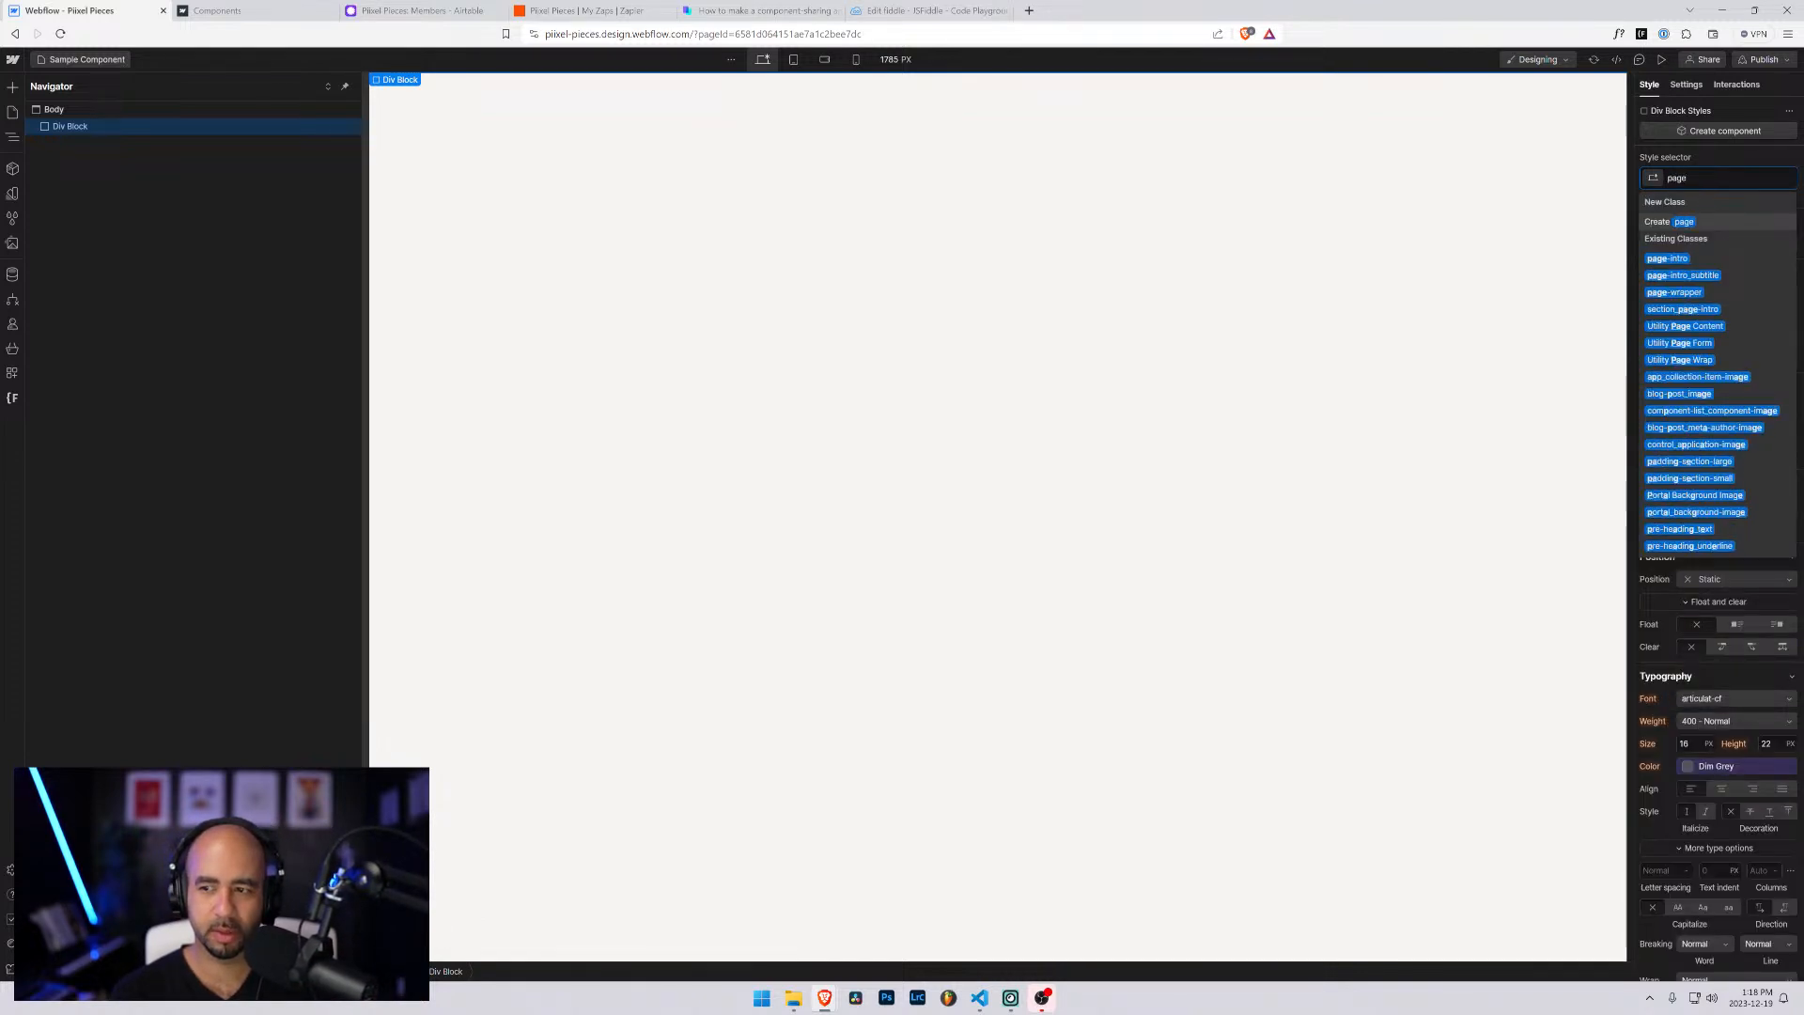
key(Down)
key(Down)
key(Down)
key(Return)
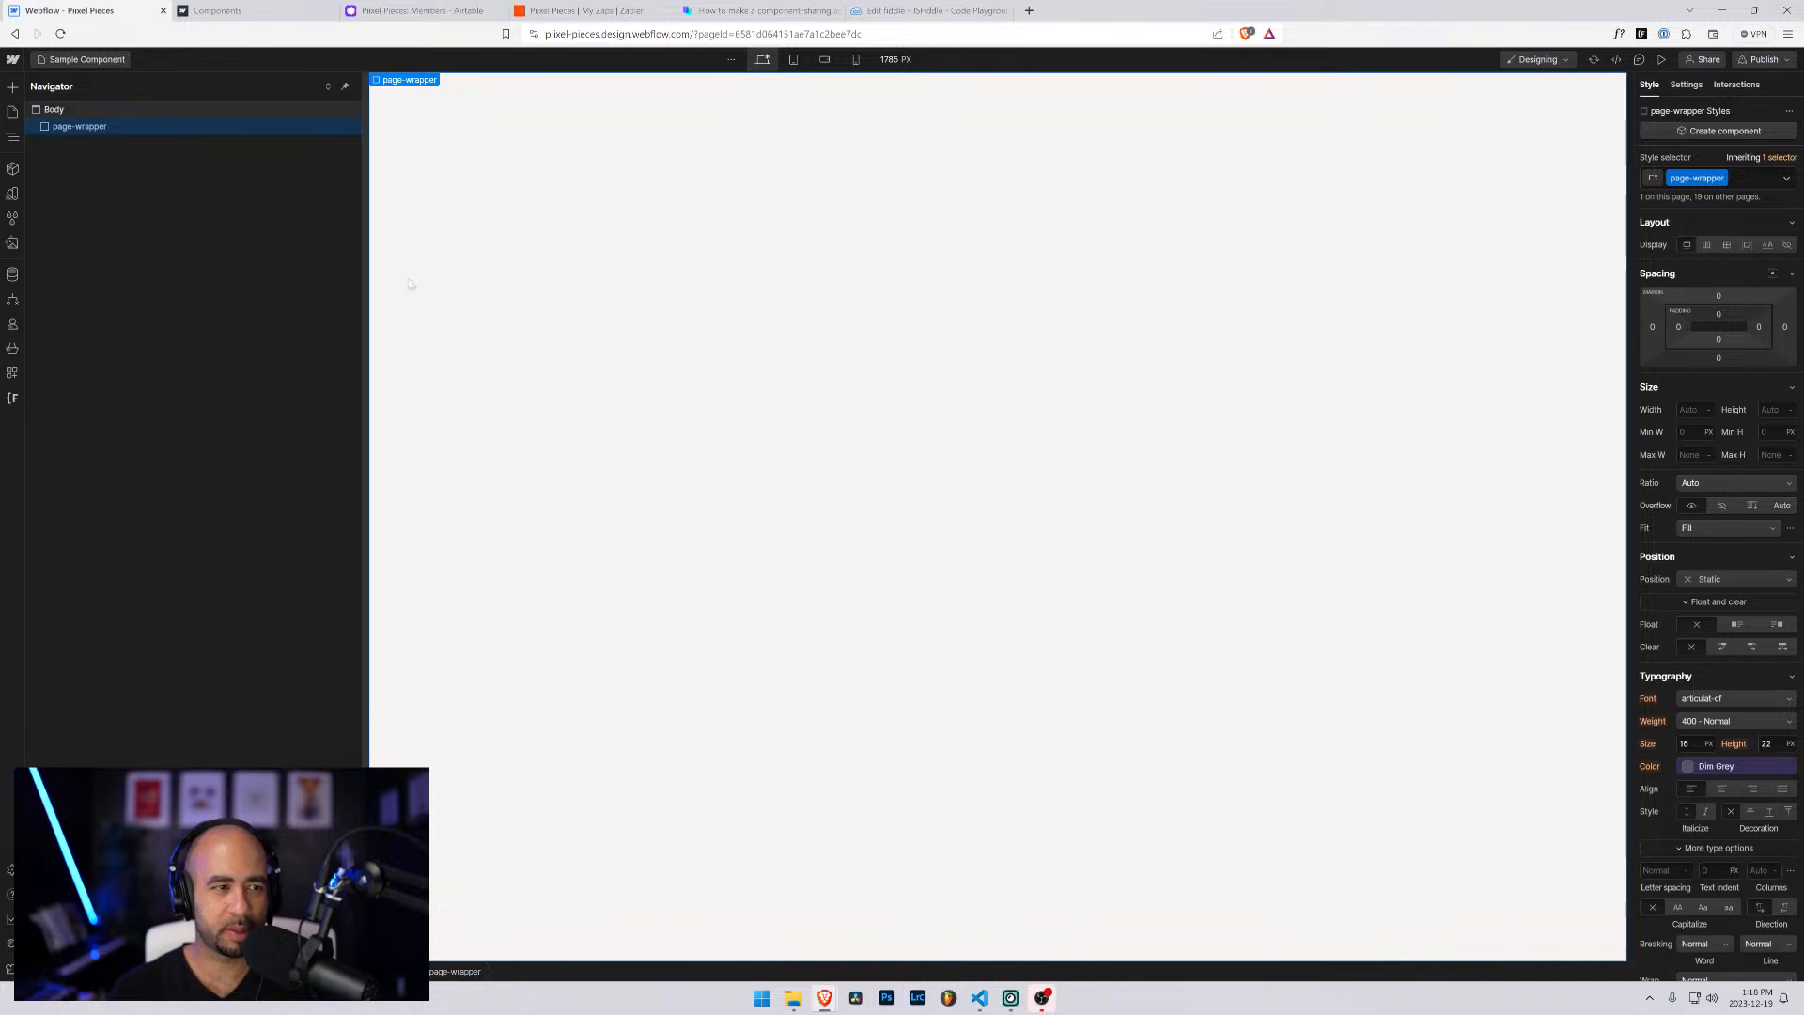
- Add an H1 Heading inside the page-wrapper block with the text "Hello, this is a sample component!"
key(ctrl+e)
text(he)
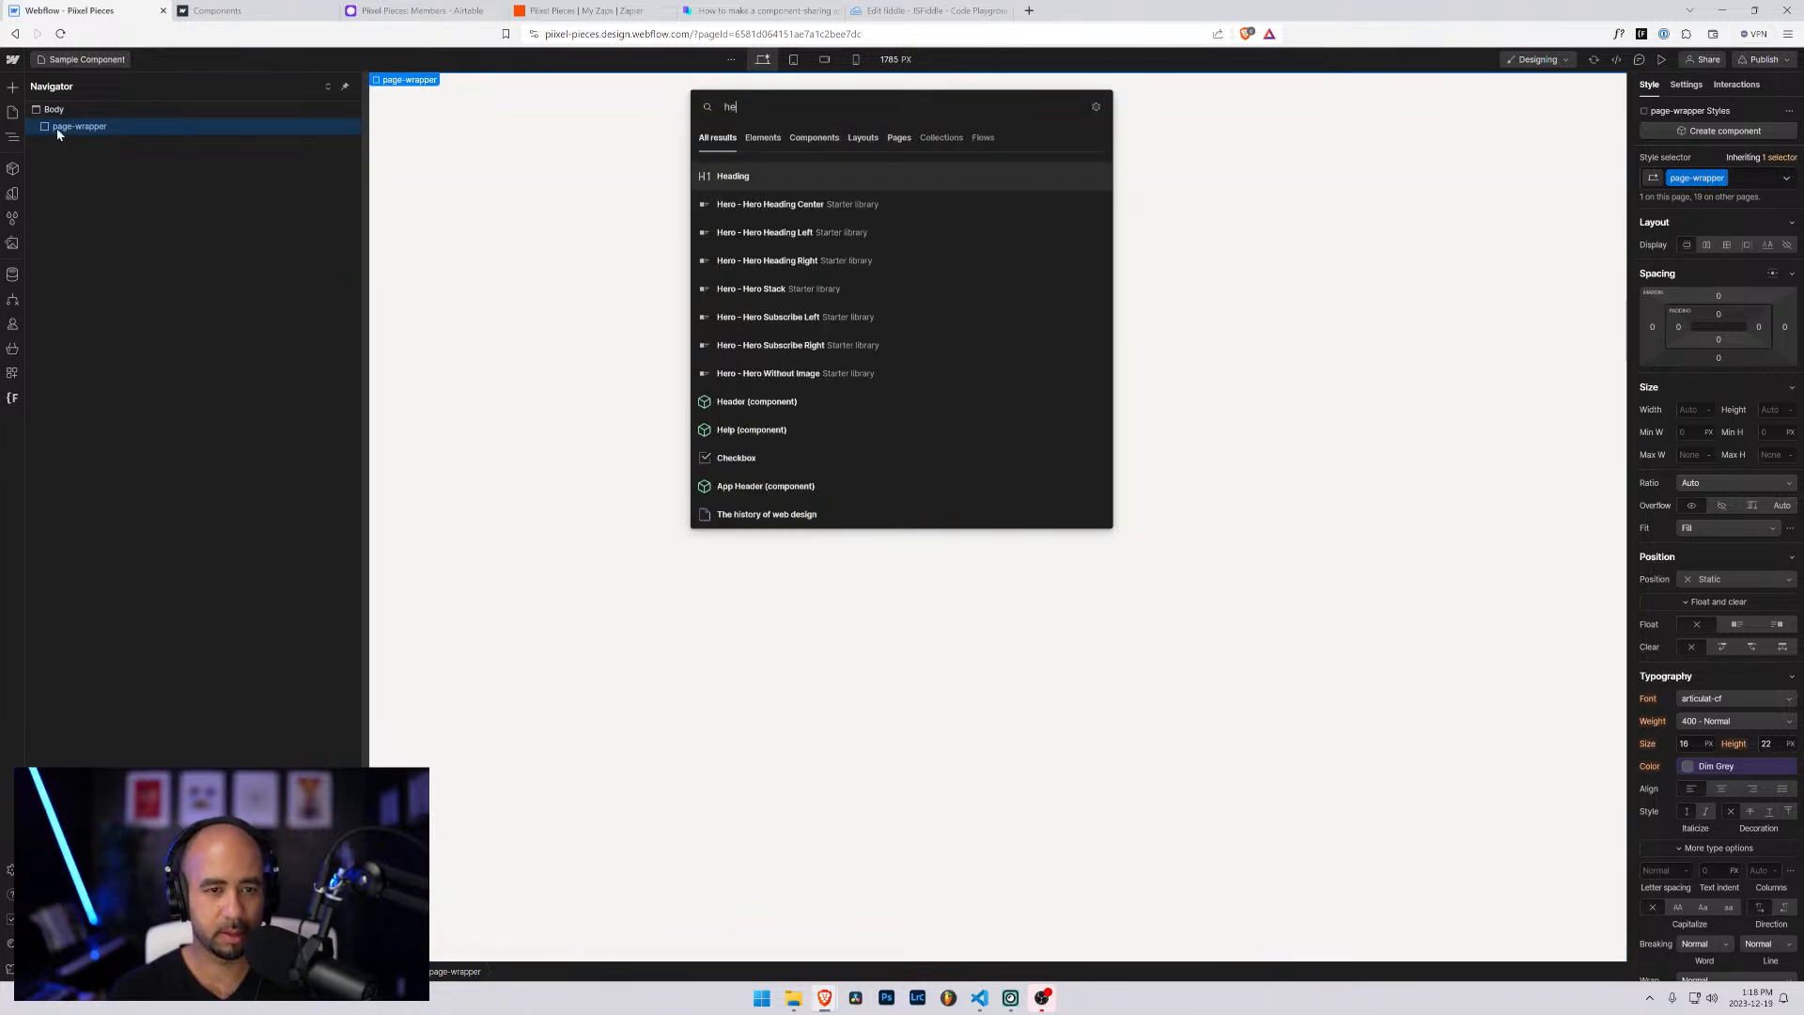
key(Return)
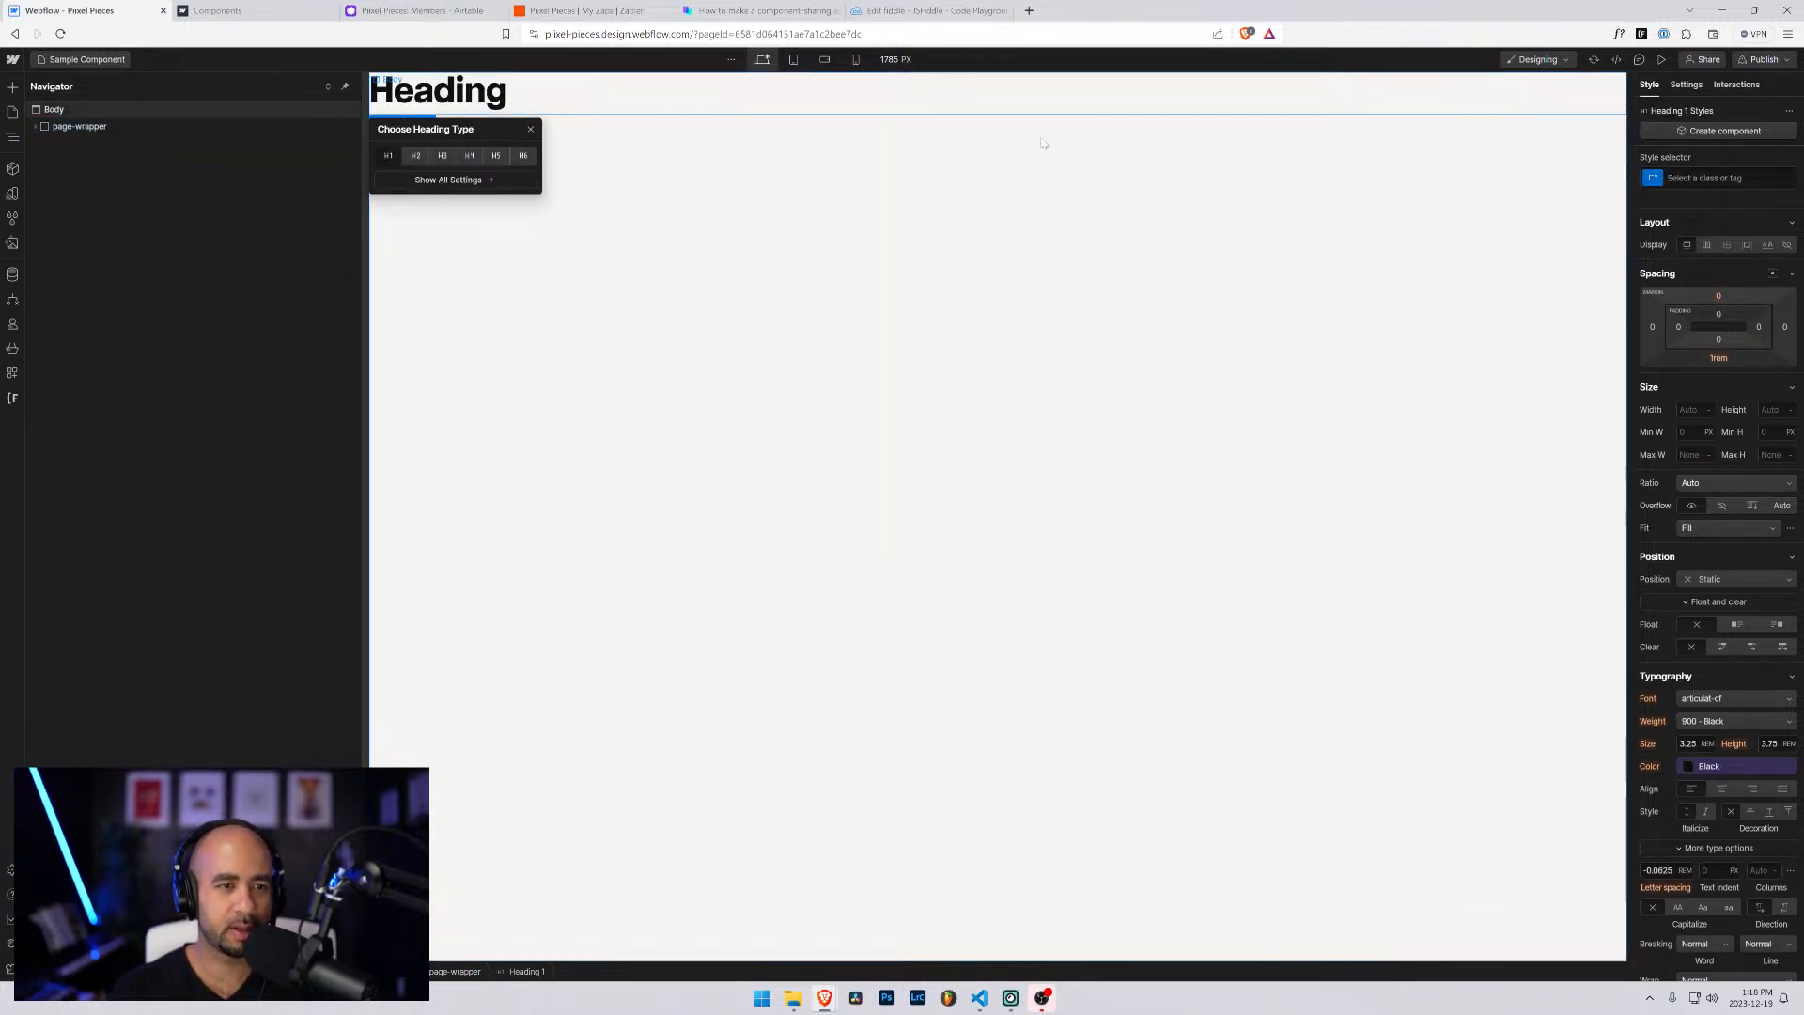
double_click(522, 94)
text(Hel)
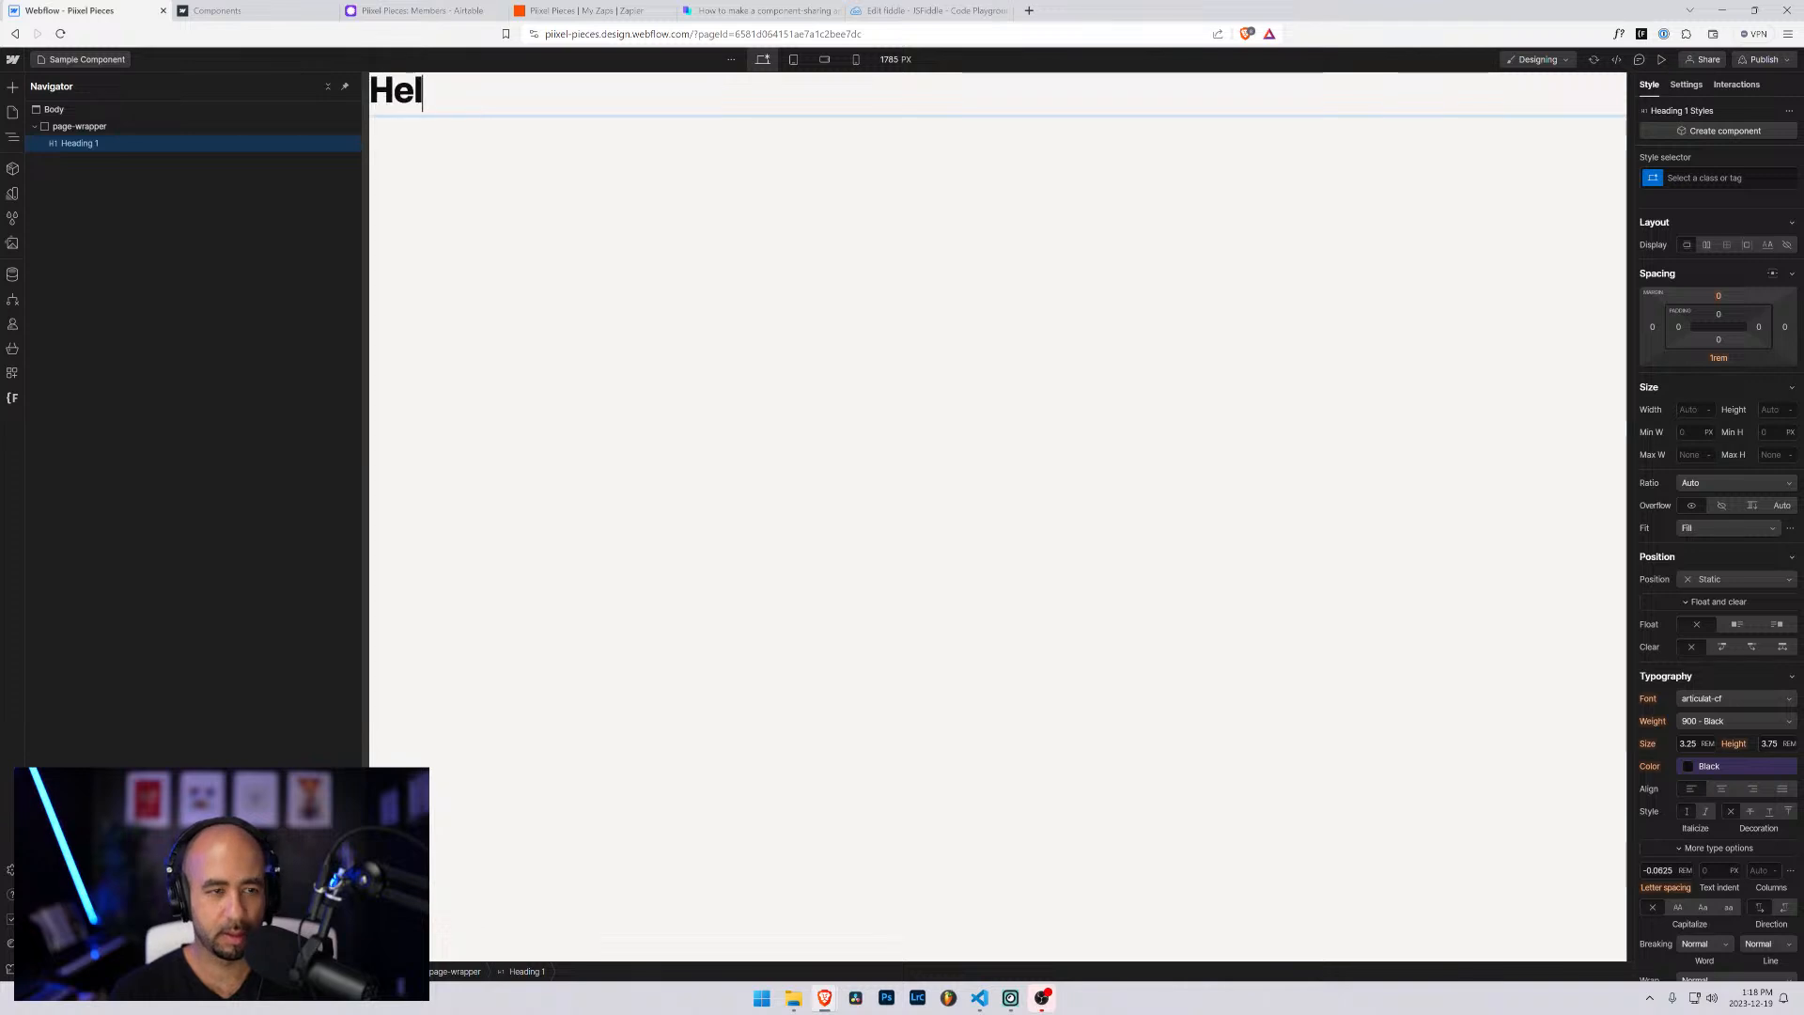
text(lo, thiis)
key(BackSpace)
key(BackSpace)
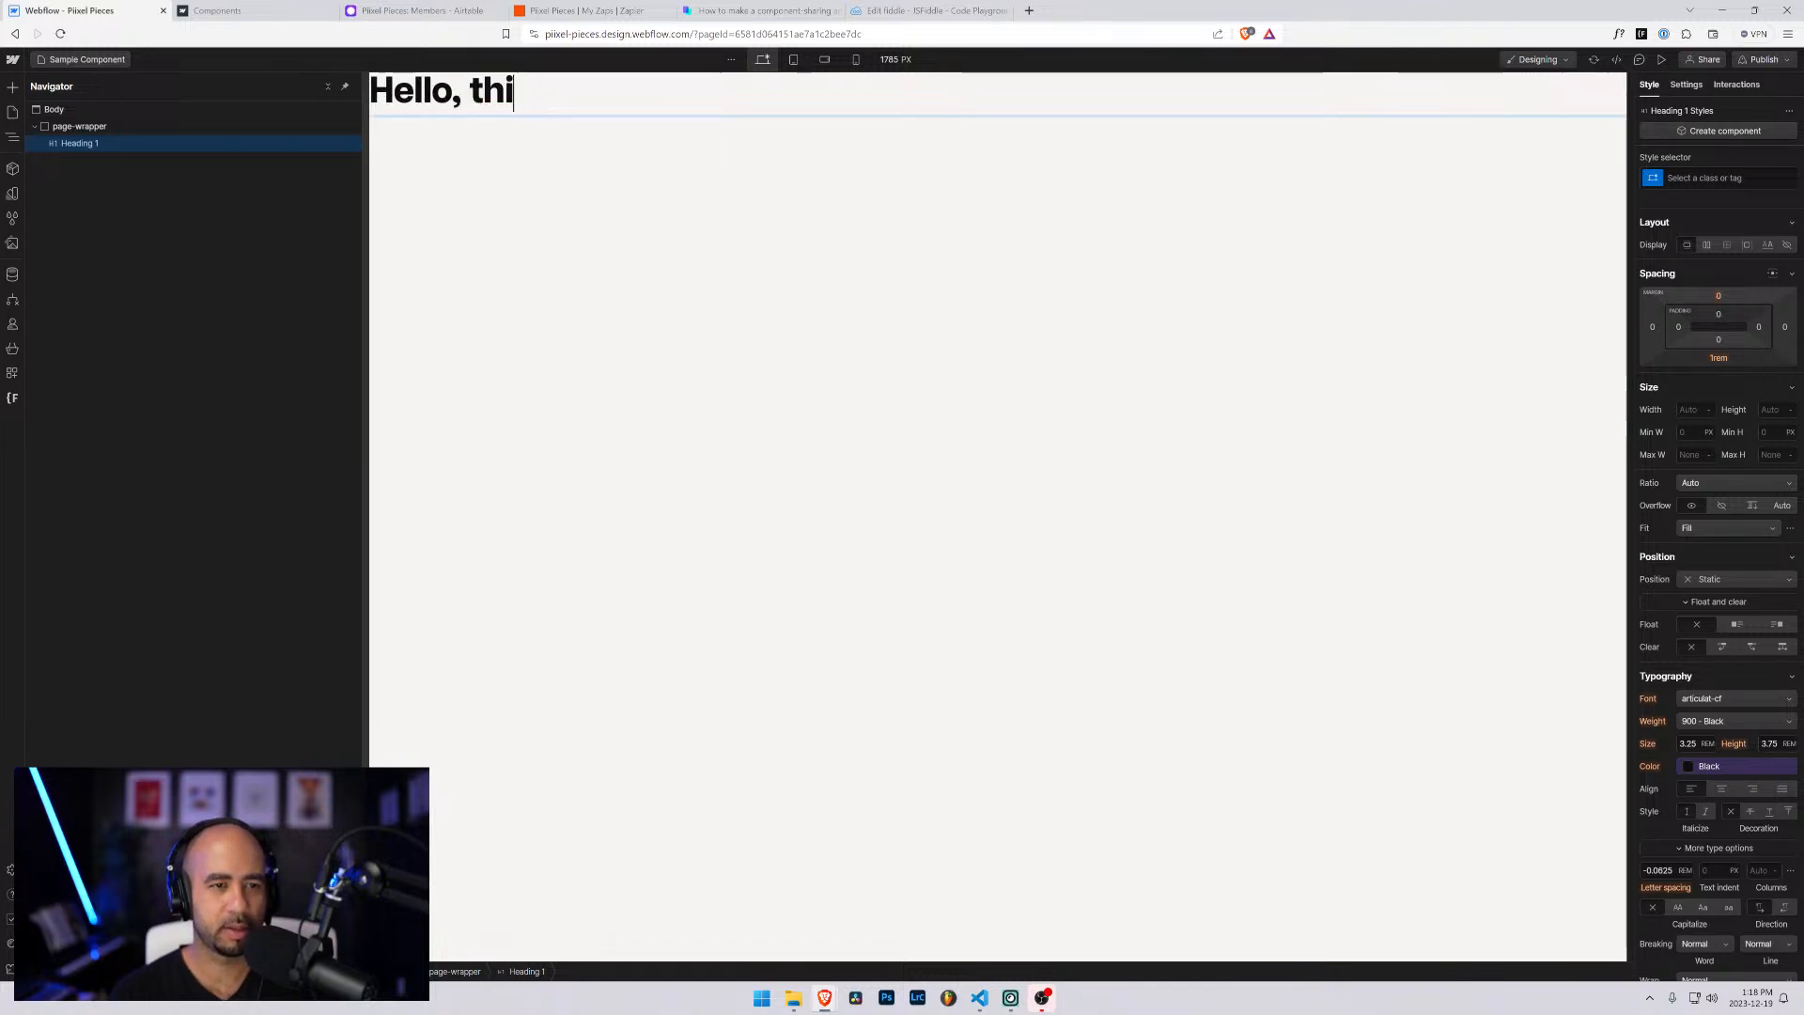
text(s ia)
key(BackSpace)
key(BackSpace)
key(BackSpace)
text(s)
key(BackSpace)
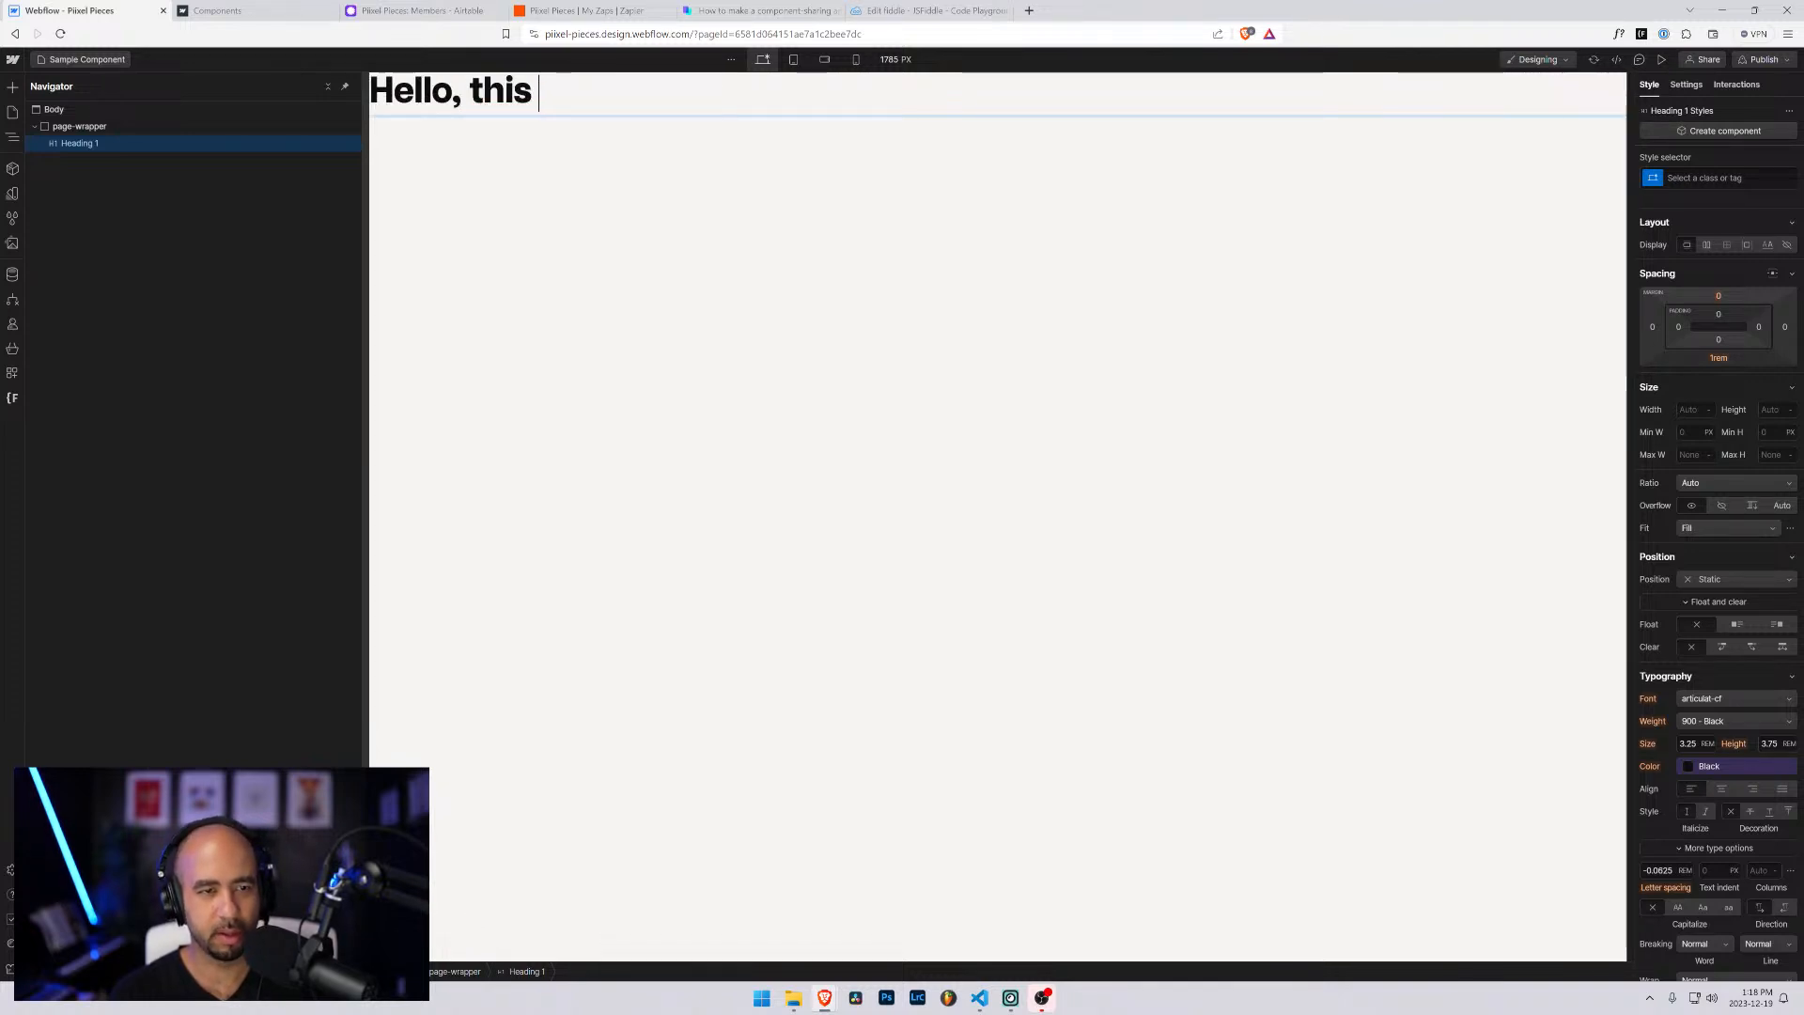
text(is a sma)
key(BackSpace)
key(BackSpace)
text(ample )
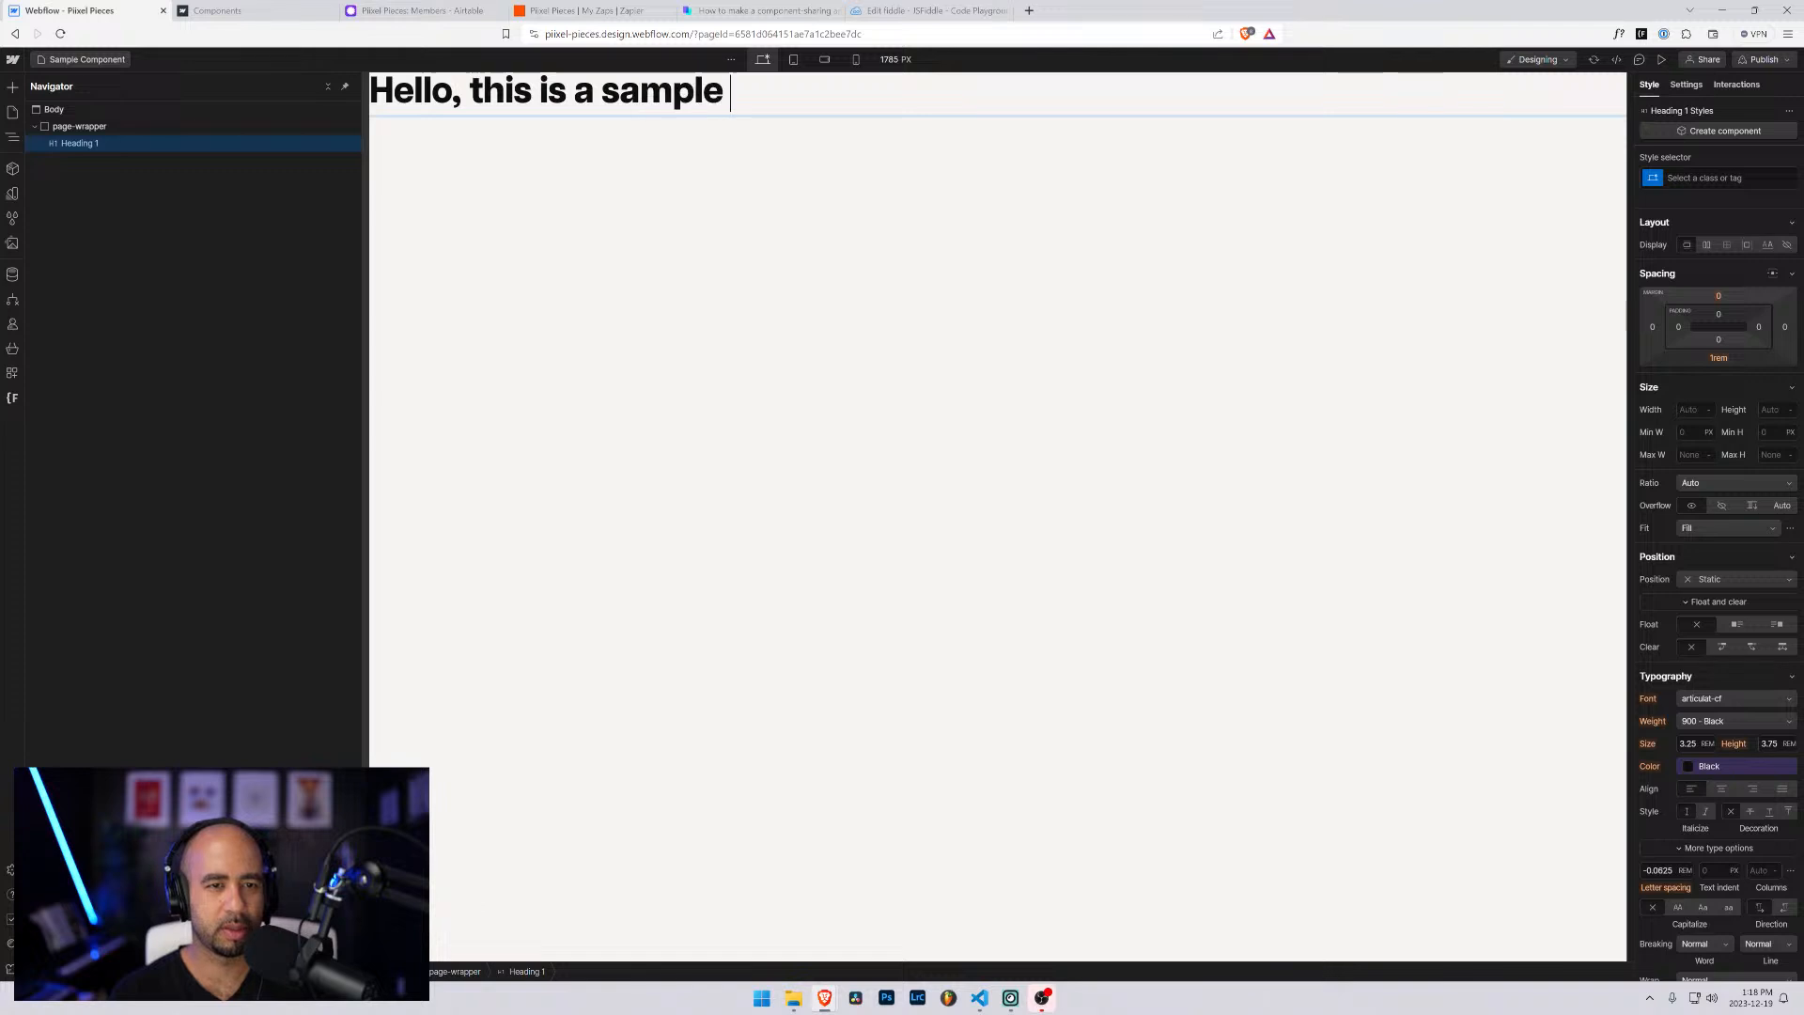
text(component!)
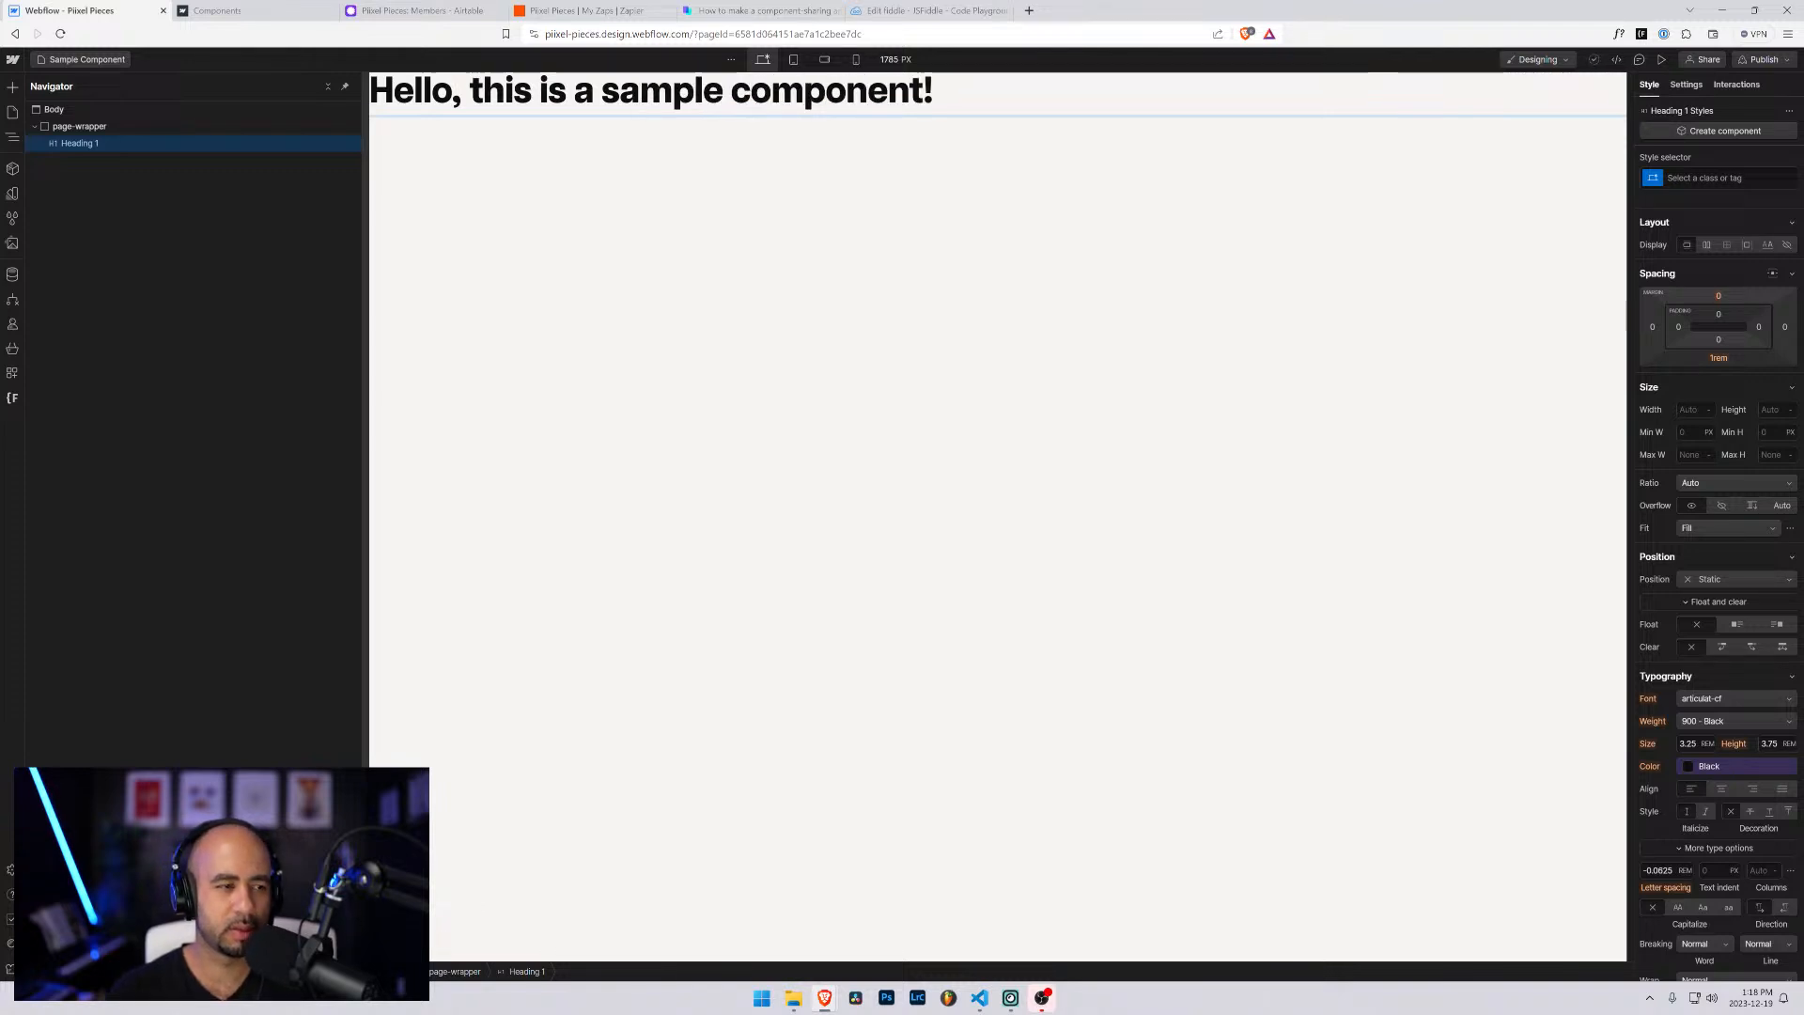
- Add a Paragraph below the heading with the text "Hopefully this can be cut/pasted form Webflow."
click(87, 146)
key(ctrl+e)
text(para)
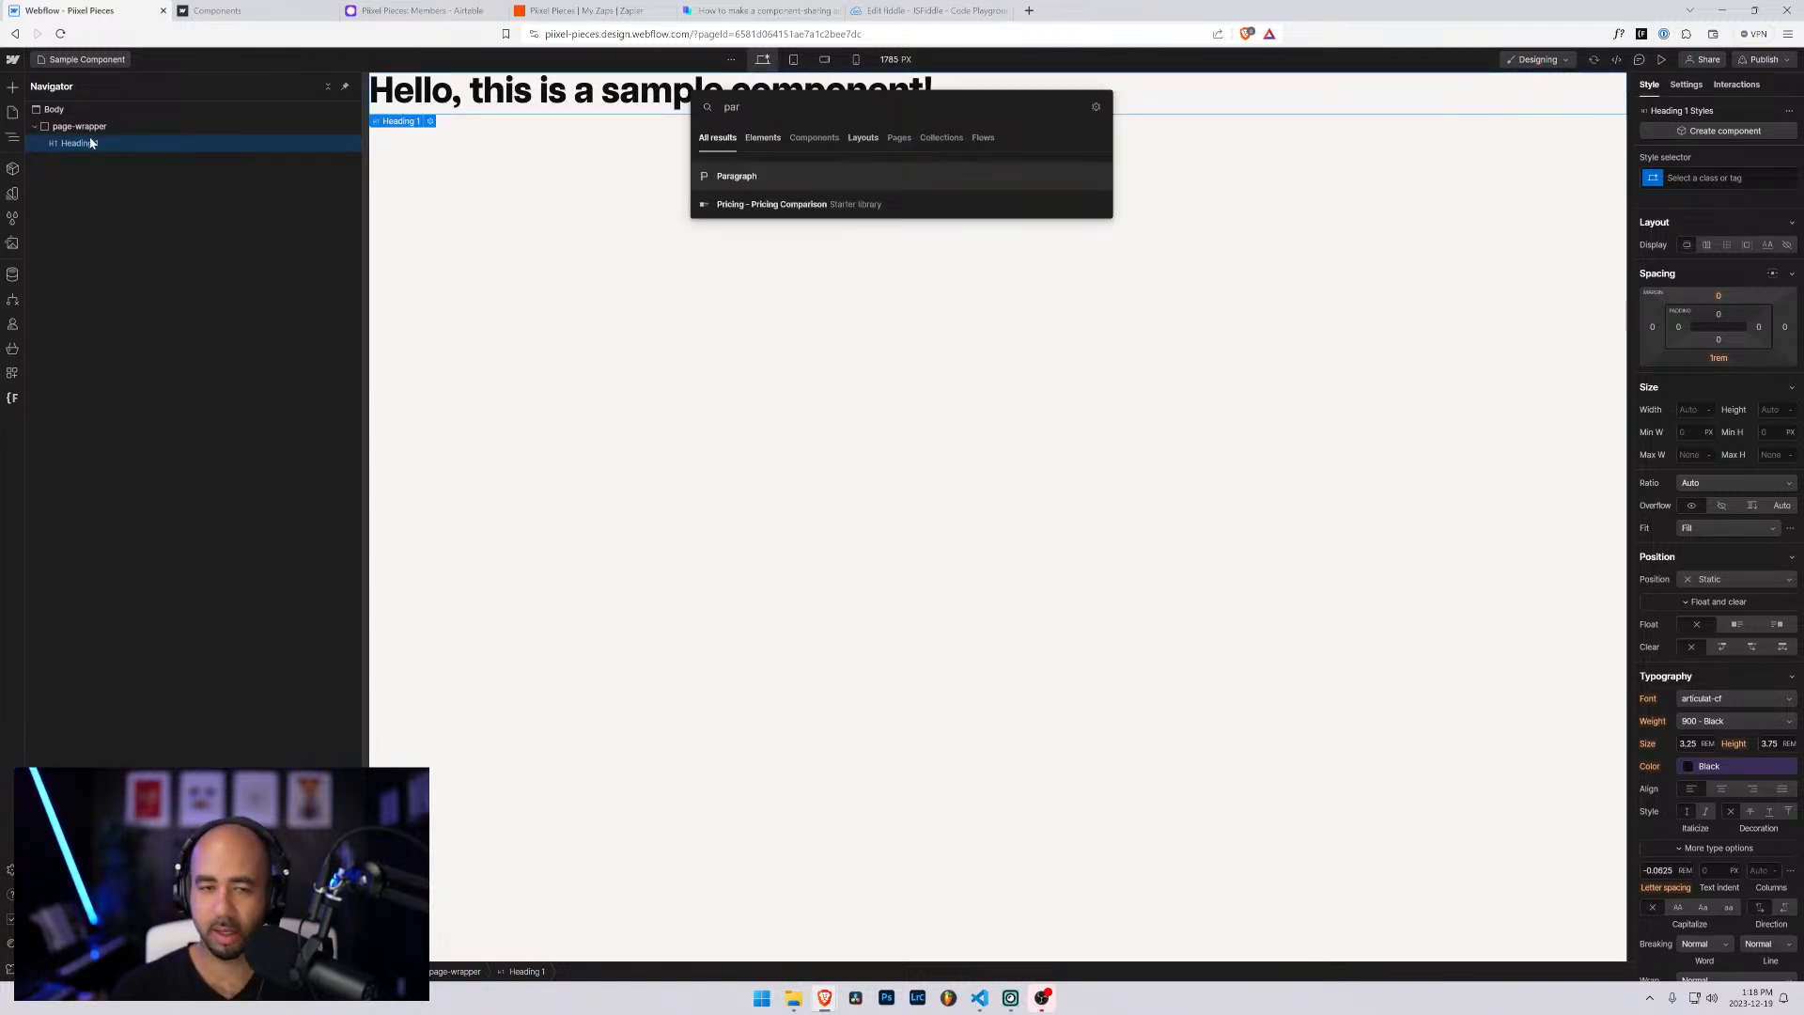
key(Return)
triple_click(464, 145)
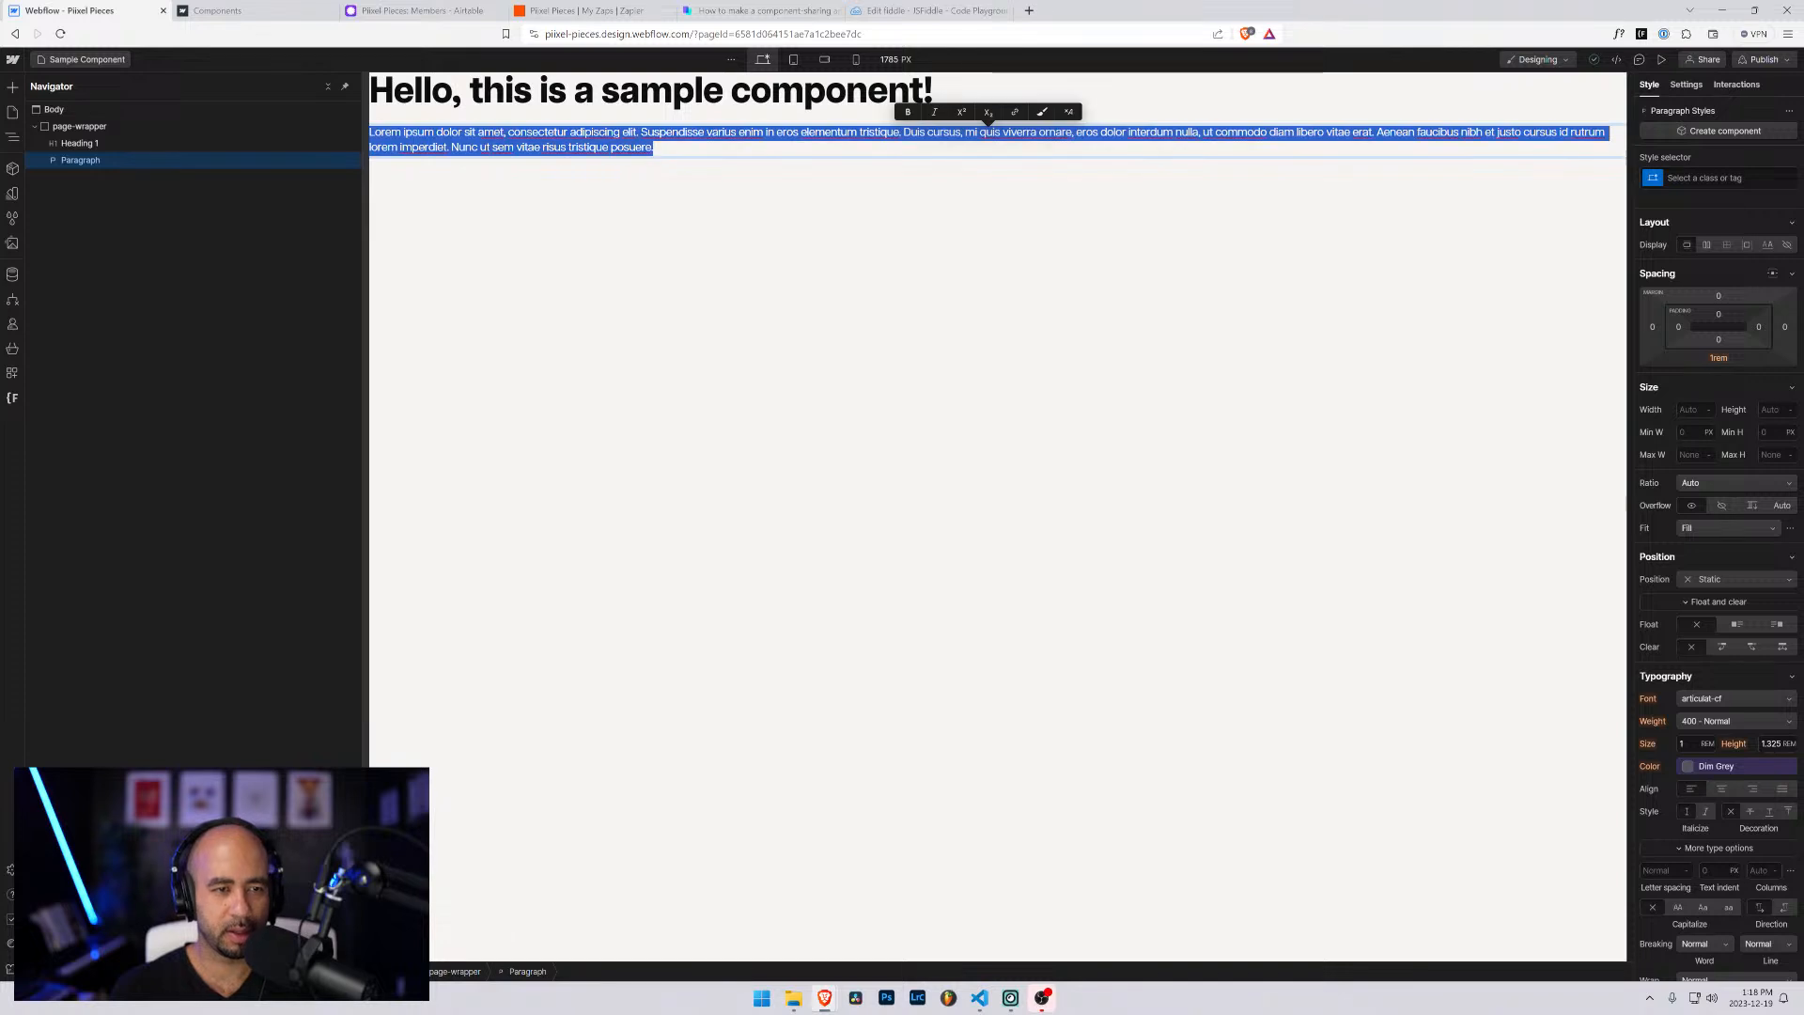
key(BackSpace)
text(Hopefully)
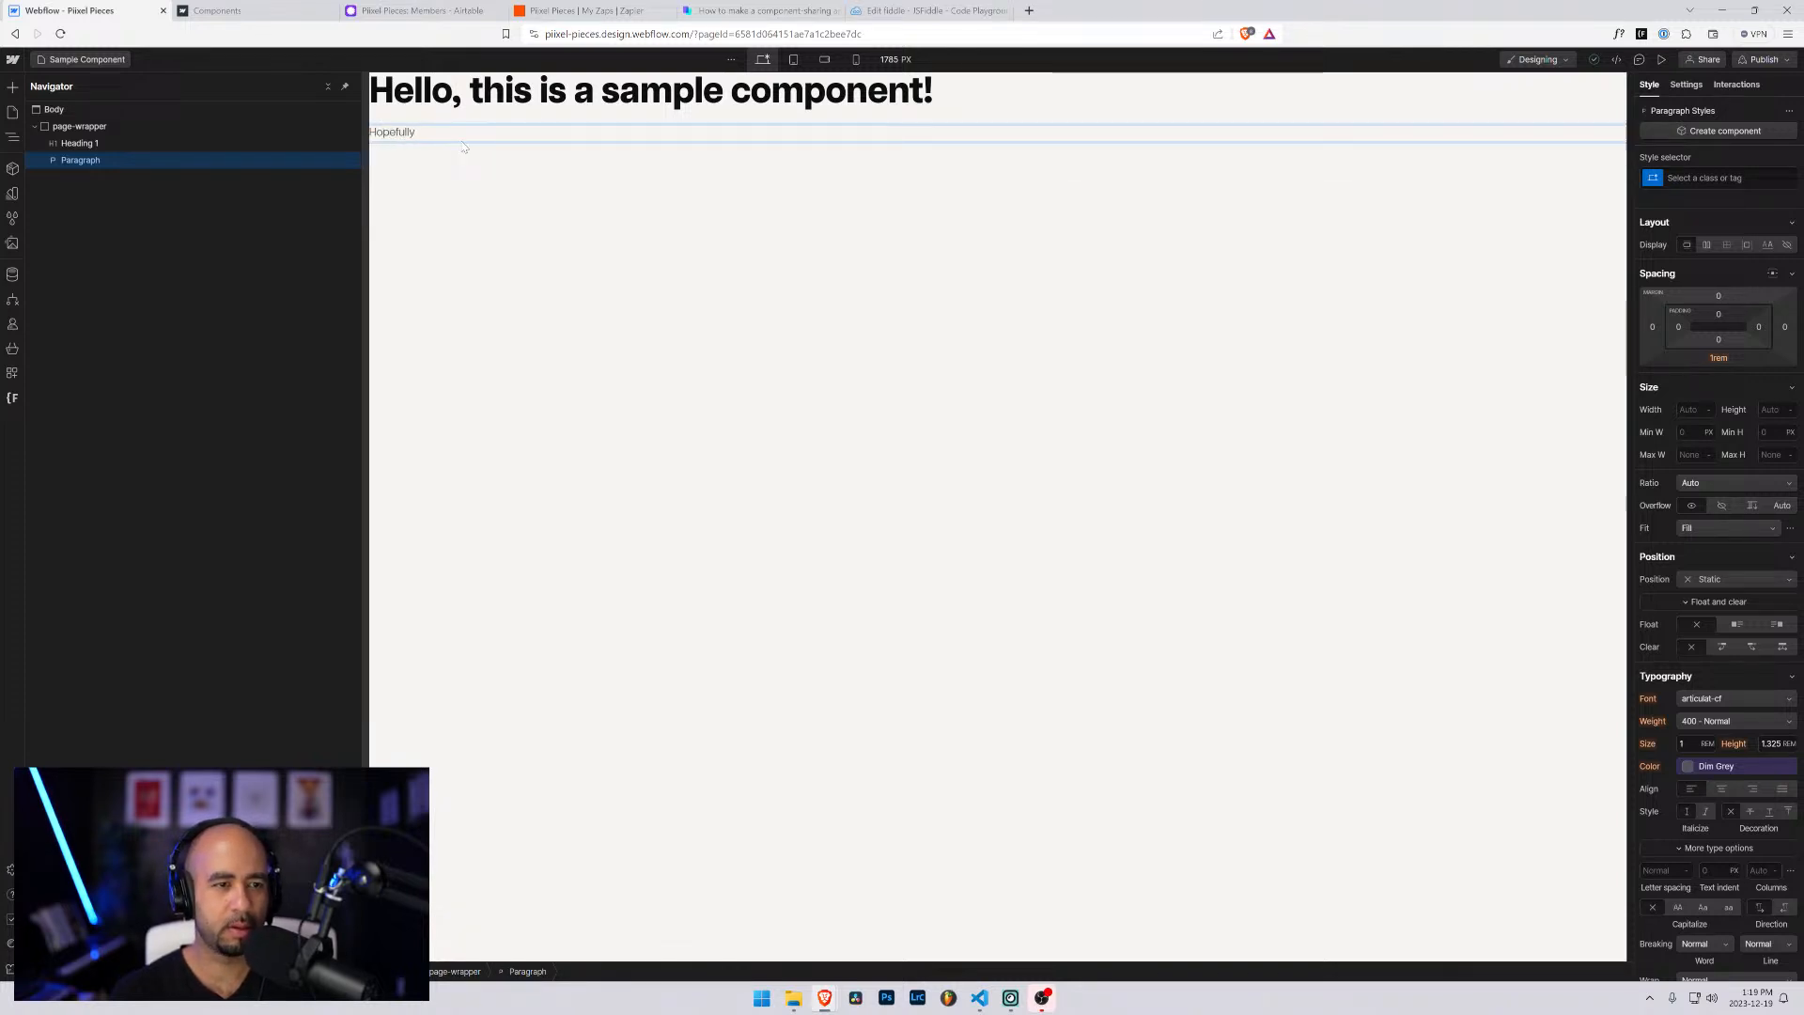
text( this can be)
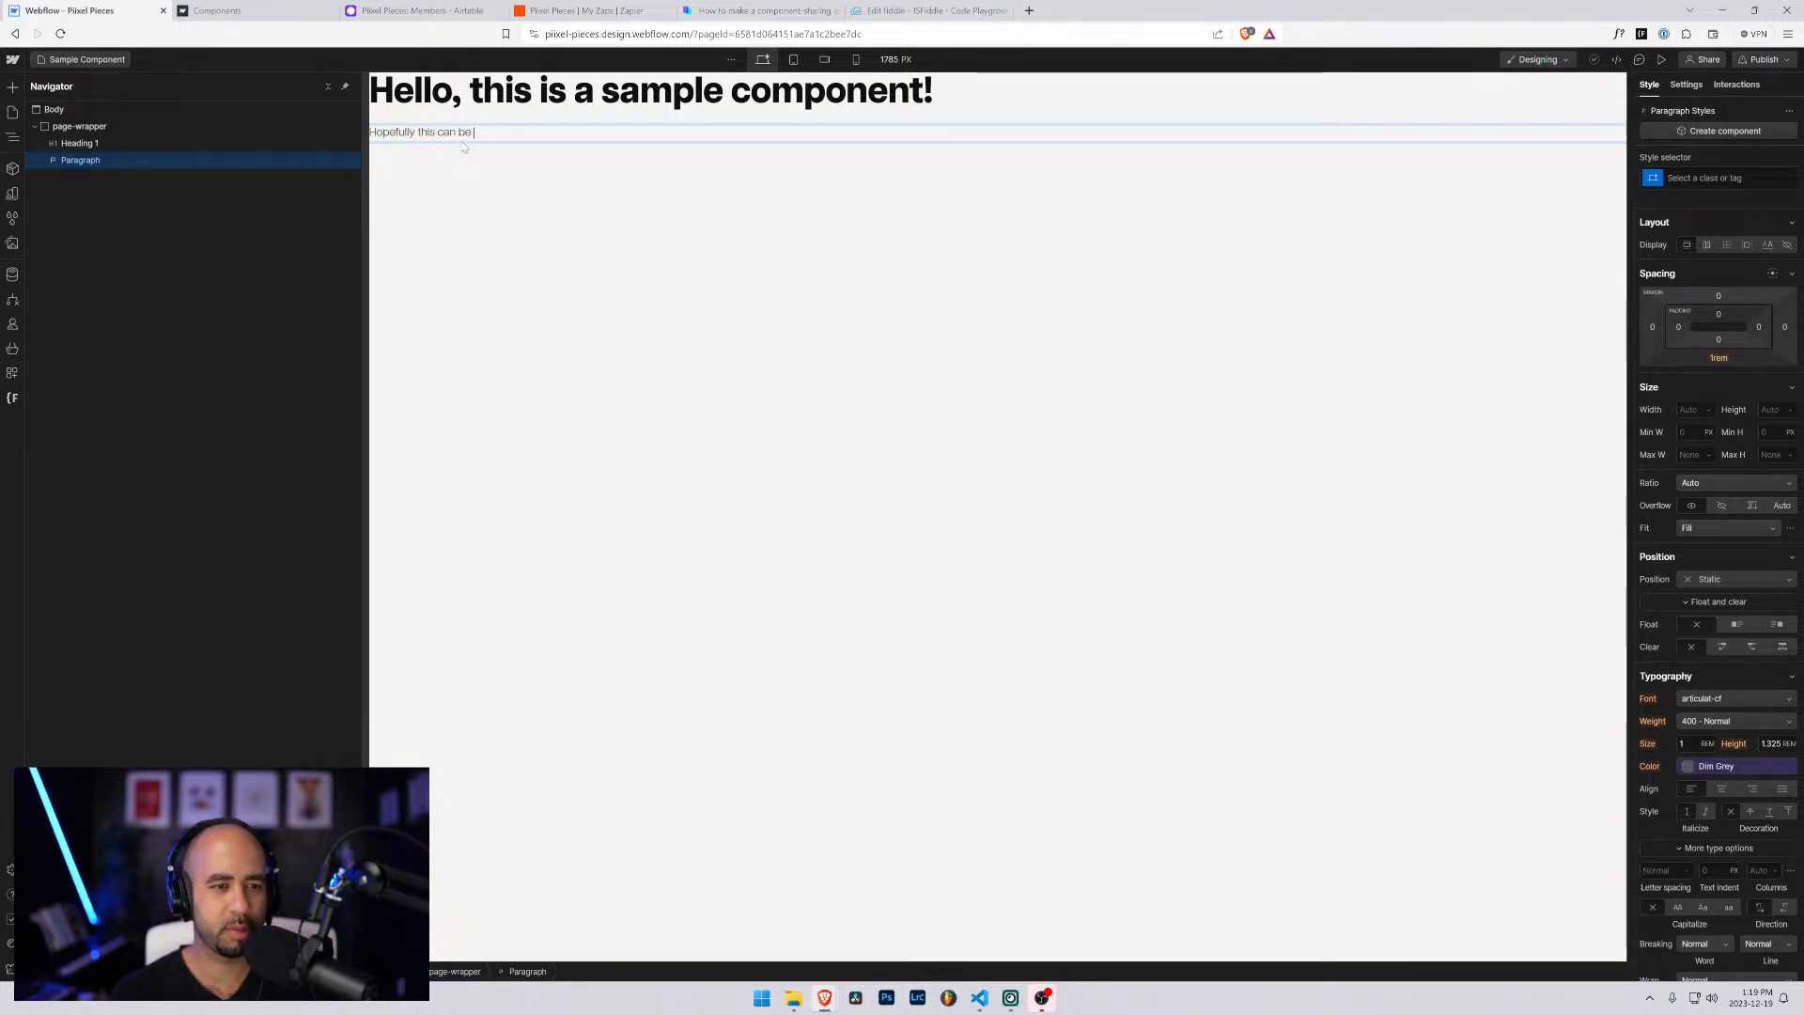
text( cut/pasted )
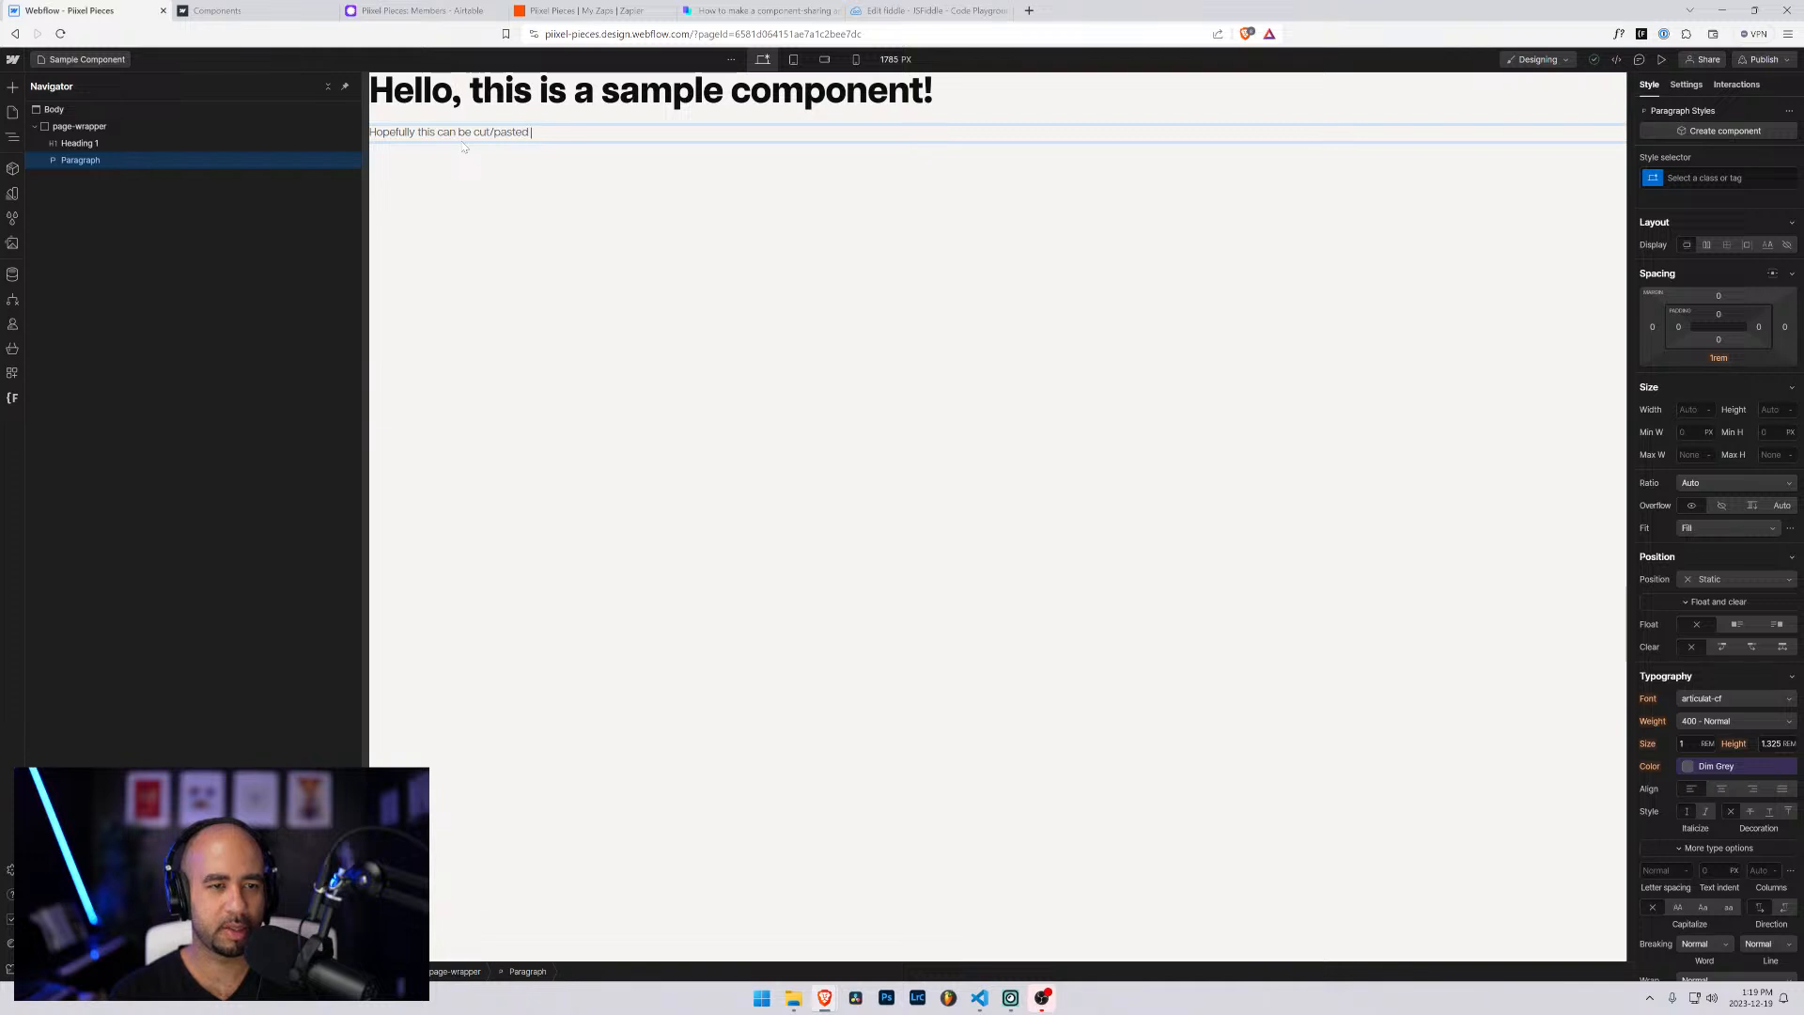
text(form )
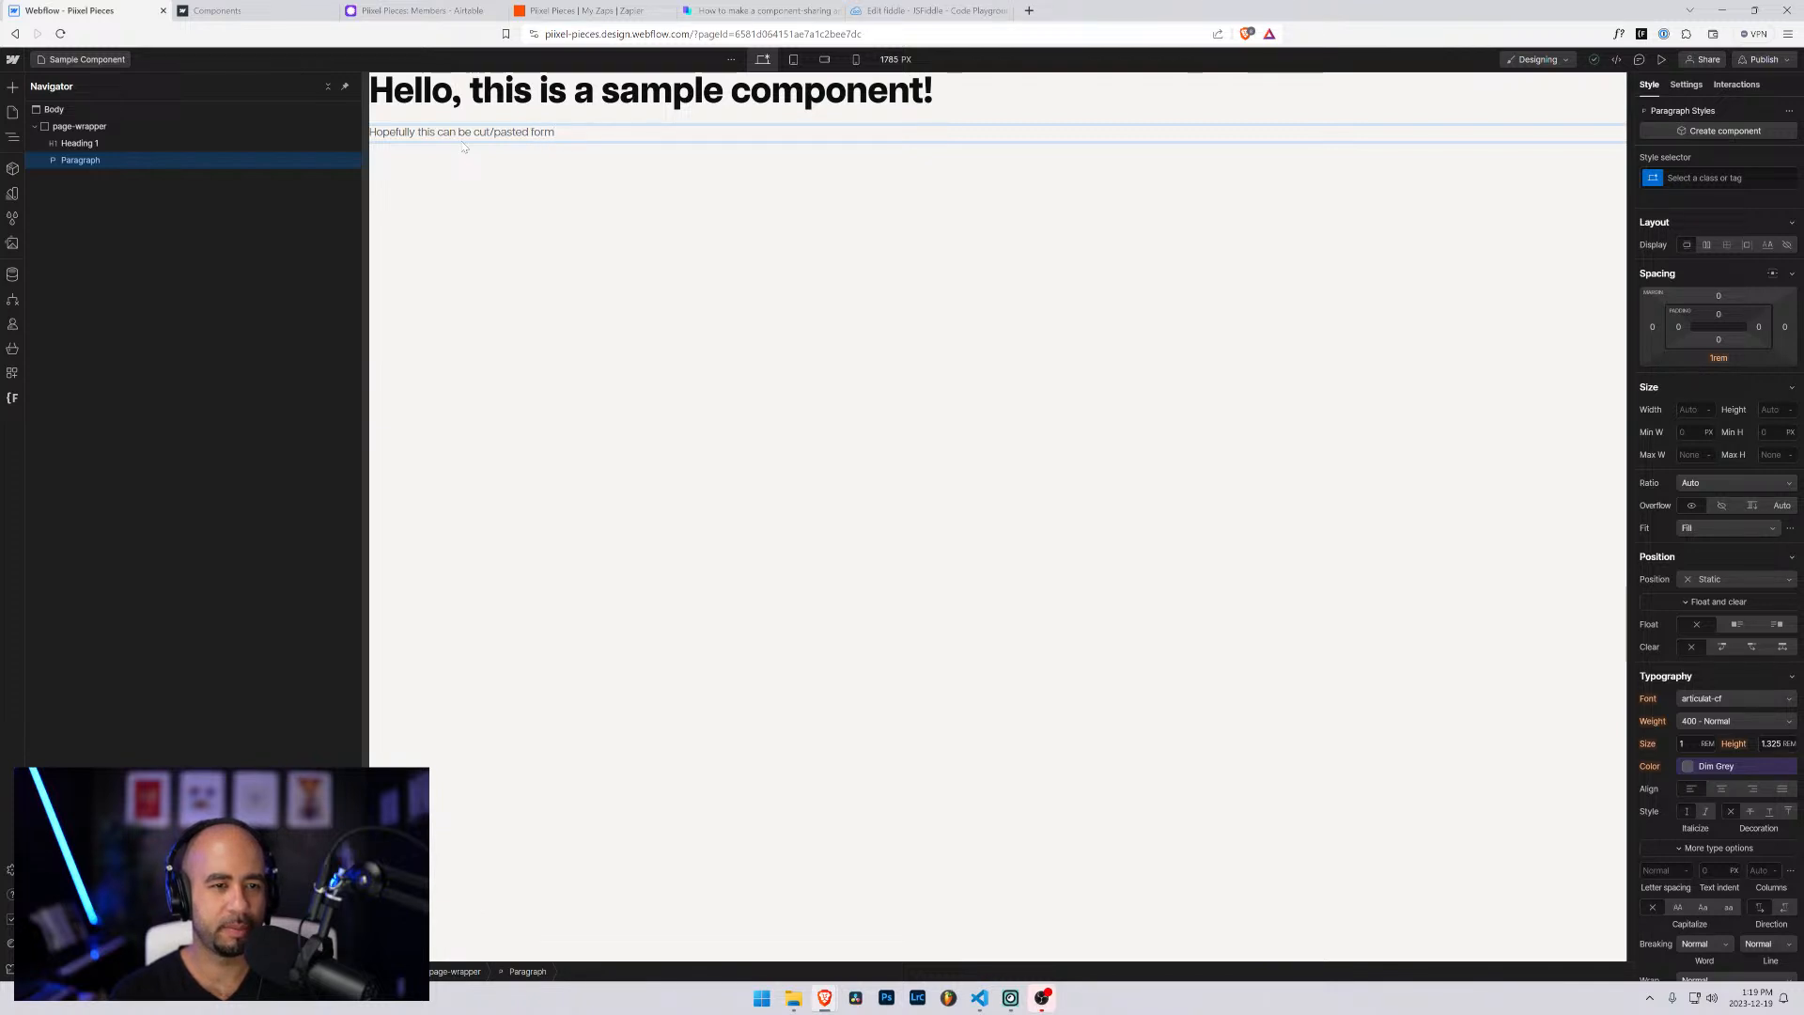
text(Webflow.)
key(Escape)
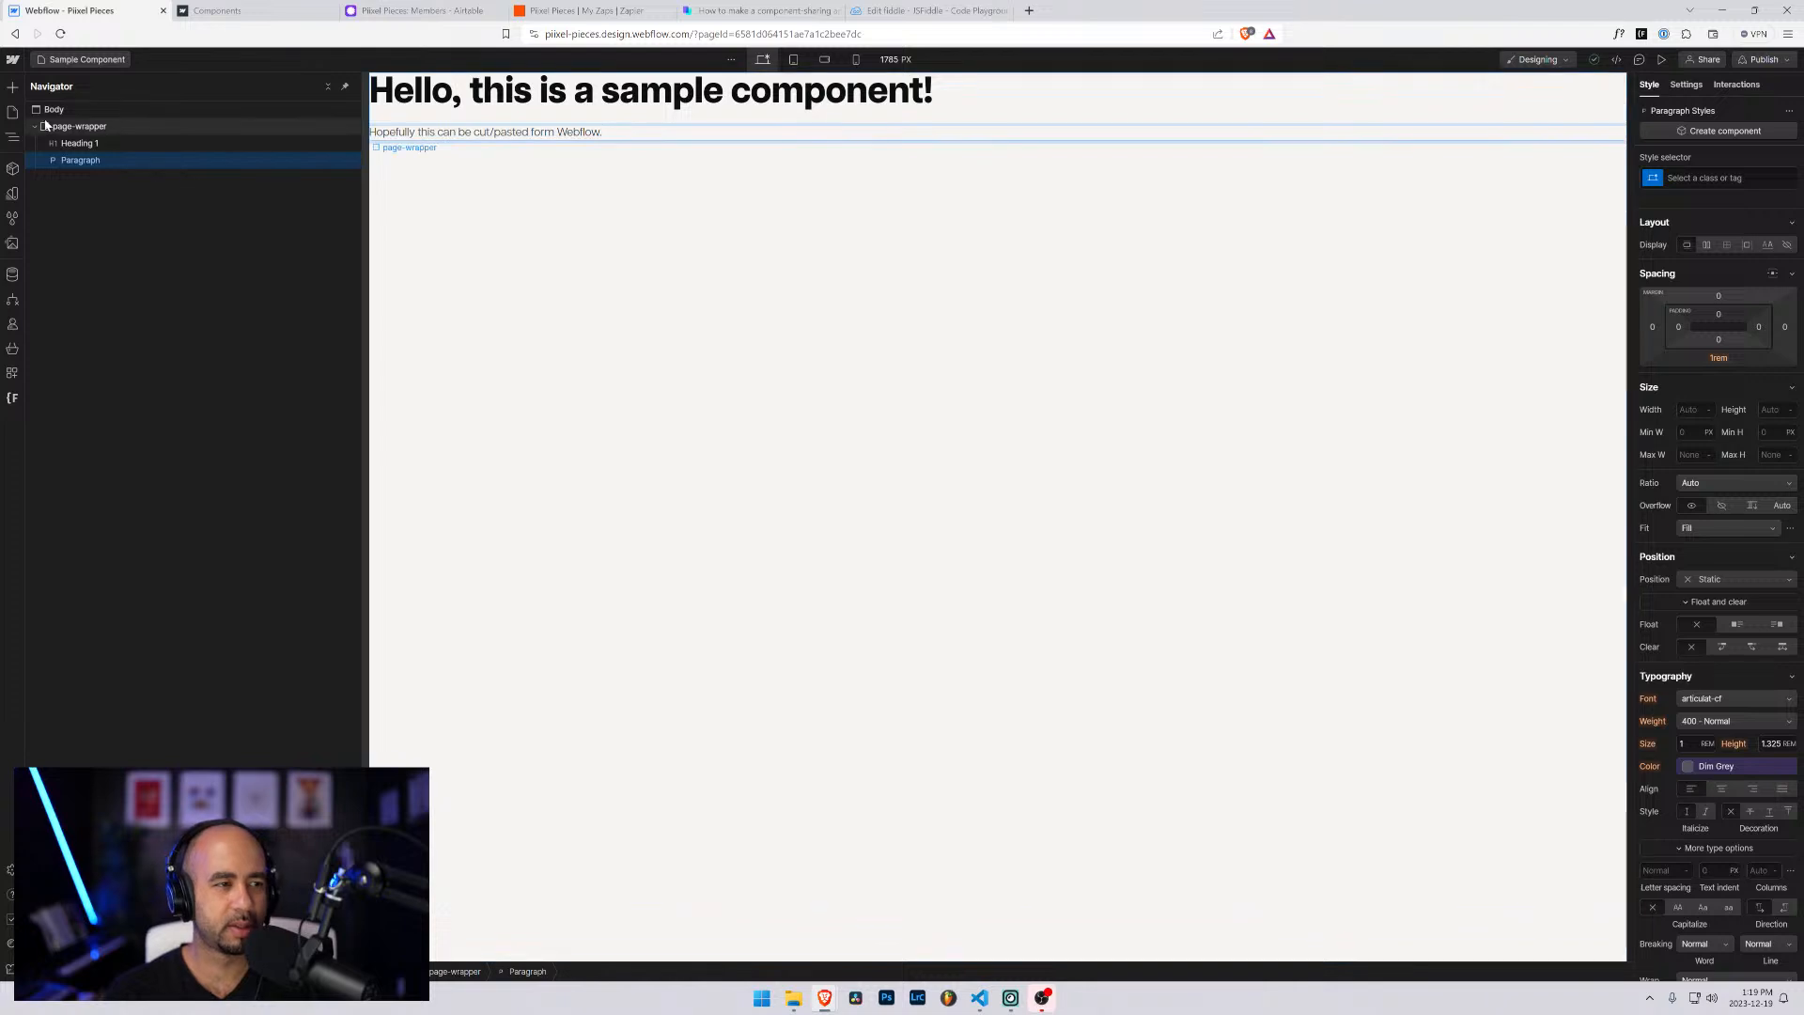
- Select the page-wrapper block and collapse its contents in the Navigator
click(35, 127)
click(51, 110)
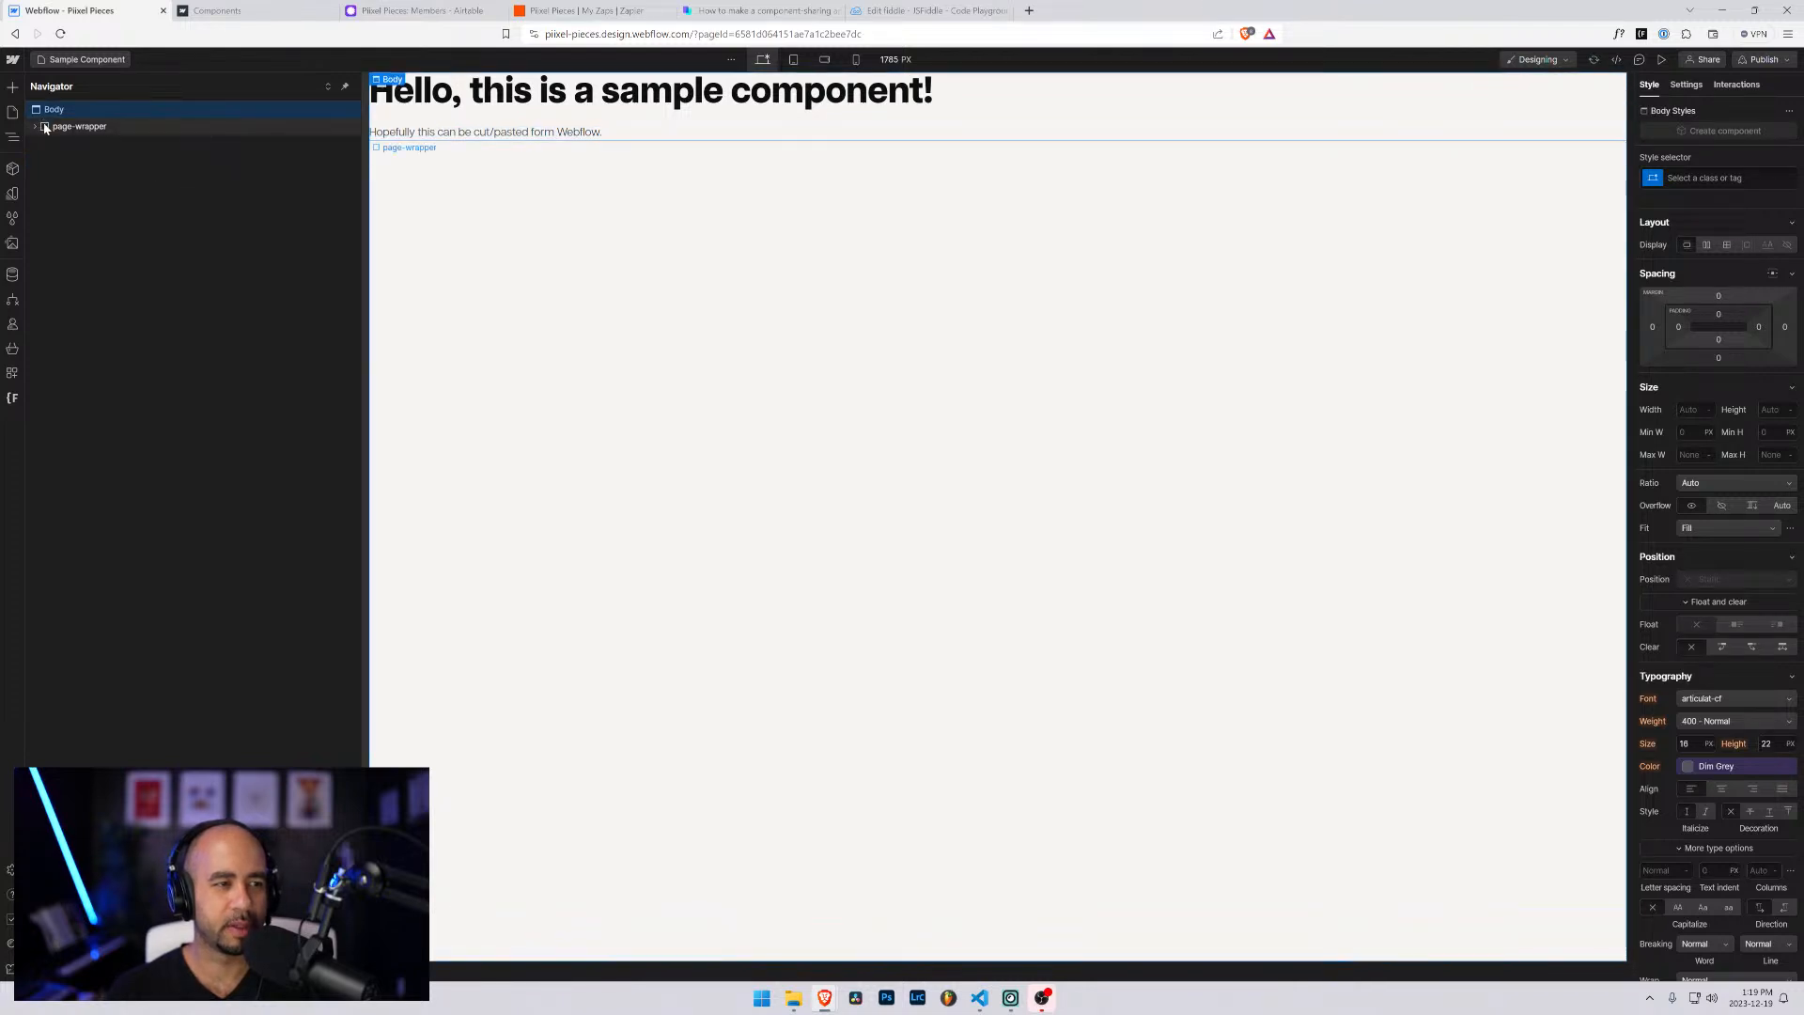
click(36, 127)
click(58, 128)
click(36, 127)
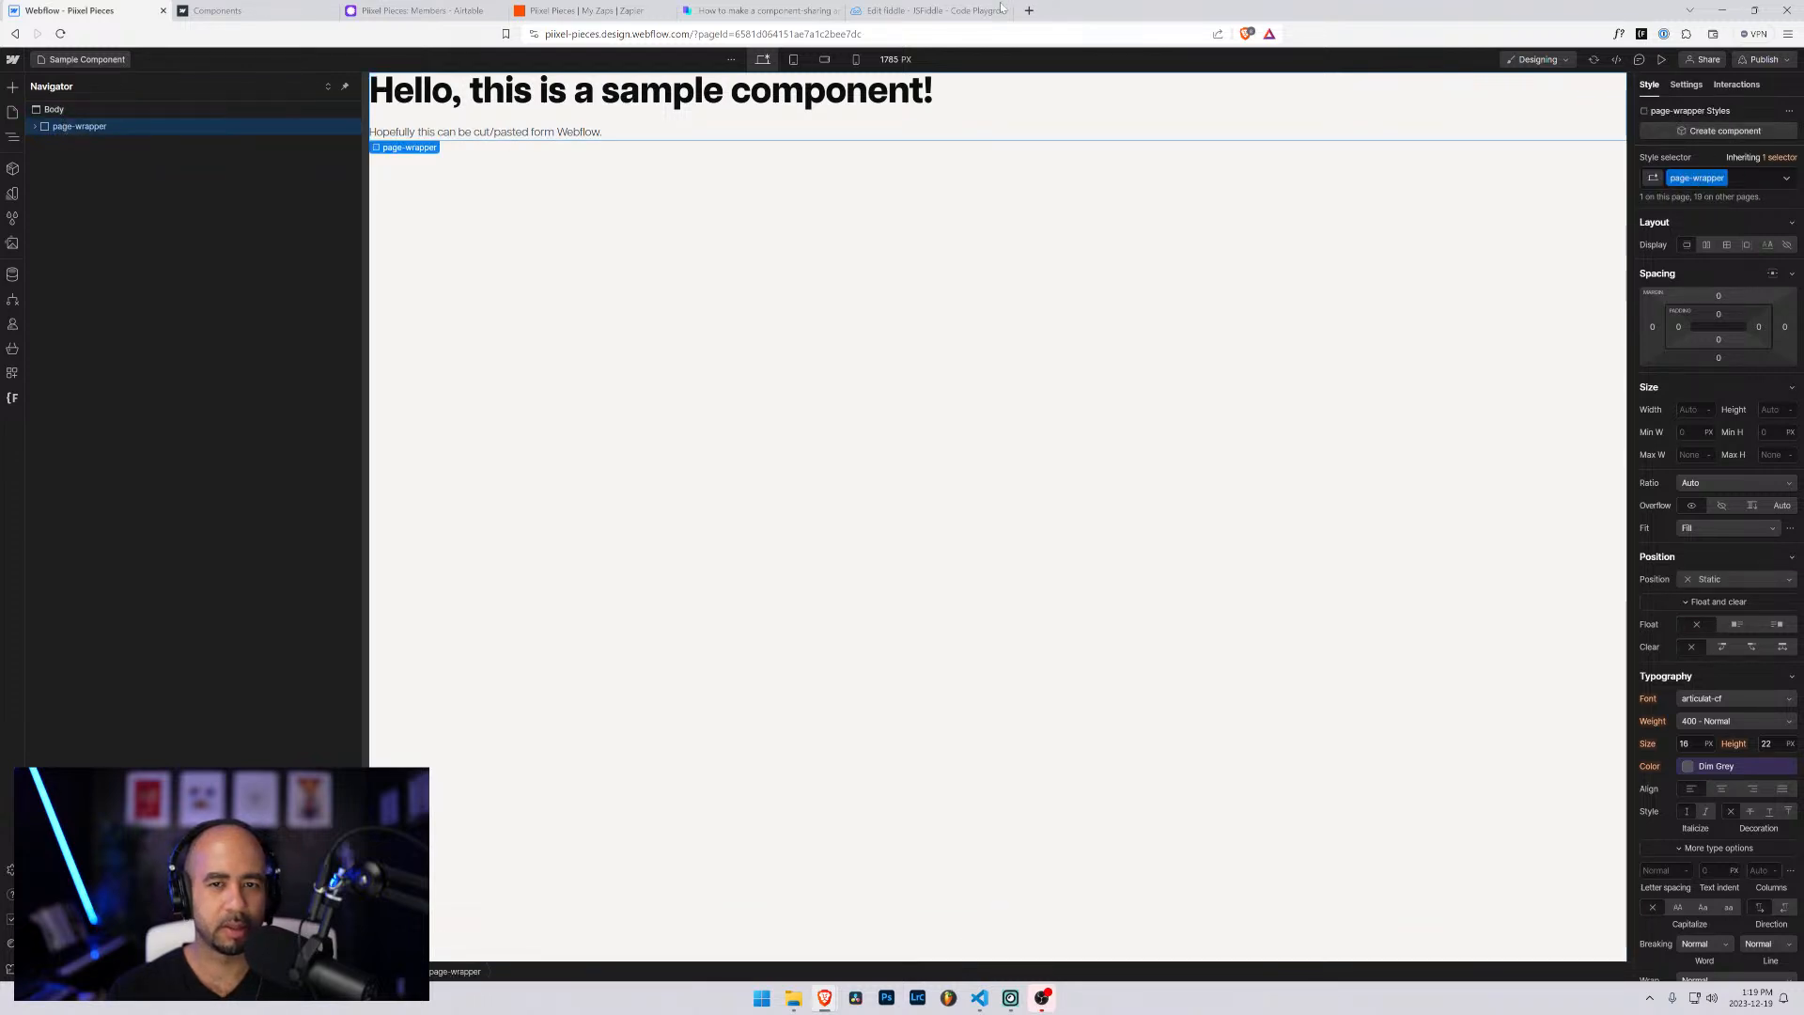
- Open the Flowout article's JSON extraction snippet in JSFiddle and select all of its JavaScript code
click(763, 11)
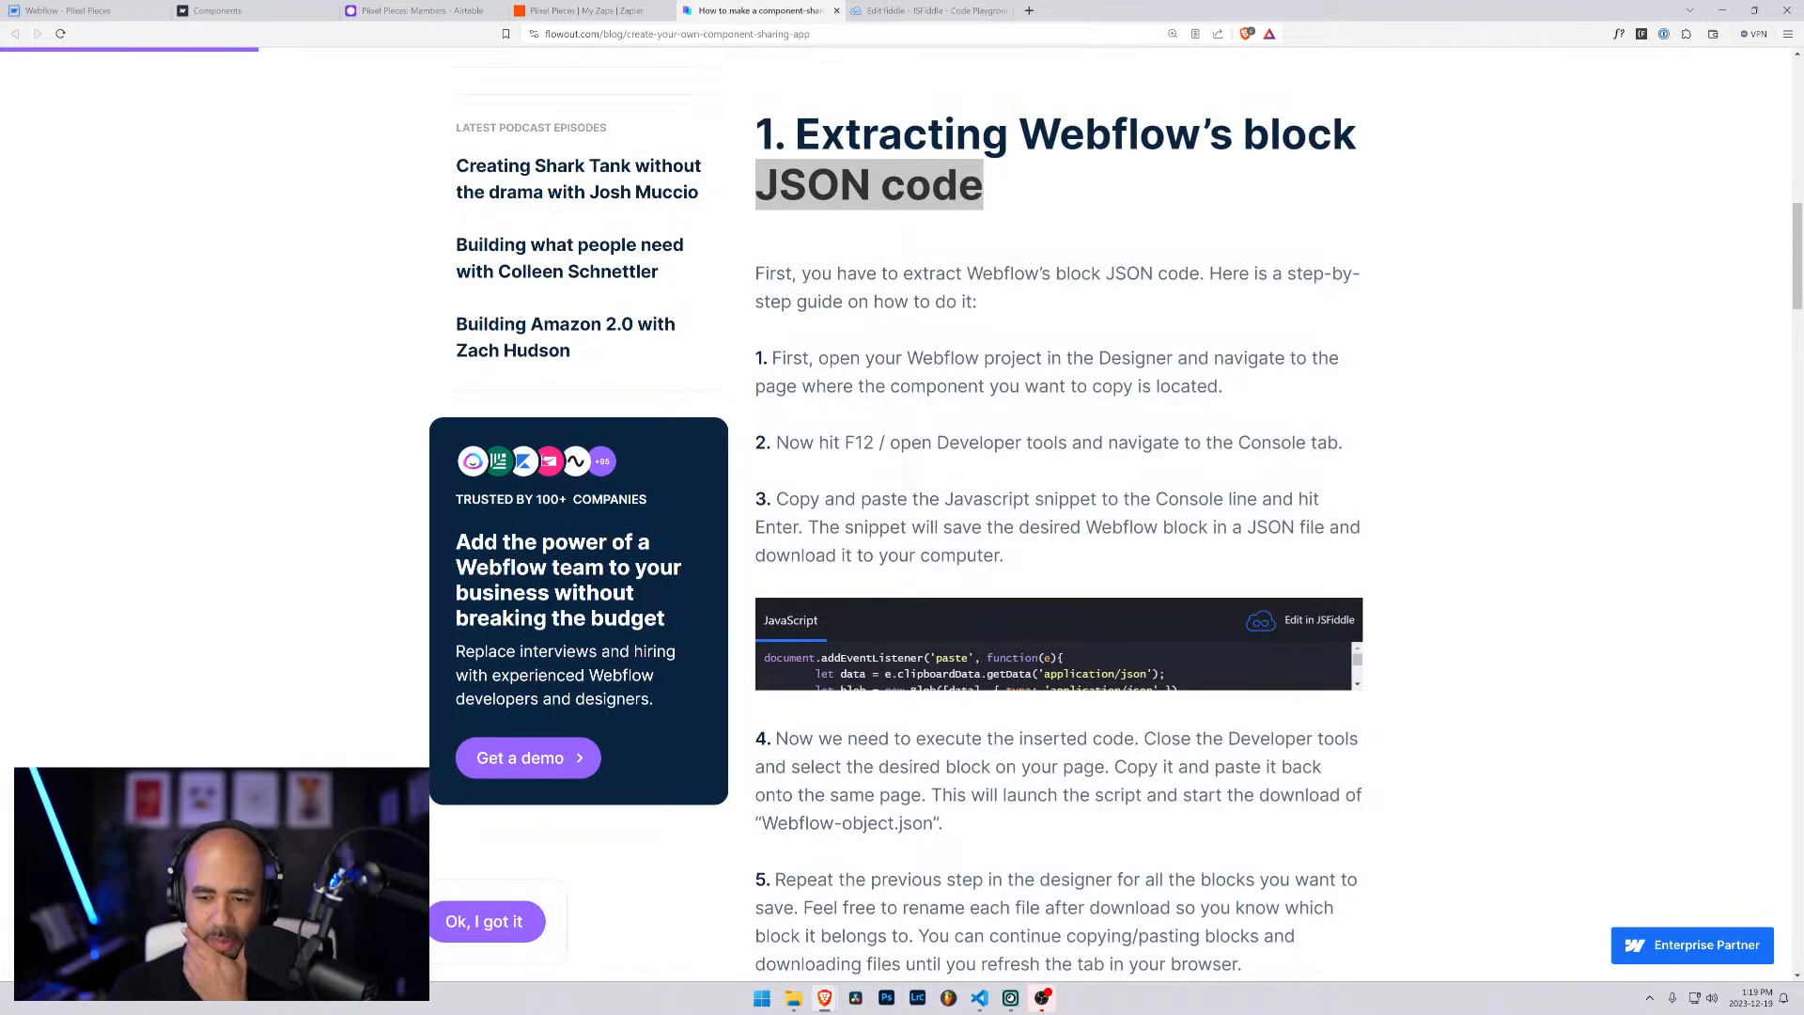
double_click(871, 658)
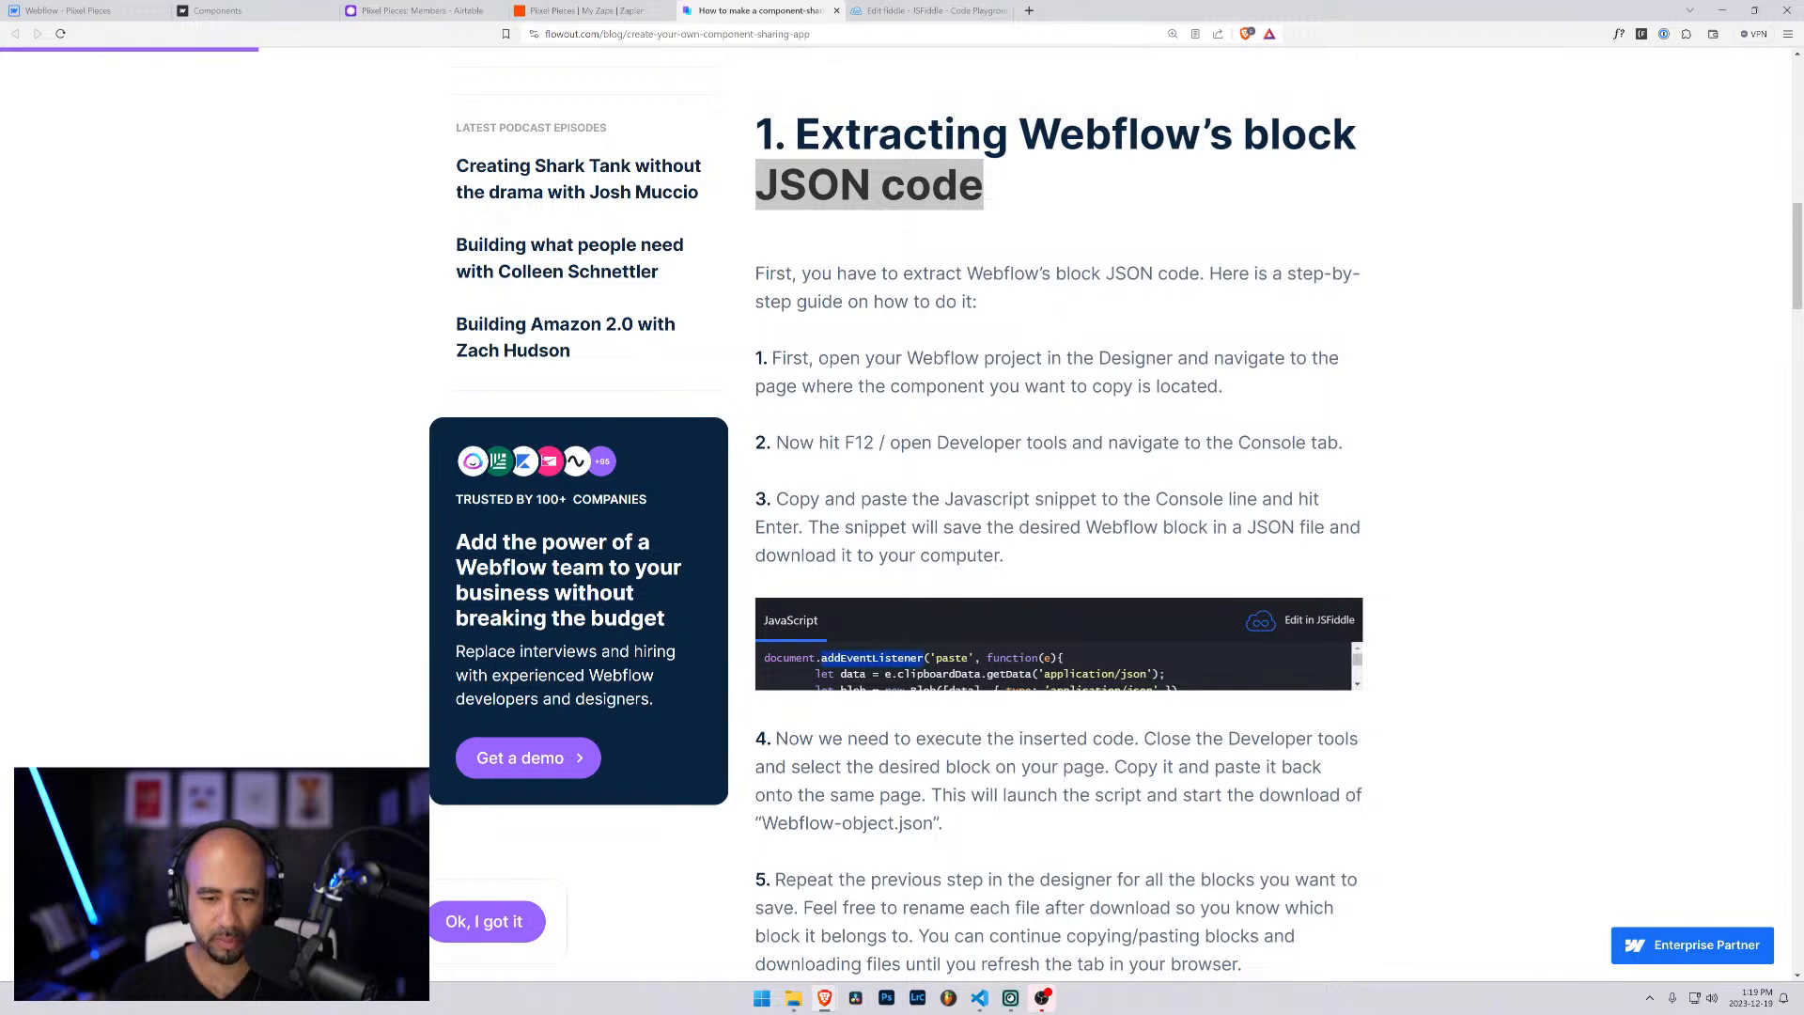
key(ctrl+a)
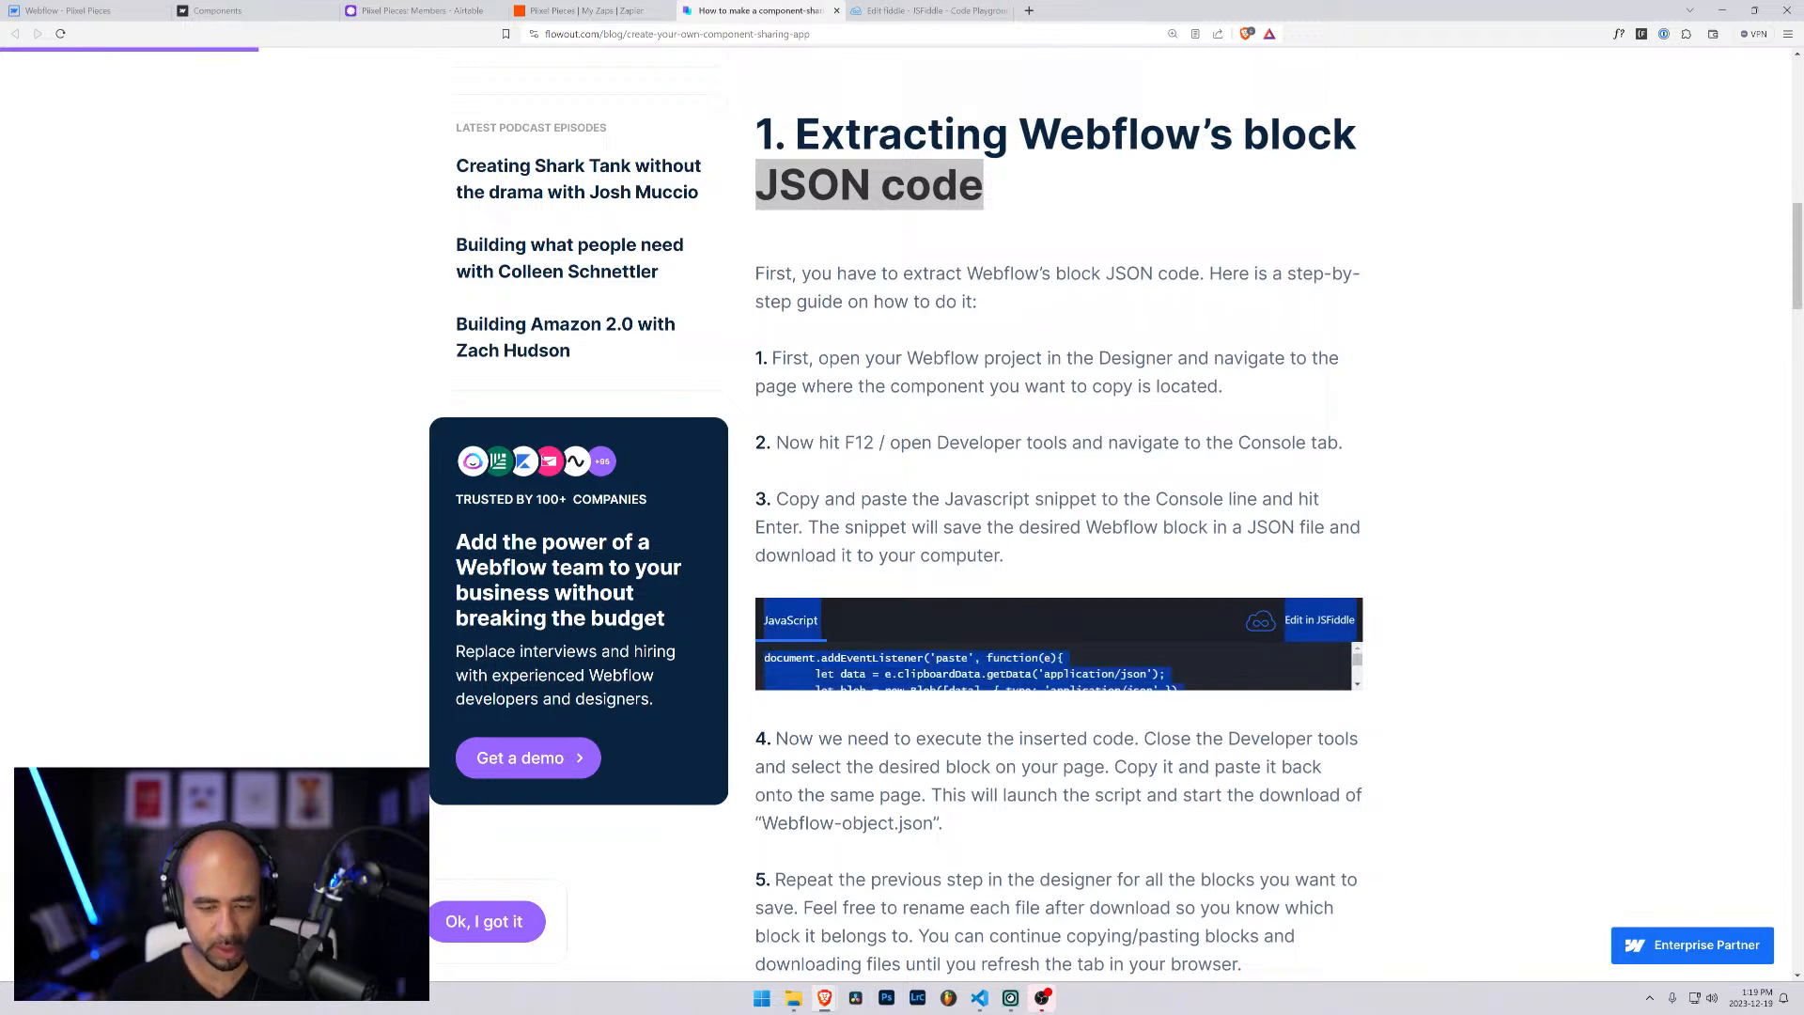
click(1319, 619)
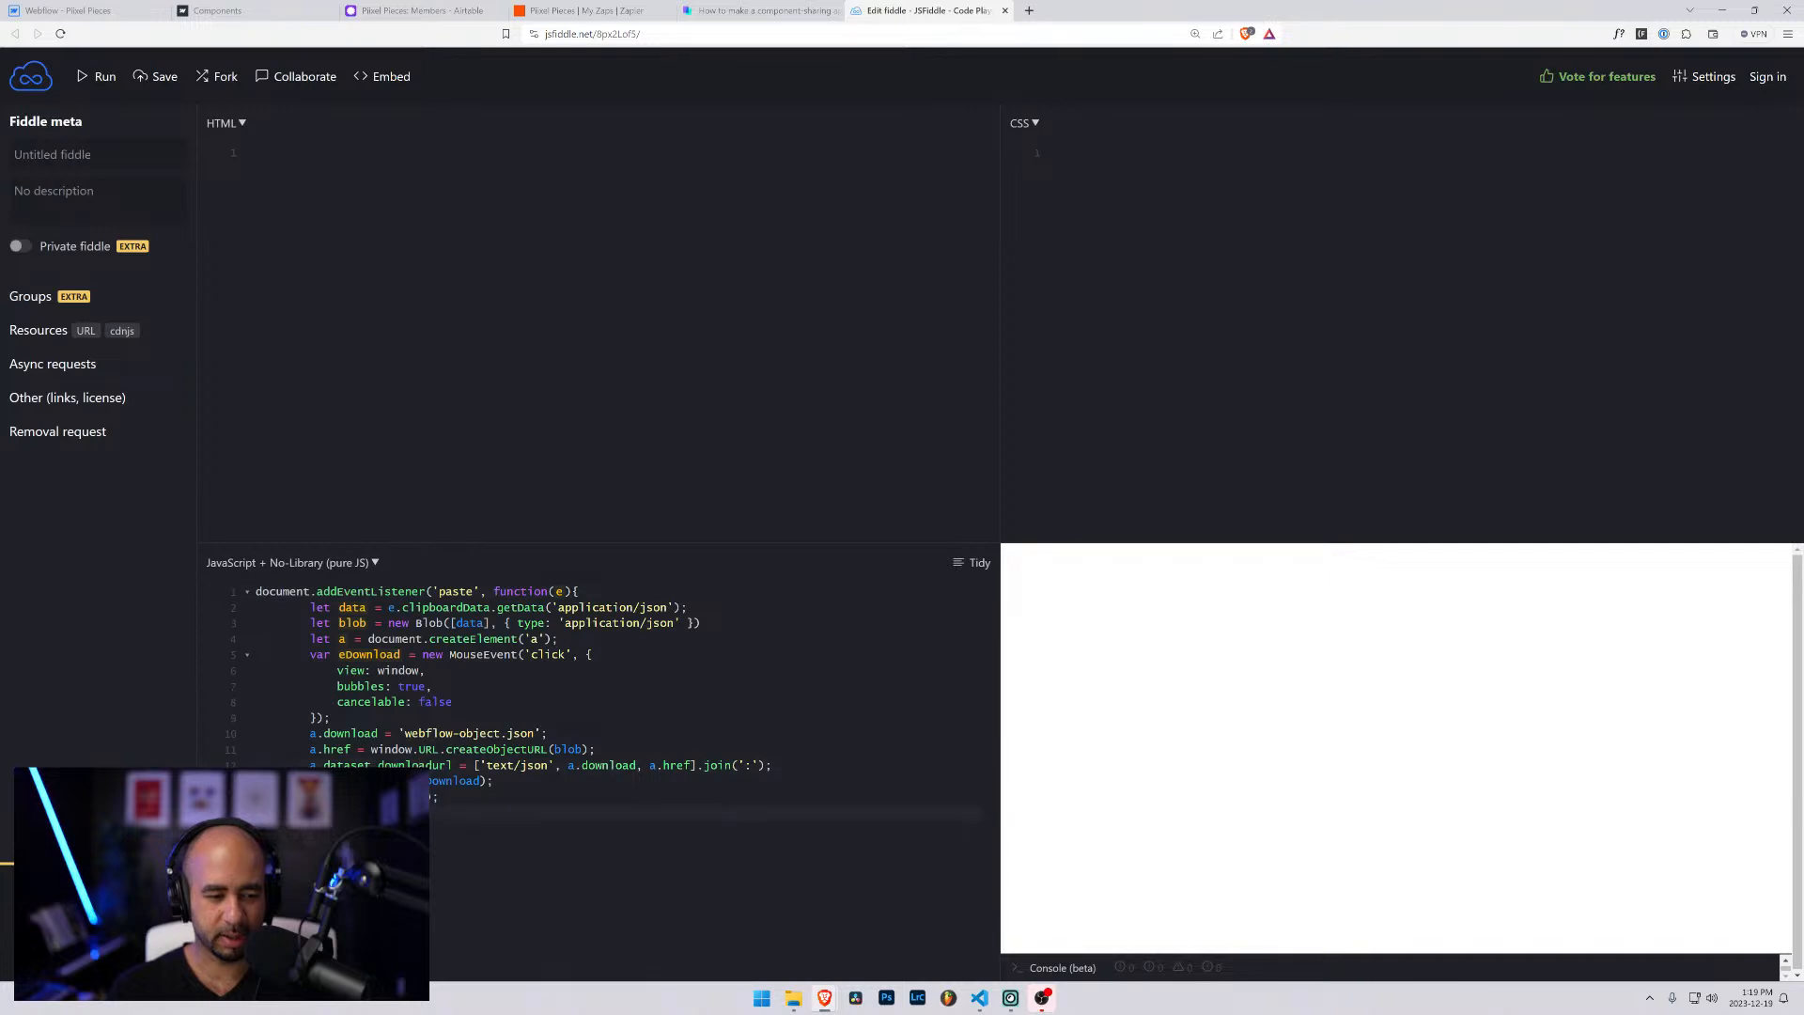
drag(470, 815, 206, 596)
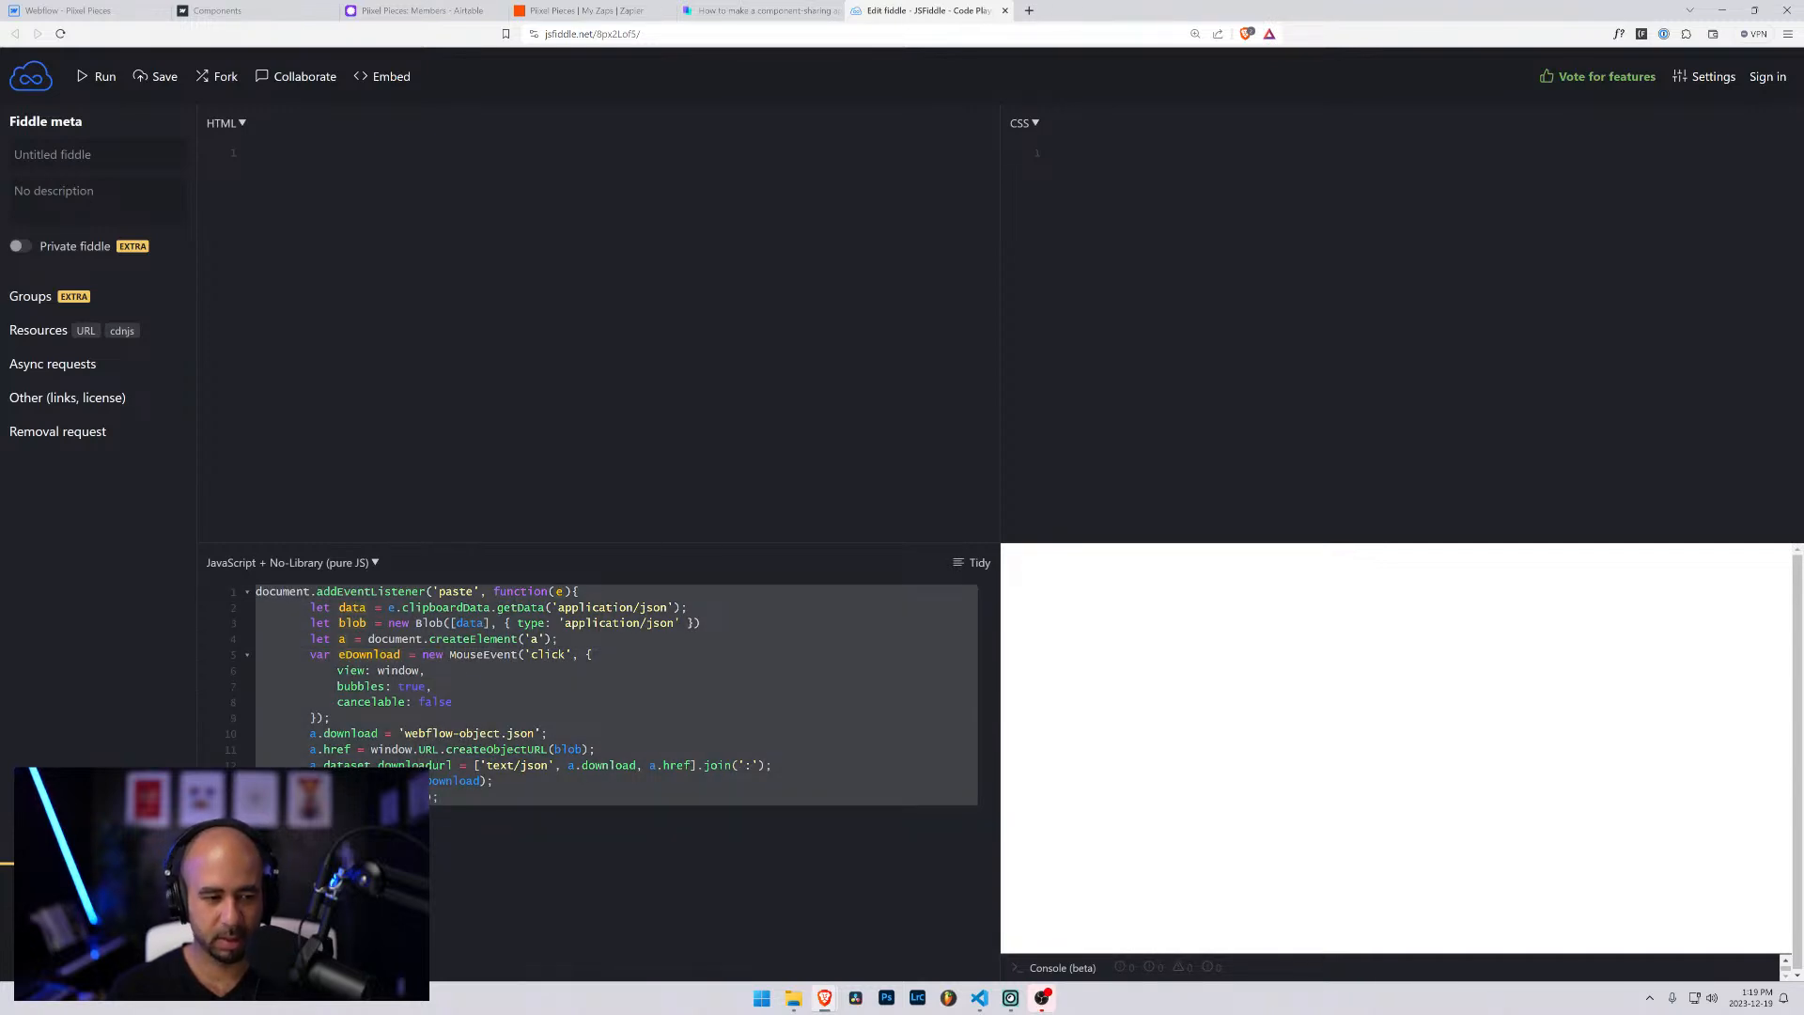
- Return to the Sample Component page in the Webflow Designer, open the developer Console and examine its messages
click(218, 10)
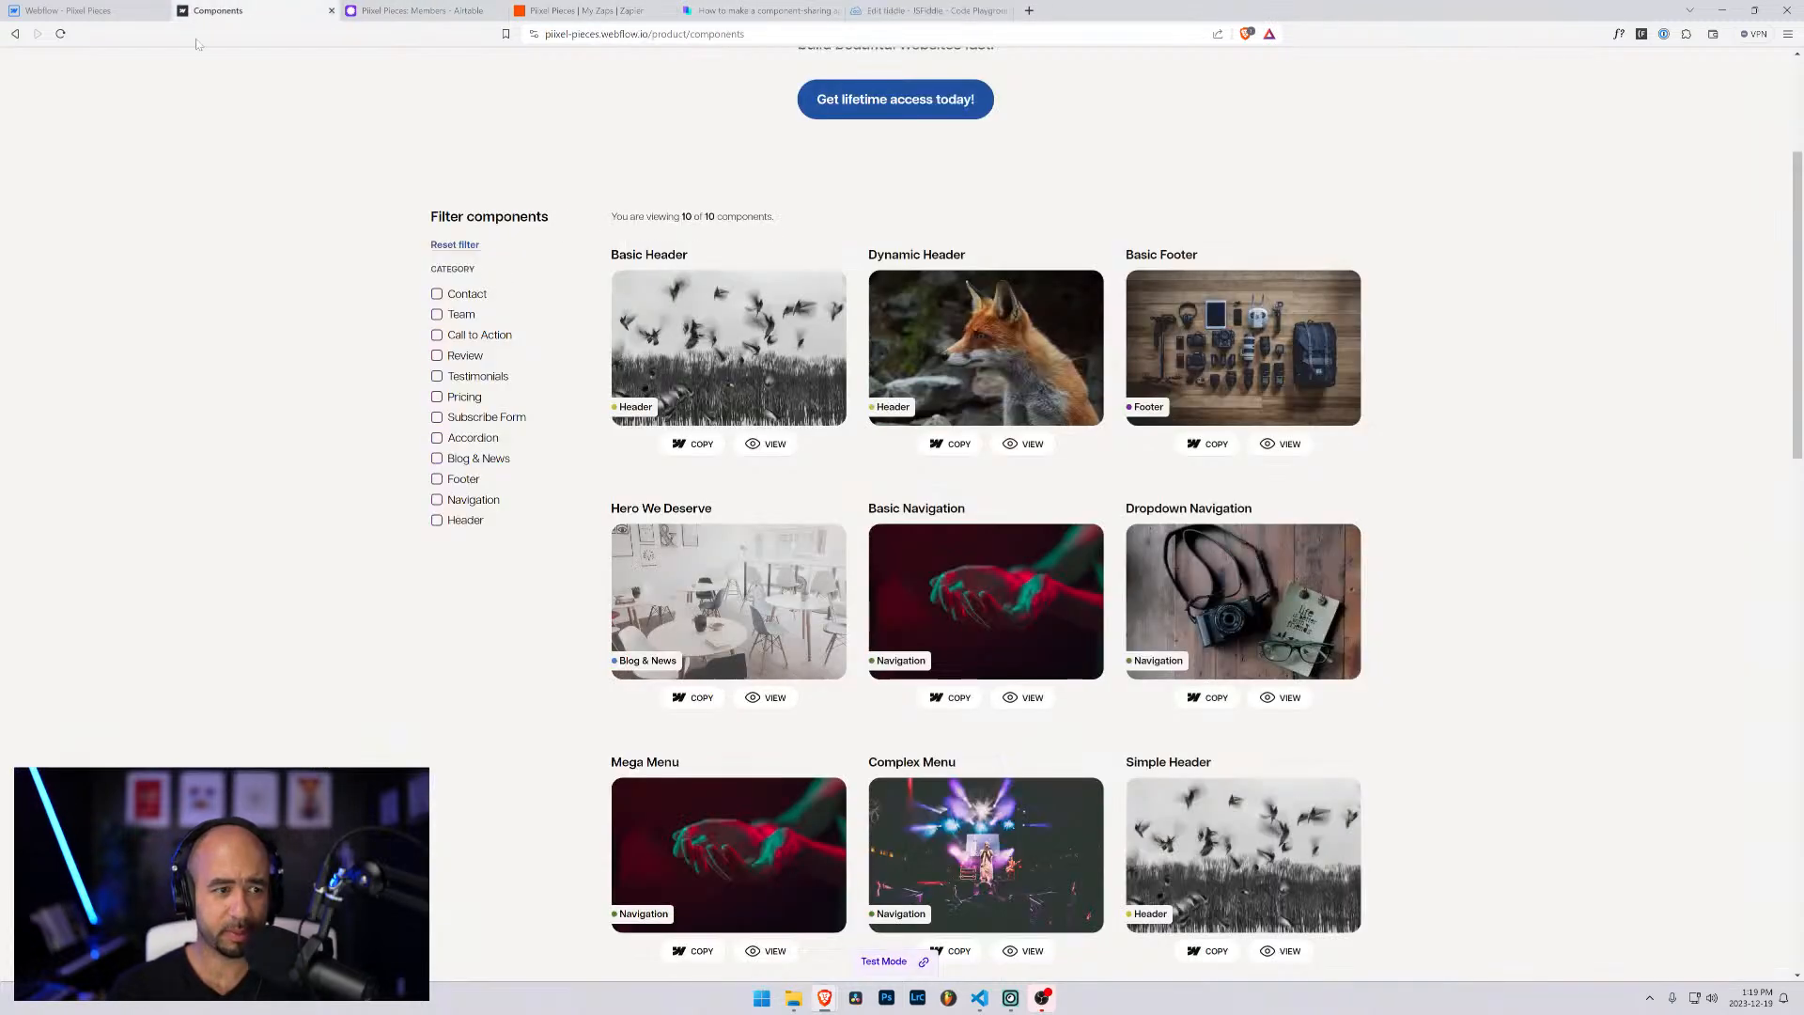
click(68, 10)
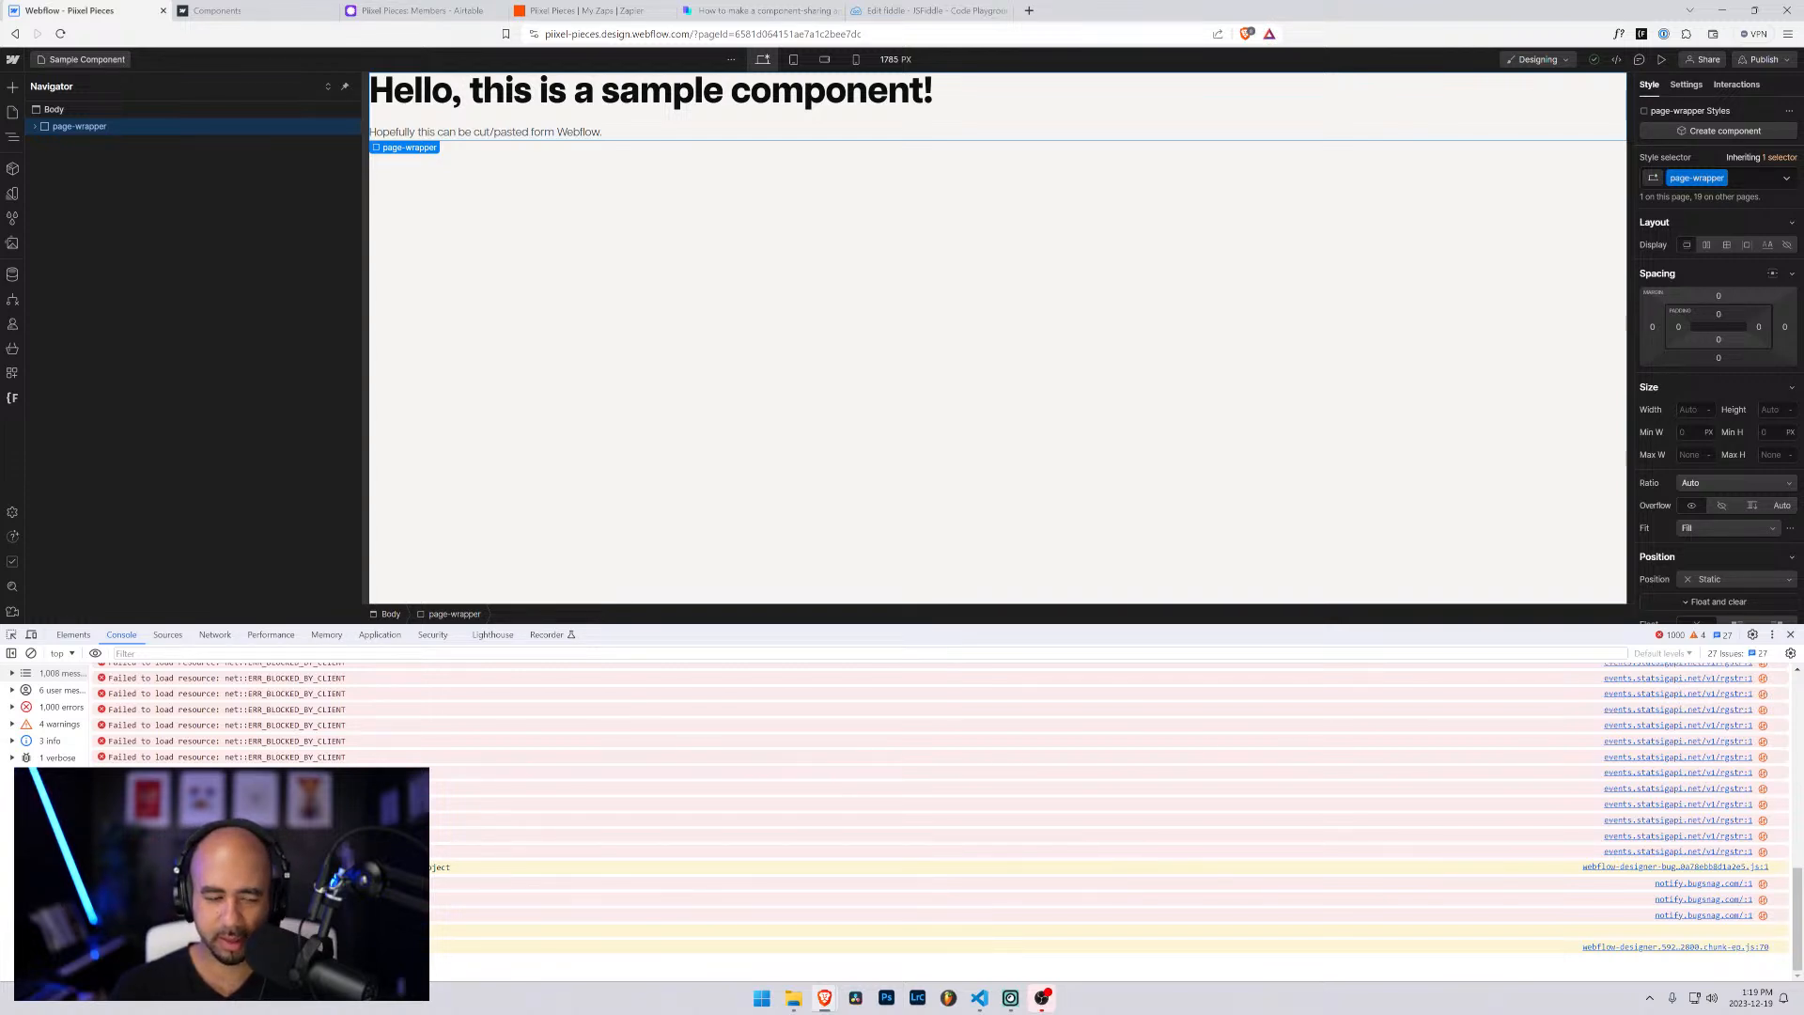
scroll(230, 755, up, 15)
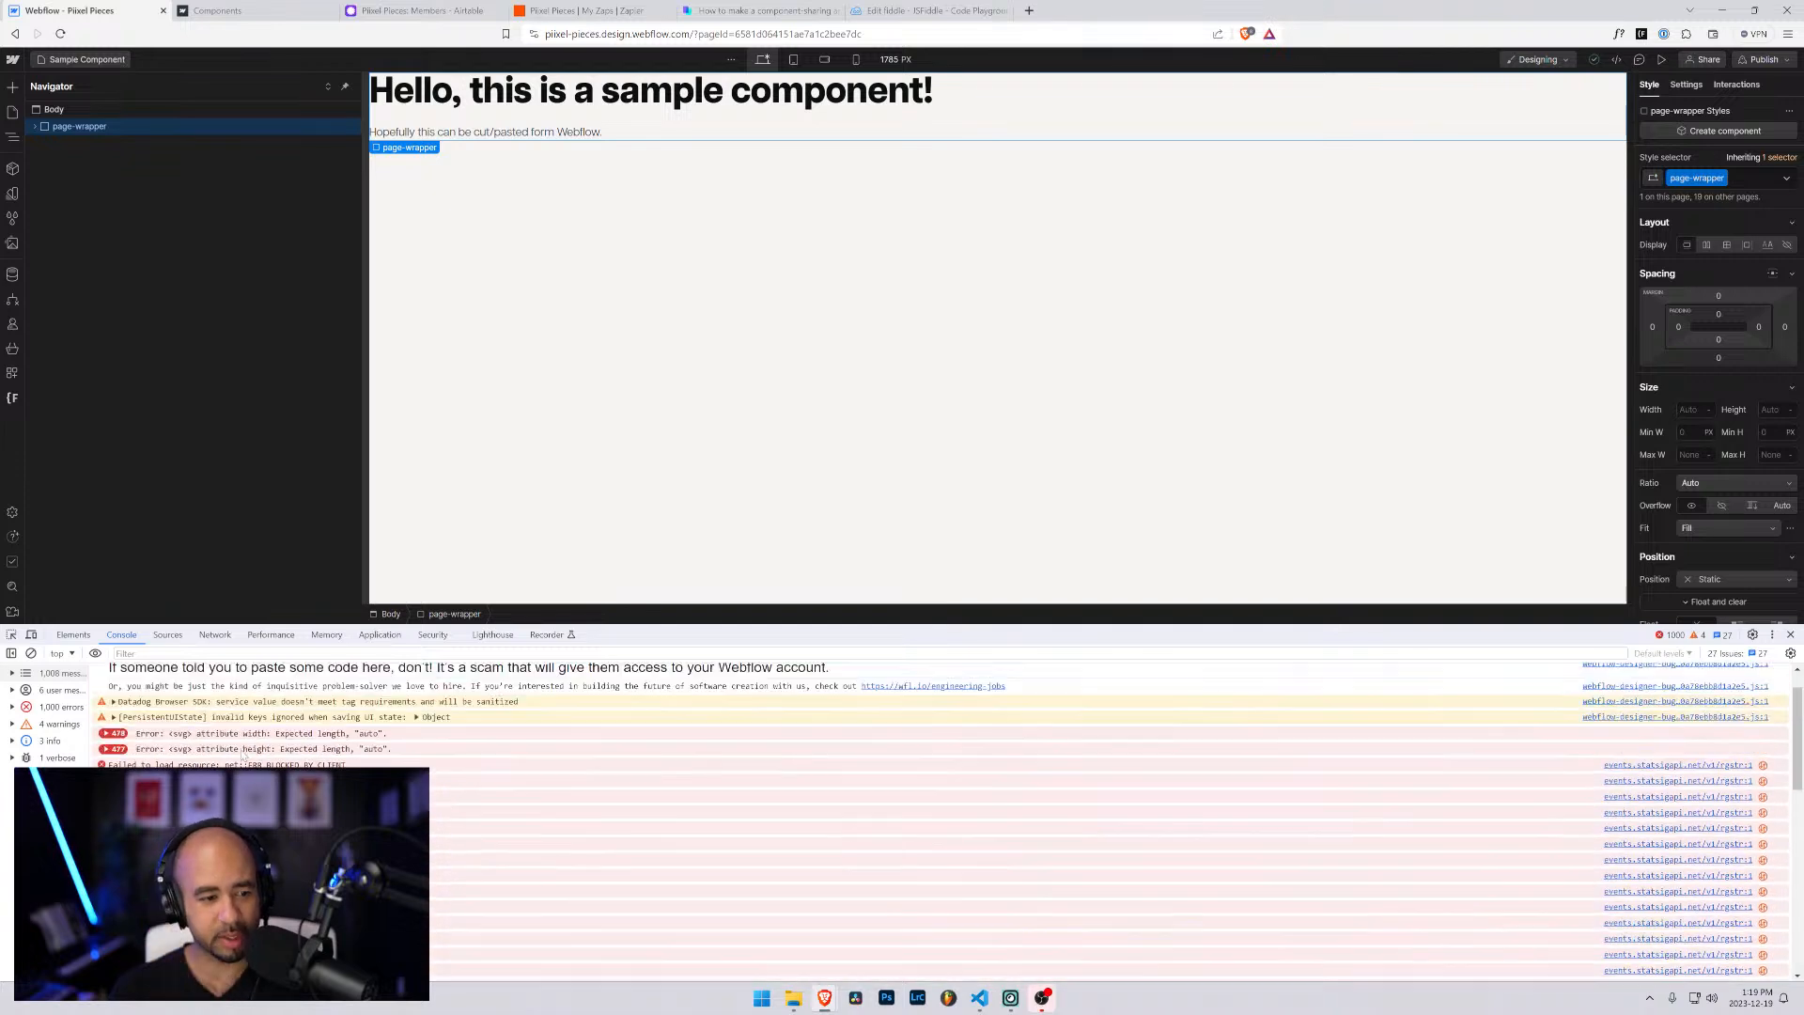
scroll(242, 755, up, 1)
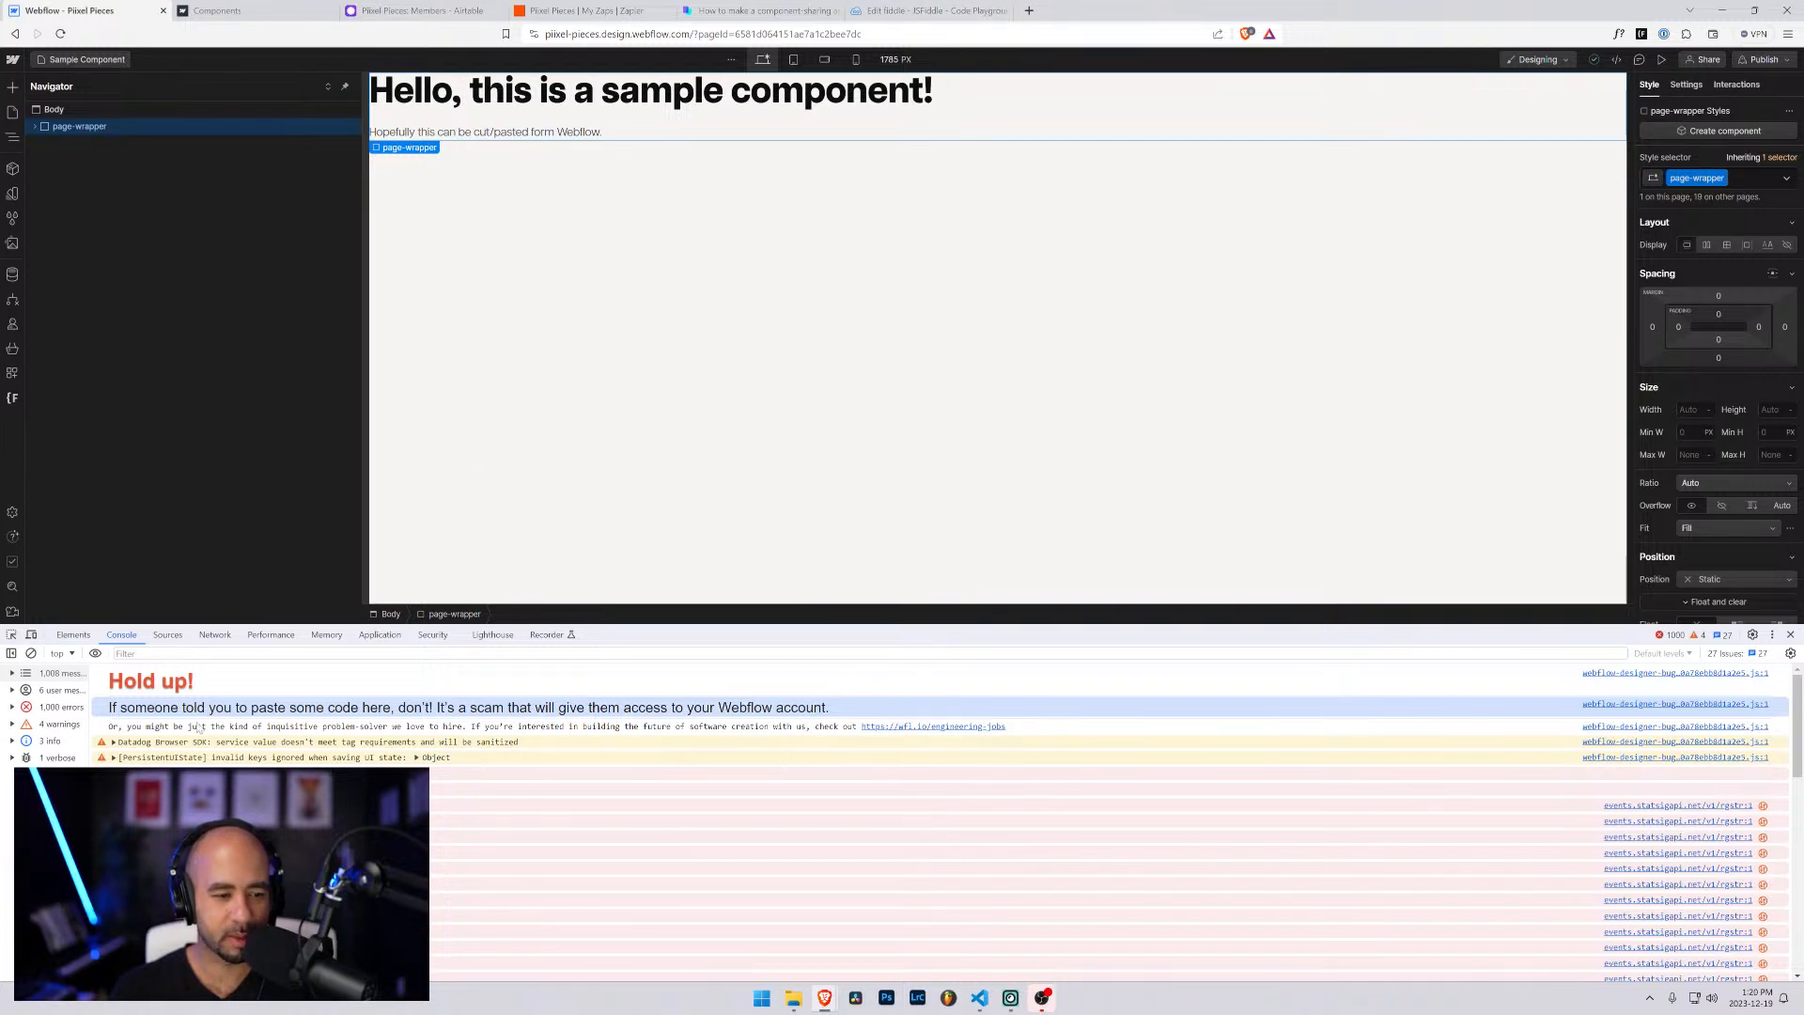
scroll(214, 759, down, 10)
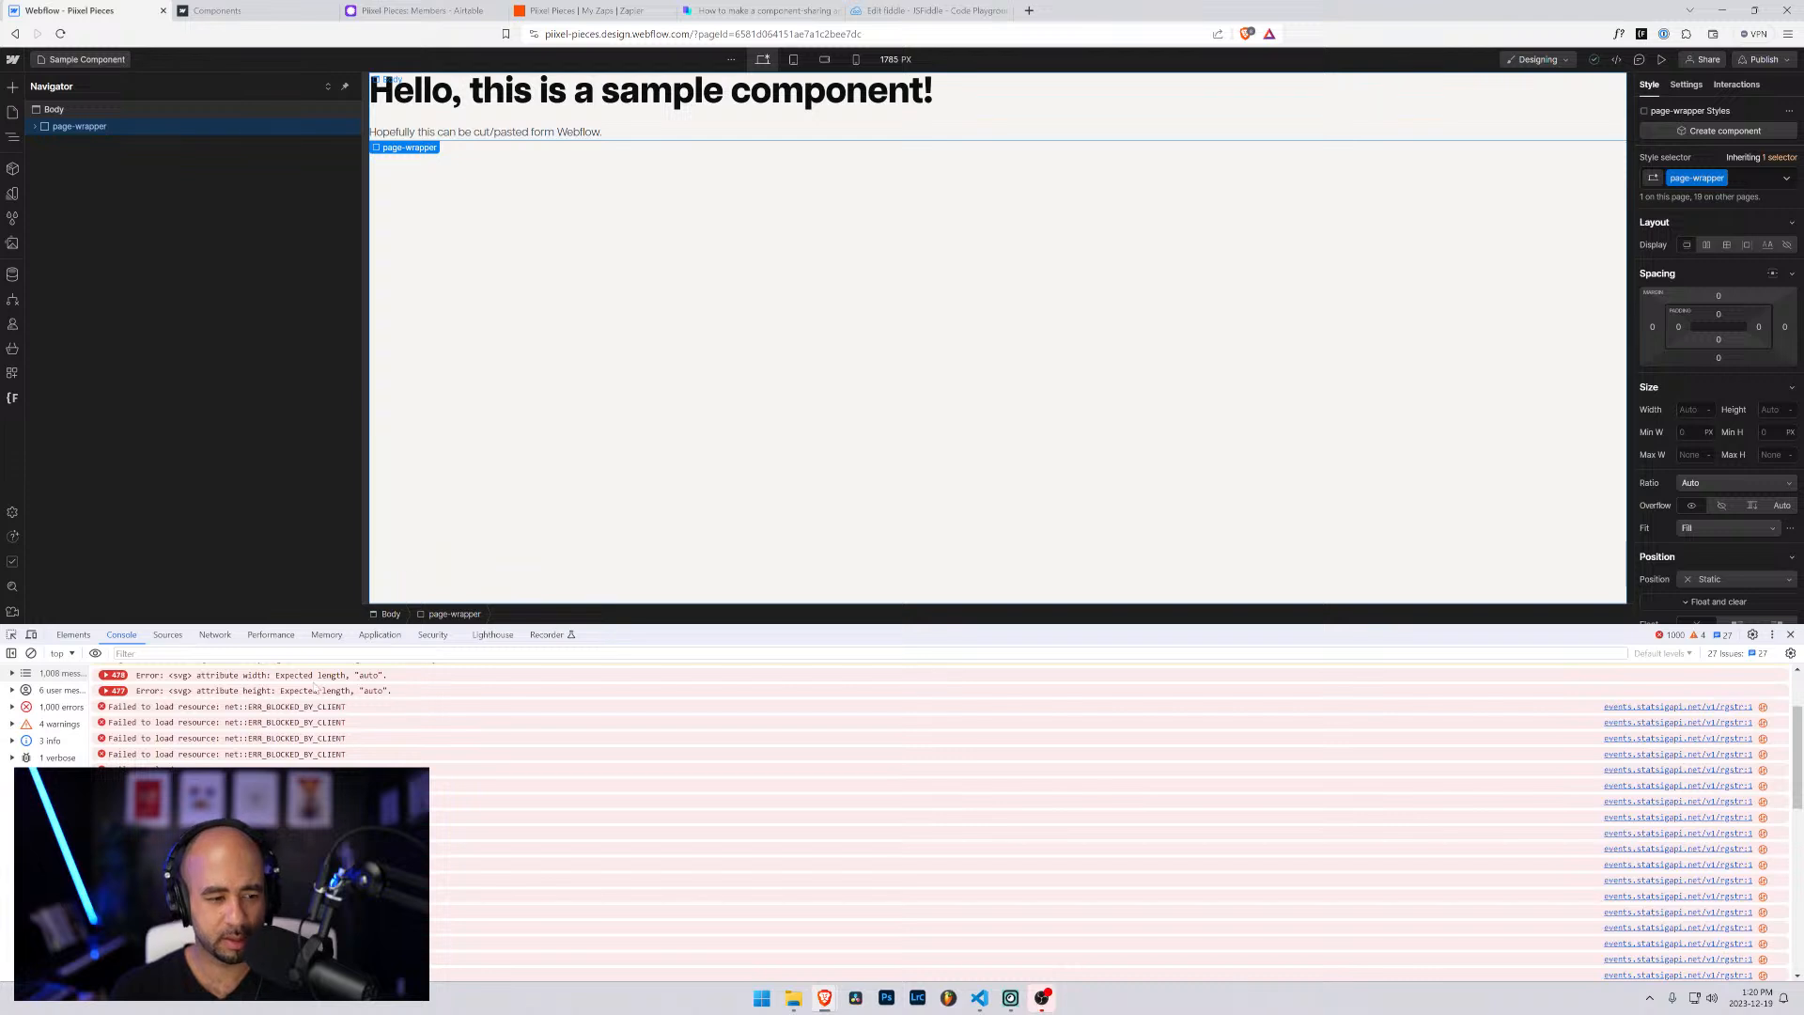
scroll(940, 822, up, 2)
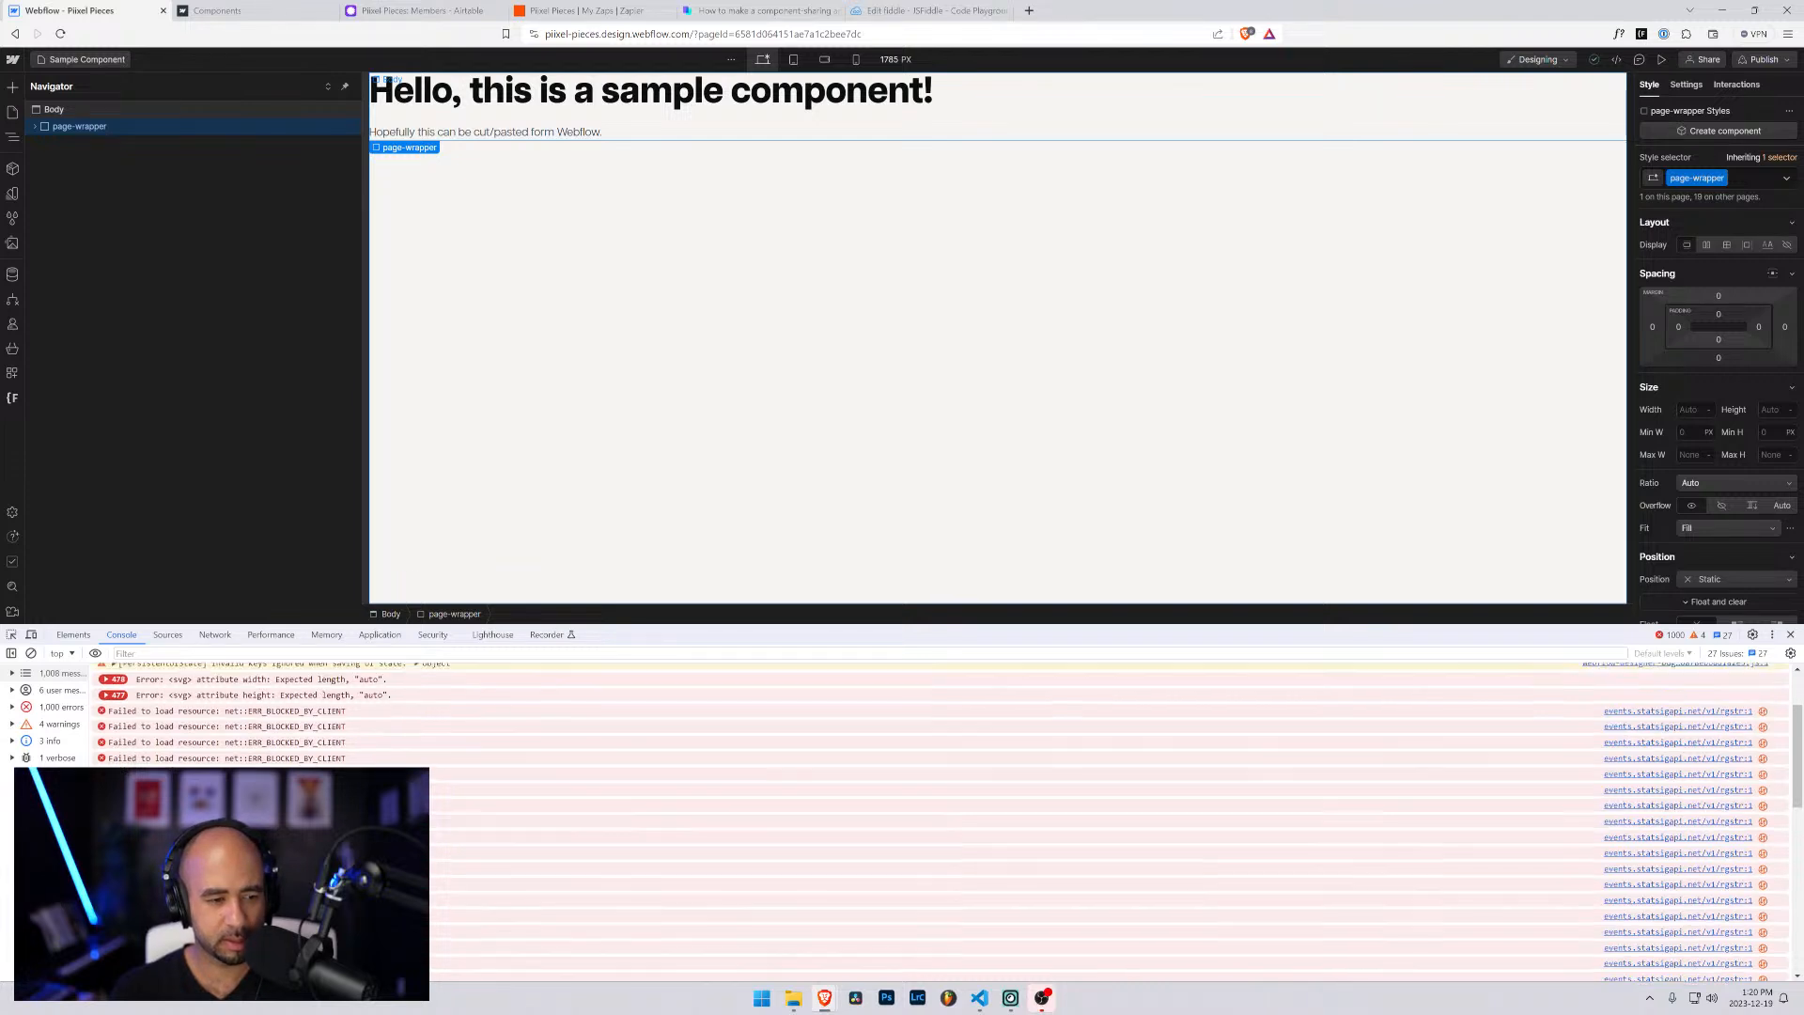
- Check the JSFiddle snippet against the article's extraction instructions and return to the Webflow Designer's Console
click(928, 10)
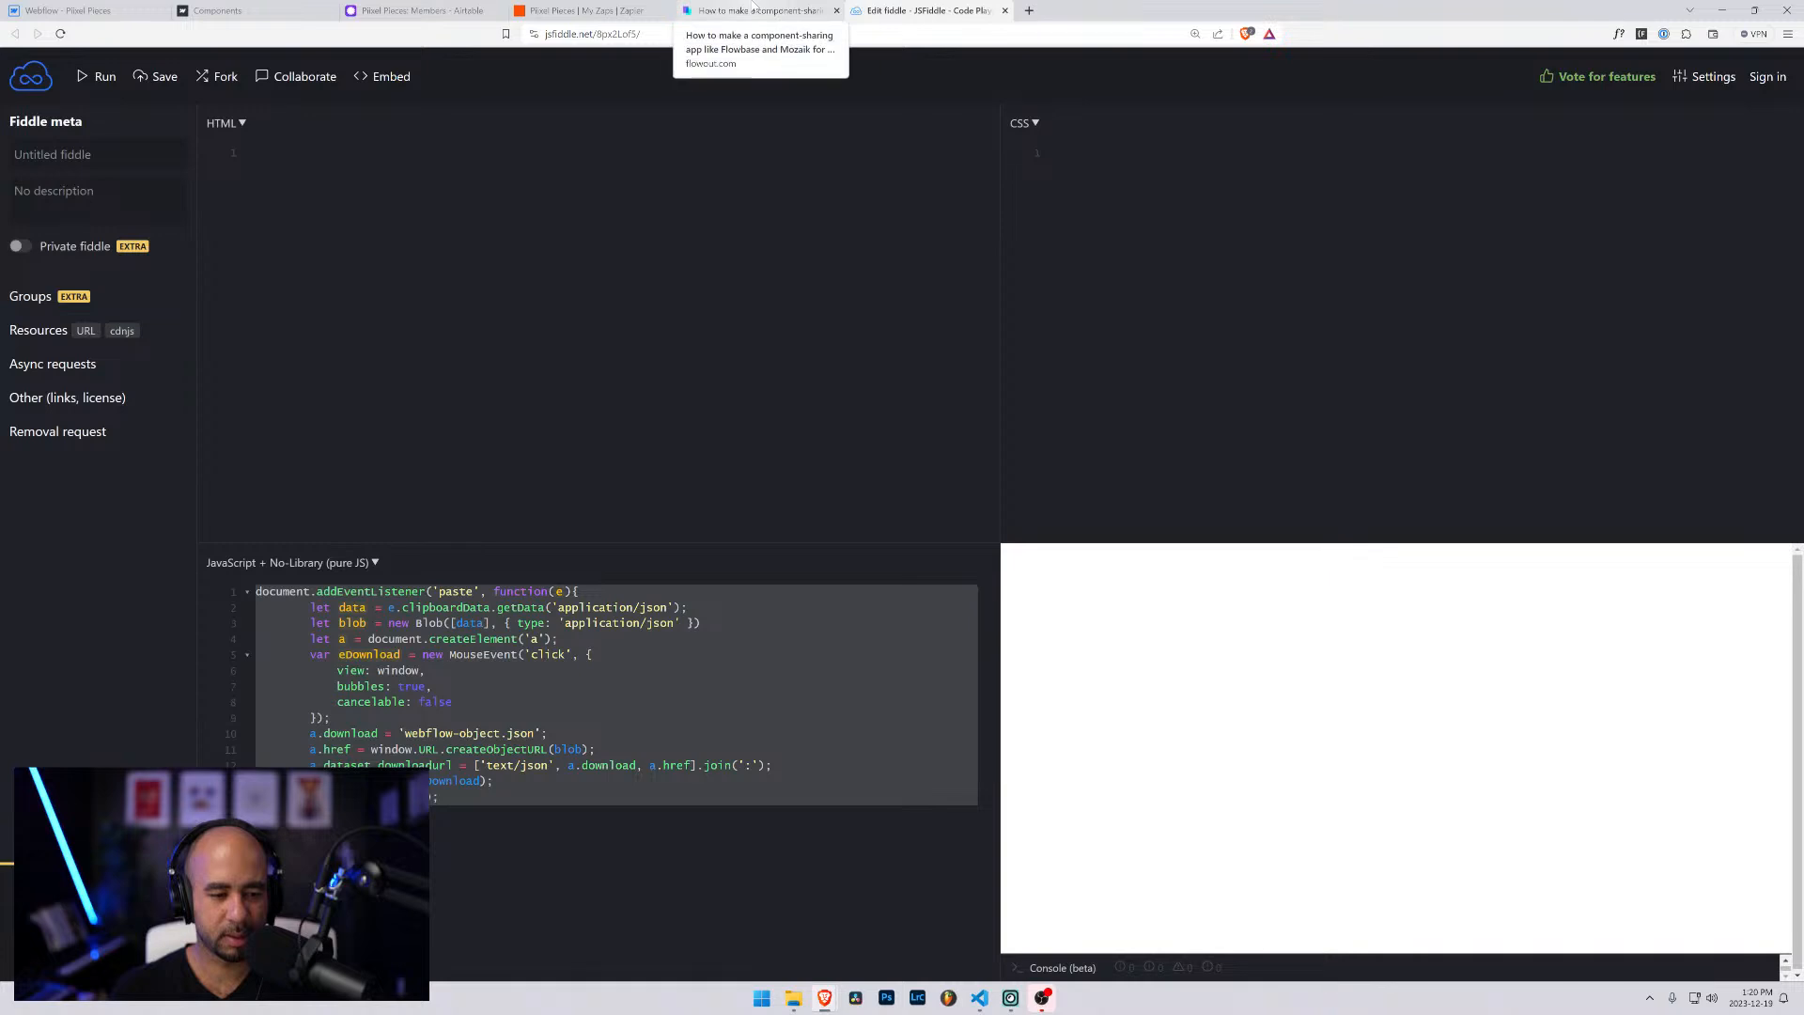
click(752, 10)
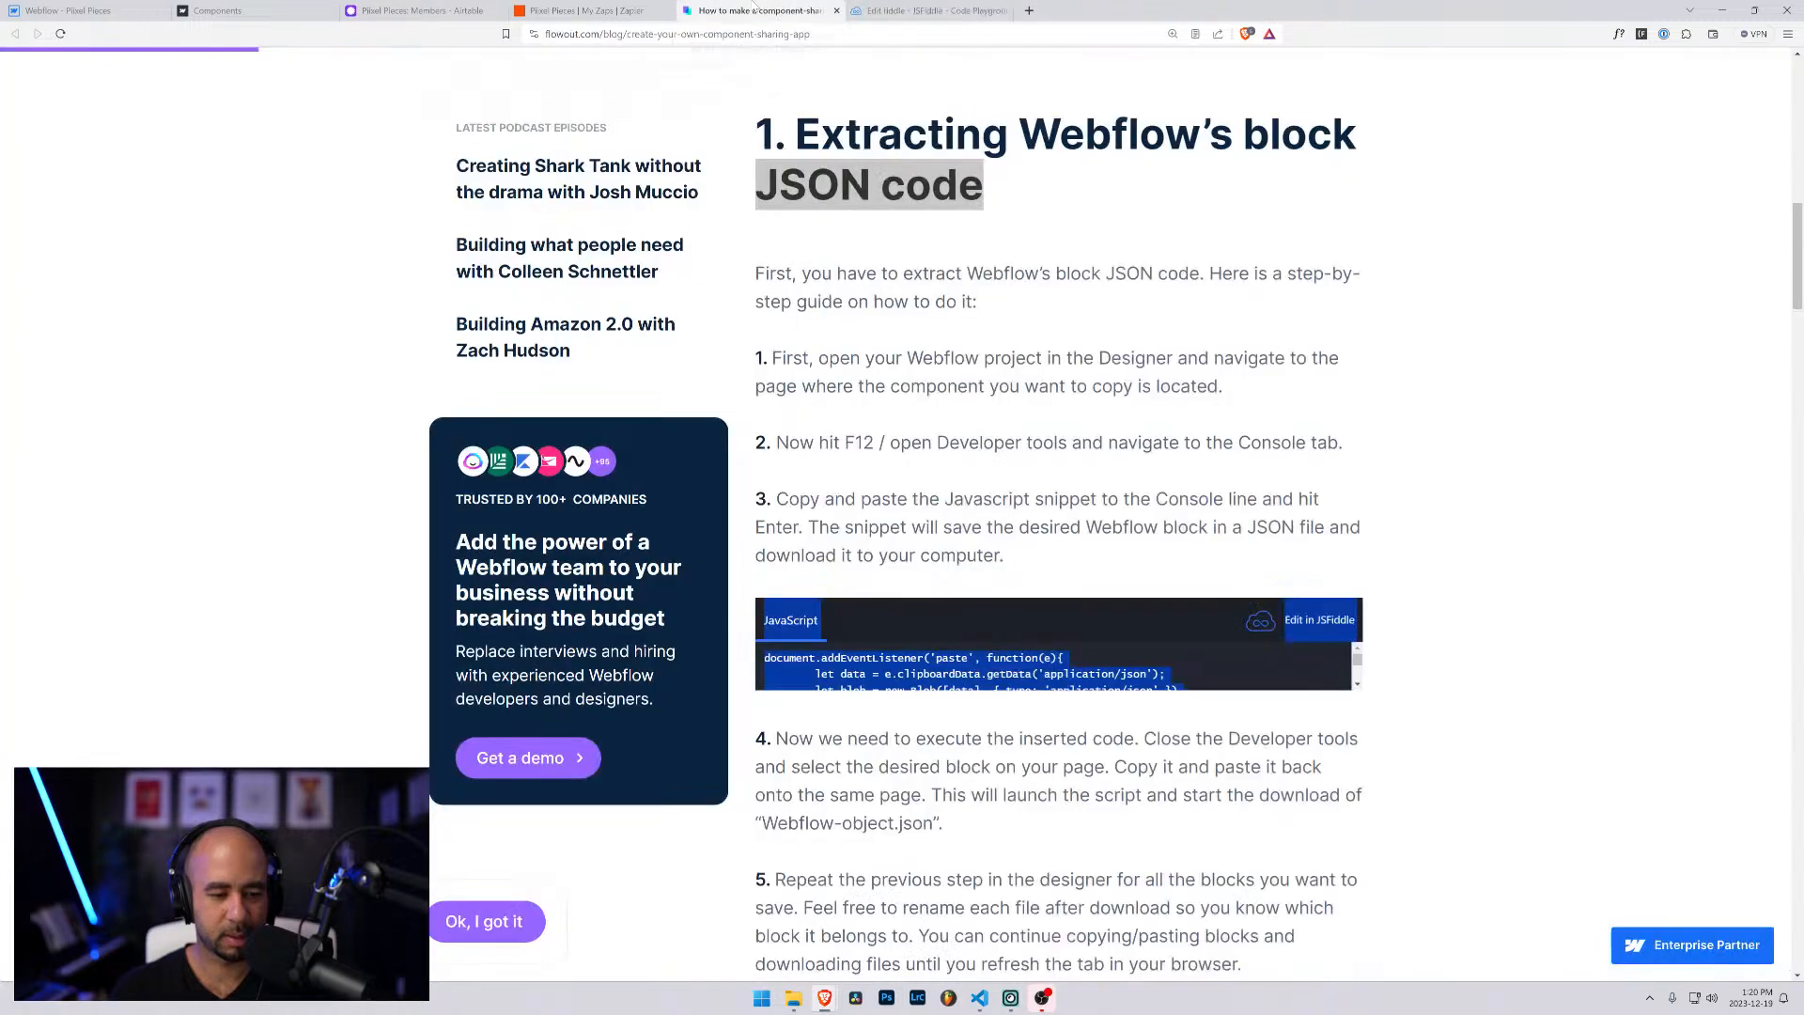
click(907, 10)
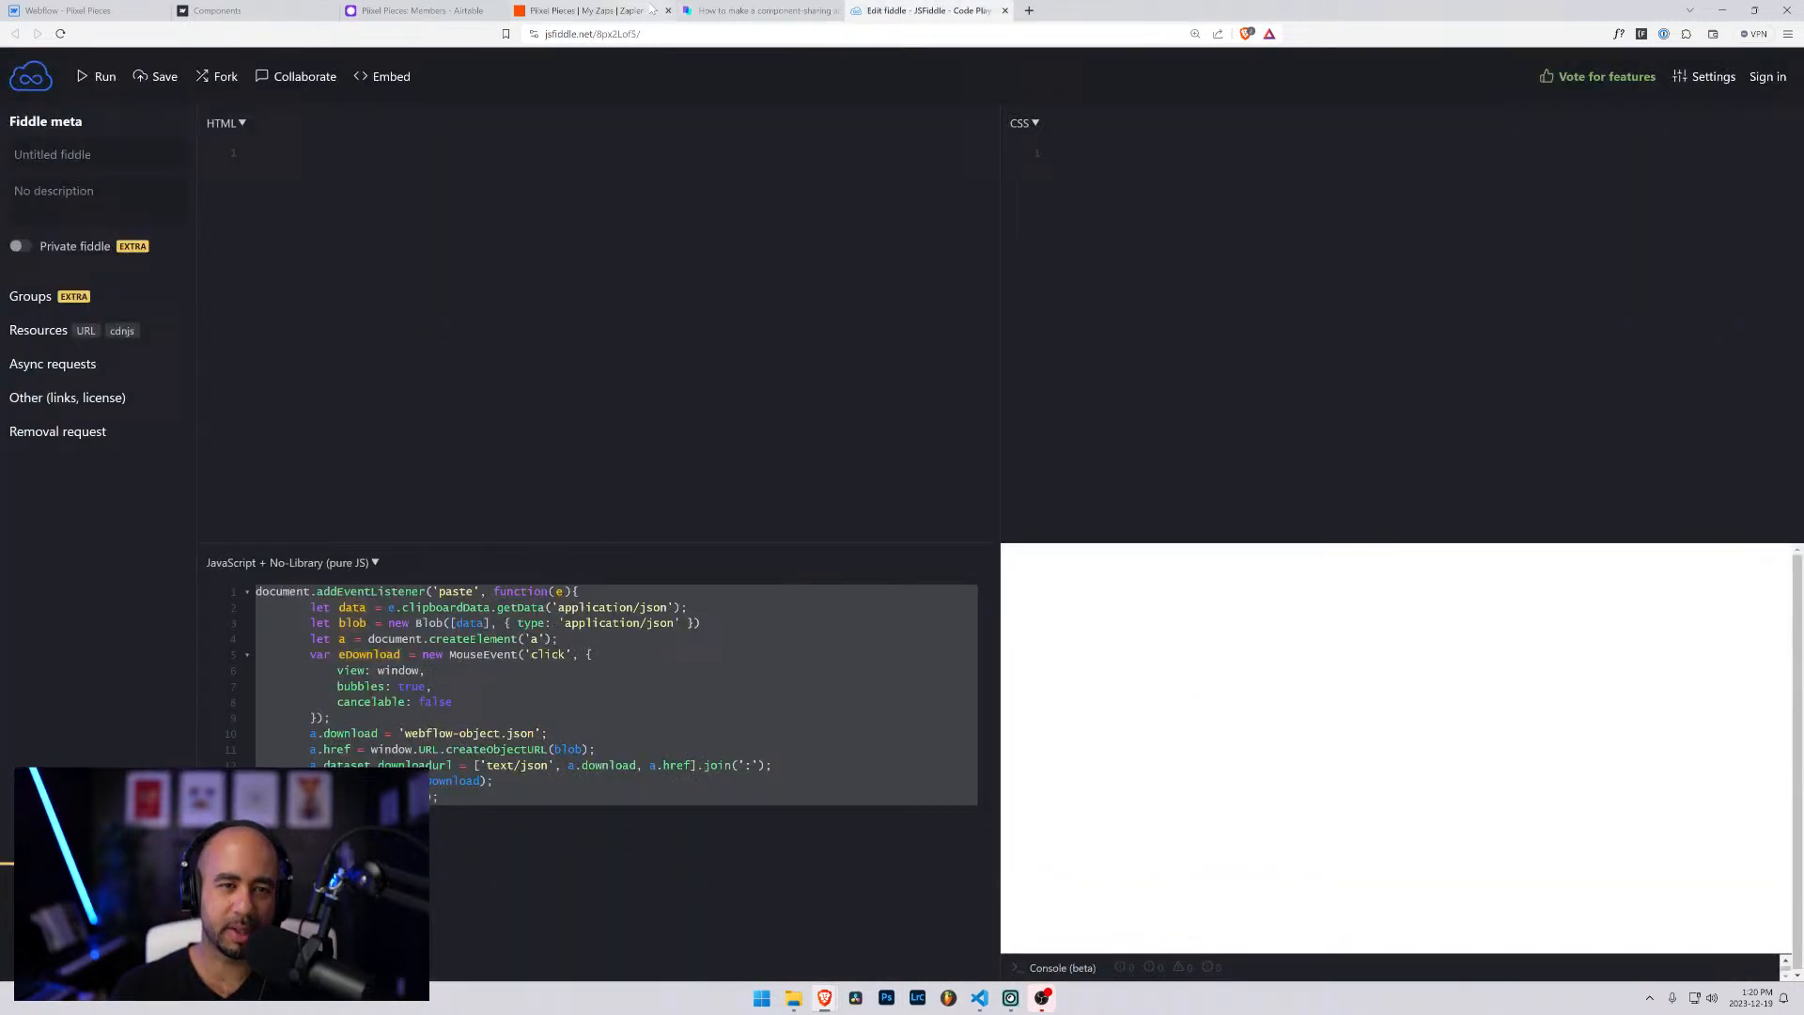
click(579, 11)
click(879, 11)
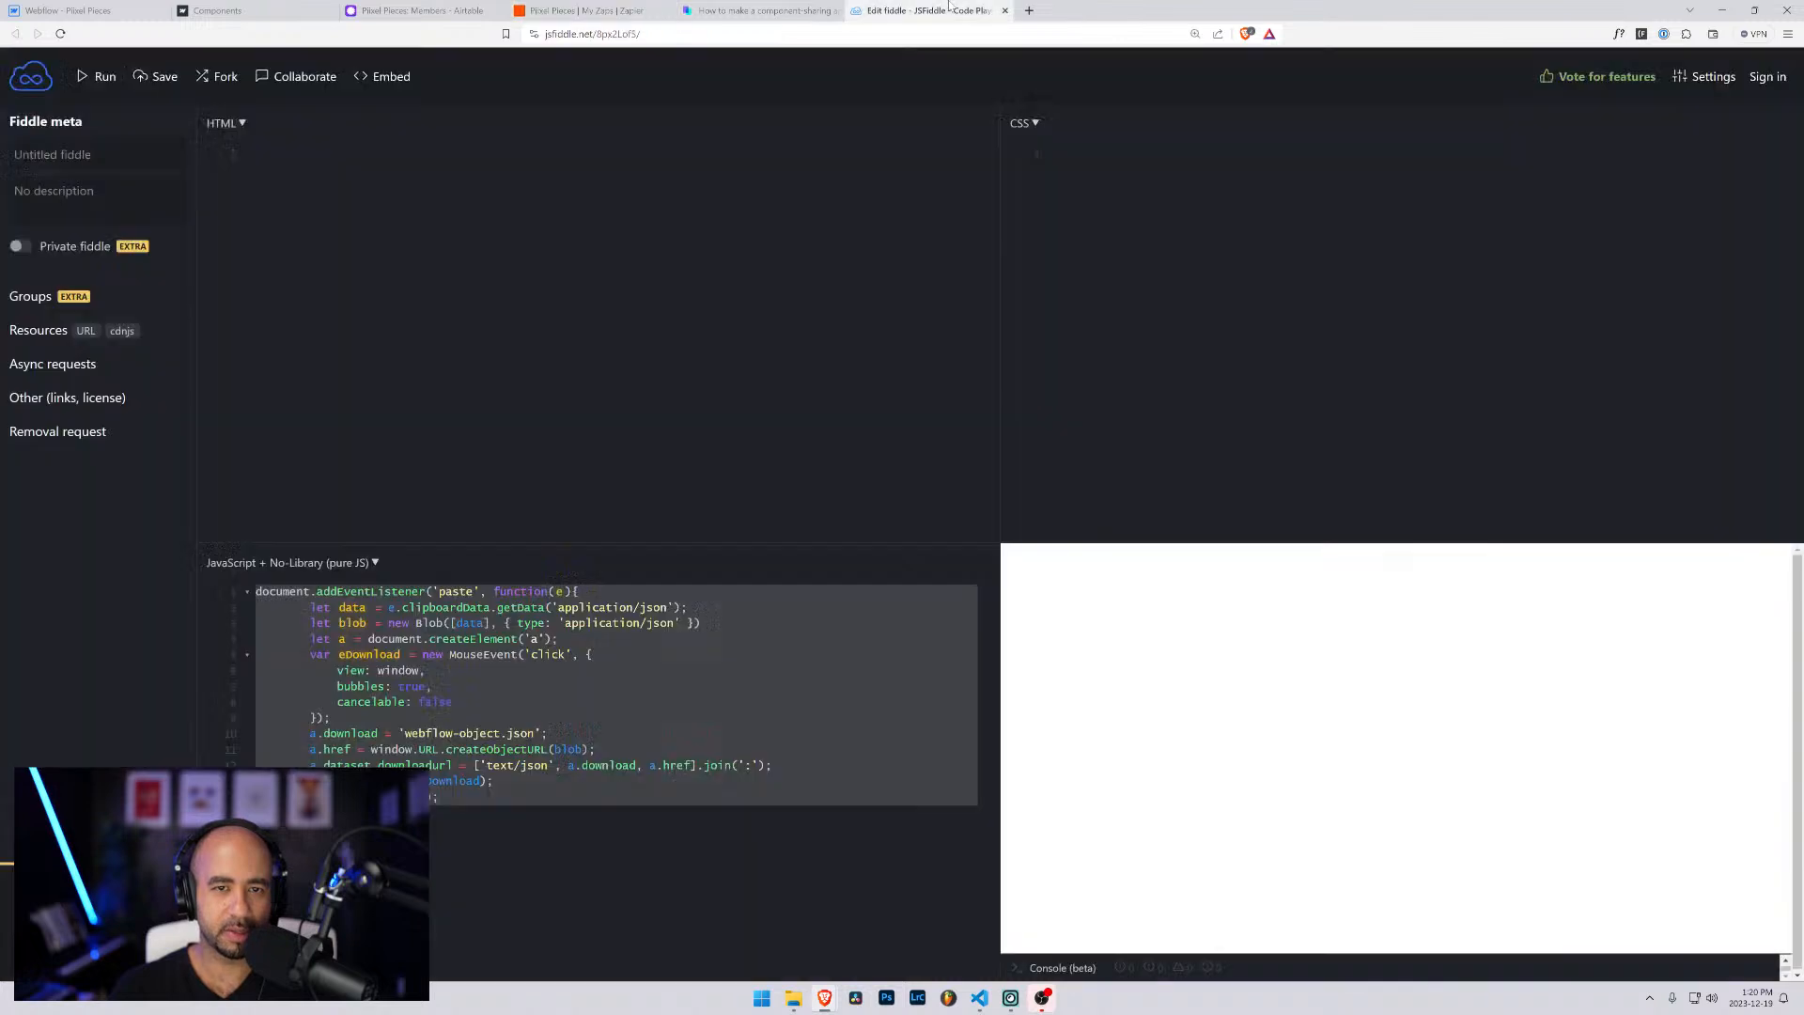
click(91, 10)
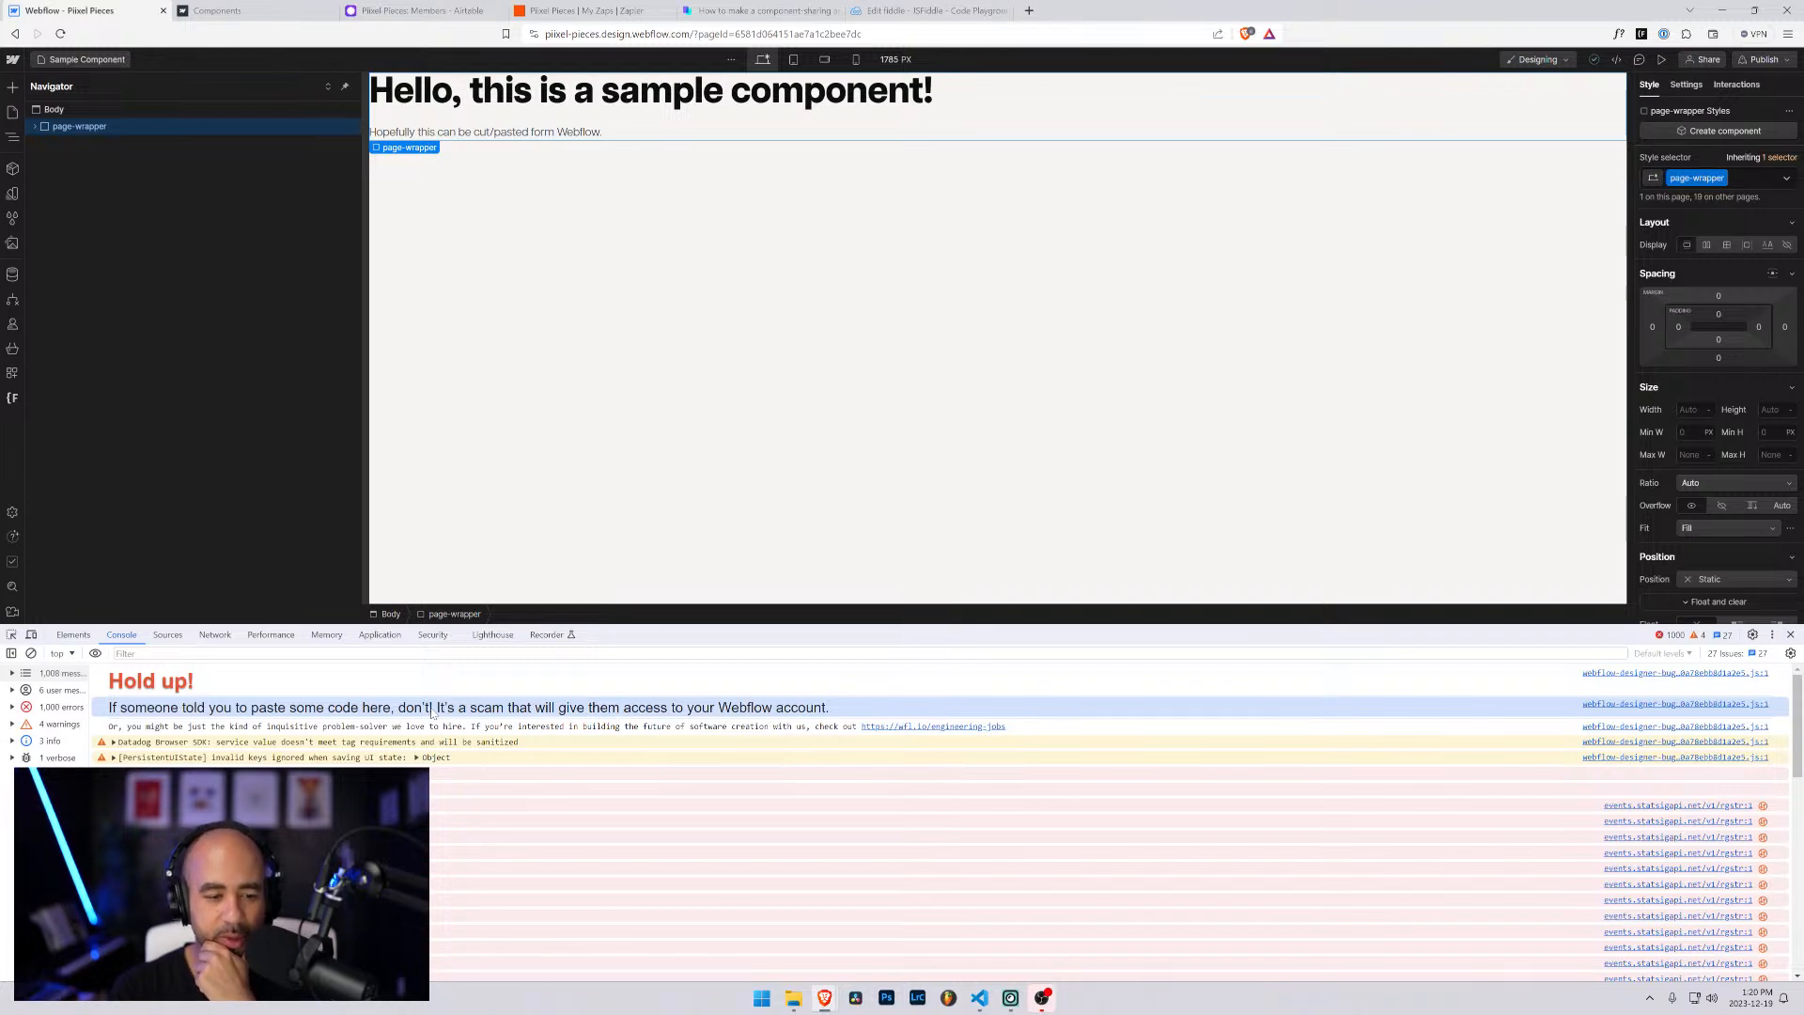
- Skim the rest of the Flowout article, from the extraction steps through adding copy functionality to the closing summary
click(761, 10)
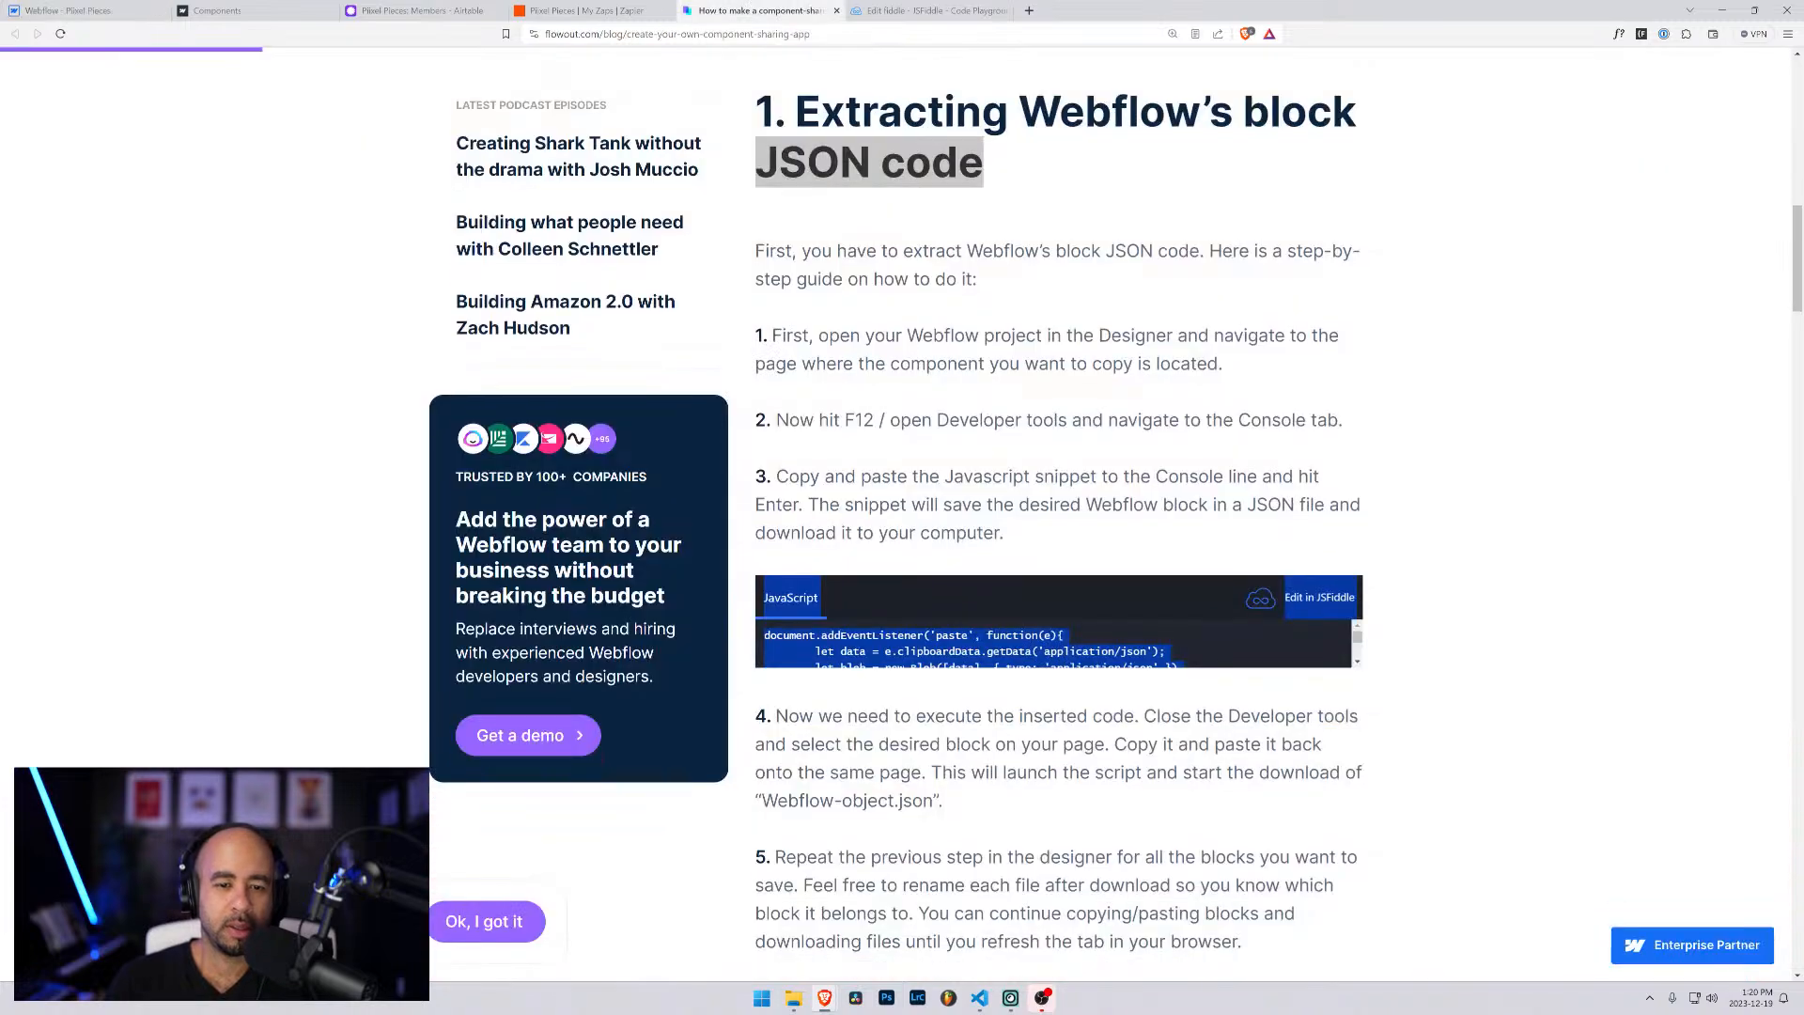
scroll(1048, 573, down, 15)
scroll(1047, 573, down, 20)
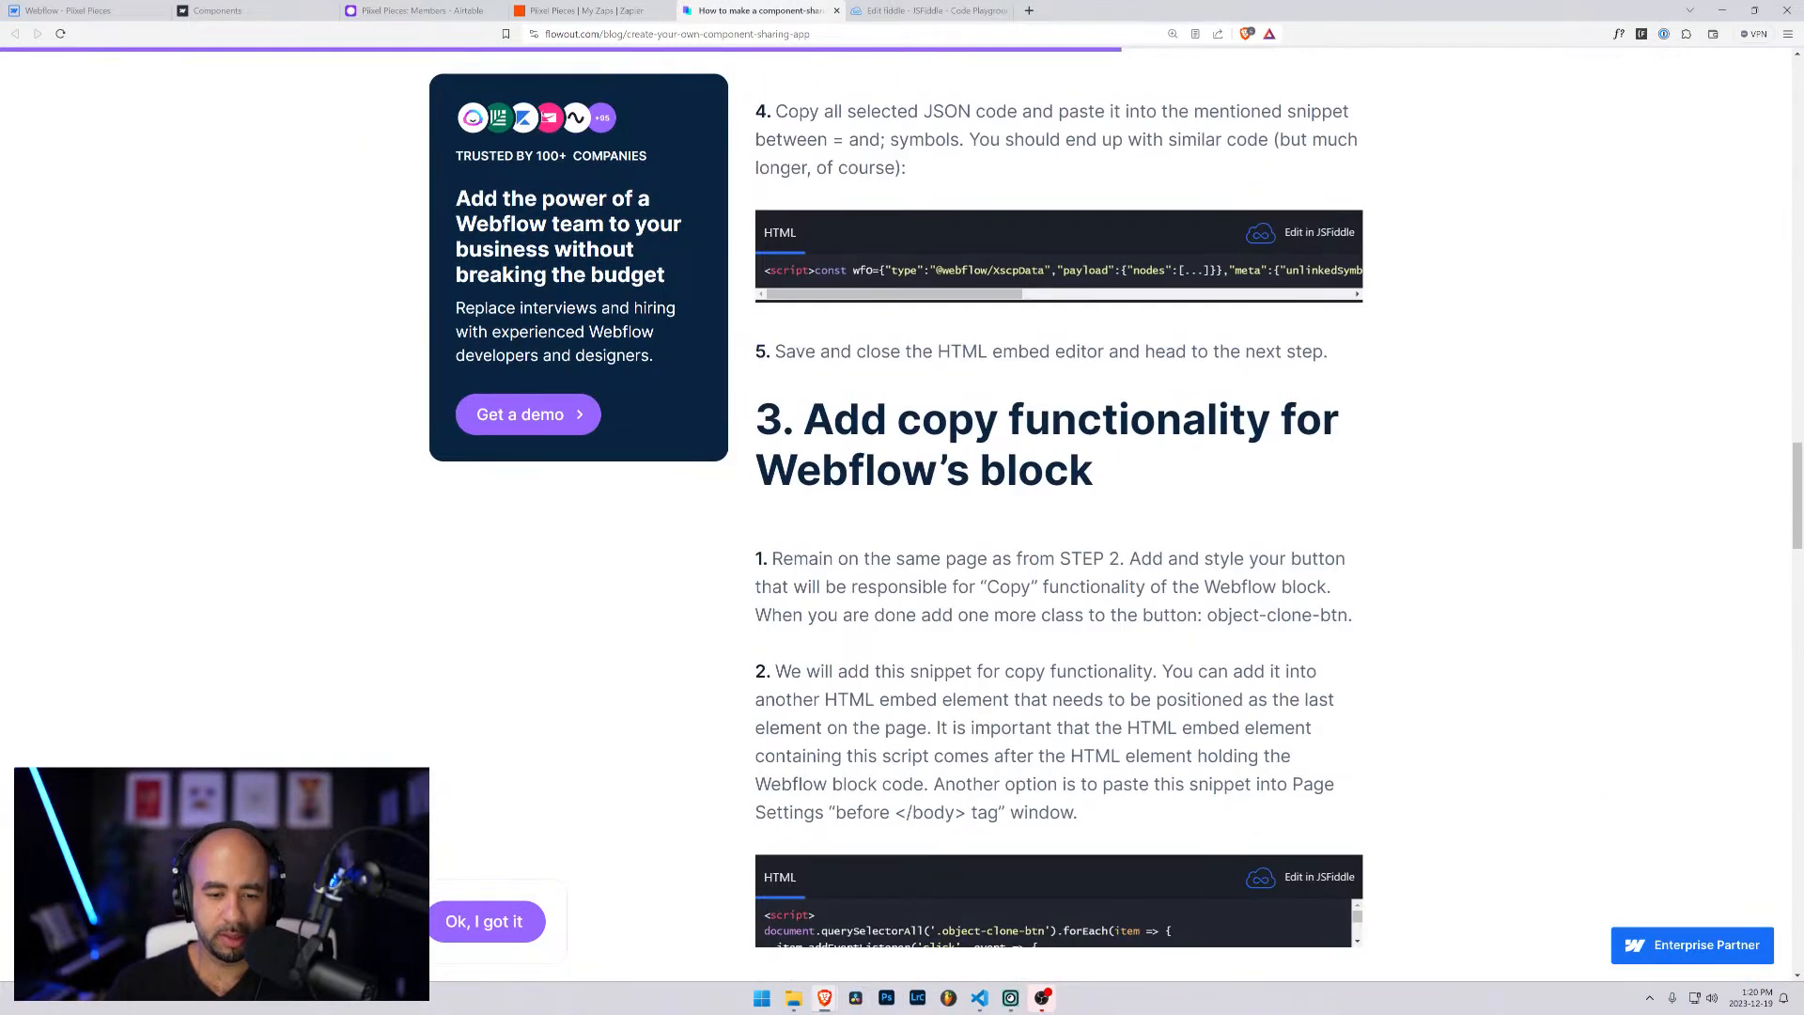
scroll(1047, 574, down, 13)
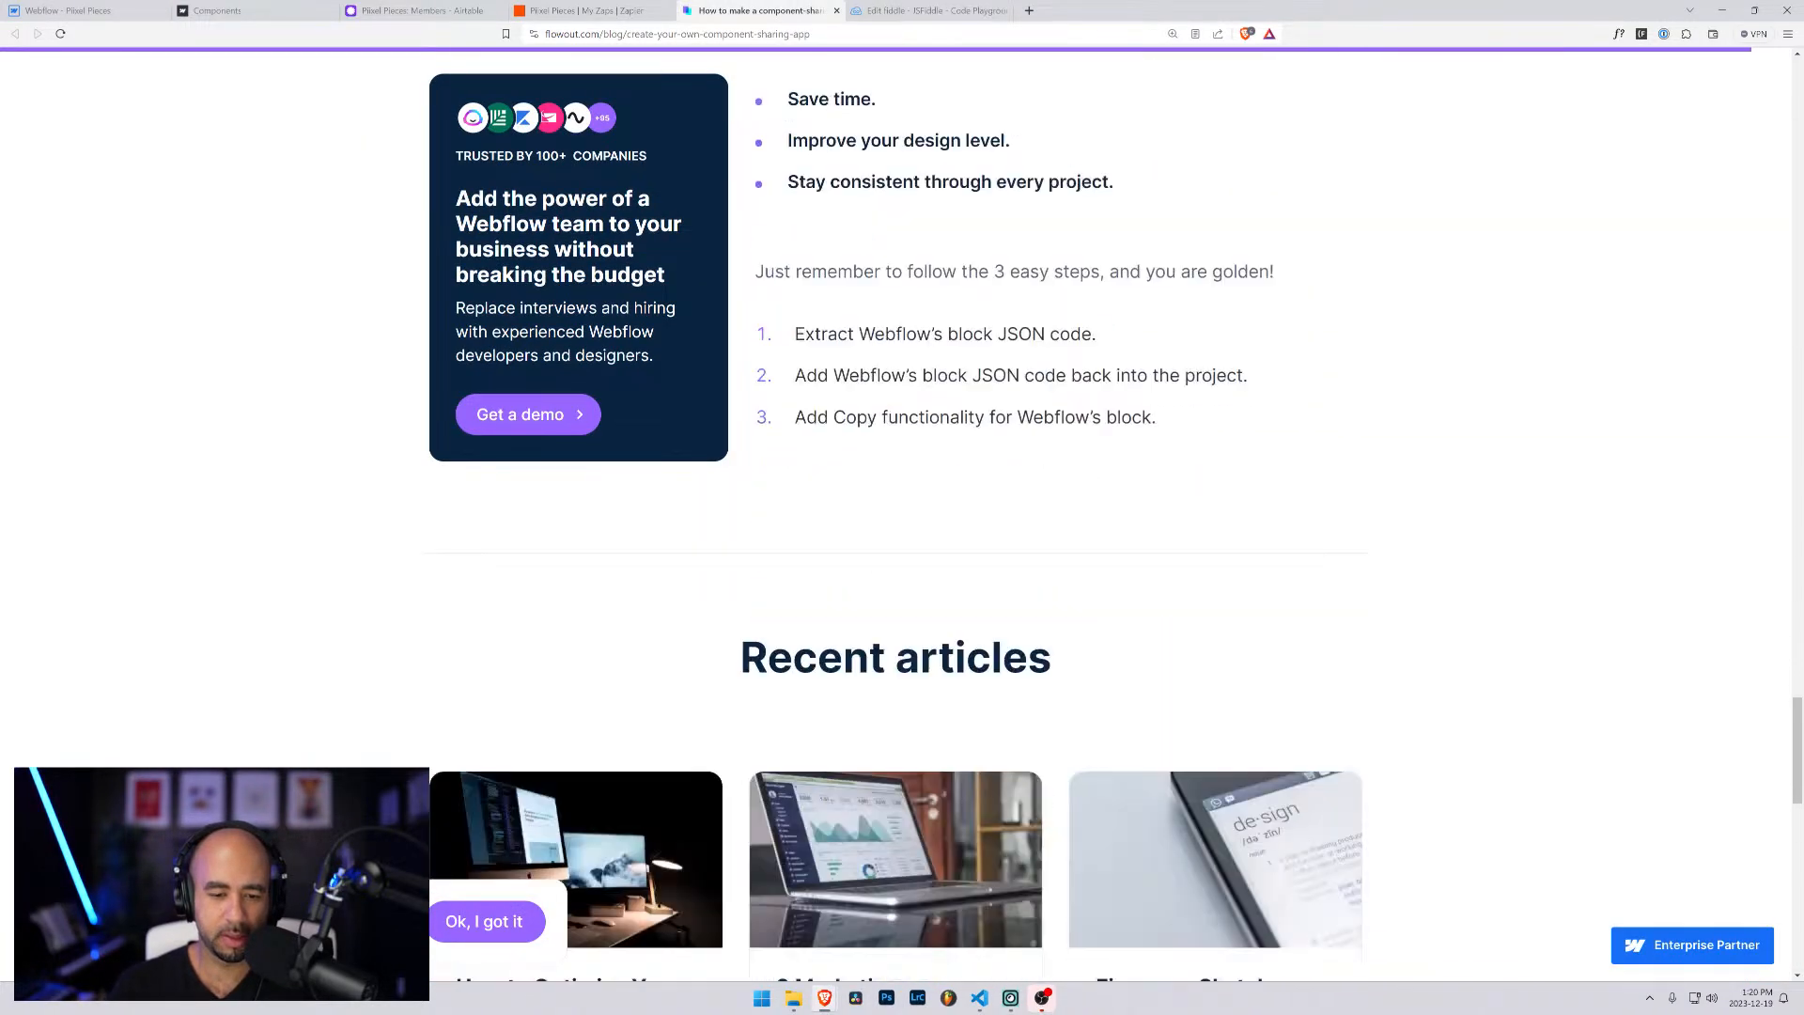
- Skim the Flowout article back up from its code limitations to the introduction and check the Webflow Designer's Console
scroll(1047, 573, up, 10)
scroll(1048, 573, up, 20)
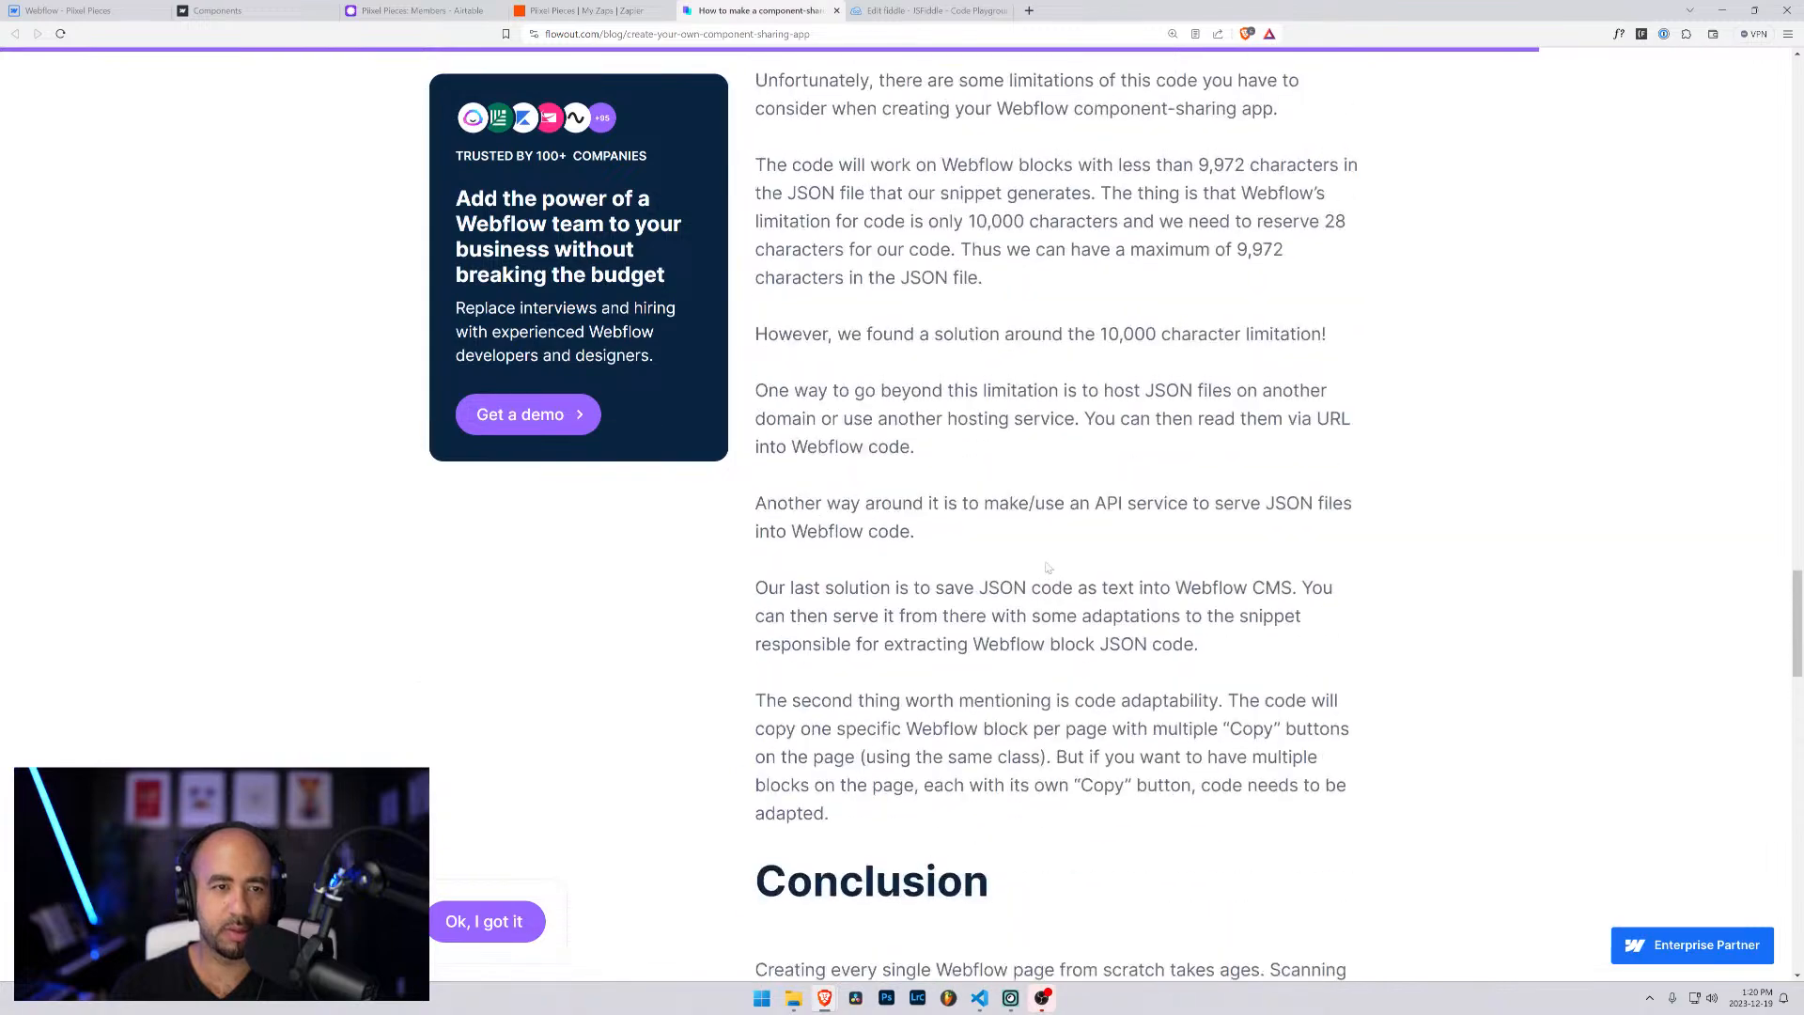
scroll(1047, 552, up, 15)
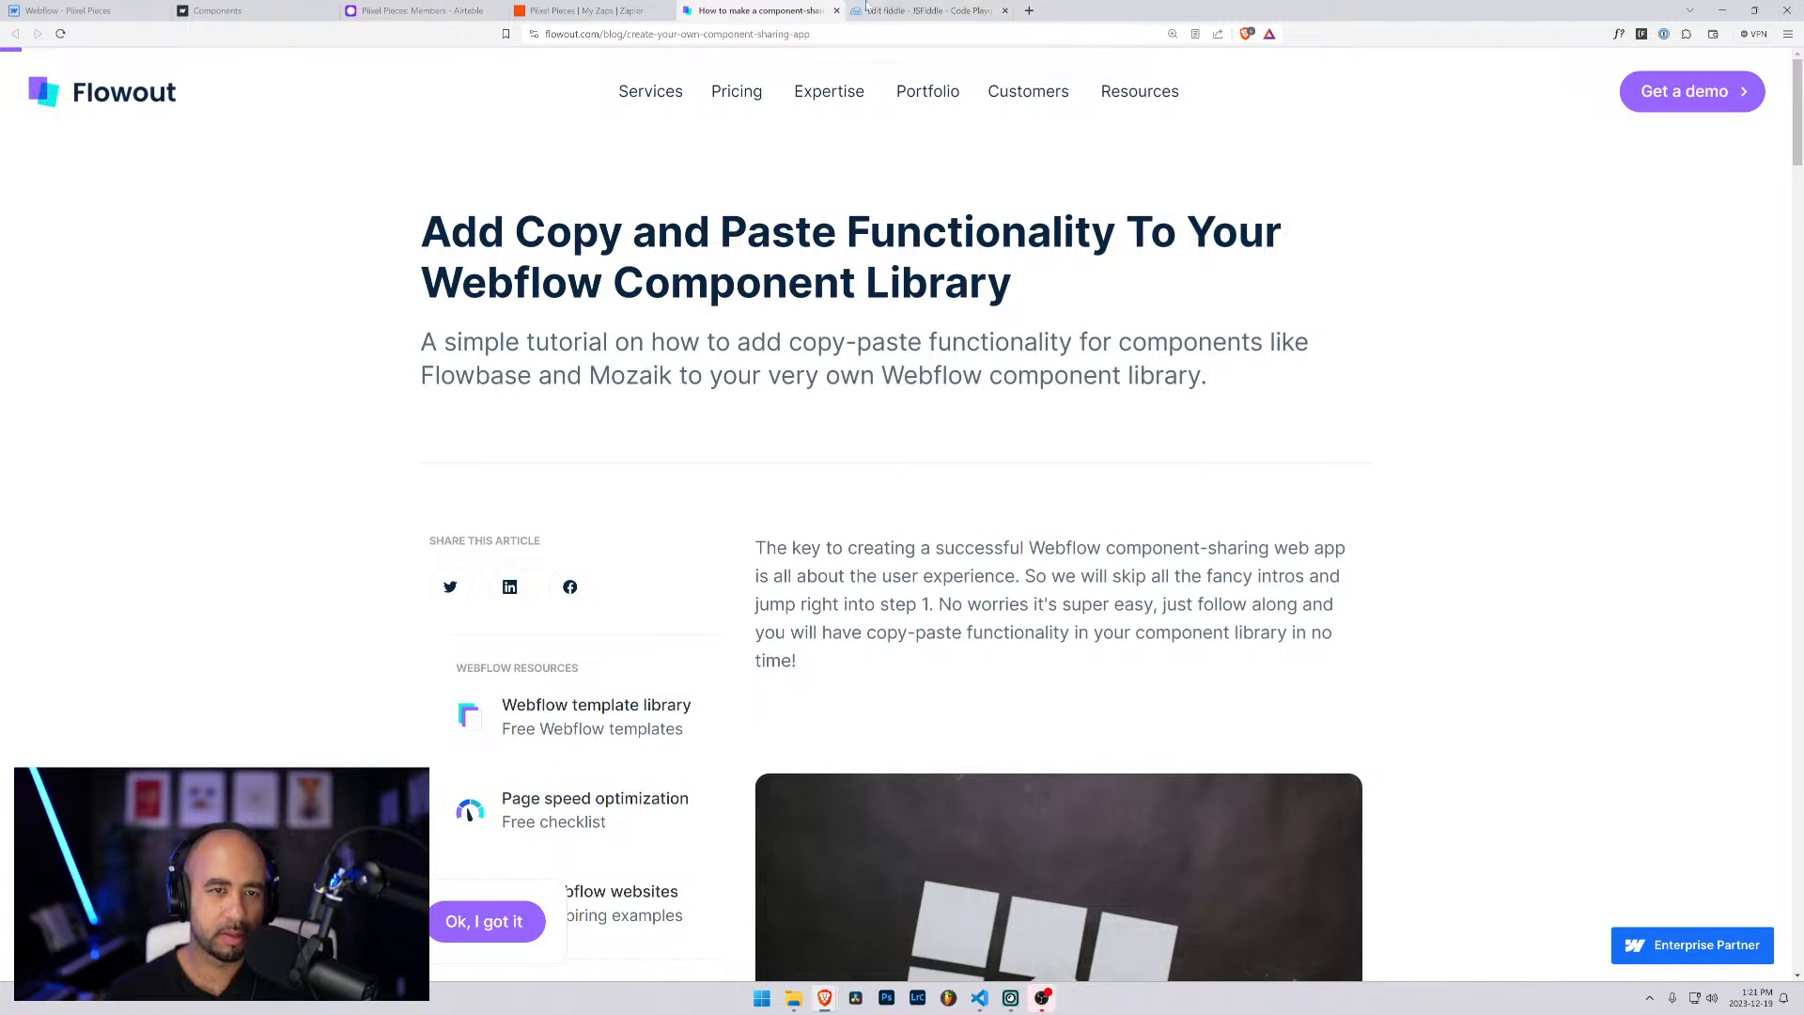
click(94, 11)
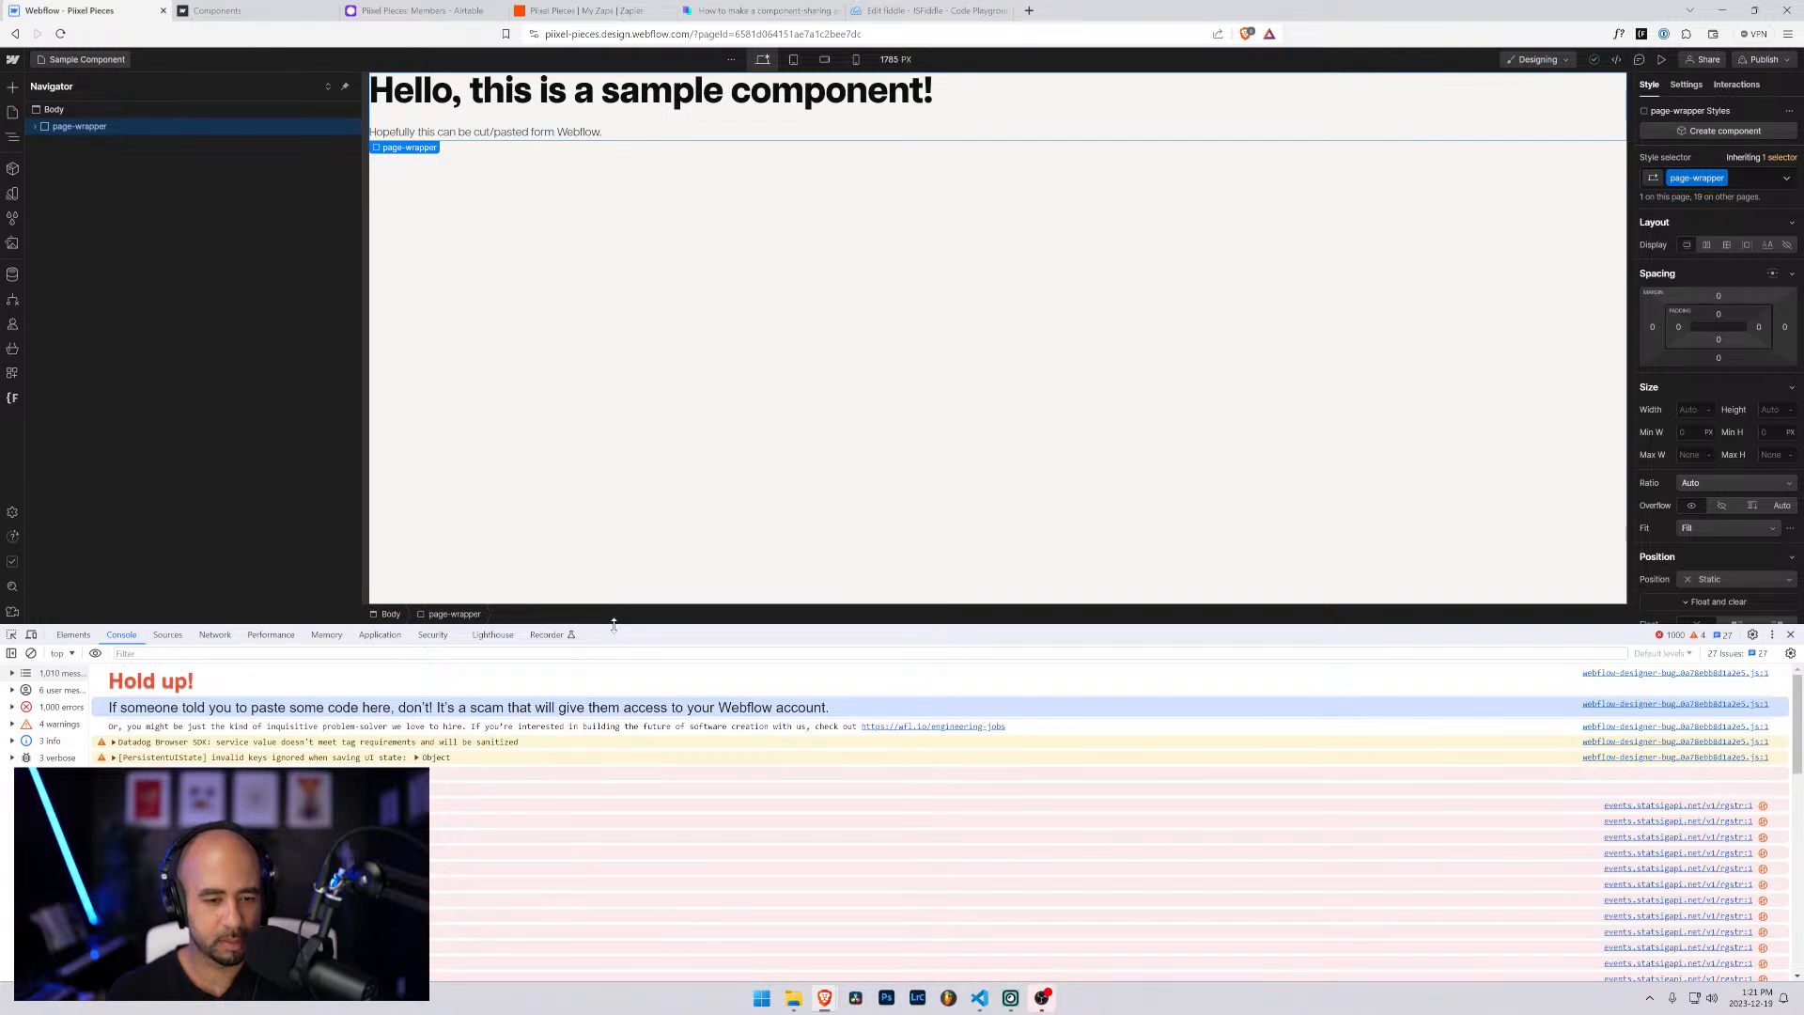
- Return to the JSFiddle snippet, enlarge its JavaScript pane and select the entire code from first to last line
click(761, 10)
click(866, 11)
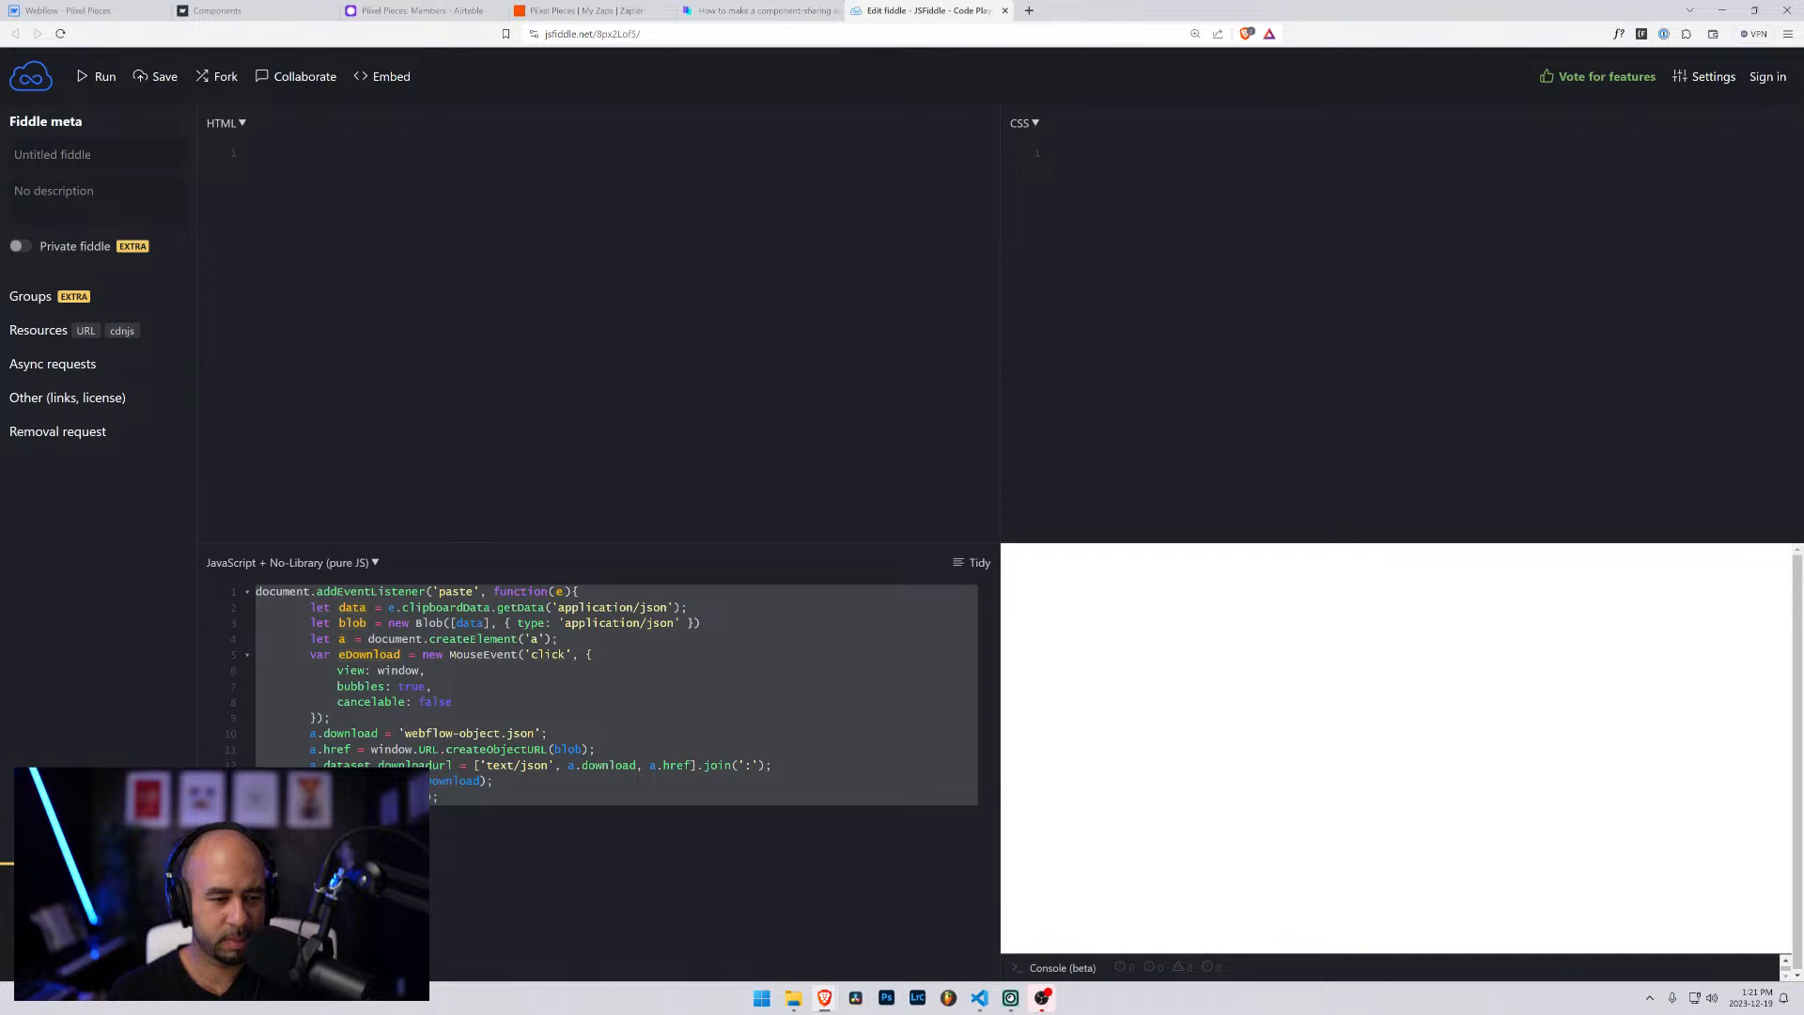
click(460, 781)
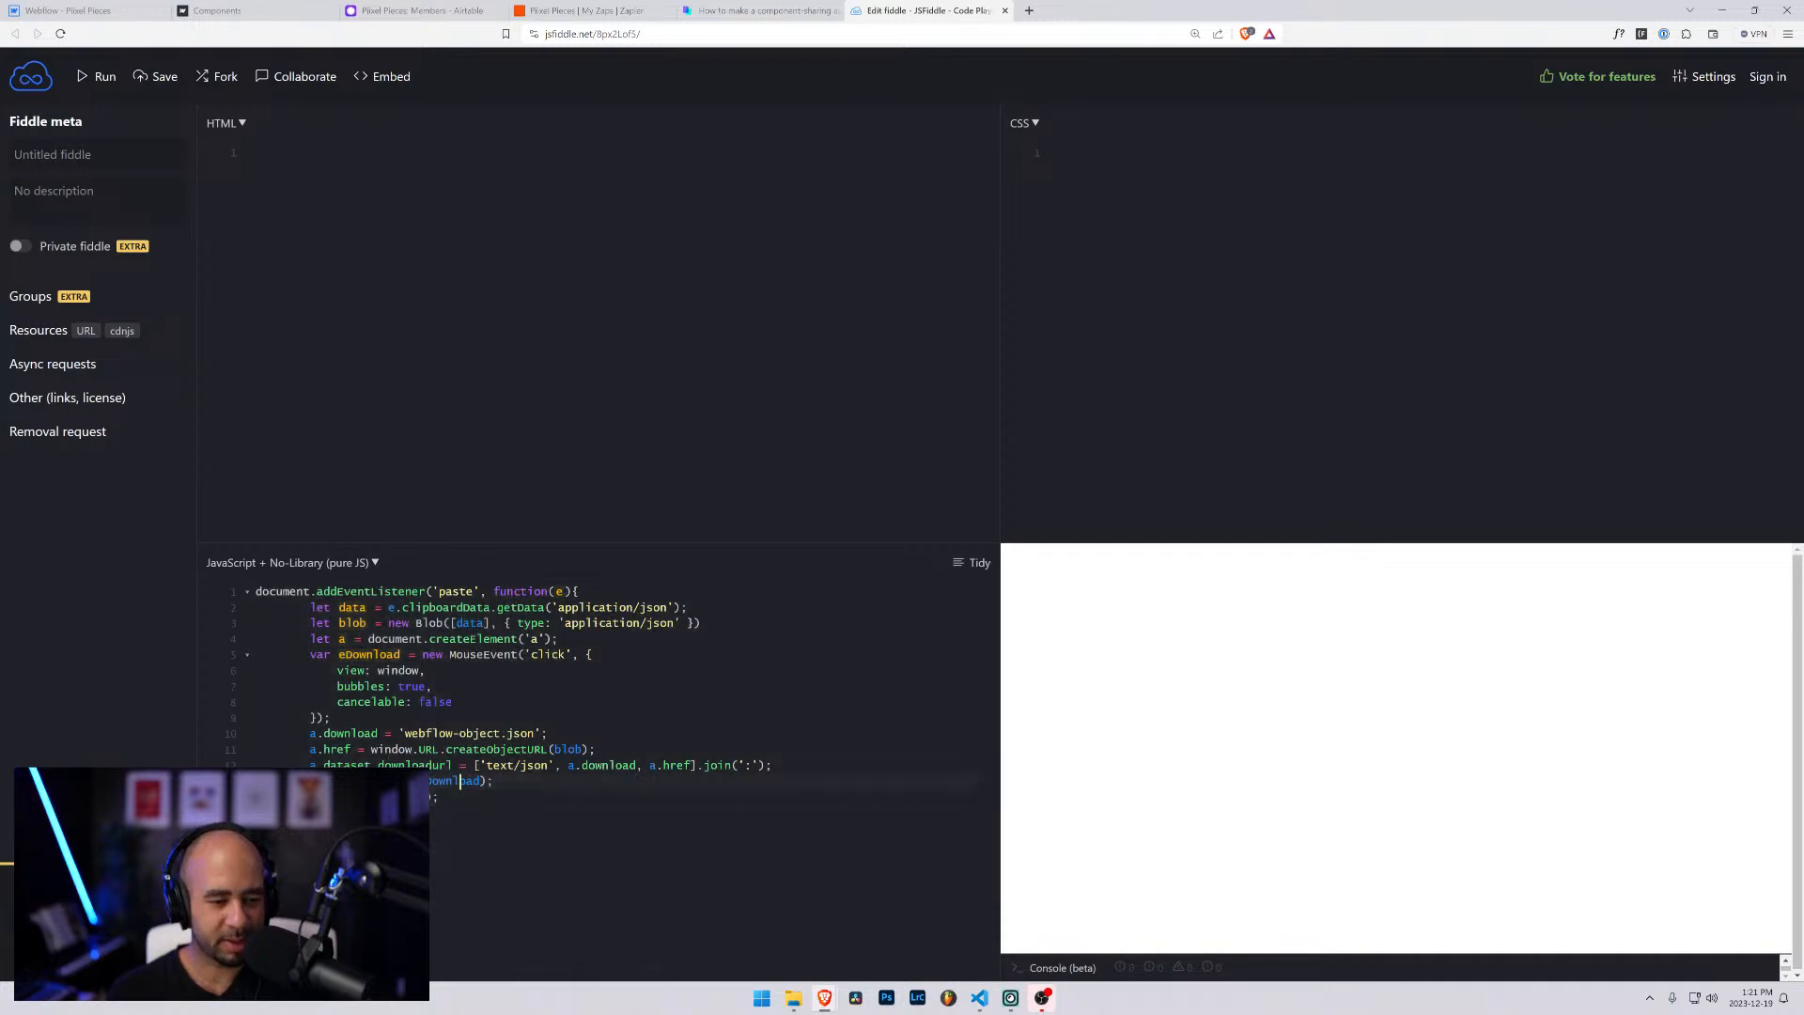
key(ctrl+a)
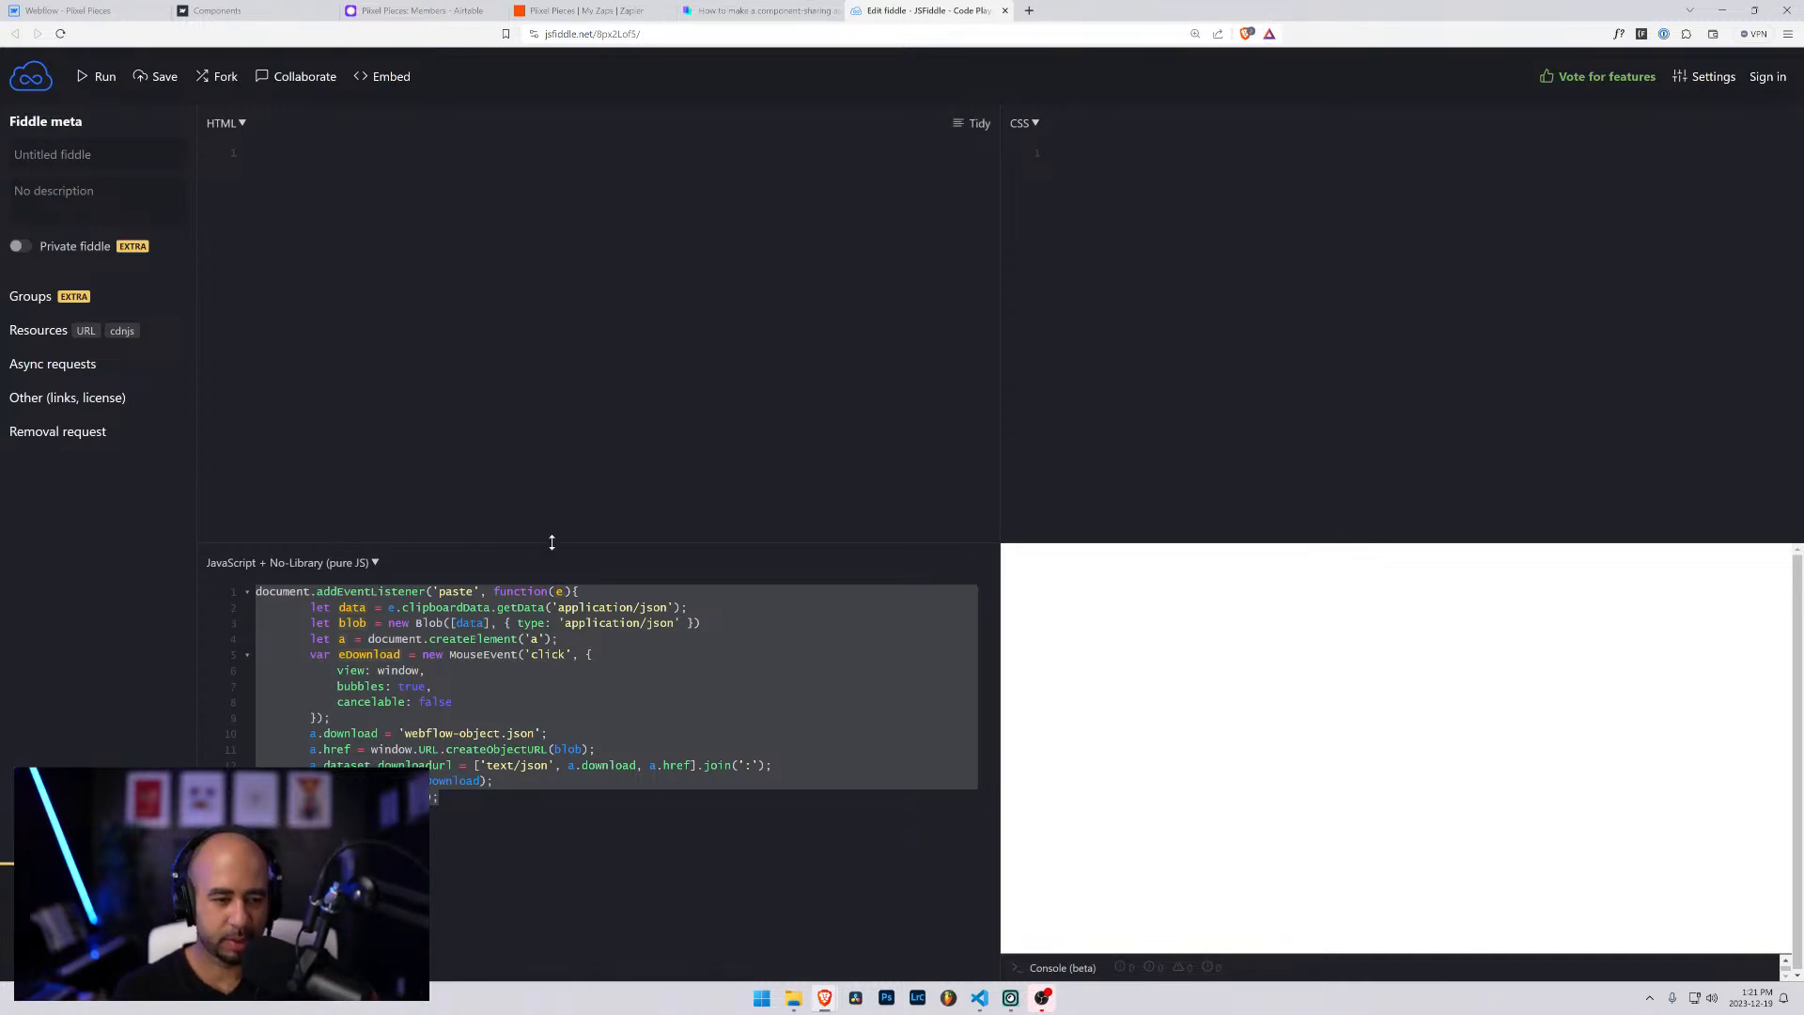
drag(552, 537, 588, 266)
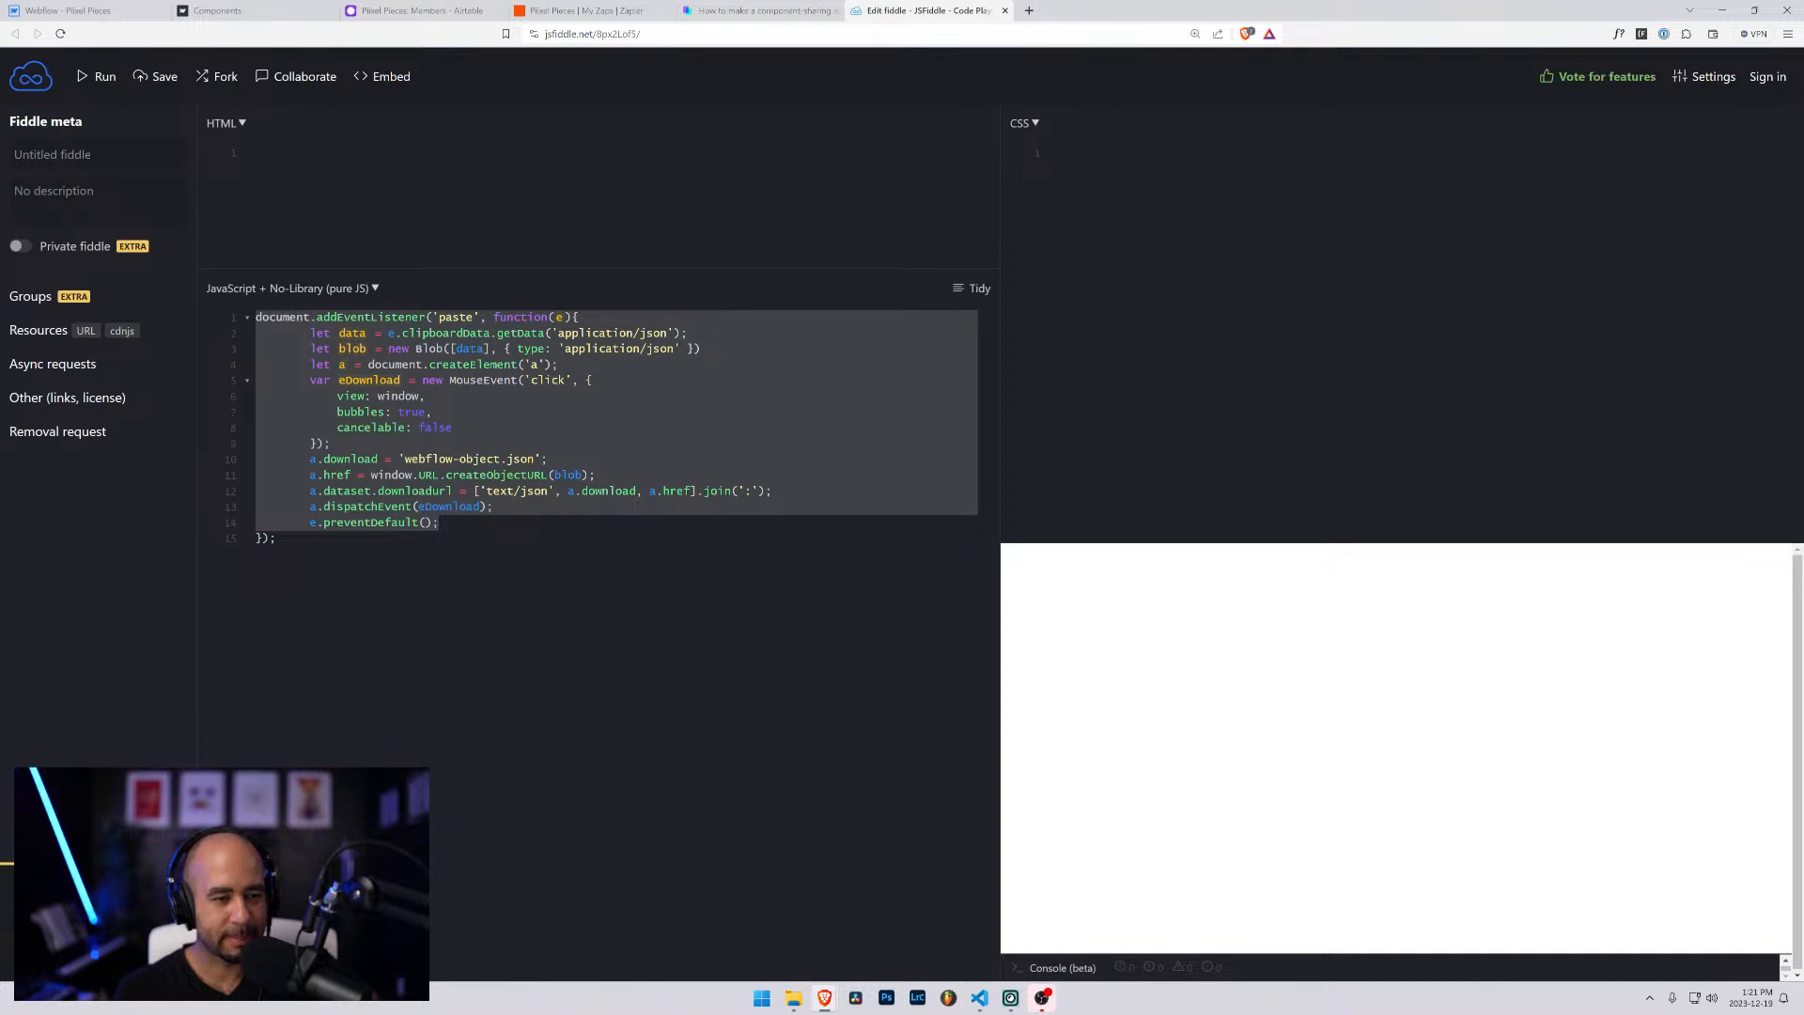
click(636, 493)
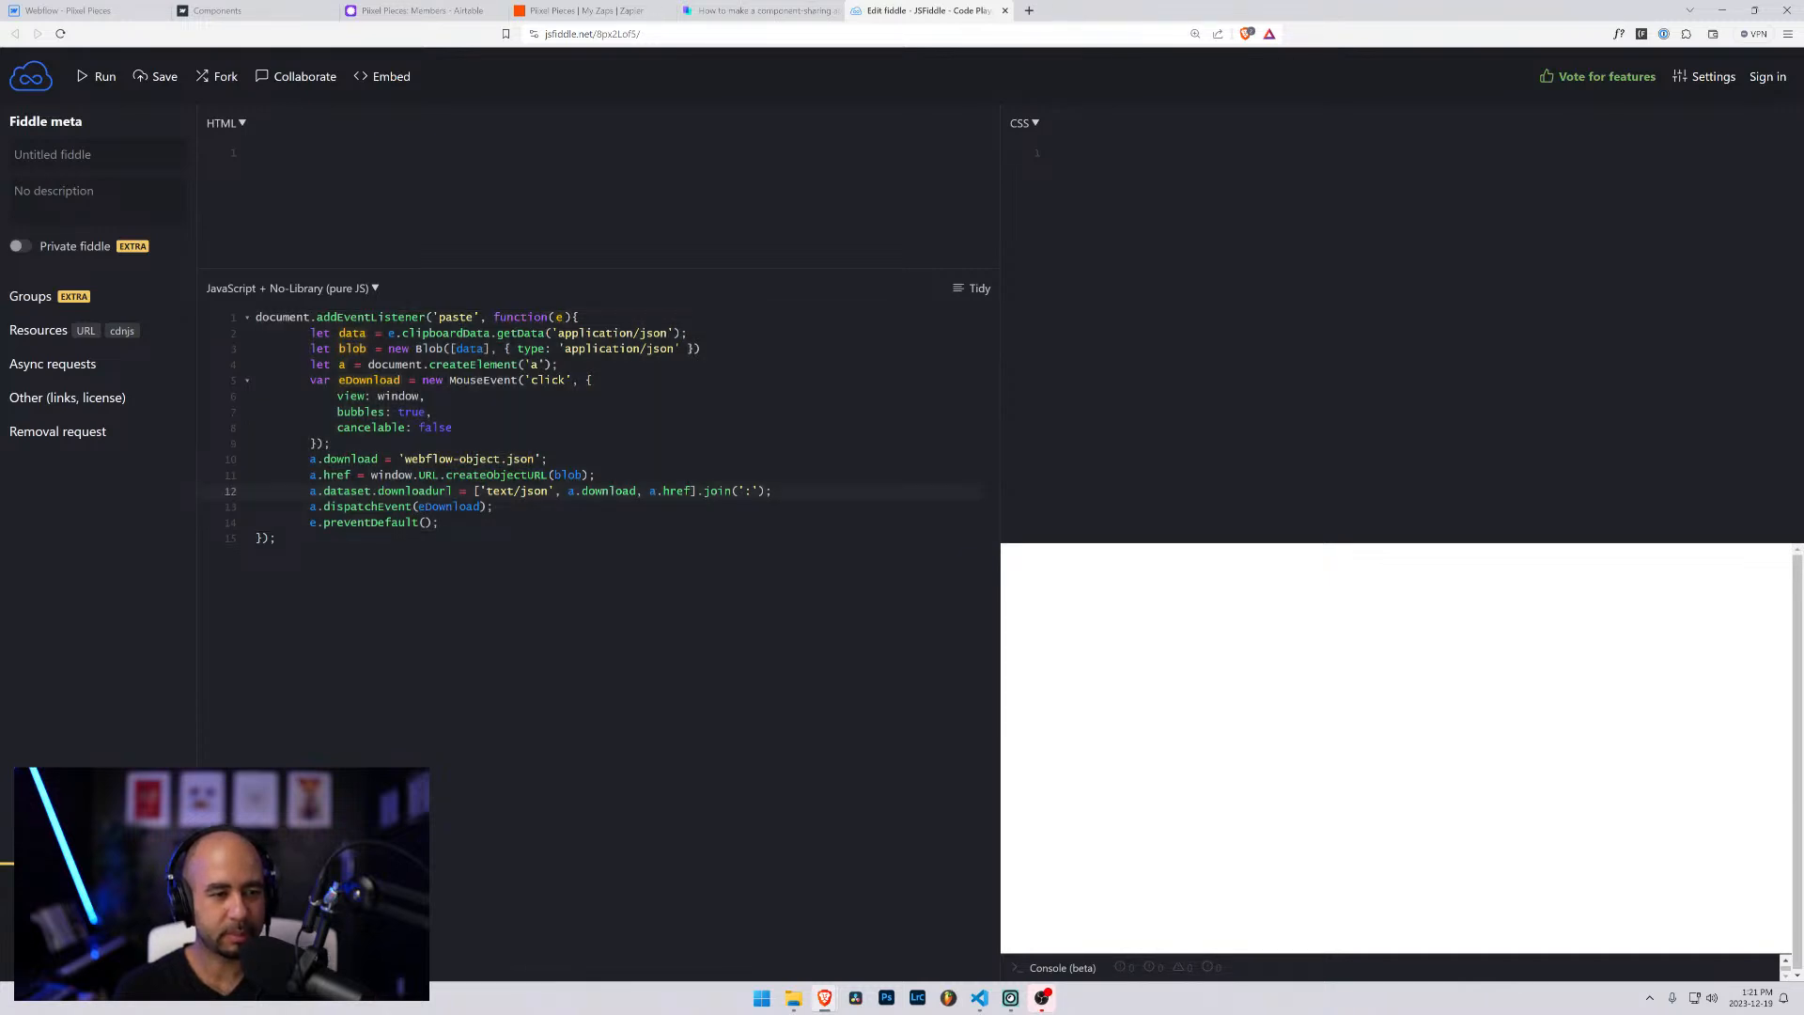
drag(282, 538, 220, 310)
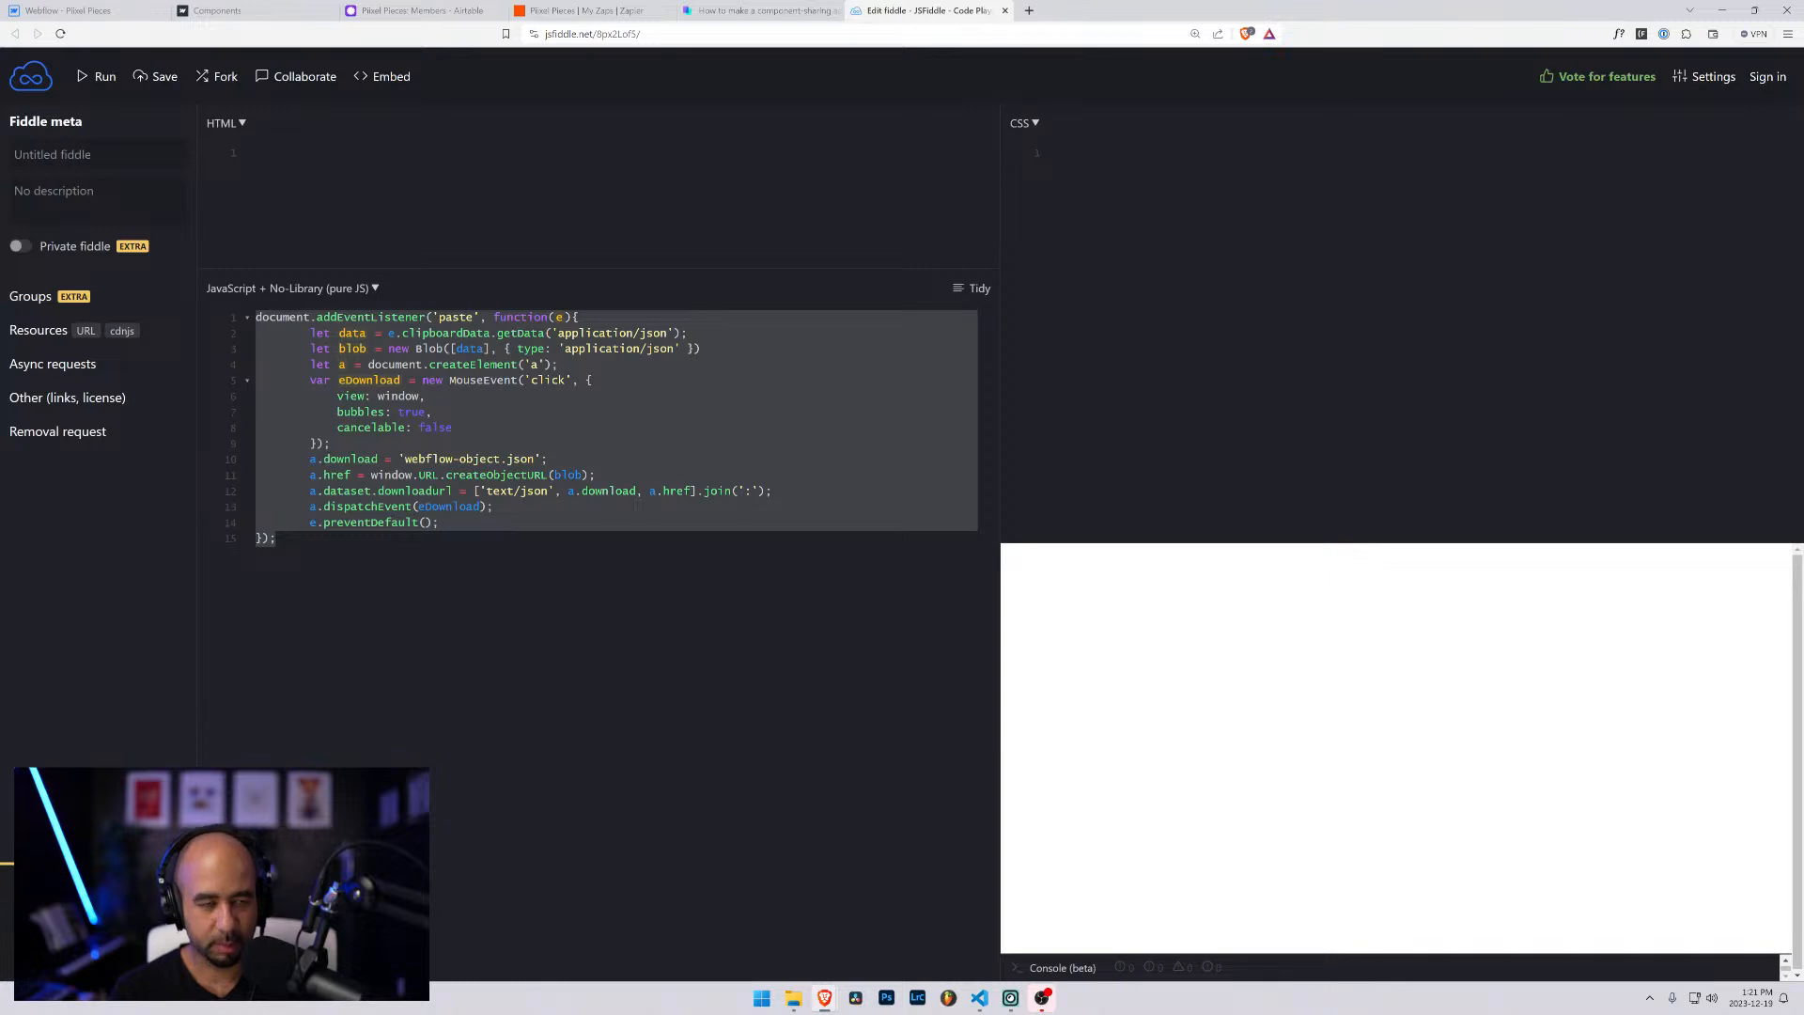
- Return to the Sample Component page in the Webflow Designer and read through the latest Console messages
click(90, 10)
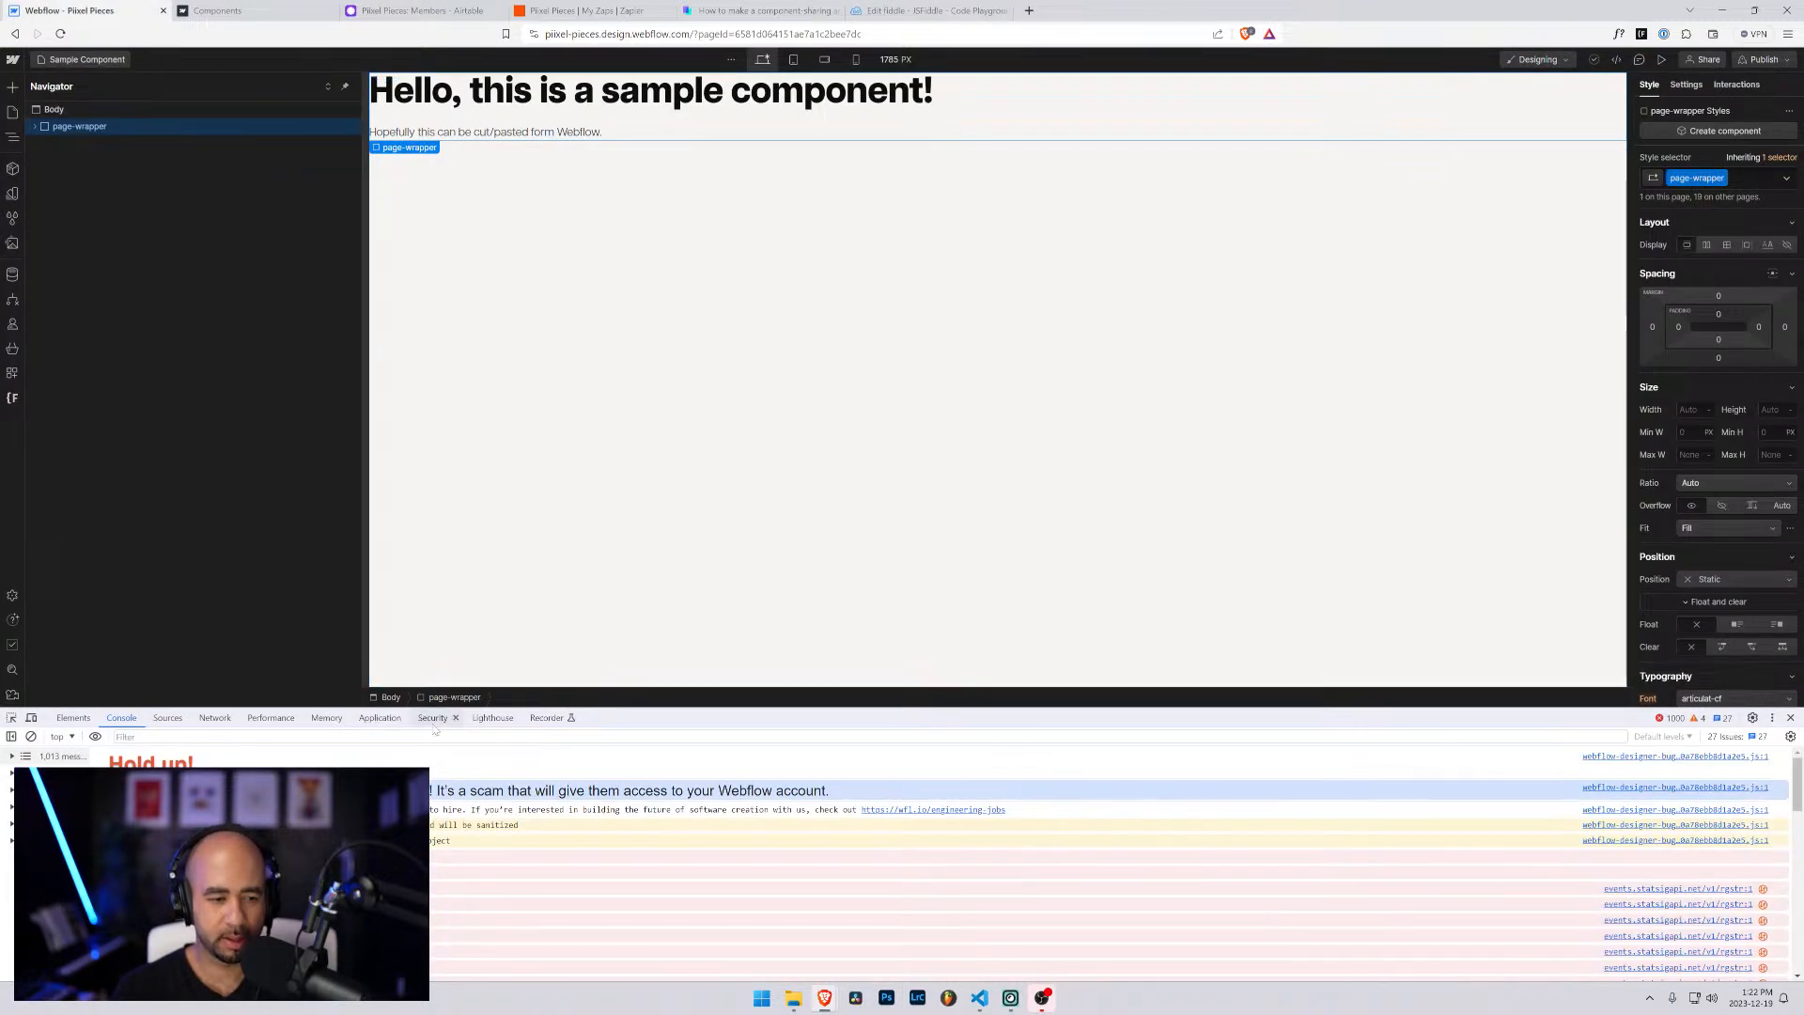
scroll(395, 826, down, 1)
scroll(375, 860, down, 6)
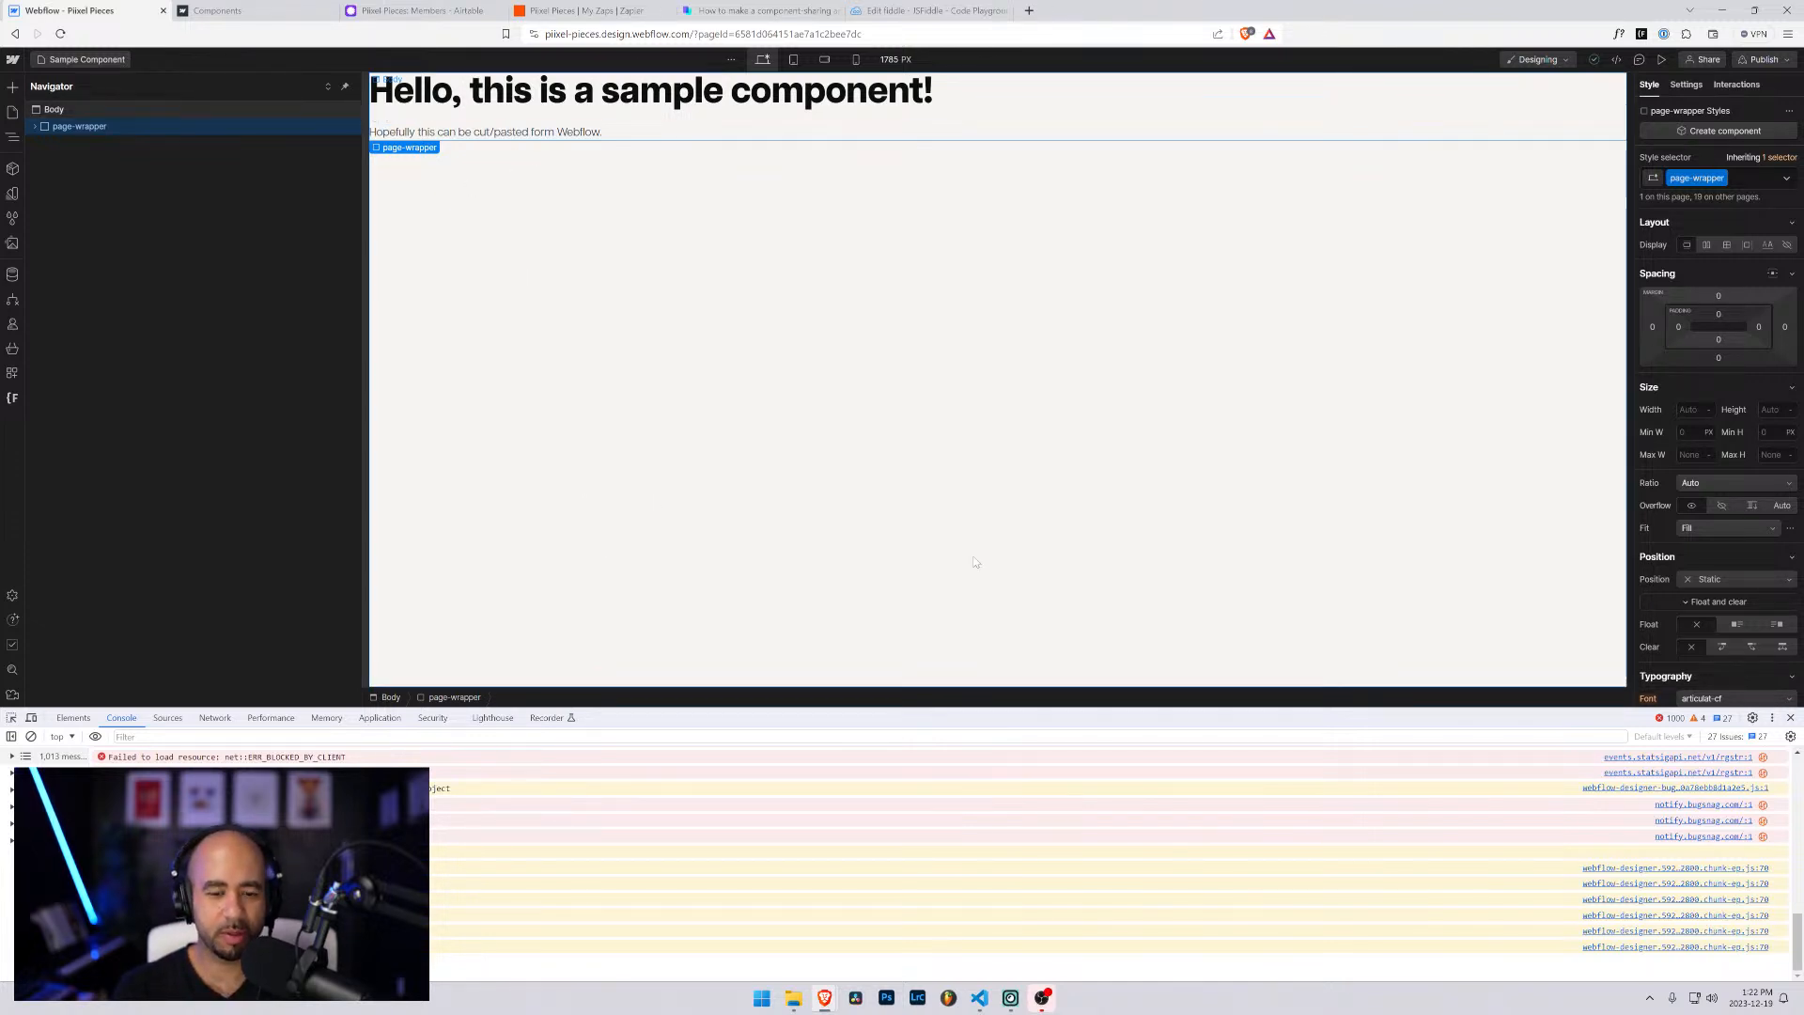
- Launch Google Chrome, go to webflow.com and open its login page
key(super)
text(chrome)
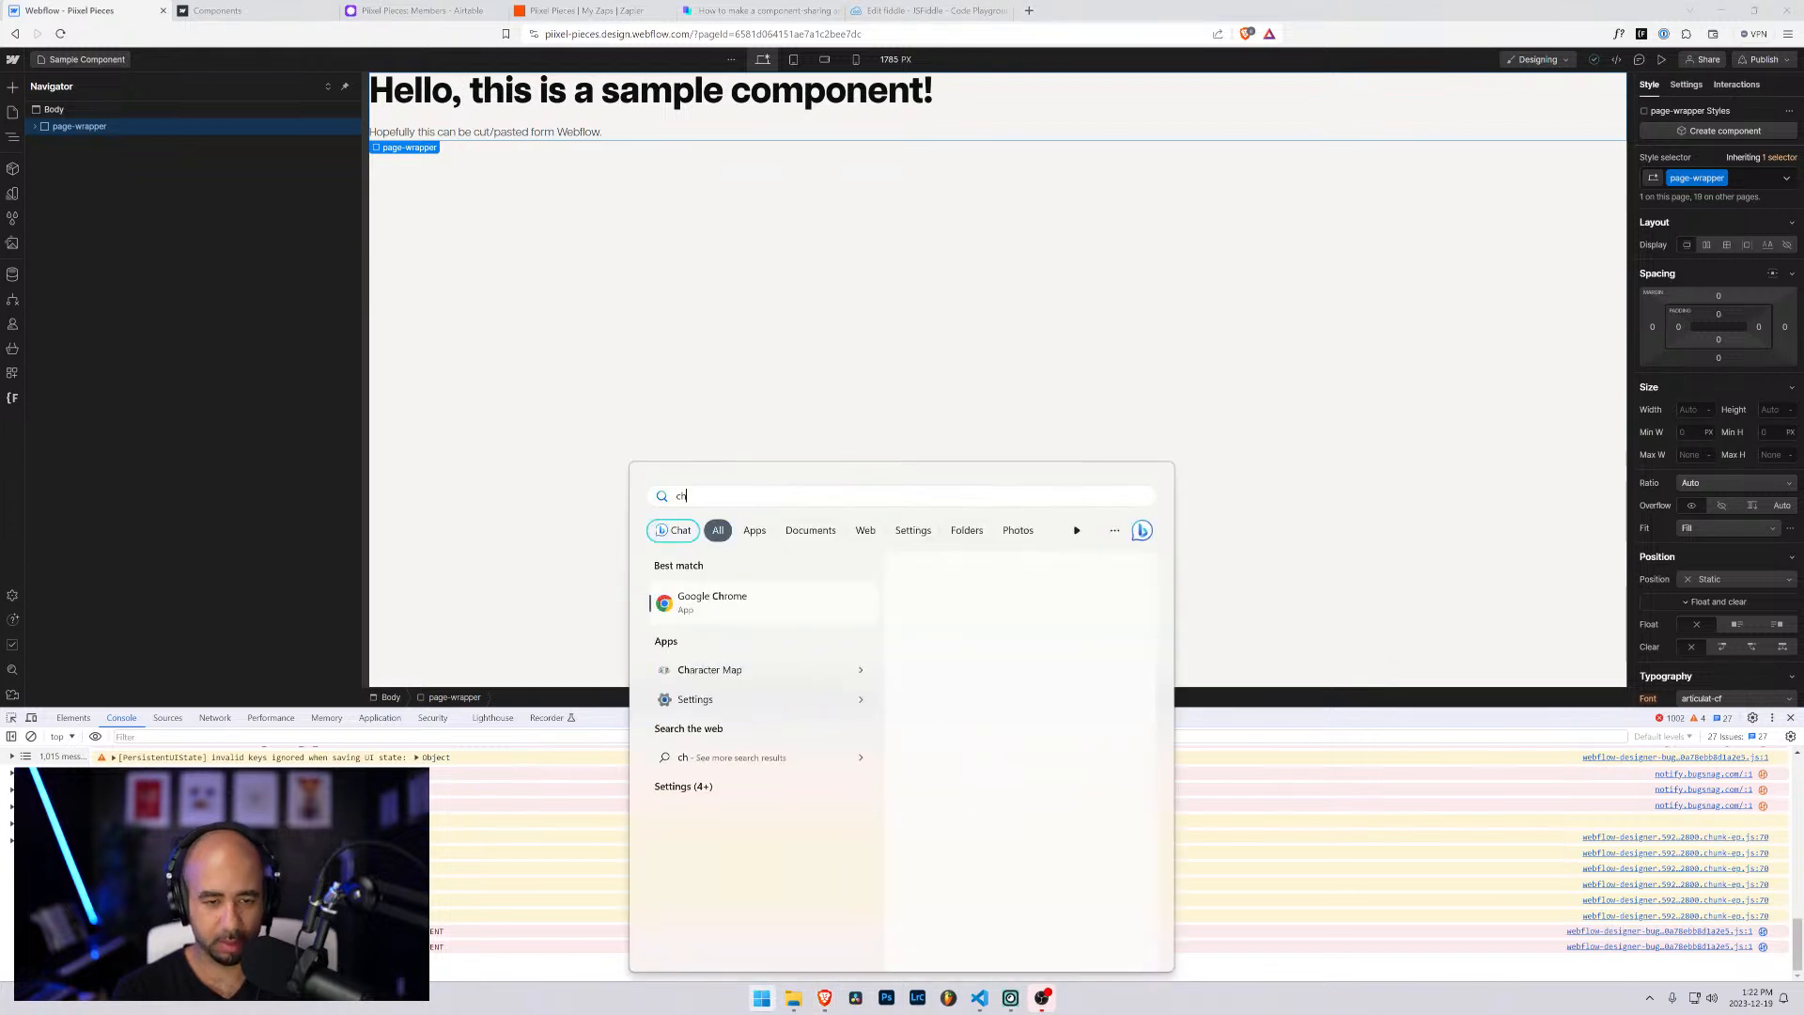
key(Return)
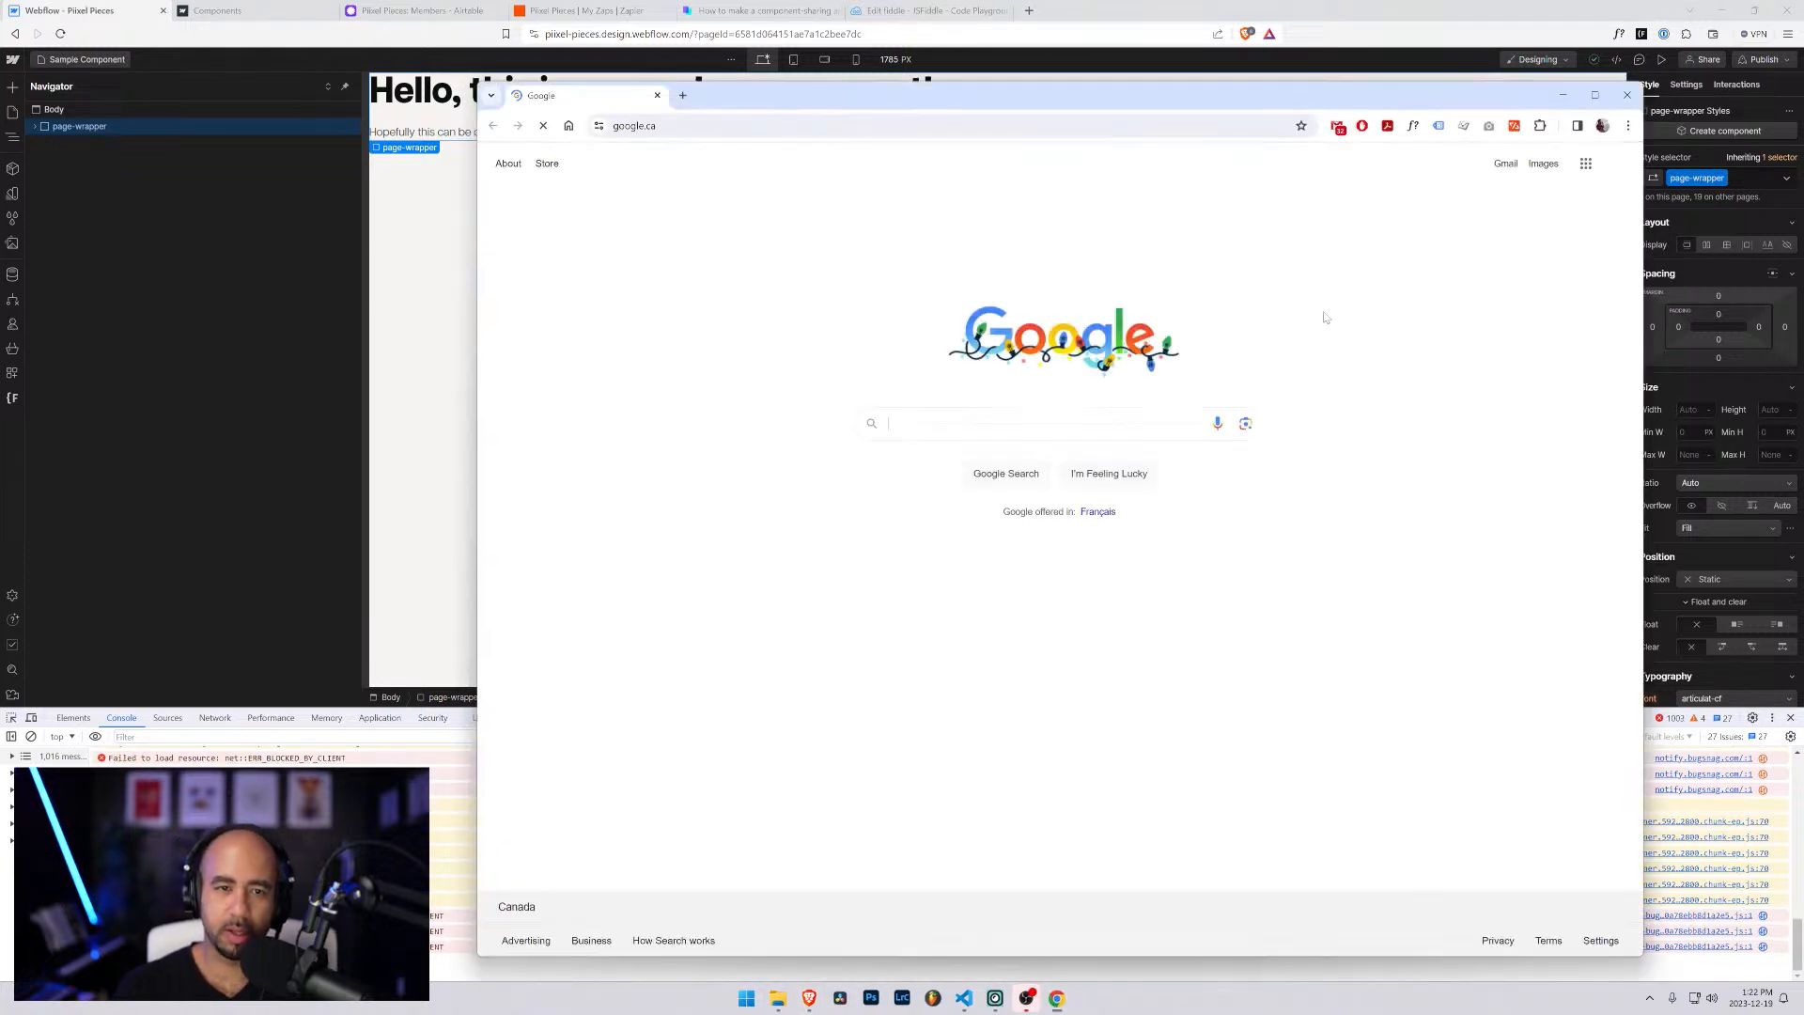
text(webflow)
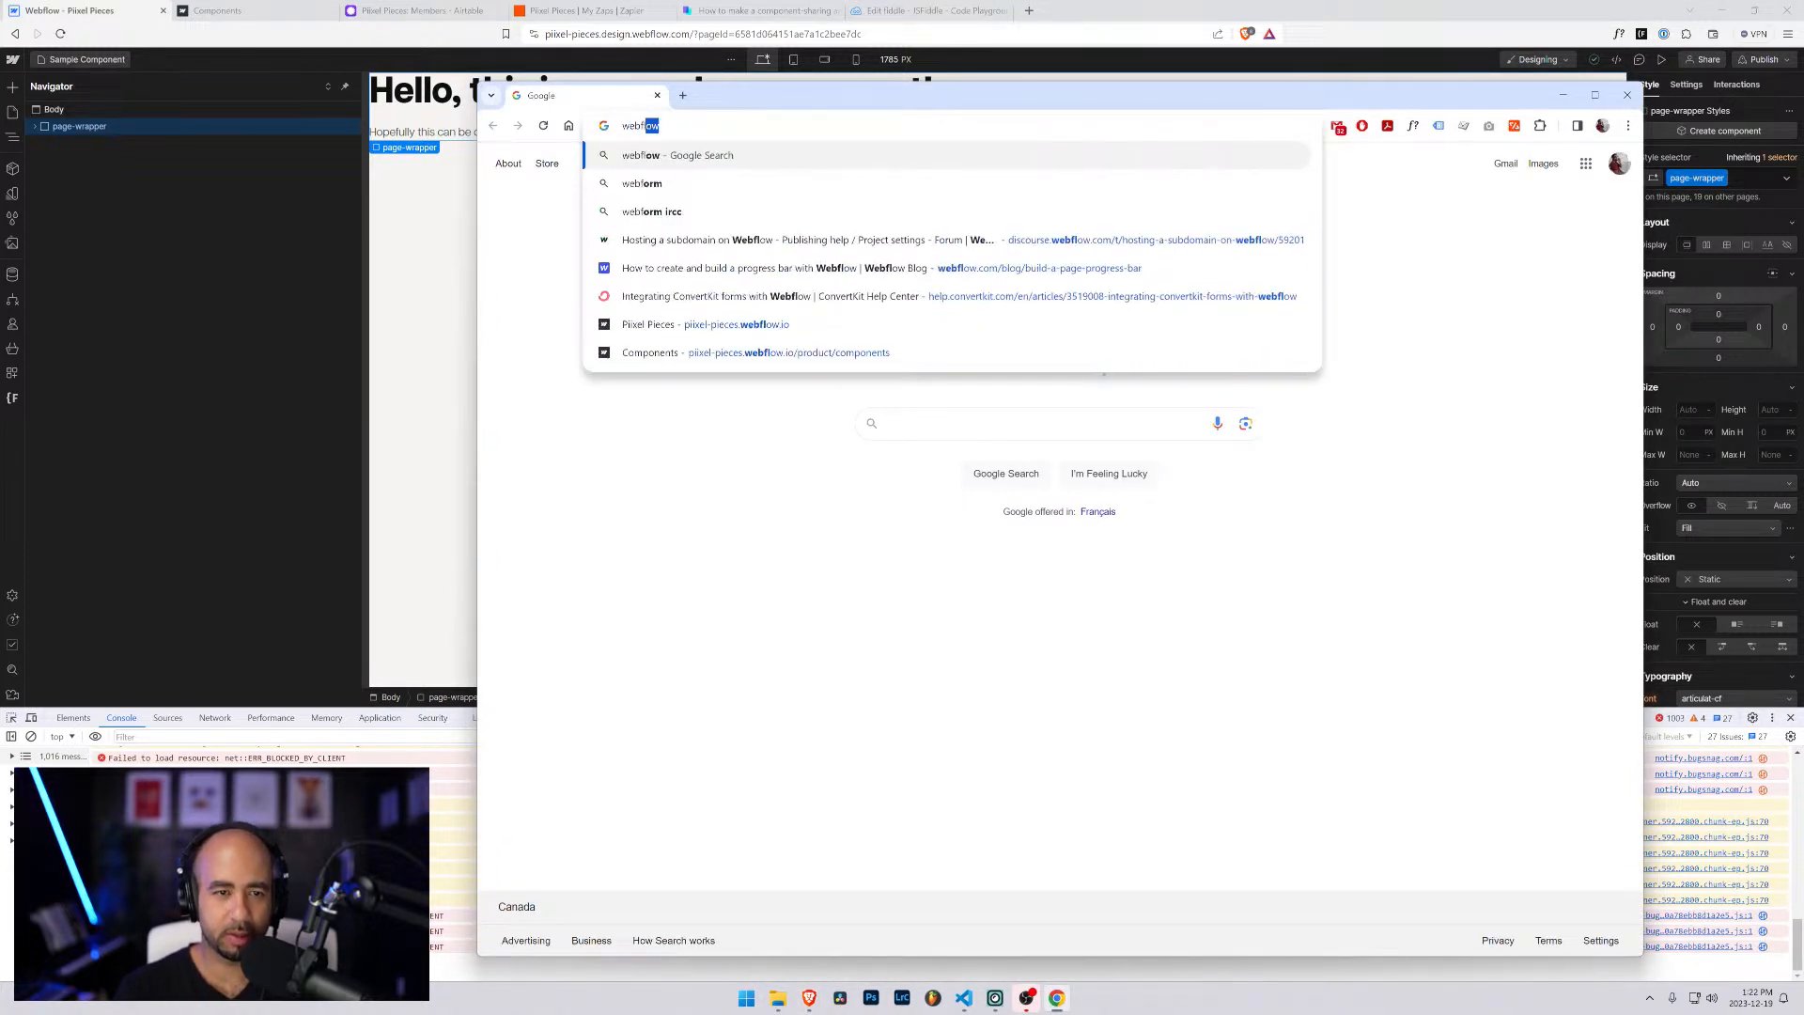
text(.com)
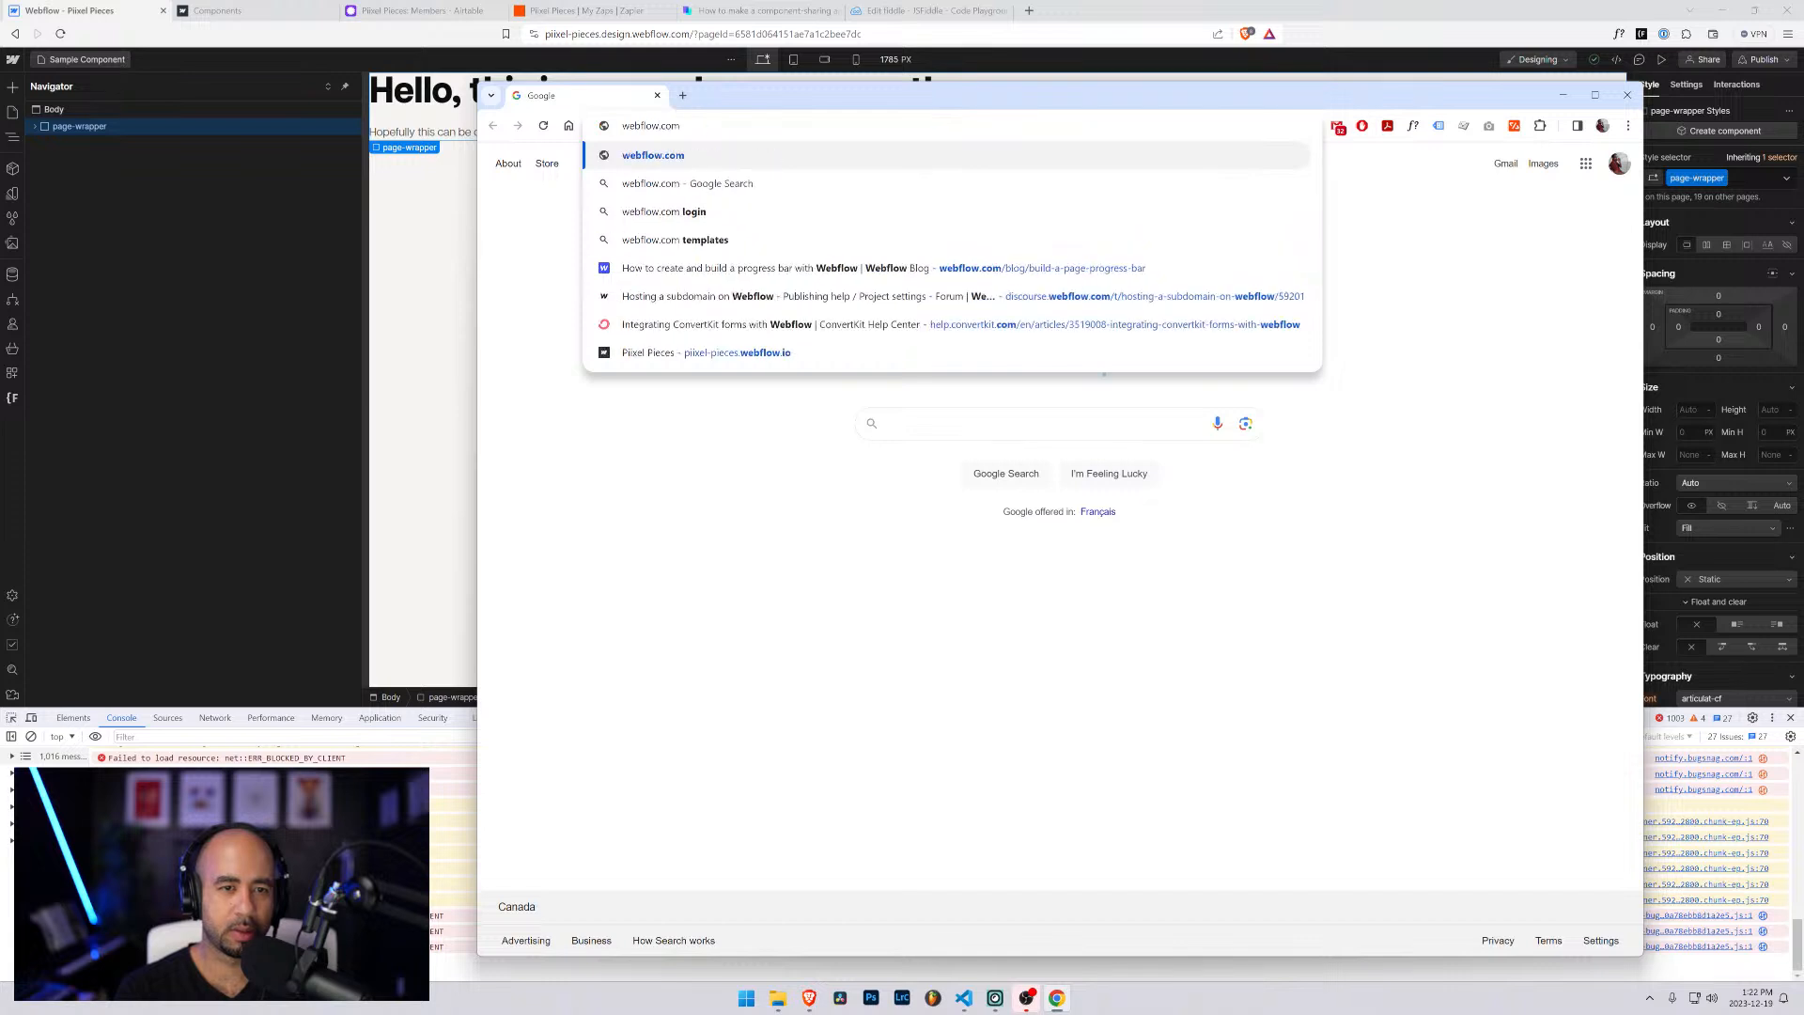
key(Return)
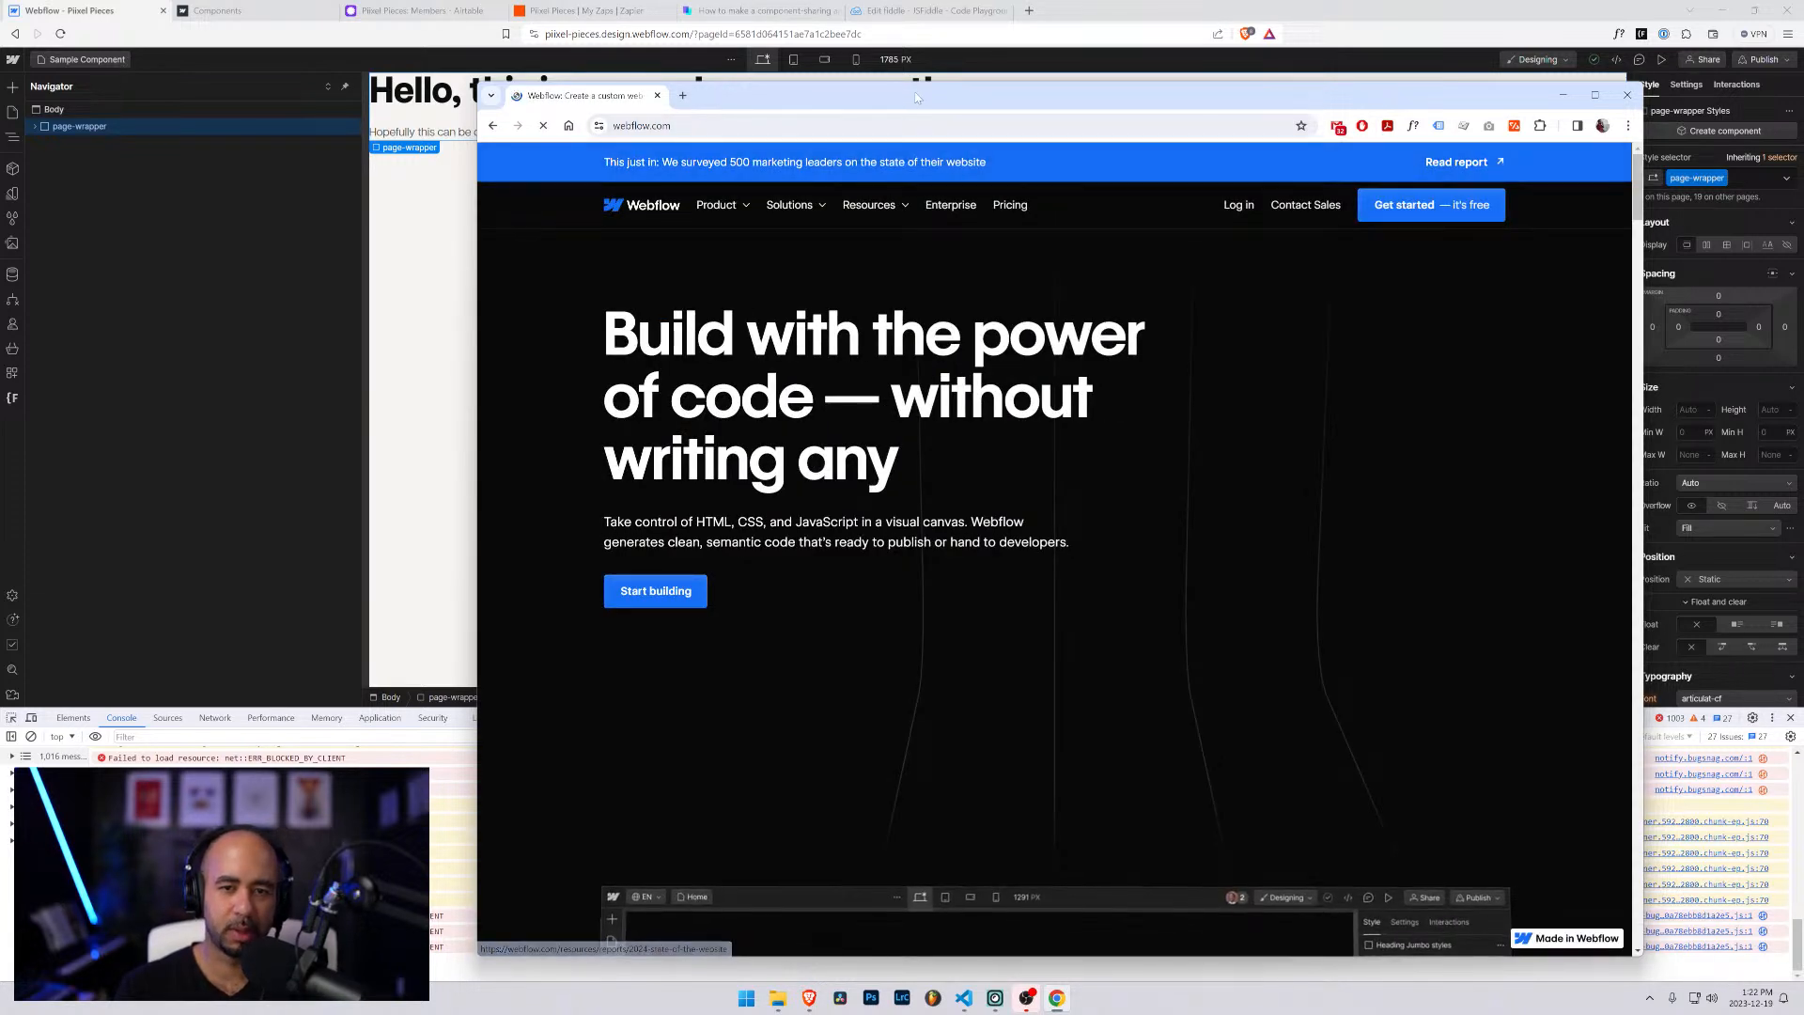
click(1238, 205)
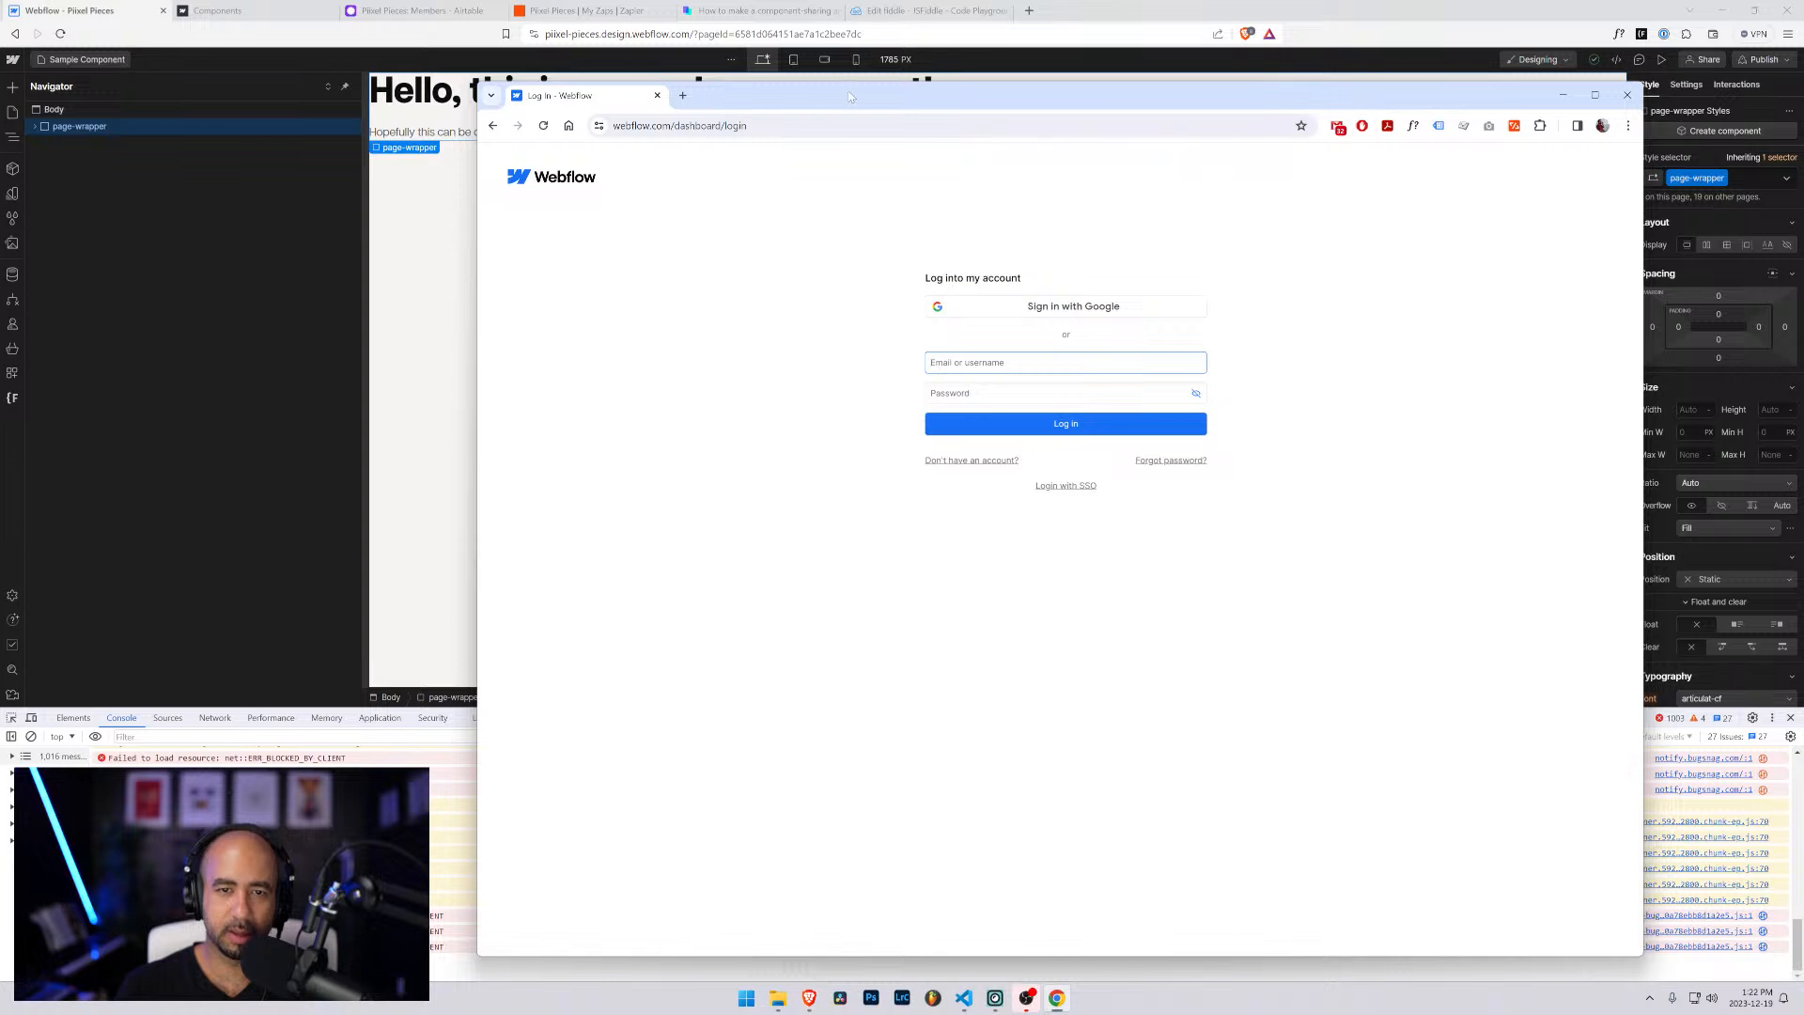
- Move the Chrome login window to the other monitor and launch 1Password for the Webflow credentials
drag(856, 95, 1803, 155)
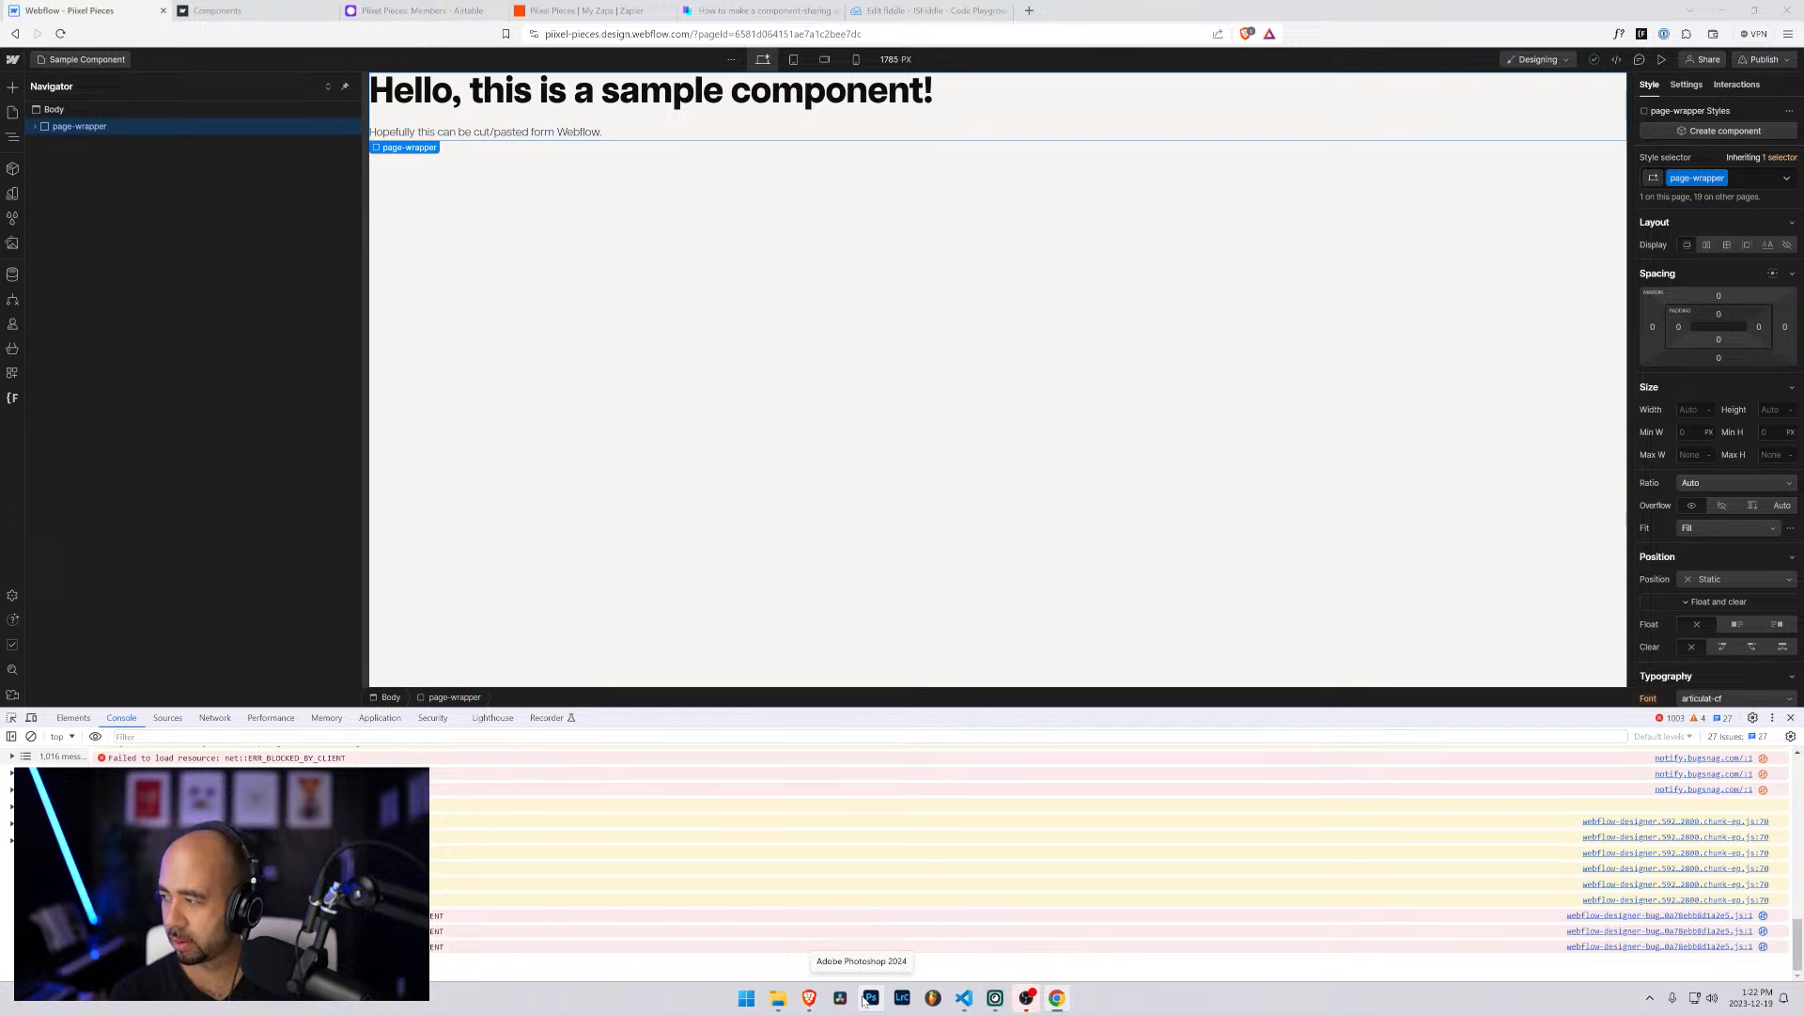
key(super)
text(1pass)
key(Return)
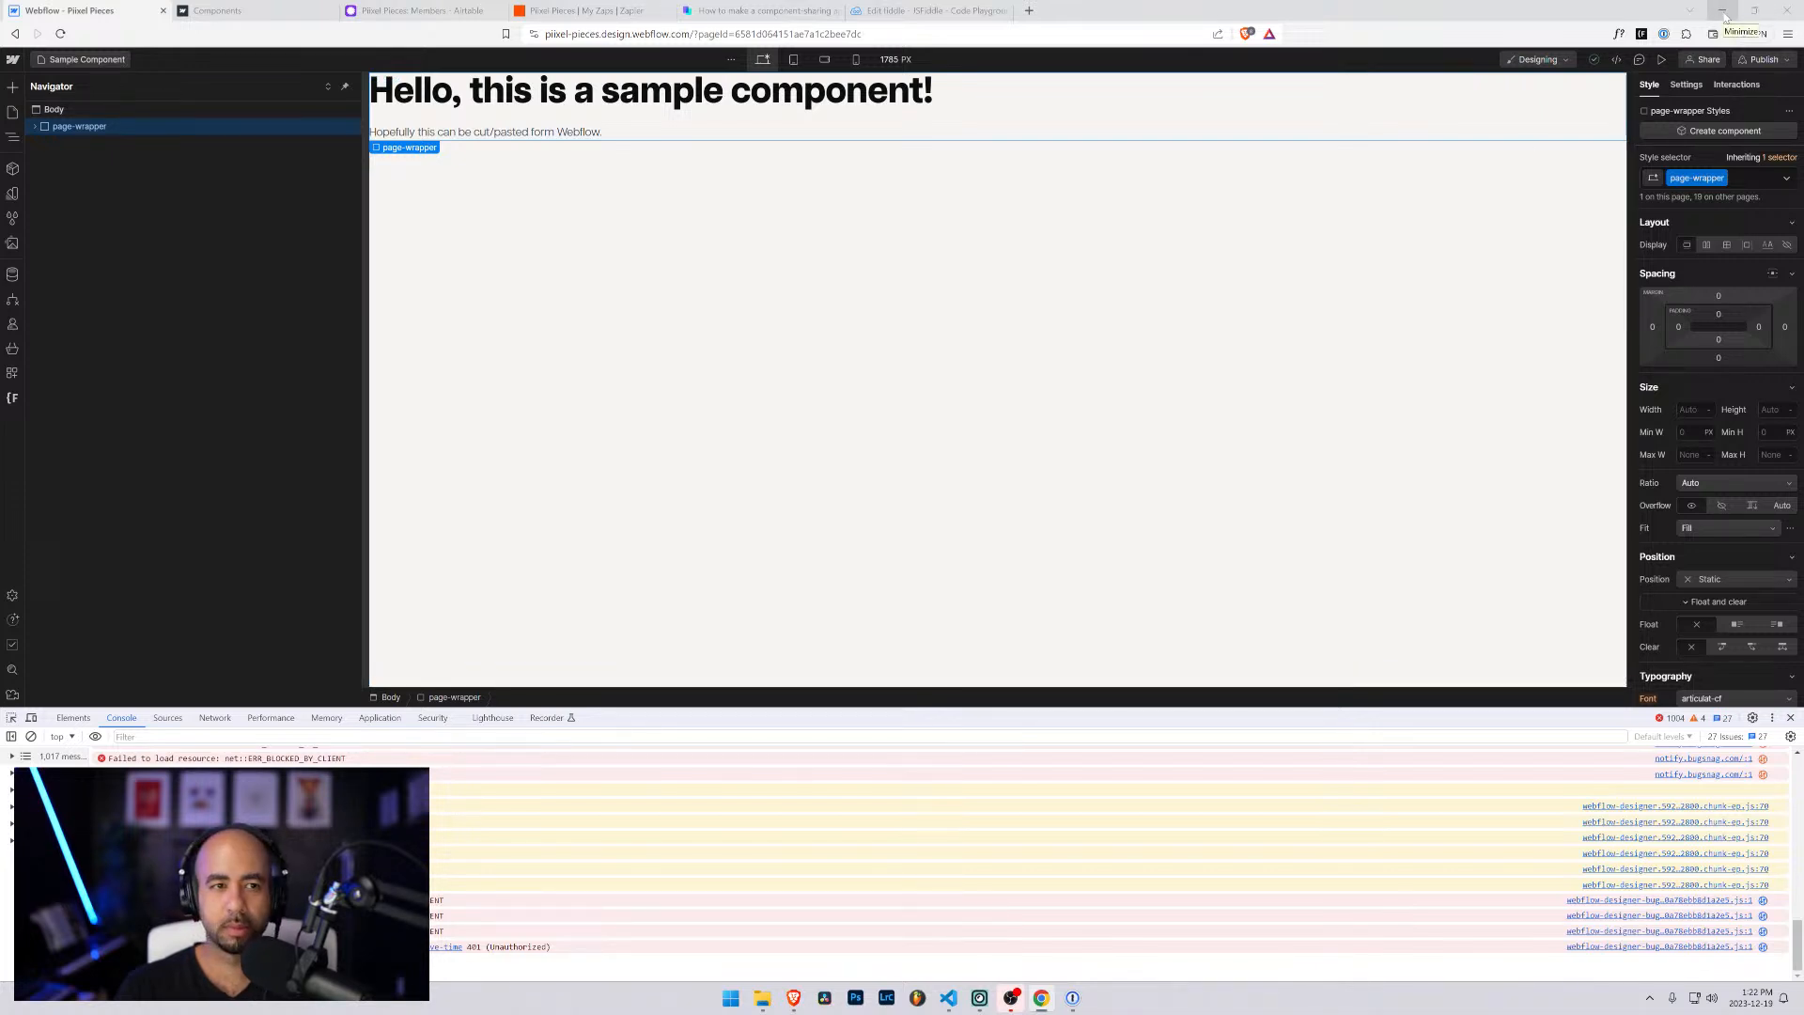
- Close the Designer's developer tools in Brave and reload the blank Webflow dashboard in Chrome
click(1791, 718)
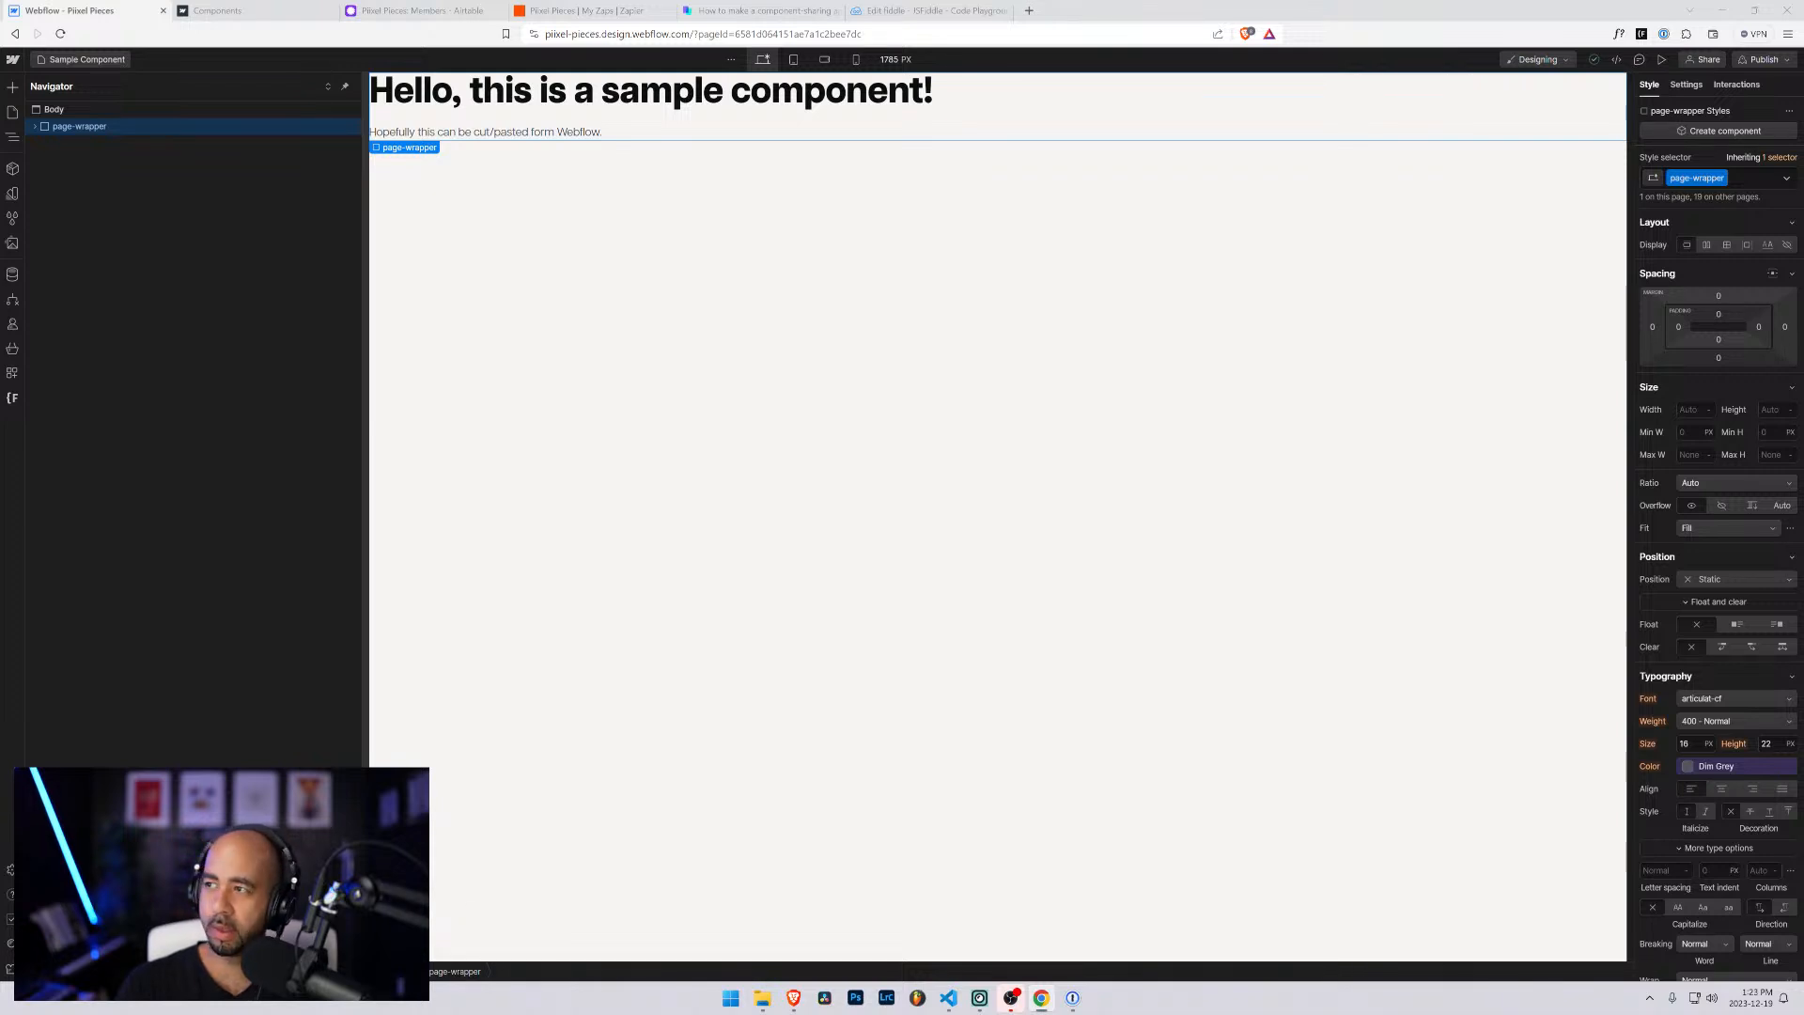
drag(1339, 436, 660, 84)
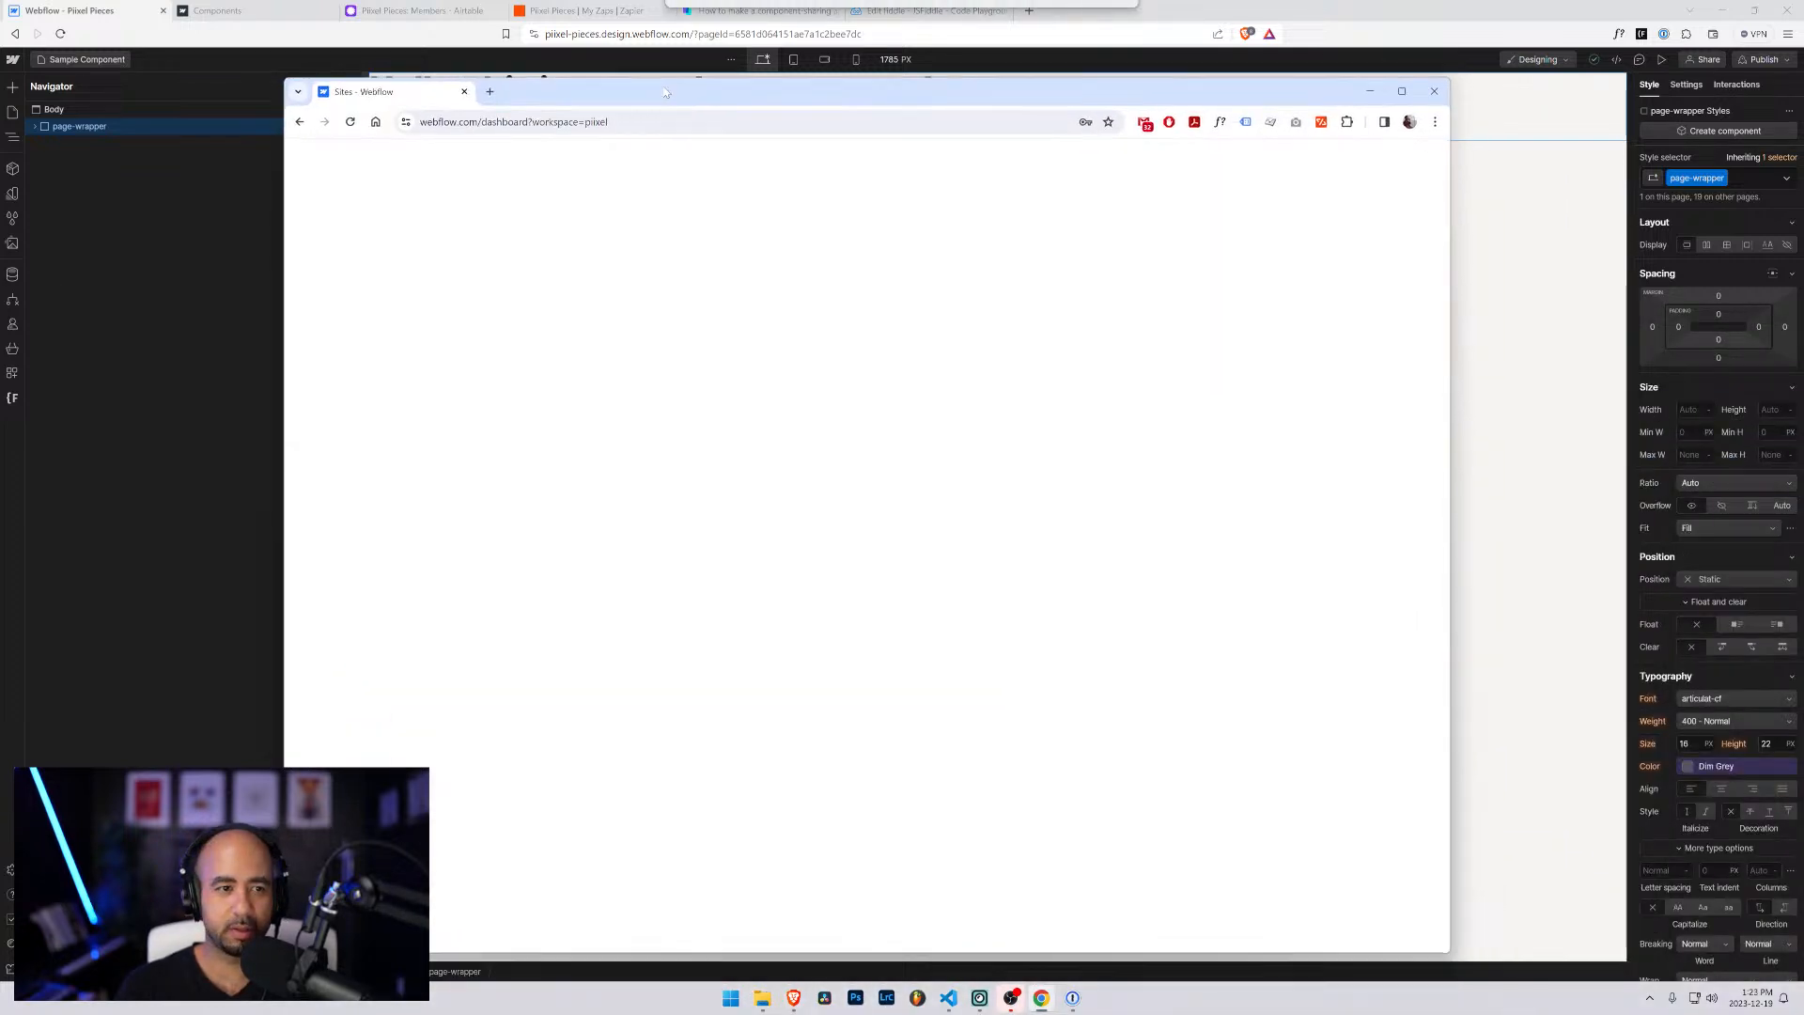
click(350, 122)
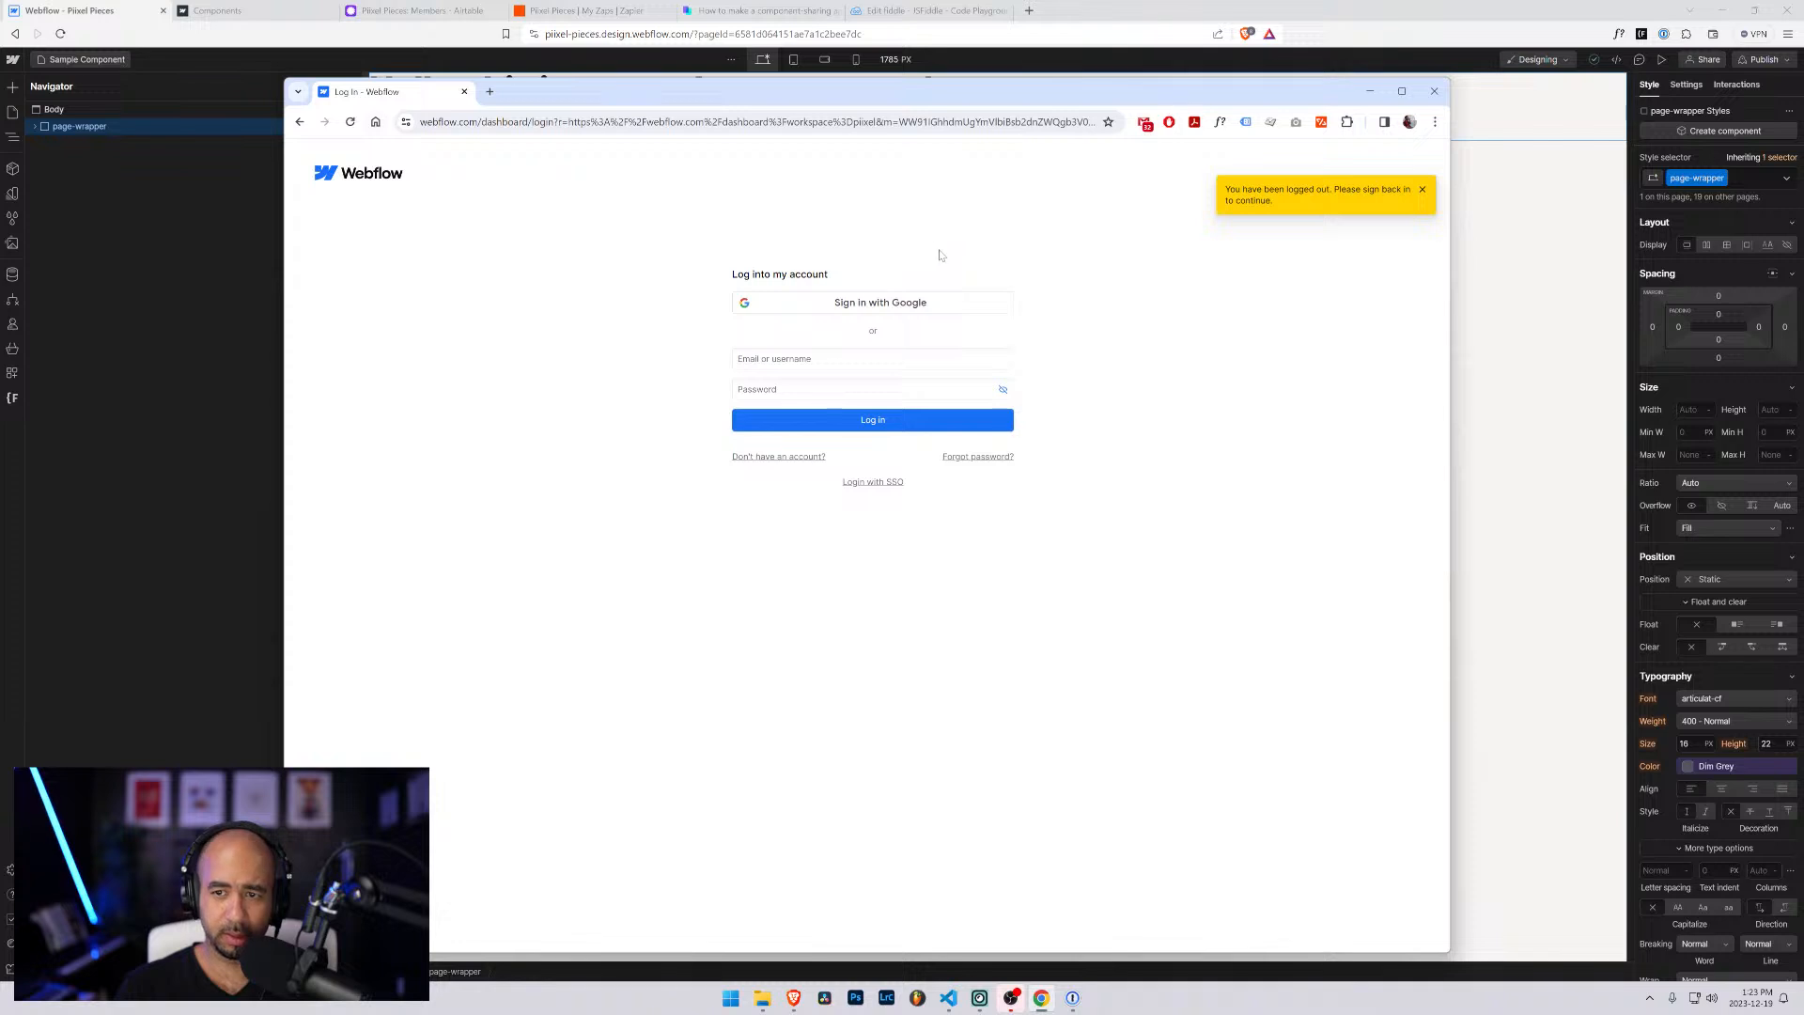
drag(859, 93, 1803, 166)
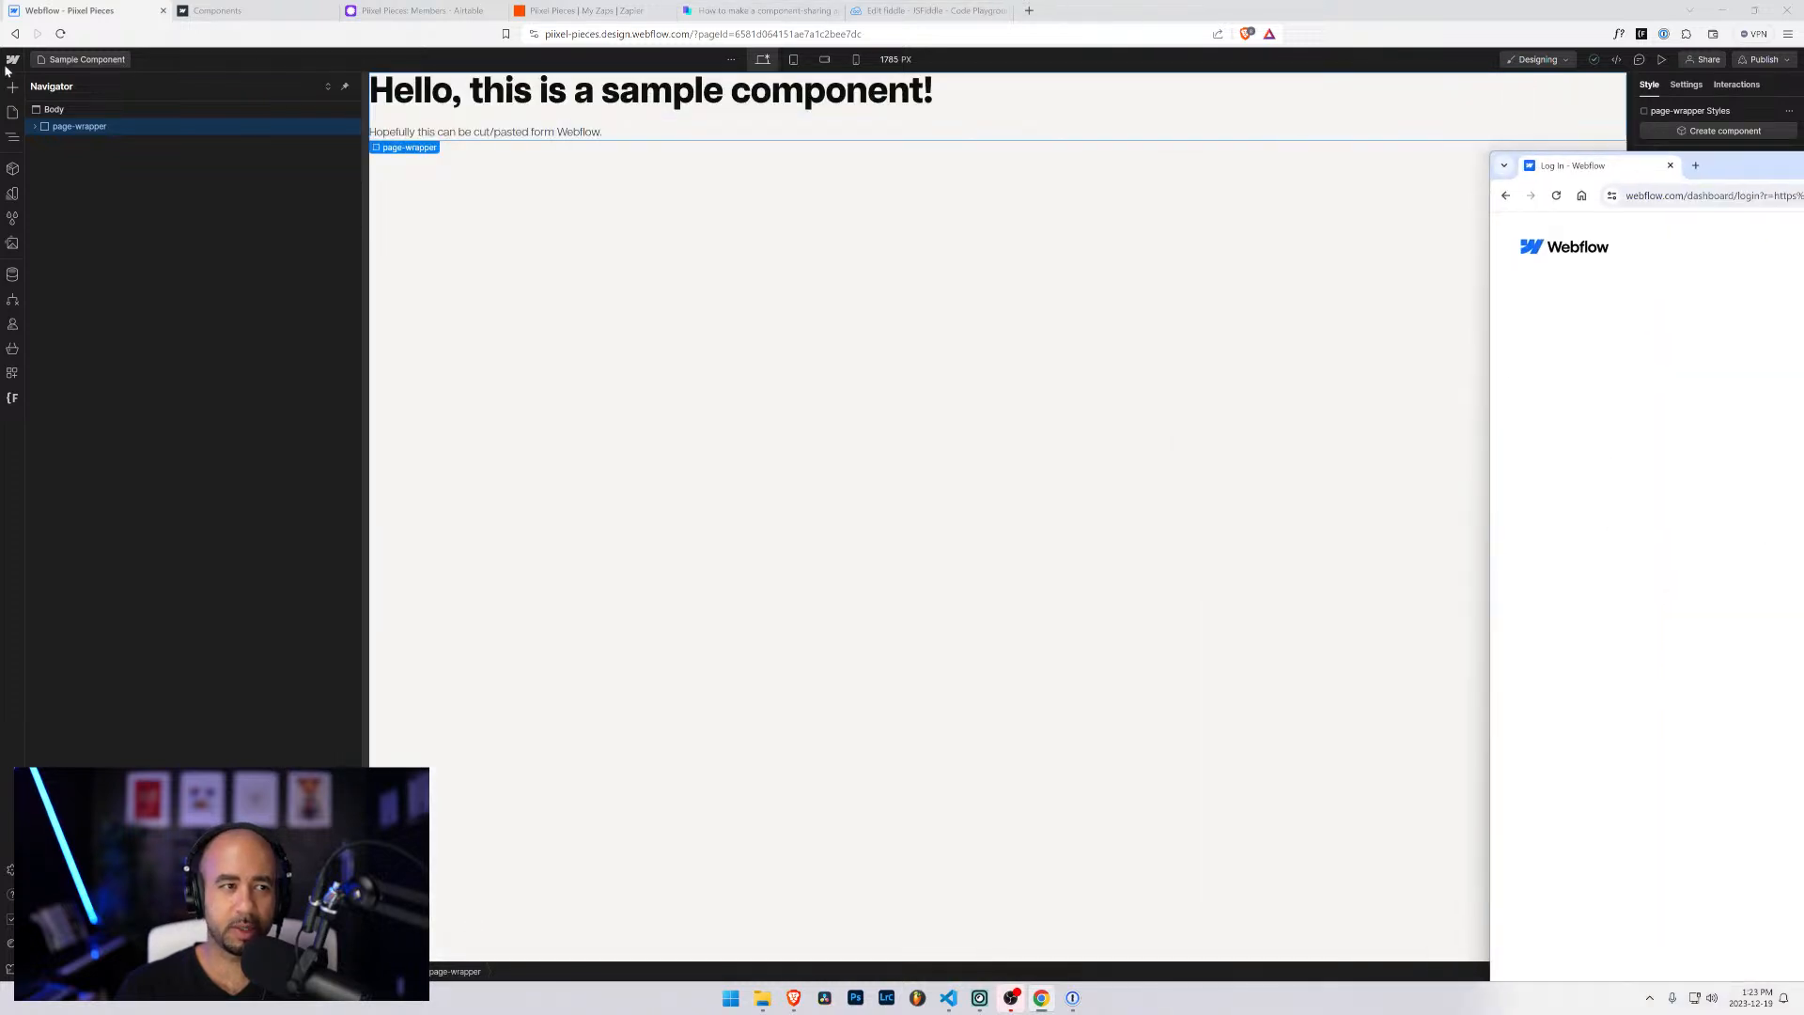
- Close the Webflow Designer and Components tabs in Brave and switch back to the Chrome window
click(162, 11)
click(162, 10)
click(163, 10)
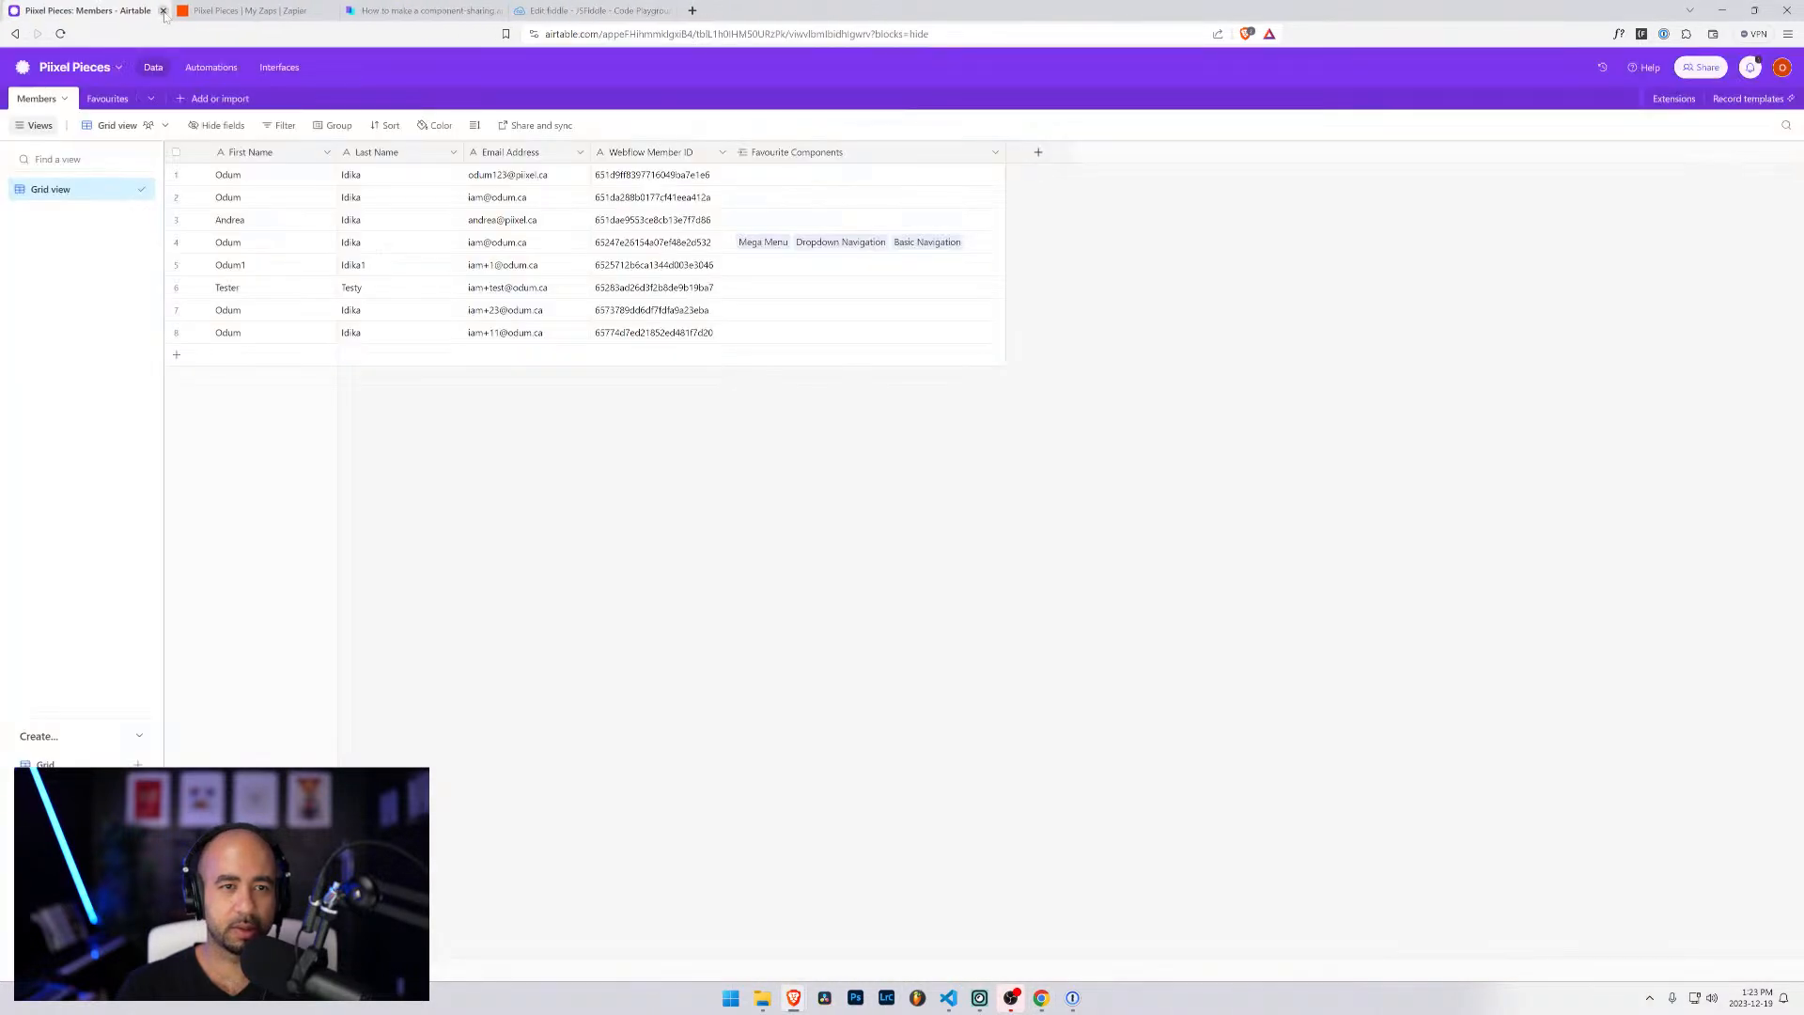
key(alt+Tab)
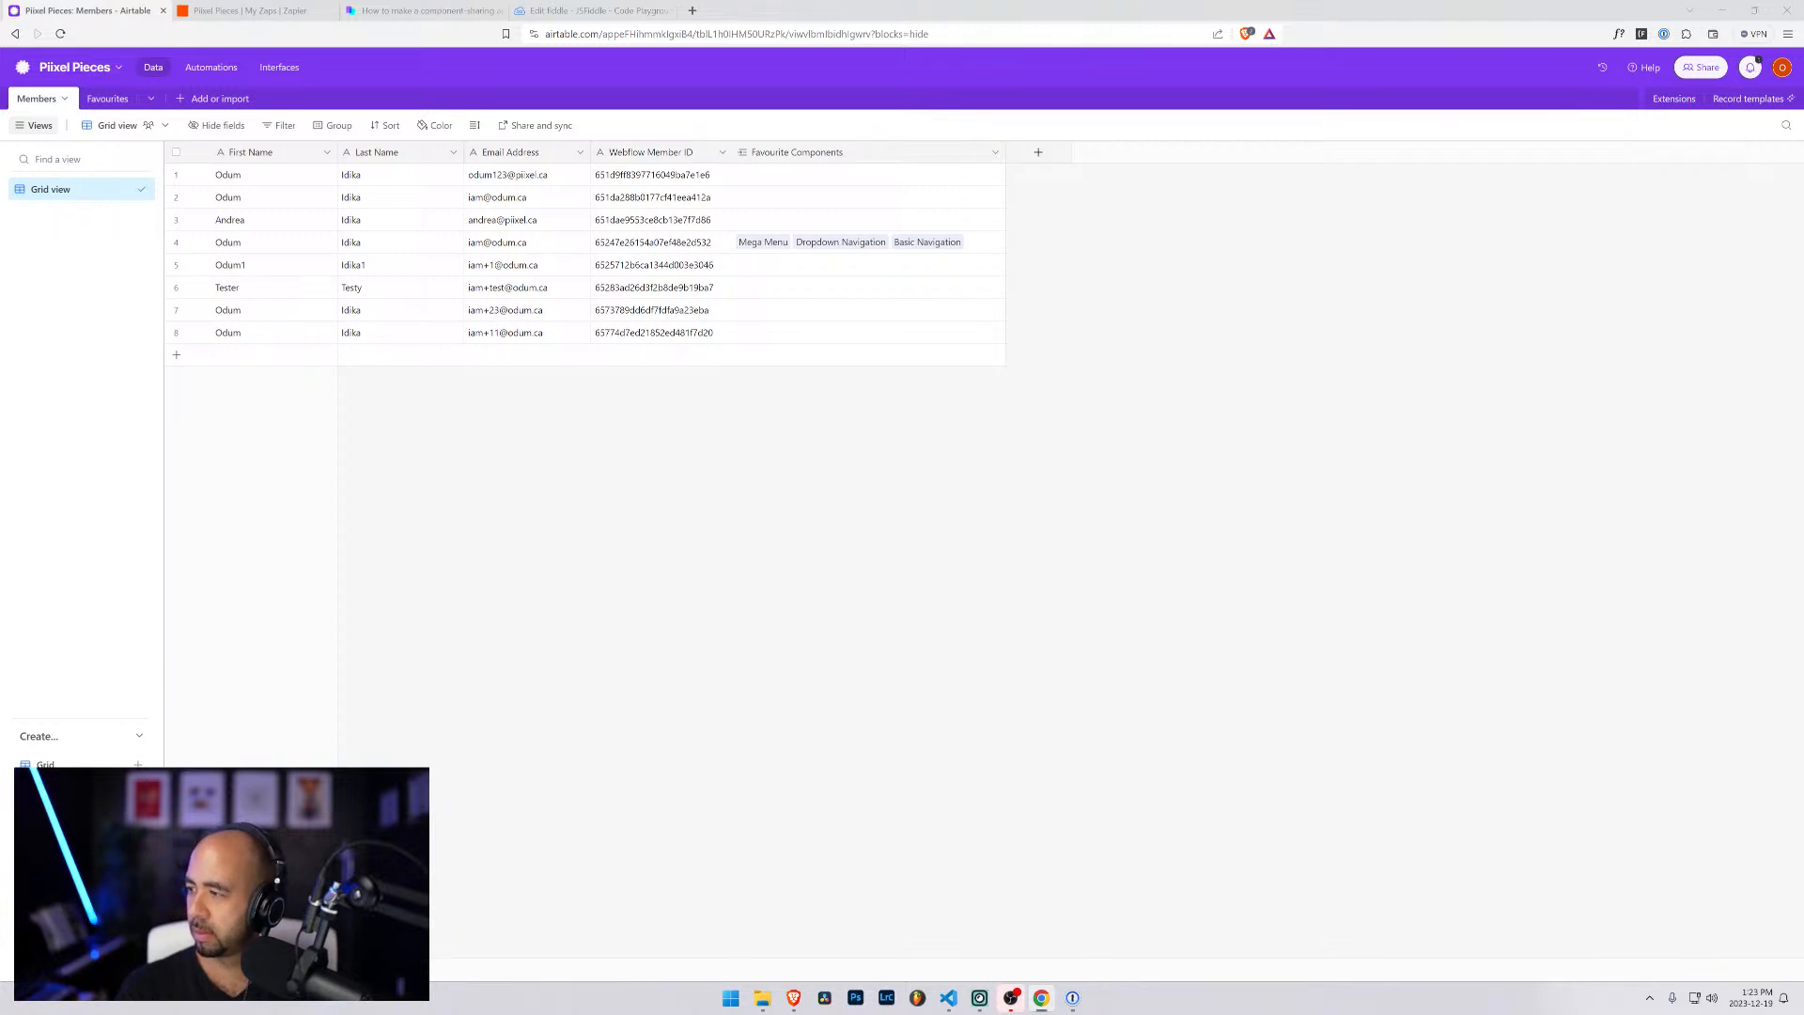
- Open the Piixel Pieces site in the Designer from Chrome's Webflow dashboard and move the window to the other monitor
drag(1803, 159, 771, 97)
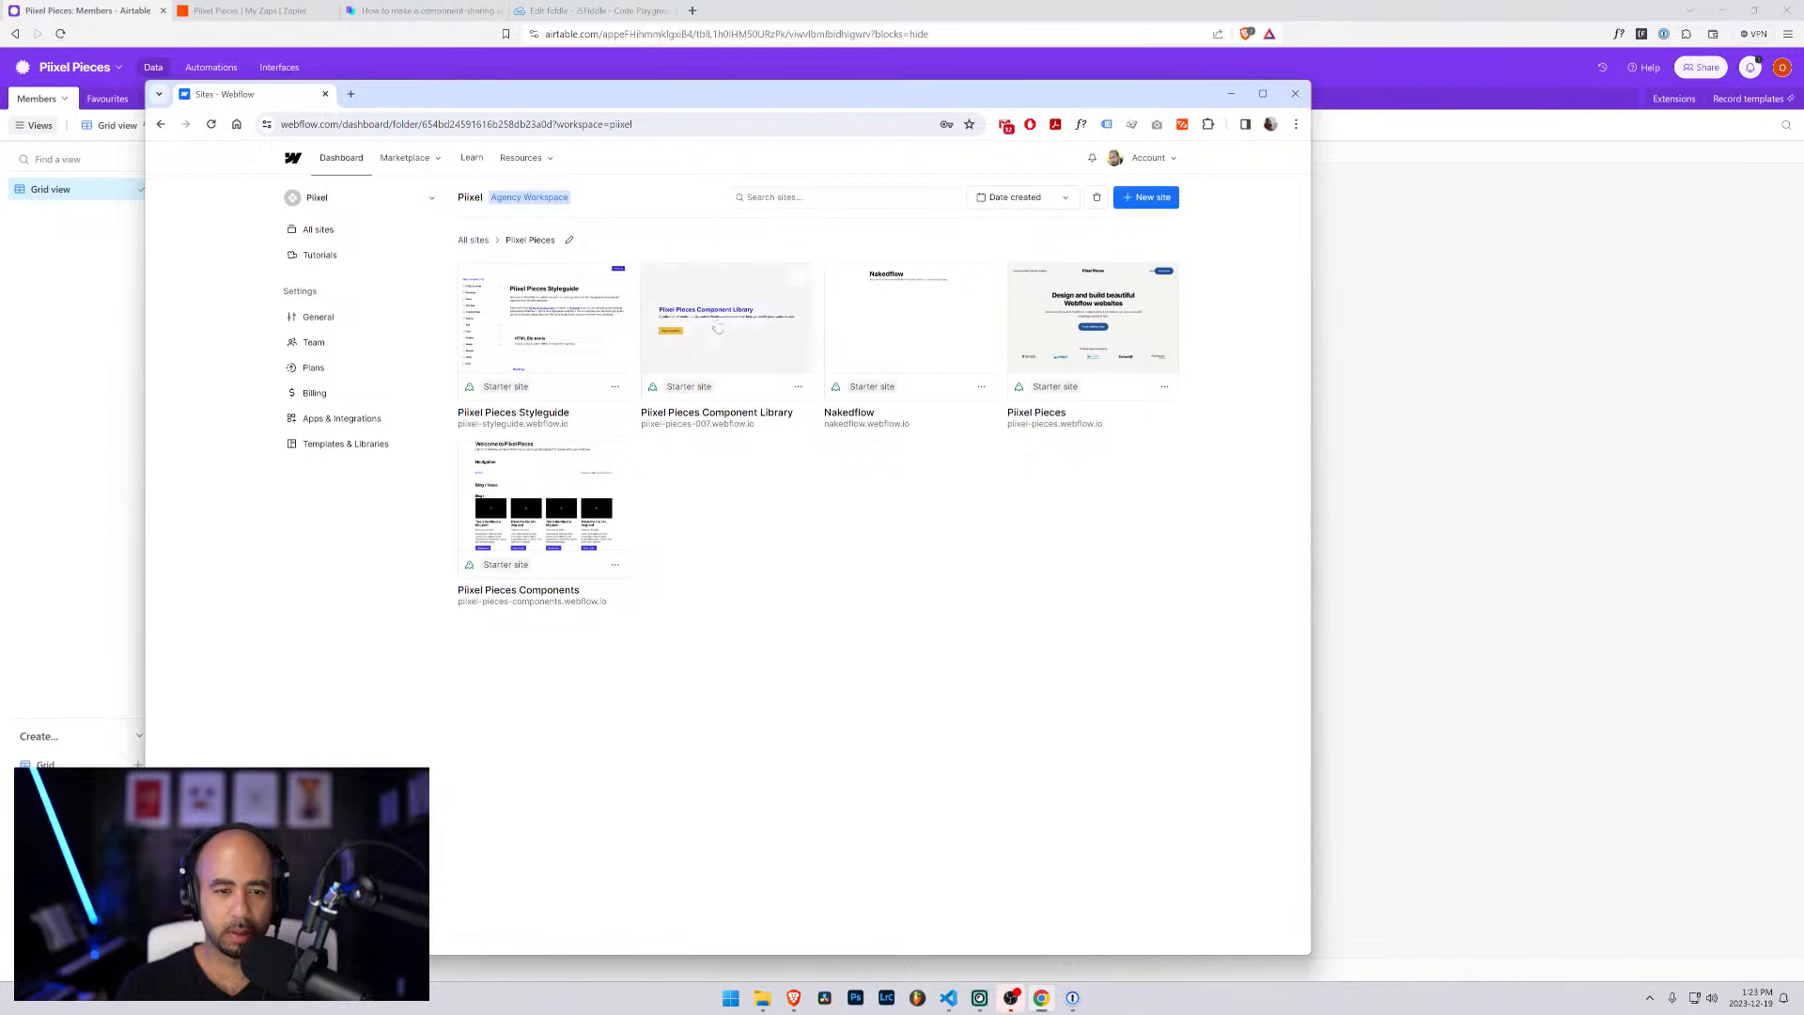
mouse_move(735, 324)
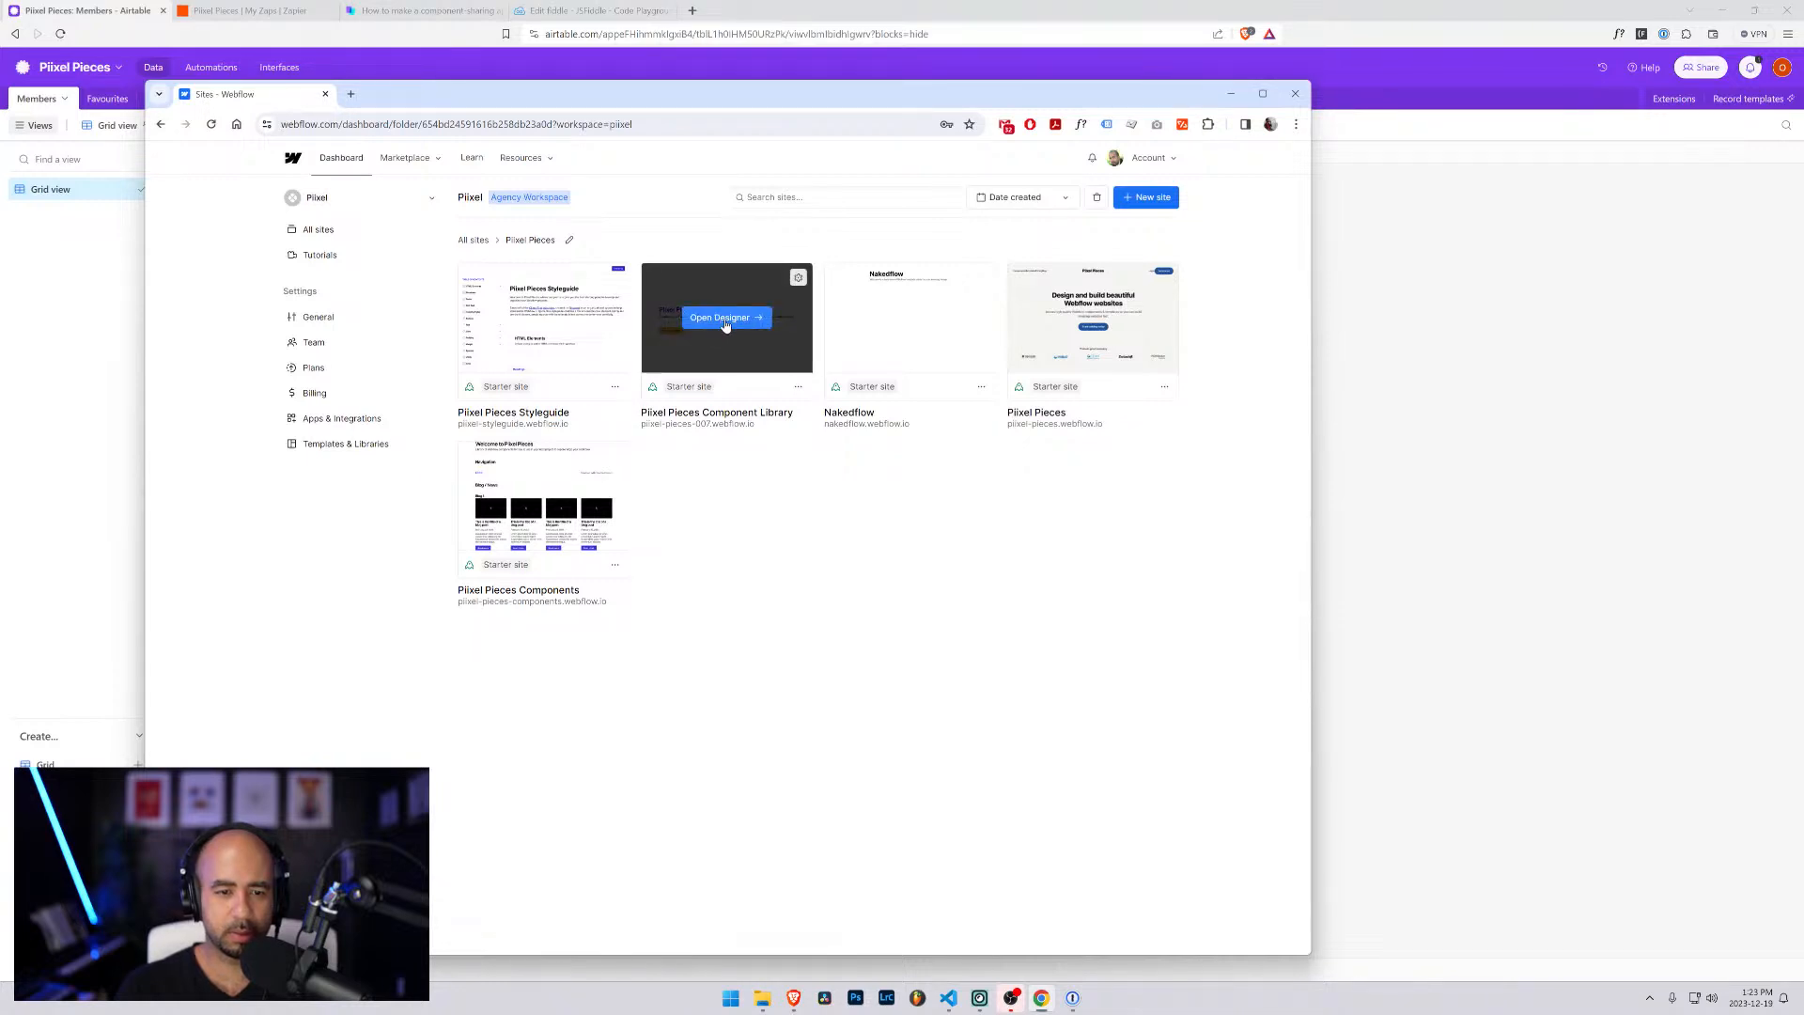
click(1080, 310)
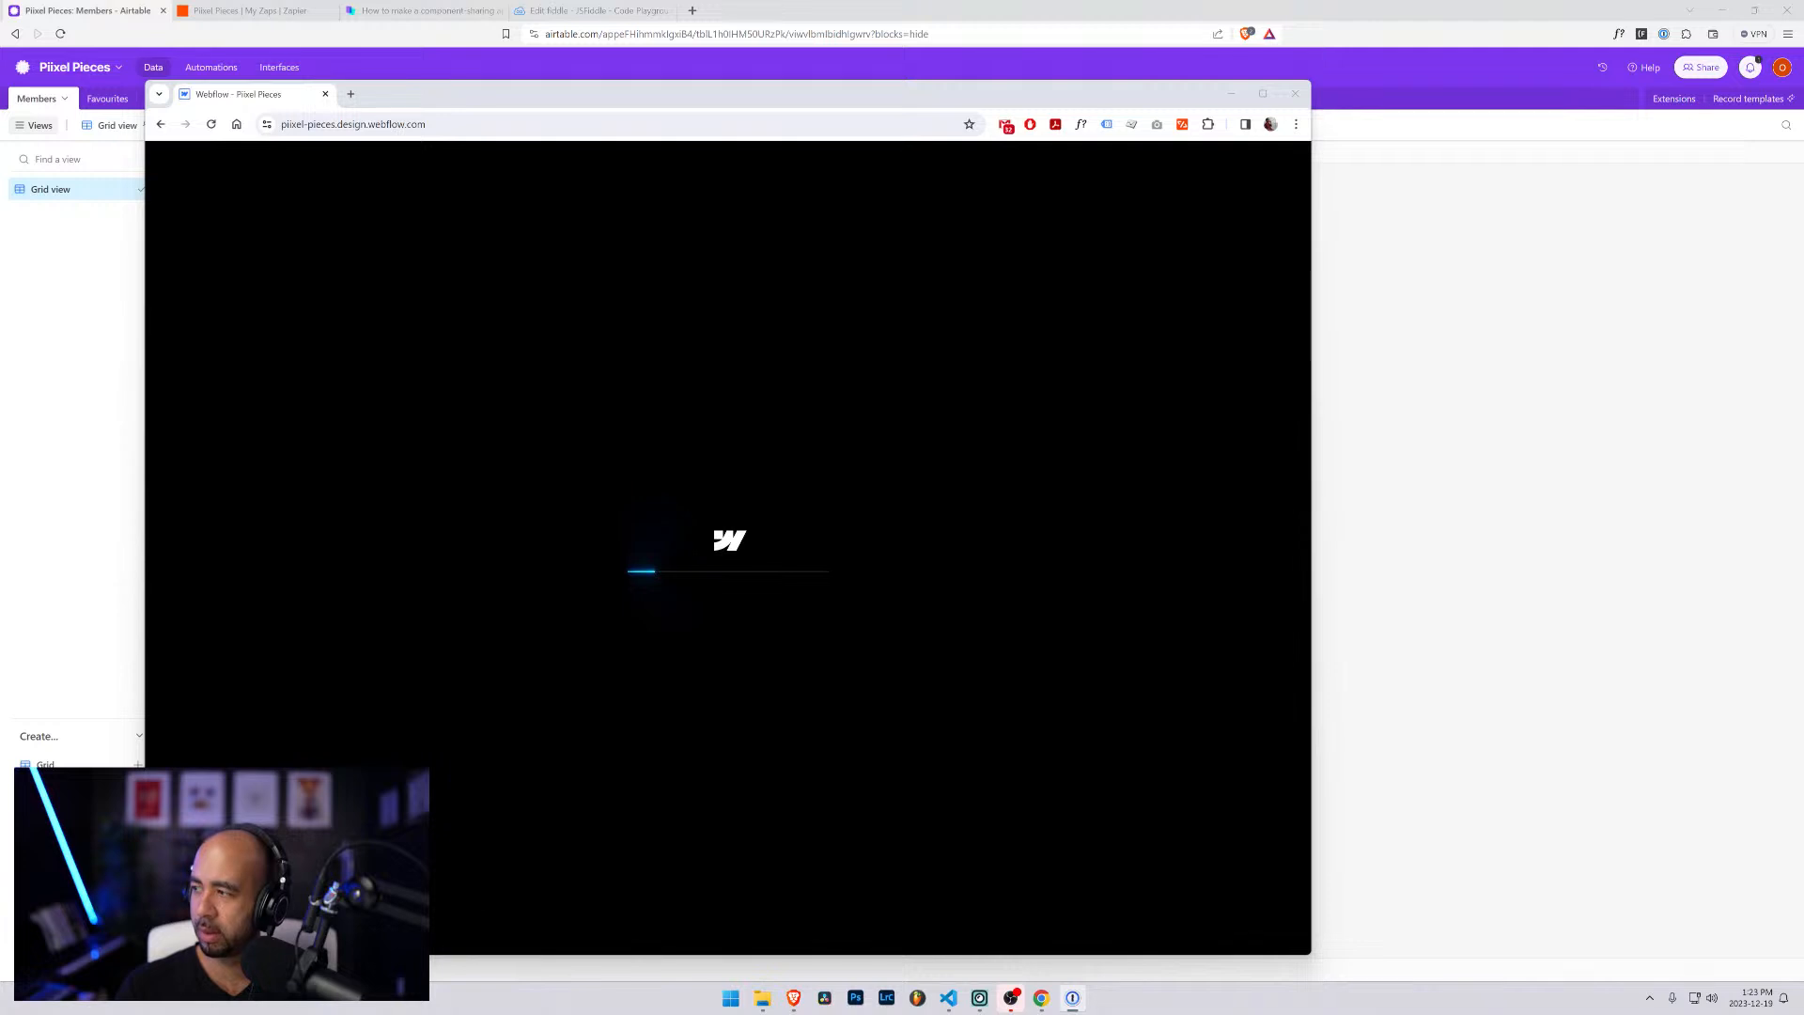
drag(897, 103, 1803, 136)
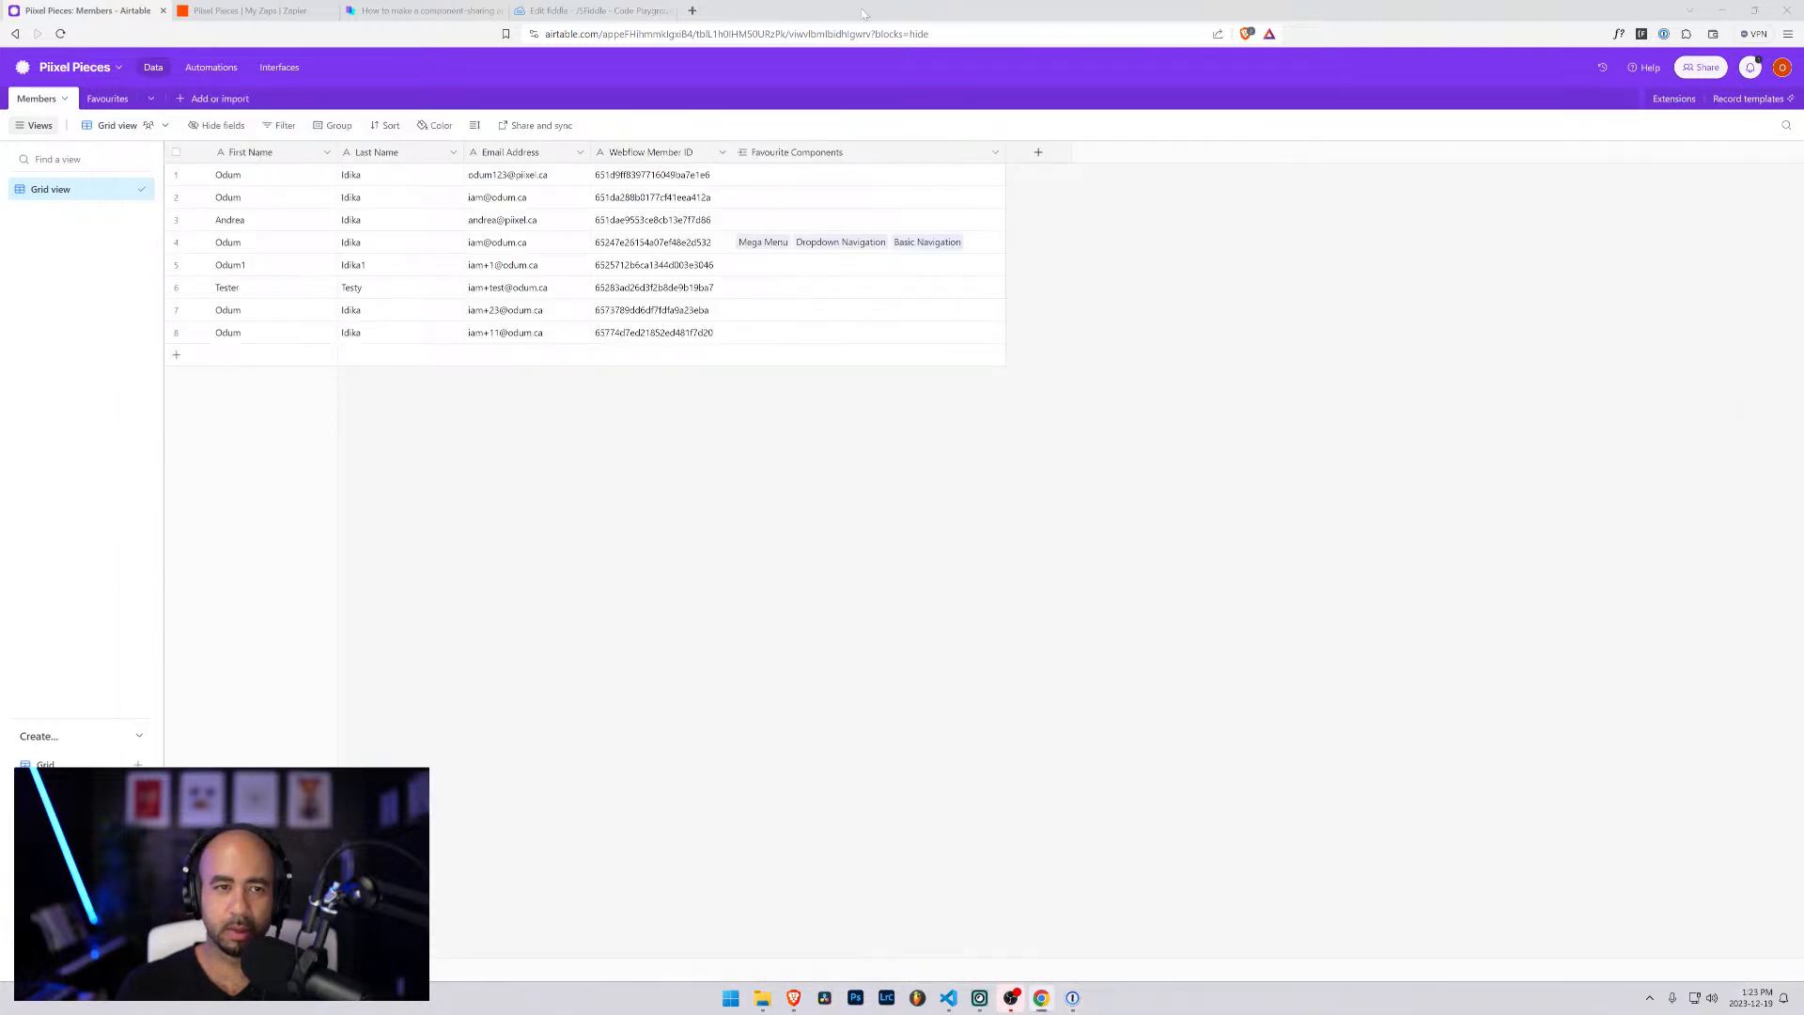
- Bring up the JSFiddle snippet in Brave and look over the Piixel Pieces home page in Chrome's Webflow window
click(593, 12)
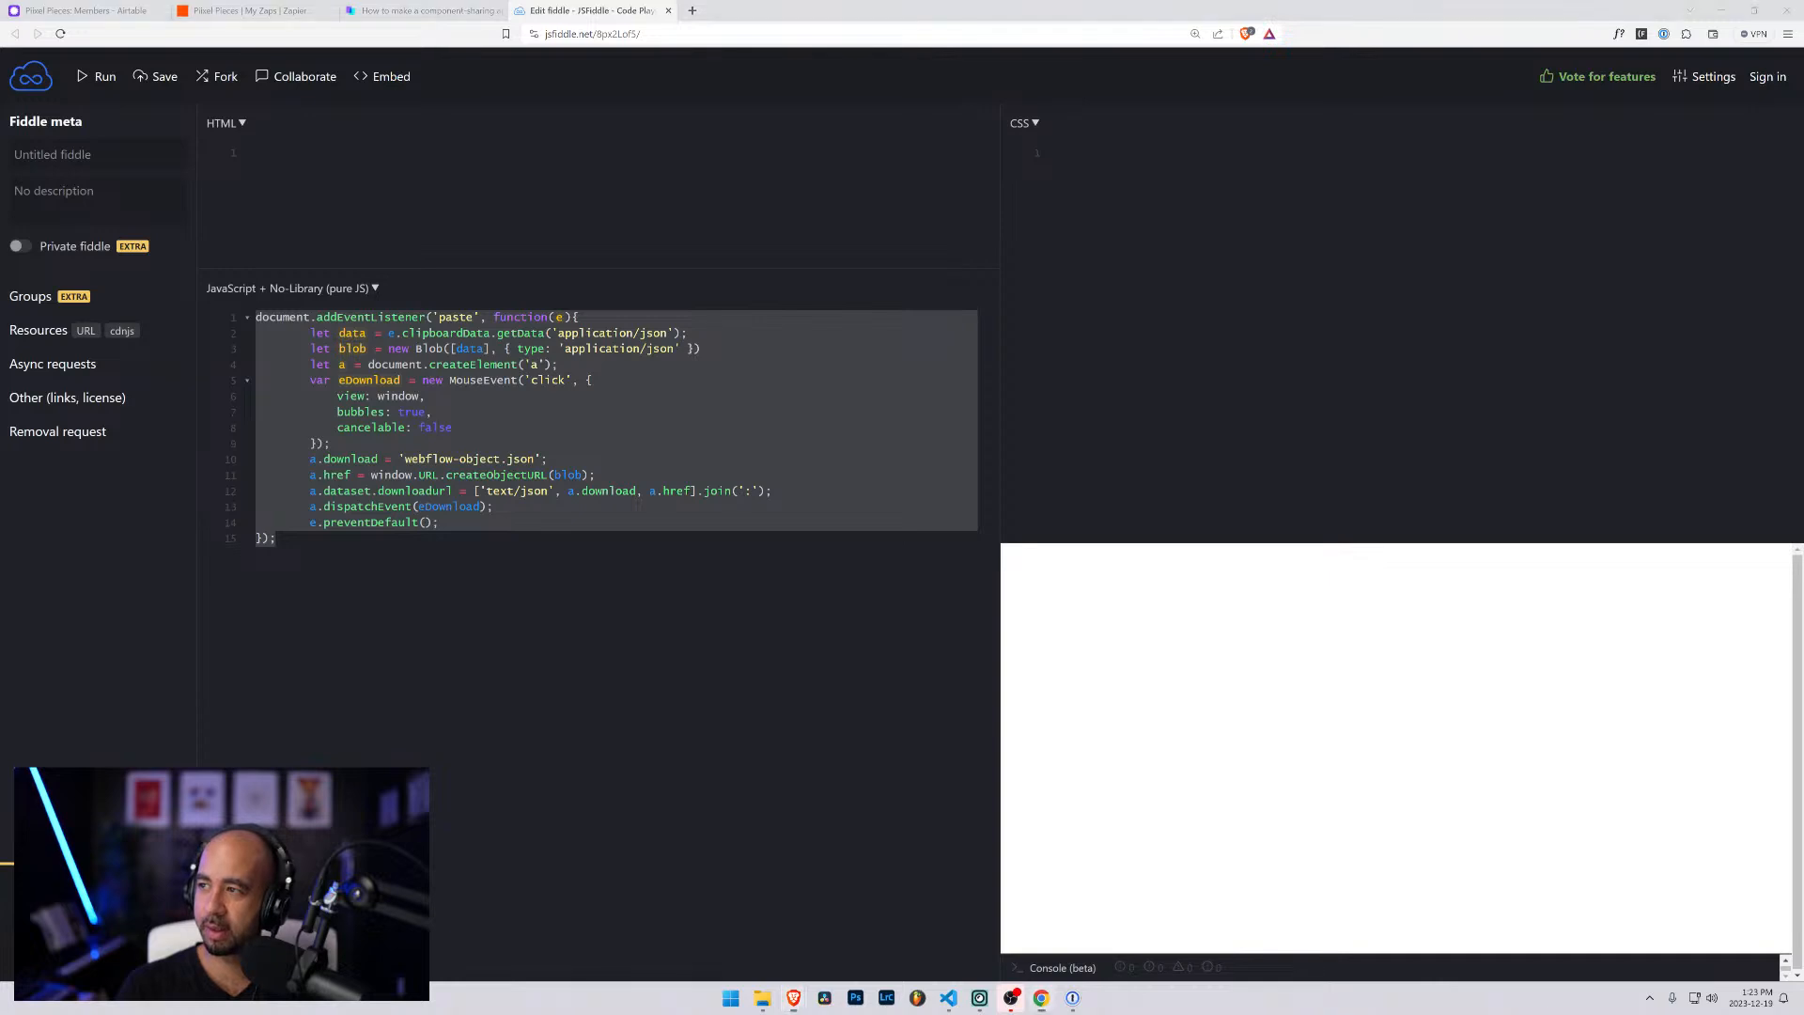
drag(0, 47, 561, 84)
scroll(771, 414, down, 3)
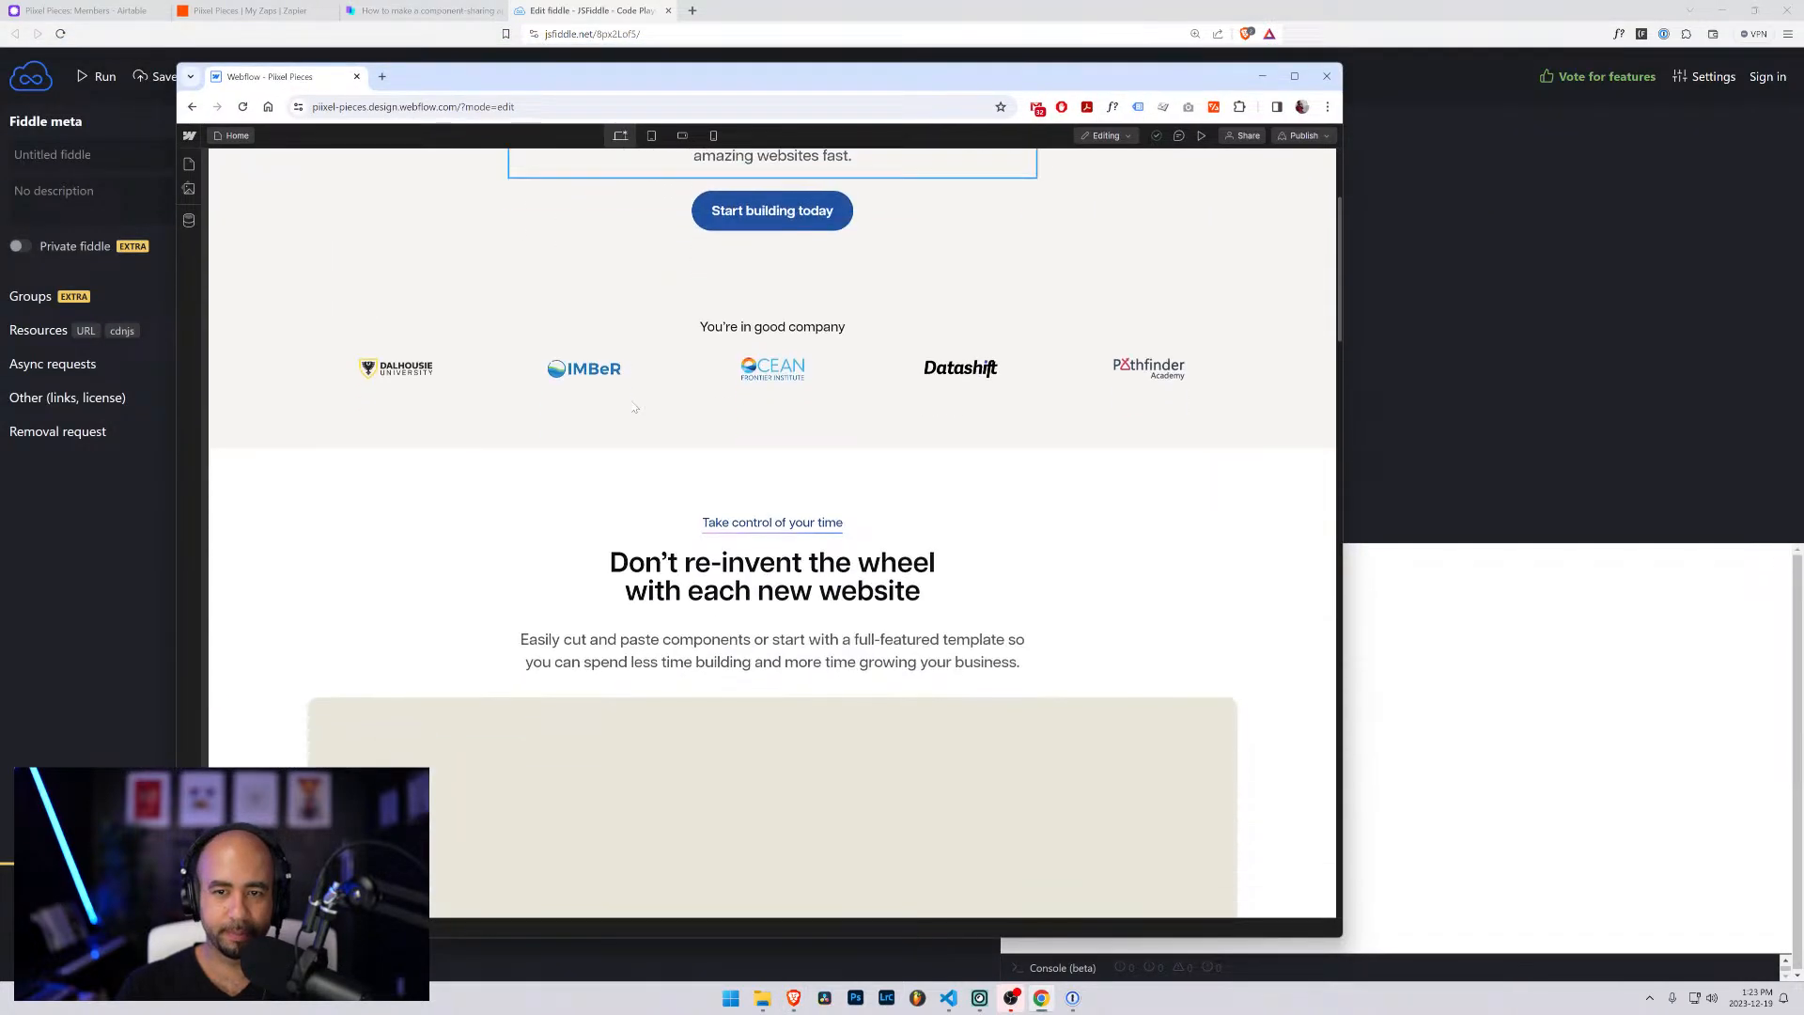
scroll(771, 413, up, 3)
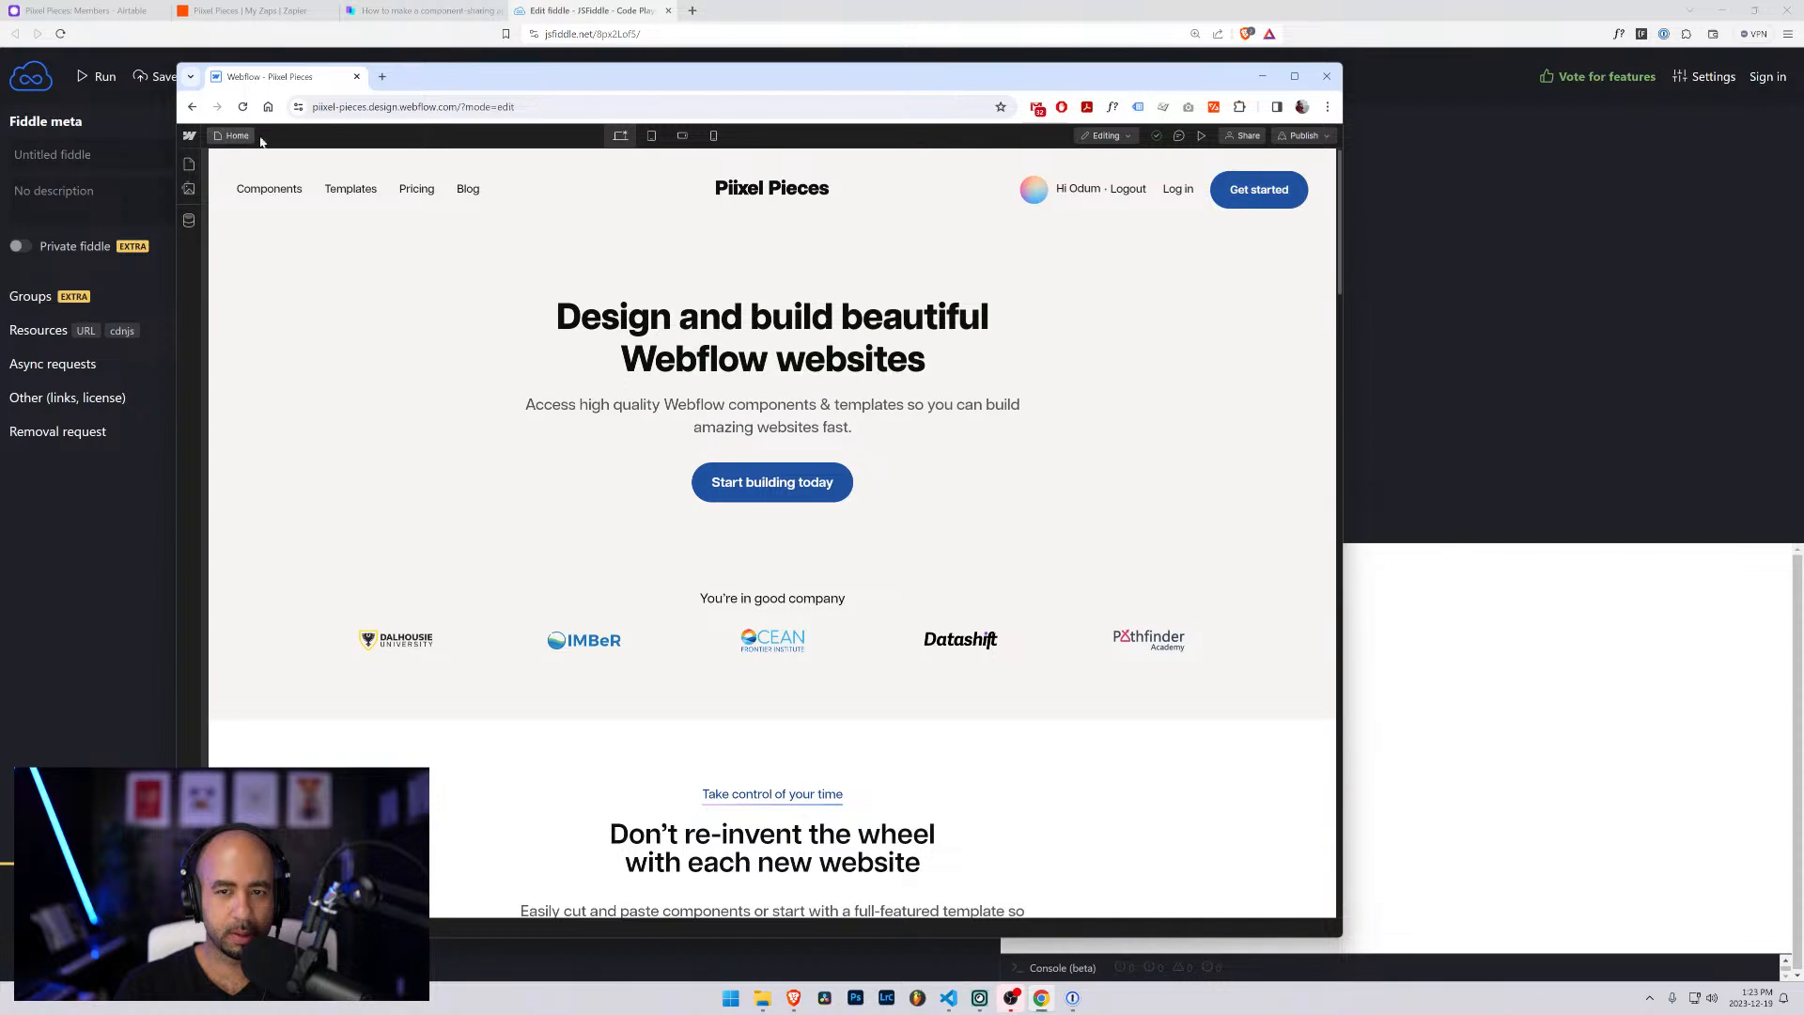
- Request design control of the Piixel Pieces site from the Designer session registered in another tab
click(1104, 135)
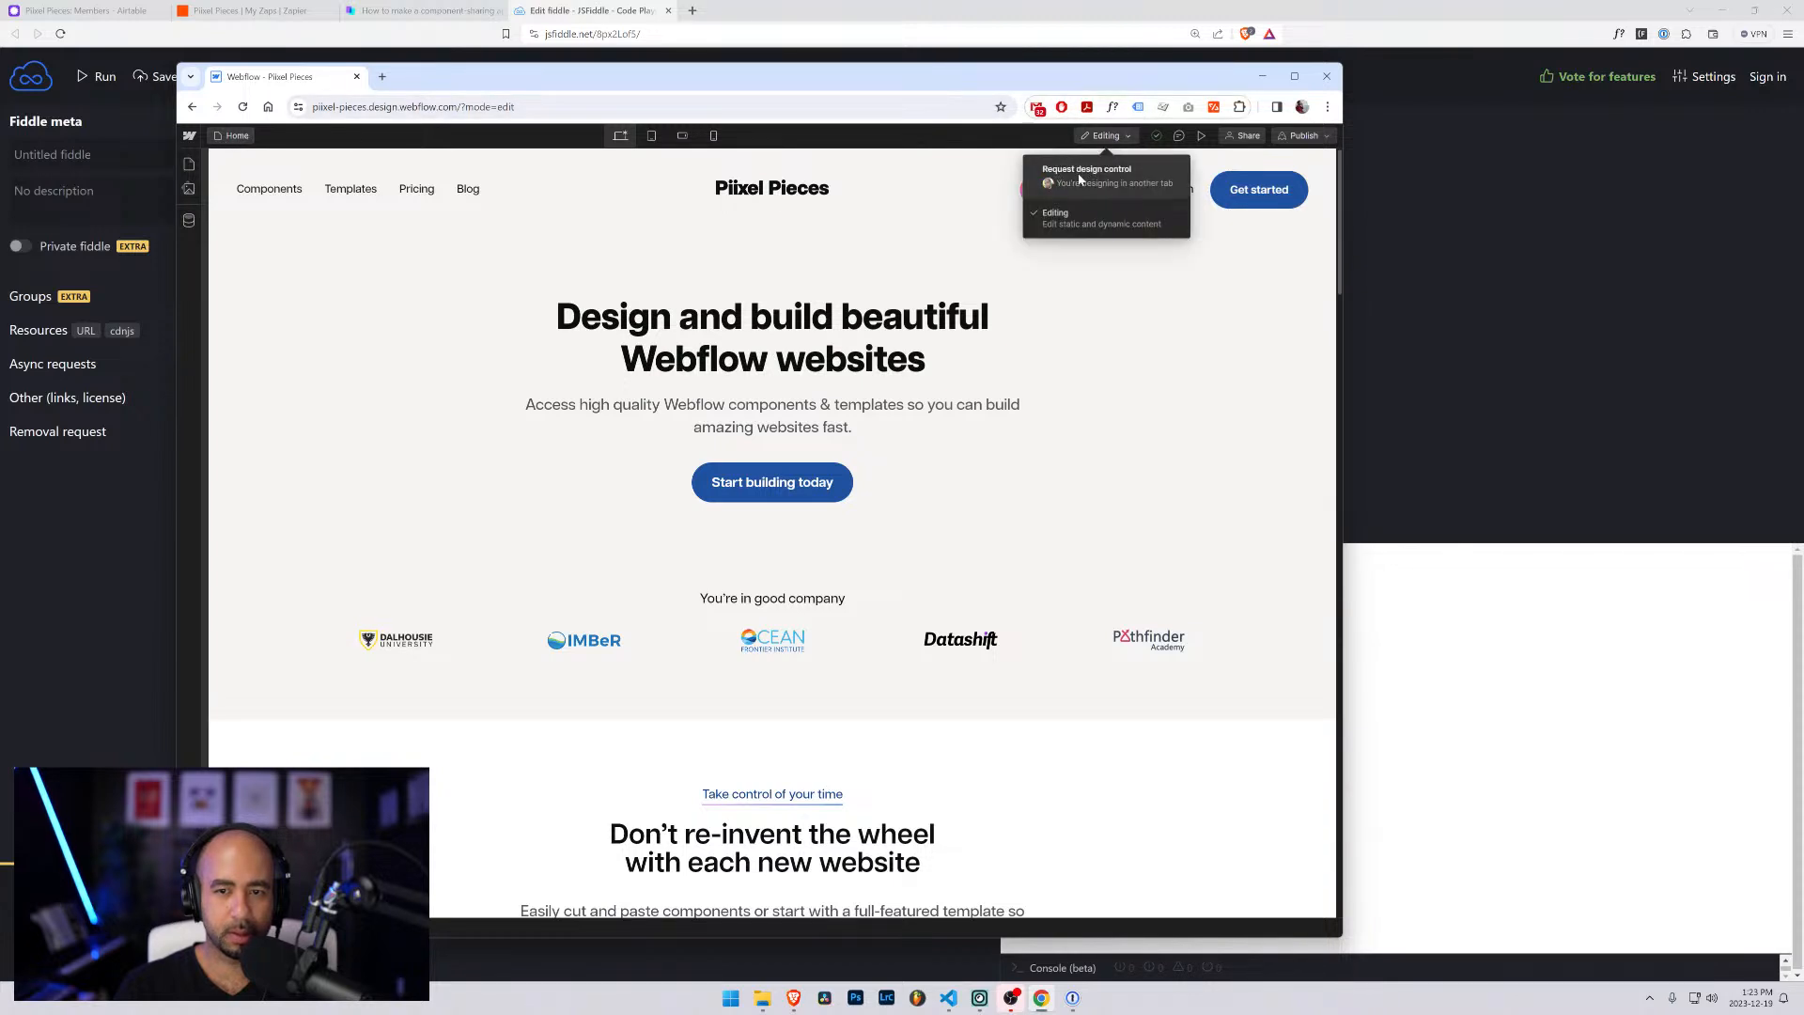
click(1080, 170)
click(1226, 215)
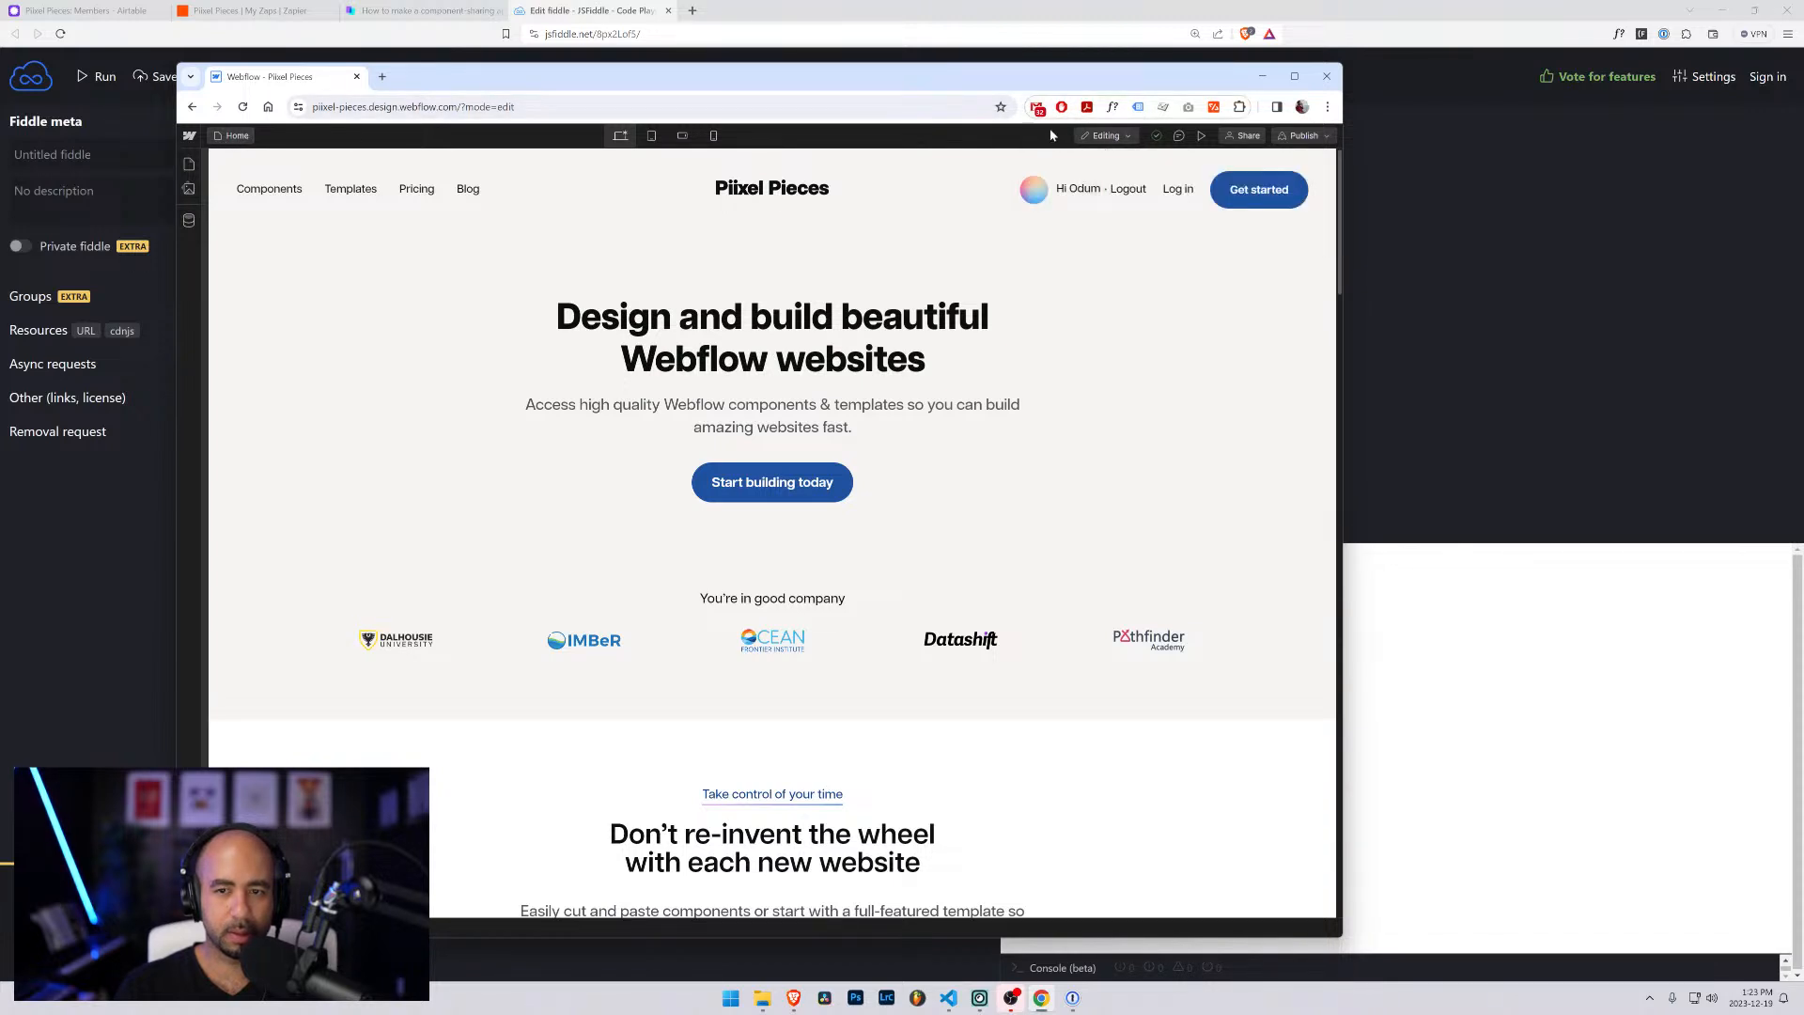
click(1104, 135)
click(1081, 170)
click(1298, 216)
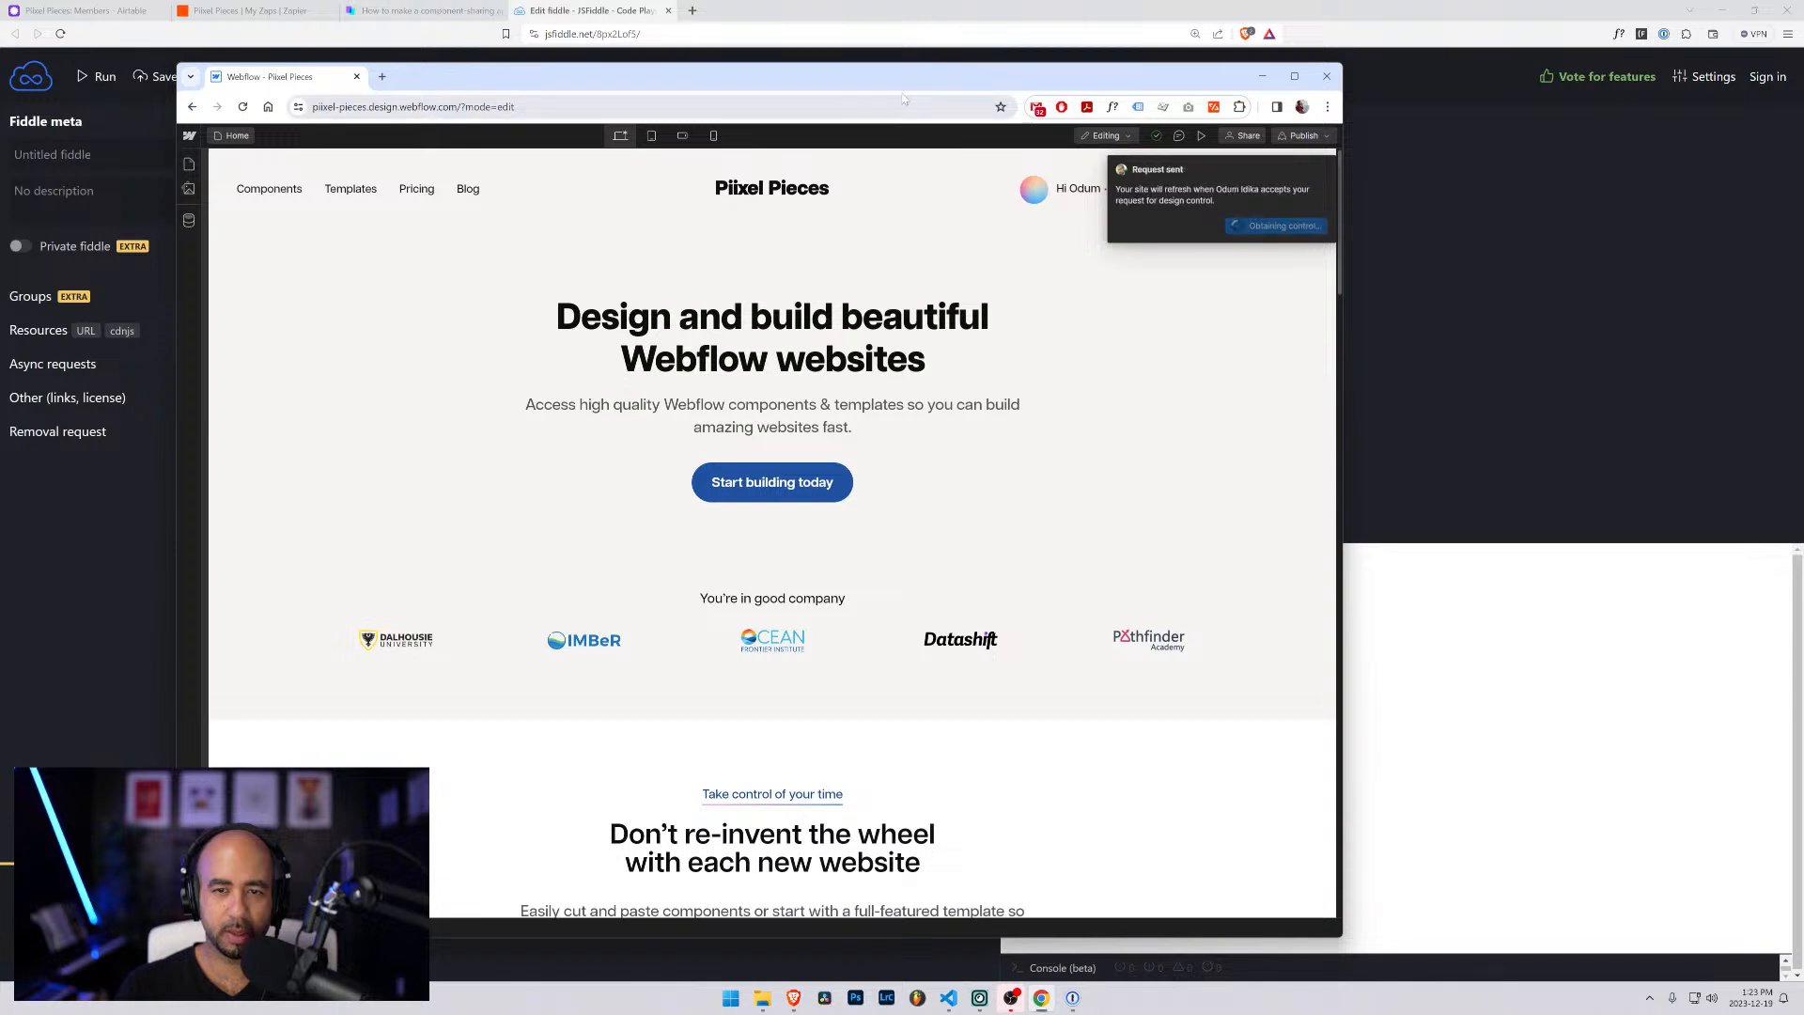
- Open the Sample Component page in the Designer and select its page-wrapper block
drag(658, 65, 763, 52)
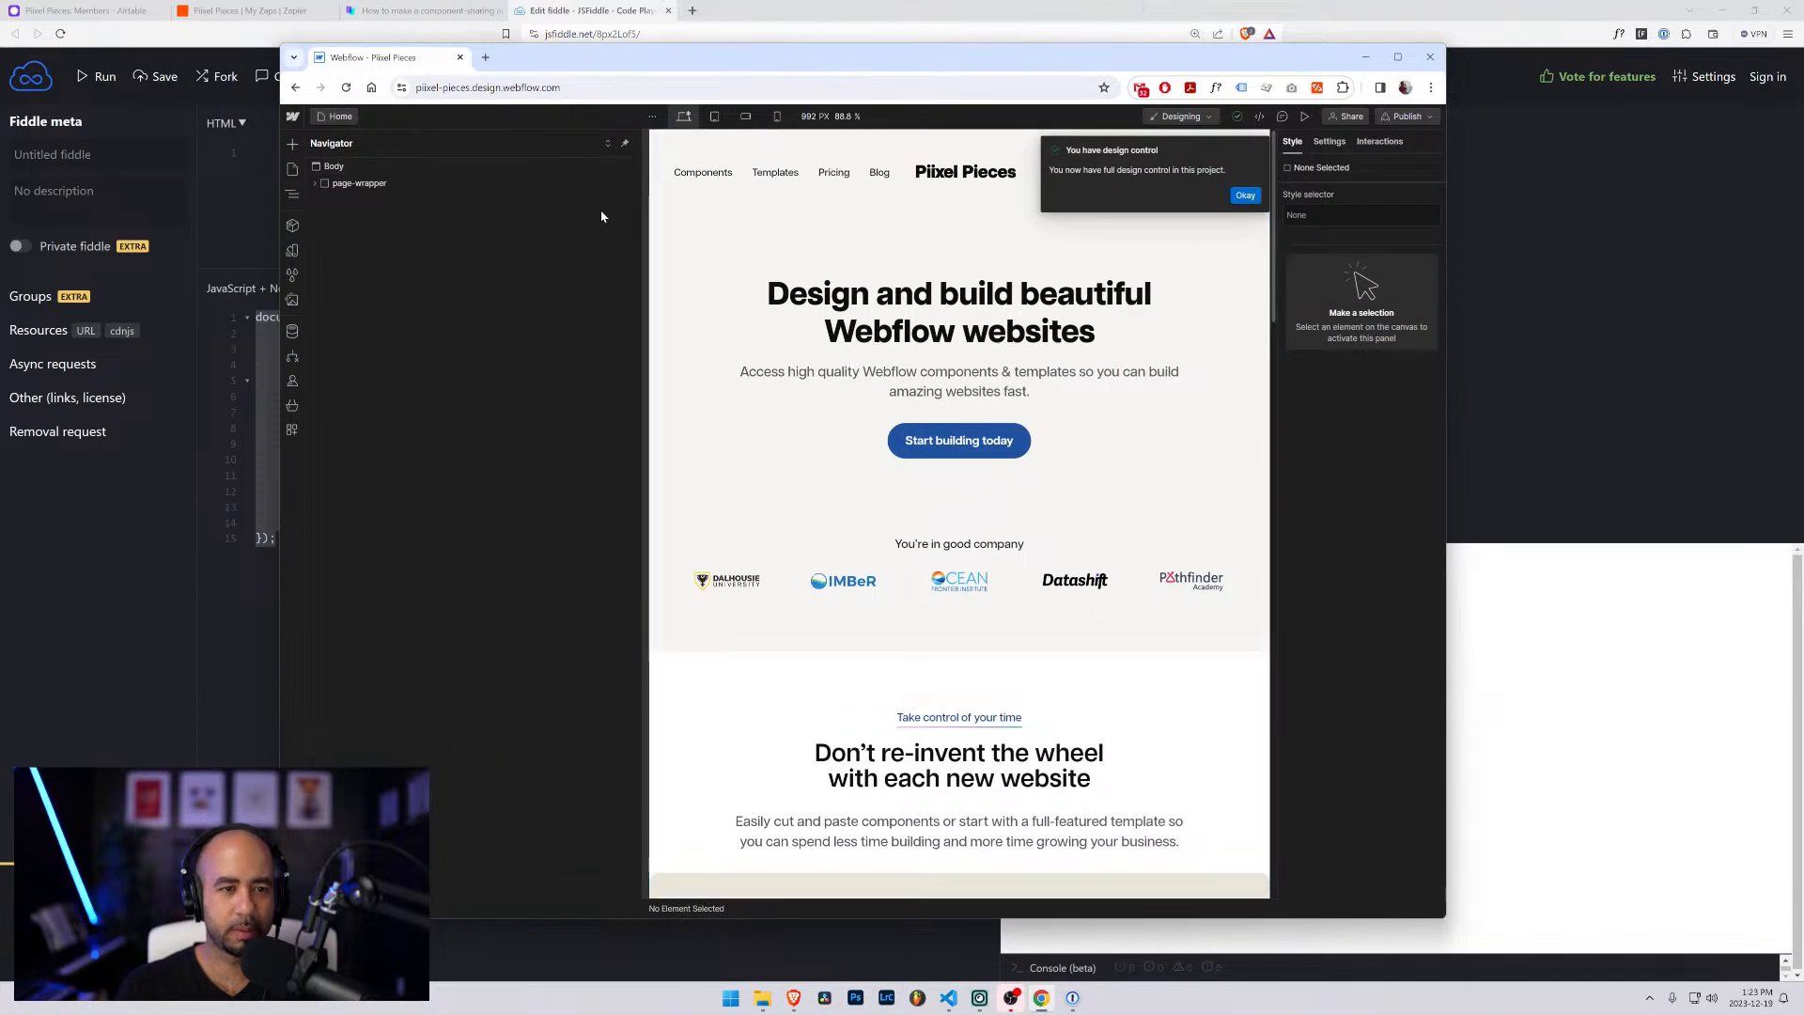
drag(639, 222, 458, 218)
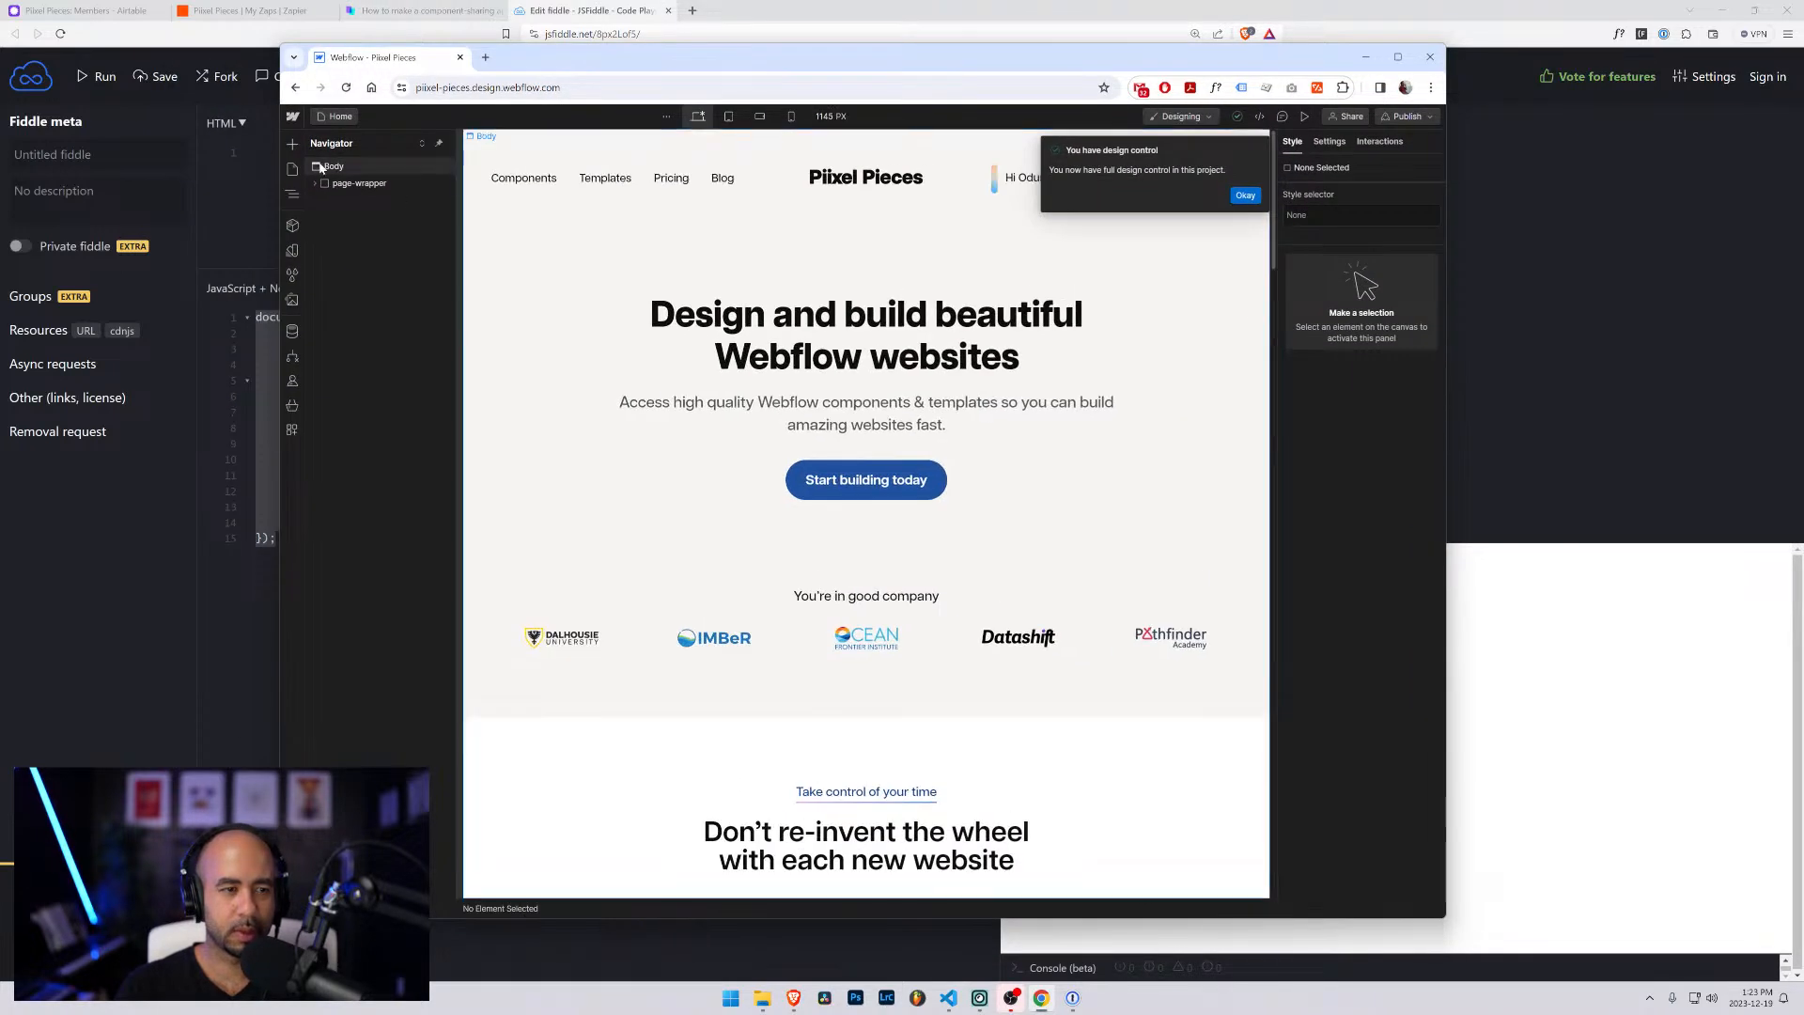
click(319, 166)
click(341, 116)
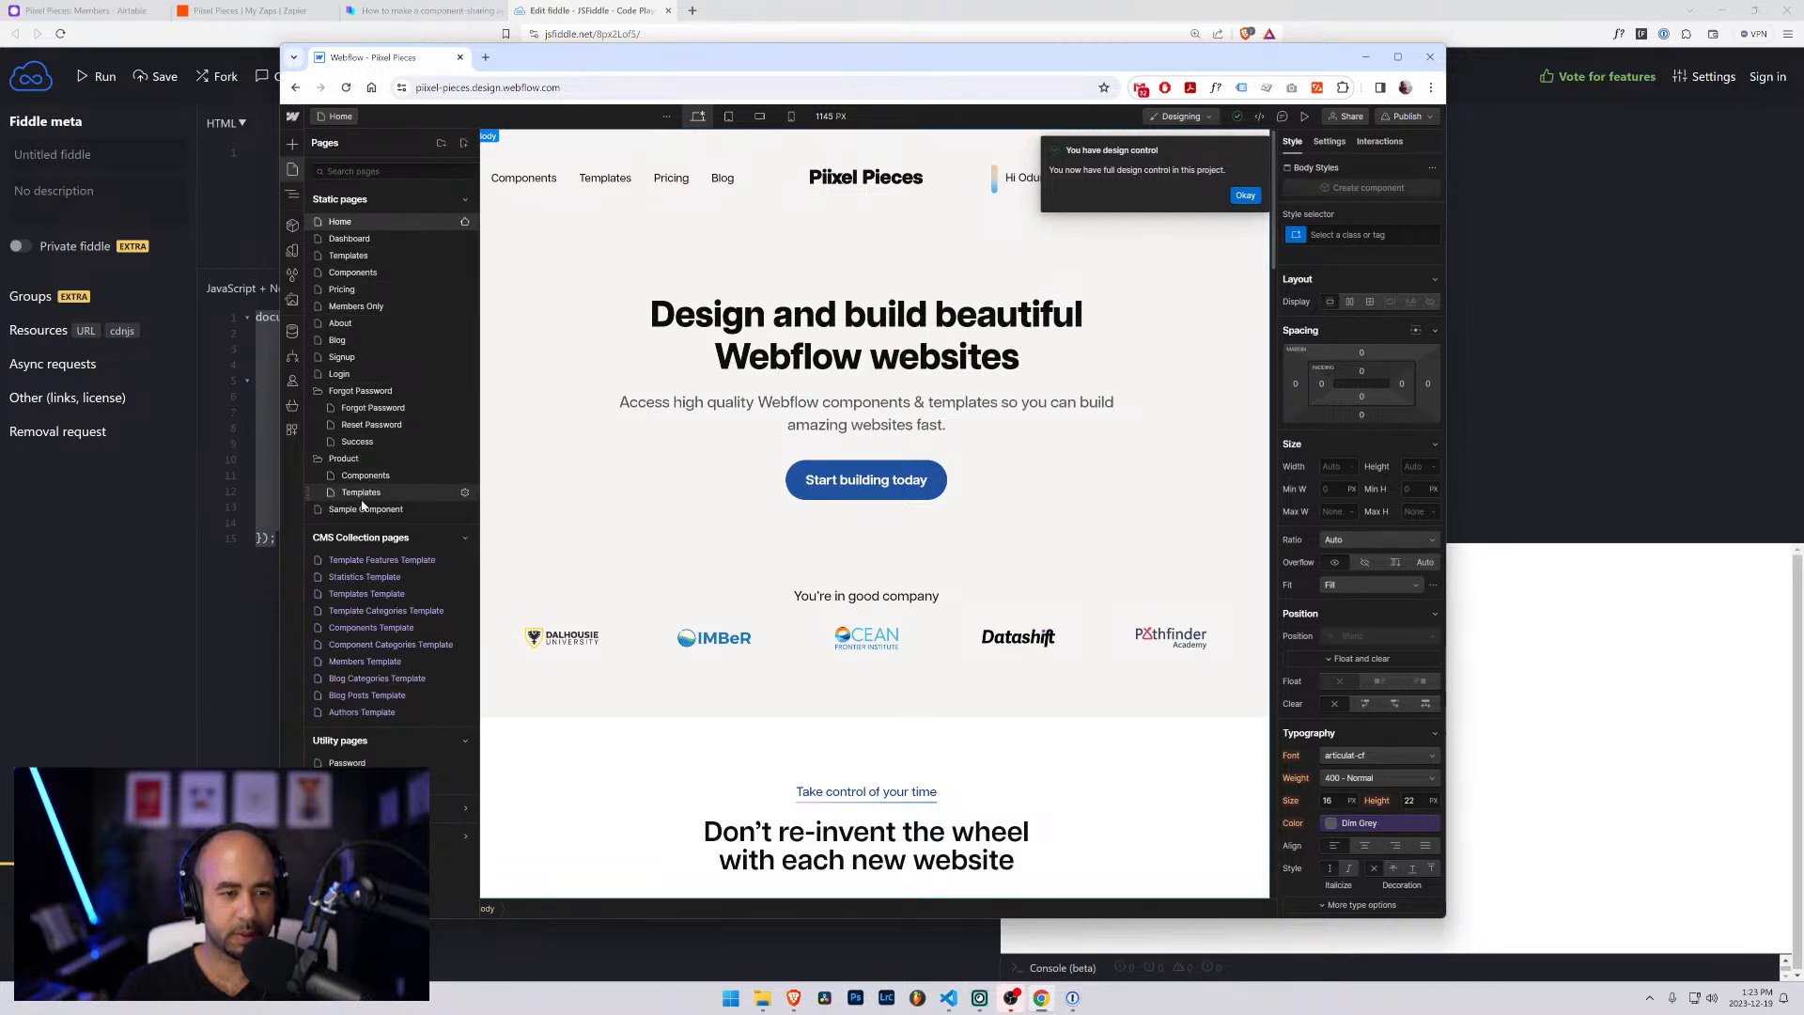
click(366, 509)
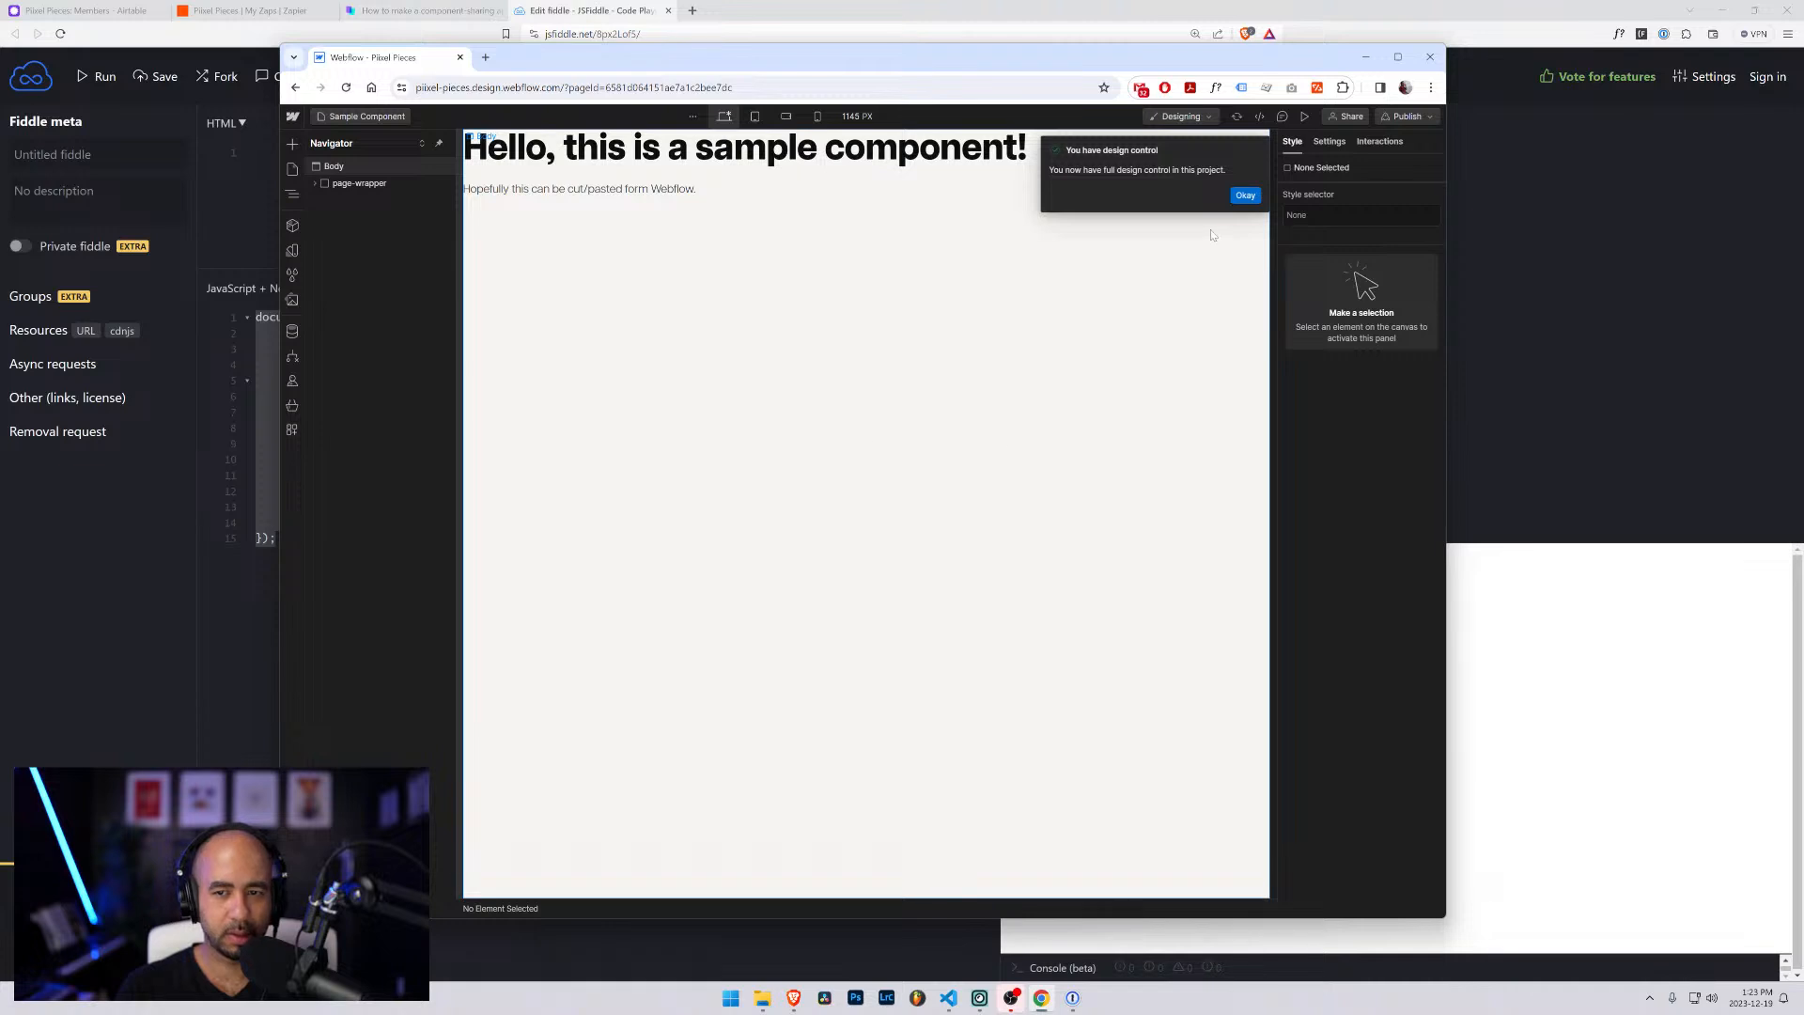
click(333, 184)
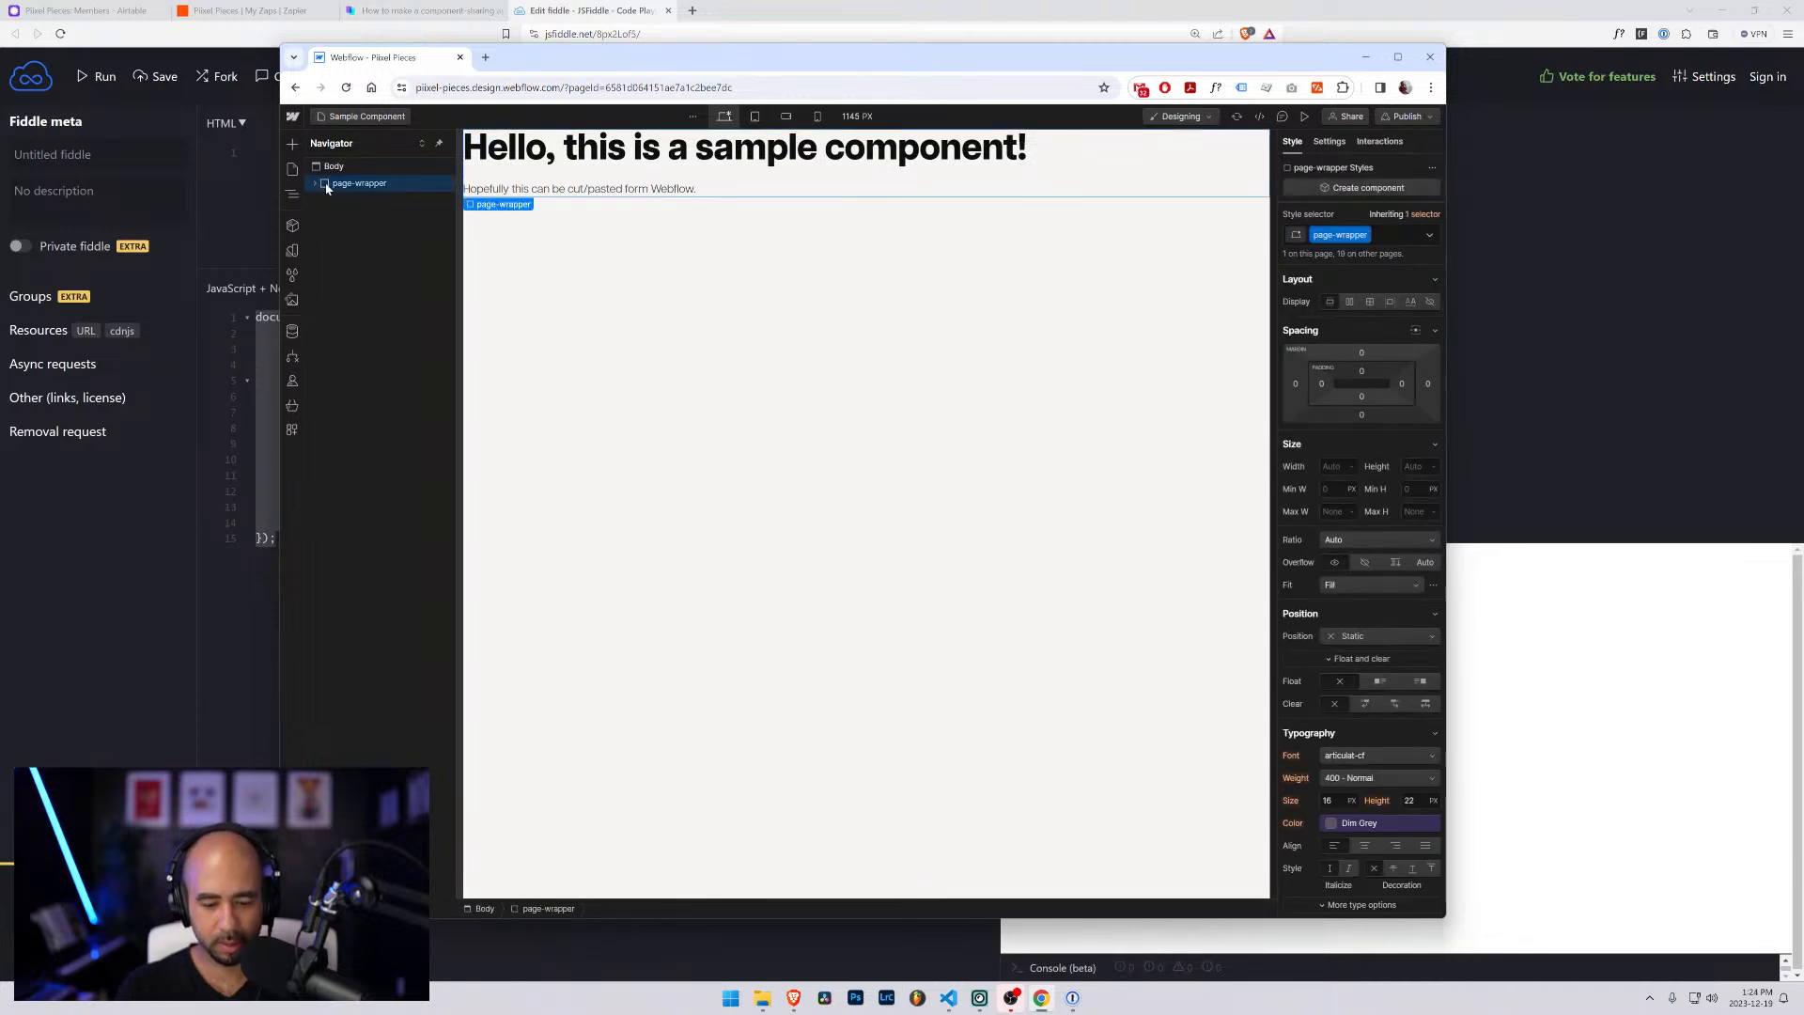
- Bring up the browser's developer console for the Designer page and enlarge it to show the whole log
key(ctrl+shift+j)
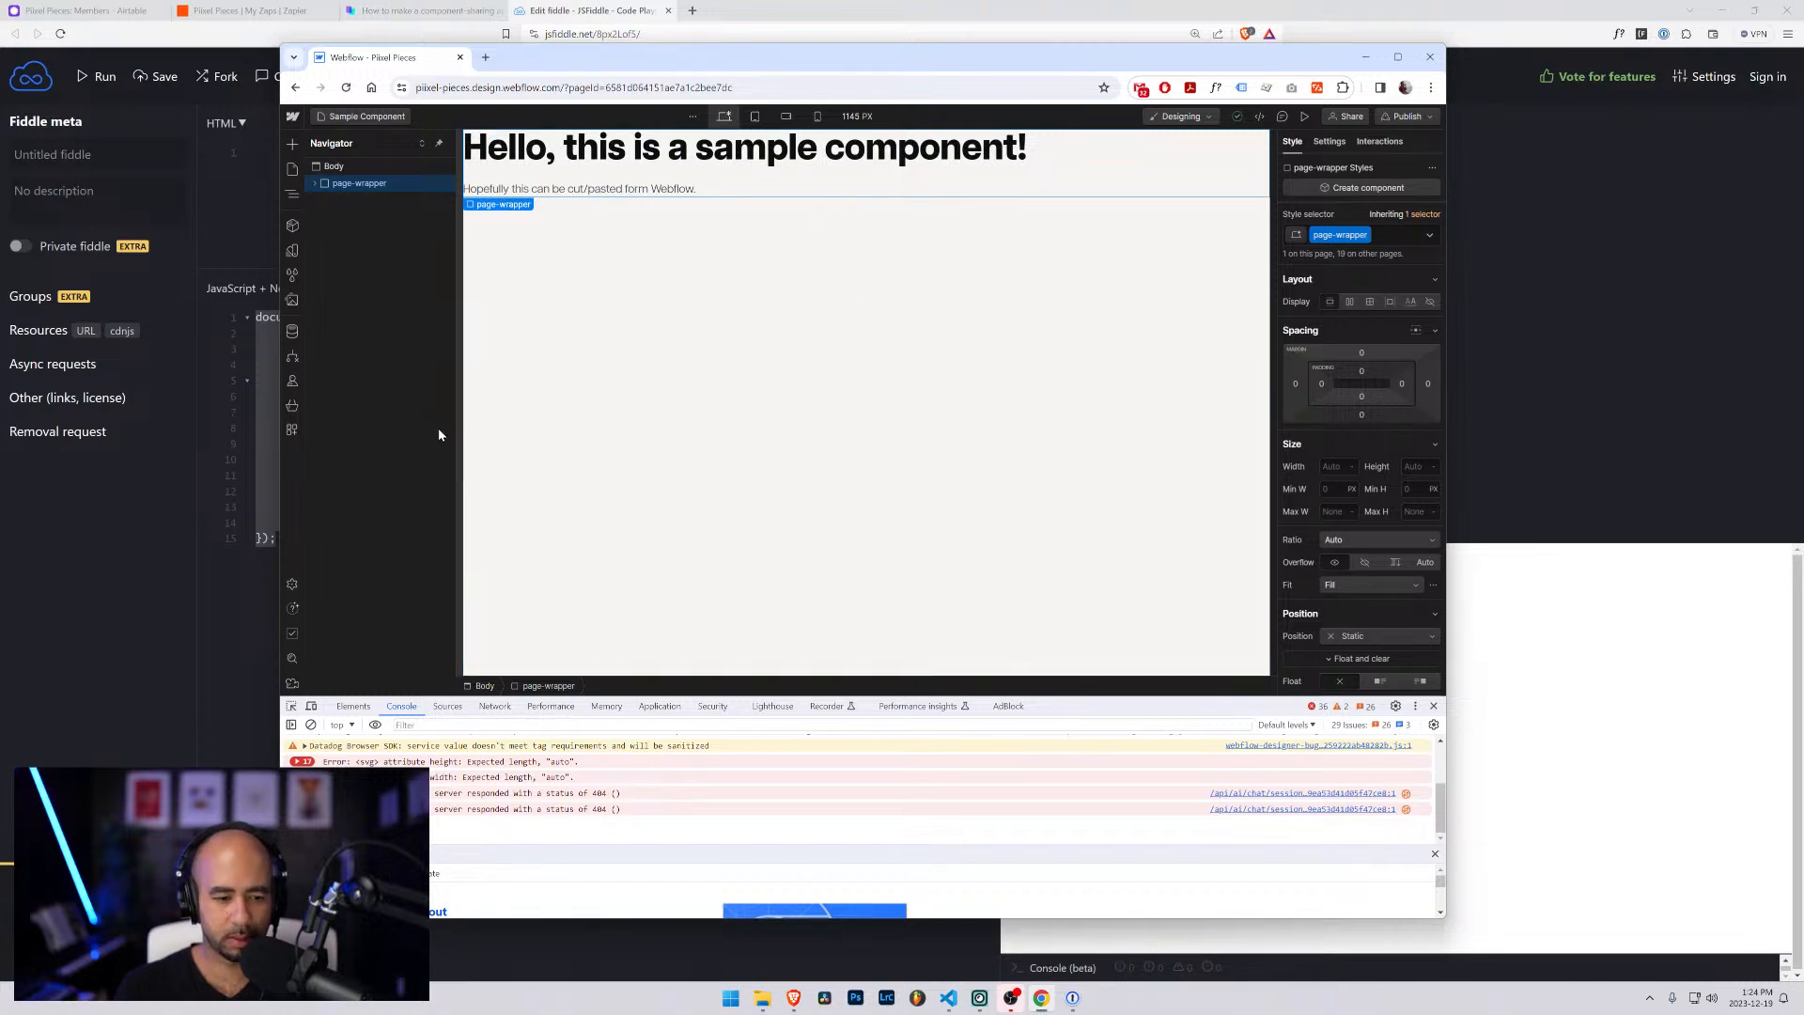
scroll(801, 808, up, 3)
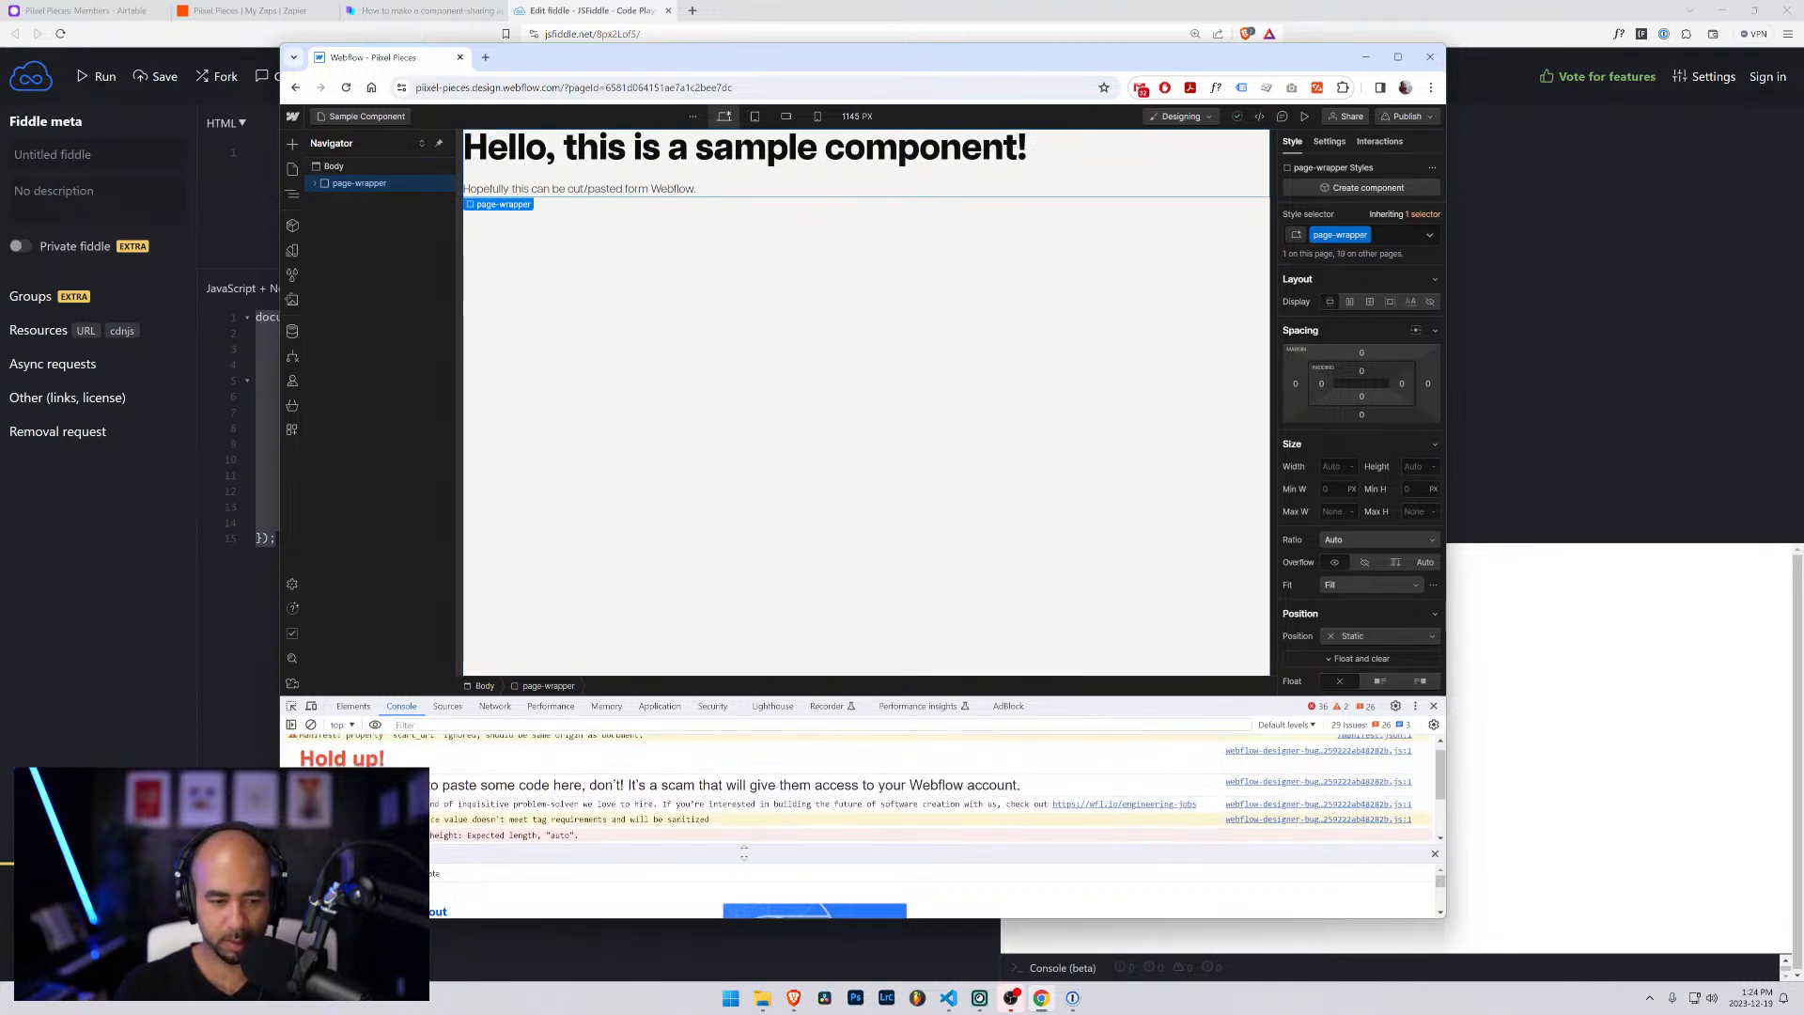
scroll(602, 808, up, 1)
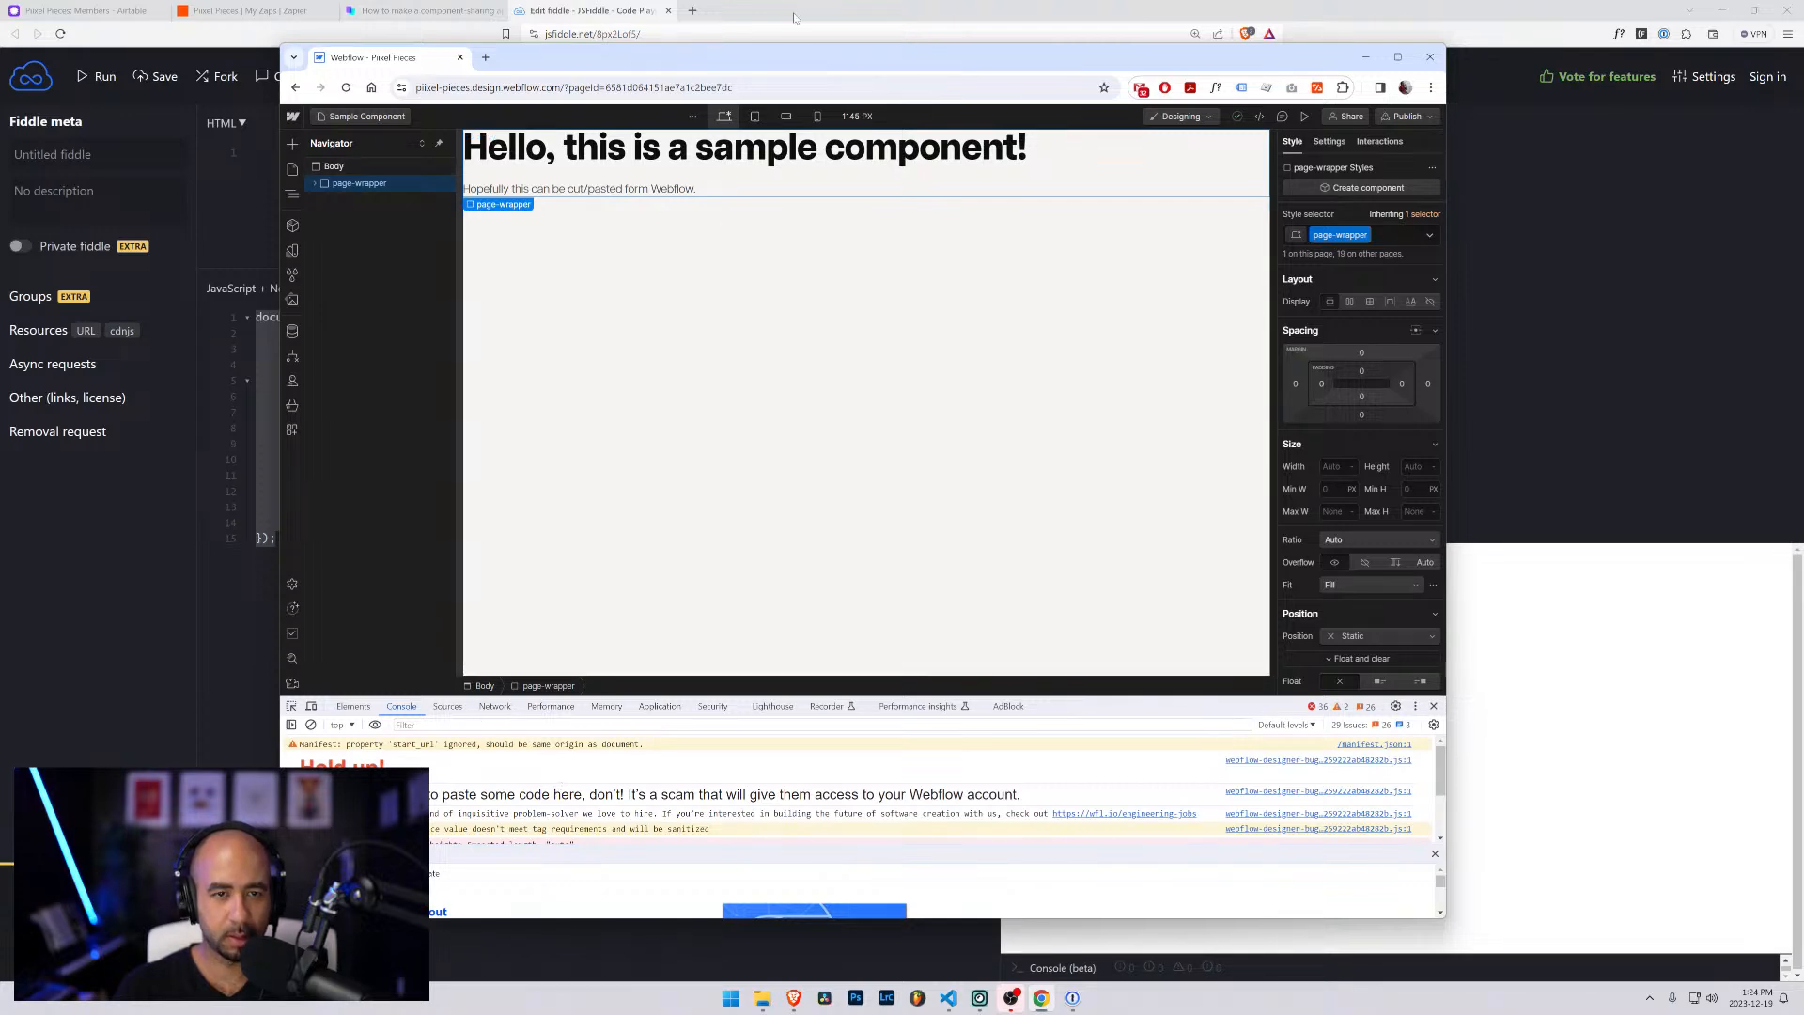
drag(787, 61, 818, 25)
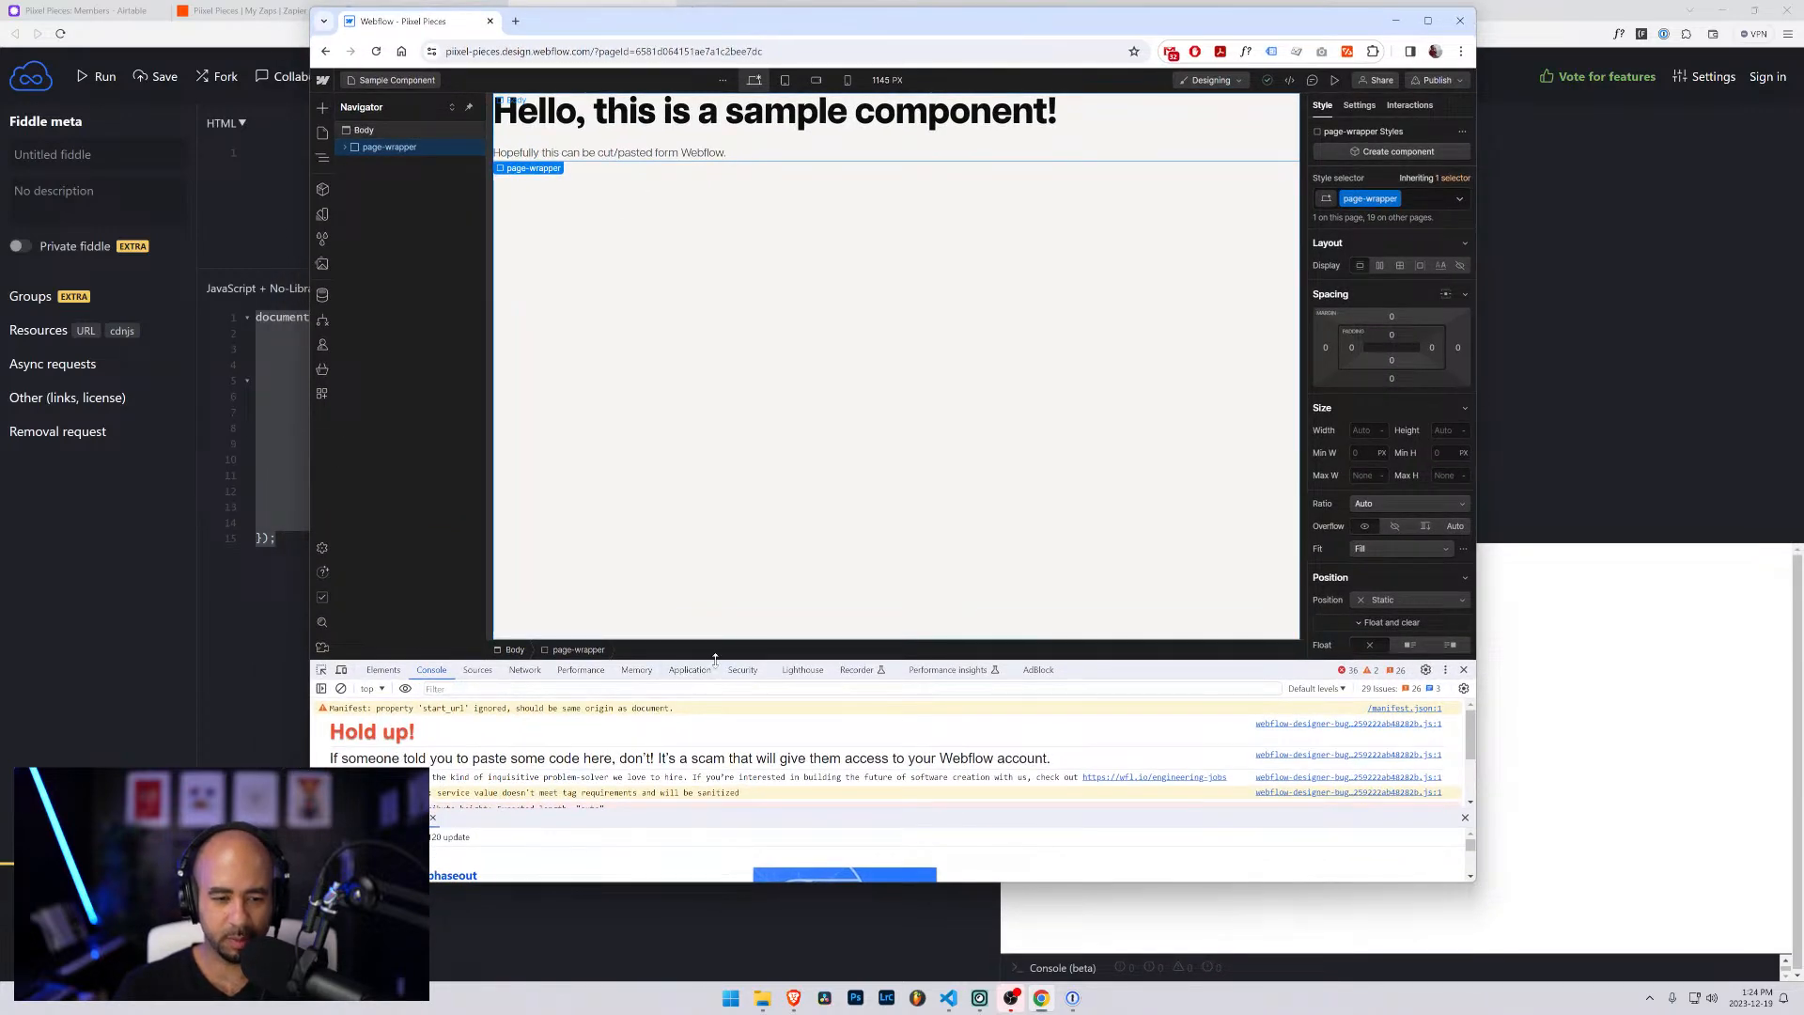
drag(687, 660, 677, 486)
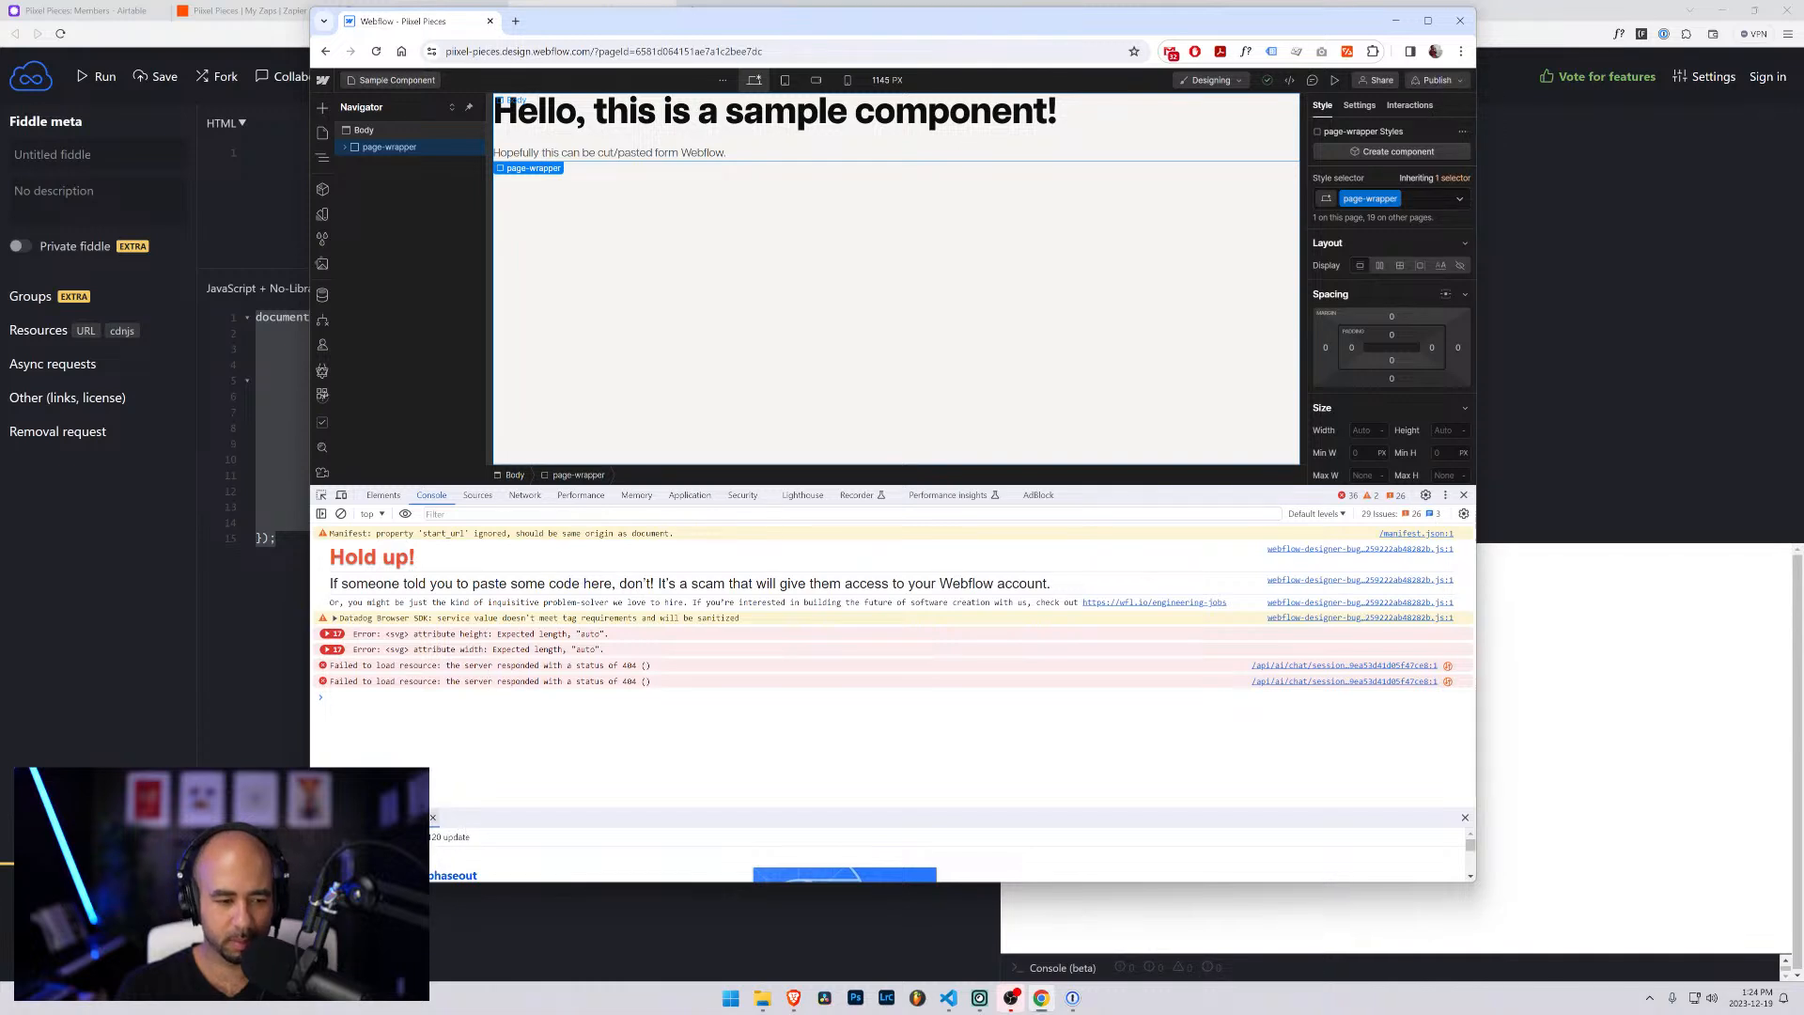
- Permit pasting in the console with "allow pasting" and run the copied paste-listener script that downloads webflow-object.json
key(ctrl+v)
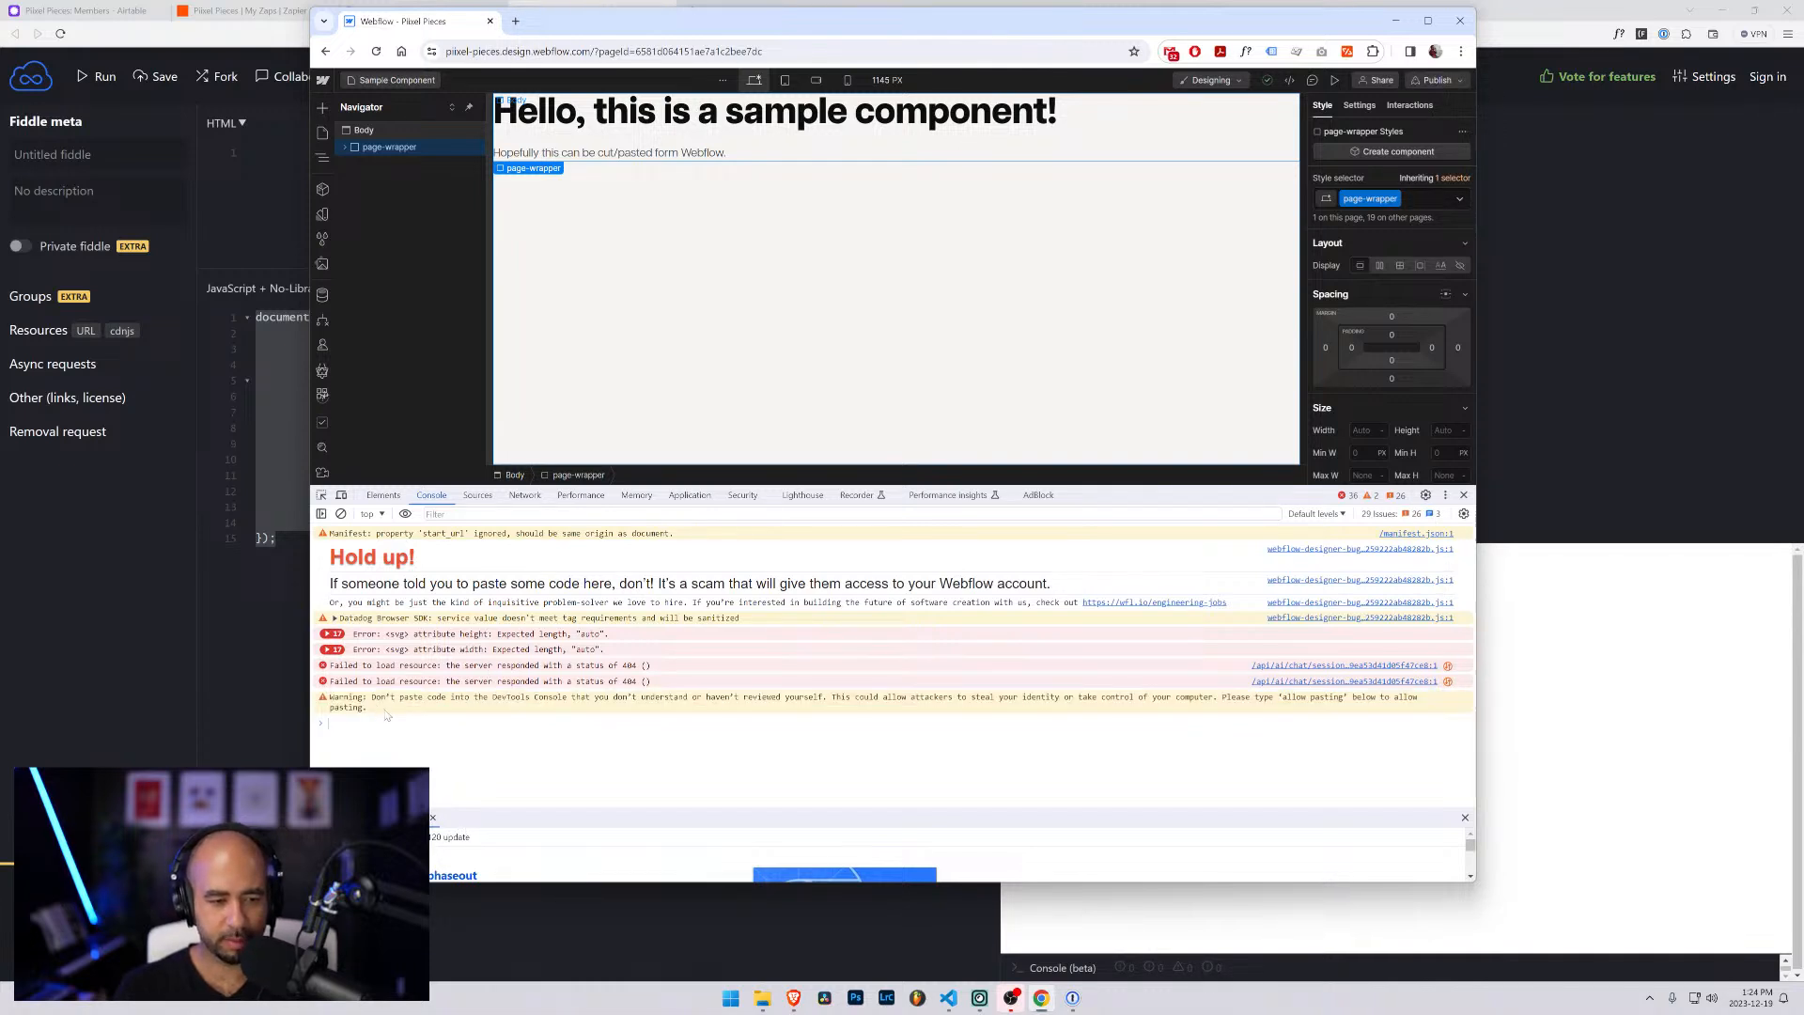
text(allow pasting)
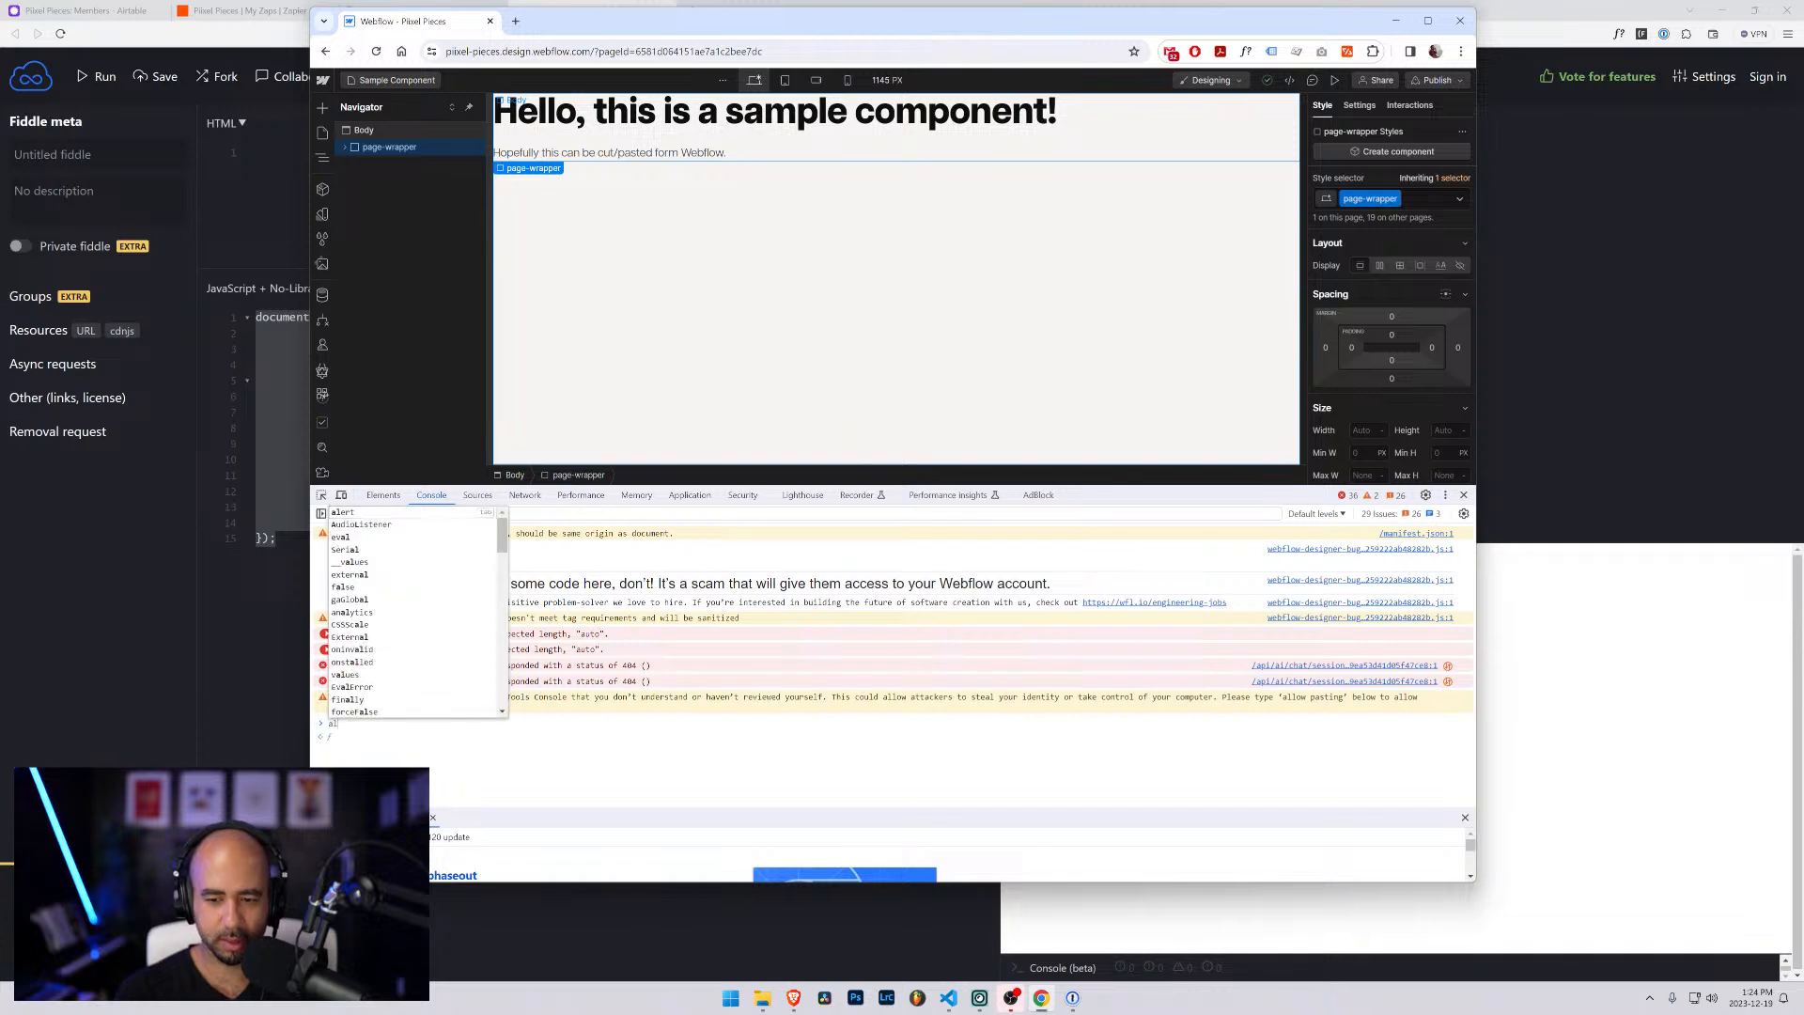
key(Return)
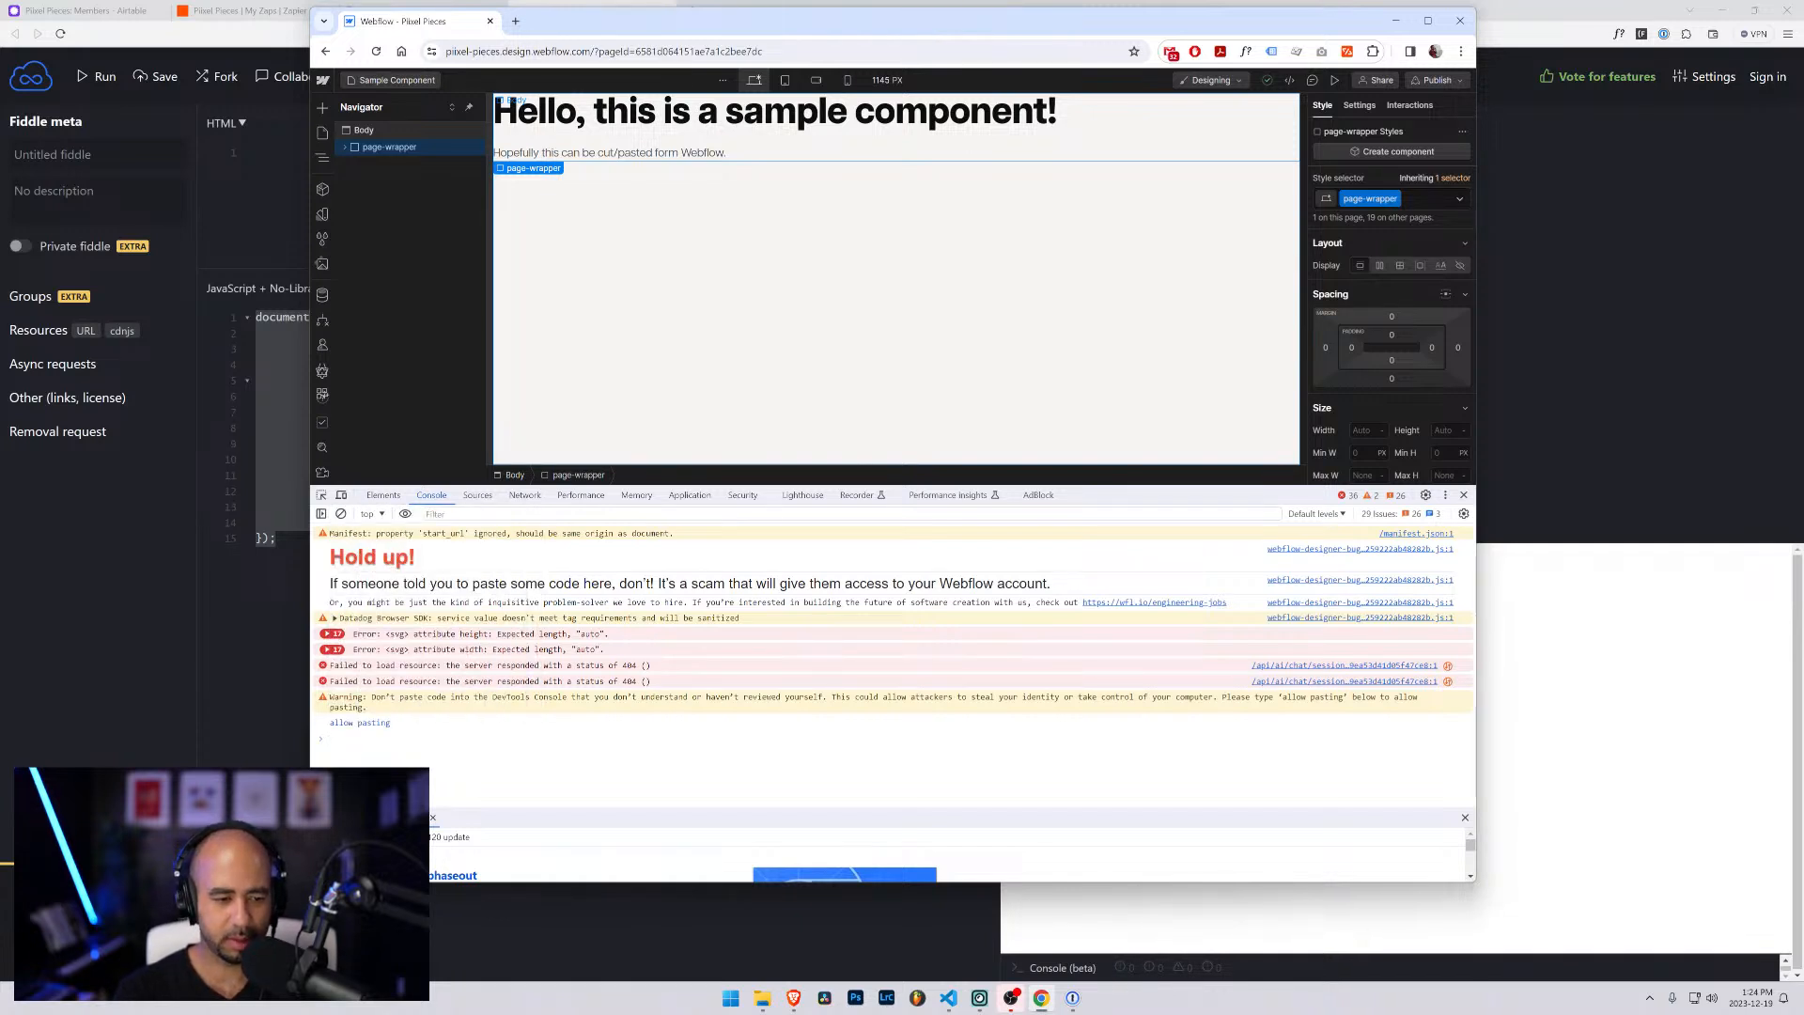
key(ctrl+v)
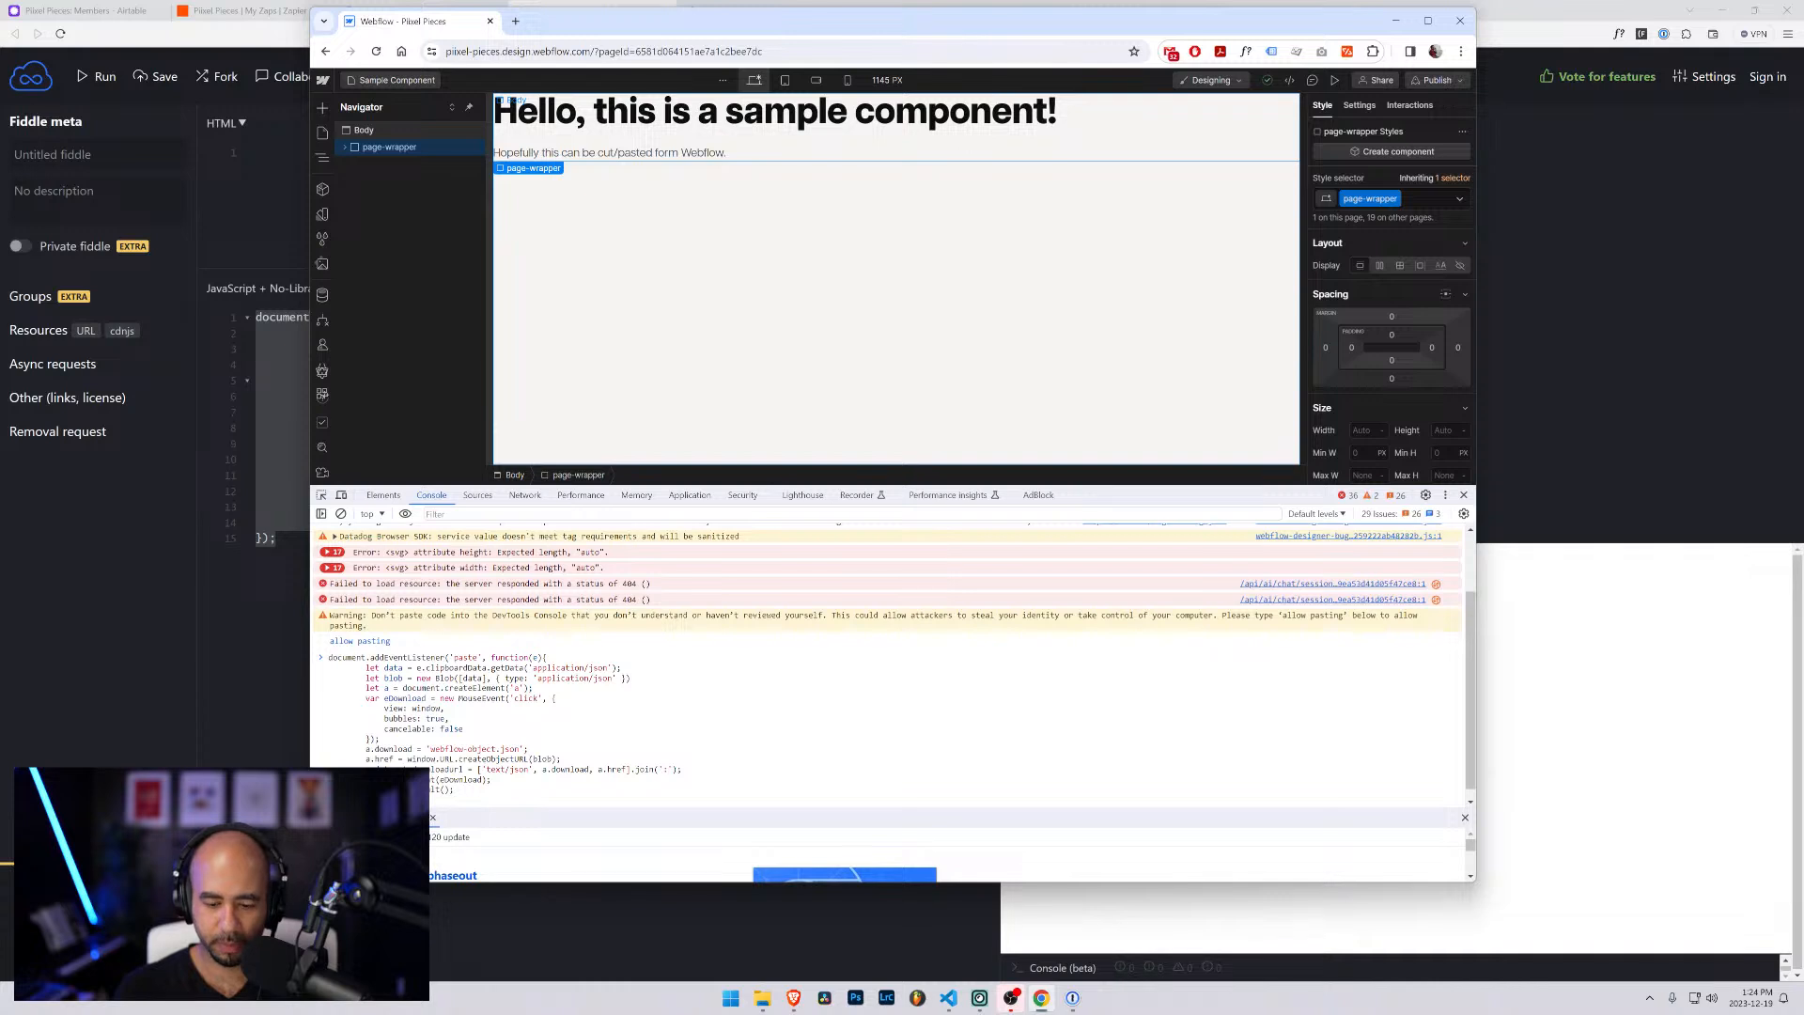
key(Return)
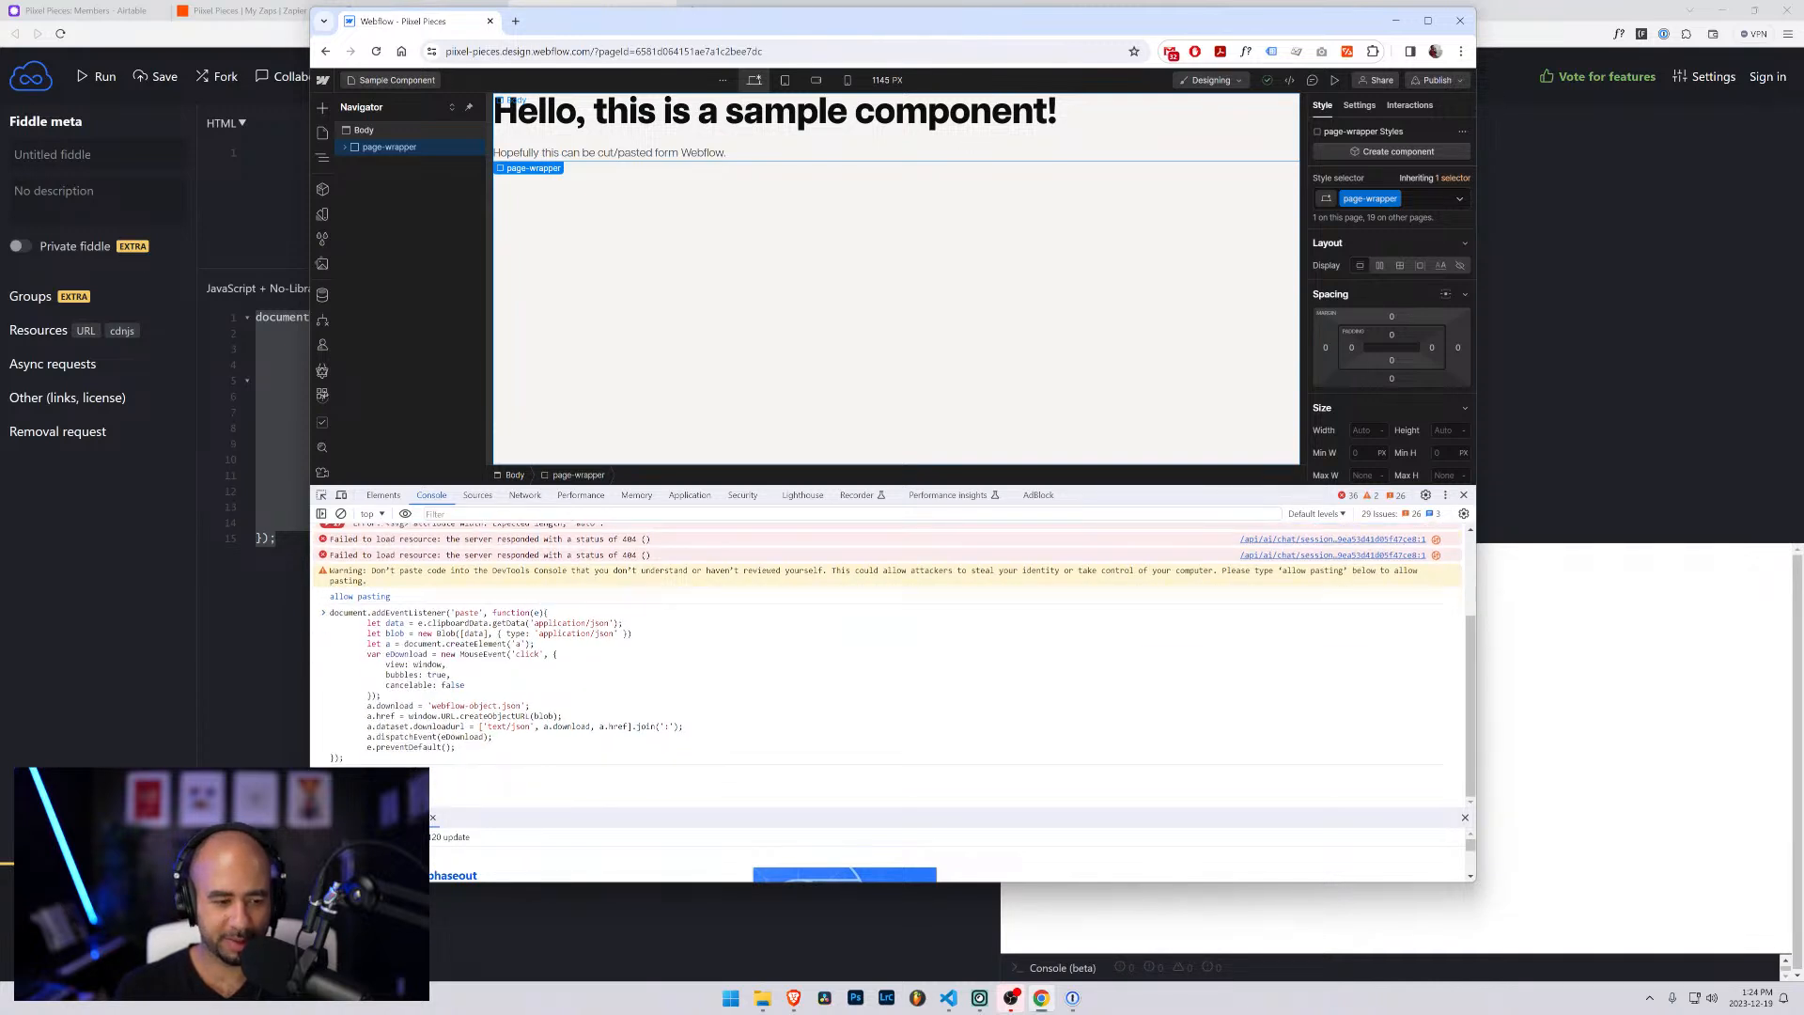
scroll(409, 742, up, 3)
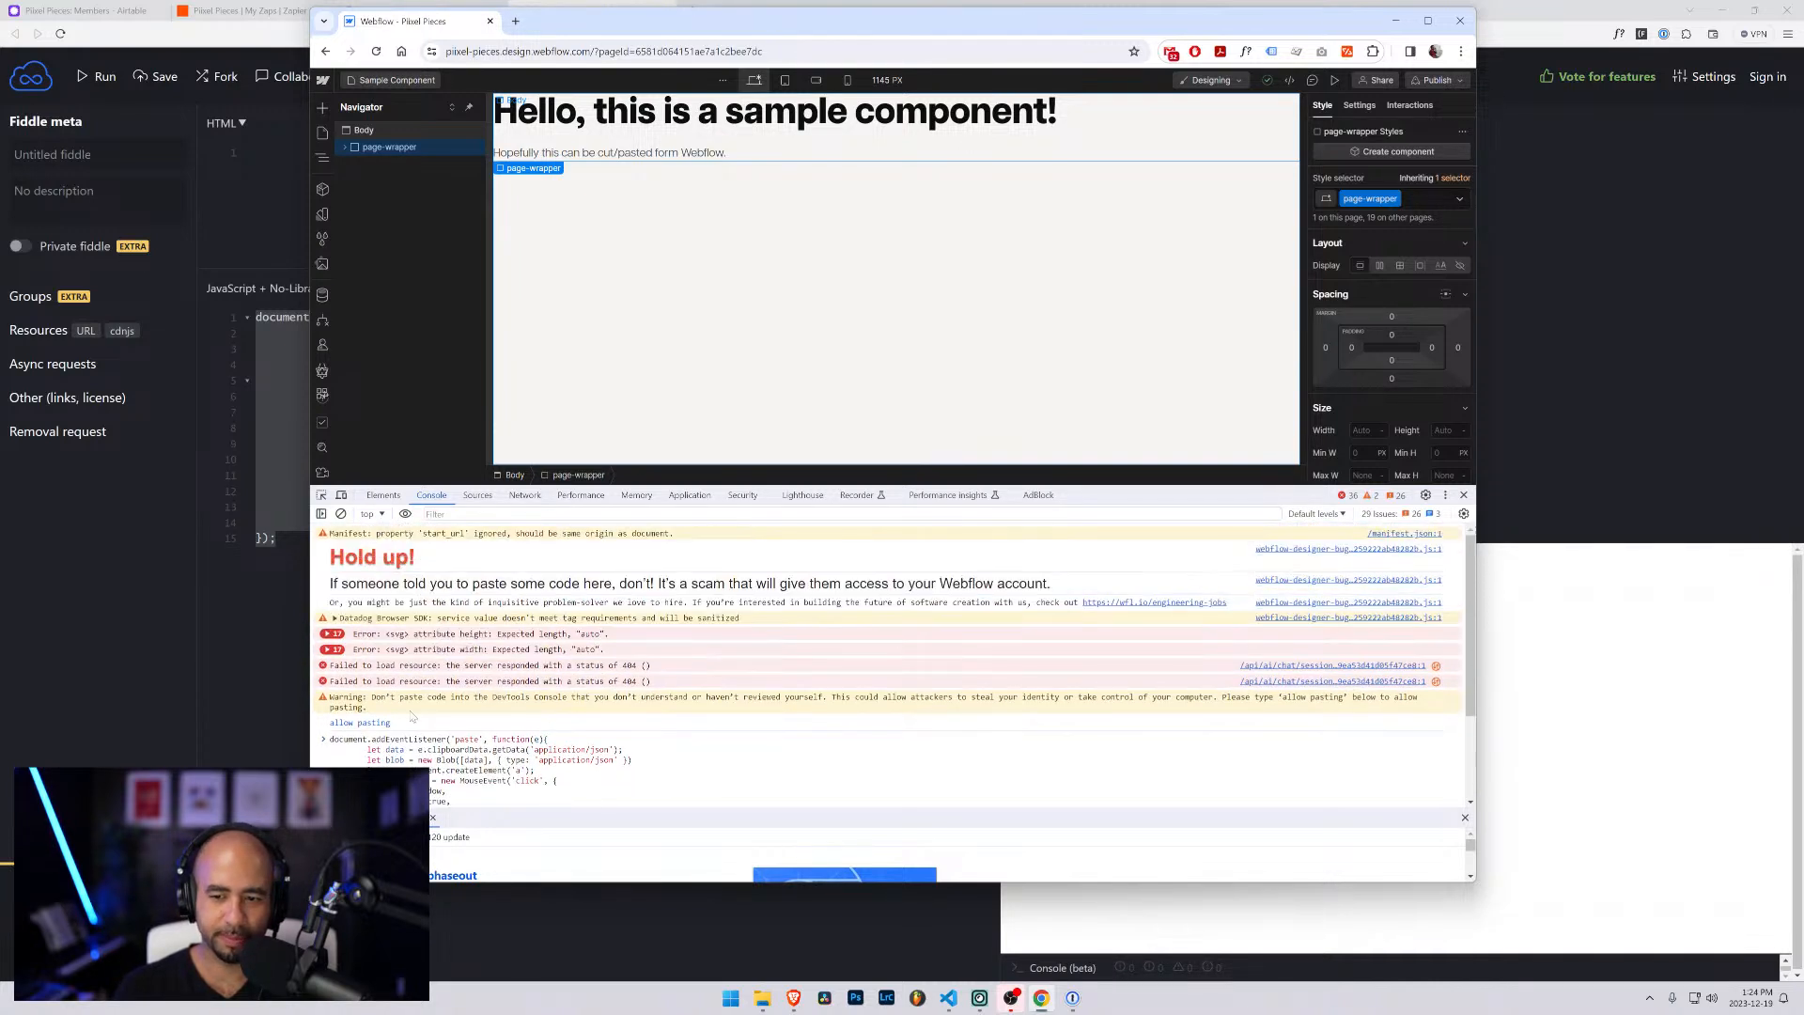
scroll(410, 715, down, 3)
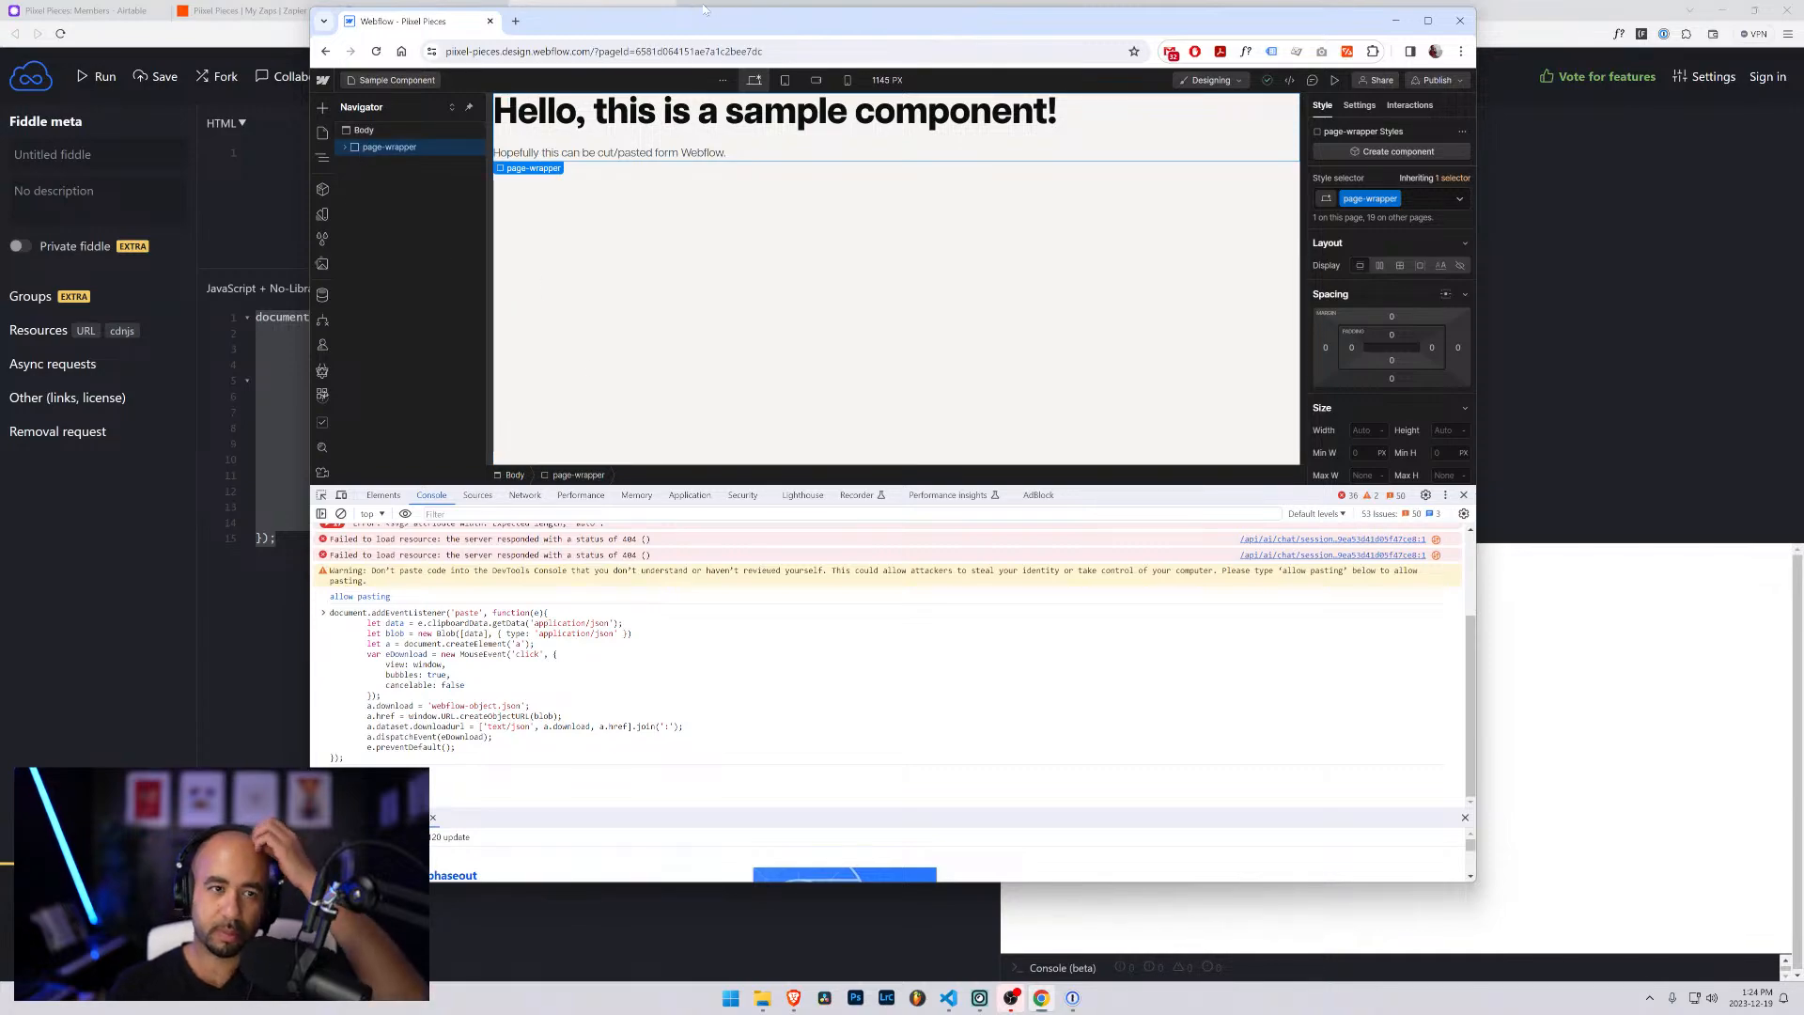
- Switch to the Flowout article in Brave and read step 4 on executing the inserted code
drag(668, 24, 661, 63)
click(423, 10)
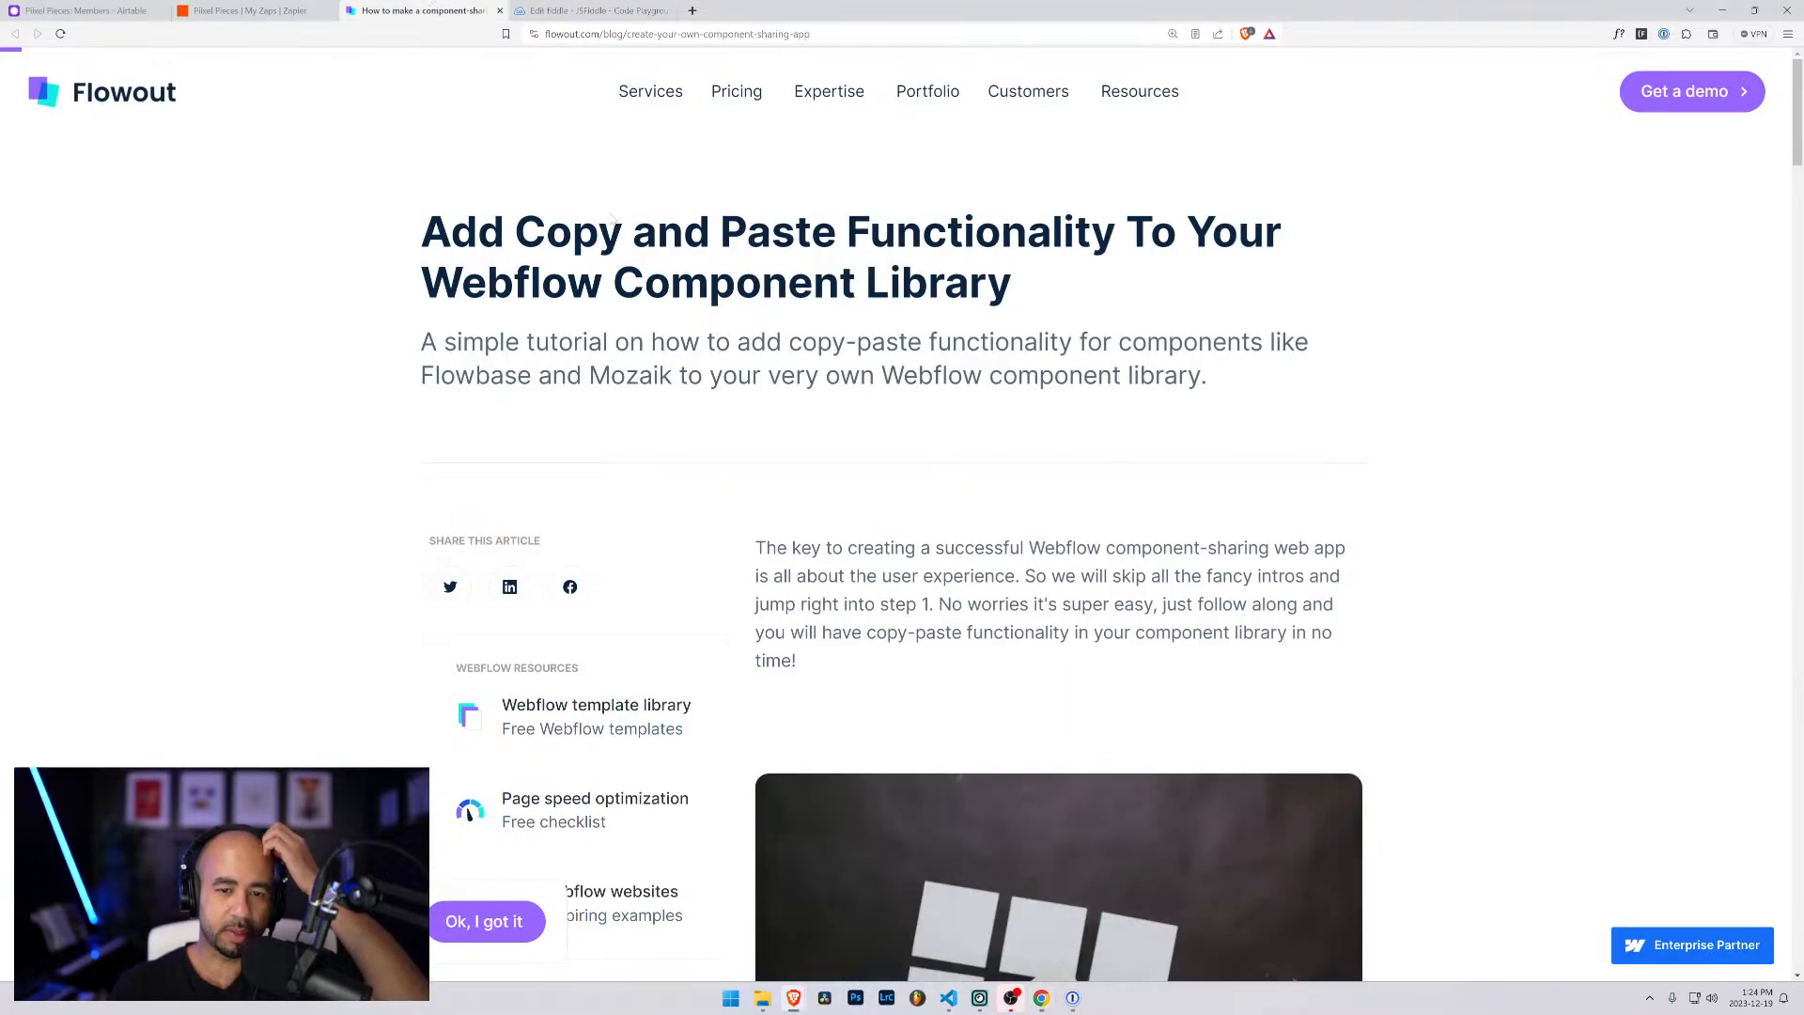
scroll(920, 616, down, 5)
scroll(921, 616, down, 10)
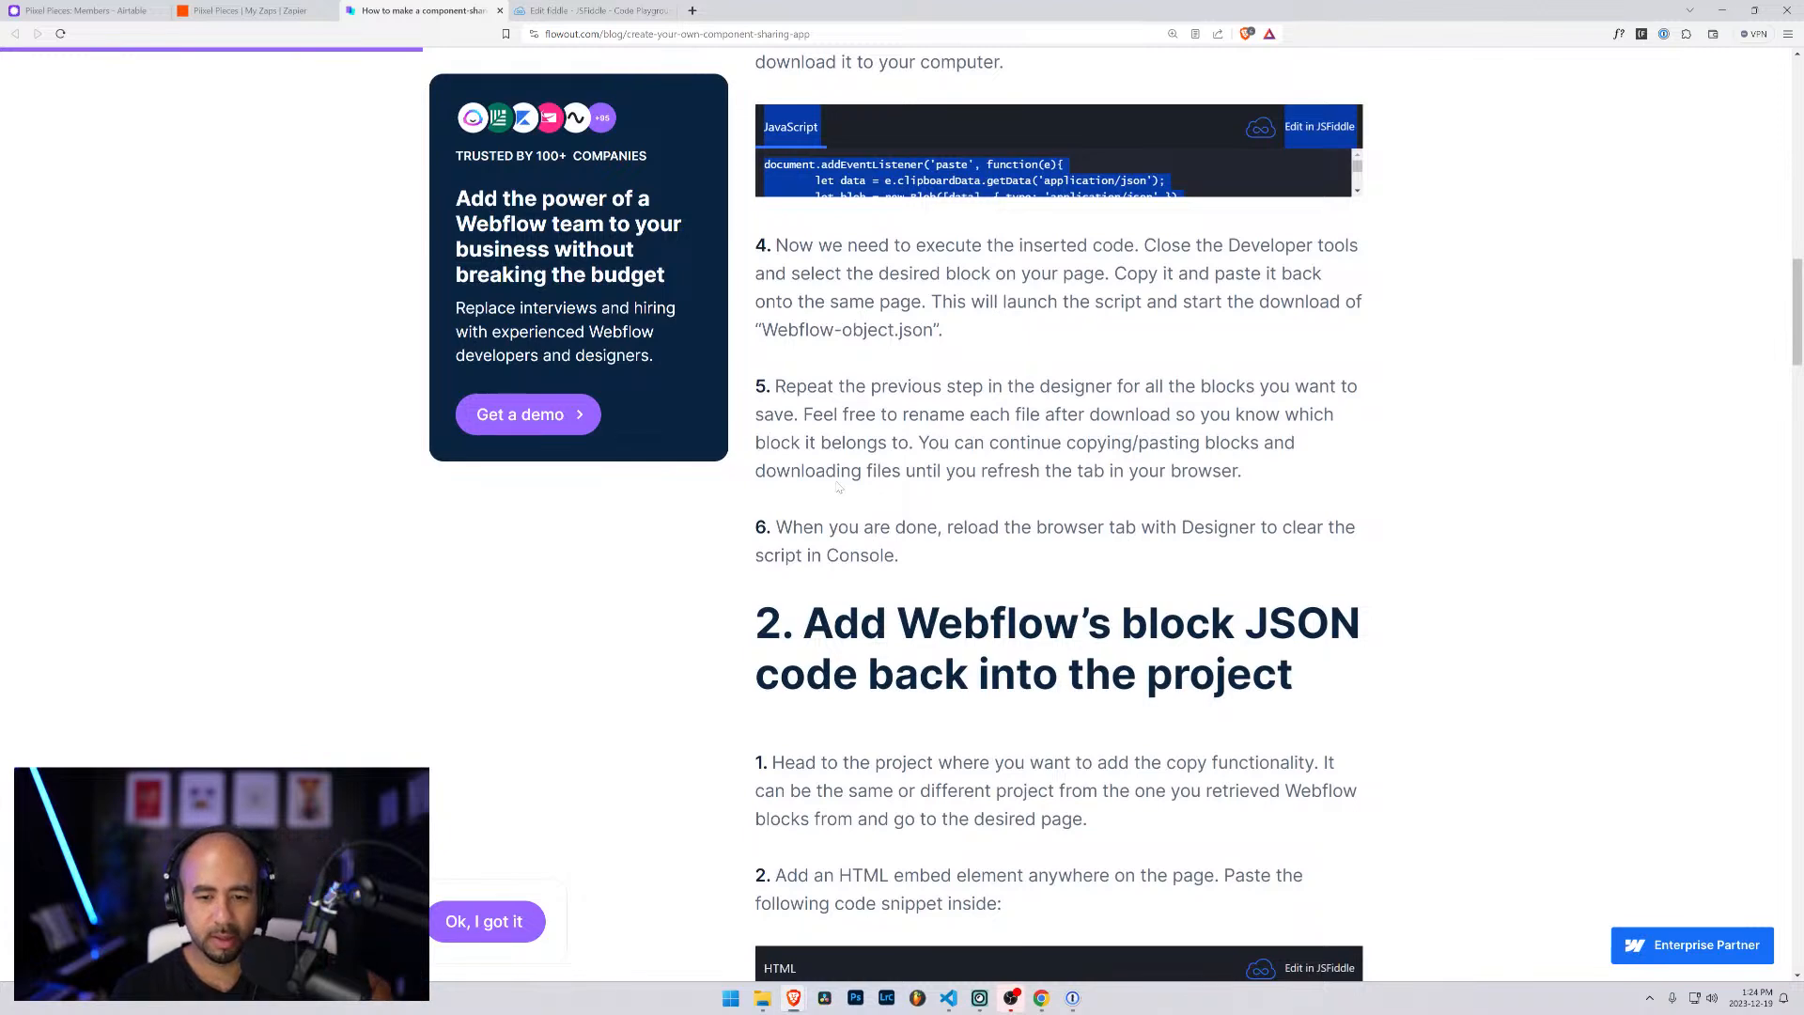
scroll(837, 490, down, 4)
scroll(837, 490, up, 5)
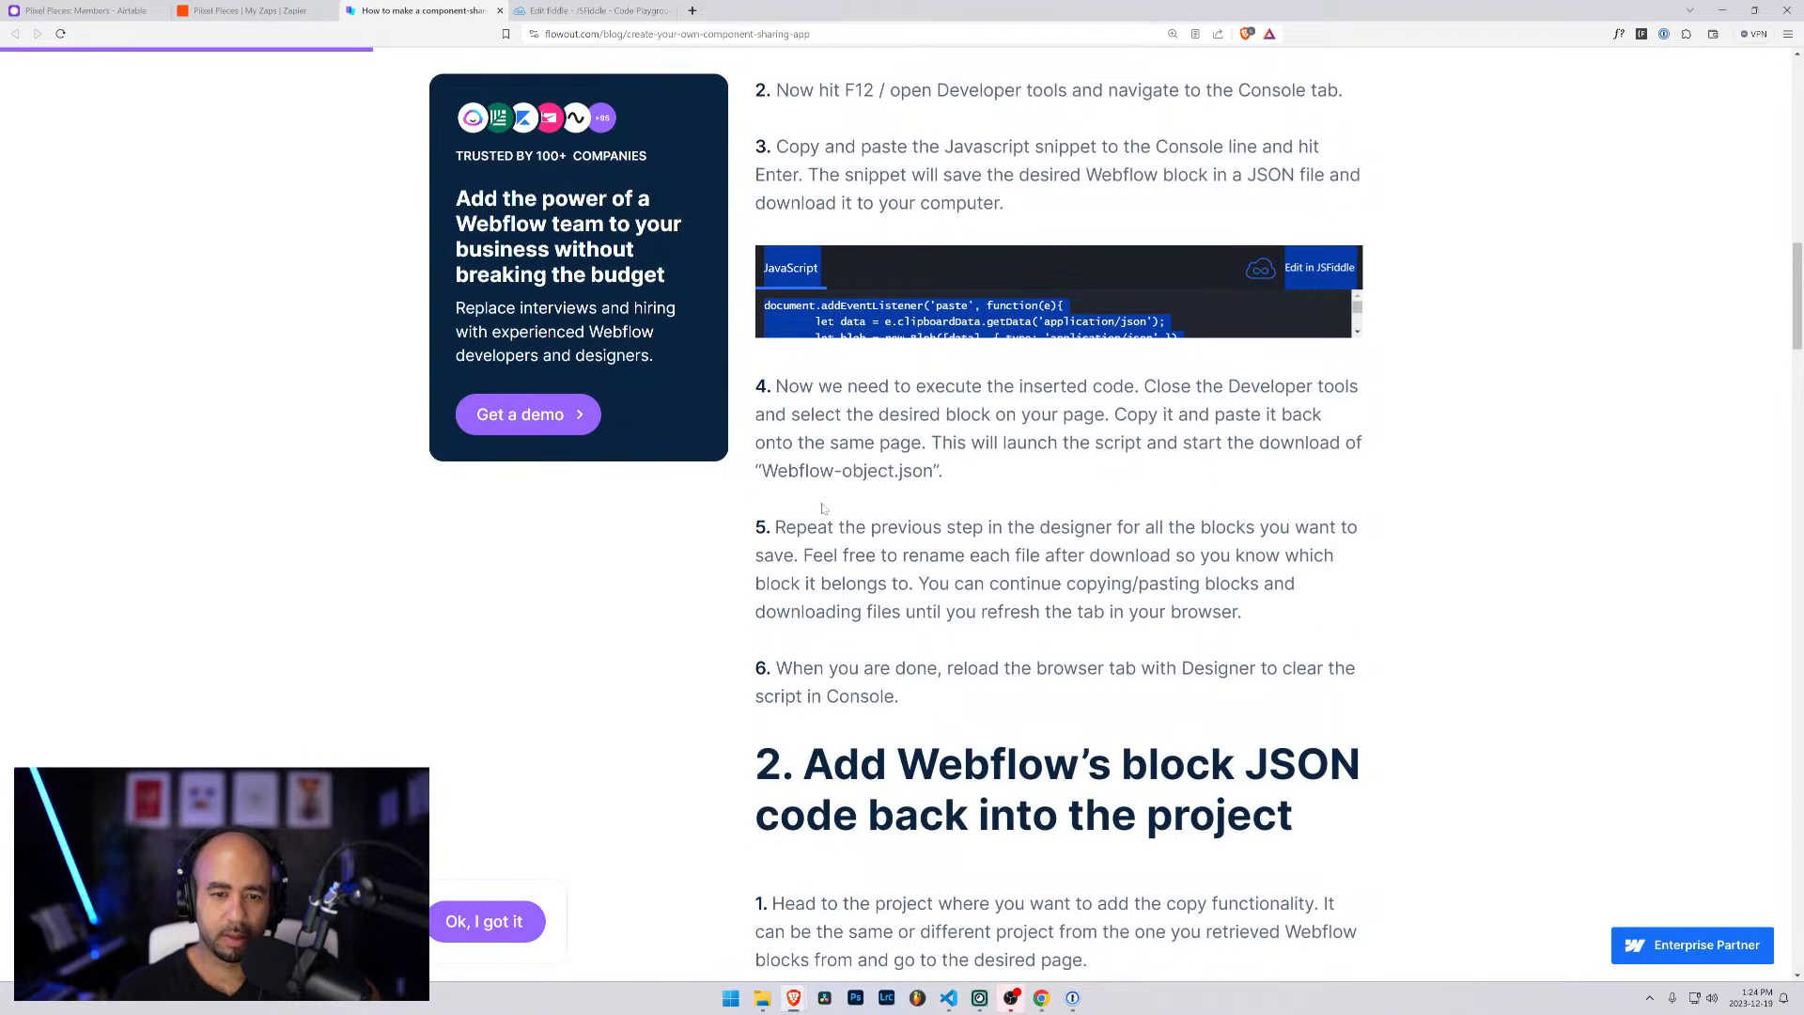
drag(797, 386, 1102, 386)
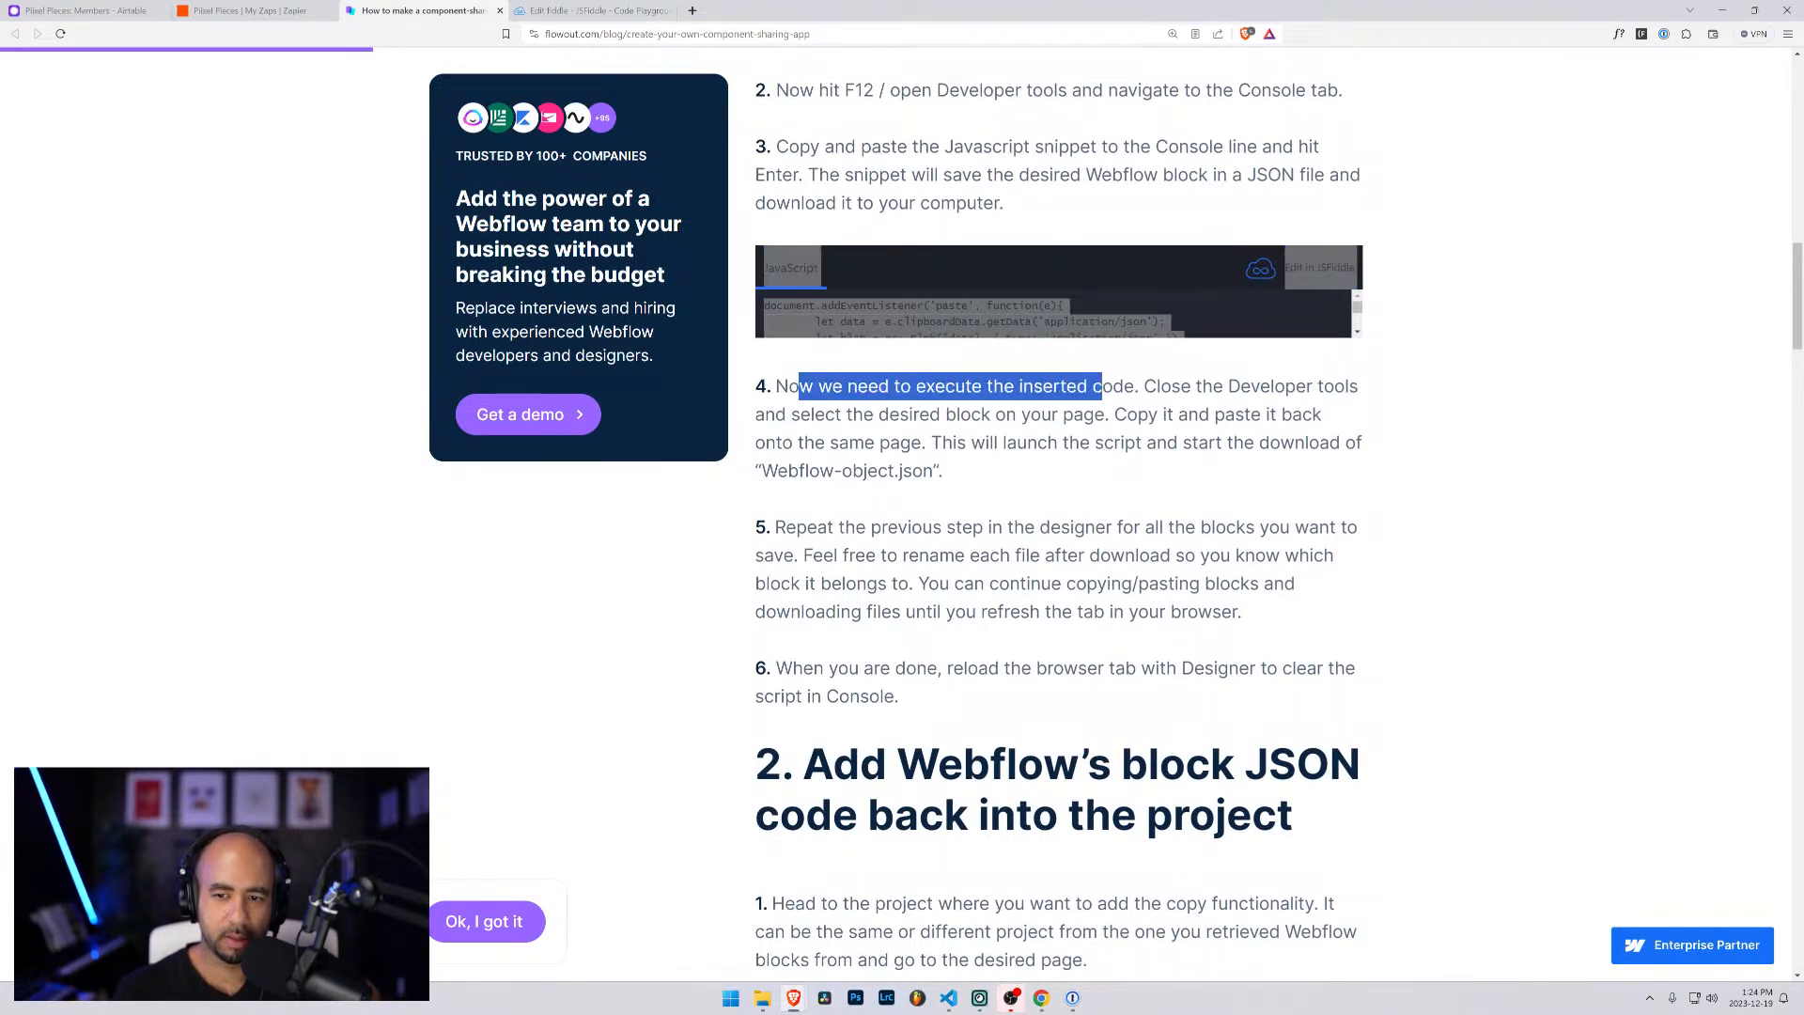
drag(775, 387, 1104, 414)
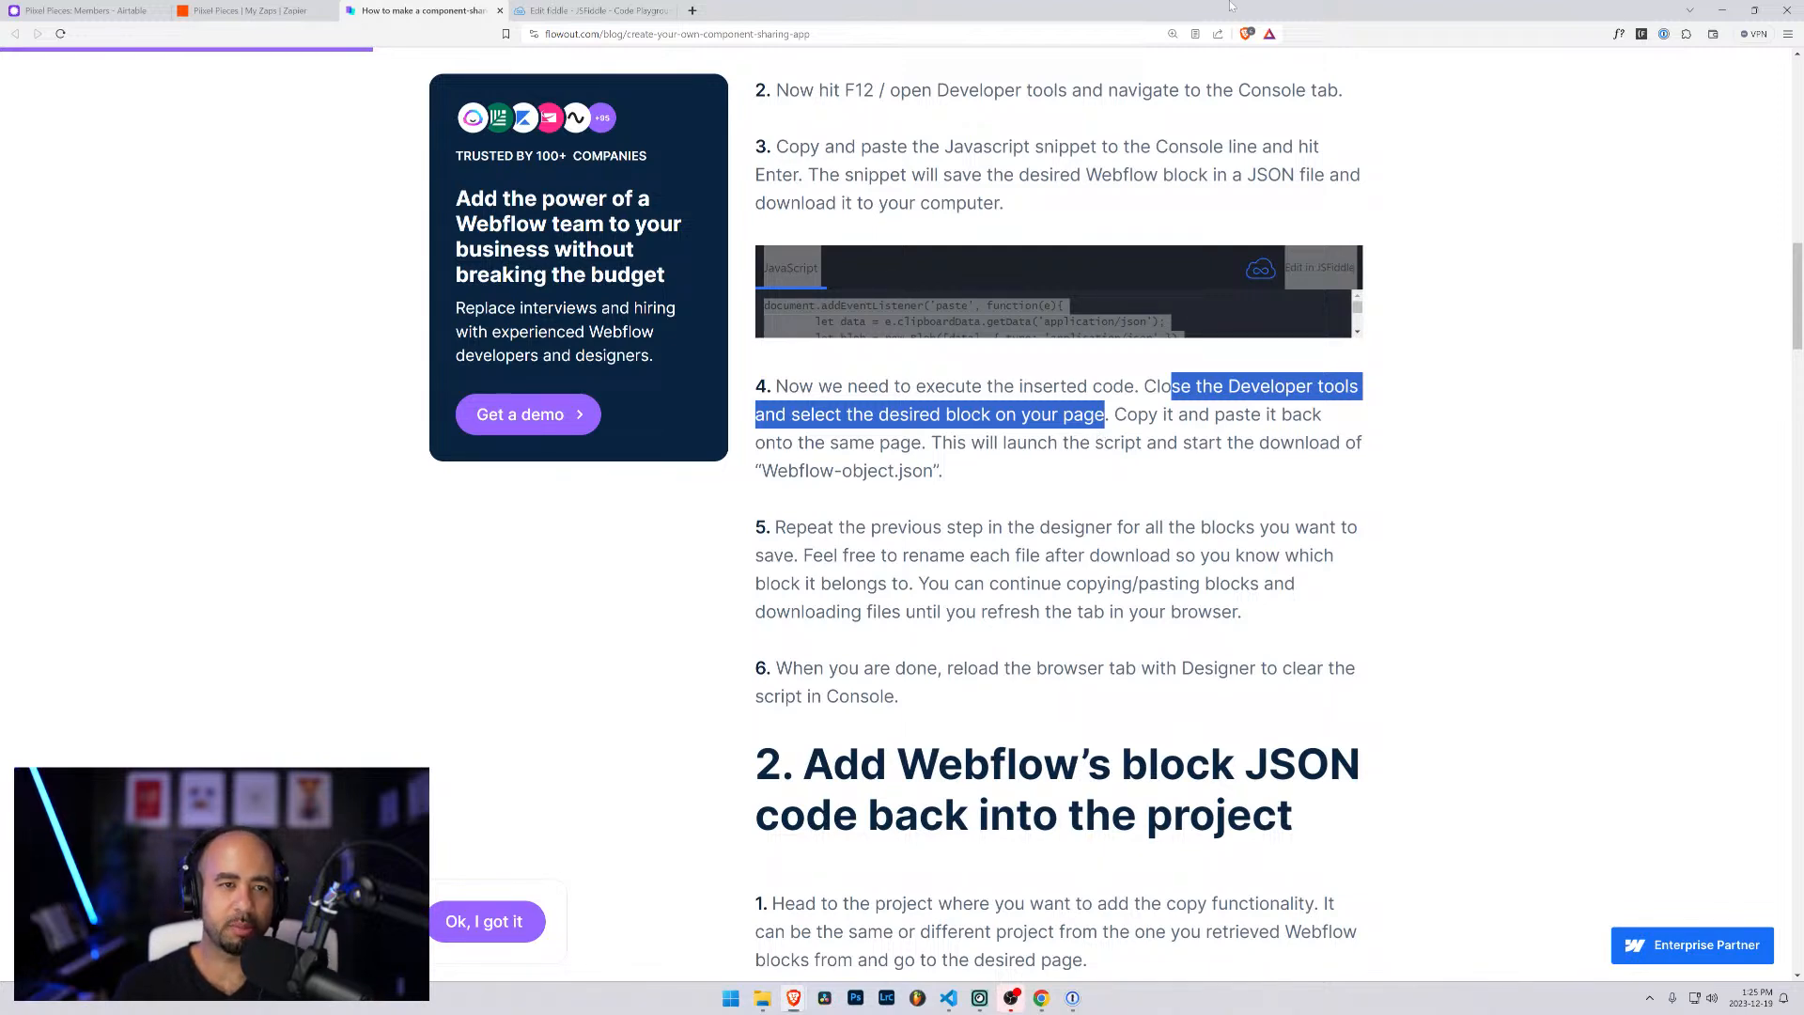
- Return to the Designer, duplicate page-wrapper by copy and paste to trigger the JSON download, and show the downloaded webflow-object.json in its folder
click(1722, 10)
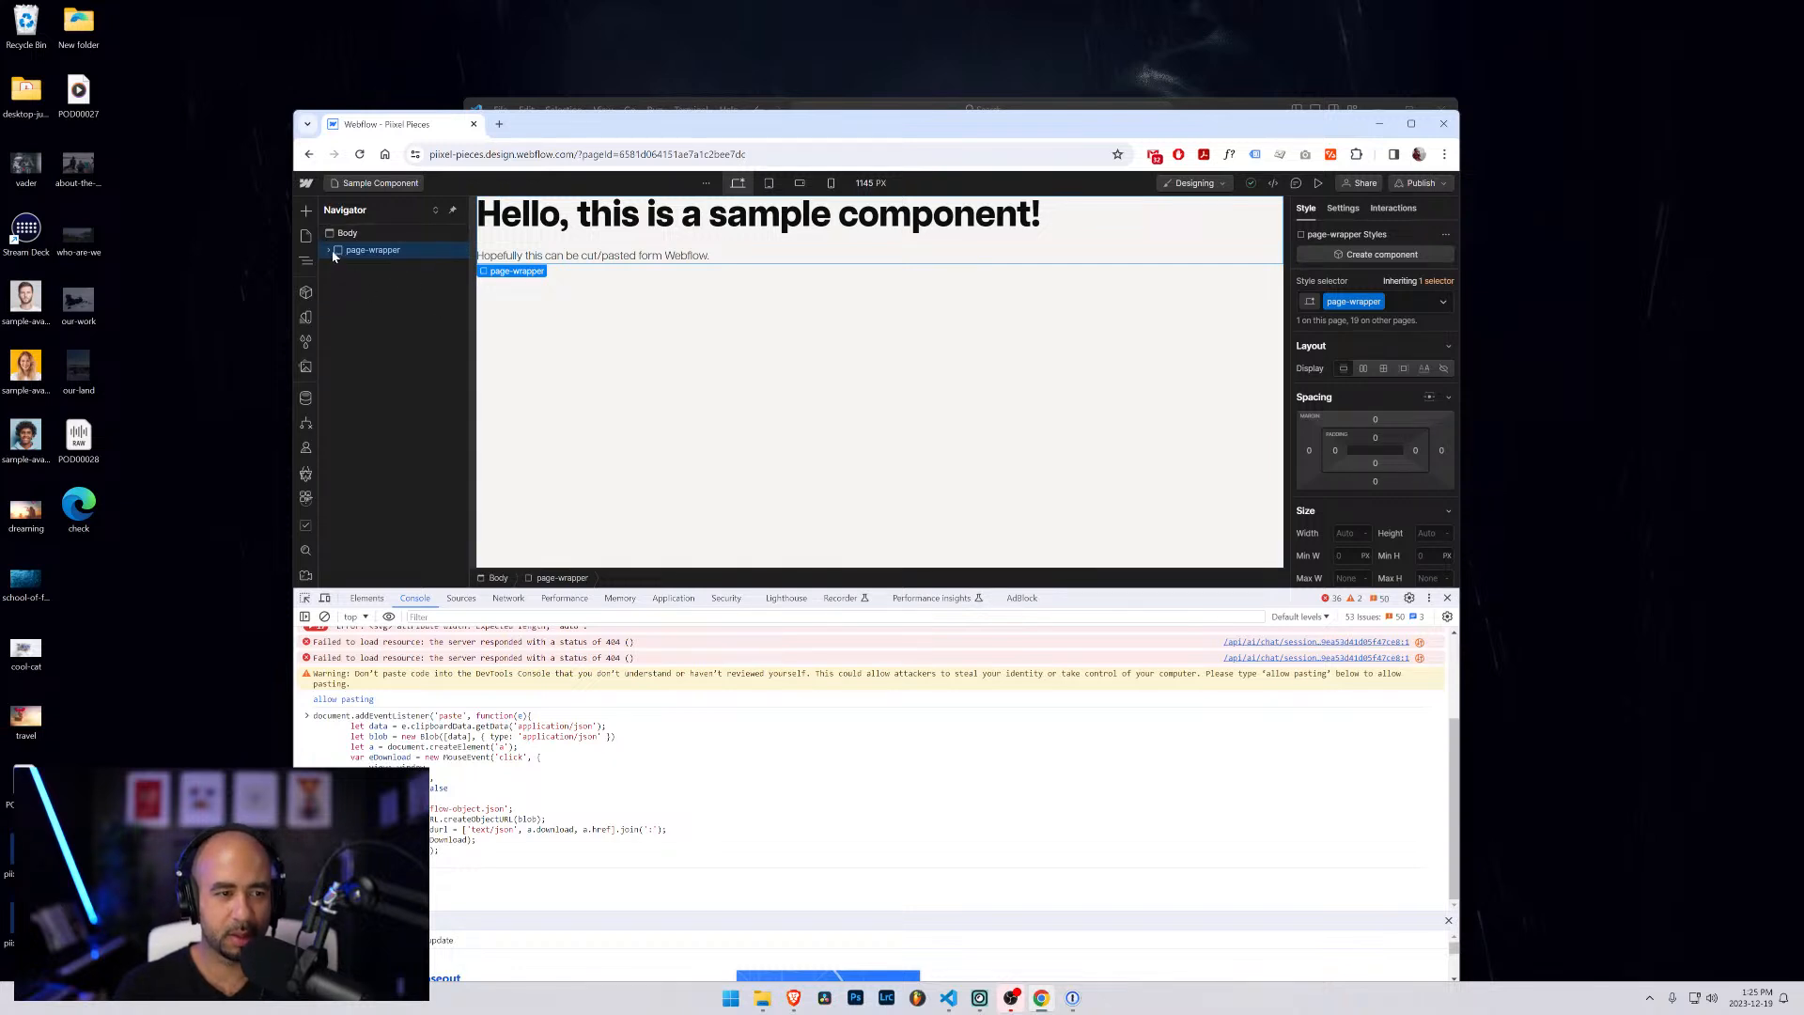
key(ctrl+v)
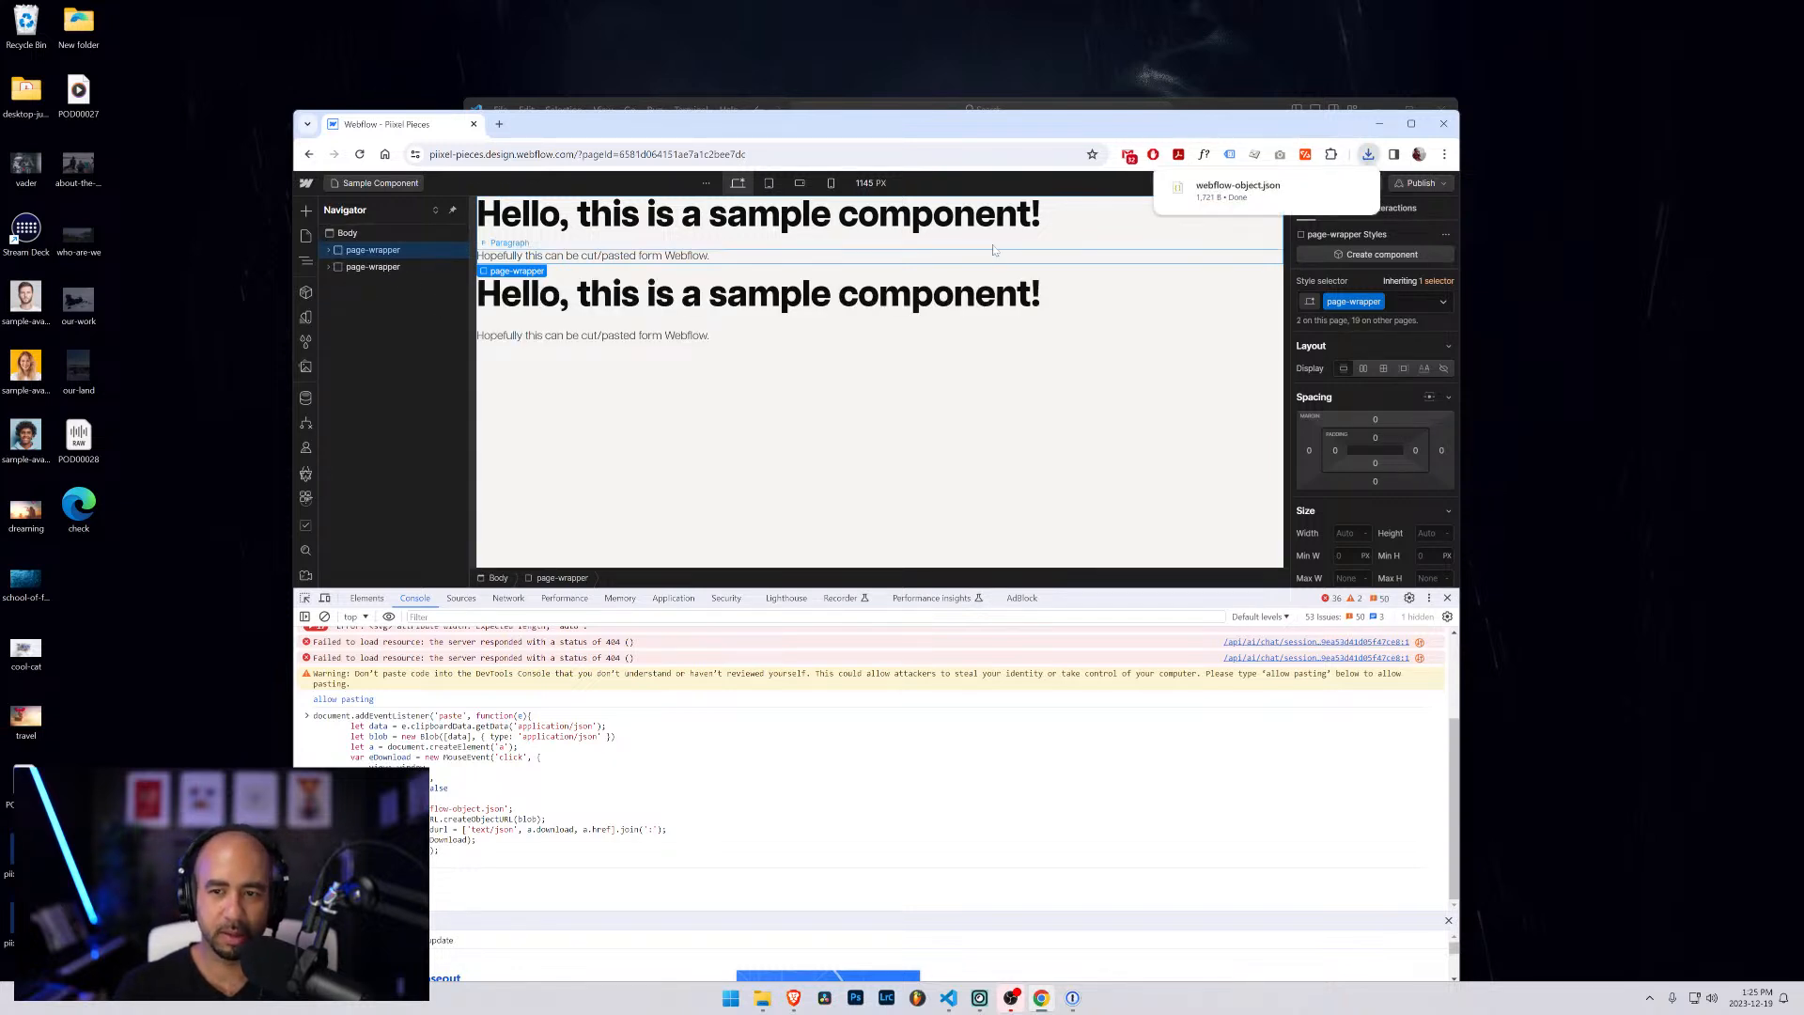
mouse_move(1327, 190)
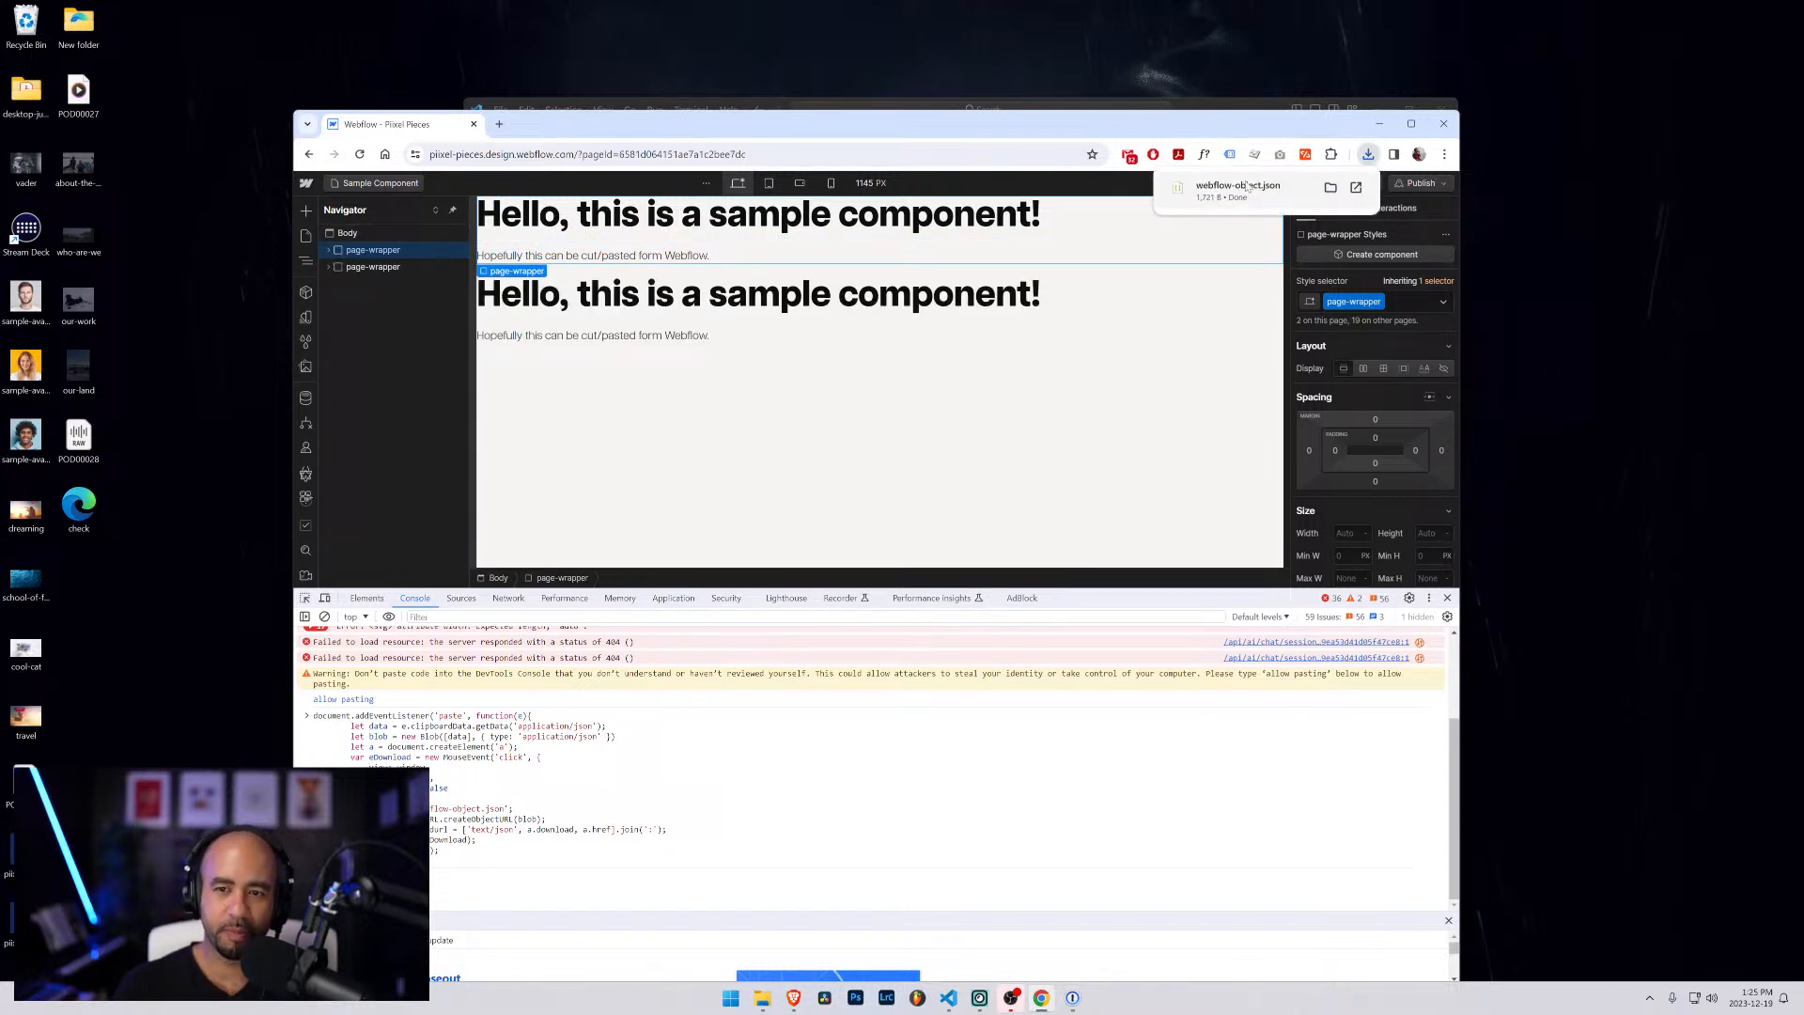
click(1330, 187)
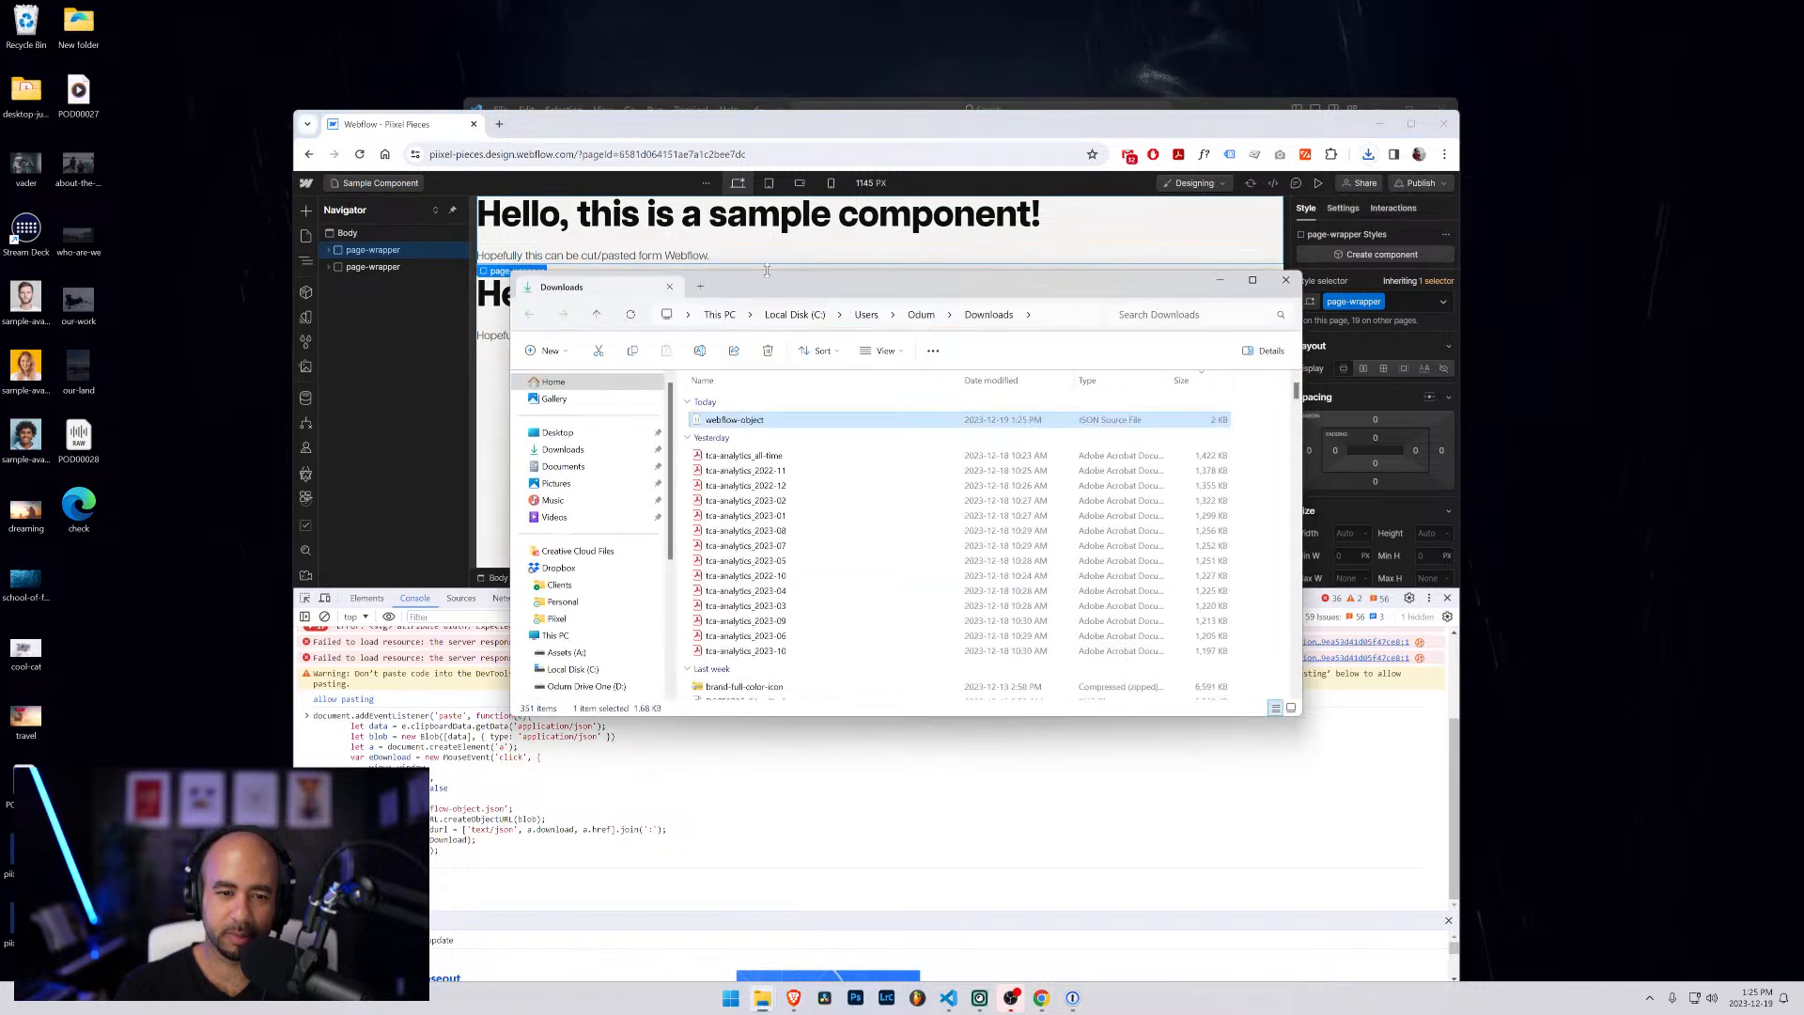
- Open webflow-object.json from Downloads in Visual Studio Code and wrap its long line to fit the editor
drag(738, 285, 870, 65)
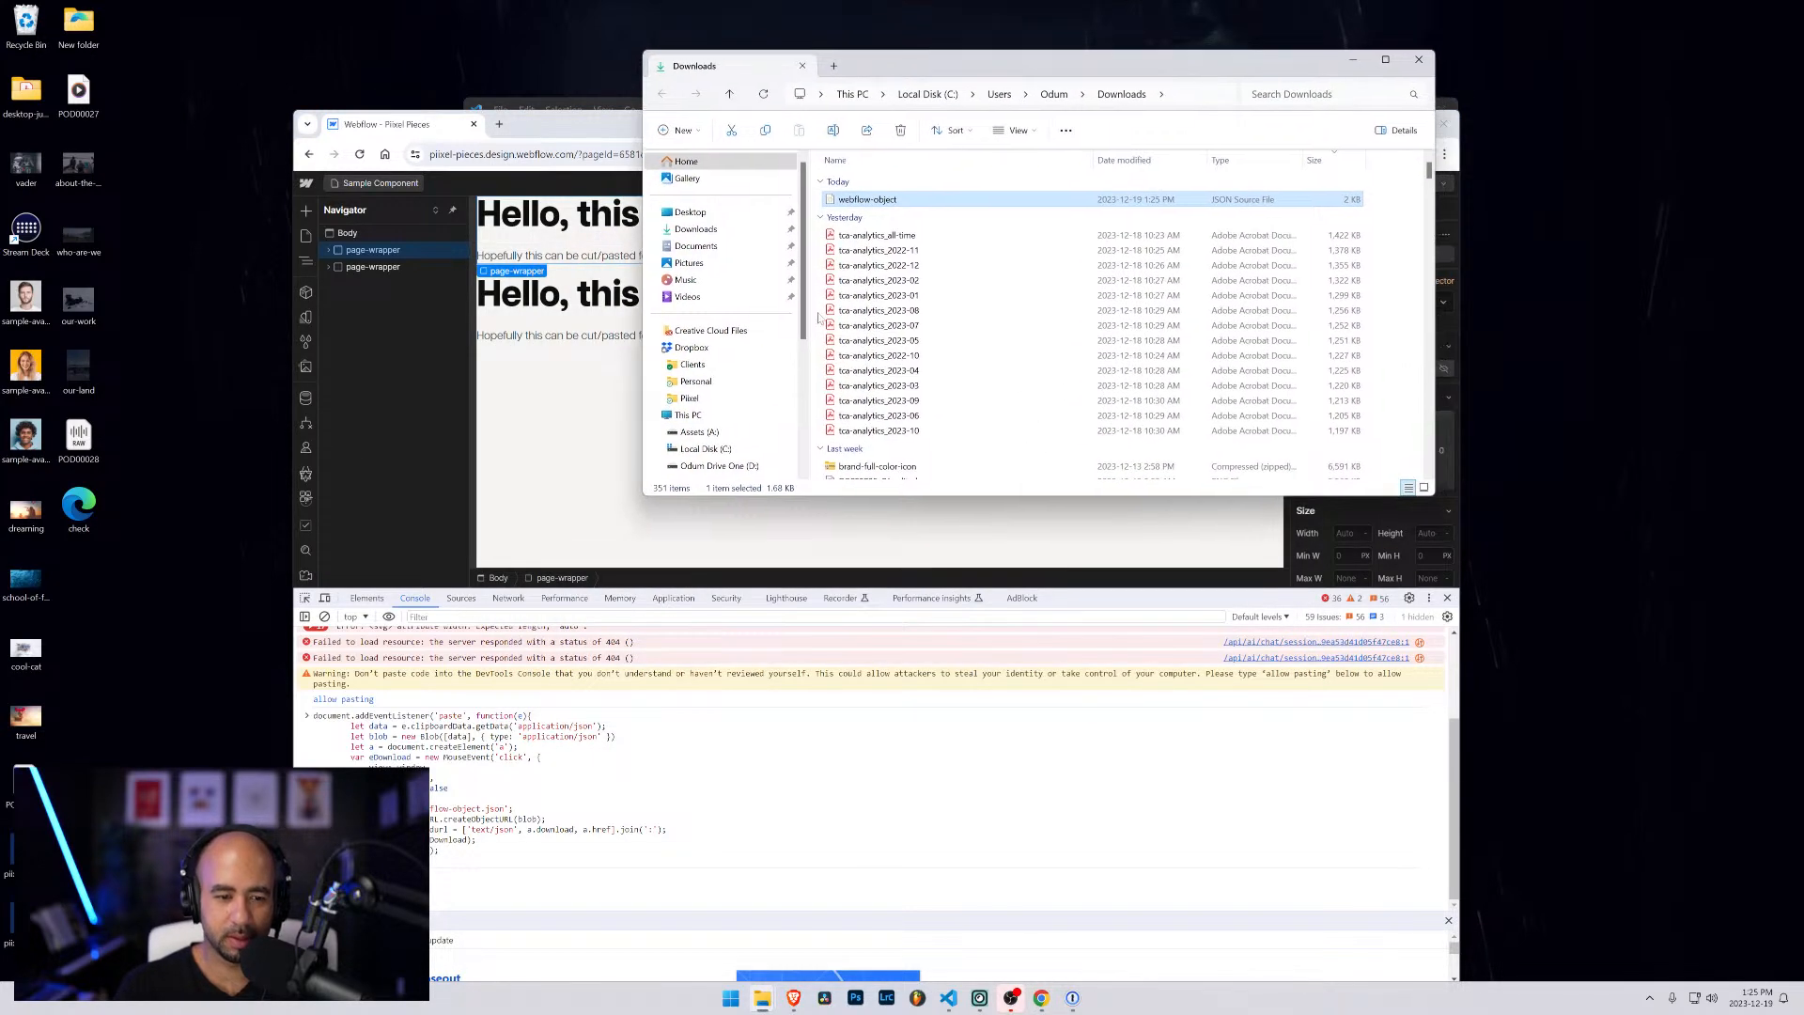
right_click(873, 205)
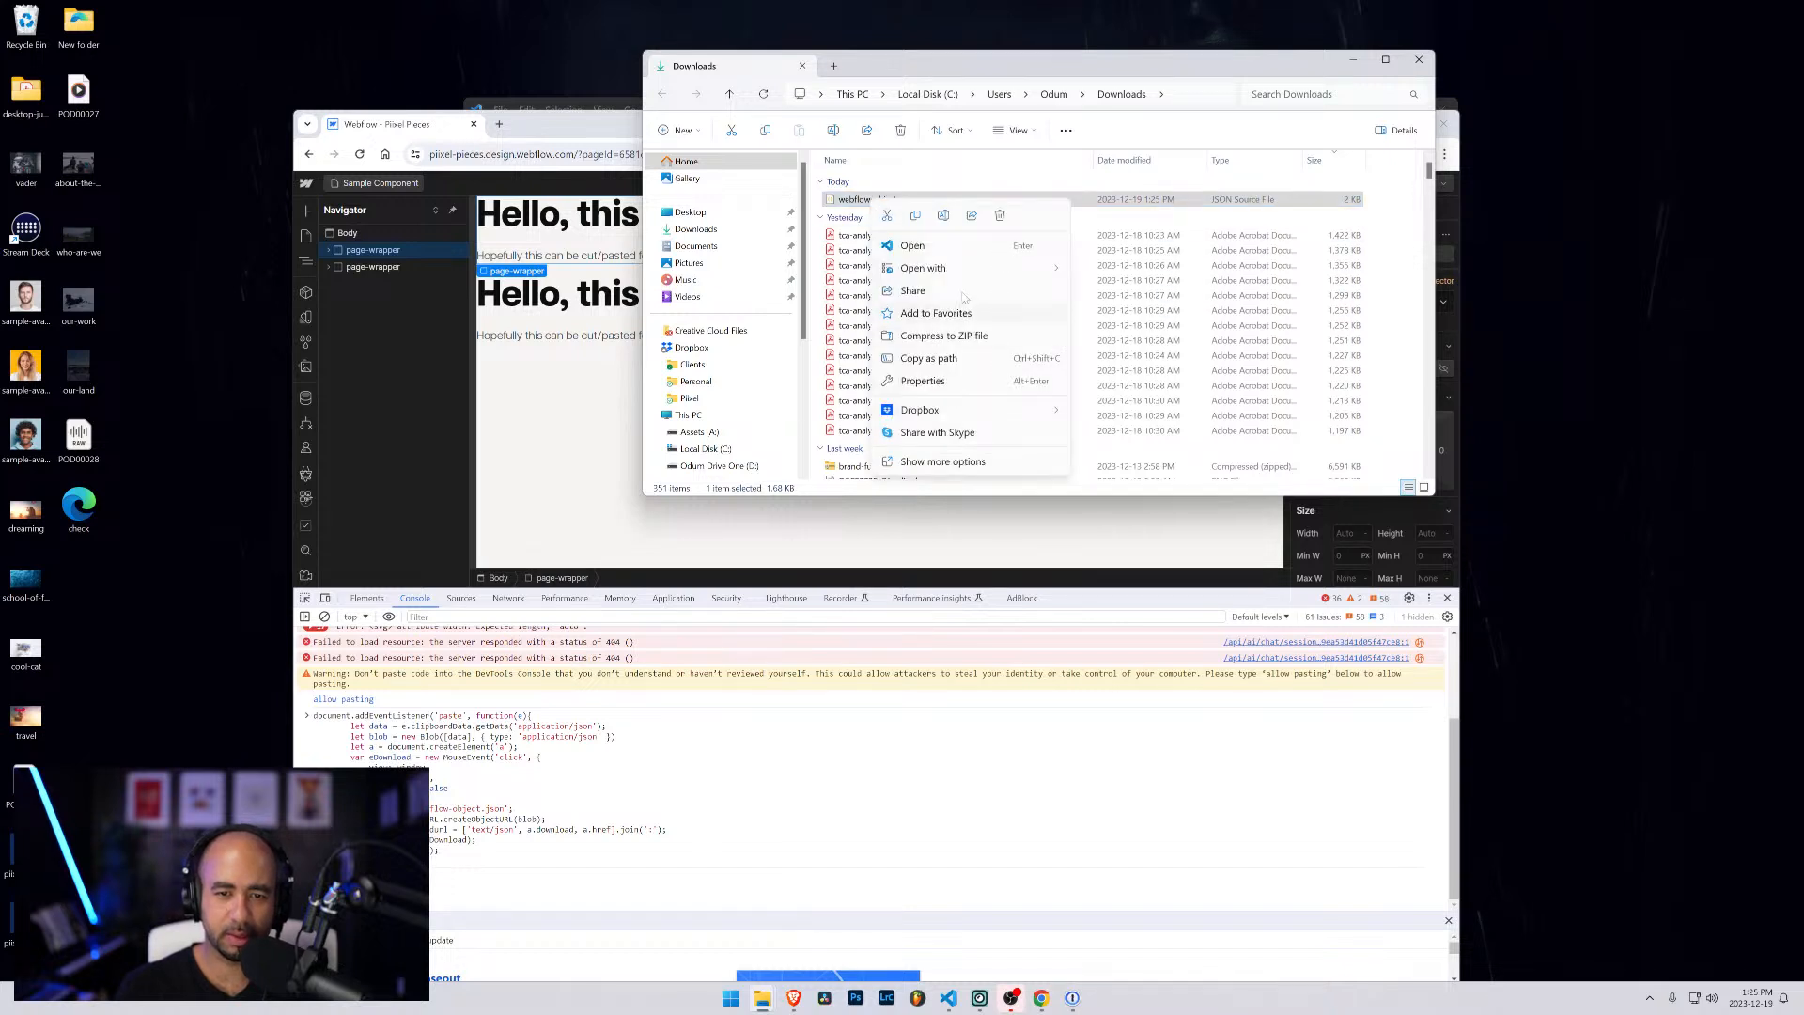
mouse_move(963, 274)
click(1137, 271)
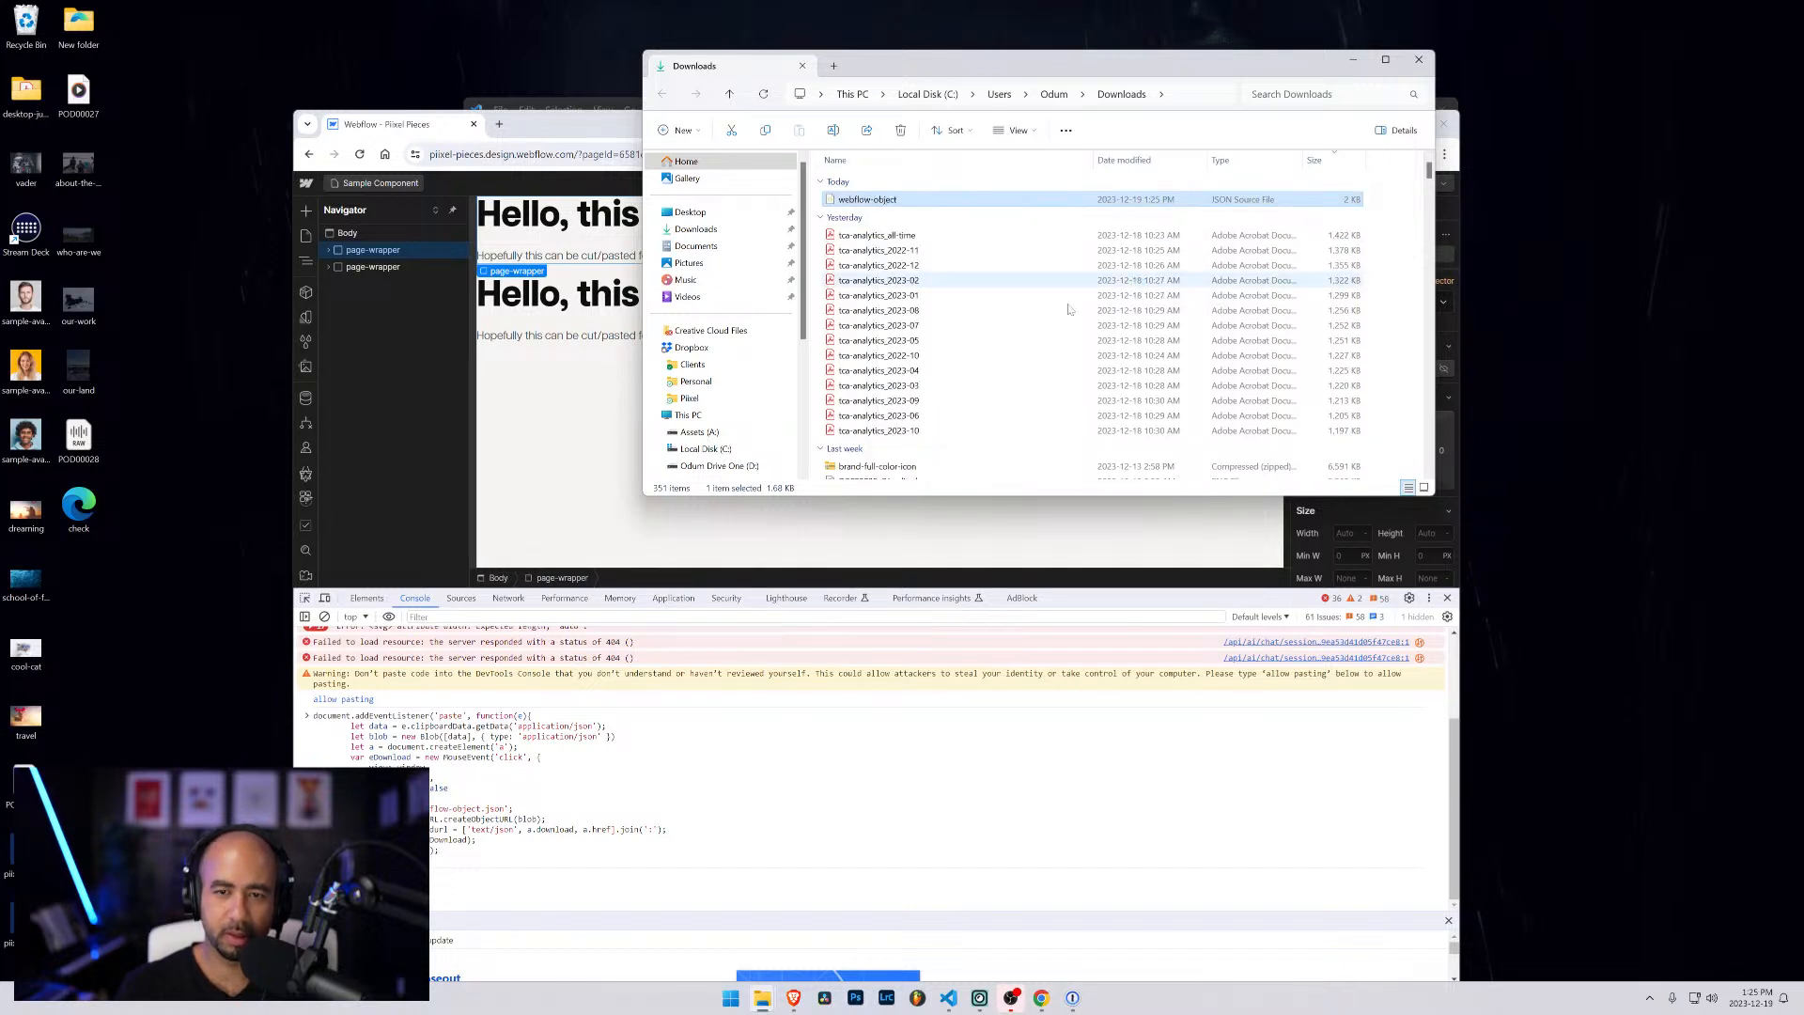
key(End)
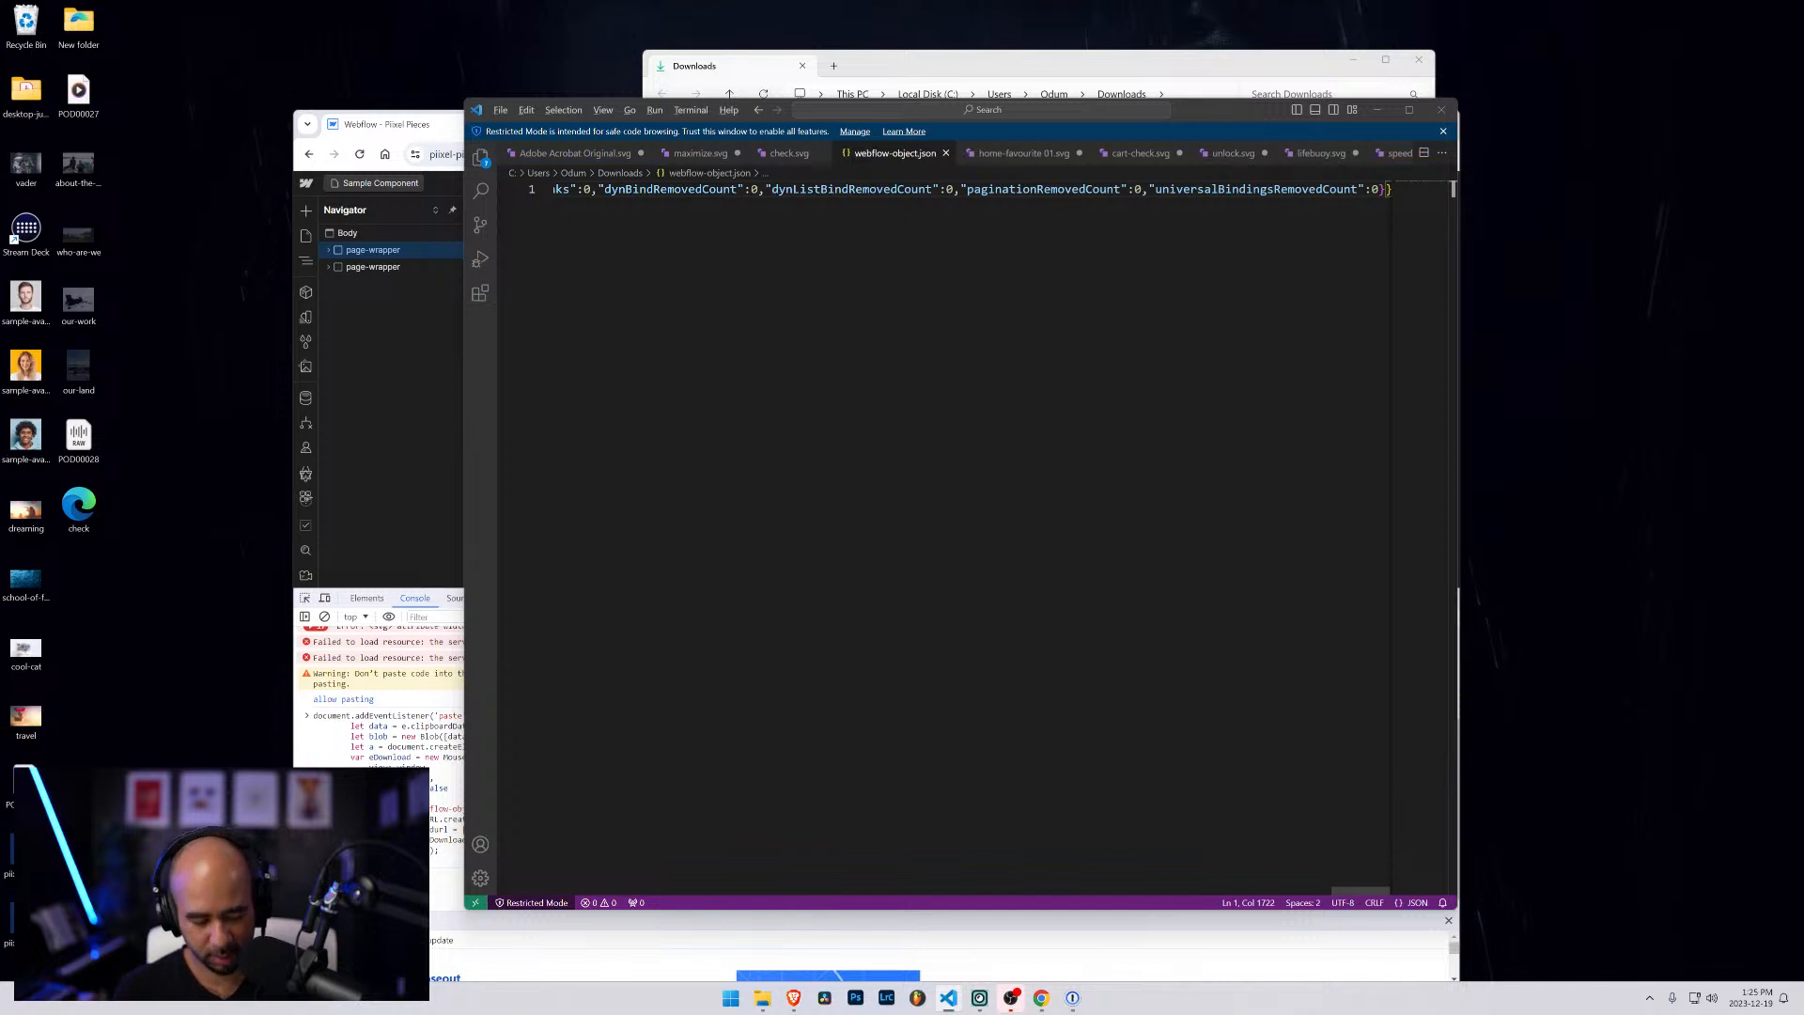
key(alt+z)
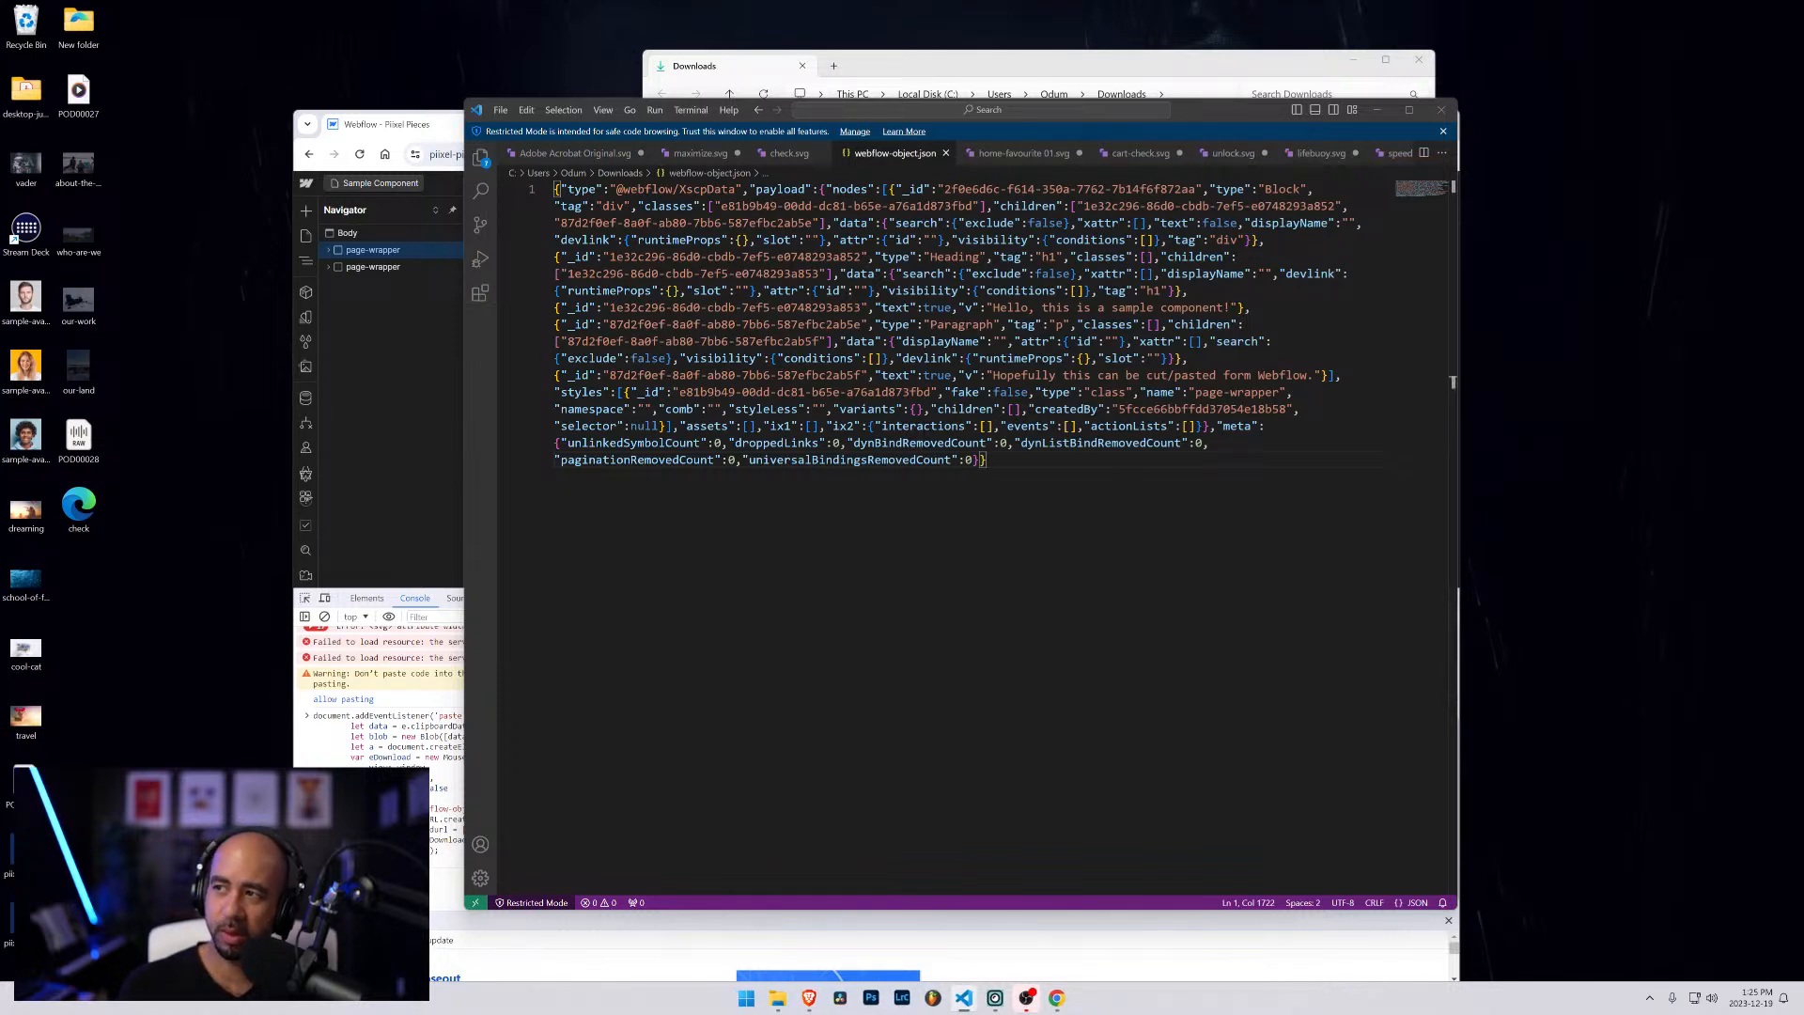
- Close the developer tools in Chrome's Webflow window and switch back to the Flowout article in Brave
drag(1193, 116, 1482, 111)
click(402, 126)
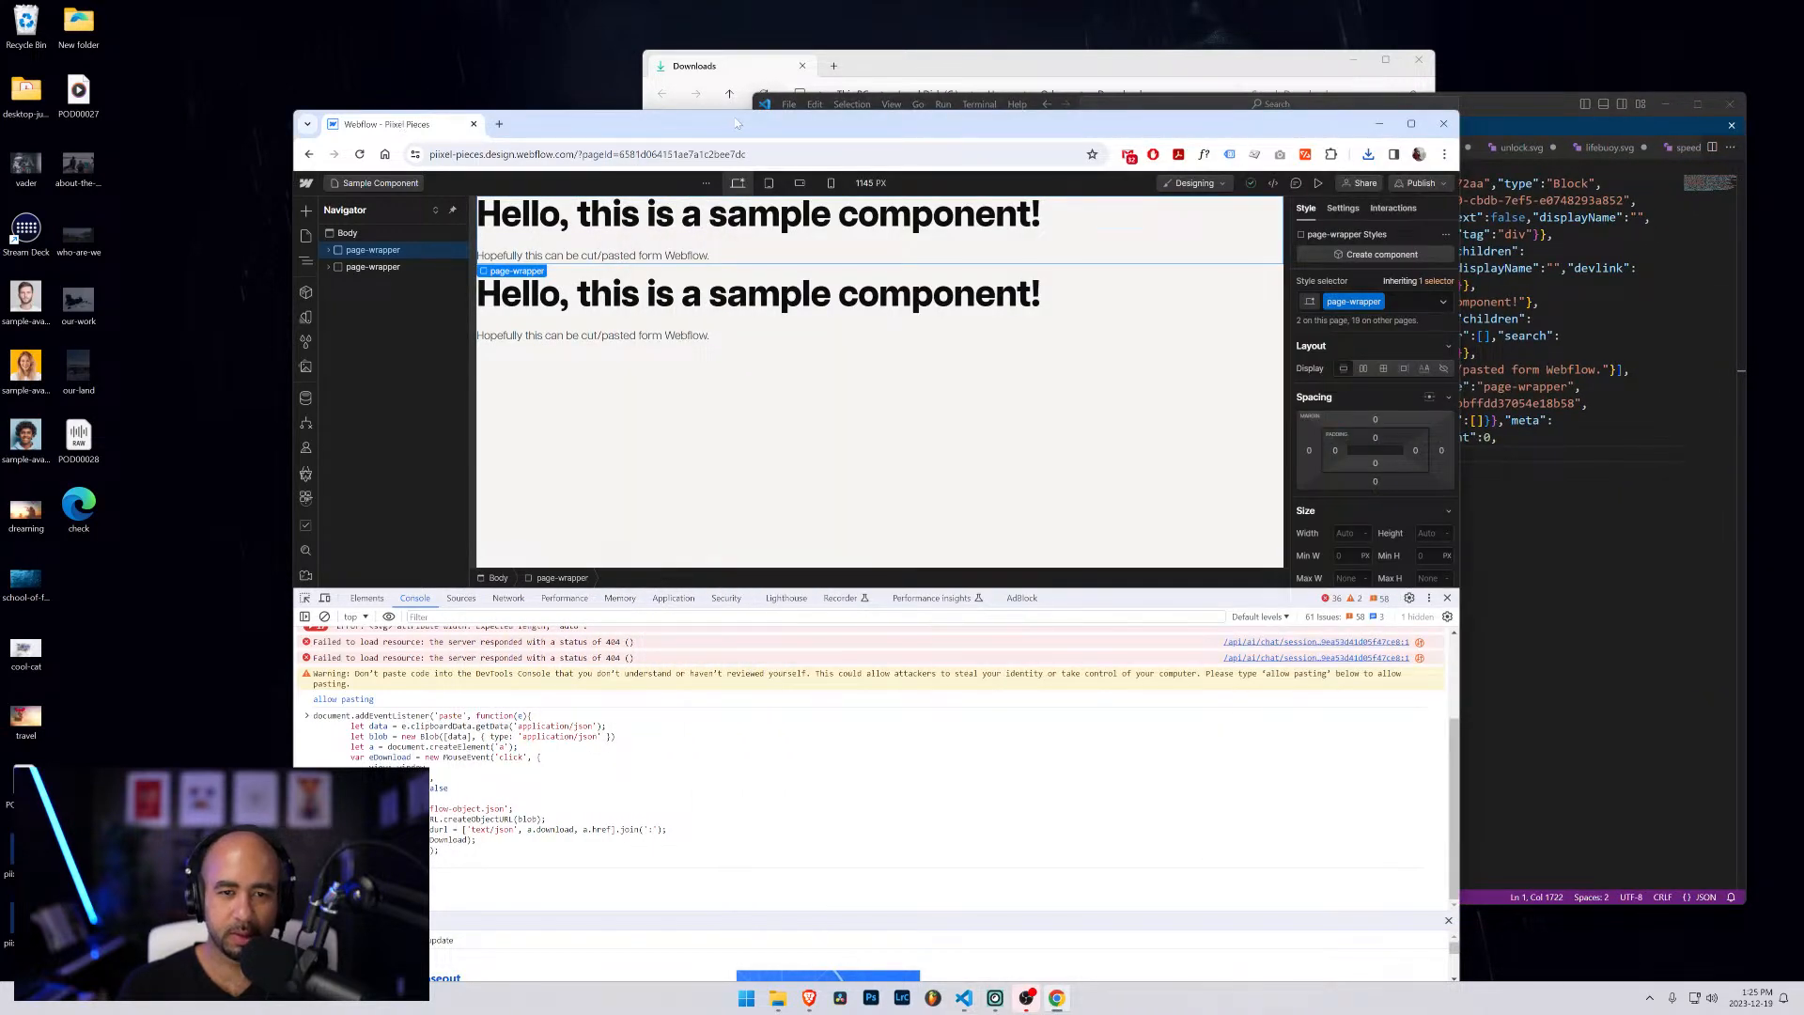
click(1448, 598)
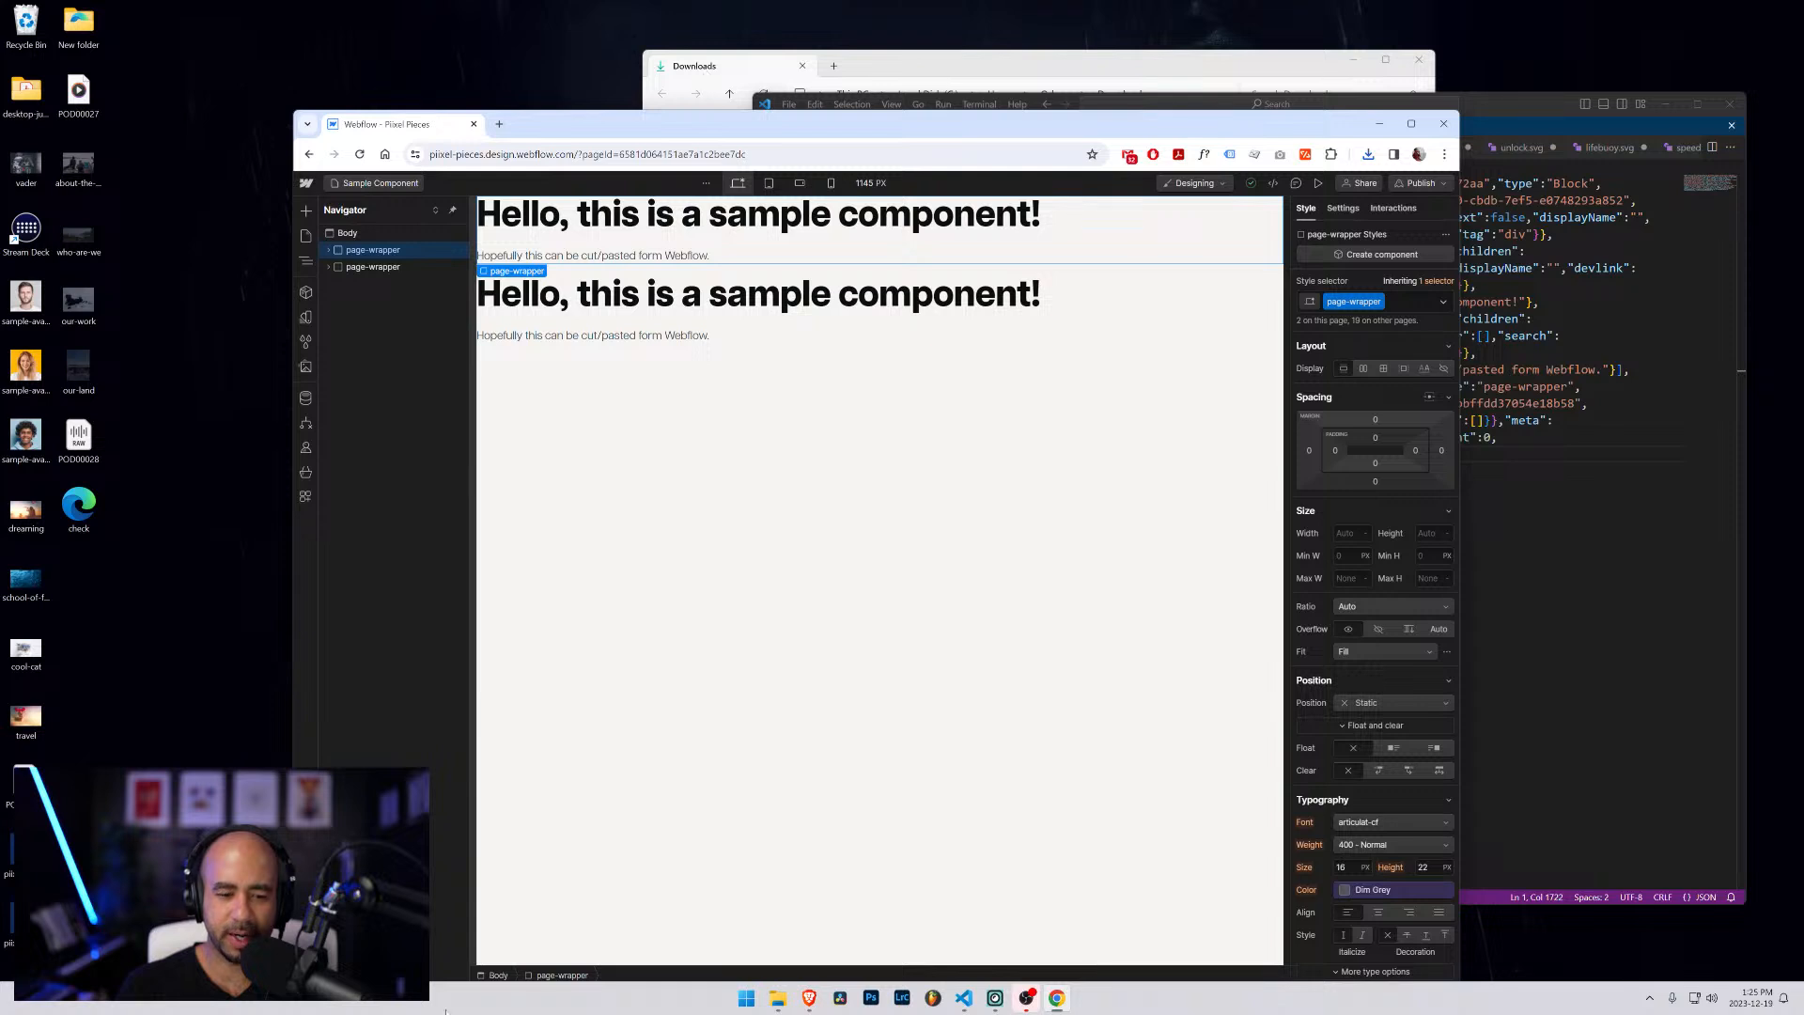
mouse_move(809, 1001)
click(874, 925)
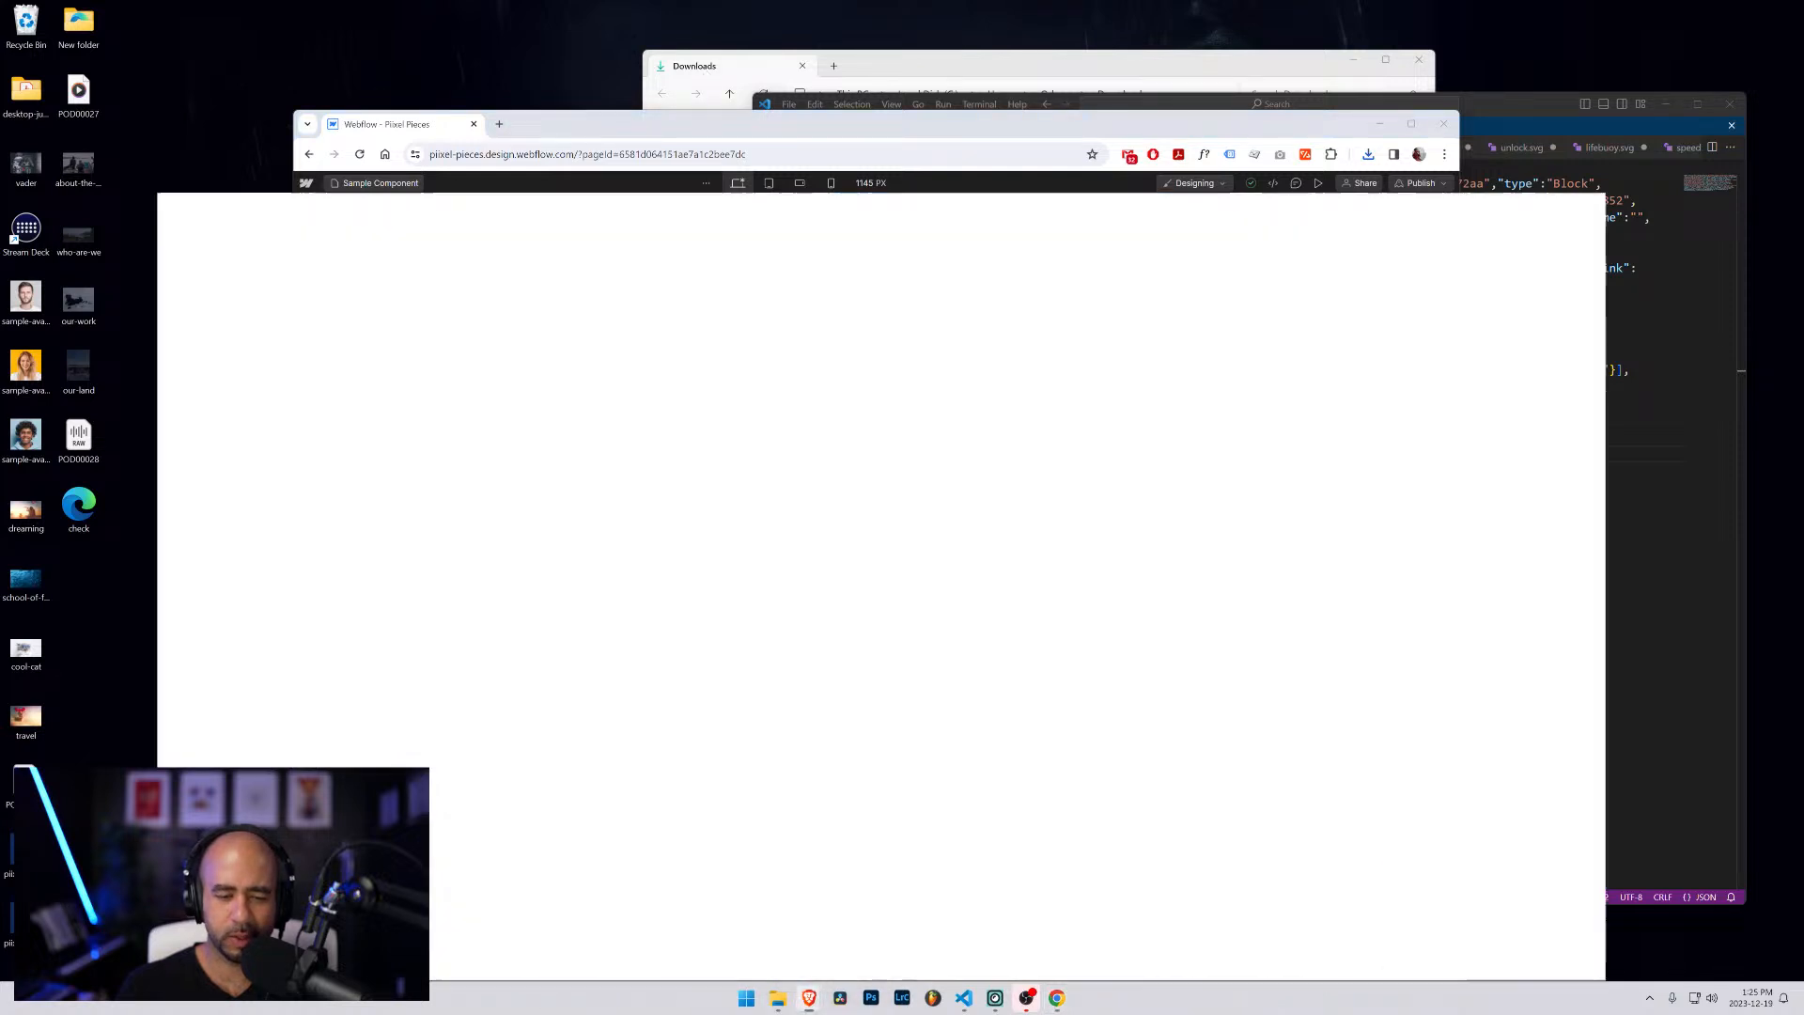
click(868, 510)
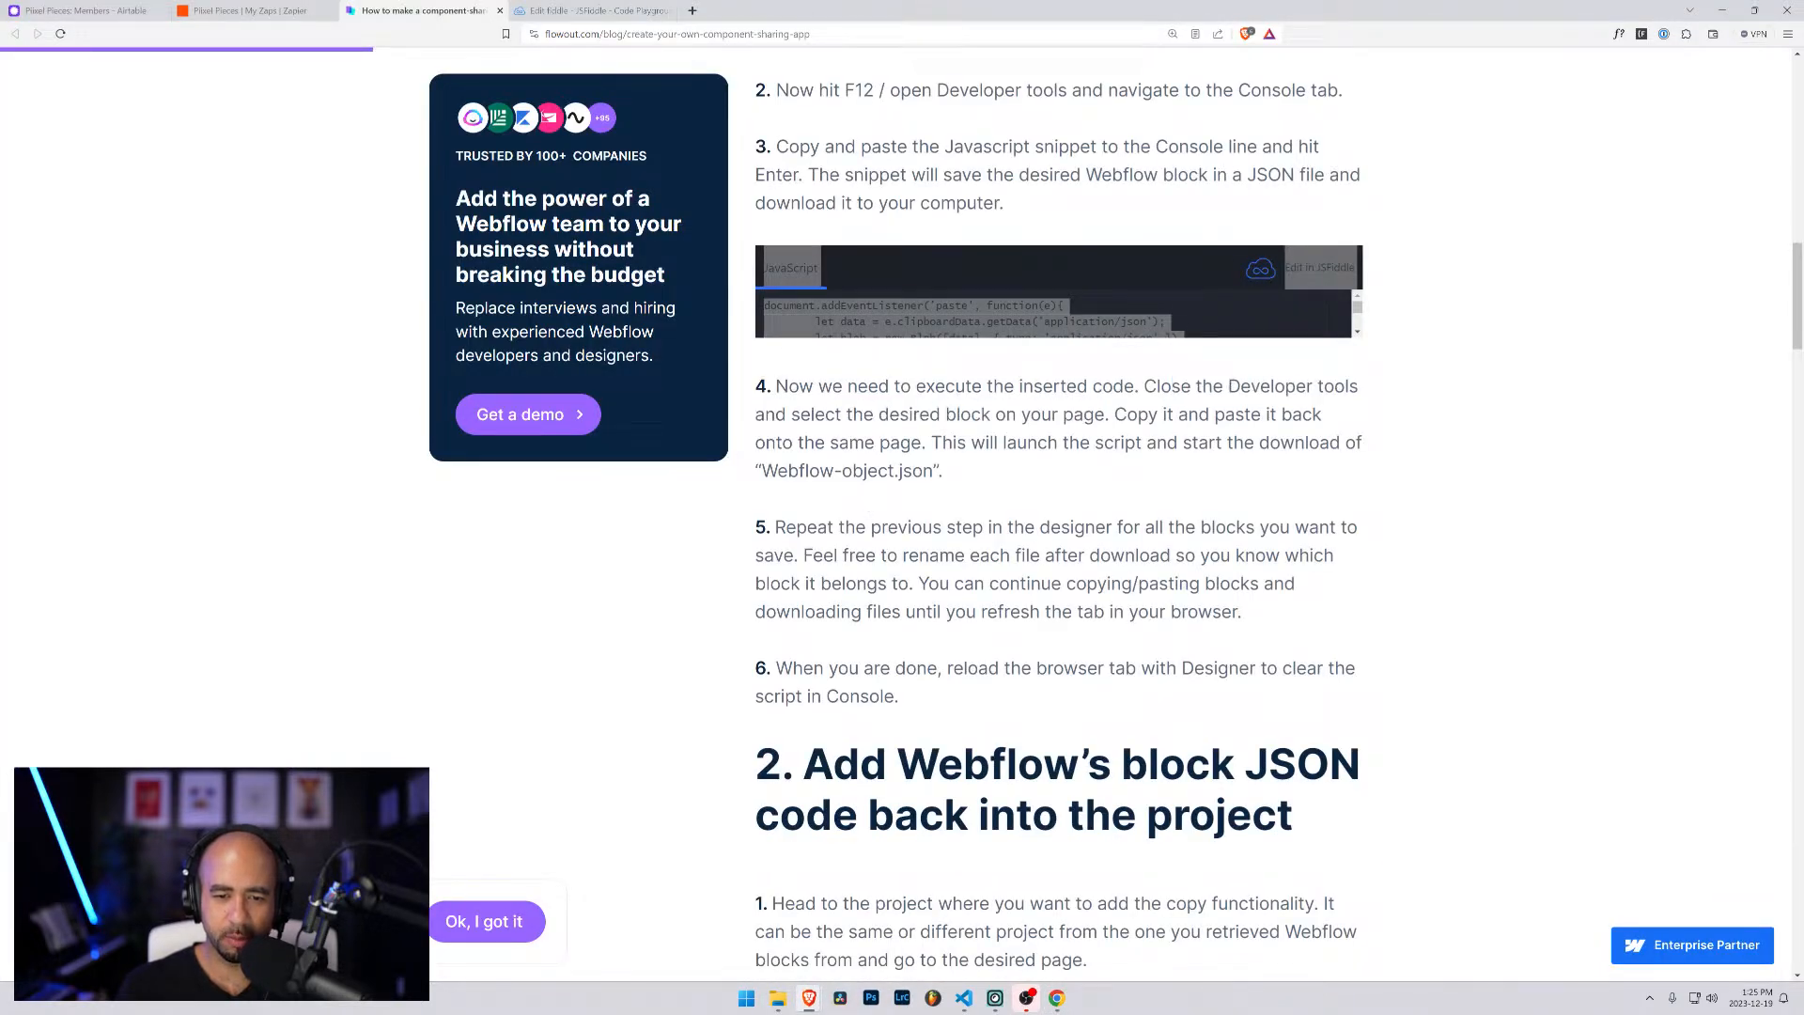
- Read the article's step 5 on renaming downloads, and rename webflow-object in the Downloads folder as demo-component
drag(815, 527, 1163, 555)
click(1163, 556)
click(777, 998)
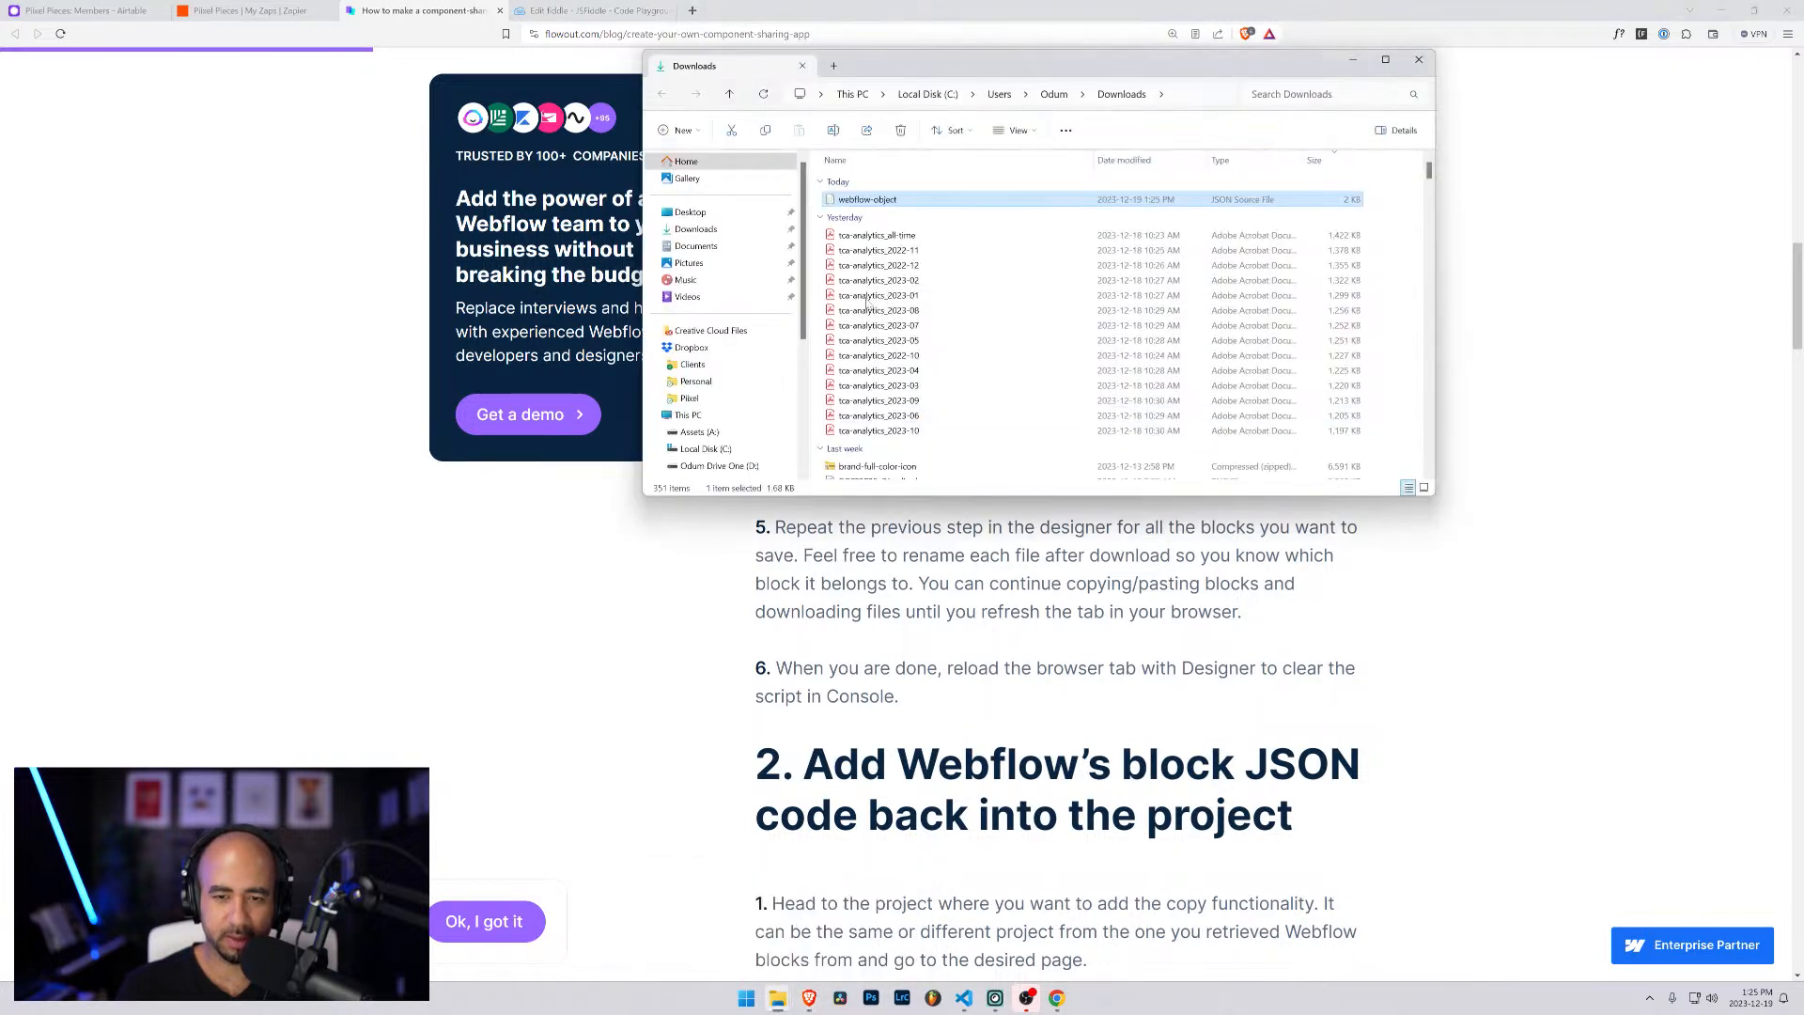
click(863, 200)
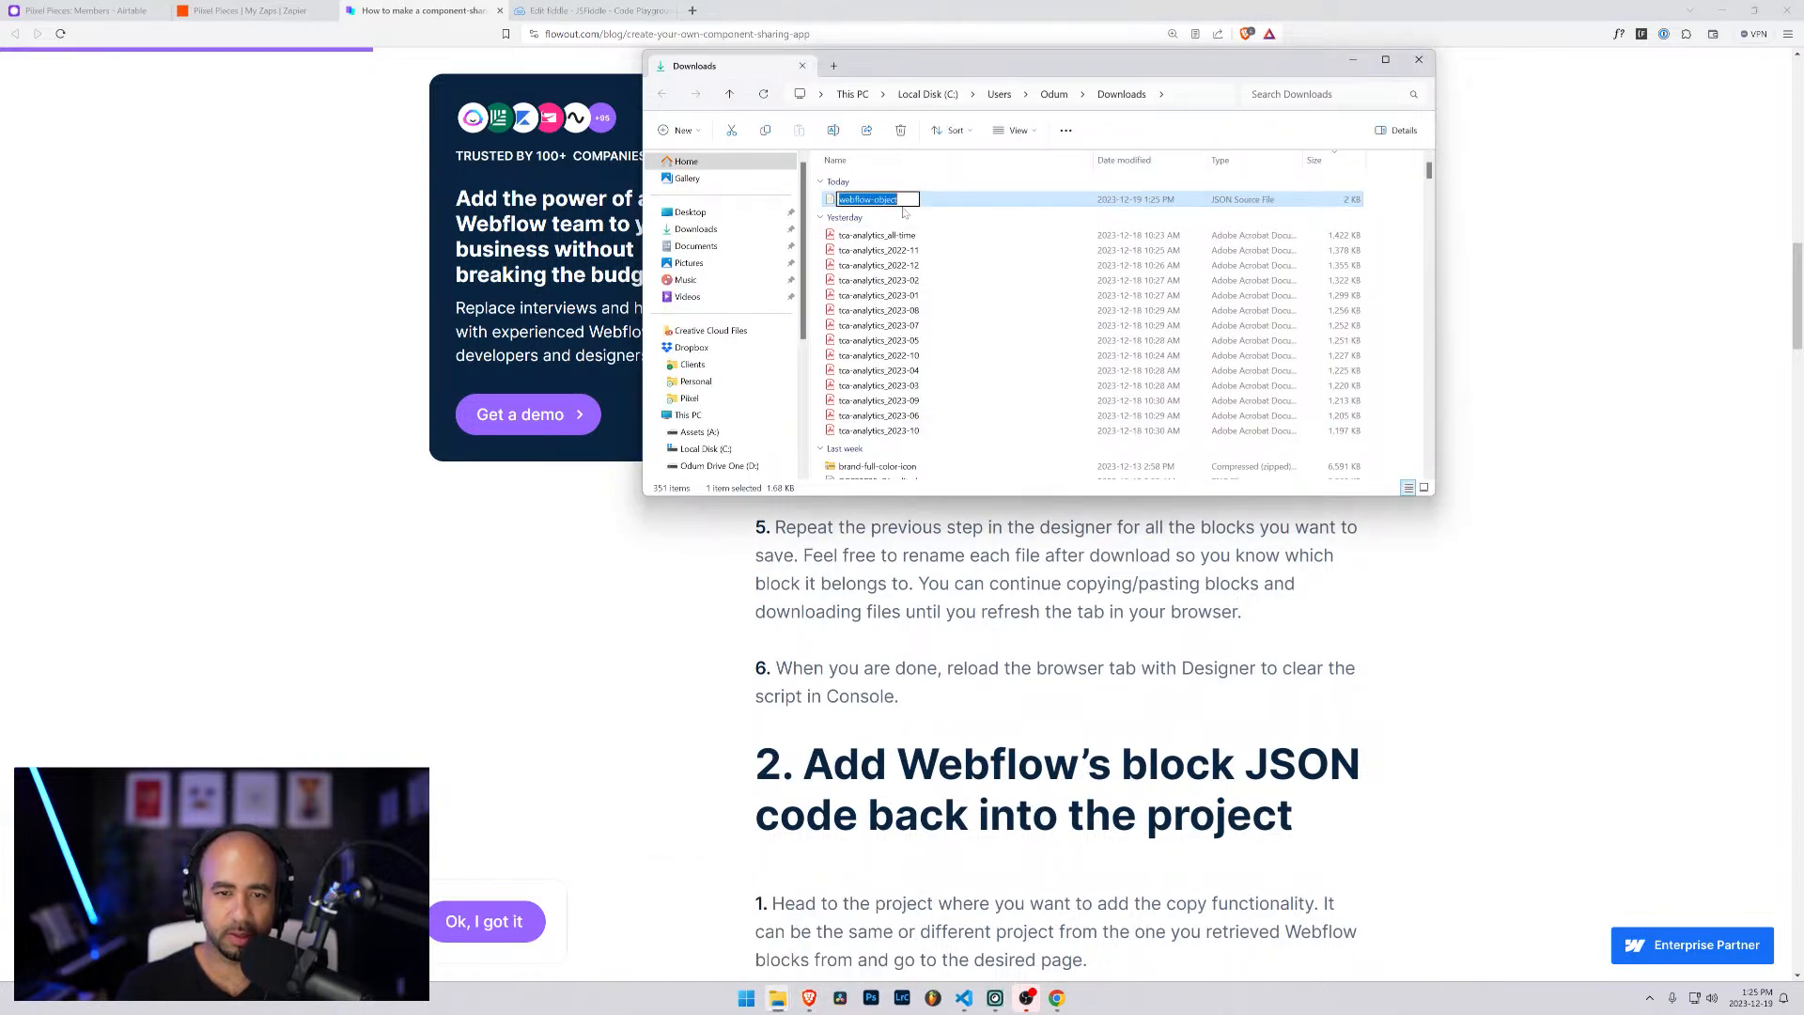
text(demo)
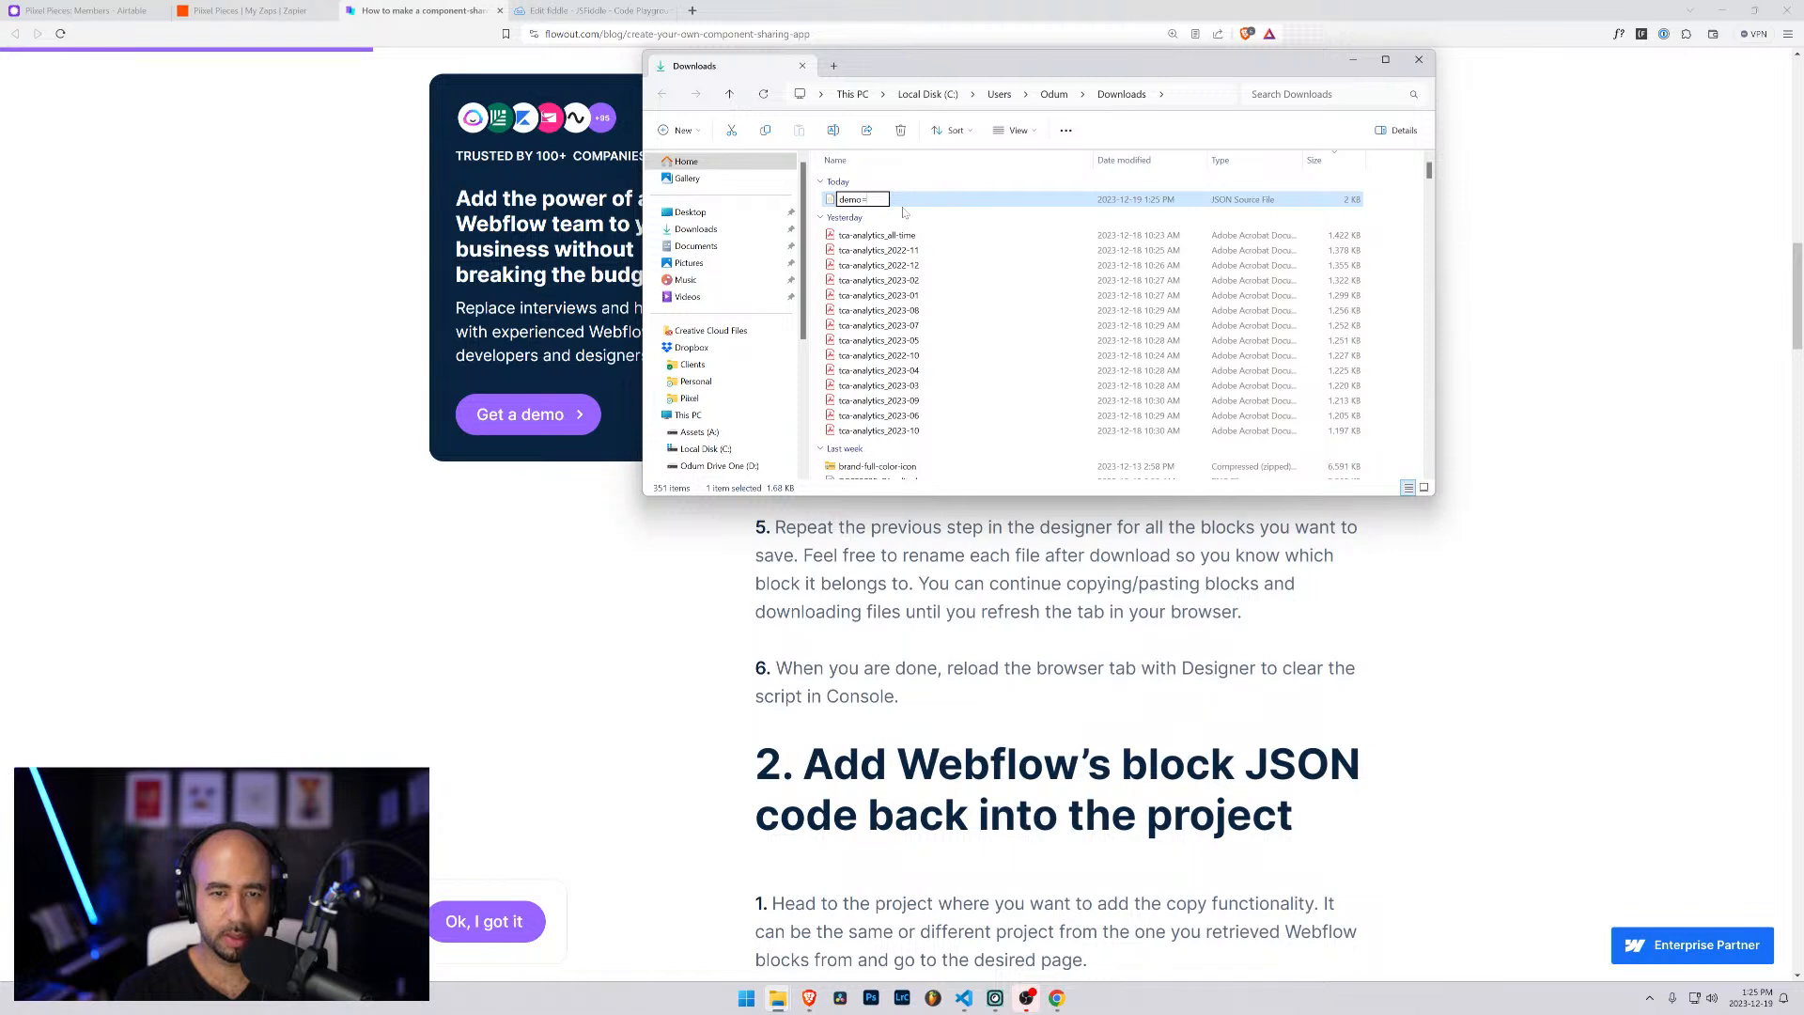
text(-o)
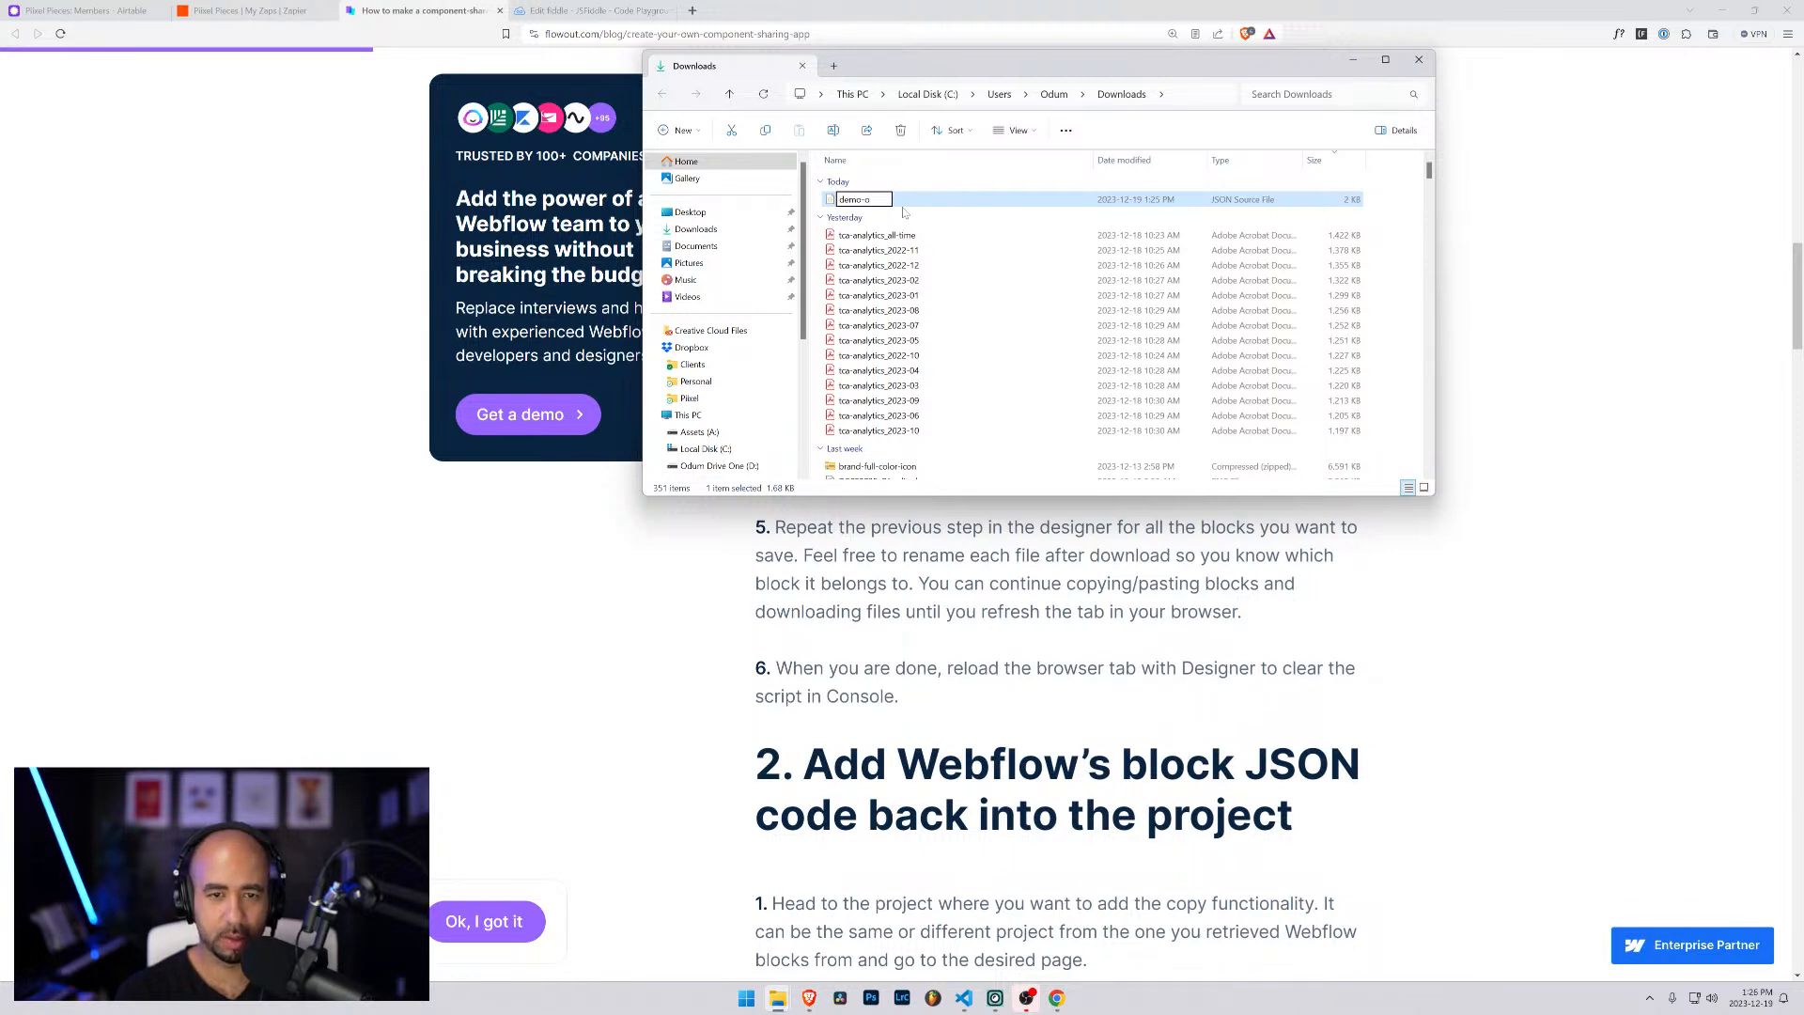
text(omponent)
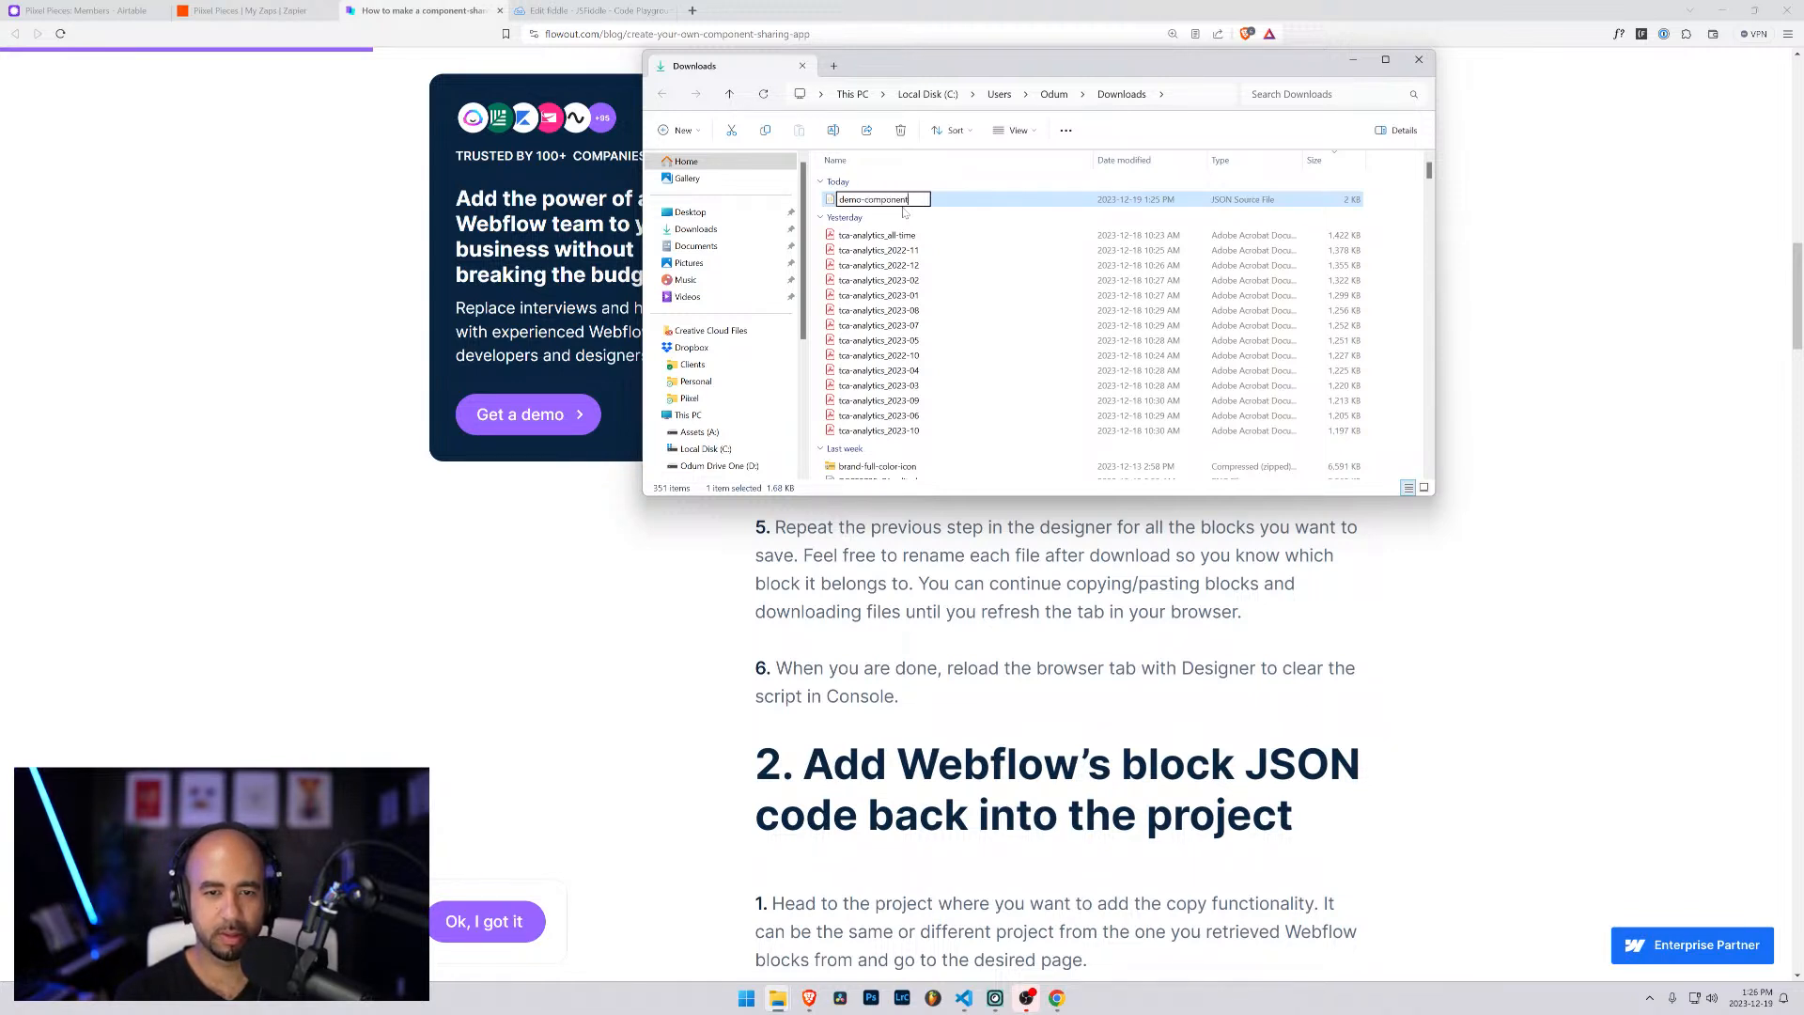
key(Return)
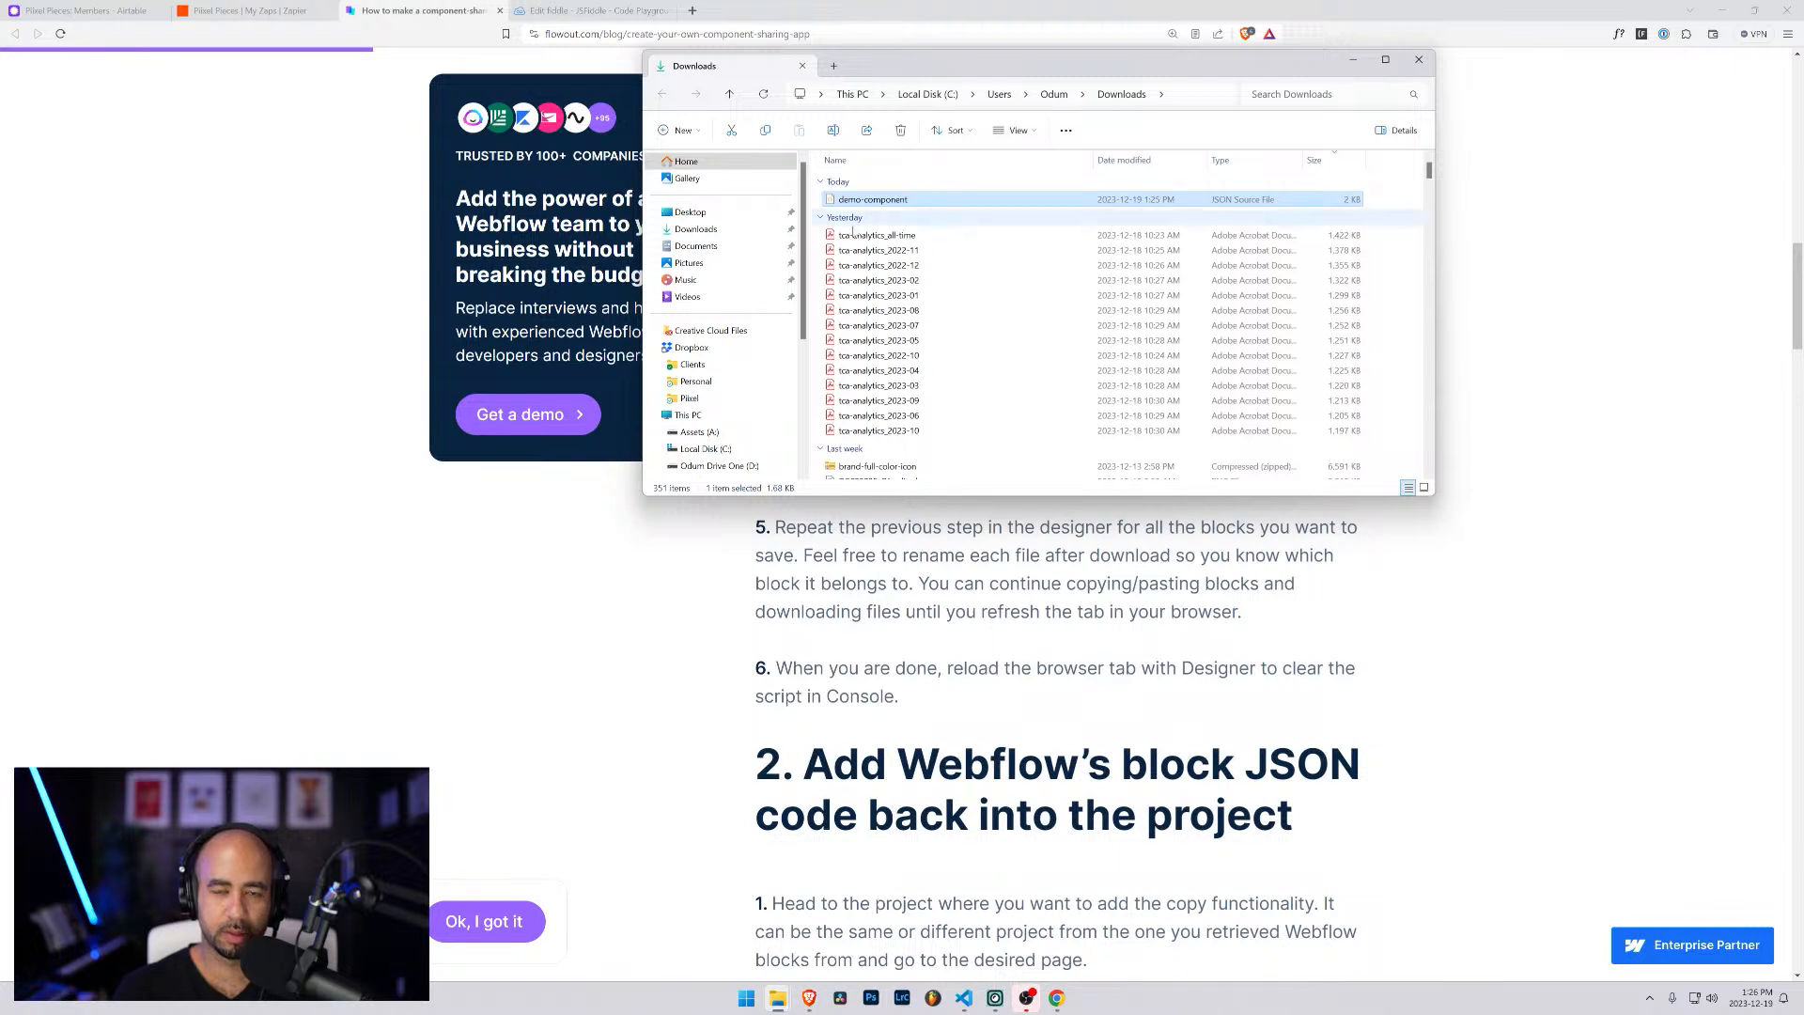
- Return to the Flowout article and read the opening instructions of section 2 on adding the block JSON back into the project
click(420, 25)
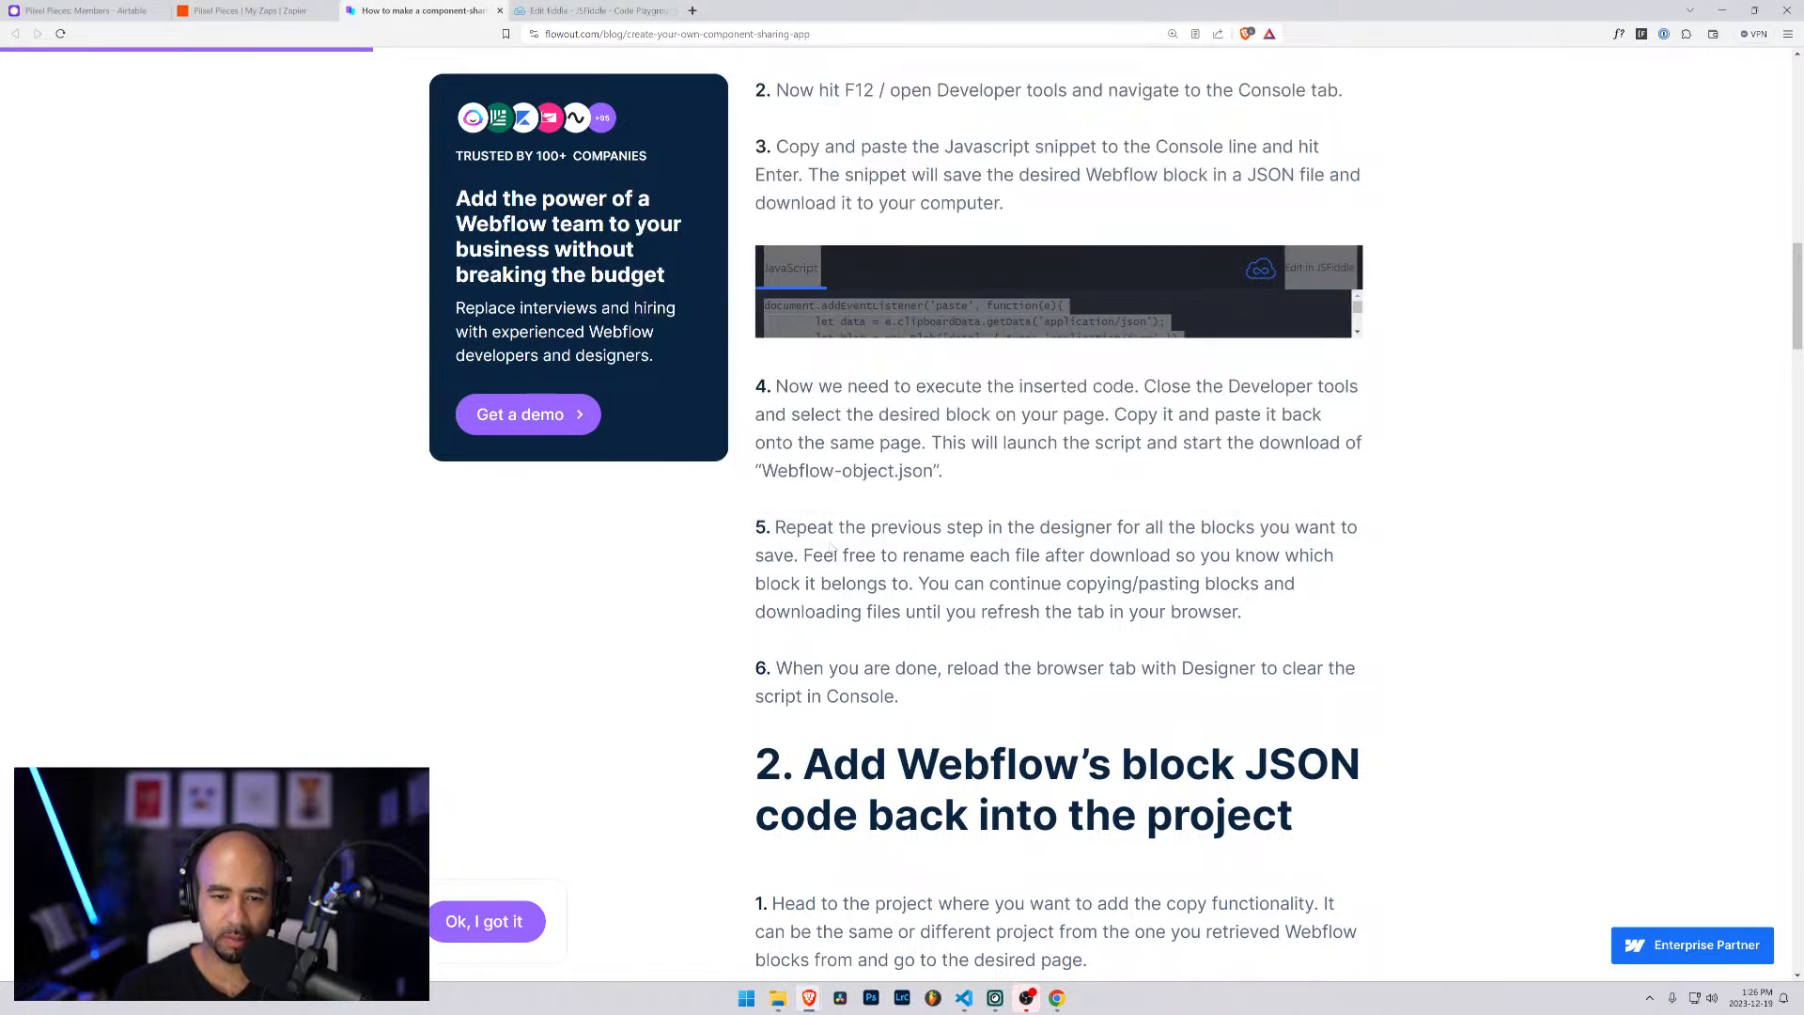
scroll(1038, 446, down, 1)
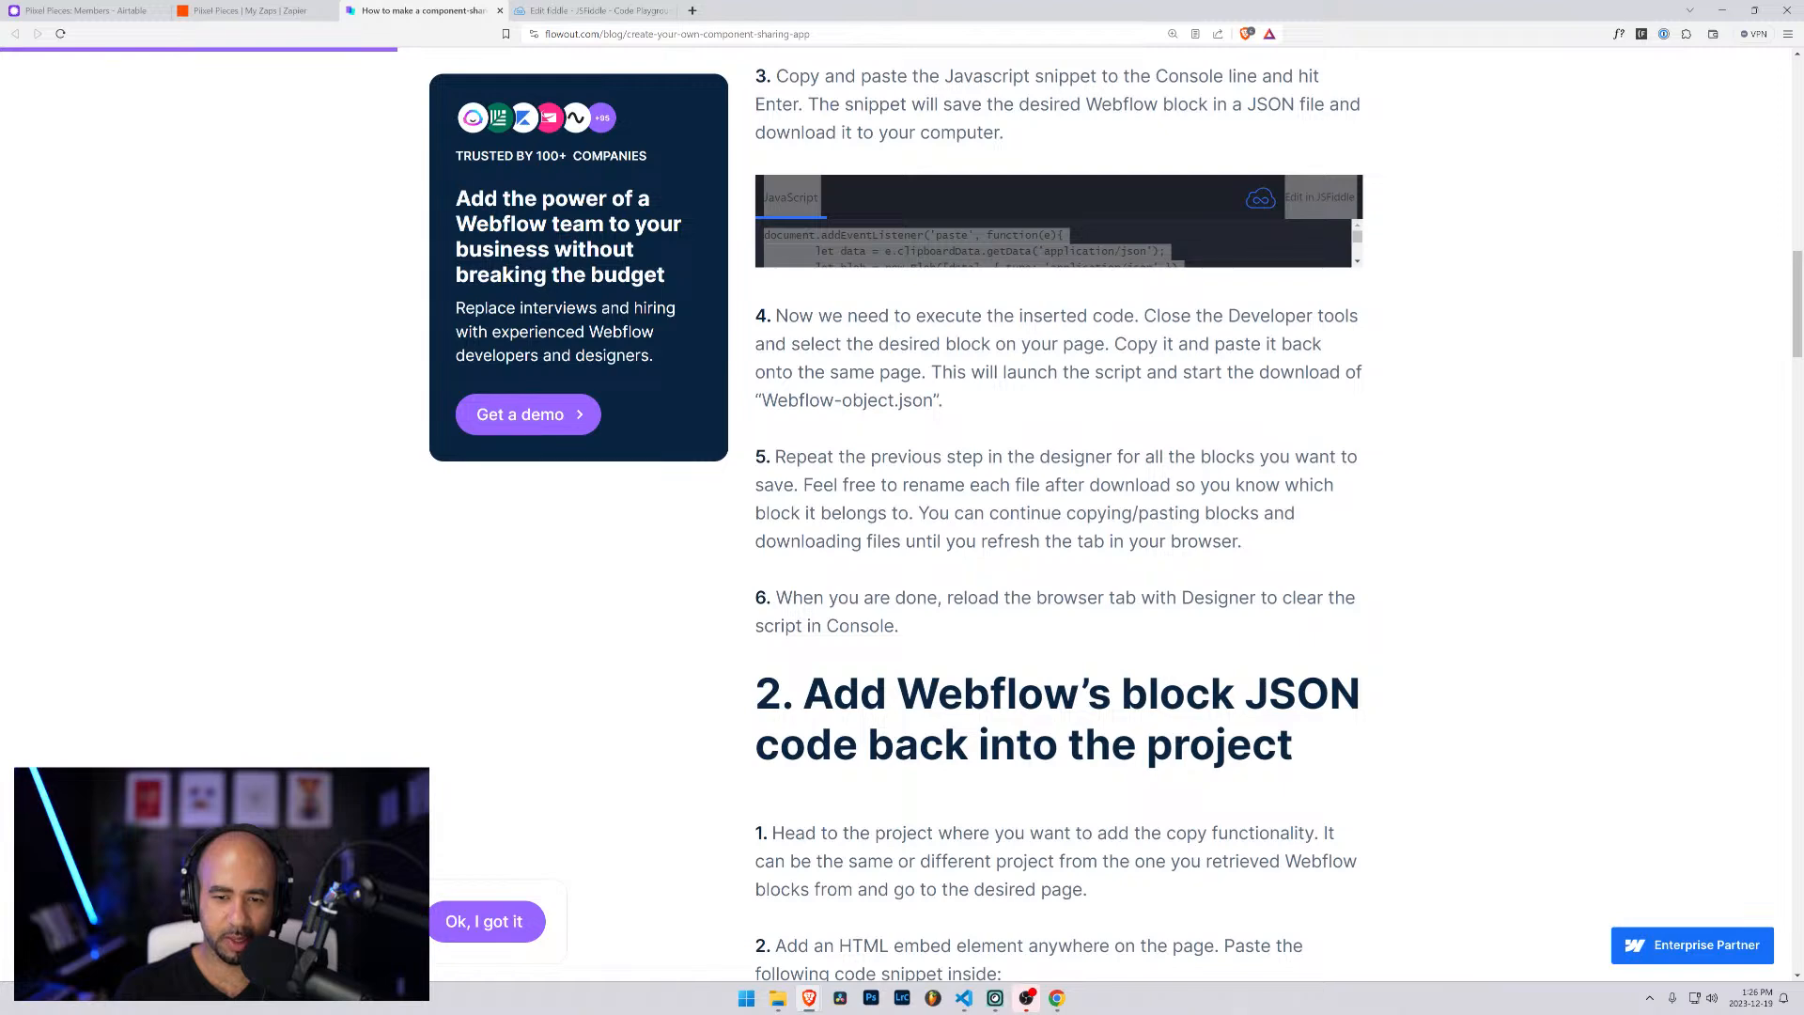
scroll(1011, 568, down, 3)
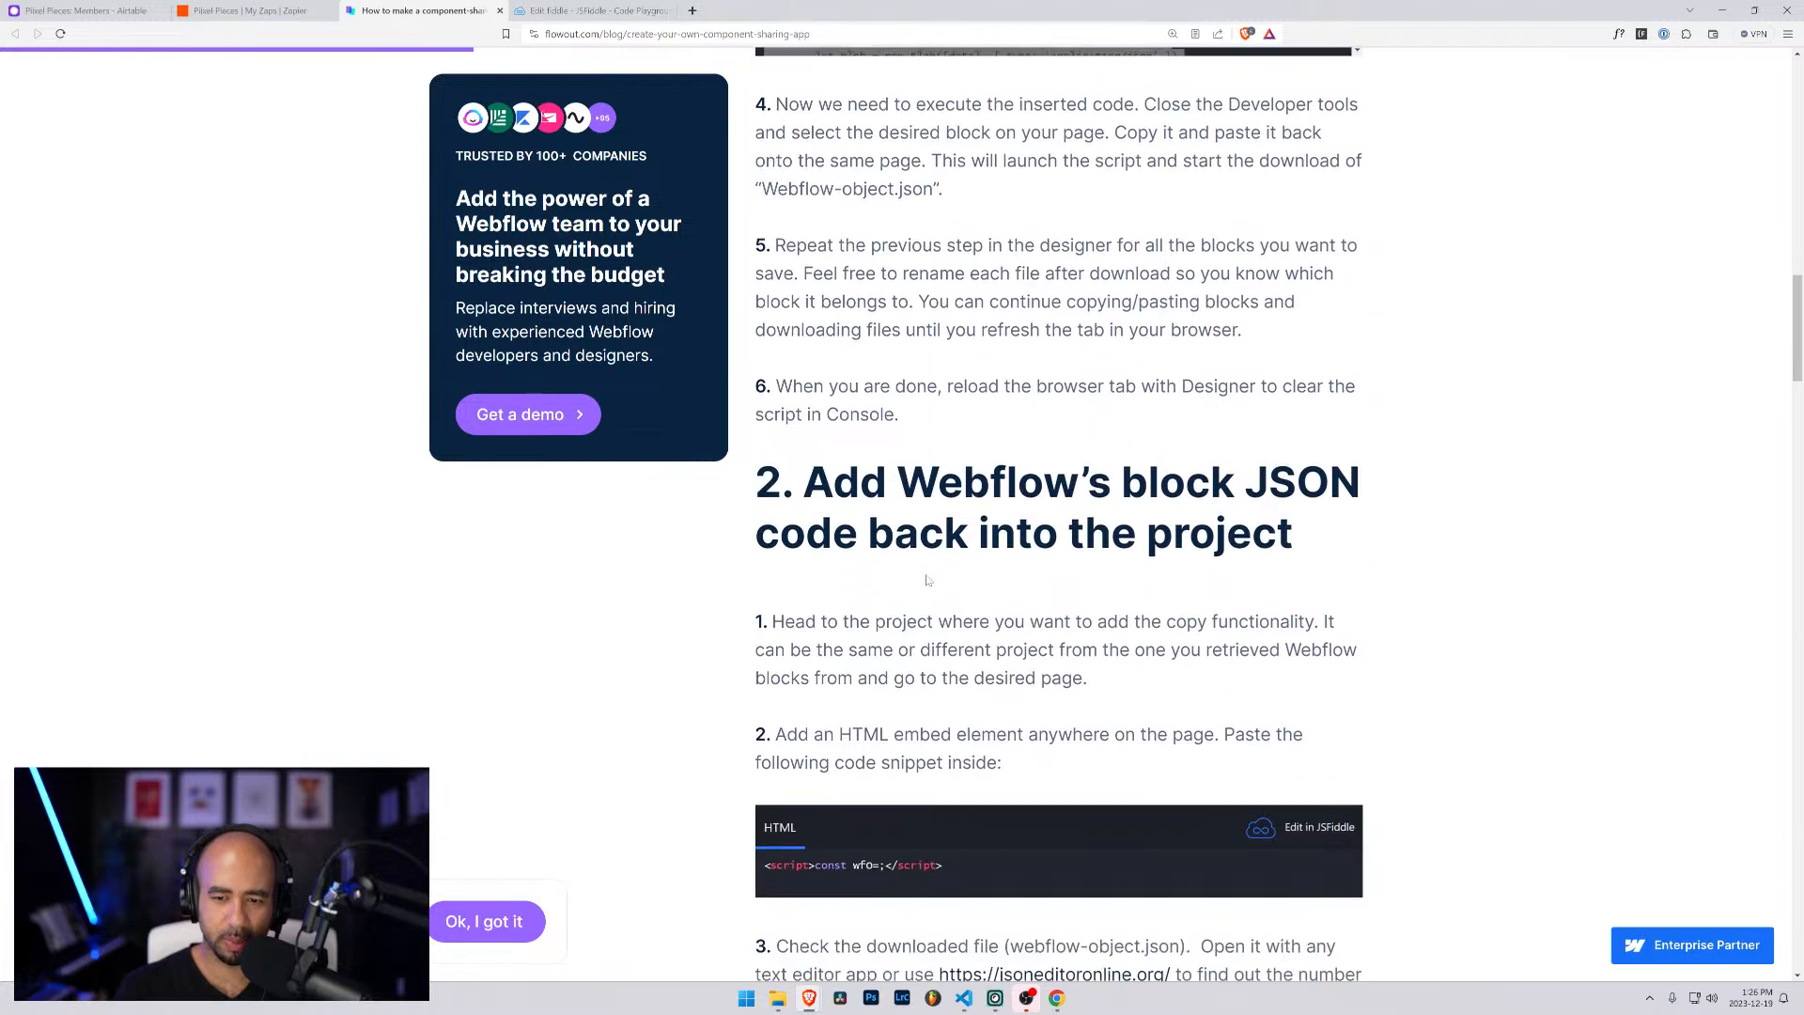
scroll(1011, 568, down, 3)
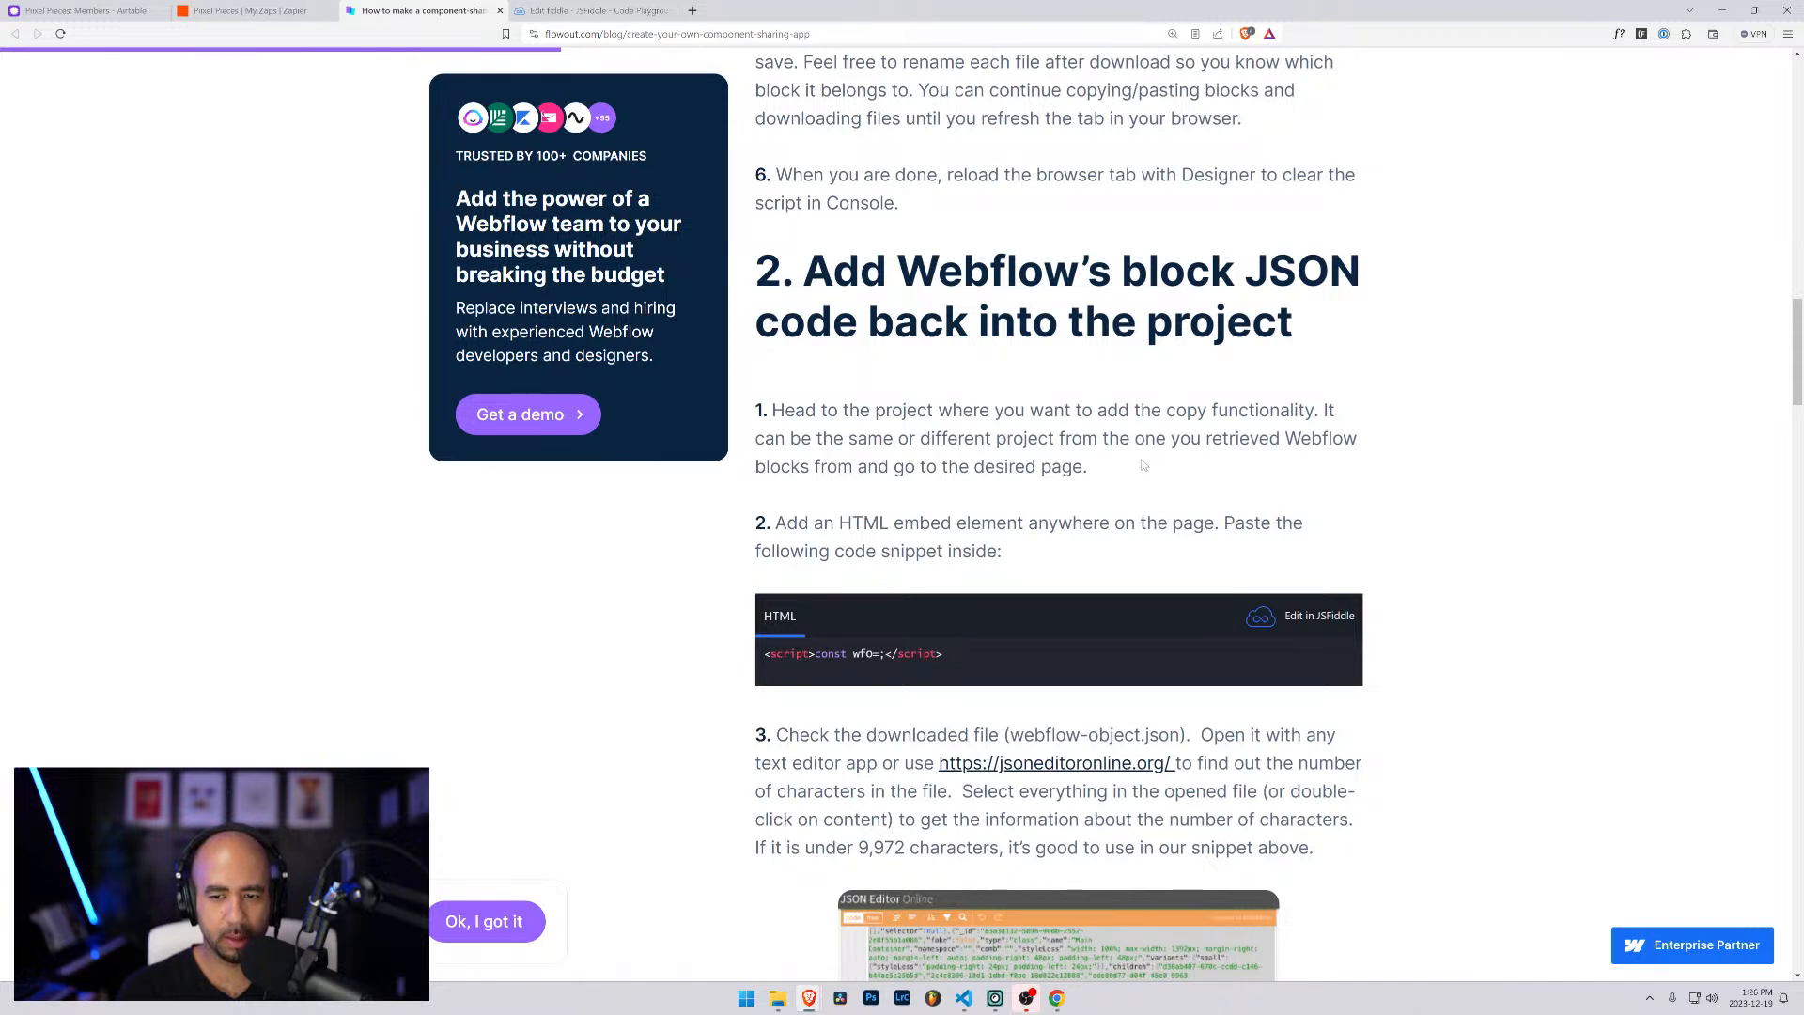
drag(1083, 467, 772, 410)
scroll(772, 409, down, 2)
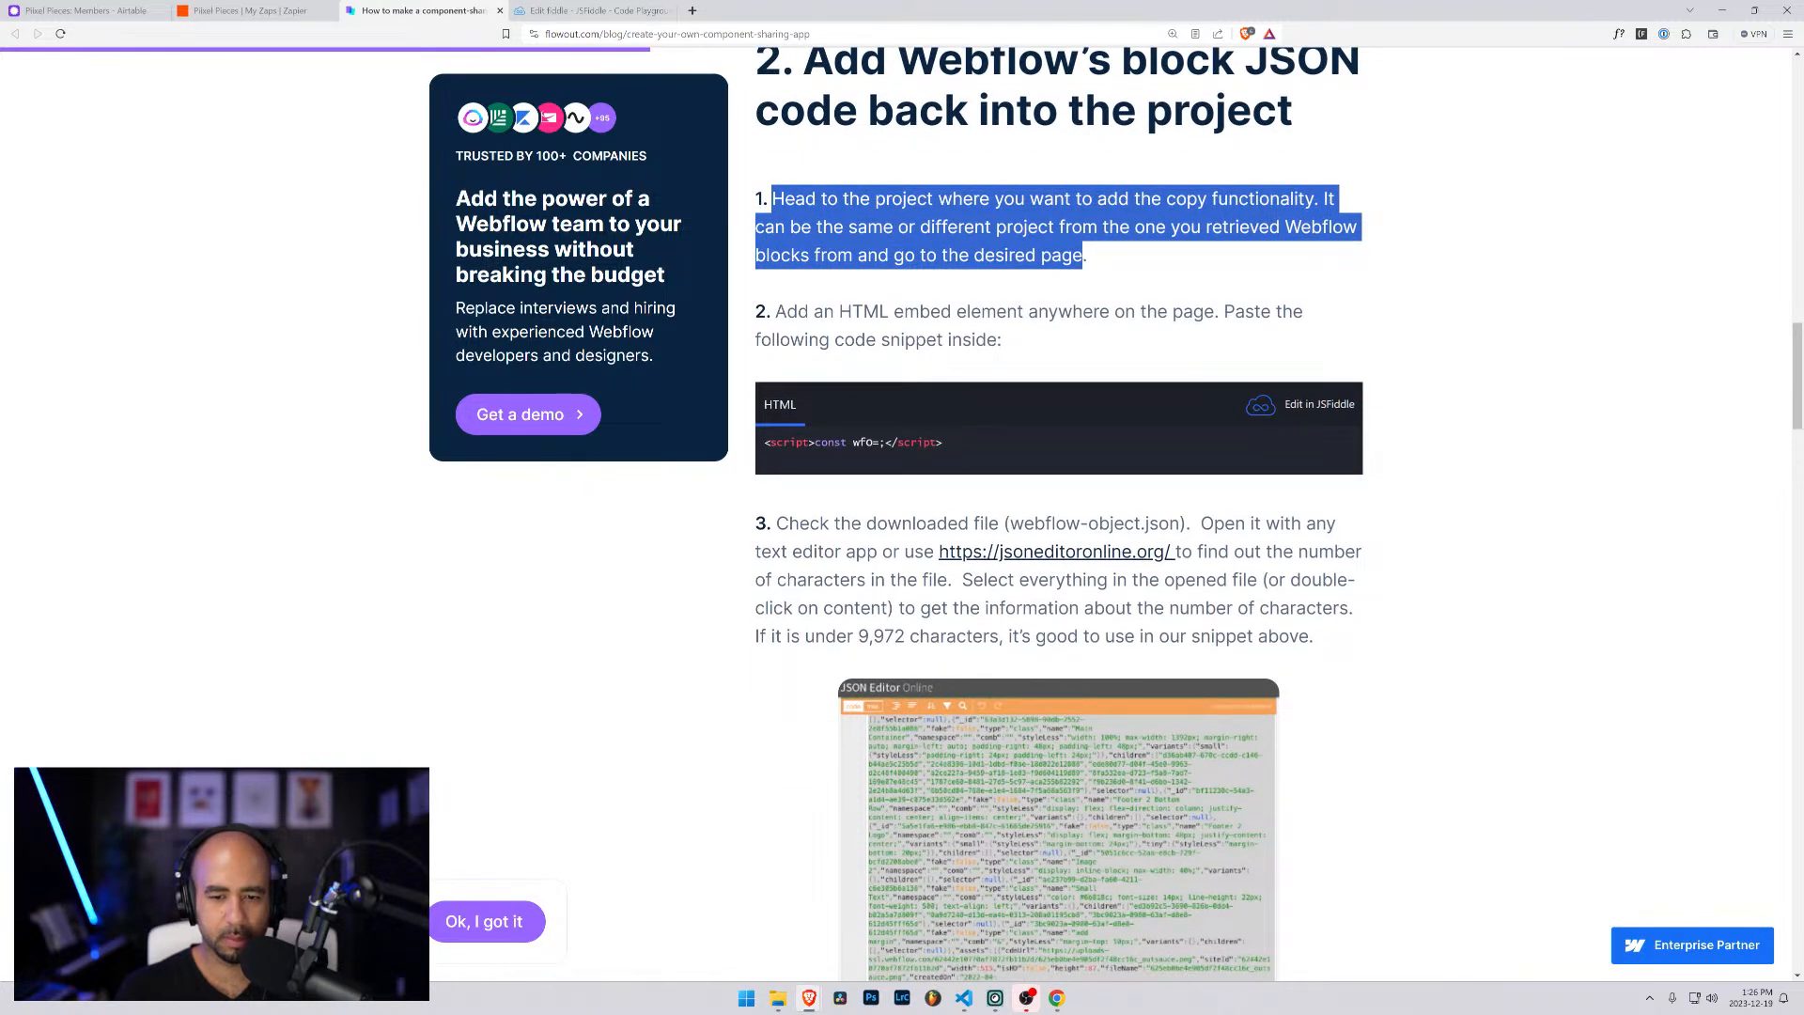
scroll(1058, 513, up, 1)
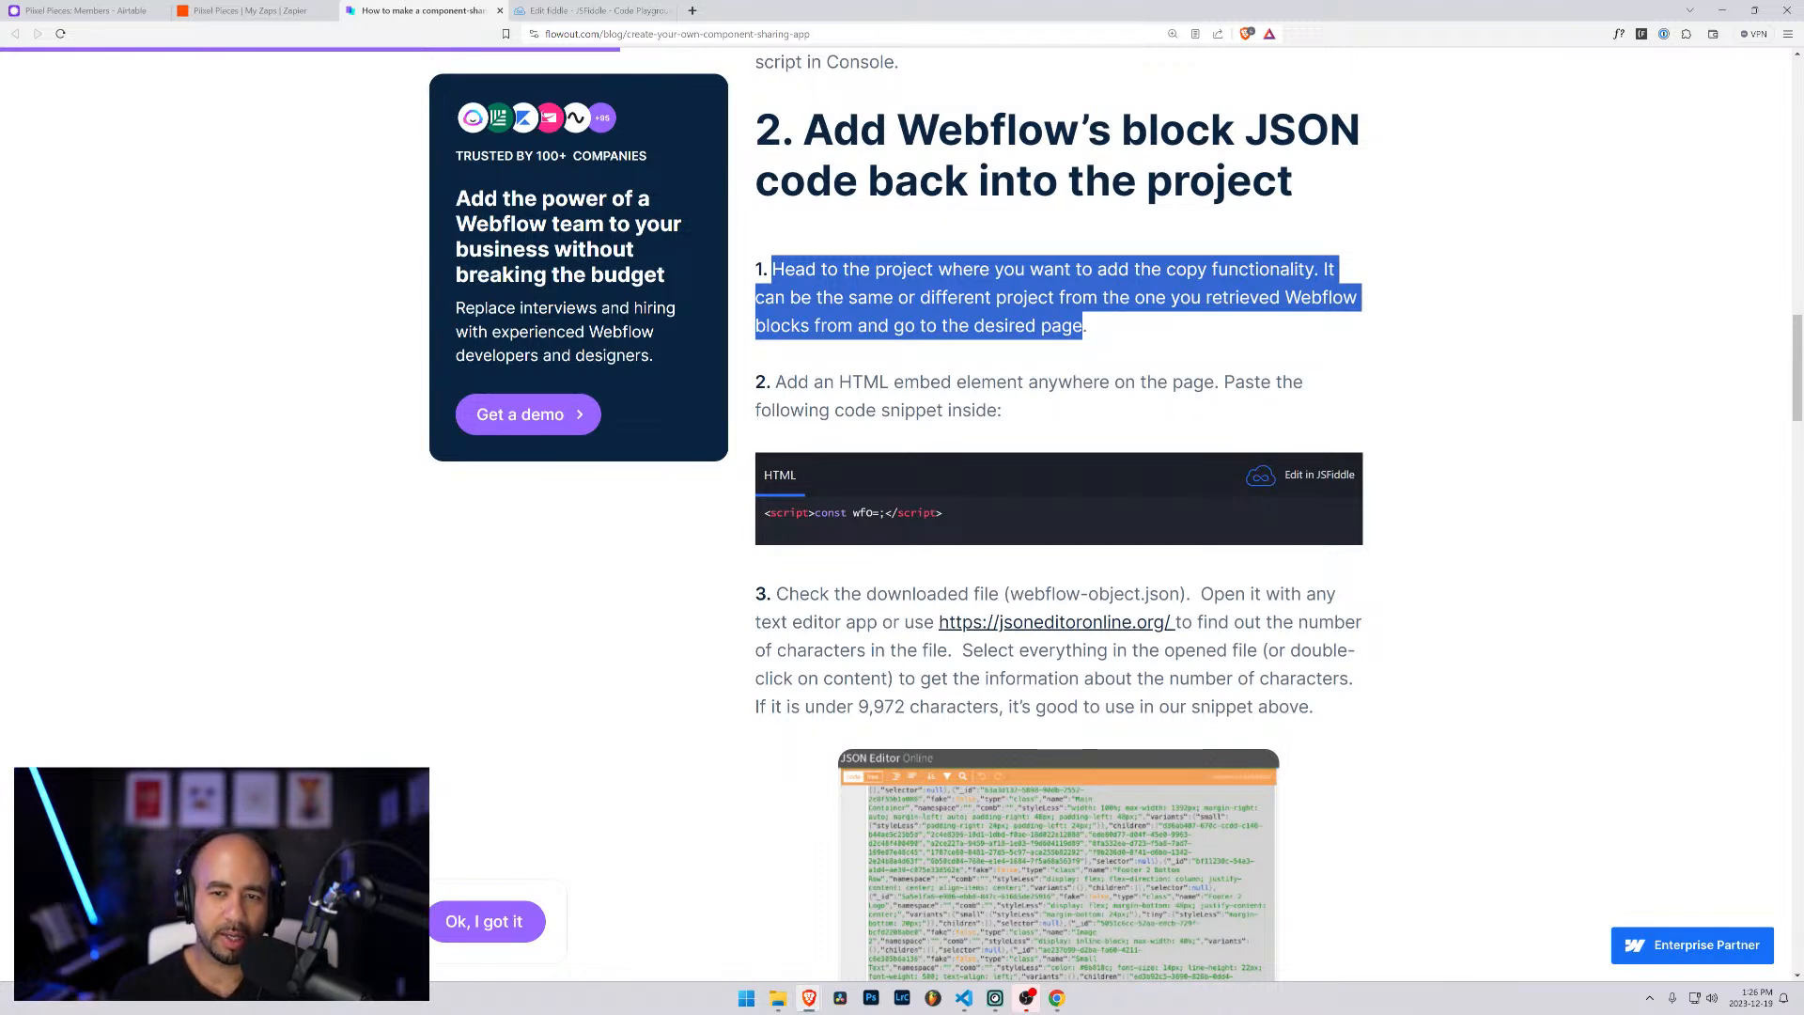
scroll(812, 454, up, 2)
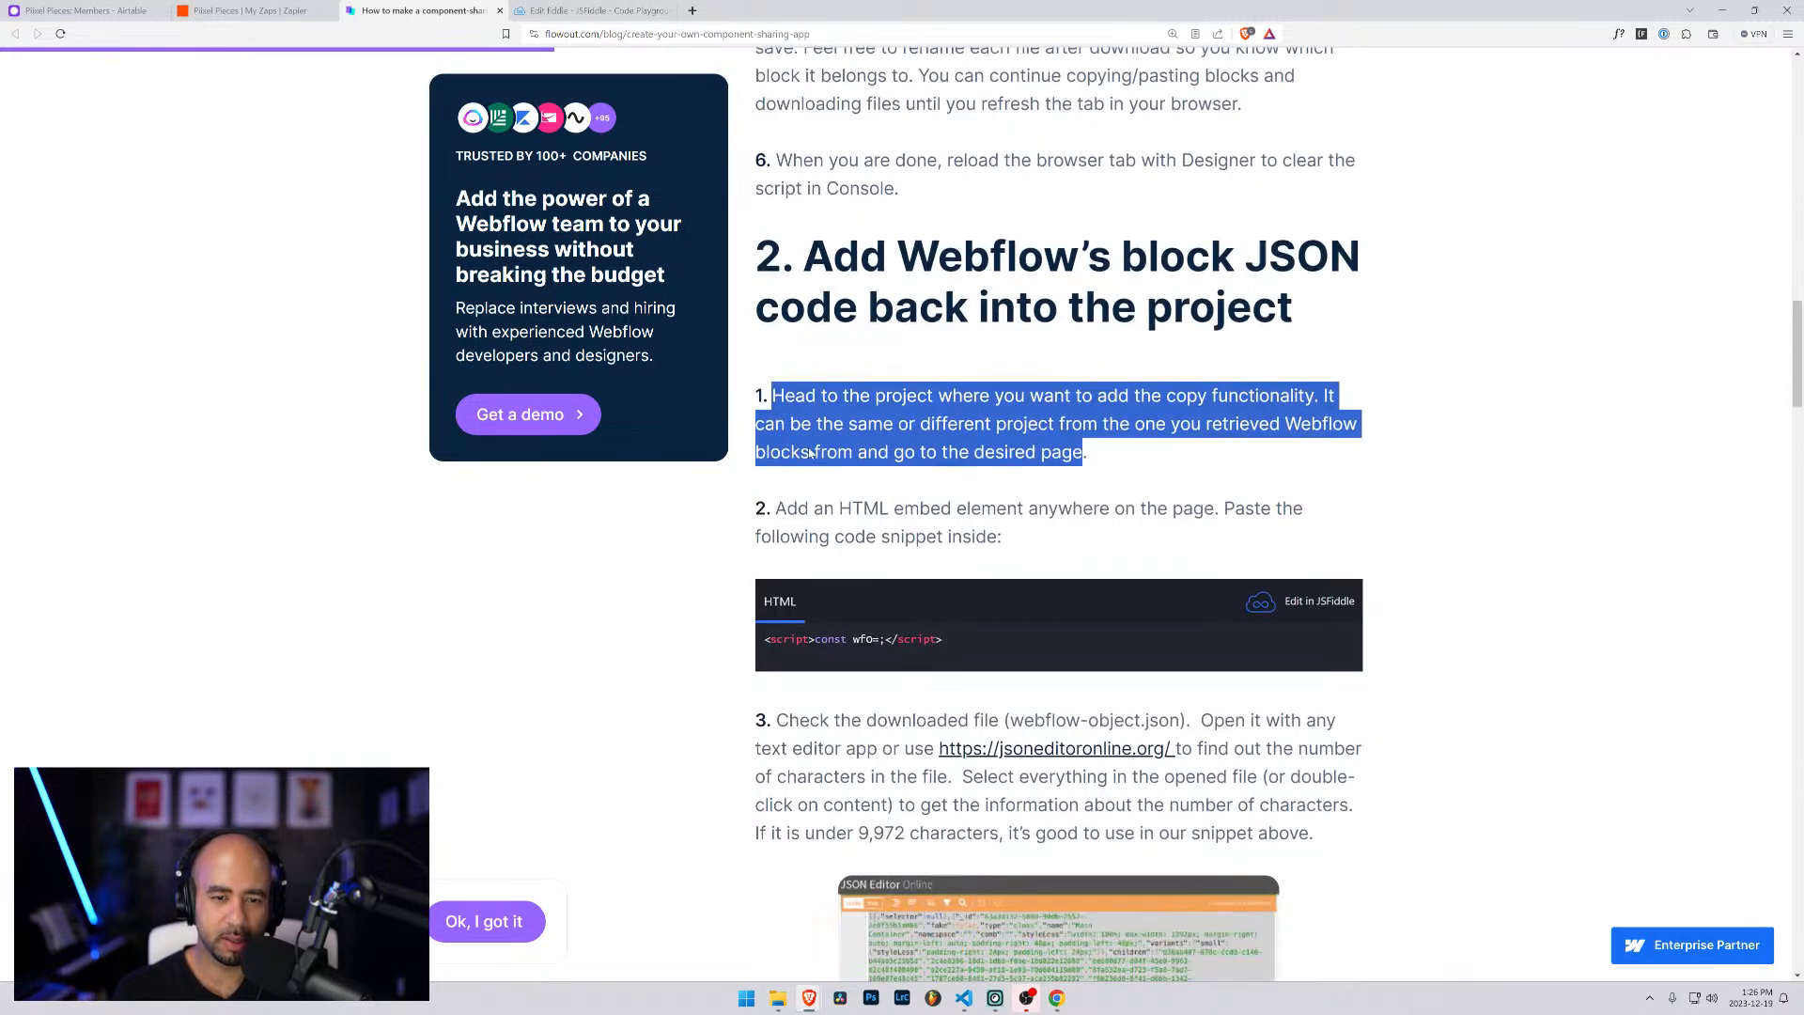
scroll(812, 454, down, 1)
click(812, 453)
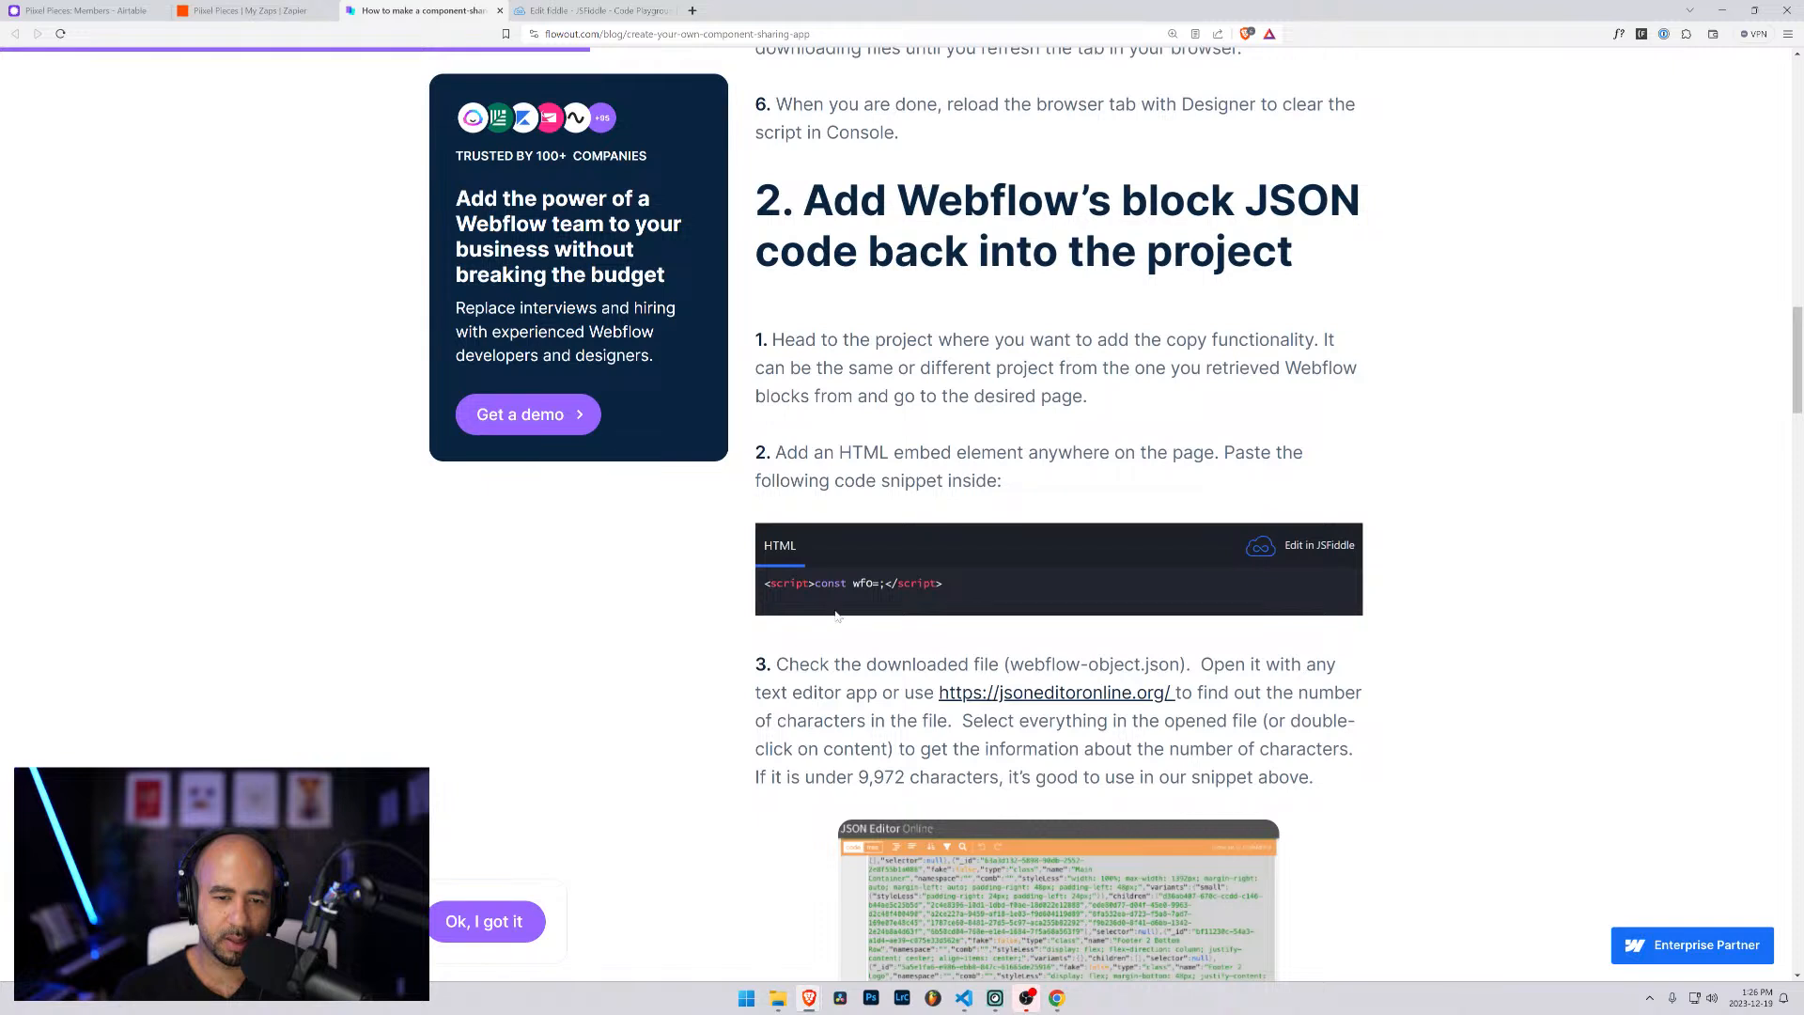
- Copy the HTML embed snippet from the article's section 2, switch to Webflow in Chrome and open the Components page
drag(944, 584, 740, 587)
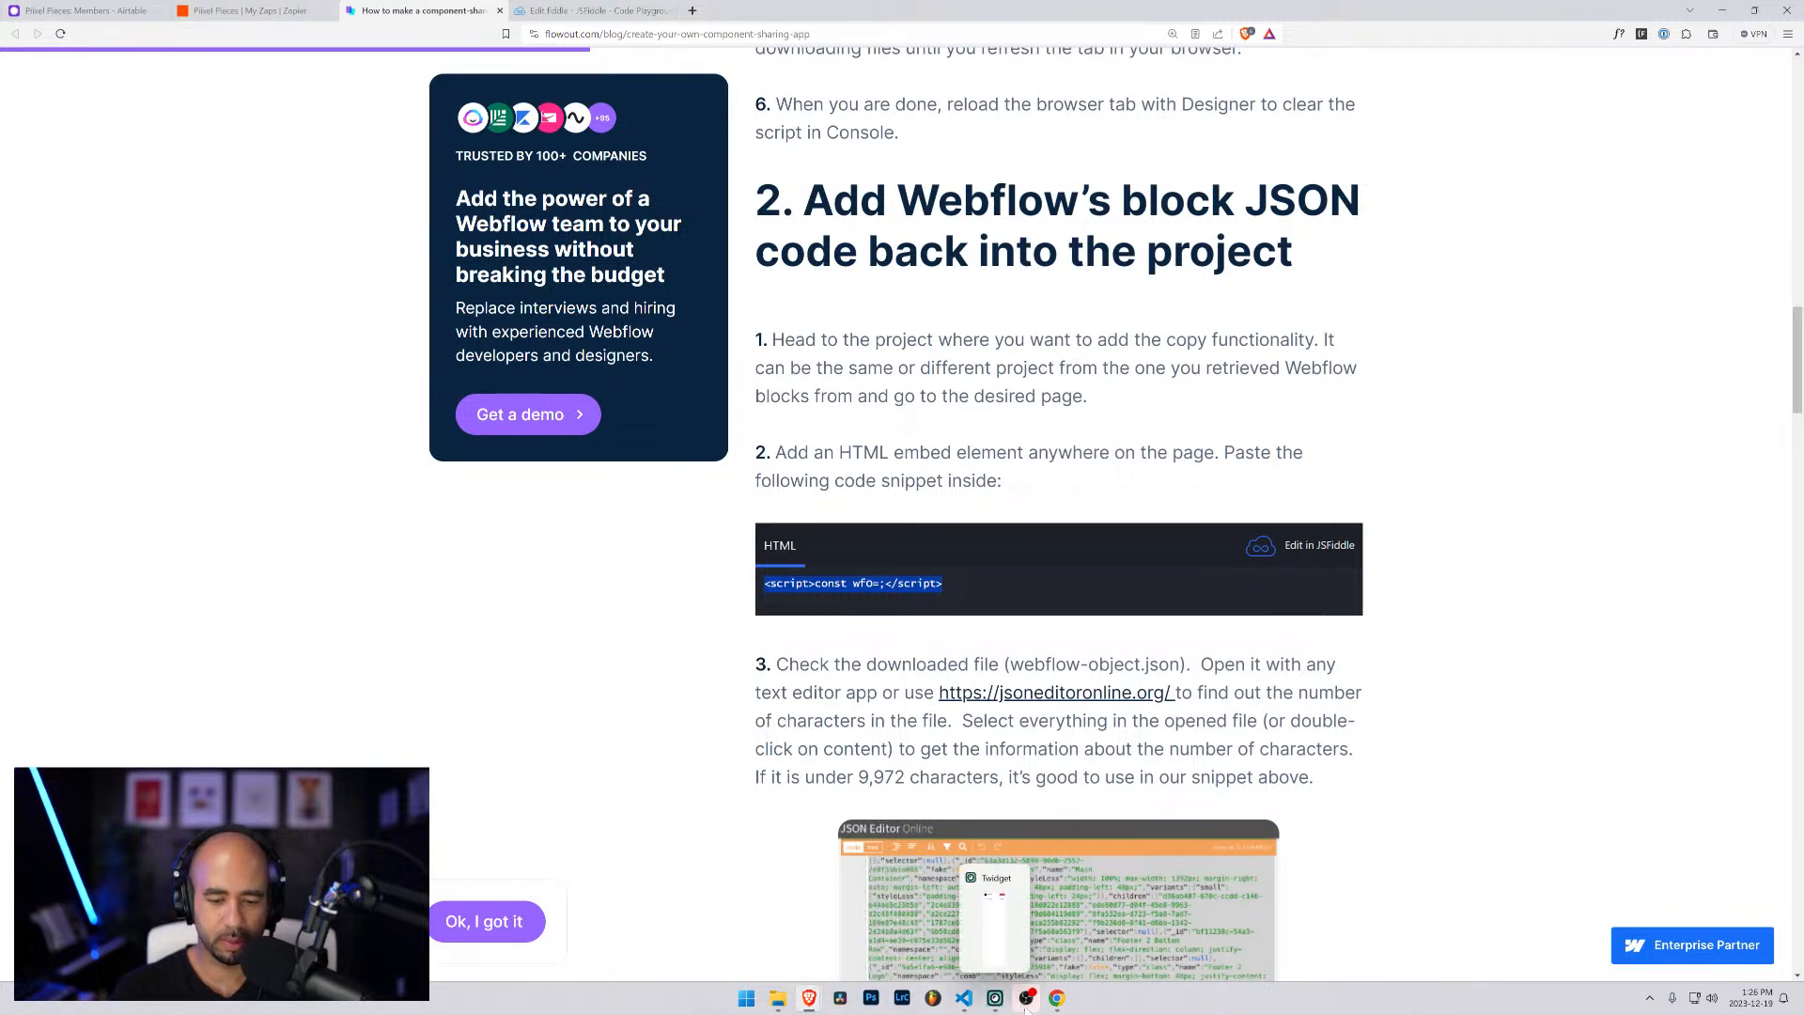
click(1057, 998)
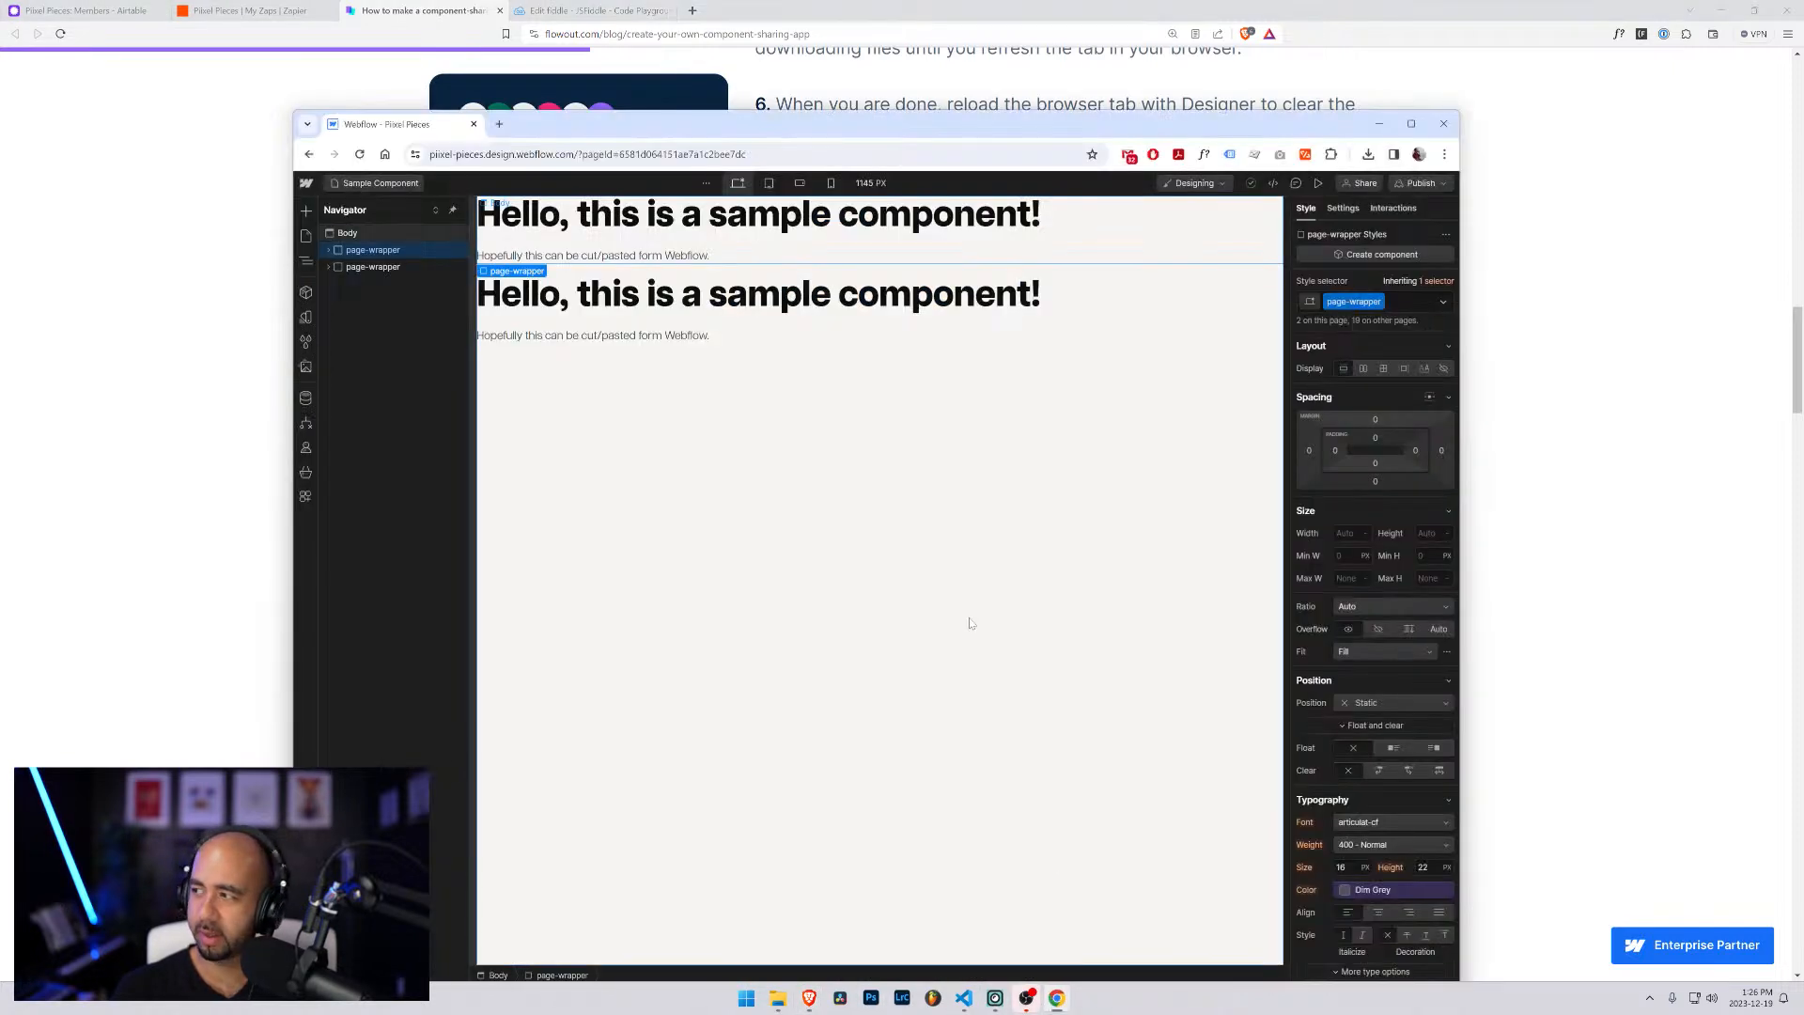
click(380, 182)
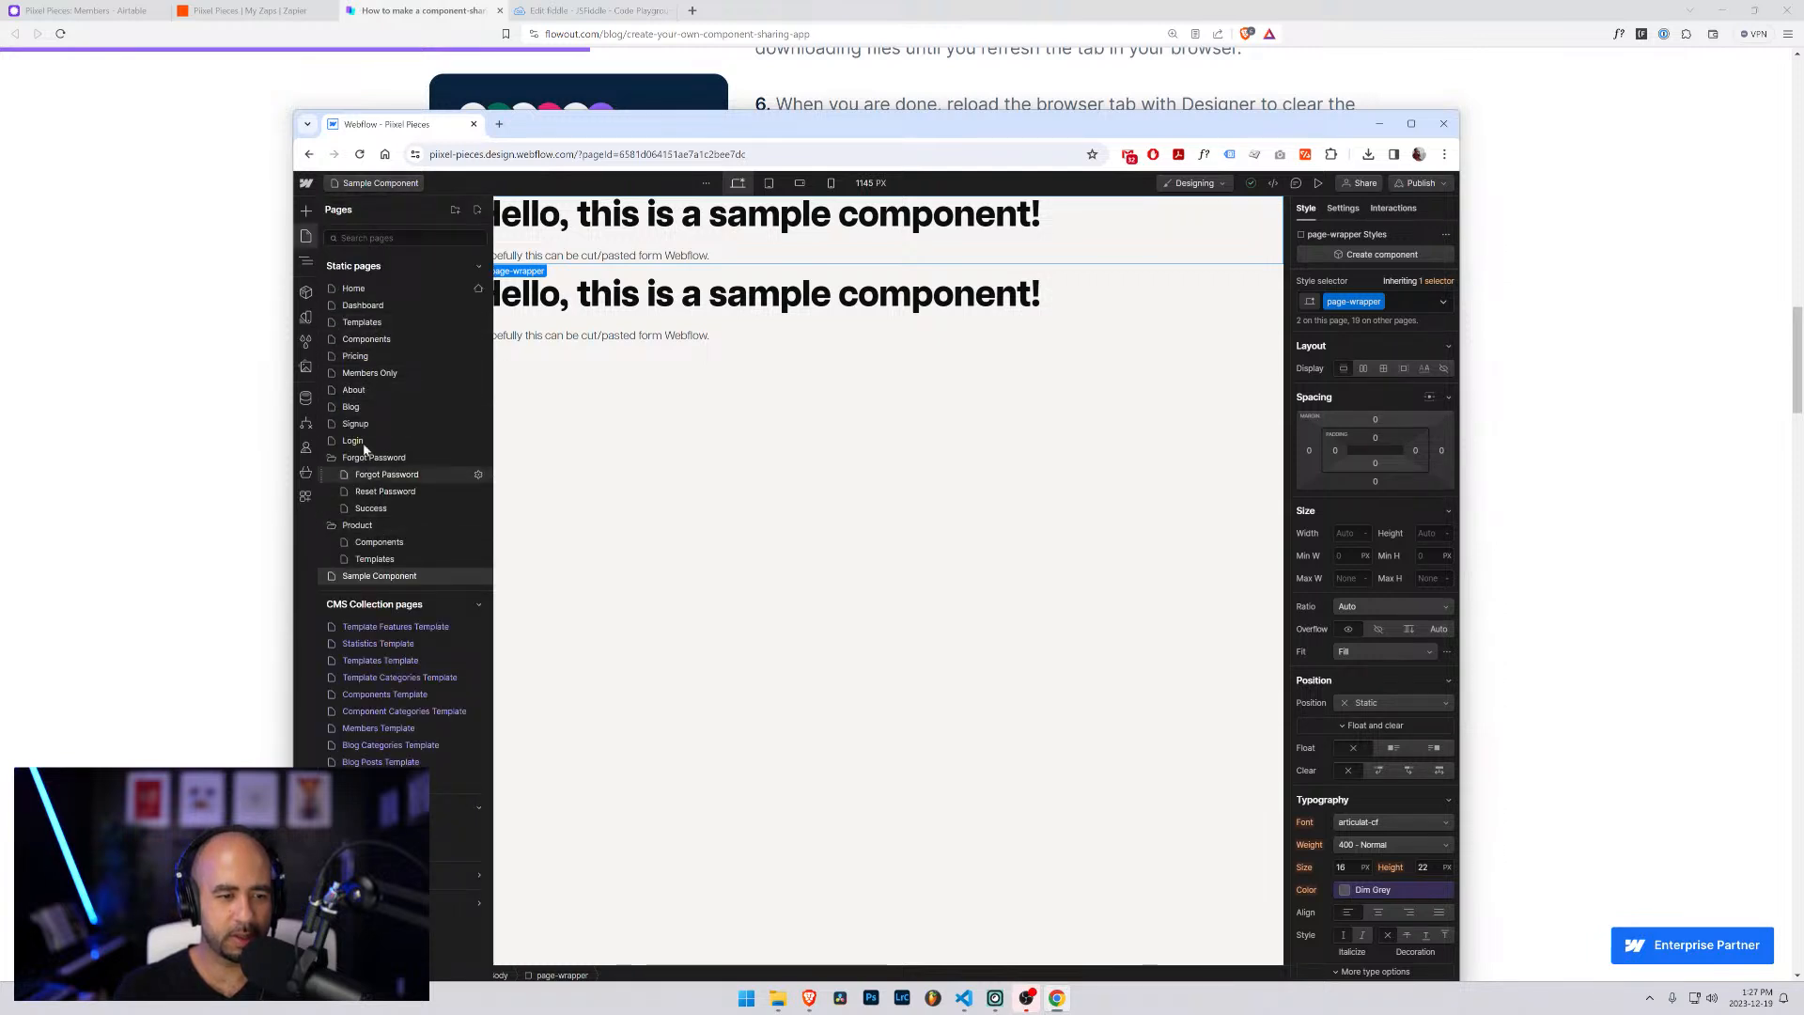
click(364, 339)
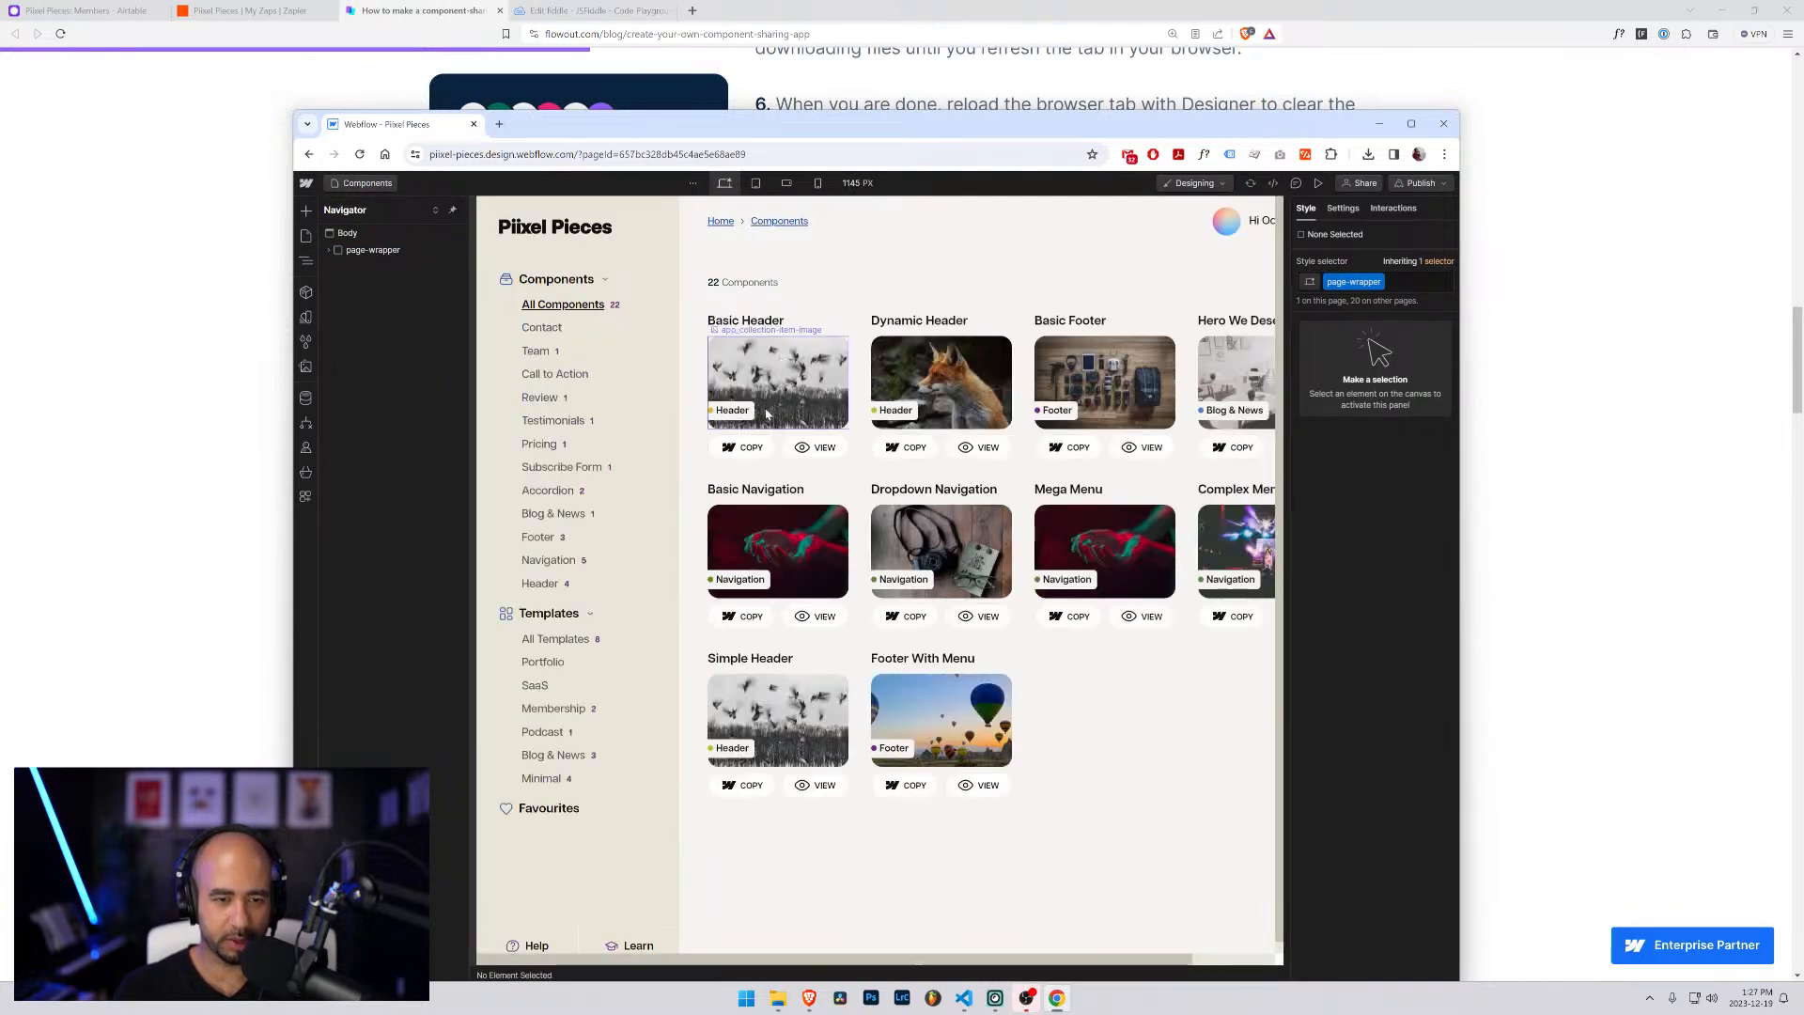
- Expand the Components page structure through page-wrapper, app-wrapper, app and app_container, and select app_content
click(329, 250)
click(337, 284)
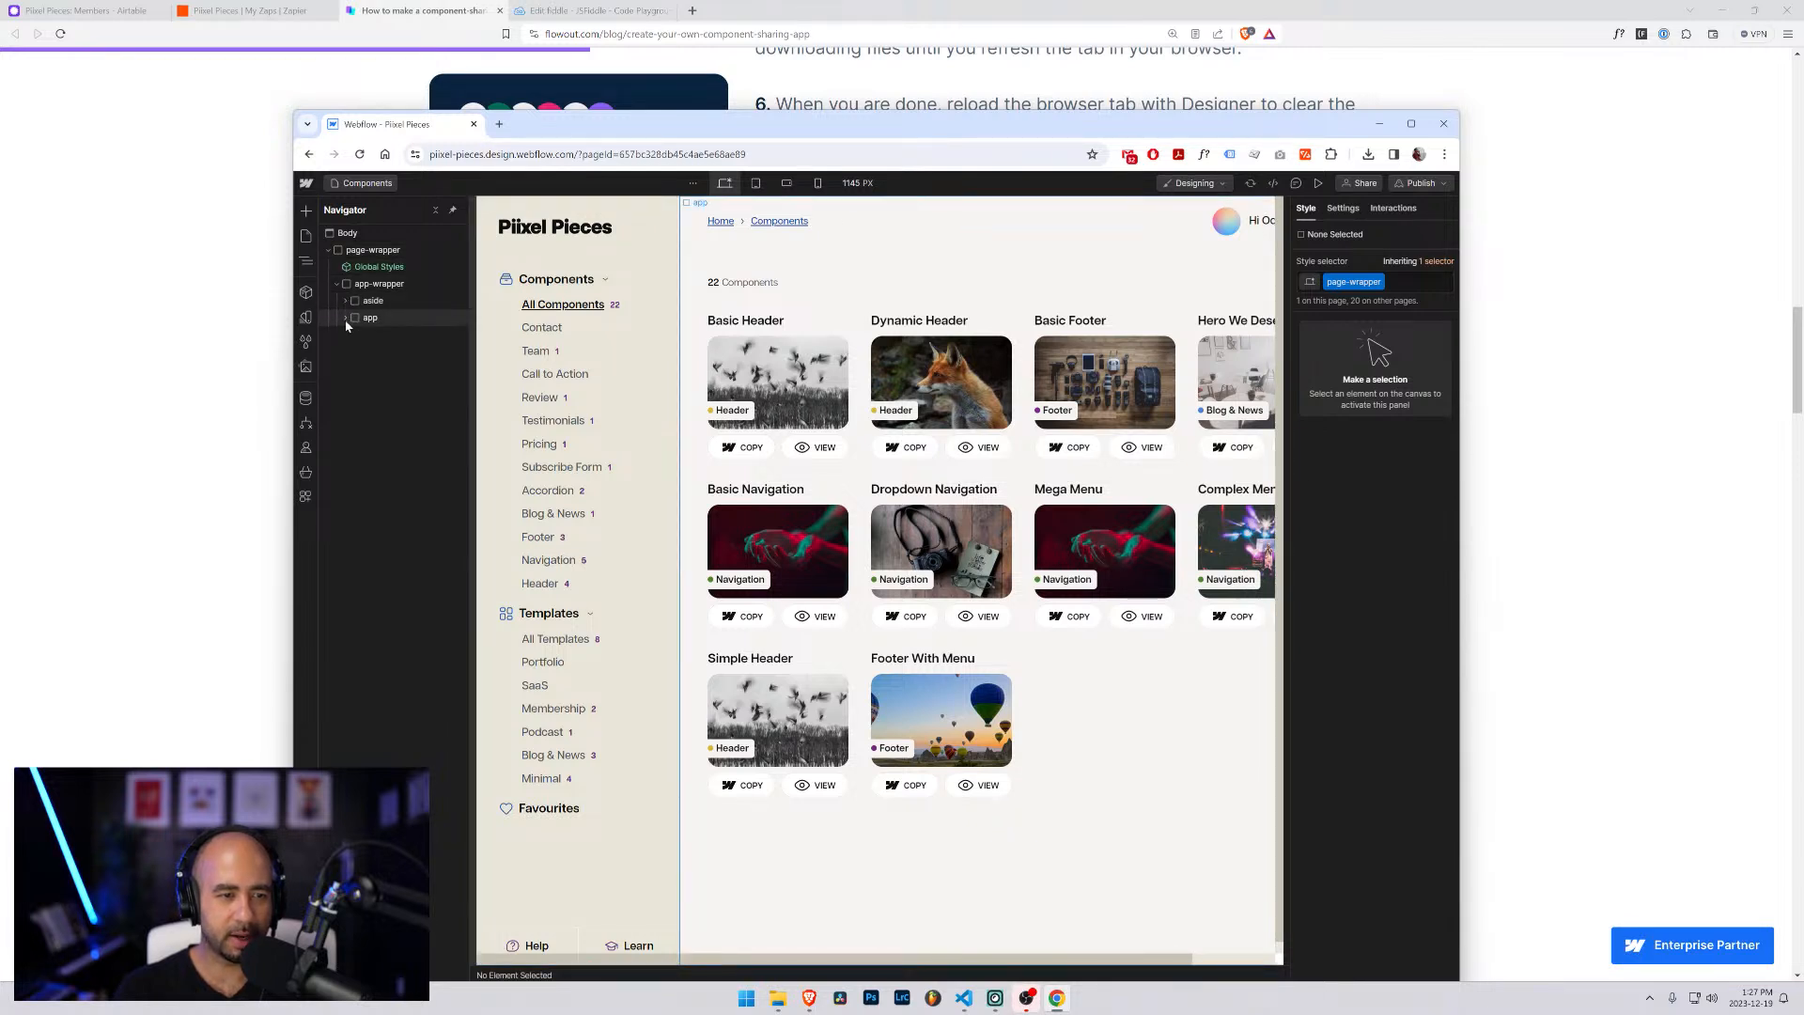
click(346, 318)
click(354, 334)
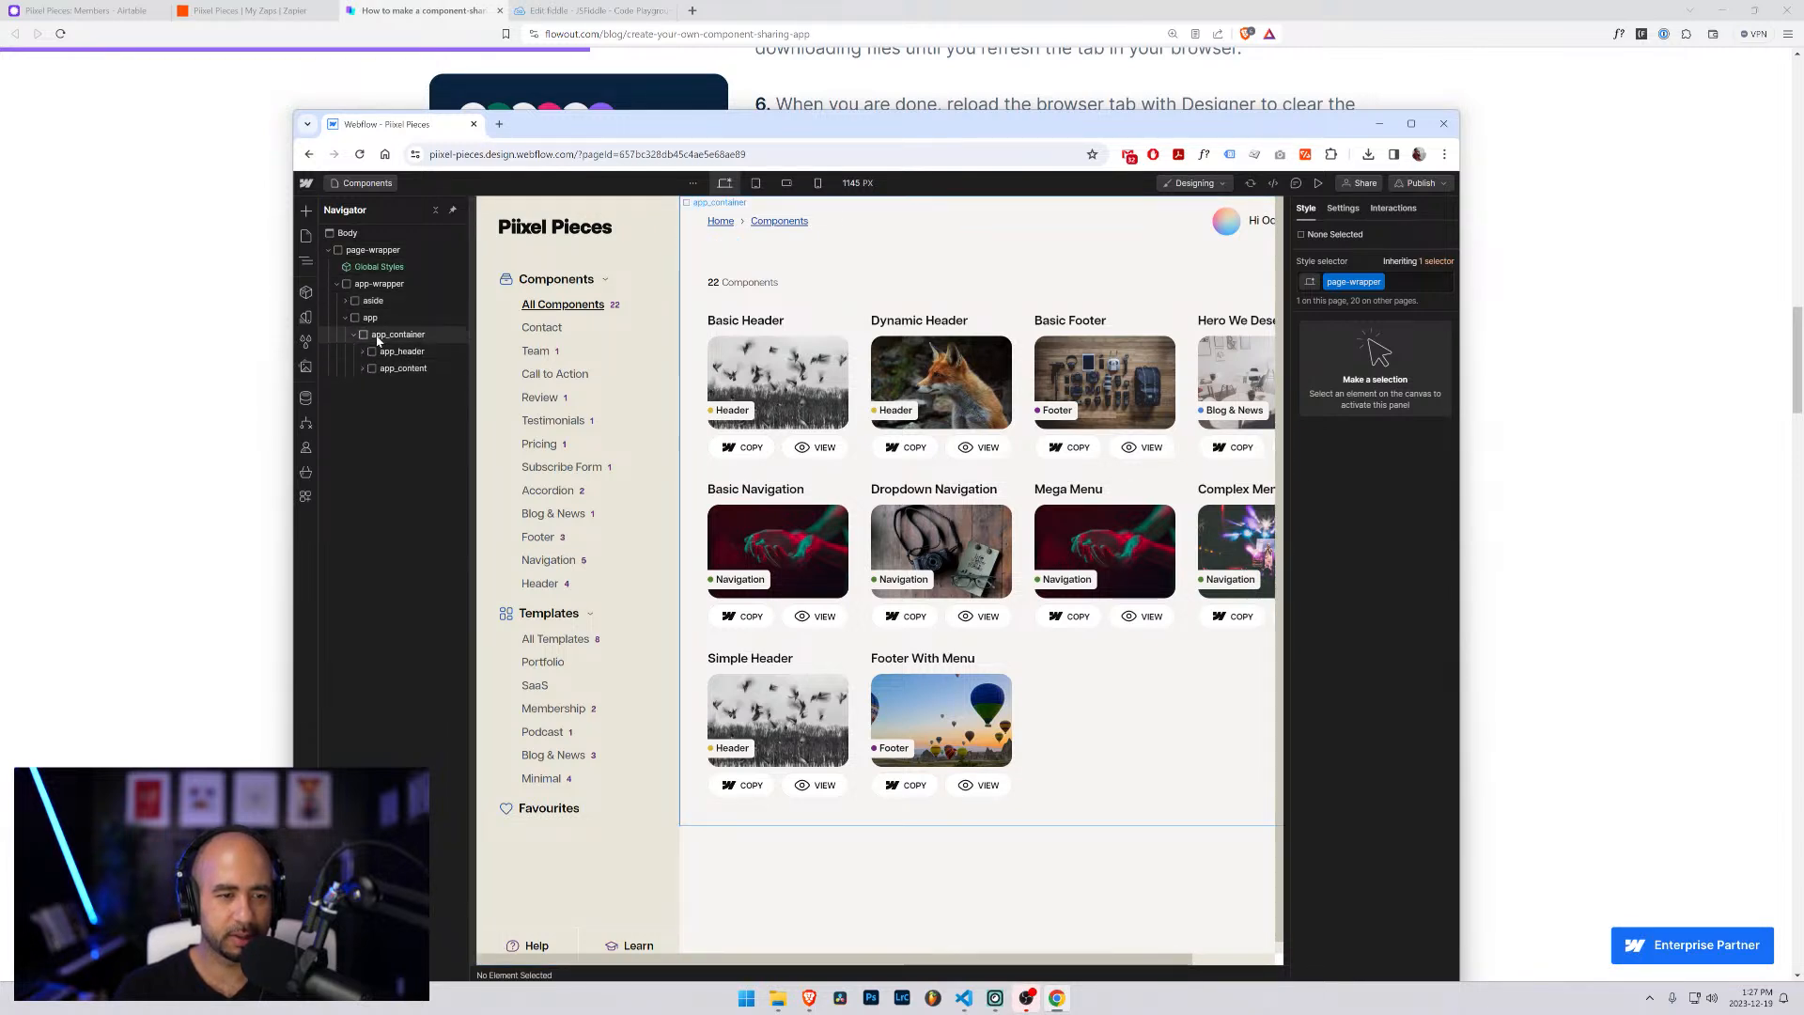
click(363, 367)
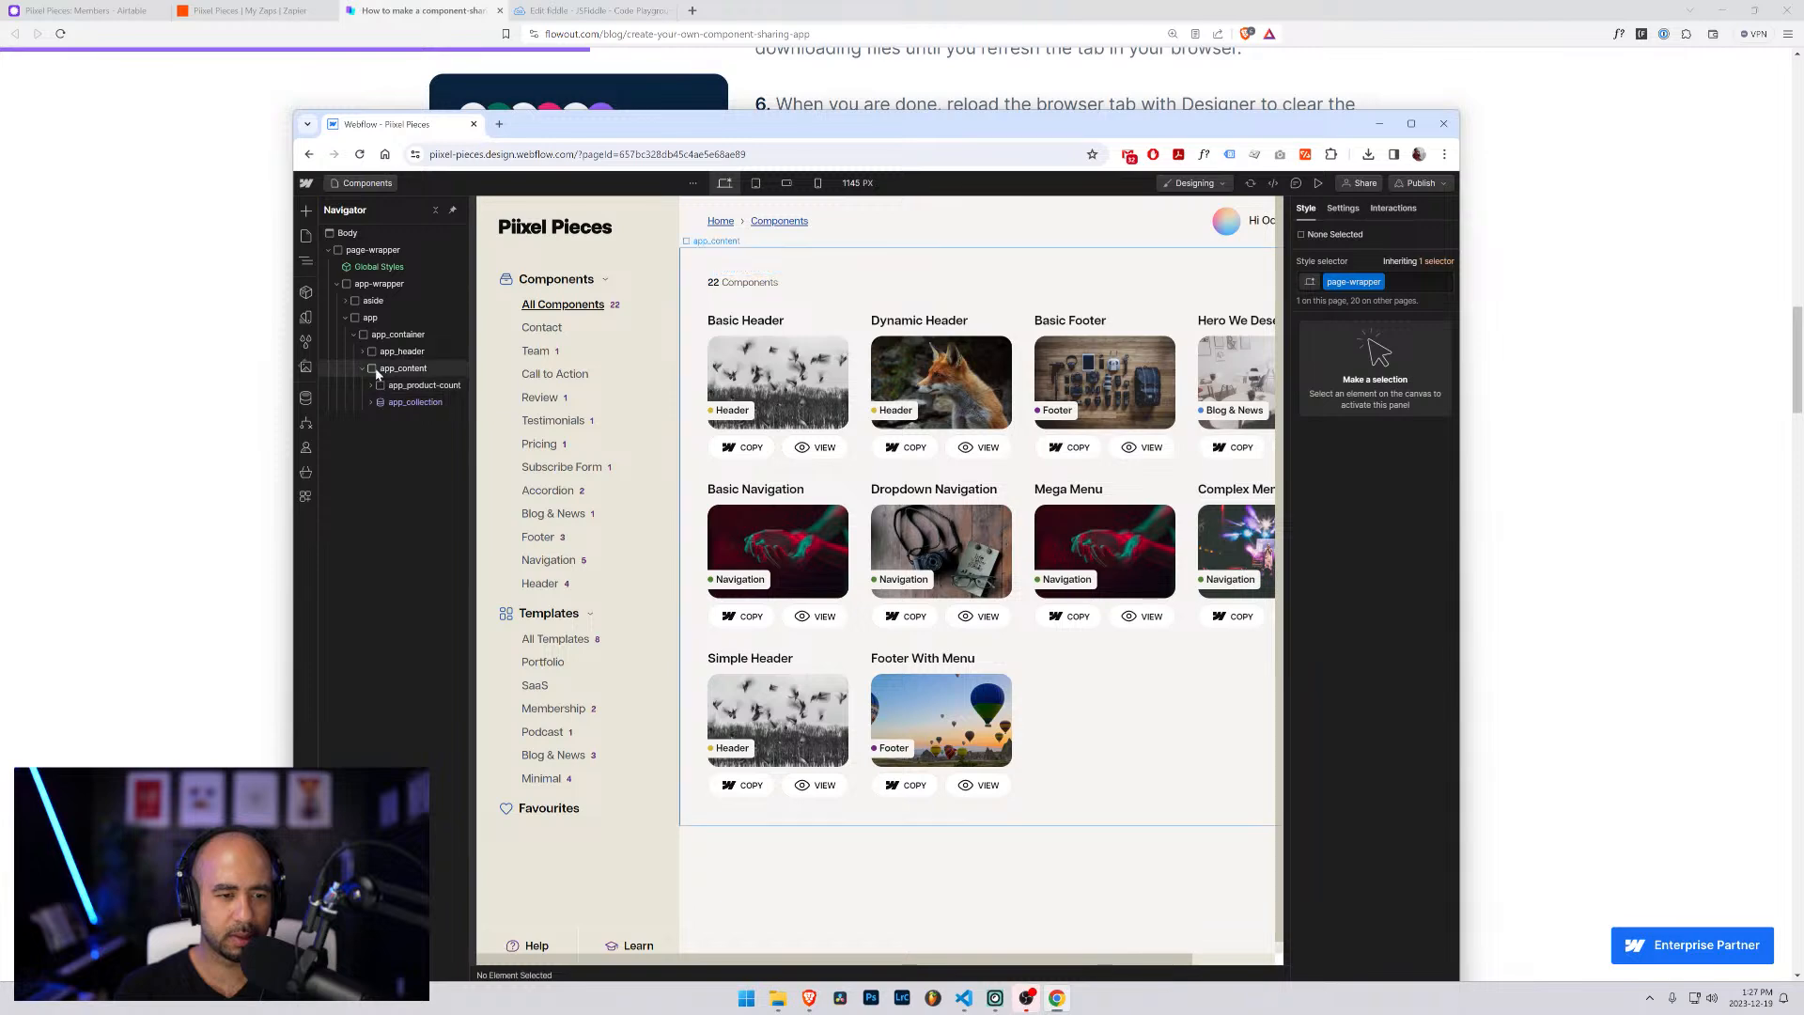
click(379, 369)
- Insert an HTML Embed with the snippet <script>const wfO=;</script> as the first element in app_content, and save its code
drag(560, 123, 665, 129)
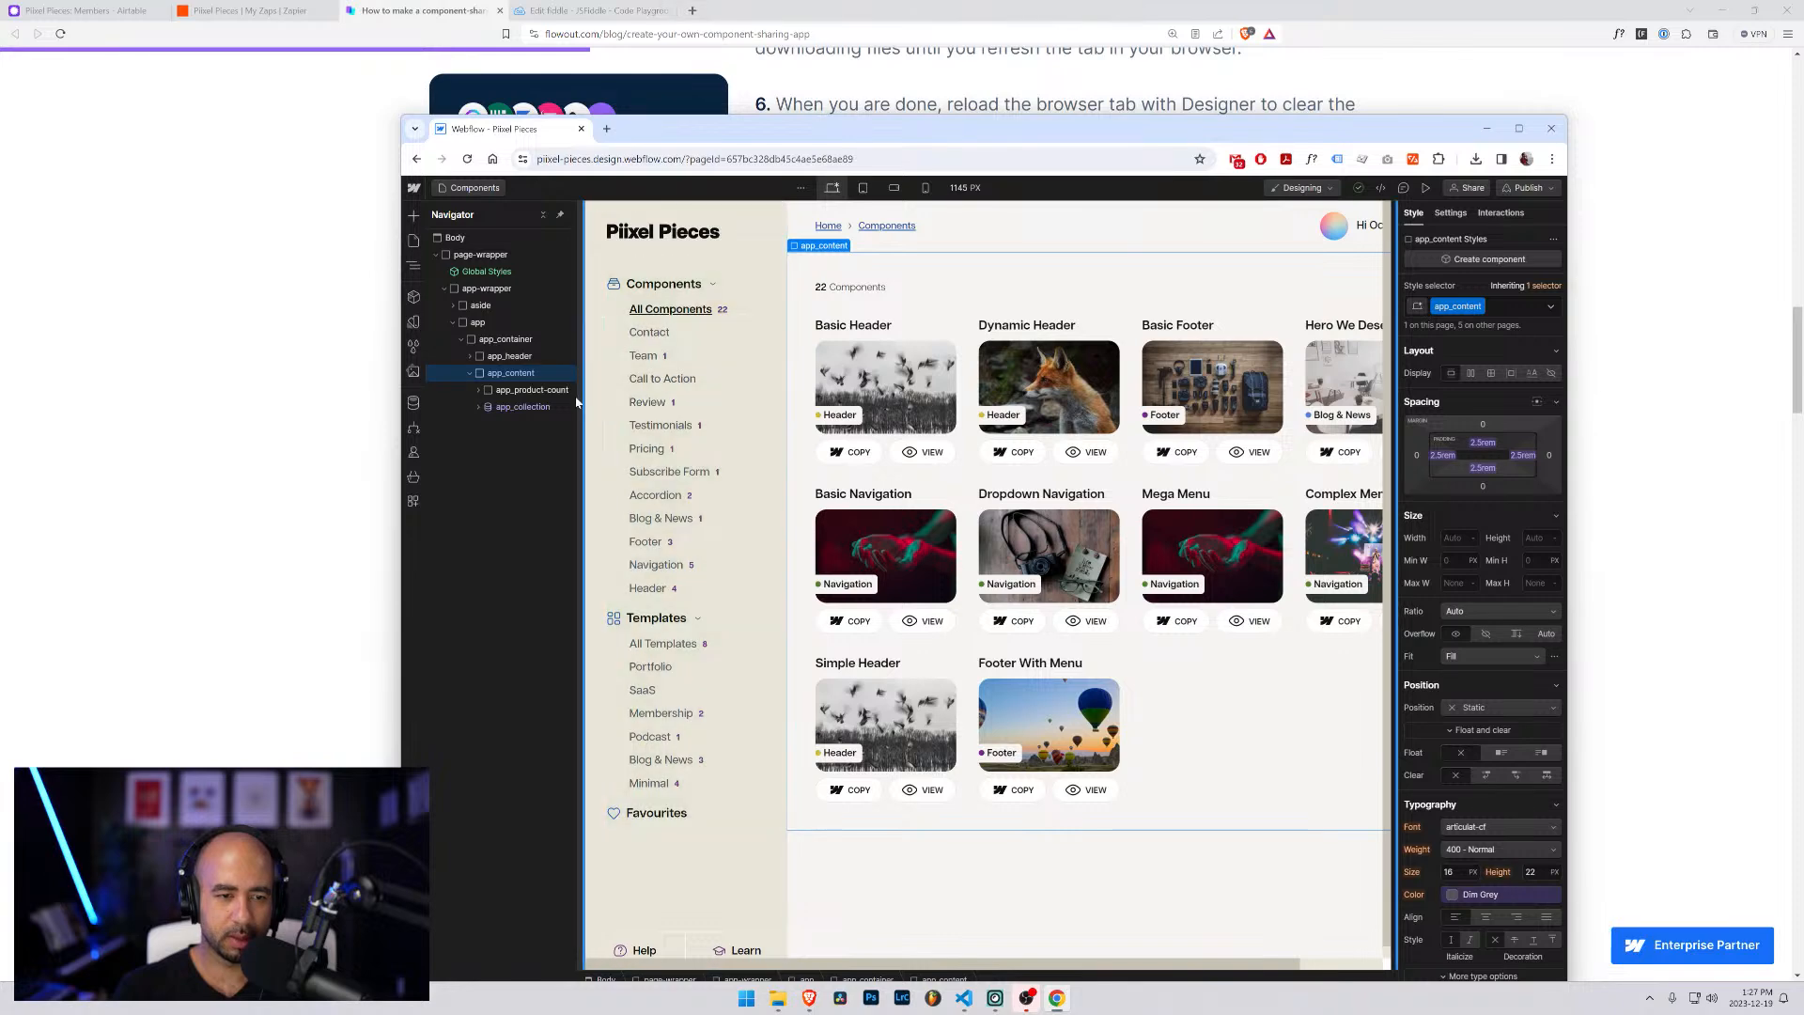
key(ctrl+e)
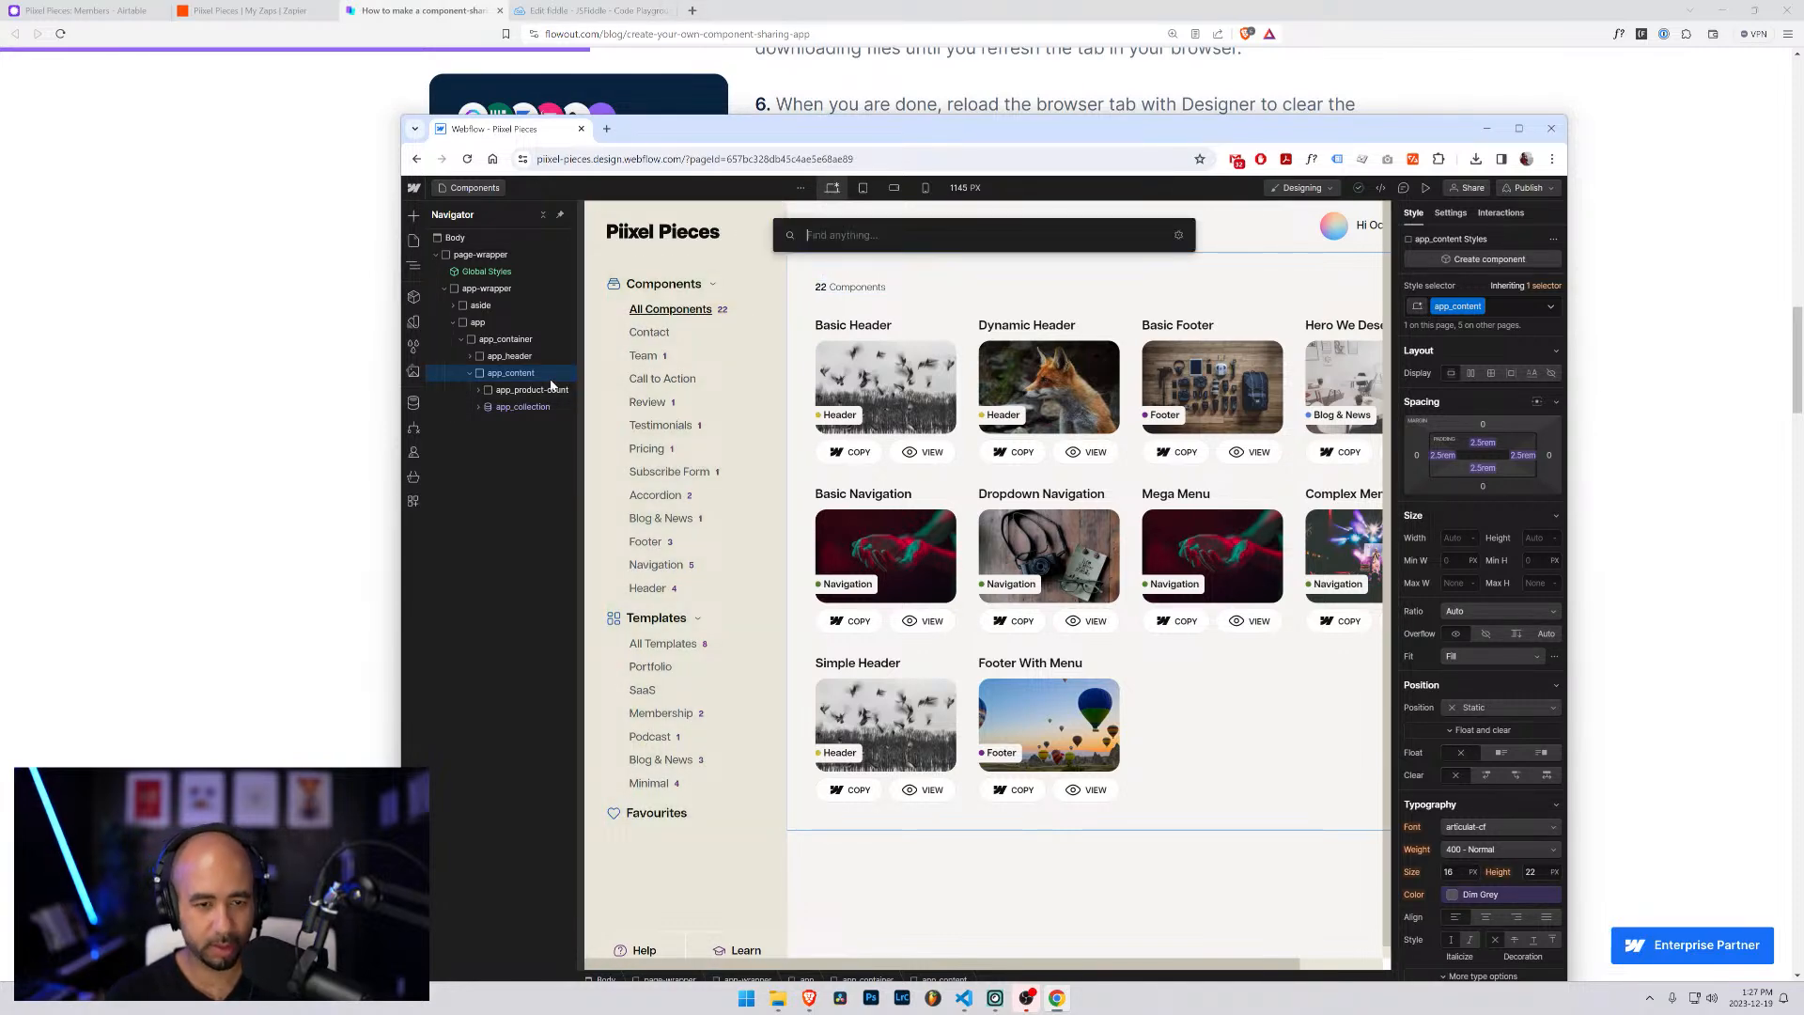
text(emb)
key(Return)
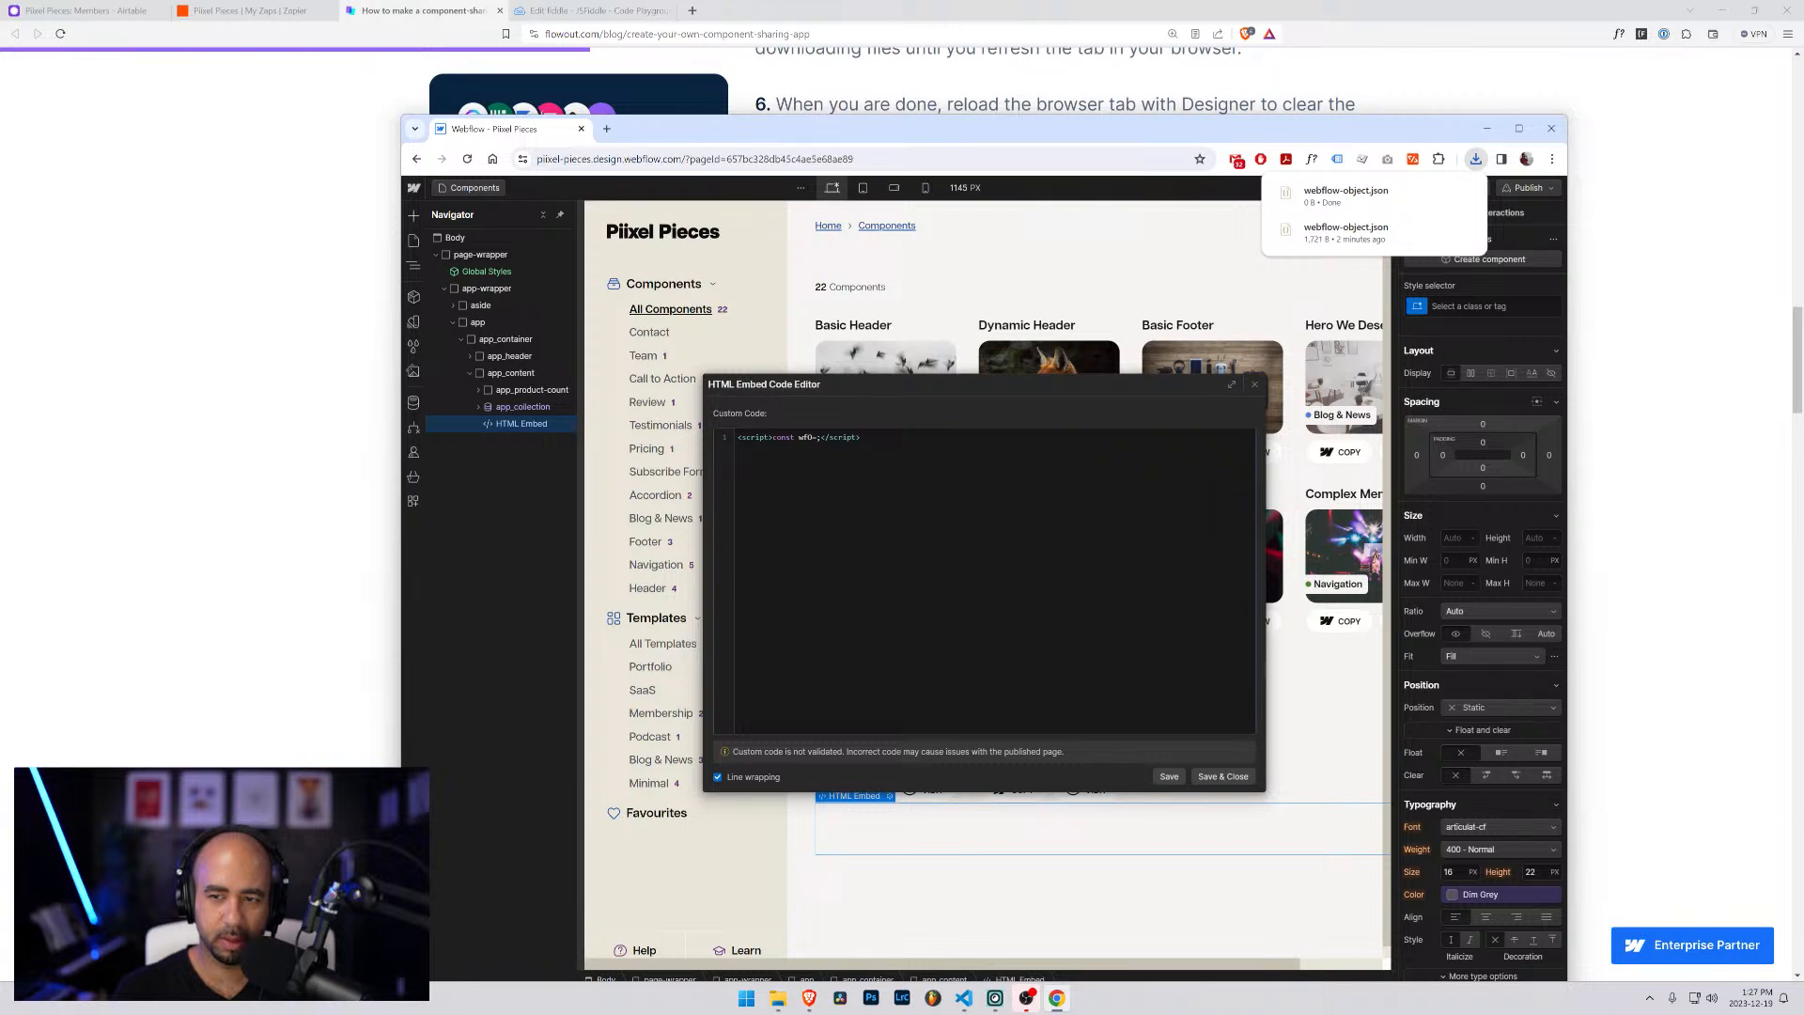
click(920, 454)
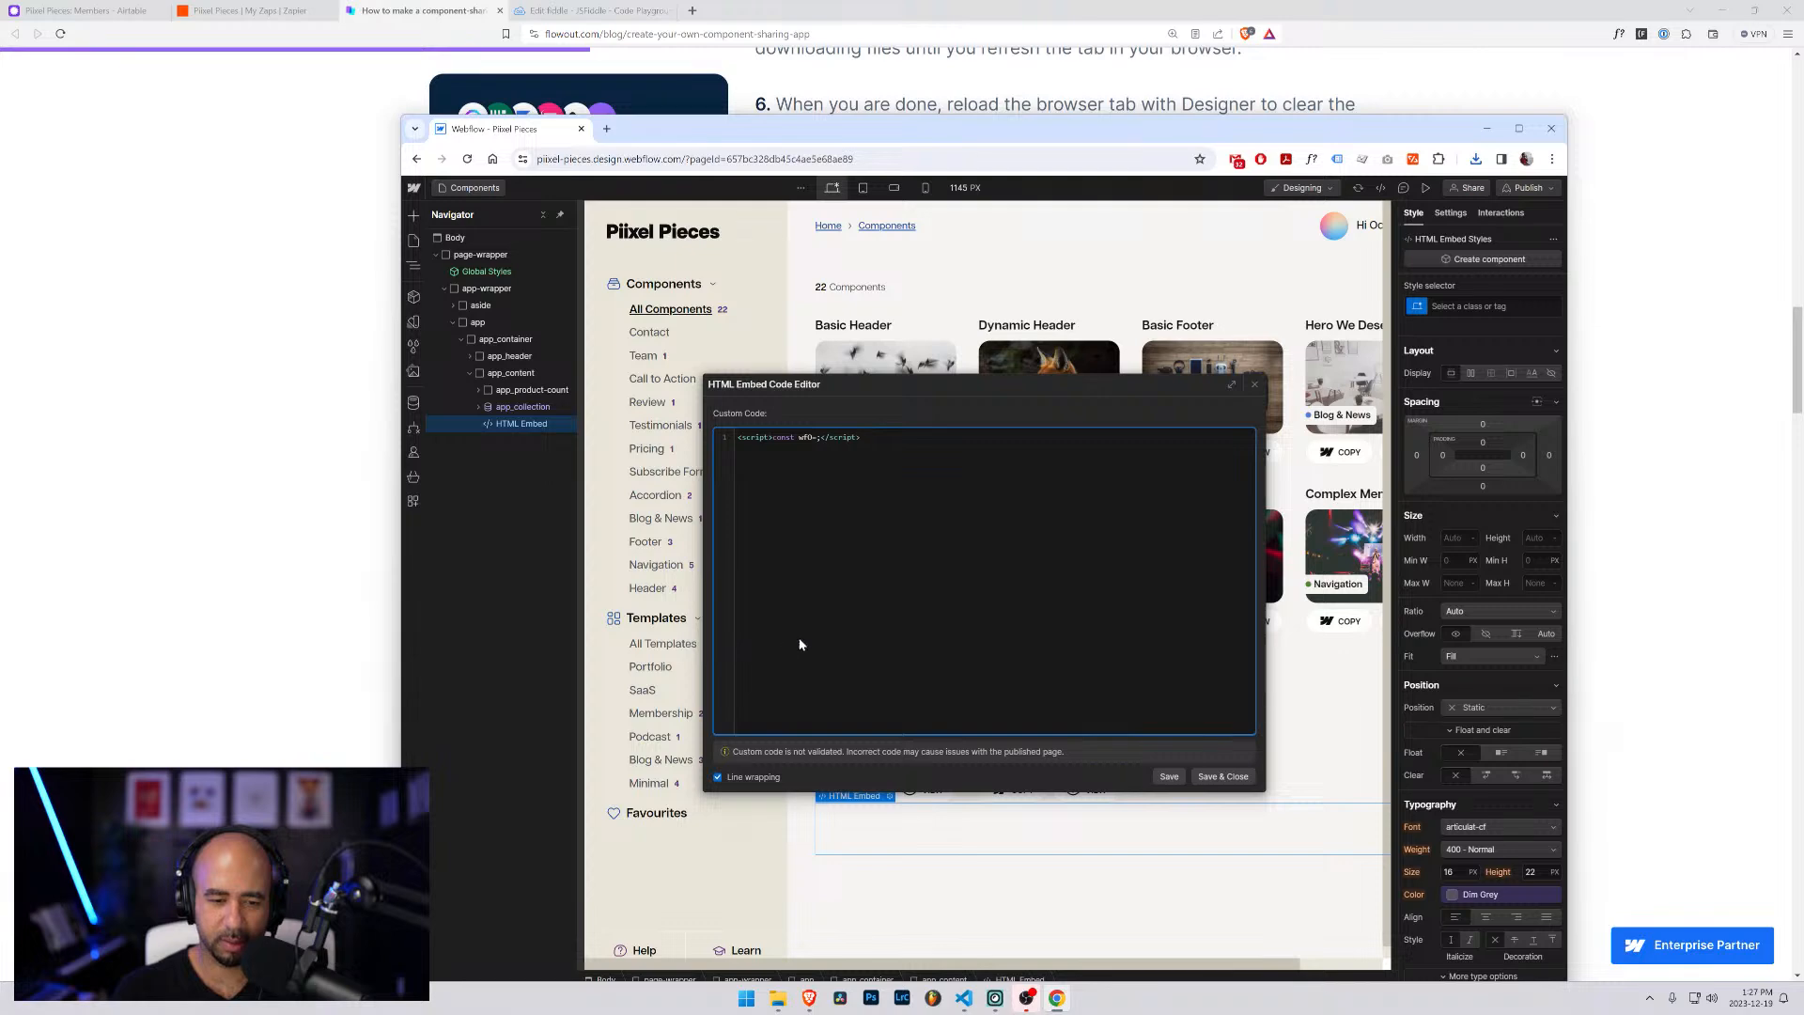
click(1221, 776)
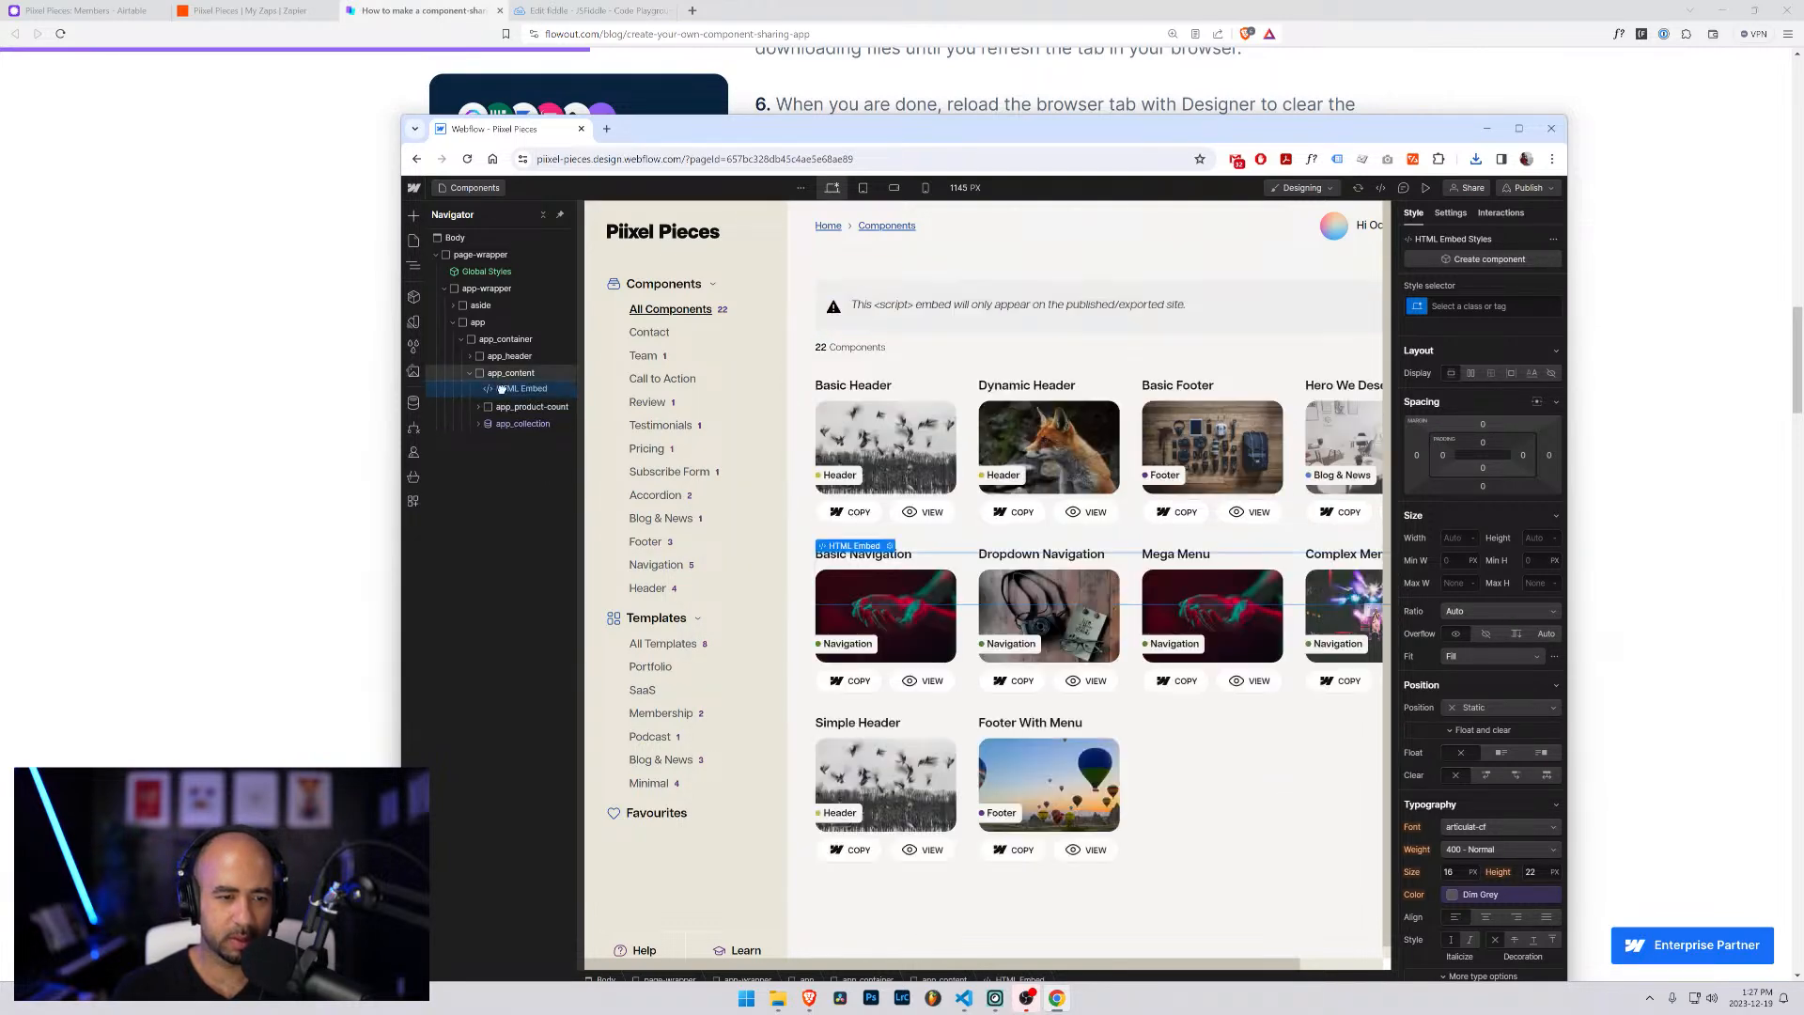
- Give the HTML Embed a new class named "CODE: Copy/Paste Functionality"
click(1492, 307)
text(CODE:)
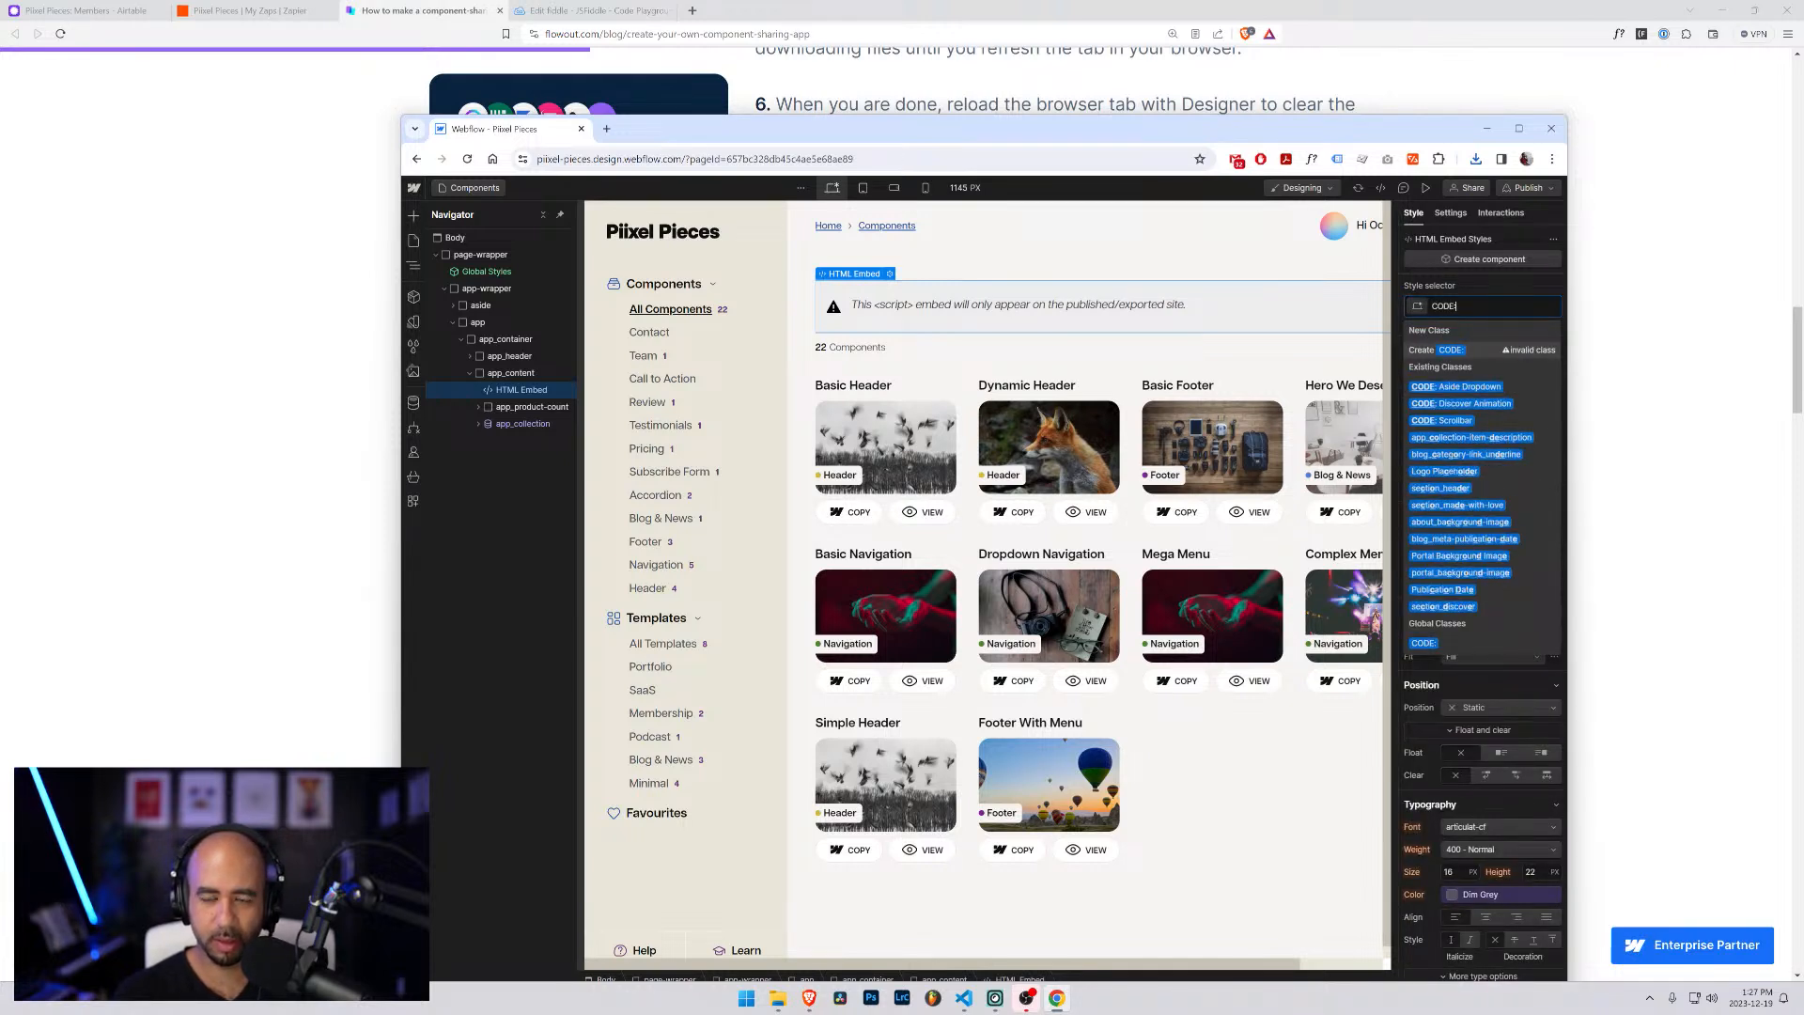
text( C)
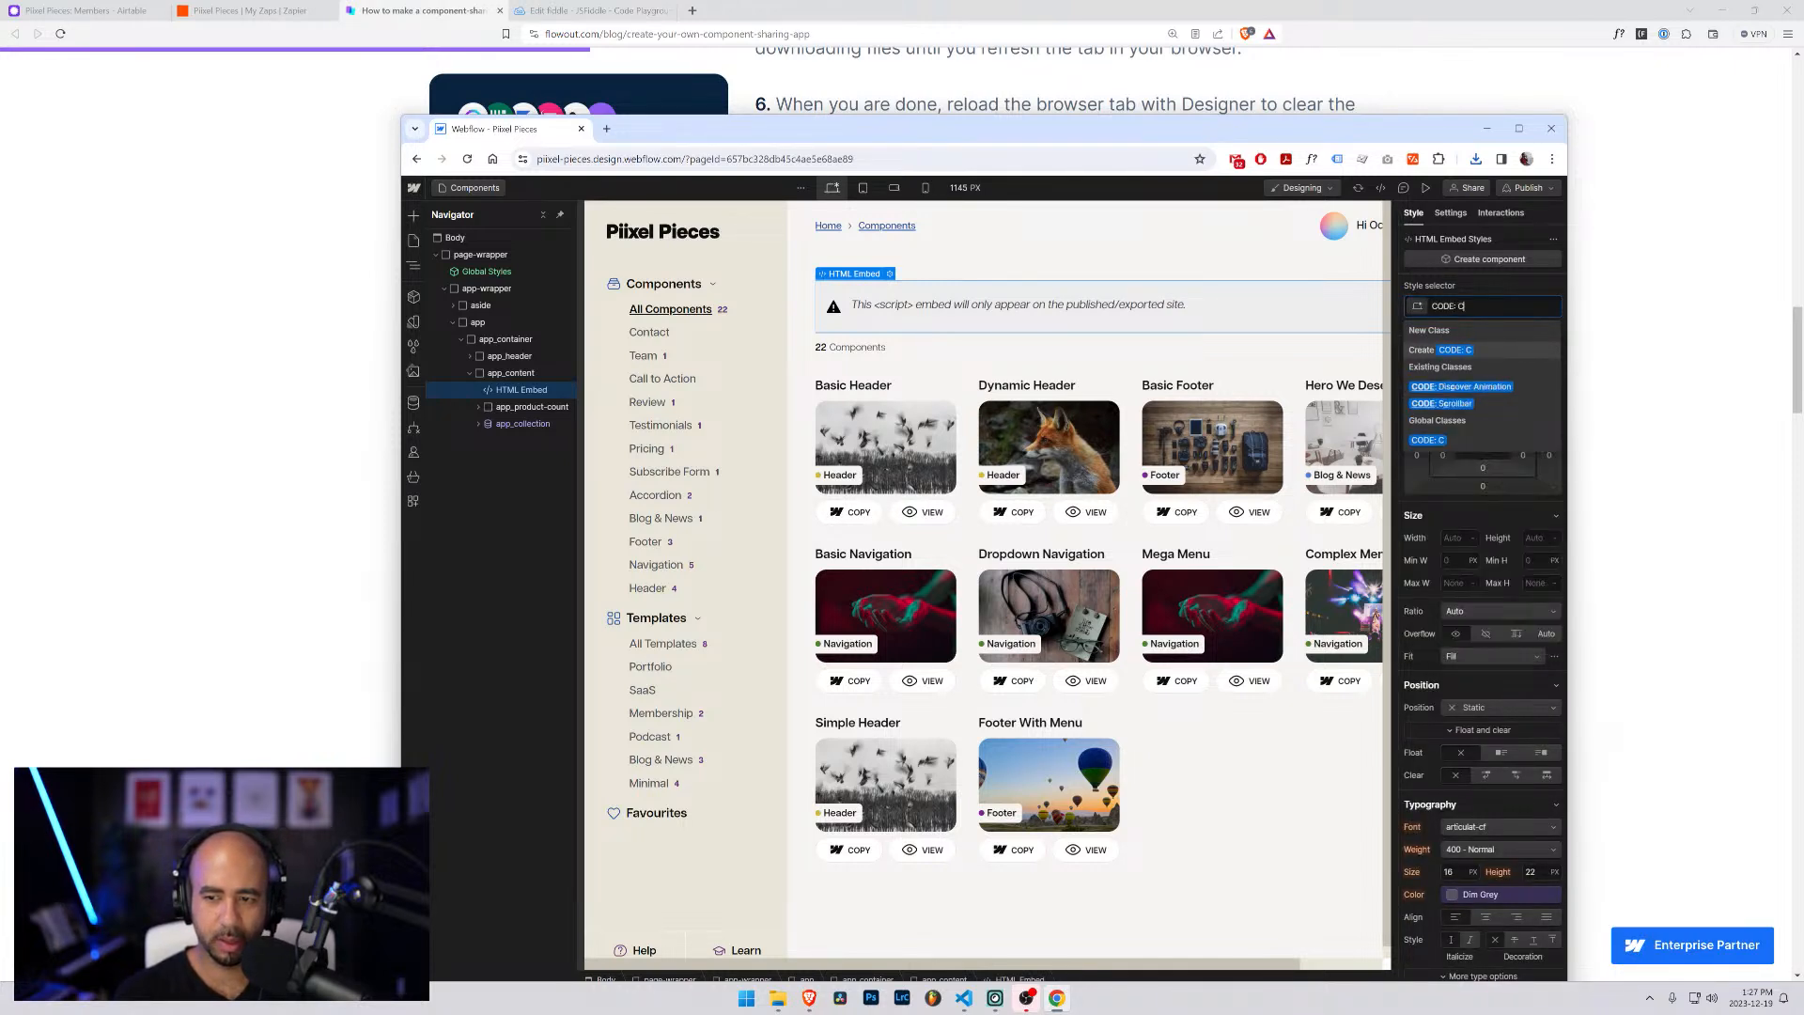
text(opy/)
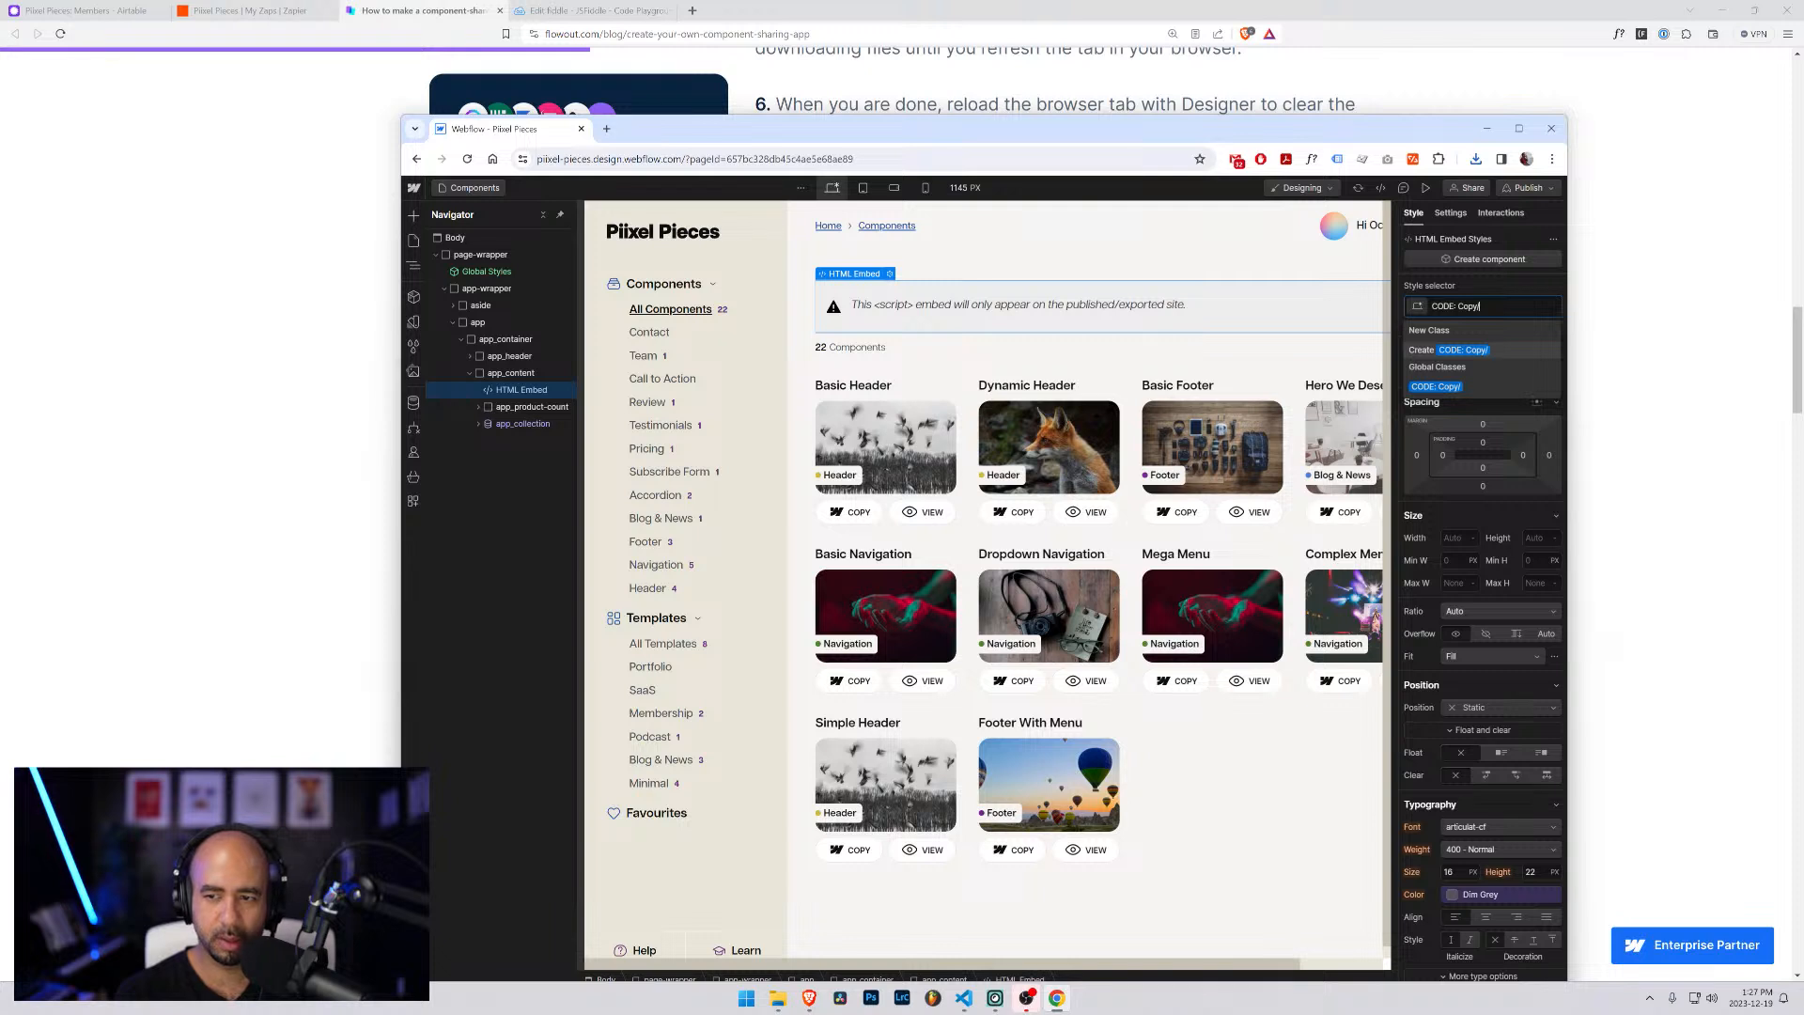
text(Paste Functionality)
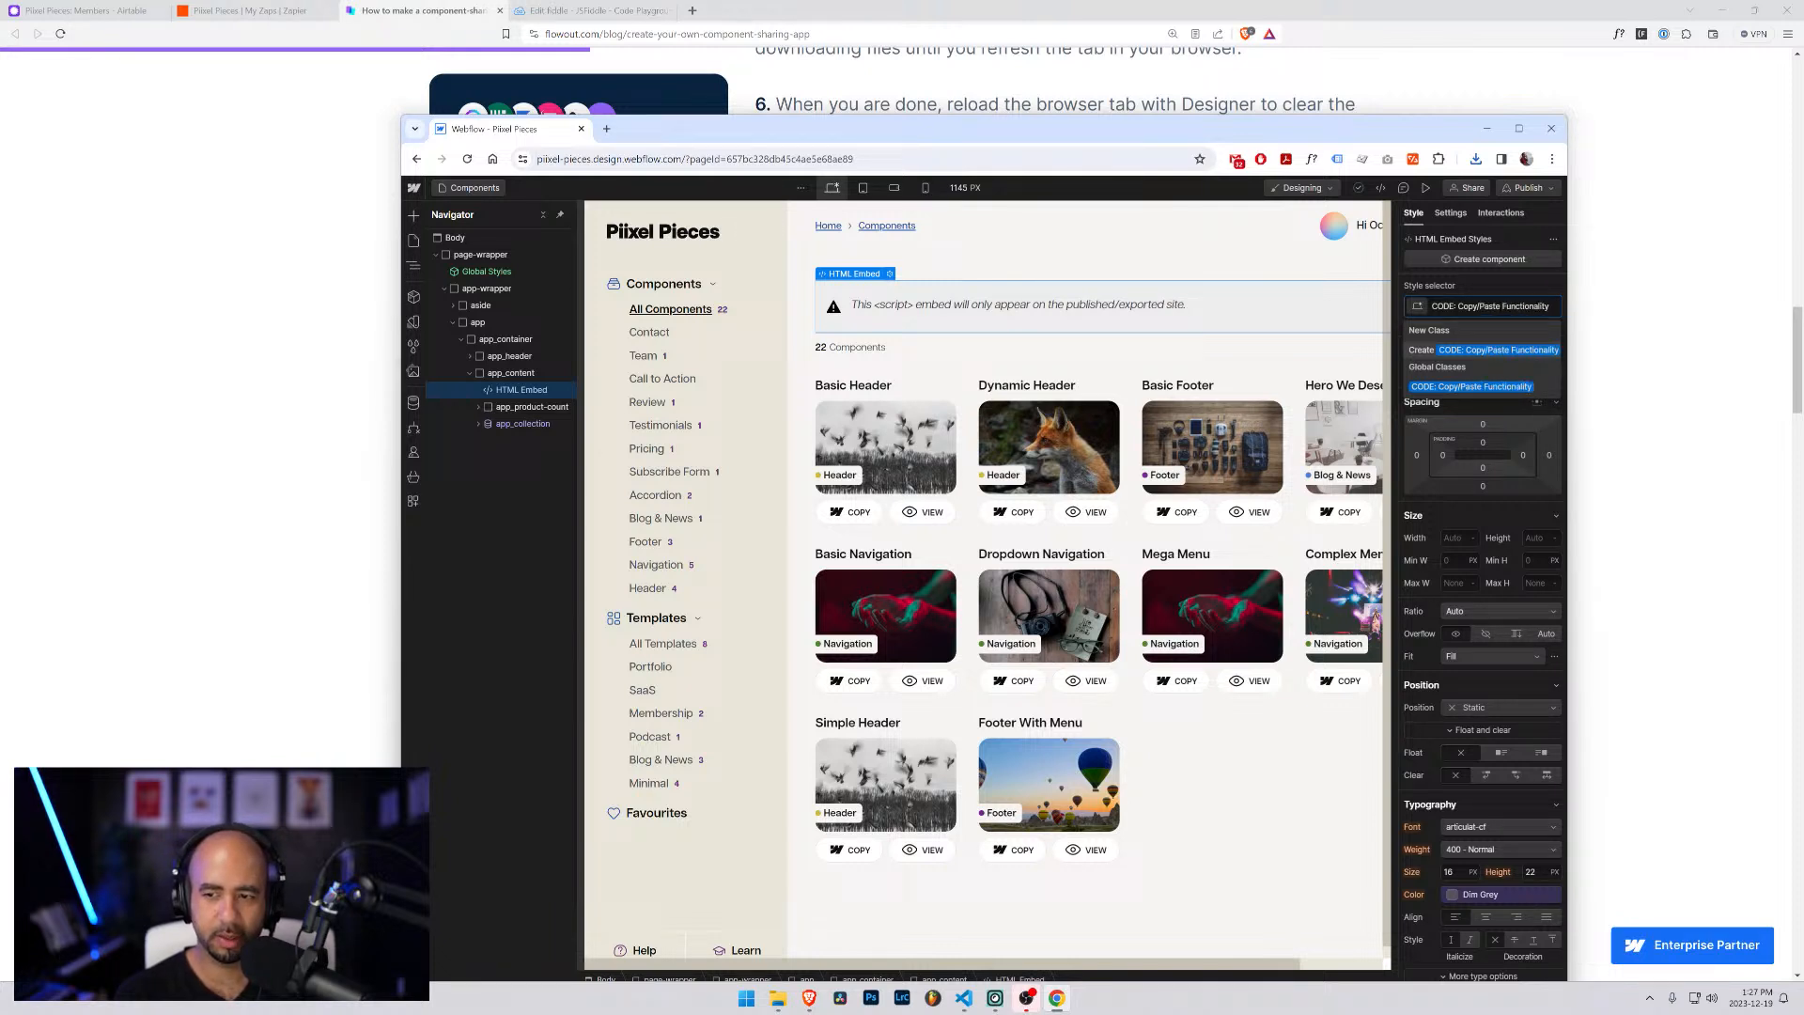
key(Return)
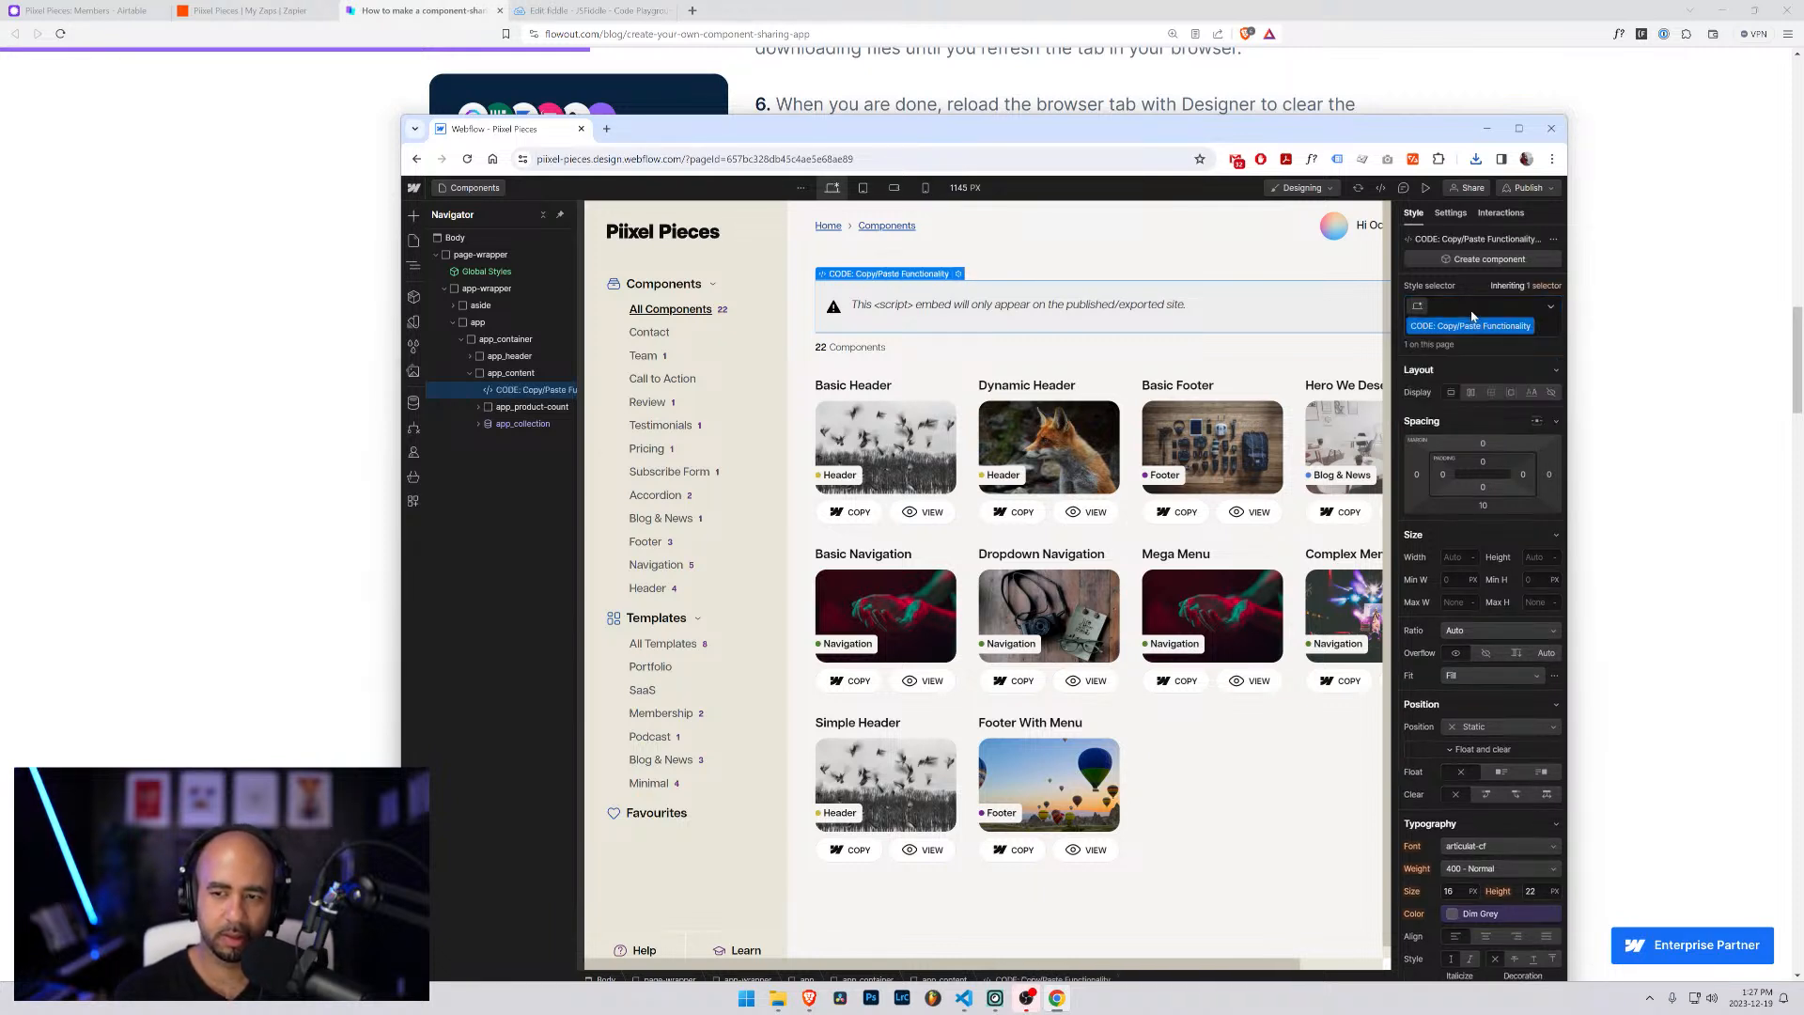
- Read the article's step 3 on checking the JSON's character count, and close the webflow-object.json file in Visual Studio Code
drag(878, 138, 1803, 282)
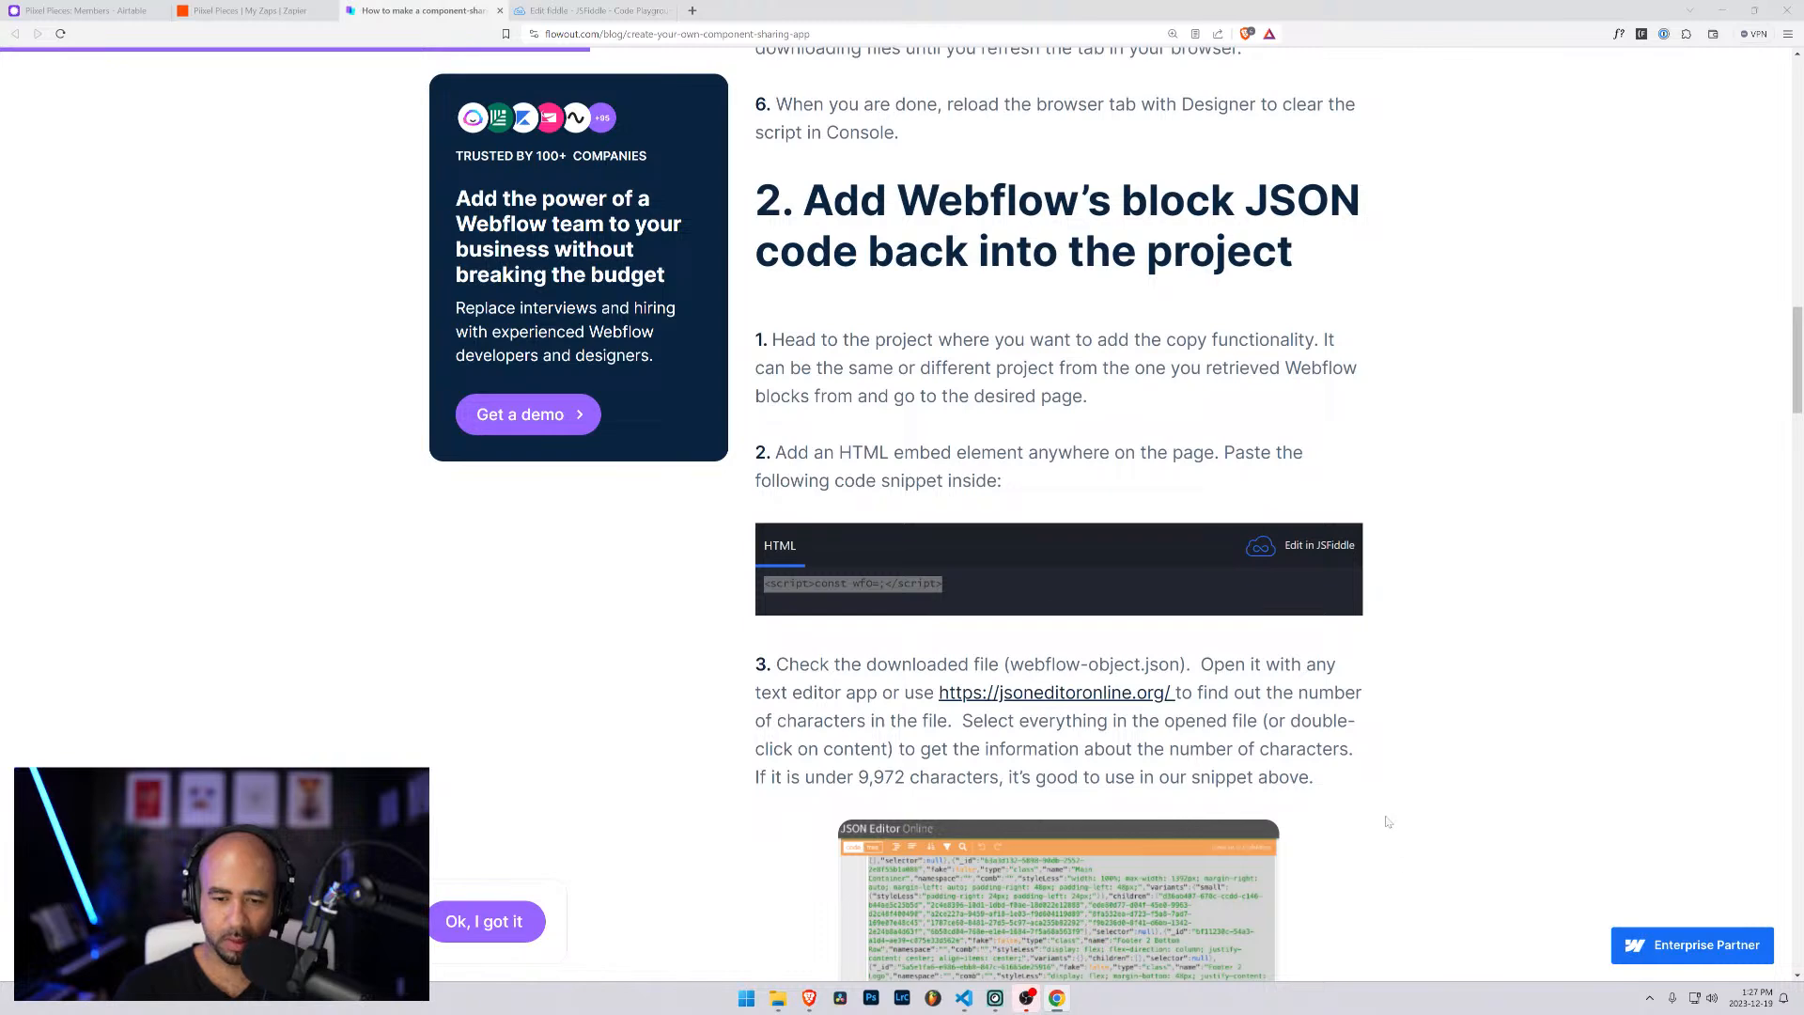
scroll(951, 686, down, 5)
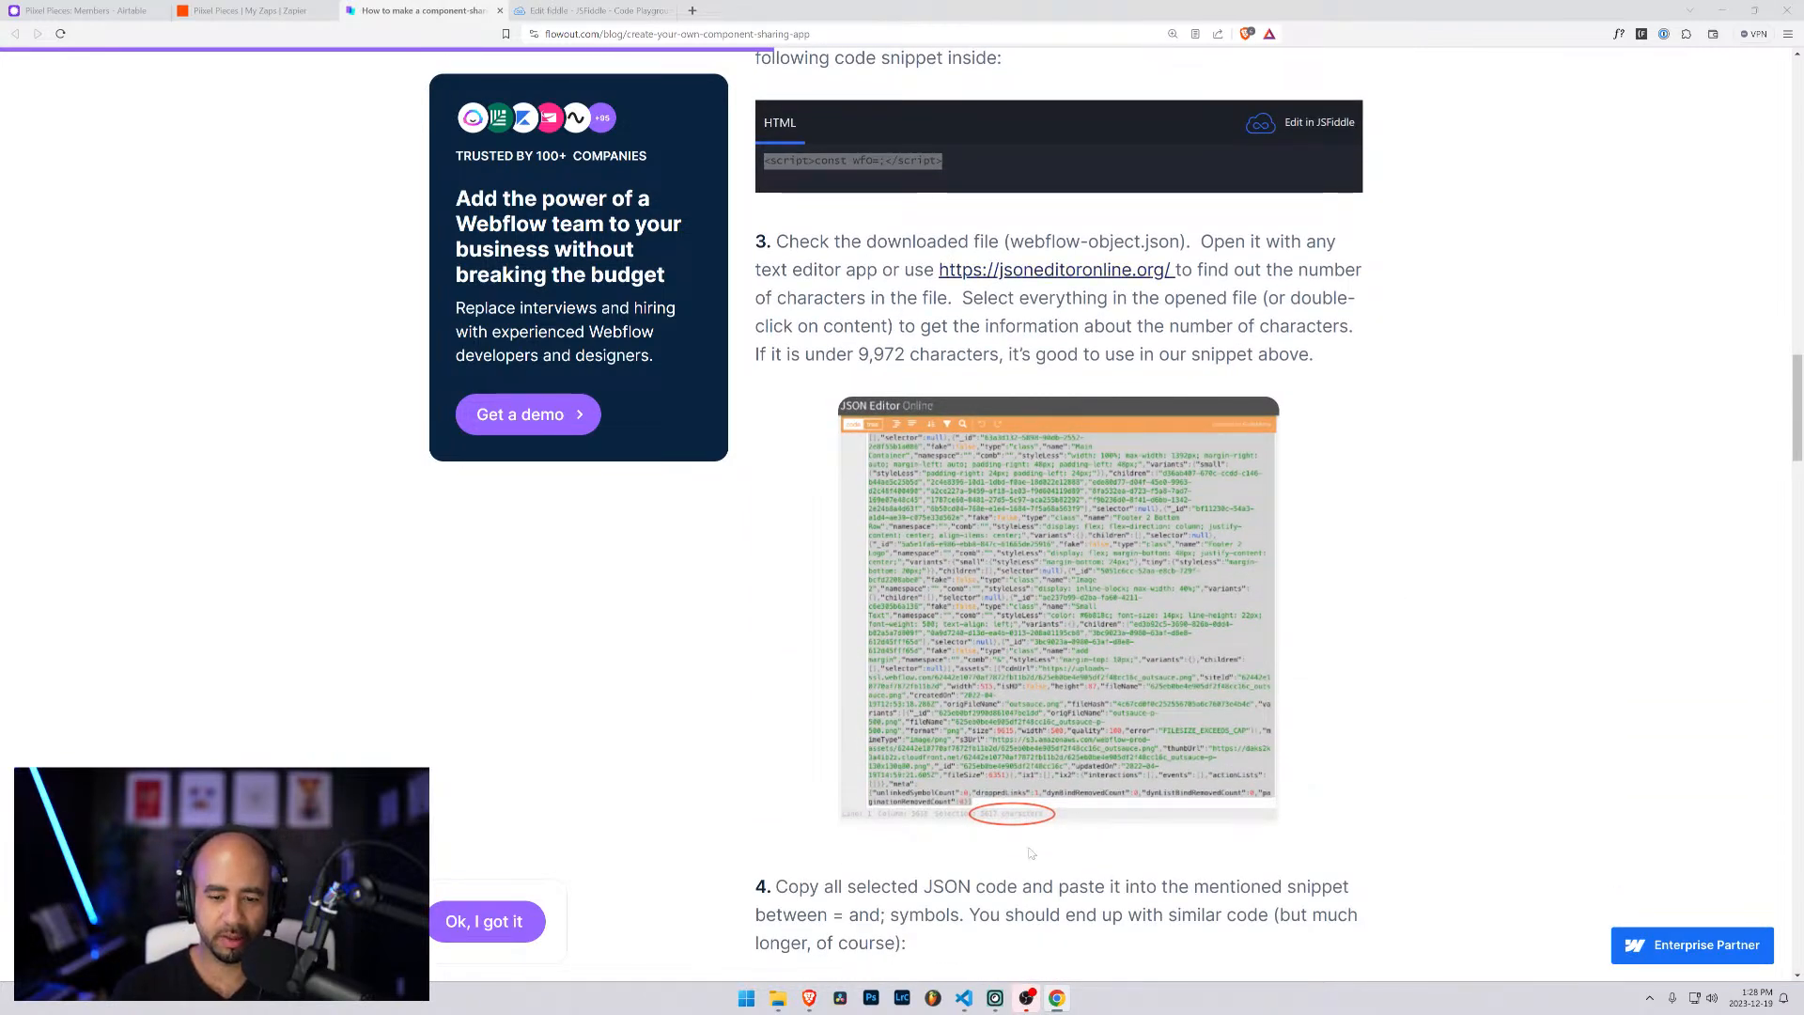
click(963, 1000)
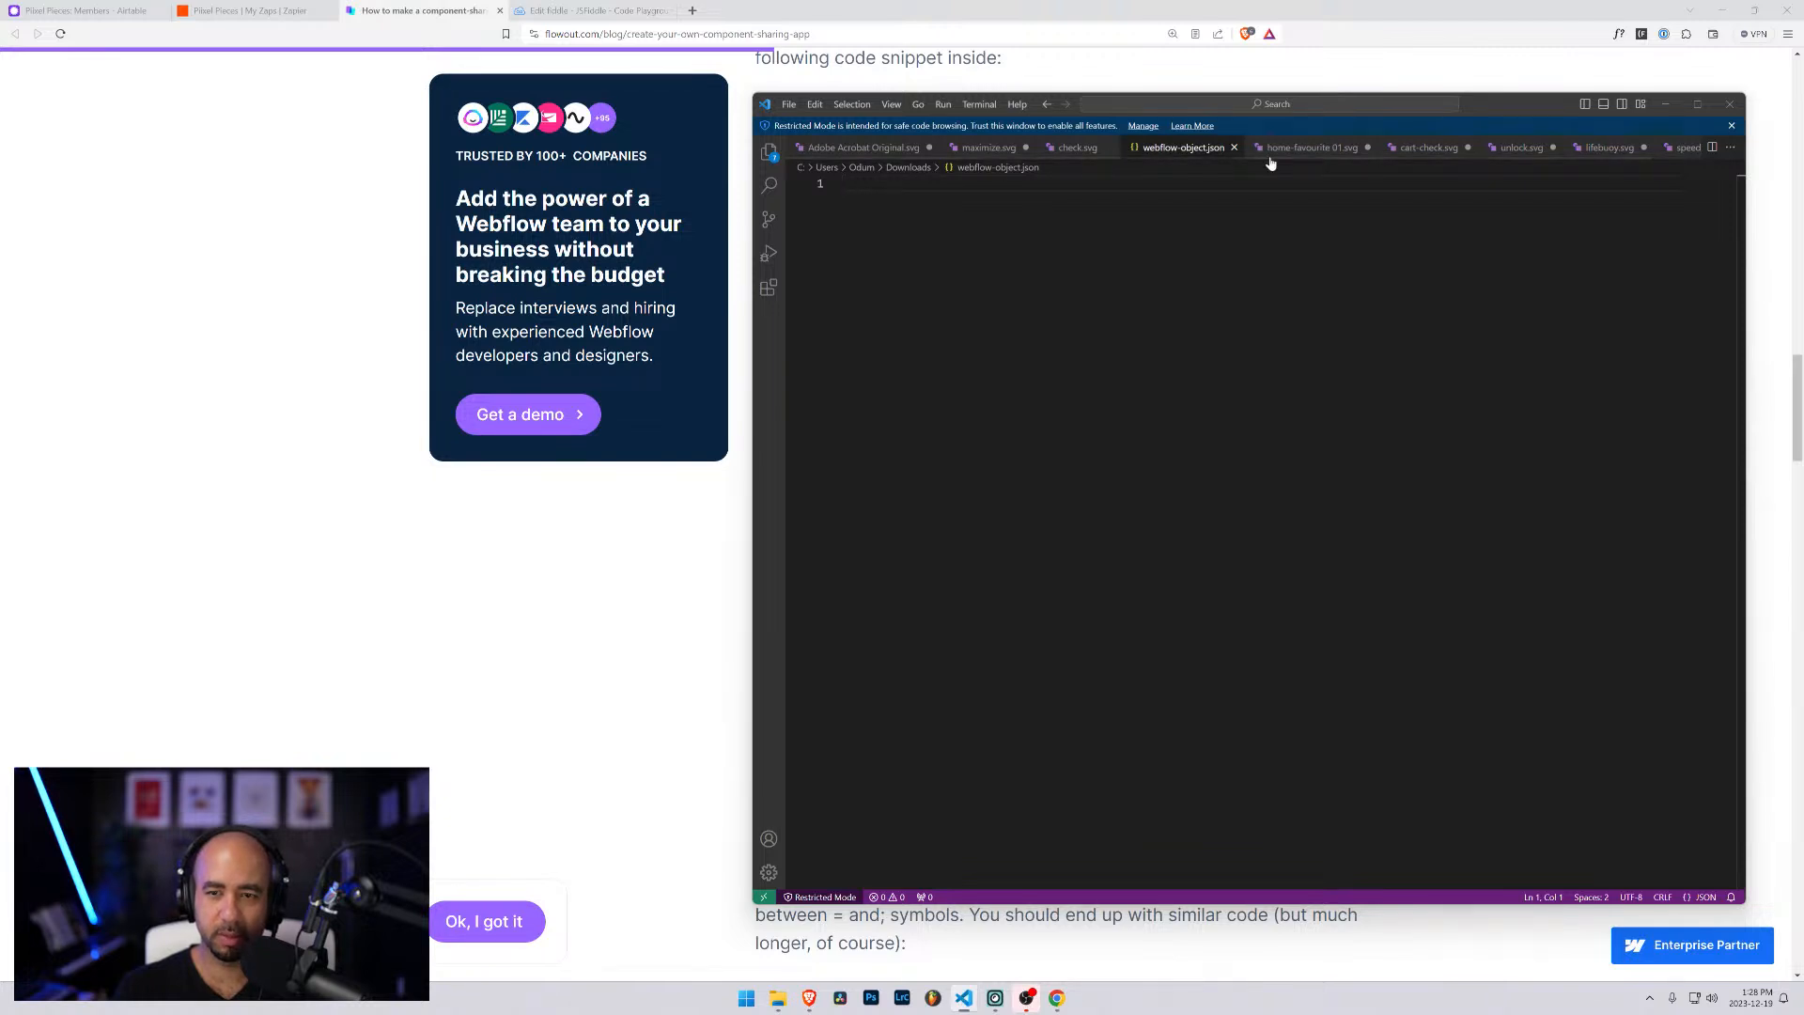
click(1234, 147)
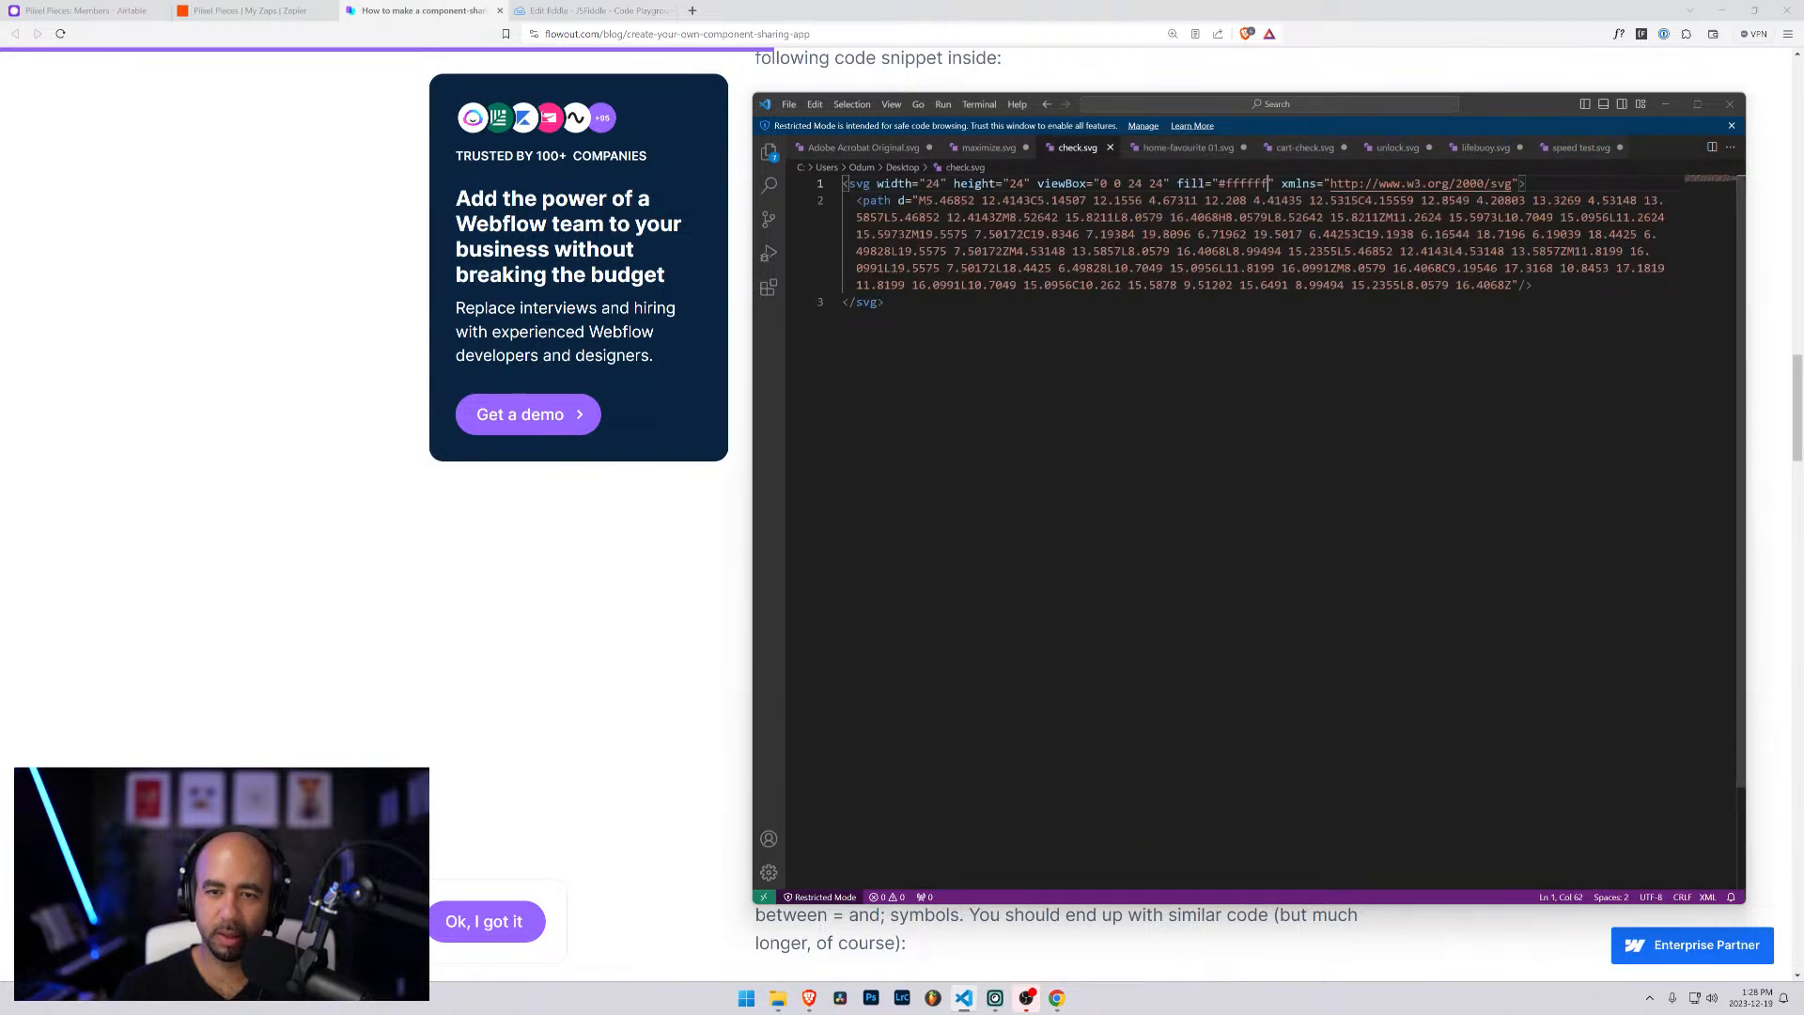
- Close all remaining open SVG files in Visual Studio Code without saving their changes
click(1026, 148)
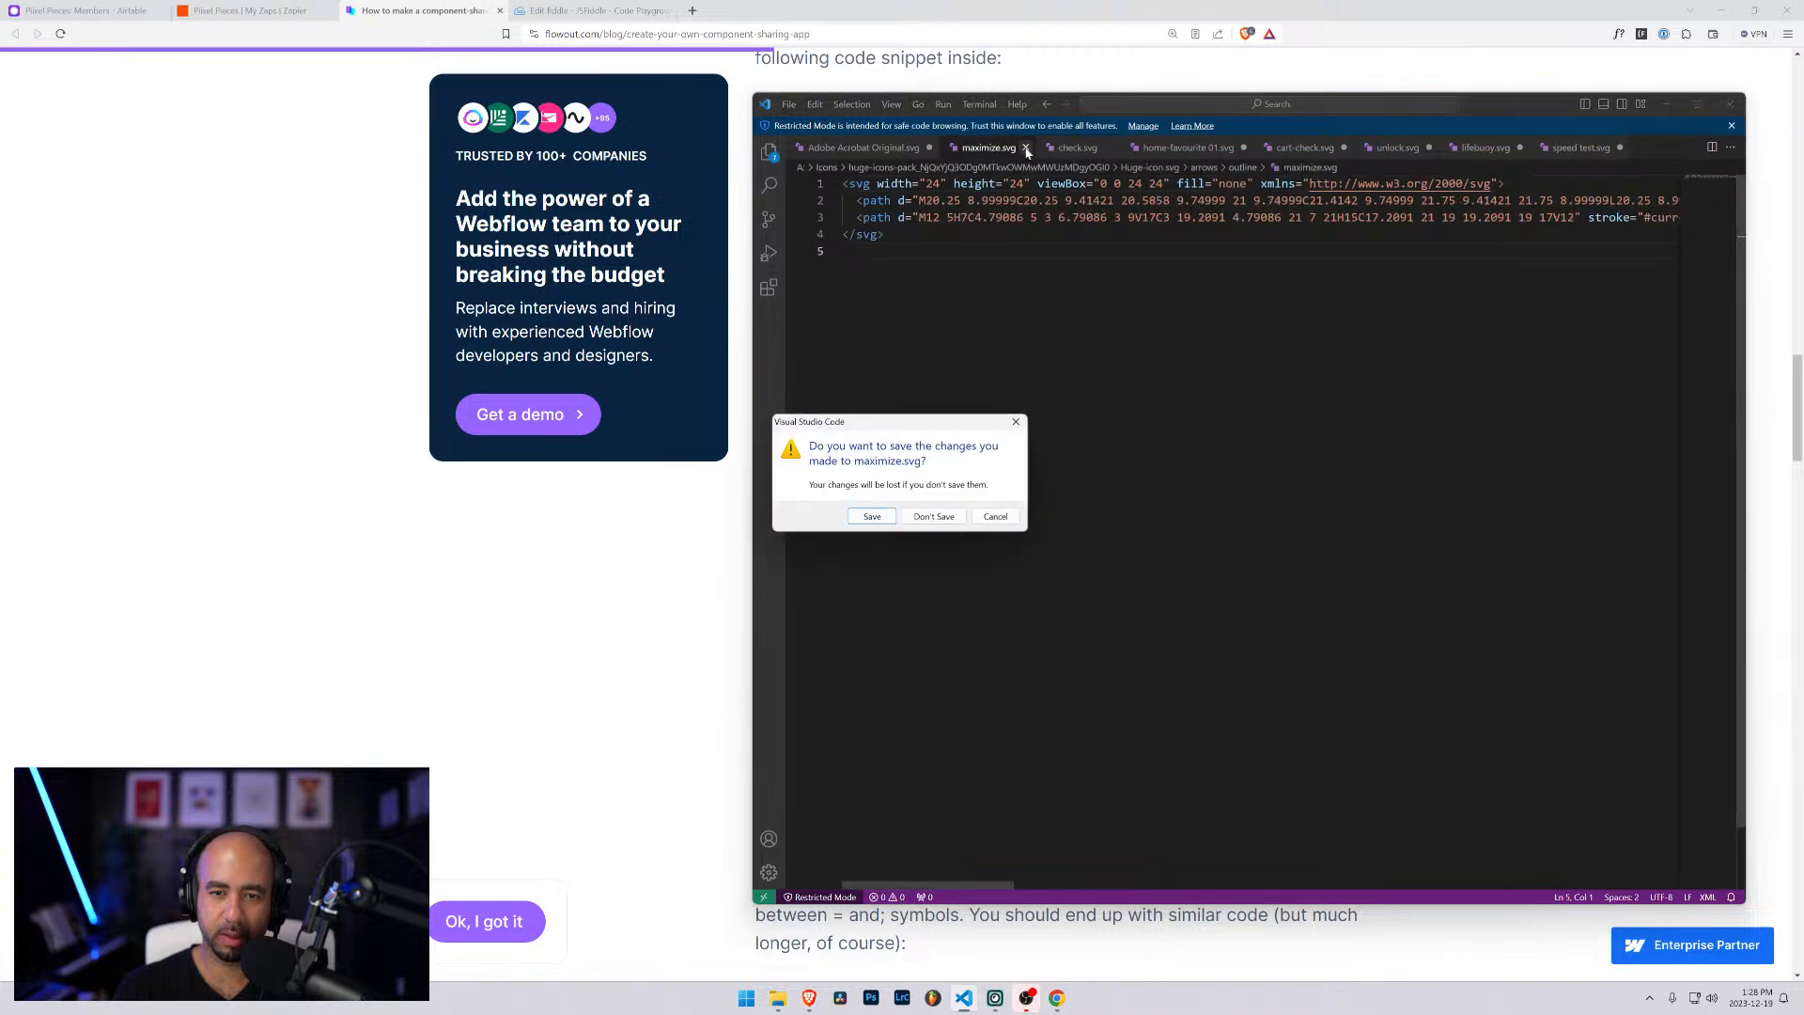
key(n)
click(1012, 150)
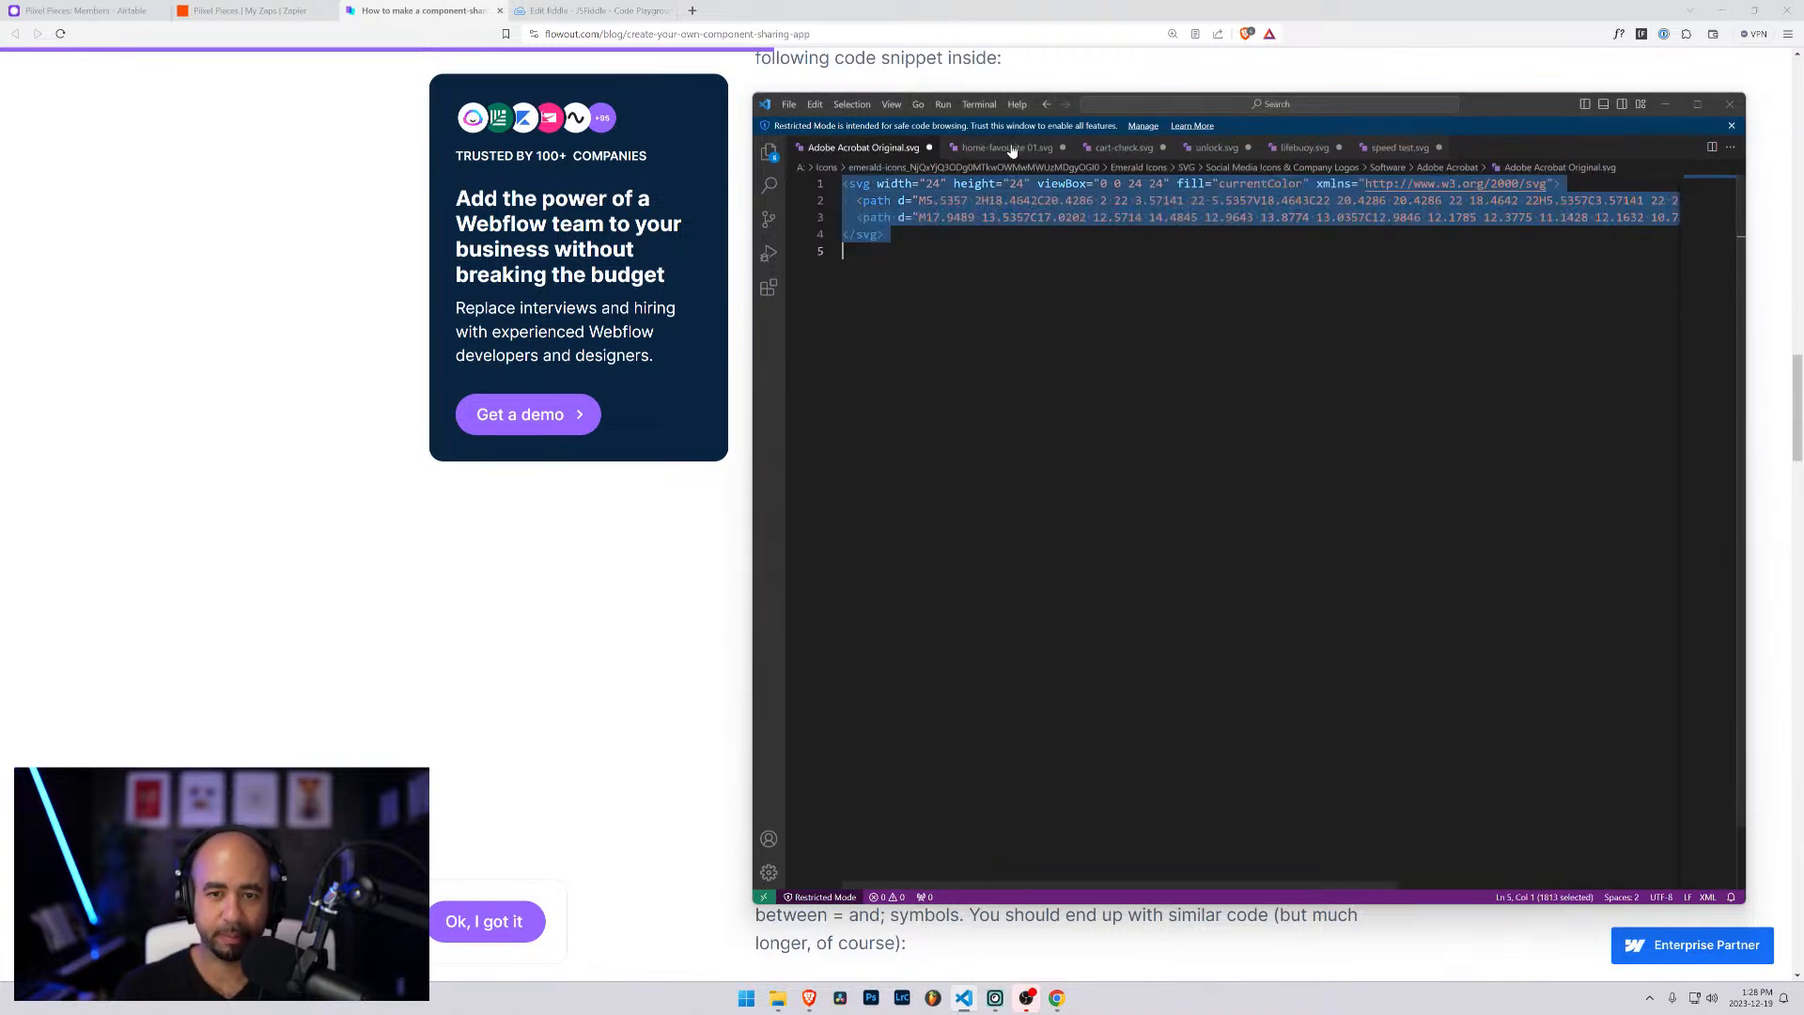
click(1062, 148)
key(n)
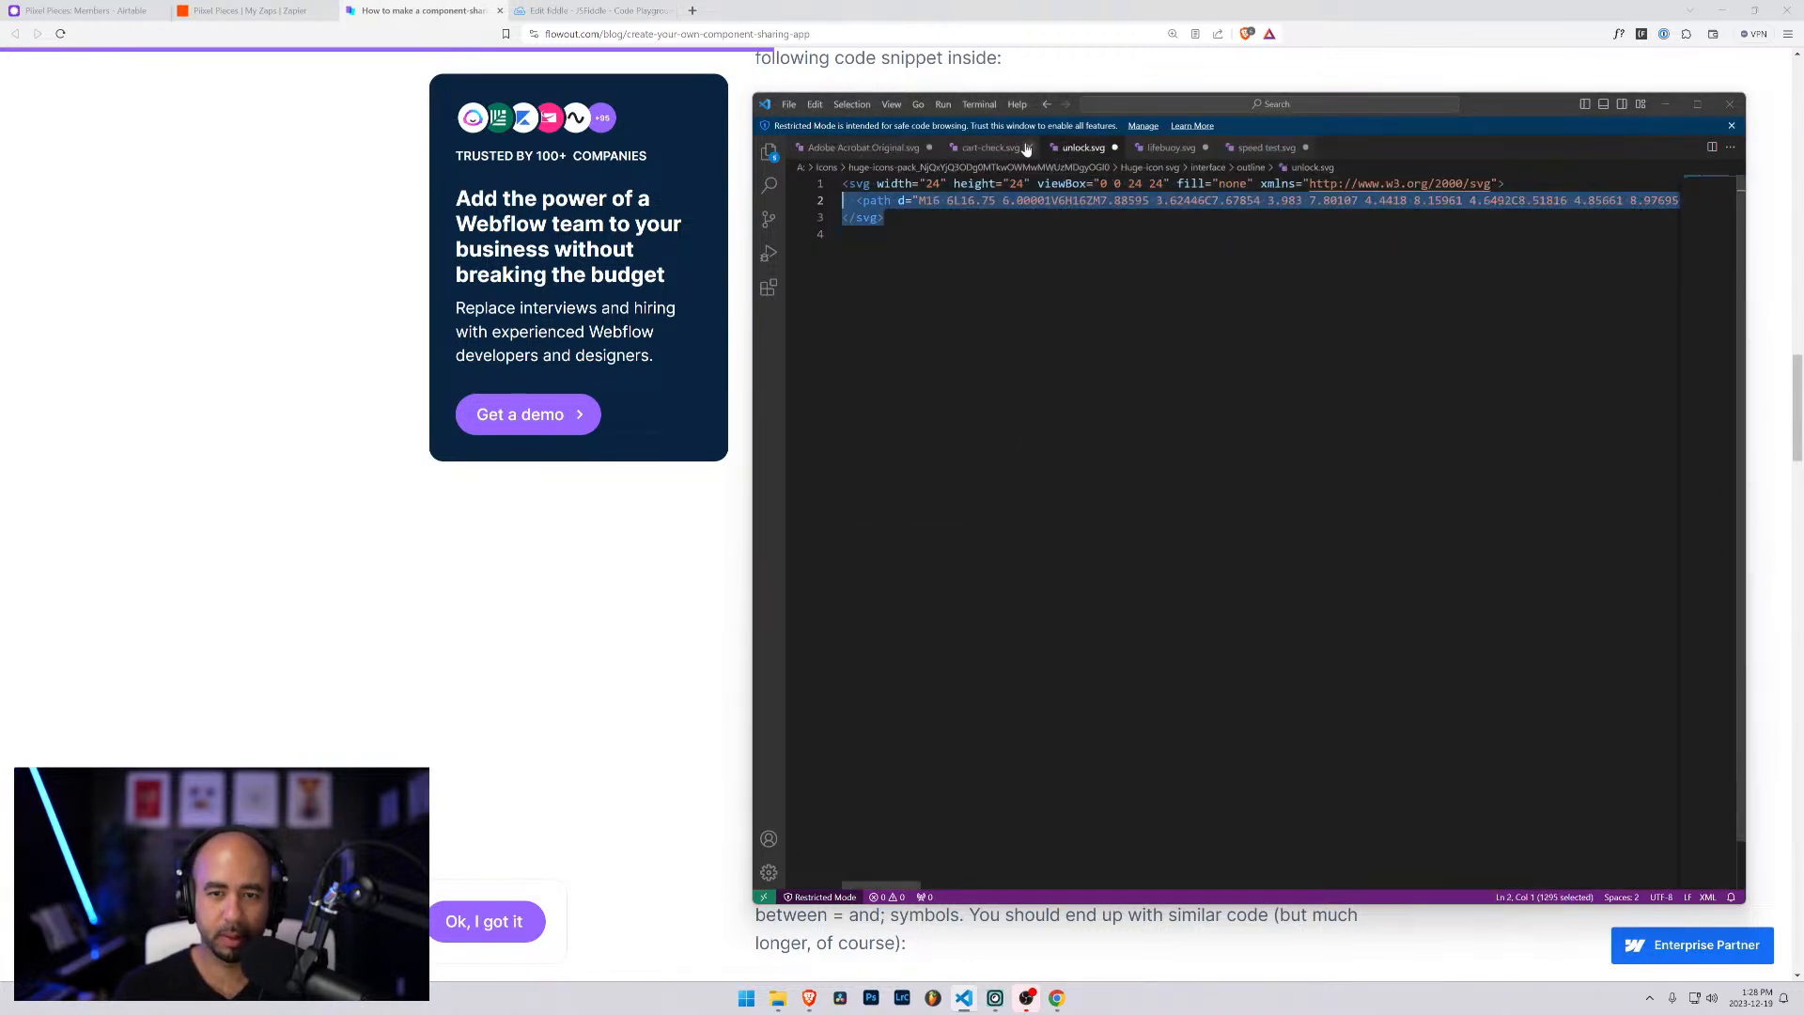
click(1026, 148)
key(n)
click(1017, 148)
key(n)
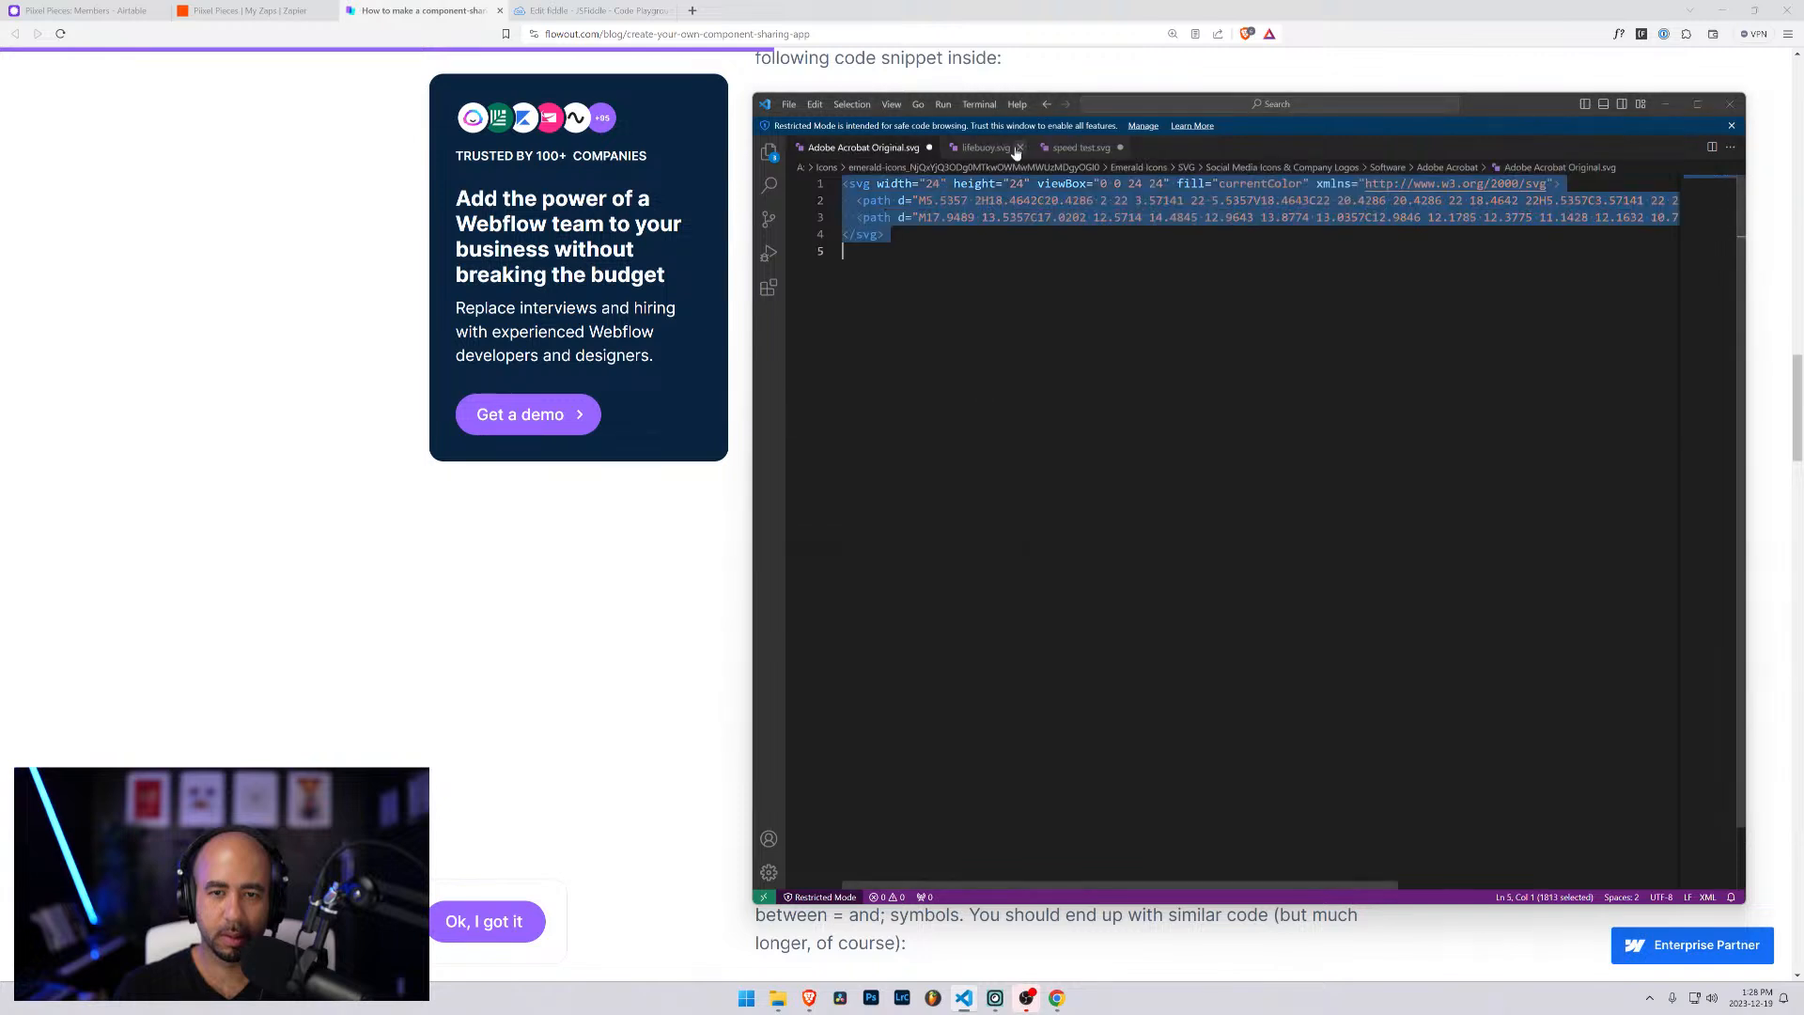
click(1017, 148)
key(n)
click(1024, 148)
key(n)
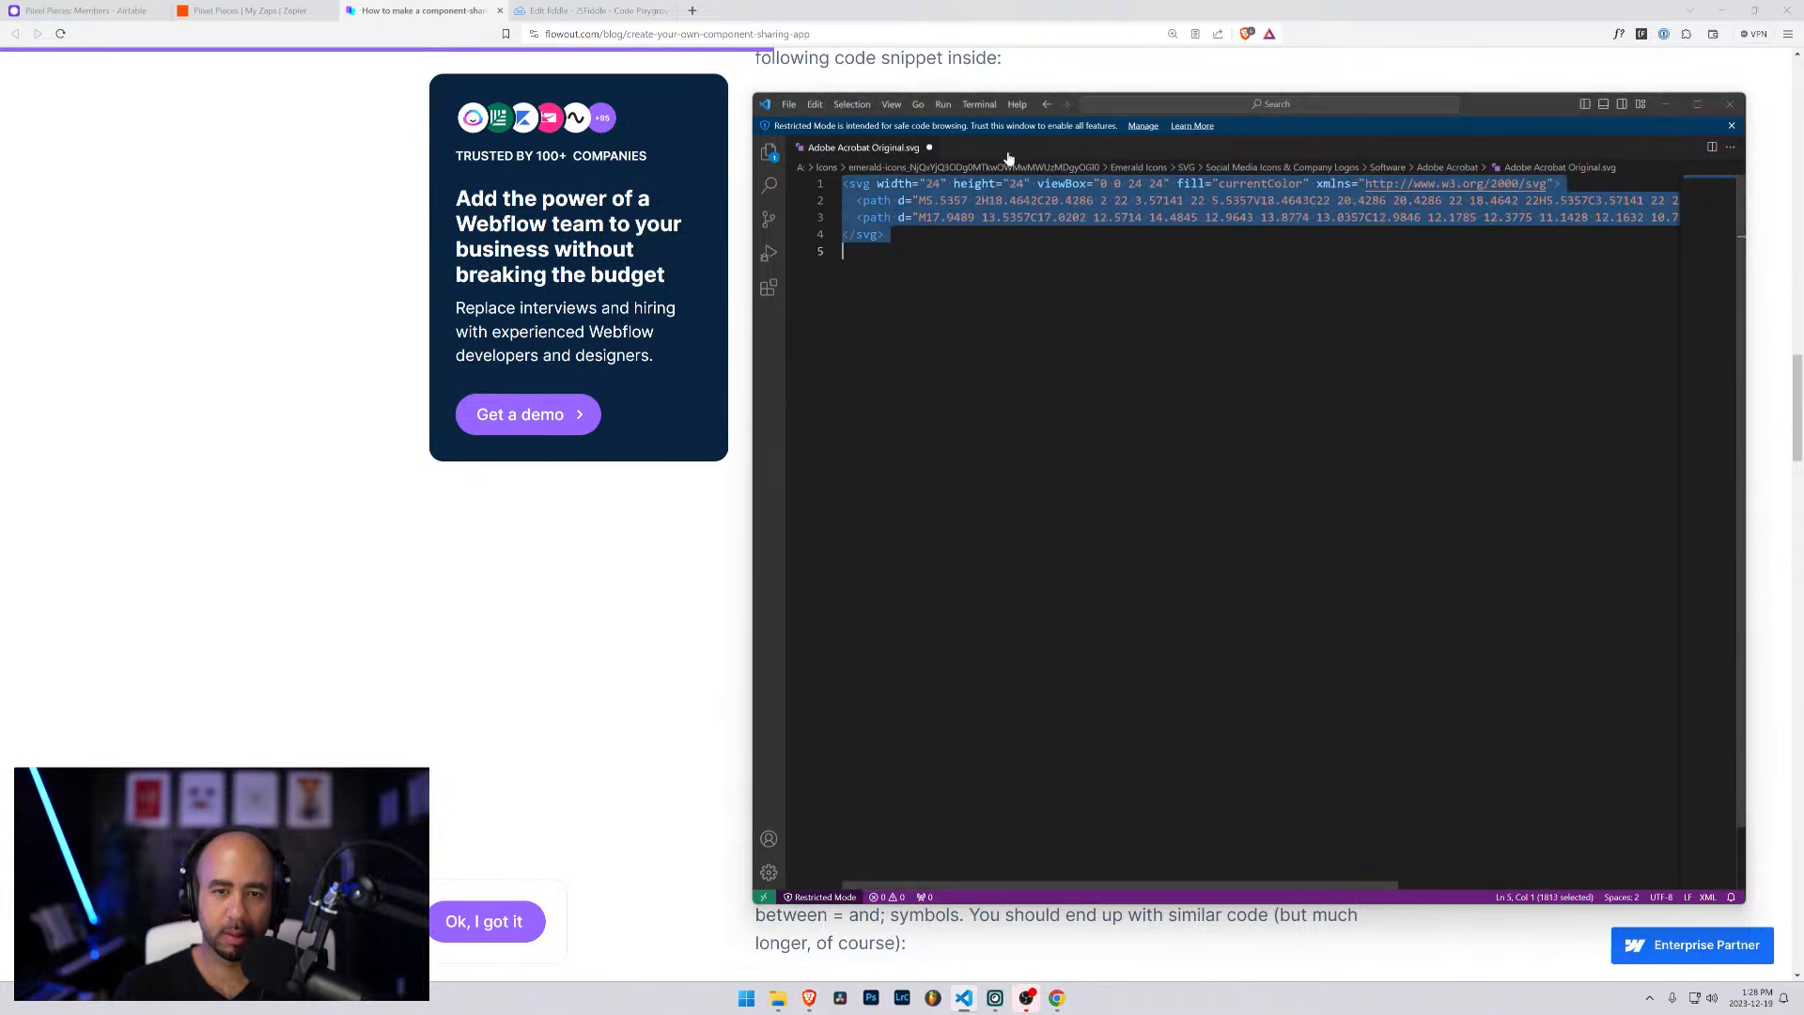
click(928, 148)
key(n)
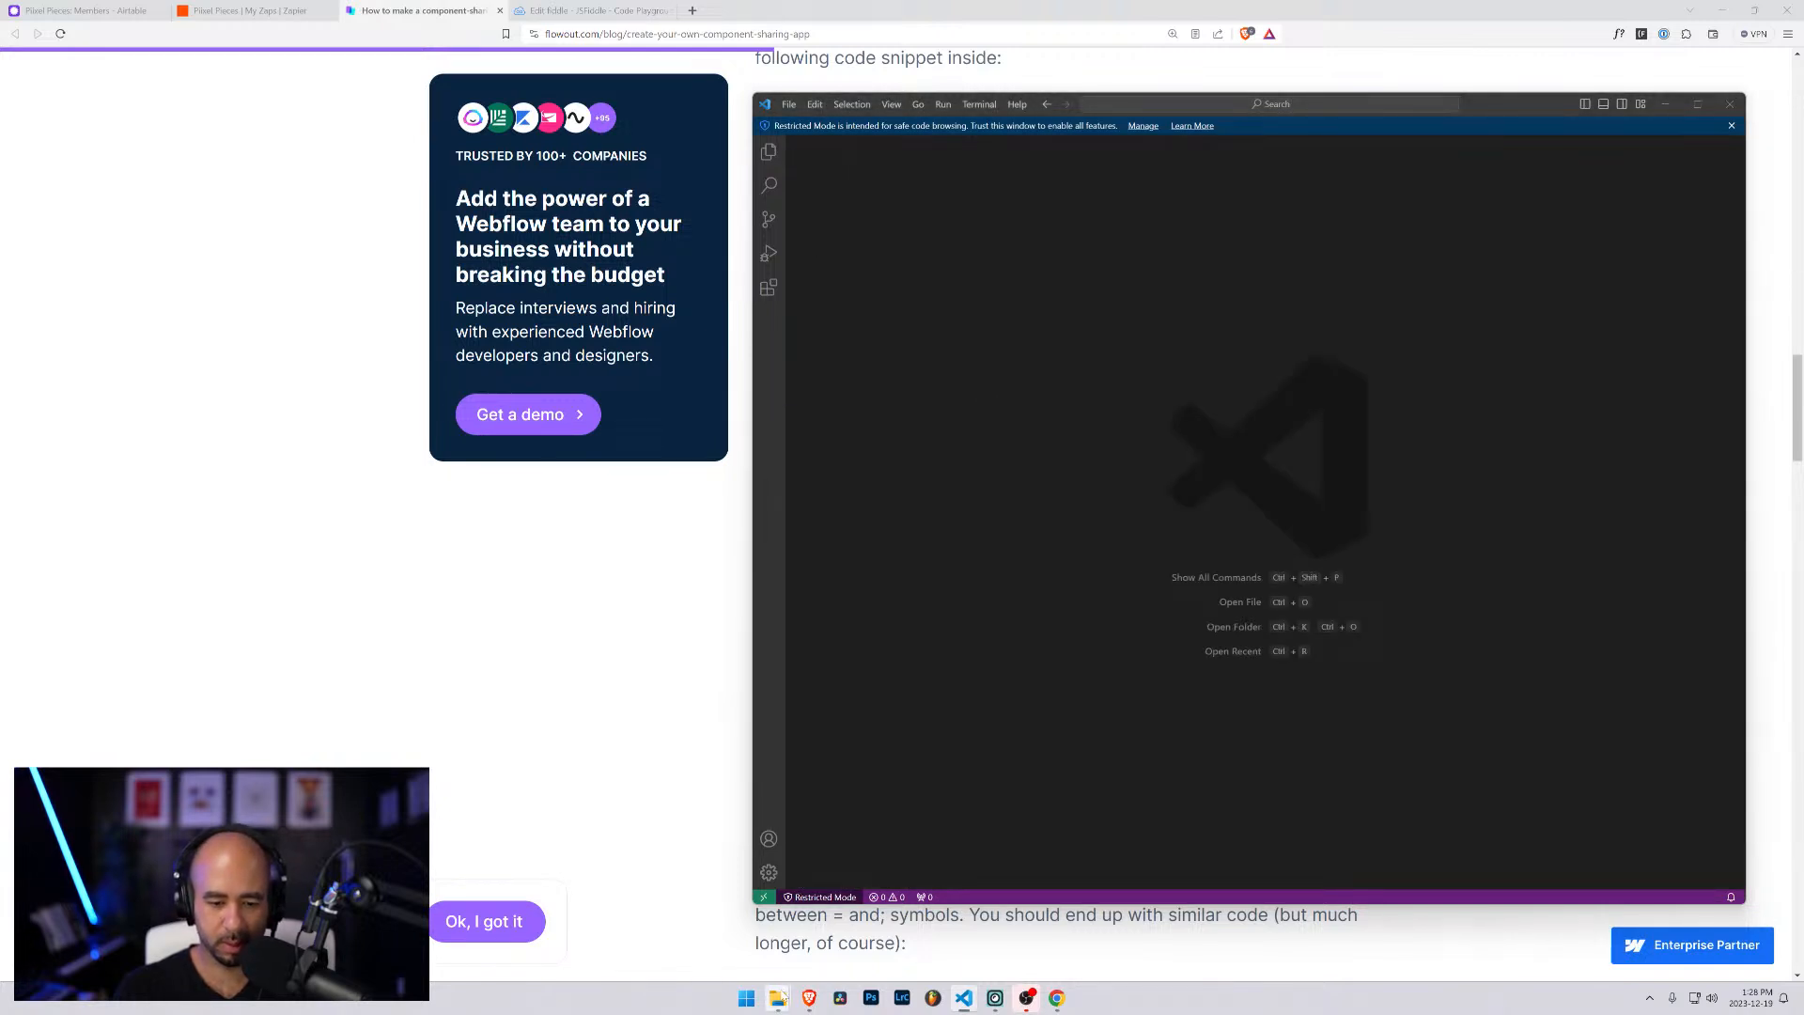
- Open demo-component.json from the Downloads folder in Visual Studio Code with word wrap on, and minimize File Explorer and the editor
mouse_move(780, 996)
click(854, 926)
click(884, 201)
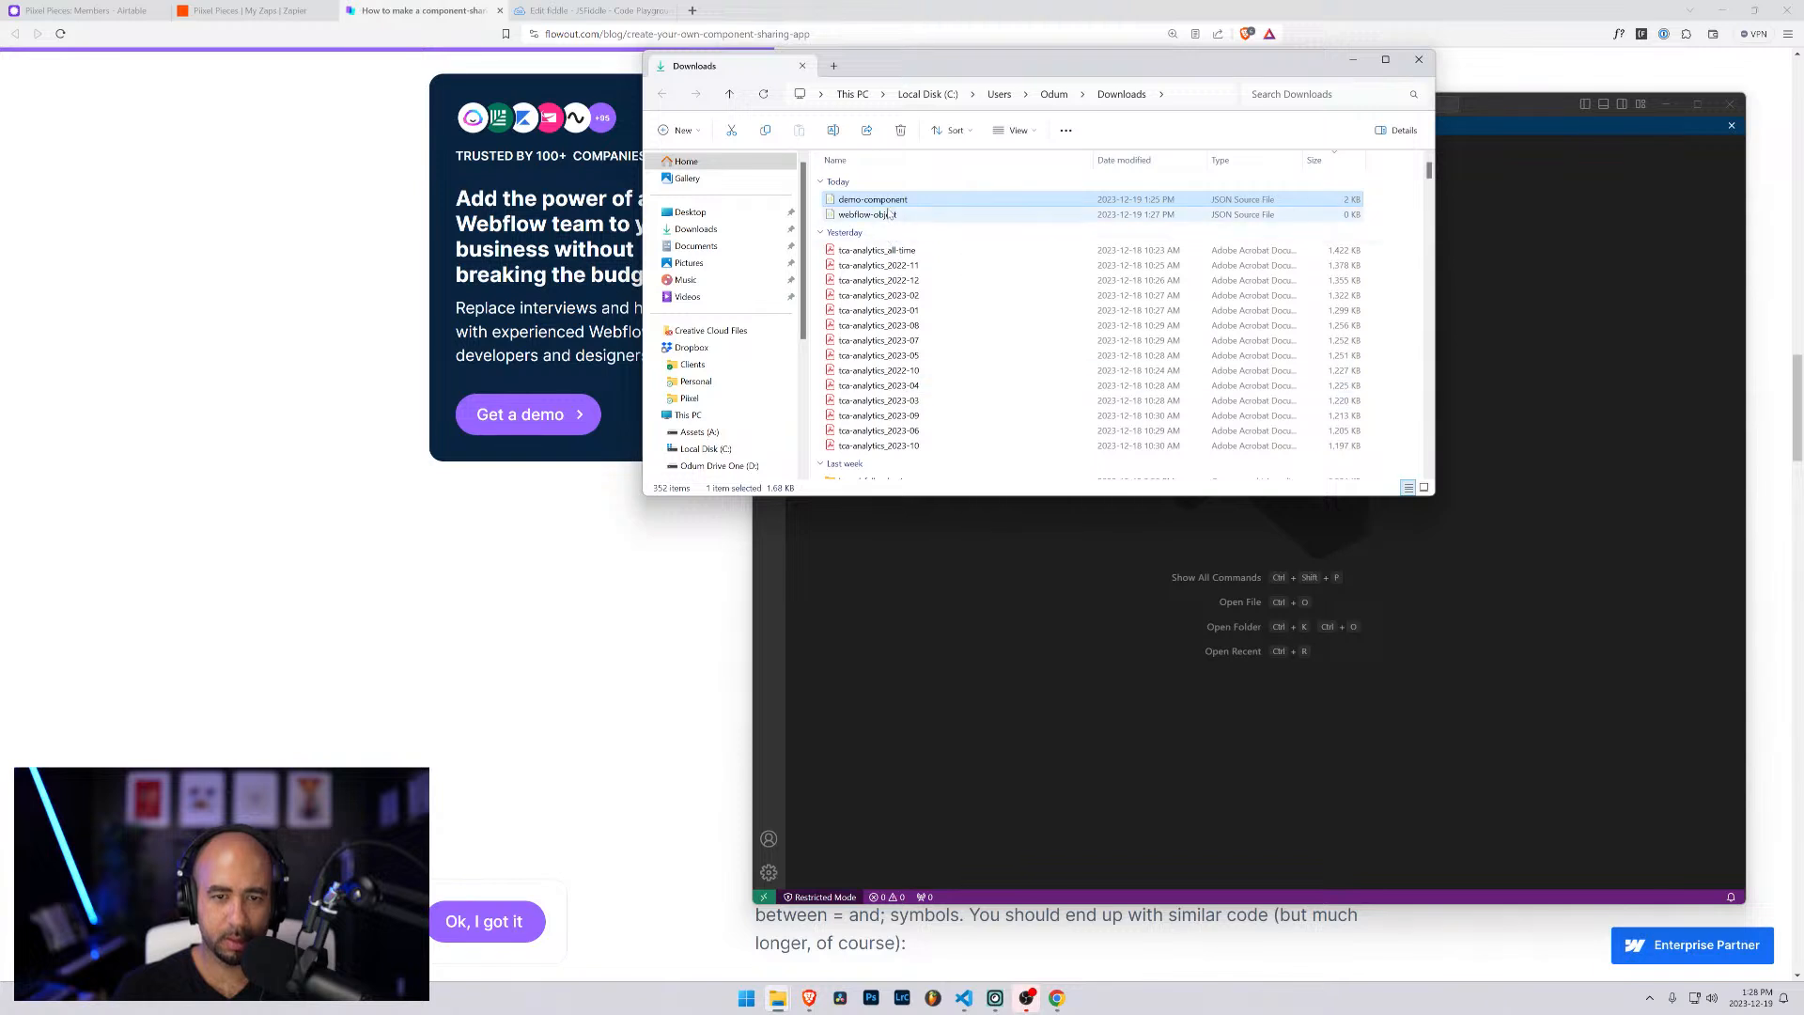
drag(886, 203, 1465, 526)
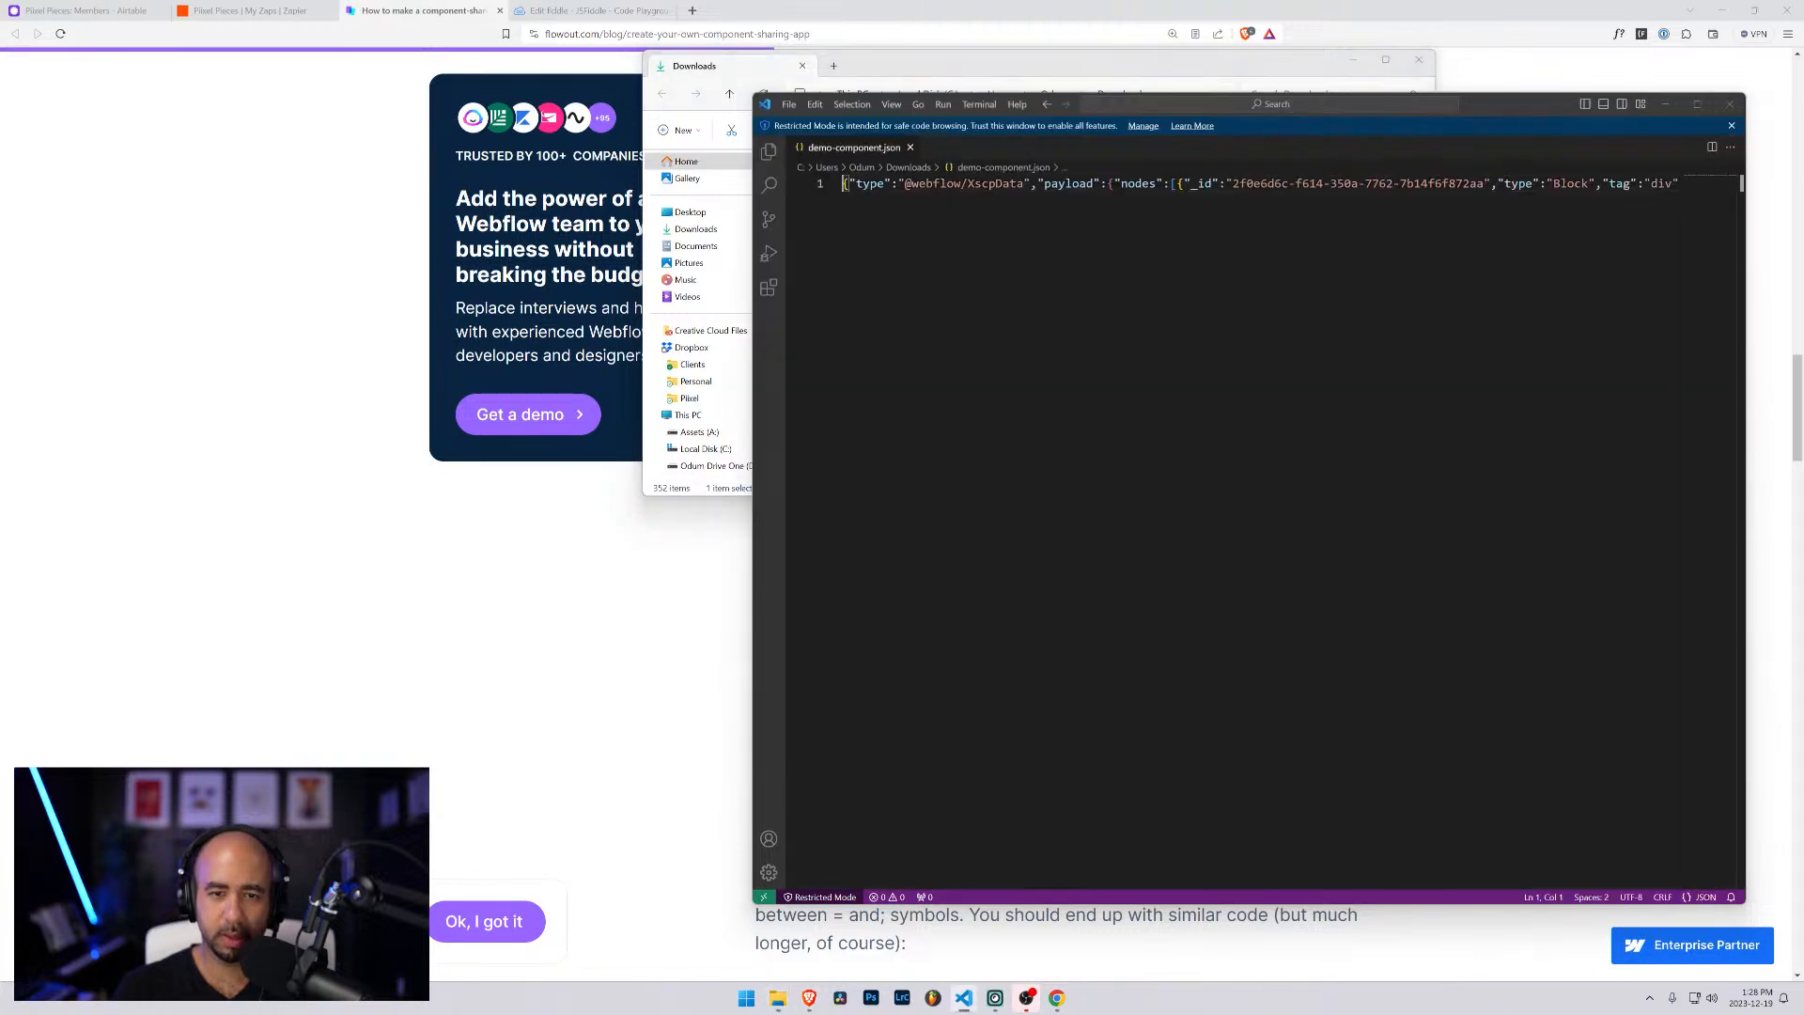
key(End)
key(alt+z)
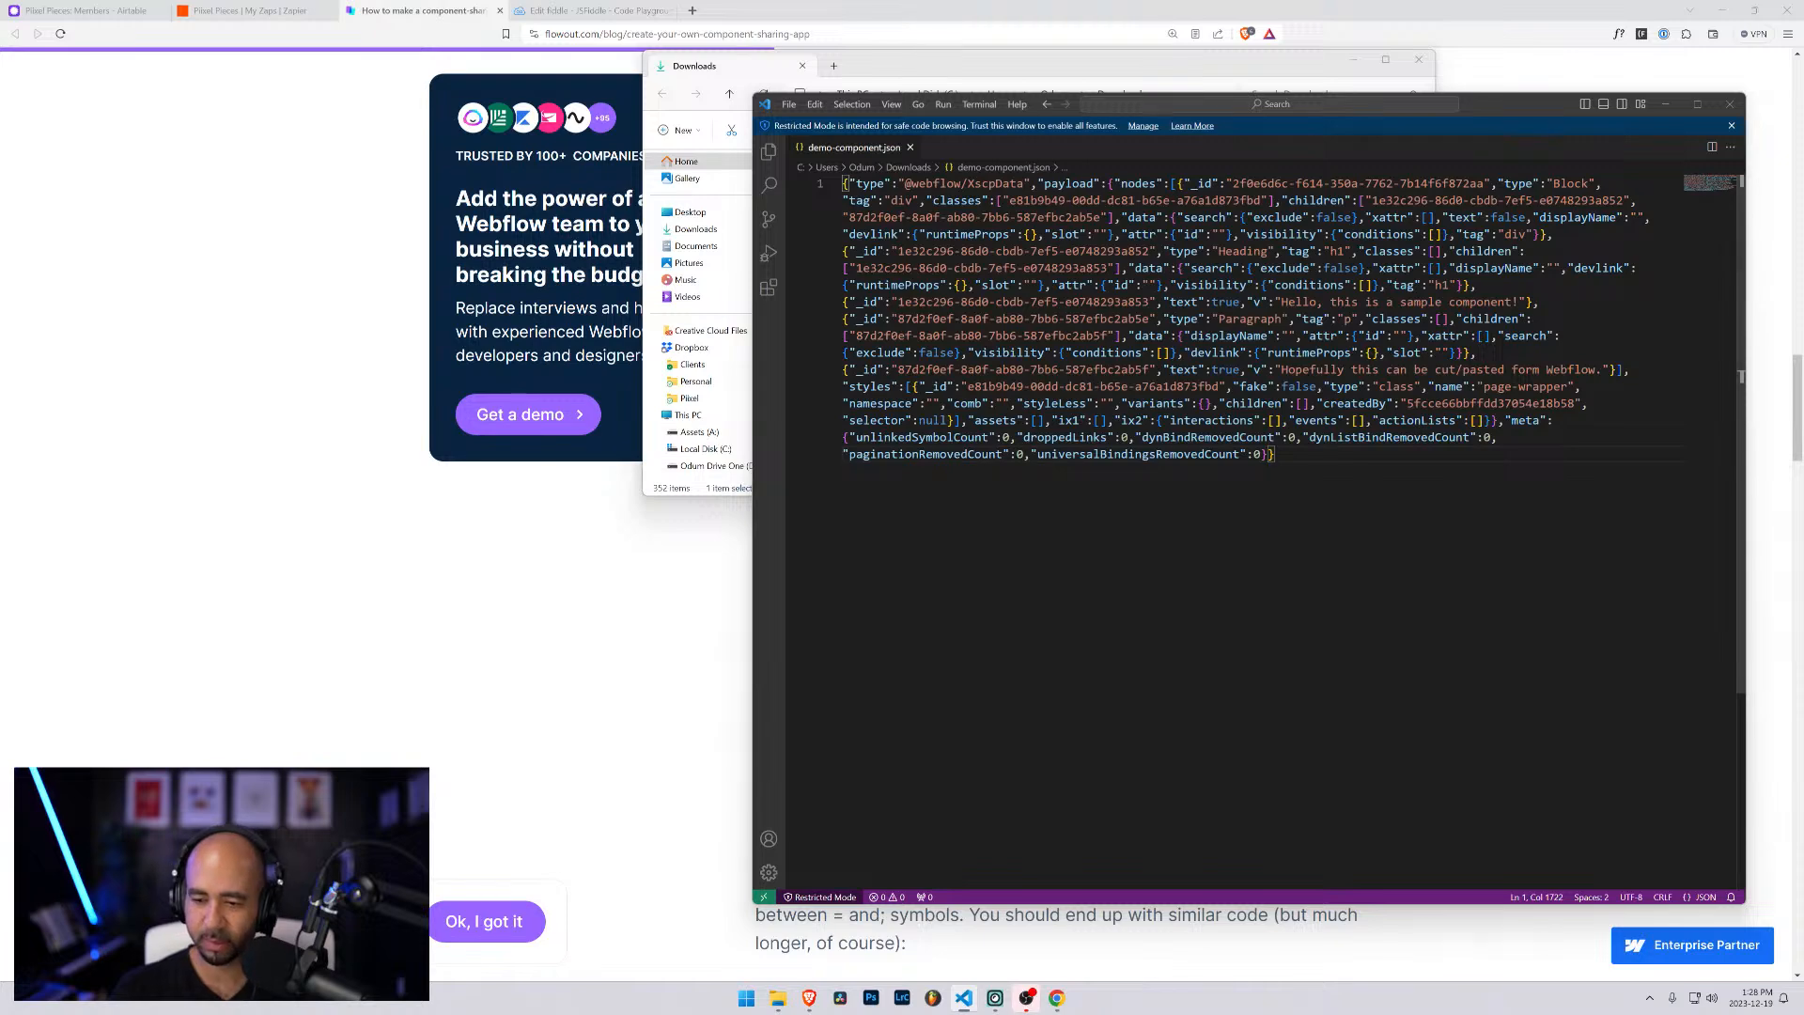
click(1353, 60)
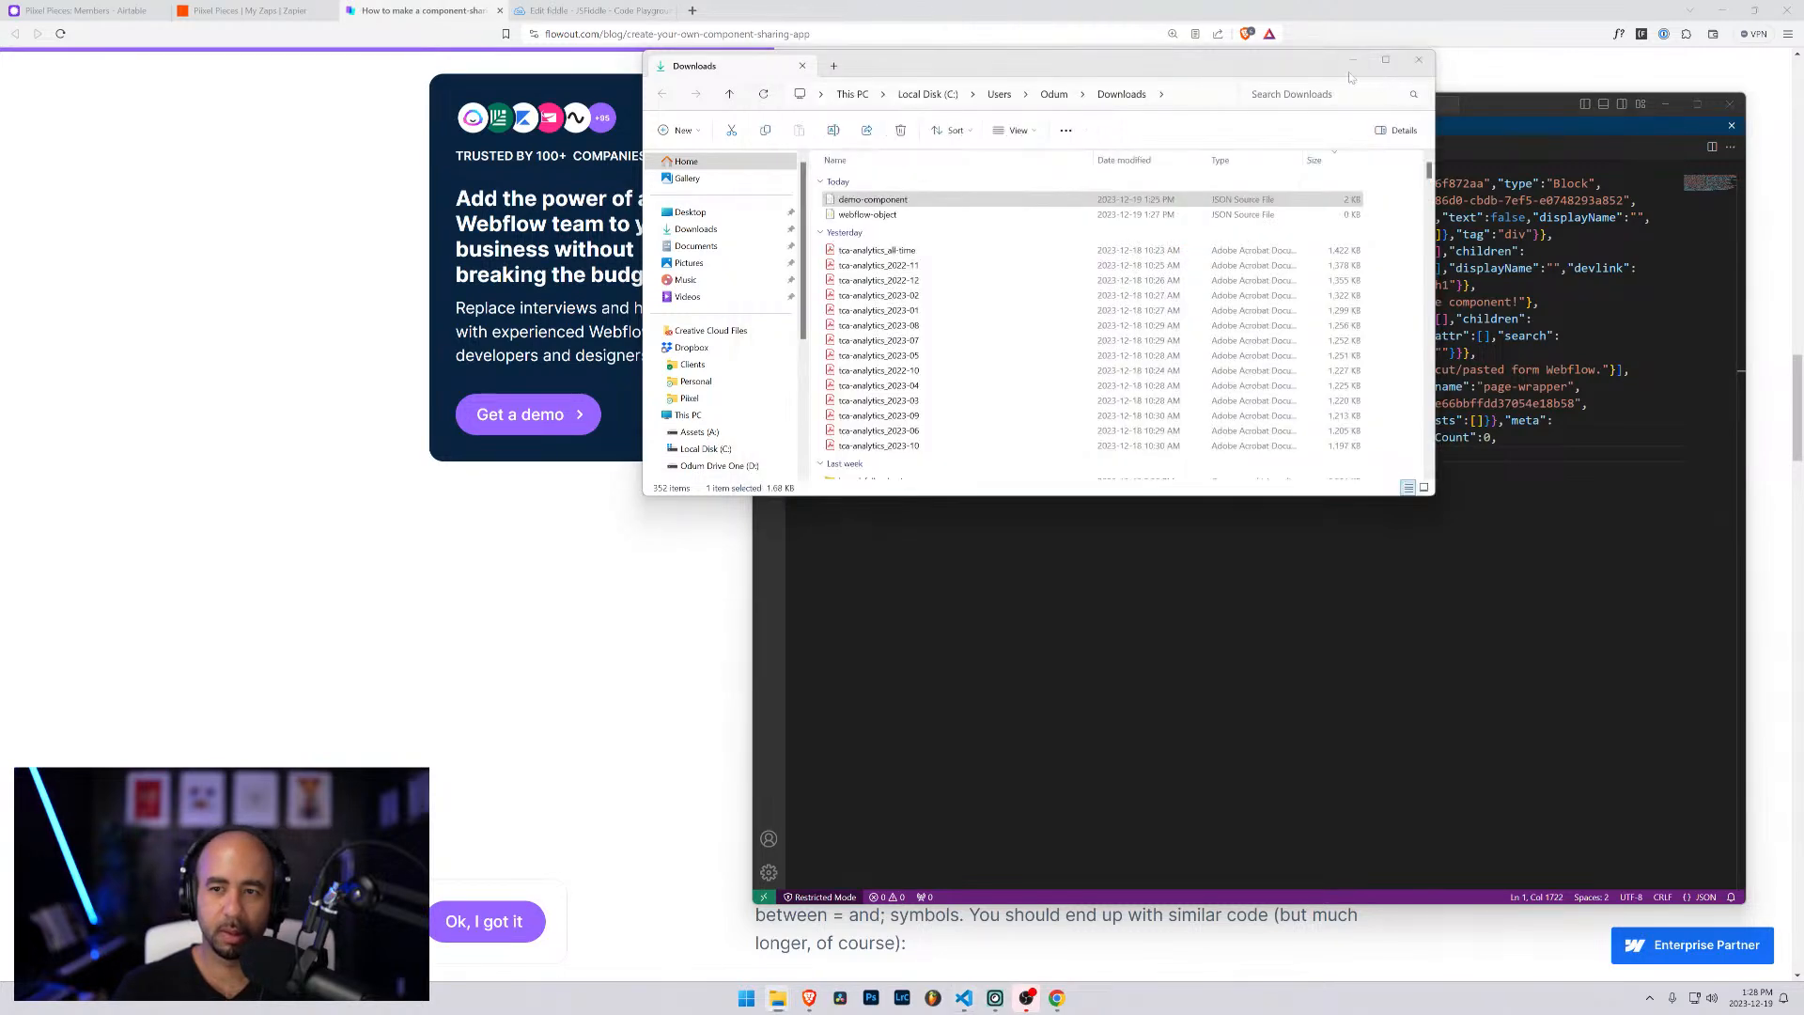
click(1665, 104)
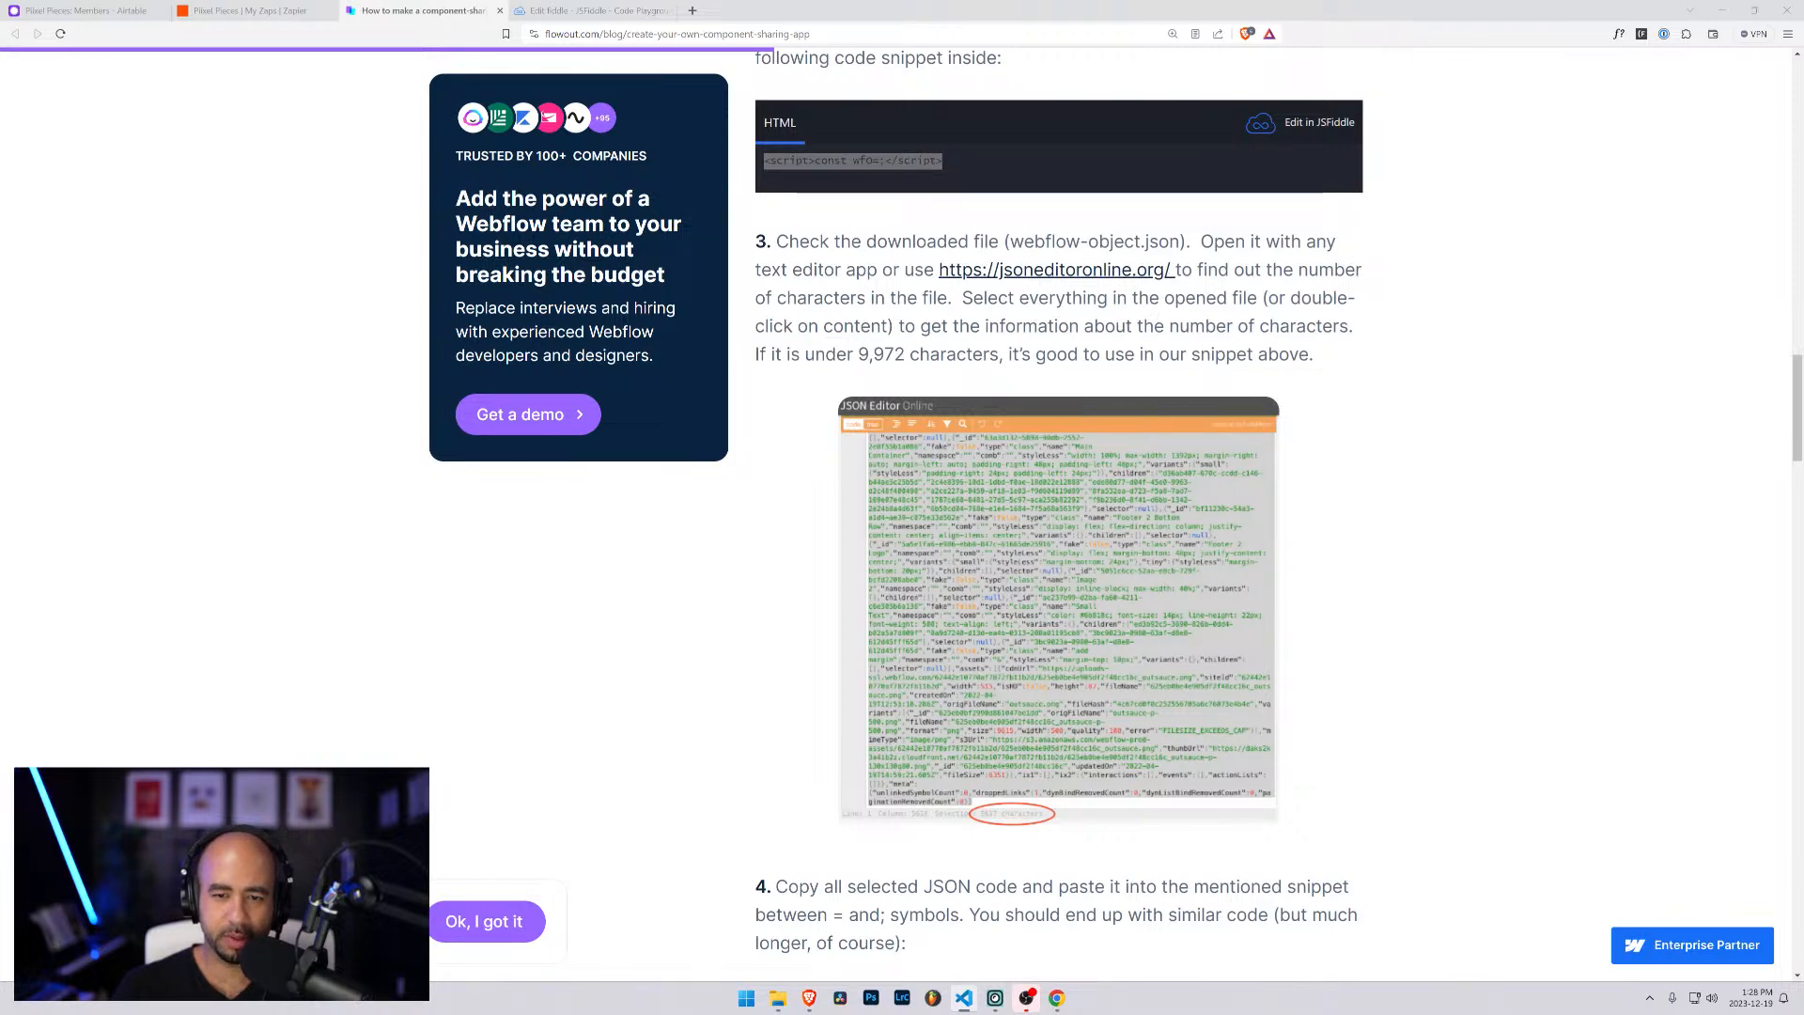
- Read the article's steps 4 and 5 on pasting the JSON into the snippet, and preview the copy functionality section
scroll(1058, 526, down, 5)
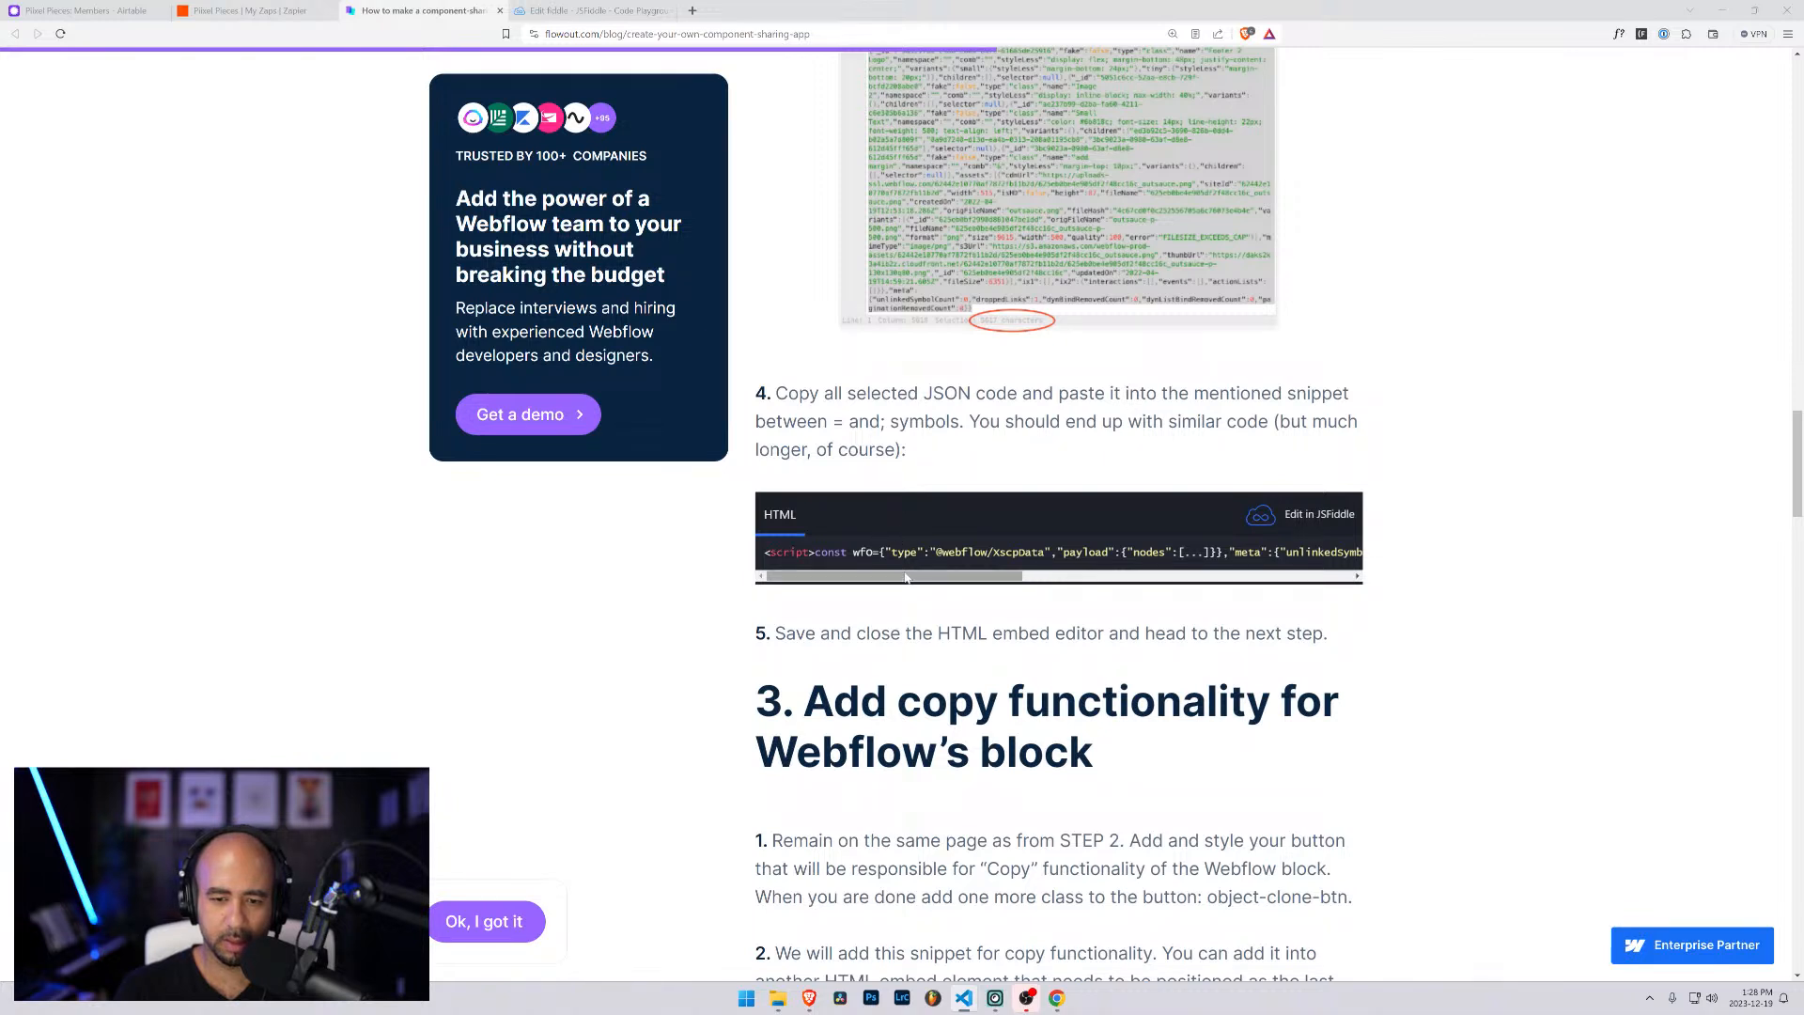
drag(897, 575, 809, 585)
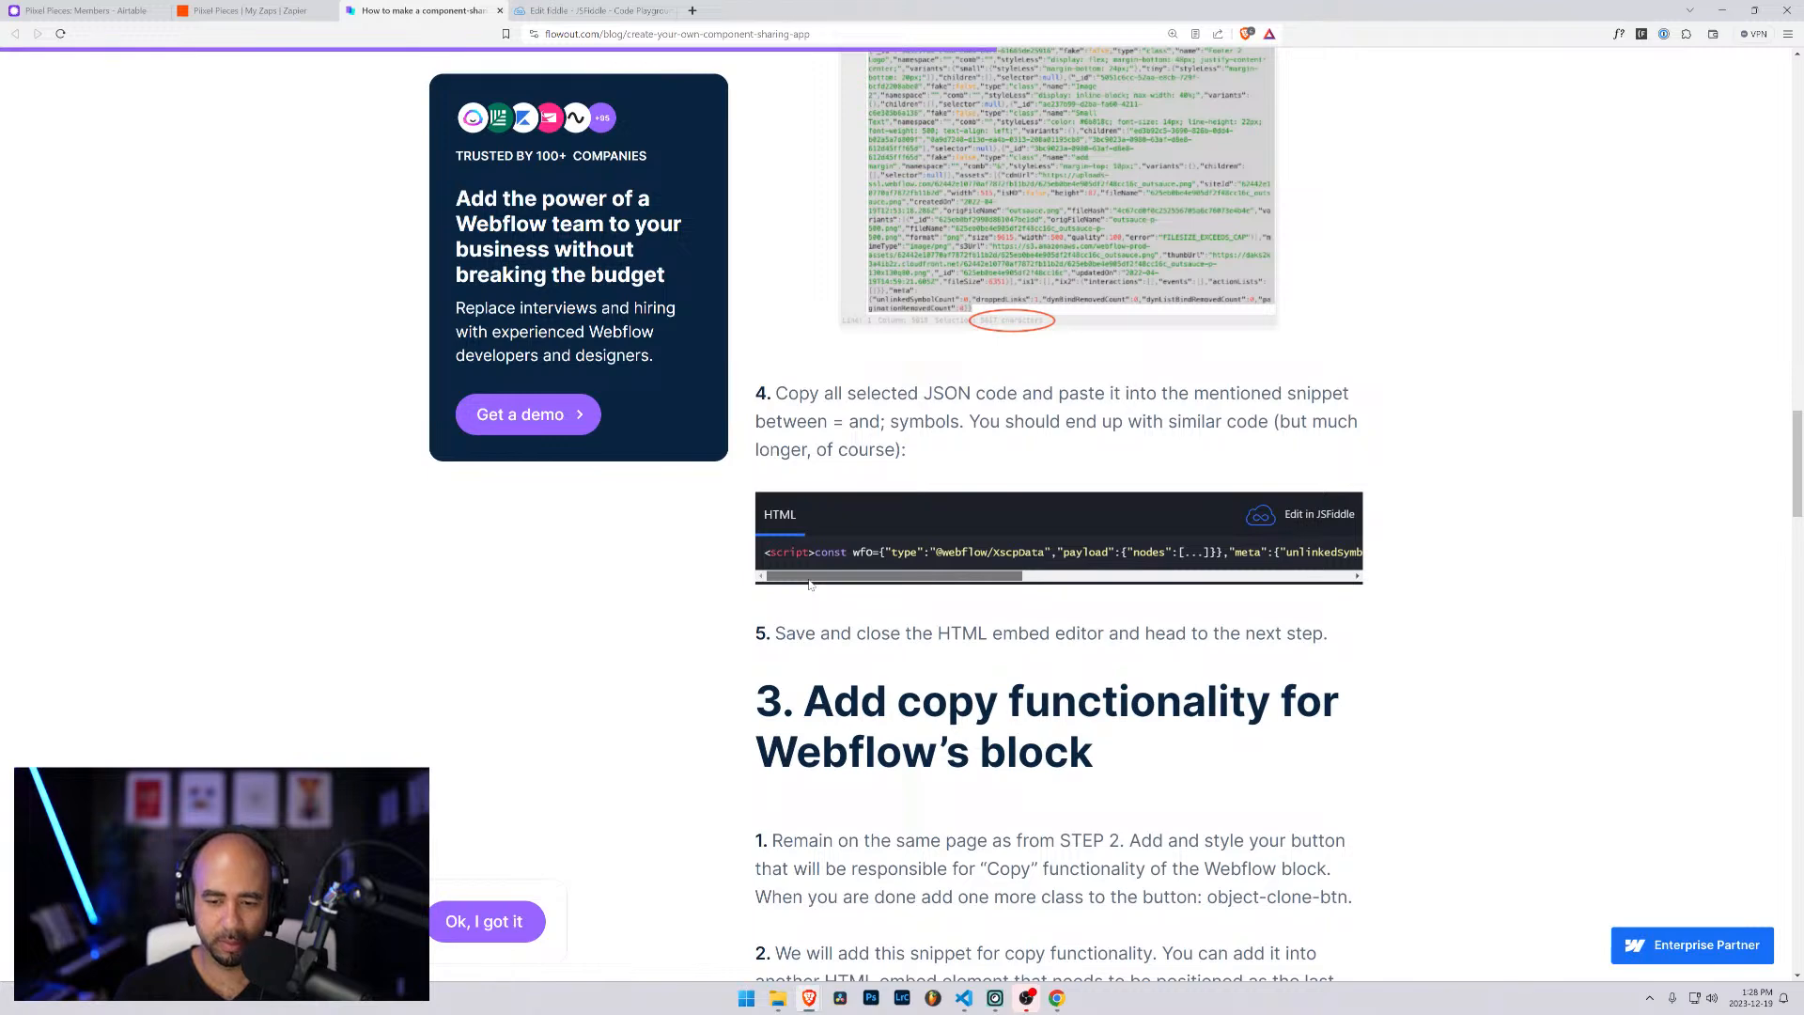
scroll(802, 620, down, 5)
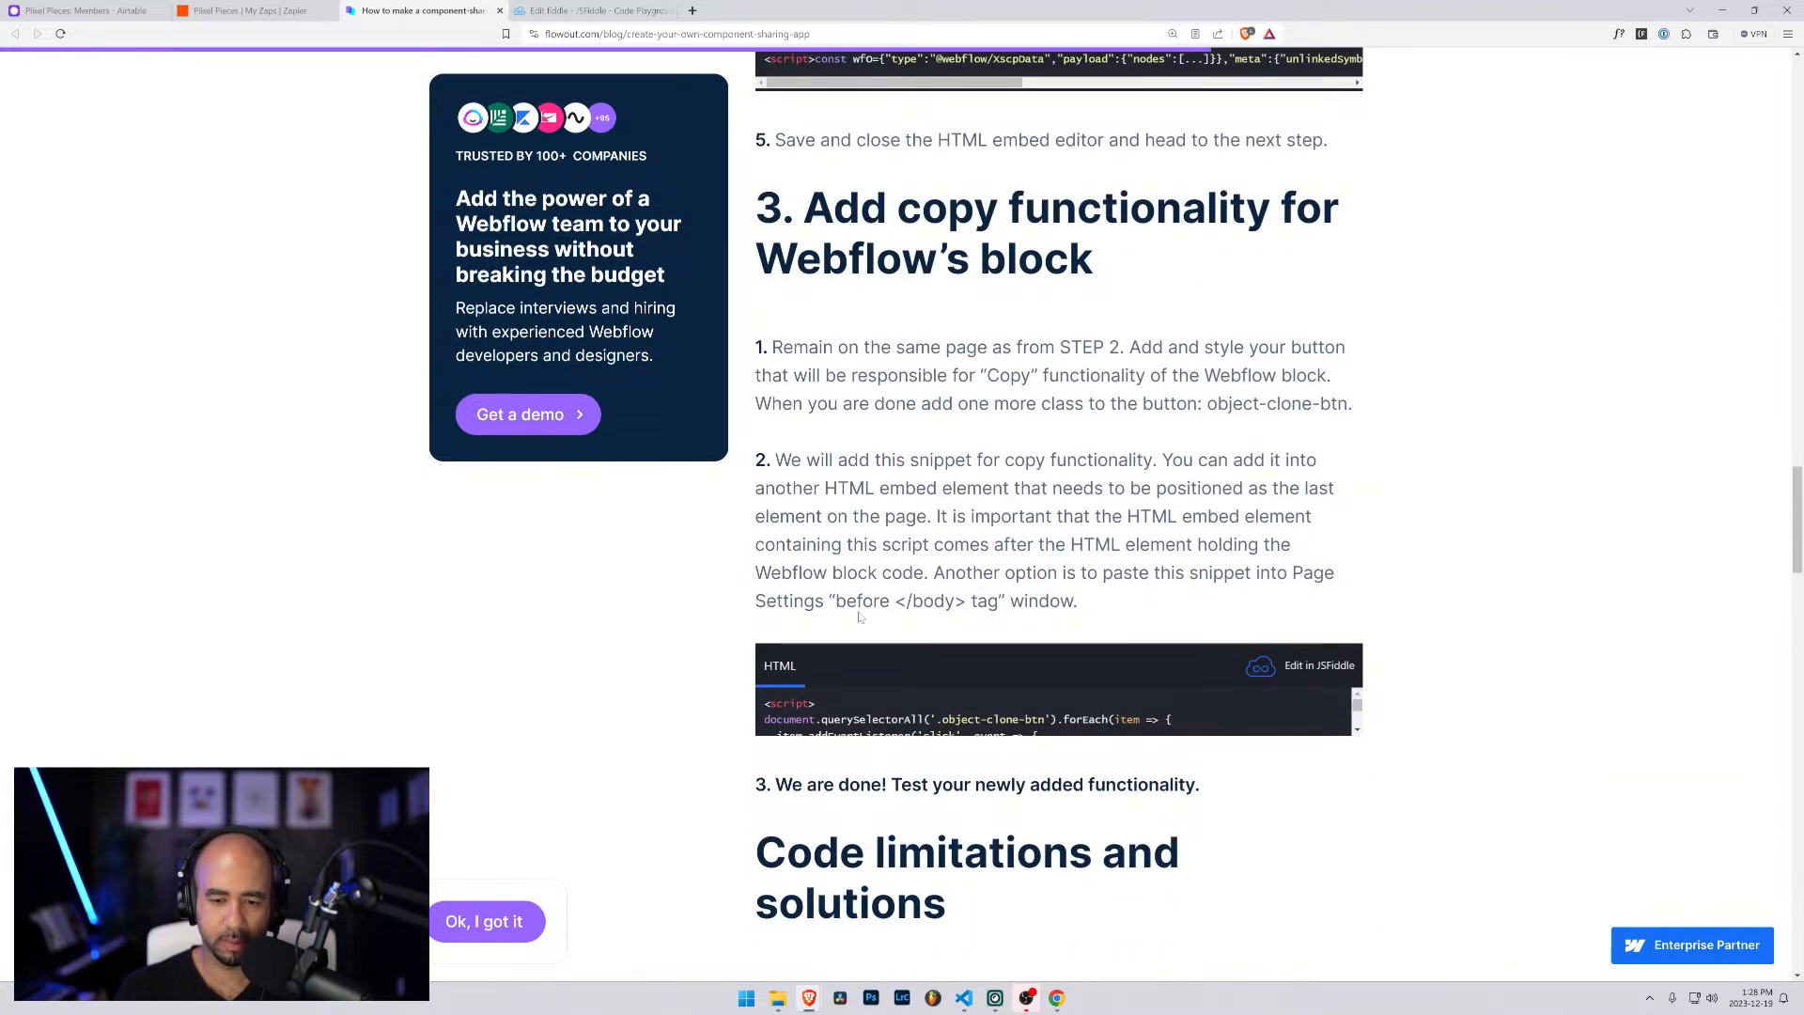
scroll(859, 618, down, 2)
scroll(855, 611, up, 5)
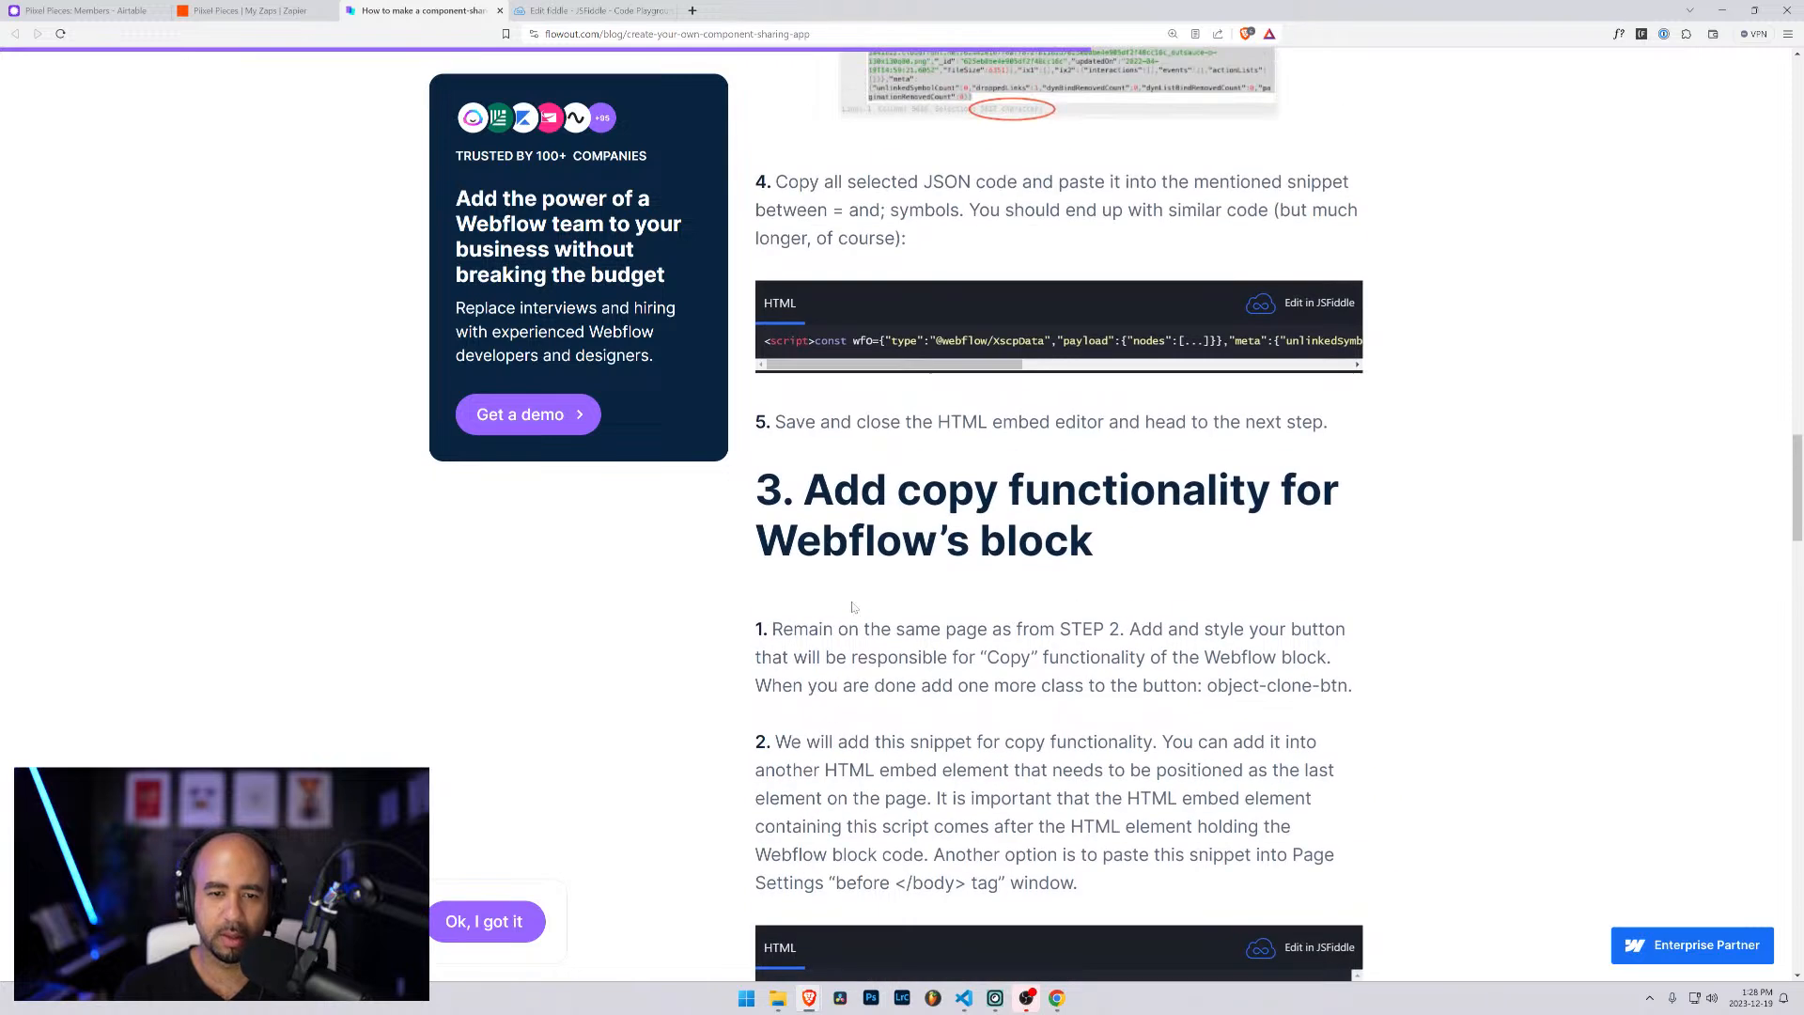
mouse_move(902, 365)
mouse_down()
mouse_move(1283, 392)
mouse_move(887, 368)
mouse_up()
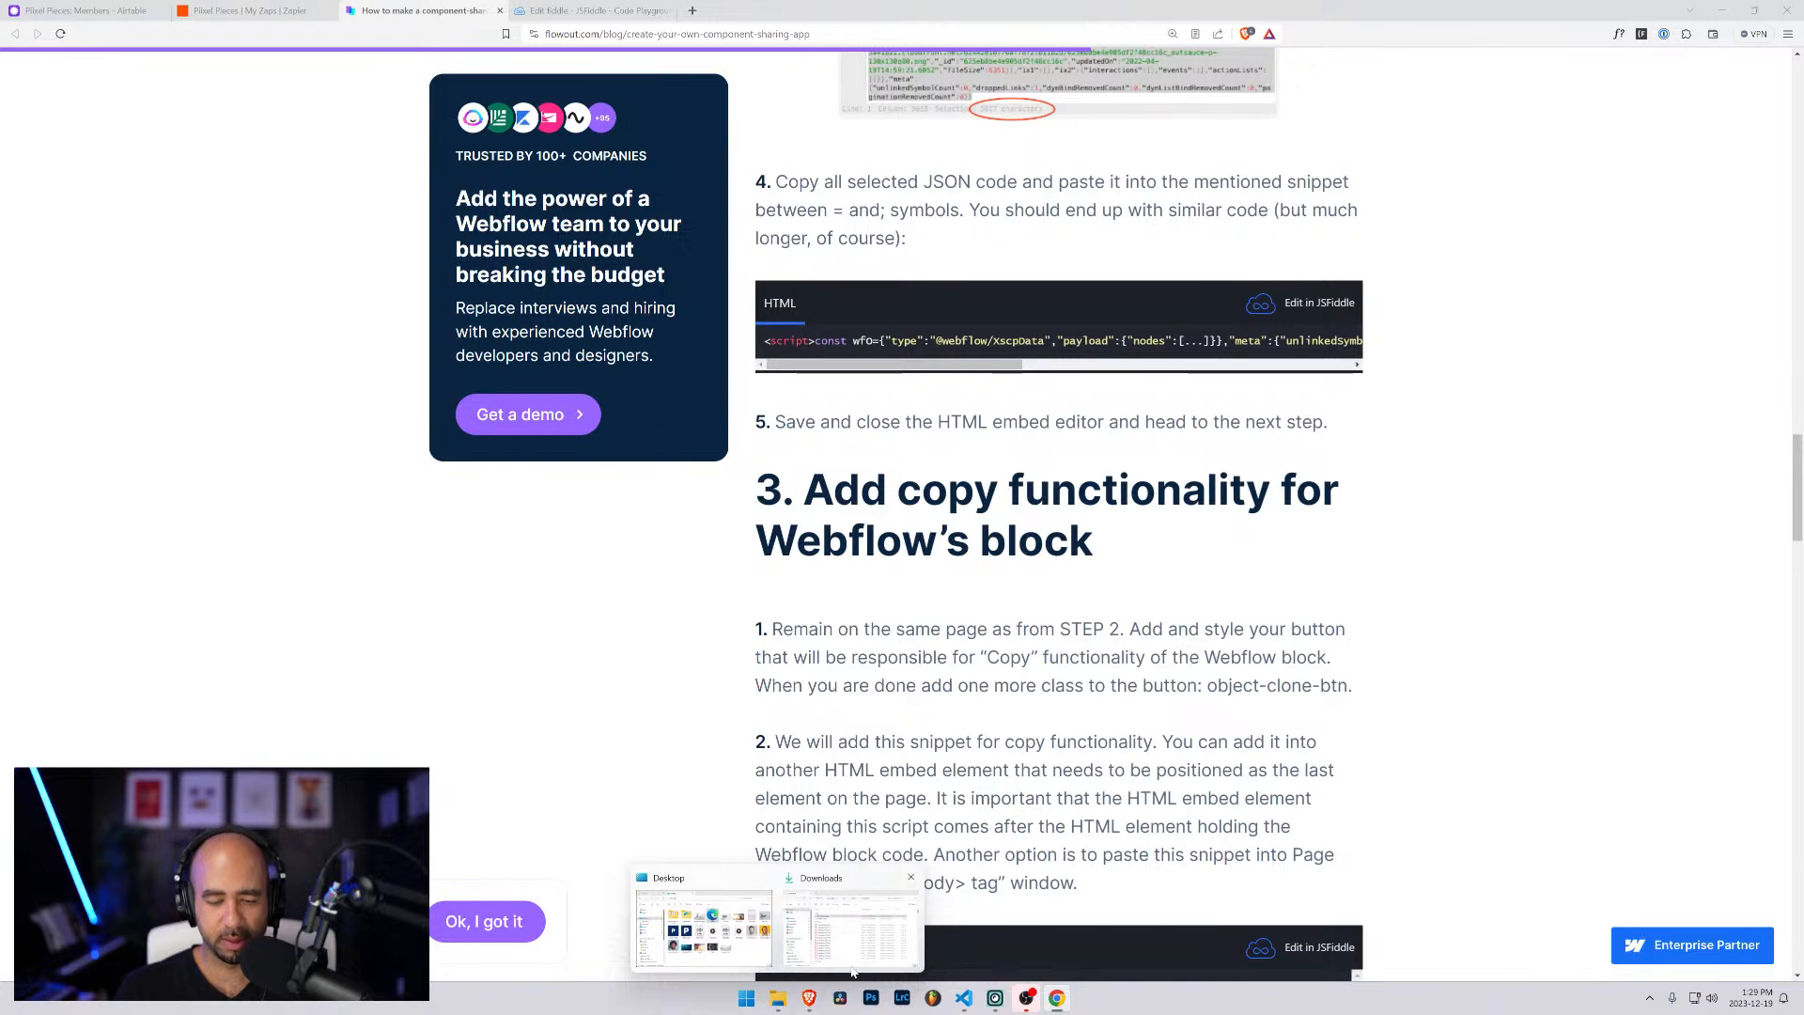
- Switch to the Webflow Designer and paste the sample component's JSON into the code of the "CODE: Copy/Paste Functionality" embed
mouse_move(964, 1005)
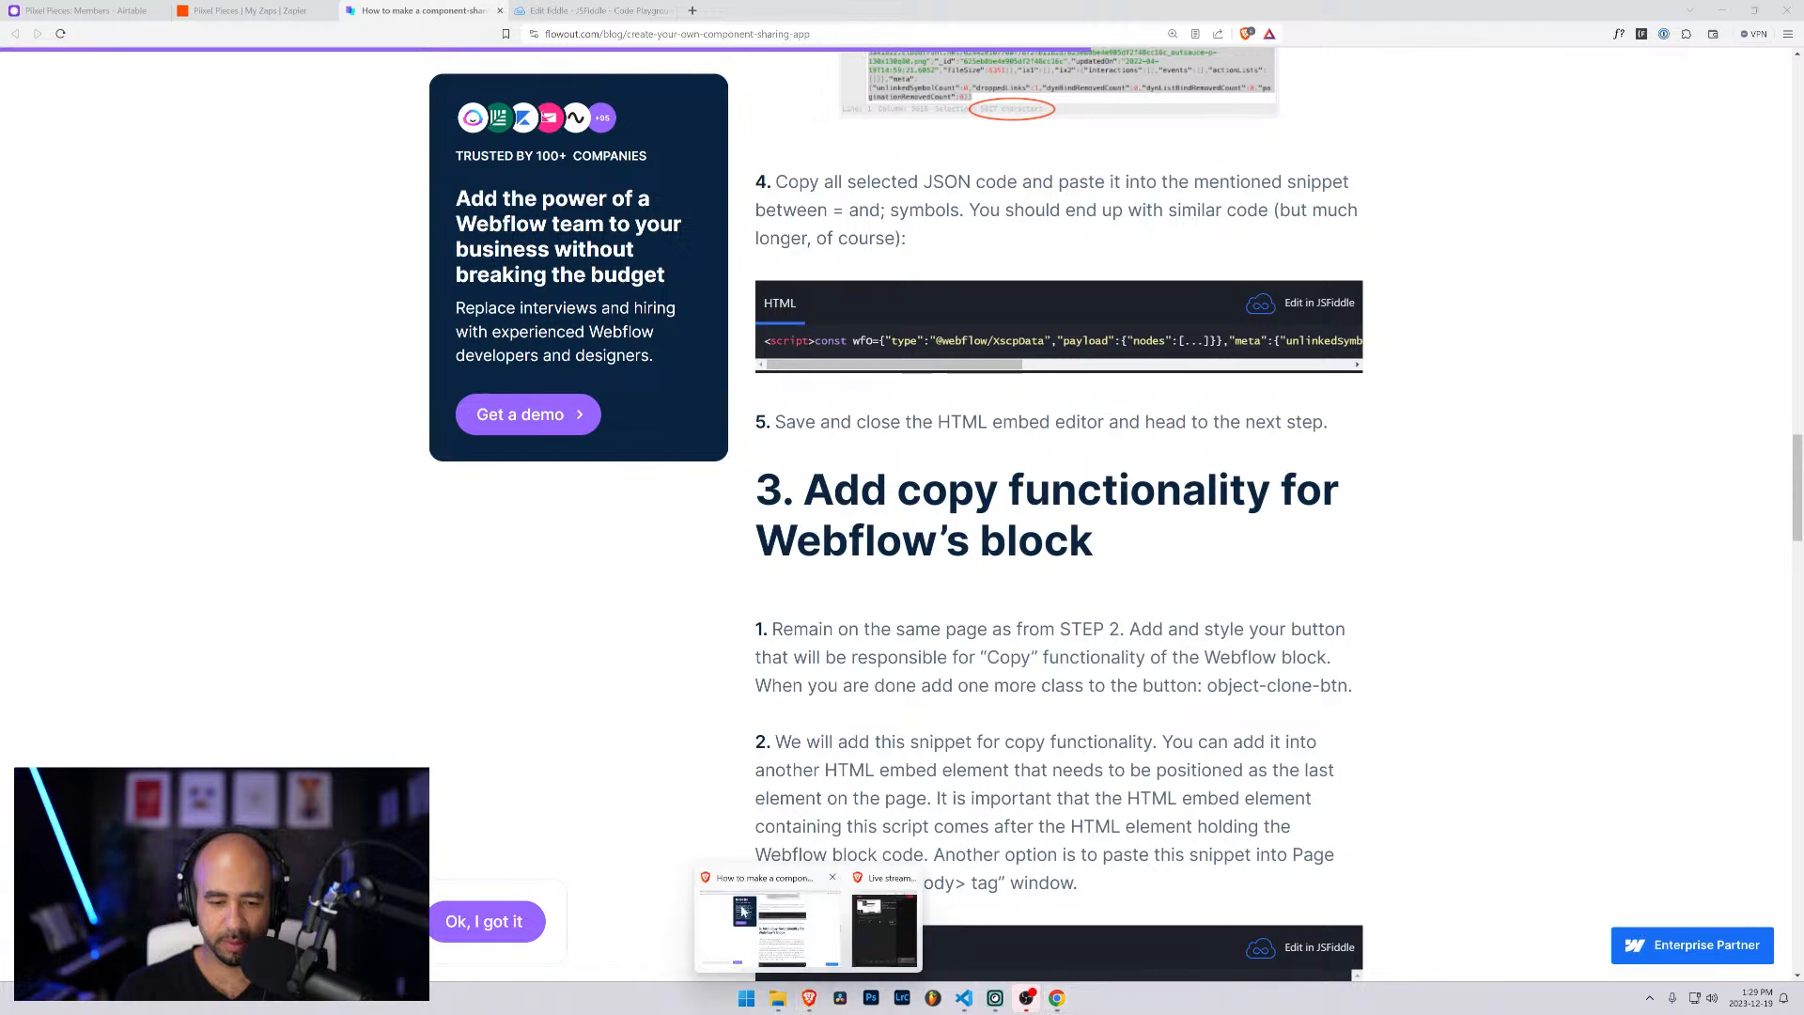
mouse_move(809, 998)
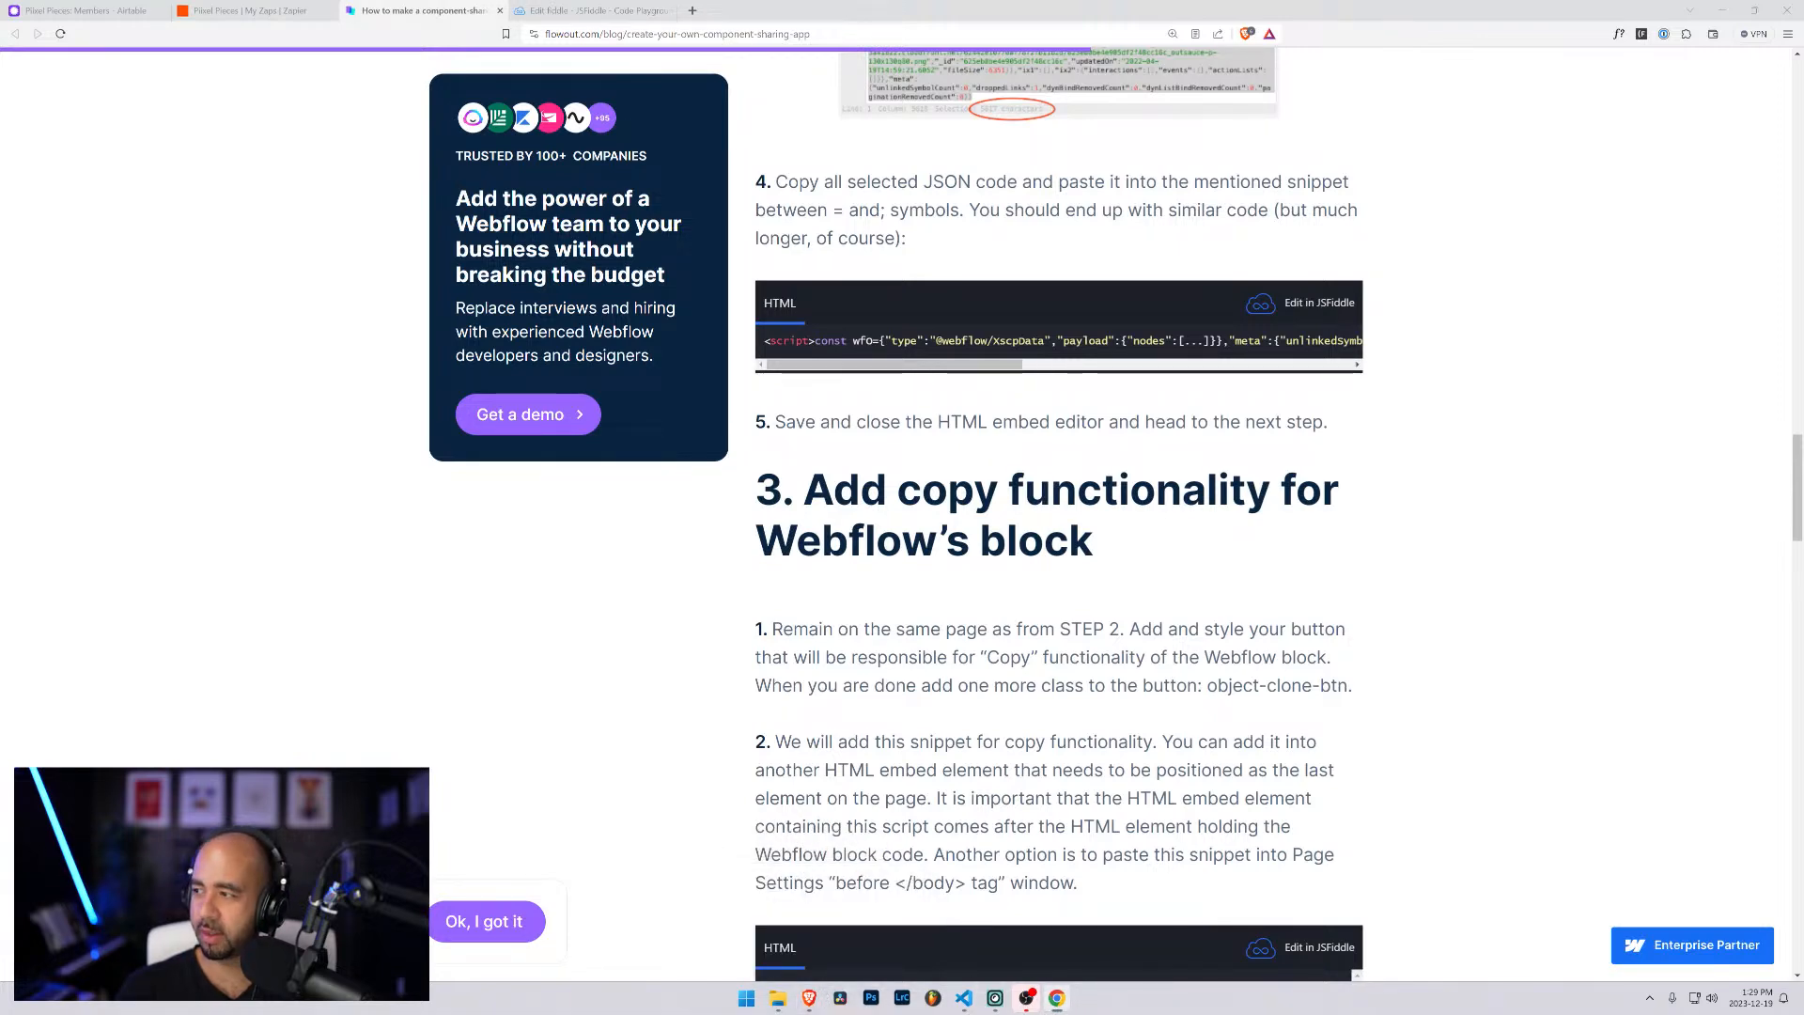
key(alt+Tab)
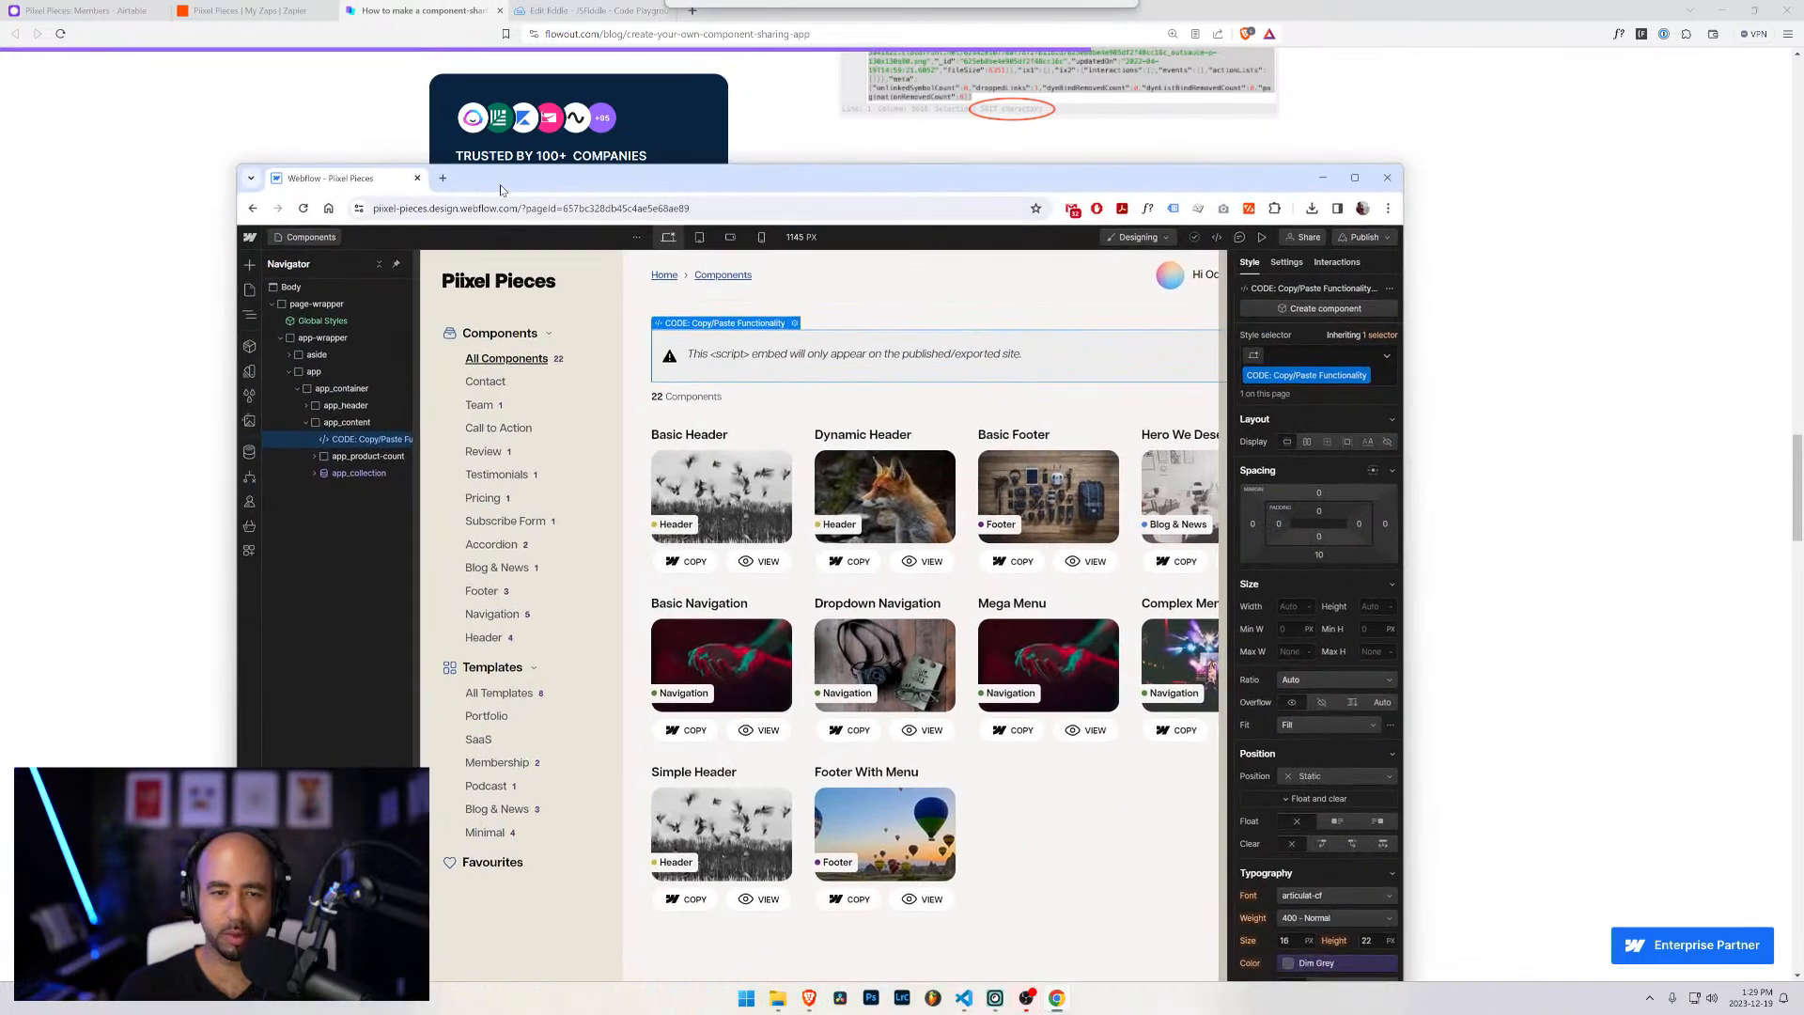
click(794, 323)
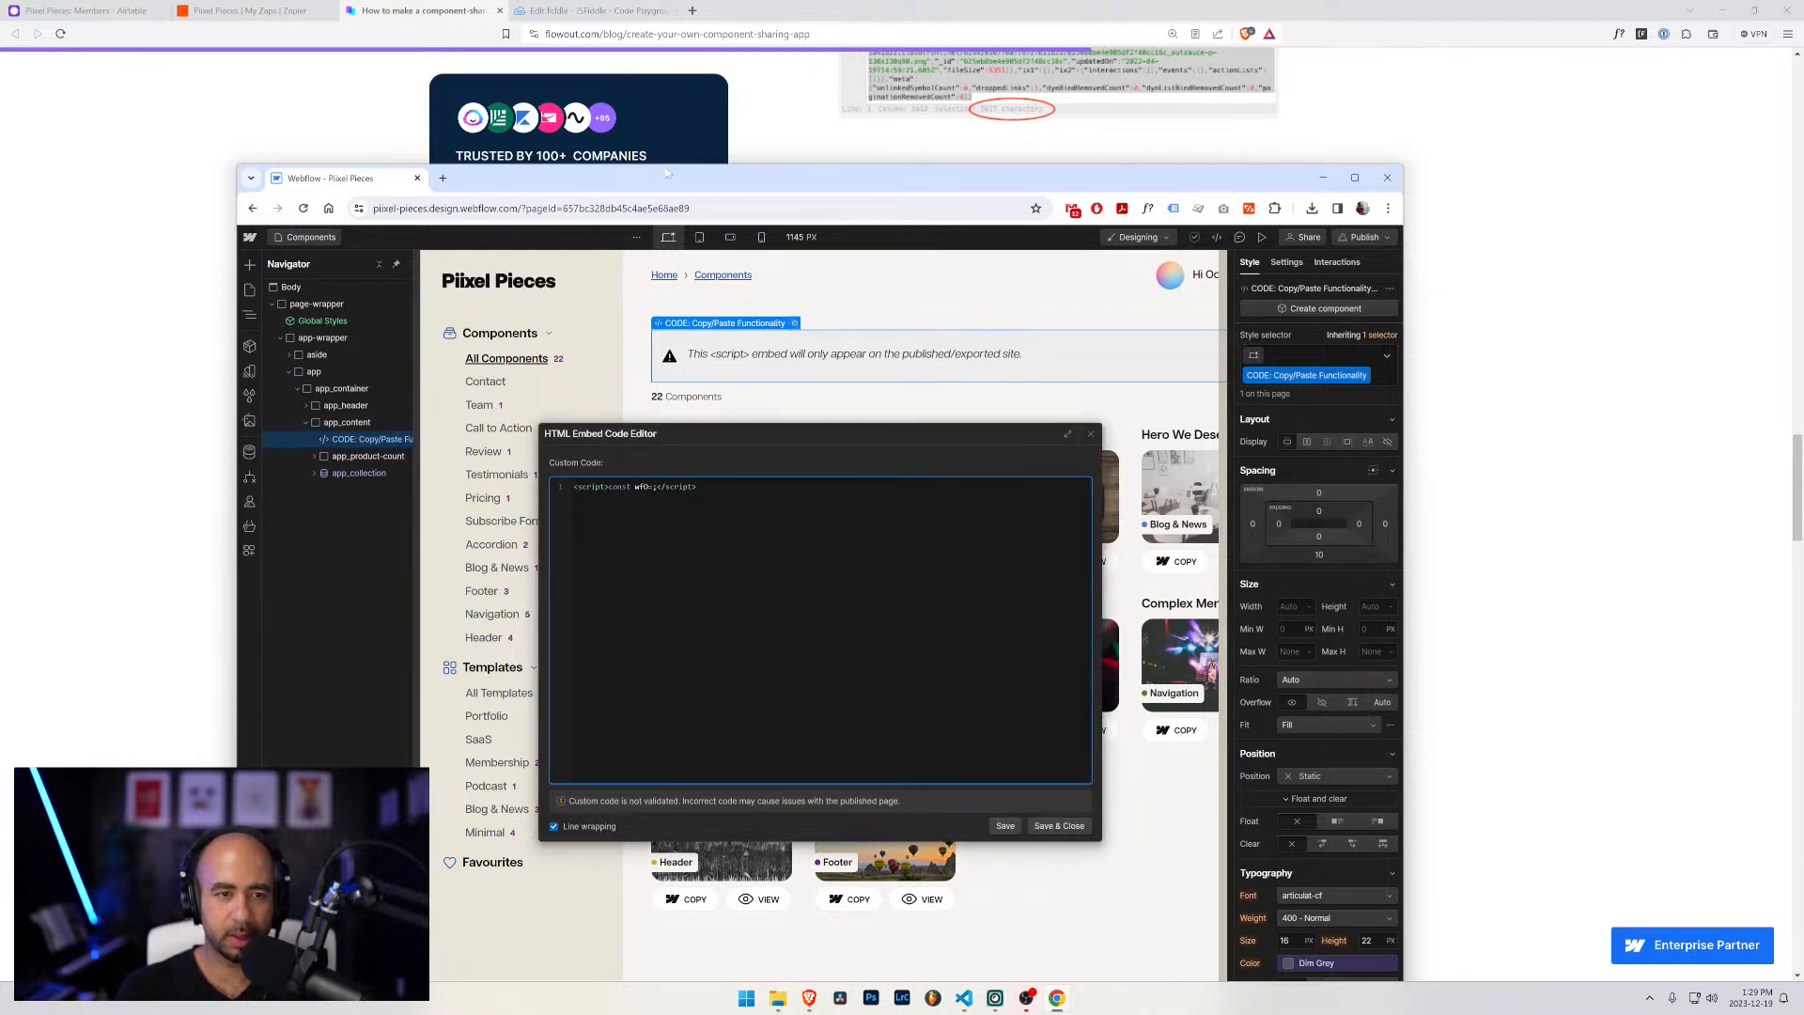
drag(667, 173, 780, 193)
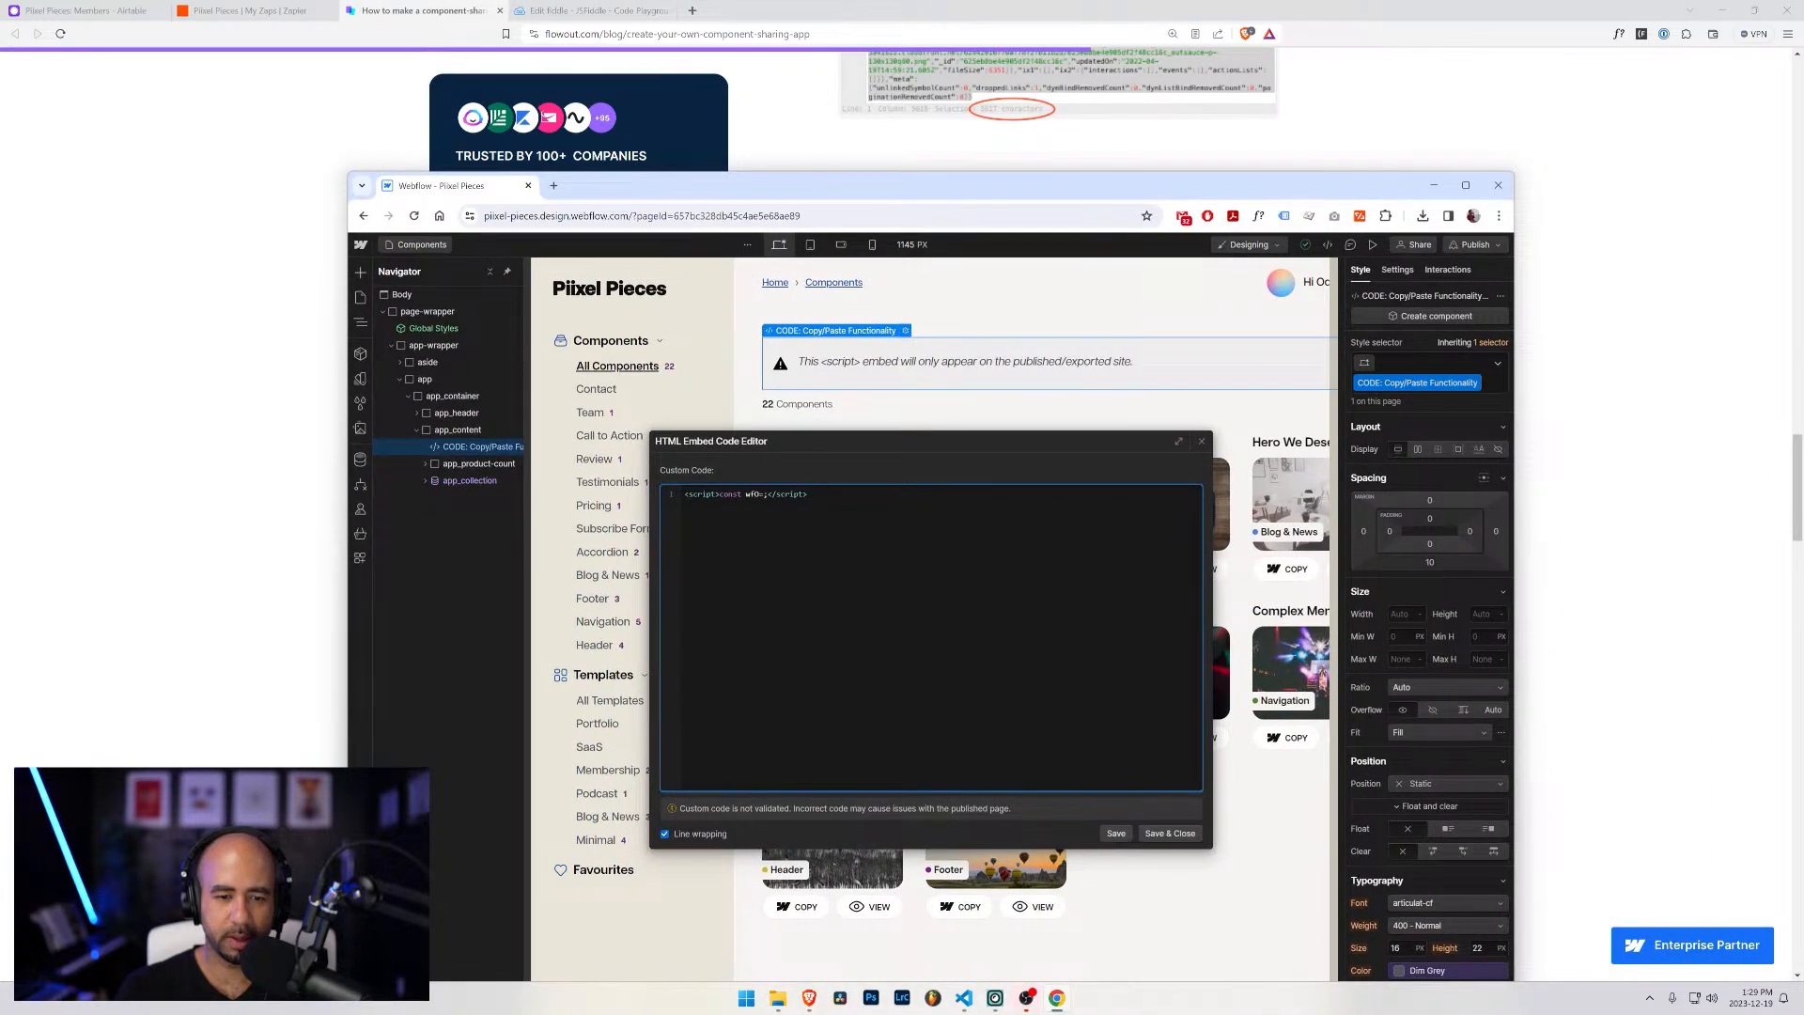
text({"type":"@webflow/XscpData","payload":{"nodes":[{"_id":"2f0e6d6c-f614-350a-7762-7b14f6f872aa","type":"Block","tag":"div","classes":["e81b9b49-00dd-dc81-b65e-a76a1d873fbd"],"children":["1e32c296-86d0-cbdb-7ef5-e0748293a852","87d2f0ef-8a0f-ab80-7bb6-587efbc2ab5e"],"data":{"search":{"exclude":false},"xattr":[],"text":false,"displayName":"","devlink":{"runtimeProps":{},"slot":""},"attr":{"id":""},"visibility":{"conditions":[]},"tag":"div"}},{"_id":"1e32c296-86d0-cbdb-7ef5-e0748293a852","type":"Heading","tag":"h1","classes":[],"children":["1e32c296-86d0-cbdb-7ef5-e0748293a853"],"data":{"search":{"exclude":false},"xattr":[],"displayName":"","devlink":{"runtimeProps":{},"slot":""},"attr":{"id":""},"visibility":{"conditions":[]},"tag":"h1"}},{"_id":"1e32c296-86d0-cbdb-7ef5-e0748293a853","text":true,"v":"Hello, this is a sample component!"},{"_id":"87d2f0ef-8a0f-ab80-7bb6-587efbc2ab5e","type":"Paragraph","tag":"p","classes":[],"children":["87d2f0ef-8a0f-ab80-7bb6-587efbc2ab5f"],"data":{"displayName":"","attr":{"id":""},"xattr":[],"search":{"exclude":false},"visibility":{"conditions":[]},"devlink":{"runtimeProps":{},"slot":""}}},{"_id":"87d2f0ef-8a0f-ab80-7bb6-587efbc2ab5f","text":true,"v":"Hopefully this can be cut/pasted form Webflow."}],"styles":[{"_id":"e81b9b49-00dd-dc81-b65e-a76a1d873fbd","fake":false,"type":"class","name":"page-wrapper","namespace":"","comb":"","styleLess":"","variants":{},"children":[],"createdBy":"5fcce66bbffdd37054e18b58","selector":null}],"assets":[],"ix1":[],"ix2":{"interactions":[],"events":[],"actionLists":[]}},"meta":{"unlinkedSymbolCount":0,"droppedLinks":0,"dynBindRemovedCount":0,"dynListBindRemovedCount":0,"paginationRemovedCount":0,"universalBindingsRemovedCount":0}})
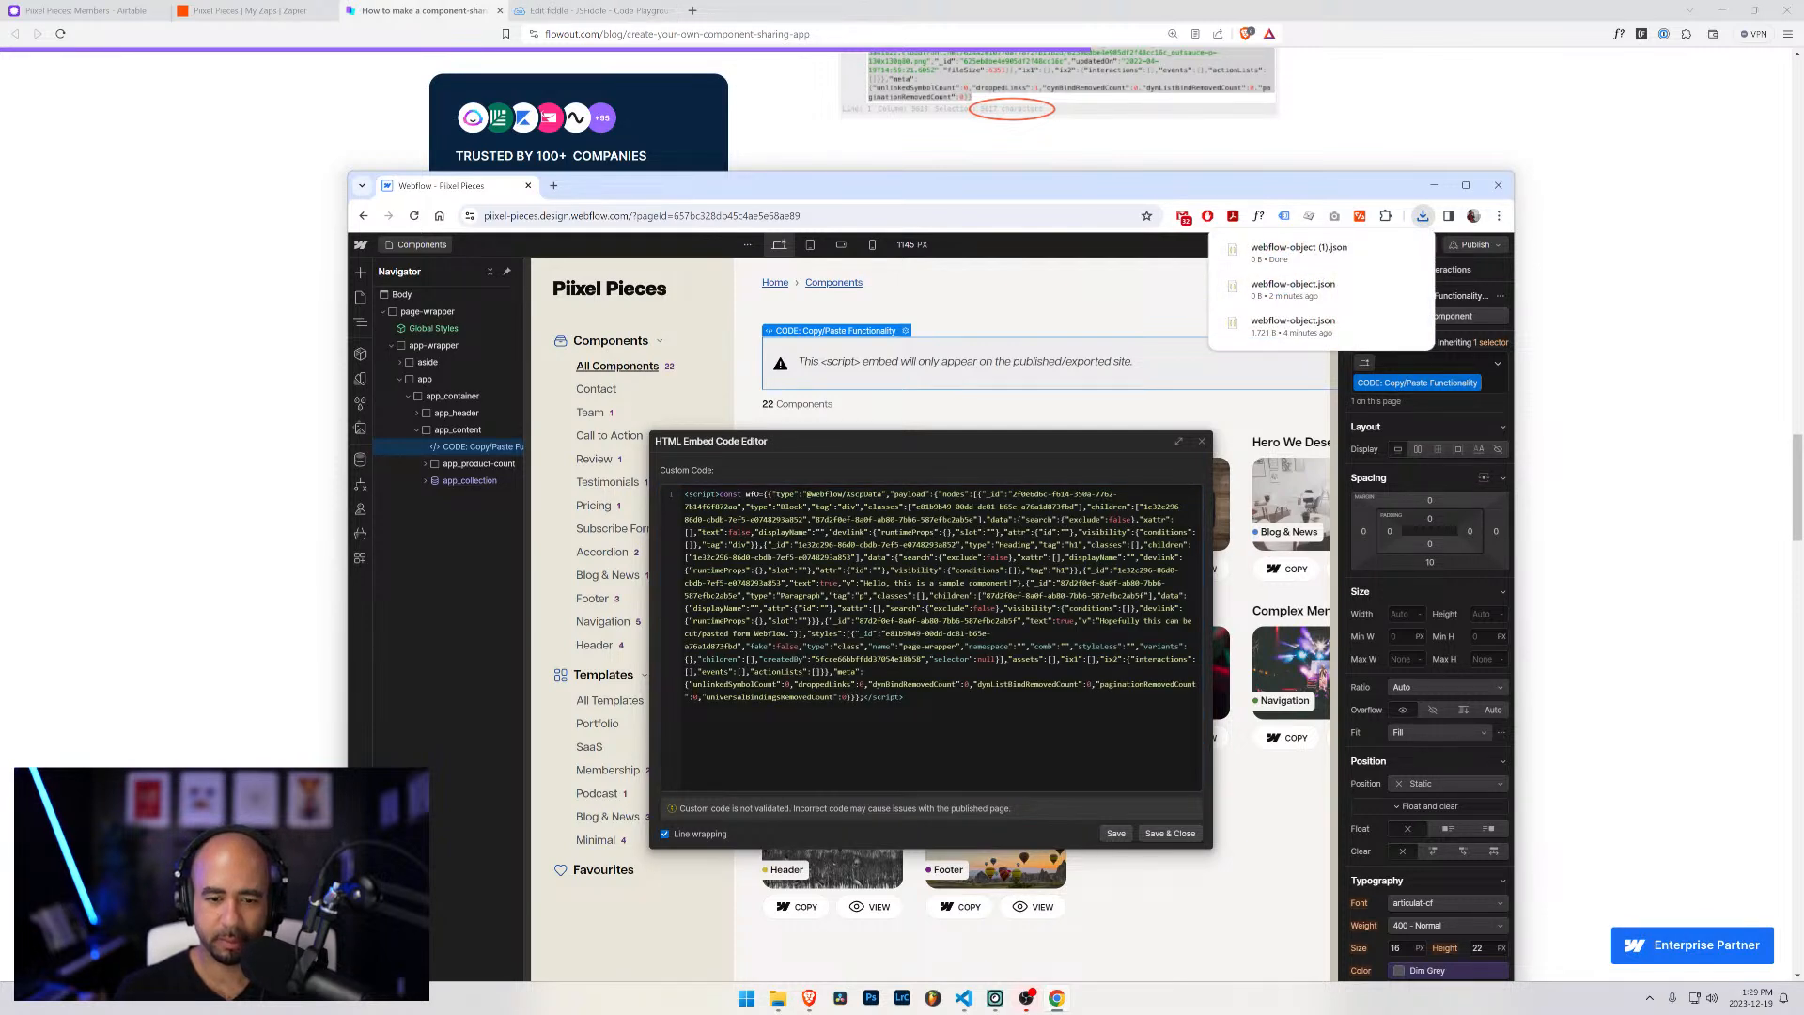
mouse_move(1326, 288)
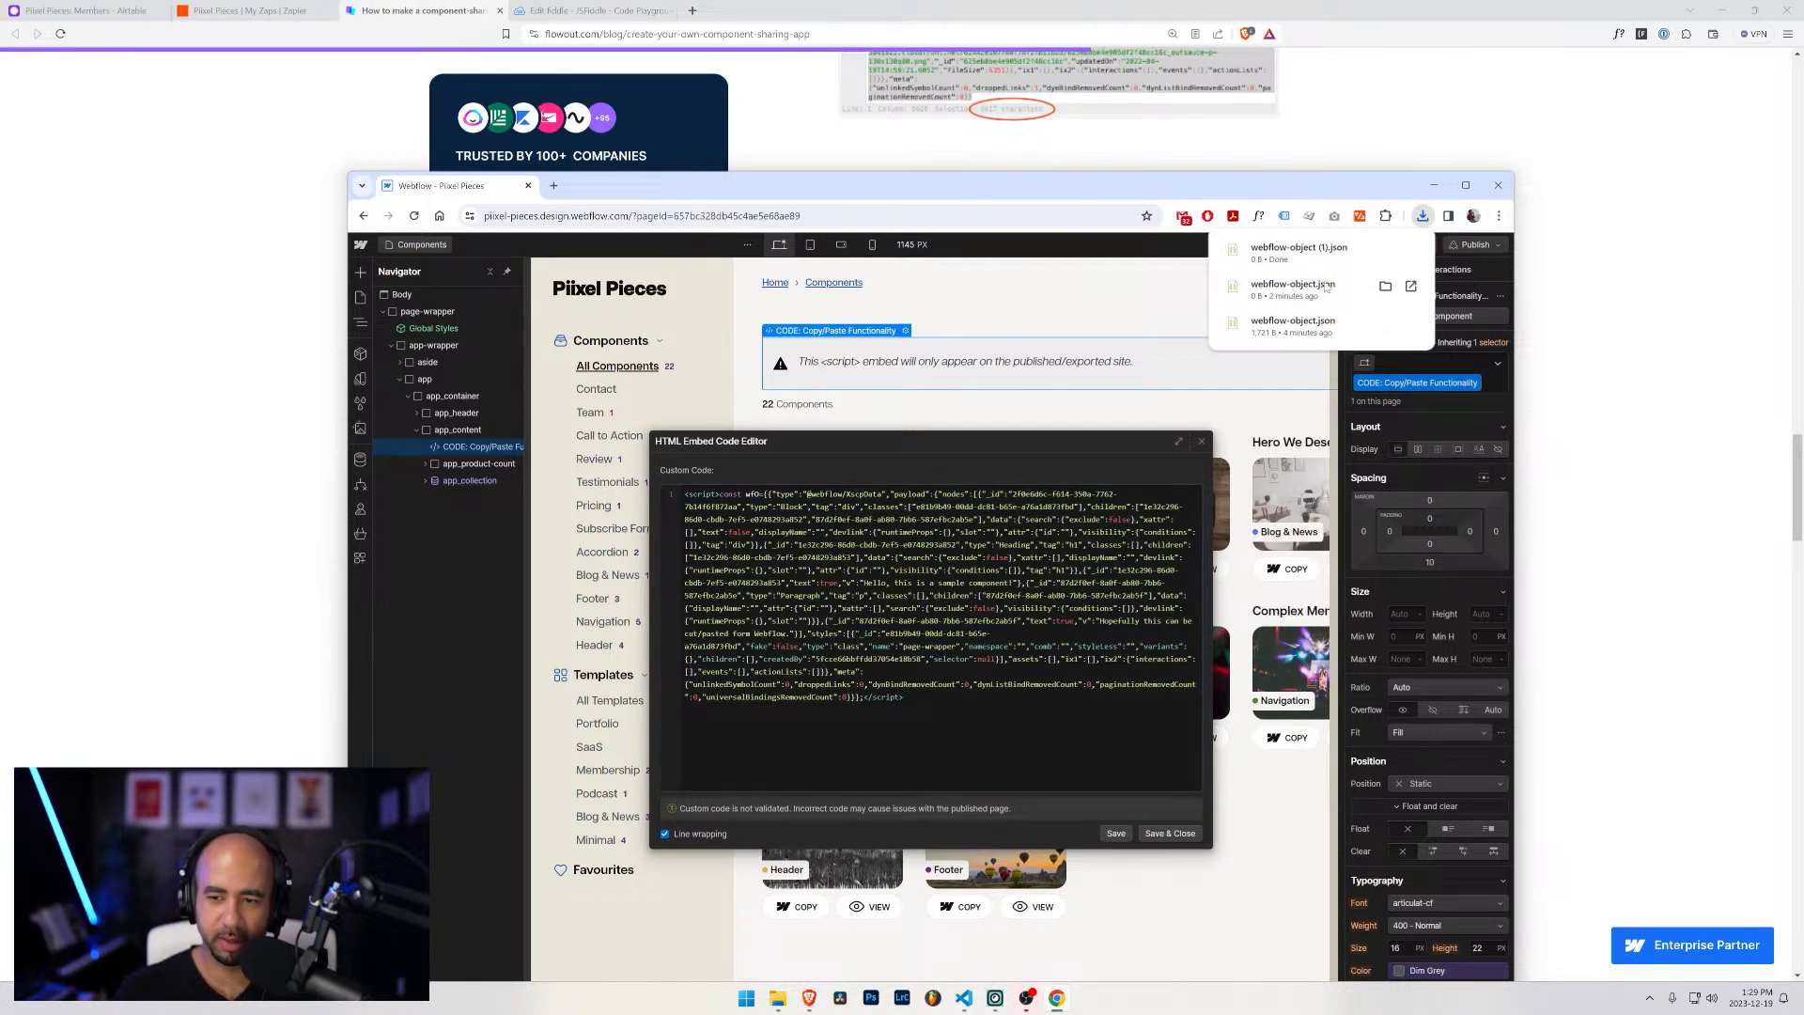
- Undo the JSON paste, insert the JSON again between = and ; in the wfO snippet, and save and close the embed code
click(1158, 839)
drag(968, 184, 882, 132)
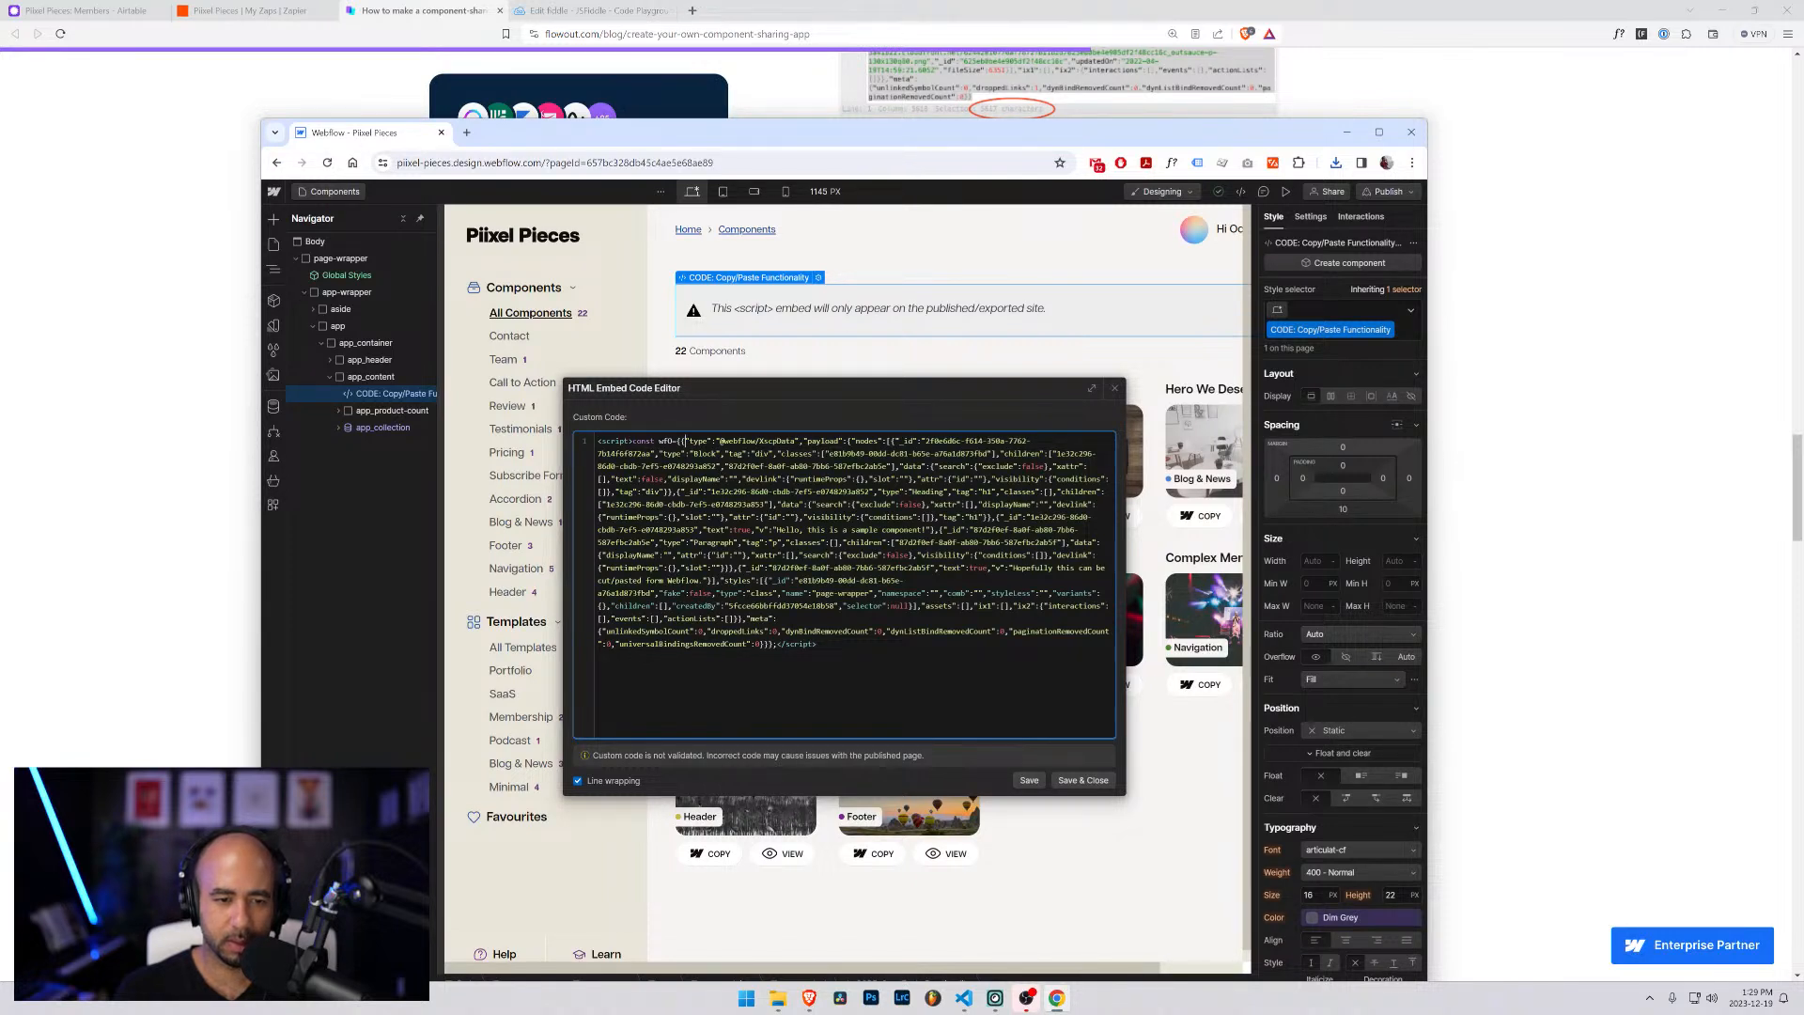
key(ctrl+z)
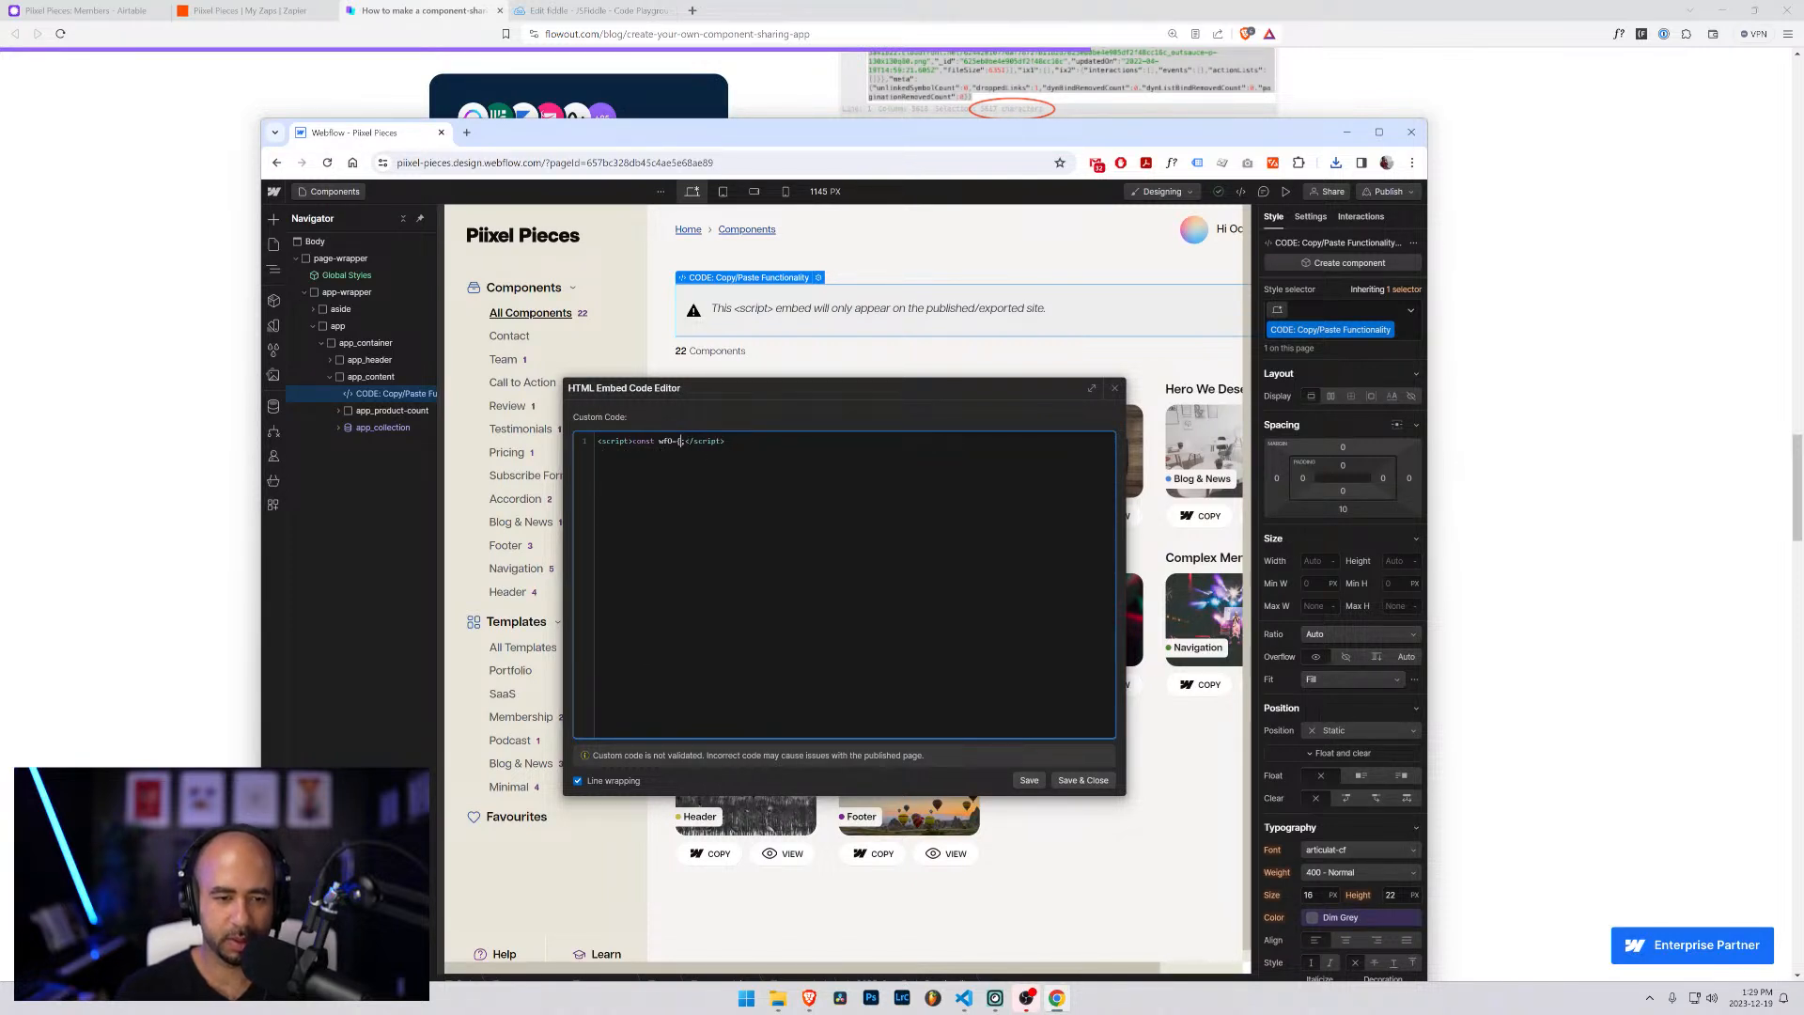
key(ctrl+v)
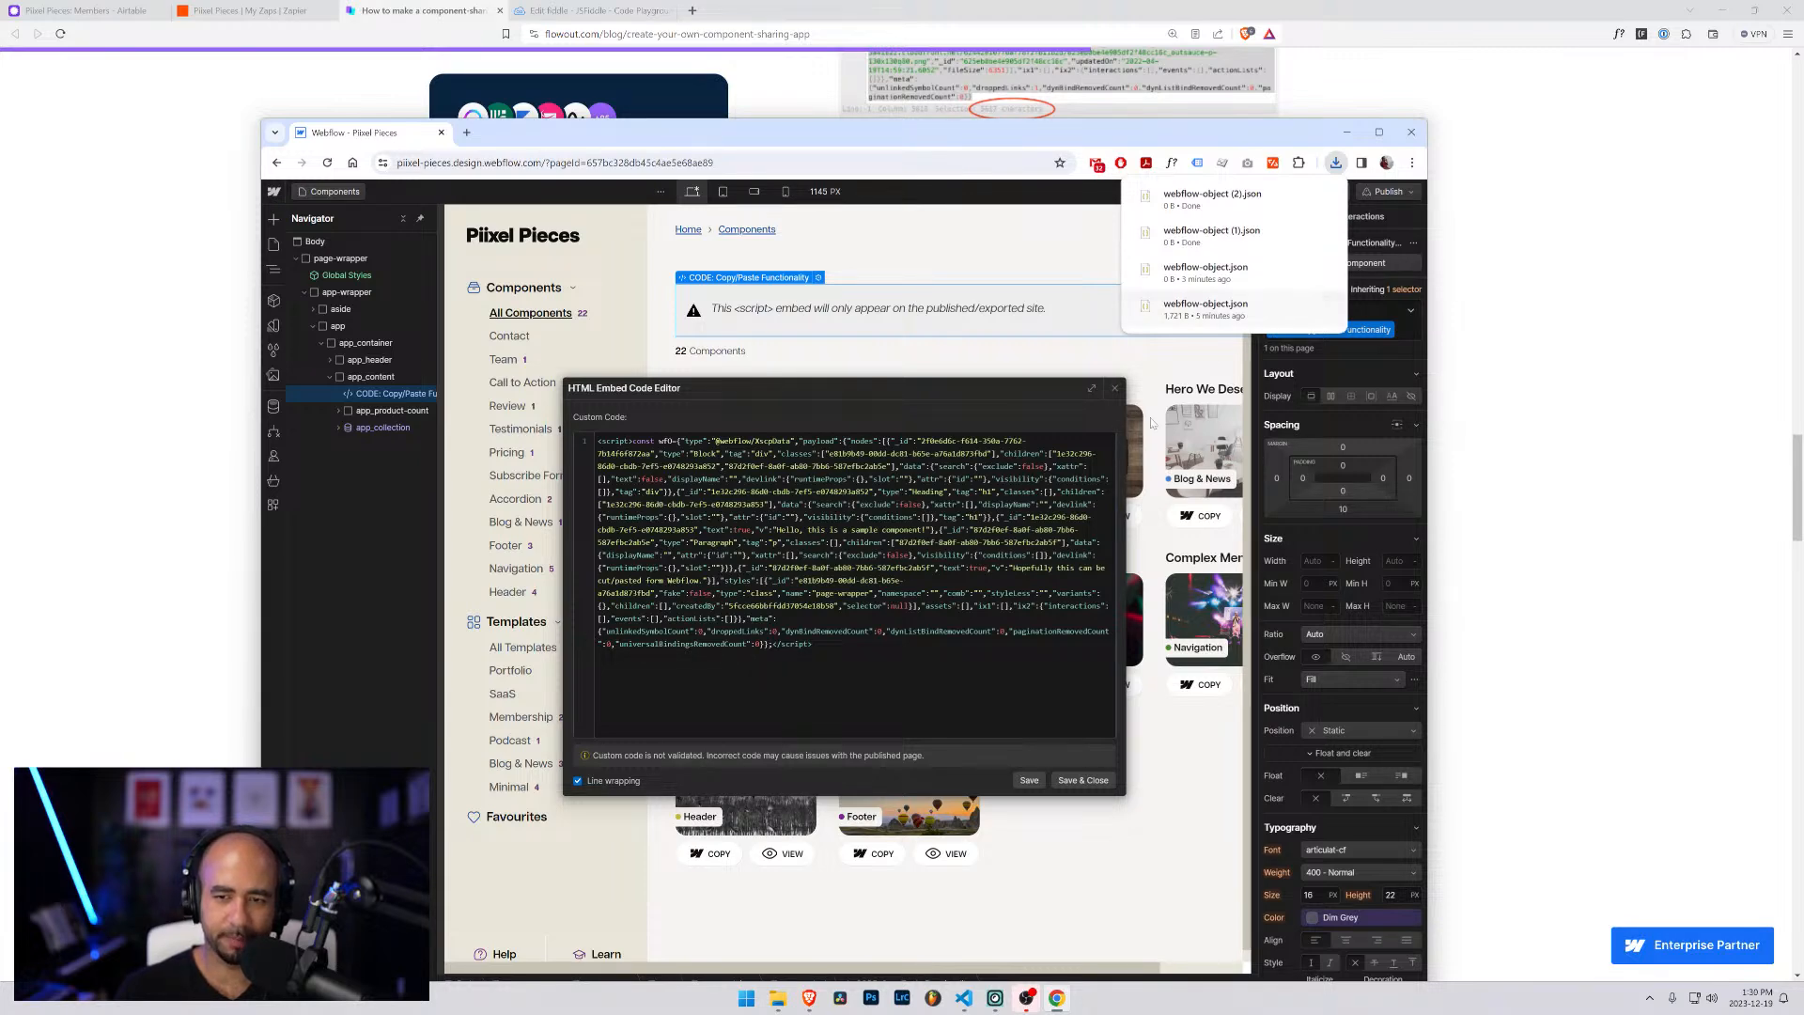
click(1082, 781)
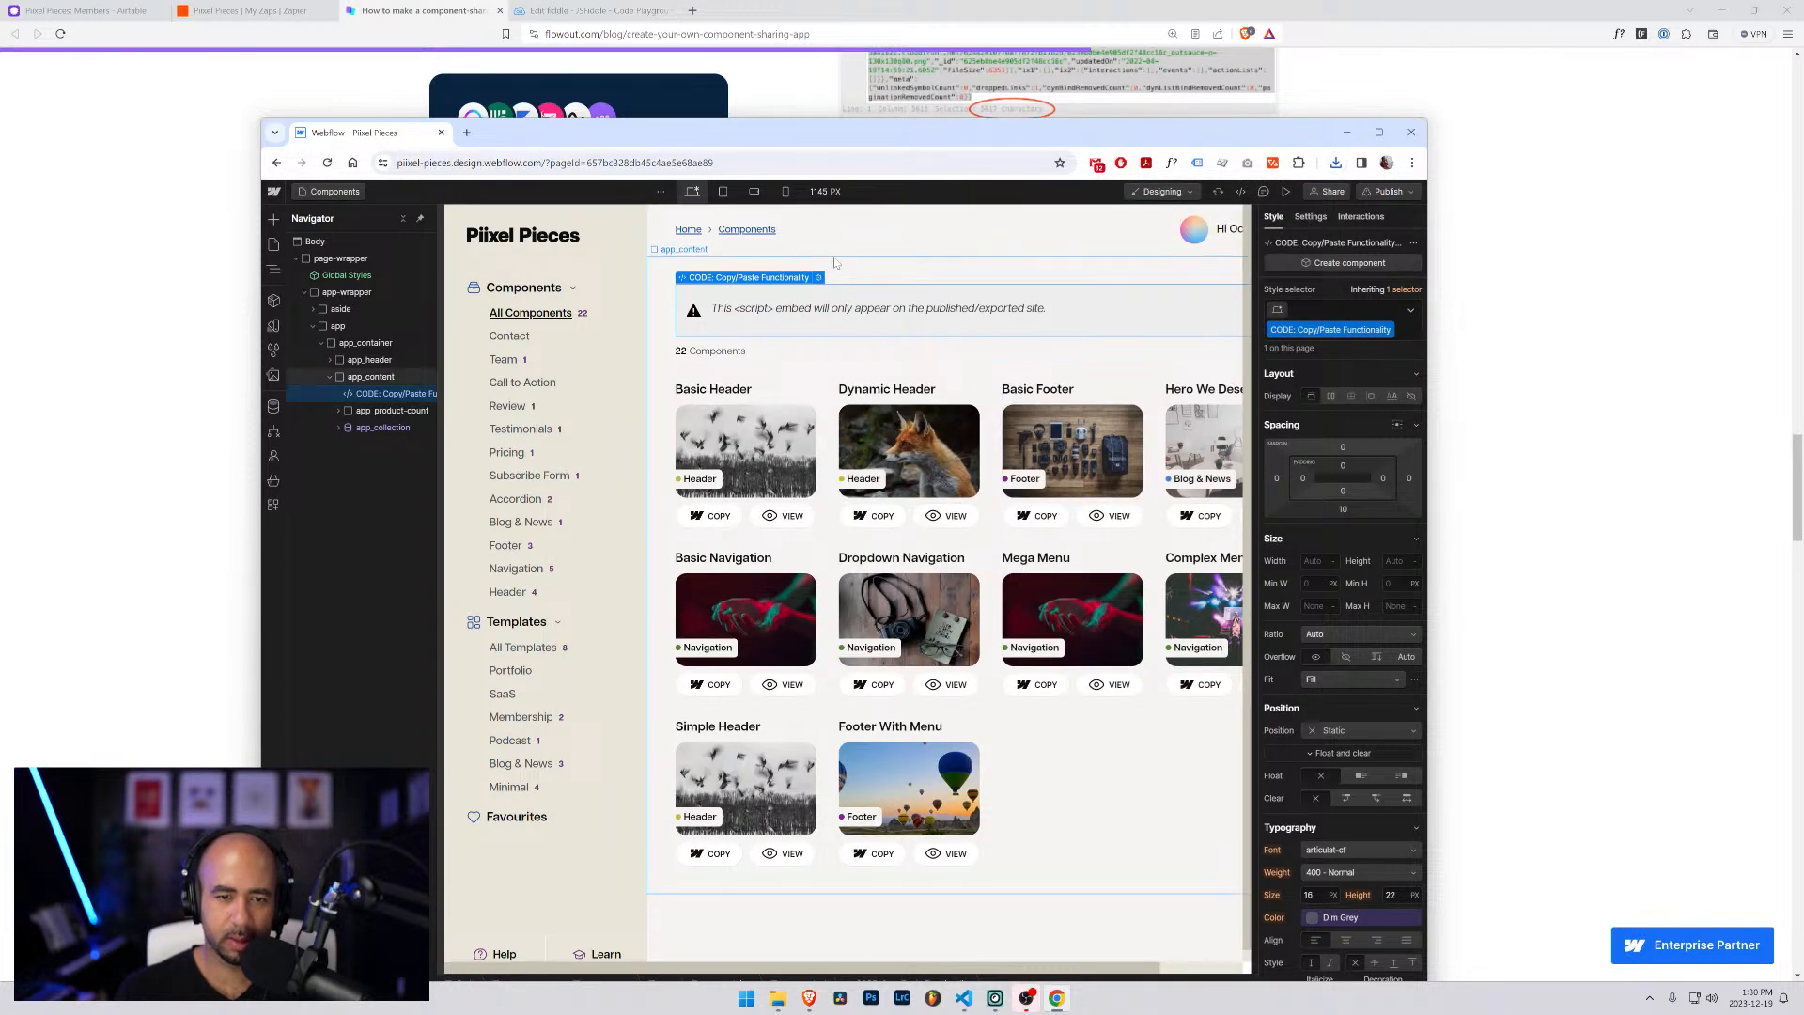
- Return to the article and read the steps on the object-clone-btn class and the copy snippet's placement
drag(800, 142, 1803, 280)
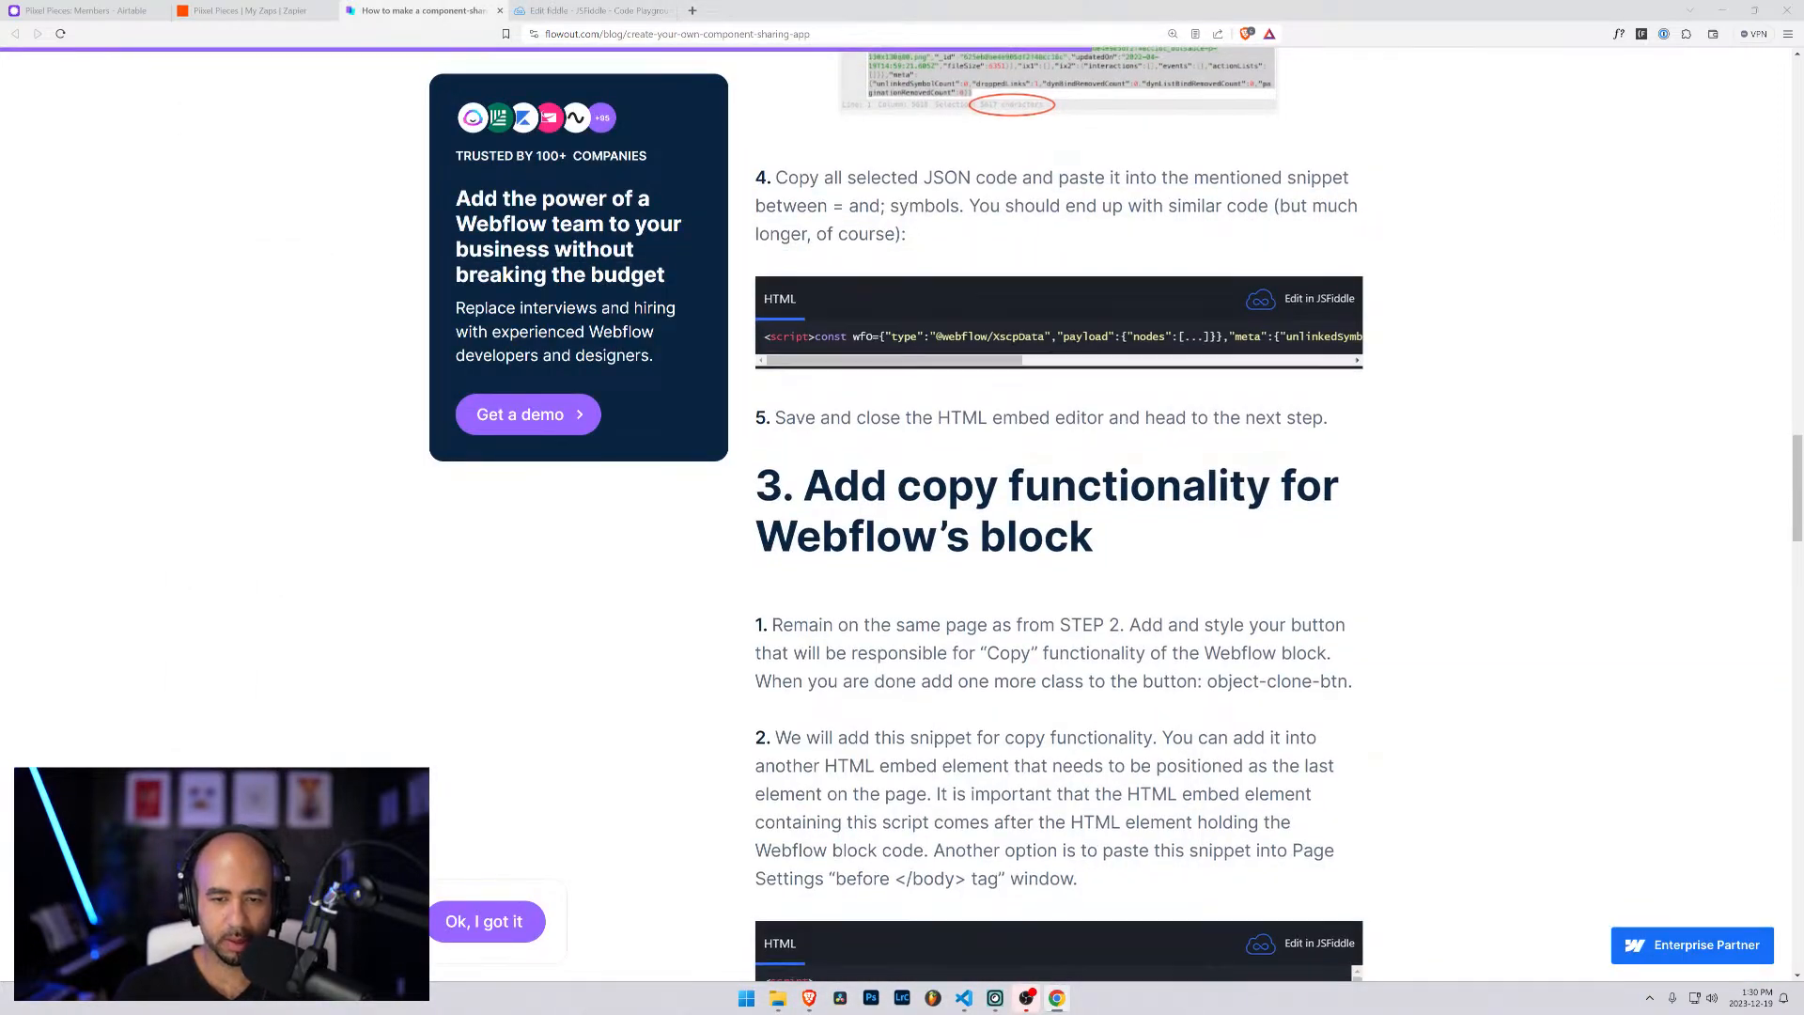
scroll(1054, 345, down, 1)
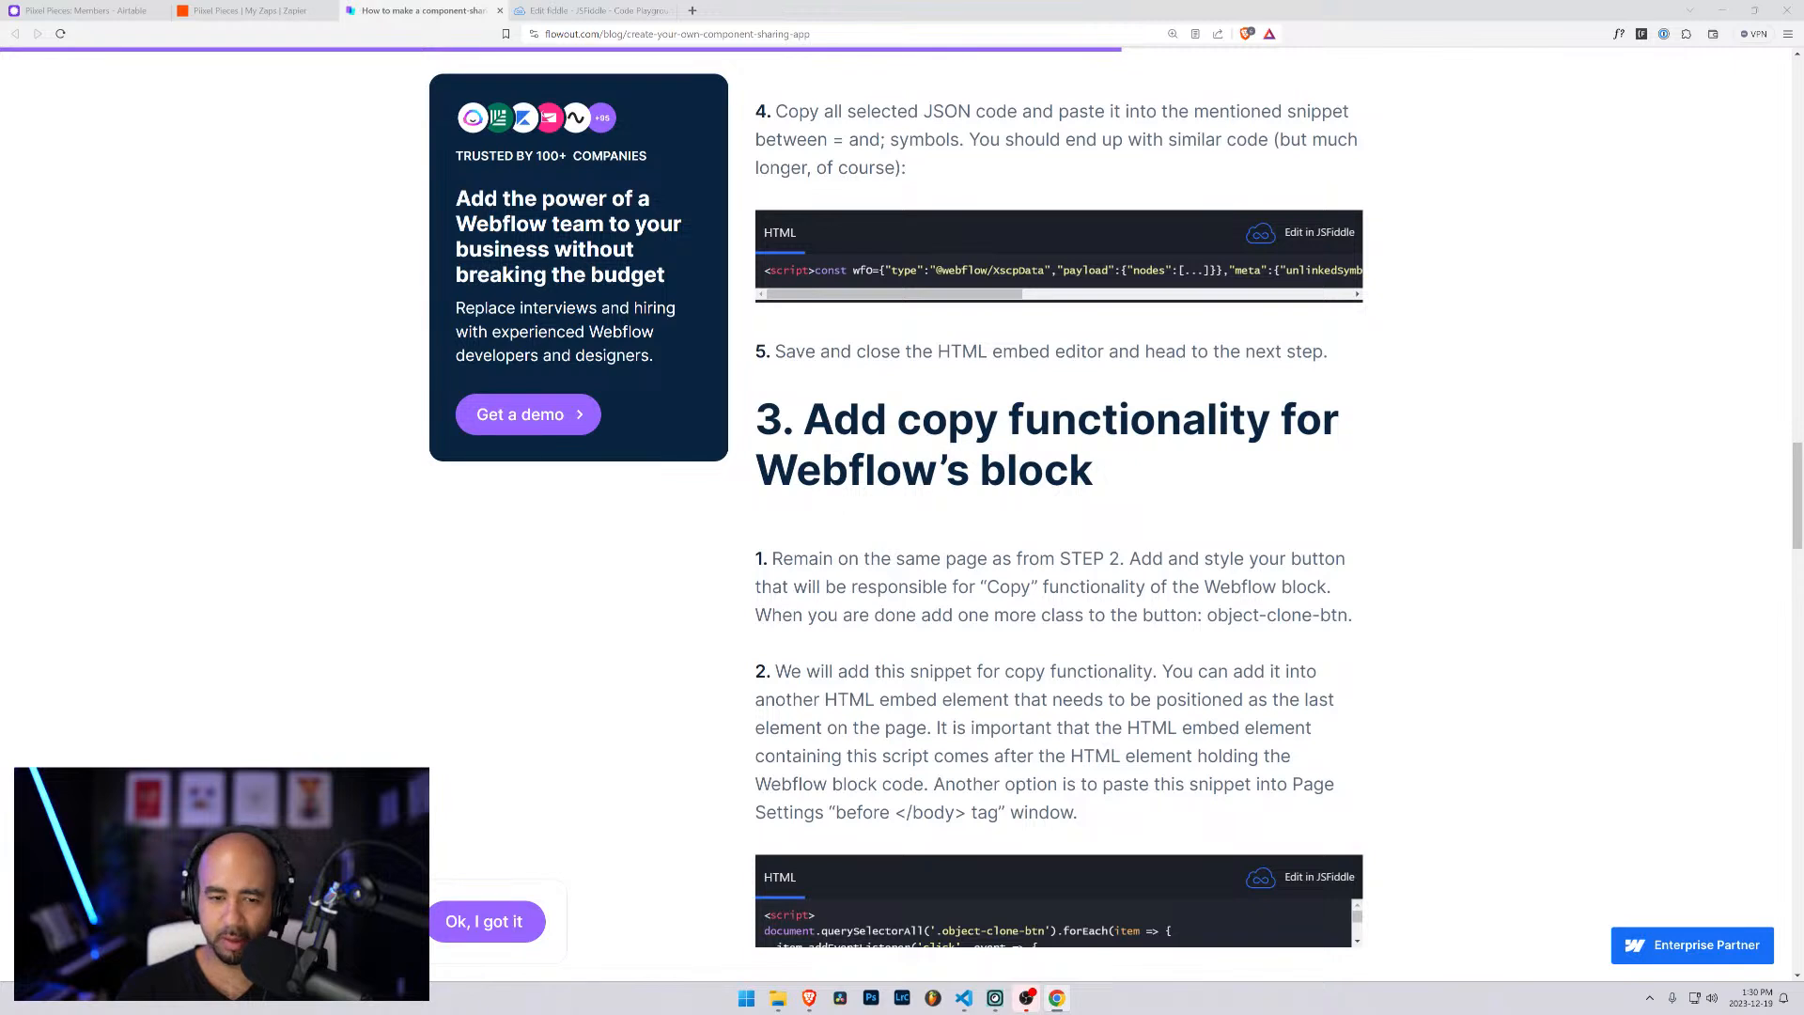
scroll(1119, 480, down, 2)
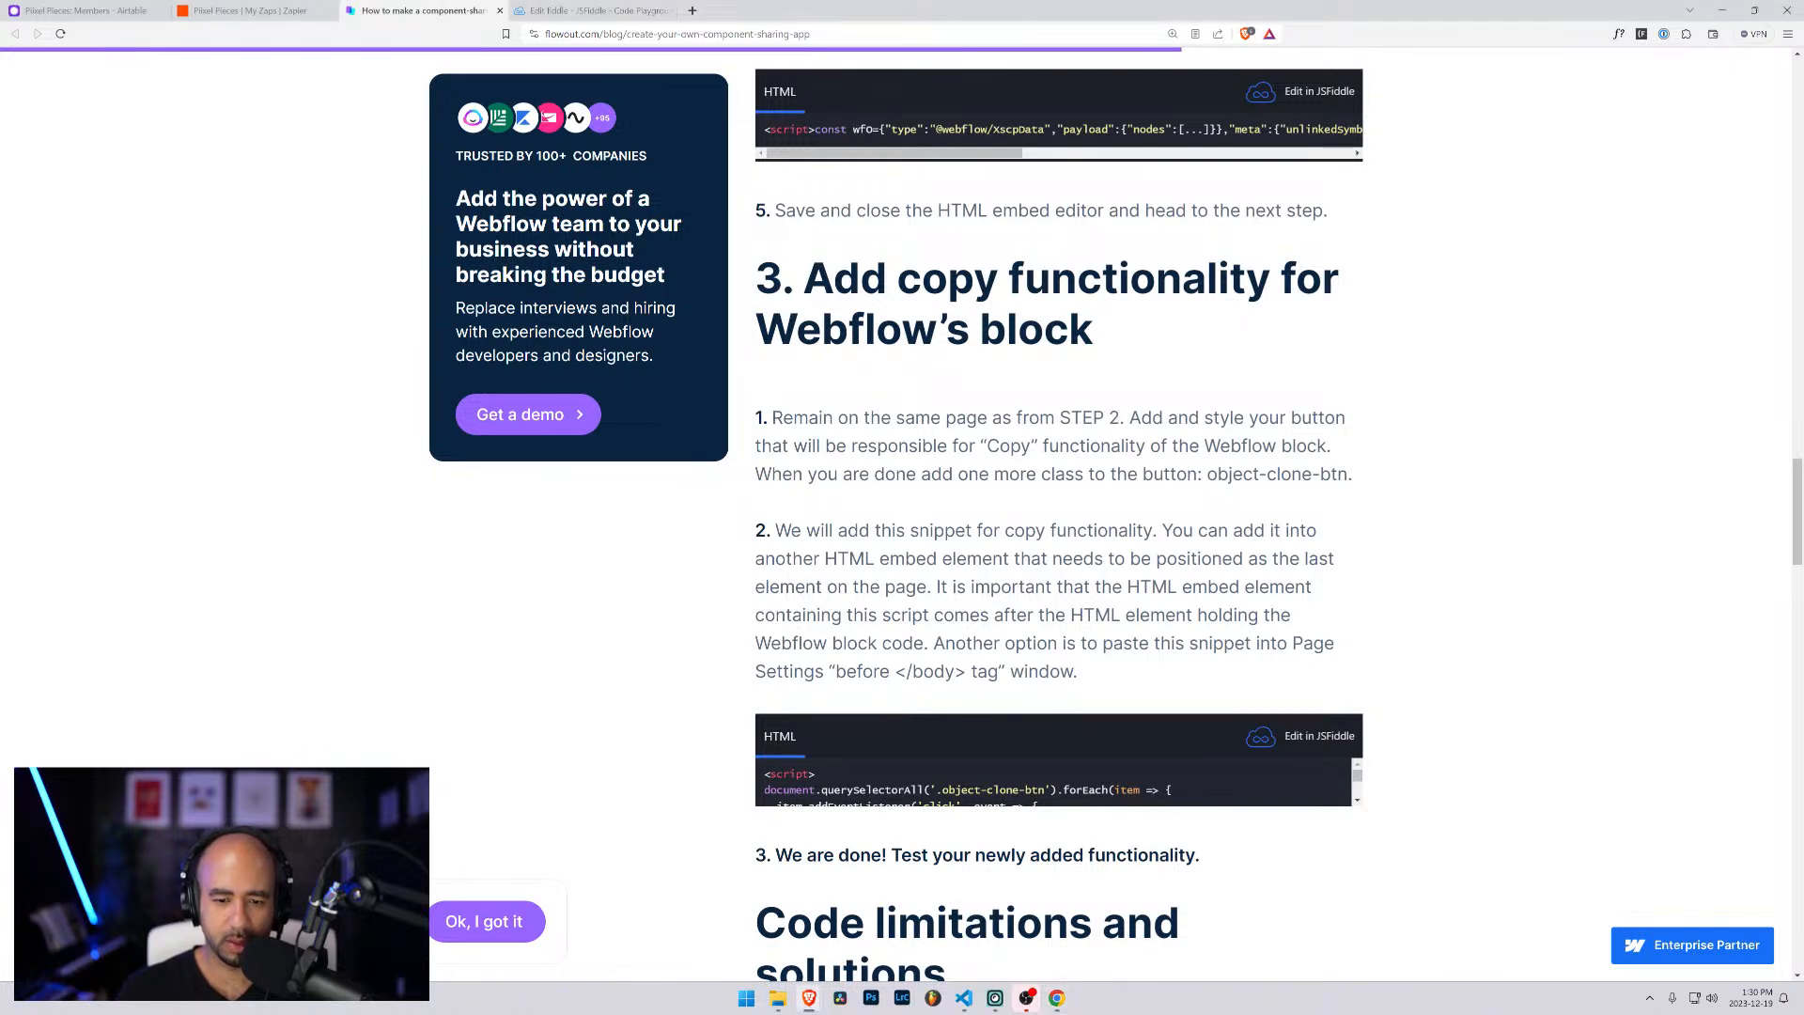
scroll(1060, 470, down, 1)
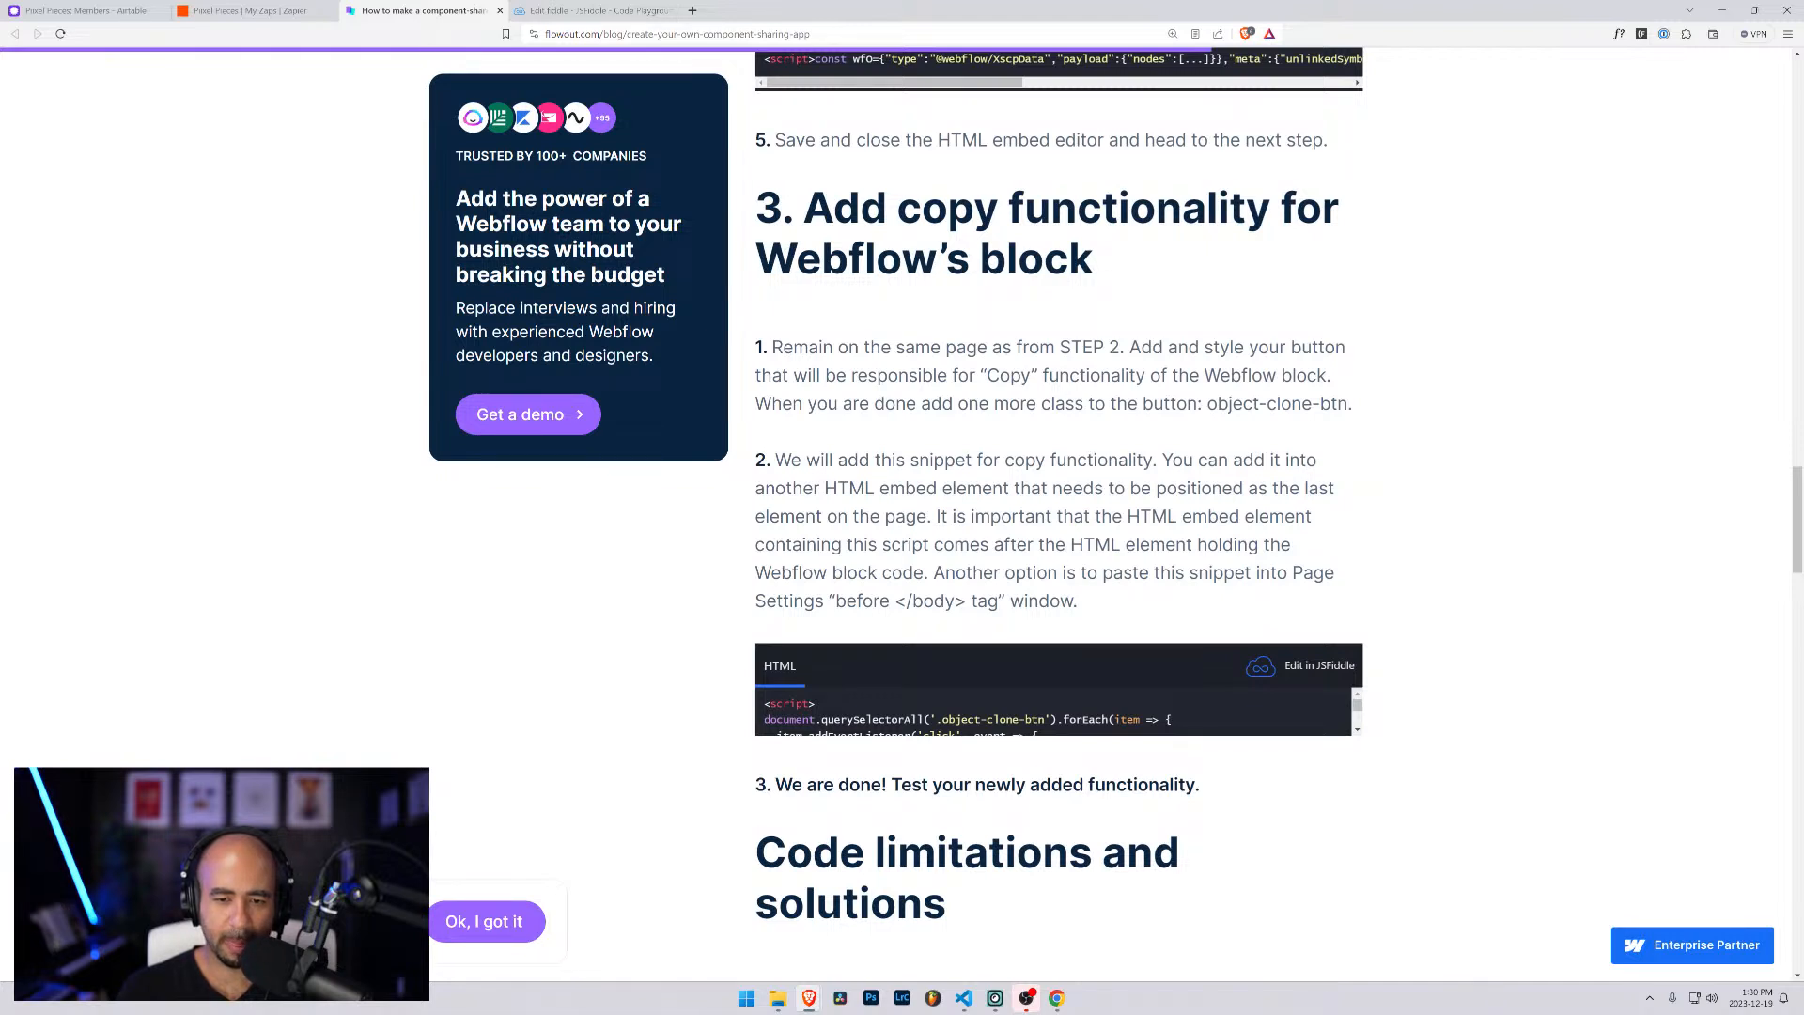
scroll(1362, 571, down, 2)
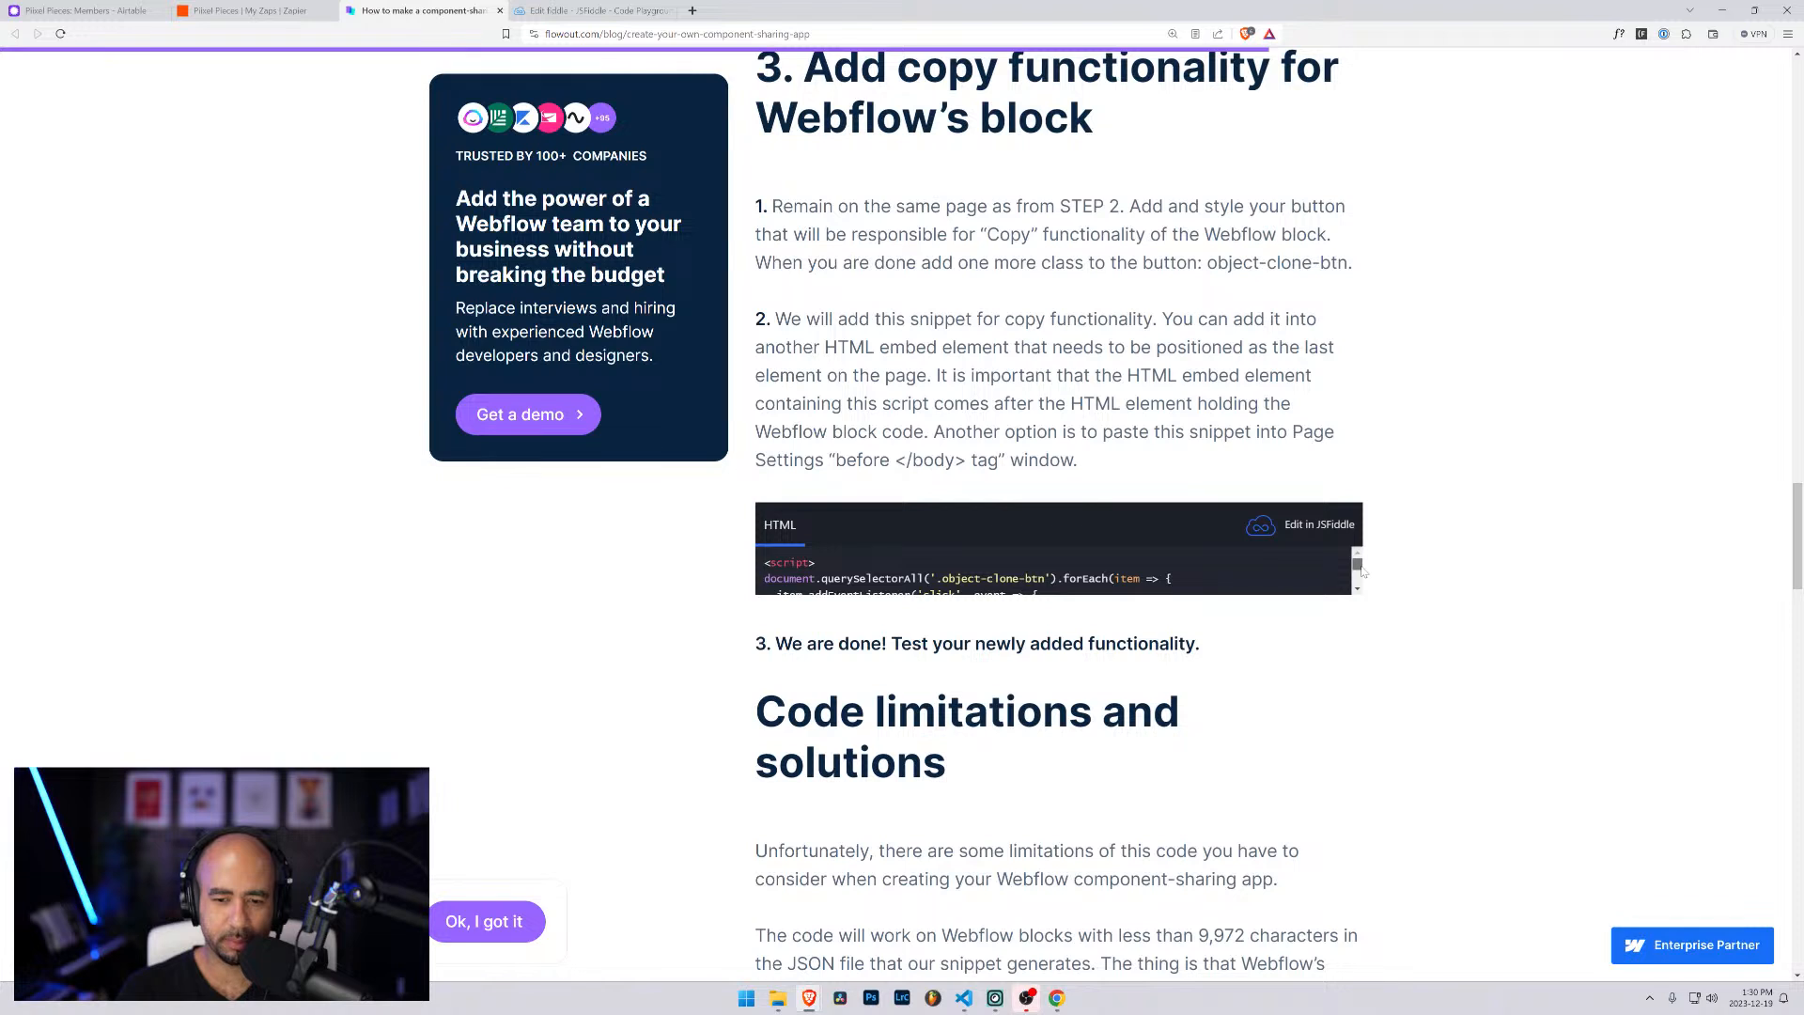
- Open the article's copy functionality snippet in JSFiddle and enlarge the HTML pane to fit the whole script
scroll(1360, 571, down, 3)
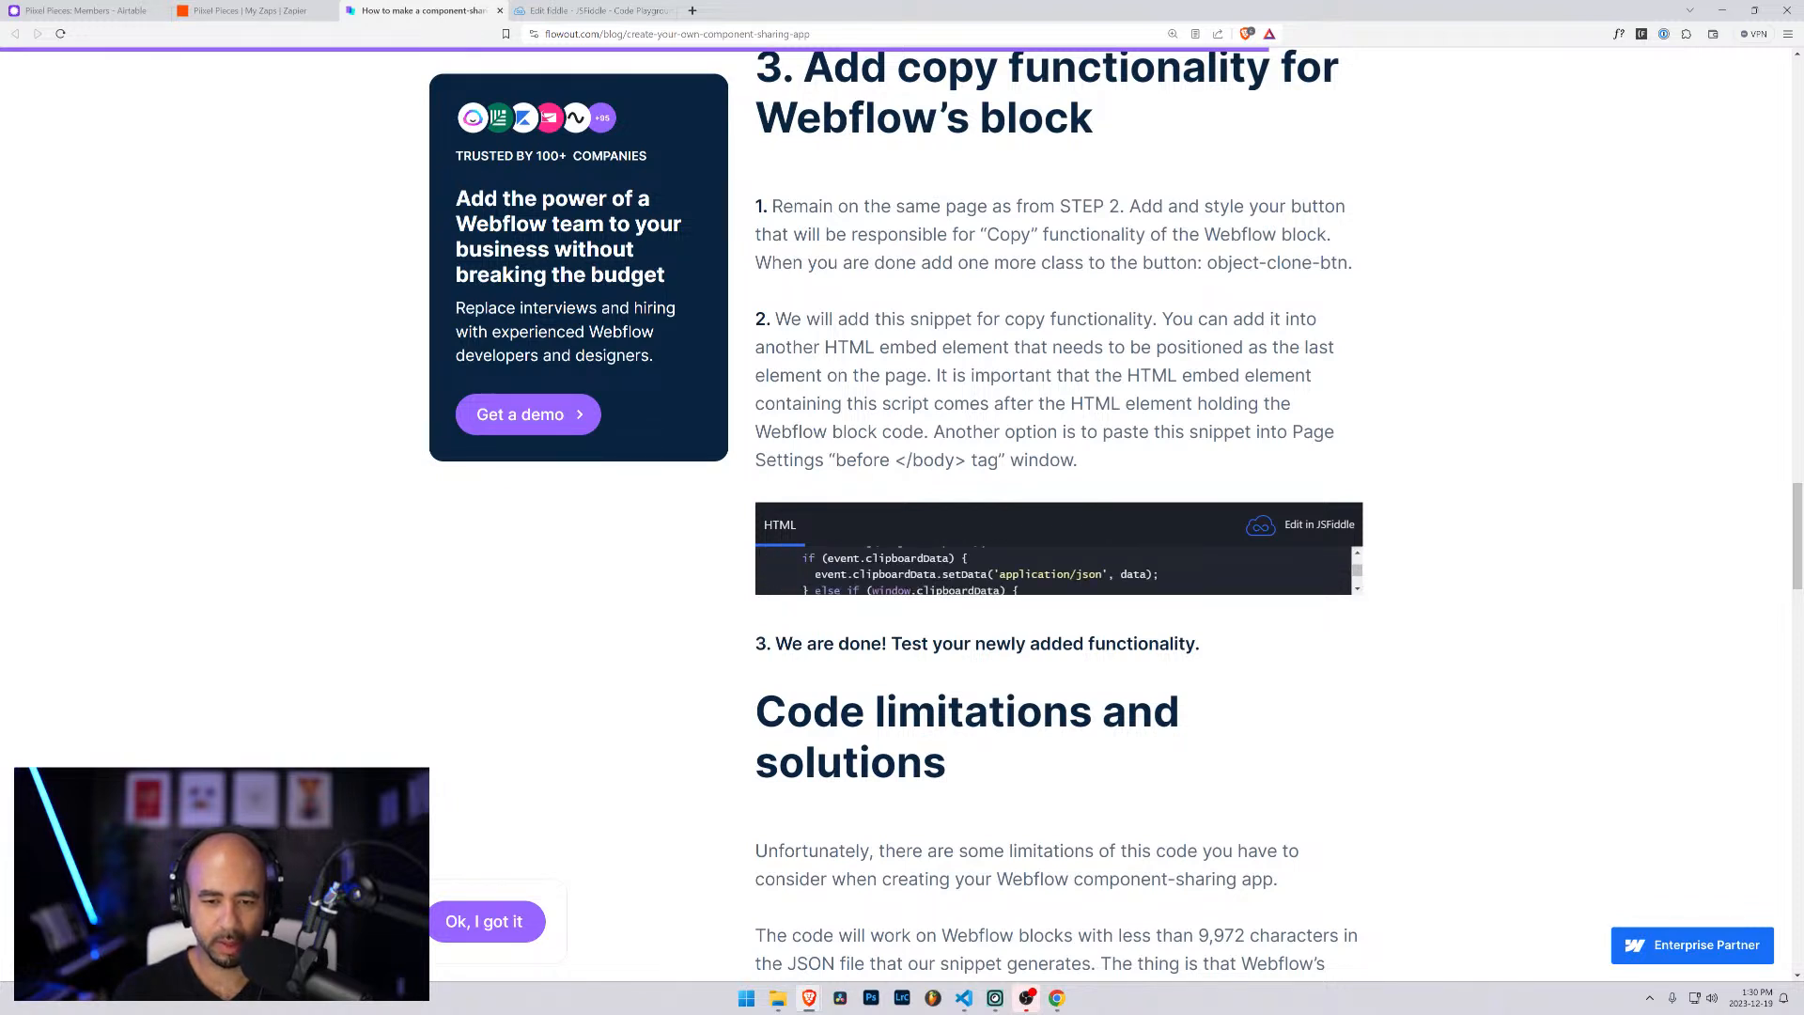
double_click(964, 574)
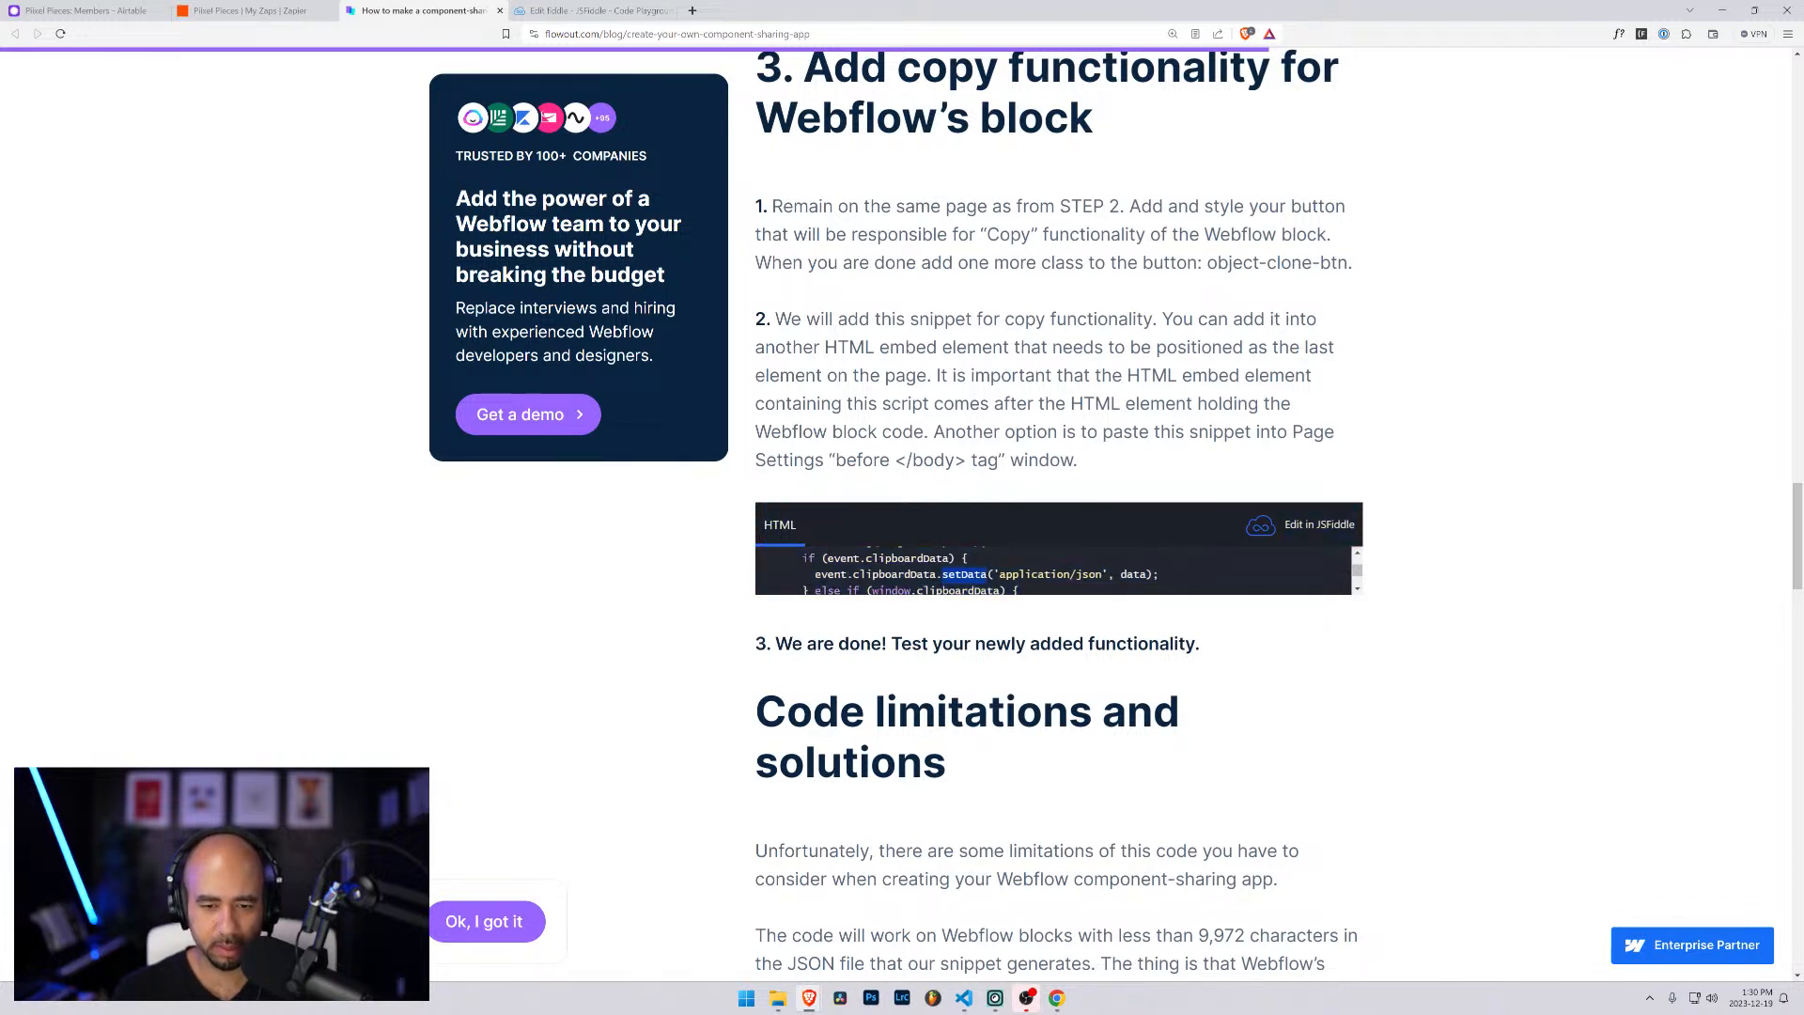
click(1335, 529)
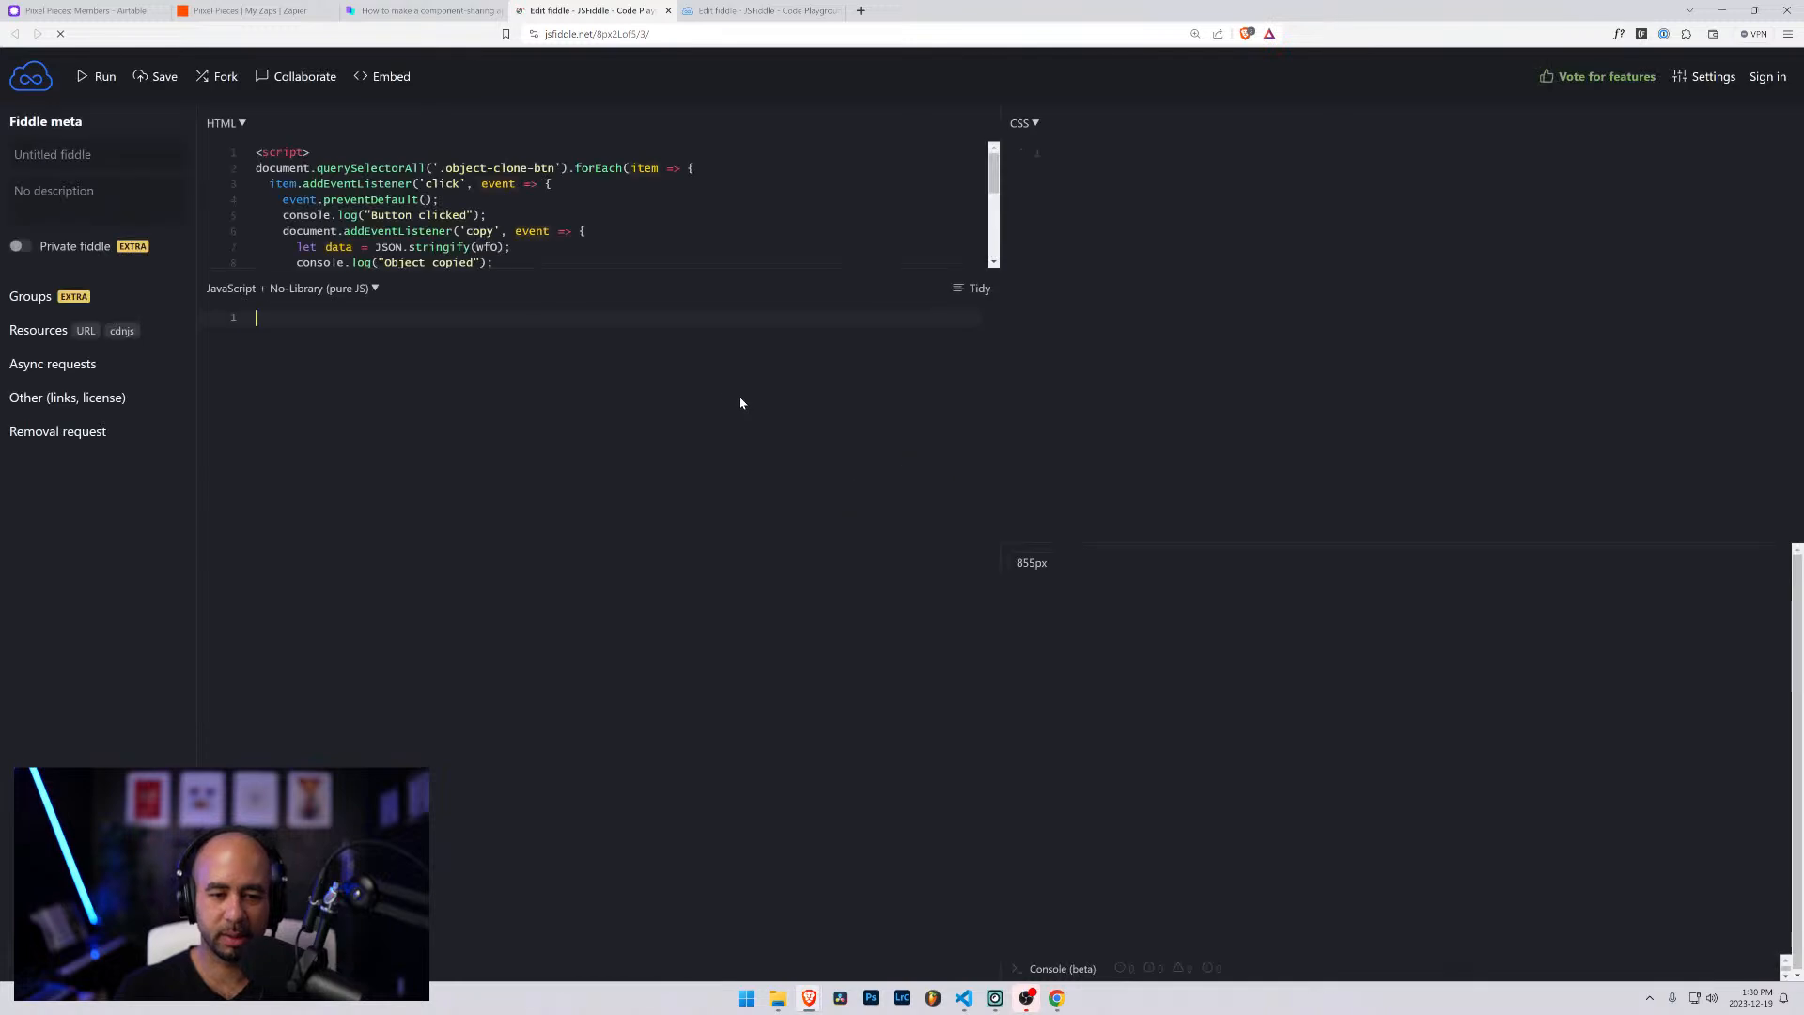
drag(453, 273, 479, 639)
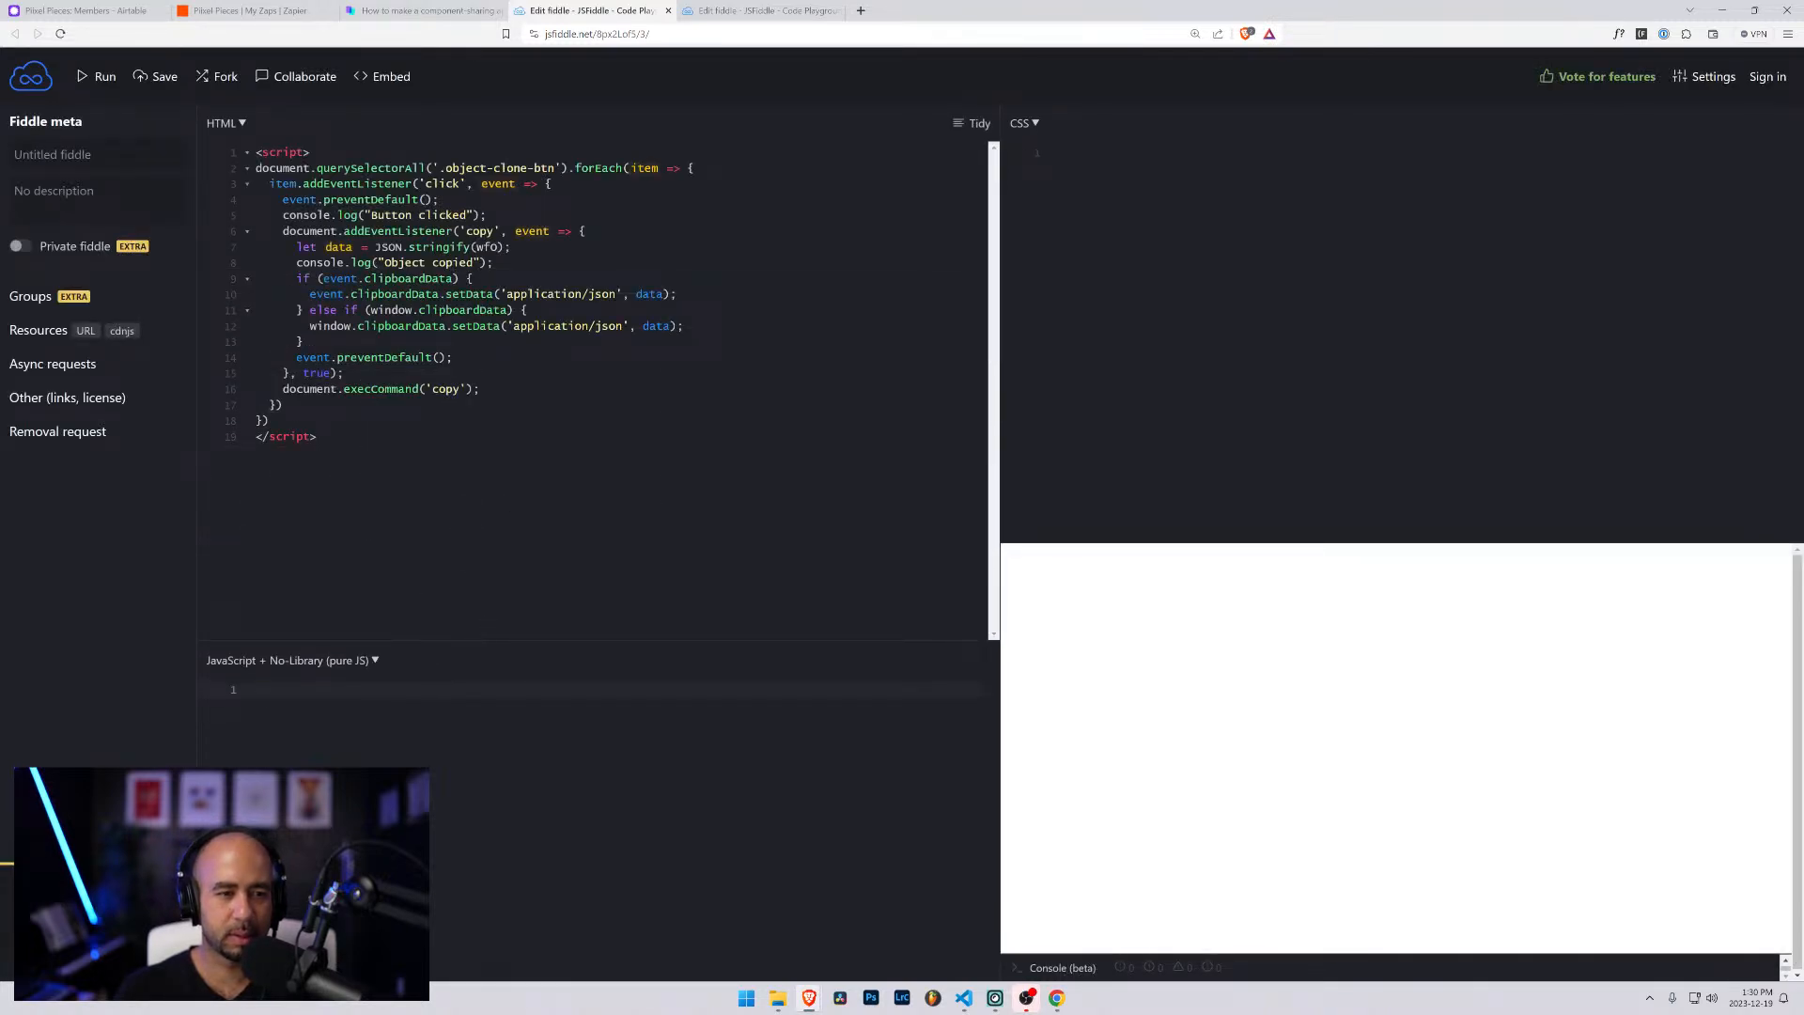
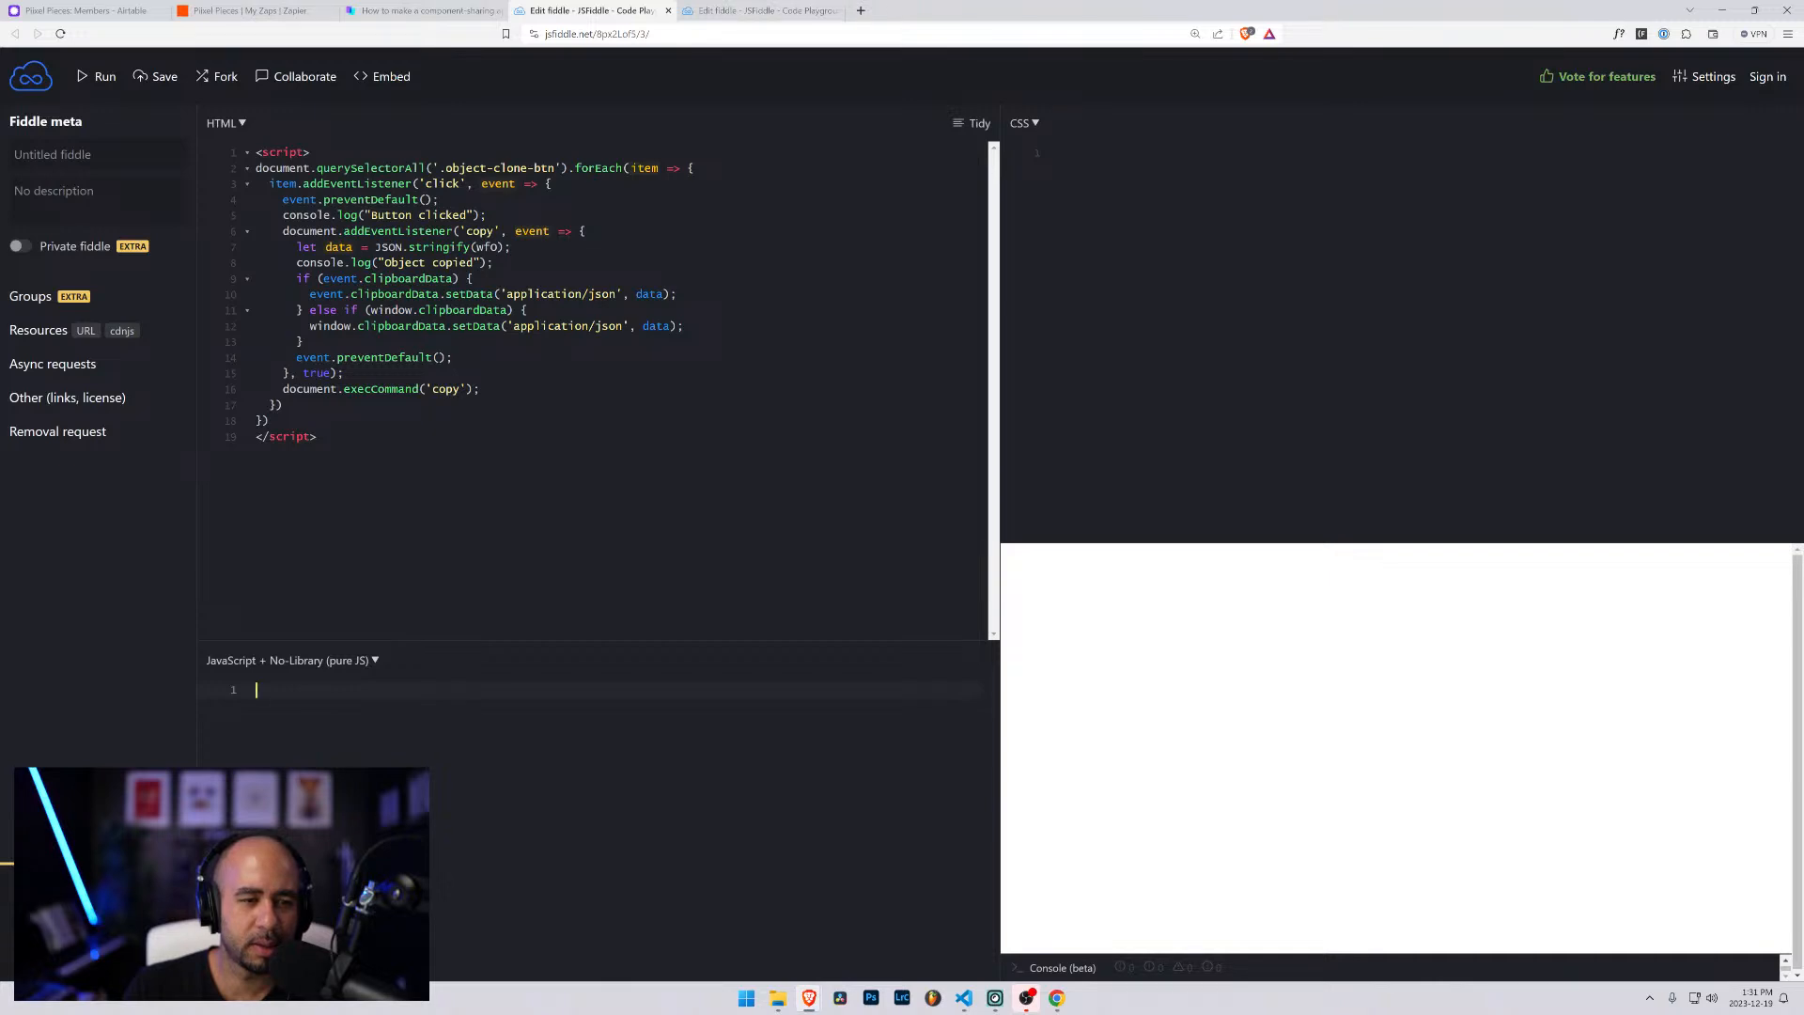
- Copy the entire copy-functionality script from the fiddle's HTML pane and switch to the Webflow Designer
drag(329, 437, 170, 142)
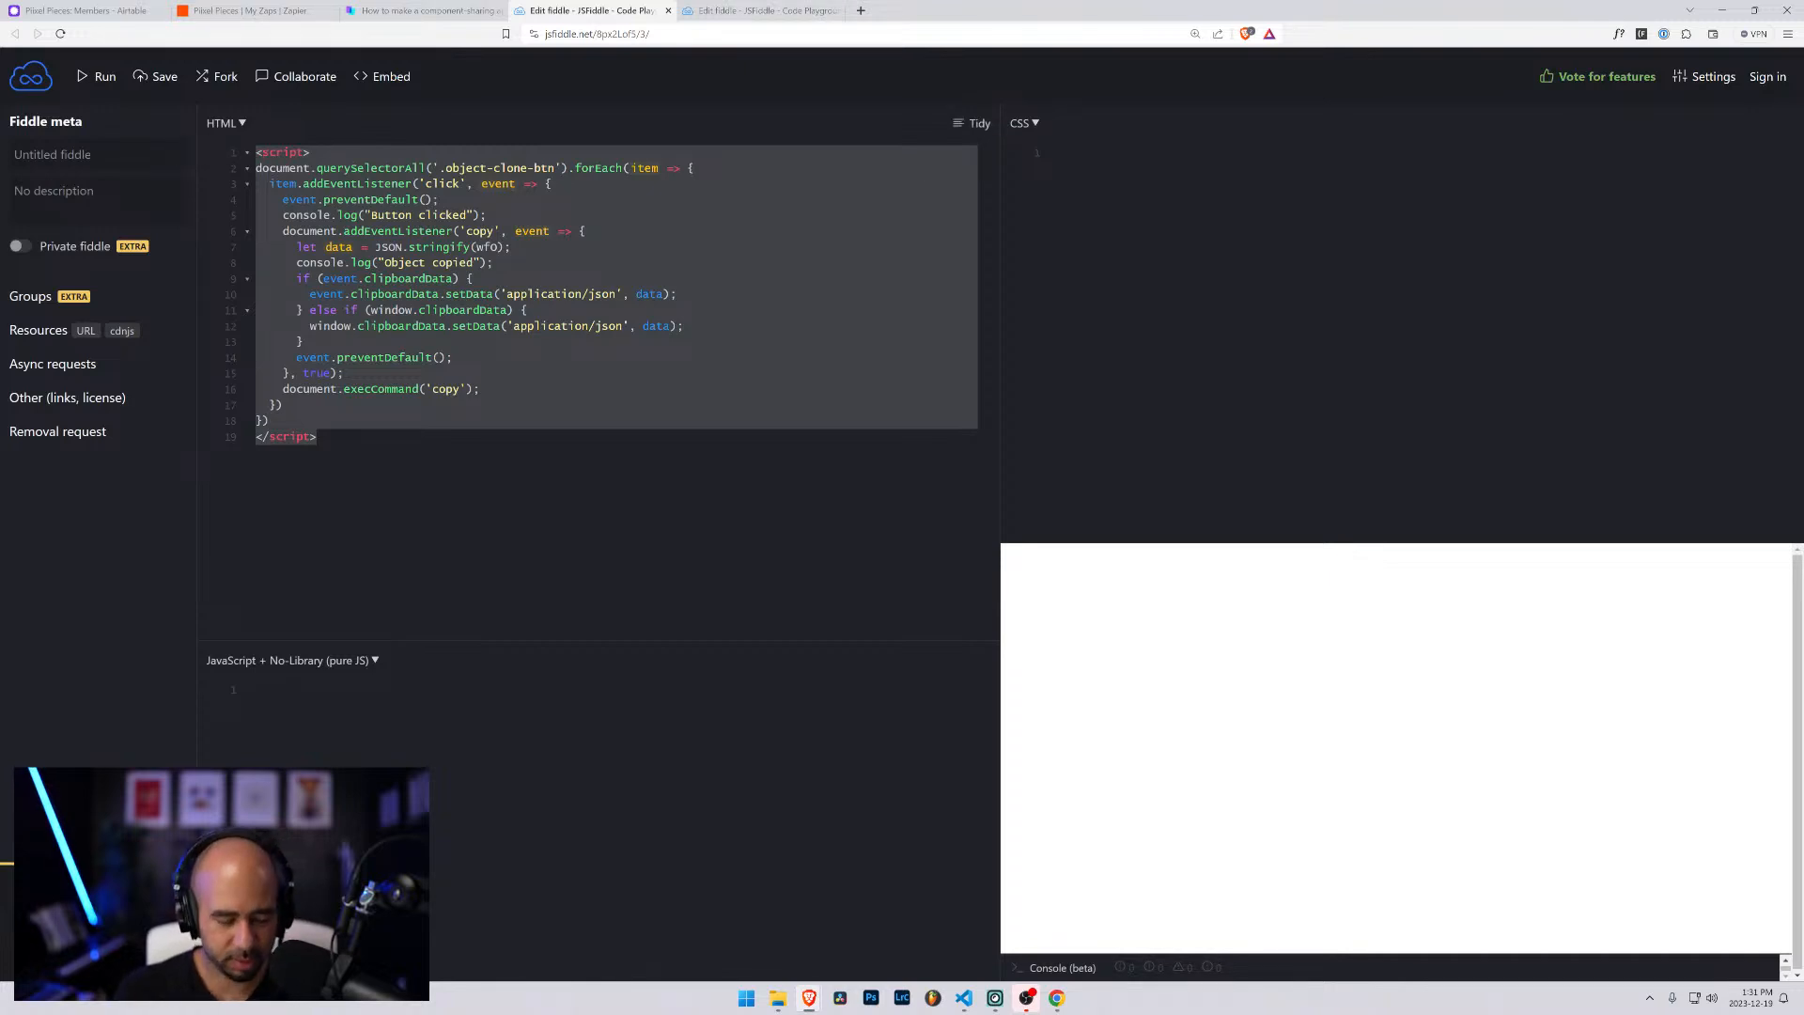
click(507, 168)
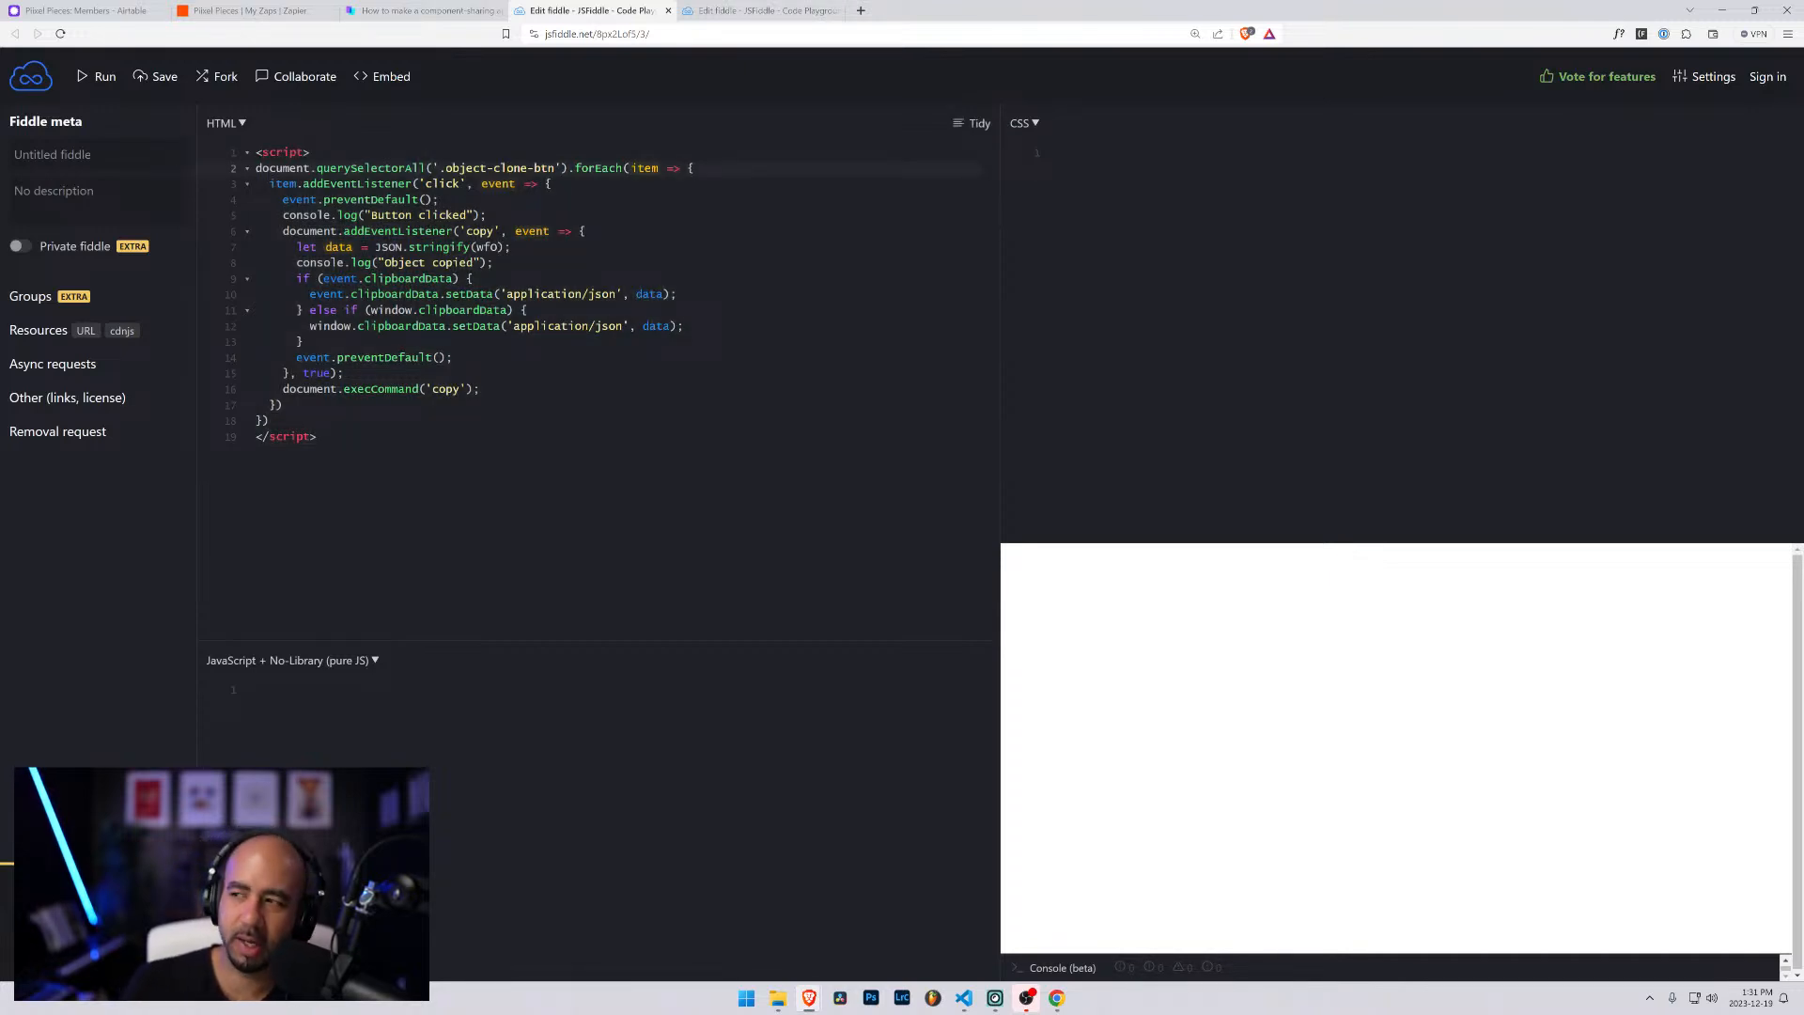
drag(324, 444, 190, 144)
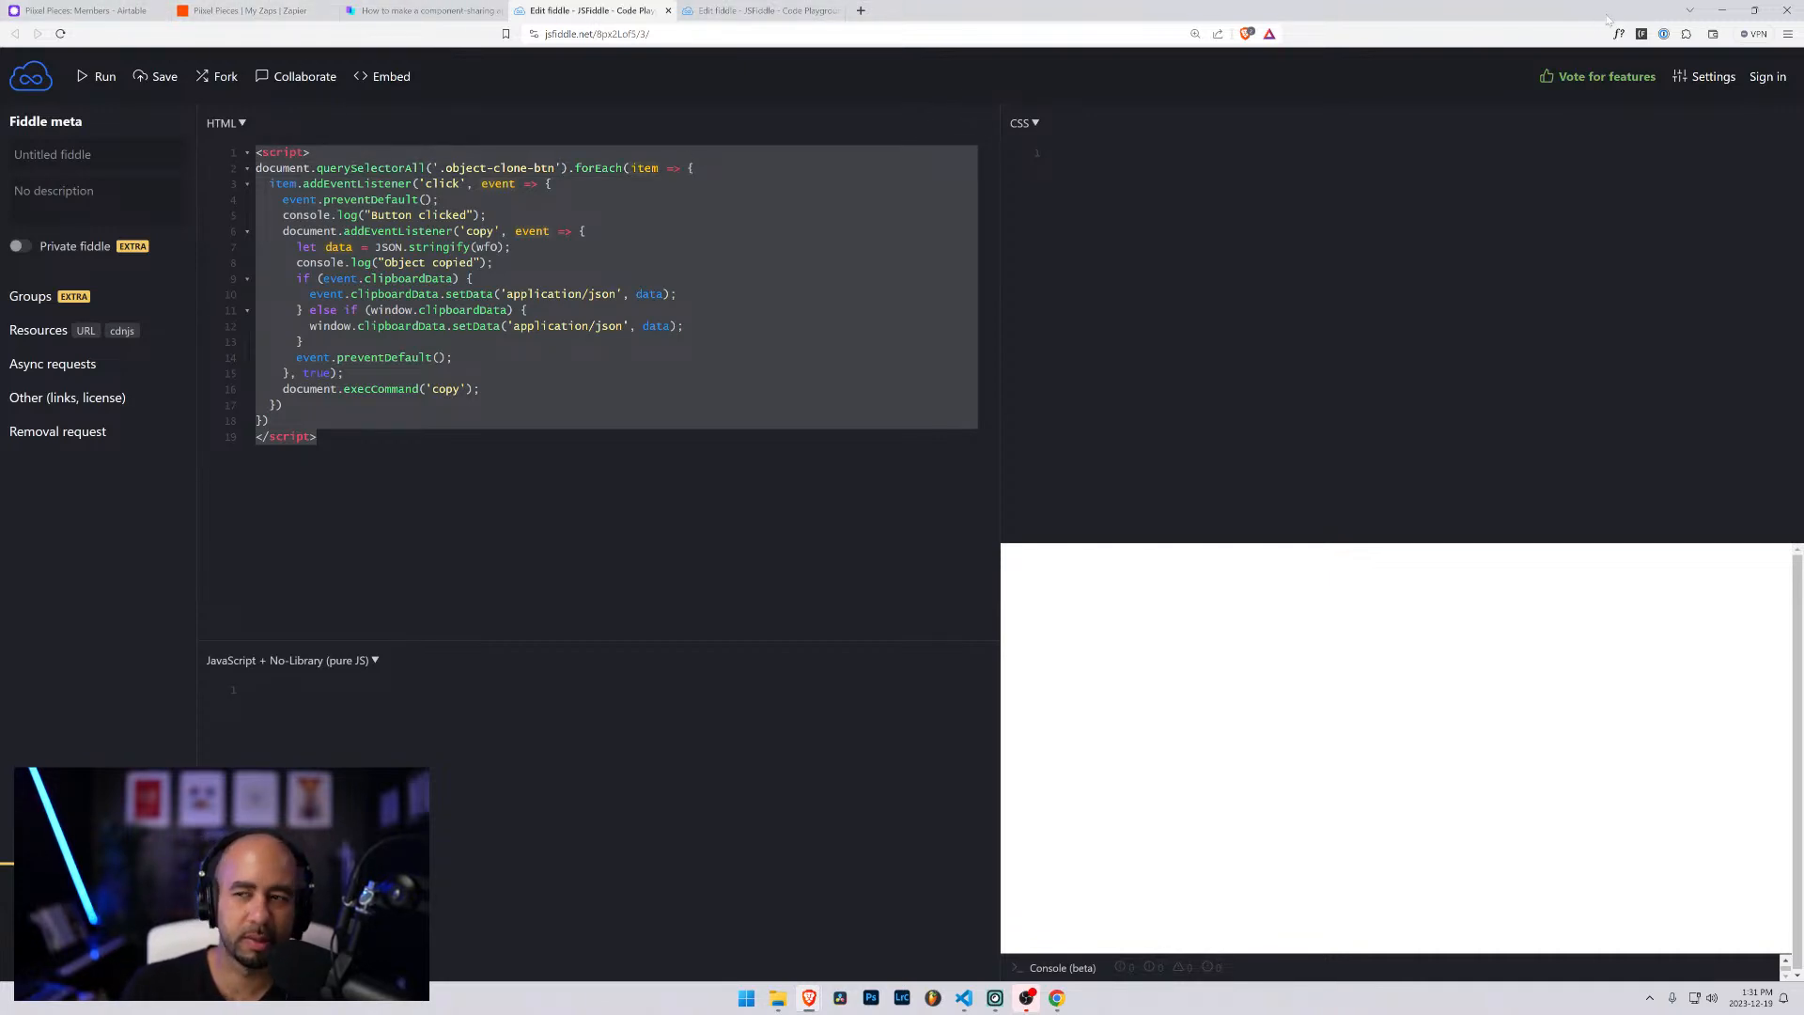
key(alt+Tab)
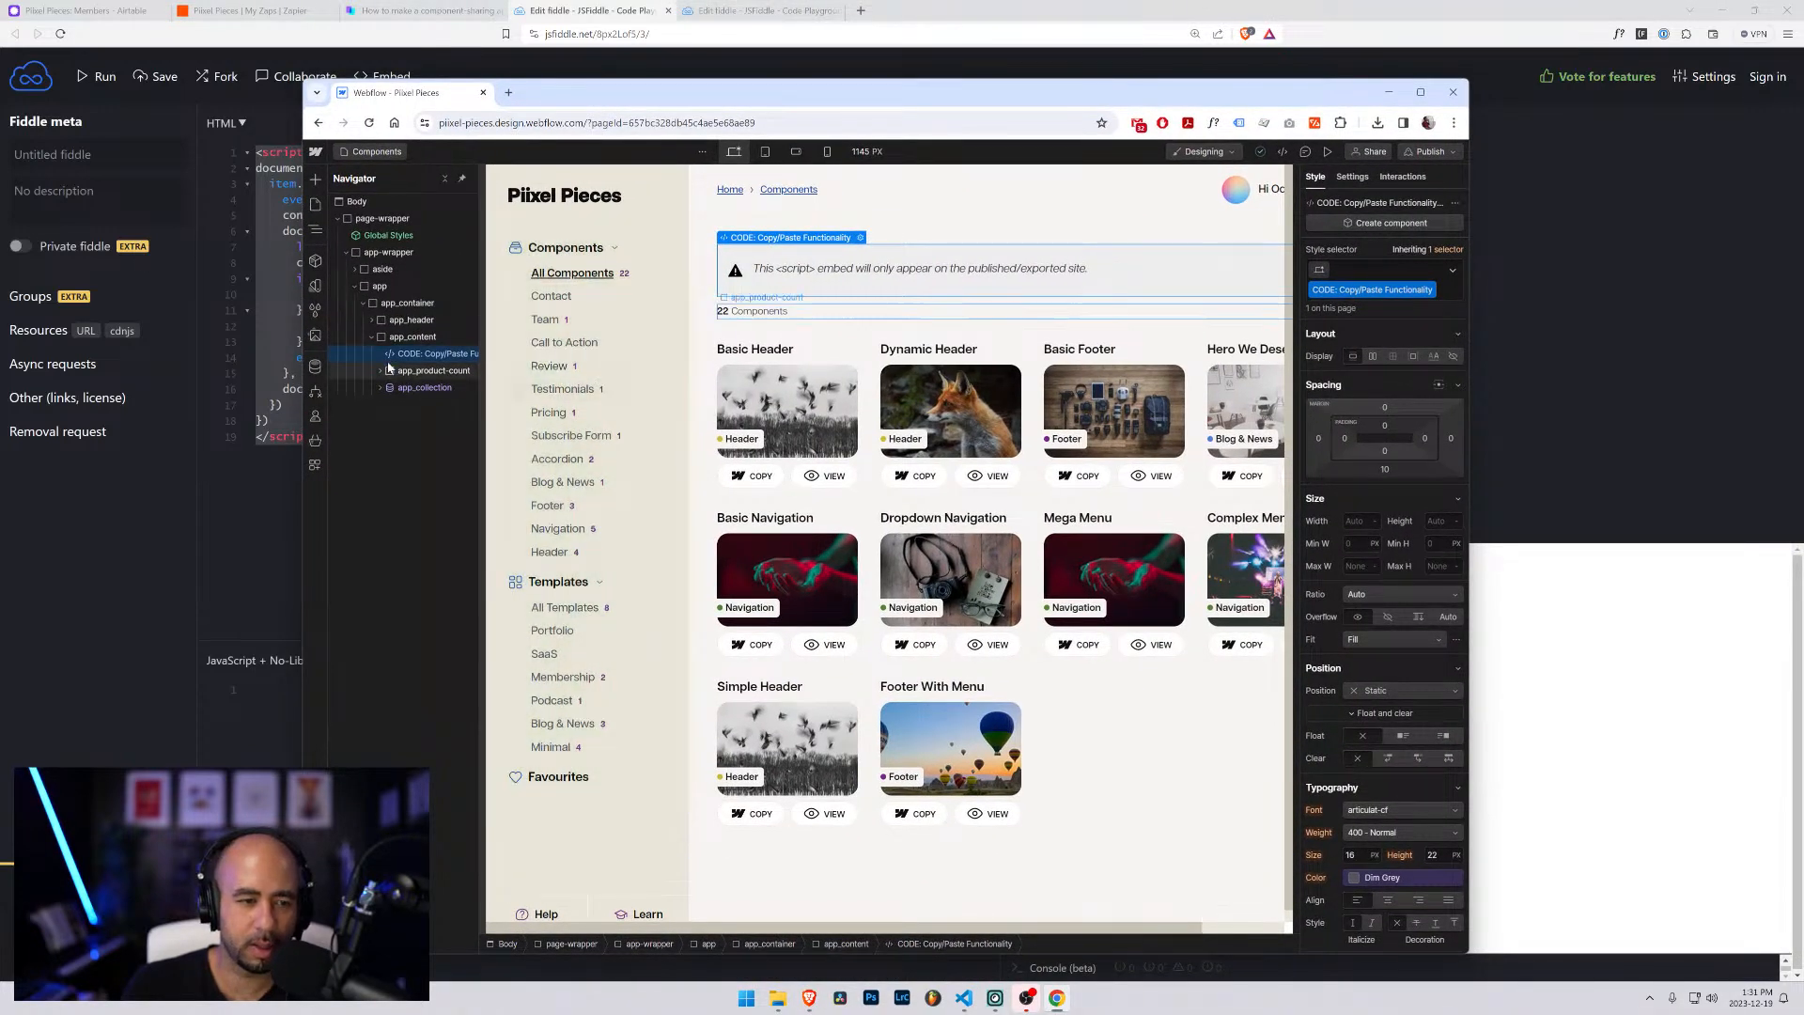
- Add an HTML Embed as the last element inside app-wrapper and paste the copied script into its code
click(356, 285)
click(374, 252)
key(ctrl+k)
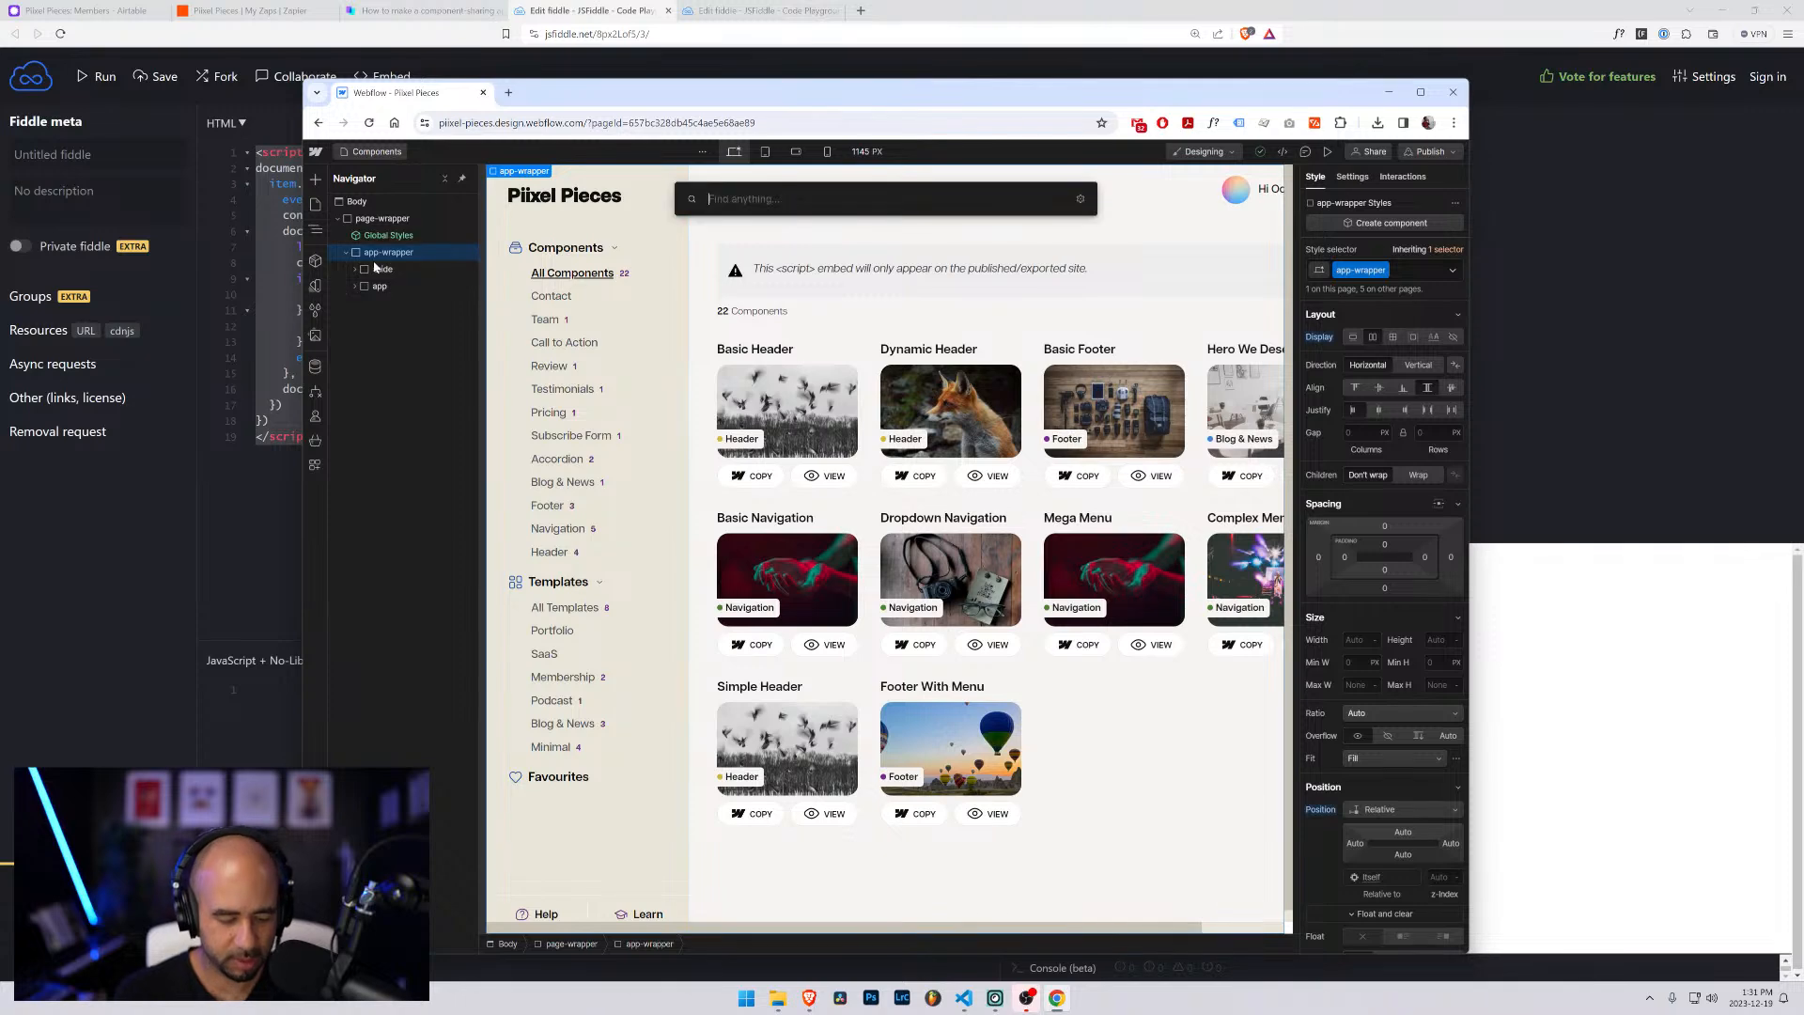
text(em)
key(Return)
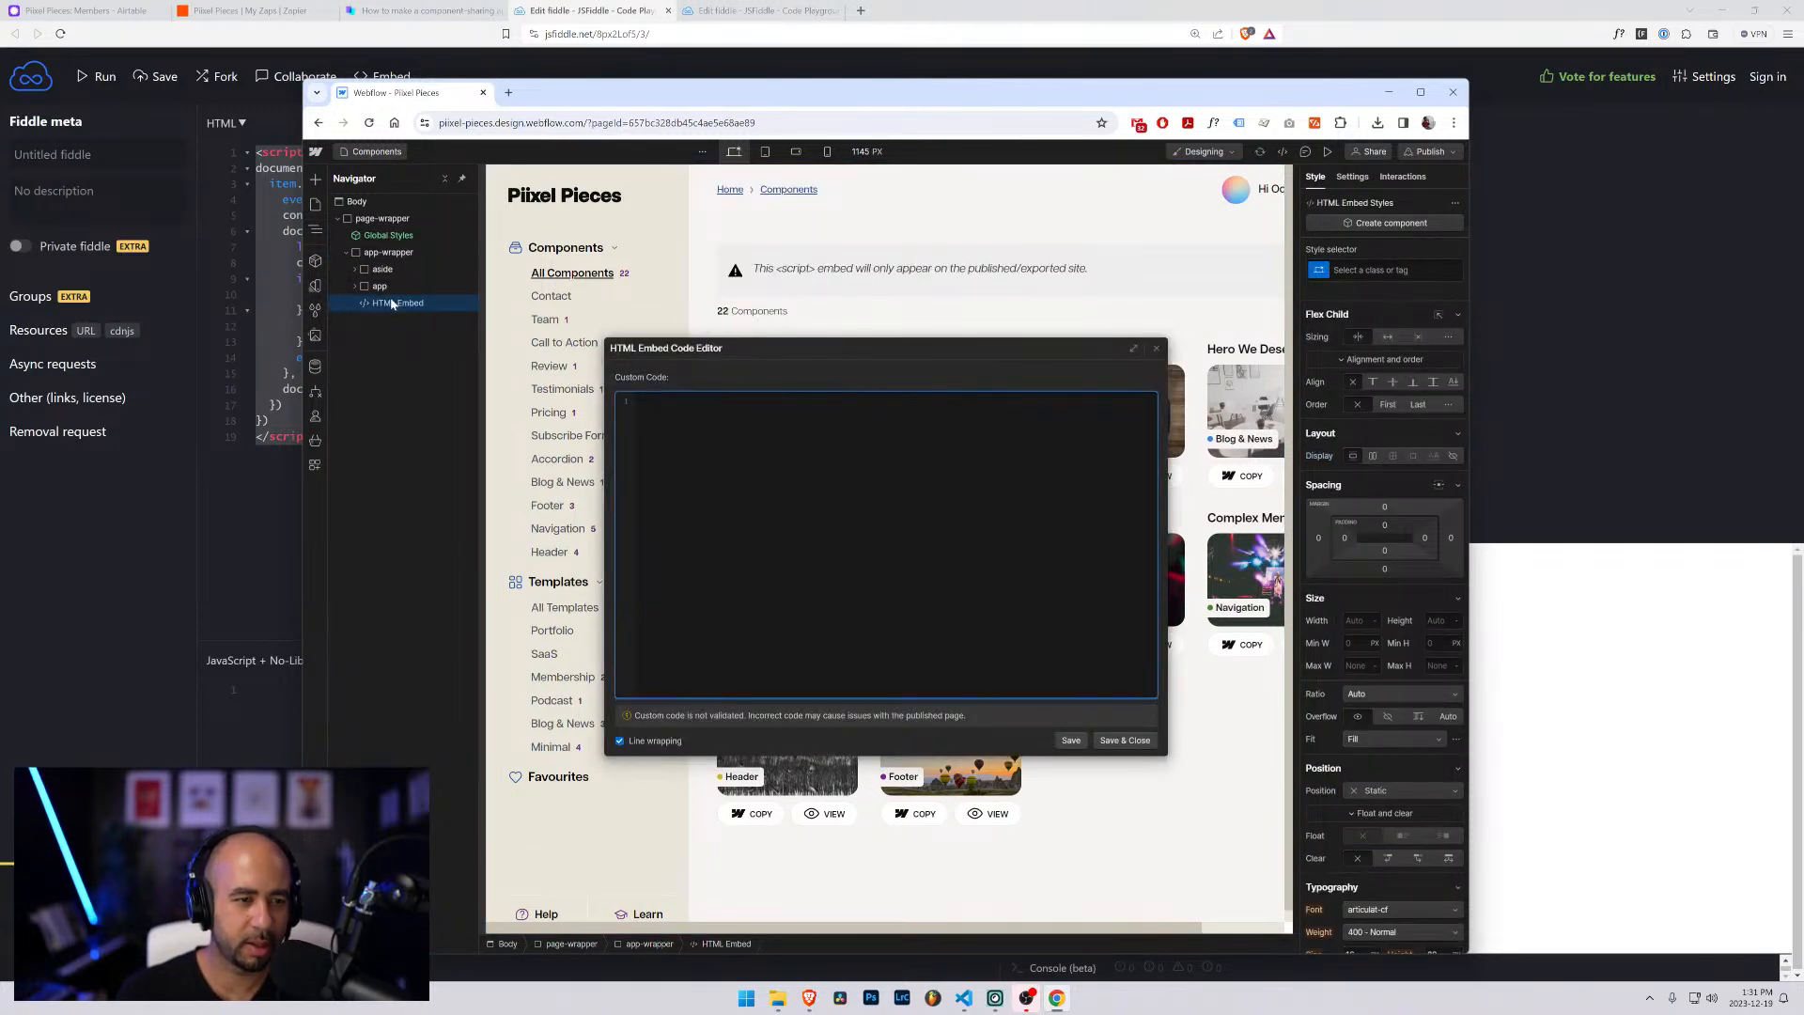
text(<script> document.querySelectorAll('.object-clone-btn').forEach(item => {   item.addEventListener('click', event => {     event.preventDefault();     console.log("Button clicked");     document.addEventListener('copy', event => {       let data = JSON.stringify(wfO);       console.log("Object copied");       if (event.clipboardData) {         event.clipboardData.setData('application/json', data);       } else if (window.clipboardData) {         window.clipboardData.setData('application/json', data);       }       event.preventDefault();     }, true);     document.execCommand('copy');   }) }) </script>)
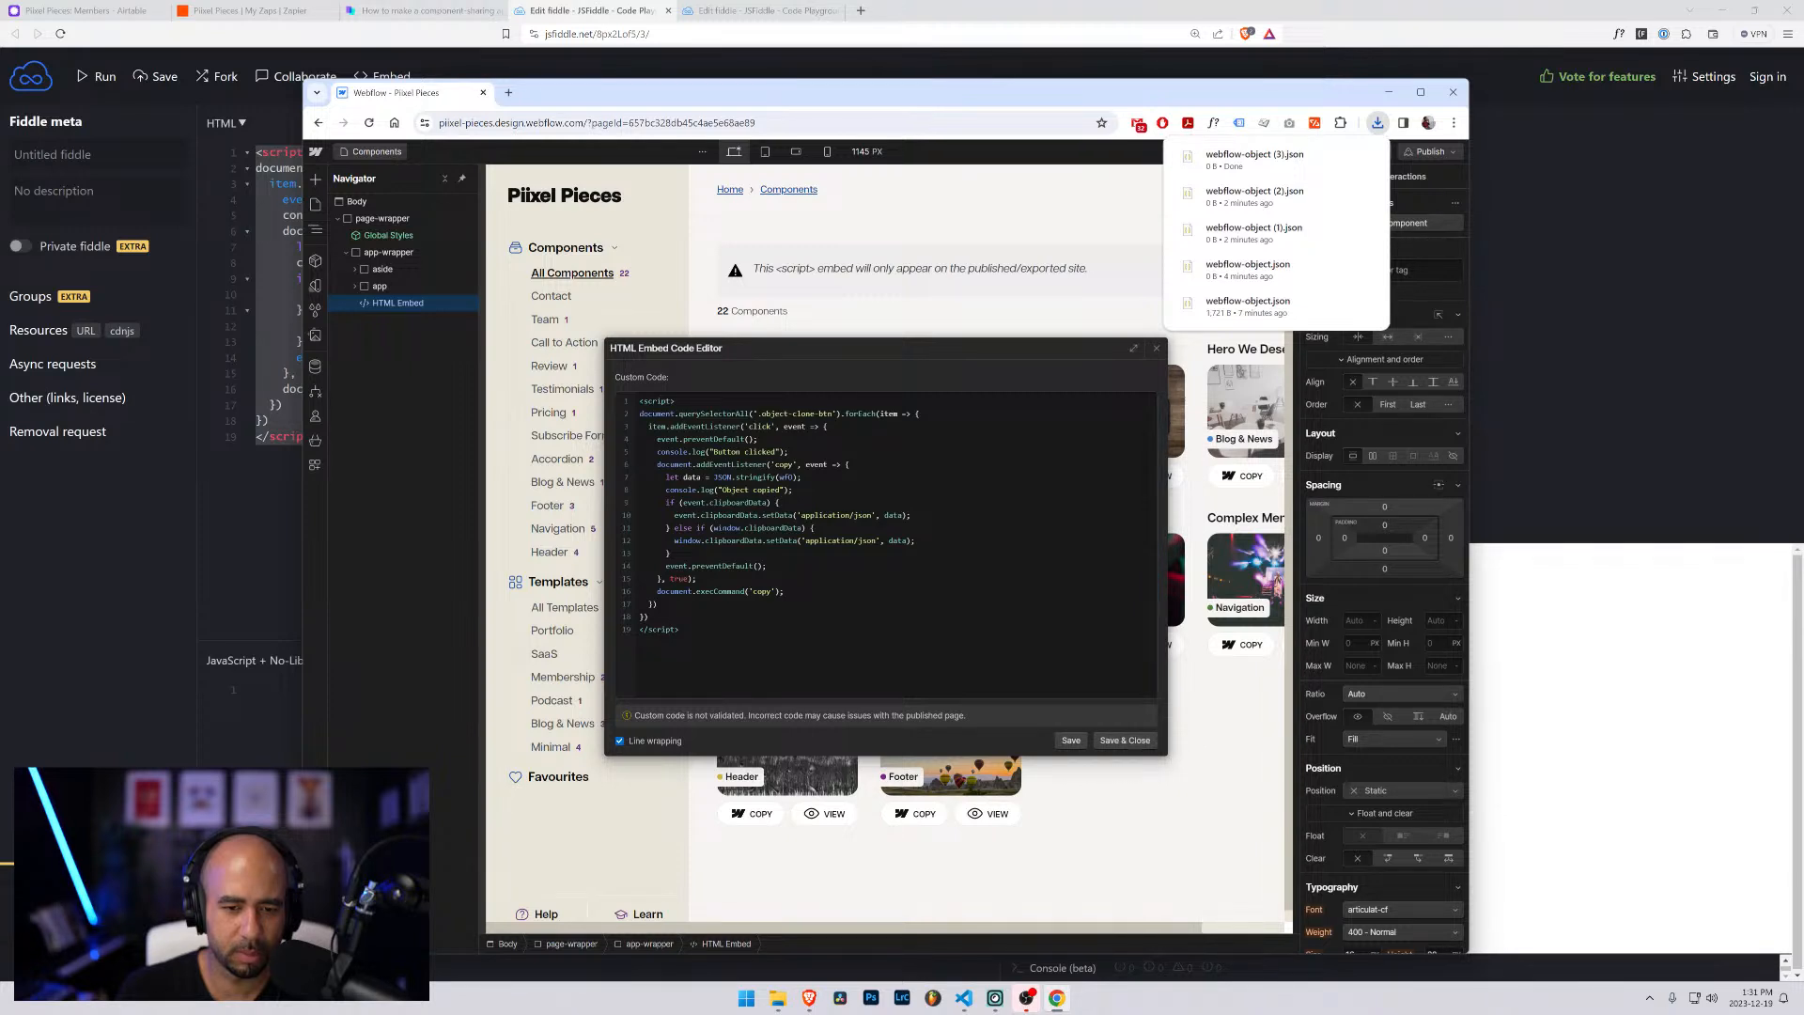
- Replace object-clone-btn with demo-copy-button in the script's querySelectorAll line, and save and close the embed code
drag(832, 414, 762, 415)
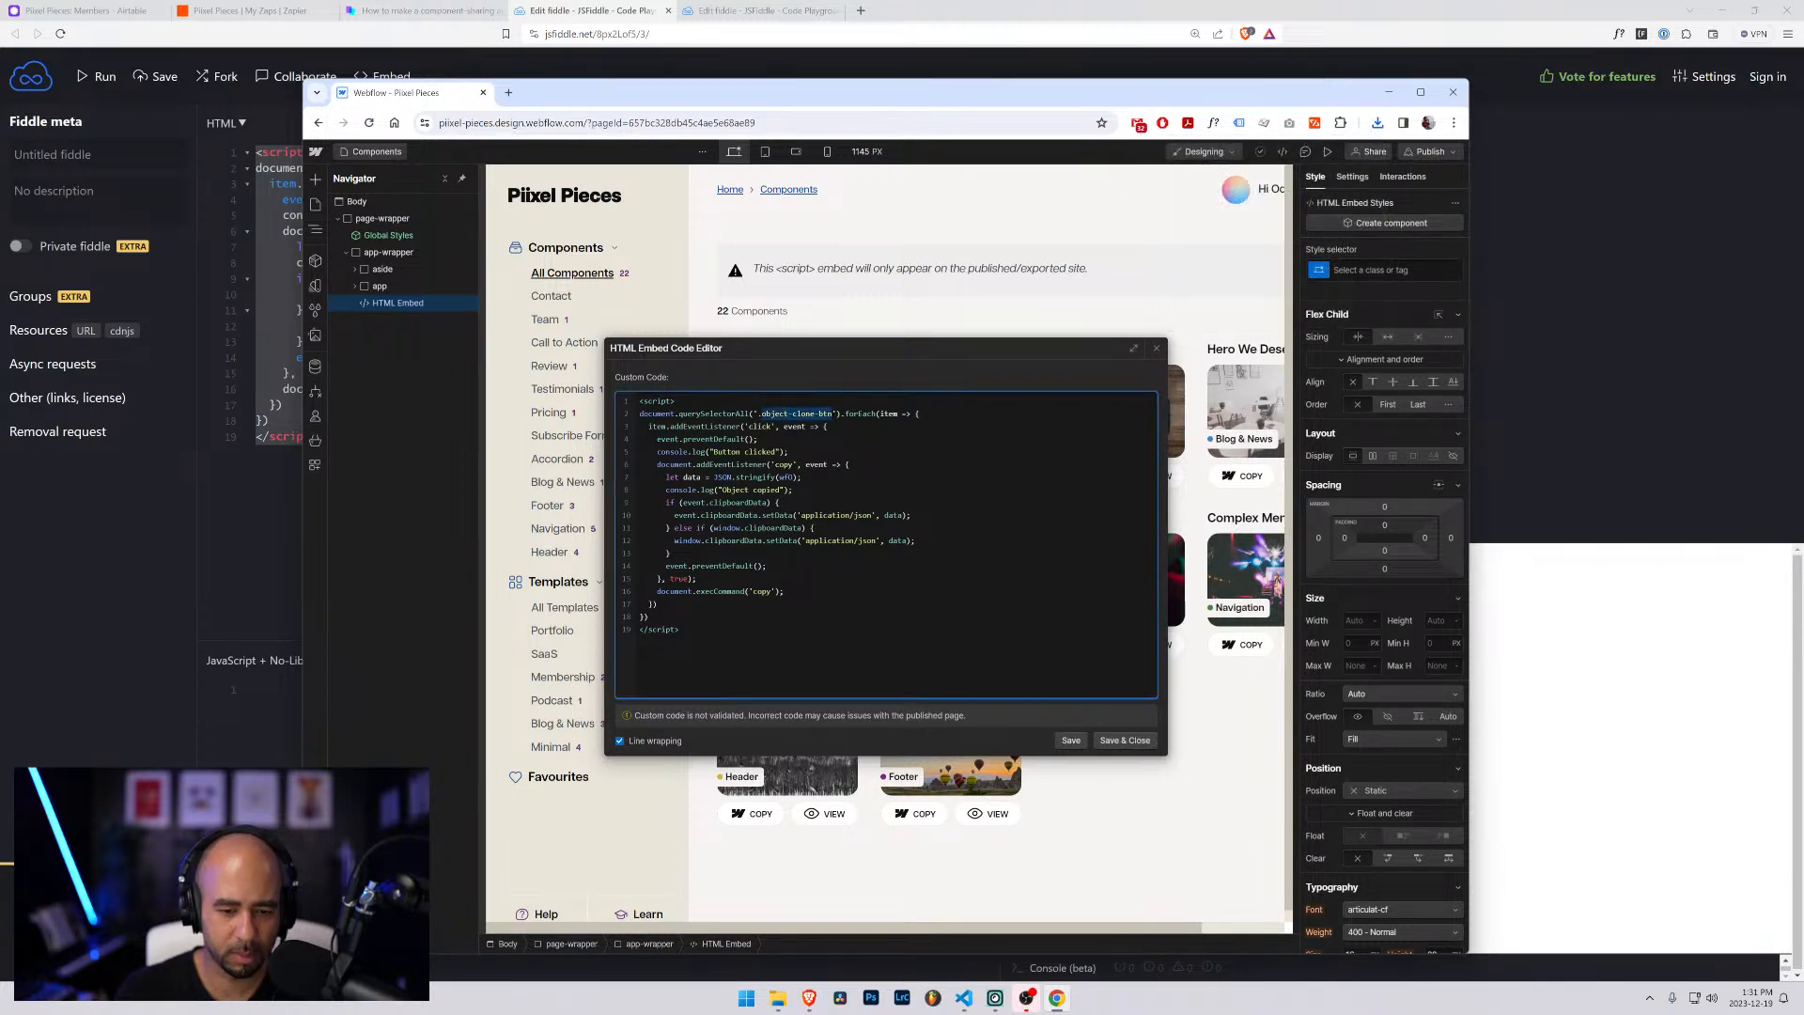
text(demo-)
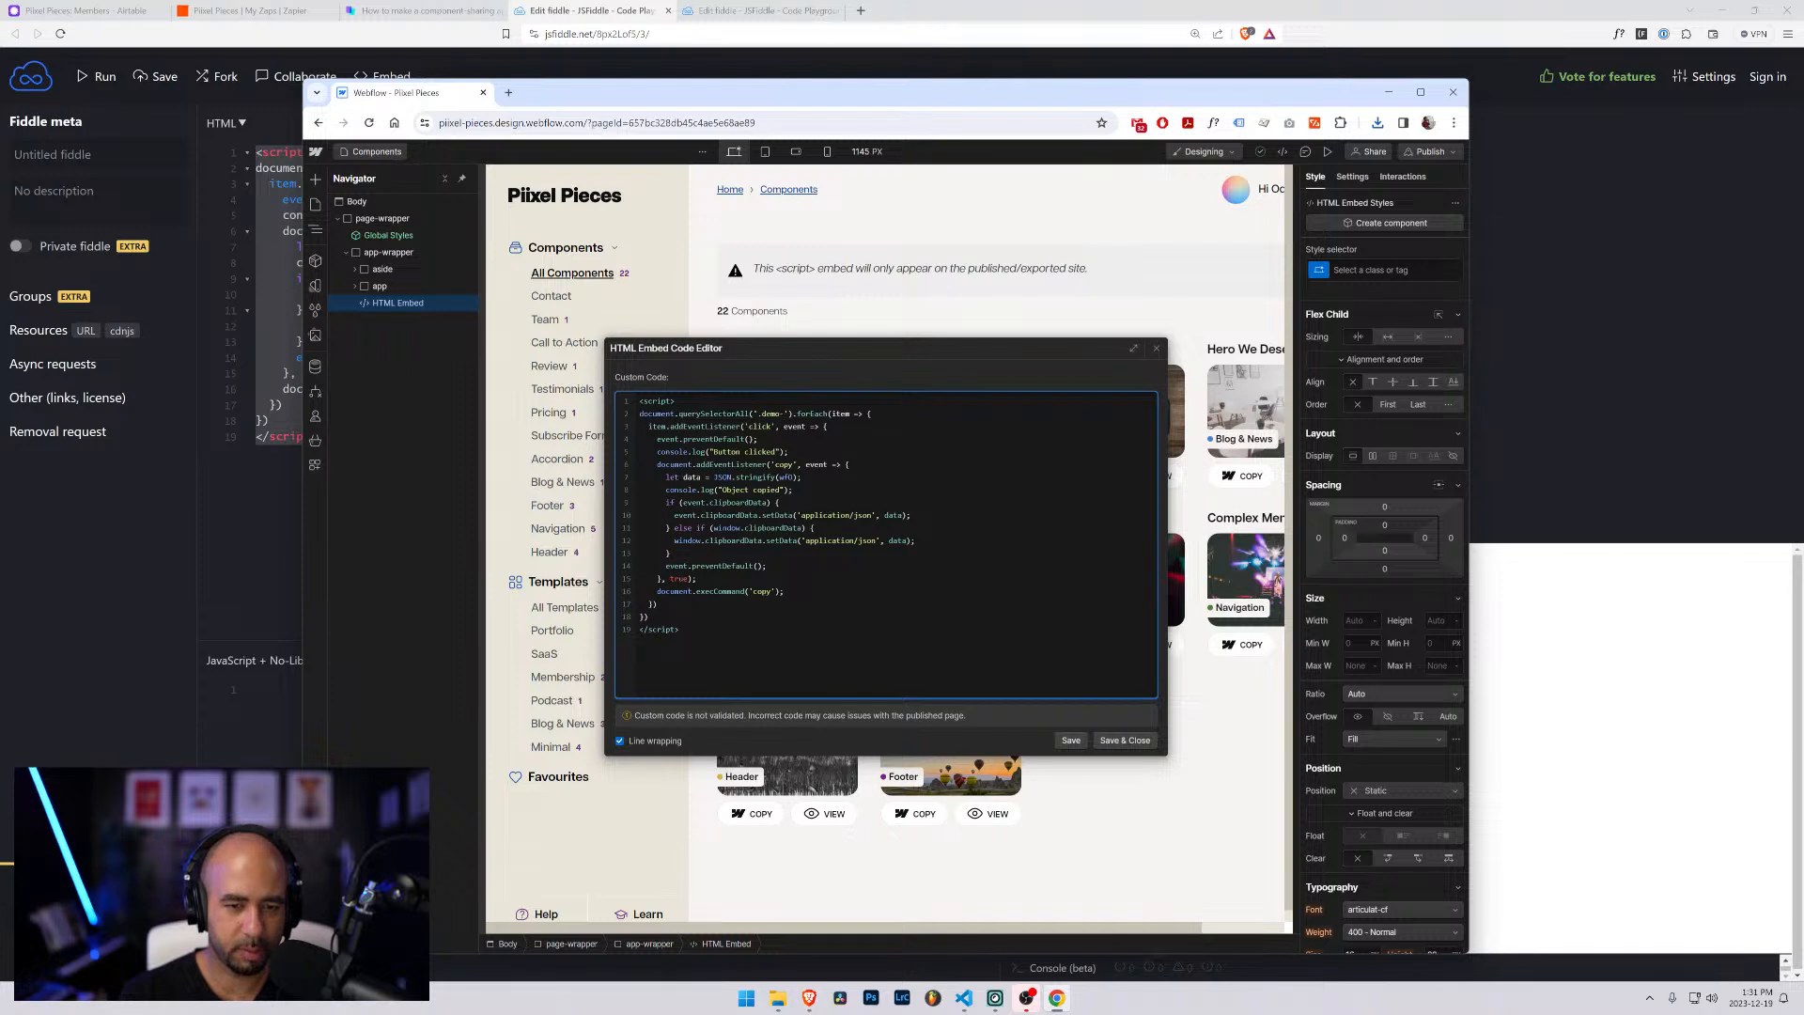
text(copy)
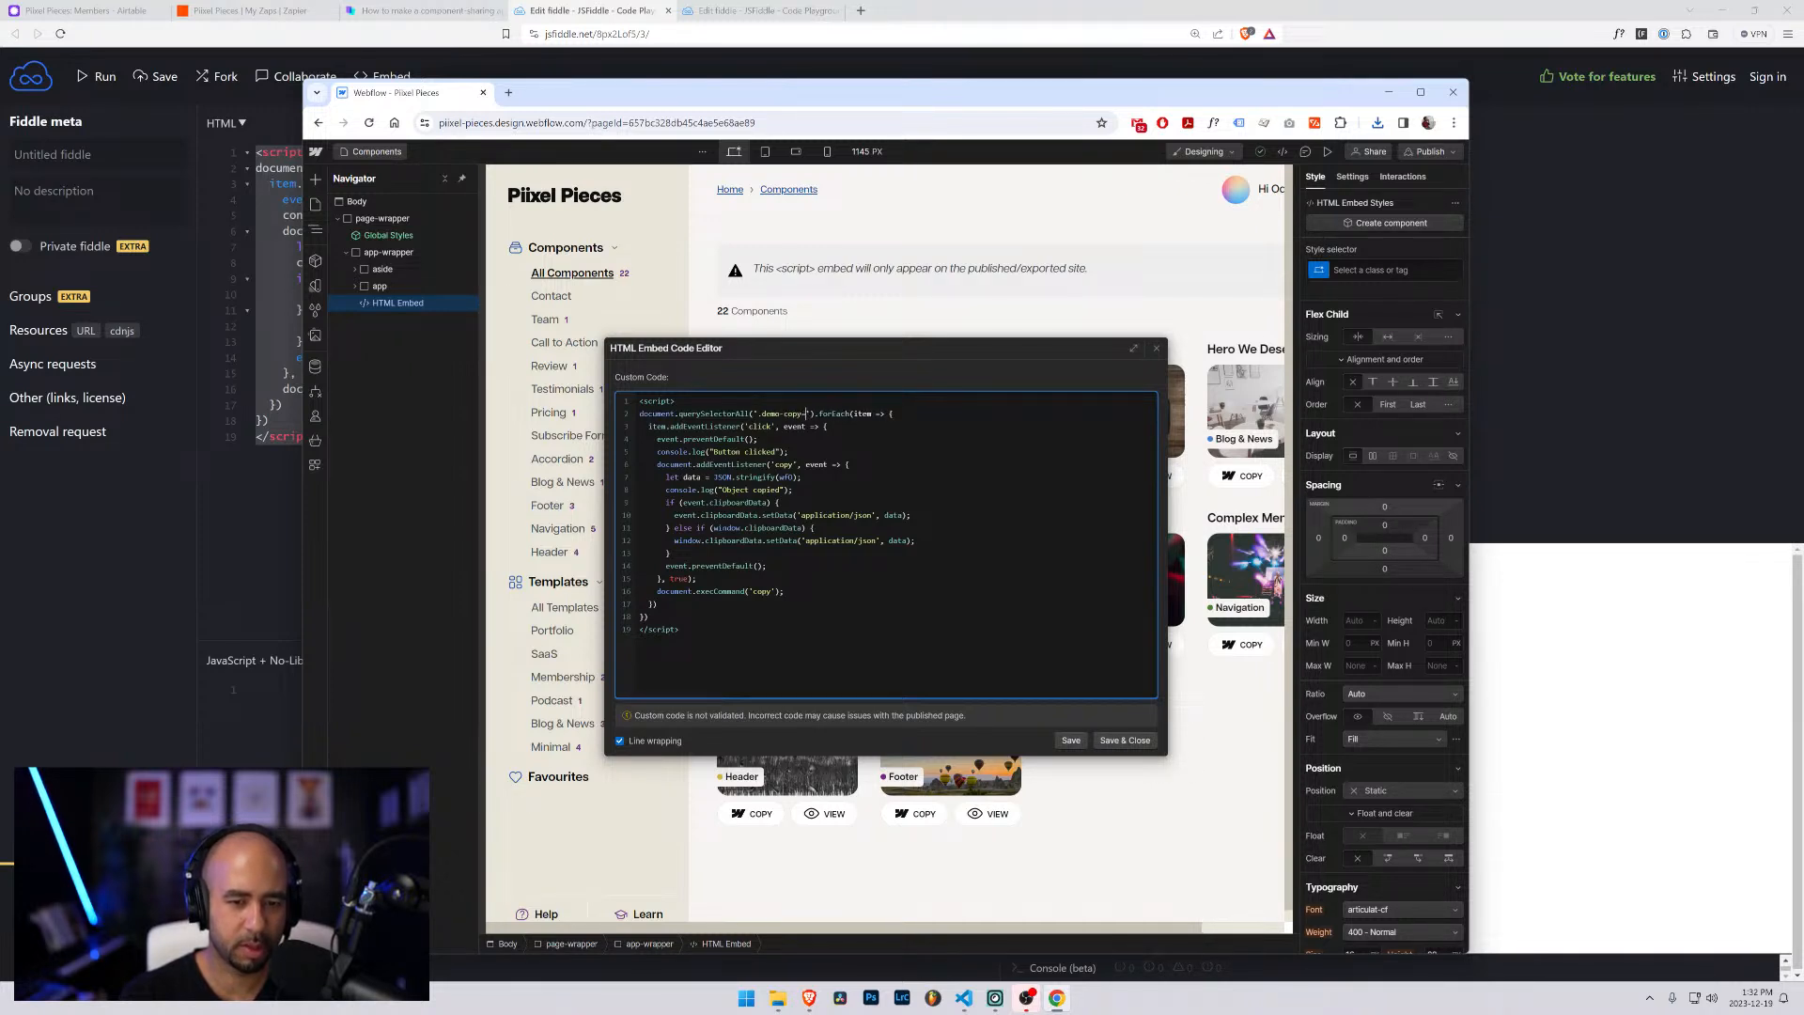
text(-button)
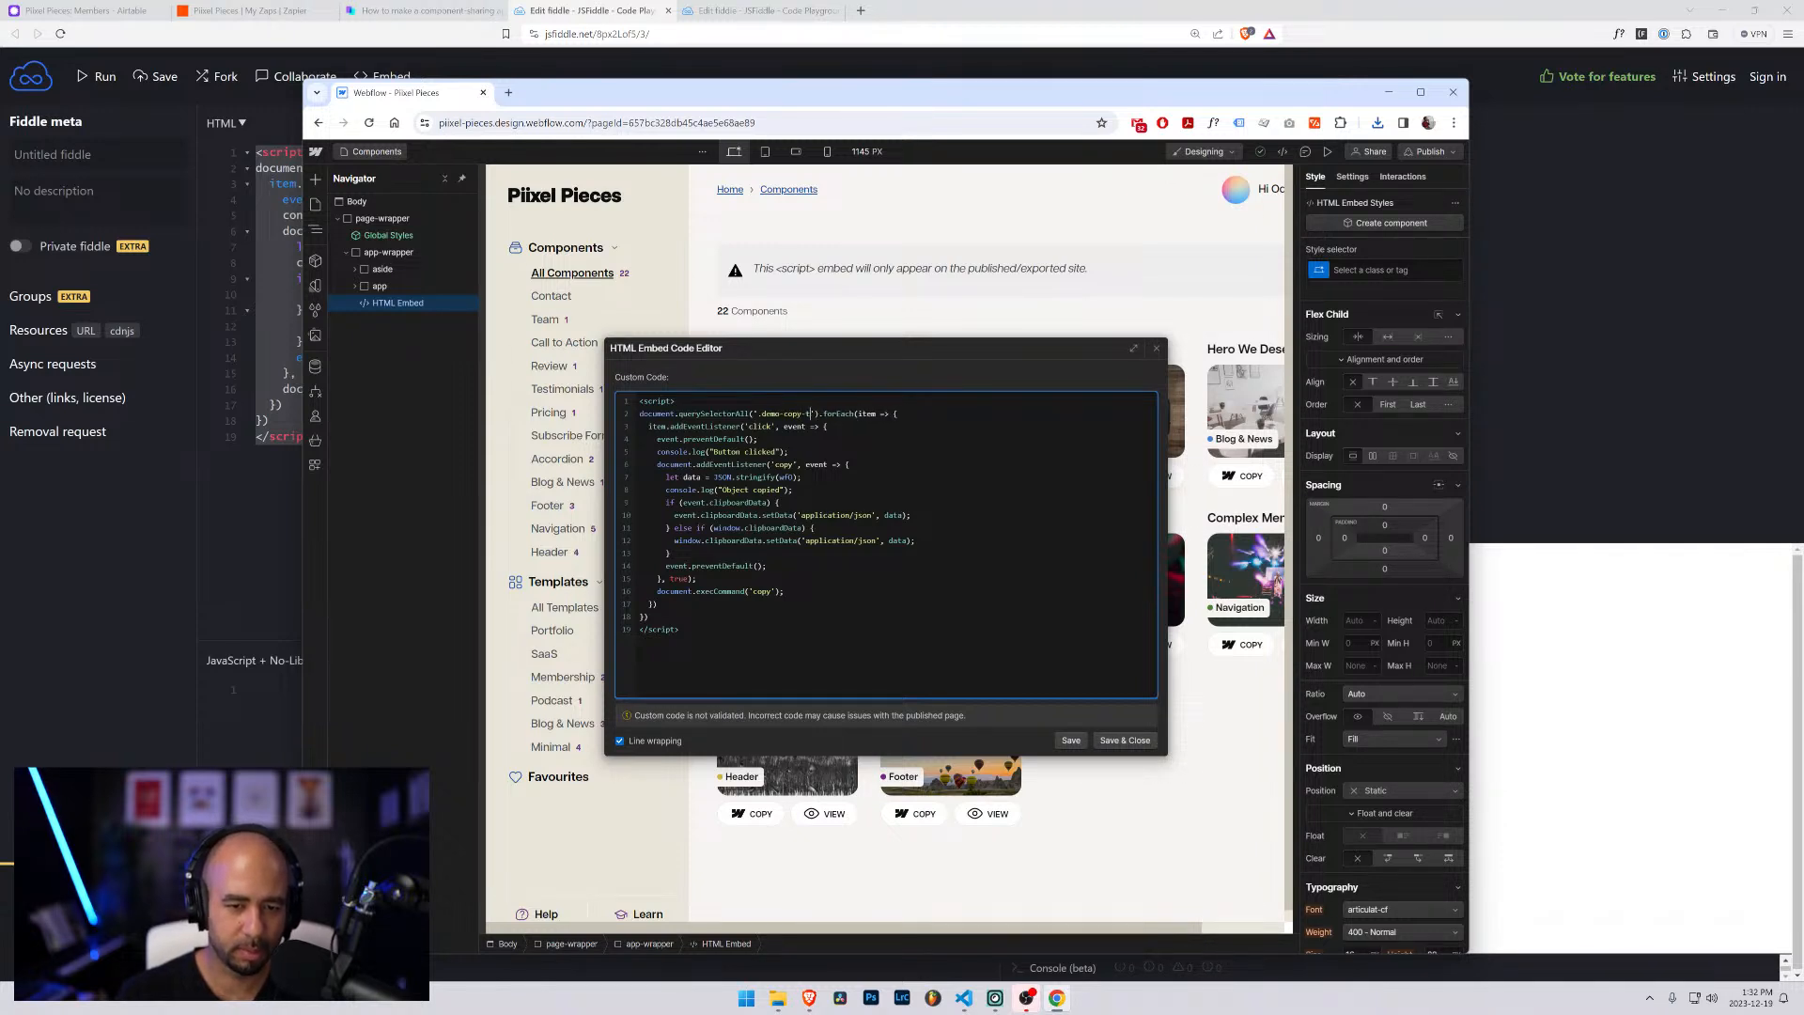
key(ctrl+shift+Left)
key(ctrl+shift+Left)
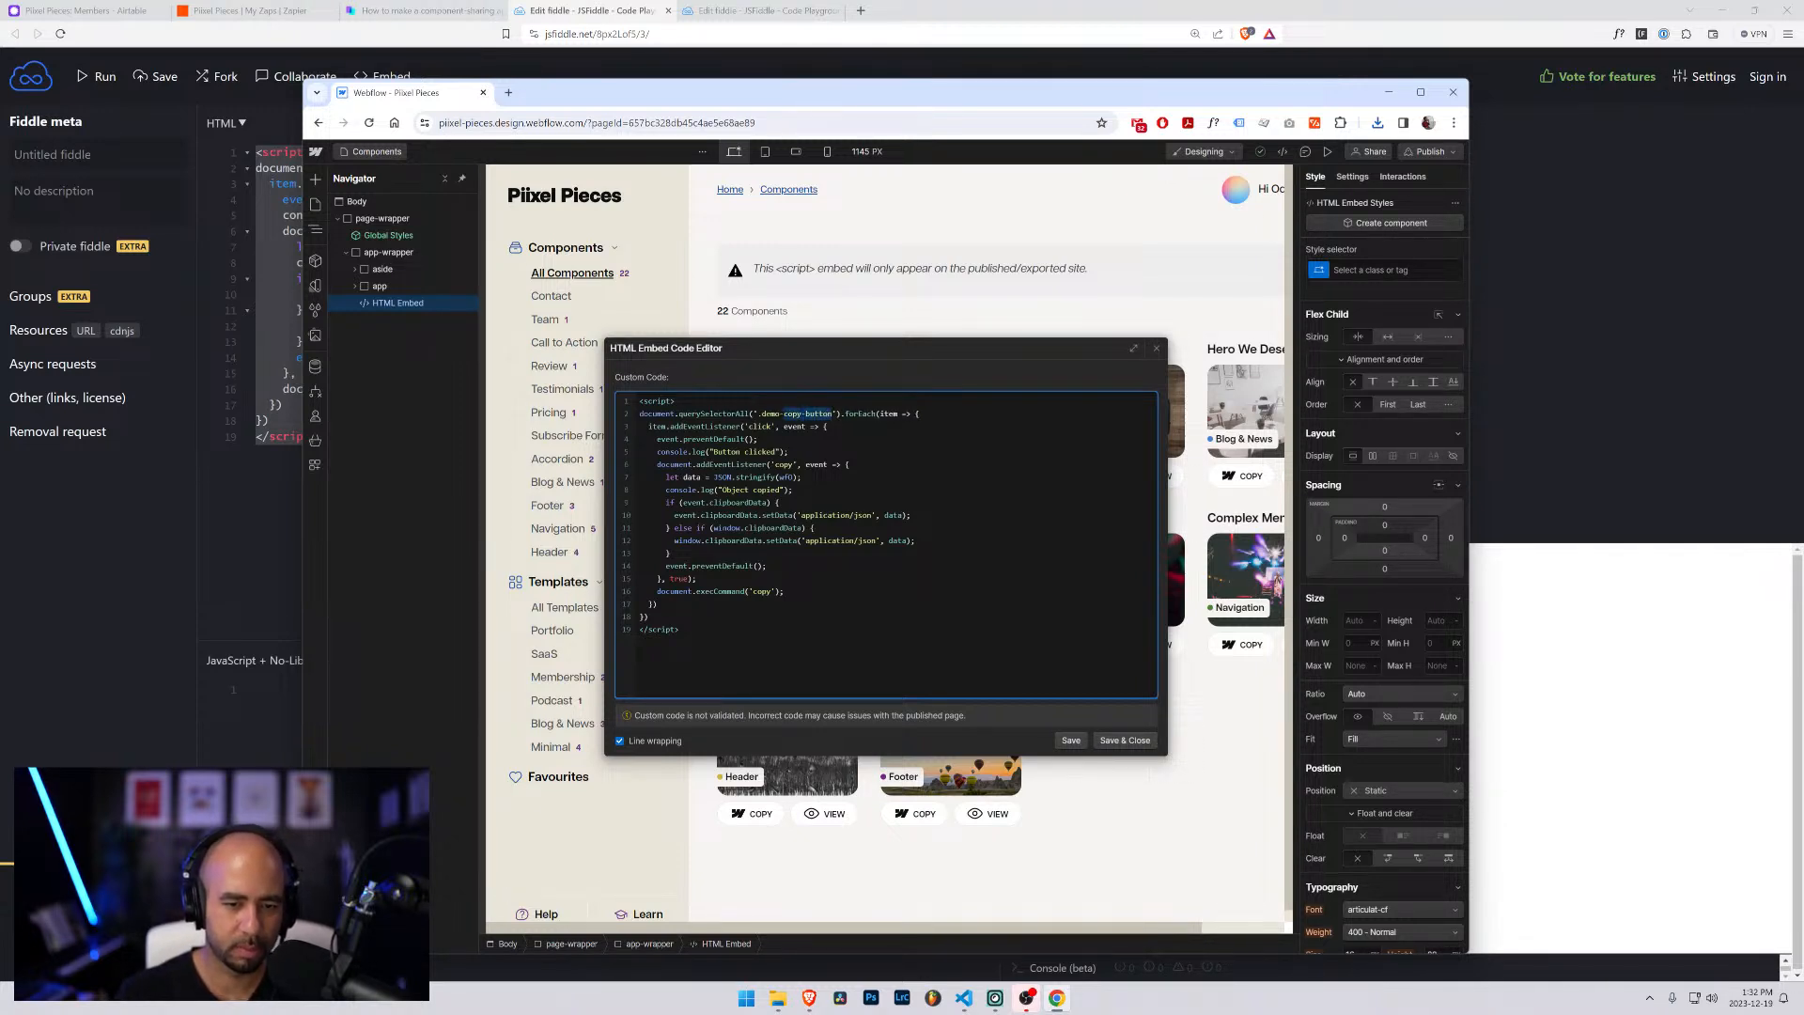
key(ctrl+shift+Left)
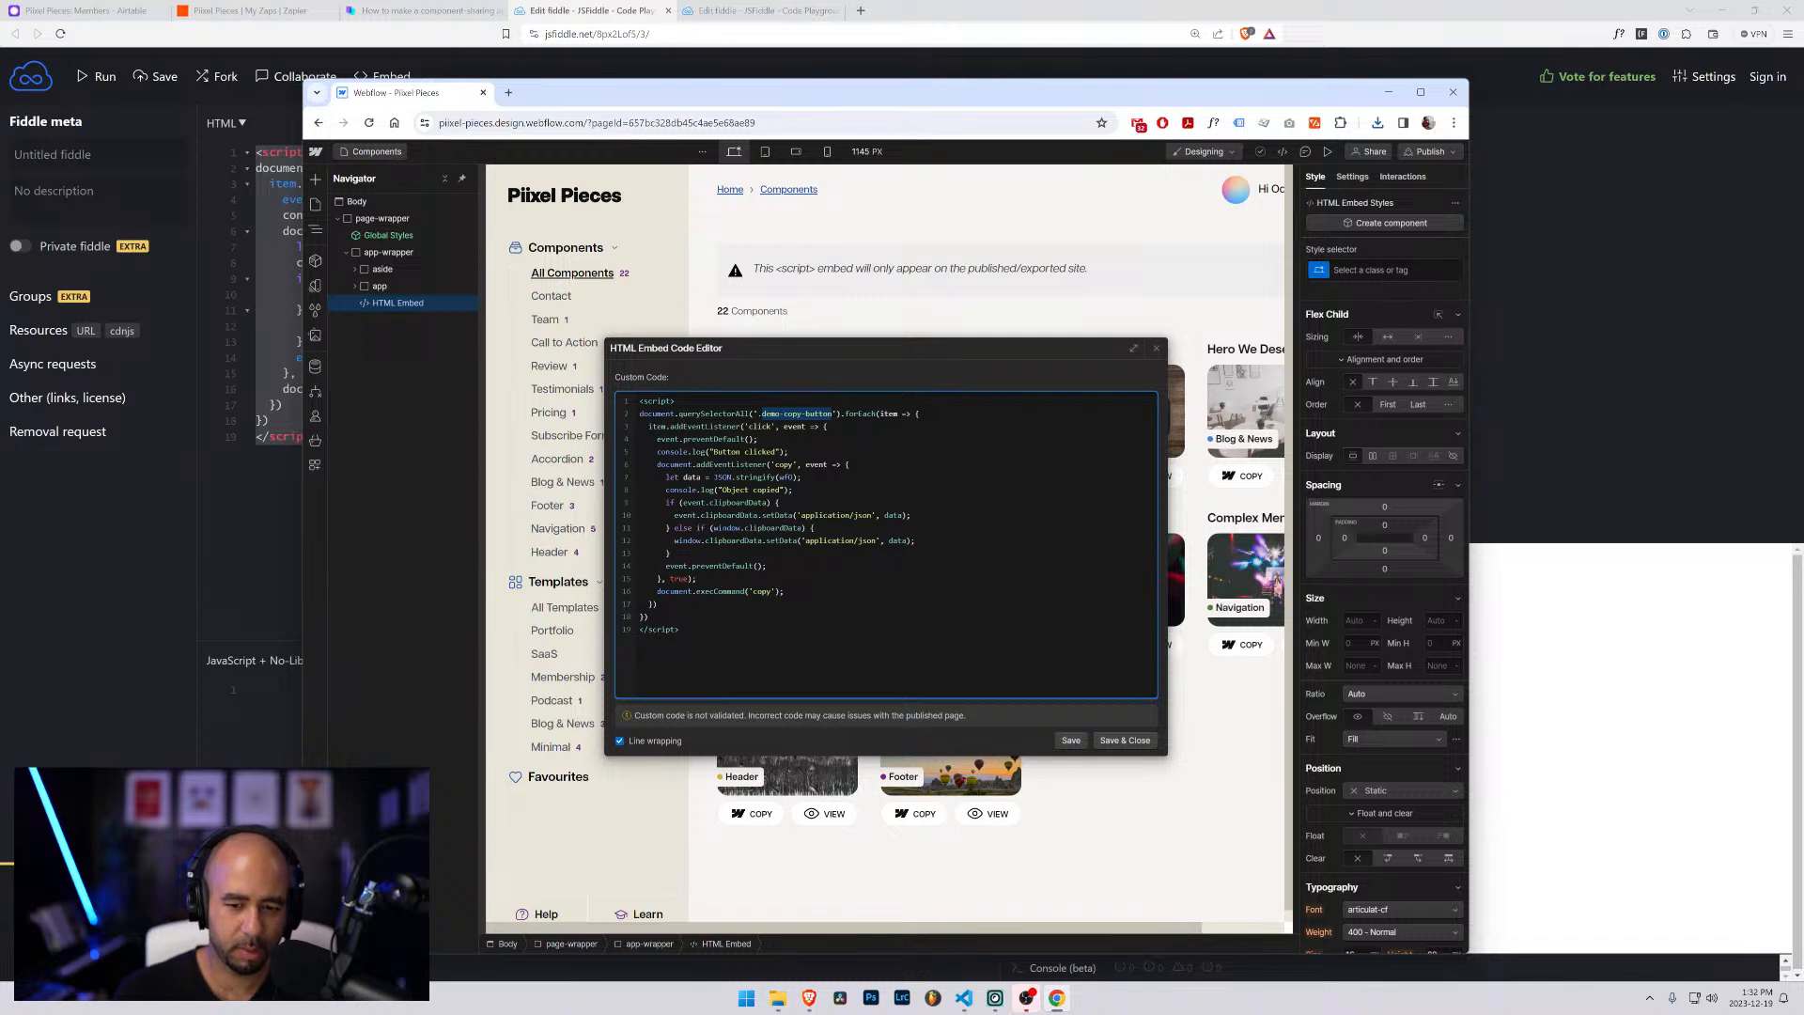
click(1125, 740)
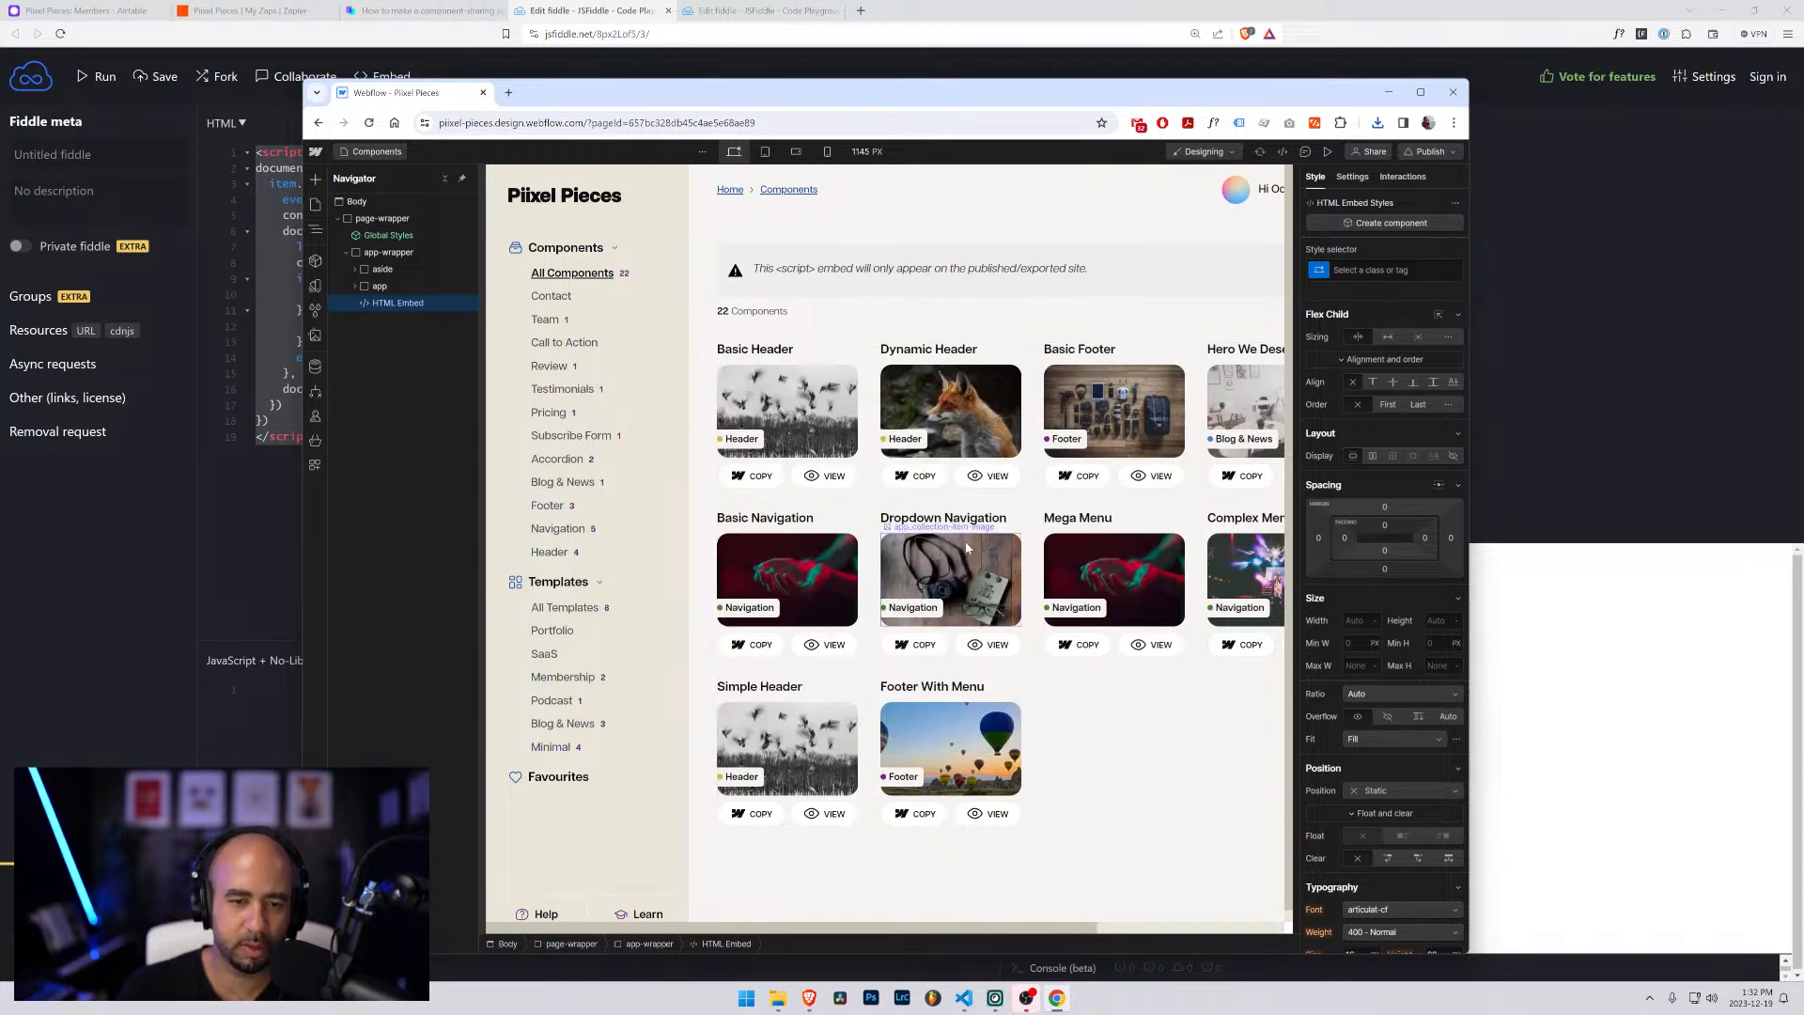
- Select the Basic Header card's COPY link and reread the article's instructions on adding the extra button class
click(722, 474)
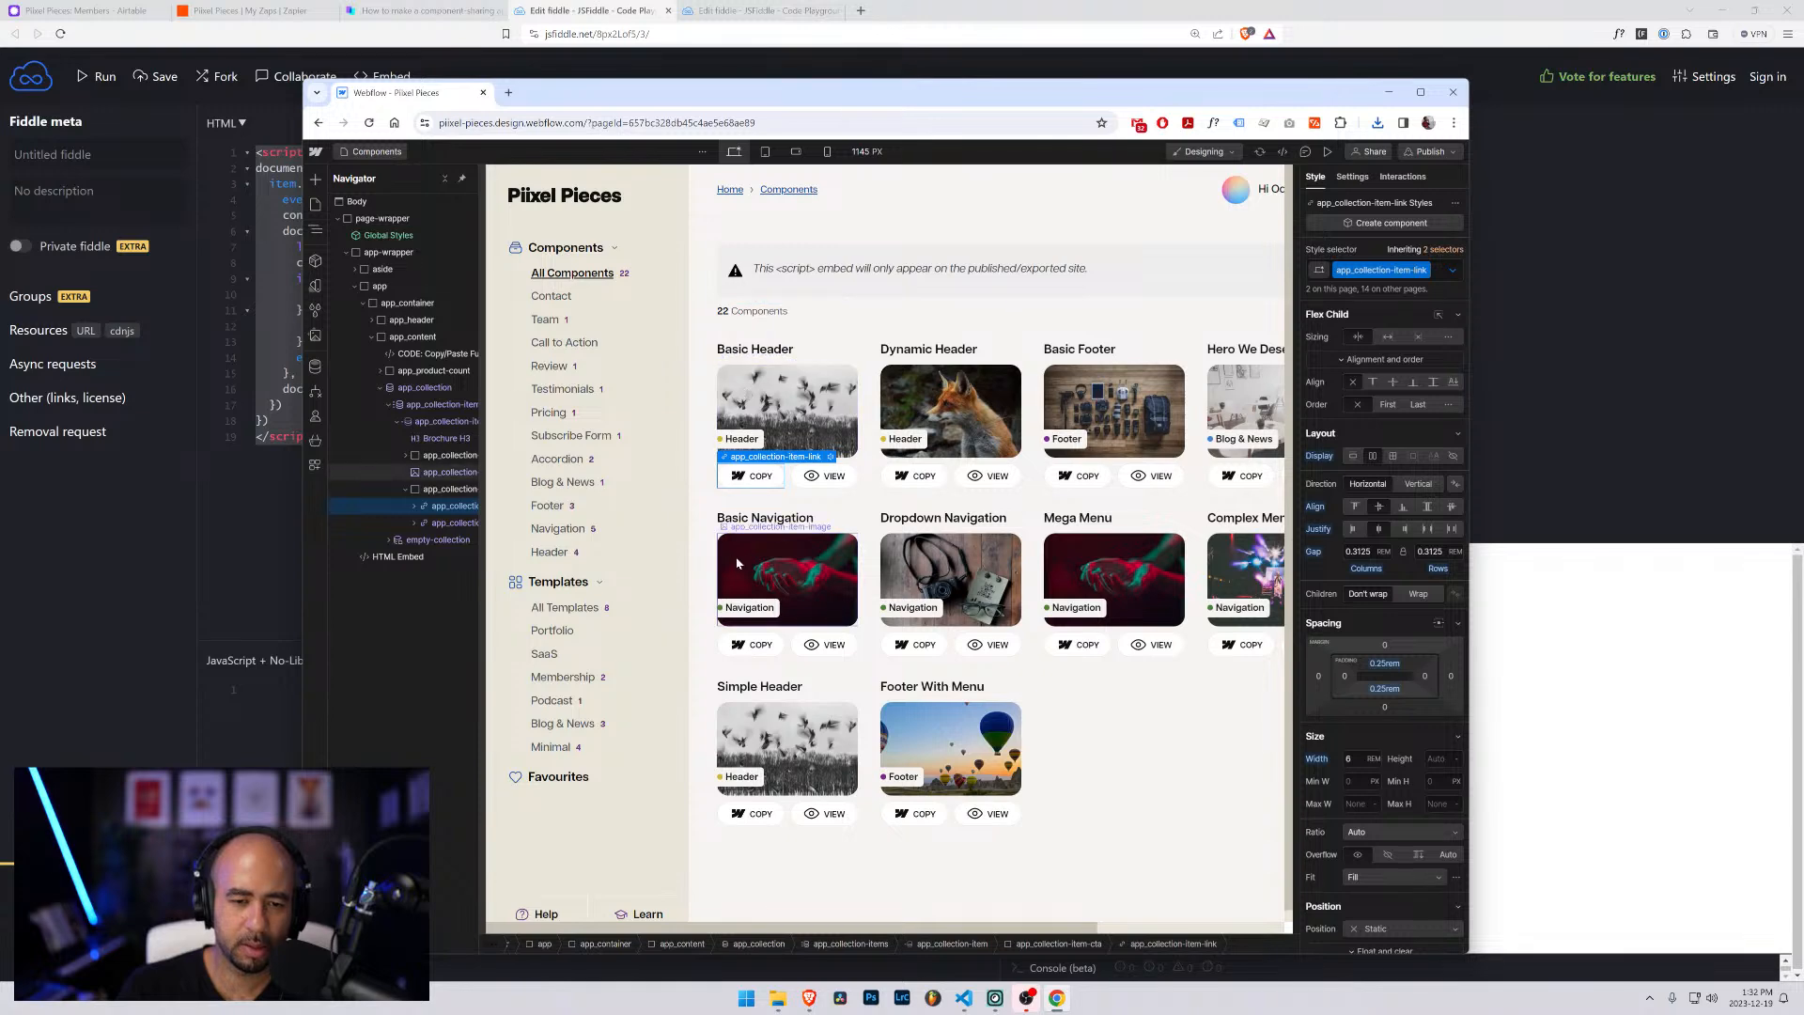
click(422, 10)
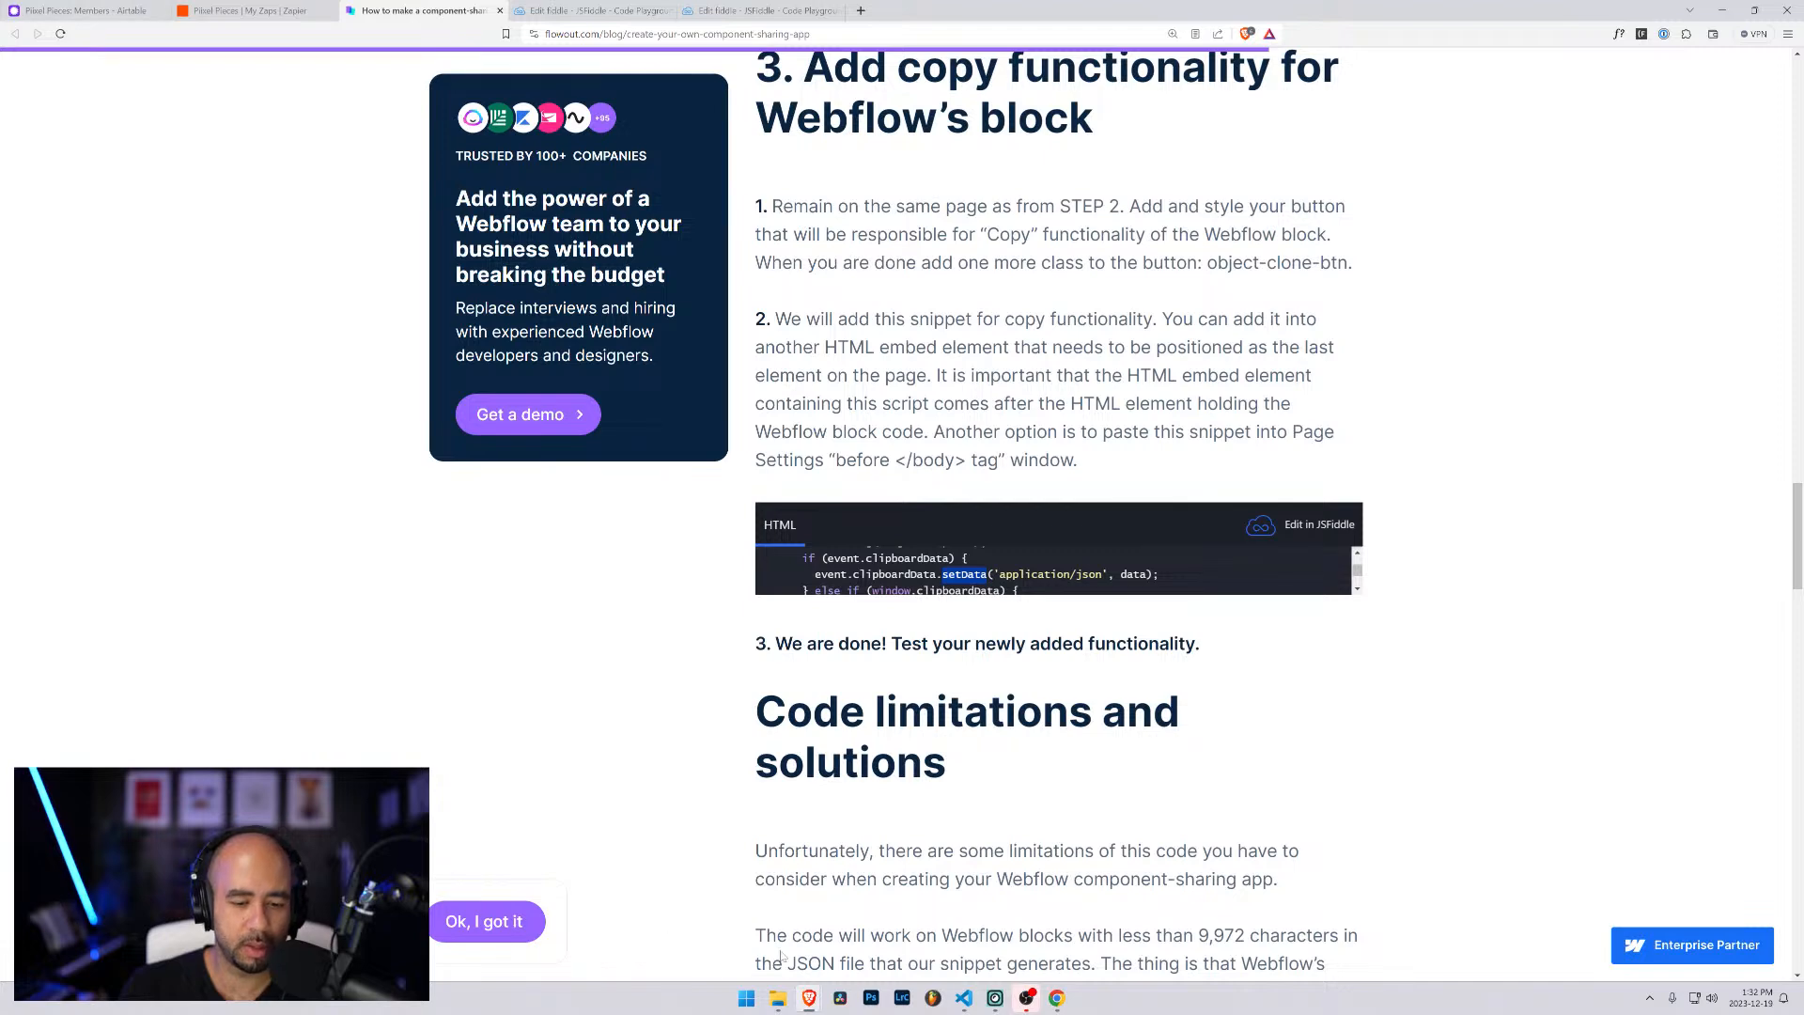
click(1057, 998)
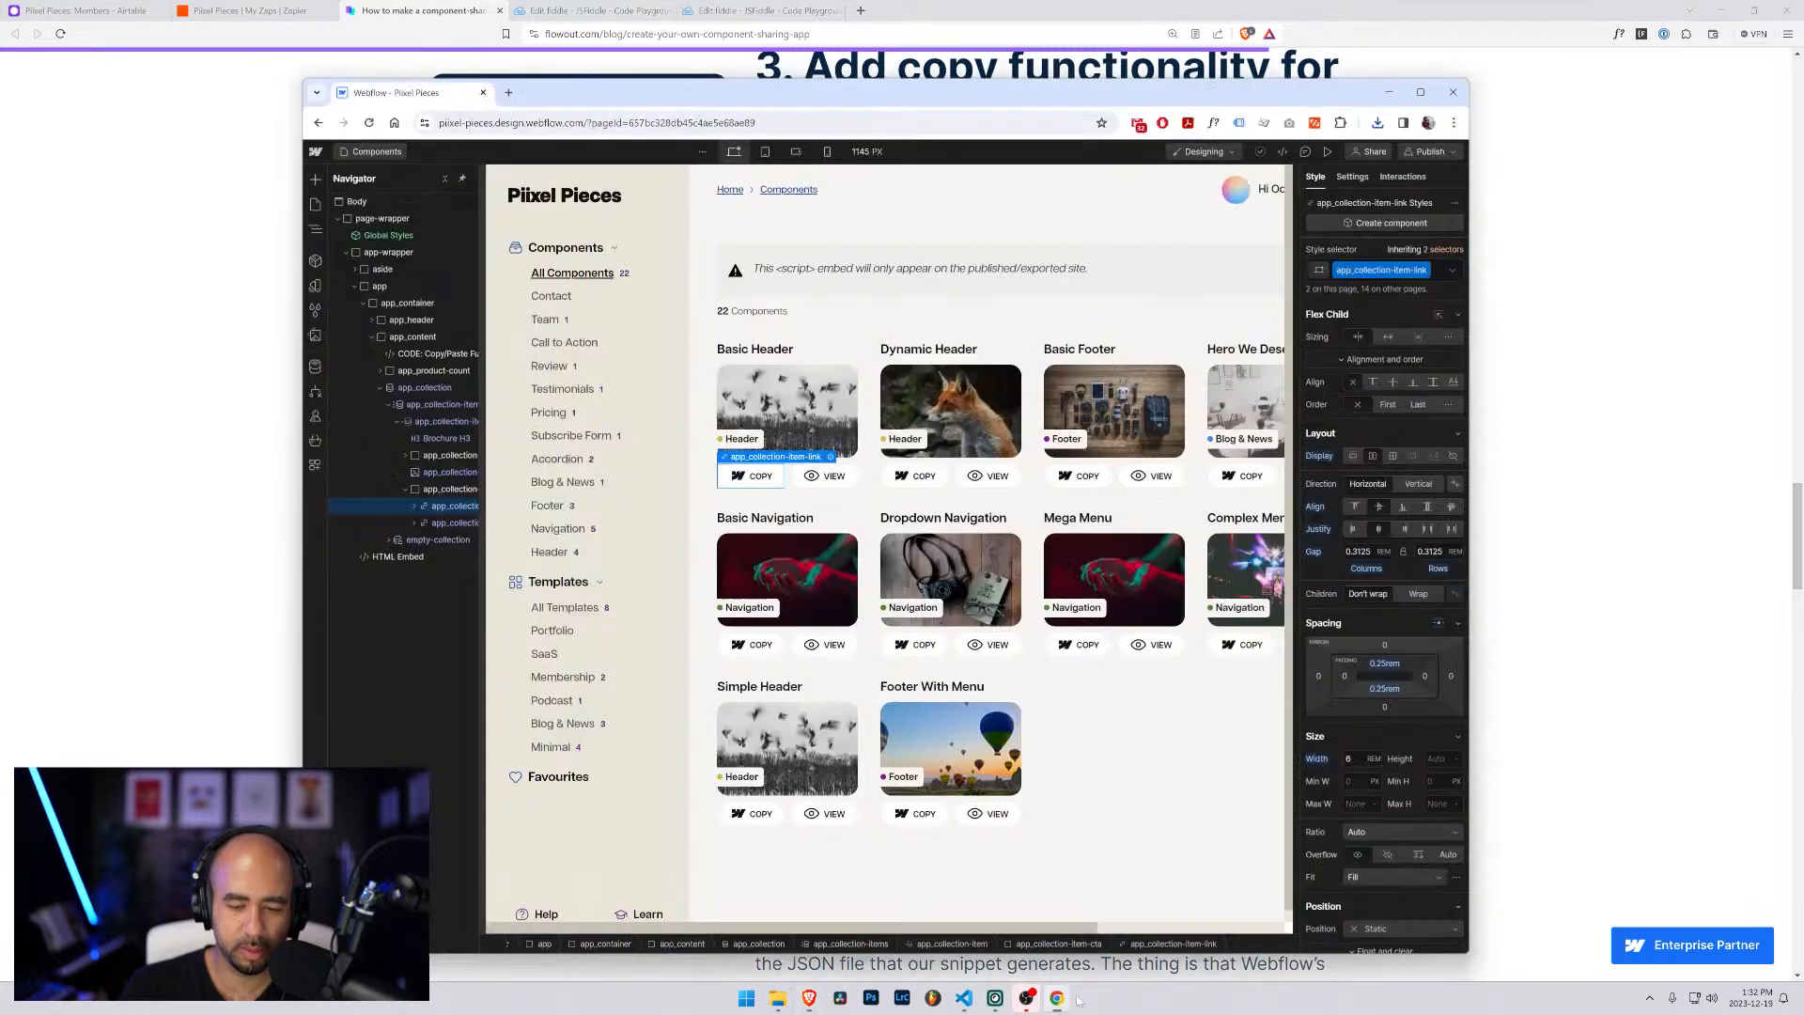
click(1433, 273)
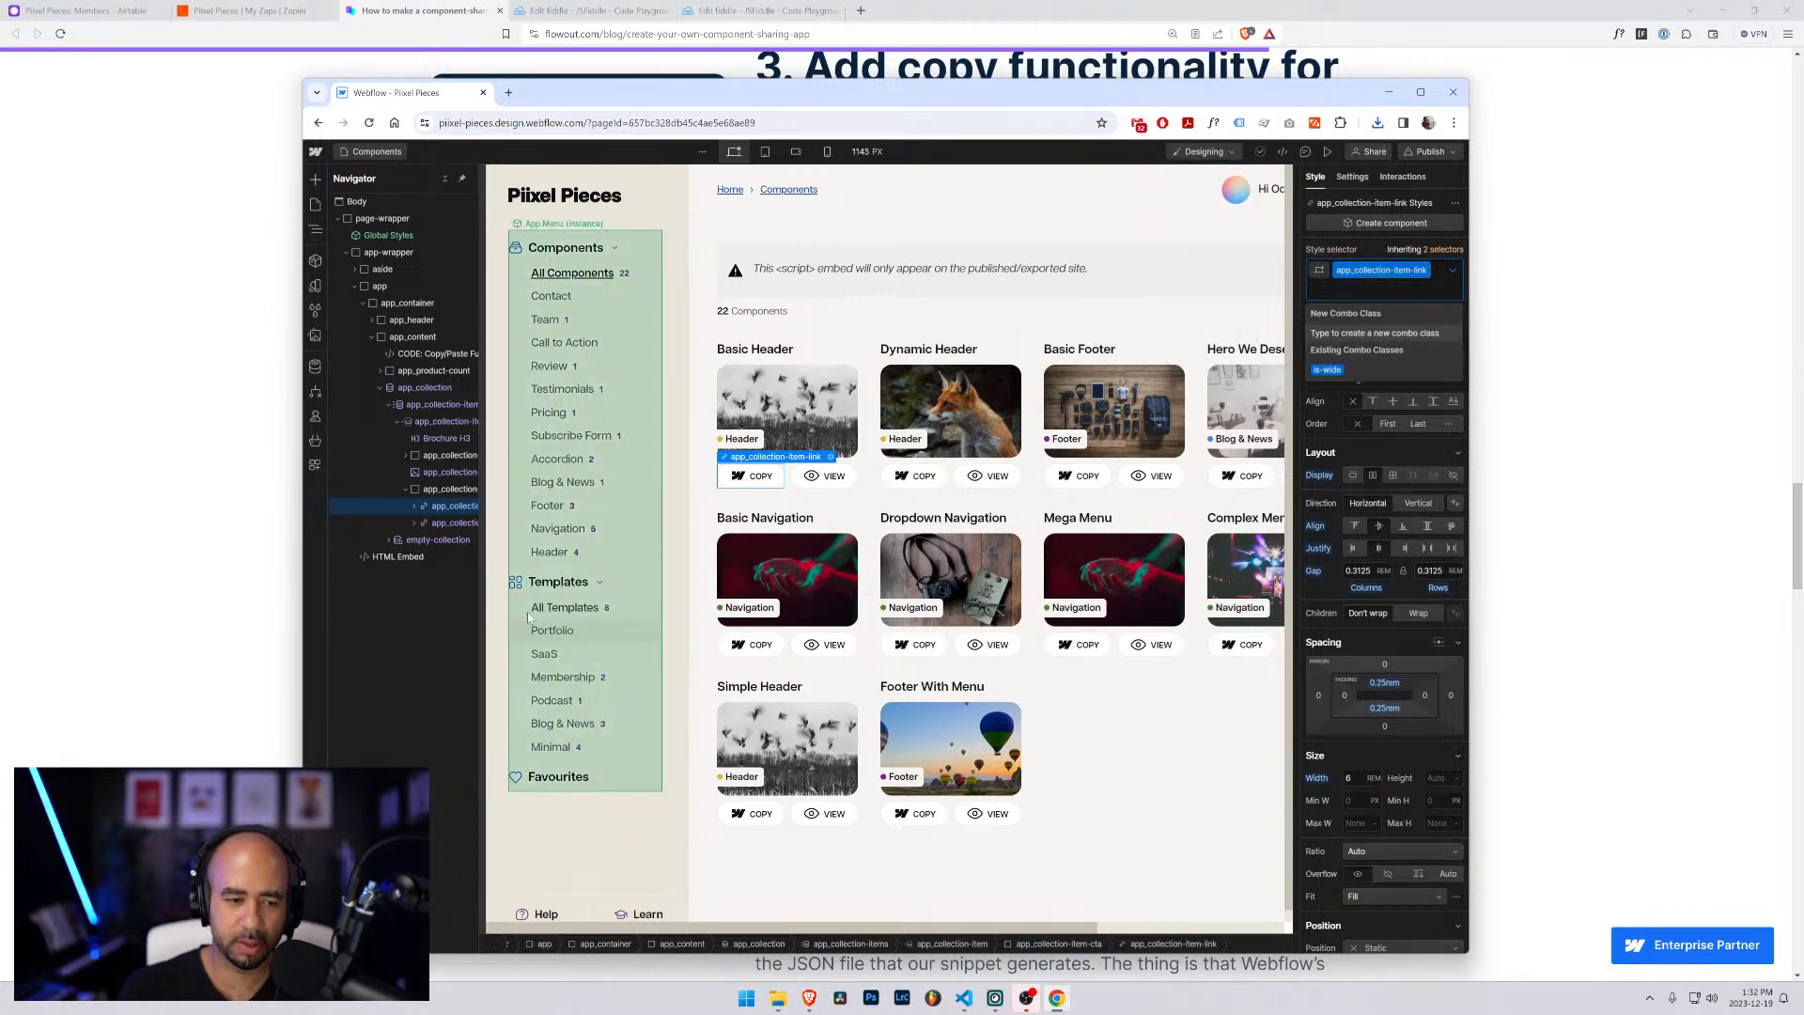
- Check the button class name in the new HTML Embed's script, and reselect the Basic Header card's COPY link to show its styles
click(423, 556)
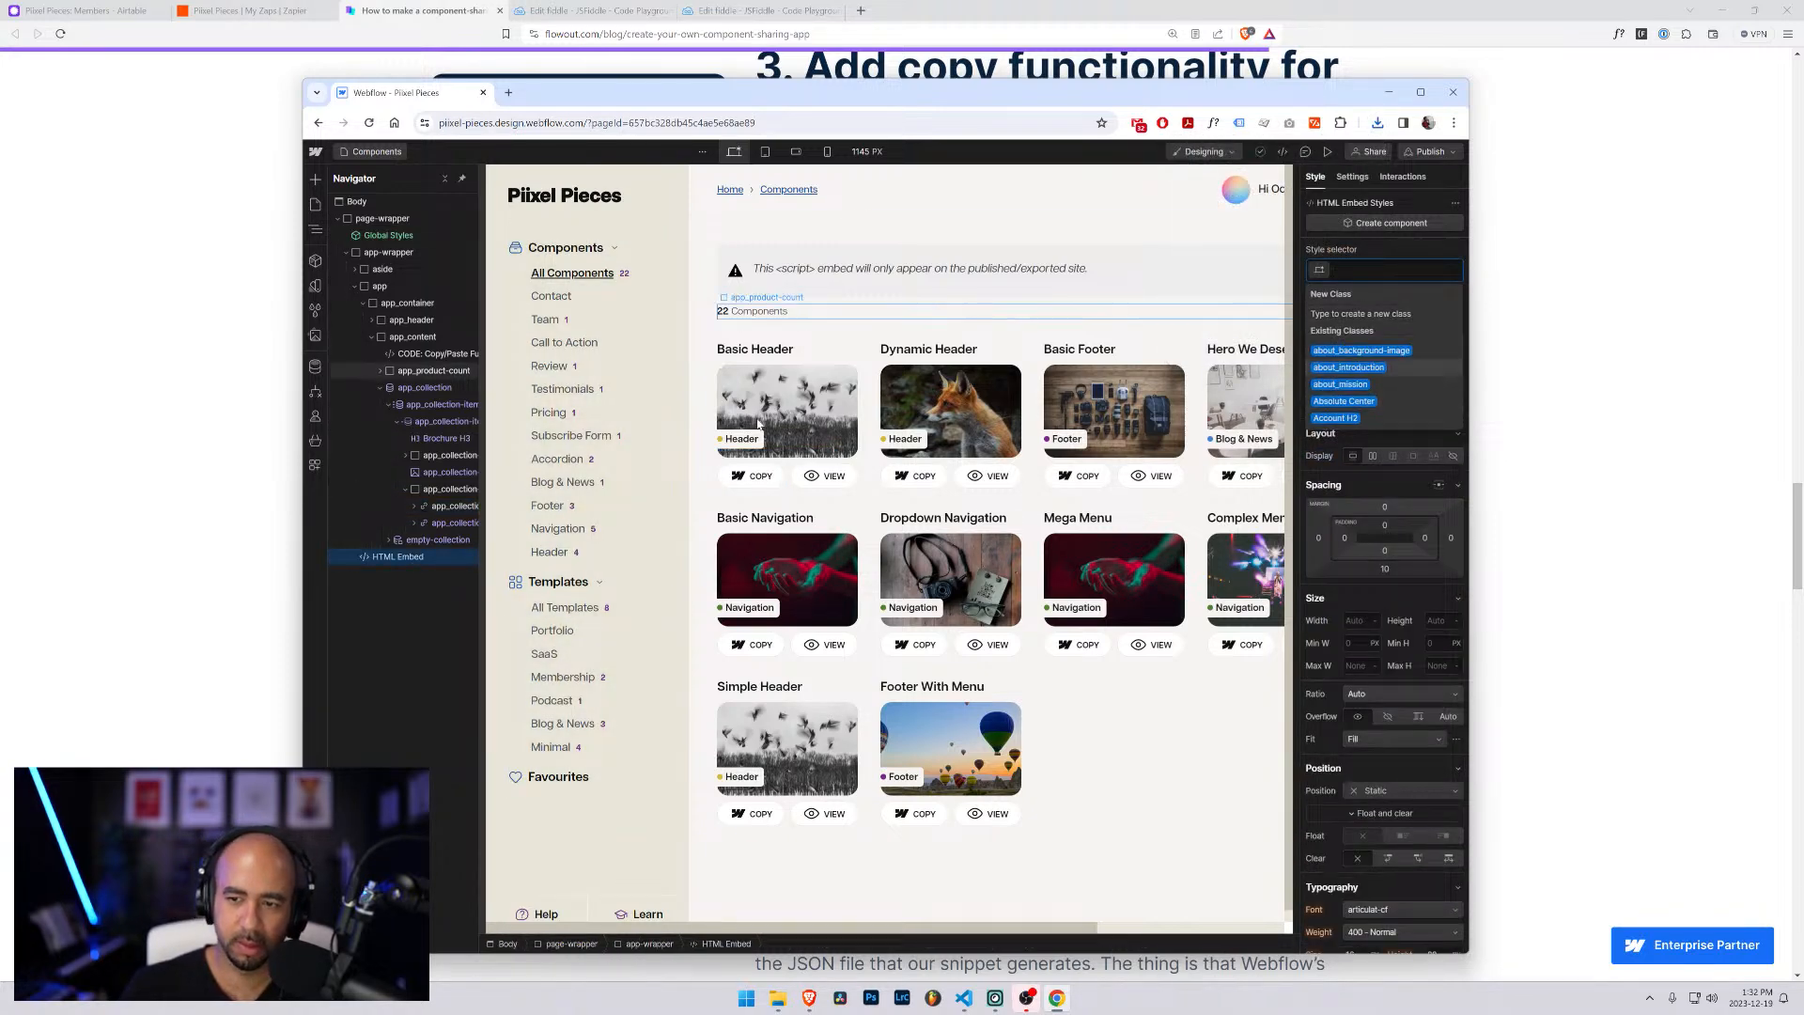
click(432, 353)
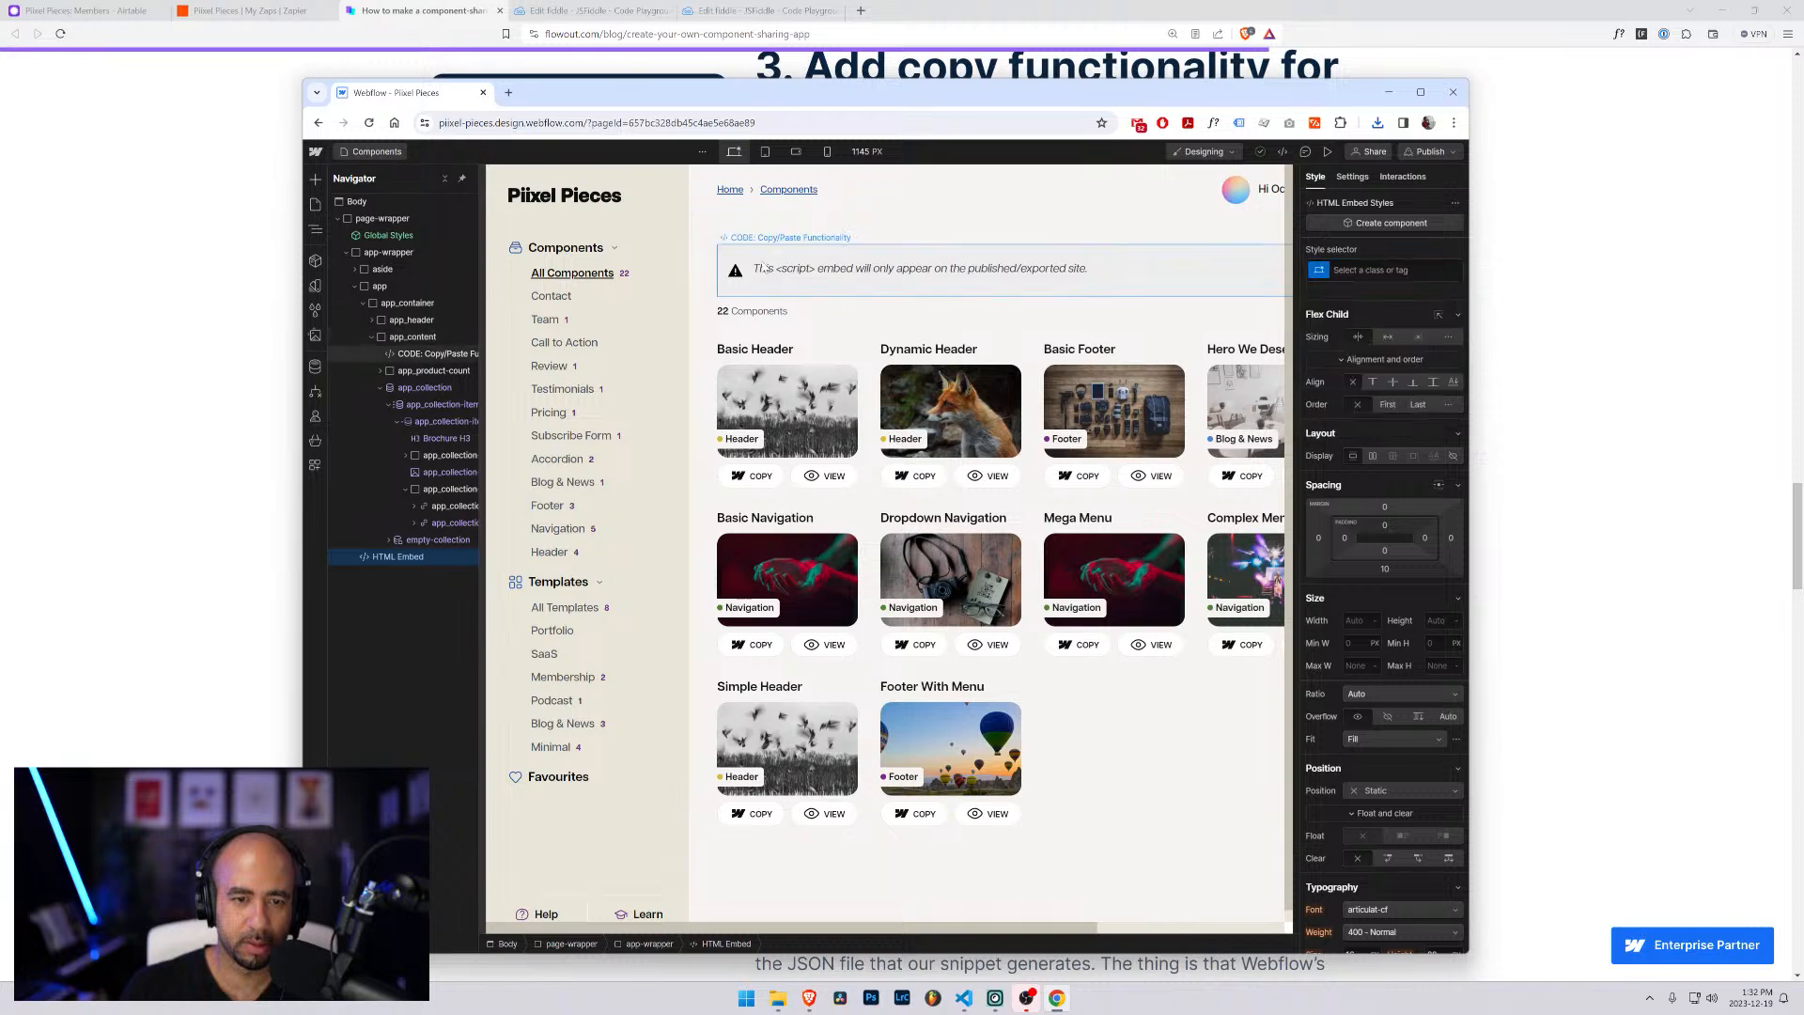
click(383, 556)
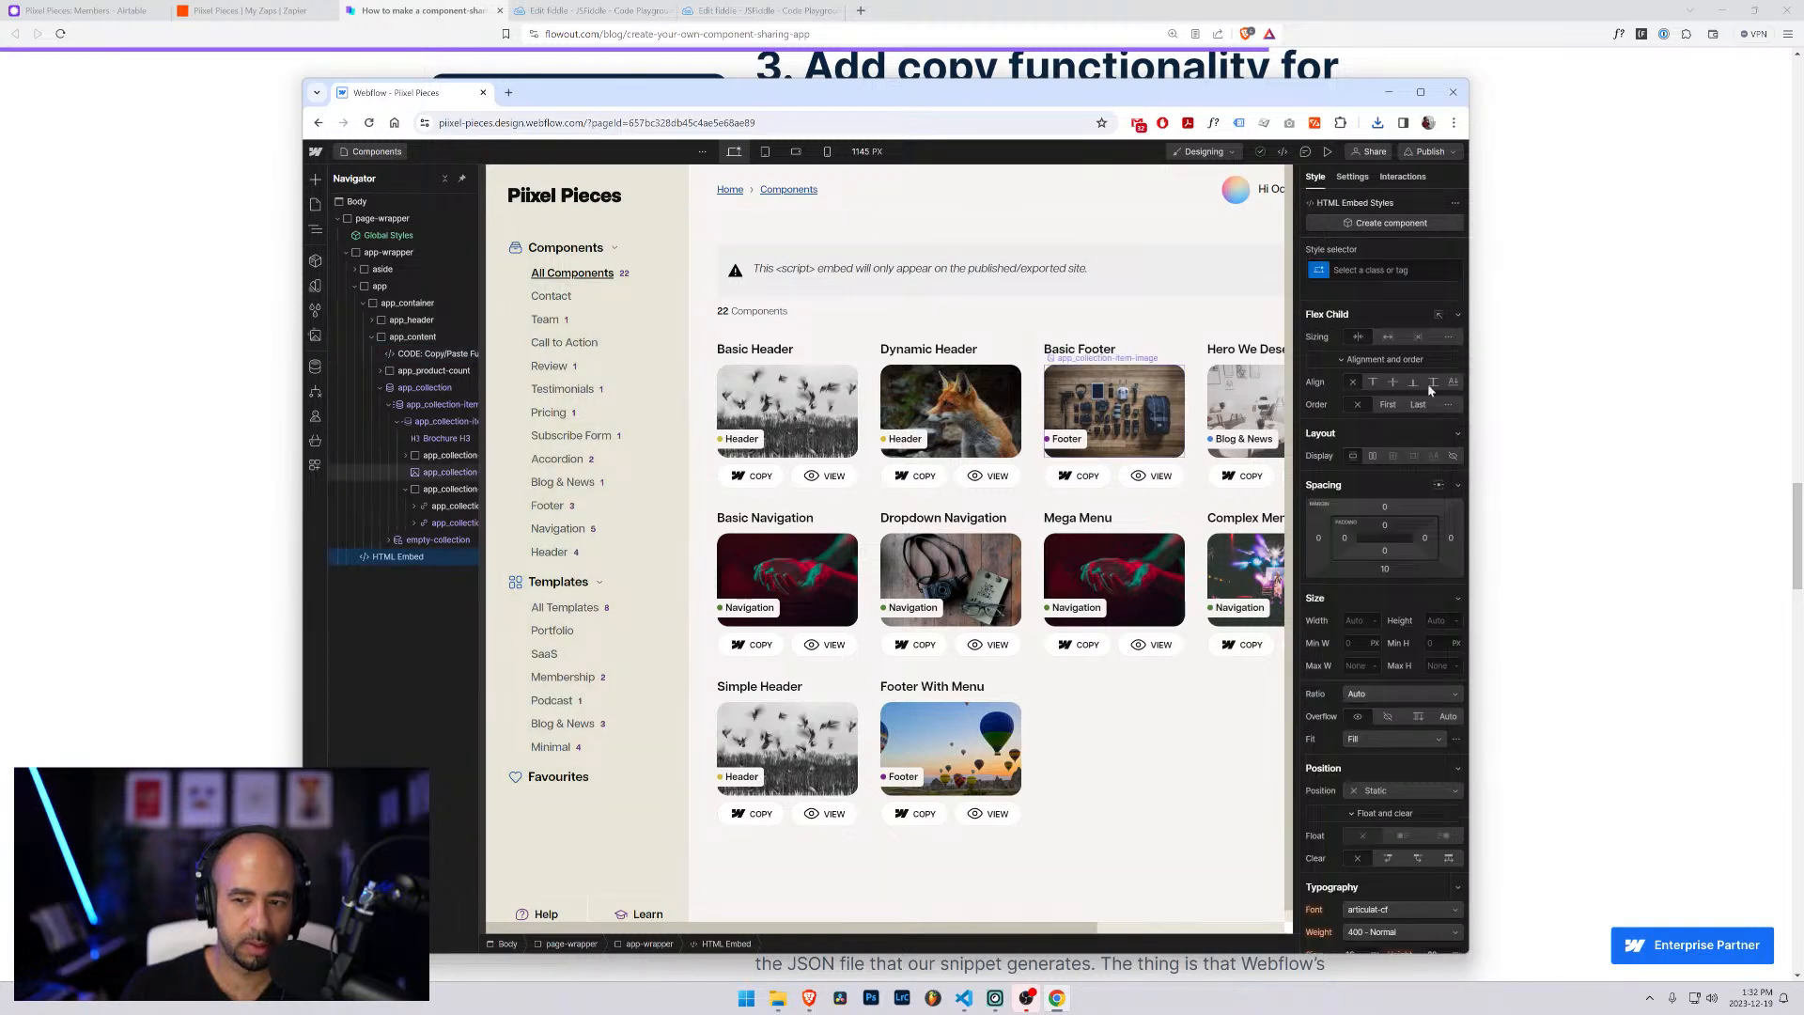
click(1351, 178)
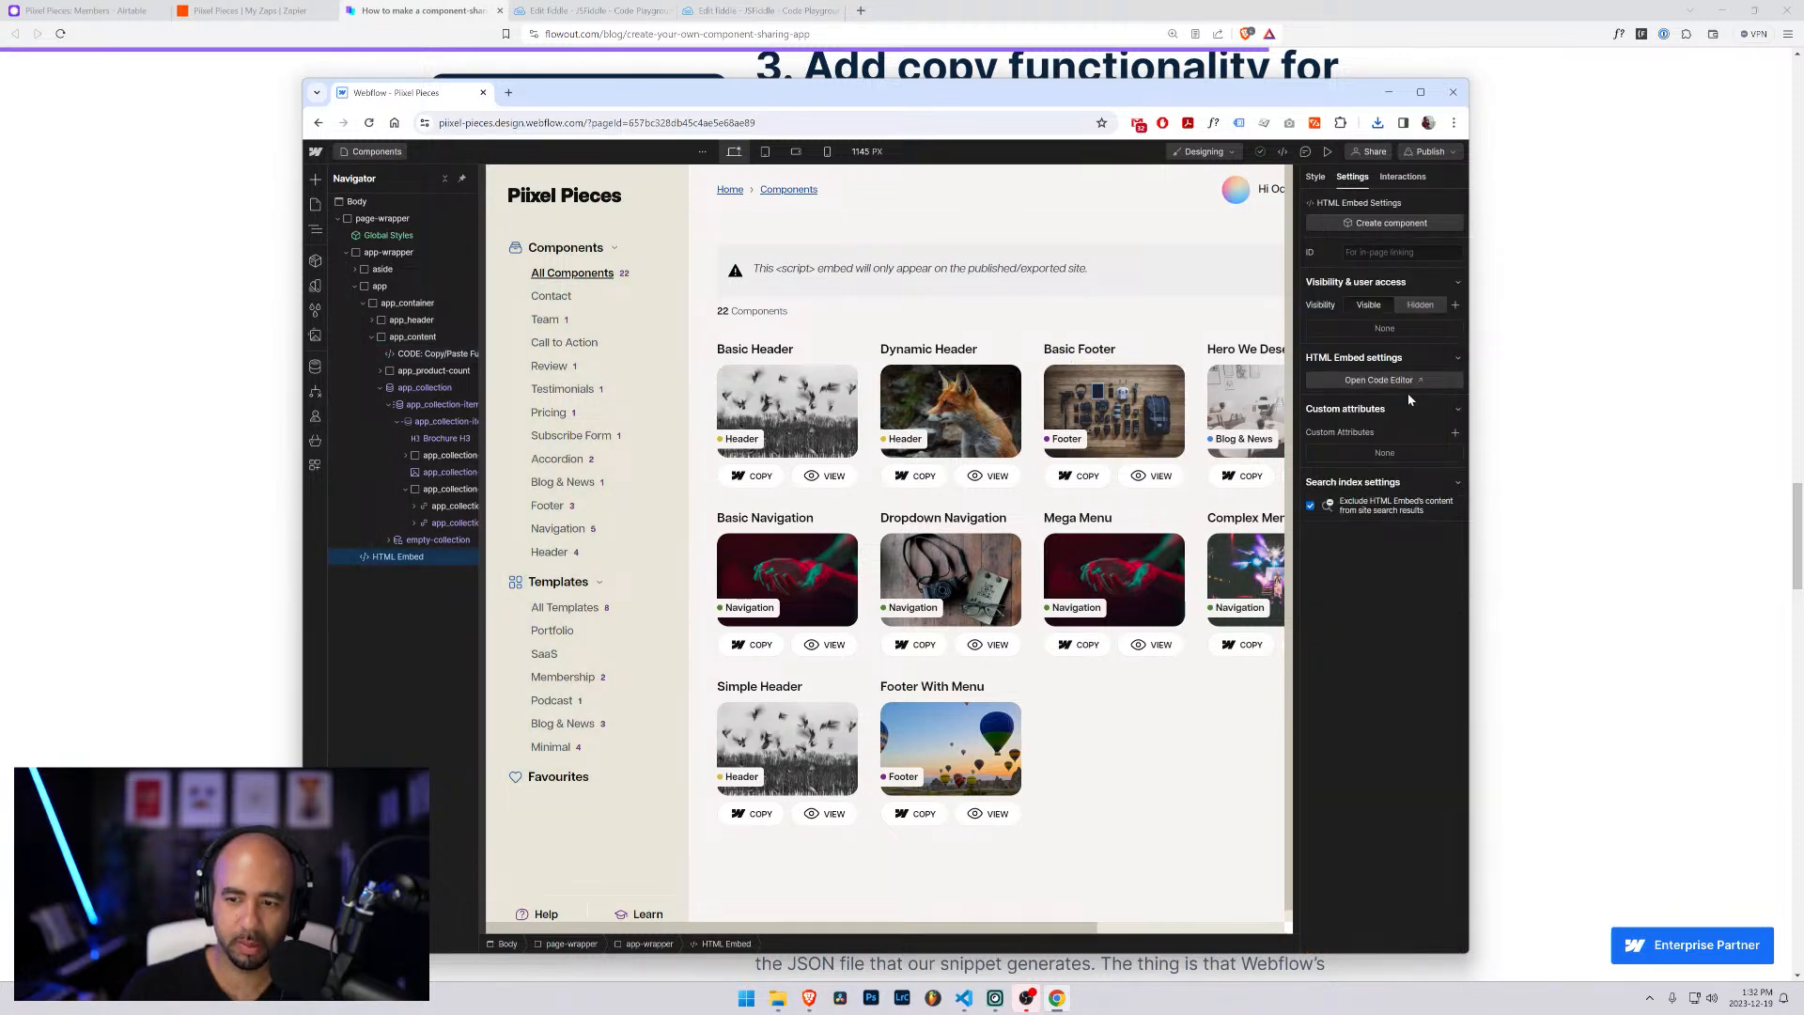
click(1381, 380)
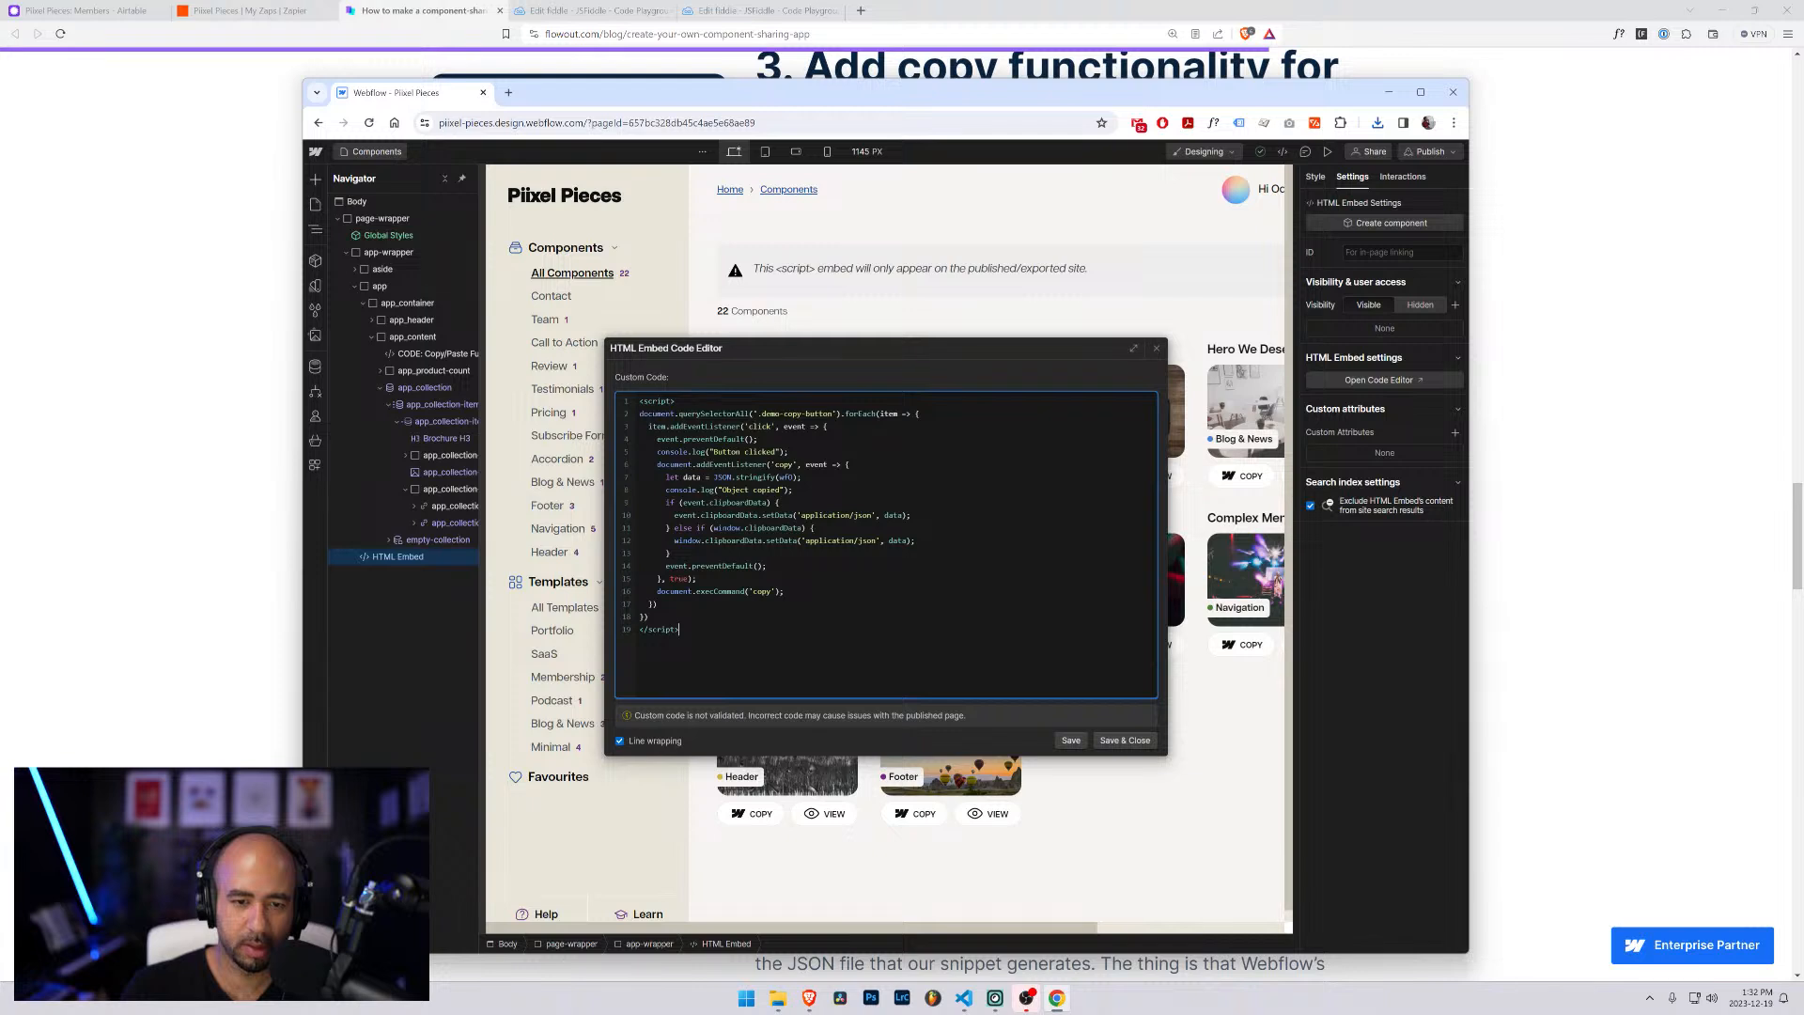
click(1159, 349)
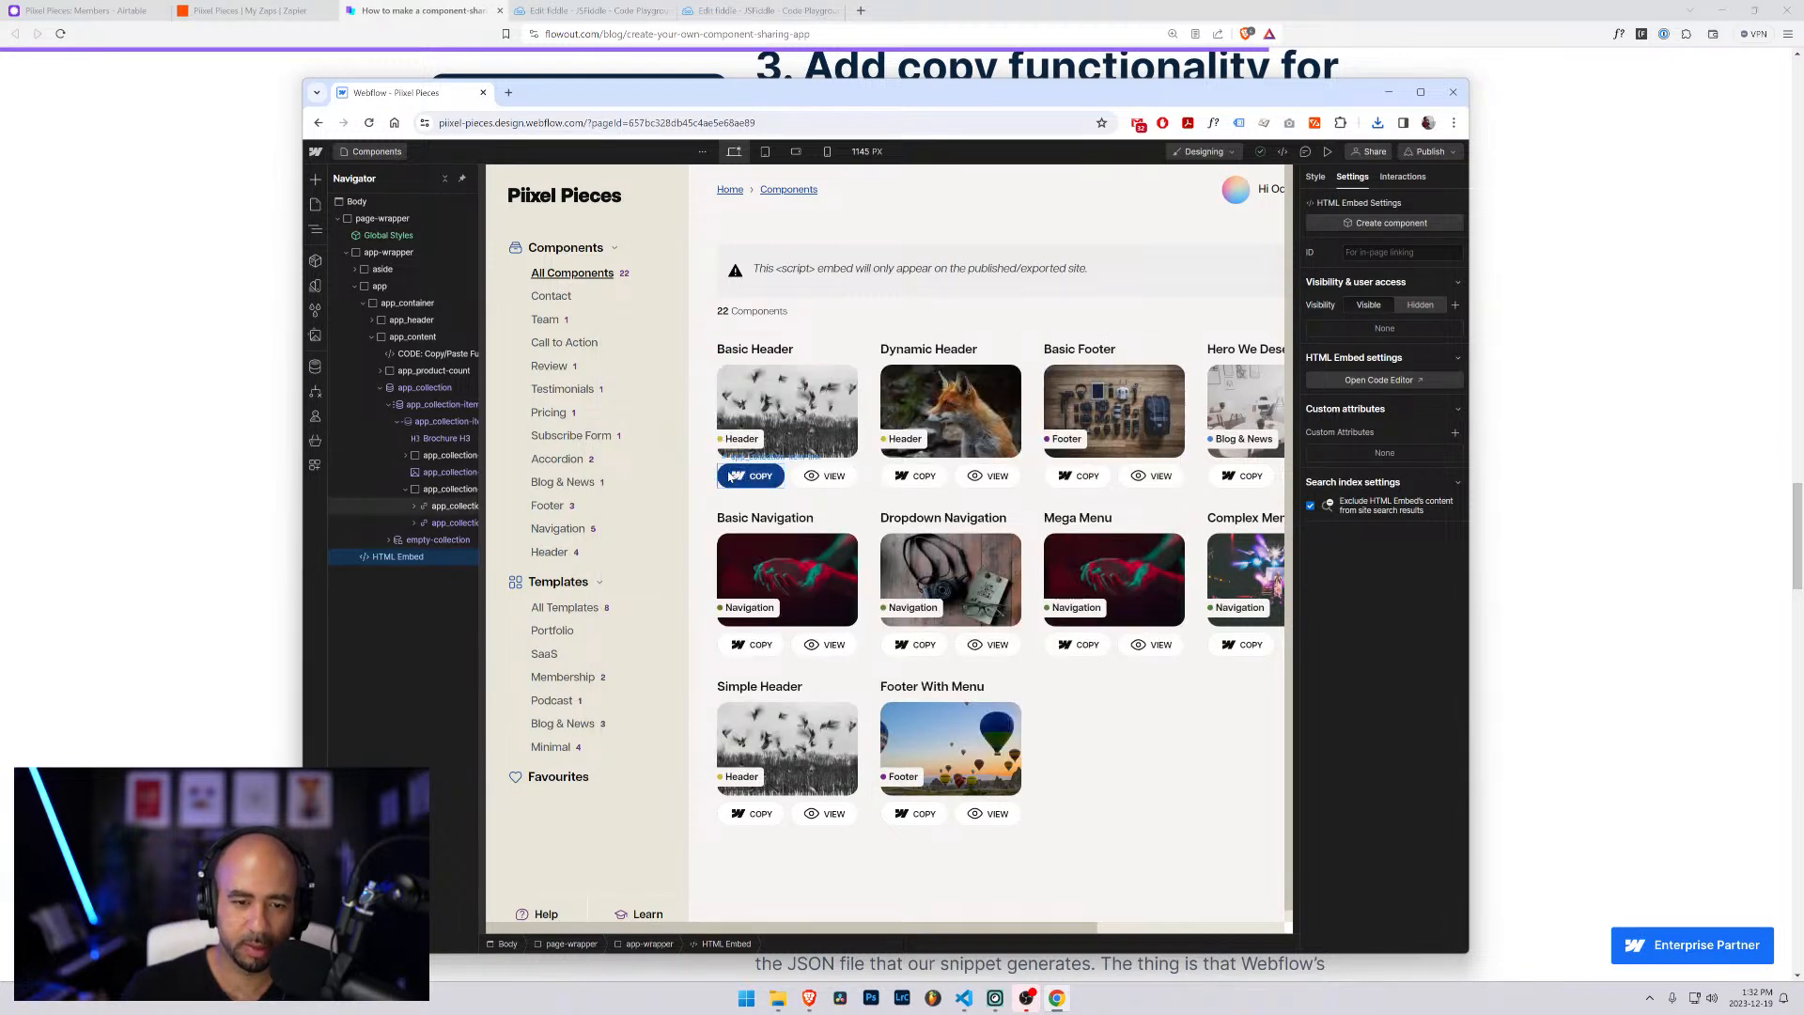
click(731, 476)
click(1315, 177)
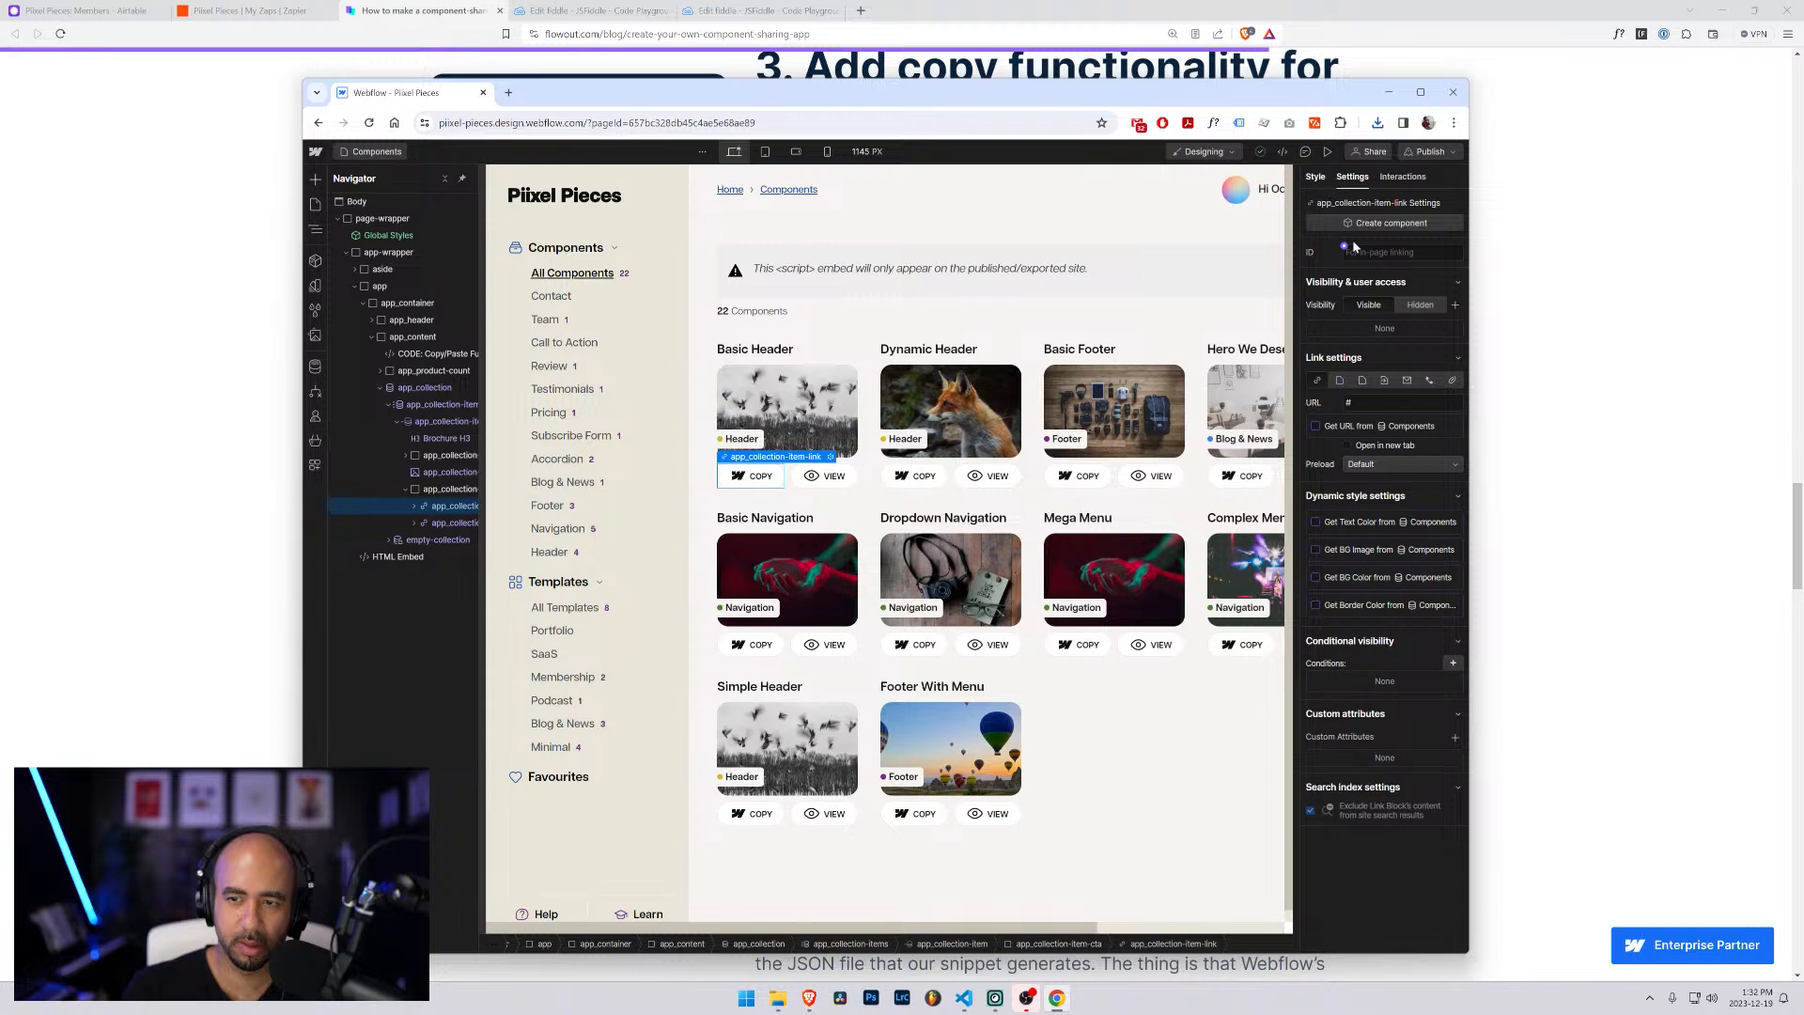
click(1436, 269)
text(de)
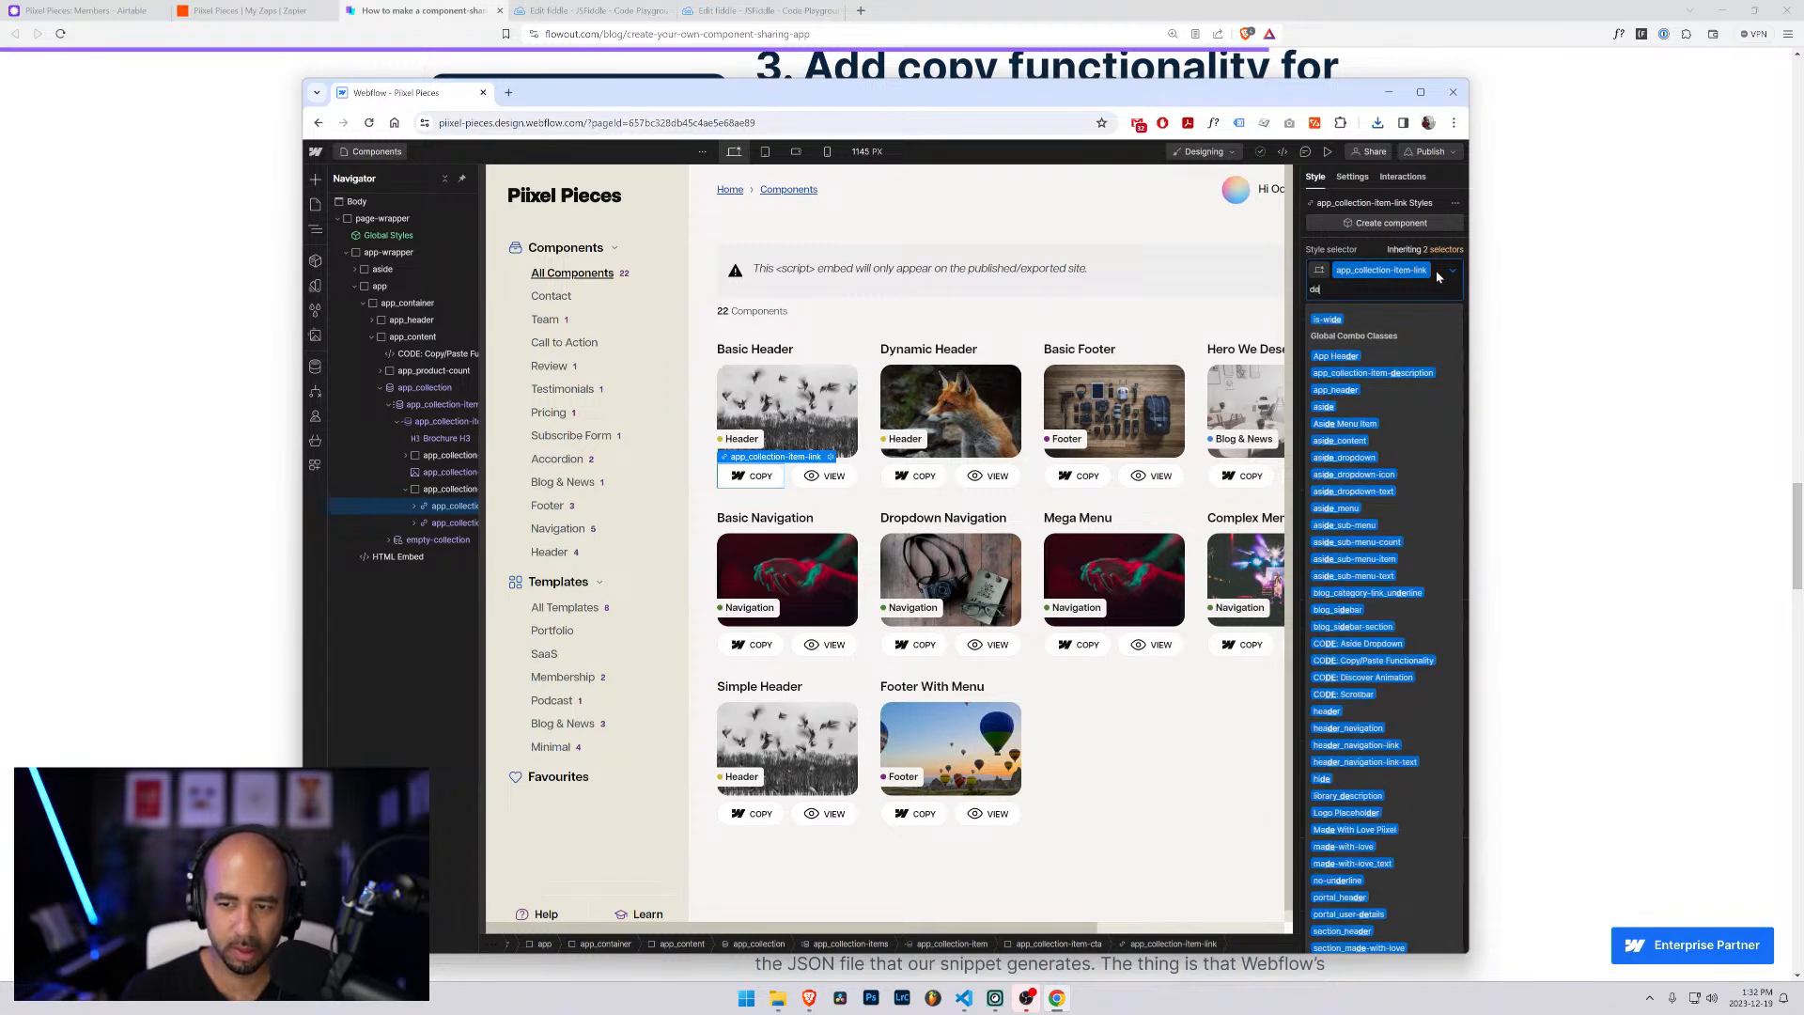
key(Return)
key(BackSpace)
key(BackSpace)
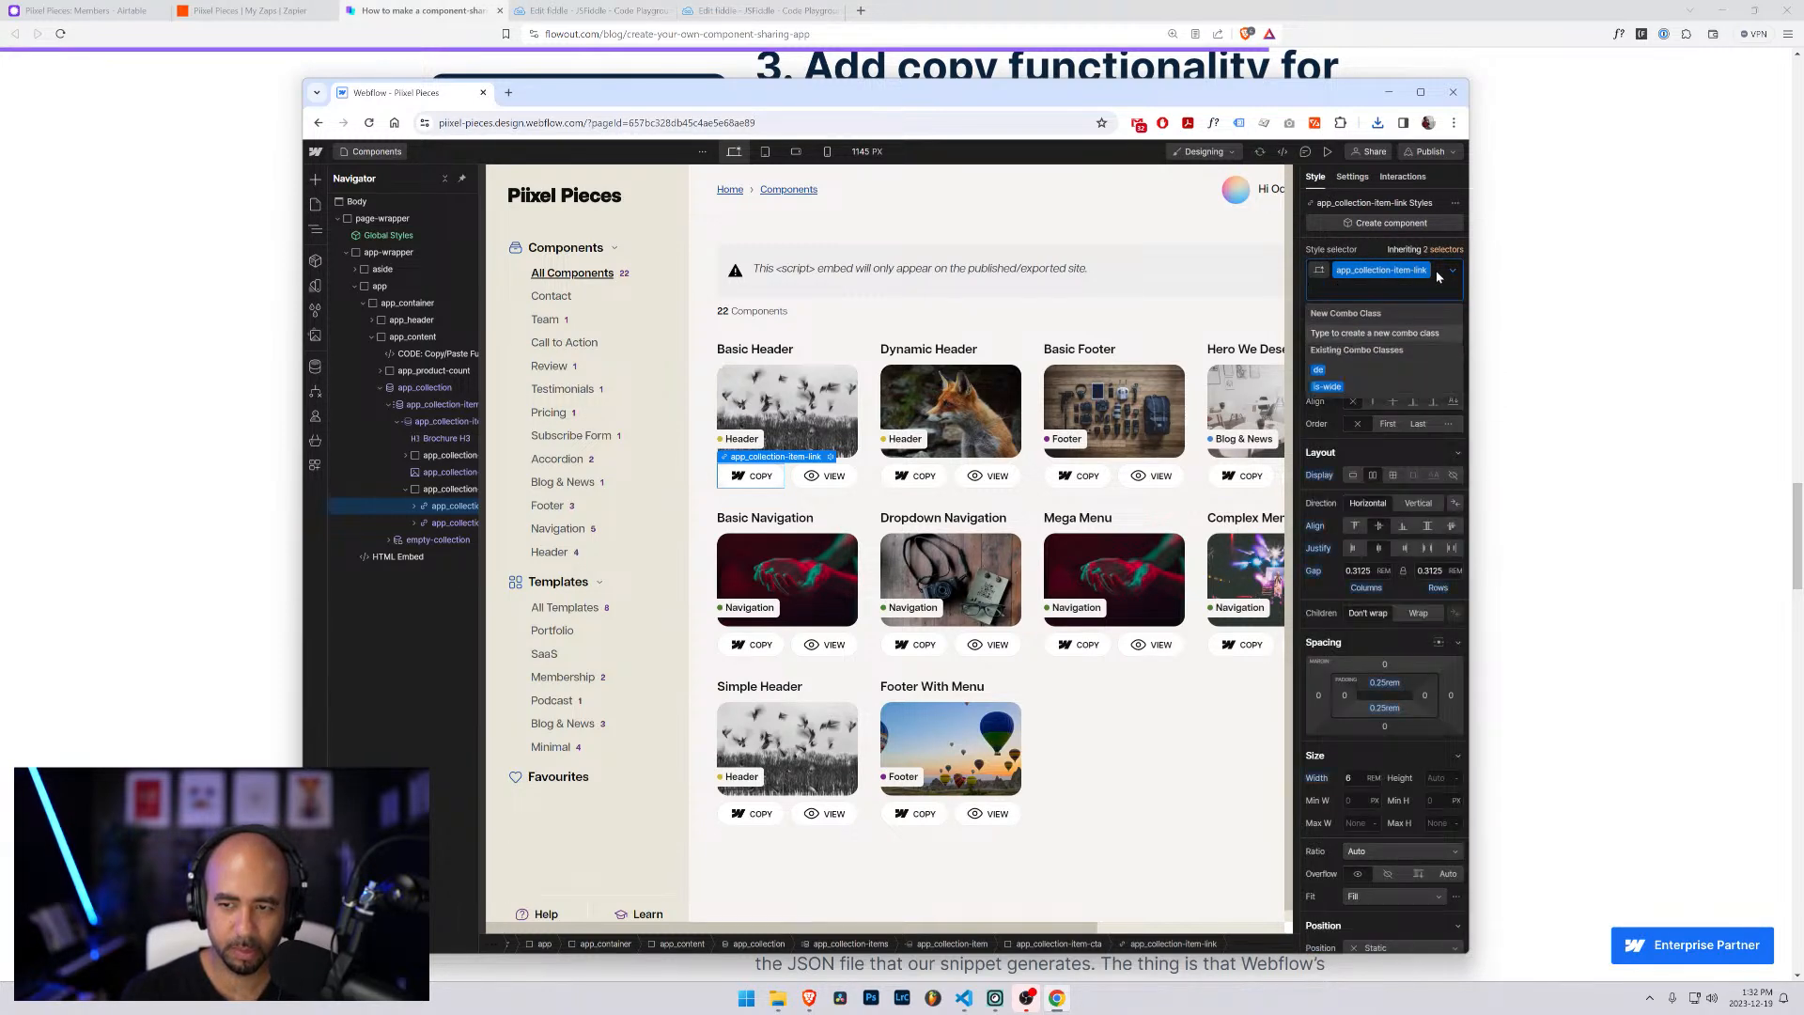
text(a)
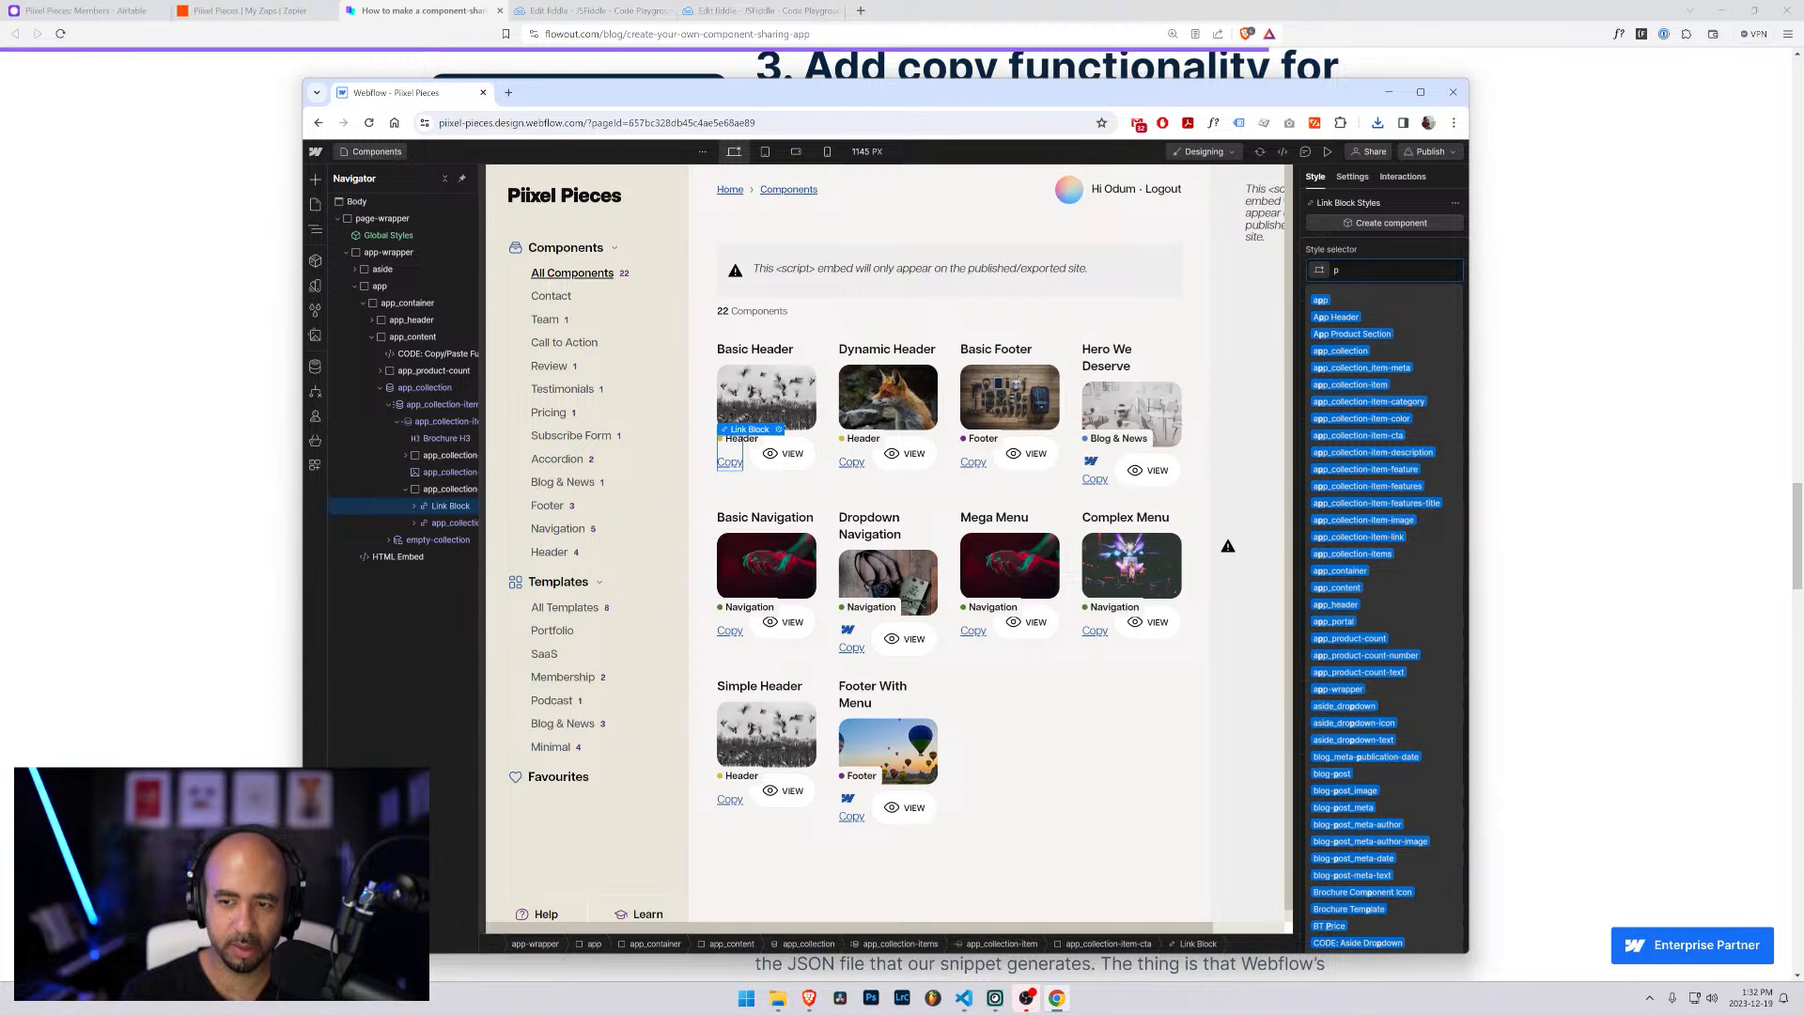
key(BackSpace)
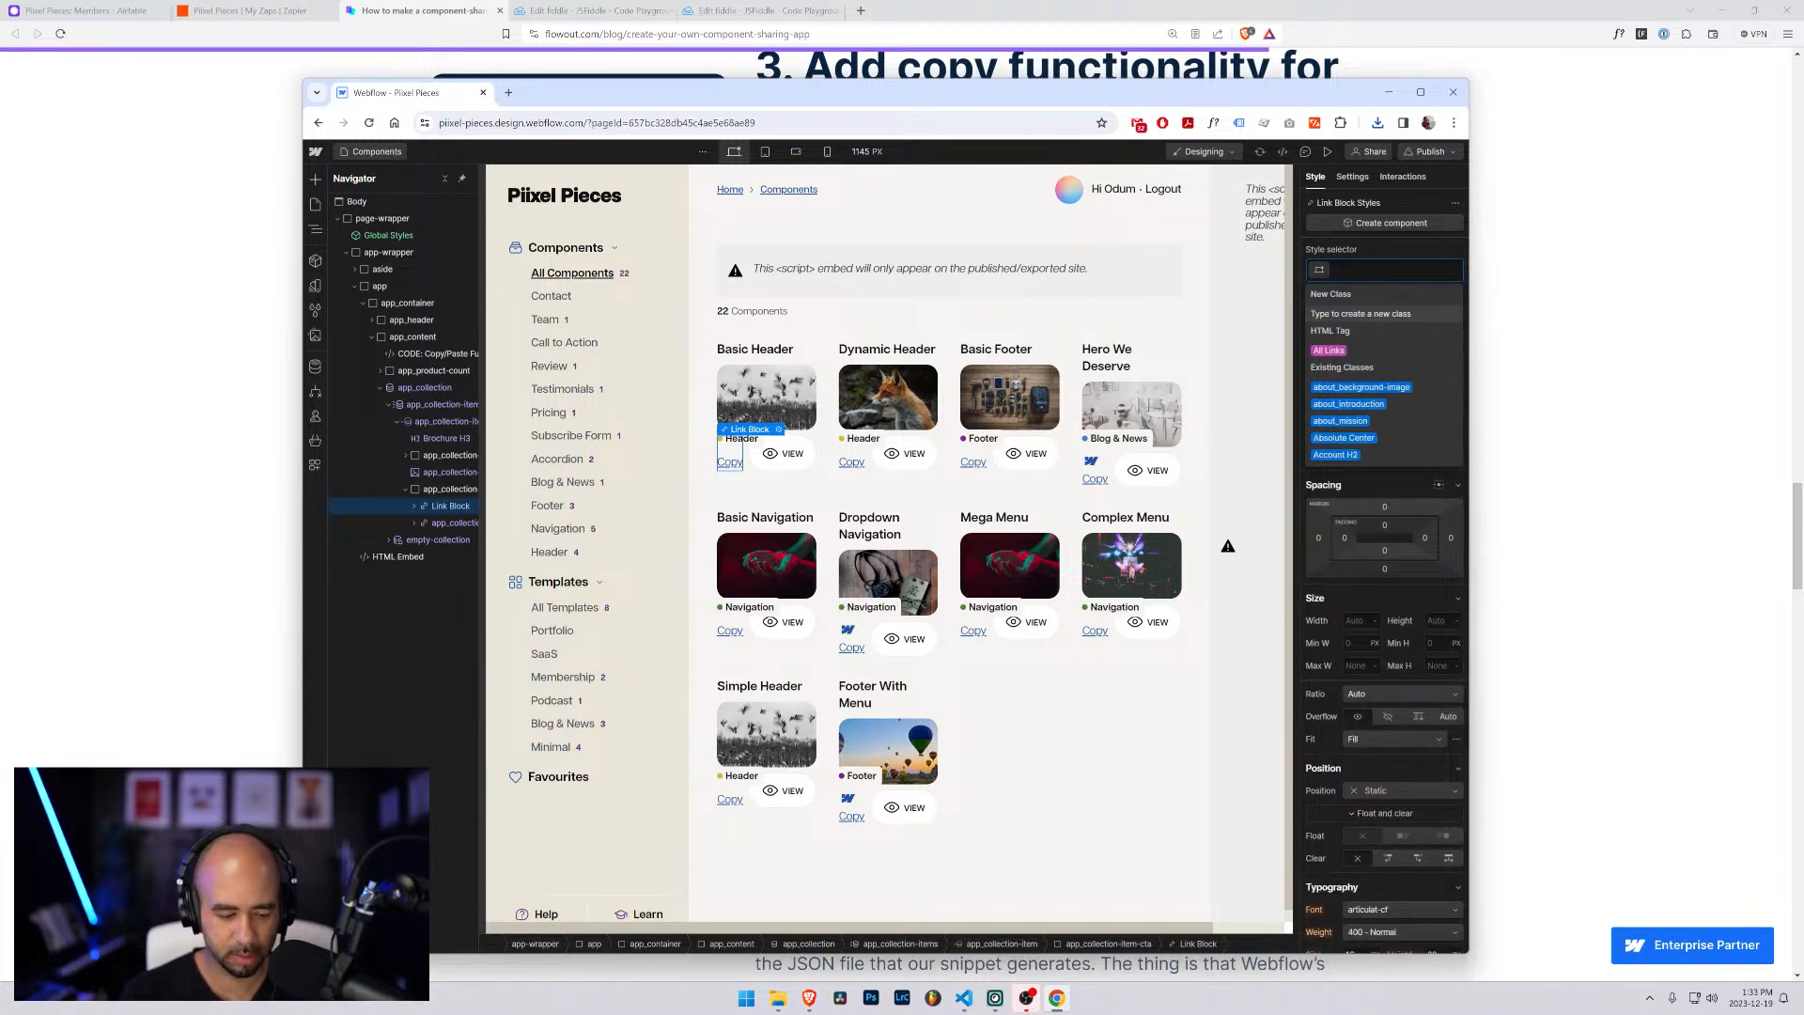
key(Escape)
key(ctrl+z)
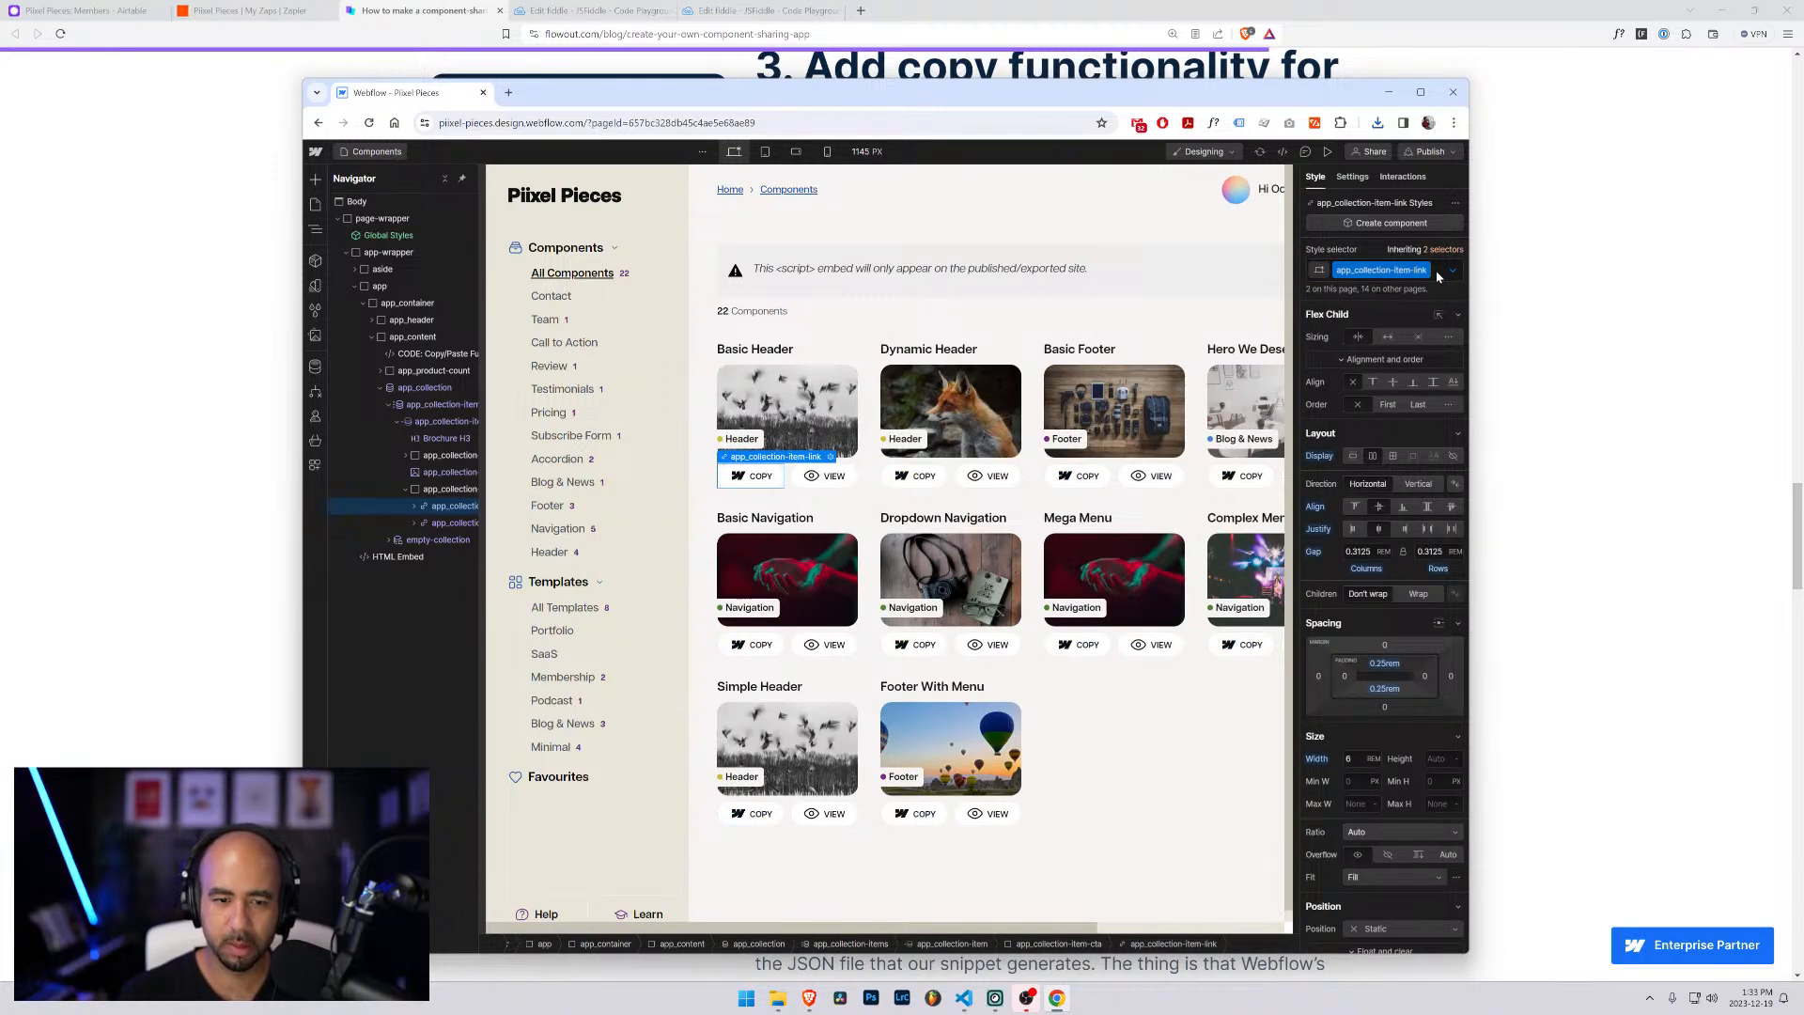
- Add the combo class demo-copy-button to the COPY link alongside app_collection-item-link
click(1437, 275)
text(demo-c)
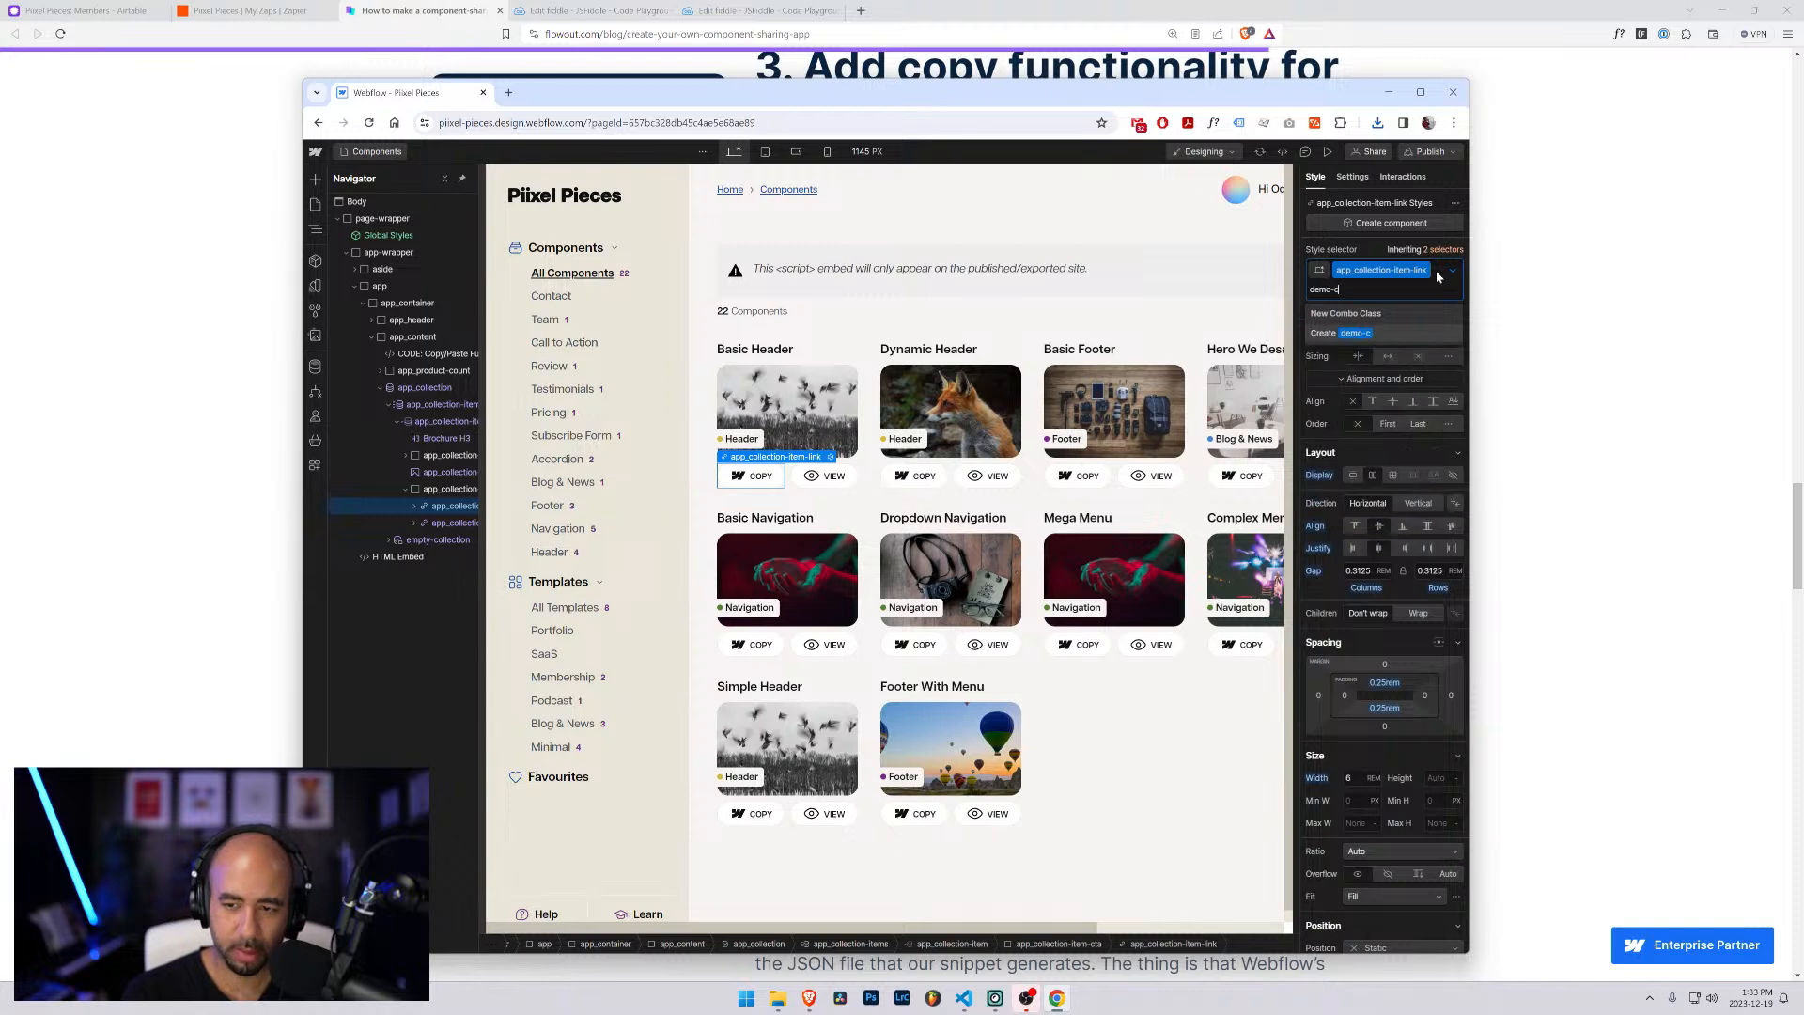
text(opy-b)
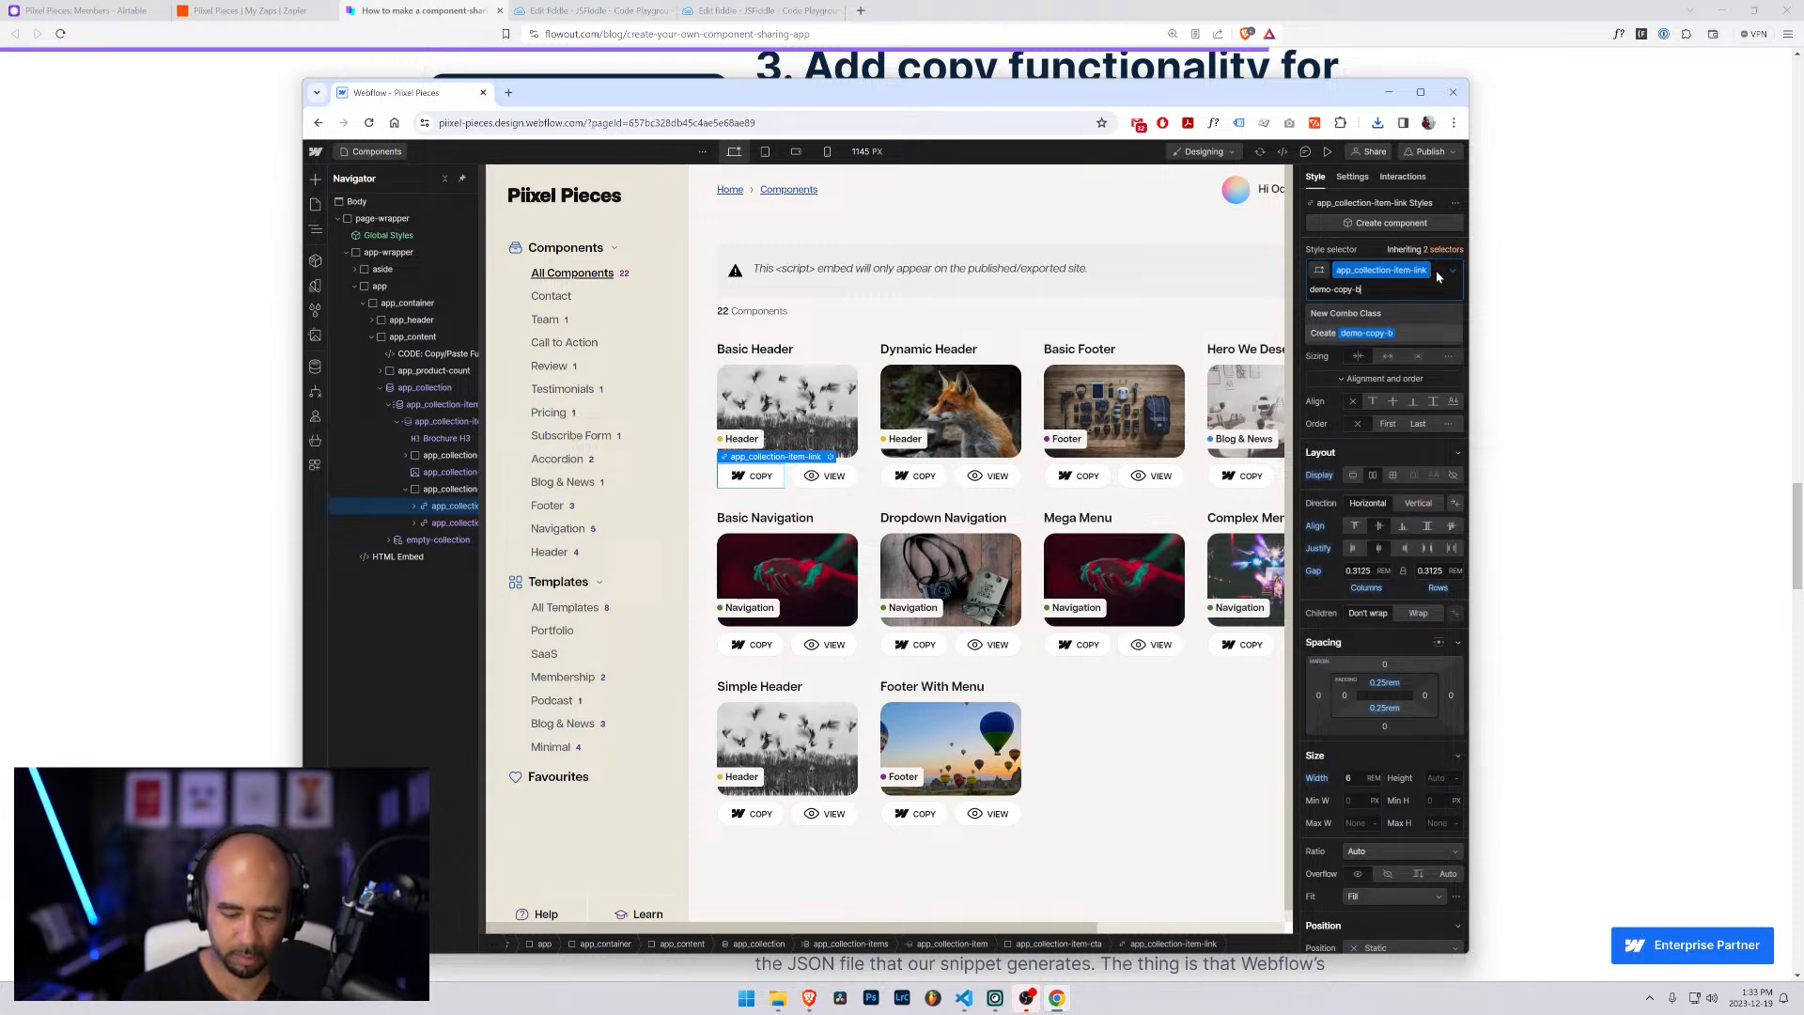
text(utton)
key(Return)
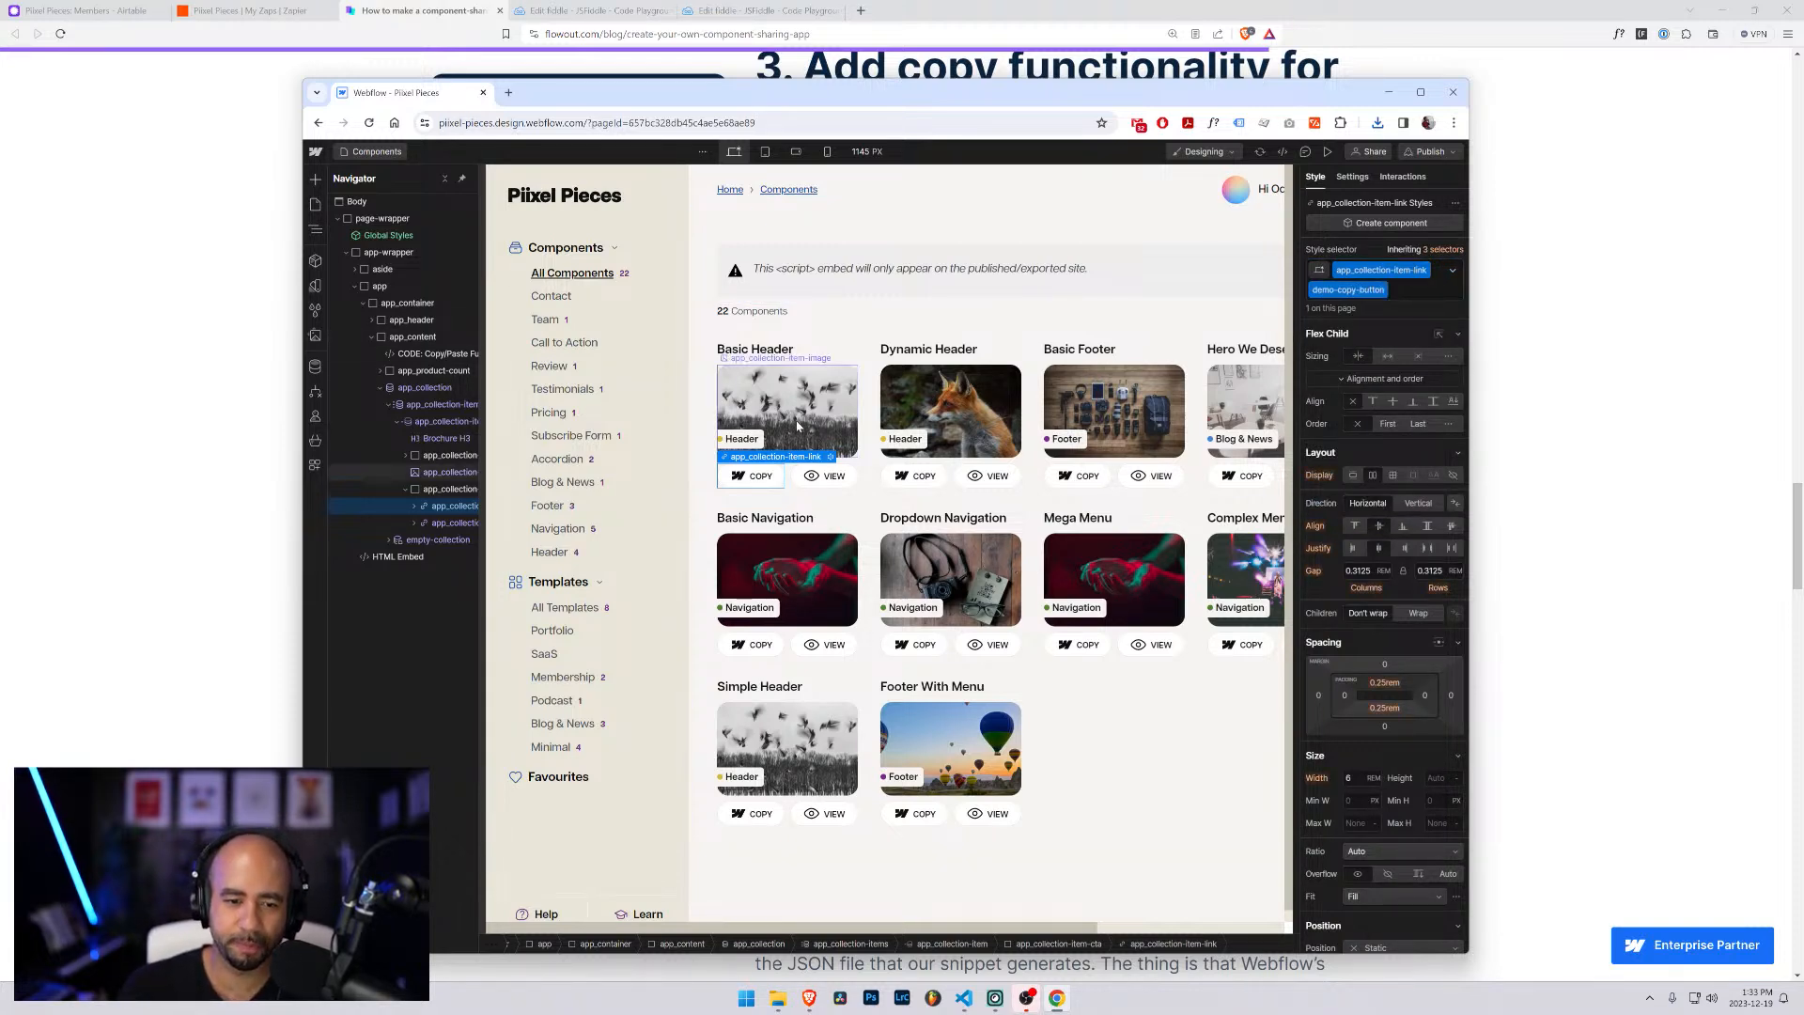
- Move the Designer window down slightly and open the code of the "CODE: Copy/Paste Functionality" embed
drag(813, 100, 821, 162)
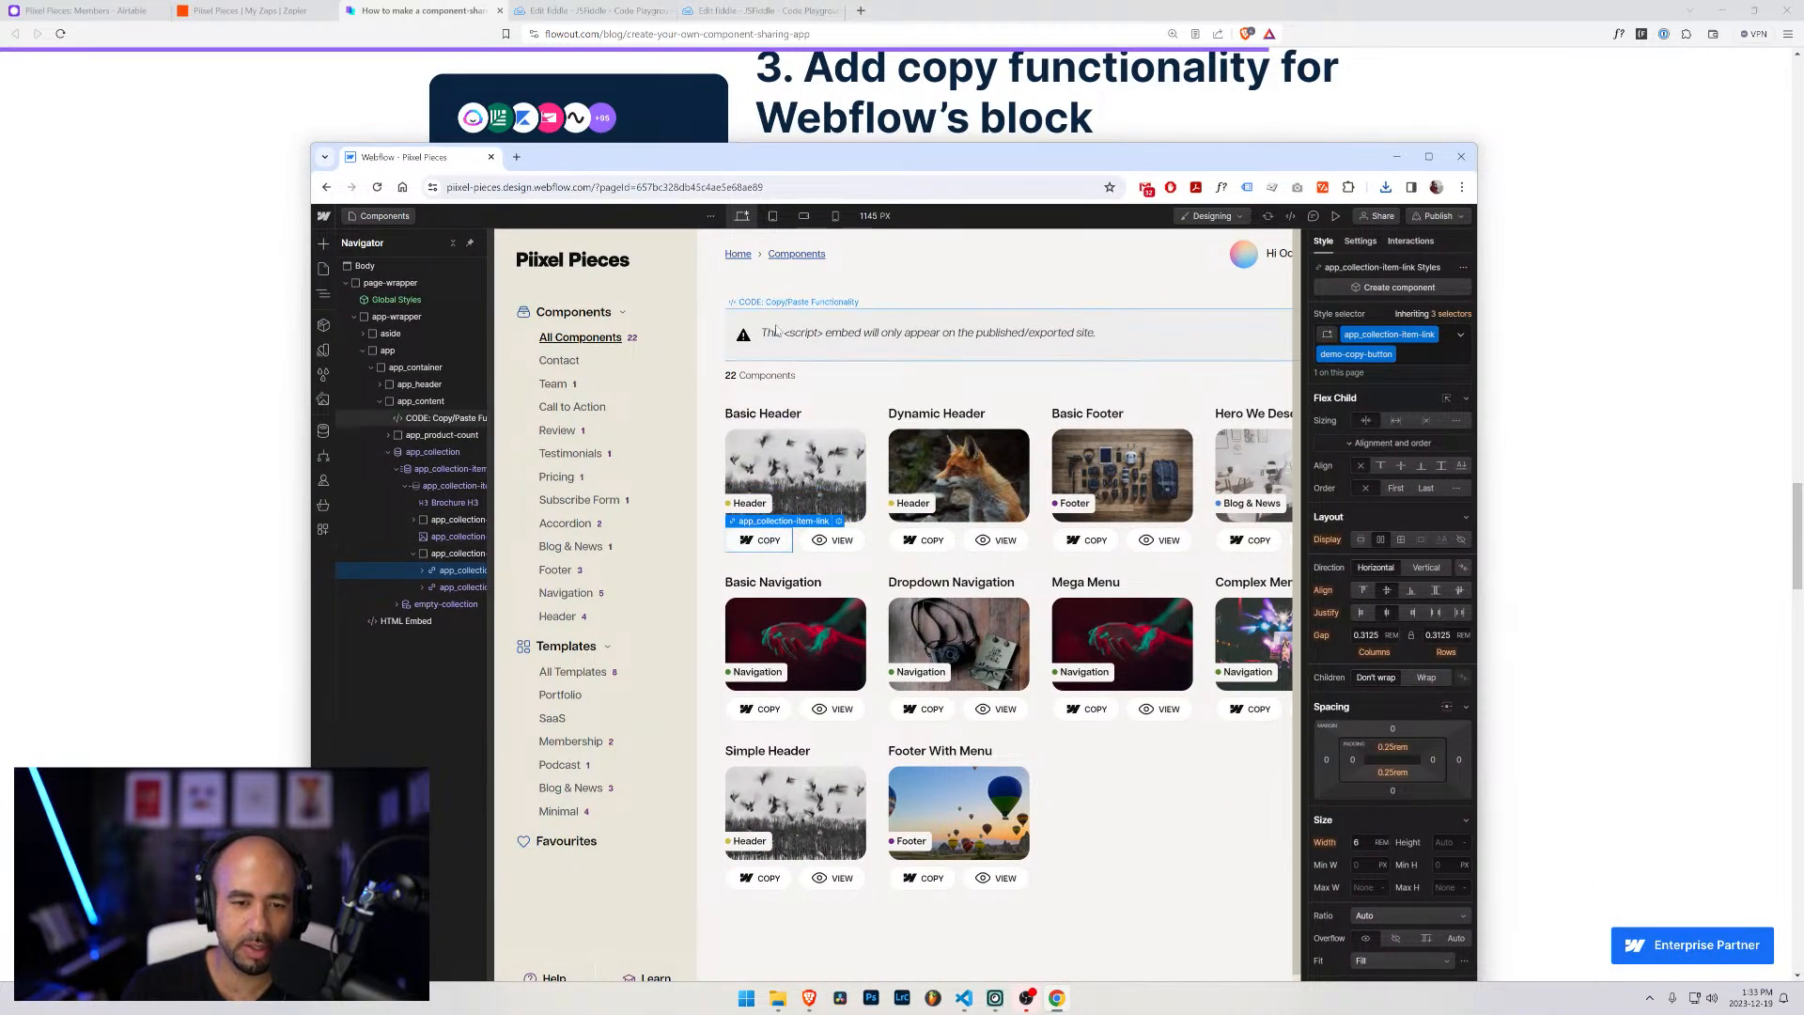
click(767, 322)
click(868, 302)
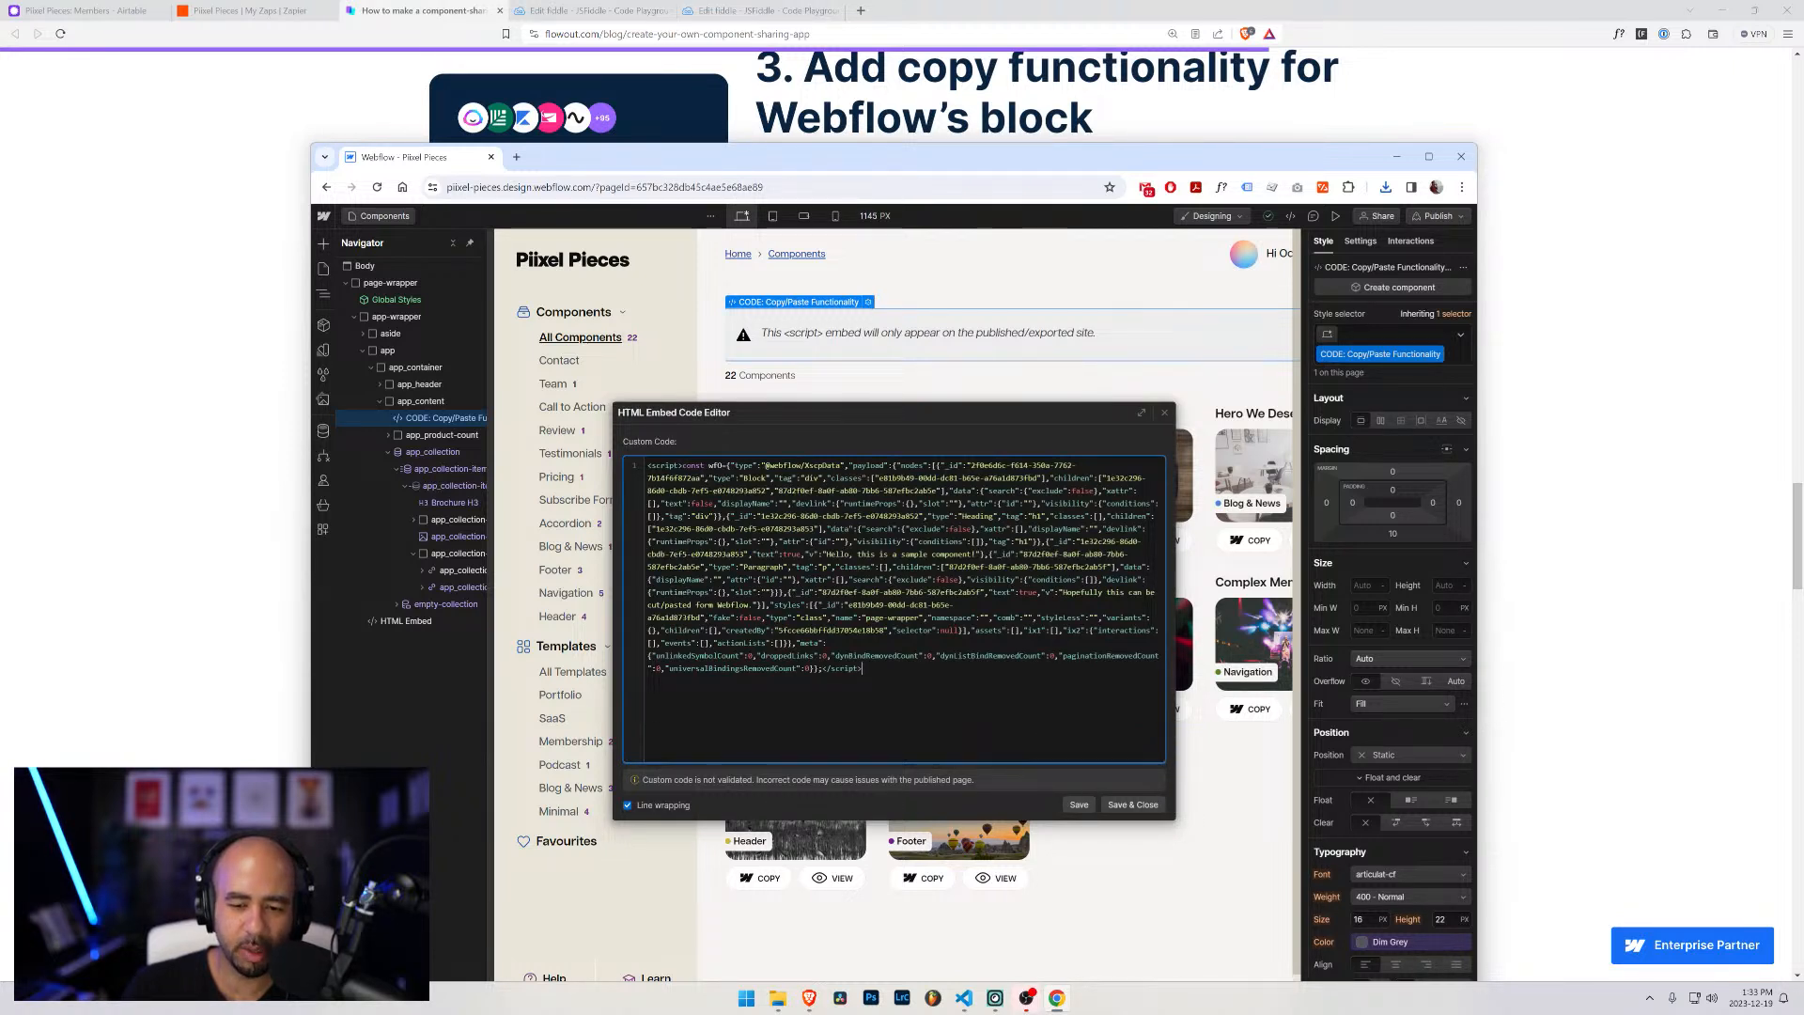
- Close the embed's code editor without changes and publish the site to its staging domain pixel-pieces.webflow.io
click(1164, 412)
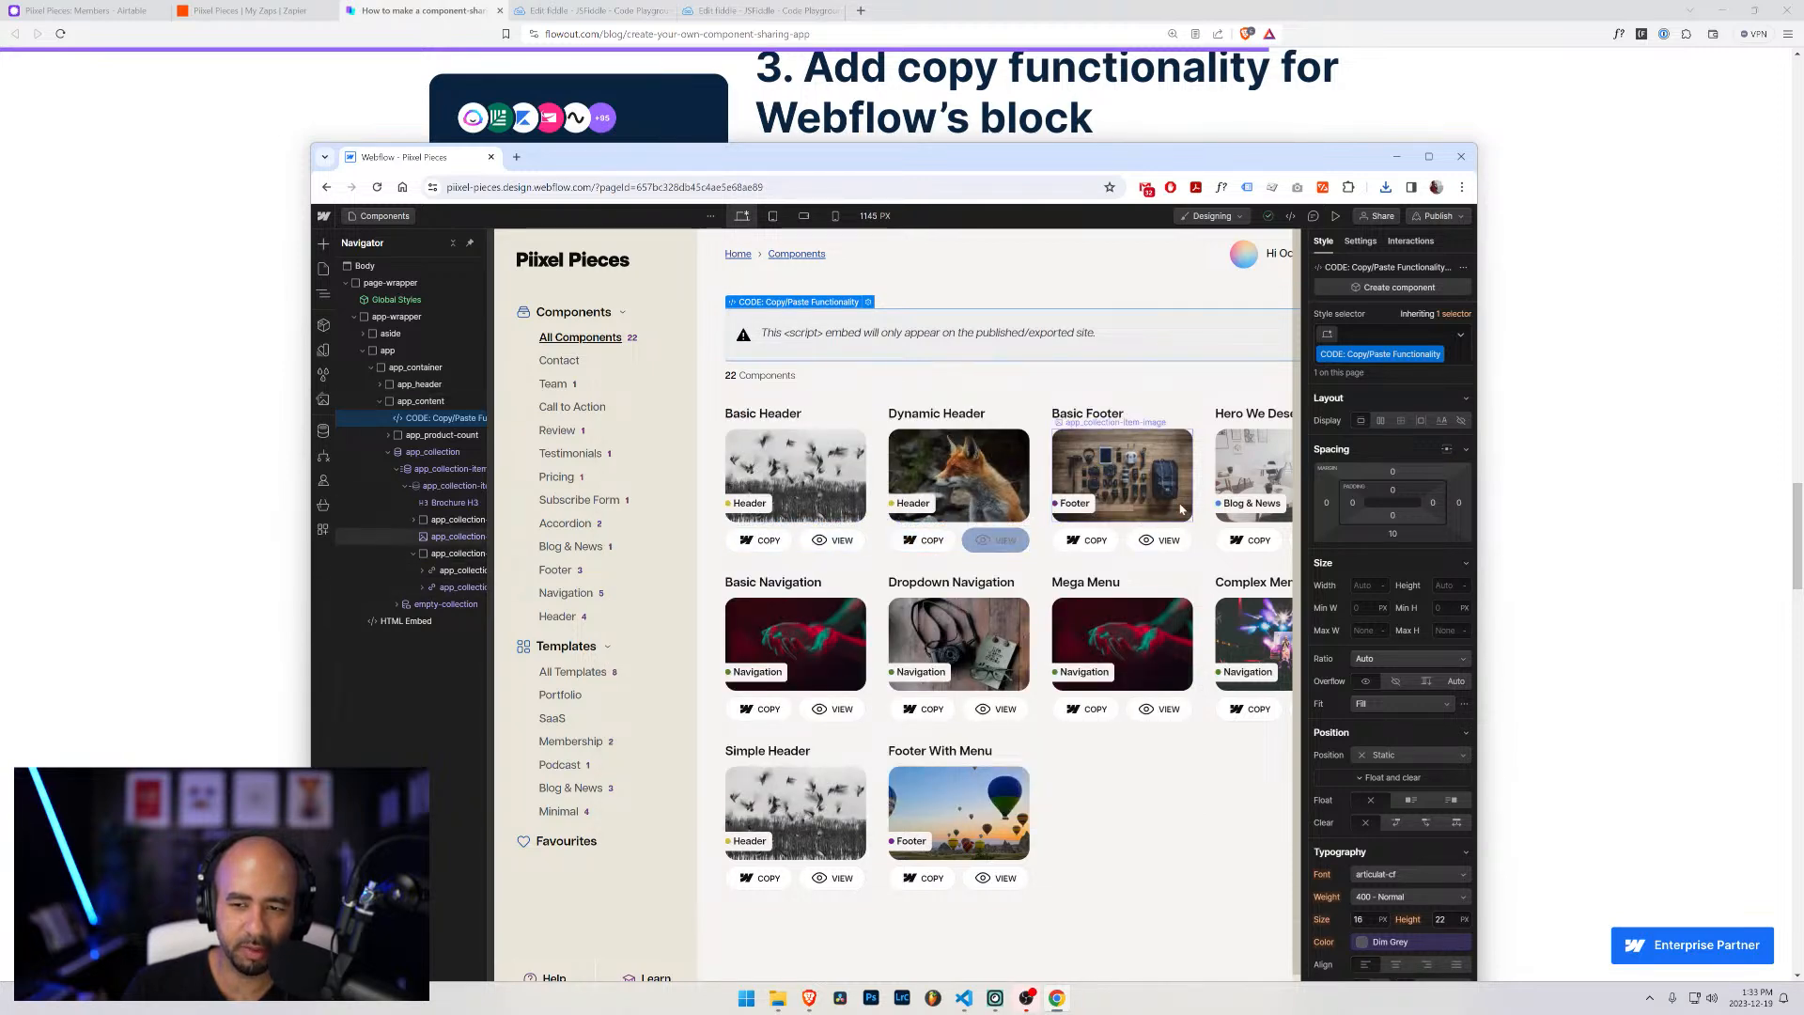
drag(1073, 158, 1016, 83)
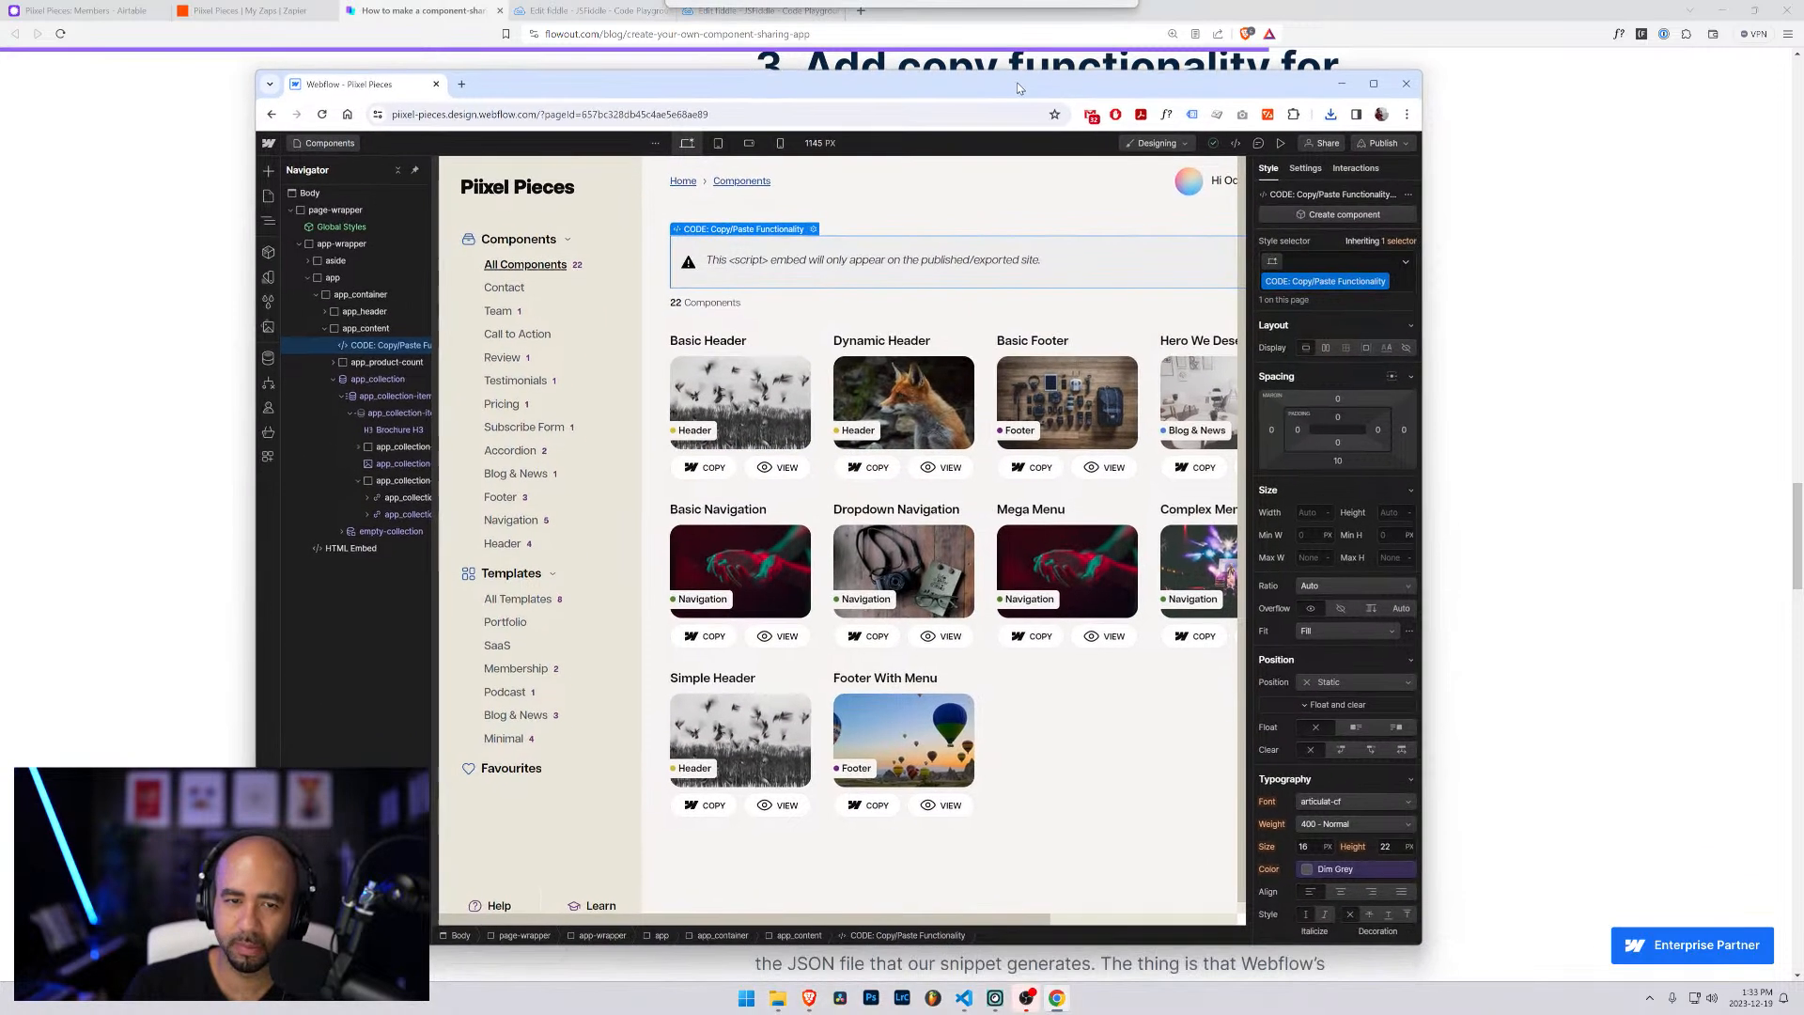
click(1381, 142)
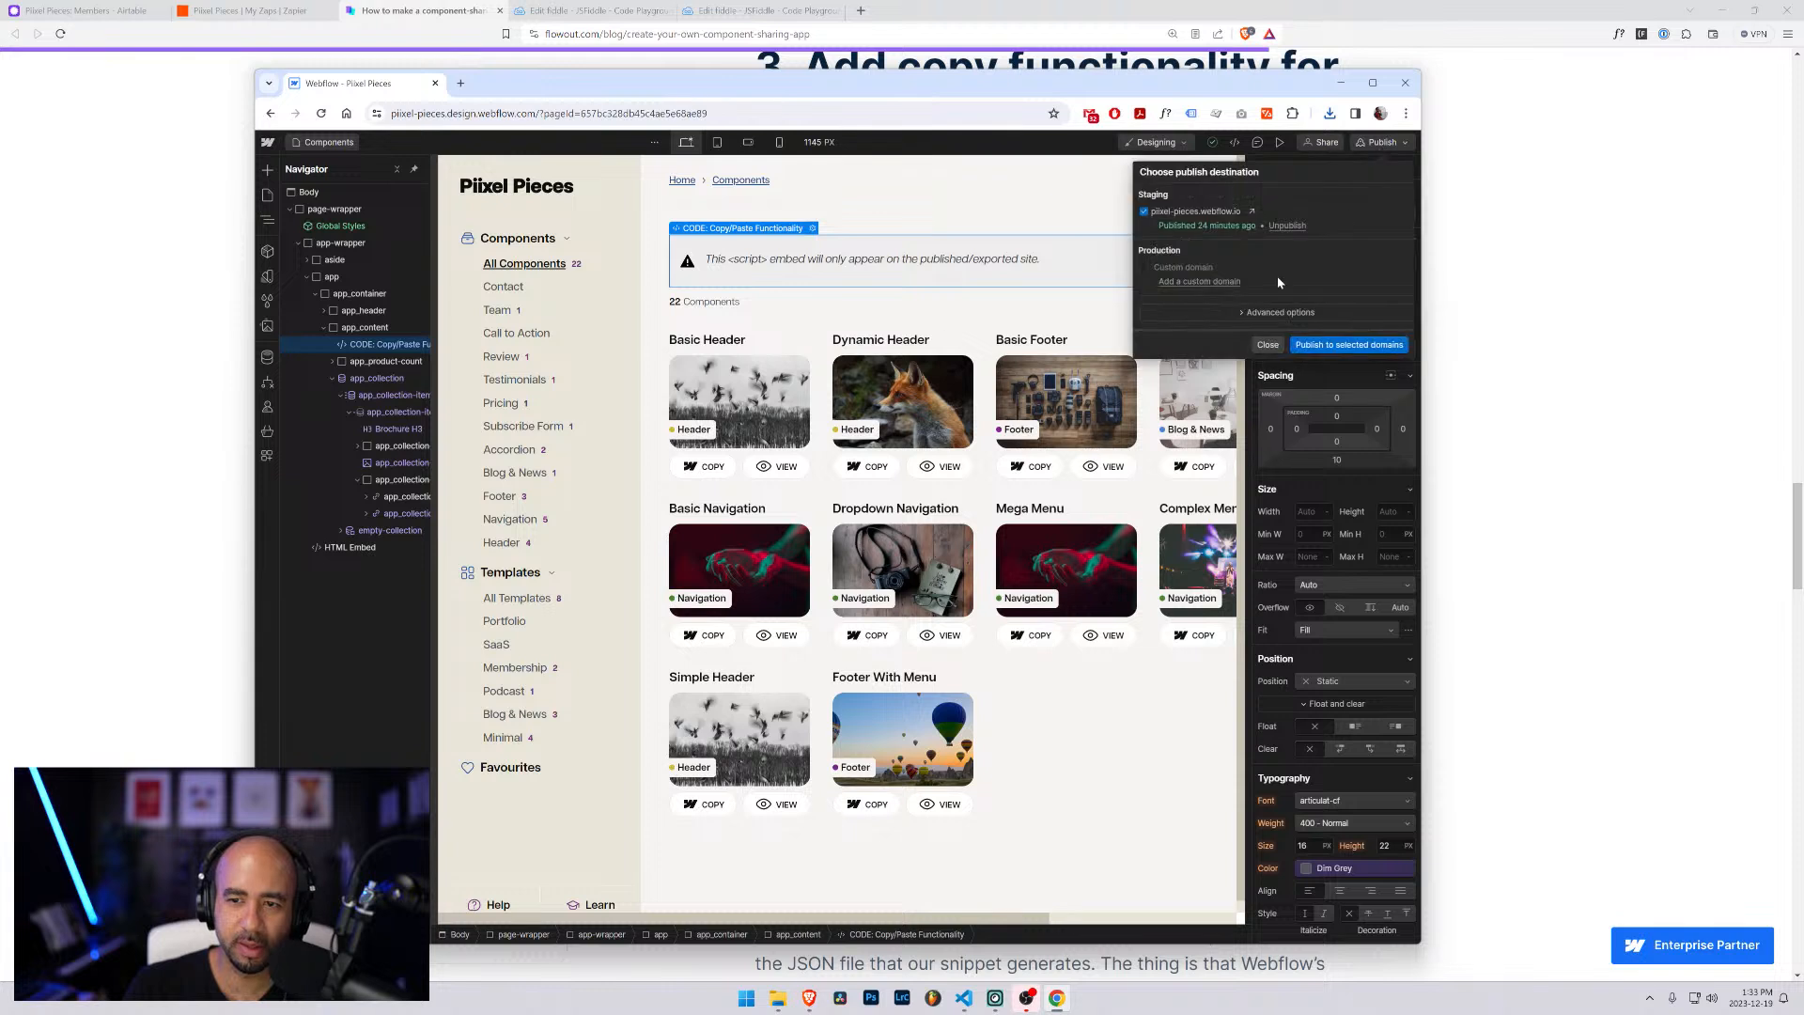
click(1337, 346)
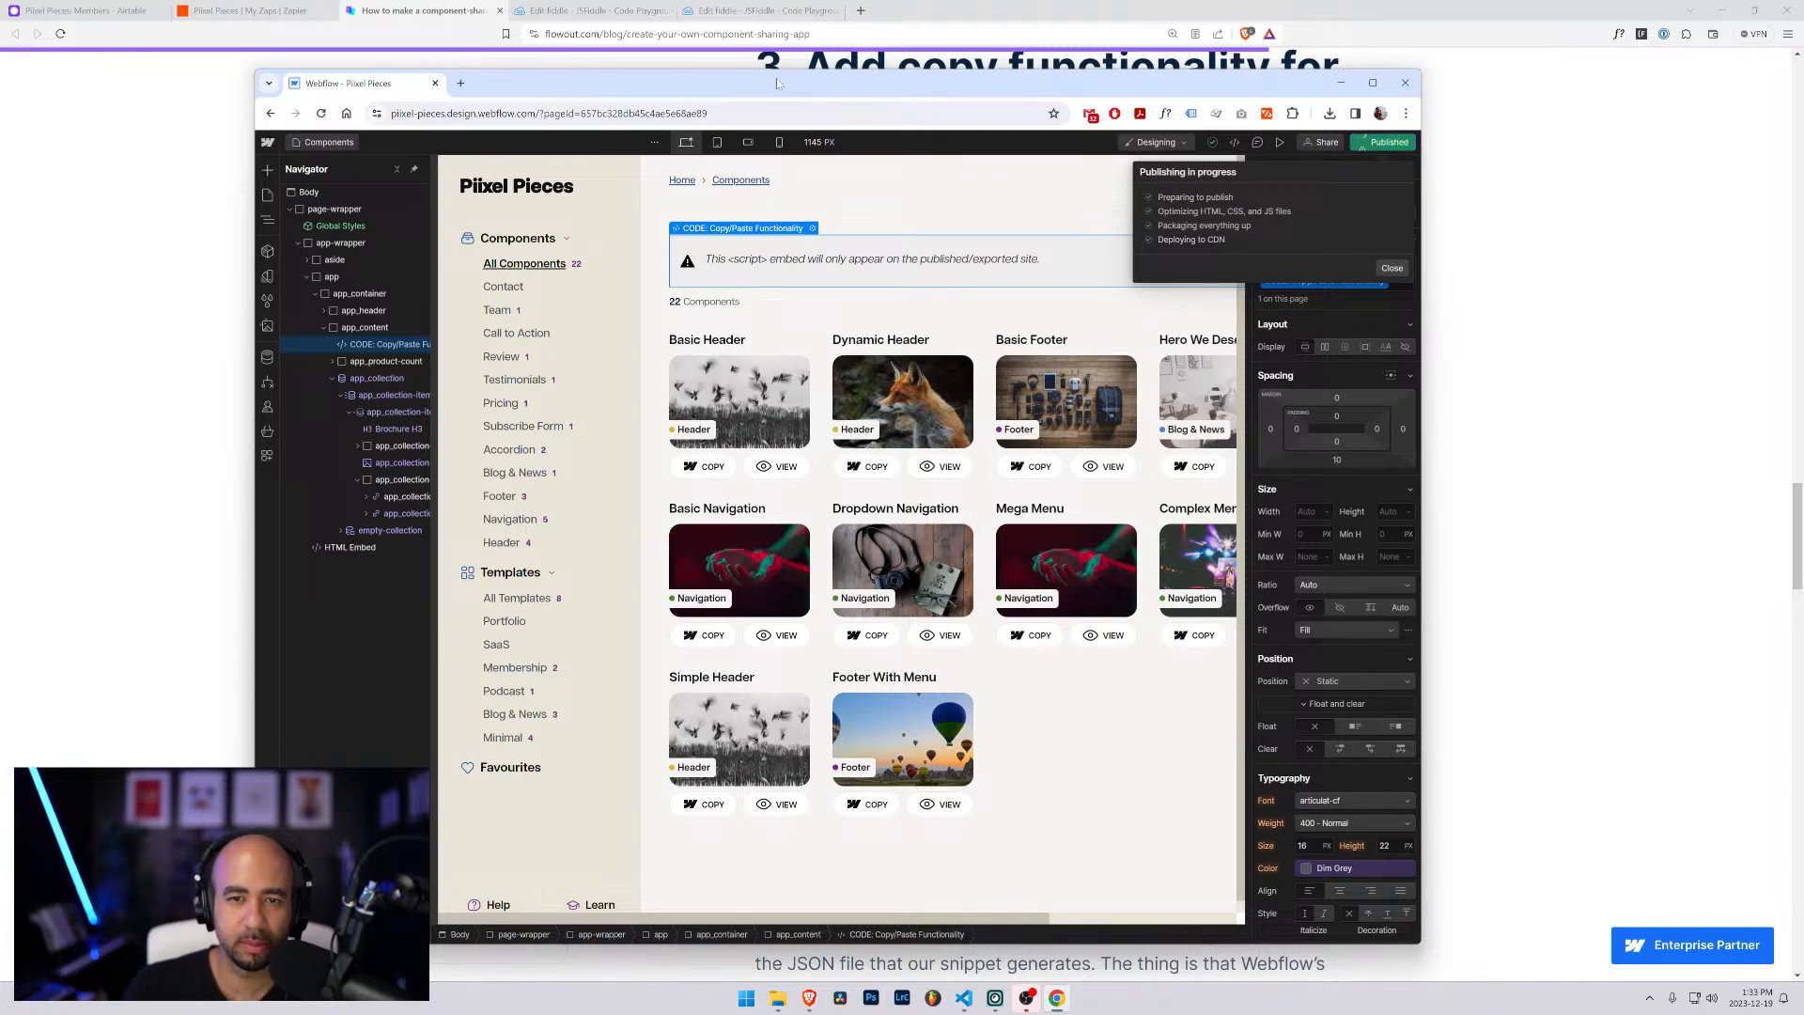
mouse_move(778, 84)
mouse_down()
mouse_move(1802, 115)
mouse_move(1061, 251)
mouse_move(762, 106)
mouse_up()
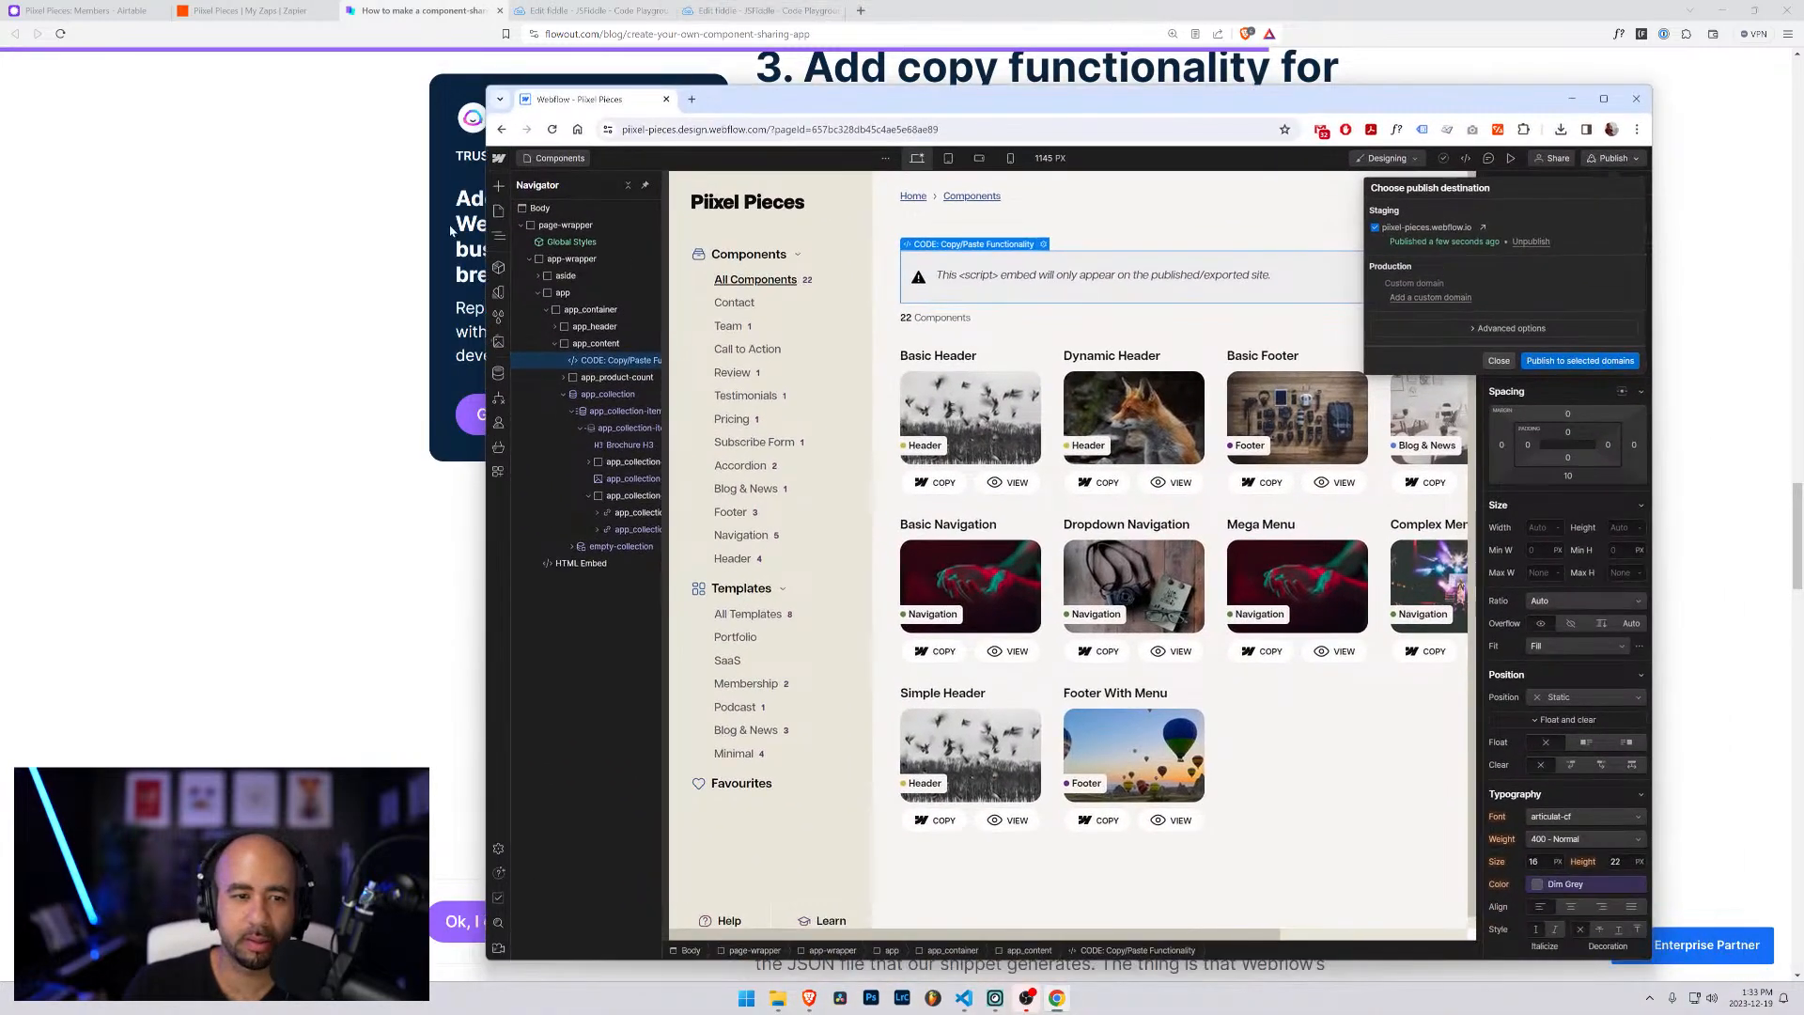
click(544, 163)
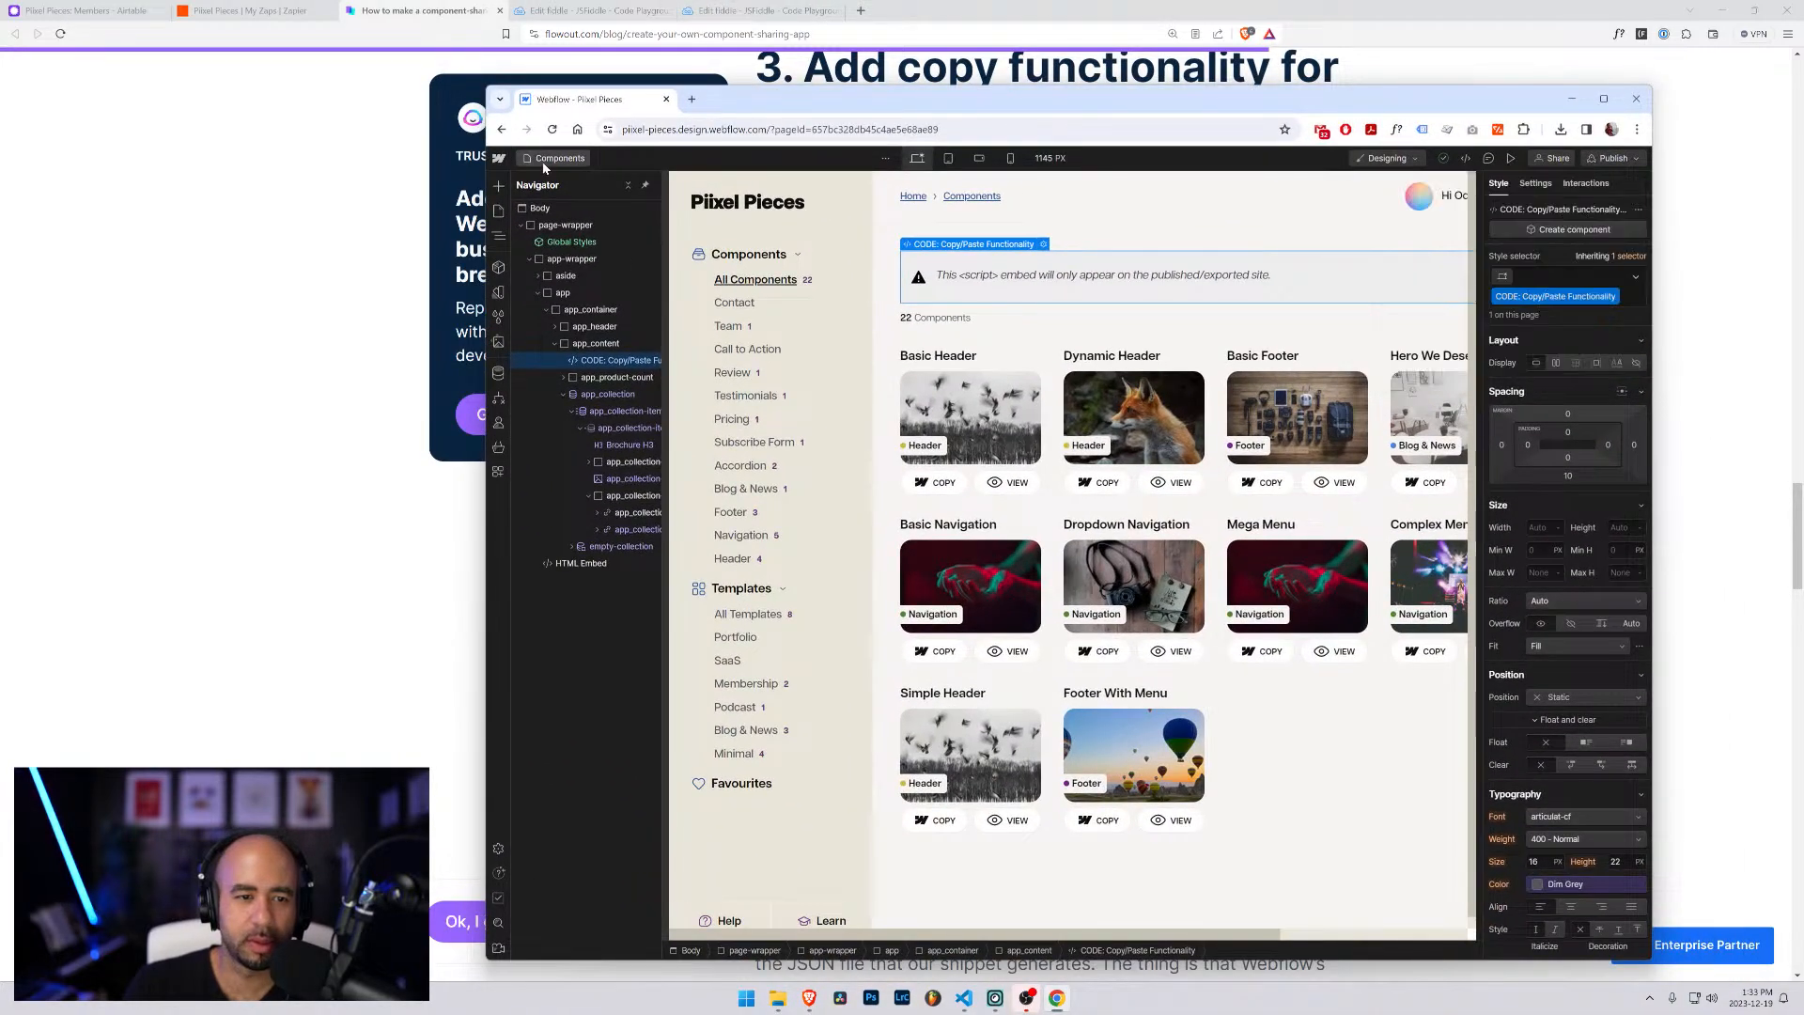
- Create a new static page named Test Copy Functionality with the slug test-copy-functionality
click(521, 225)
click(499, 211)
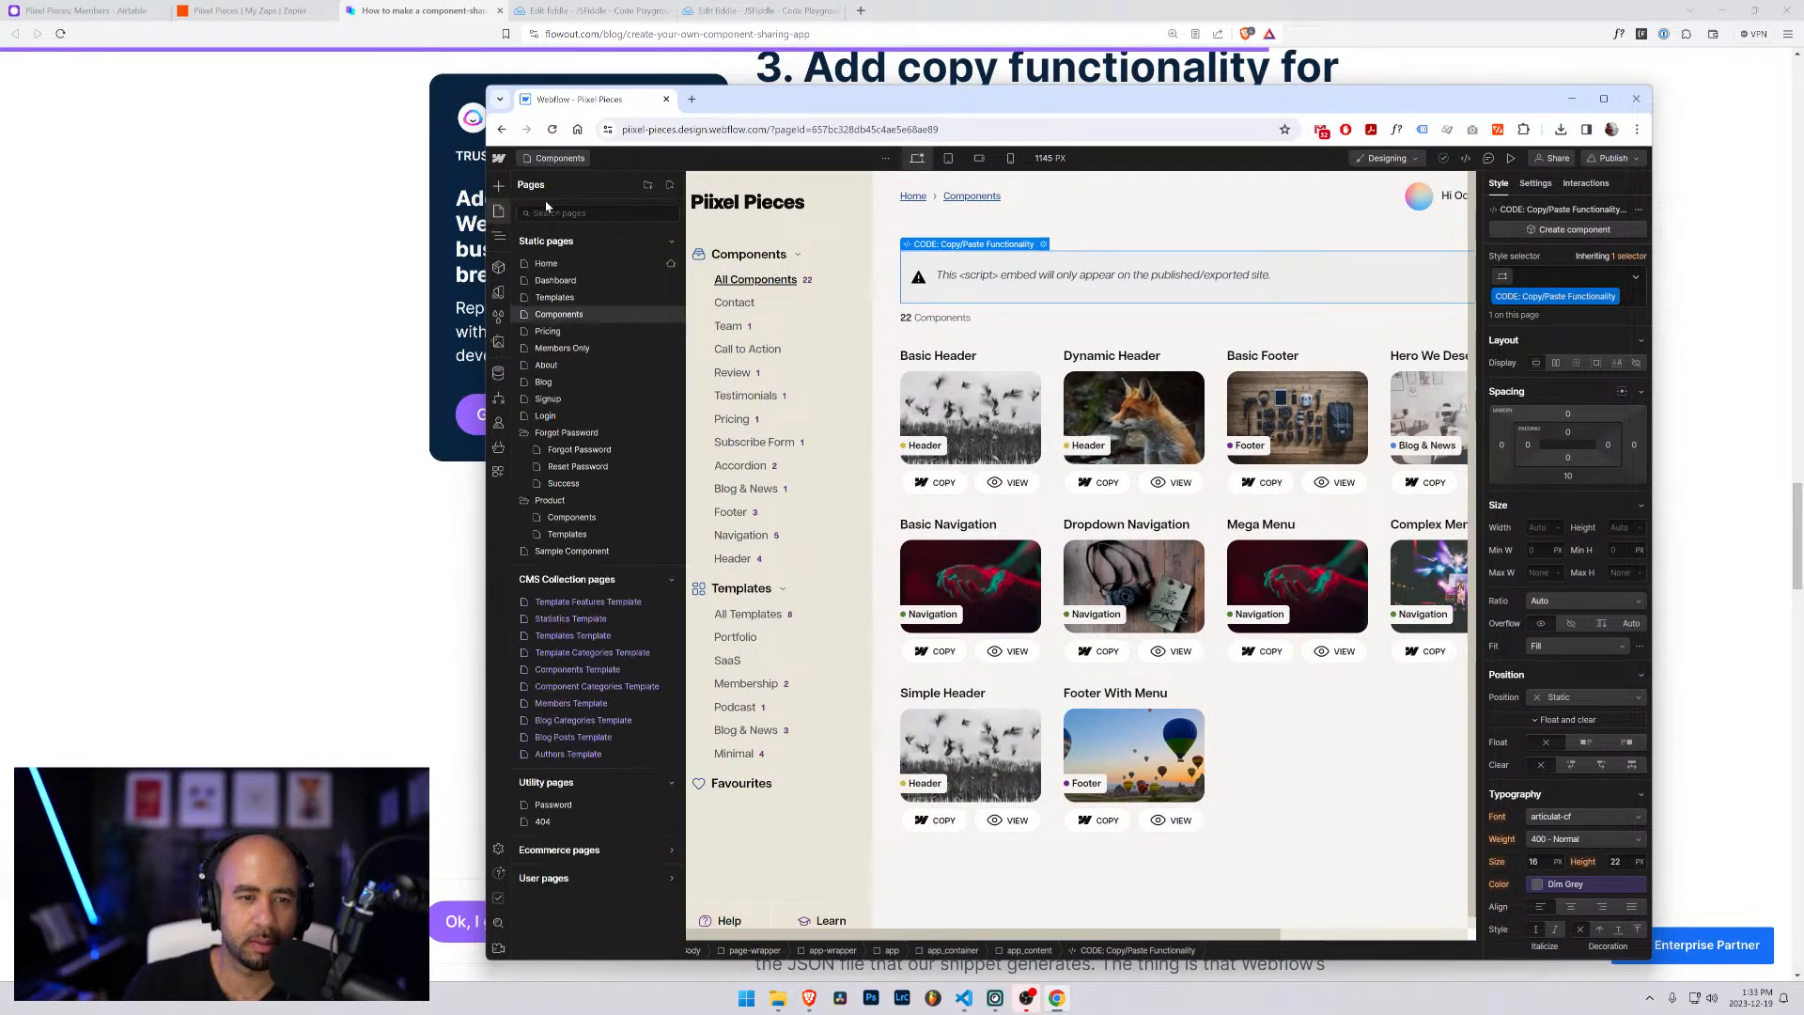
click(669, 185)
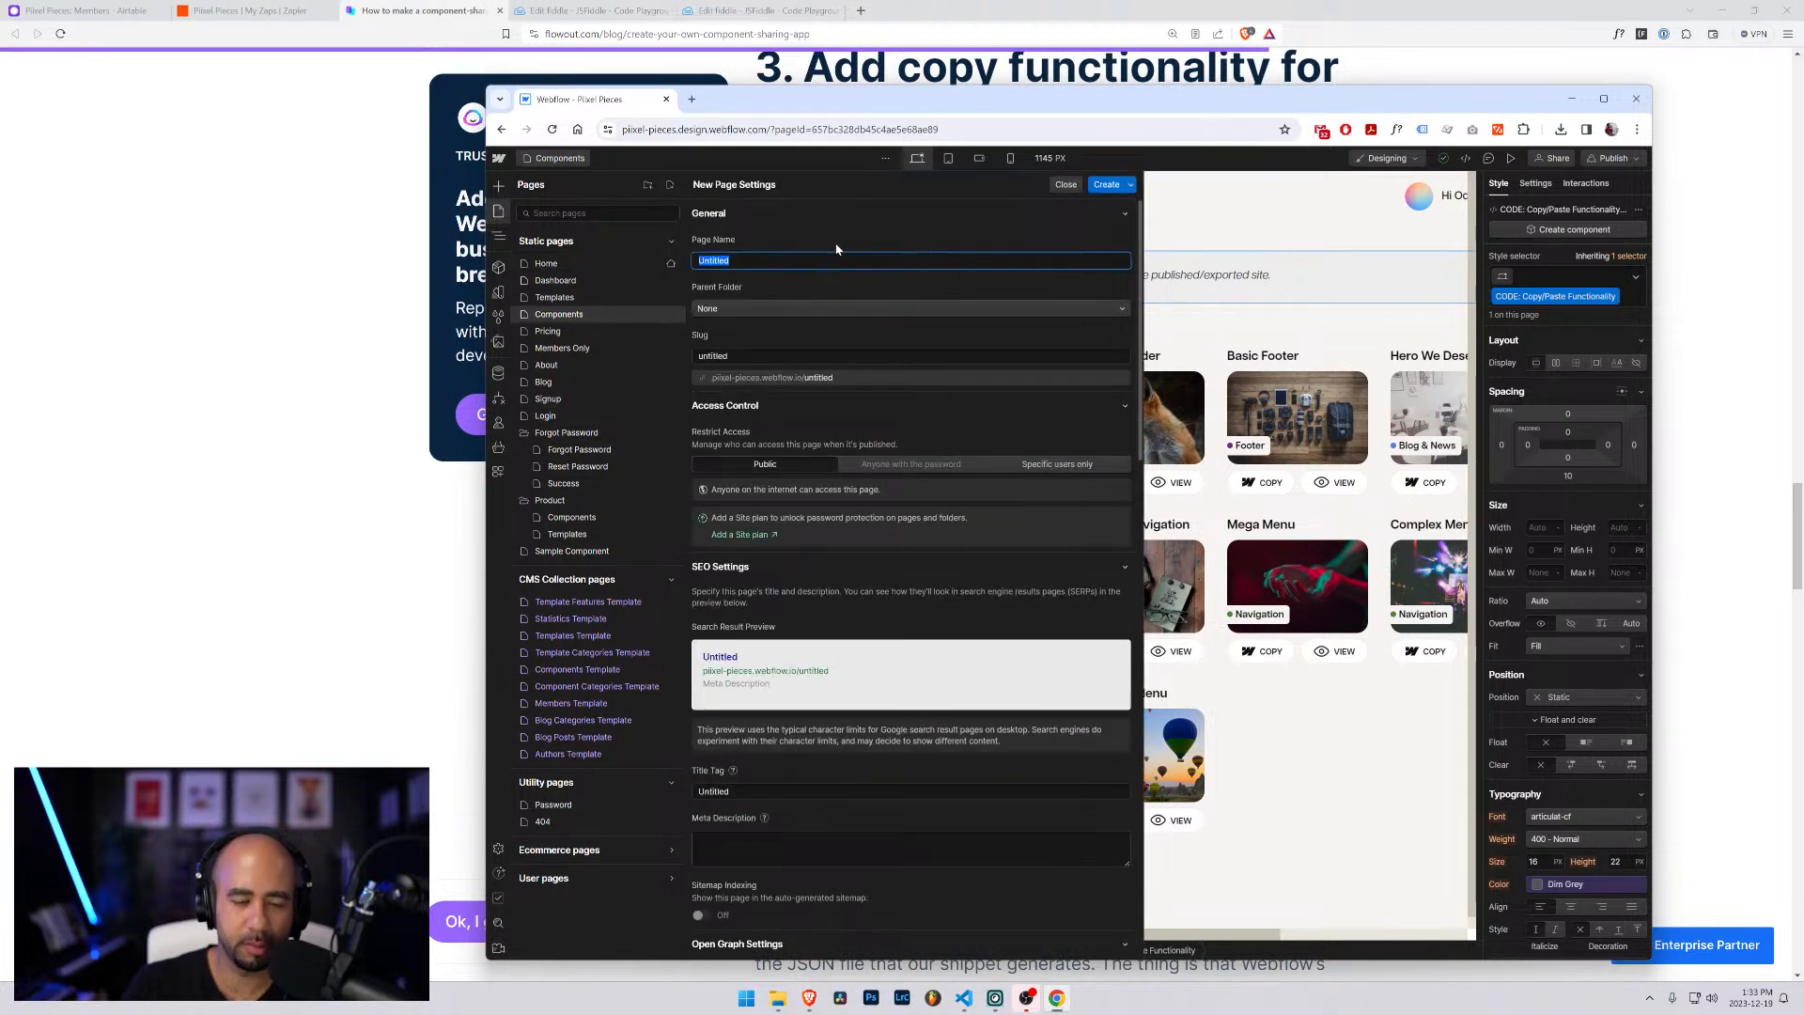
text(Test )
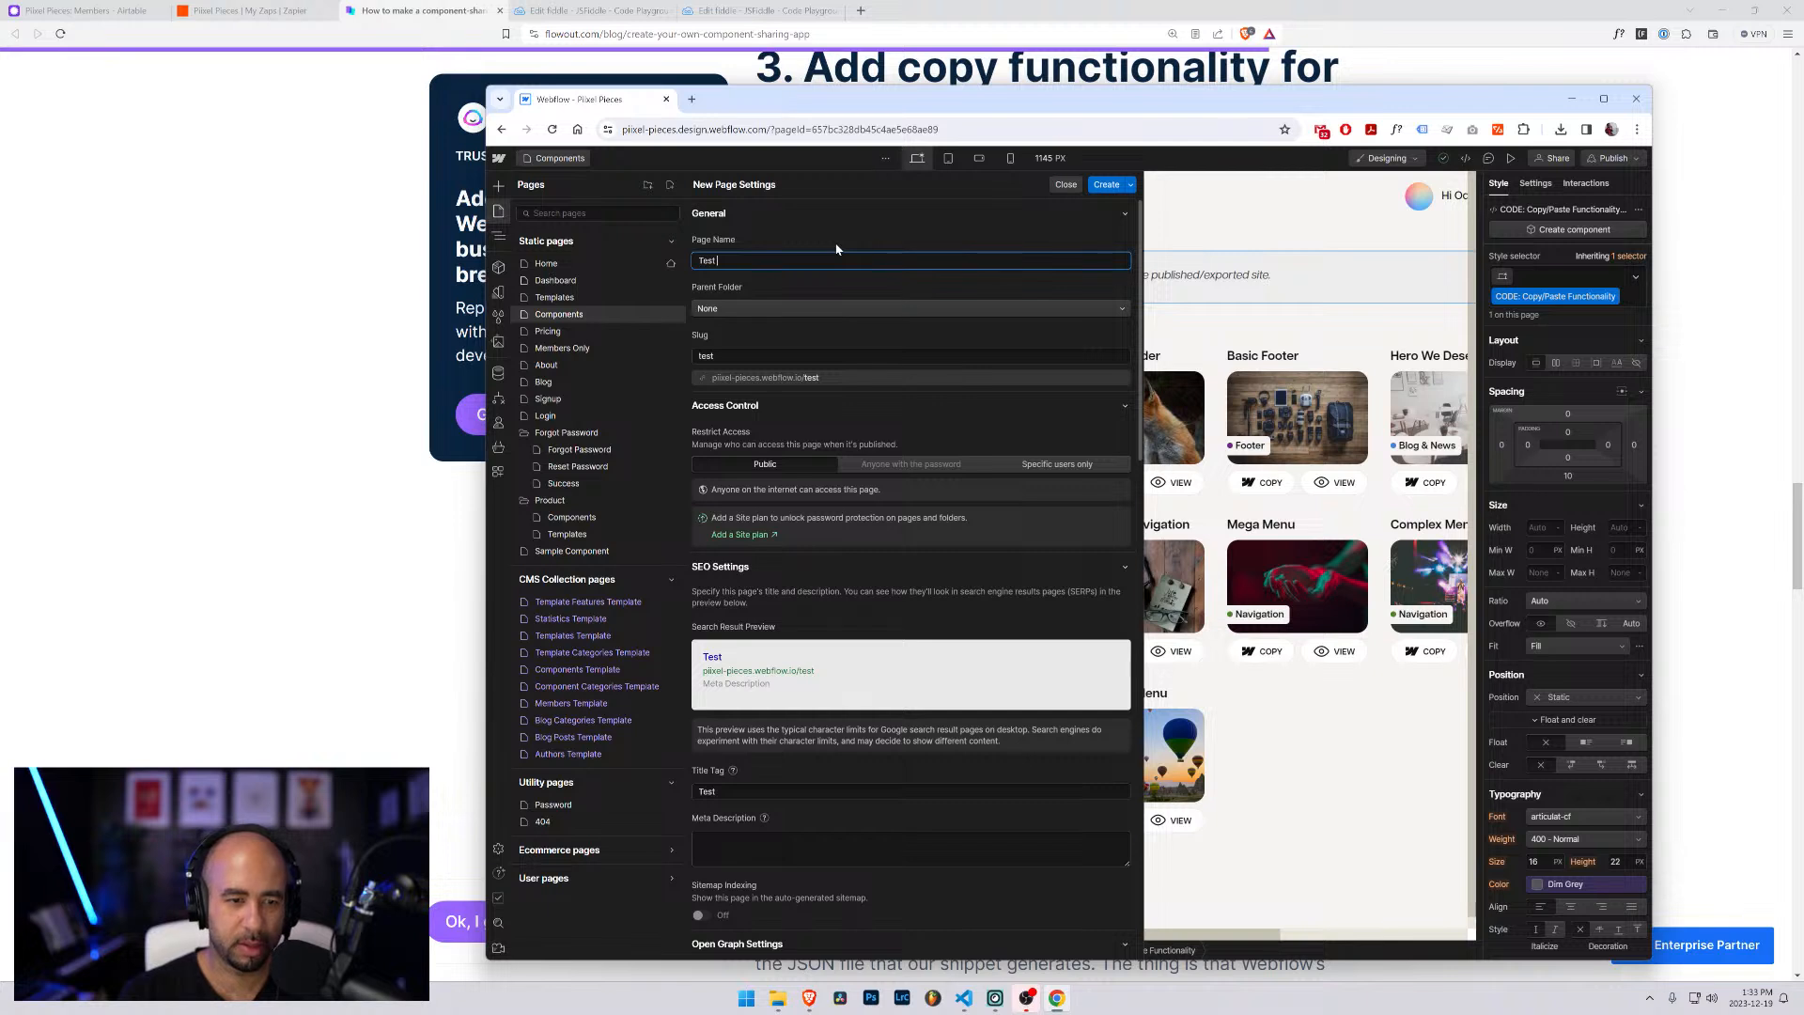
text(Copy F)
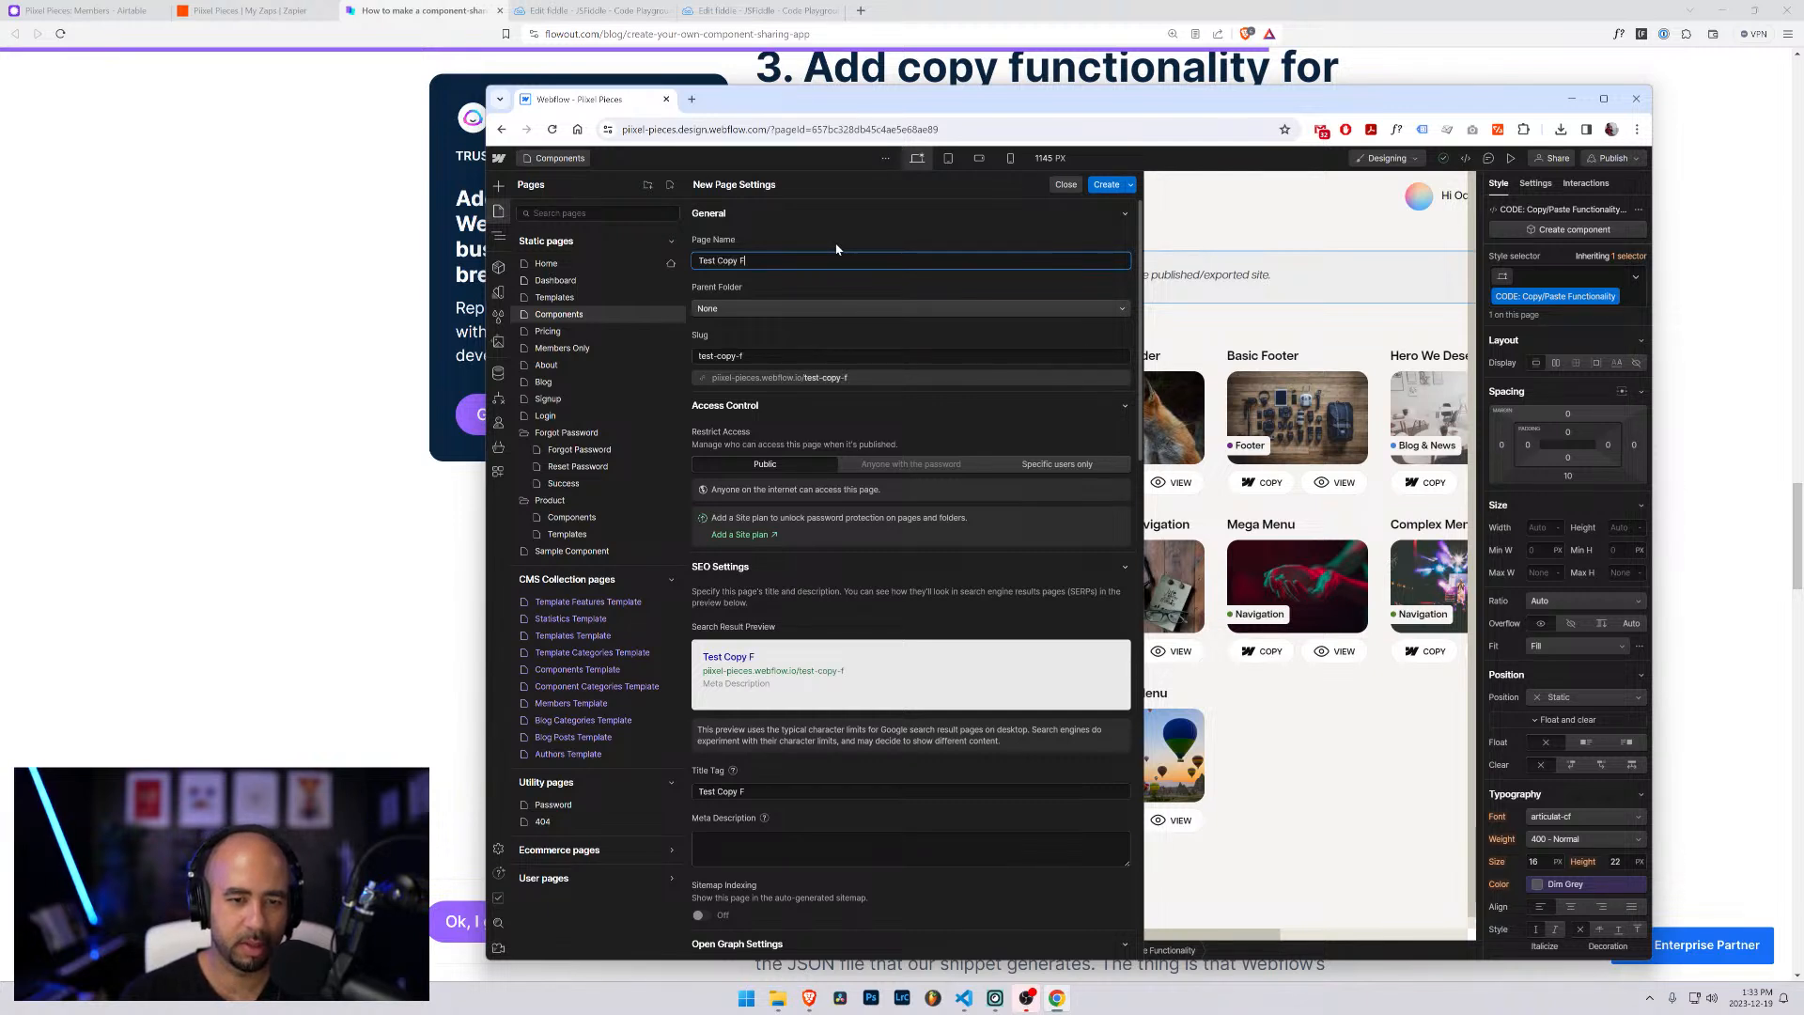
text(unctionality)
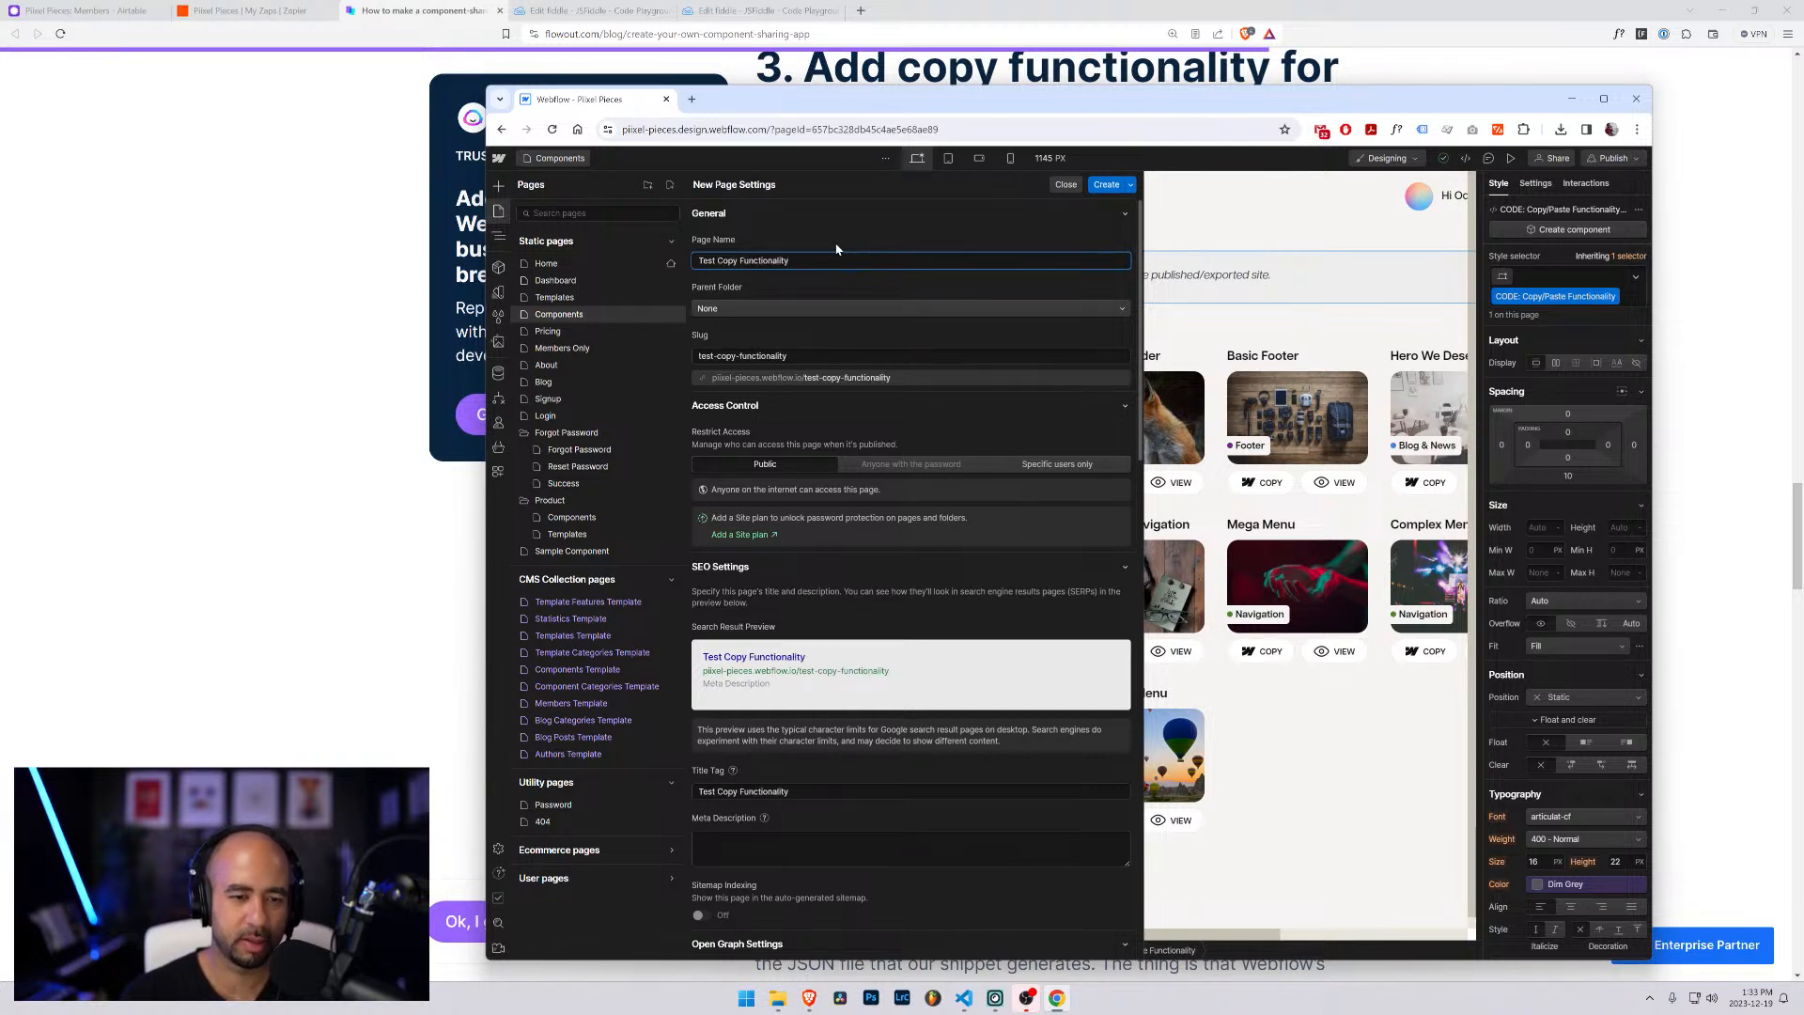
key(Return)
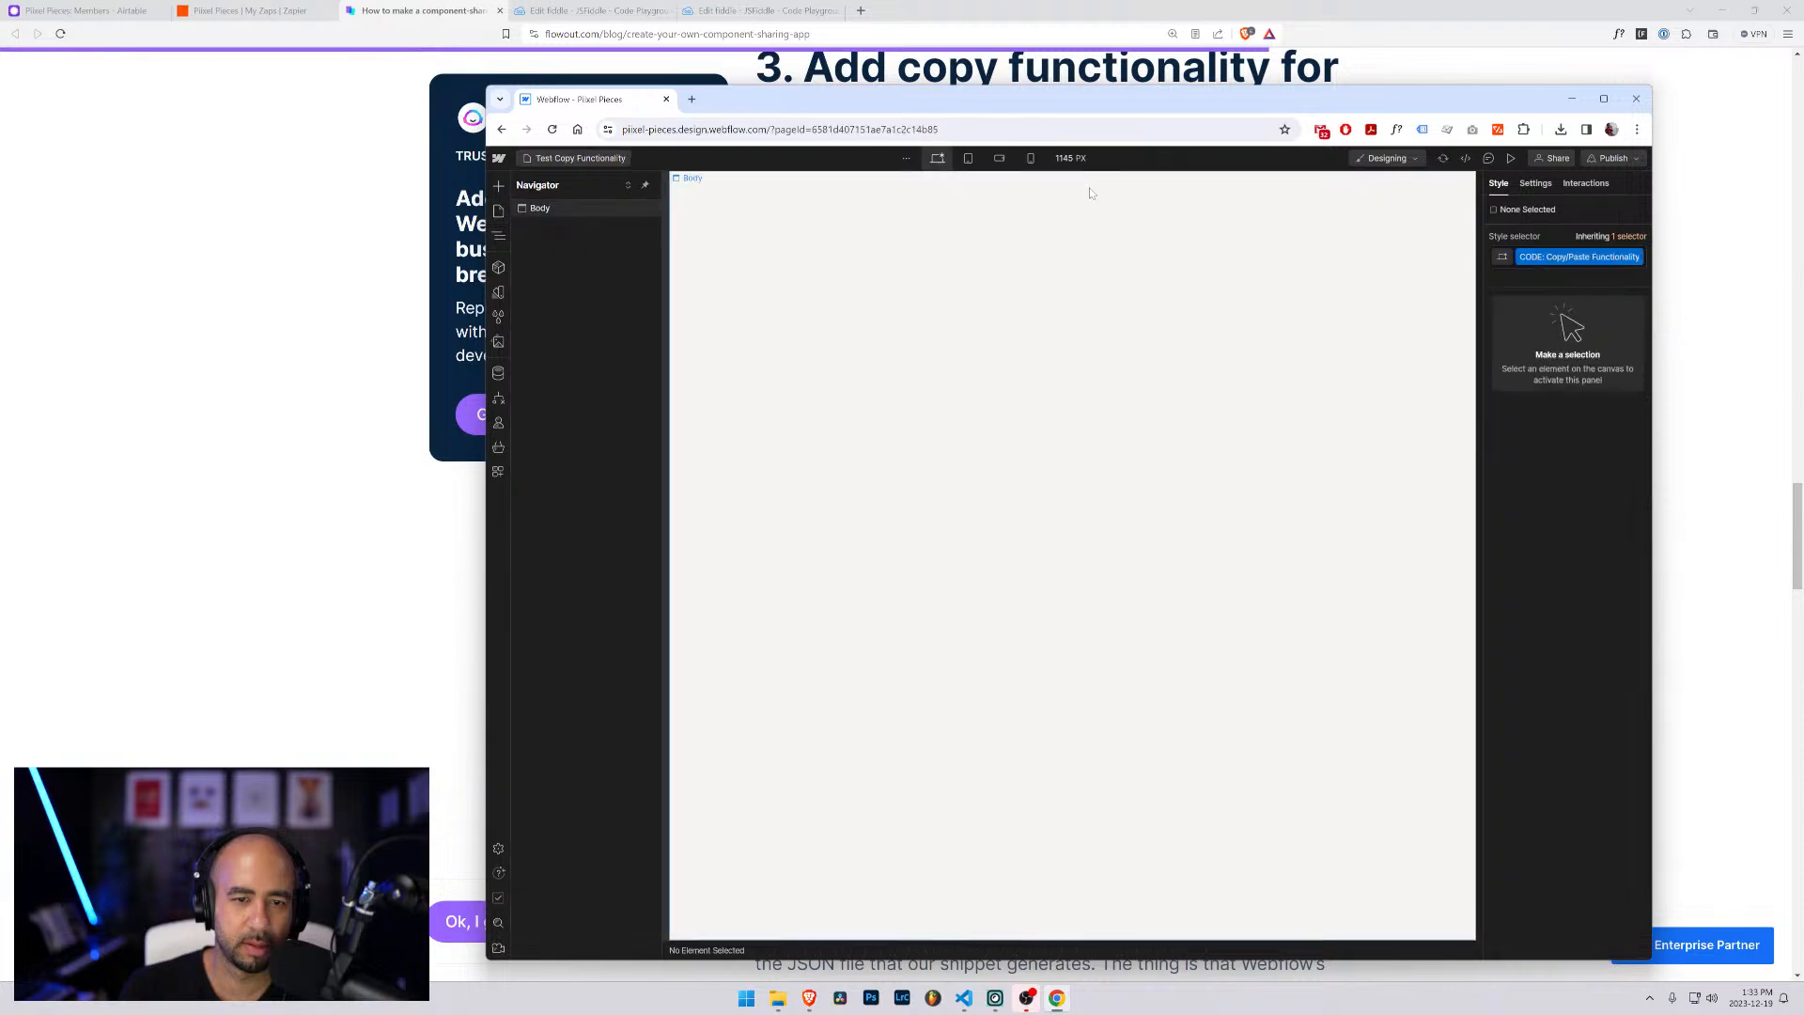
- Move the Designer window aside and load pixel-pieces.webflow.io in a new tab of the Brave browser
drag(728, 101, 783, 122)
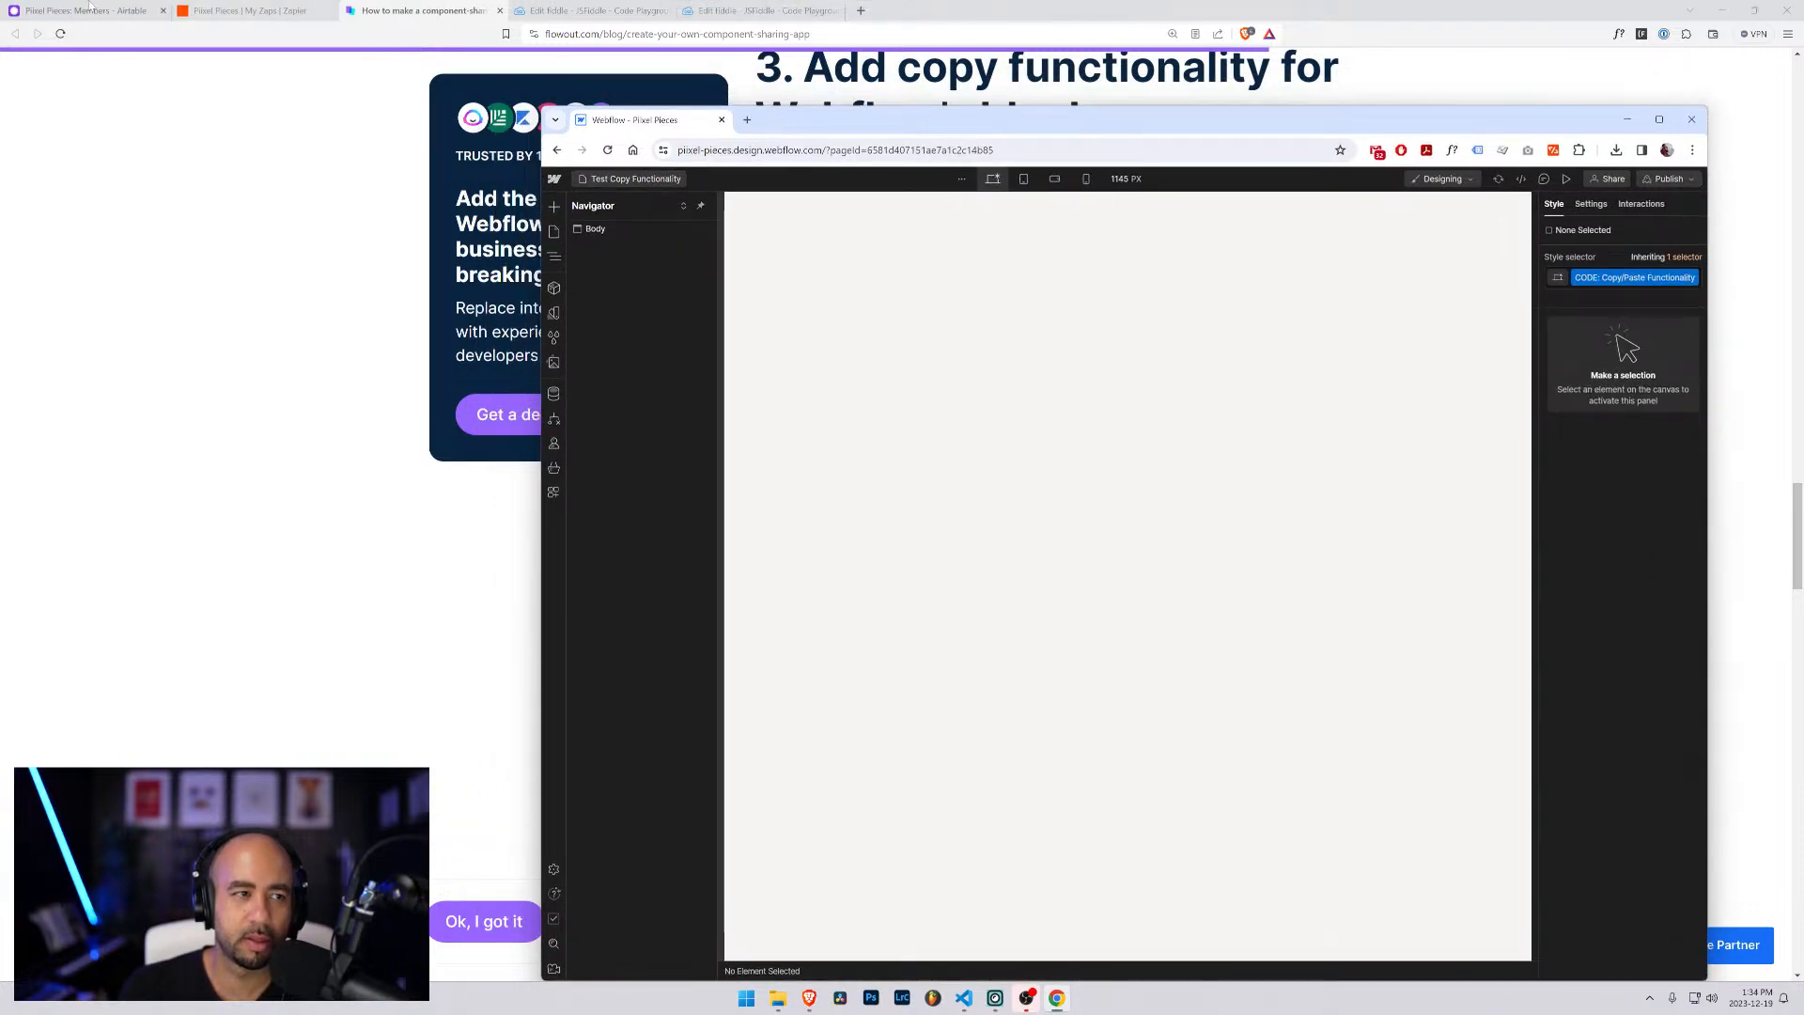
click(857, 17)
text(piixel.ca)
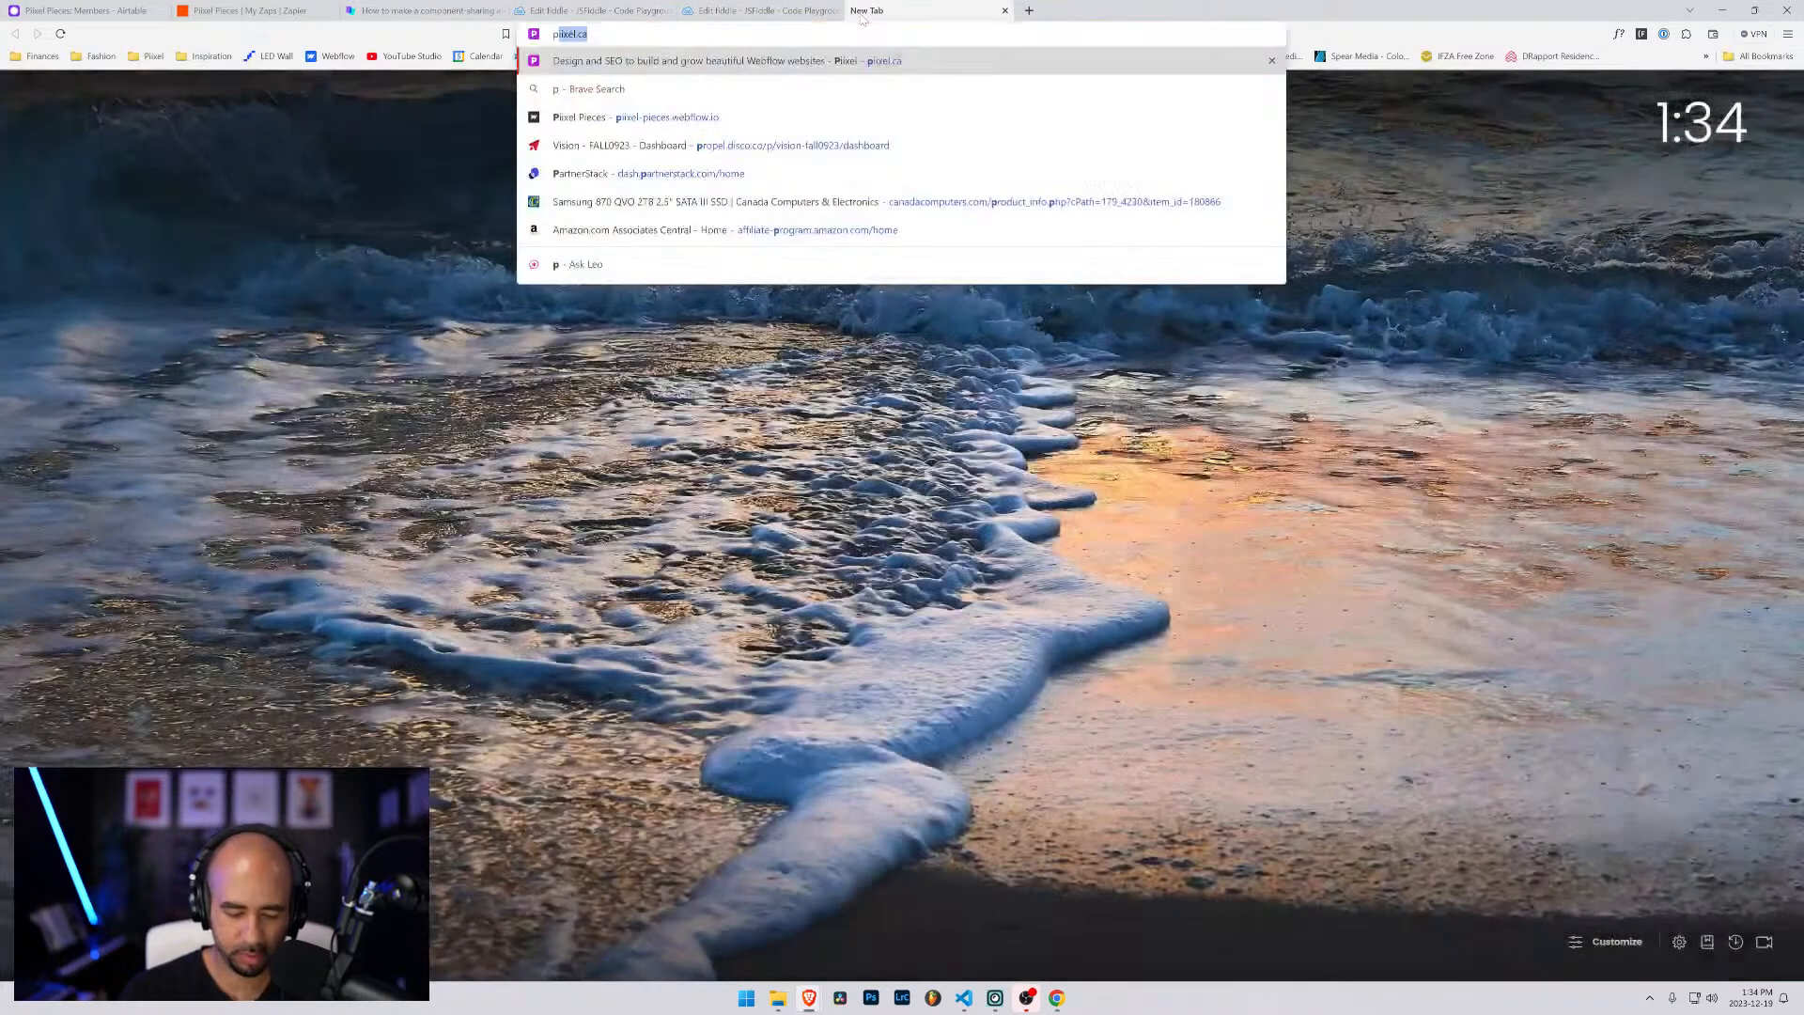
key(Down)
key(Down)
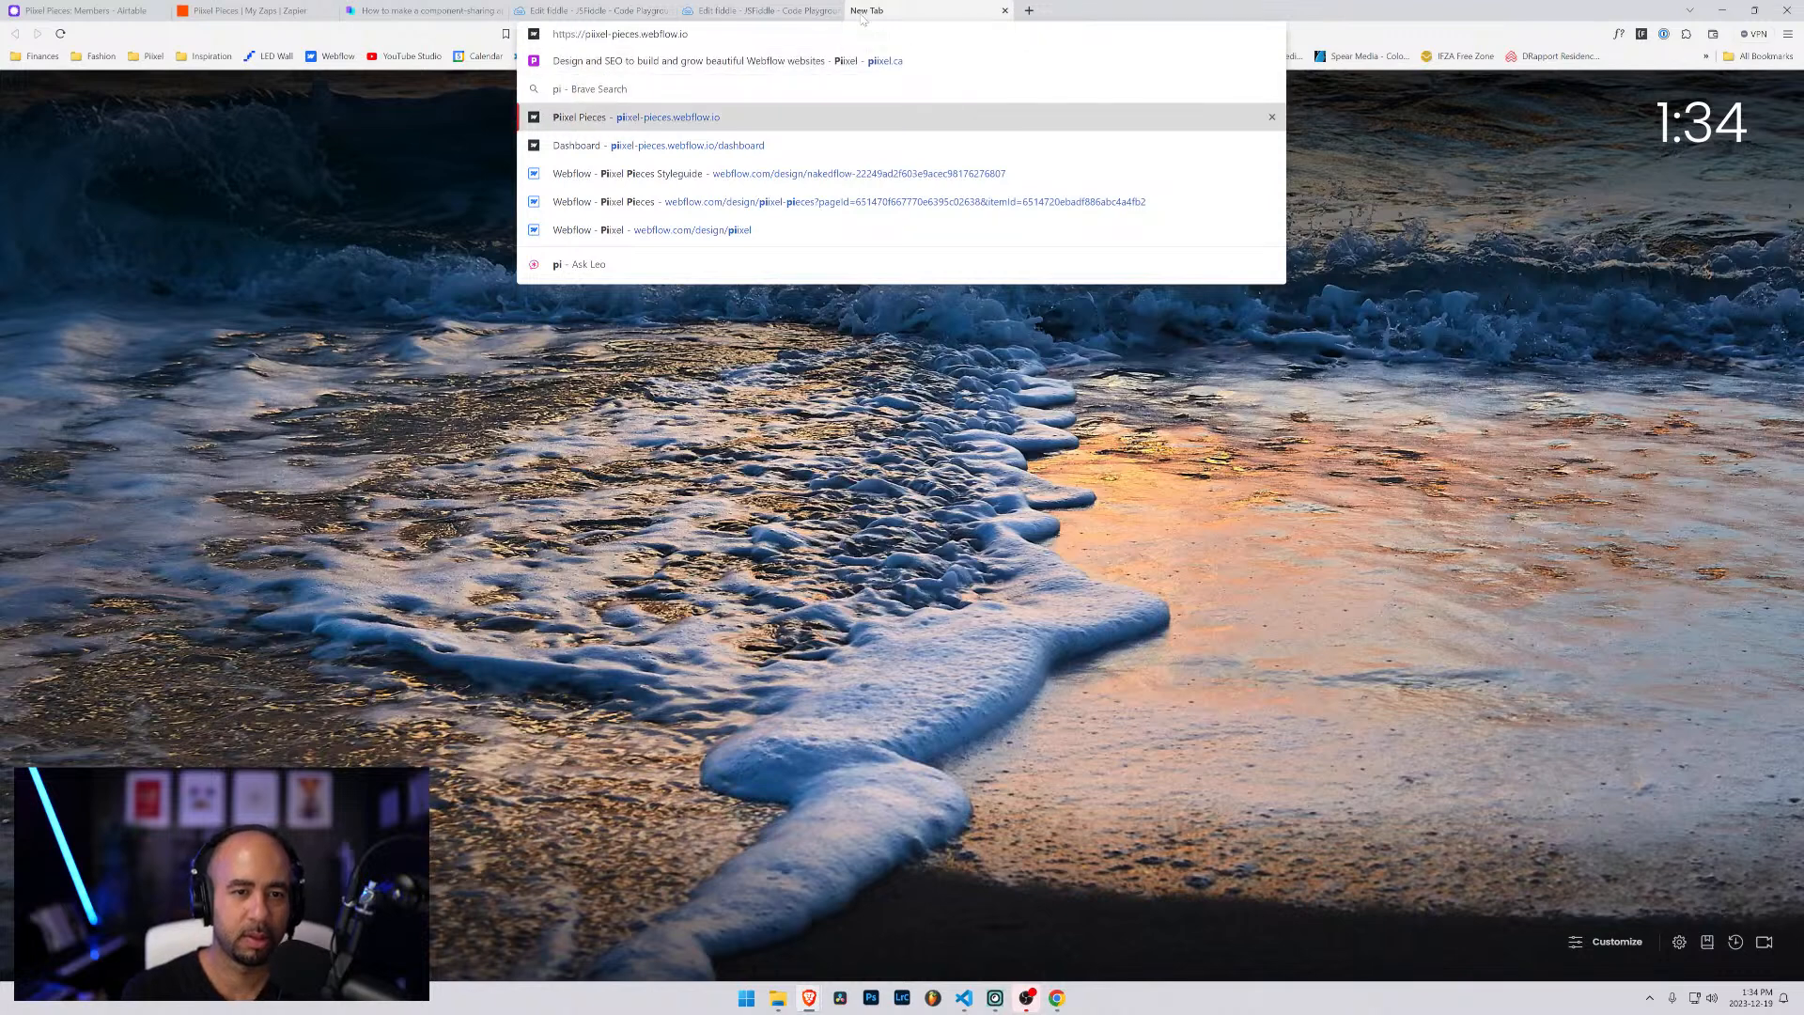
key(Return)
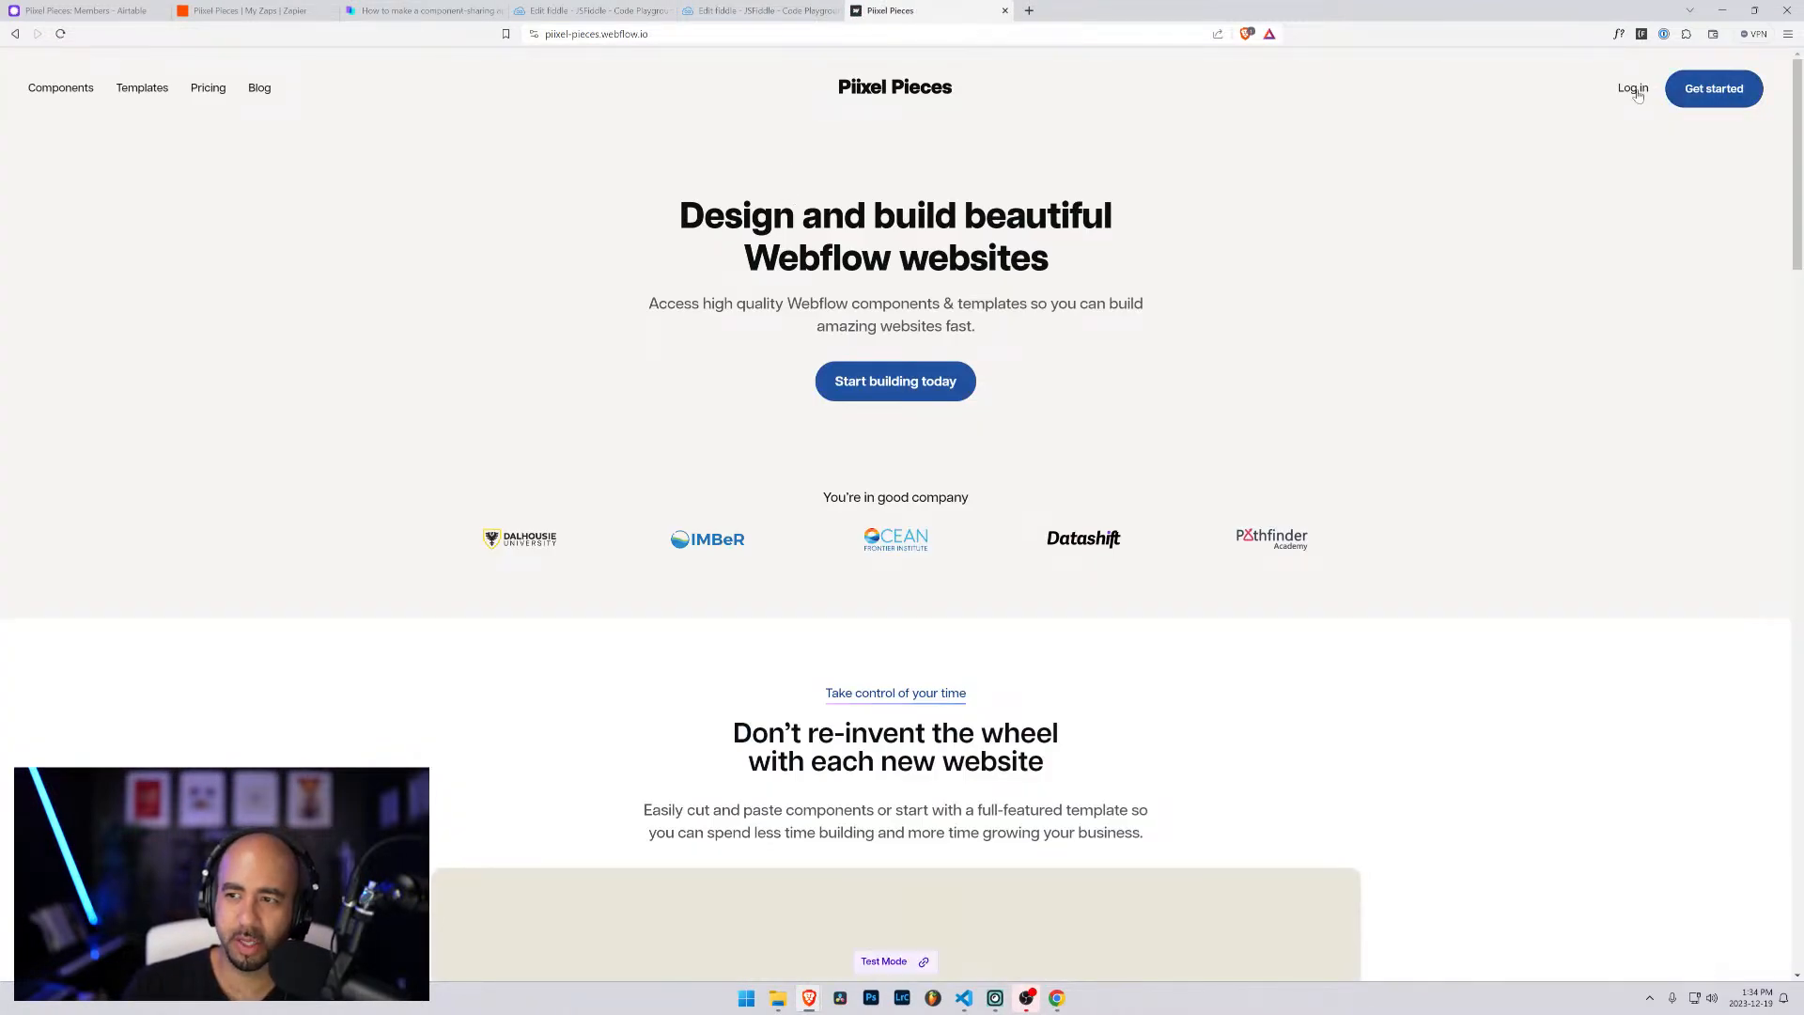
- Log in to the published site with the test member's email address and password, and open the All Components page
click(1633, 88)
click(453, 471)
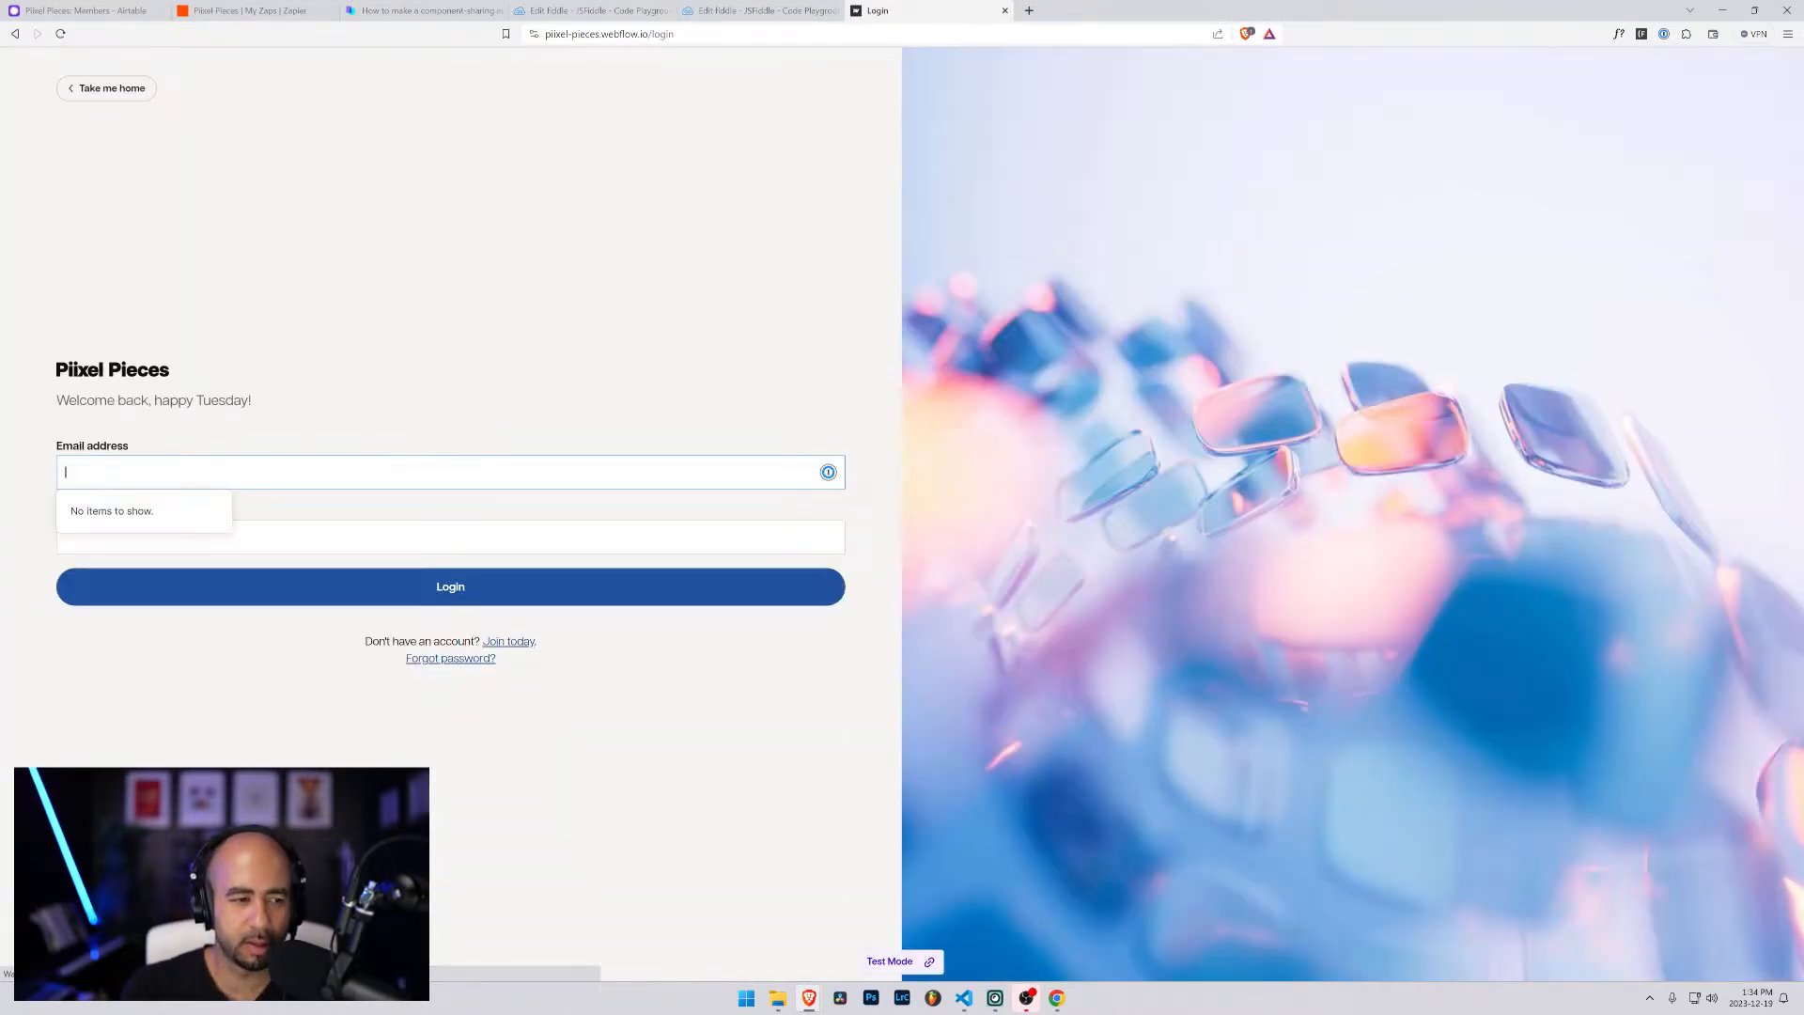
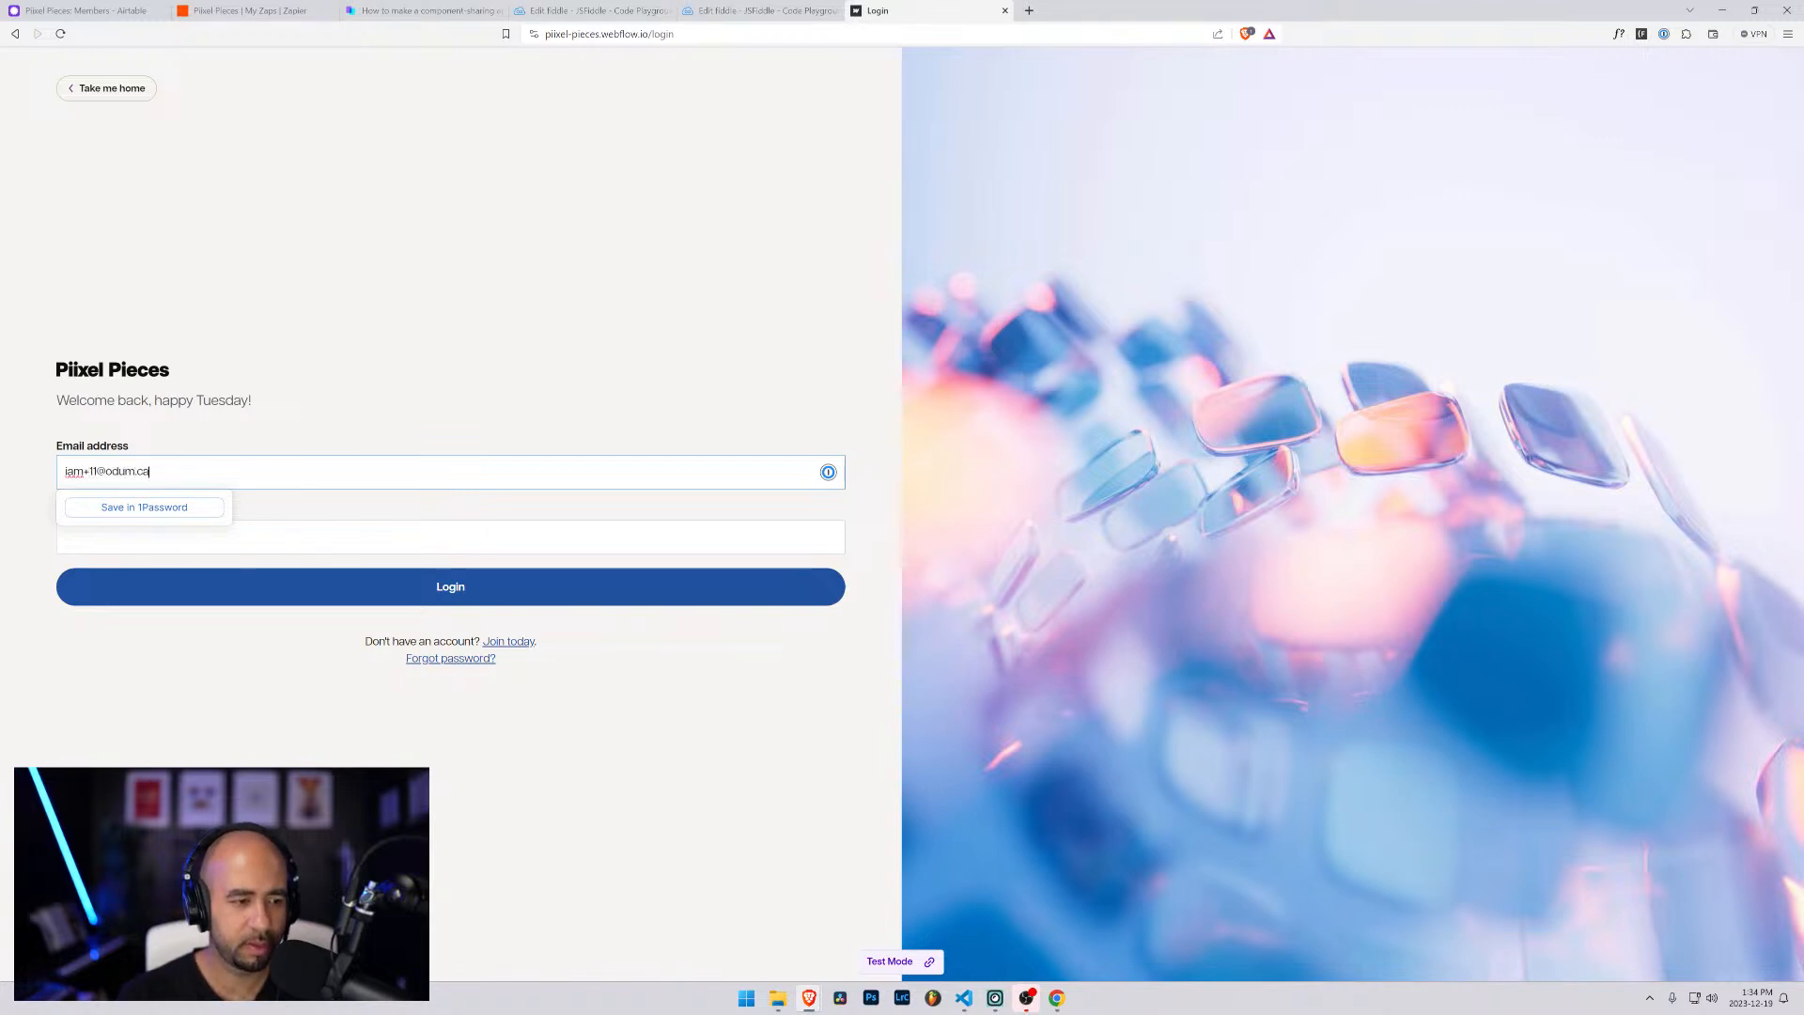
key(Tab)
key(Return)
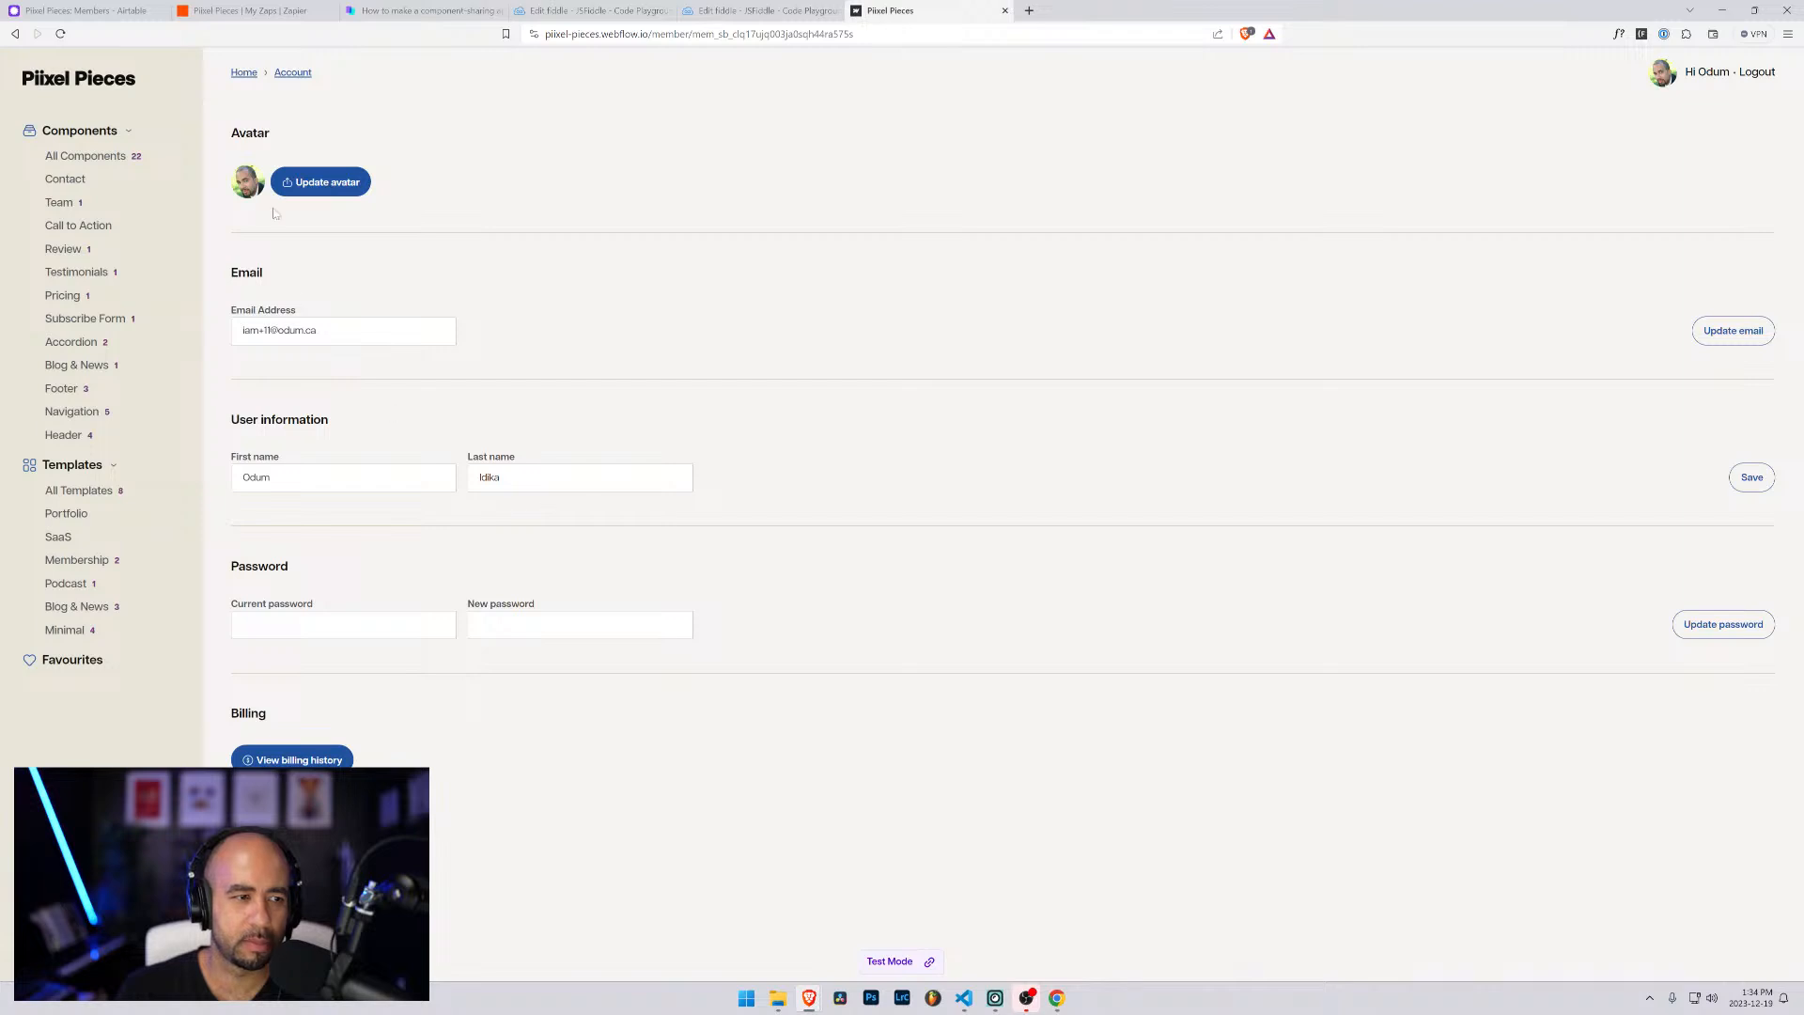
click(101, 157)
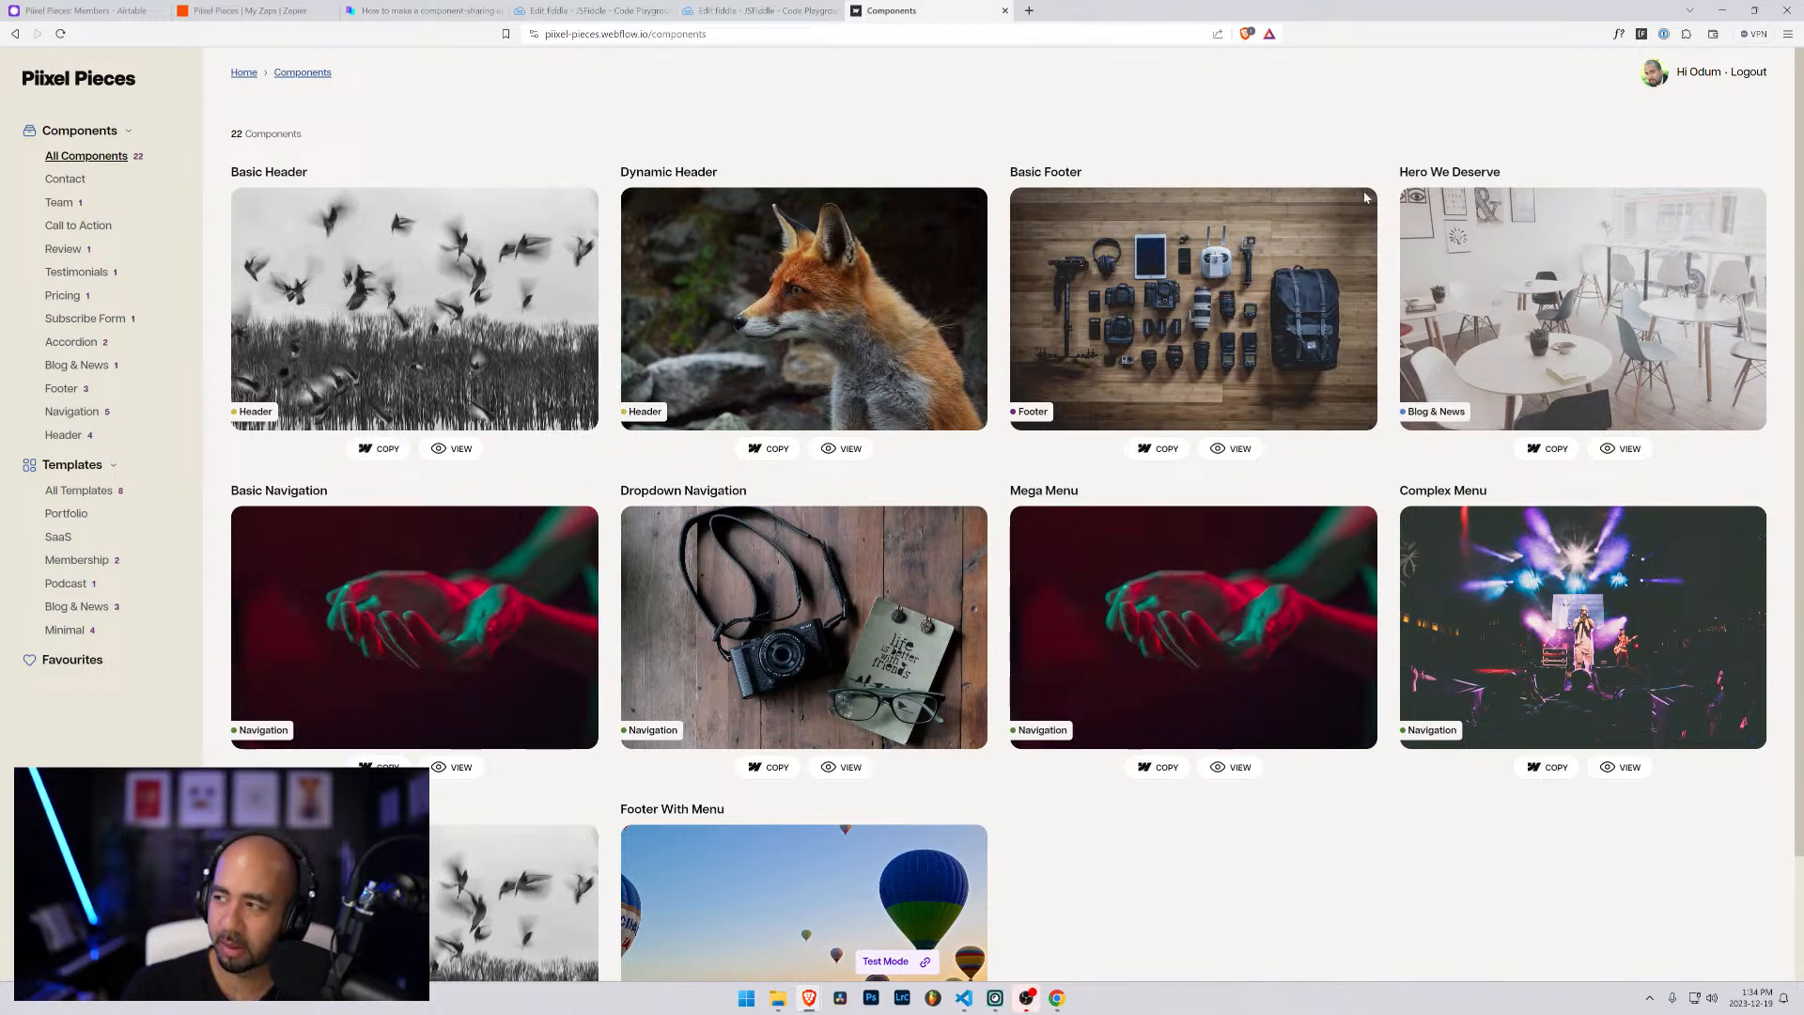
- Show the developer console on the live Components page and in the Webflow Designer window, closing the Designer's What's New drawer
key(ctrl+shift+j)
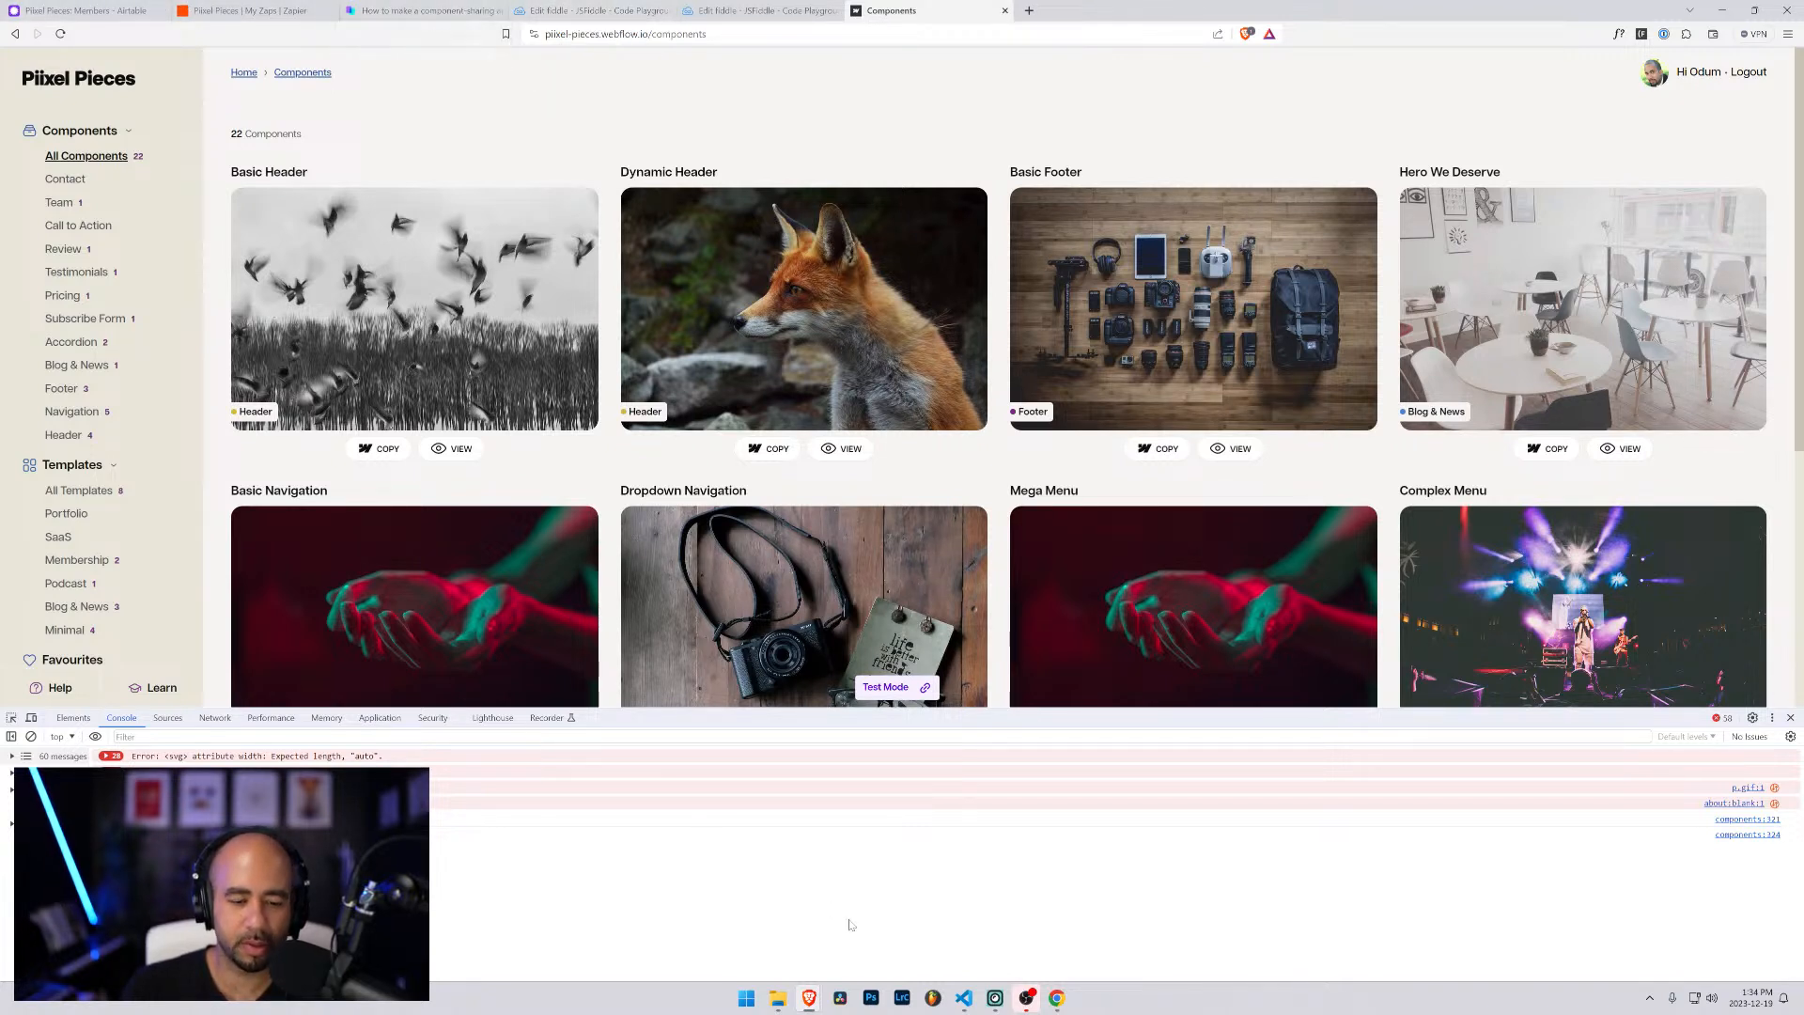
click(1045, 994)
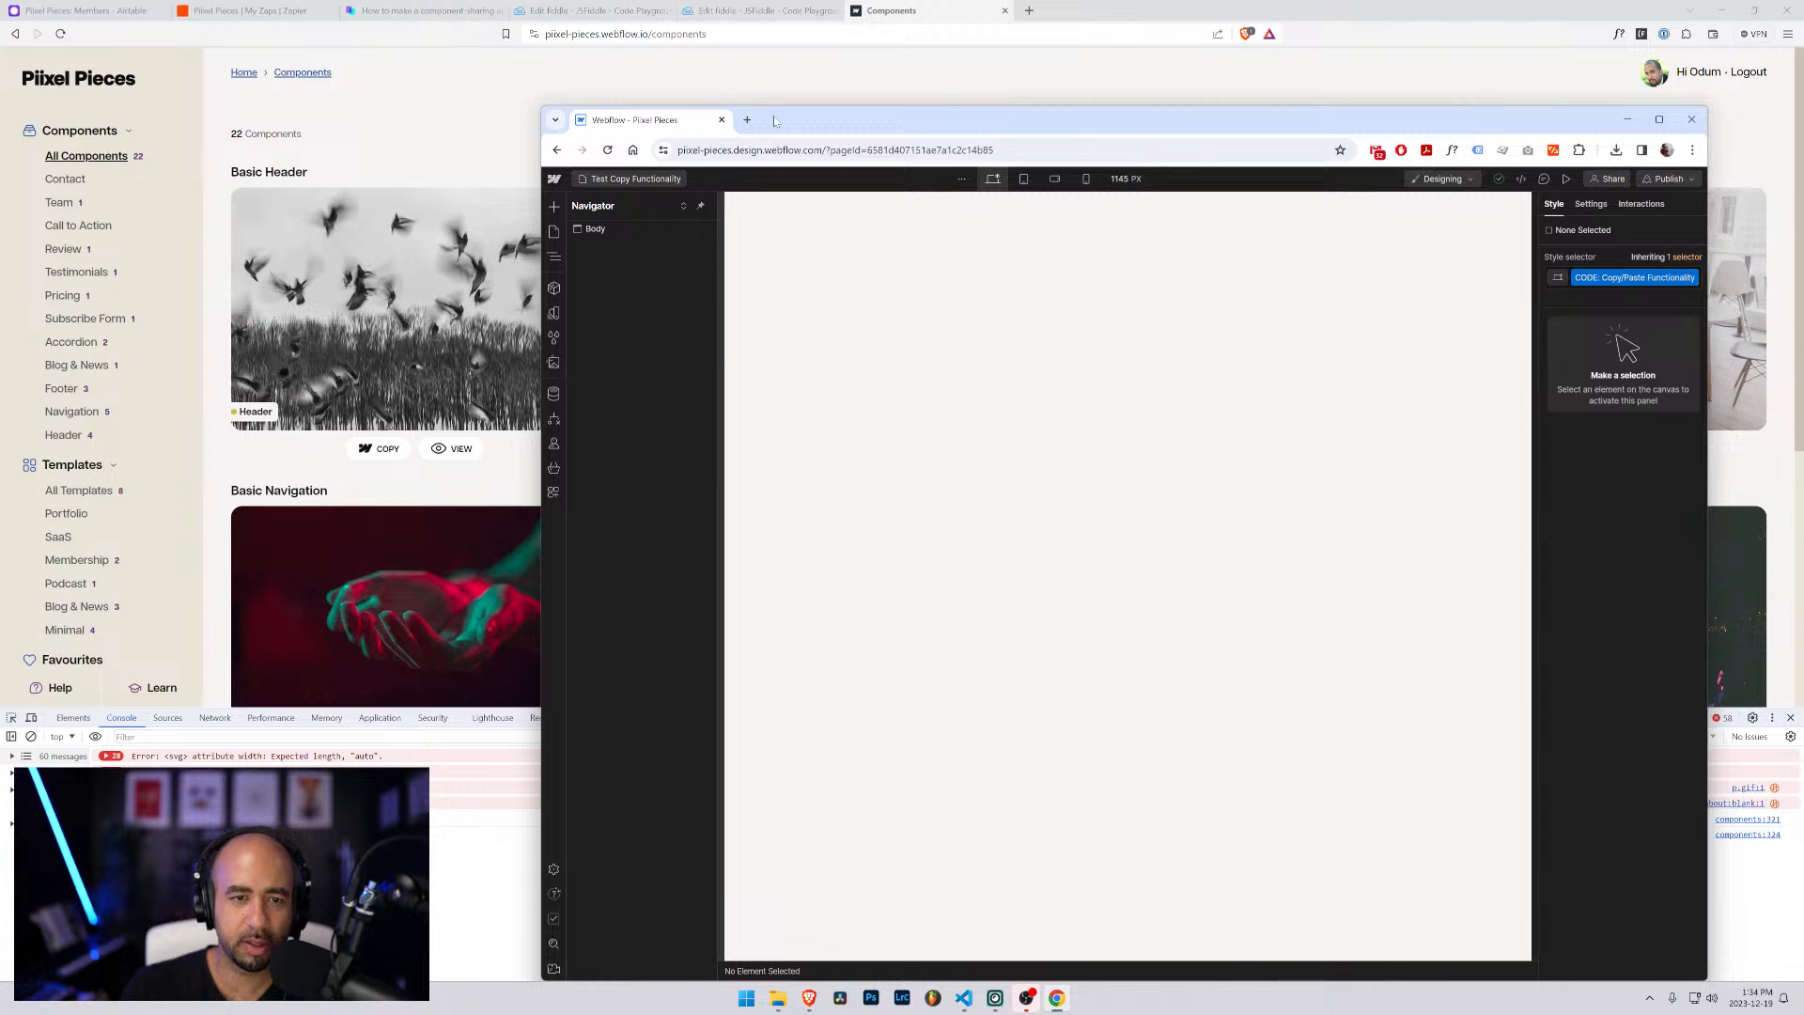
drag(756, 122, 668, 33)
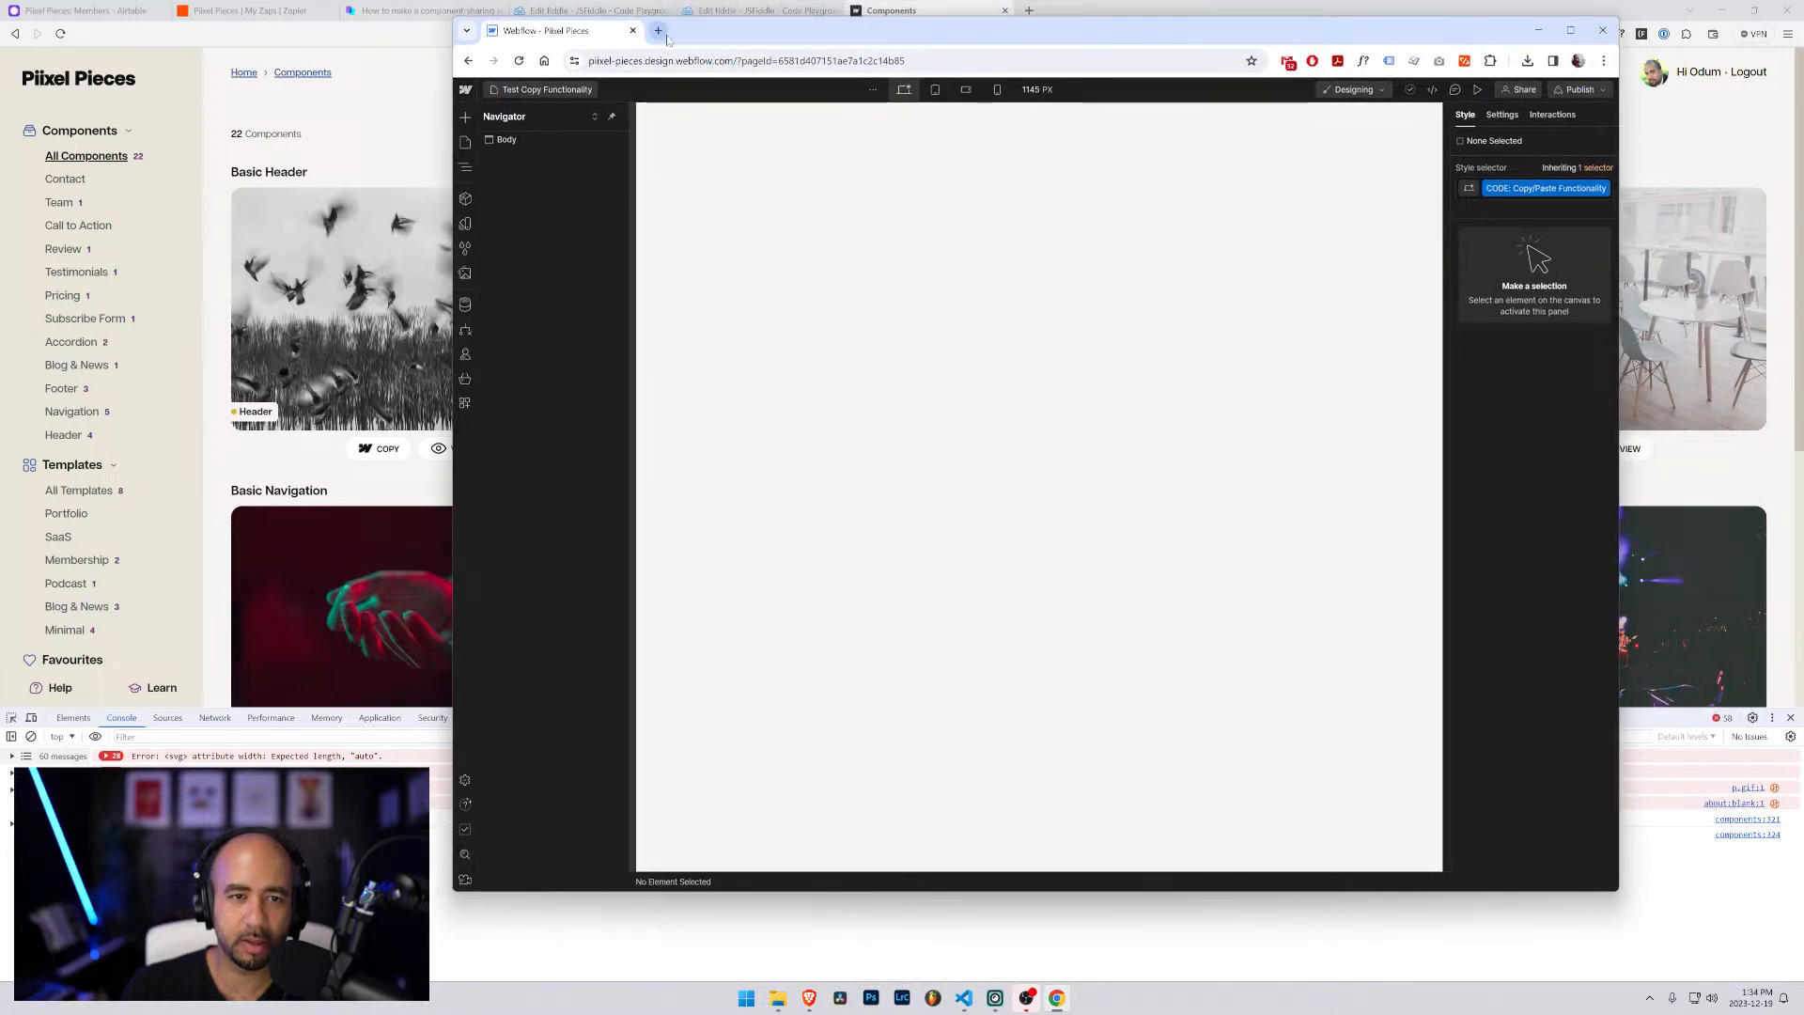
key(ctrl+shift+j)
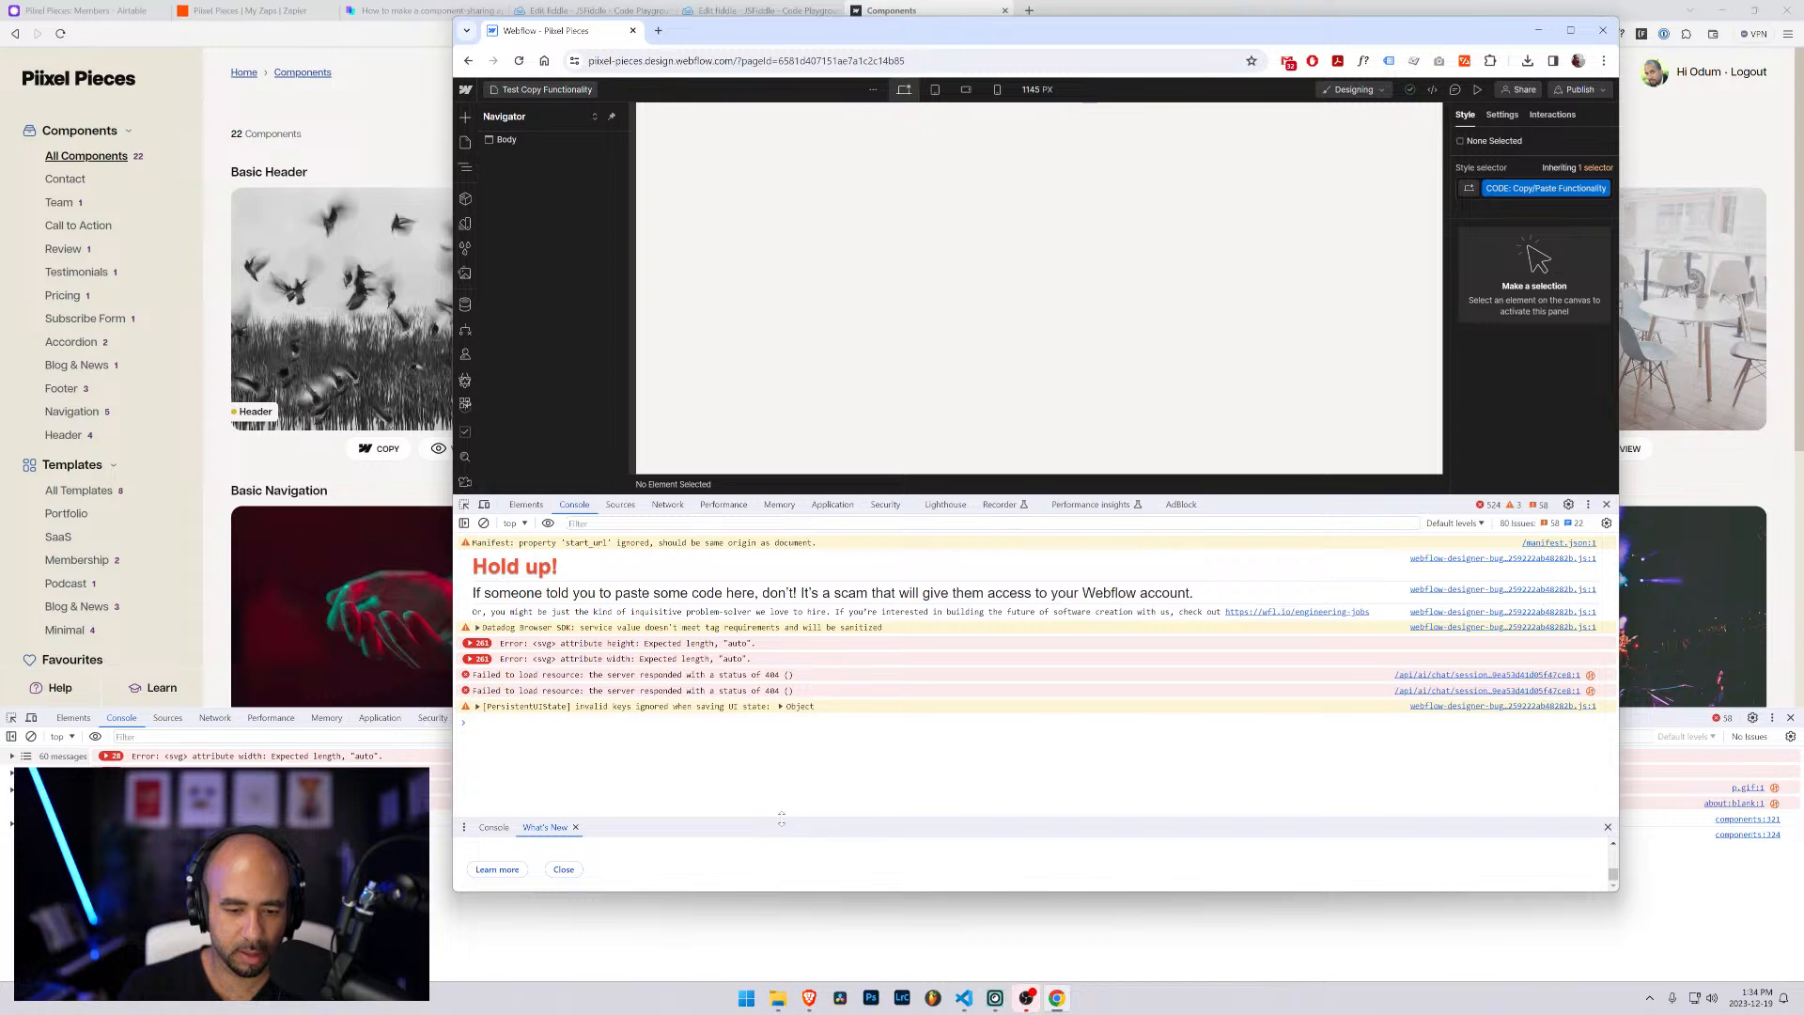
drag(776, 831, 763, 634)
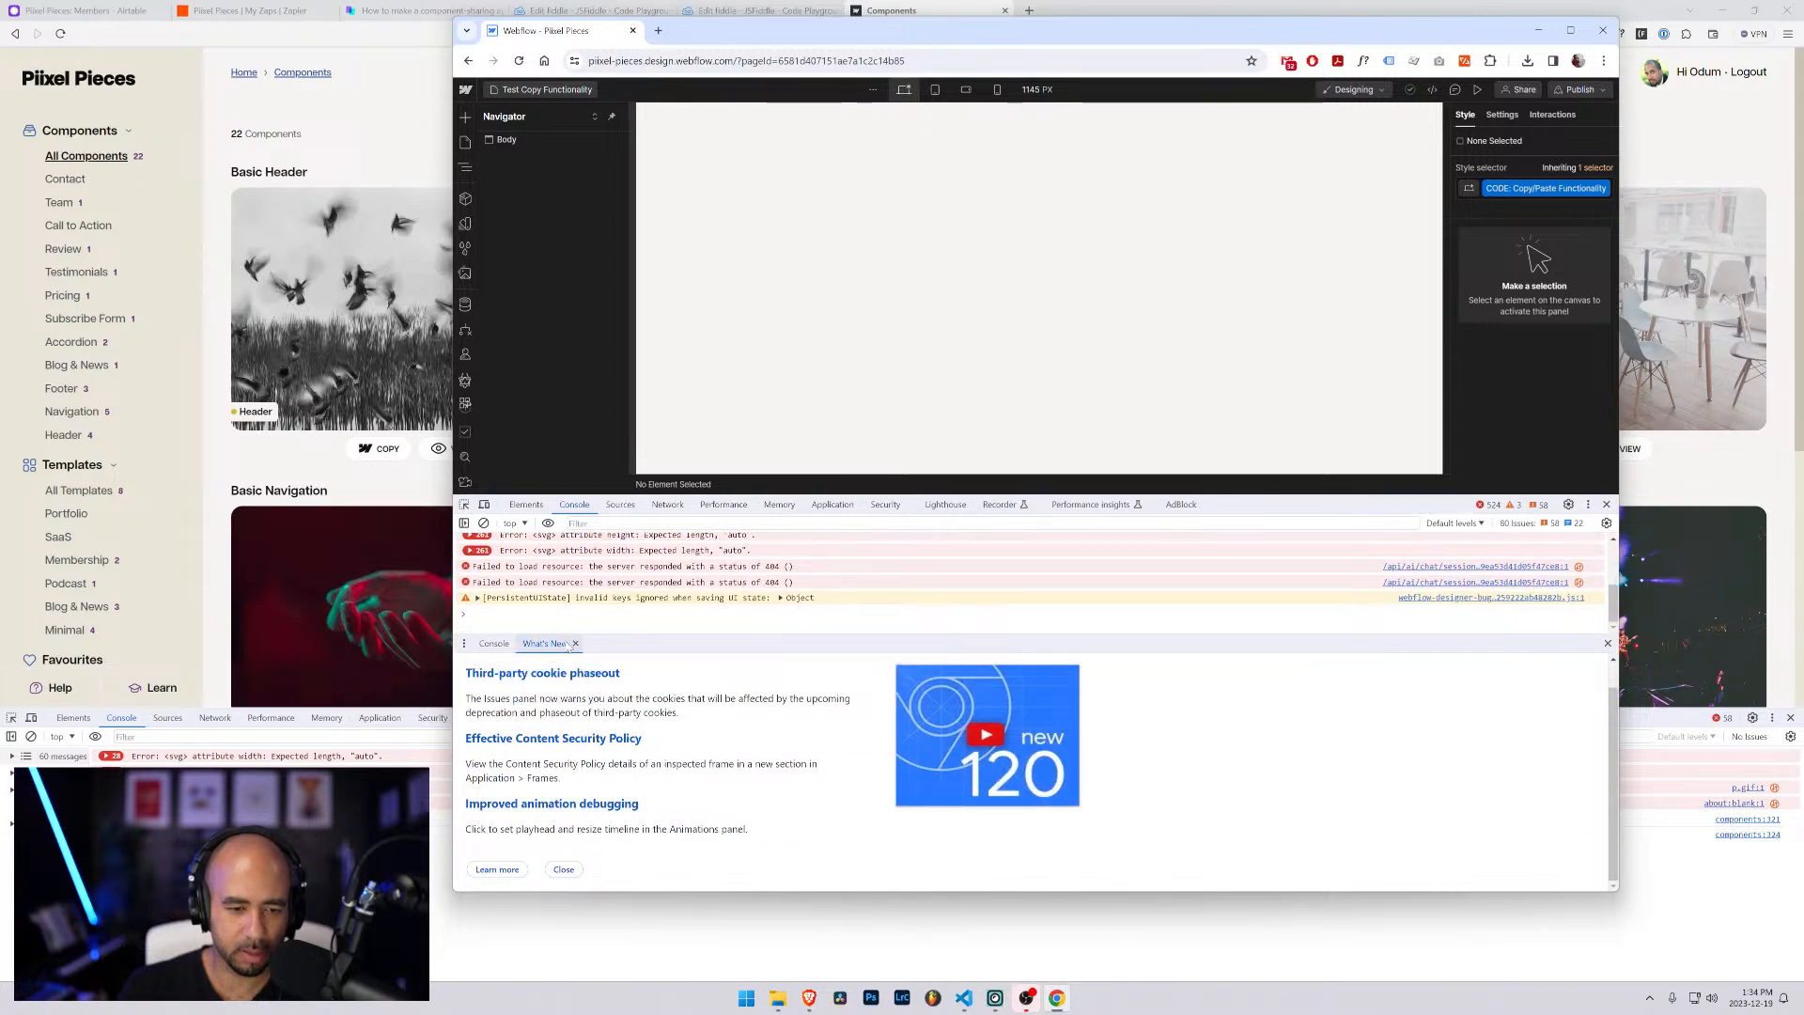
click(1607, 642)
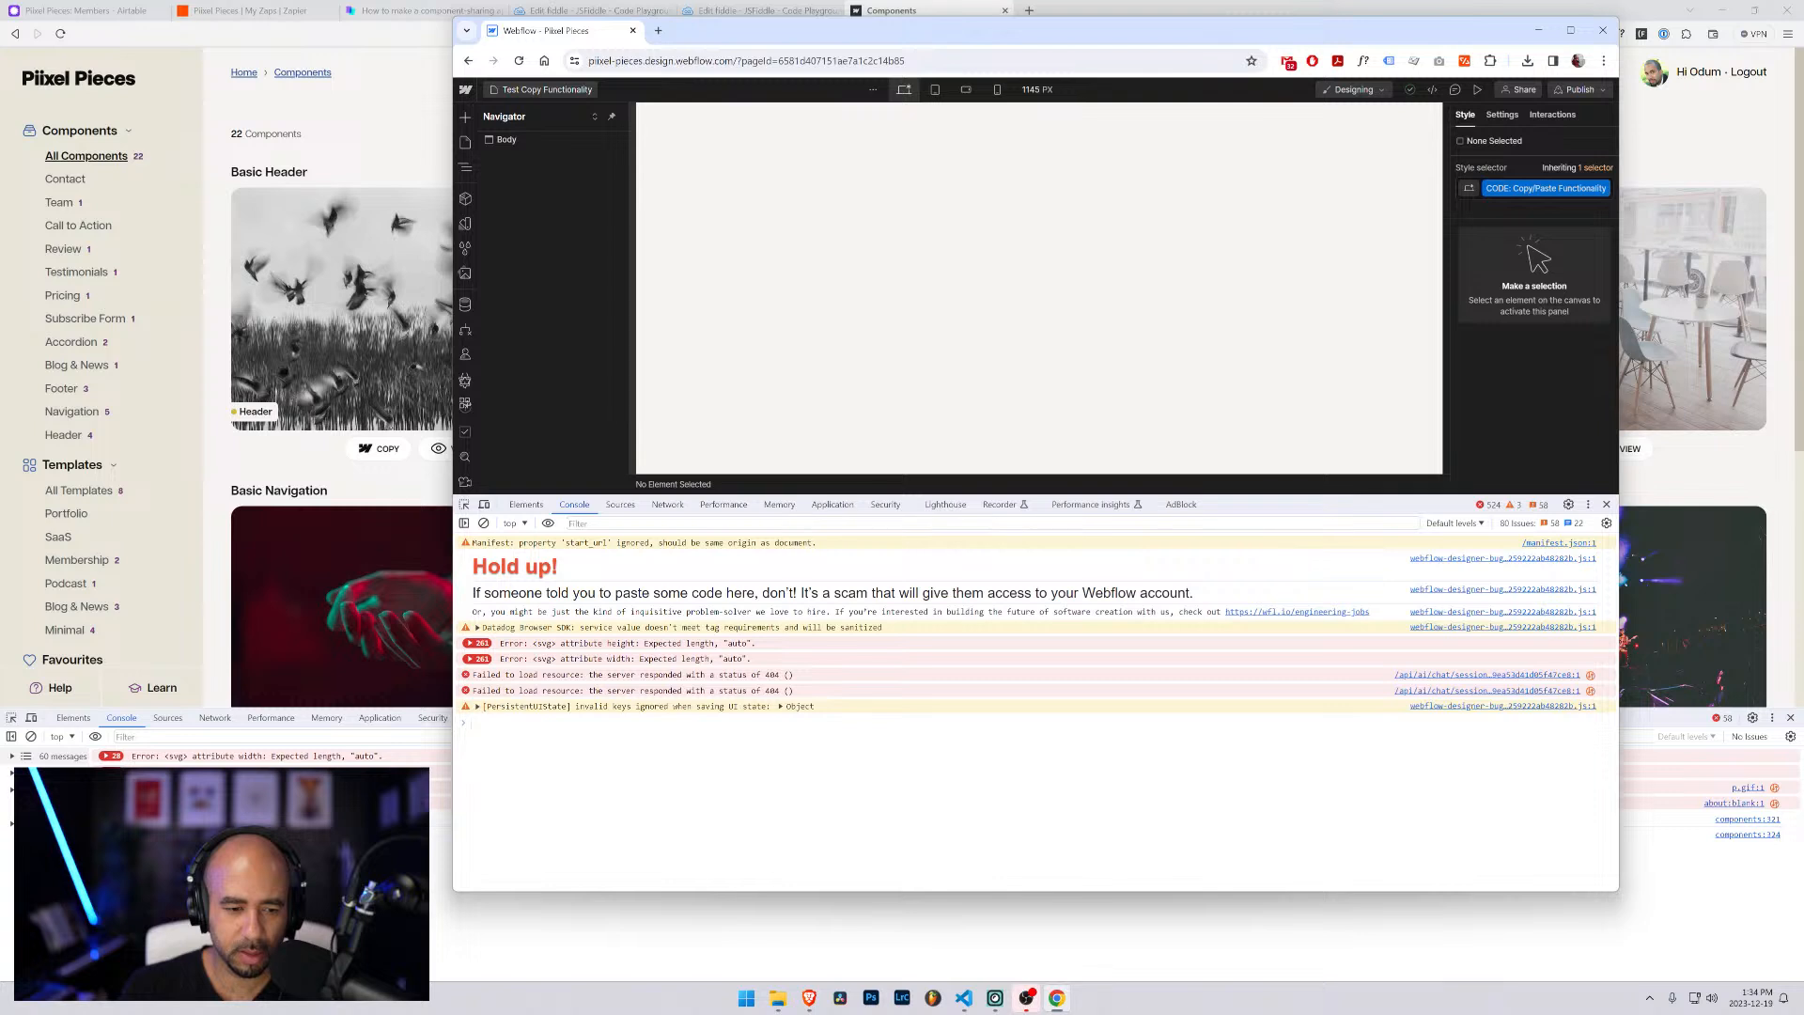
click(478, 706)
click(478, 707)
click(477, 707)
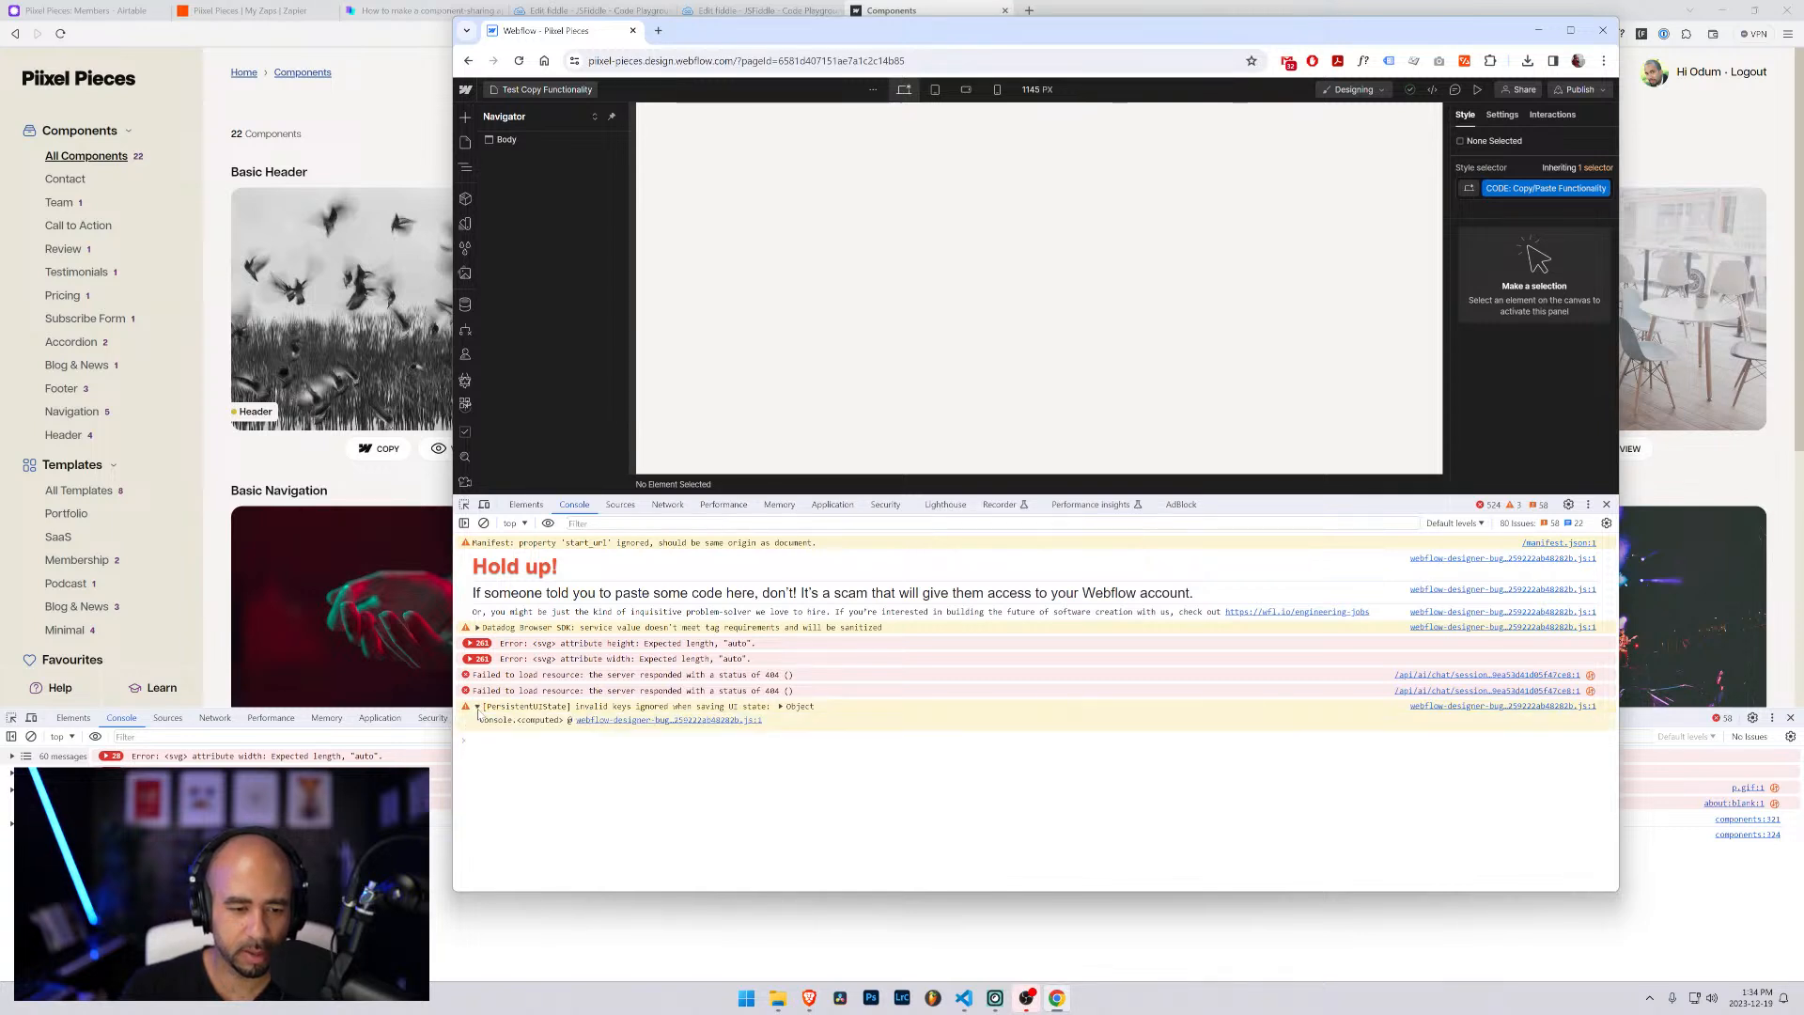
click(478, 709)
text(end)
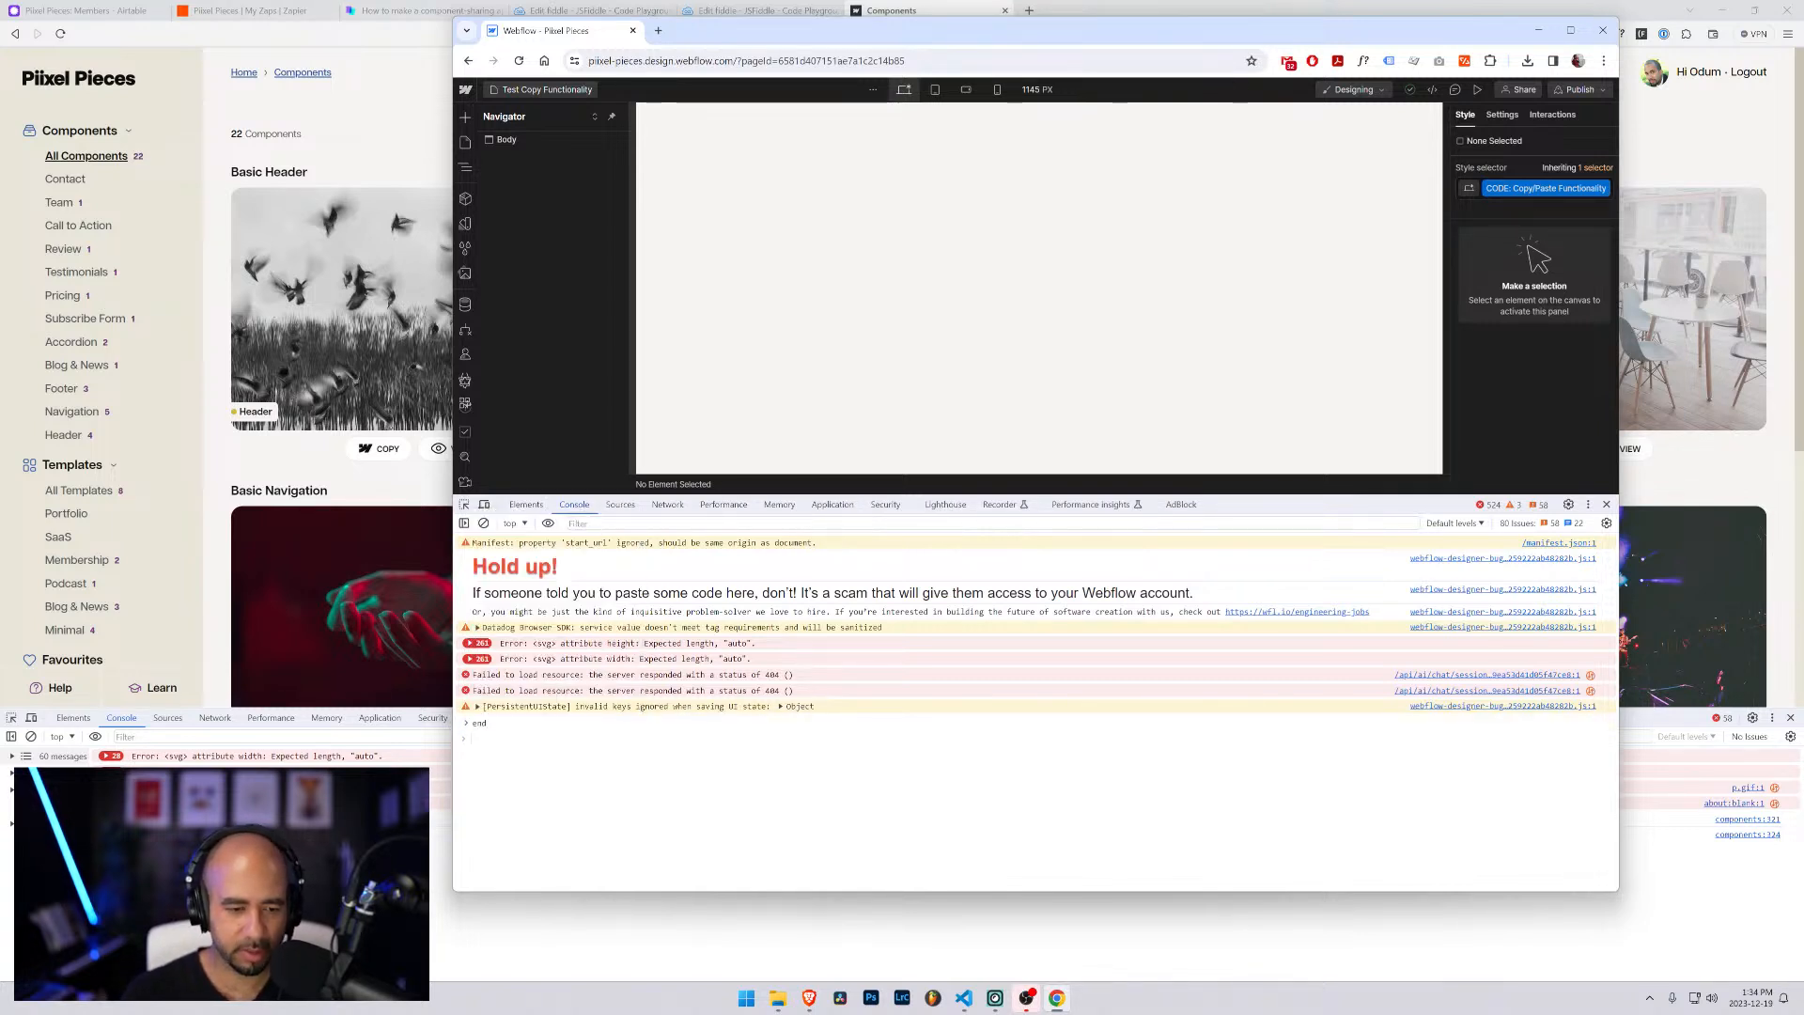
key(Return)
text(e)
key(BackSpace)
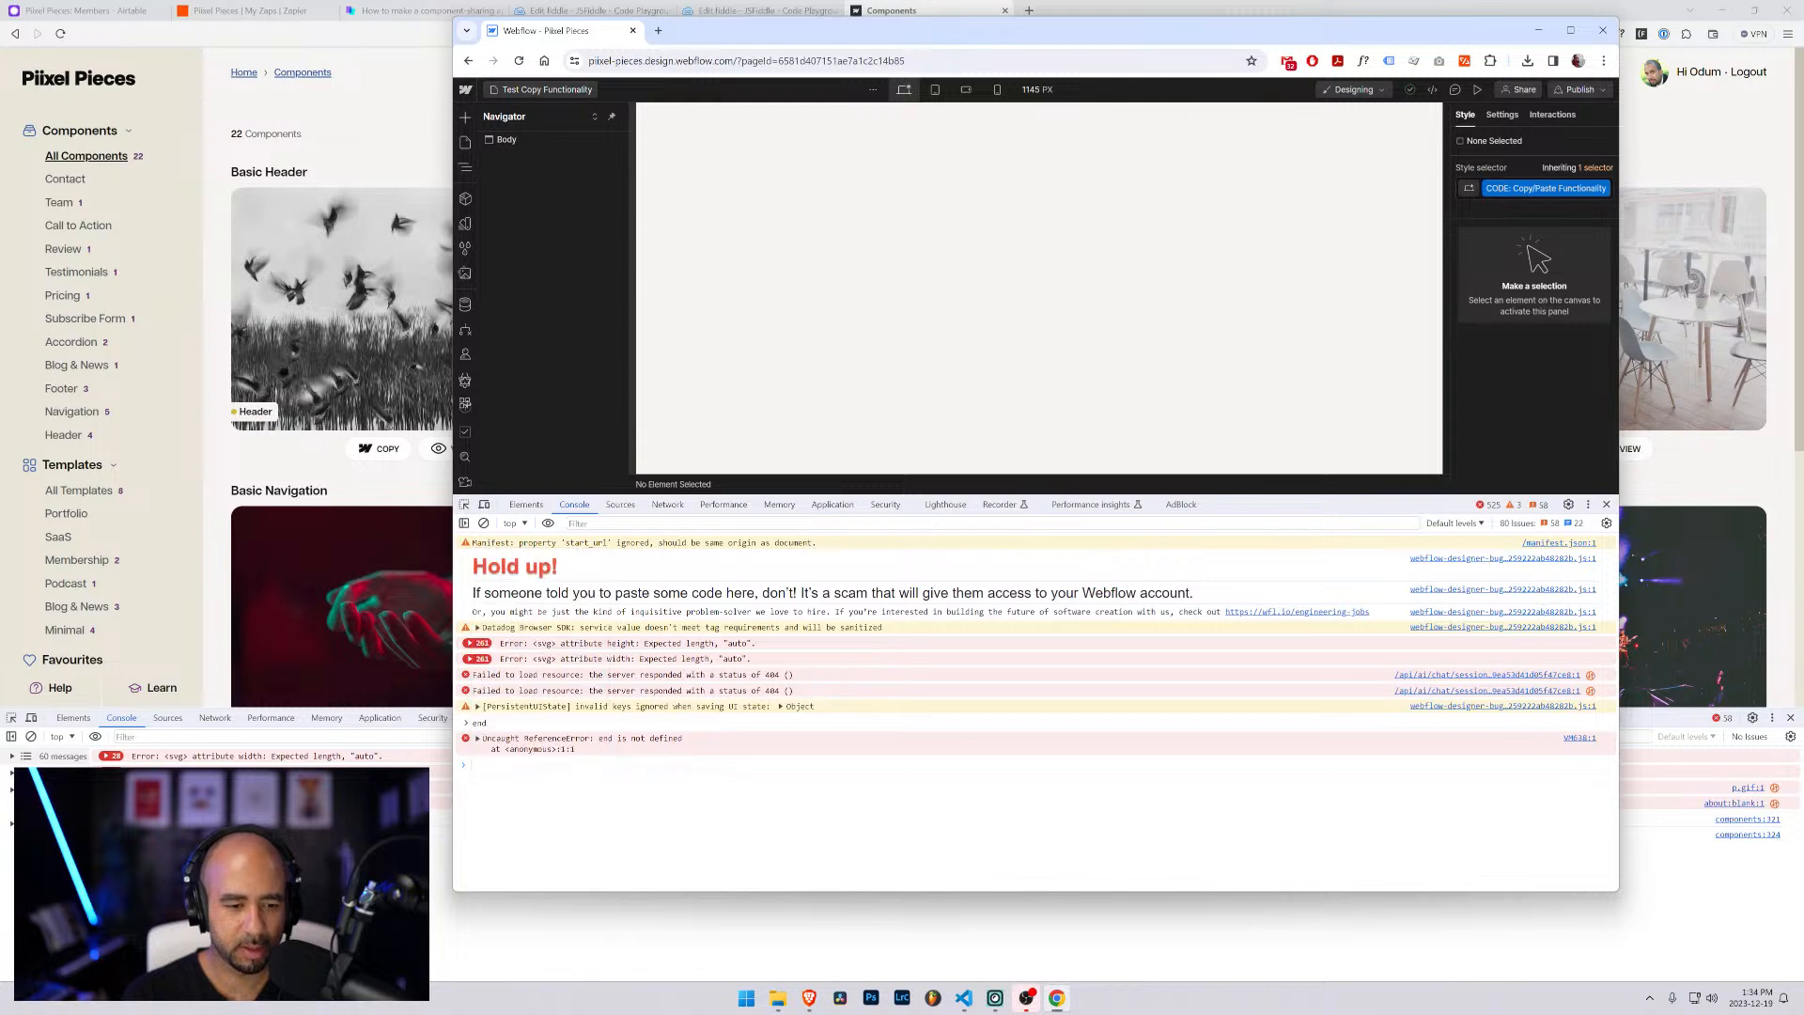
text(e)
key(BackSpace)
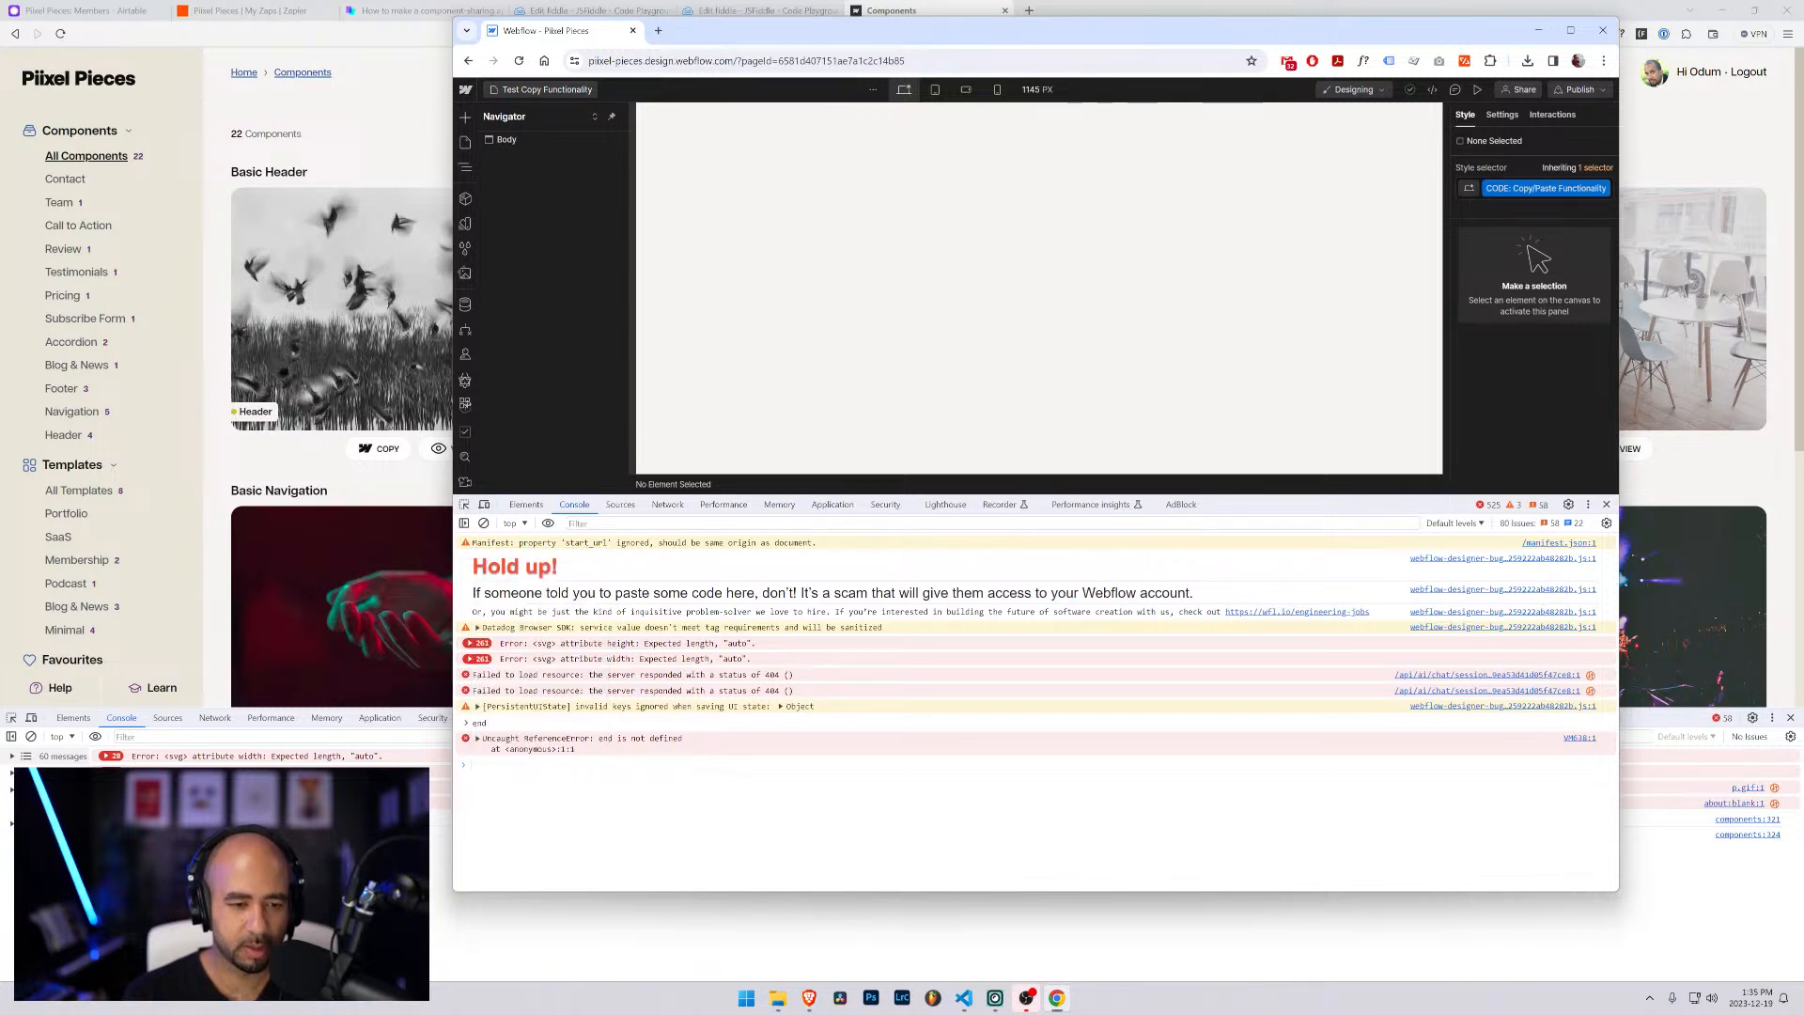
- Clear the Designer's console and paste the sample component into the Body of the Test Copy Functionality page
click(484, 524)
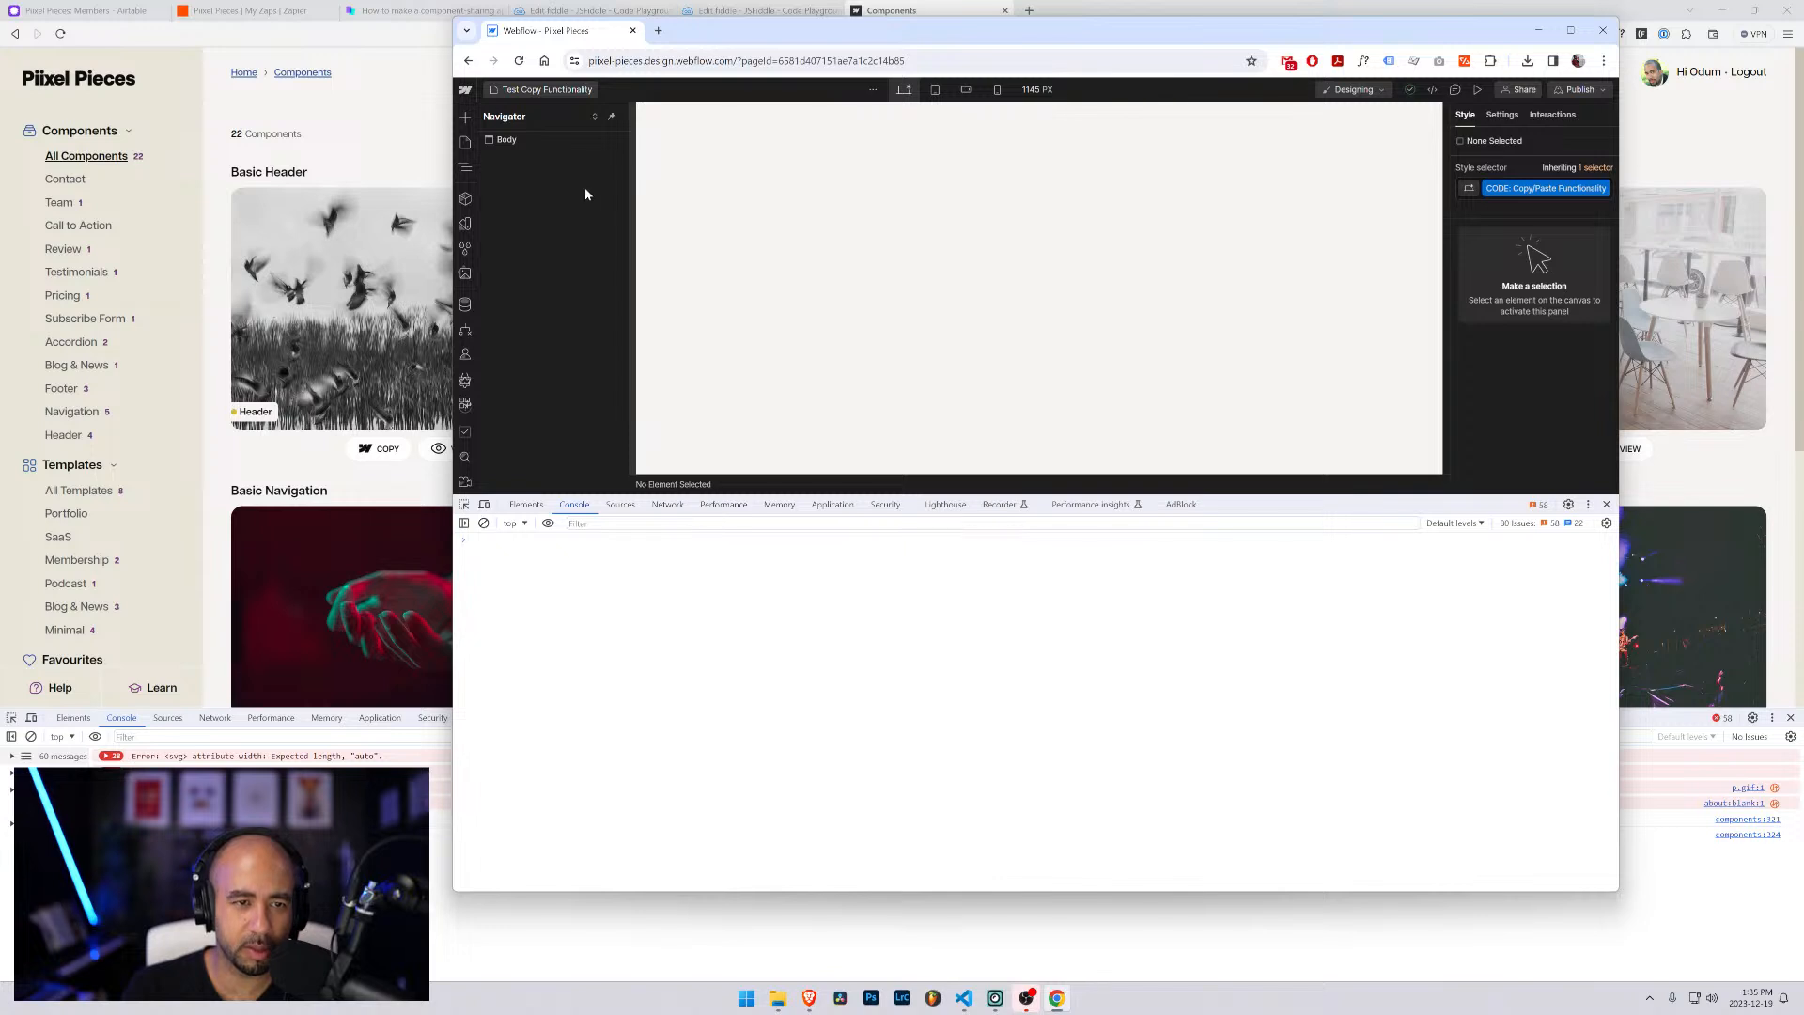
click(492, 141)
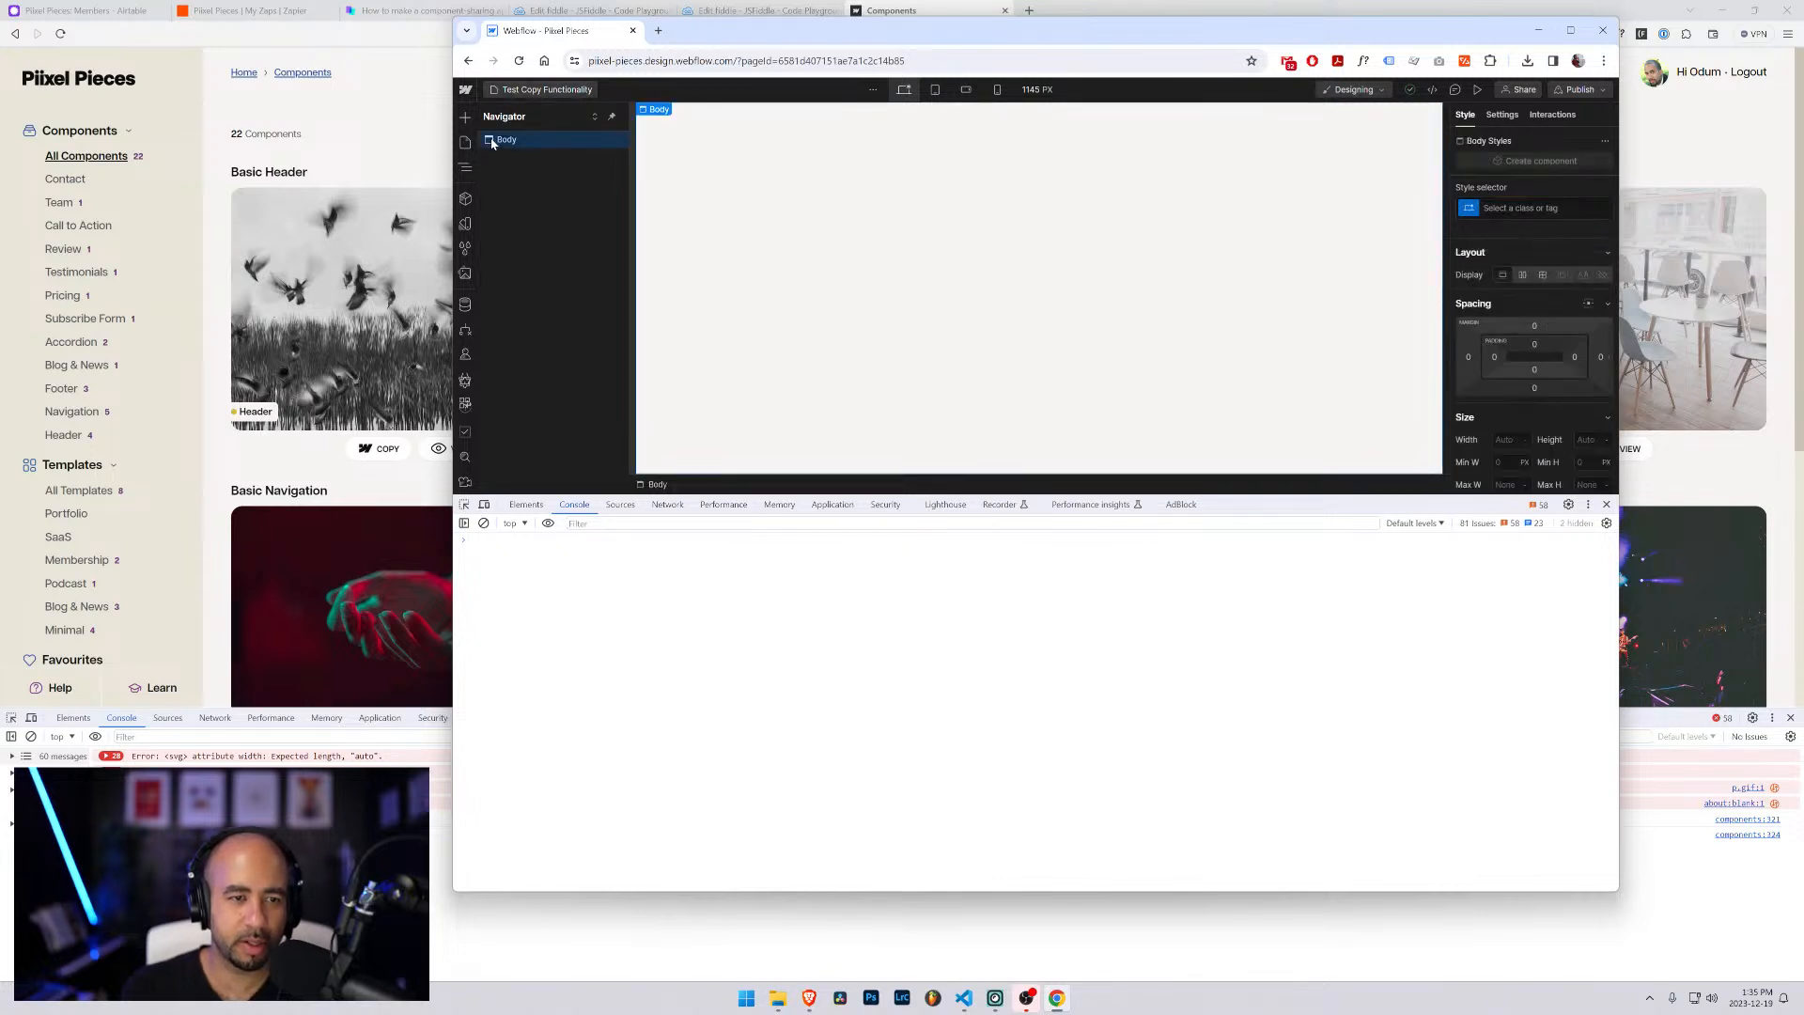
key(super)
key(super)
key(ctrl+v)
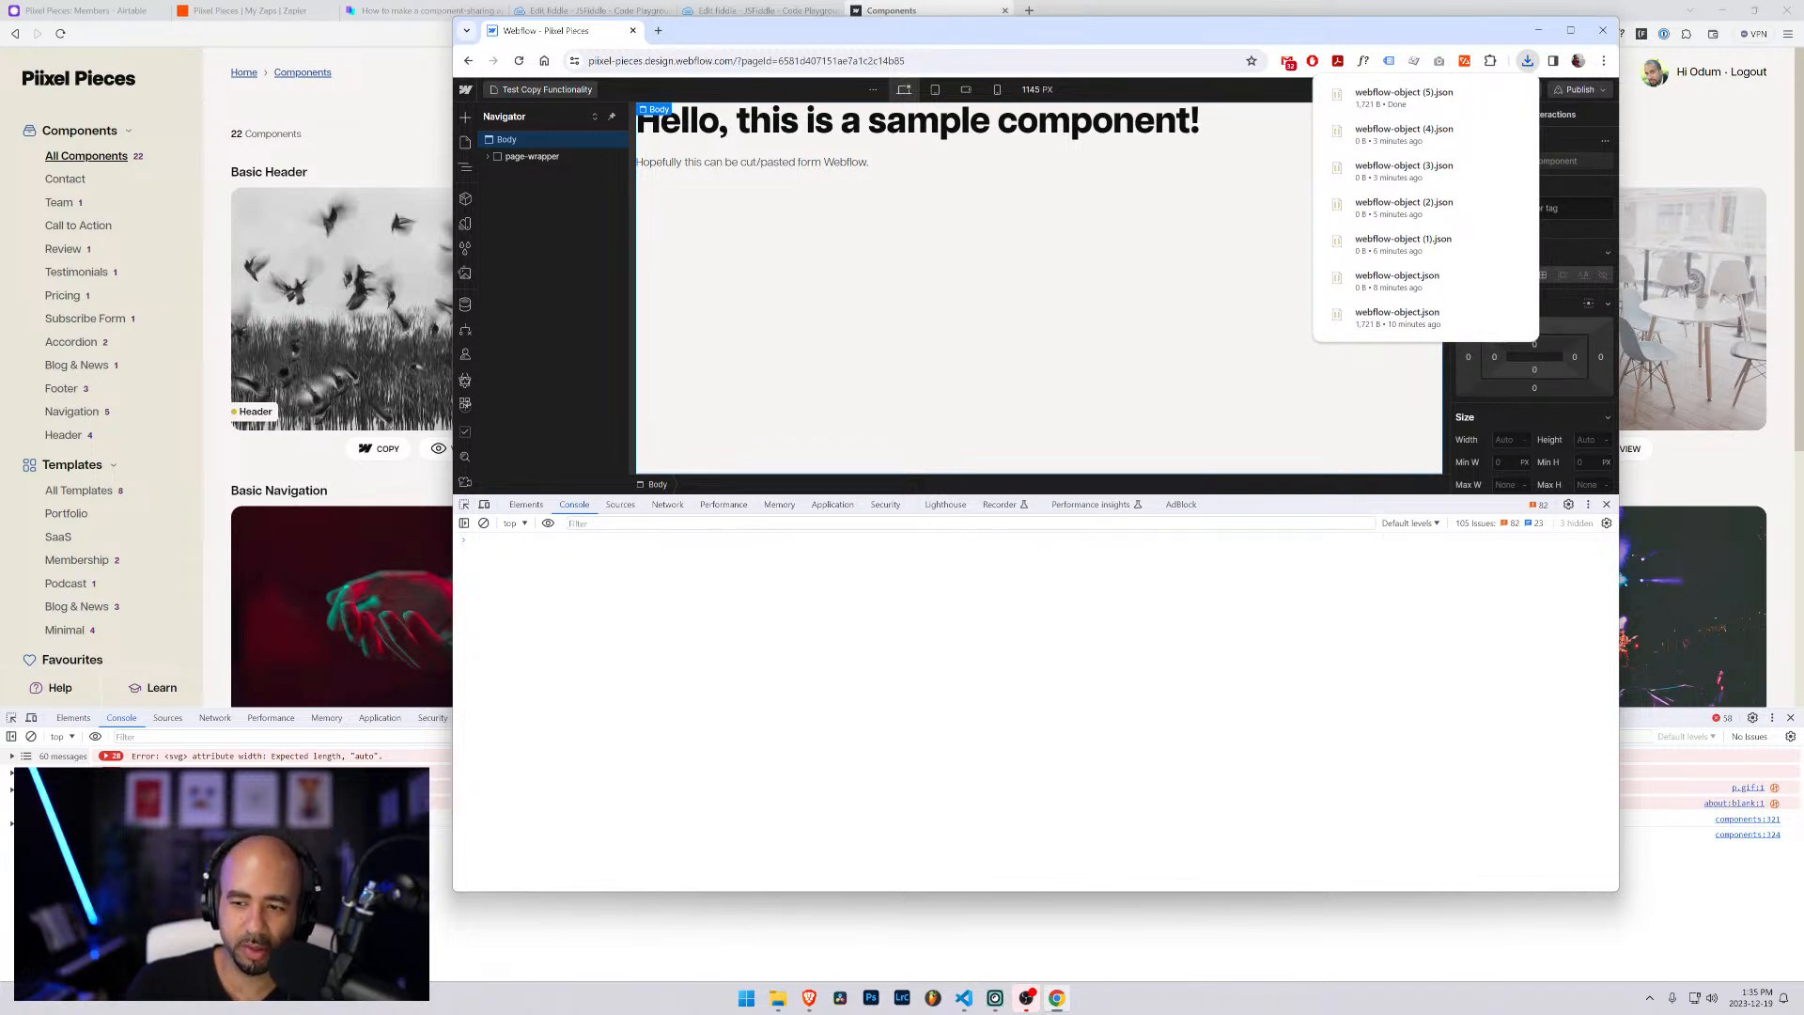
click(464, 523)
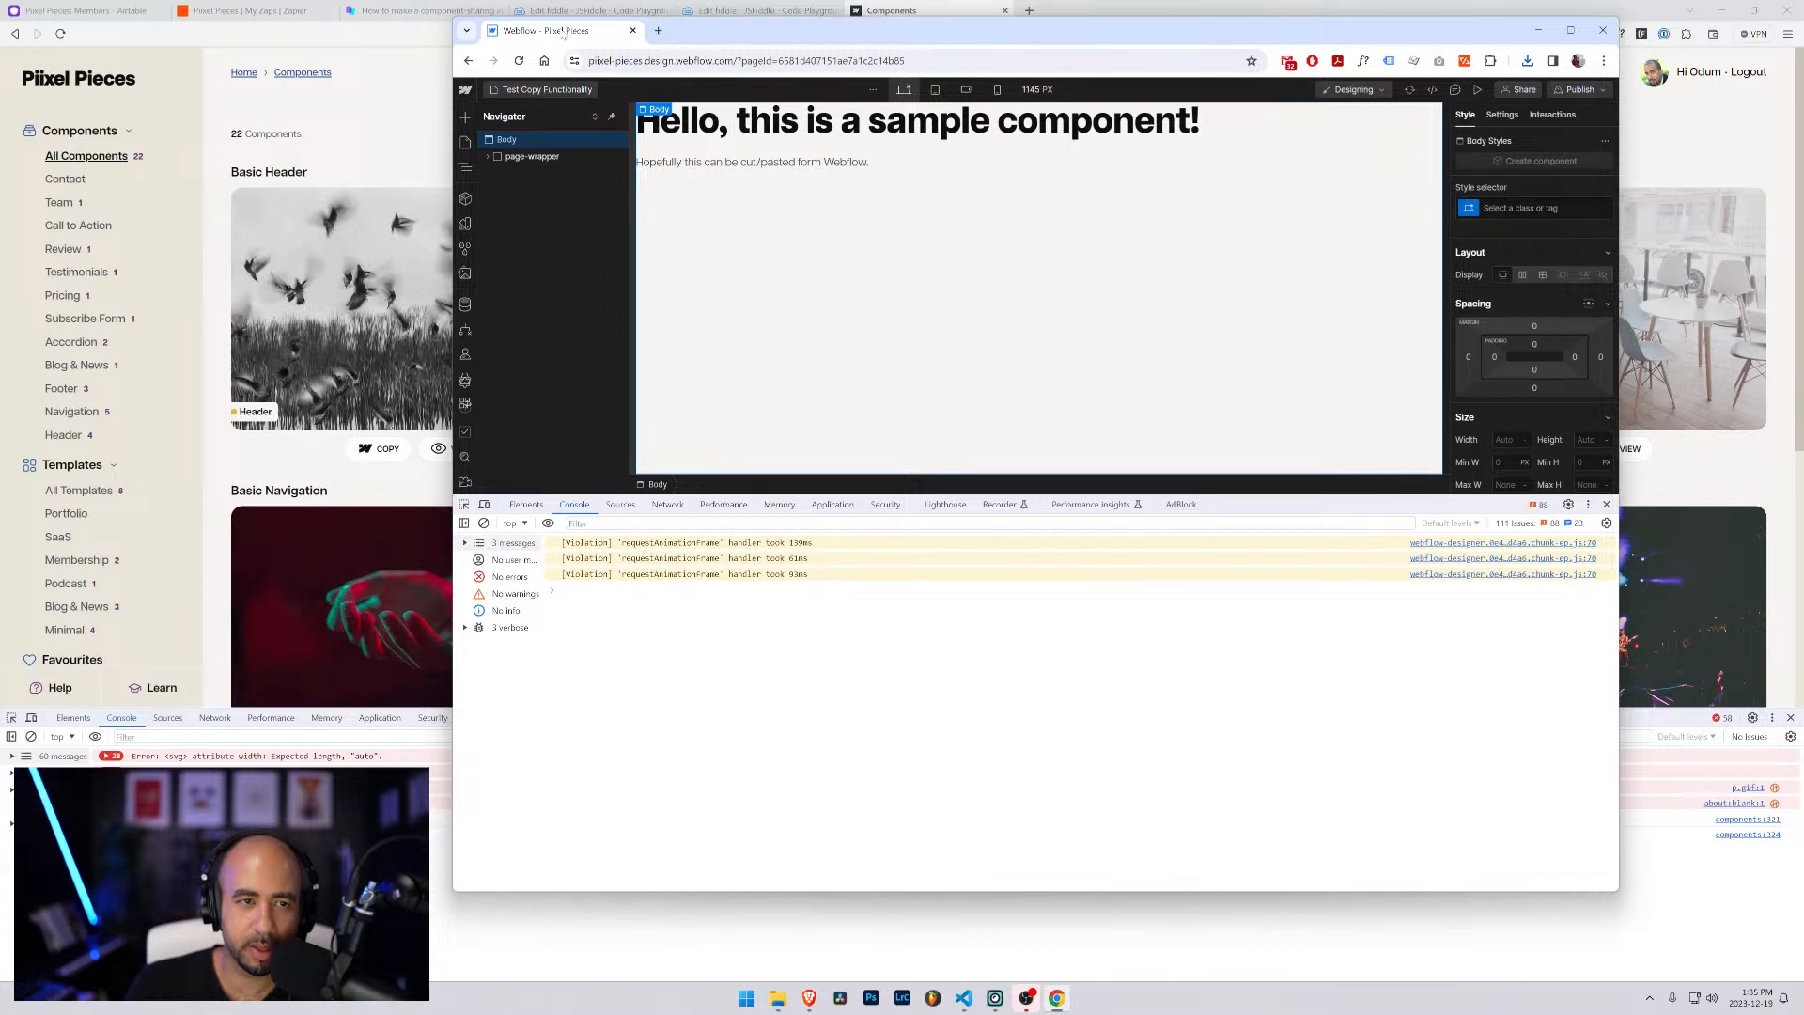
- Reload the Webflow Designer and paste the sample component again into the Body of the Test Copy Functionality page
key(ctrl+r)
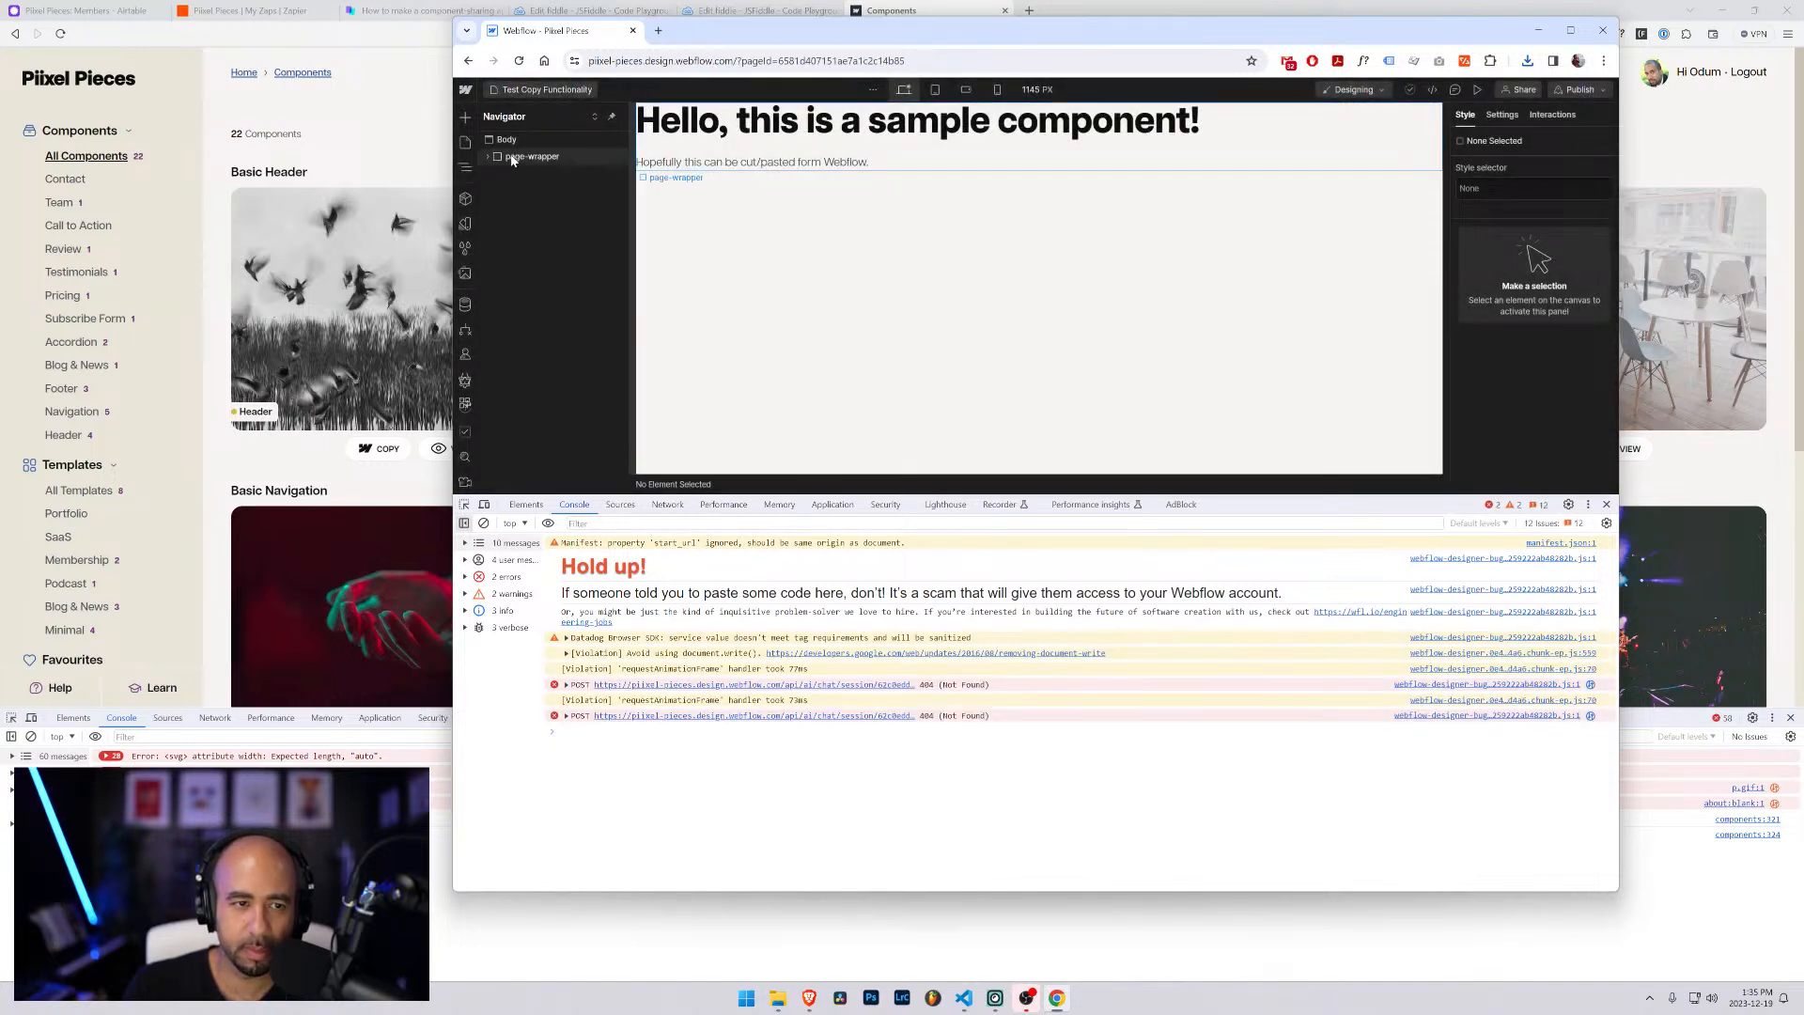
click(511, 159)
click(489, 158)
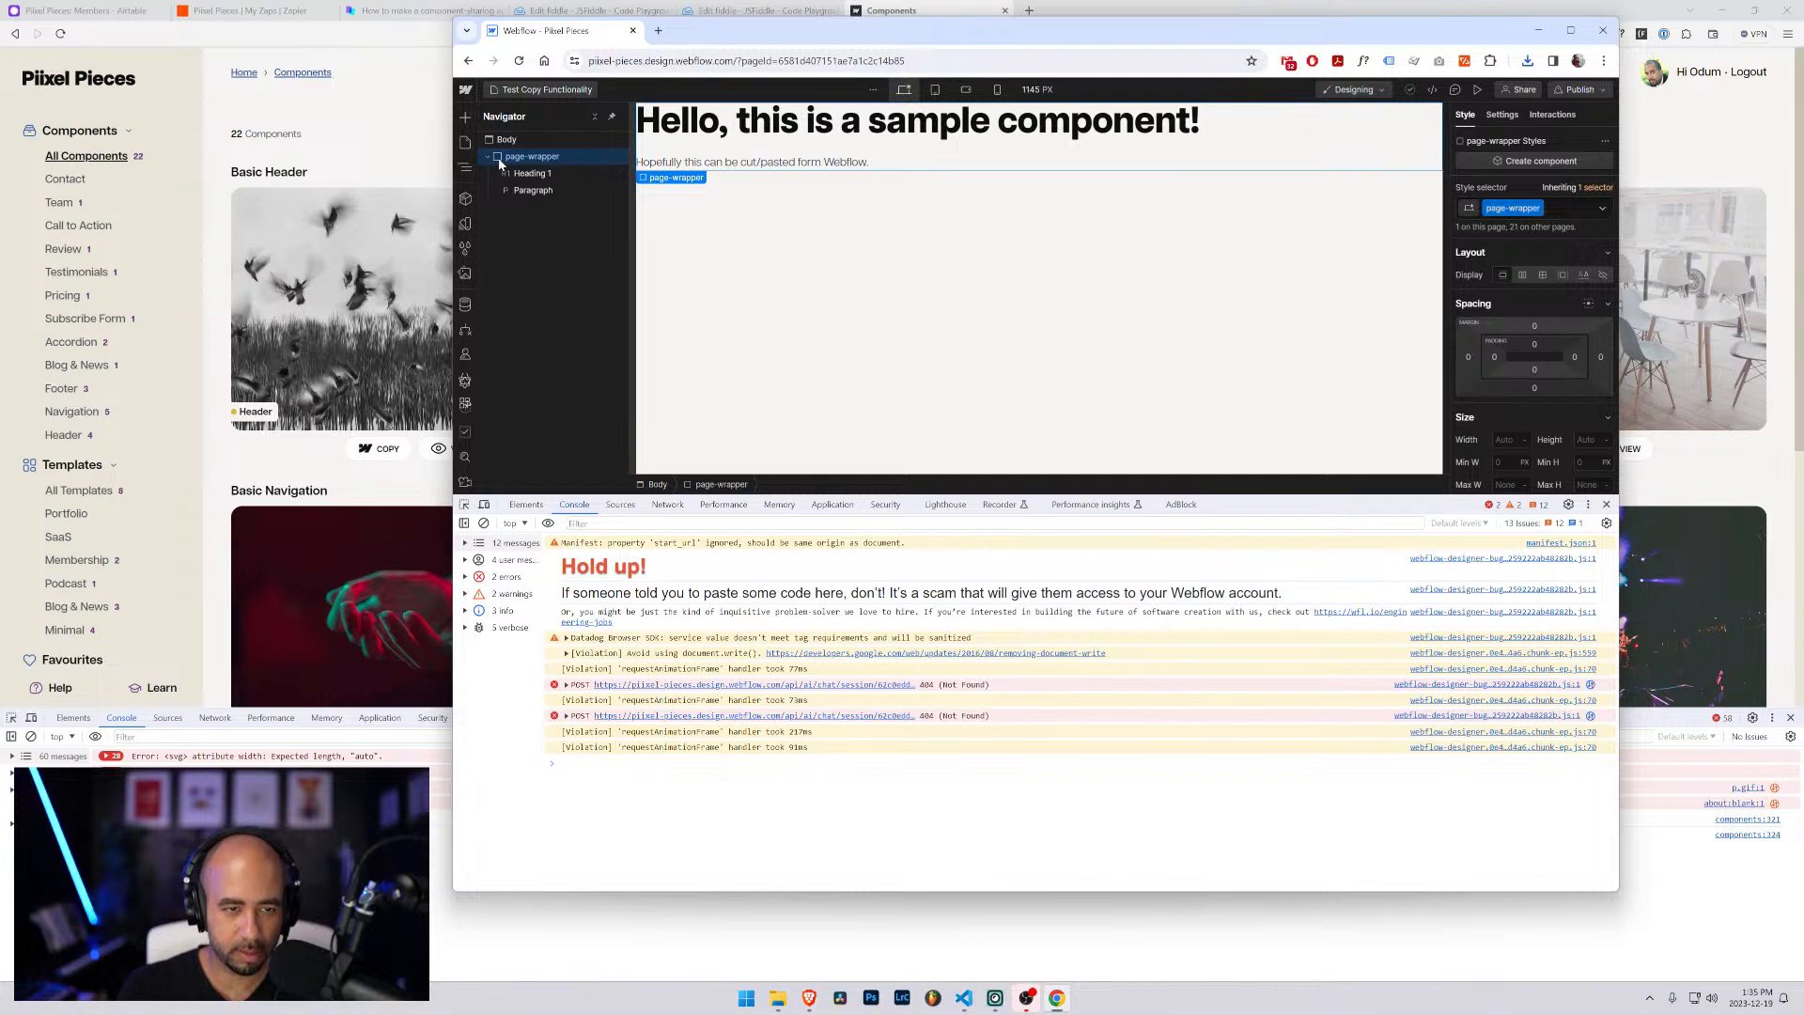
click(492, 141)
key(ctrl+v)
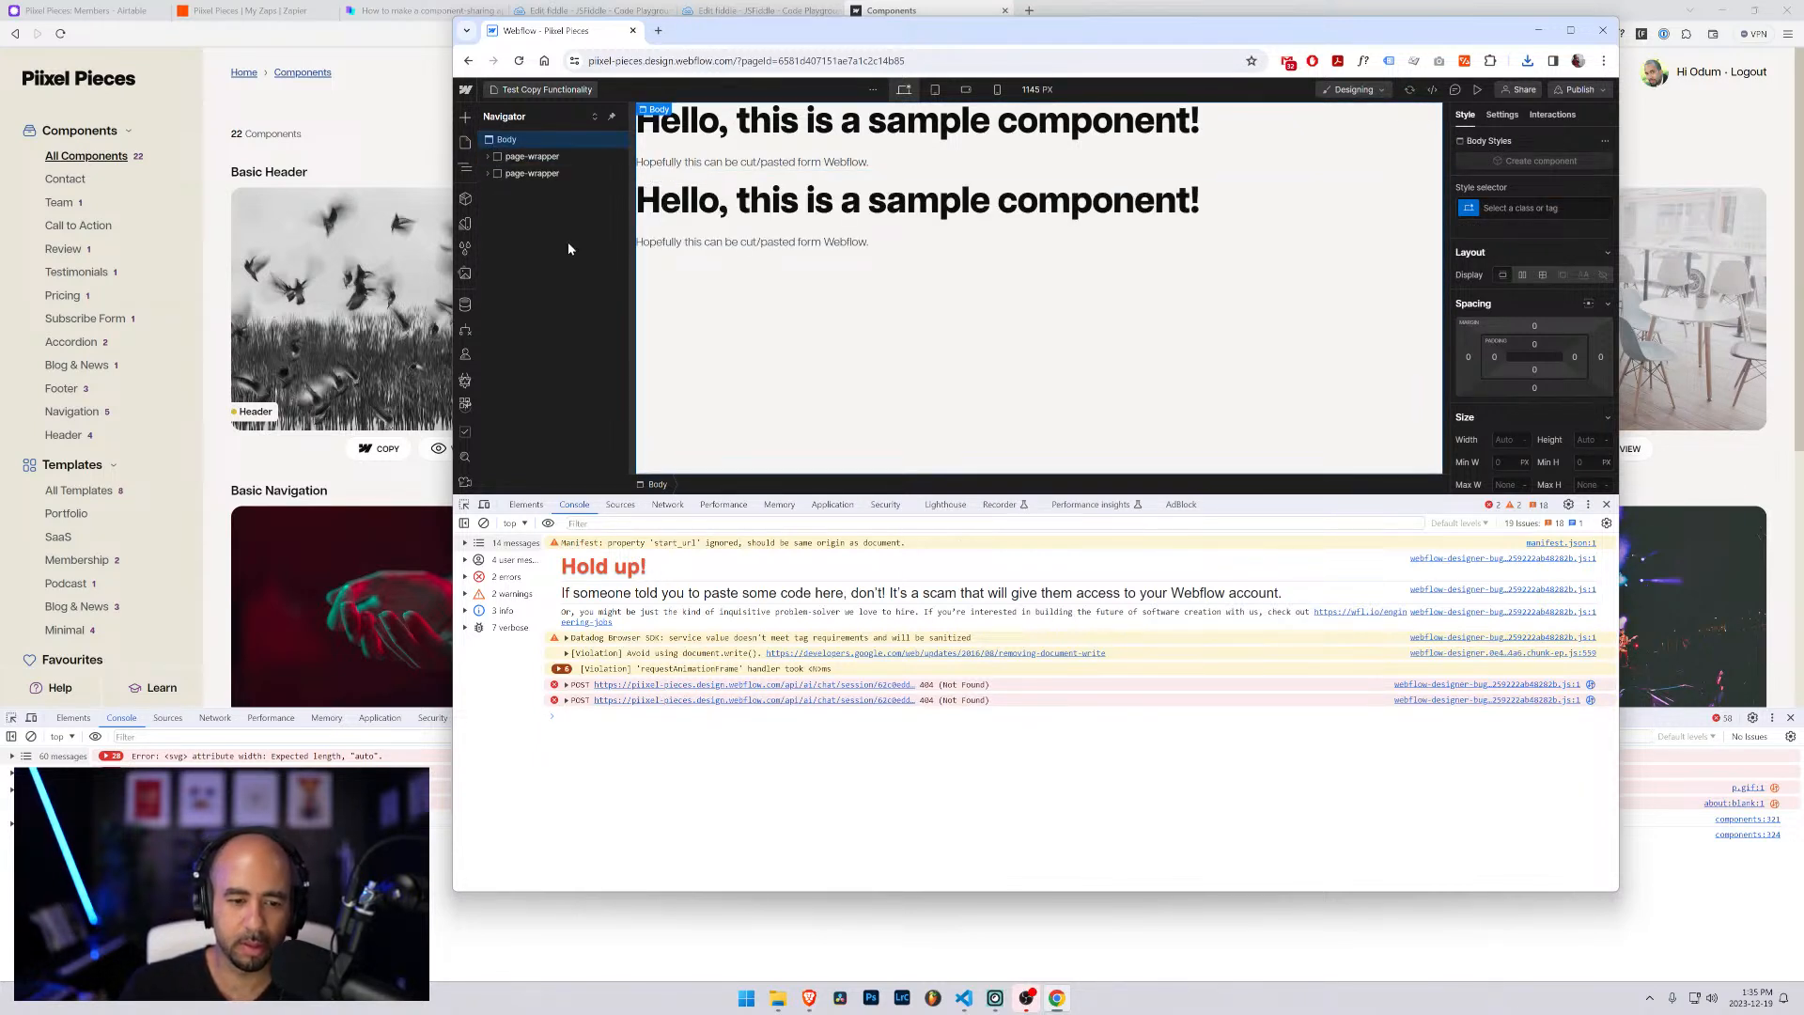
- Select the second pasted page-wrapper and close the developer console in the Designer window
click(857, 208)
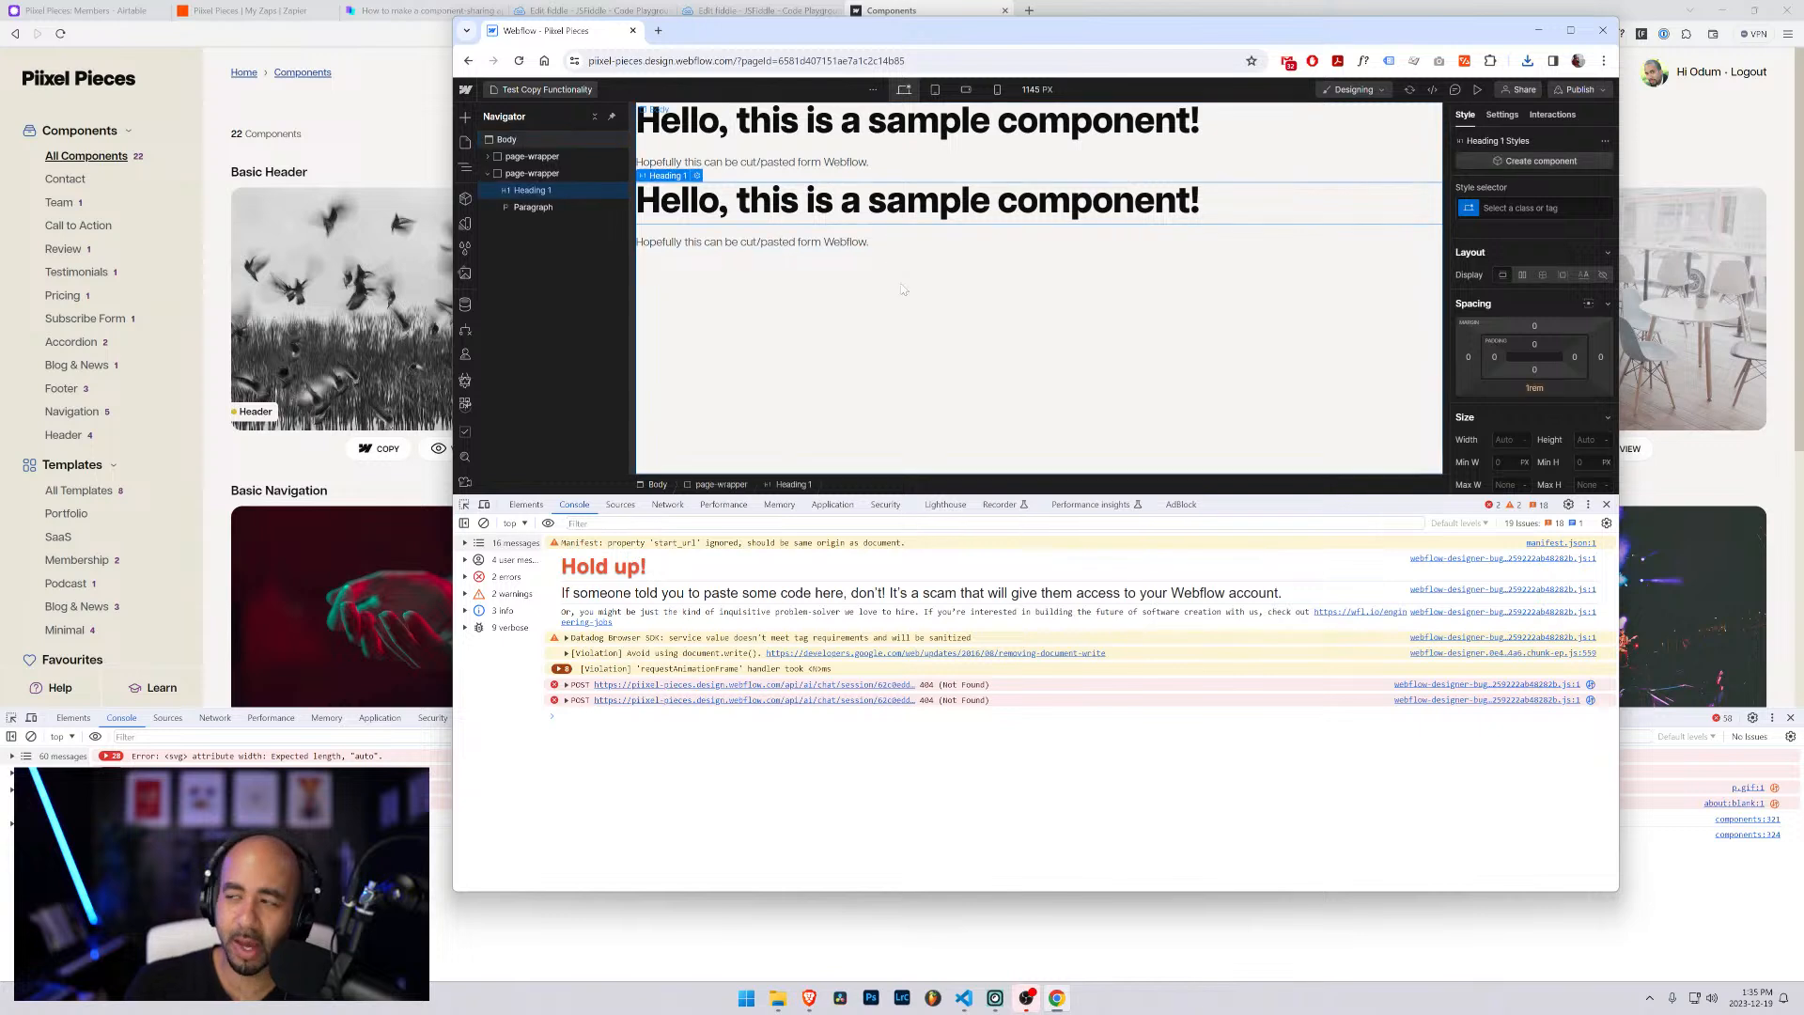
click(517, 175)
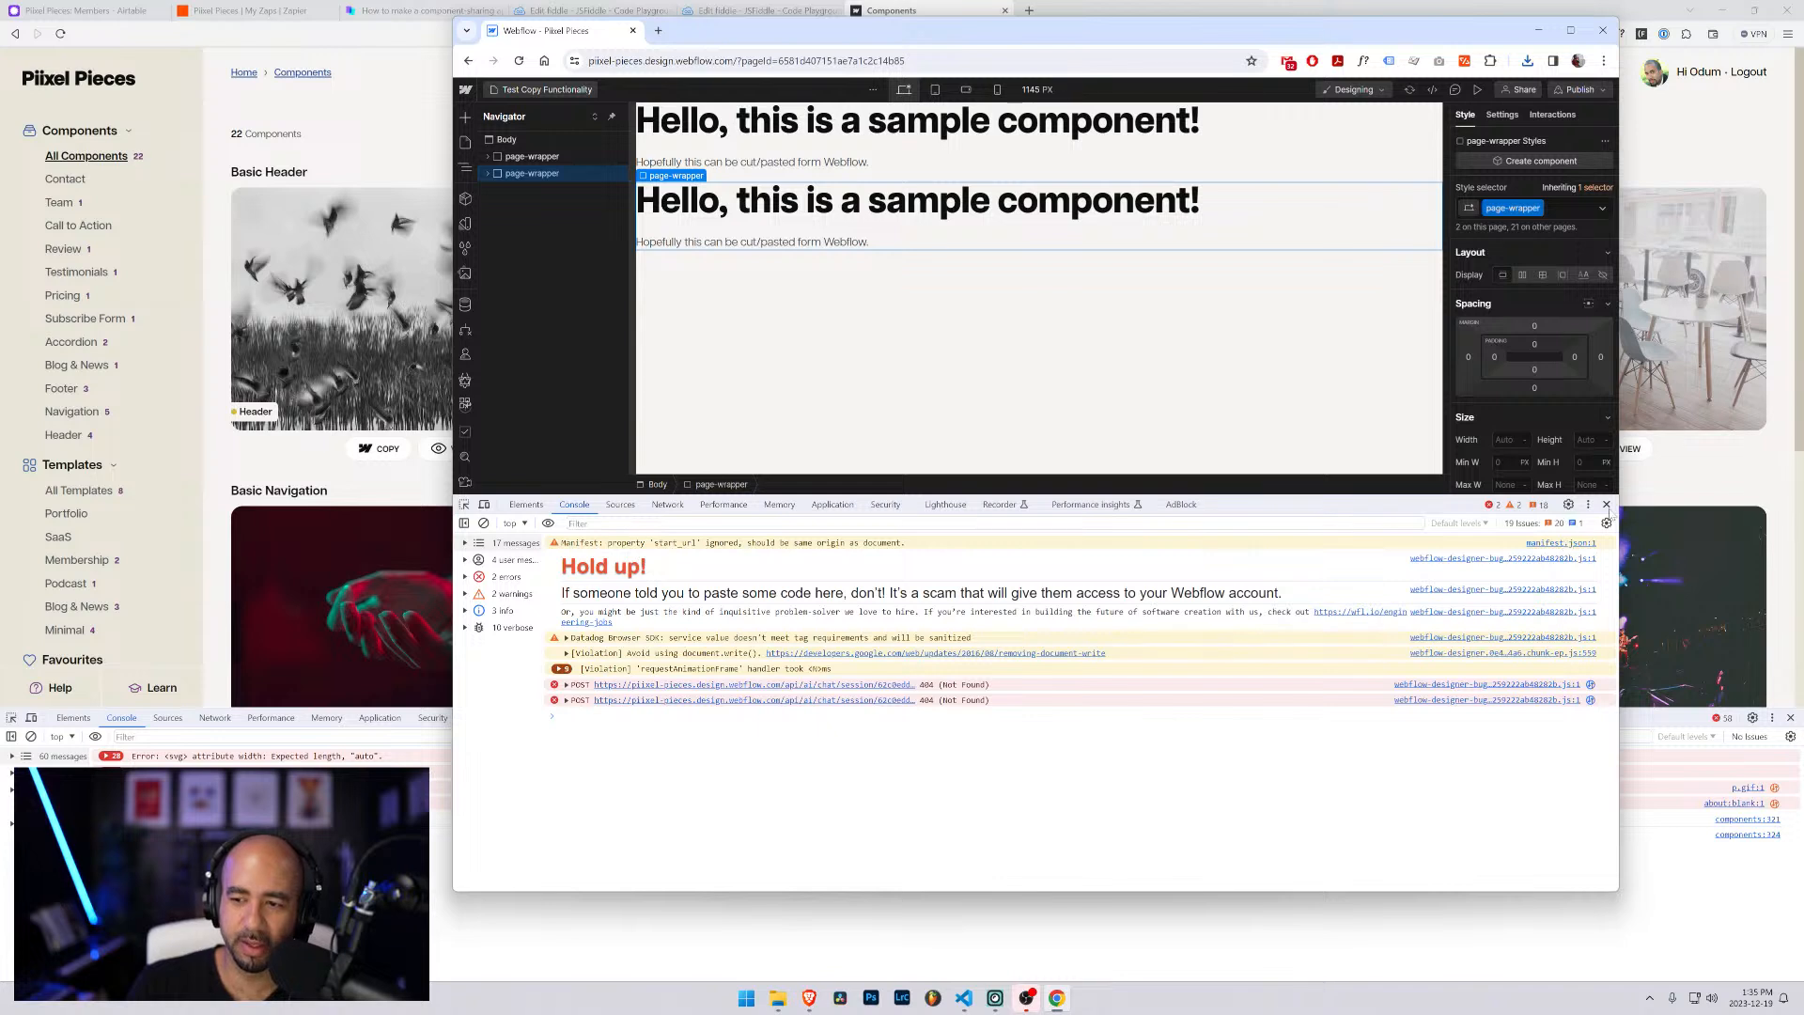
click(1606, 505)
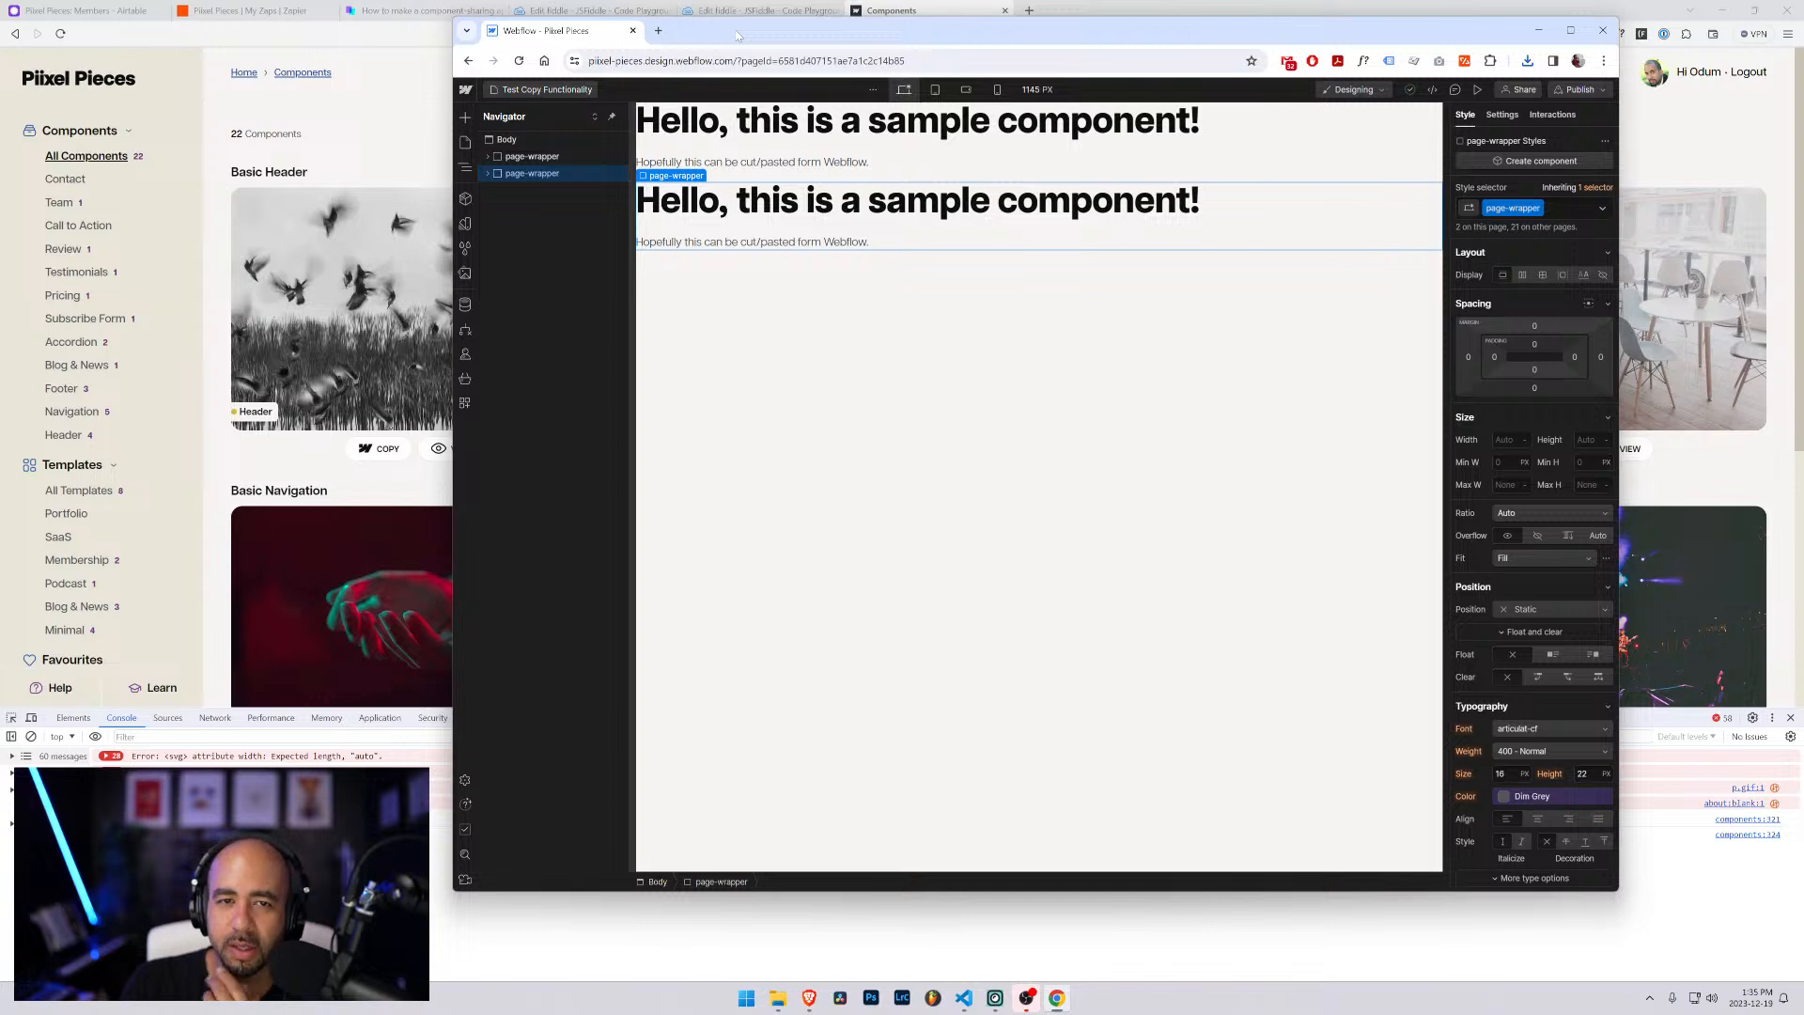
- Move the Designer window aside, copy the Basic Footer component on the live Components page, and show the JSFiddle copy script
drag(737, 36, 1803, 37)
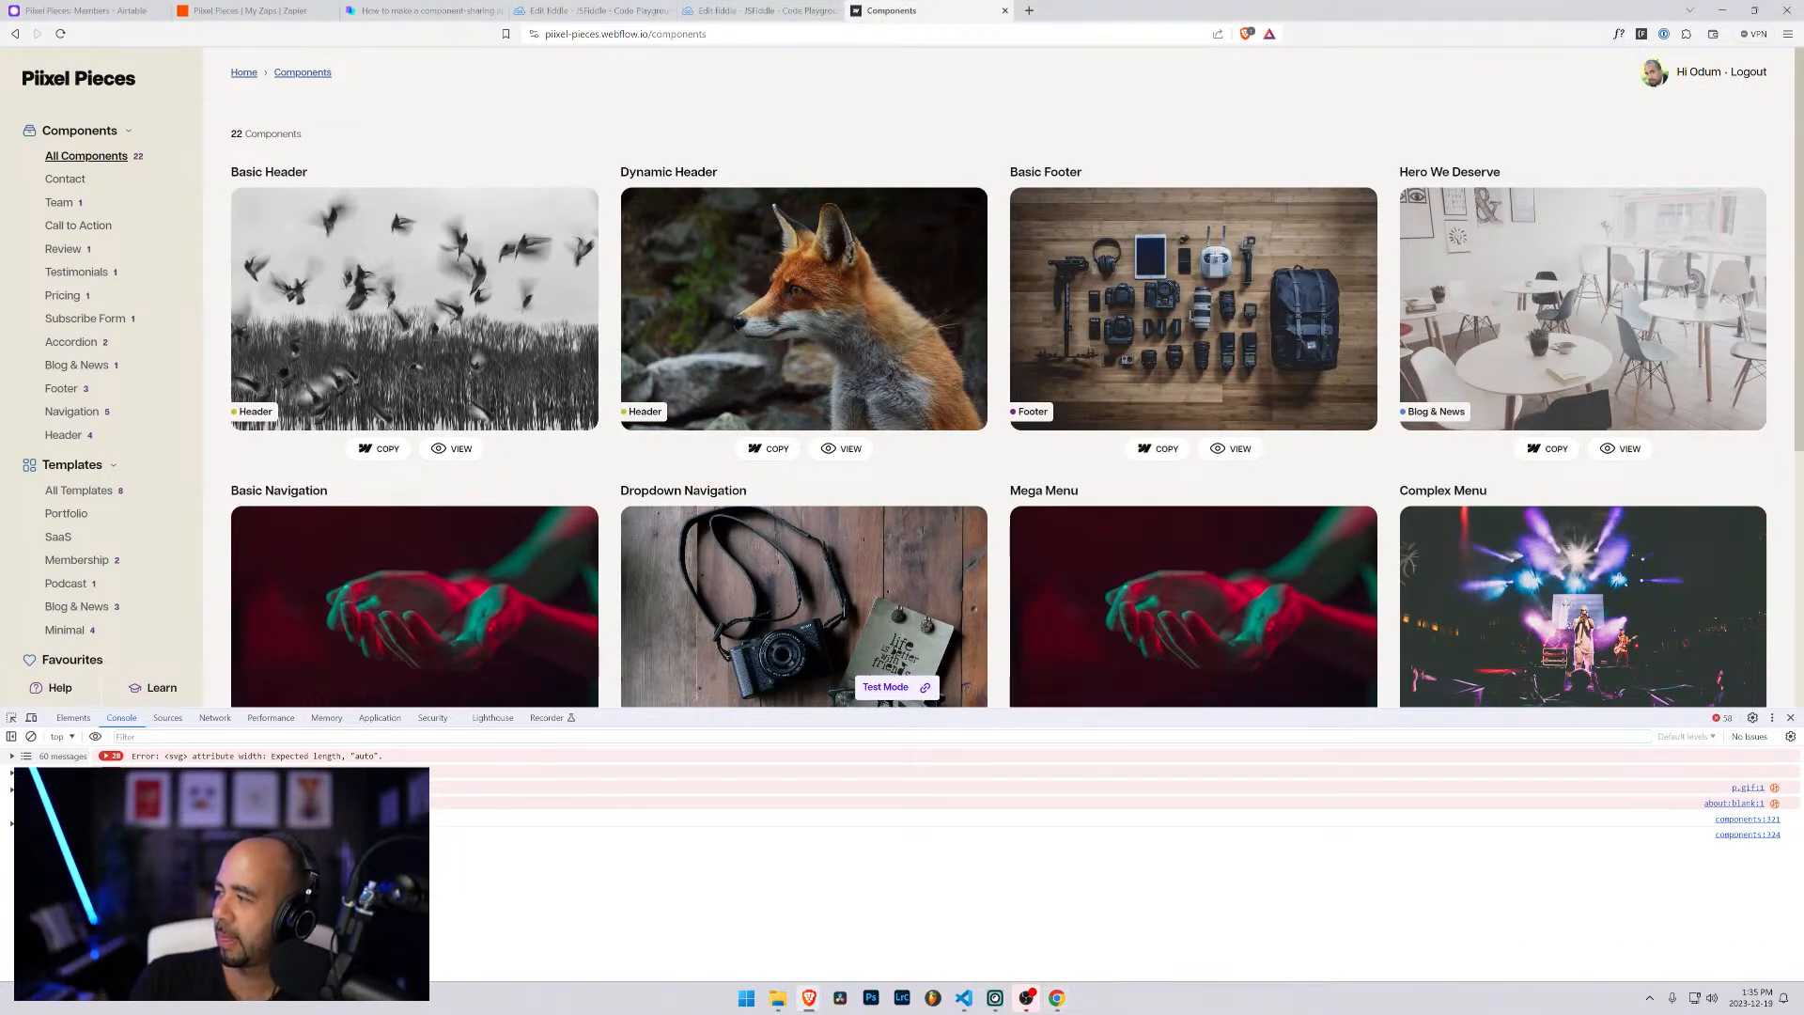
click(1166, 454)
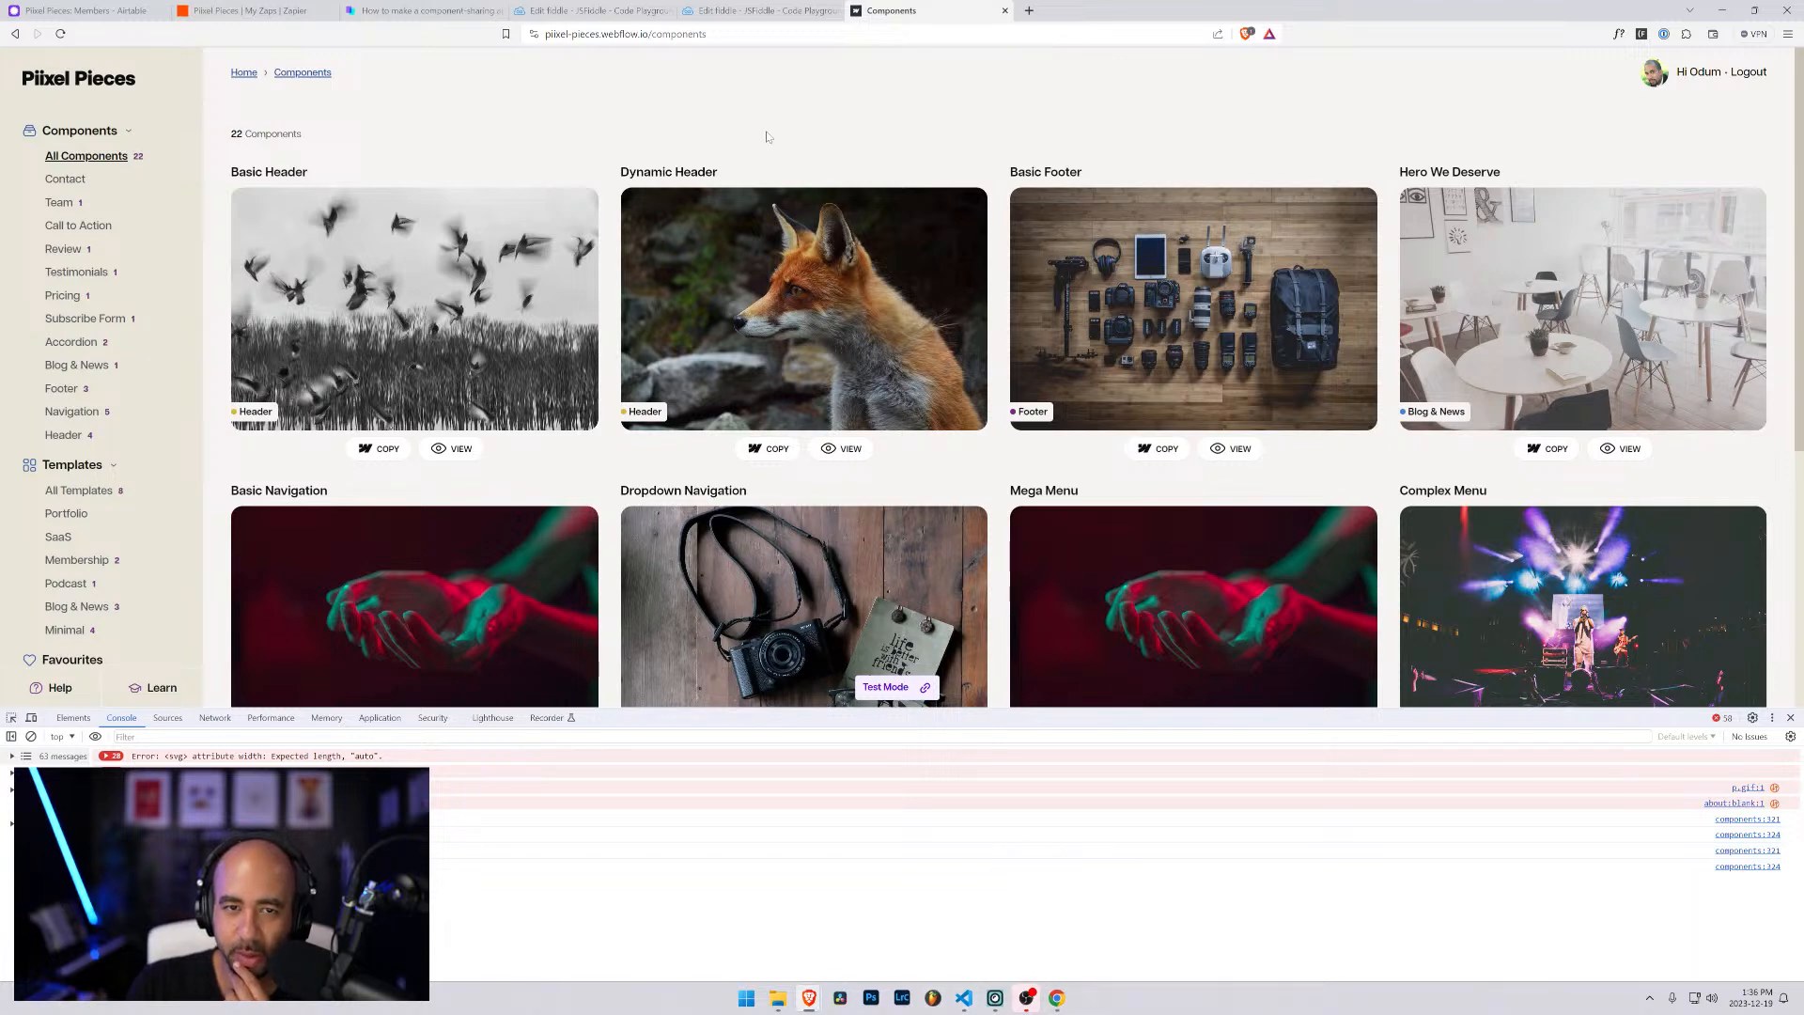
click(616, 10)
click(615, 10)
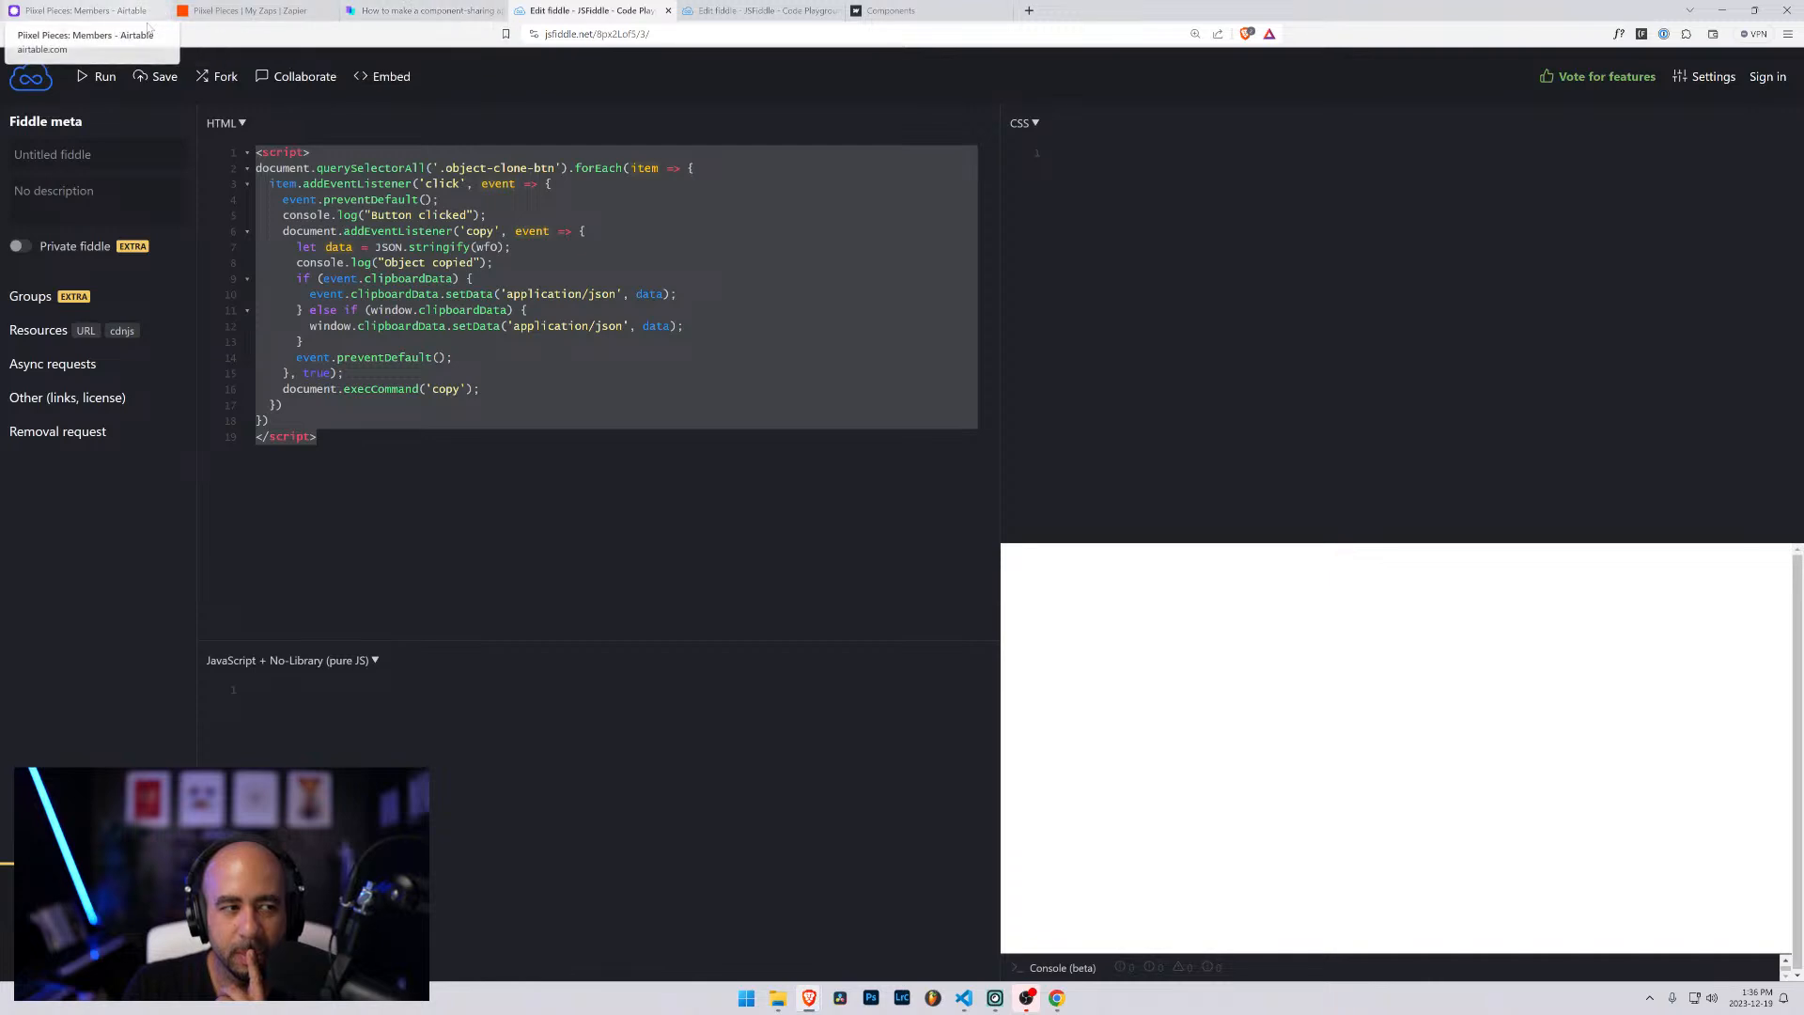
- Switch to the Webflow Designer, open the Components page and view the code of its Copy/Paste Functionality embed
click(1057, 998)
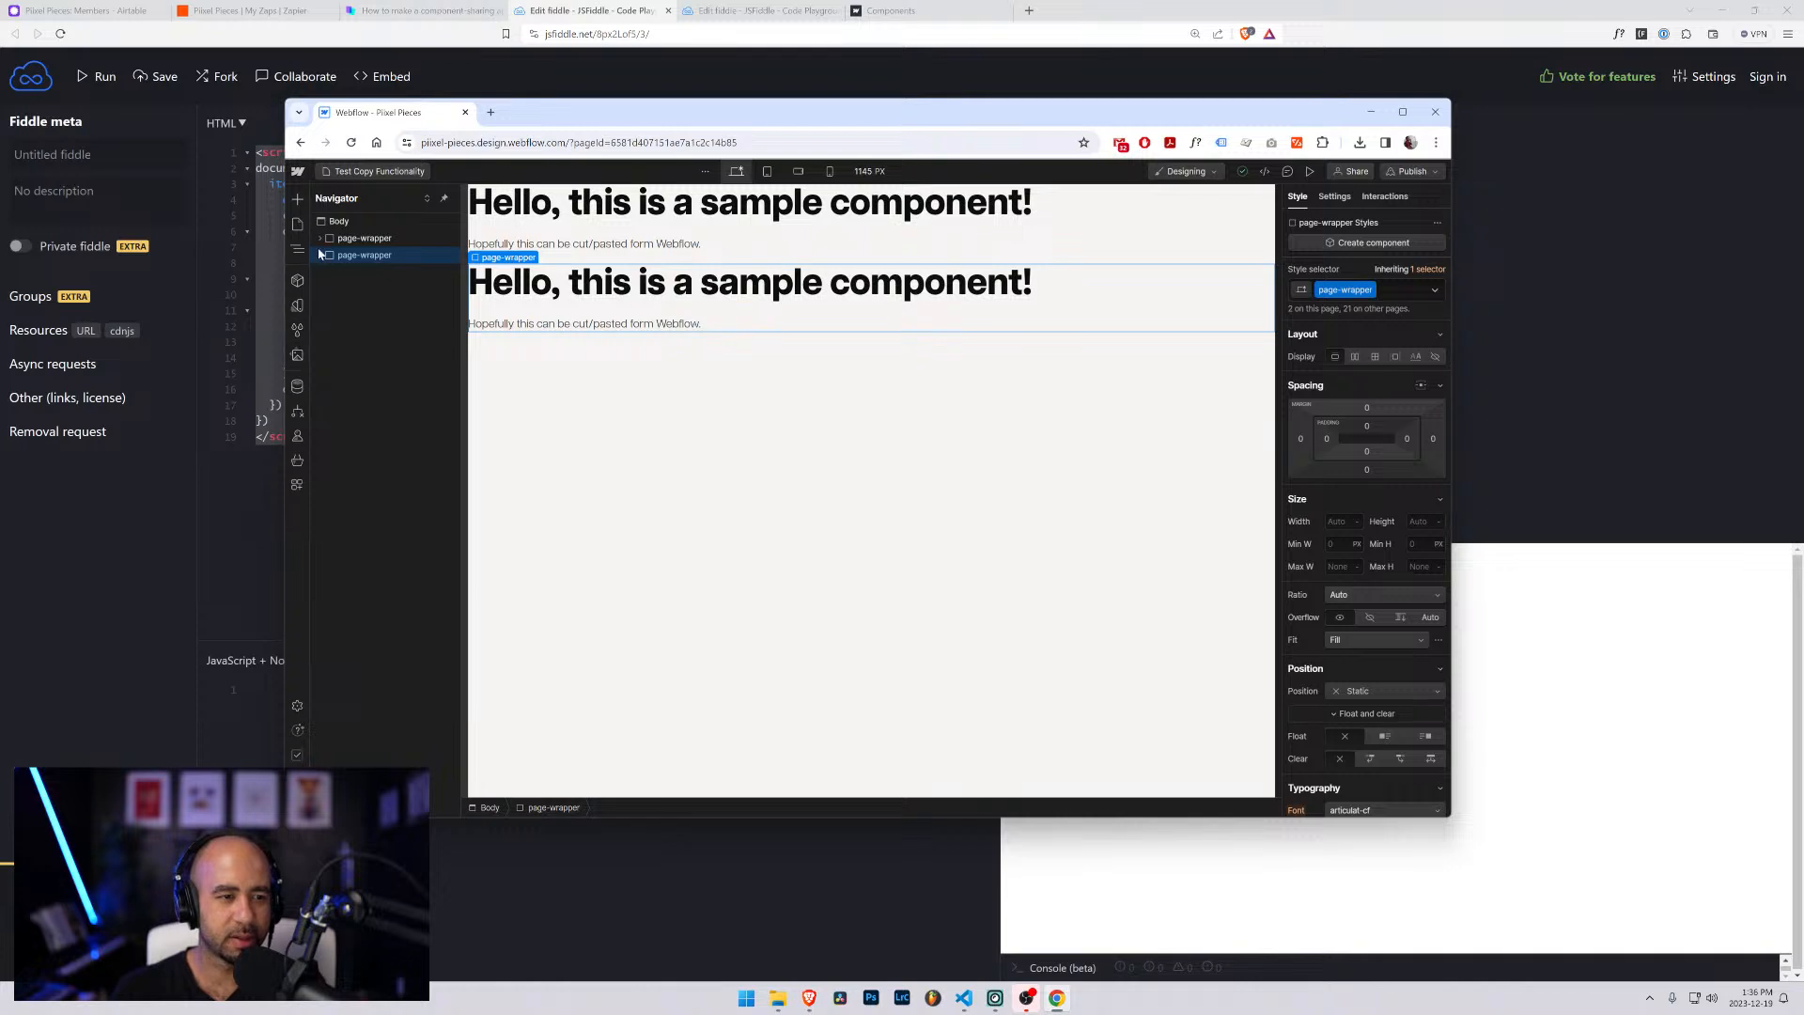
click(297, 224)
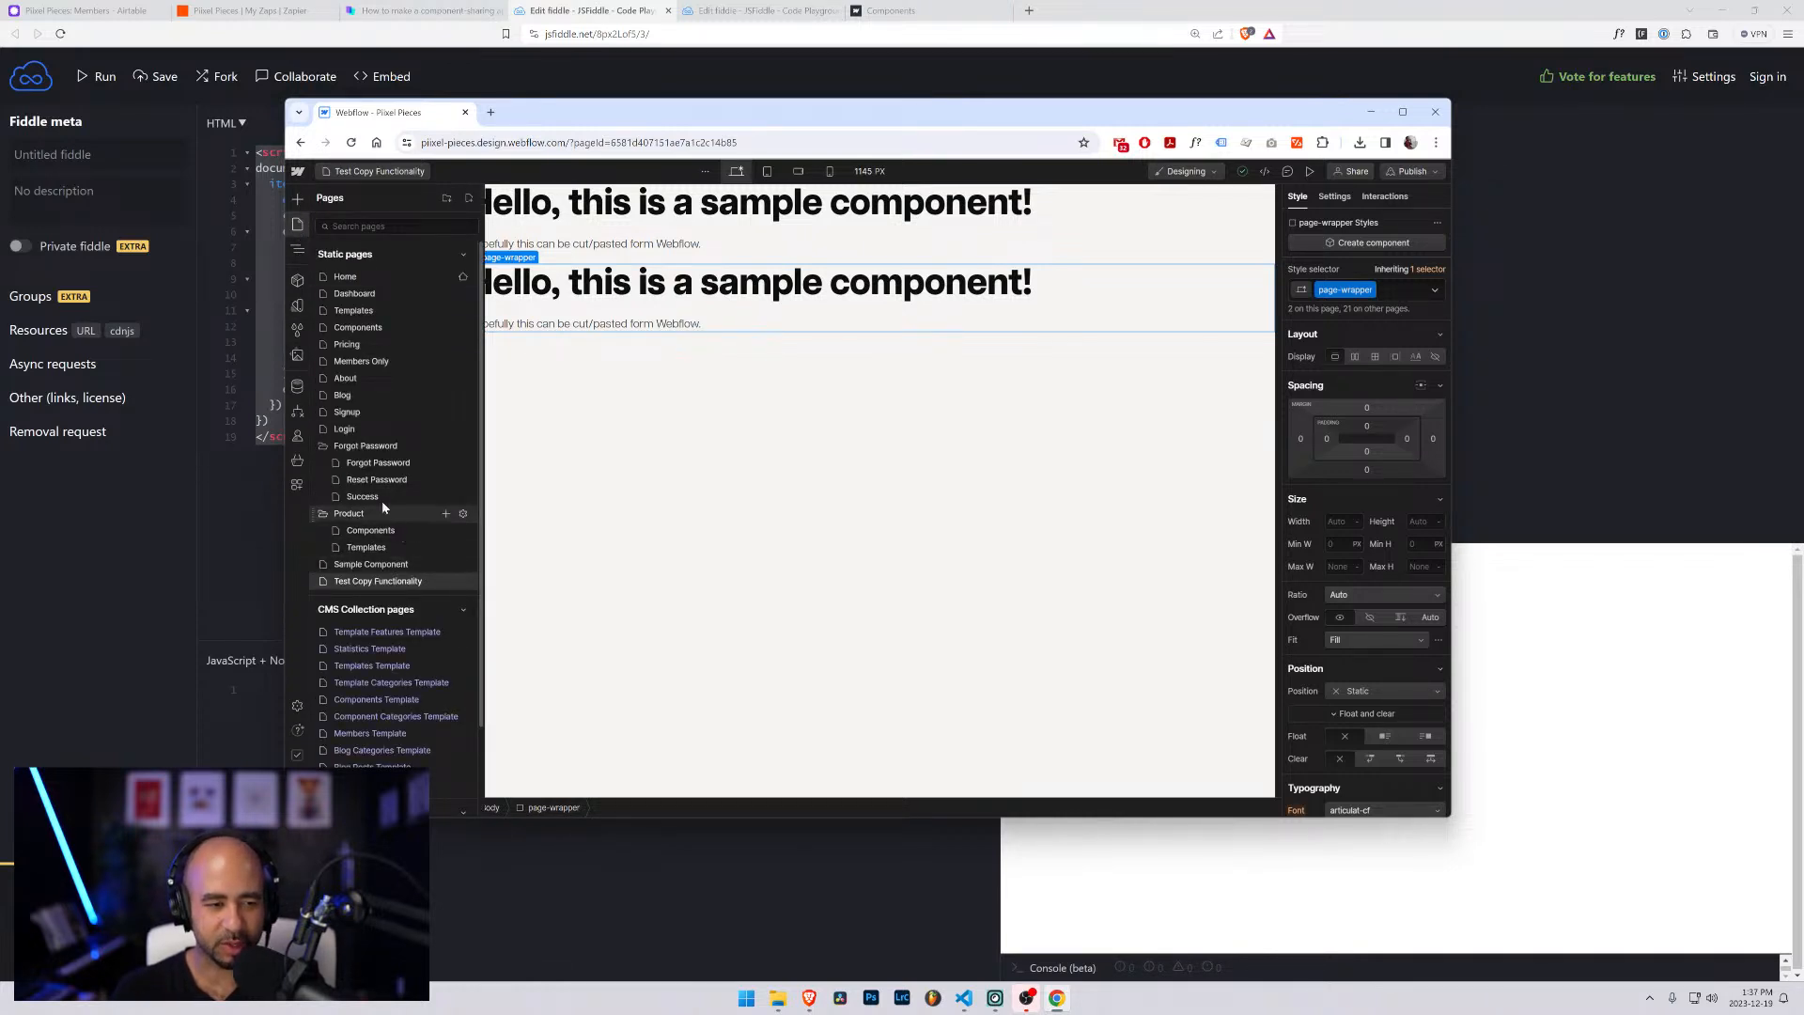
click(297, 249)
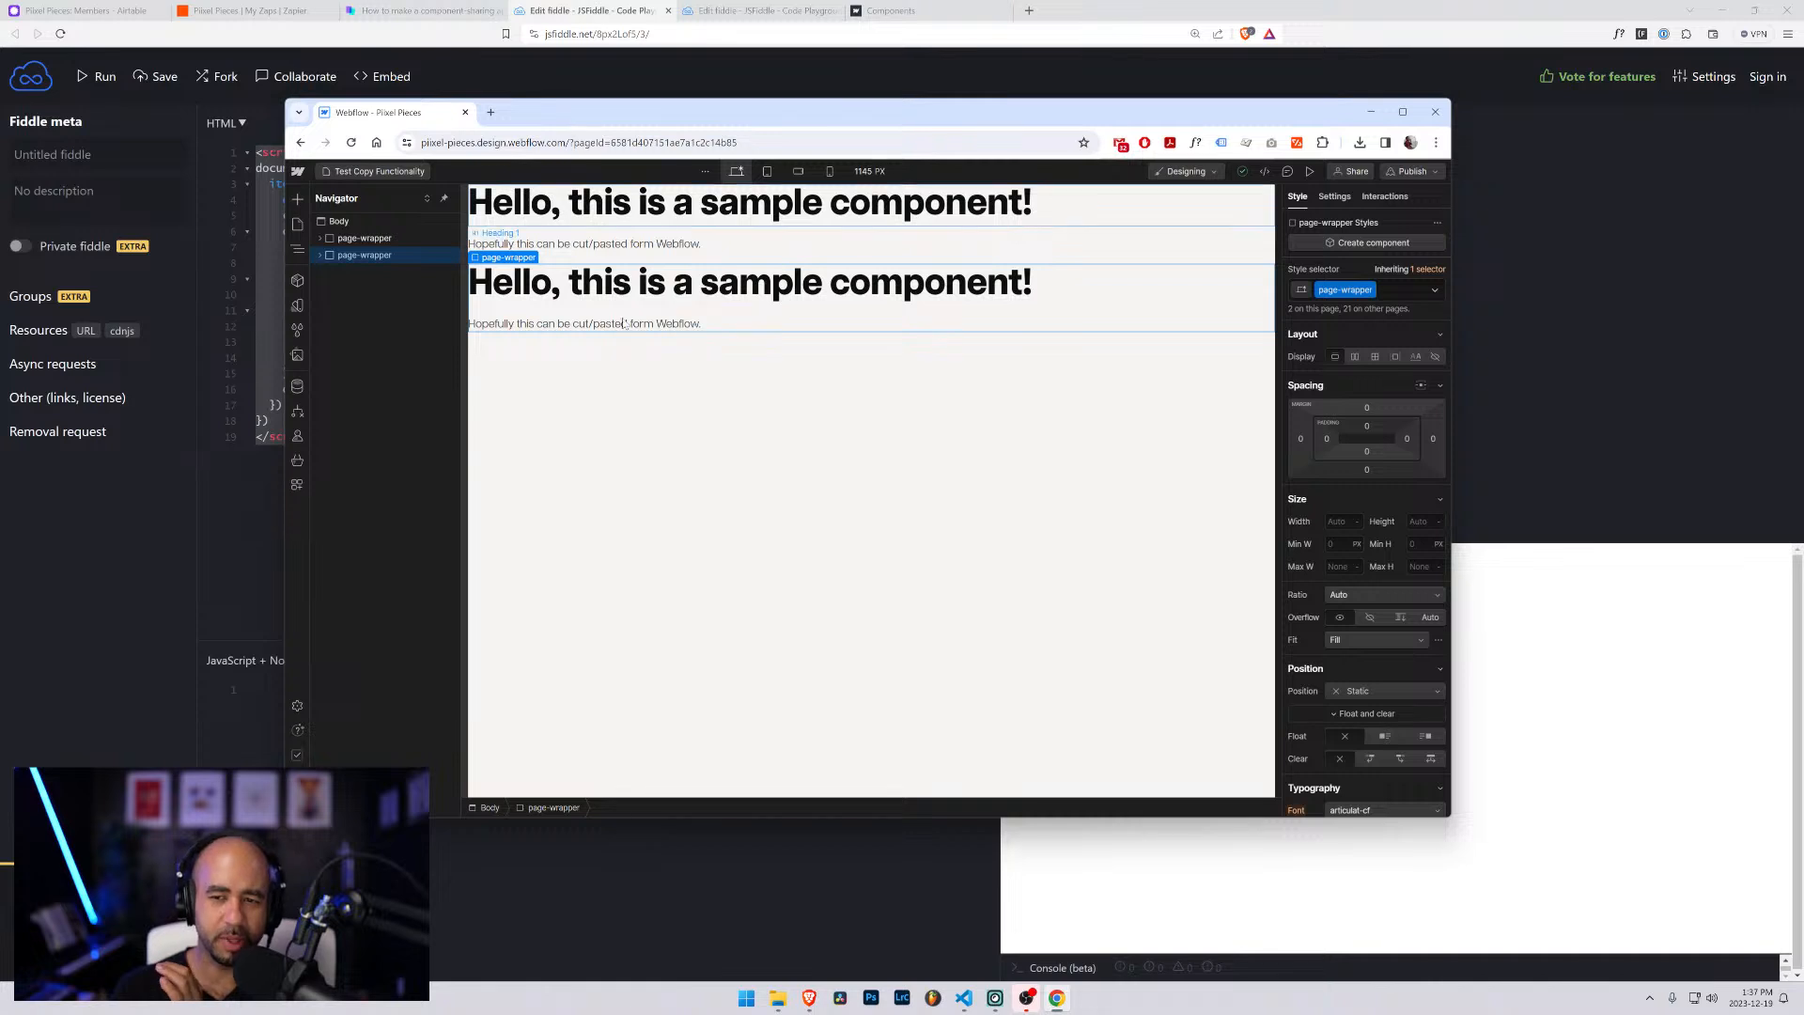
click(298, 225)
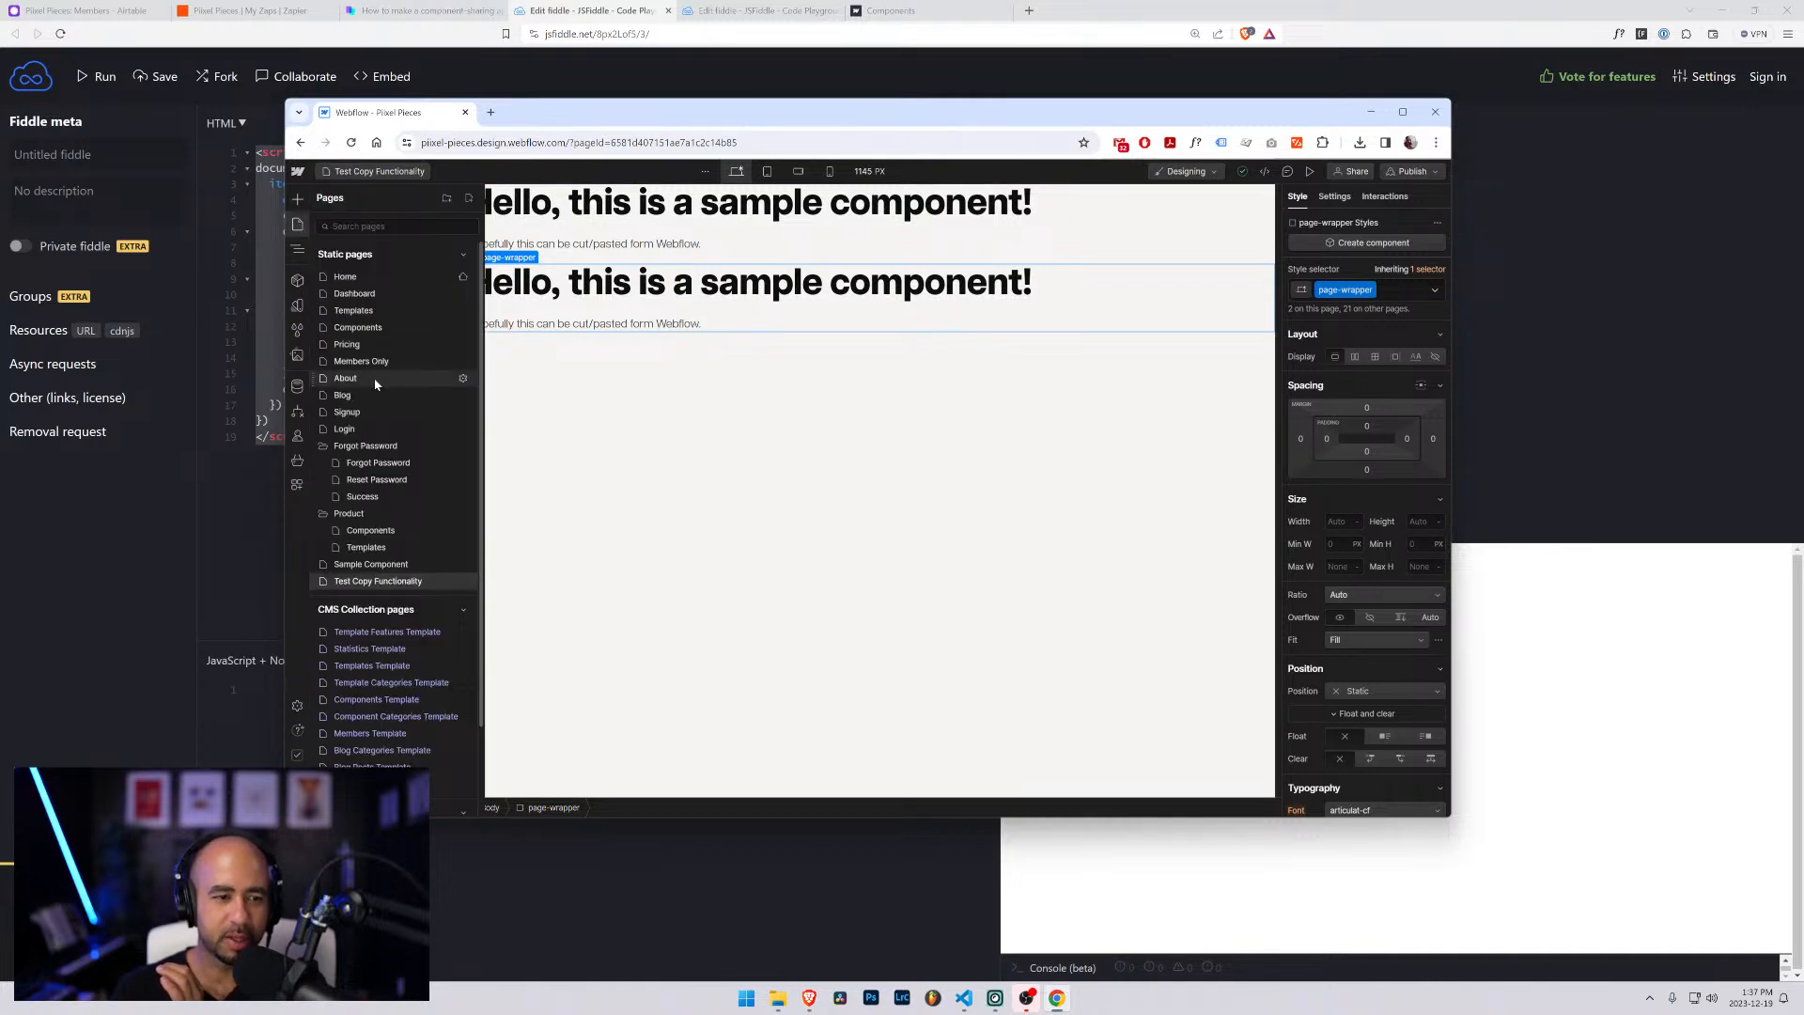
click(381, 327)
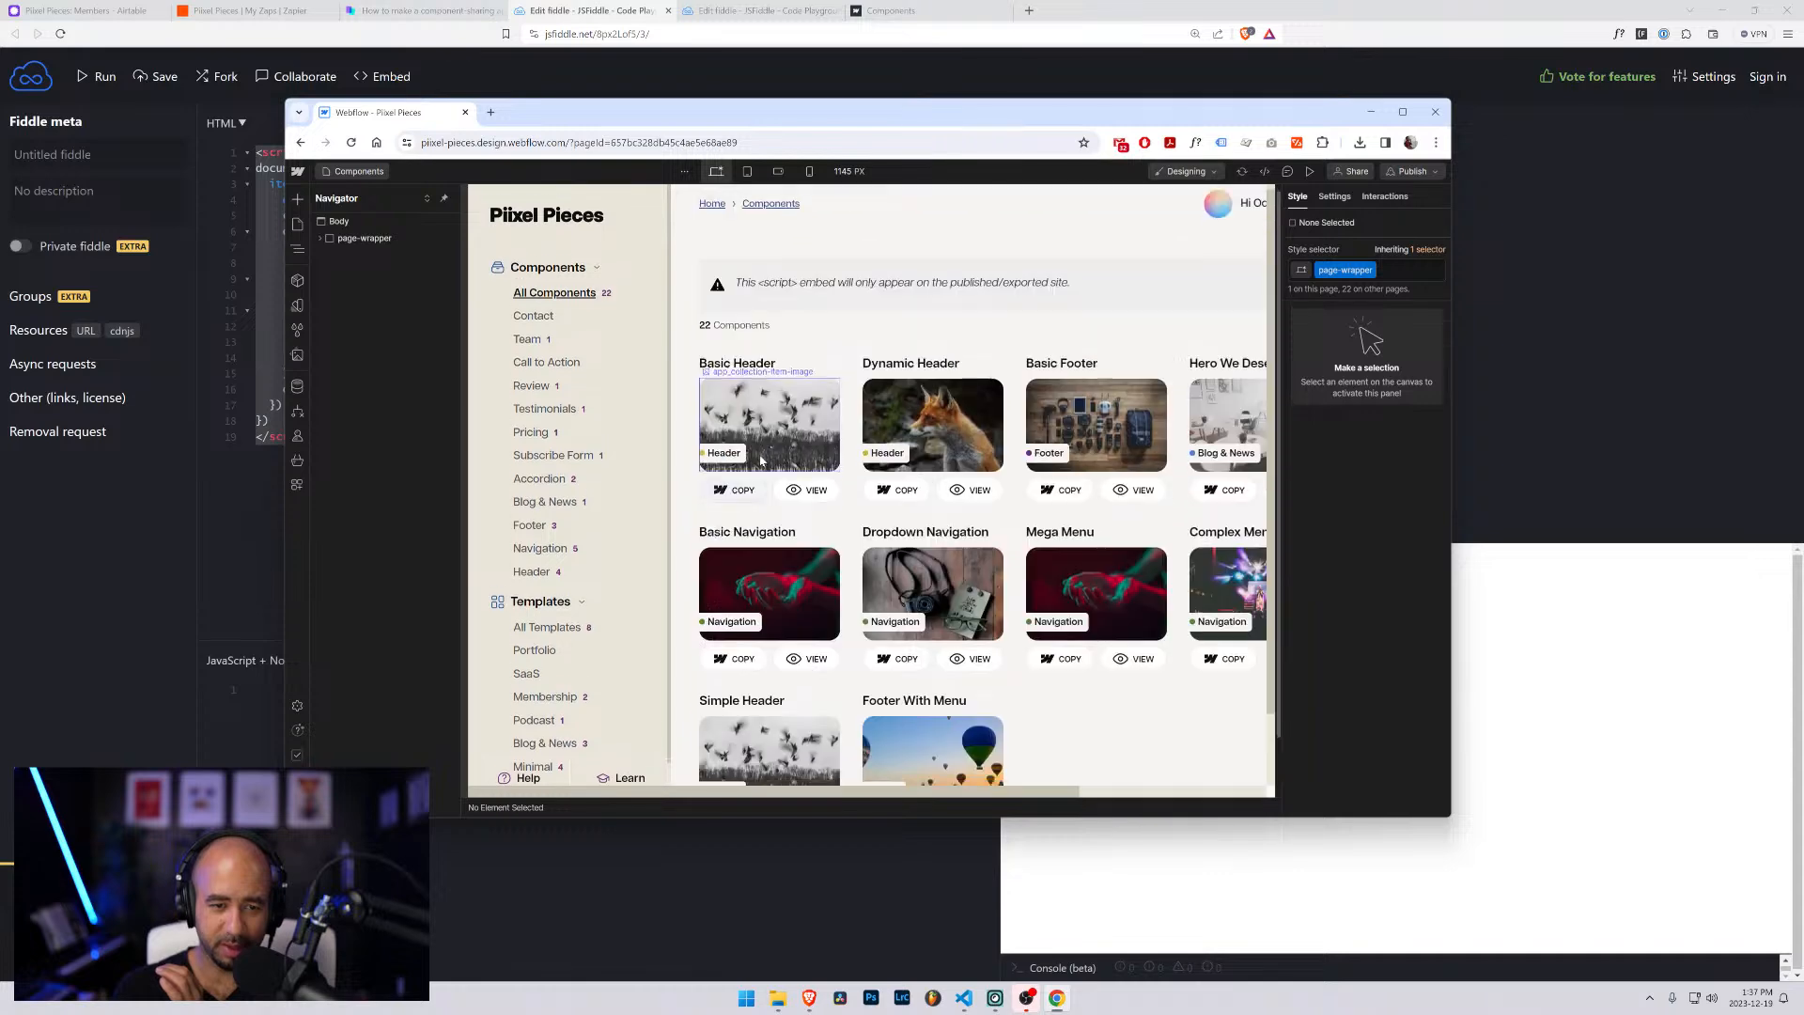
click(712, 273)
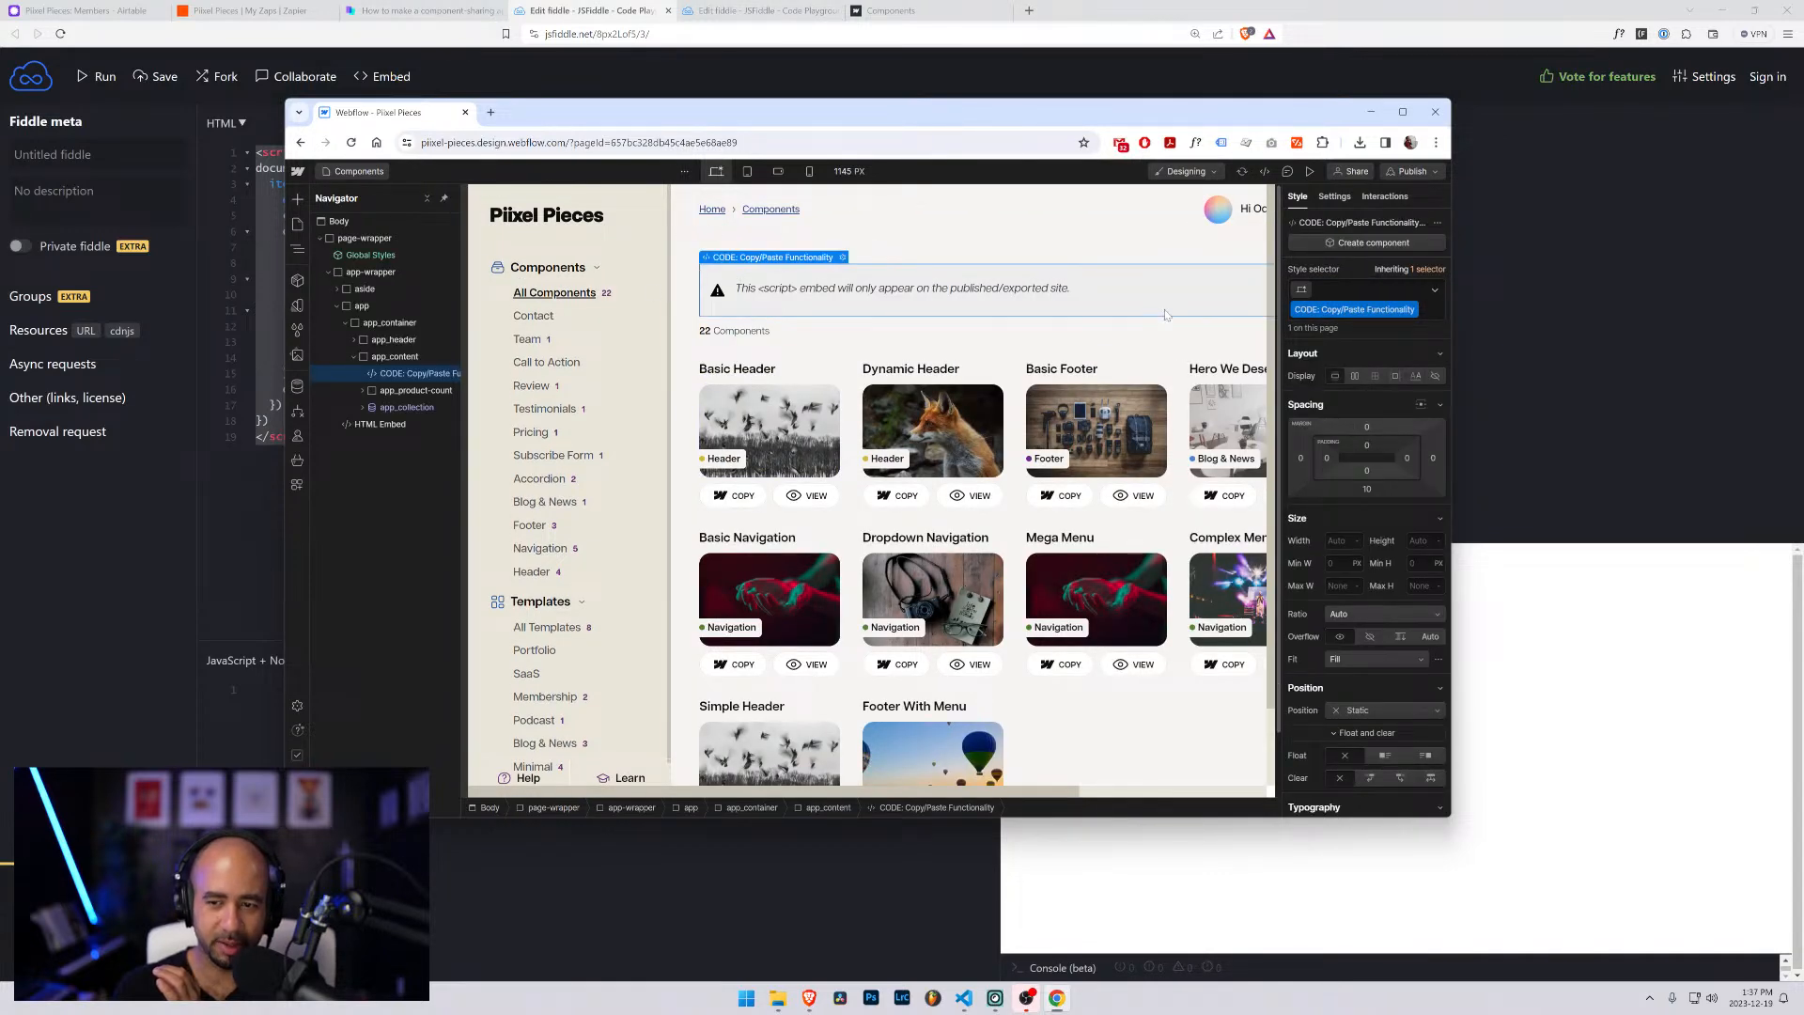
click(842, 257)
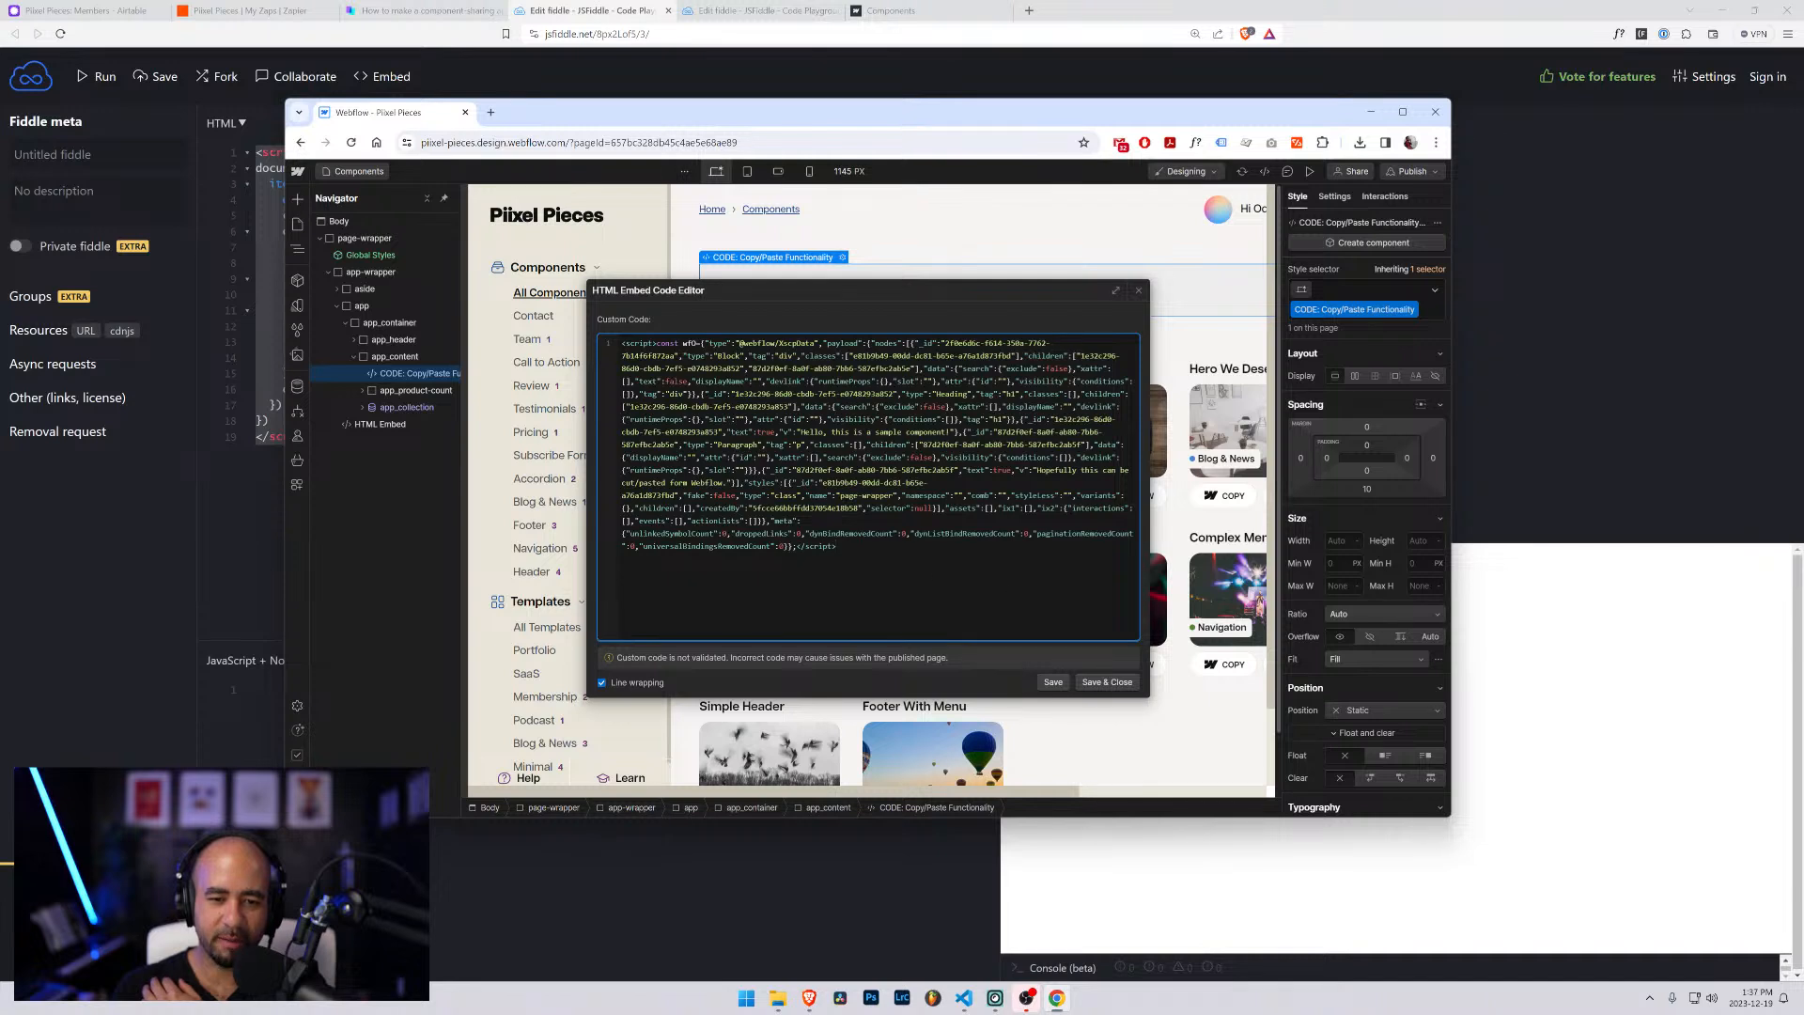
click(1138, 292)
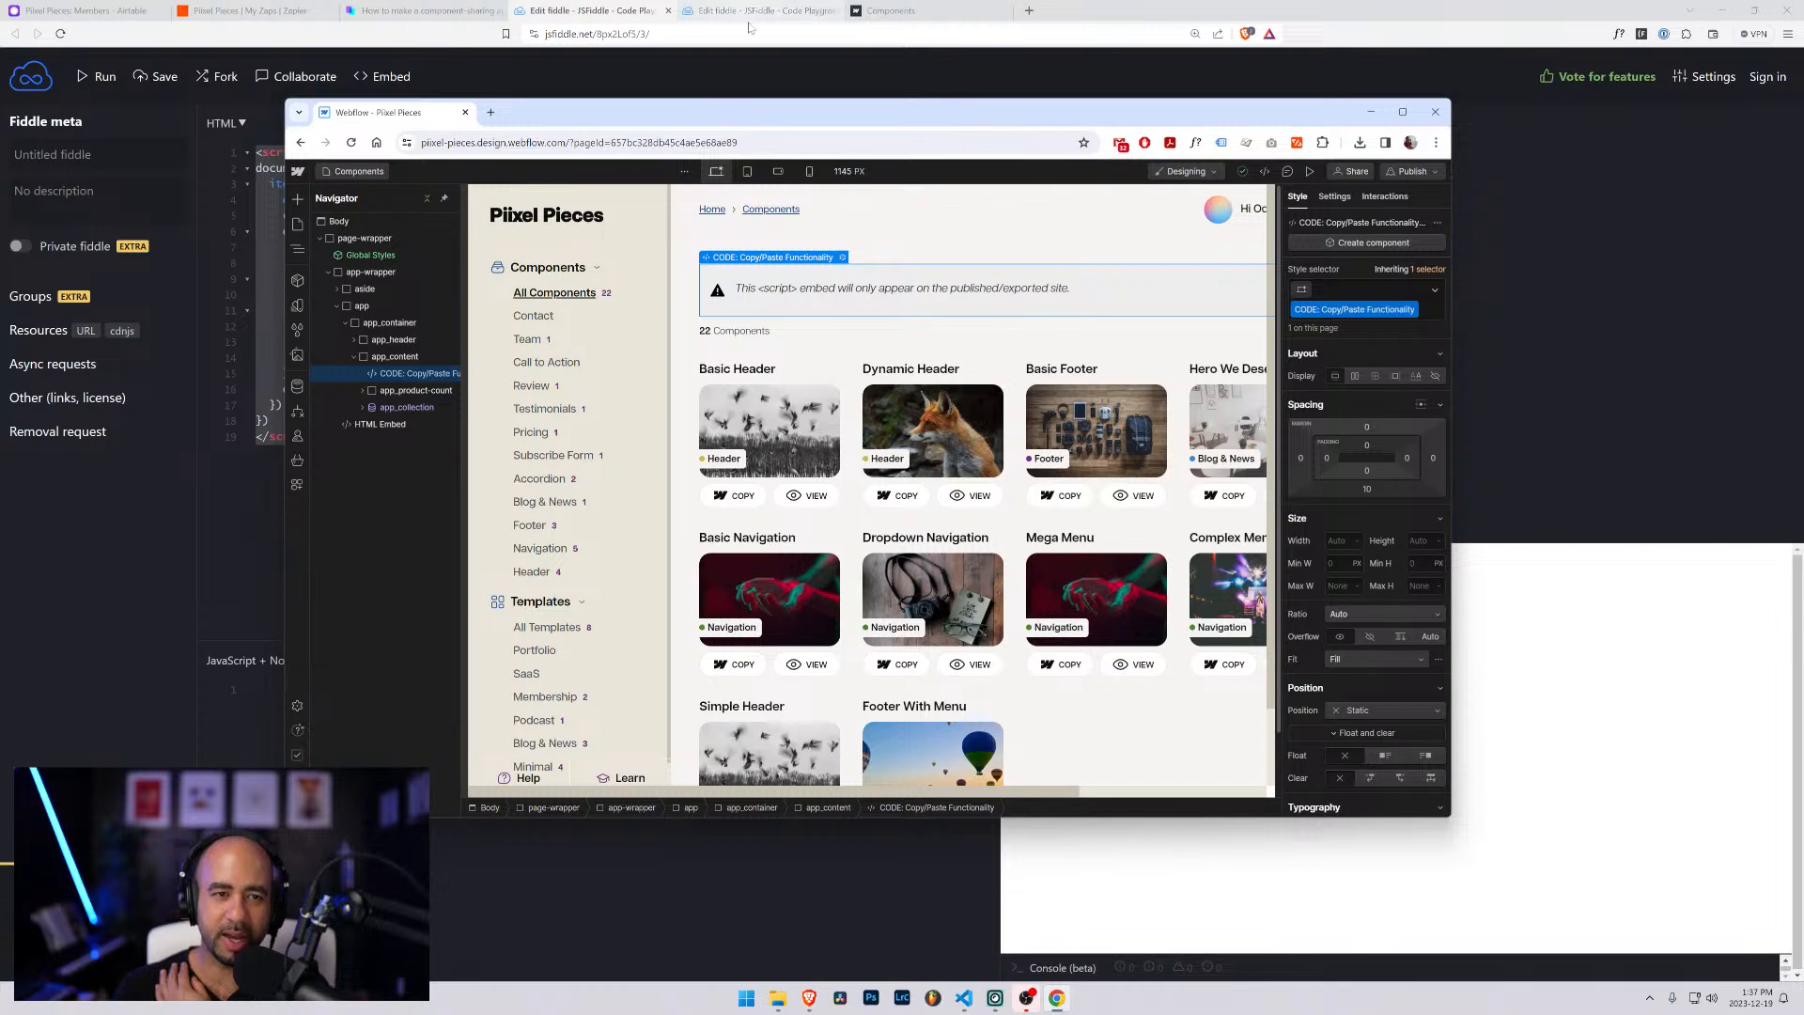
- Switch to the Flowout article in Brave and read the character limit described under Code limitations and solutions
click(564, 10)
click(409, 11)
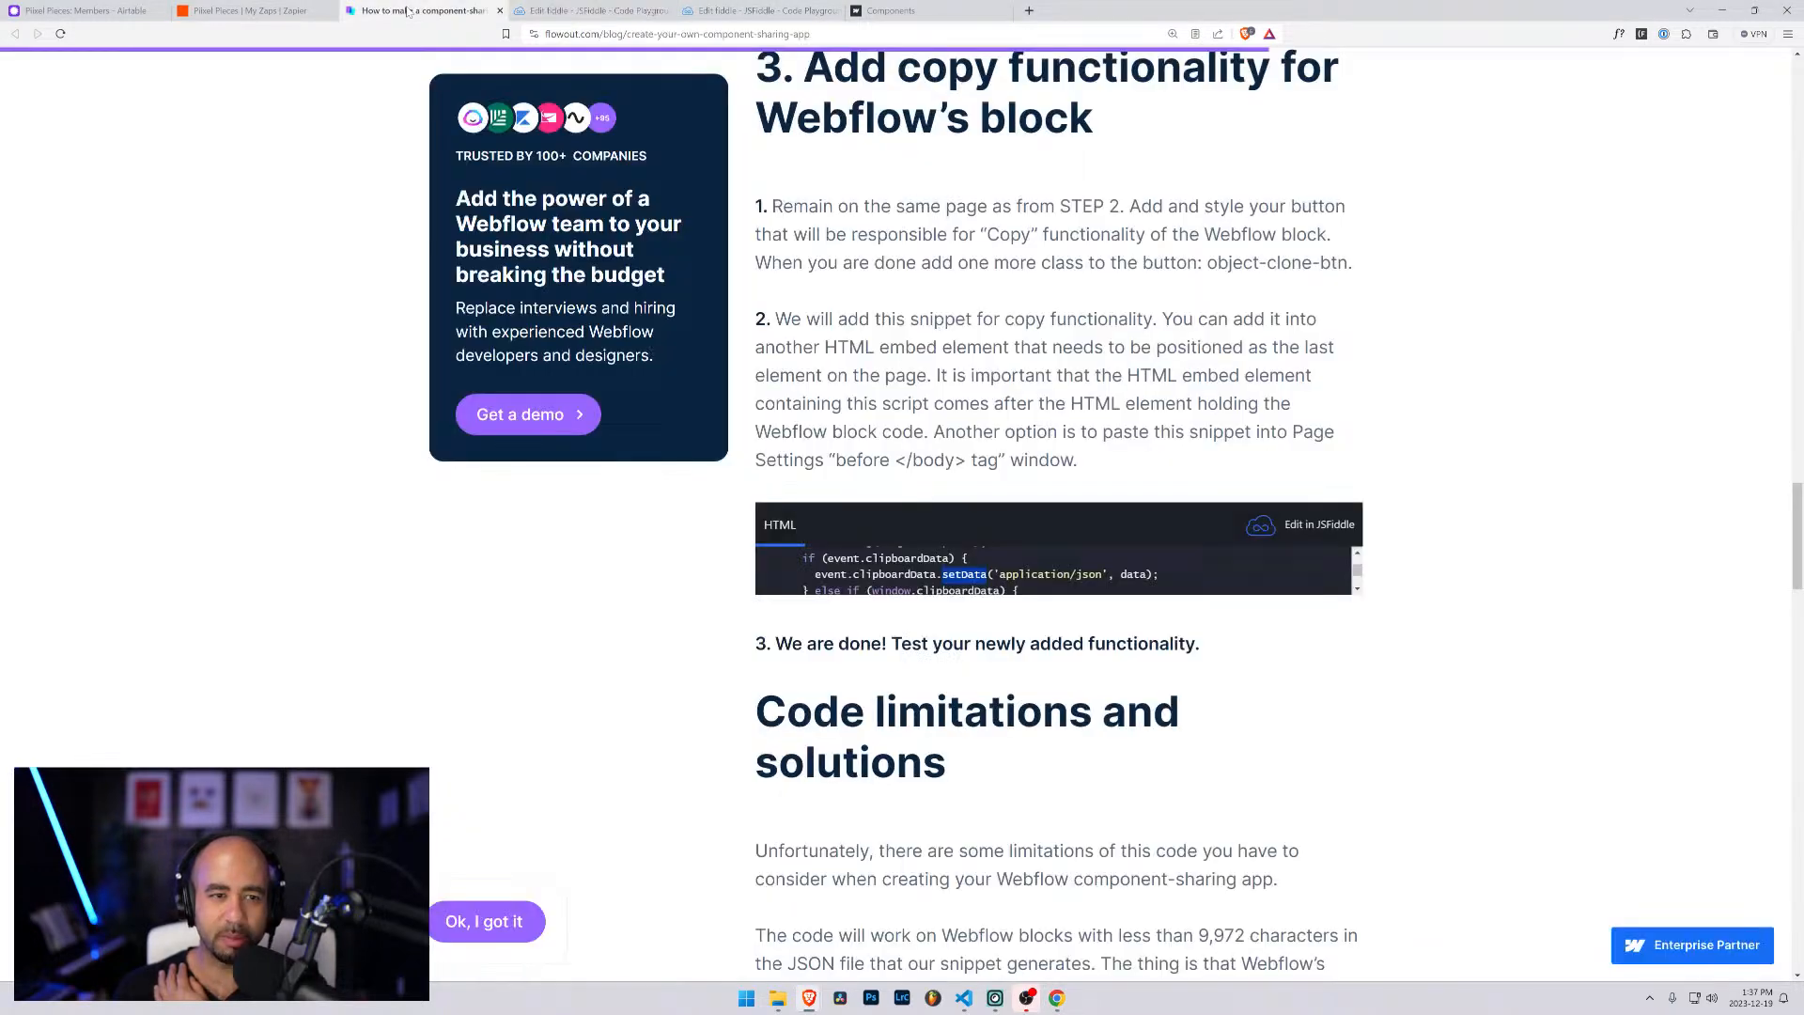
scroll(1074, 679, down, 3)
triple_click(982, 428)
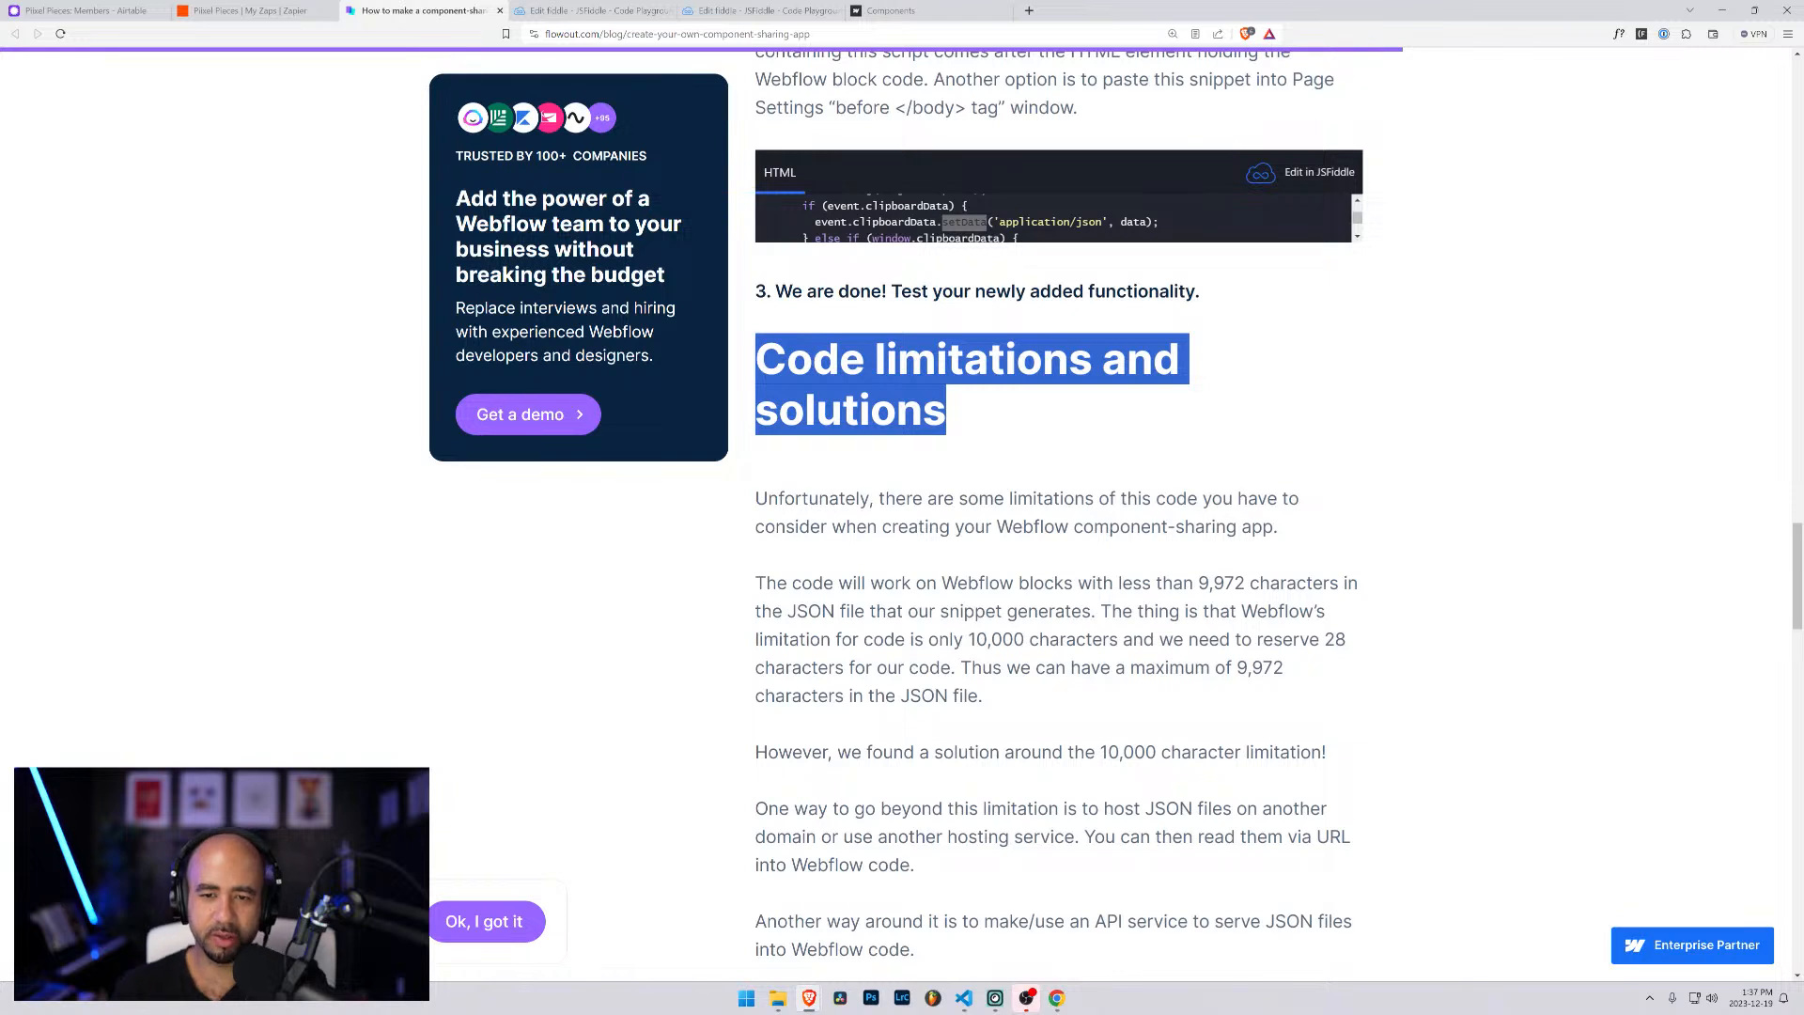
scroll(978, 498, down, 2)
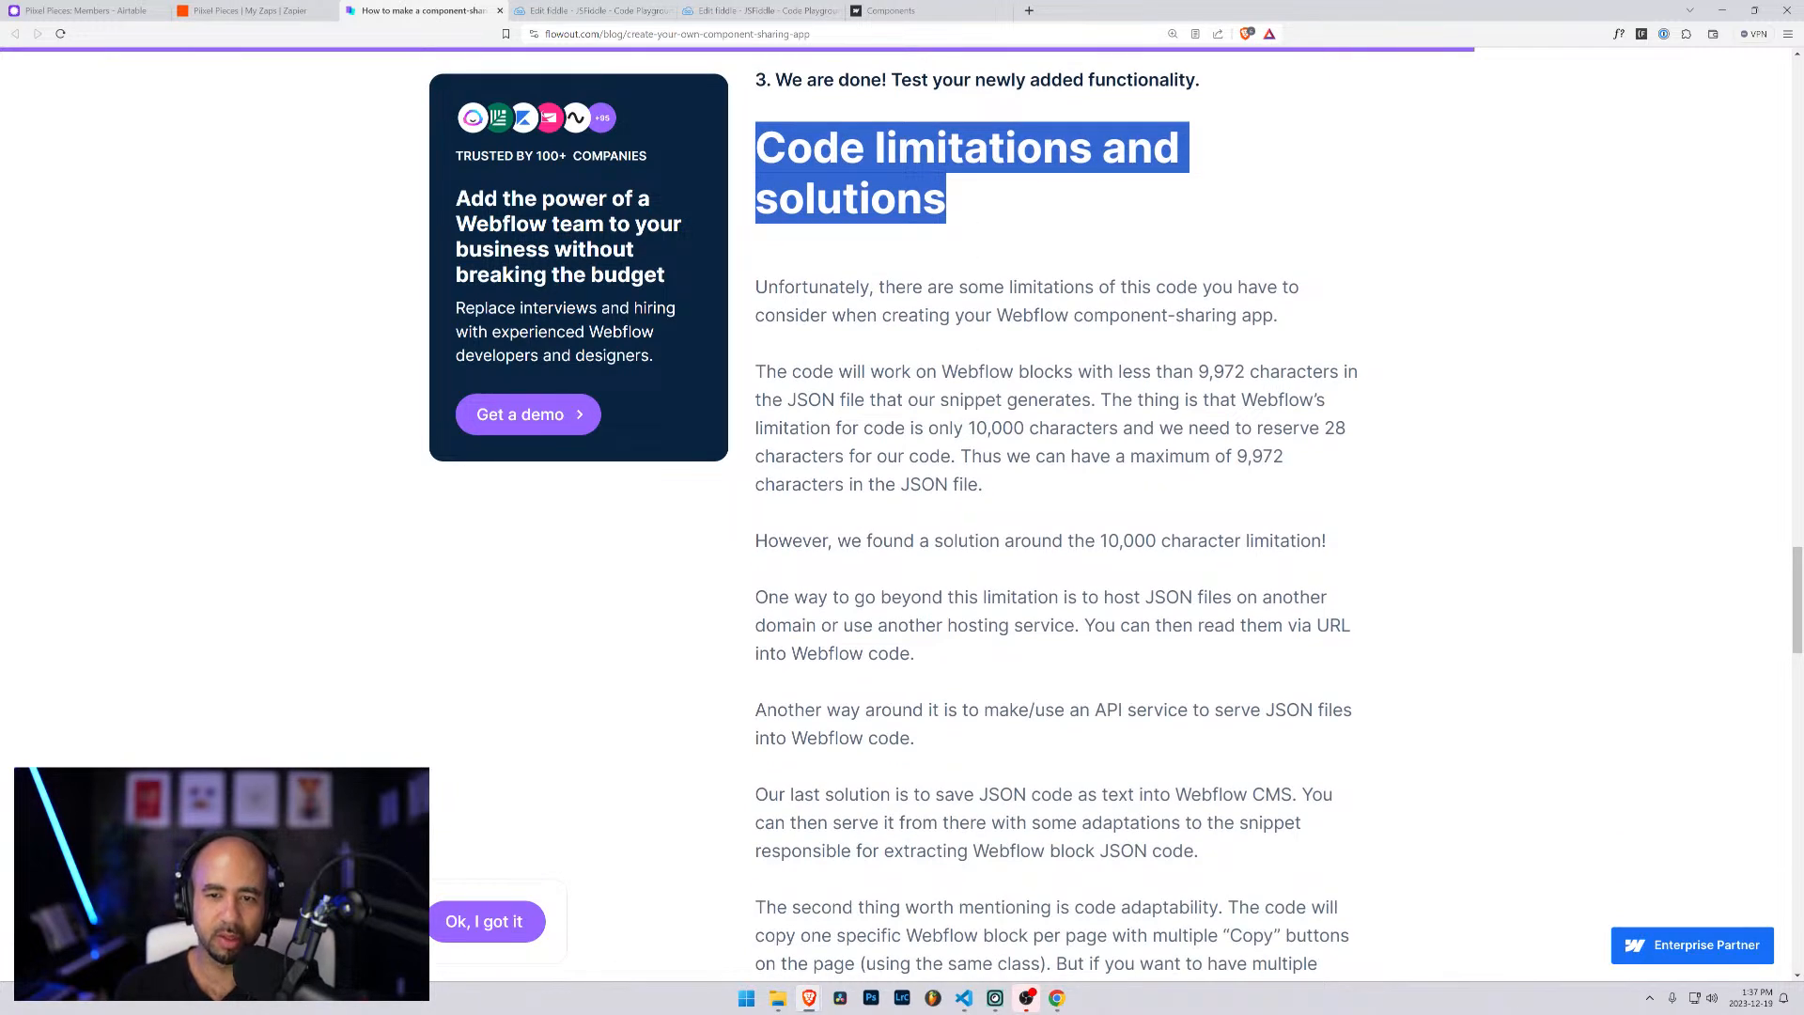
drag(1137, 308, 1223, 318)
drag(788, 372, 1029, 430)
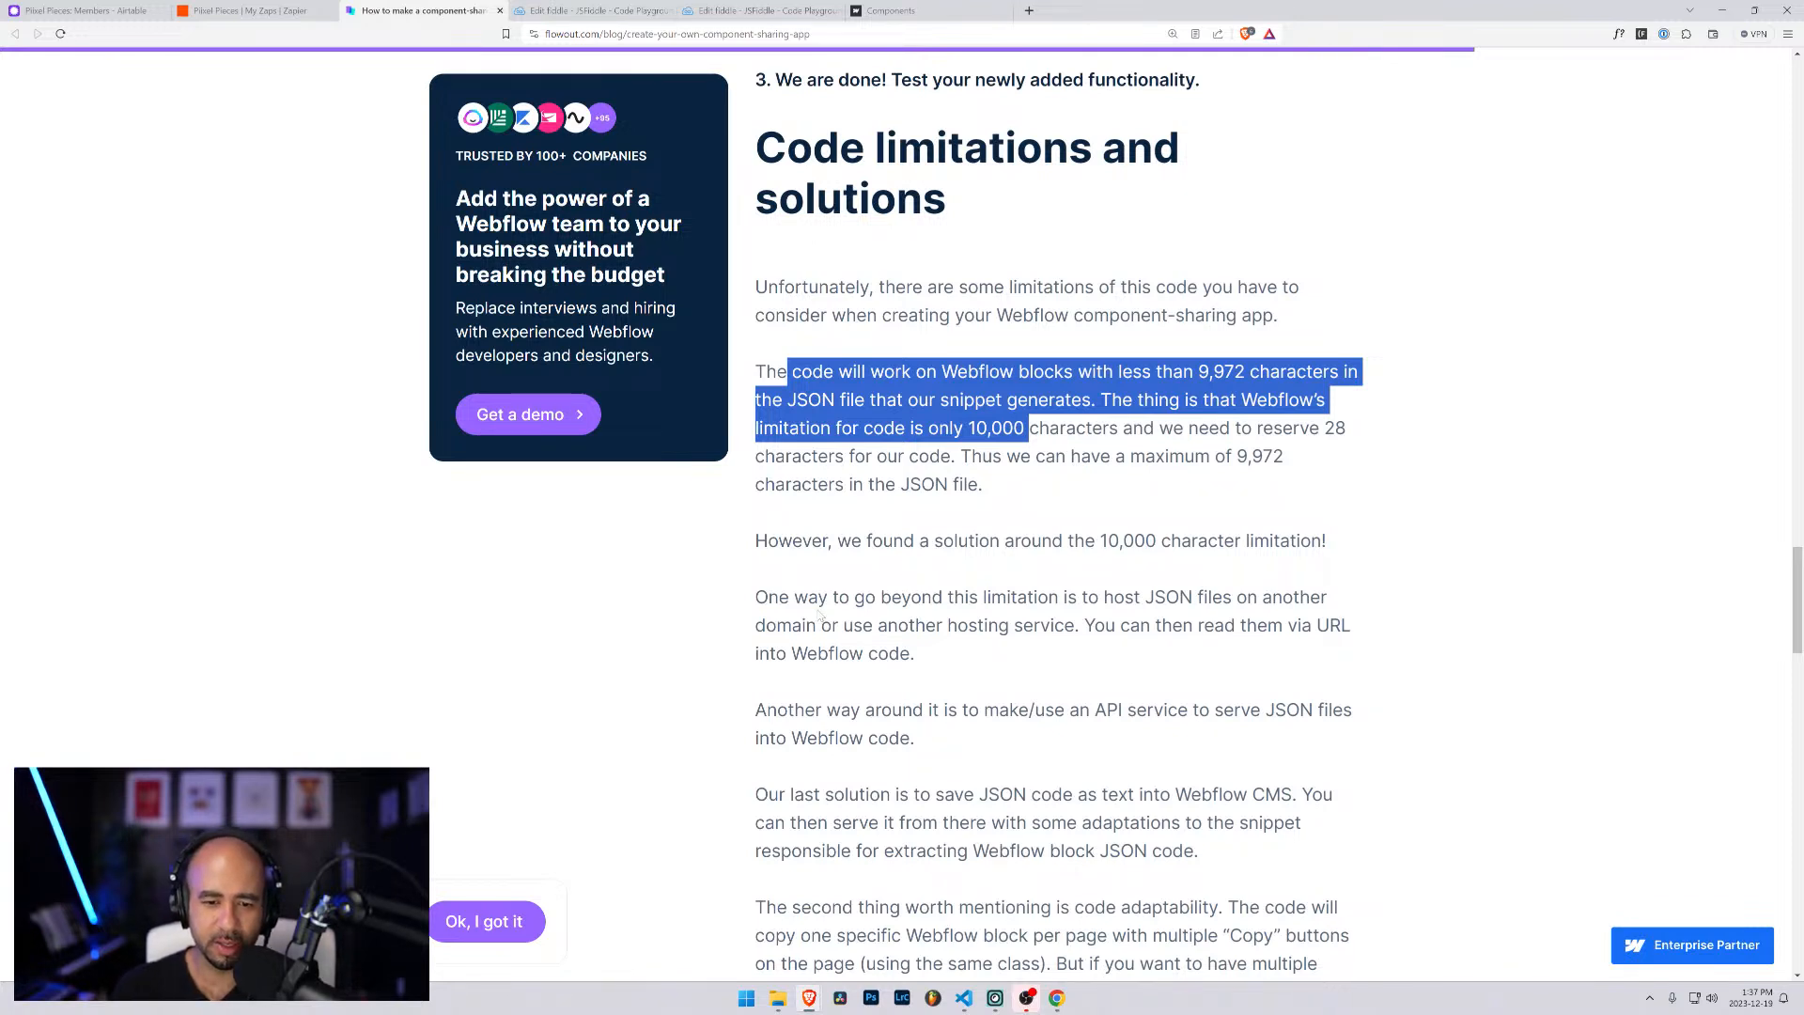
- Read the article's workarounds for the character limit: externally hosted JSON files, an API service, and JSON text in Webflow CMS
drag(754, 596, 1194, 598)
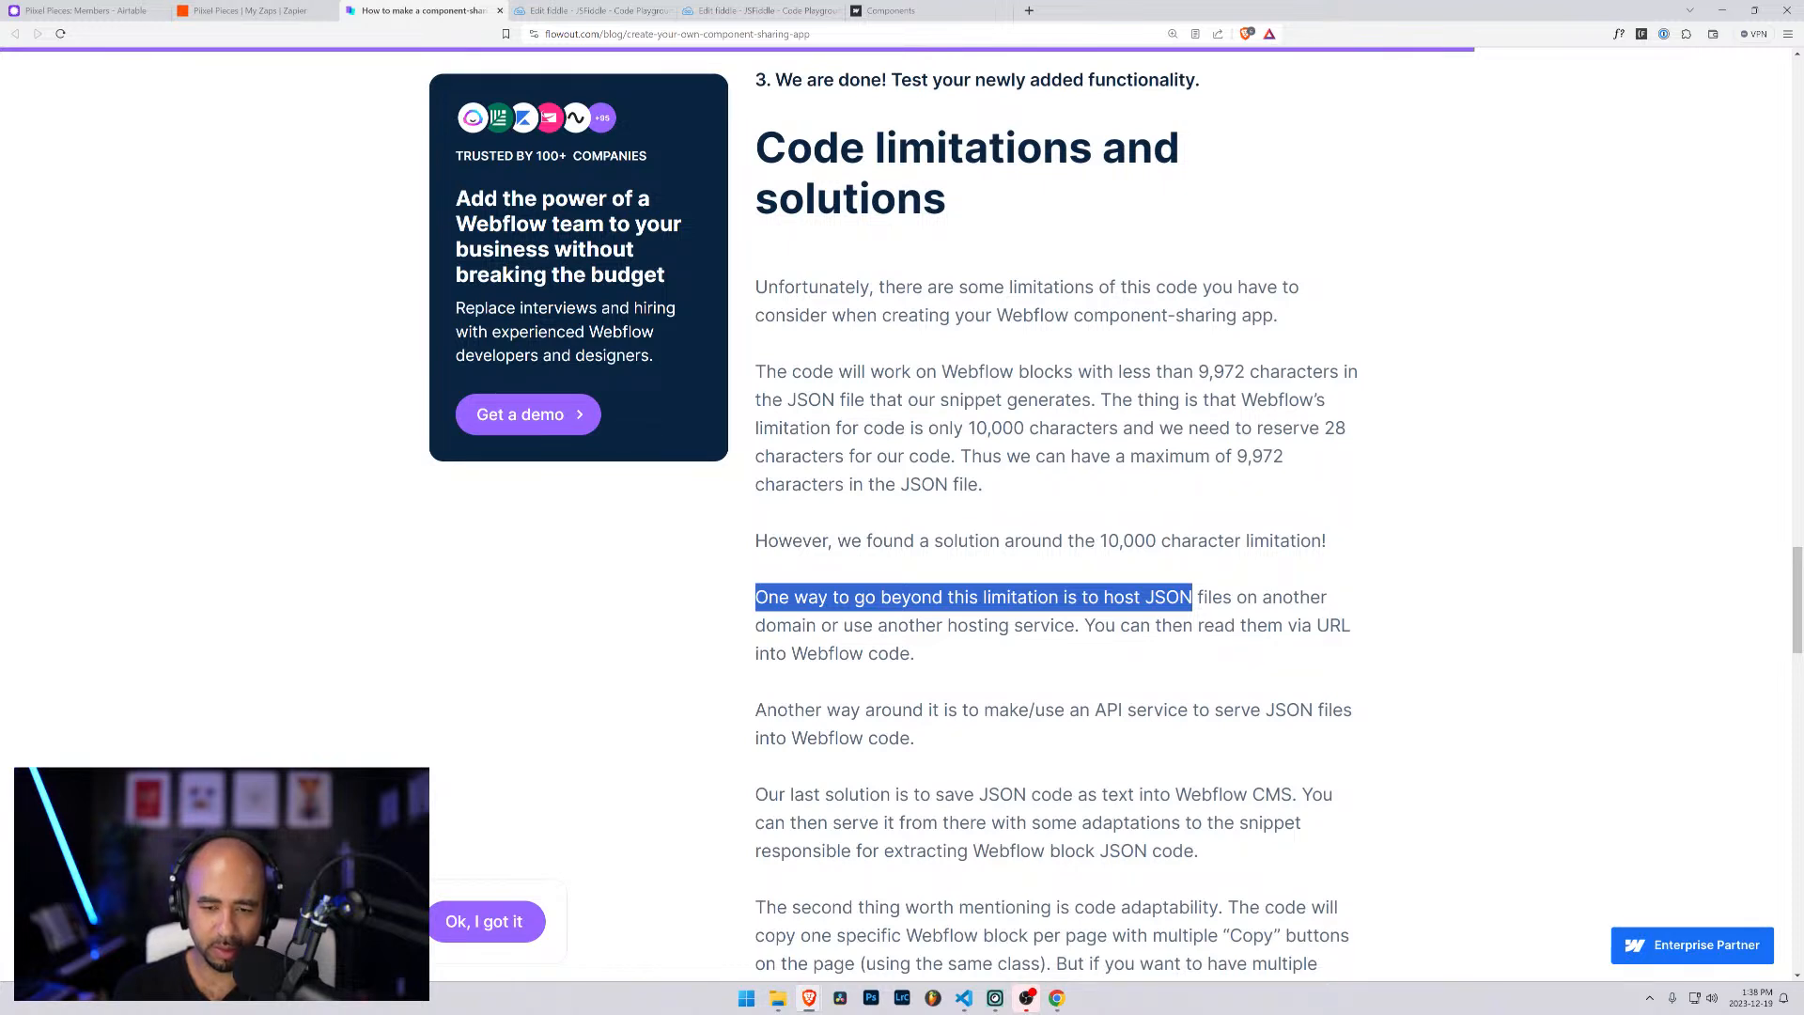
drag(1084, 625, 909, 653)
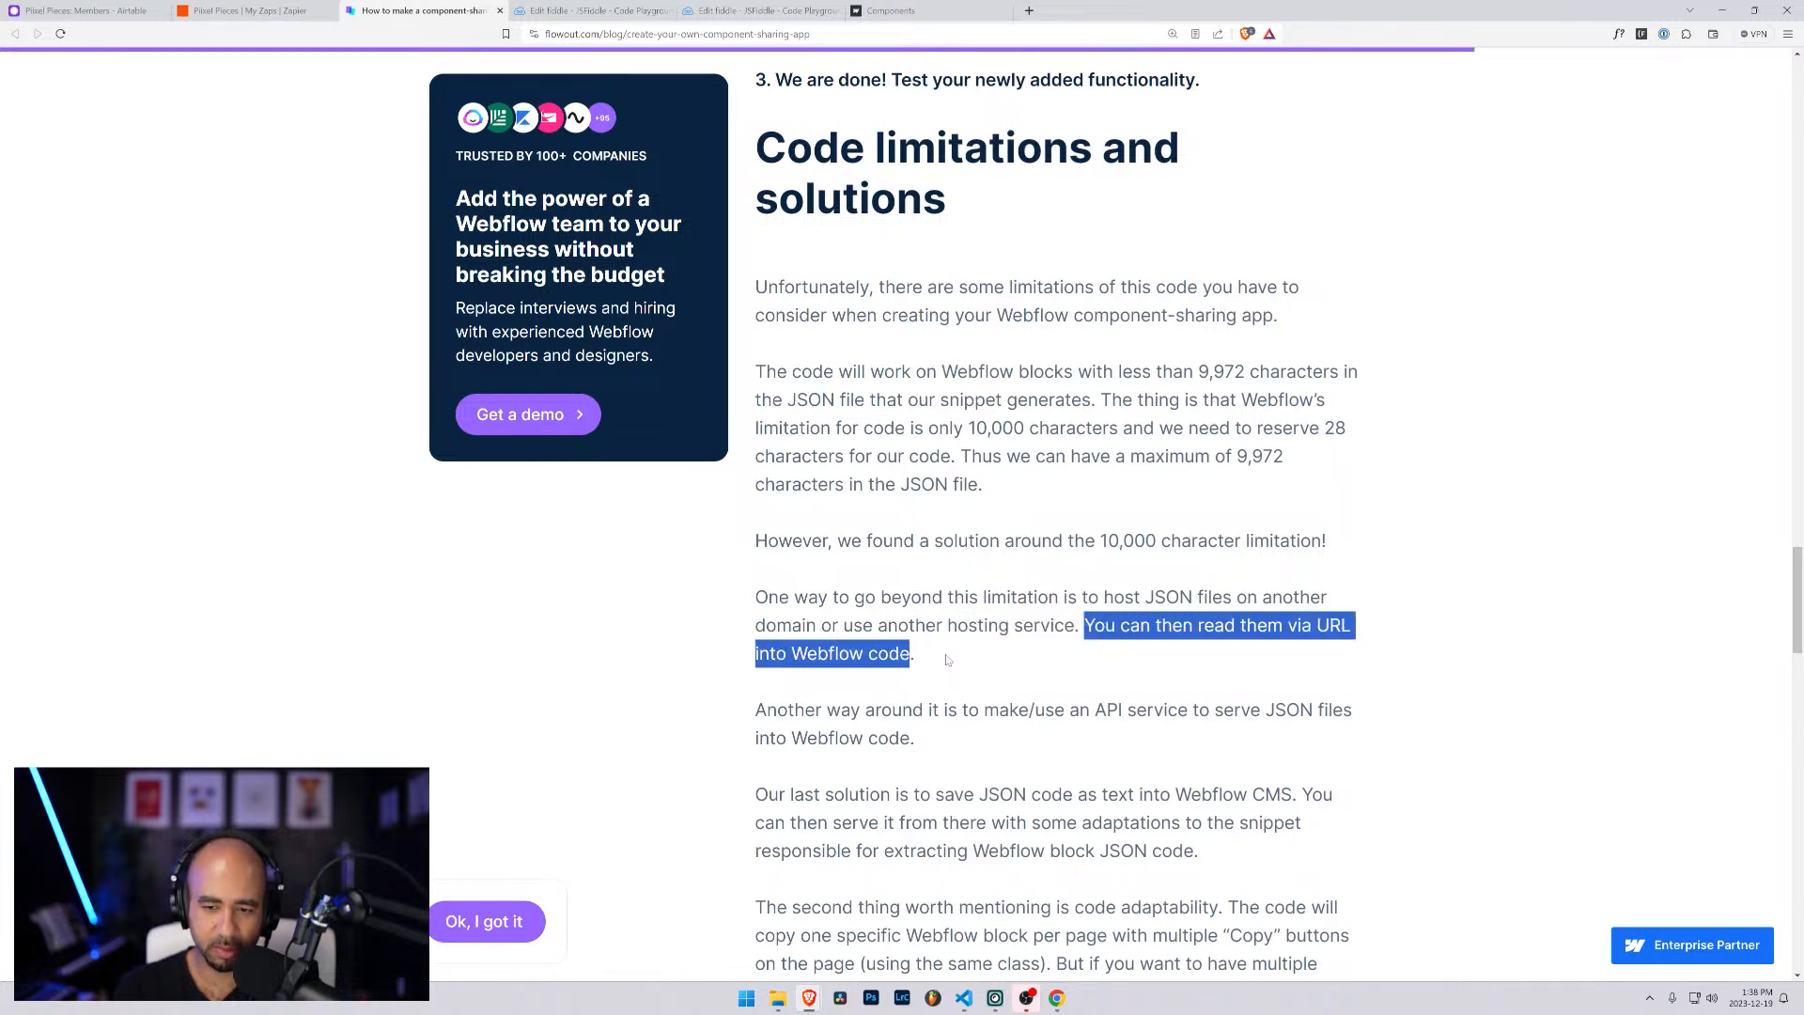
scroll(947, 660, down, 1)
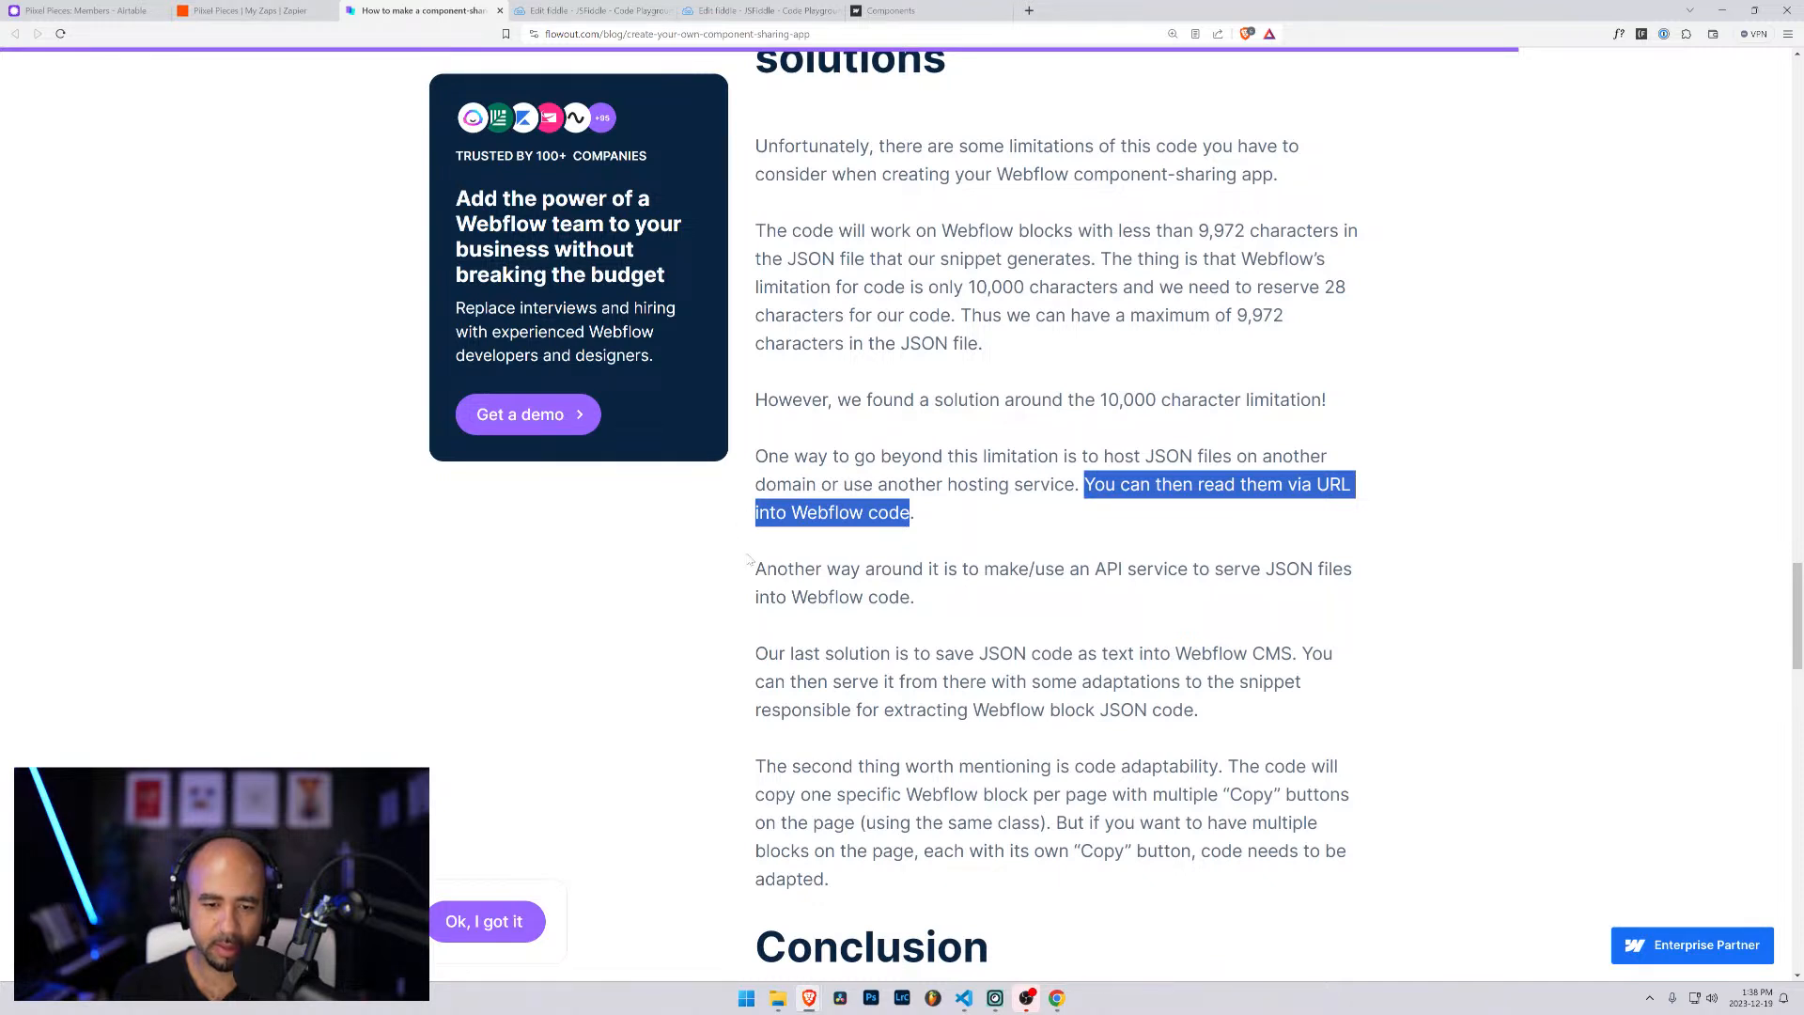
drag(766, 568, 909, 599)
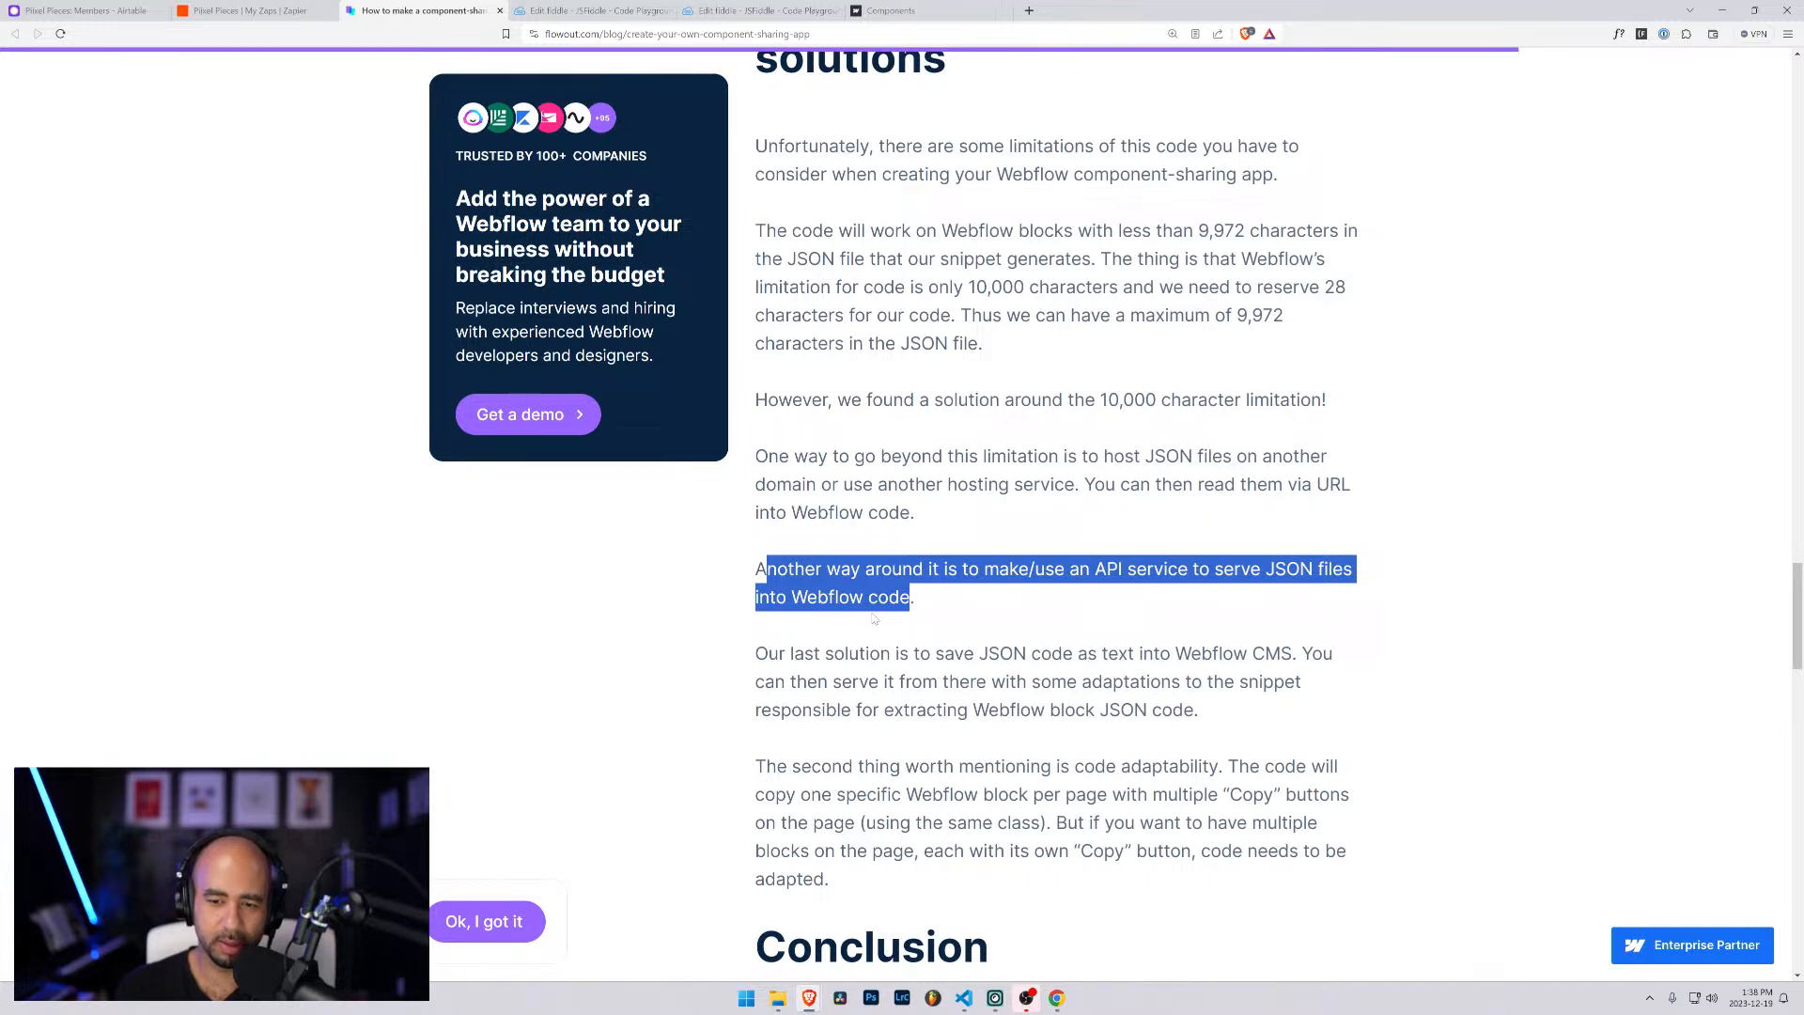
scroll(873, 618, down, 1)
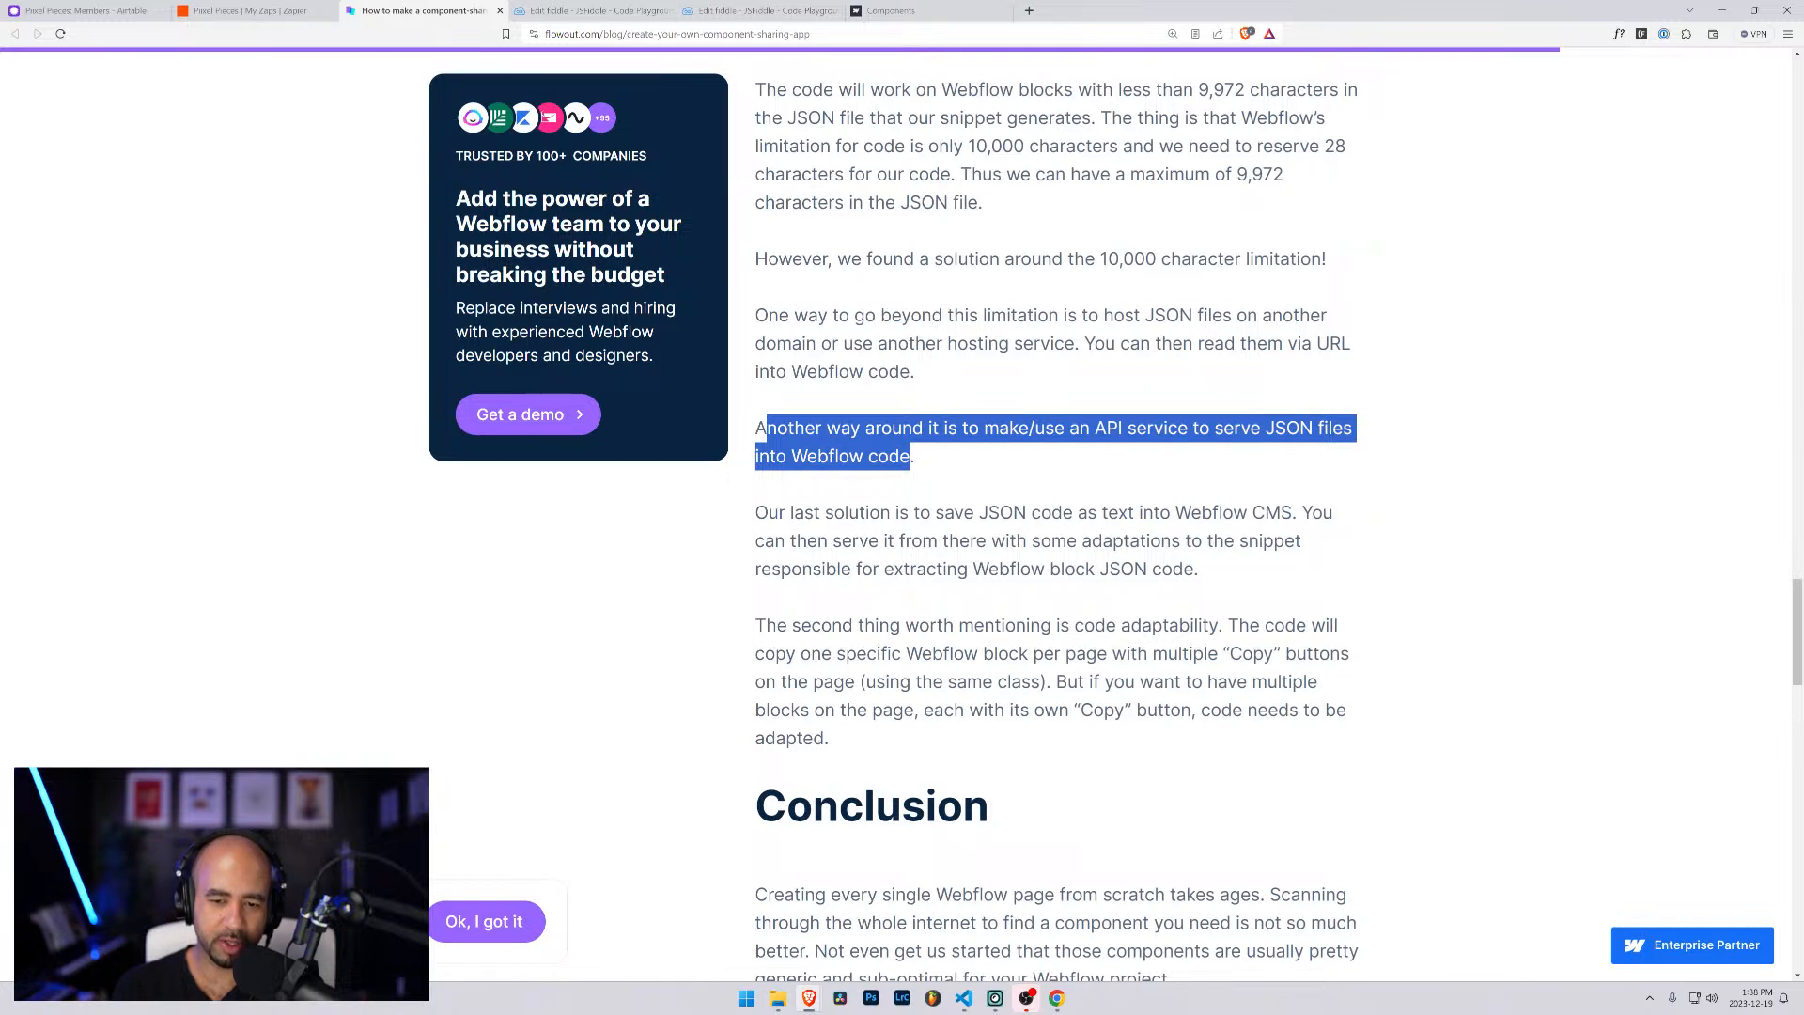
drag(1194, 568, 756, 512)
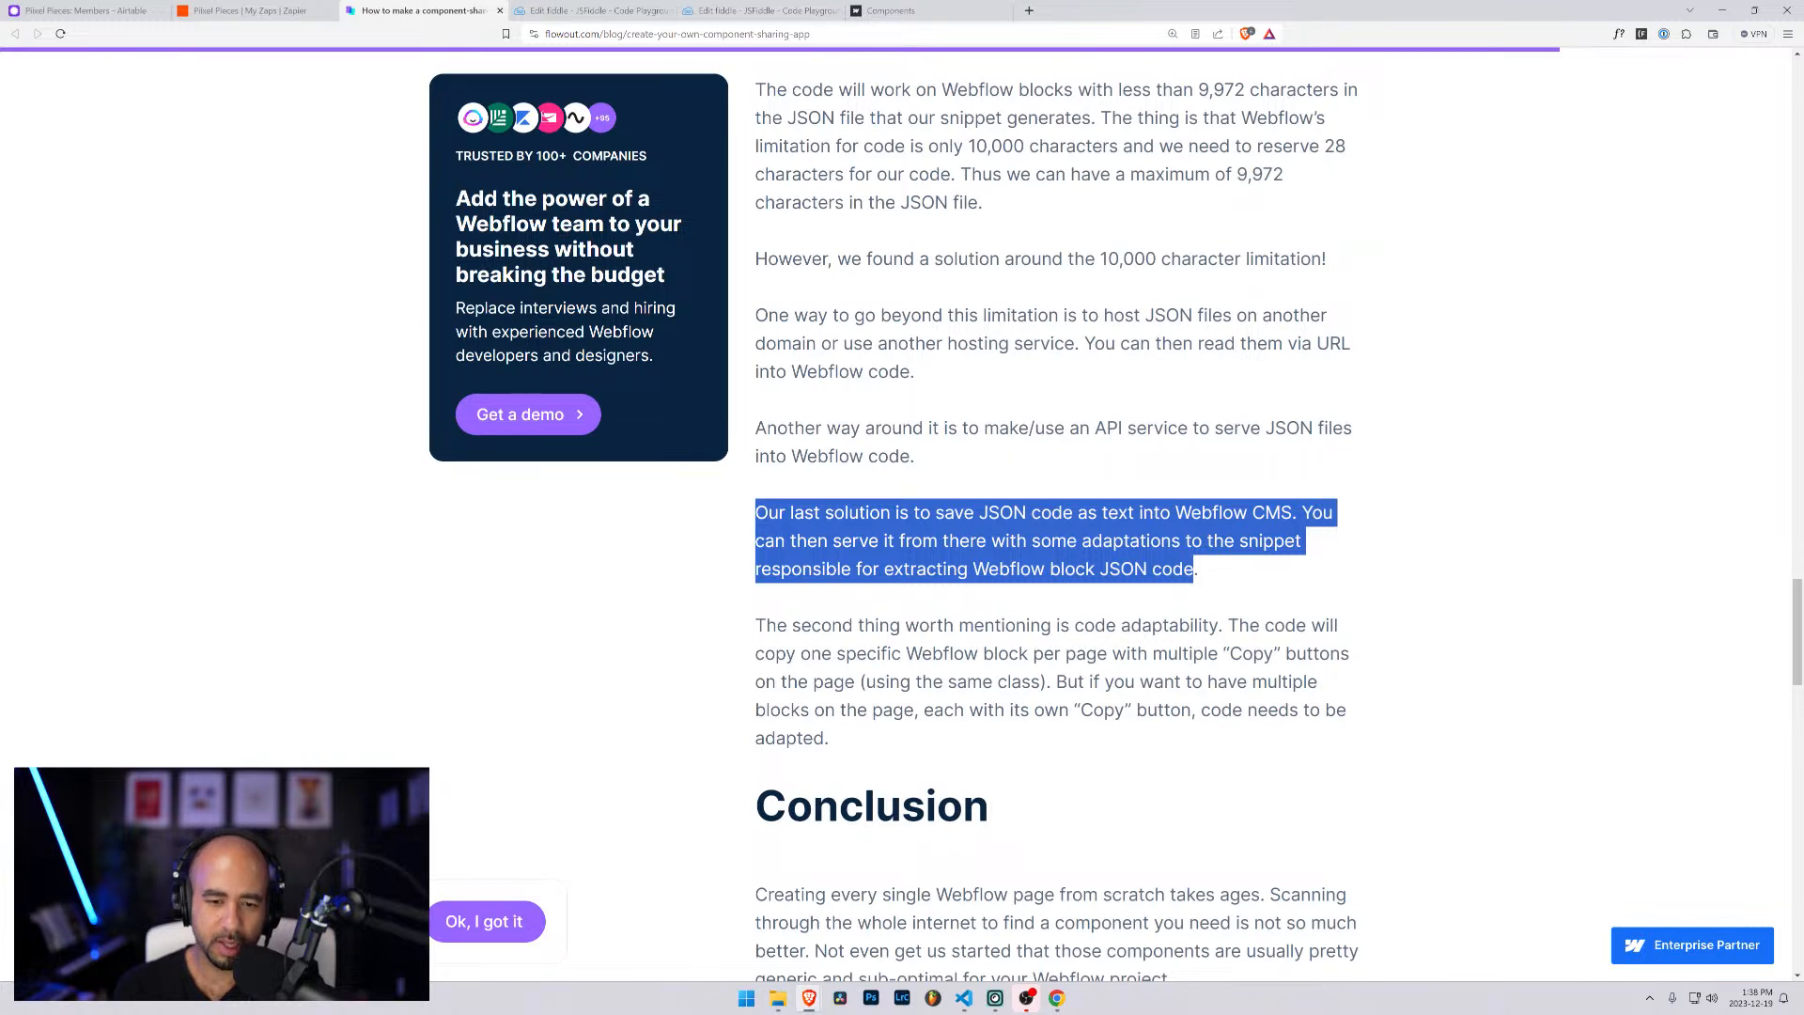
- Read the article's note on adapting the code for multiple blocks with their own Copy buttons, and skim the conclusion
drag(756, 625, 1218, 625)
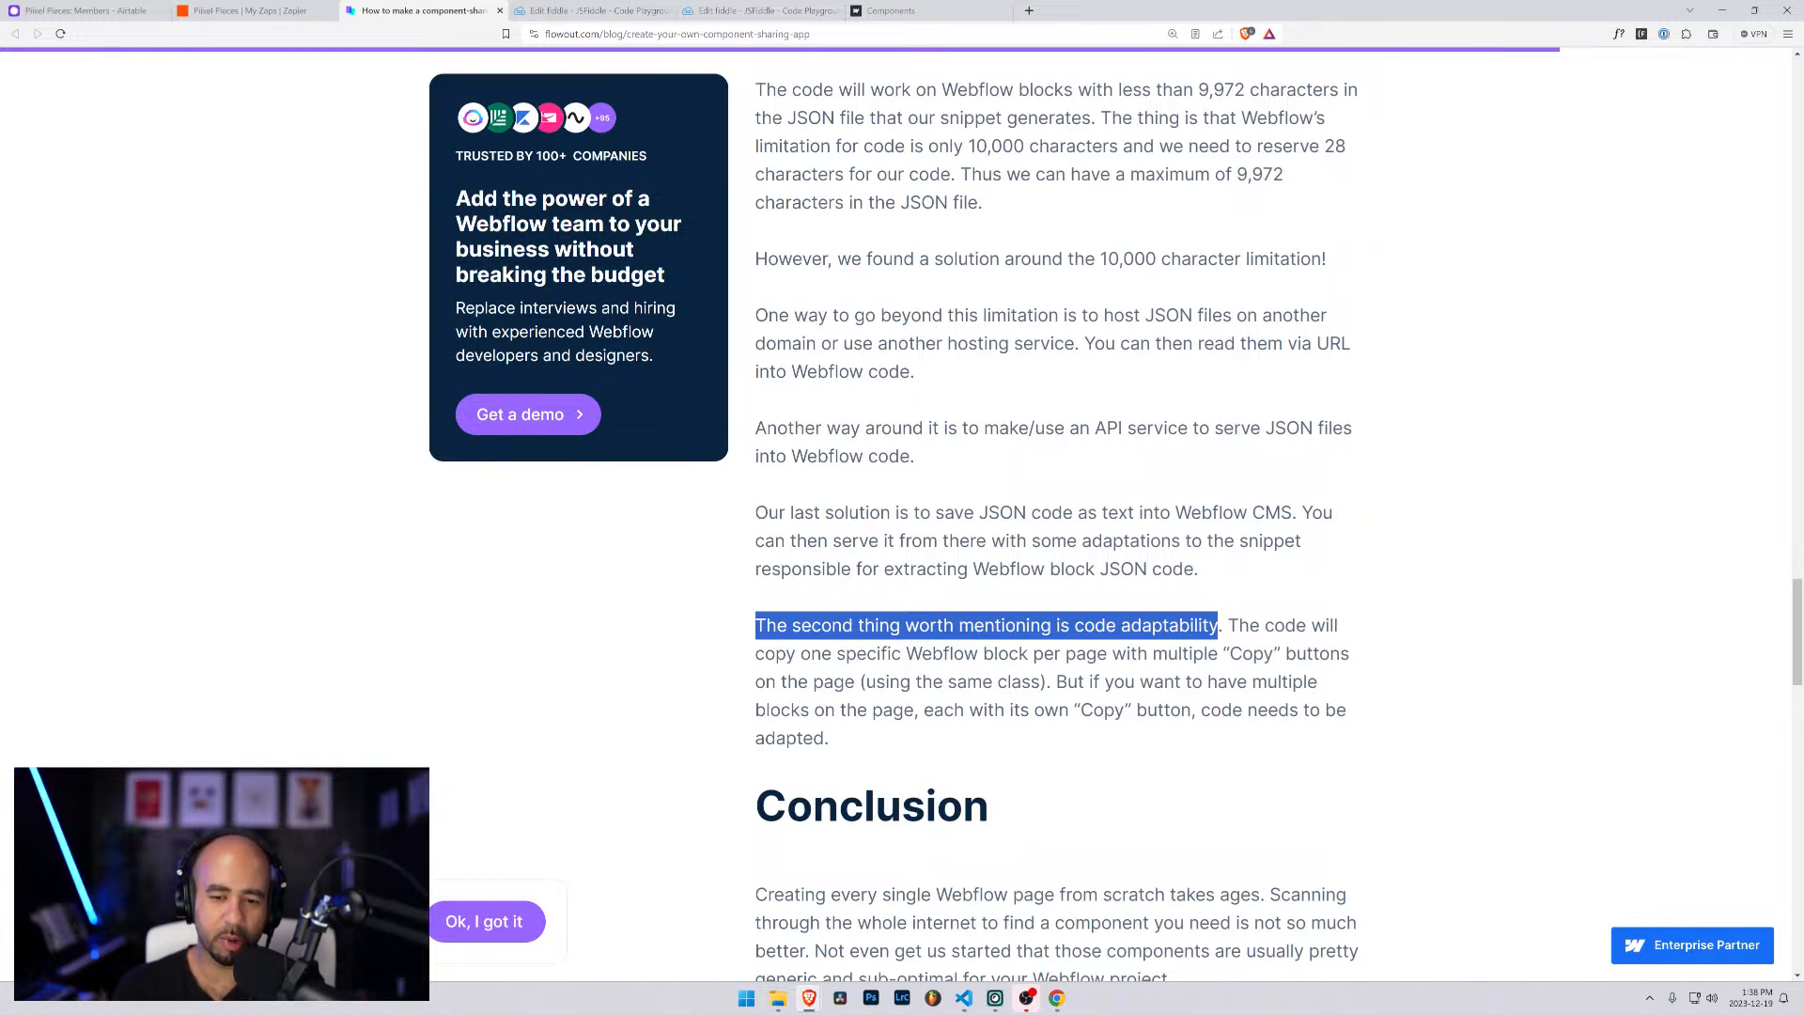
drag(1139, 653, 827, 711)
scroll(848, 719, down, 8)
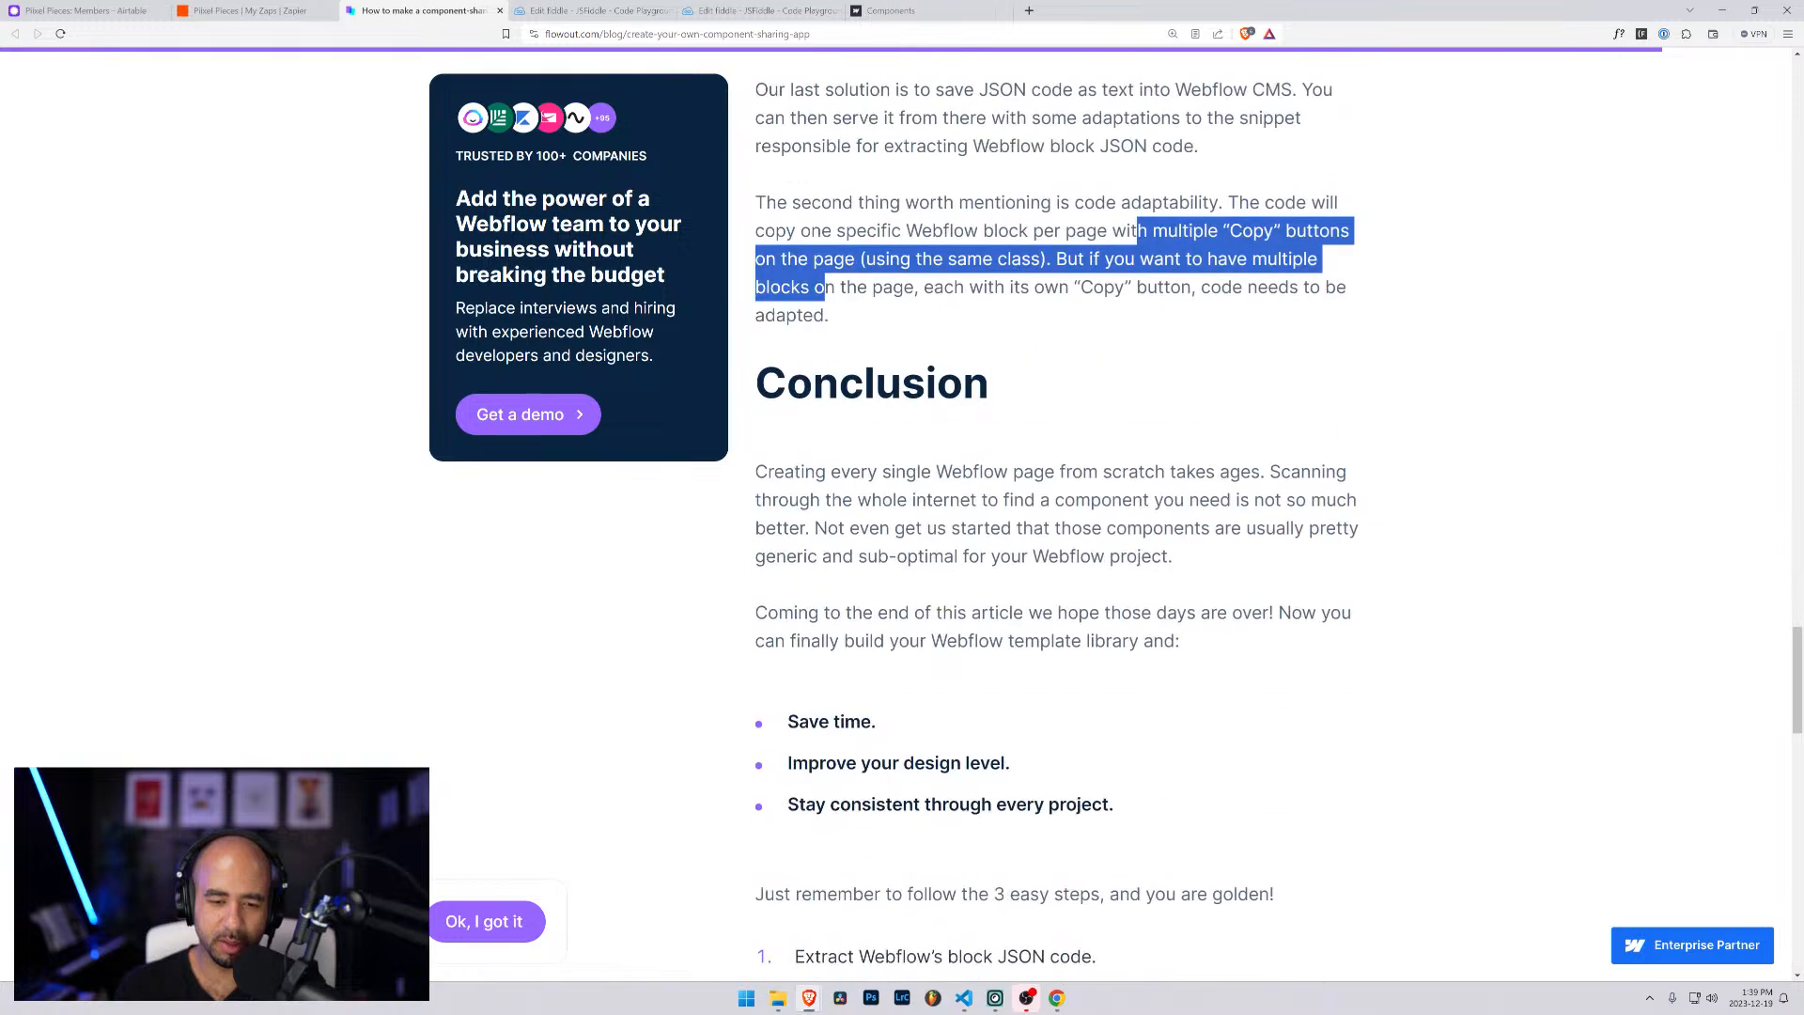
scroll(849, 719, down, 1)
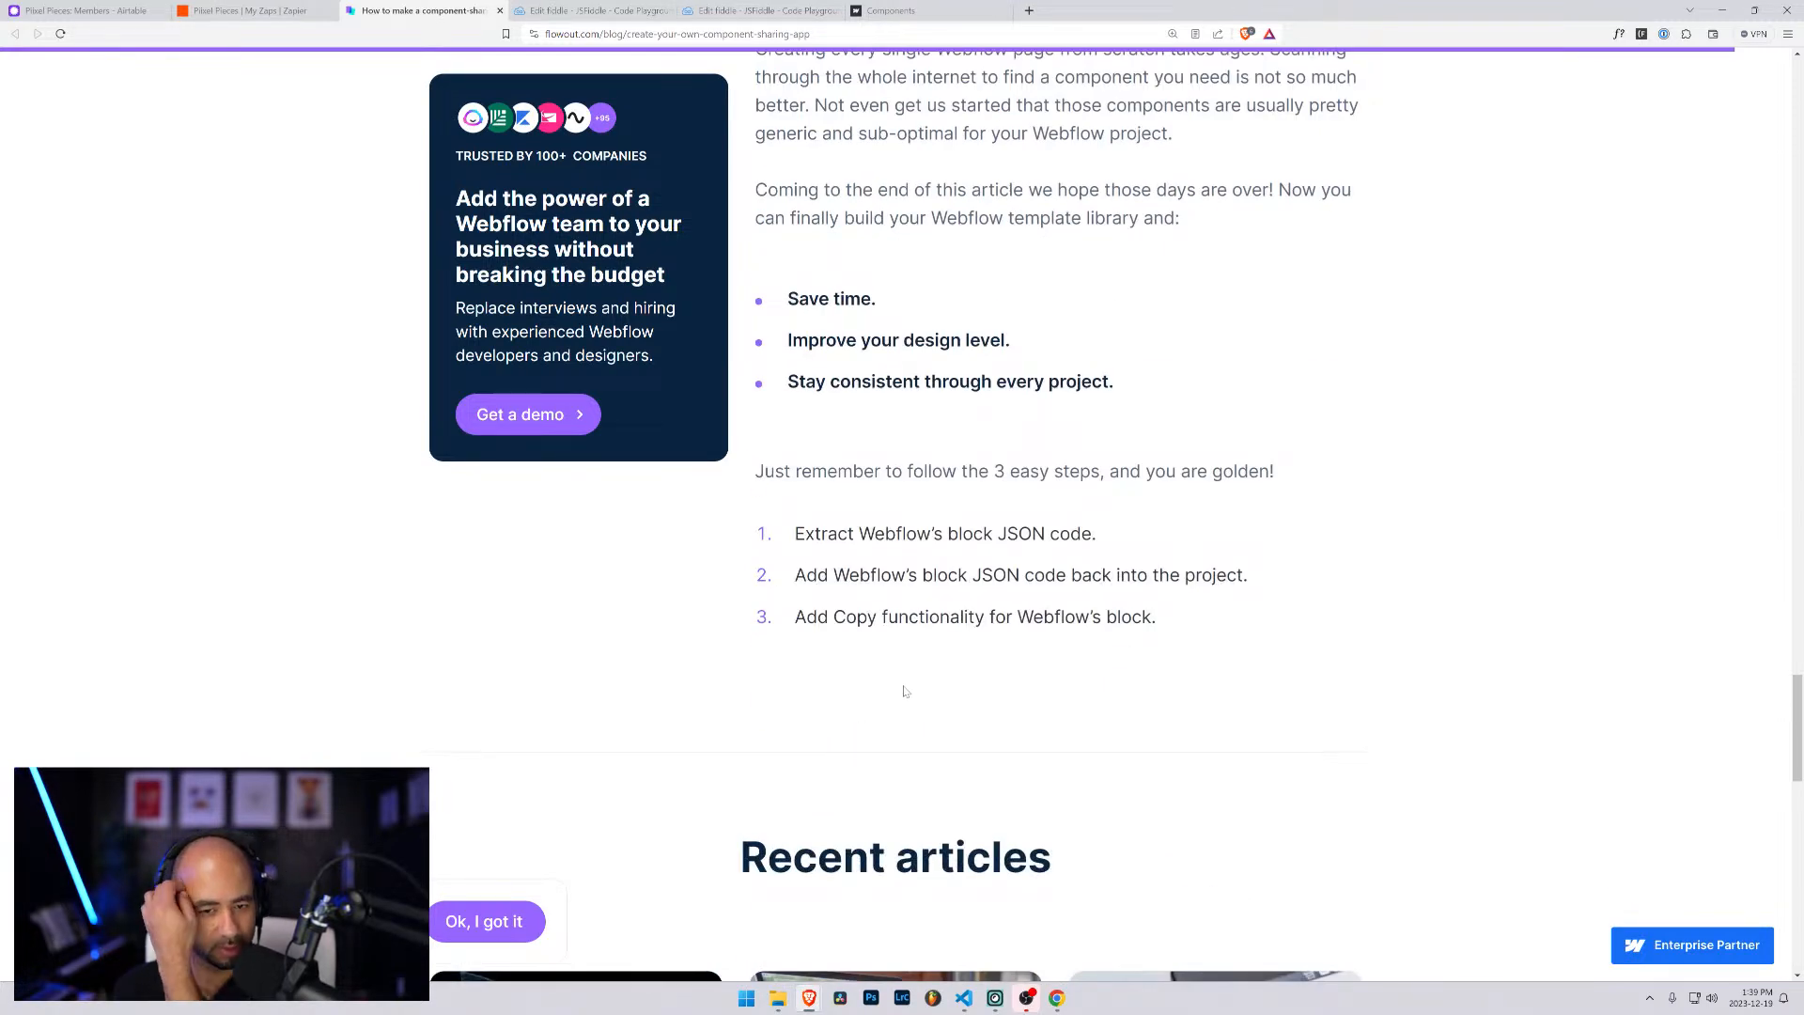
scroll(906, 690, up, 5)
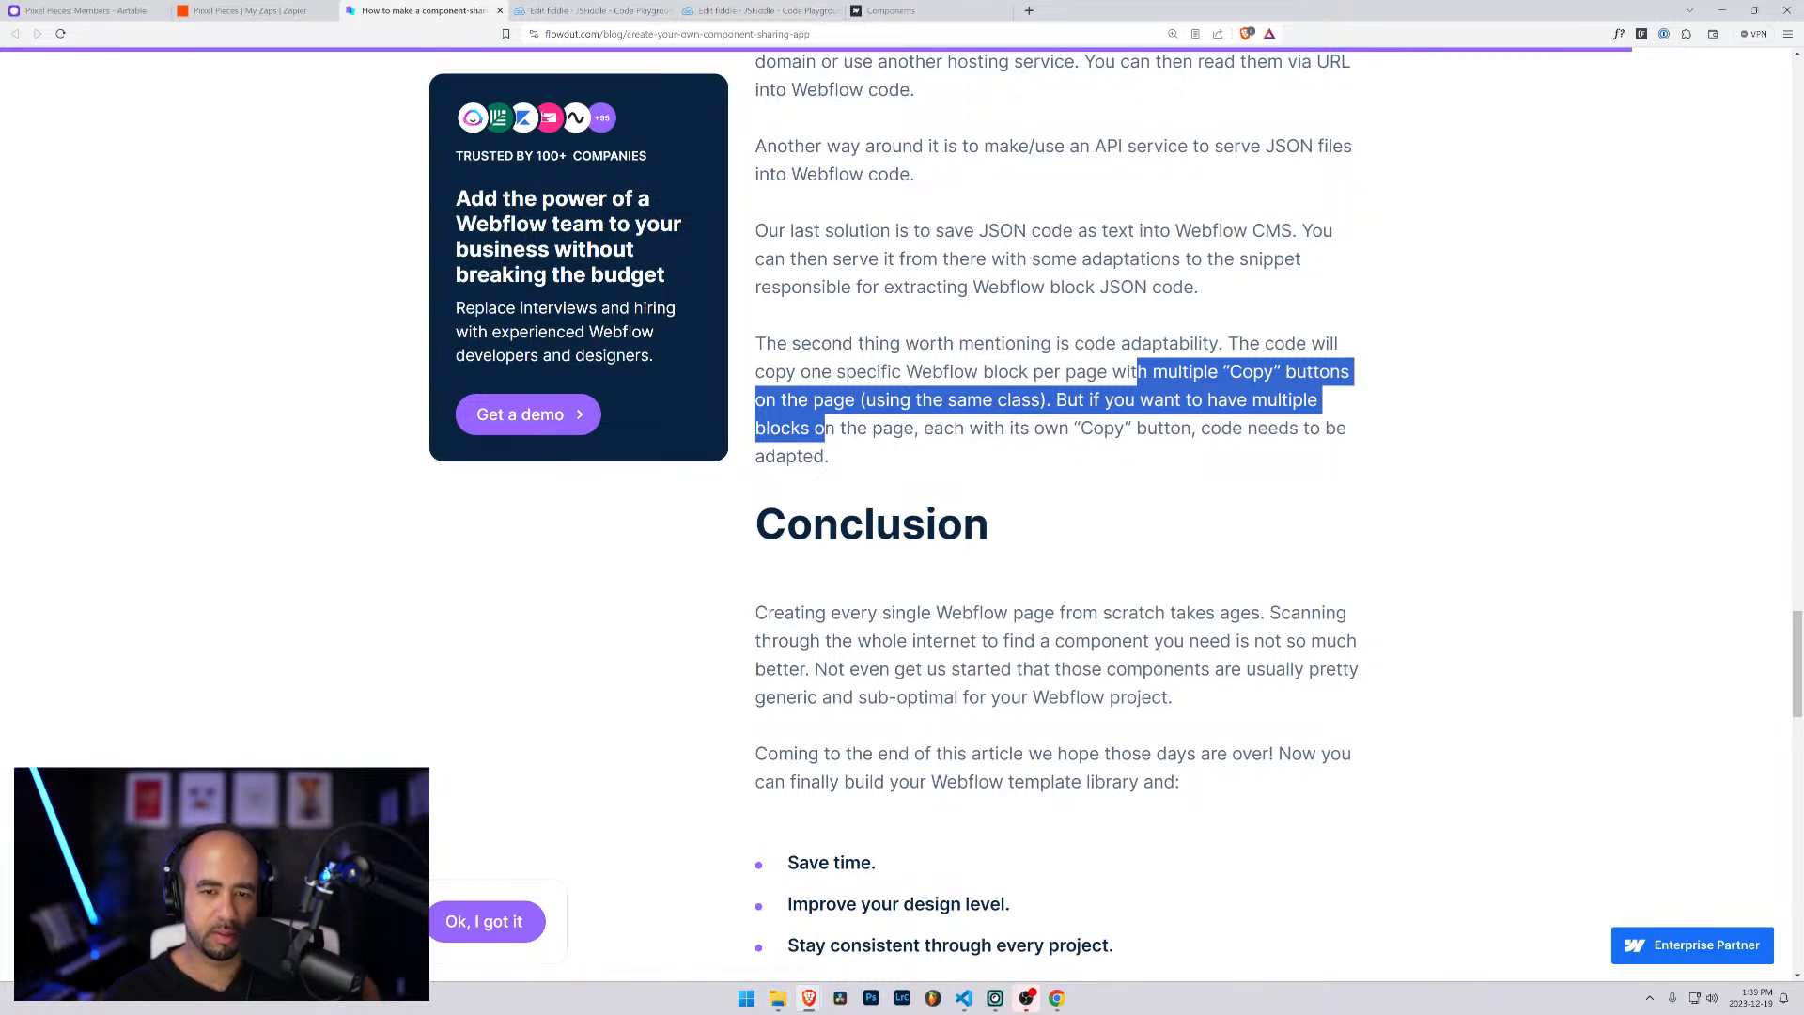
scroll(784, 542, up, 4)
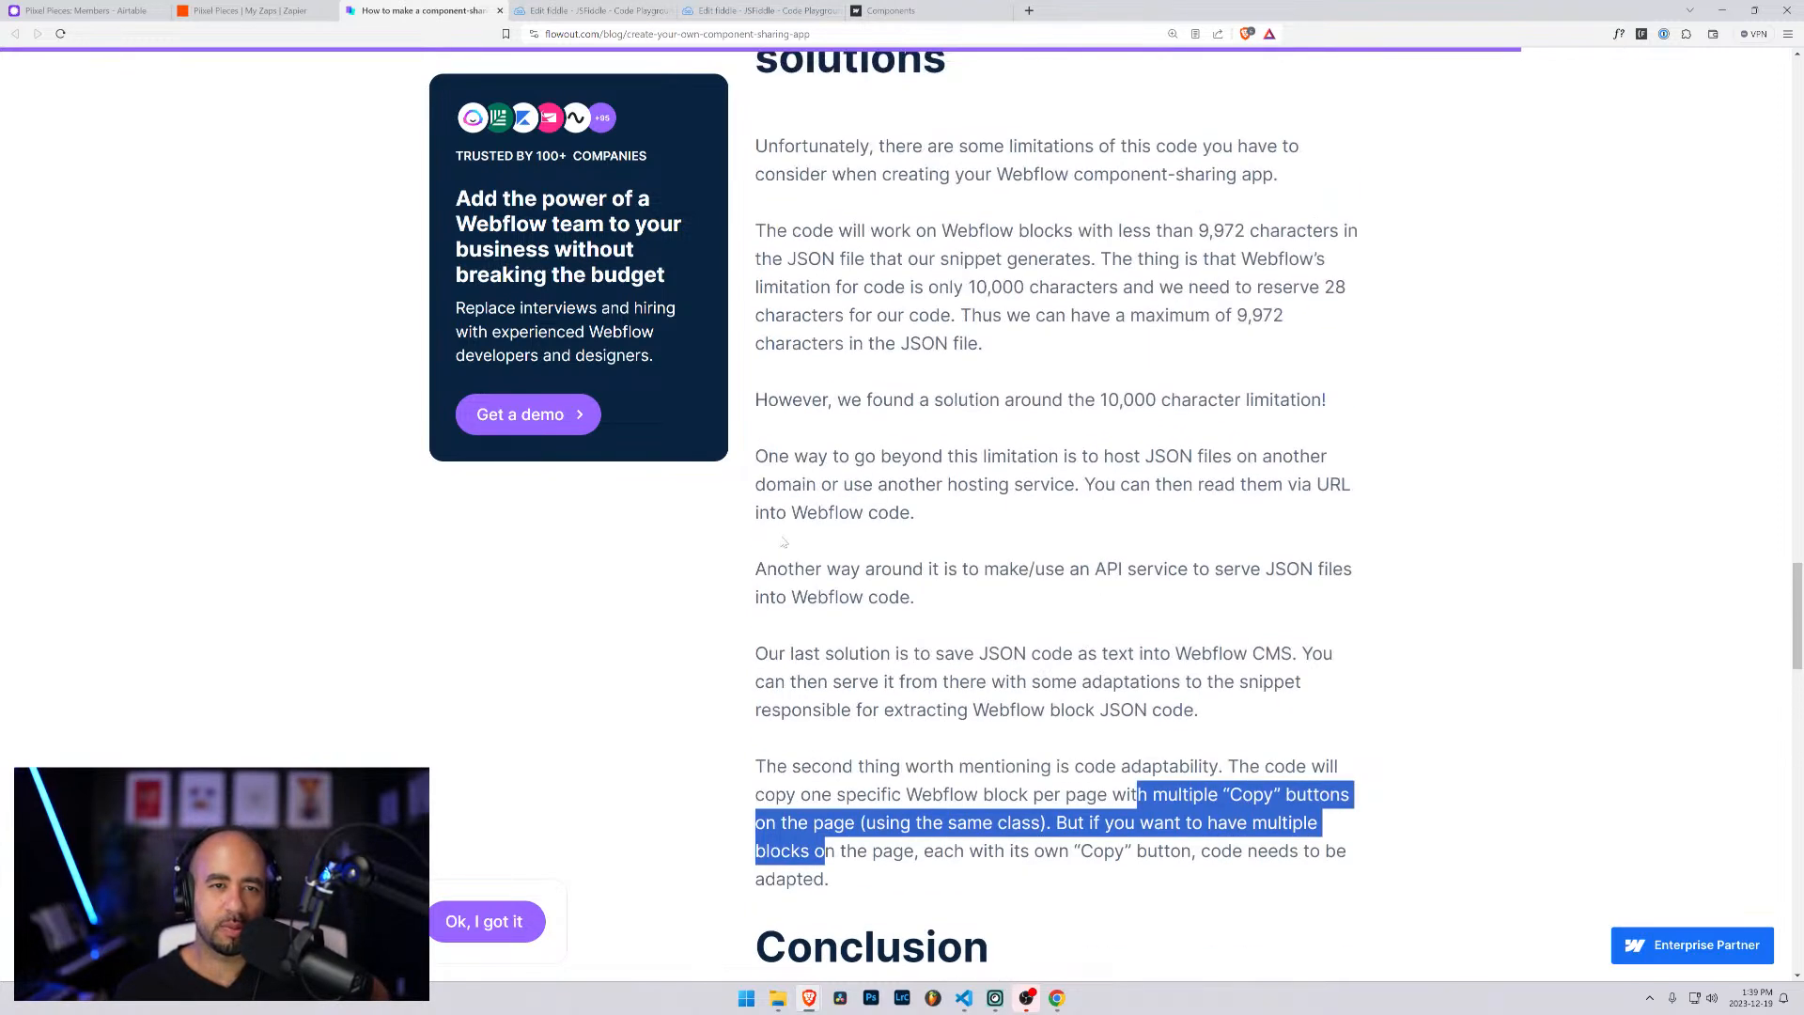
- Examine the copy script in JSFiddle, focusing on the forEach loop over the object-clone-btn buttons and its click and copy listeners
click(587, 11)
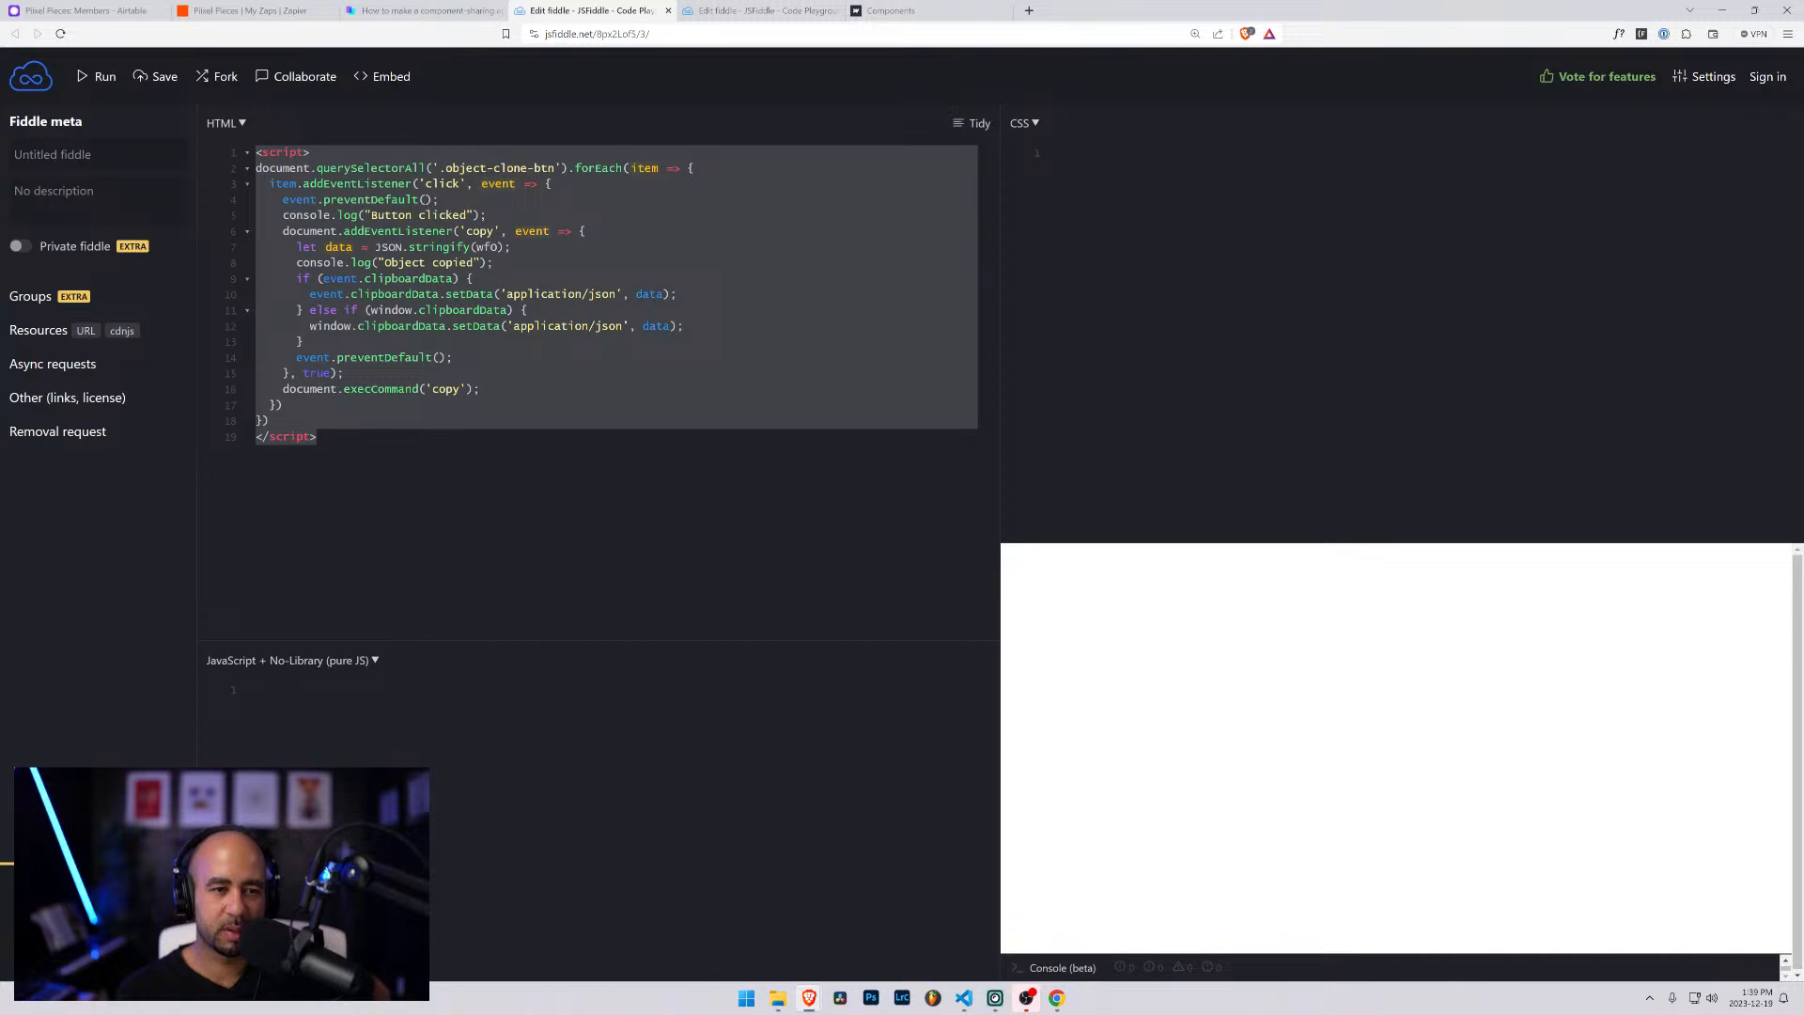
click(454, 358)
click(318, 436)
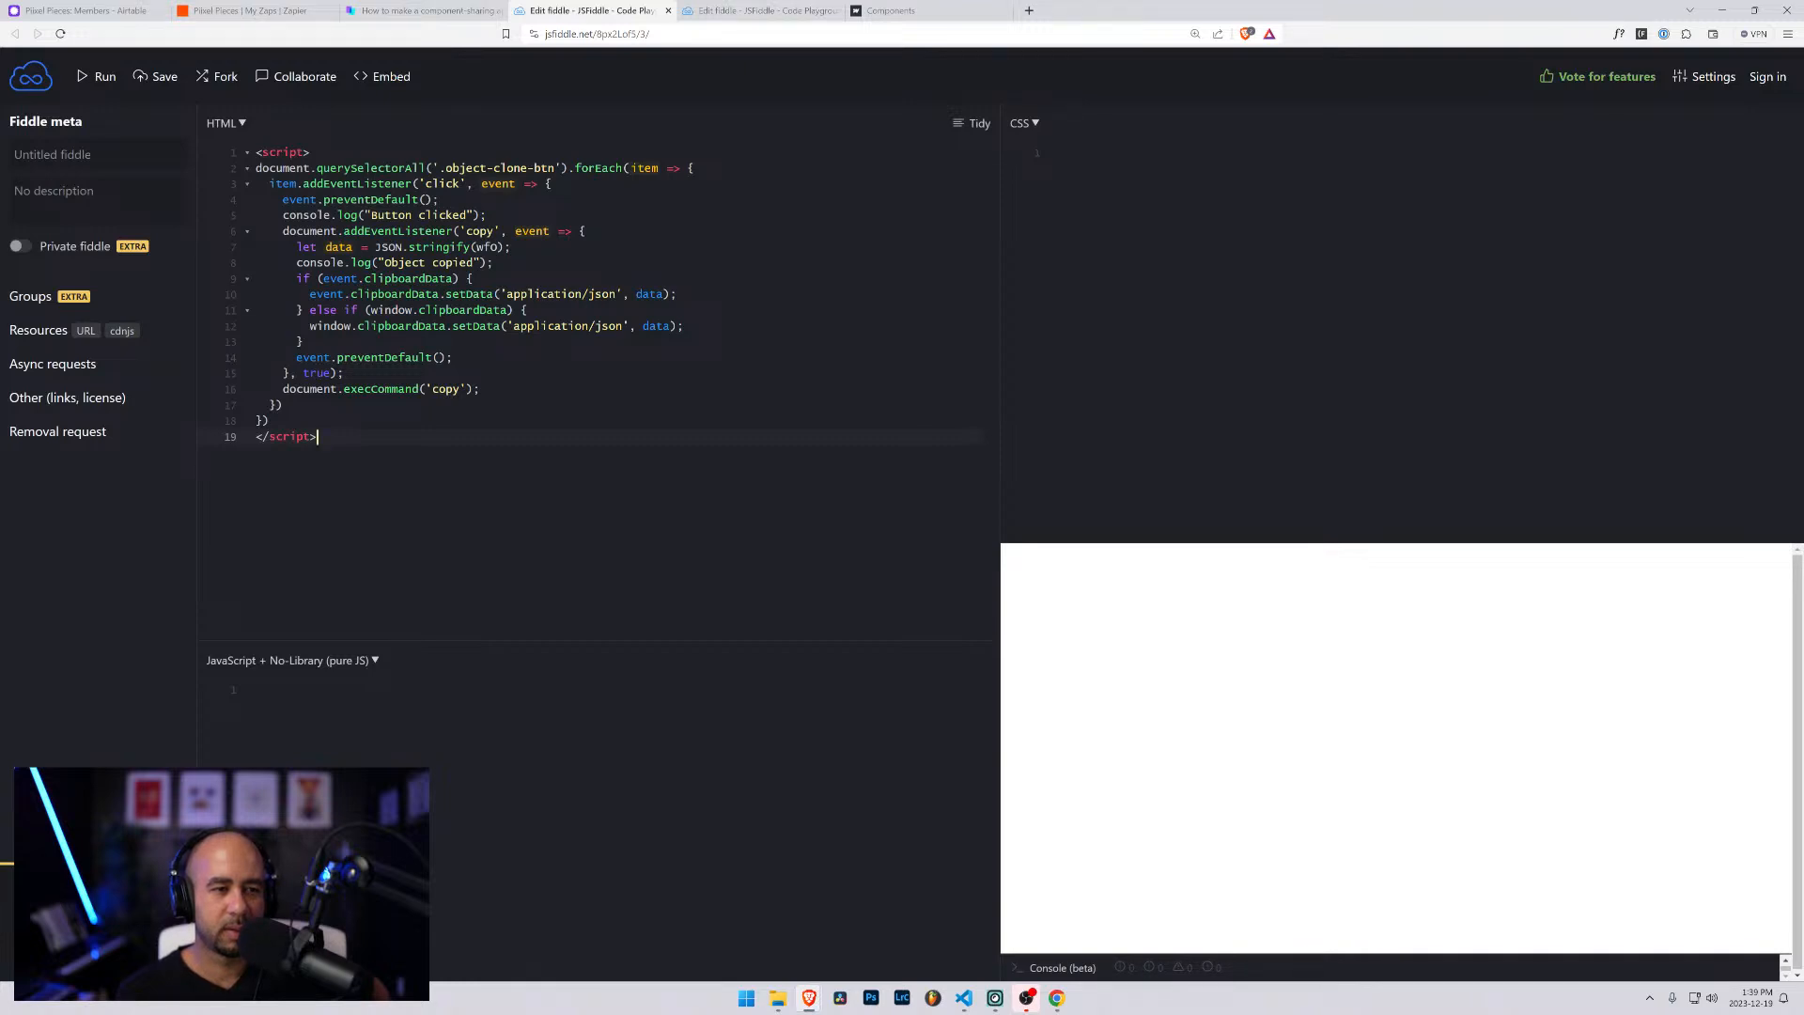
drag(405, 184, 454, 358)
drag(283, 405, 390, 231)
click(645, 168)
drag(623, 168, 581, 168)
click(547, 186)
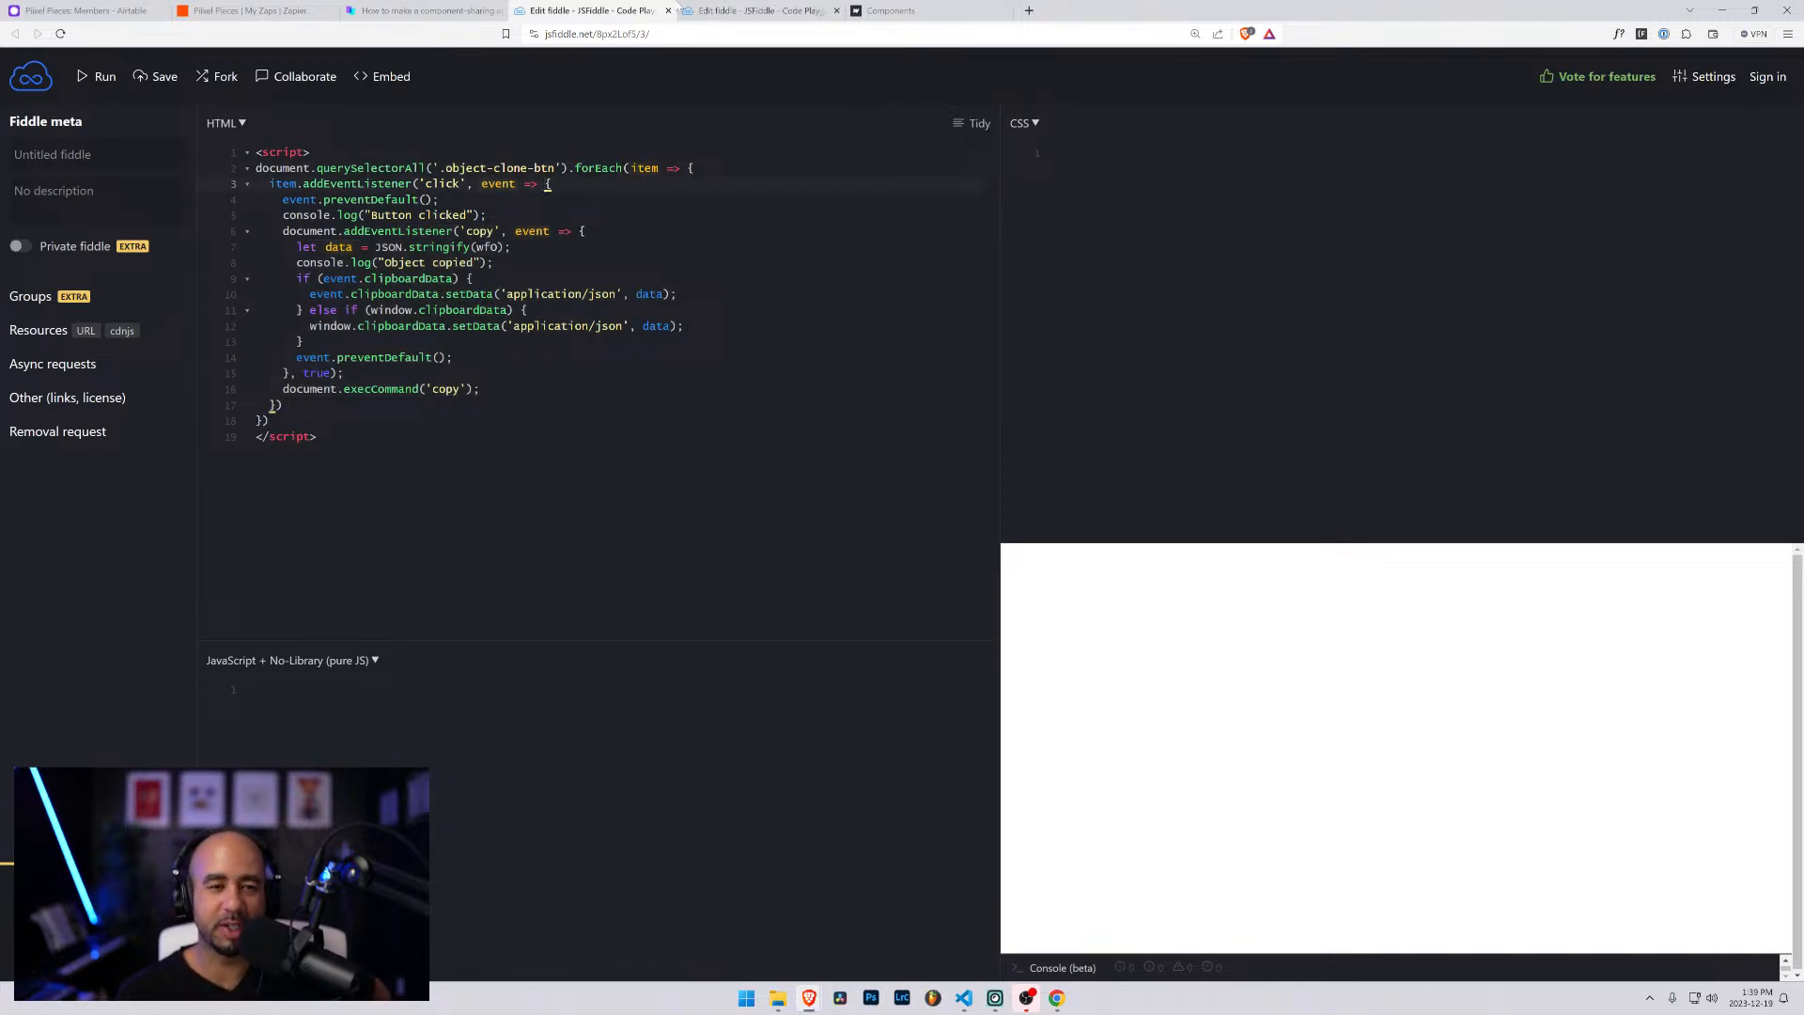
- Examine the copy script in JSFiddle, focusing on the line that sets data from JSON.stringify(wf0)
click(869, 11)
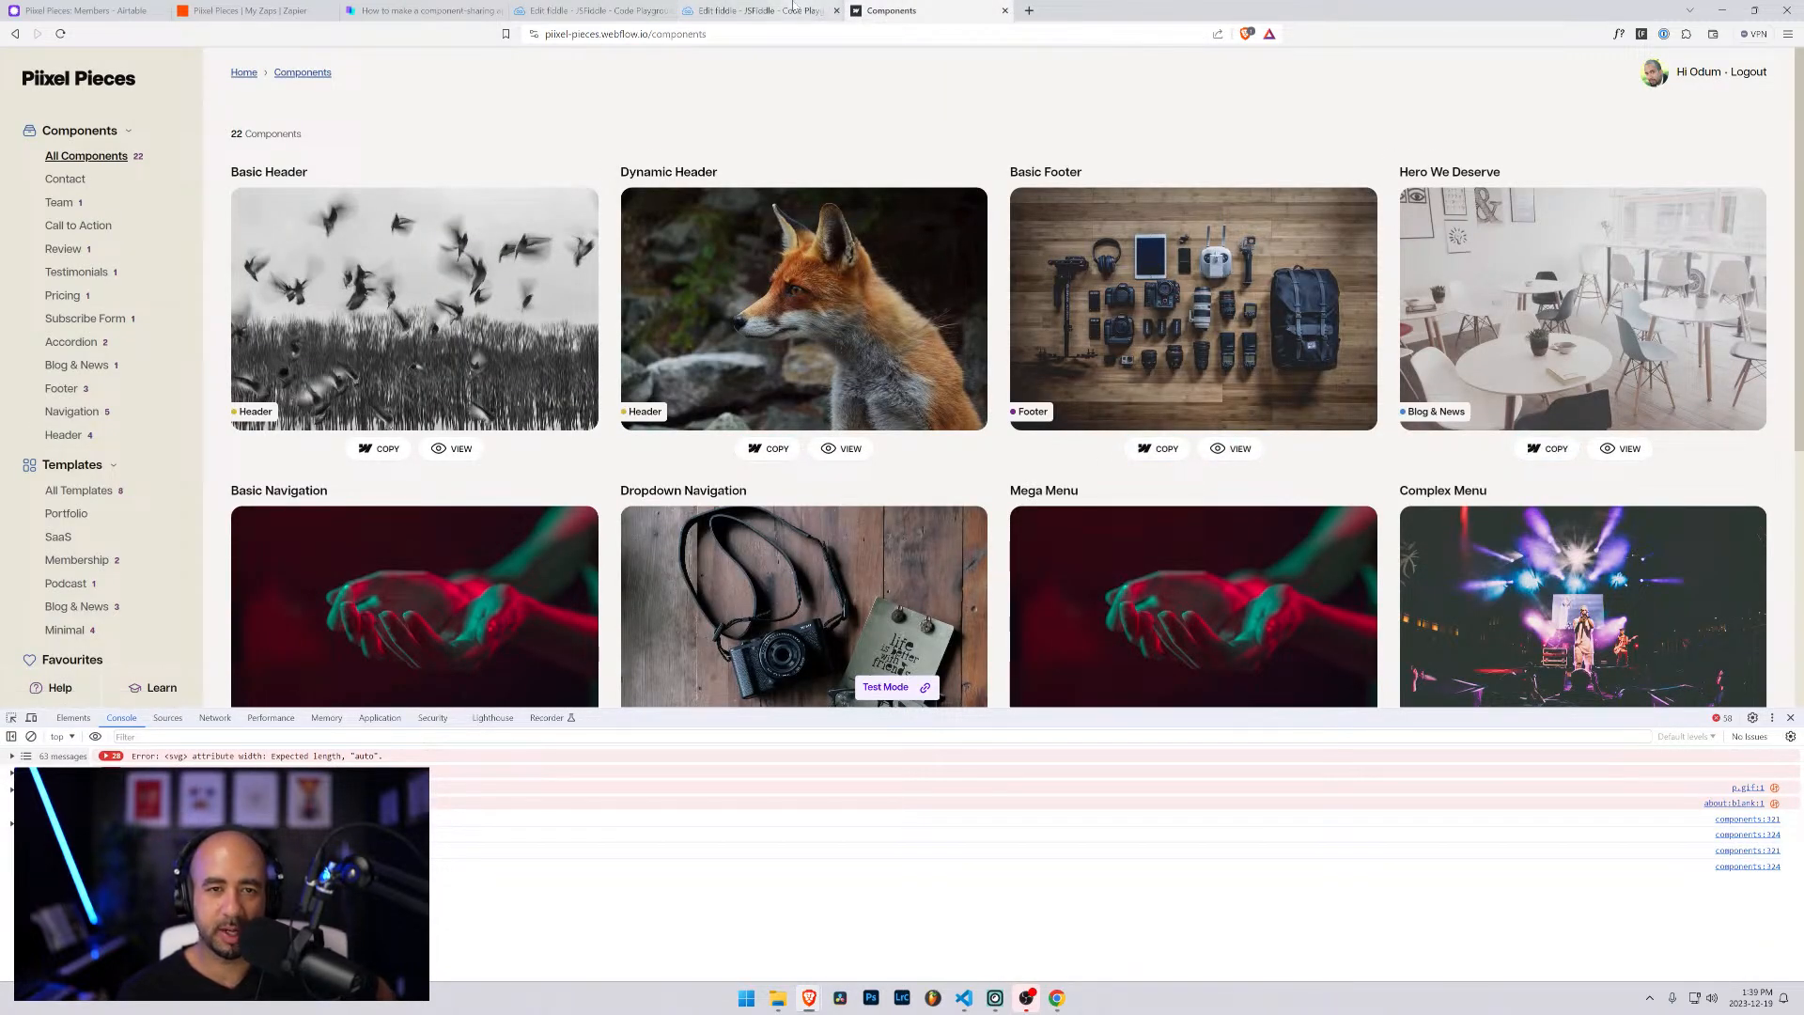
click(780, 10)
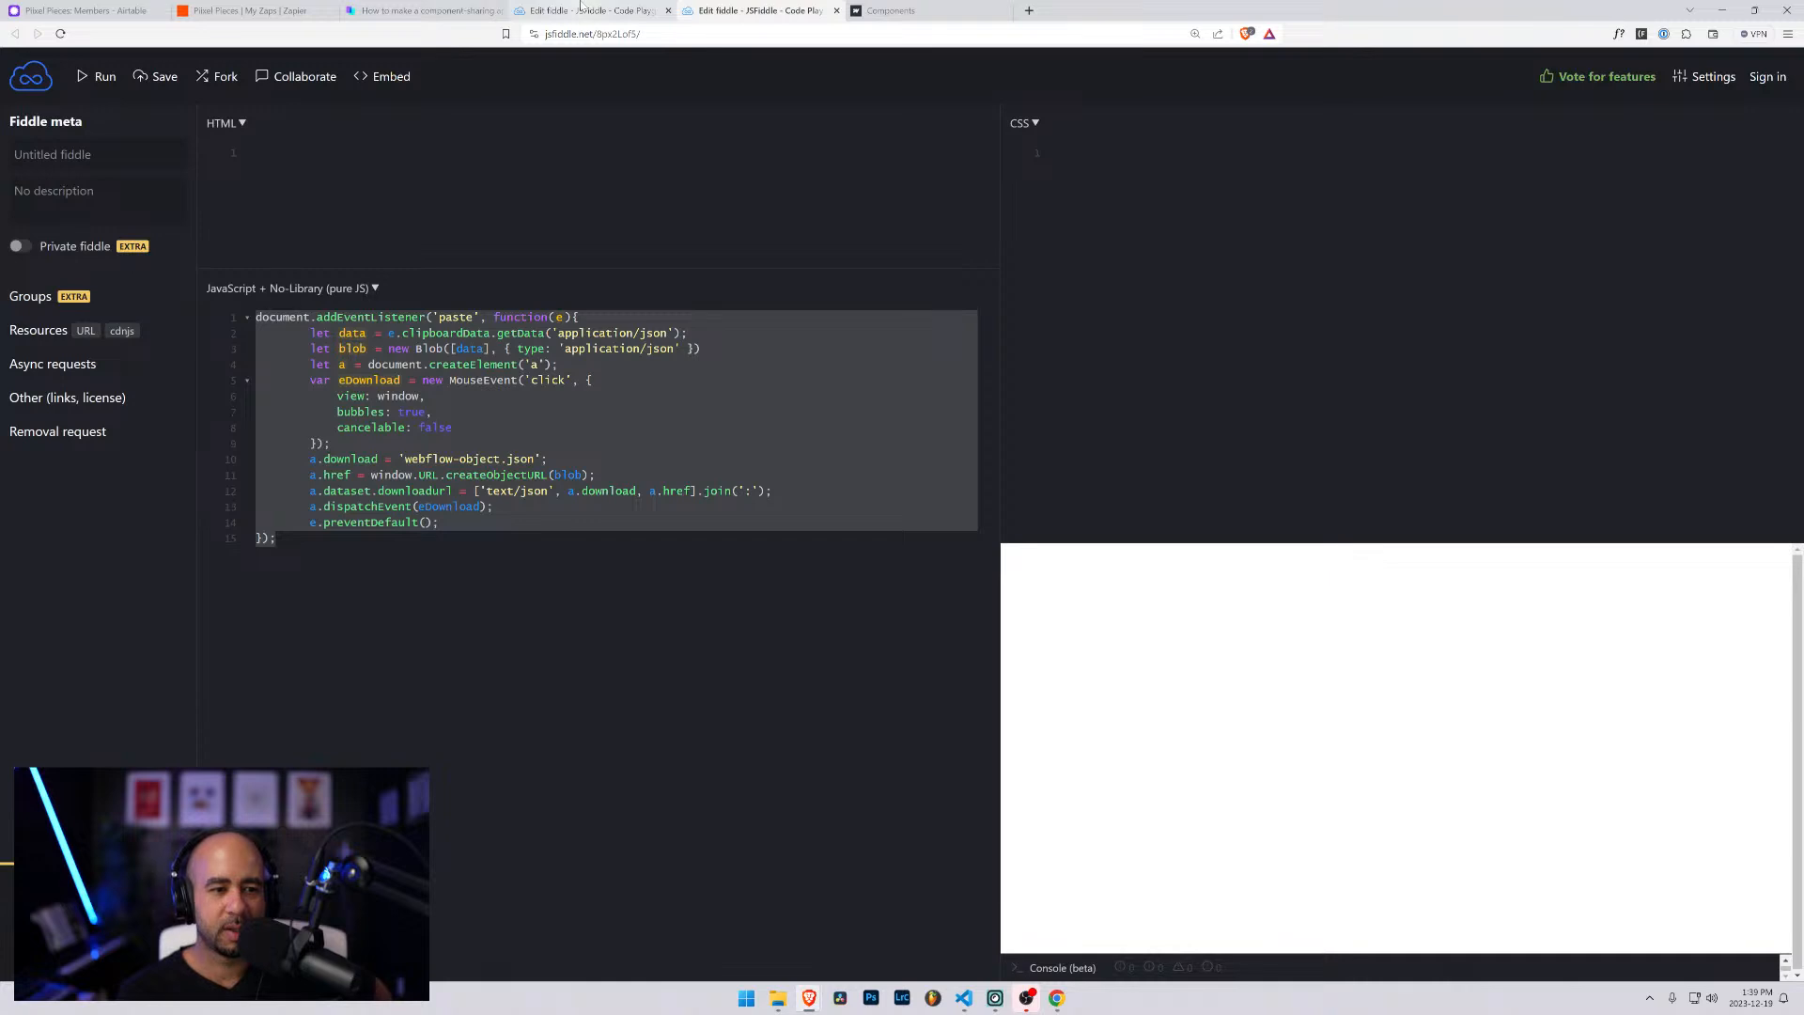
click(580, 8)
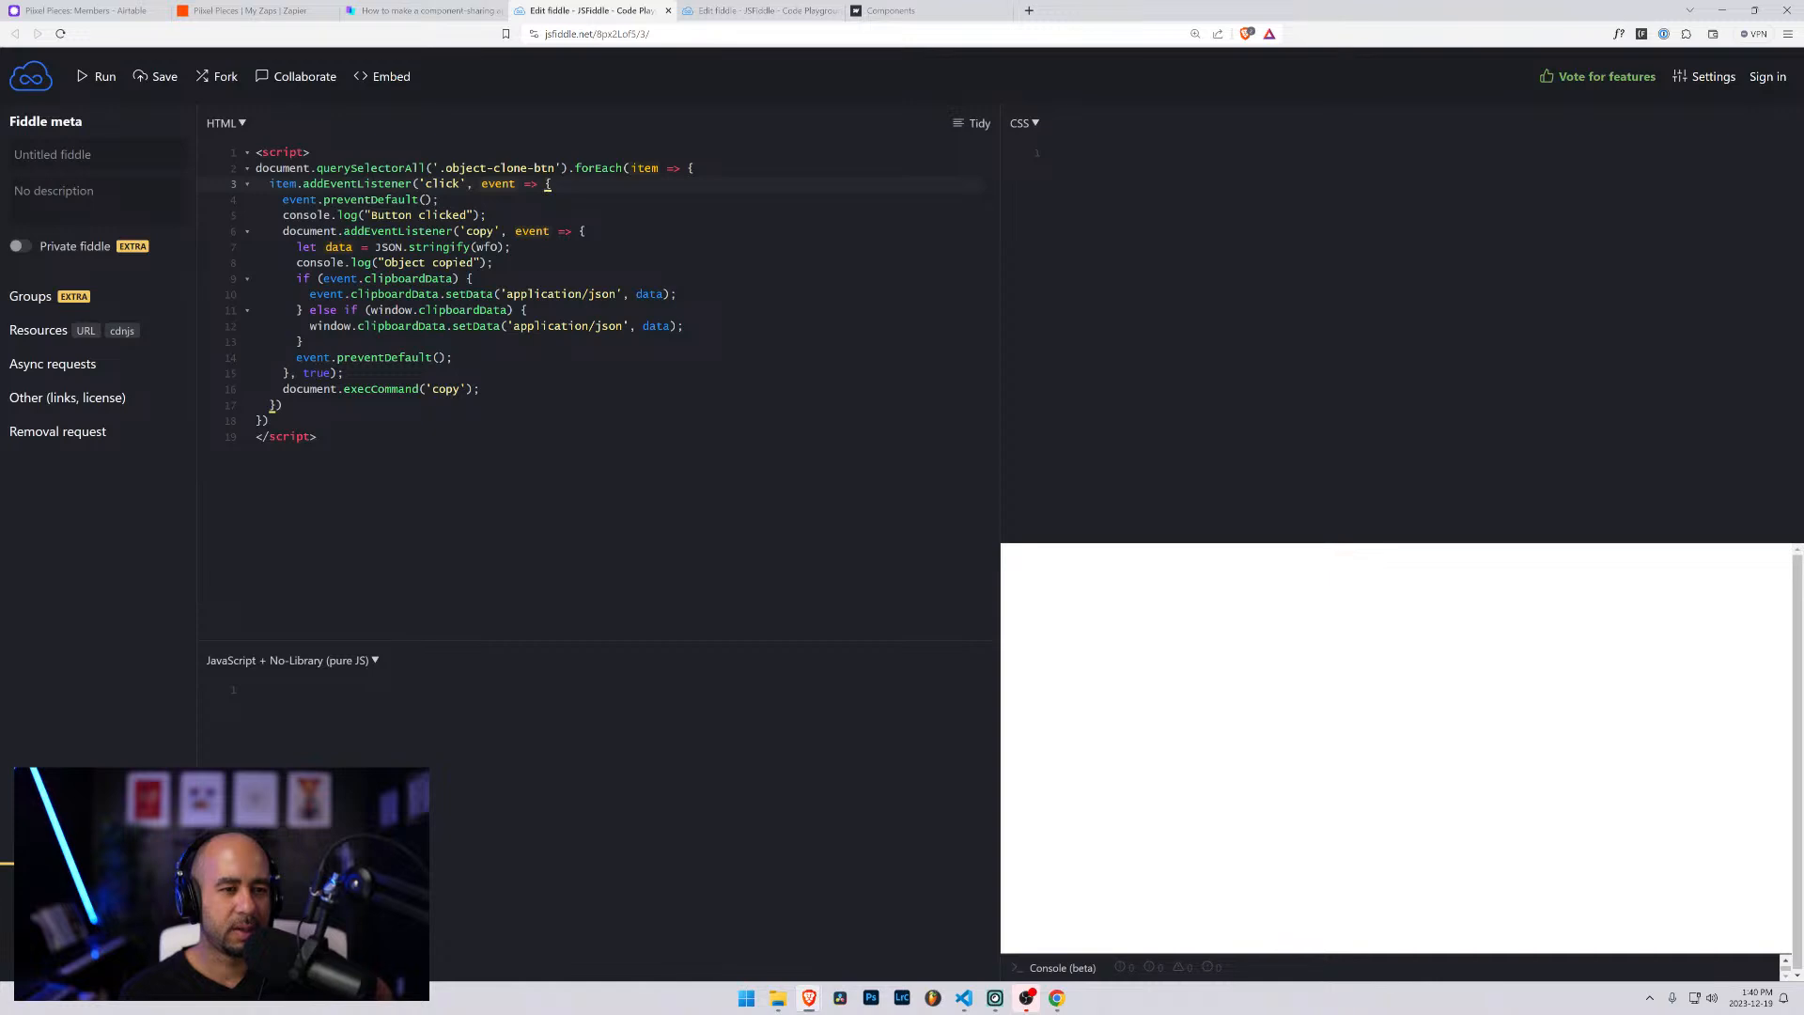
drag(303, 247, 450, 248)
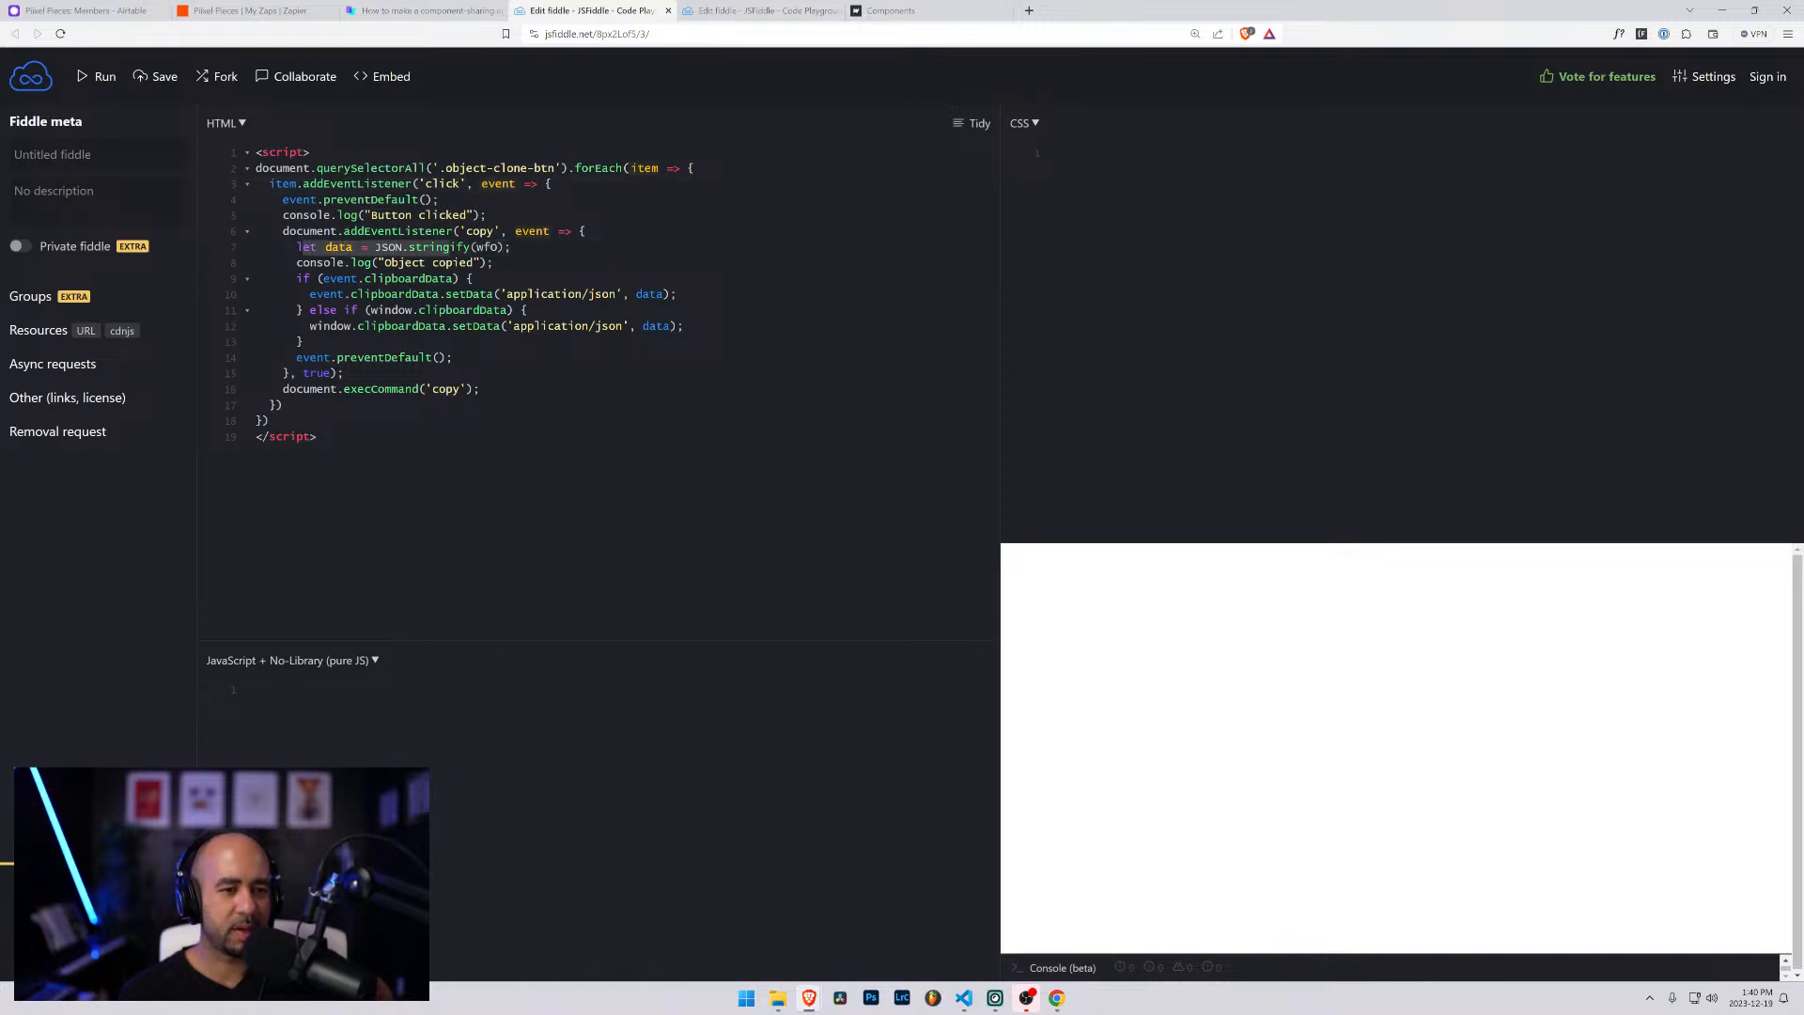
click(474, 248)
double_click(481, 248)
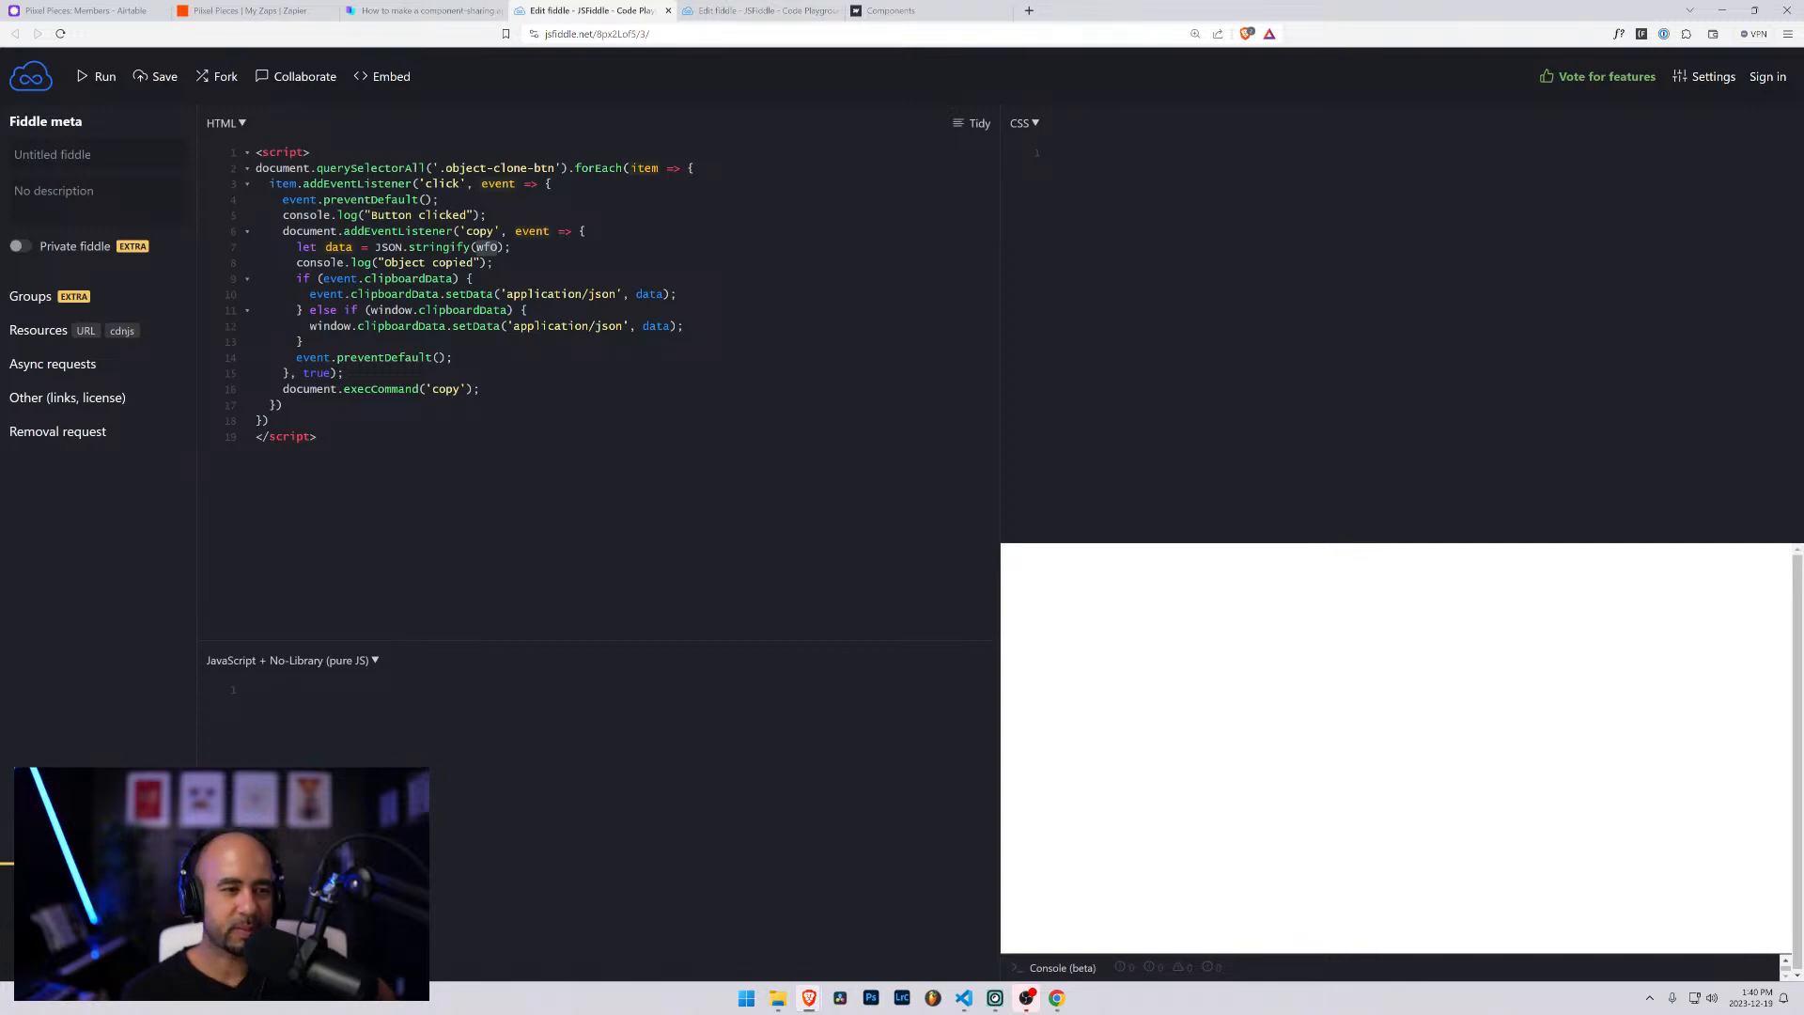
drag(297, 248, 476, 248)
click(498, 248)
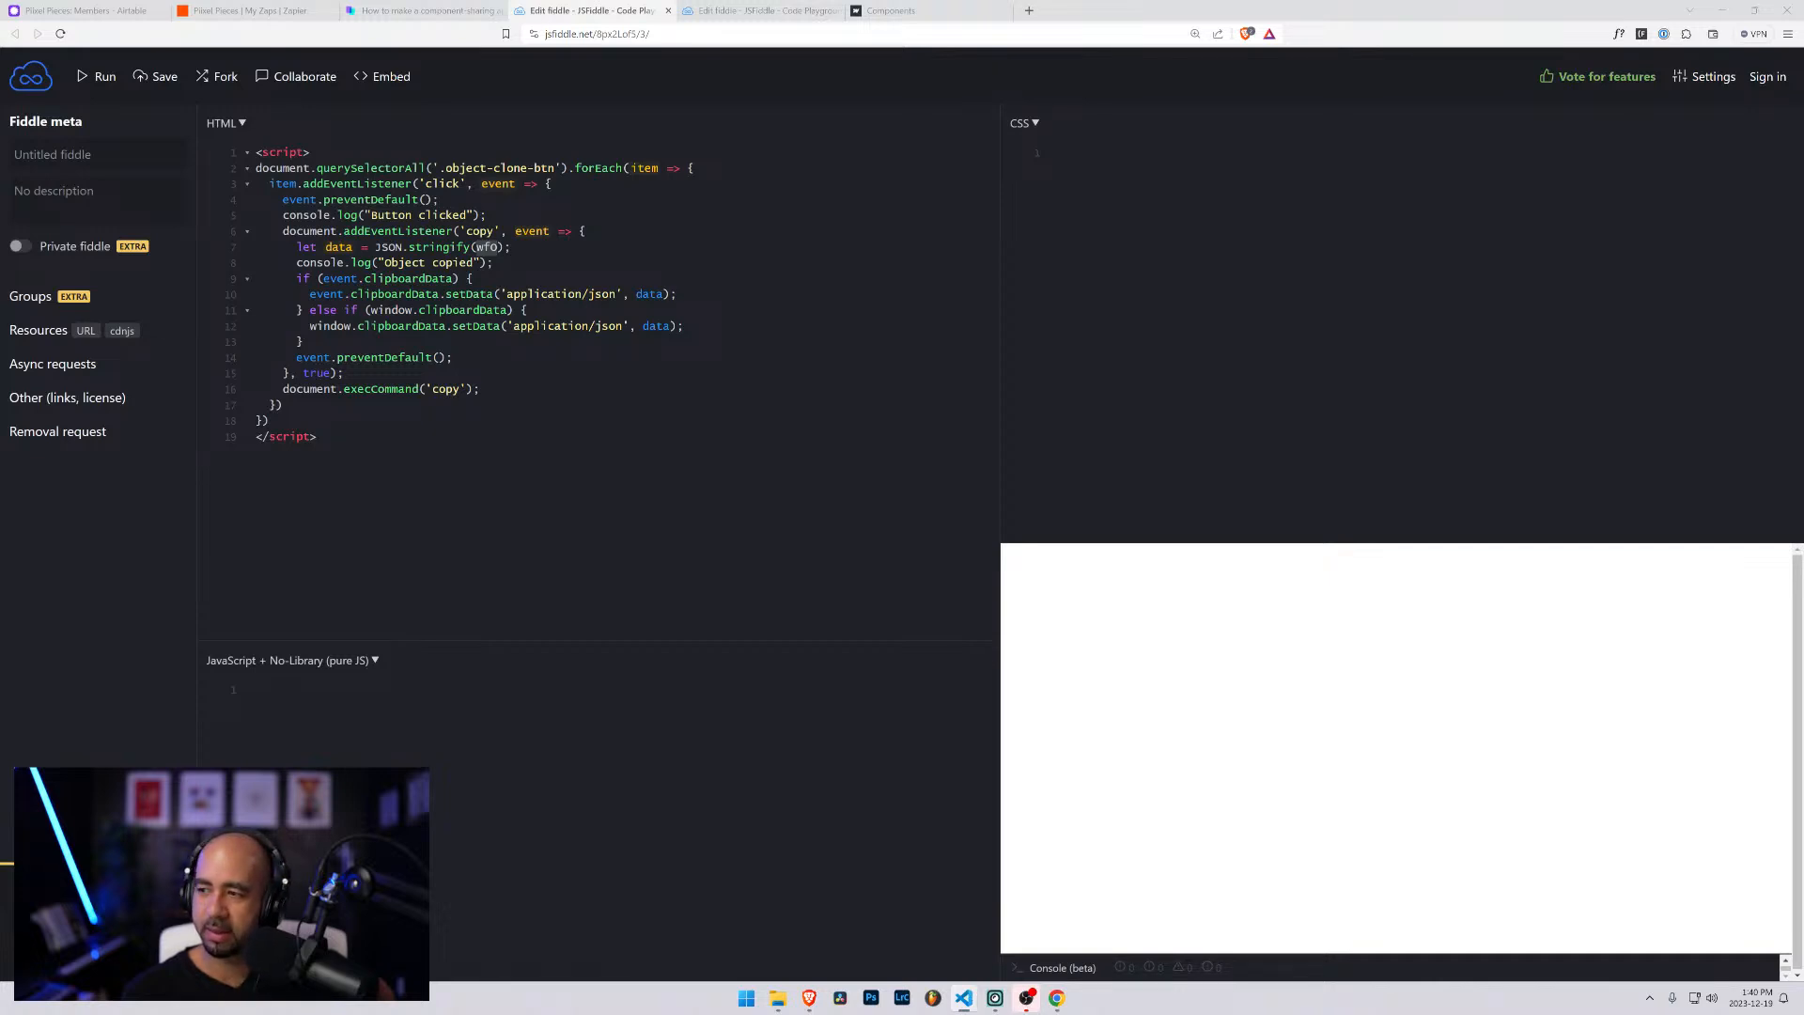
- Switch to Webflow in Chrome, open the CODE: Copy/Paste Functionality embed's code and examine the const wf0 declaration
click(964, 998)
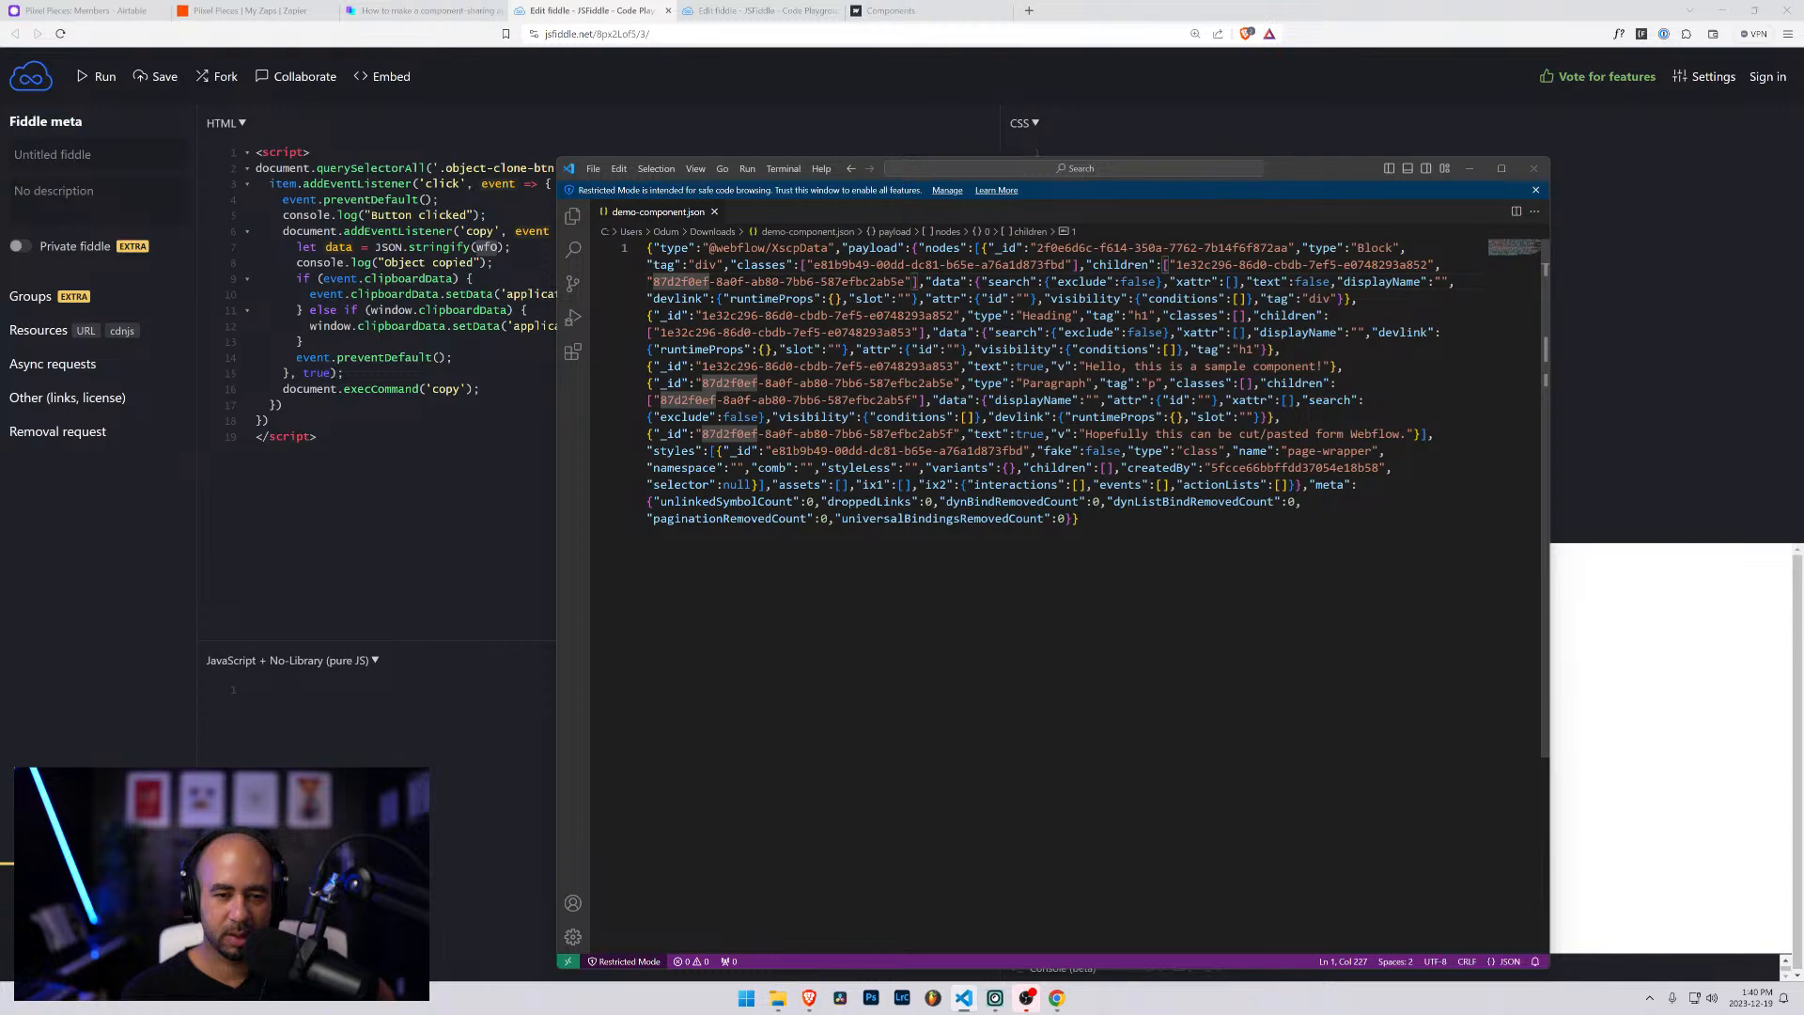
click(348, 519)
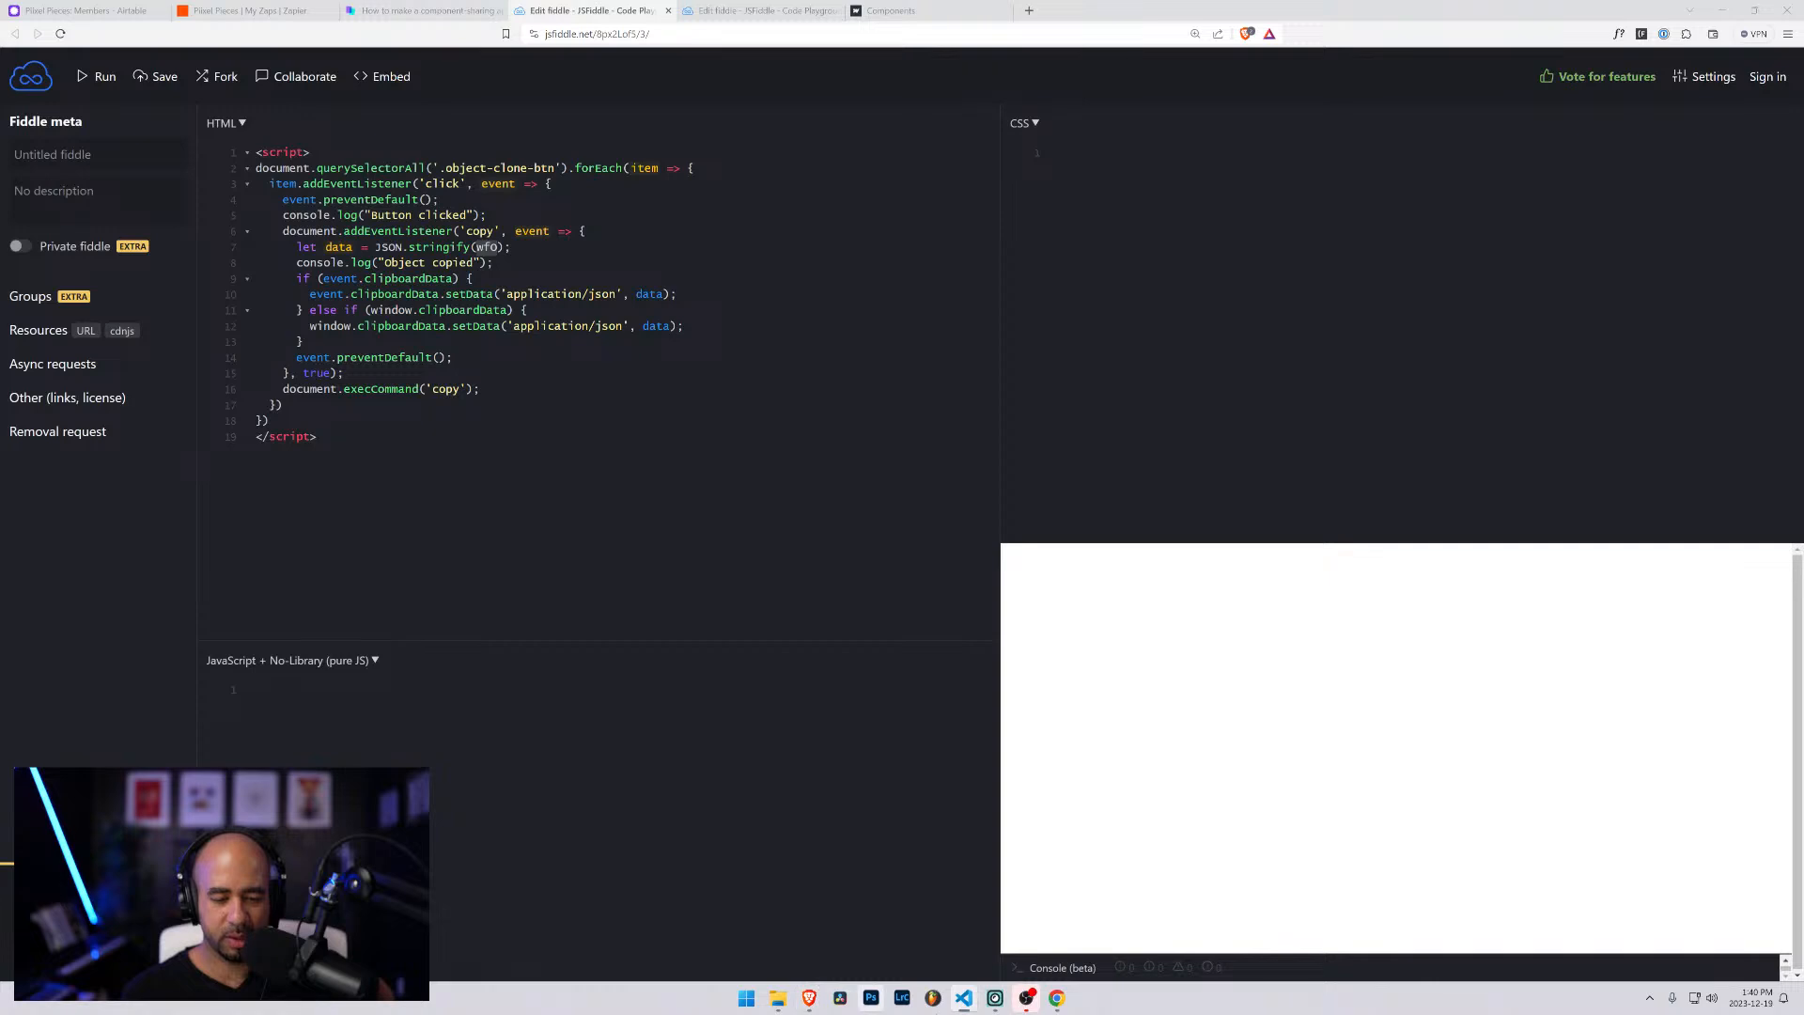
click(1056, 997)
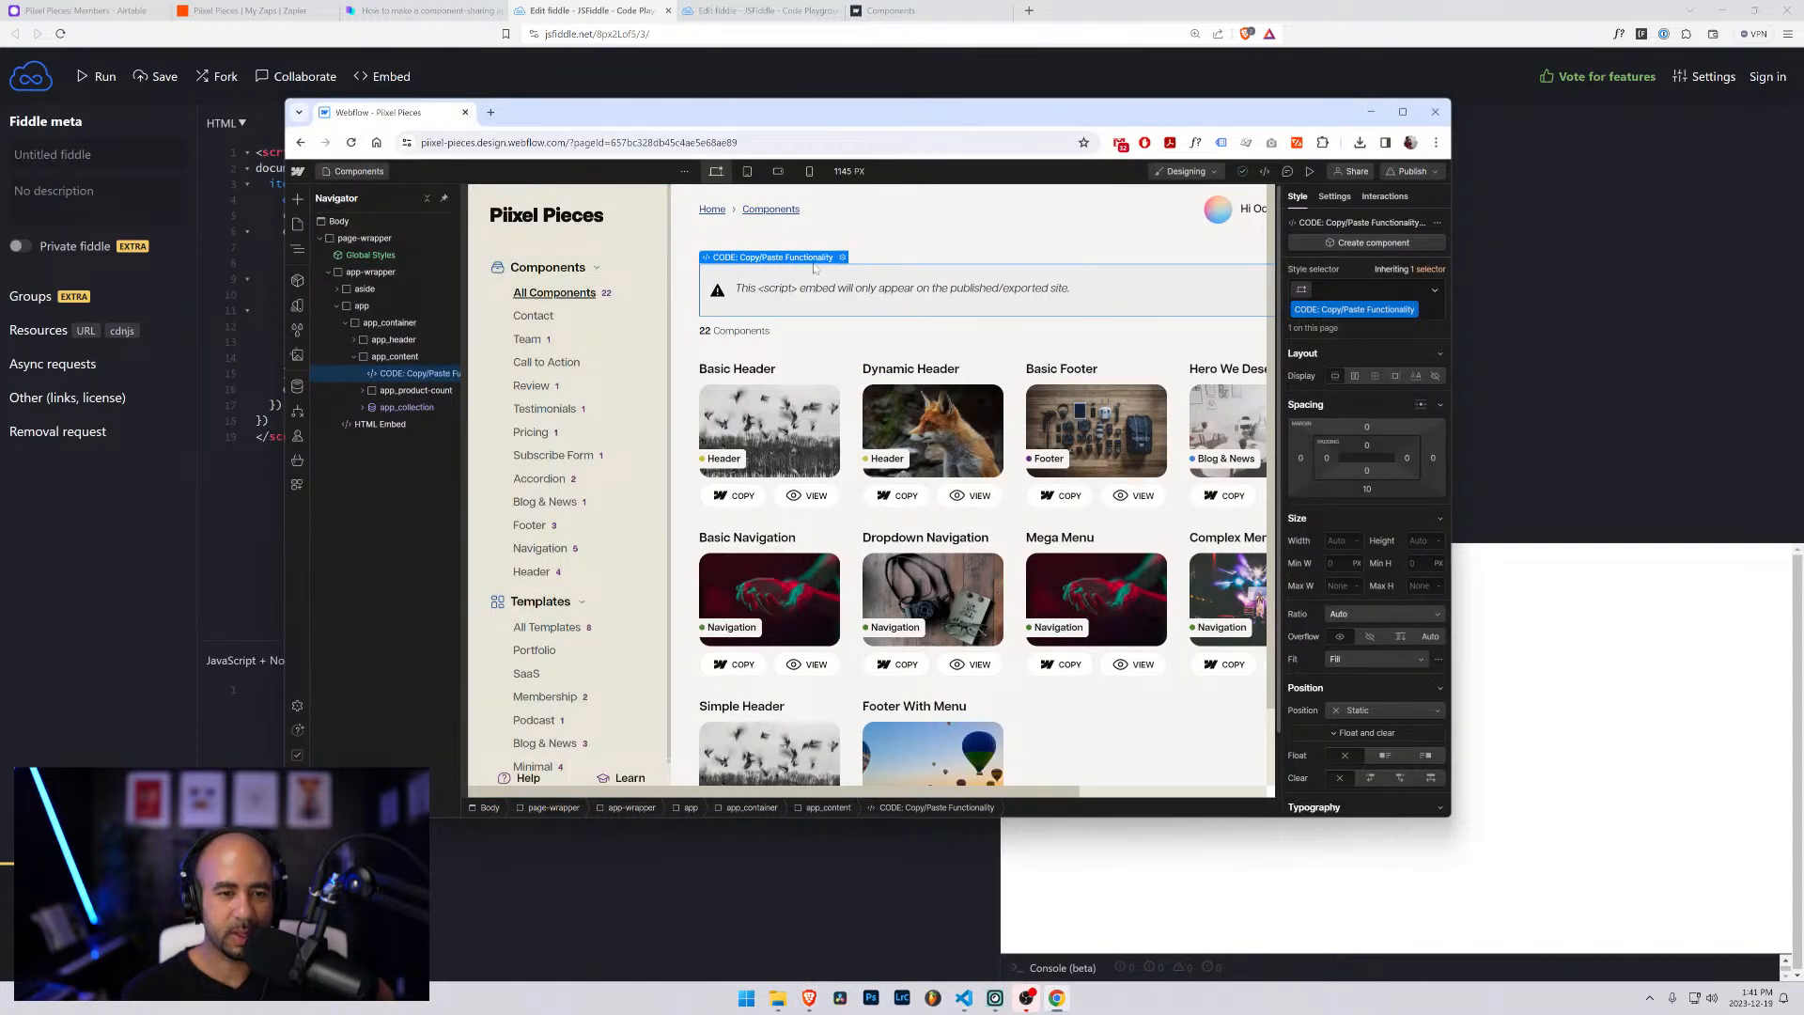
double_click(841, 271)
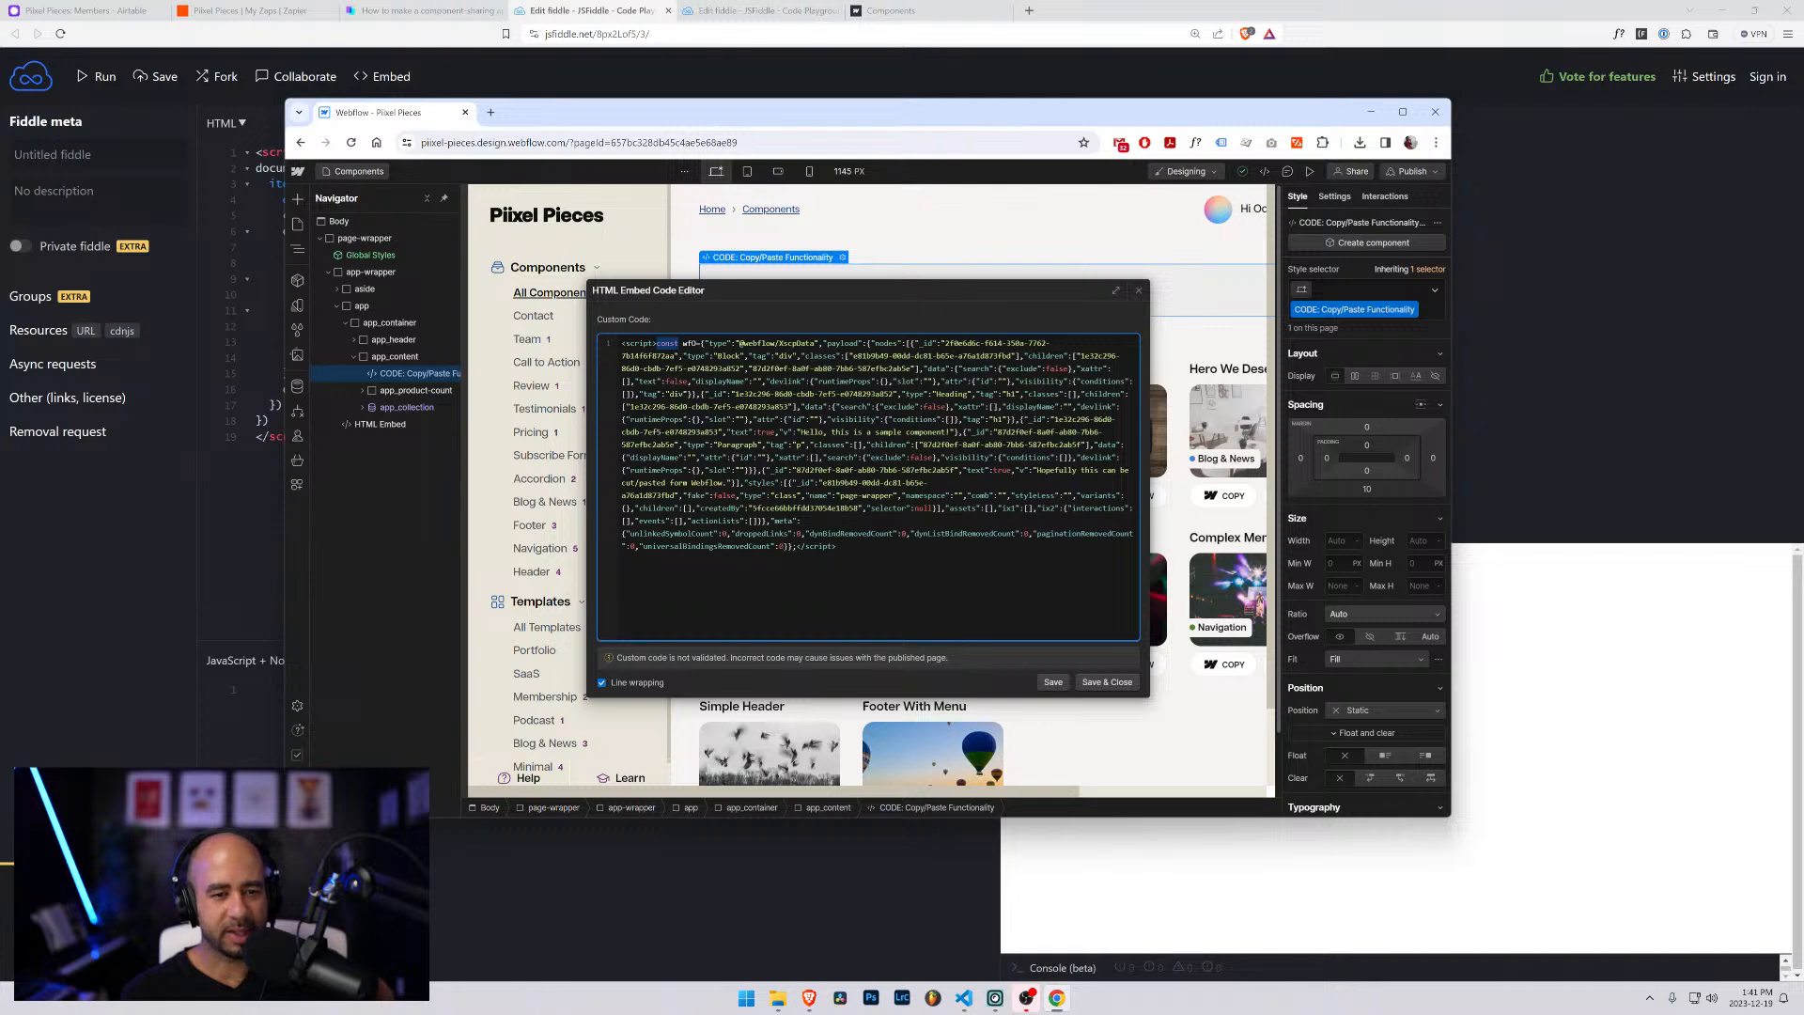
click(678, 343)
double_click(668, 344)
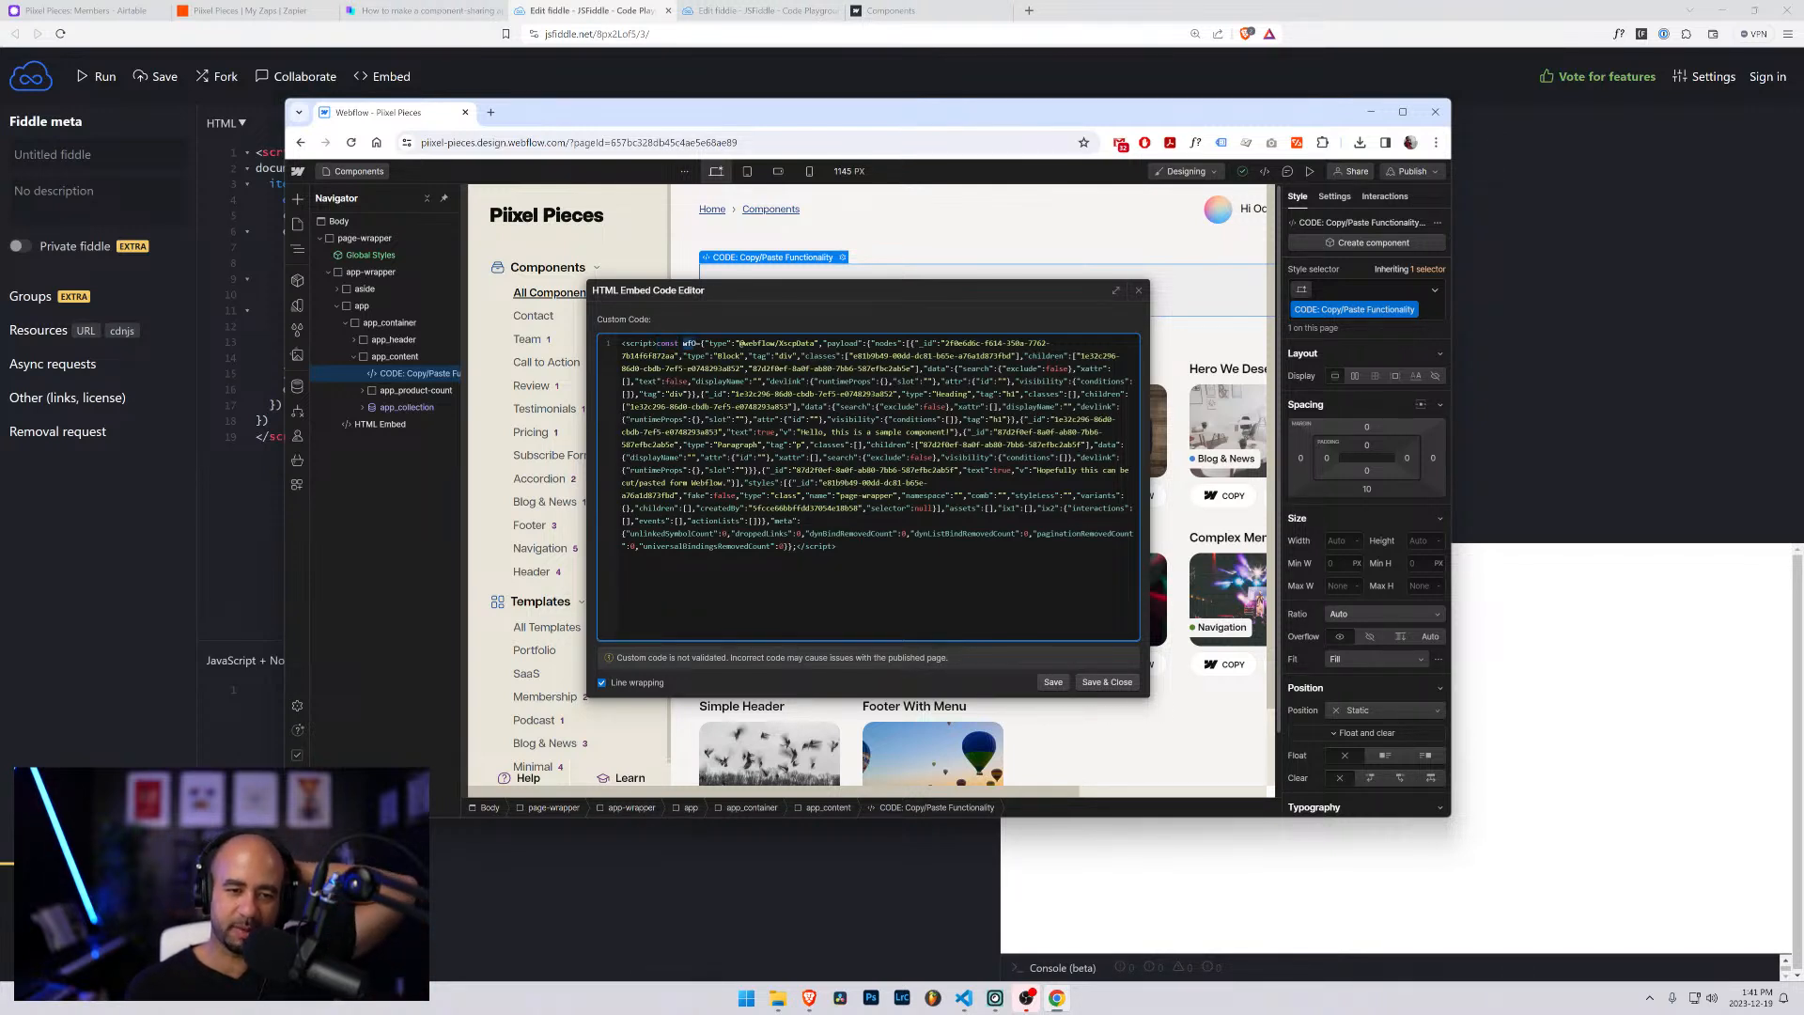
double_click(688, 344)
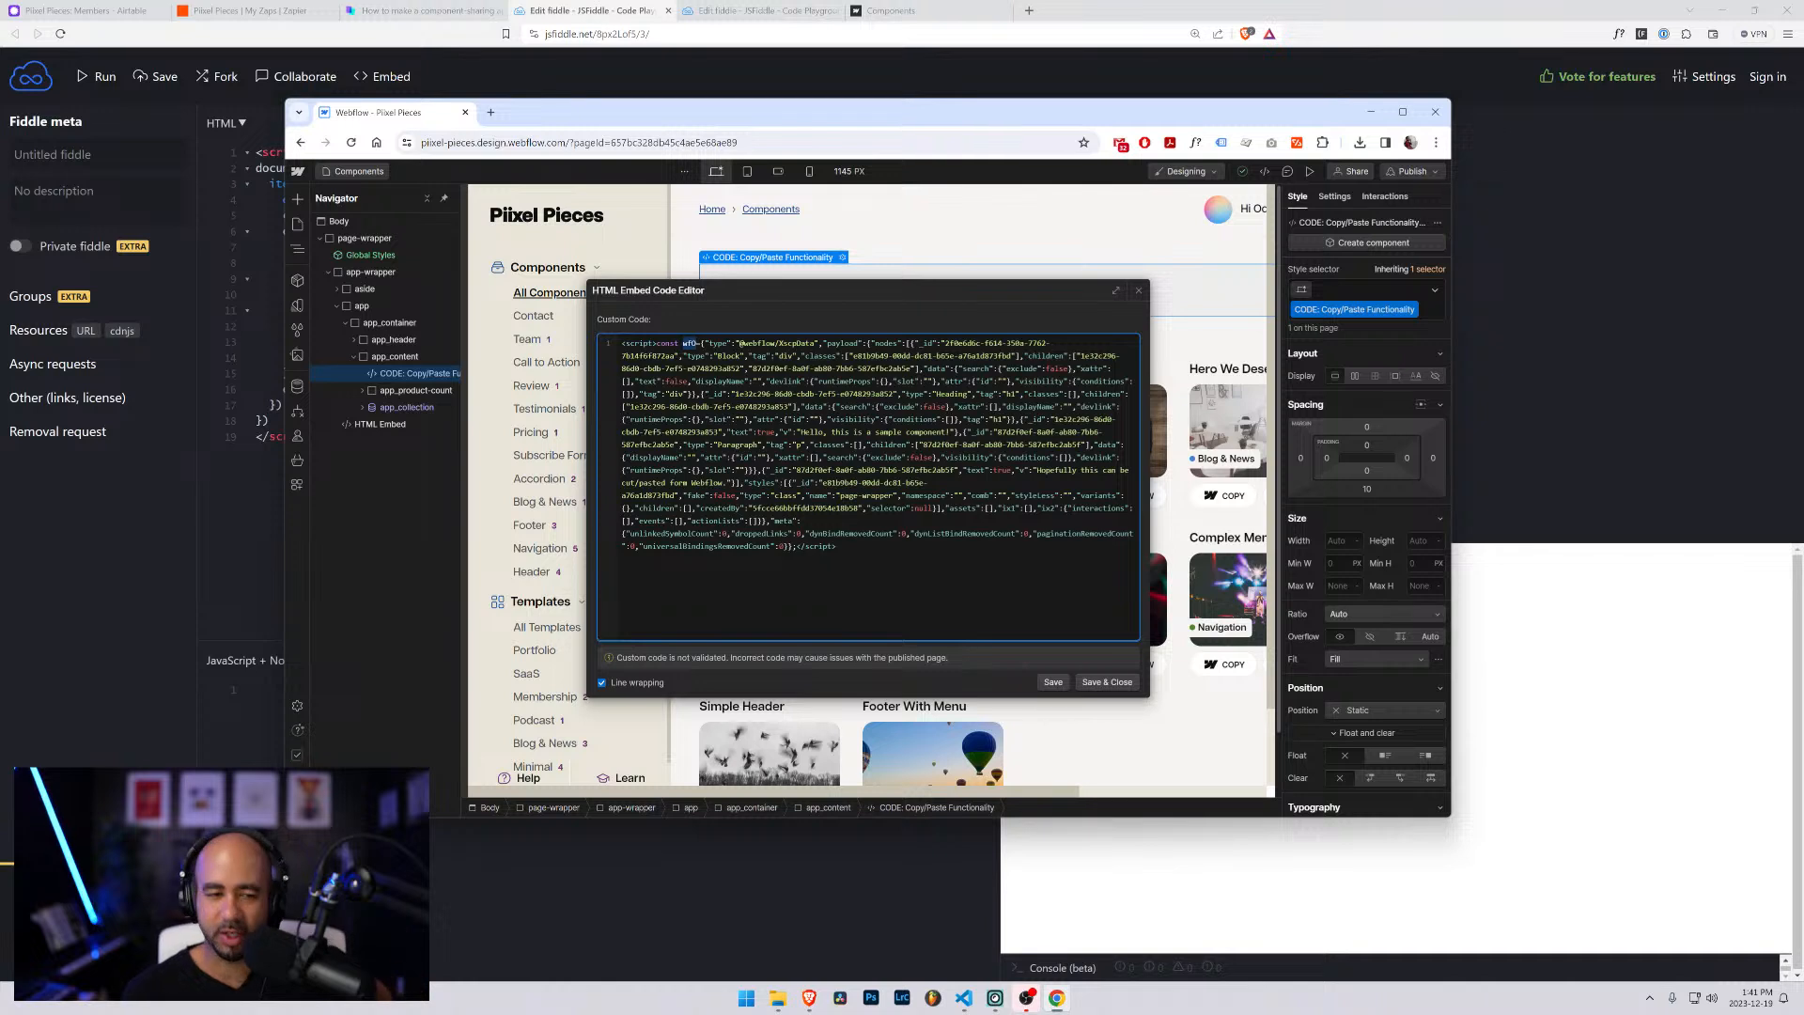
drag(684, 344, 700, 347)
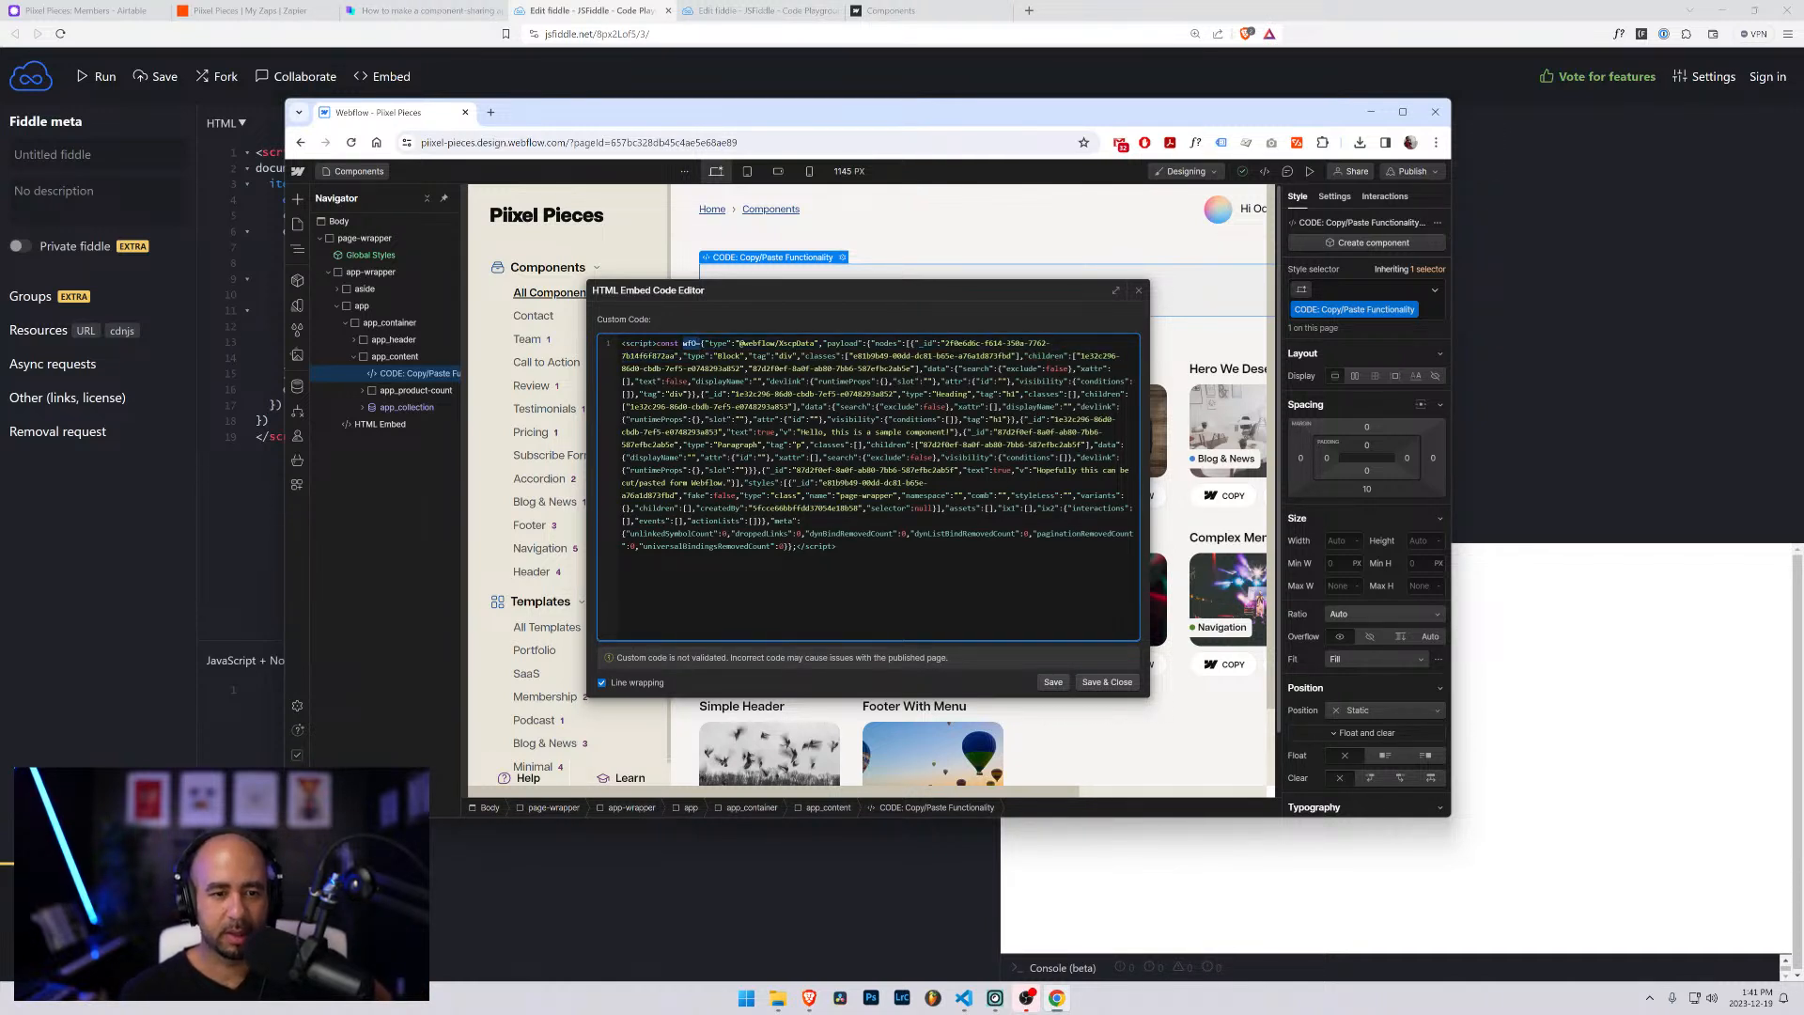
- Move the Webflow window clear of the fiddle's code and compare the embed's wf0 with the JSON.stringify argument
drag(581, 119, 915, 154)
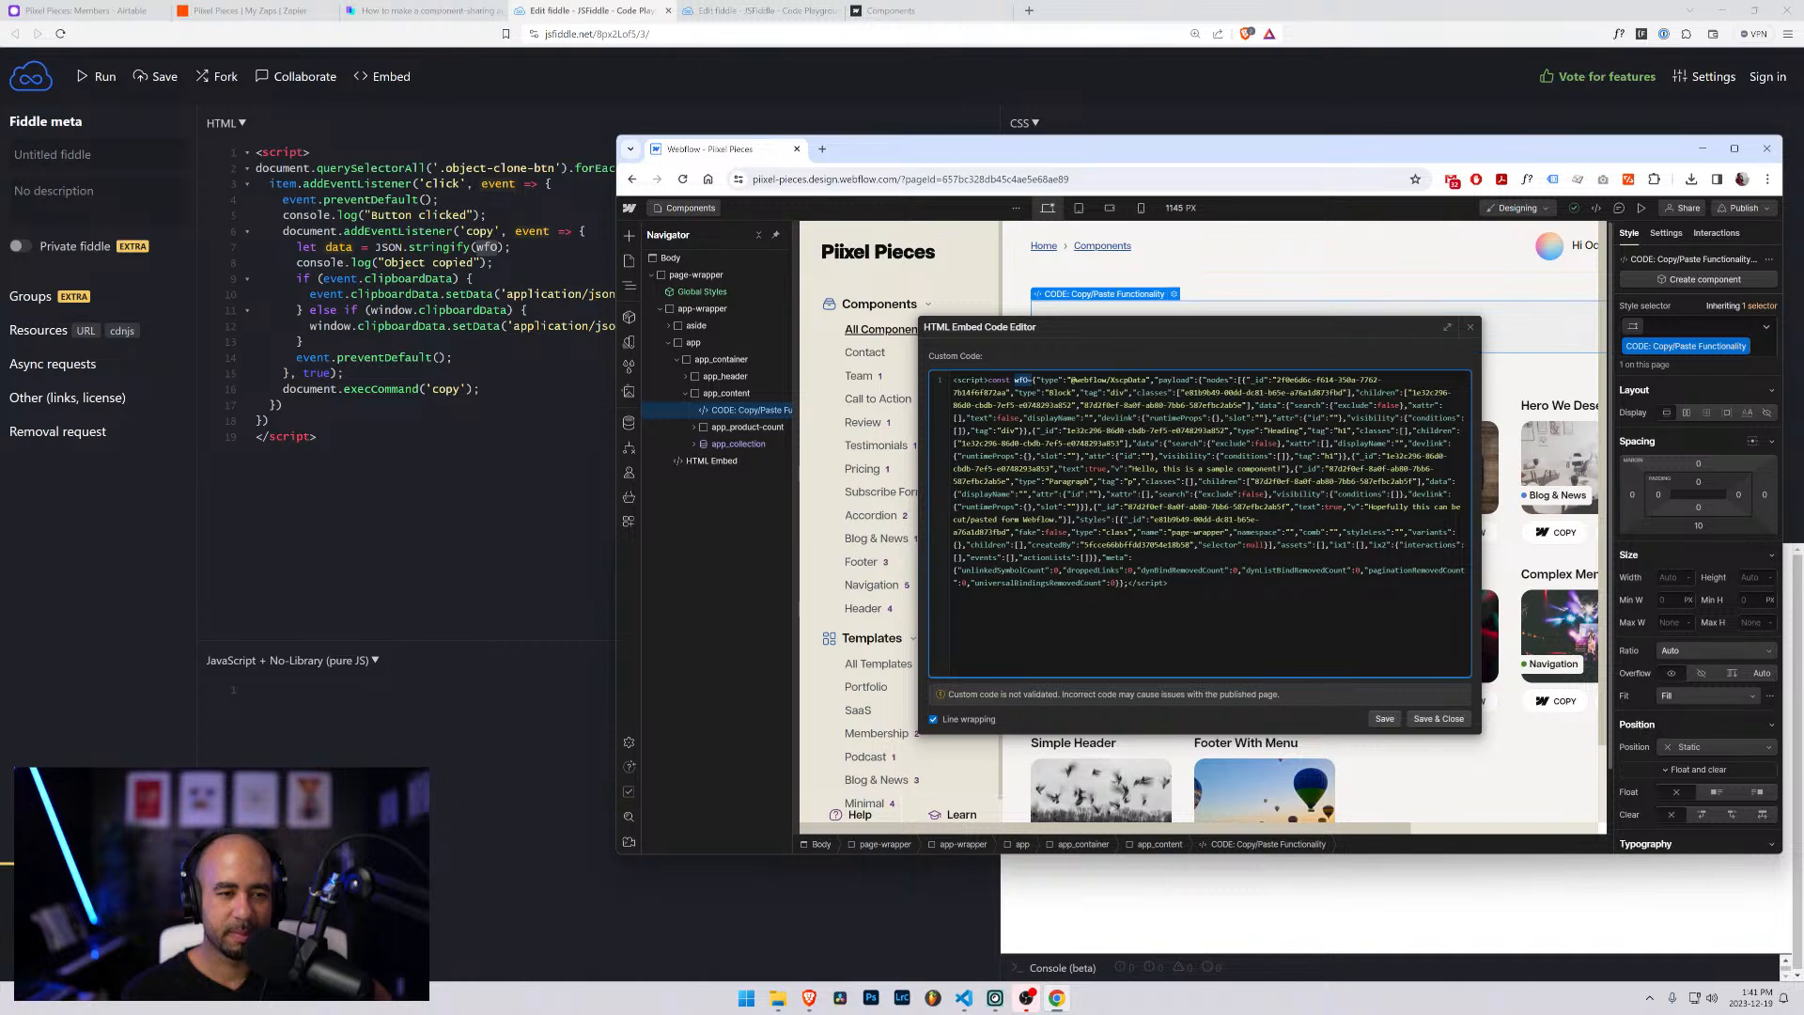
click(477, 248)
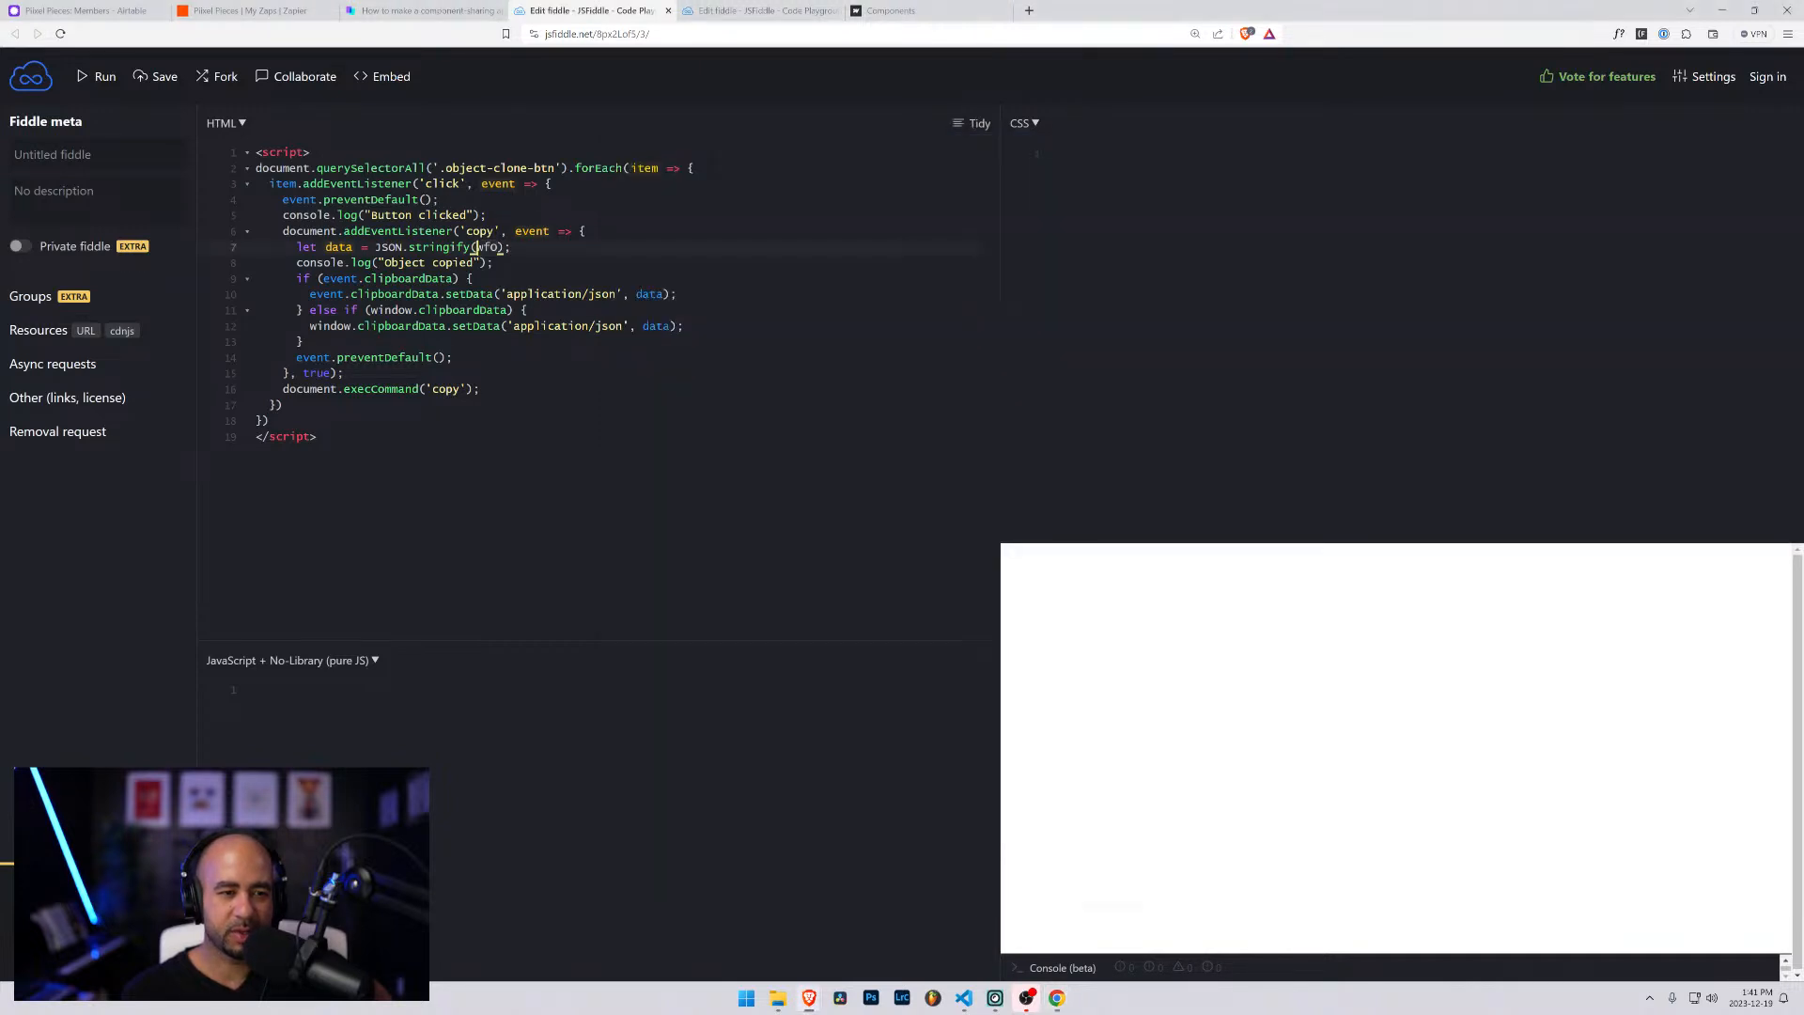
double_click(481, 247)
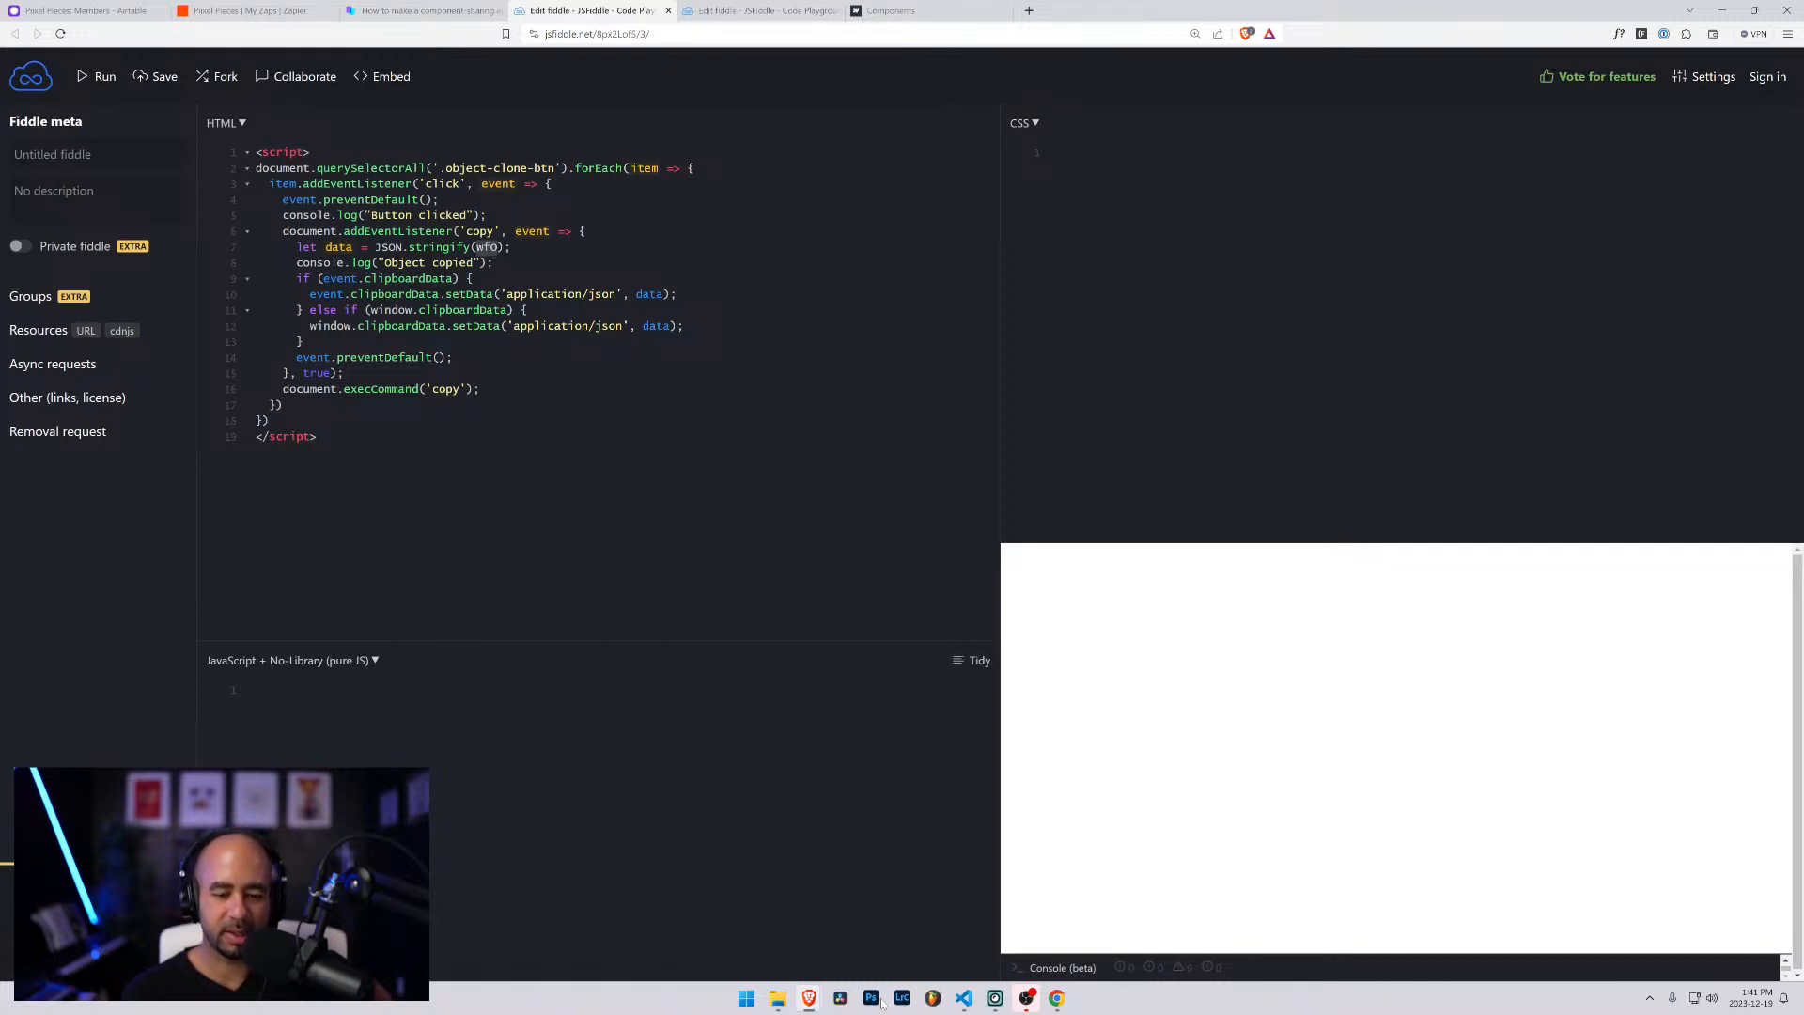
- Switch to the Launch Piixel Pieces project in Asana and look through its Application and Components tasks
mouse_move(777, 1002)
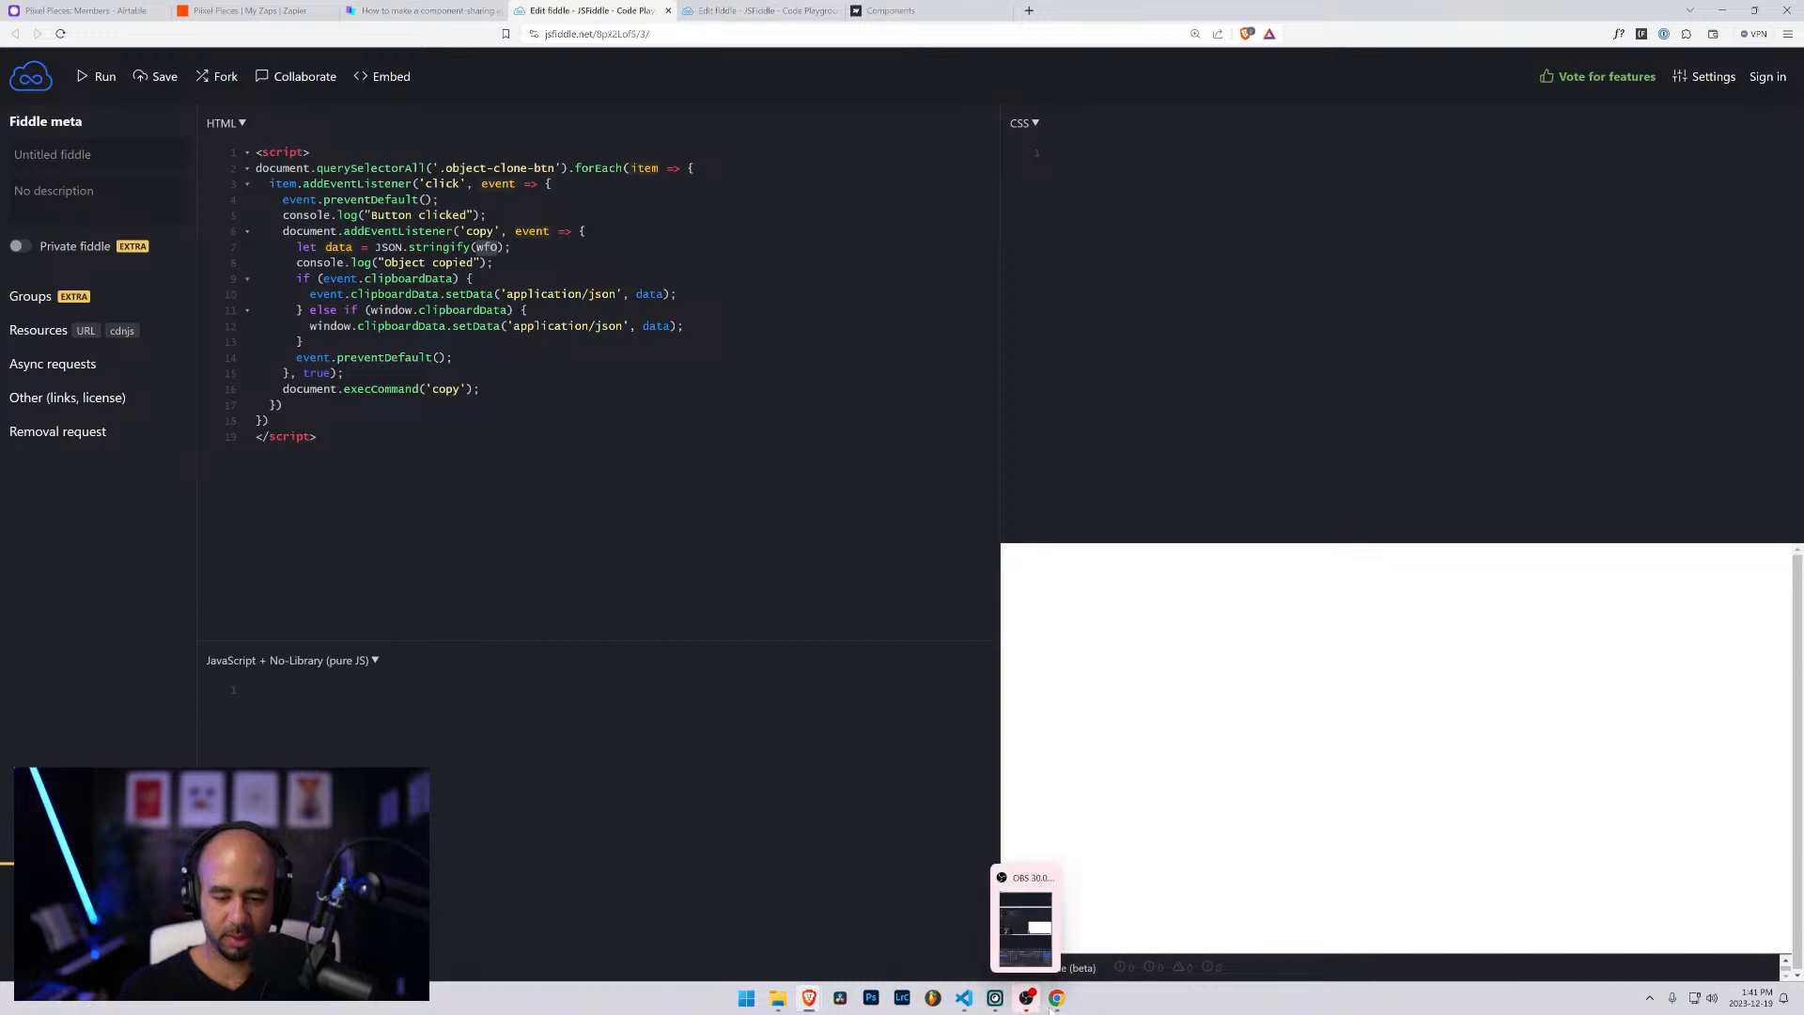
mouse_move(1060, 1008)
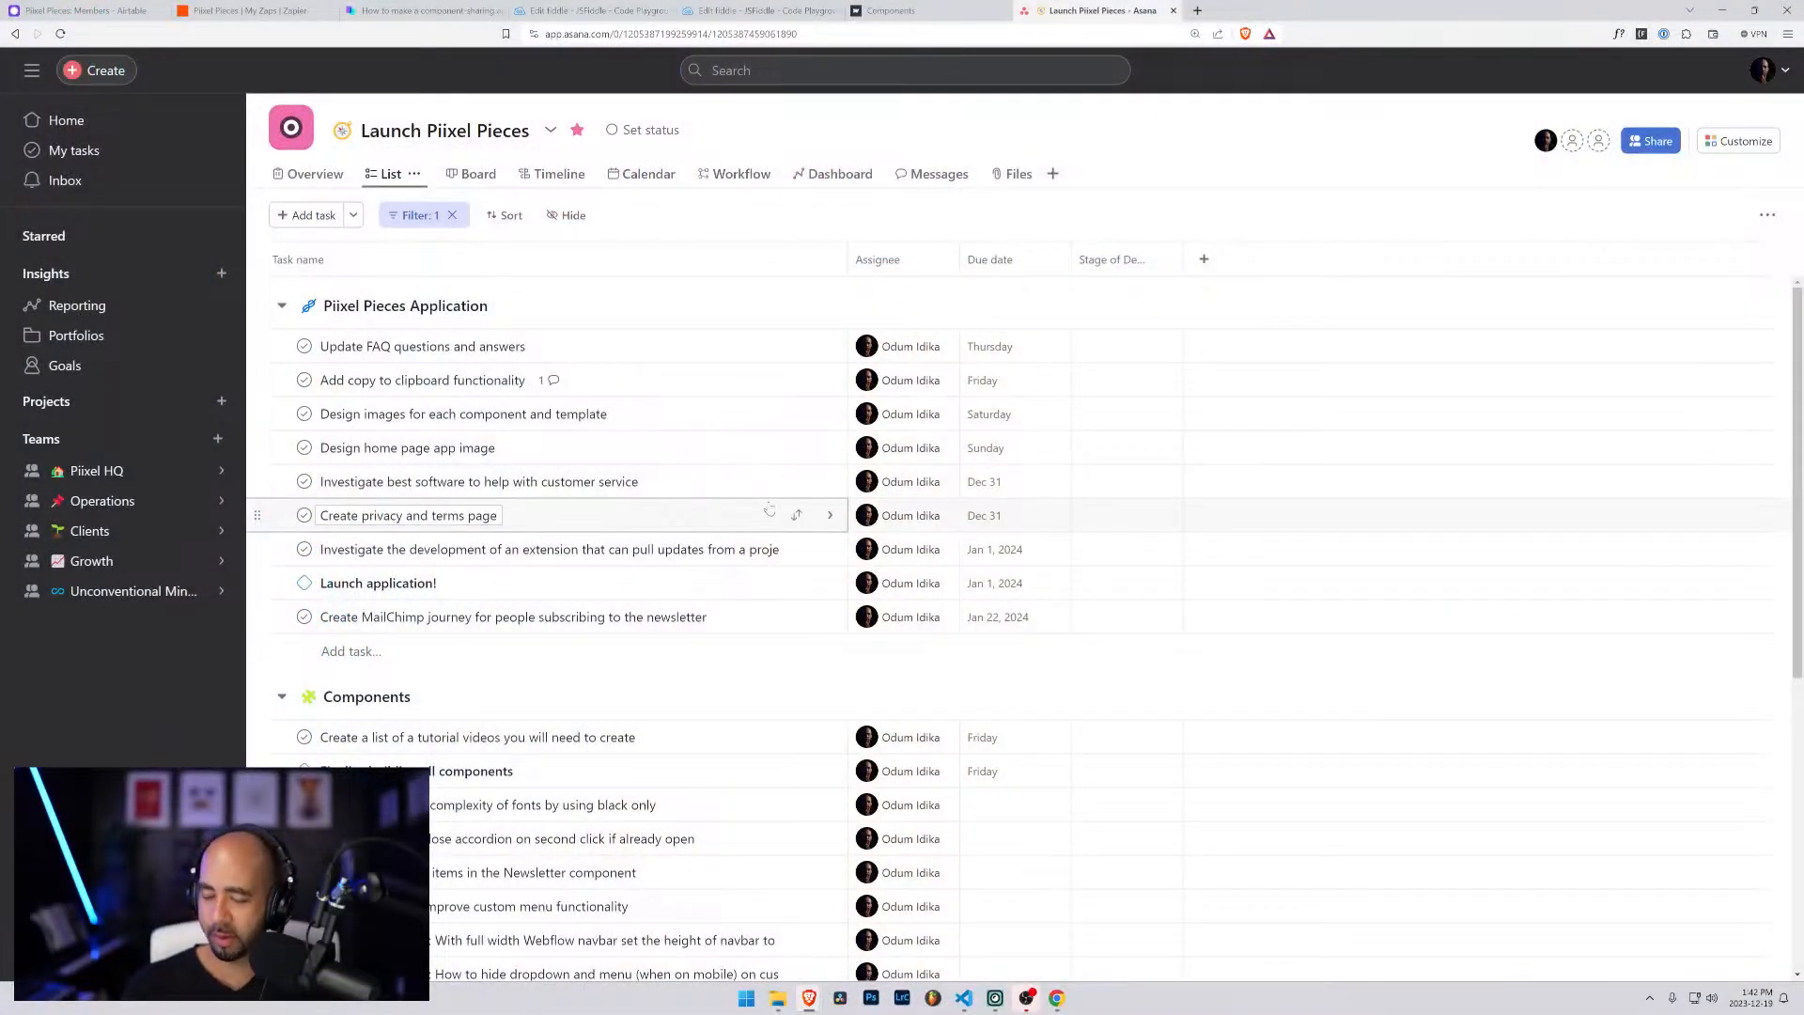
key(ctrl+plus)
scroll(582, 474, down, 2)
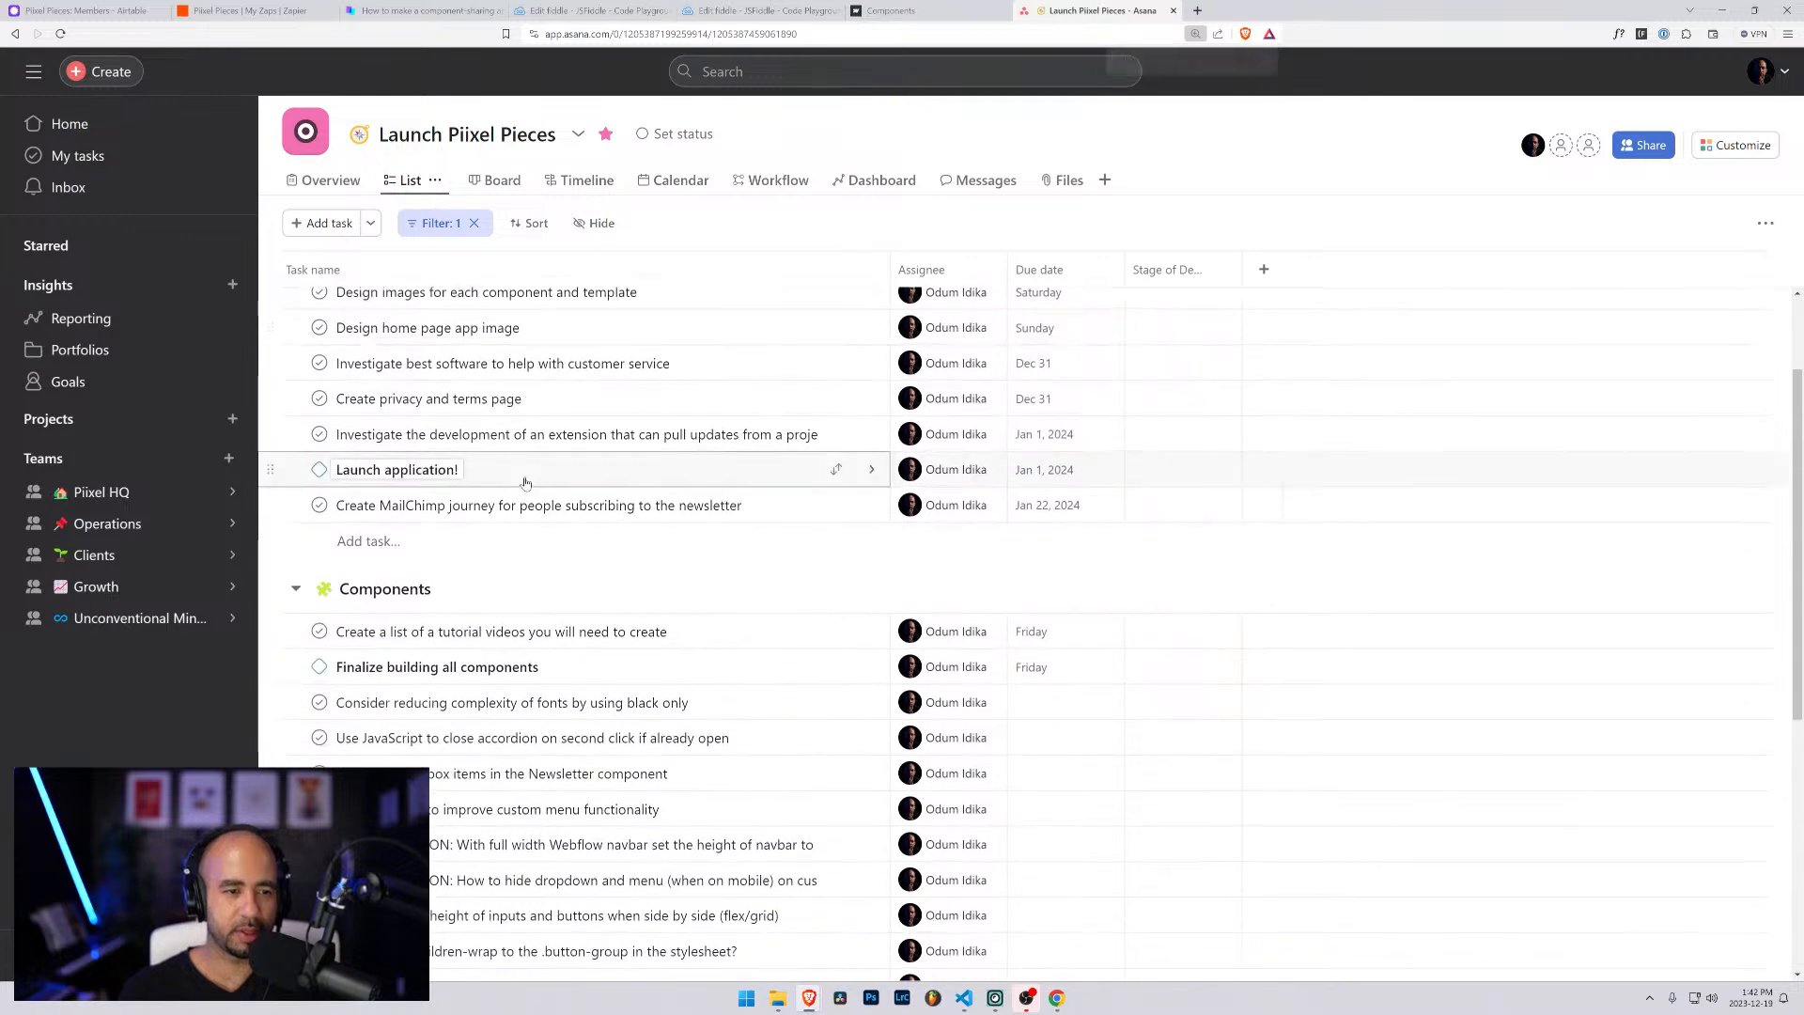
scroll(583, 475, up, 2)
scroll(582, 483, down, 4)
scroll(583, 489, up, 4)
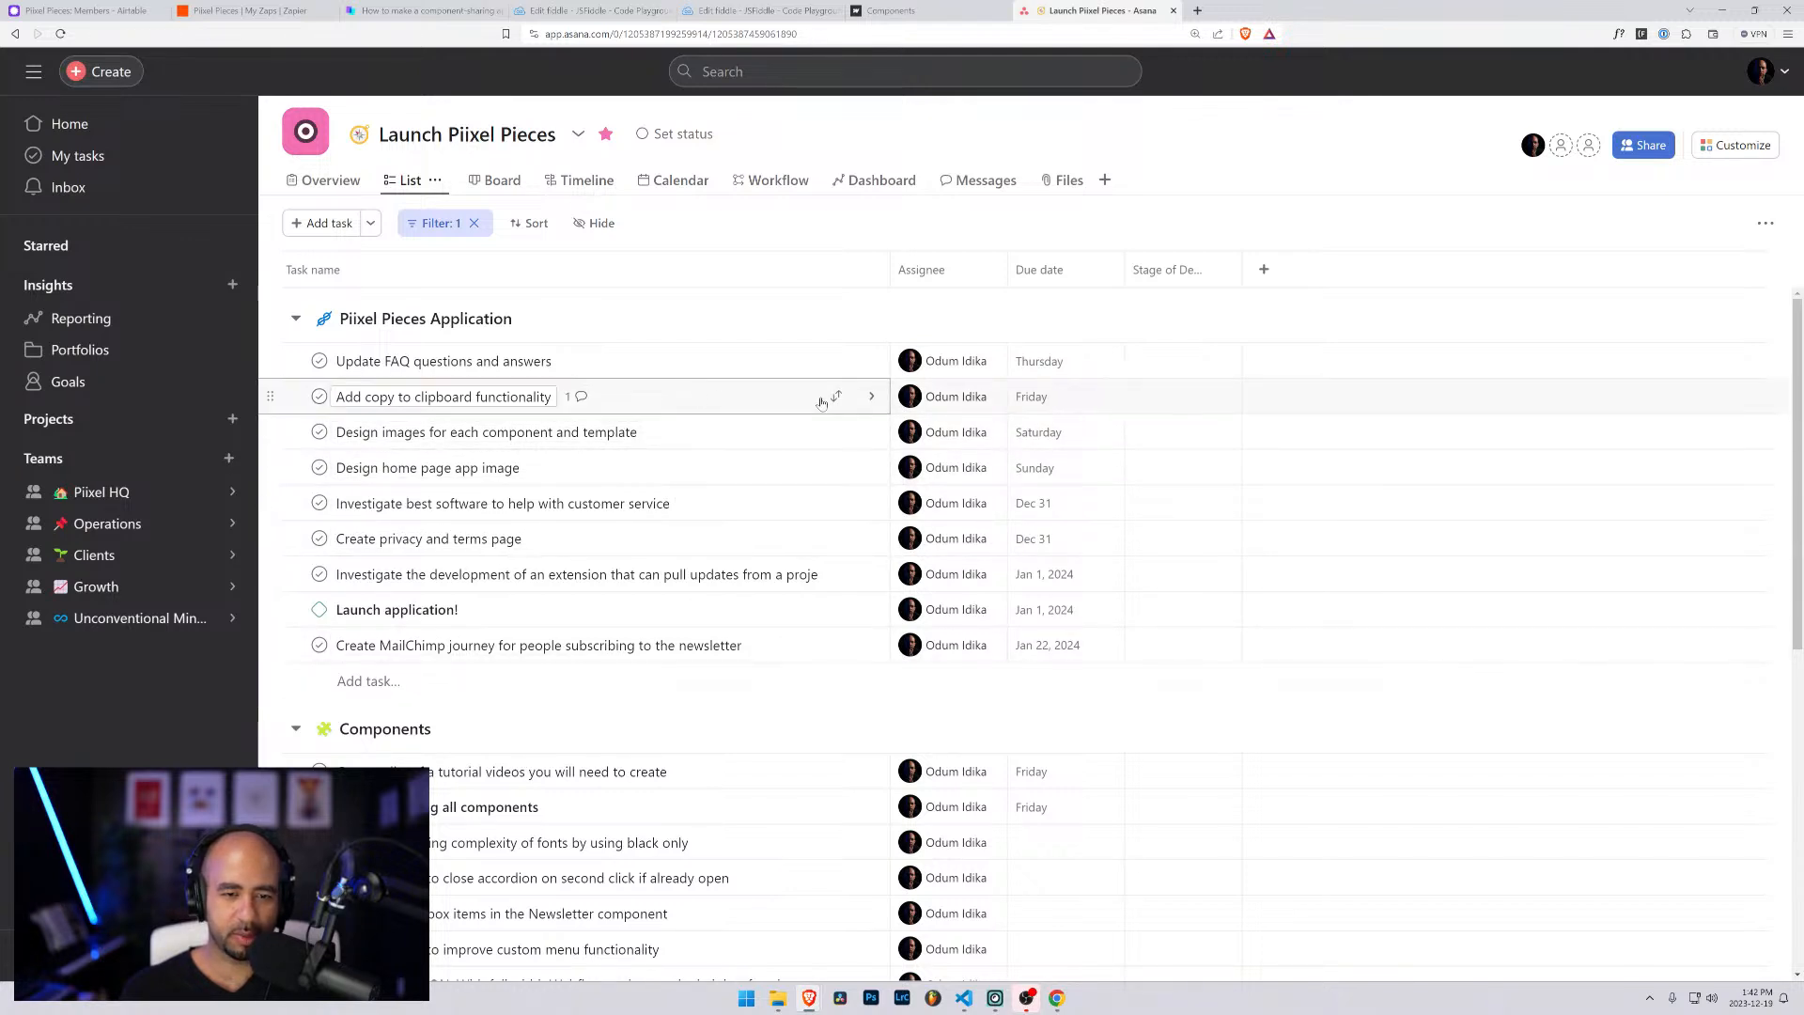
- Add the subtask "Get the JSON code for each component" to the "Add copy to clipboard functionality" task, due 12/20/23
click(737, 398)
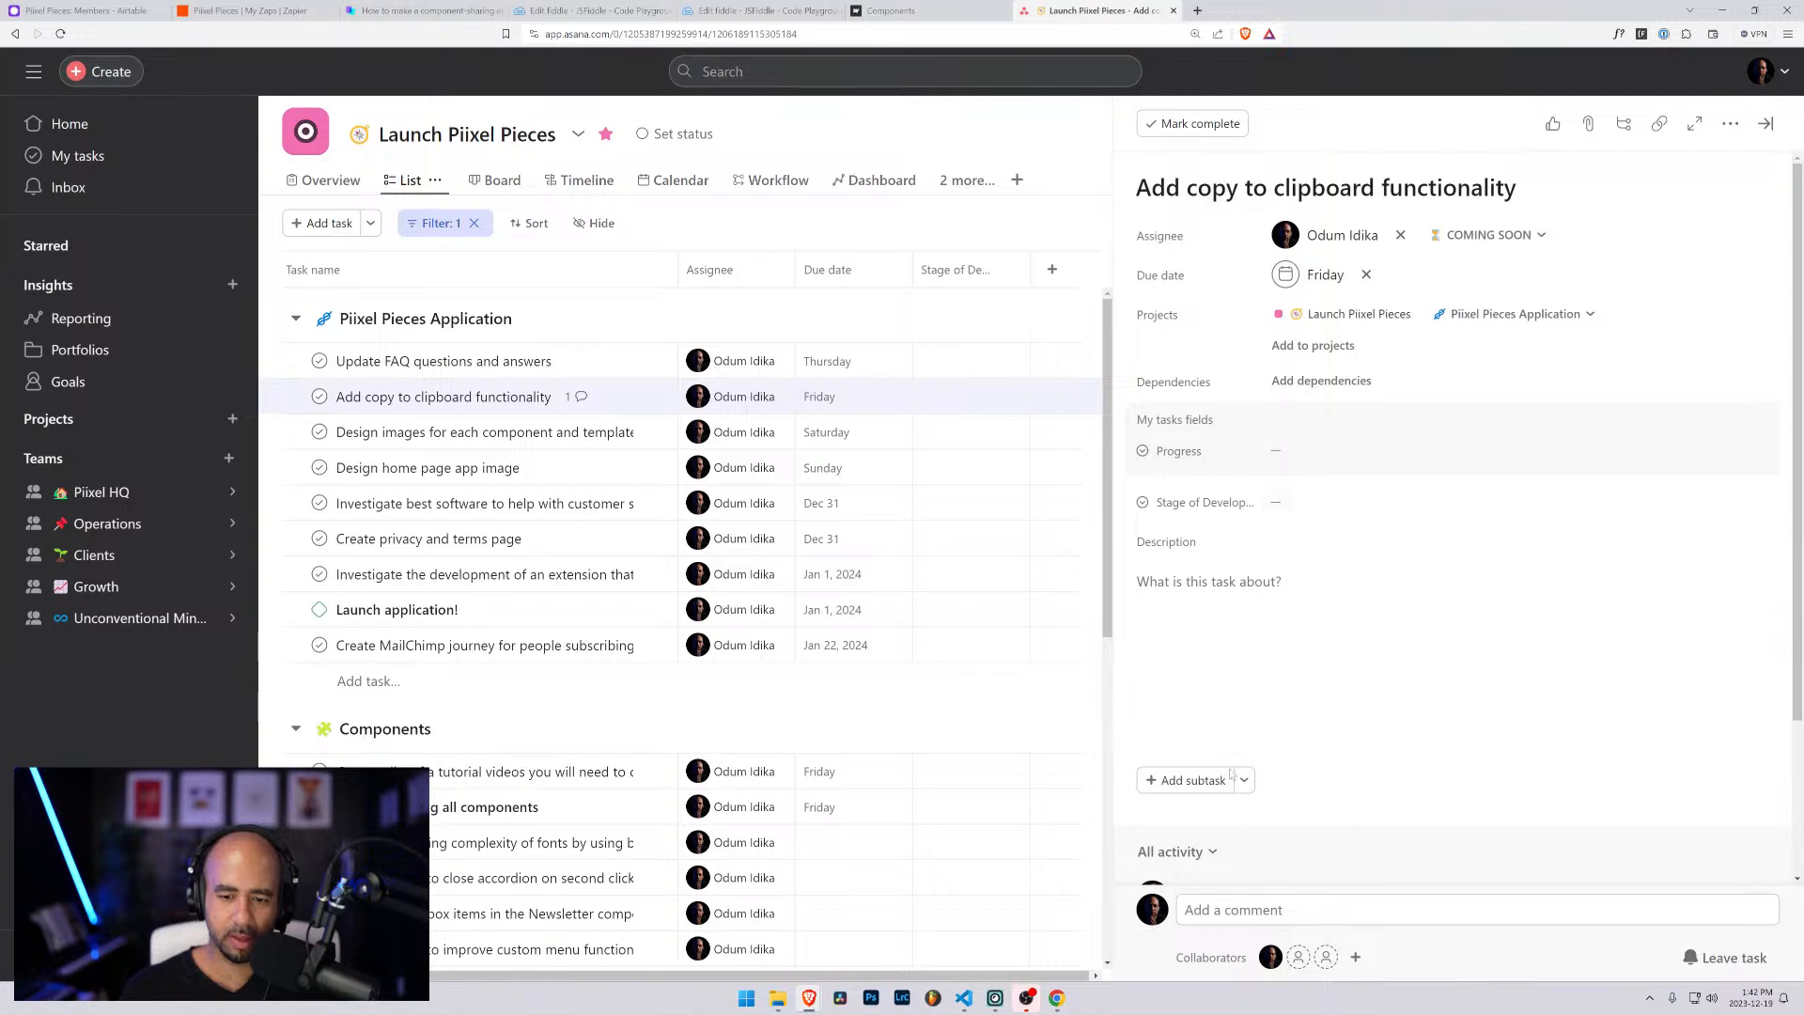
click(1193, 786)
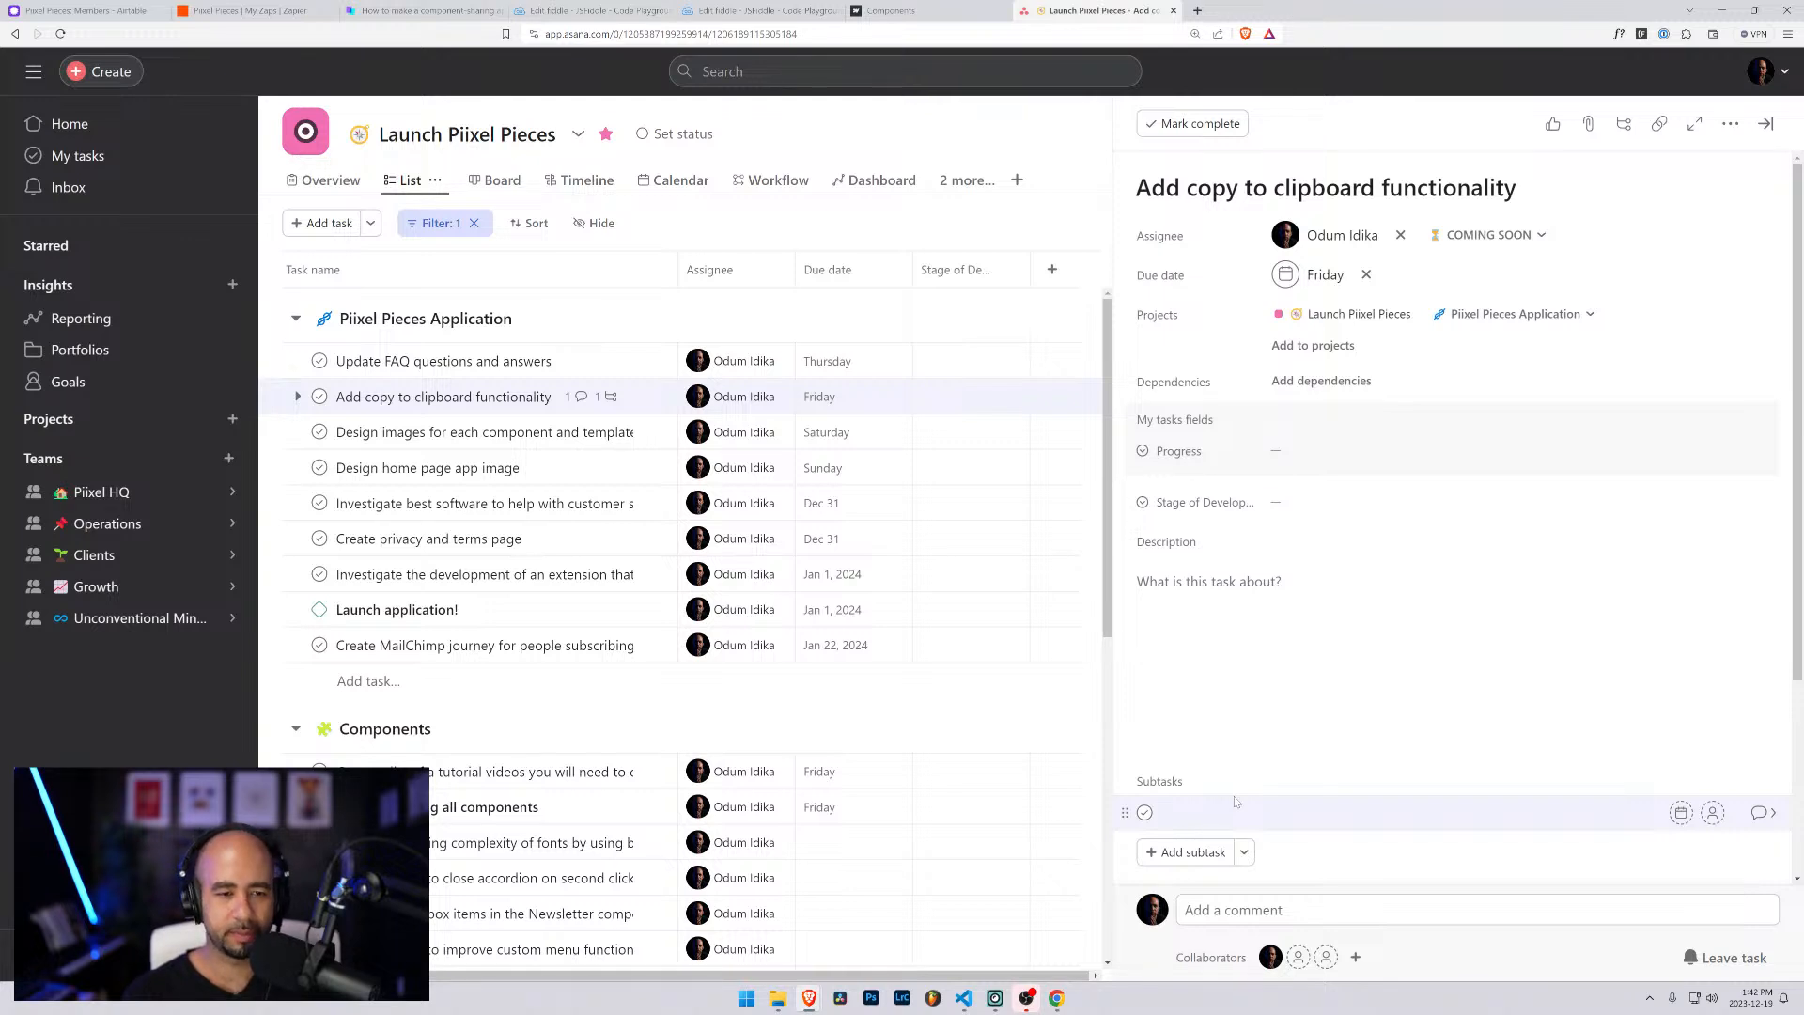
text(Get the JSON )
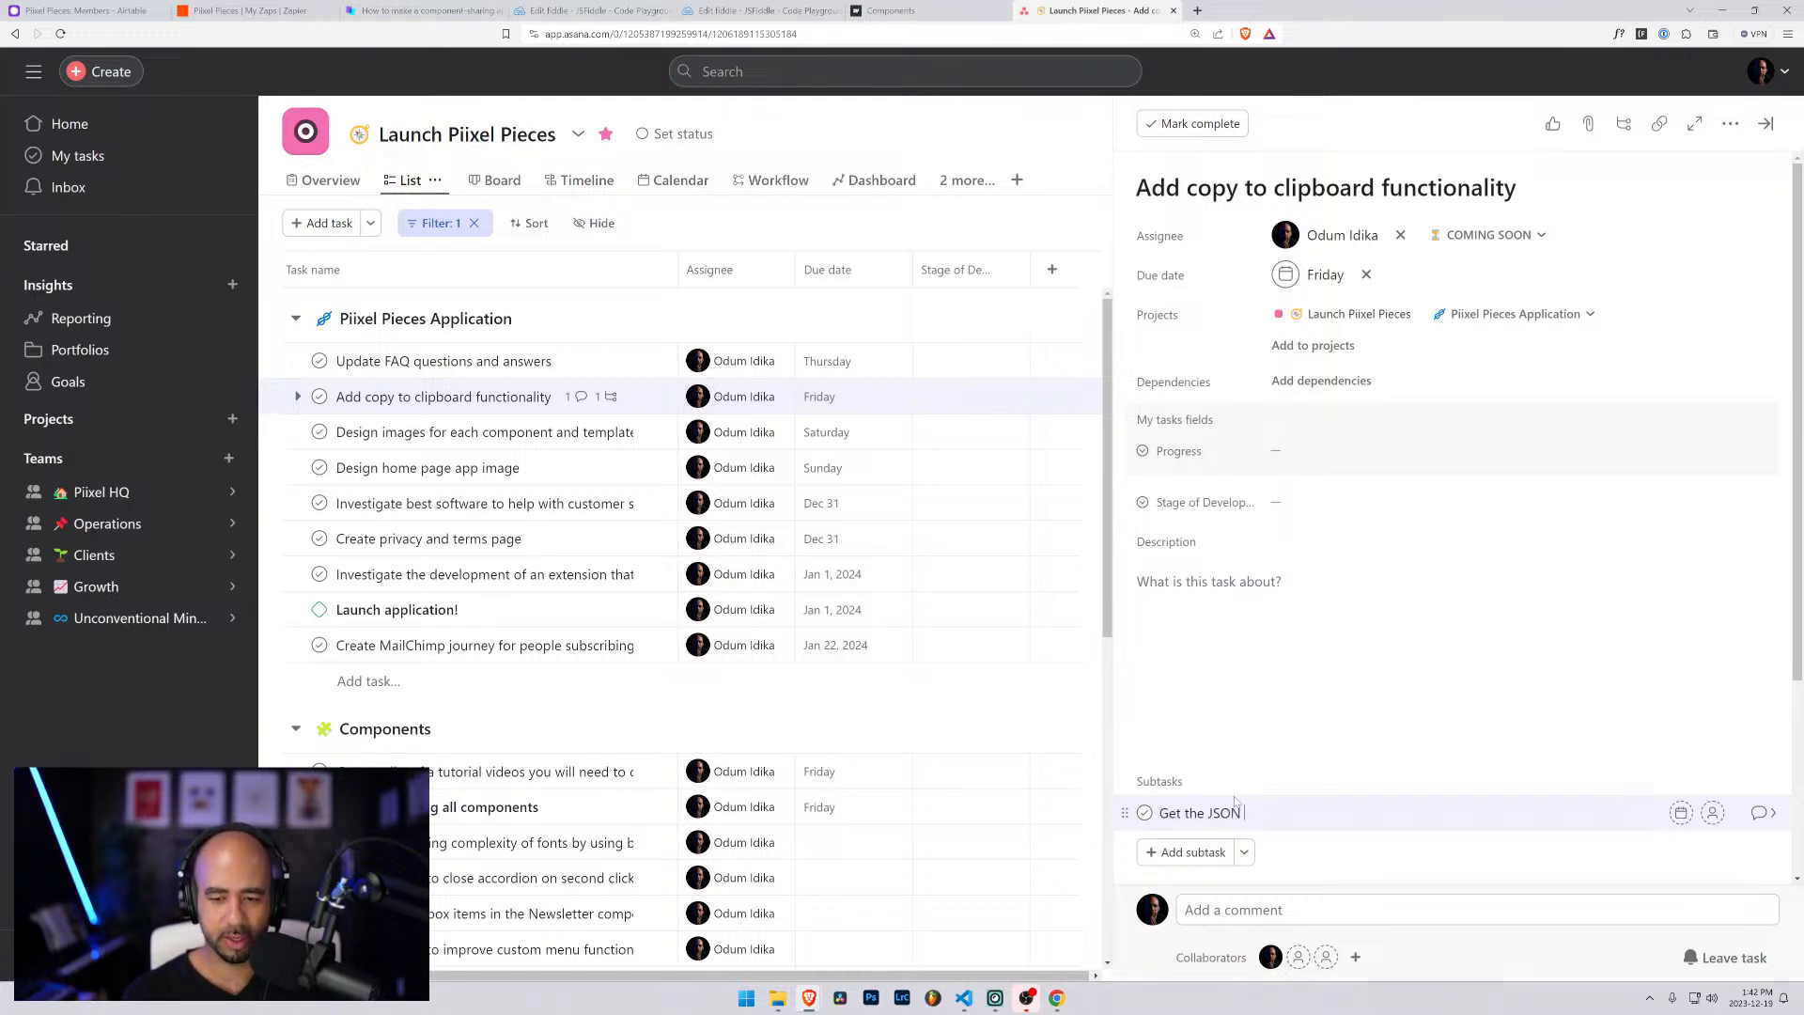
text(code for each)
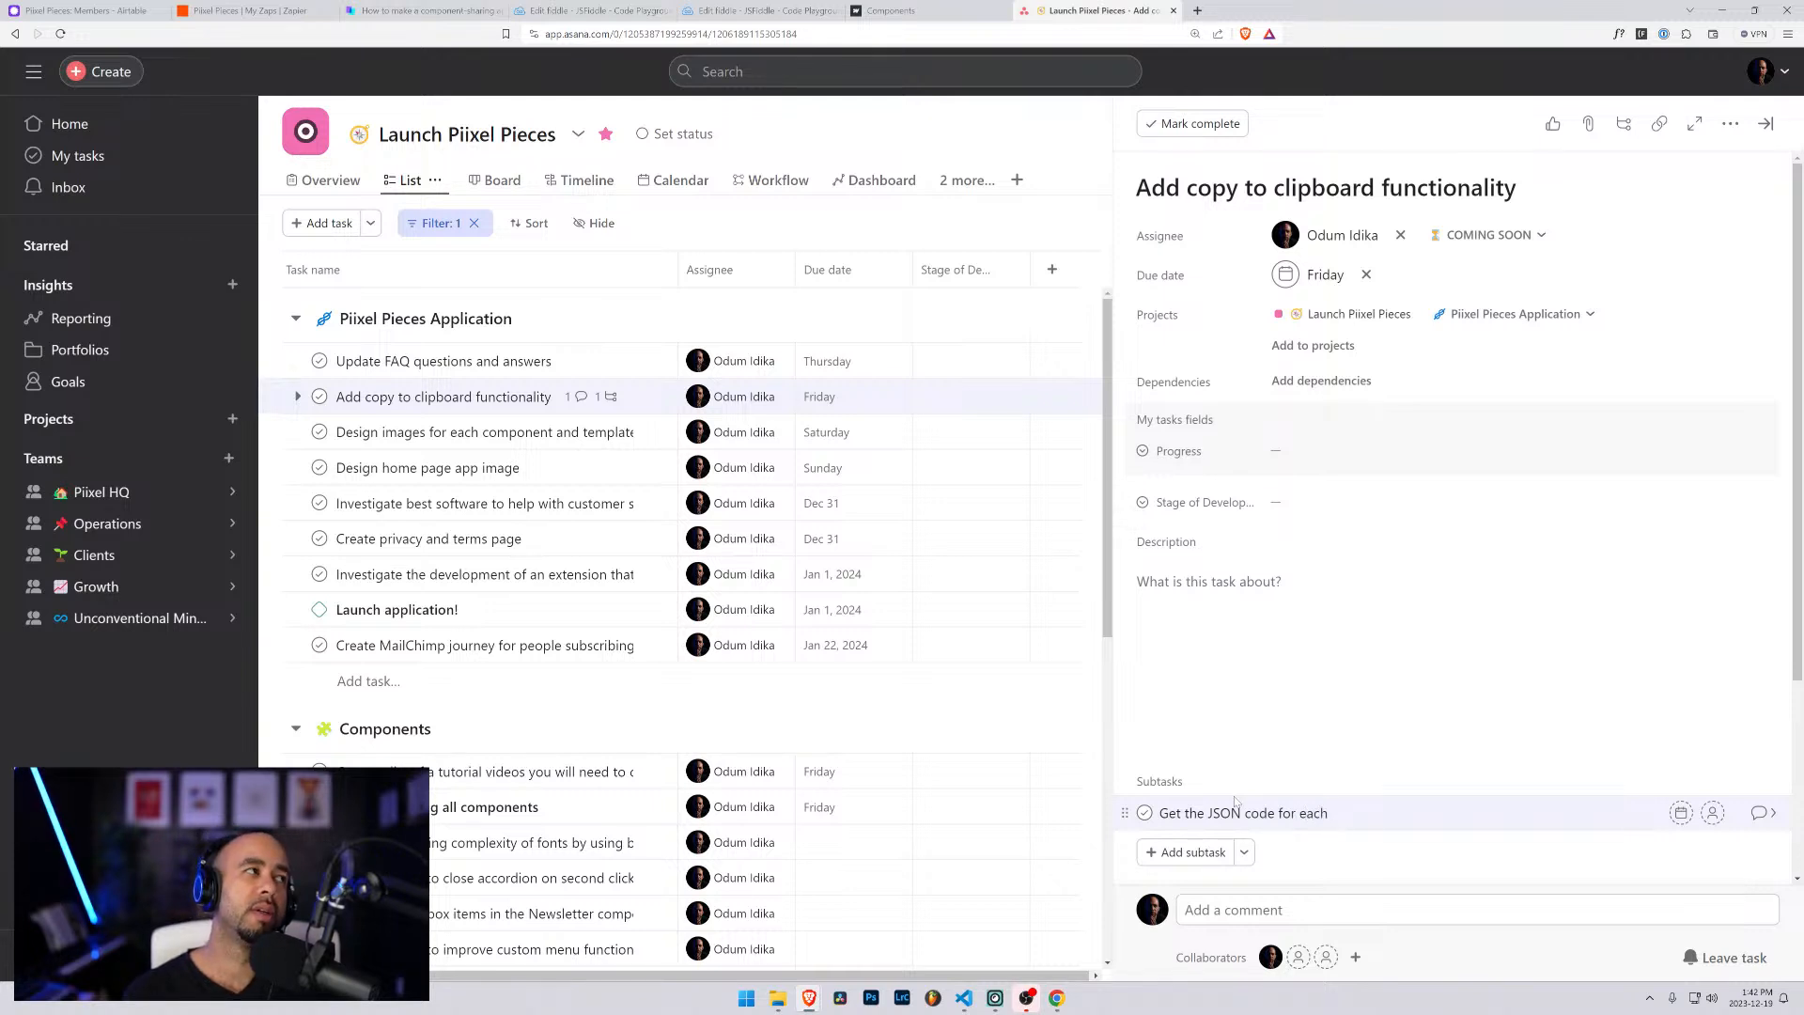
text( component)
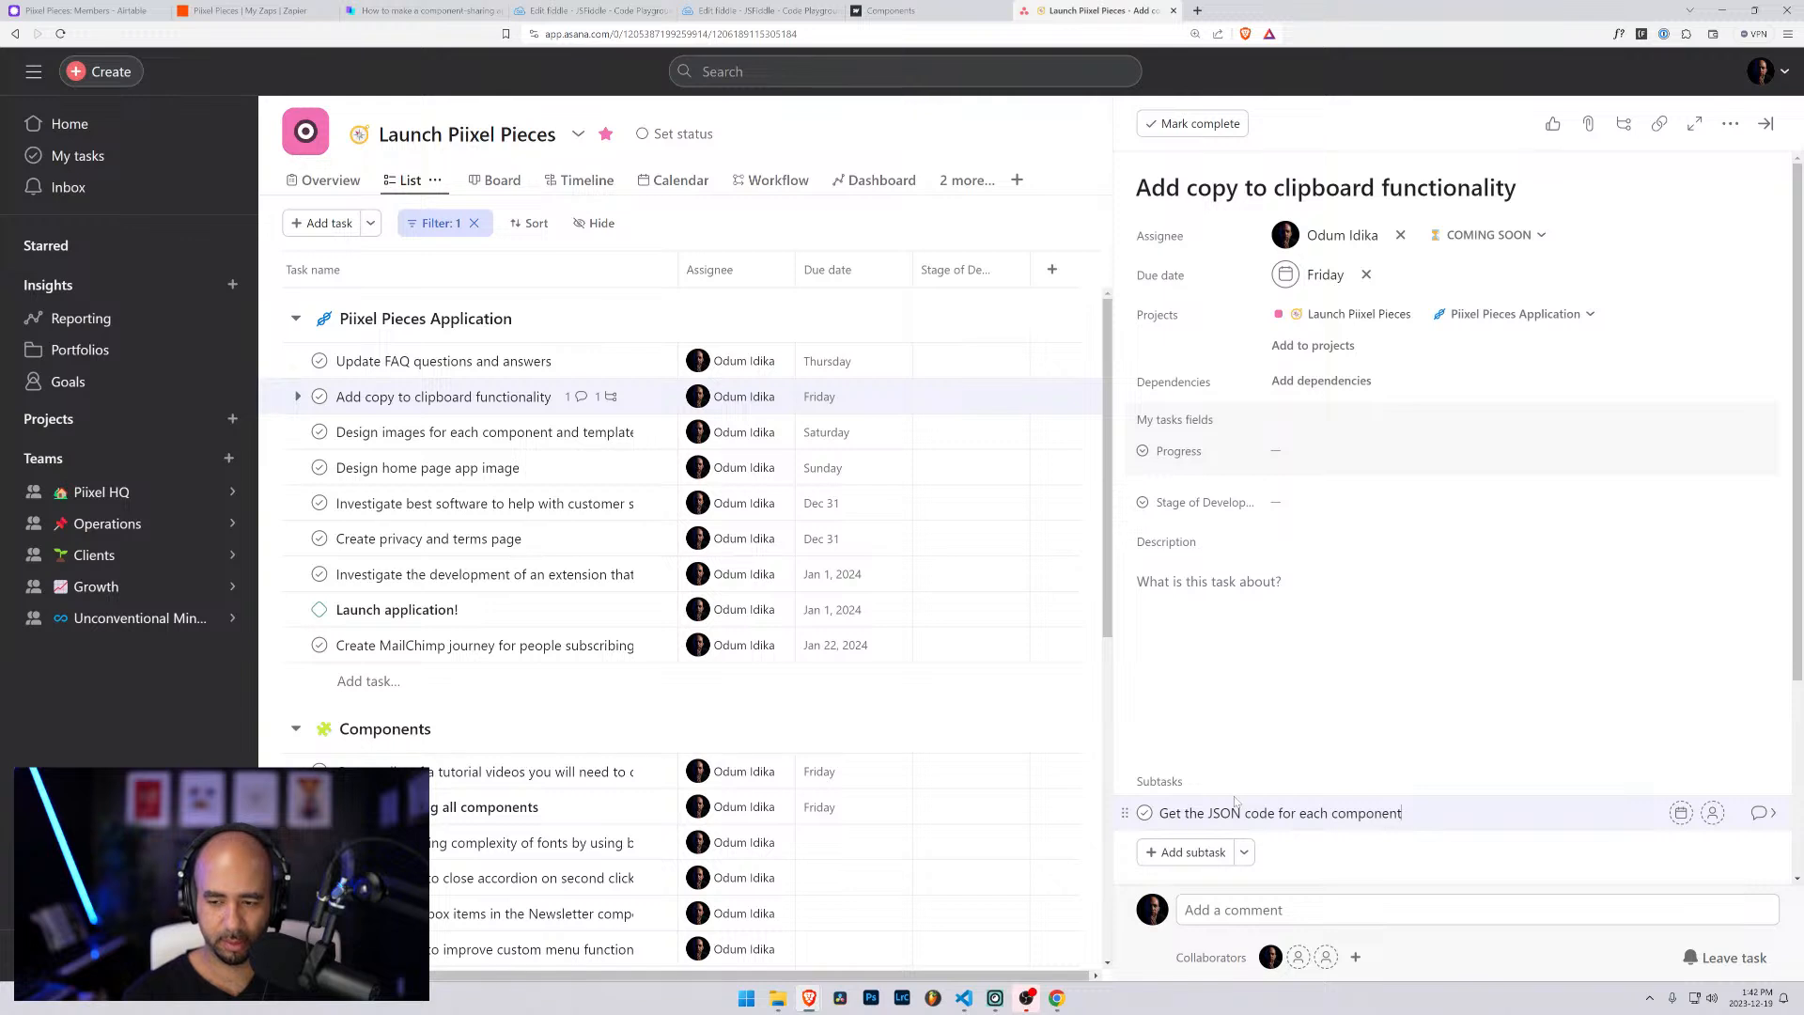
click(1680, 813)
click(1569, 643)
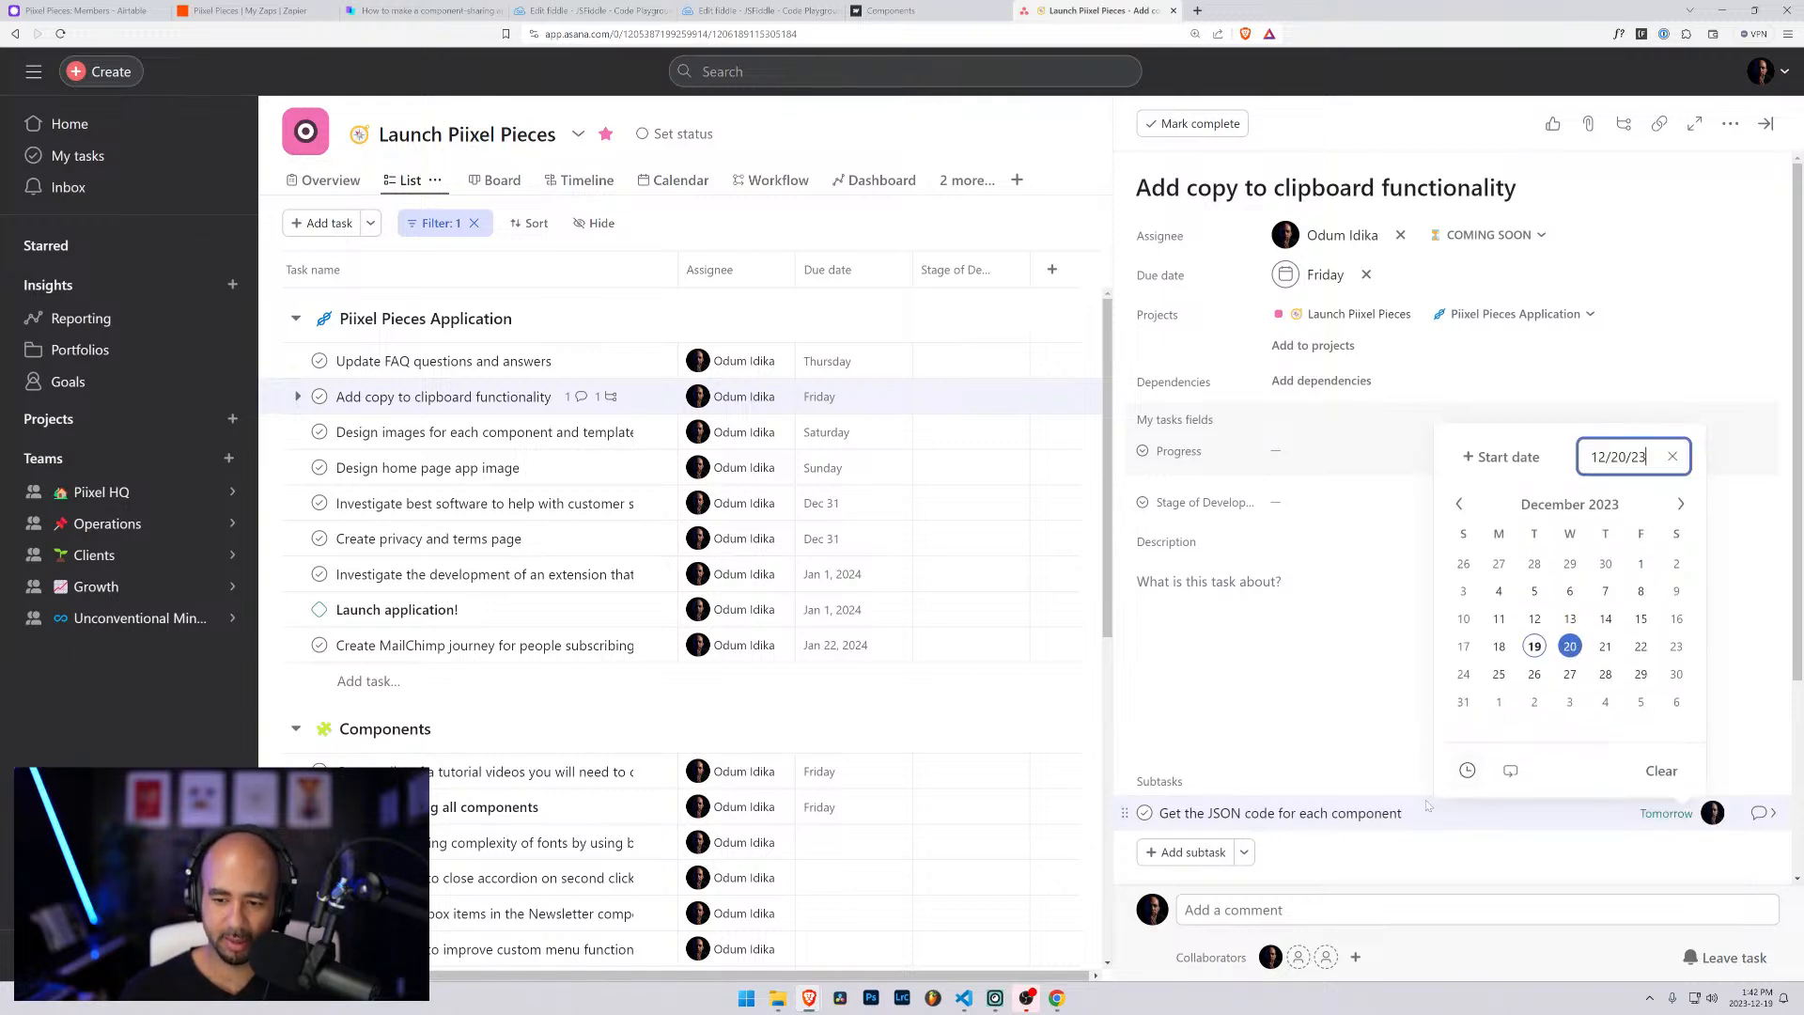
click(1400, 813)
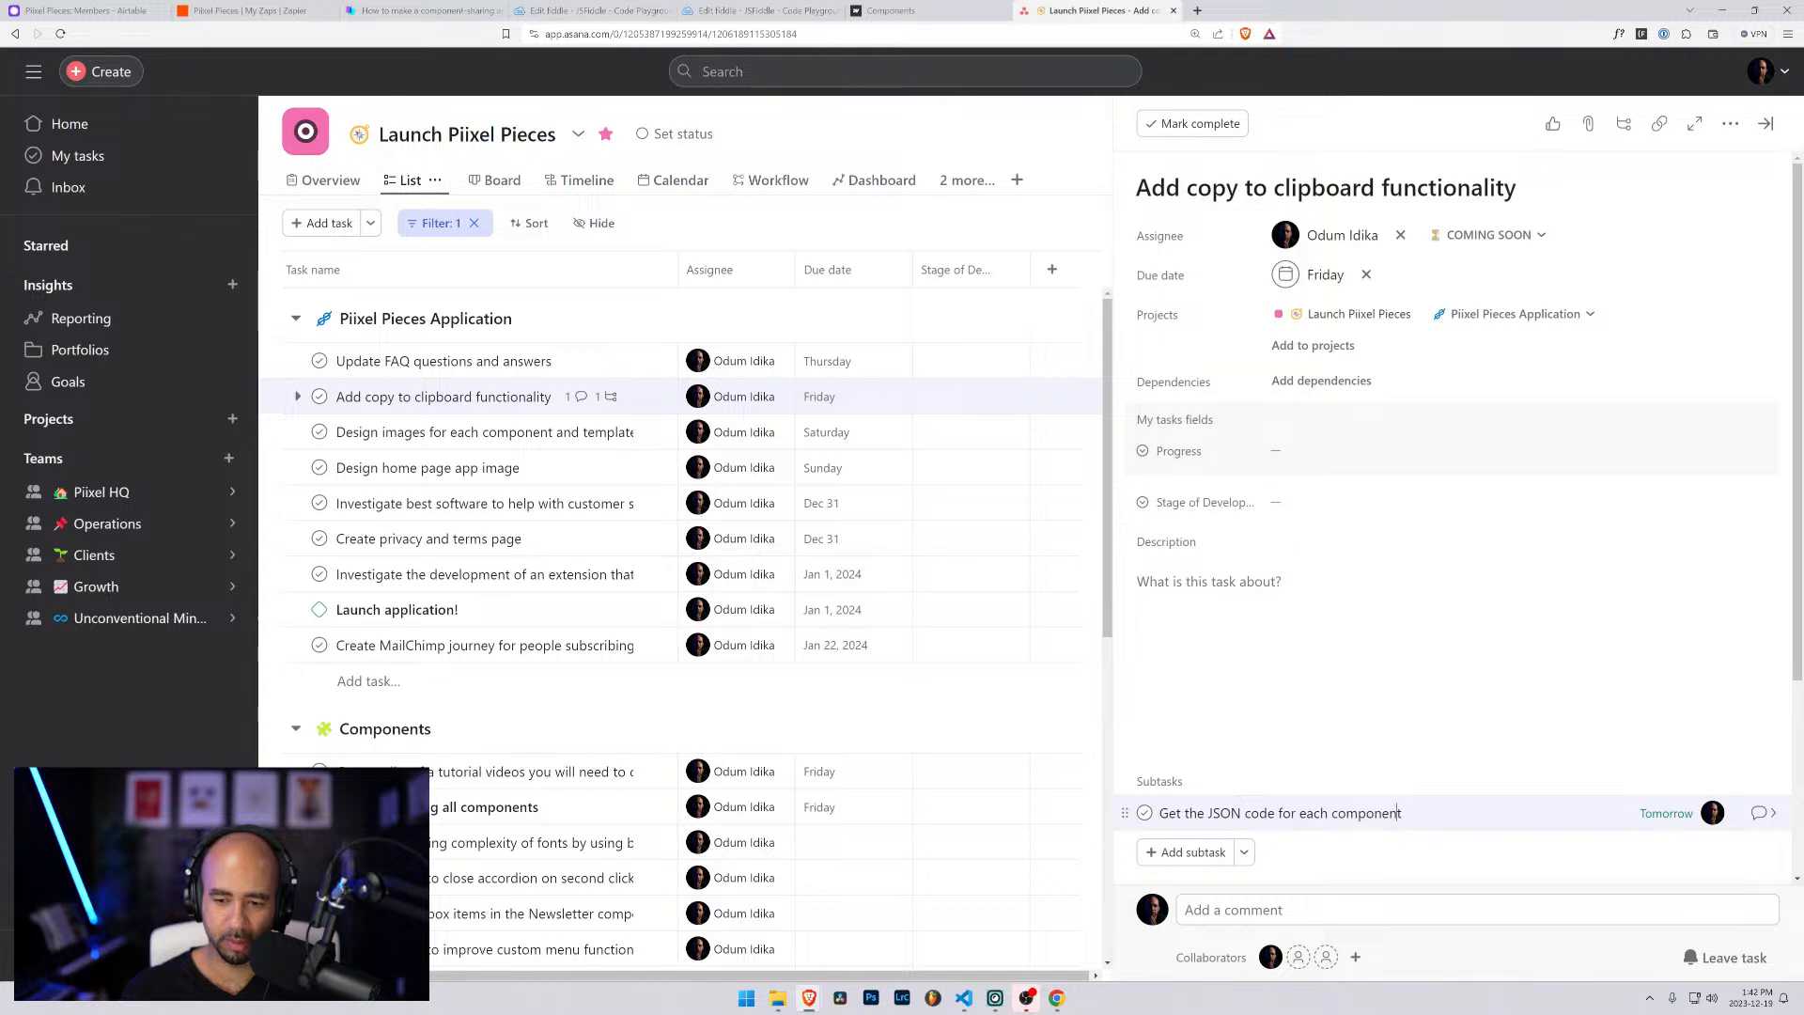
- Add a second subtask named "Figure out where to host each JSON file"
key(Return)
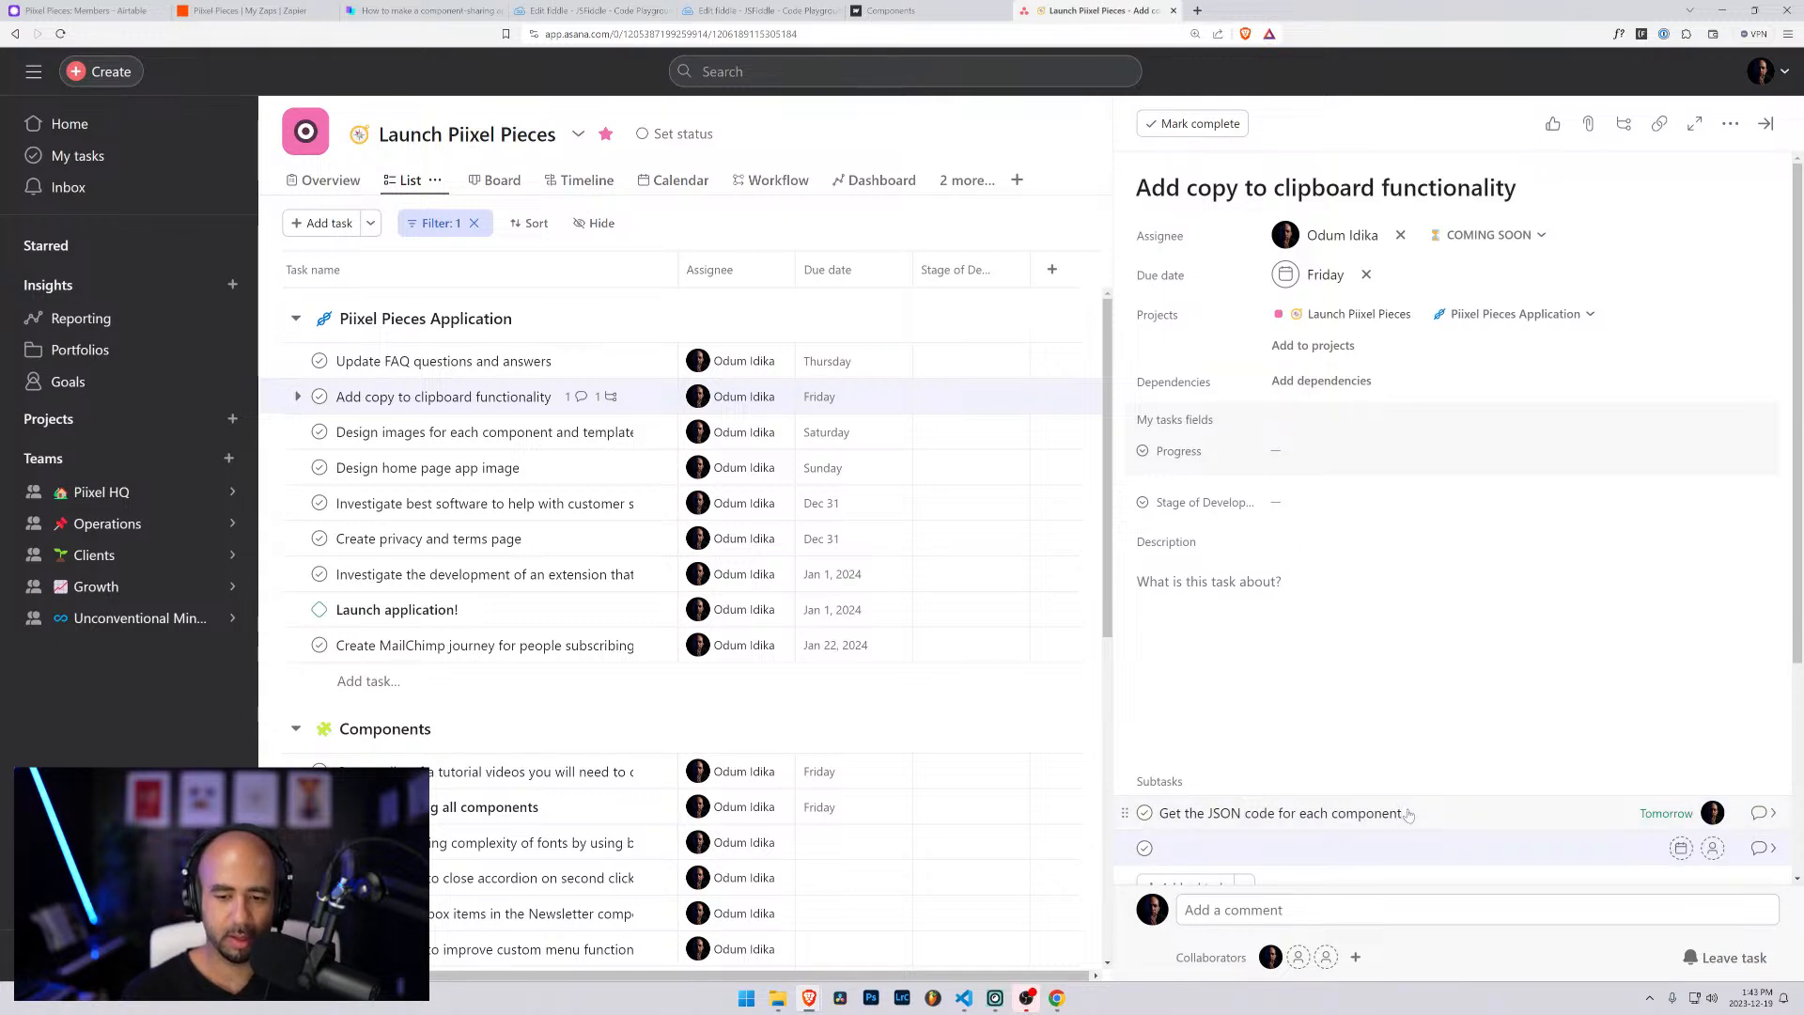
text(Figur)
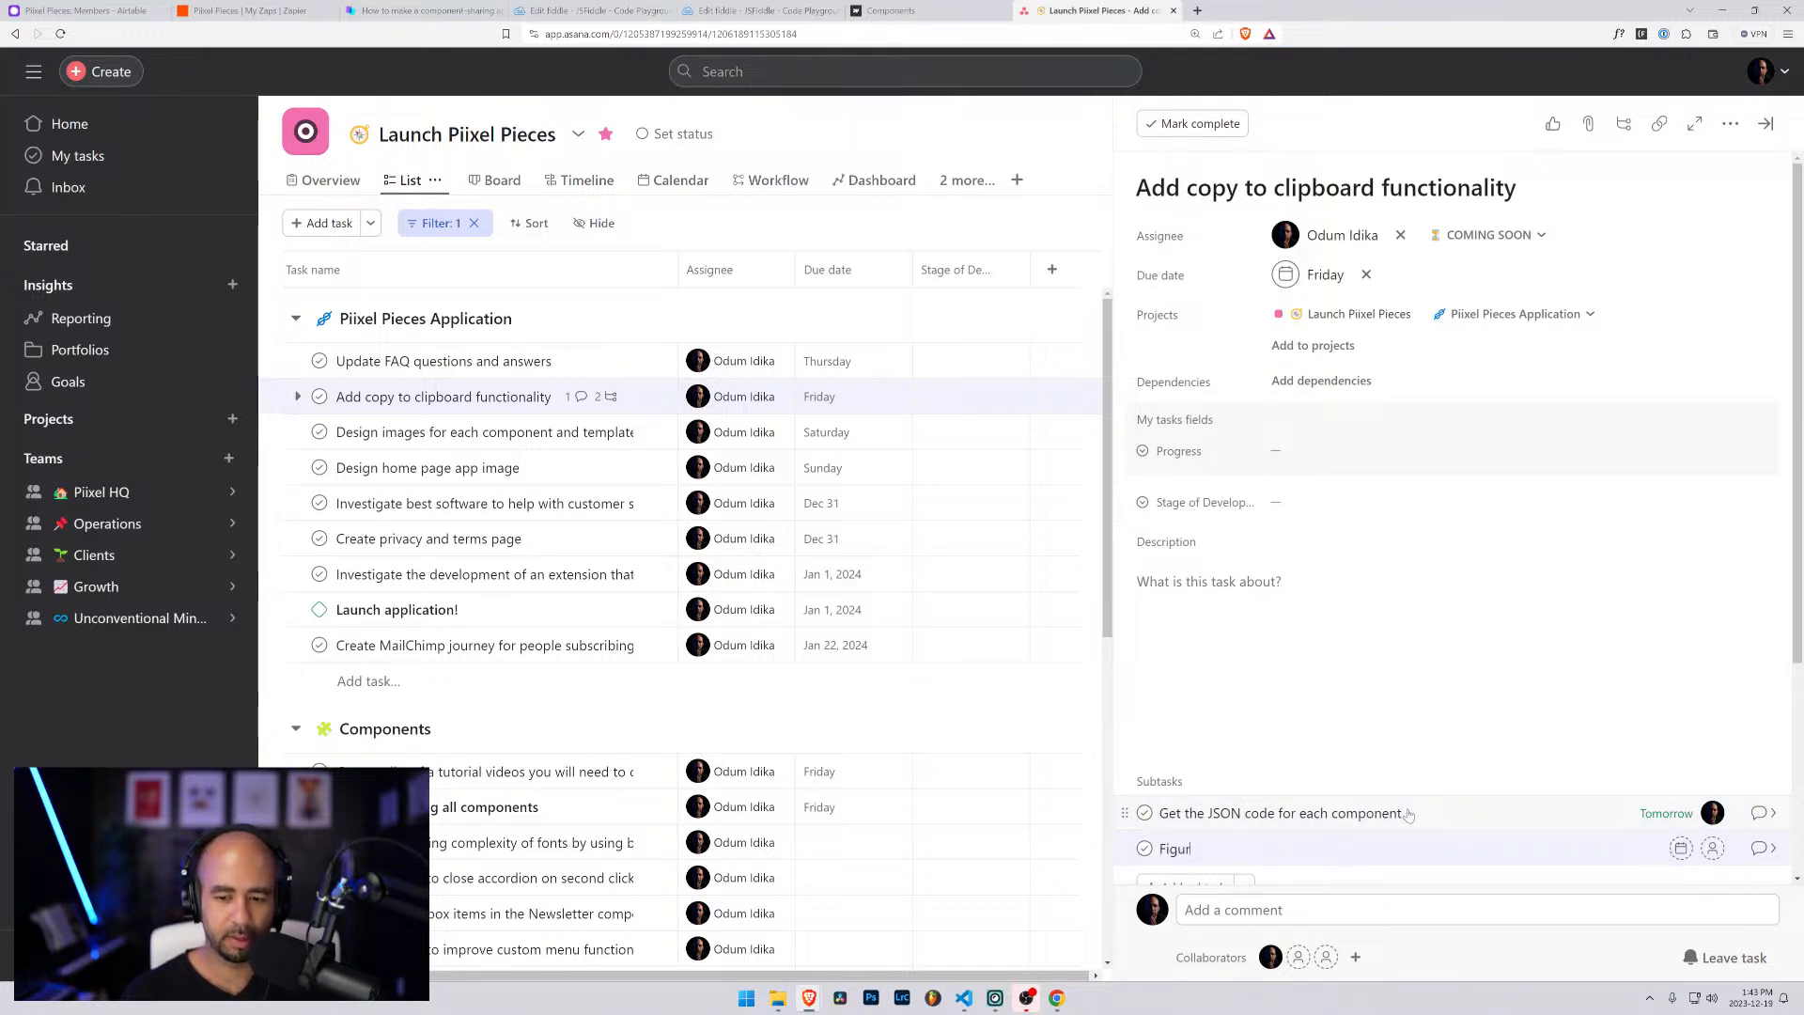
text(e out where to host )
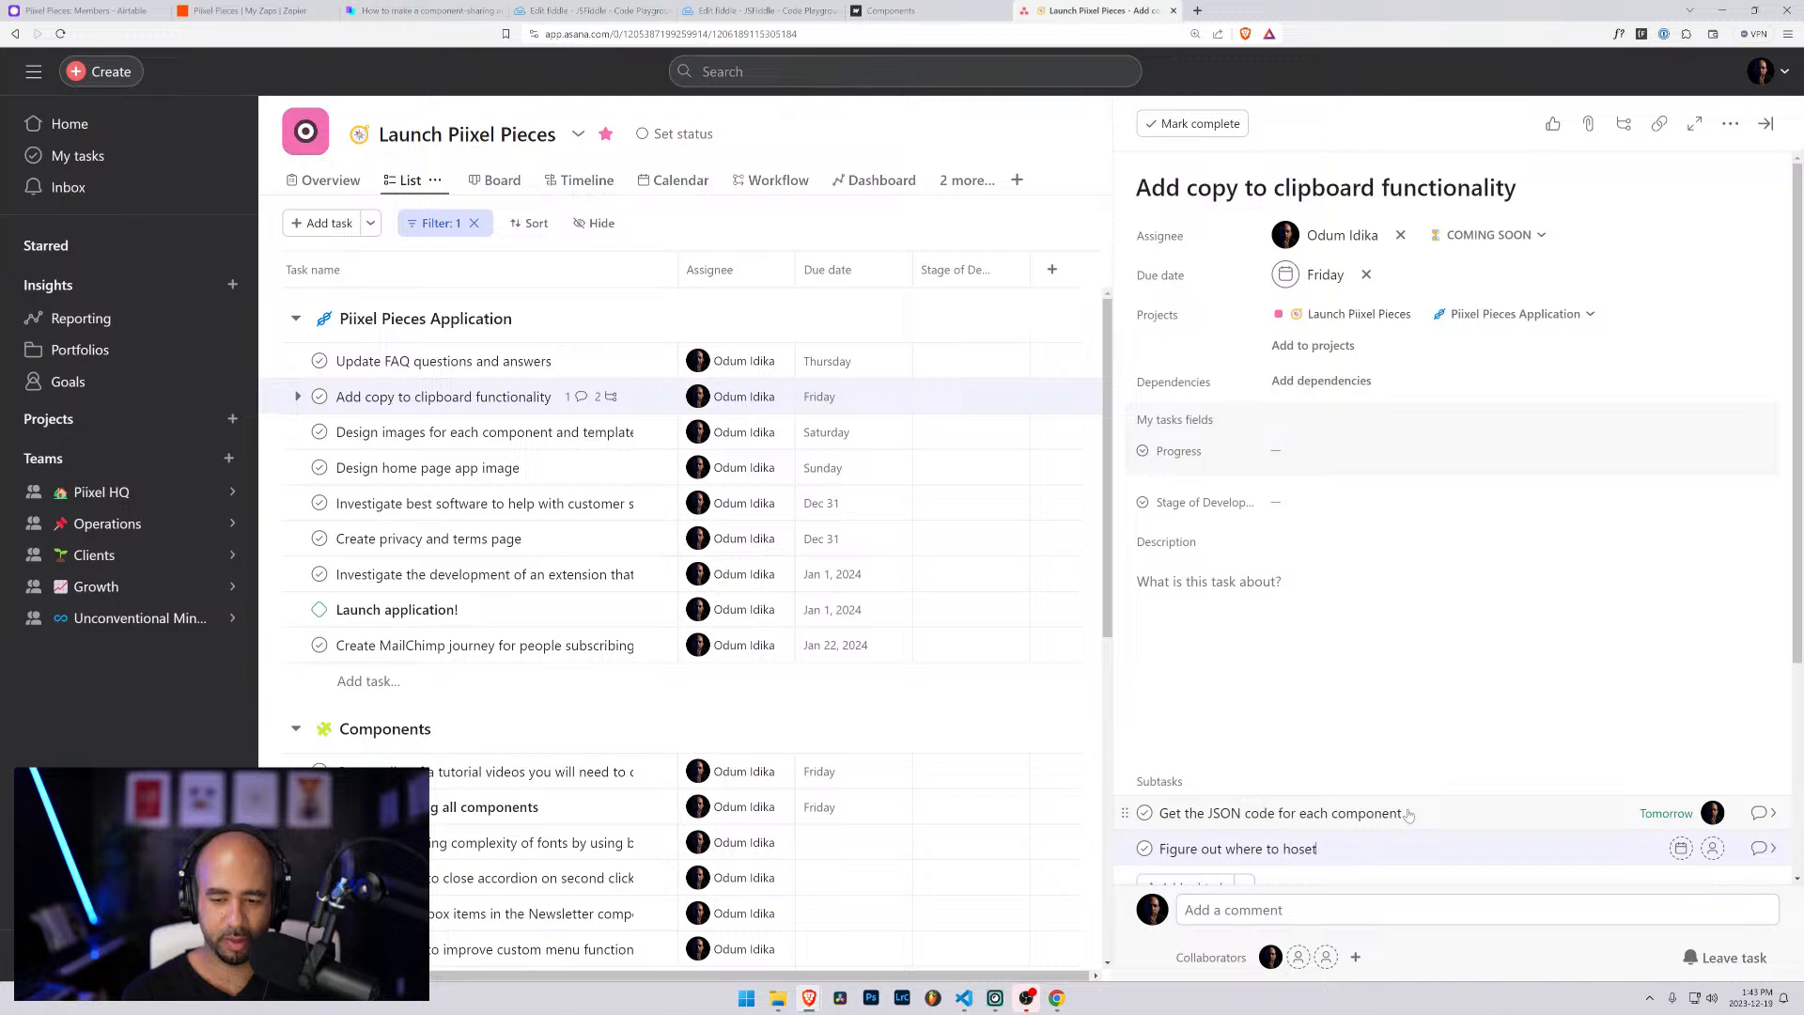
text(each JSON file)
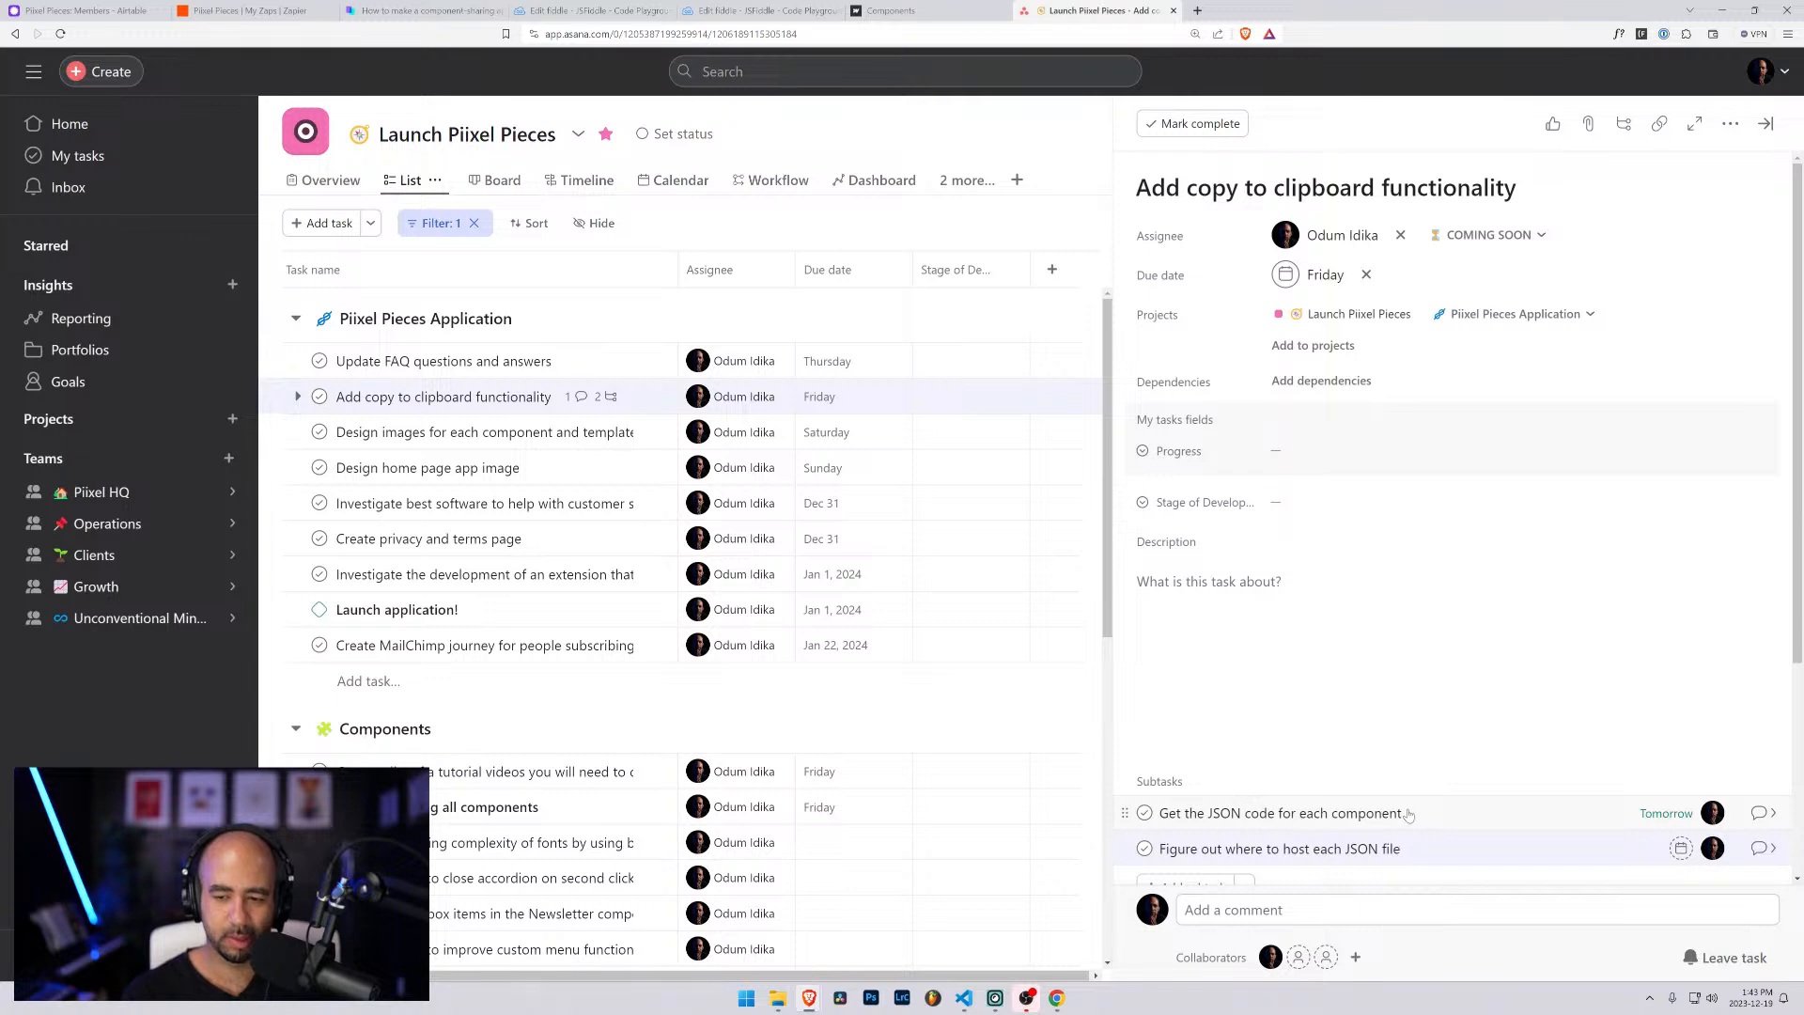
- Add a third subtask named "Rework the script" to the "Add copy to clipboard functionality" task
key(Return)
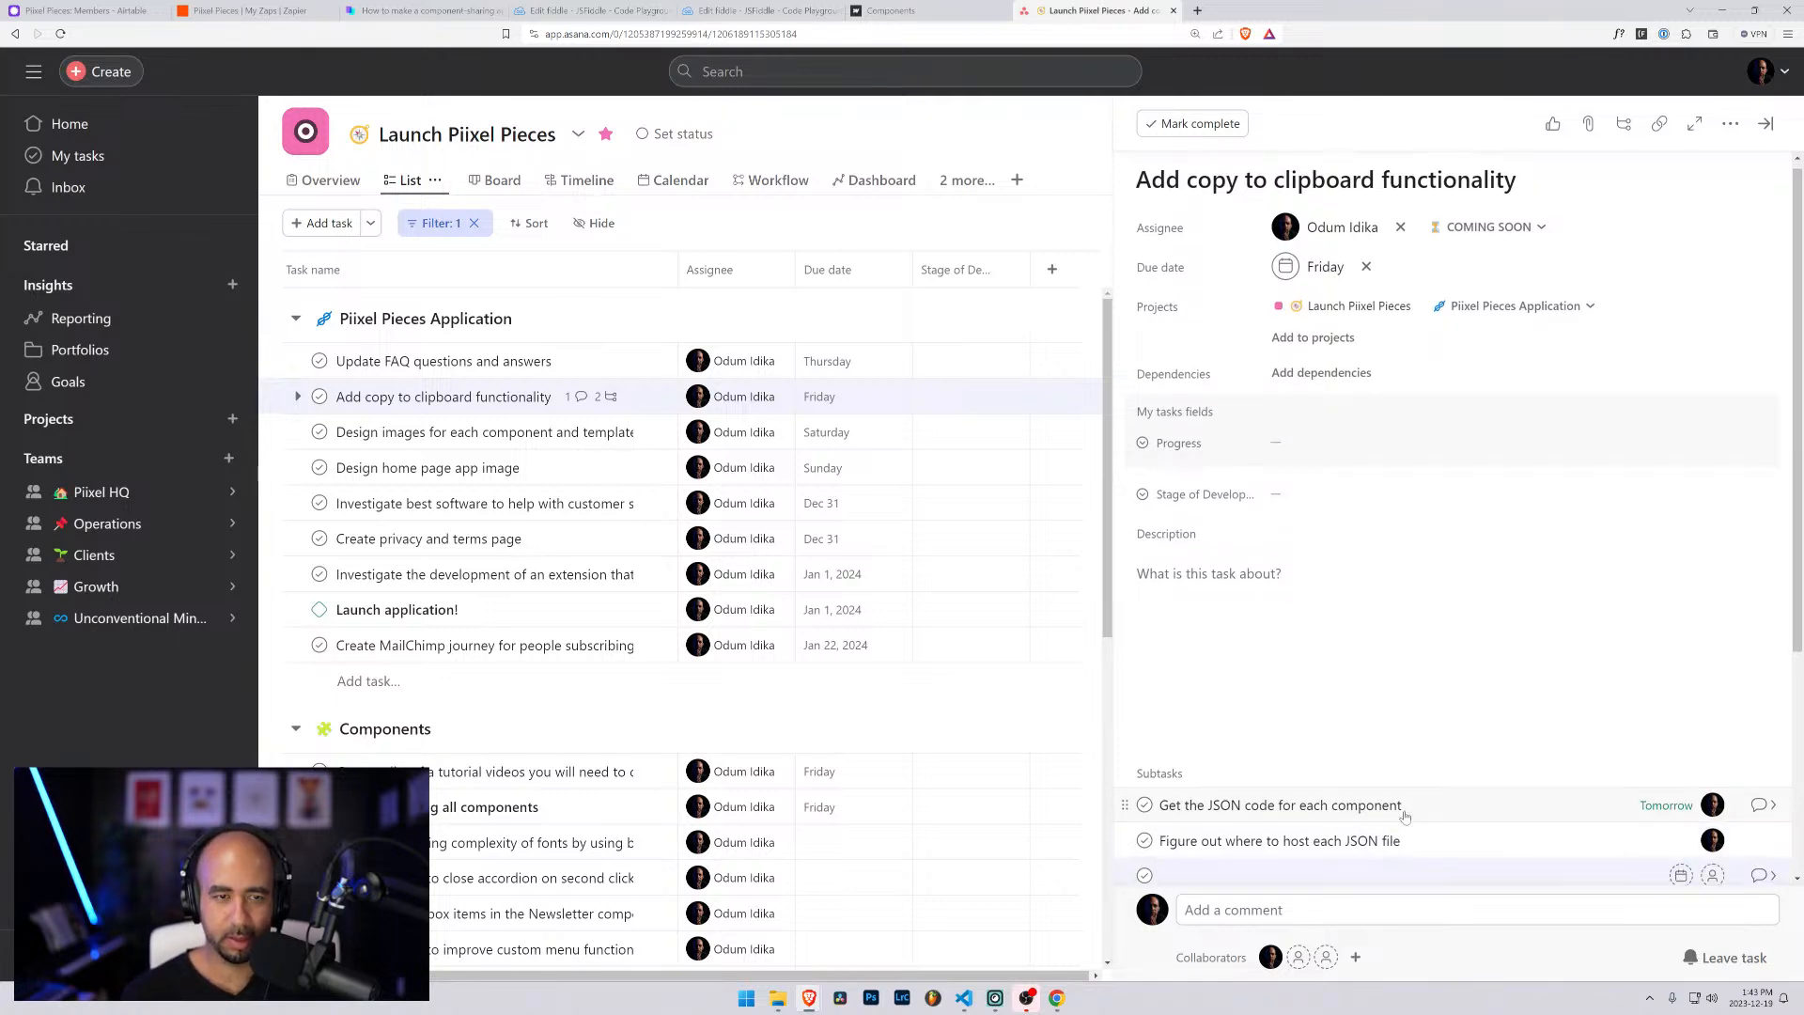
text(Rework the script)
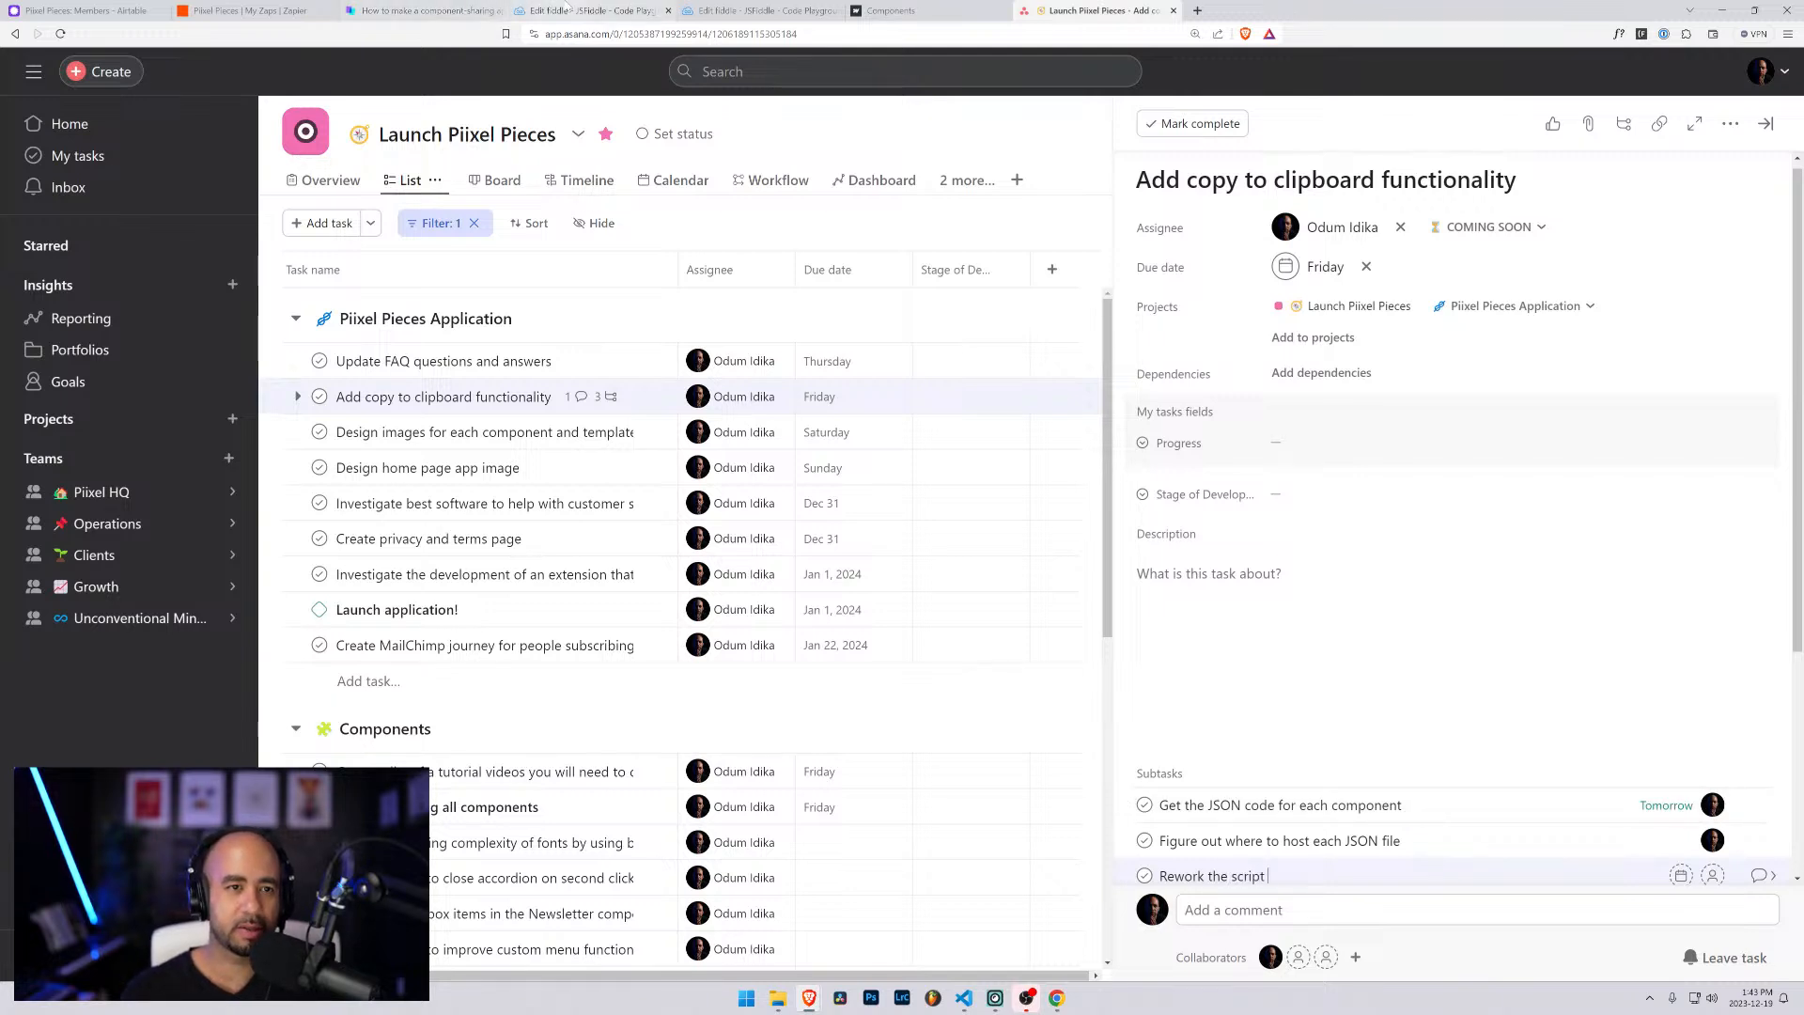
- Check the copy script in the first JSFiddle and return to the Asana task
click(592, 11)
key(ctrl+l)
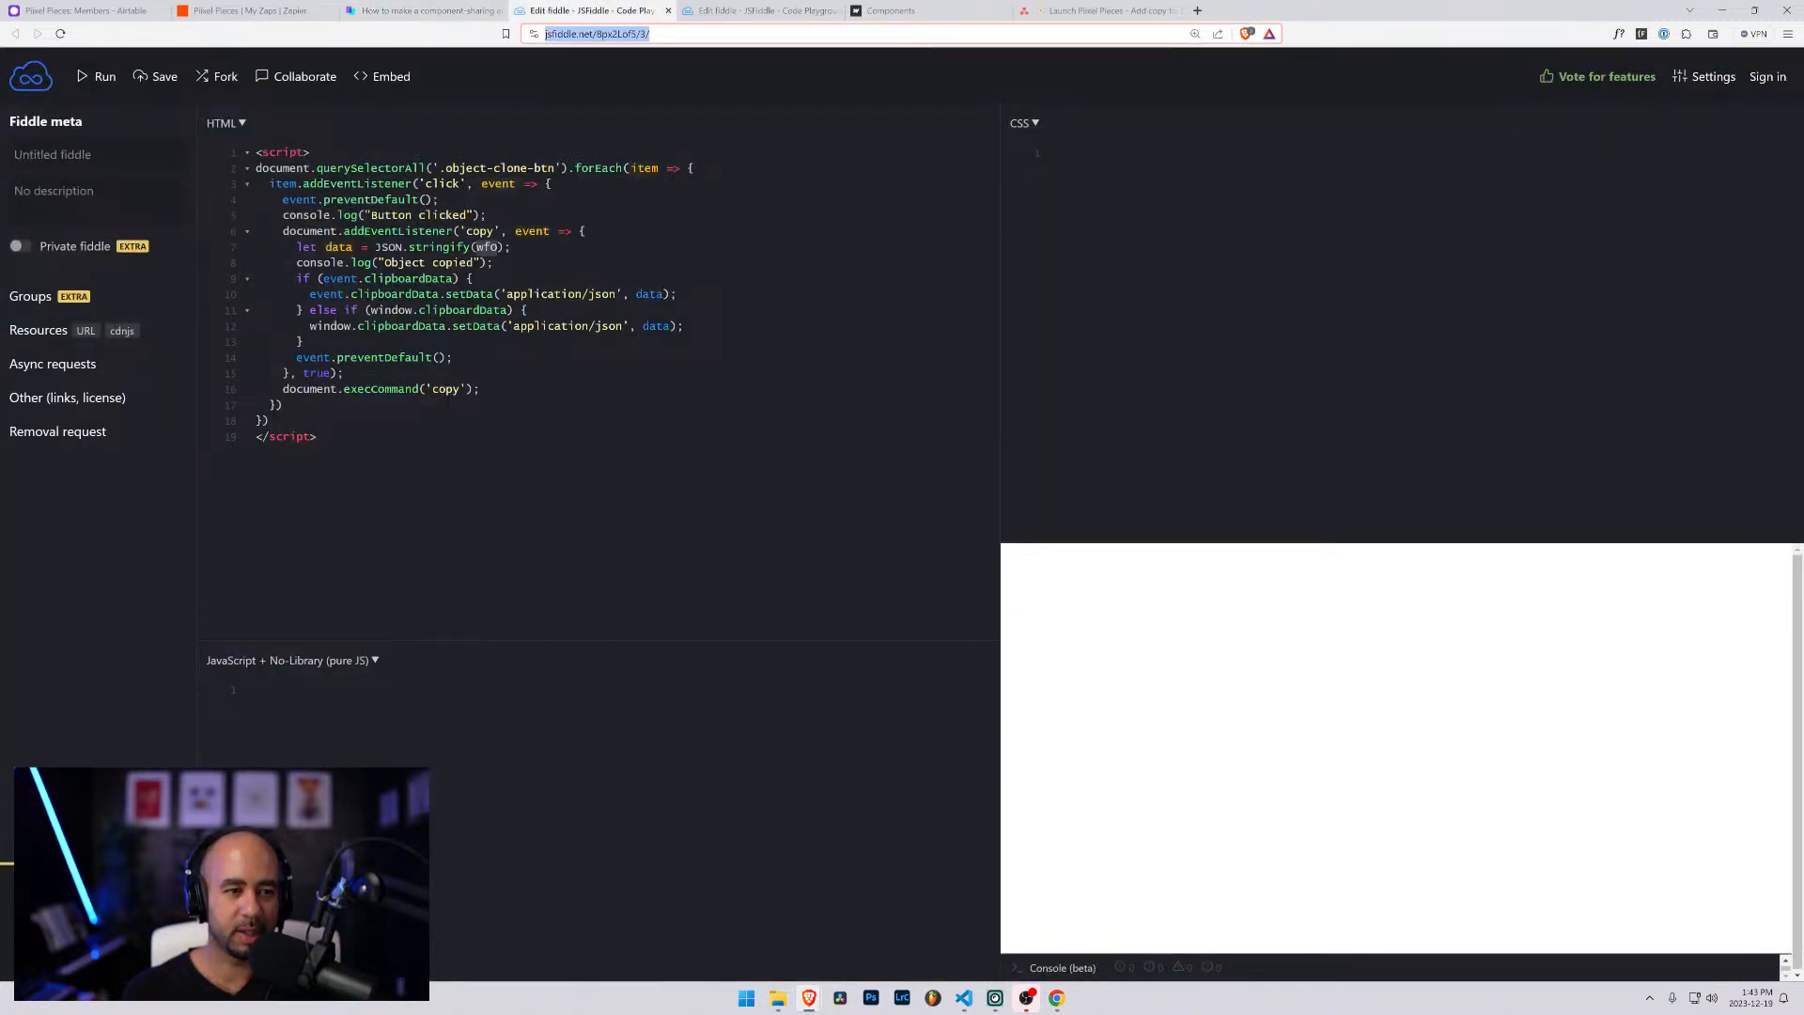
key(alt+Tab)
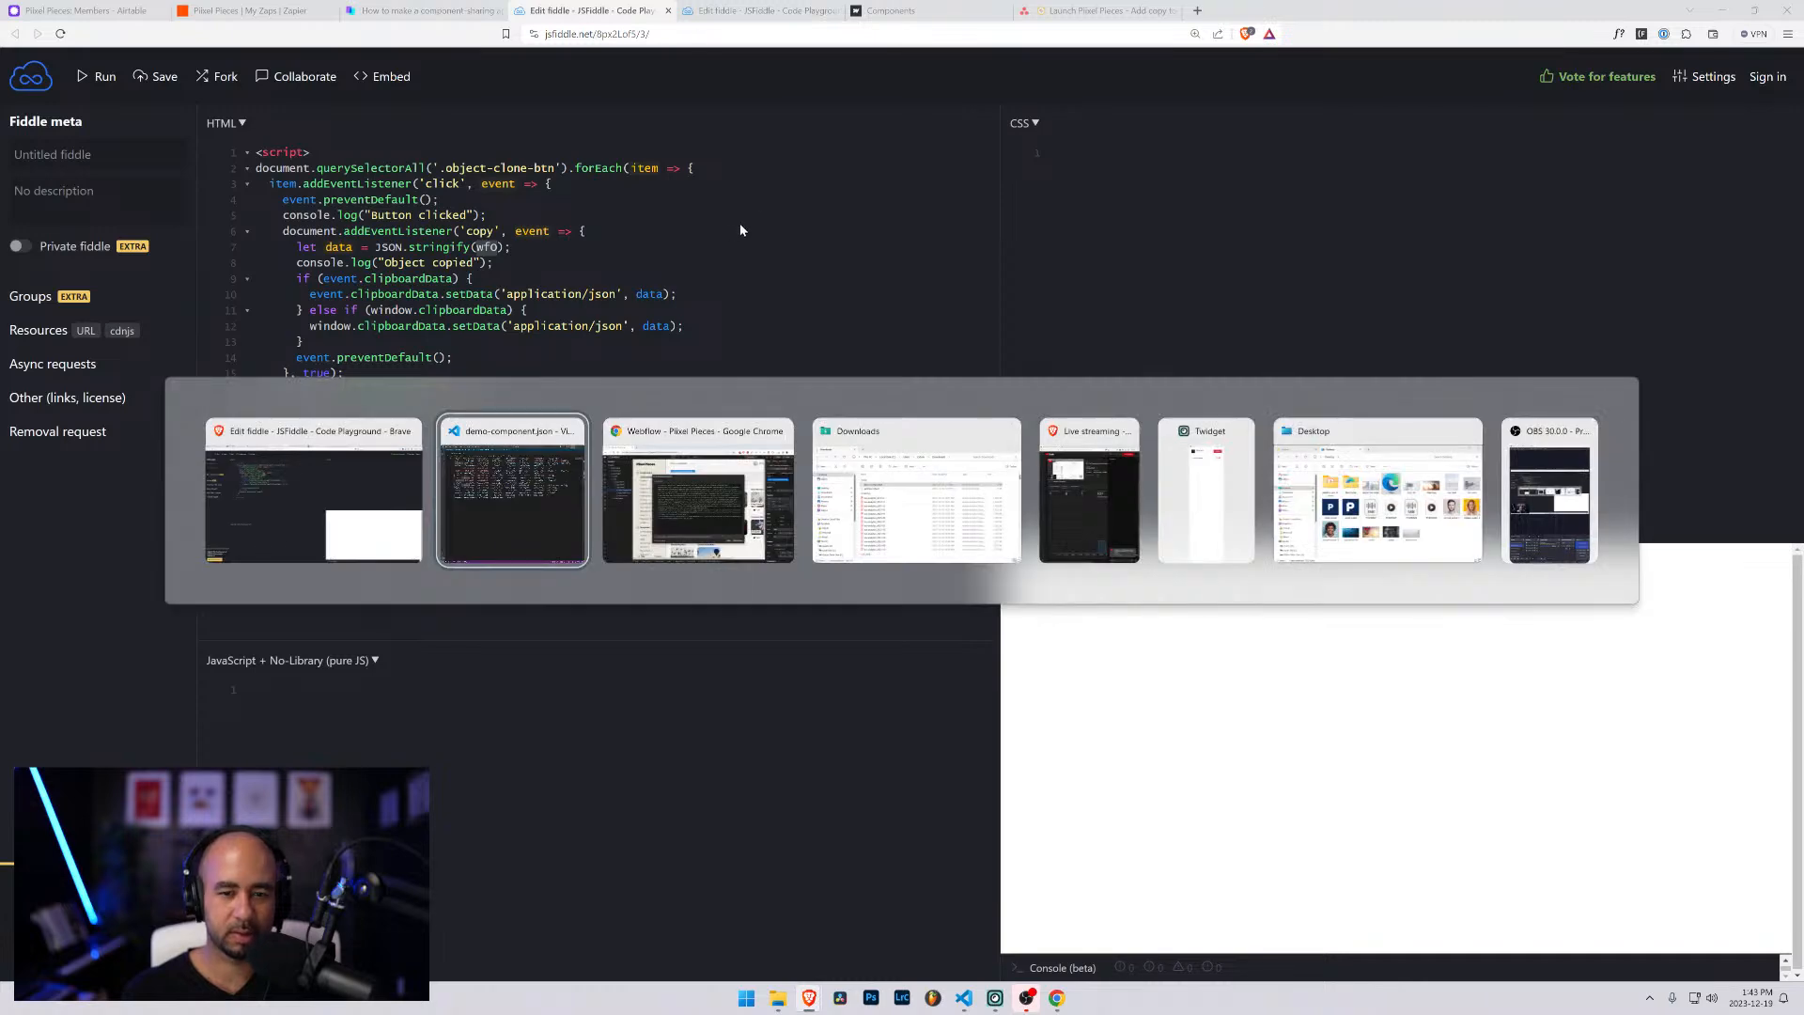
key(alt+Tab)
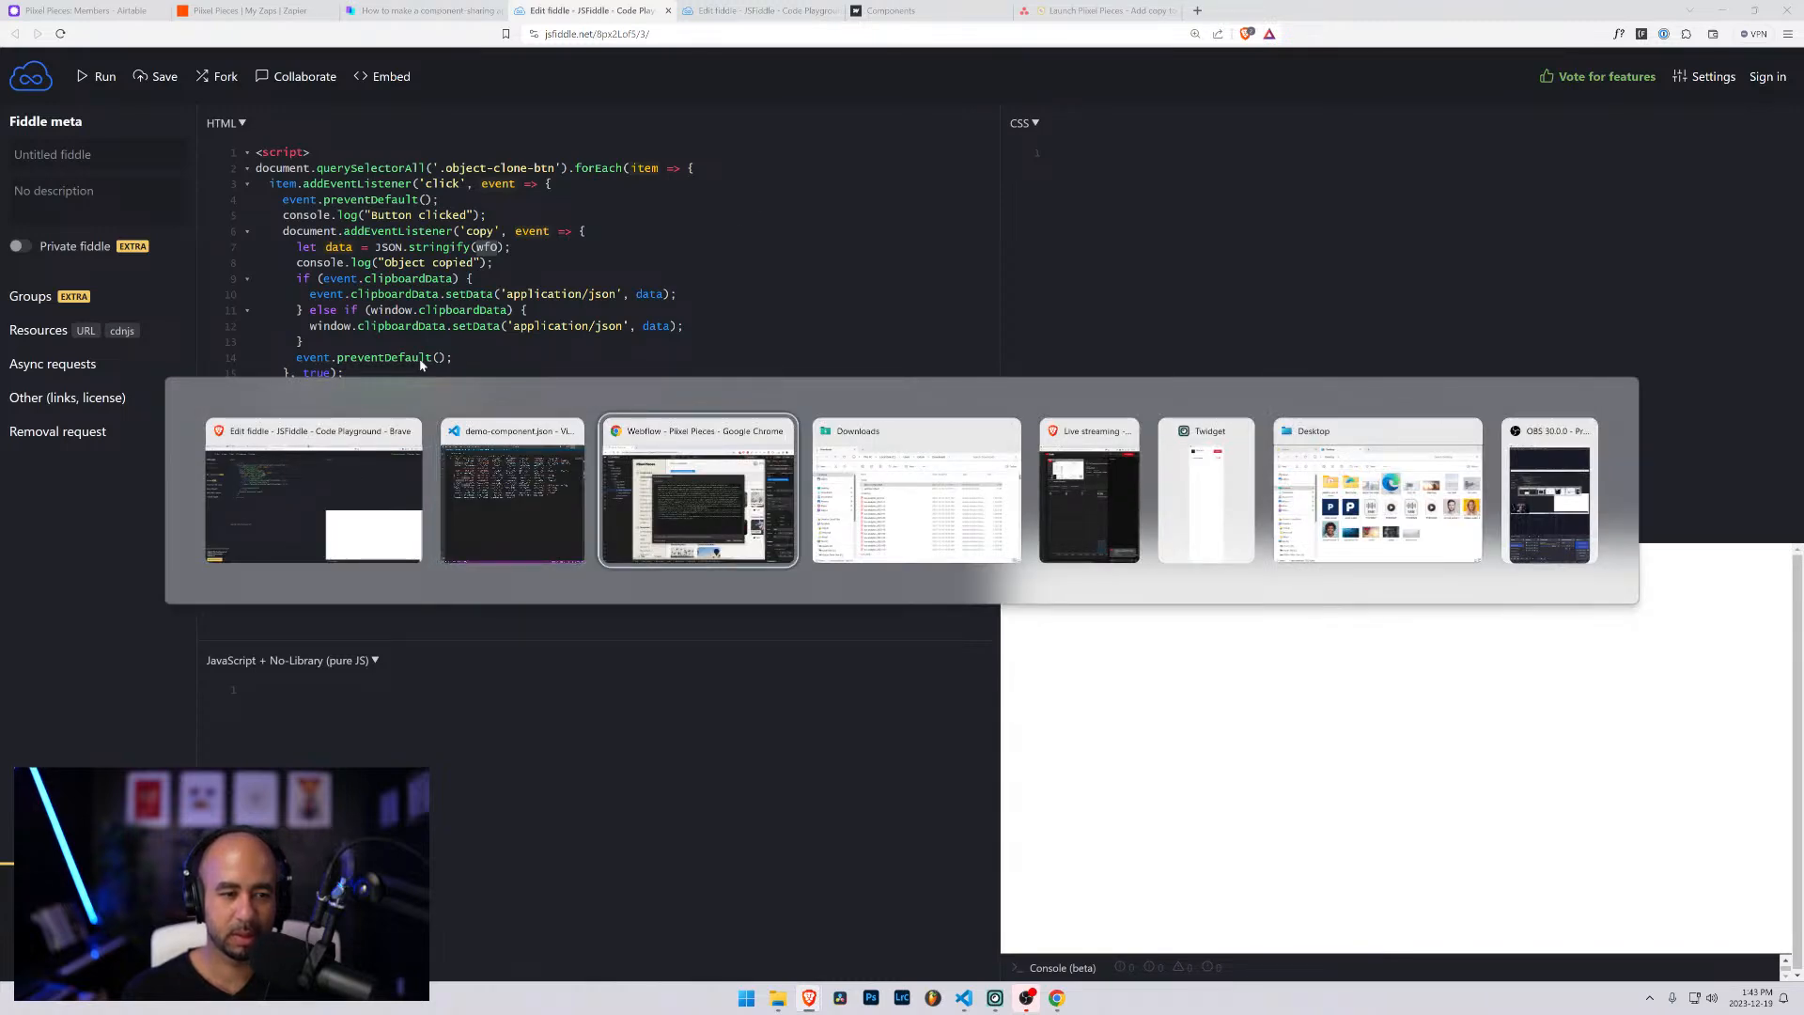
click(302, 444)
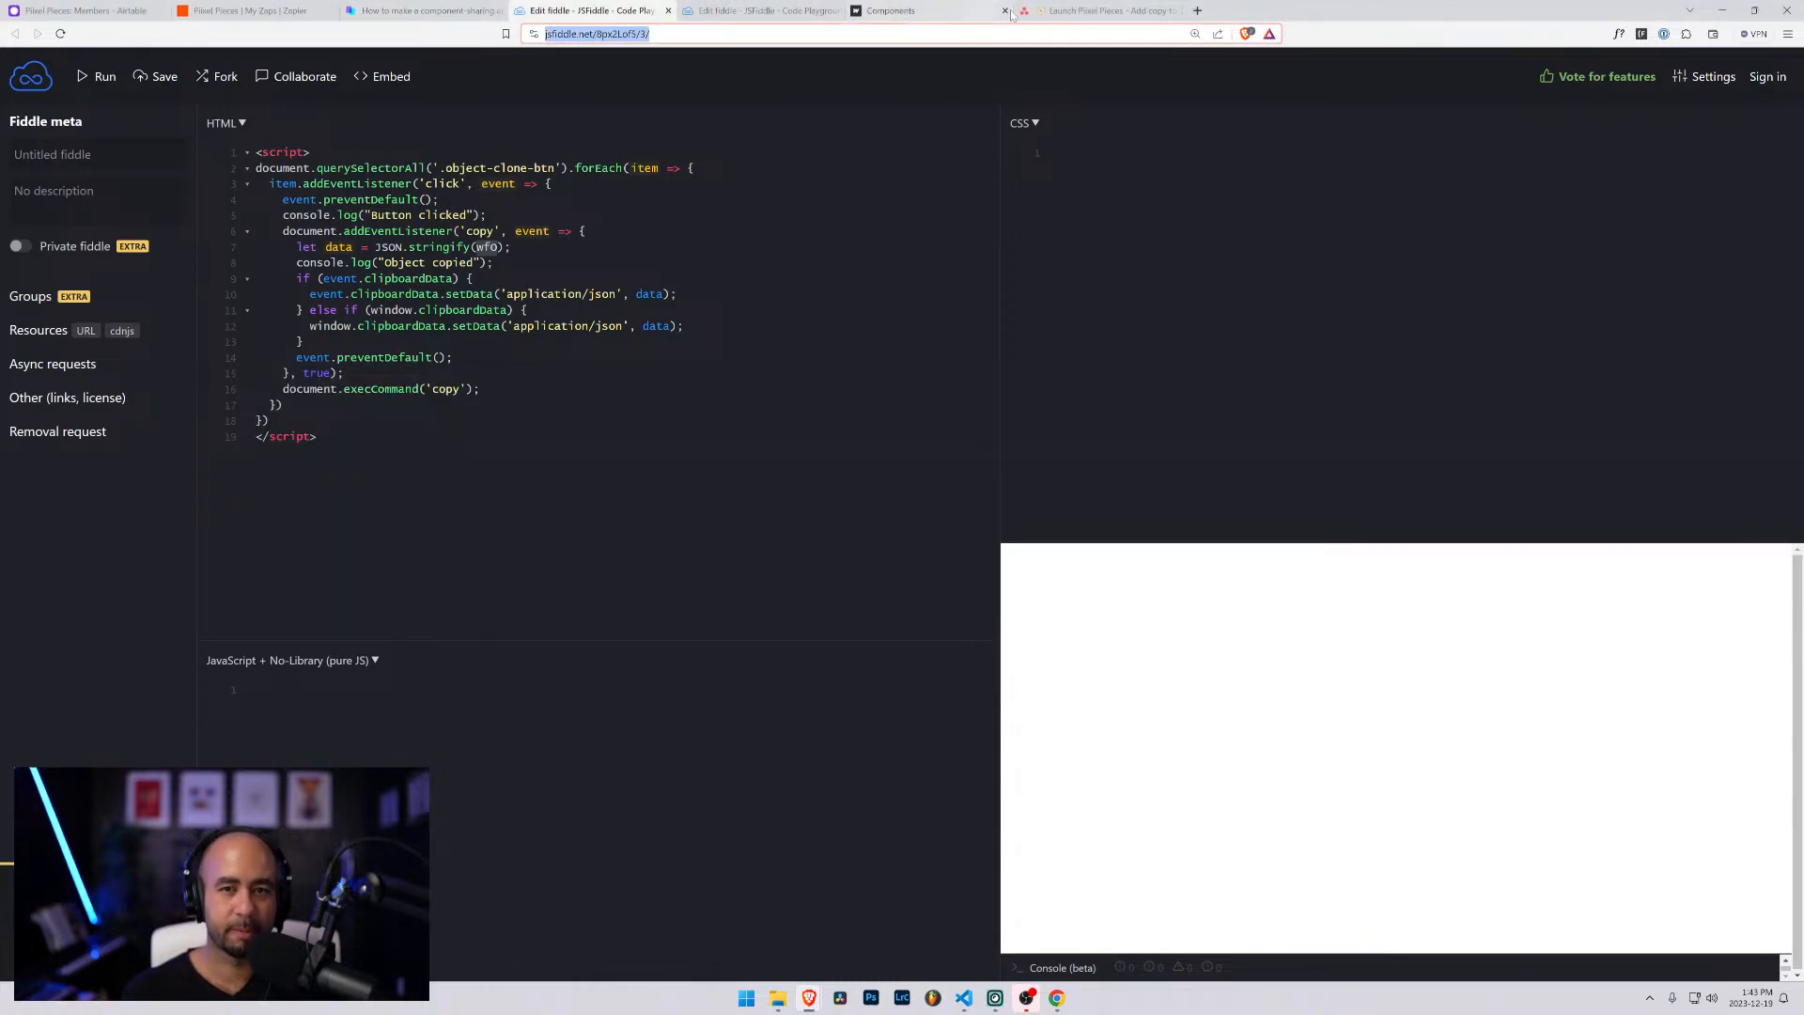
click(1043, 11)
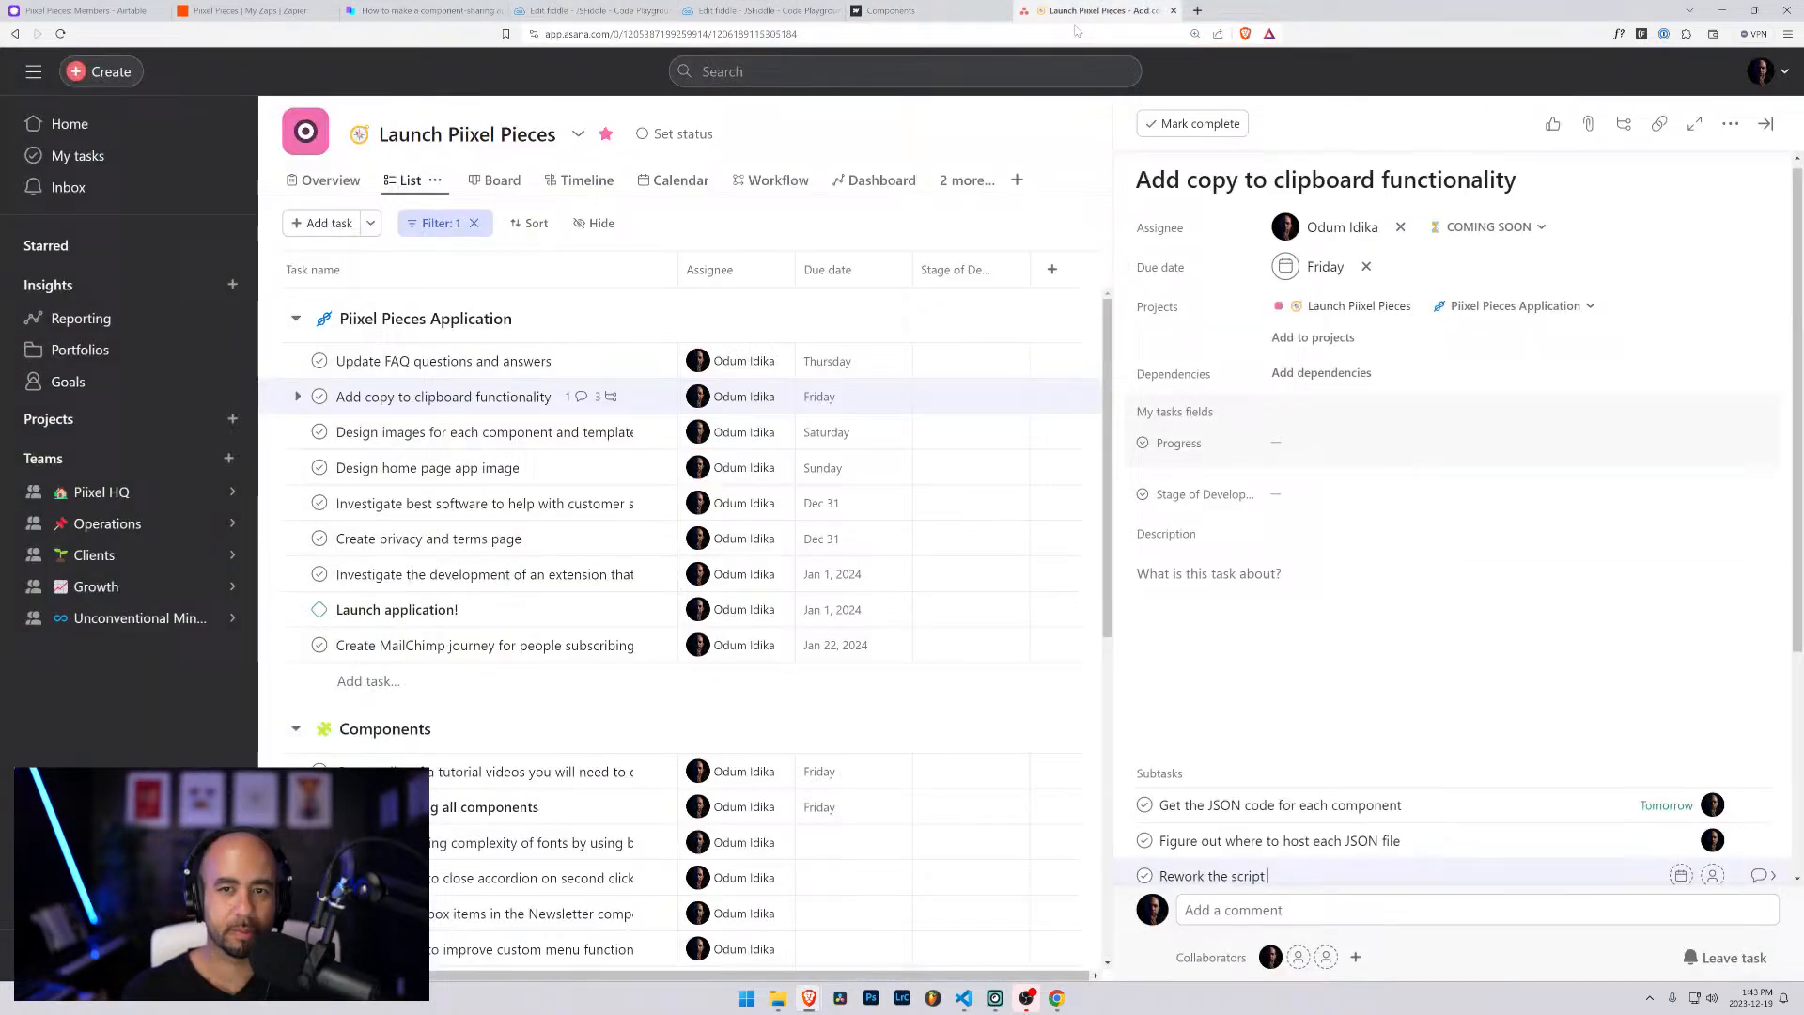
- Extend the third subtask's name to "Rework the script to dynamically generate the correct URL and"
click(1289, 876)
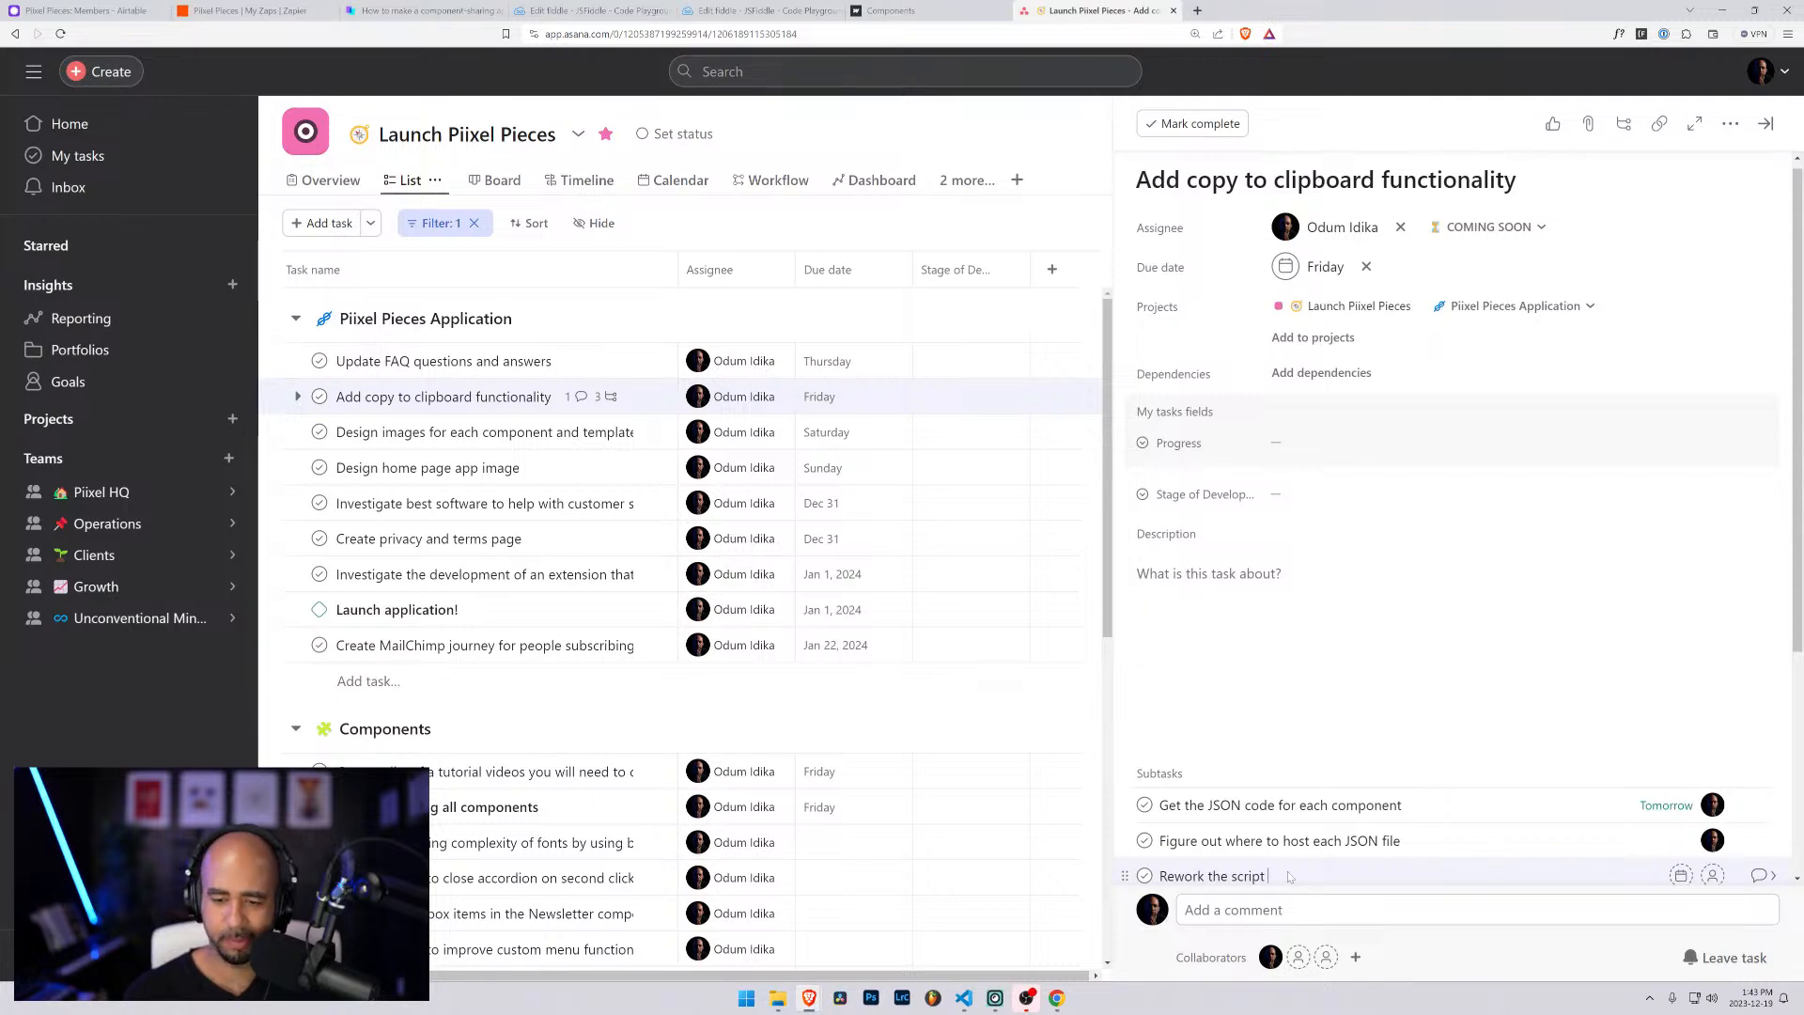
text(to)
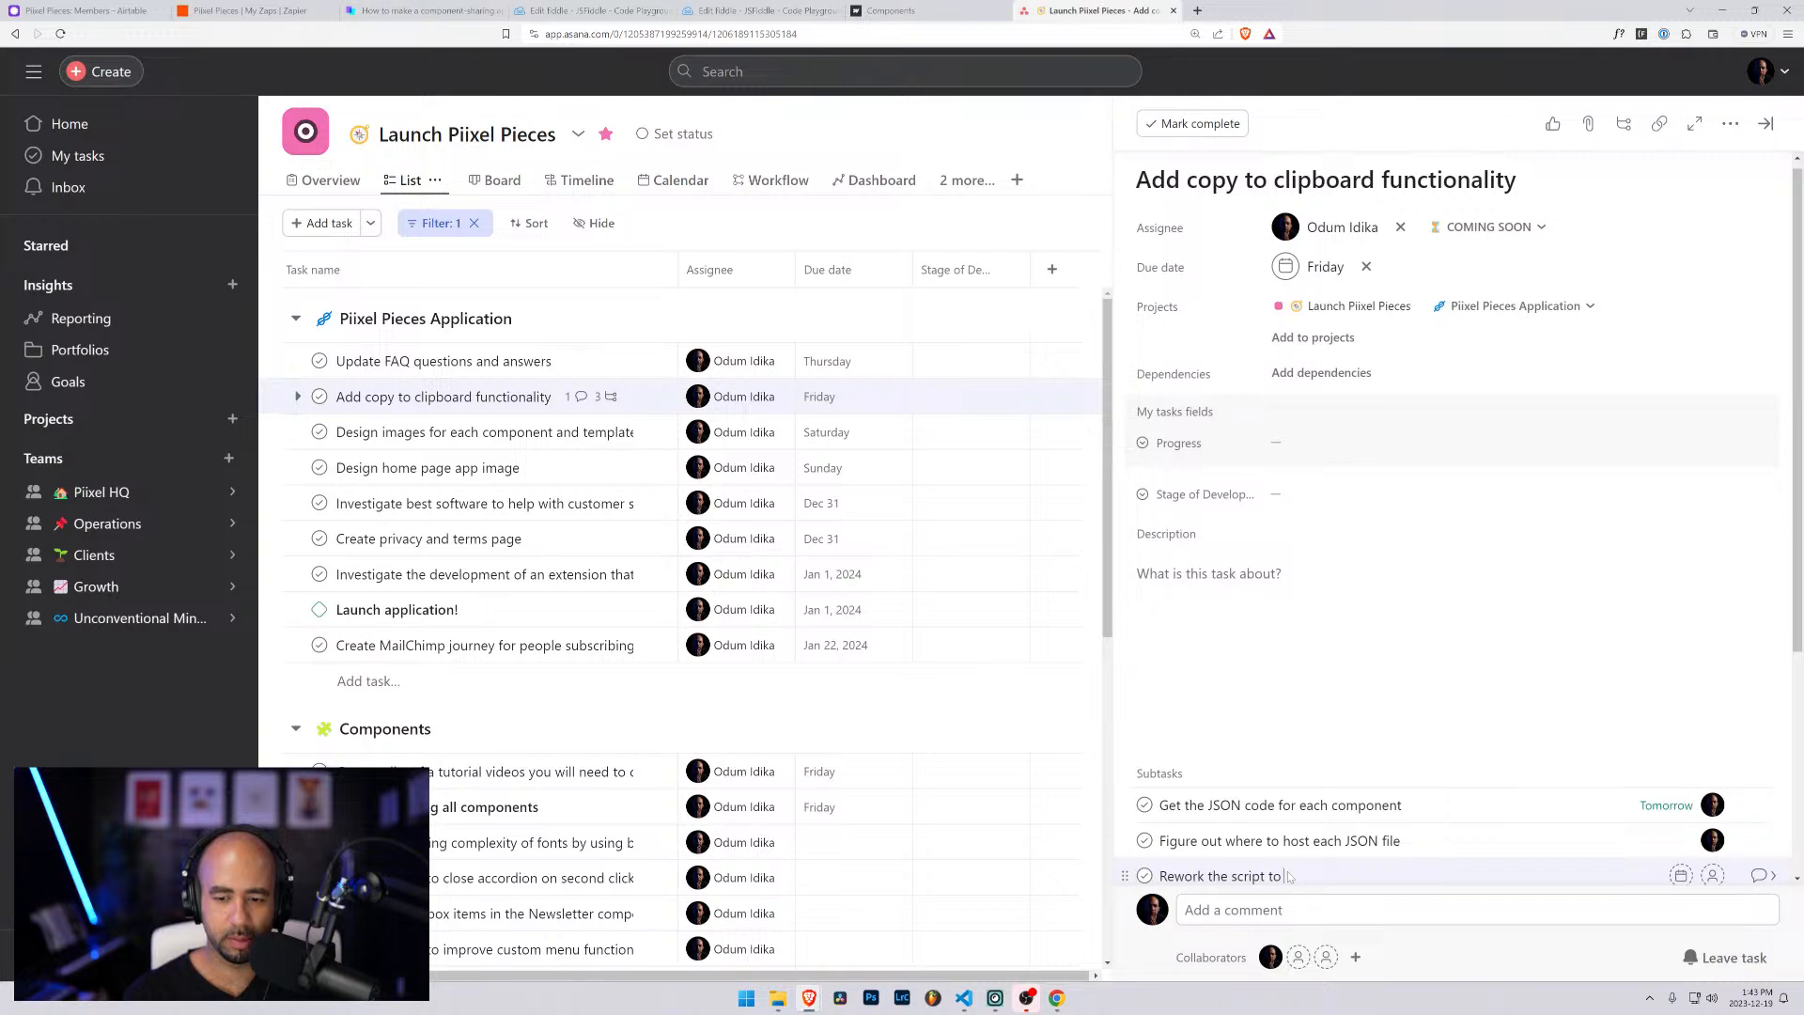
text(dynamic)
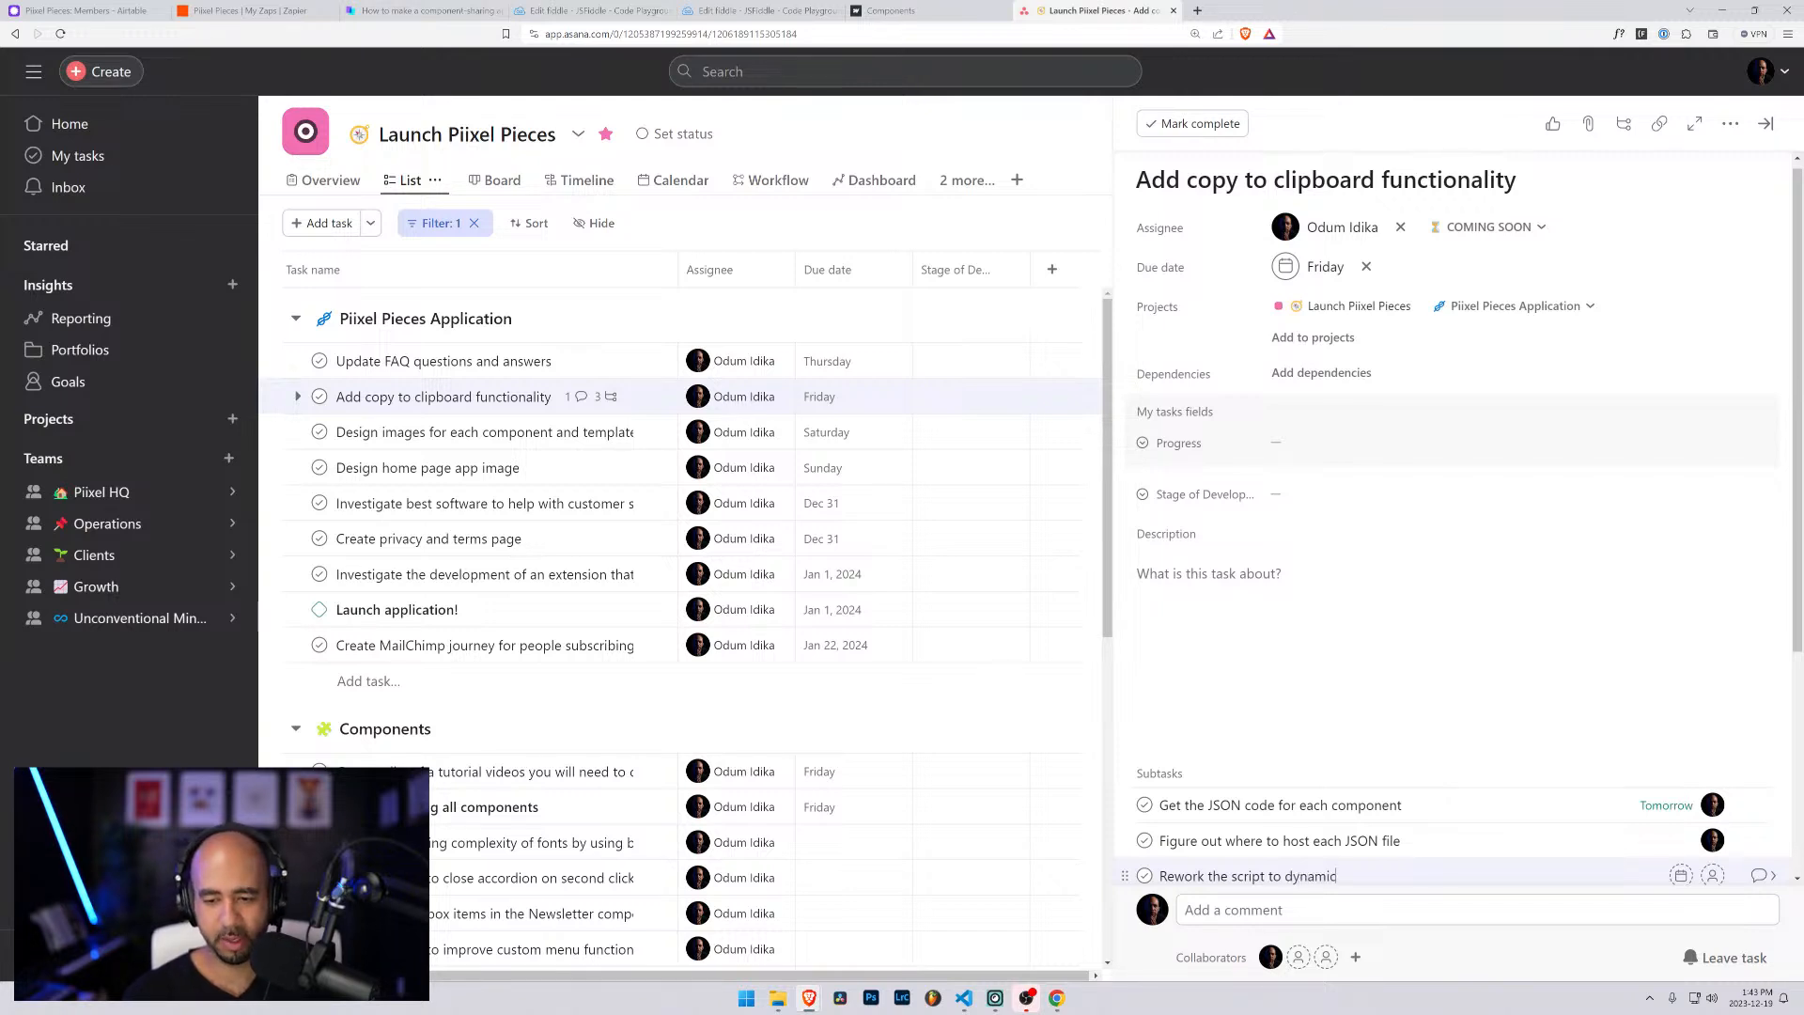
text(ally gen)
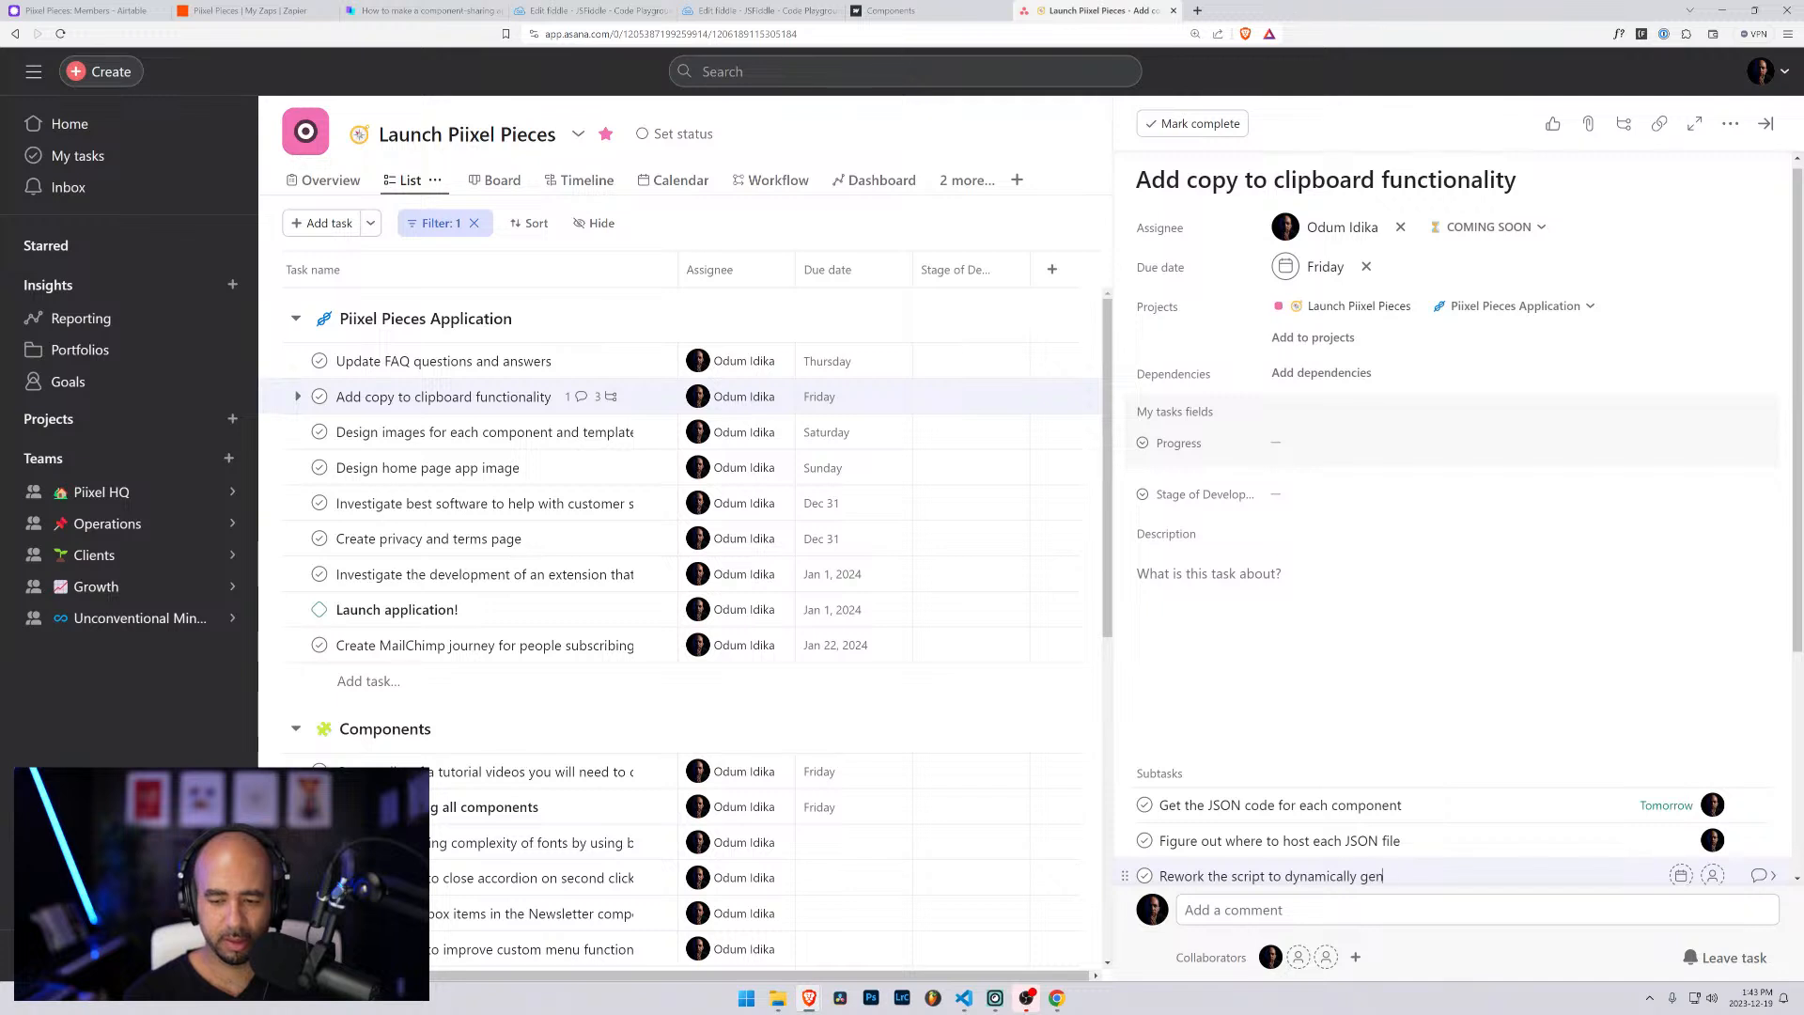
text(erate the correct URL and)
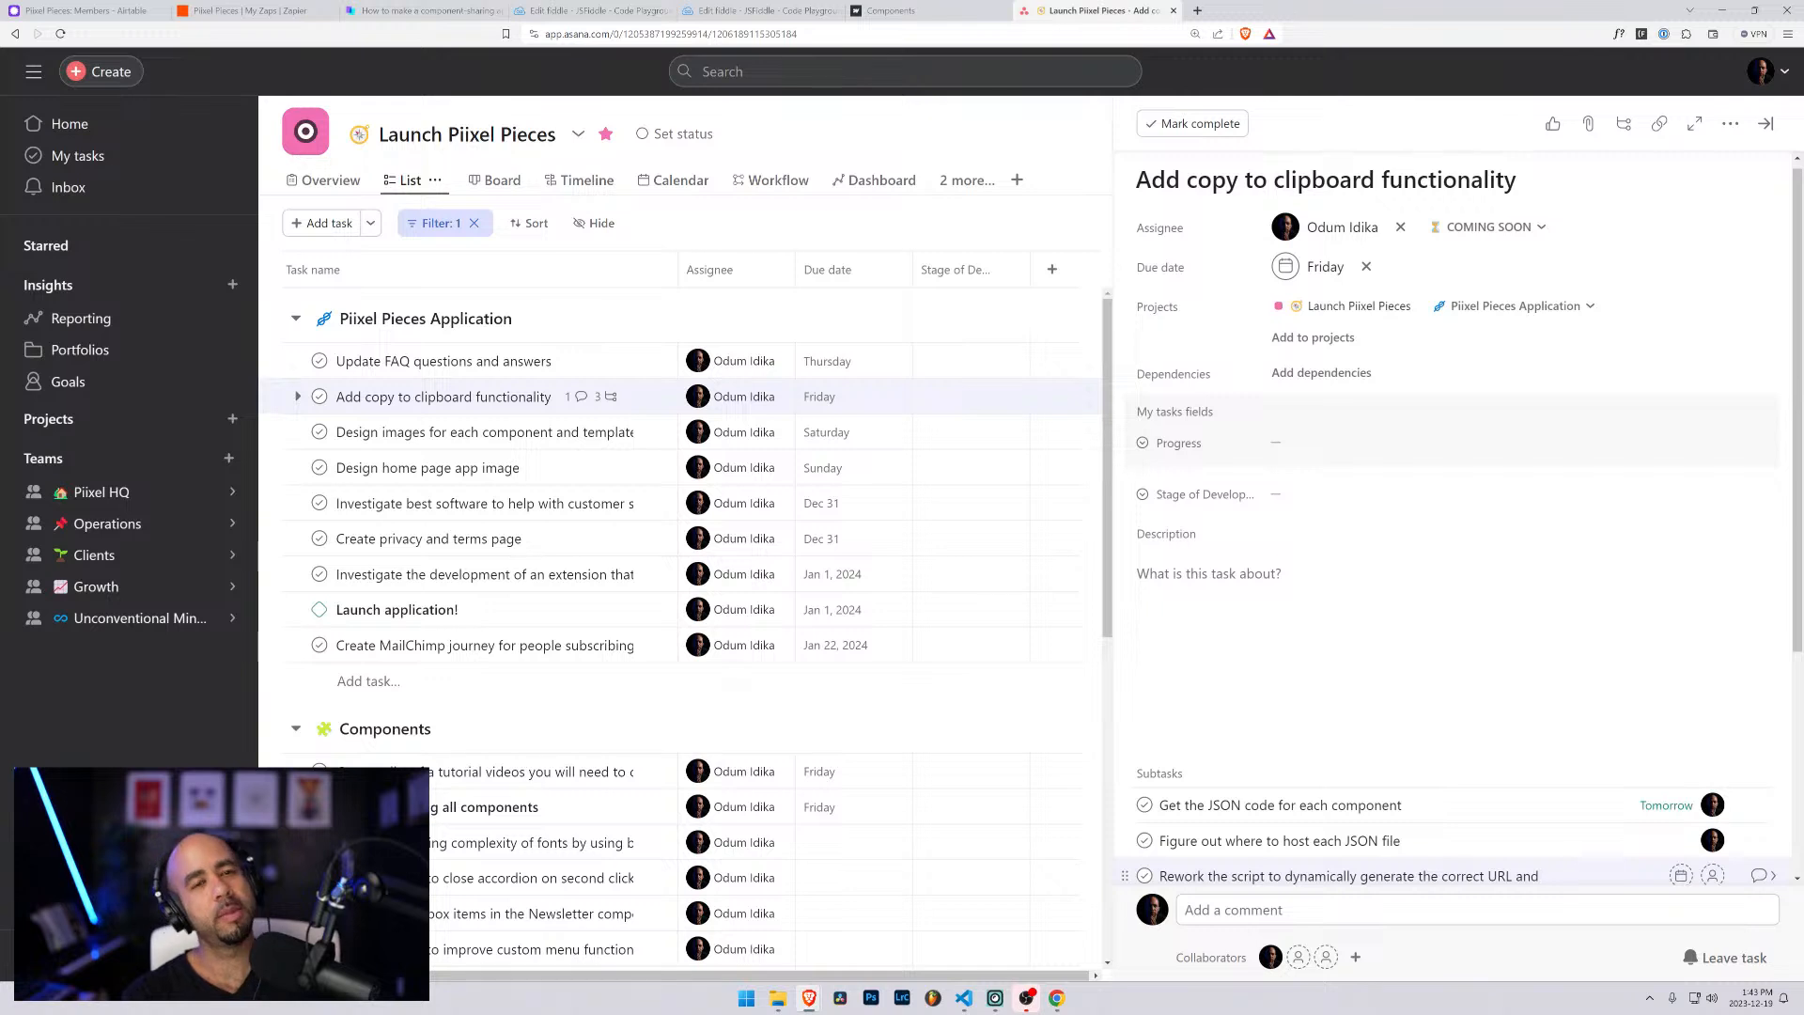
- Look over the published Components page, save and close the copy/paste embed's code in Webflow, and inspect the page's other HTML embed
click(589, 13)
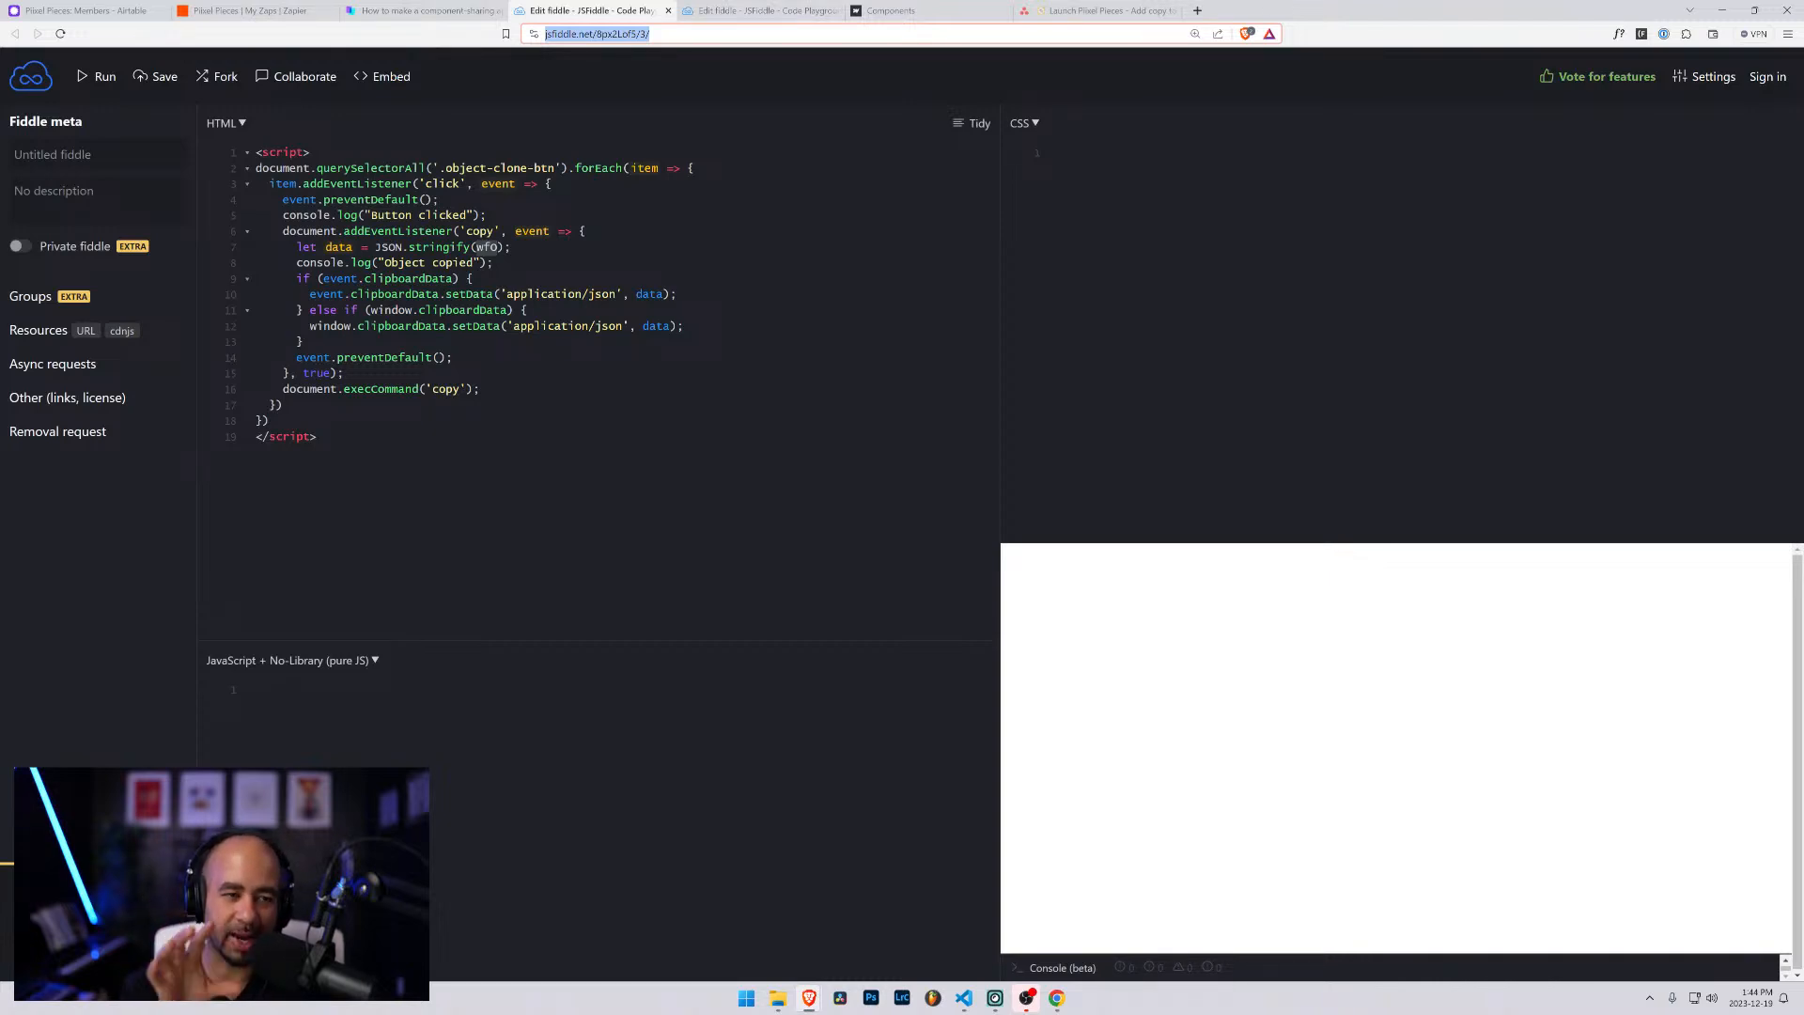
click(889, 11)
scroll(111, 538, down, 3)
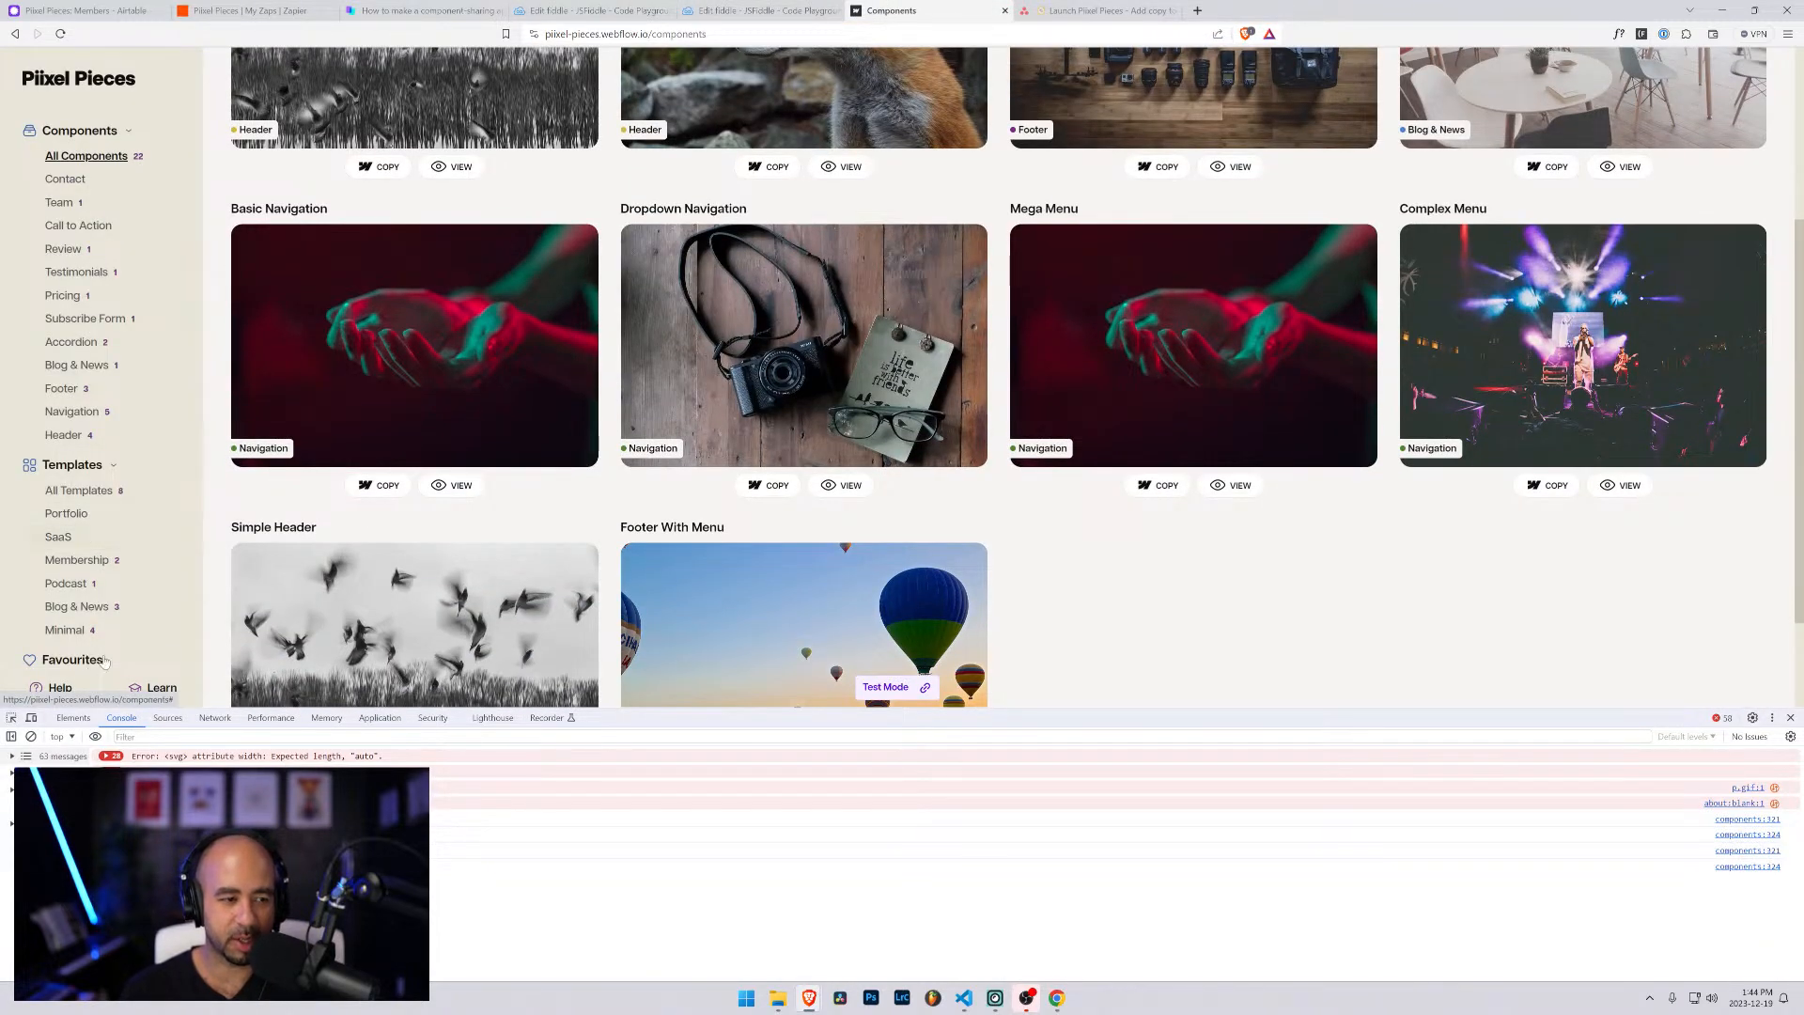
click(1054, 1005)
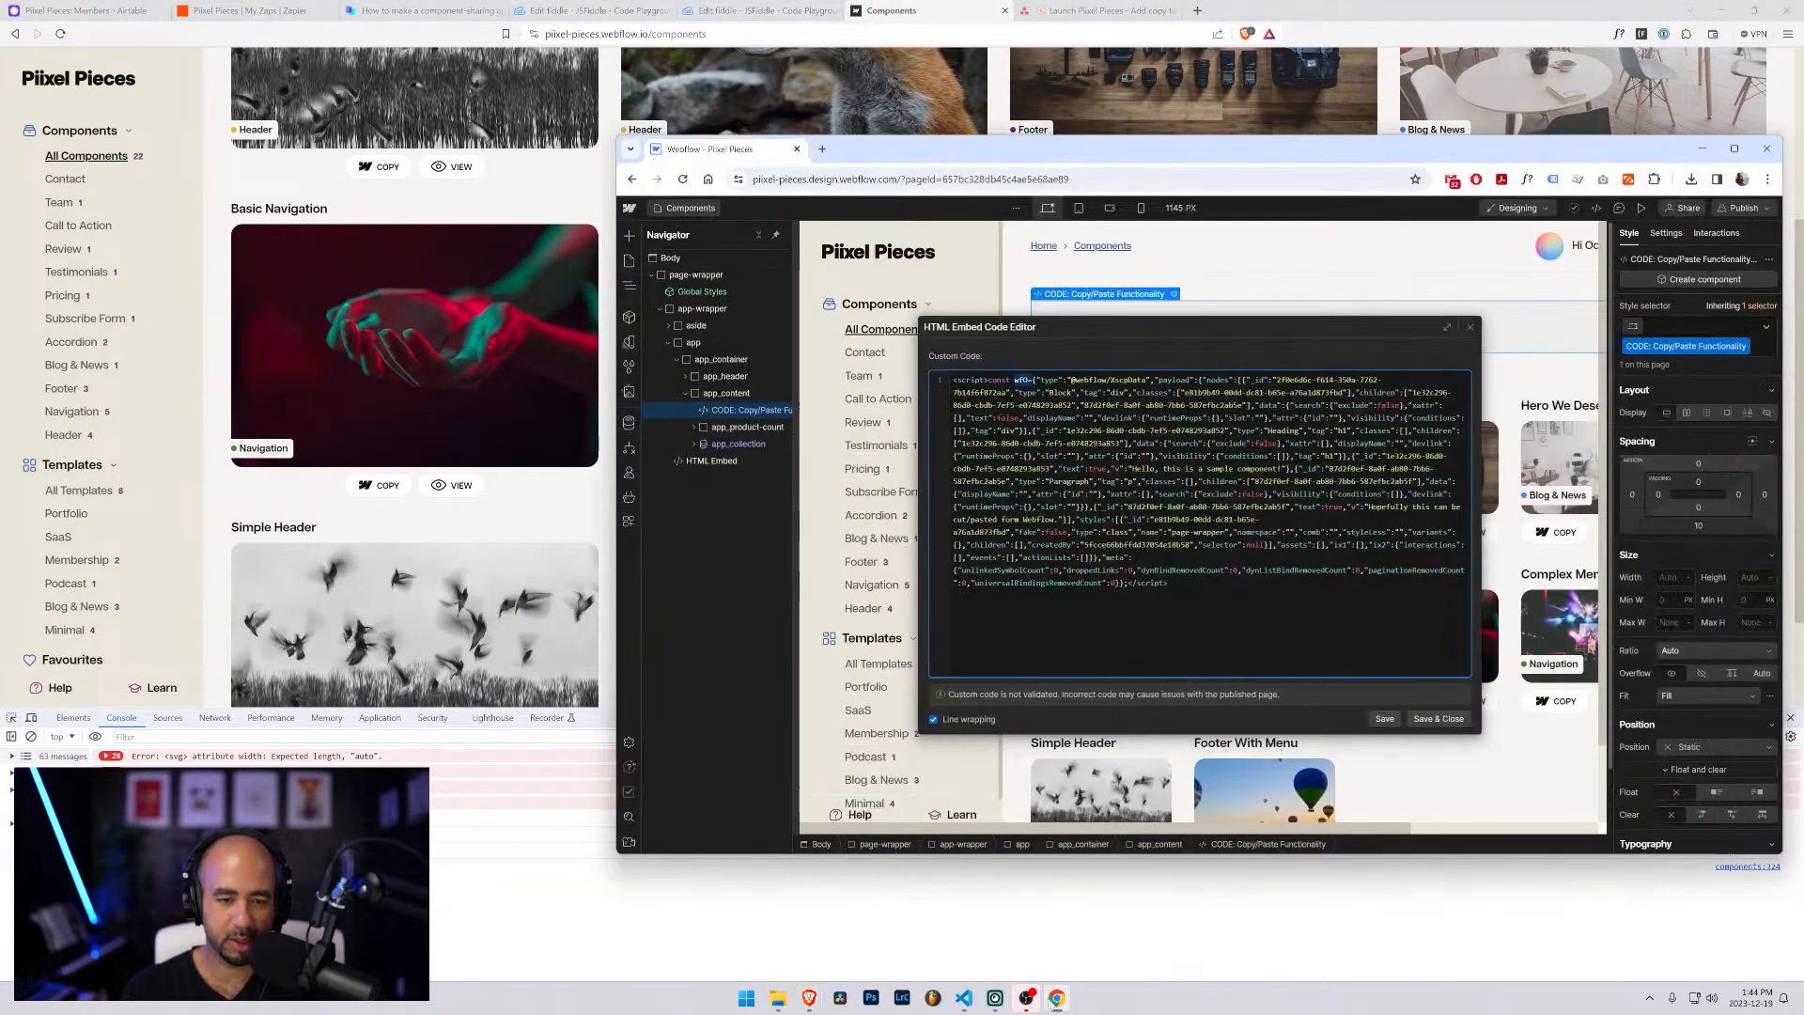
click(1428, 720)
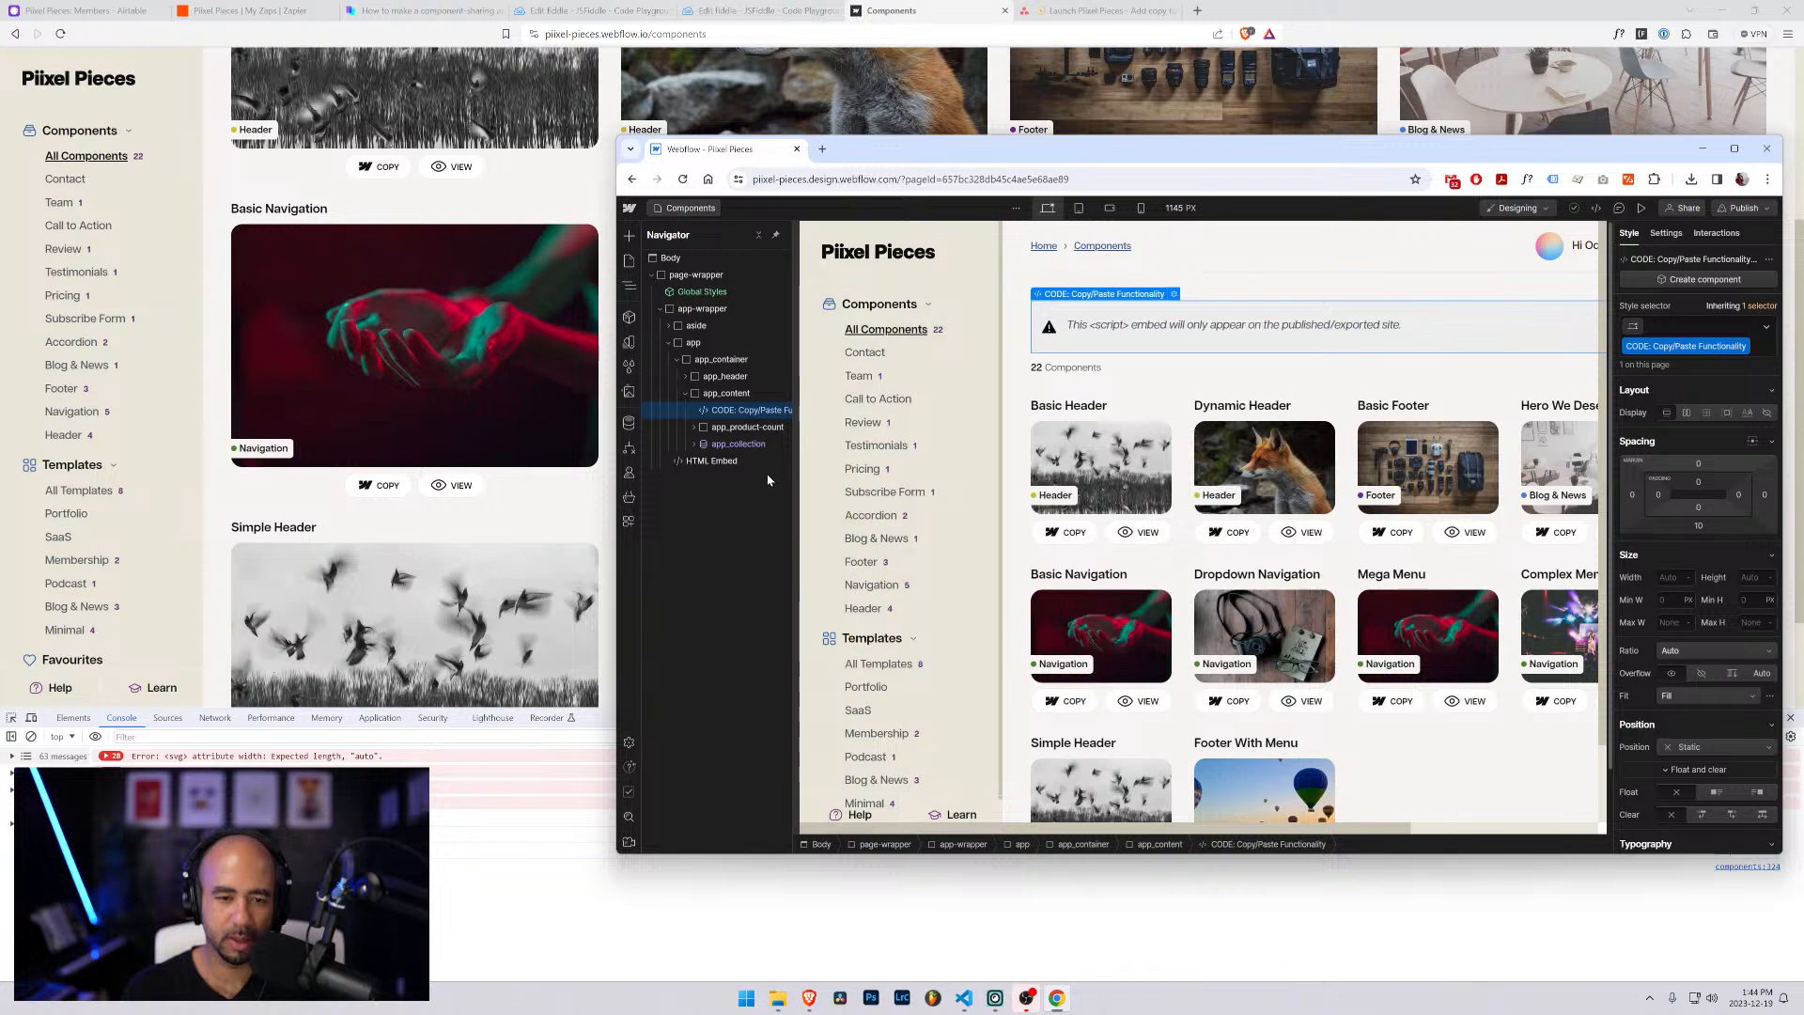
click(725, 460)
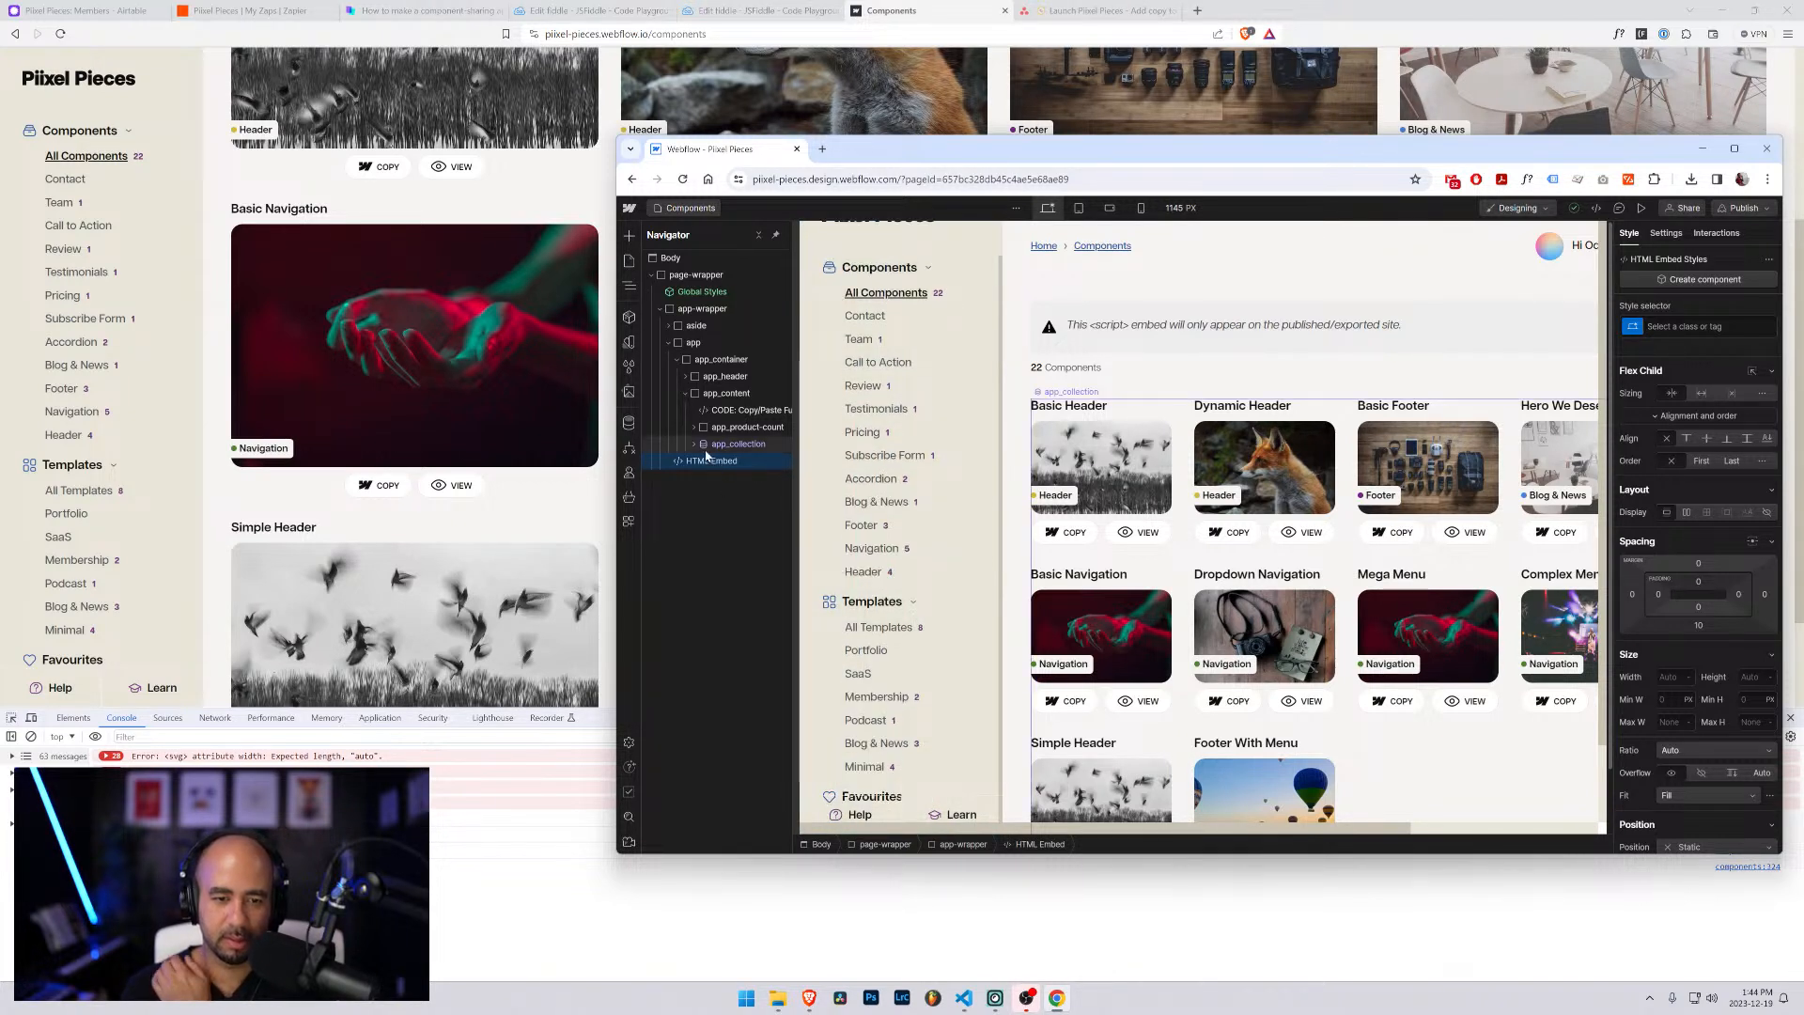
scroll(944, 517, down, 1)
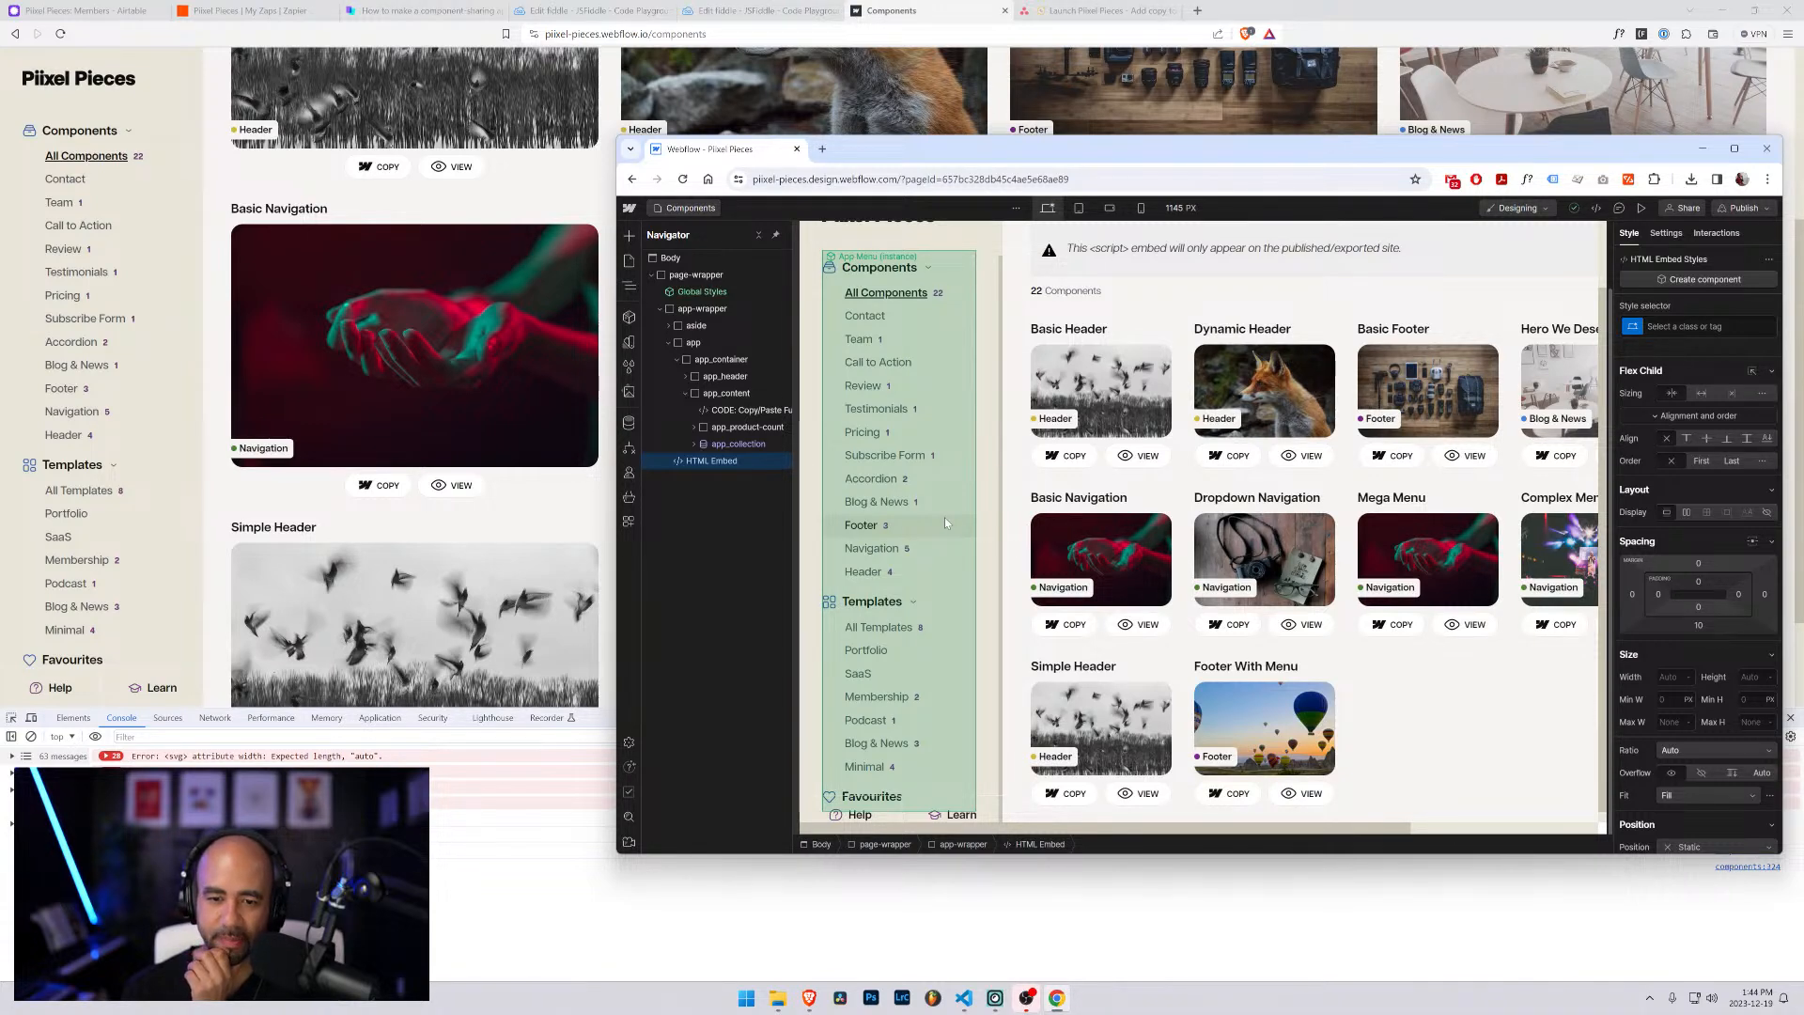
scroll(911, 479, up, 1)
scroll(904, 469, up, 1)
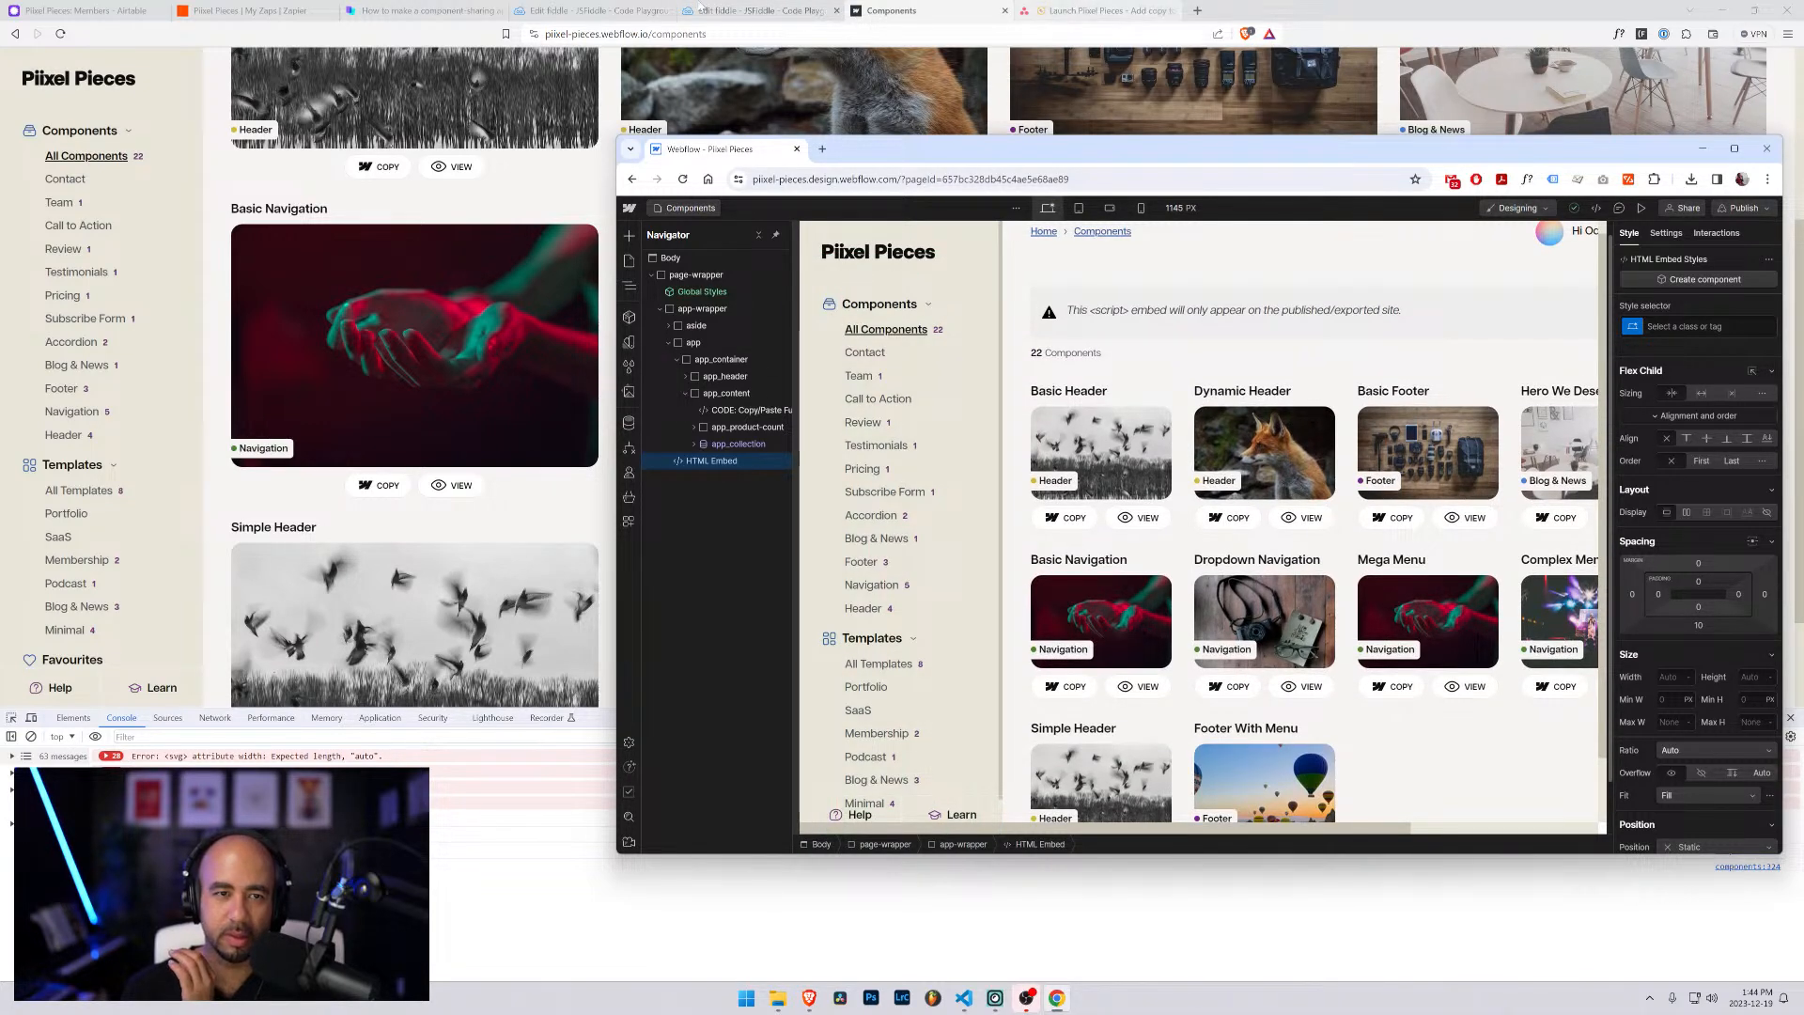
- Review the subtask list in Asana and select the Basic Header card's COPY link in the Webflow Designer
click(1095, 10)
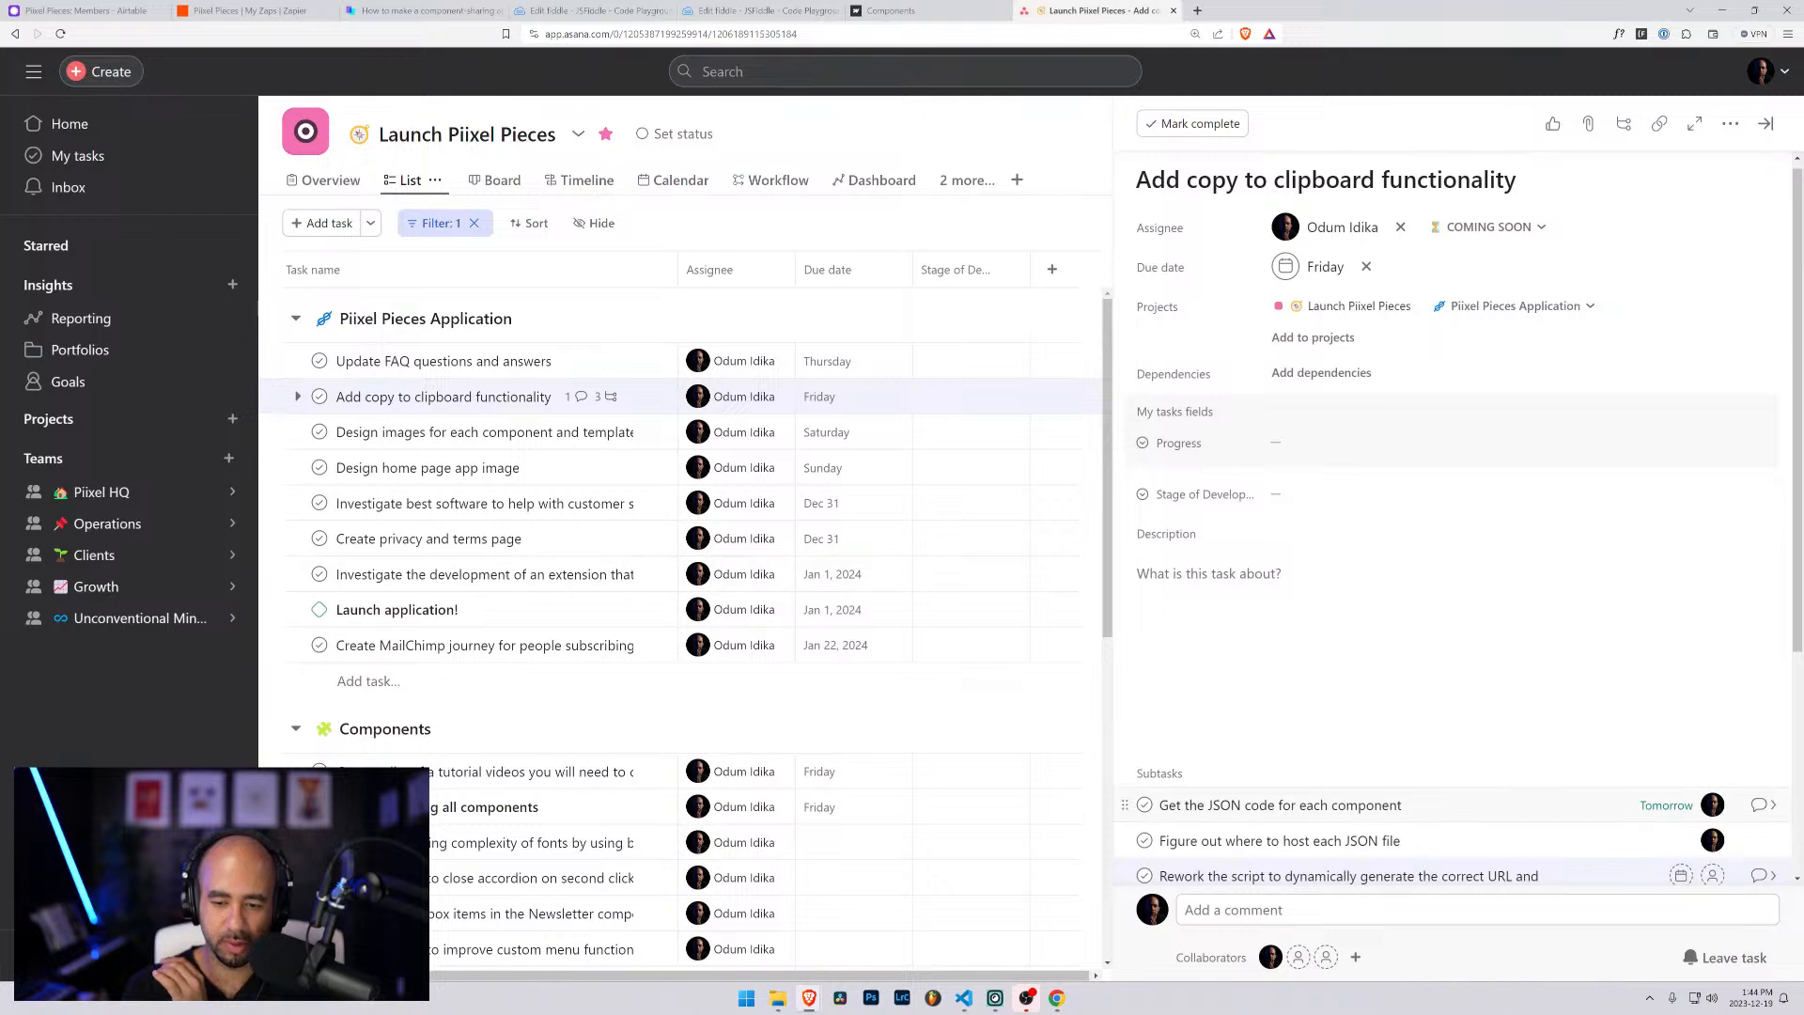
scroll(1344, 754, down, 2)
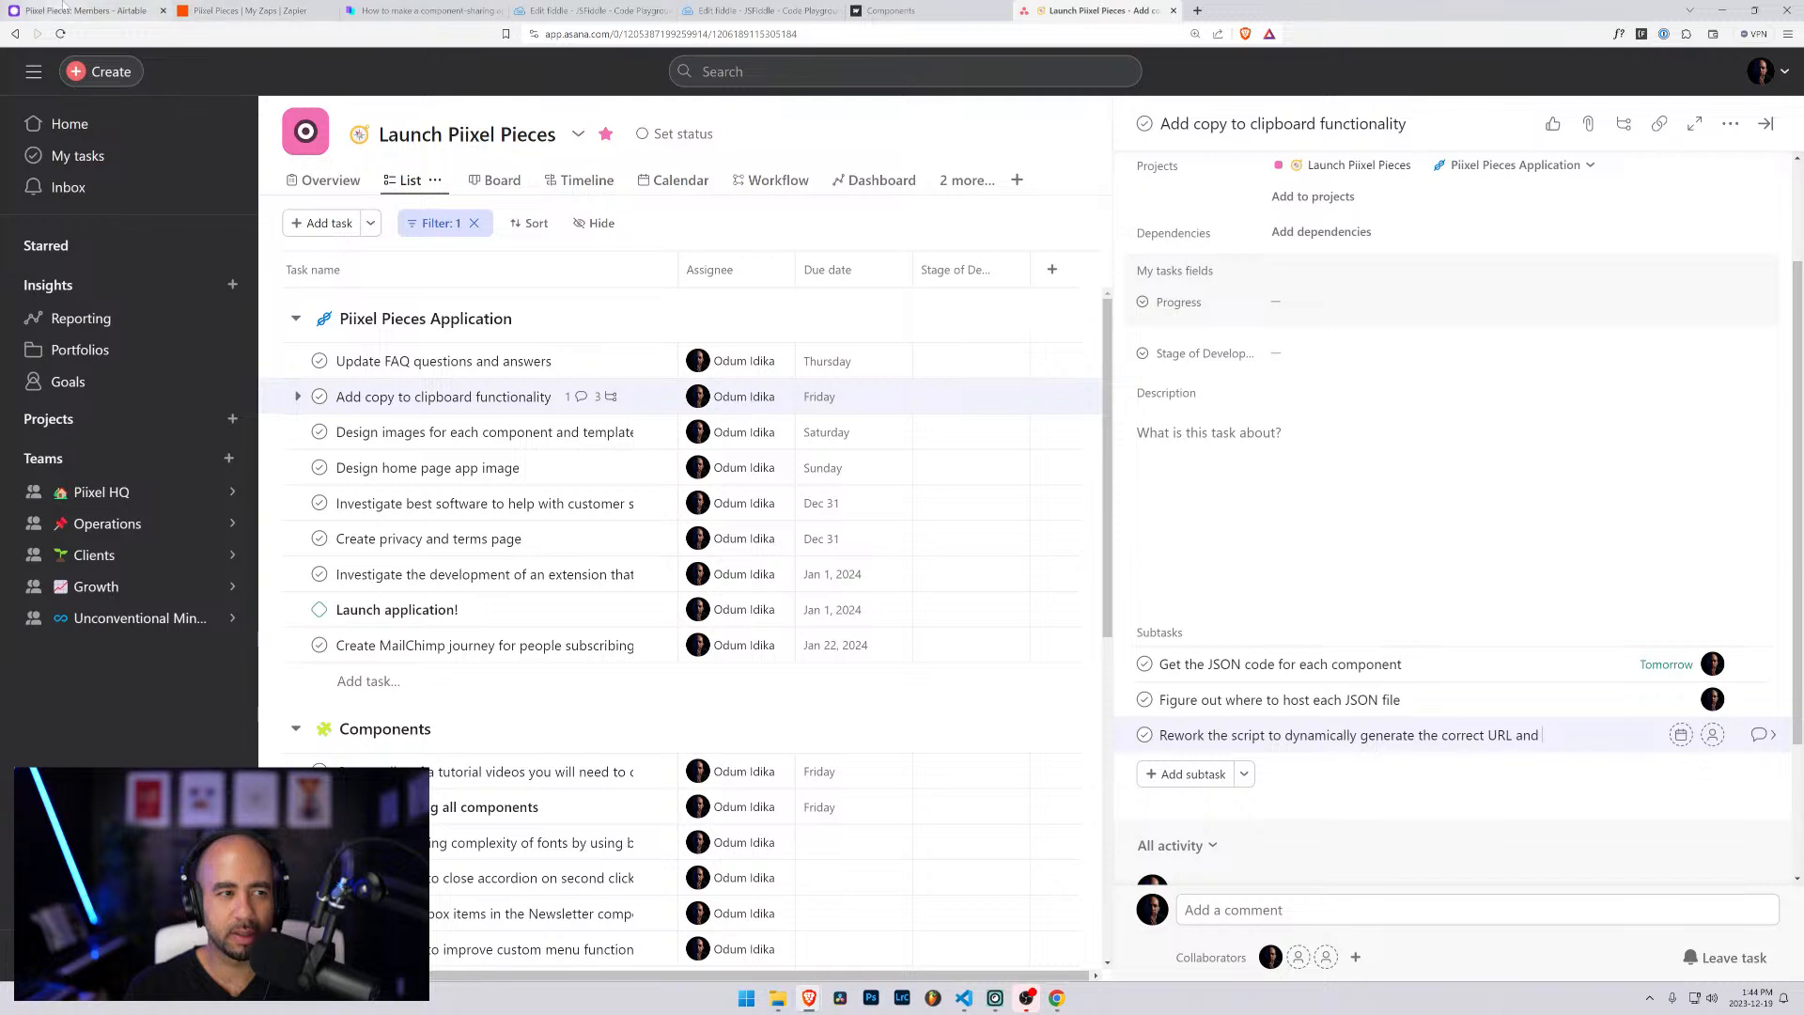
click(1056, 998)
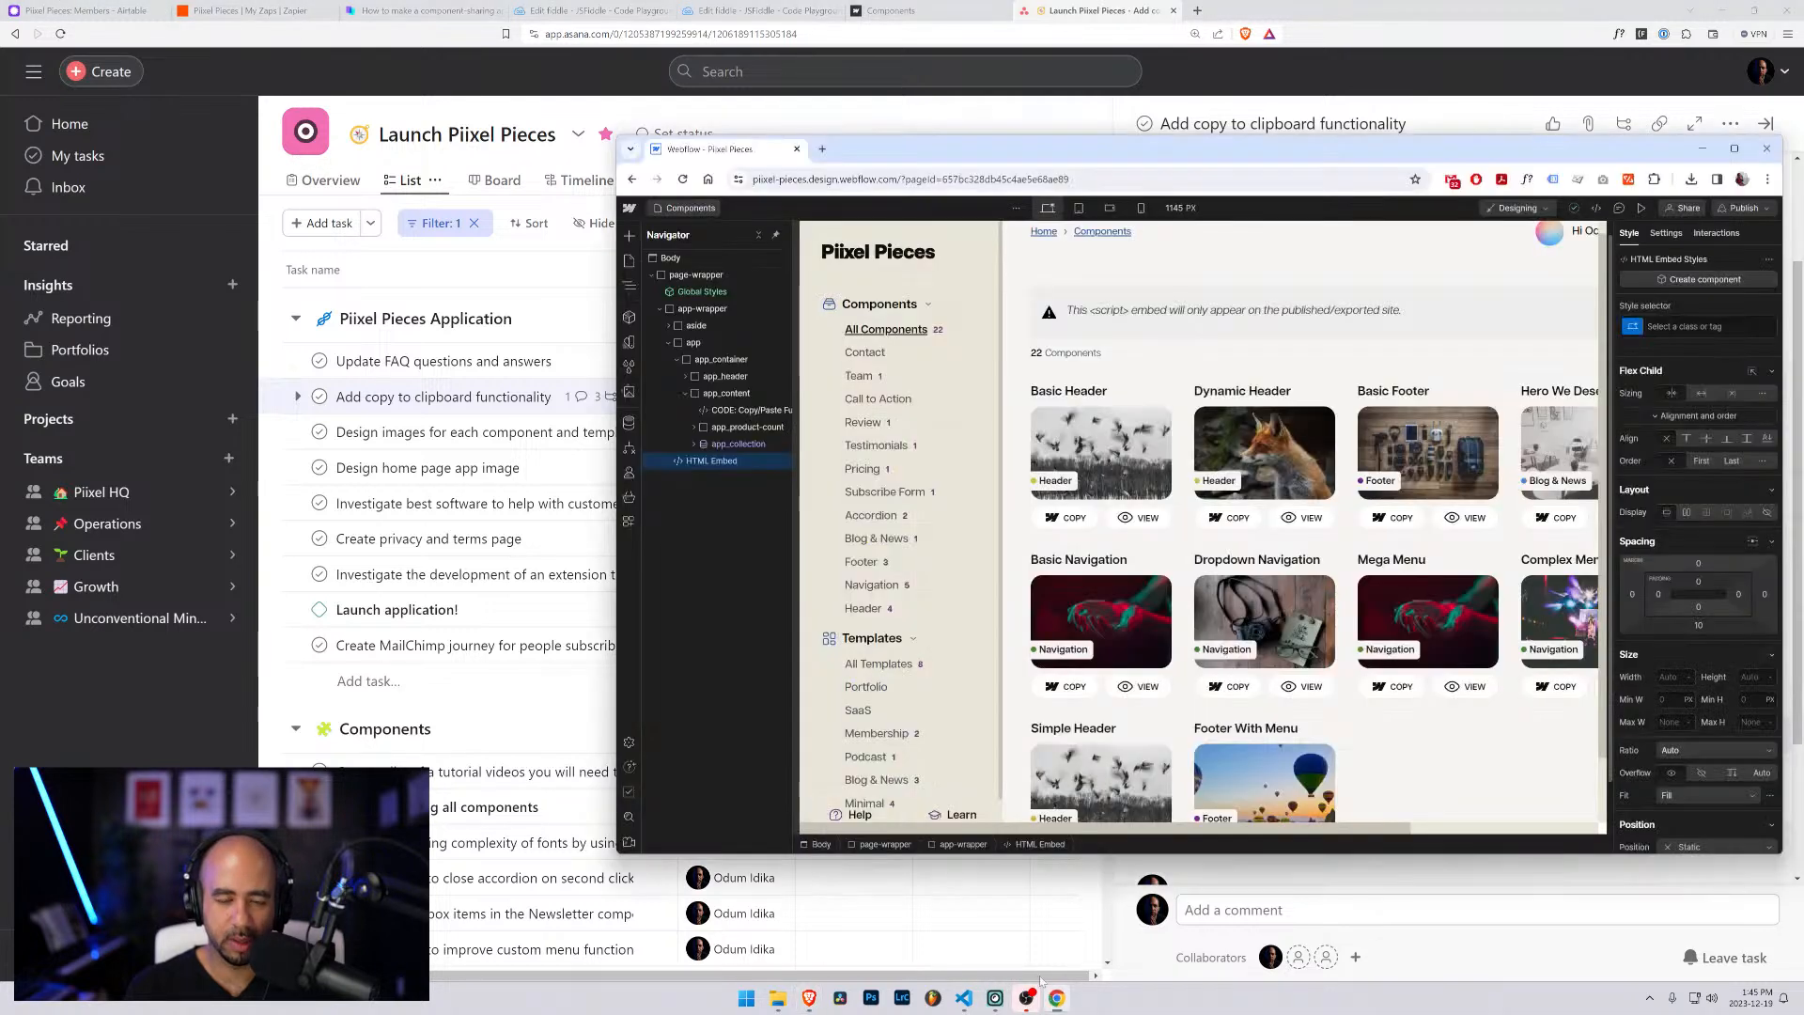
click(1066, 516)
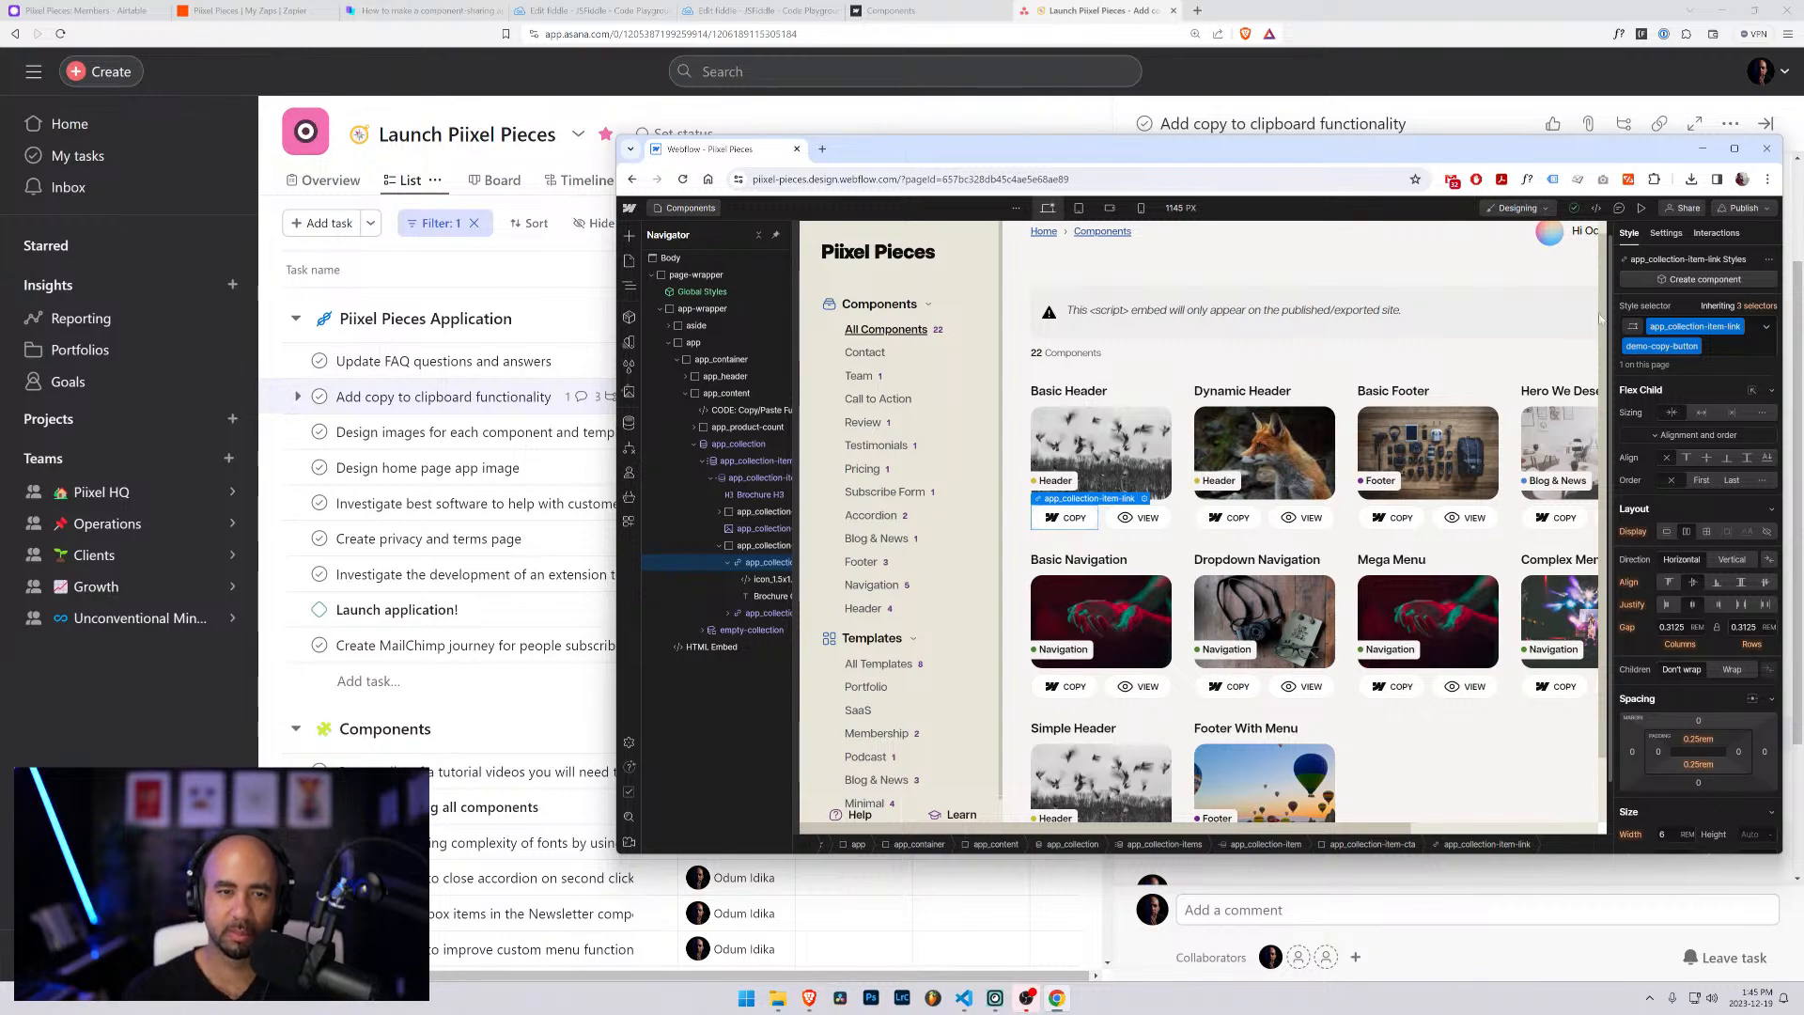
click(1196, 11)
text(webflk)
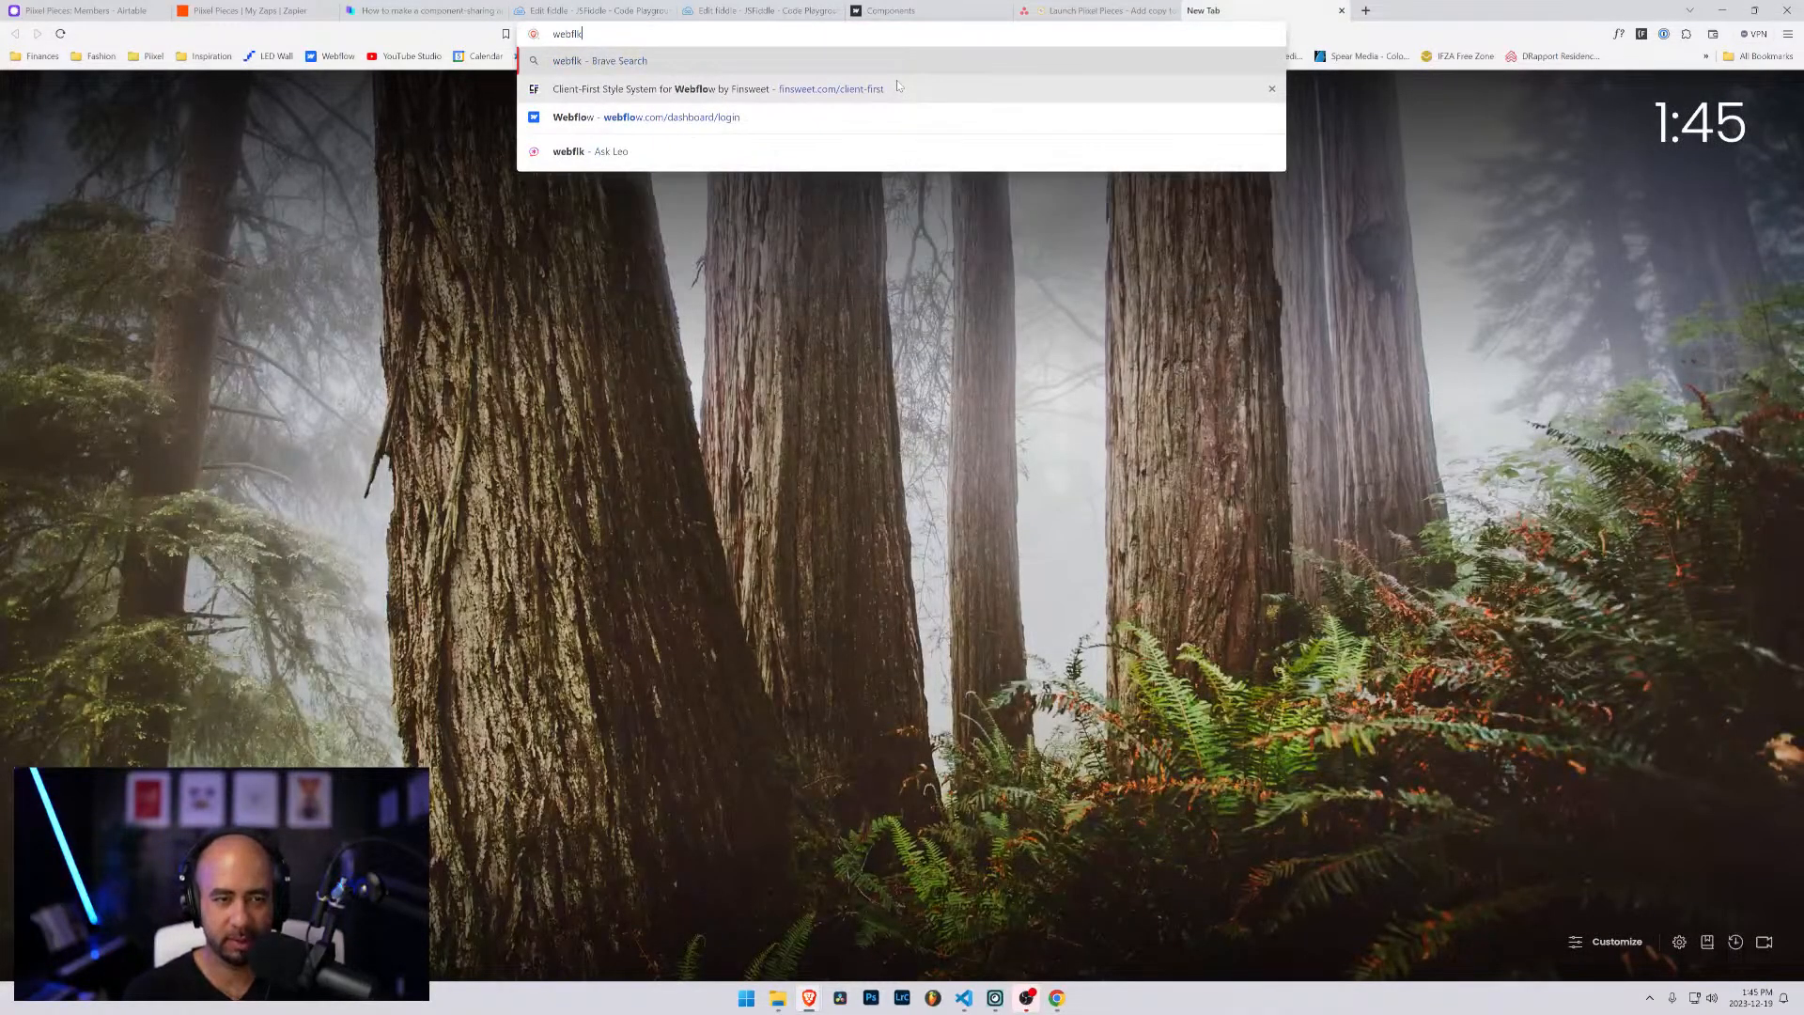
key(BackSpace)
text(ow give a)
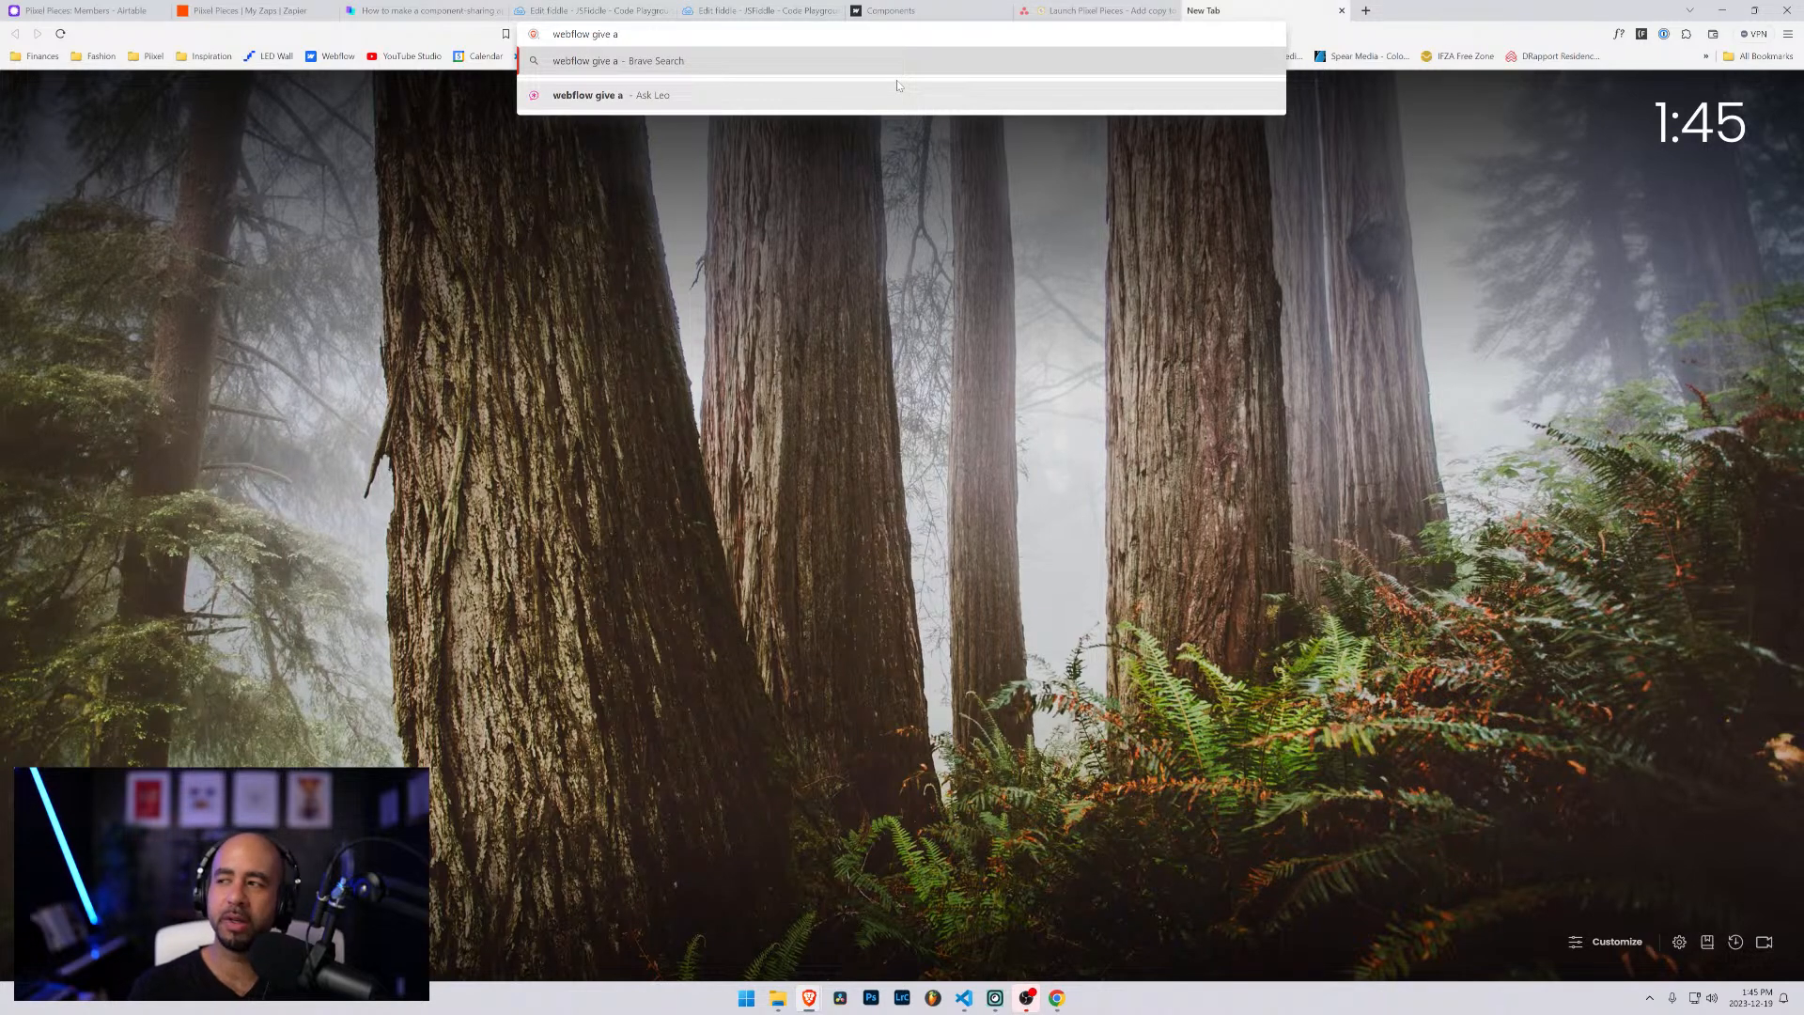
key(ctrl+a)
text(=)
key(BackSpace)
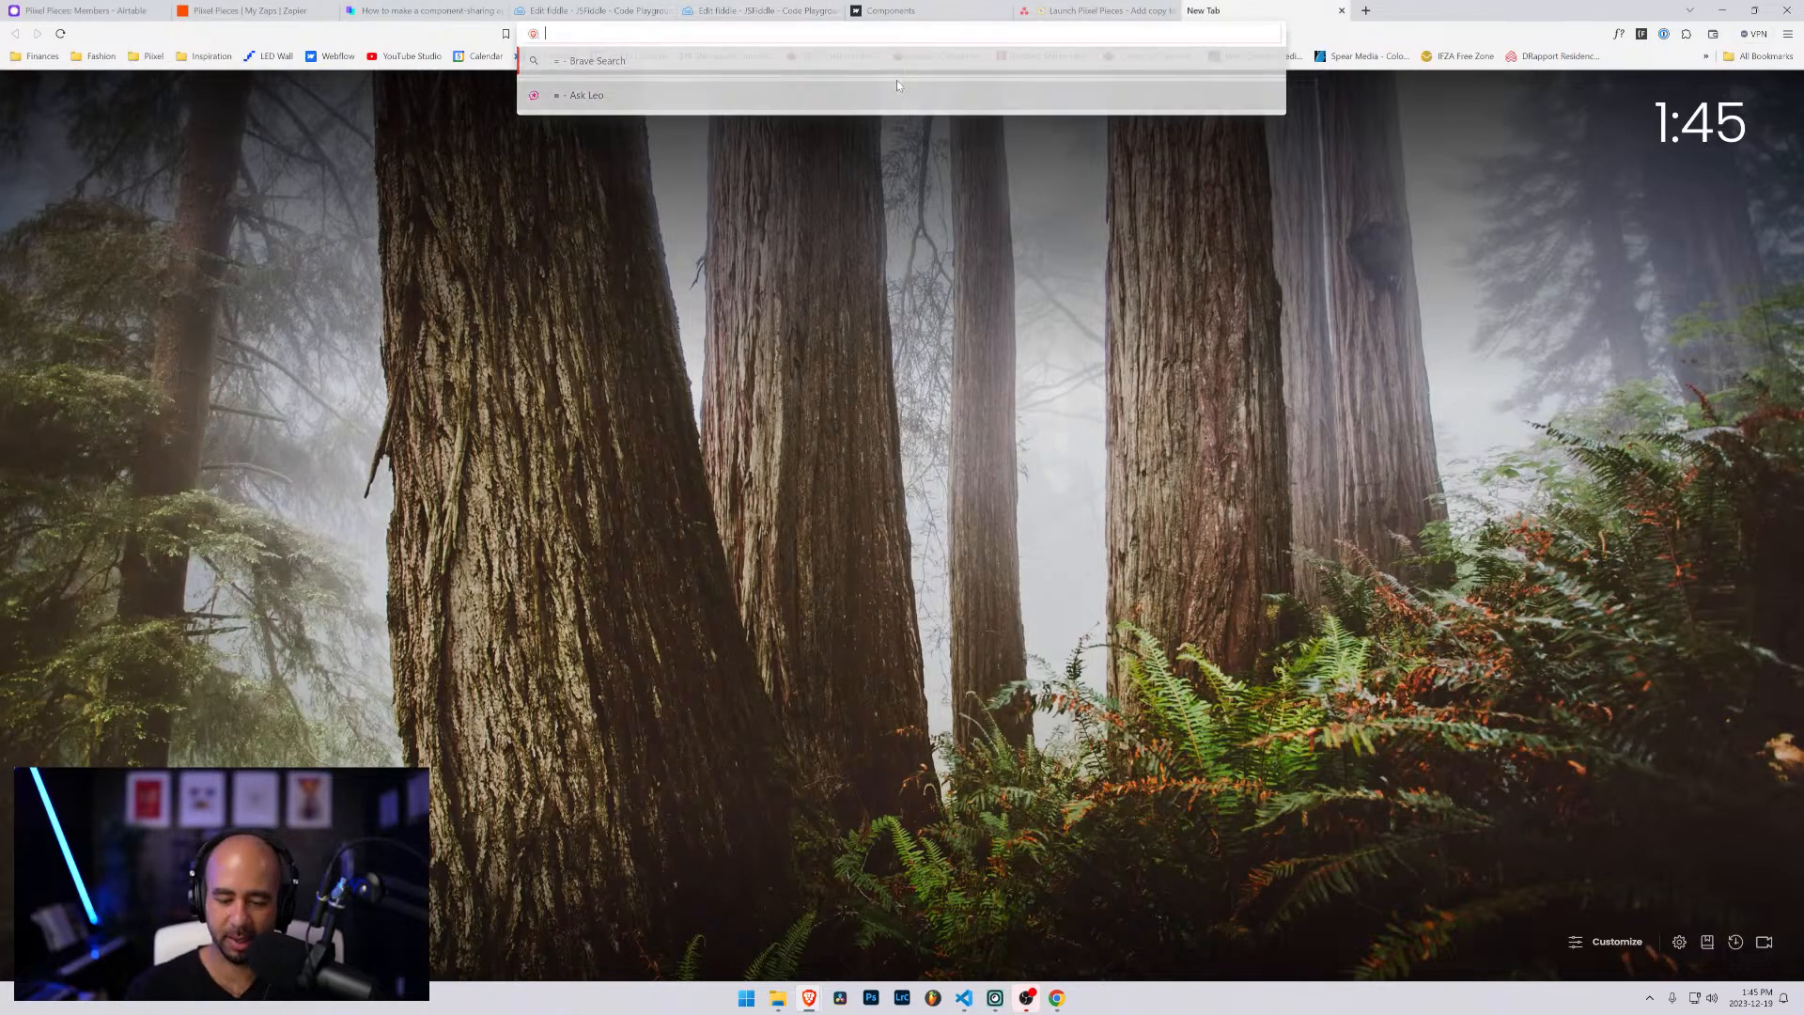
- Add an HTML Embed inside the app_collection-item-cta block in the Webflow Designer and place it first, above the two links
click(897, 12)
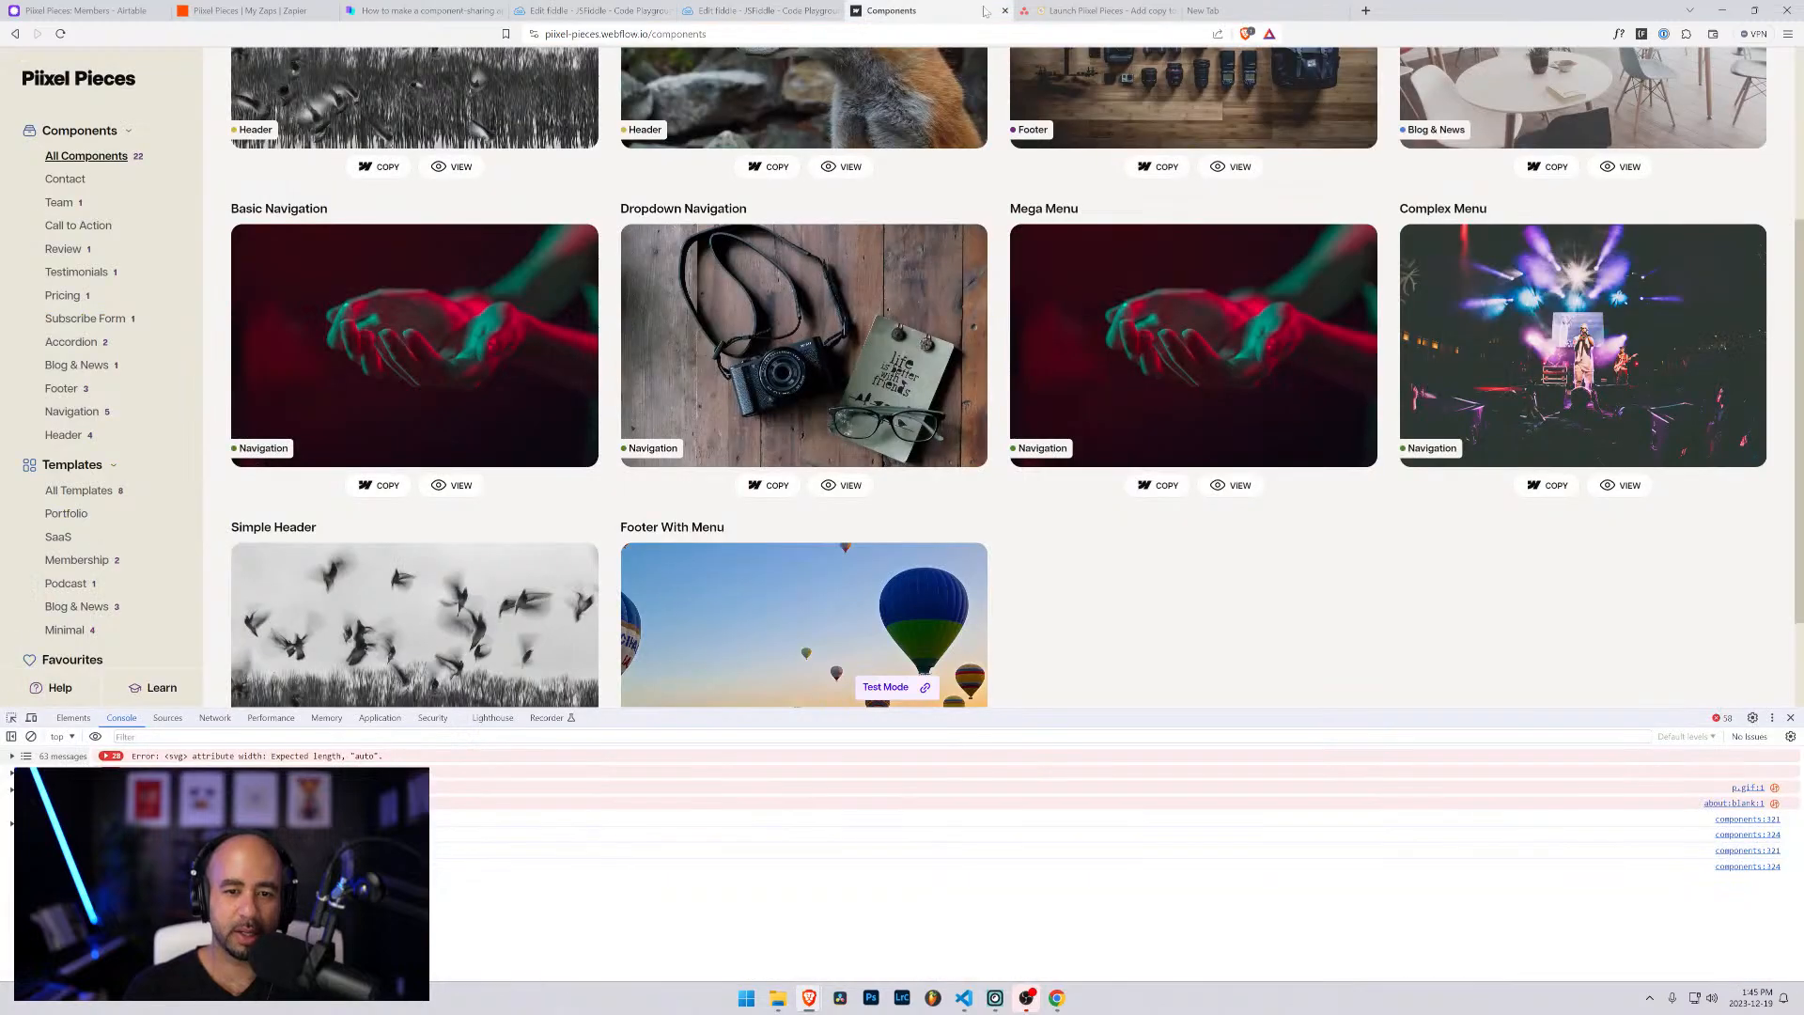
click(1056, 998)
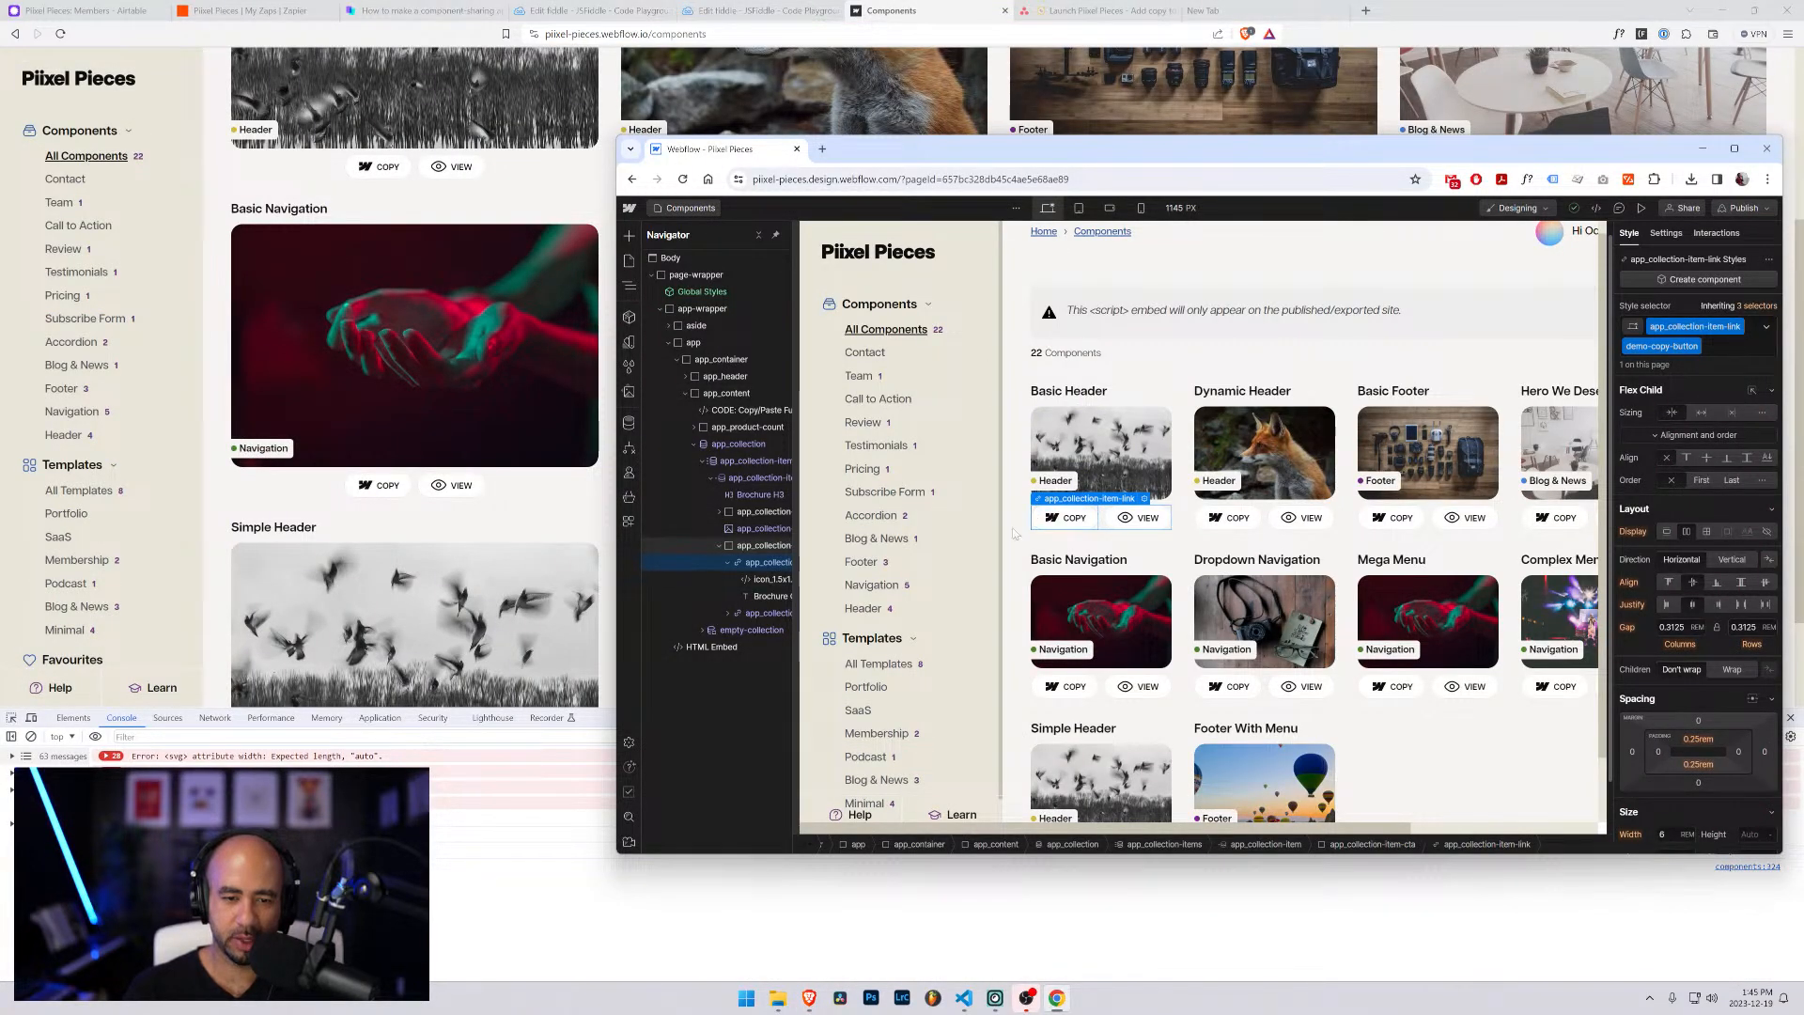
drag(792, 577, 837, 576)
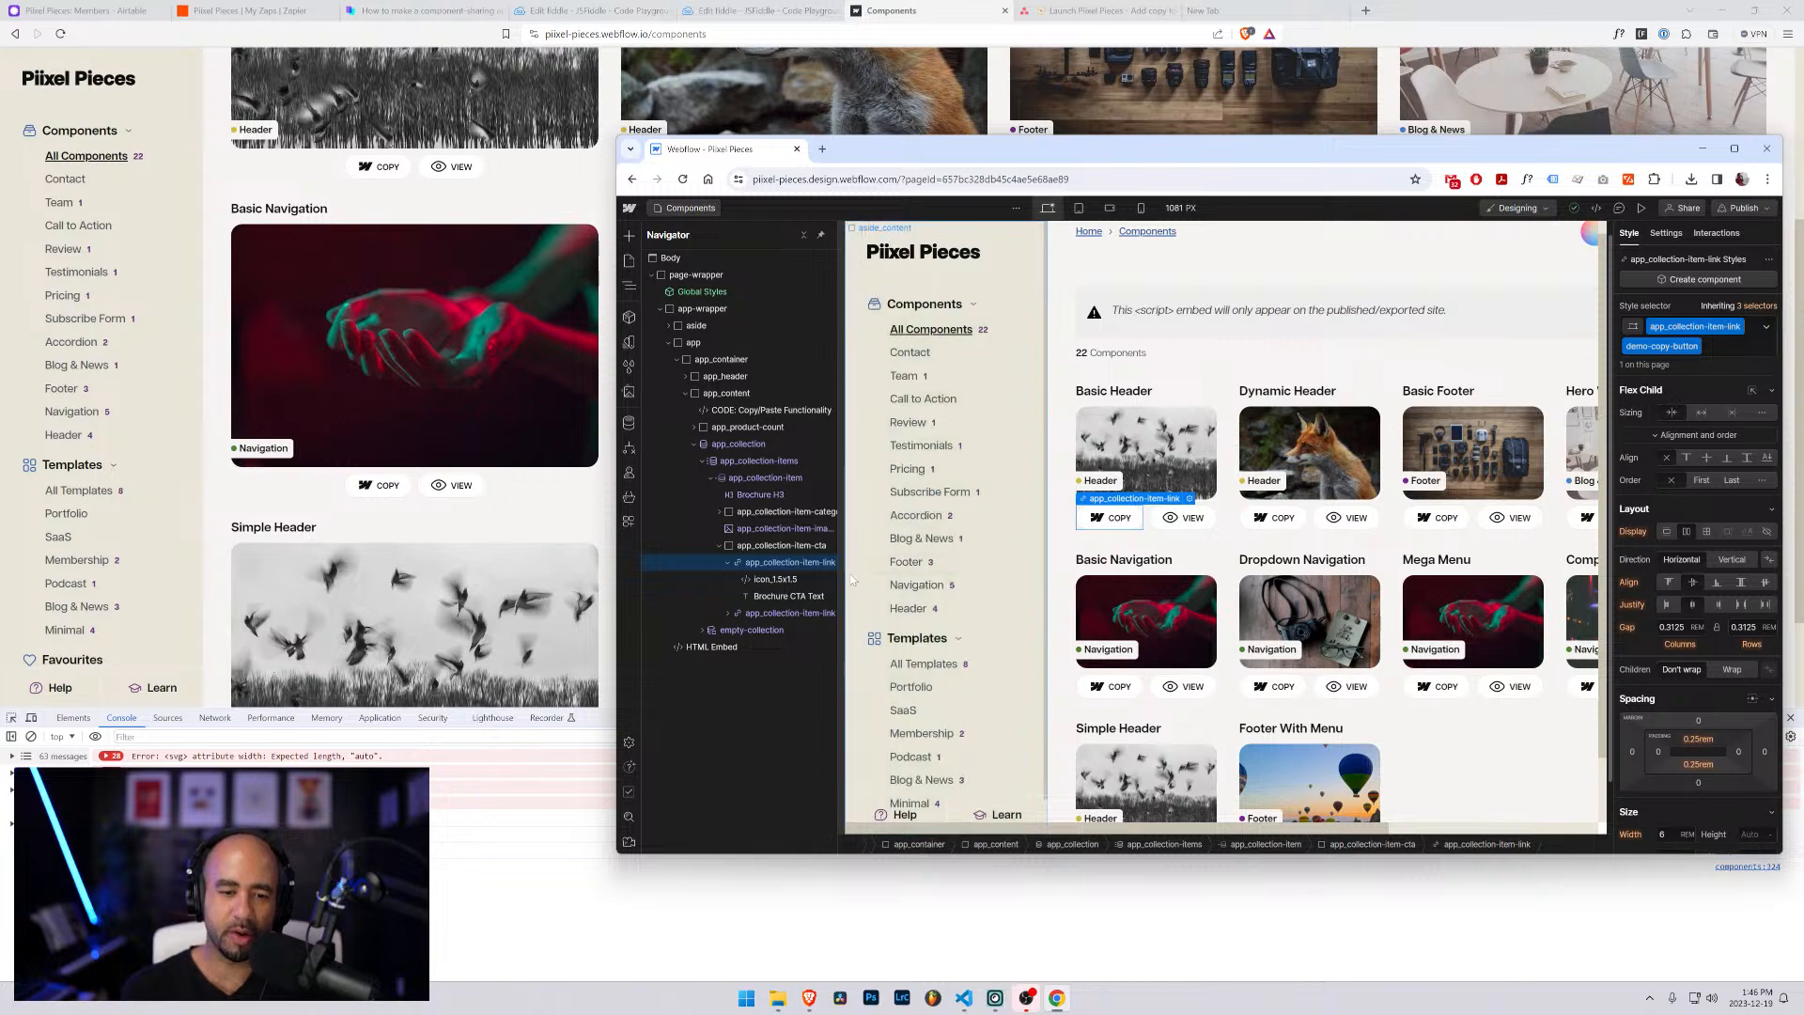
click(763, 549)
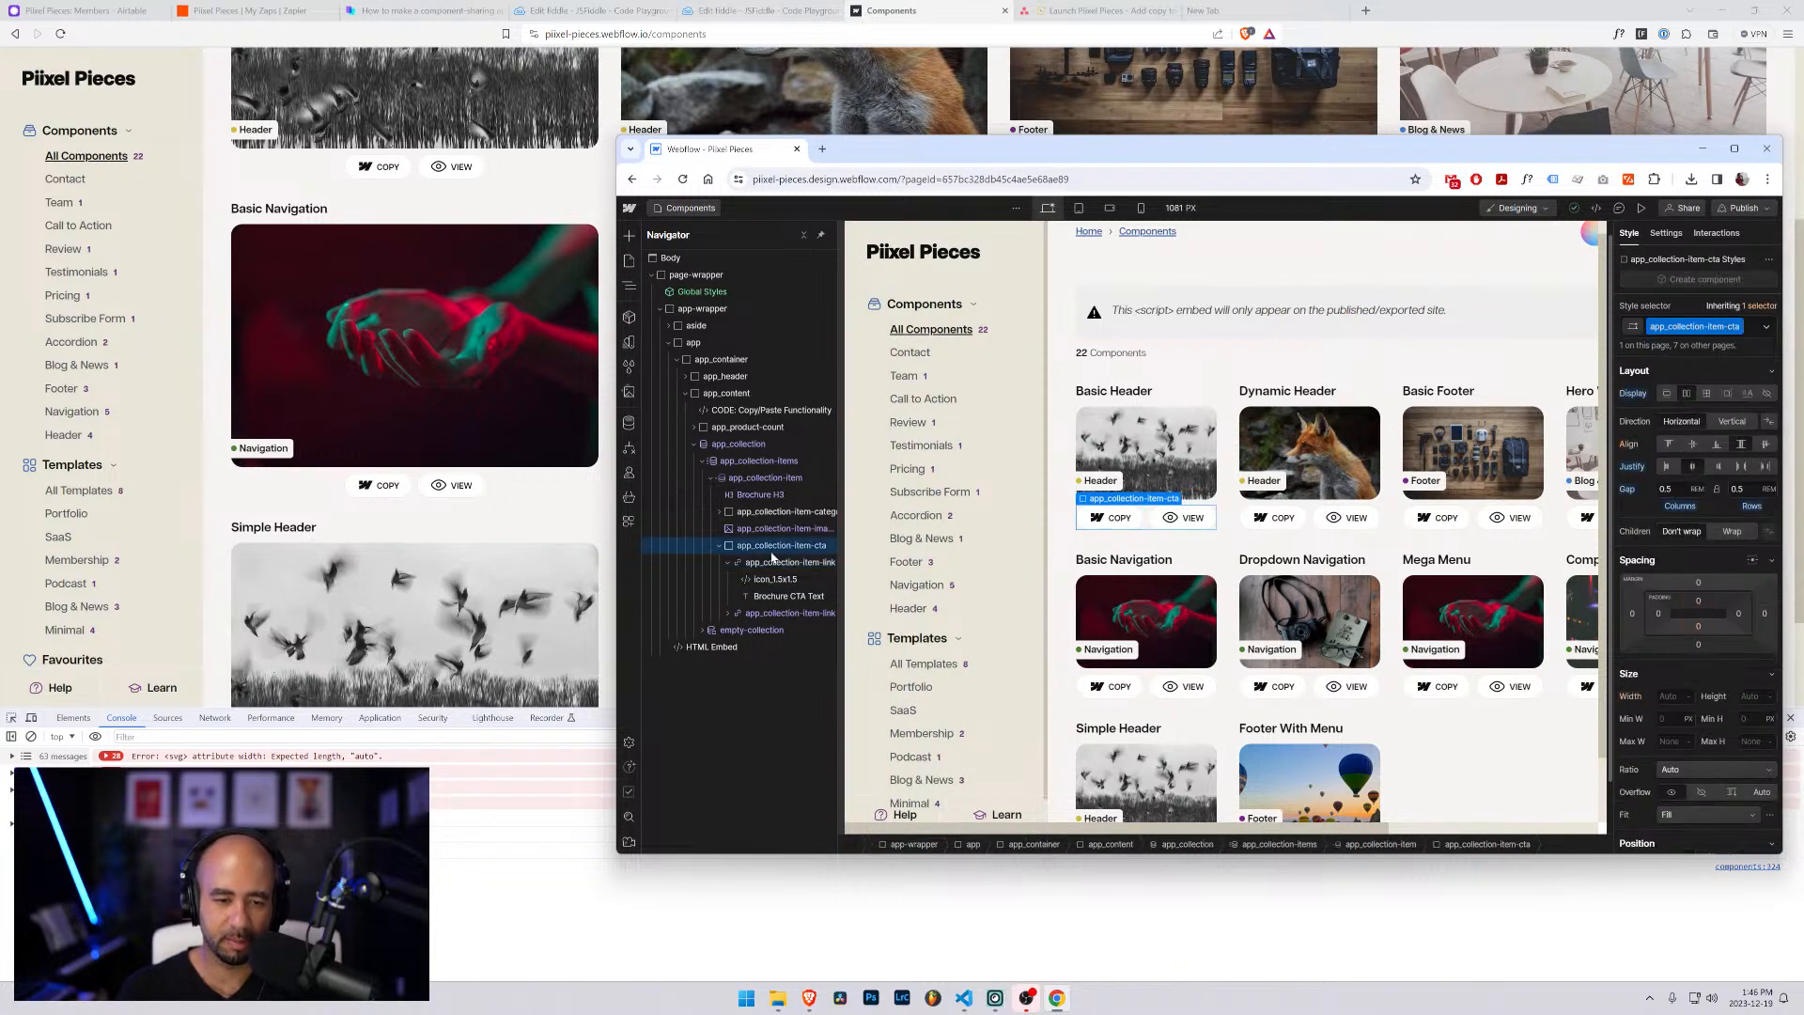
key(ctrl+e)
text(embed)
key(Return)
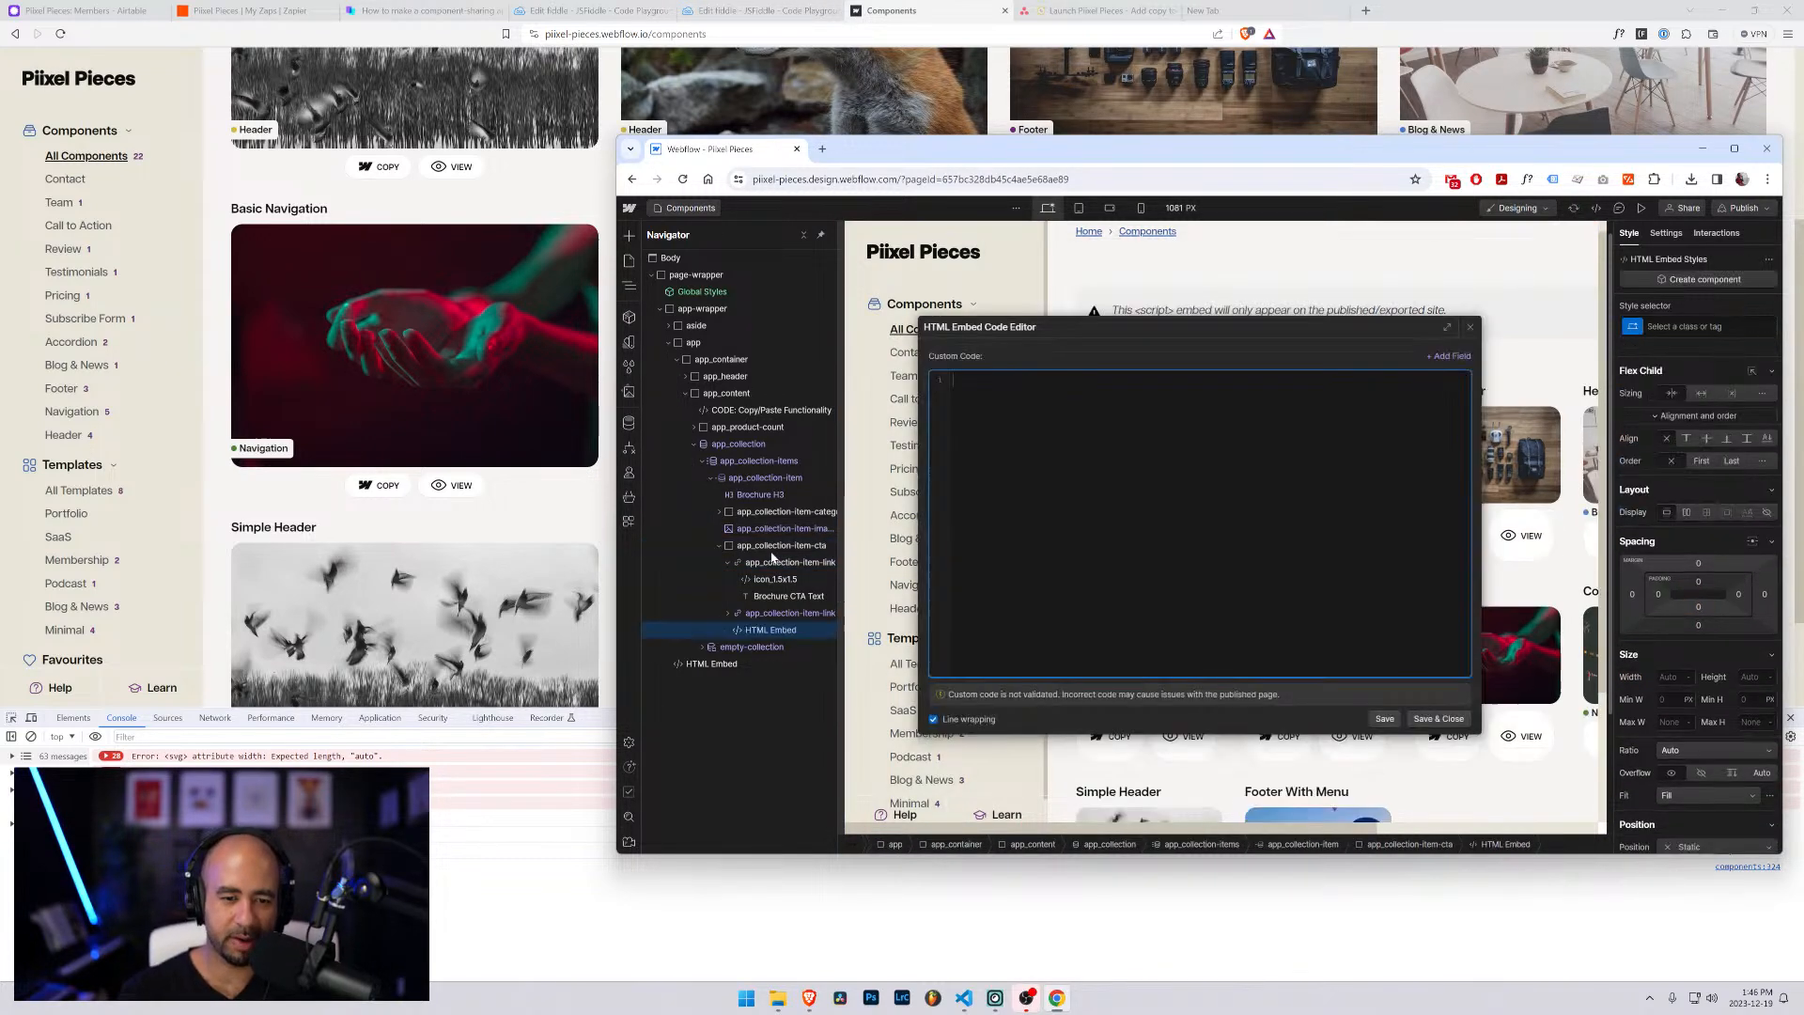
key(Escape)
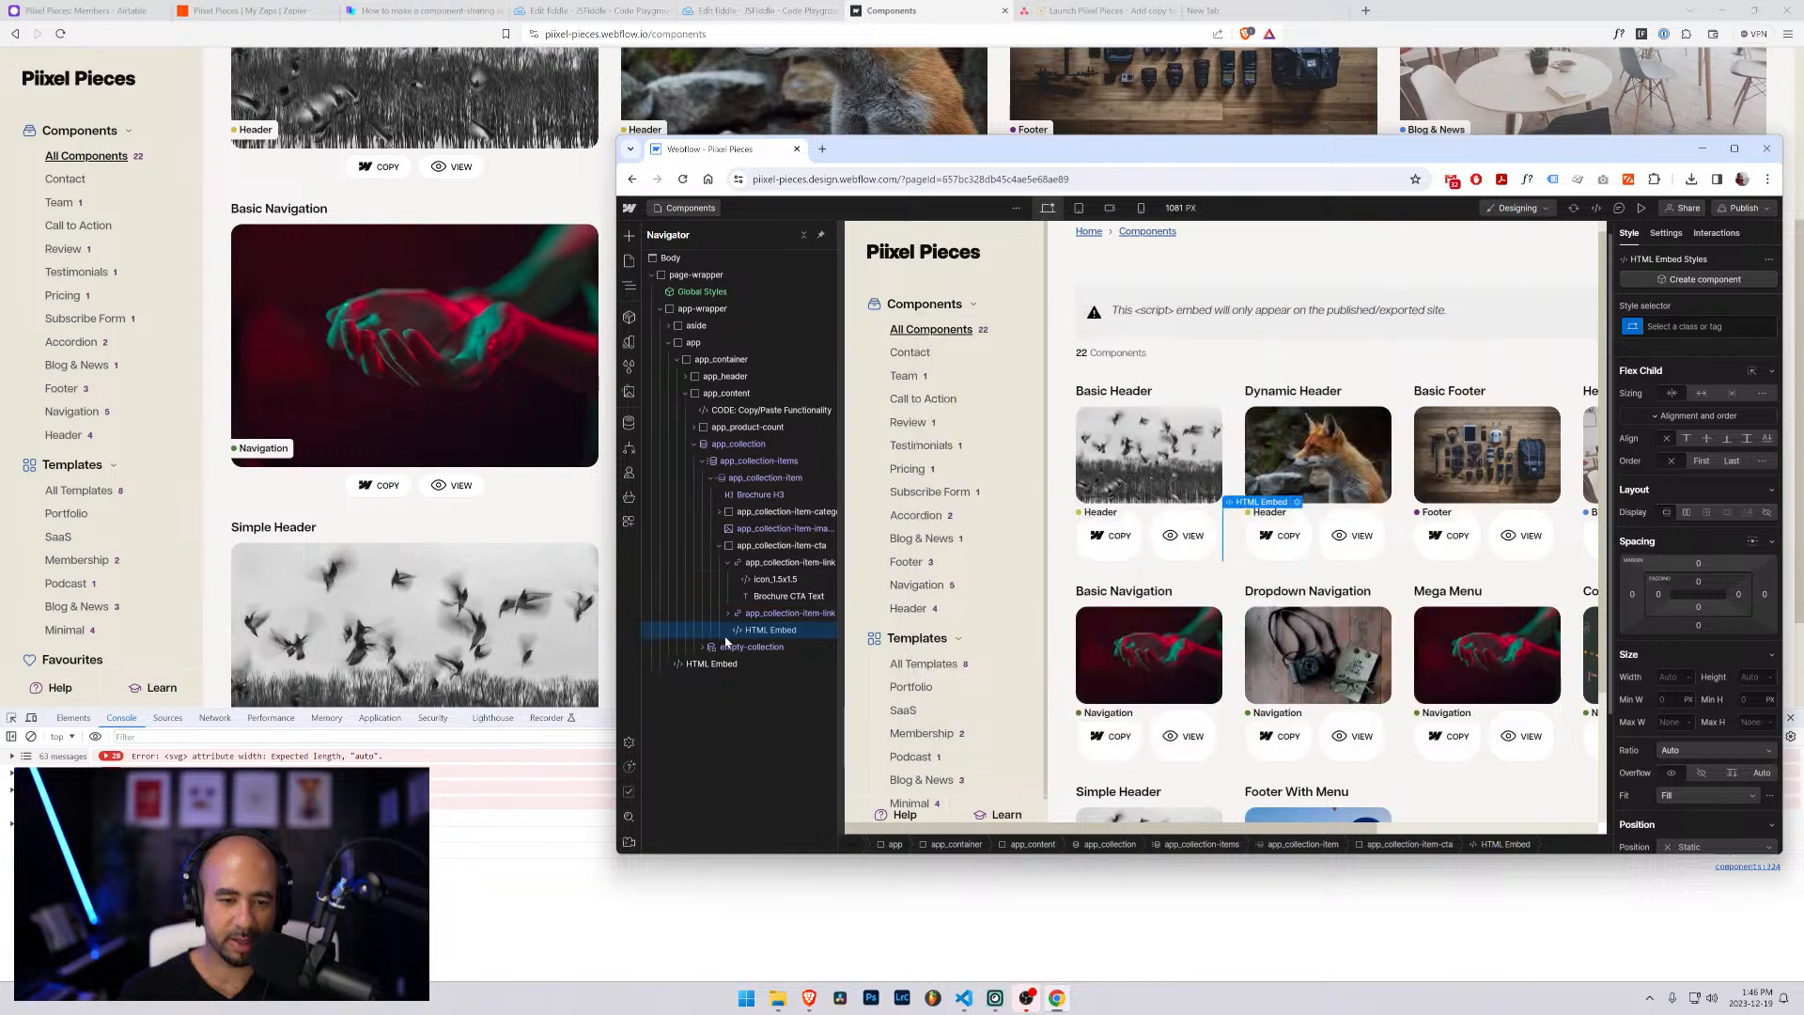
drag(738, 631, 752, 564)
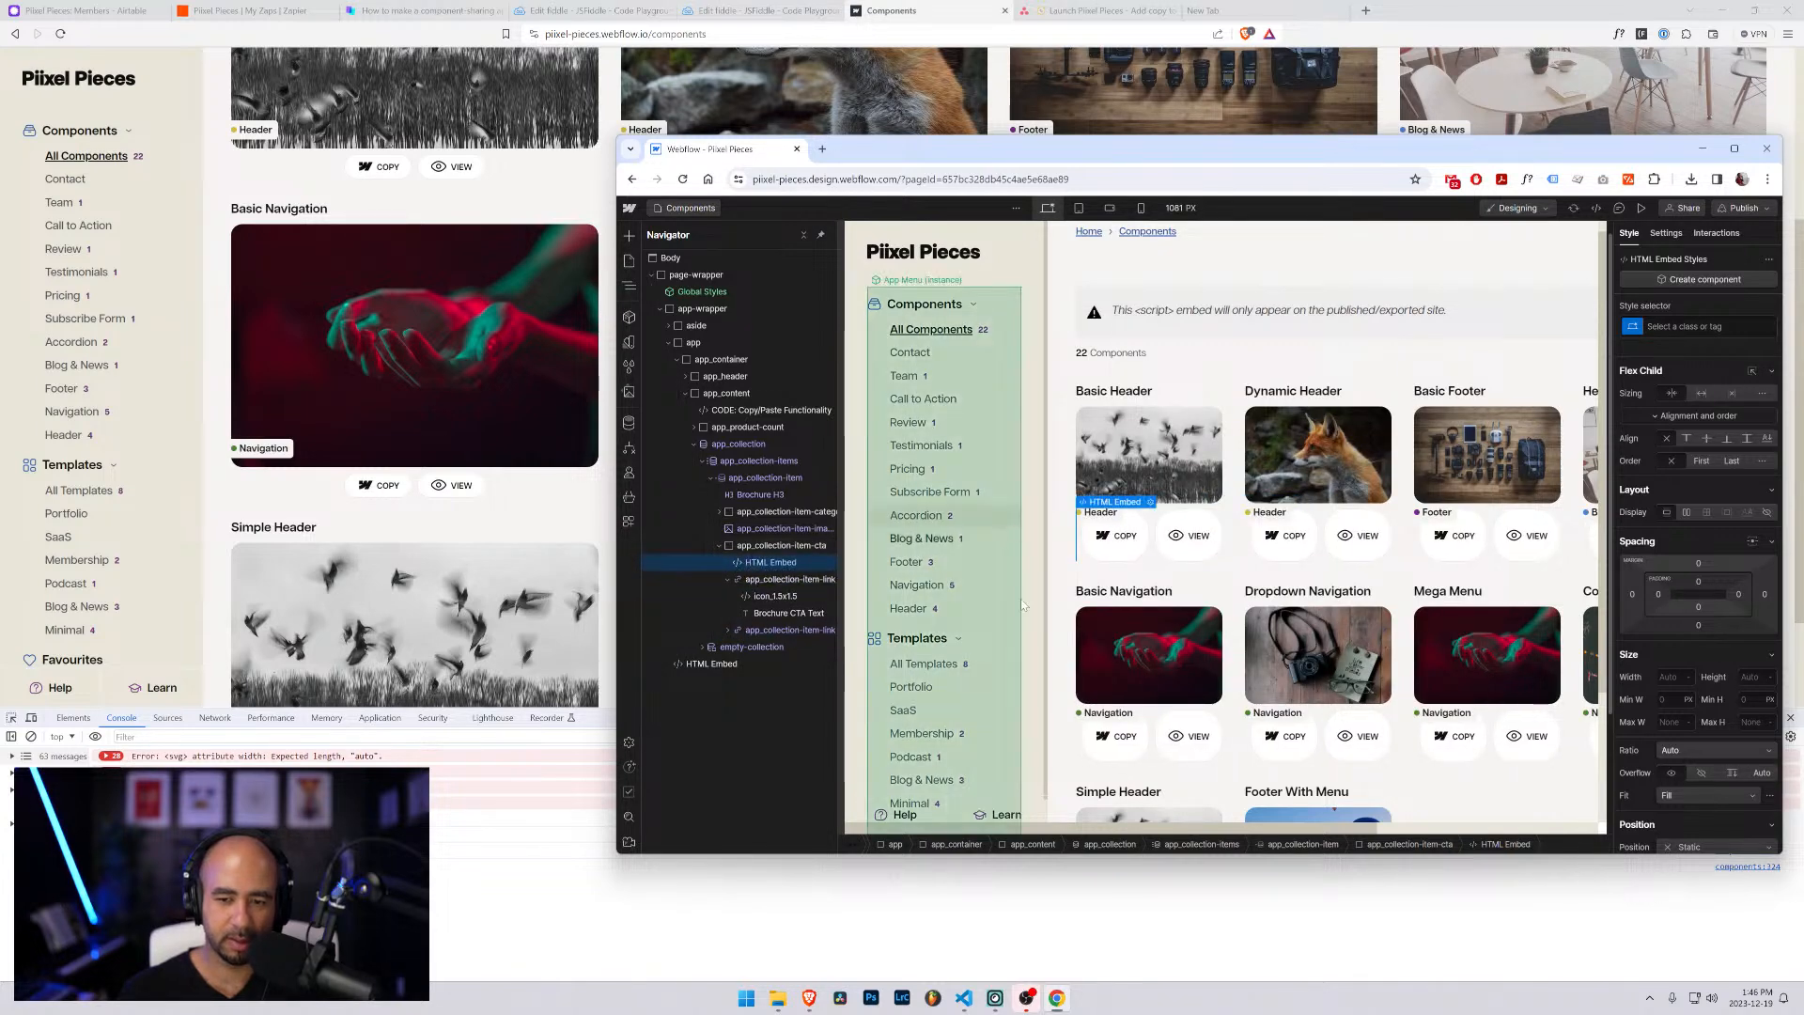
- Draft an anchor tag with empty class and link attributes in the new HTML Embed's code
double_click(1137, 509)
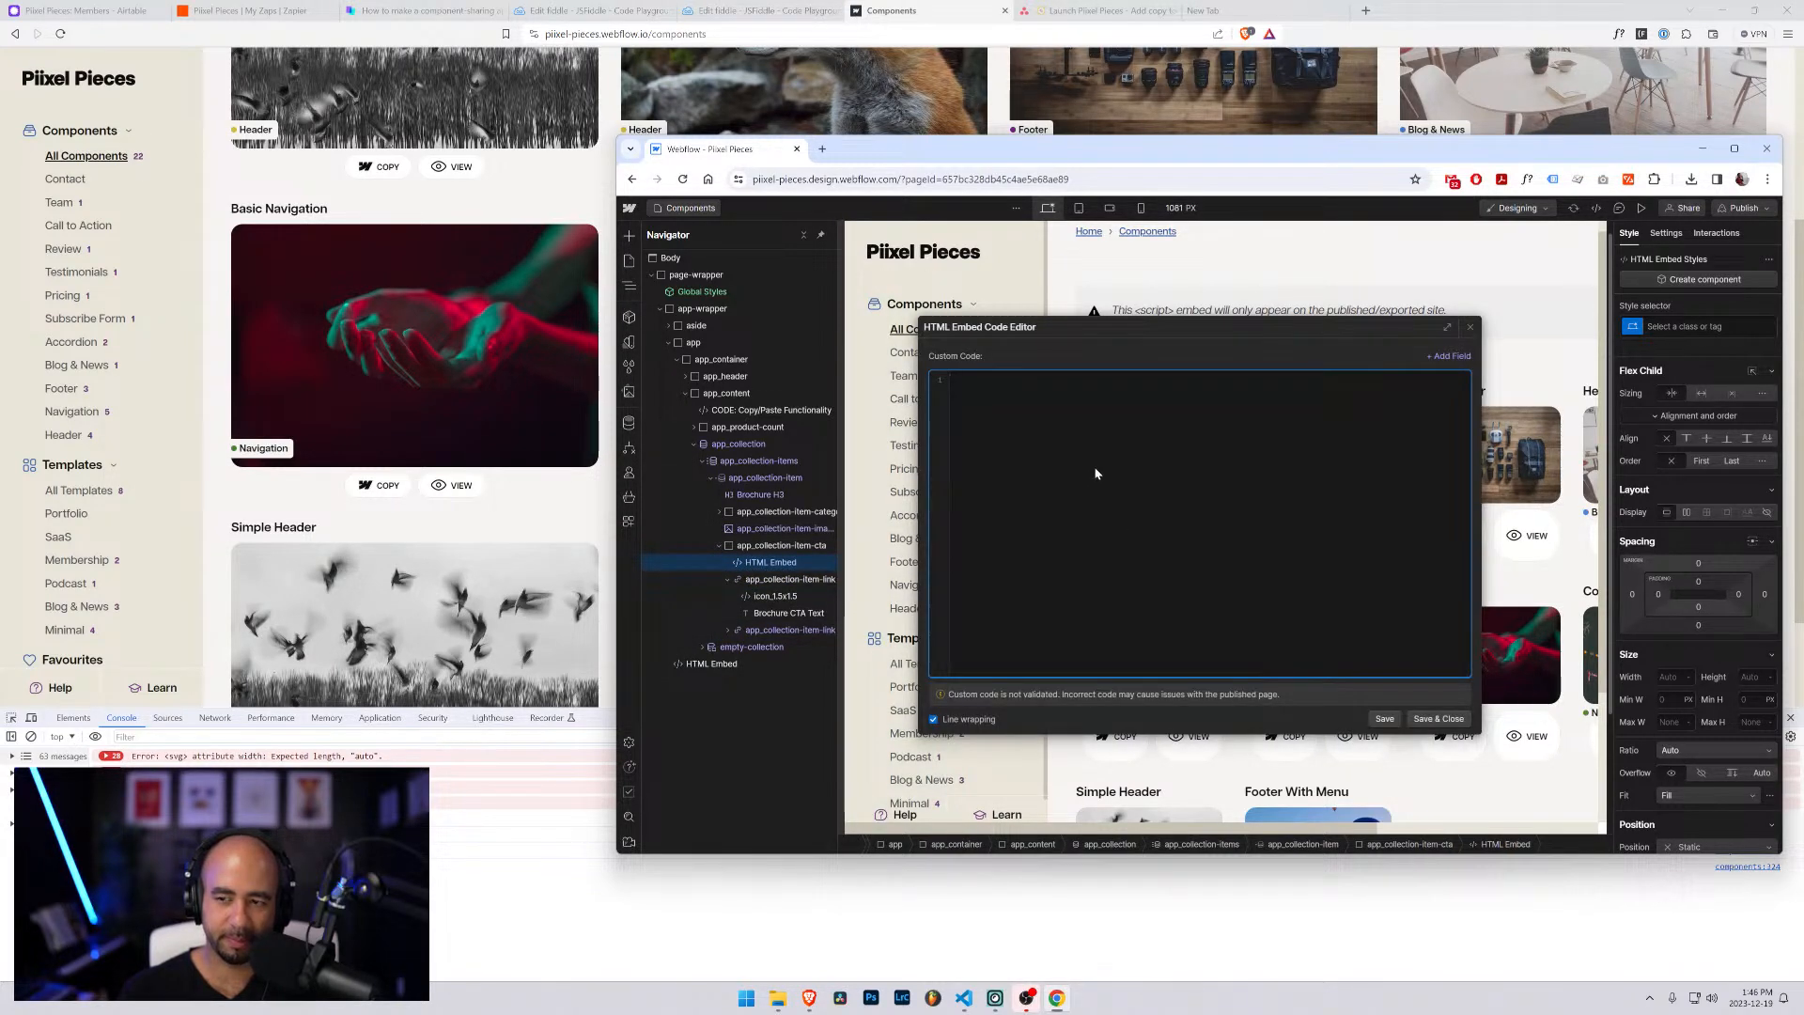
text(<a link=")
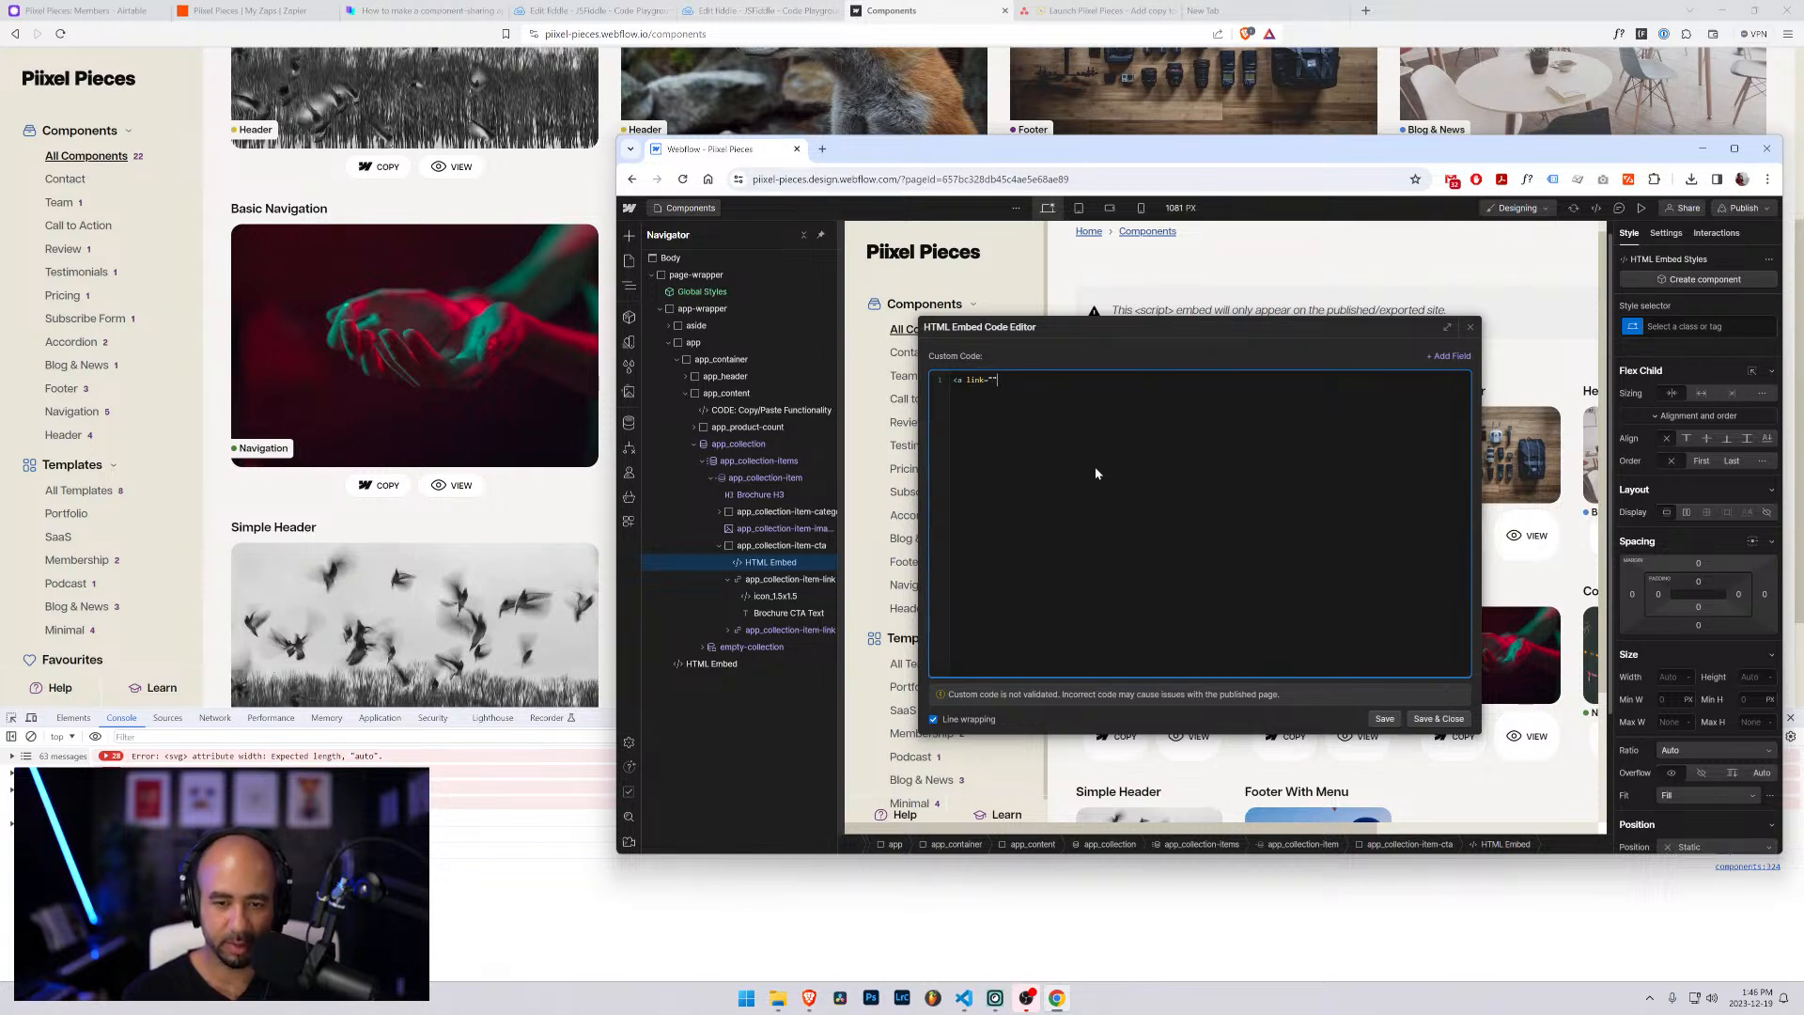
text("></a>)
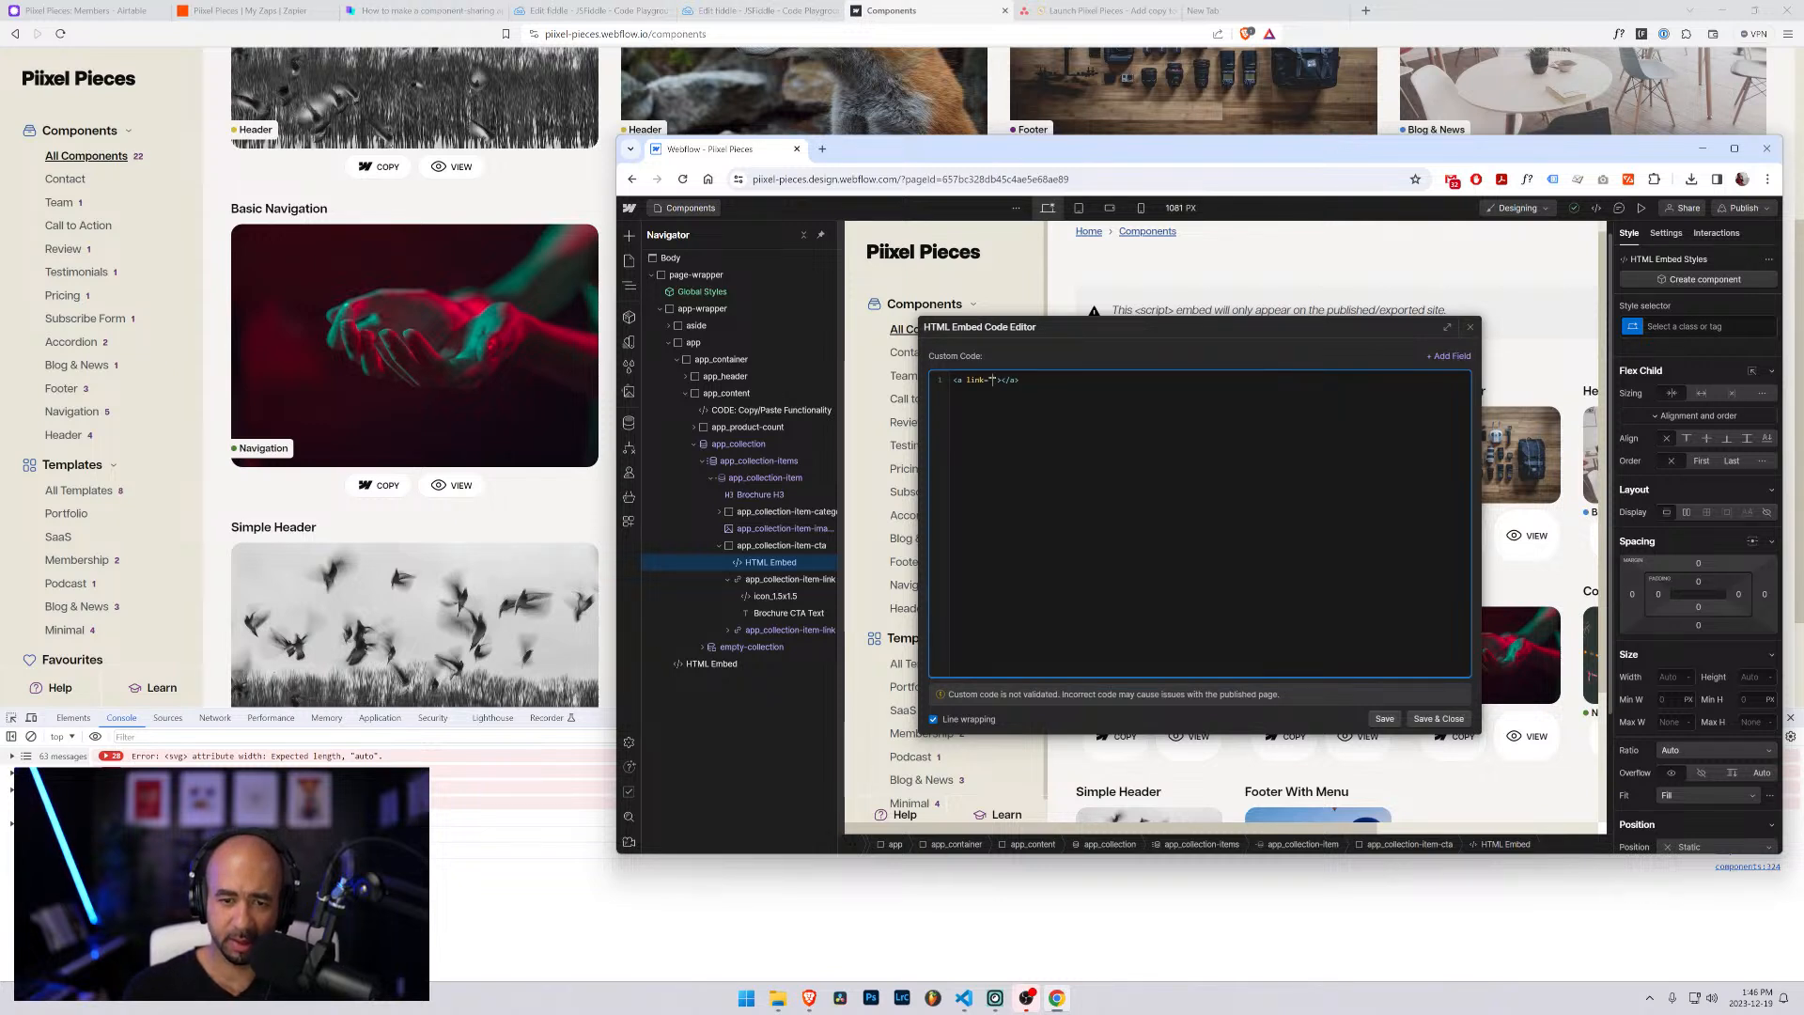
text( class=")
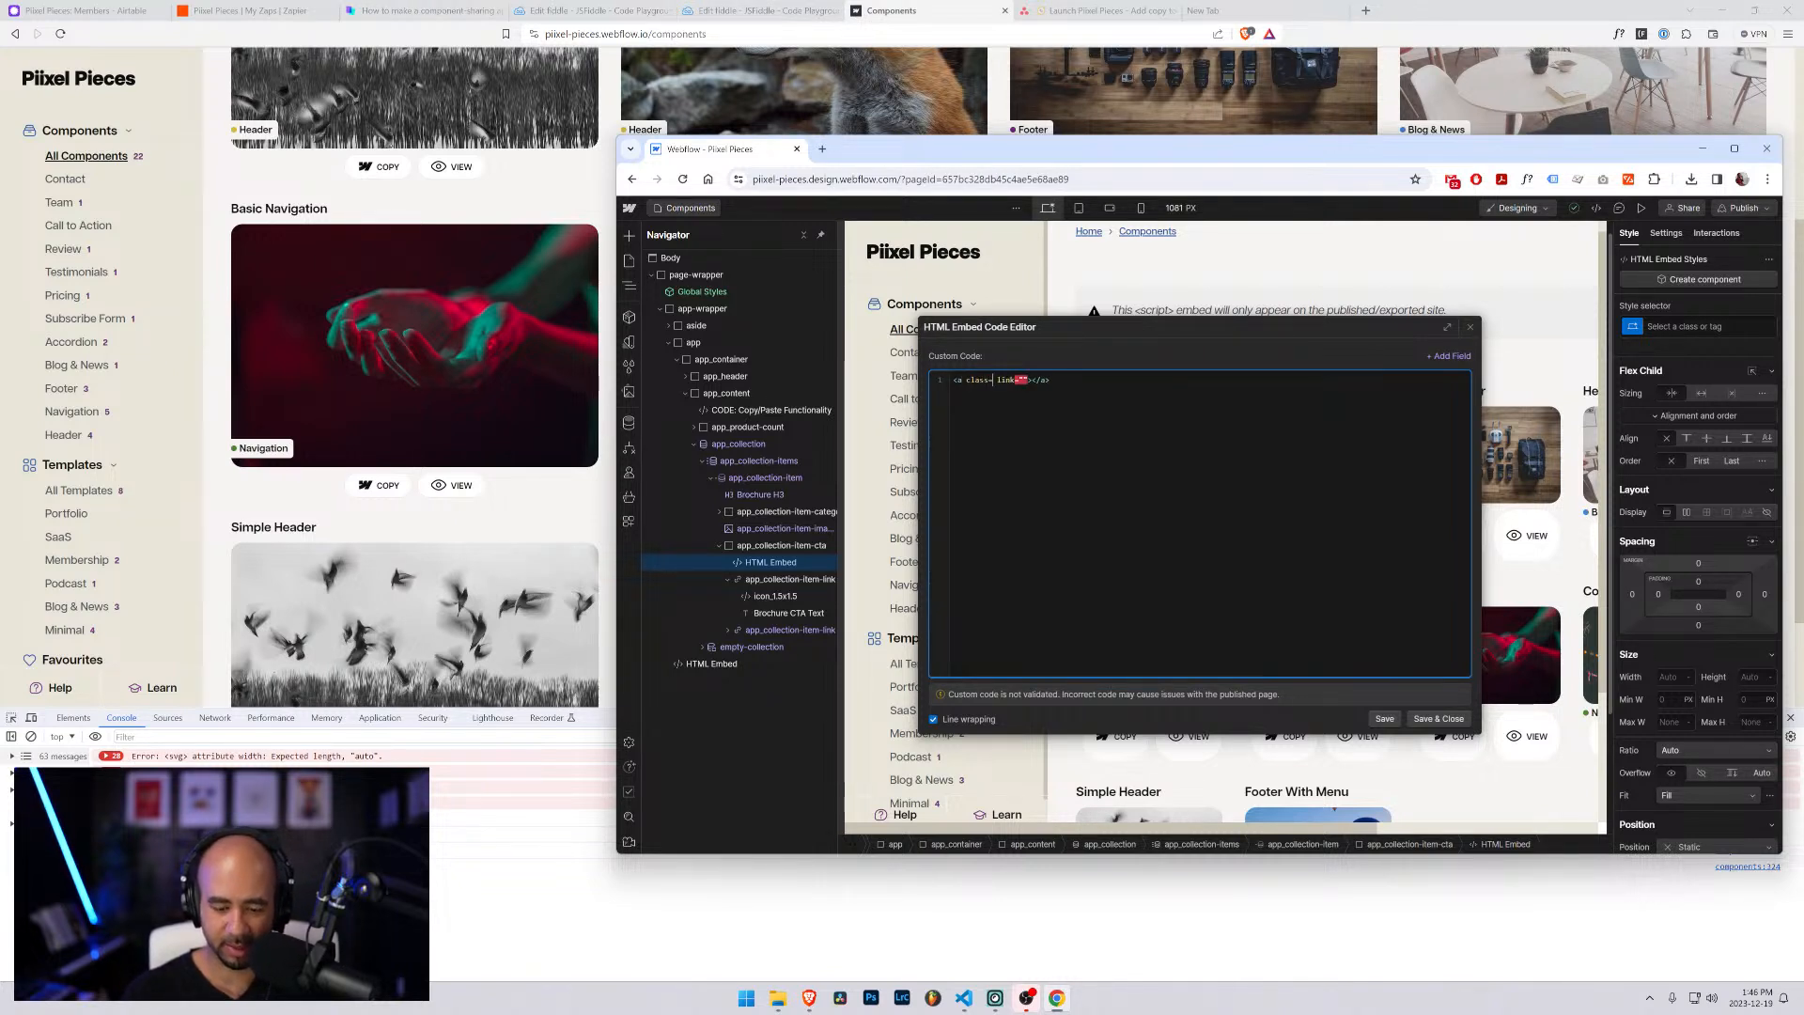
text(")
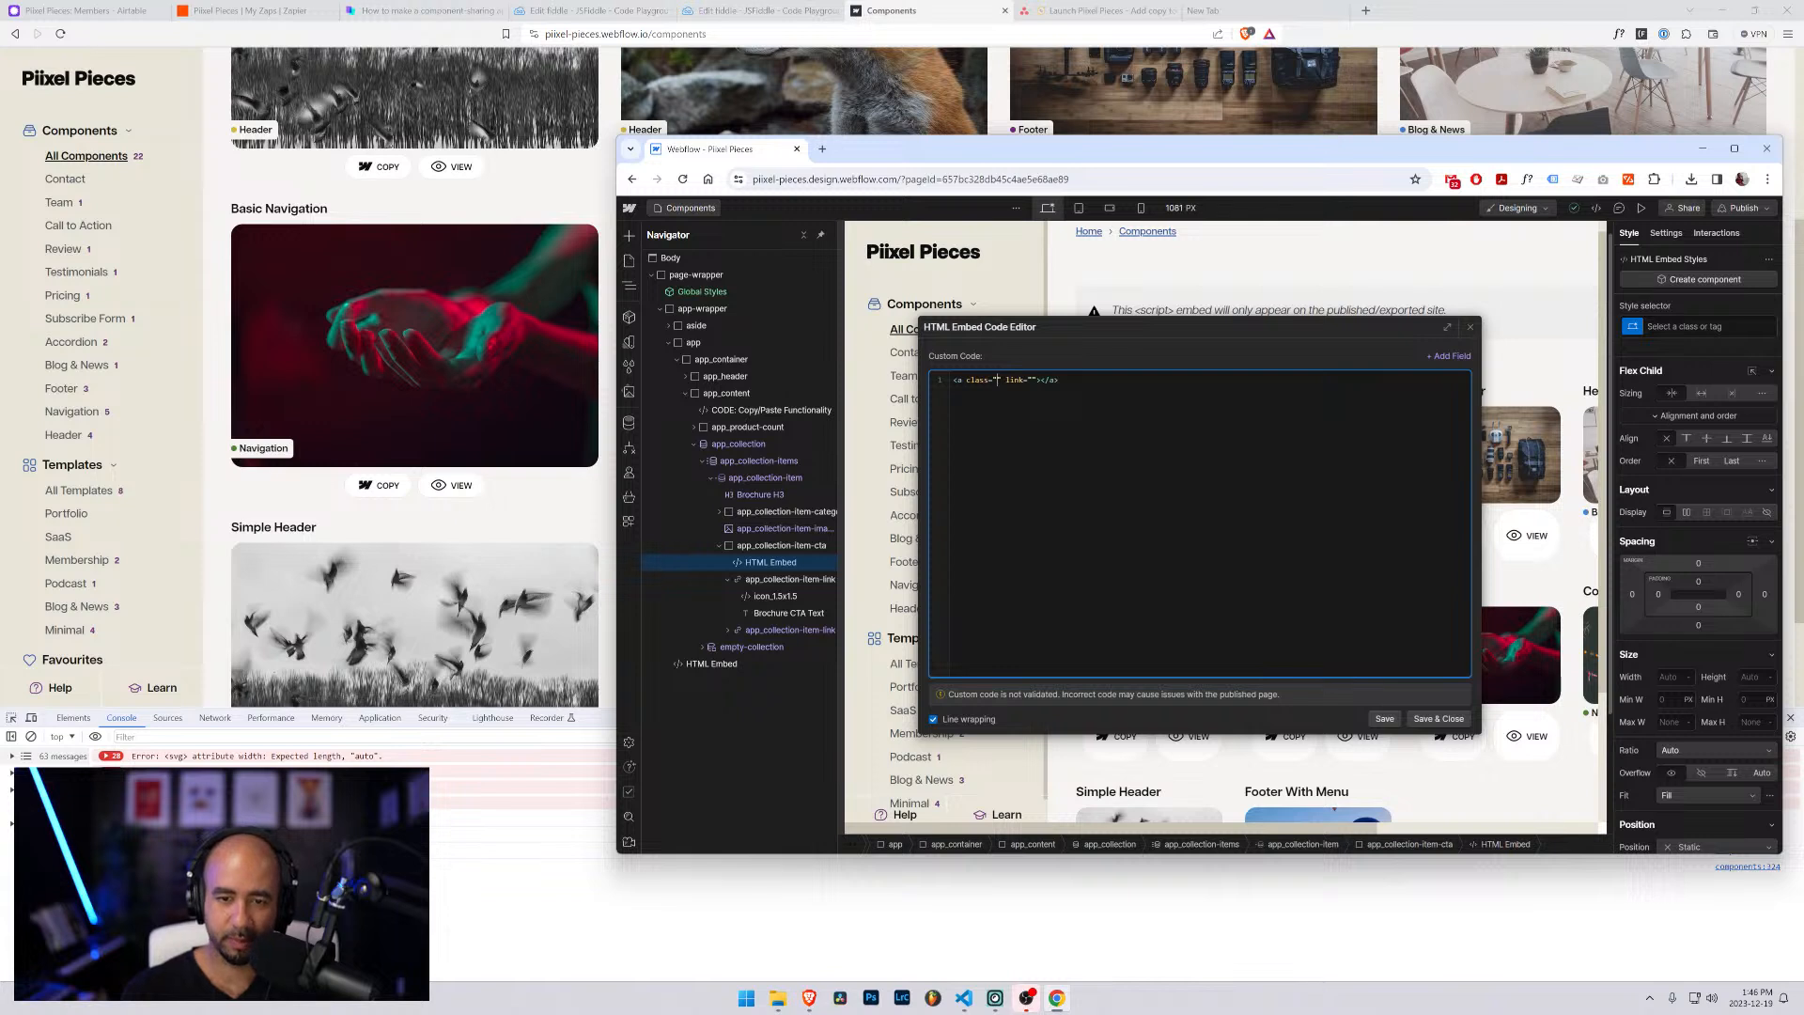
- Try inserting the component's dynamic Name field as the value of the anchor tag's class attribute
click(1449, 355)
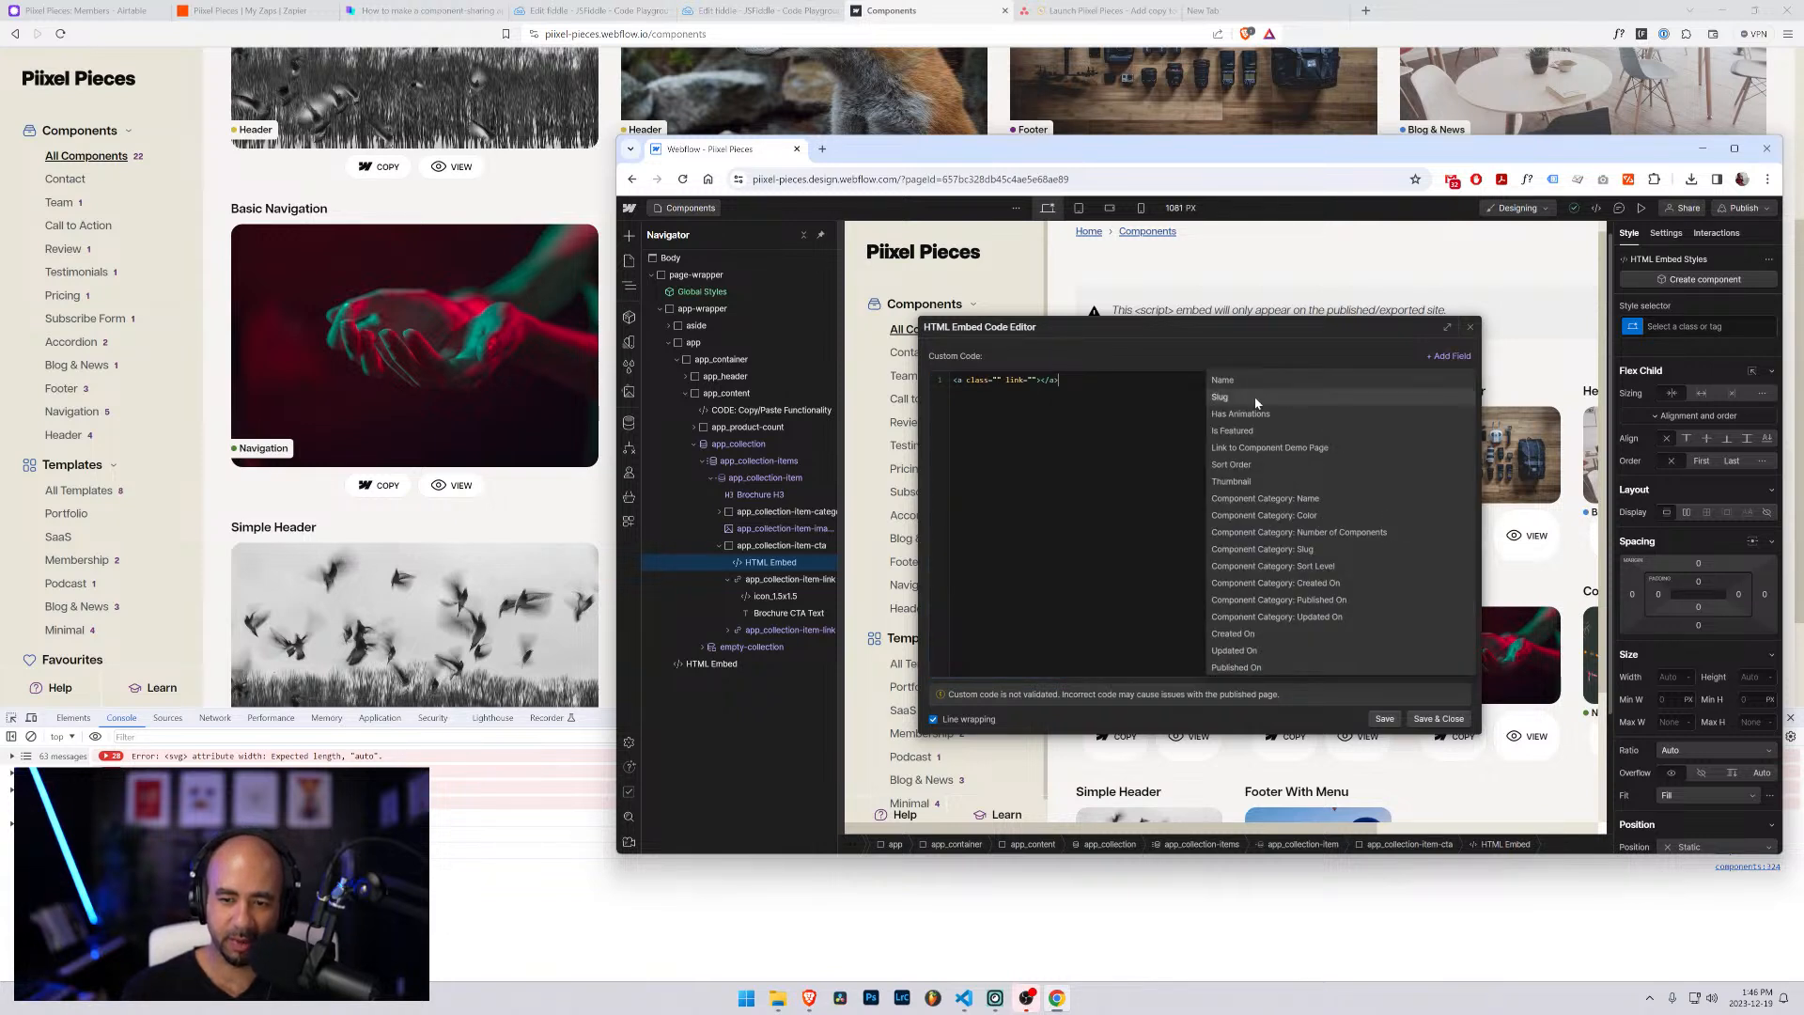
click(1223, 381)
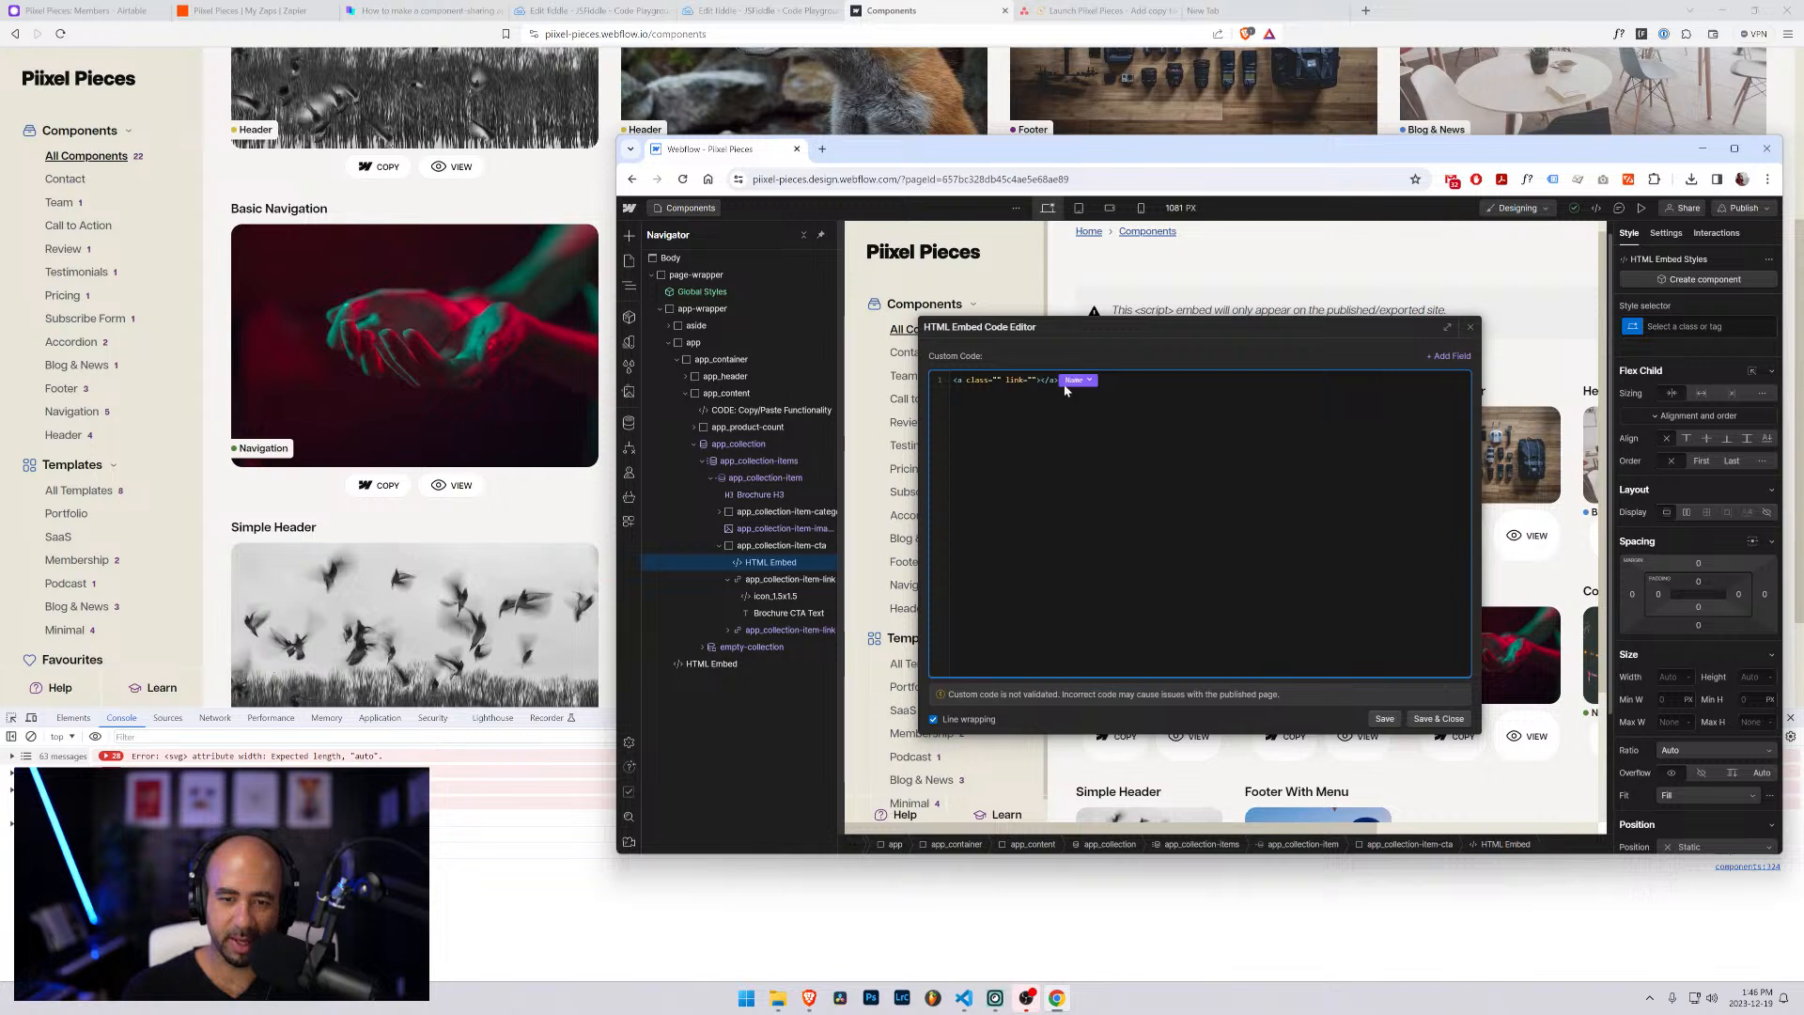
drag(1073, 384, 997, 381)
click(996, 380)
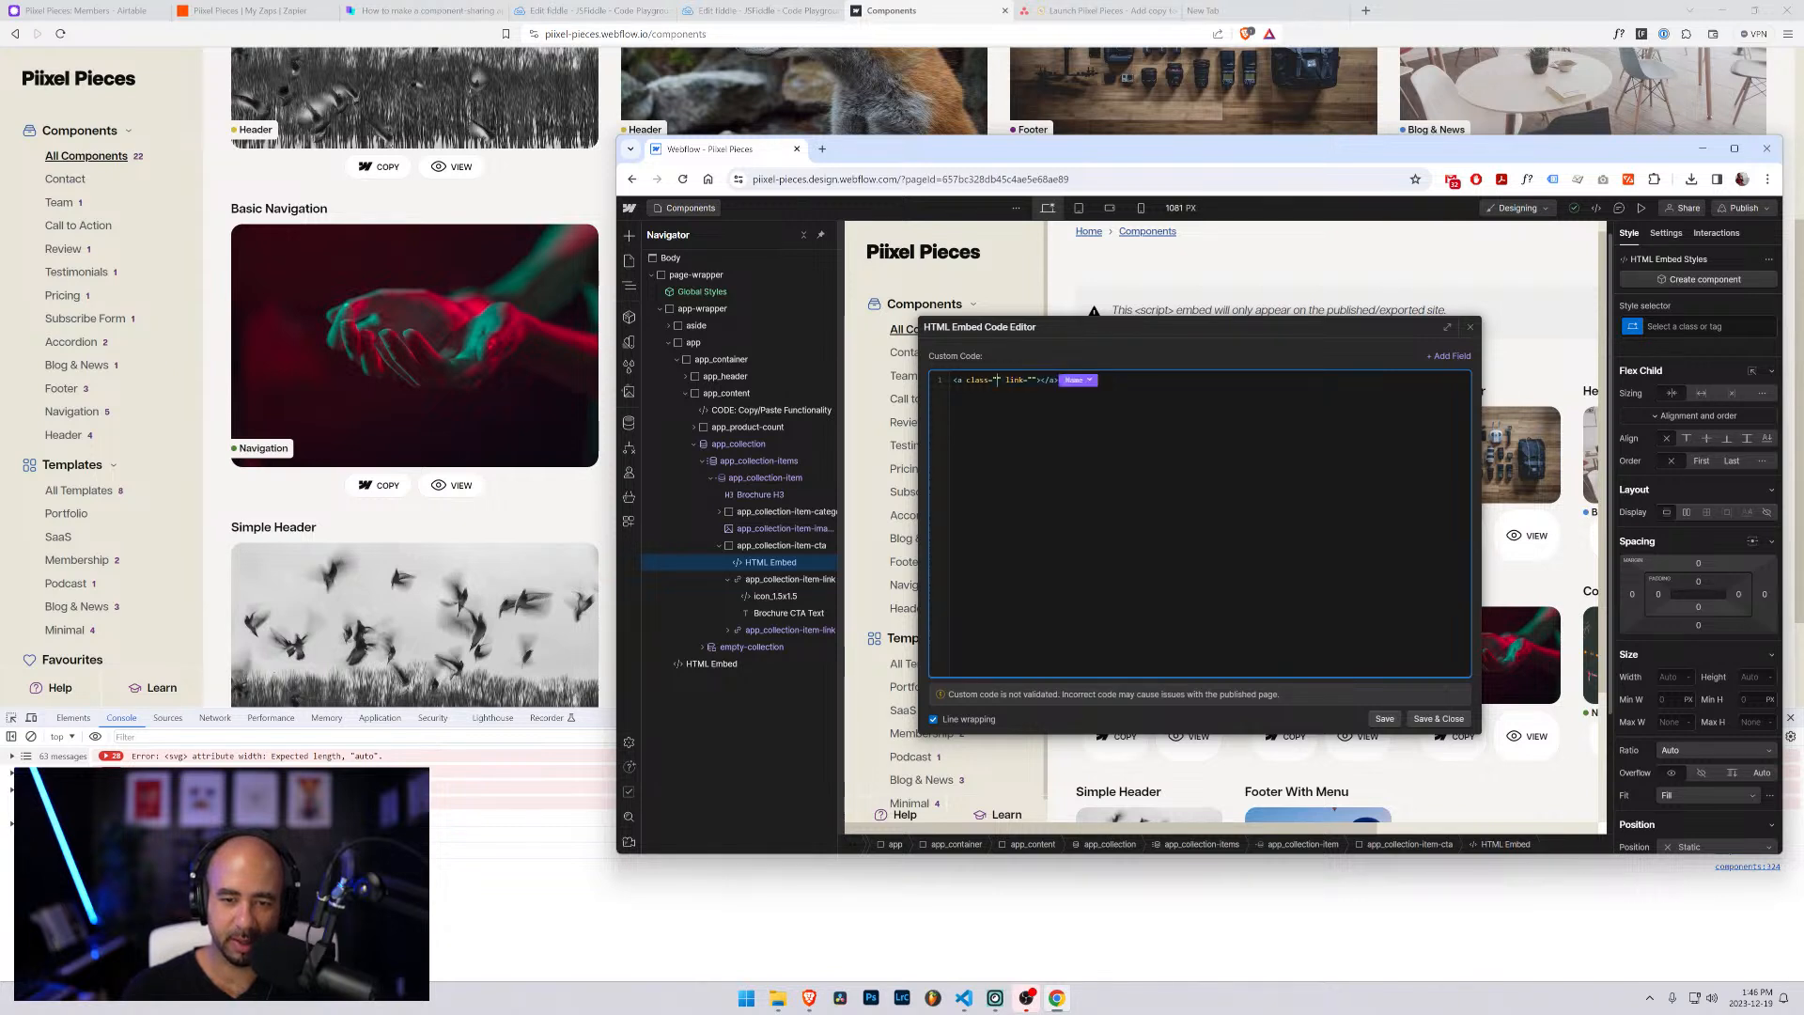
click(1447, 356)
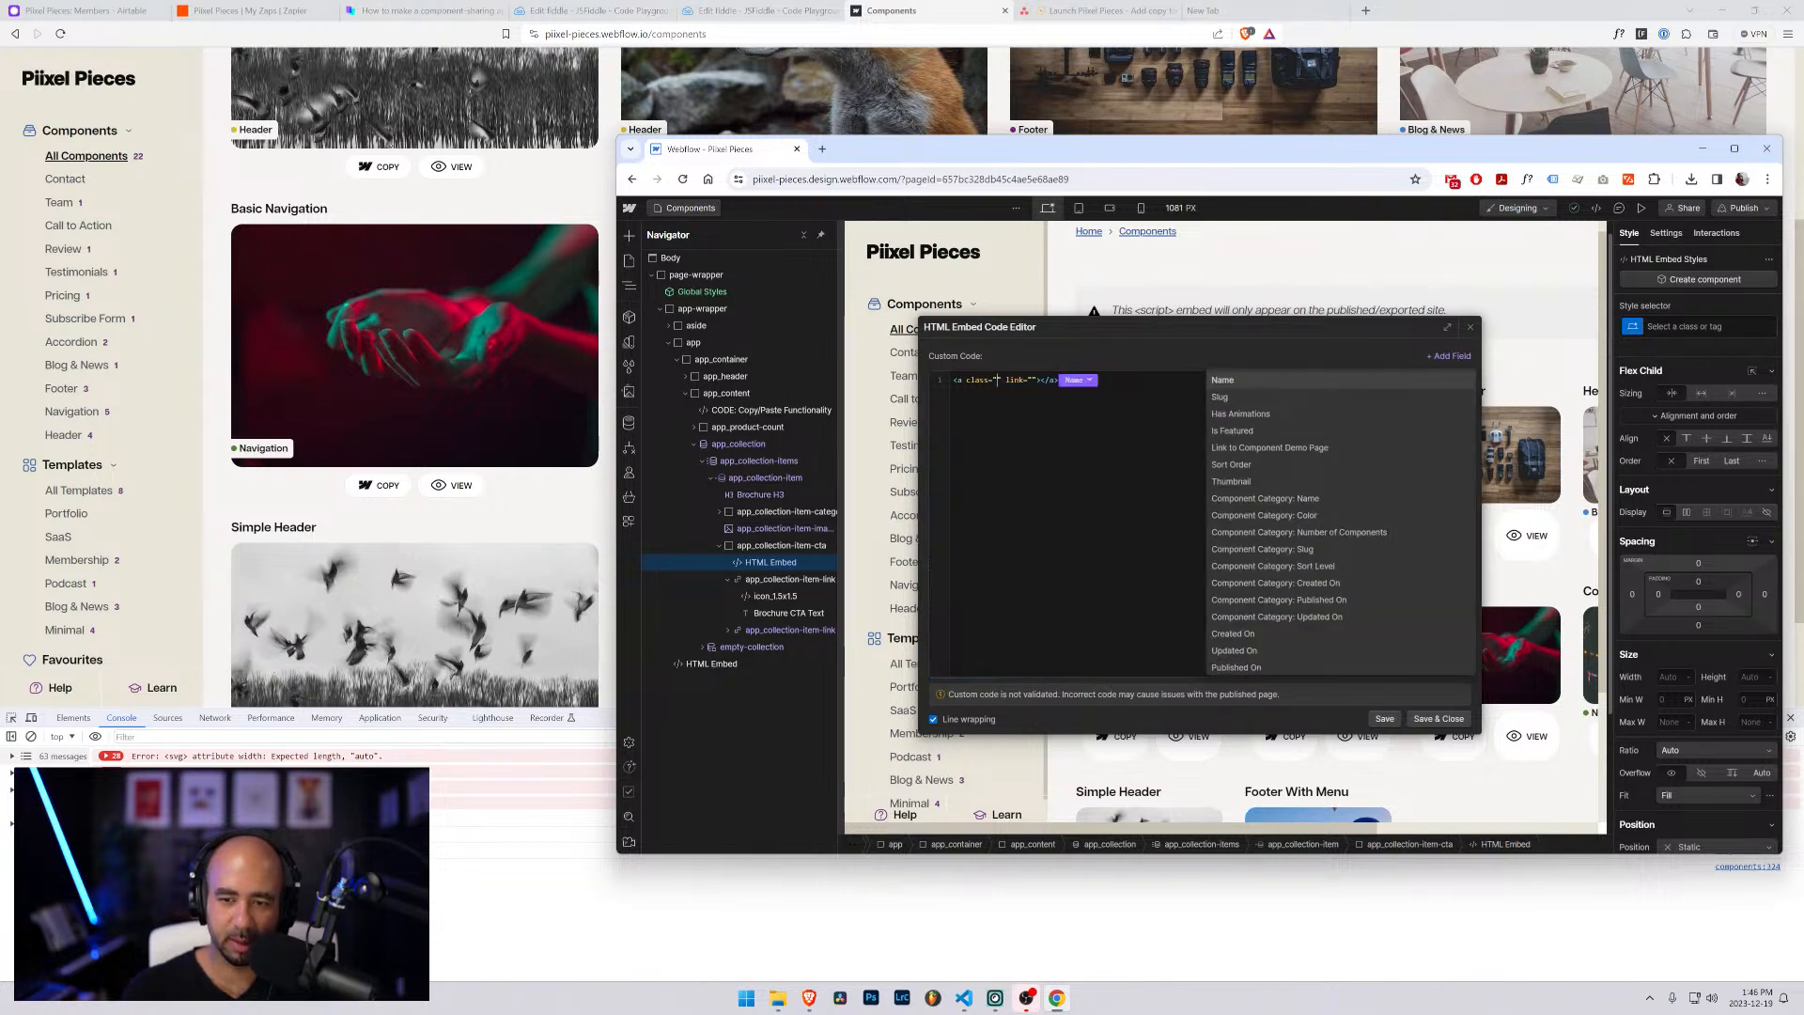
click(1224, 382)
key(BackSpace)
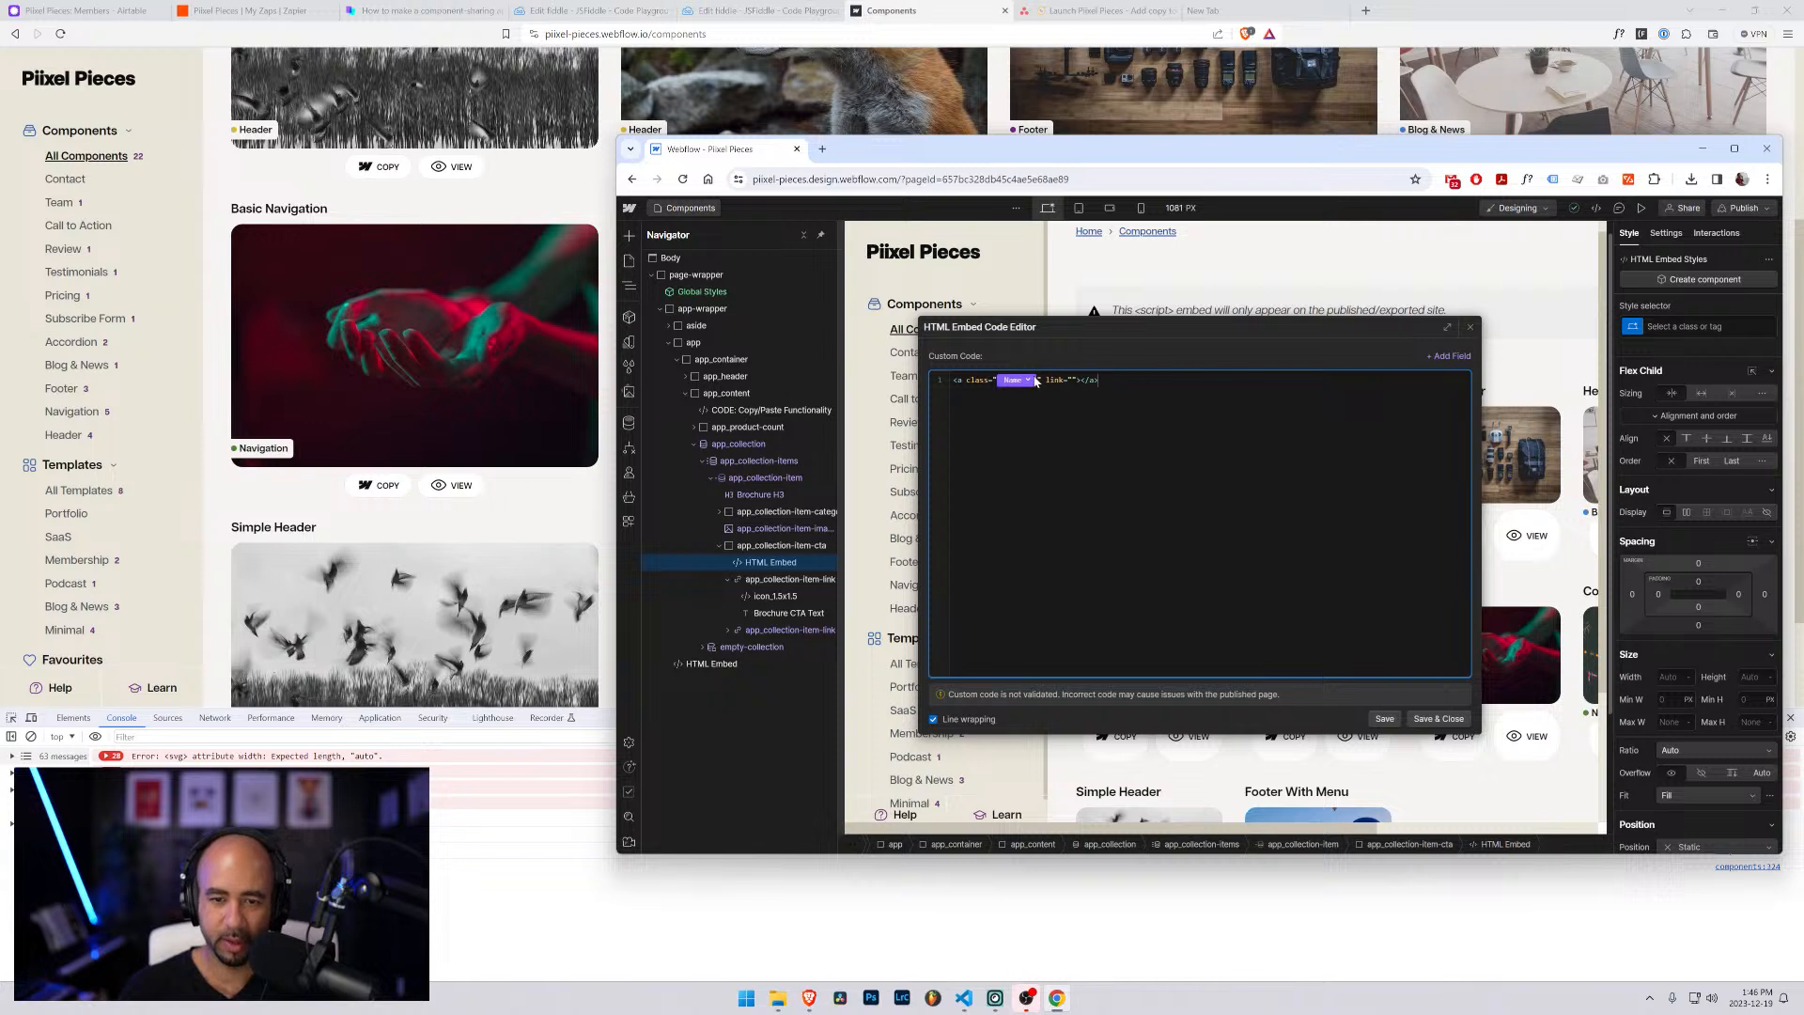
- Look through the alternative fields for the class value and close the code editor without saving the draft
click(1028, 380)
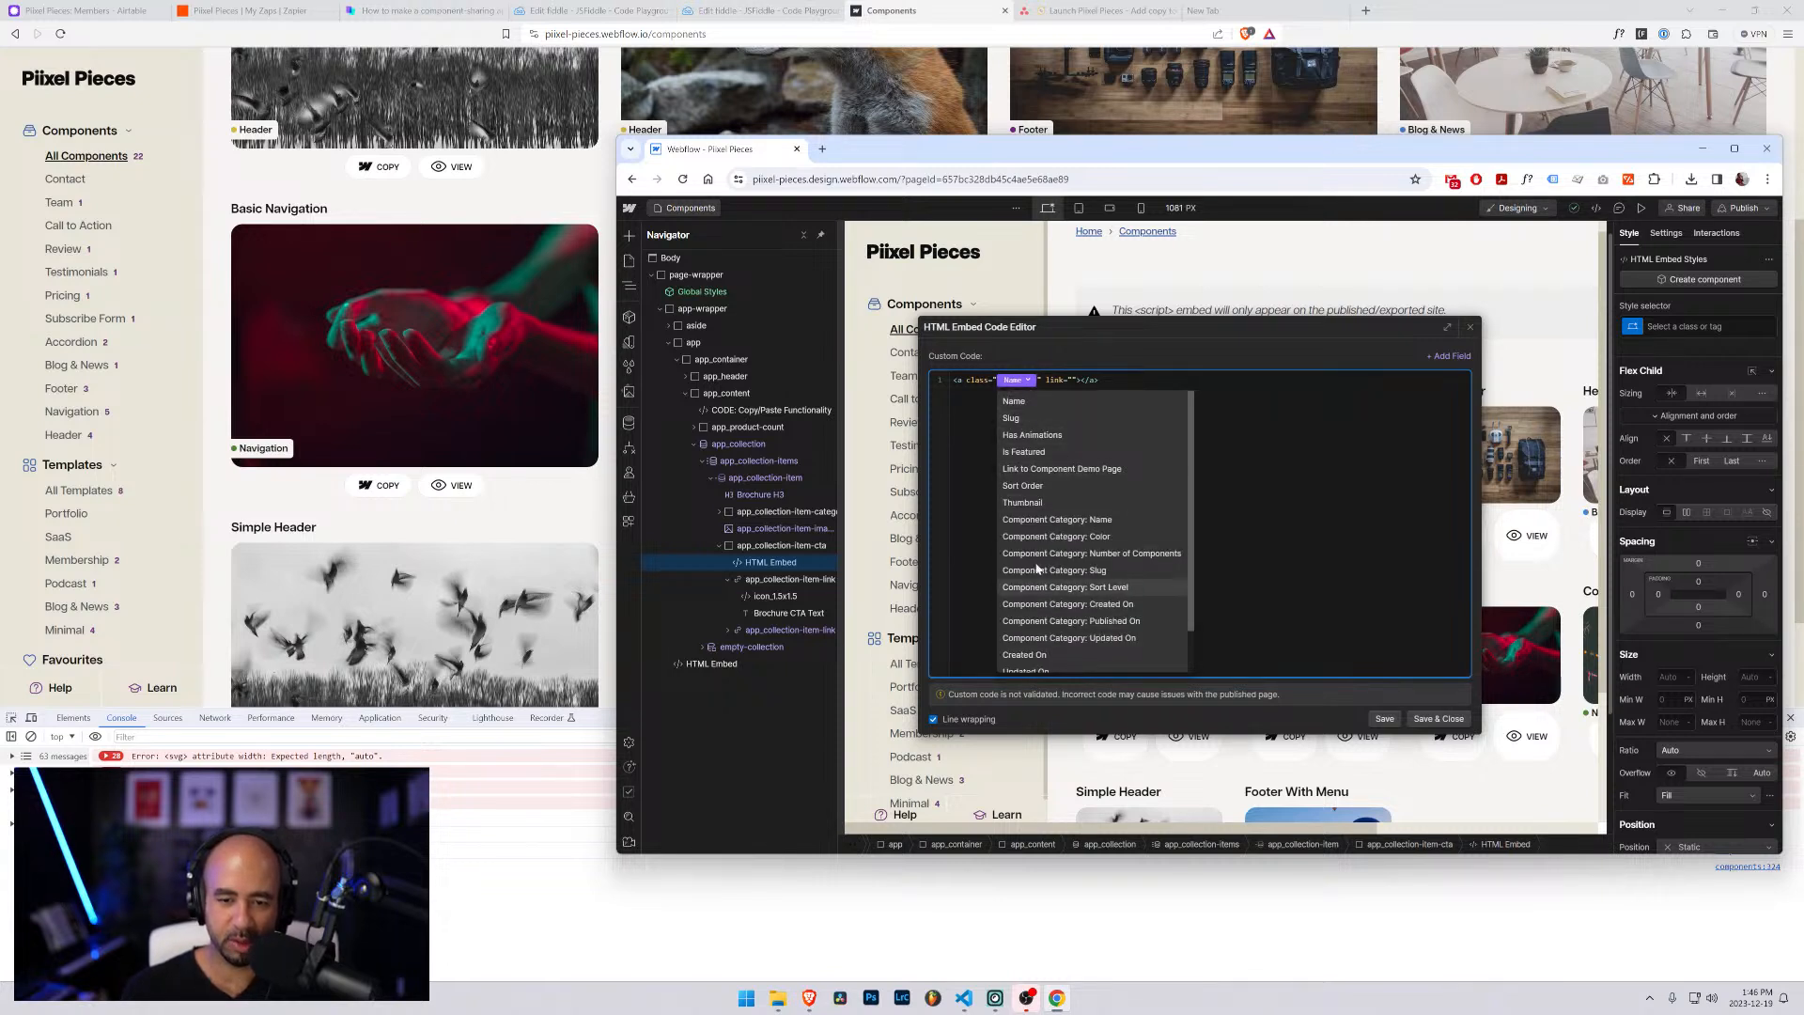
scroll(1046, 540, down, 2)
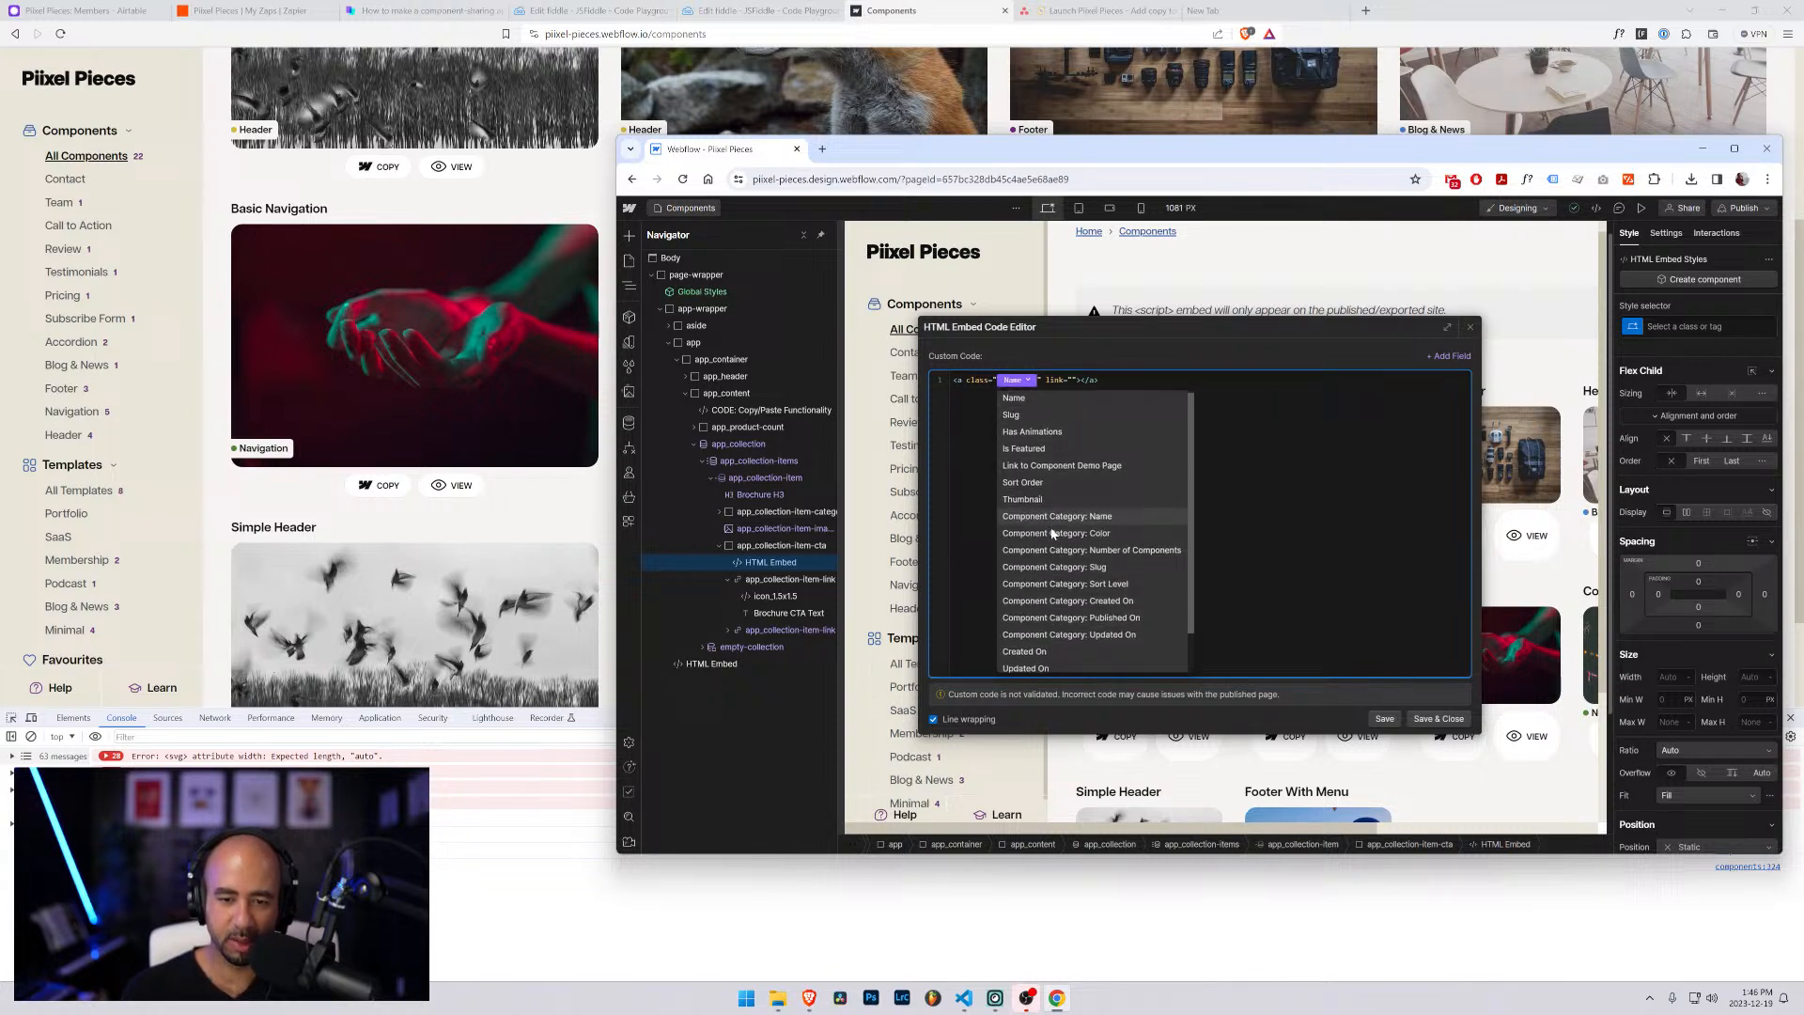
click(1225, 393)
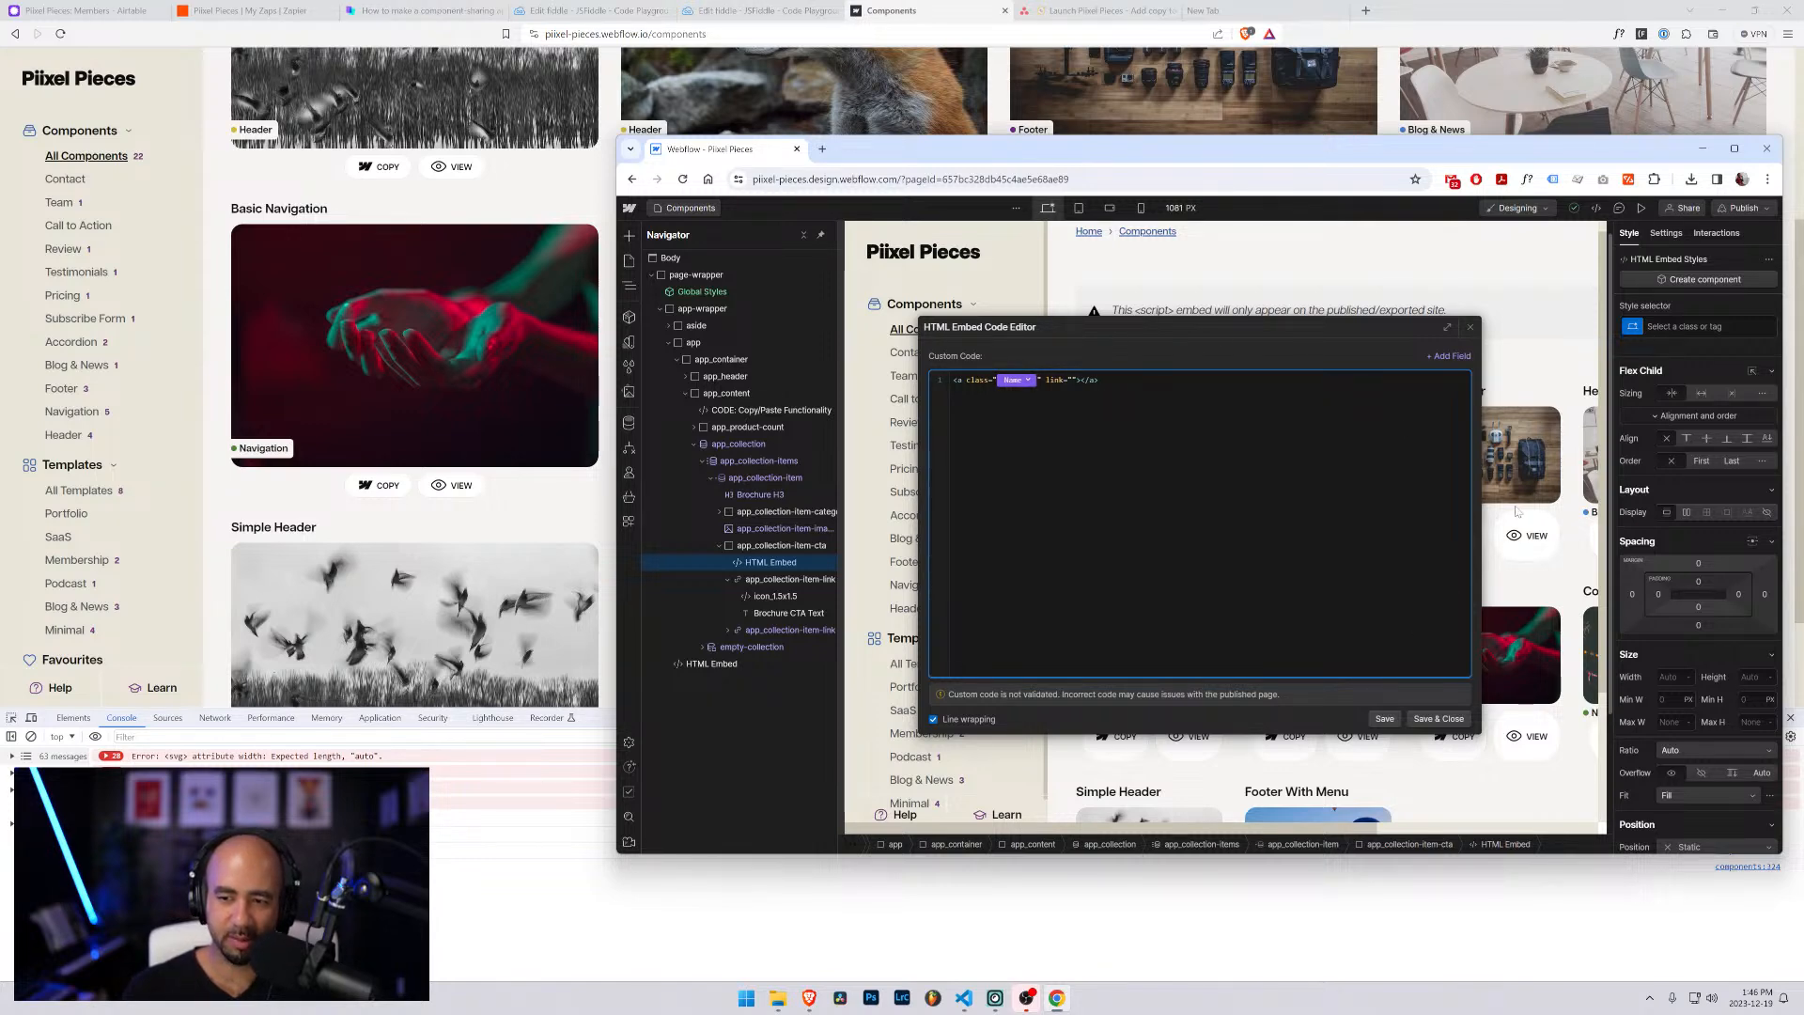
click(1471, 328)
click(1340, 561)
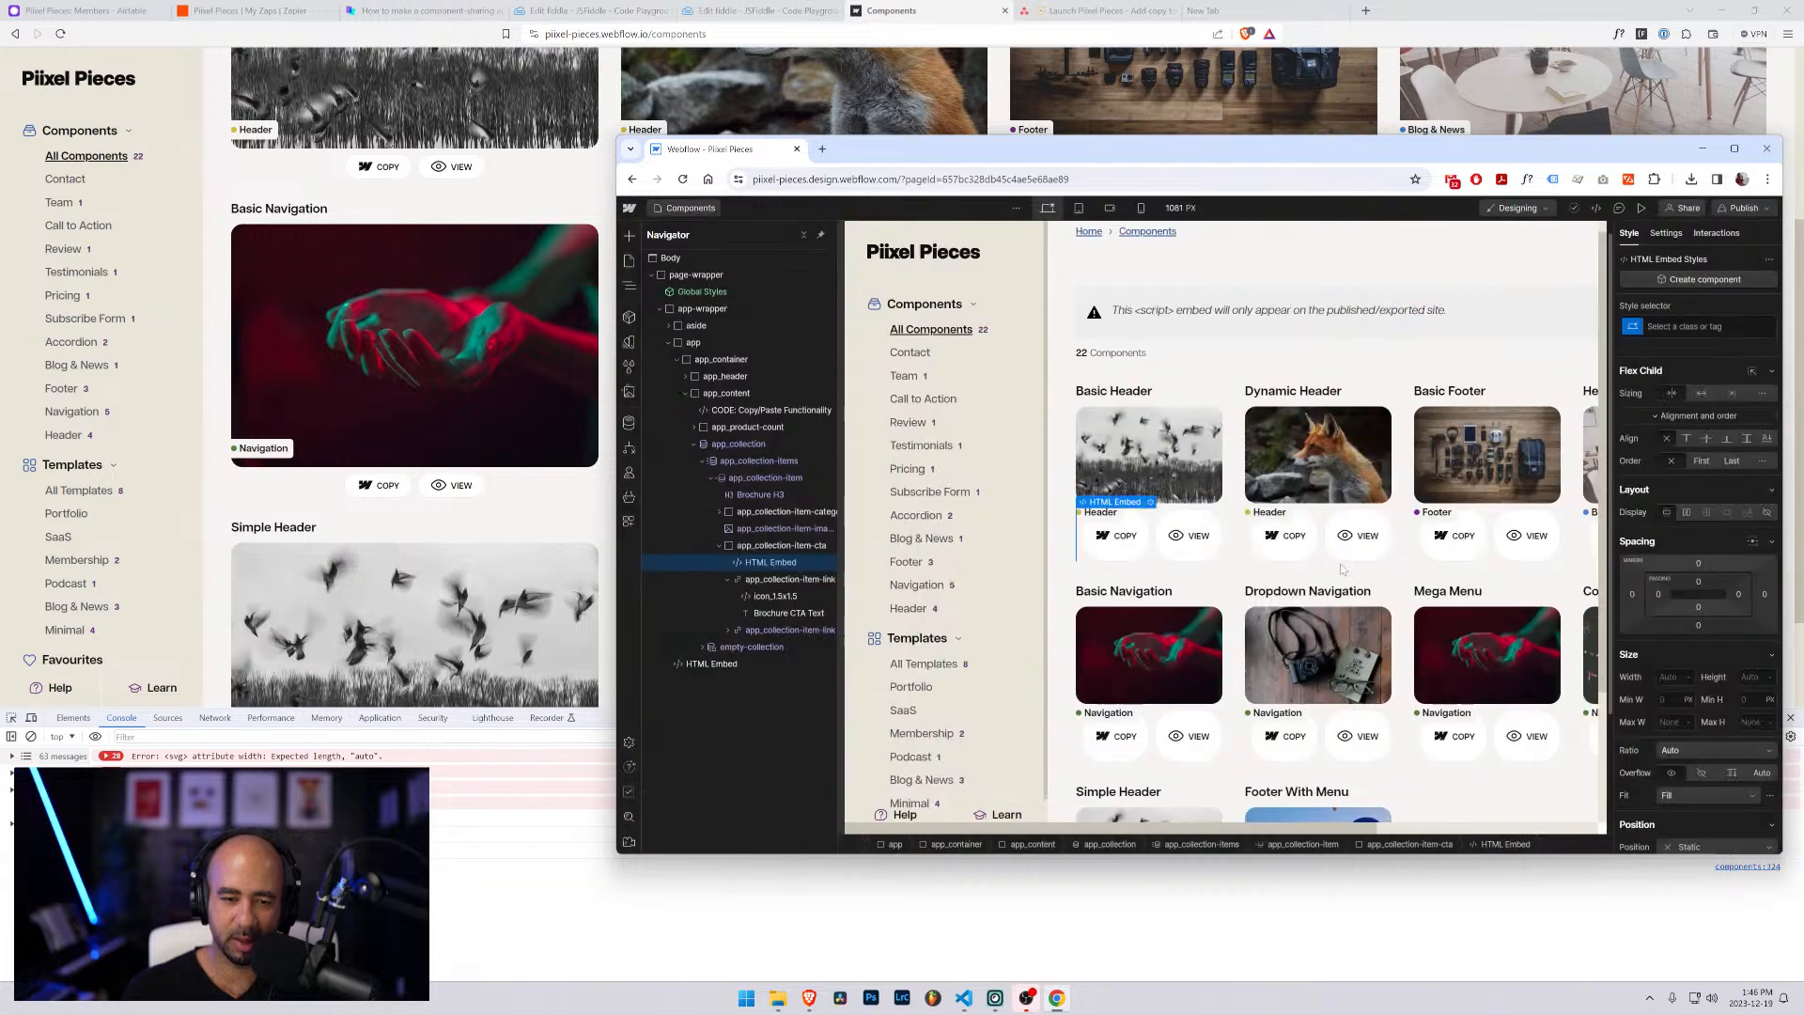
- Connect the ID of the collection item's COPY link to the component's Name field and publish the site to the staging domain
click(768, 582)
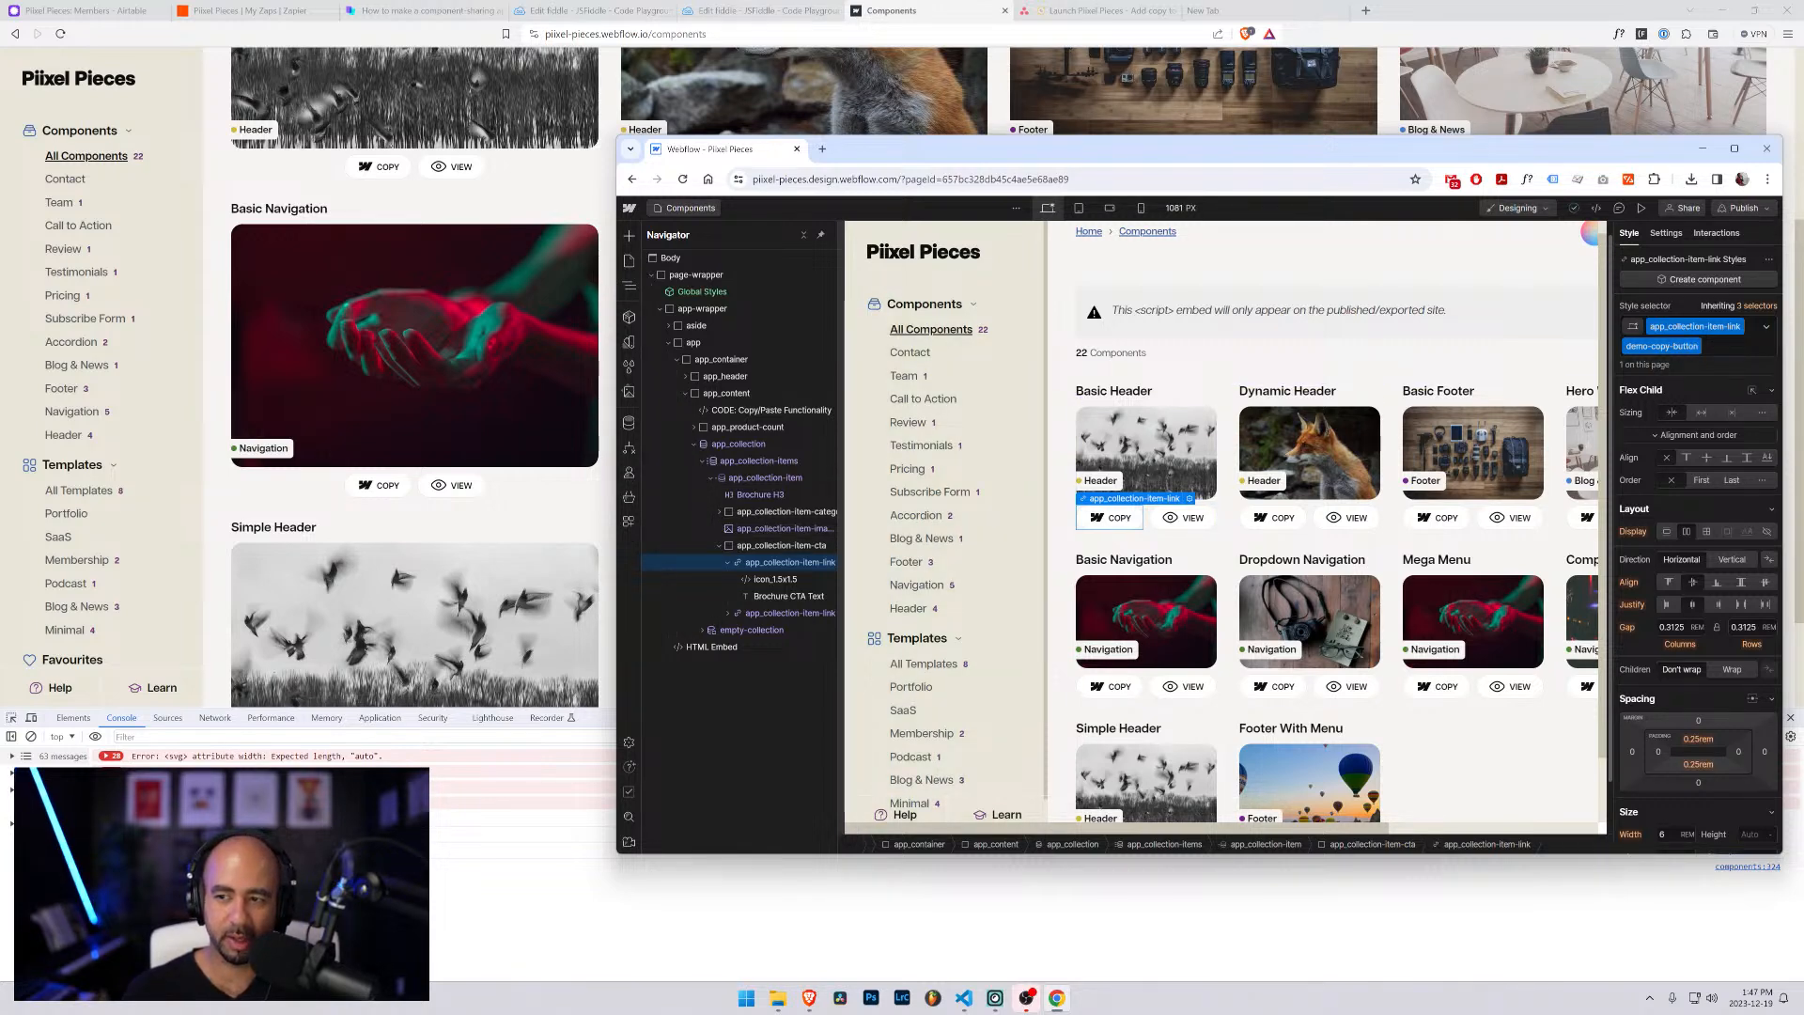
click(1663, 234)
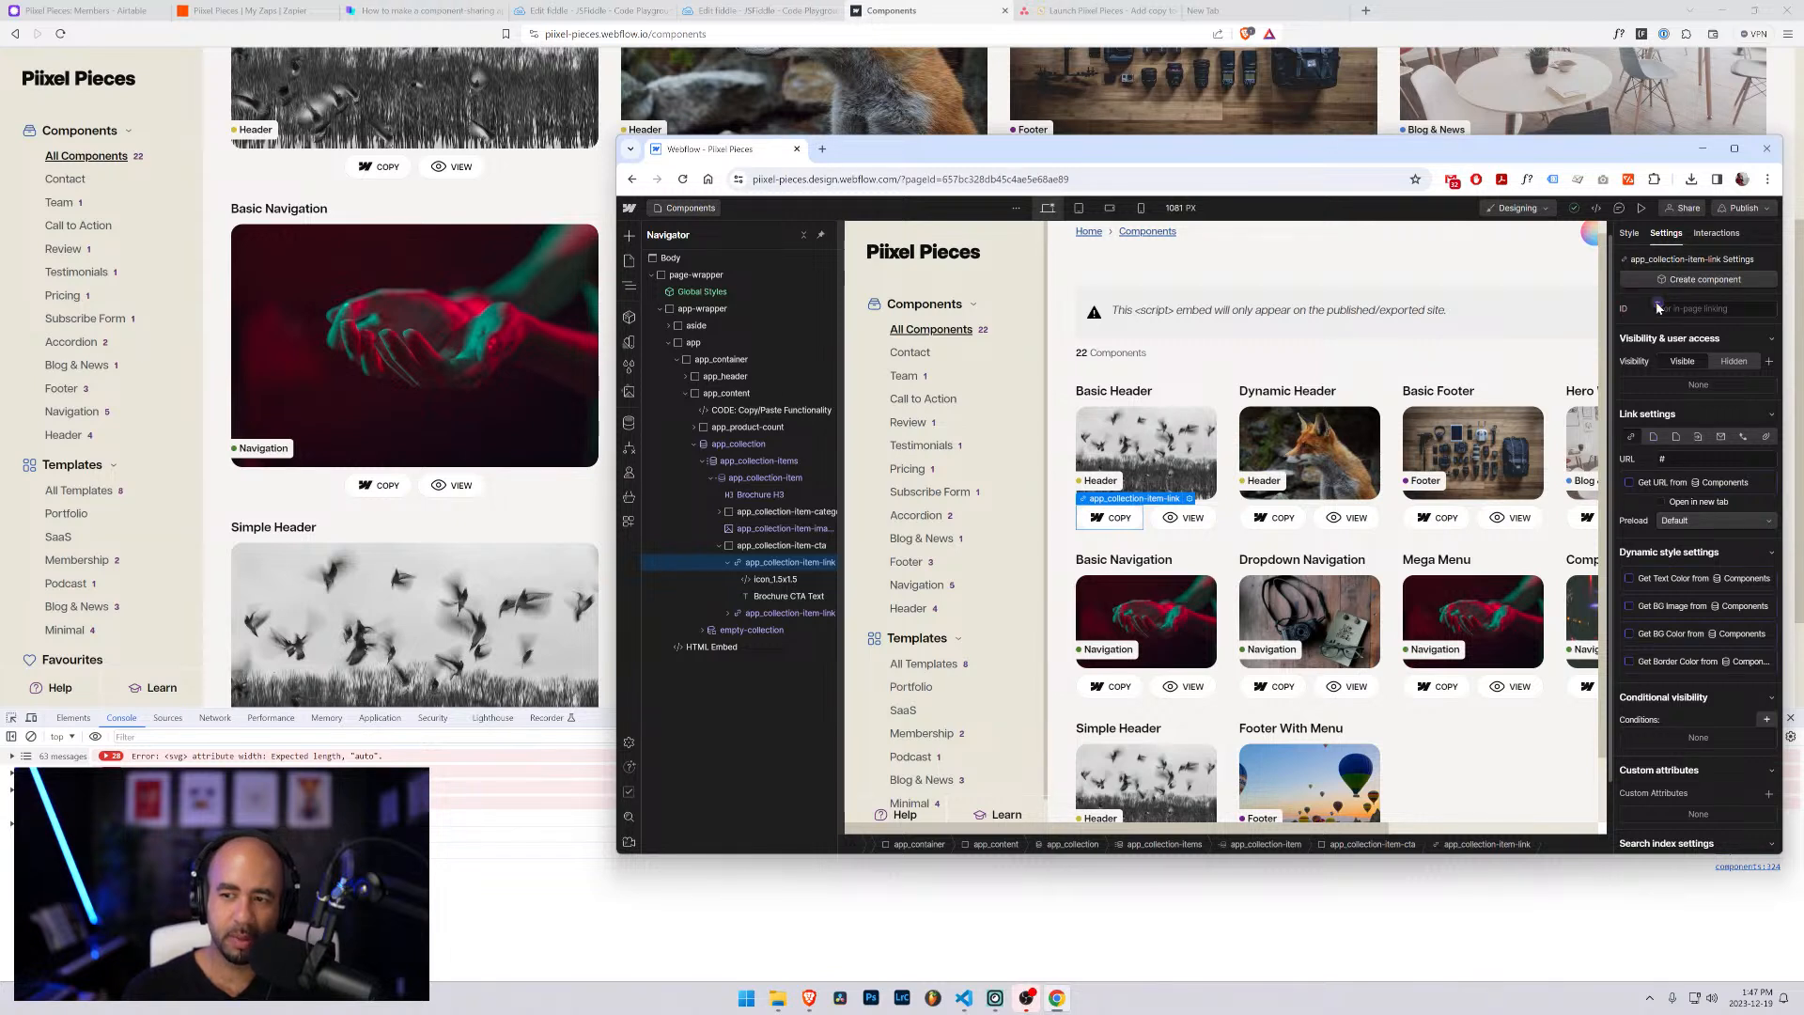
click(1657, 303)
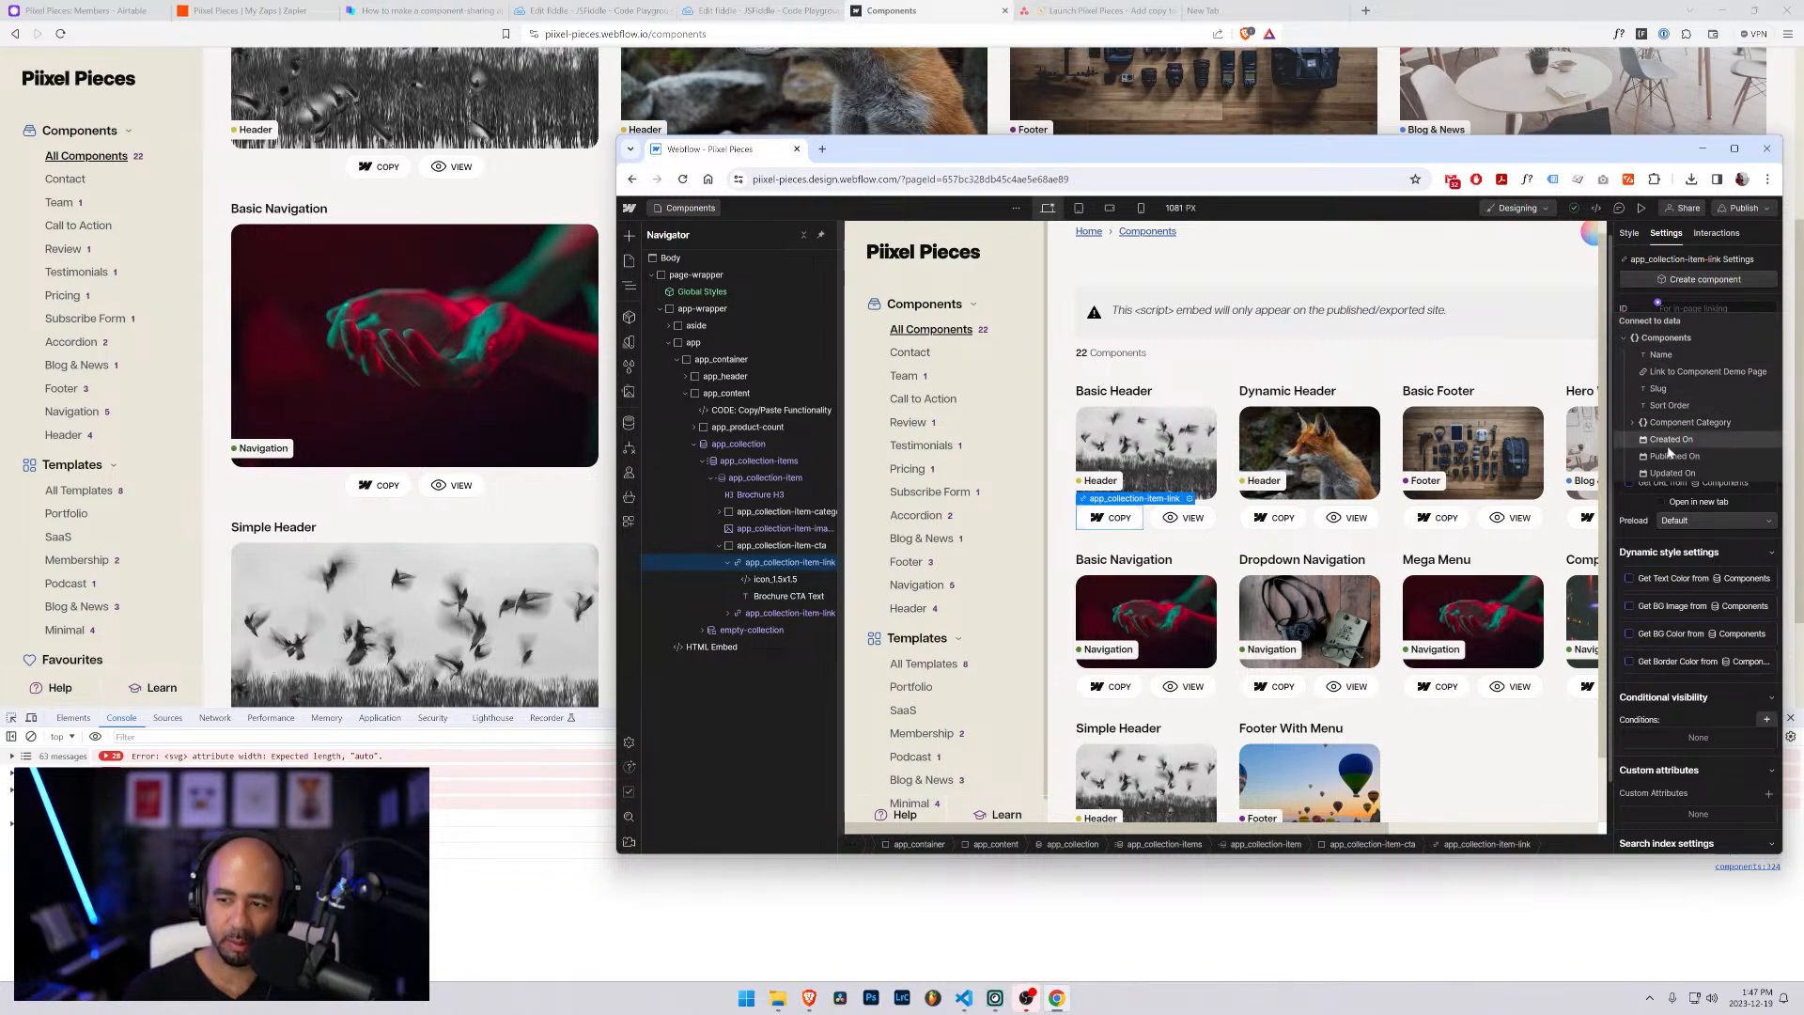
click(1659, 355)
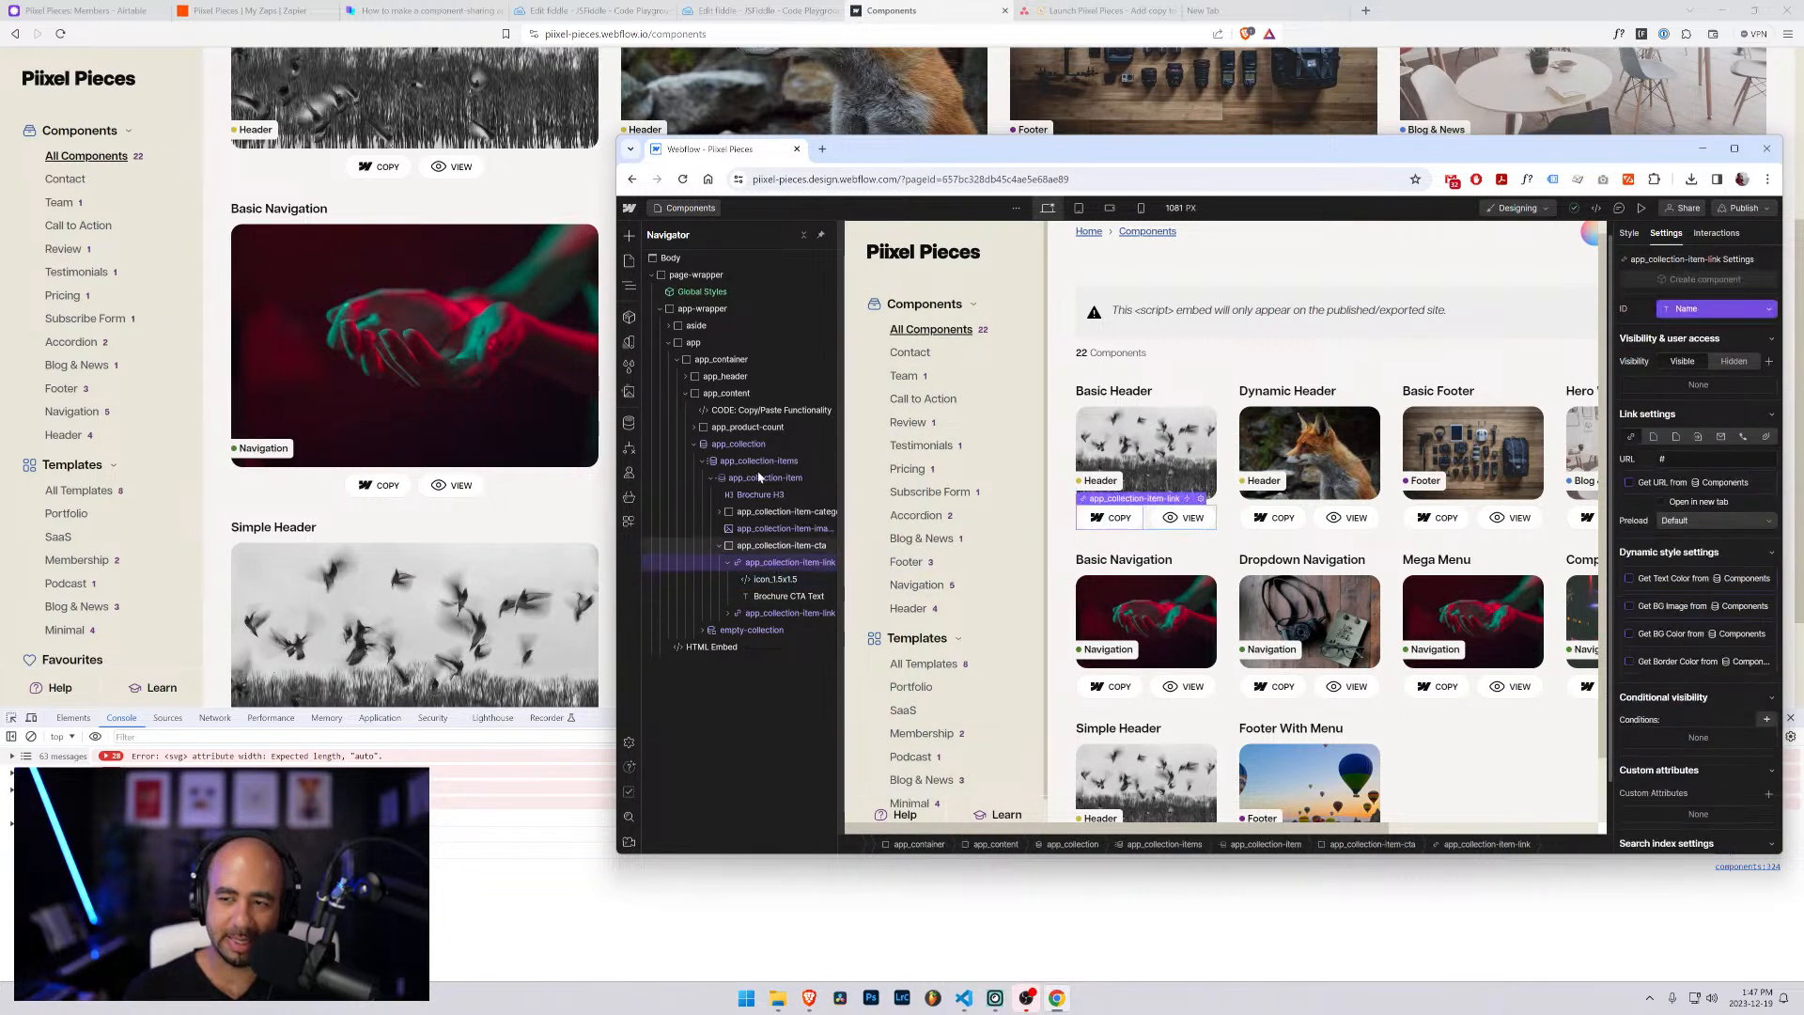
click(1742, 207)
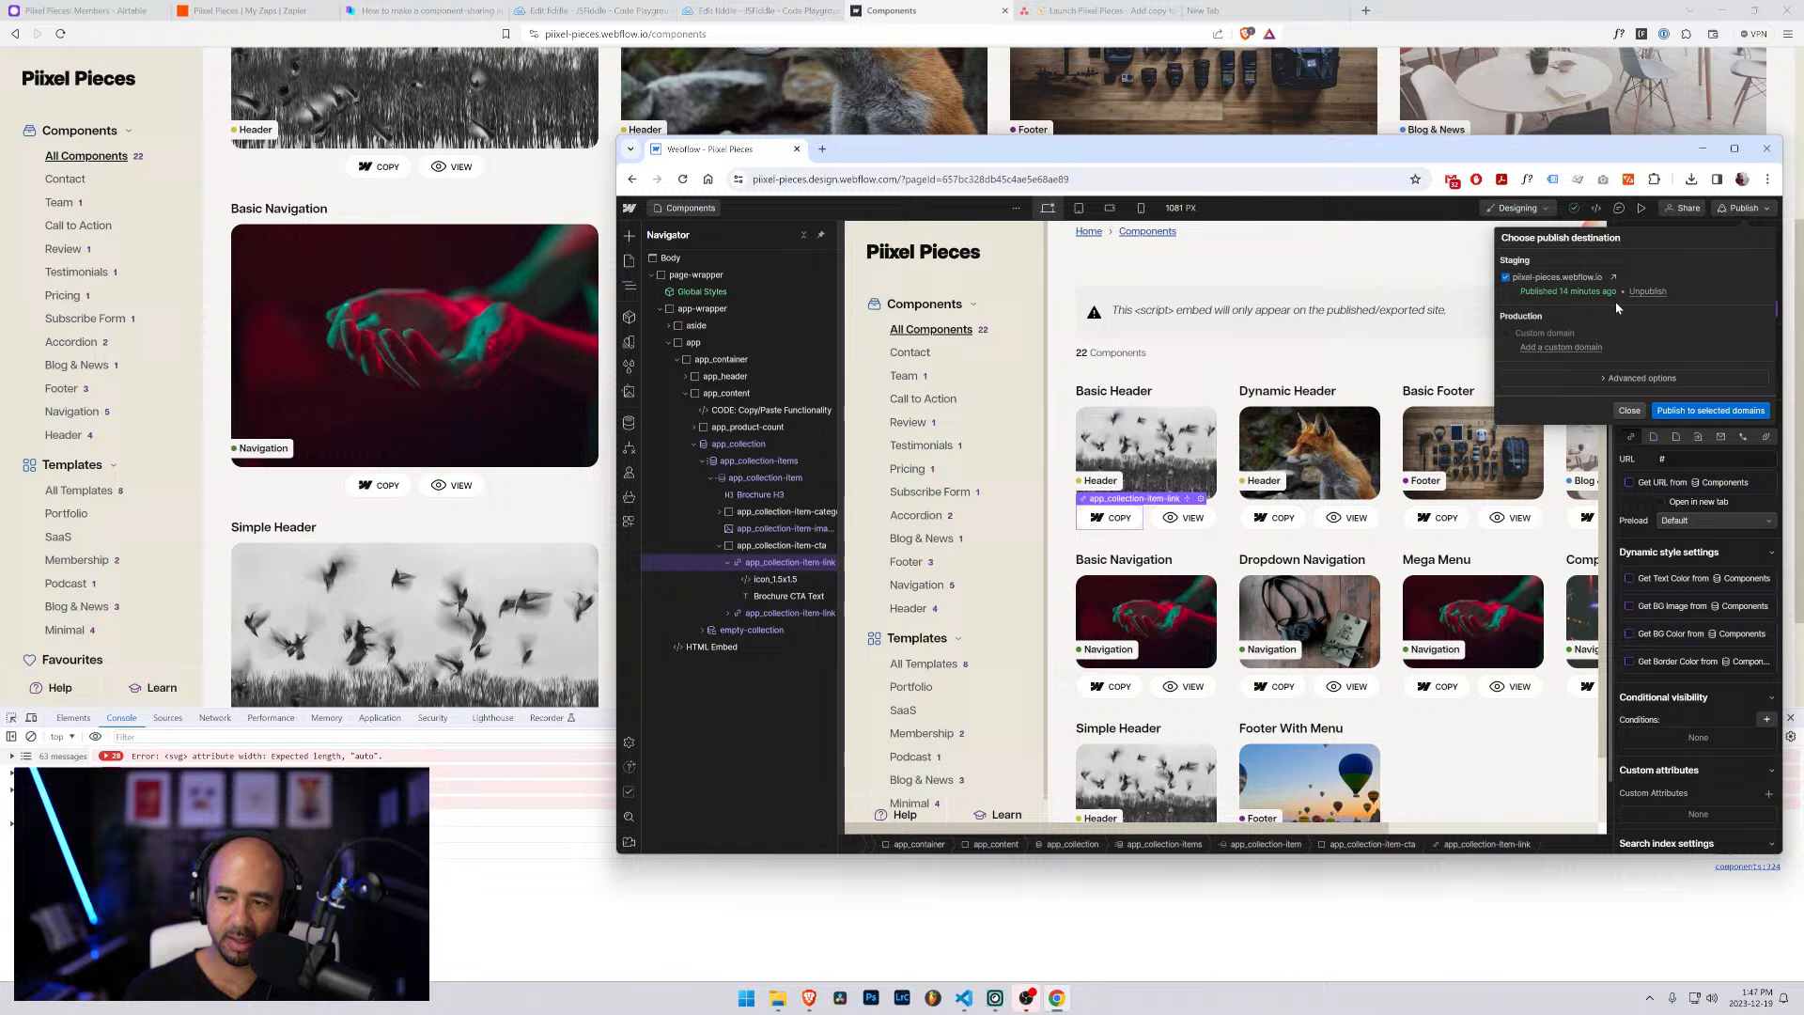
click(1697, 411)
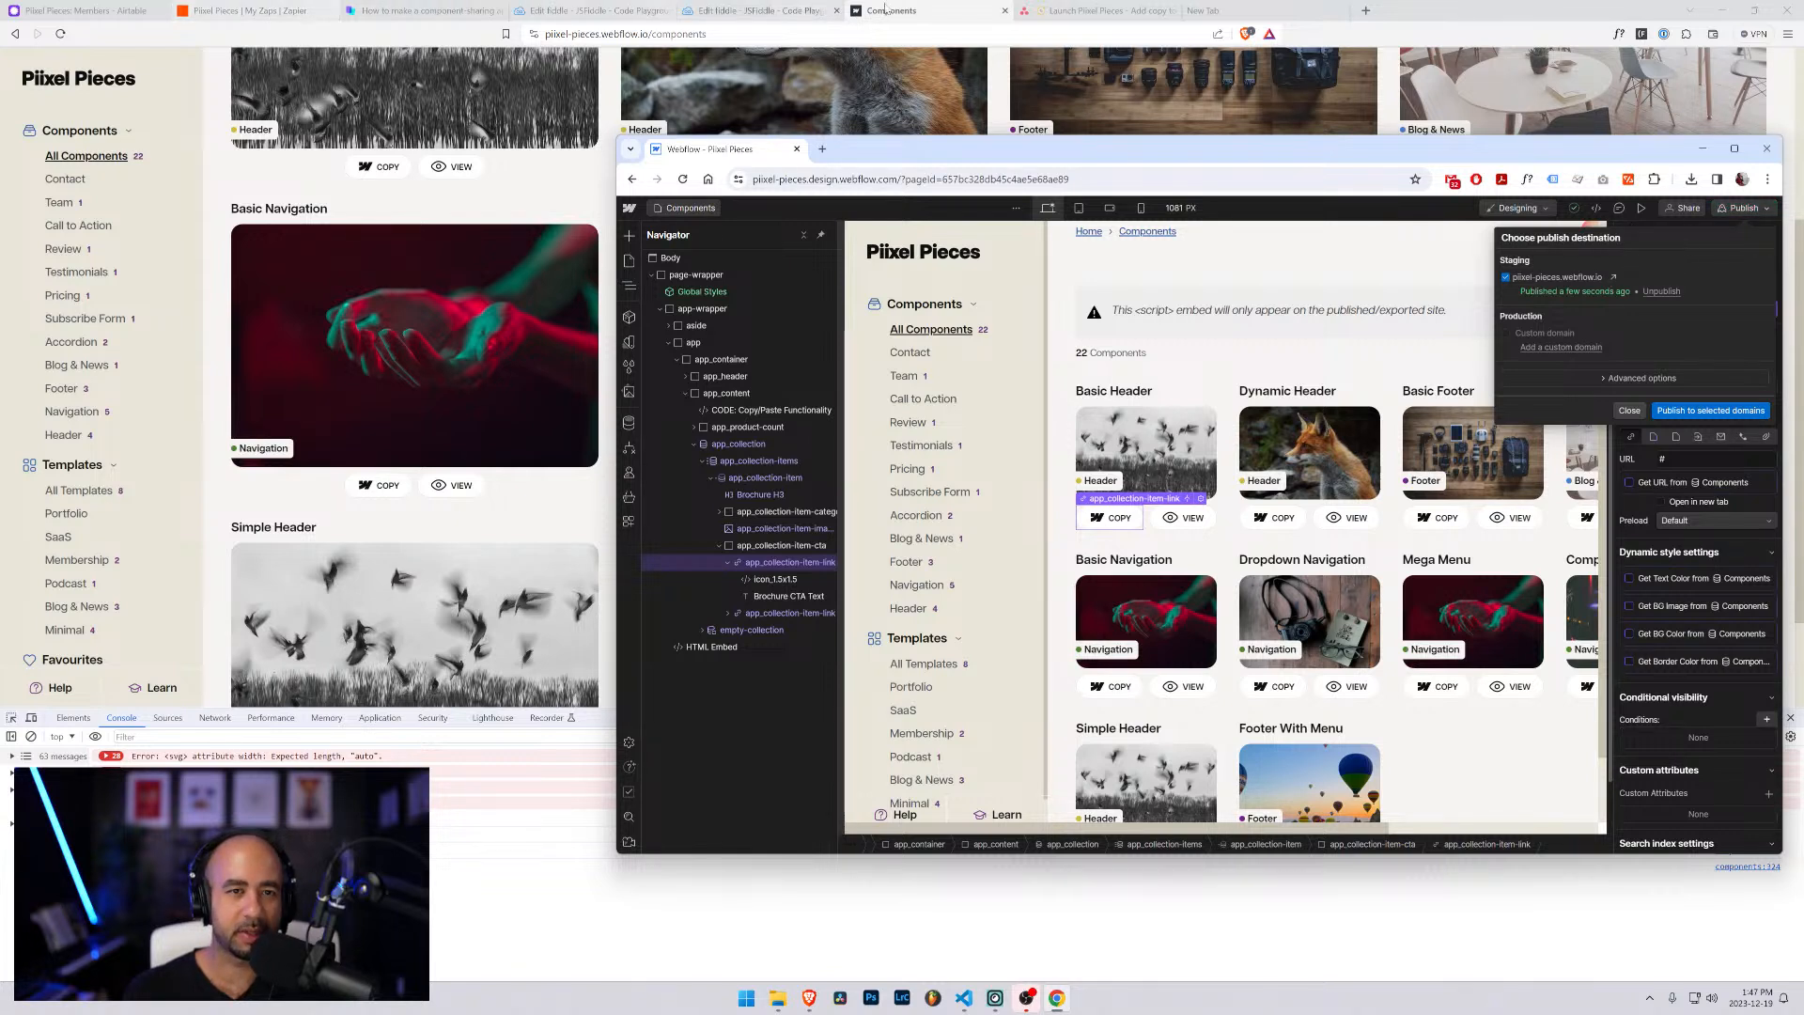
- Return to the published Components page and inspect the Basic Header and Dynamic Header COPY buttons to check their IDs
click(940, 10)
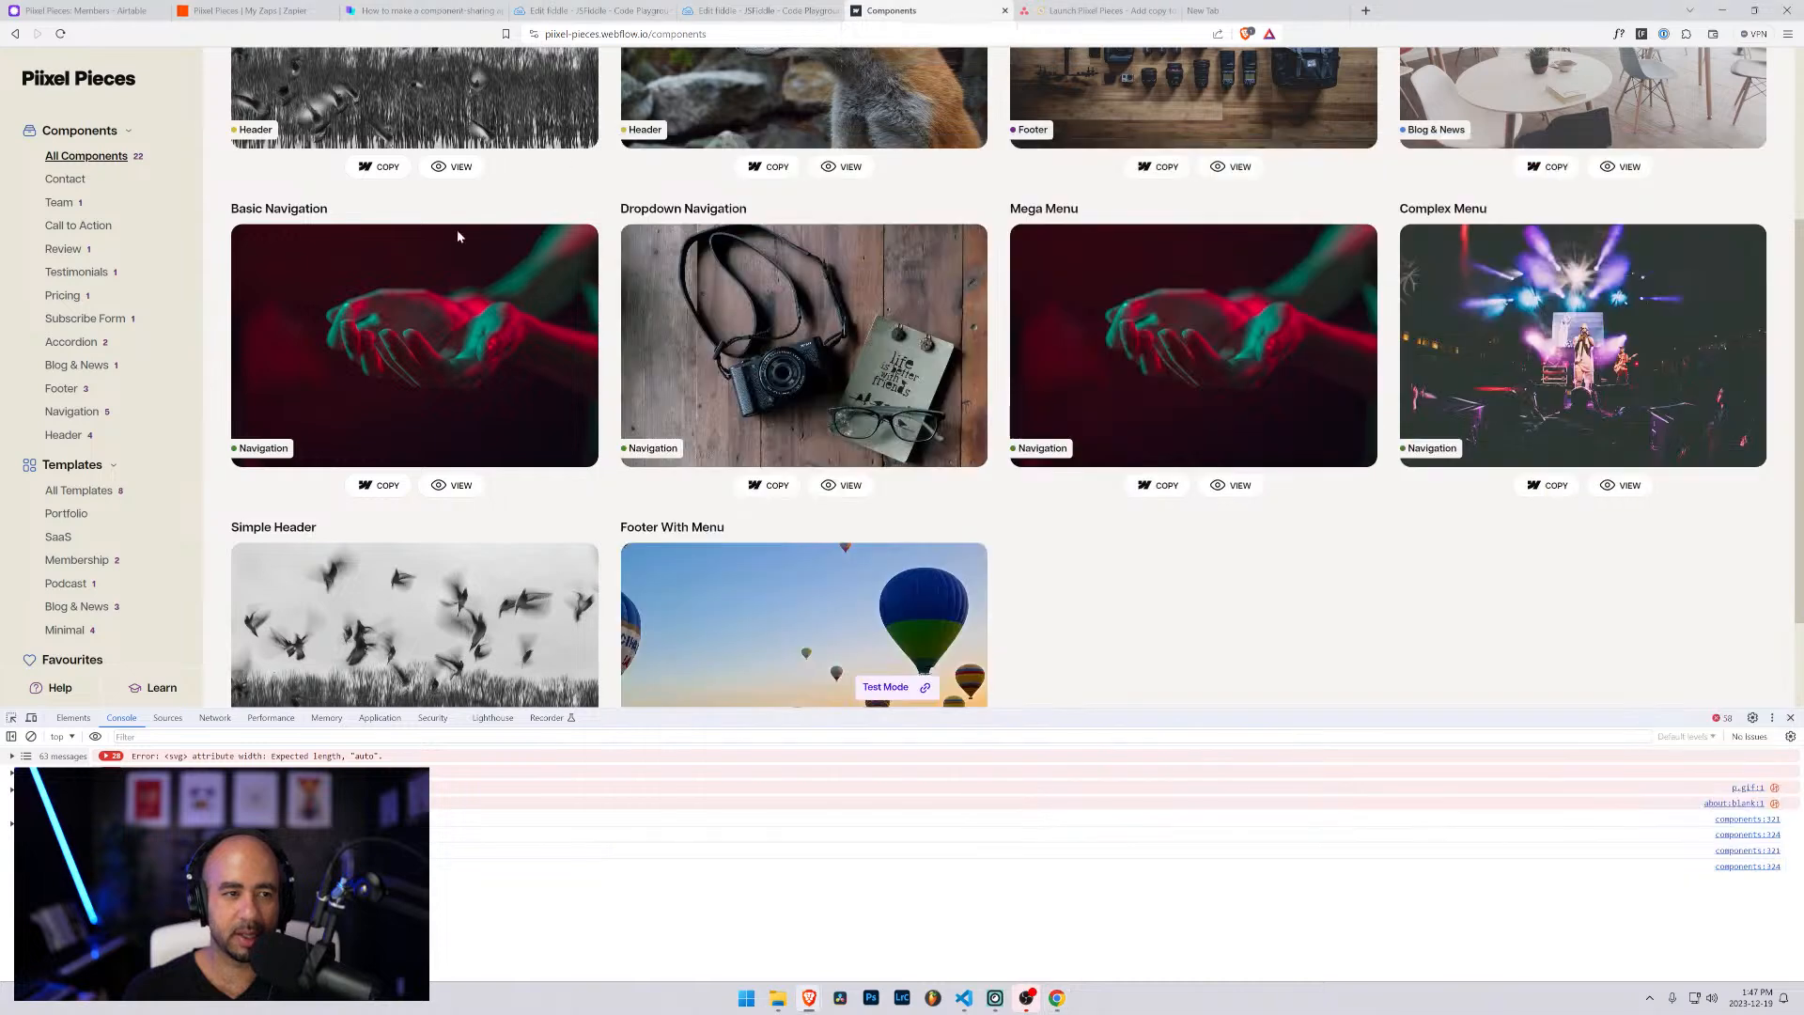
scroll(458, 235, up, 3)
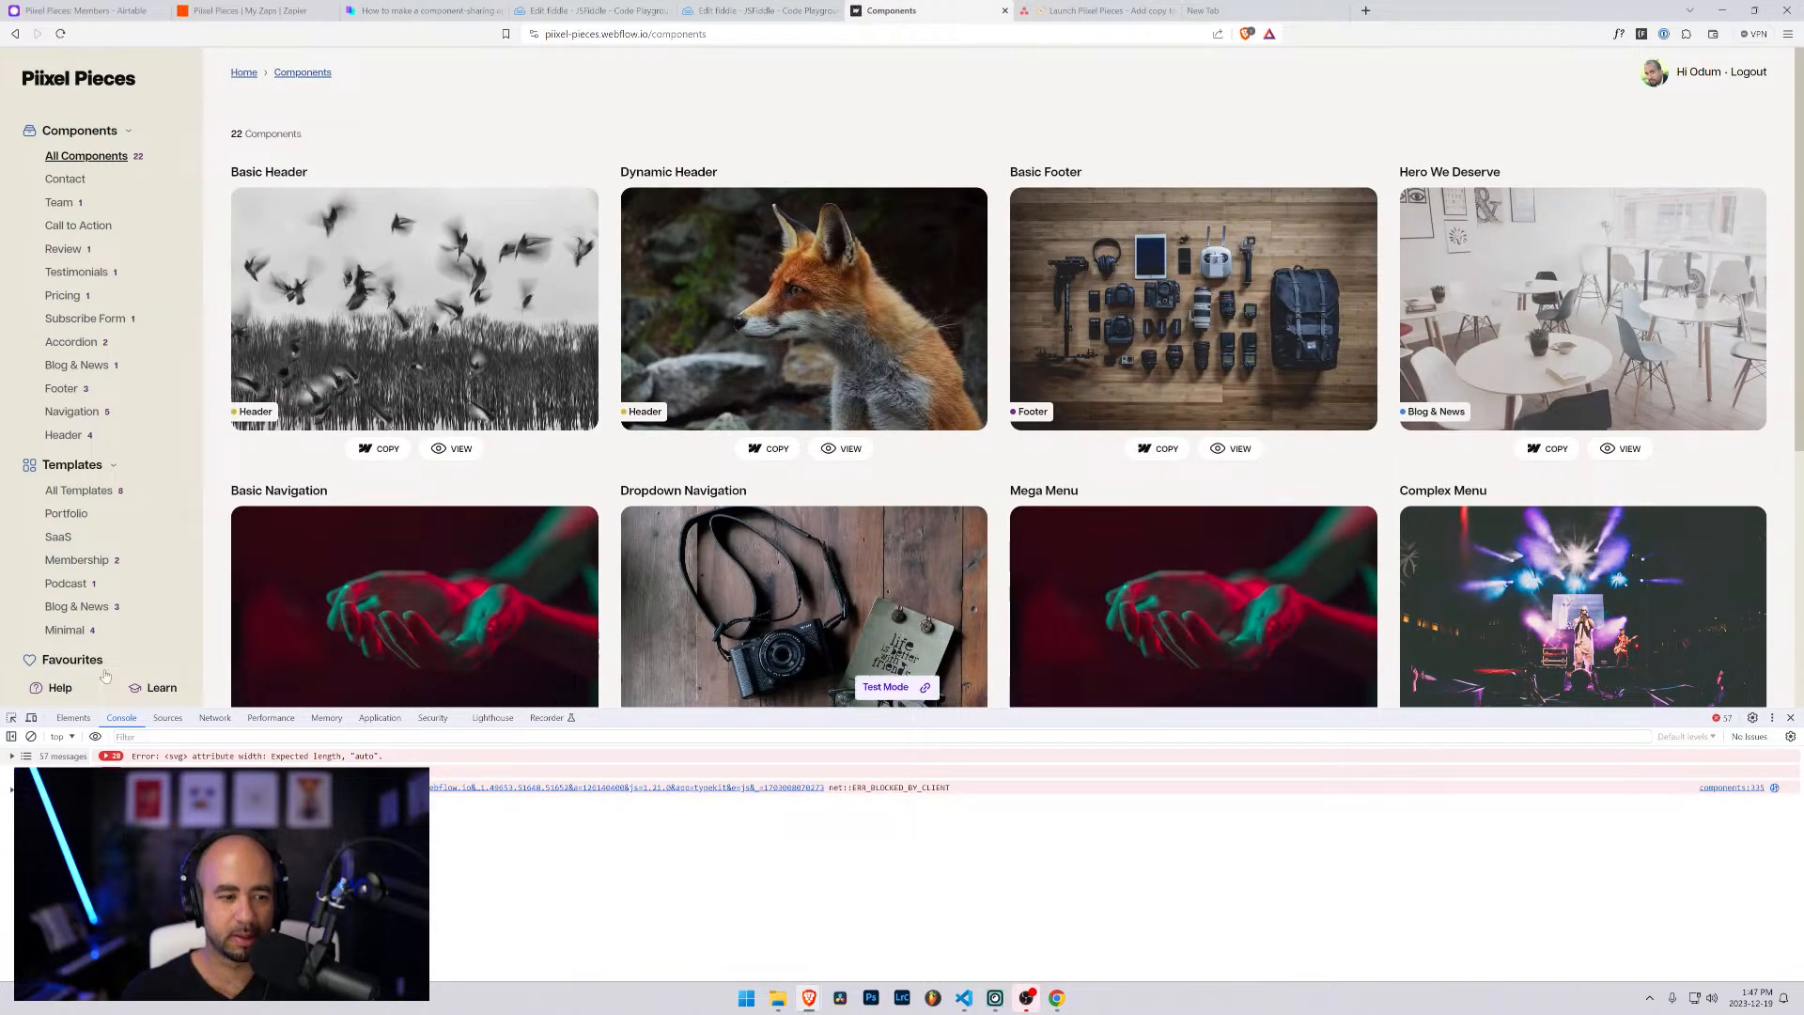
click(11, 717)
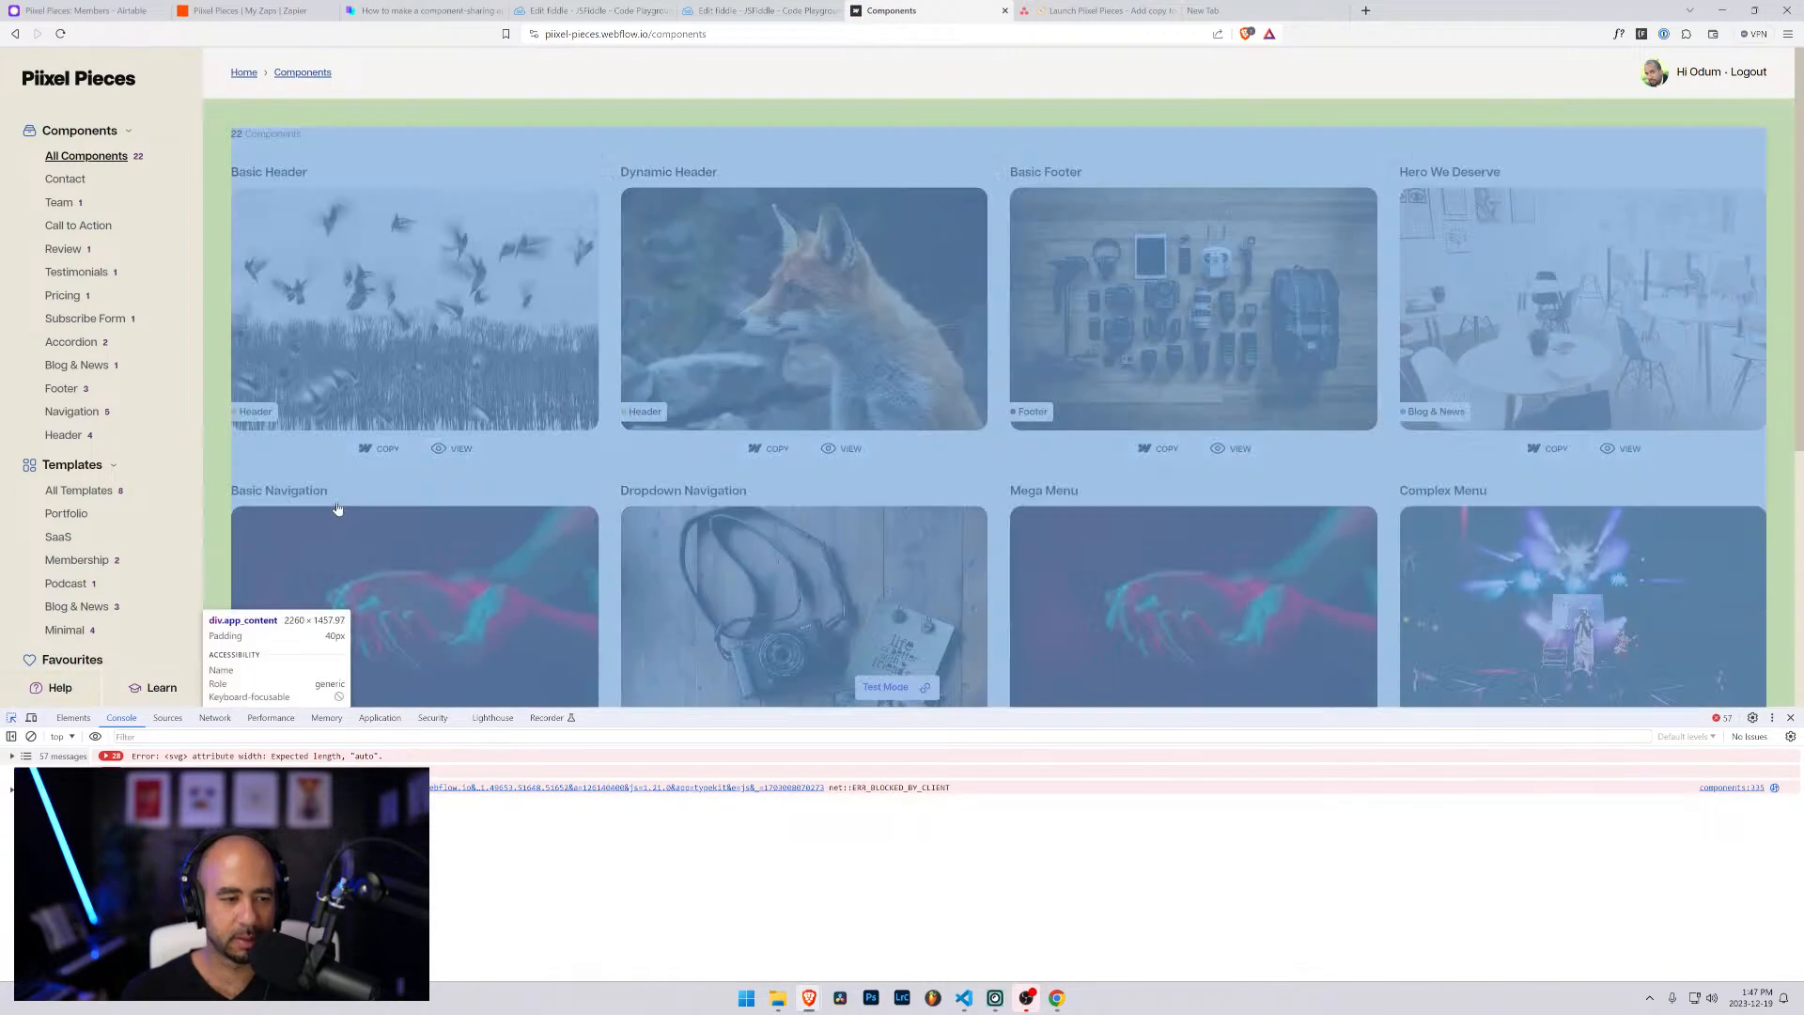
click(356, 443)
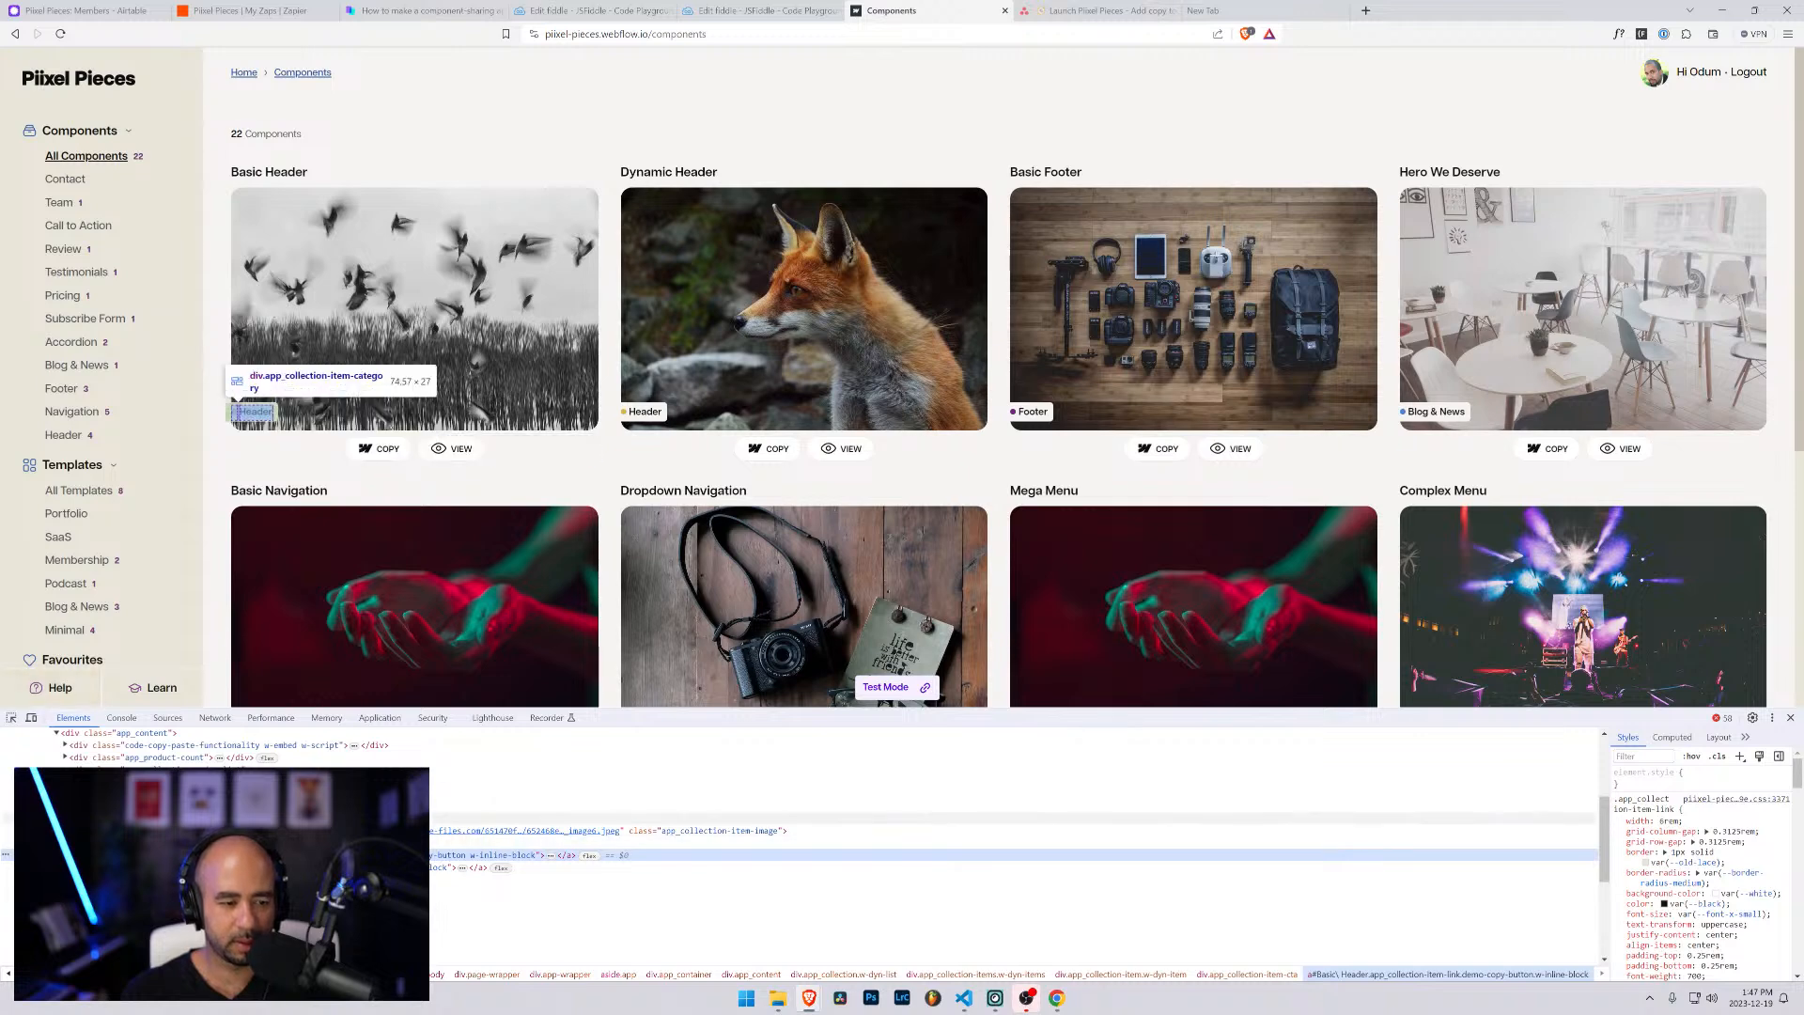
click(749, 449)
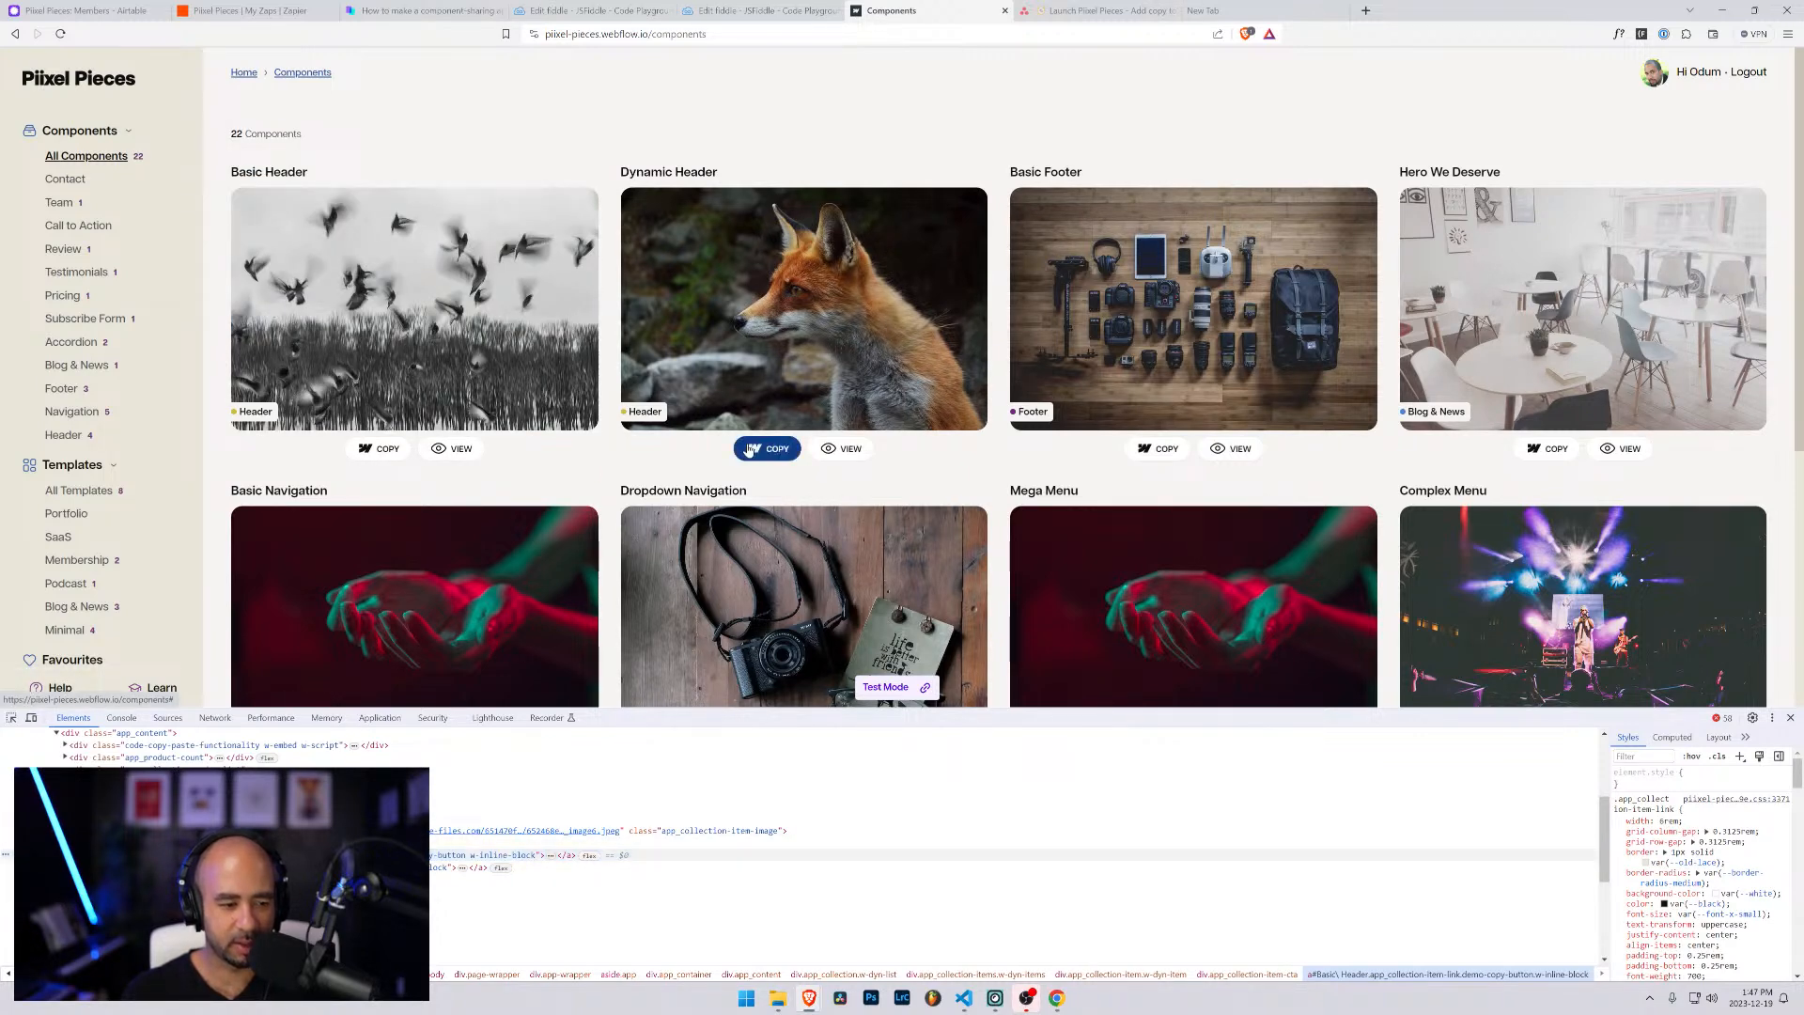
key(ctrl+shift+c)
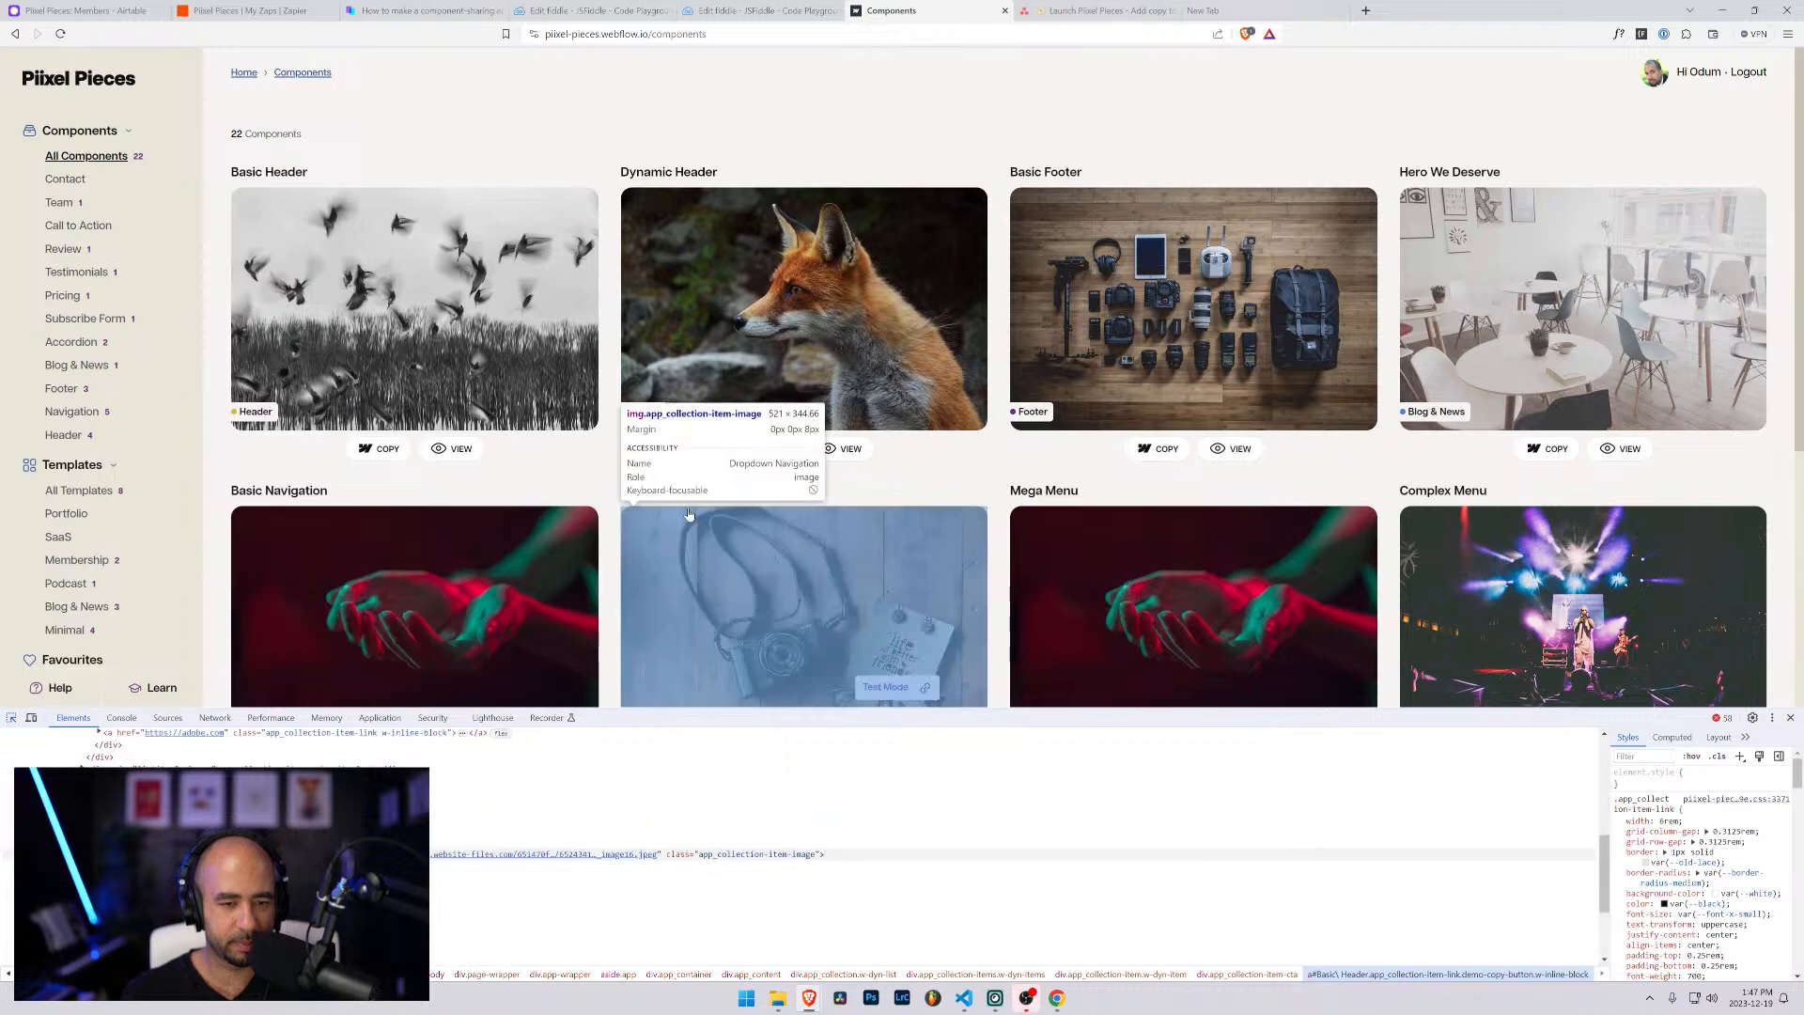
click(741, 452)
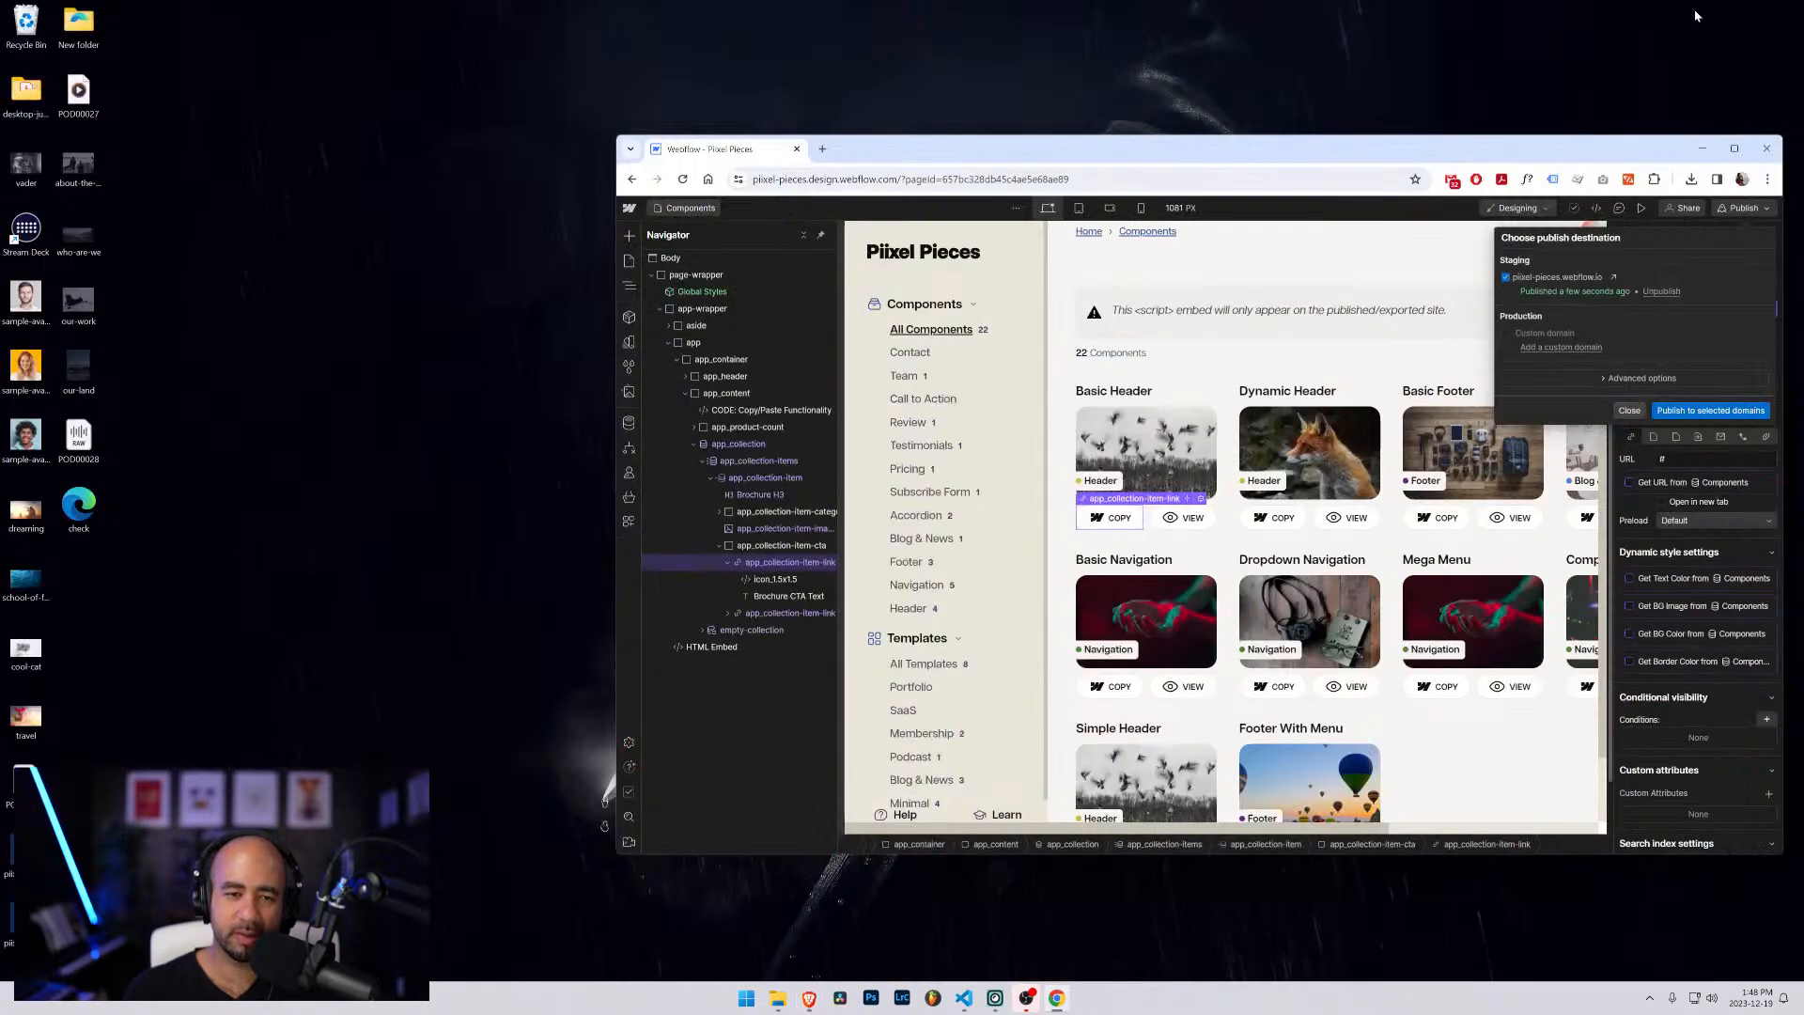
- Examine the .object-clone-btn selector in the copy script's querySelectorAll line in JSFiddle
click(1722, 10)
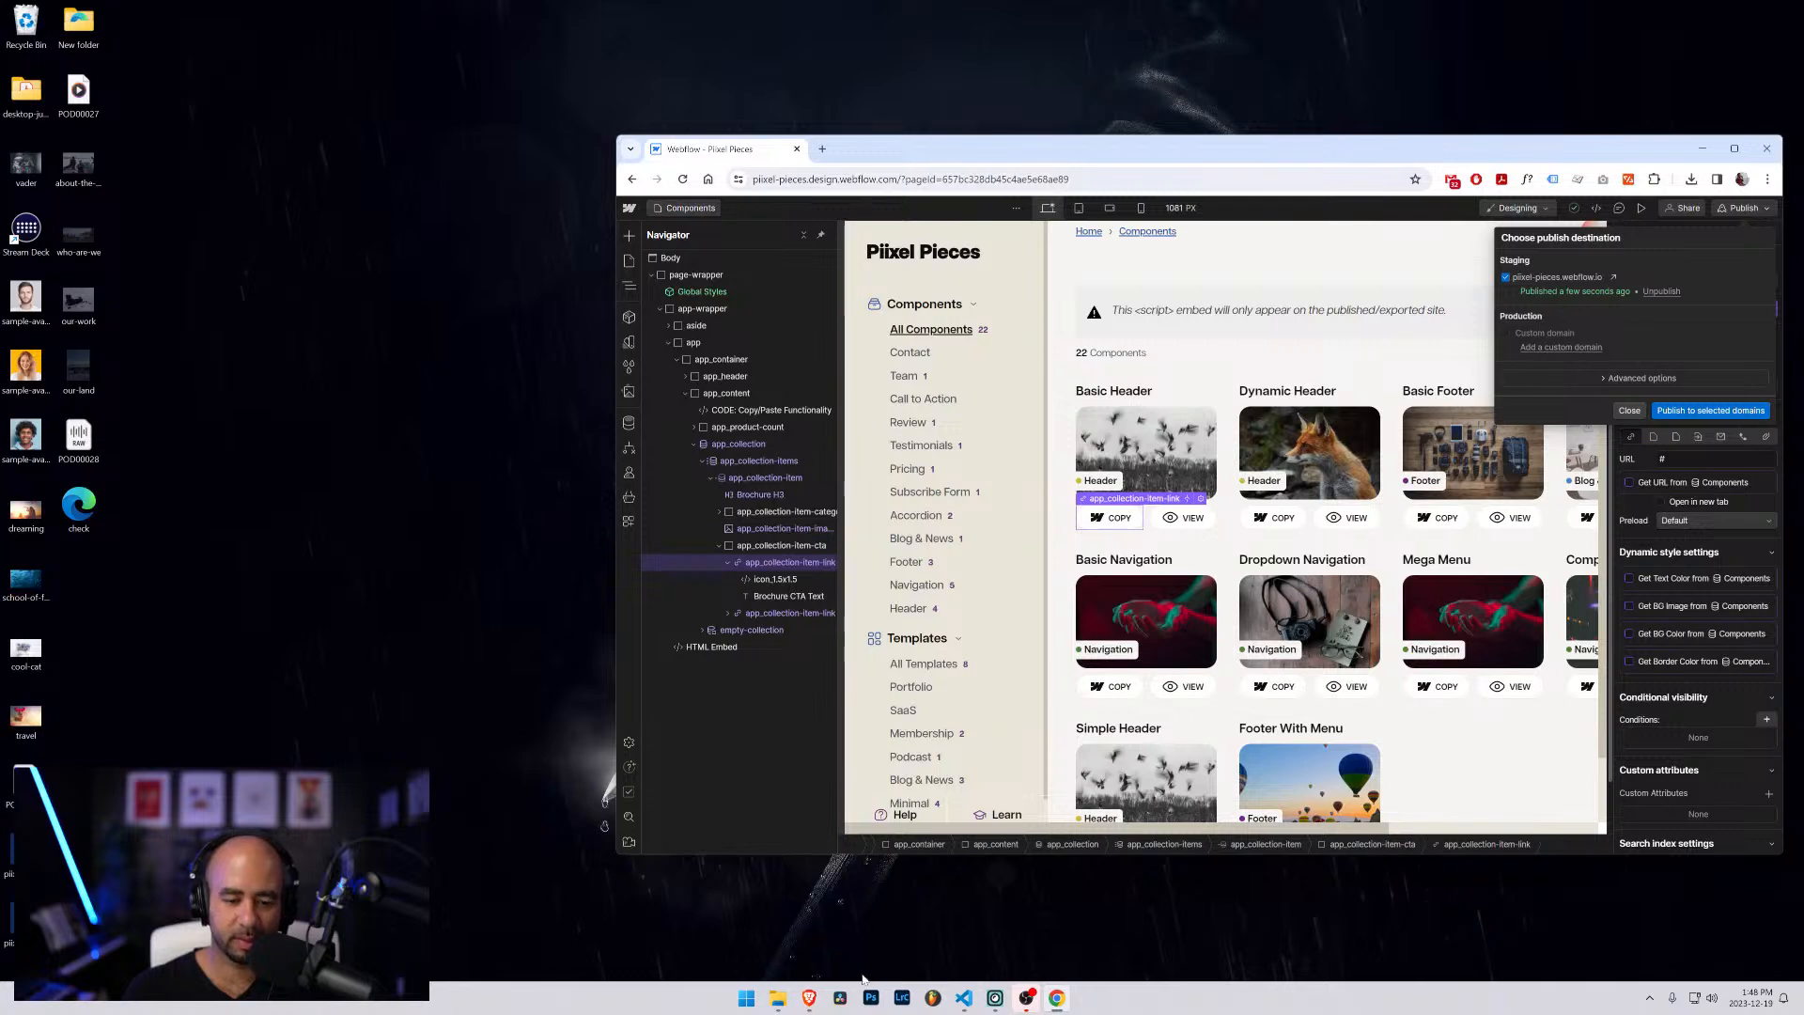
click(809, 998)
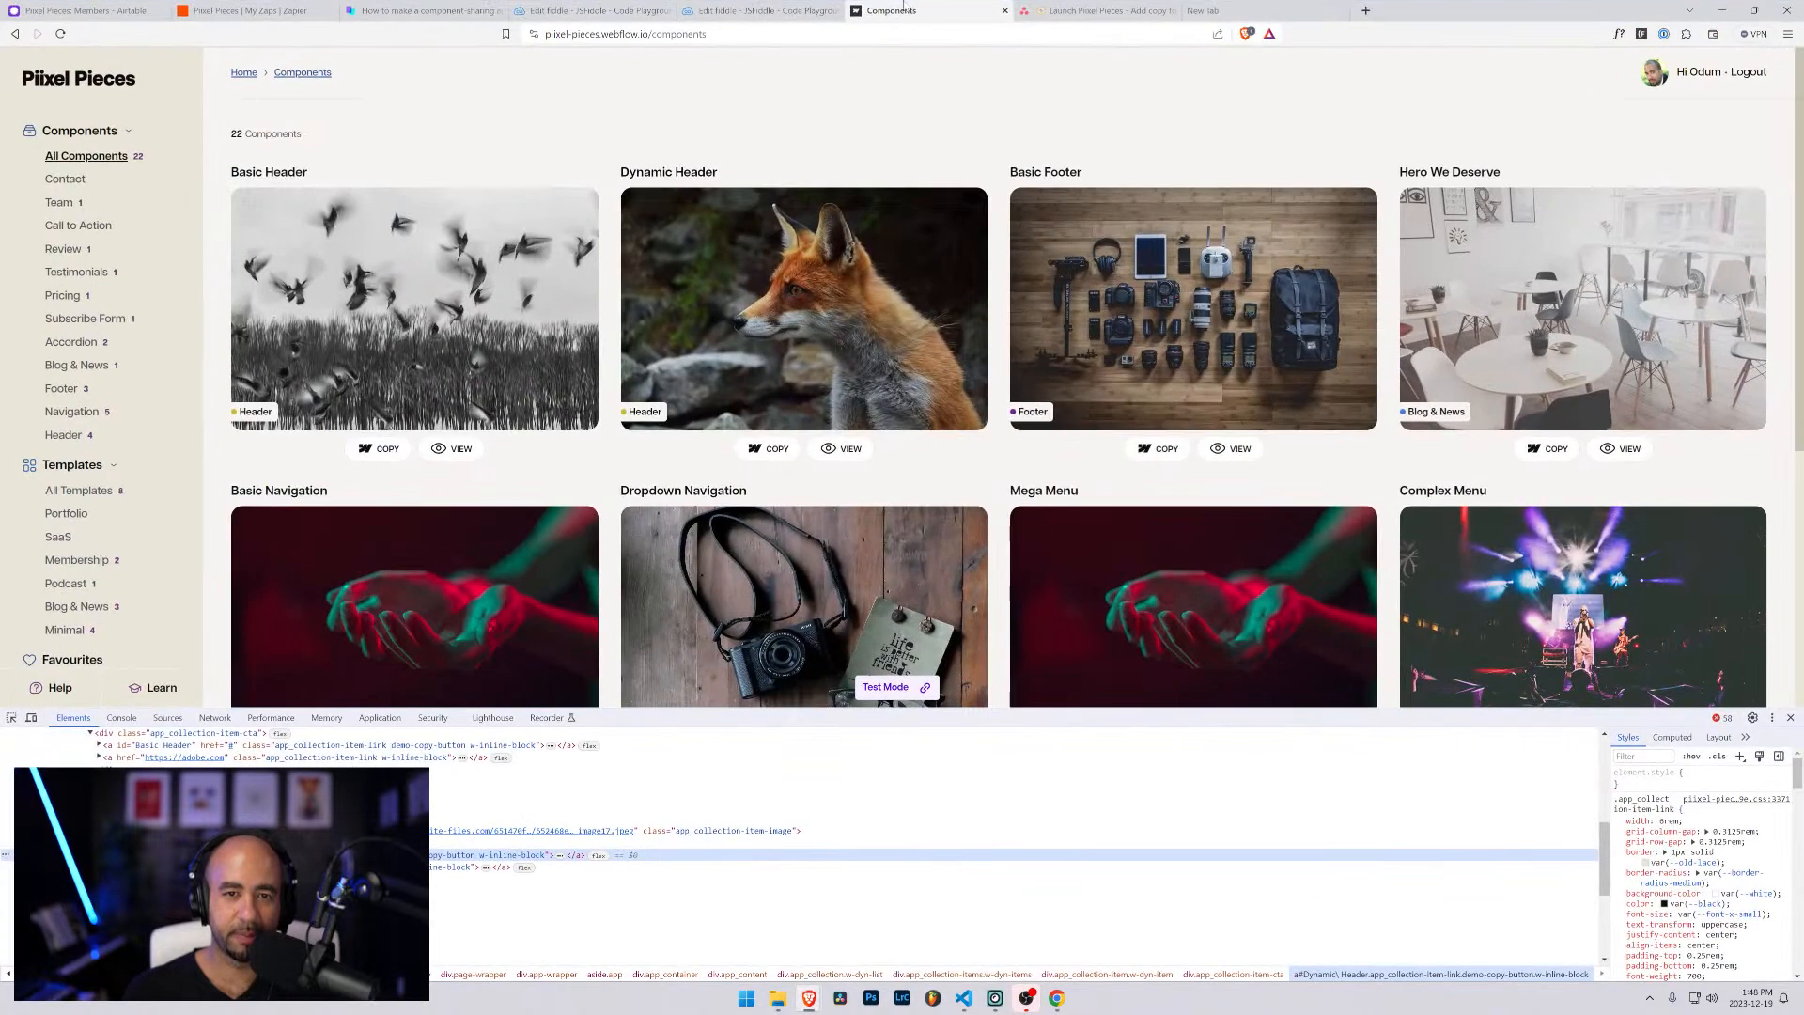
click(592, 10)
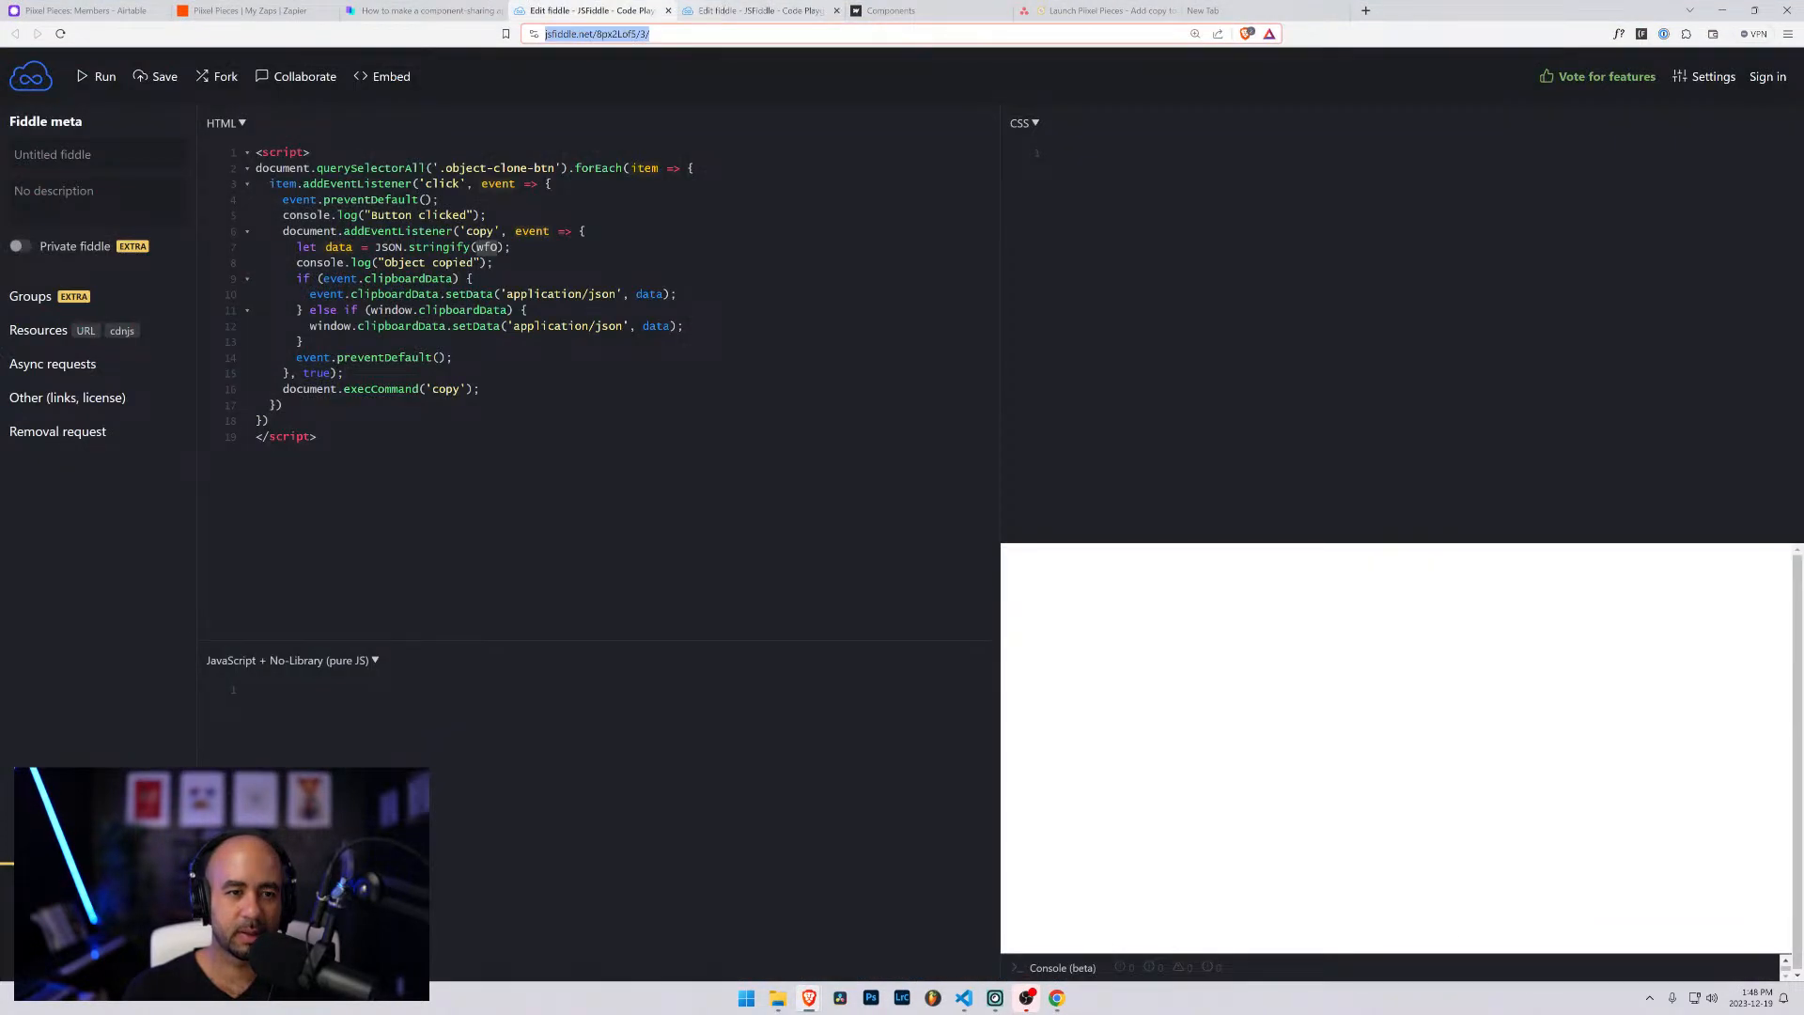
drag(439, 168, 554, 167)
click(445, 167)
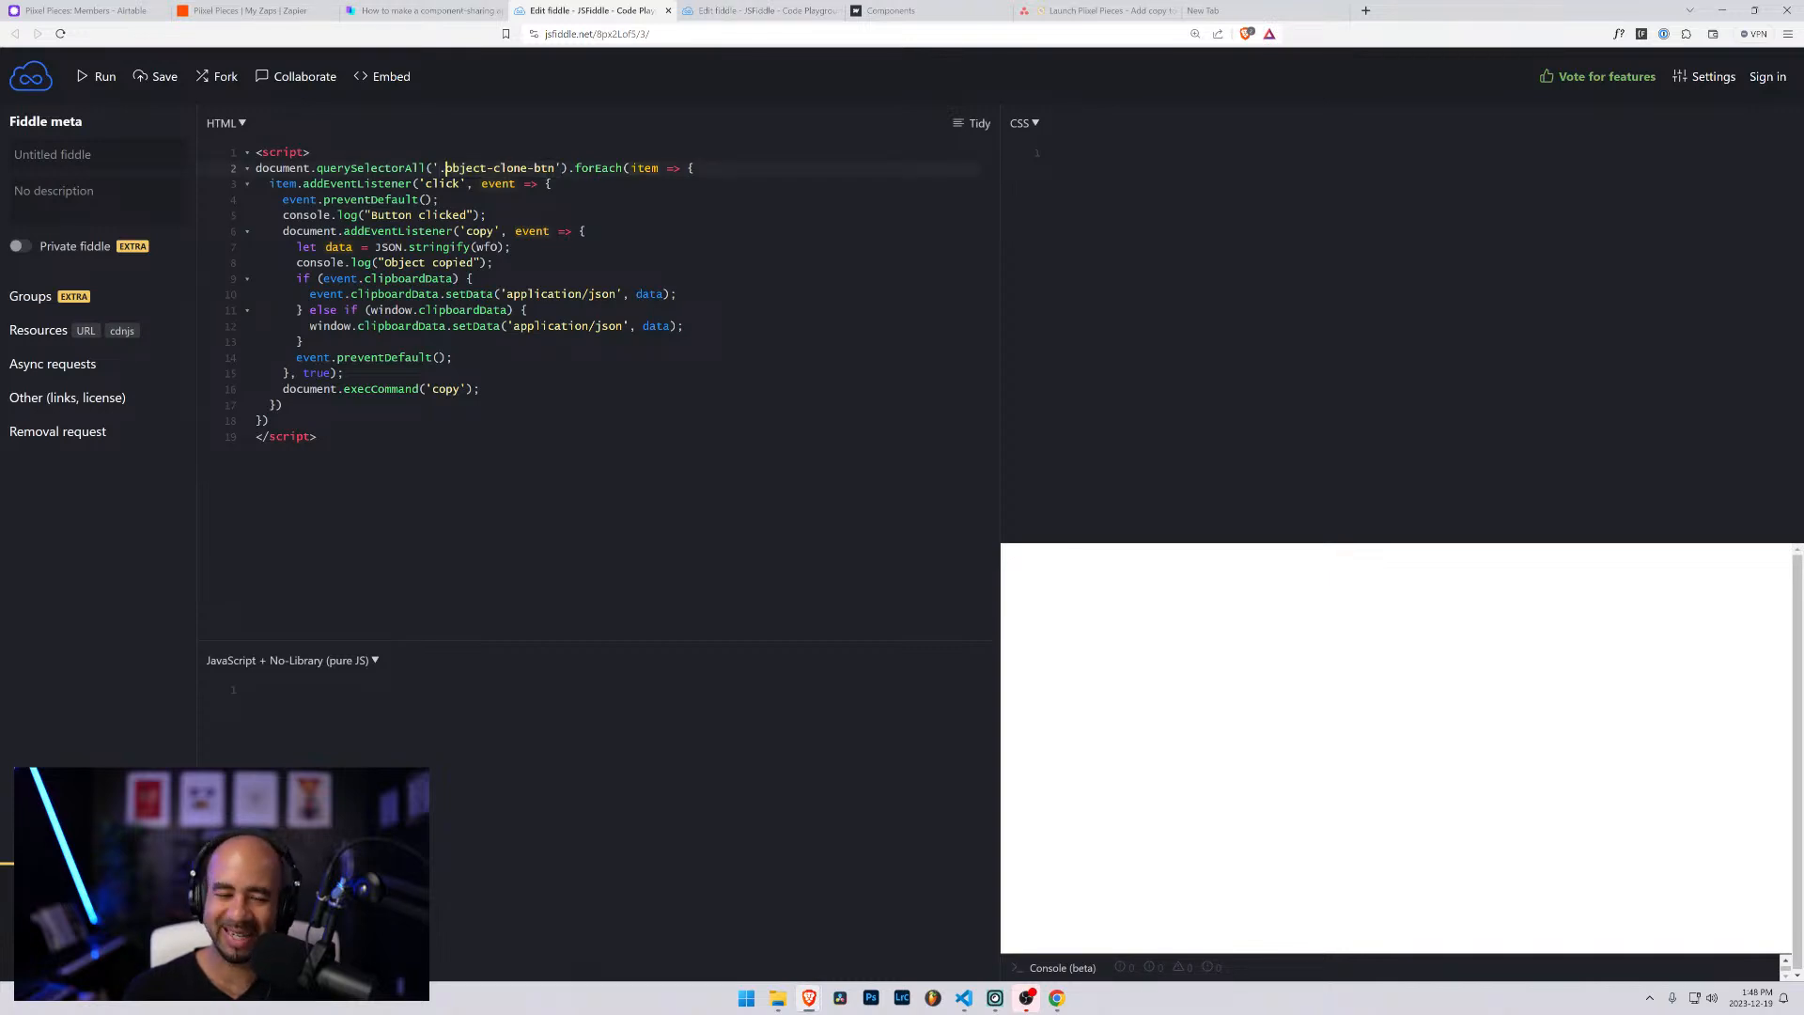
- Switch to Asana and reword the third subtask's ending so it reads "Rework the script to dynamically generate the correct URL for each component donwload"
click(1071, 10)
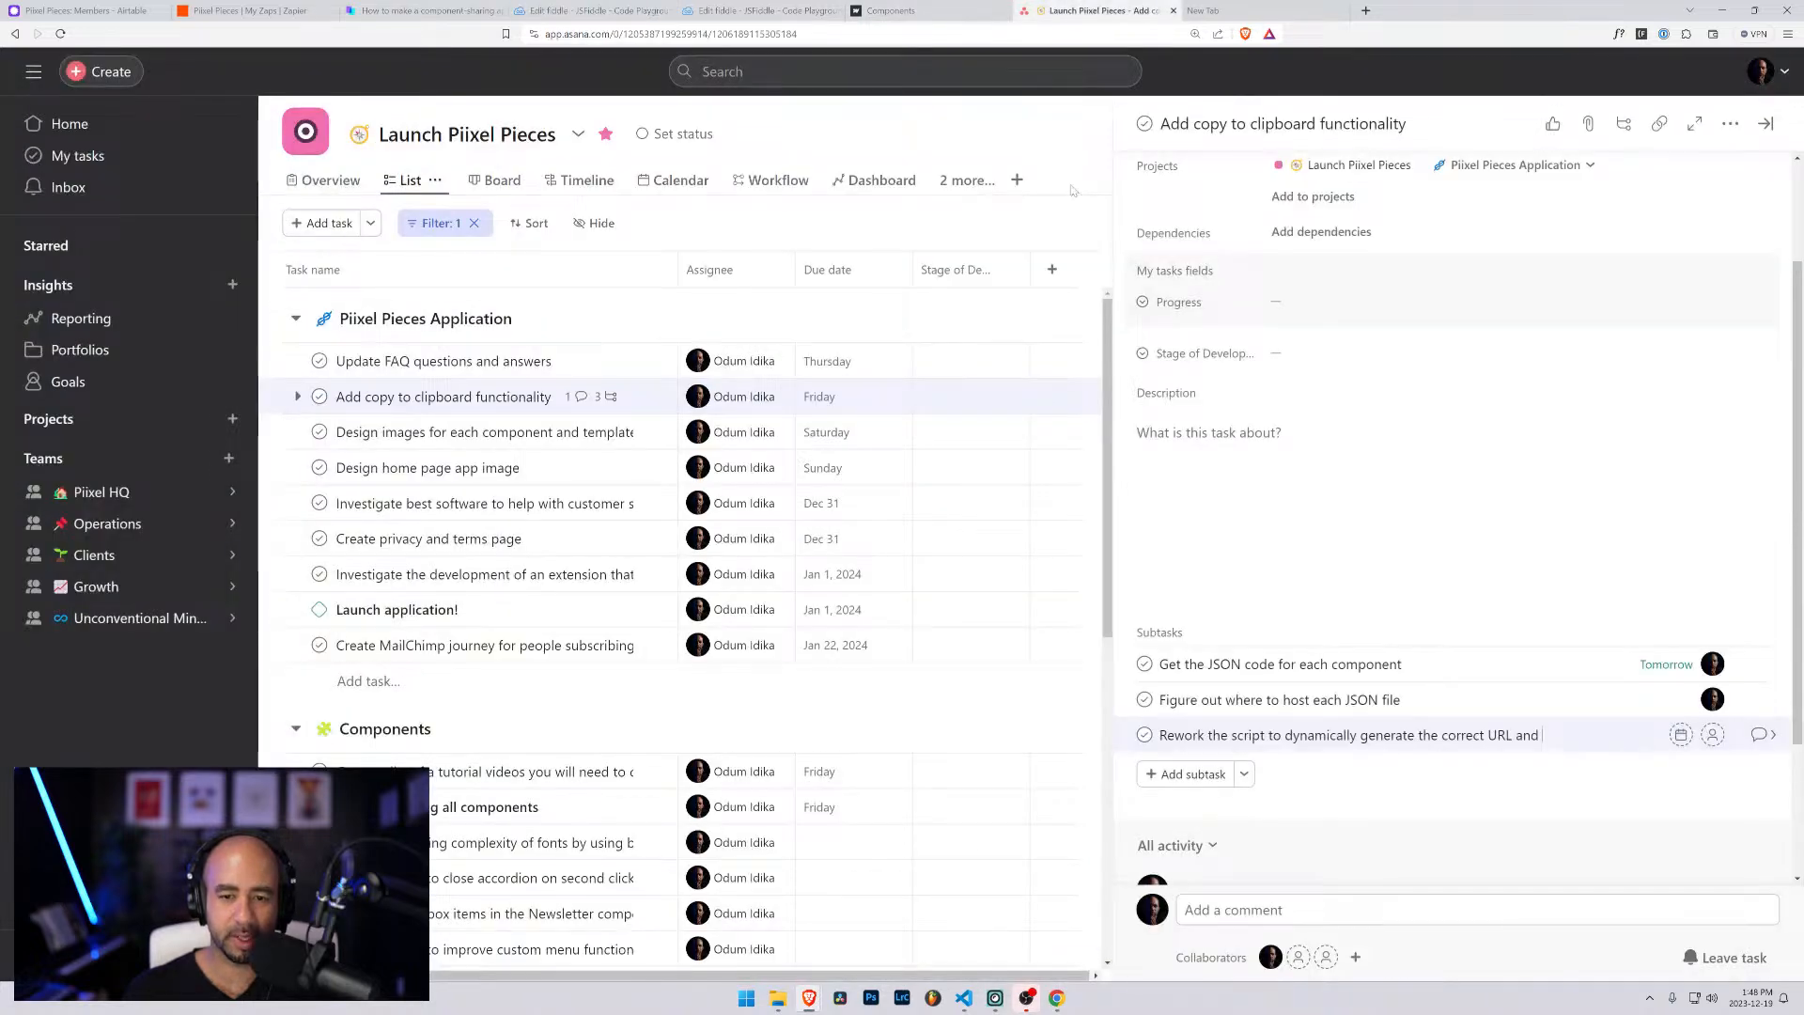
click(1558, 742)
key(ctrl+shift+Left)
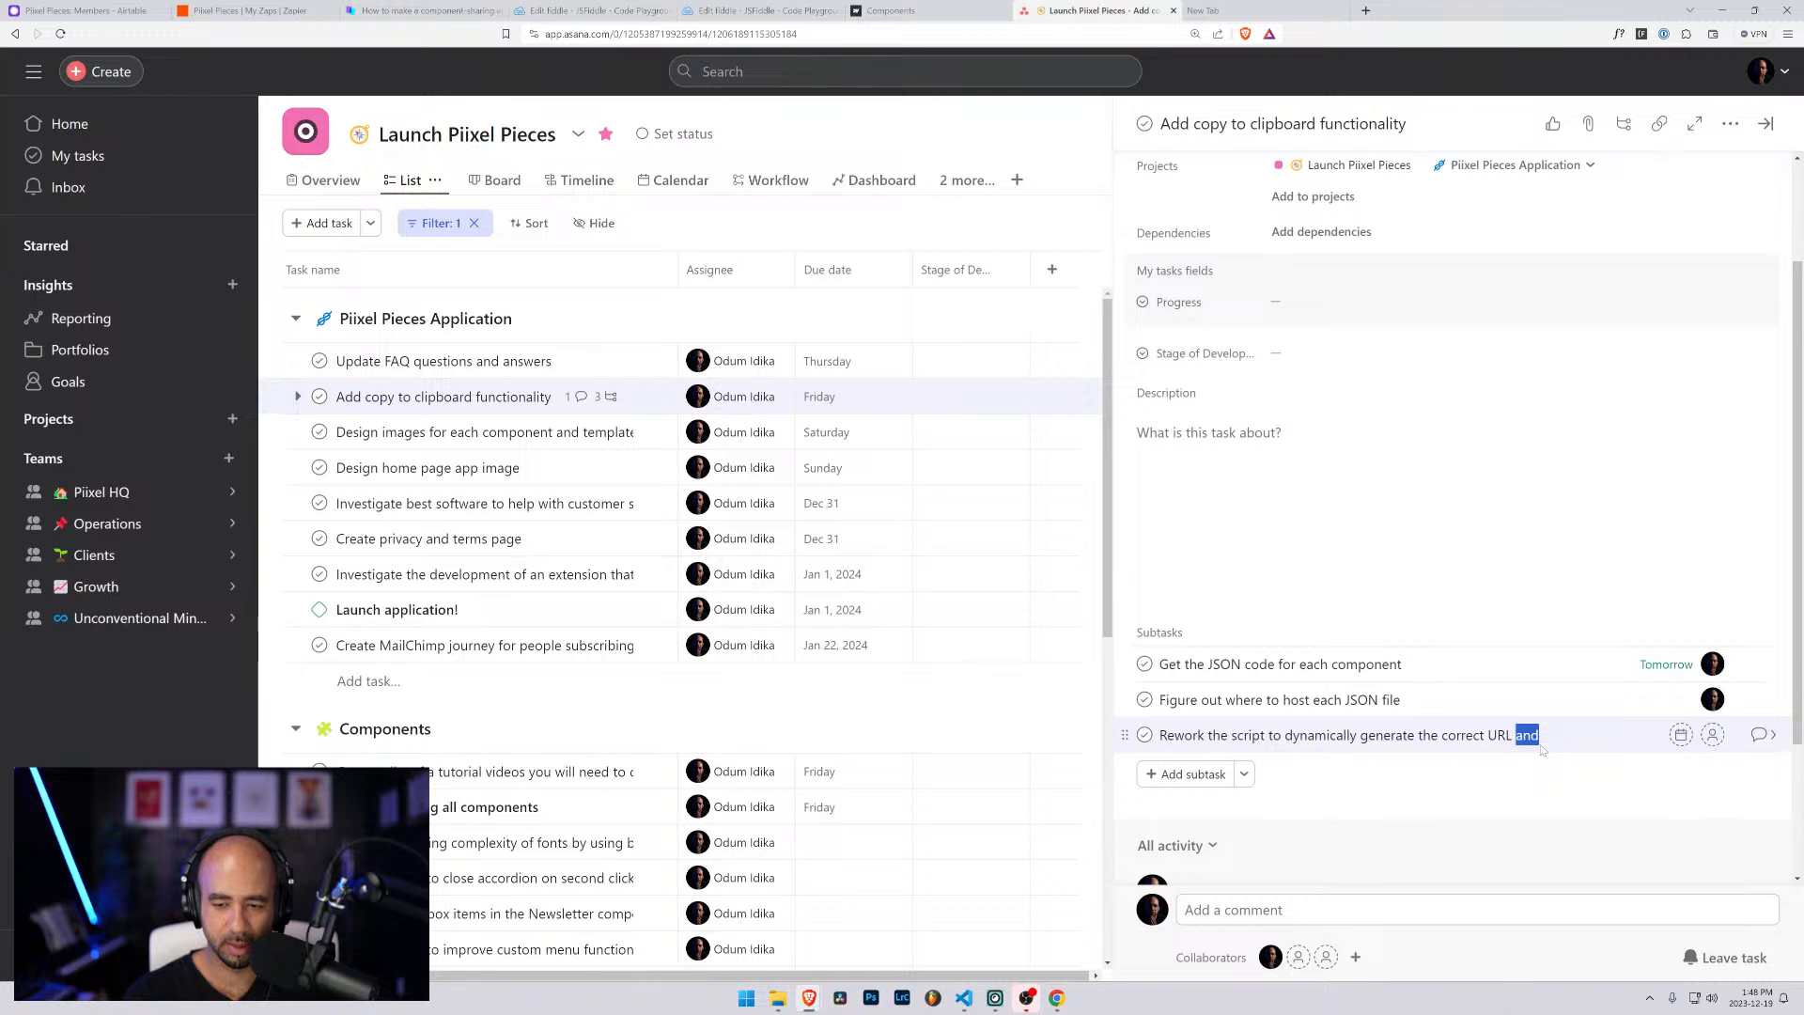
text(for each com)
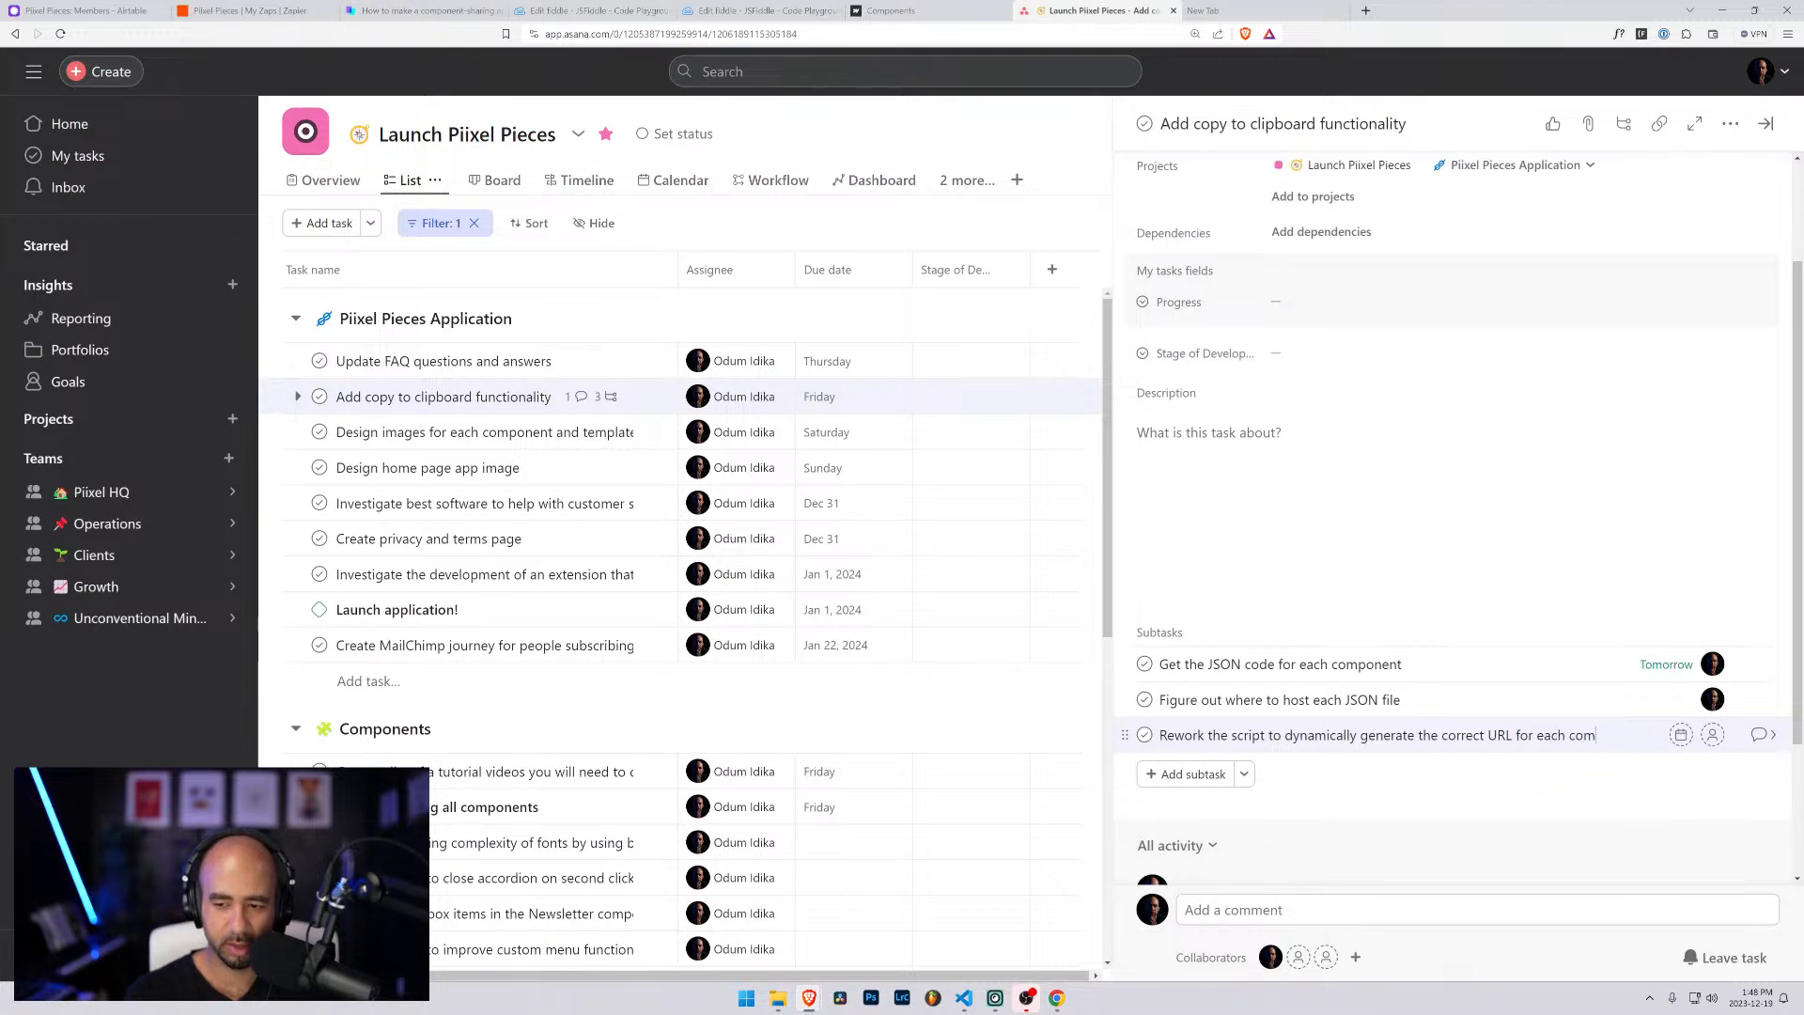
text(ponent donwload)
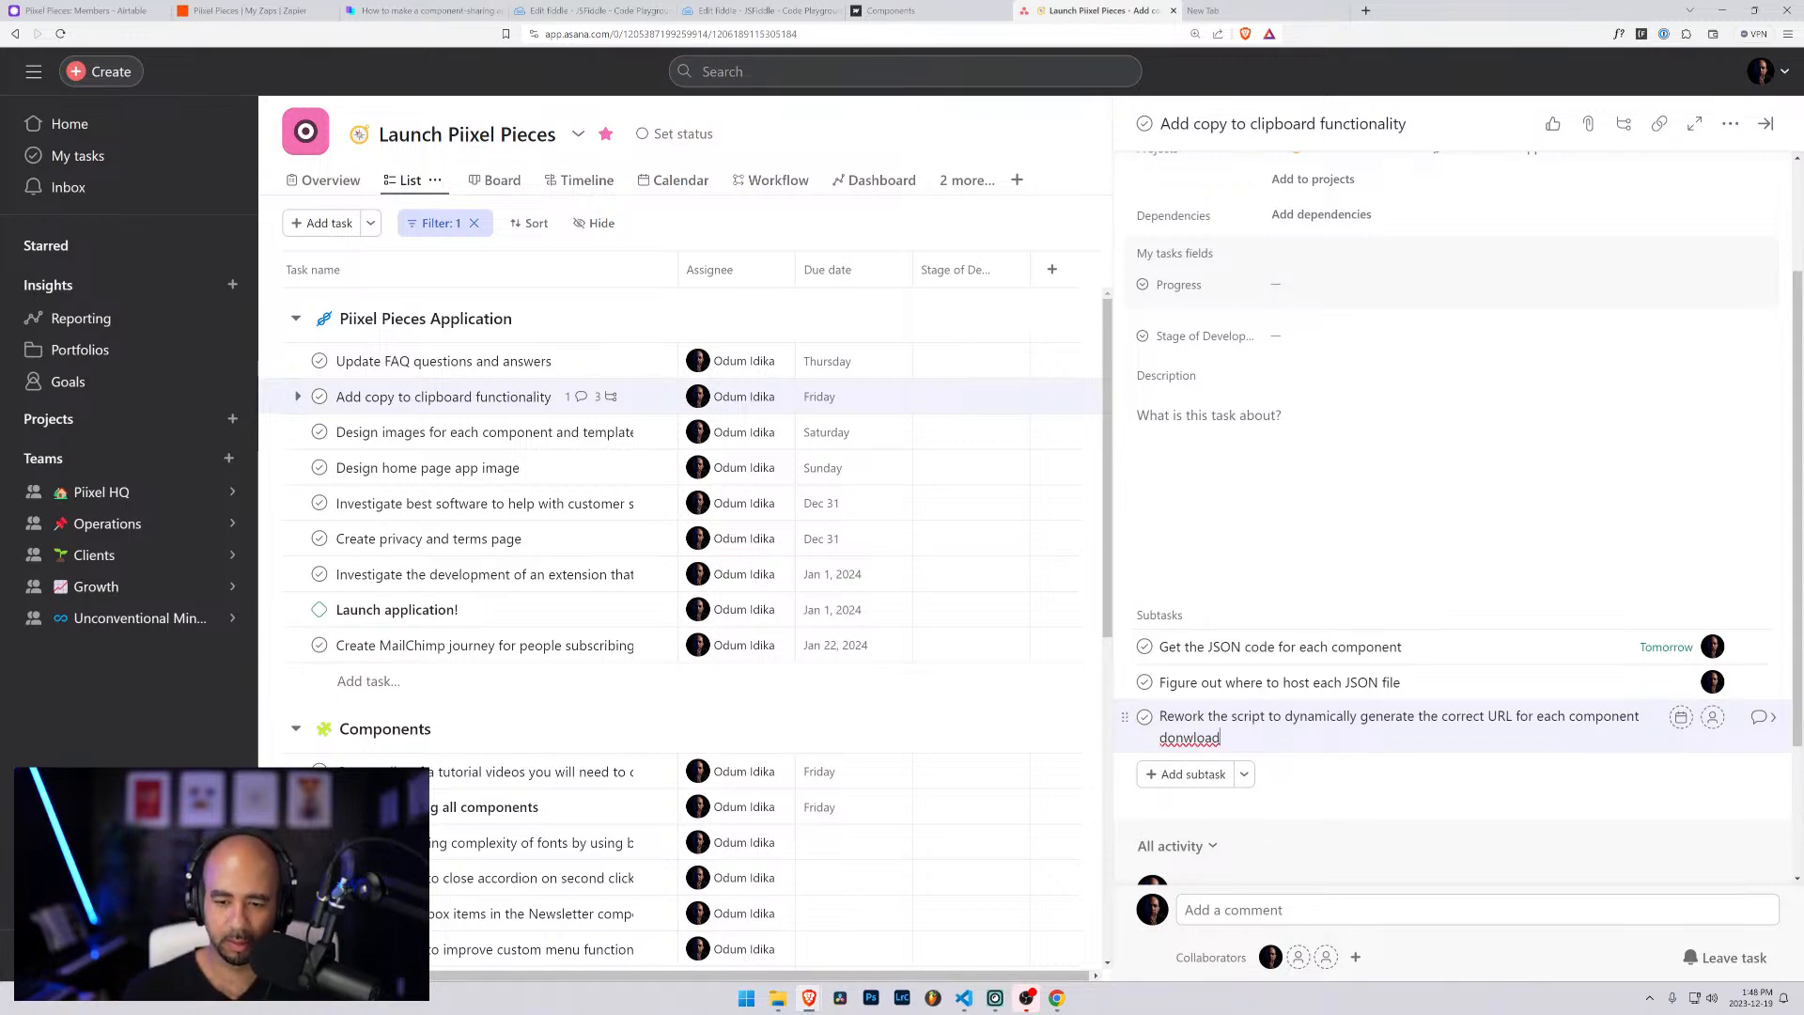
click(1182, 737)
key(BackSpace)
text(n)
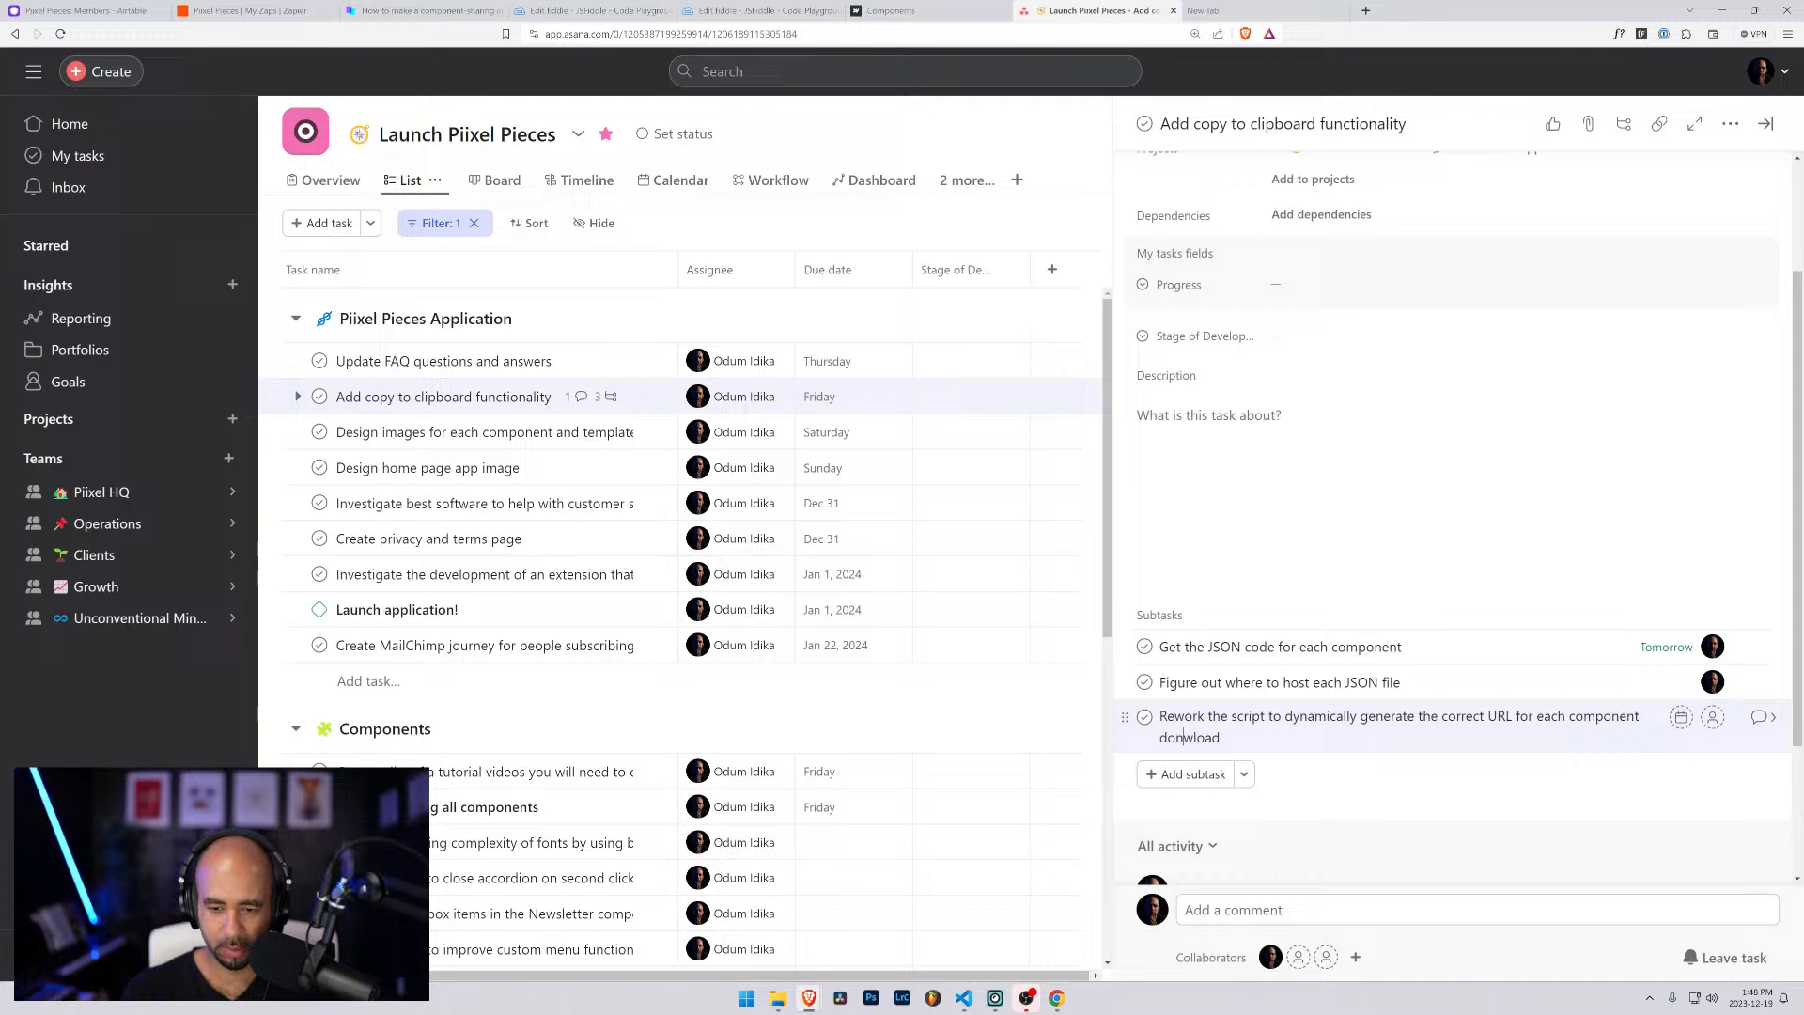
- Open the script-rework subtask's details and begin its description with "Notes:" followed by a numbered list
click(1763, 717)
scroll(1240, 759, down, 1)
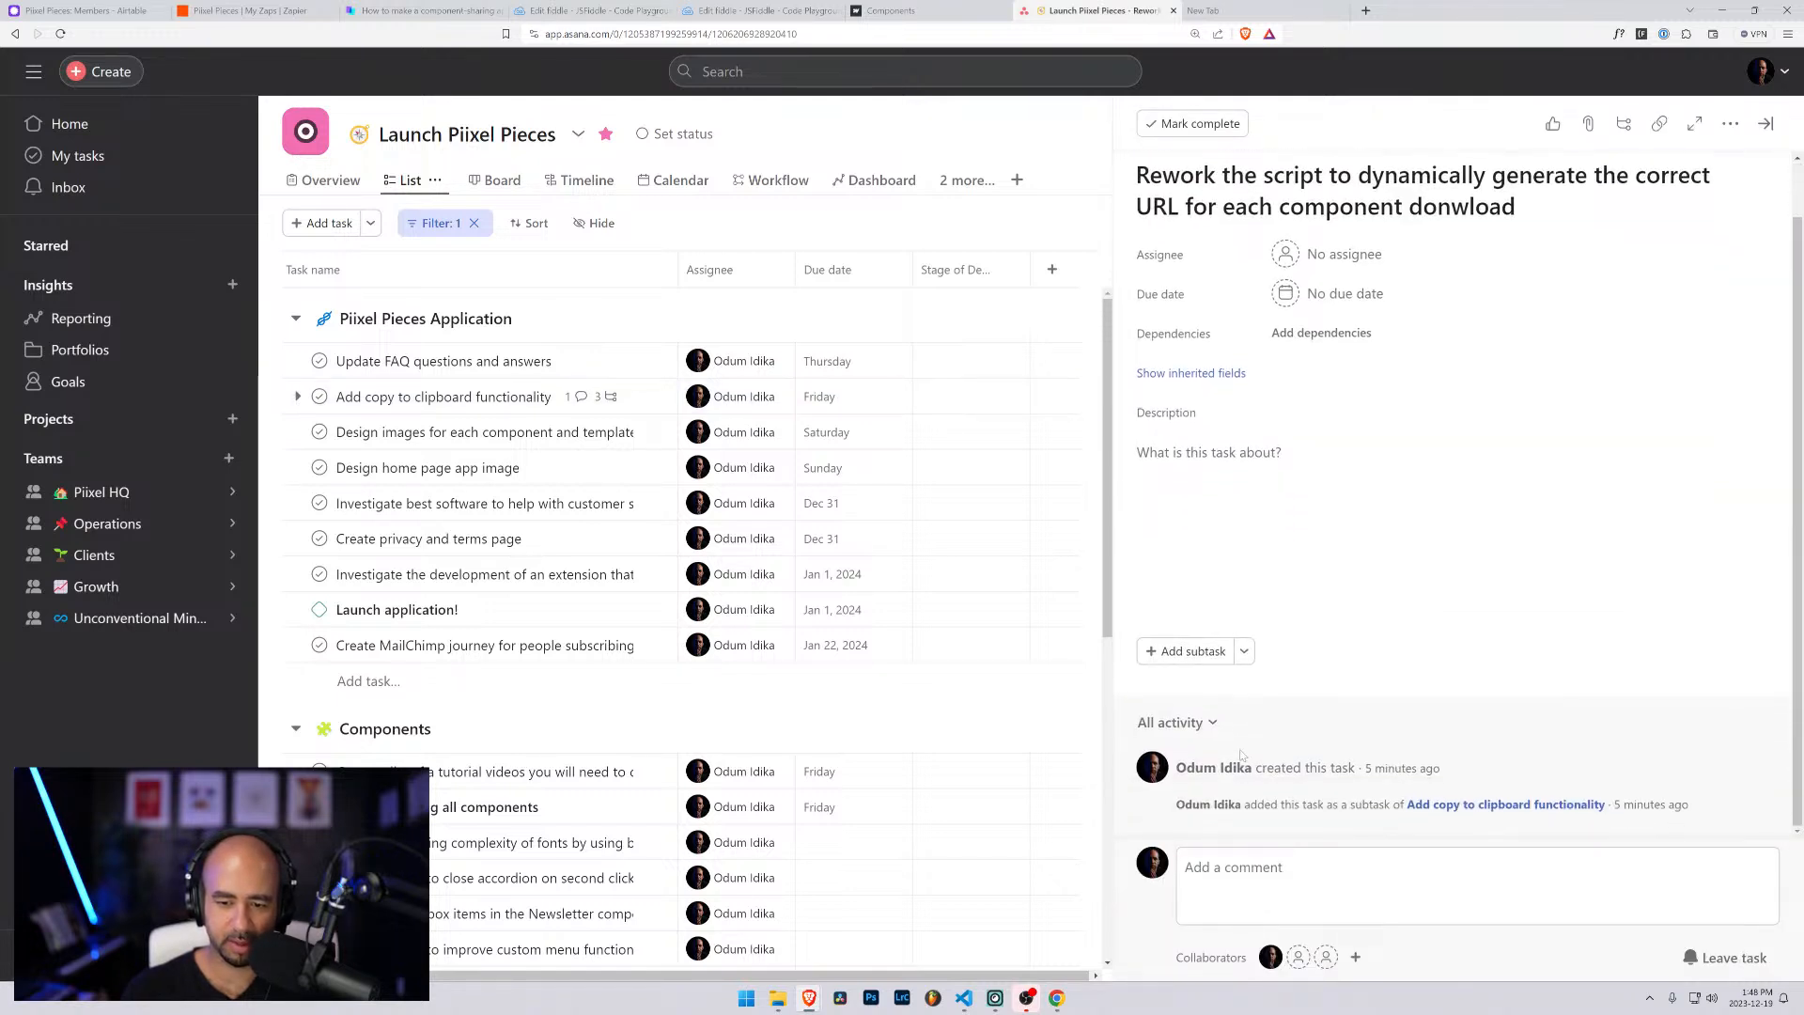
click(1246, 875)
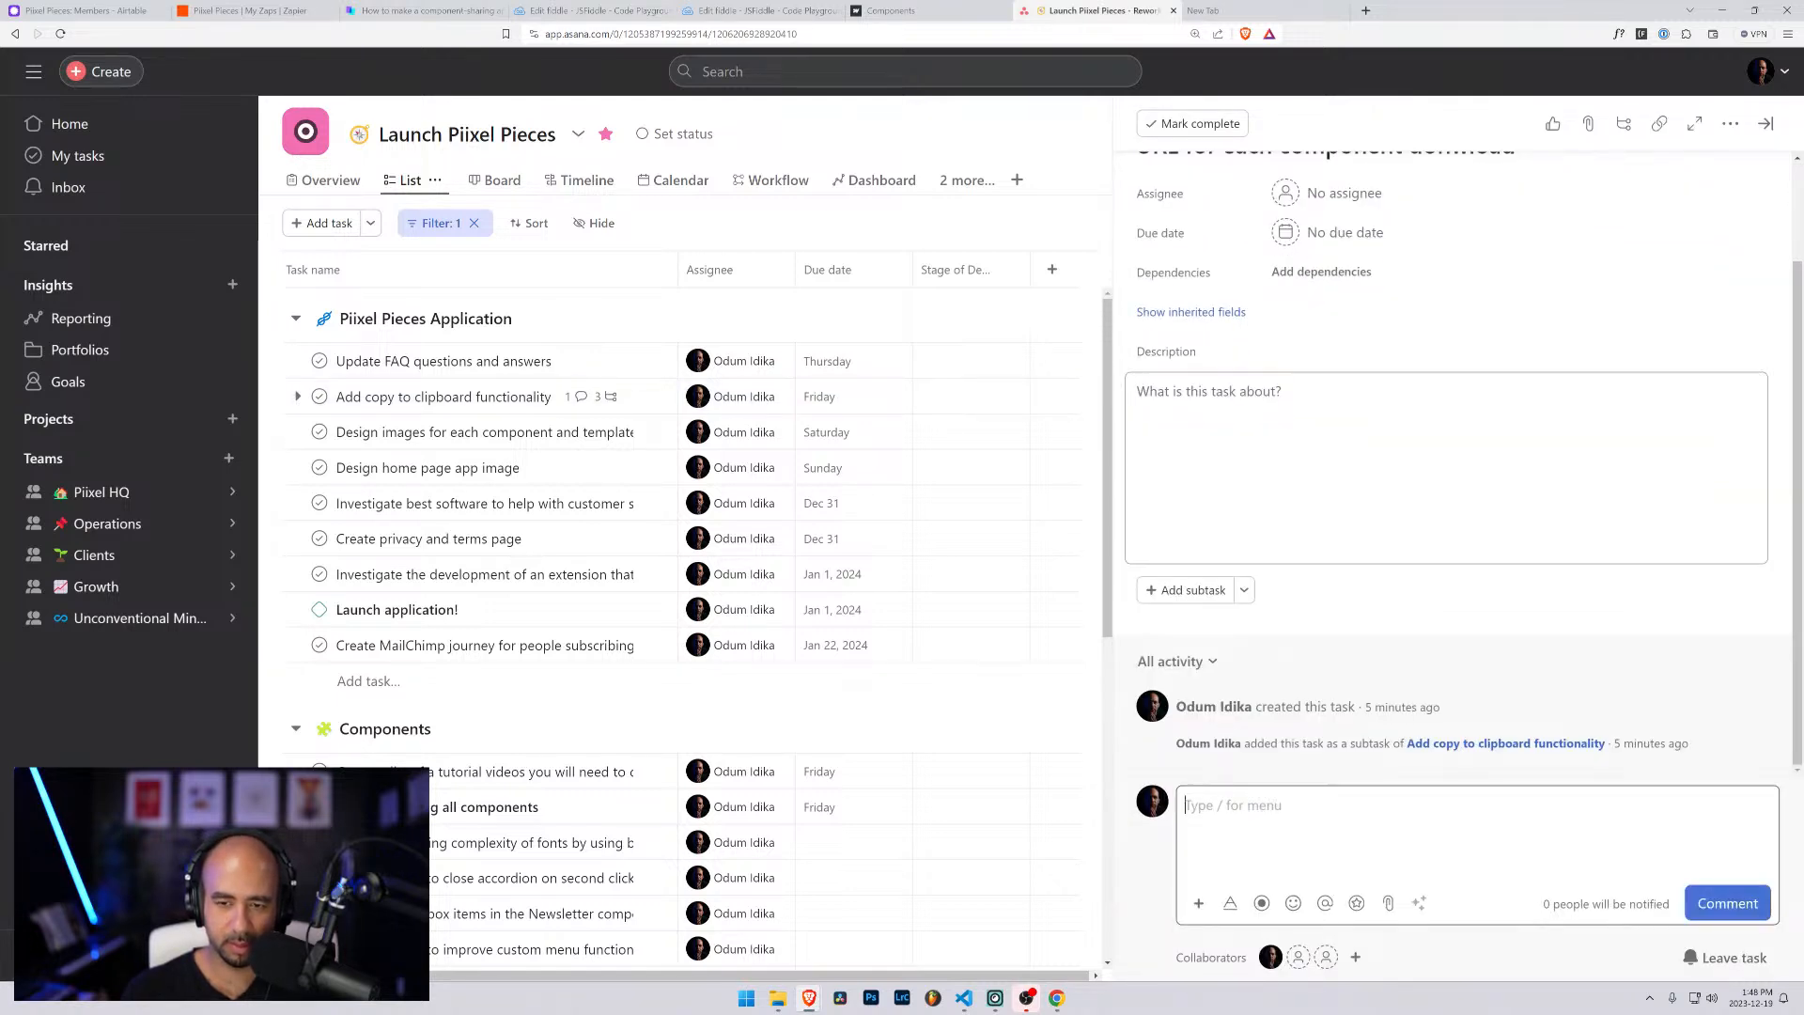
click(1242, 413)
text(Notes:)
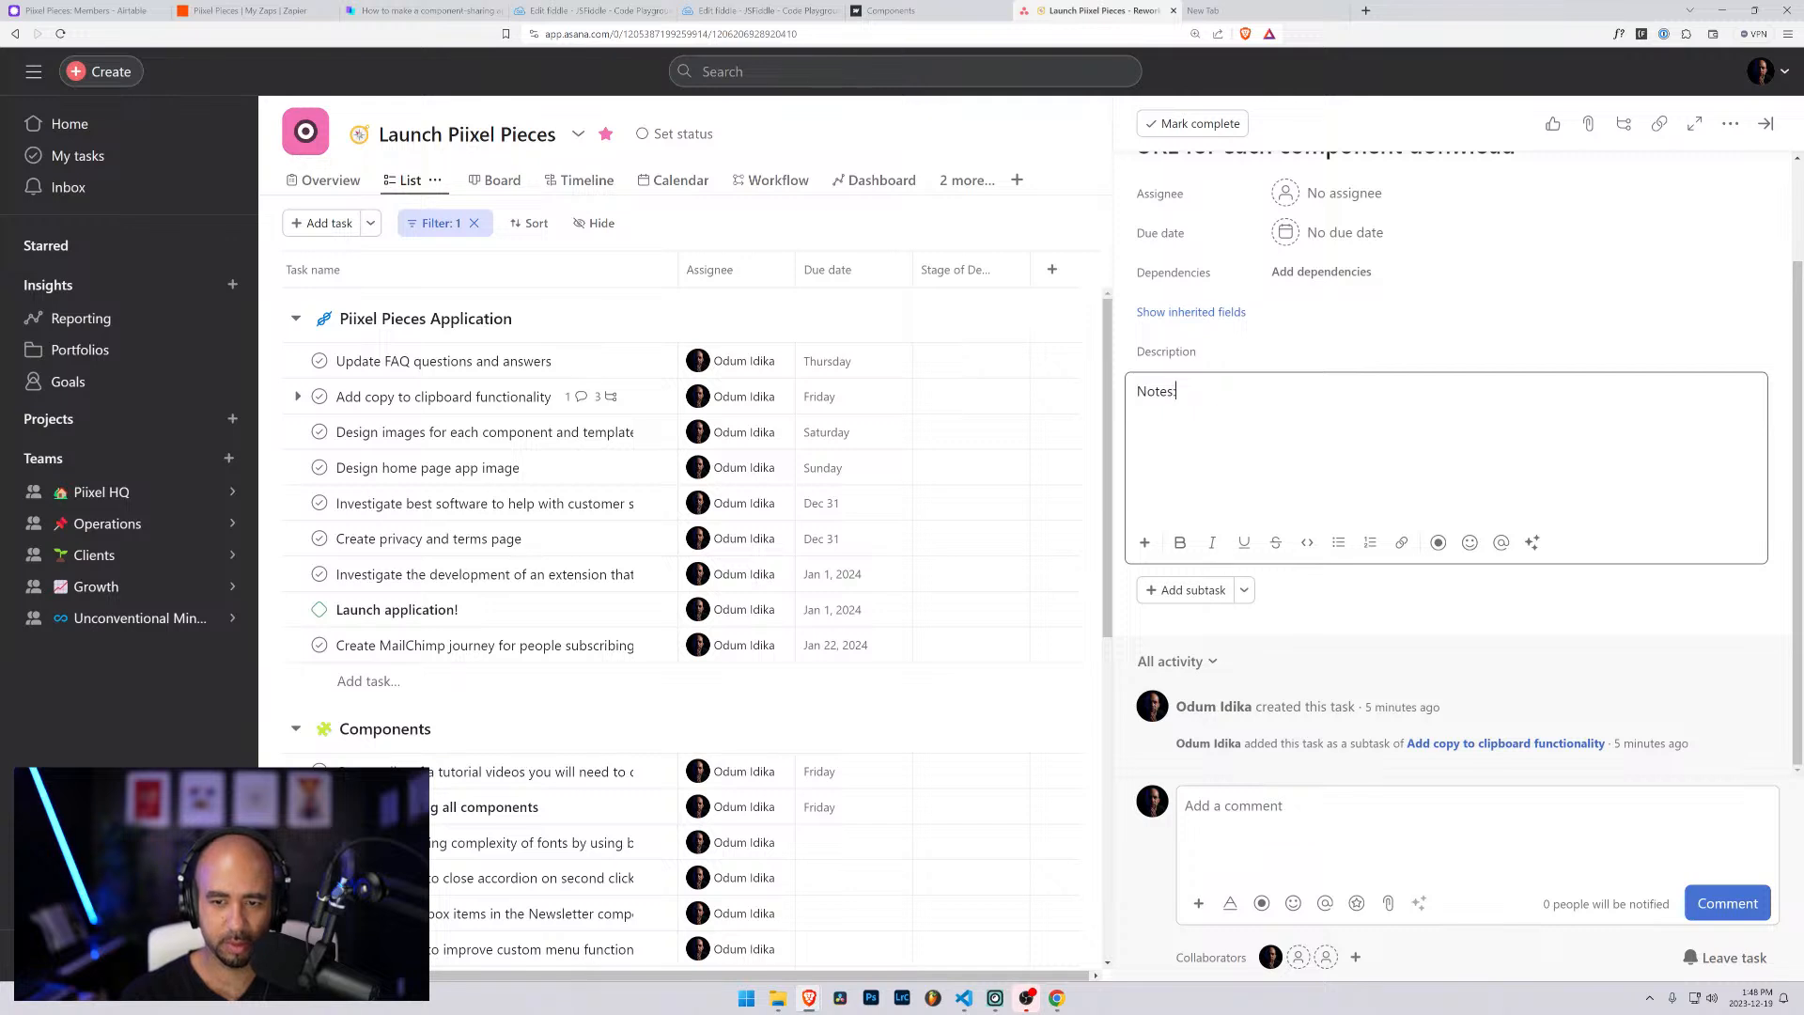
key(Return)
key(Return)
text(1. )
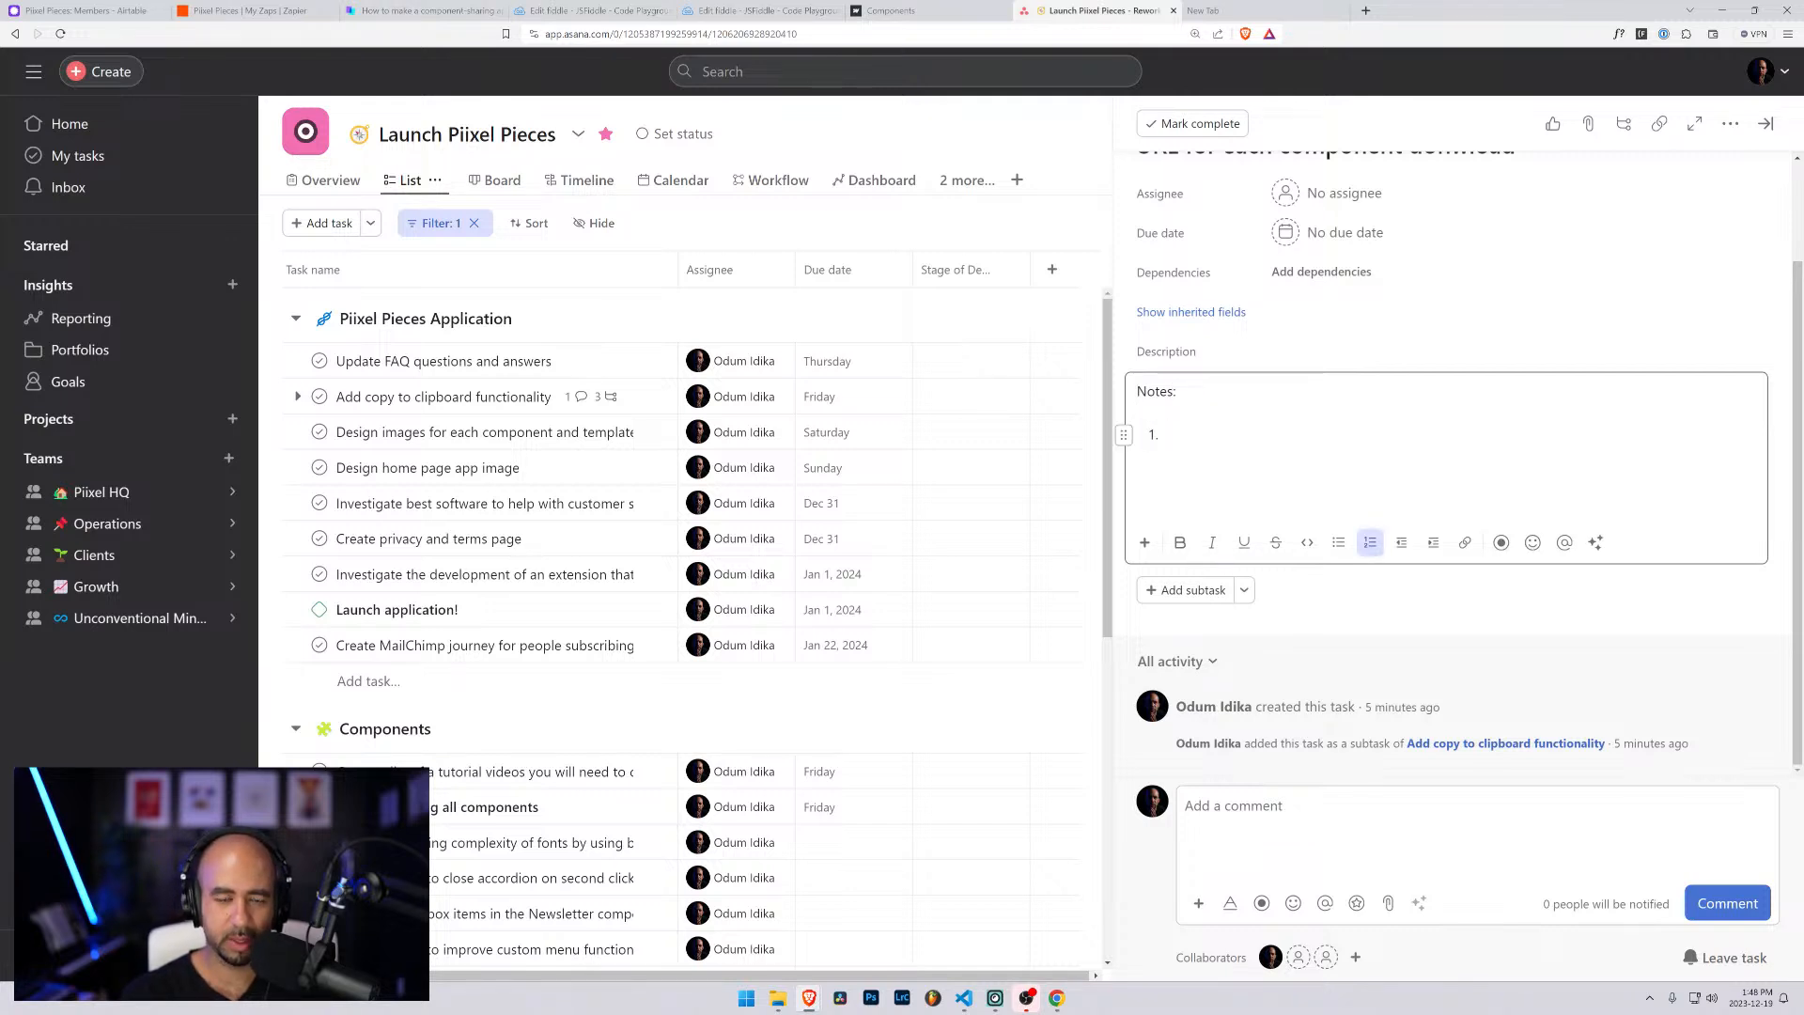
text(We)
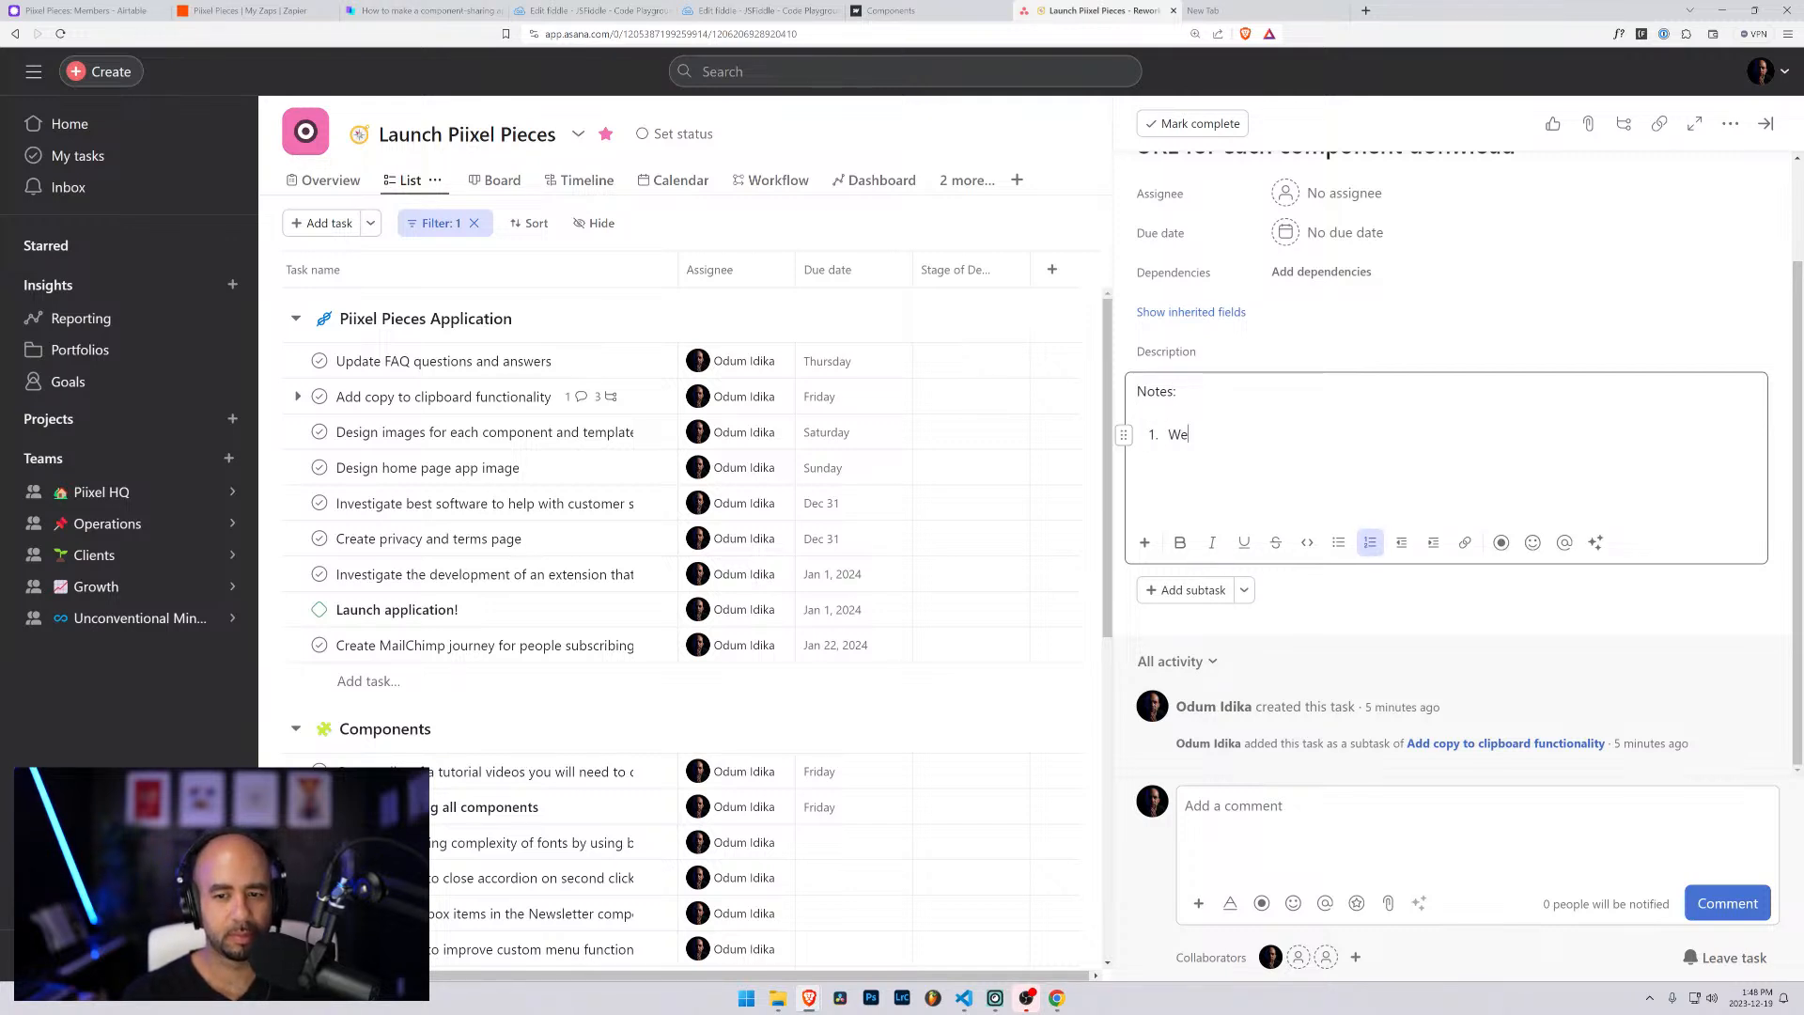
text( can add a dynamic)
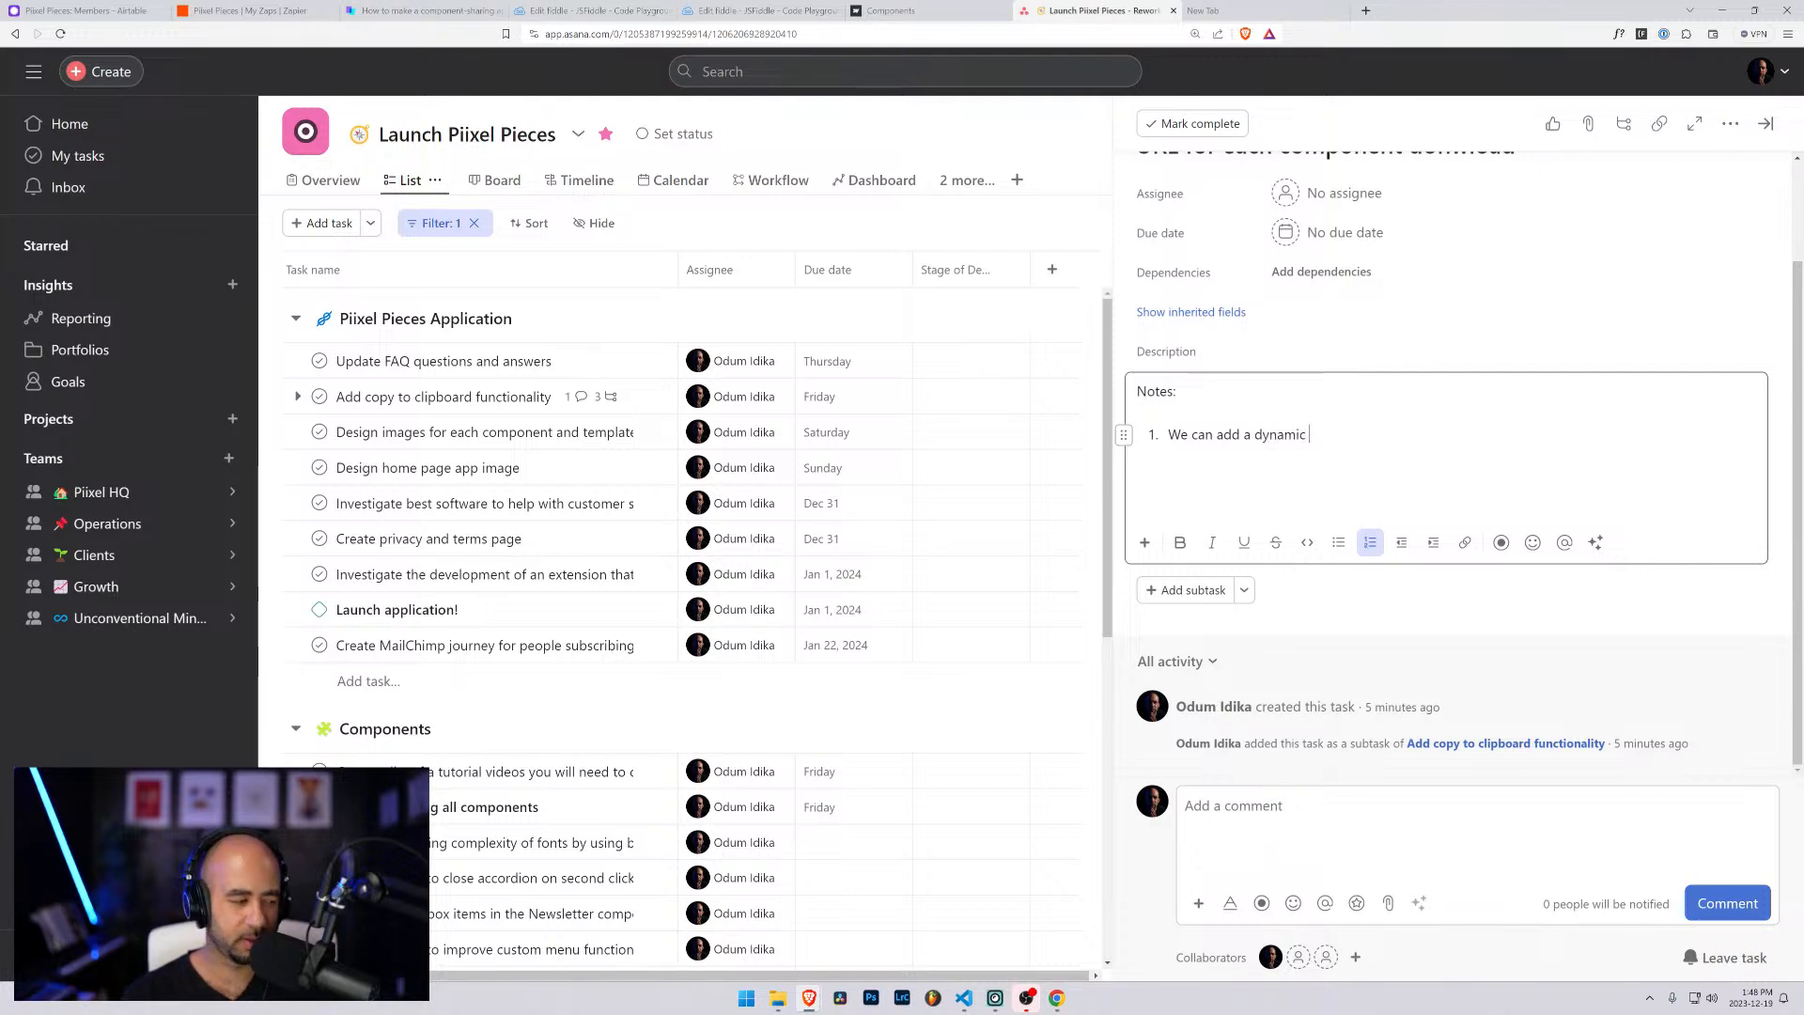
text( ID to each )
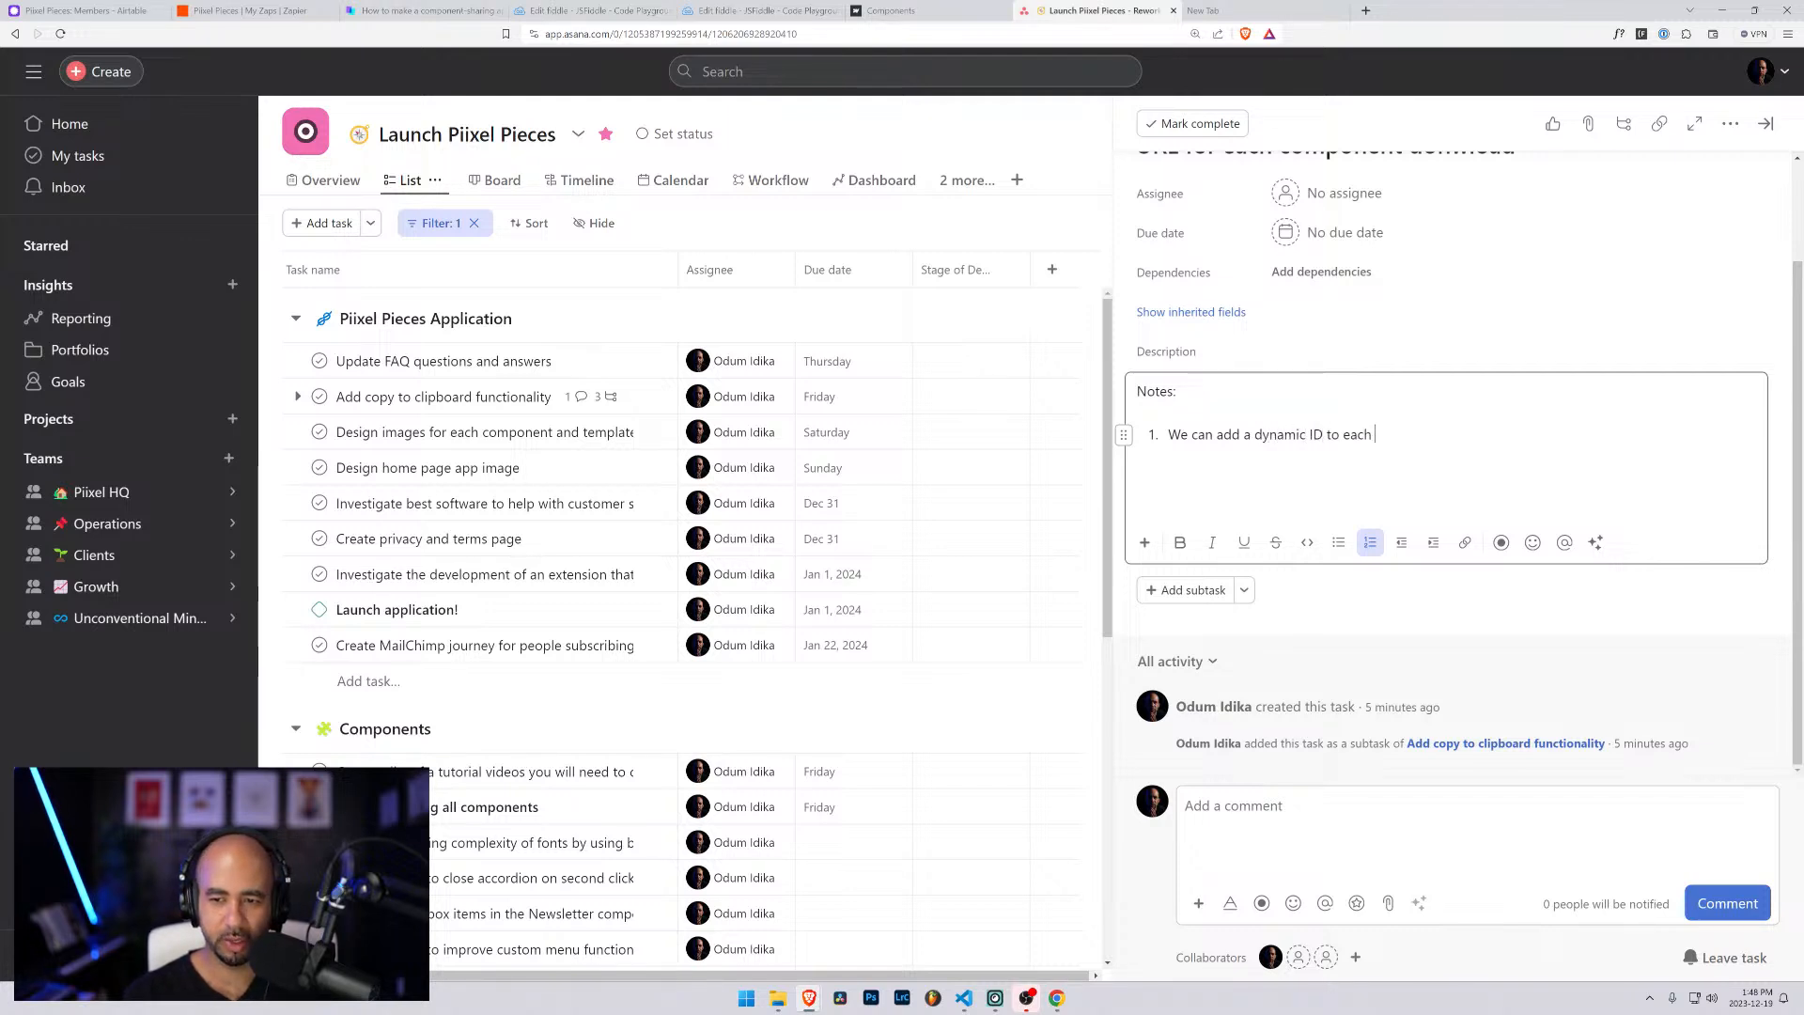
text(button)
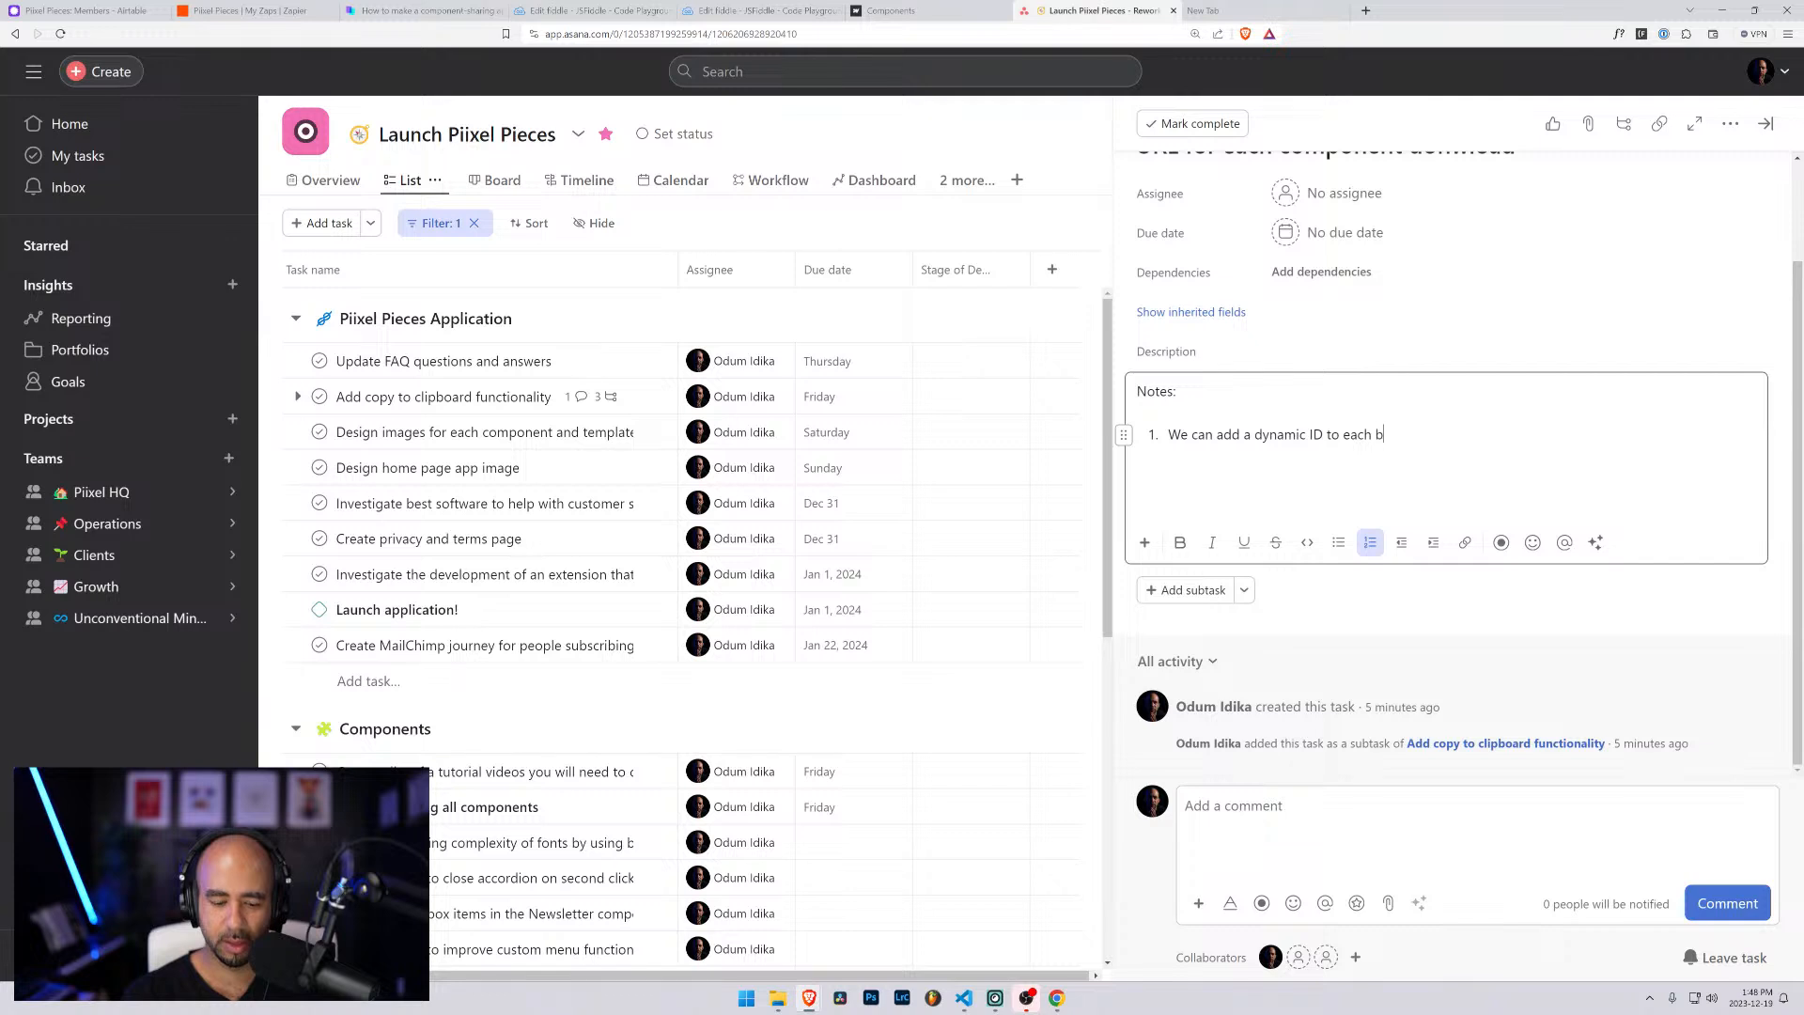
- Begin the first numbered note with "We can add a dynamic ID to each 'copy' button,"
key(BackSpace)
key(BackSpace)
key(BackSpace)
key(BackSpace)
text('co)
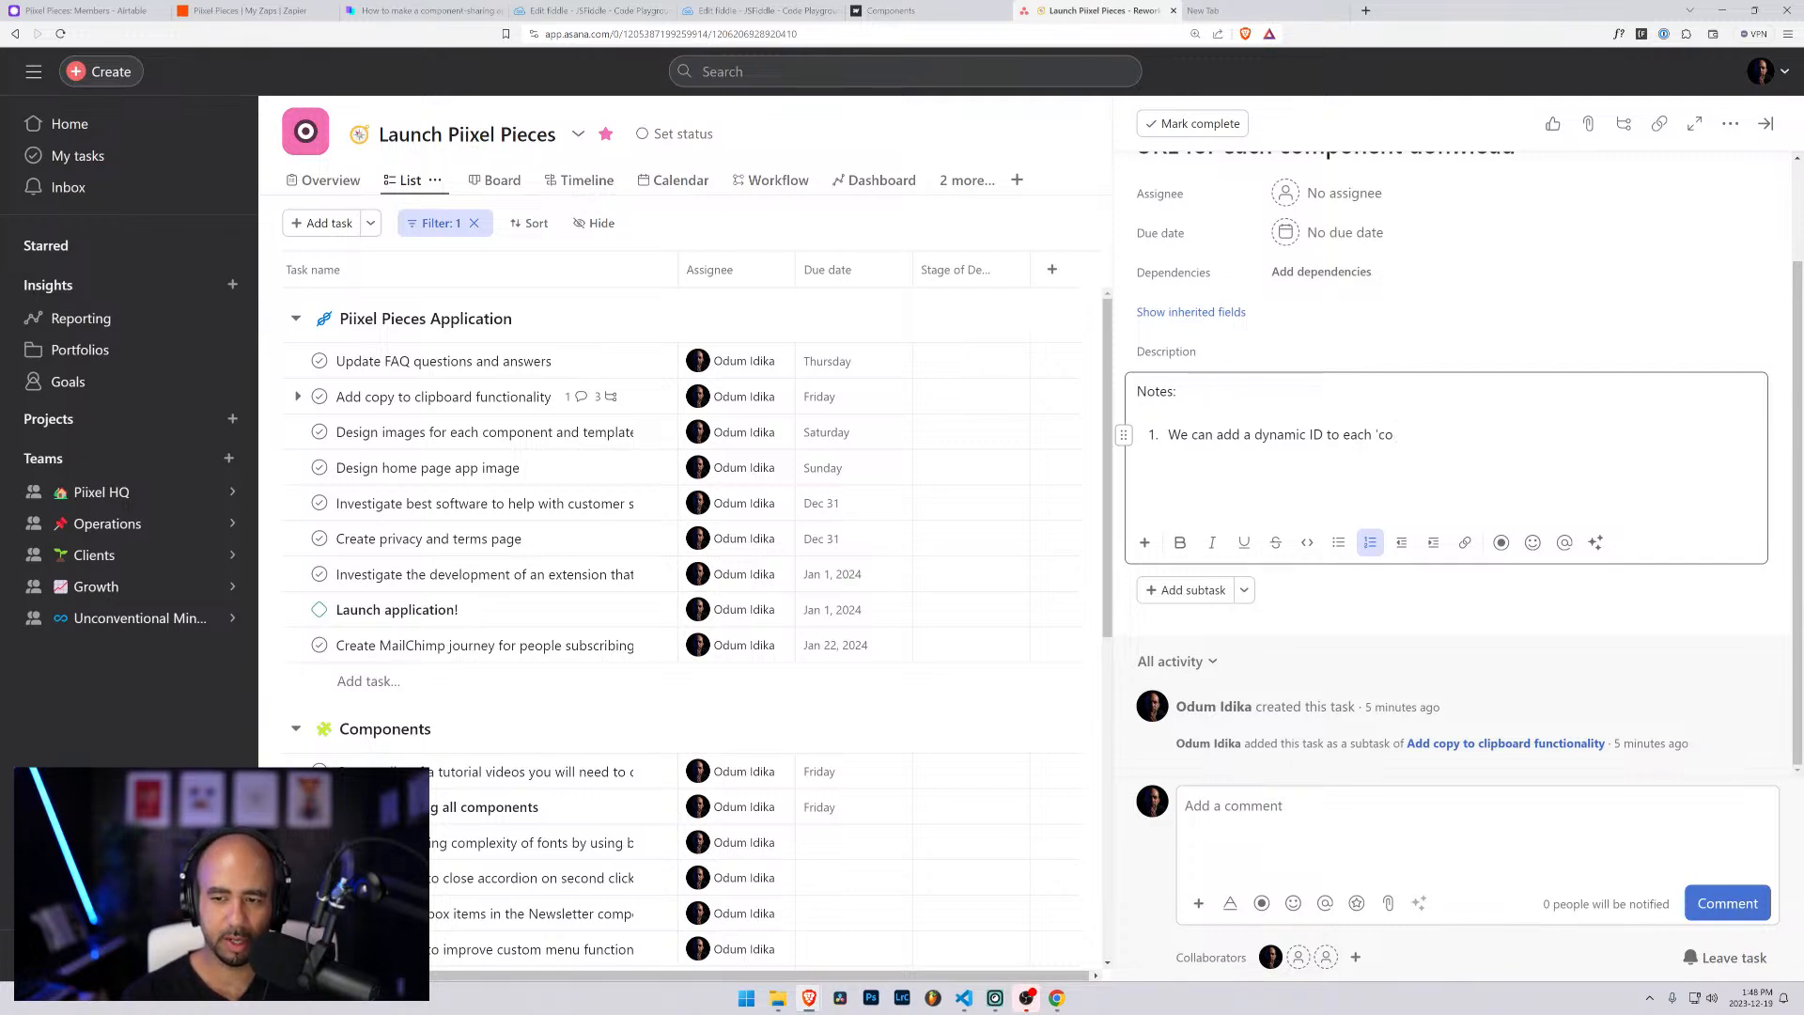
text(py' butt)
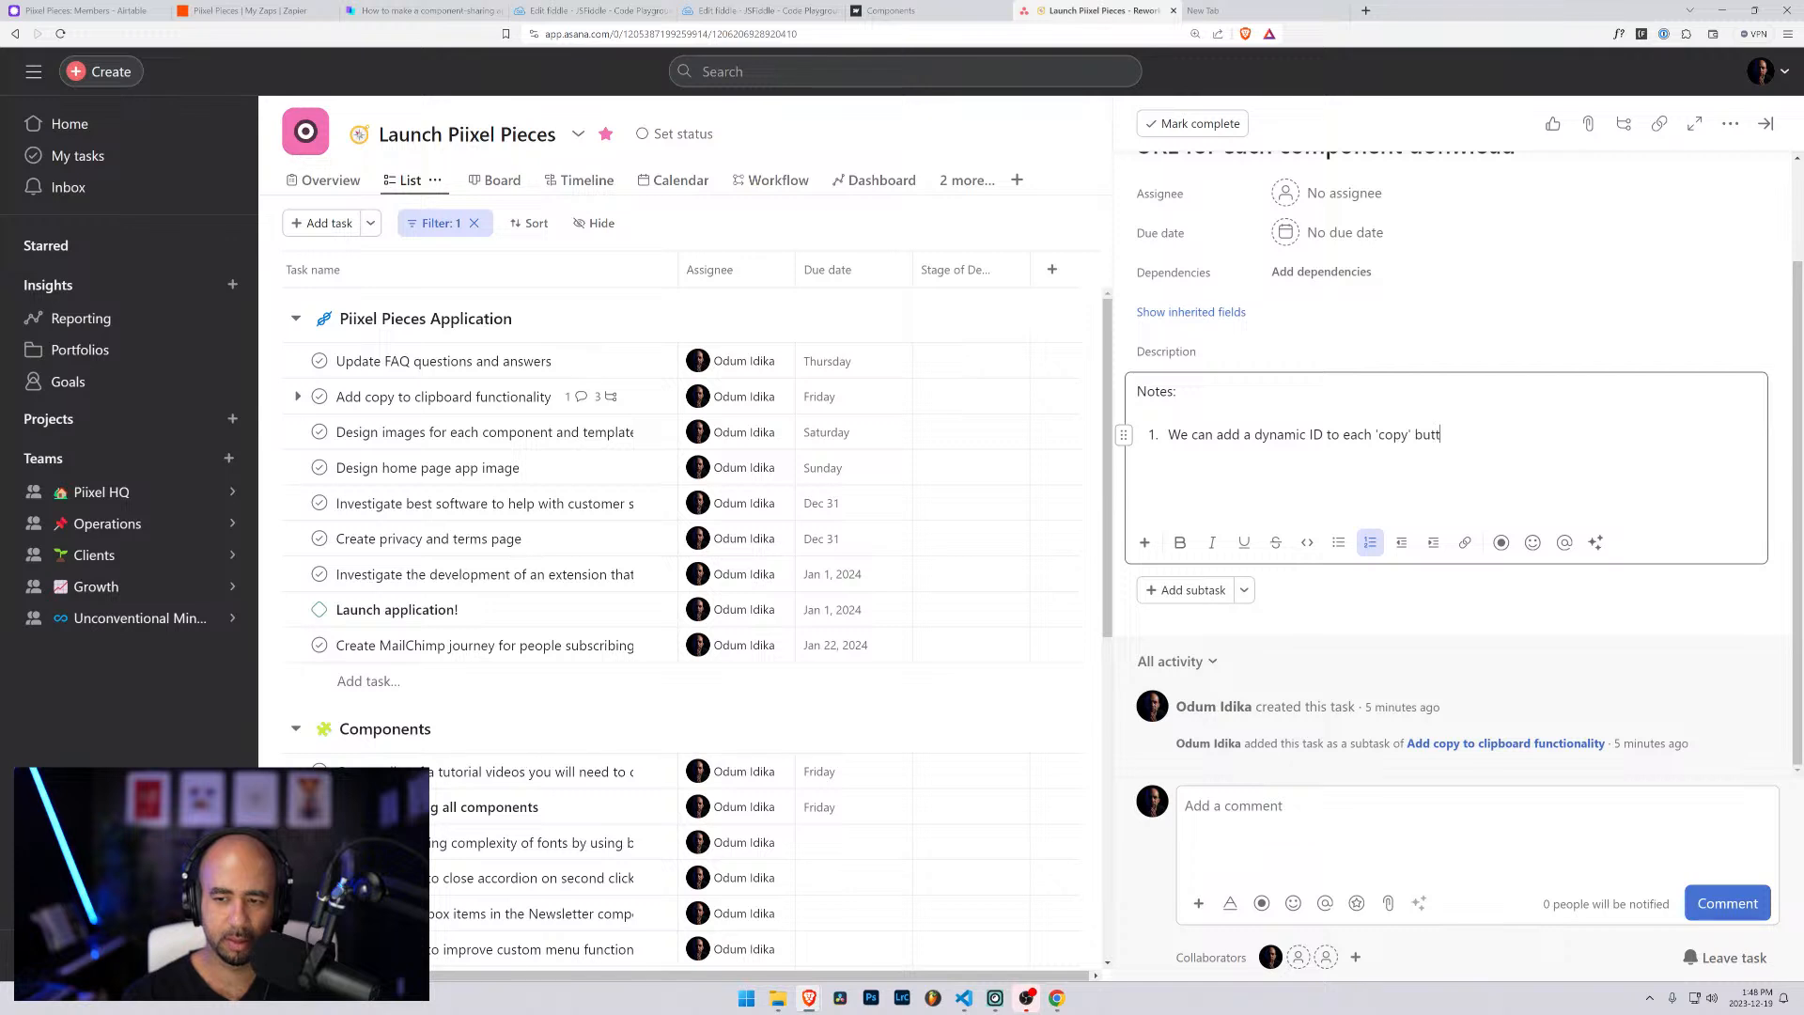
text(on, )
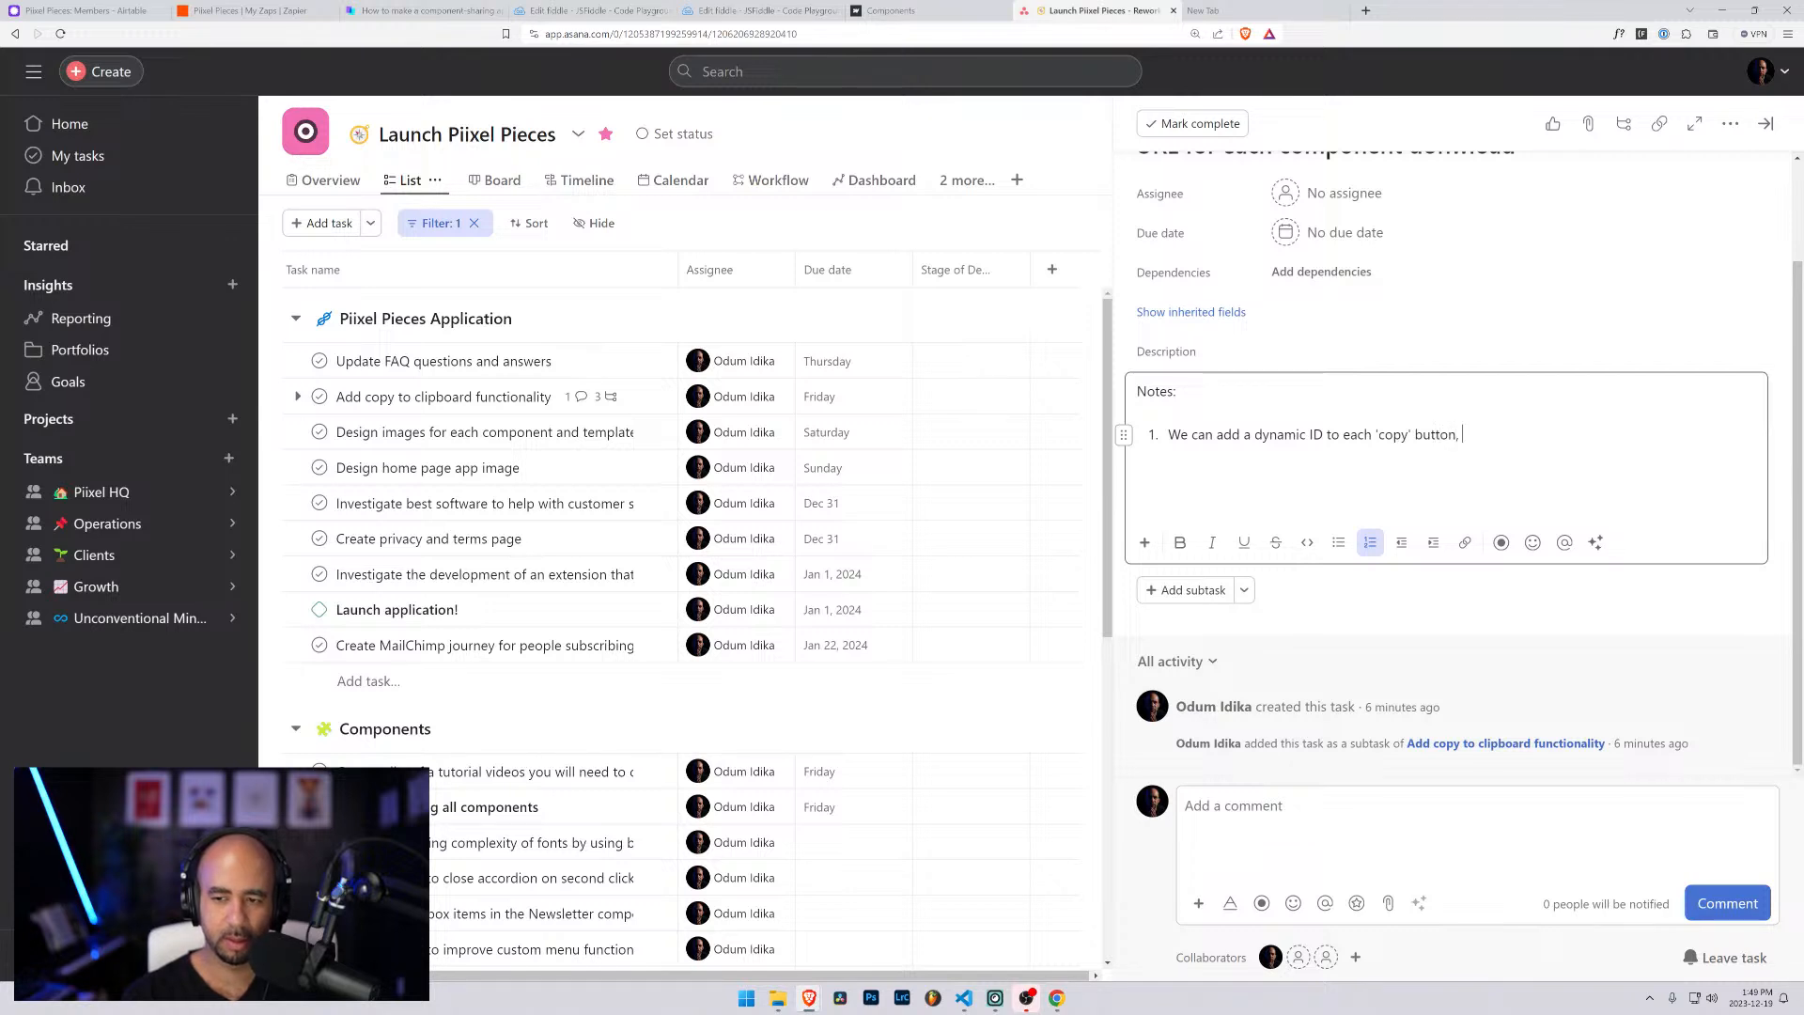
text(maybe we can modify the)
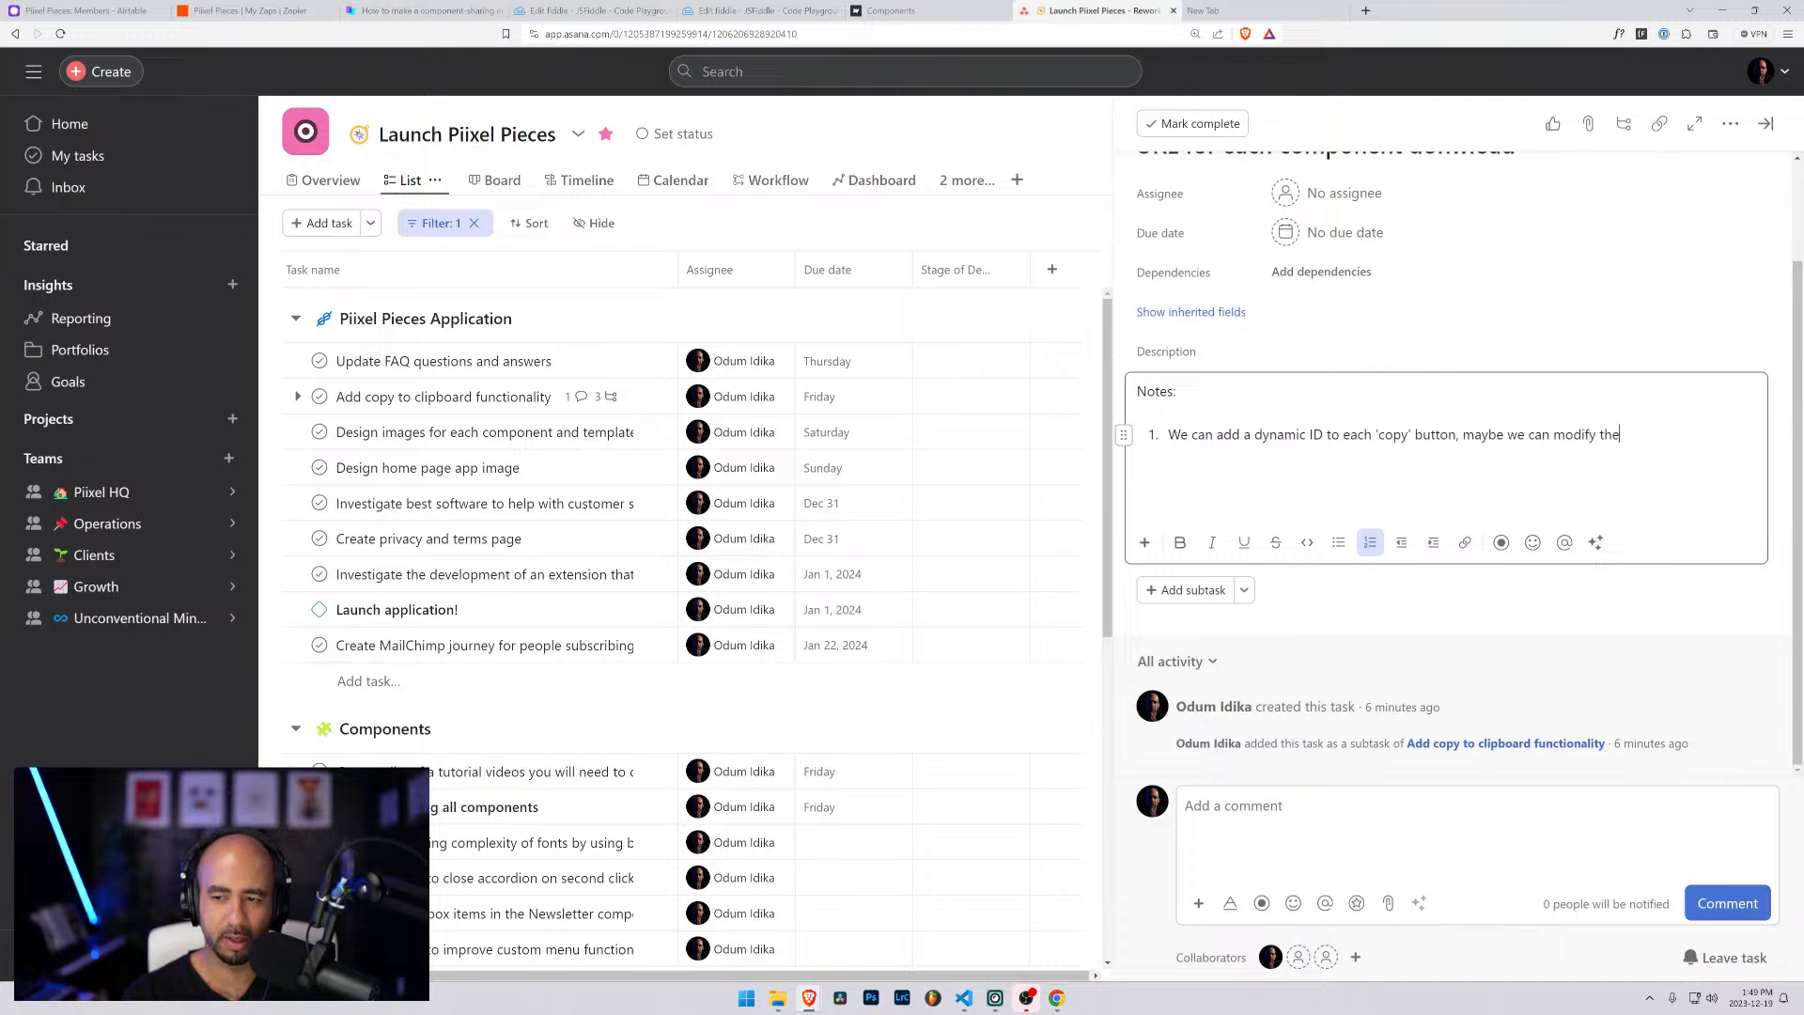
text( code to)
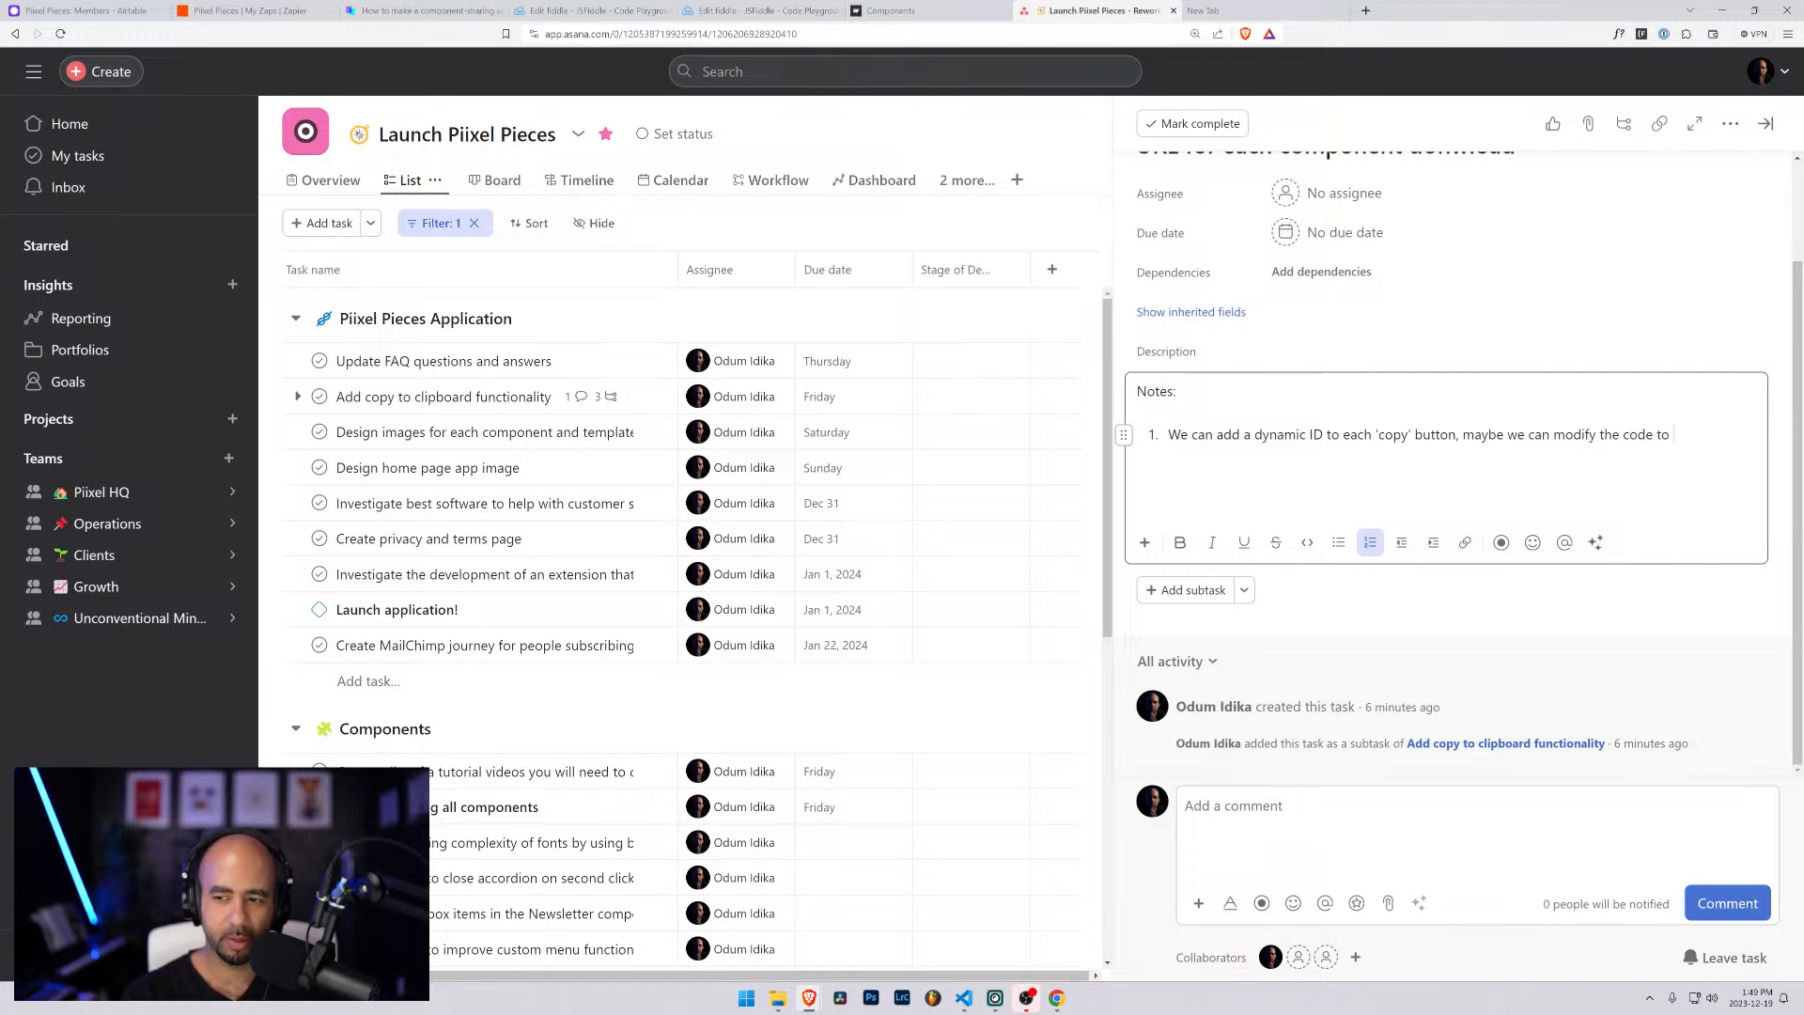
text( inse)
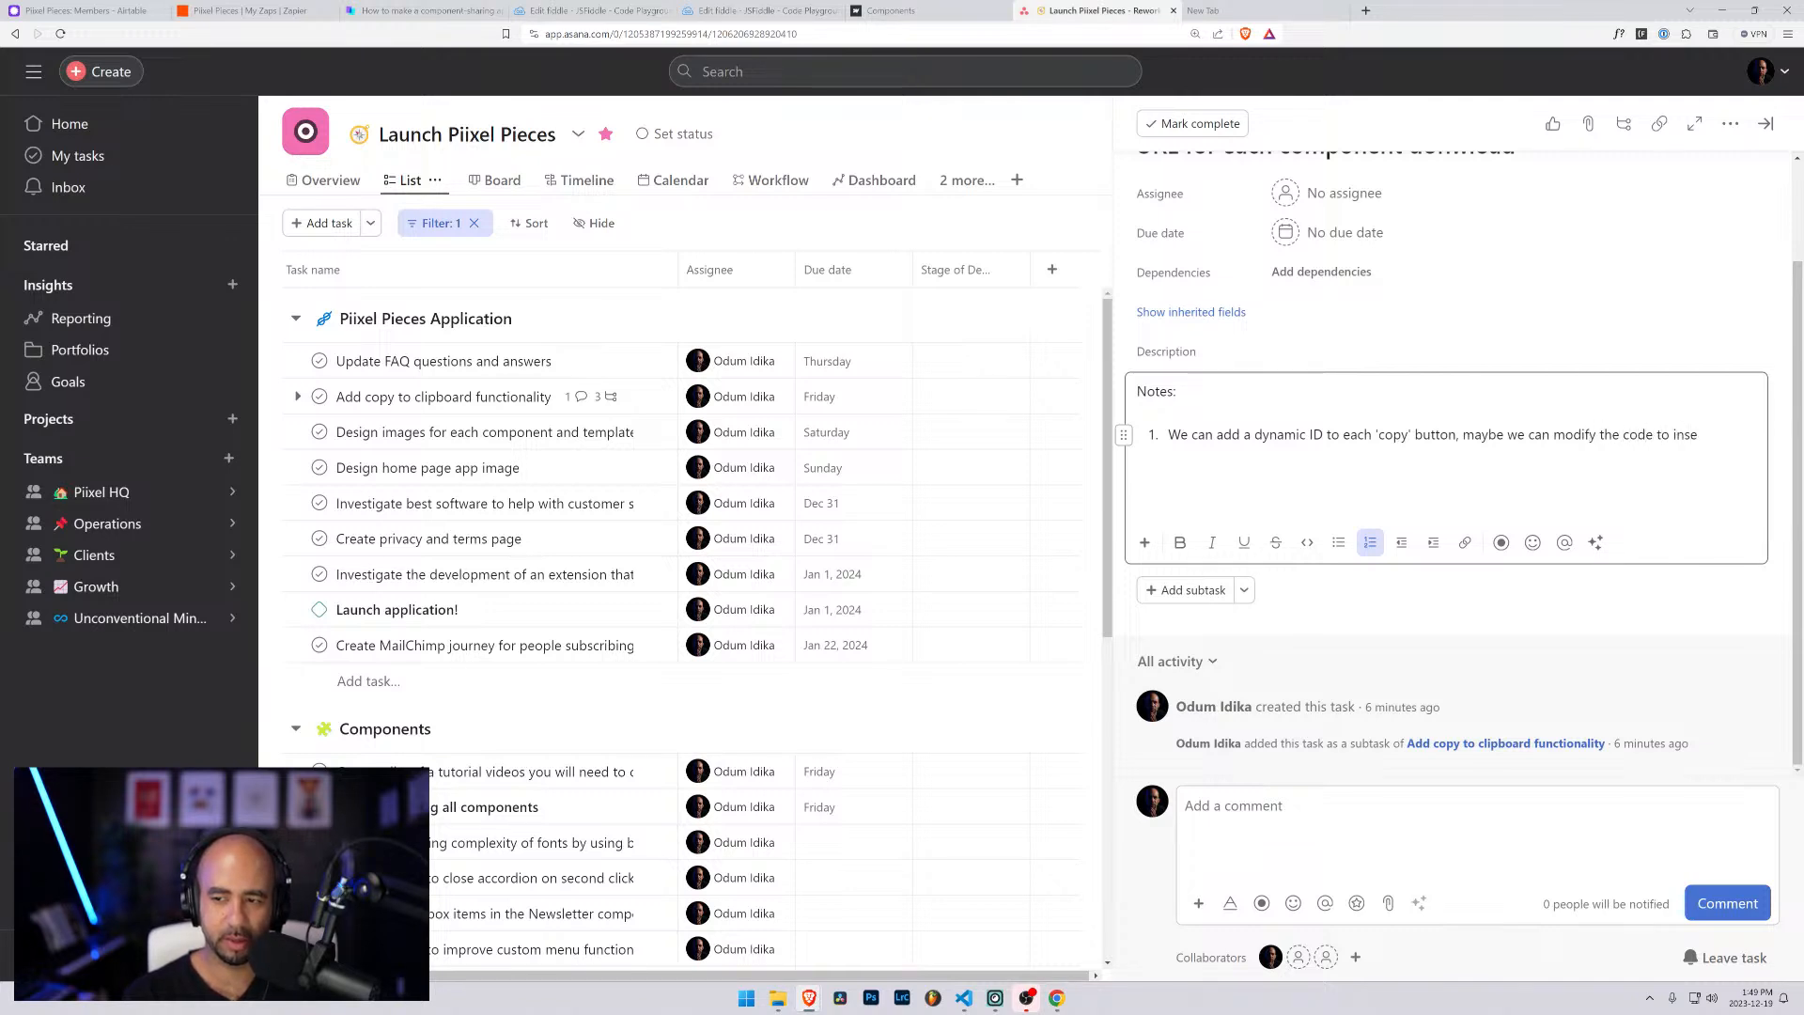
text(rook for ID instetead of class)
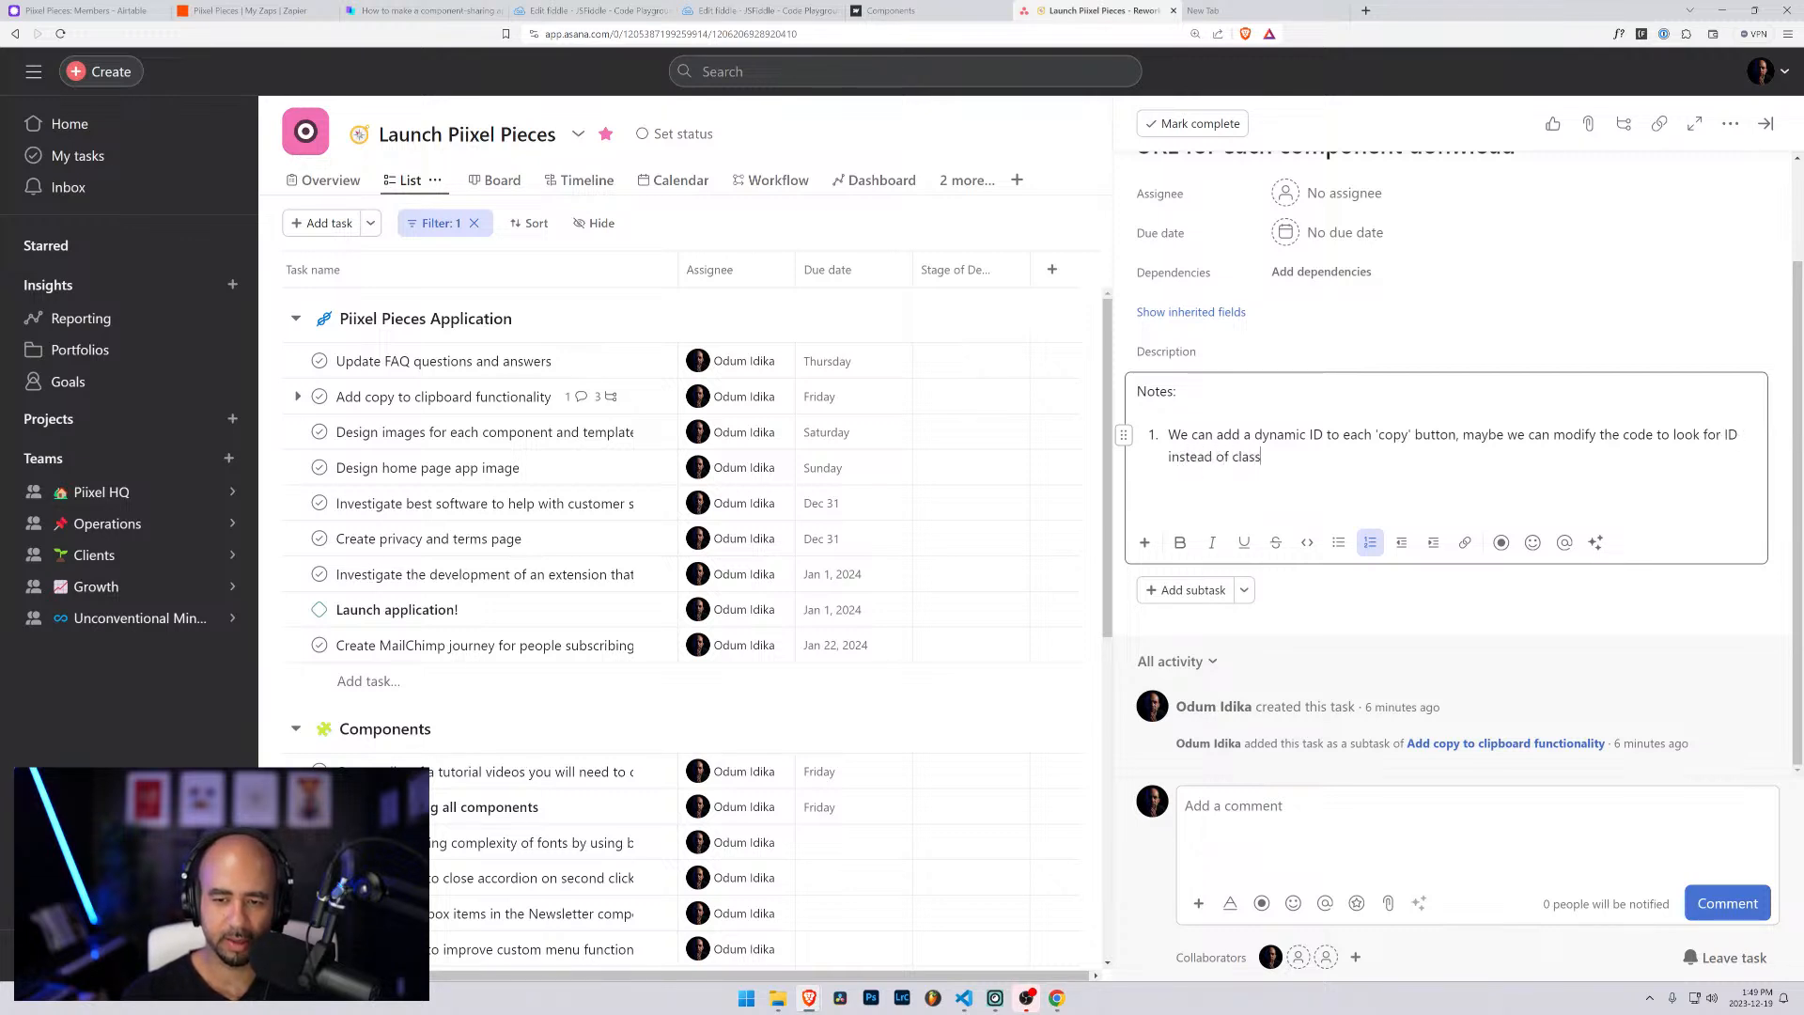
text( OR)
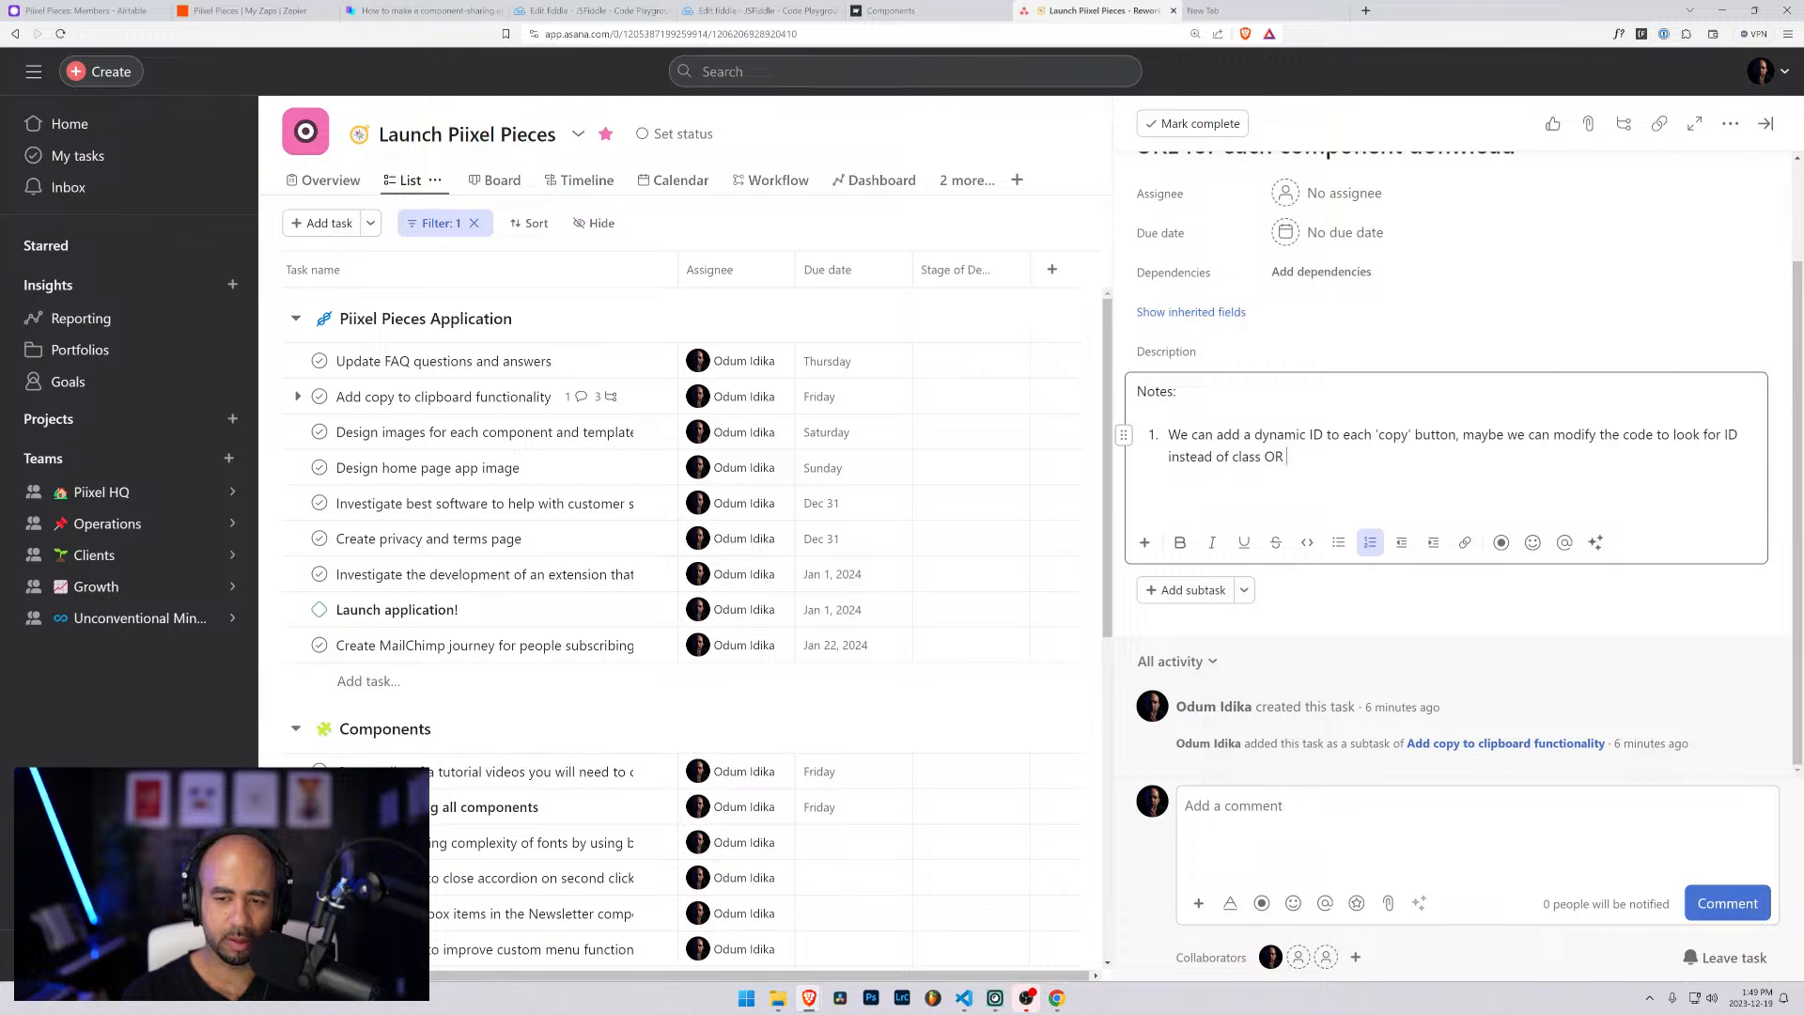
text( we can use )
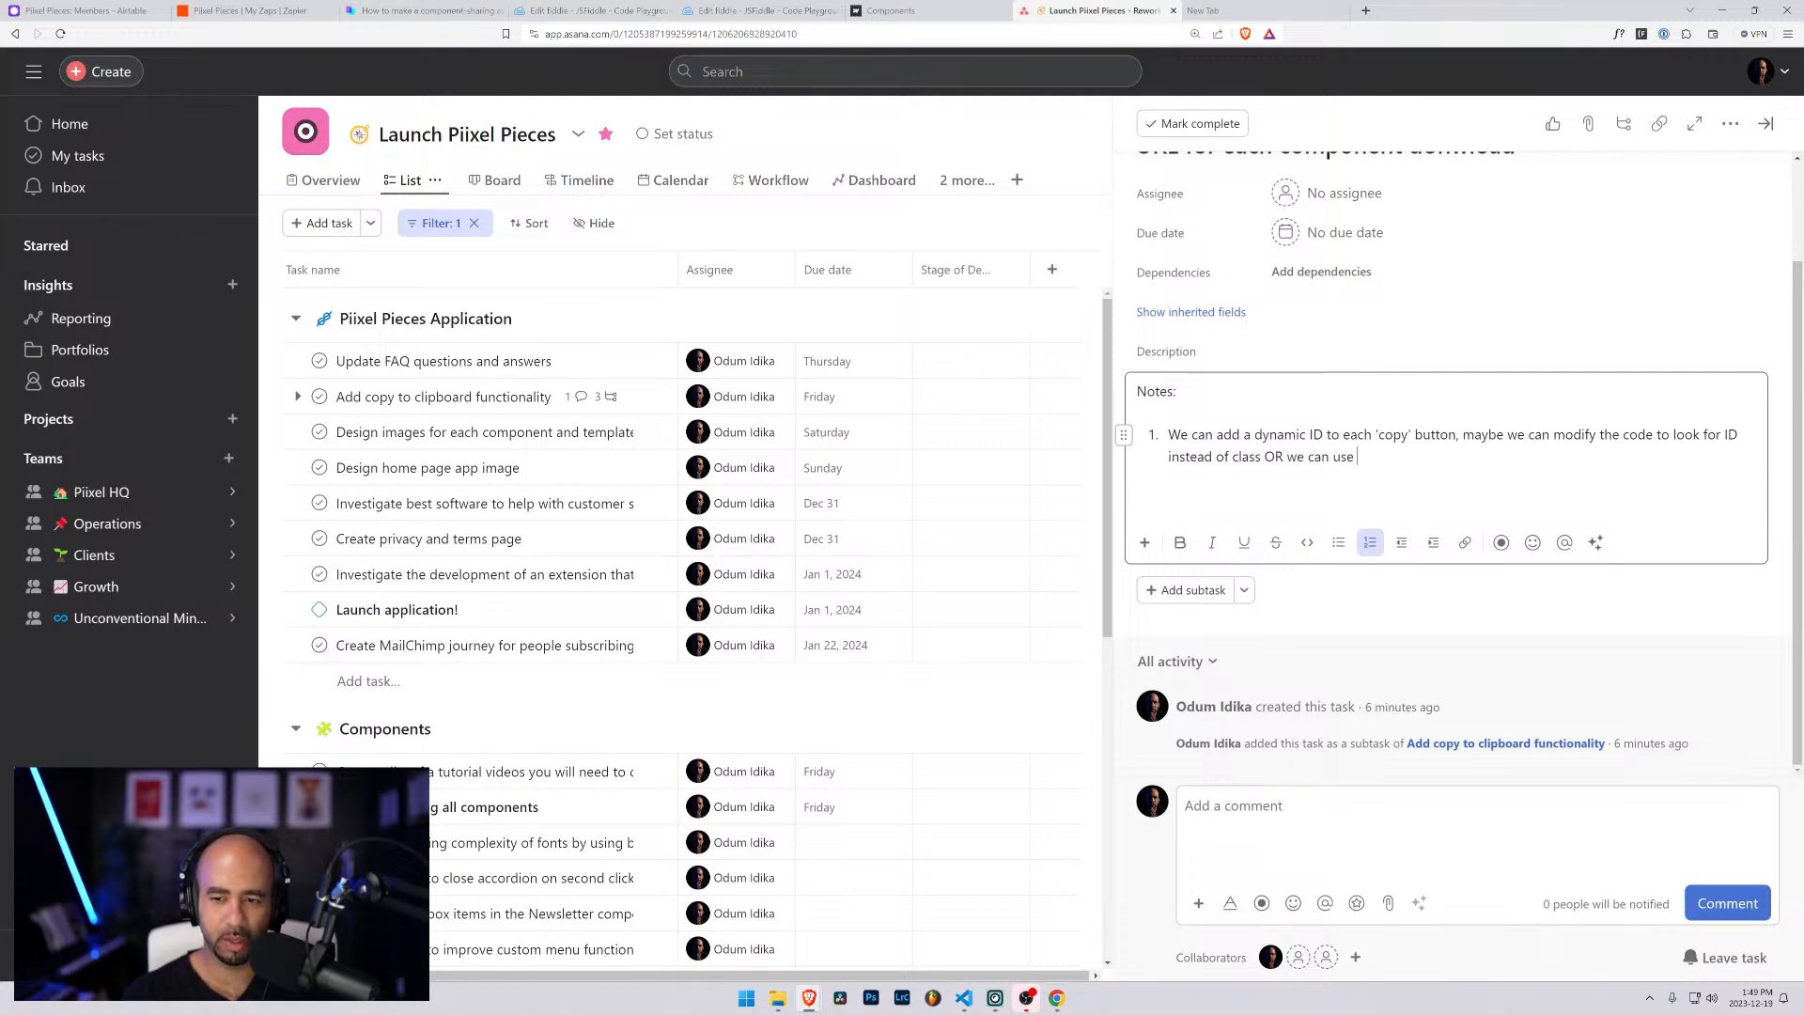
text(an embed to createteh bu)
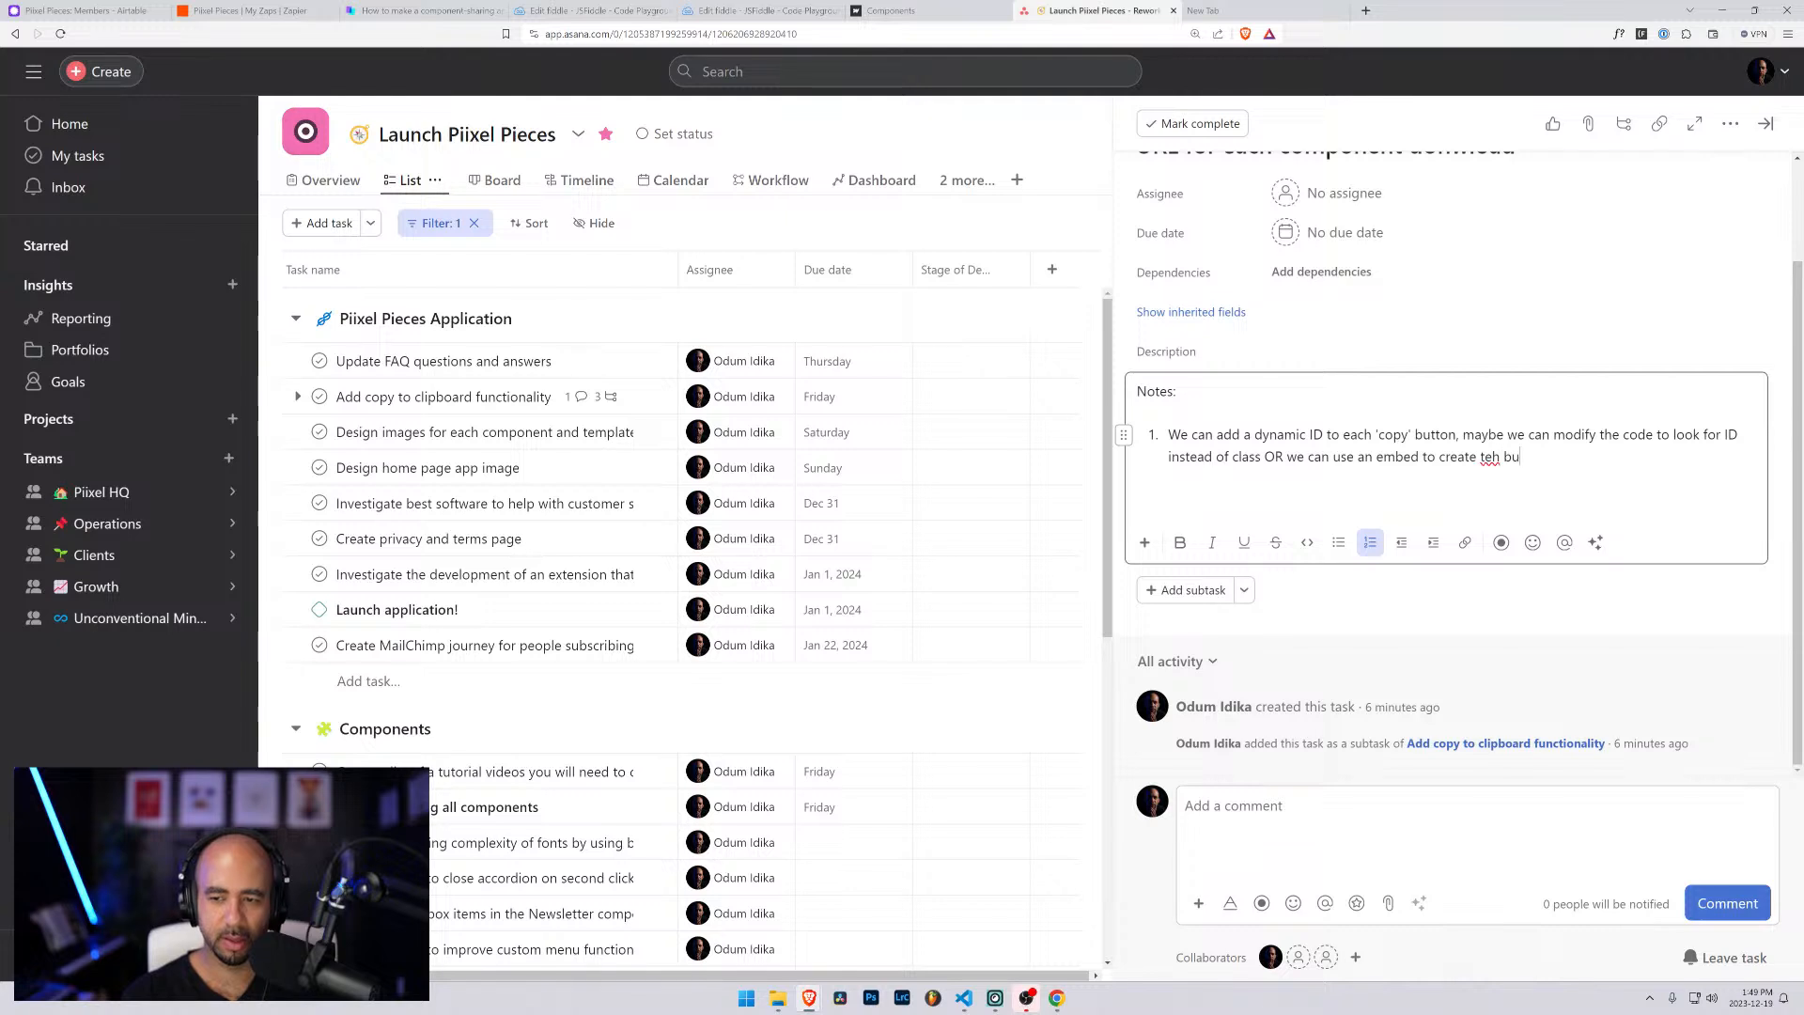
- Add the alternative "OR we can use an embed to create the button that way" to the first note
key(BackSpace)
key(BackSpace)
key(BackSpace)
key(BackSpace)
key(BackSpace)
text(he button that wa )
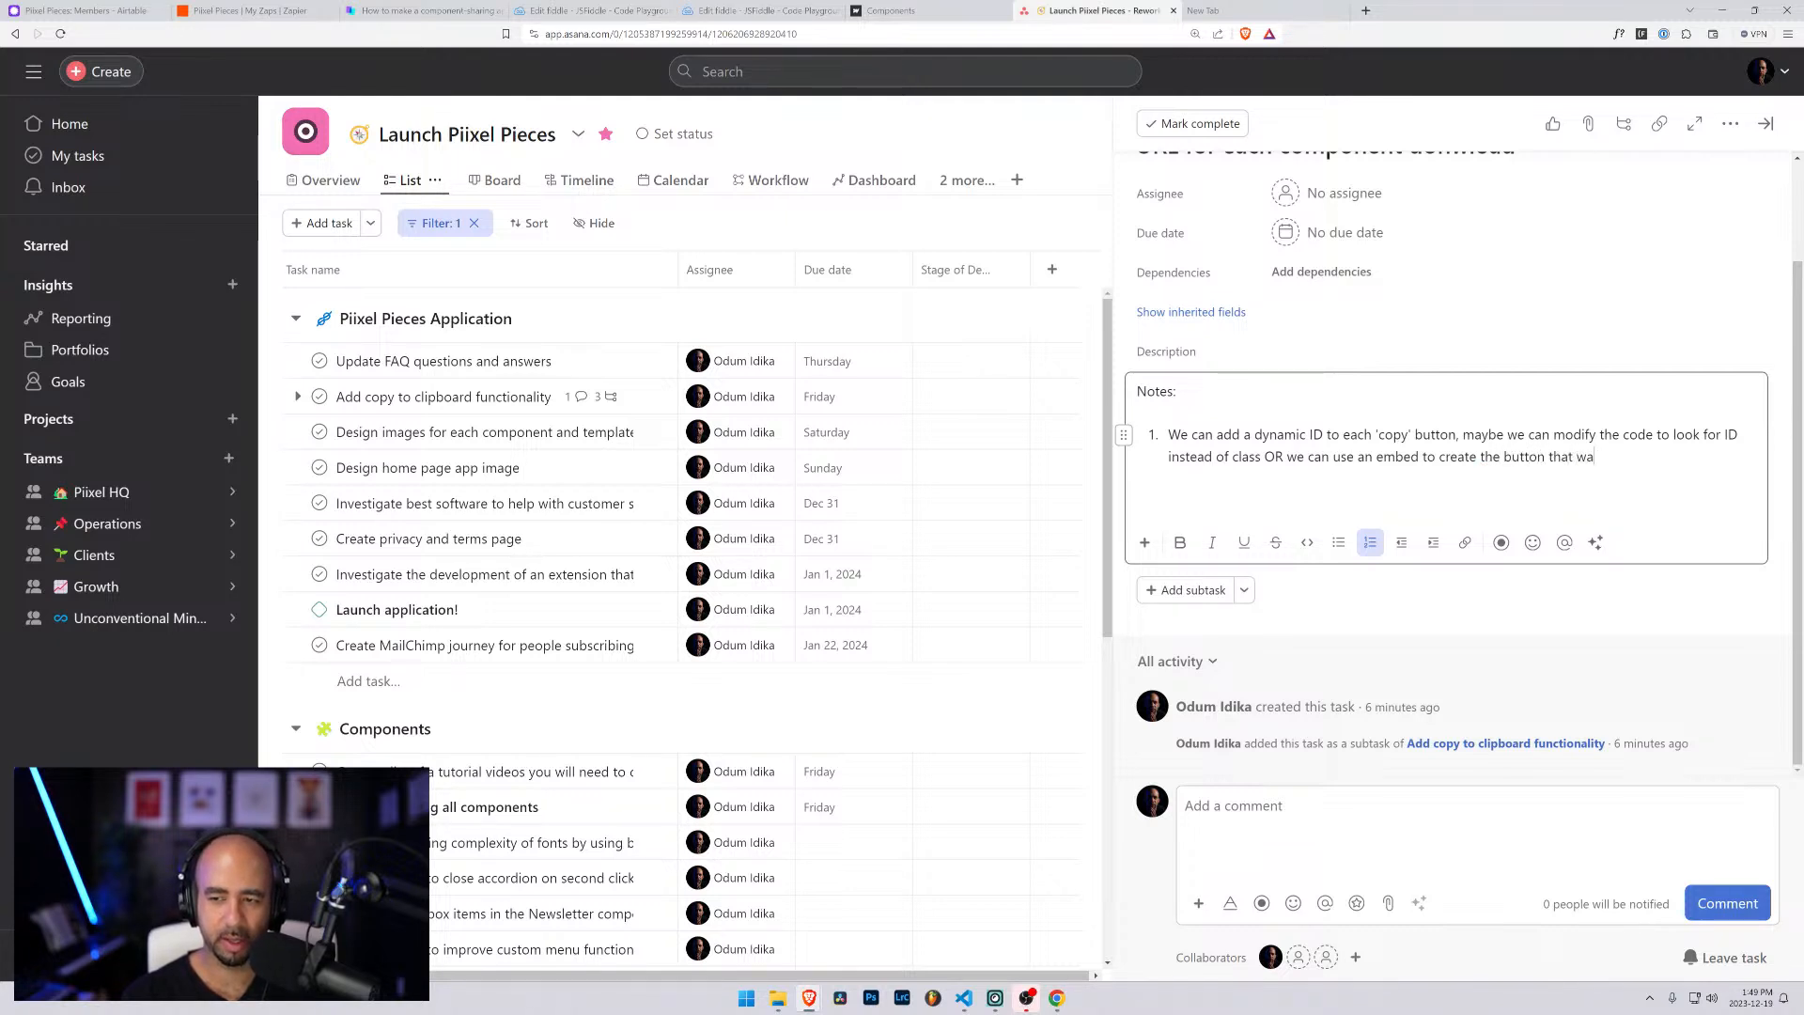
text(y and gner)
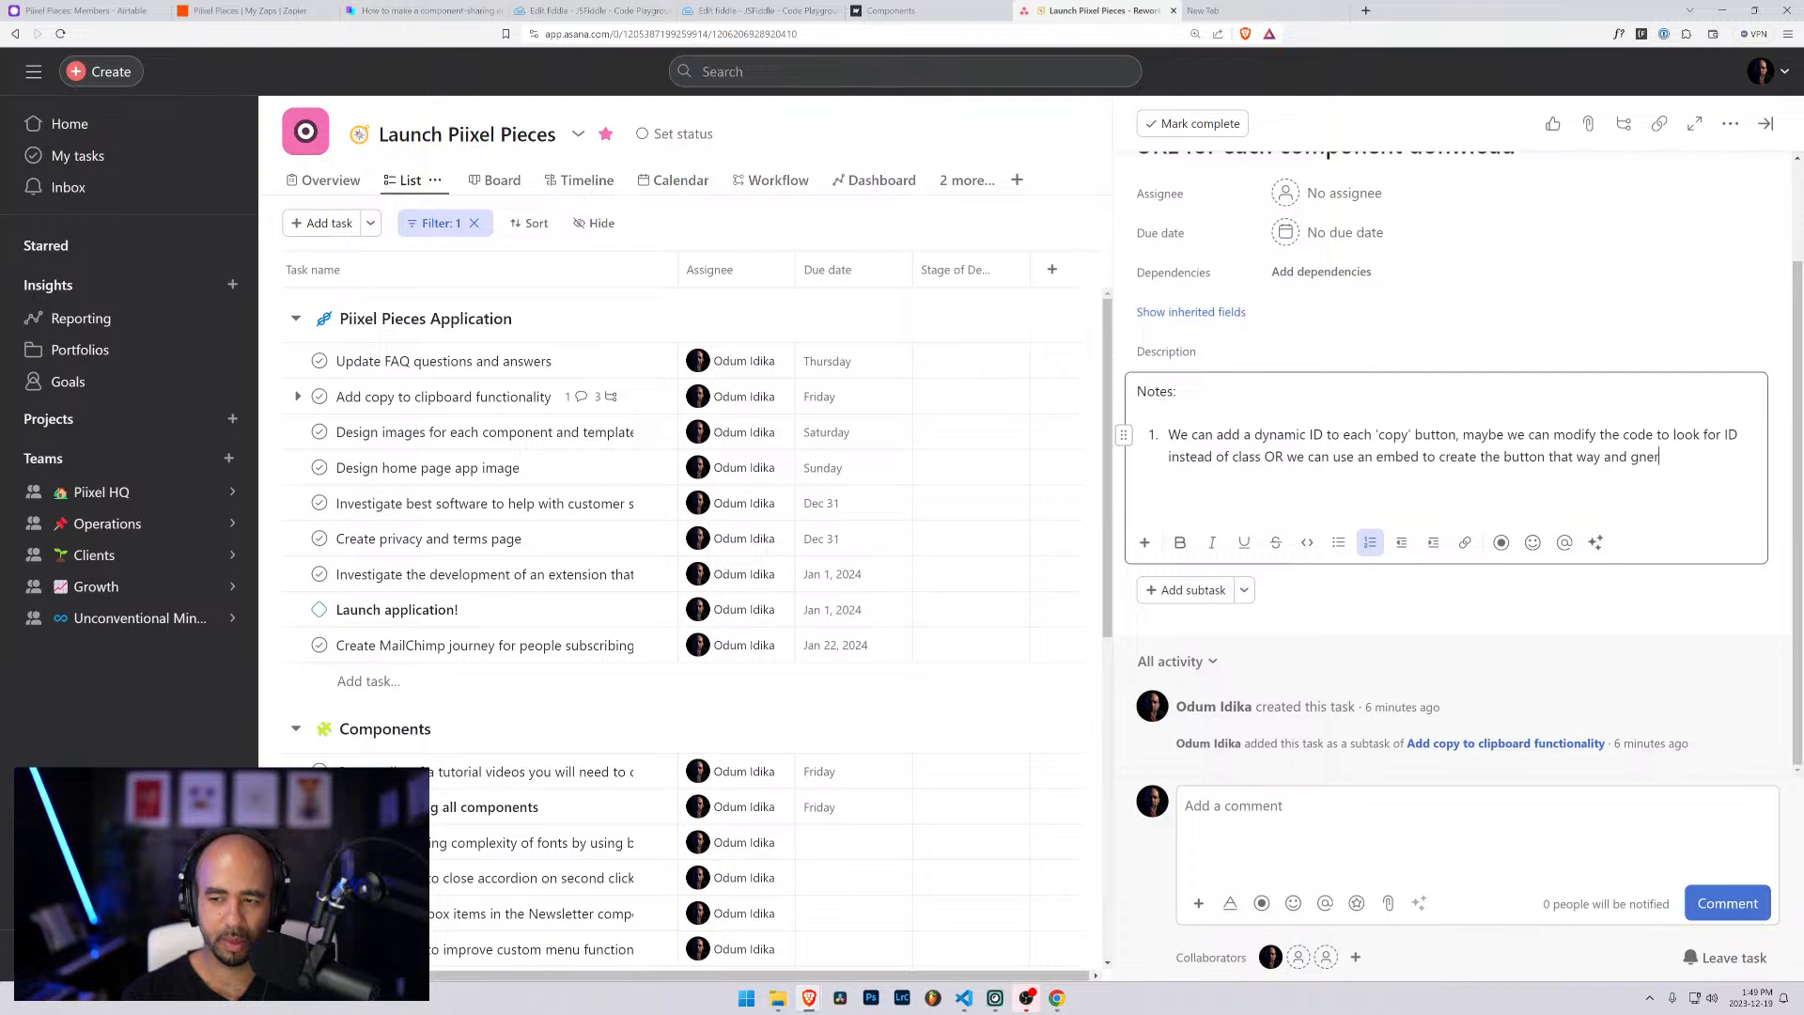
key(BackSpace)
key(BackSpace)
key(BackSpace)
text(enerate the randome cla)
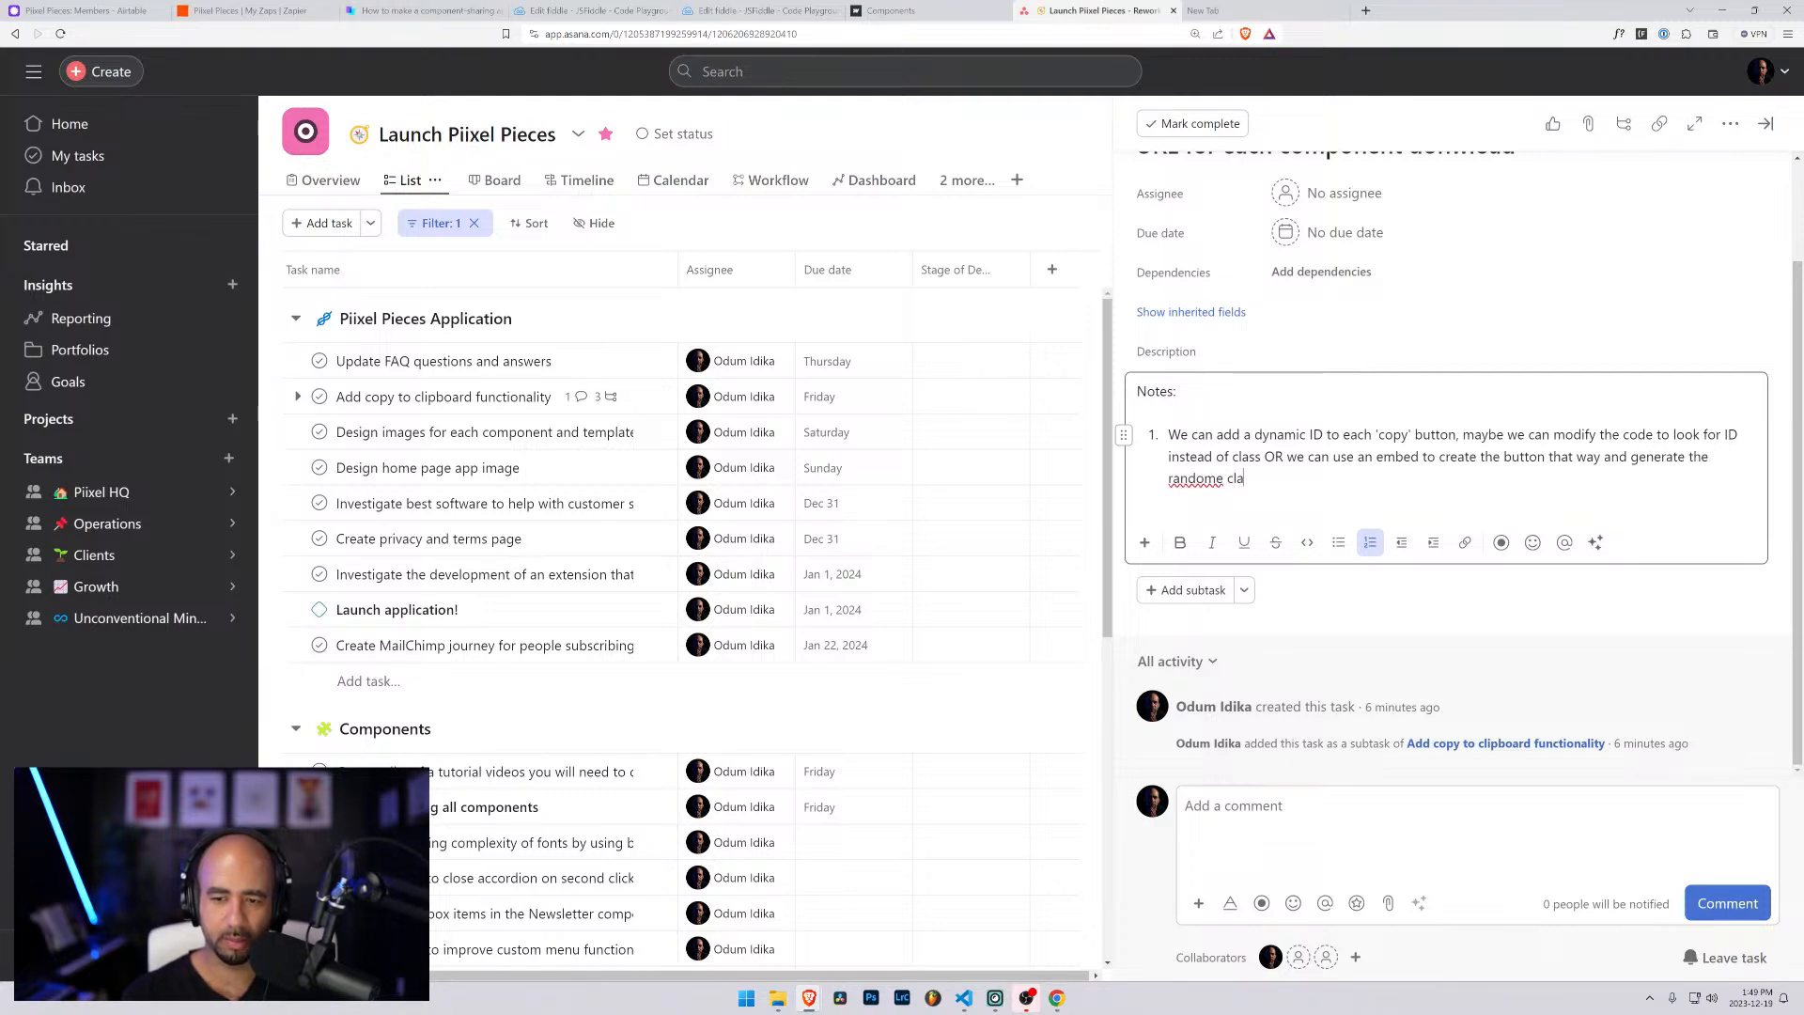
- Extend the note's embed alternative with "and generate the unique class"
key(BackSpace)
key(BackSpace)
key(BackSpace)
key(BackSpace)
key(BackSpace)
key(BackSpace)
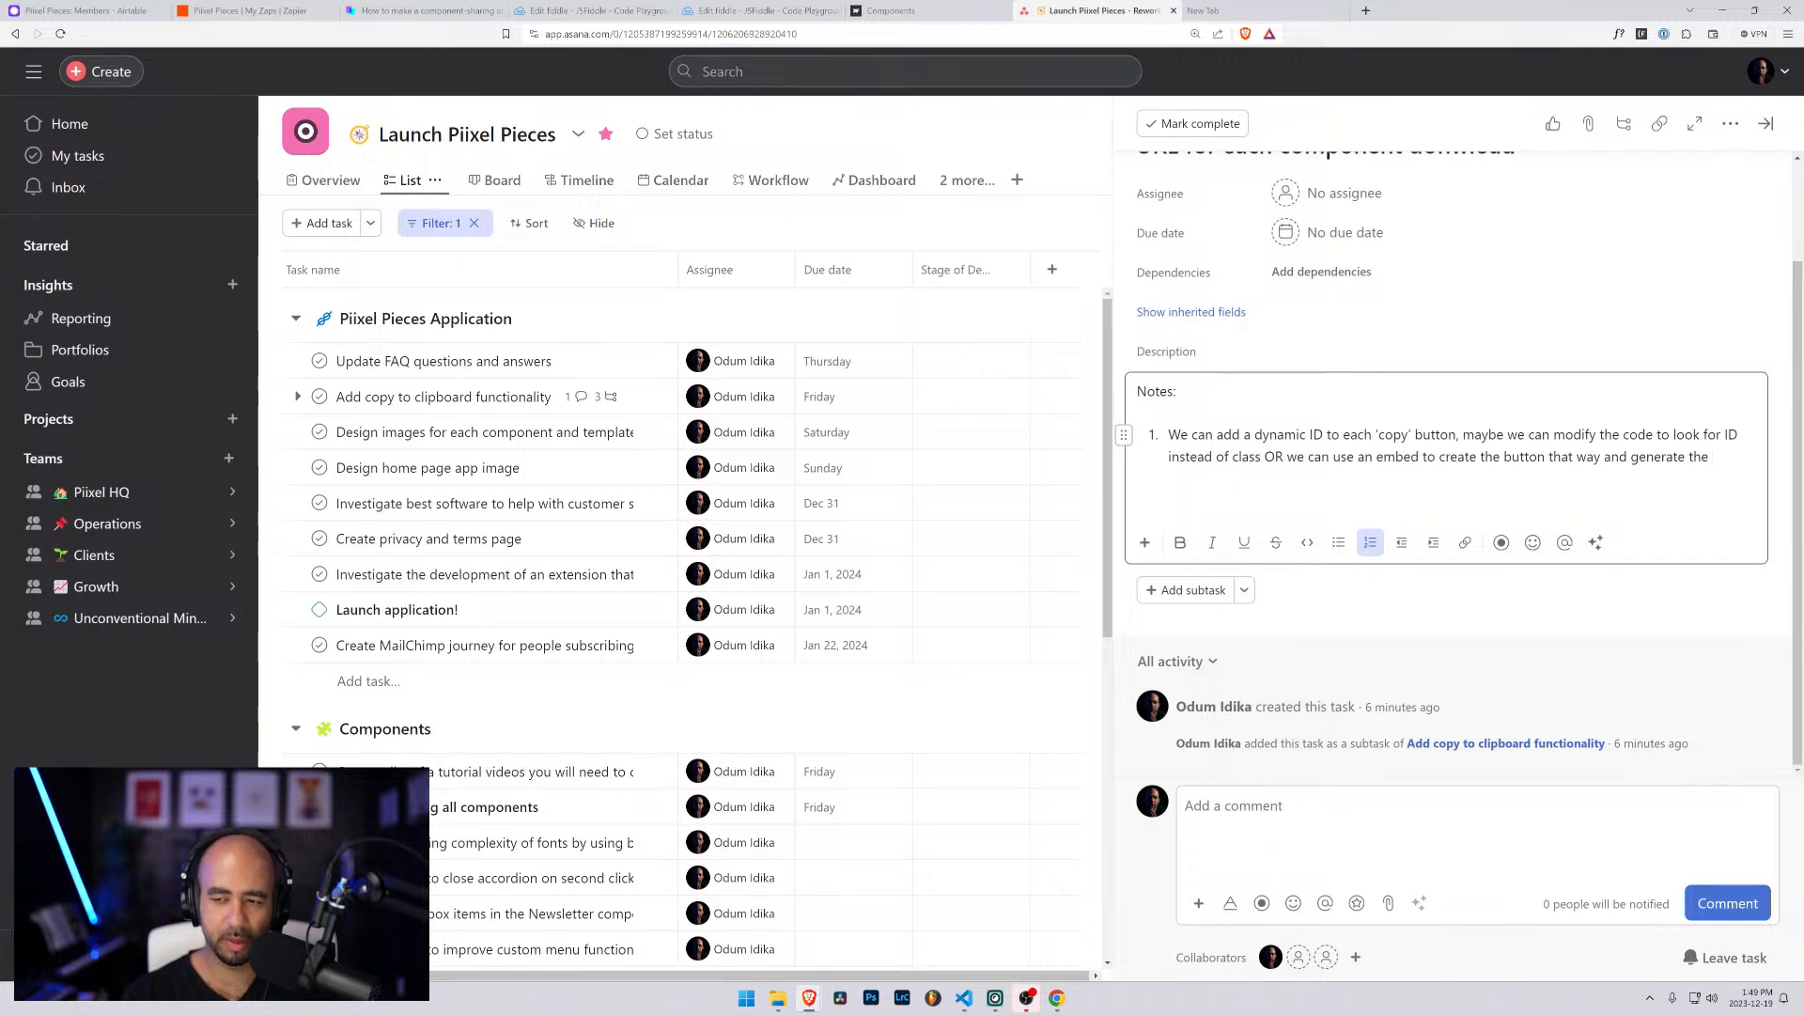
text(u)
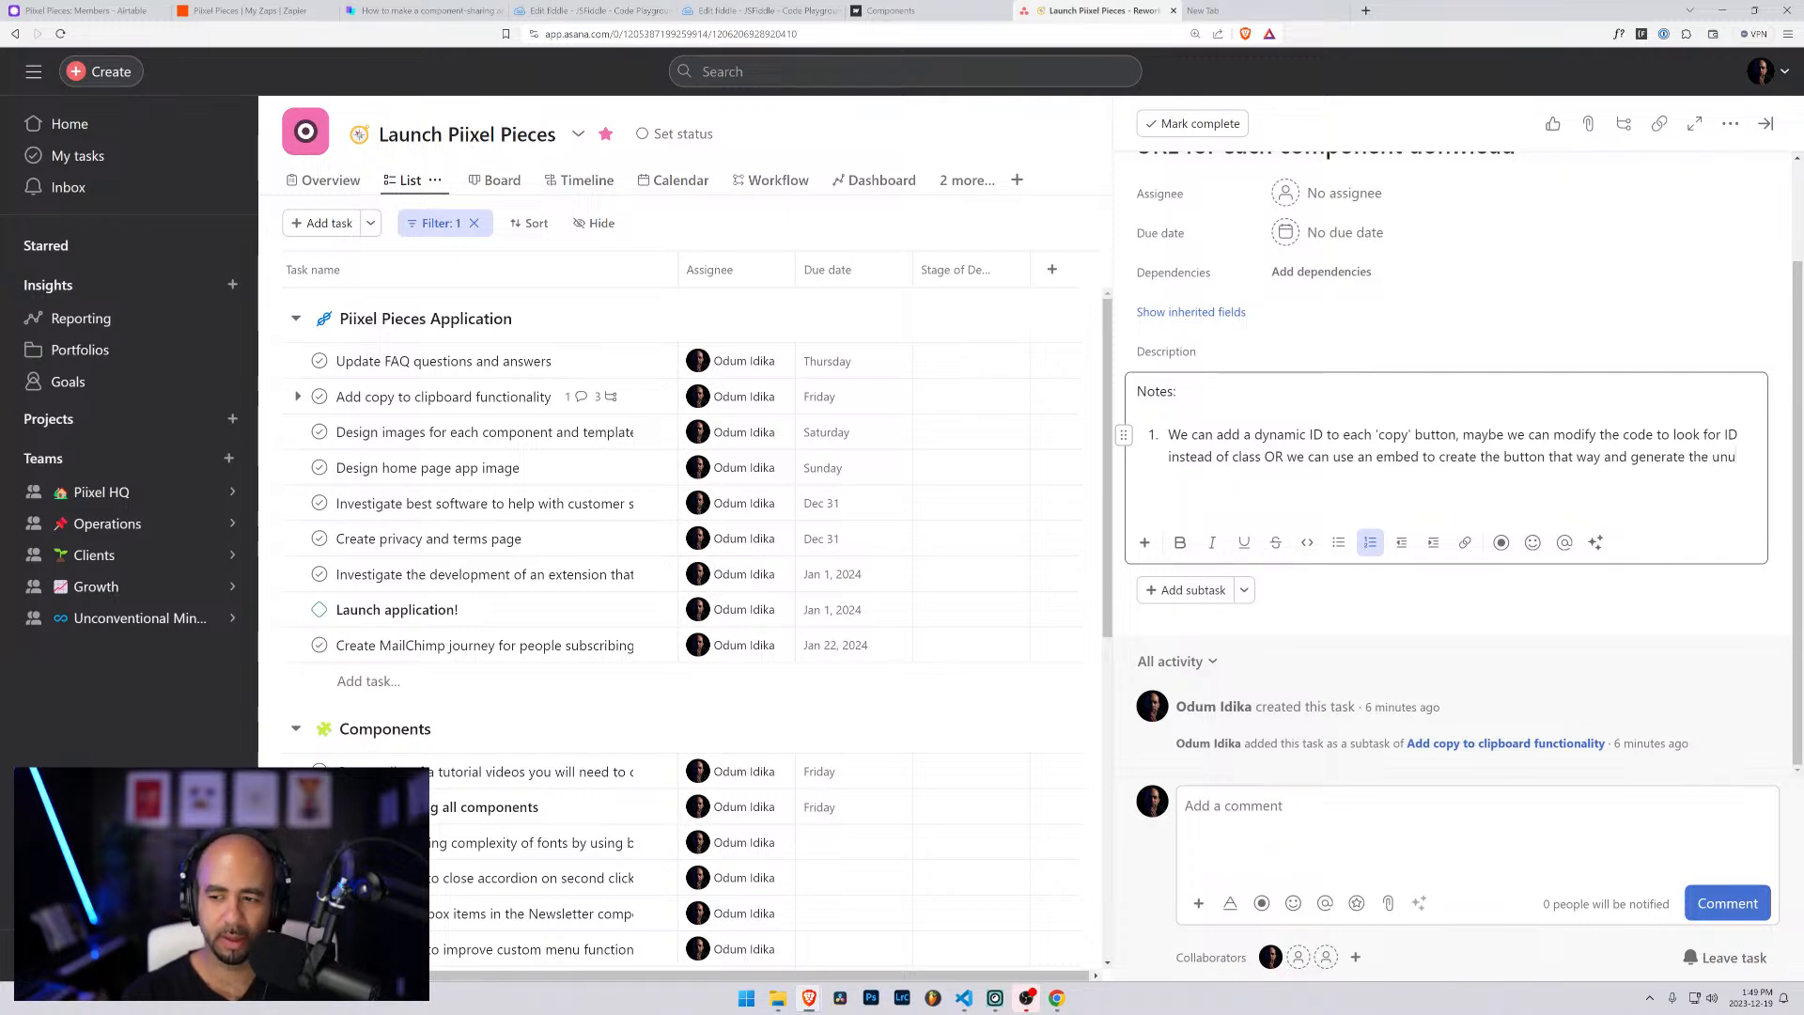
key(BackSpace)
text(ique class ()
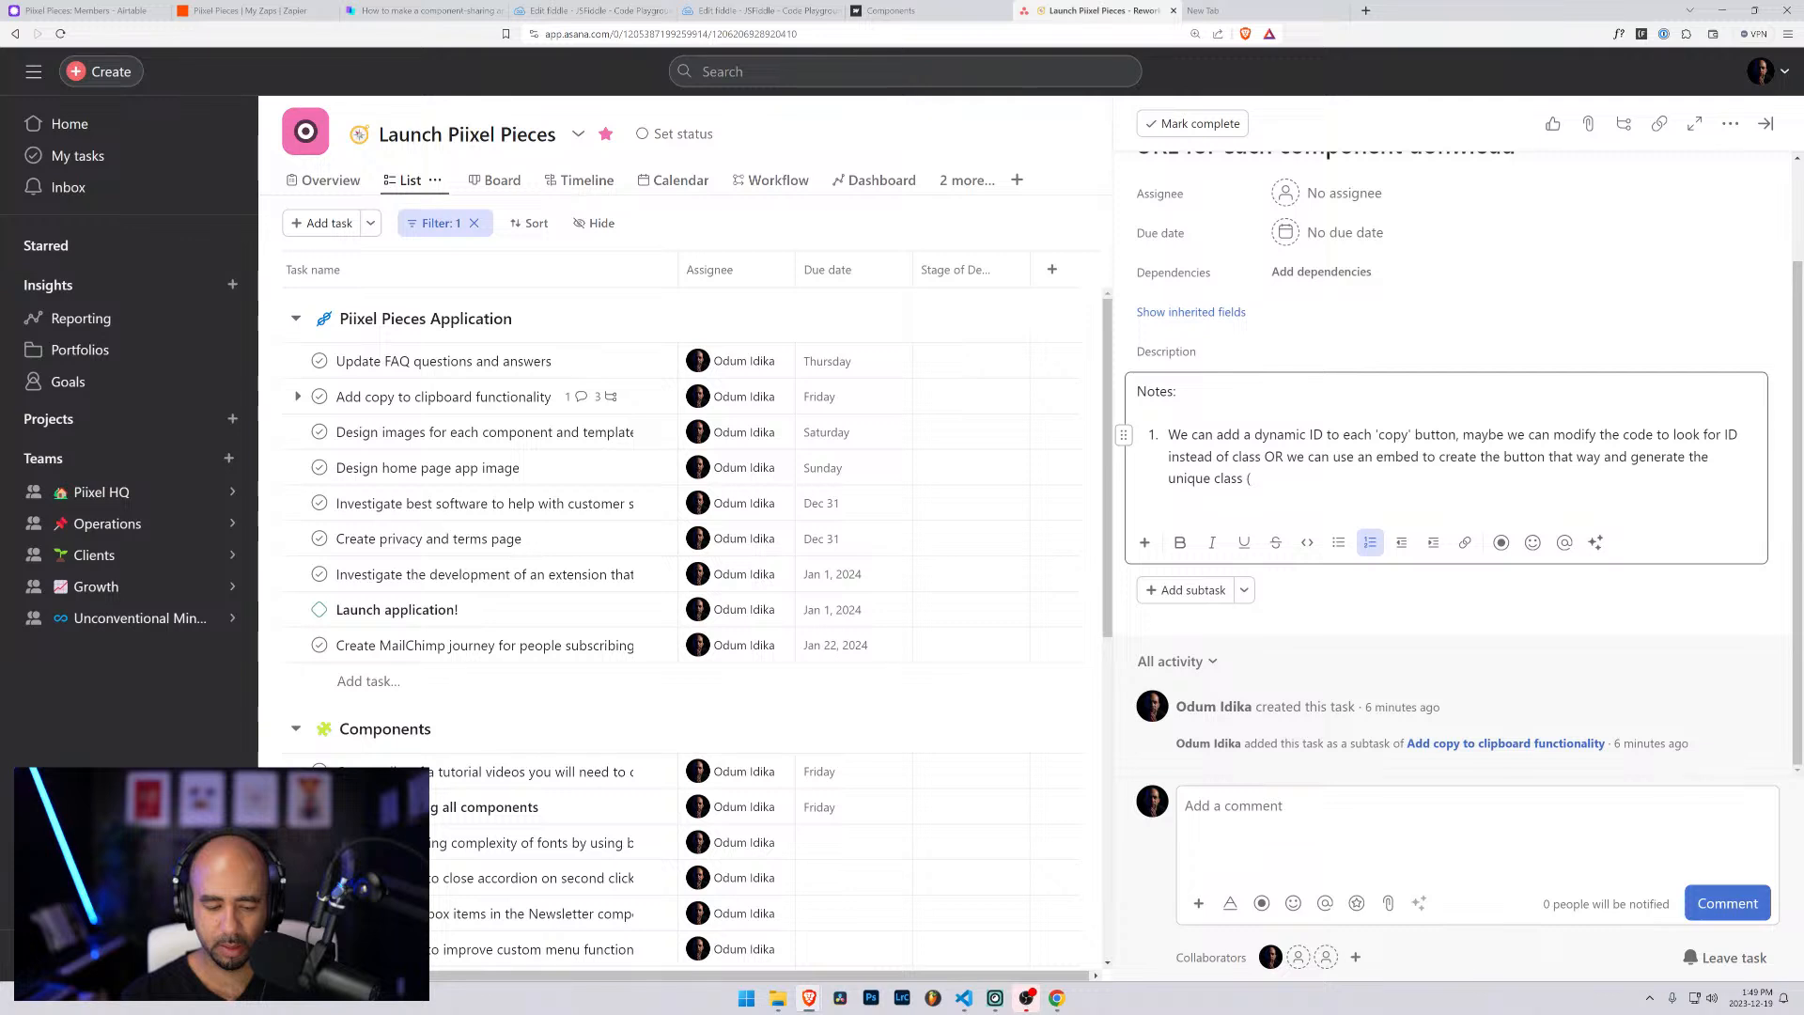
- Add the example "(component-navigation-#)" at the end of the note and make the class name inside the parentheses bold
text(comp)
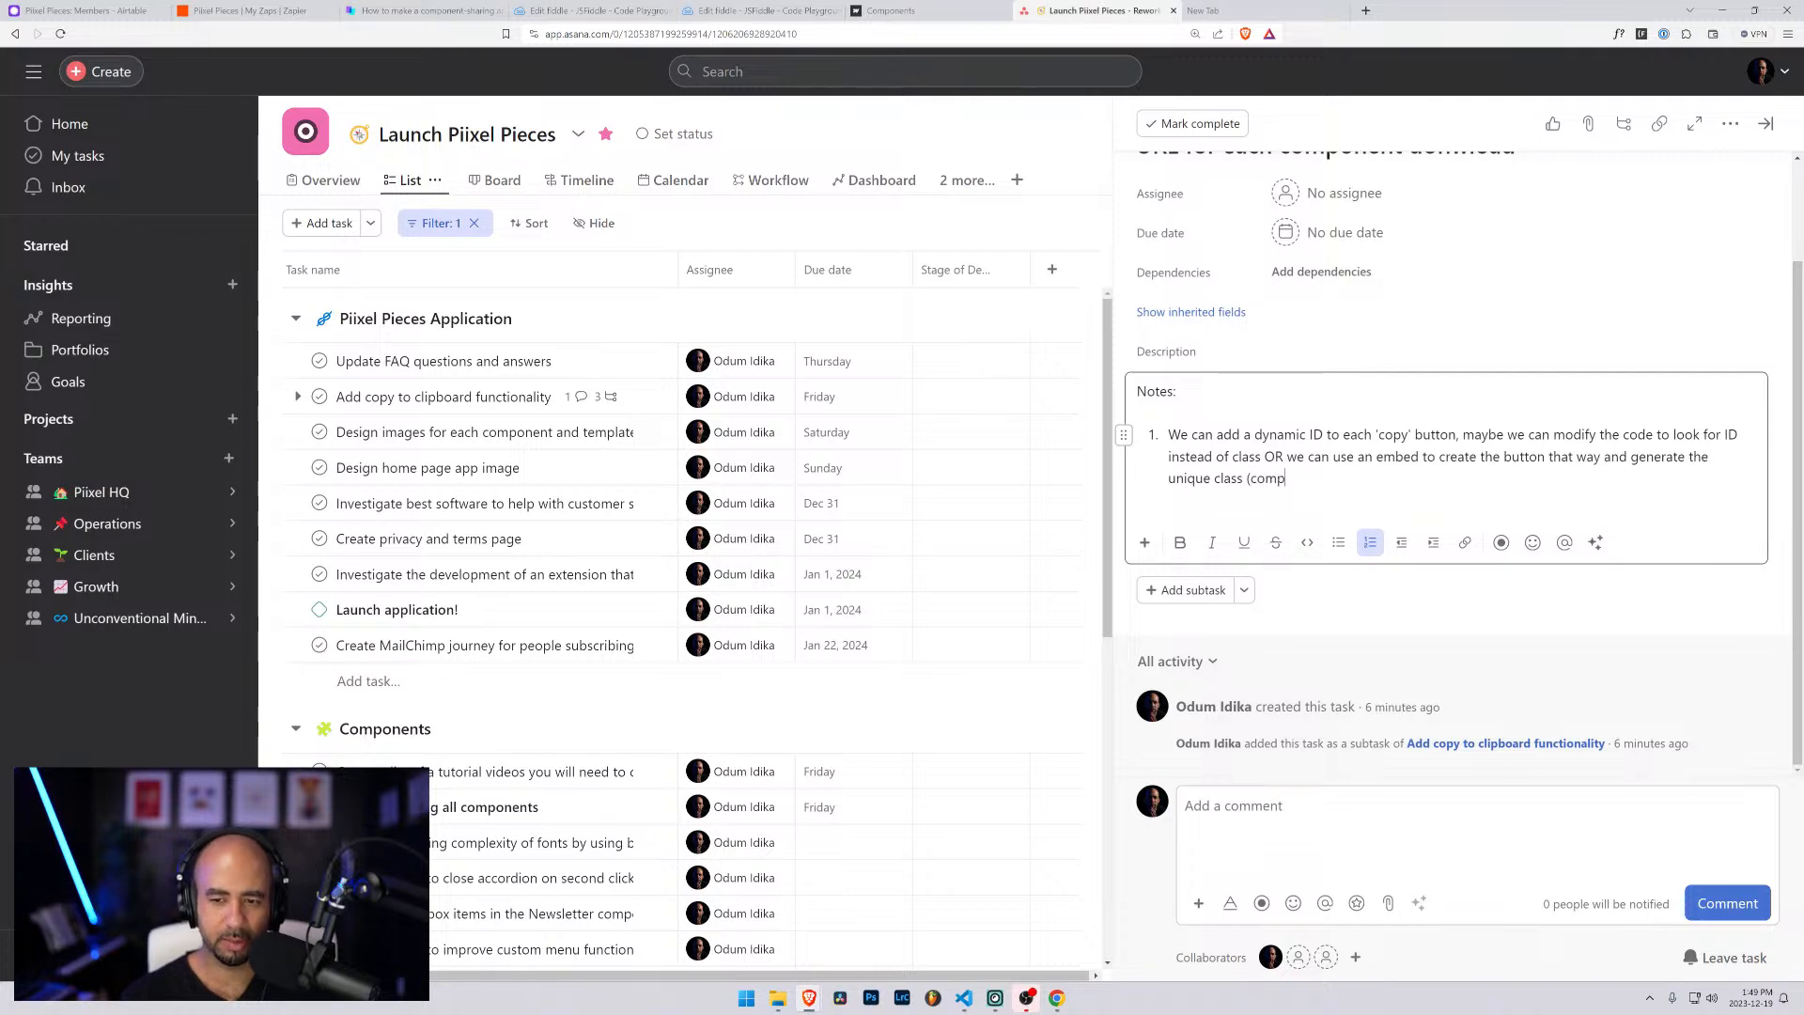
text(onent-navigation-)
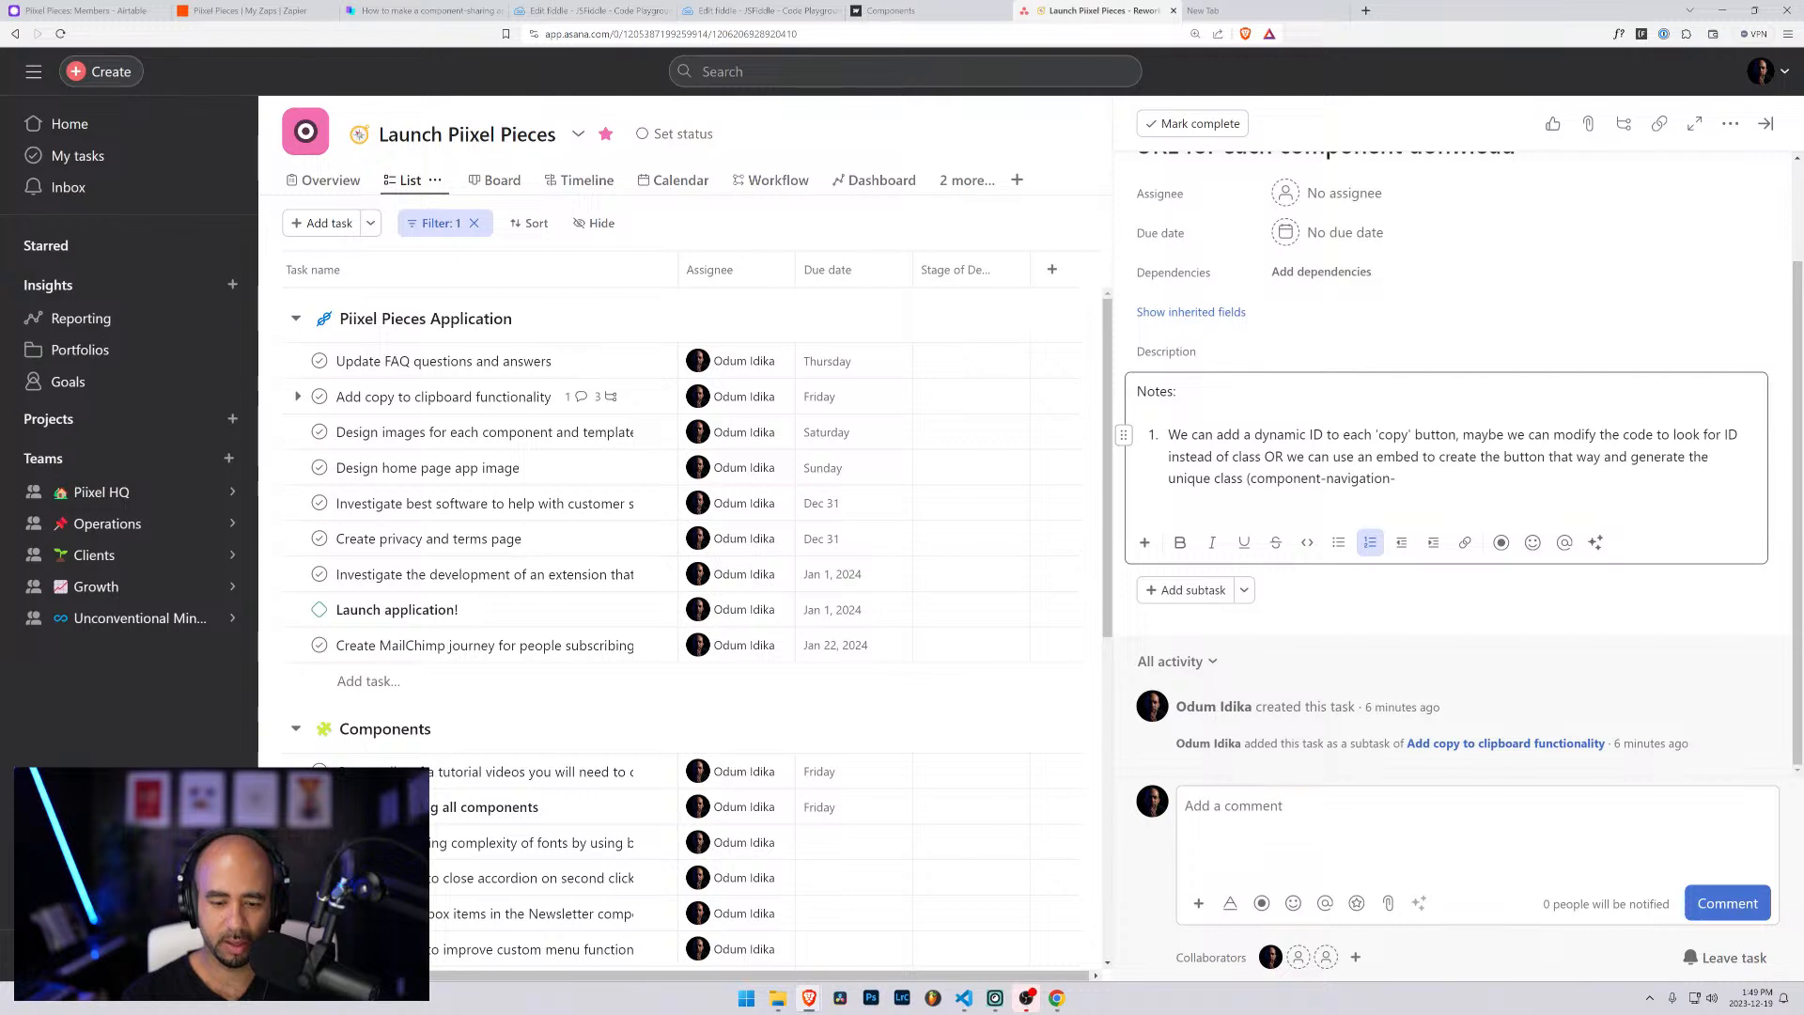
text(#)
key(Left)
key(shift+Left)
key(shift+Left)
key(shift+Left)
key(shift+Left)
key(shift+Left)
key(shift+Left)
key(shift+Left)
key(shift+Left)
key(shift+Left)
key(shift+Left)
key(shift+Left)
key(shift+Left)
key(shift+Left)
key(shift+Left)
key(shift+Left)
key(shift+Left)
key(shift+Left)
key(shift+Left)
key(shift+Left)
key(shift+Left)
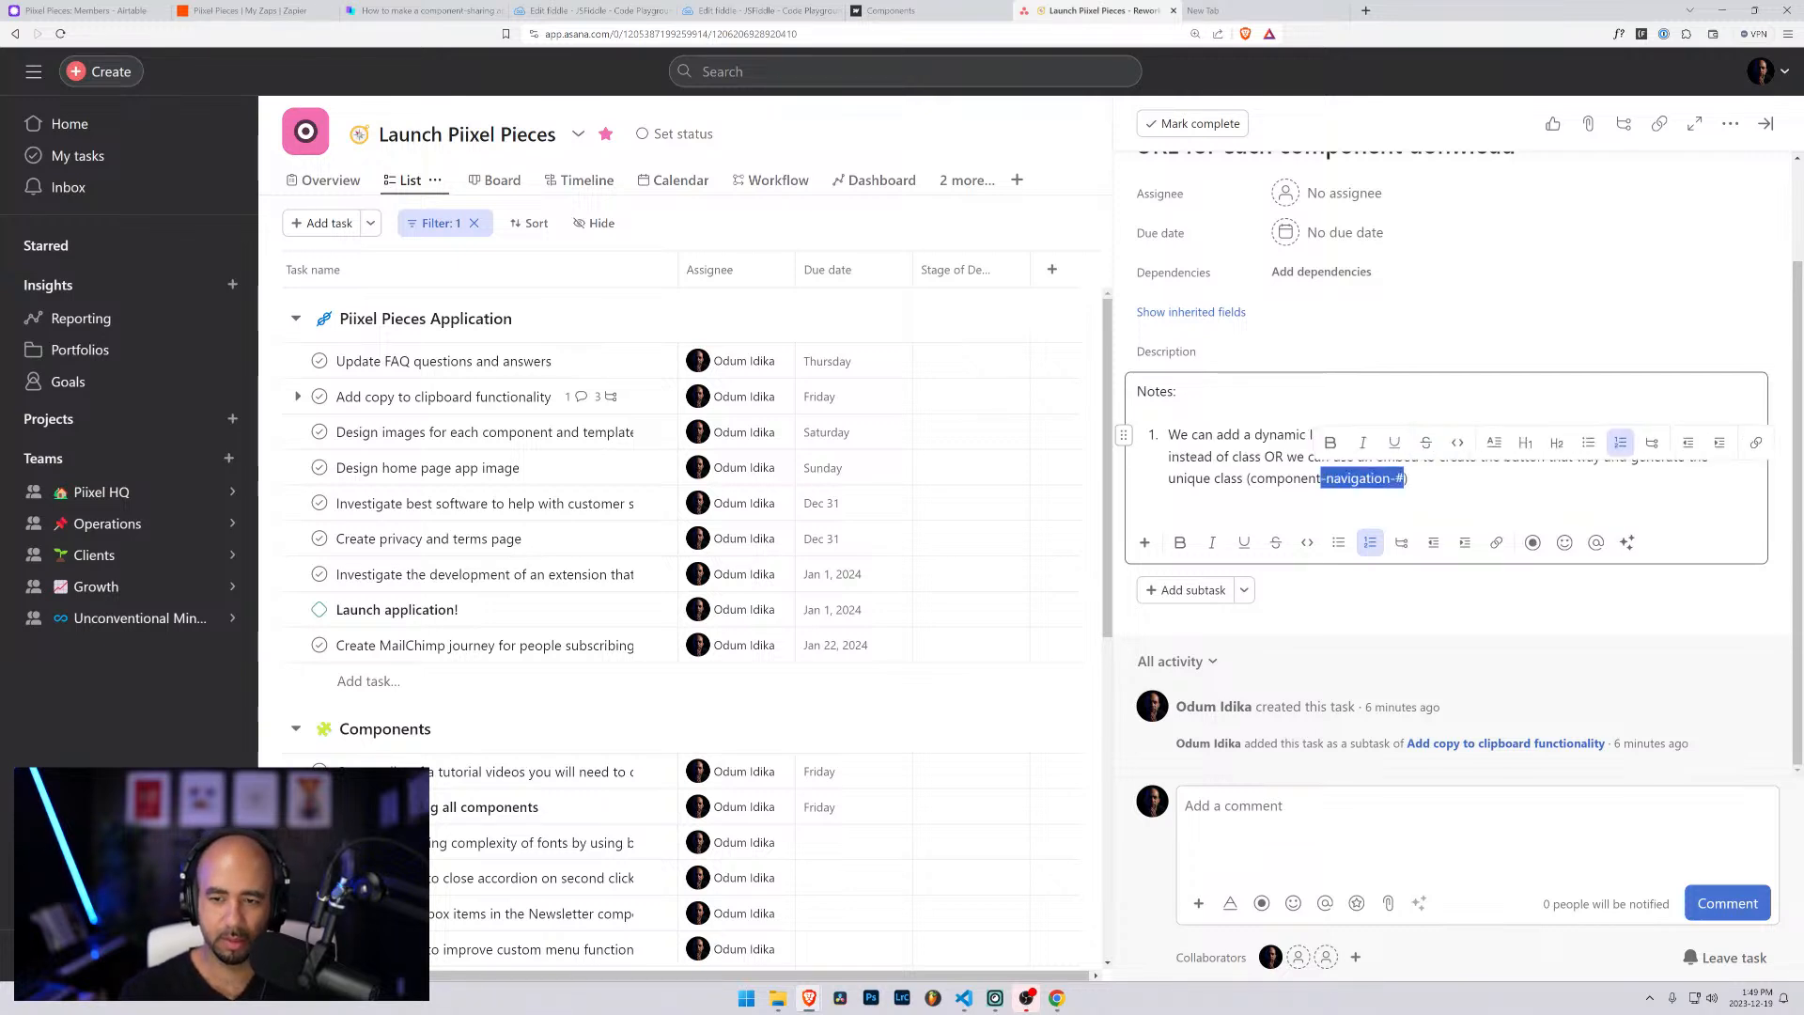
key(ctrl+b)
key(Left)
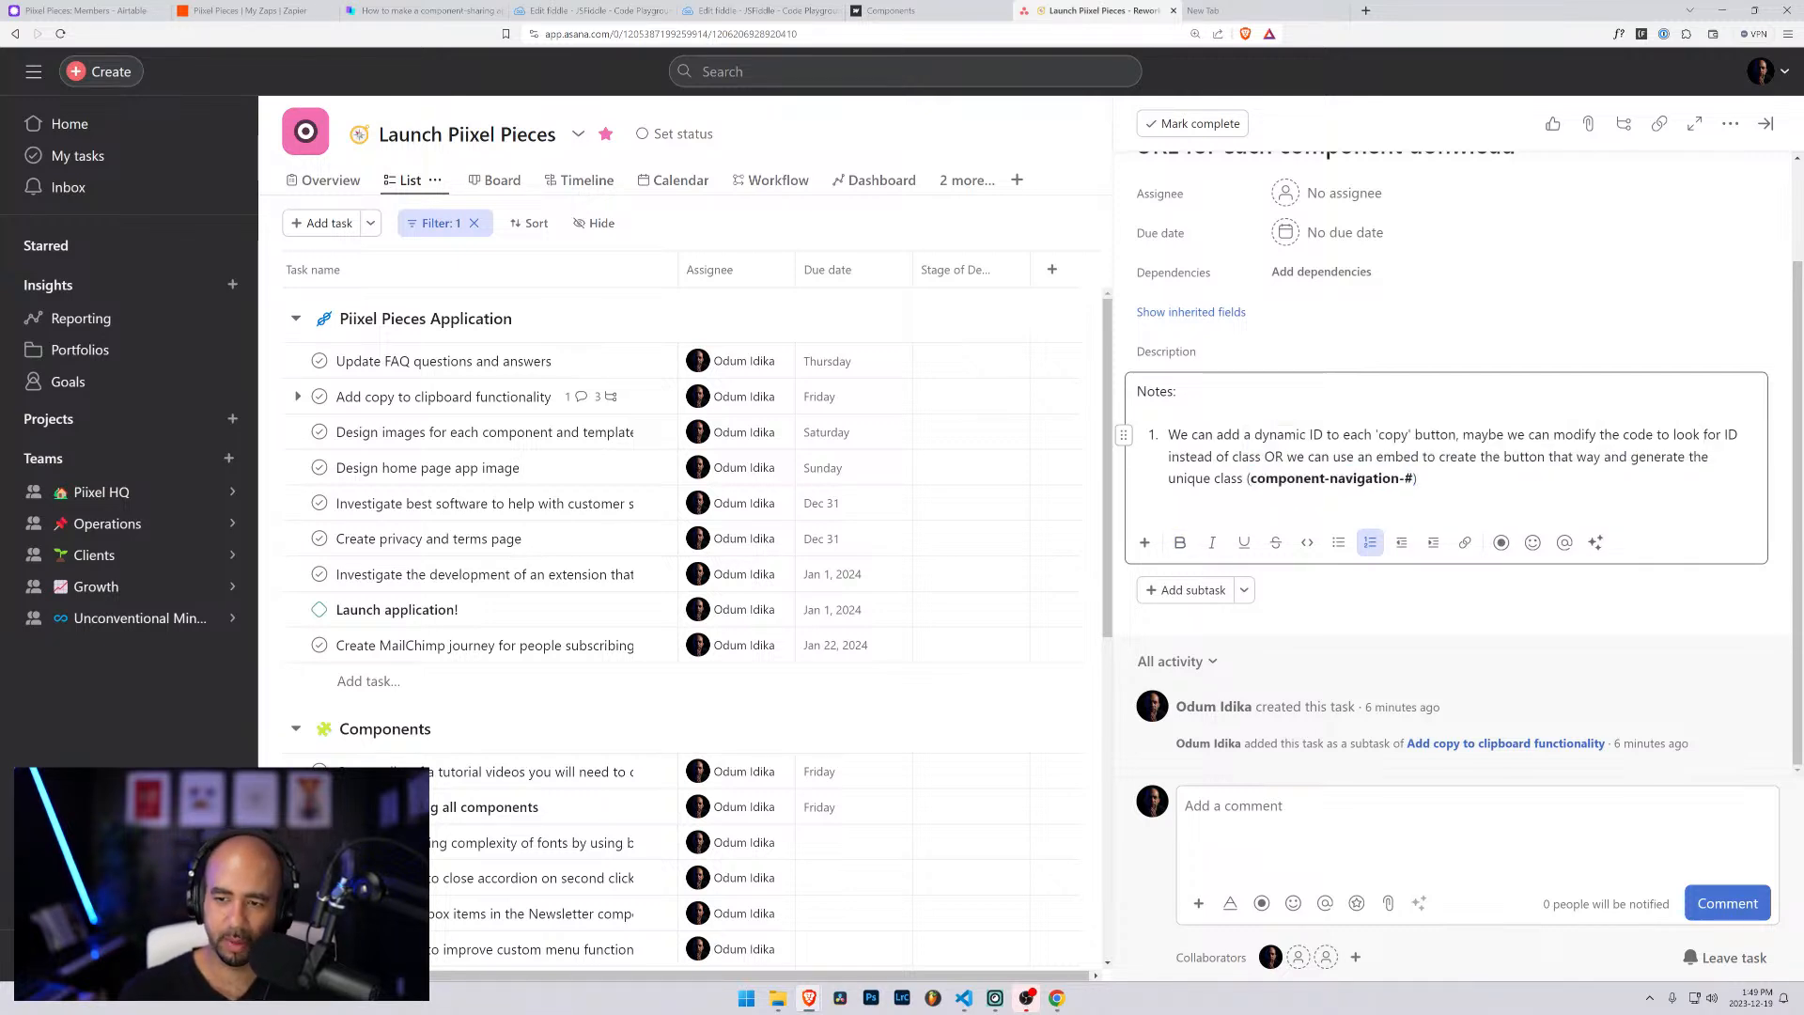
- Make the word "OR" in the first note bold and underlined, then return to the end of the note
double_click(1274, 457)
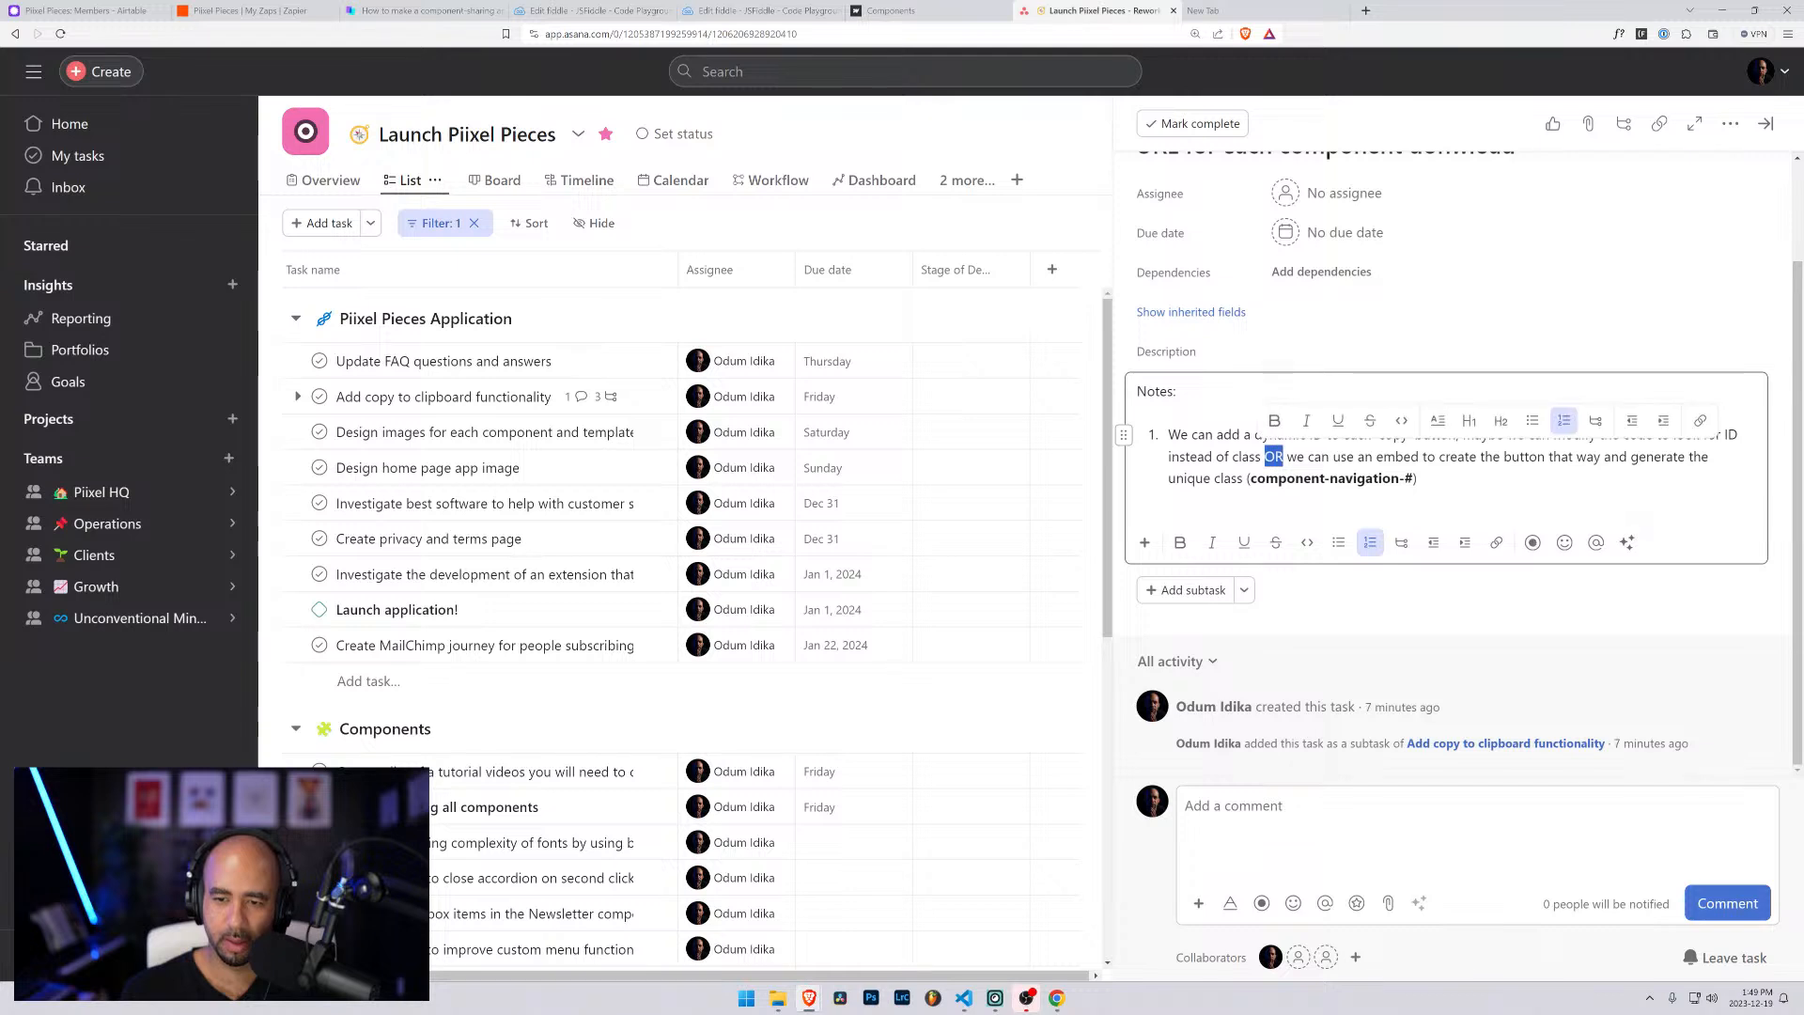
click(1274, 420)
click(1338, 420)
click(1419, 479)
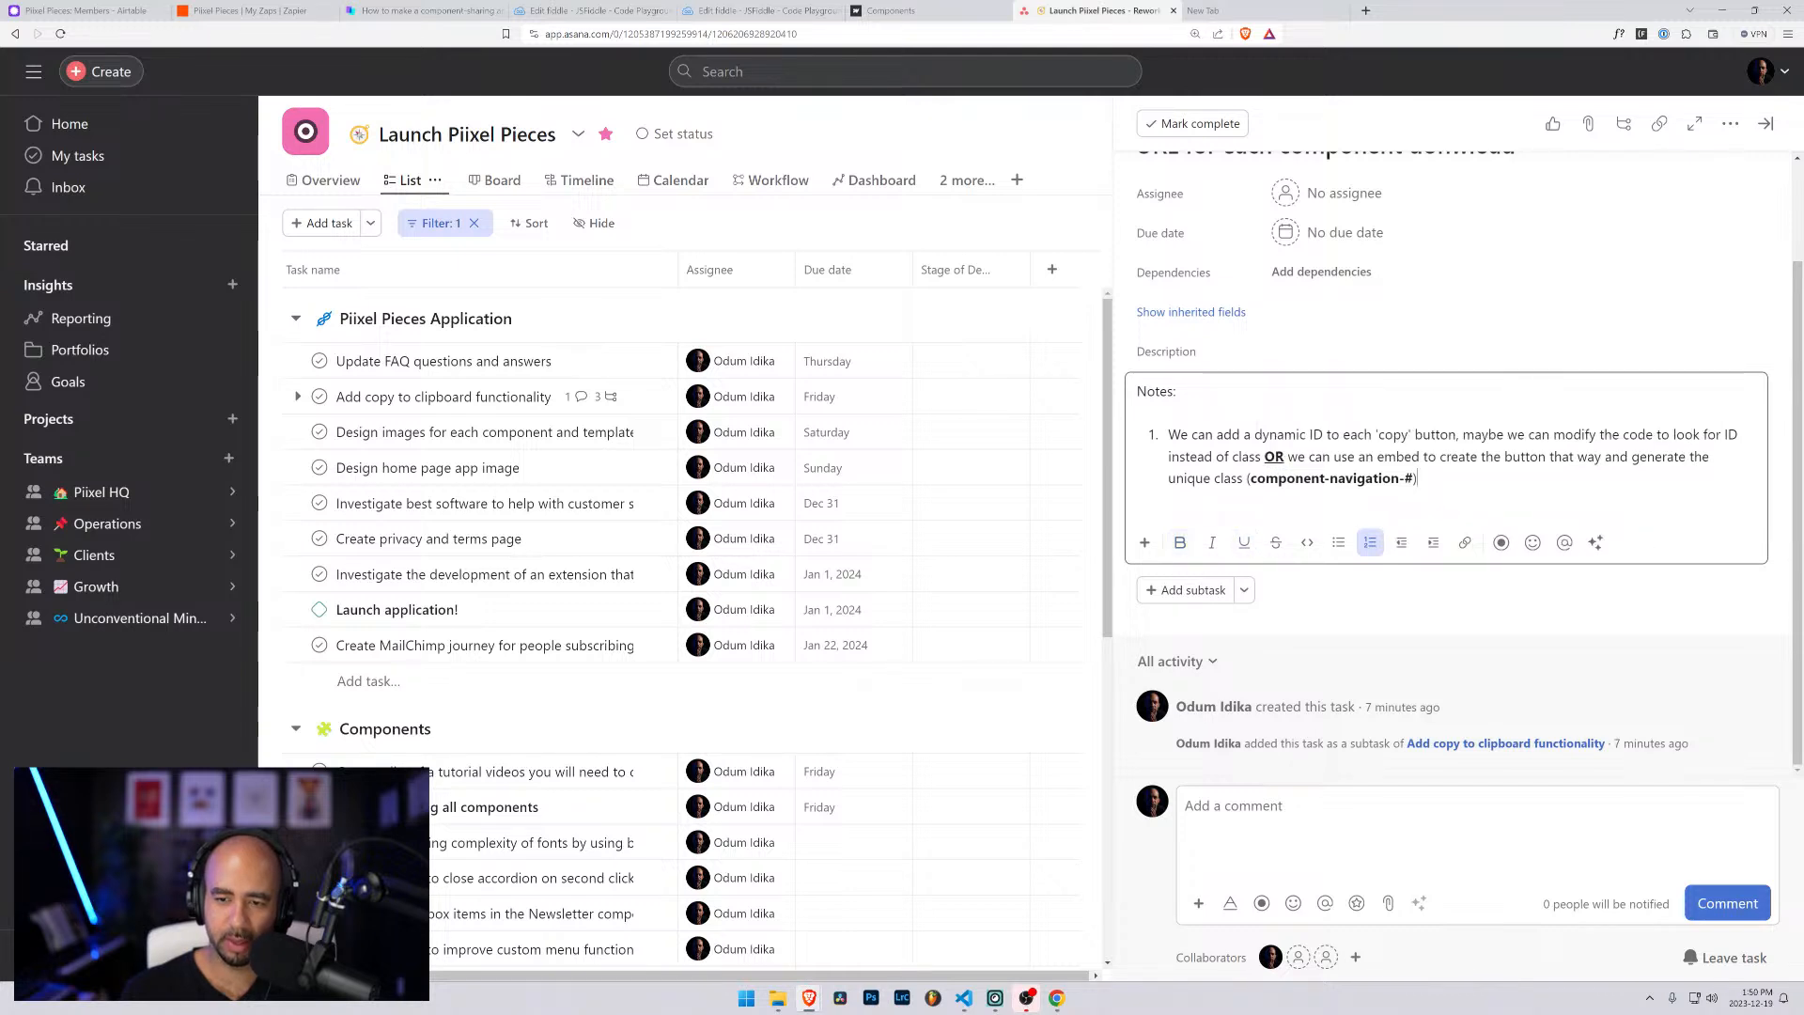
- Make the "Notes:" heading in the description bold and start a second item in the numbered list
double_click(1274, 456)
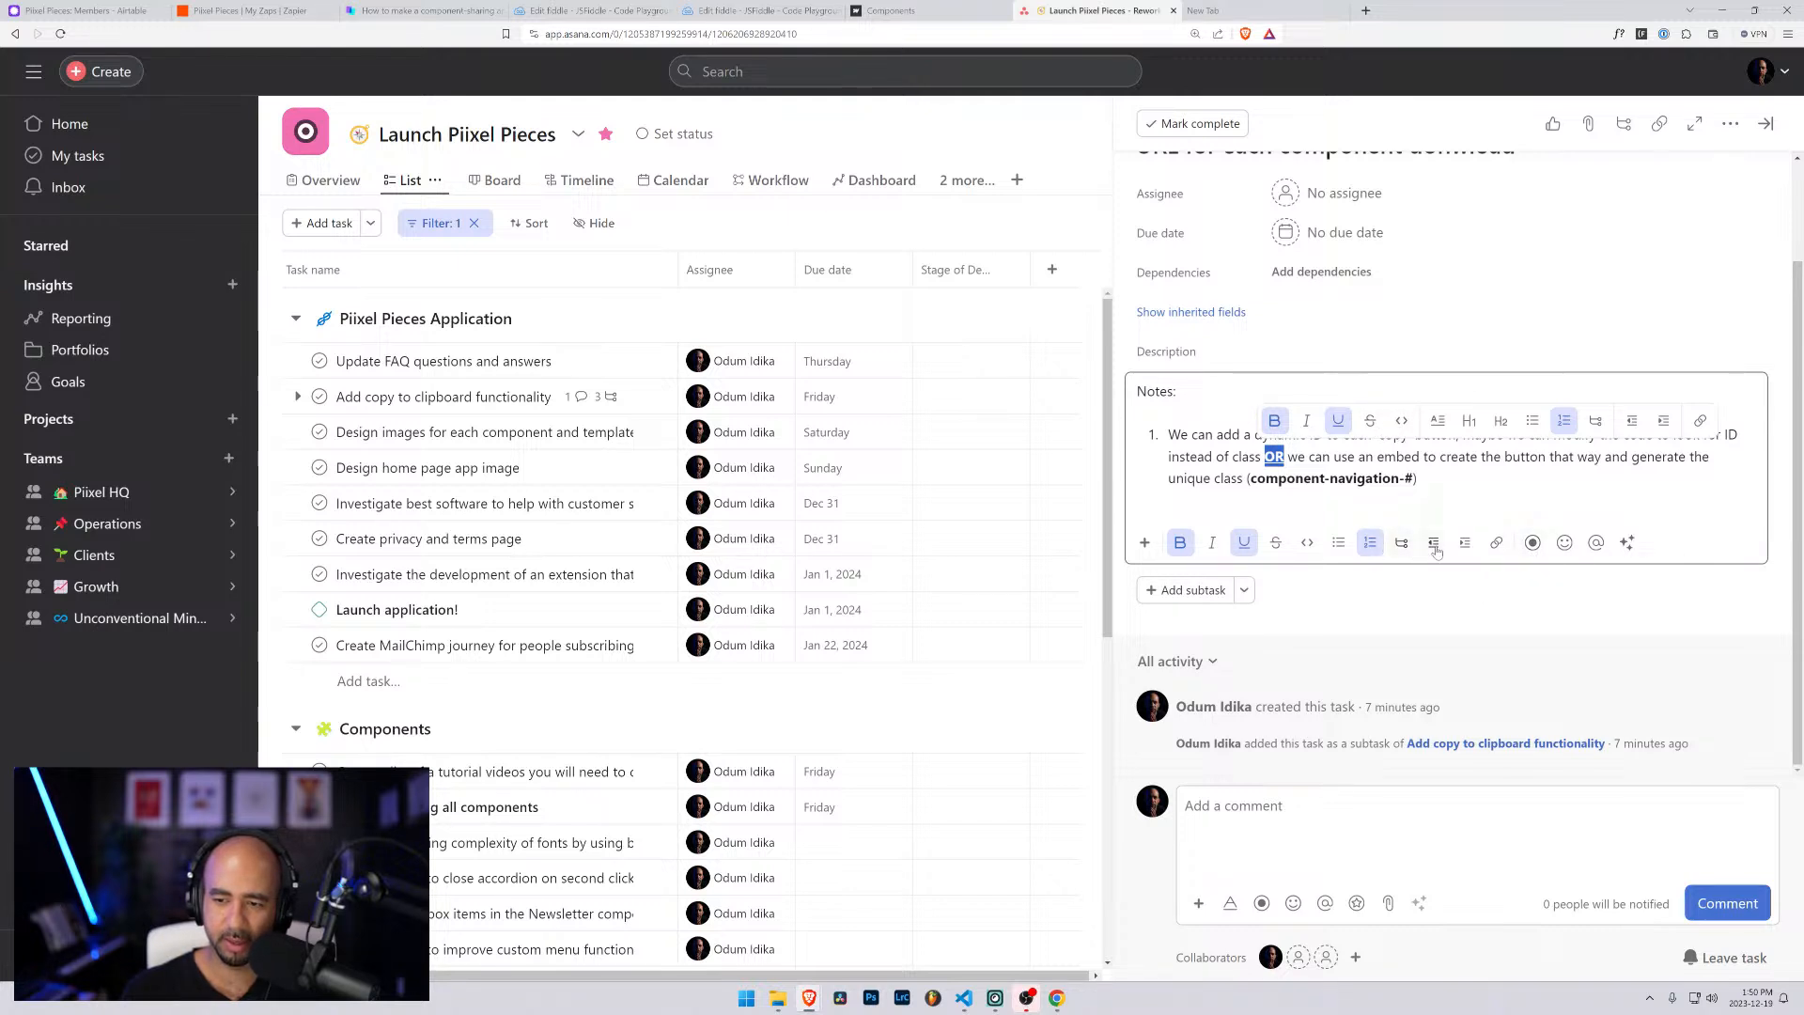
click(1447, 480)
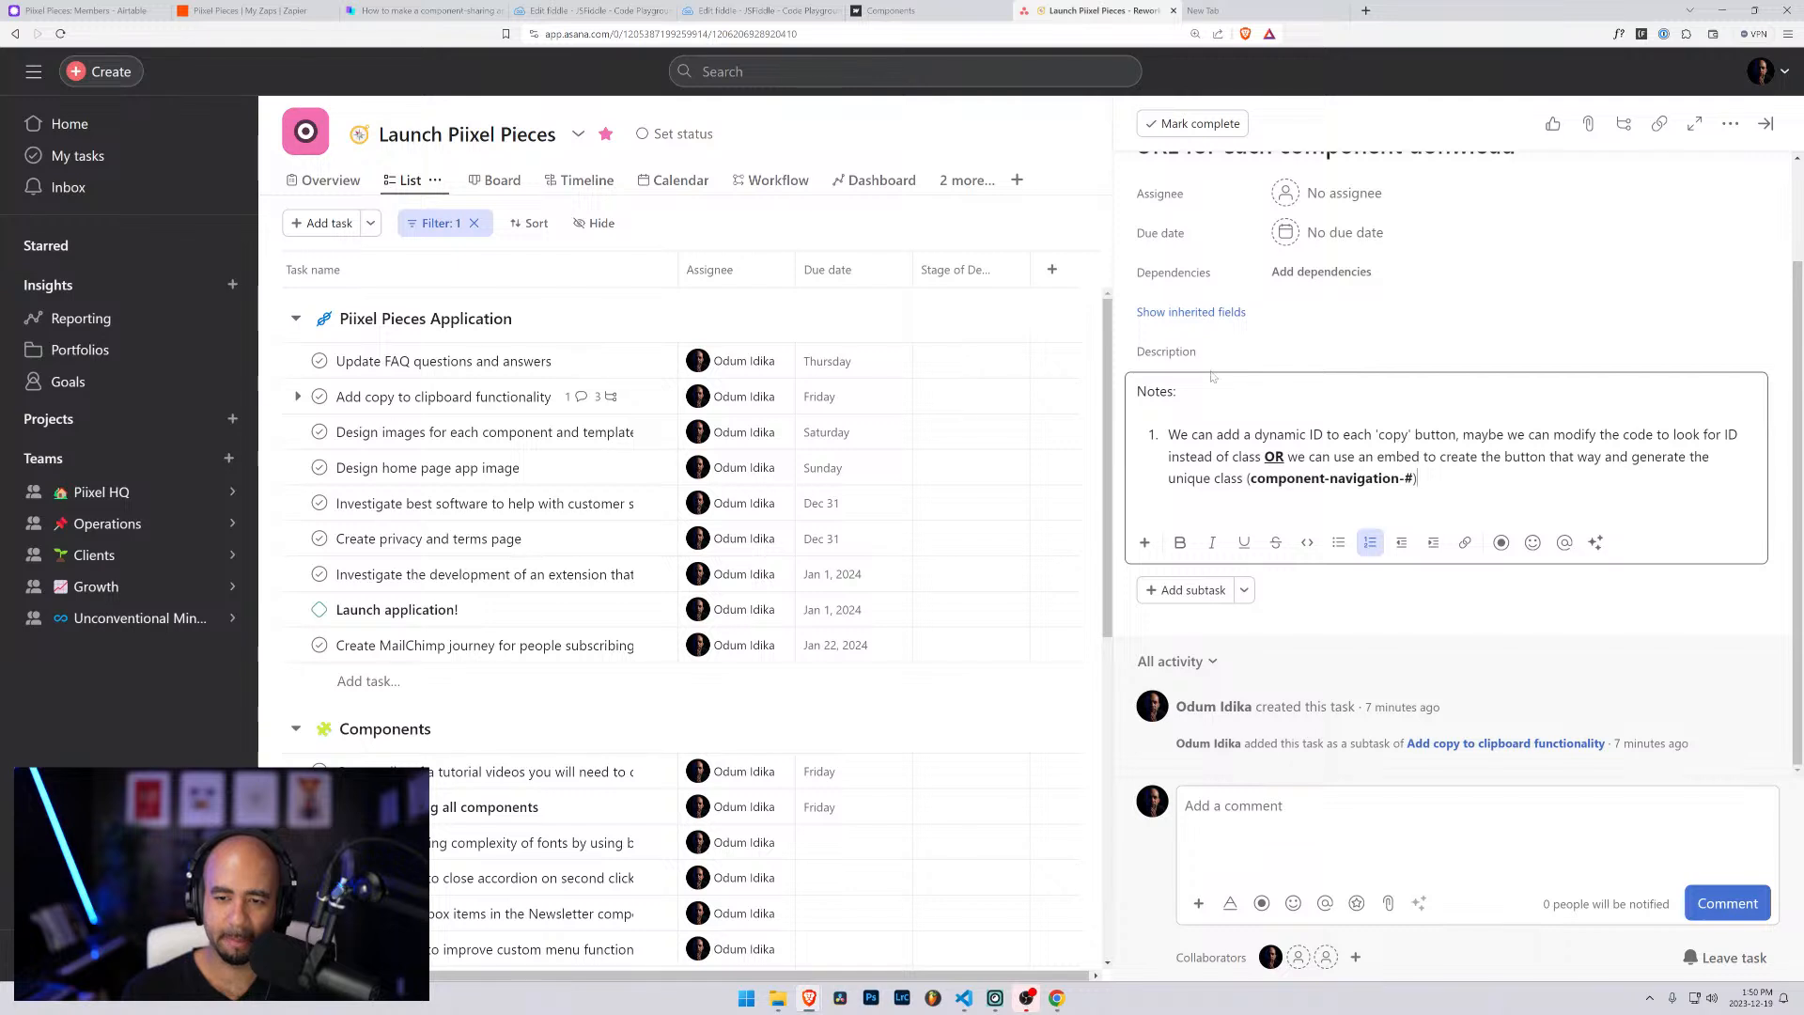
drag(1186, 390, 1127, 391)
click(1143, 360)
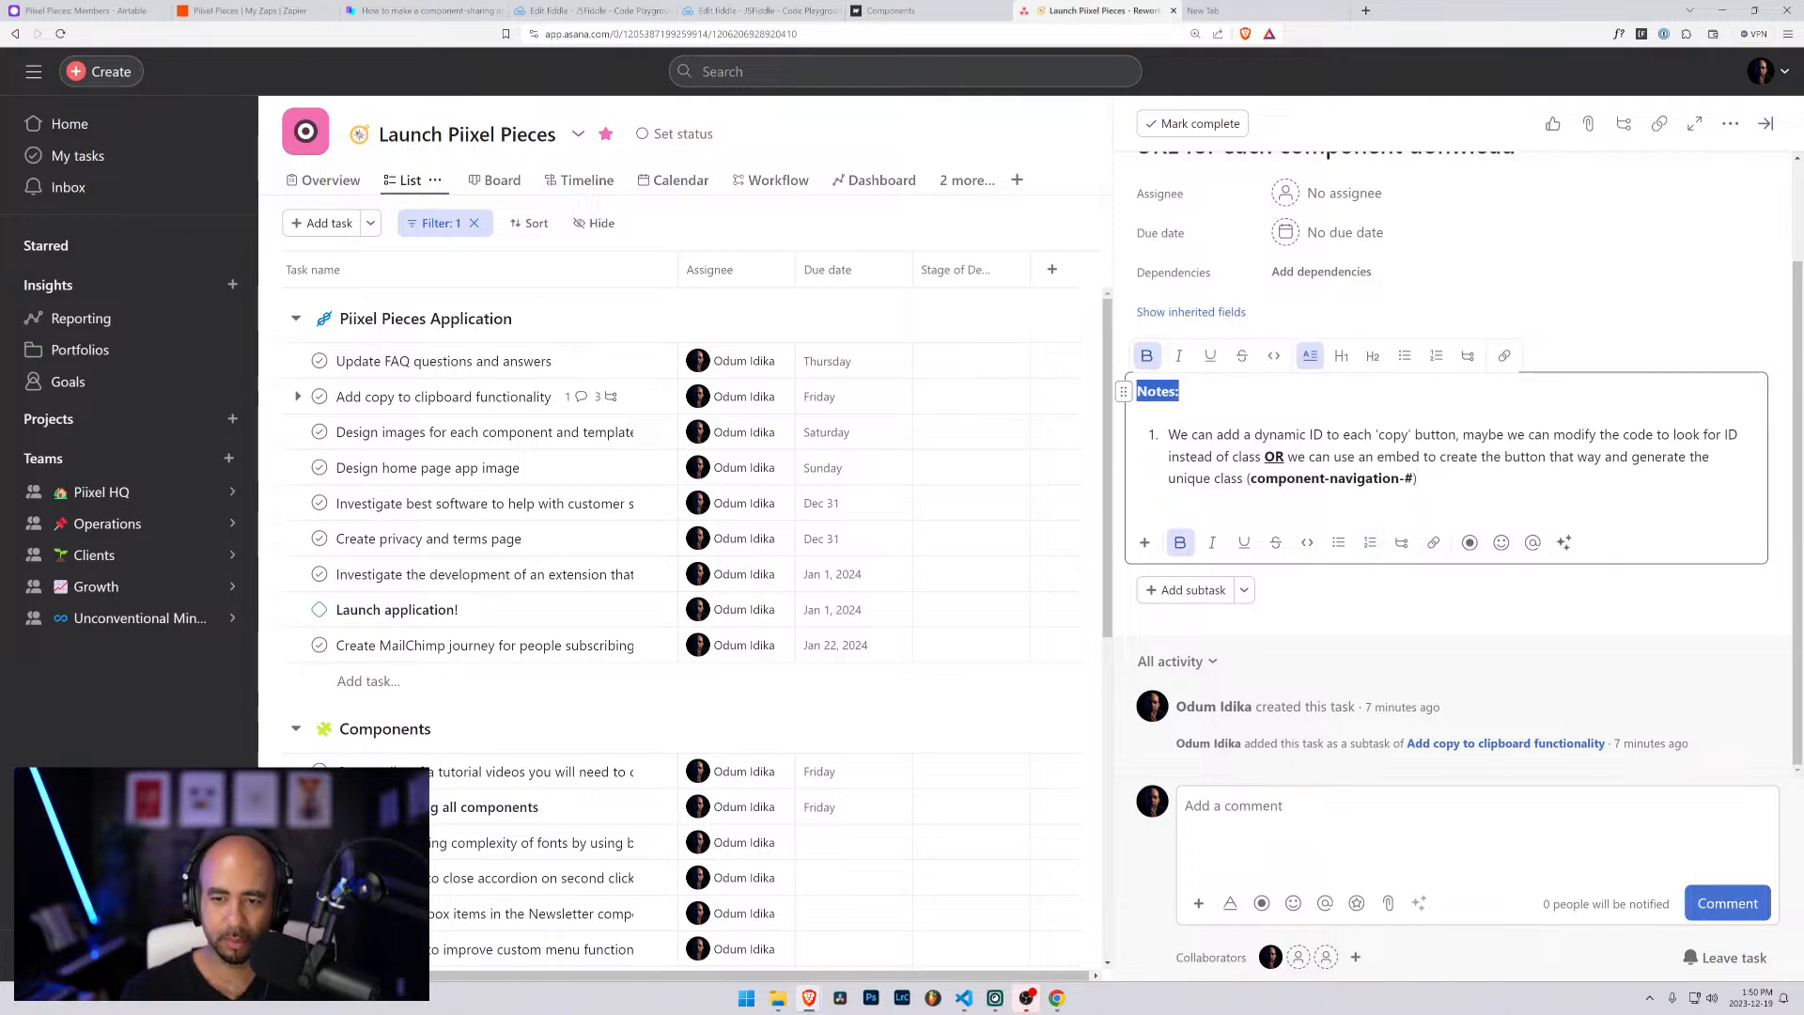
click(1446, 481)
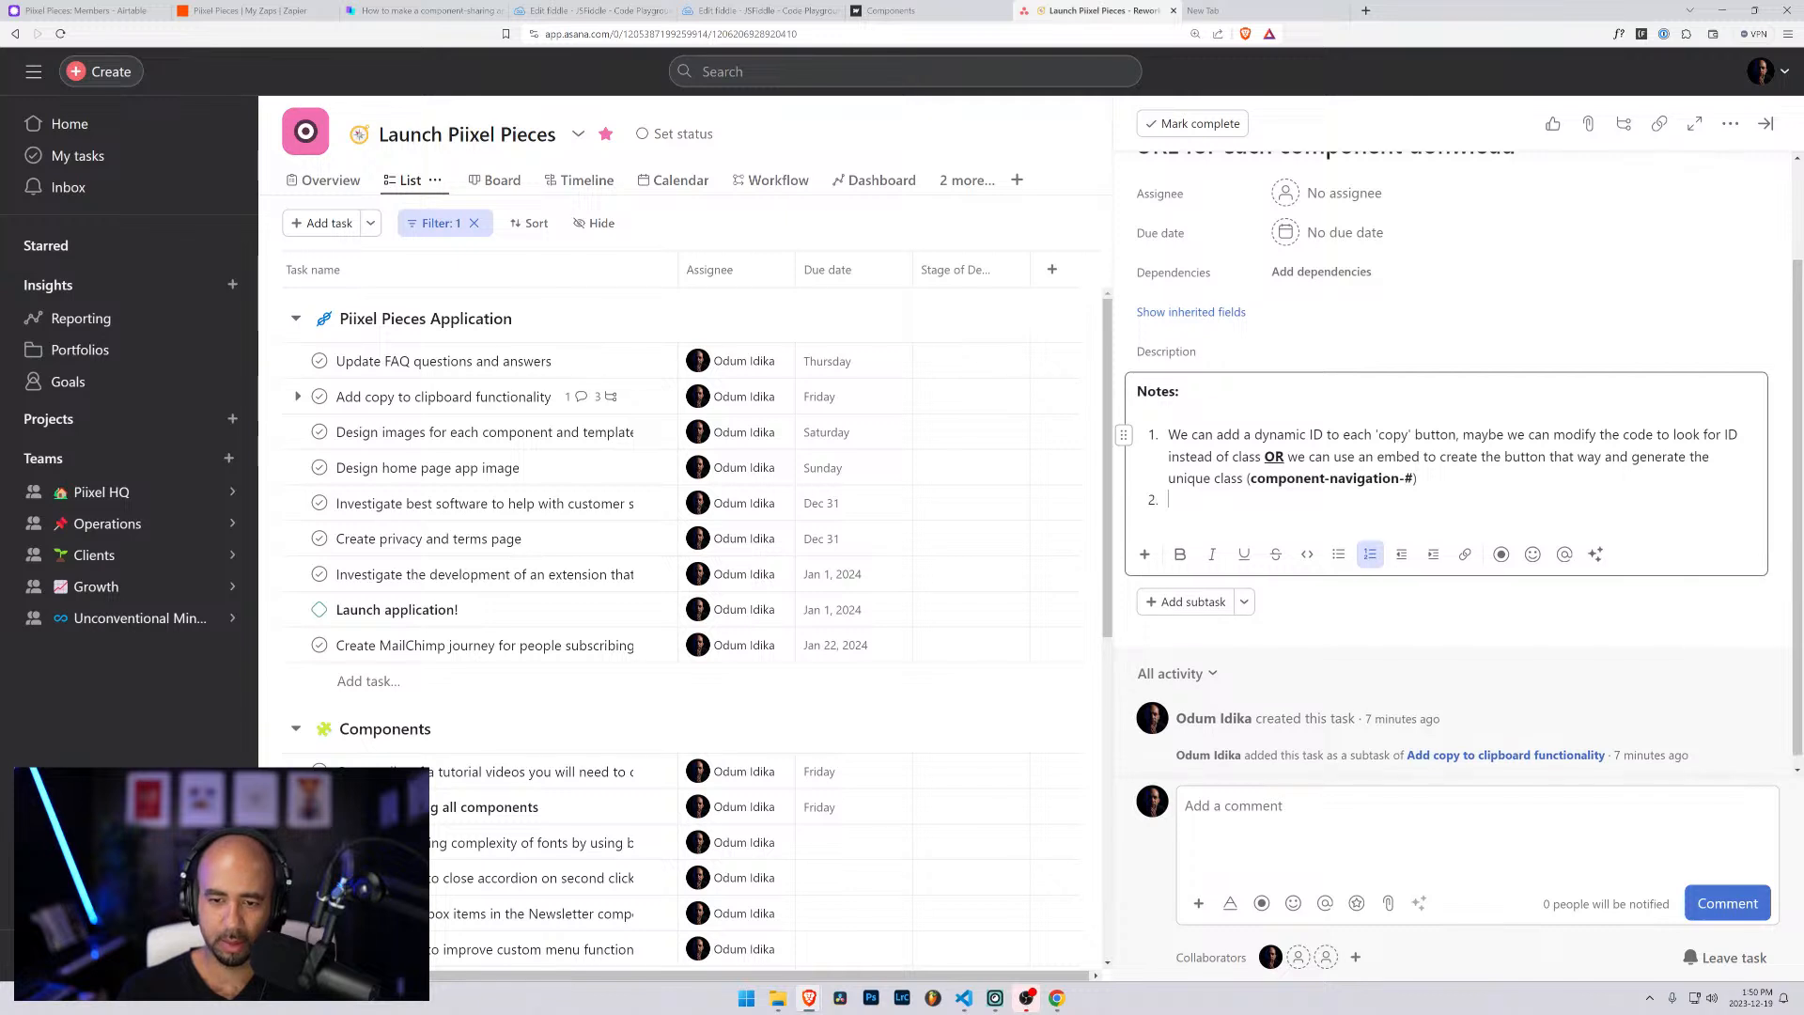
- Copy the web address of the JSFiddle containing the object-clone-btn copy script and return to the Asana subtask
click(750, 11)
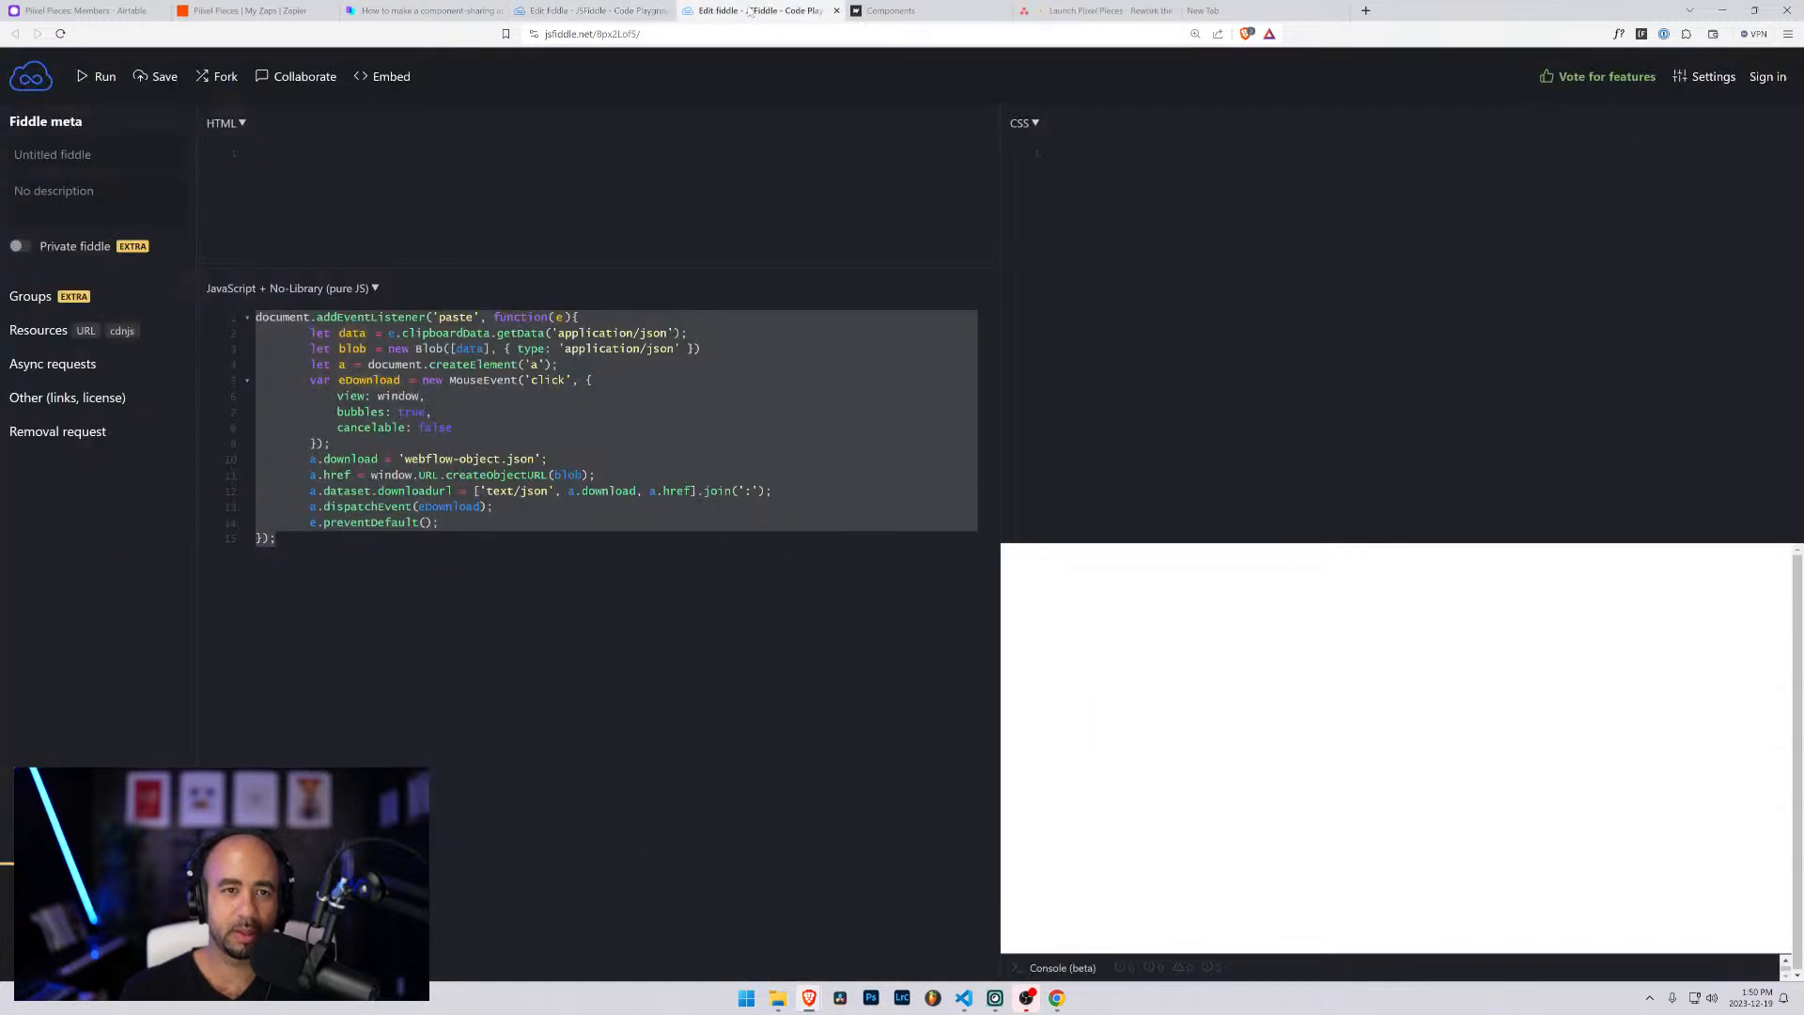
click(595, 11)
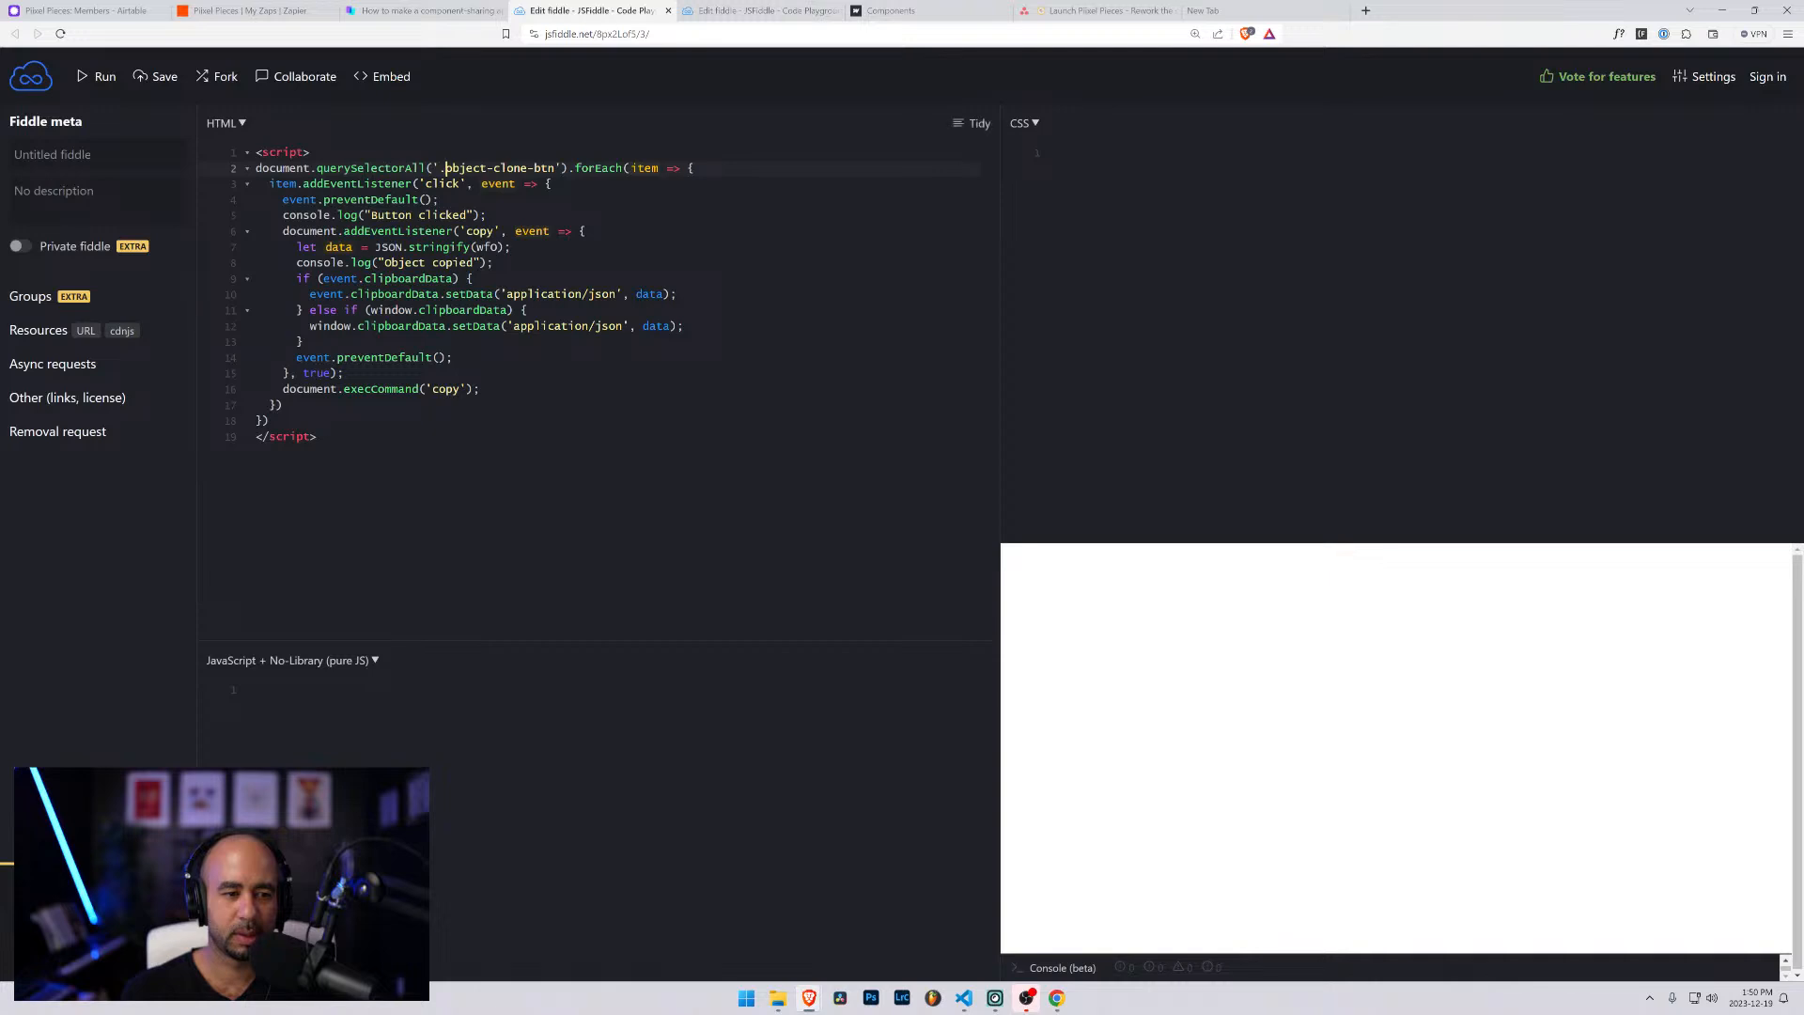
drag(319, 438, 200, 143)
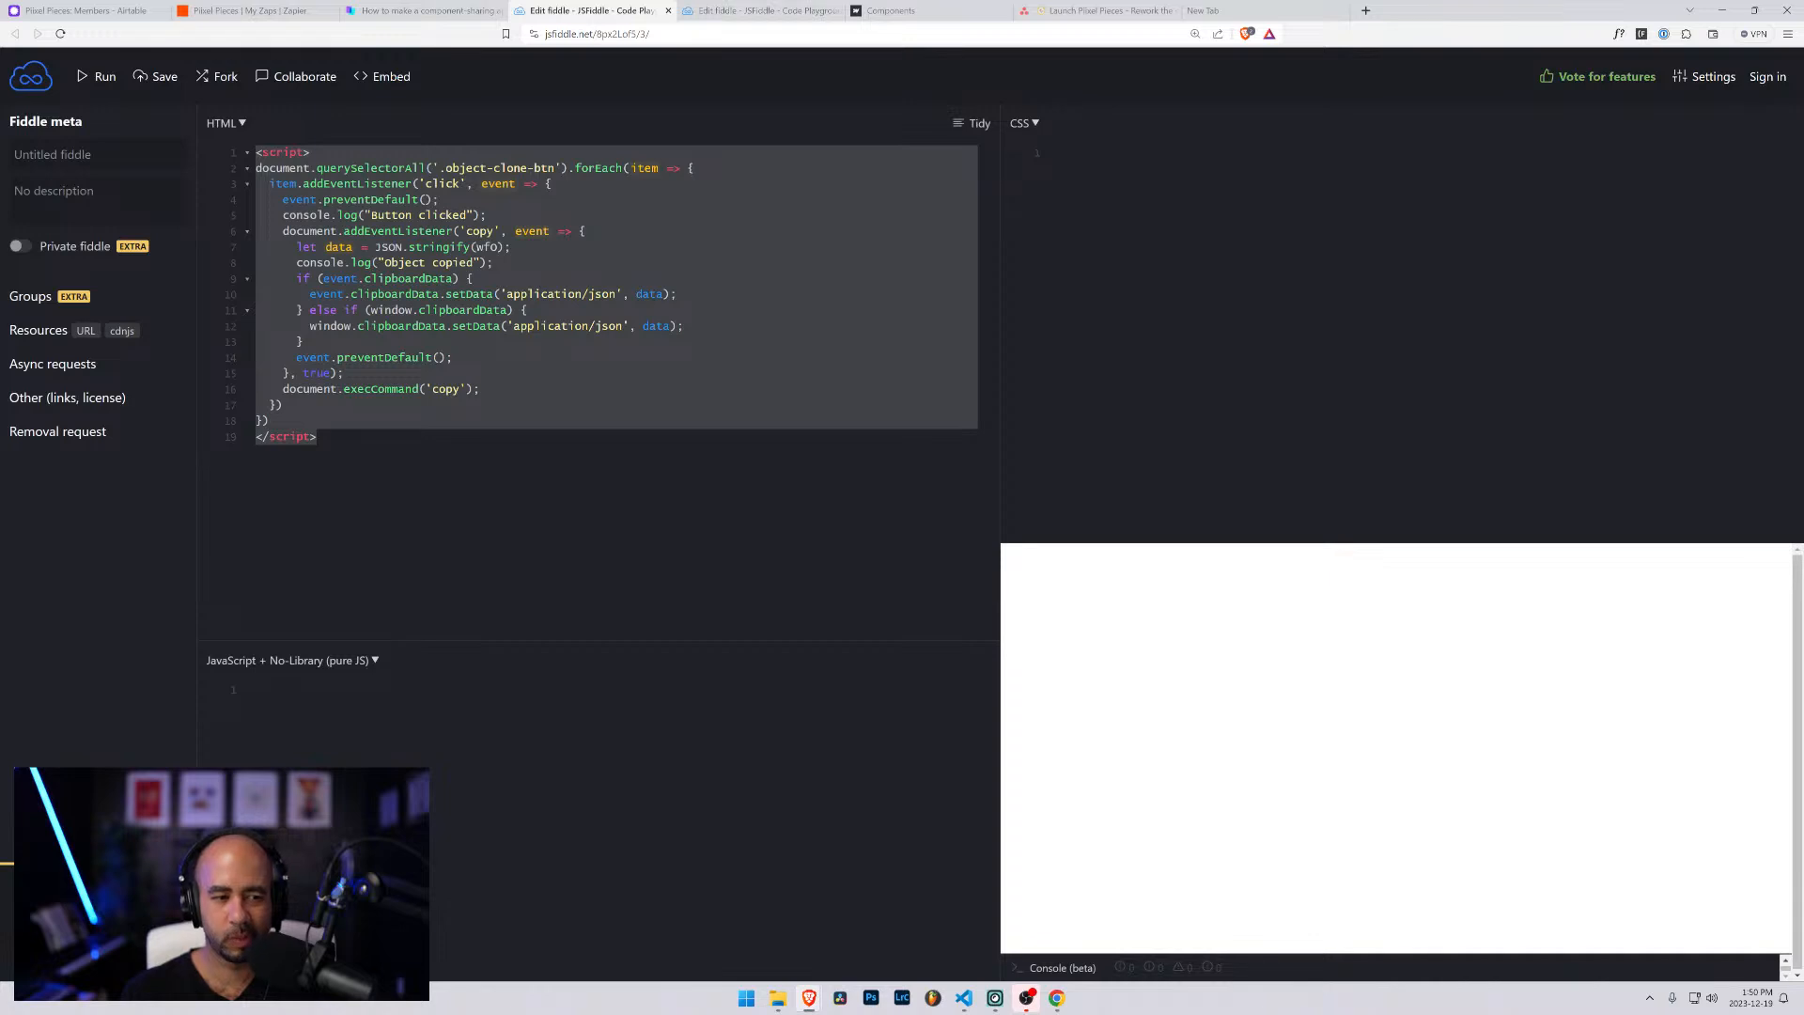
click(663, 34)
key(ctrl+c)
click(1084, 11)
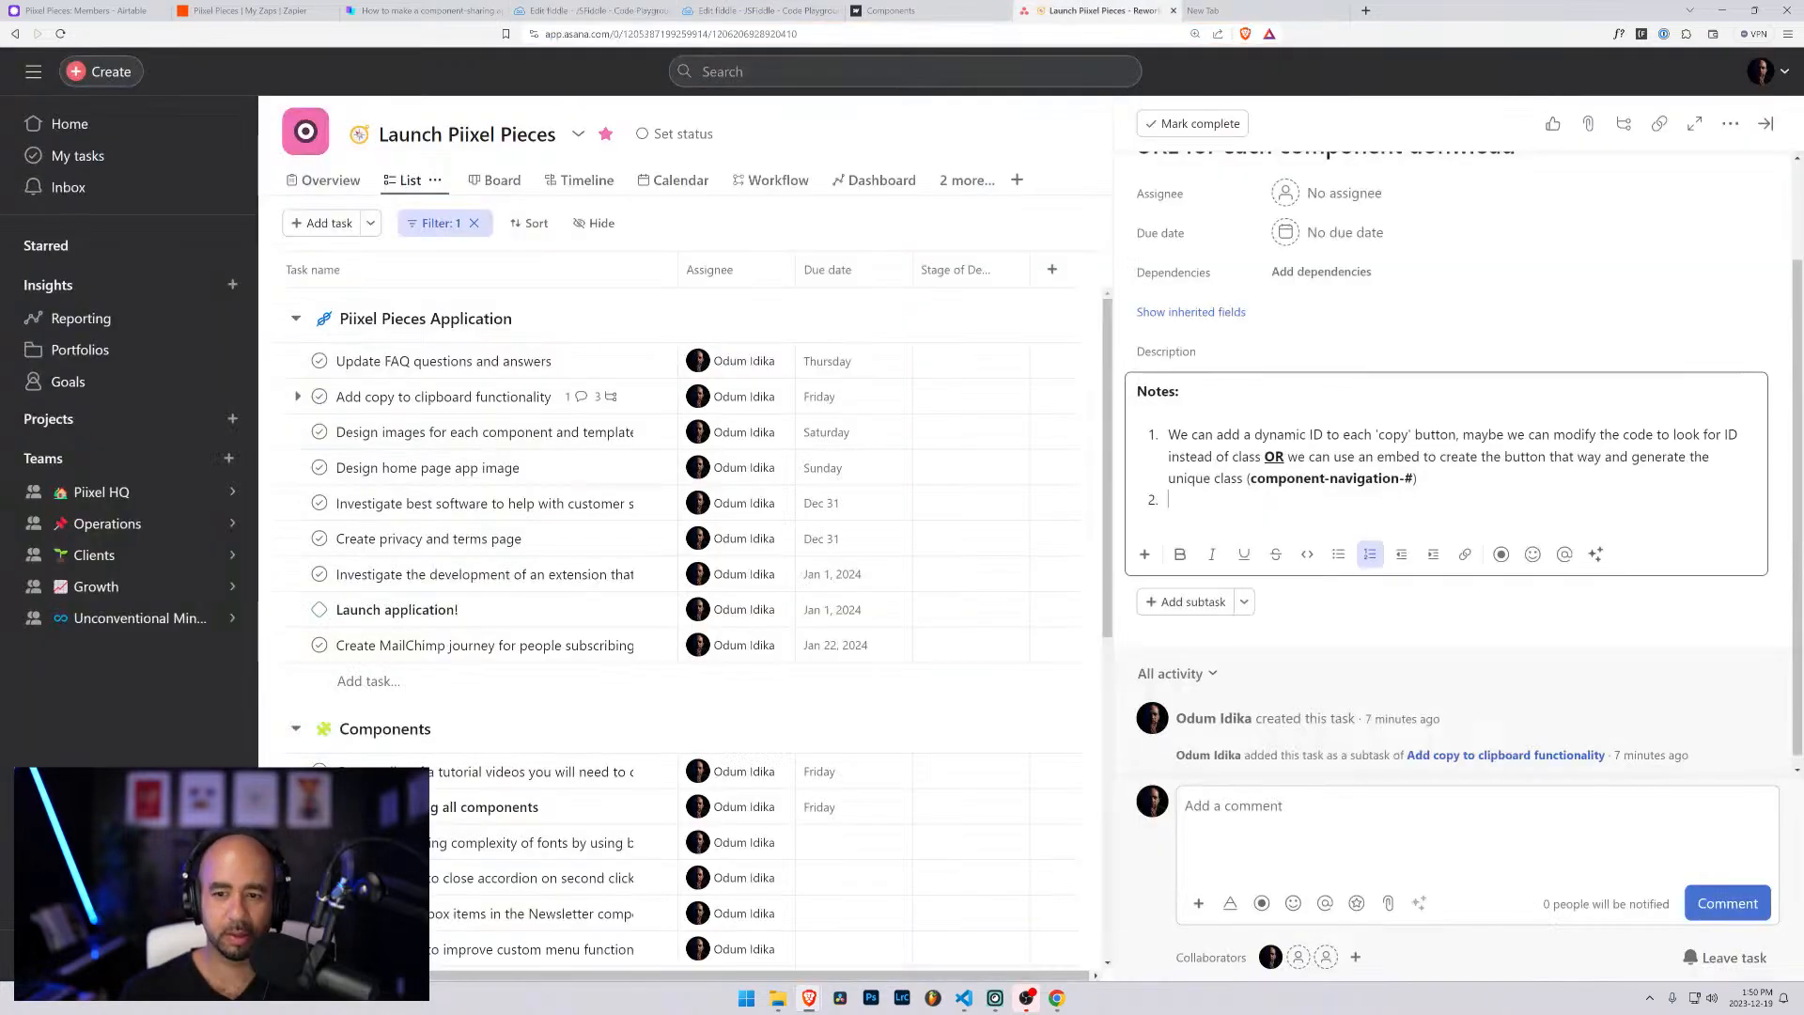
text(Here is th)
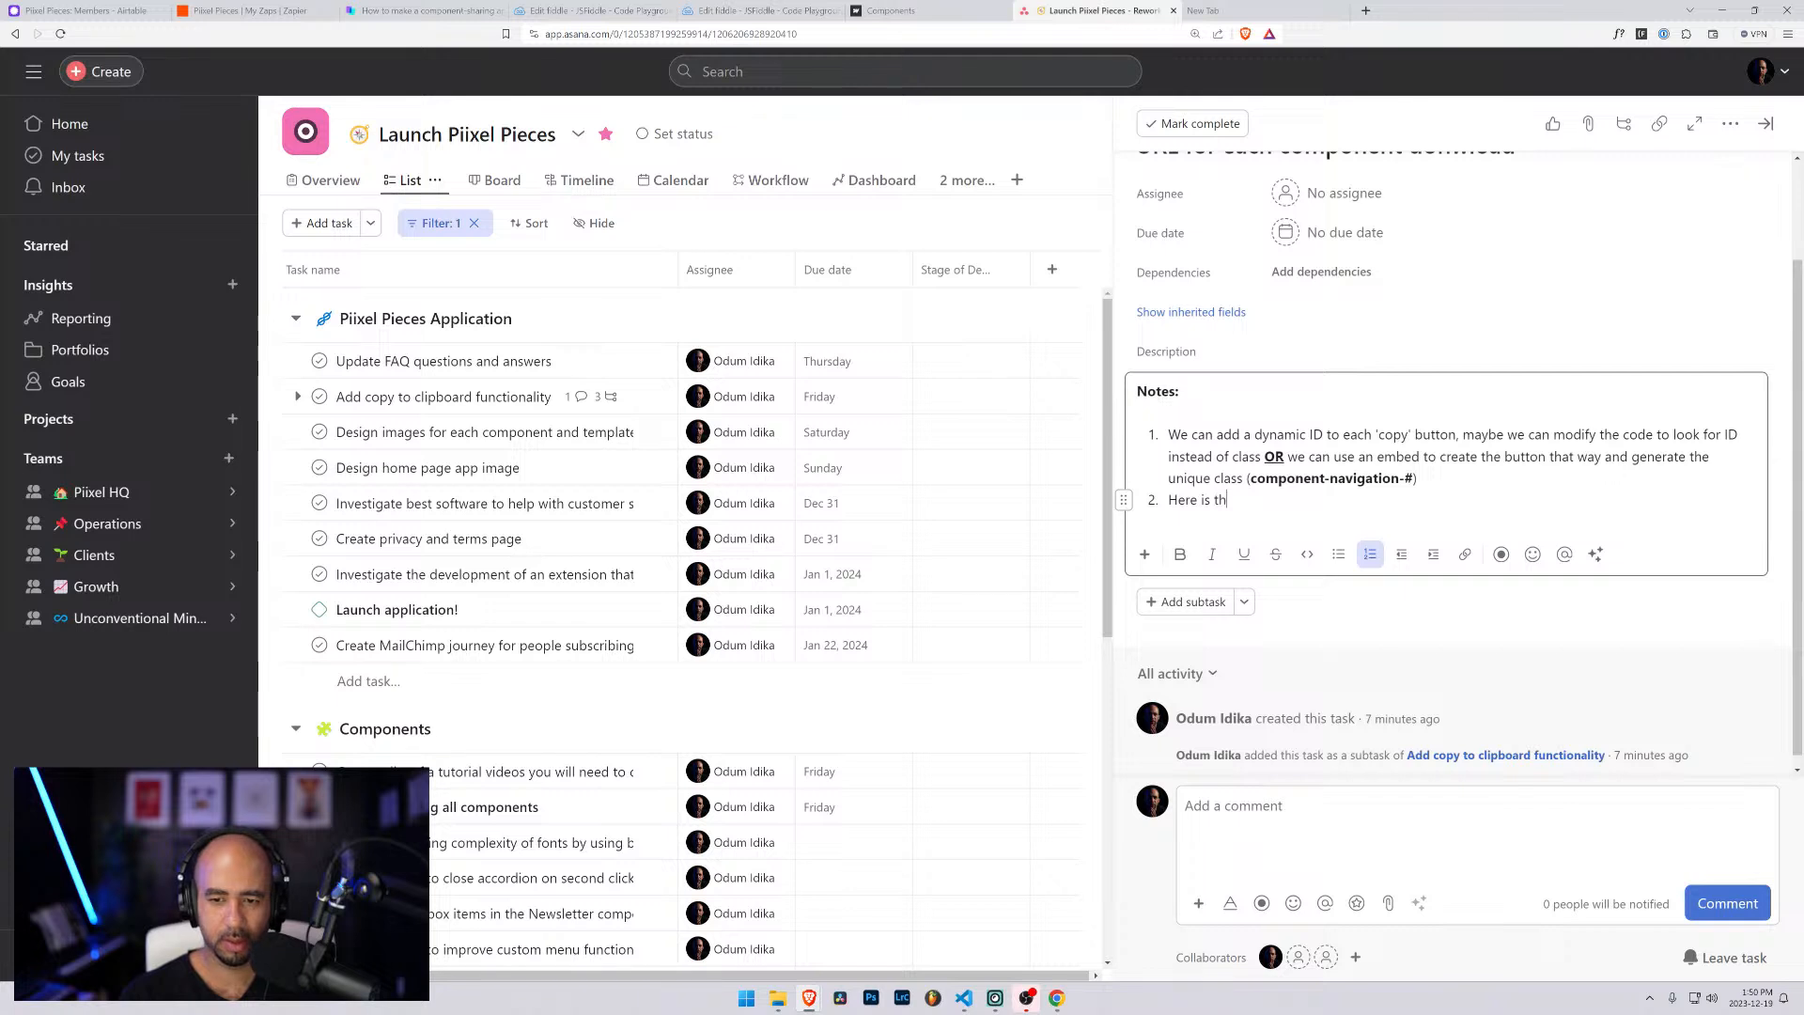
text(e code )
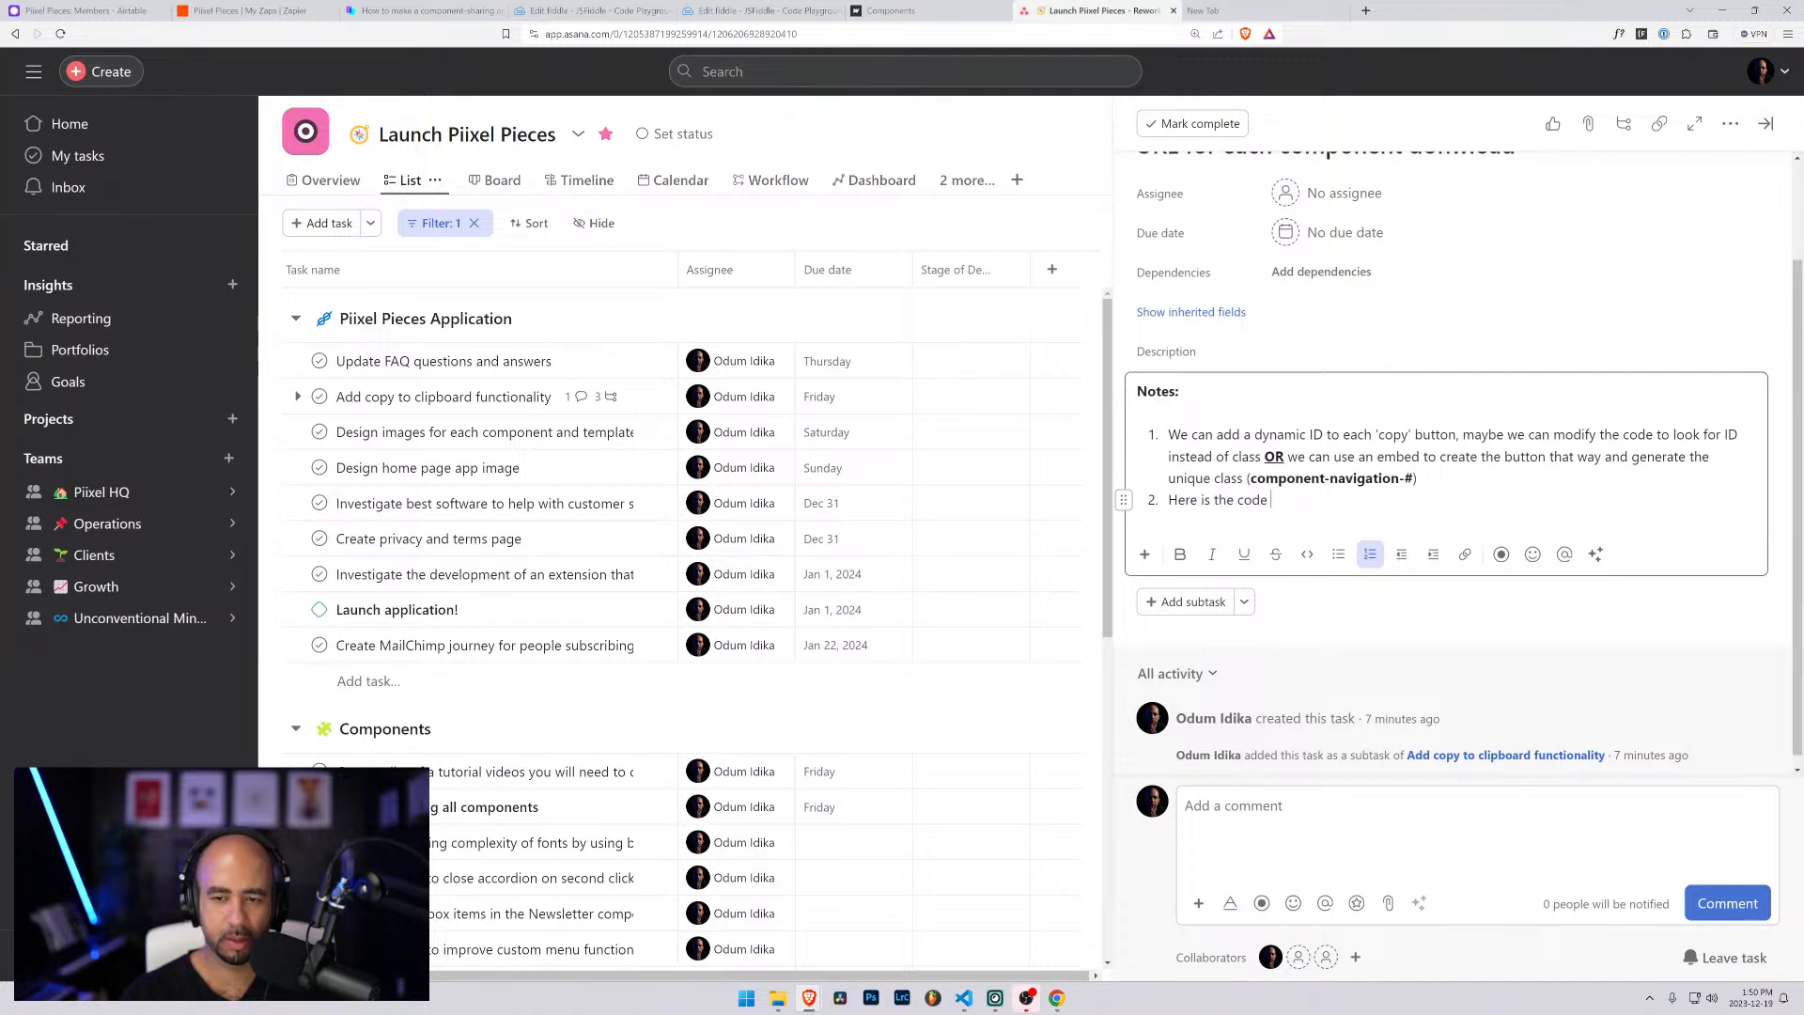
text(that needs to be )
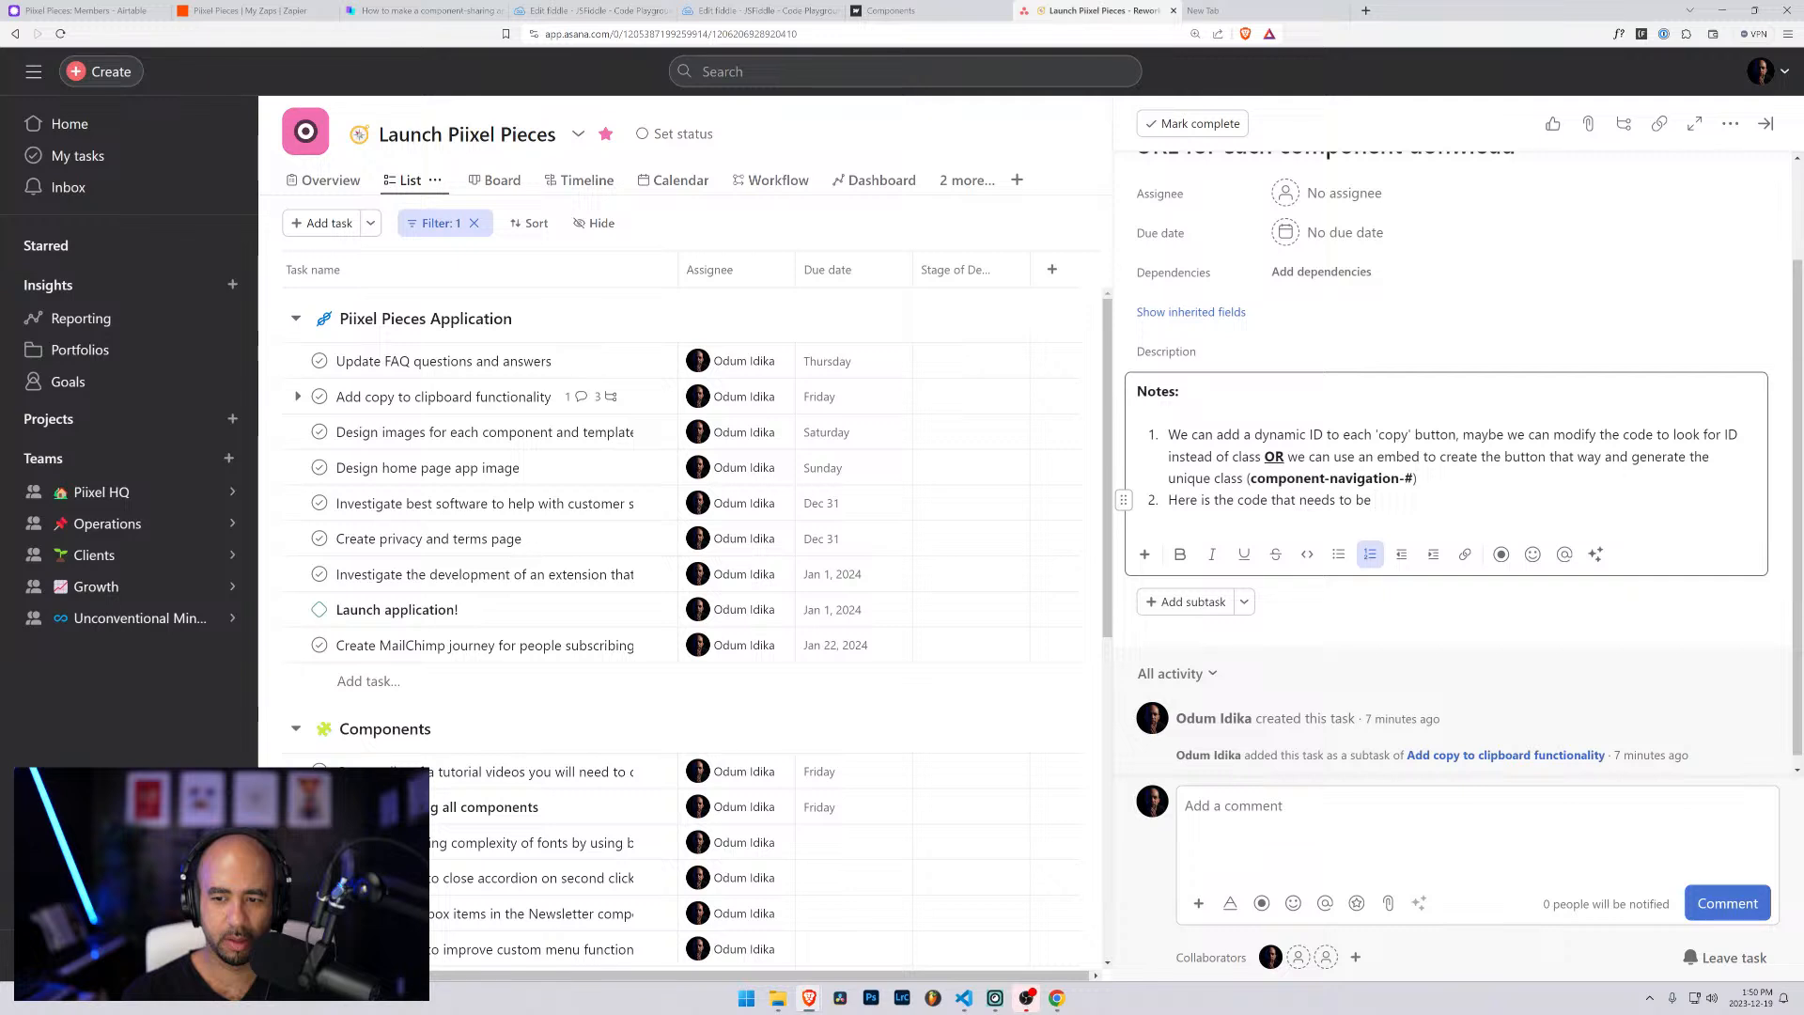
text(modified for our needs:)
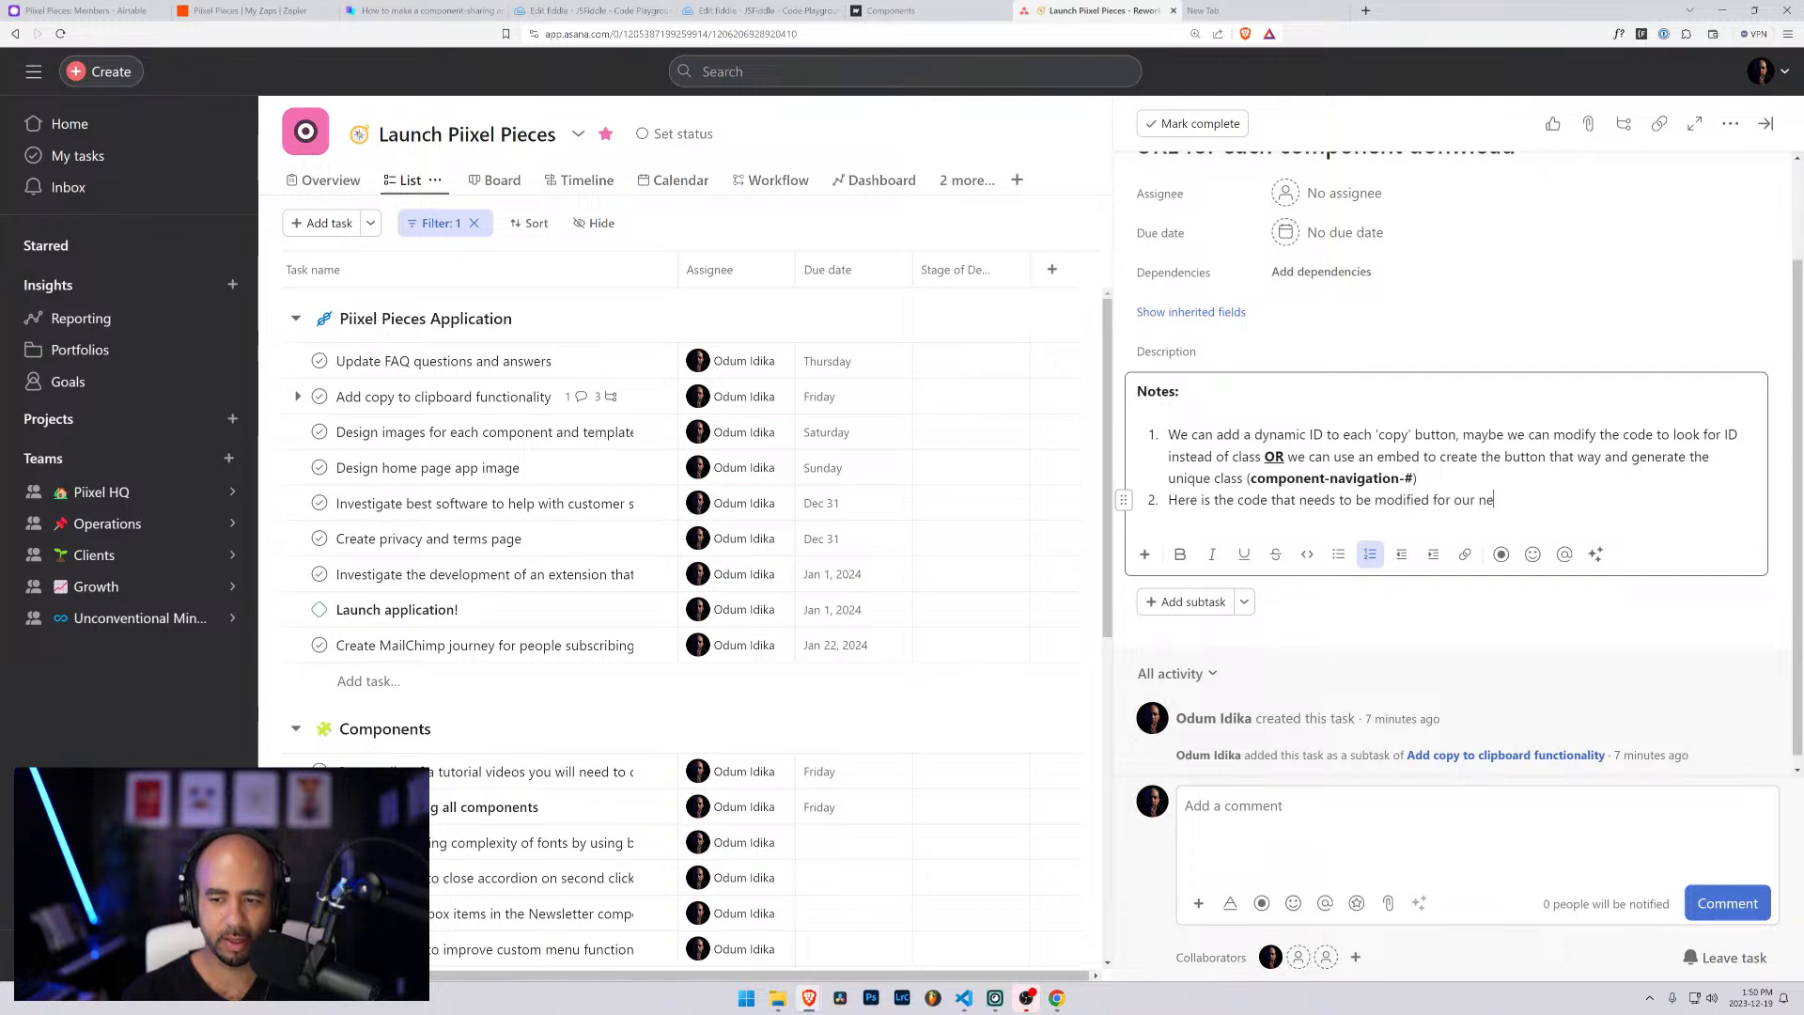
key(ctrl+v)
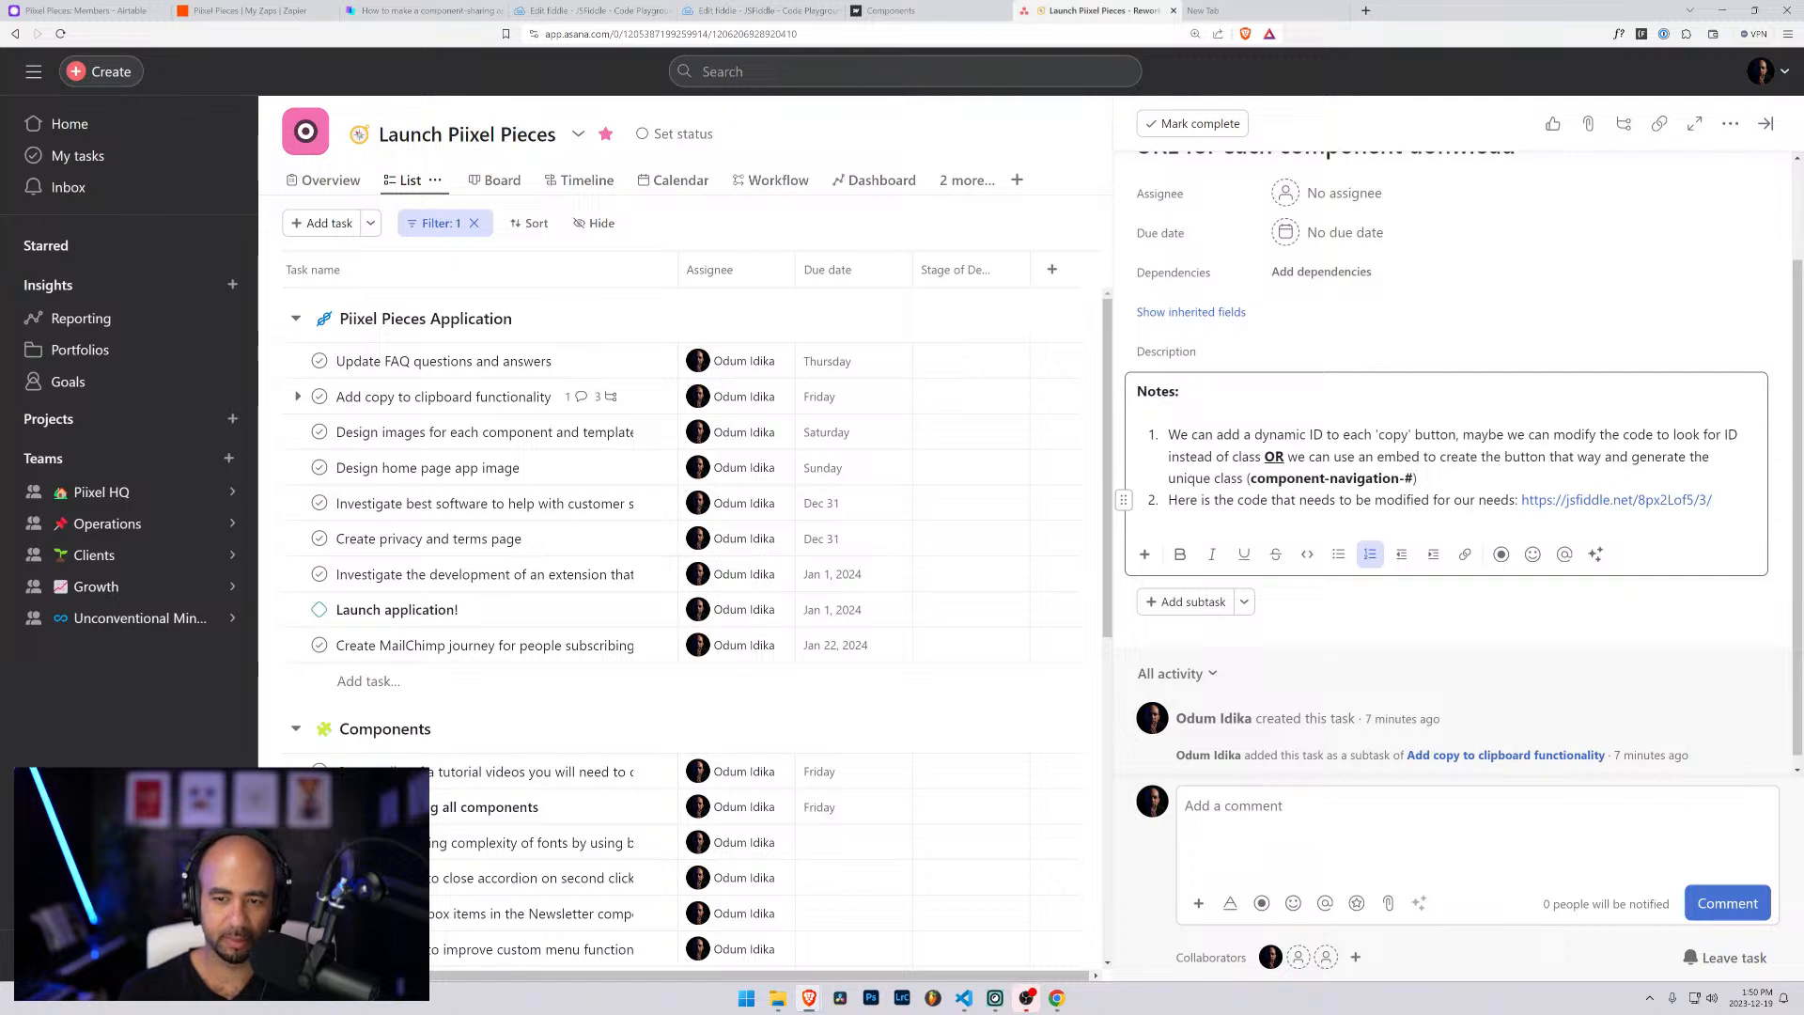
- Assign the script rework subtask to yourself and set its due date to Friday, December 22, 2023
click(1344, 193)
click(1313, 233)
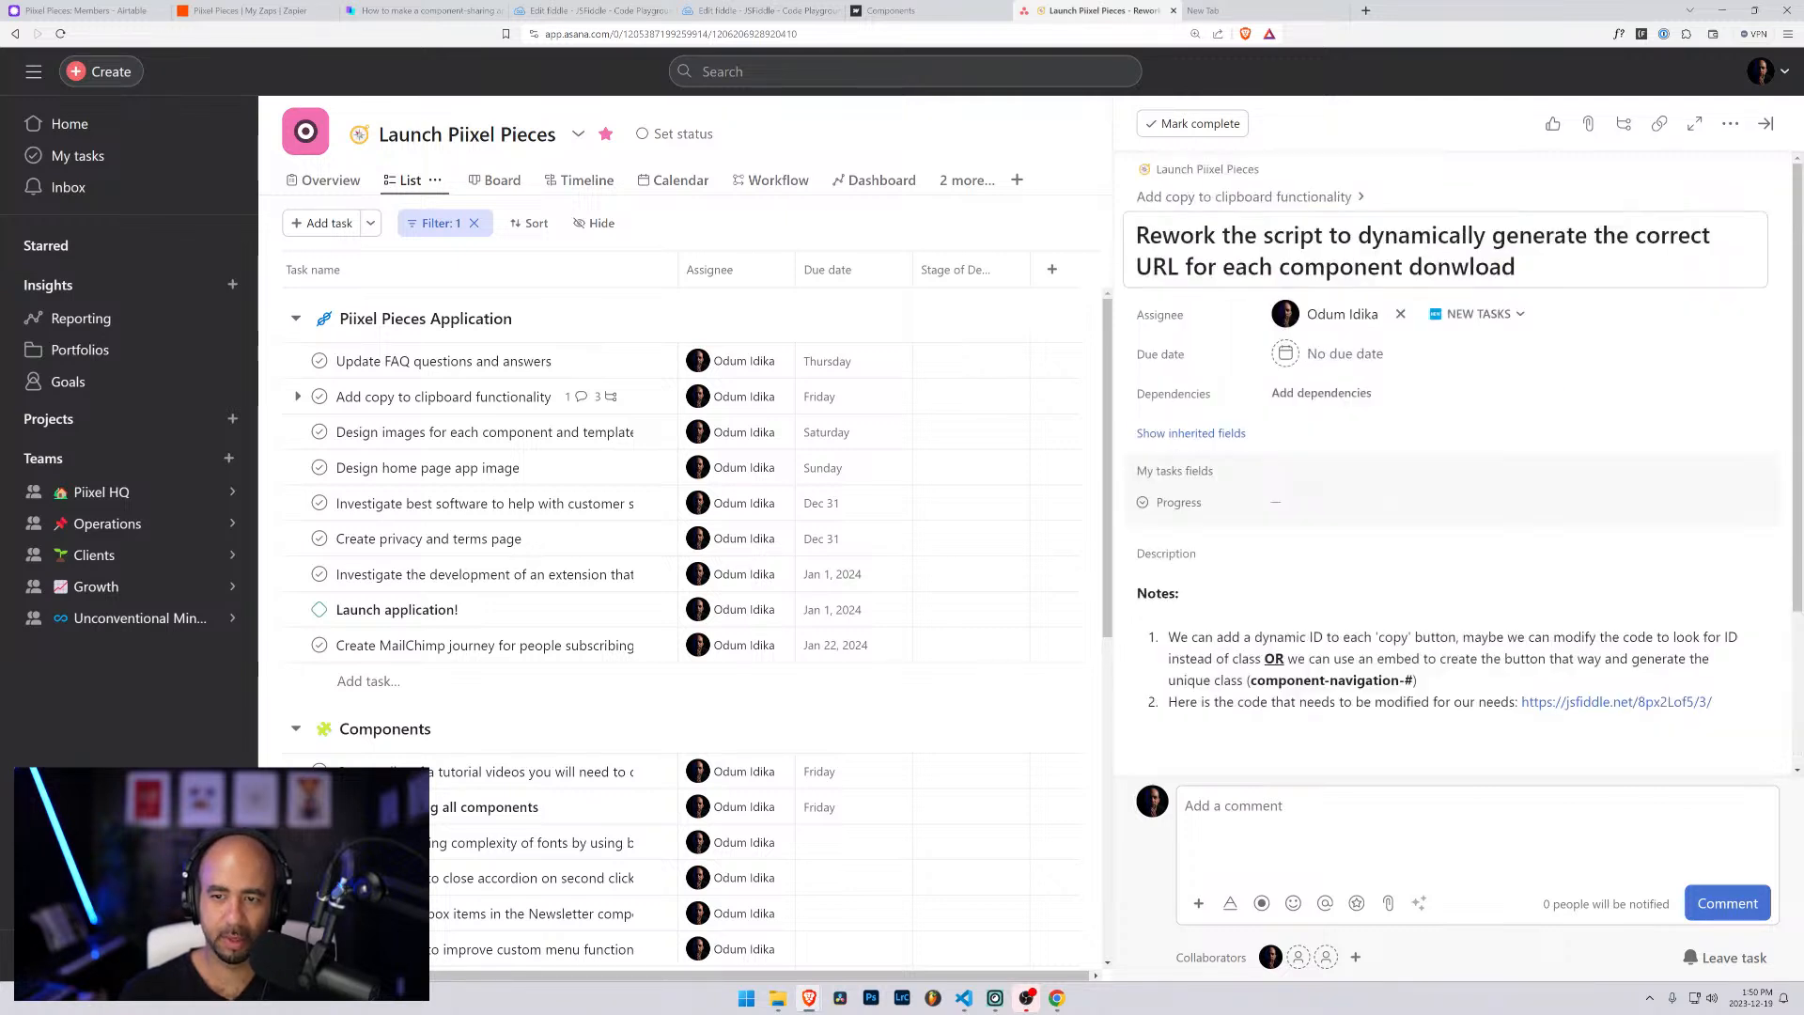
click(1330, 355)
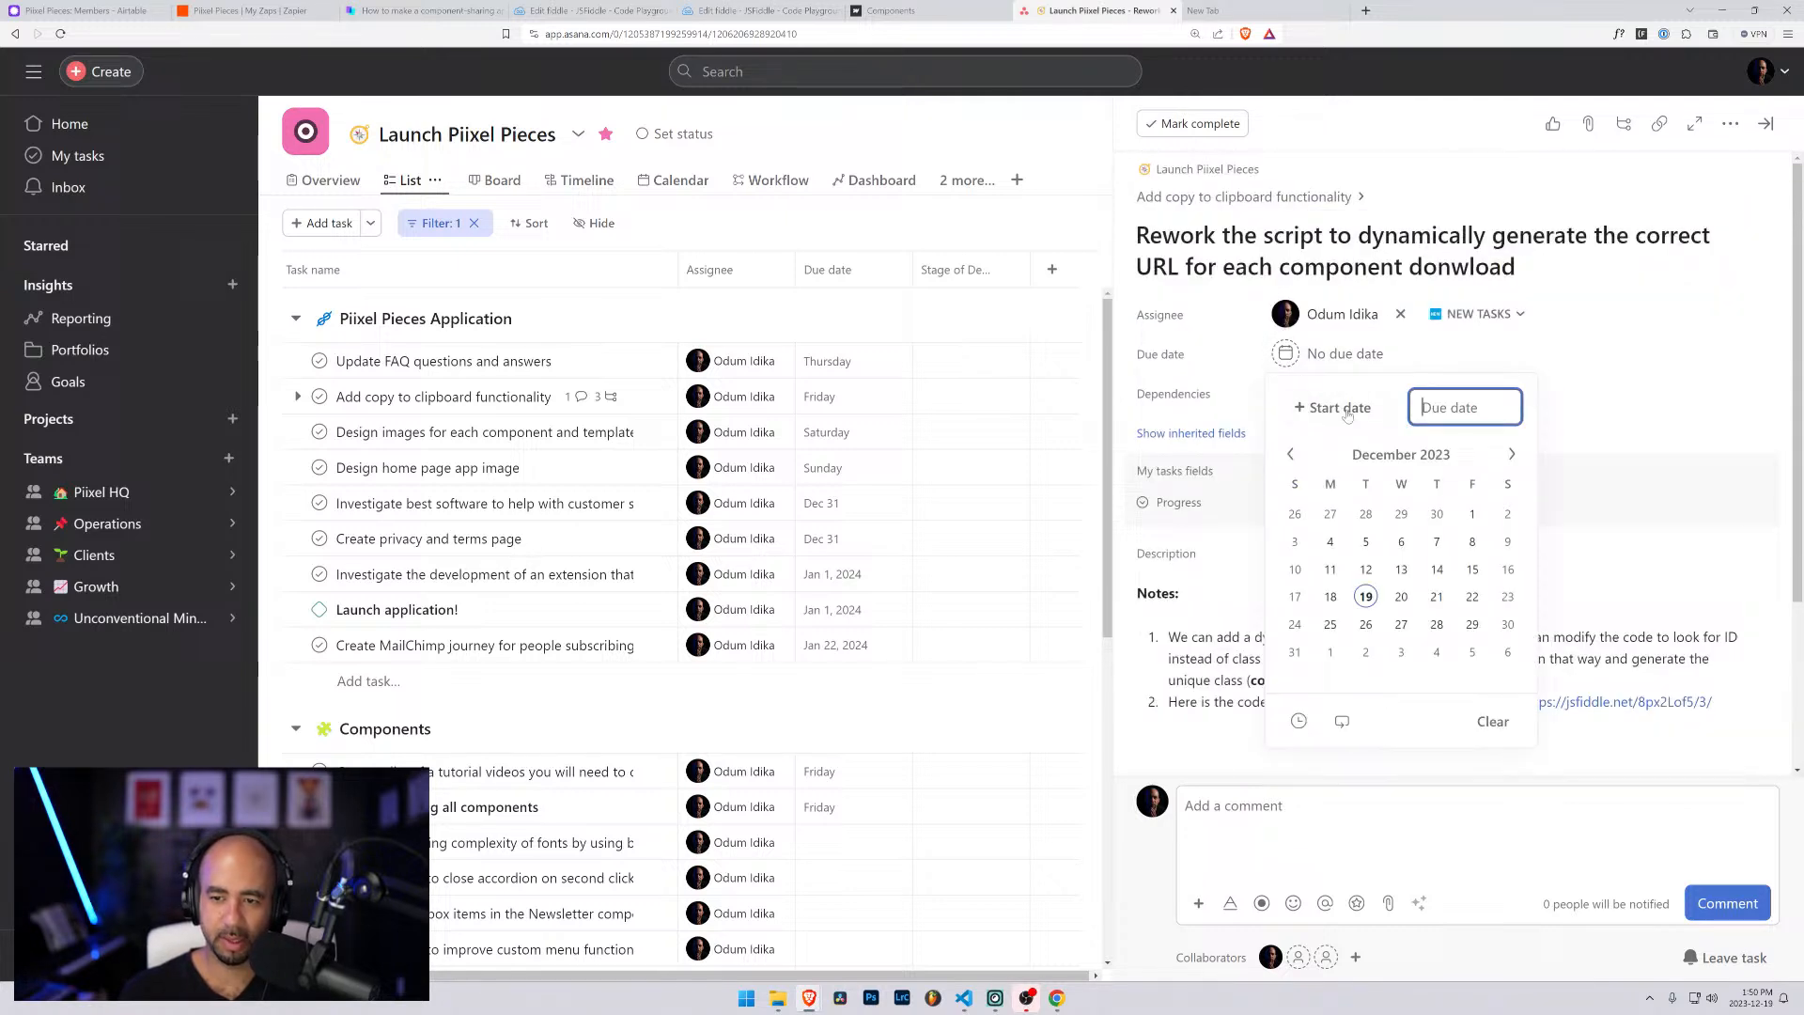
click(1466, 595)
click(1192, 393)
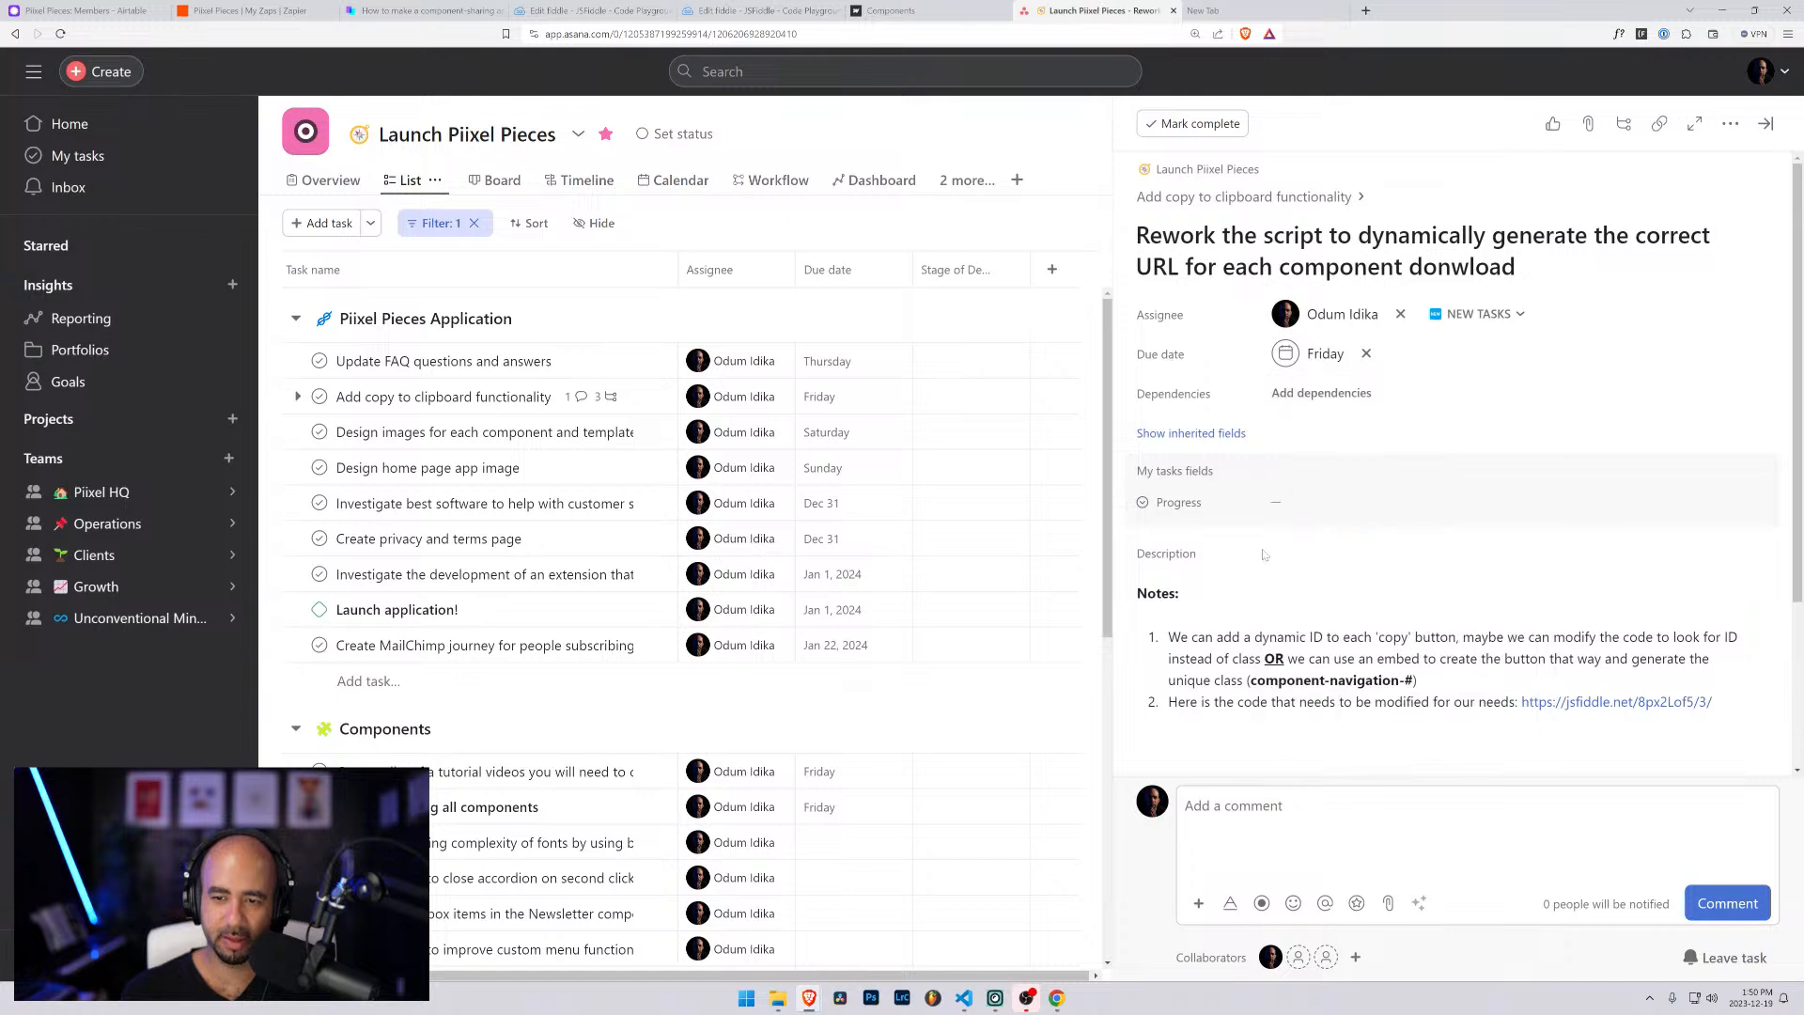
- Review the rework subtask and the subtasks of its parent "Add copy to clipboard functionality", returning to the rework subtask
scroll(1456, 470, down, 3)
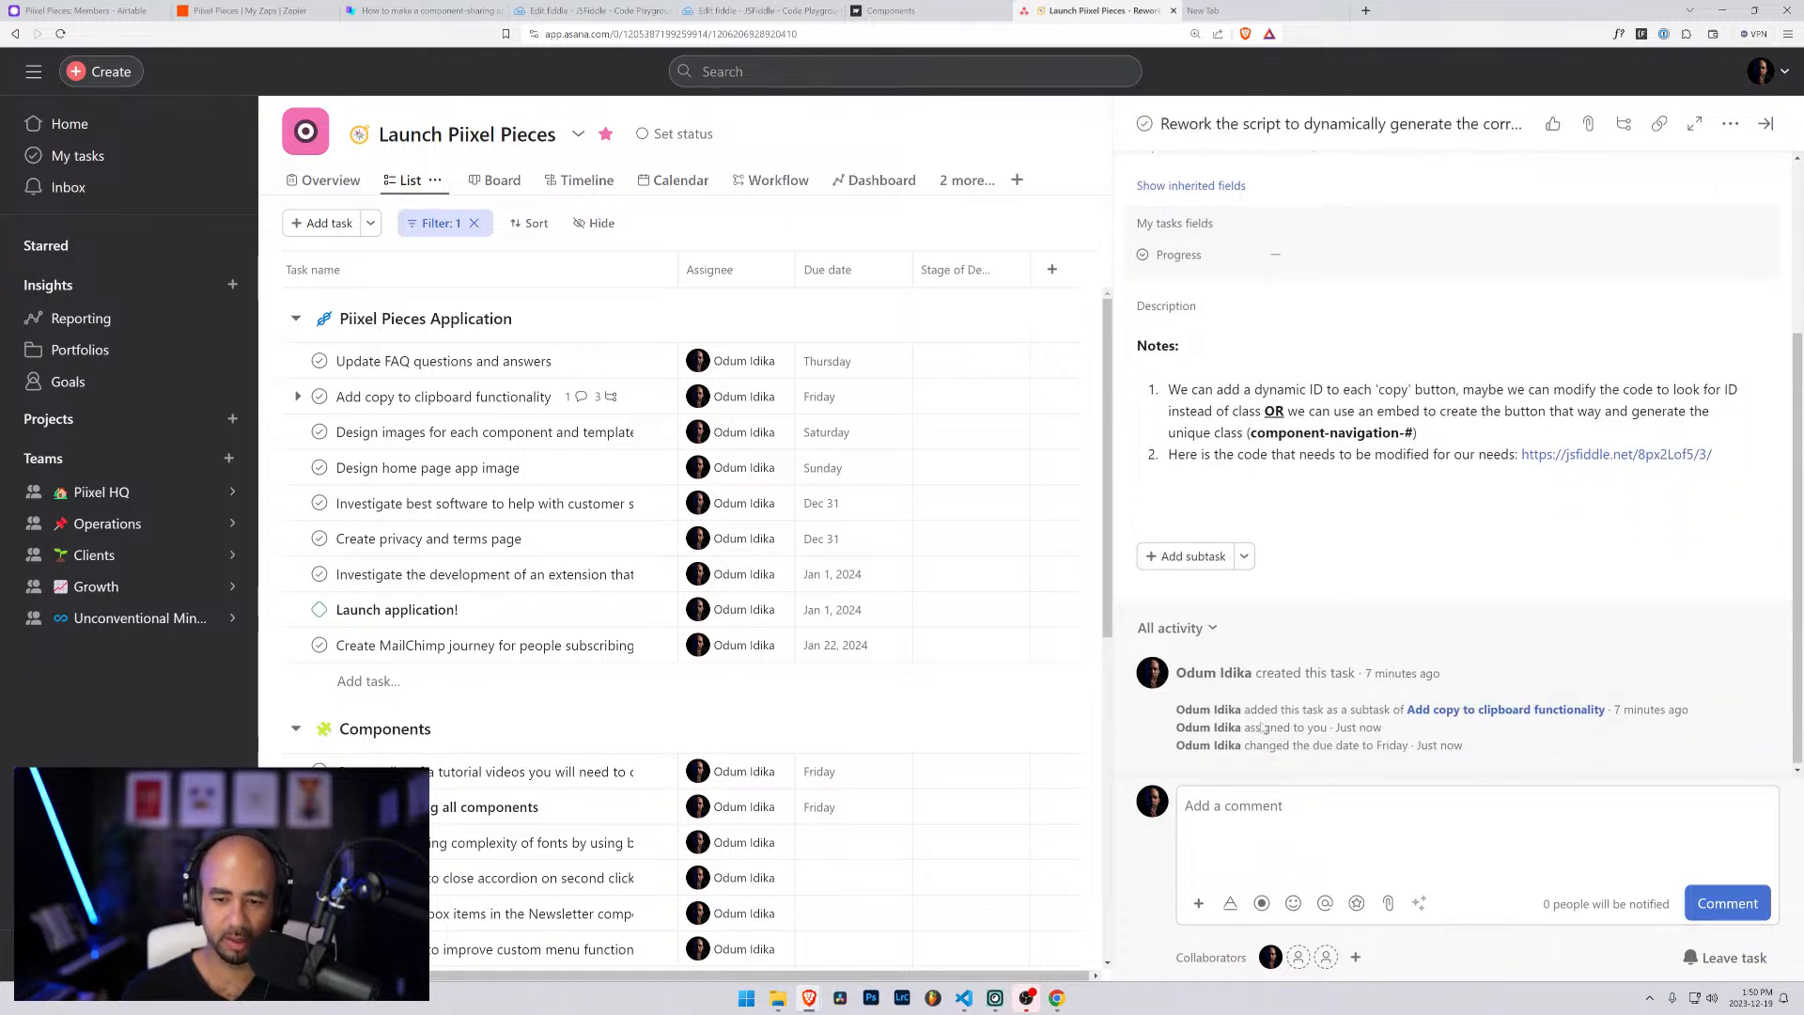
scroll(1456, 470, up, 3)
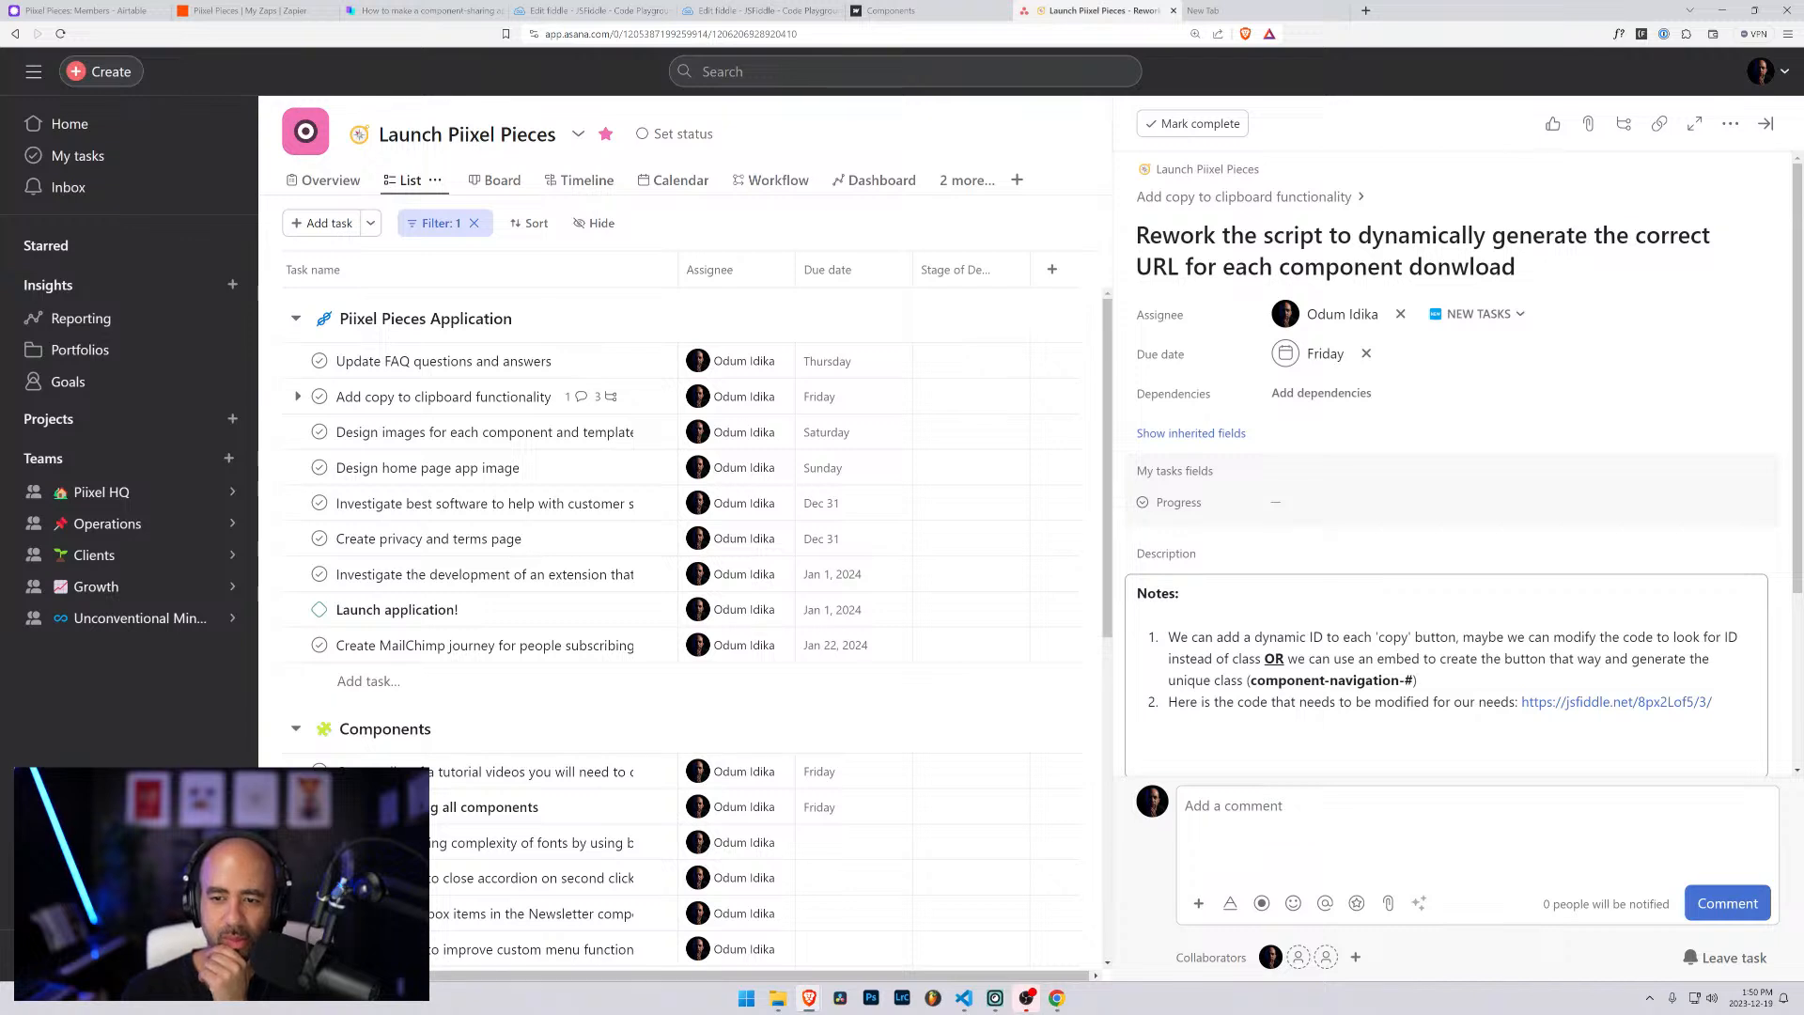
scroll(1240, 676, down, 3)
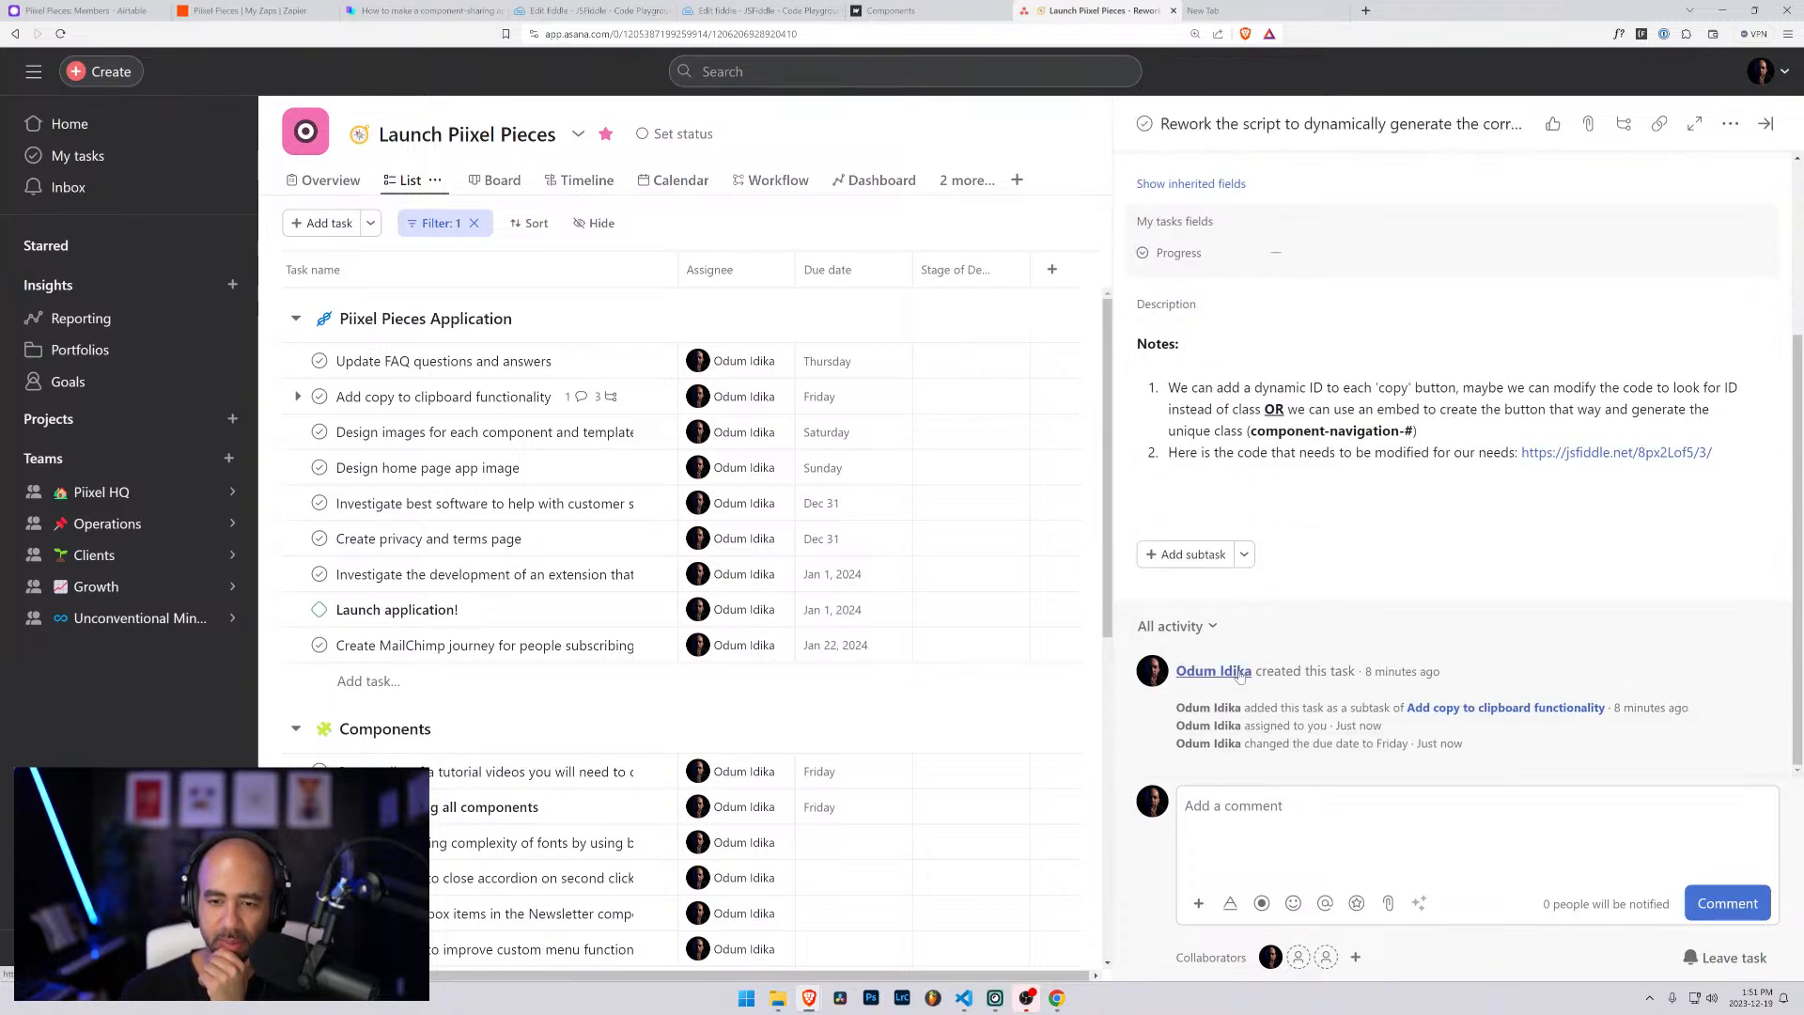
scroll(1239, 675, up, 3)
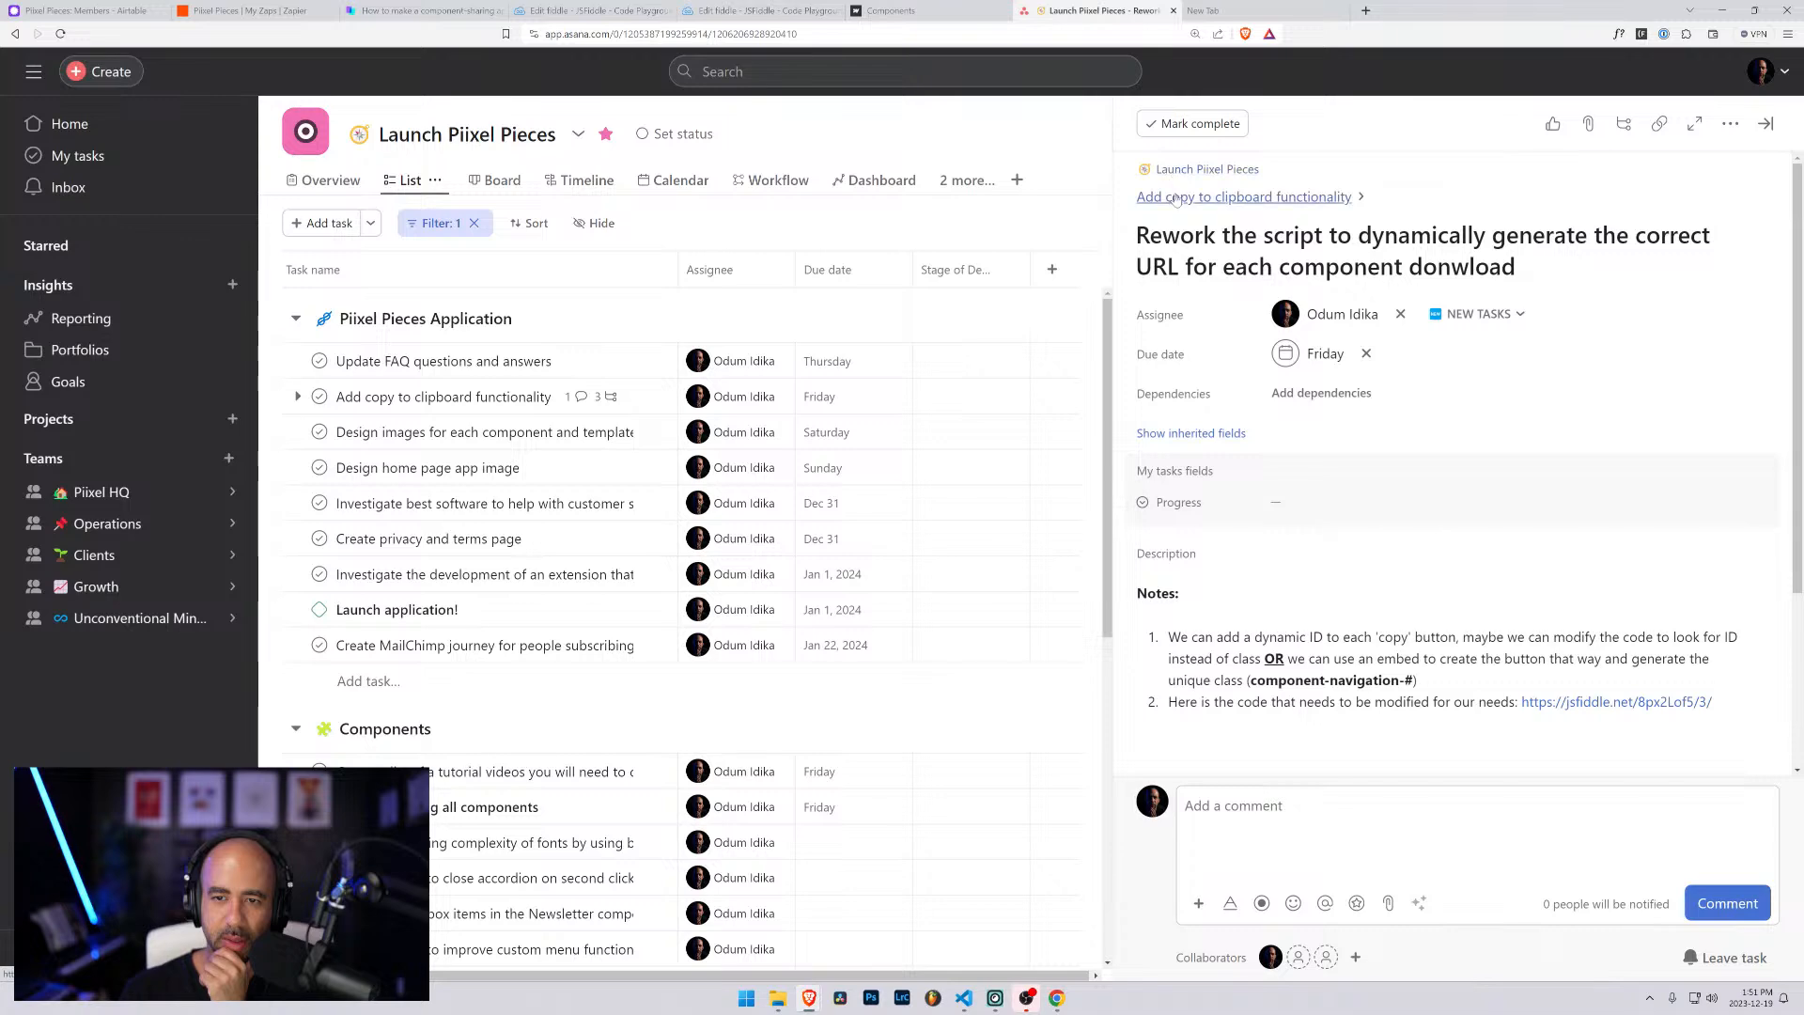
click(1221, 196)
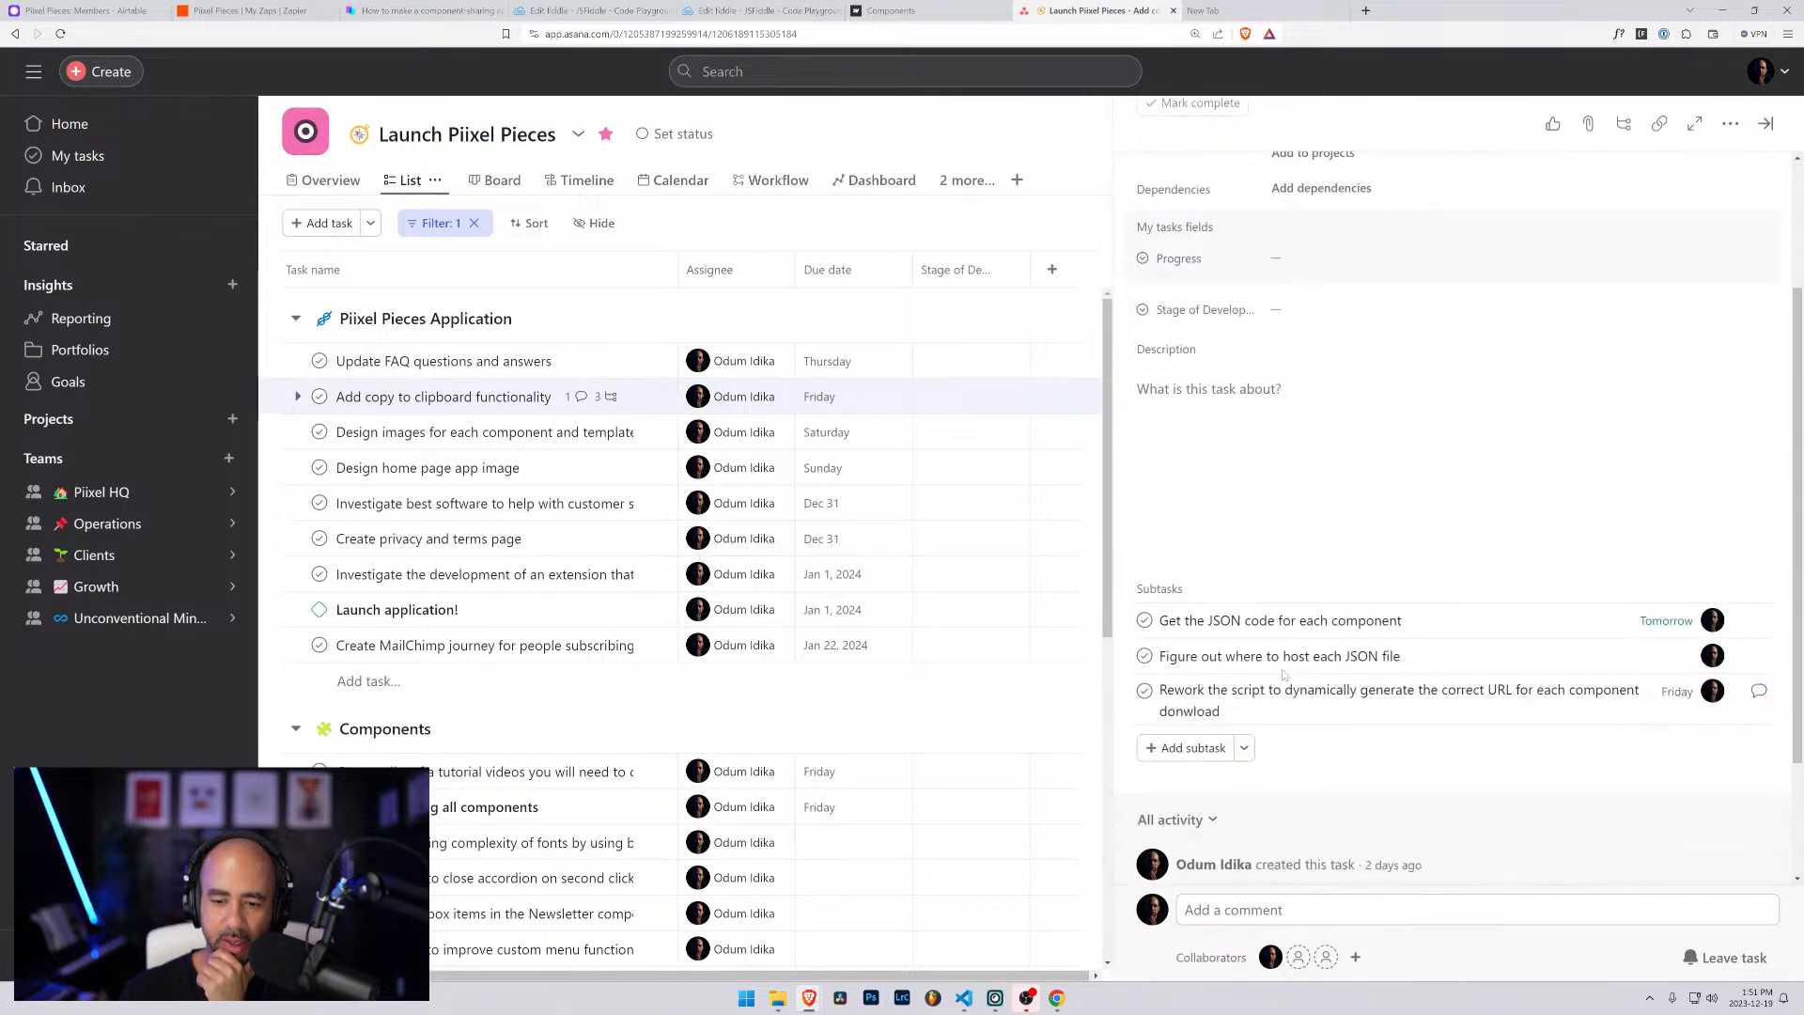
scroll(489, 644, down, 3)
scroll(634, 407, up, 3)
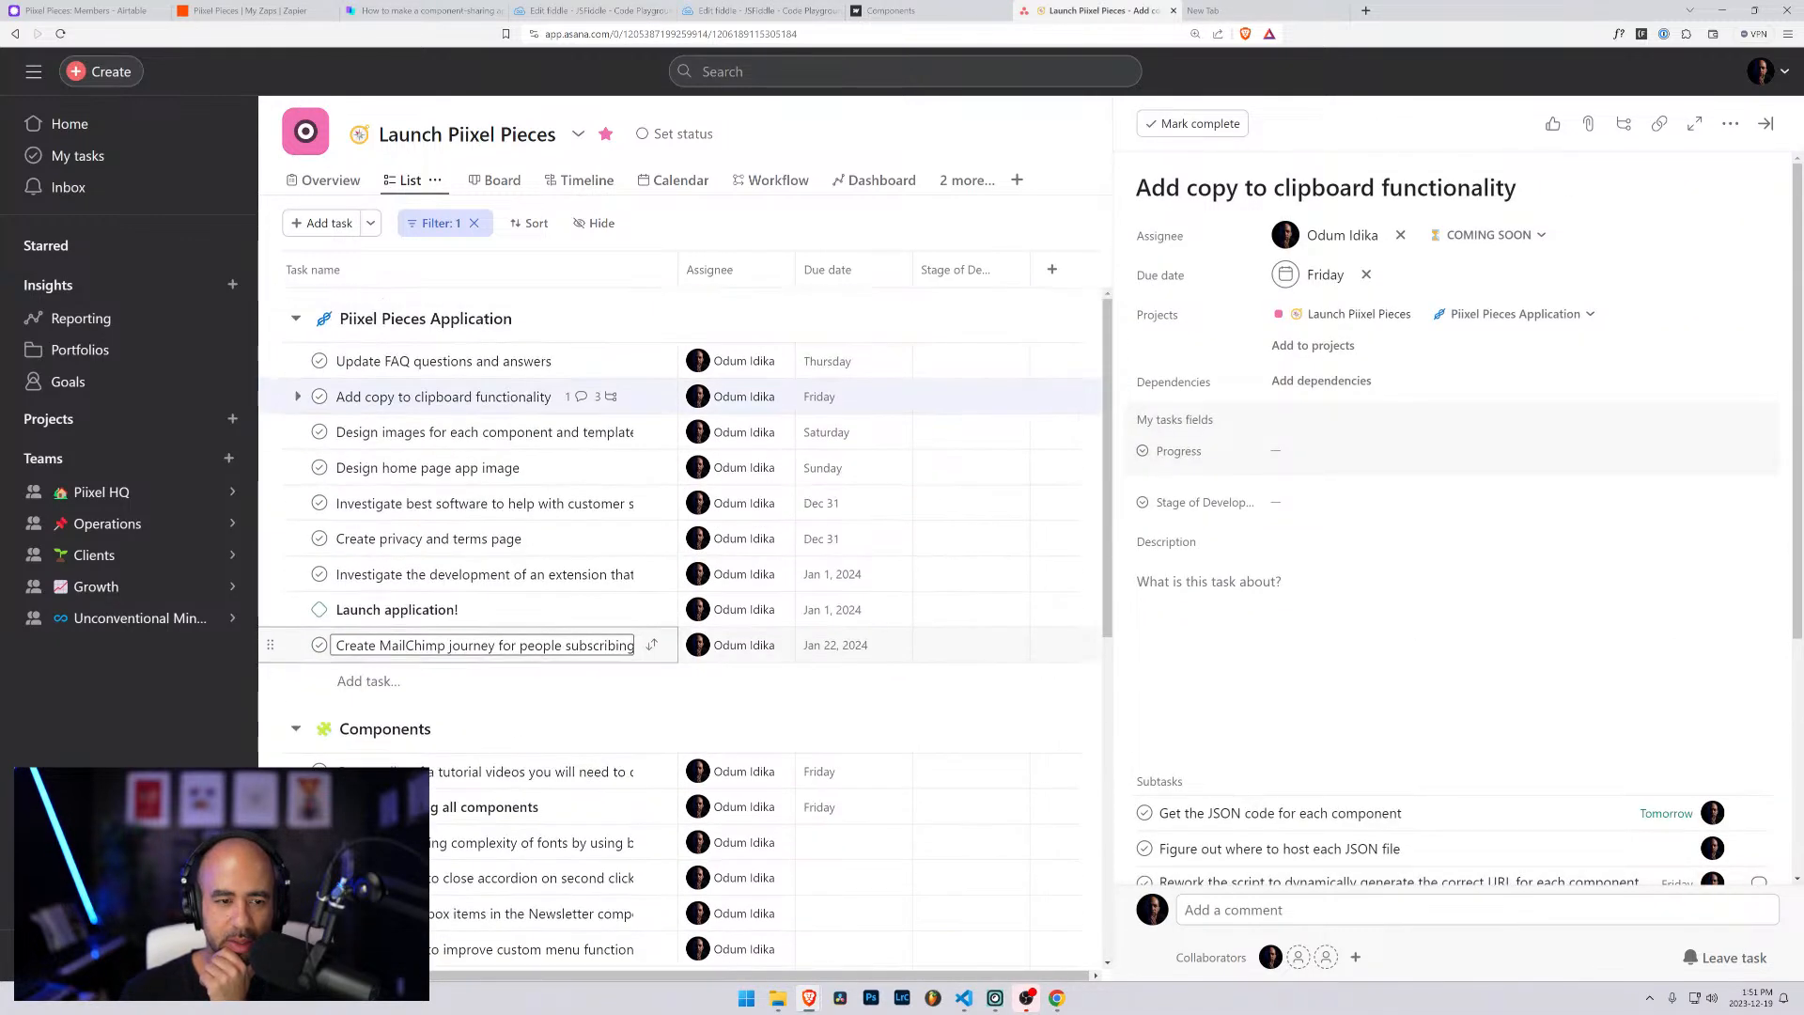
key(Down)
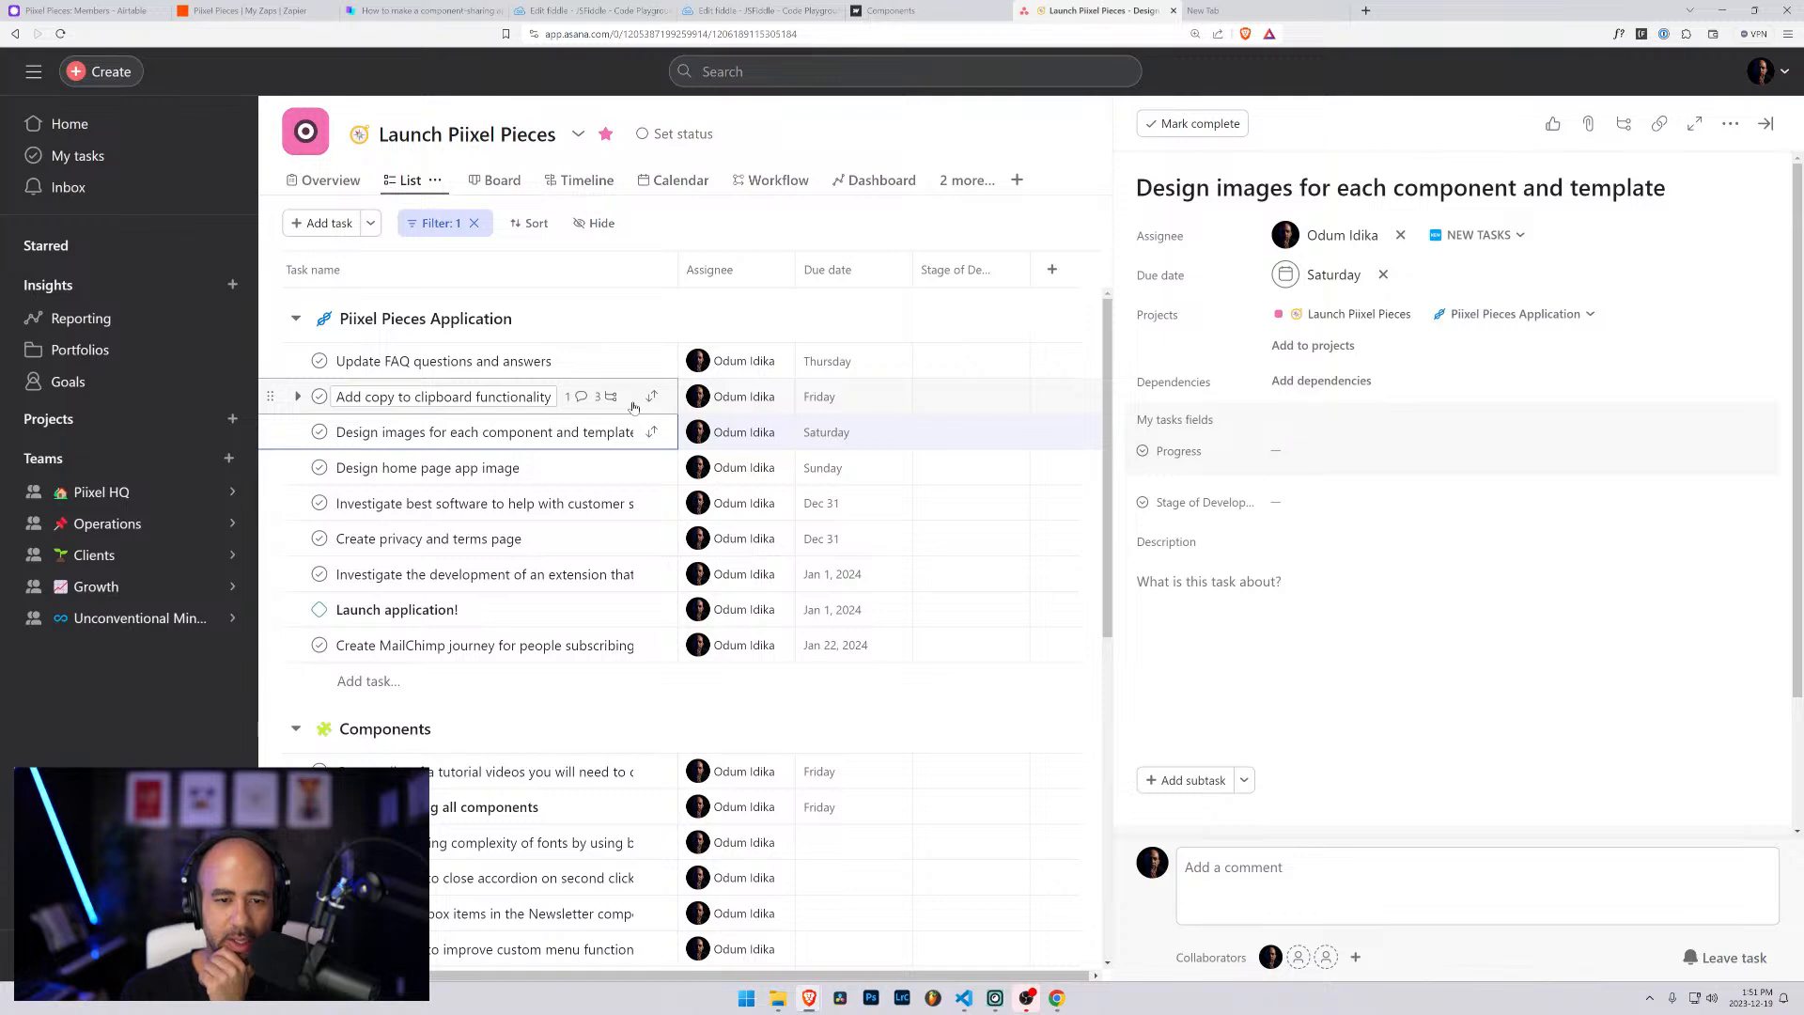
click(634, 406)
scroll(1405, 495, down, 2)
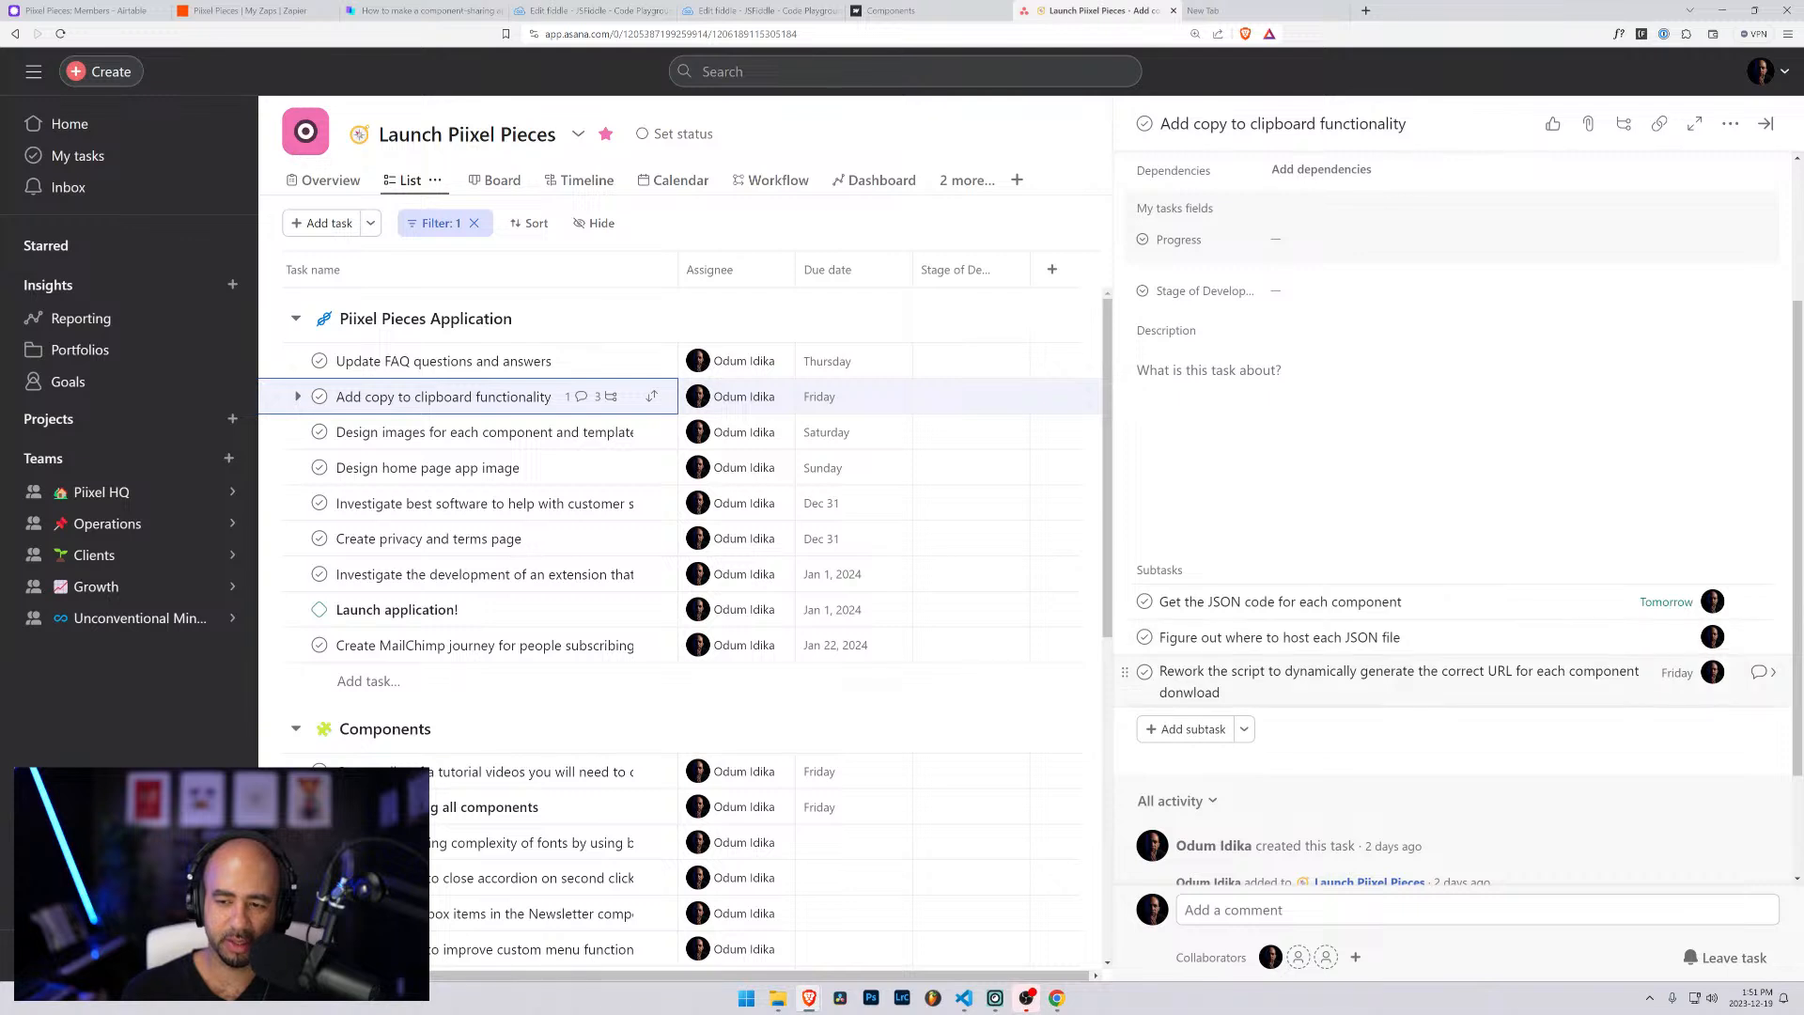
click(1761, 671)
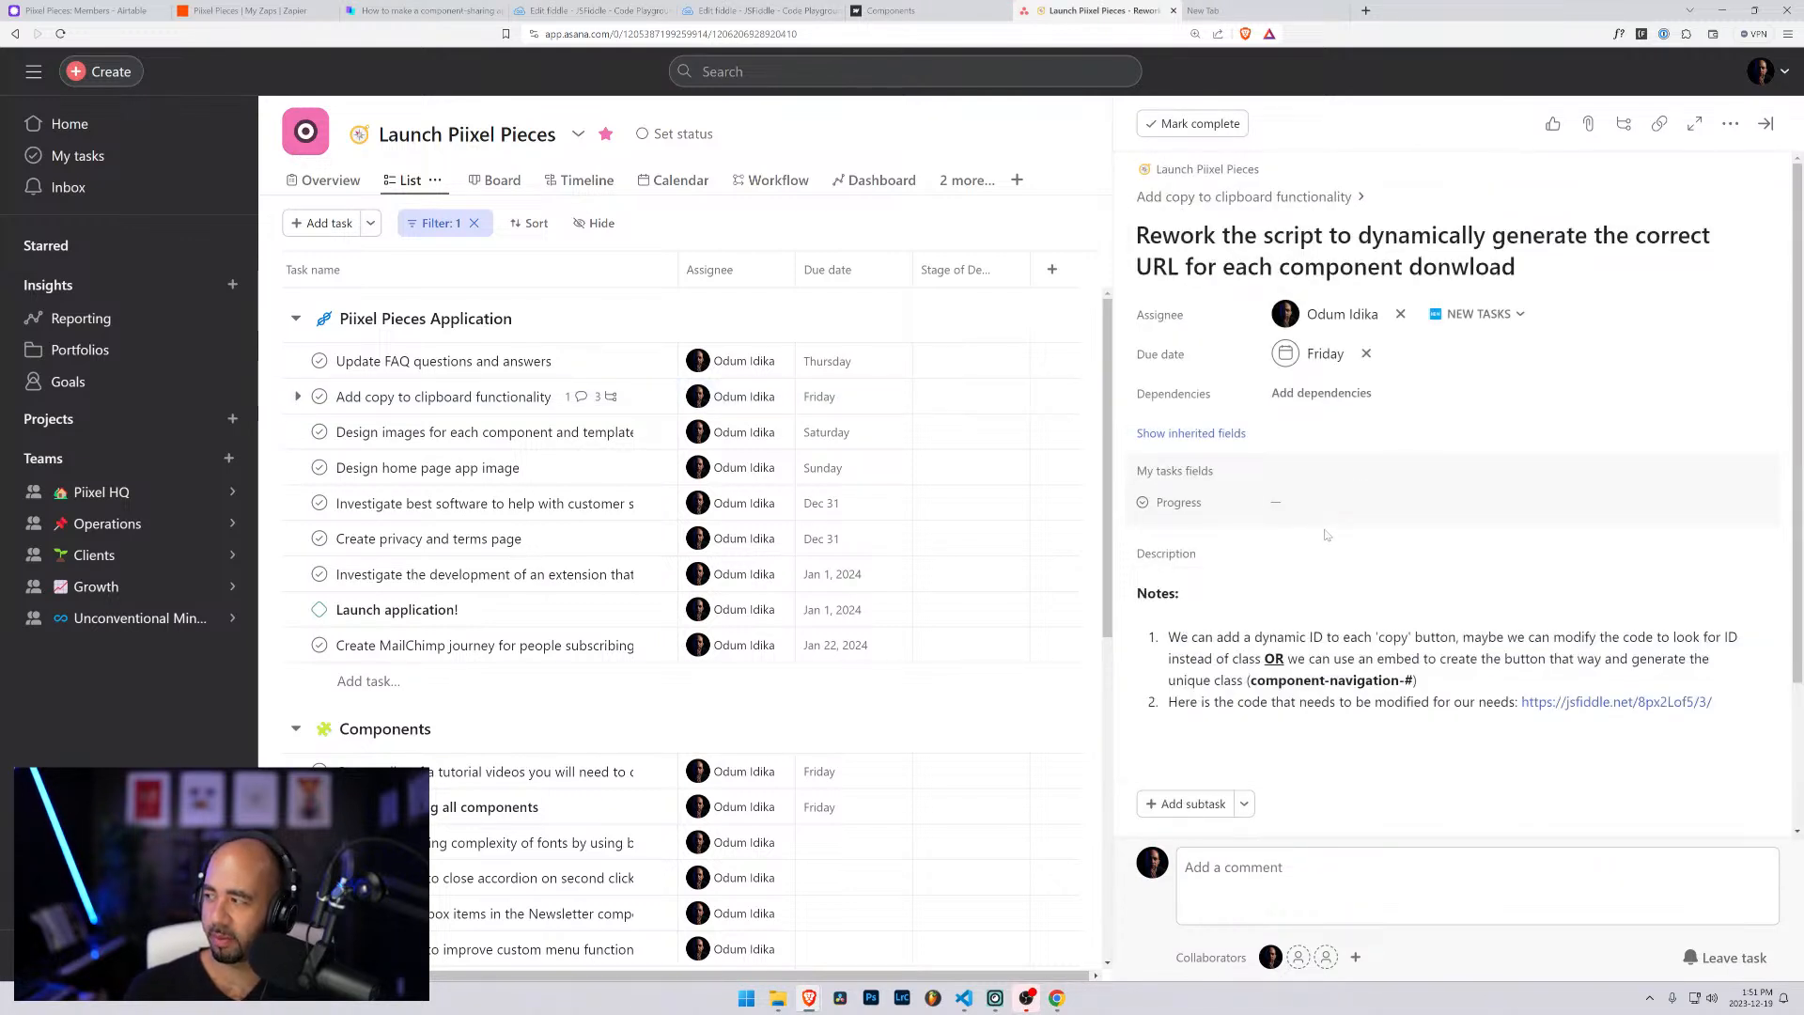
- Add a third numbered note reading "How do we work the code to get the json from a URL?"
click(1428, 706)
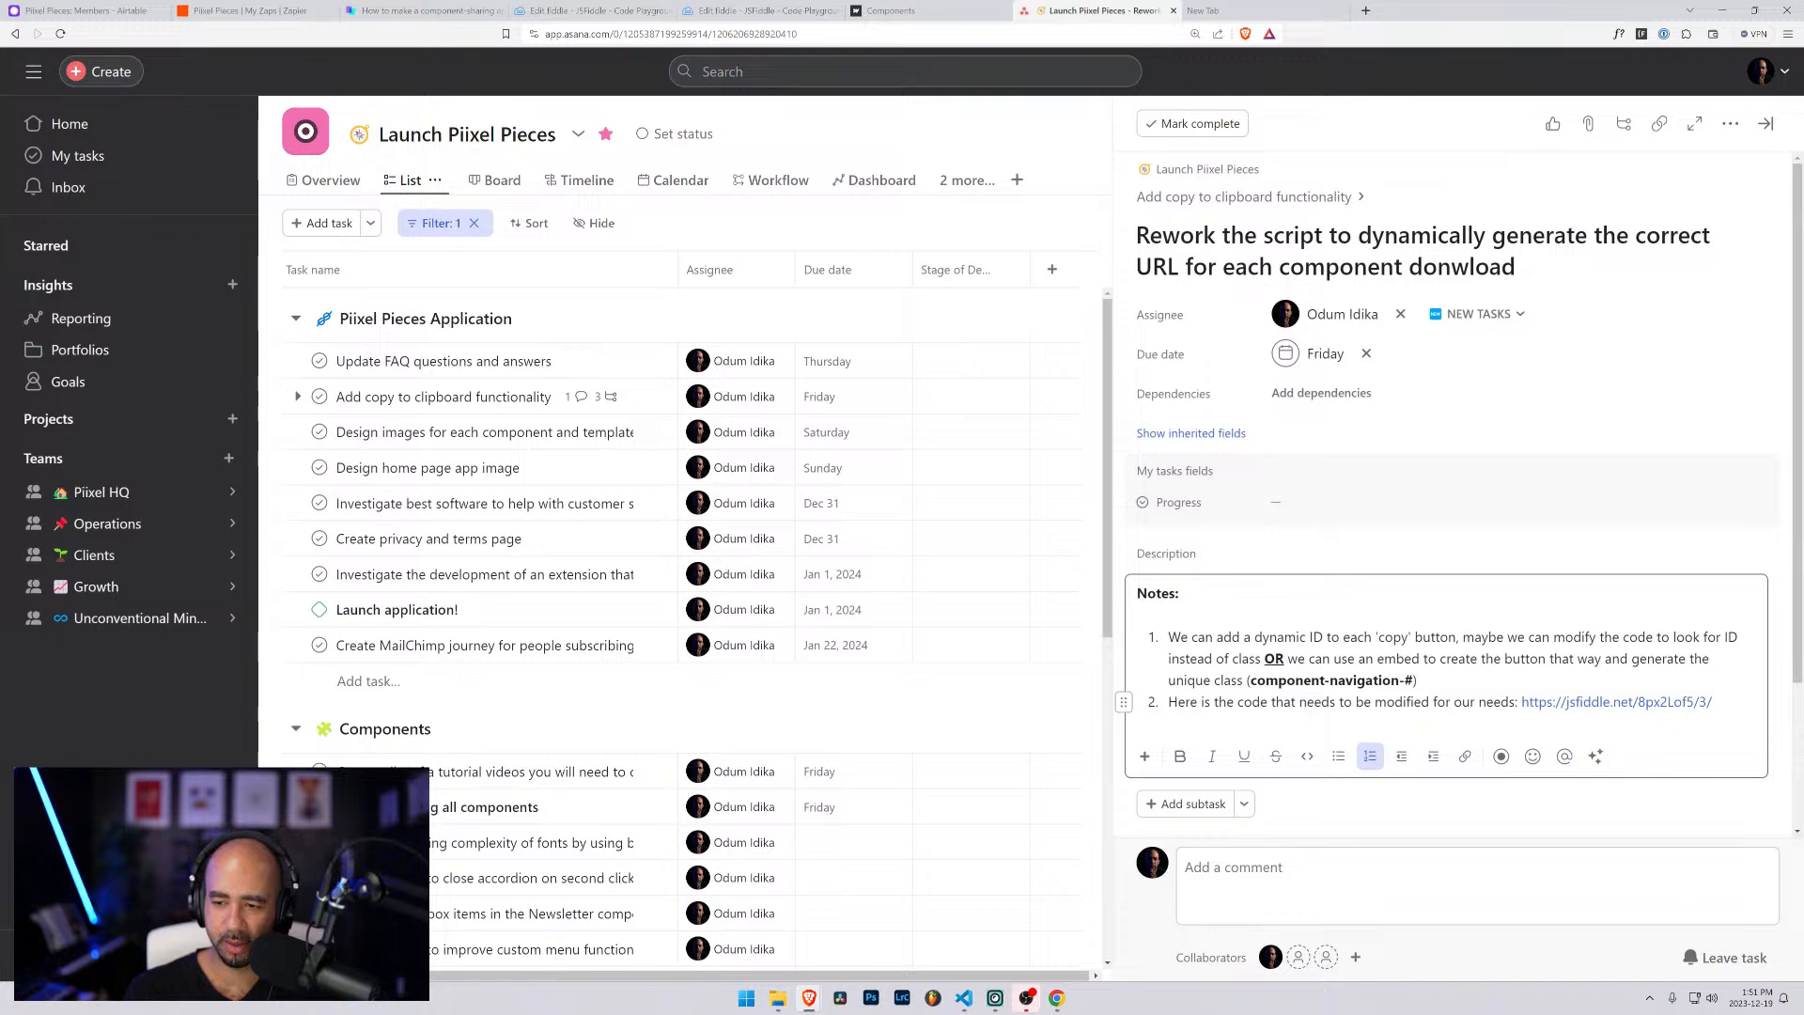
key(Return)
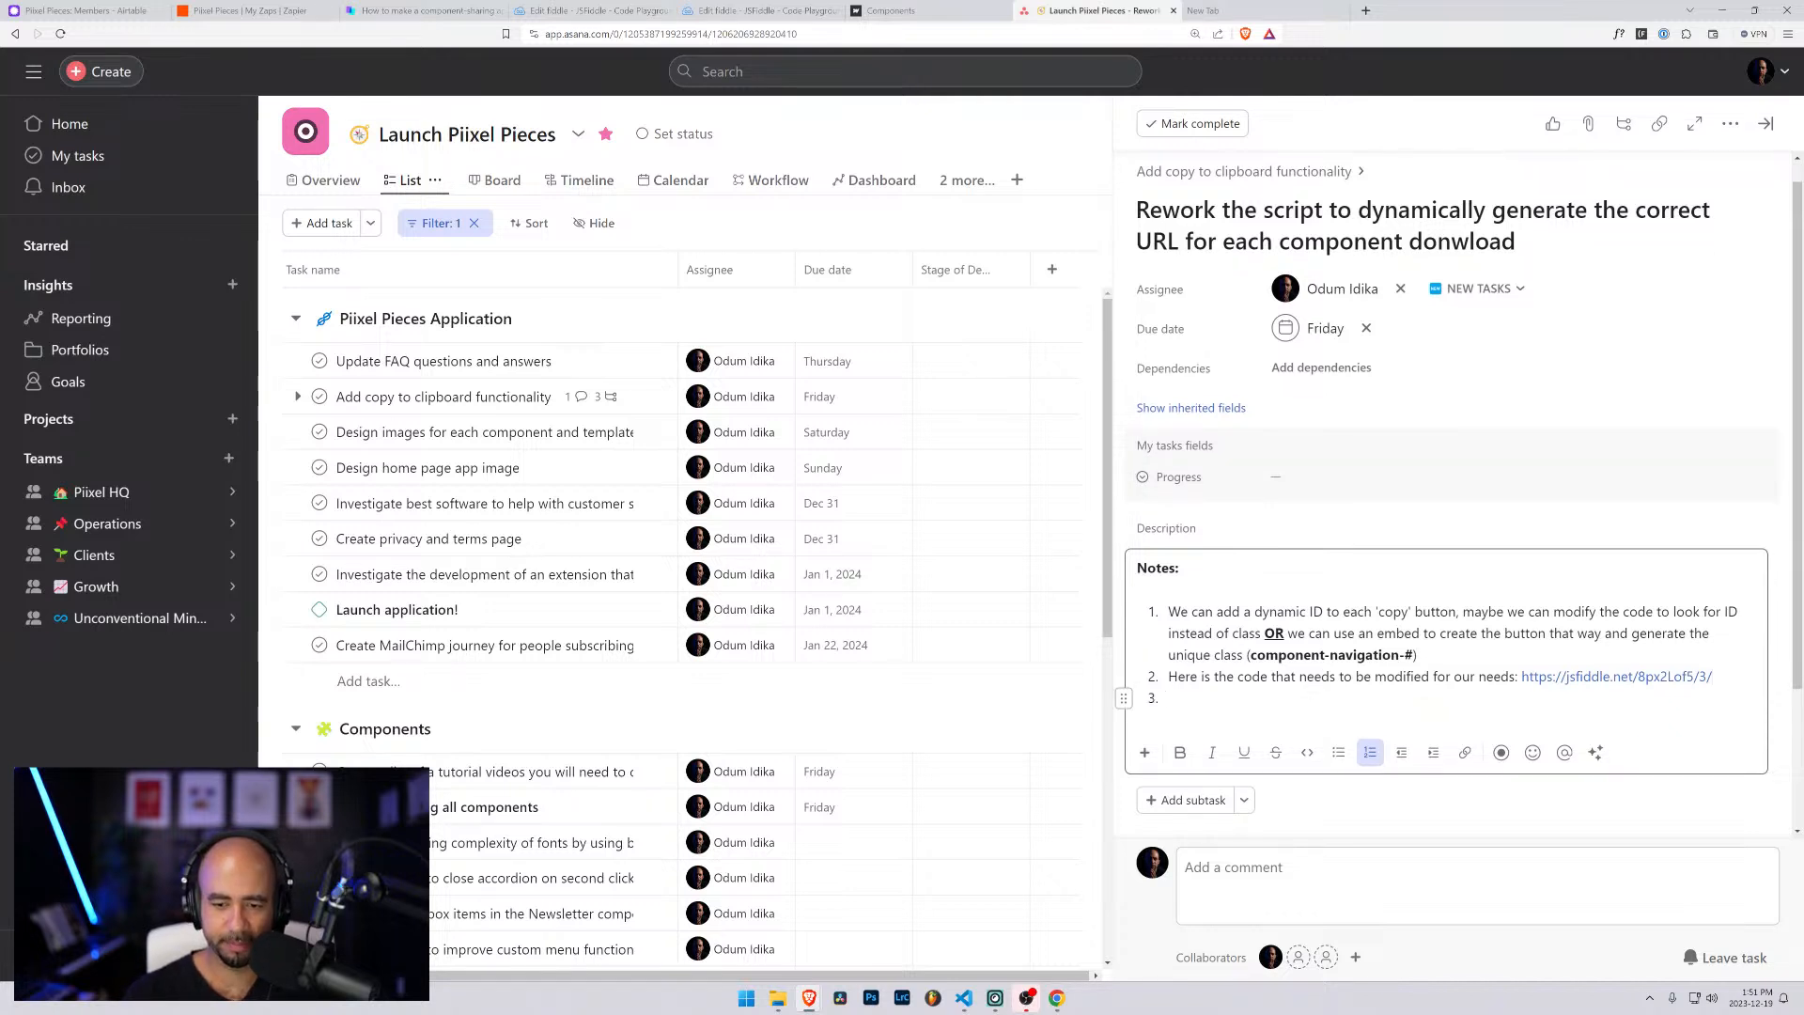
text(How do we w)
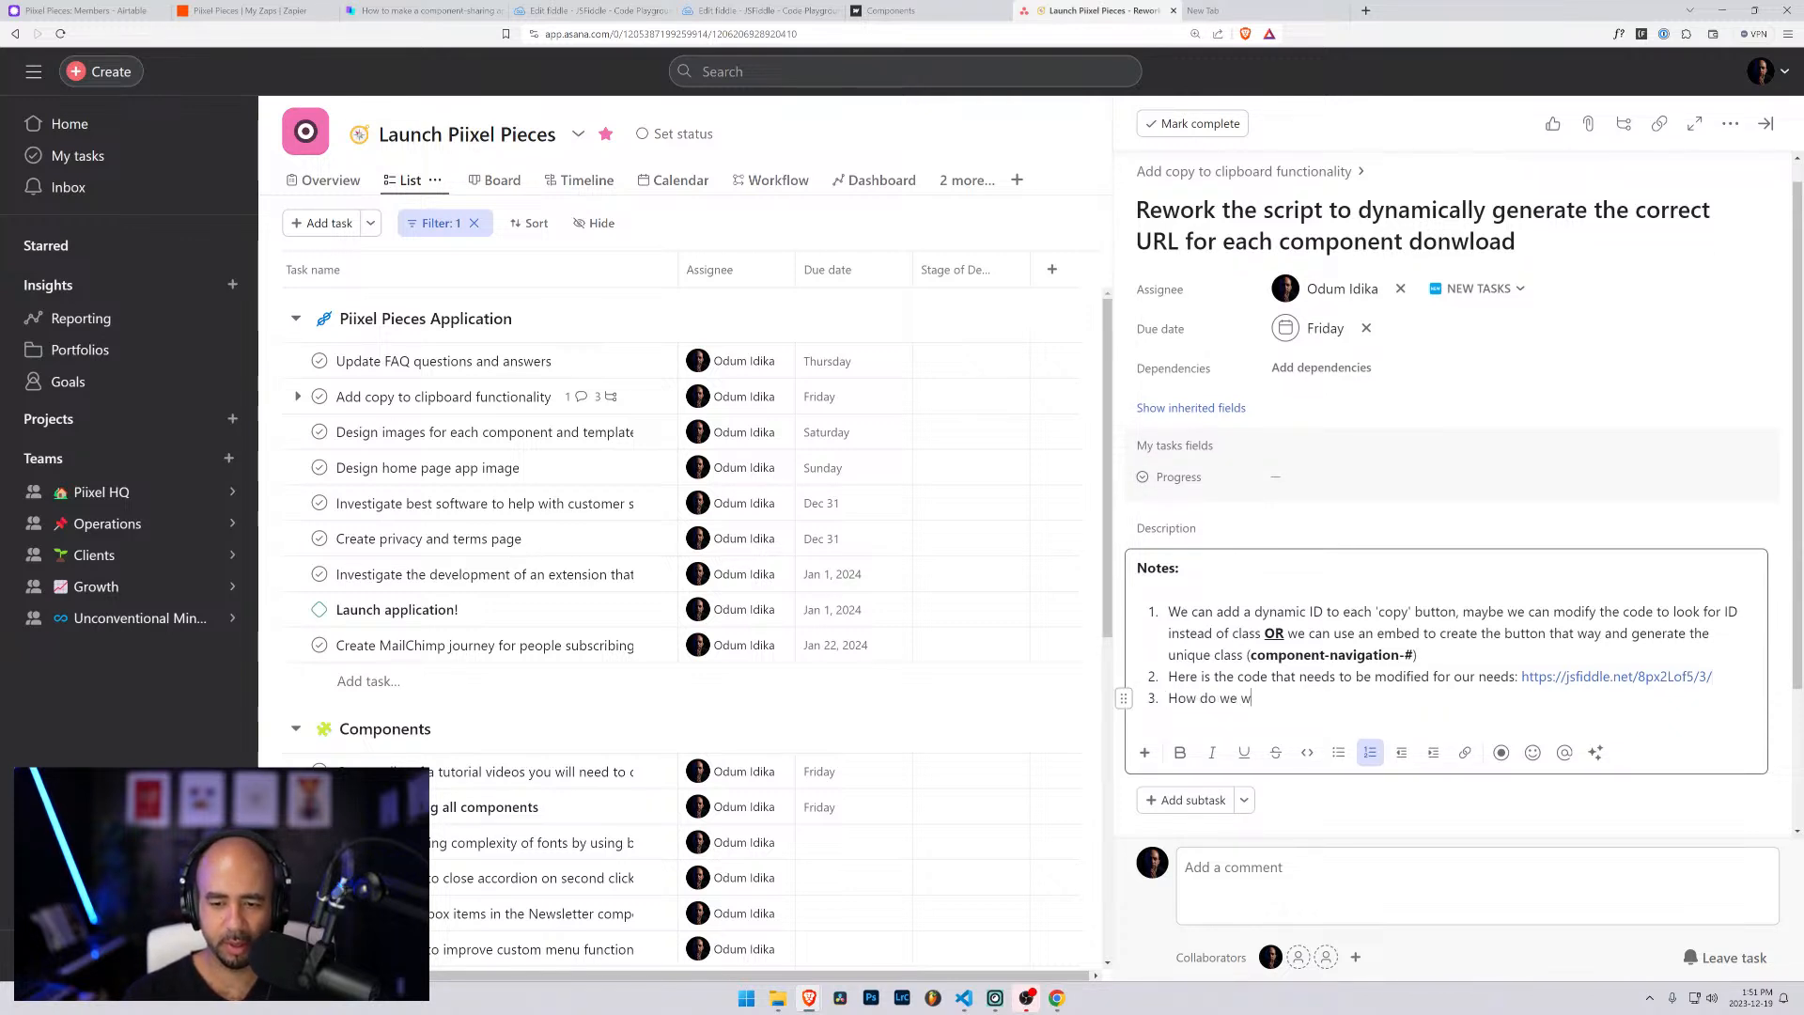
text(ork the code to )
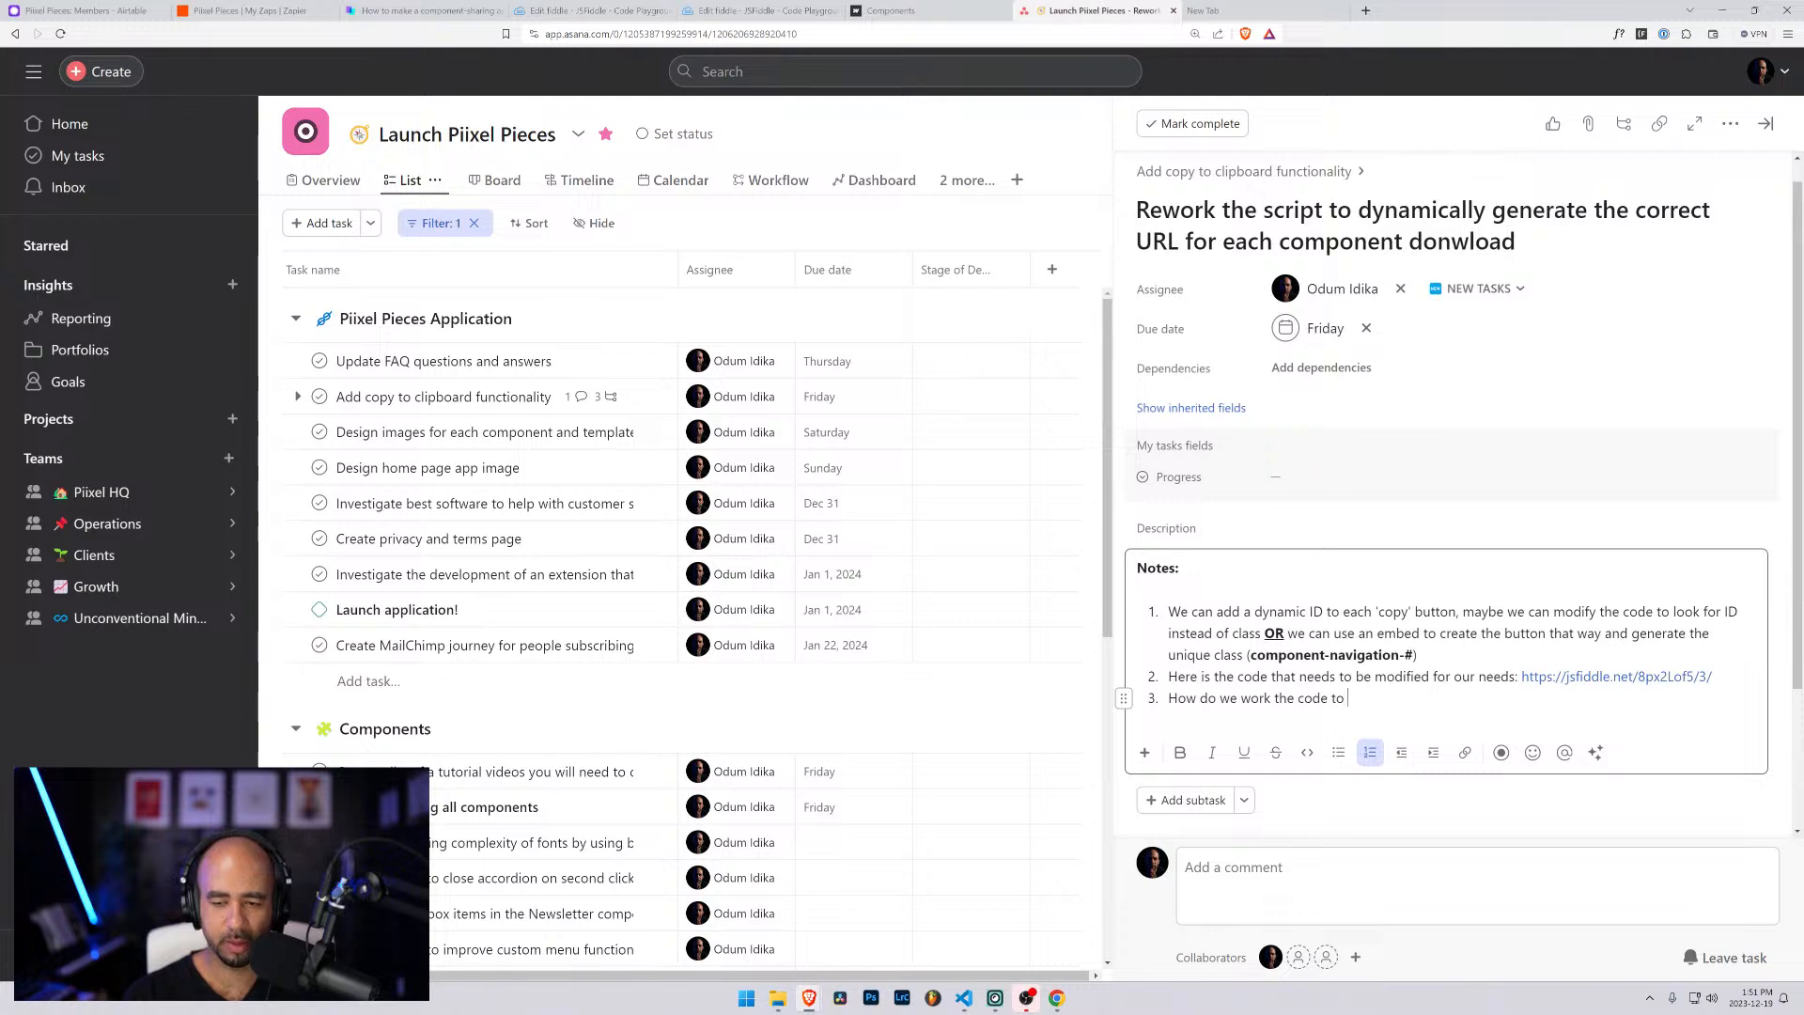
text(get the json from )
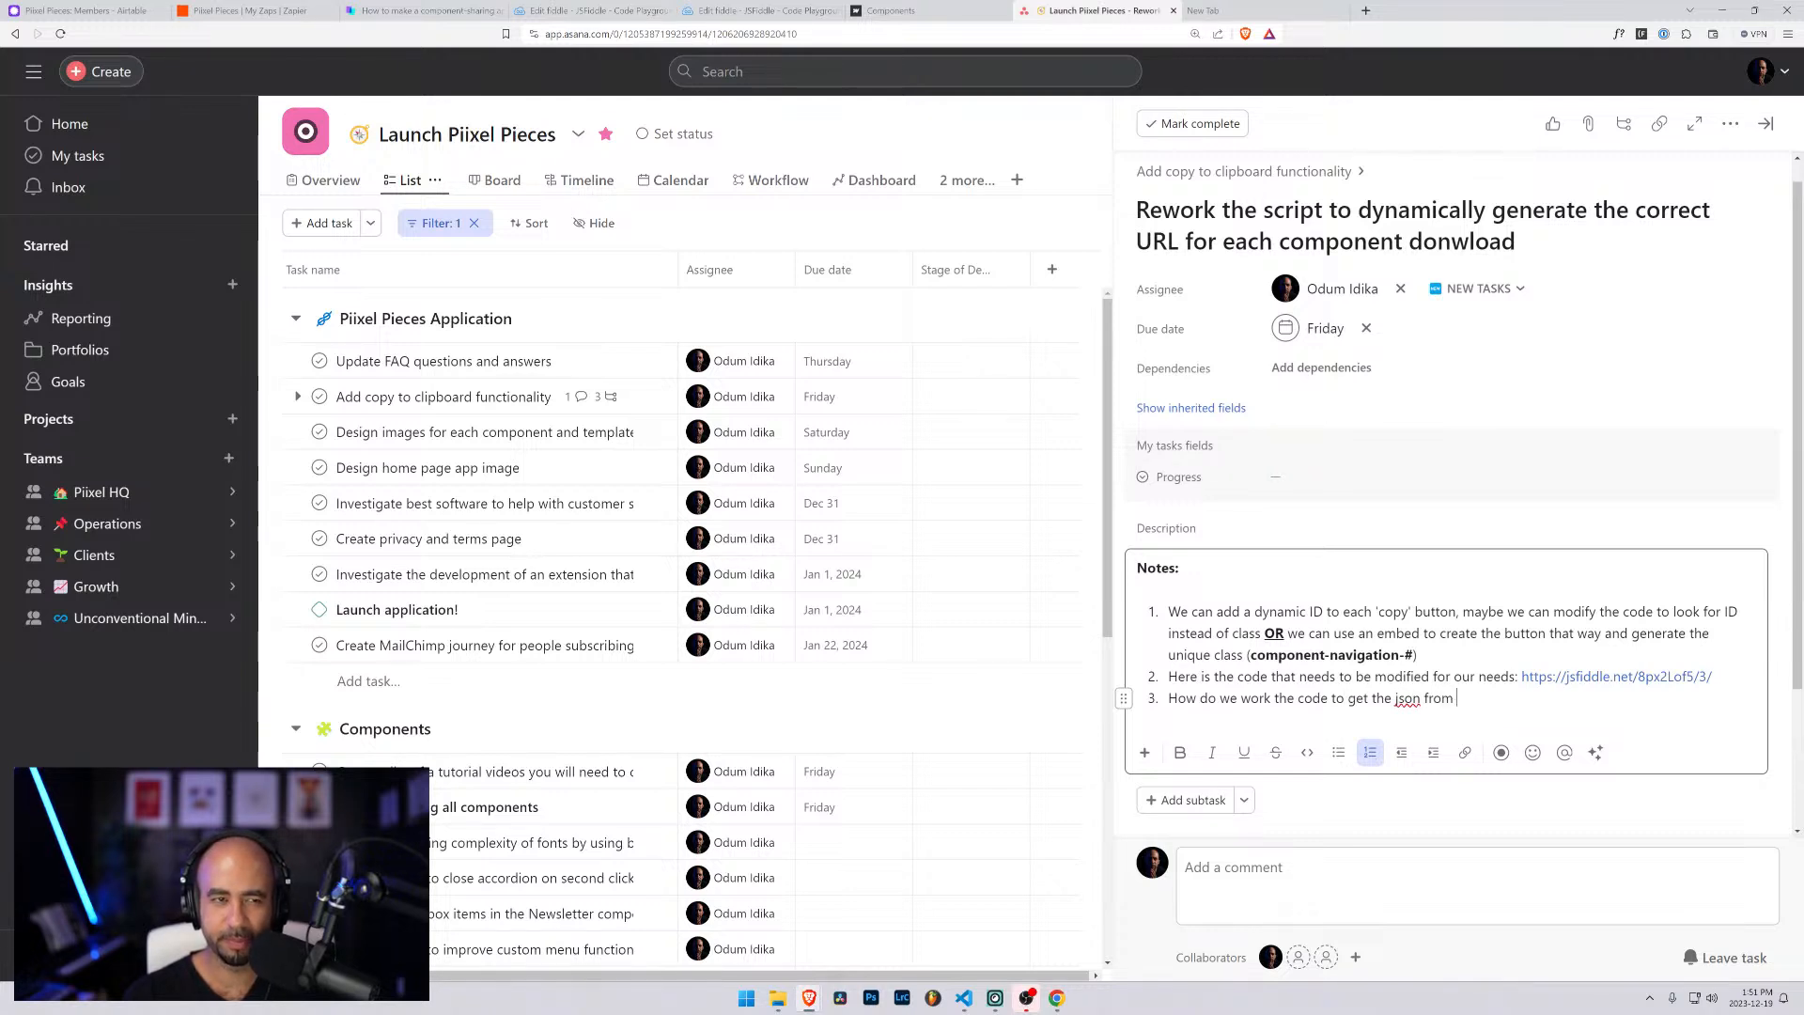
text(a URL)
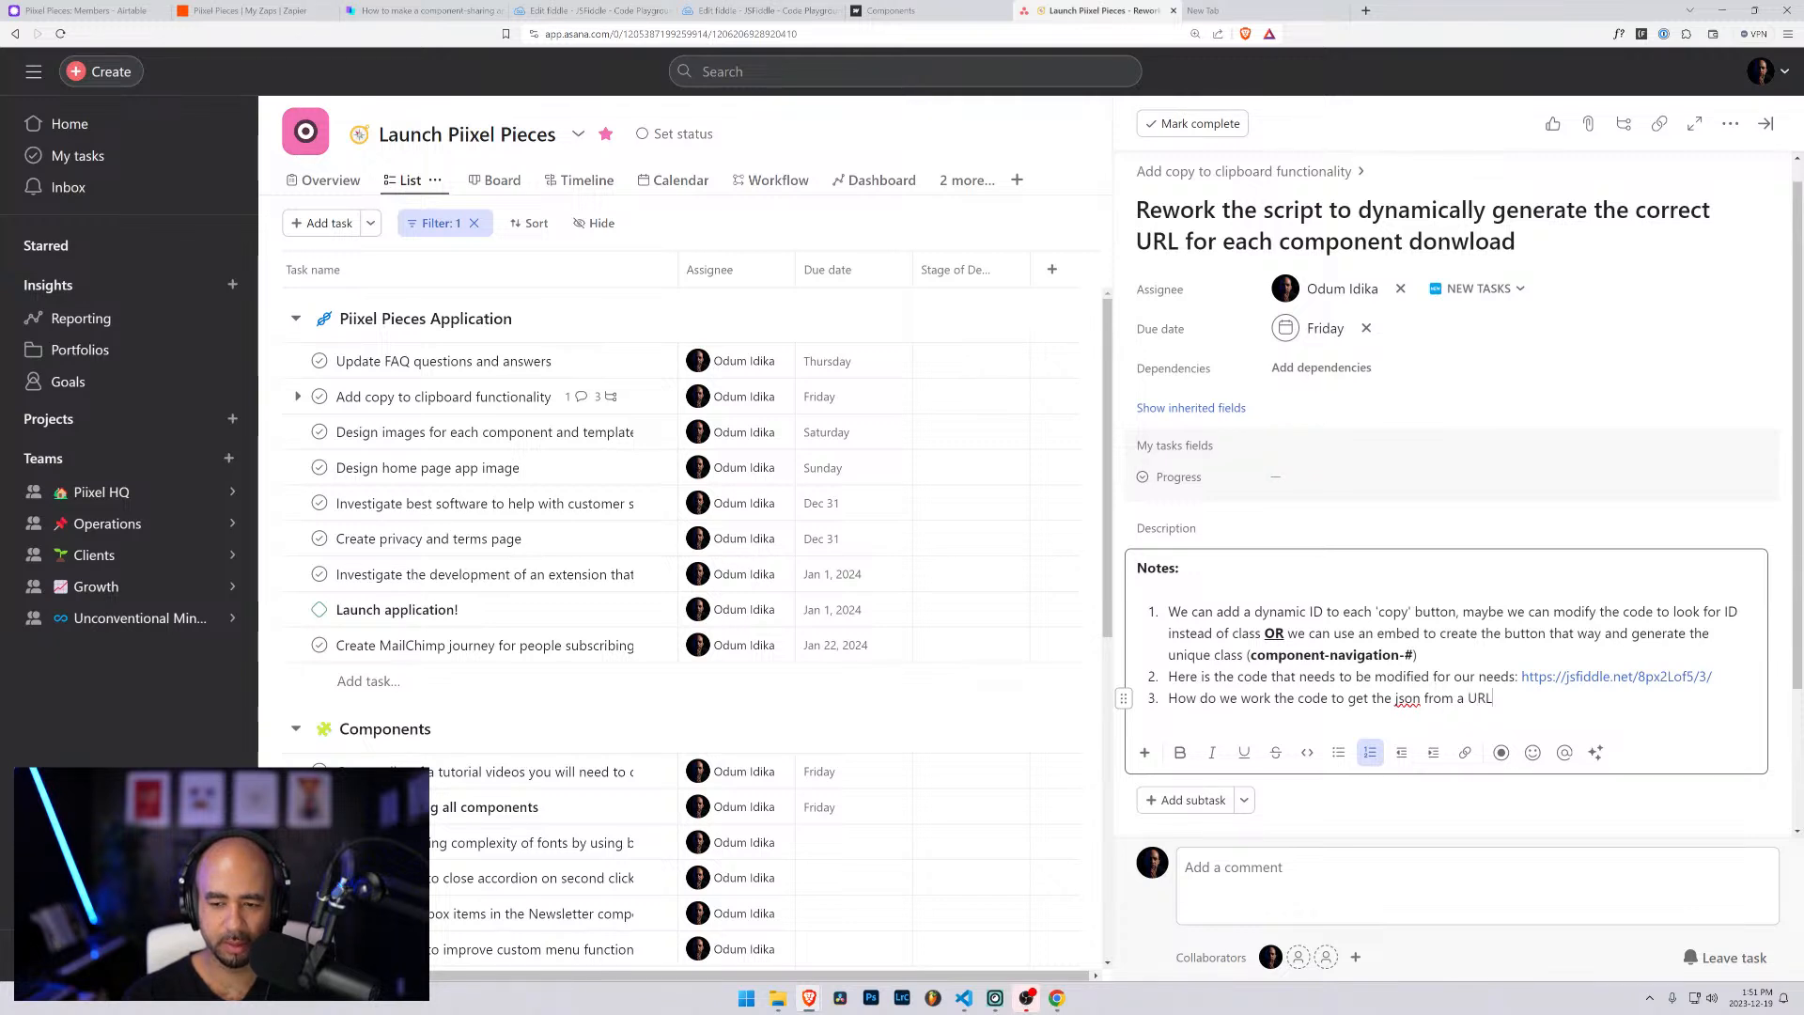
text(?)
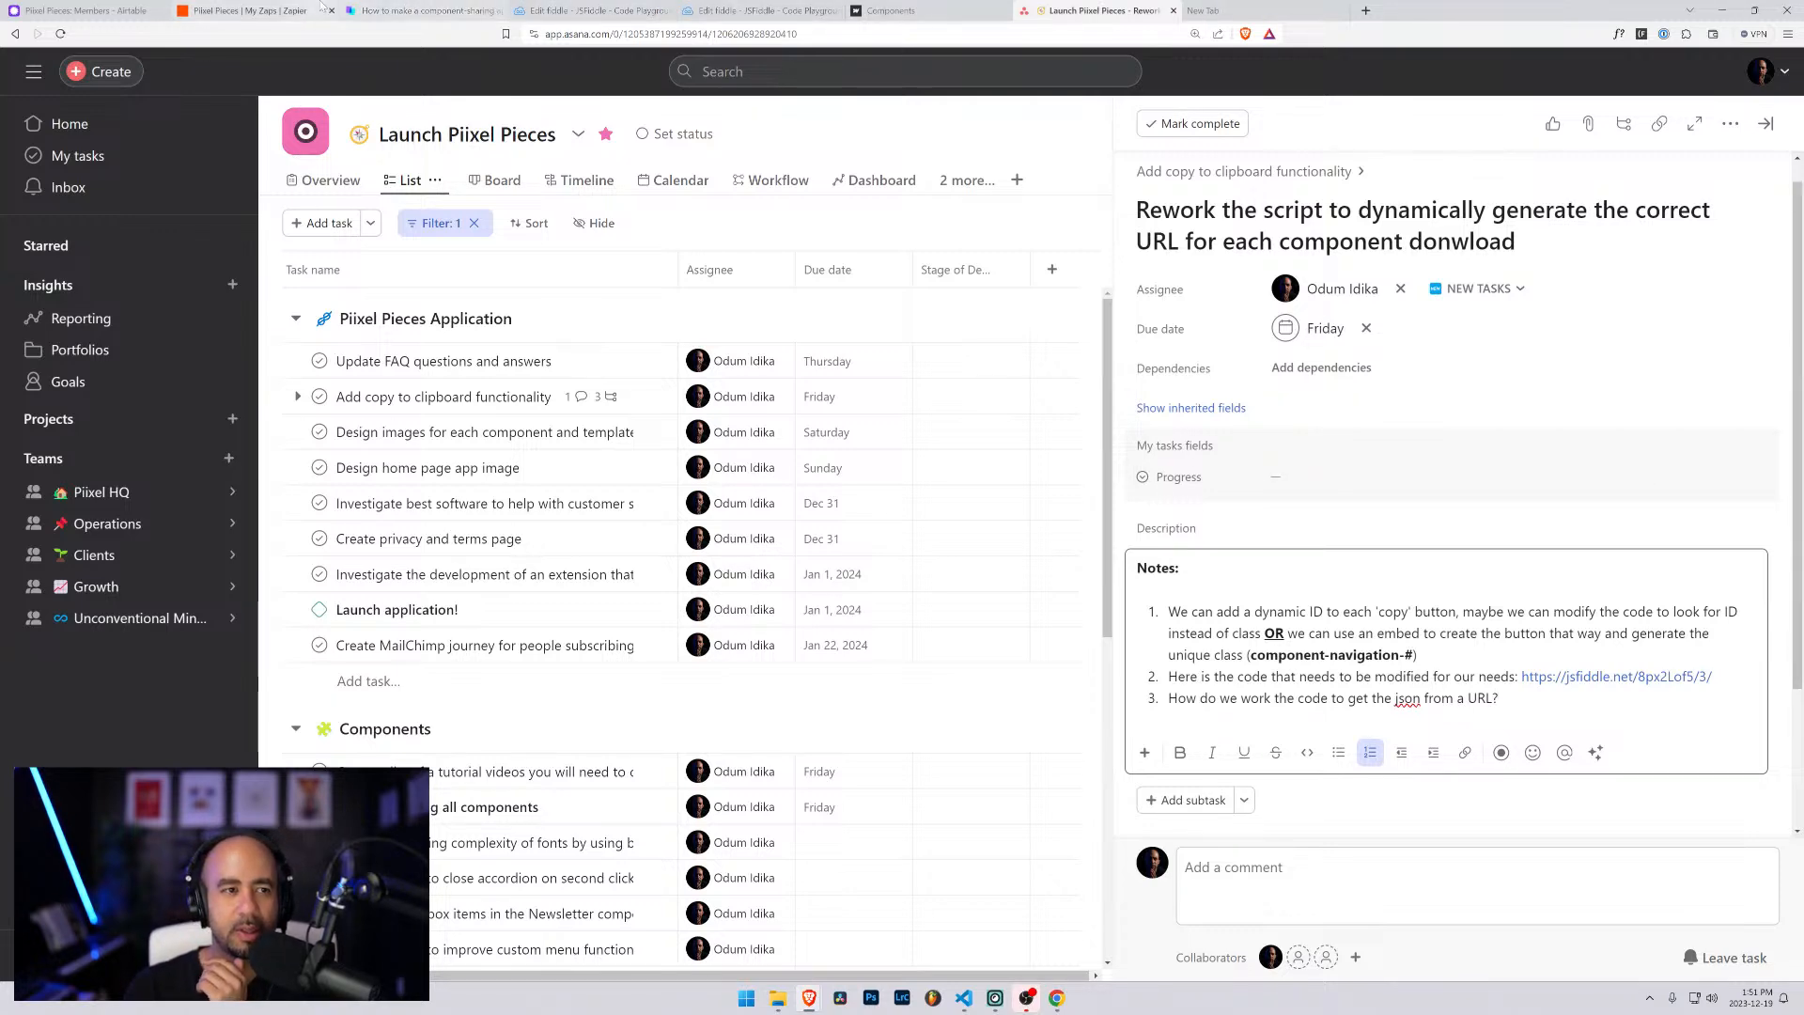
- Read the "Code limitations and solutions" section of the Flowout component-sharing article for ways to load JSON files
click(402, 10)
click(1002, 637)
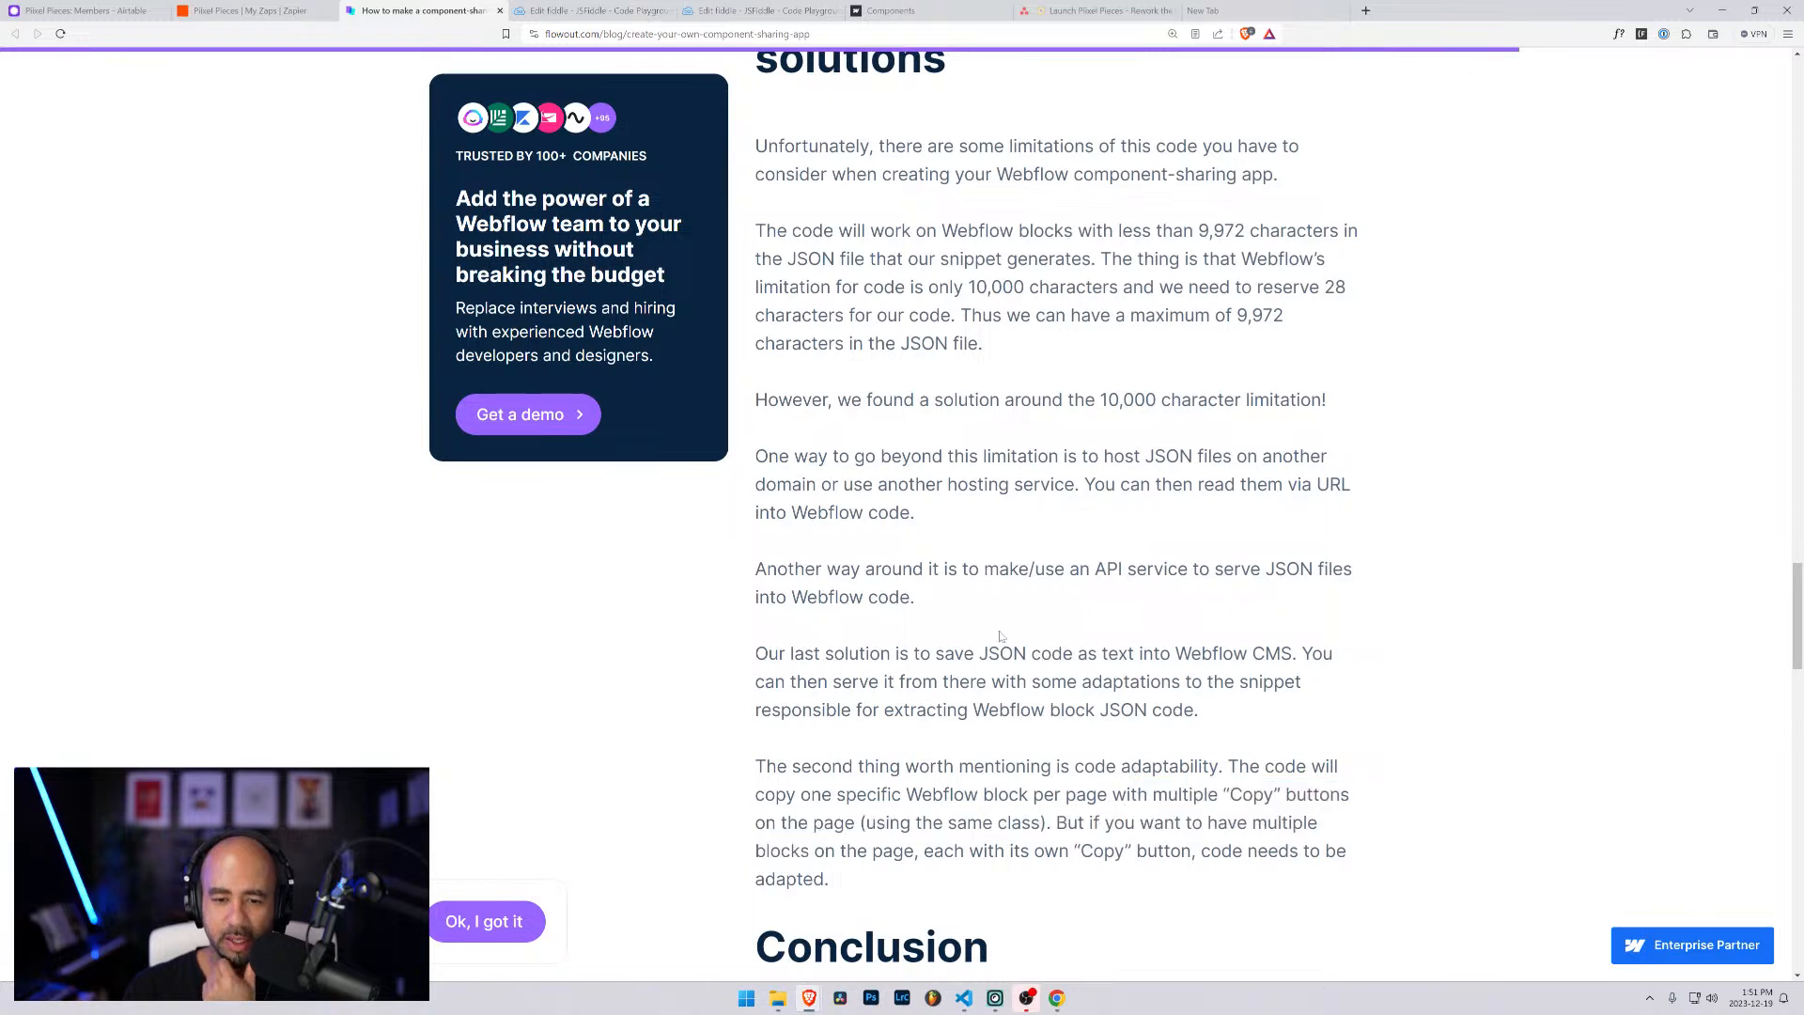
scroll(1002, 640, up, 2)
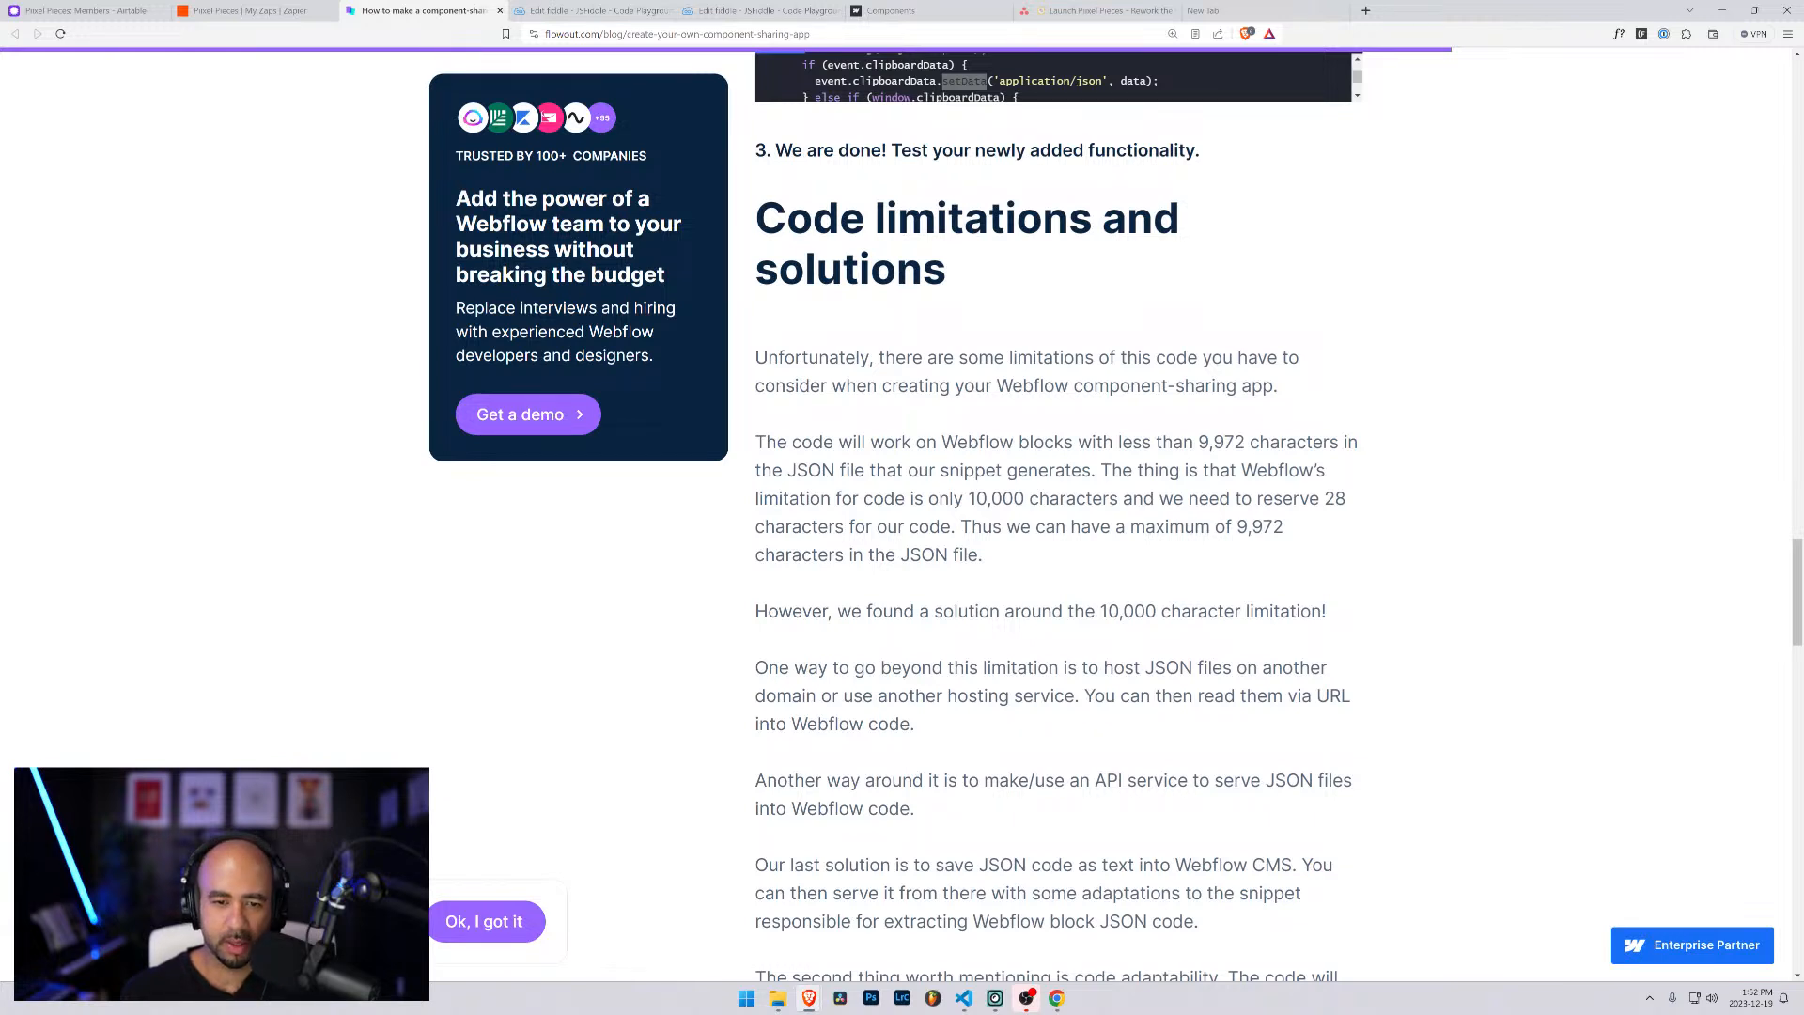
scroll(840, 599, down, 2)
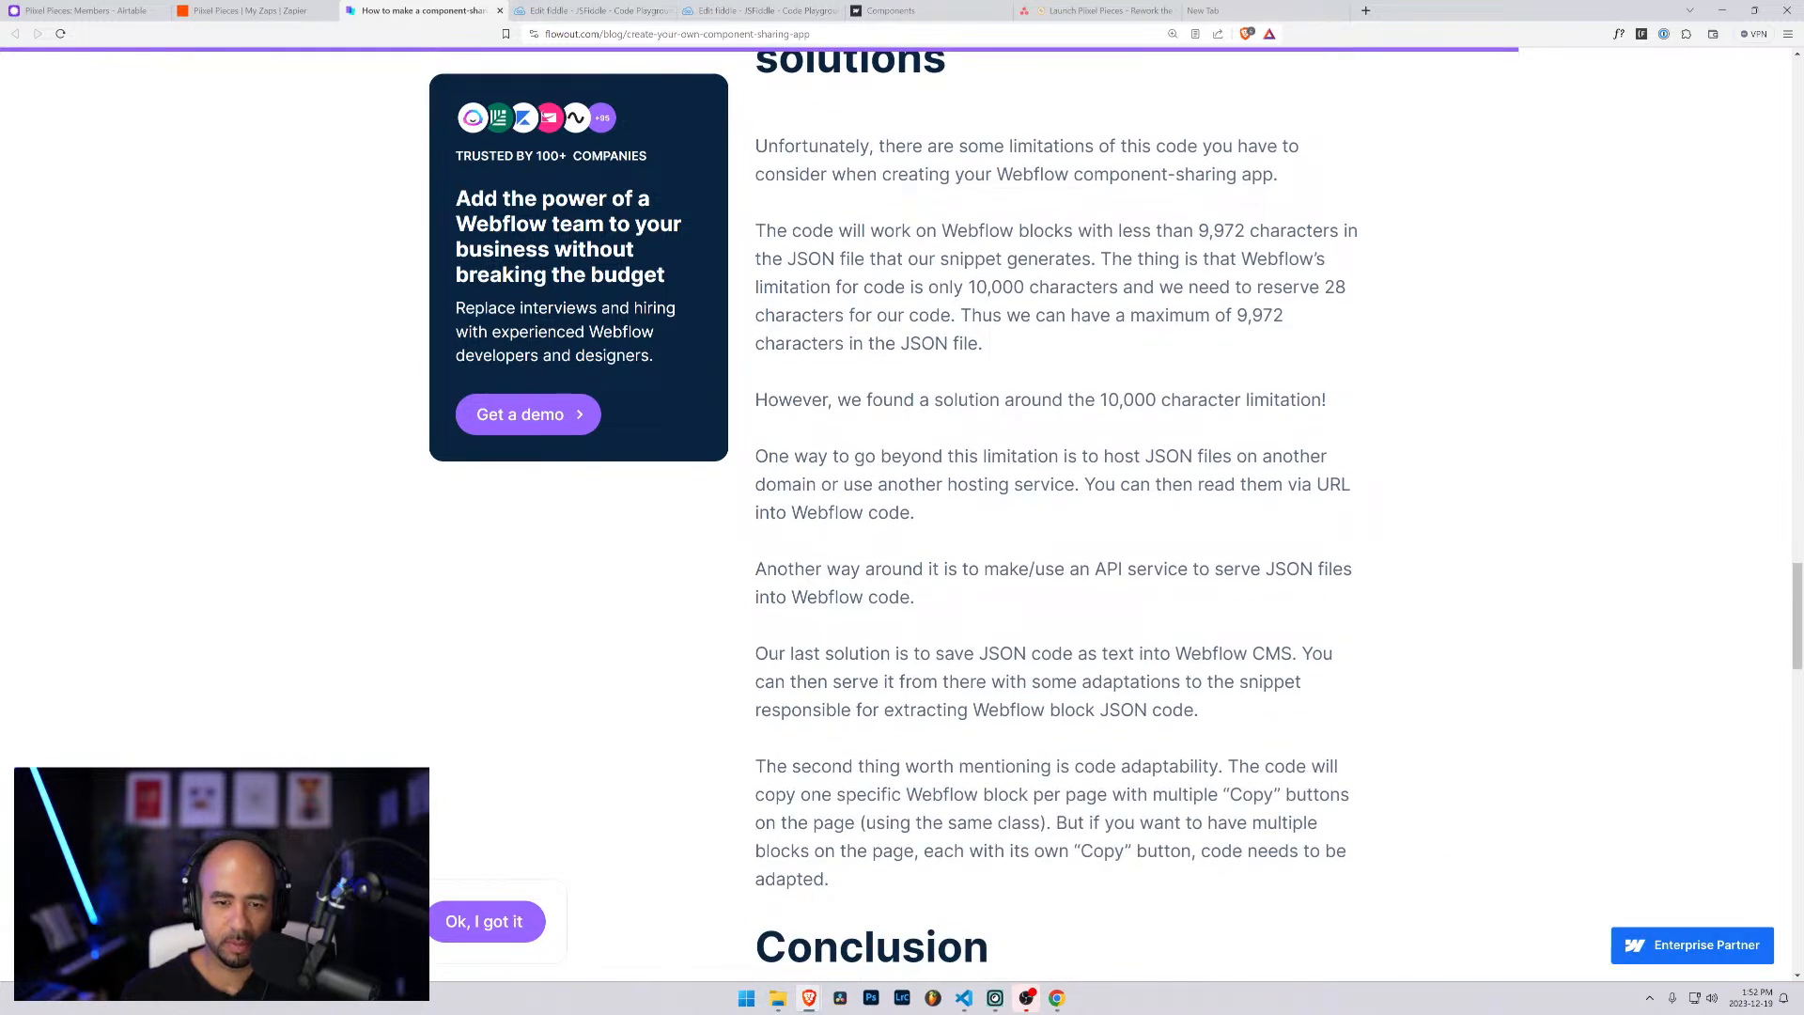
- Examine the article's passages on external JSON hosting, Webflow CMS storage and code adaptability, then return to the copy script in JSFiddle
drag(1140, 455, 1075, 483)
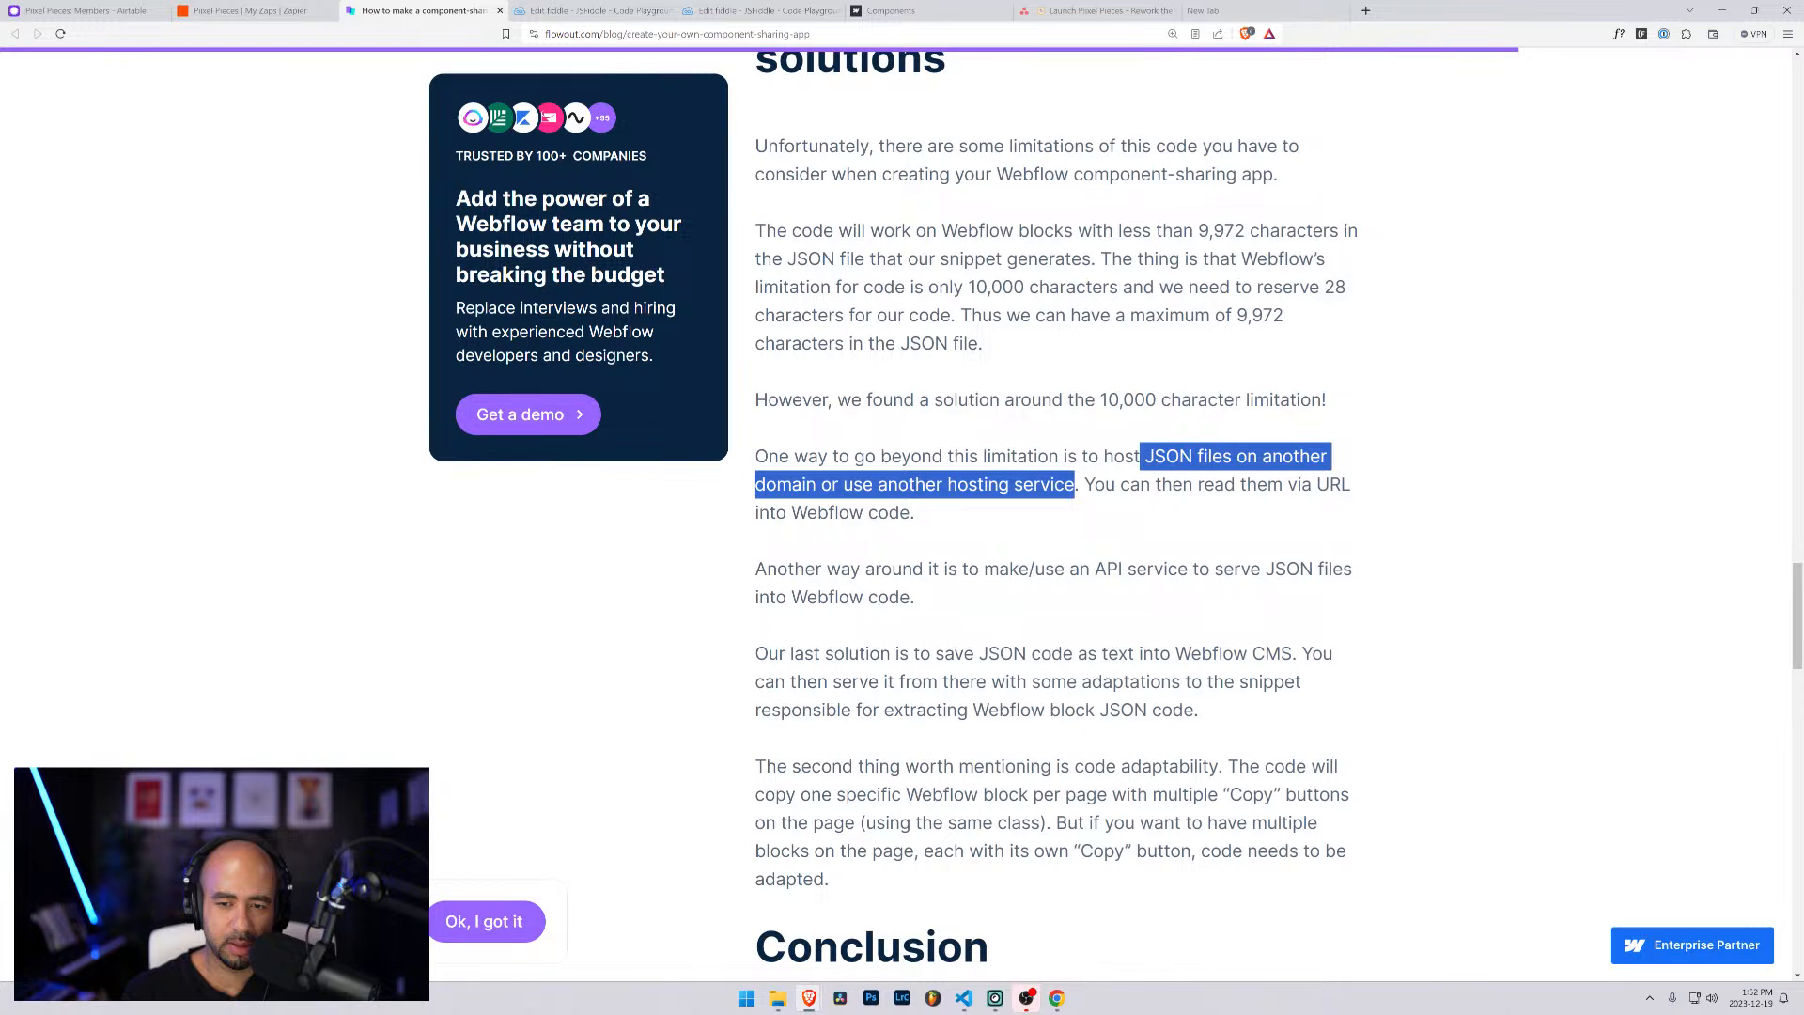
drag(1085, 485, 909, 513)
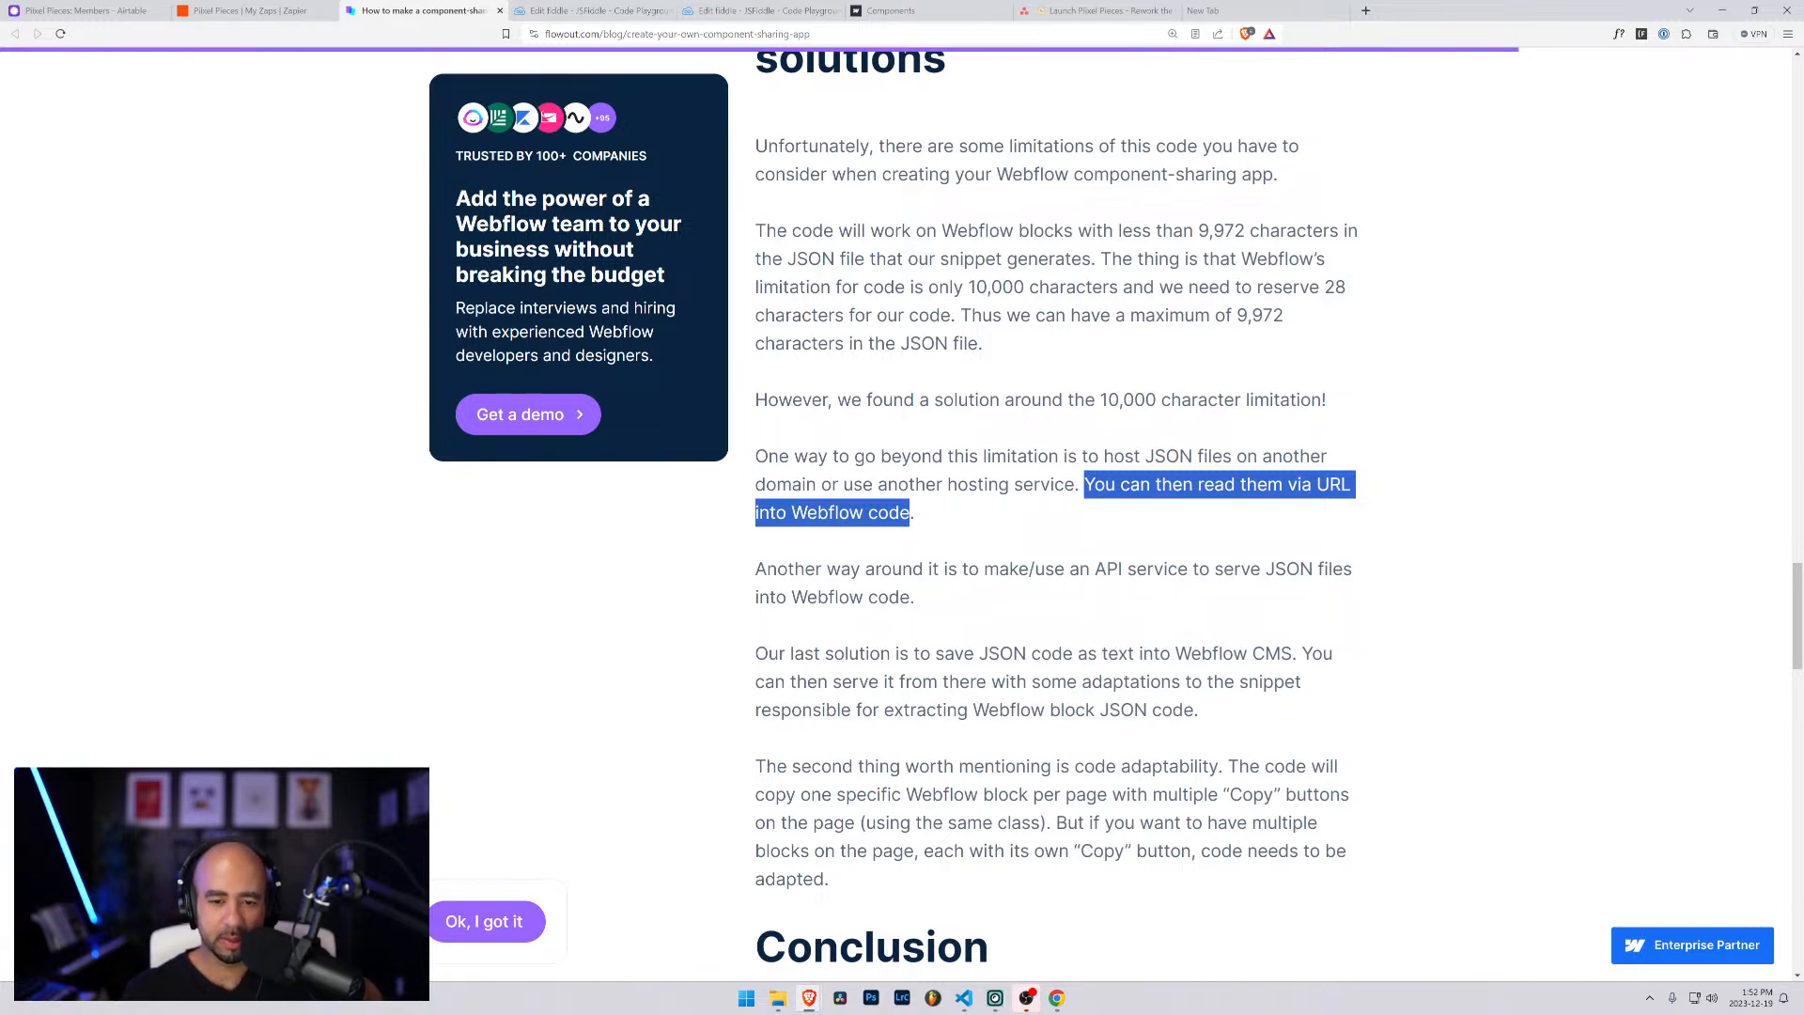
scroll(1057, 517, down, 2)
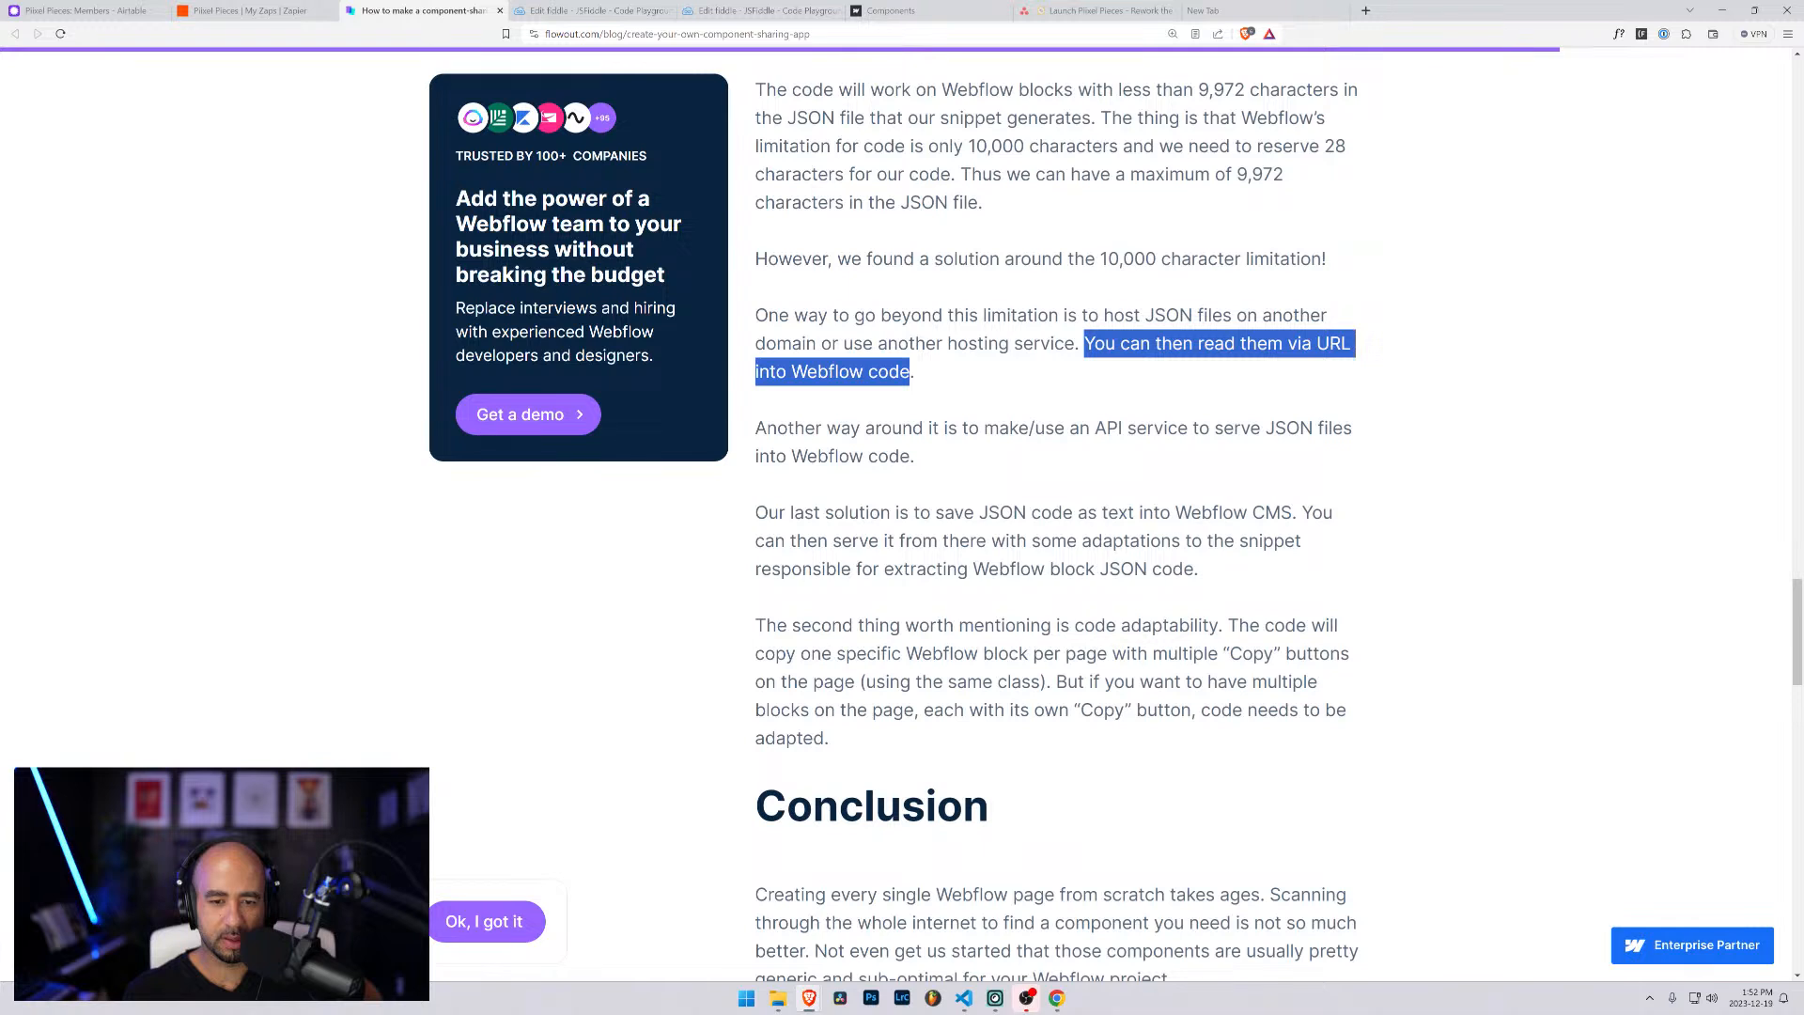
drag(912, 539, 1275, 542)
drag(1121, 568, 972, 569)
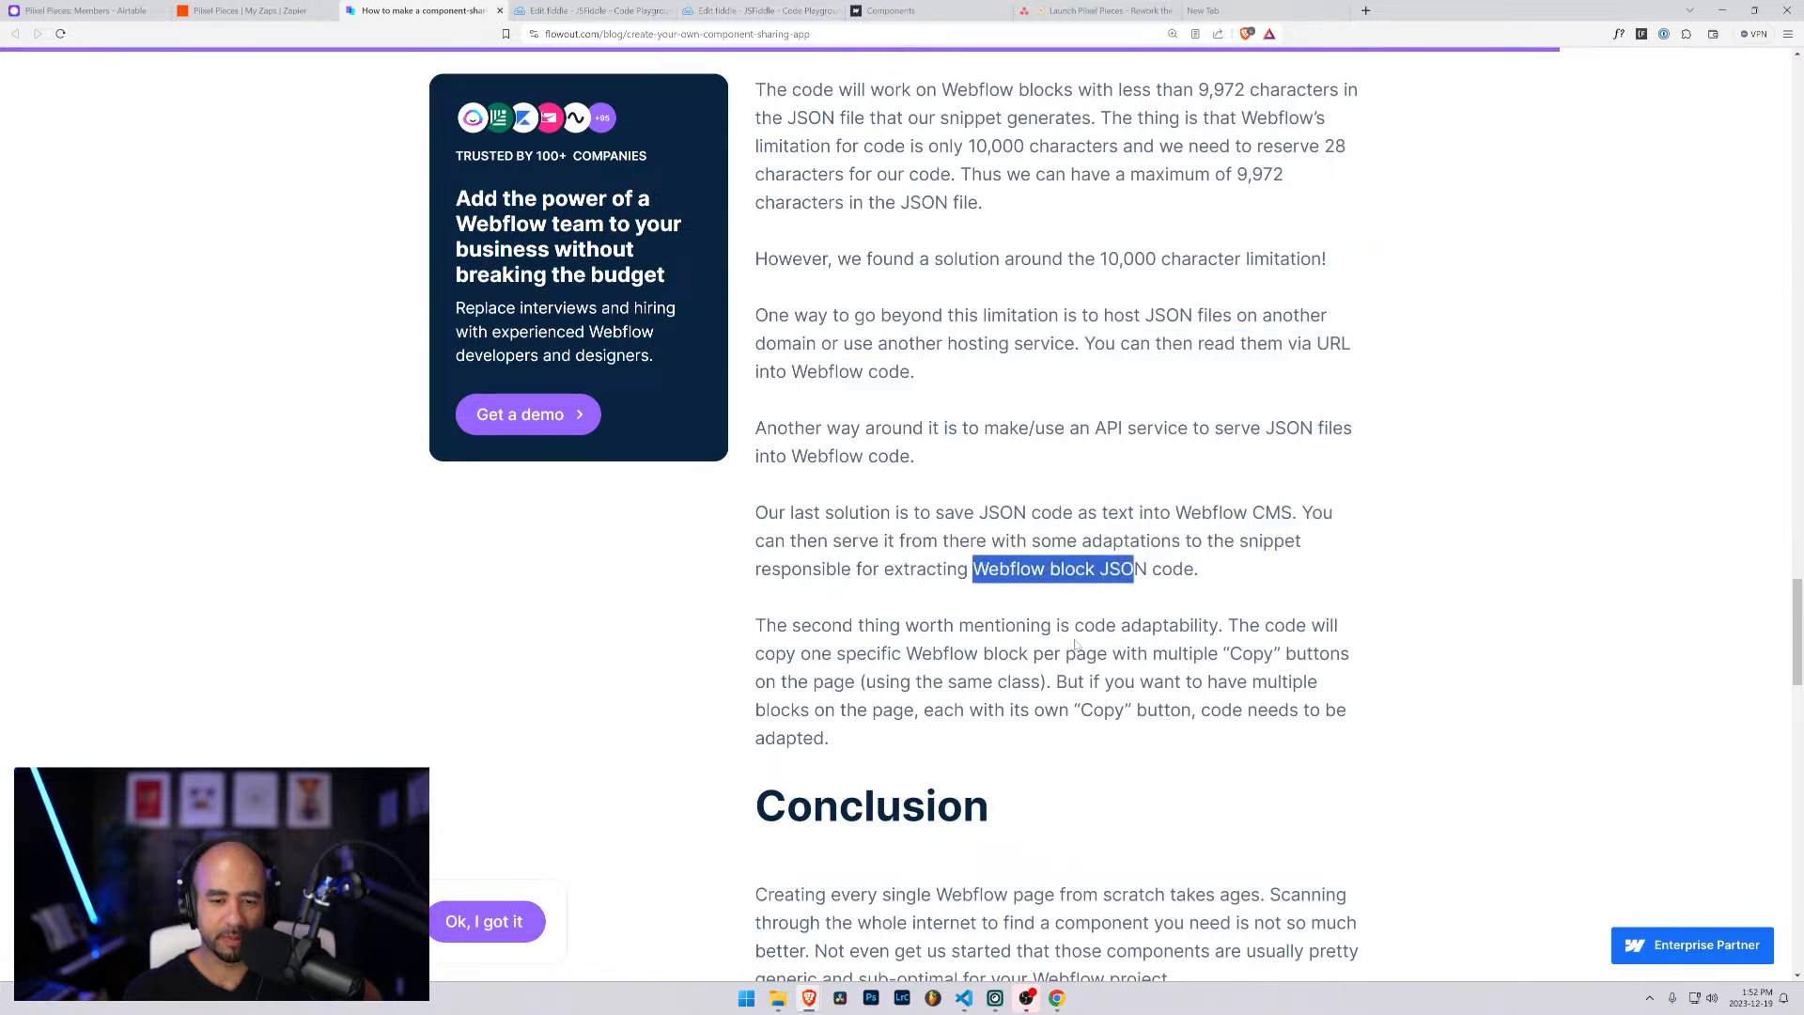
drag(1222, 624, 1120, 625)
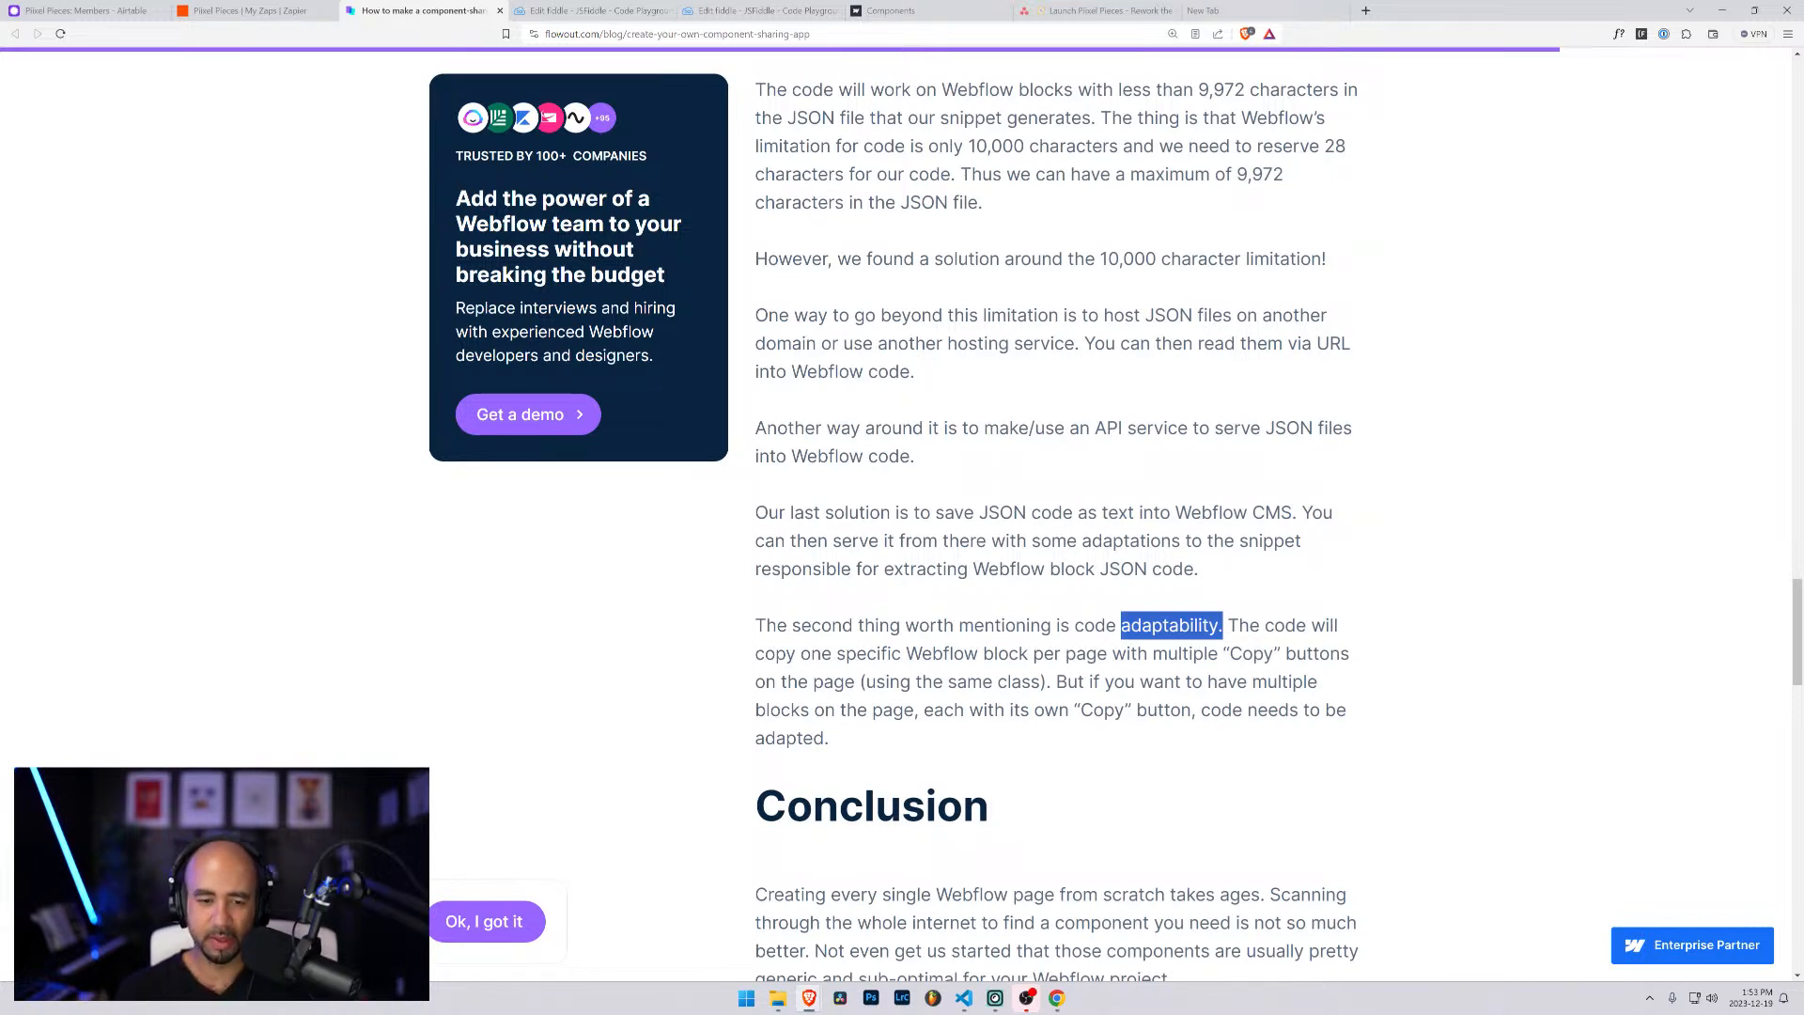
key(ctrl+Tab)
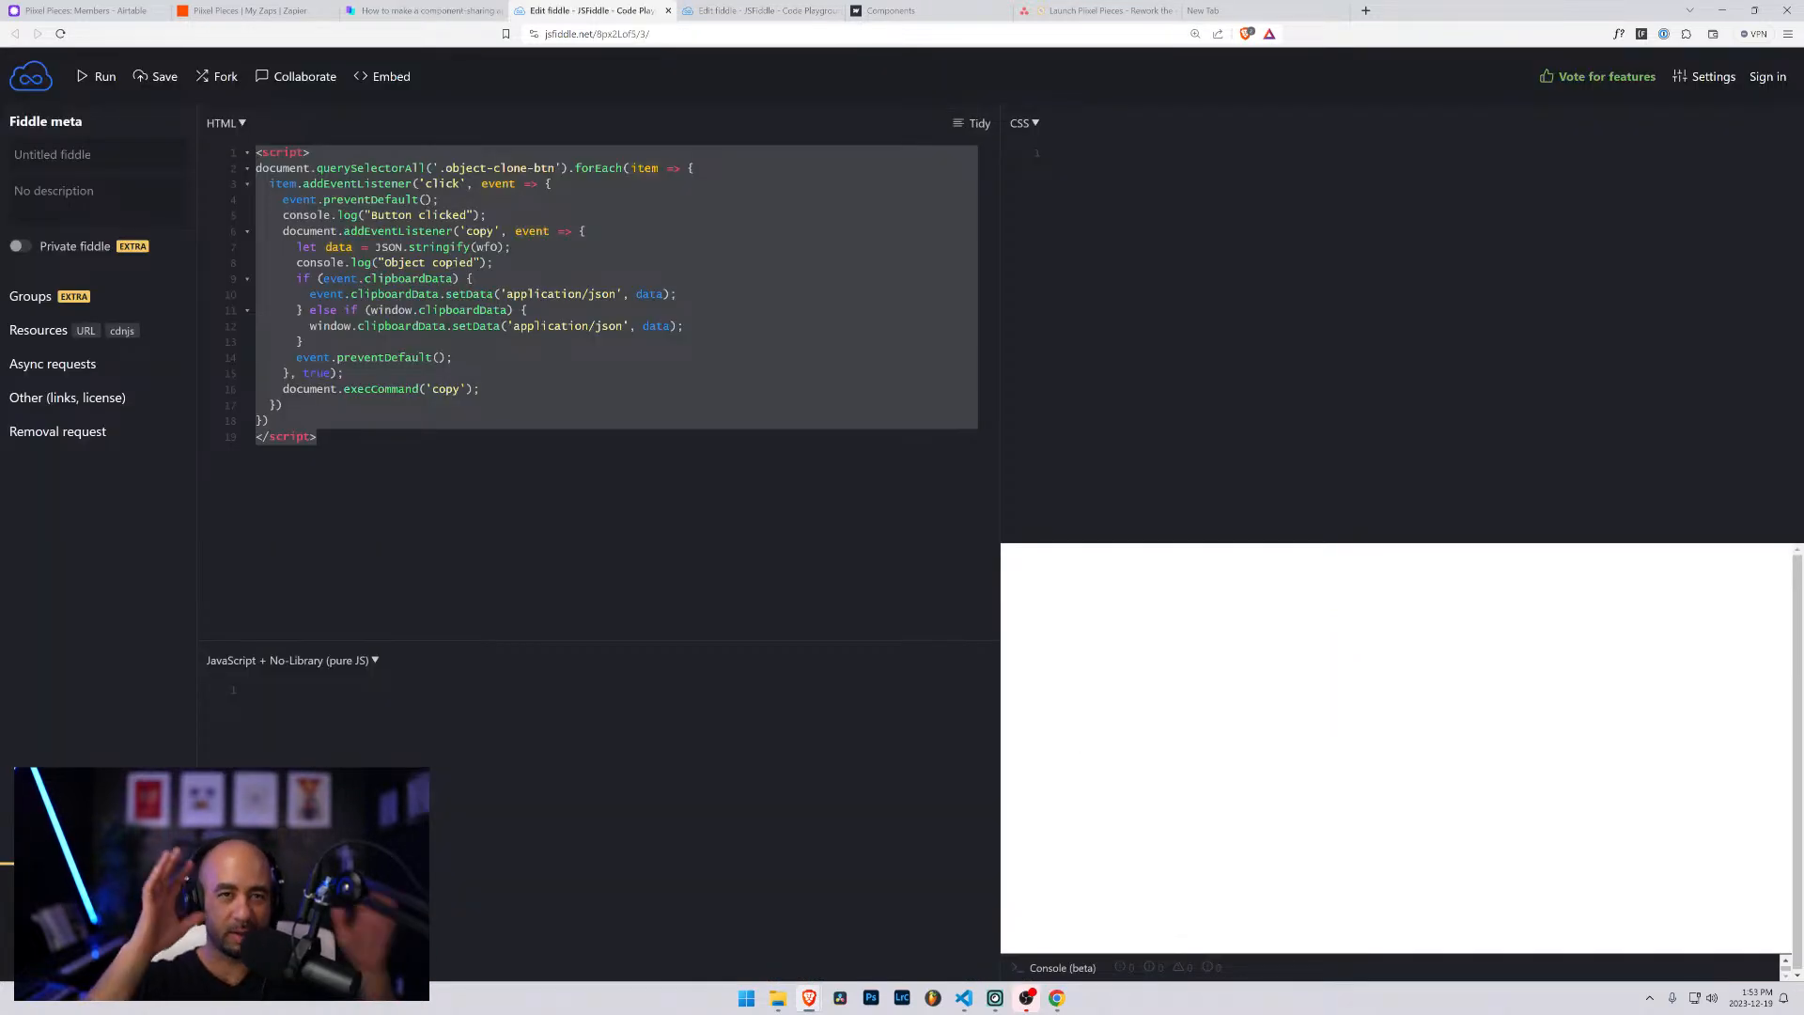
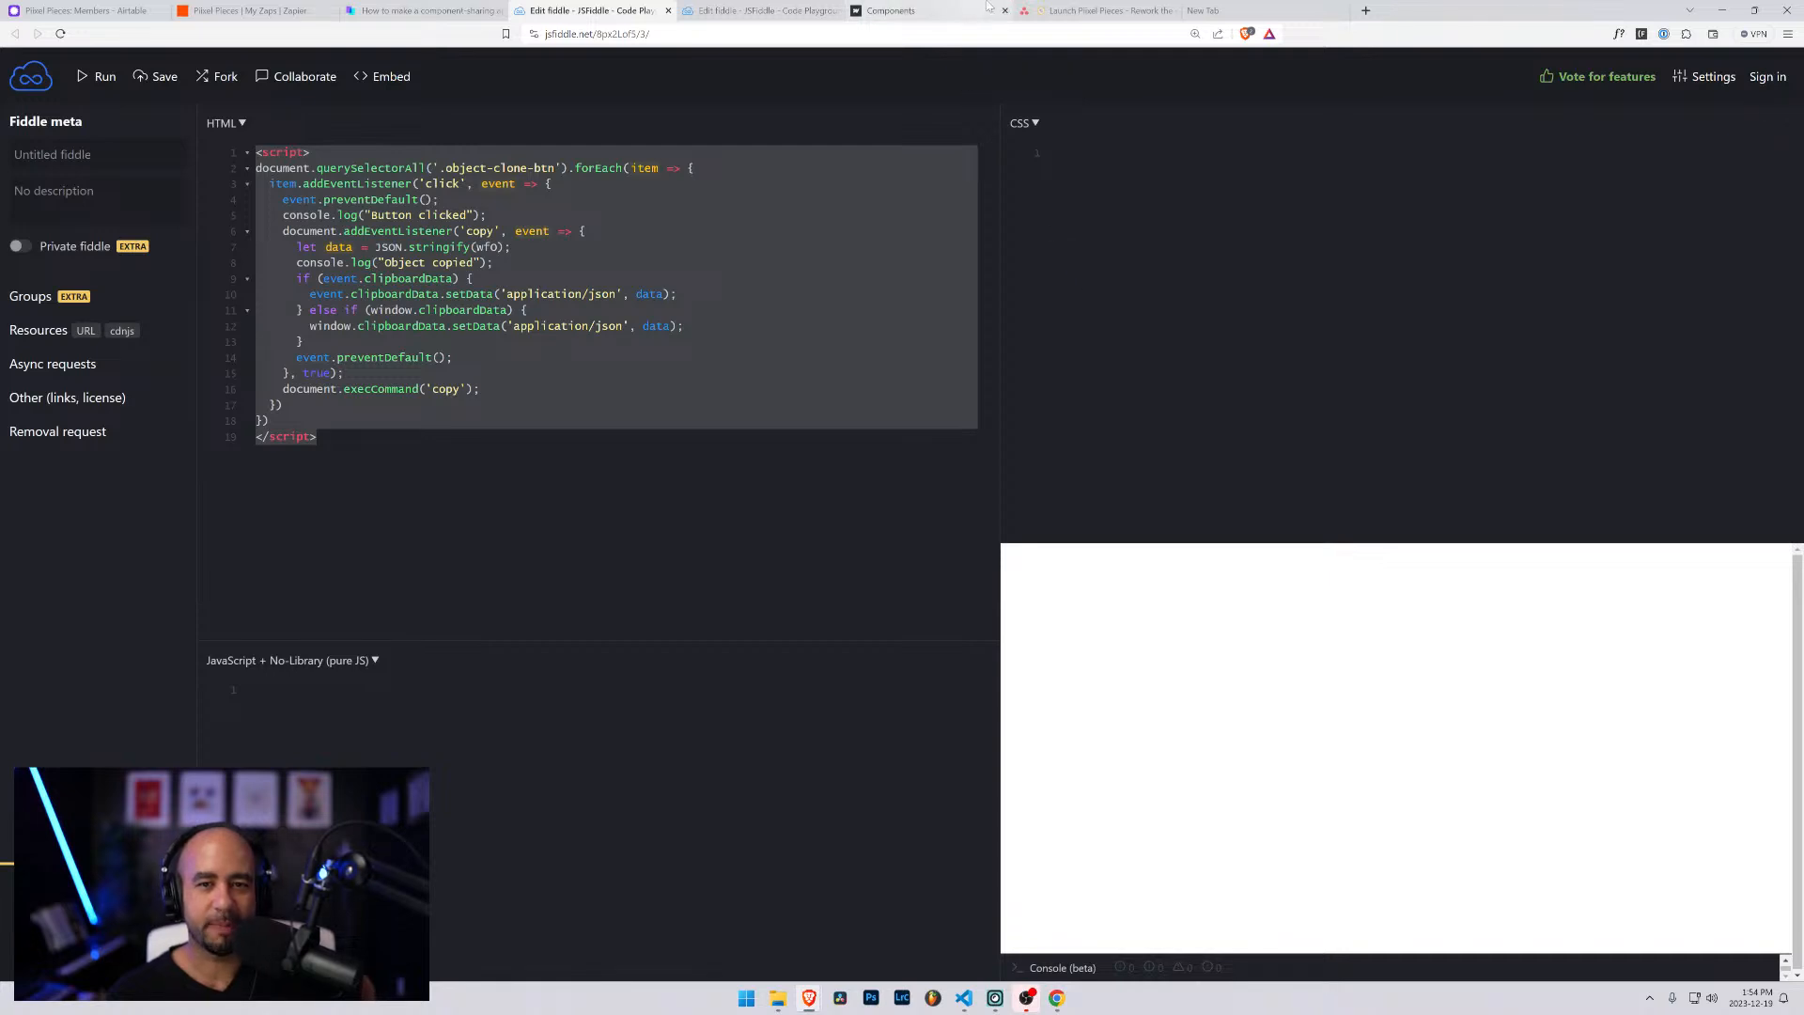
- Return to the Asana task "Add copy to clipboard functionality" and open its subtask "Get the JSON code for each component"
click(1071, 12)
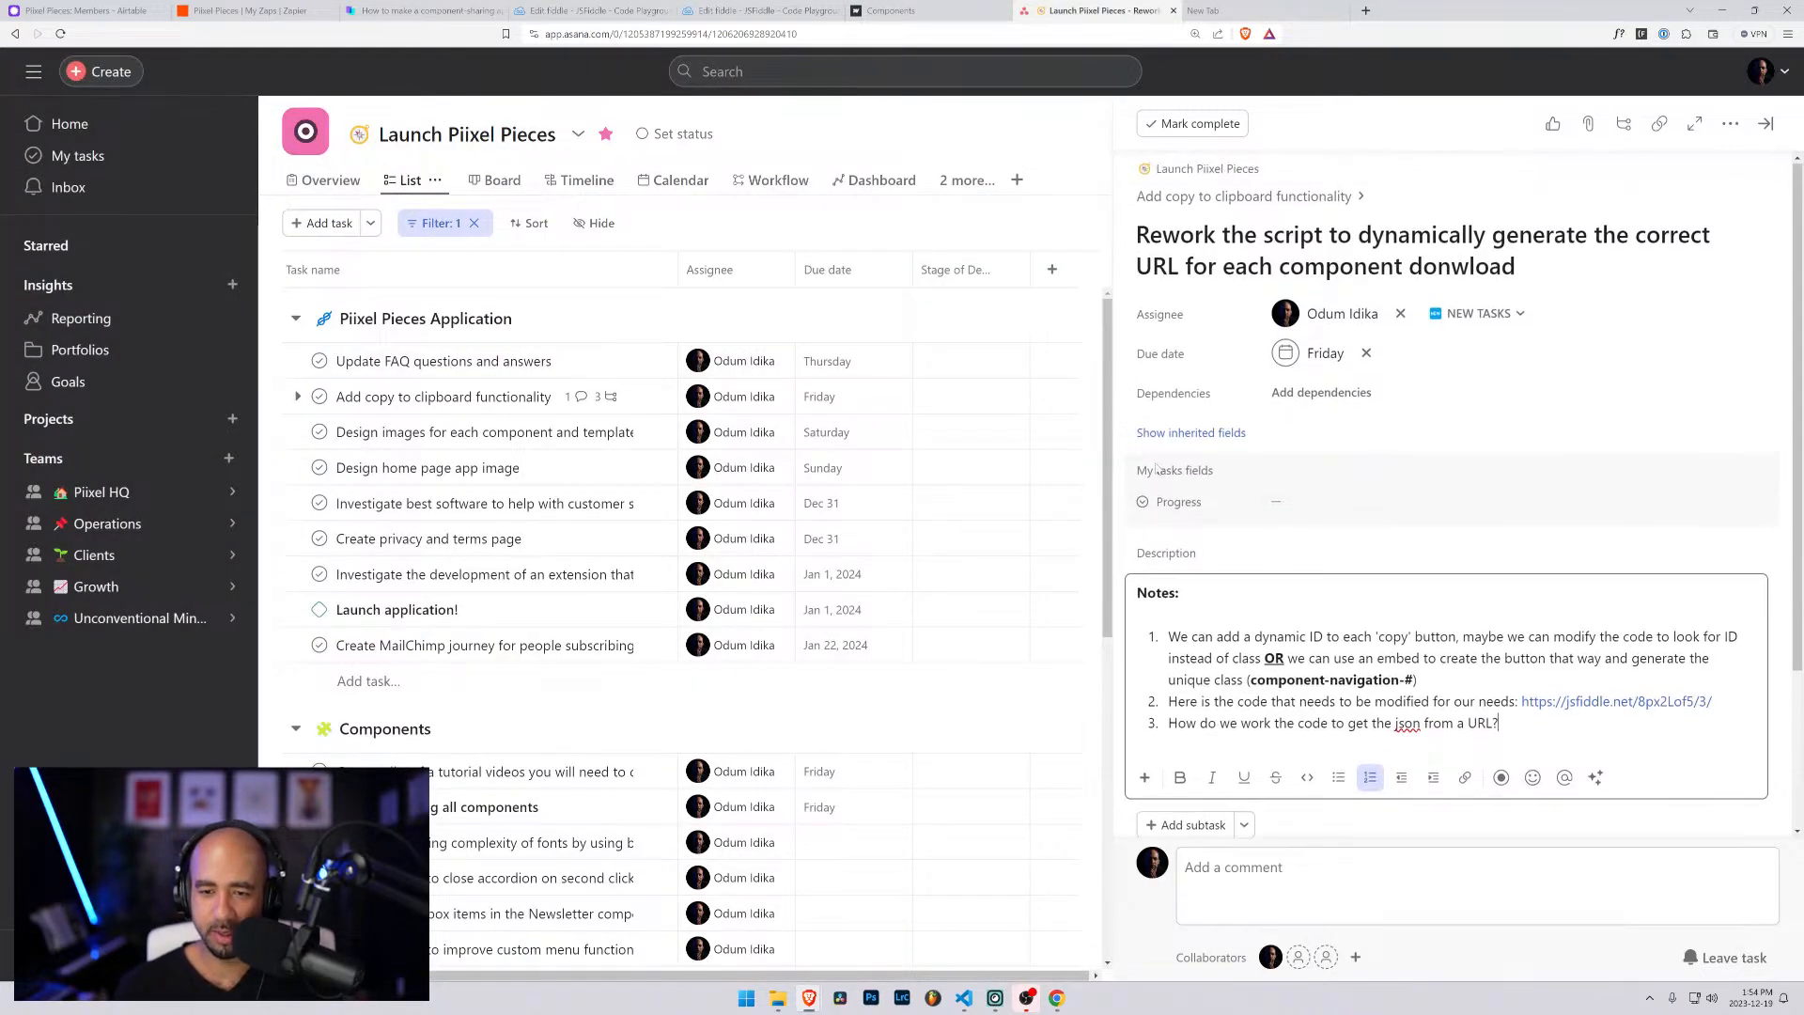
click(1221, 196)
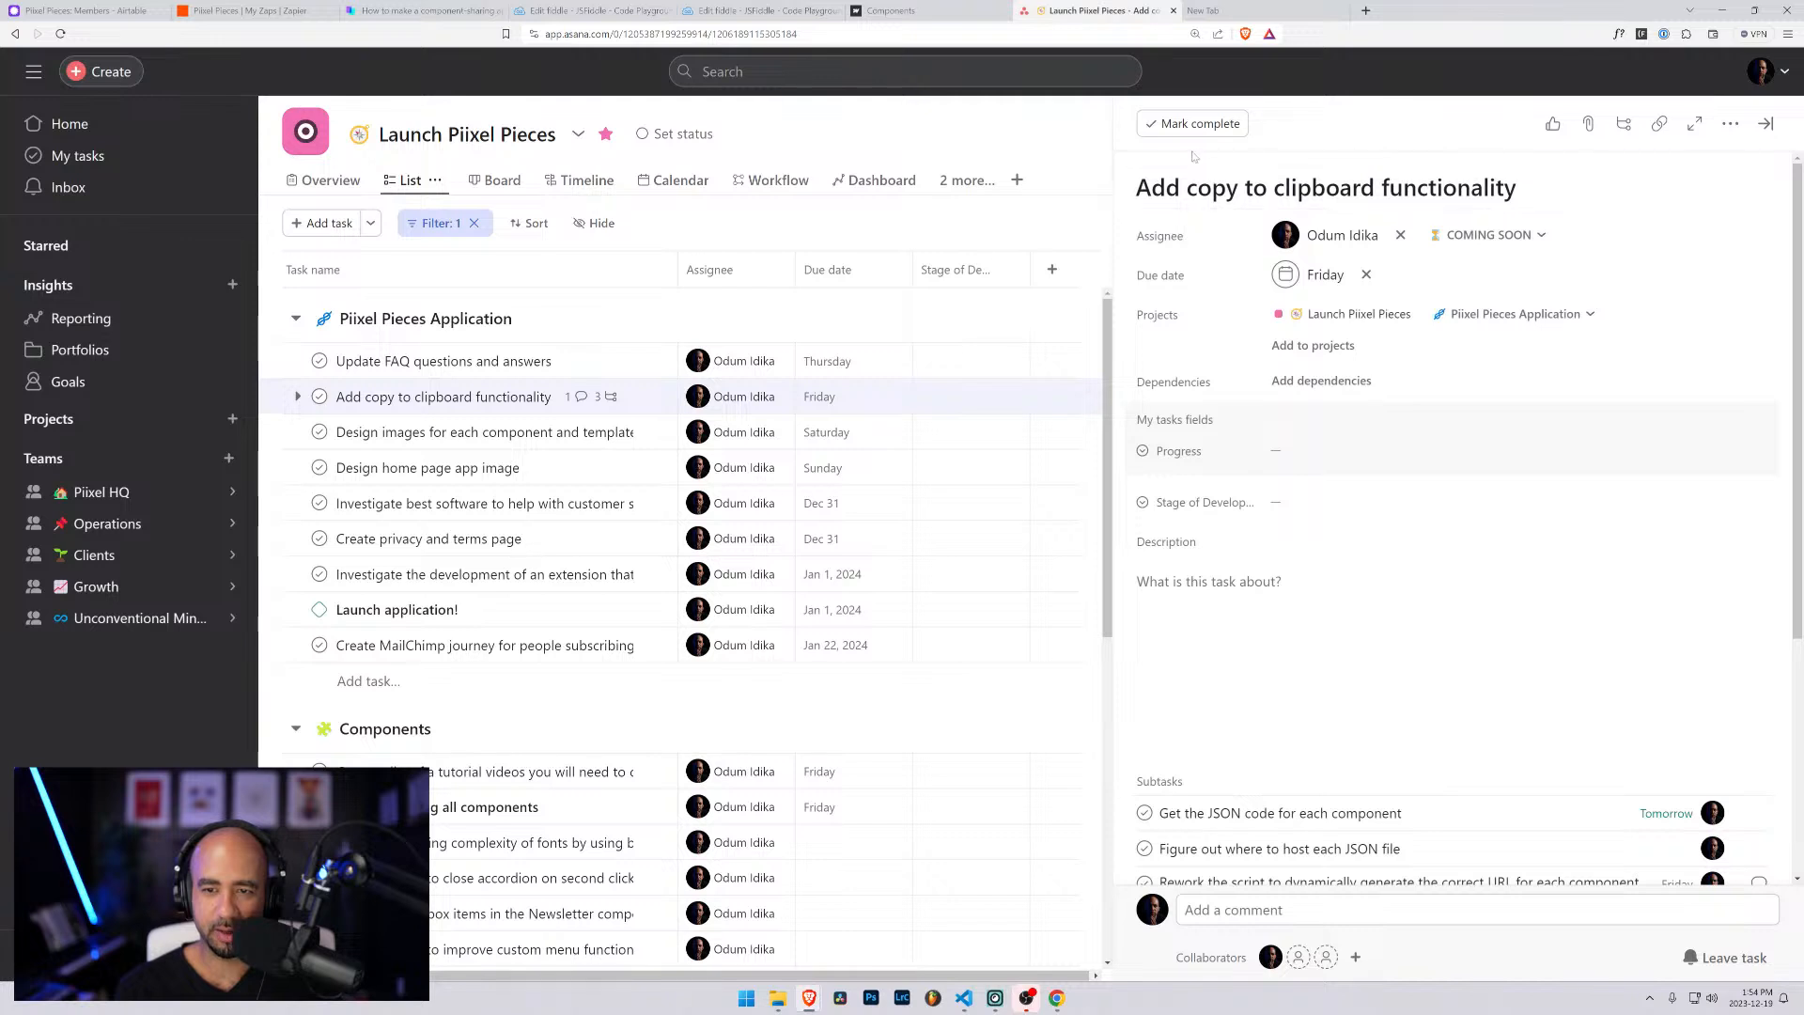
scroll(1428, 625, down, 2)
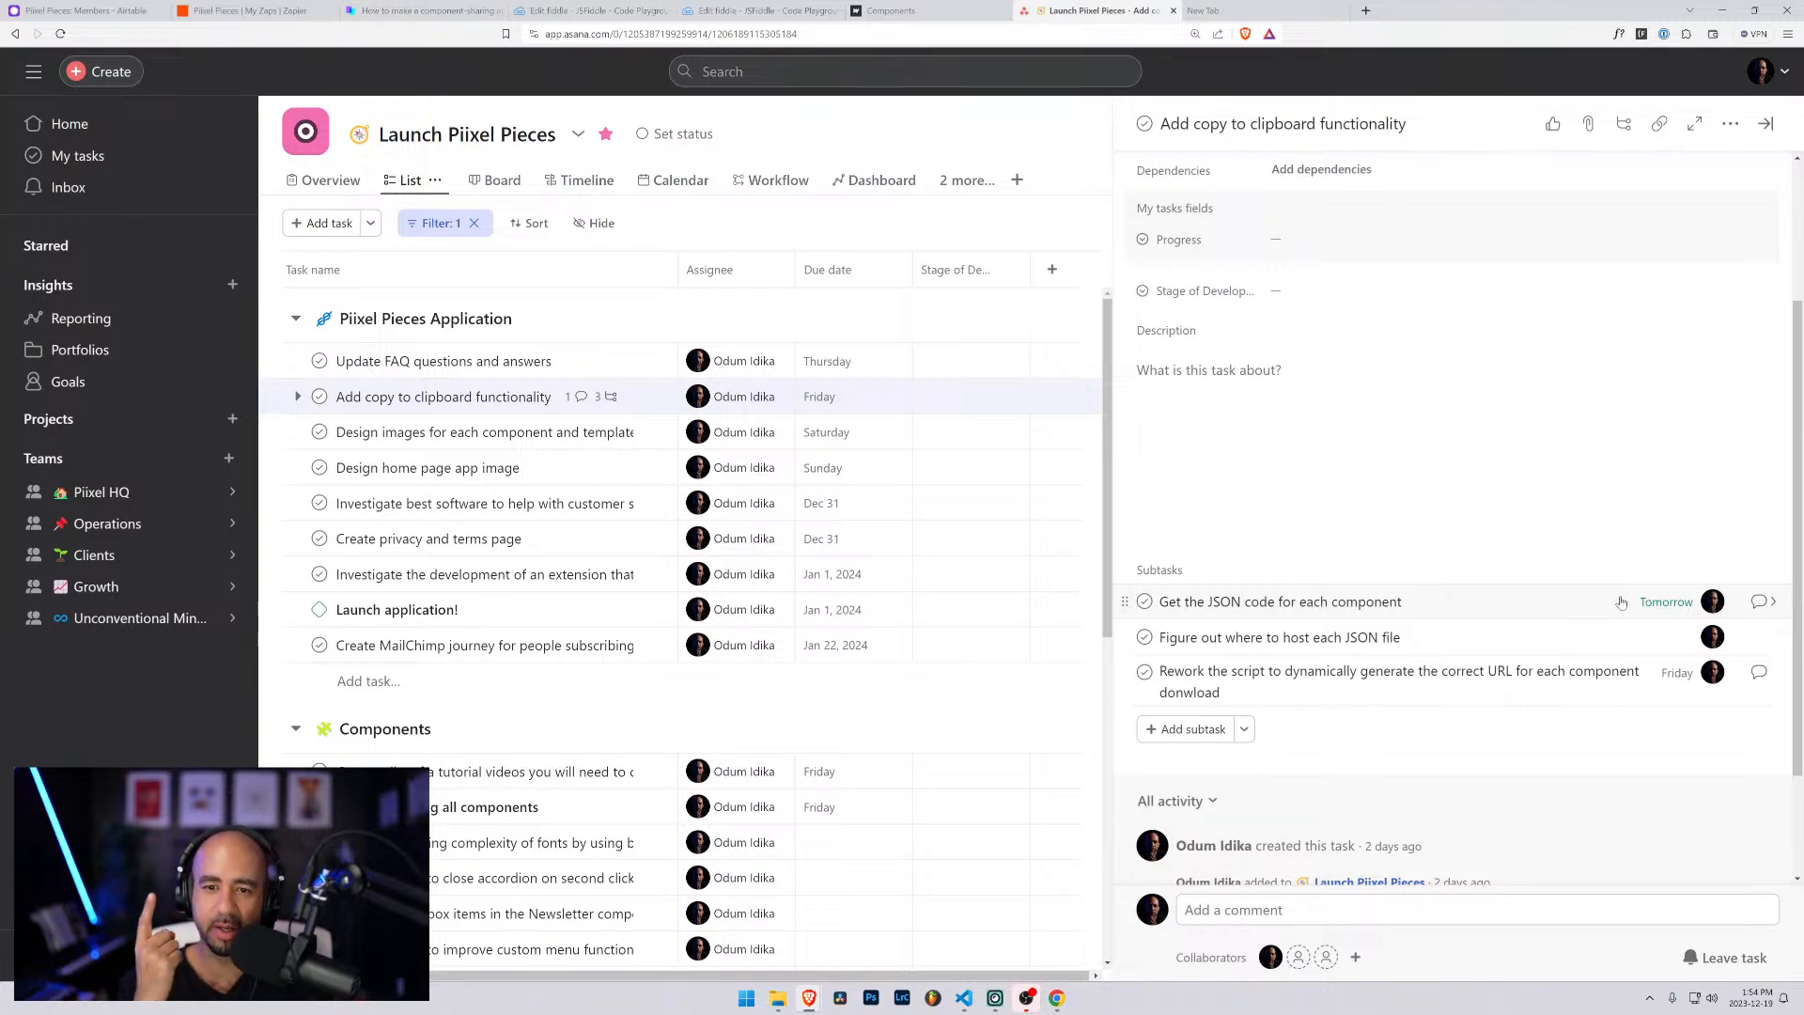
click(1759, 602)
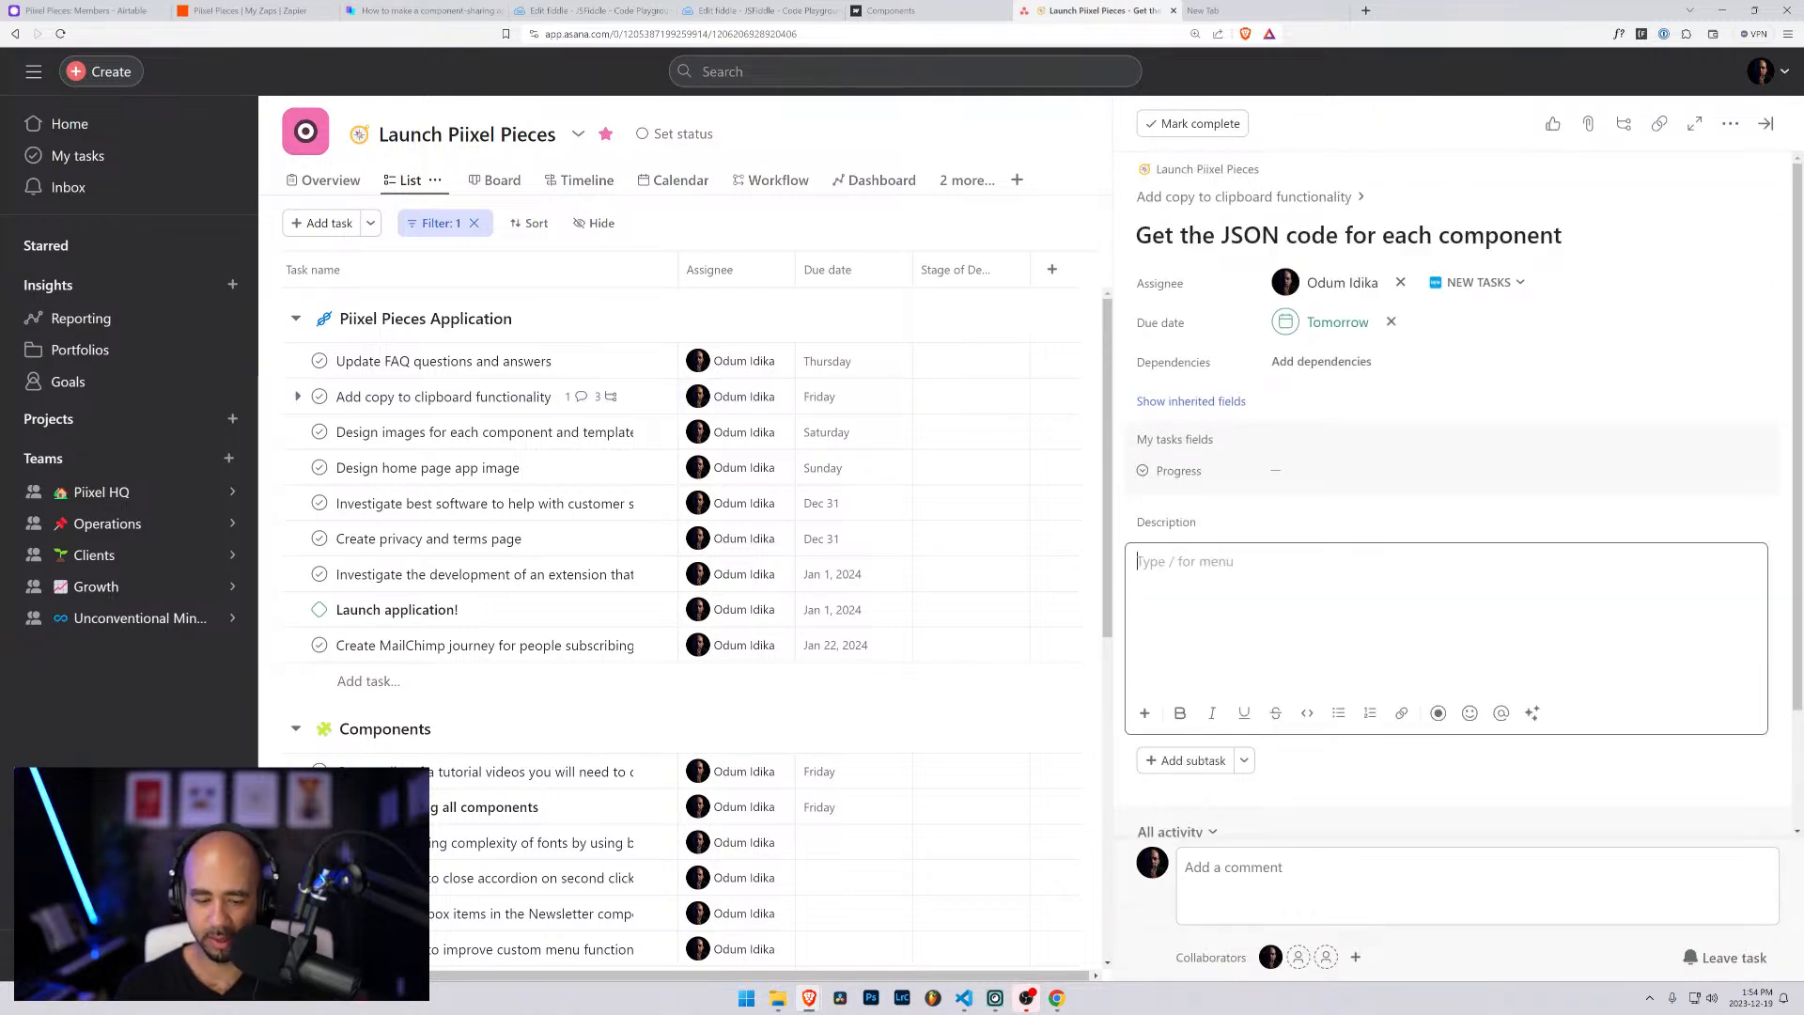
- Describe the subtask with "Note:" and numbered item "Make sure you have a consistent naming structure for each component link as well as button"
text(Note:)
key(Return)
key(Return)
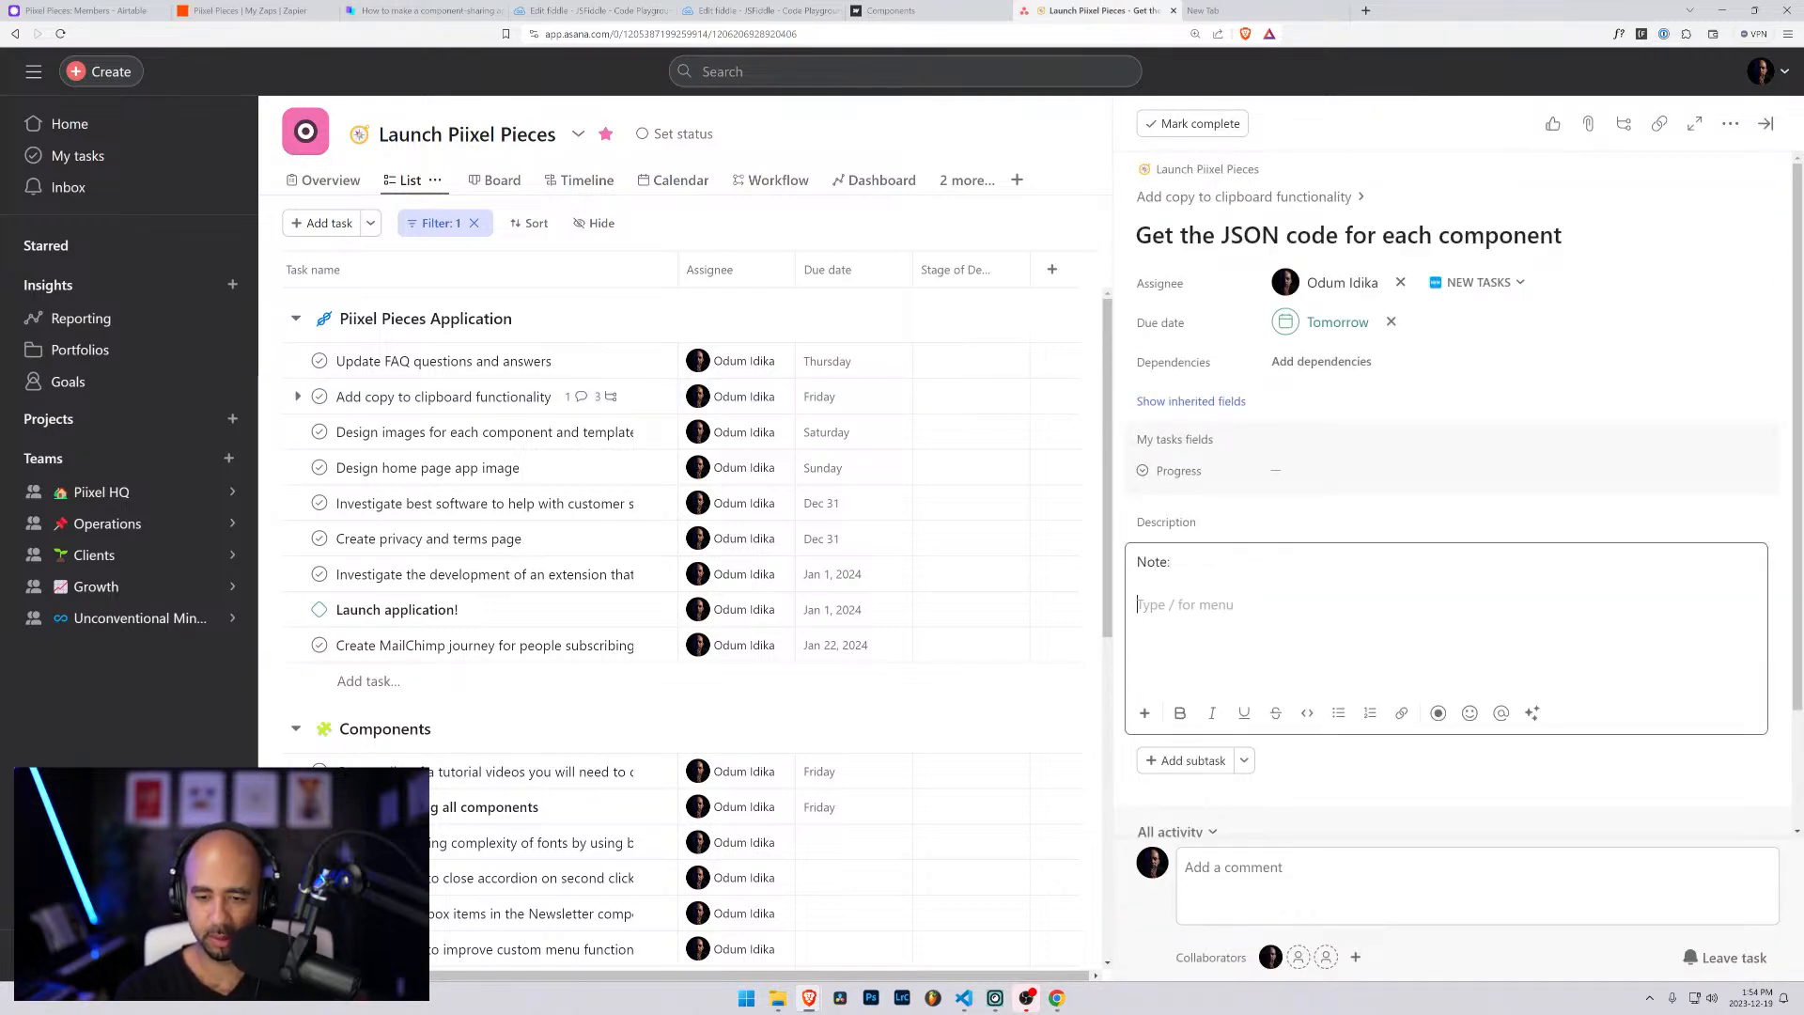
text(1.)
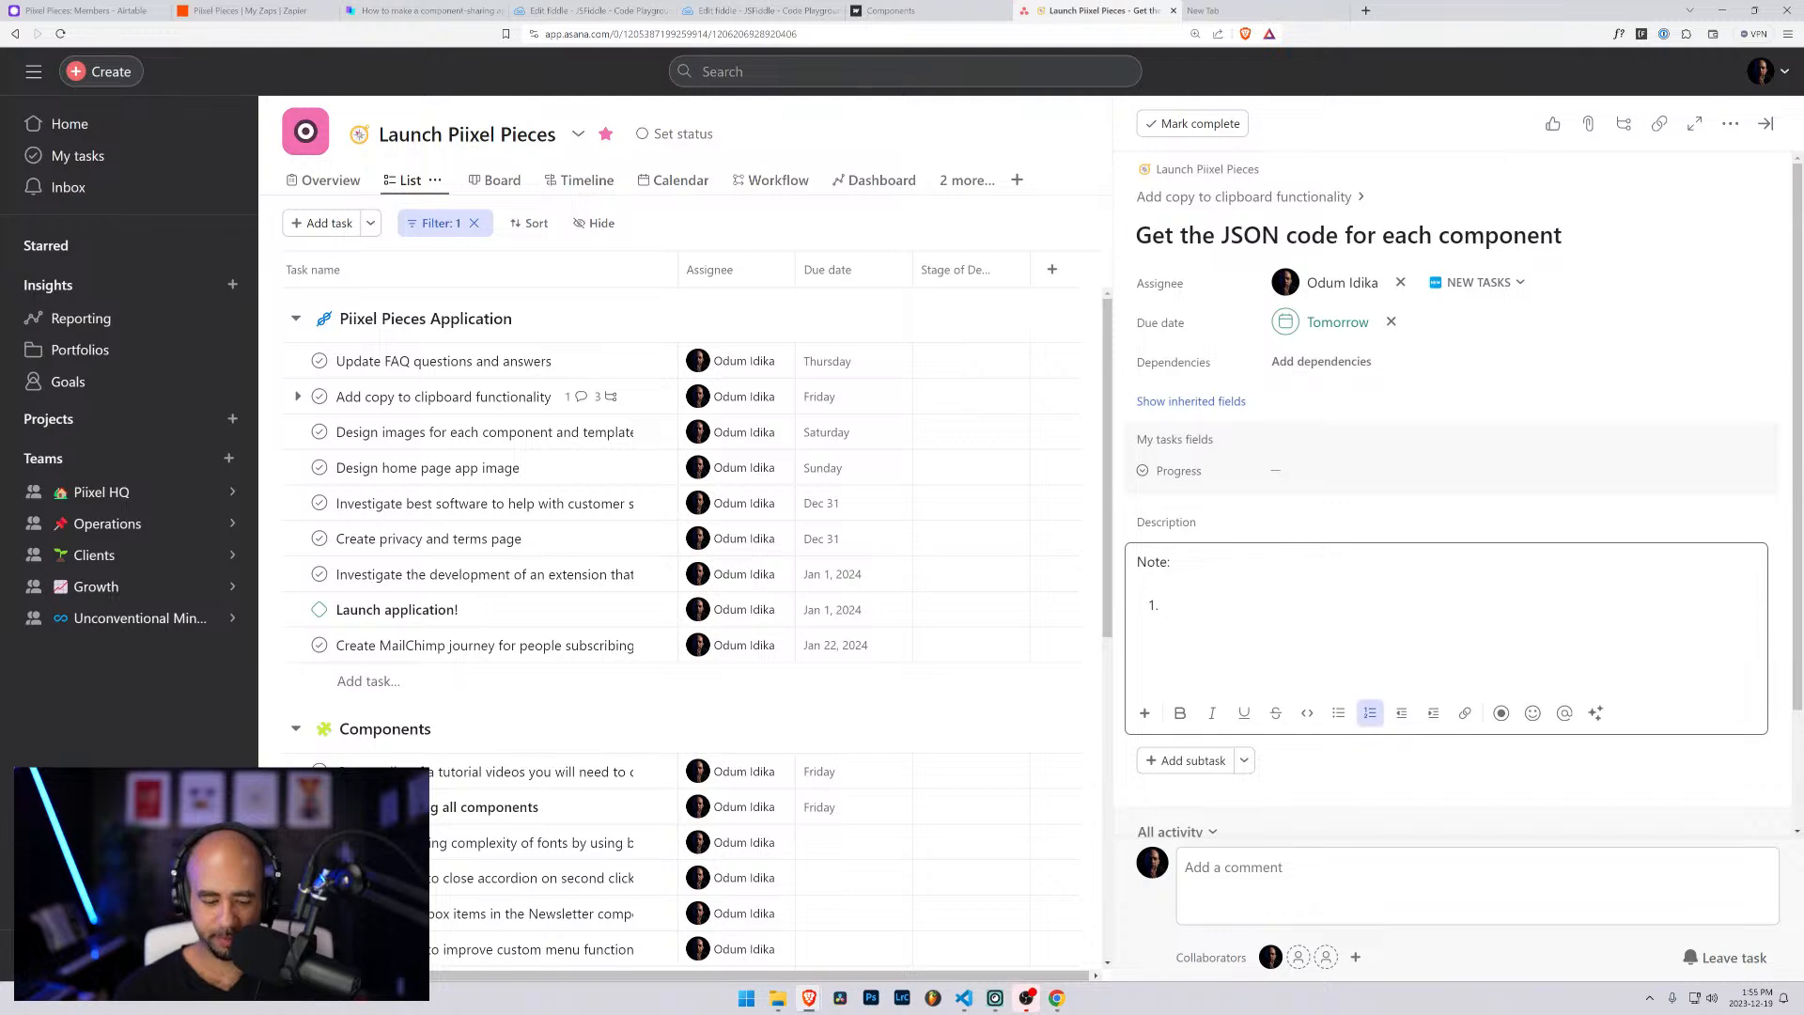
text( Make sur you)
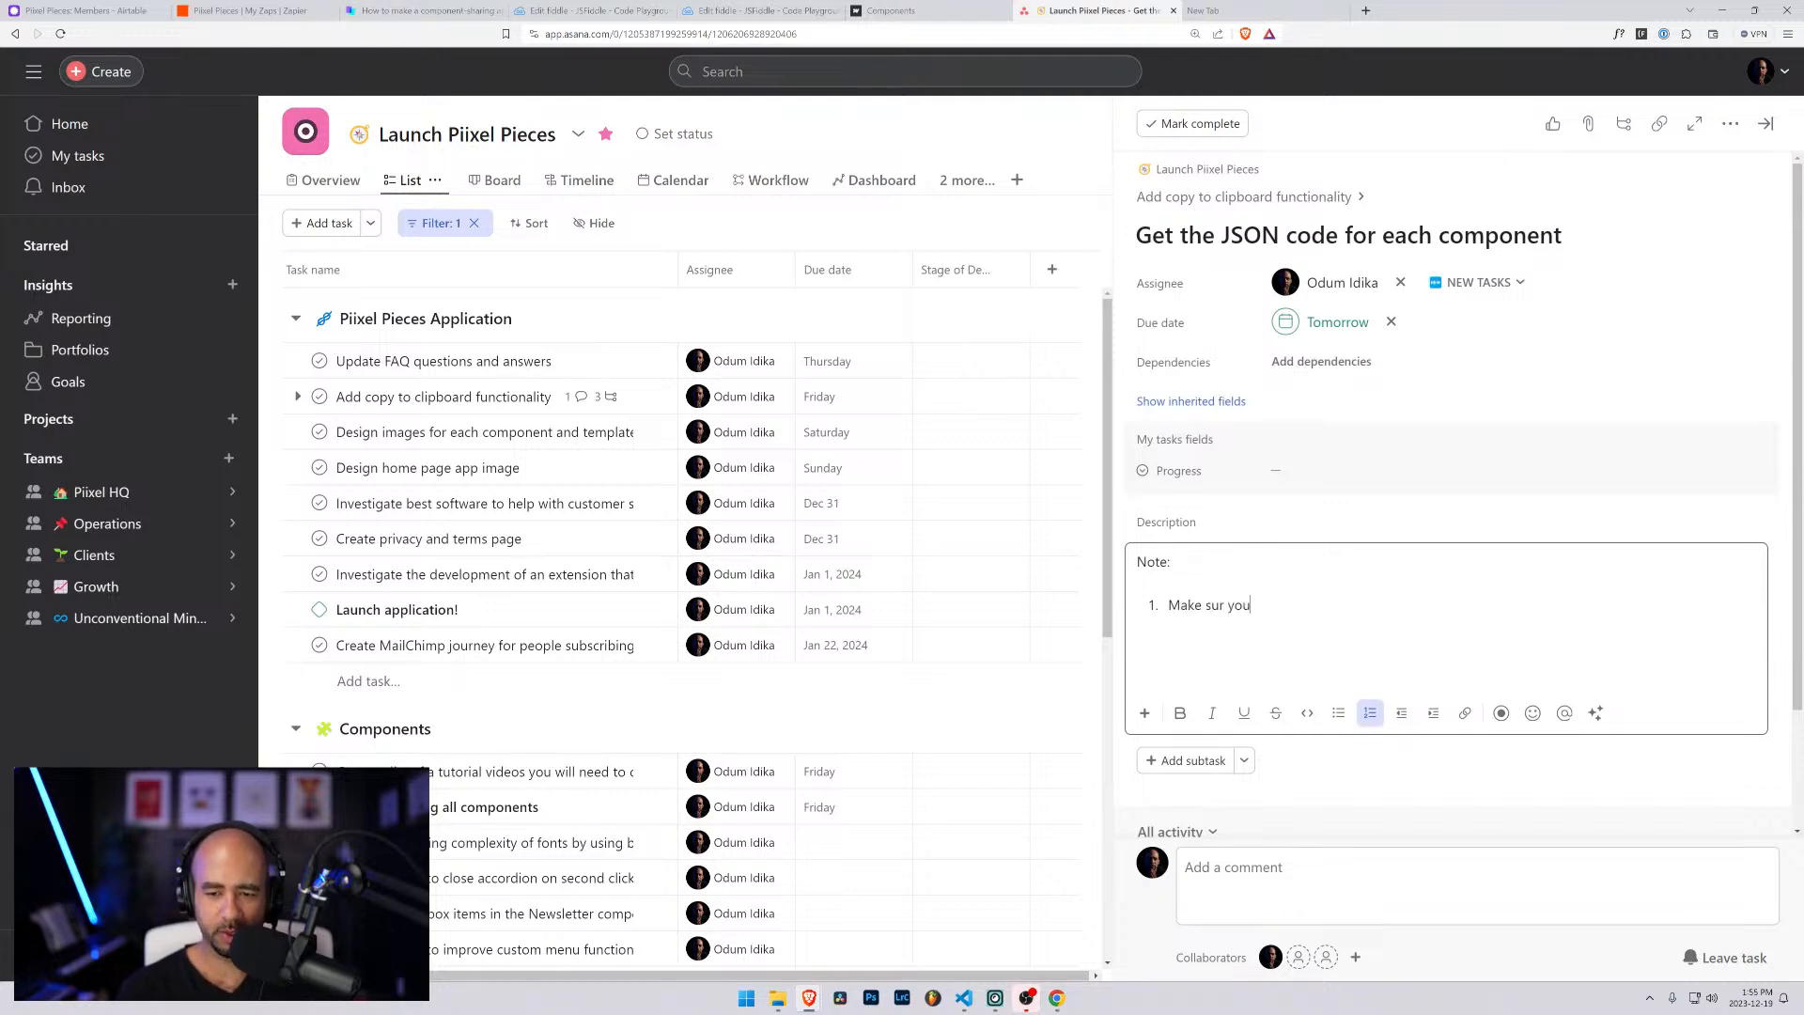
key(BackSpace)
key(BackSpace)
key(BackSpace)
key(BackSpace)
text(e you have a so)
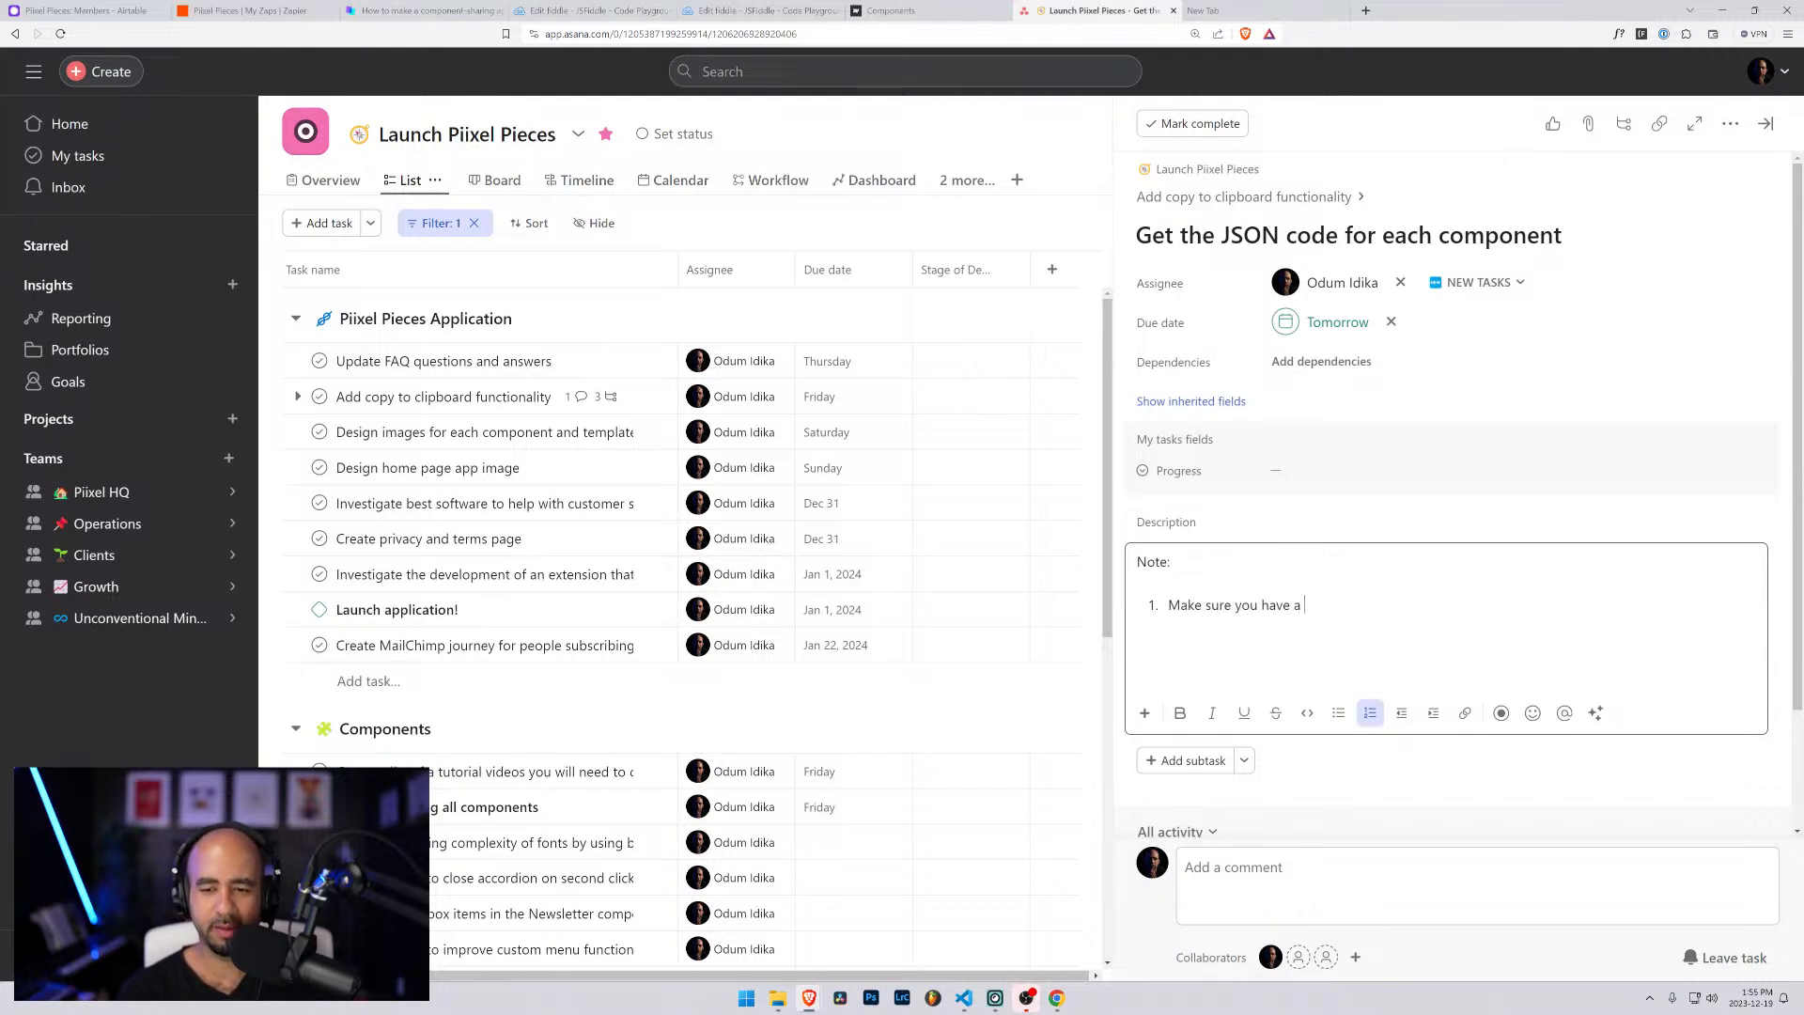
key(BackSpace)
key(BackSpace)
text(cons)
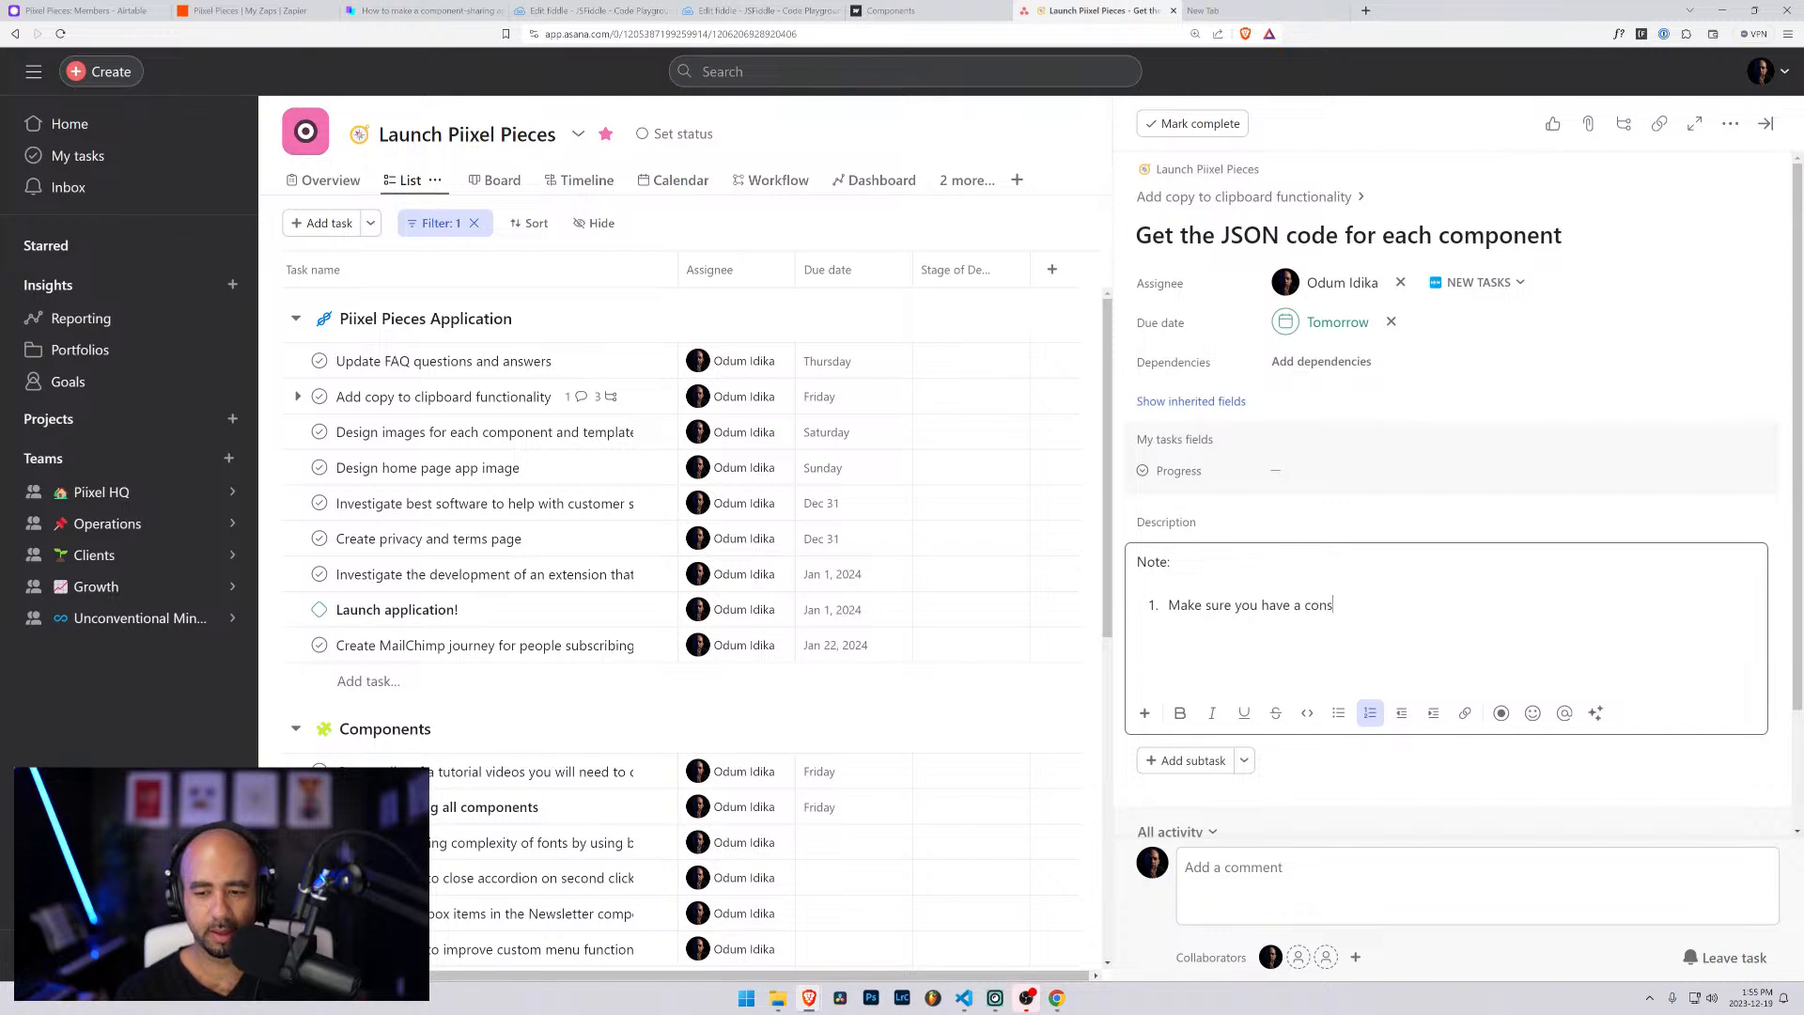
text(istent naming )
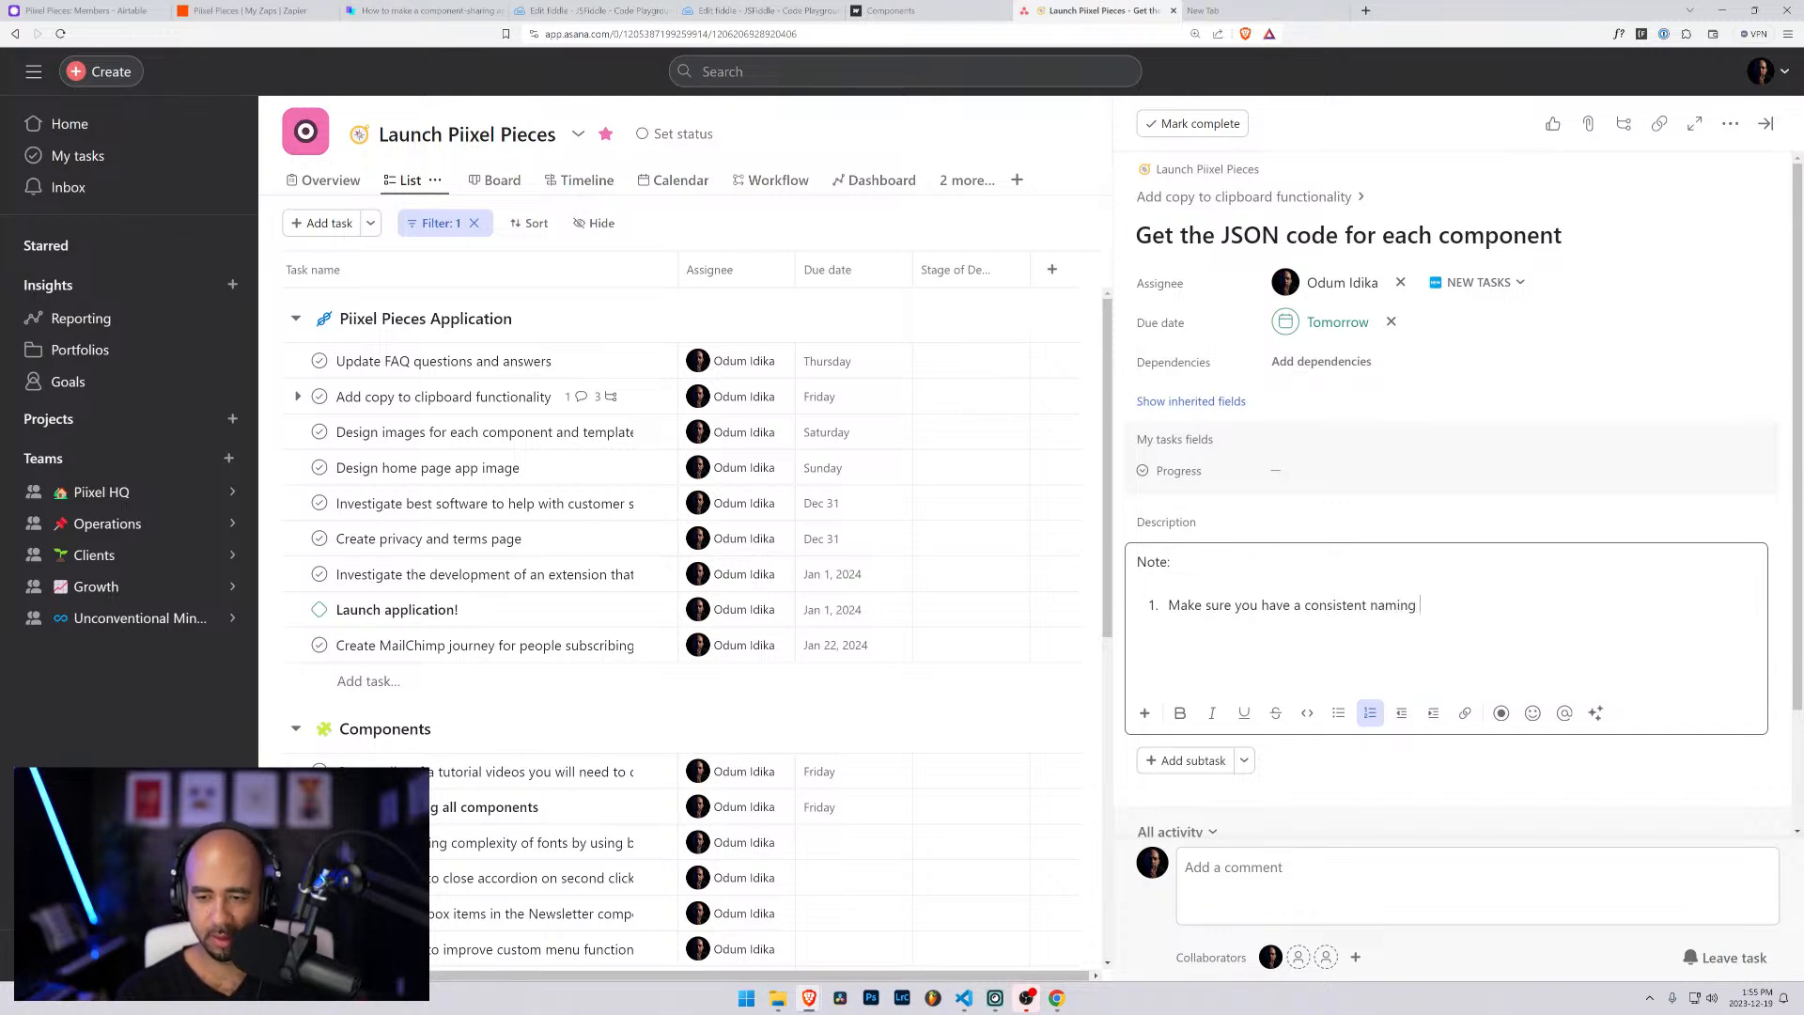
text(structure for ea)
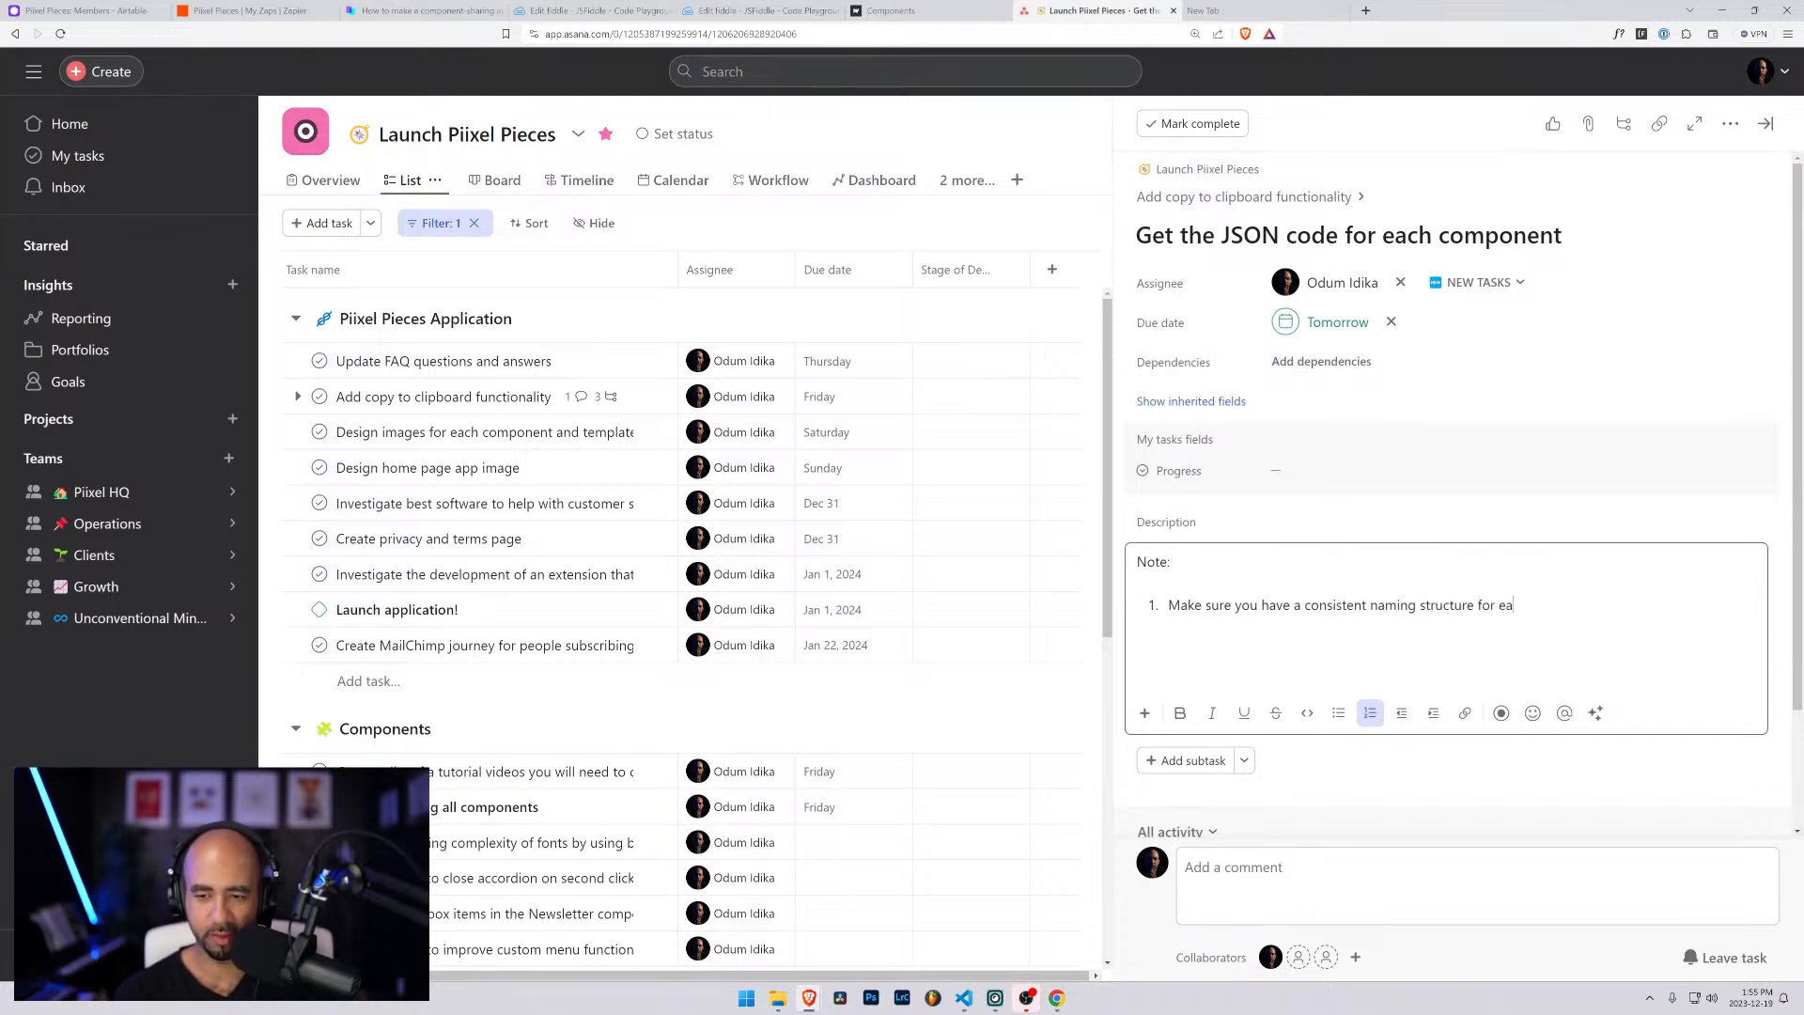
text(ch com)
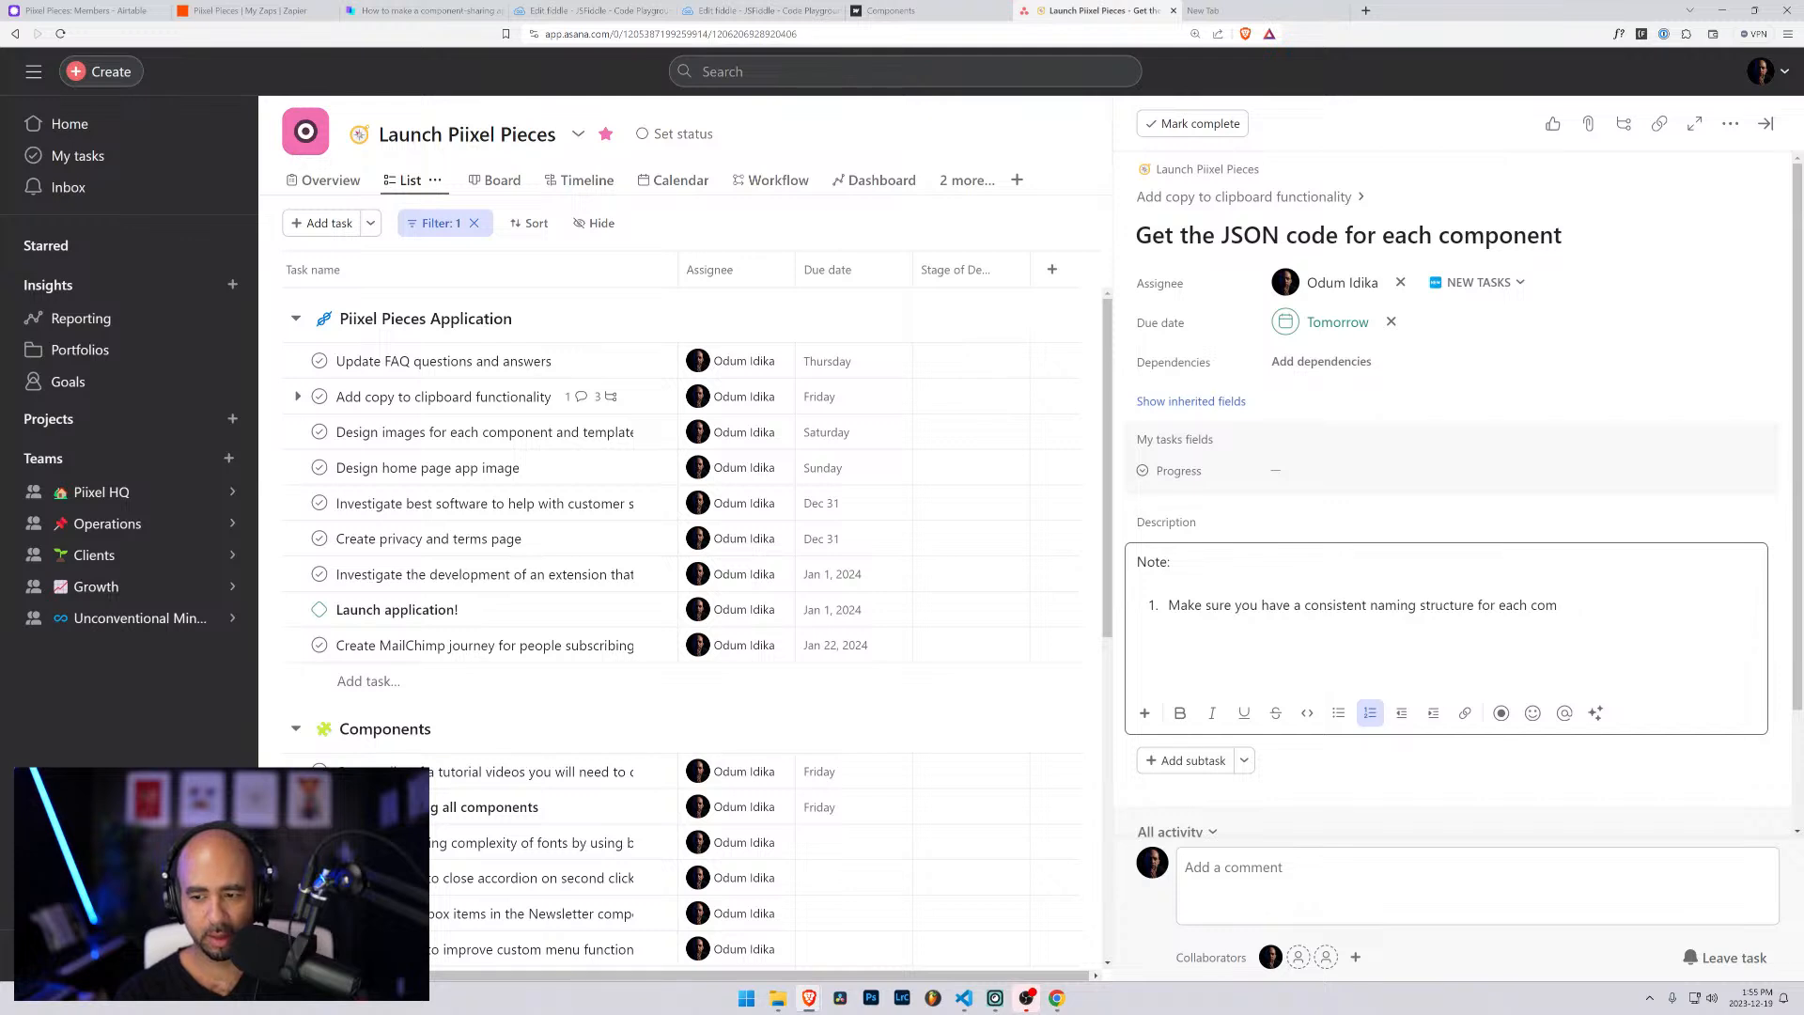
text(ponent link as)
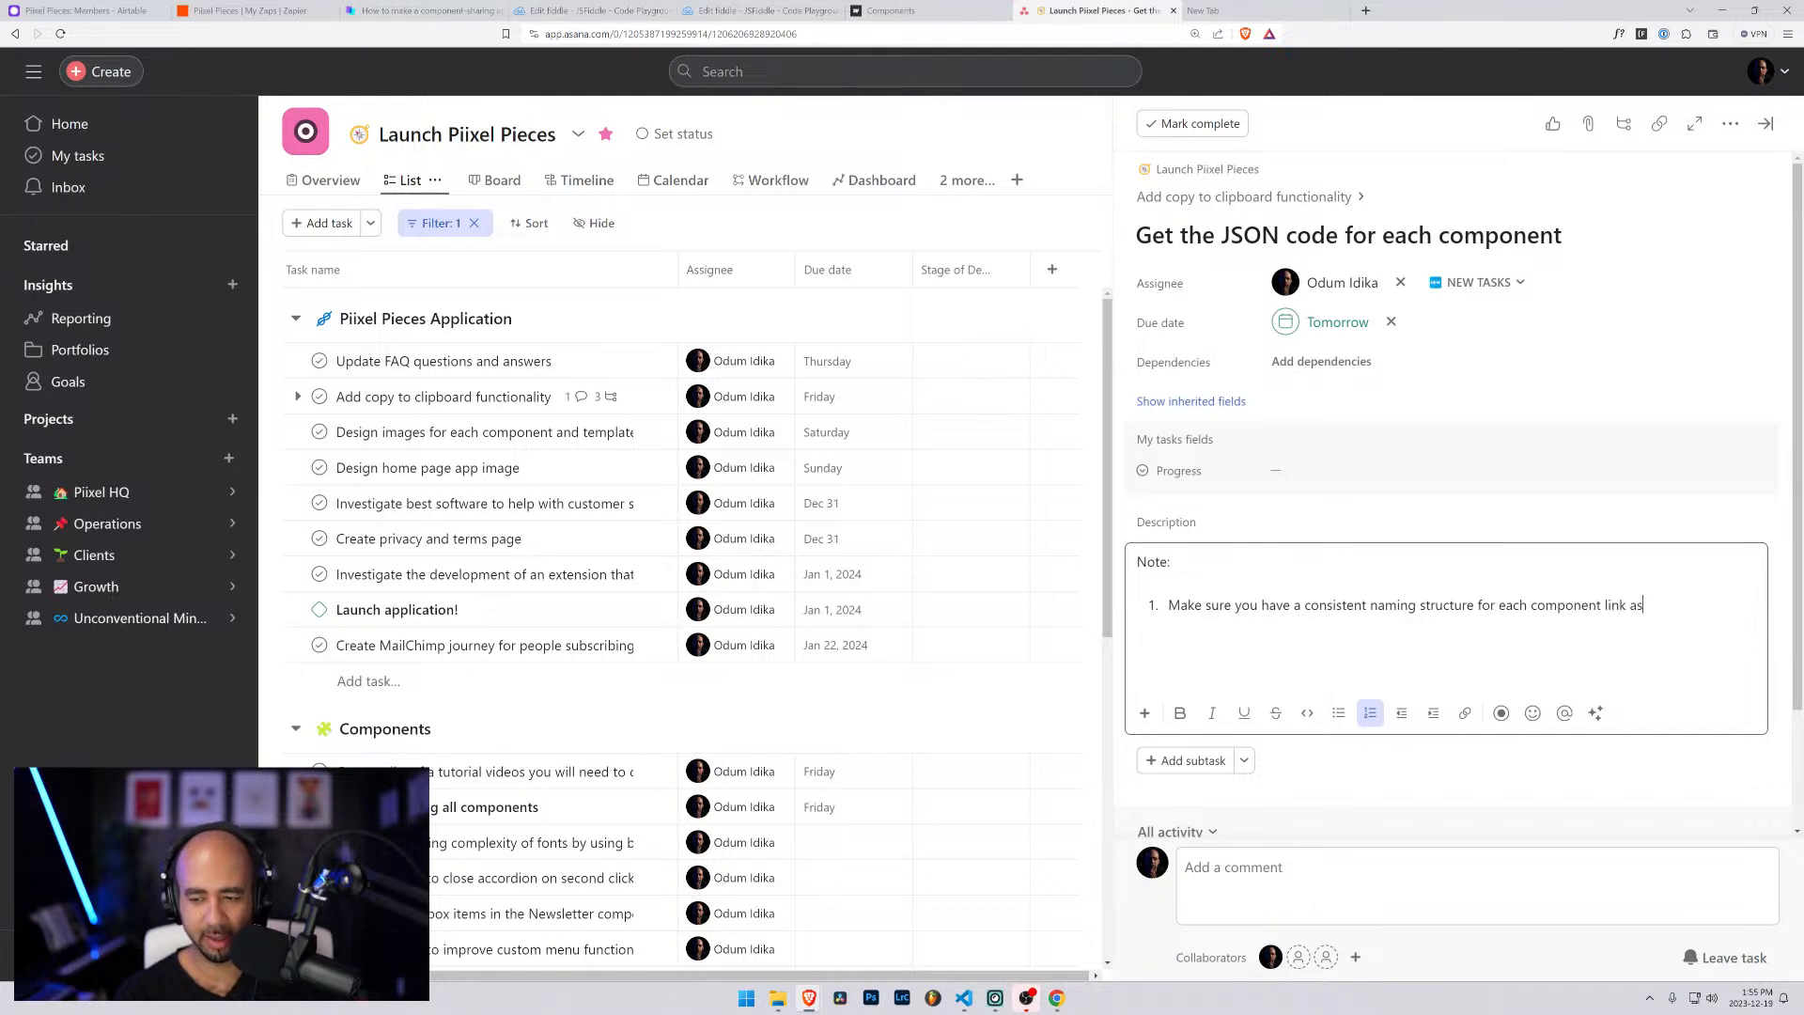
text( well as button)
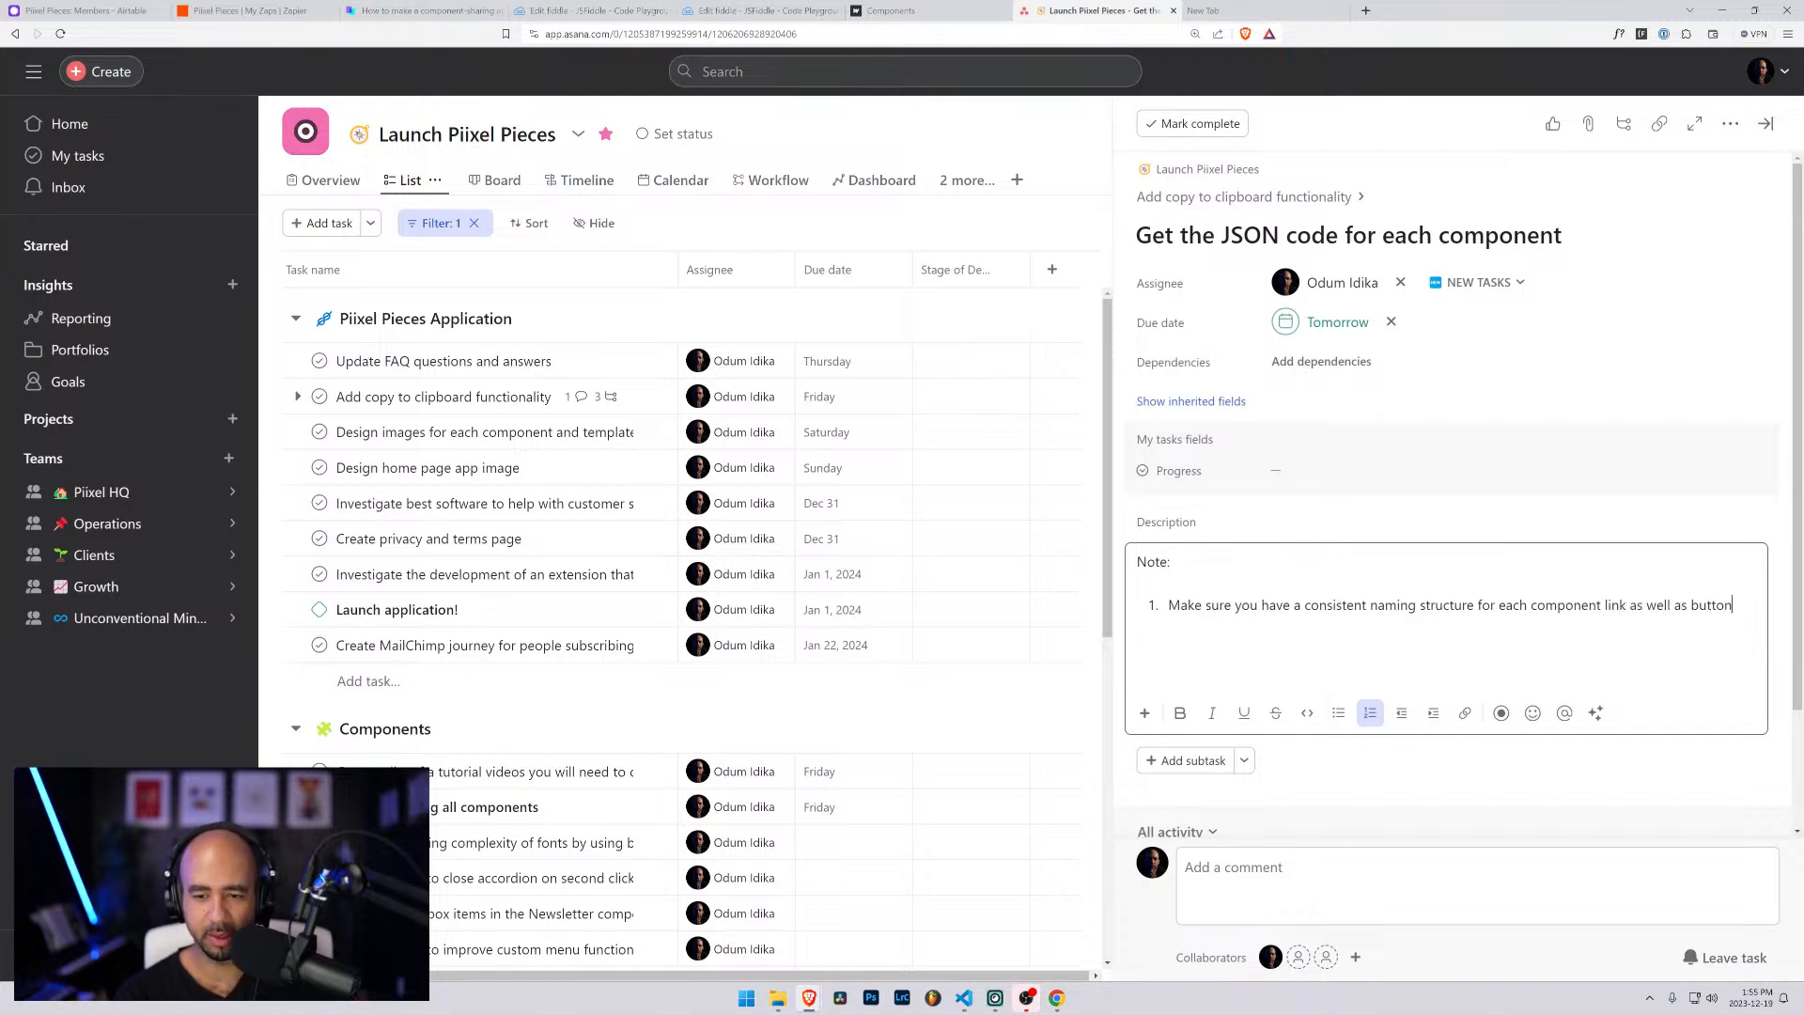
- Add the example "(eg. component-{component-type}-{component-number})" on a new line within the first numbered note
key(Return)
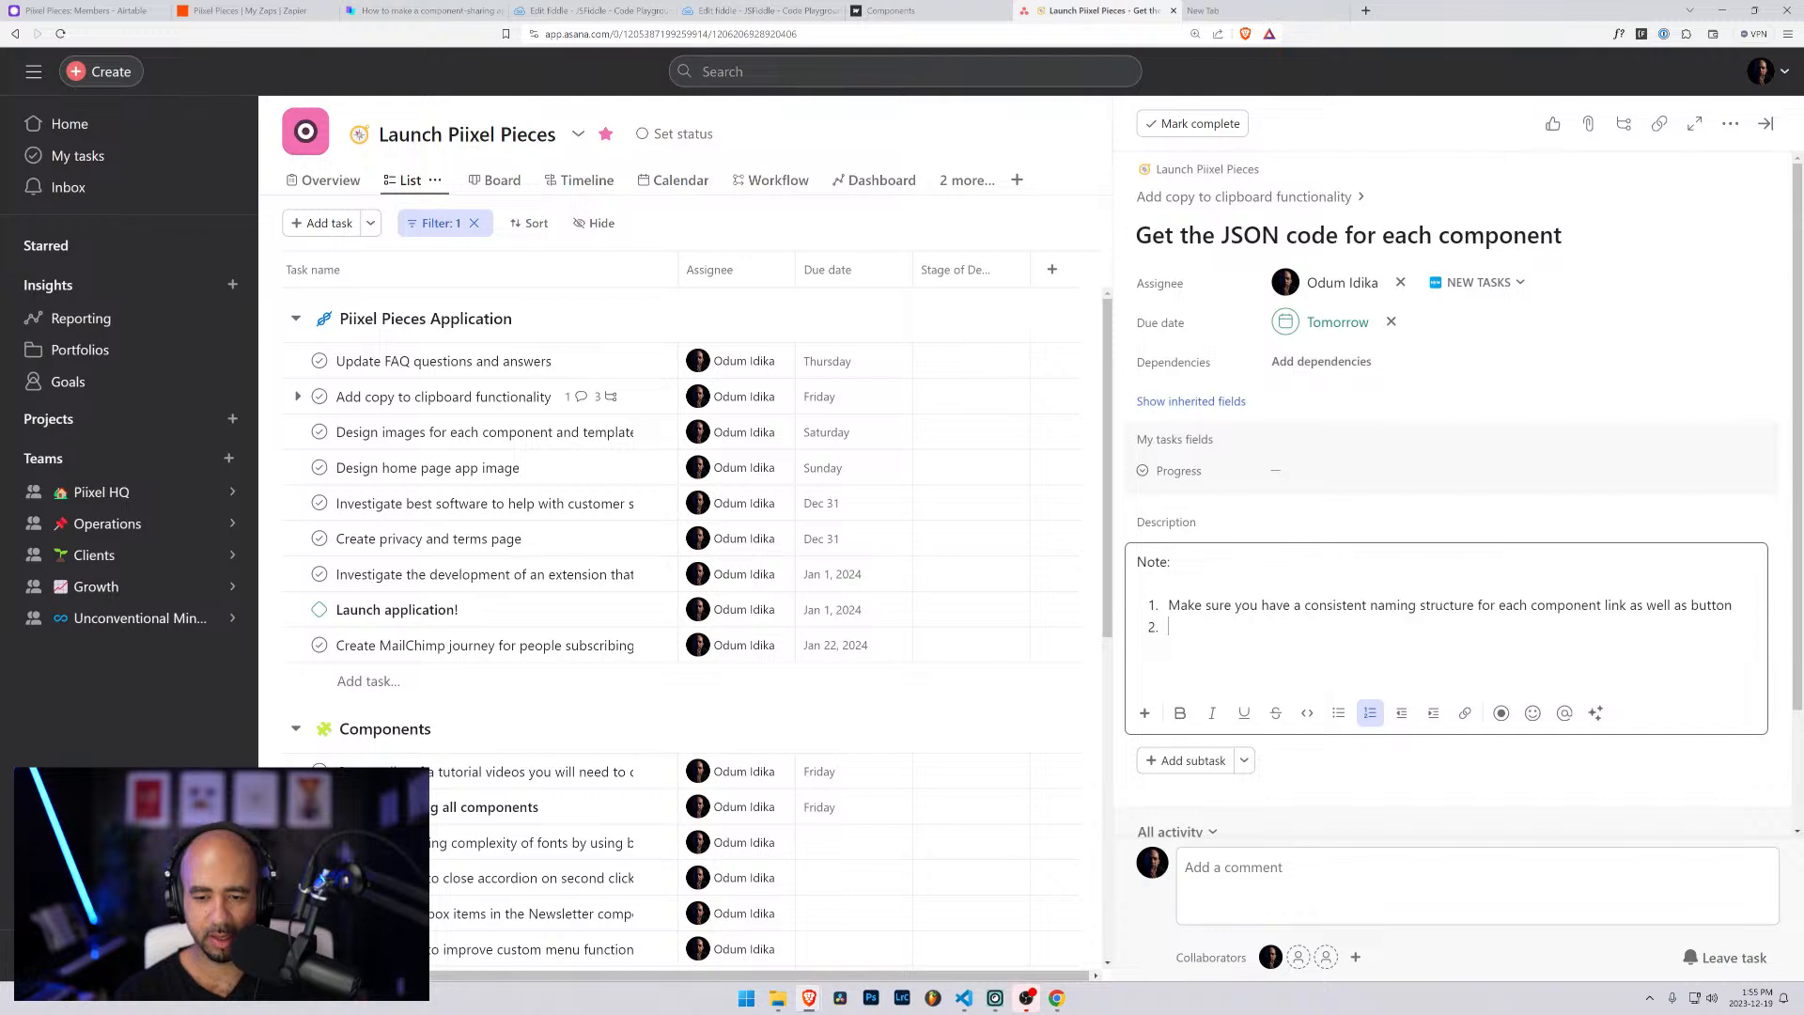
key(BackSpace)
key(BackSpace)
key(shift+Return)
text((eg)
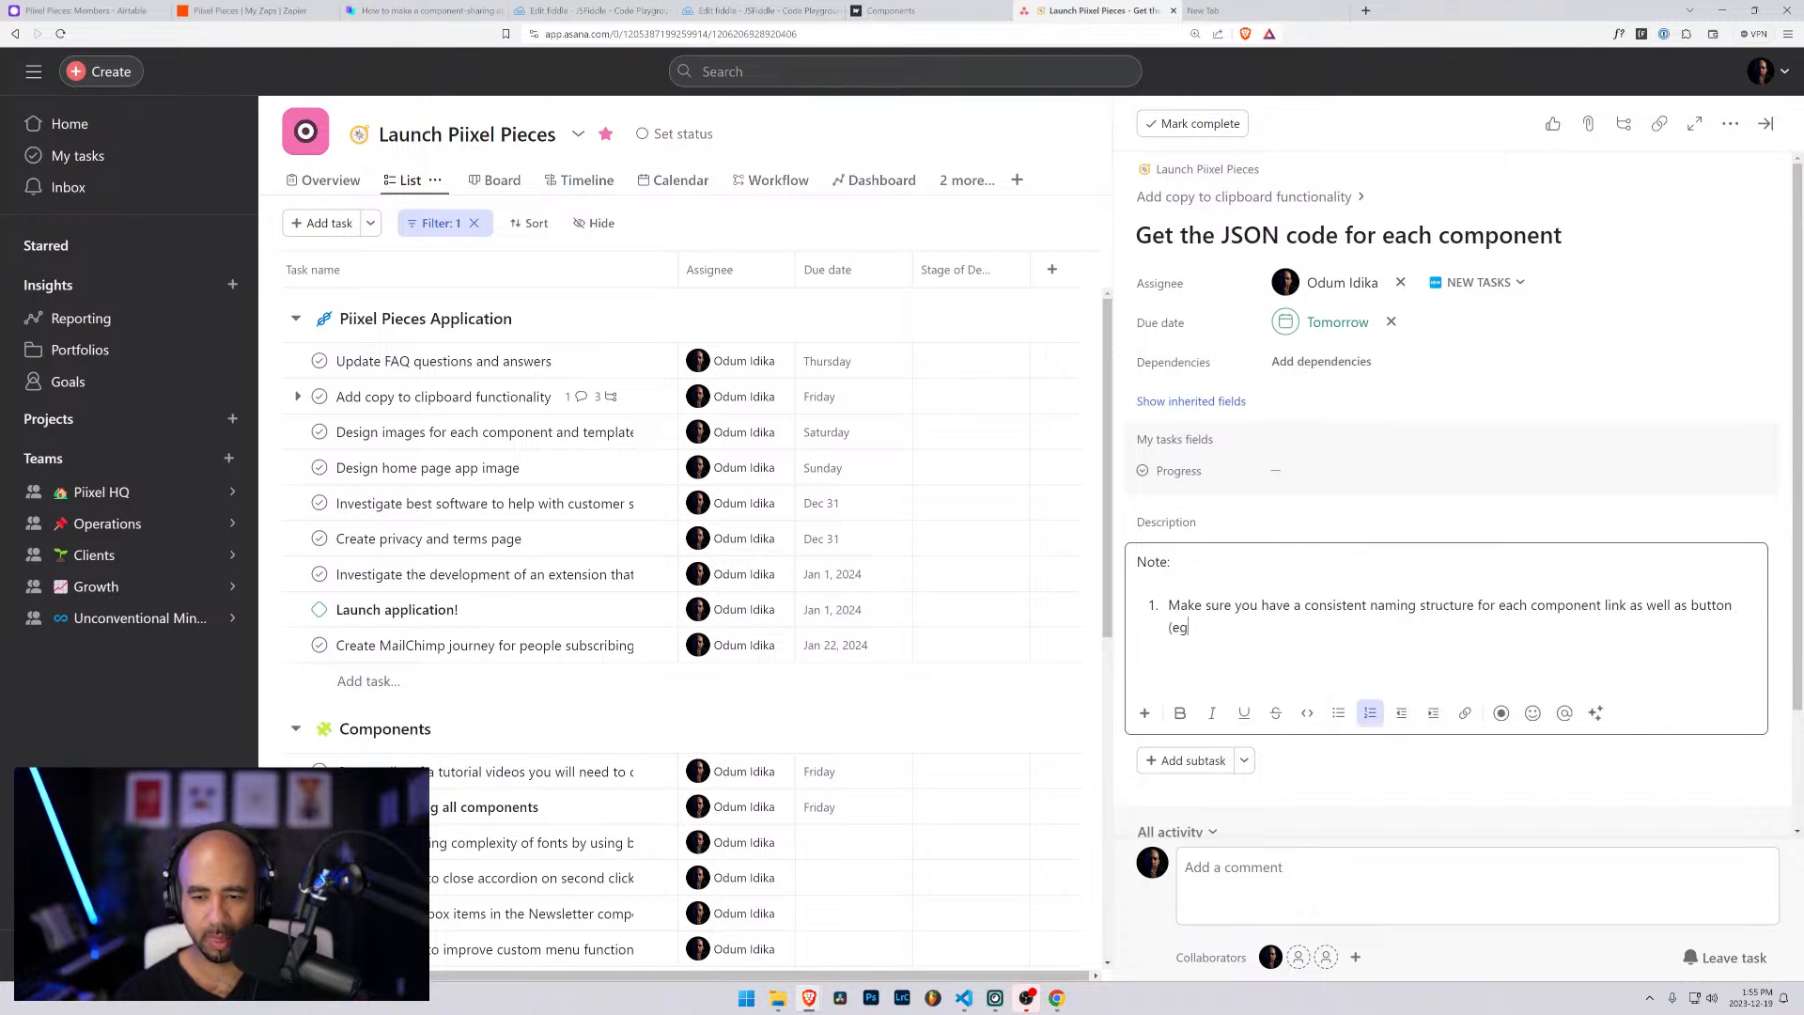
text(. )
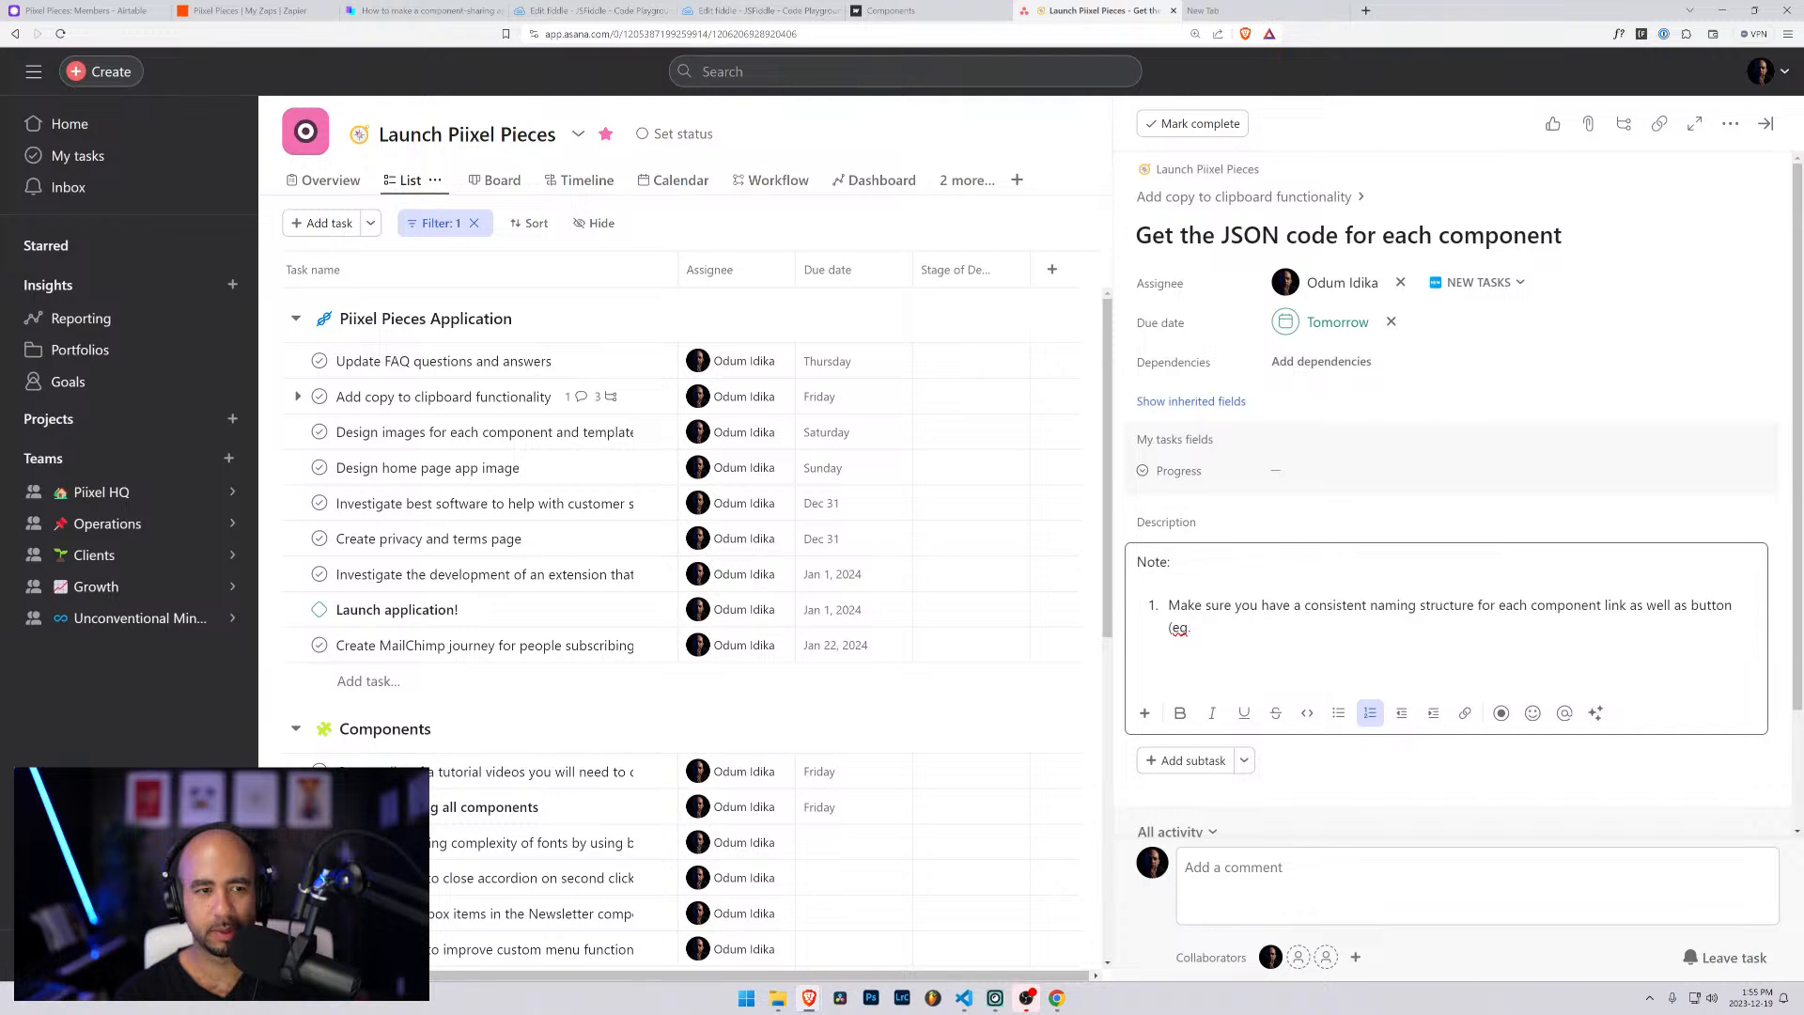
text(comonen)
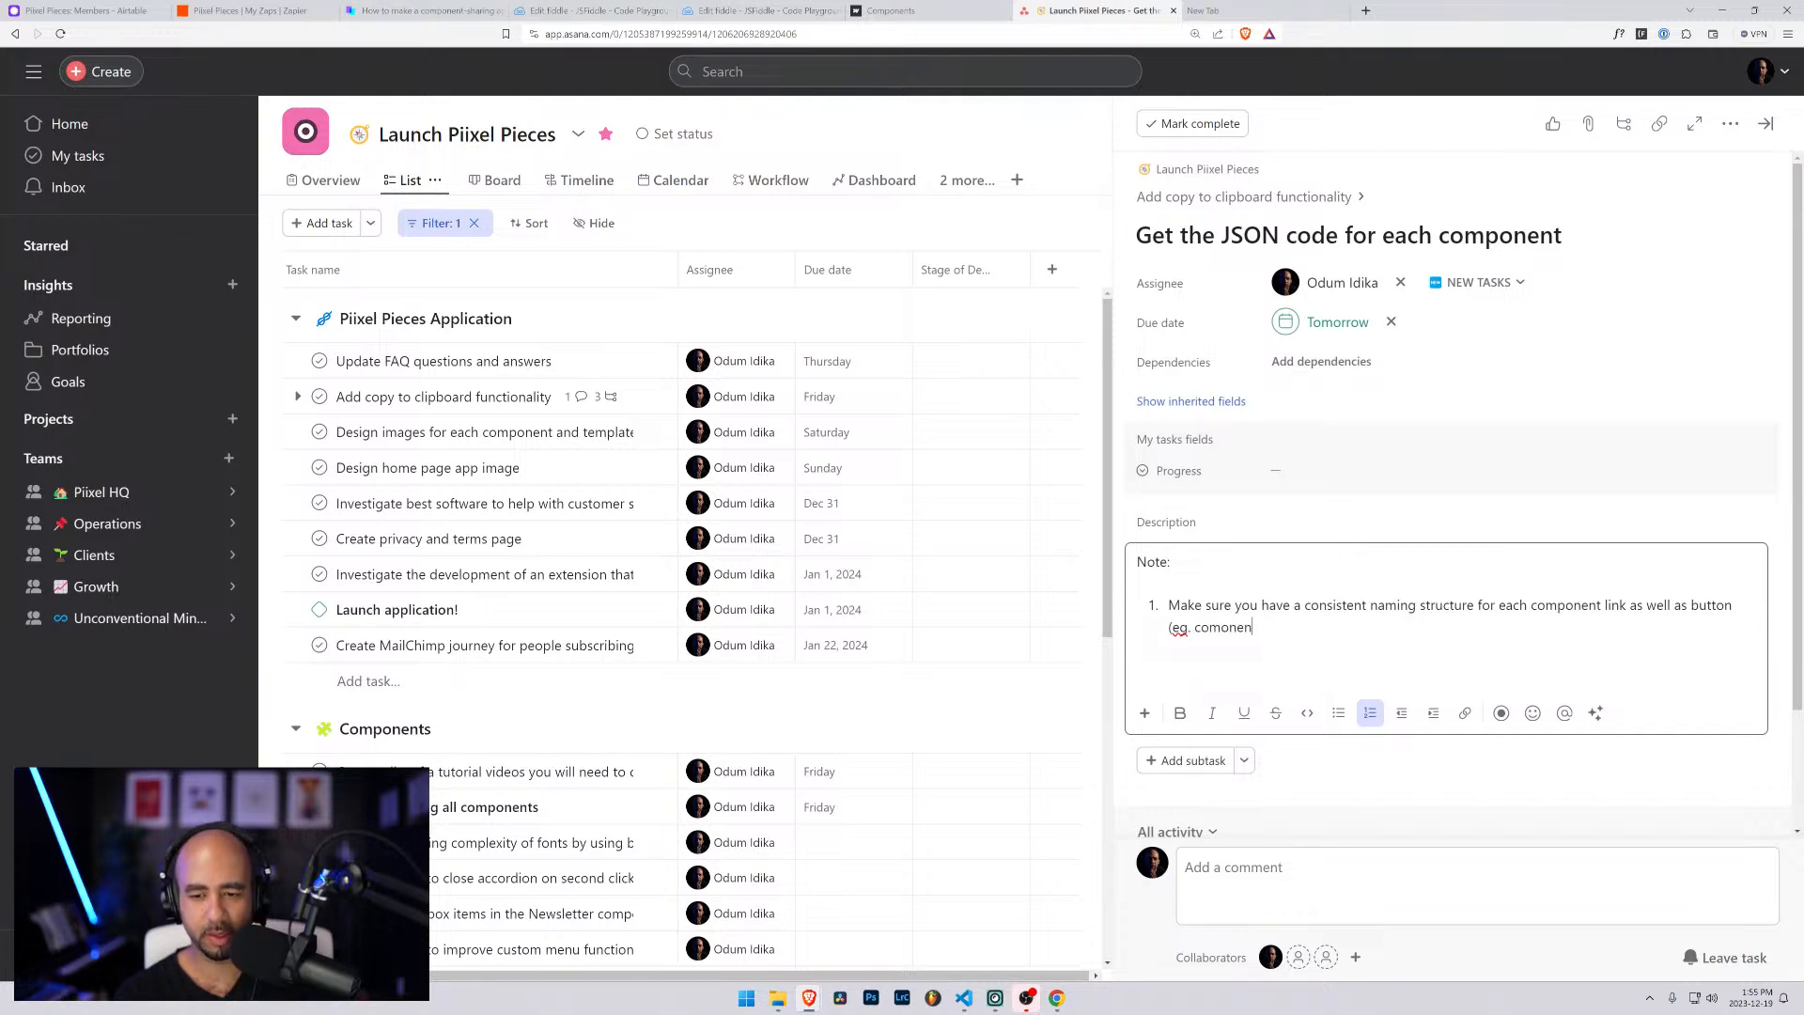
key(BackSpace)
key(BackSpace)
key(BackSpace)
key(BackSpace)
text(ponent)
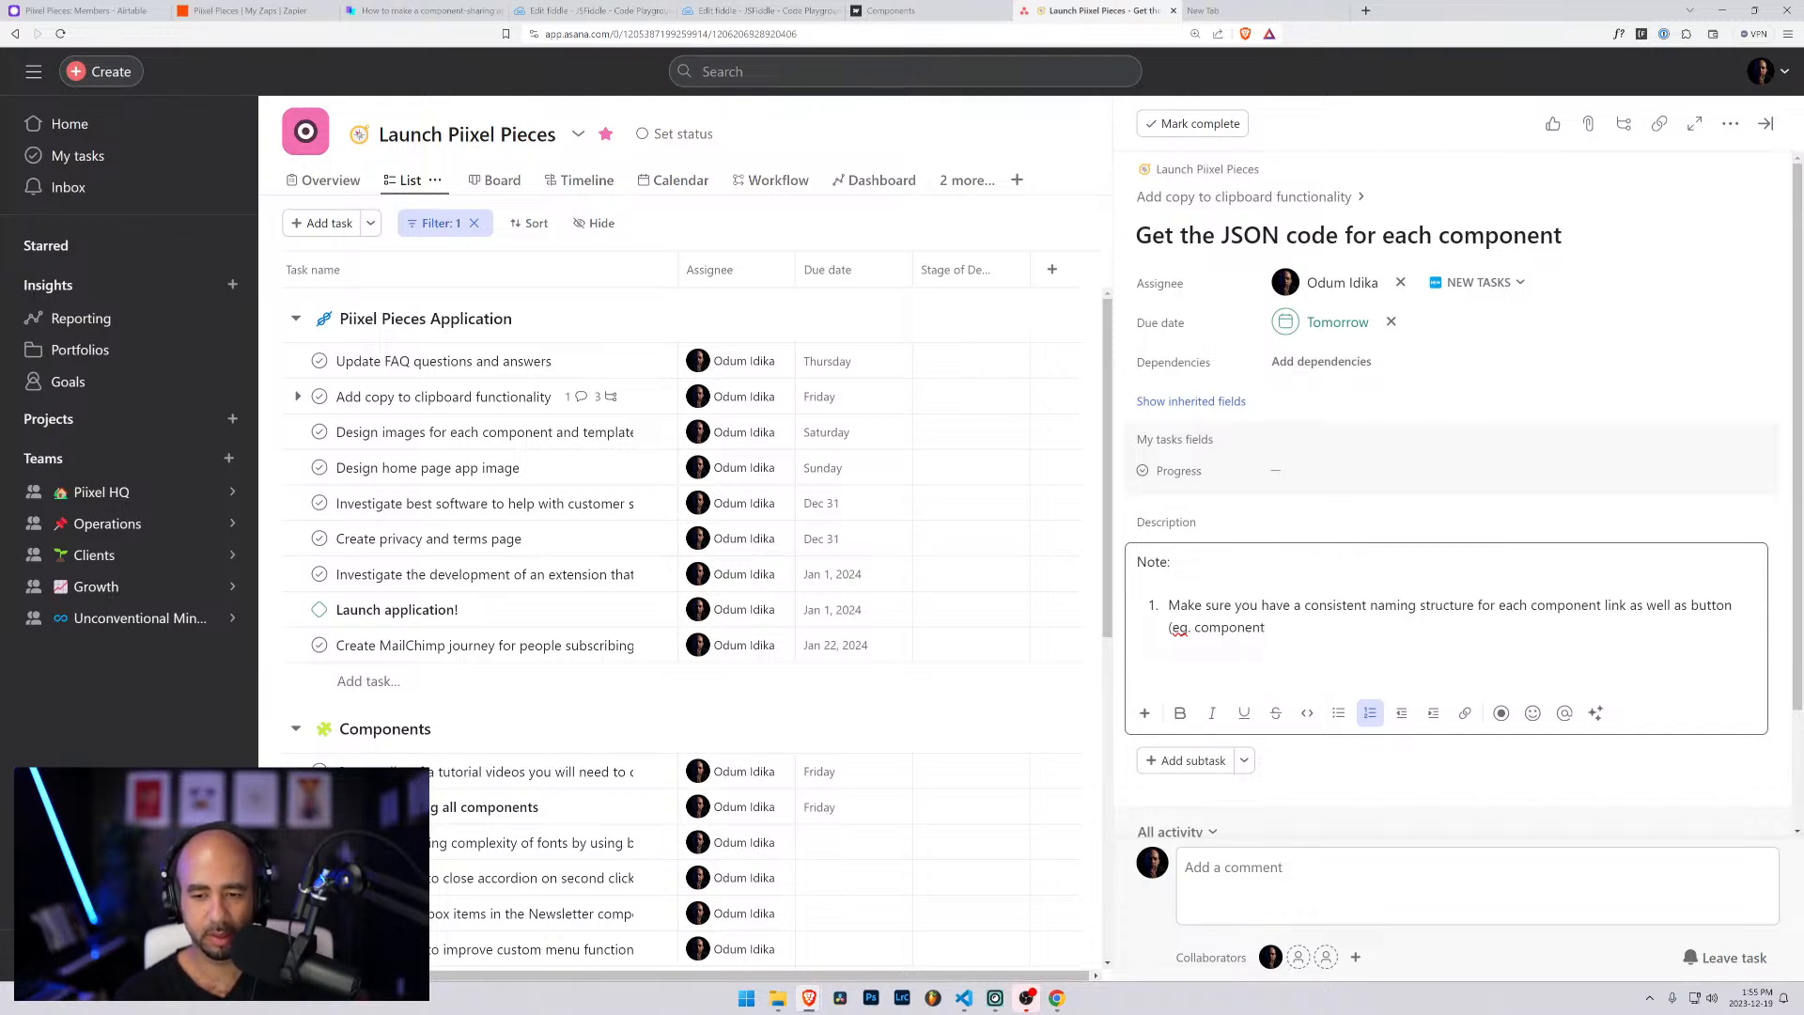
text(-COM)
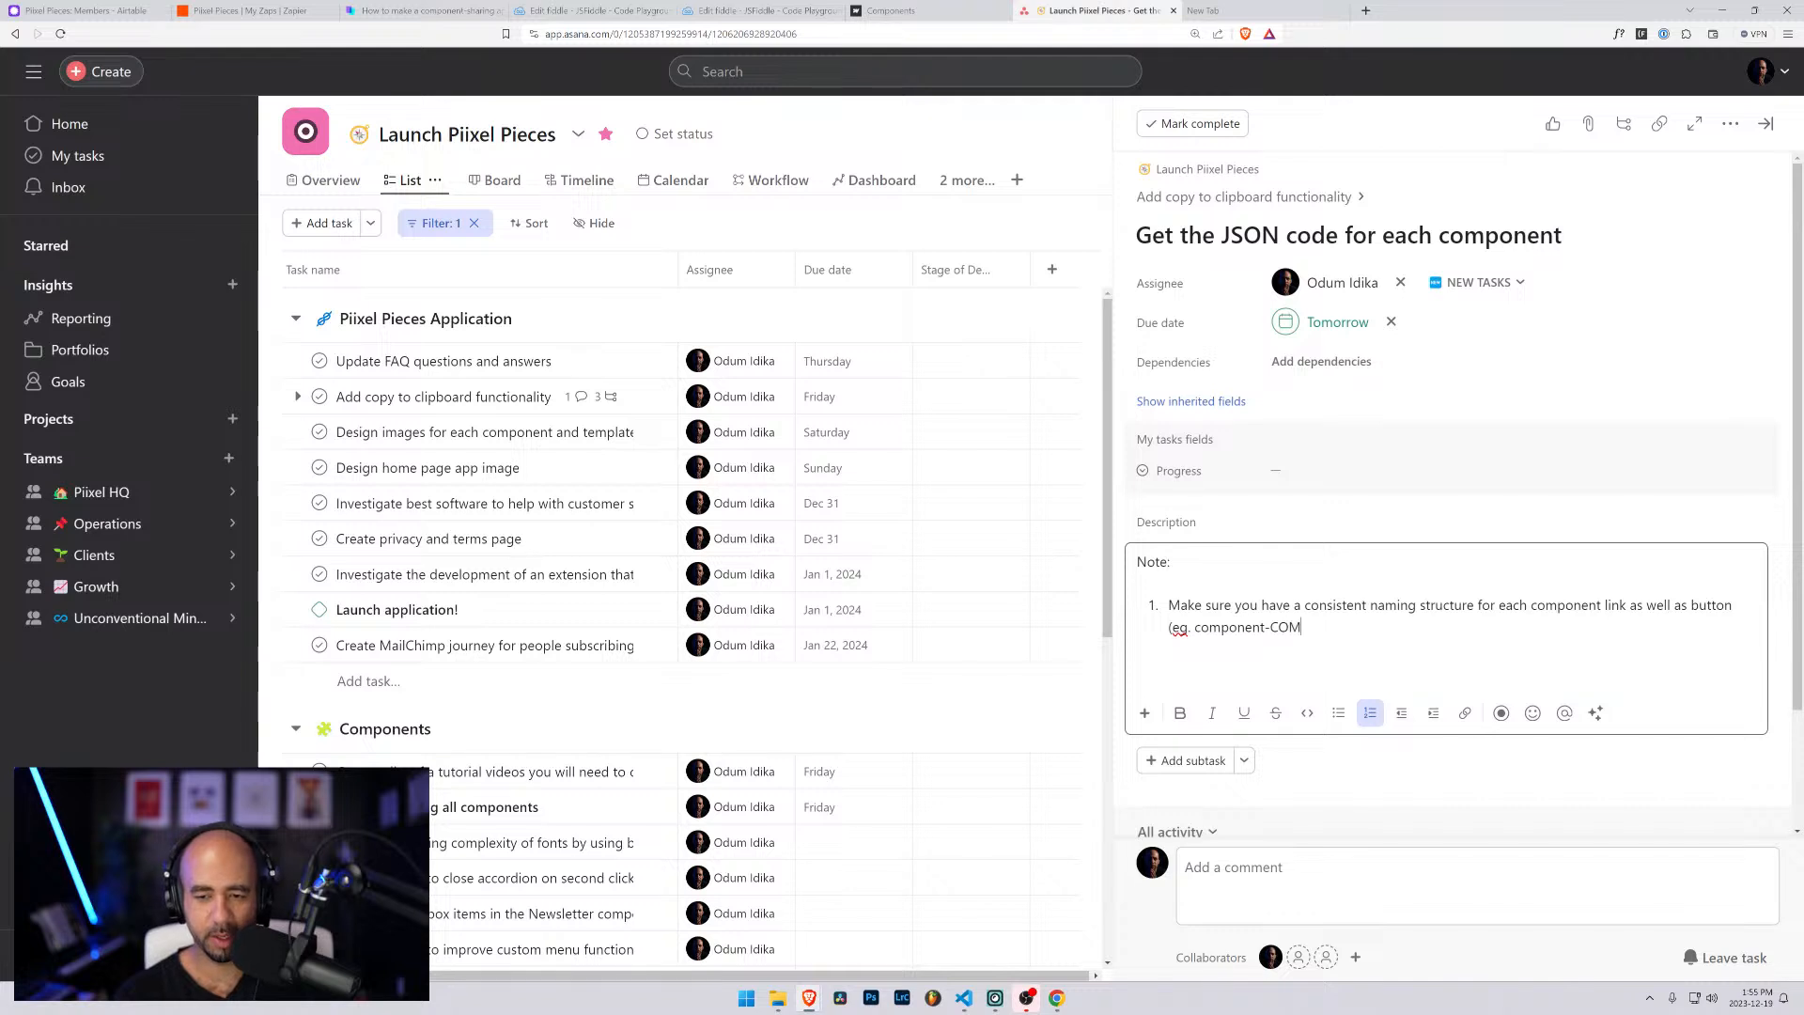
key(BackSpace)
key(BackSpace)
key(BackSpace)
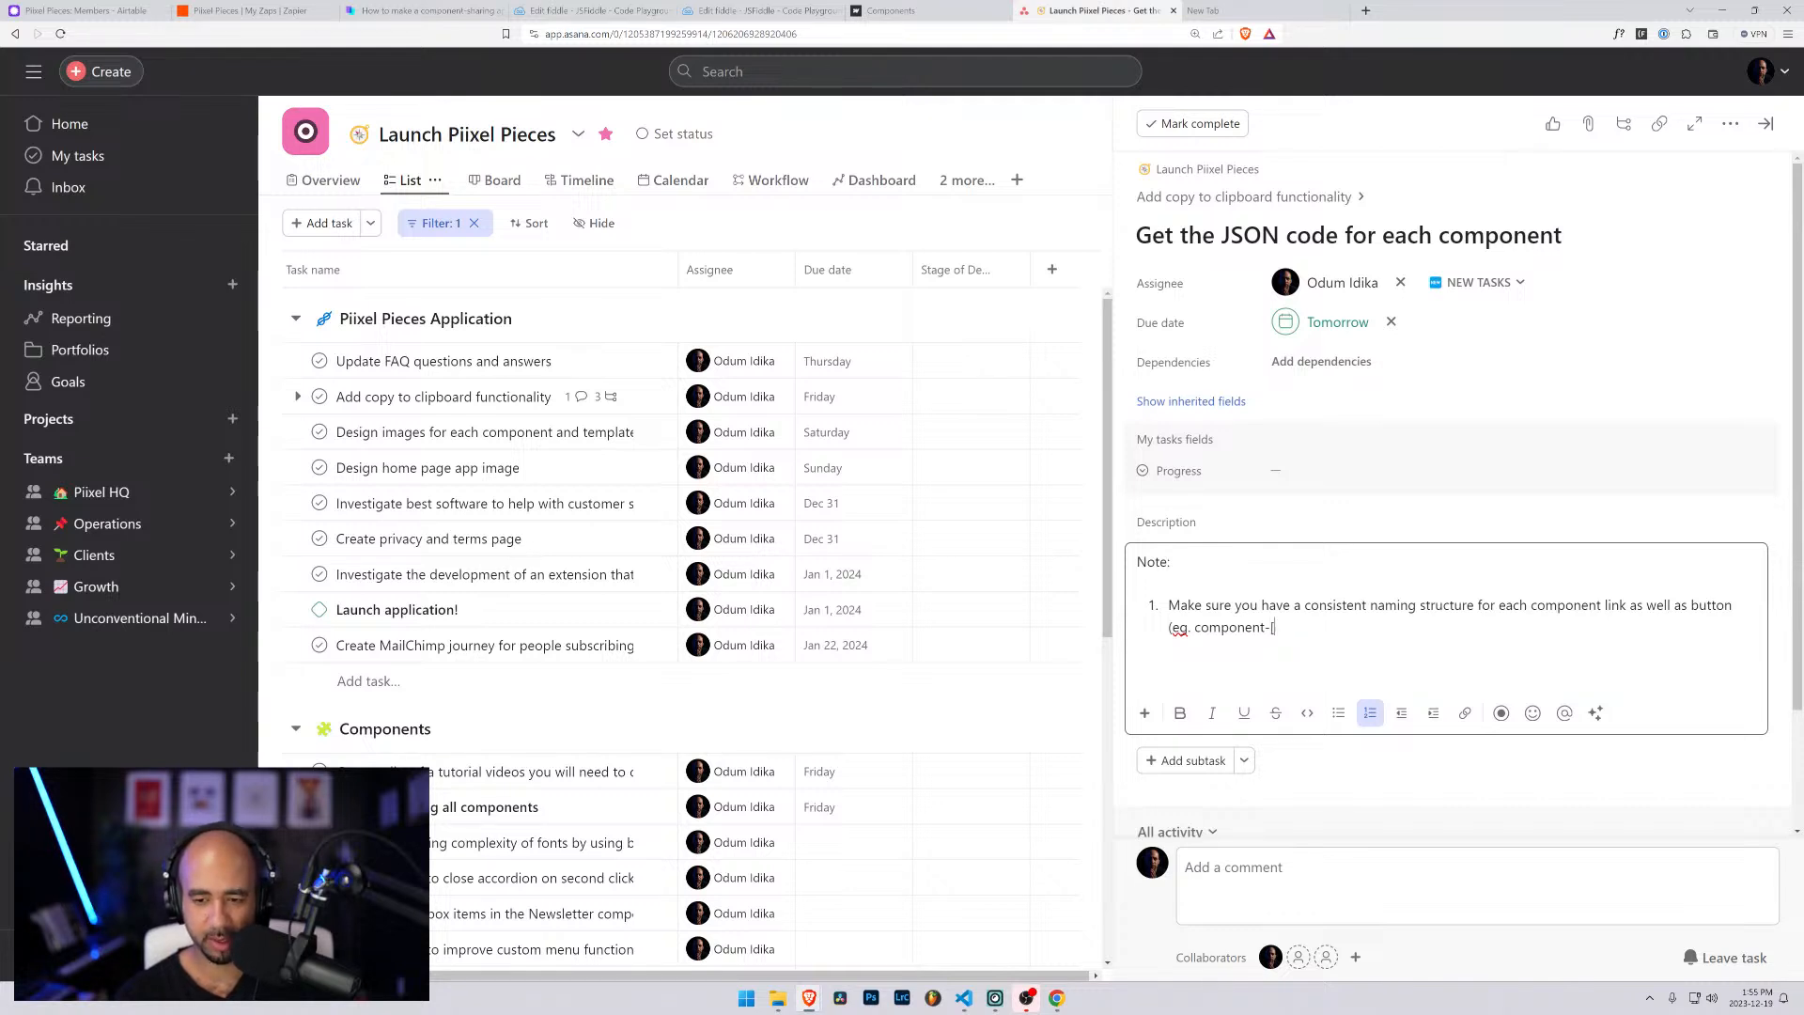
text({compone)
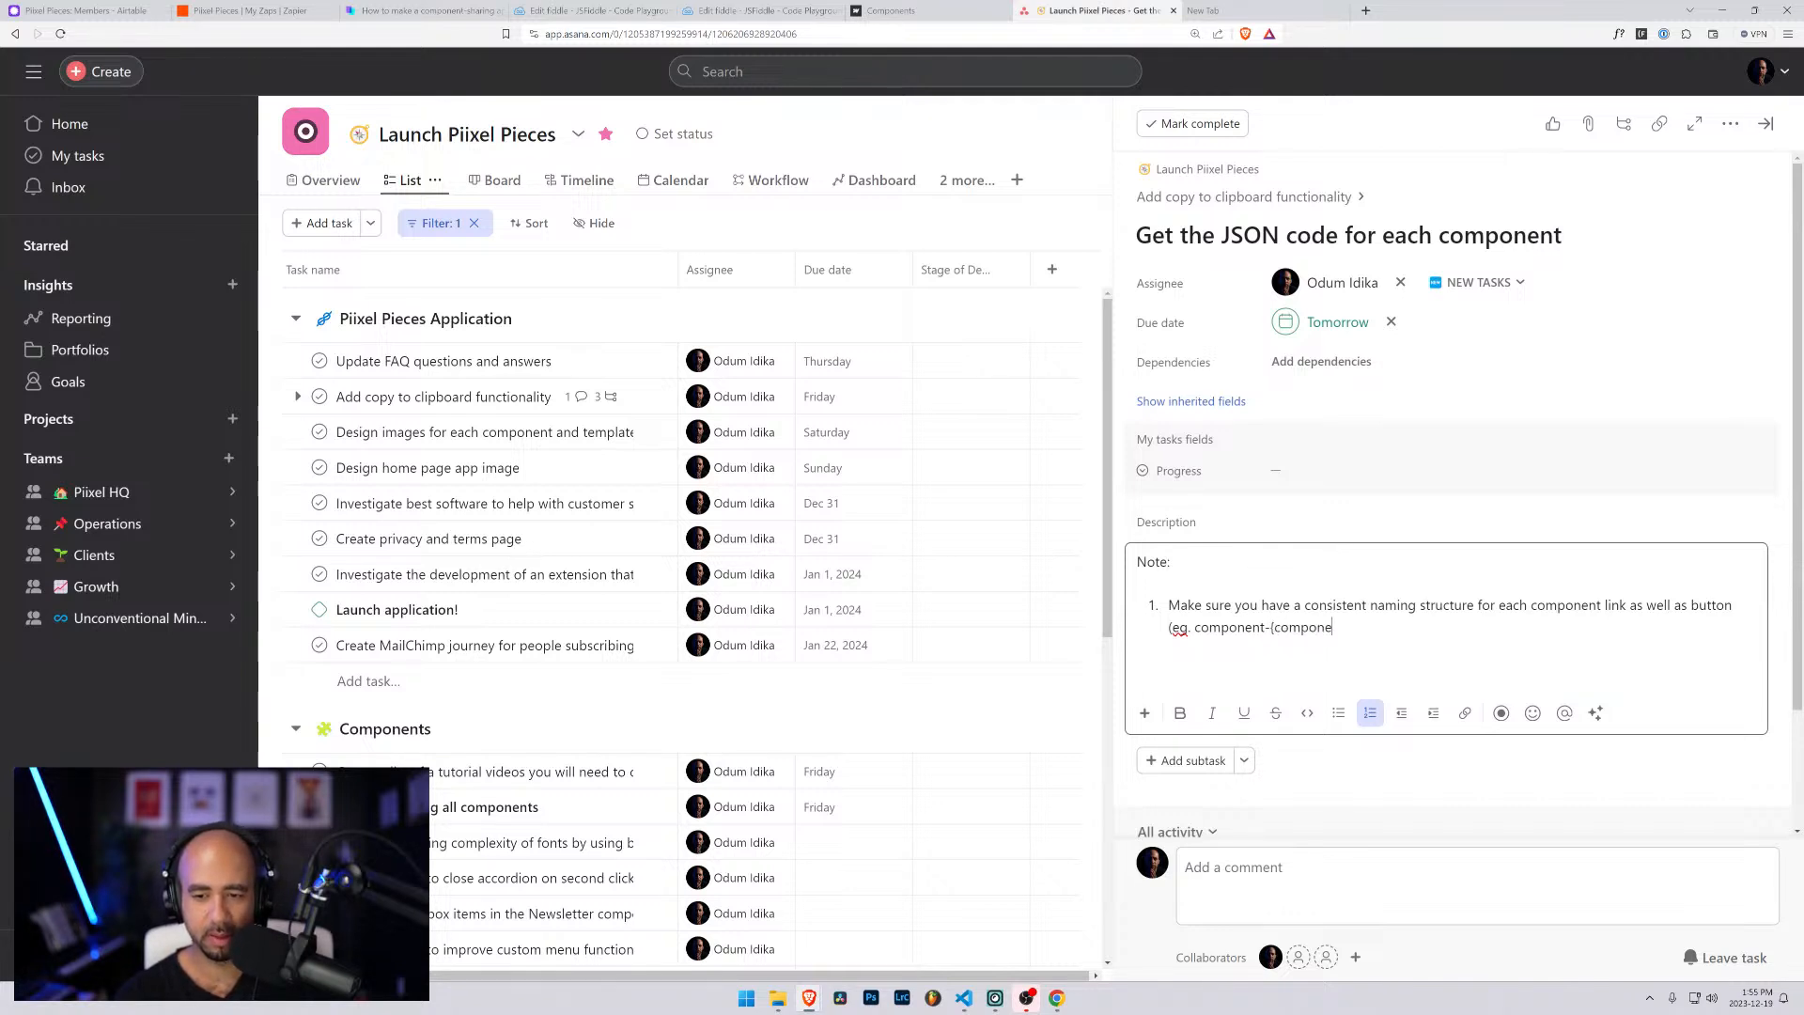
text(nt)
text(-ty)
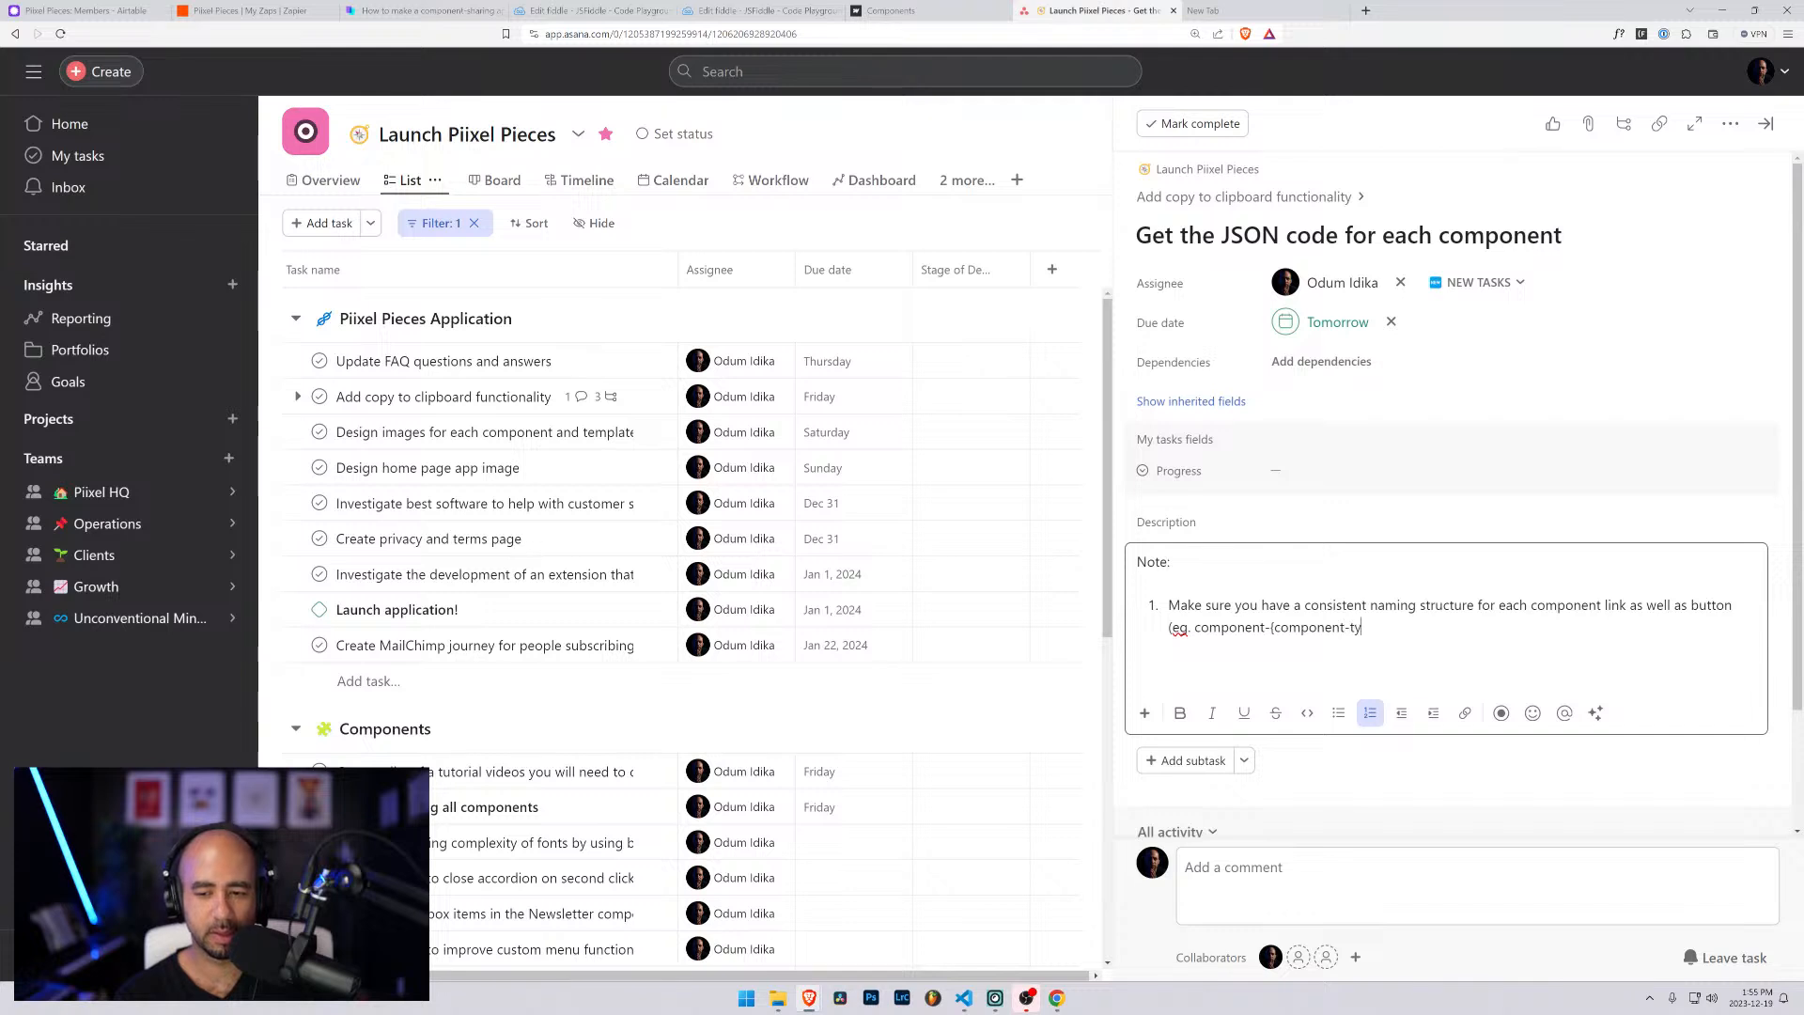
text(pe})
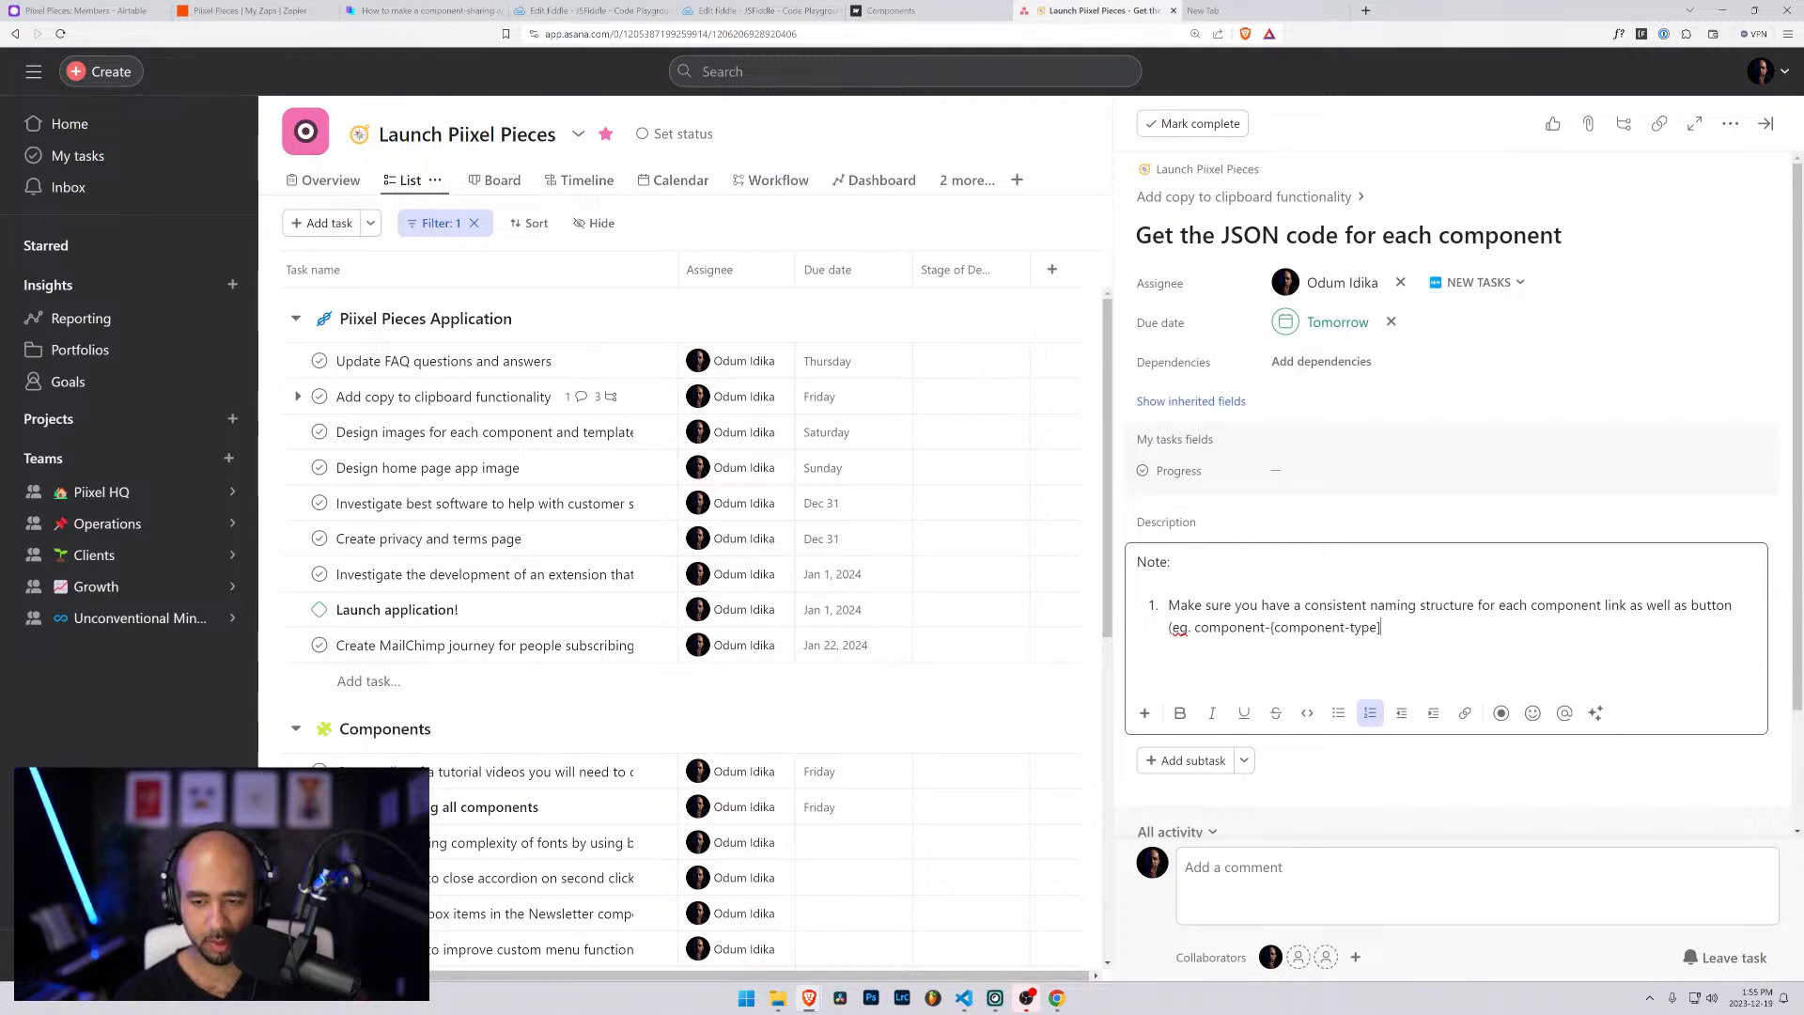
text(})
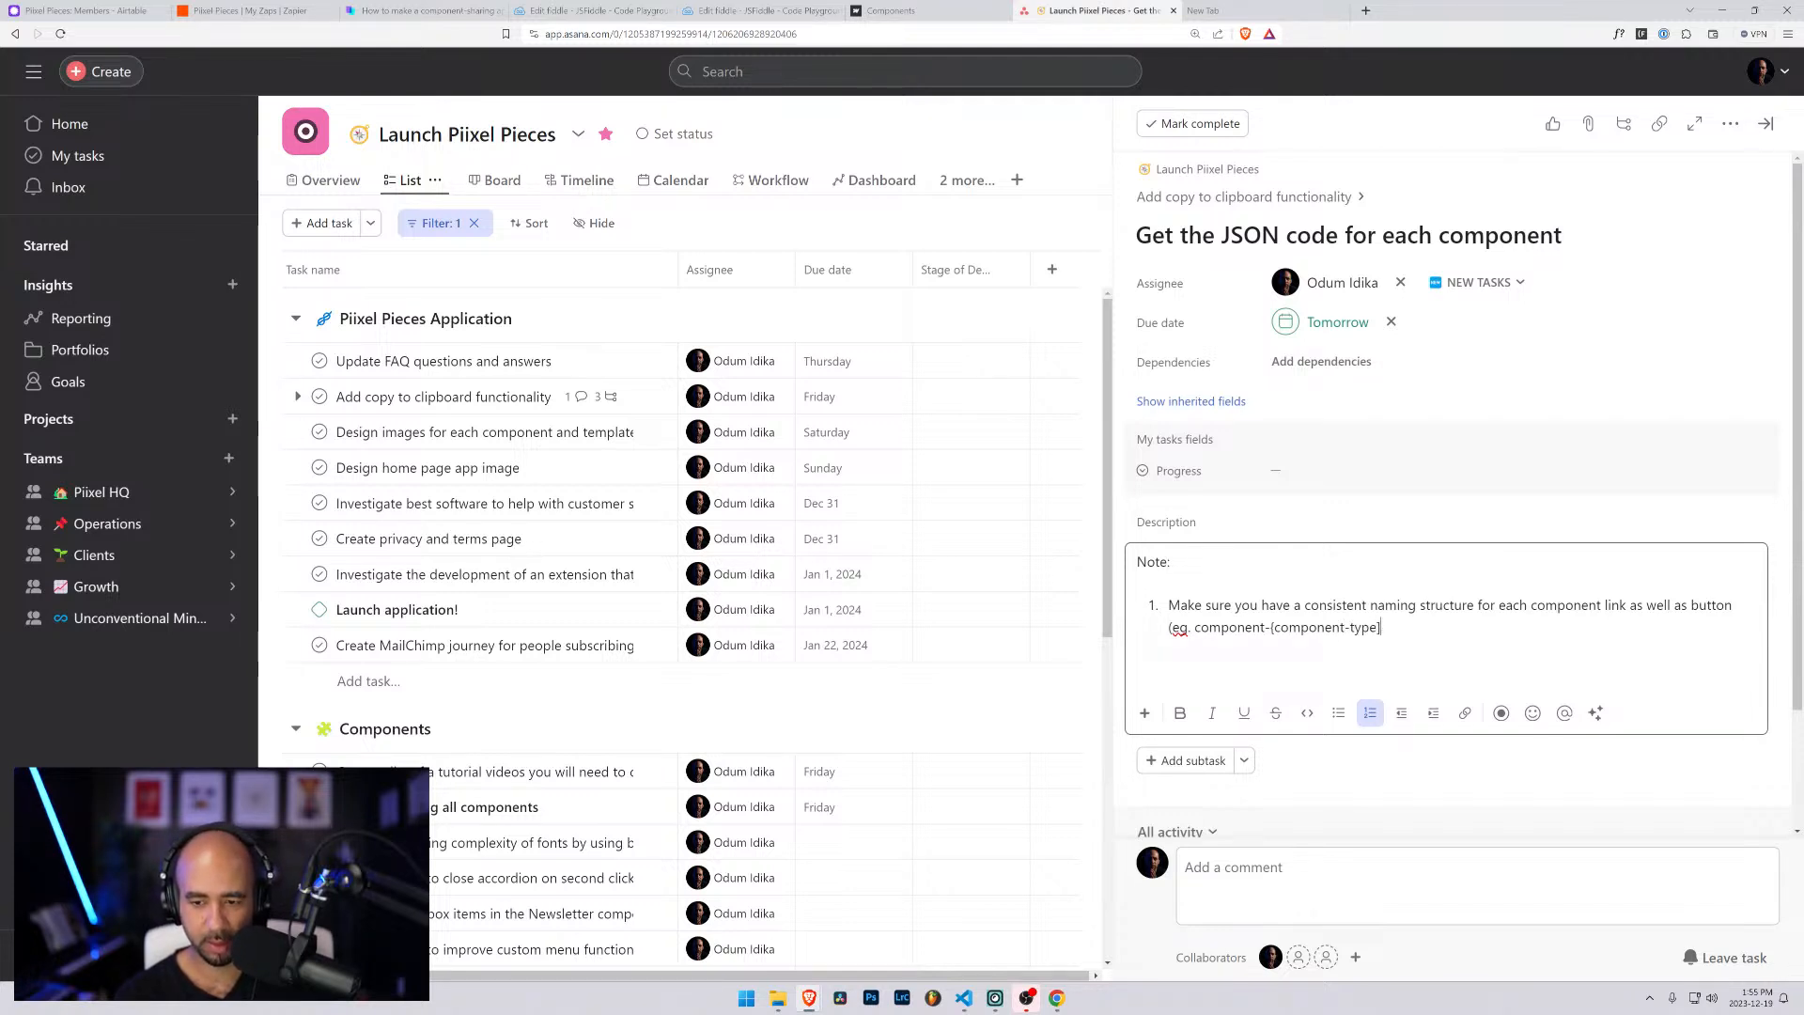
text(}-{component)
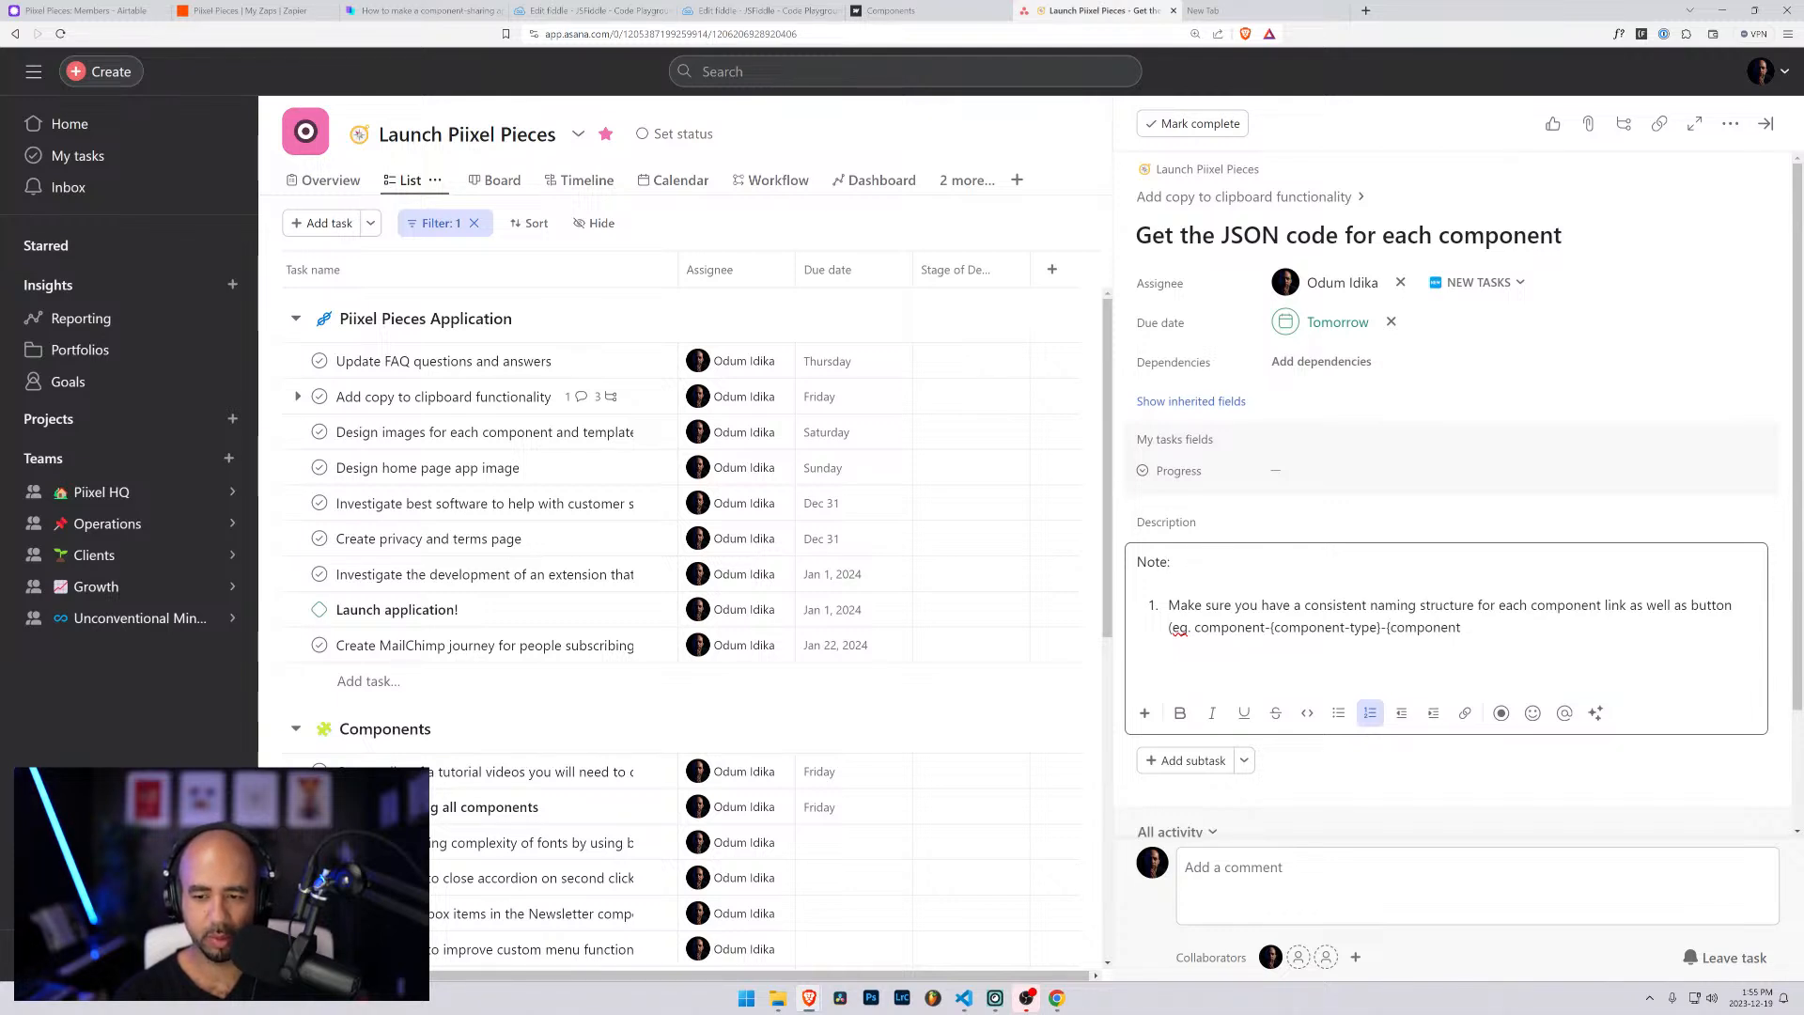
text(-number)
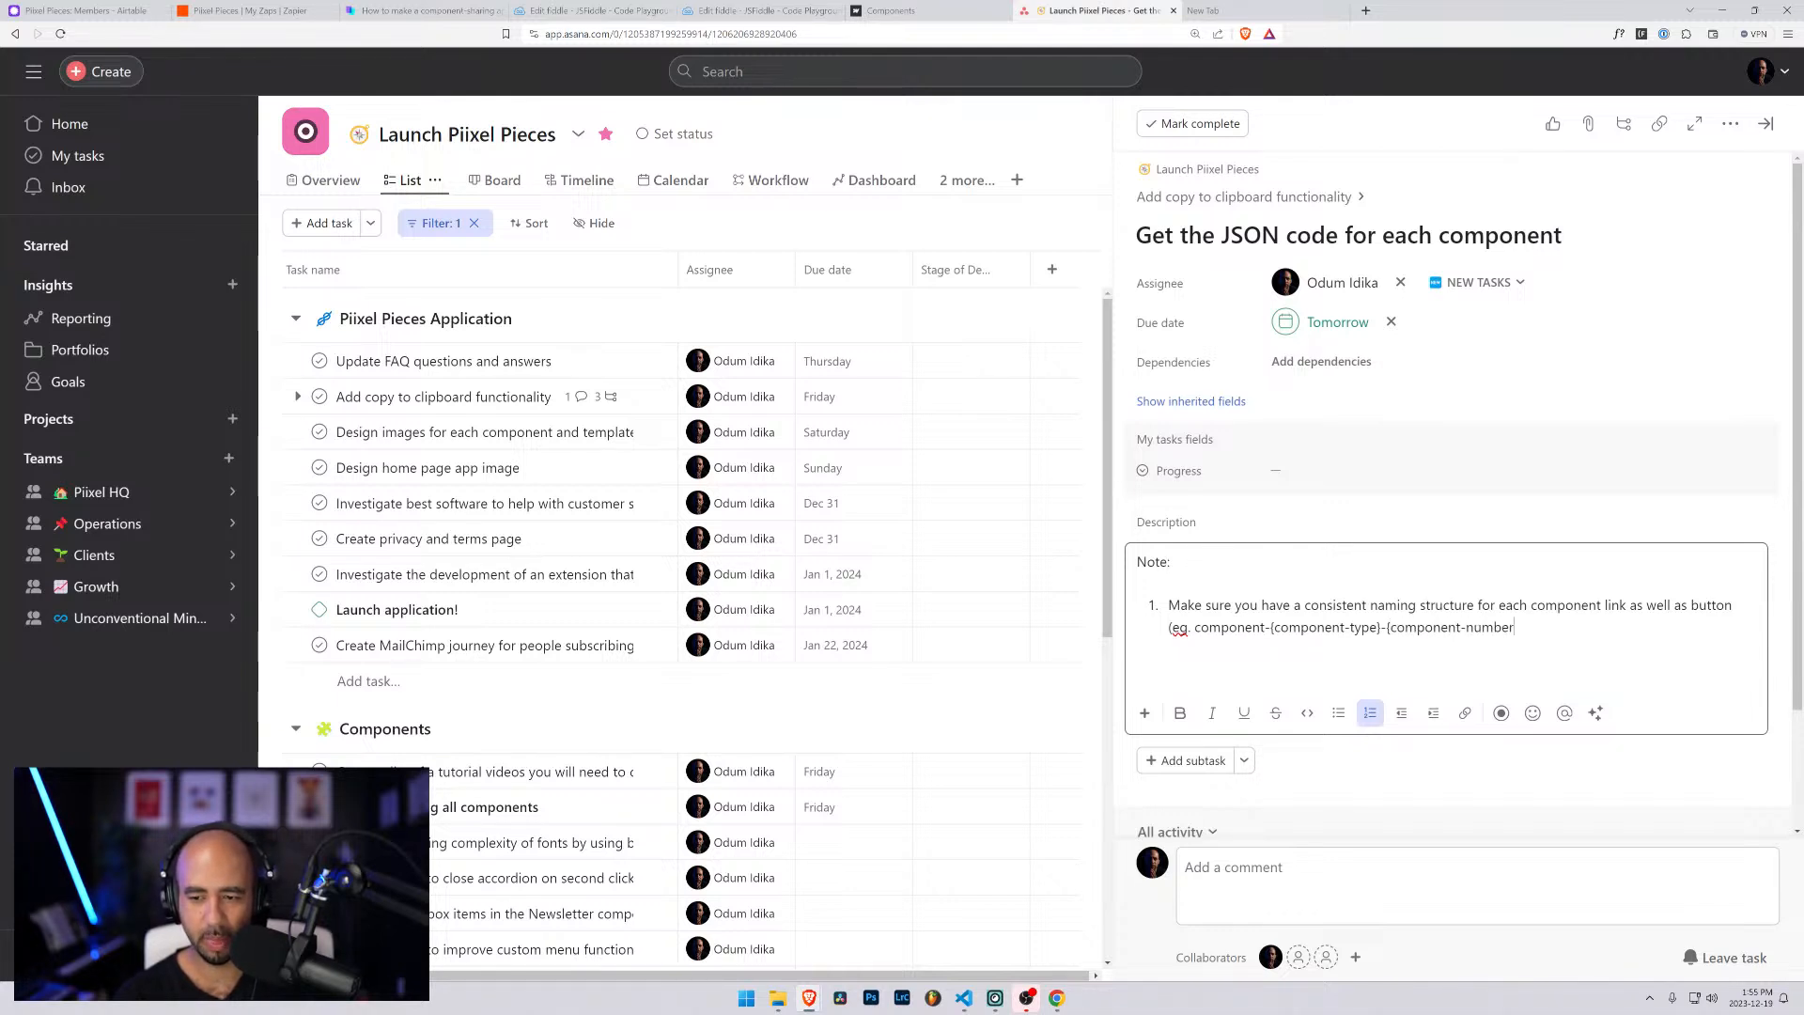
text(})
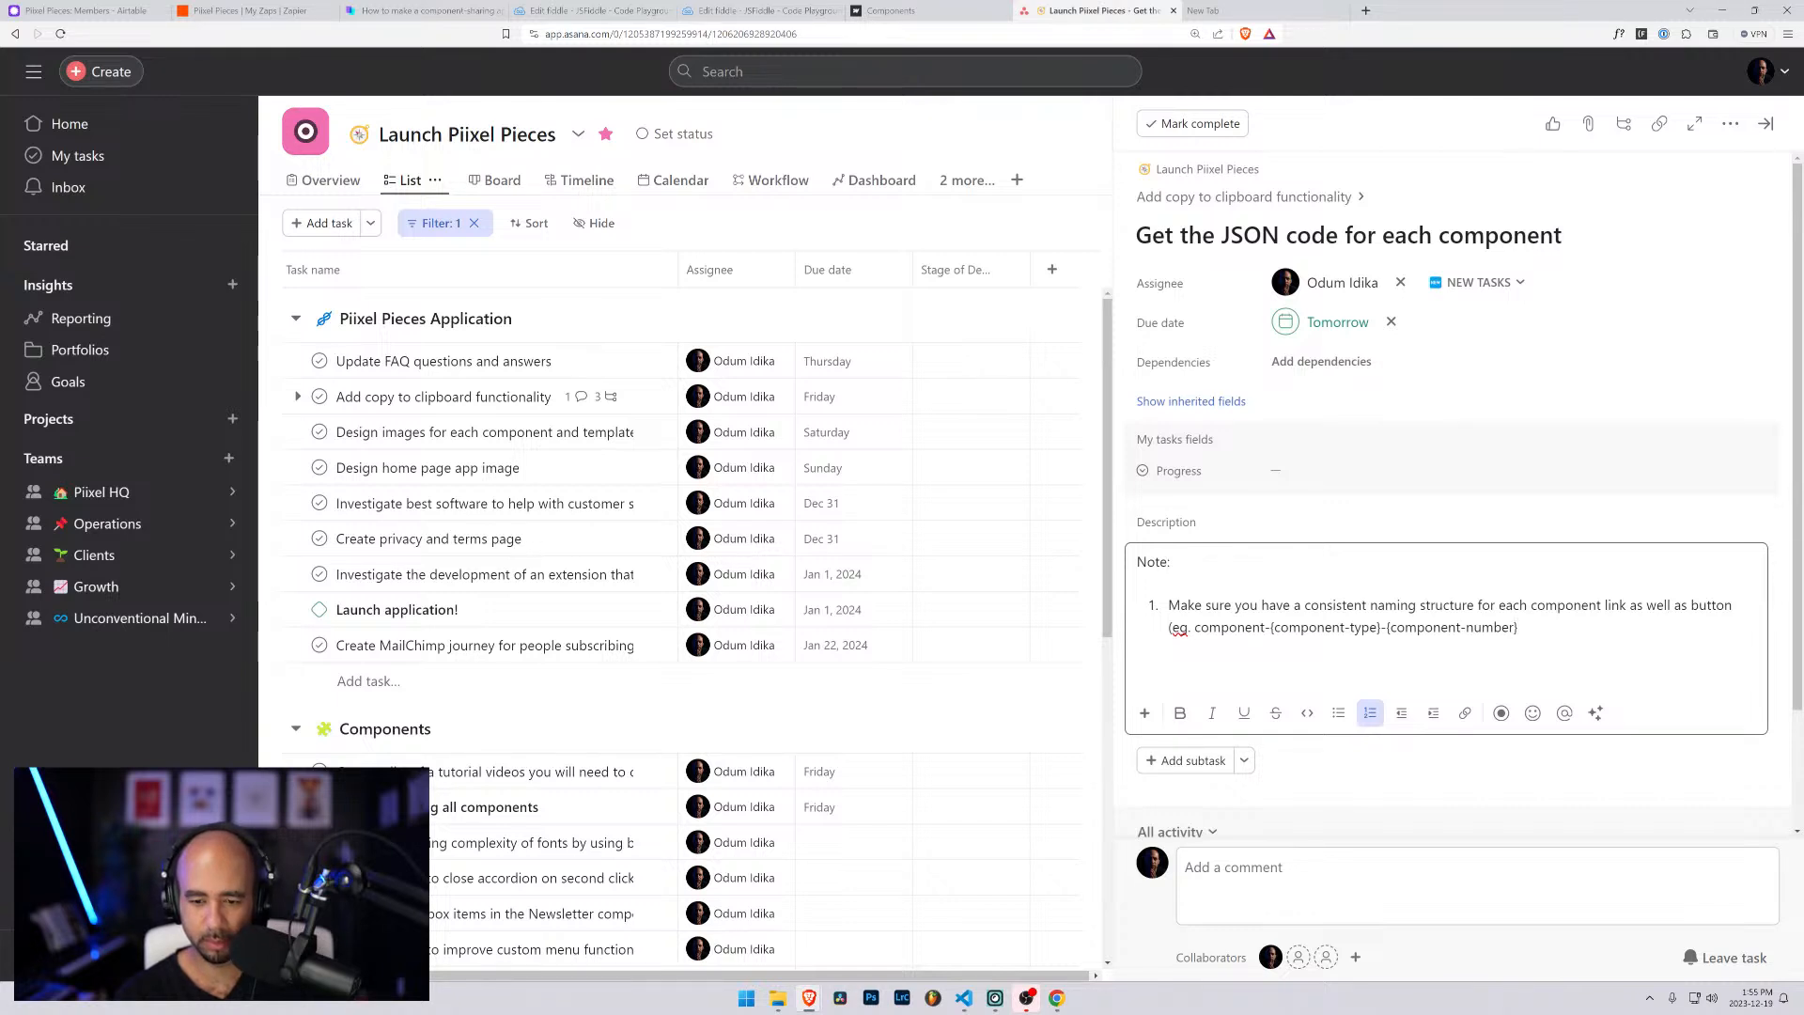
text())
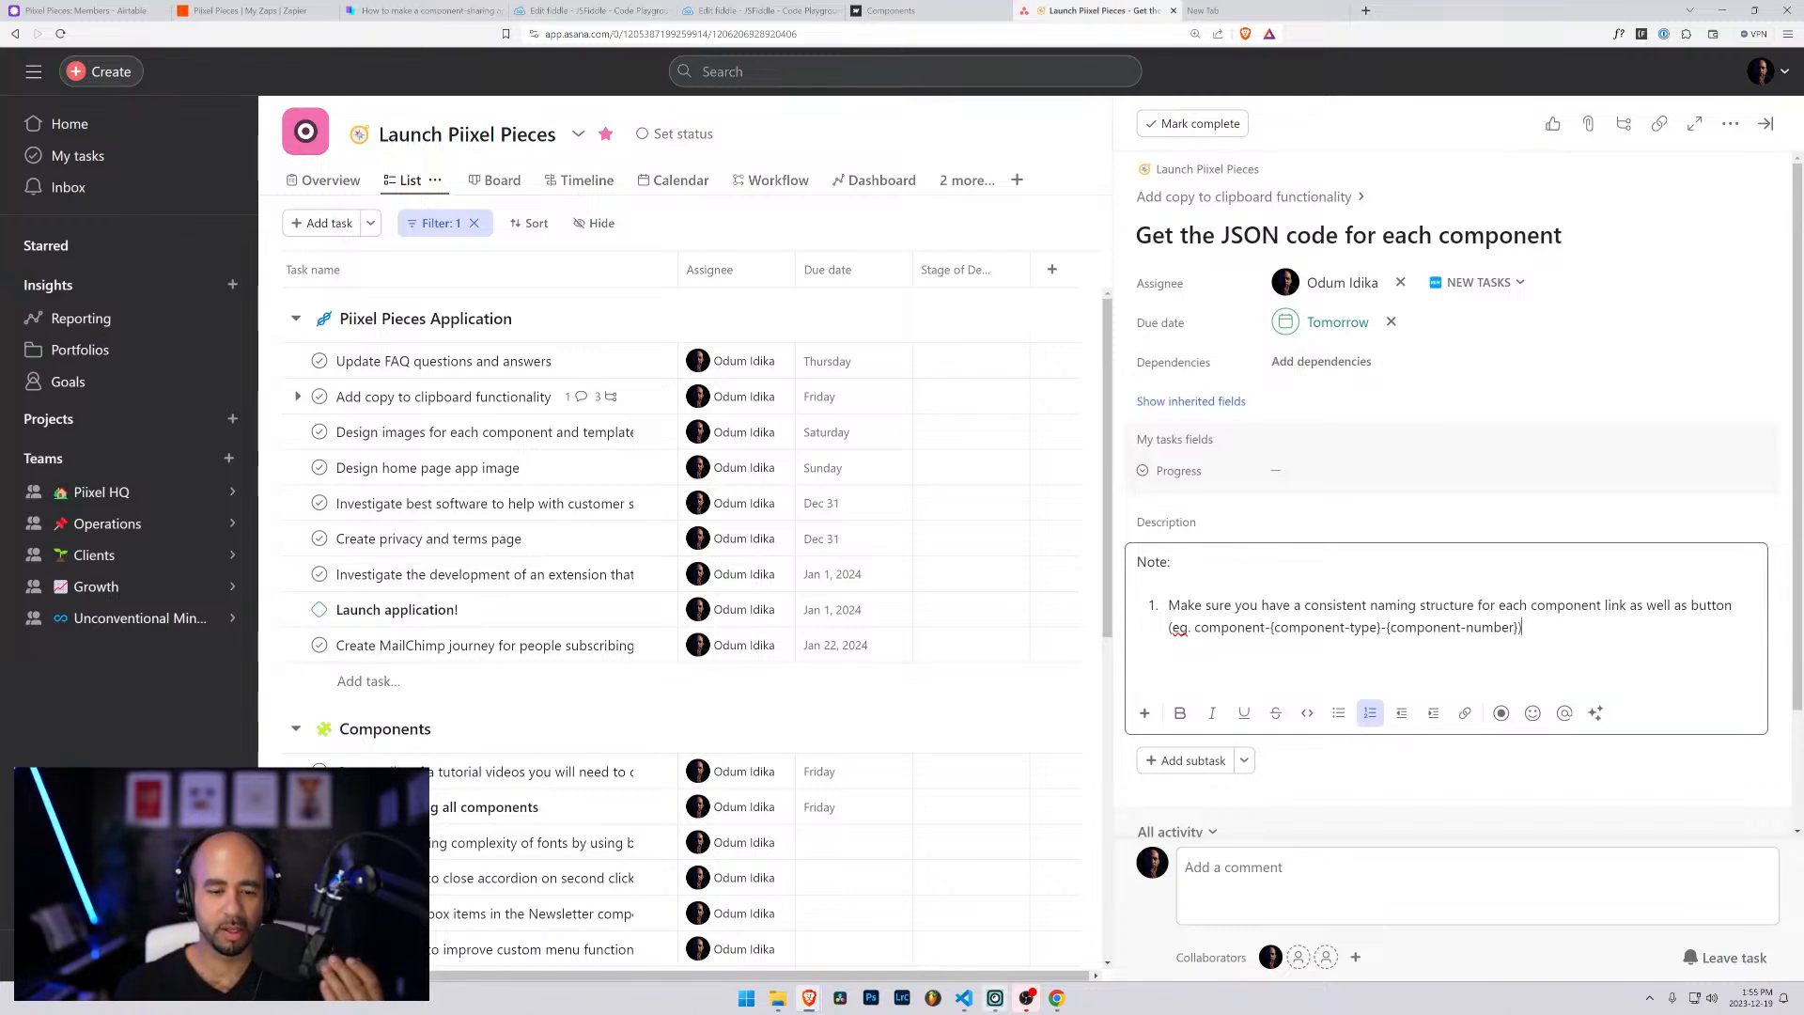
- Switch to Webflow in Chrome and open the Piixel Pieces folder from the workspace dashboard
click(1053, 999)
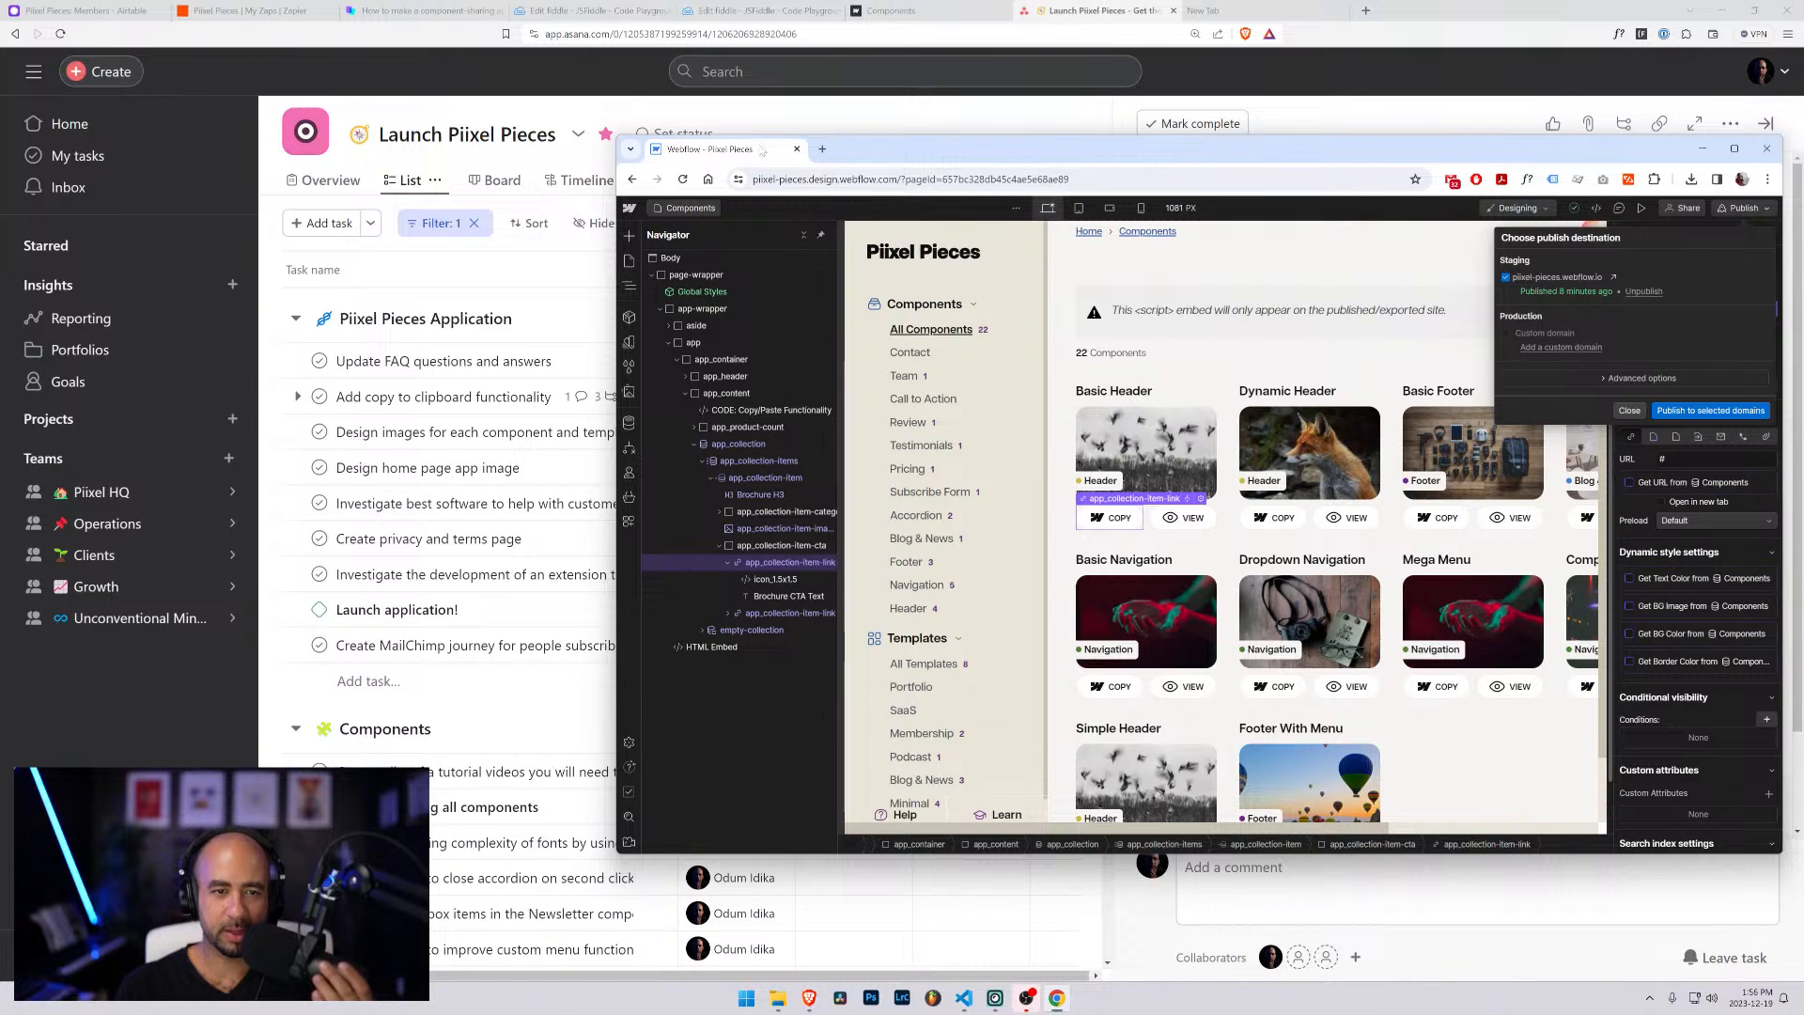
drag(845, 160, 728, 139)
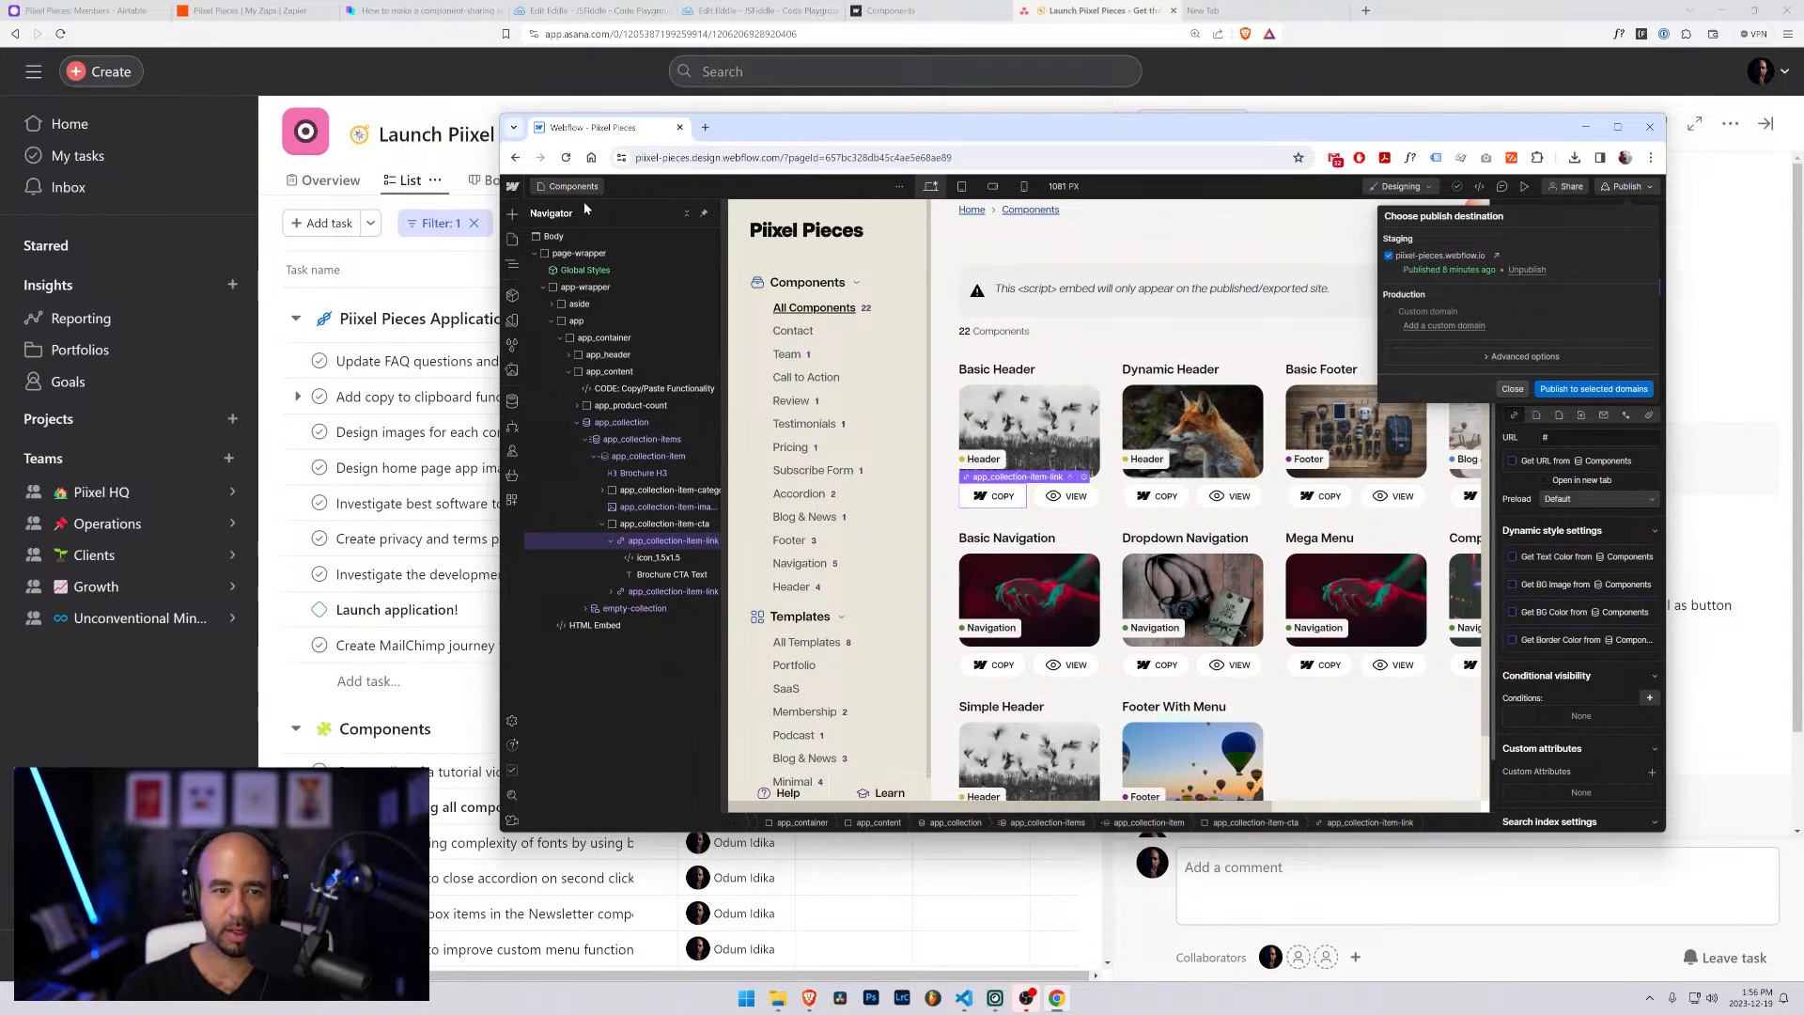
click(517, 193)
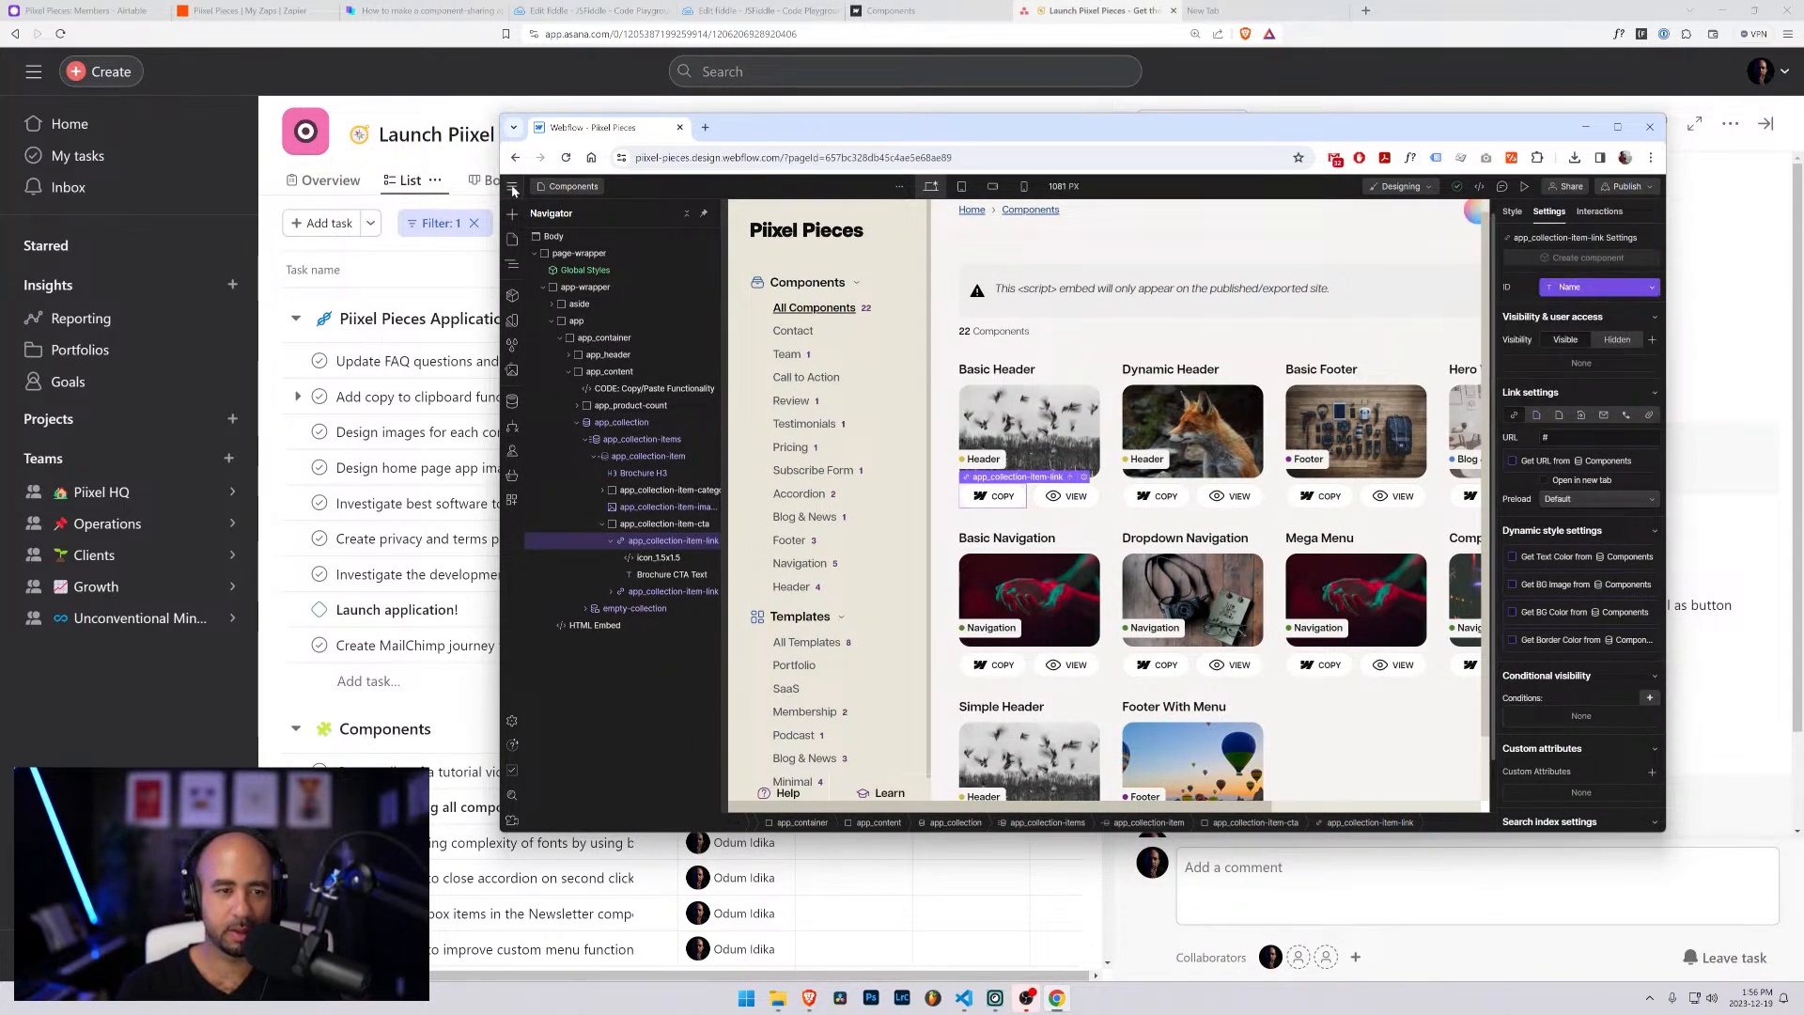
click(512, 188)
click(551, 212)
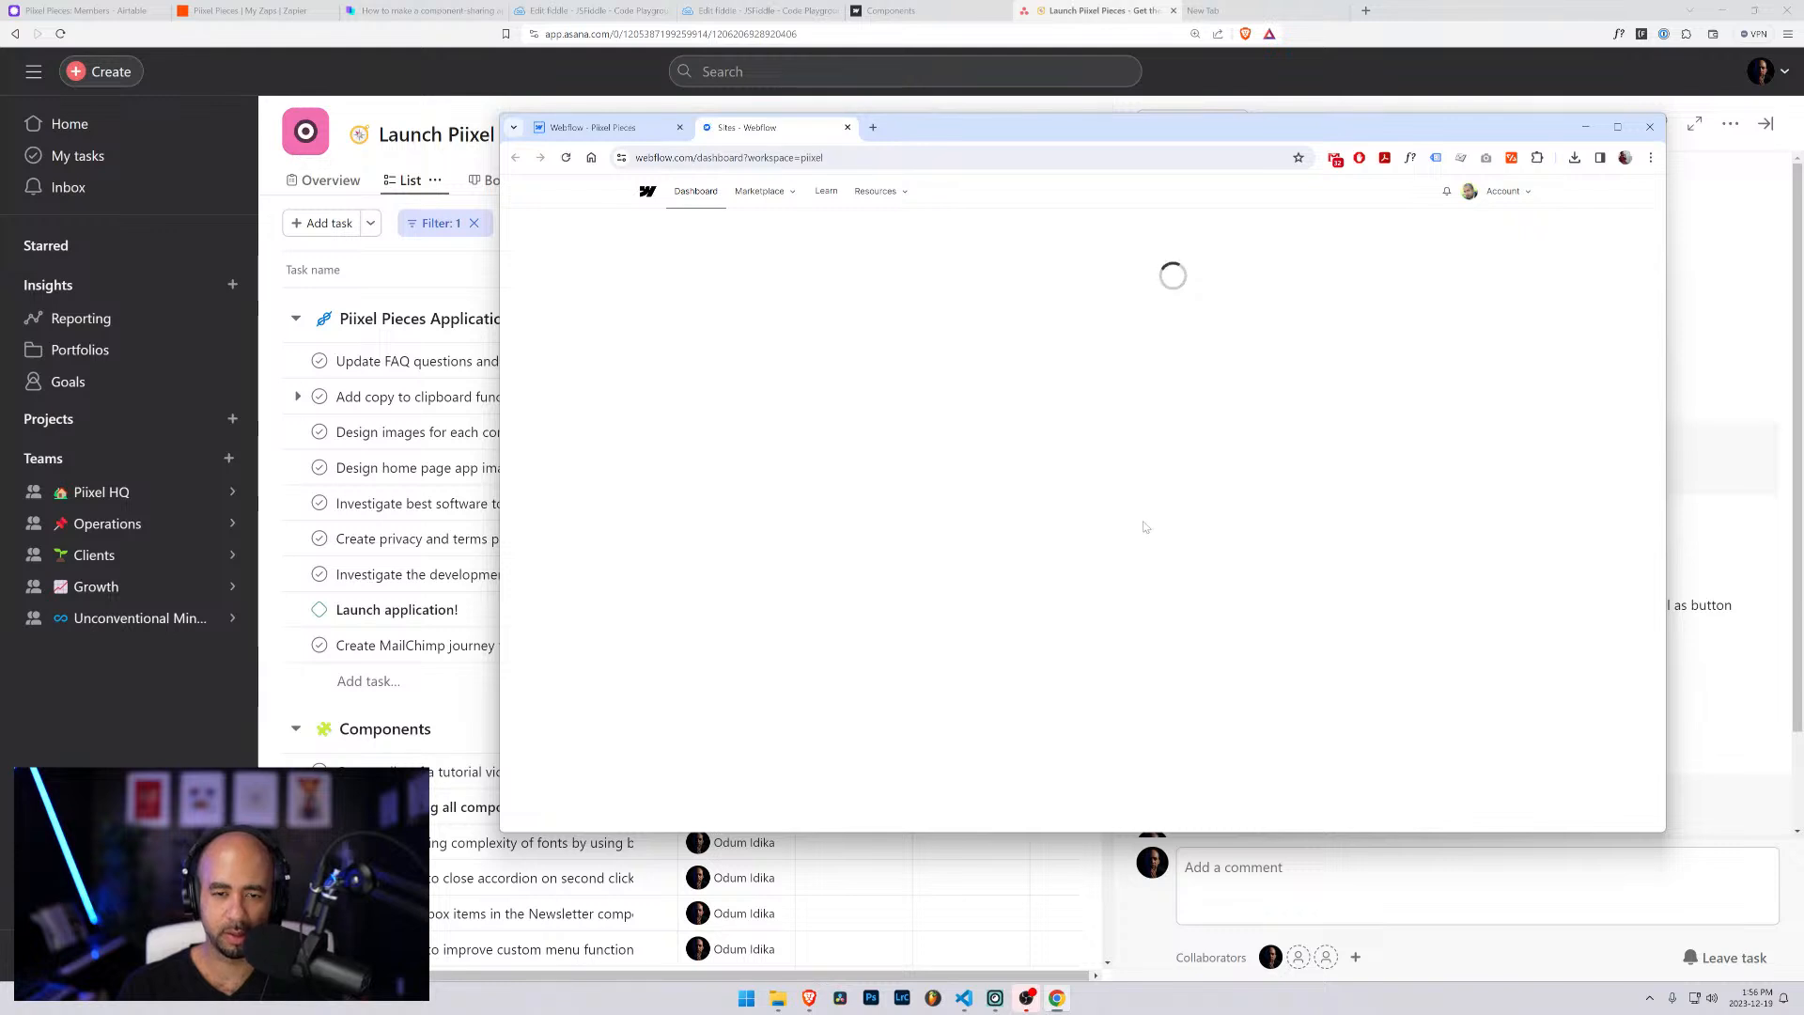
click(1260, 310)
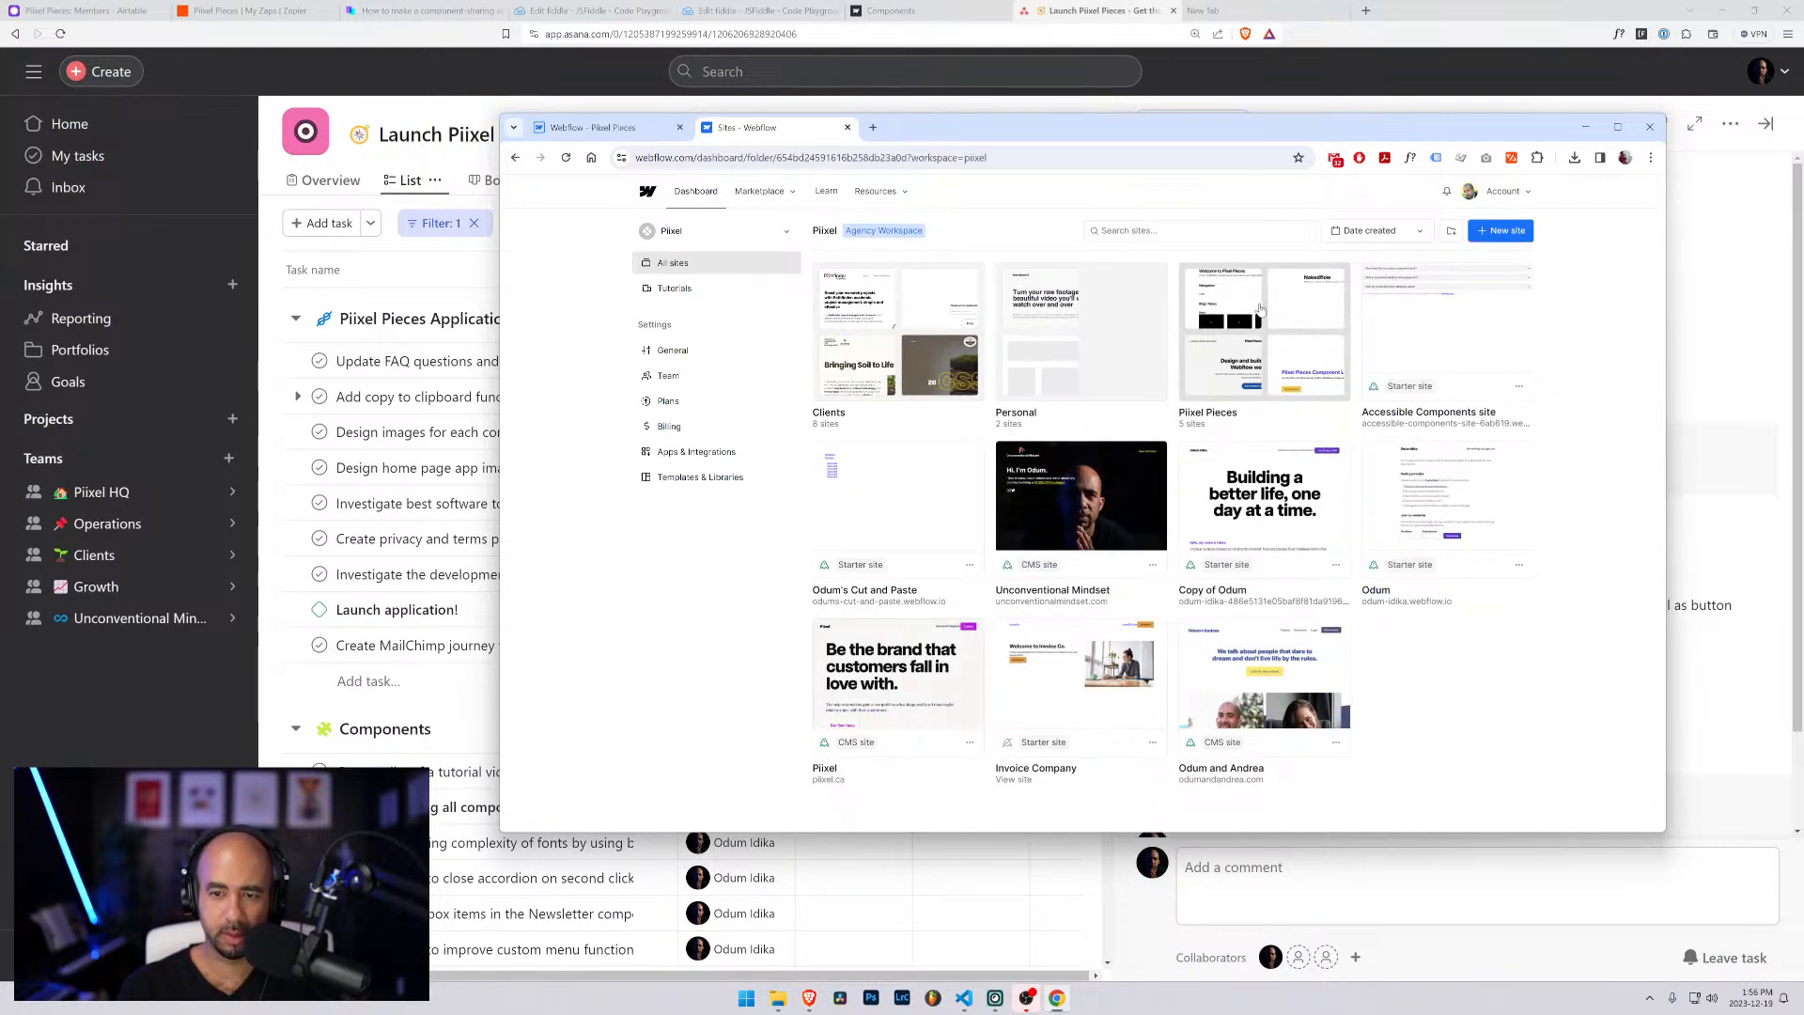
mouse_move(942, 370)
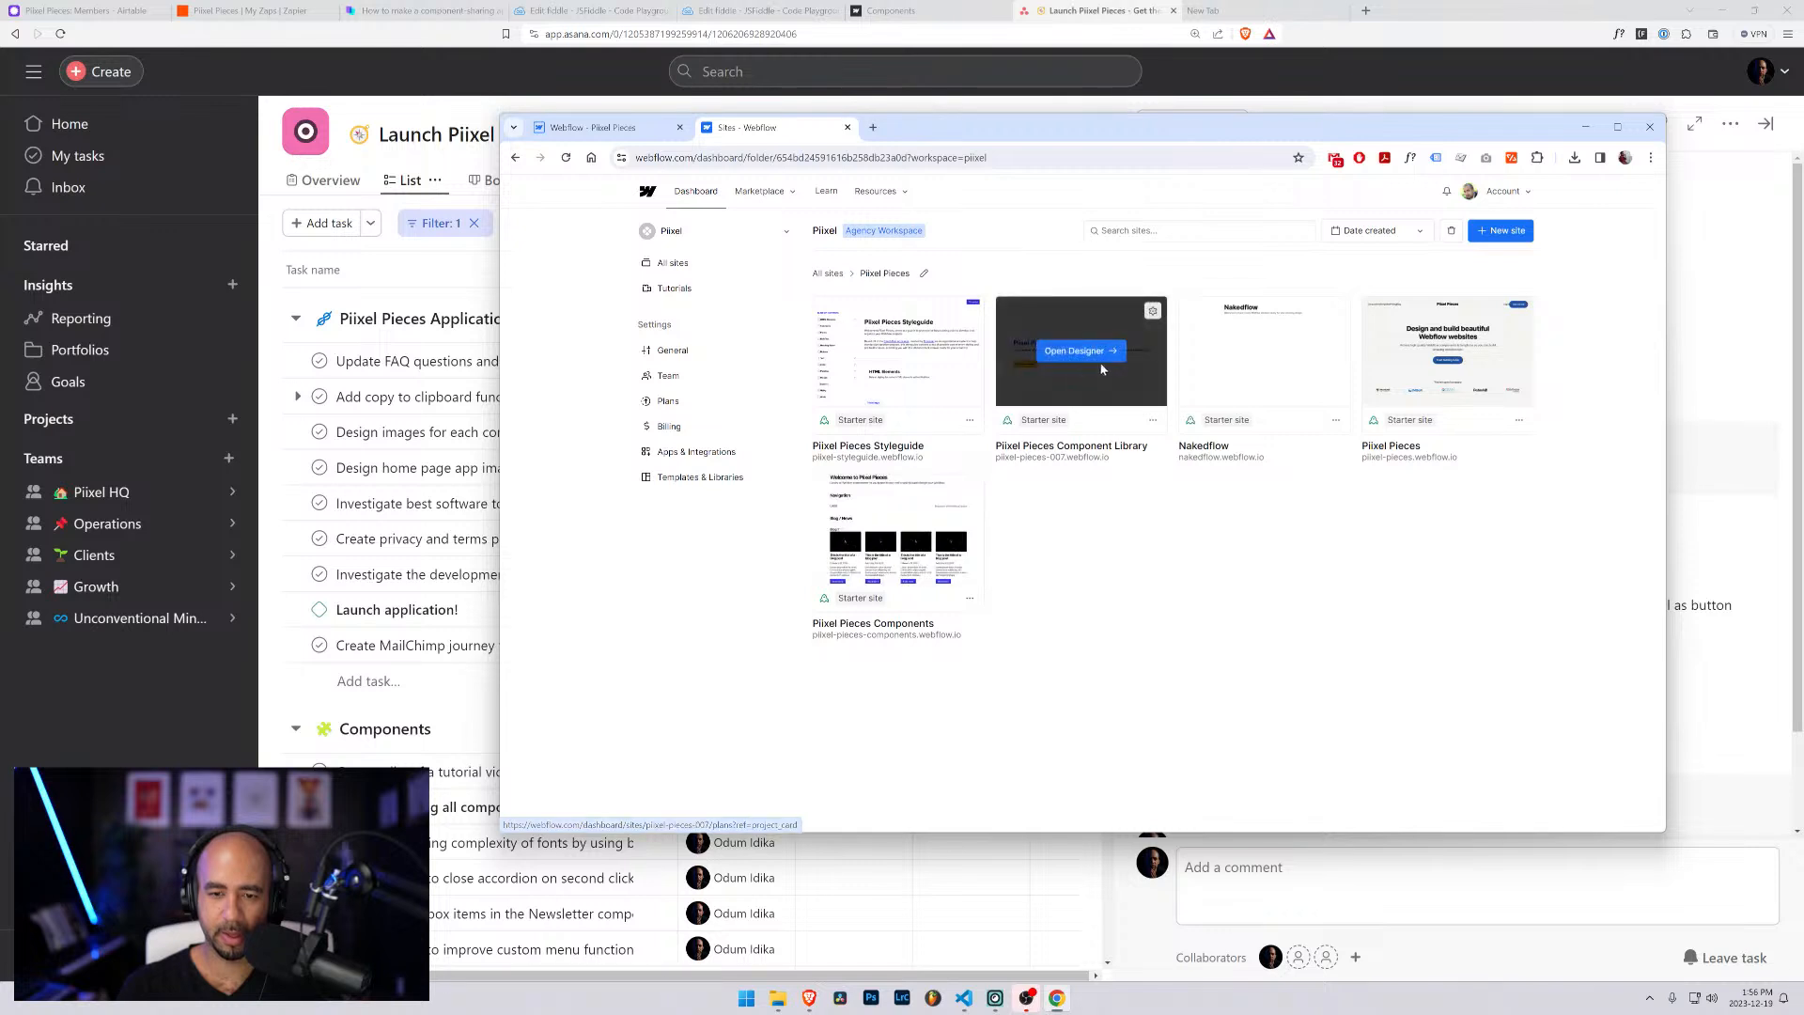
- Open the Piixel Pieces Component Library site in the Designer, maximize the browser window and enlarge the page zoom
click(1093, 362)
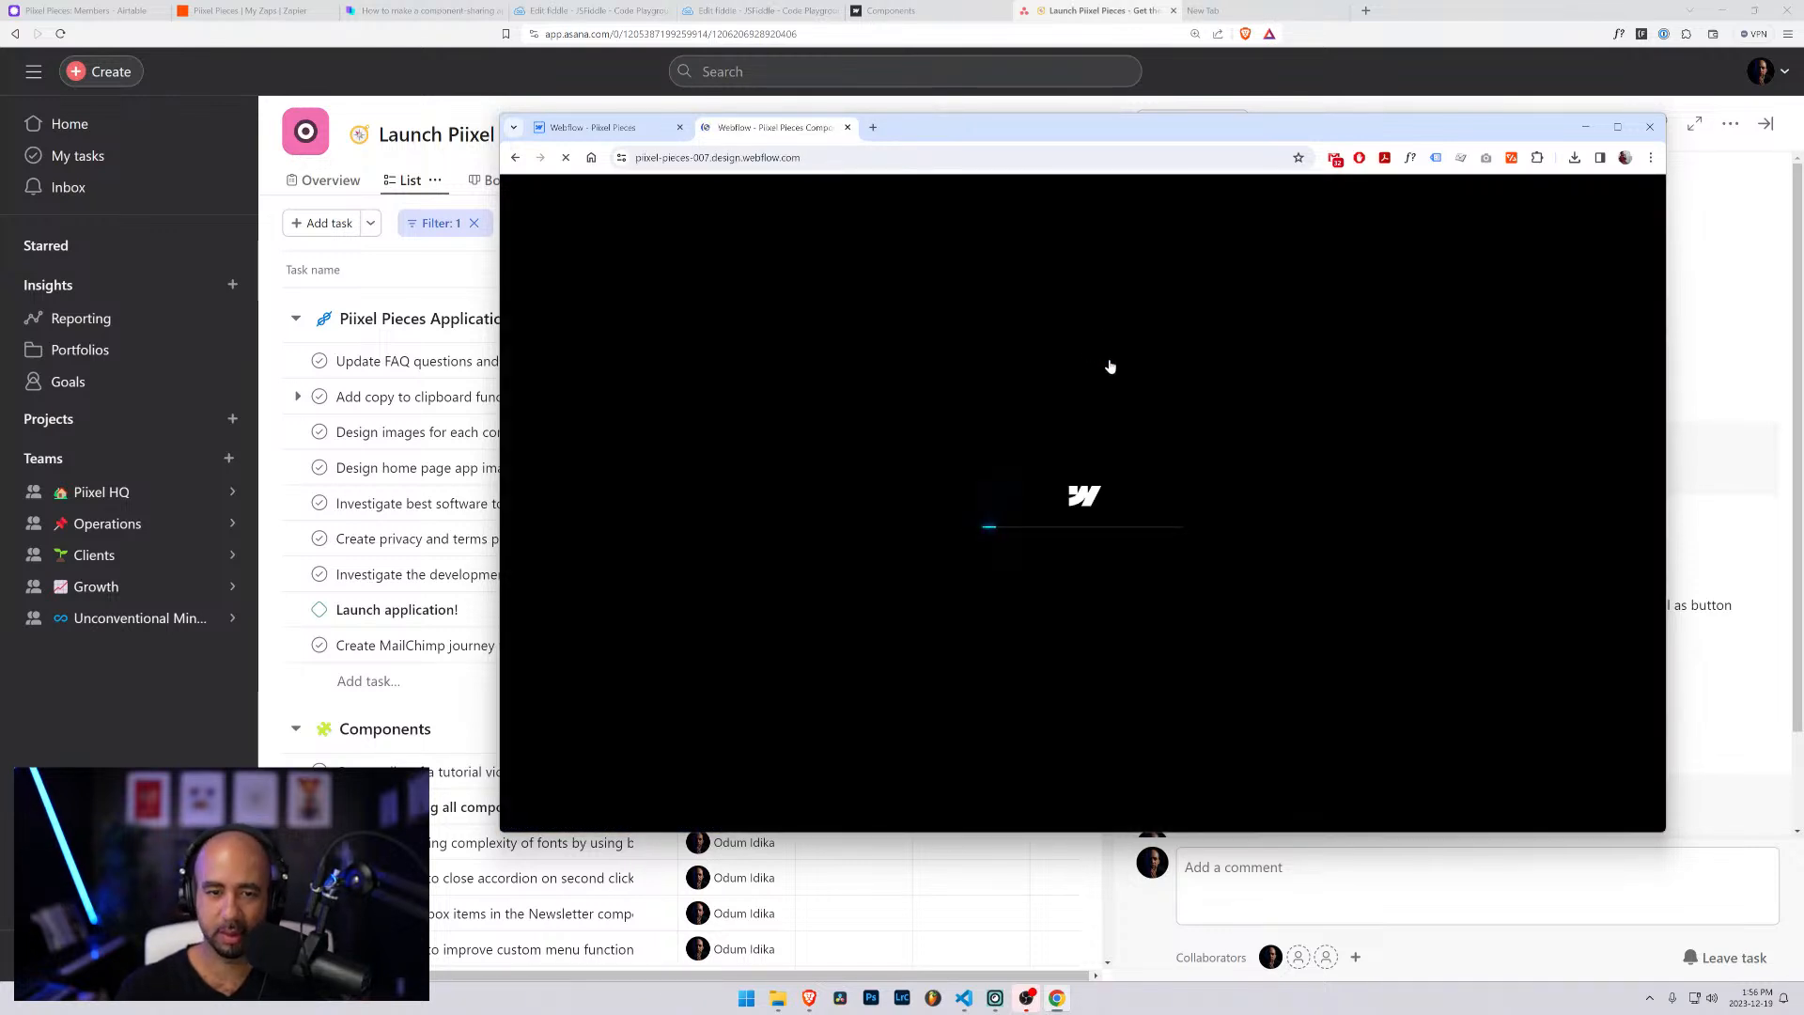
click(1617, 126)
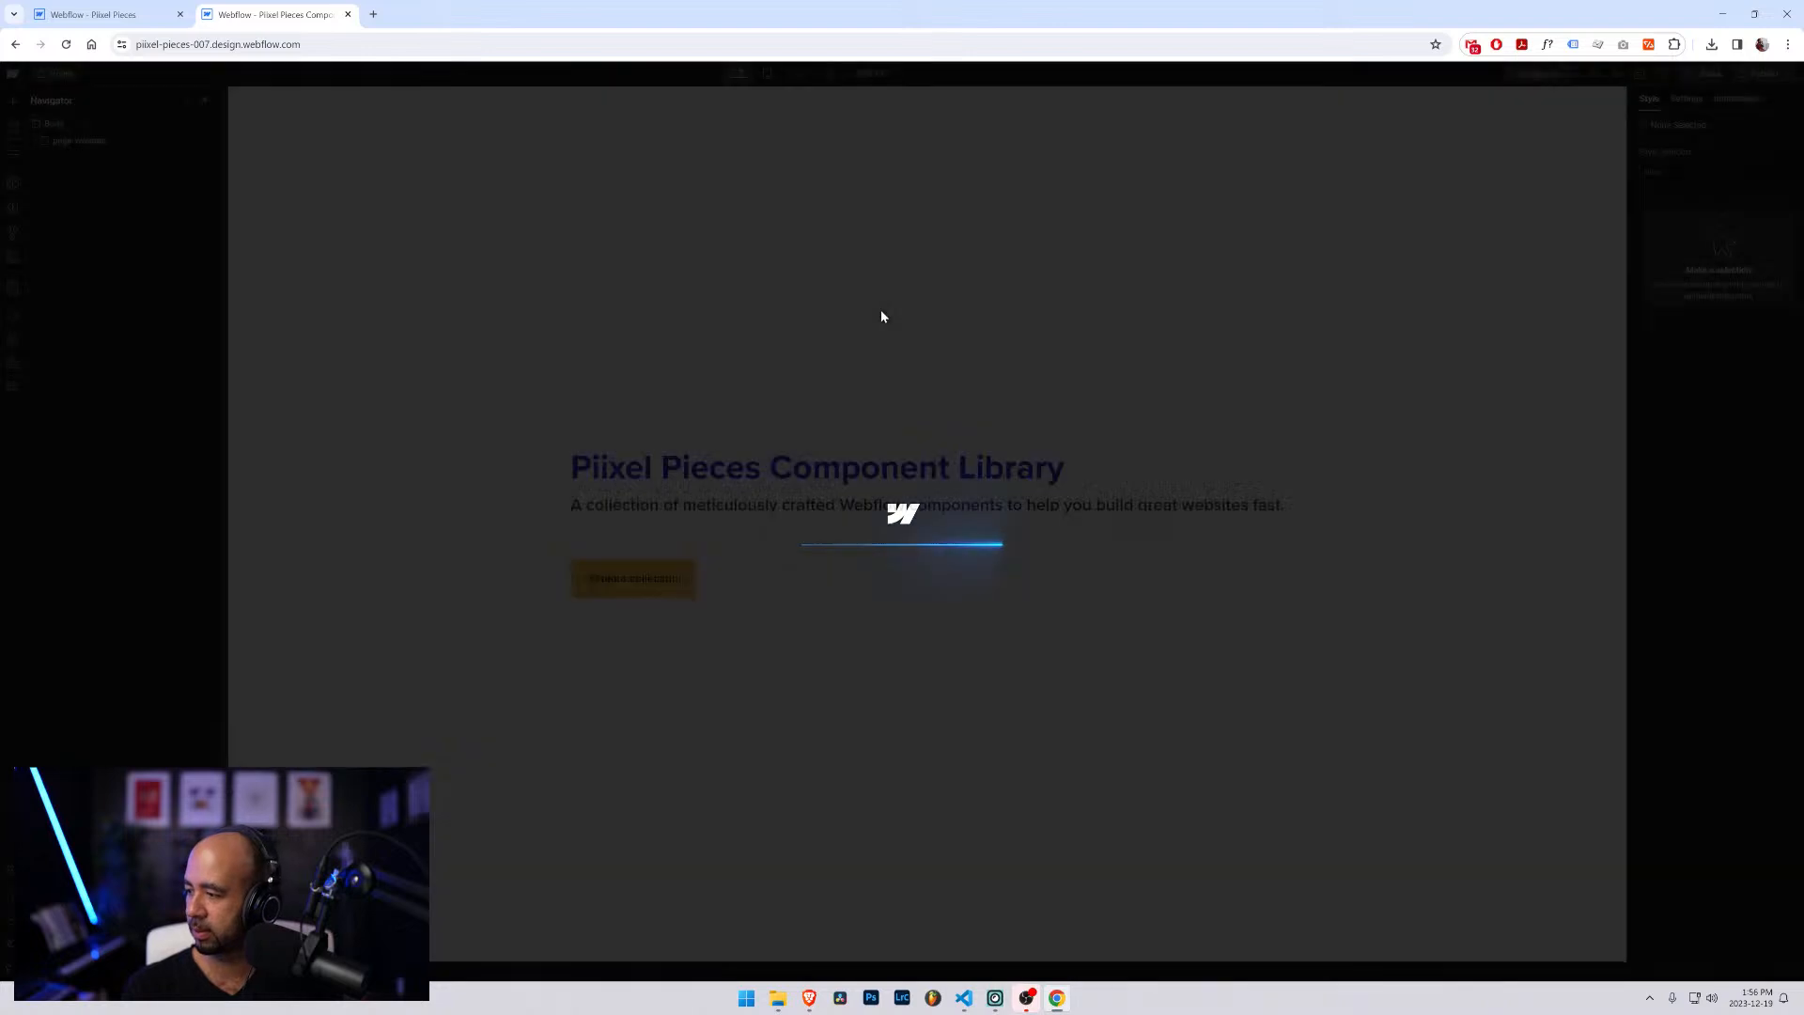
key(ctrl+plus)
key(ctrl+plus)
key(ctrl+plus)
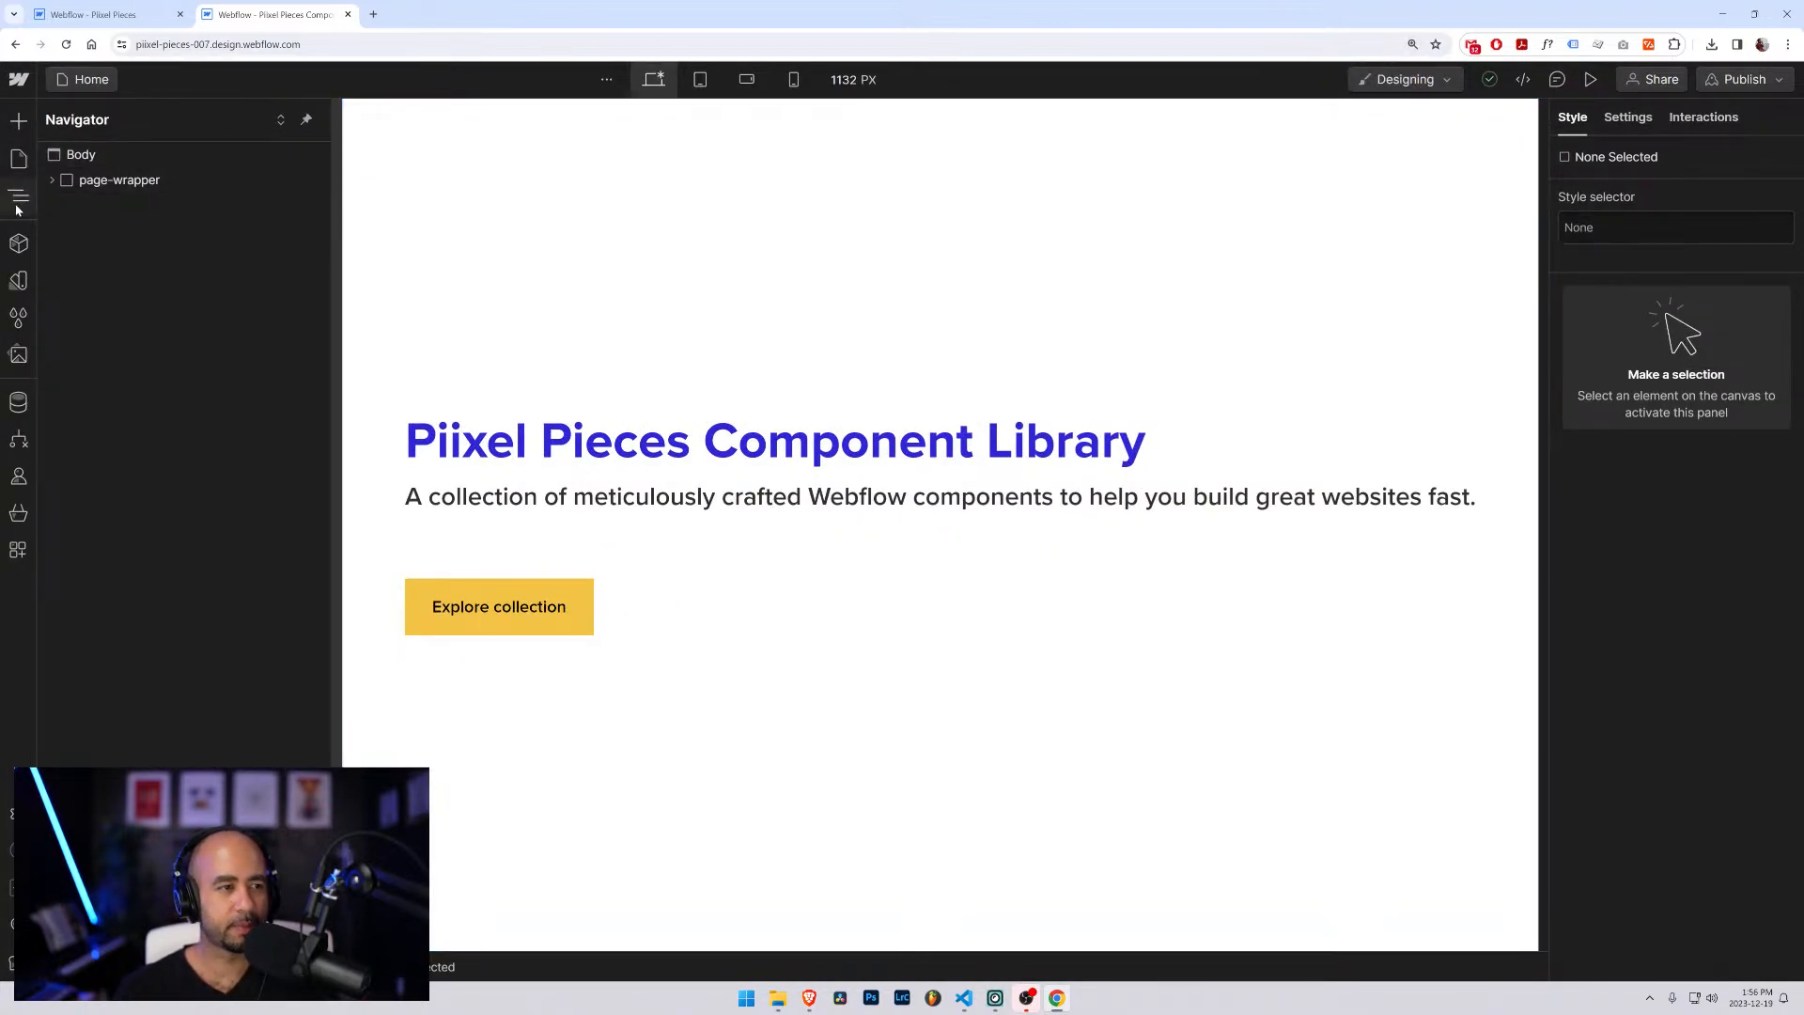
- Open the navbar-2 page and inspect its element structure down to navbar-2_container, then review the page folders with Navigation collapsed
click(18, 158)
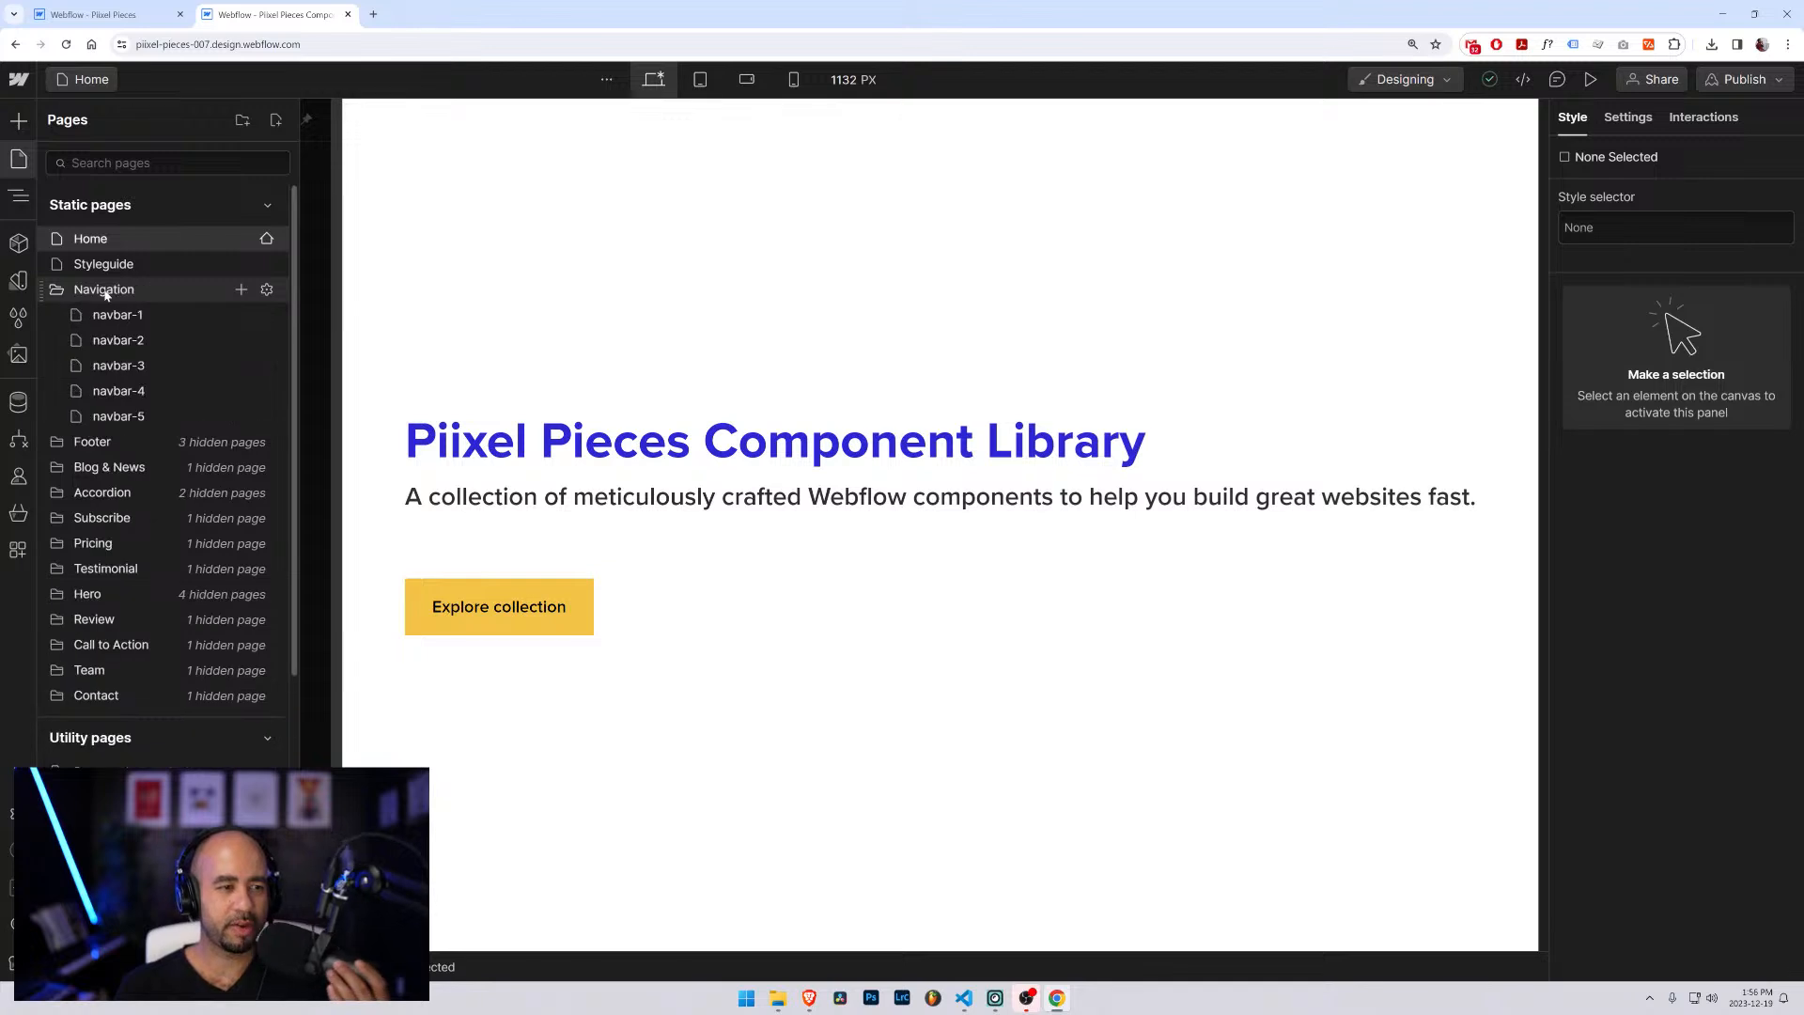
click(120, 341)
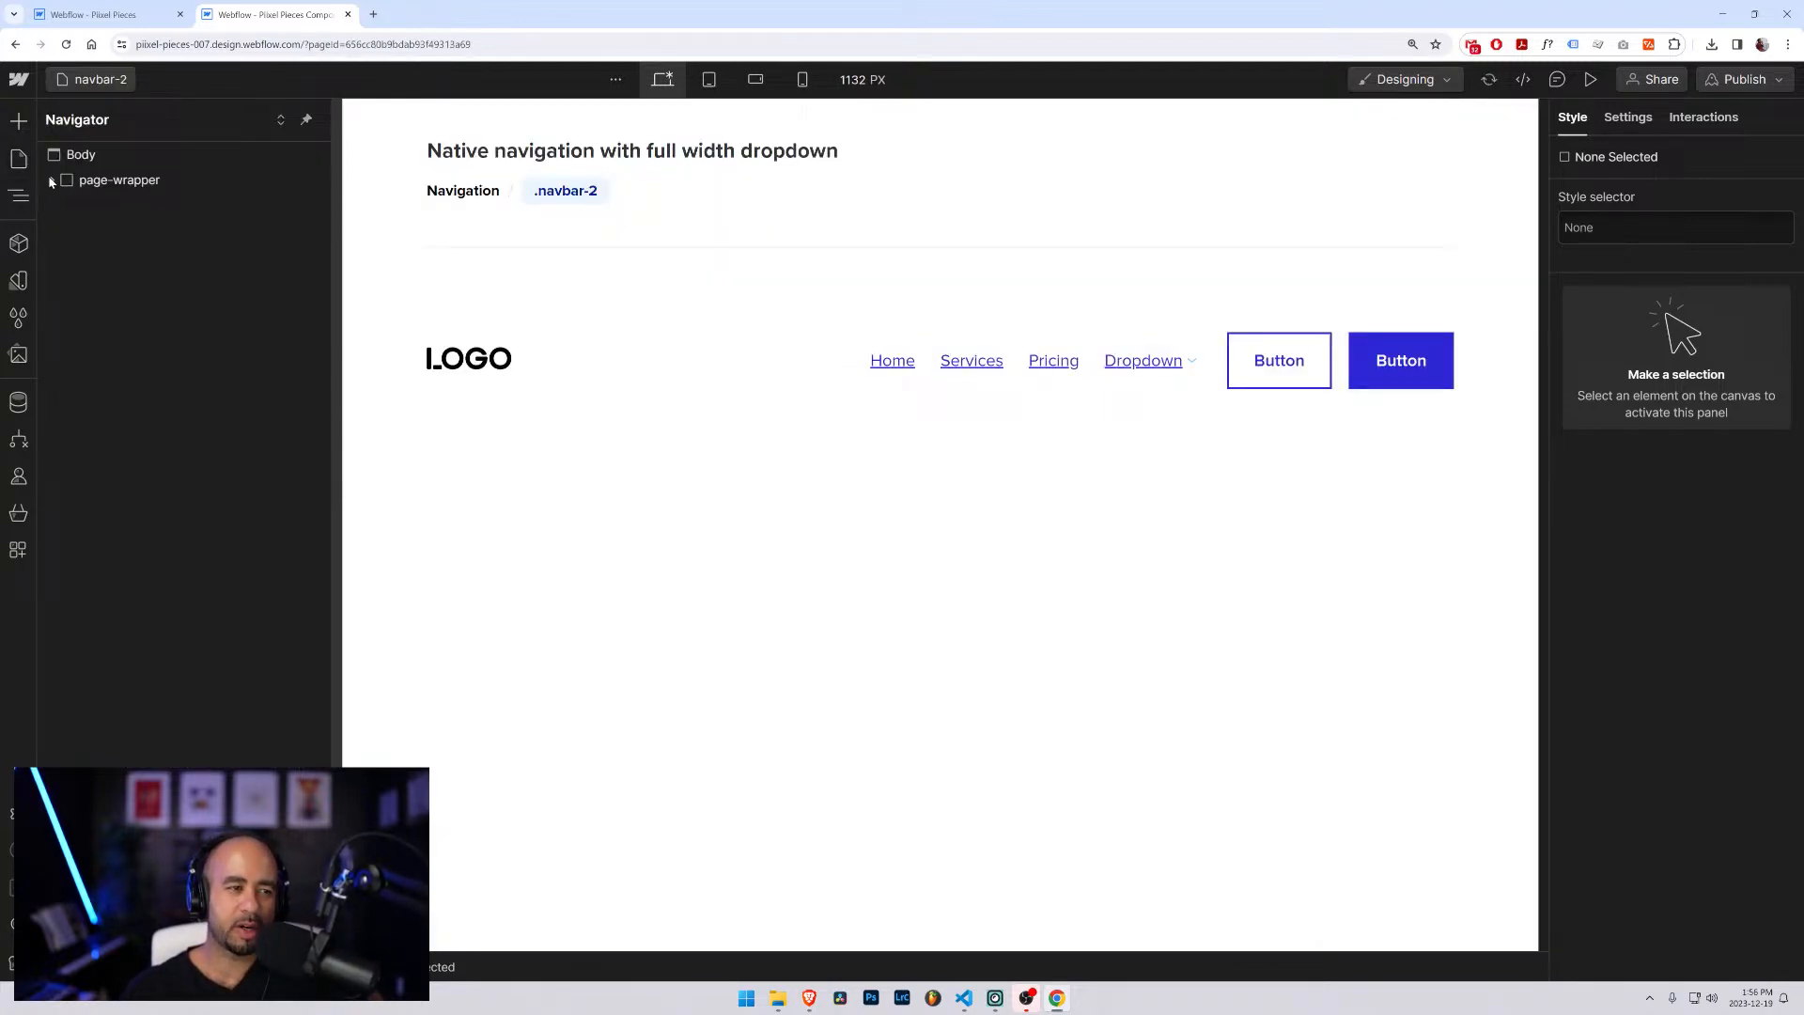
click(52, 180)
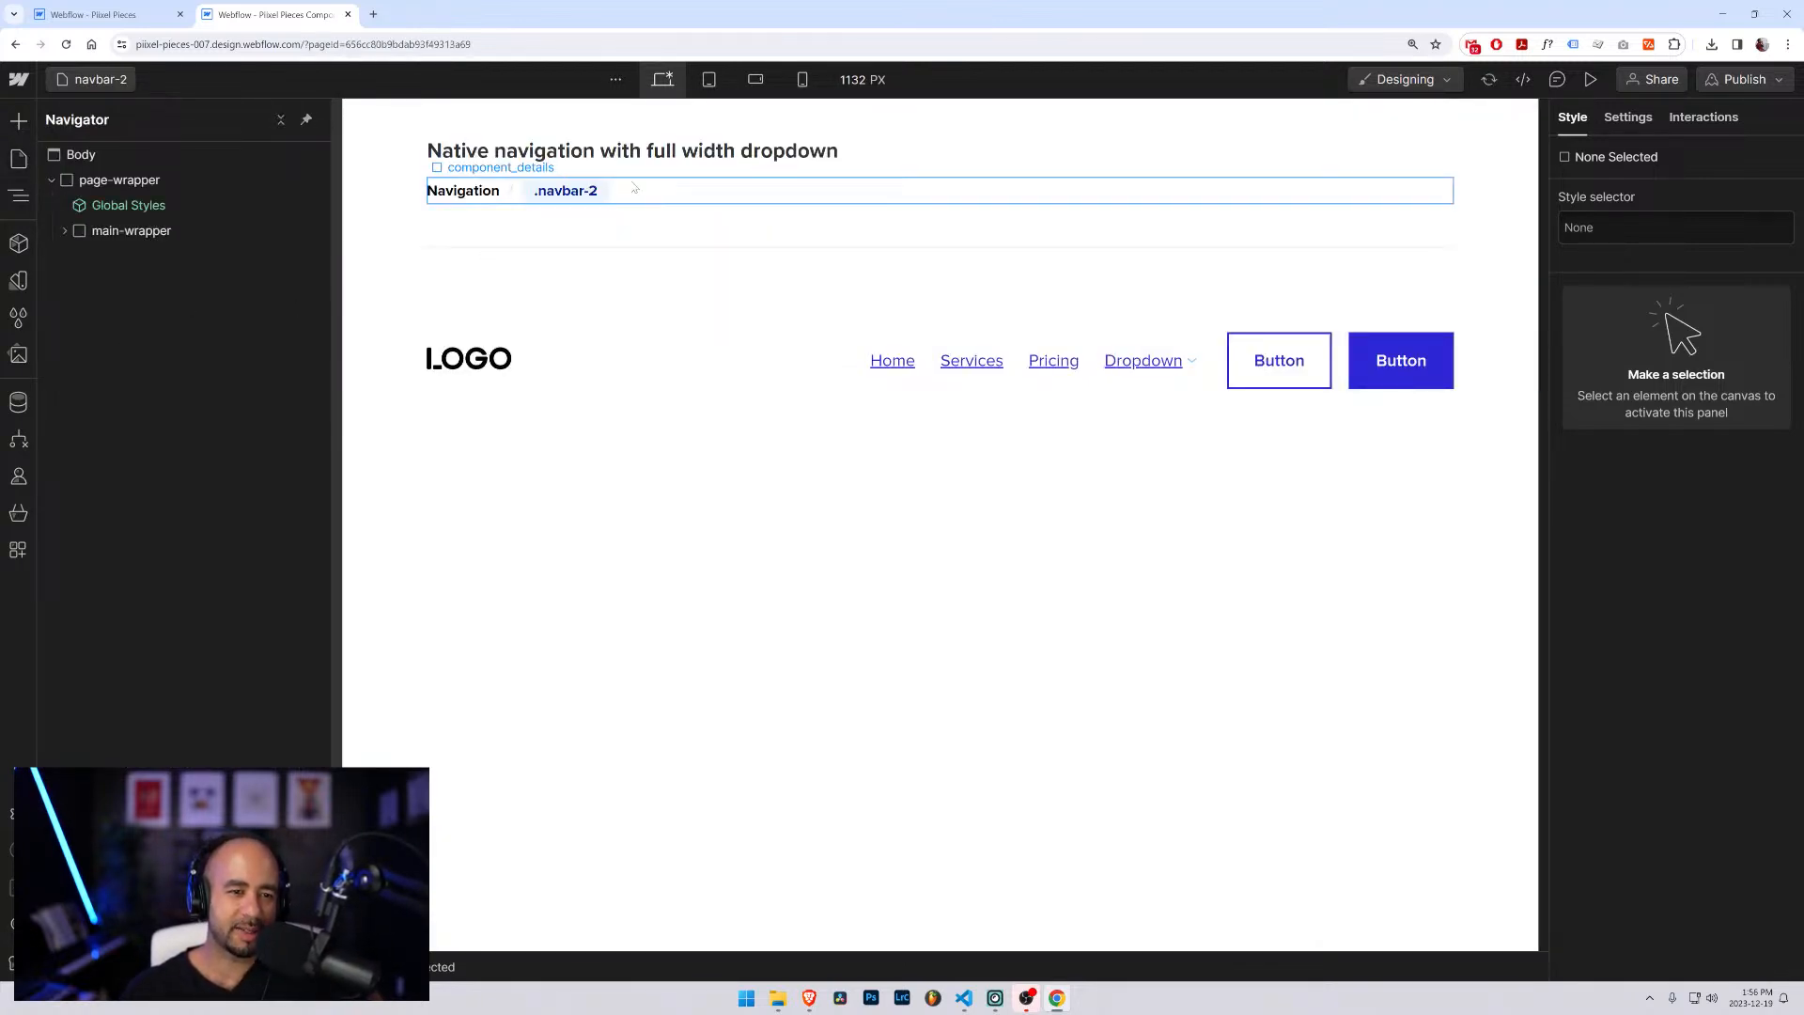
click(65, 231)
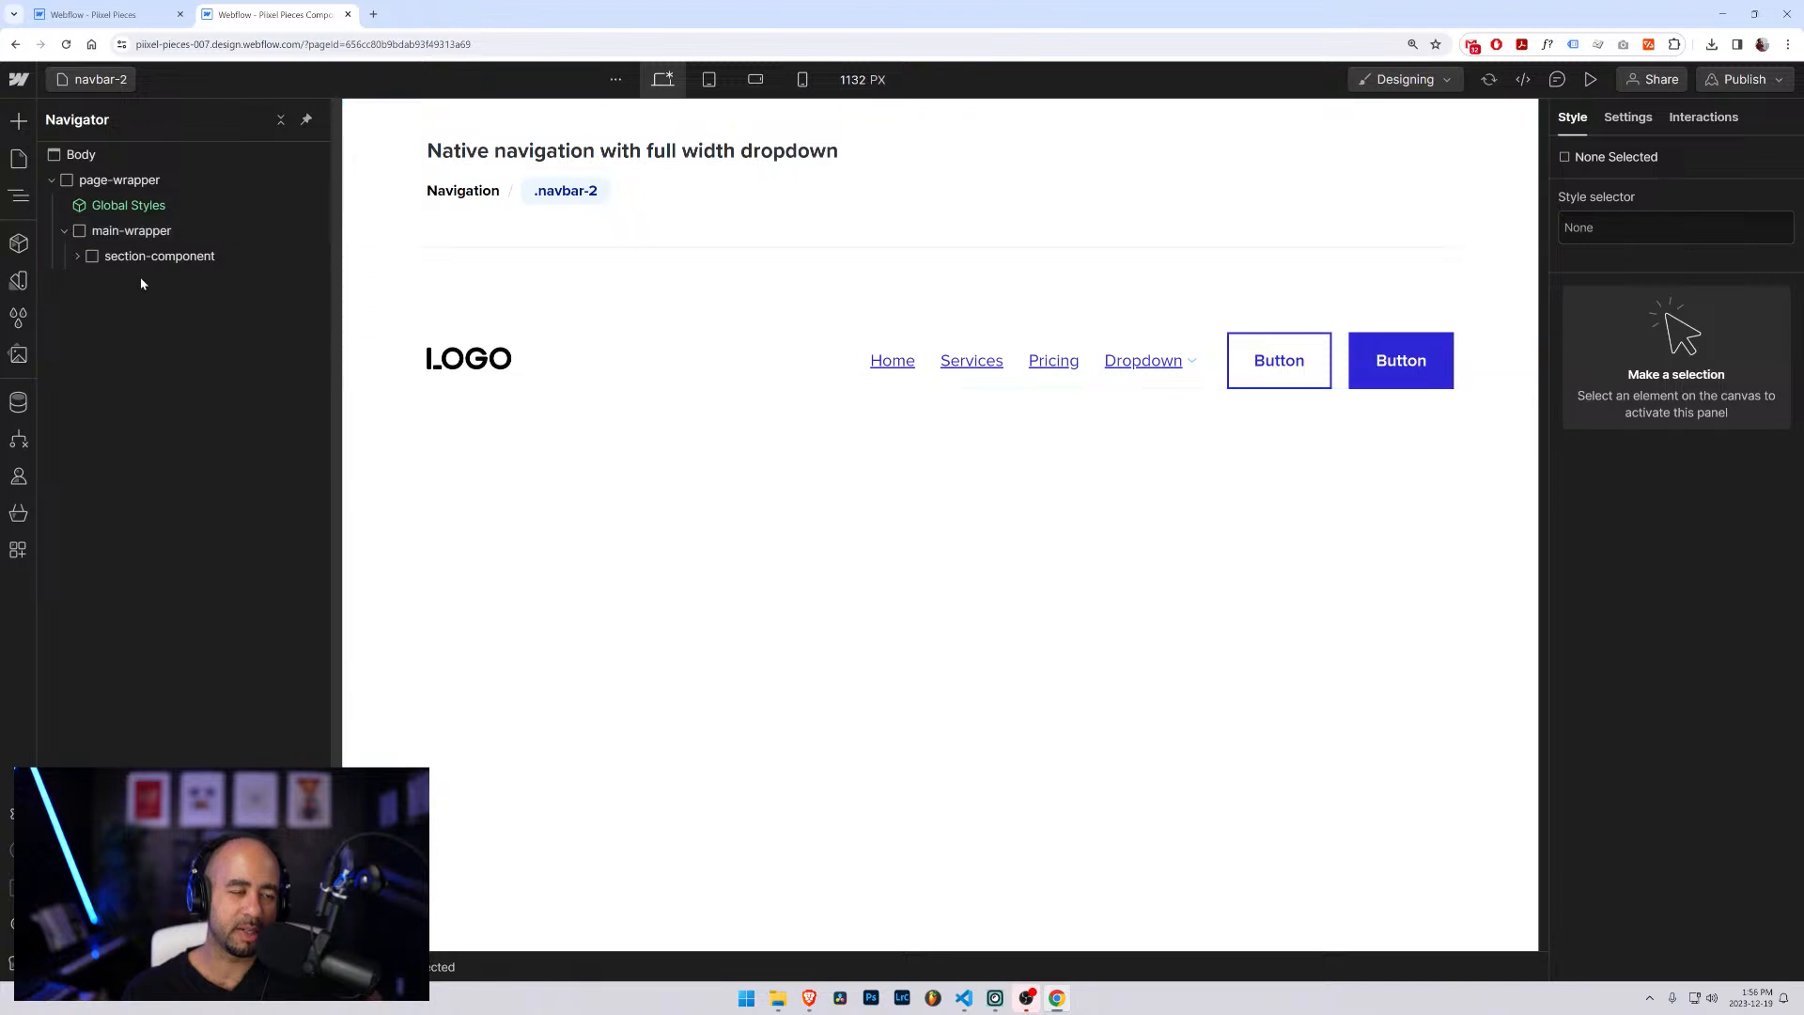
click(707, 387)
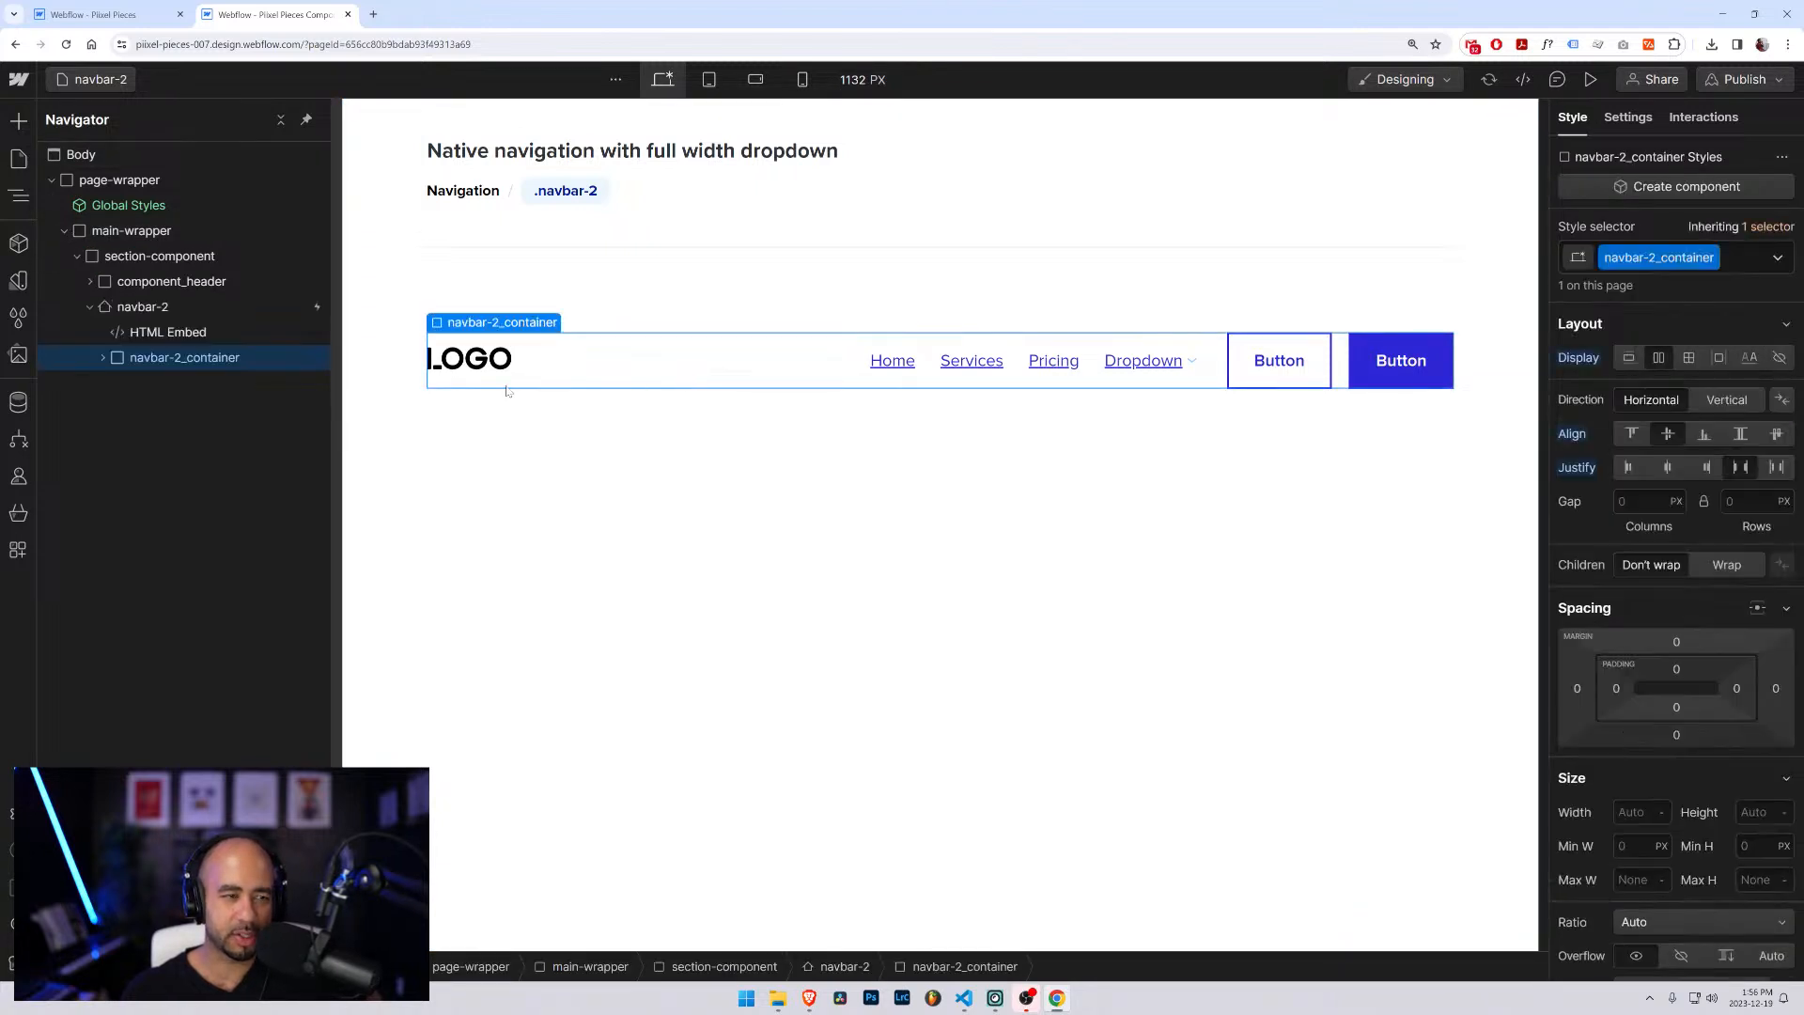
click(94, 79)
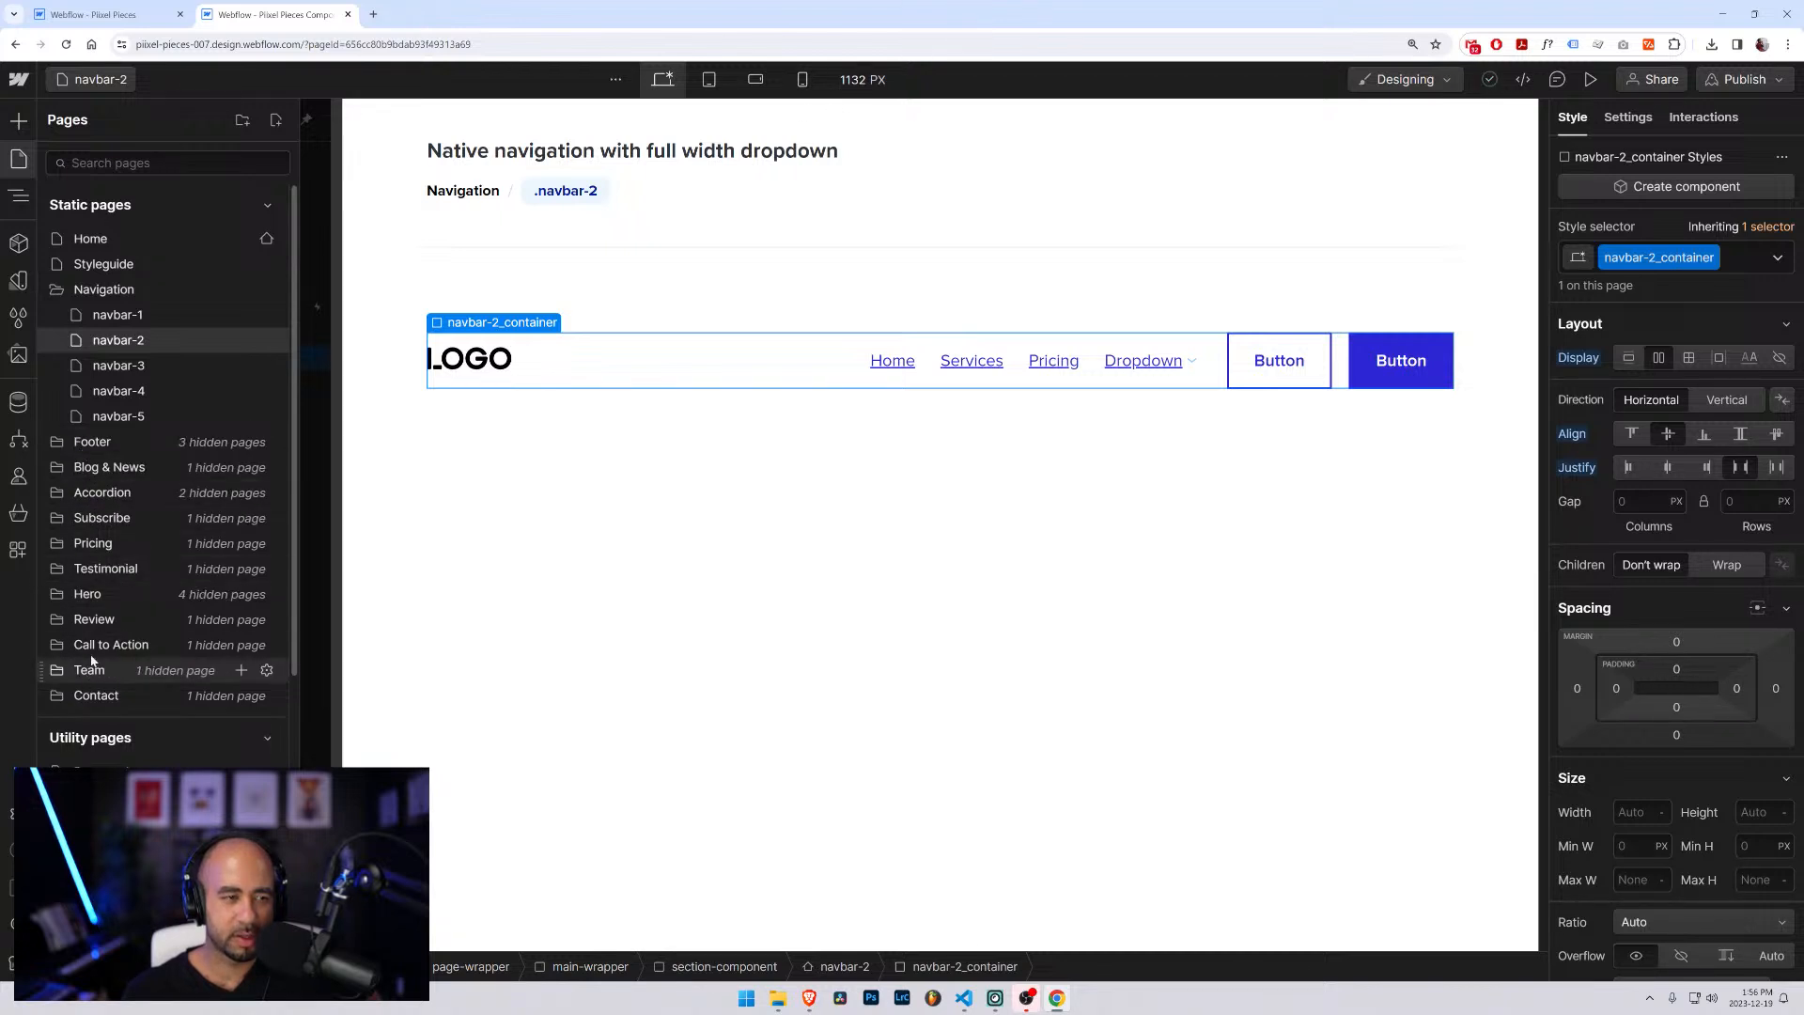
click(60, 295)
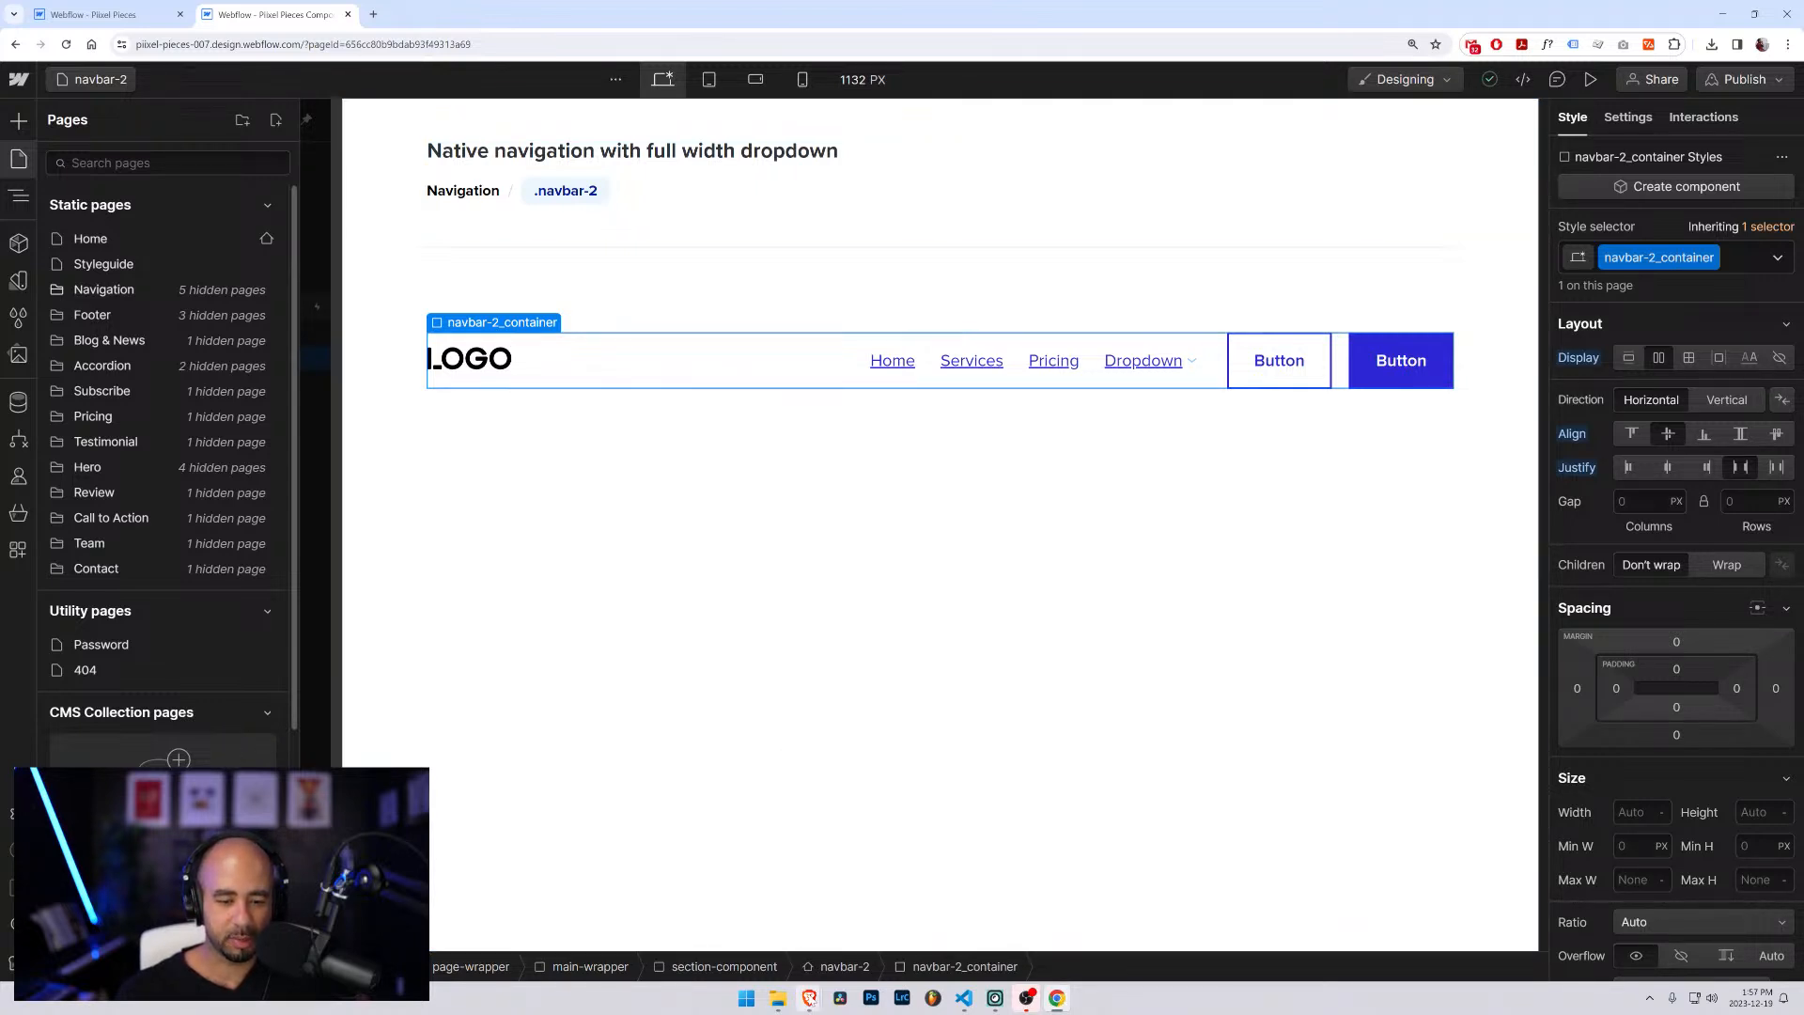
- Switch back to the Asana subtask in Brave and add the heading "IDEAL FLOW:" below the numbered note
mouse_move(809, 997)
click(769, 925)
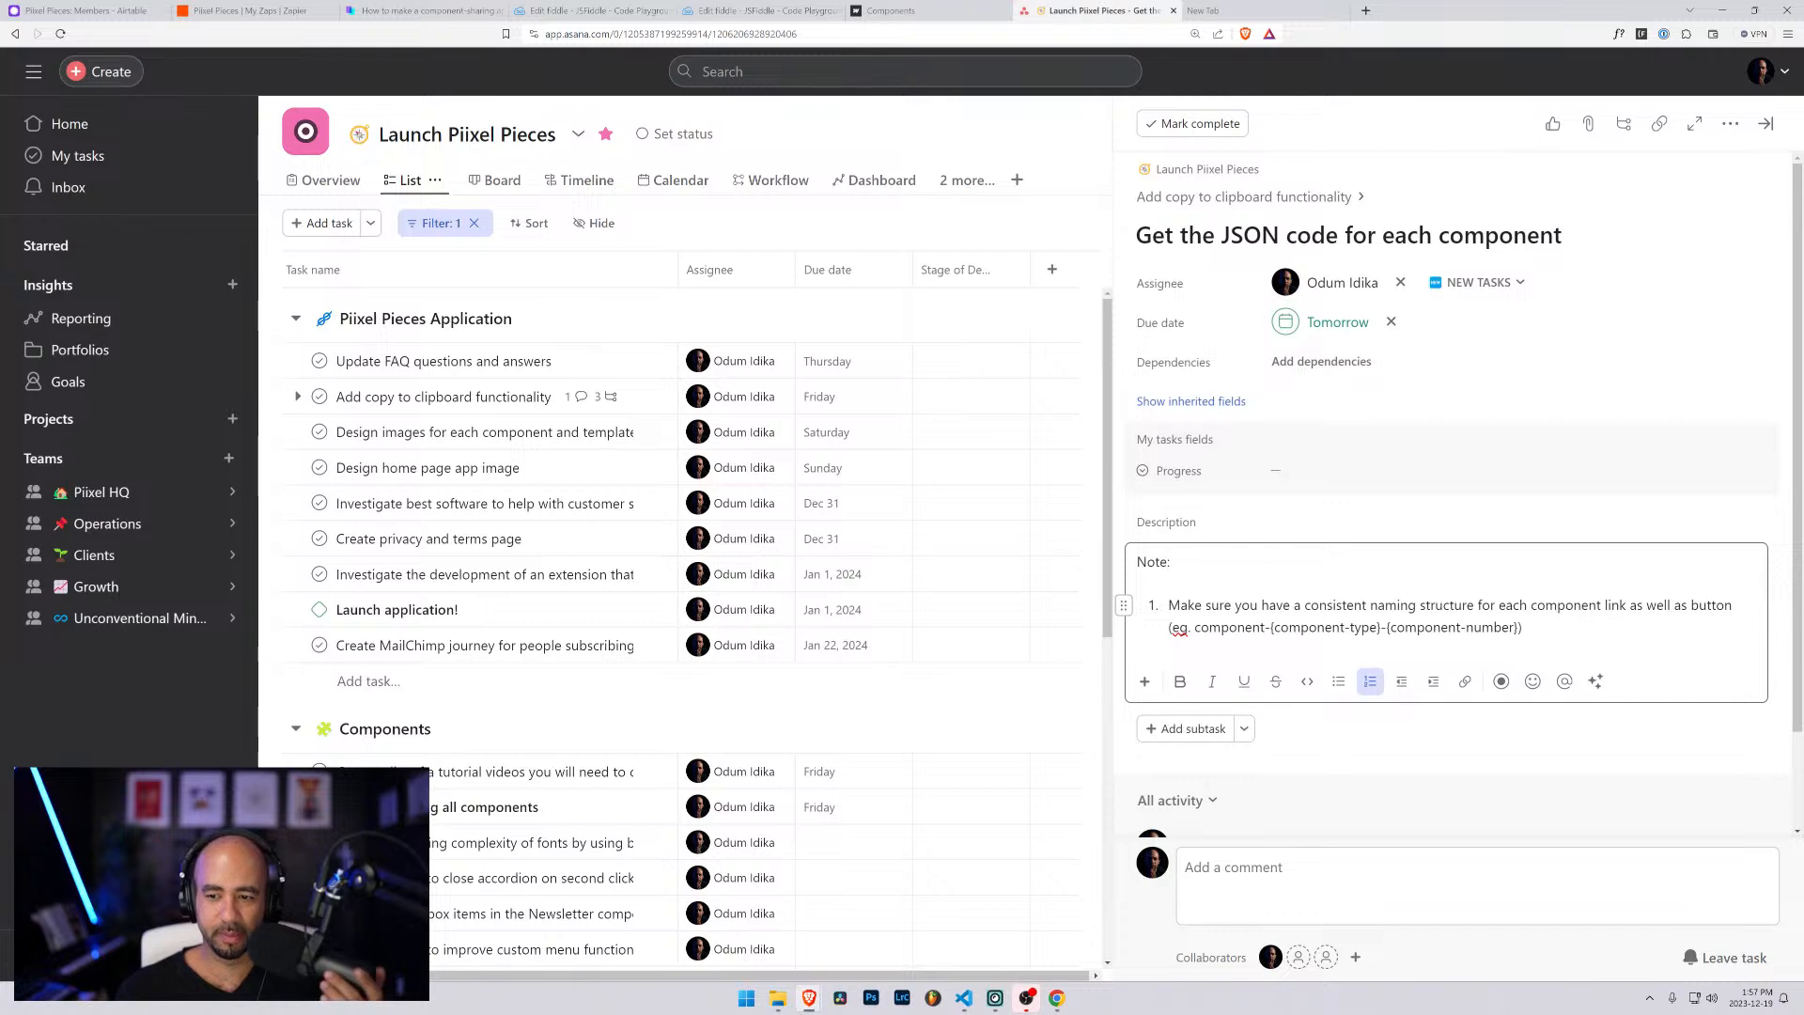
key(Return)
key(Return)
text(IDEAM)
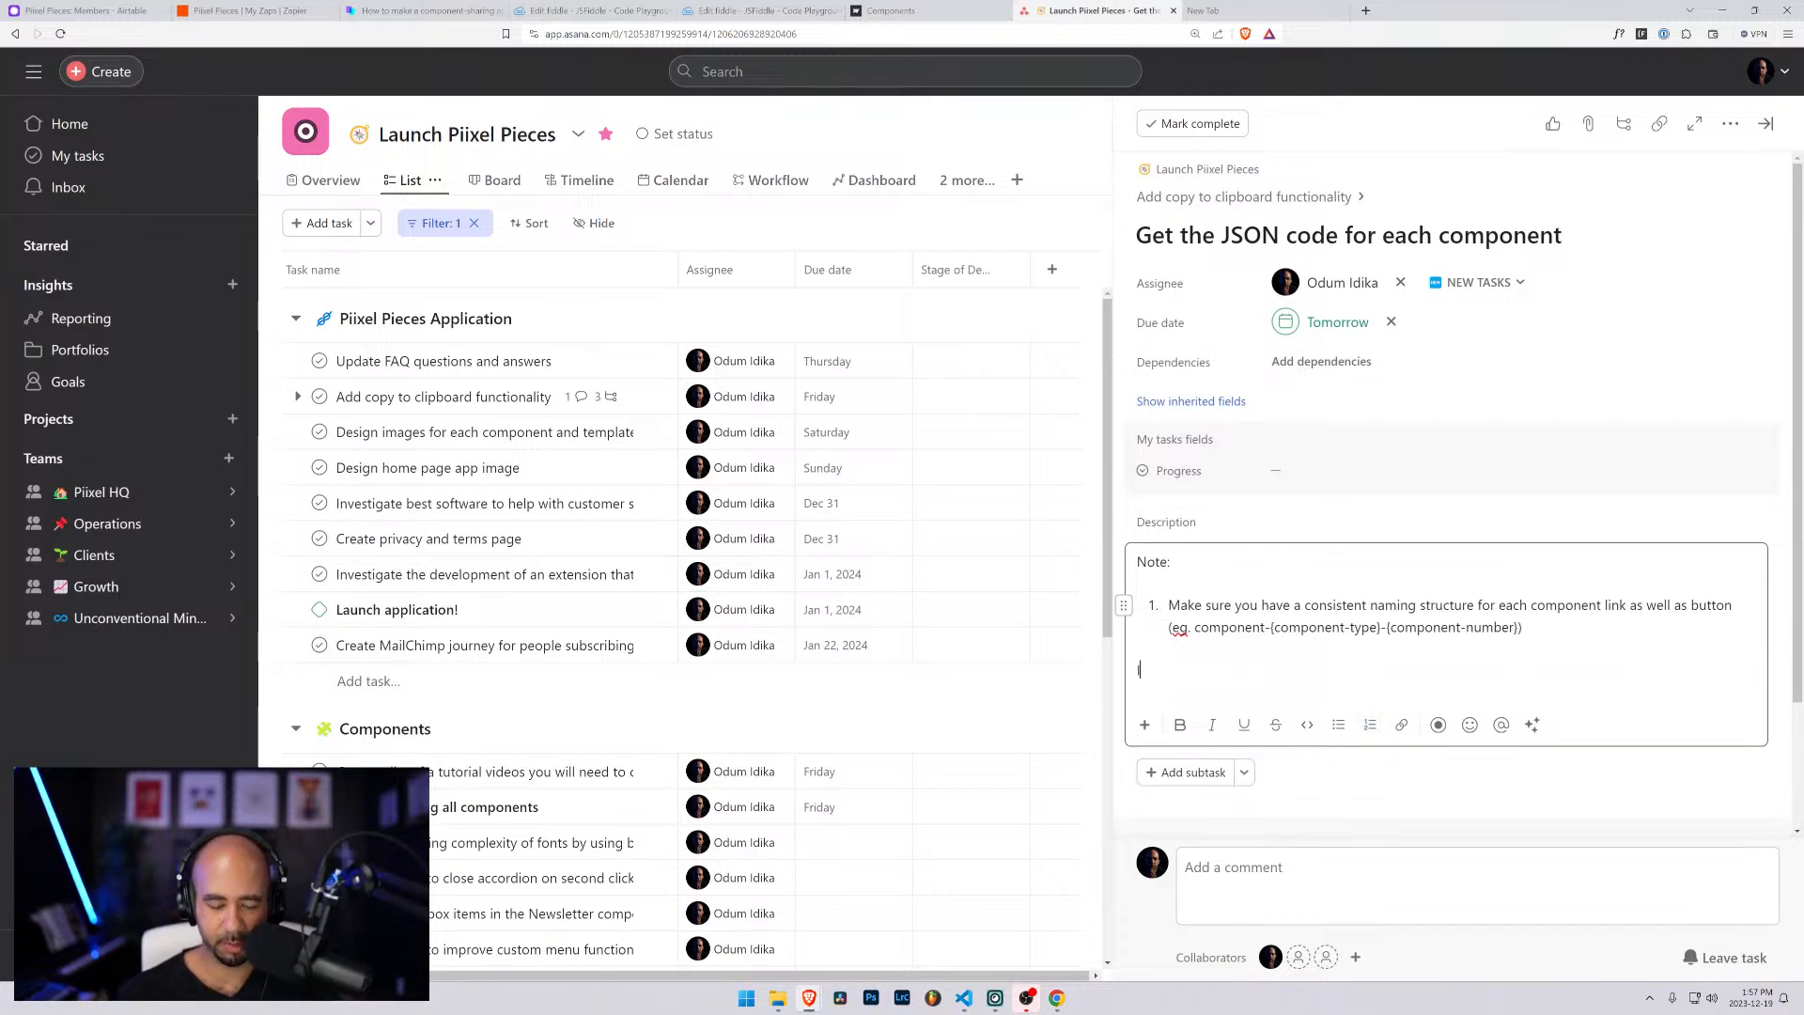
key(BackSpace)
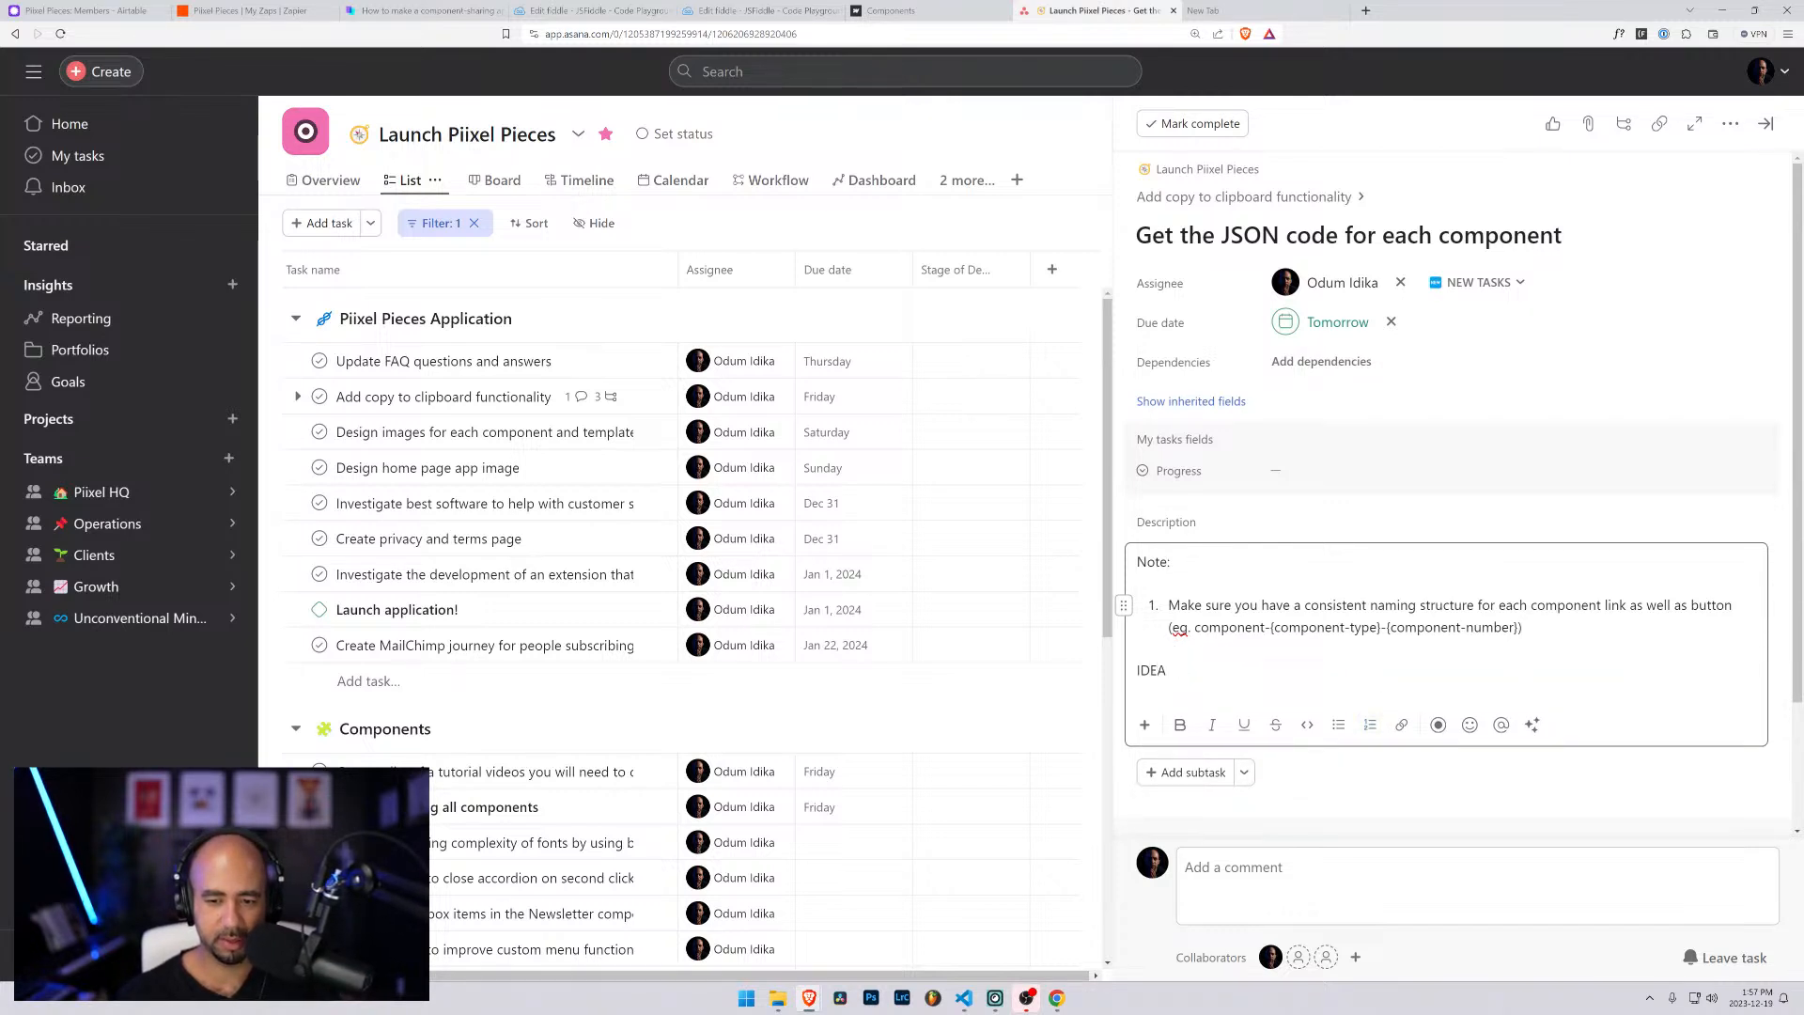
text(L FLOW:)
key(Return)
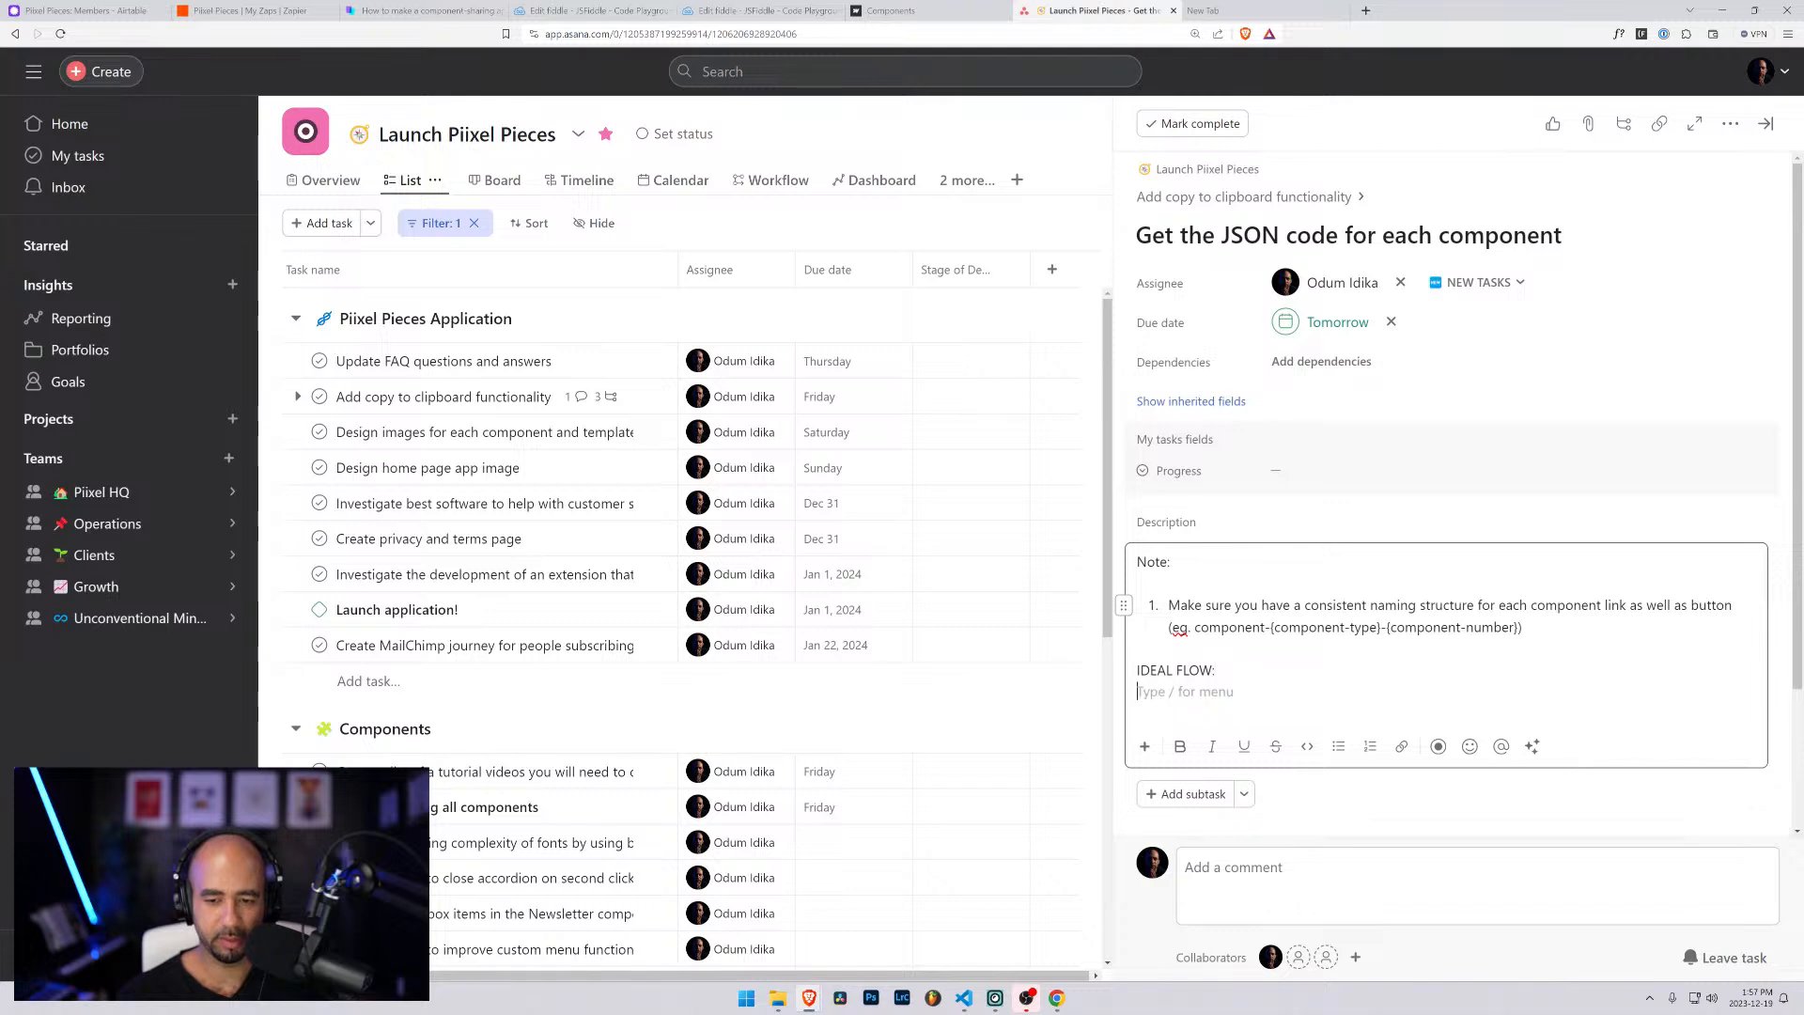
- Start a numbered list under the heading with the item "Webflow component is updated in it's original project"
text(1. )
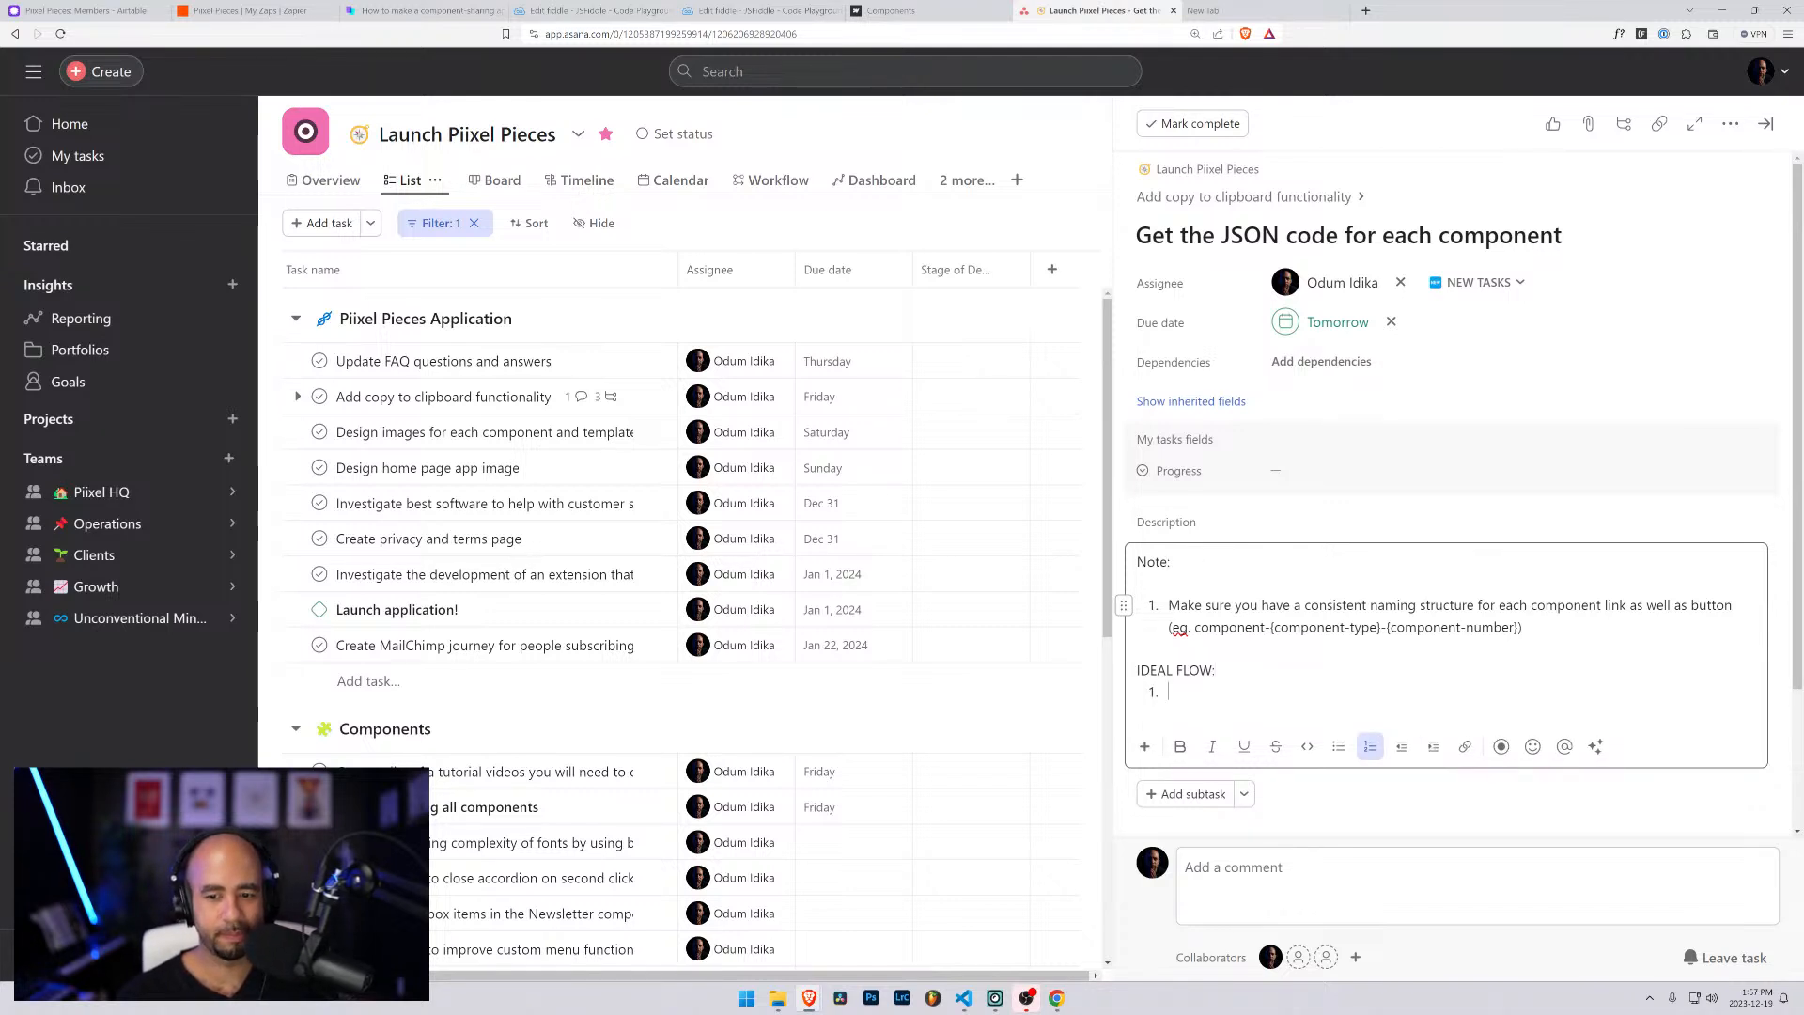
text(WEB)
key(BackSpace)
key(BackSpace)
text(ebF)
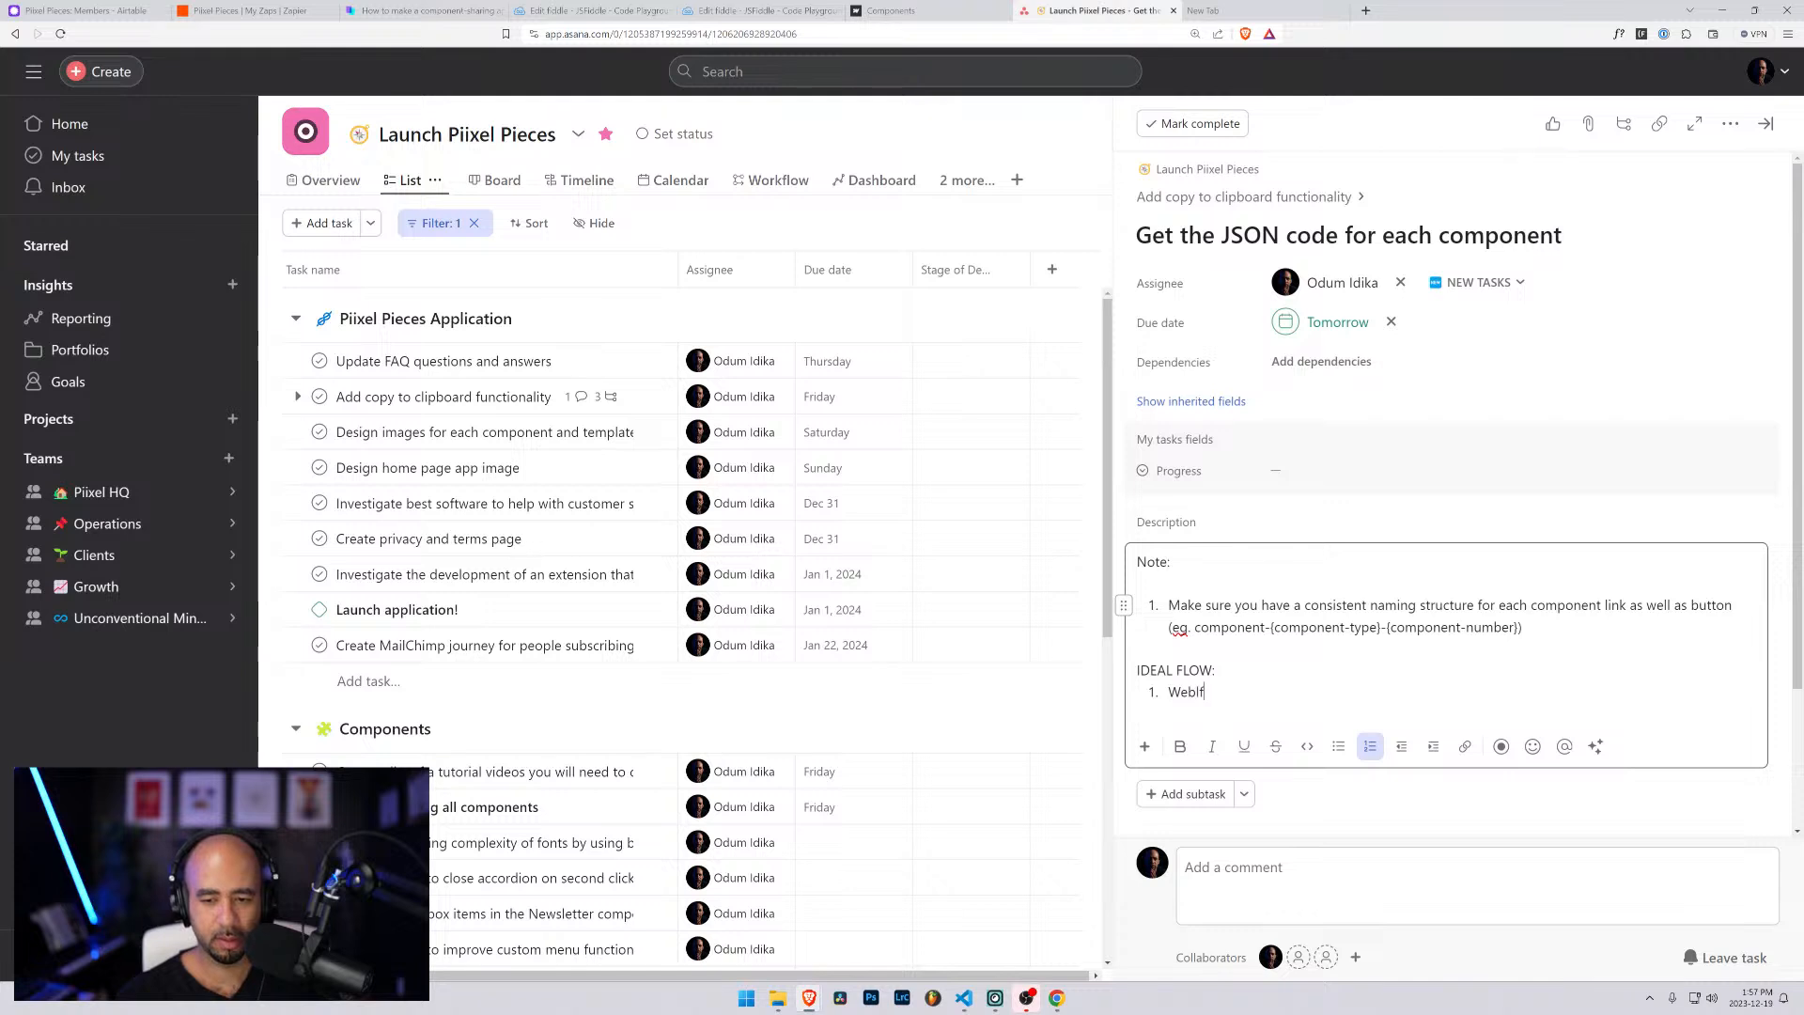
key(BackSpace)
text(flow component)
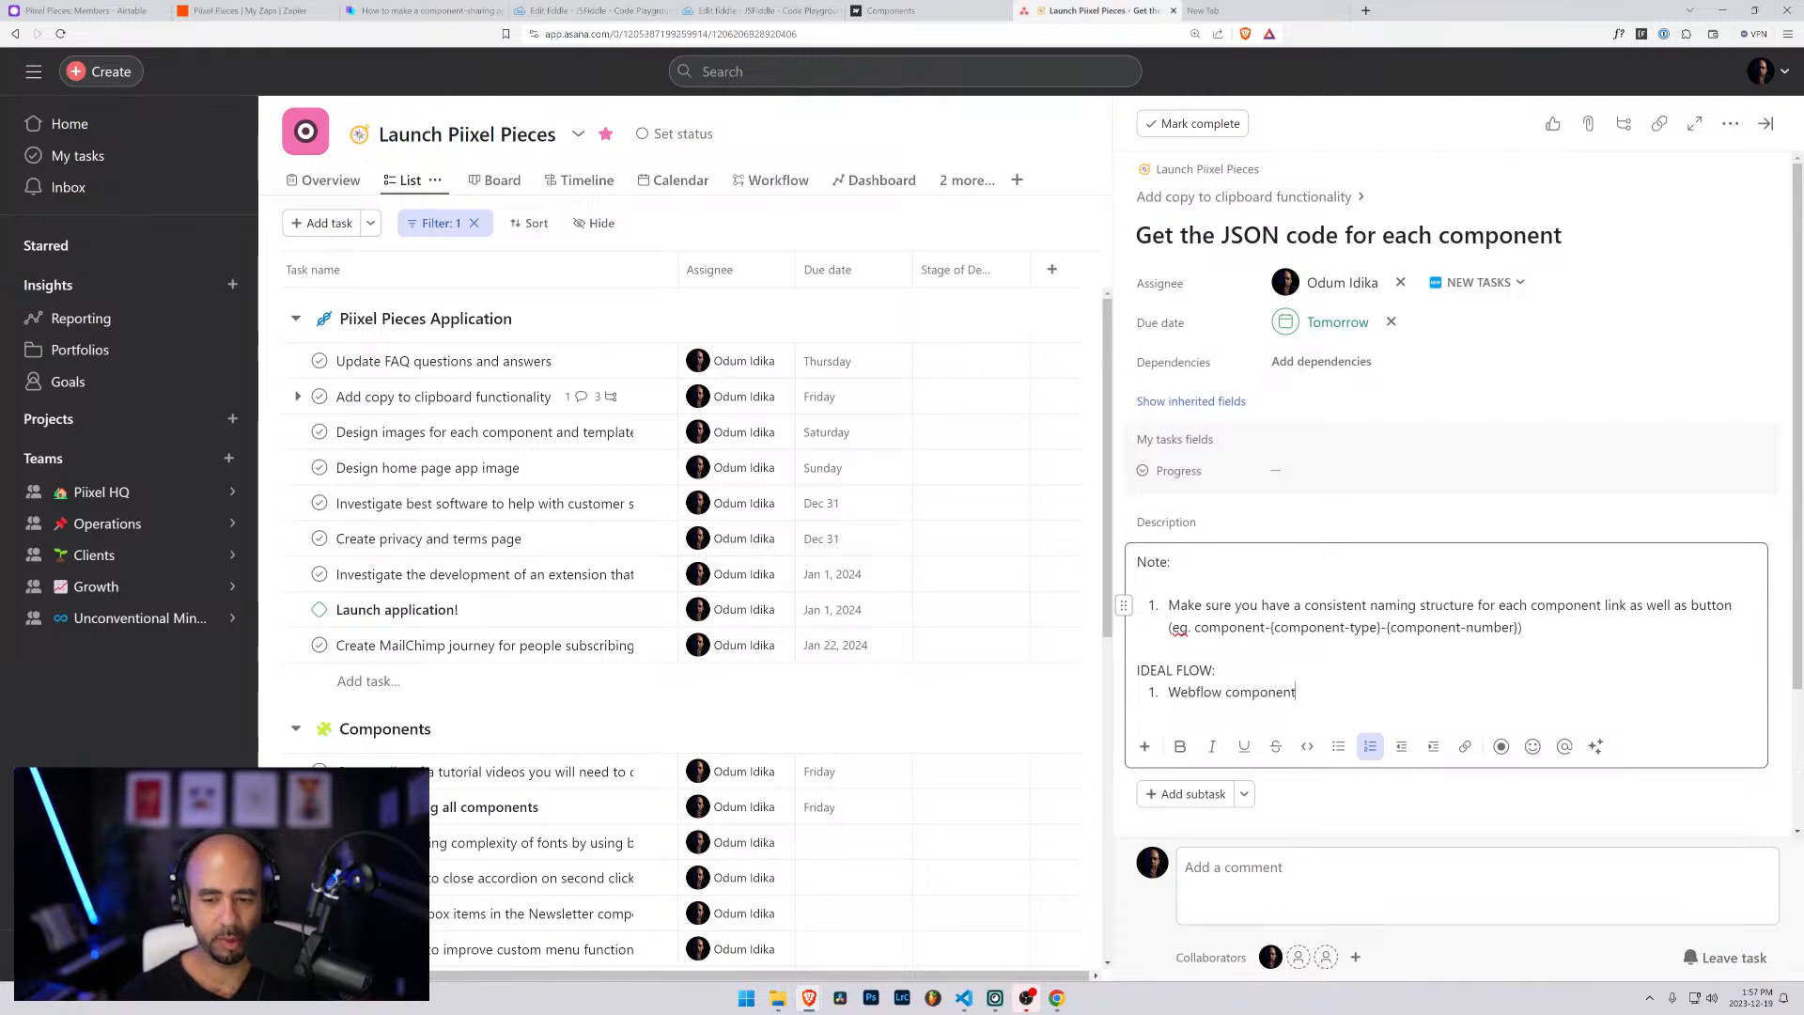
text( is updated )
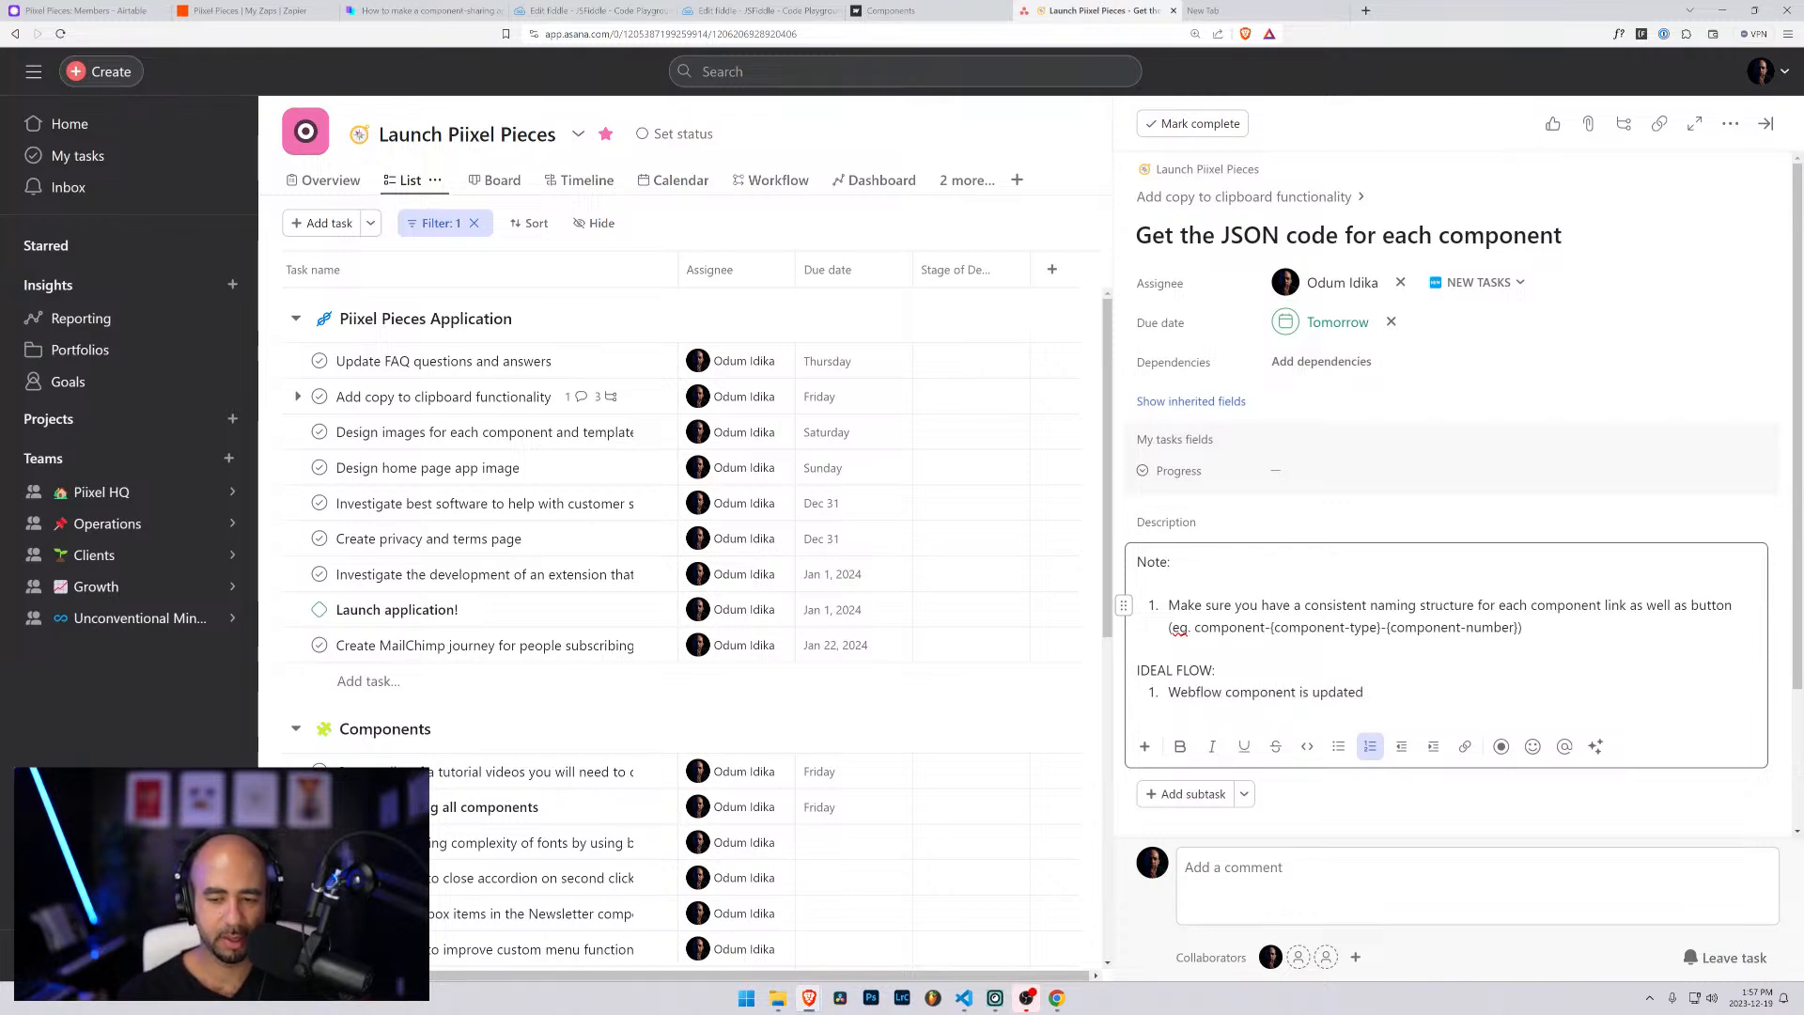
text(in the orgin)
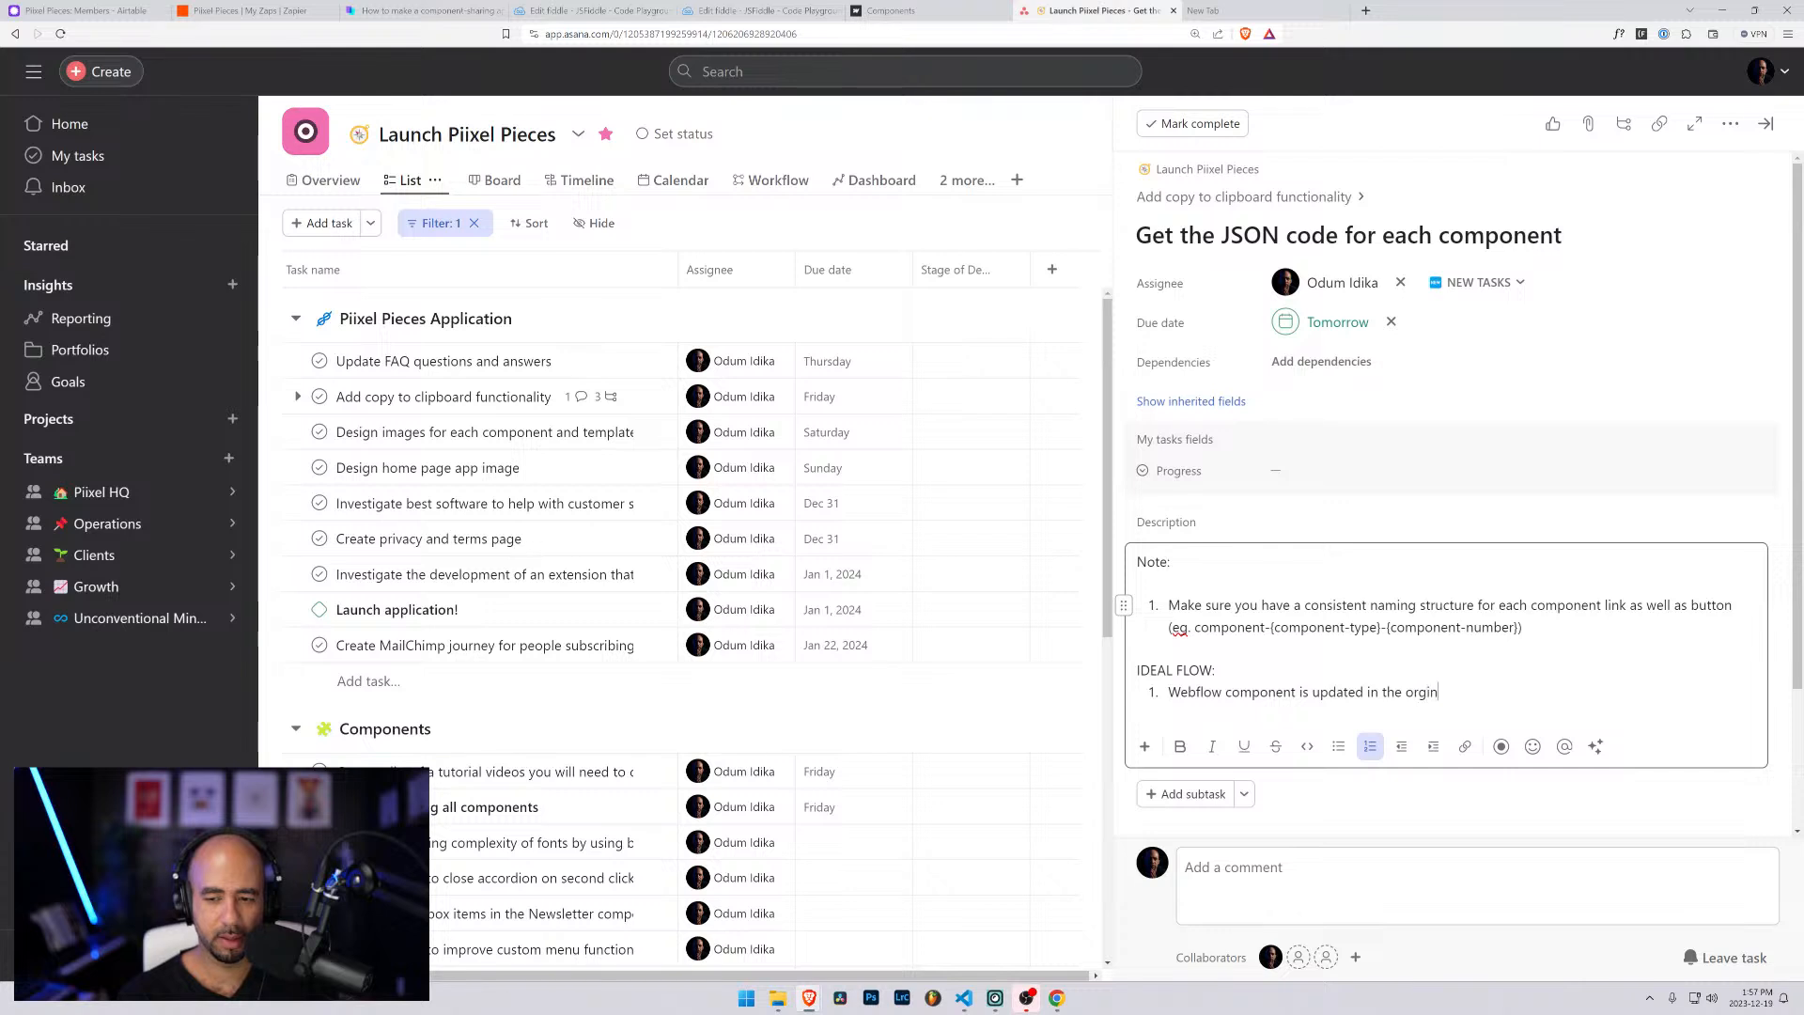
key(BackSpace)
key(BackSpace)
key(BackSpace)
key(BackSpace)
key(BackSpace)
key(BackSpace)
key(BackSpace)
key(BackSpace)
key(BackSpace)
text(it)
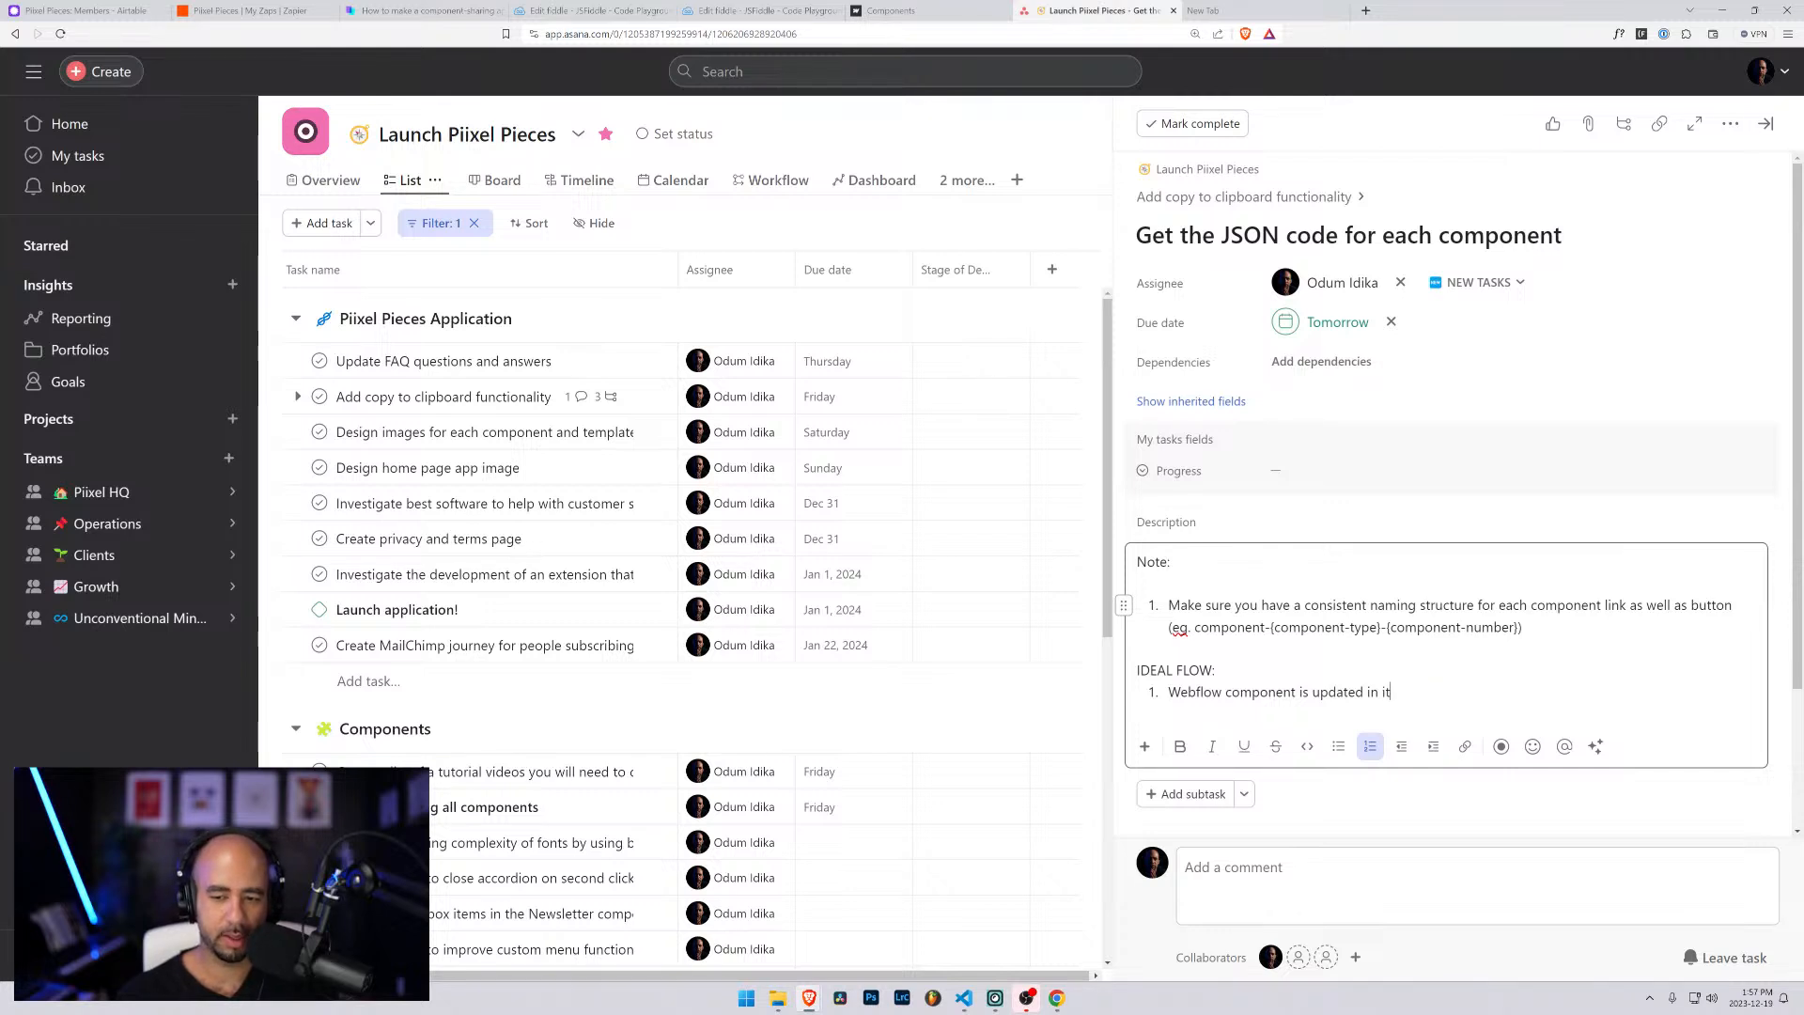
text('s original )
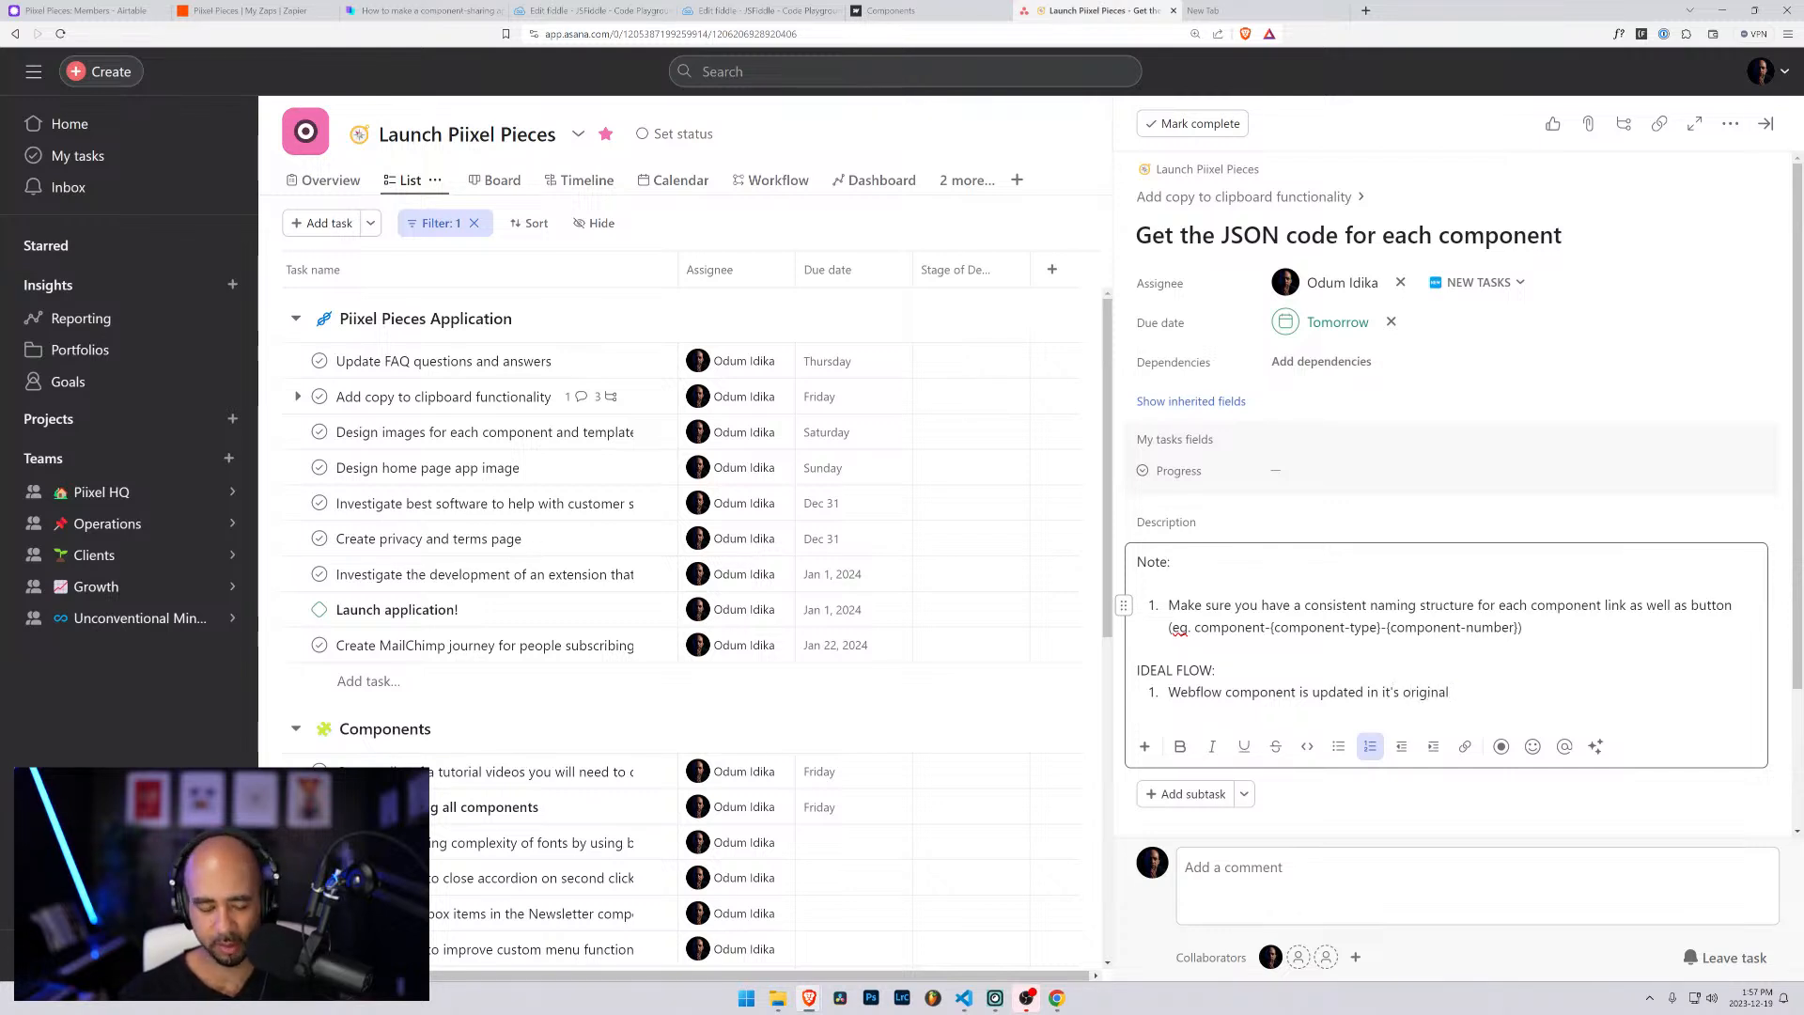
text(project)
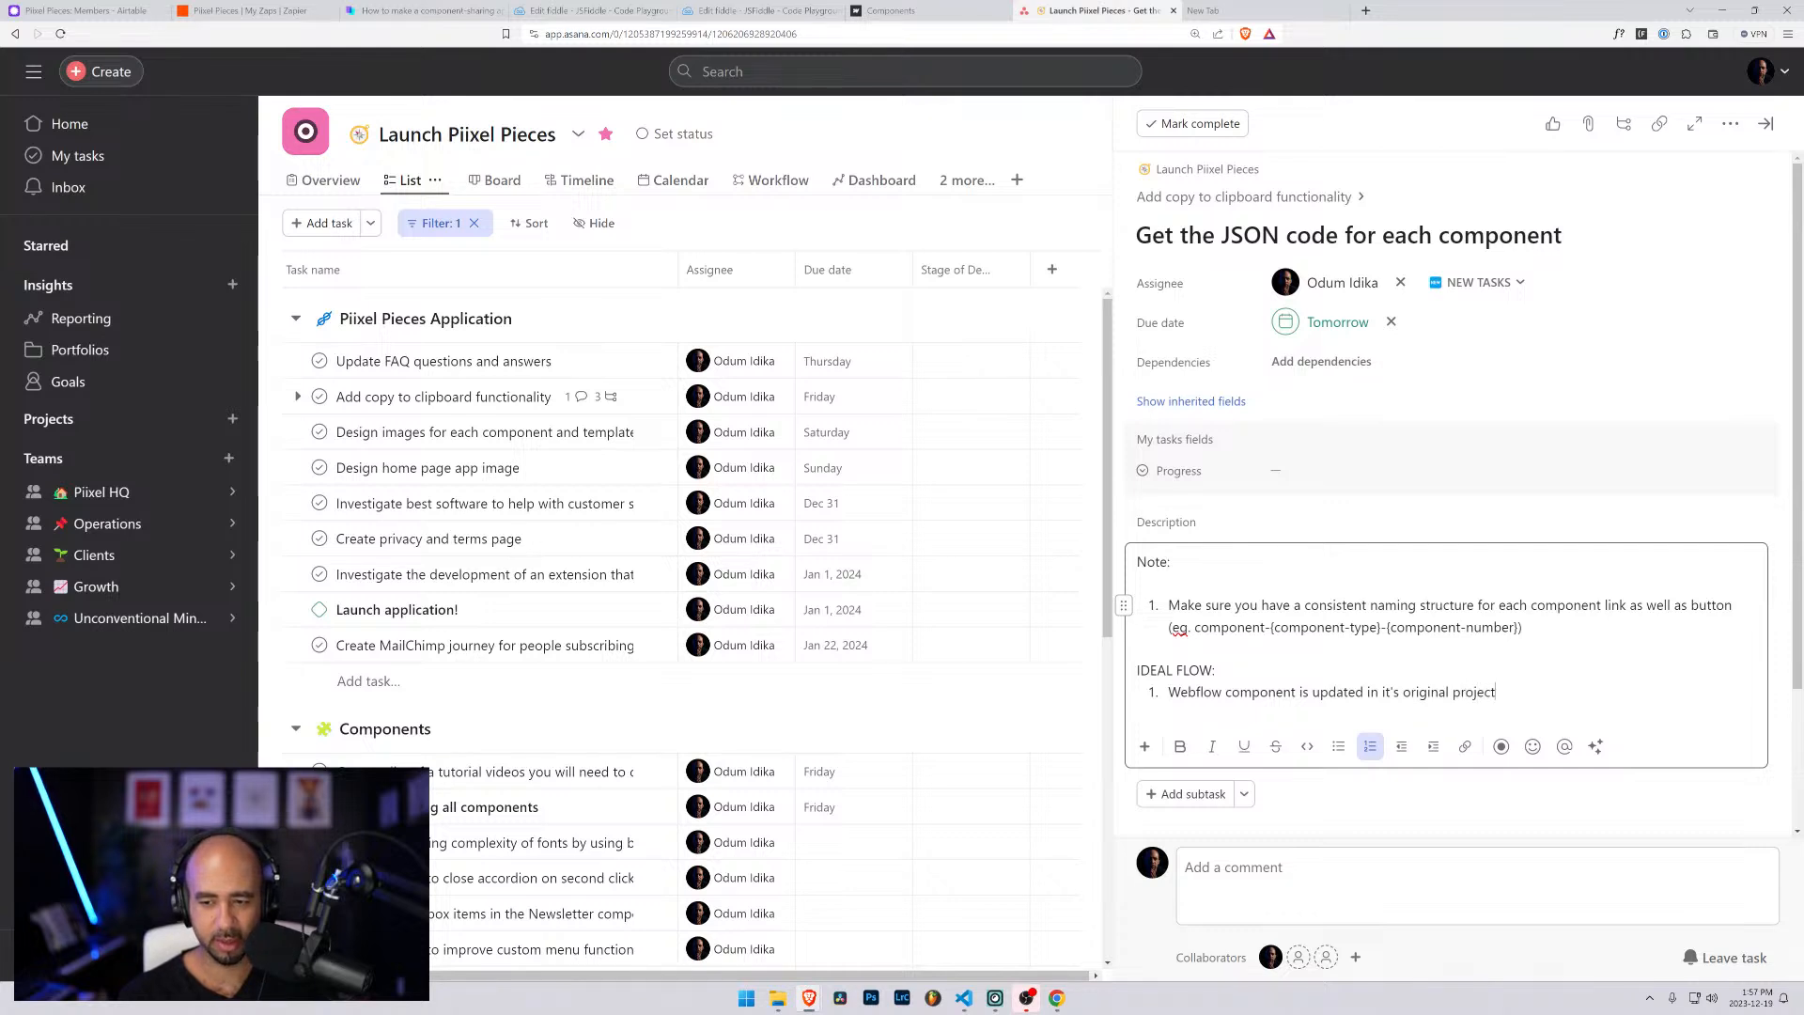
- Add flow item 2: "Some script/code monitors for changes and auto runs whenever a new change is made and collects the new JSON file"
key(Return)
text(Some scro)
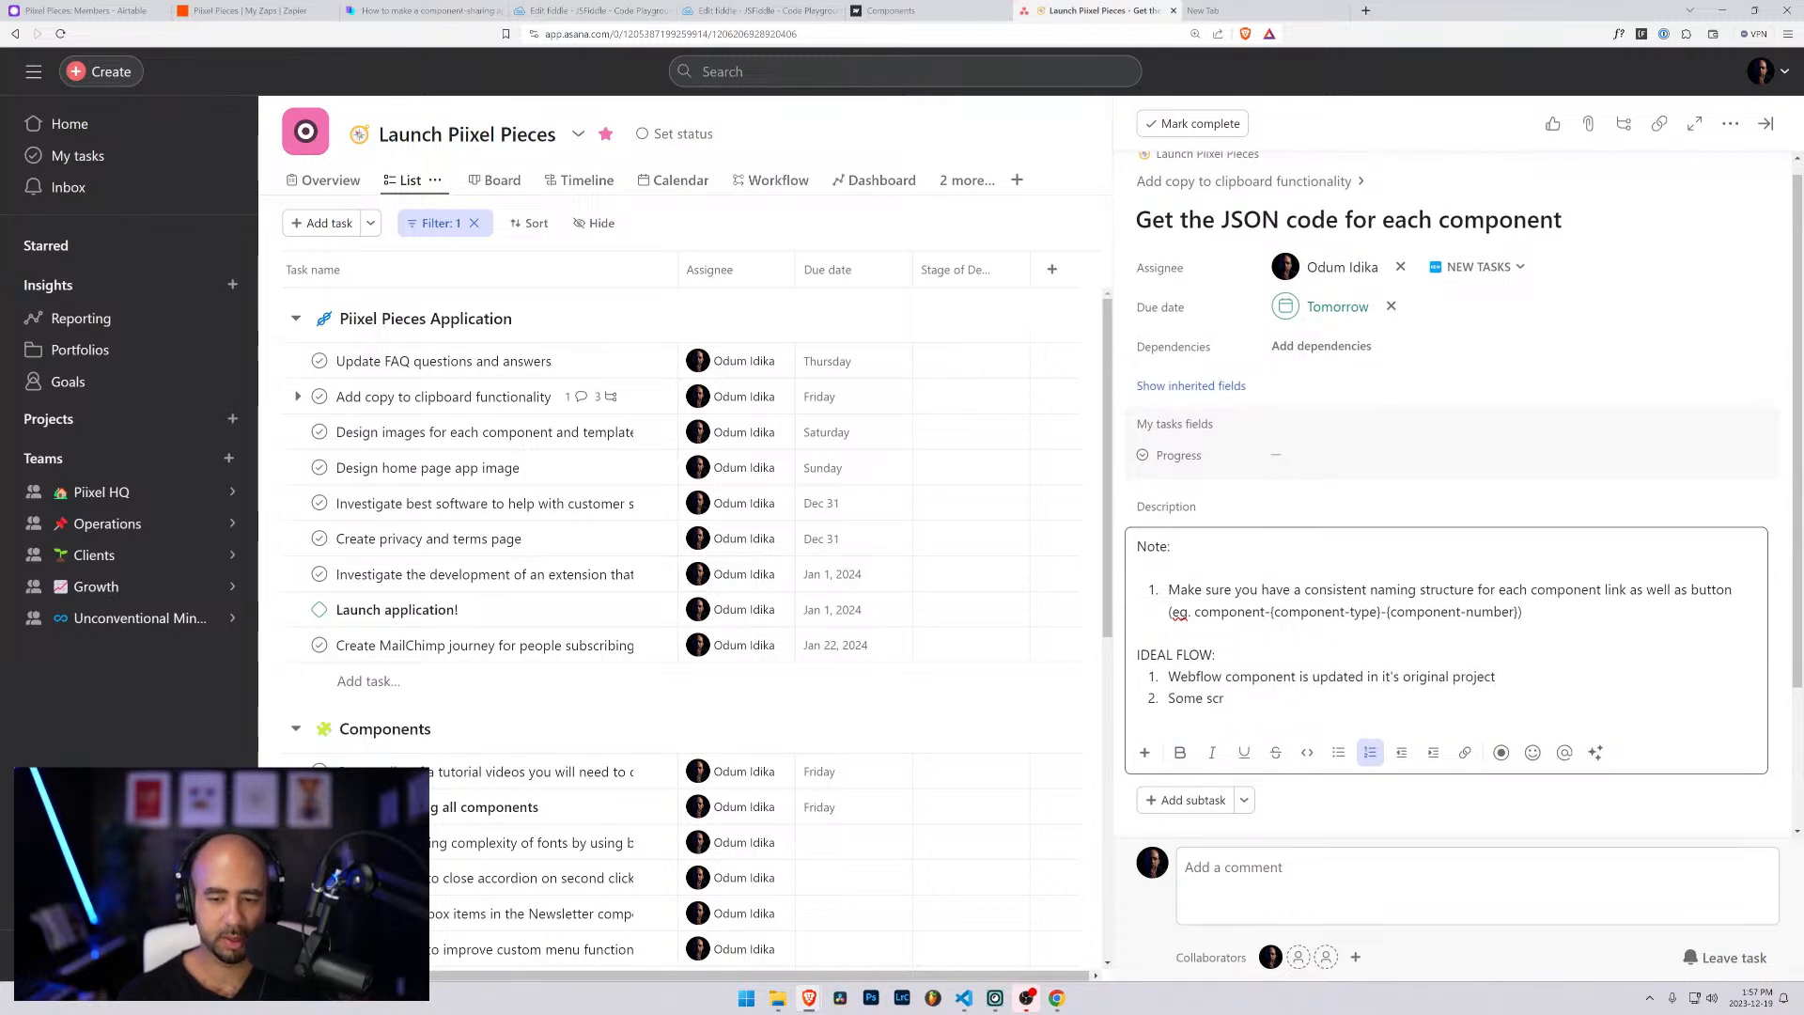
text(ipt/code mo)
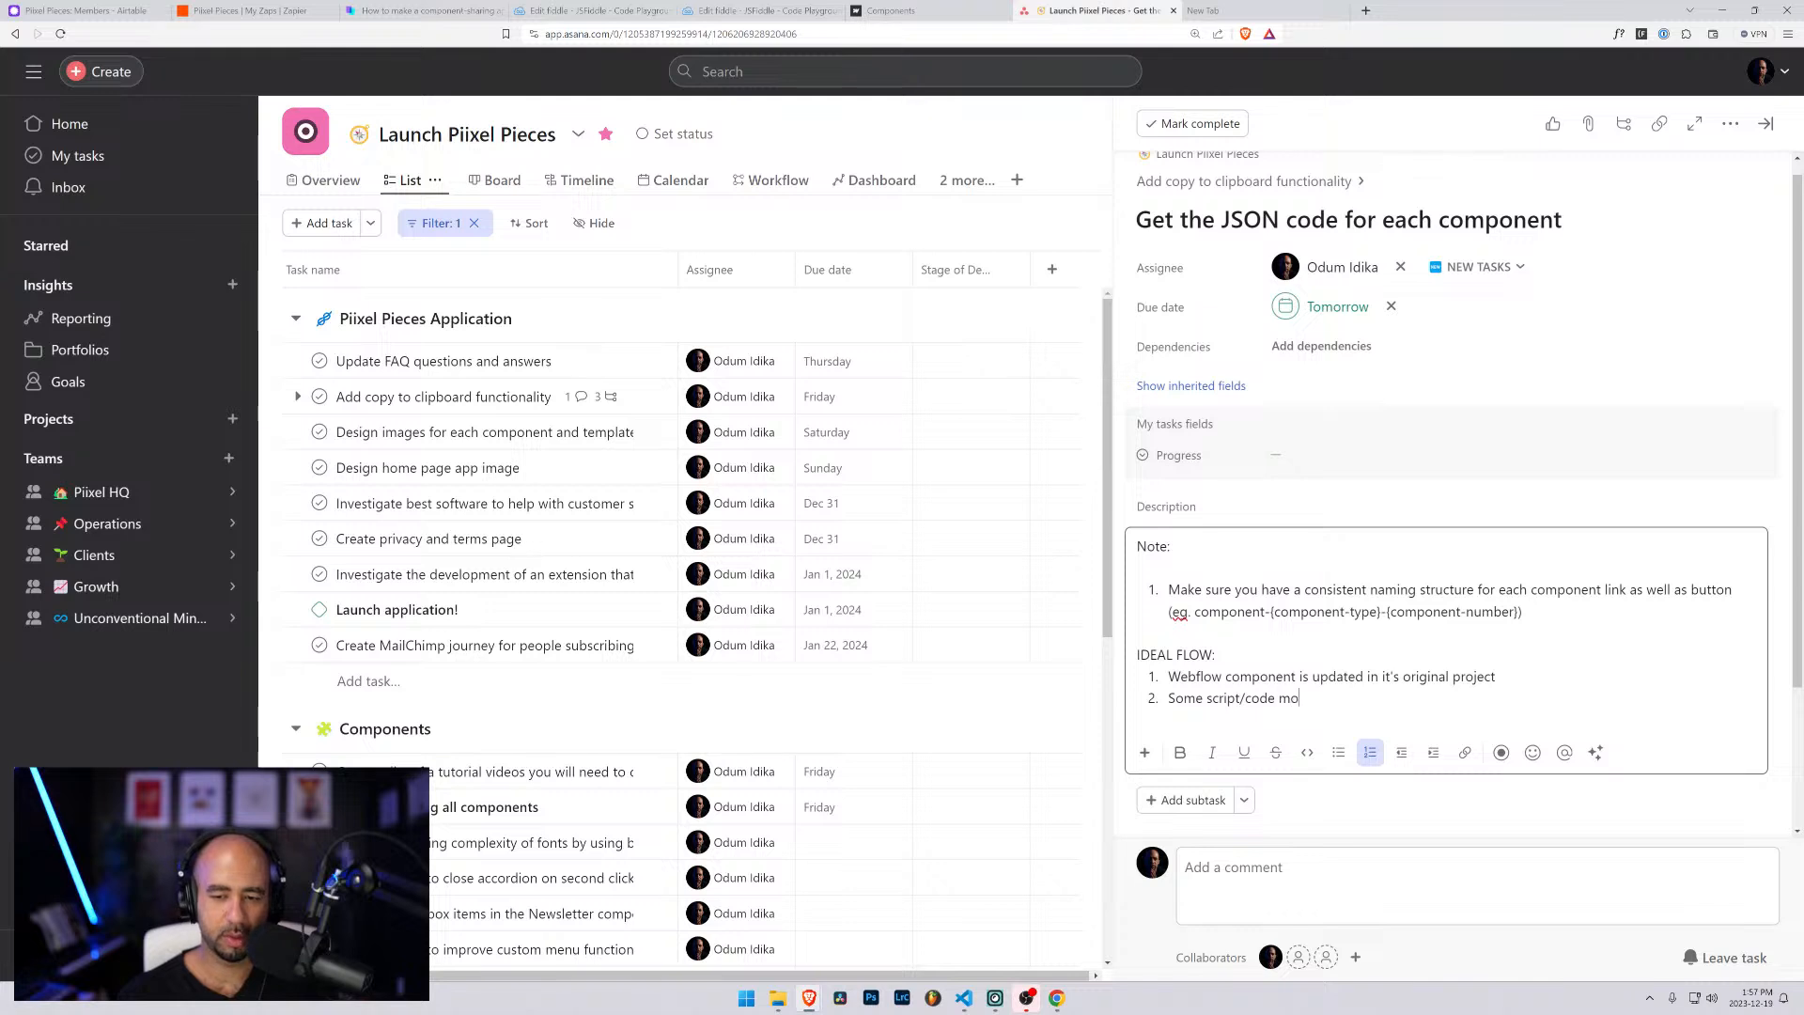
text(nitors for cha)
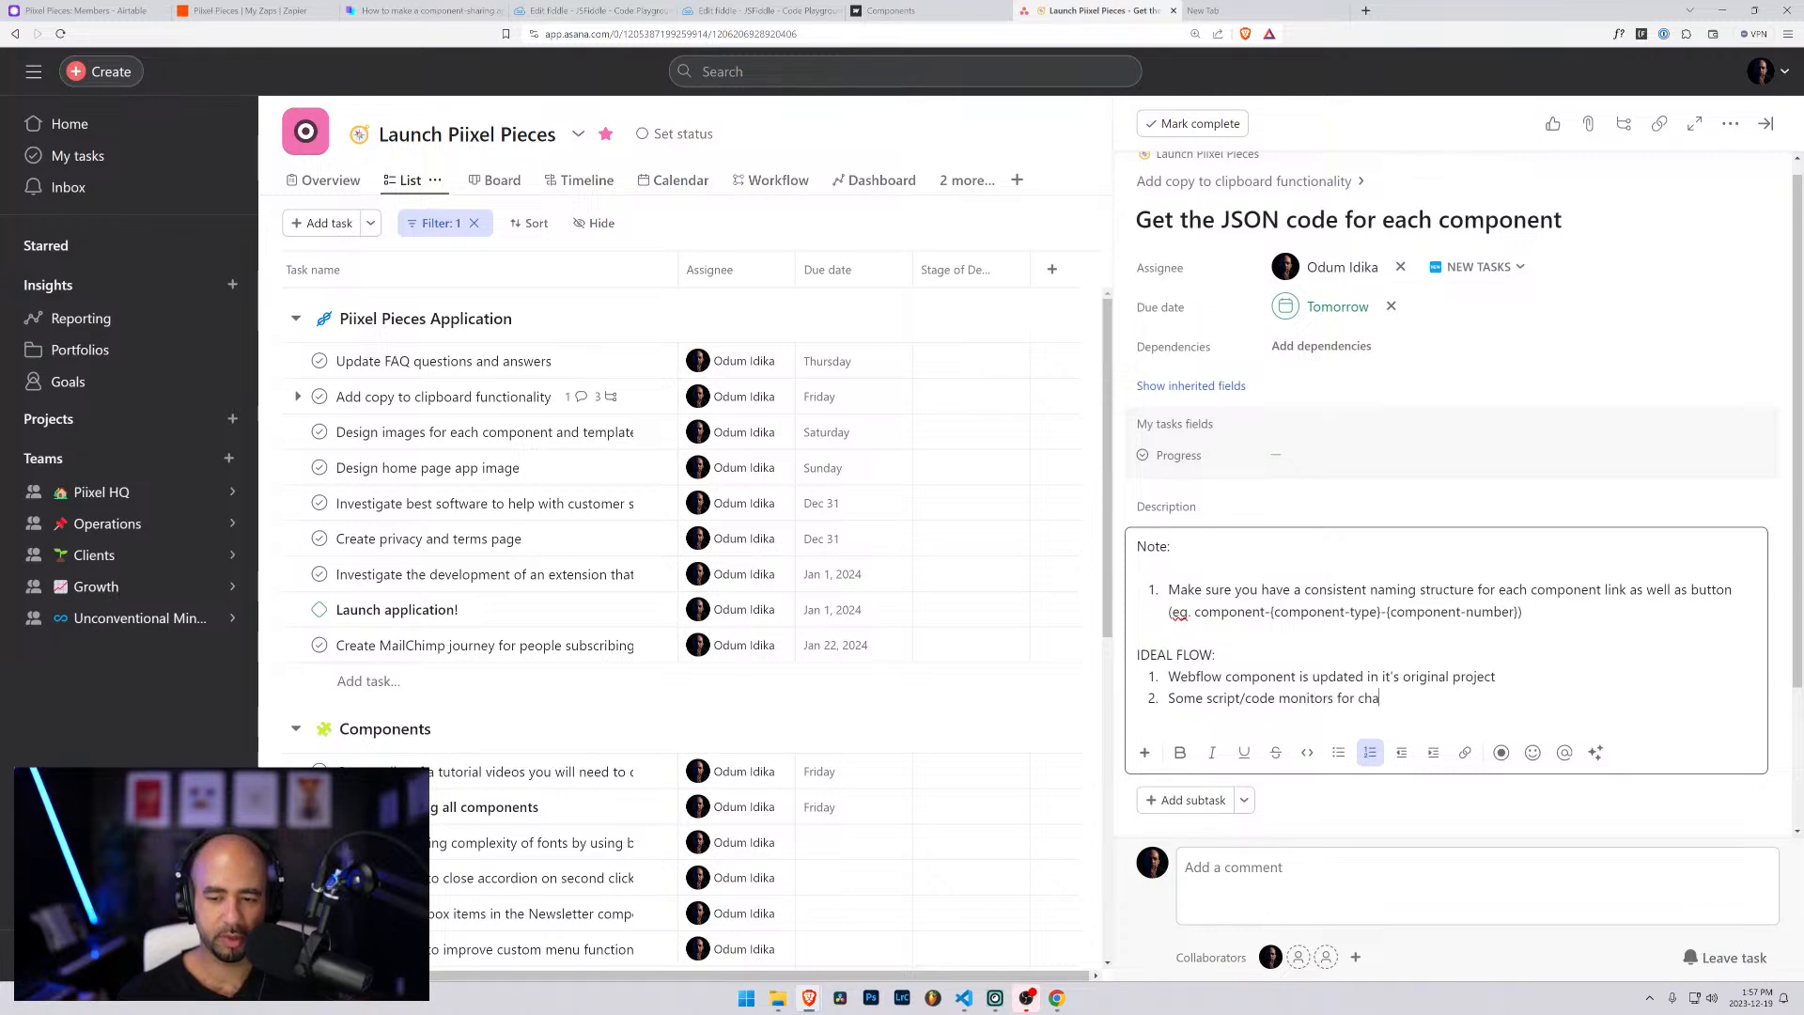
text(nges and )
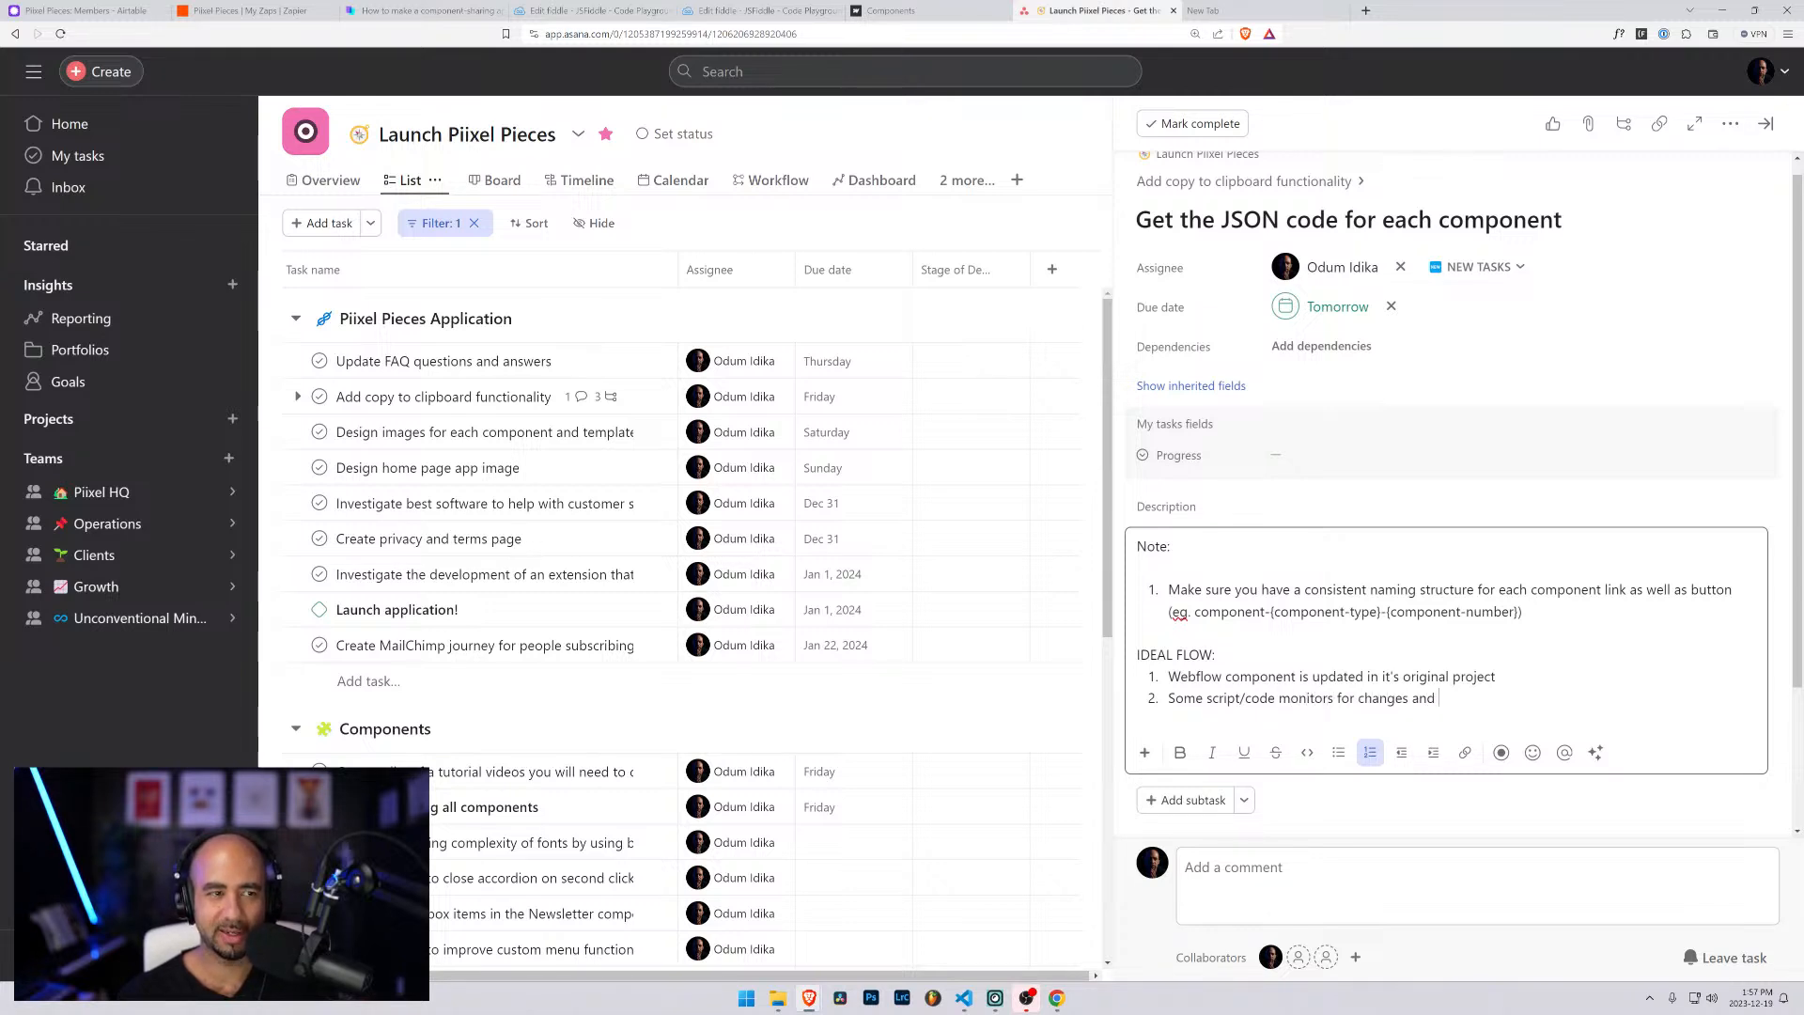
text(auto runs whenver)
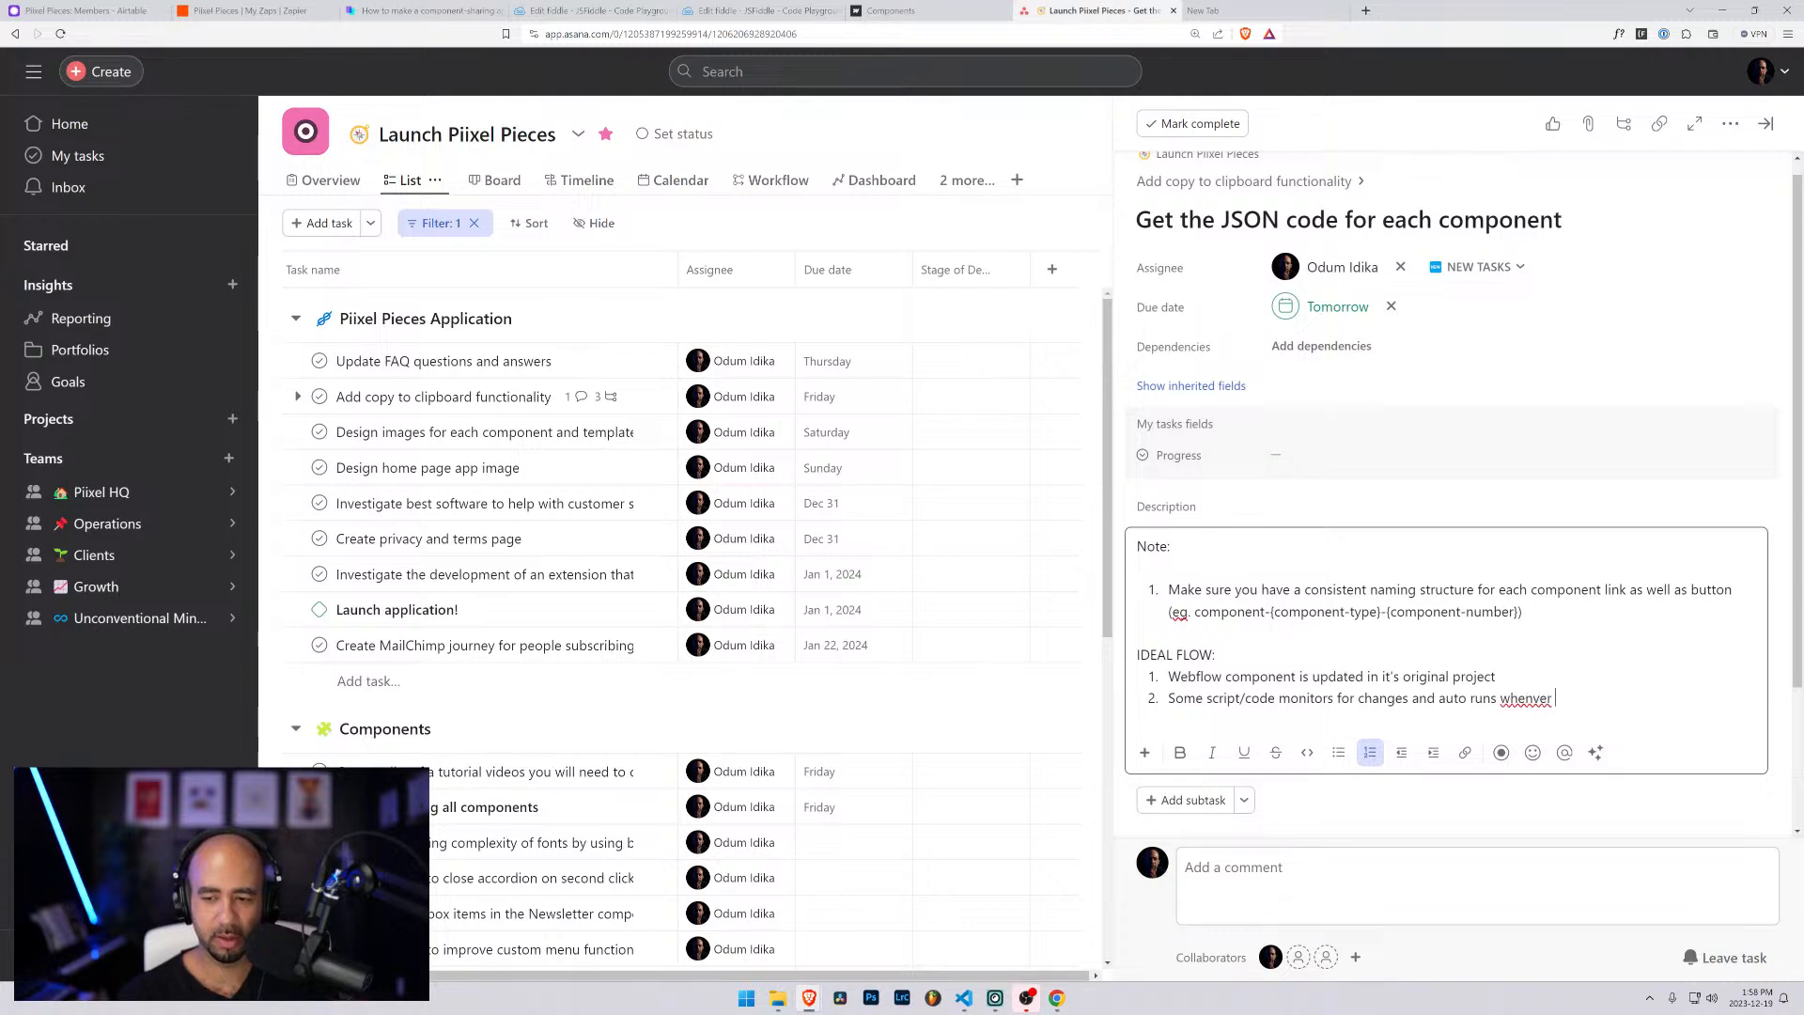
key(BackSpace)
text(ever a new c)
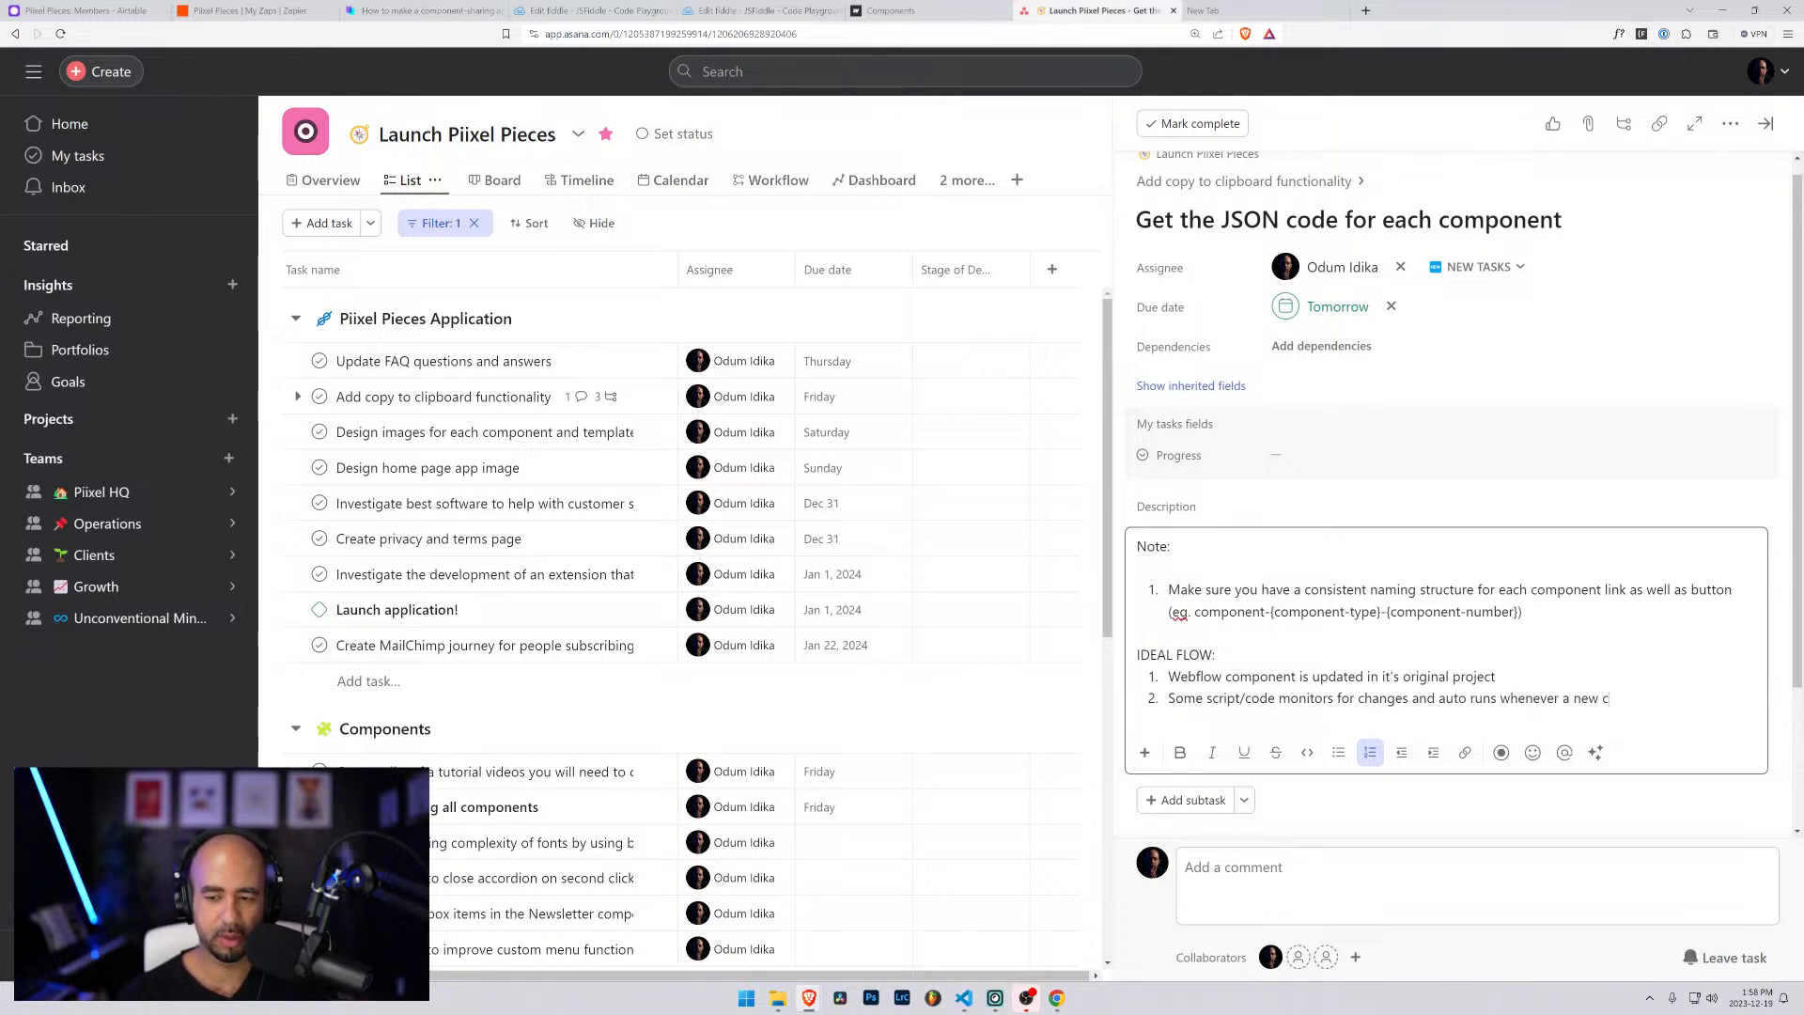
text(hange is made and )
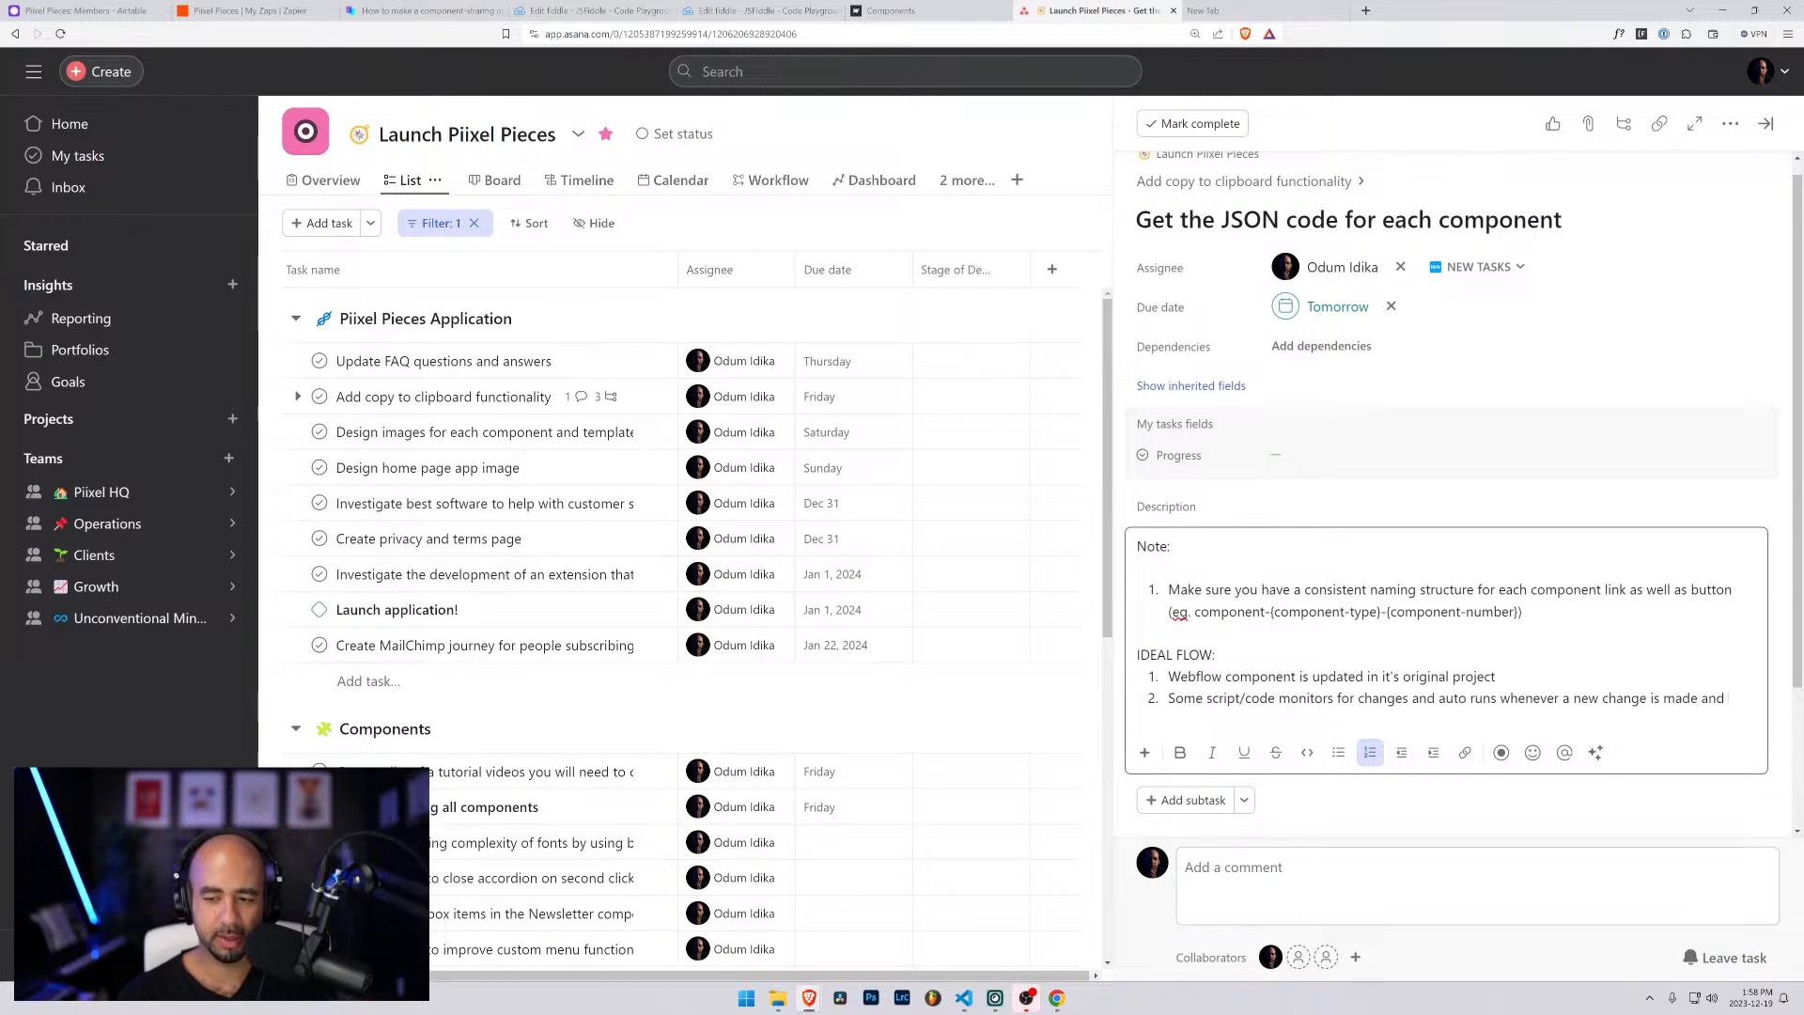
text(collects the )
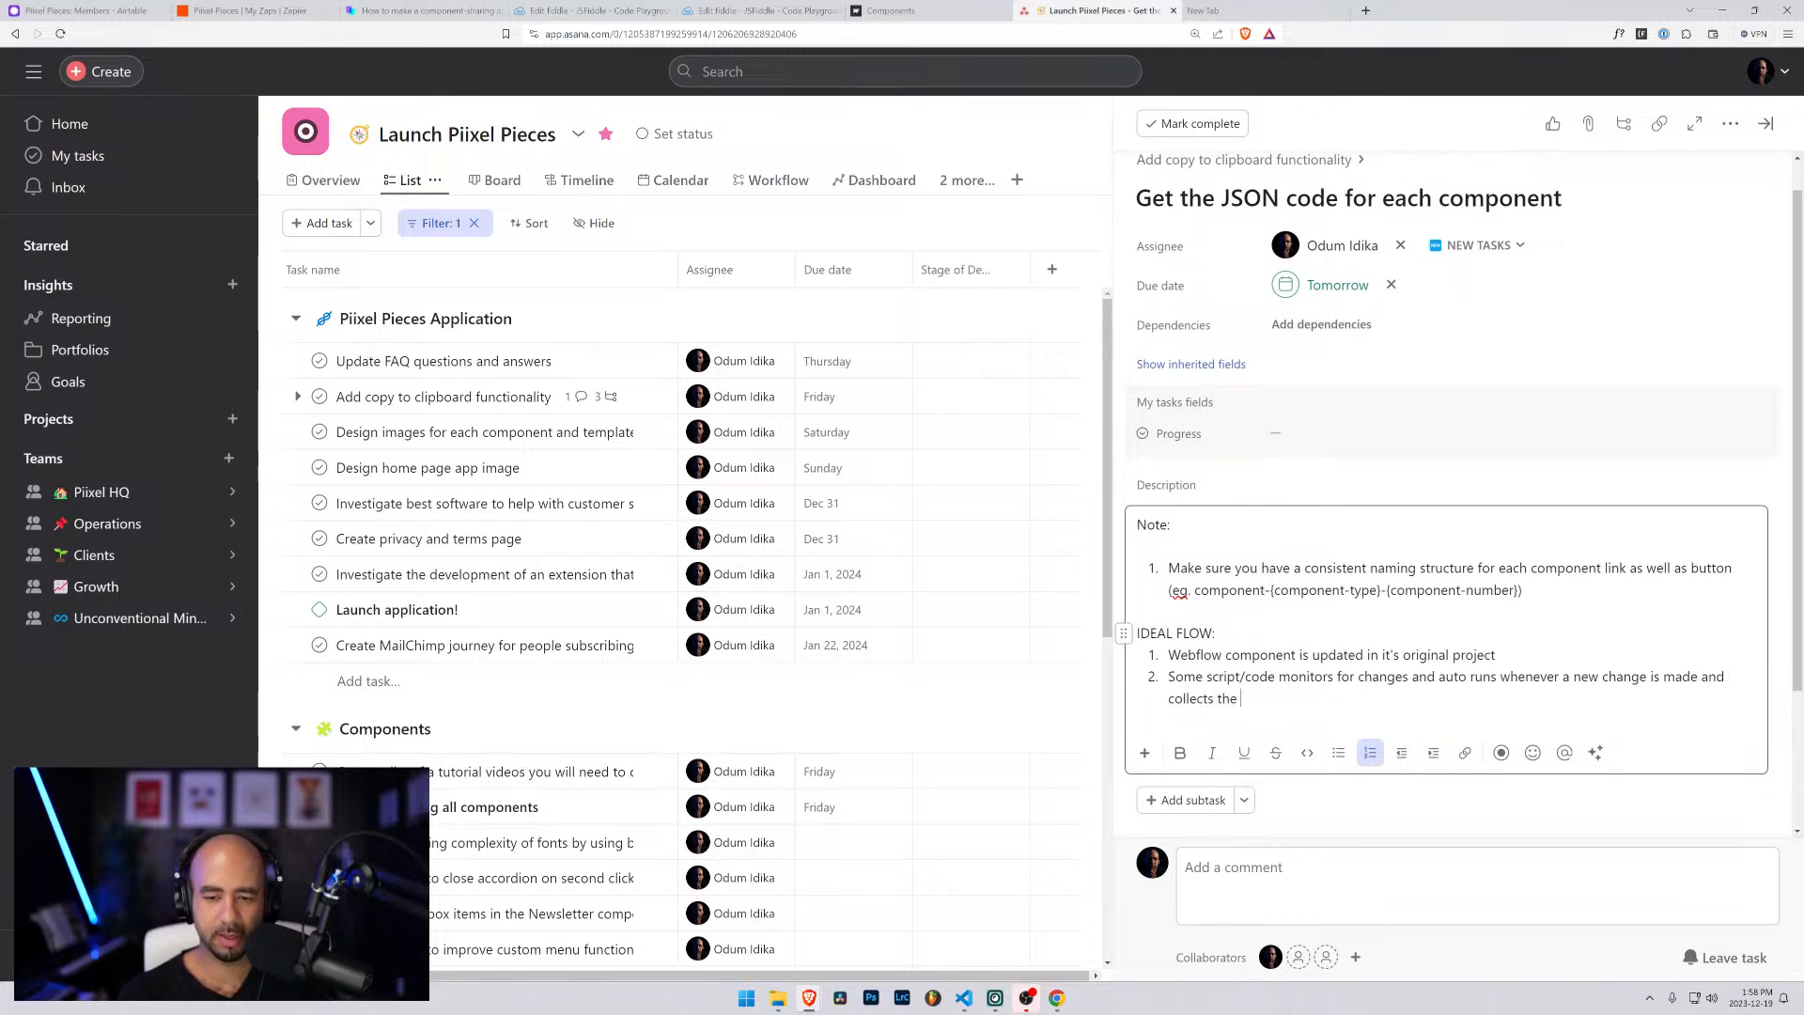
text(n)
text(ew JSON file)
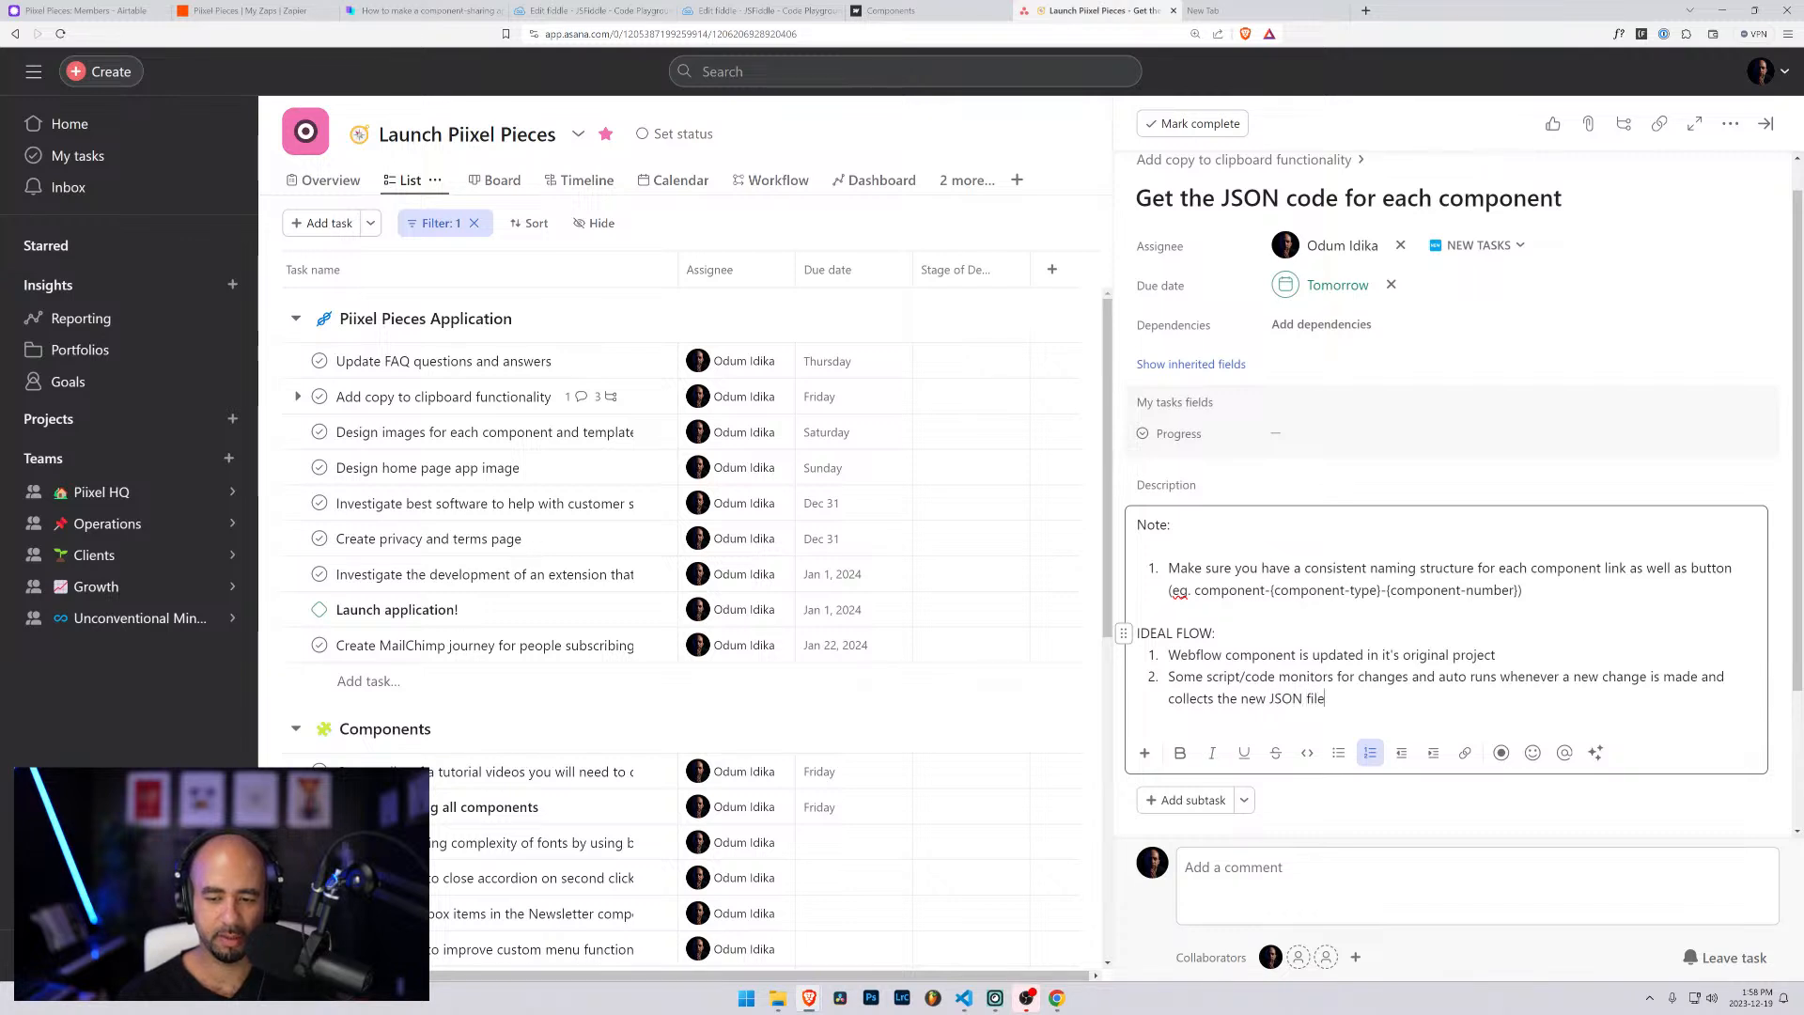
- Add flow item 3: "New file is added to repo (GIT?) and then the 'copy' button will automatically pull the newest code"
key(Return)
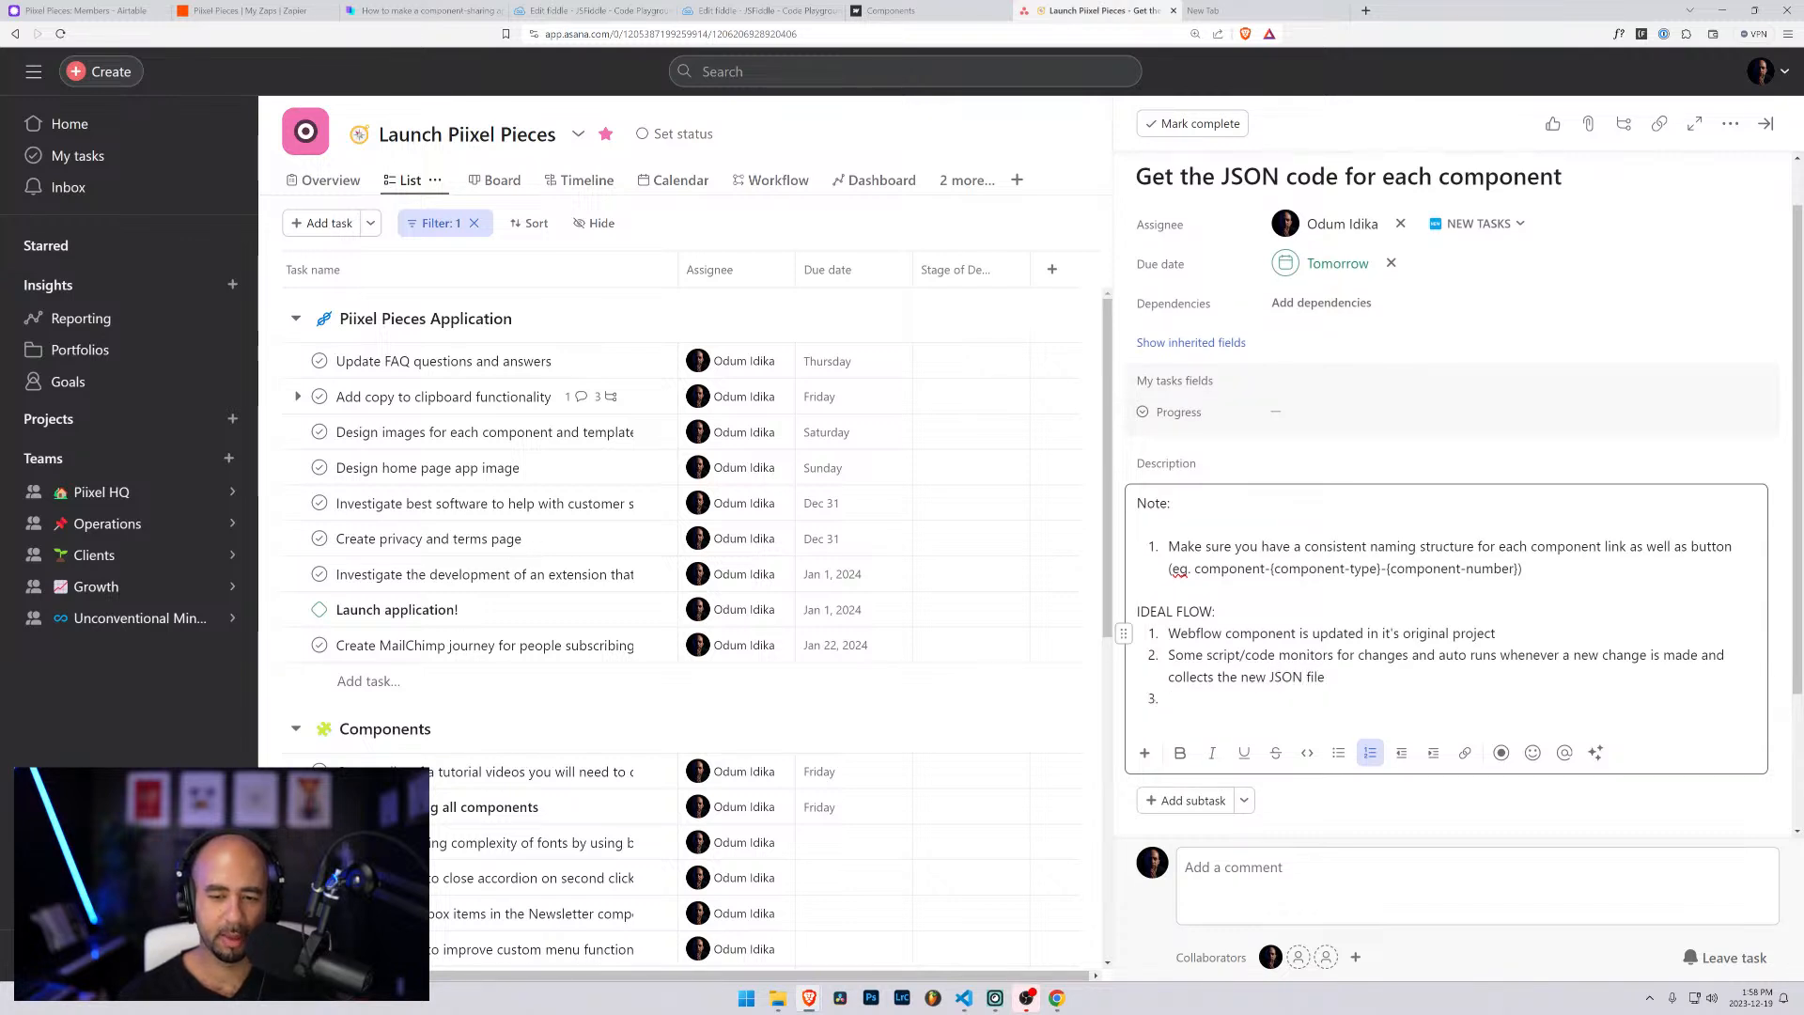
text(New file )
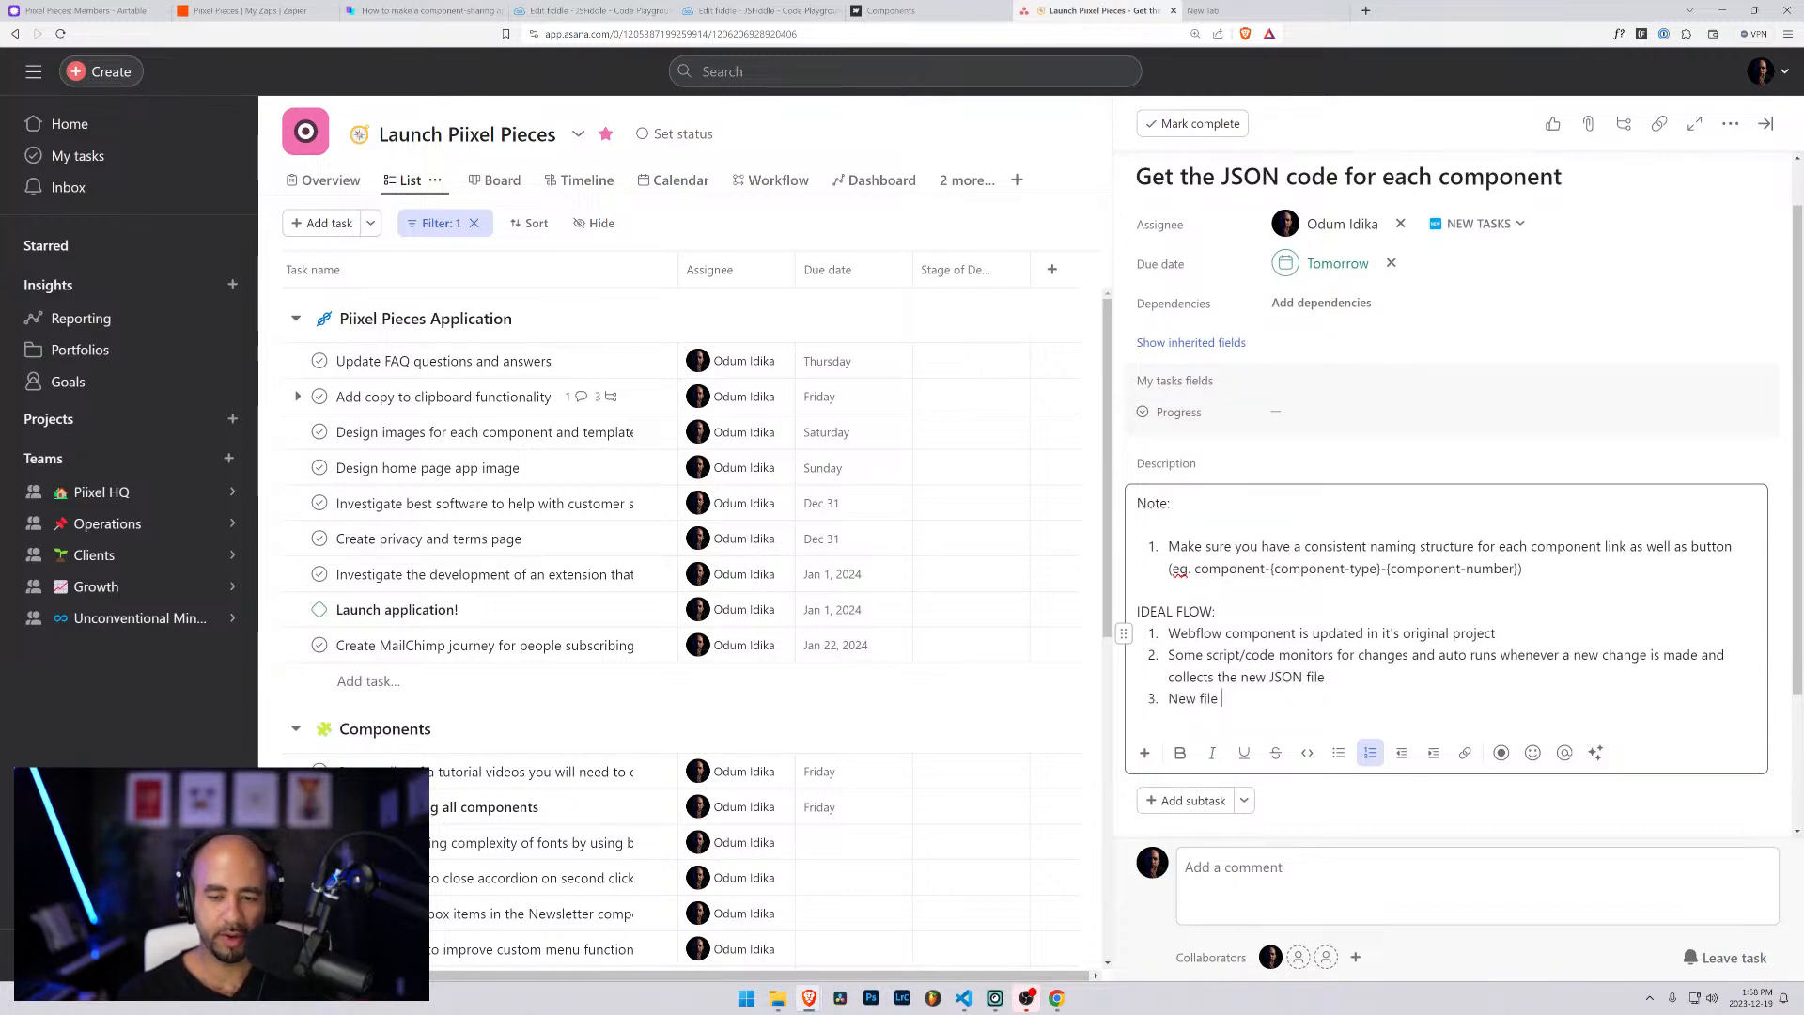
text(is added to repo)
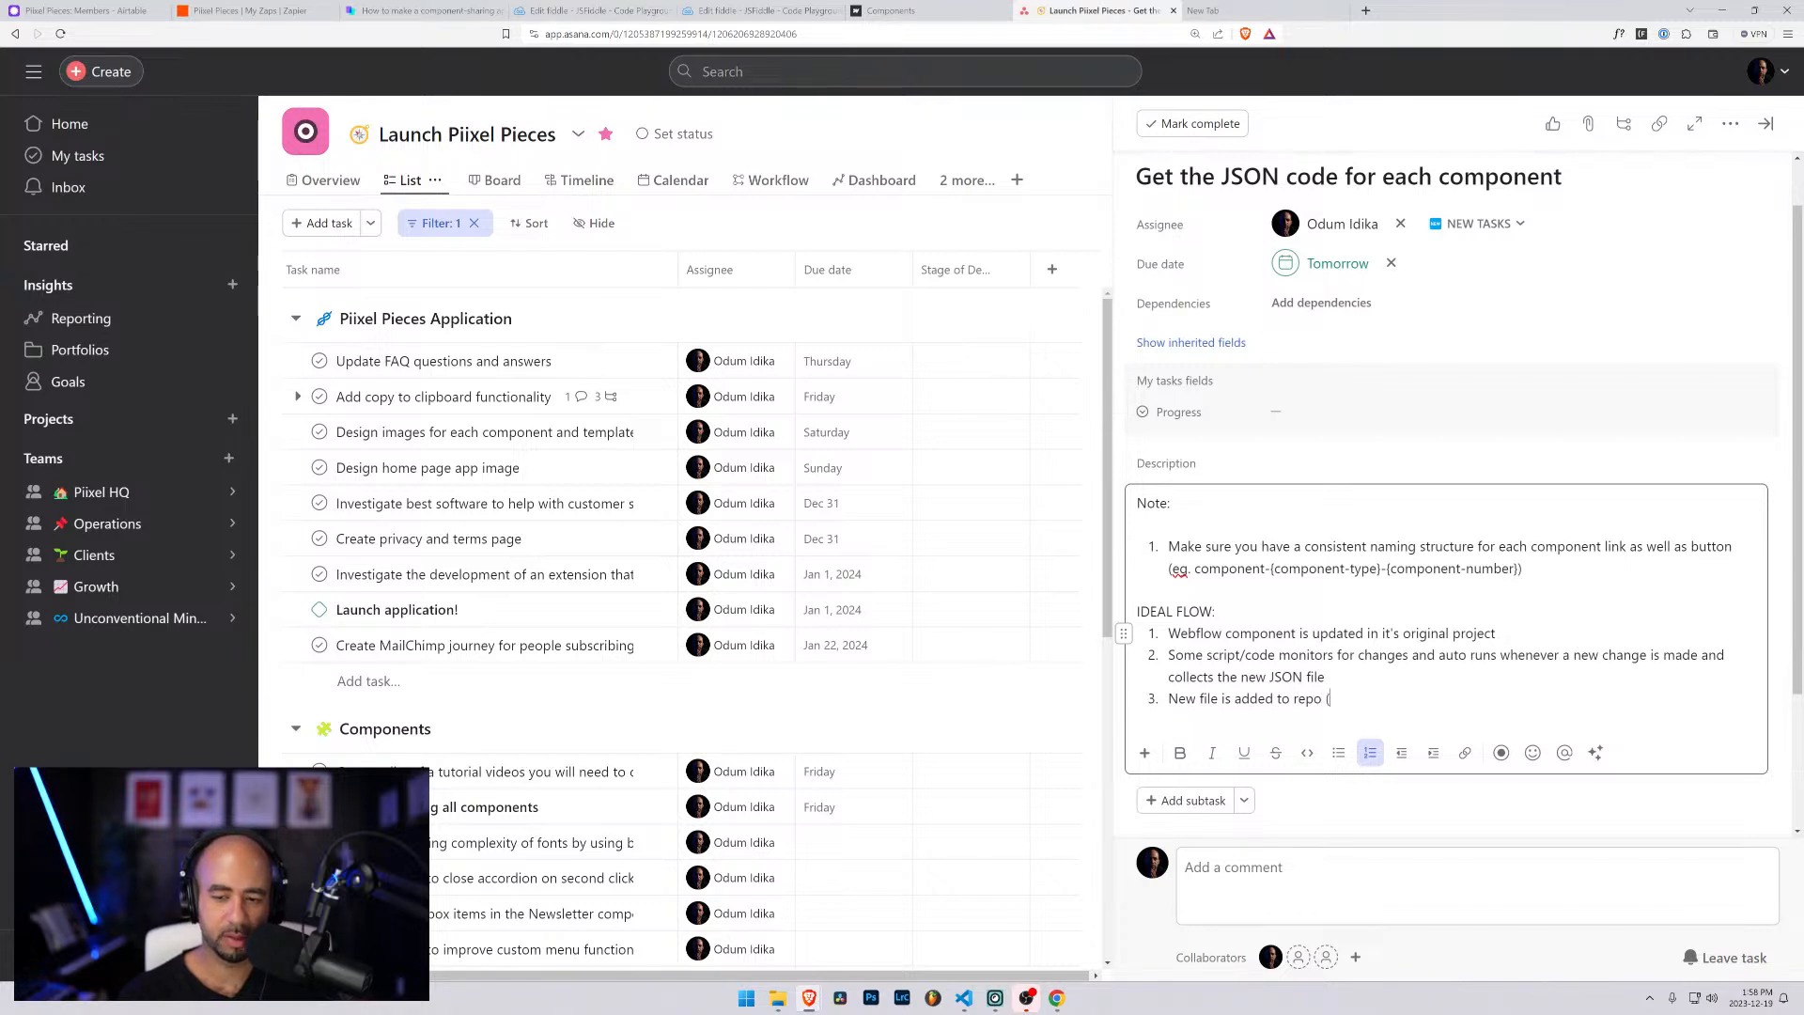
text( (GIT?) and then the)
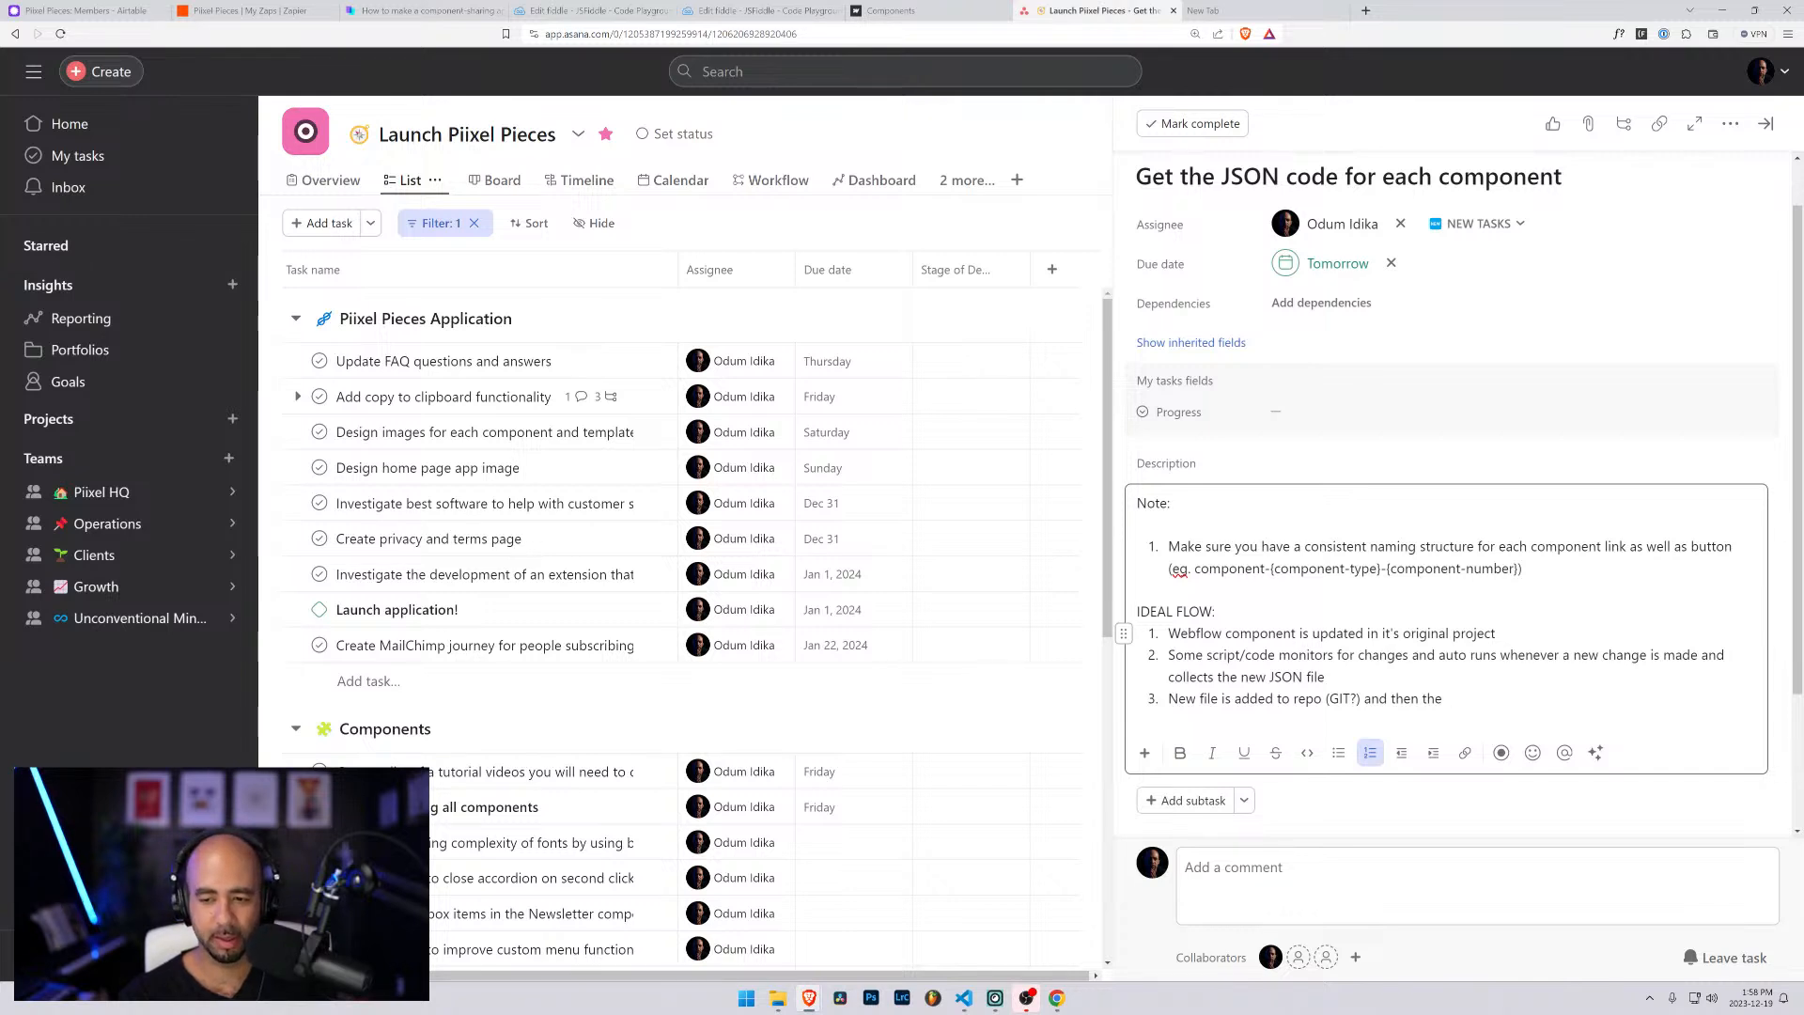
text('copy' button )
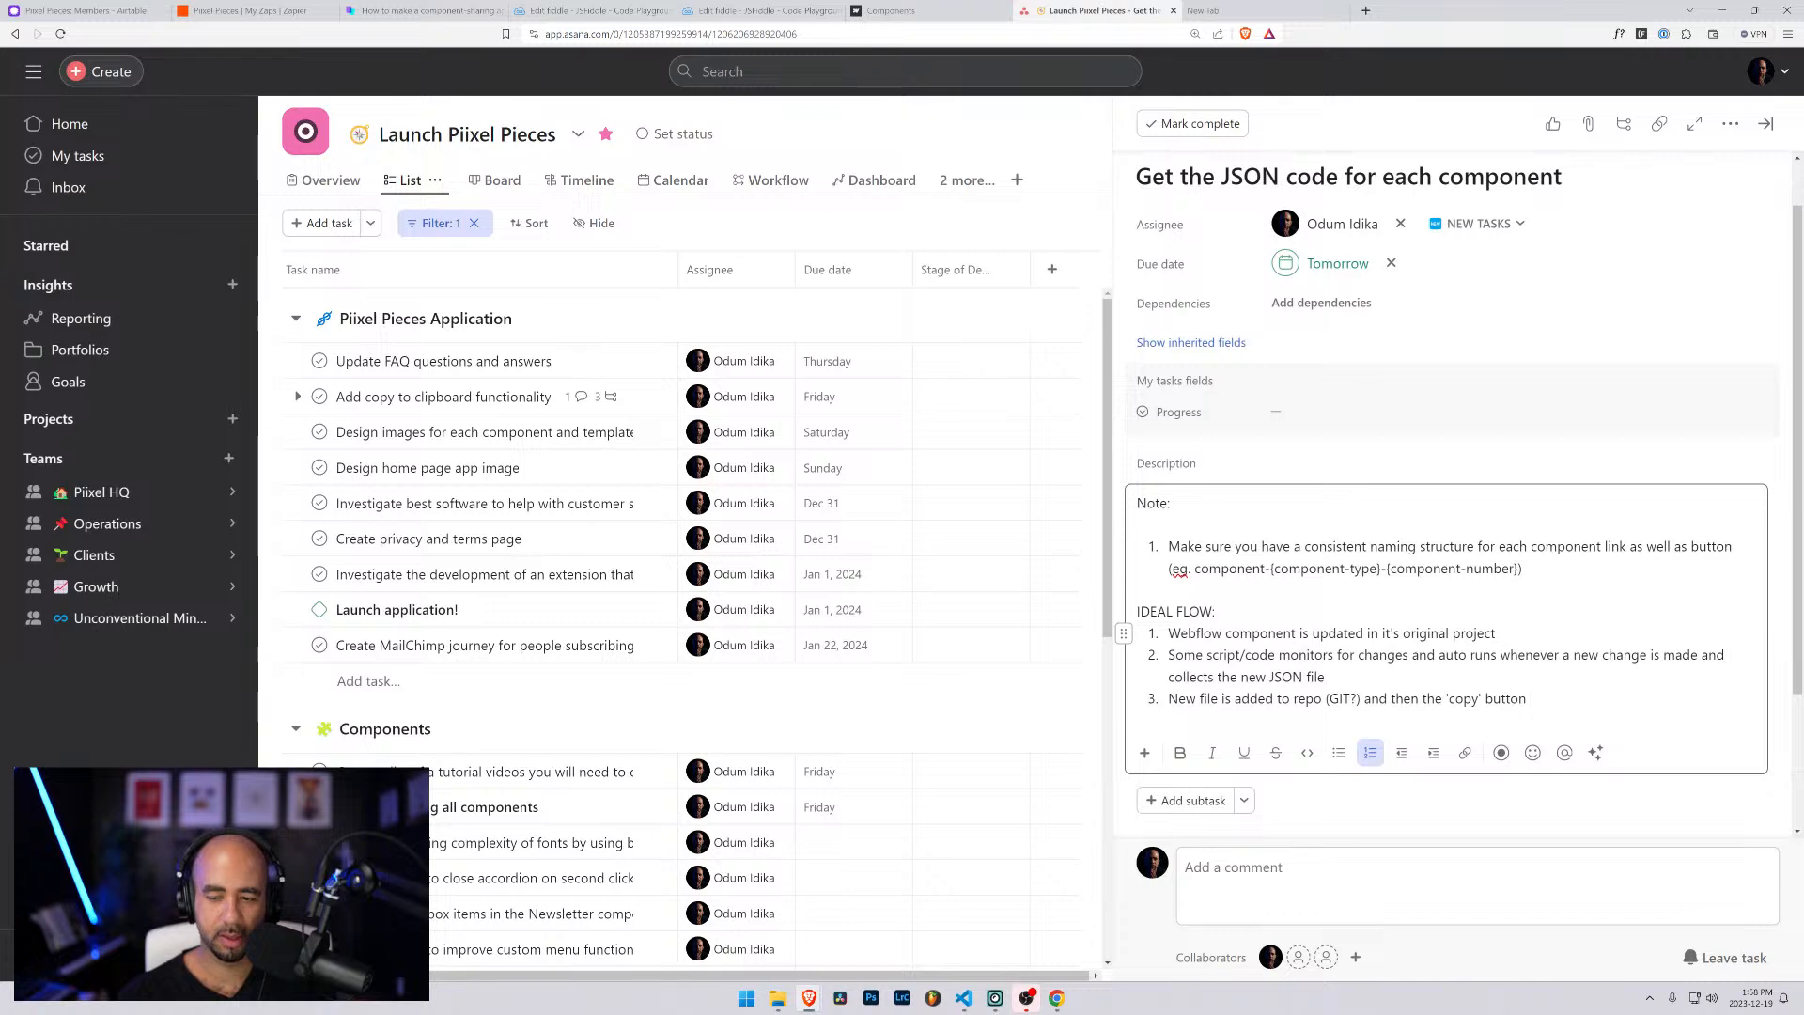
text(wil)
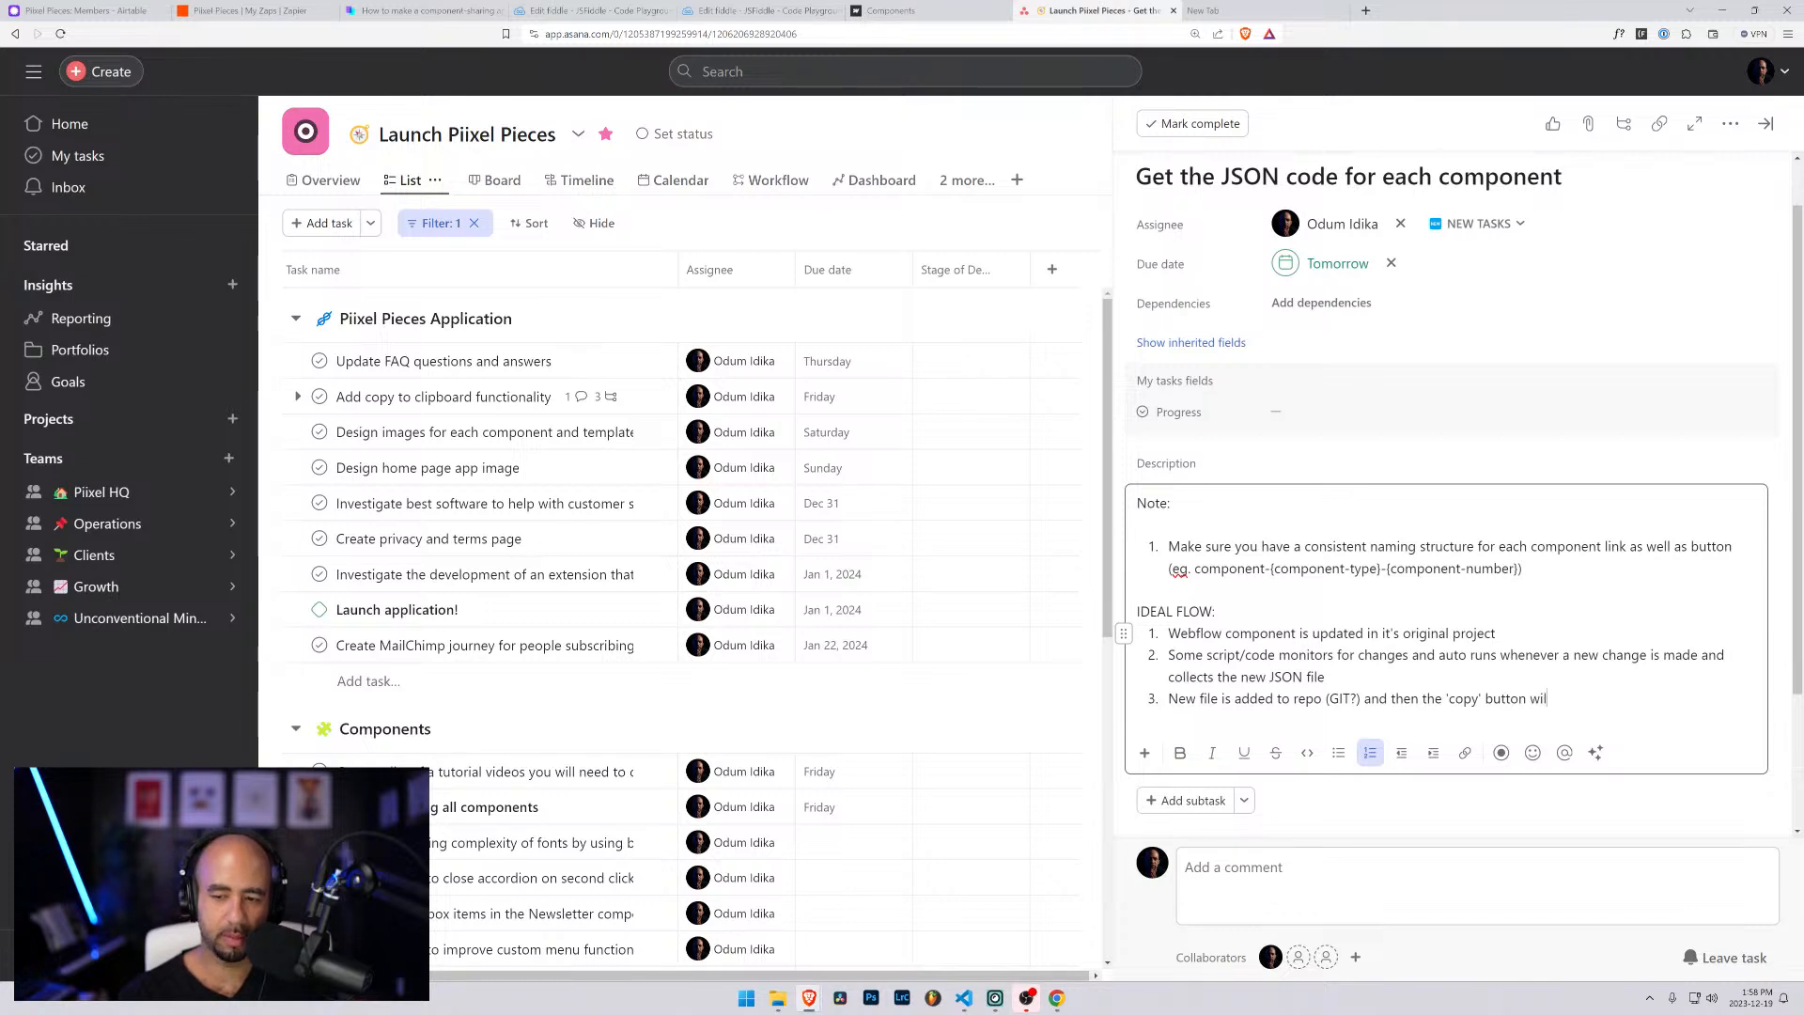
text(l automatical)
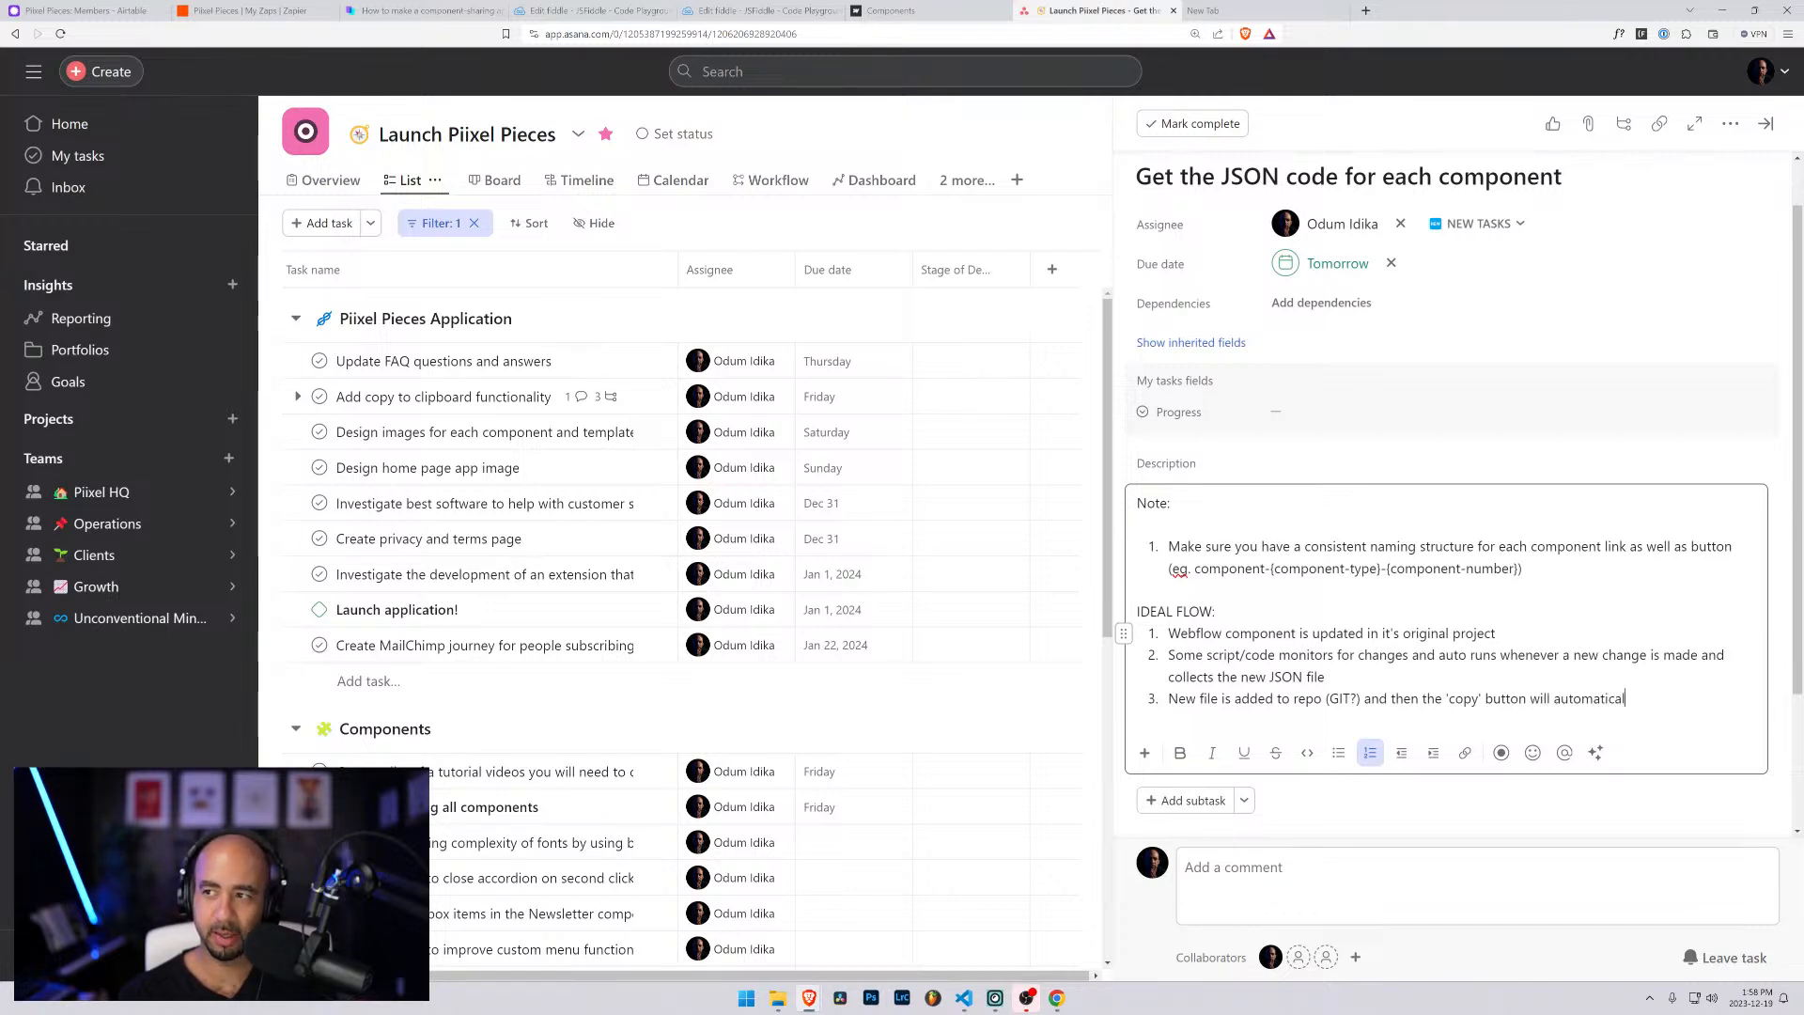
text(ly pul)
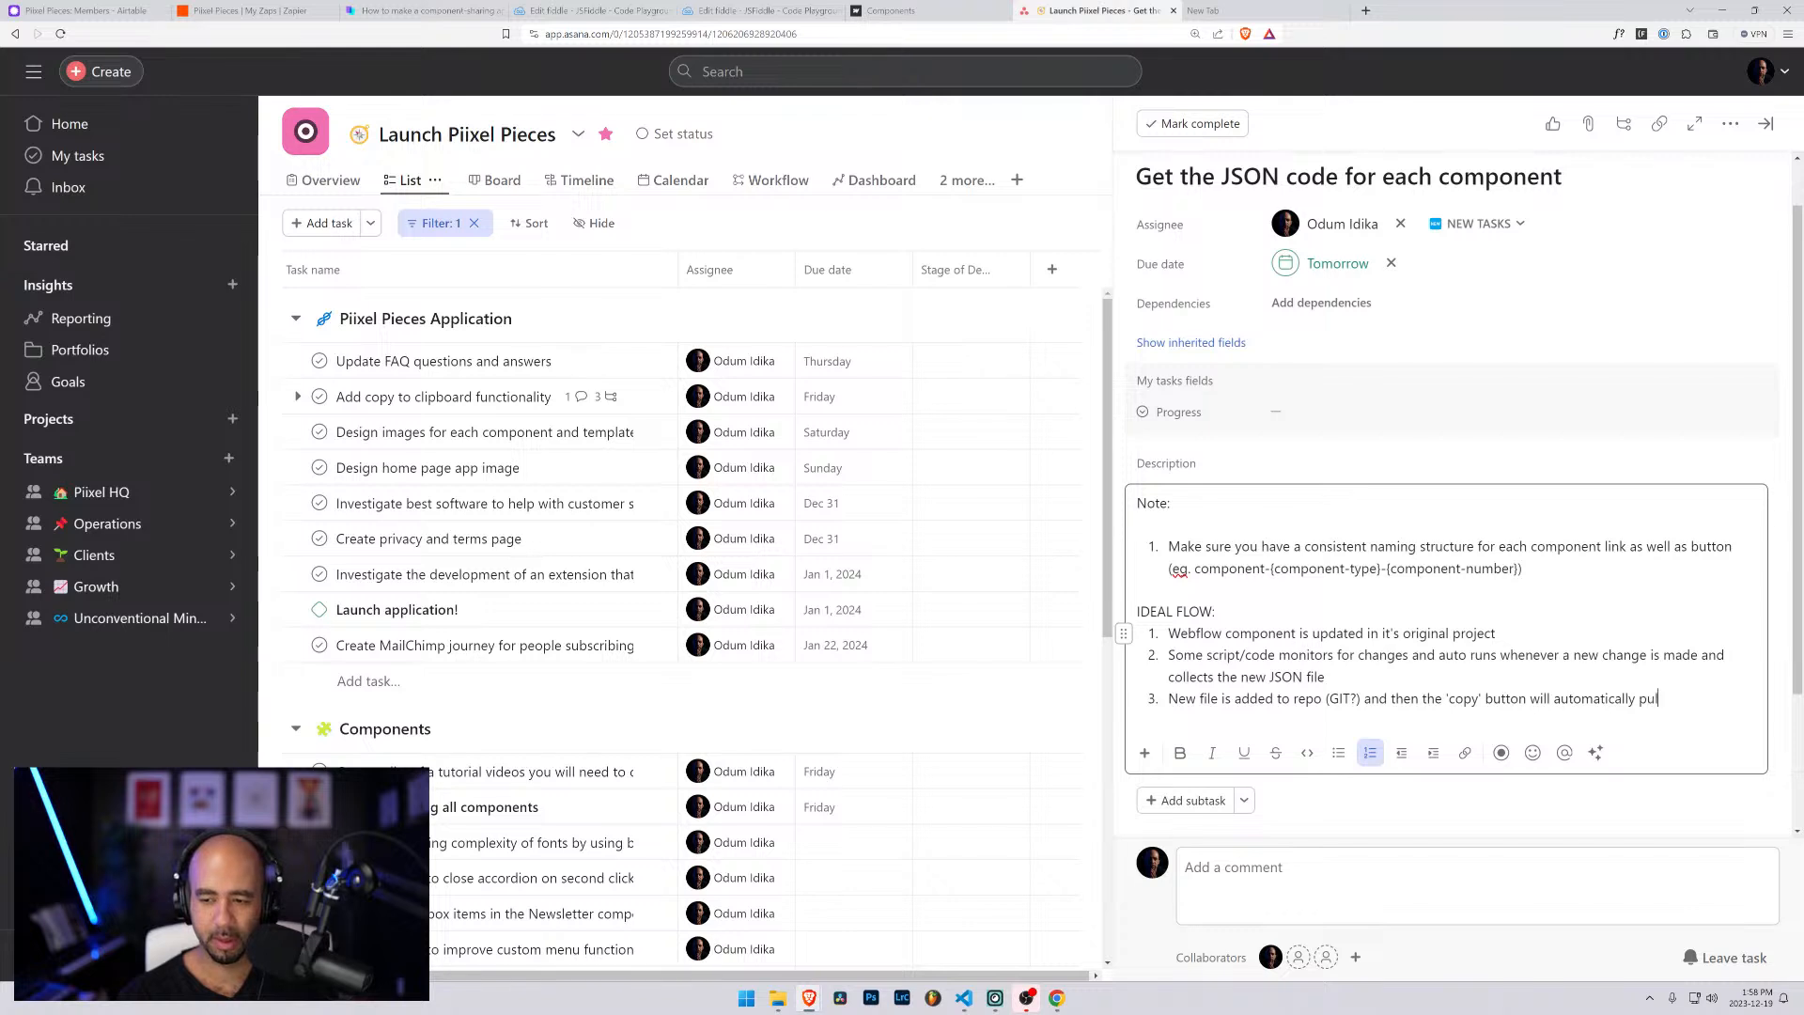
text(l the new )
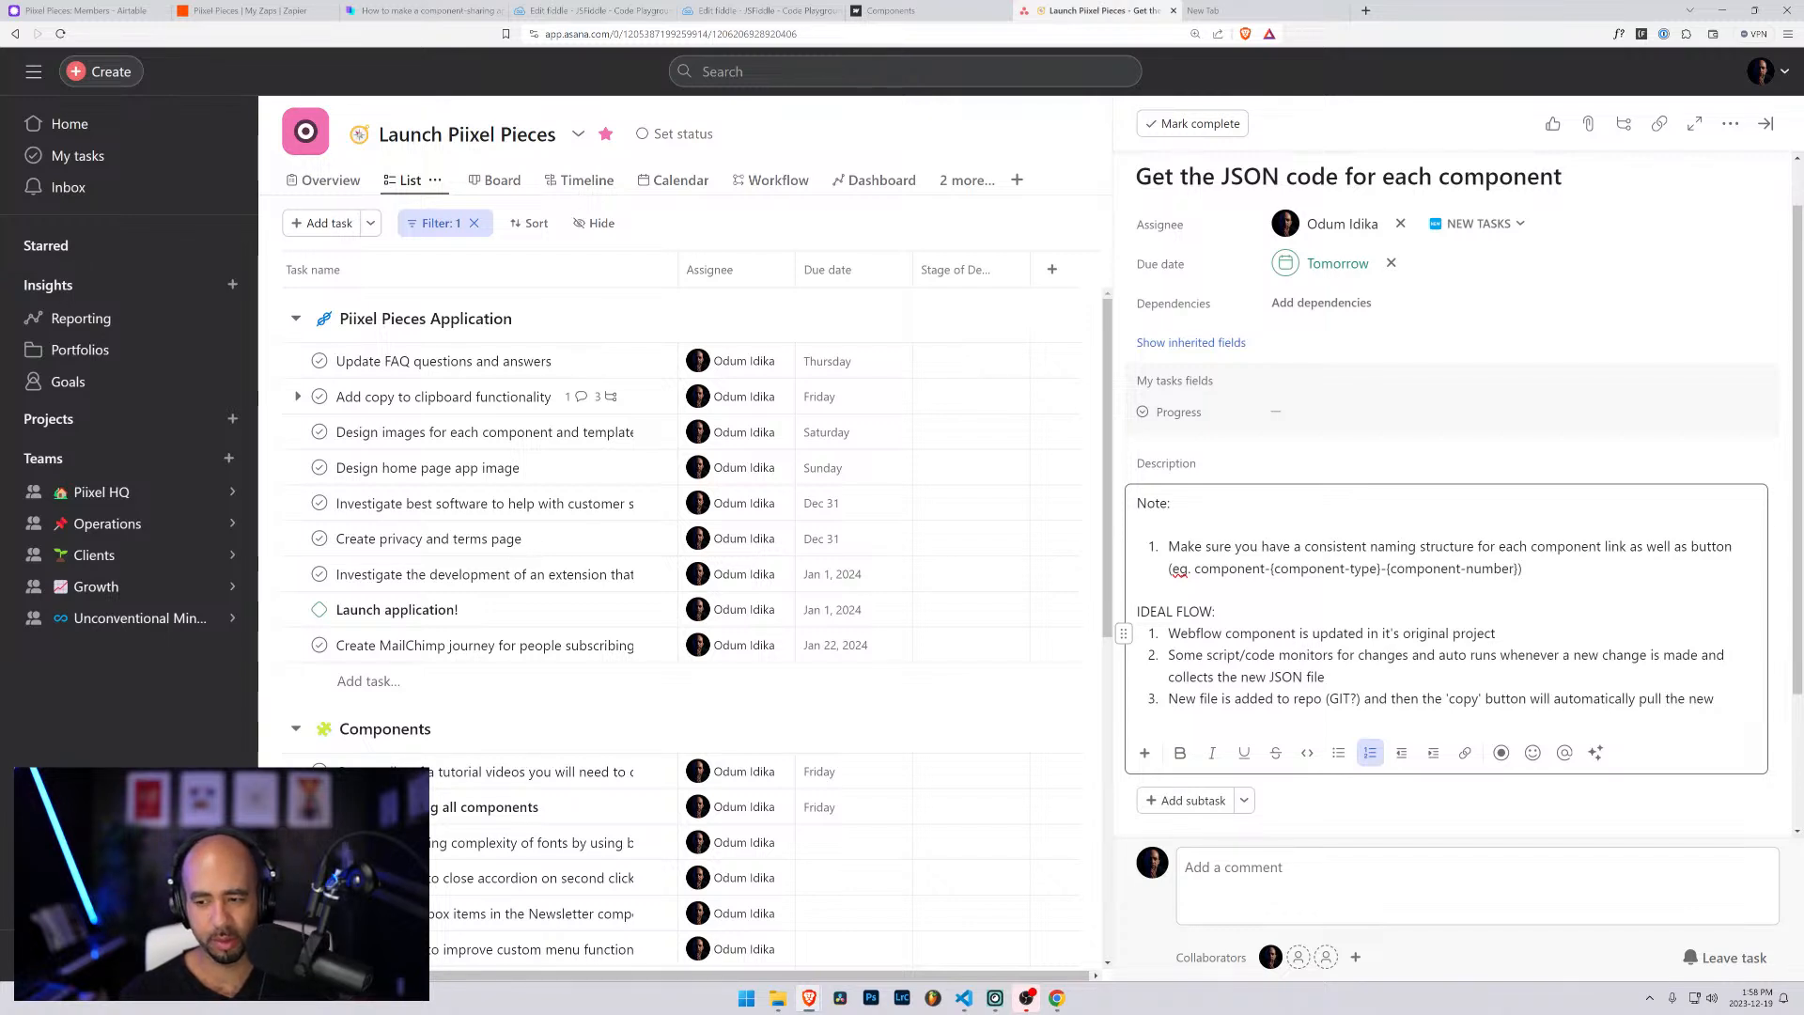
text(est code.)
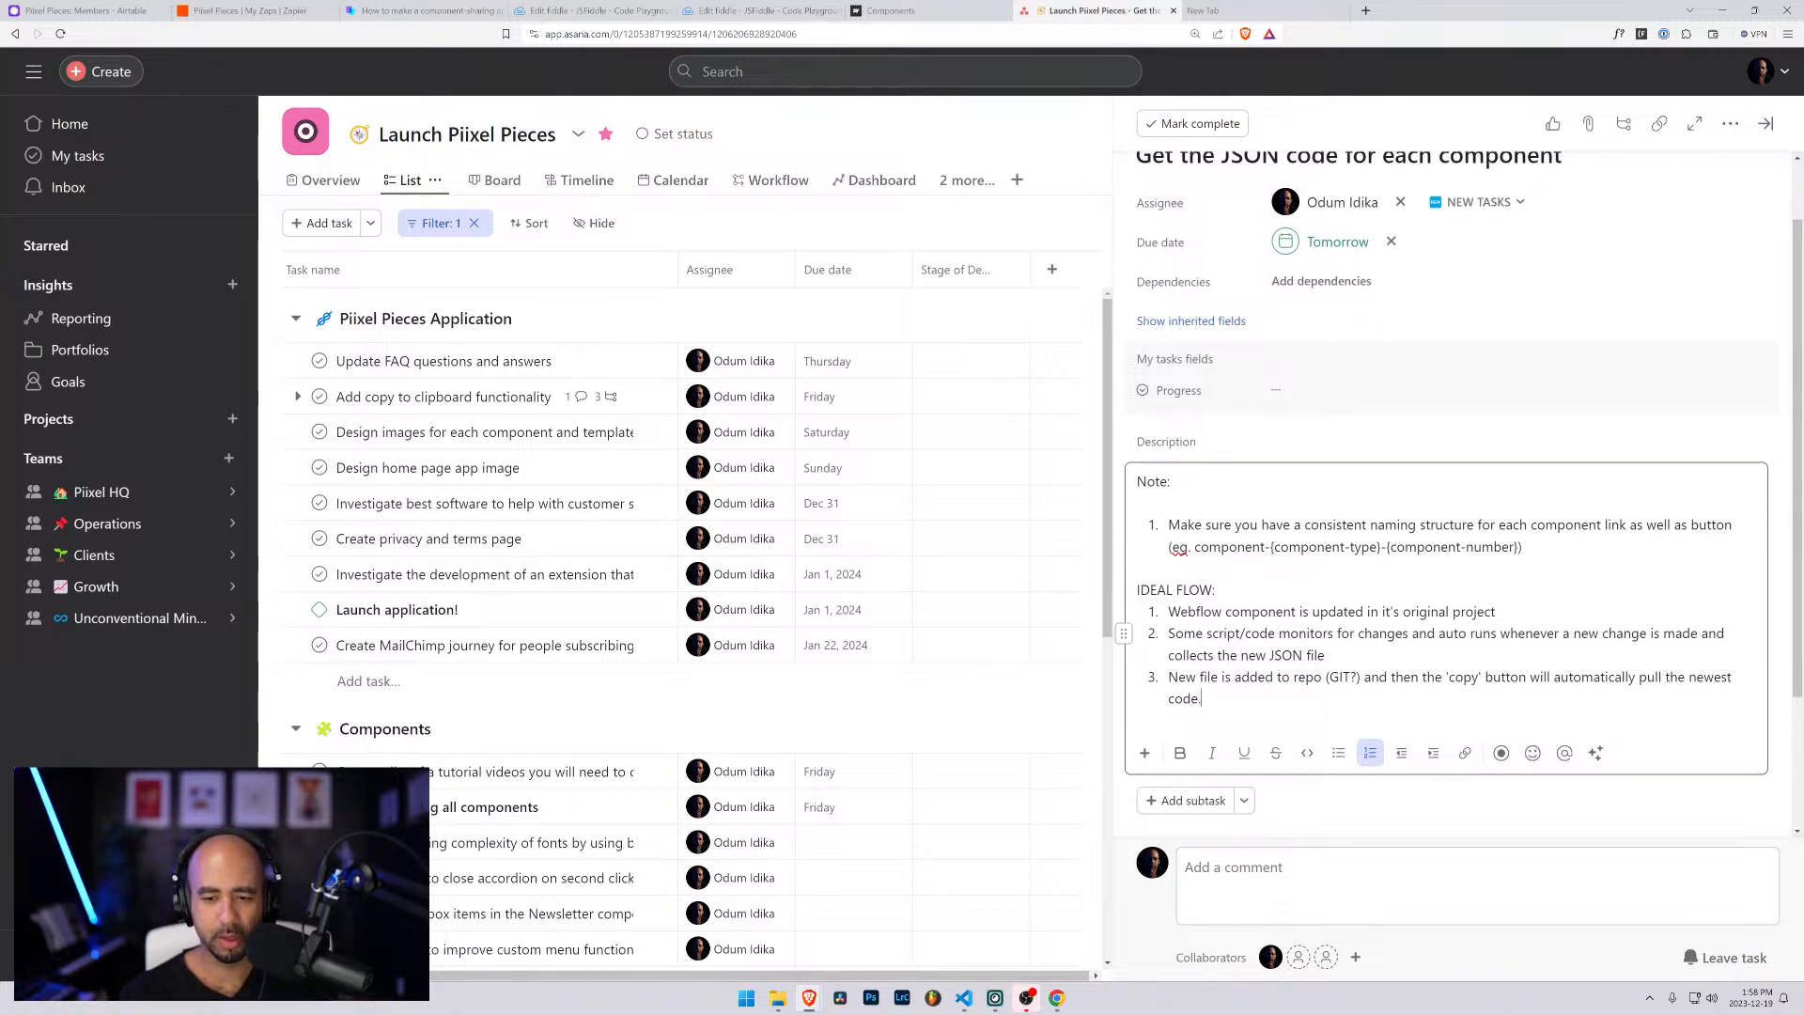
- Below the numbered flow, add "(Basically, whenever someone pressed the copy button, they will always get the latest version of the component)"
key(Return)
key(Return)
key(Return)
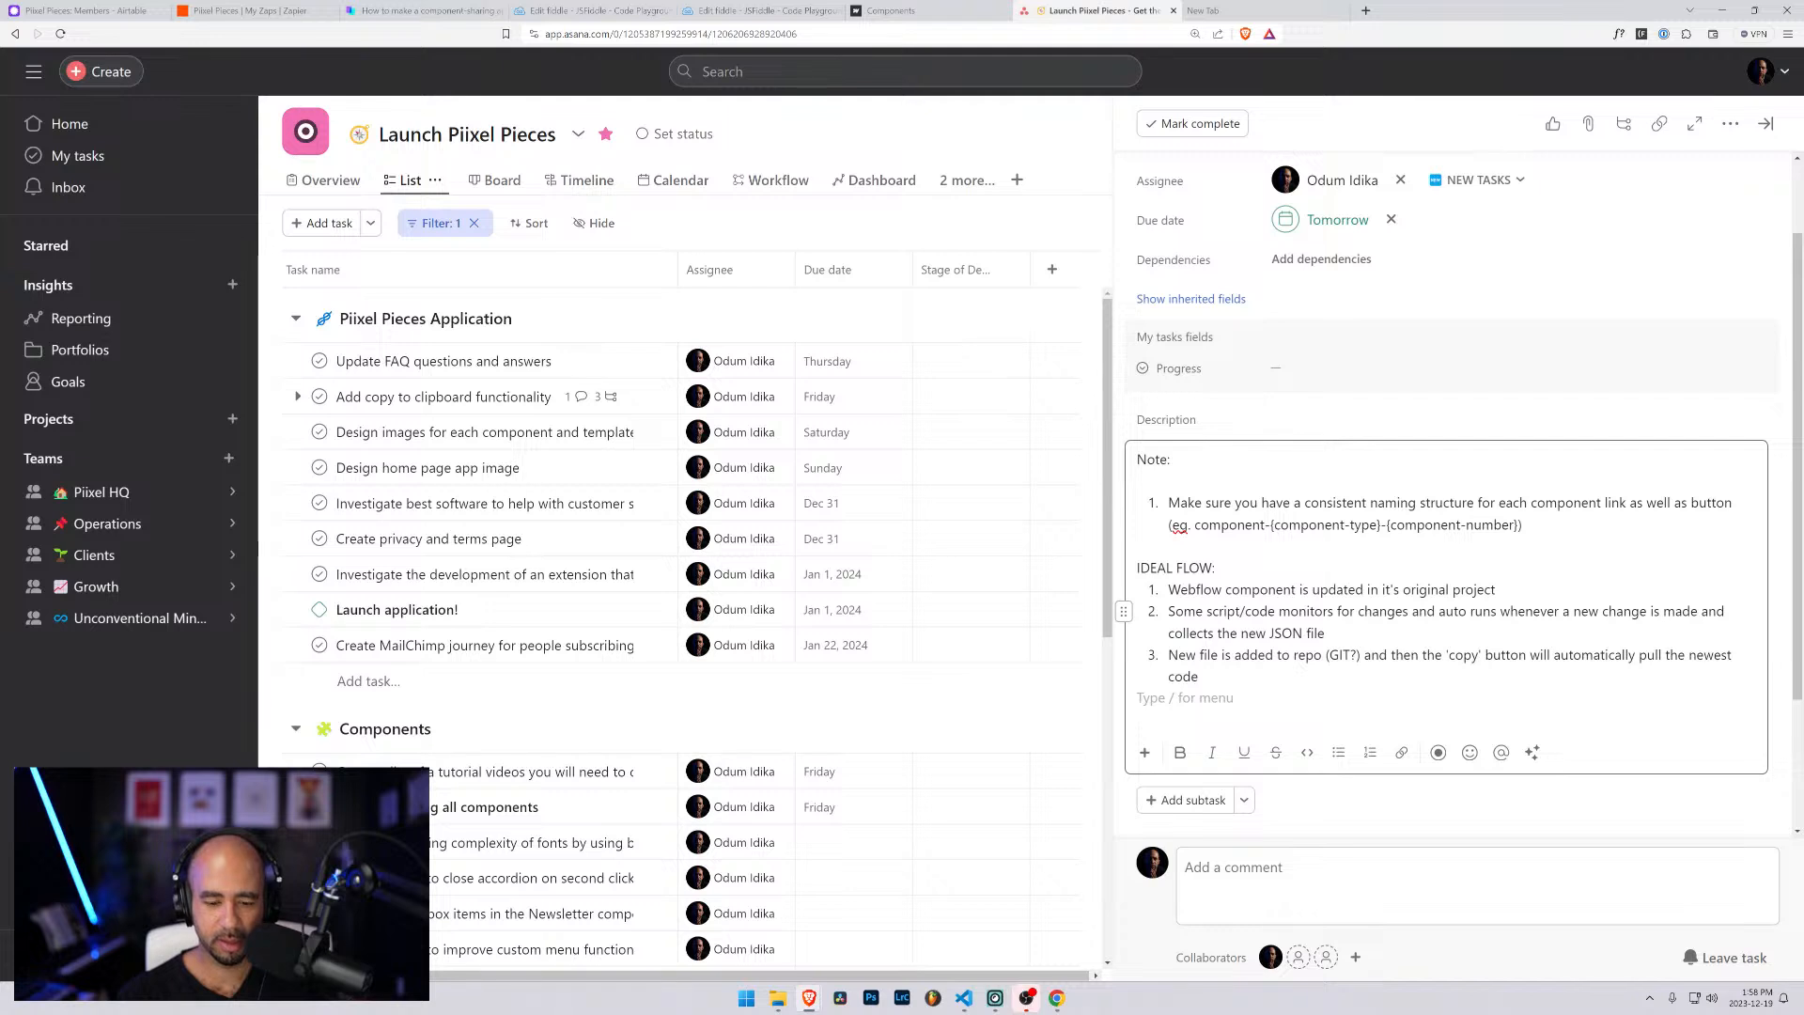
text((Bas)
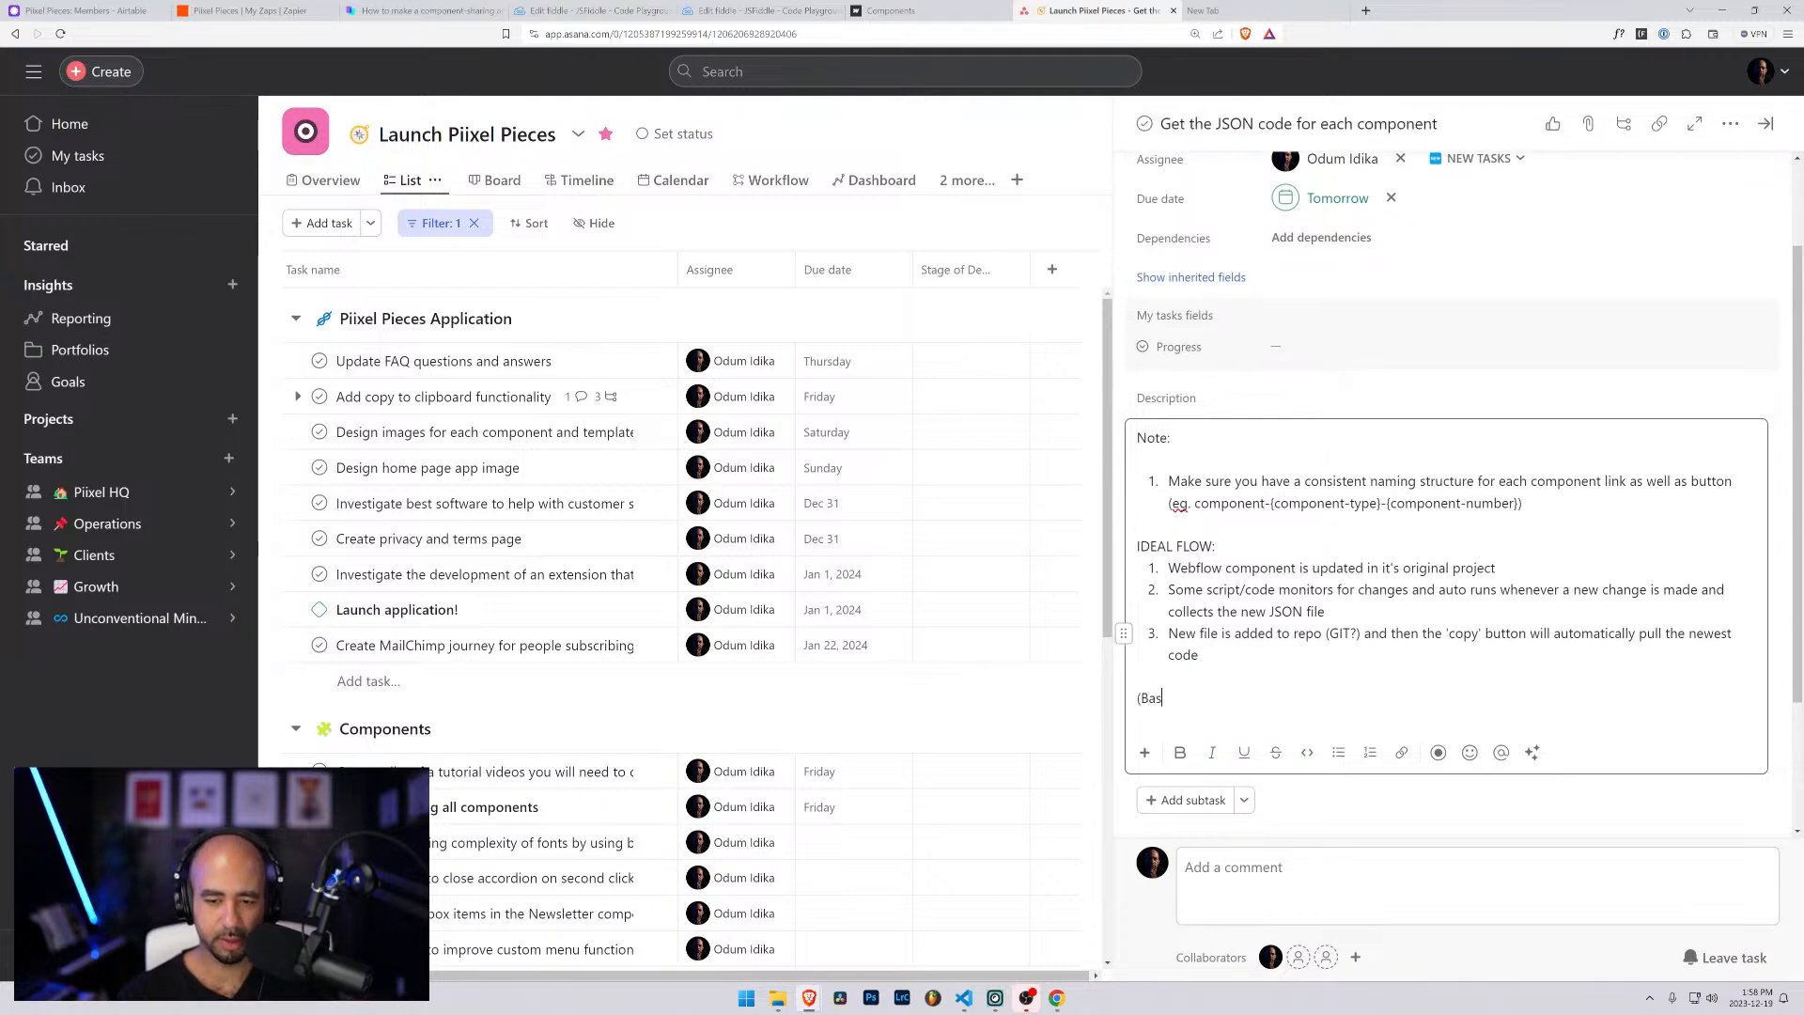
text(ically, whenver)
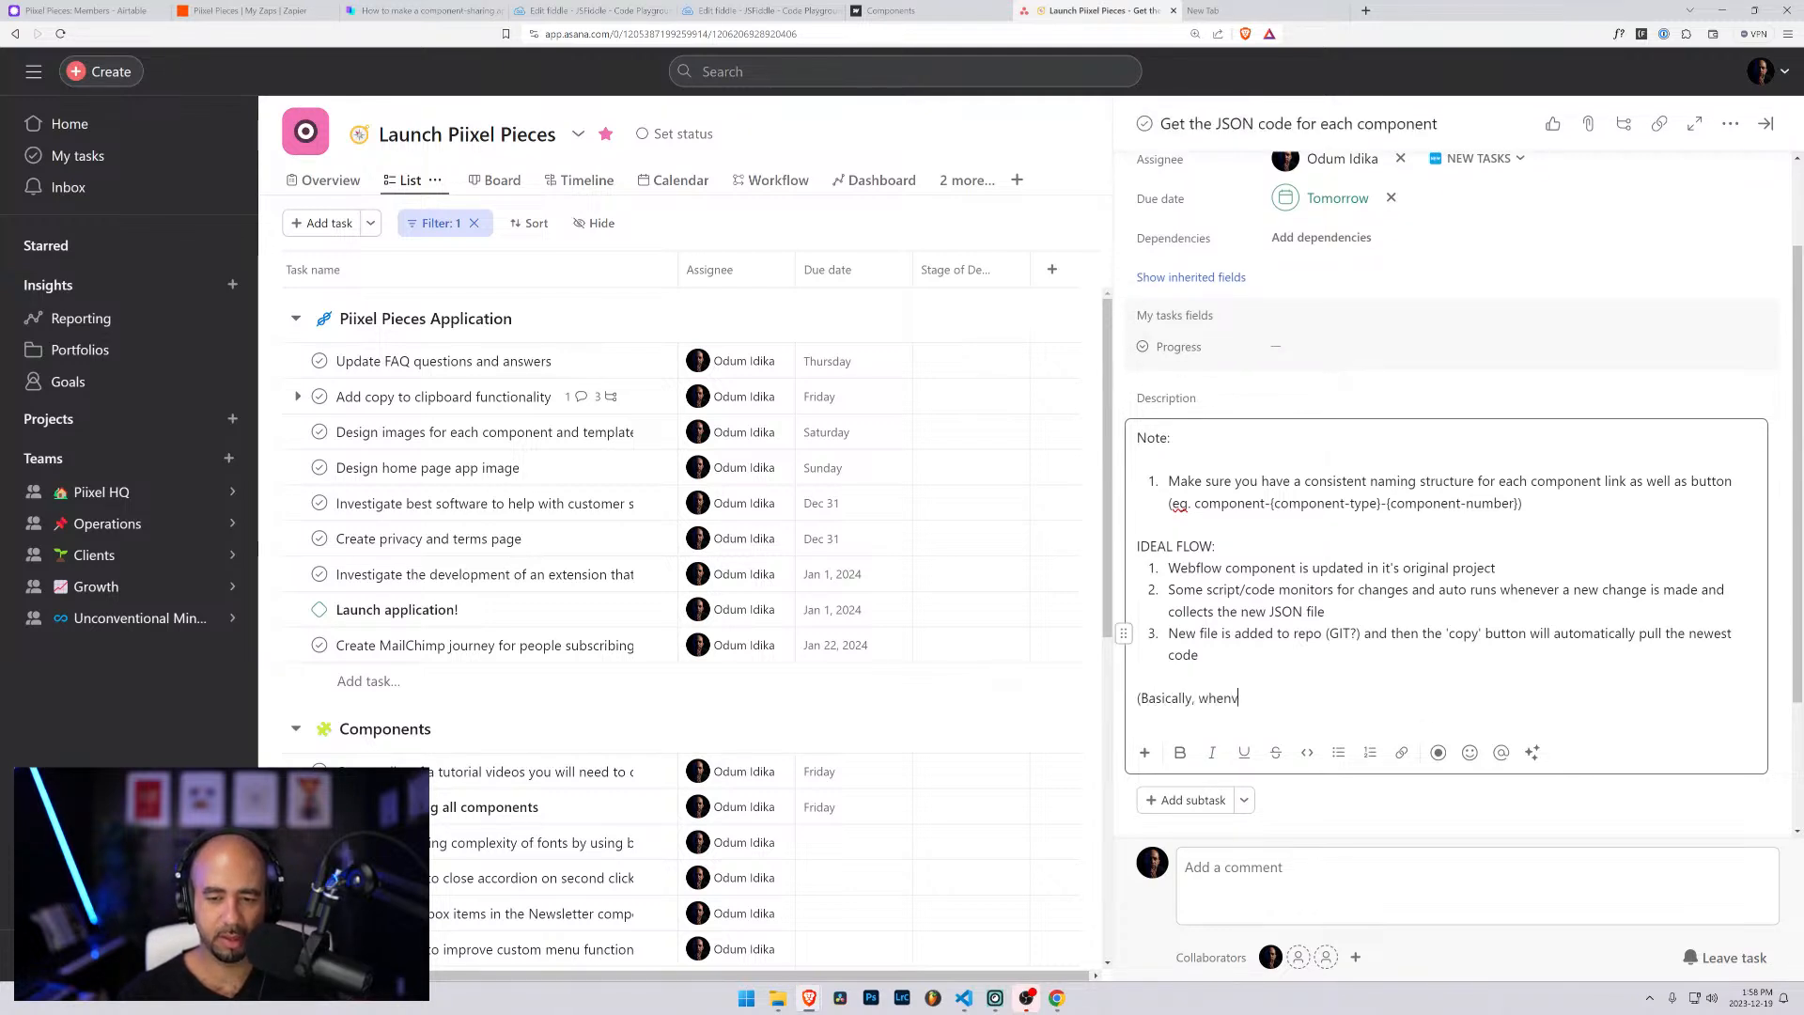
key(BackSpace)
key(BackSpace)
key(BackSpace)
text(ever someone pre)
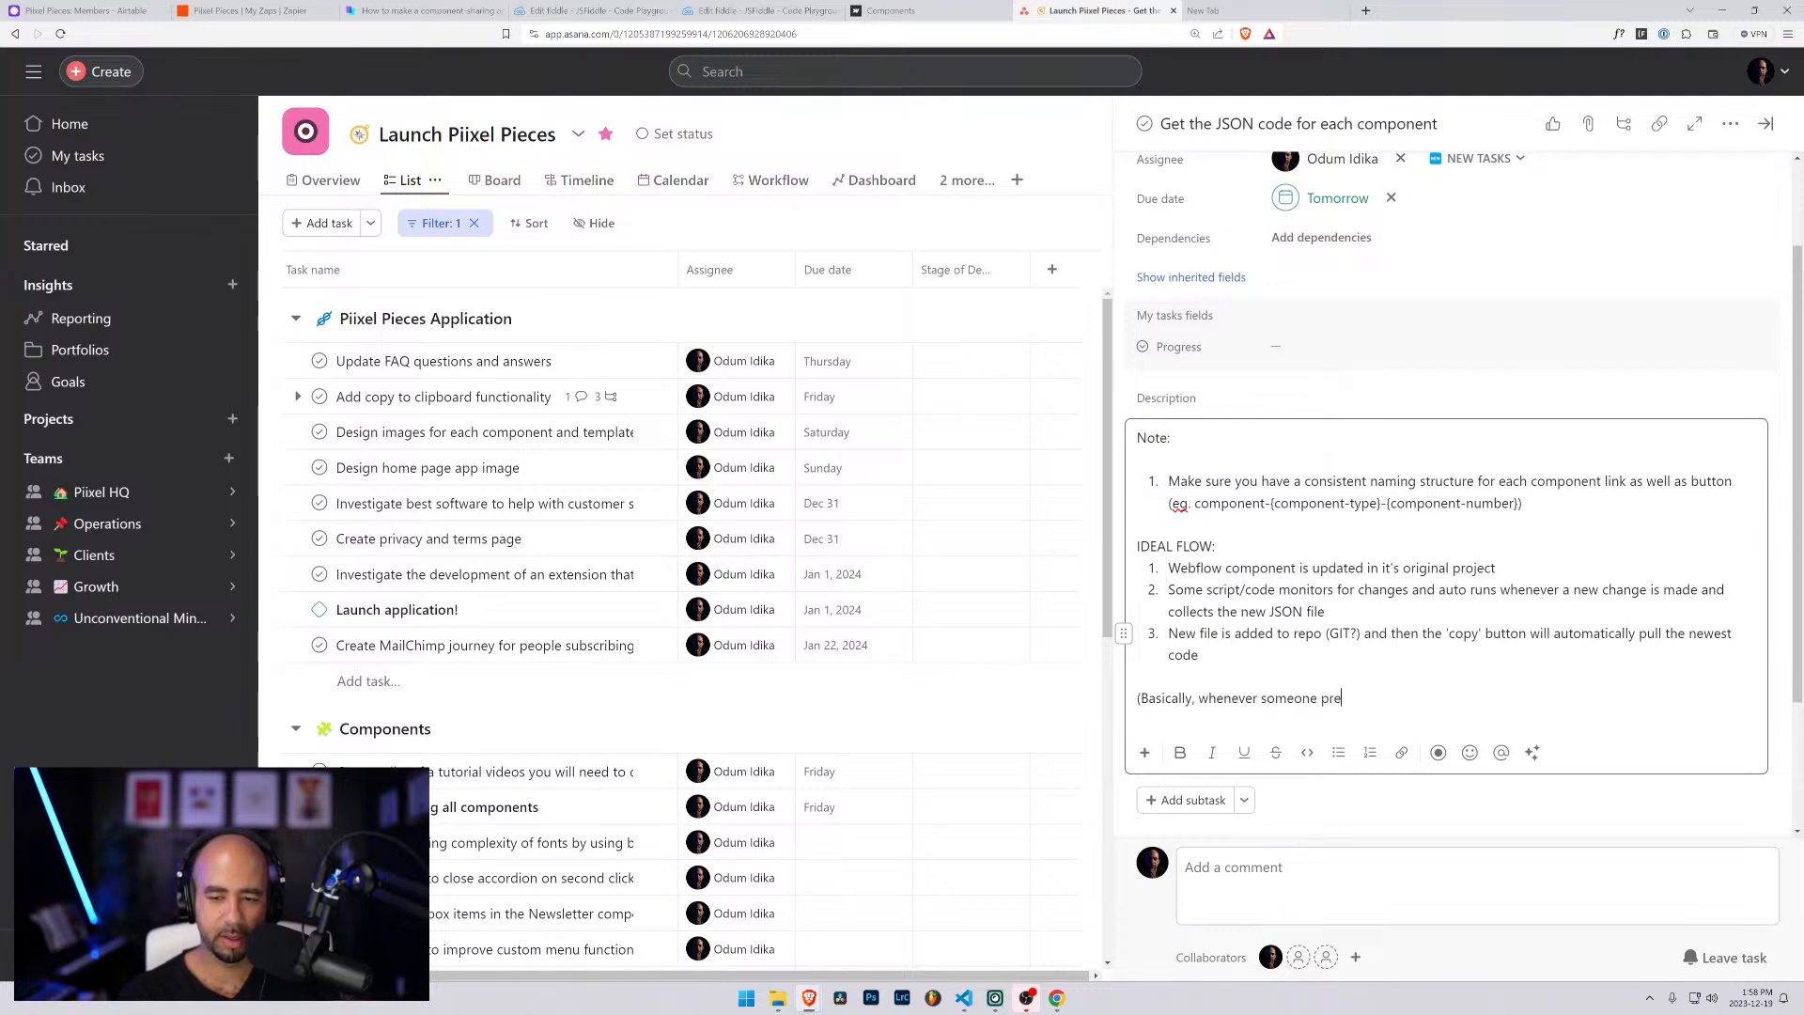
text(ssed the co)
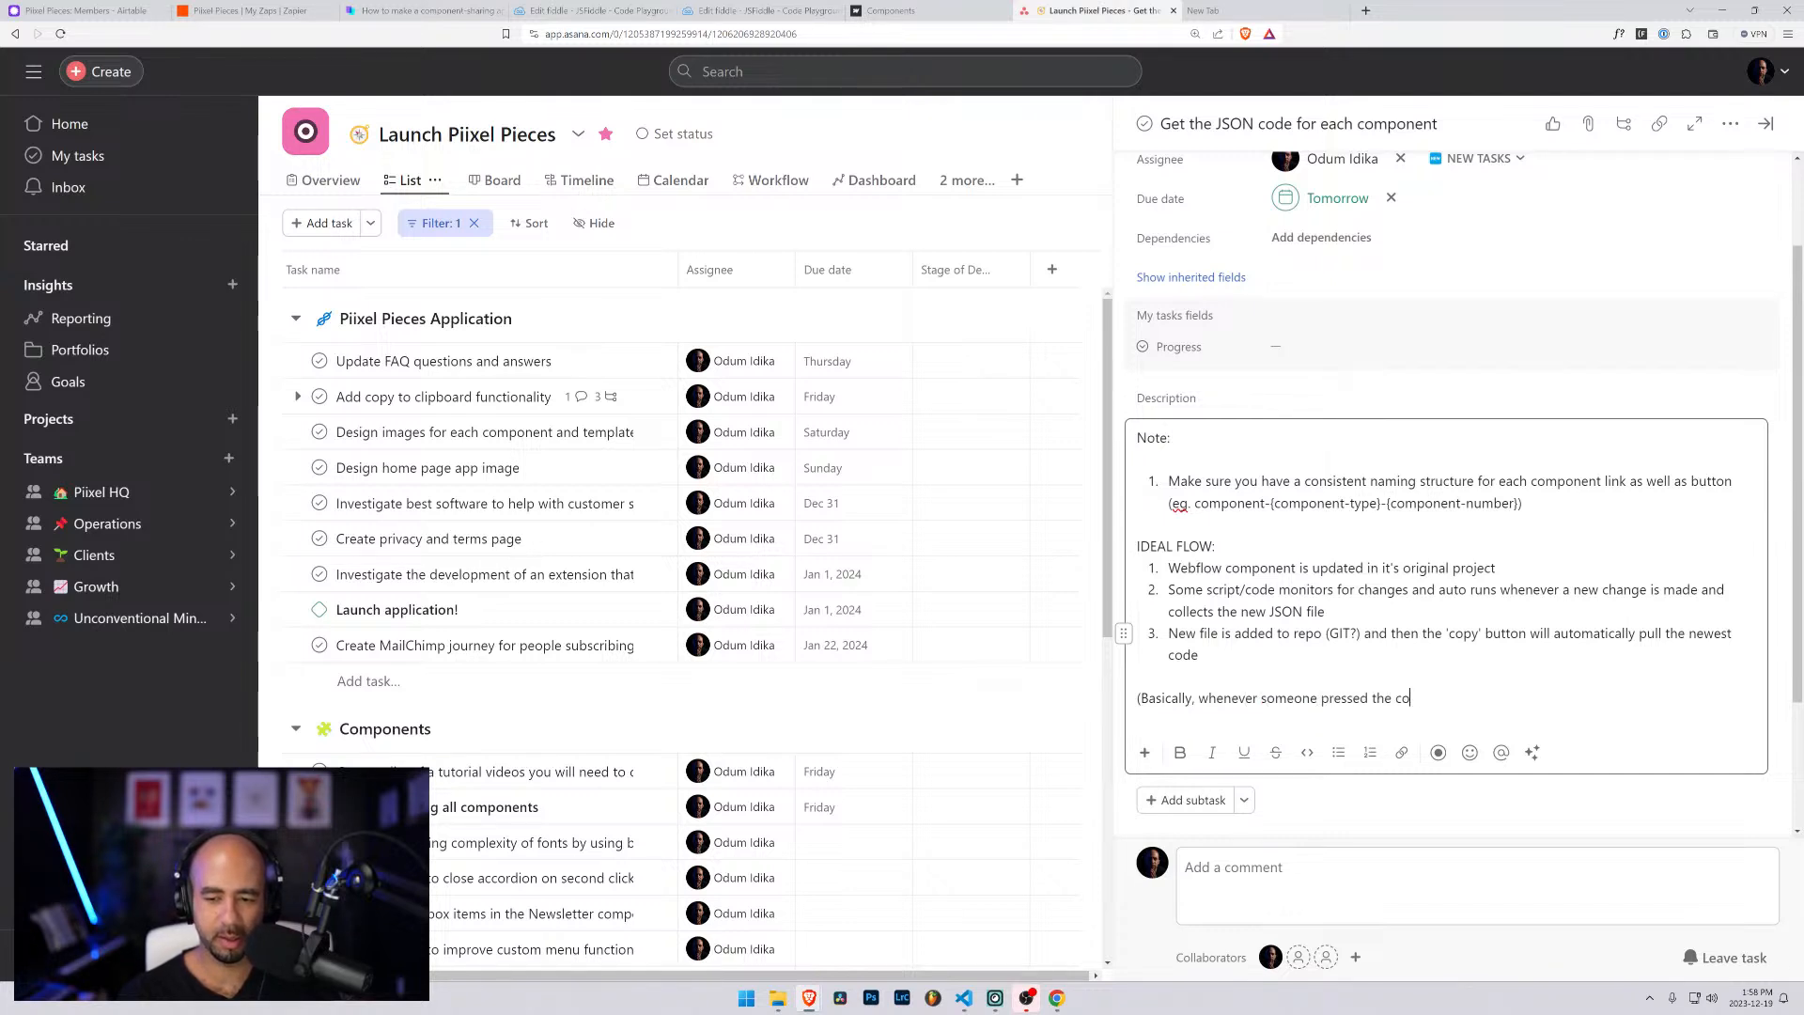
text(py button, the)
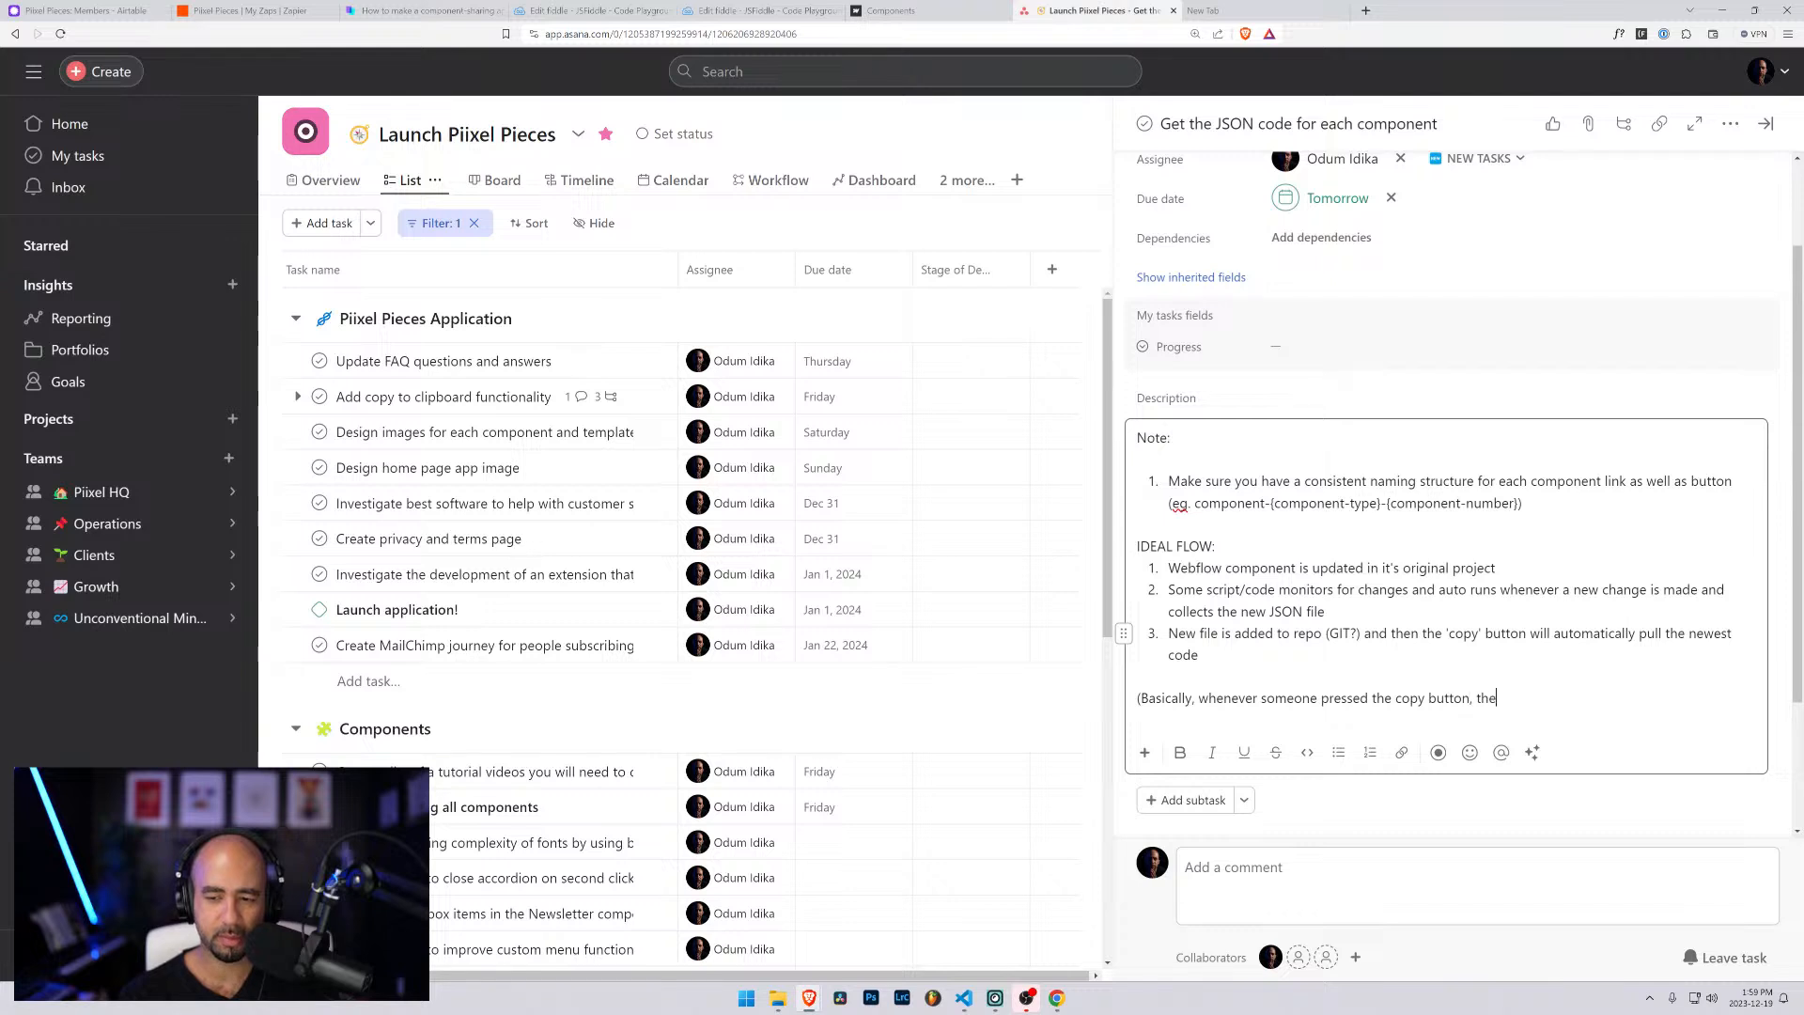
text(y wull alw)
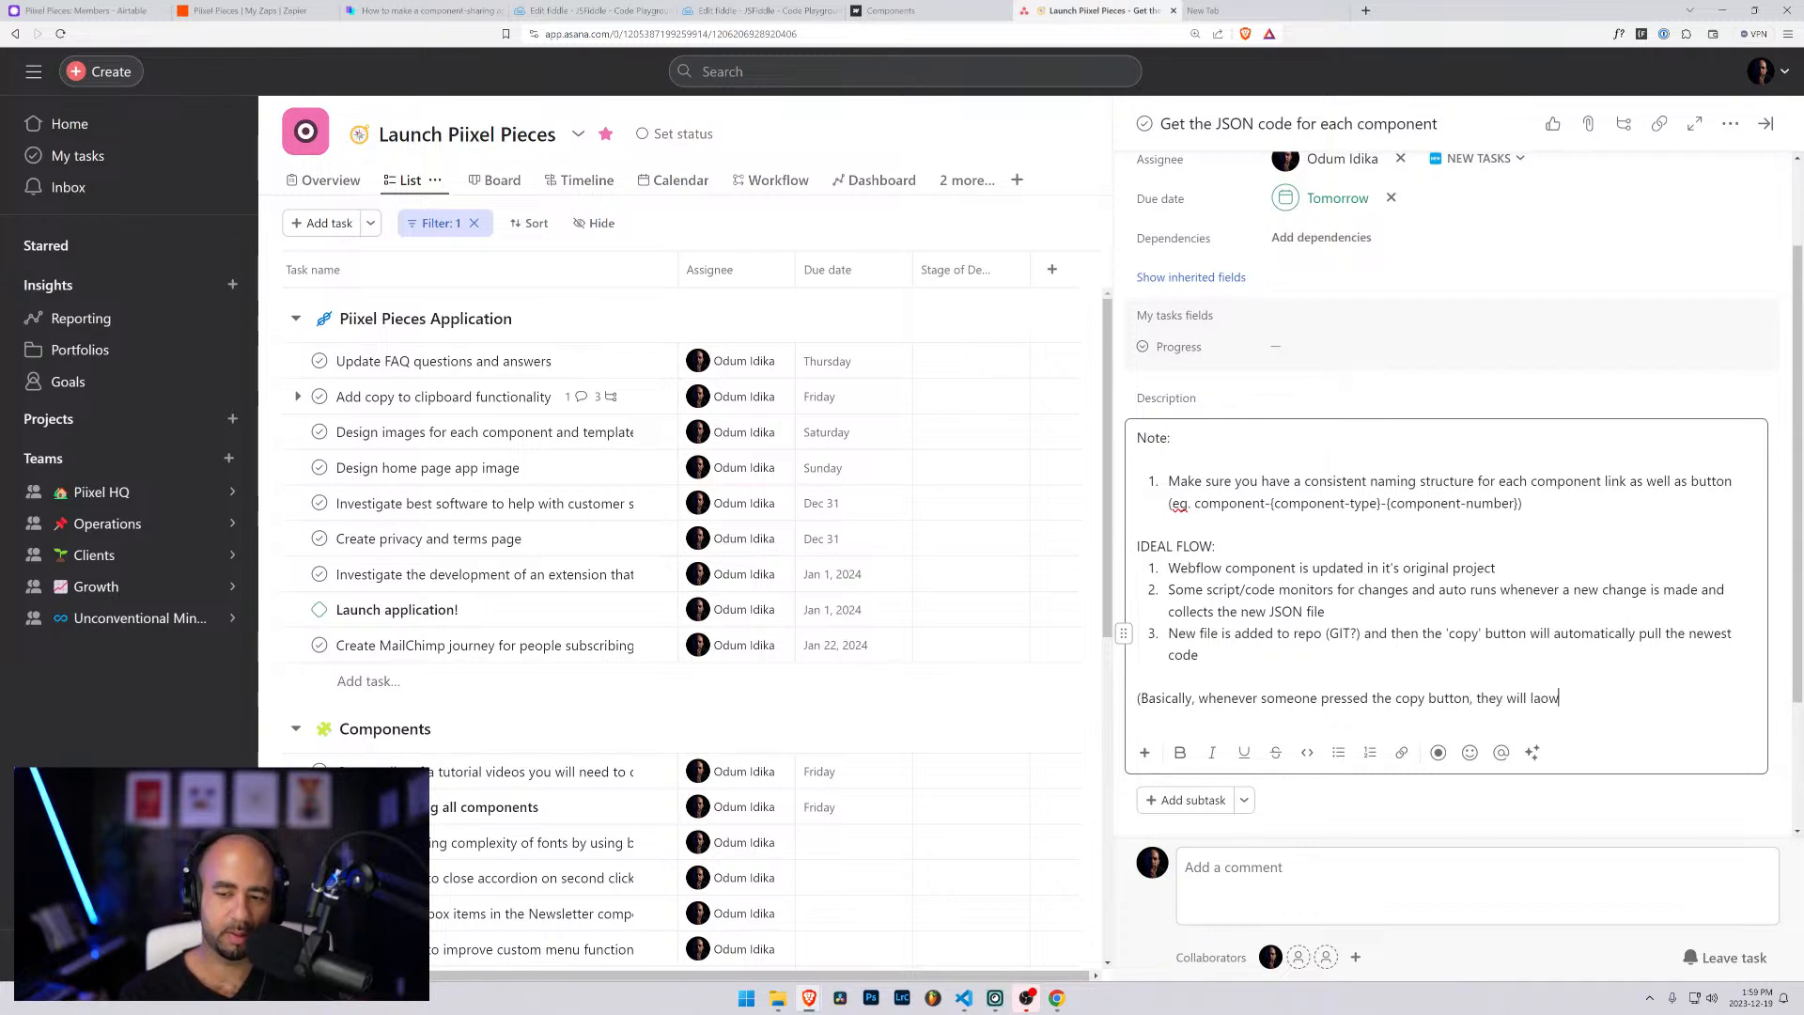
text(ays get the latest )
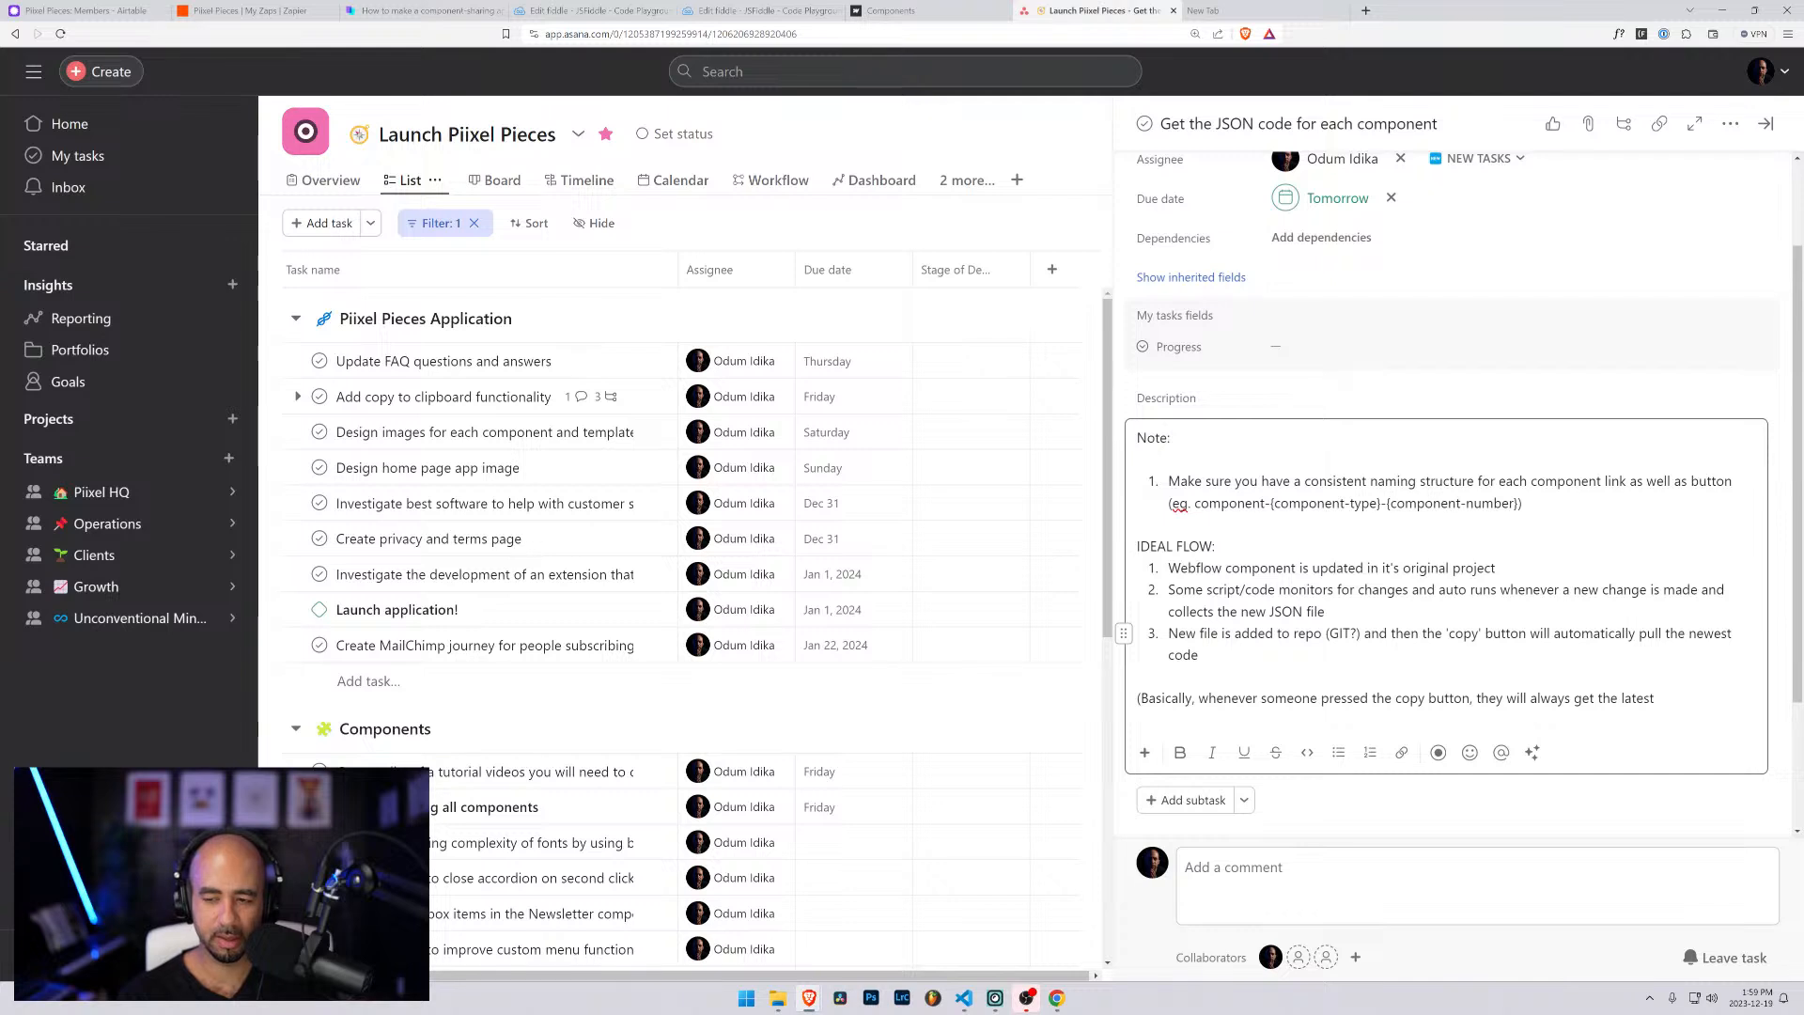
text(version of the component)
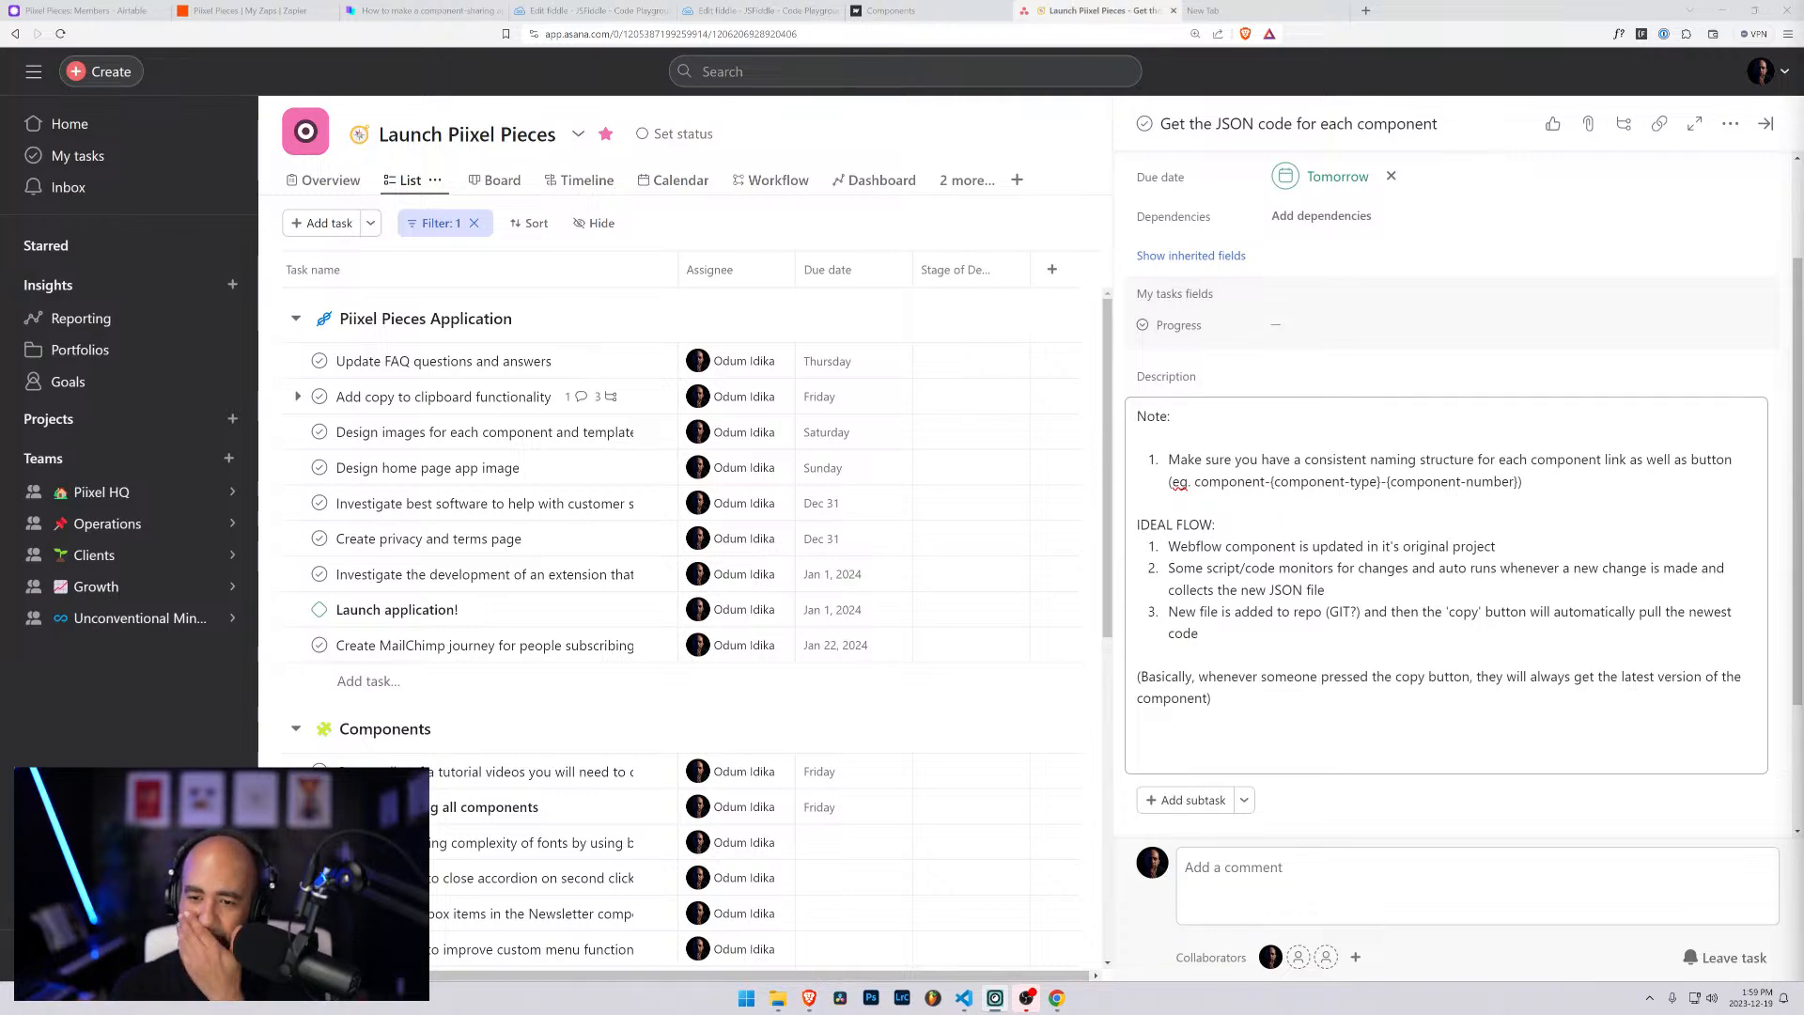
- Append "(txt)" after "JSON file" at the end of flow item 2
click(1327, 590)
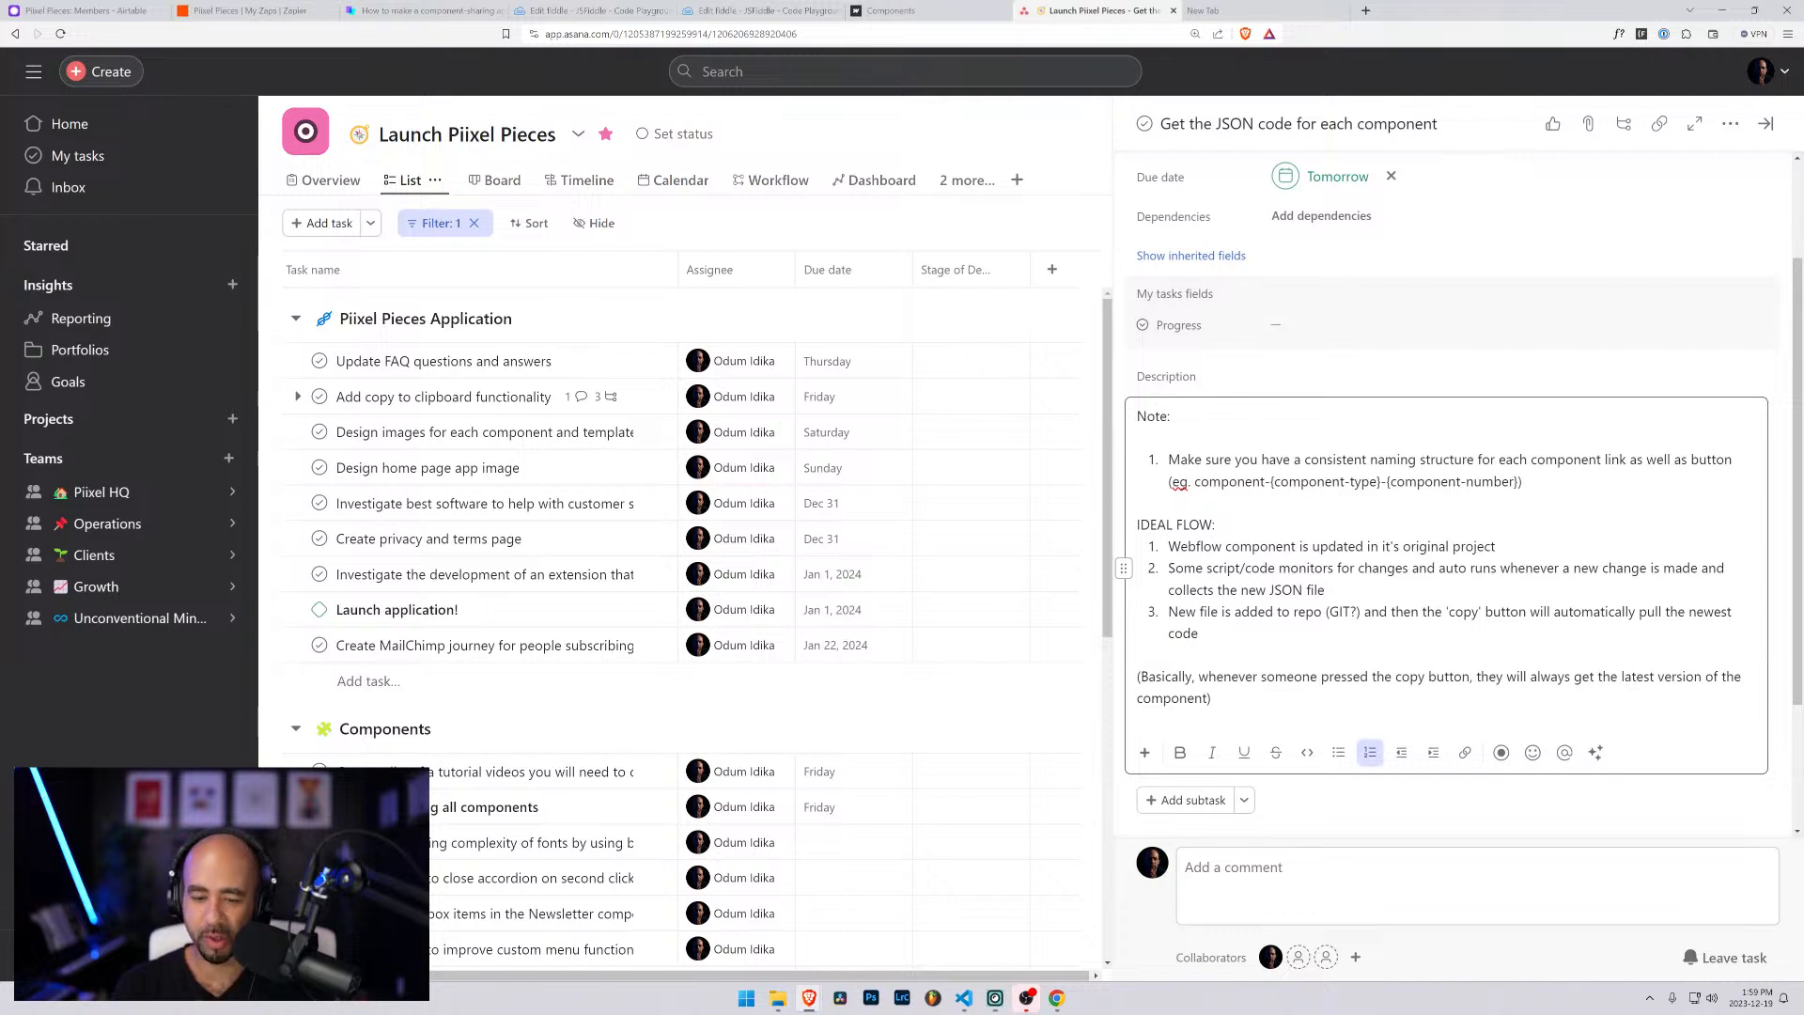
text((Te)
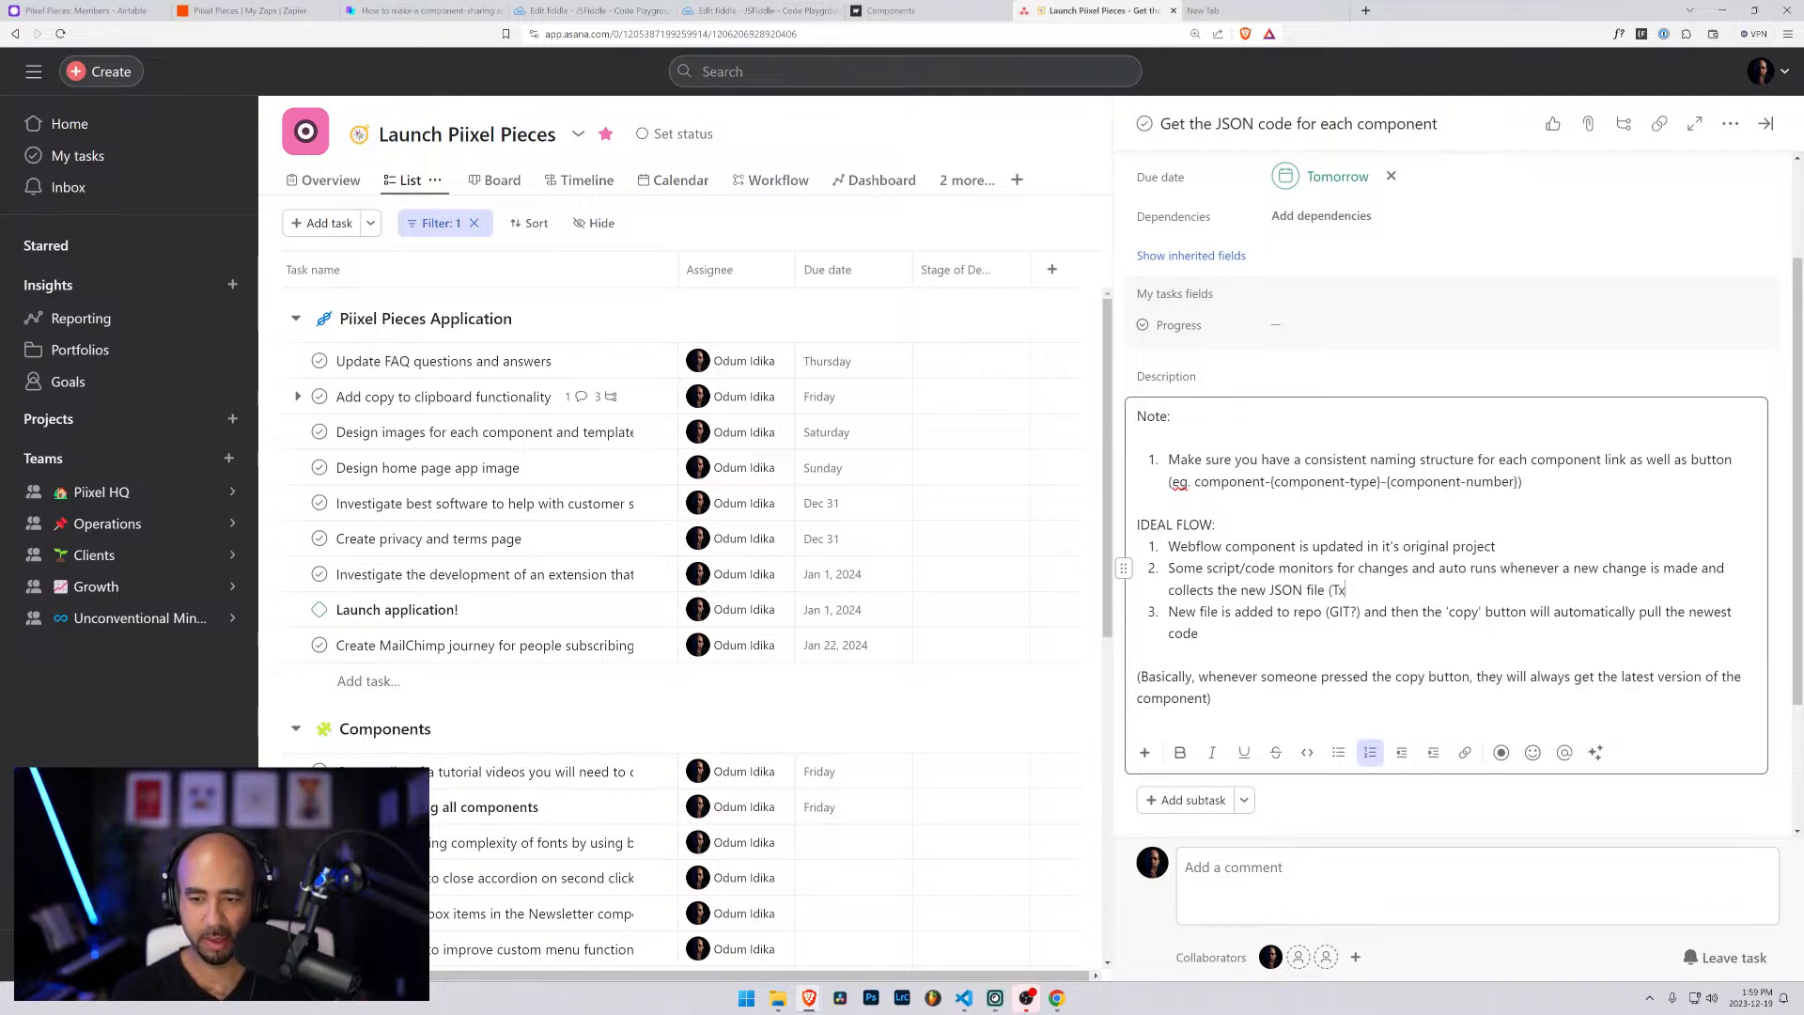
key(BackSpace)
key(BackSpace)
text(txt))
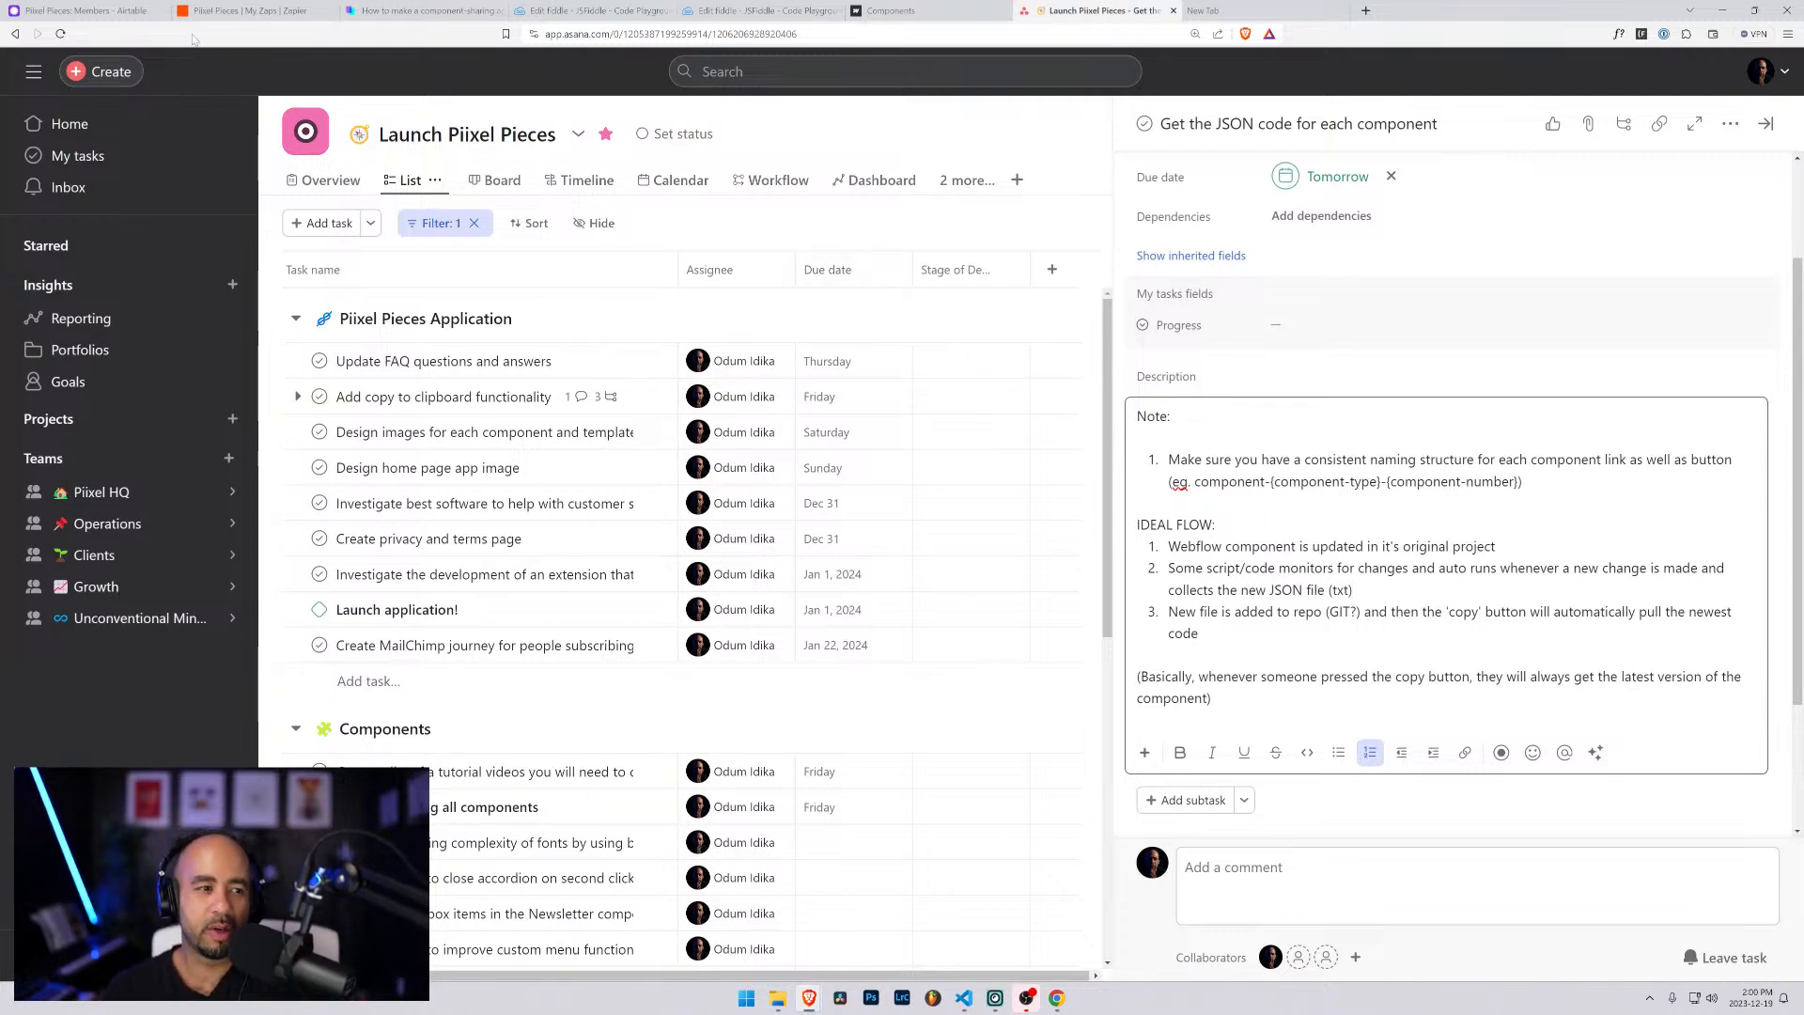
- Switch to the main Piixel Pieces project in Webflow in Chrome and open the settings of the Components CMS collection
click(1057, 998)
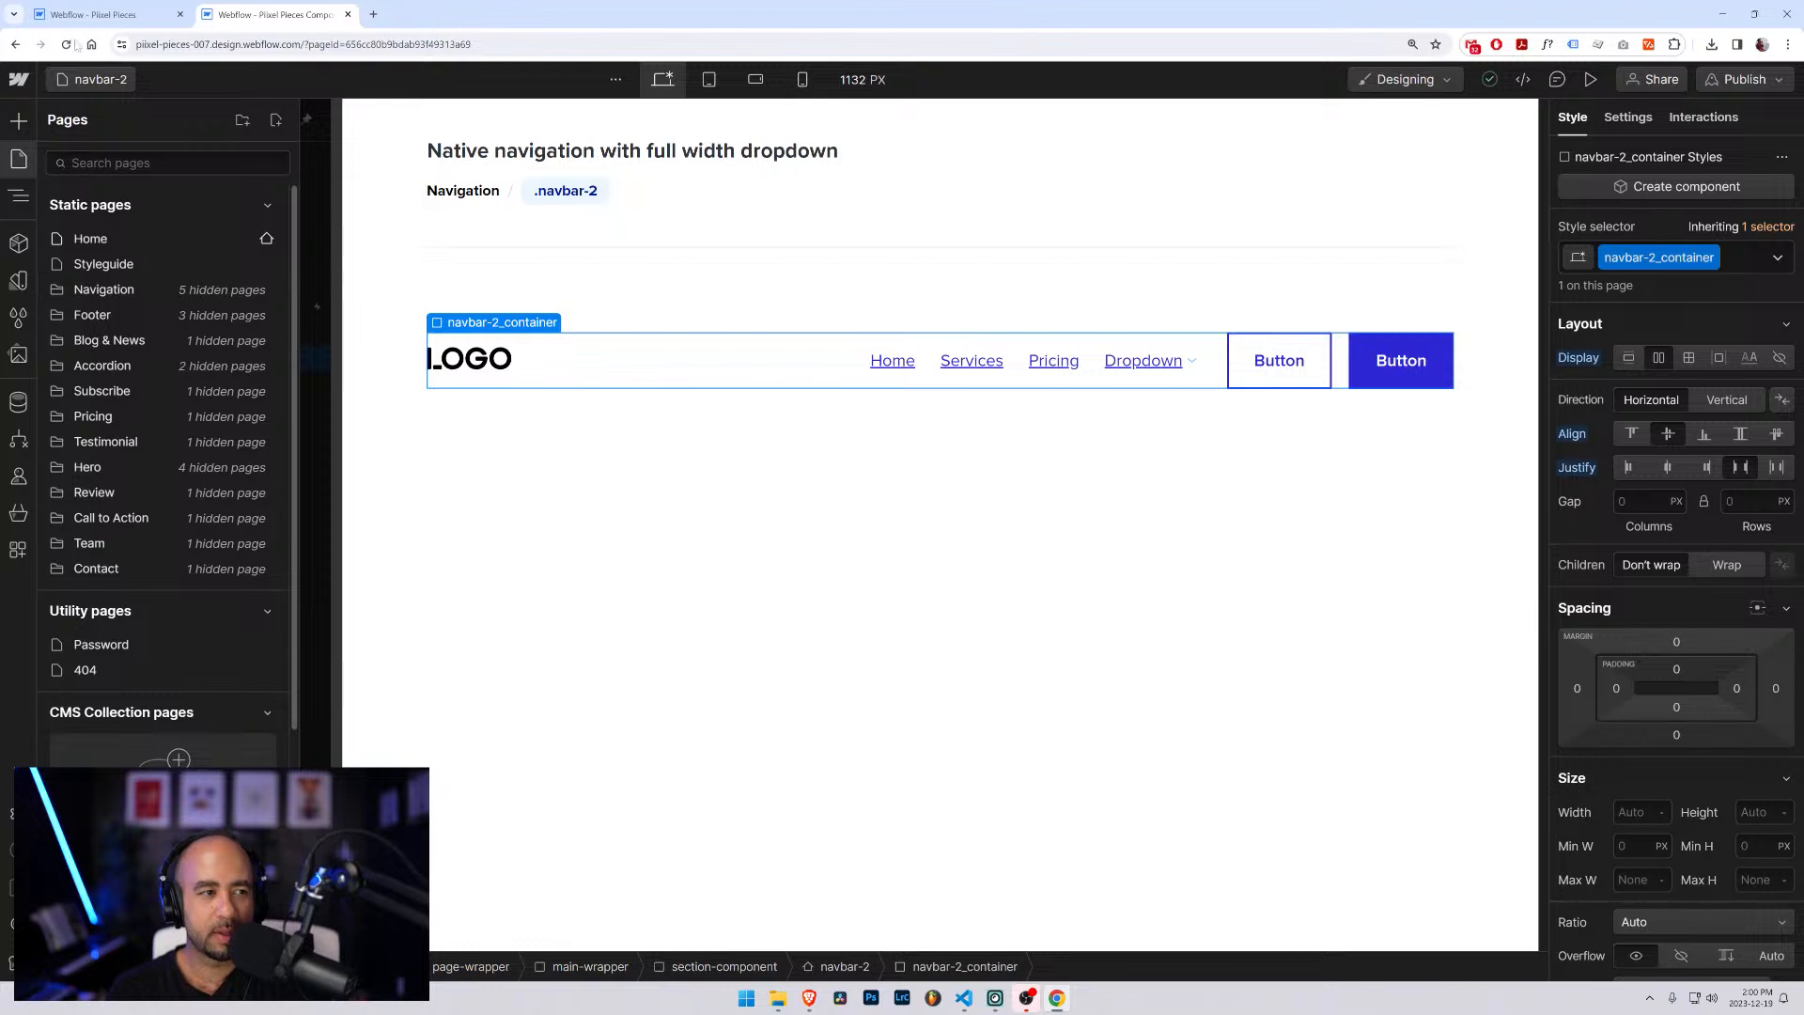
click(92, 15)
click(12, 289)
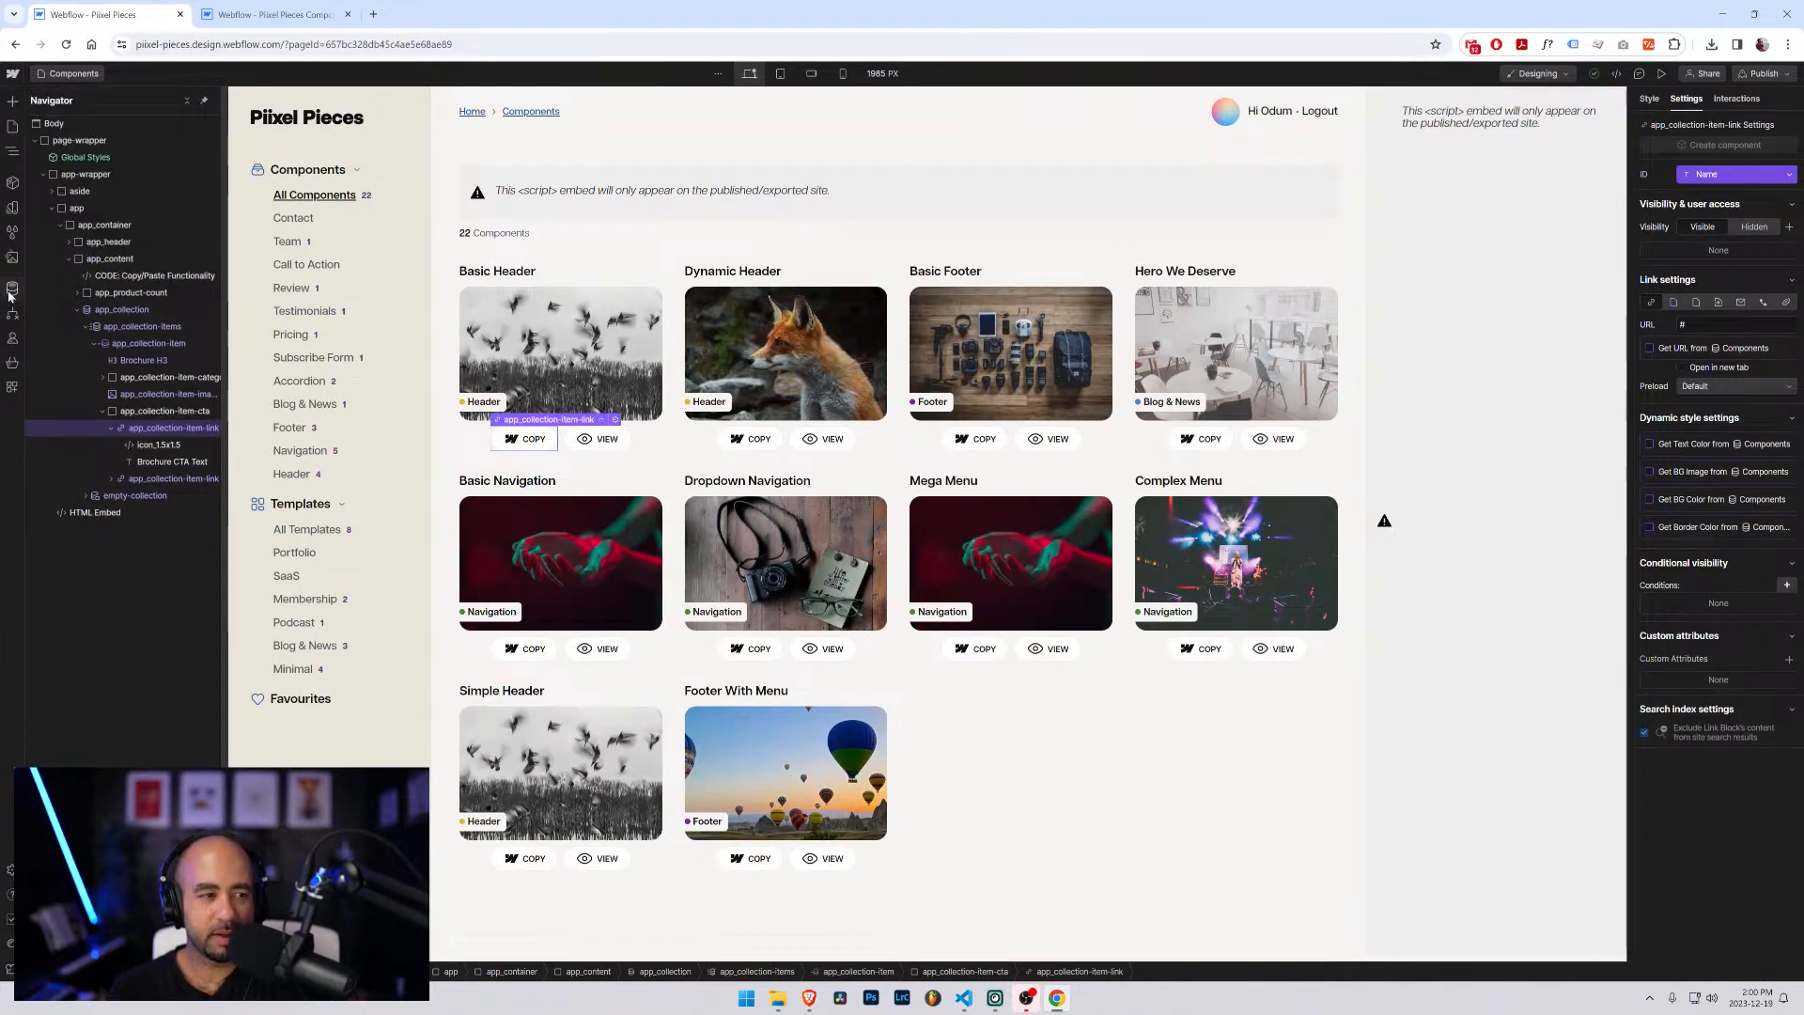
click(13, 289)
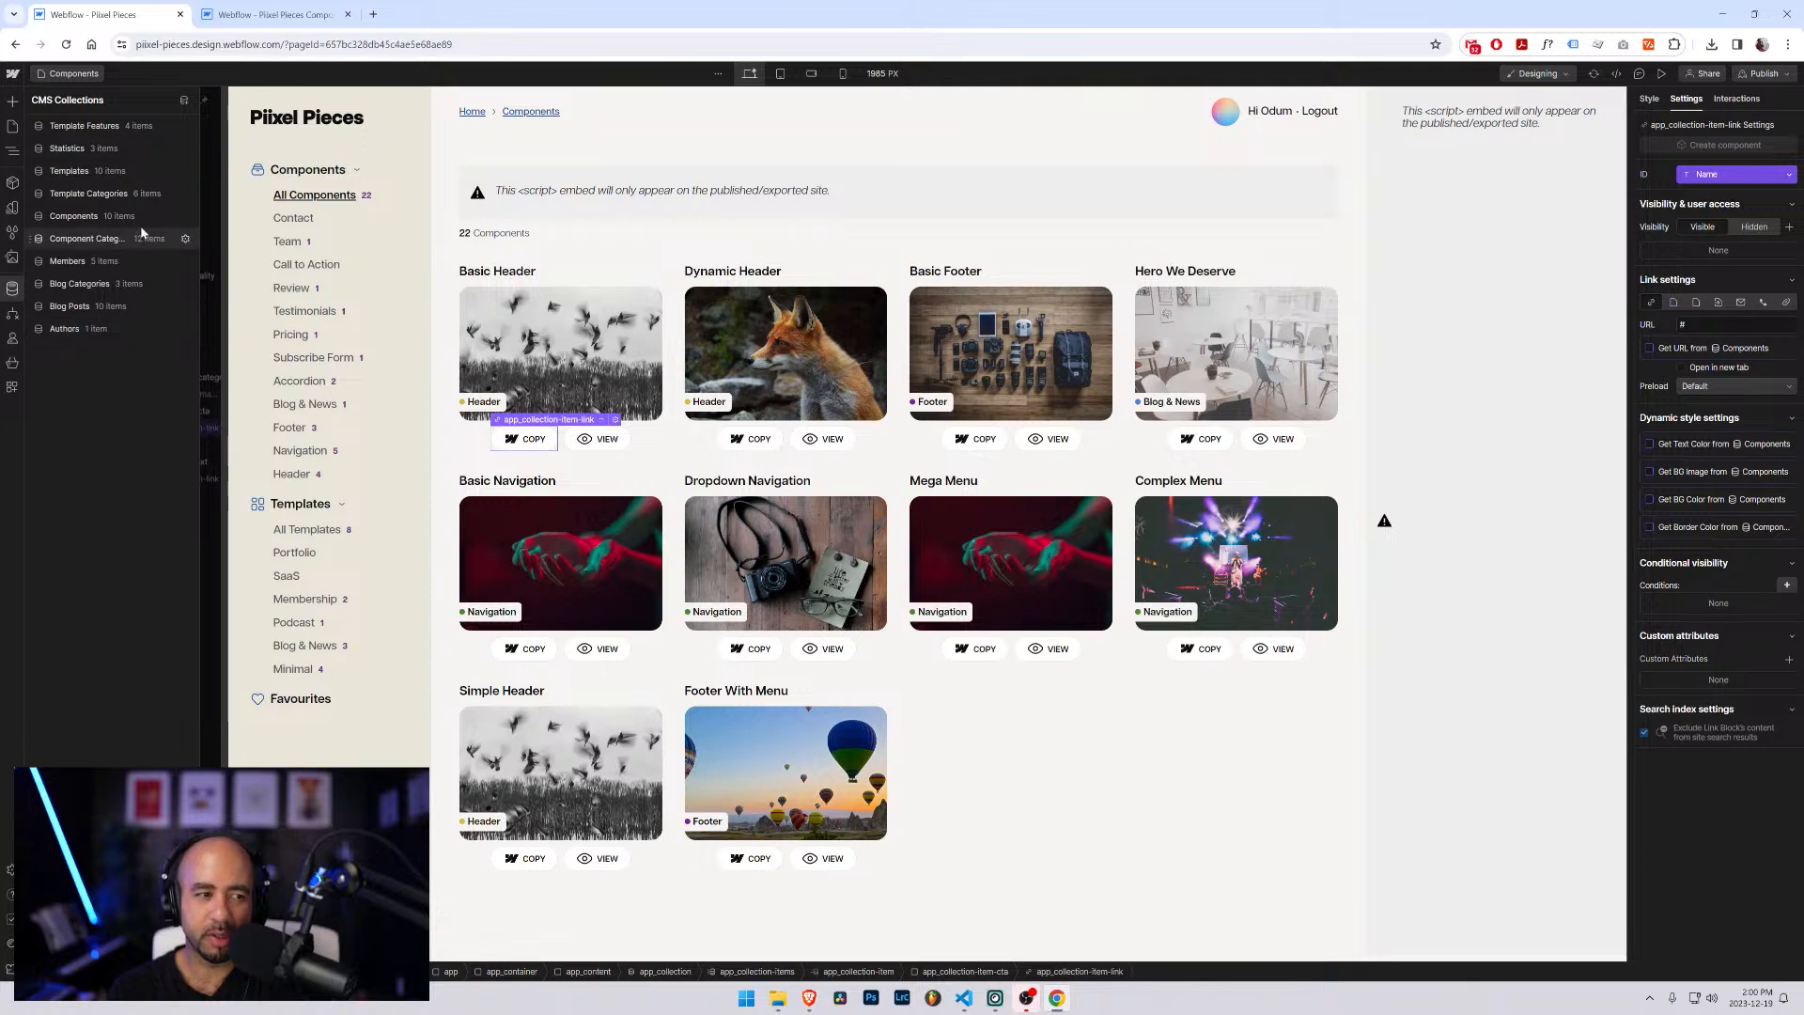
click(186, 215)
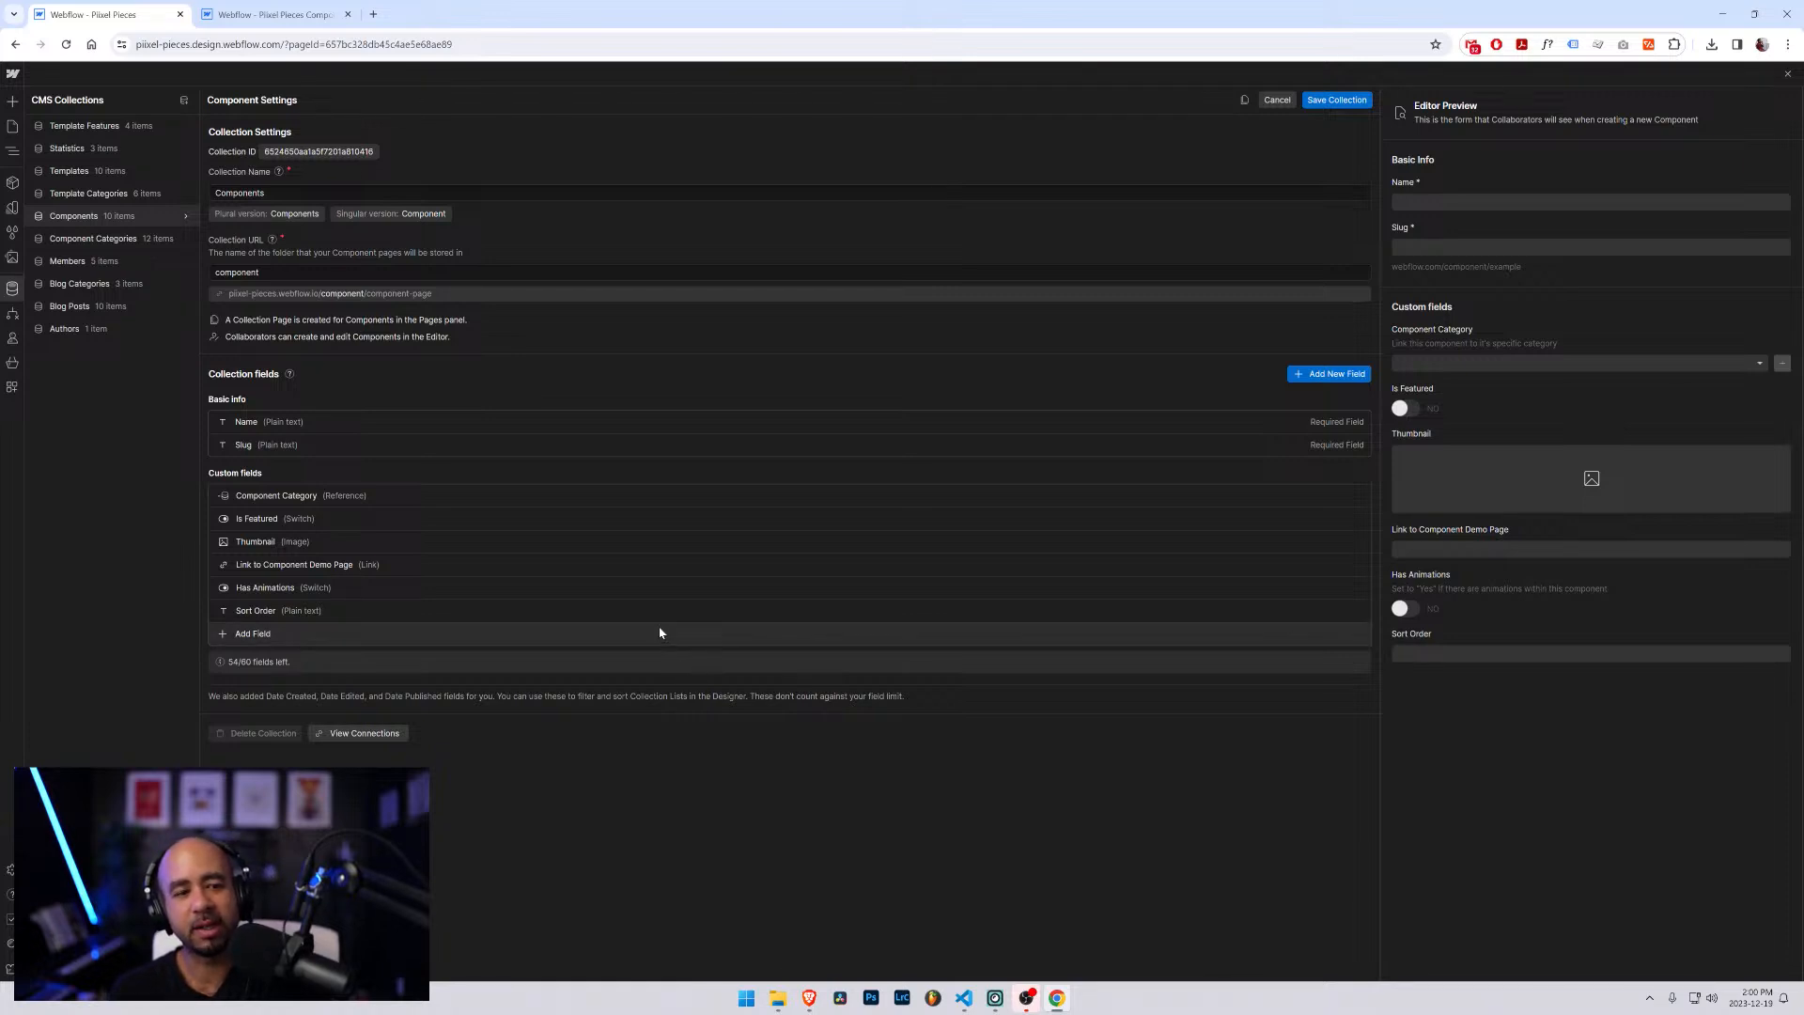
- Start a new File custom field in the Components collection and keep its unsaved, unlabelled form open
click(251, 635)
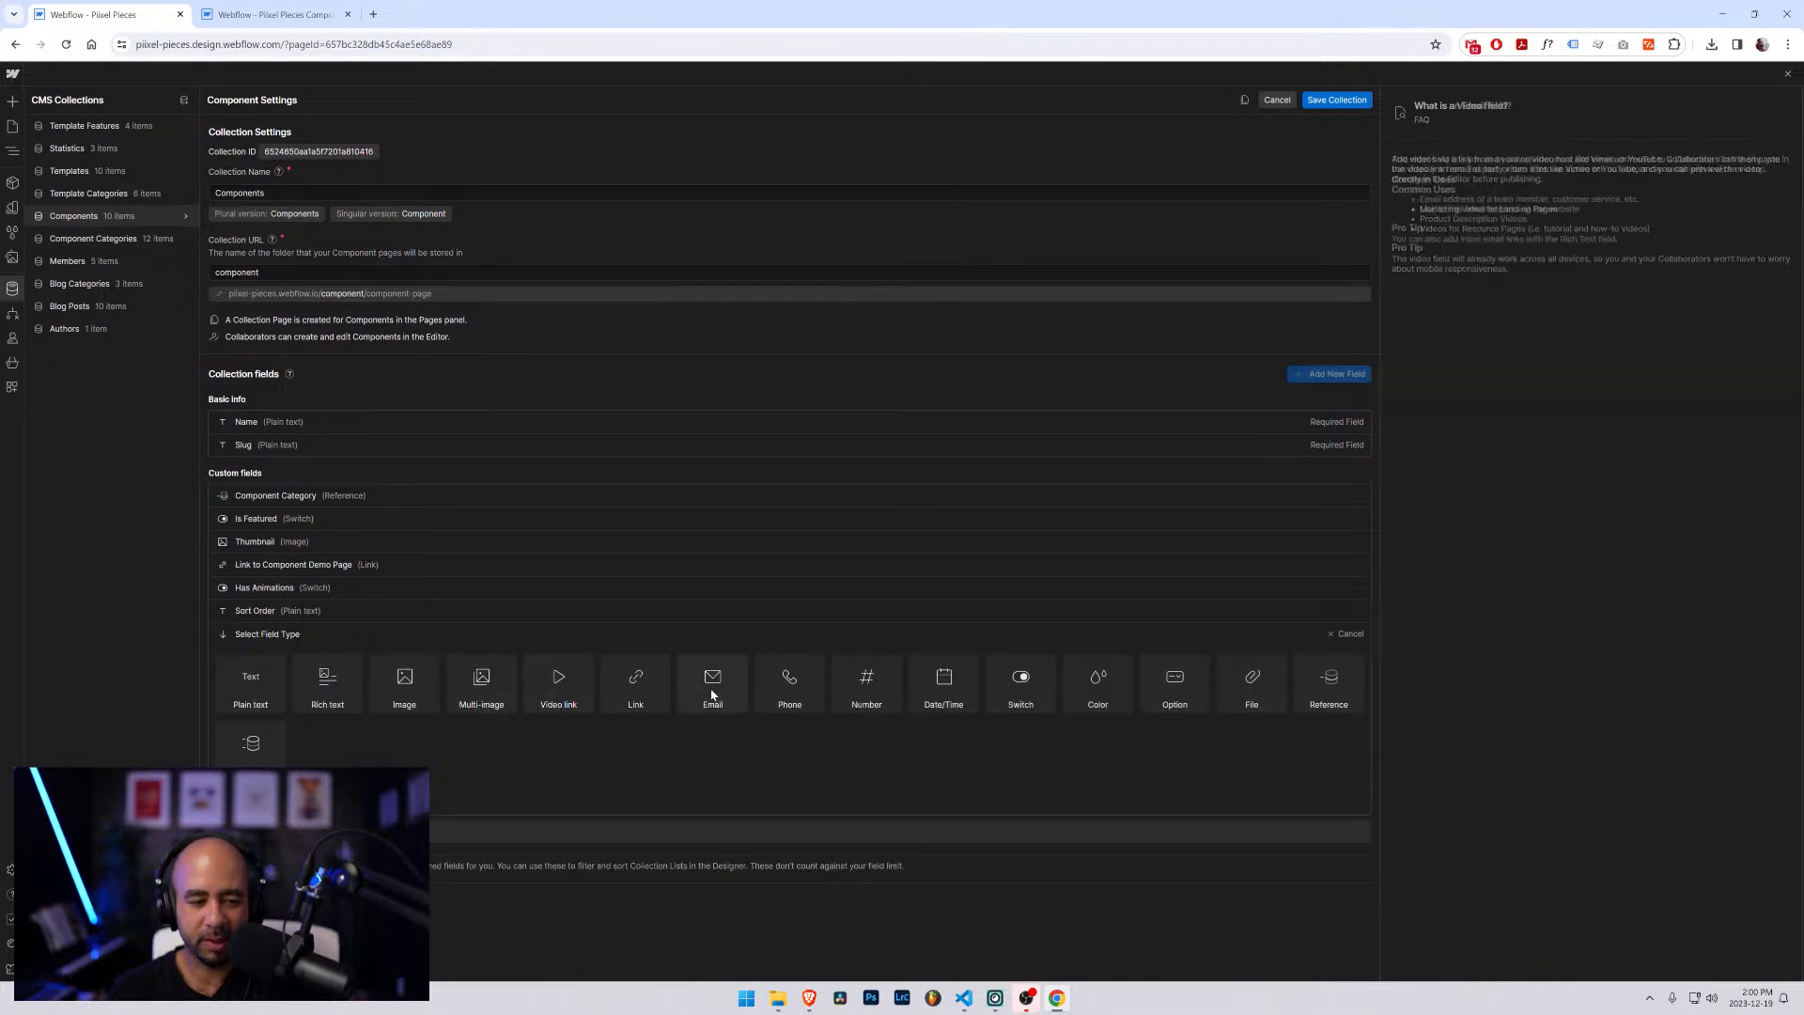
click(1257, 684)
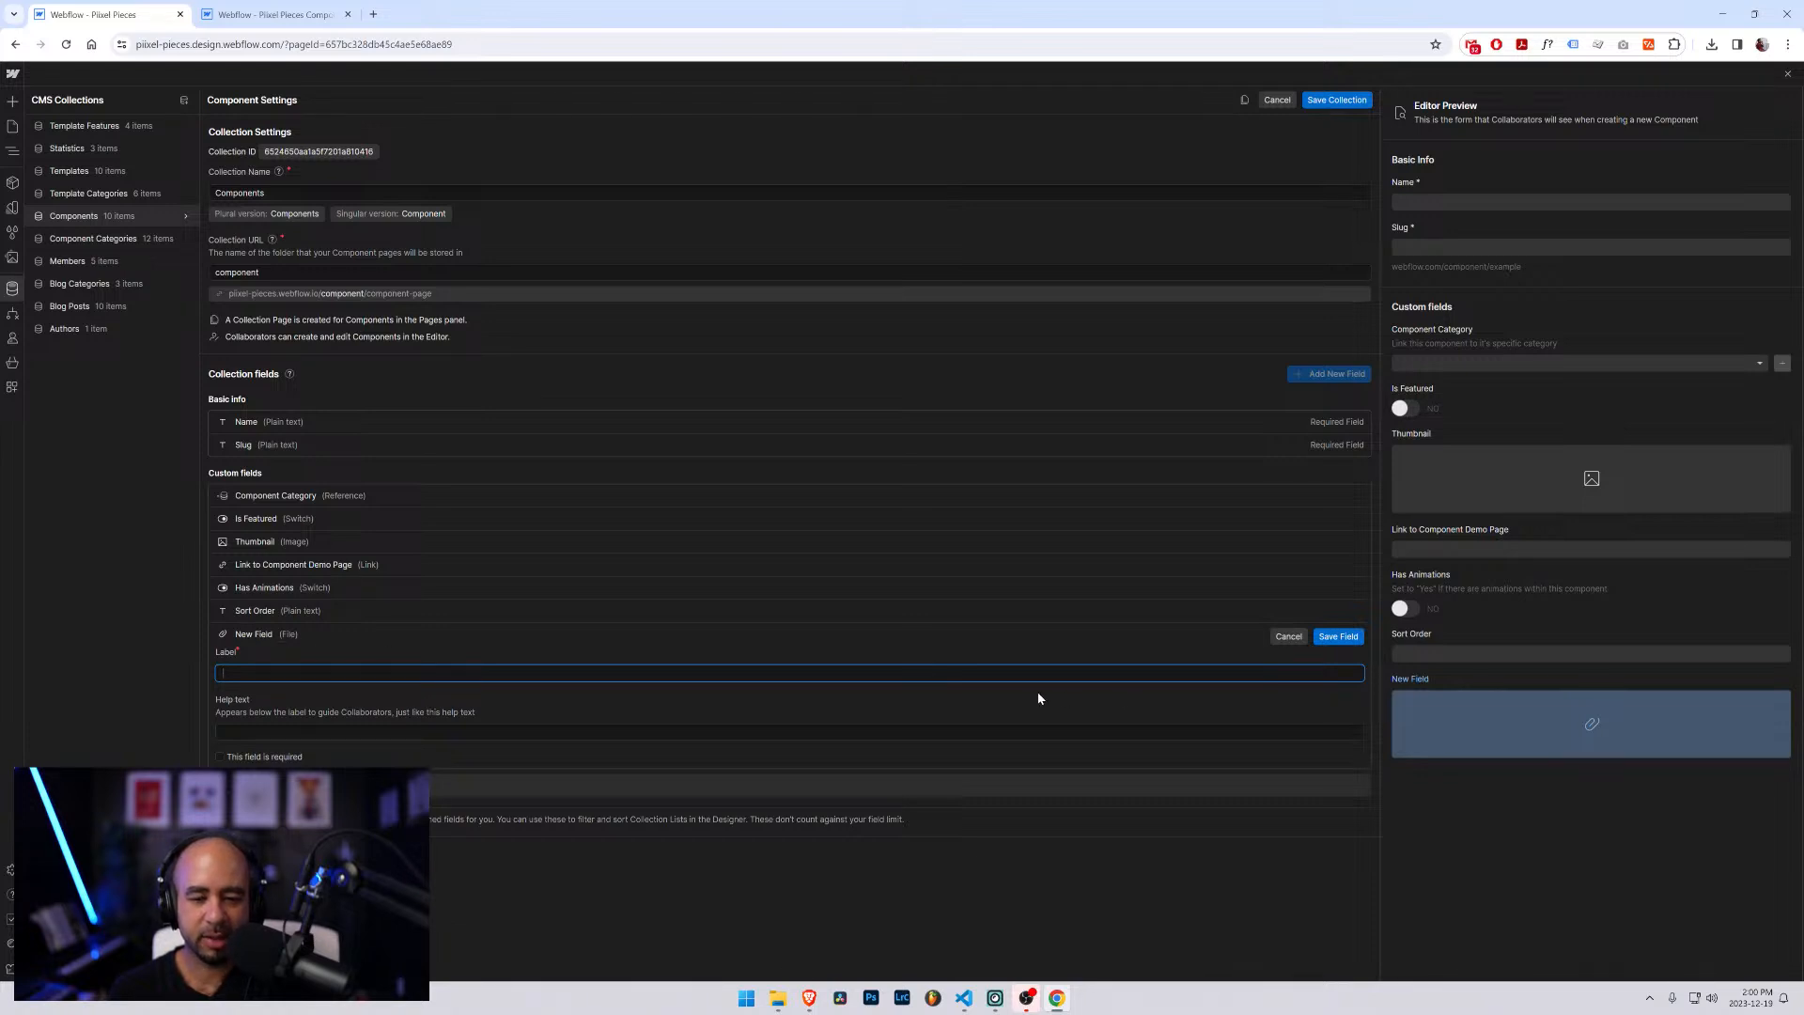
click(1288, 637)
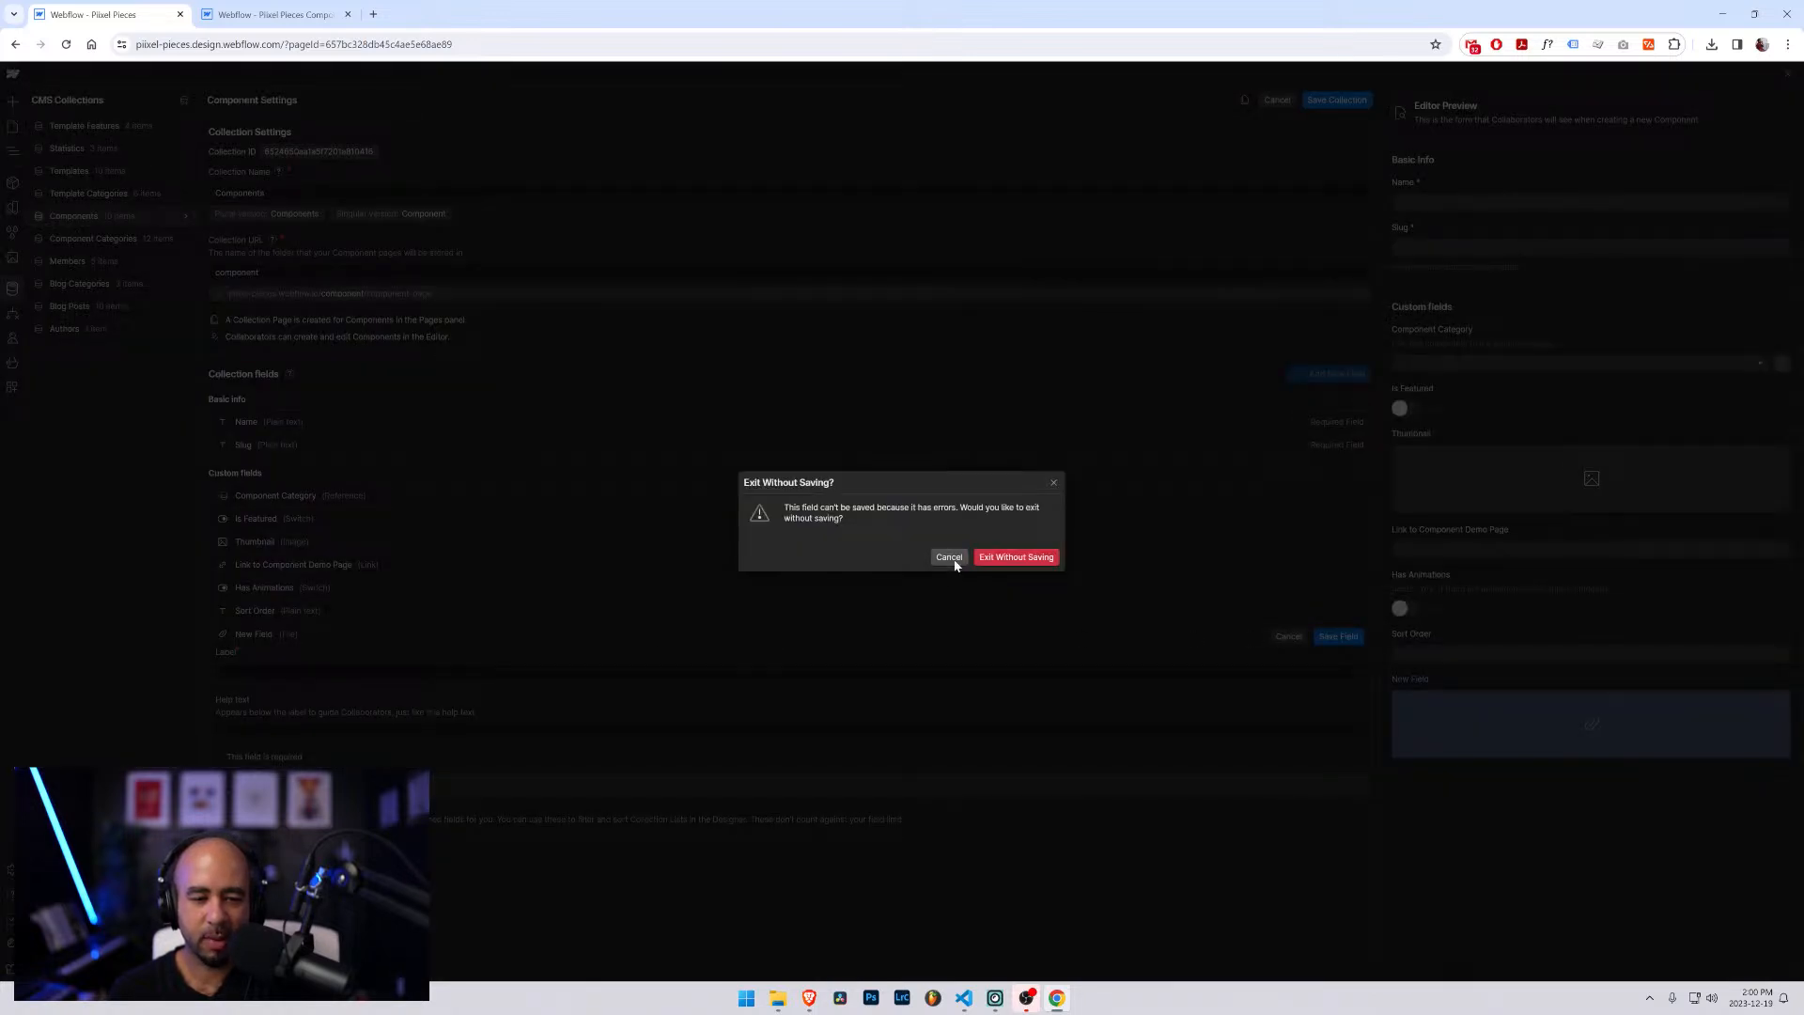
click(954, 561)
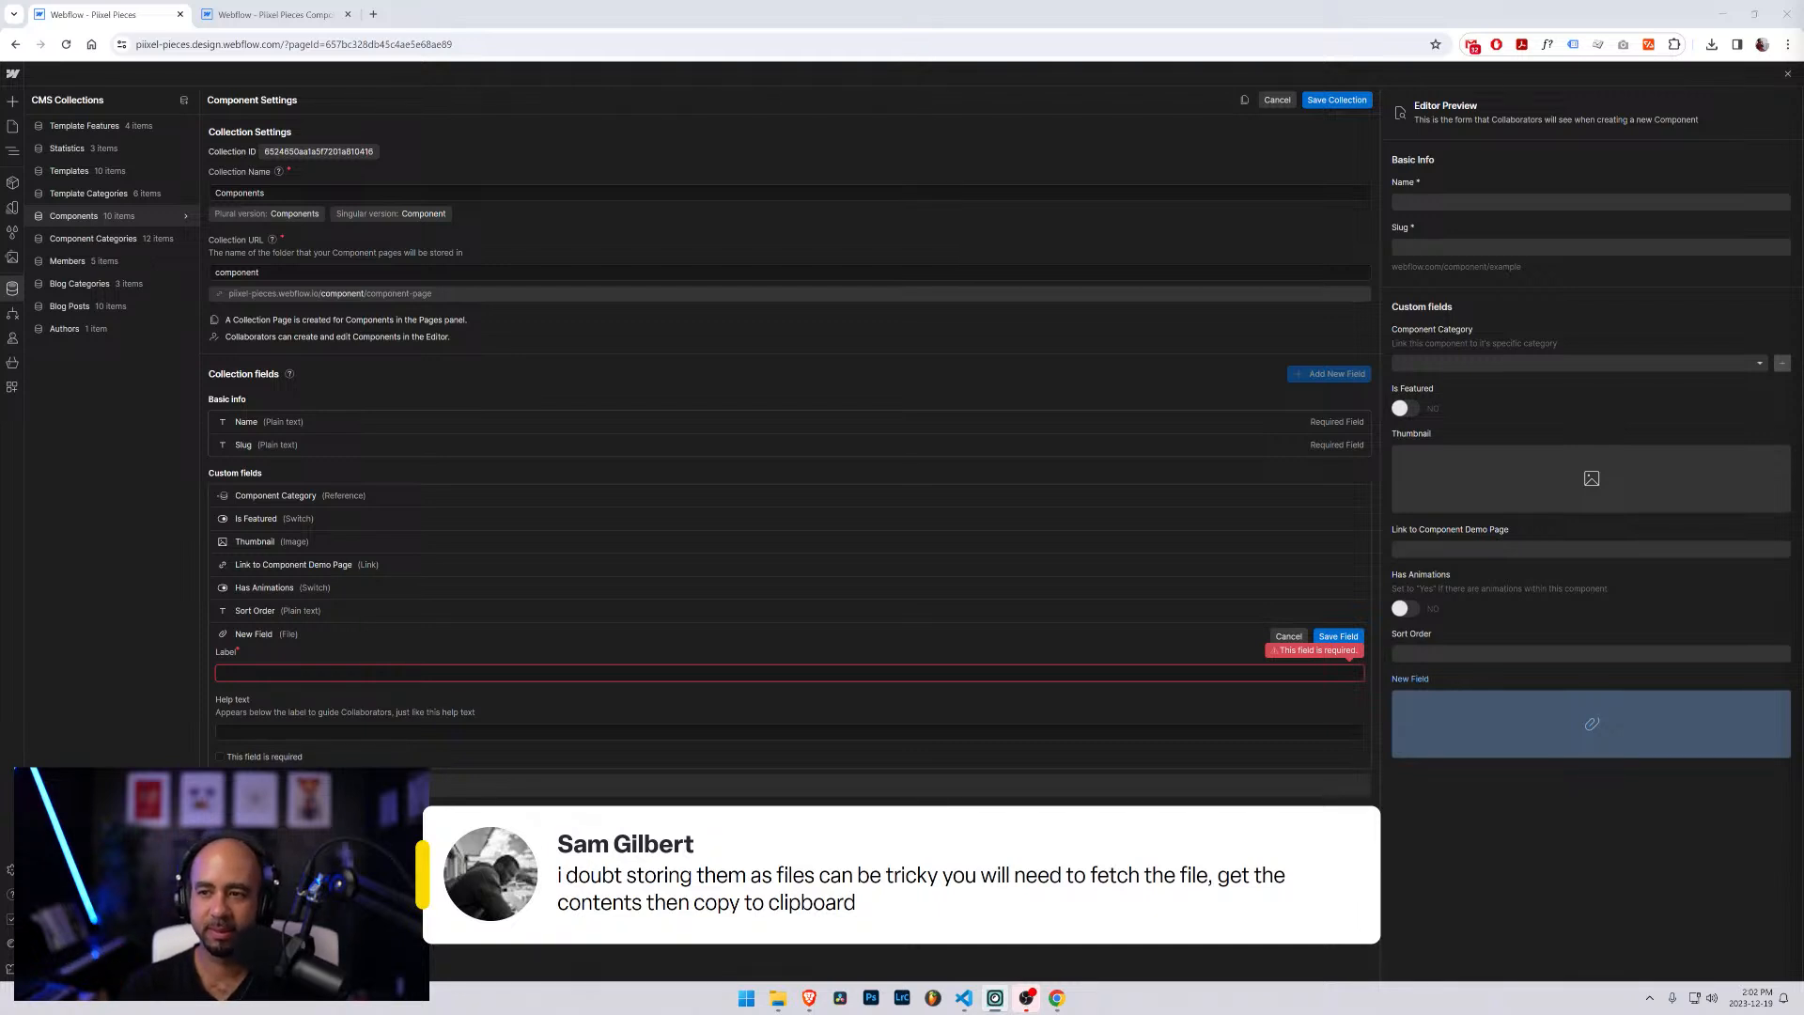
- Switch back to Brave, open the JSFiddle copy script and examine the data line with the variable passed to JSON.stringify
click(1720, 15)
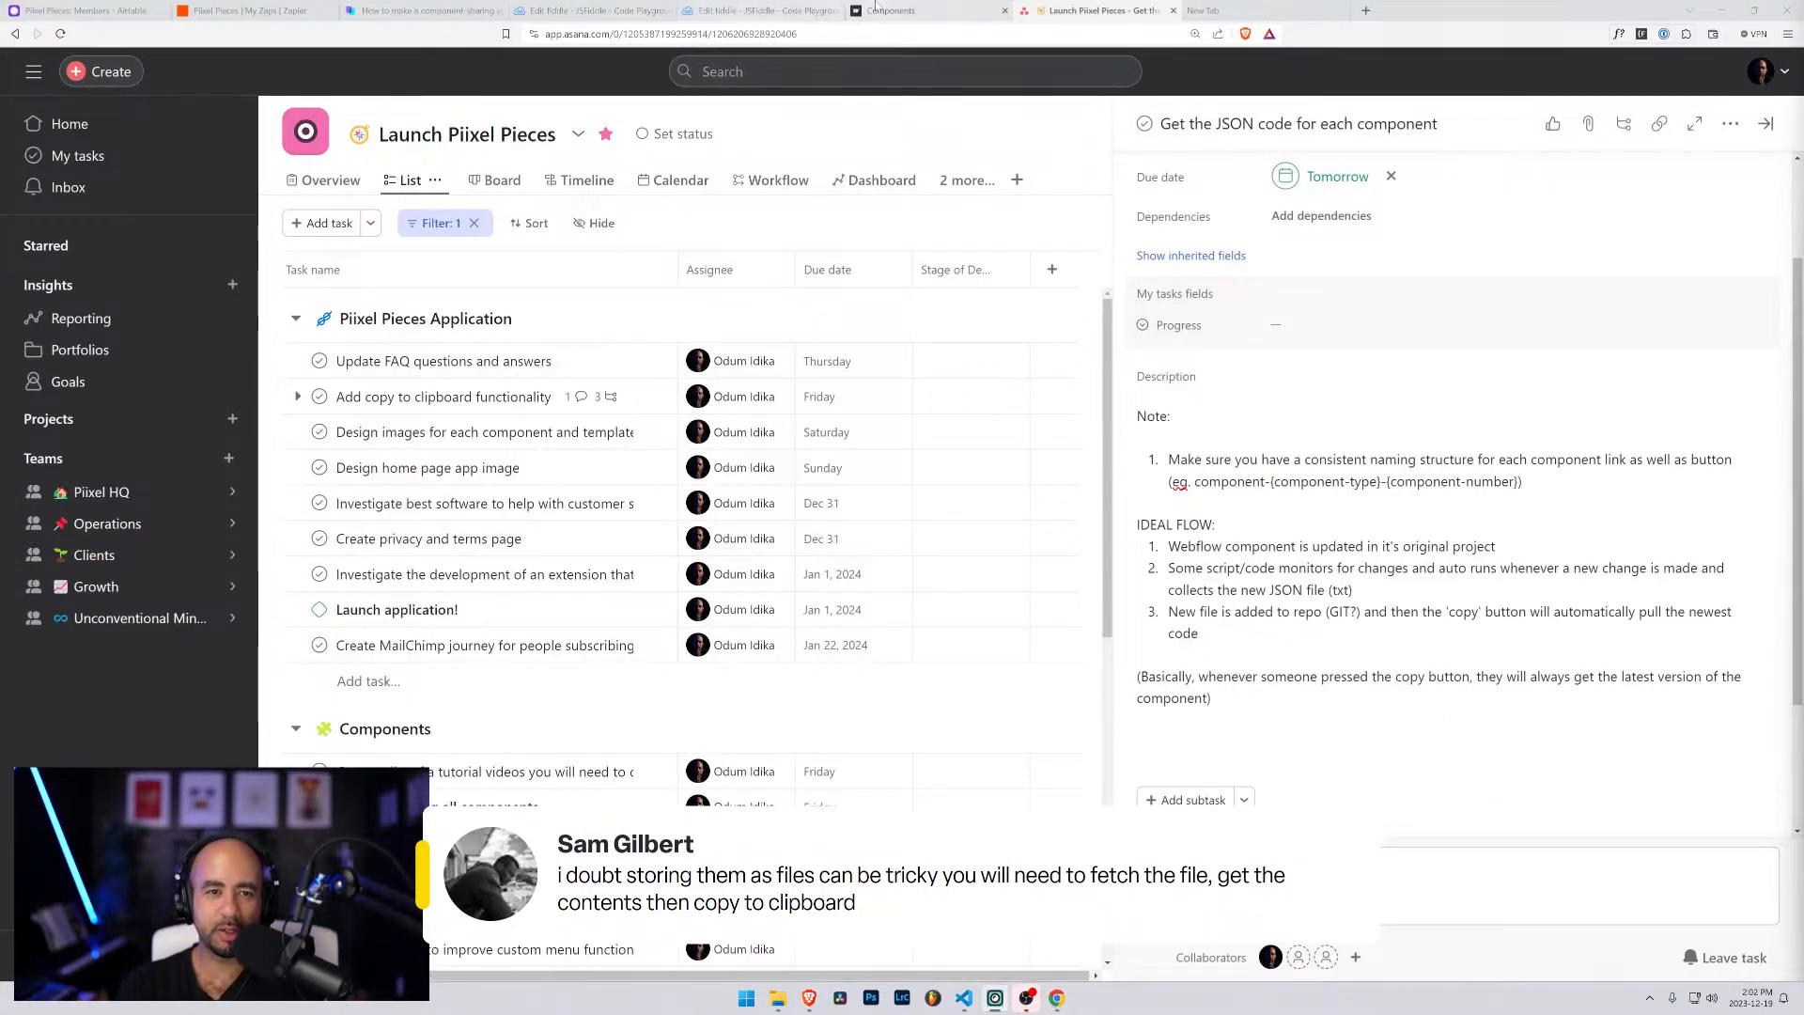
click(756, 10)
click(558, 13)
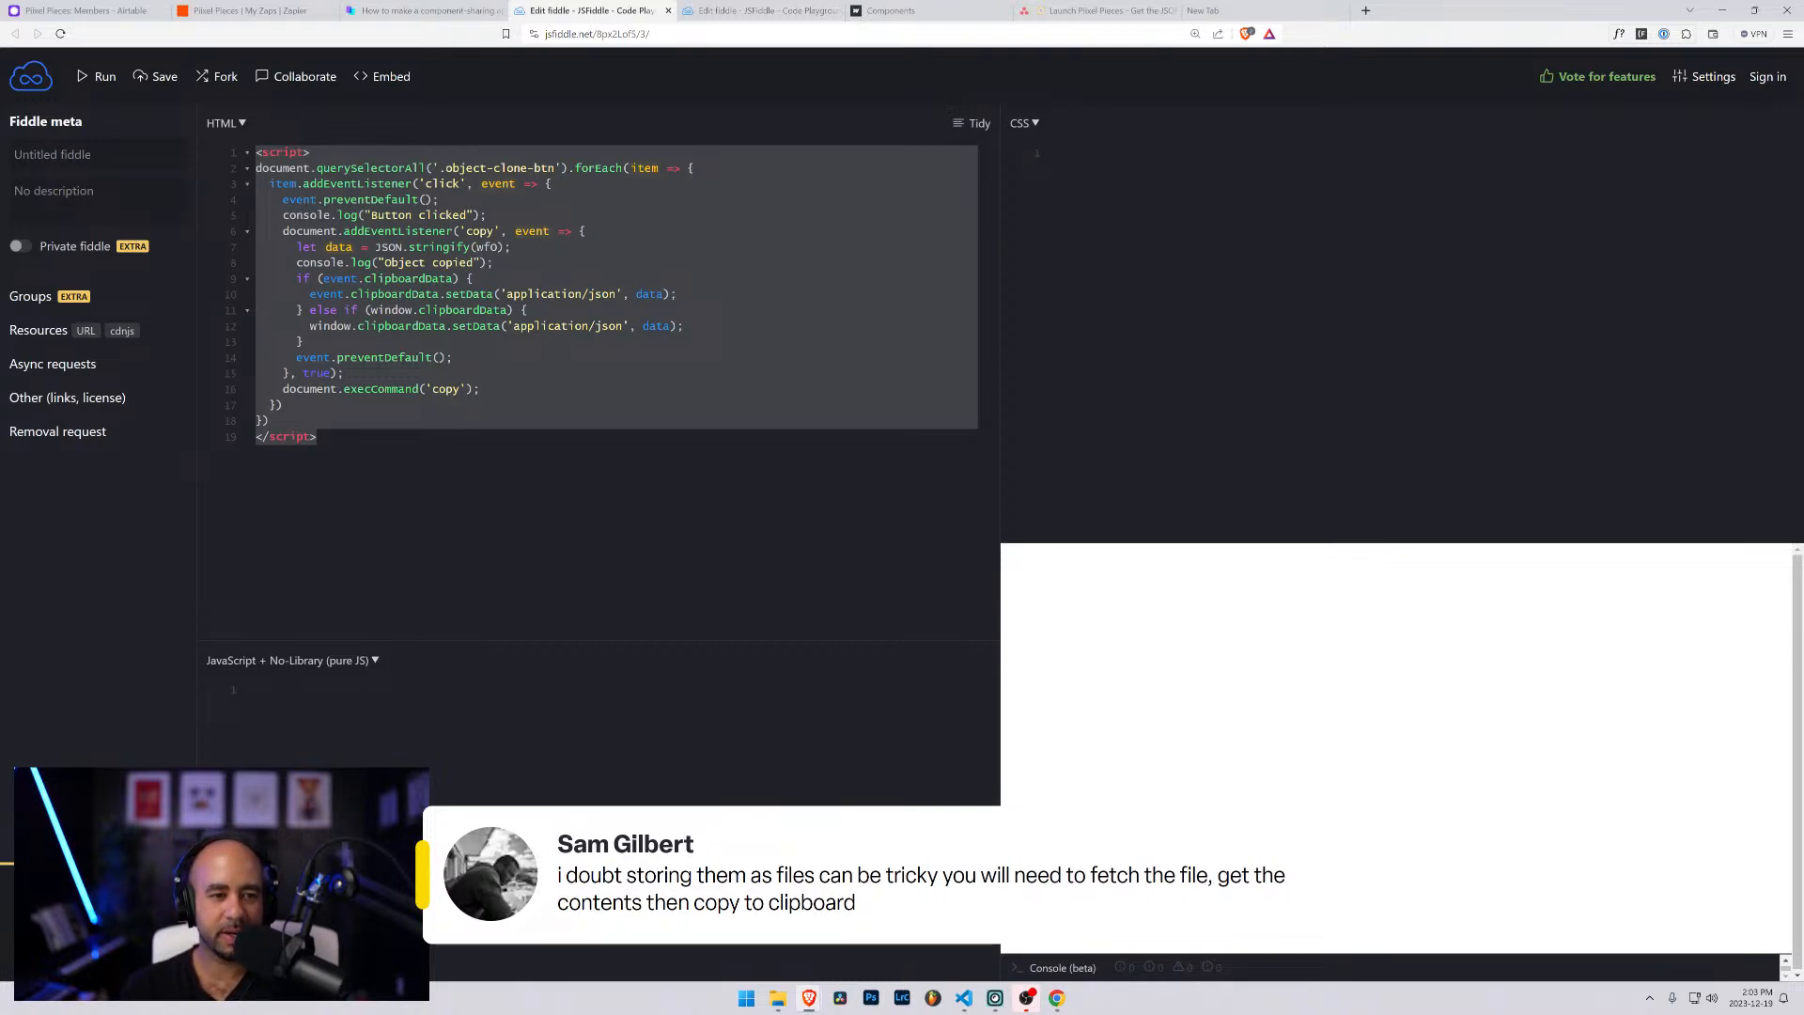
click(476, 247)
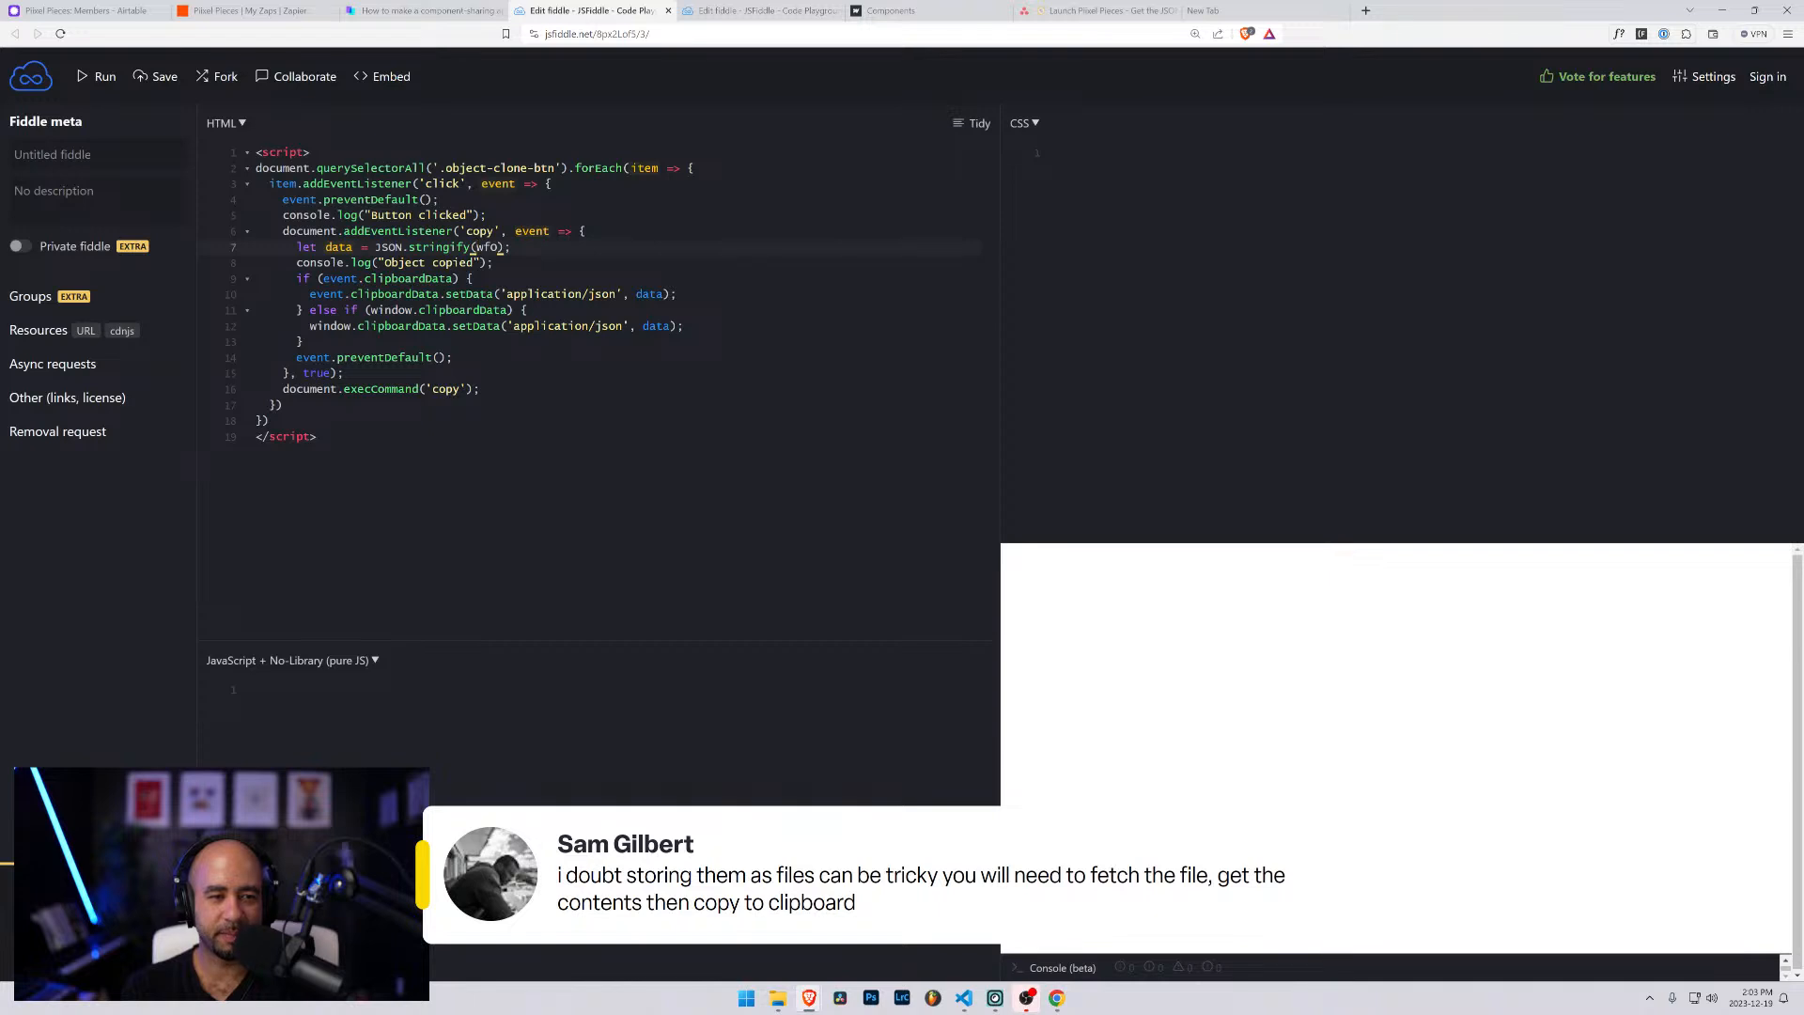
drag(498, 247, 284, 247)
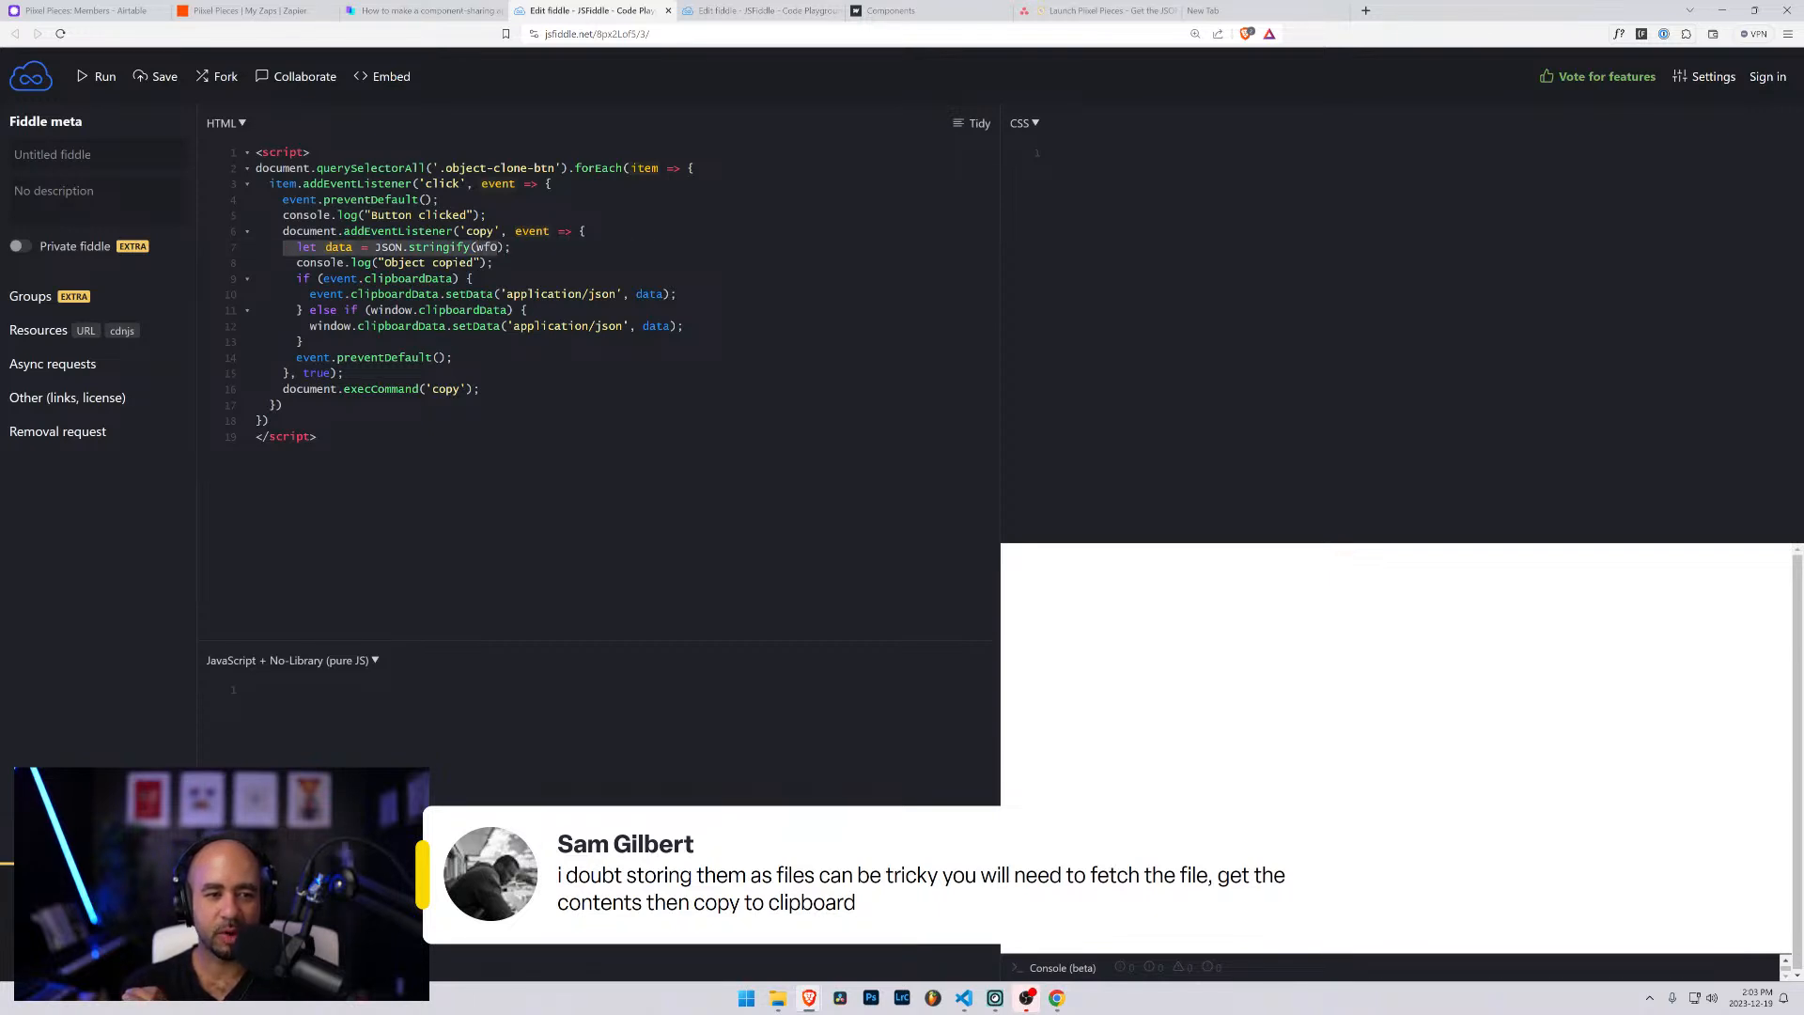
click(499, 247)
double_click(479, 247)
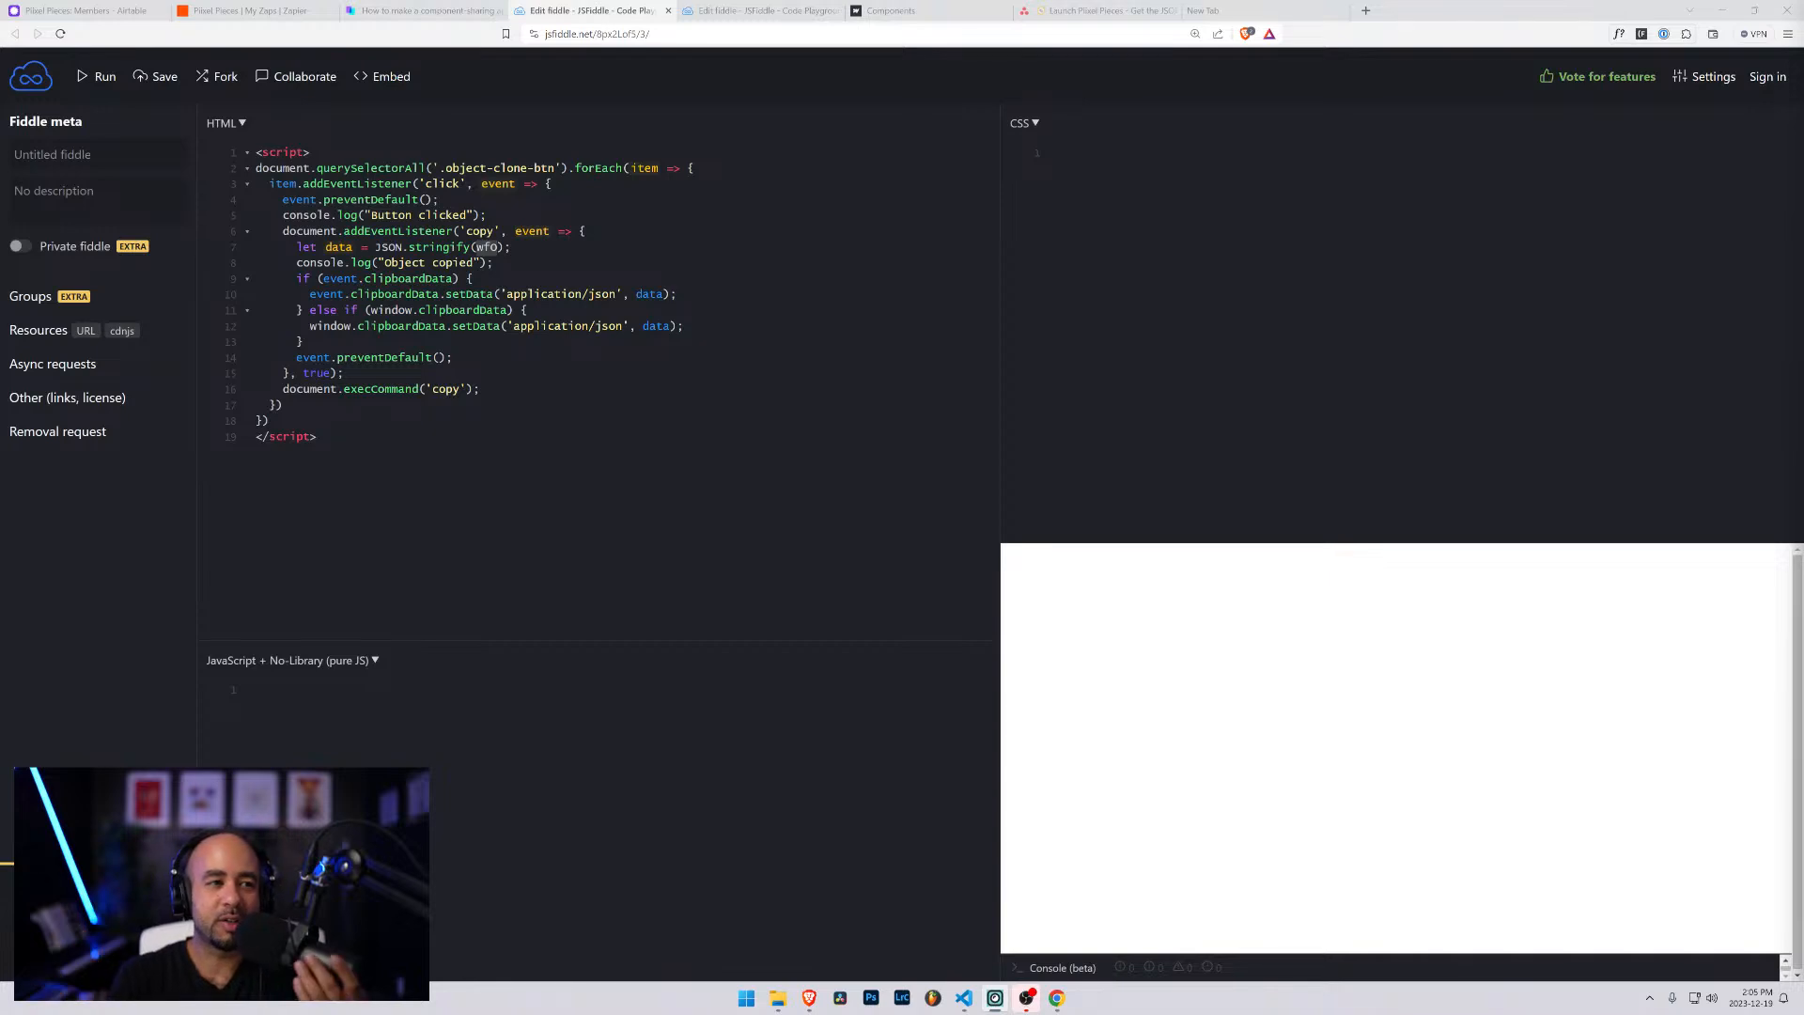
- Switch to Webflow in Chrome, label the new File field of the Components collection "DEMO FILE" and save it
click(952, 6)
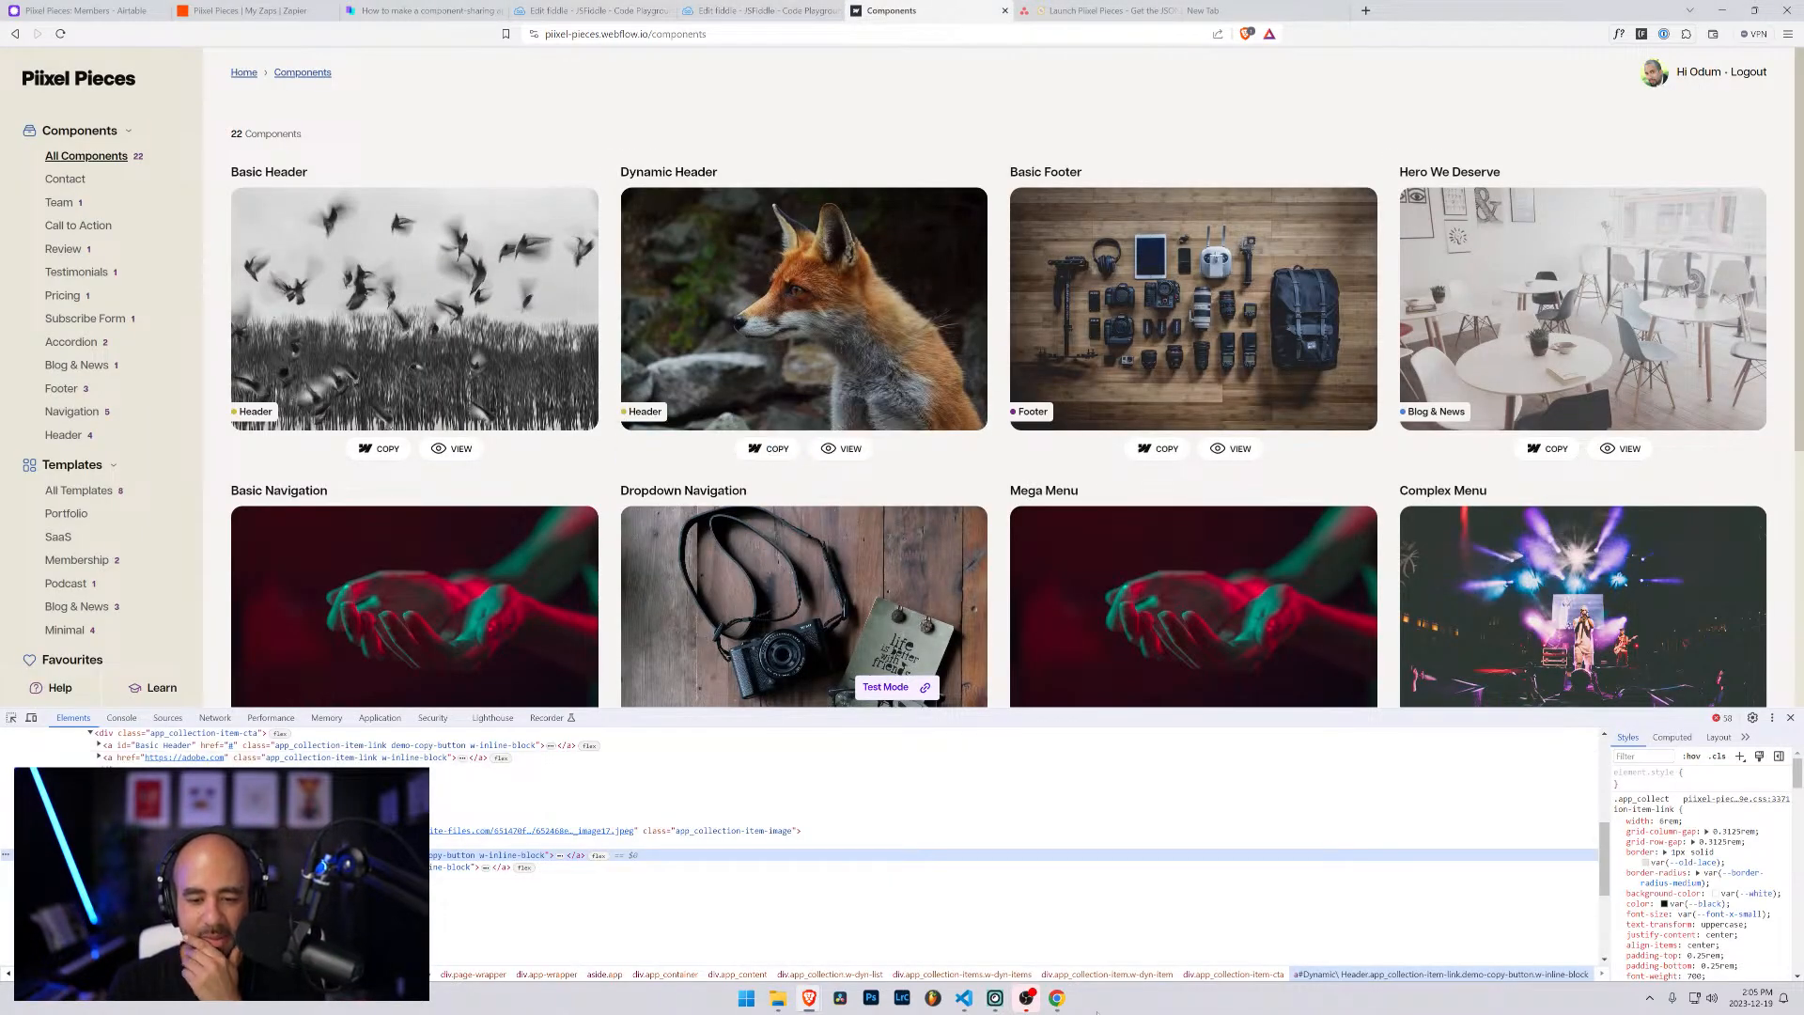
click(1058, 1000)
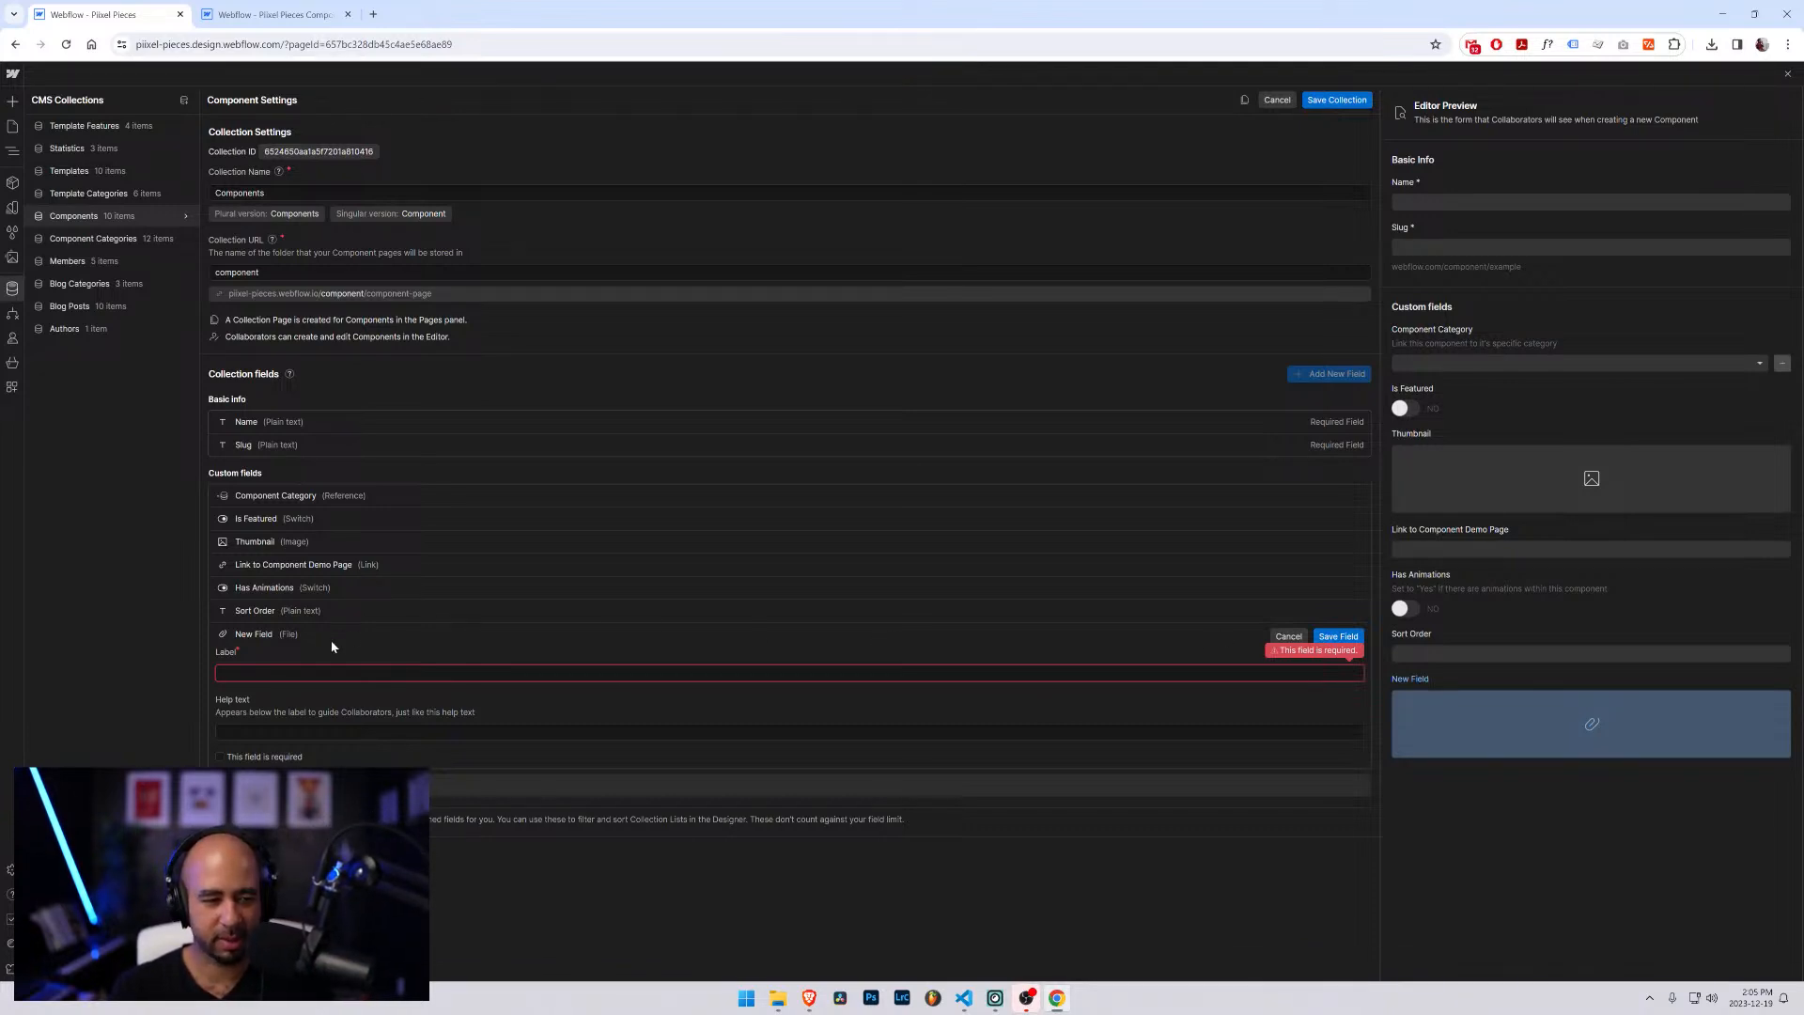
text(DEM)
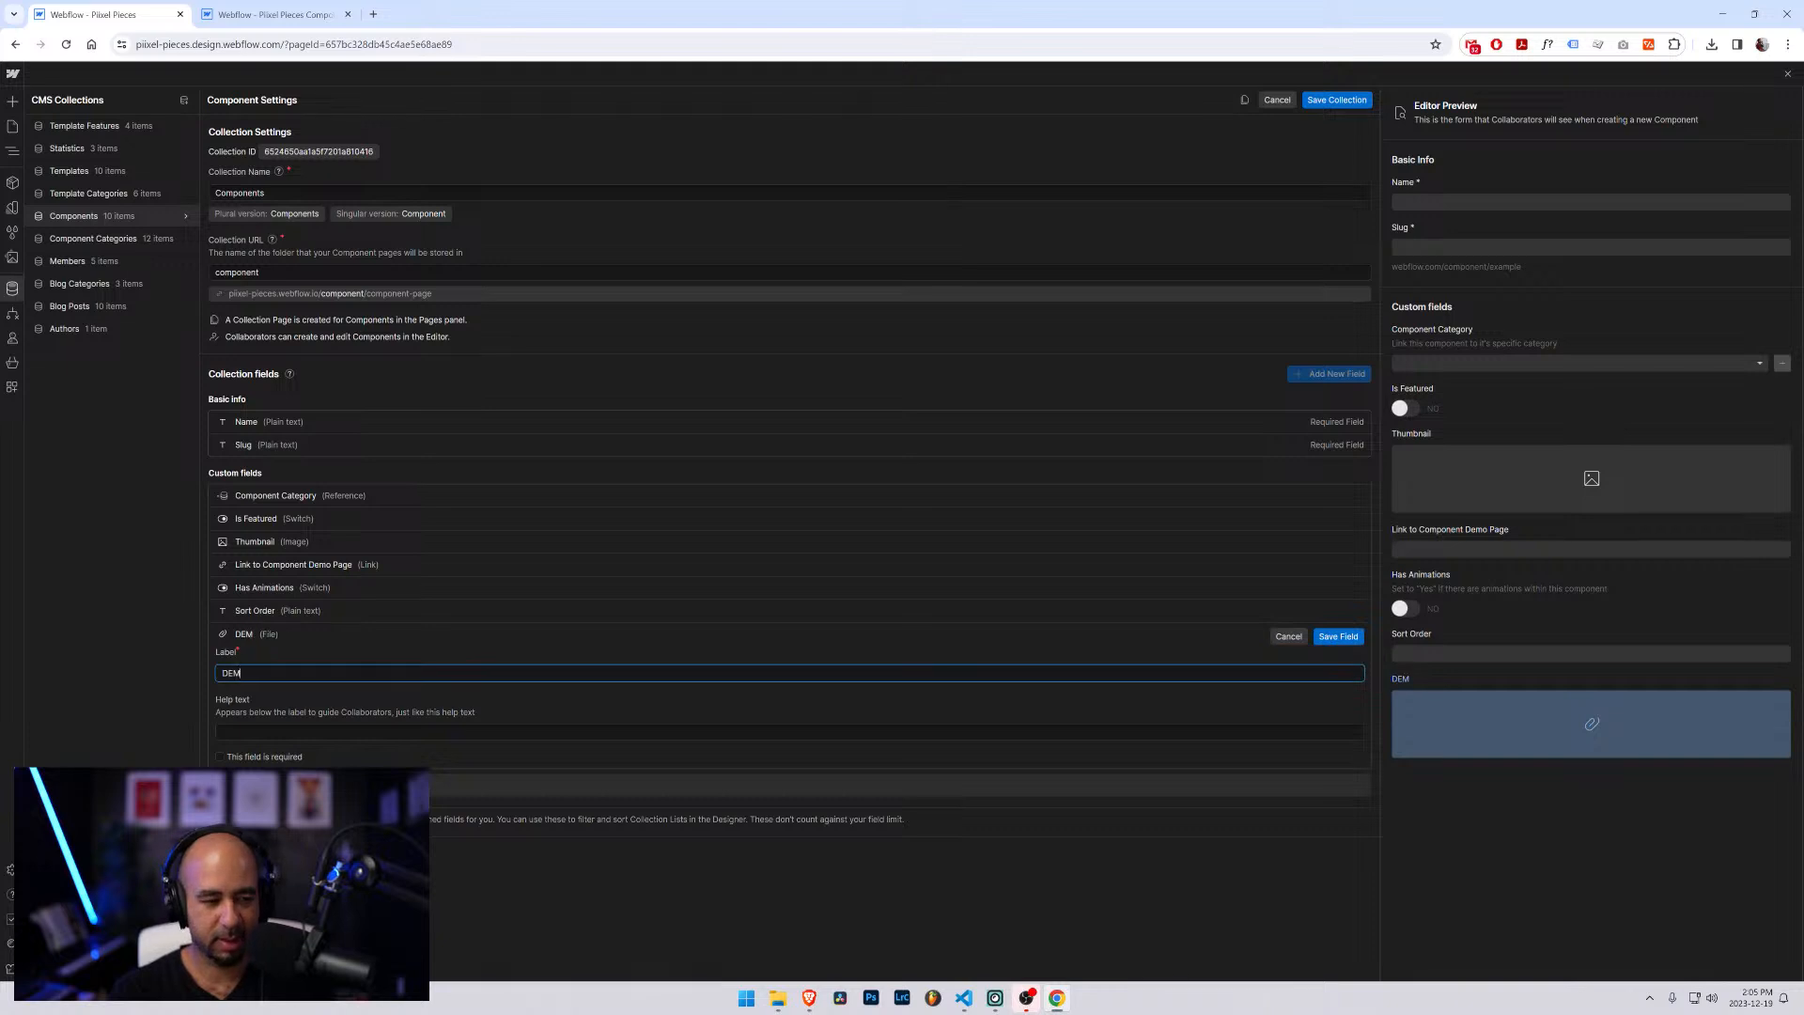
text(O FILE)
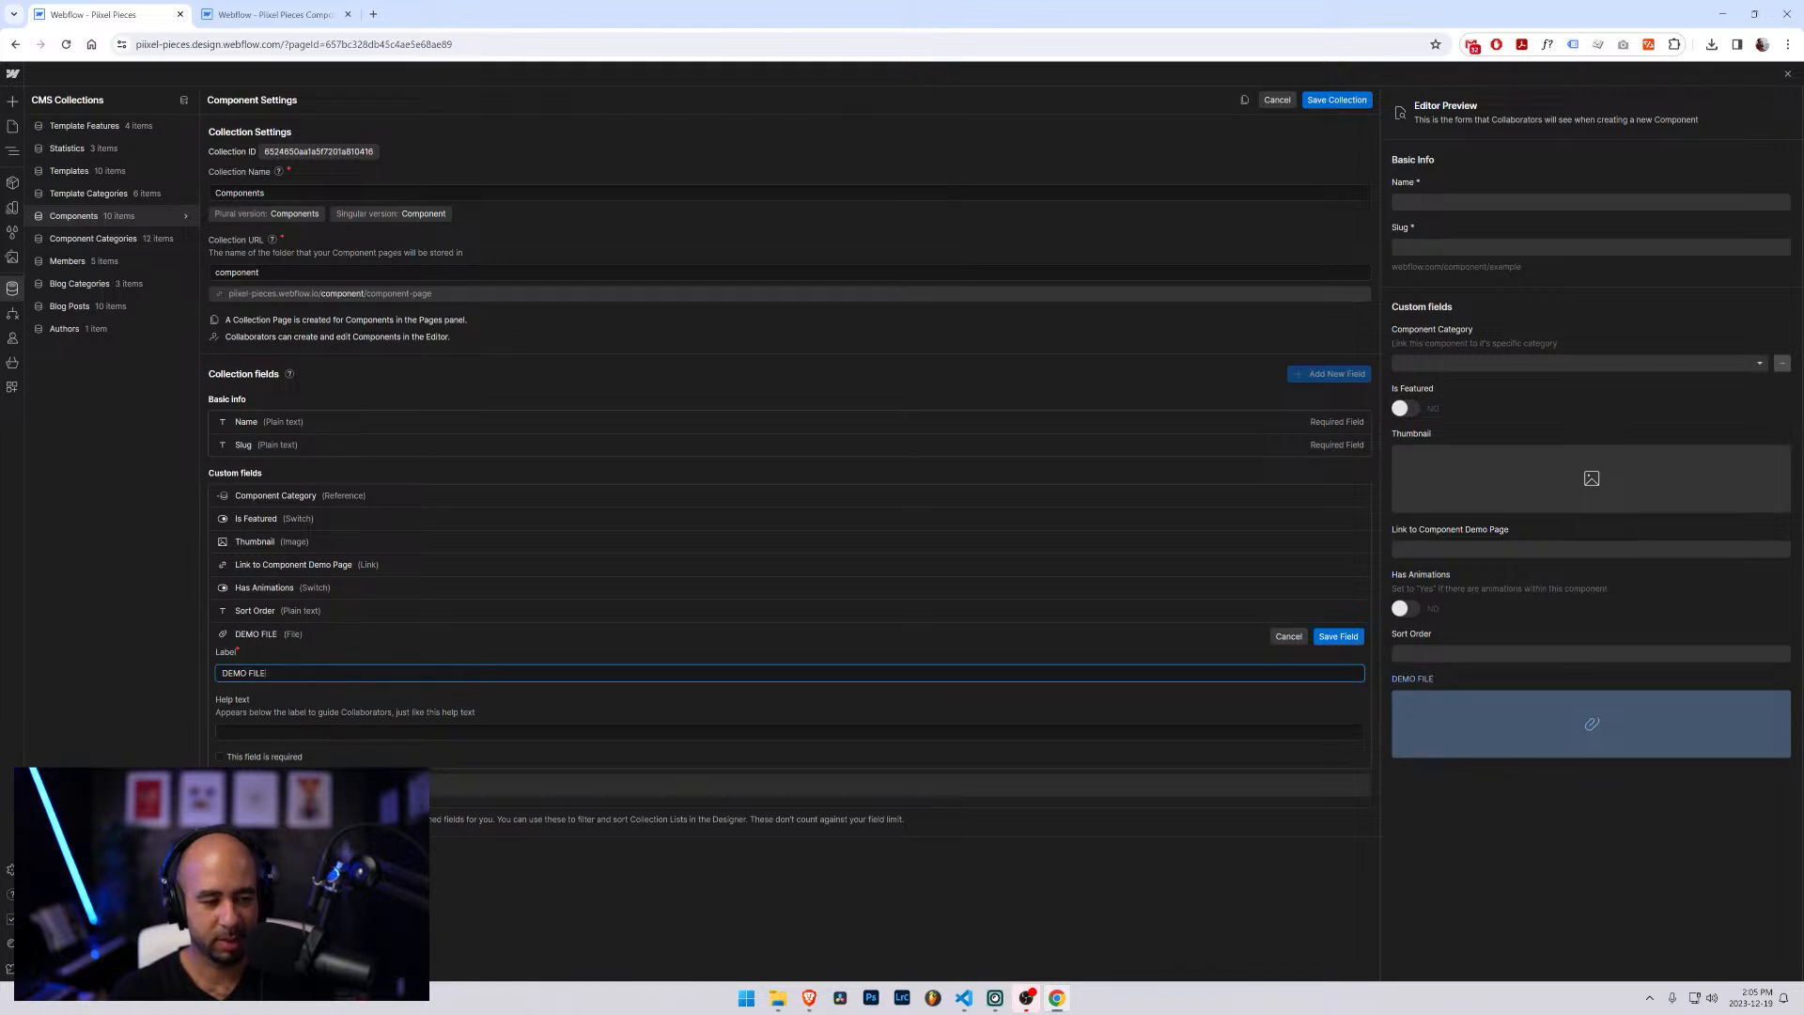
click(1339, 638)
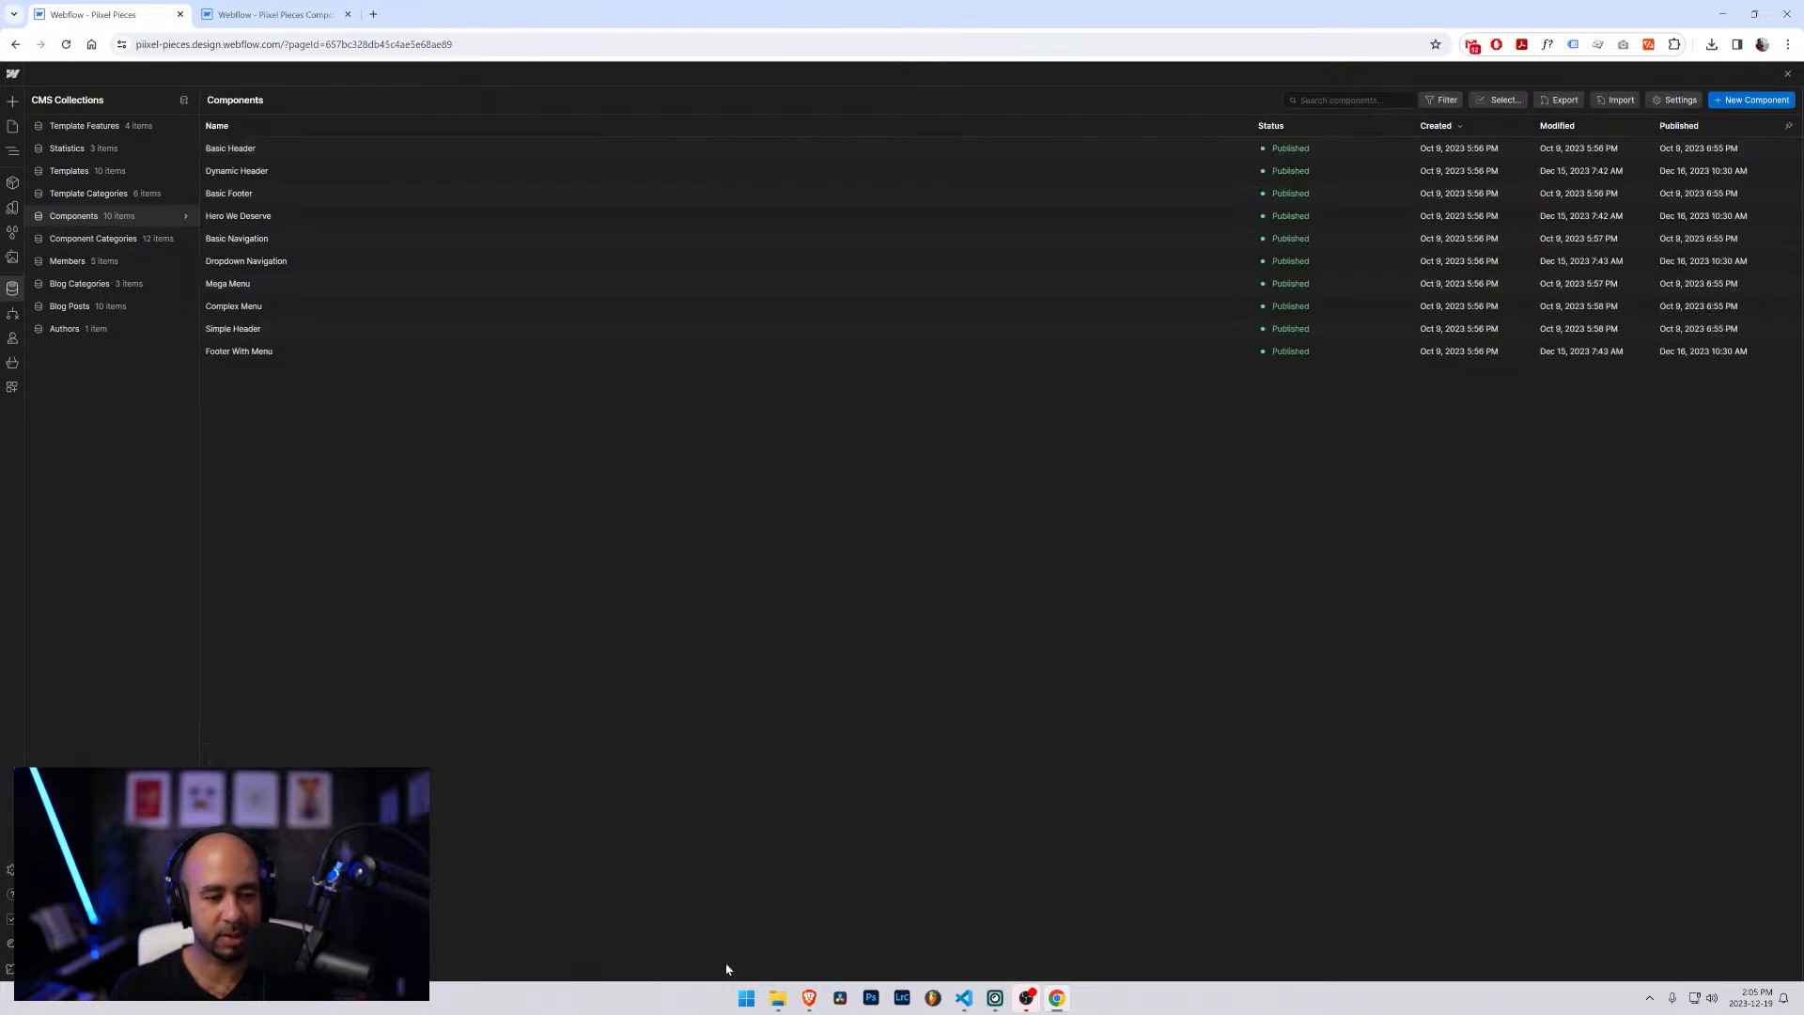
- Bring demo-component.json in VS Code into view, examine the component's JSON code and minimise the editor
mouse_move(966, 1003)
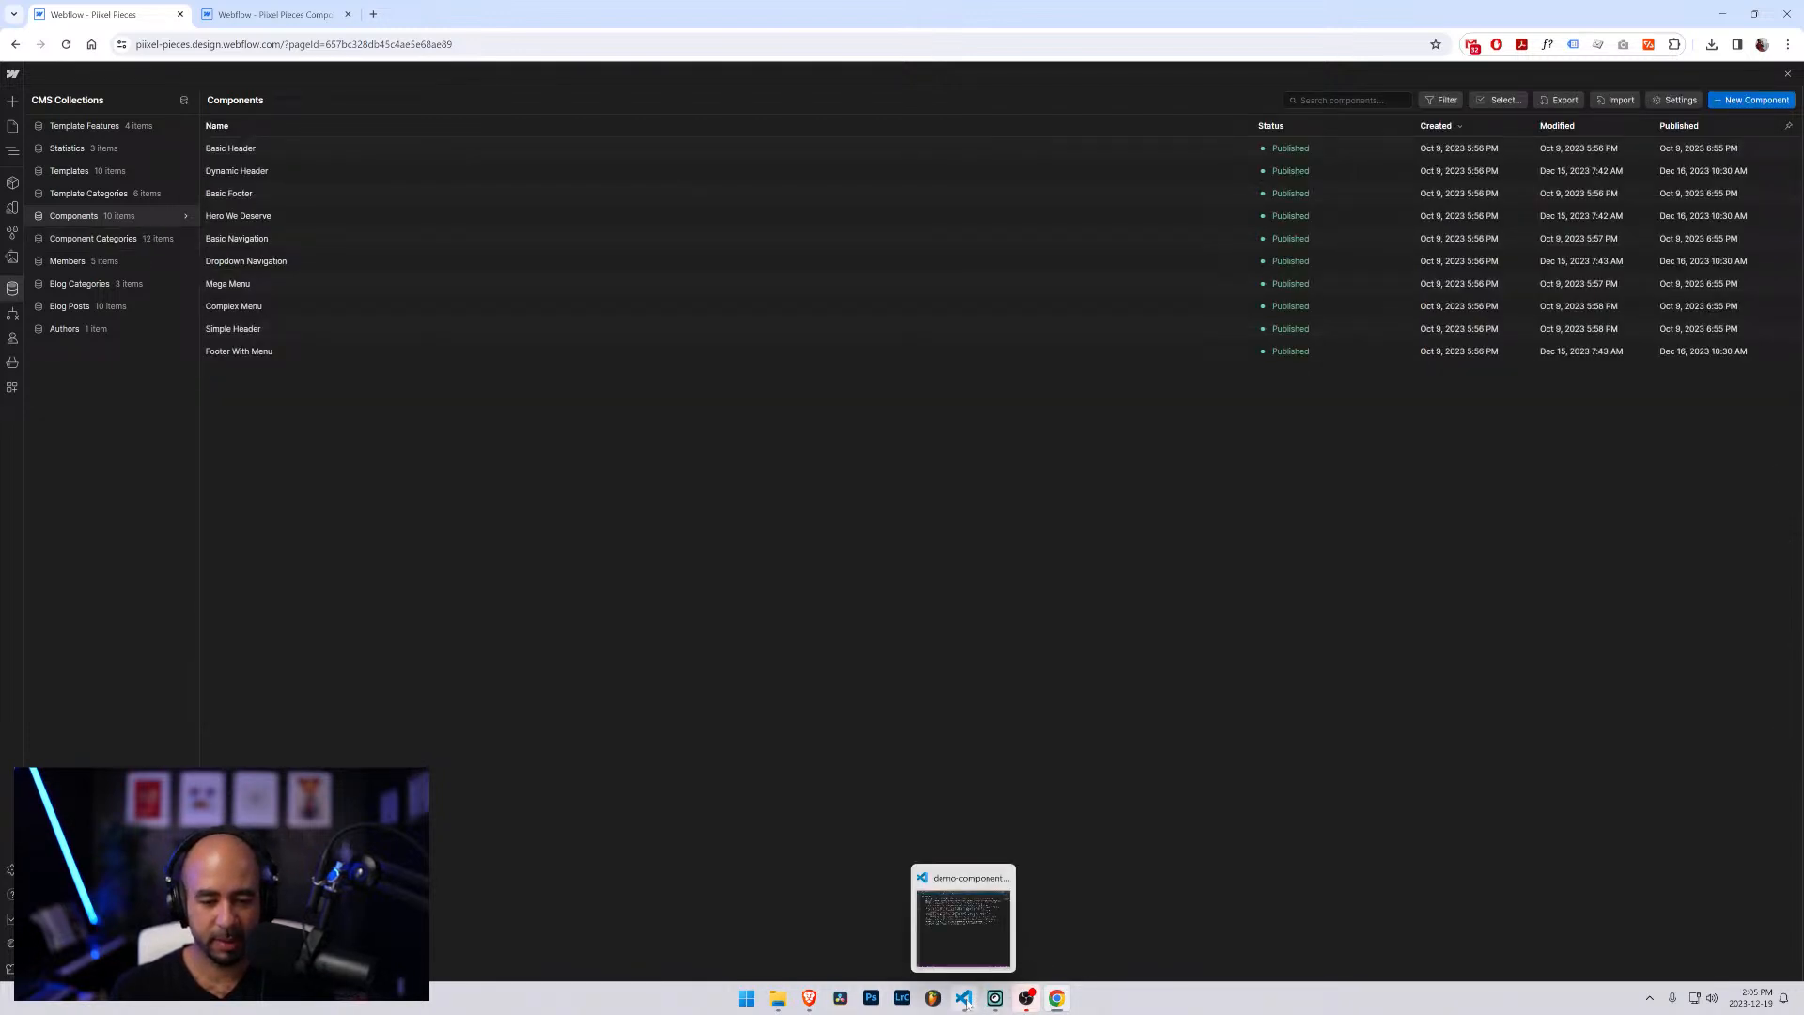
click(943, 922)
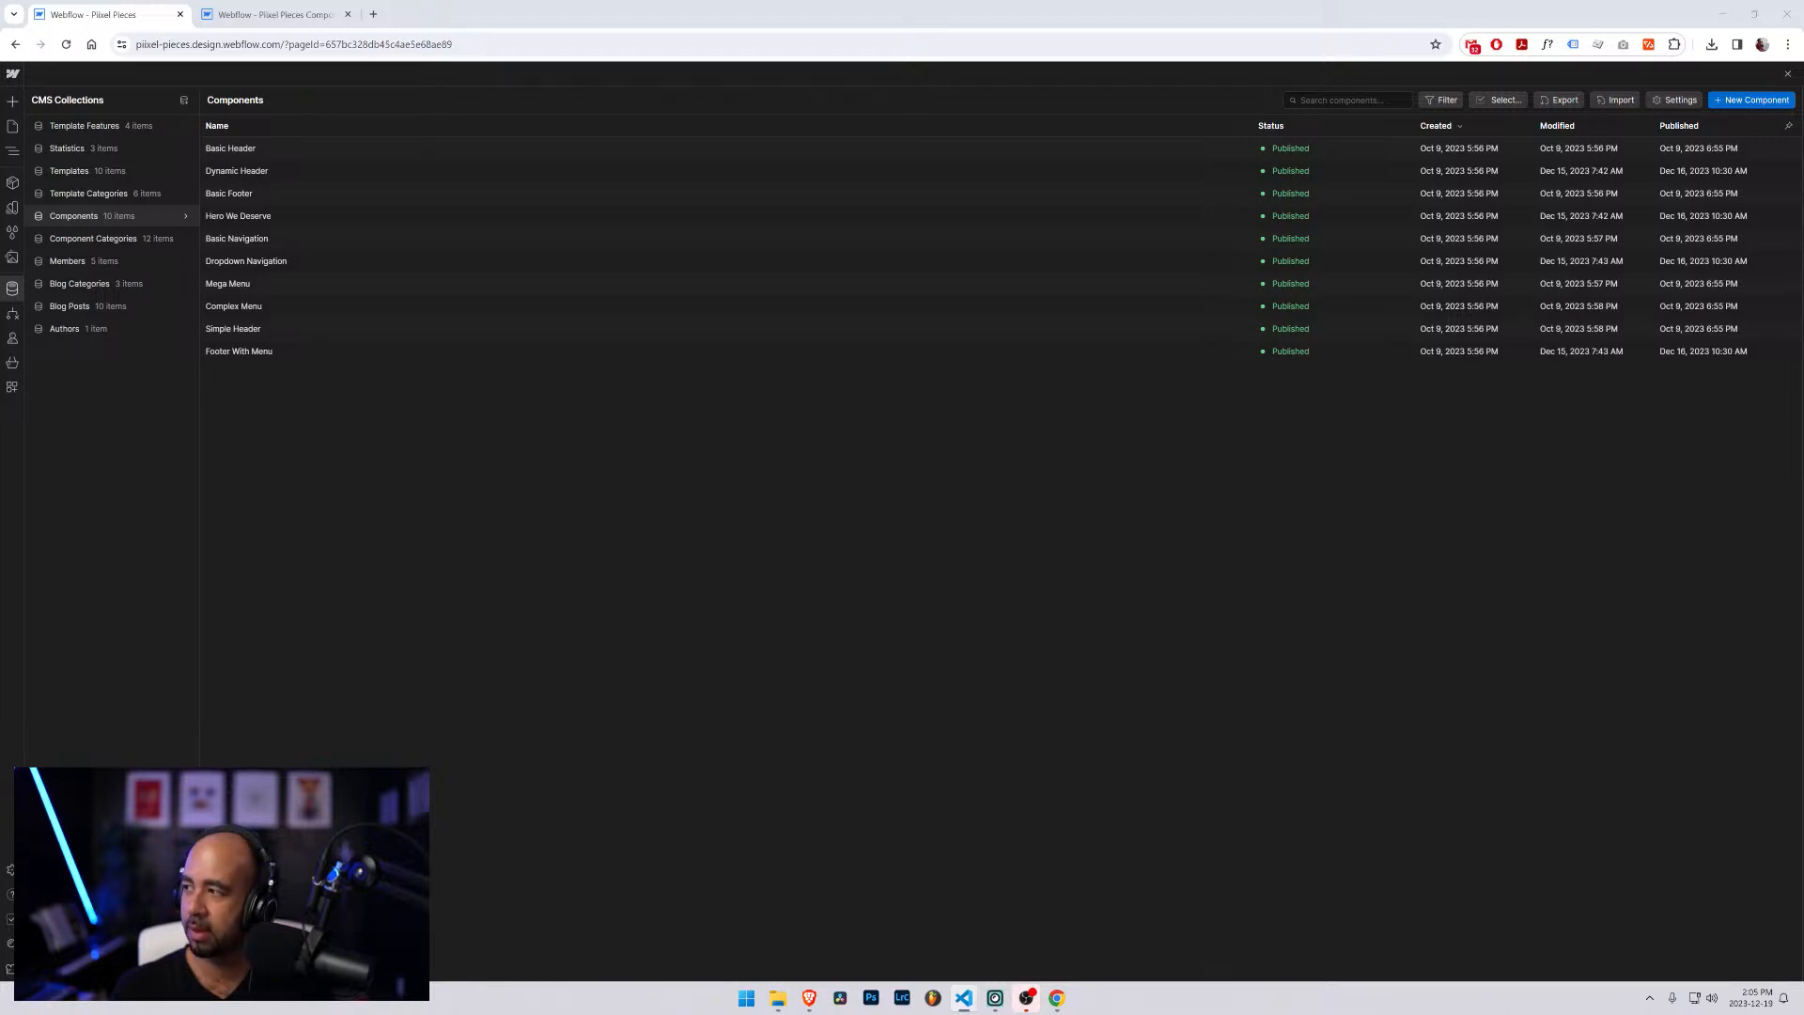
drag(1802, 235, 1191, 191)
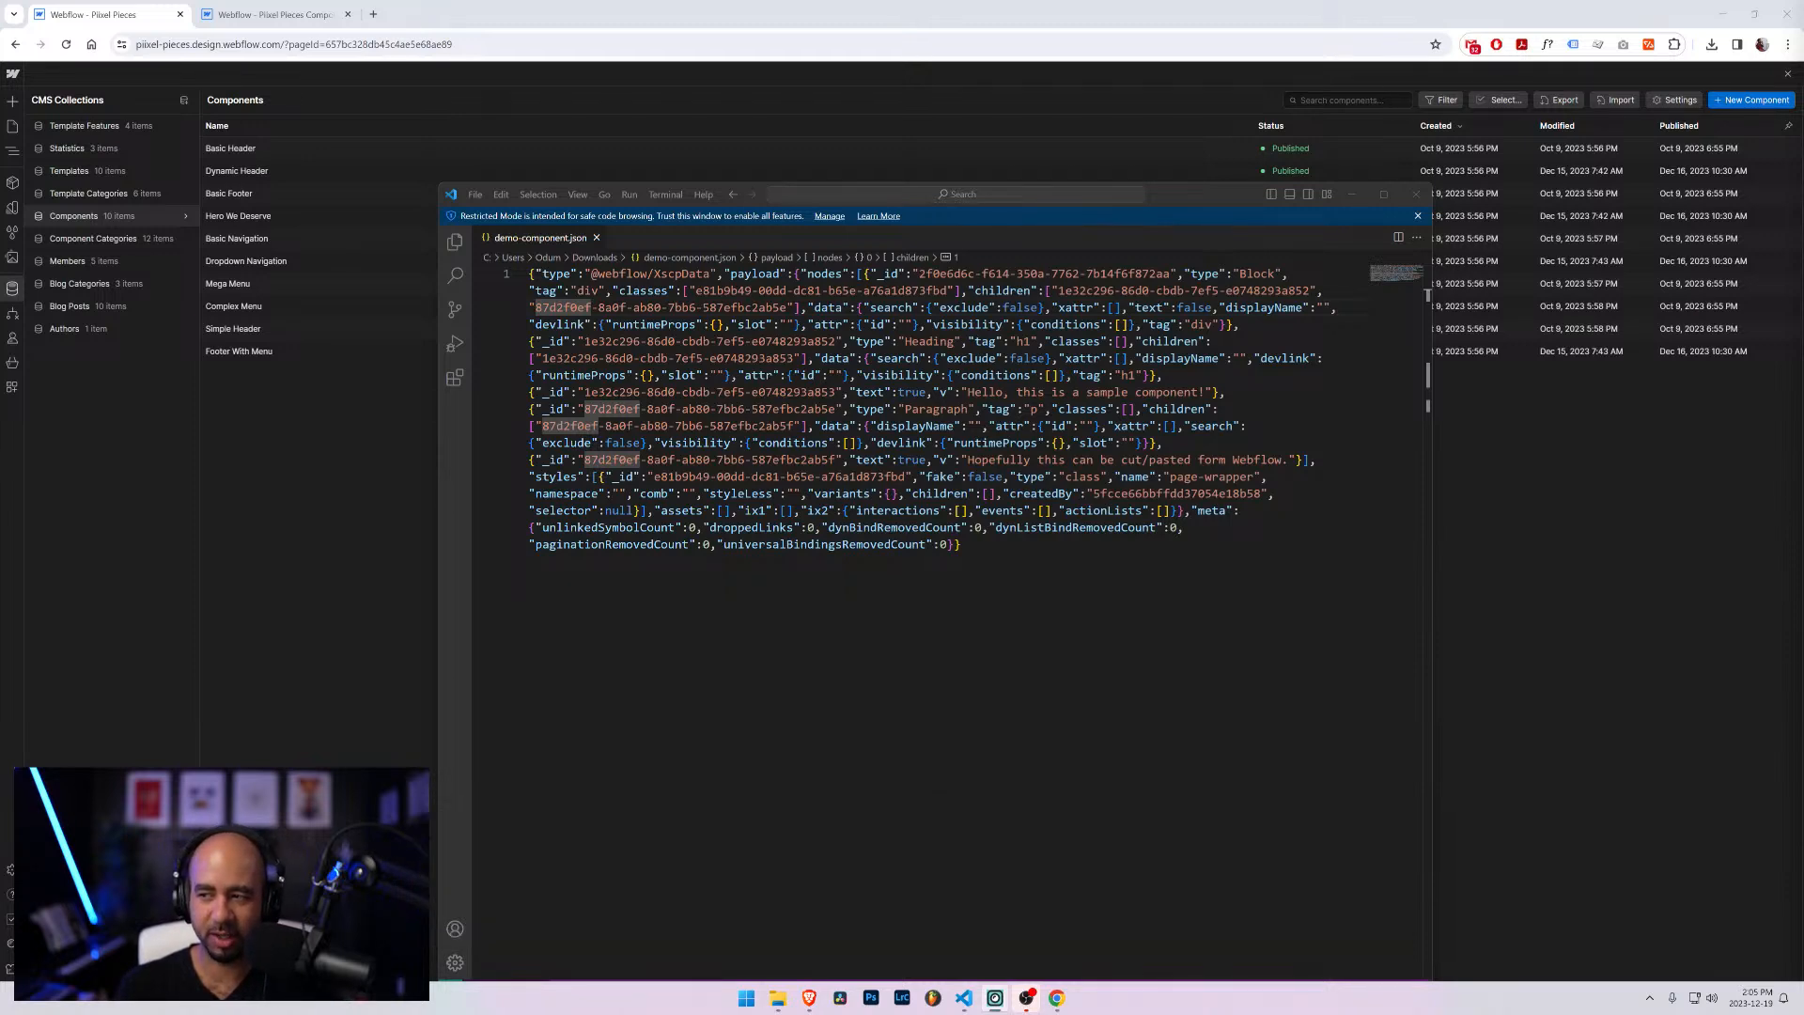
click(1010, 427)
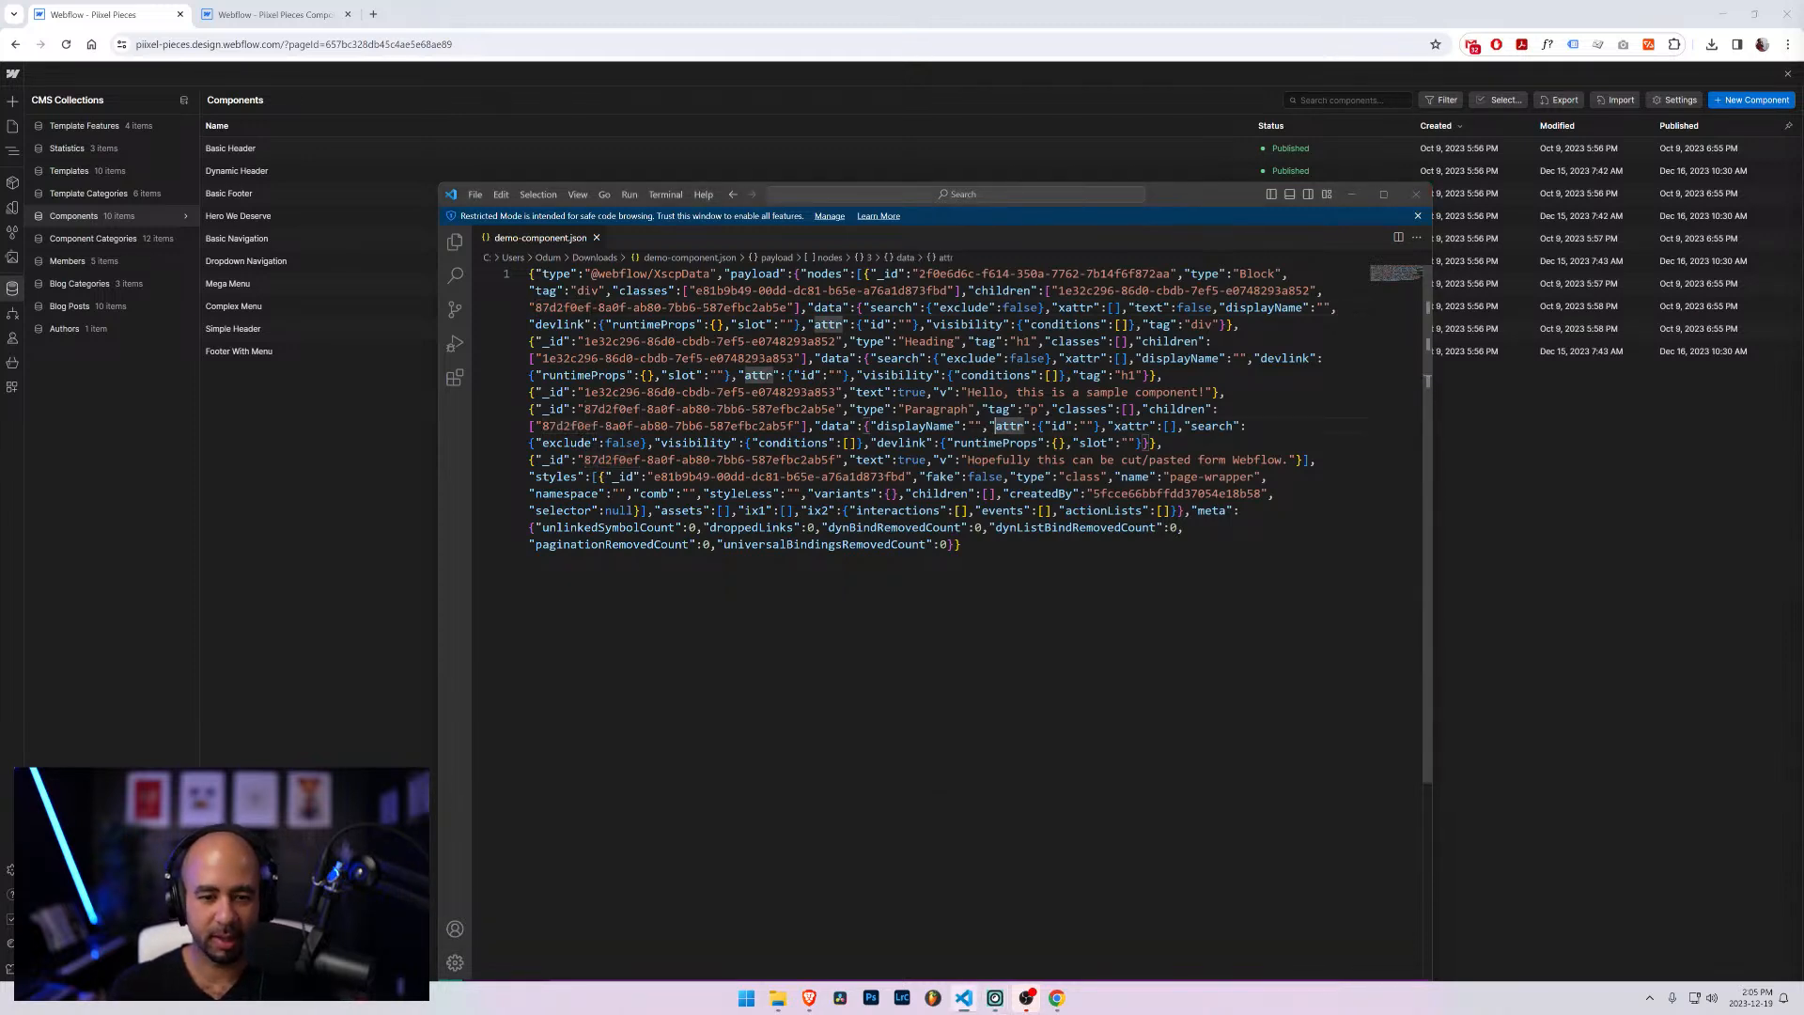
click(1351, 193)
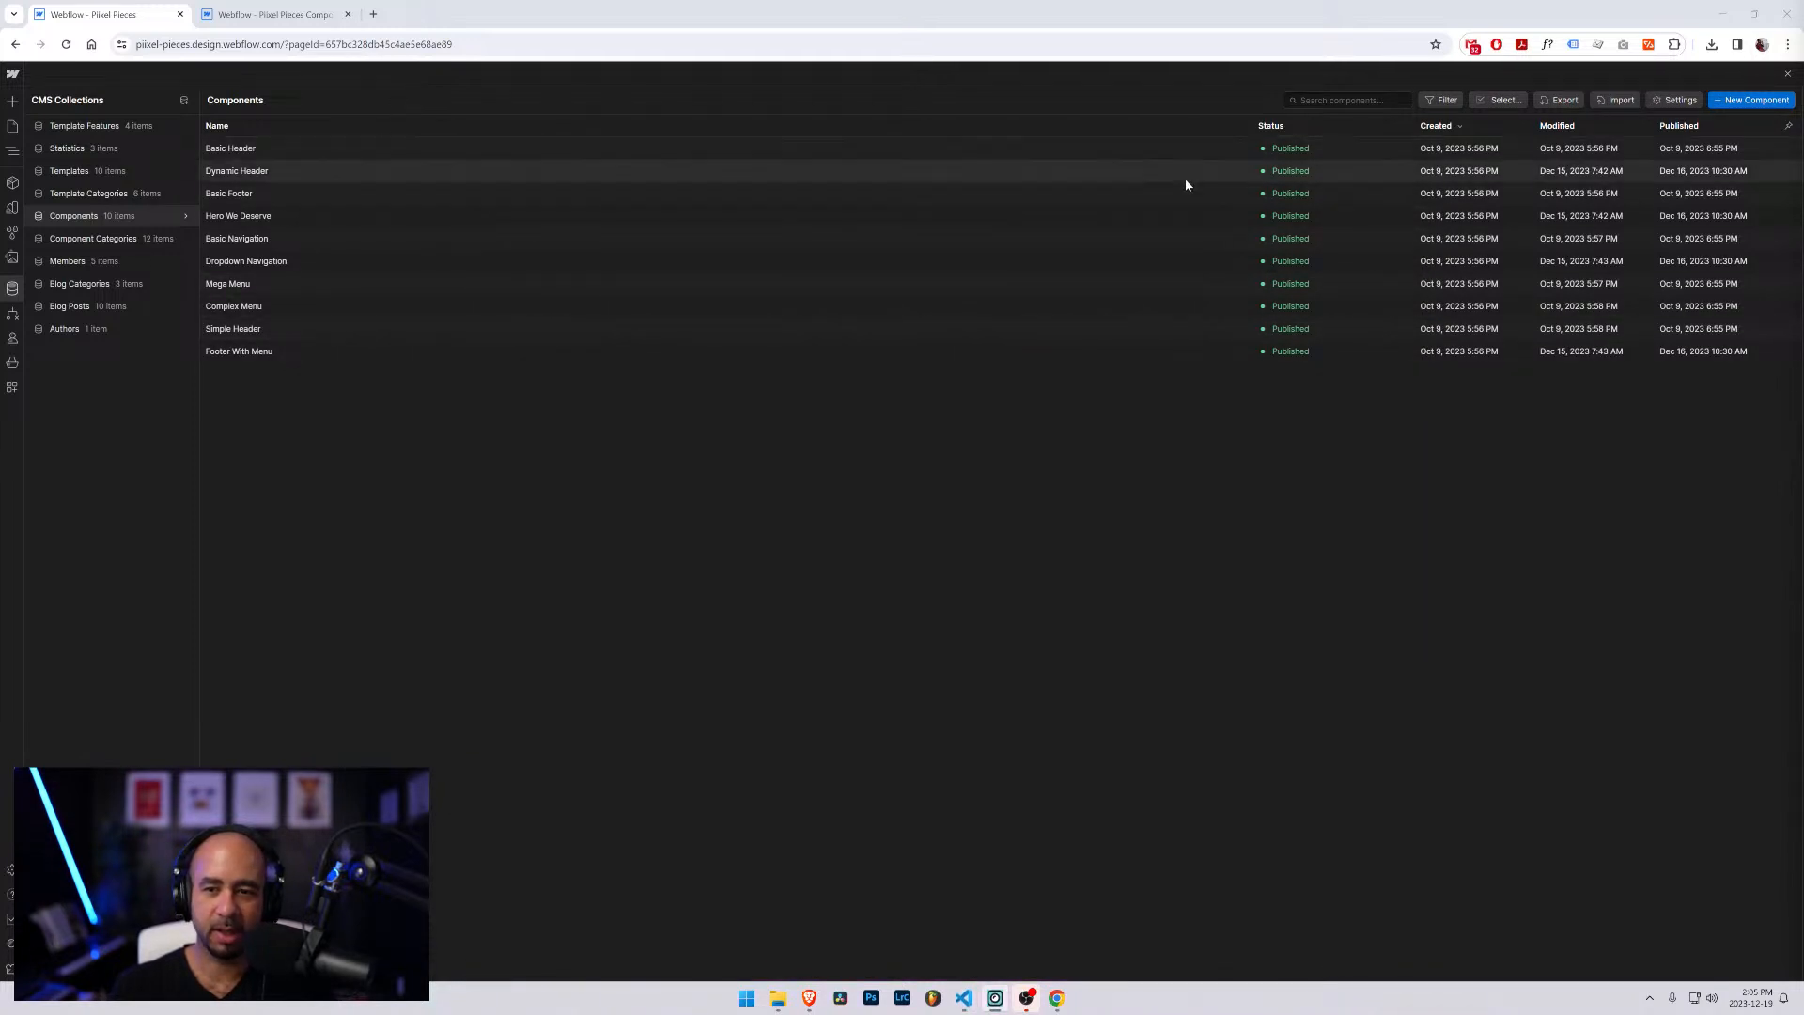
- Open the Basic Header component item and upload demo-component.json from the Downloads folder to its DEMO FILE field
click(268, 152)
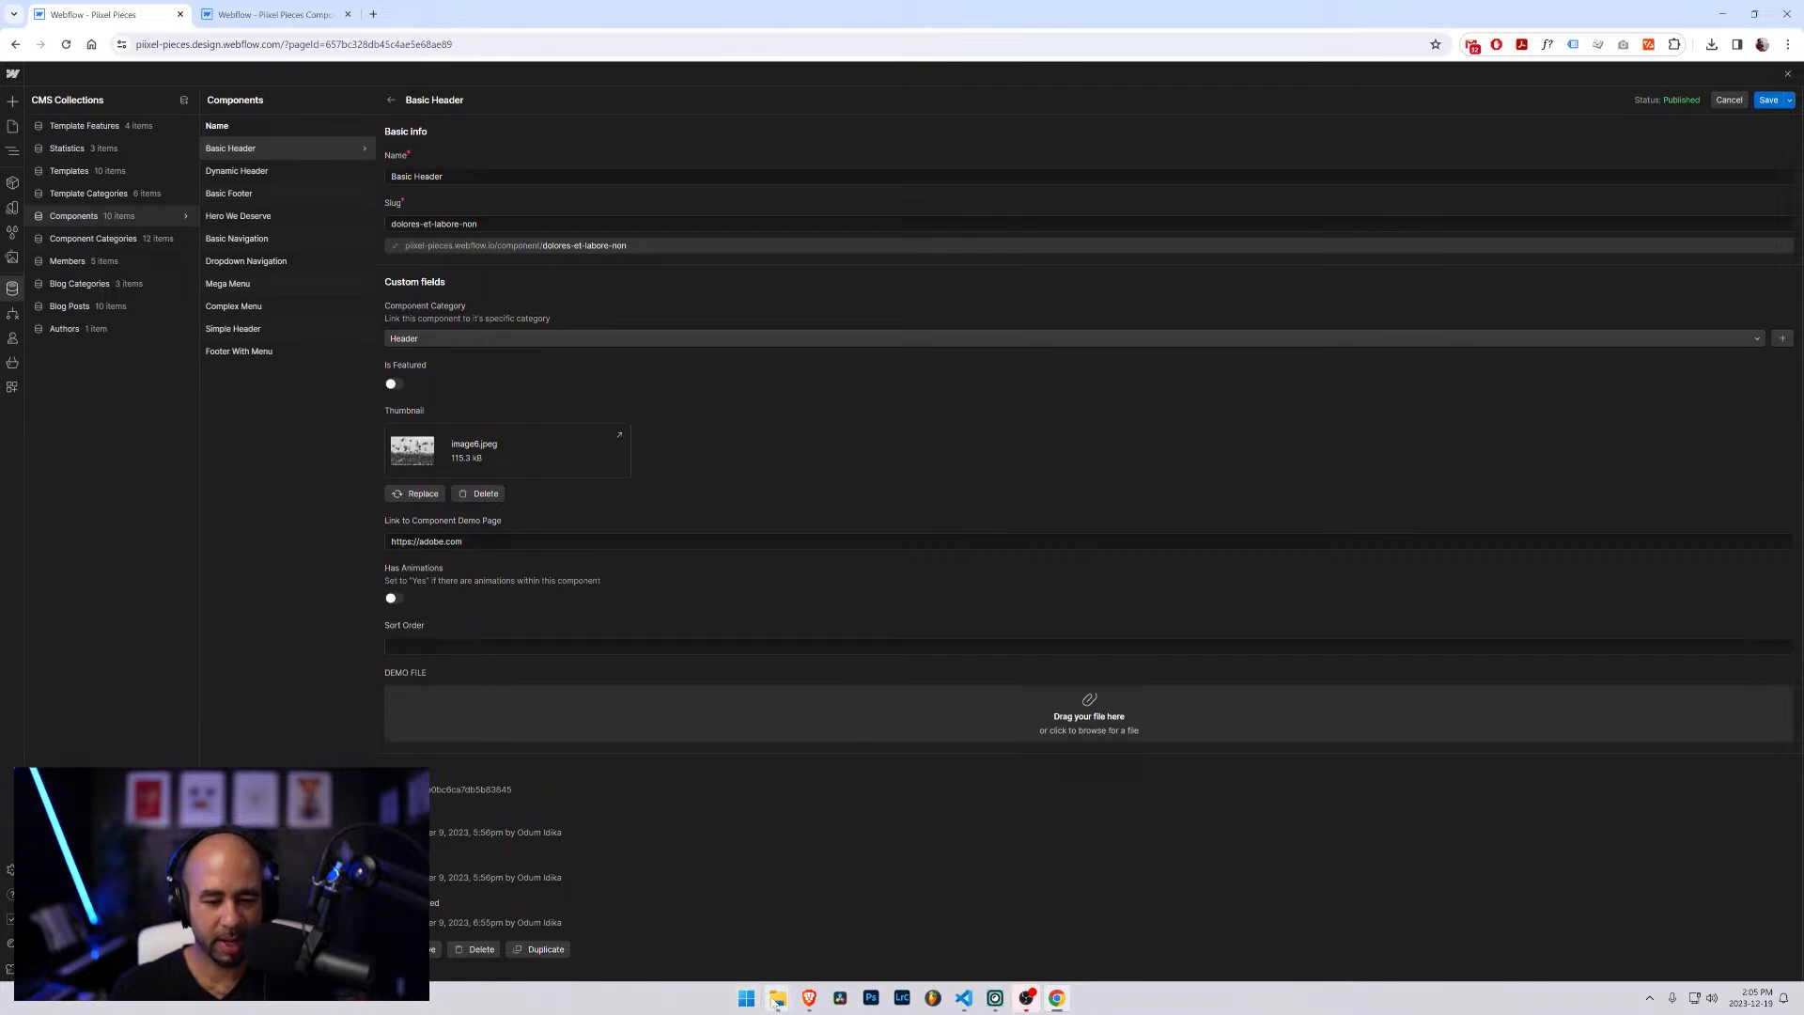
mouse_move(777, 997)
click(787, 908)
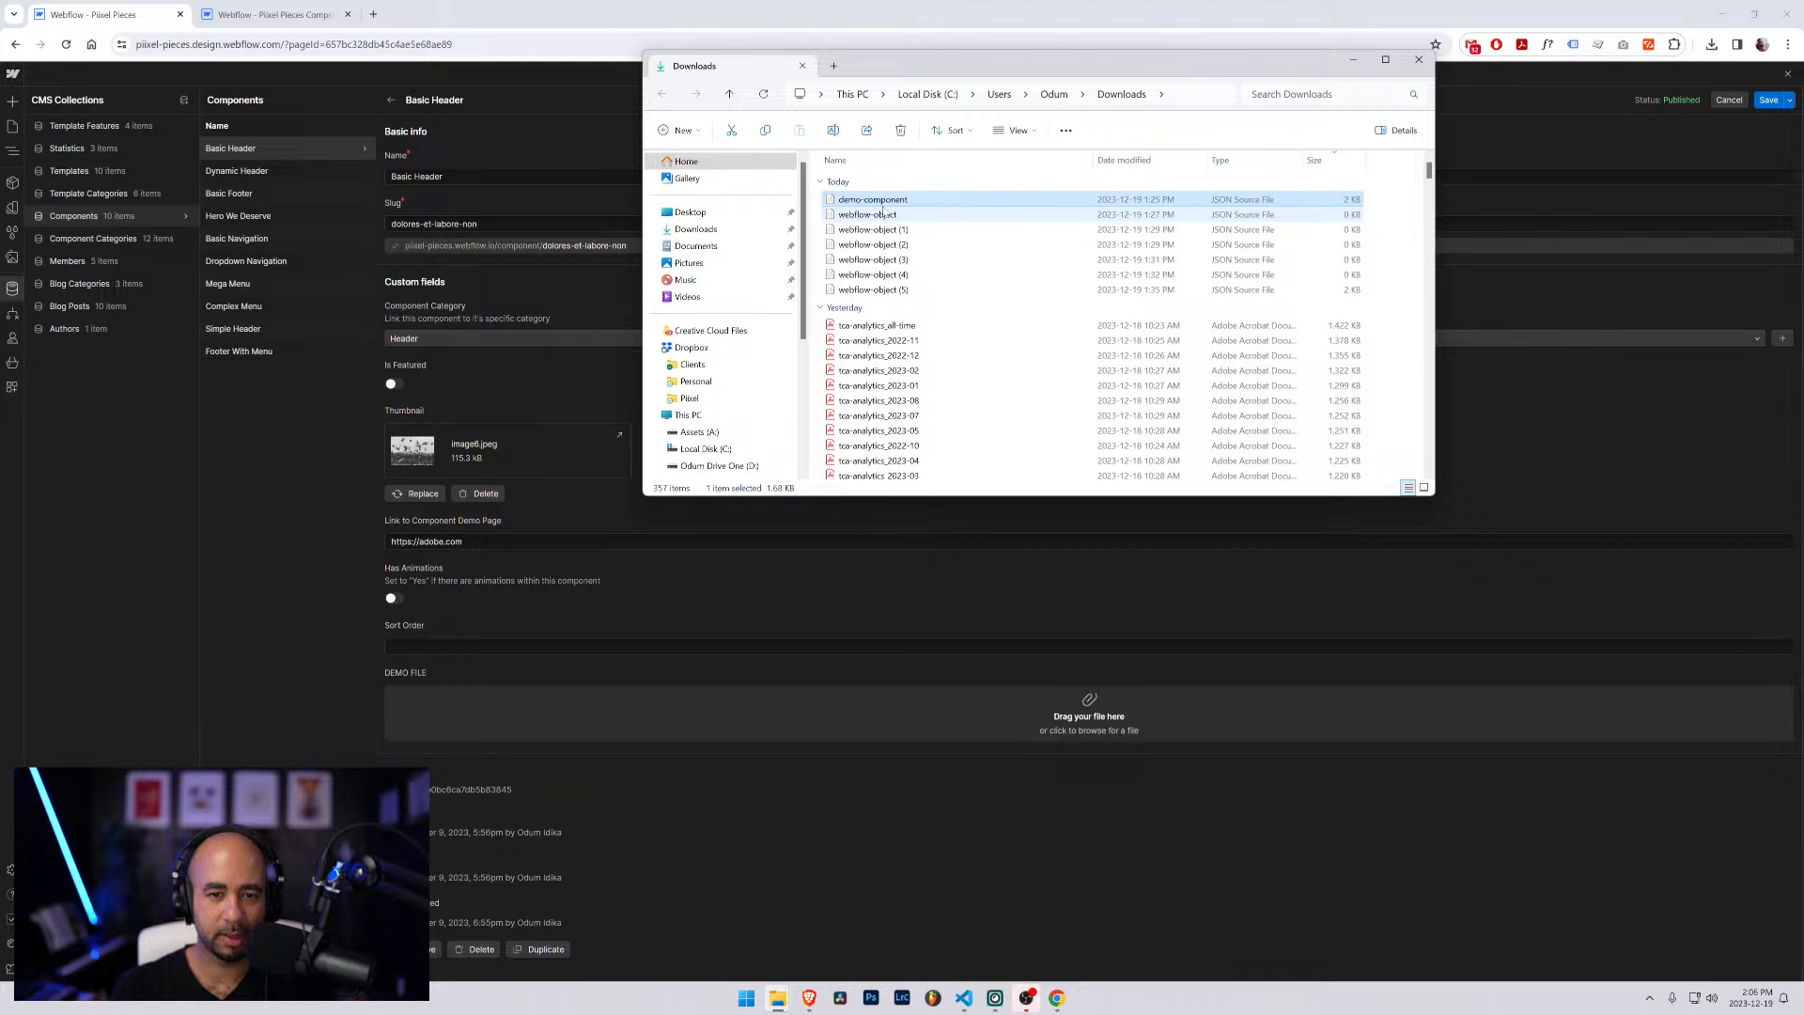
drag(887, 214, 973, 719)
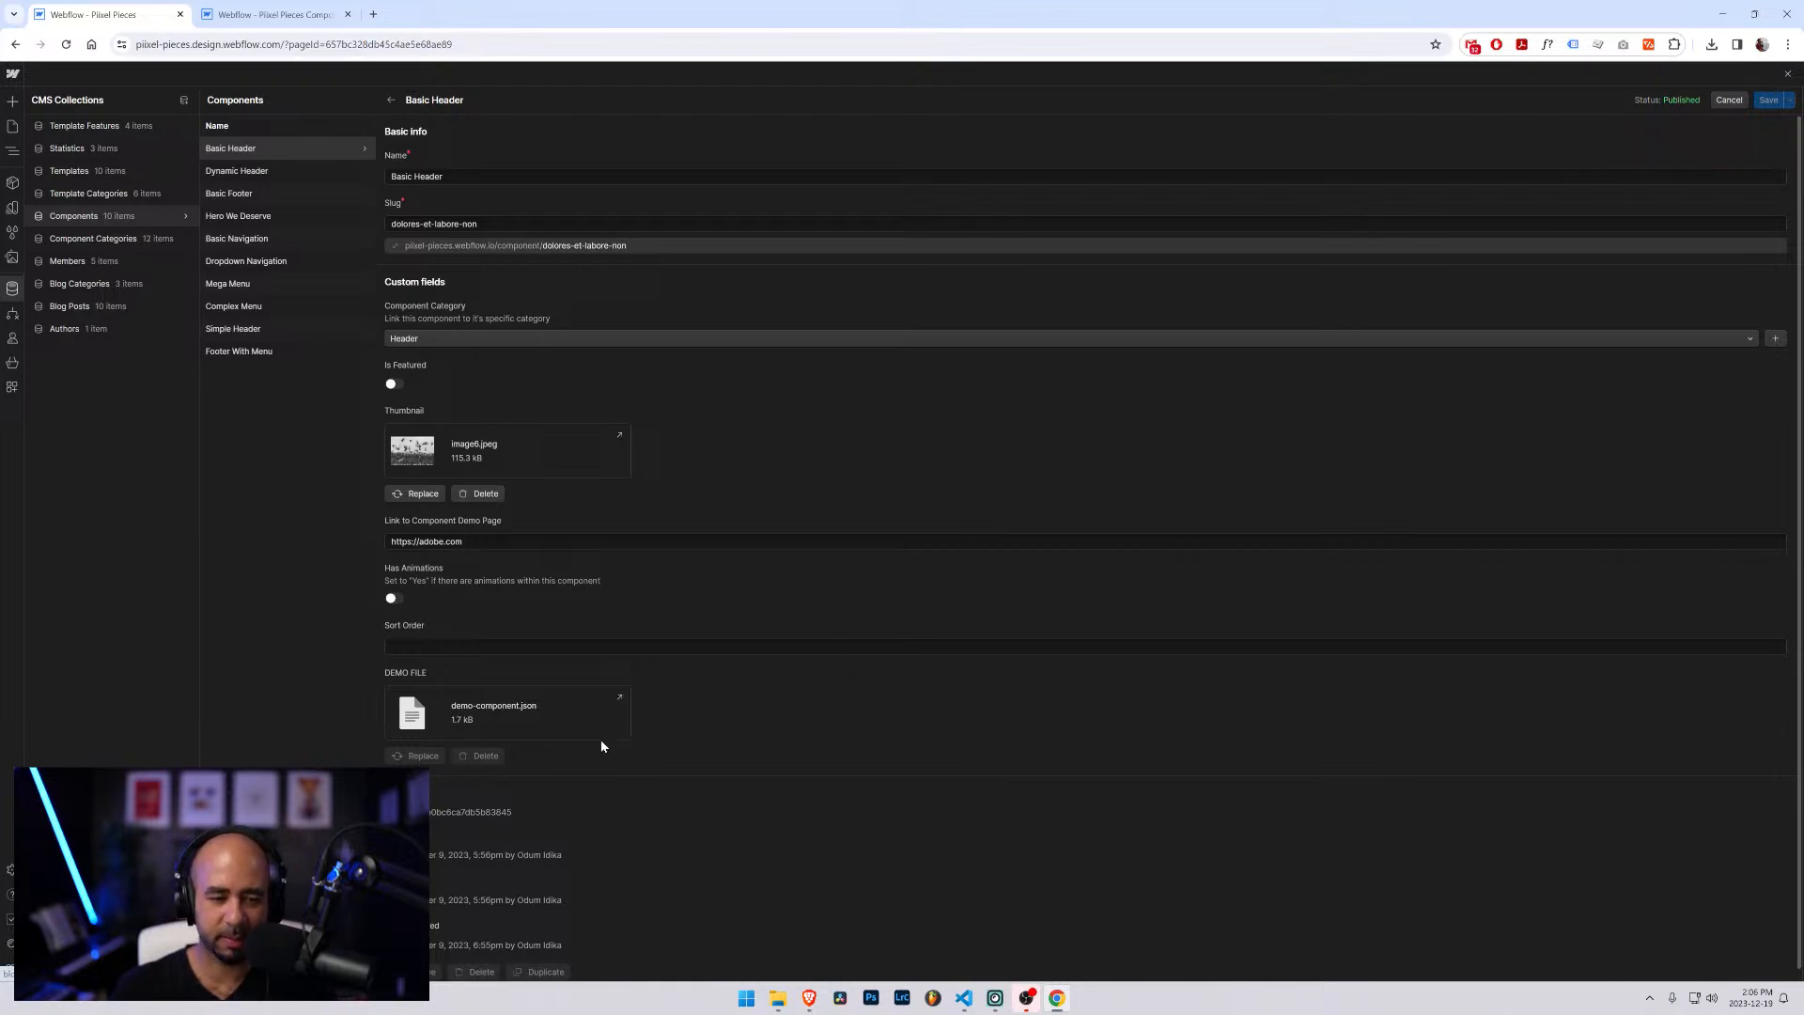
- Open the uploaded demo-component.json from the DEMO FILE field and examine its JSON and blob URL before returning to Webflow
scroll(700, 729, down, 1)
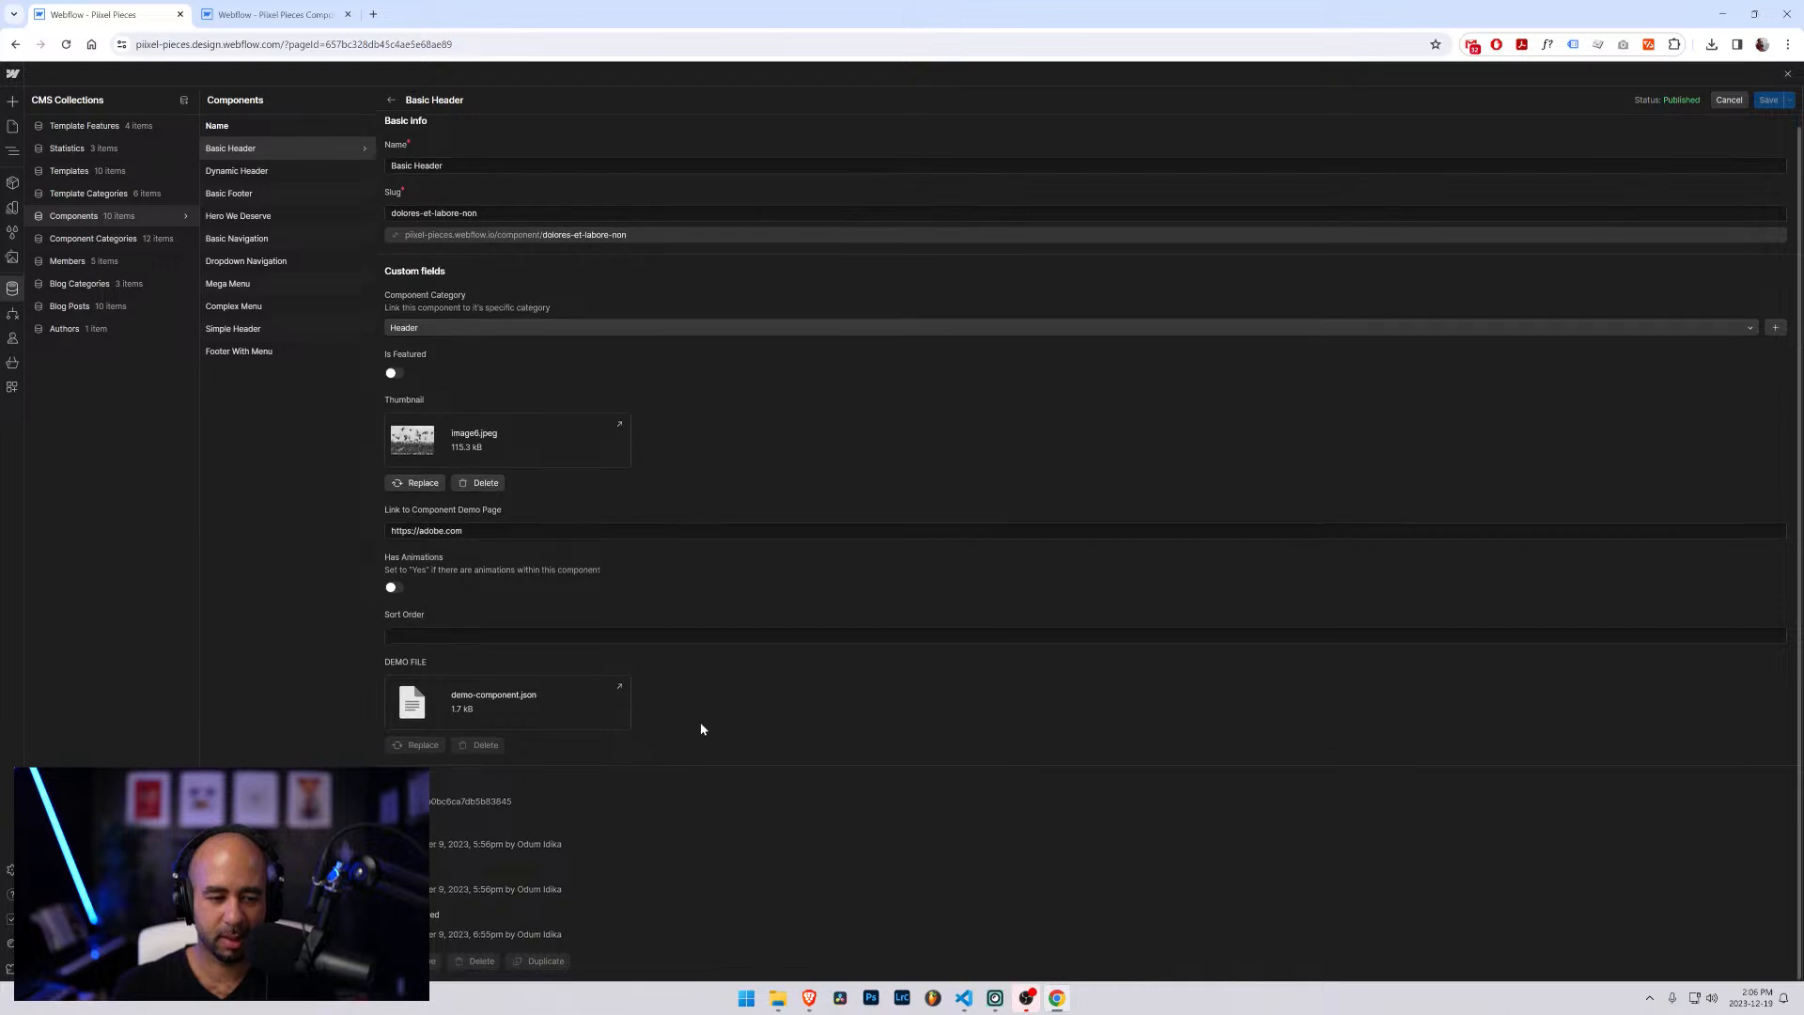
click(618, 693)
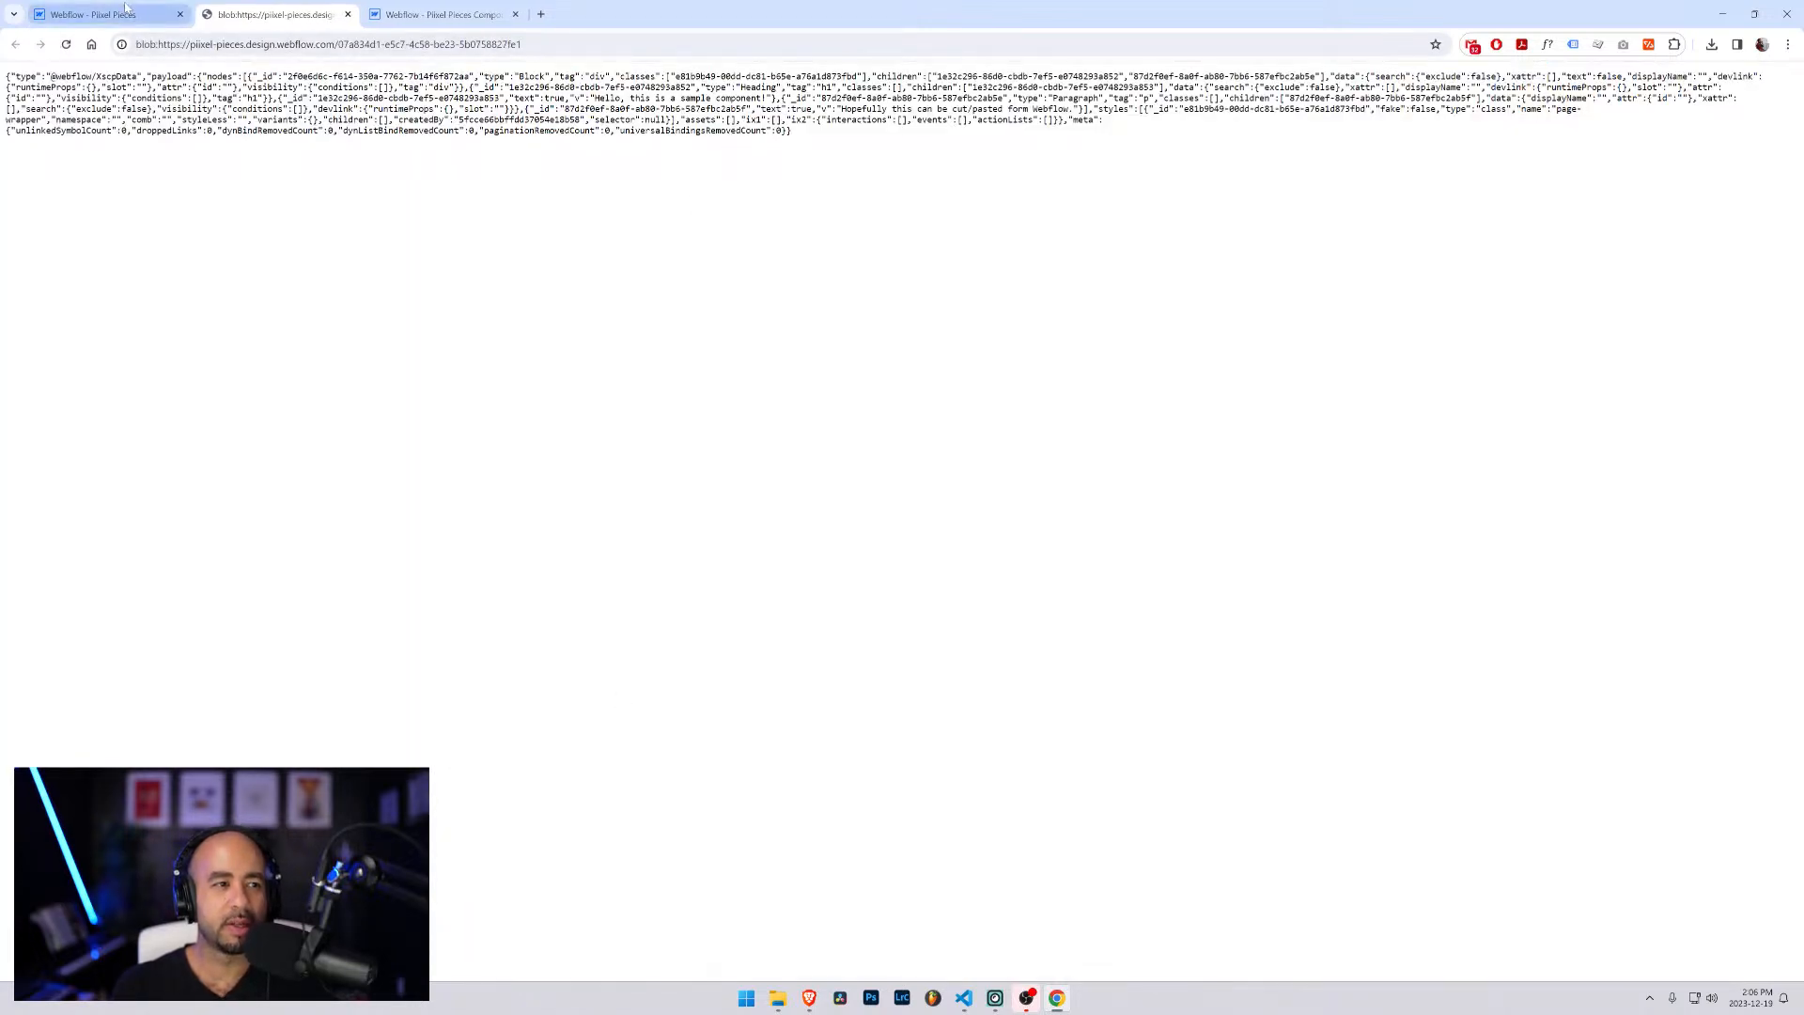
key(ctrl+l)
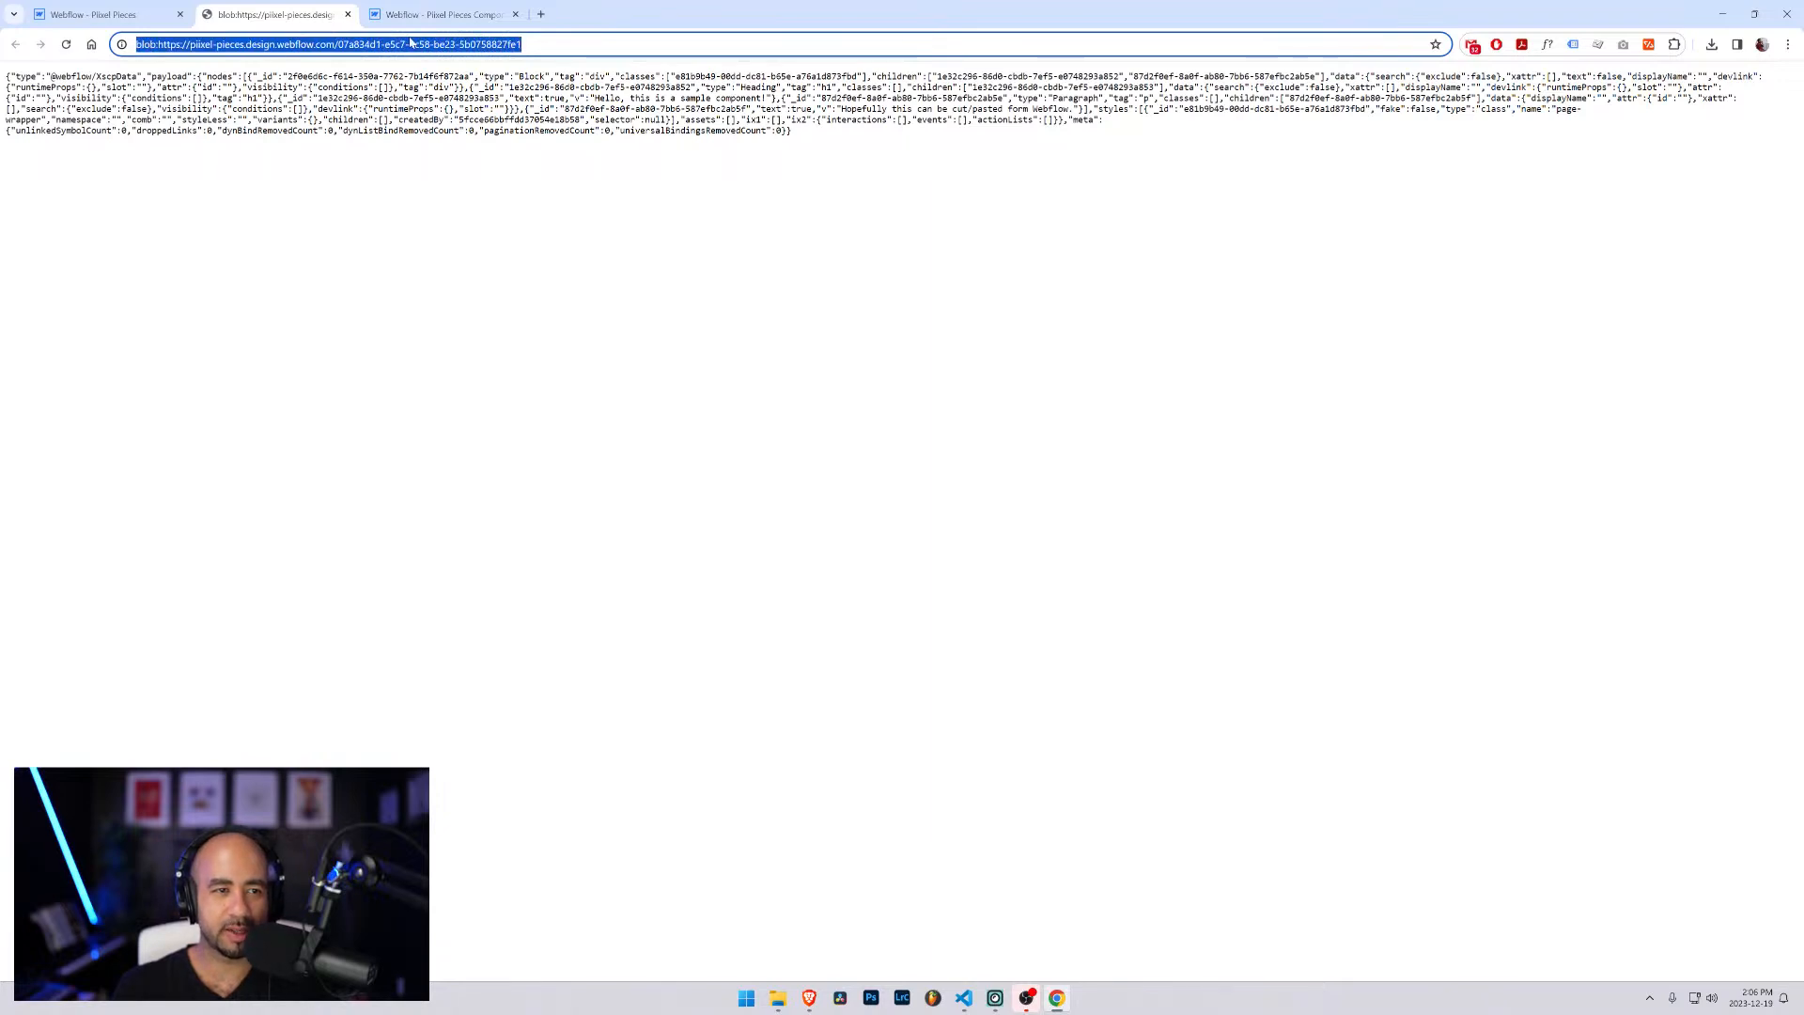
click(338, 44)
key(shift+End)
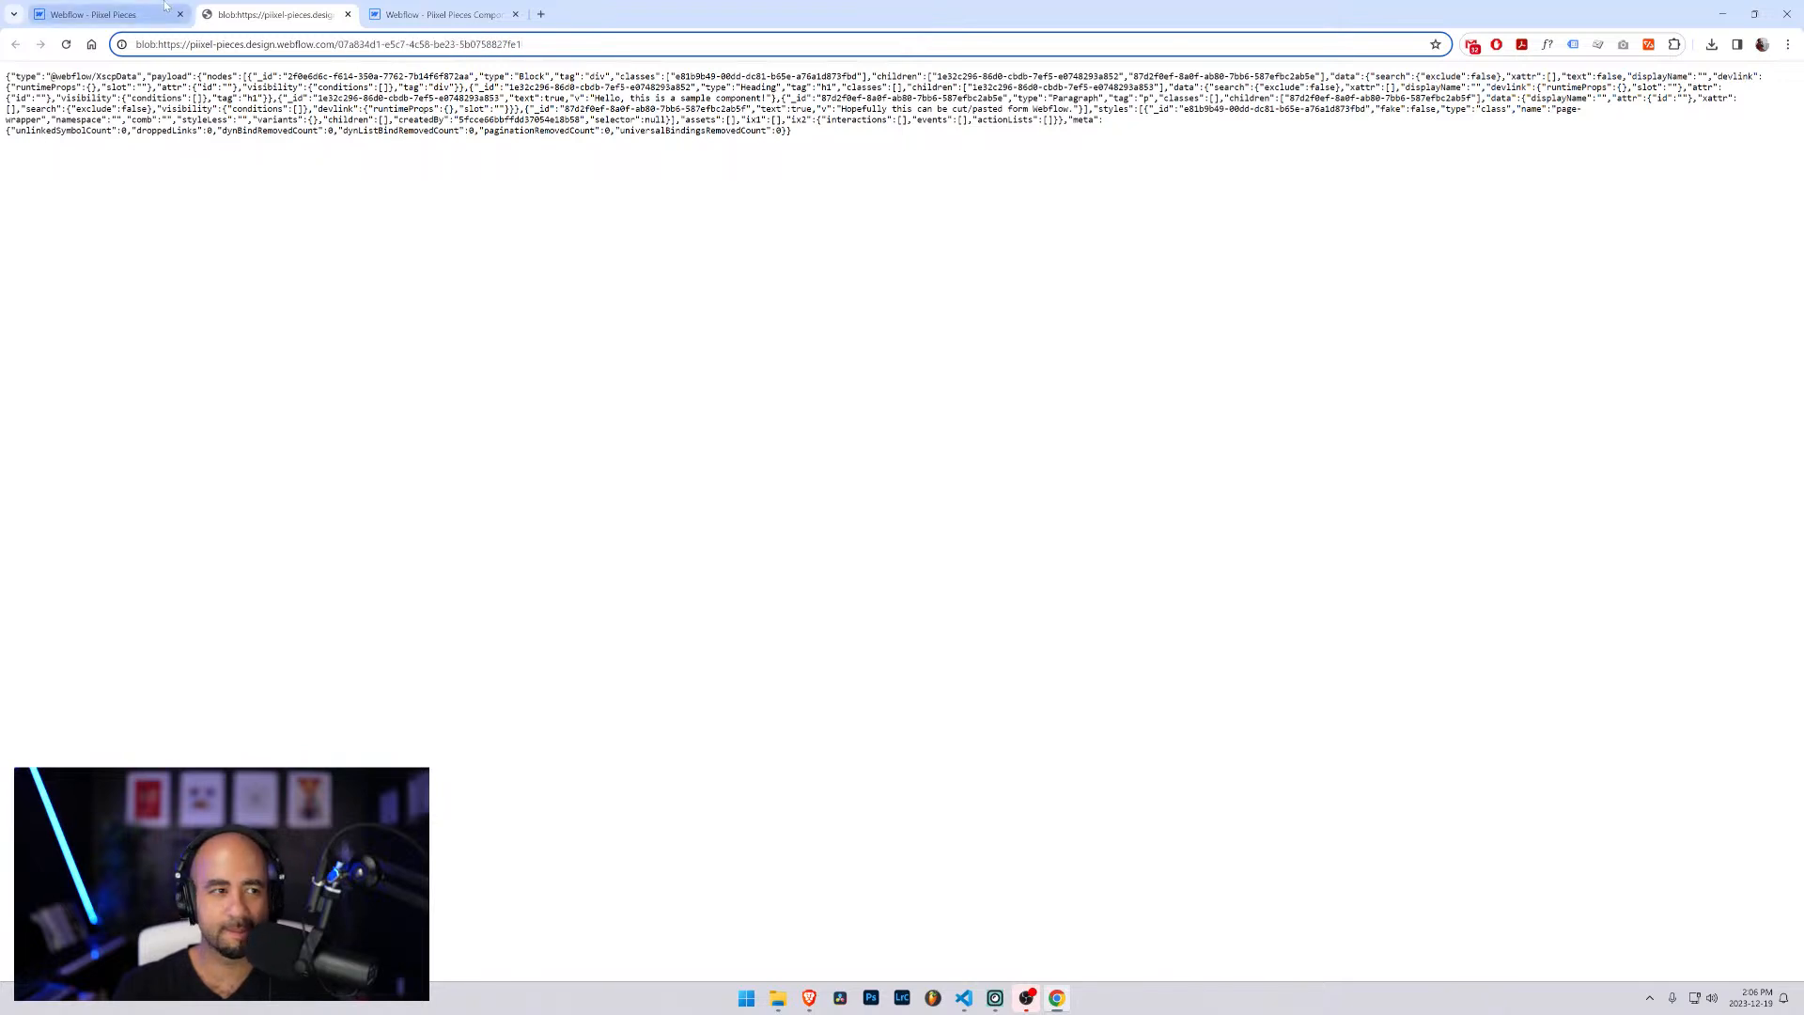
click(129, 8)
click(272, 14)
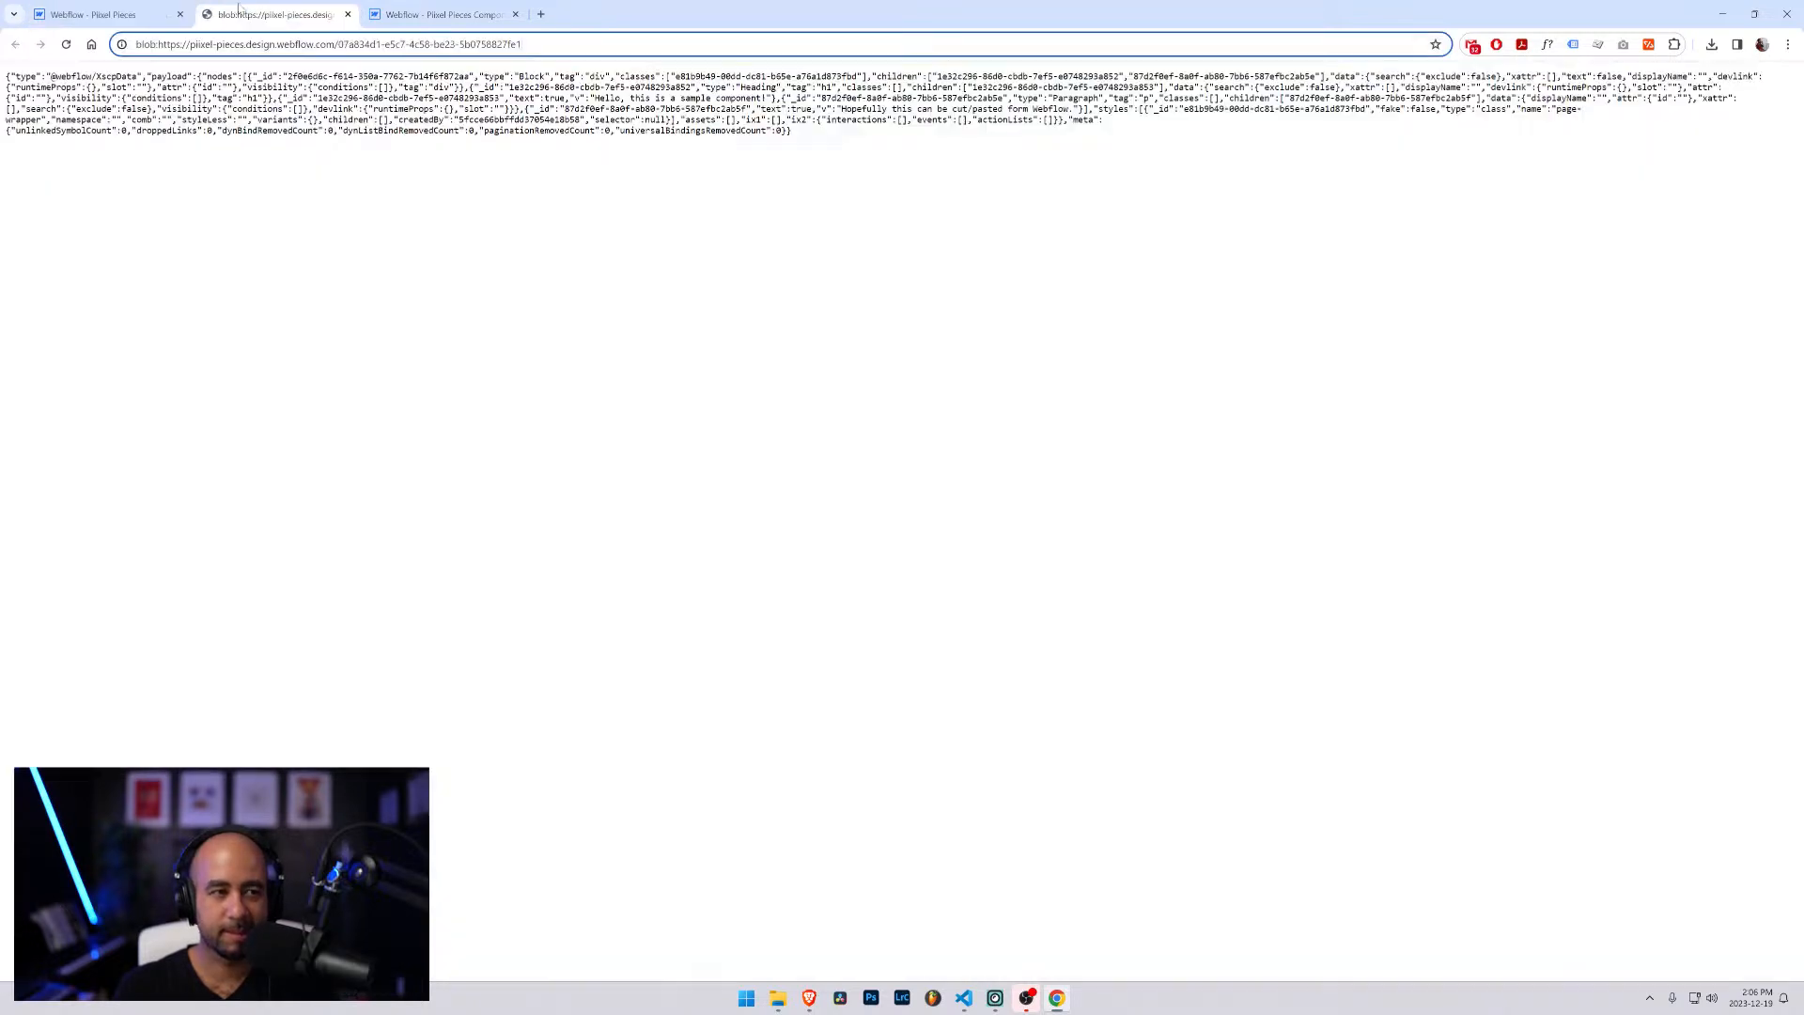
click(113, 14)
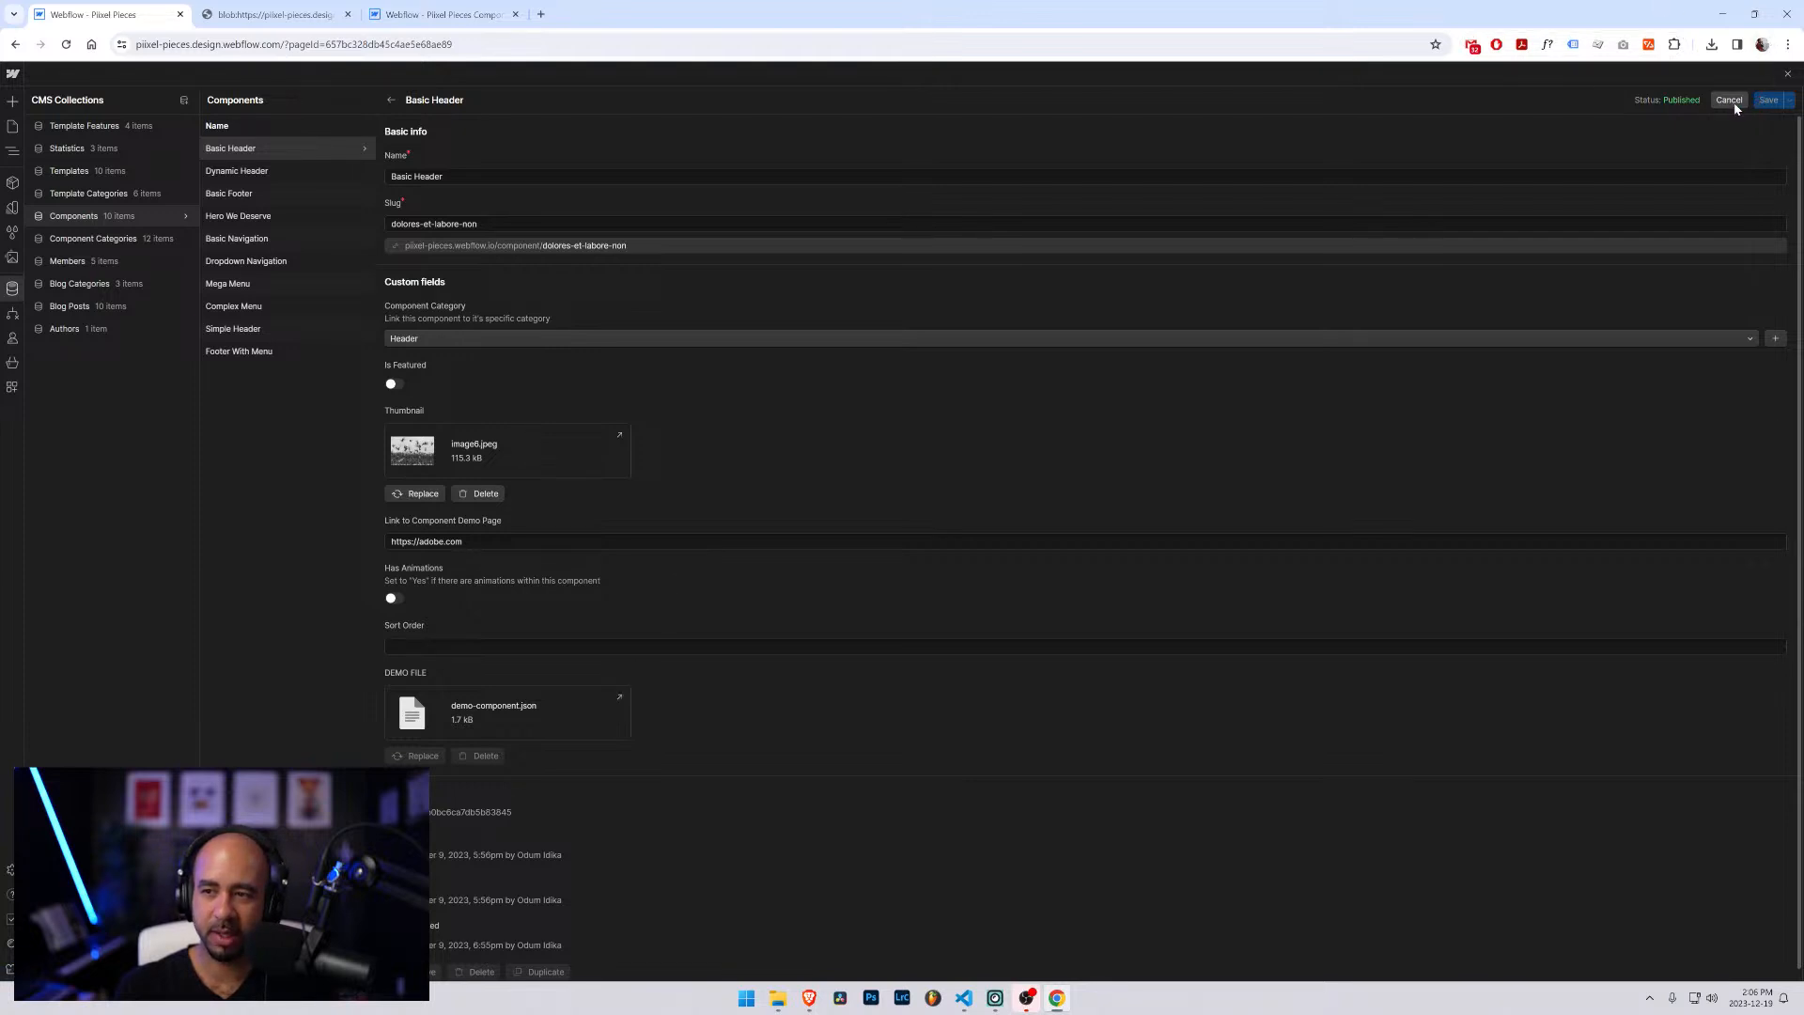
- Review the Basic Header item's fields and reload the Webflow Designer, discarding the item's unsaved changes
scroll(643, 620, down, 1)
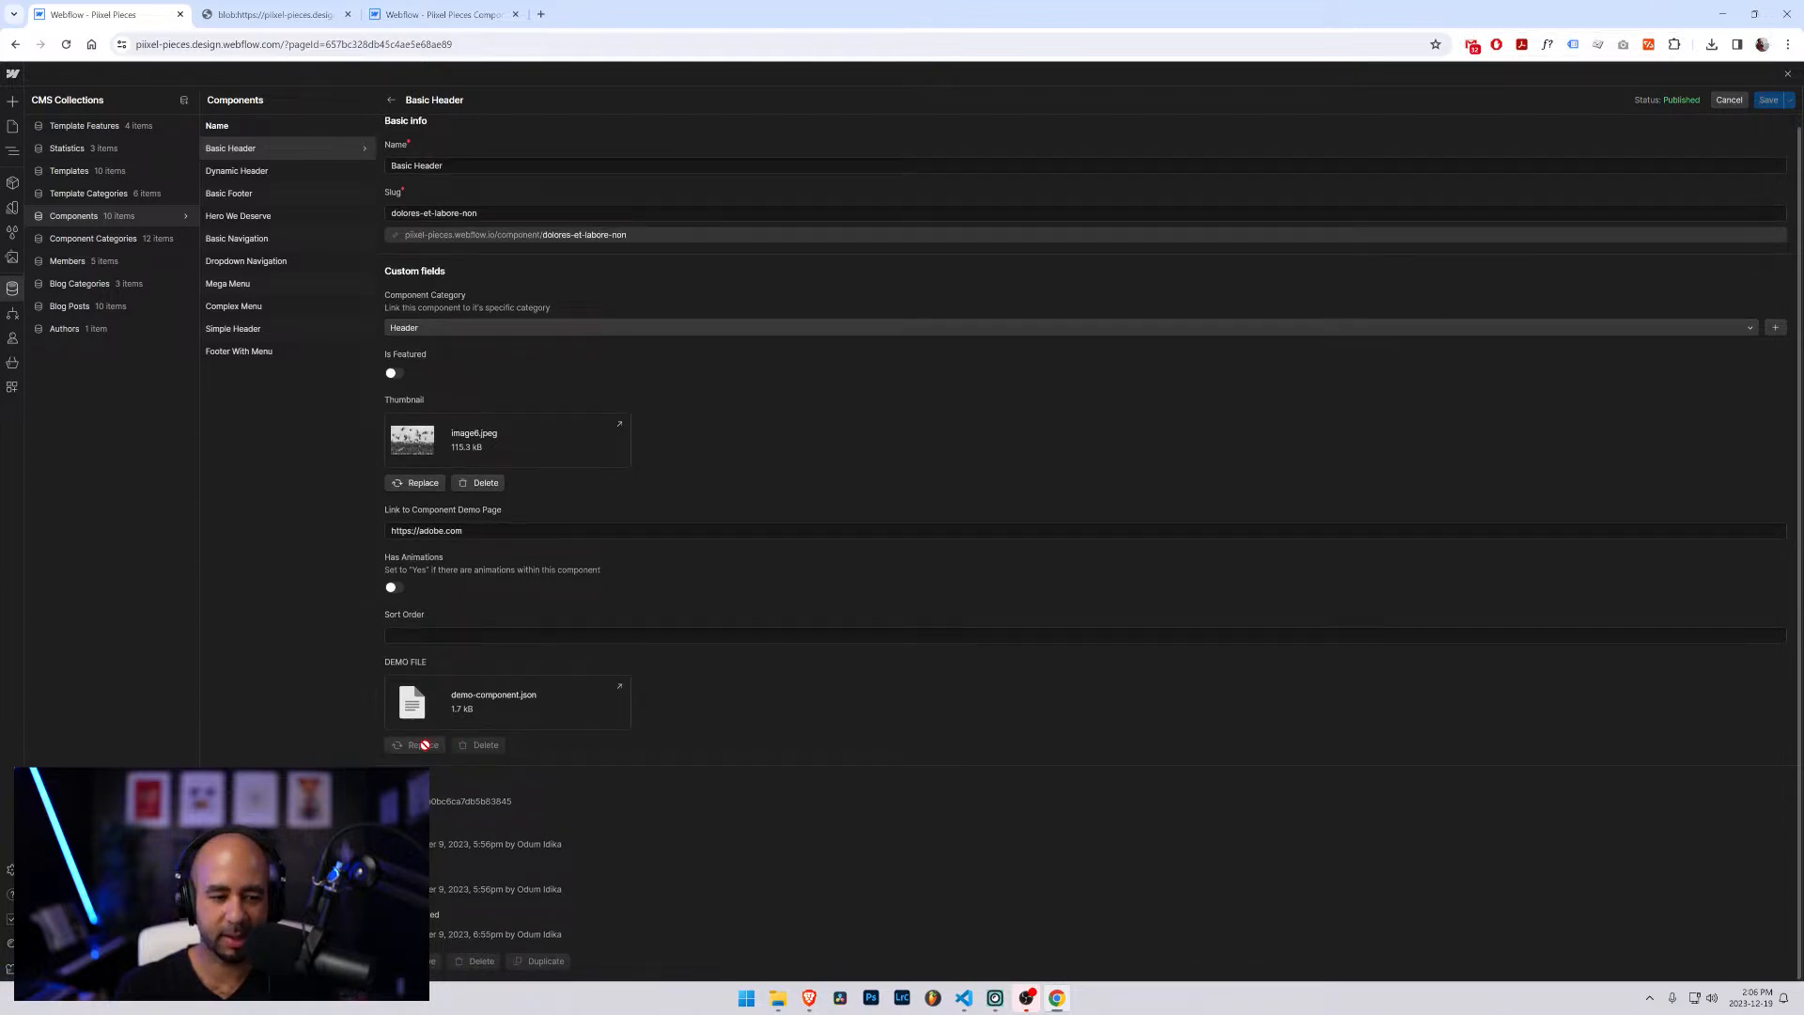
scroll(825, 675, up, 1)
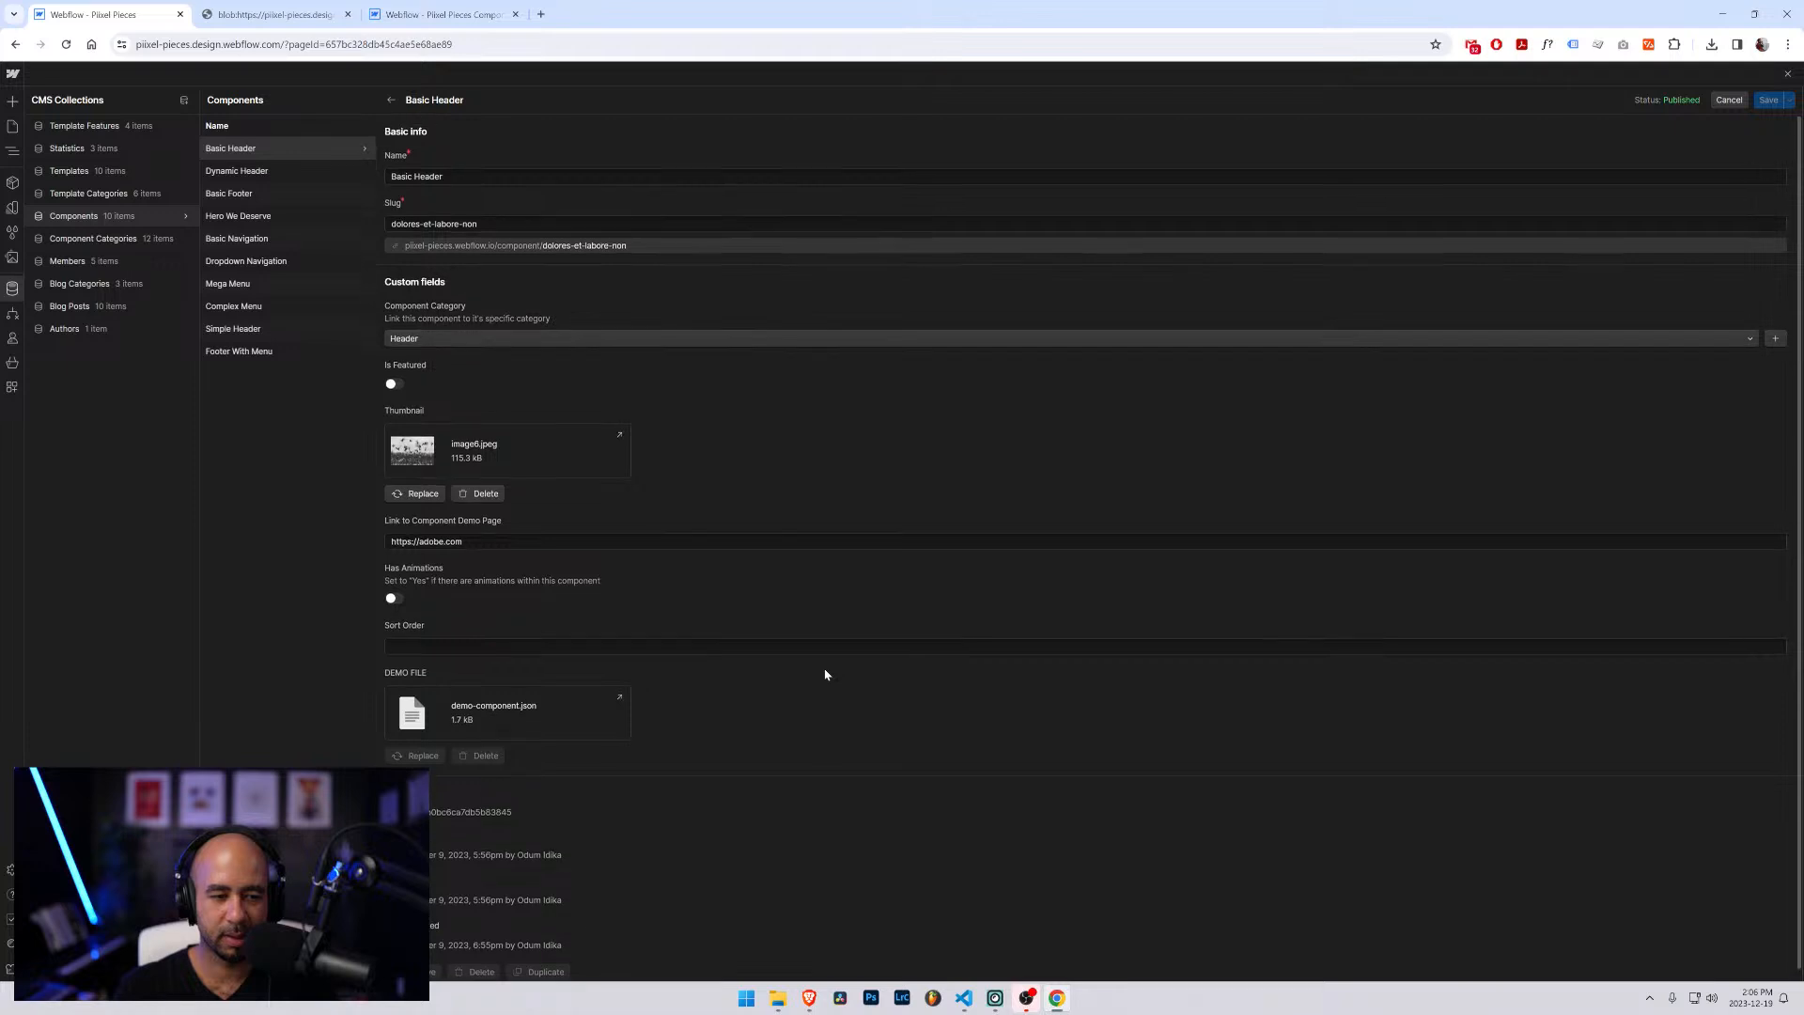
scroll(816, 643, down, 1)
scroll(815, 642, up, 1)
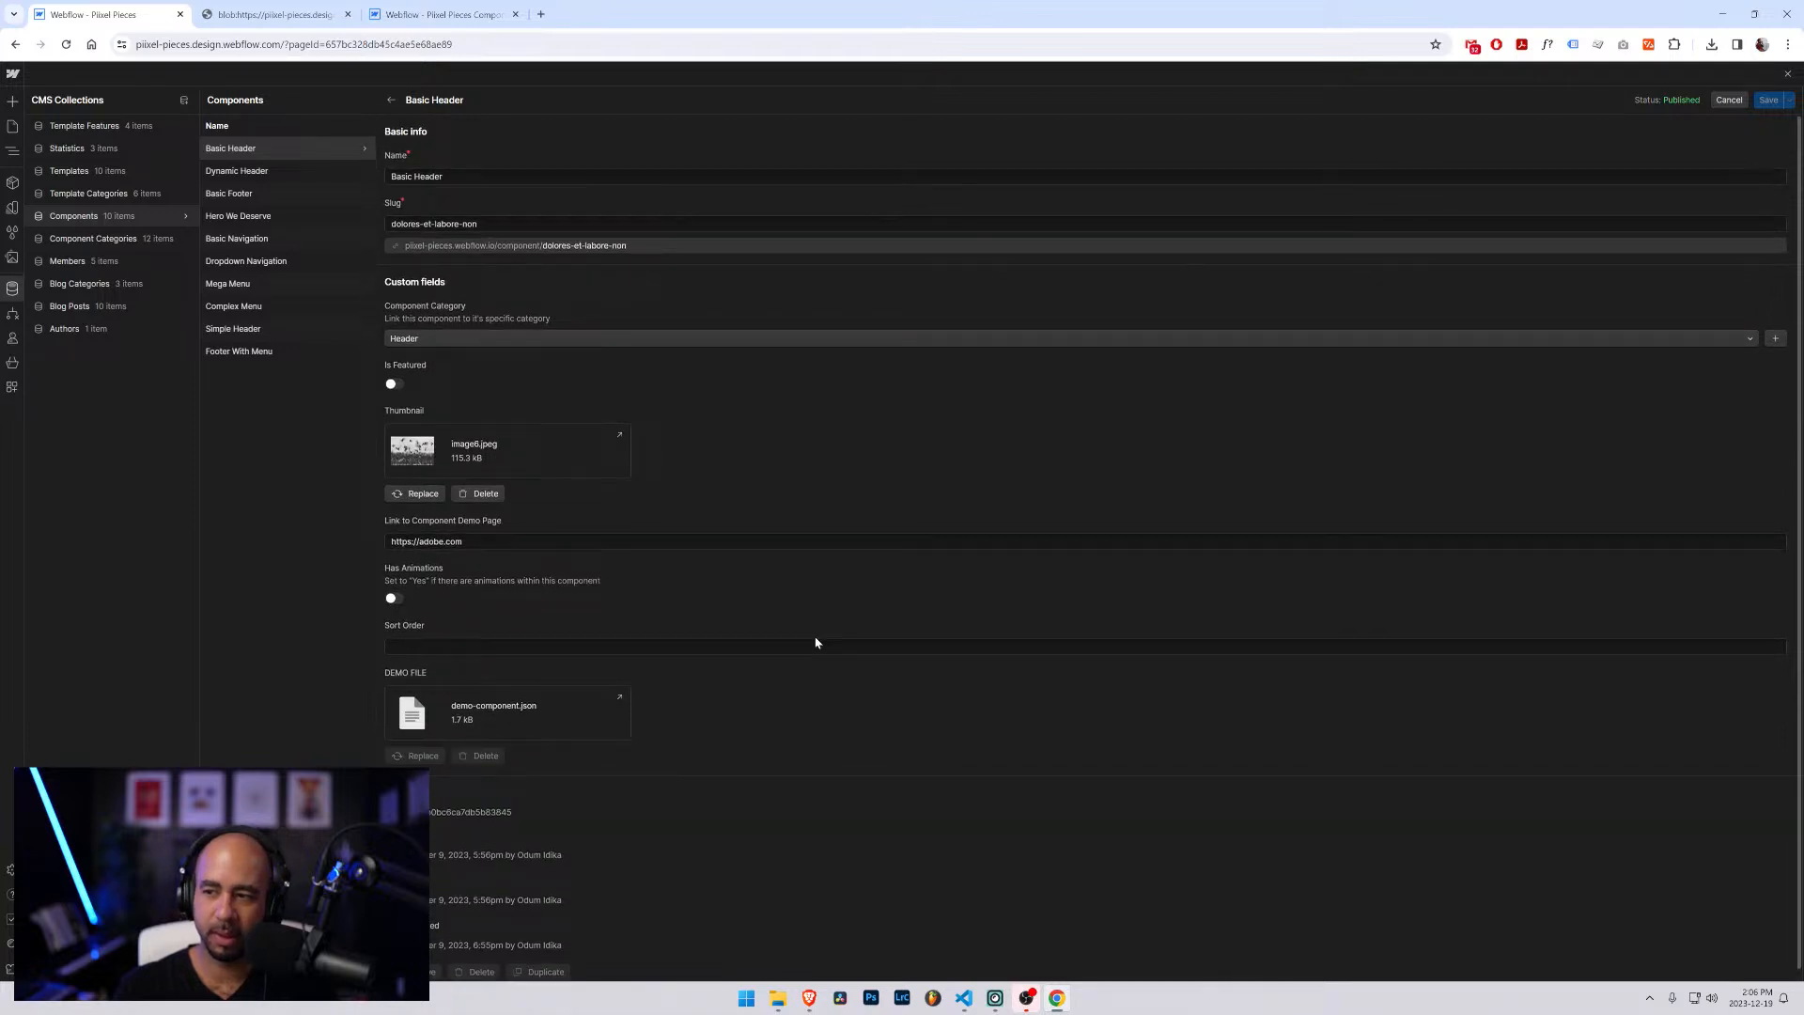
scroll(816, 642, down, 1)
key(F5)
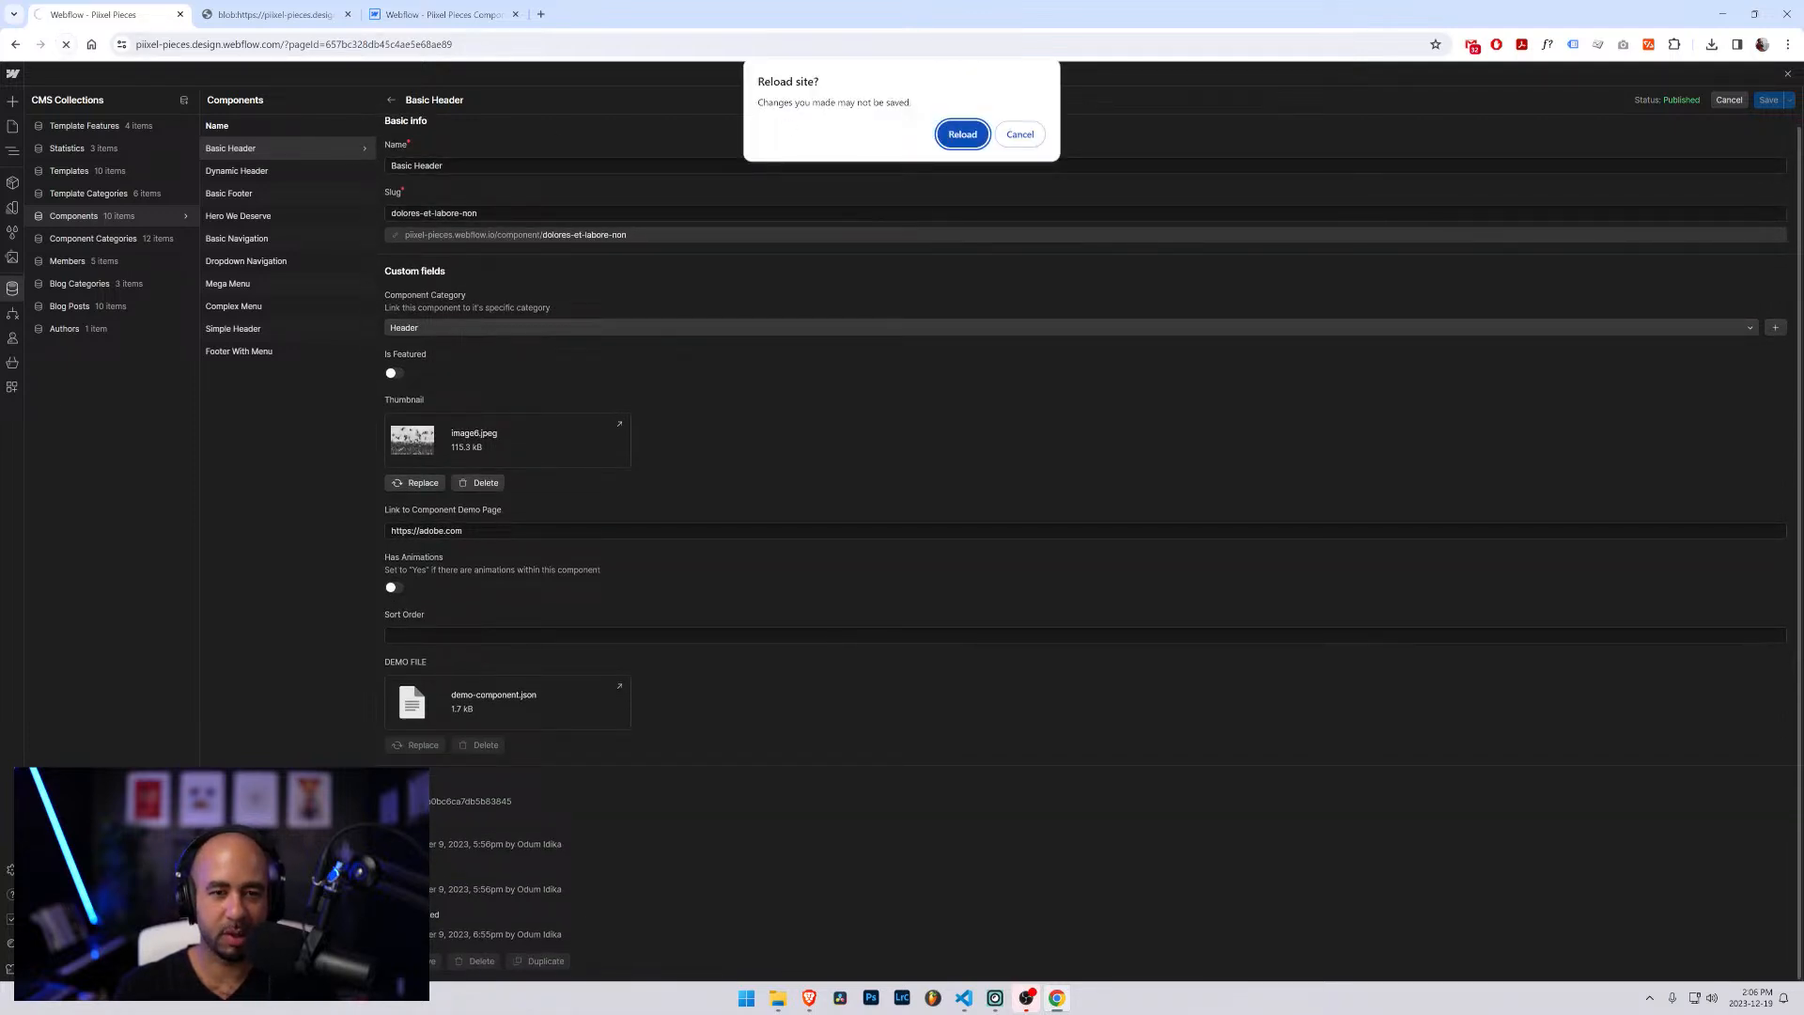
key(Return)
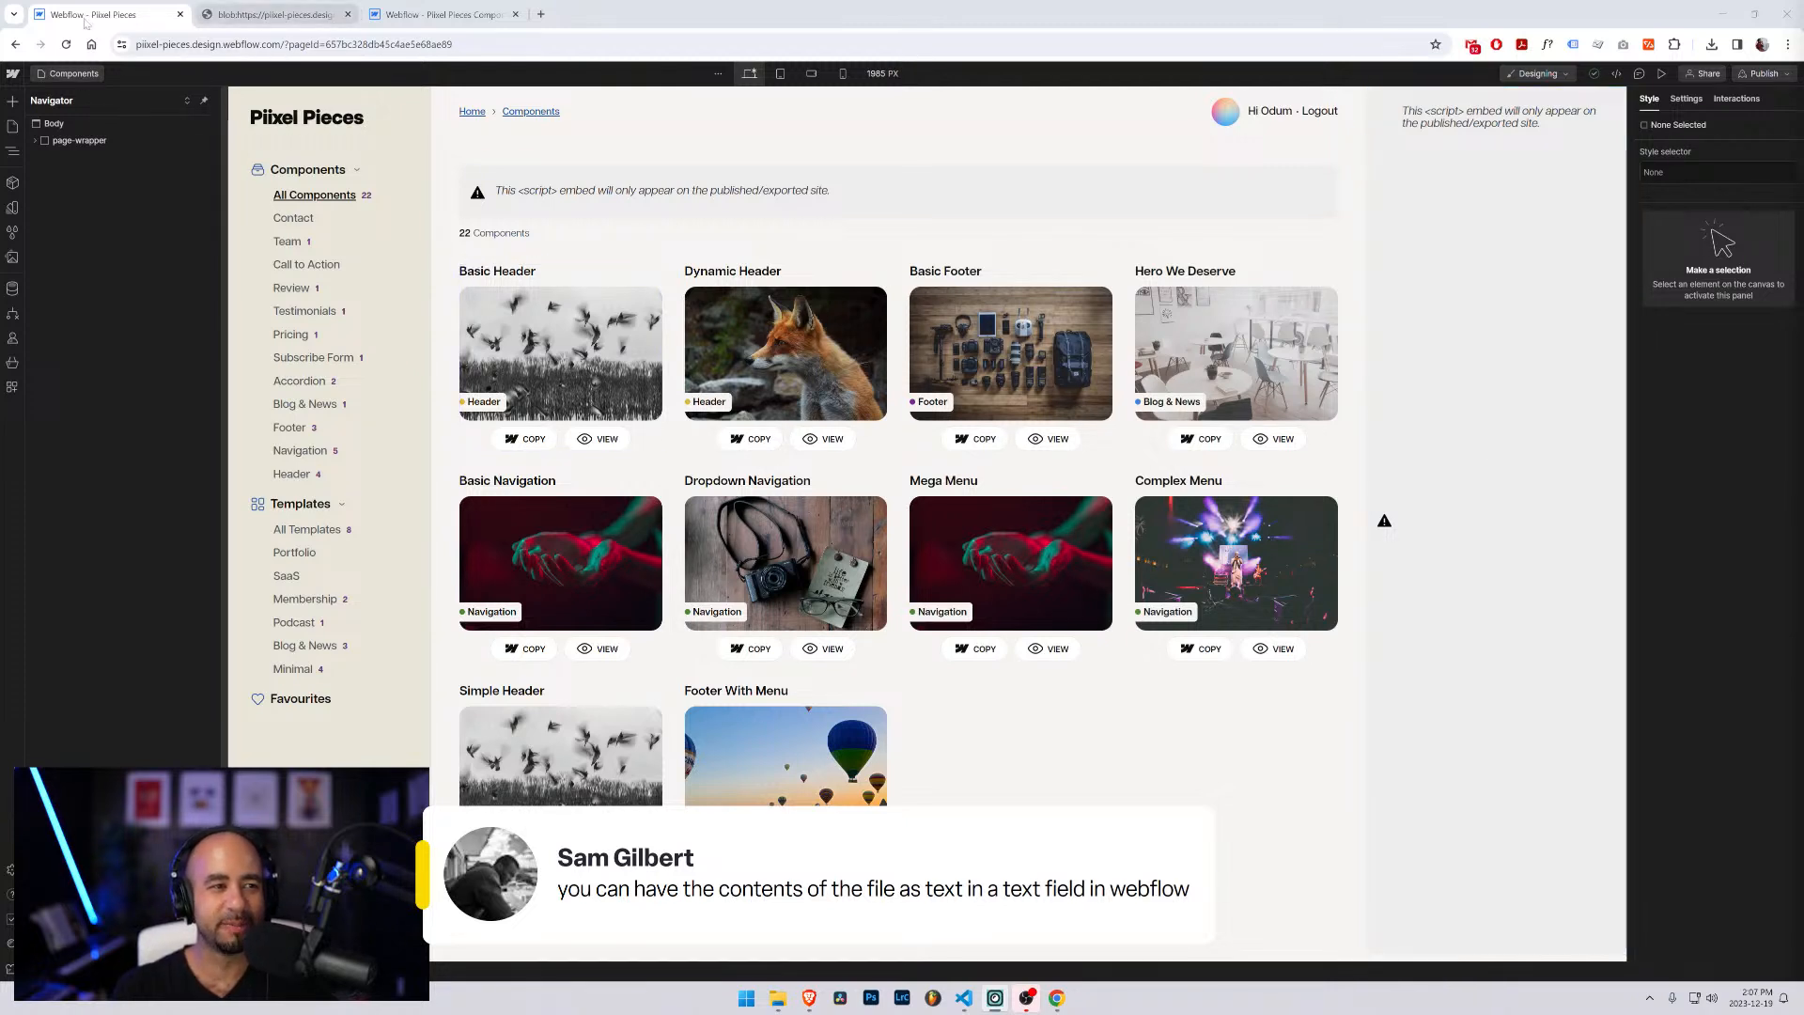
- Reopen the Components collection settings and start a new Plain text custom field, leaving its form open and unlabelled
click(11, 259)
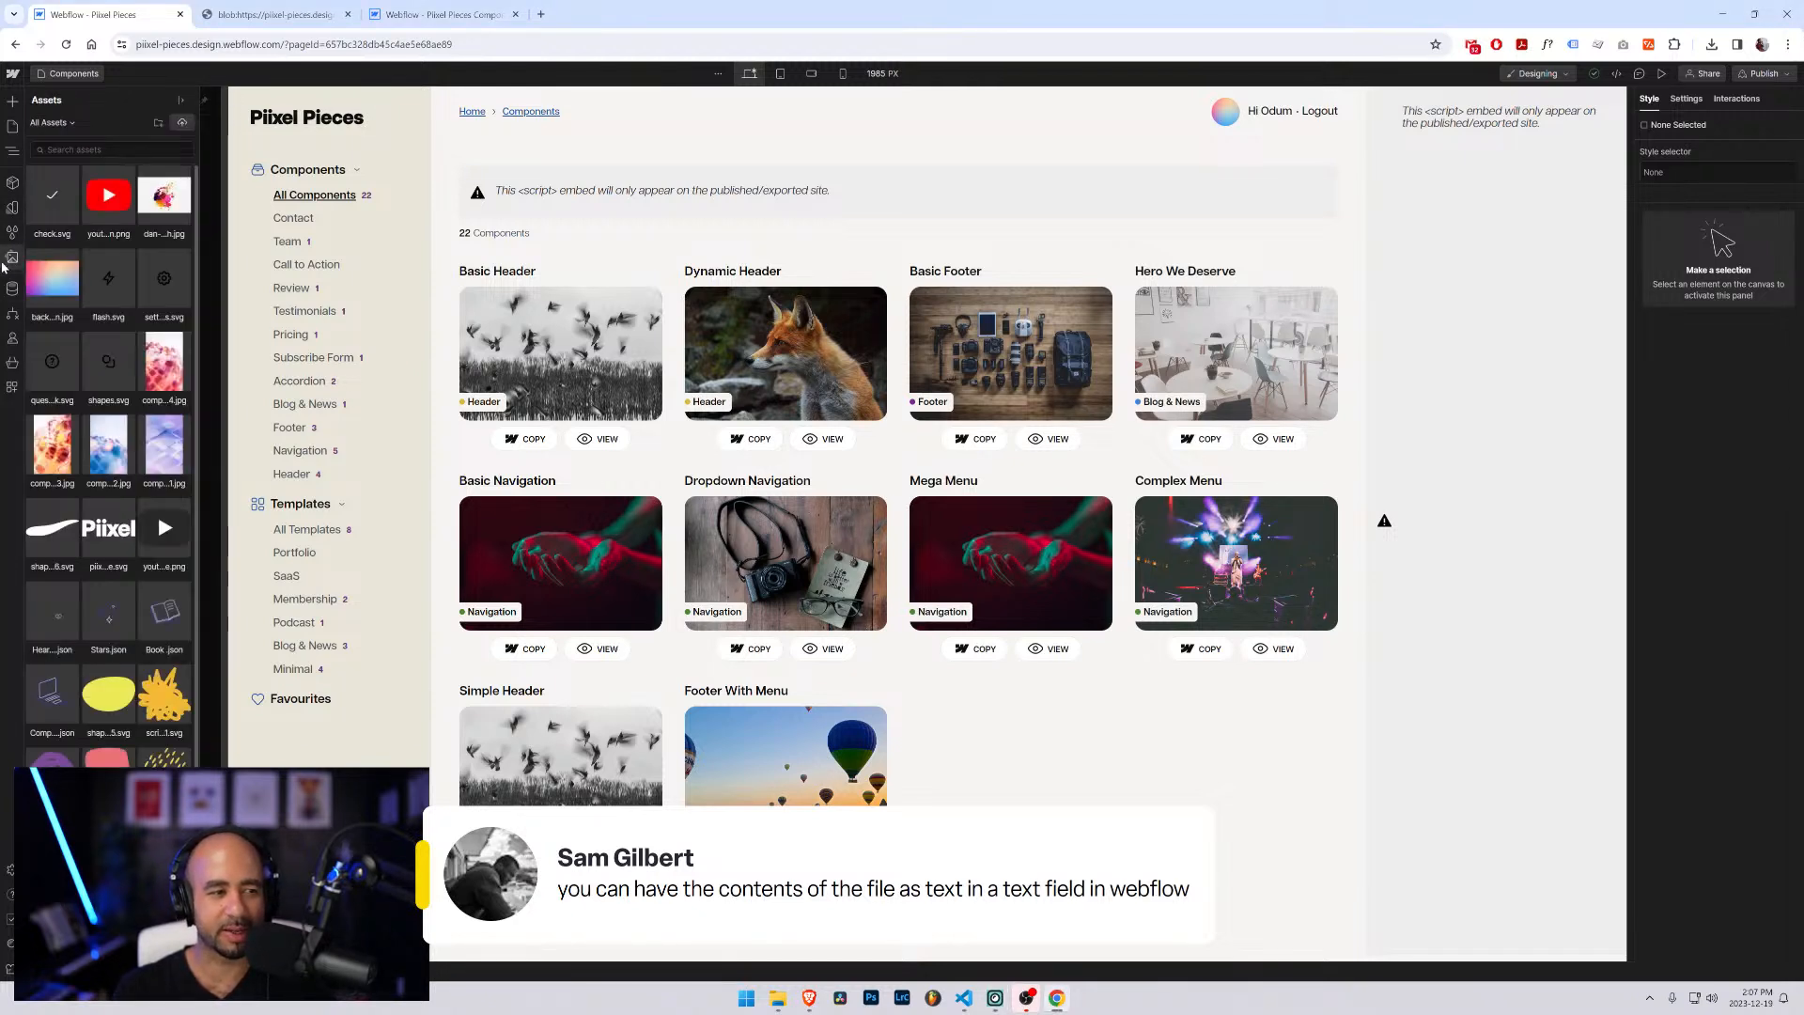
click(11, 289)
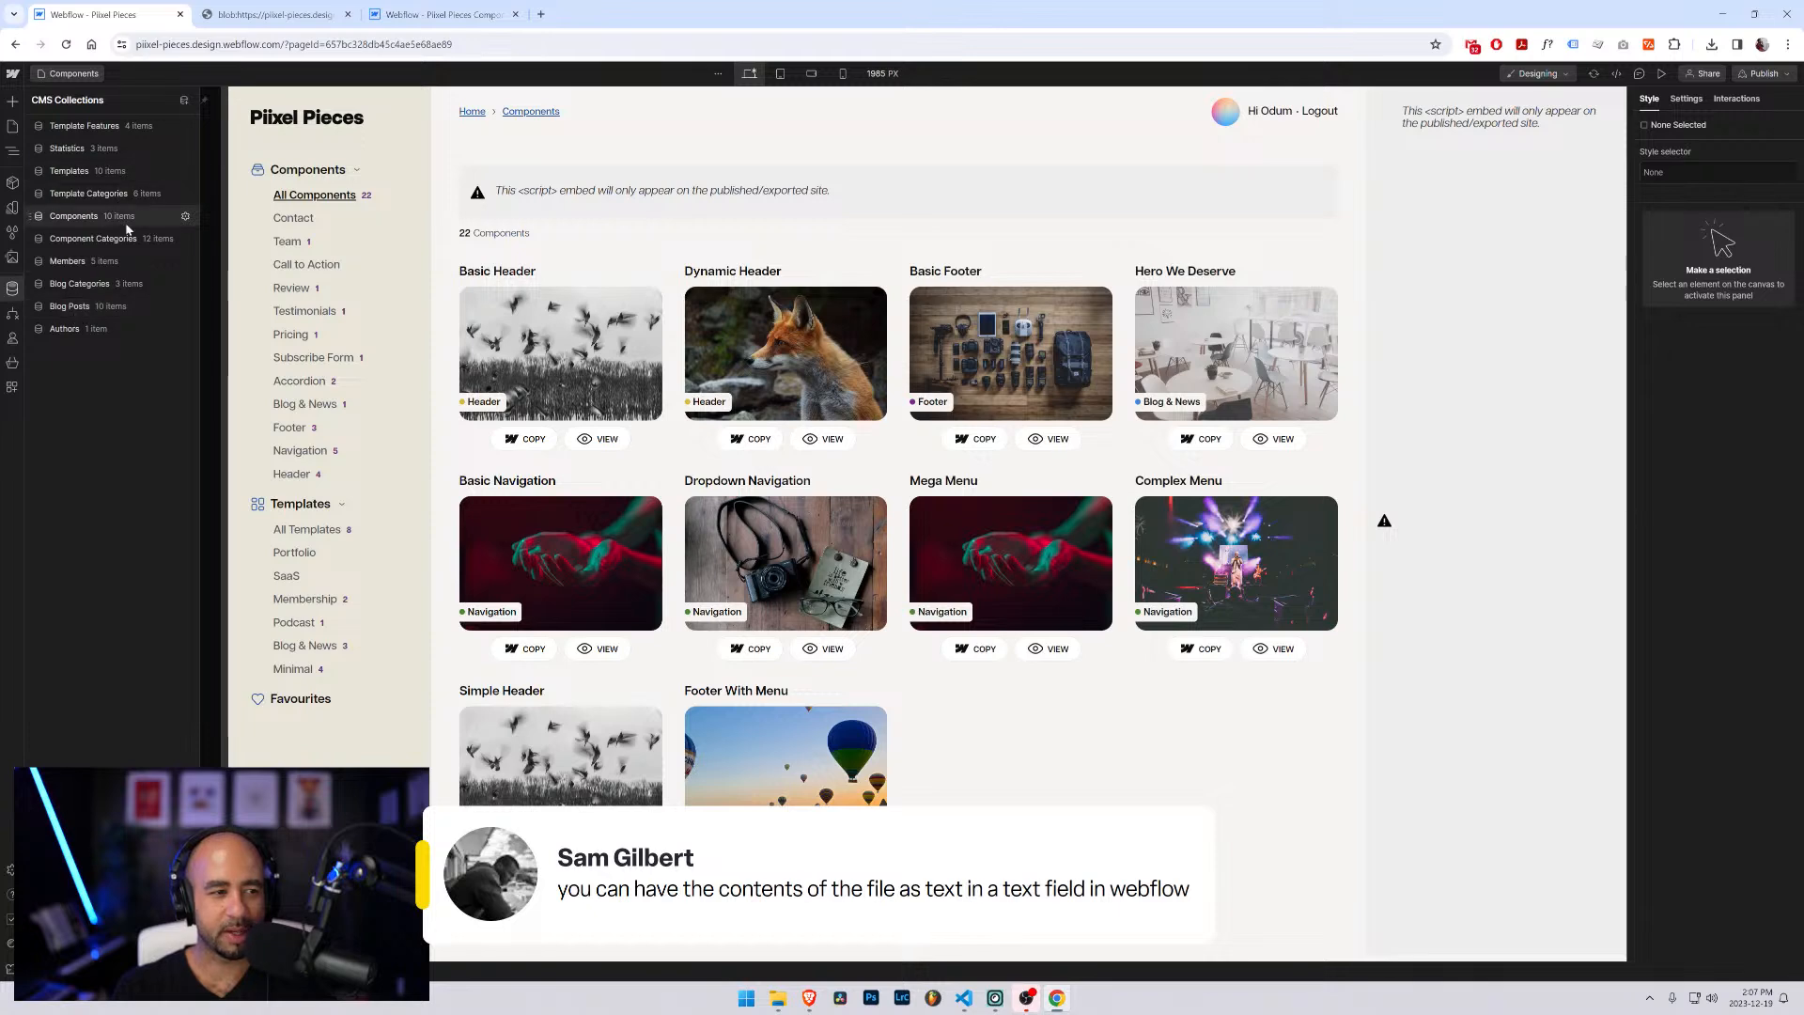
click(185, 217)
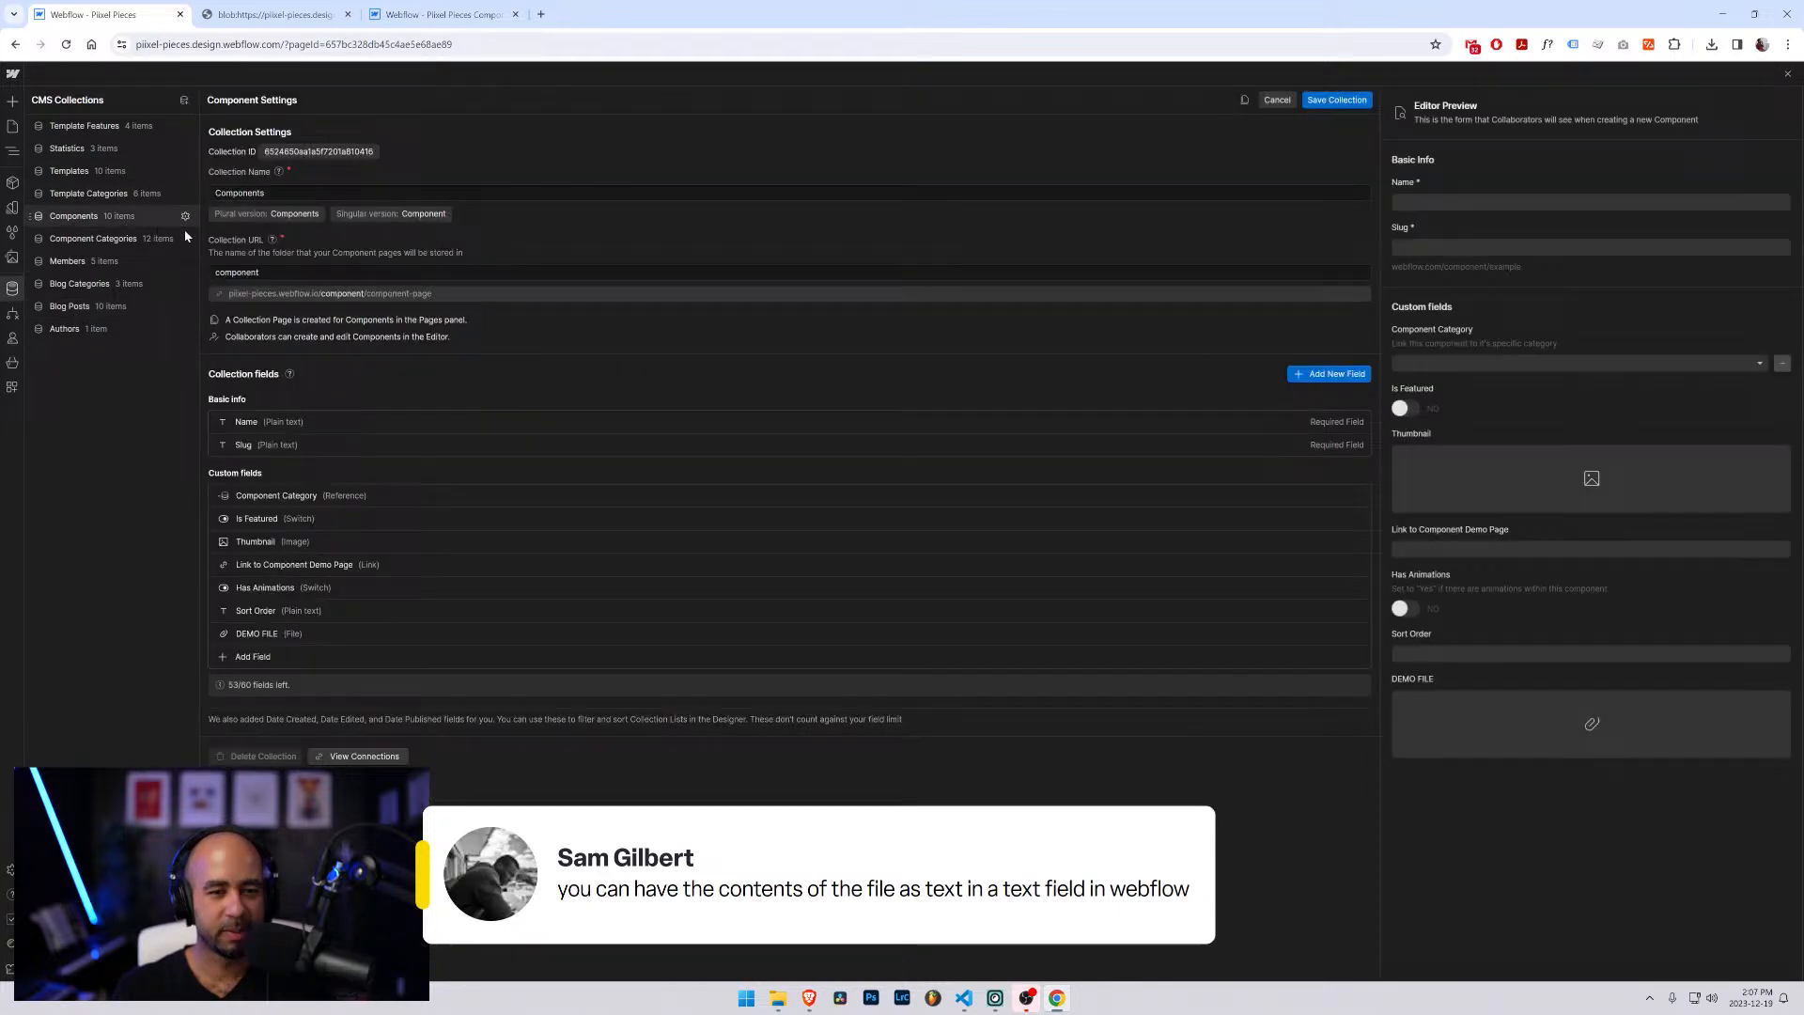
click(254, 658)
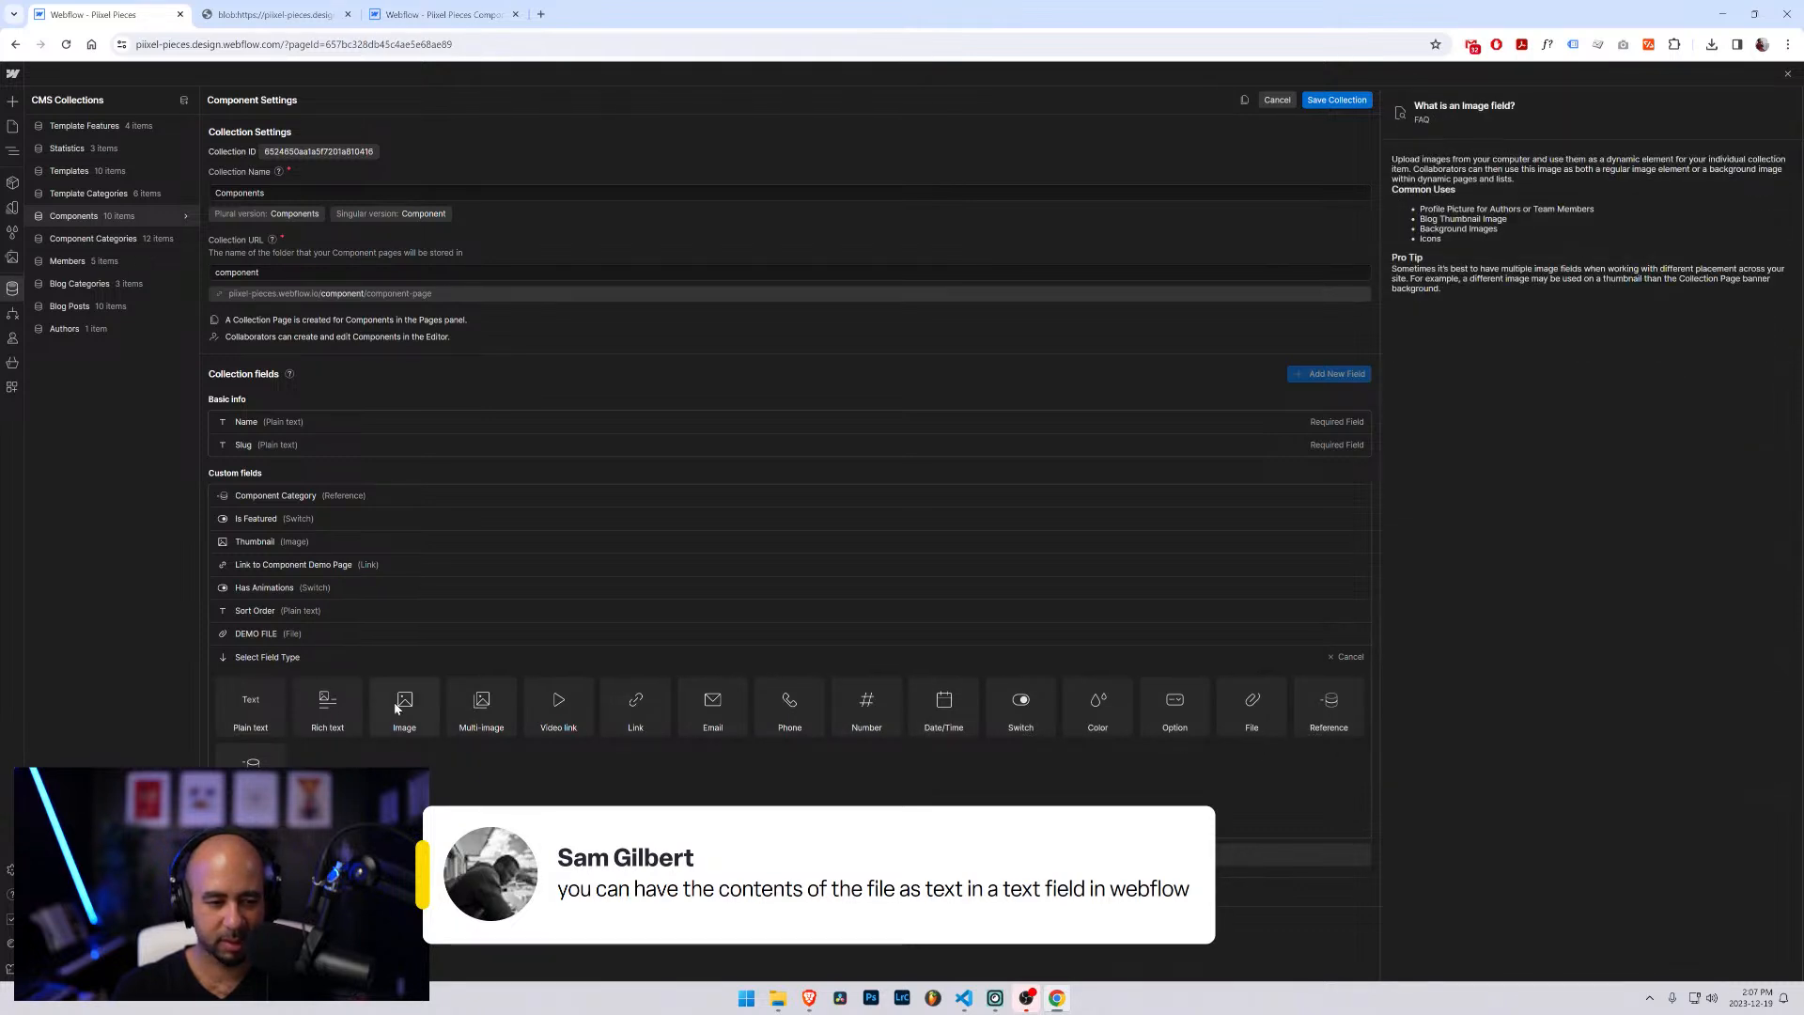
click(280, 705)
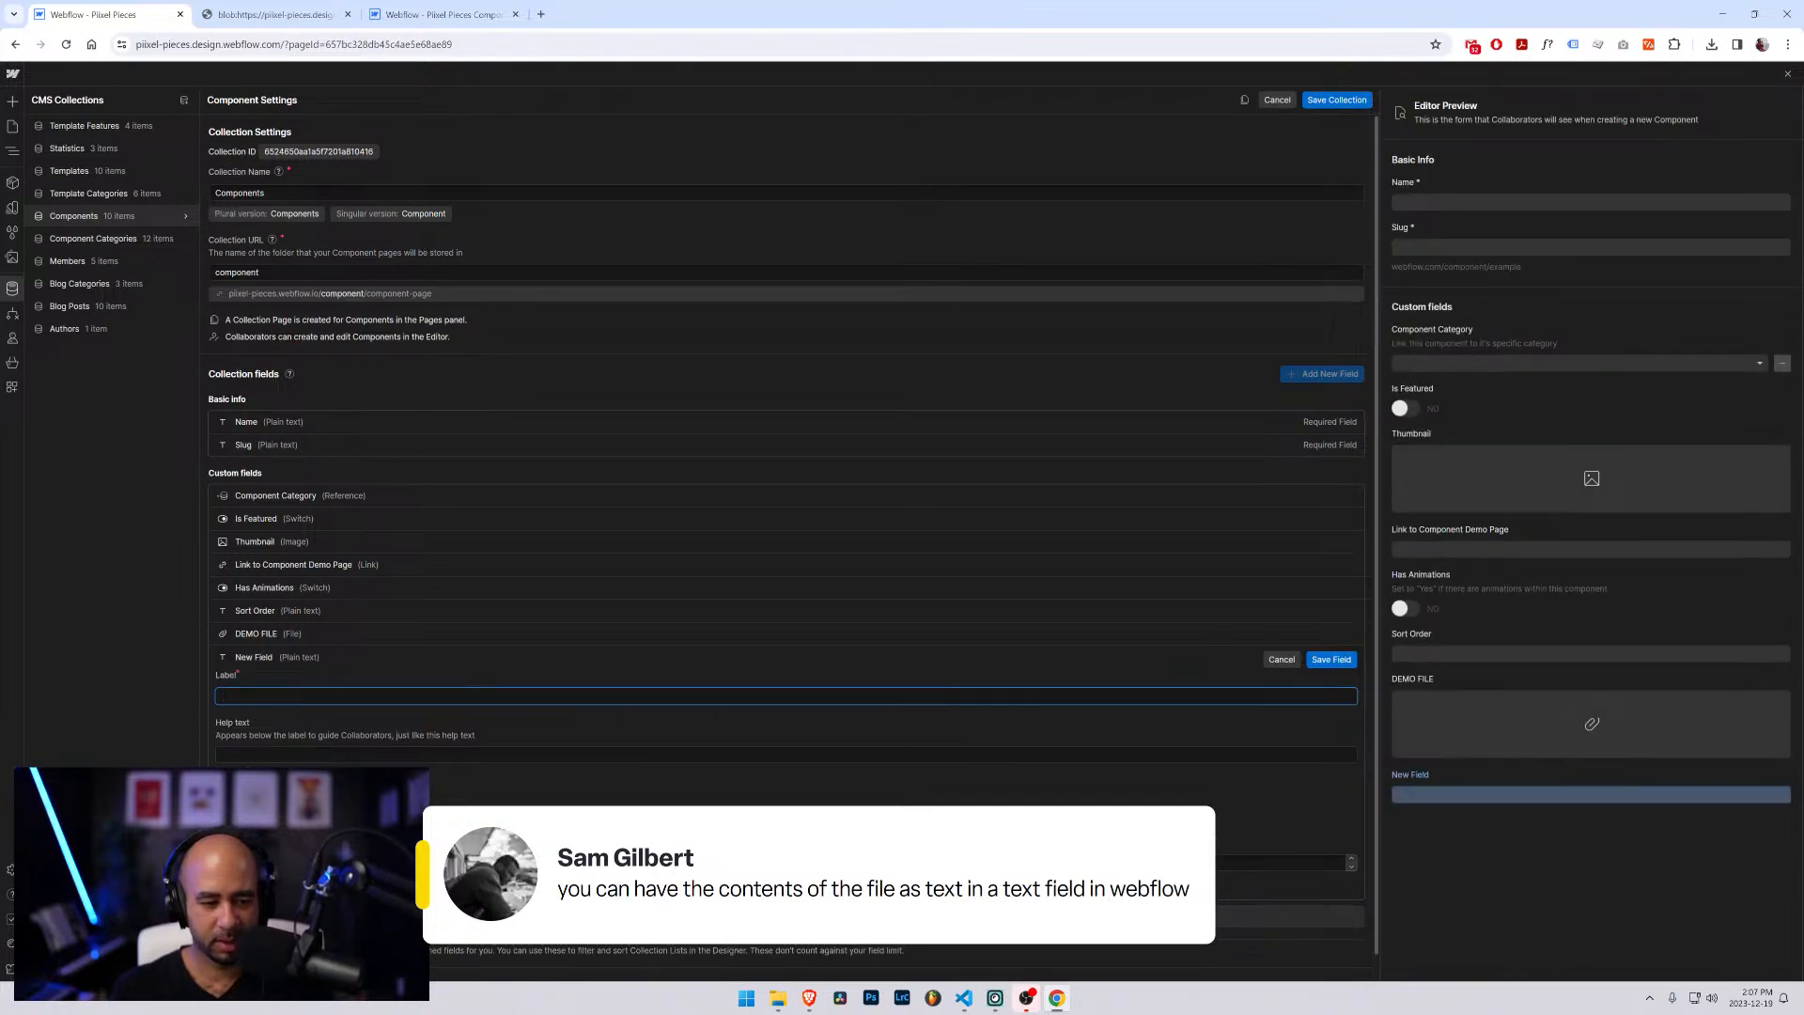
scroll(448, 755, down, 1)
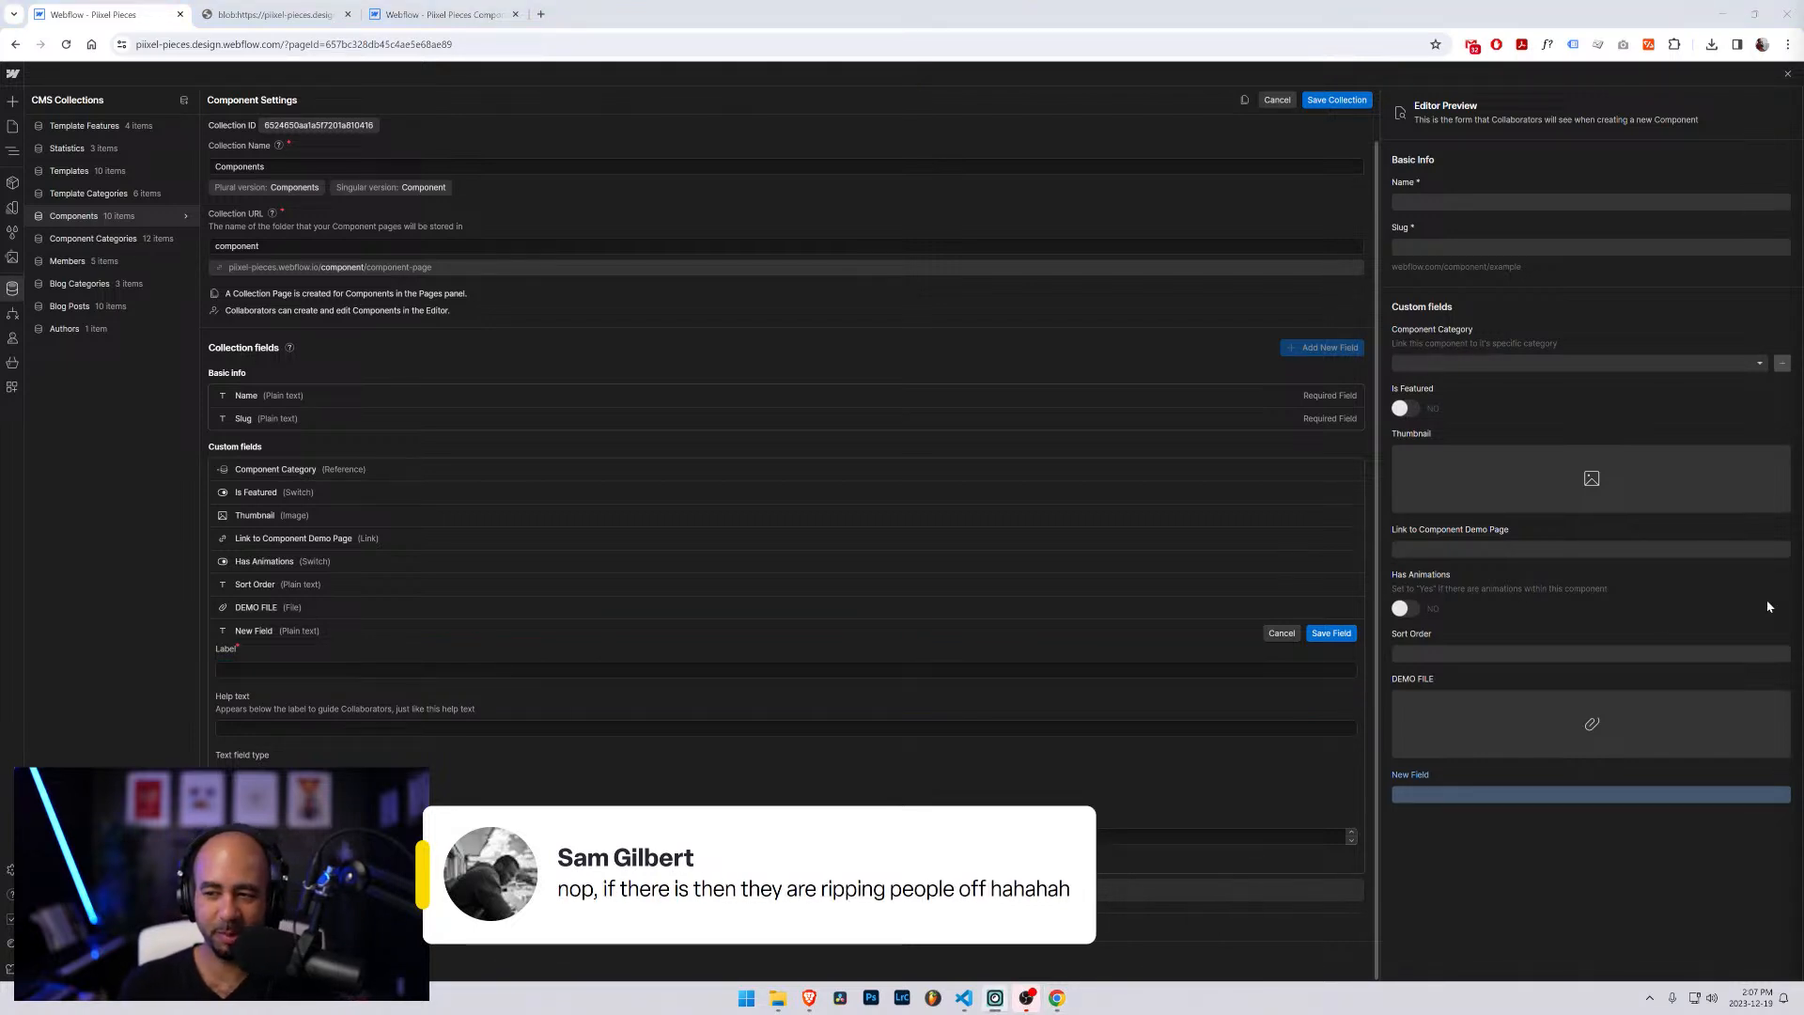
- Search Google in a new tab for "webflow limit to text field" and open the forum thread about limiting characters in a text block
click(540, 14)
text(web)
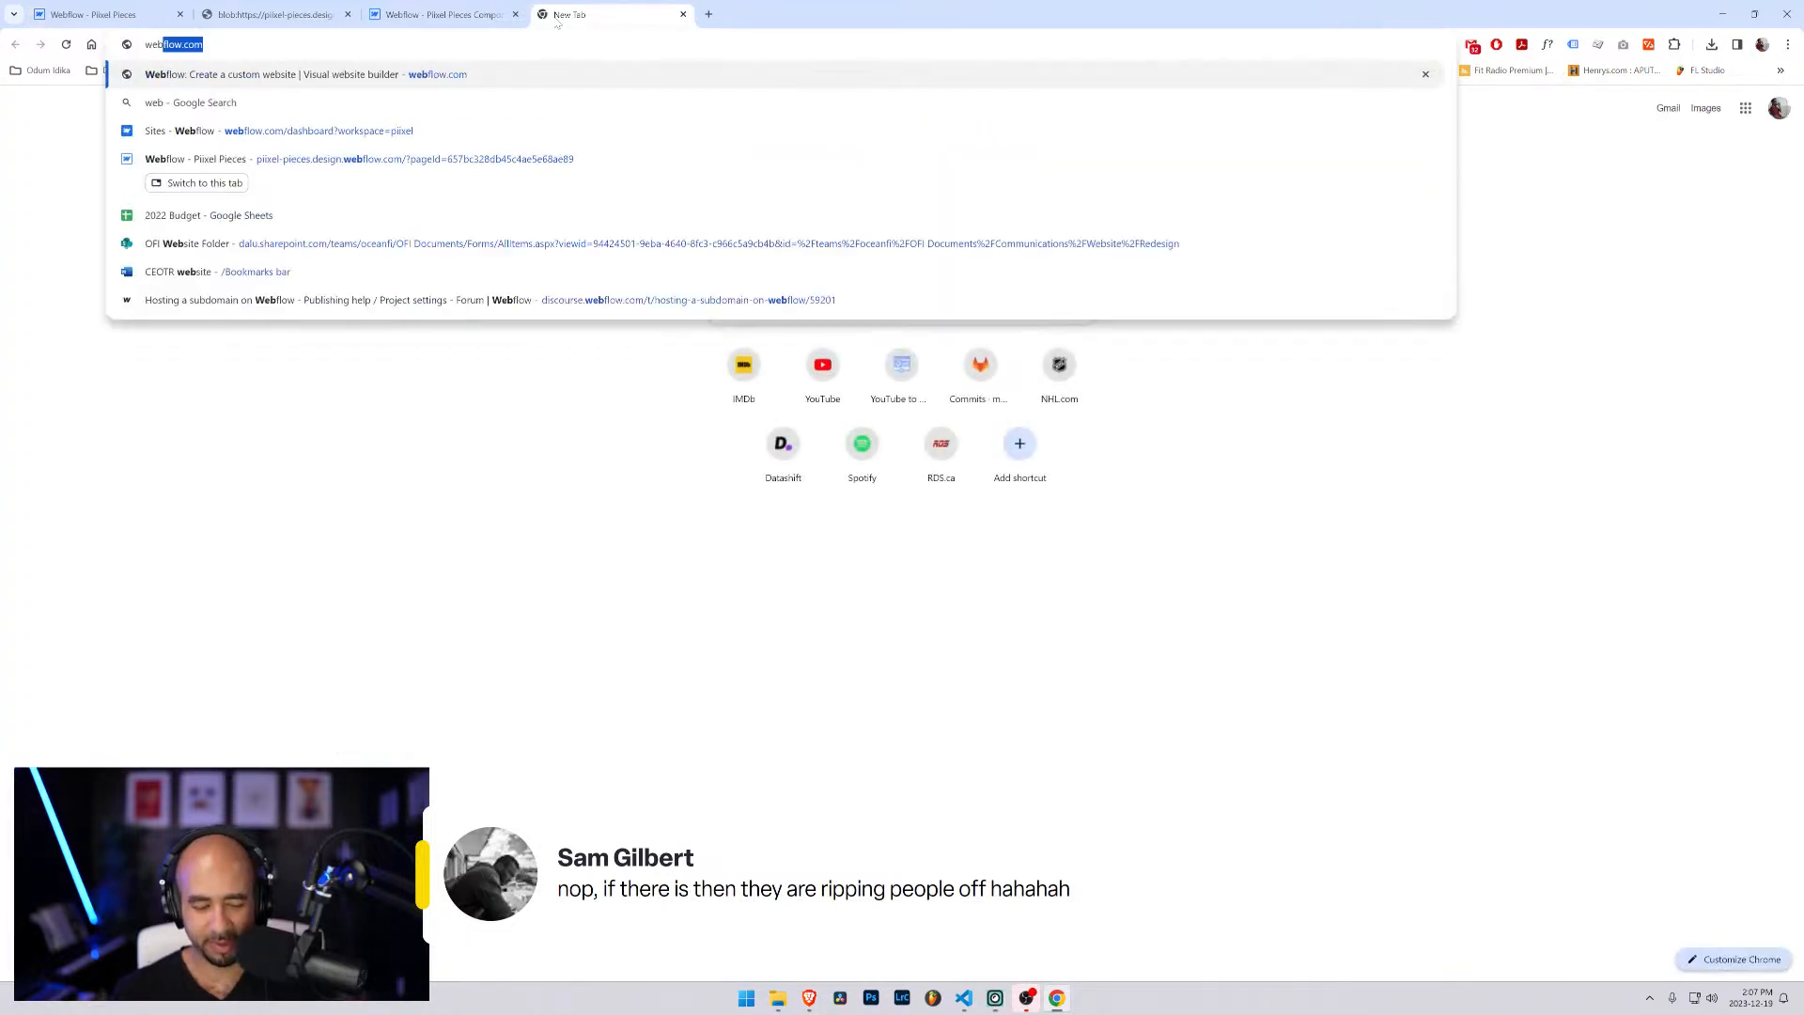
text(flow limi)
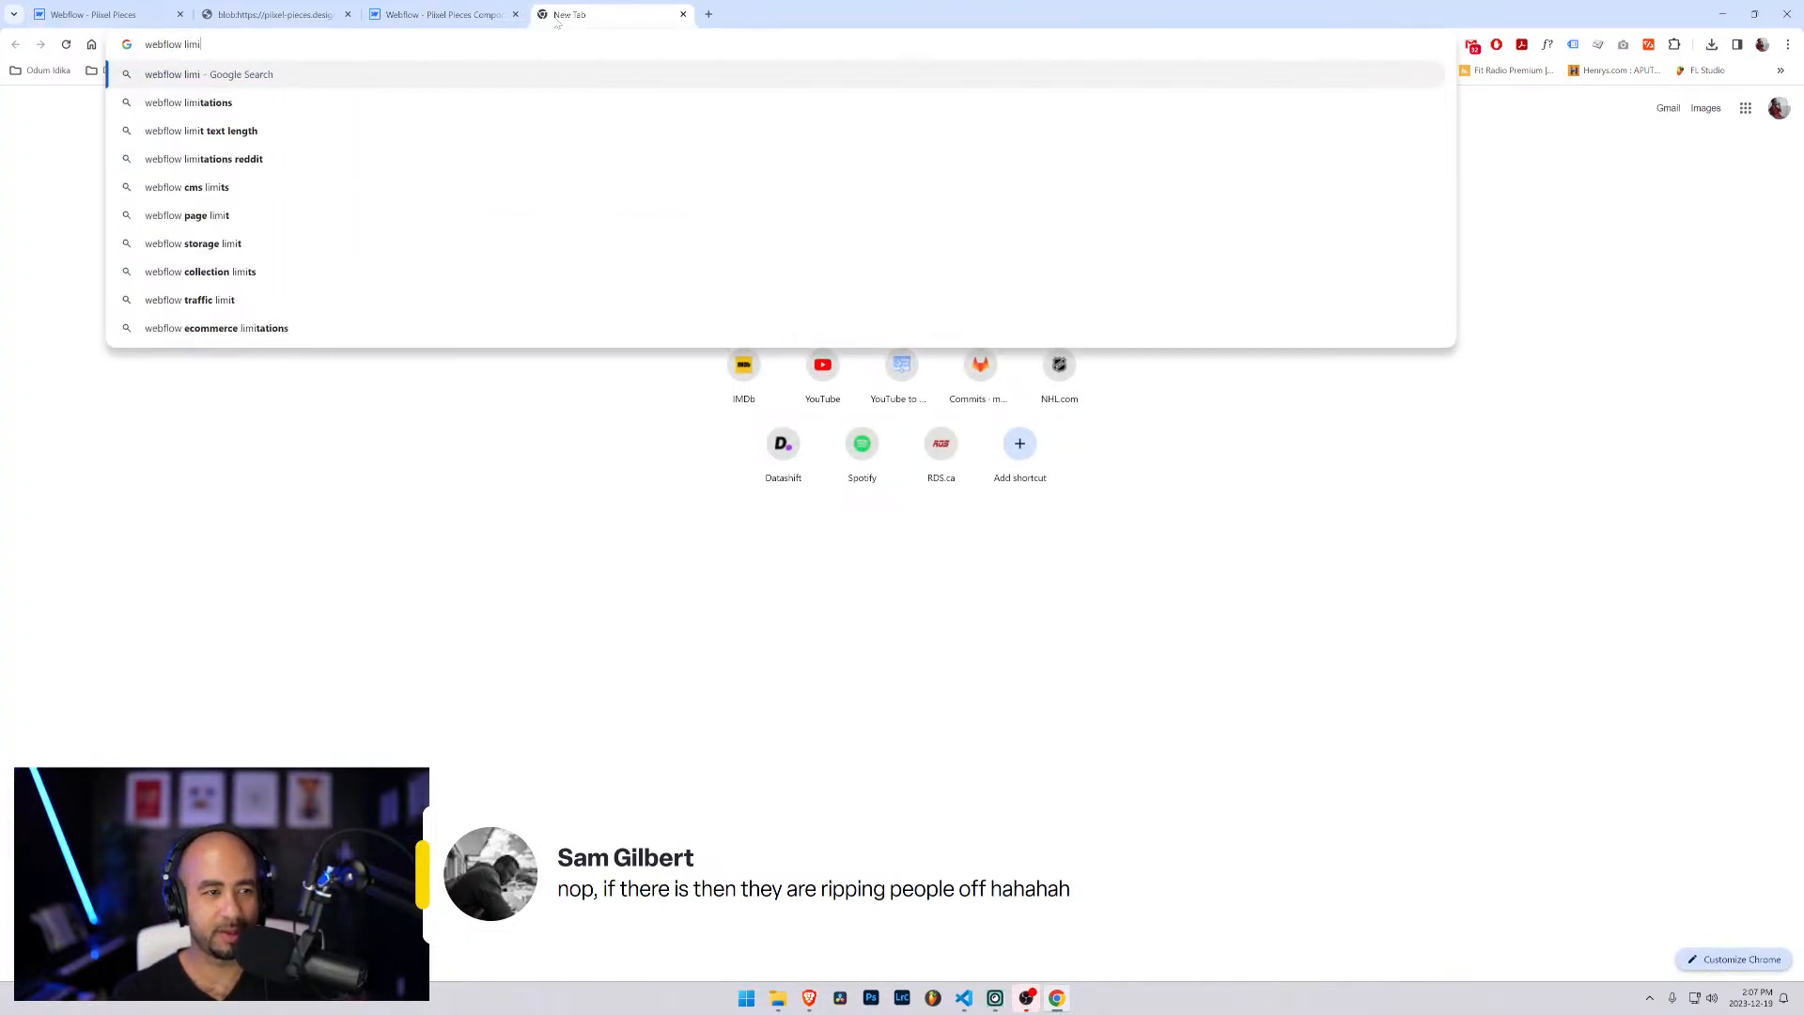
text(t to text fiel)
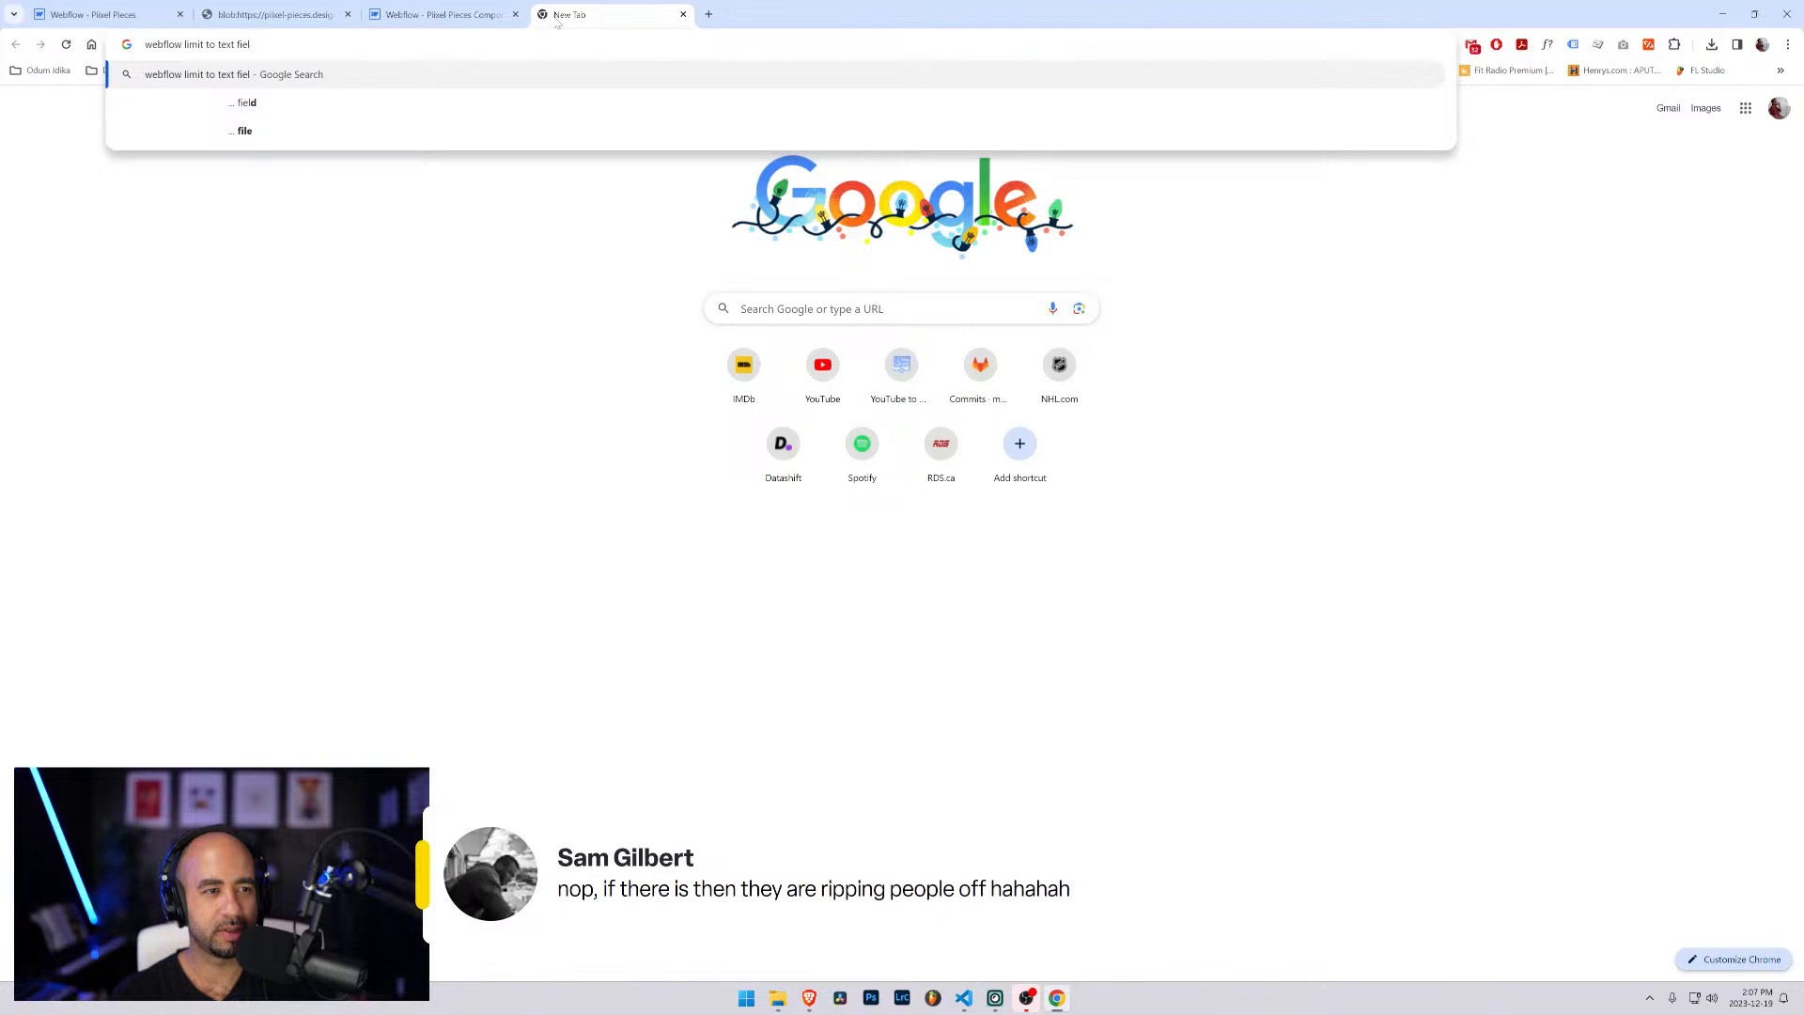
text(d)
key(Return)
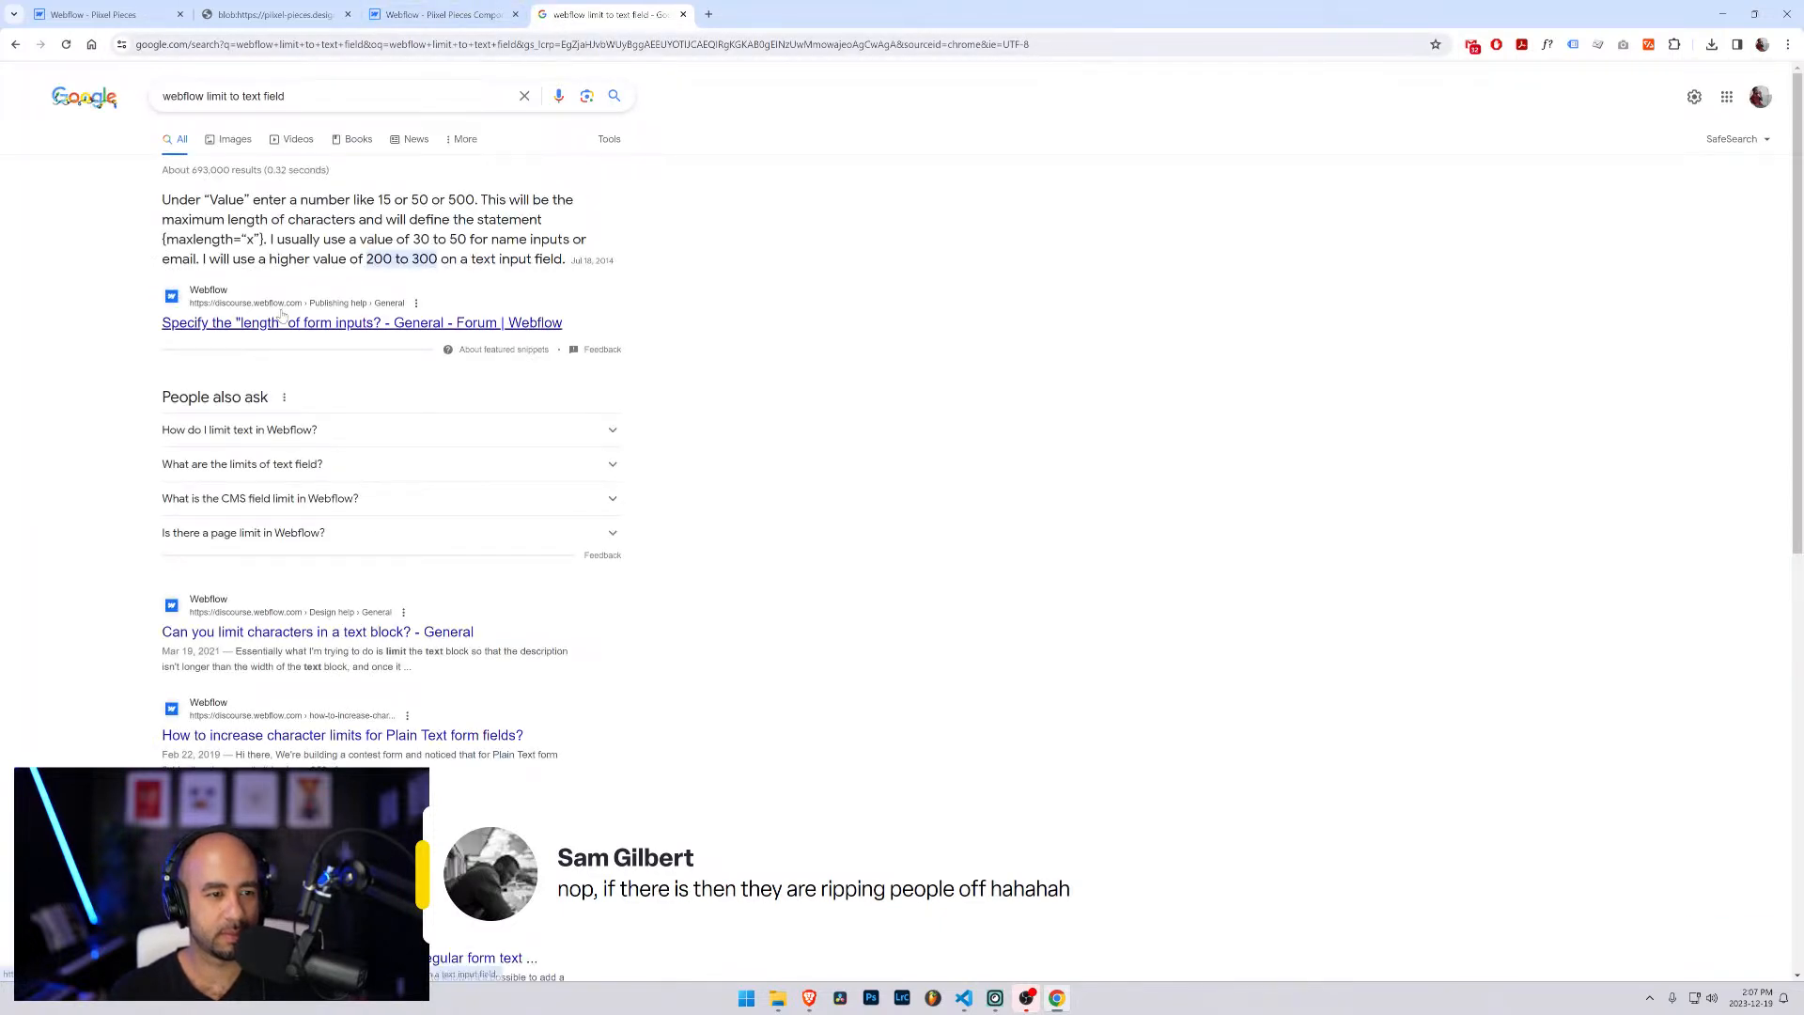
click(272, 635)
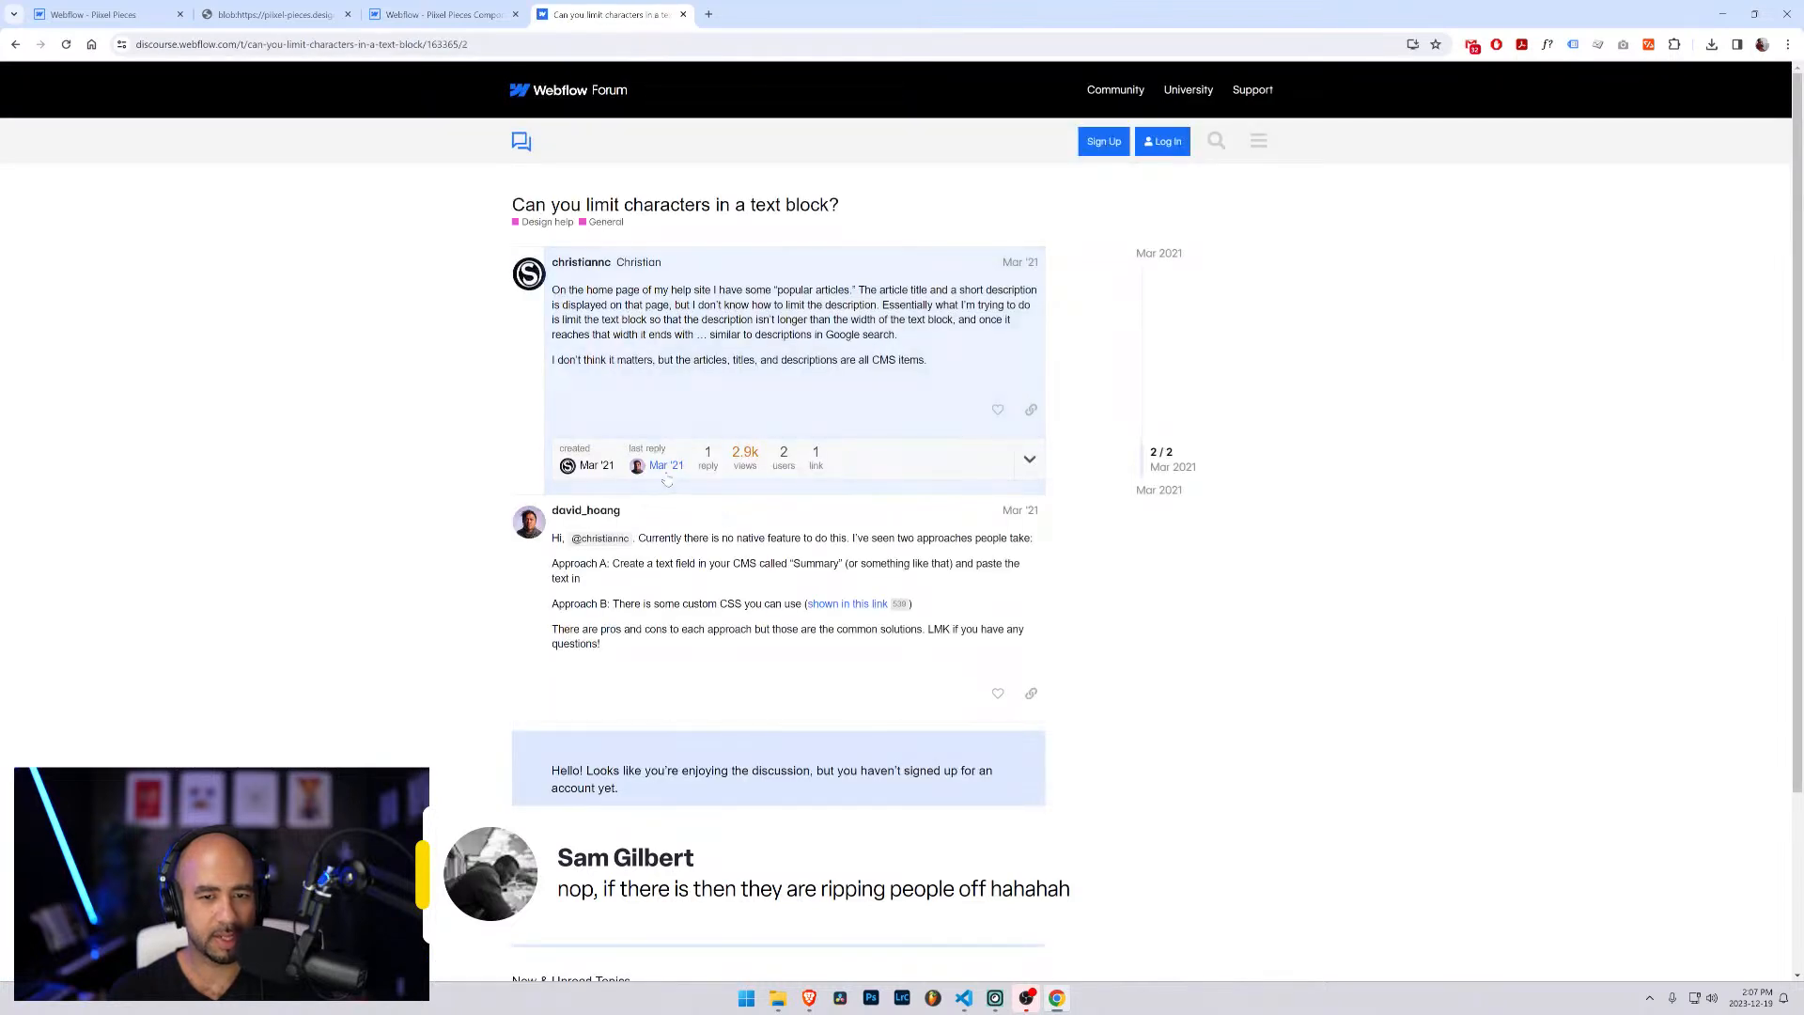
- Skim the forum thread on limiting characters in a text block and return to the Components collection settings in Webflow
scroll(639, 488, down, 3)
scroll(598, 468, up, 3)
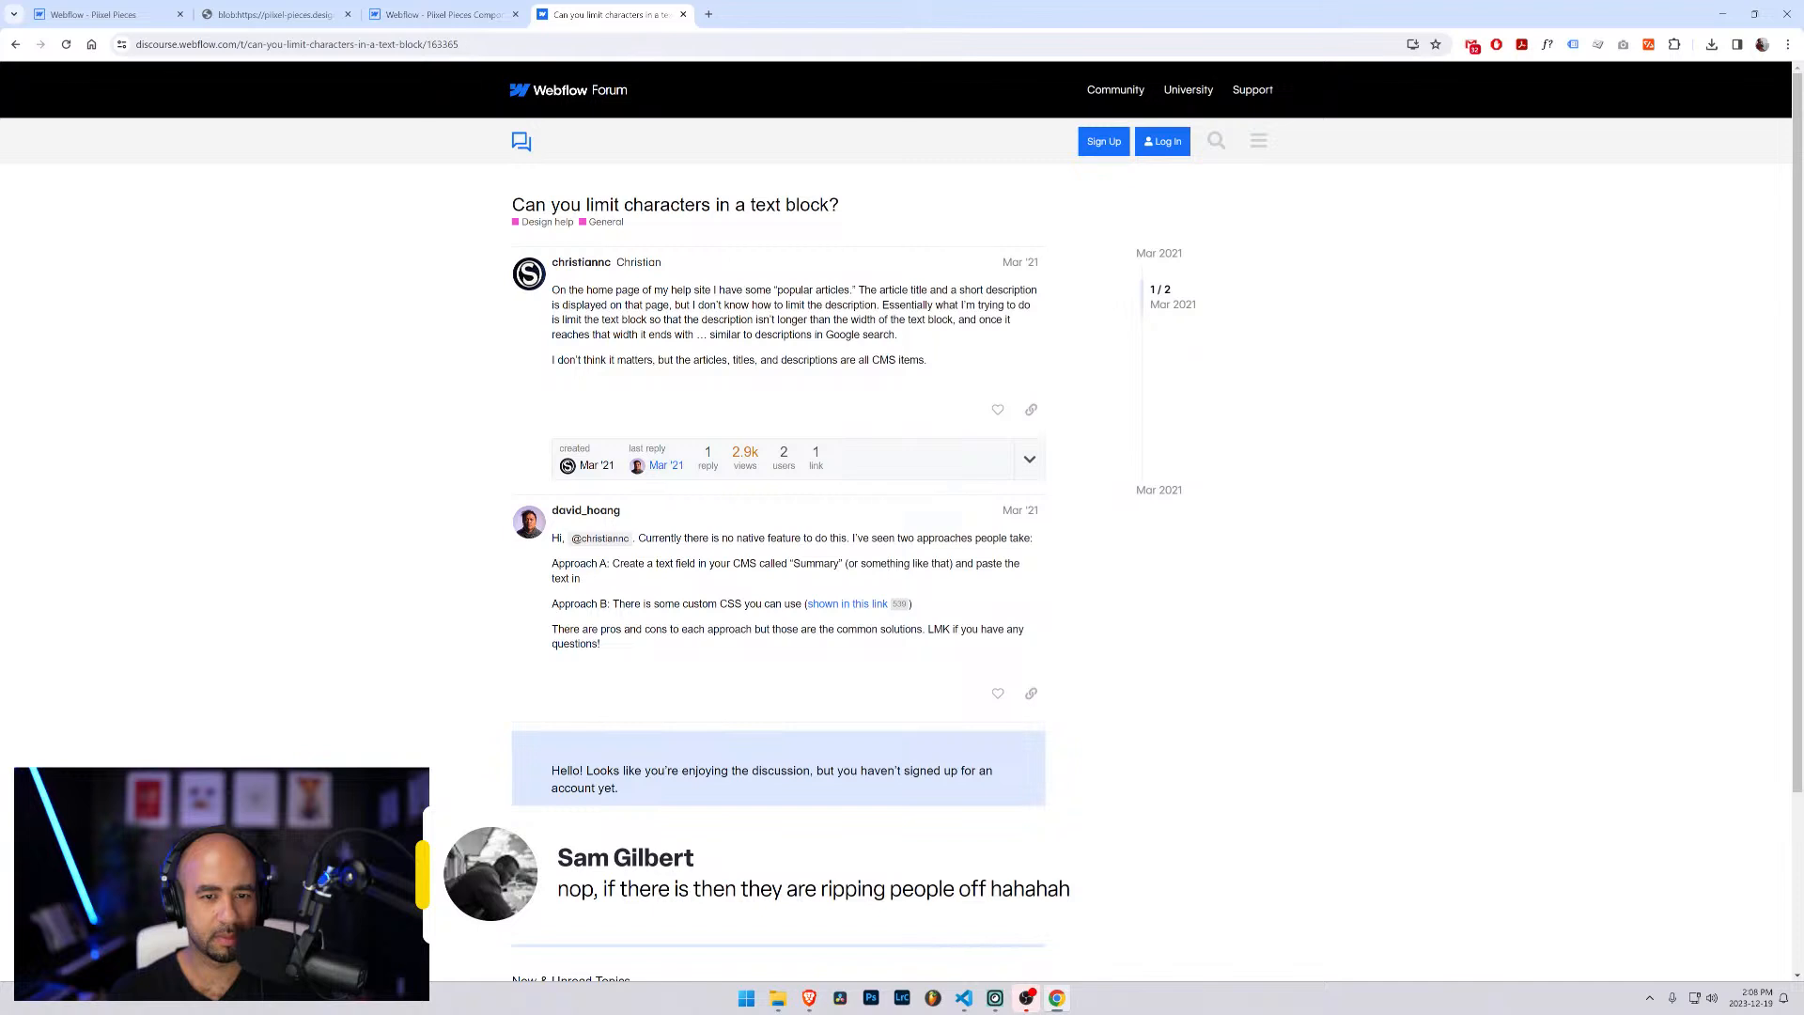
click(103, 14)
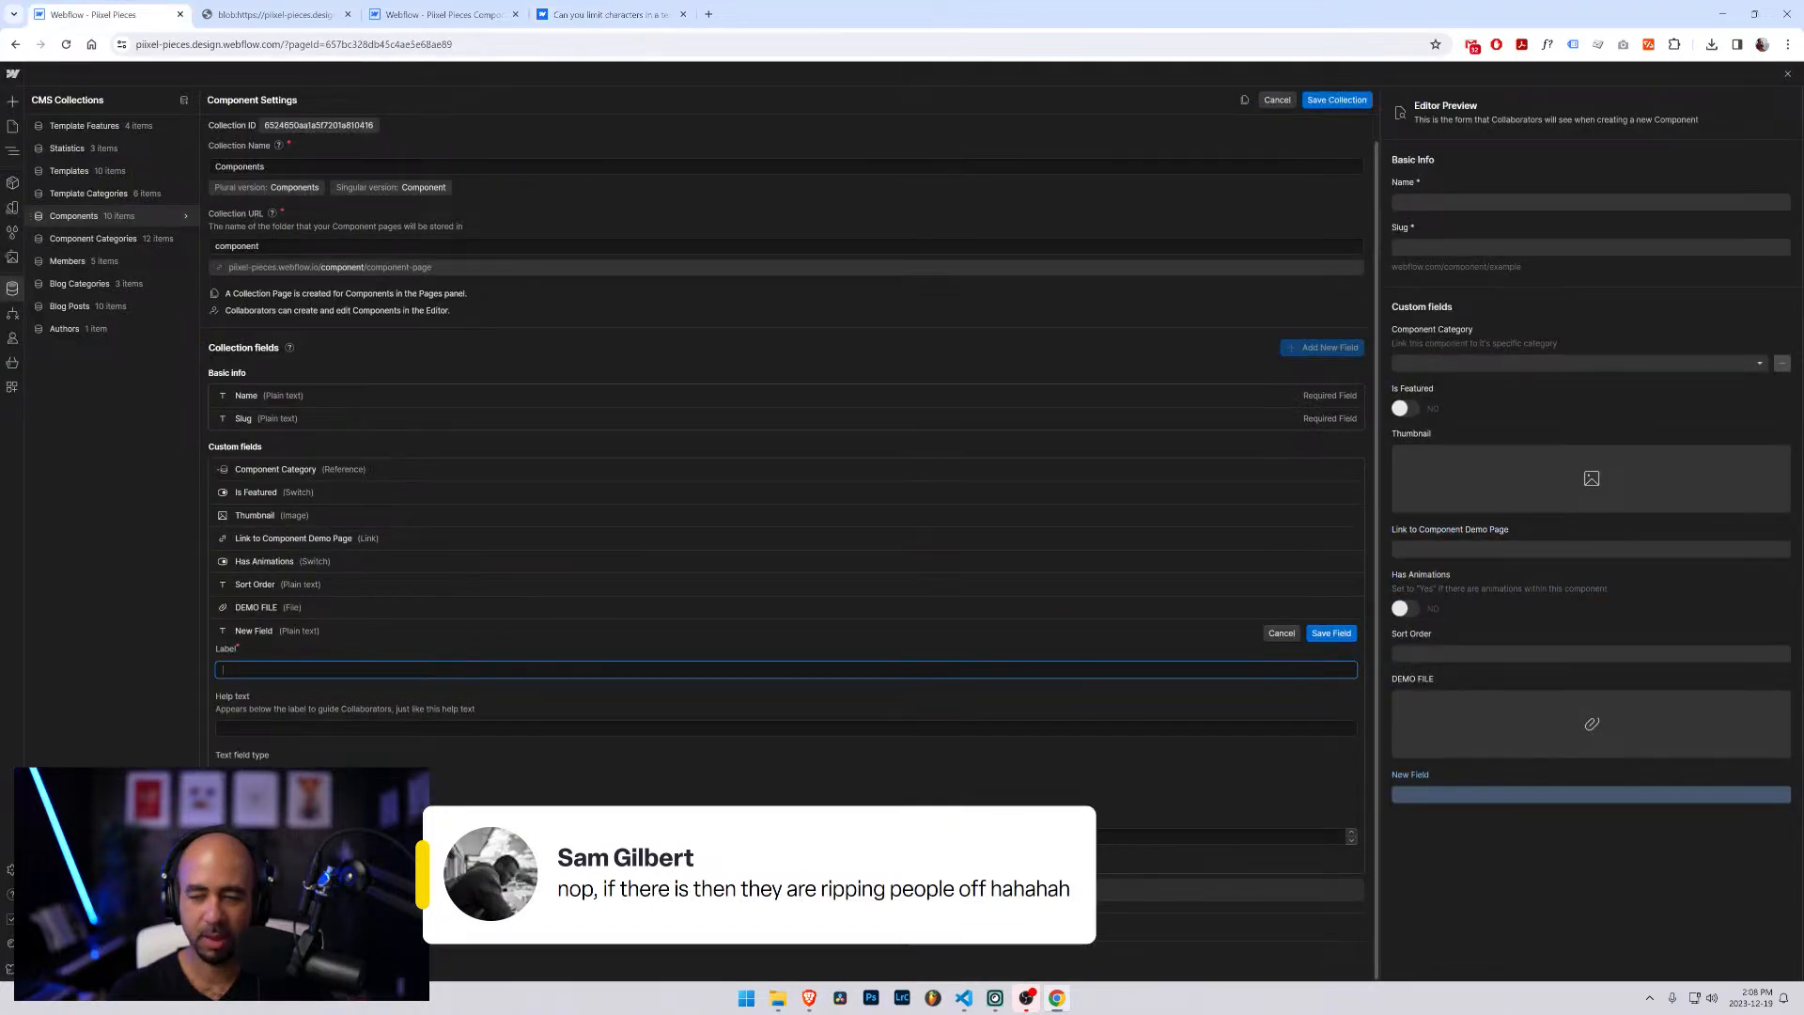
- Switch to VS Code, copy the entire contents of demo-component.json, and return to the Webflow collection settings
click(960, 1004)
key(ctrl+a)
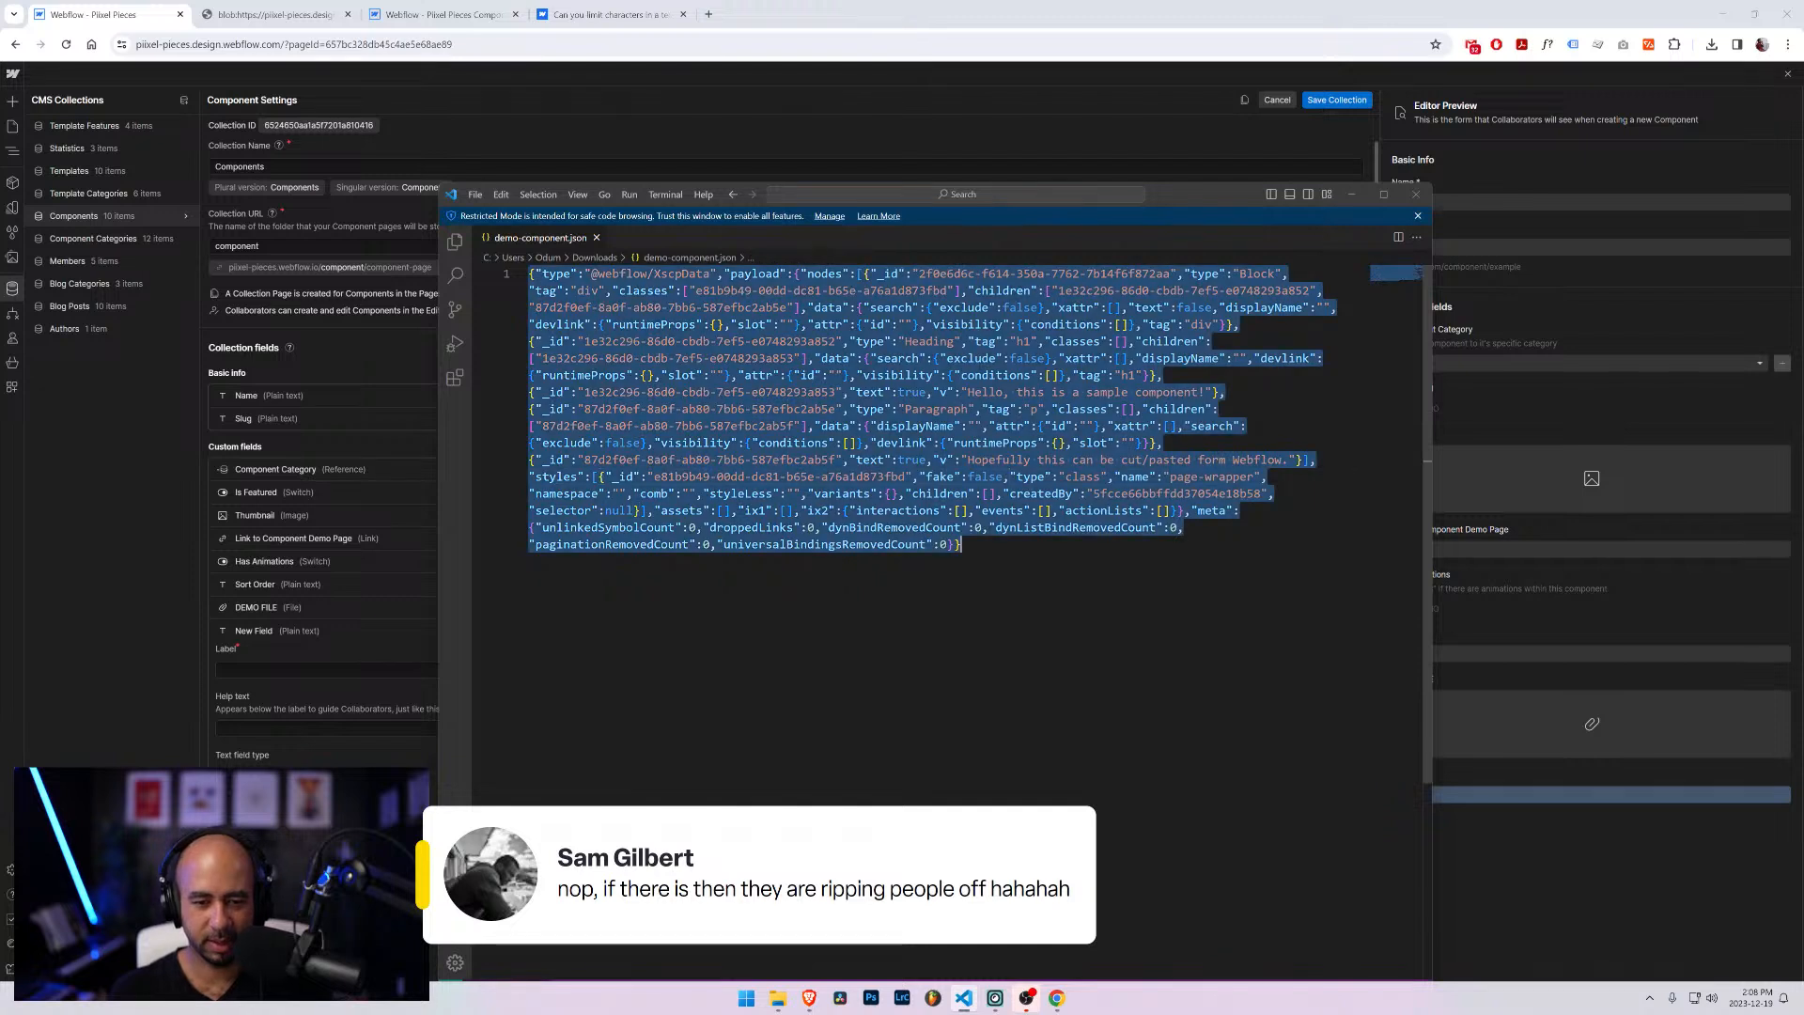
key(alt+Tab)
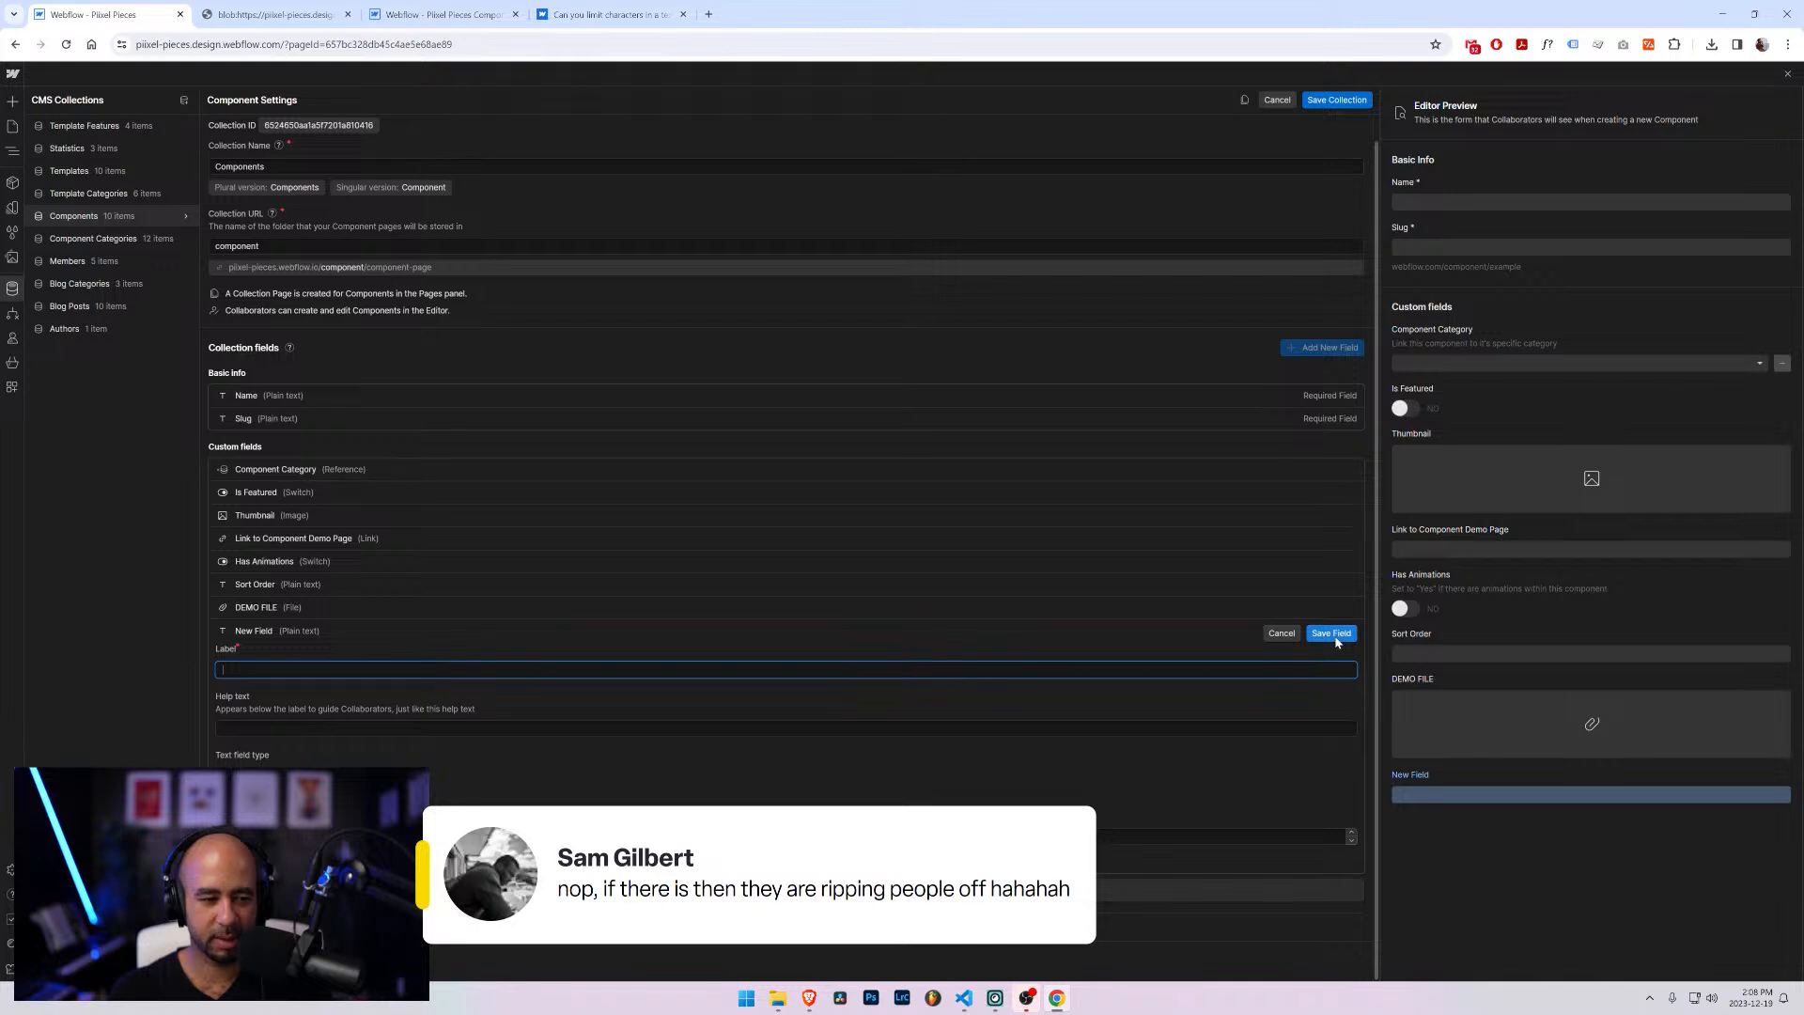
- Label the new Plain text field SAMPLE TEXT, save the field, and save the Components collection
text(S)
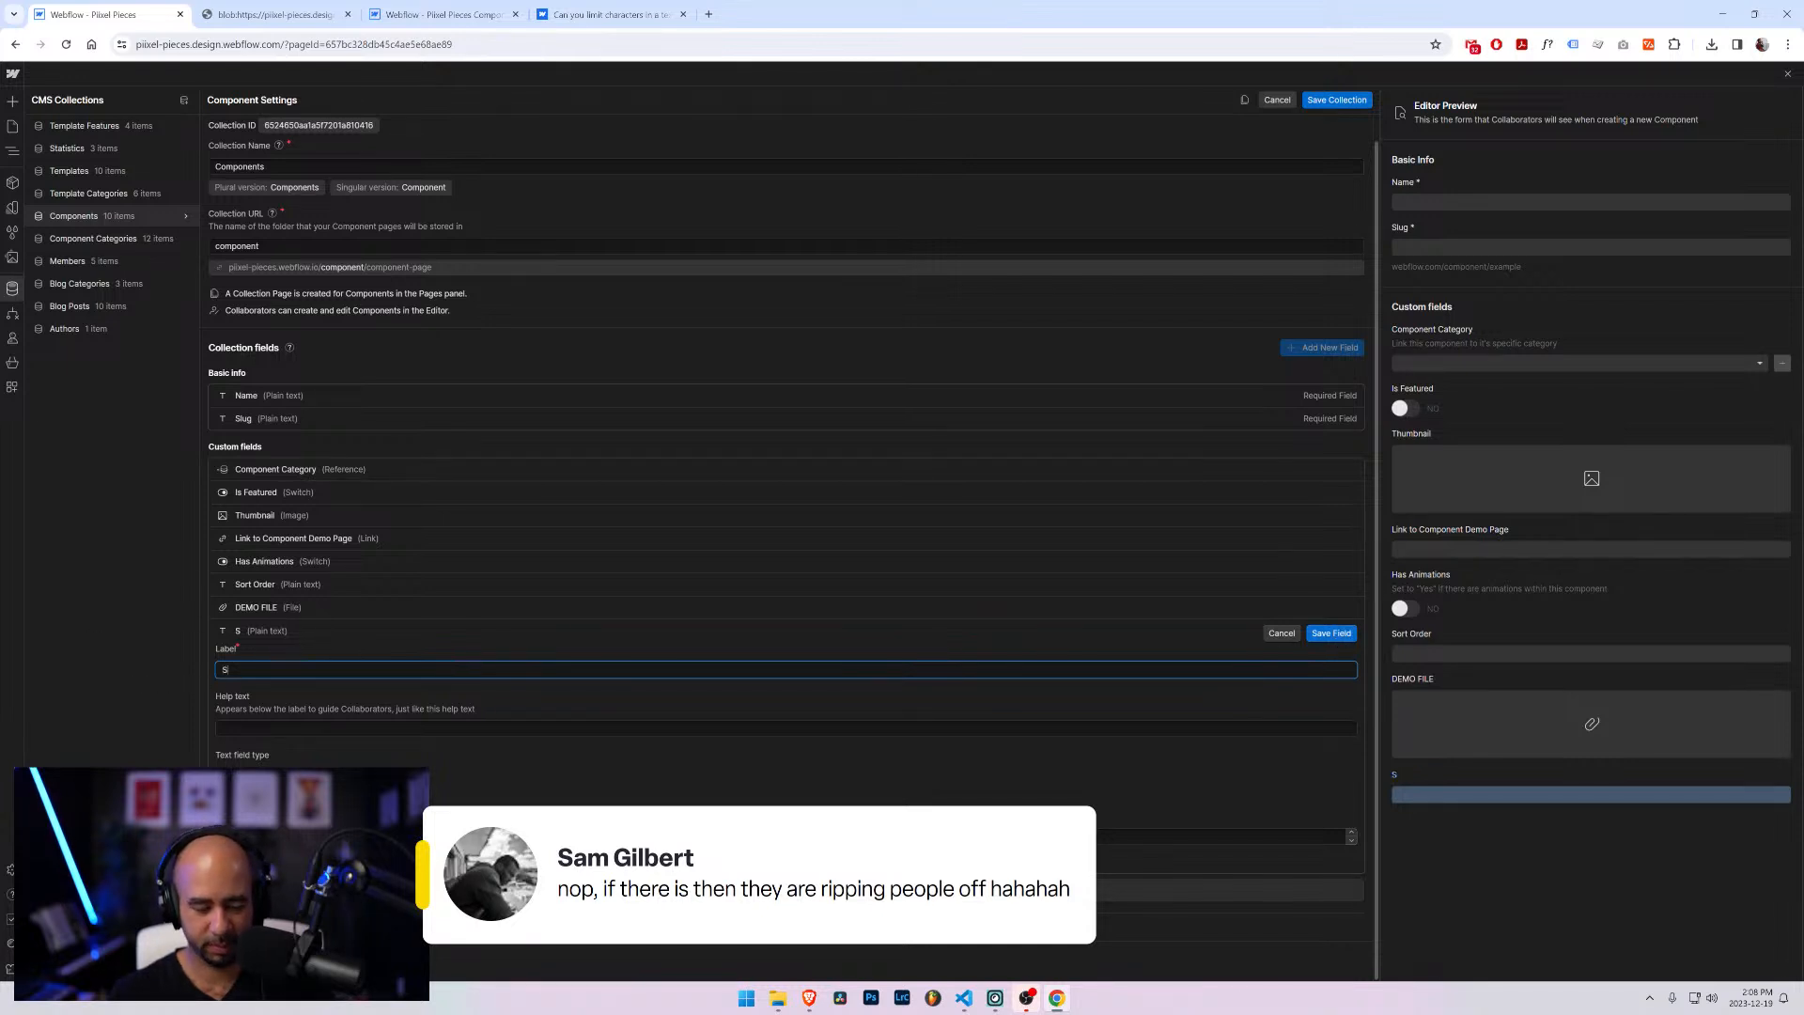
text(AMPLE TEXT)
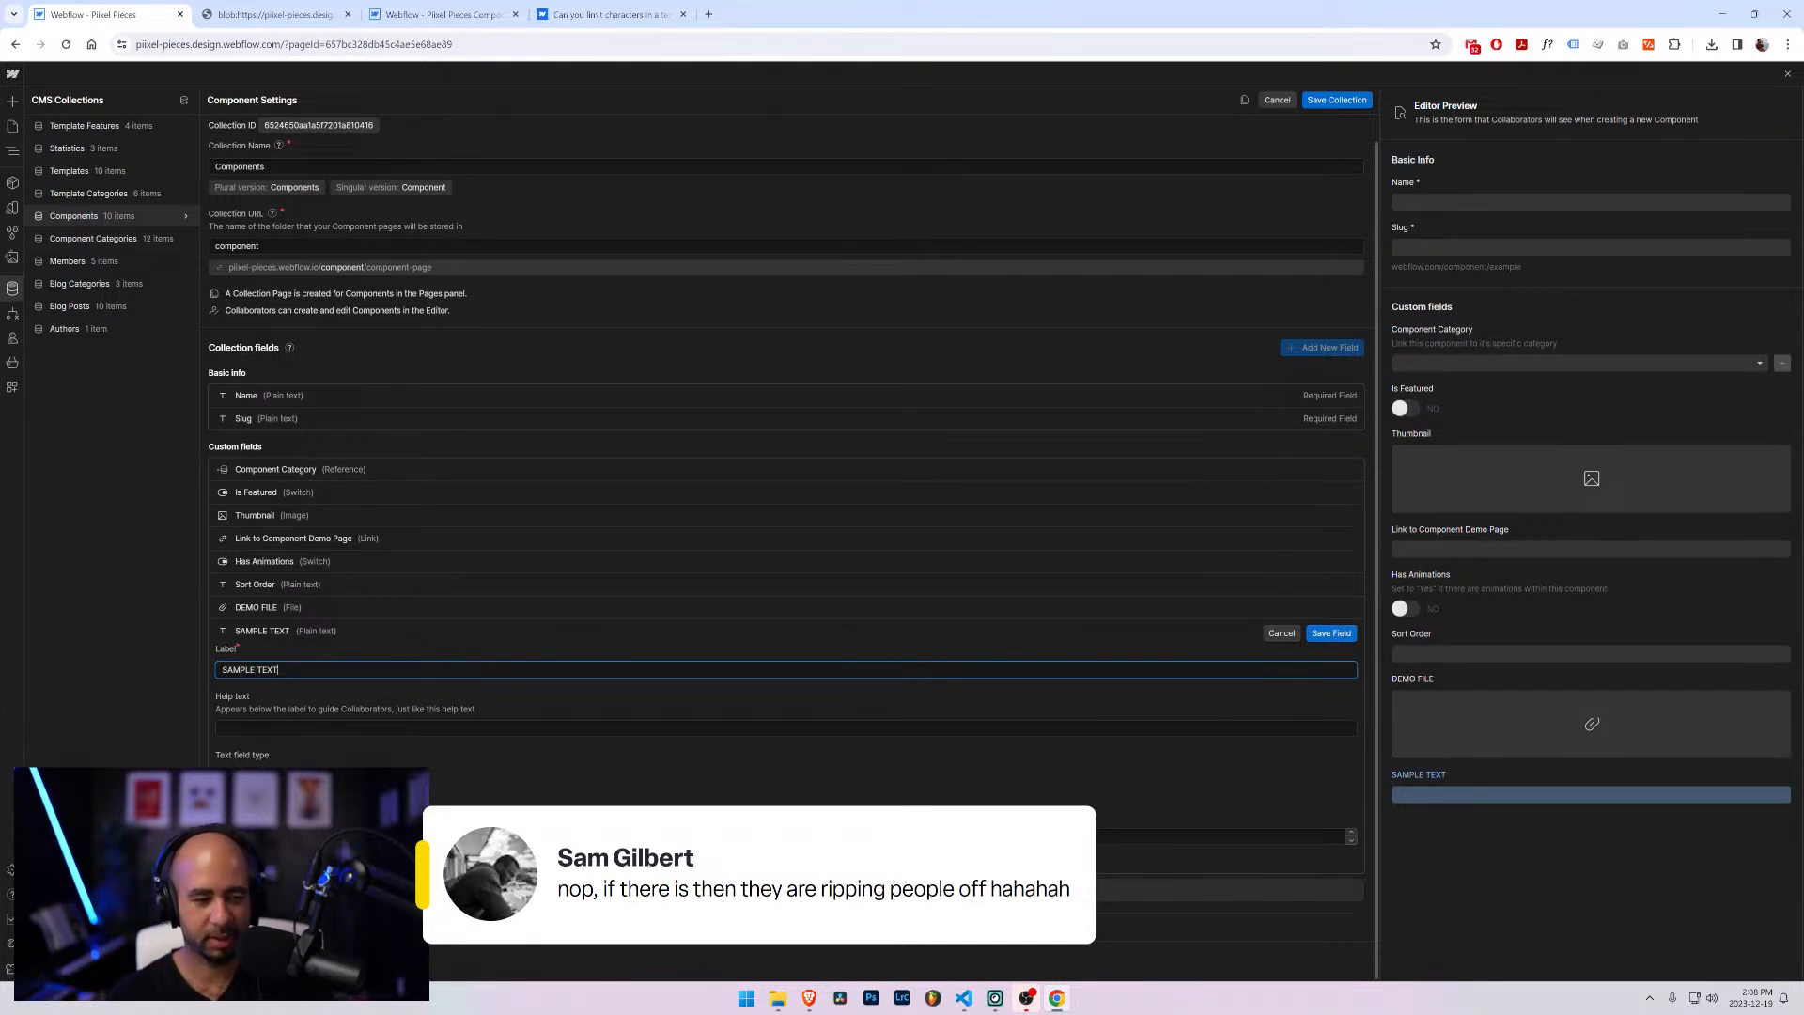
click(1333, 633)
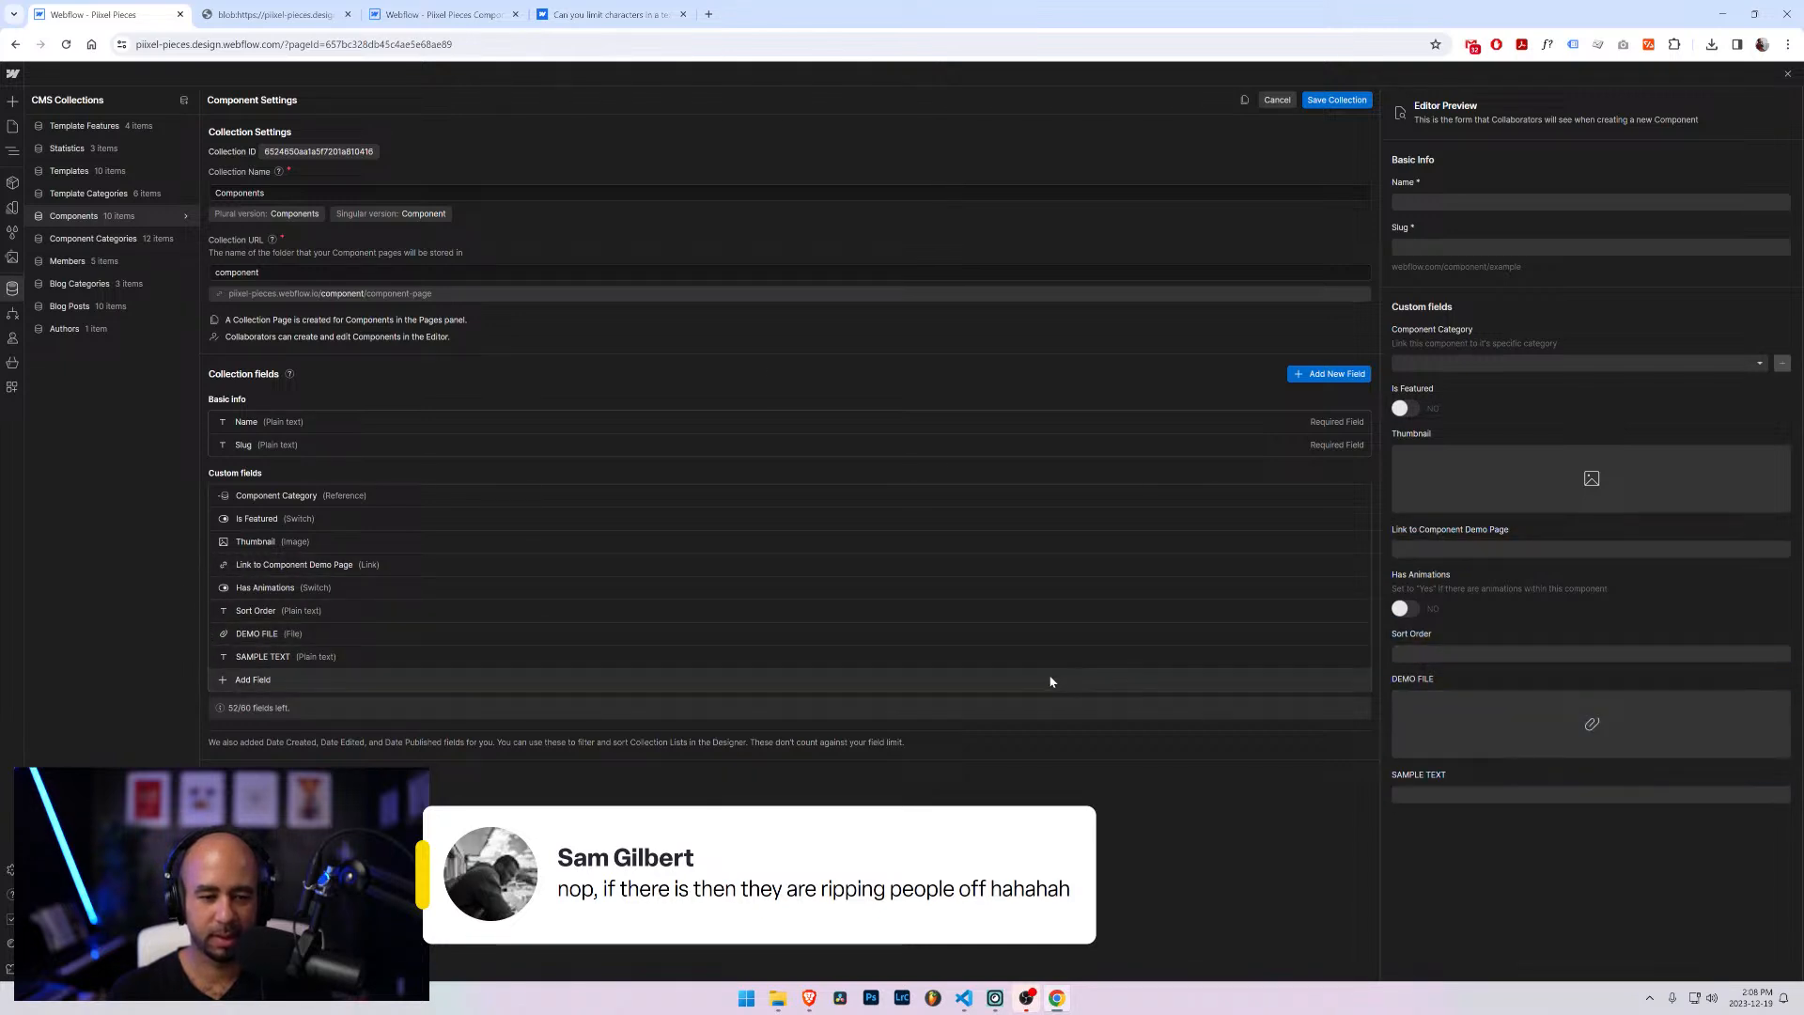
click(1024, 656)
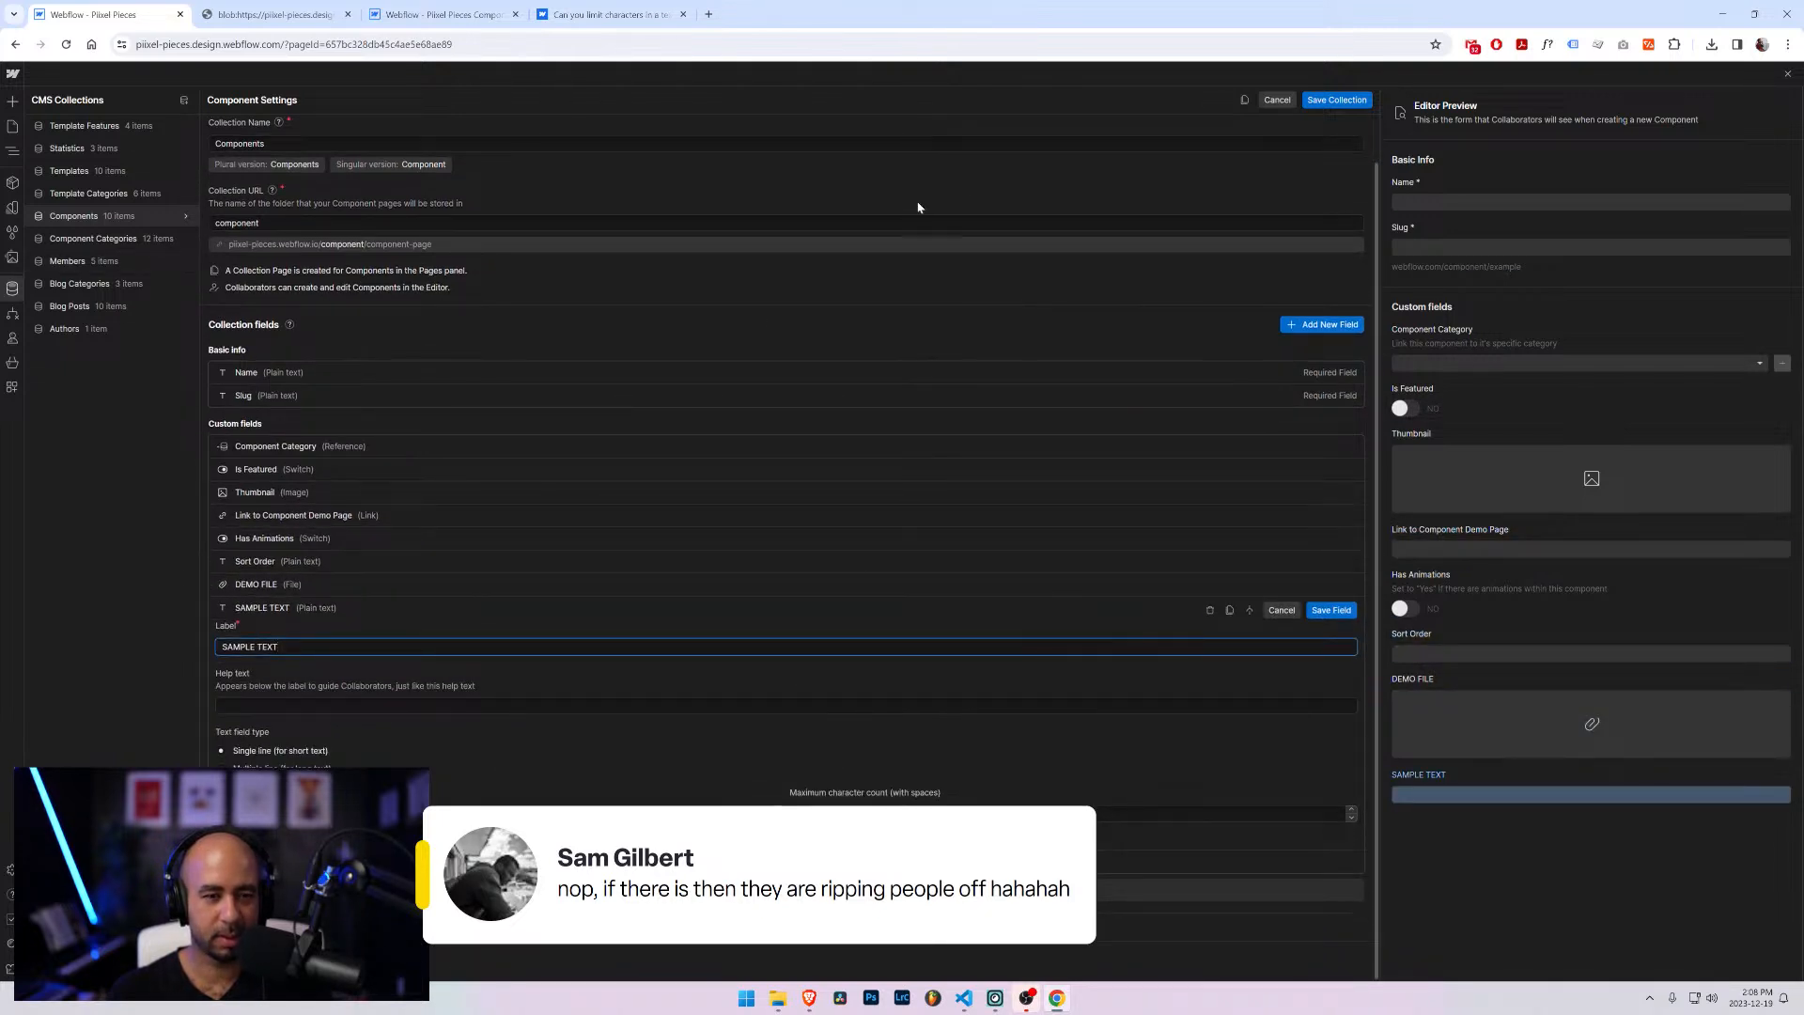
click(1336, 100)
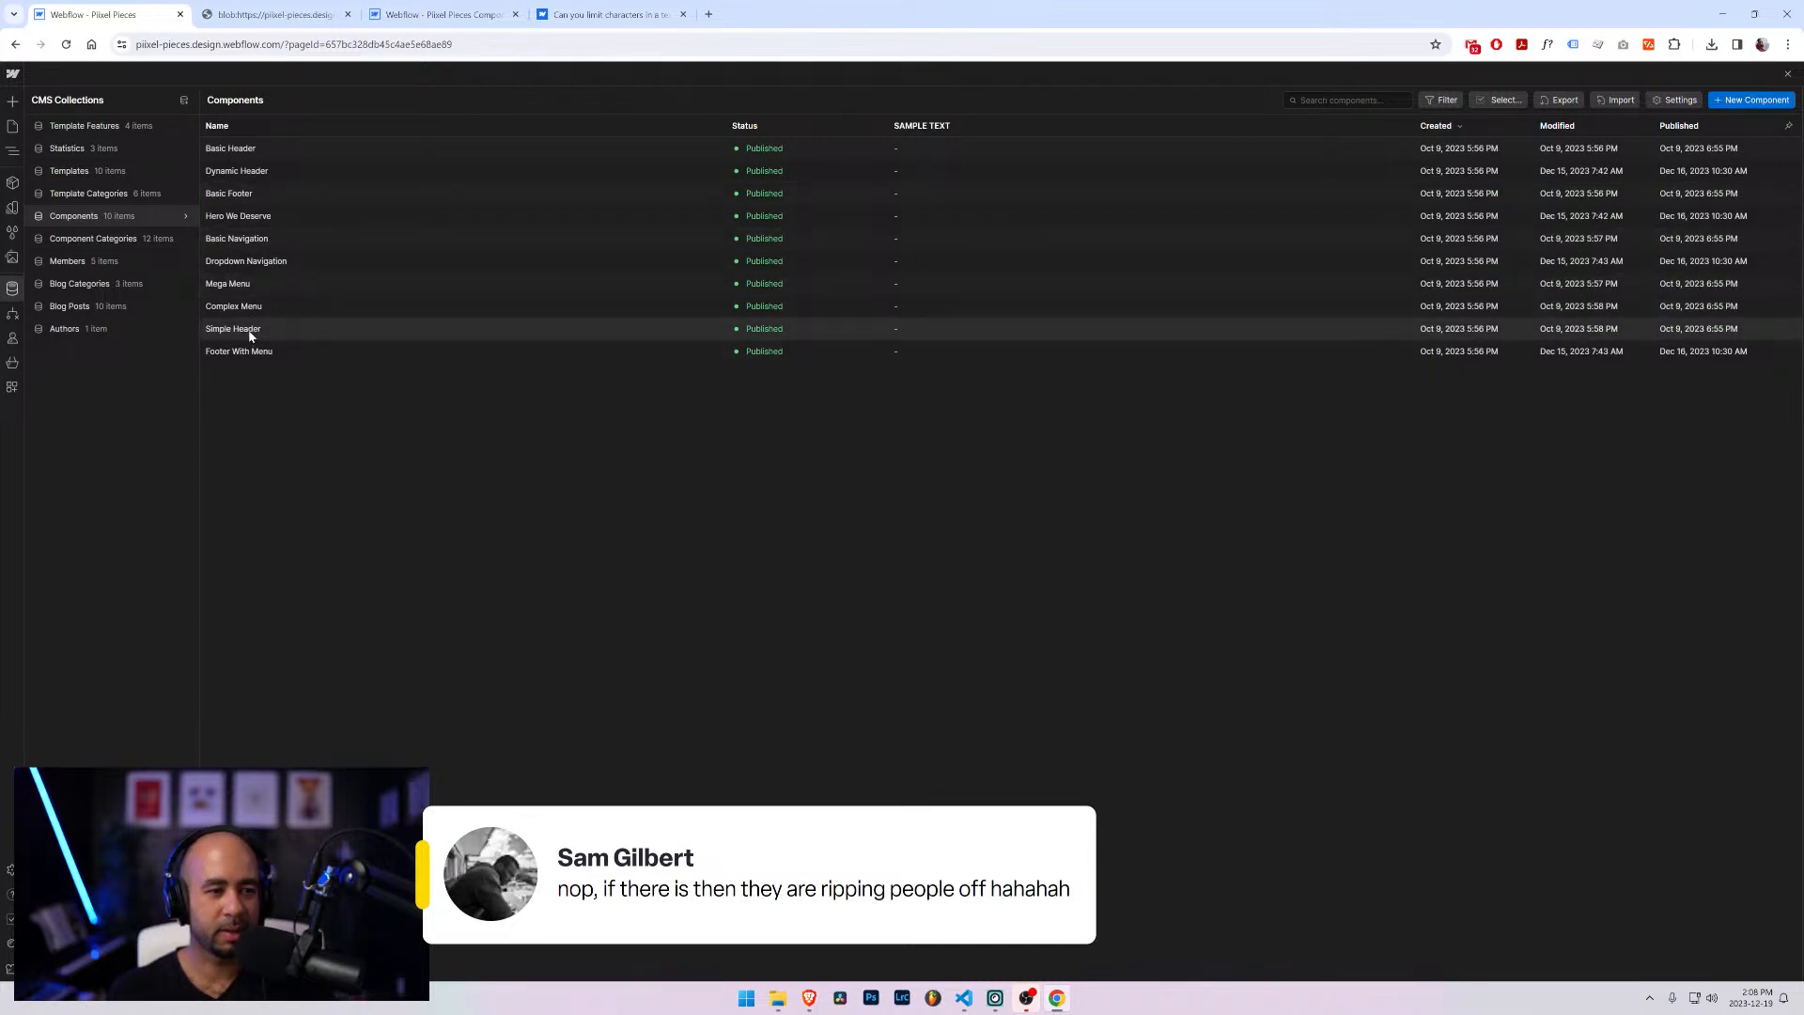
- Paste the copied component JSON into the SAMPLE TEXT field of the Basic Header item and save the item
click(265, 150)
click(546, 781)
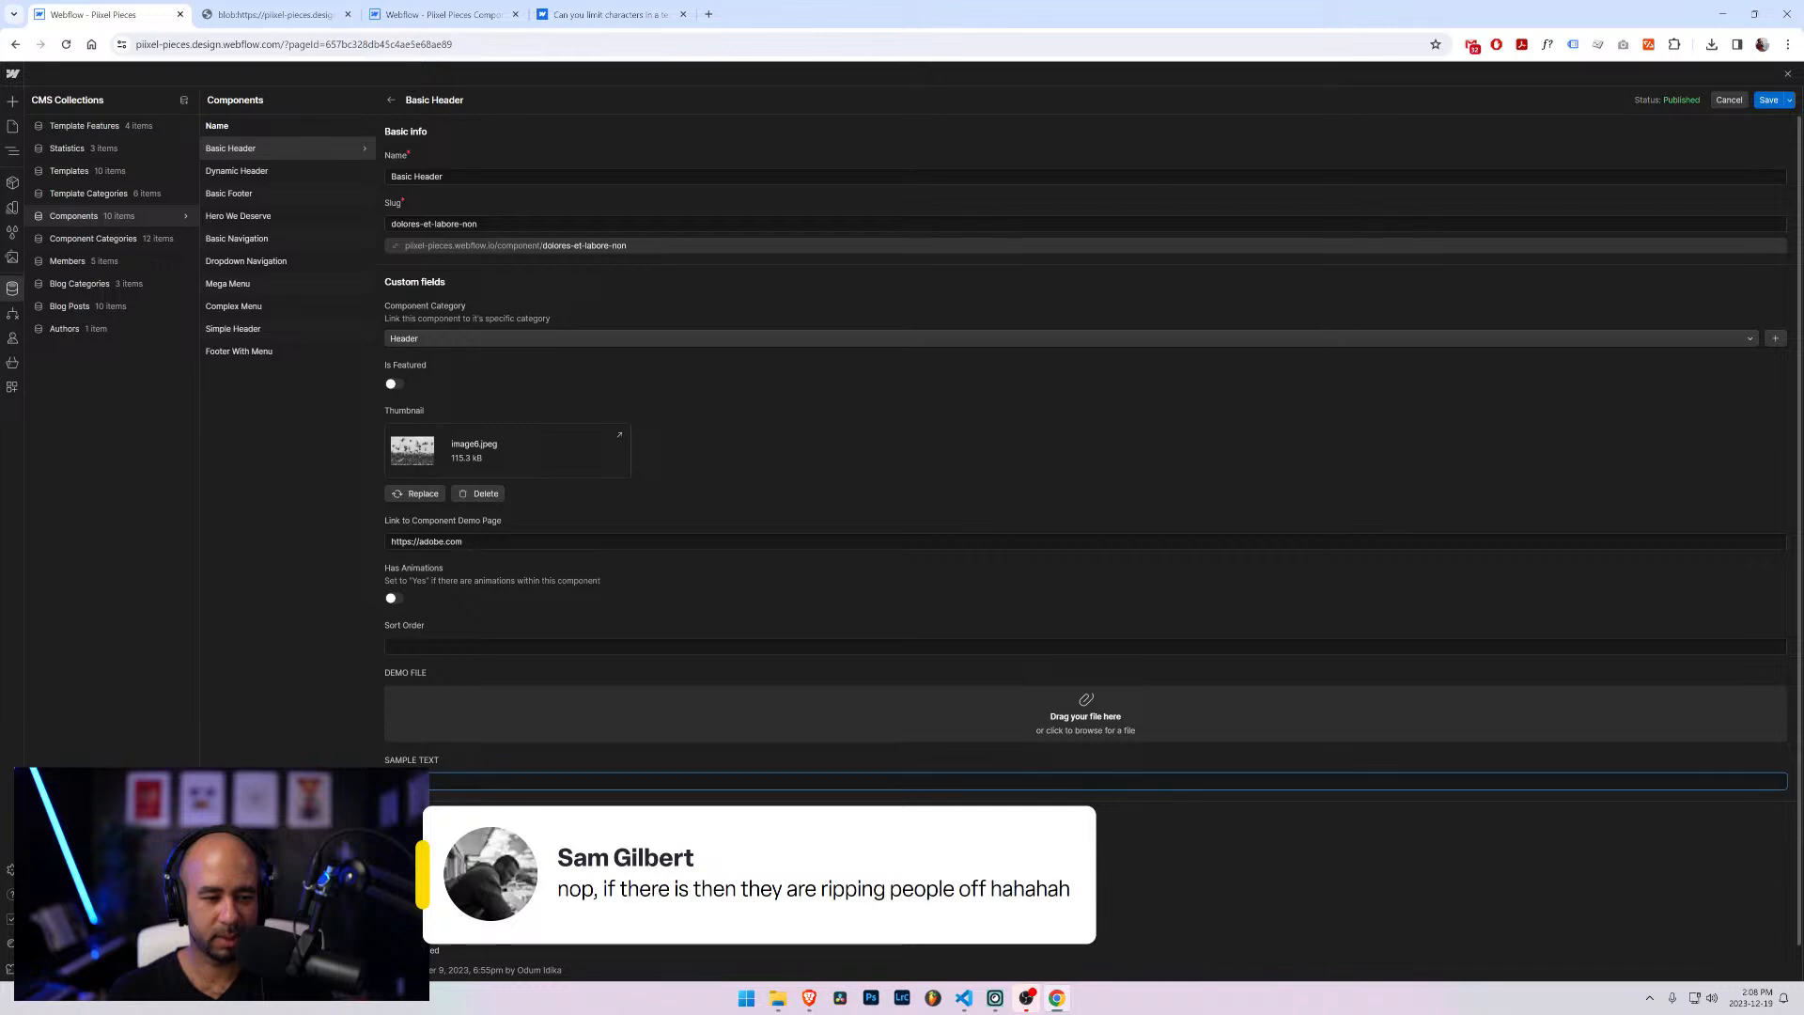
key(ctrl+v)
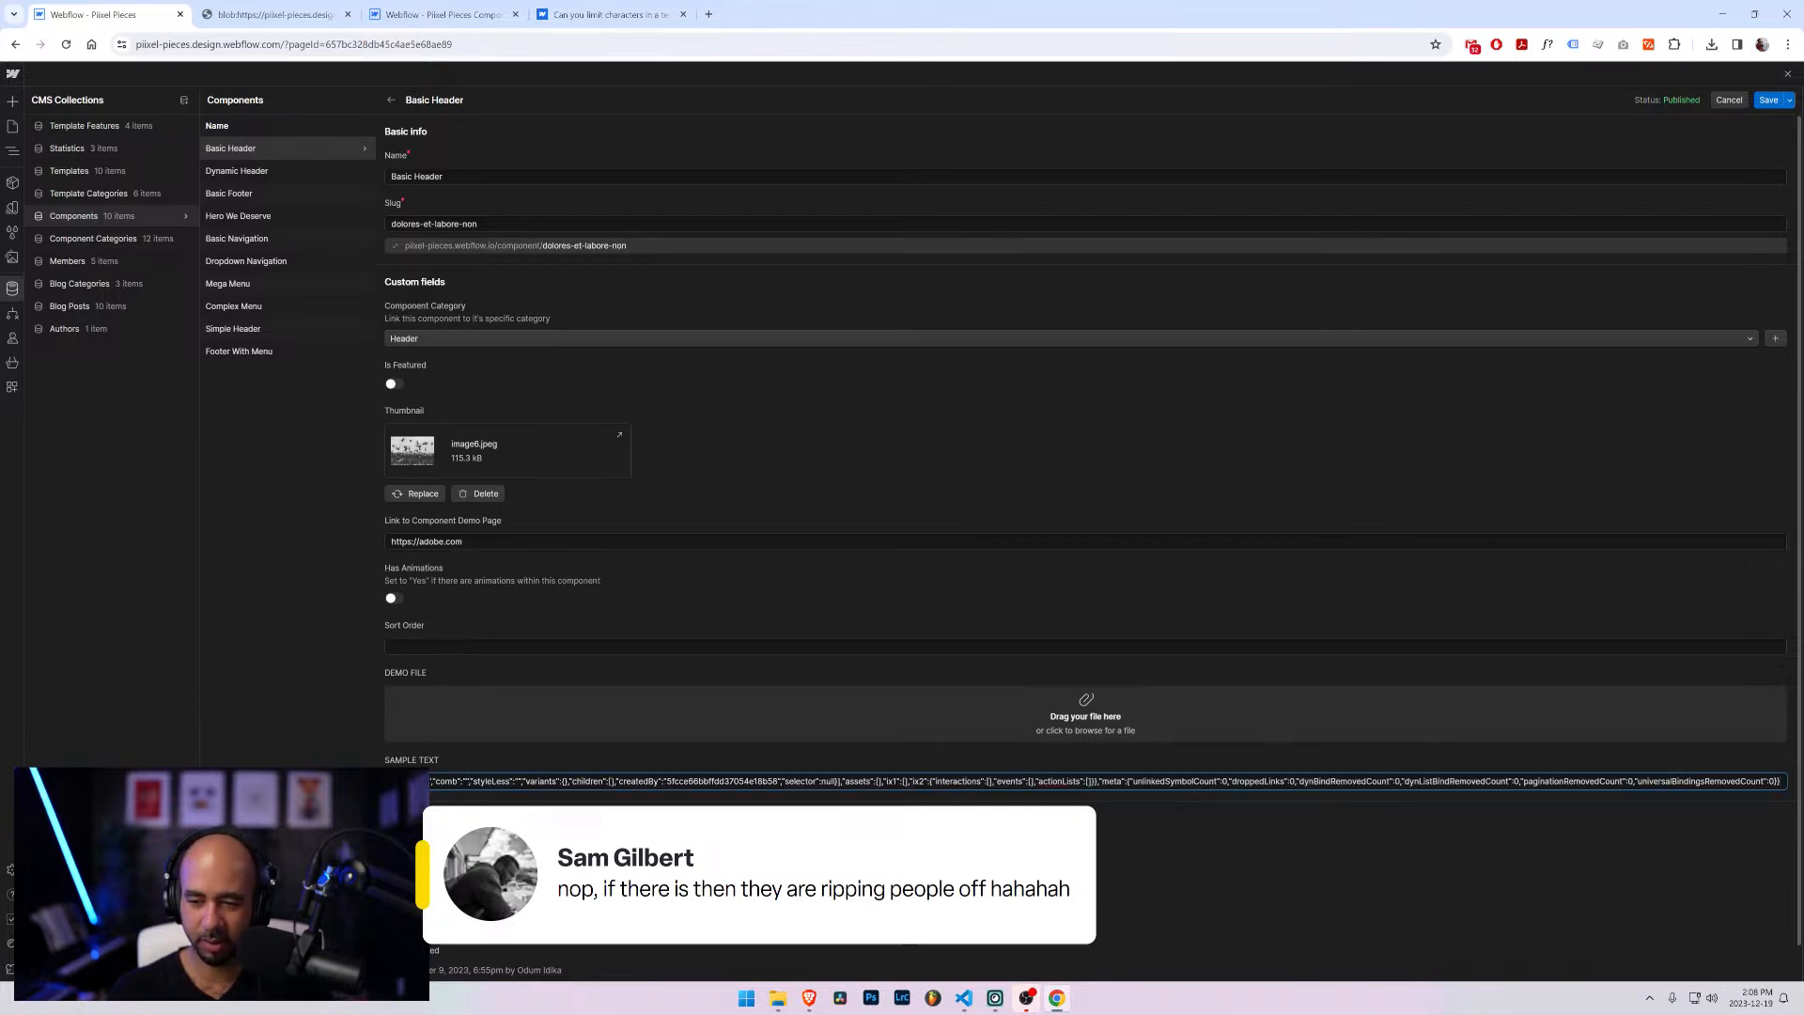
drag(1585, 781, 1782, 782)
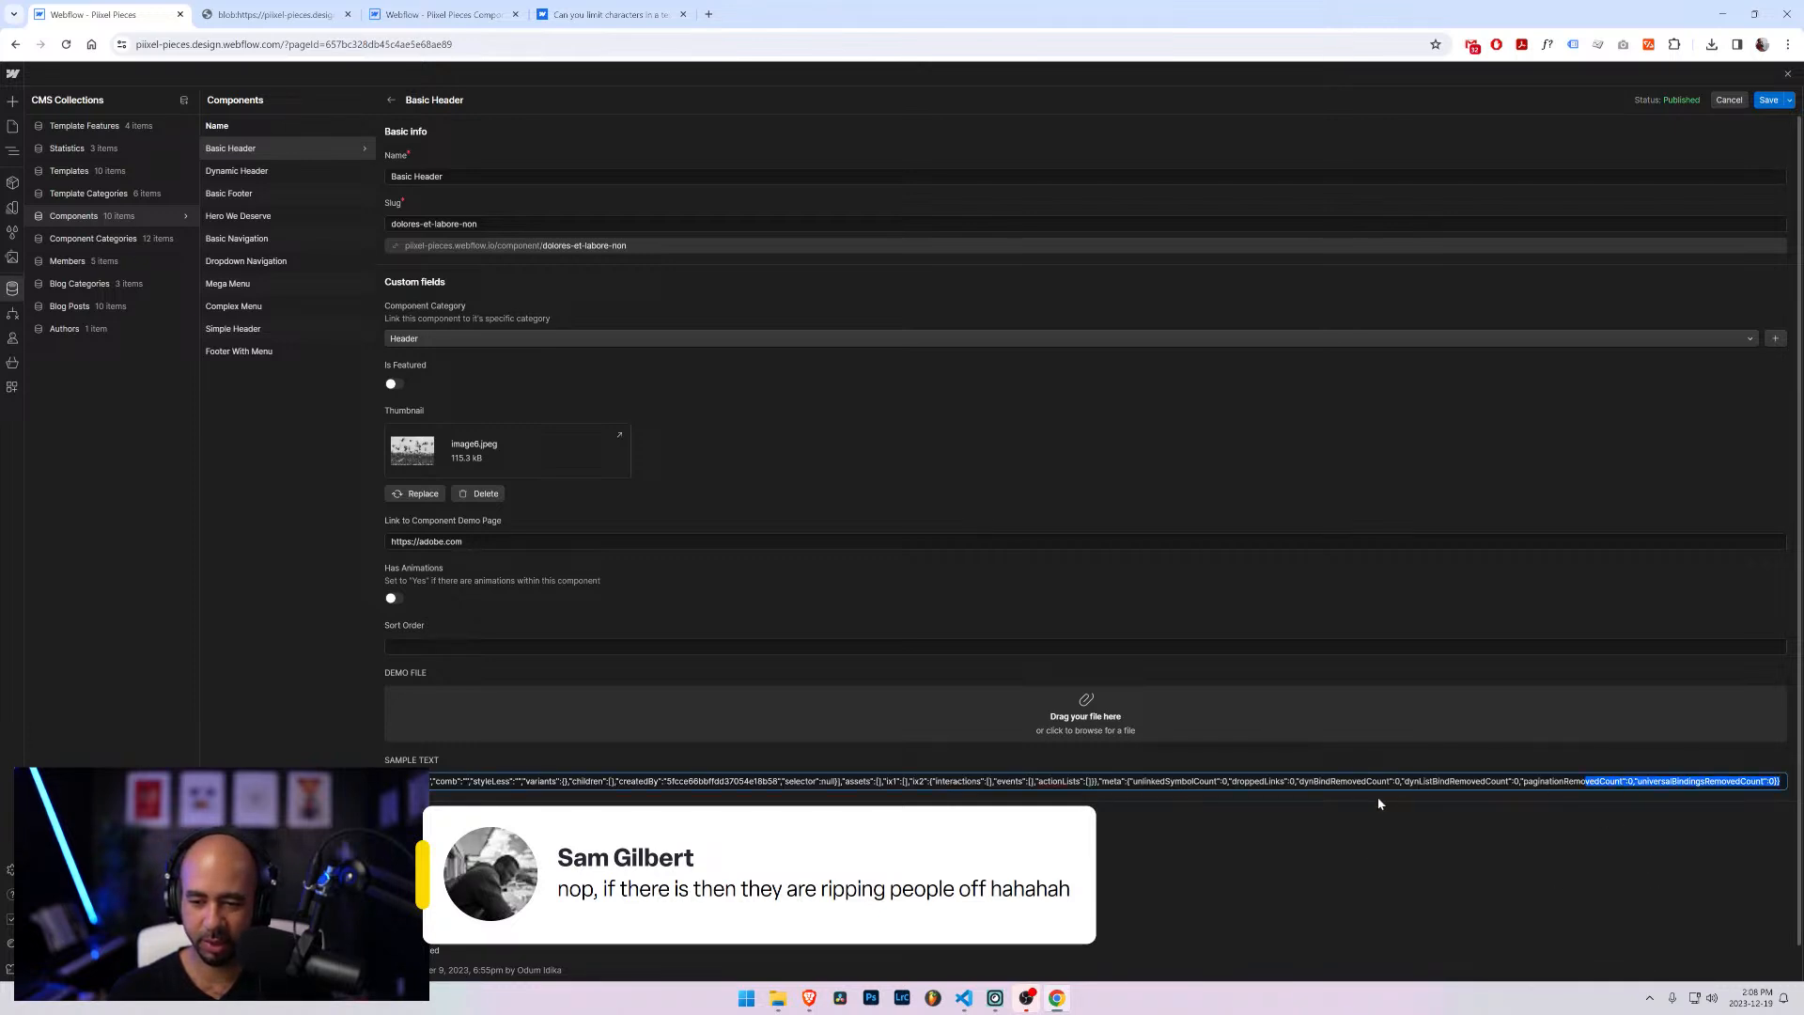
click(1257, 781)
click(1268, 762)
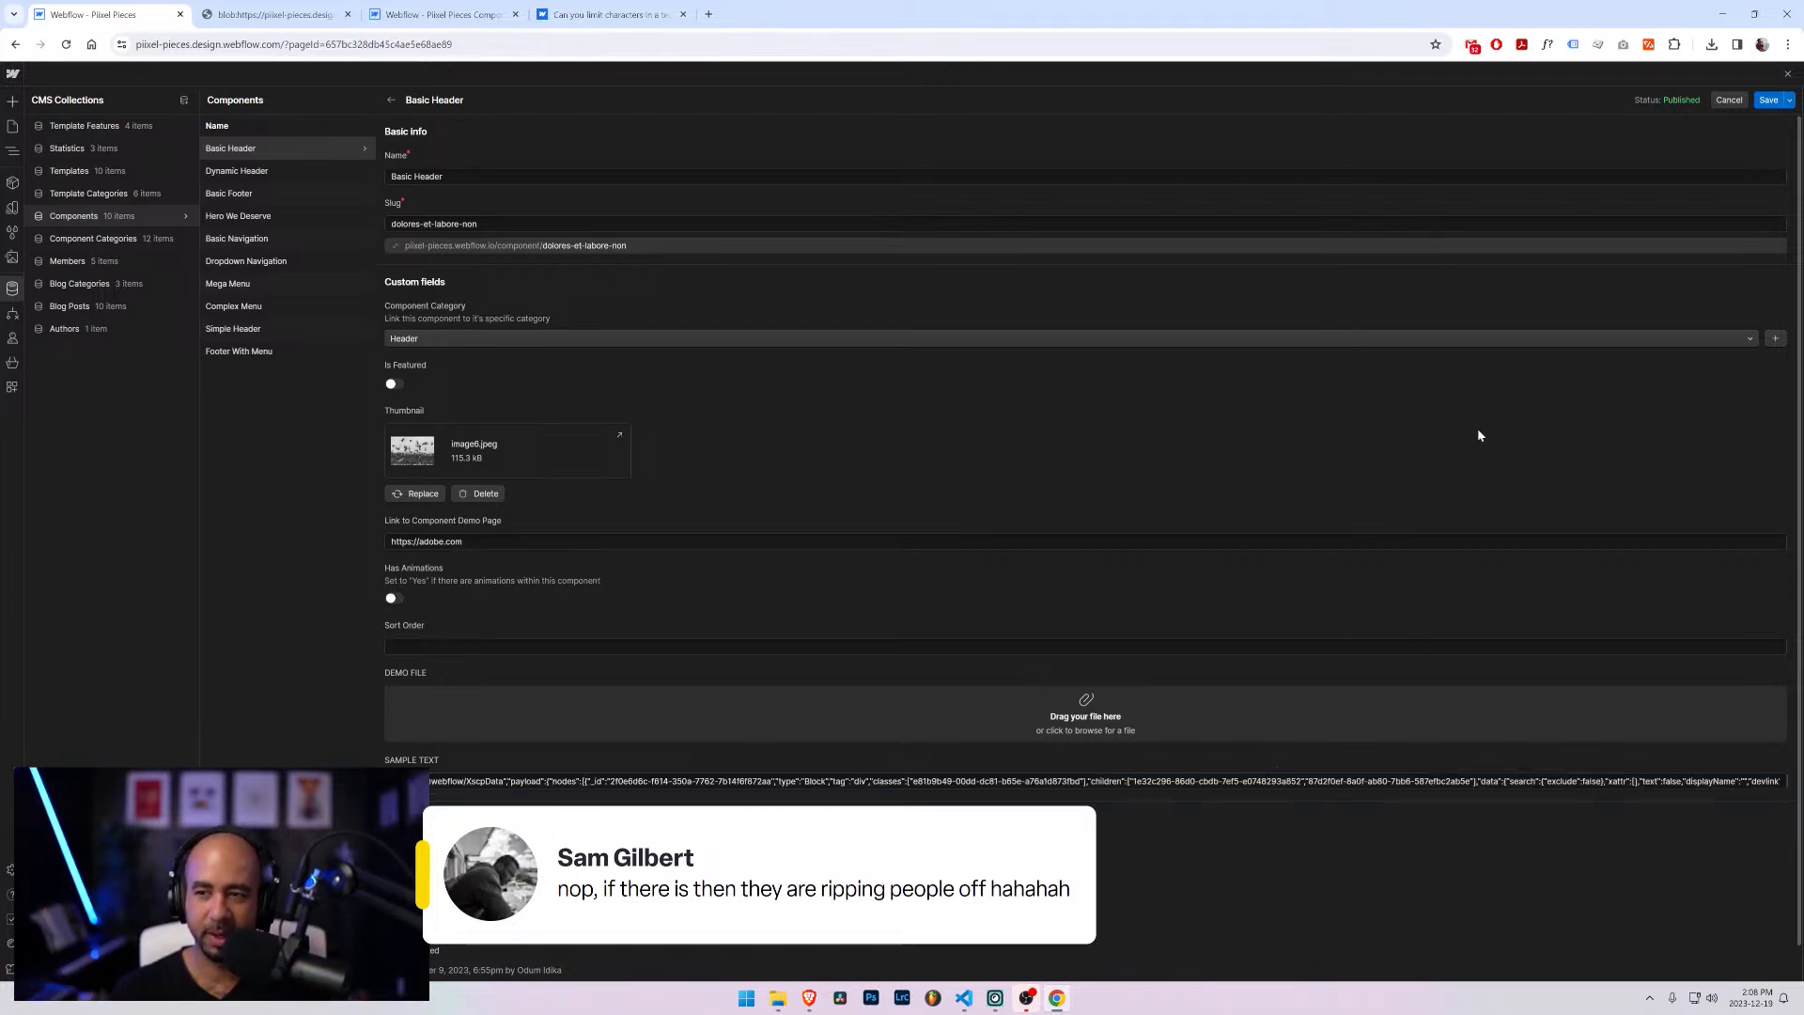
click(1769, 99)
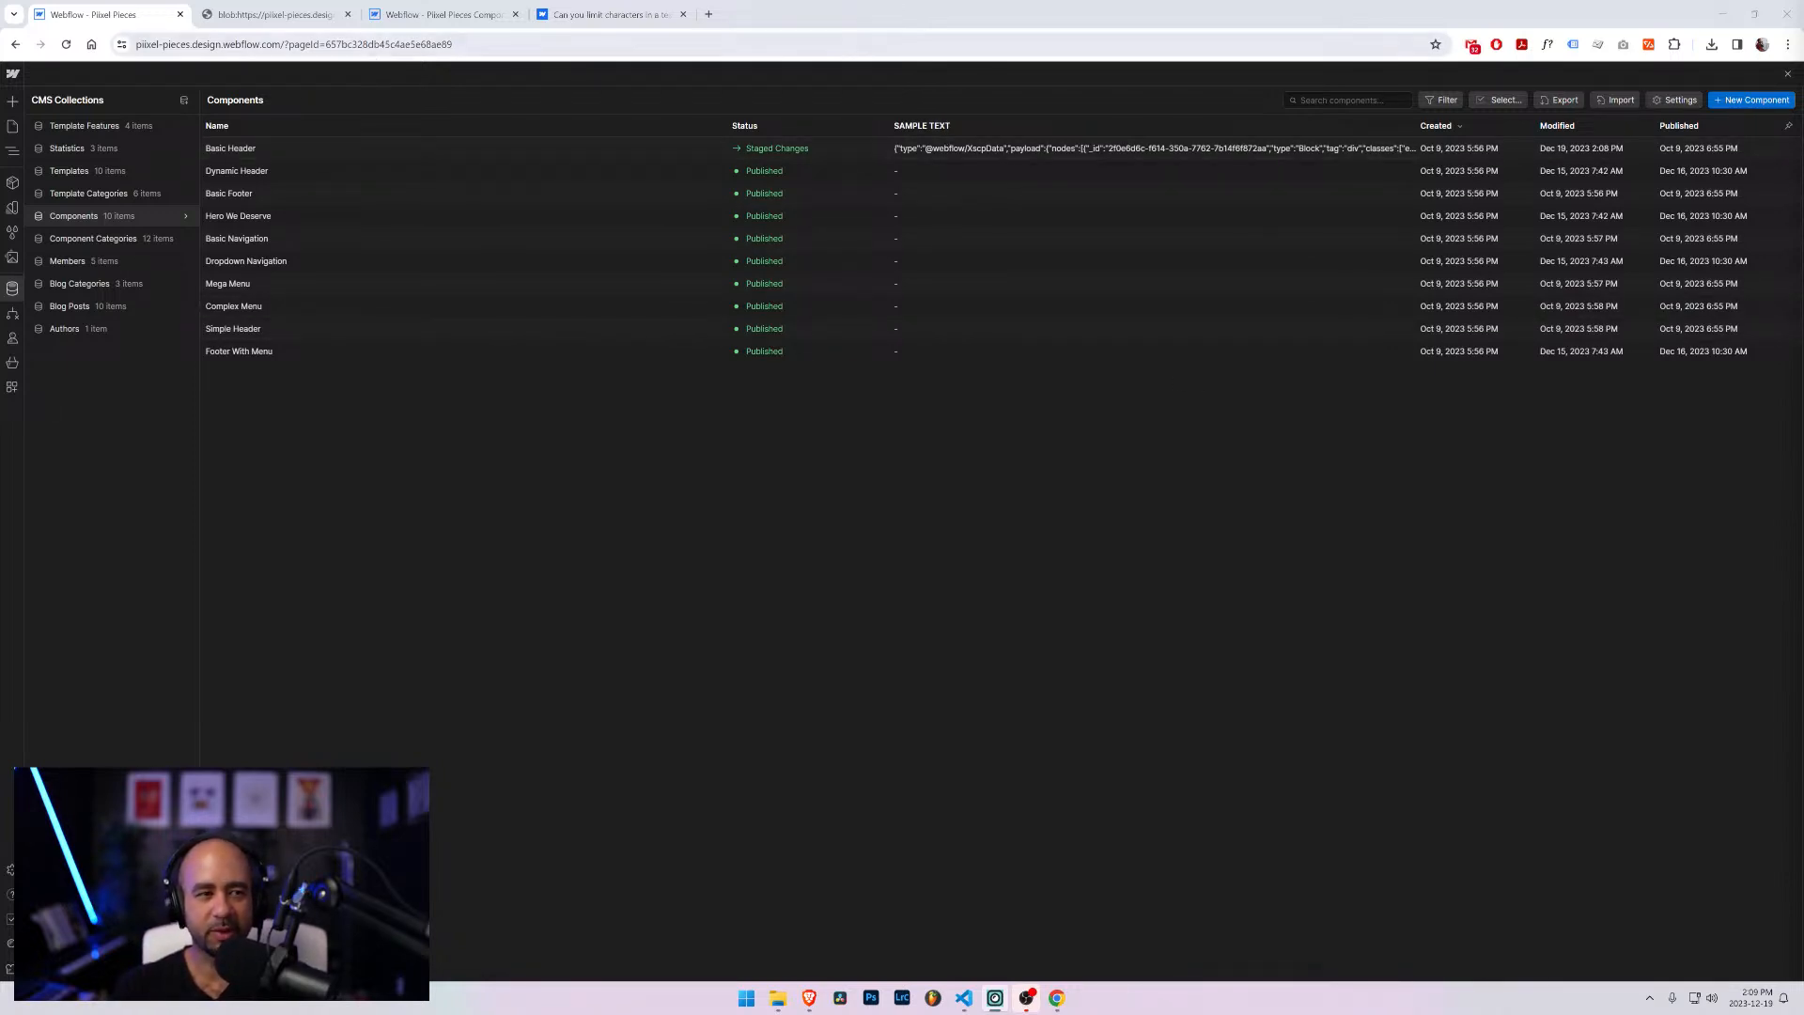
- Compare the uploaded file's blob URL and JSON with the SAMPLE TEXT value in the Components collection list
click(274, 15)
drag(522, 44, 338, 44)
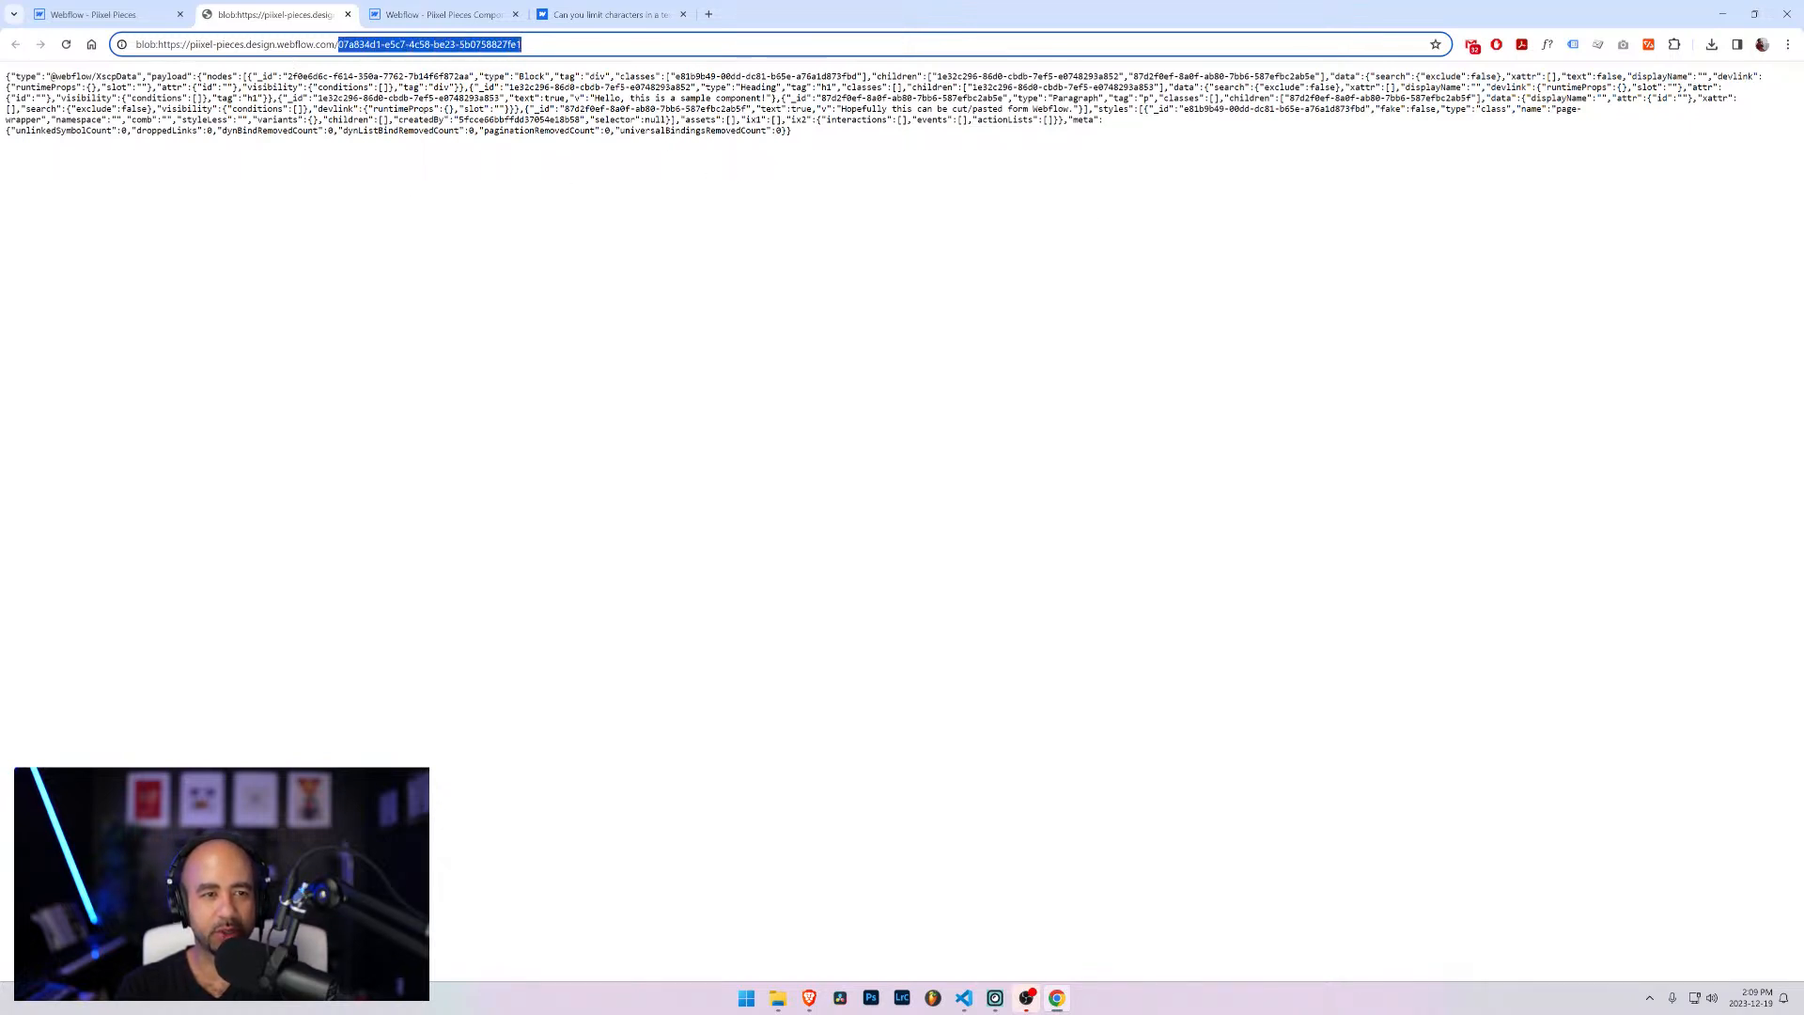
click(142, 11)
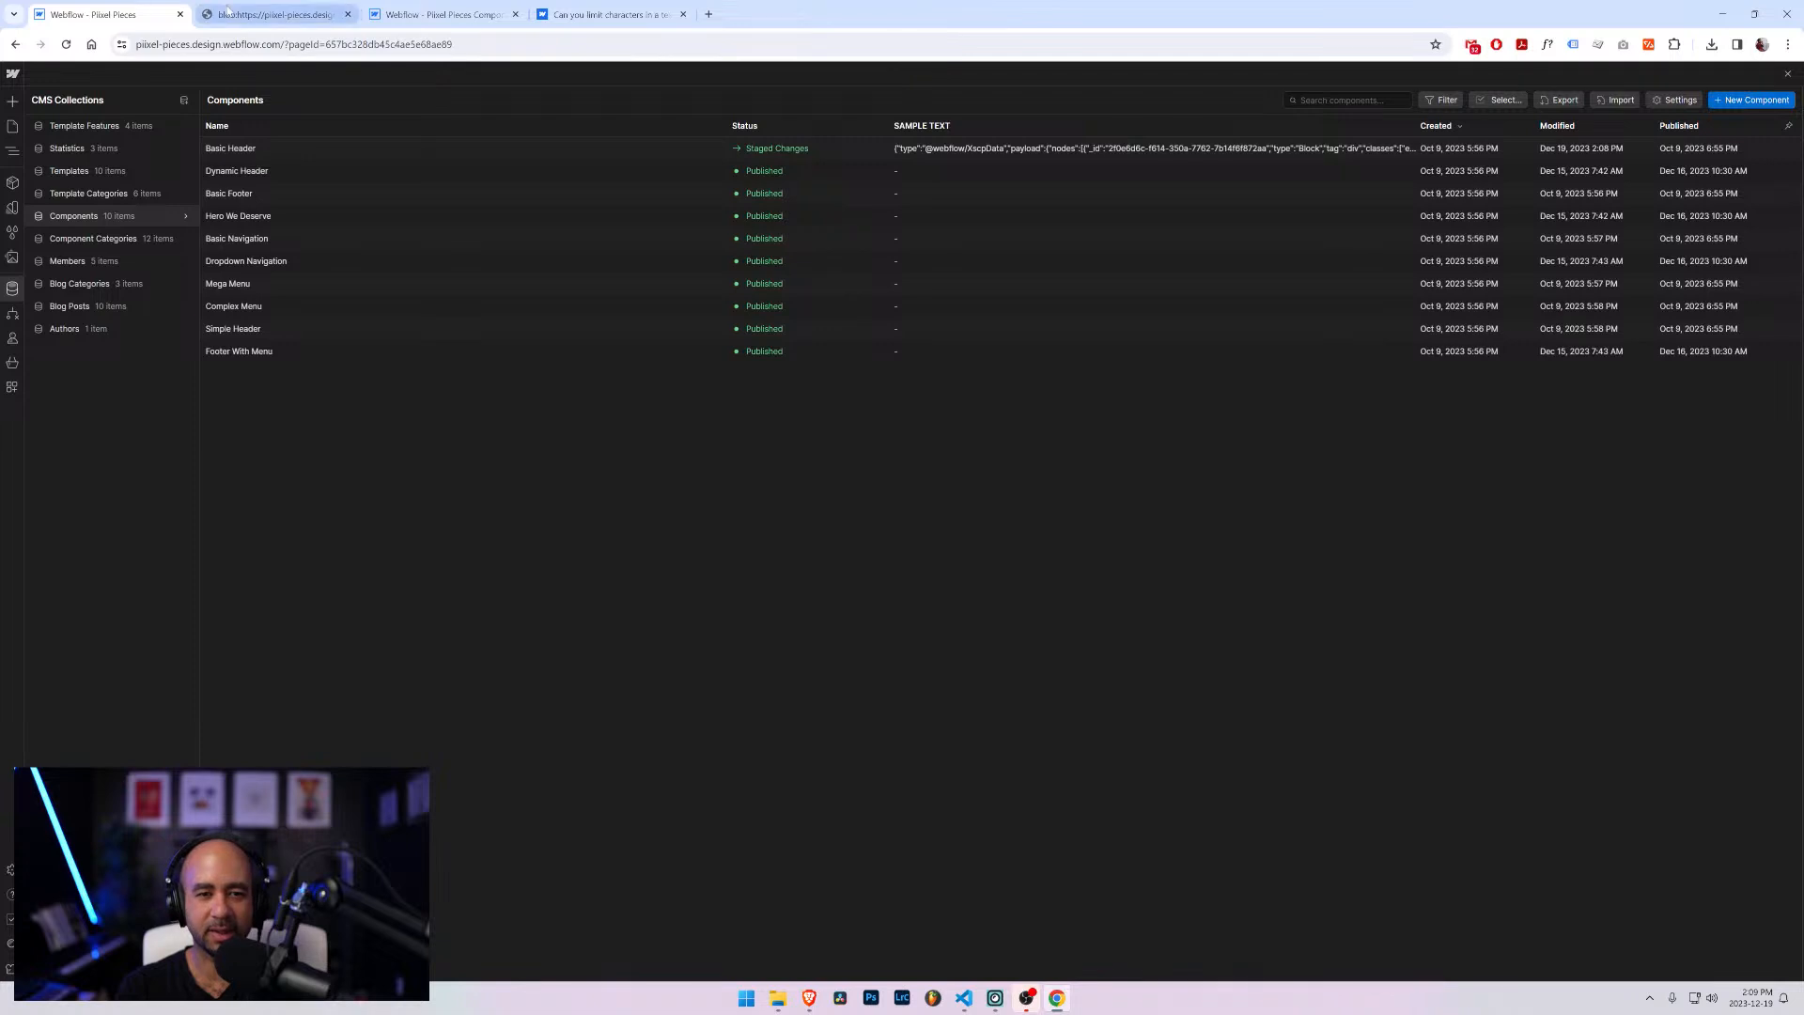
click(258, 11)
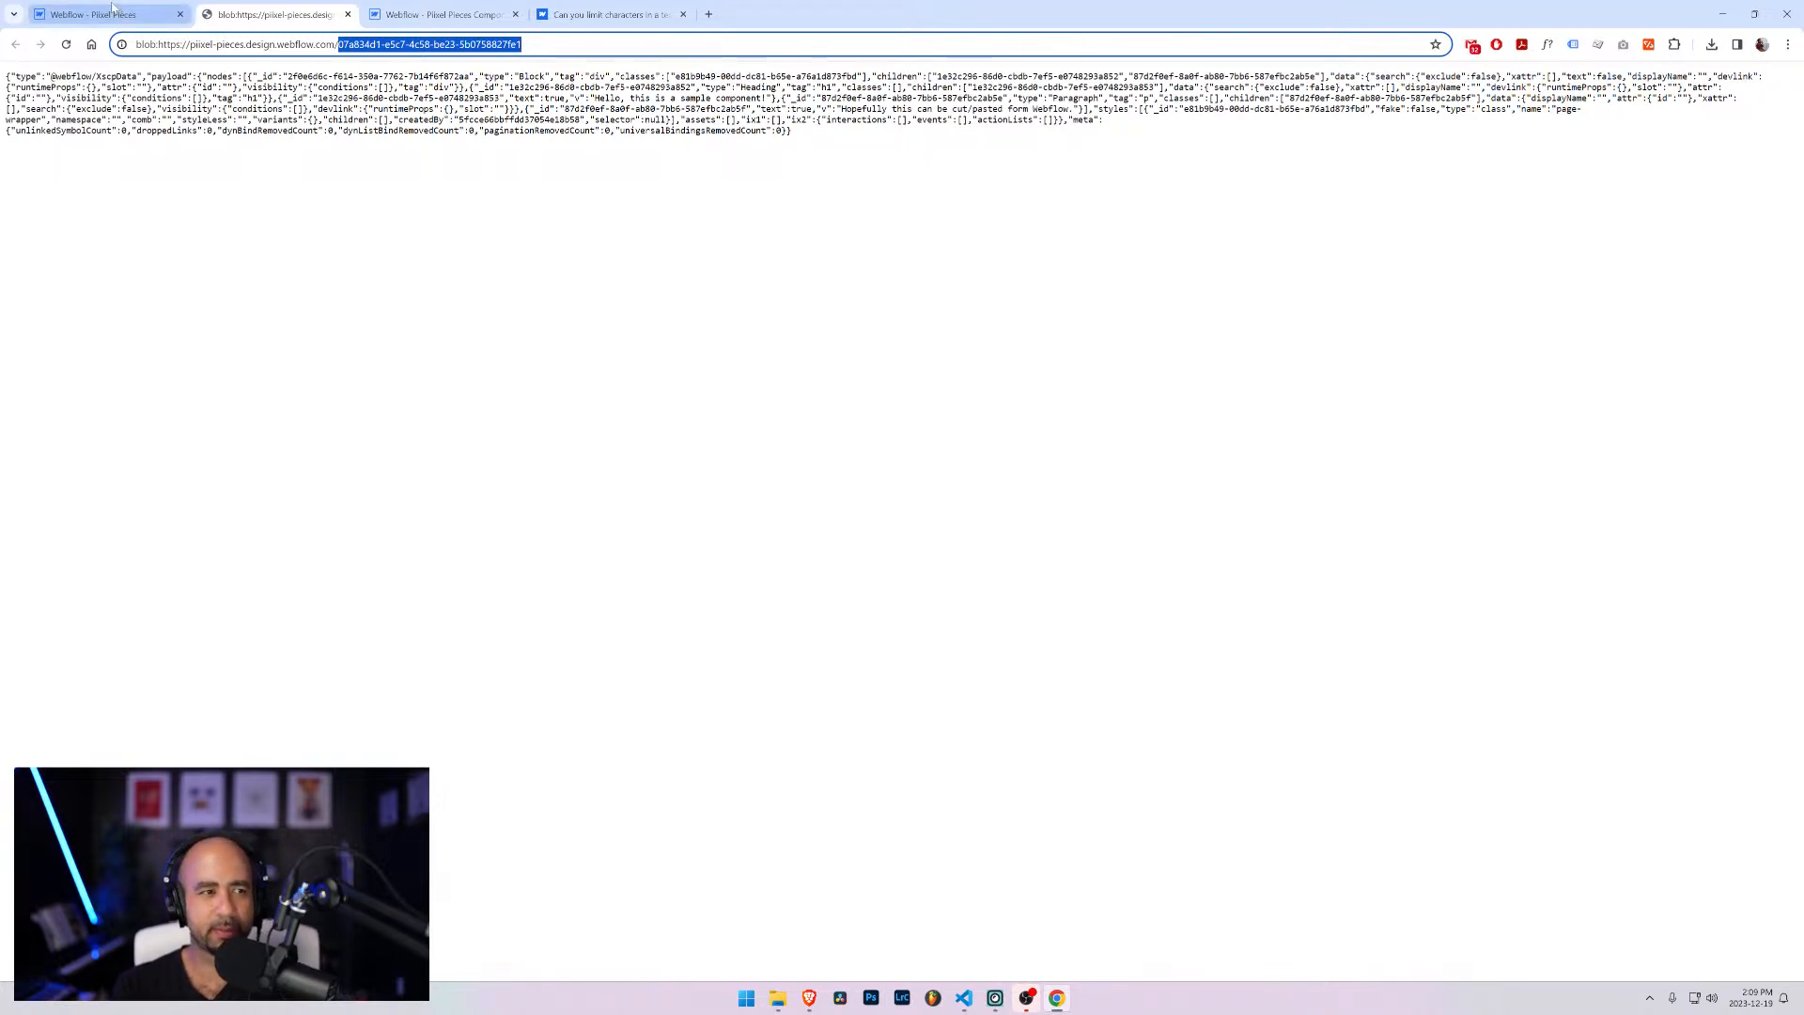
click(136, 9)
click(327, 21)
click(103, 14)
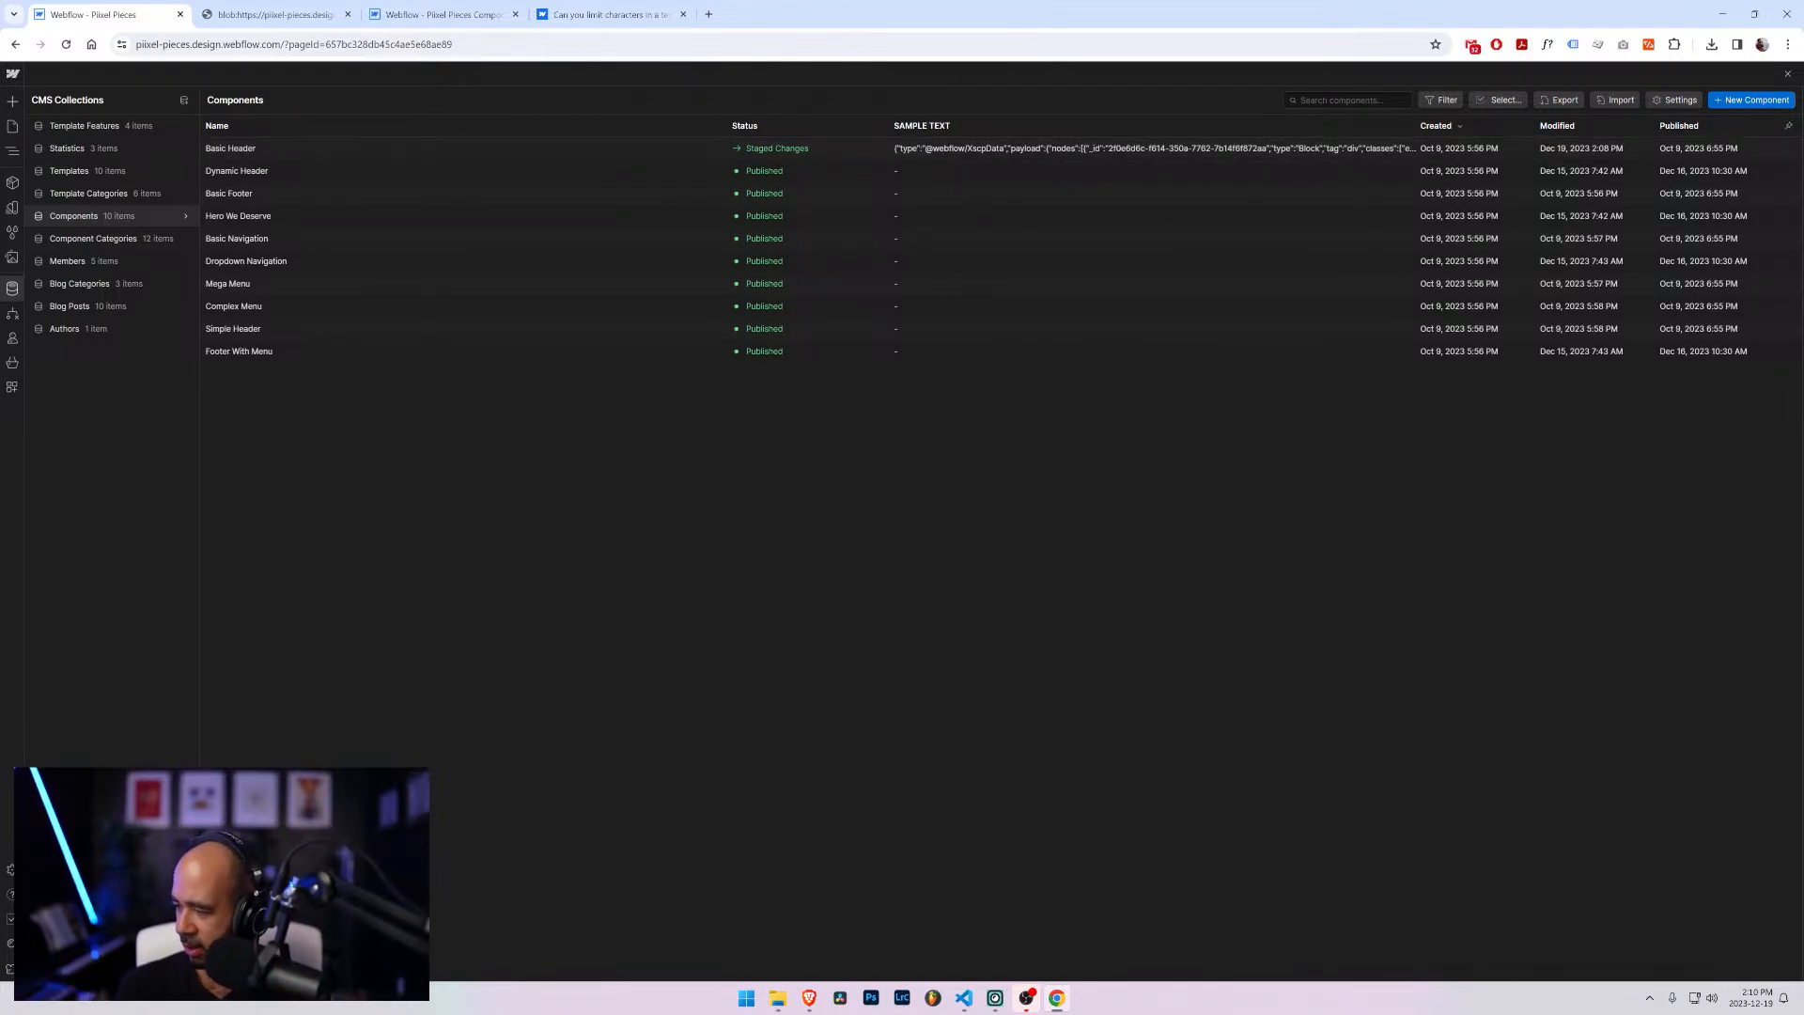
- Clear away the Chrome, VS Code and Downloads windows and highlight the whole object-clone-btn copy script in the JSFiddle in Brave
key(alt+Tab)
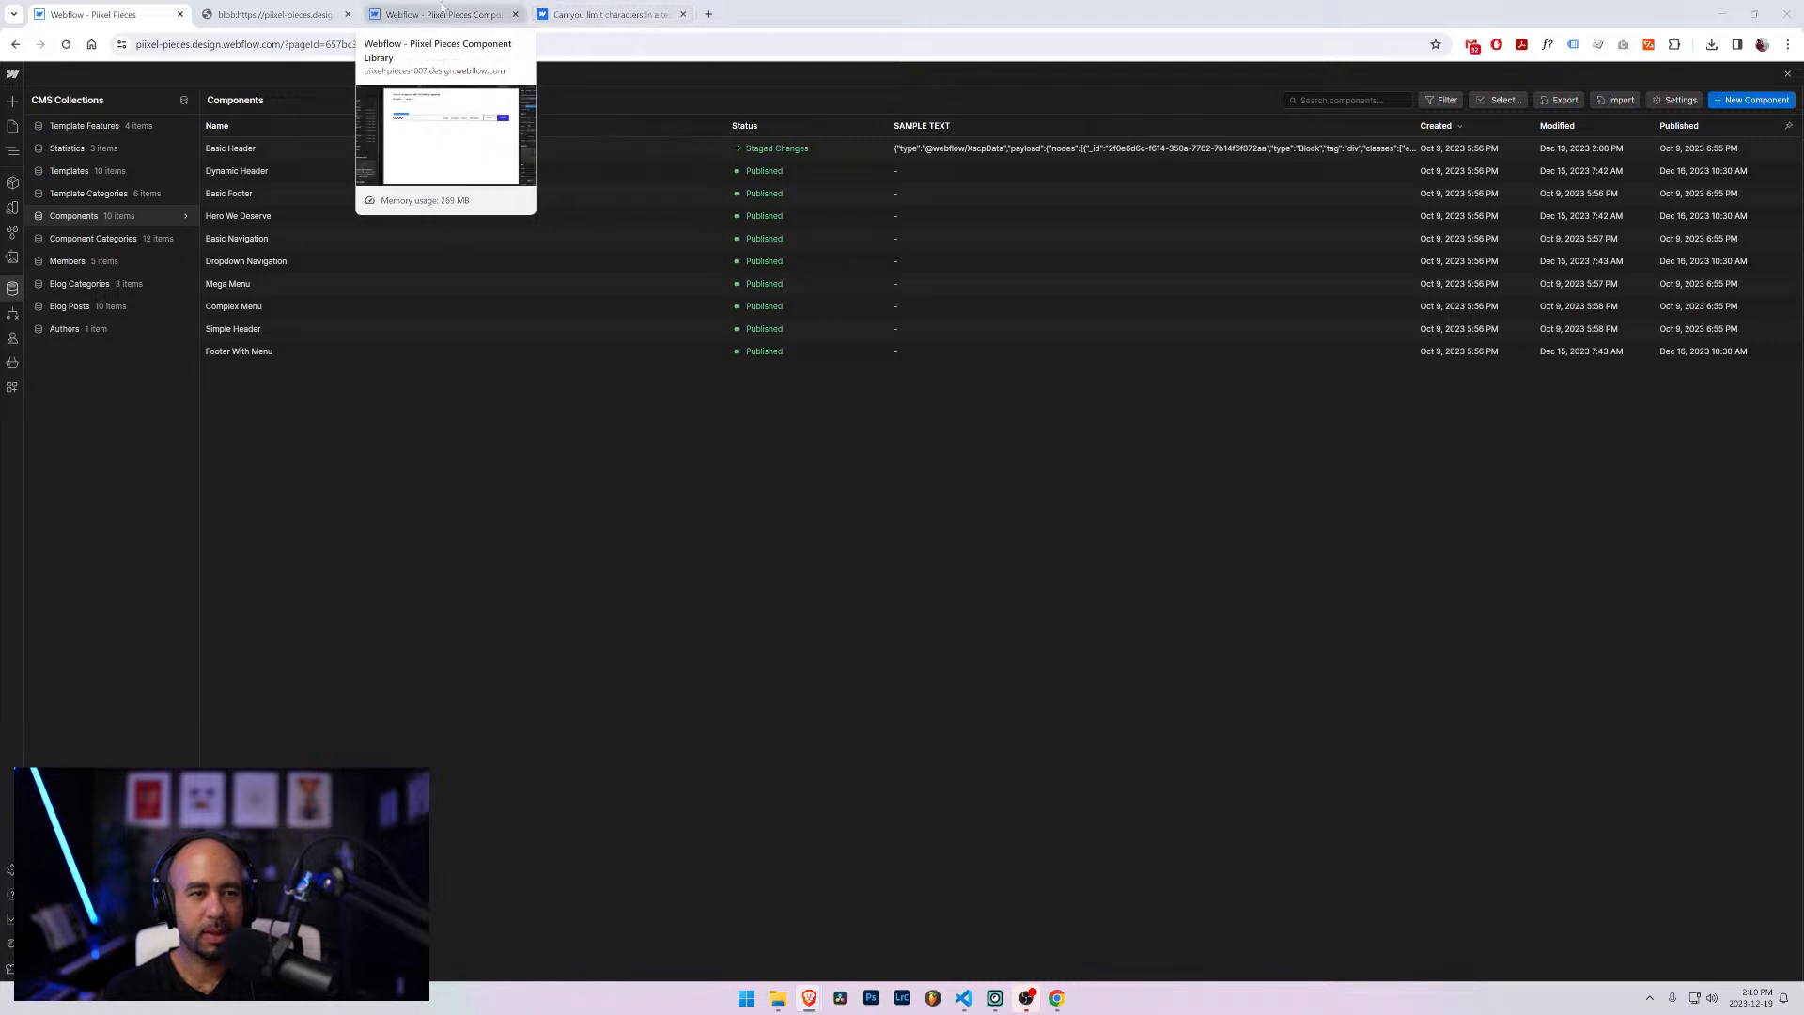
click(1722, 14)
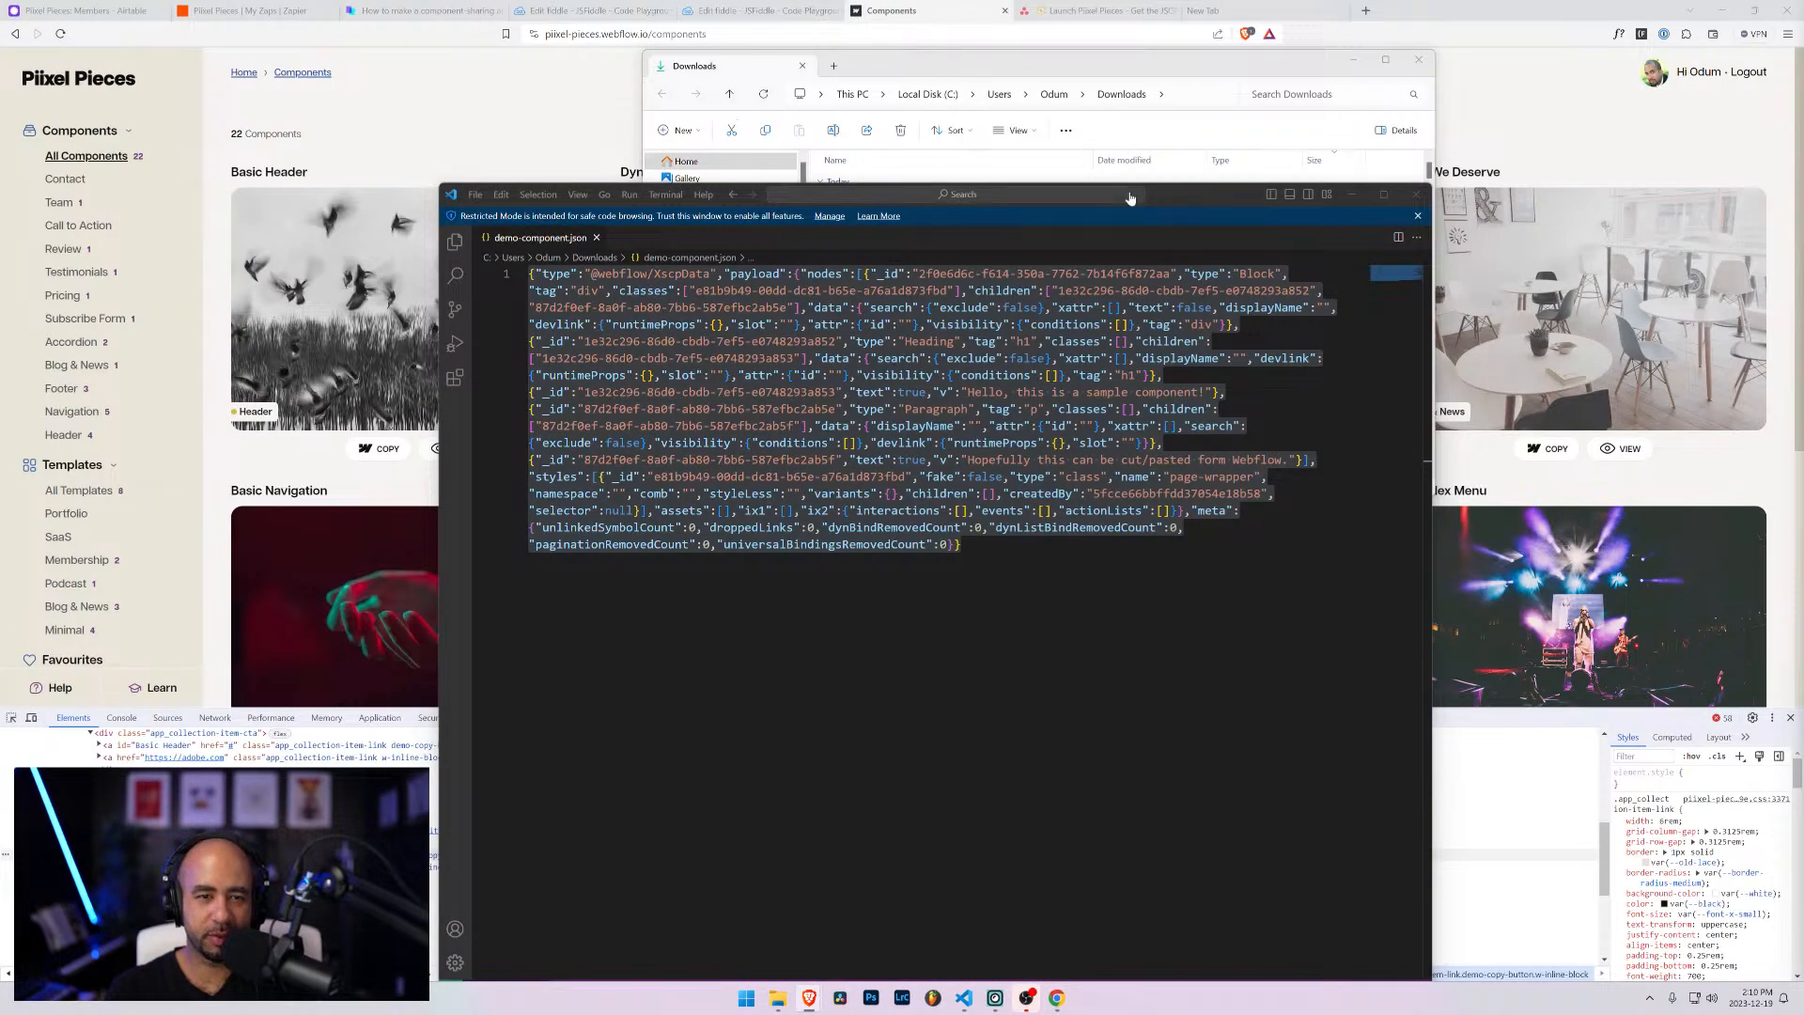
click(1414, 200)
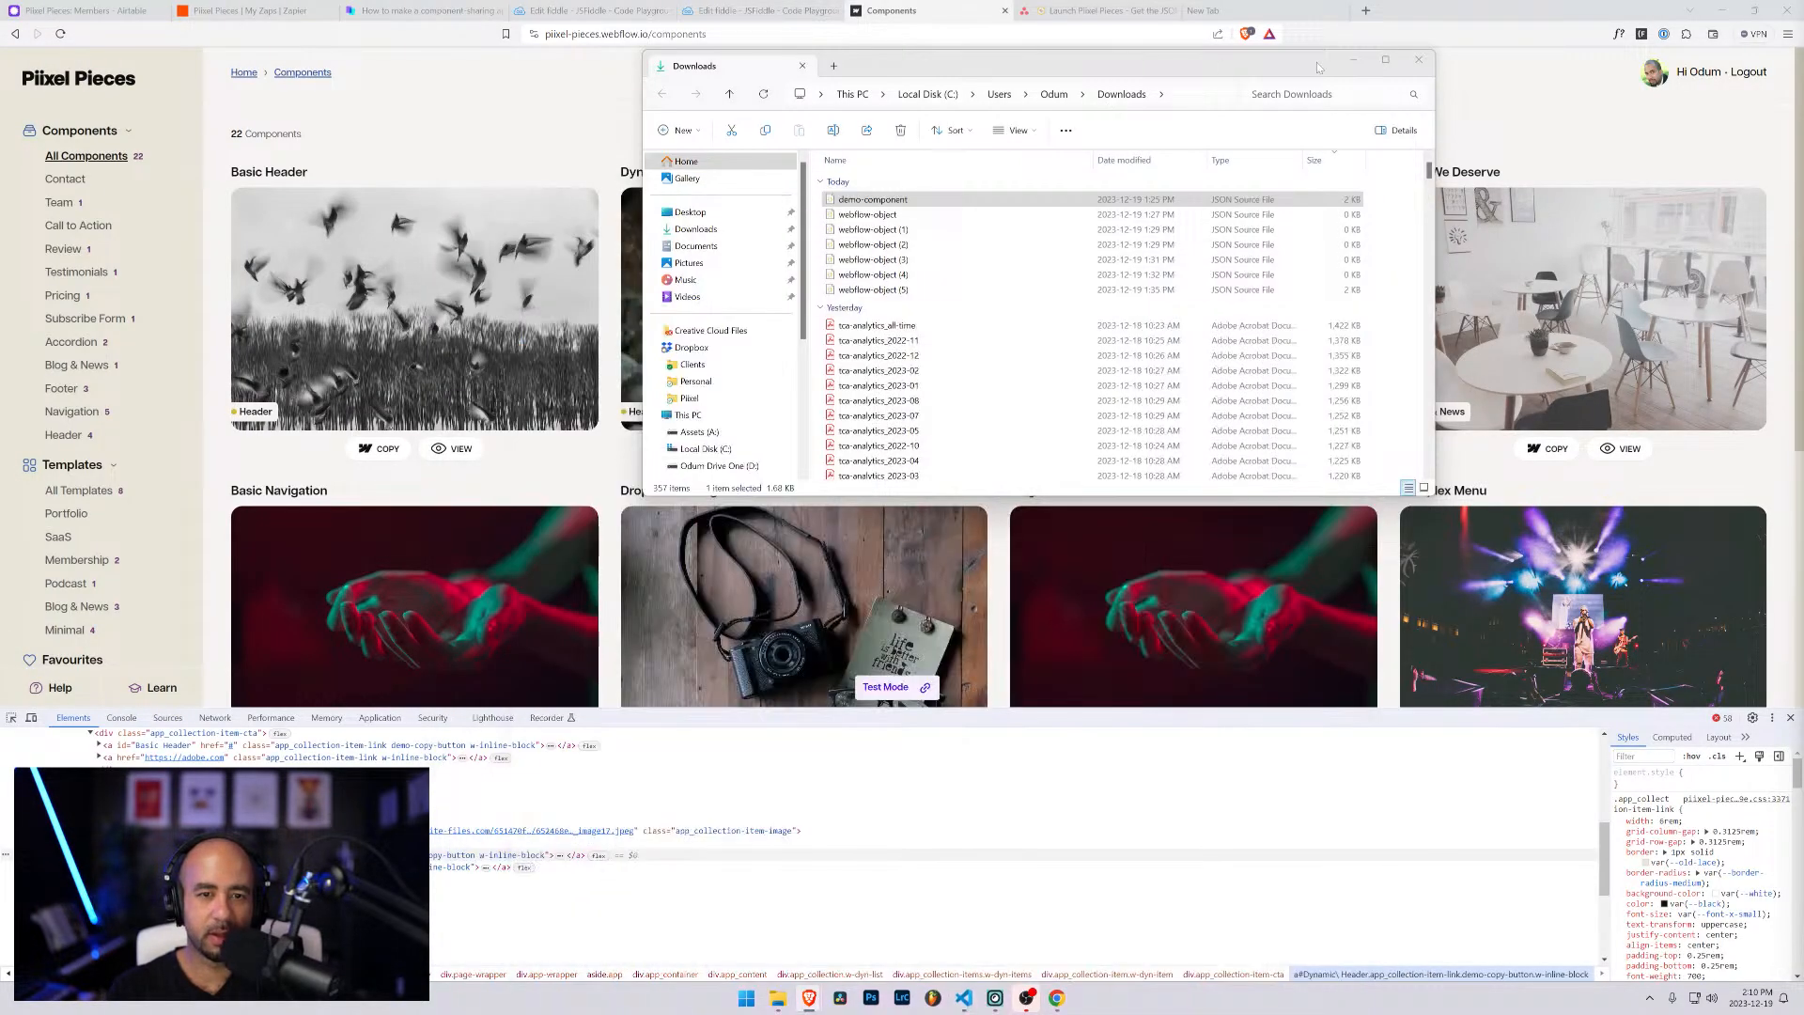
click(1353, 61)
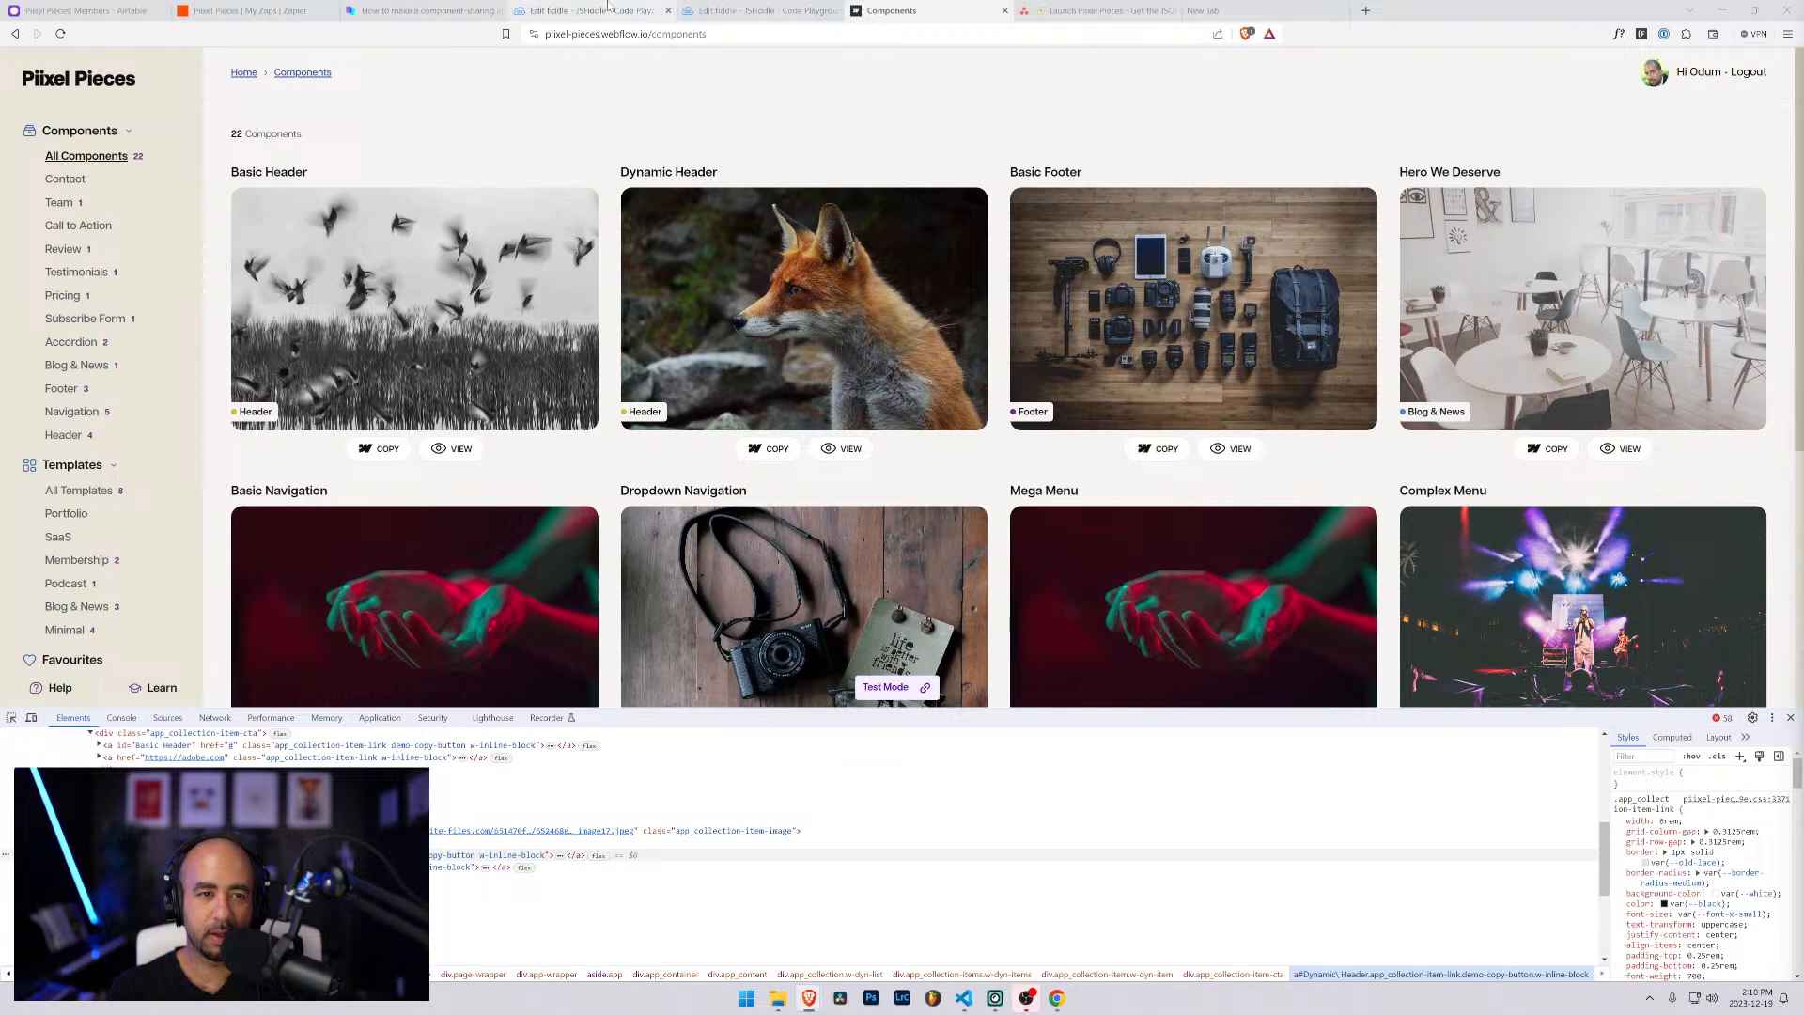
click(601, 11)
drag(325, 442, 202, 150)
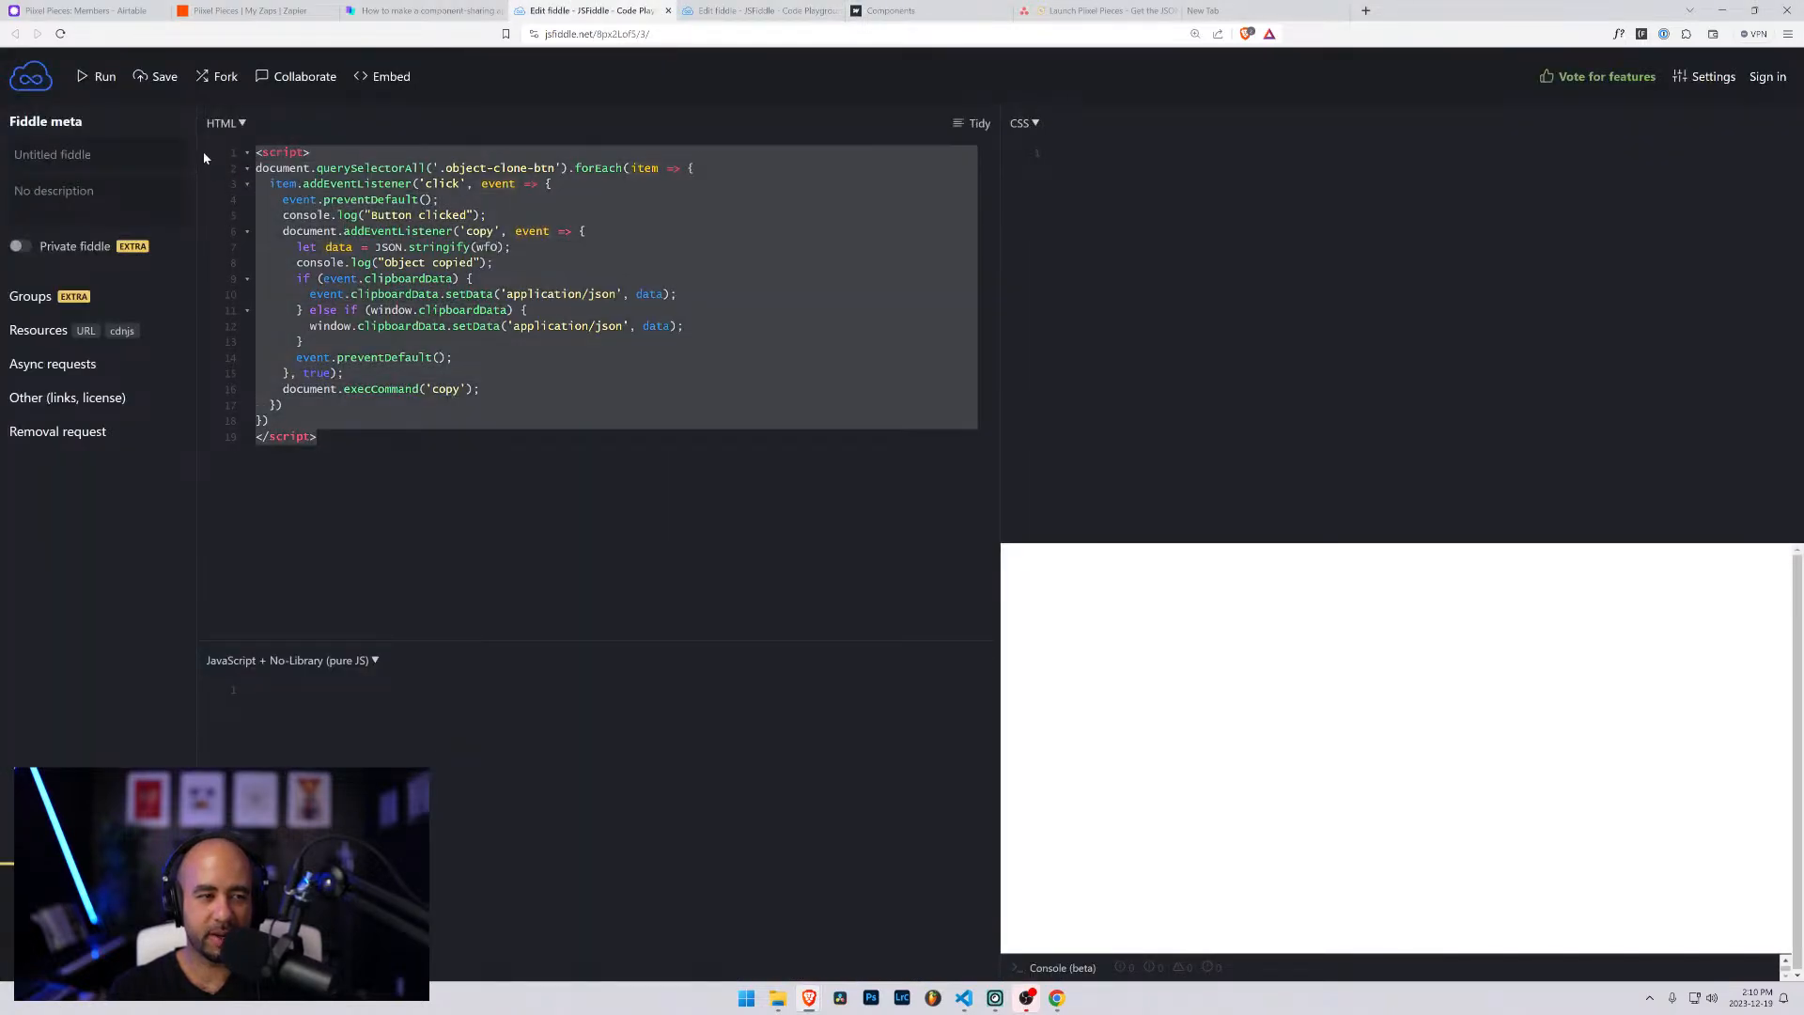
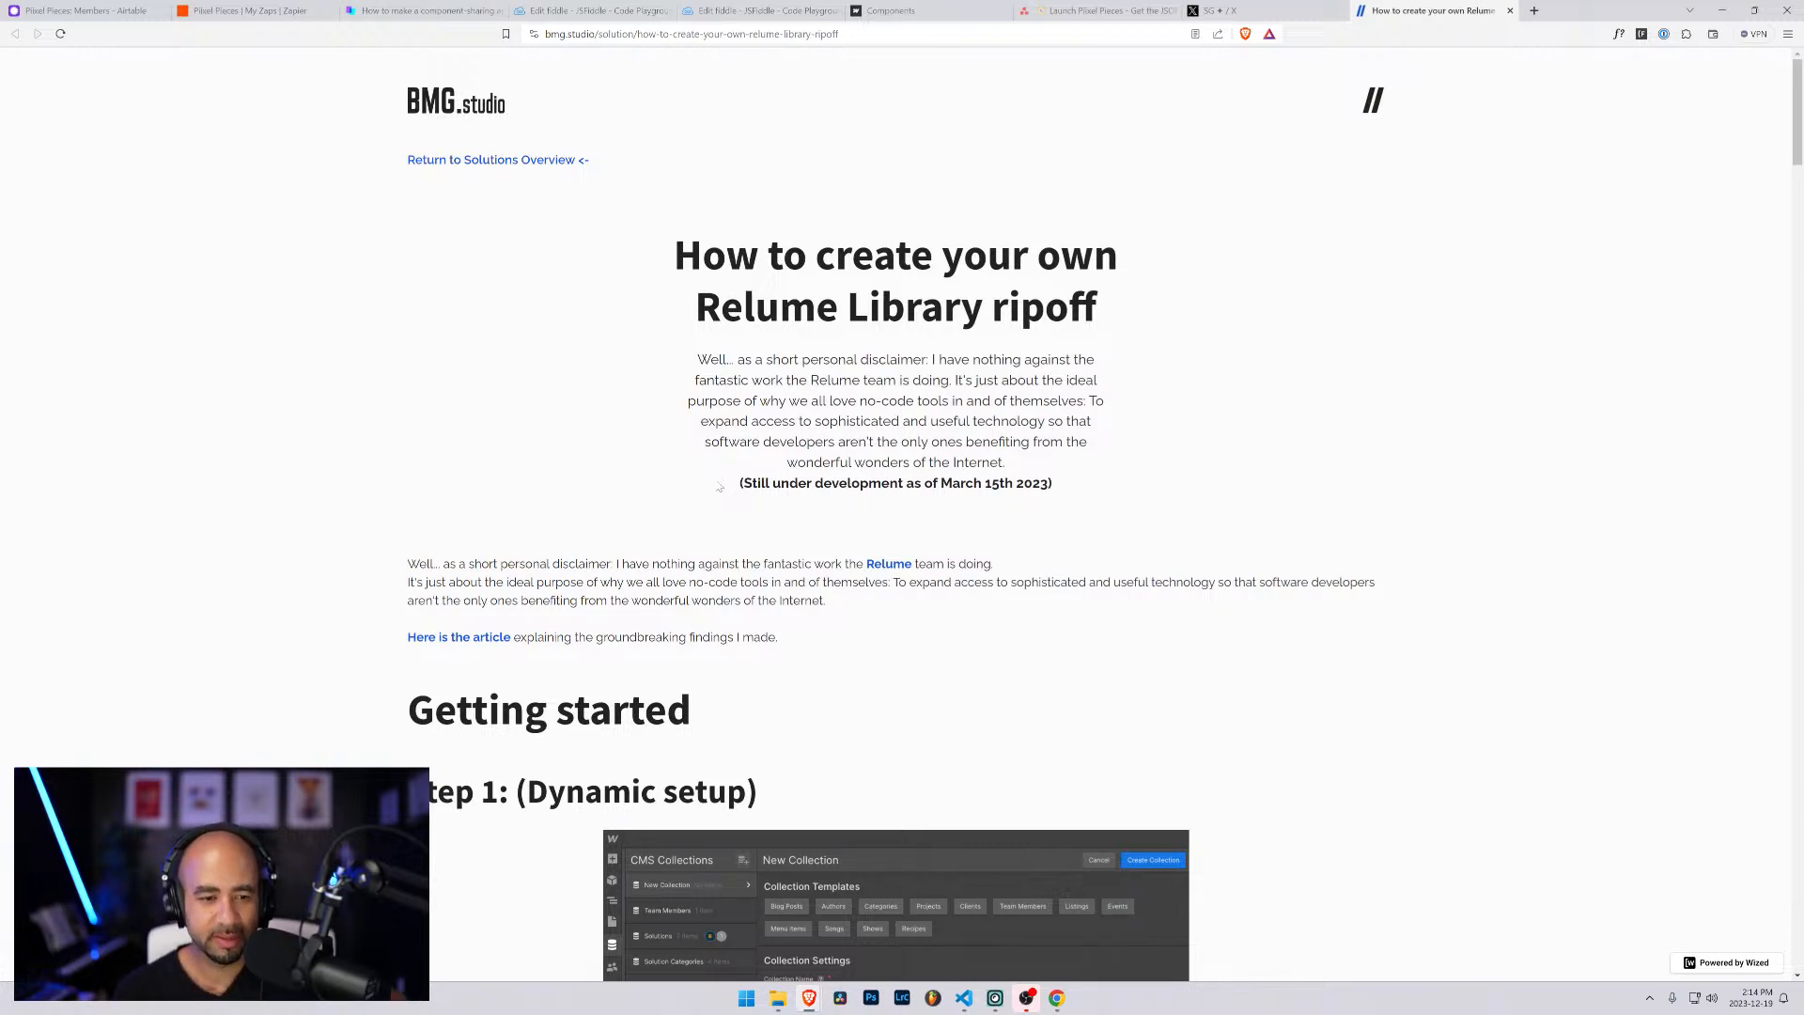
- Skim the BMG.studio article on creating a Relume Library ripoff, examining its dynamic setup with the collection fields and Navbar - 02 example
scroll(778, 481, down, 3)
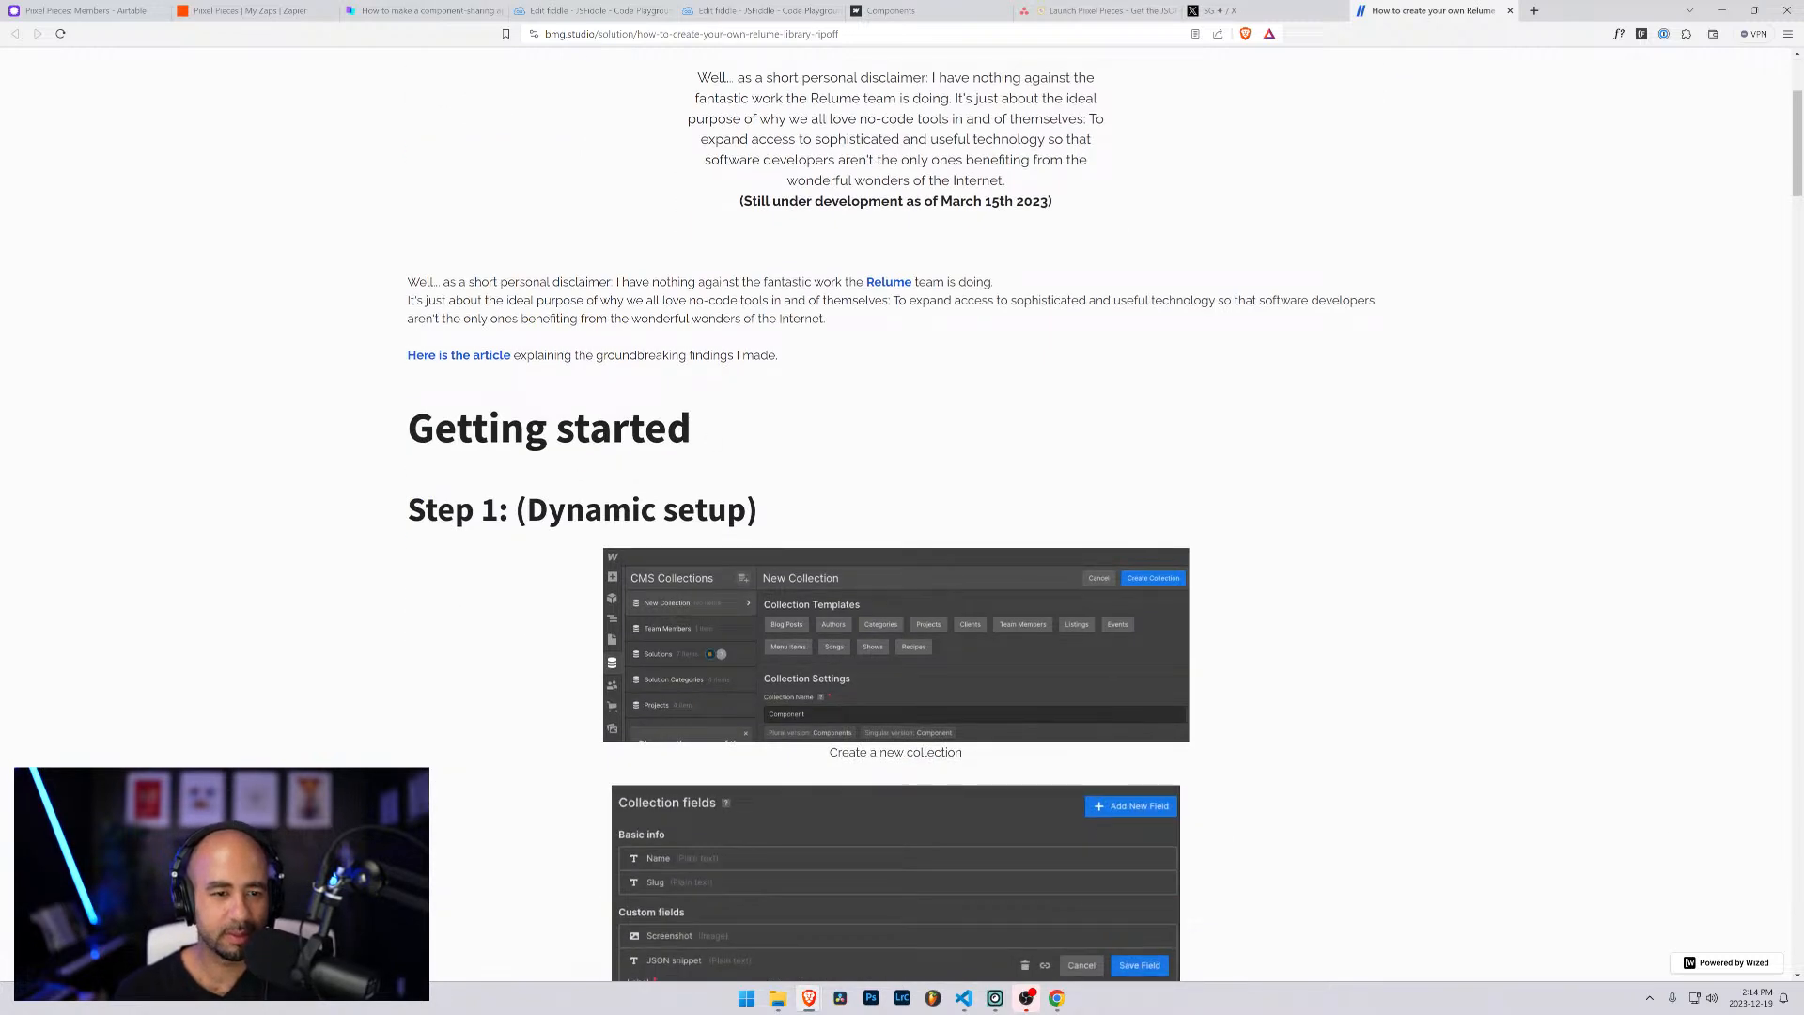
scroll(608, 377, down, 3)
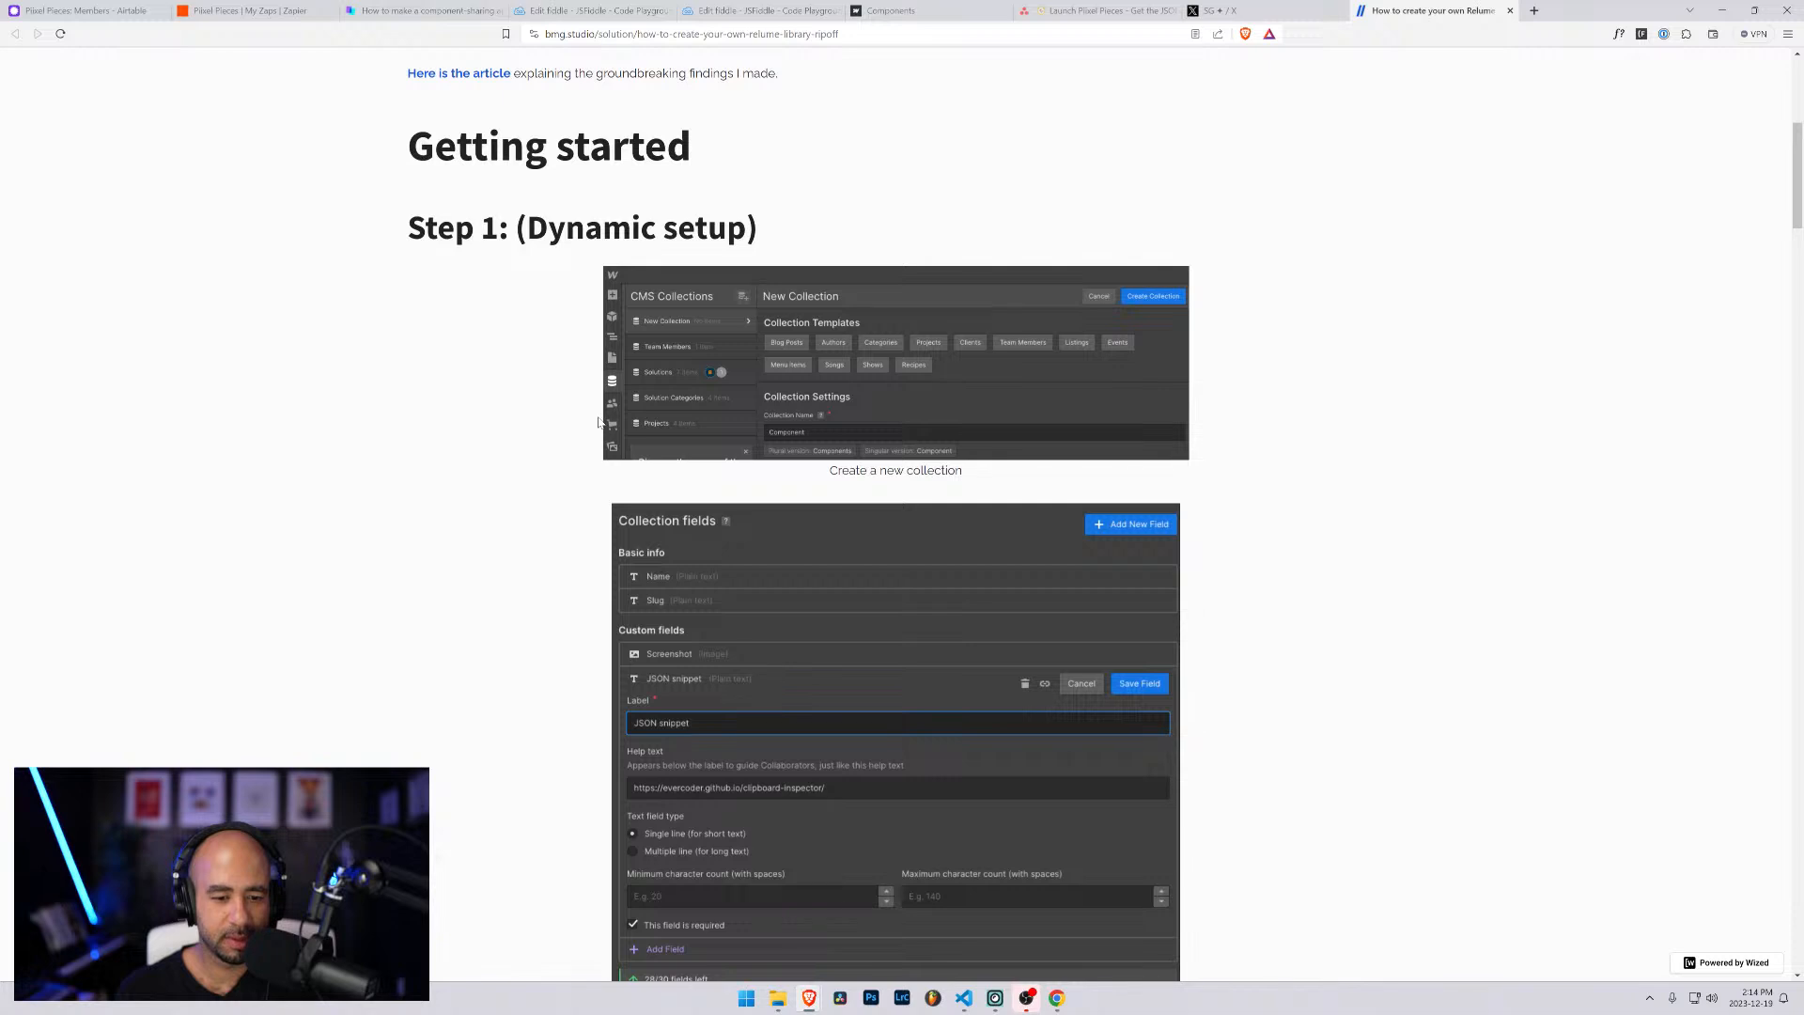
scroll(601, 424, down, 6)
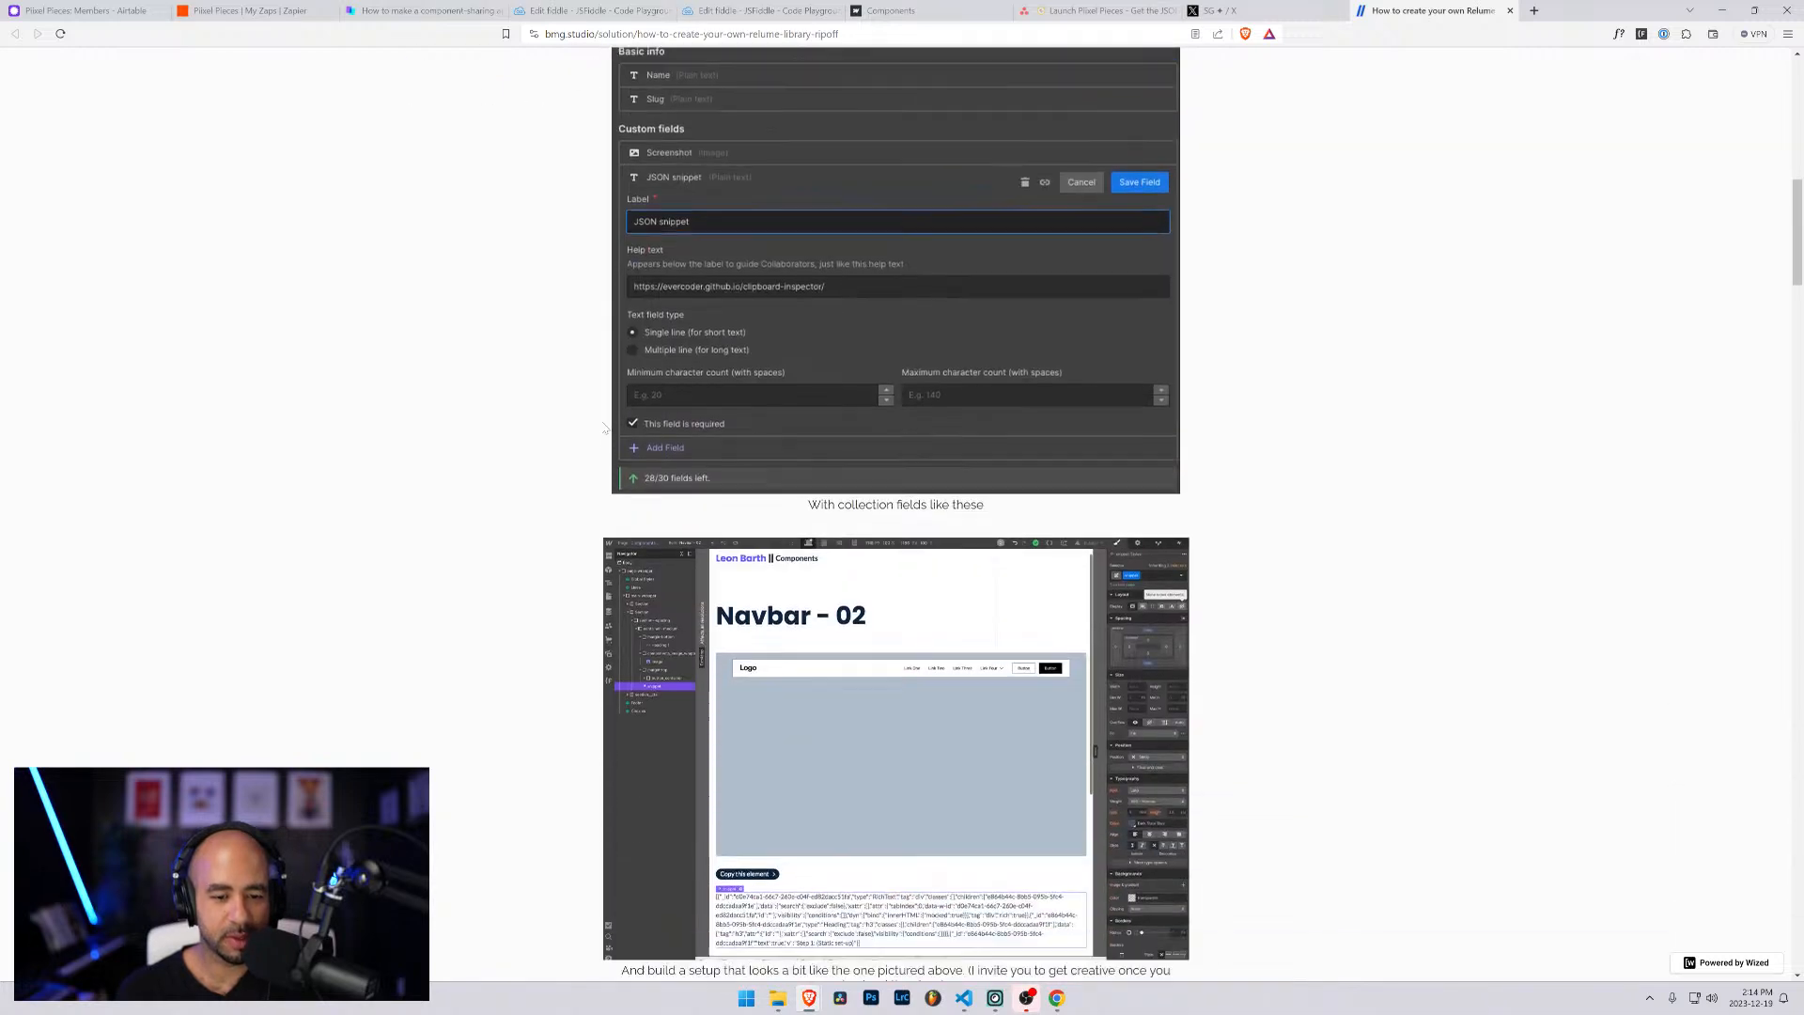
scroll(541, 417, down, 5)
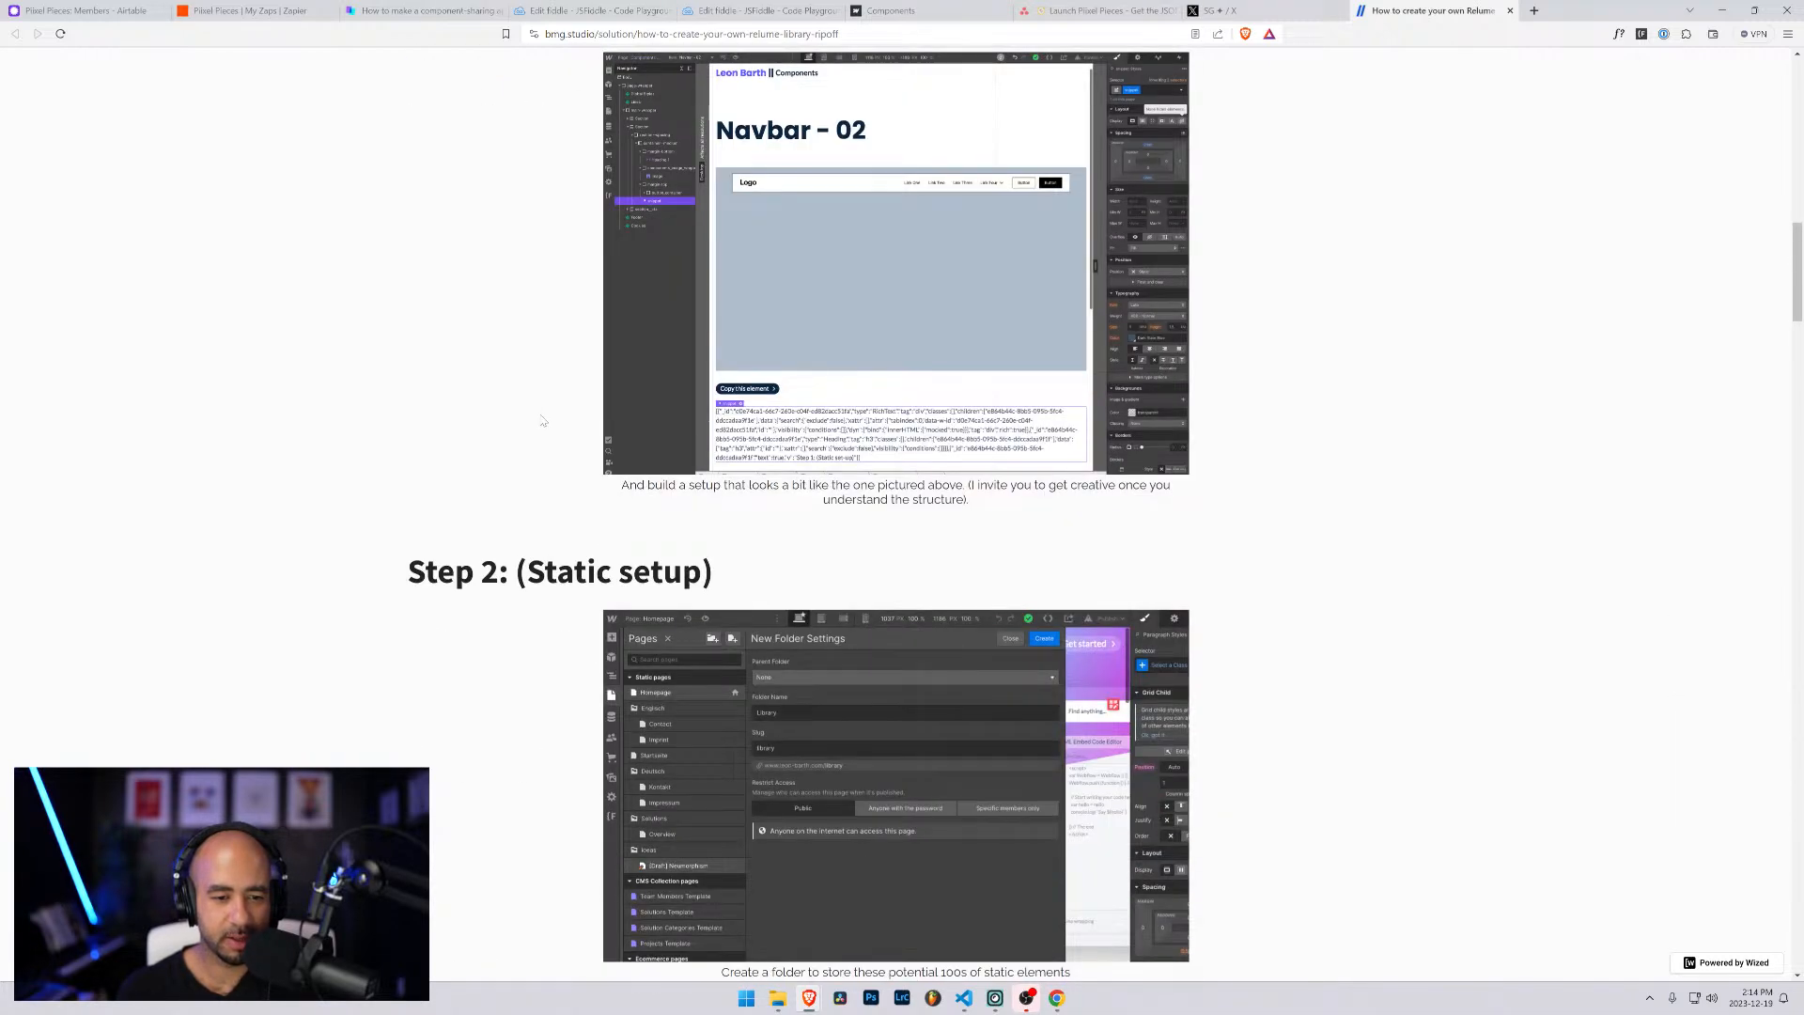
scroll(542, 421, down, 5)
scroll(542, 421, up, 10)
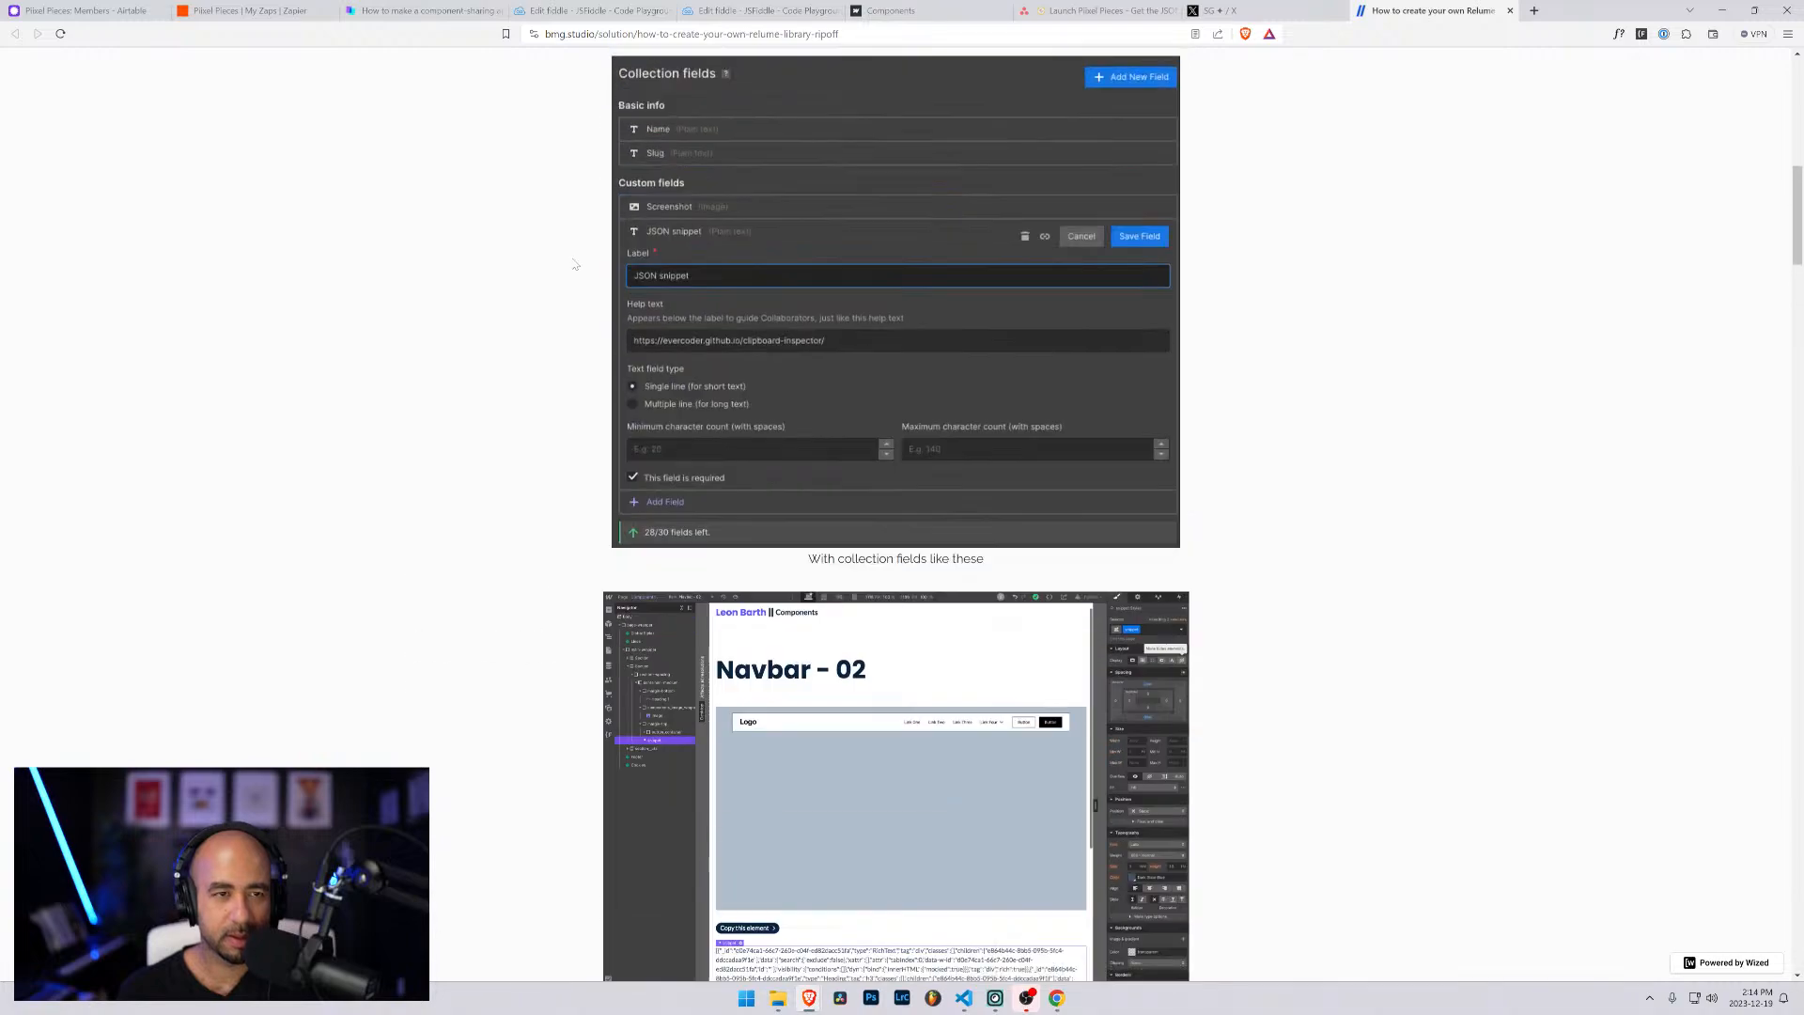
scroll(575, 265, up, 2)
- Check the Flowout component-sharing guide for how it saves Webflow block JSON and adds copy functionality
click(422, 9)
scroll(602, 150, up, 12)
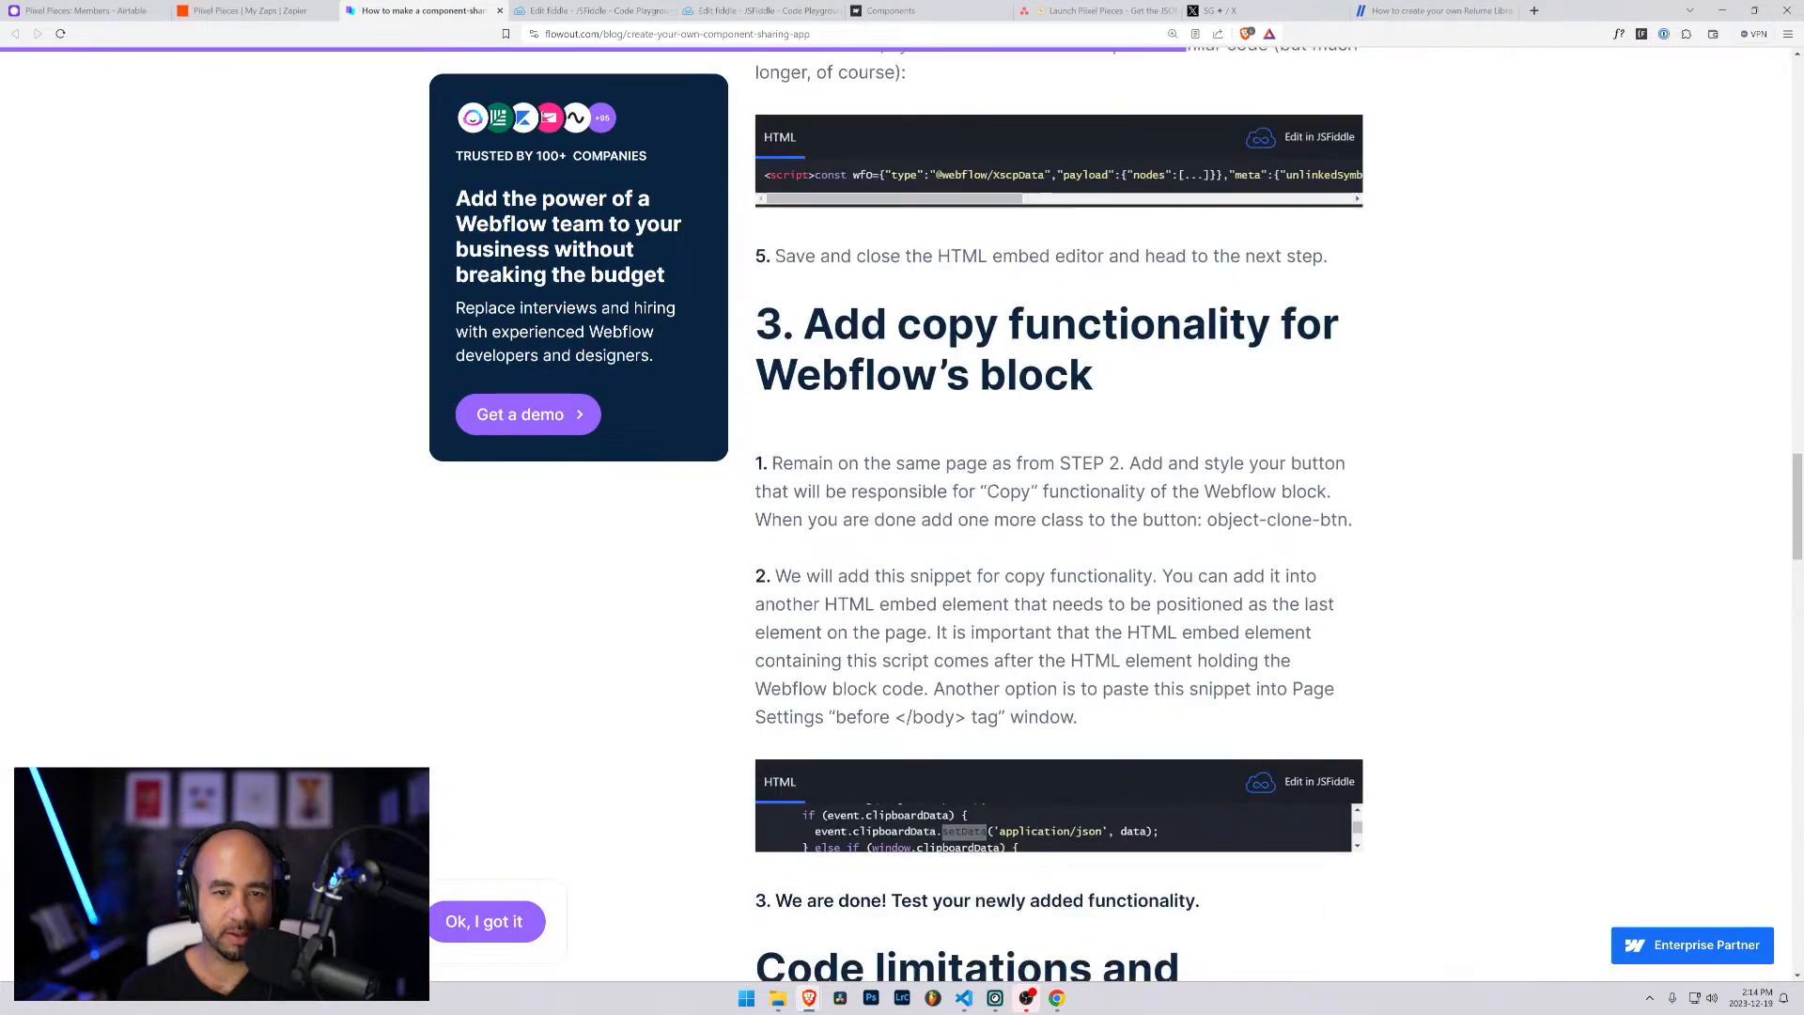
scroll(942, 541, up, 7)
scroll(942, 540, up, 13)
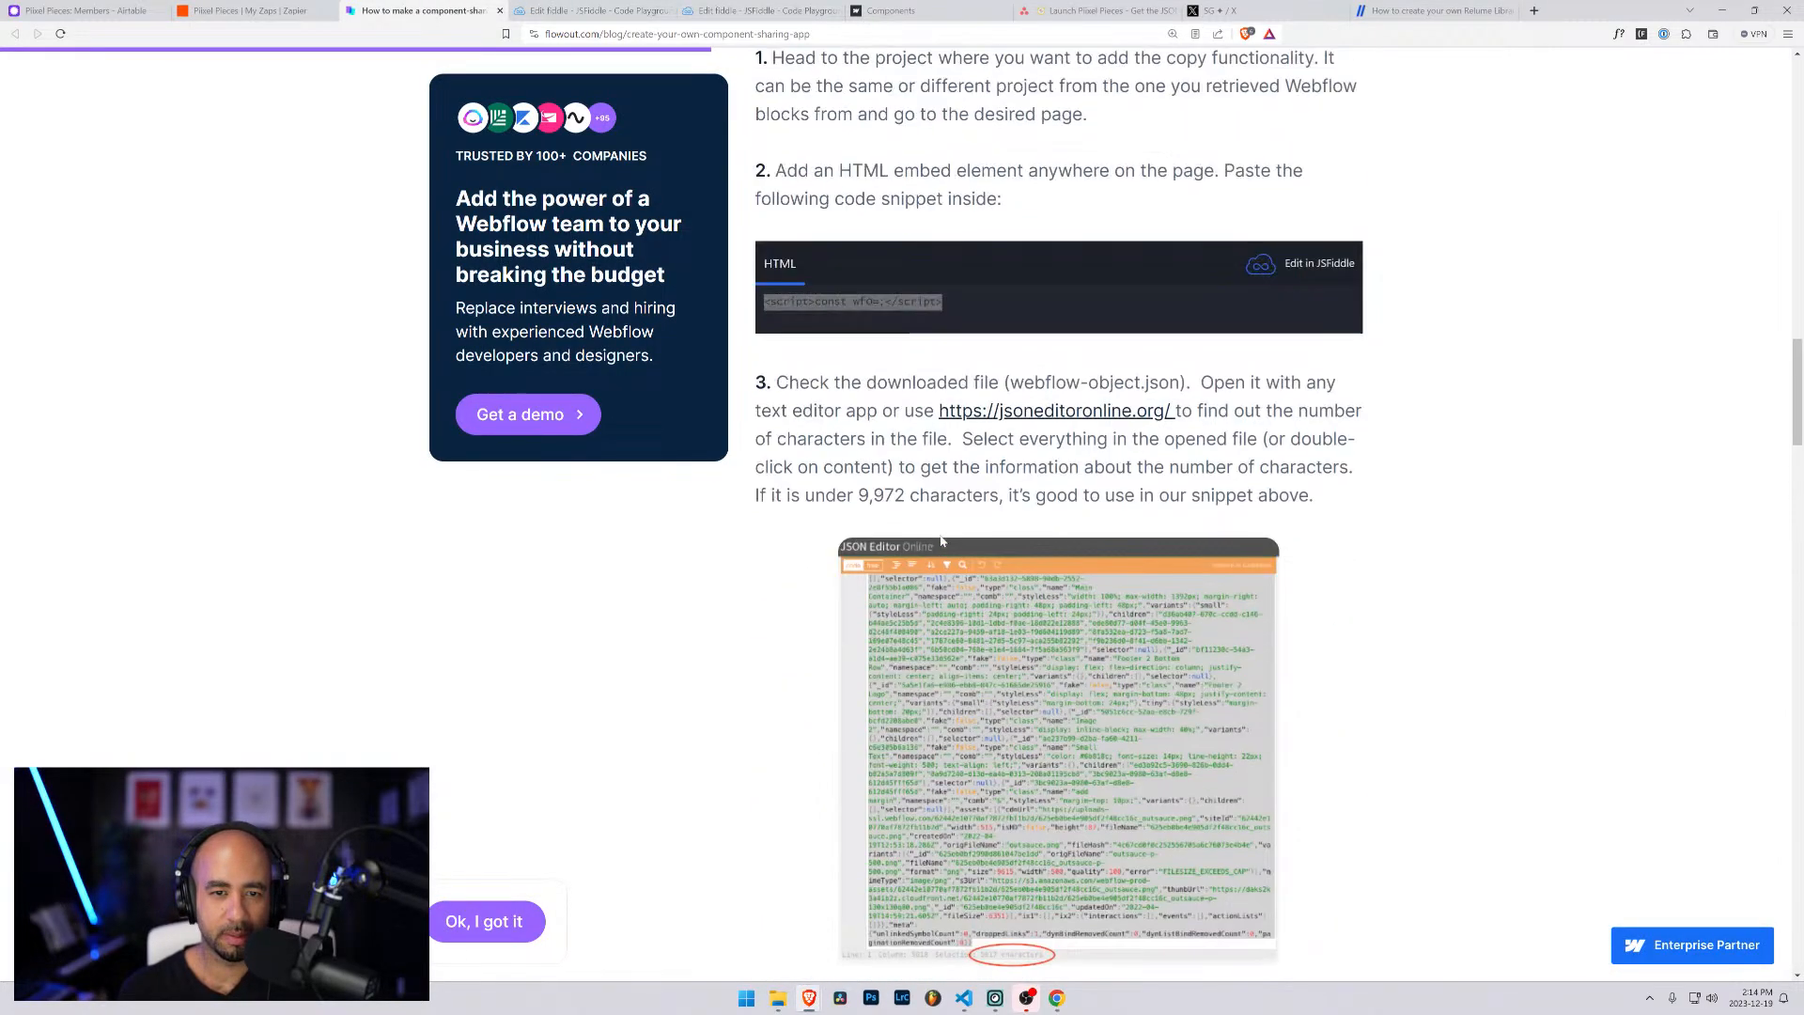
- Return to the BMG.studio Relume Library article, enlarge the page and read its introduction and the start of Step 1
click(1396, 11)
scroll(1170, 423, up, 9)
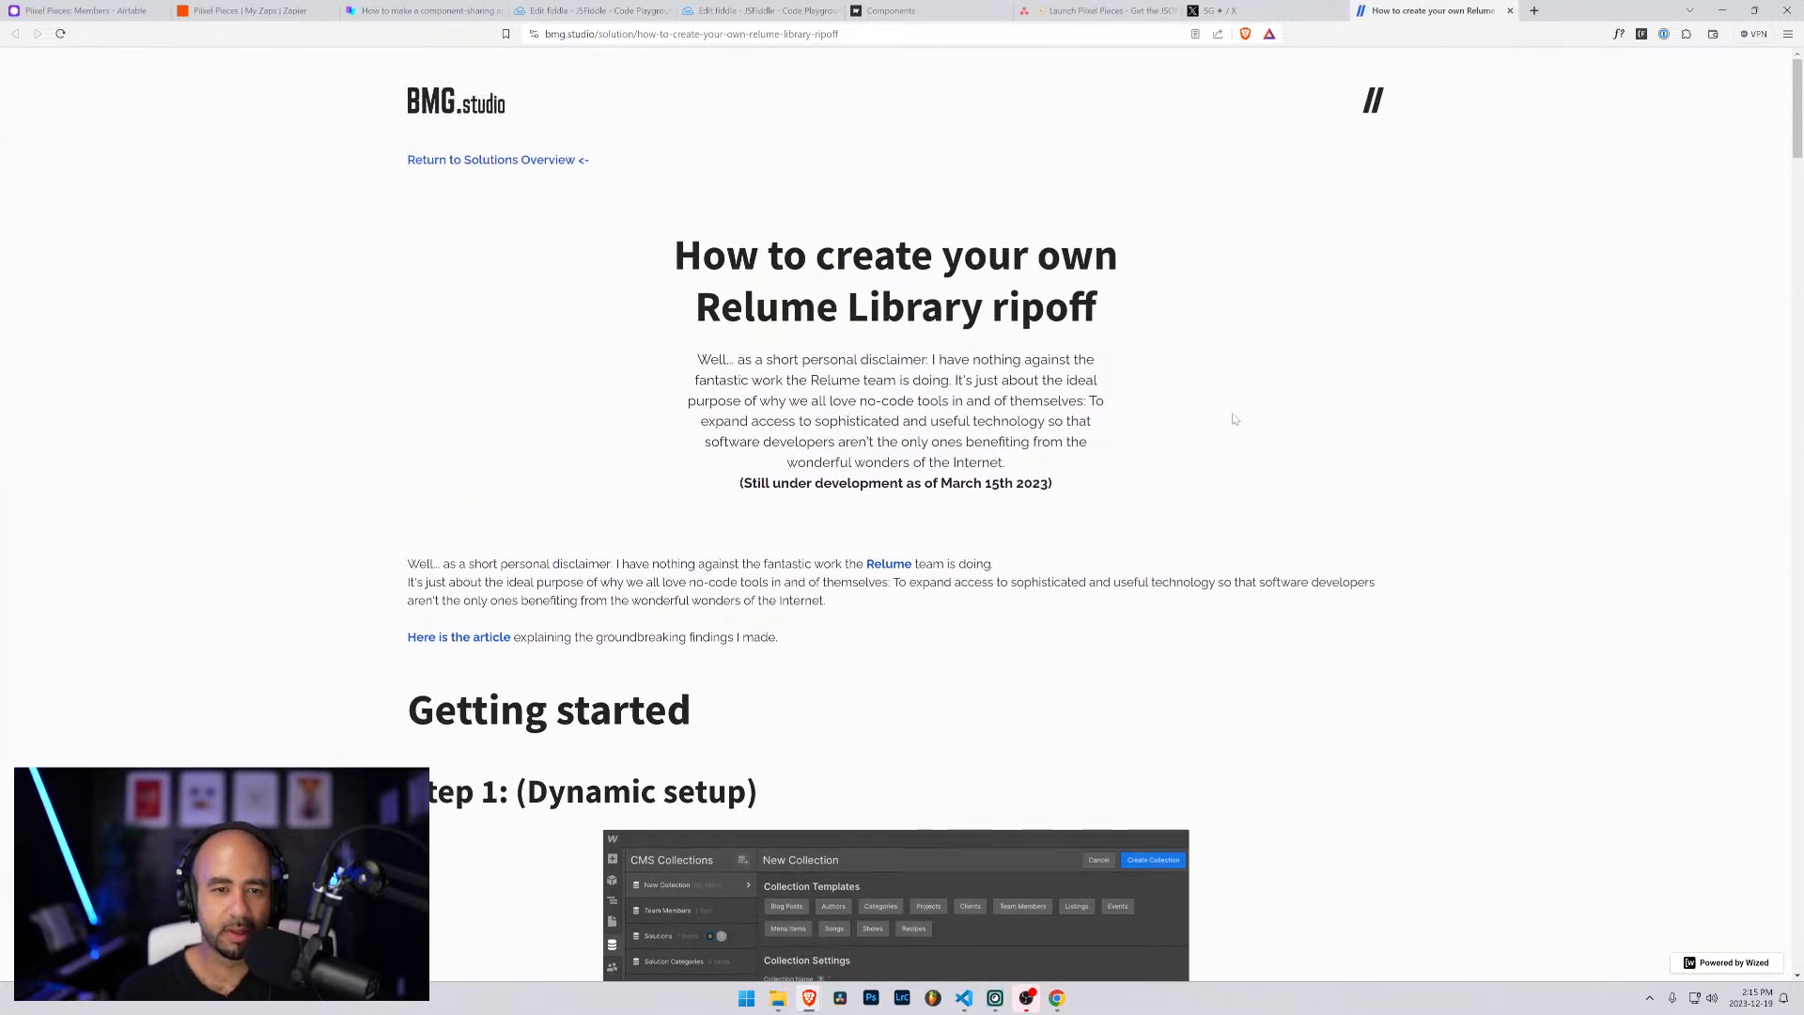
scroll(1232, 414, down, 5)
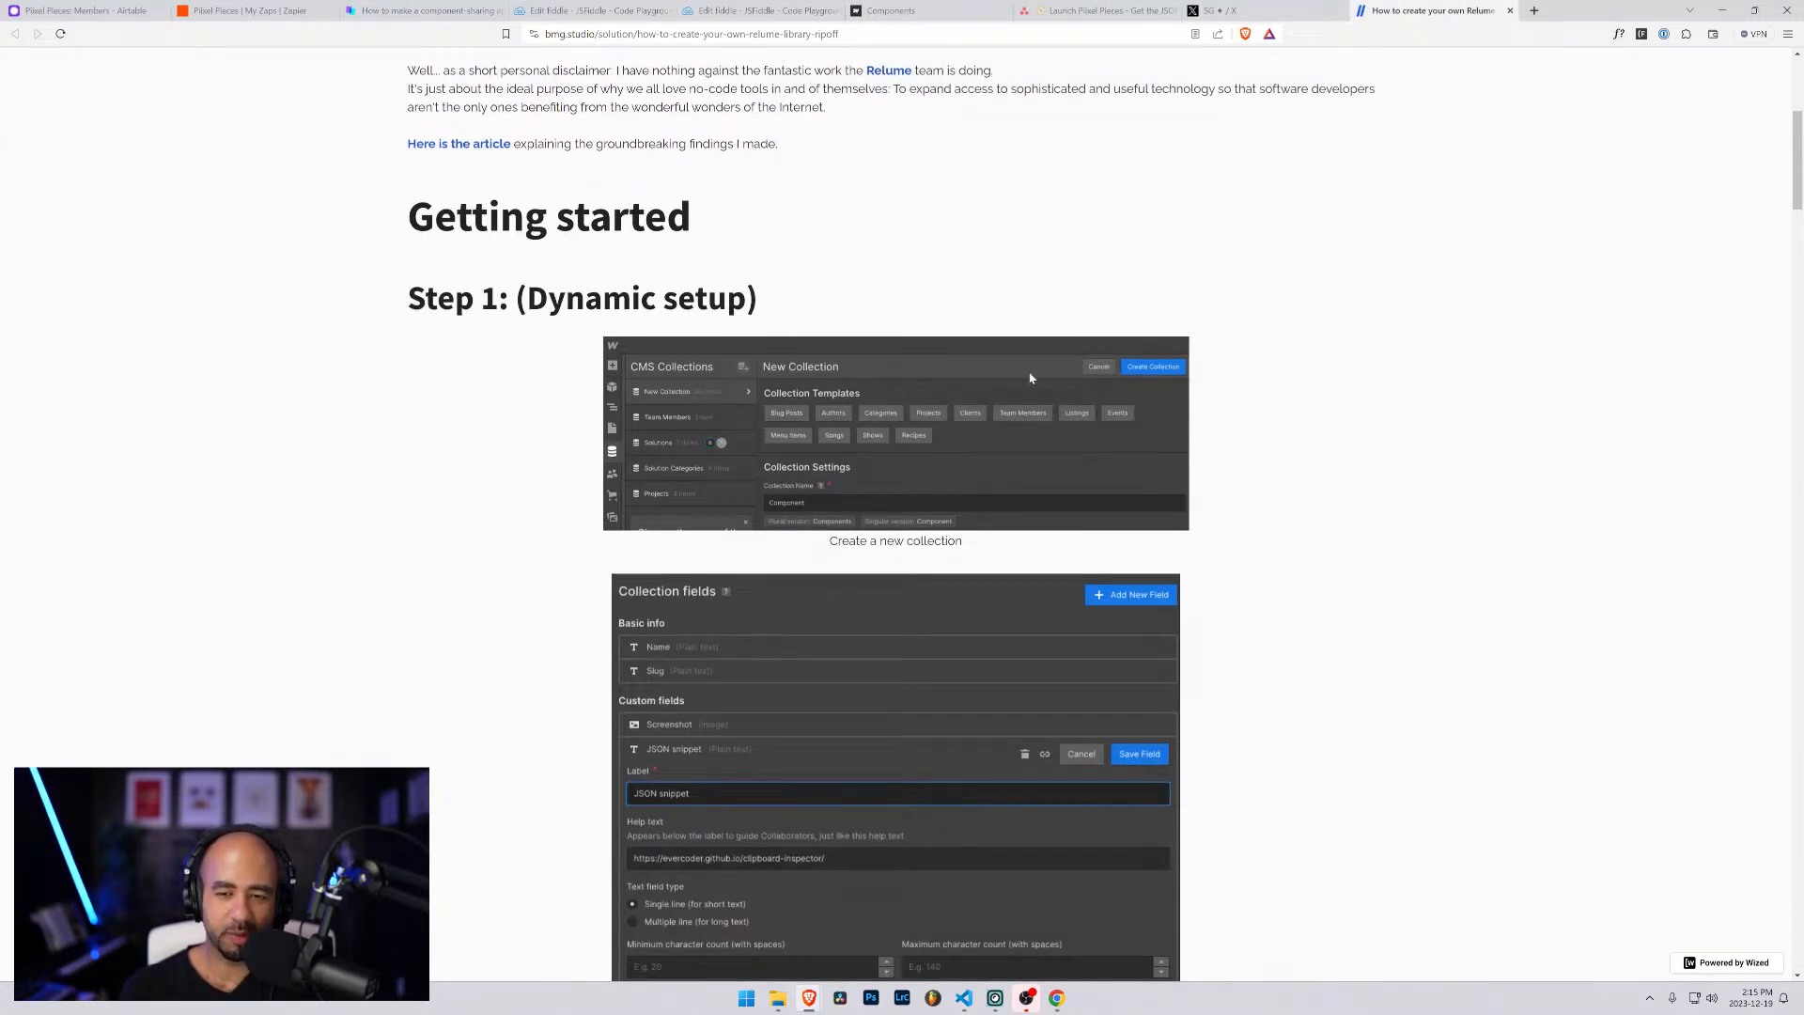
scroll(921, 336, down, 4)
scroll(753, 235, up, 2)
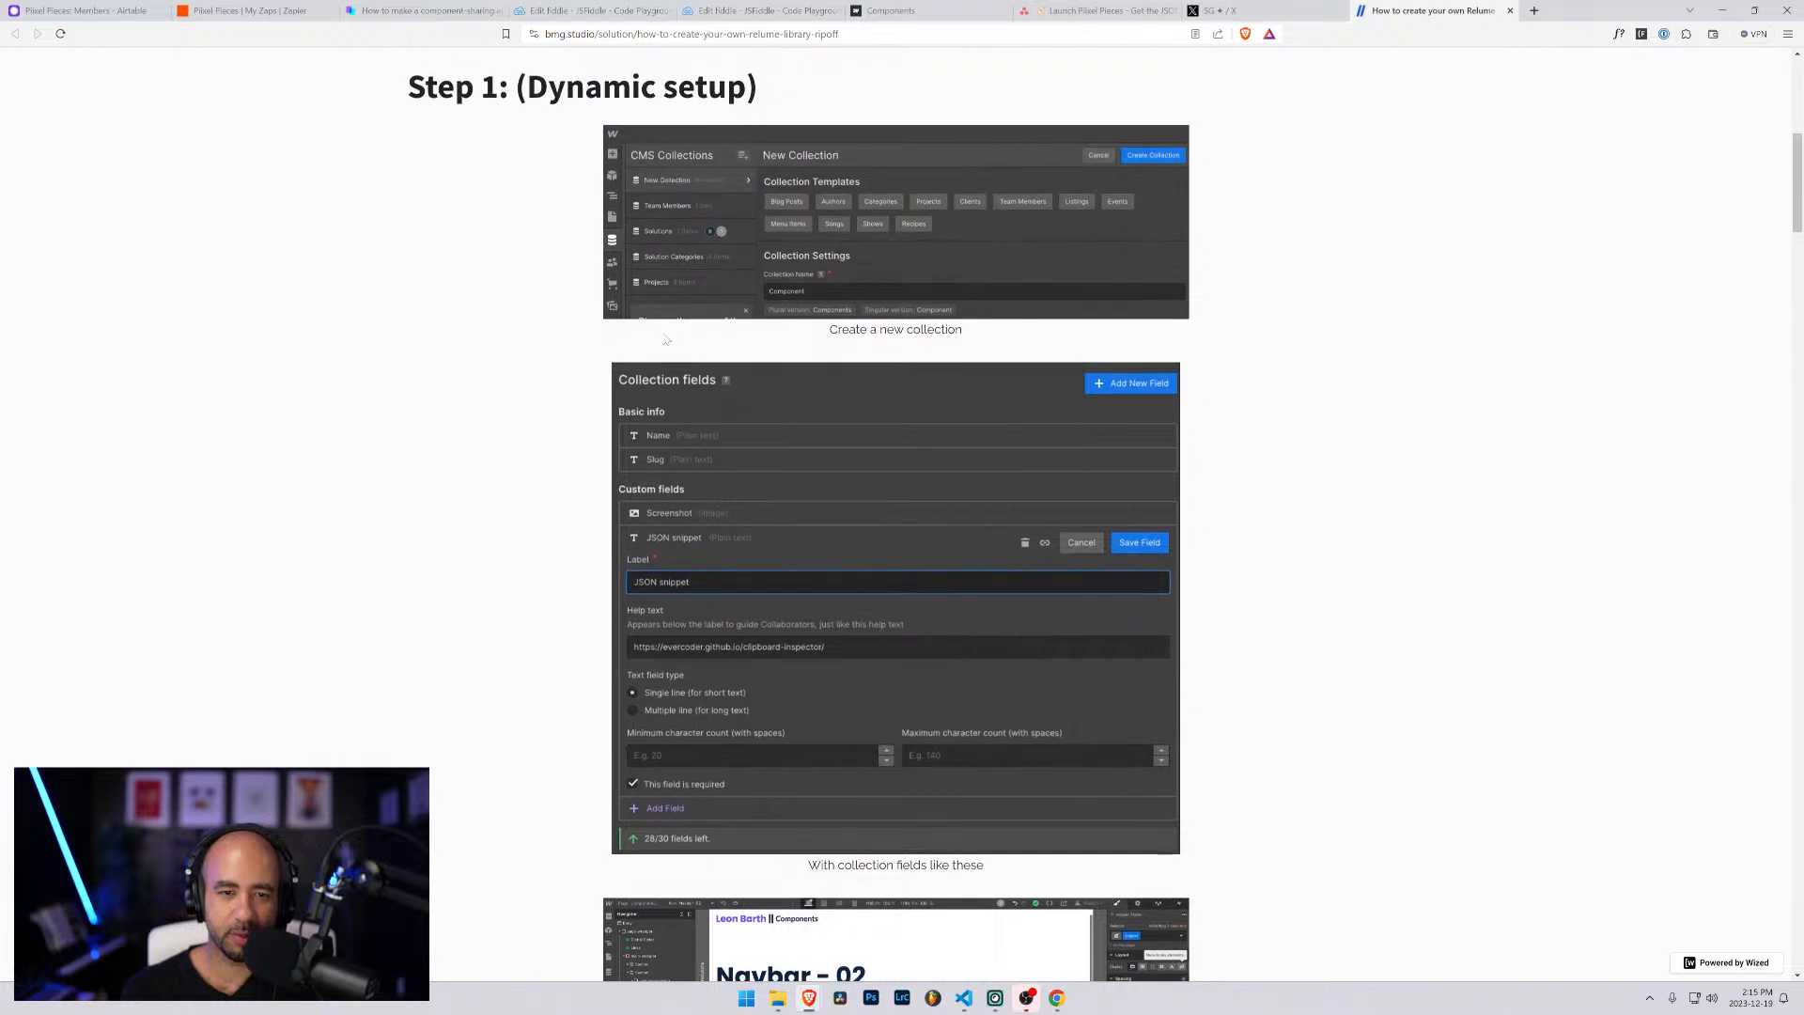
scroll(690, 326, up, 7)
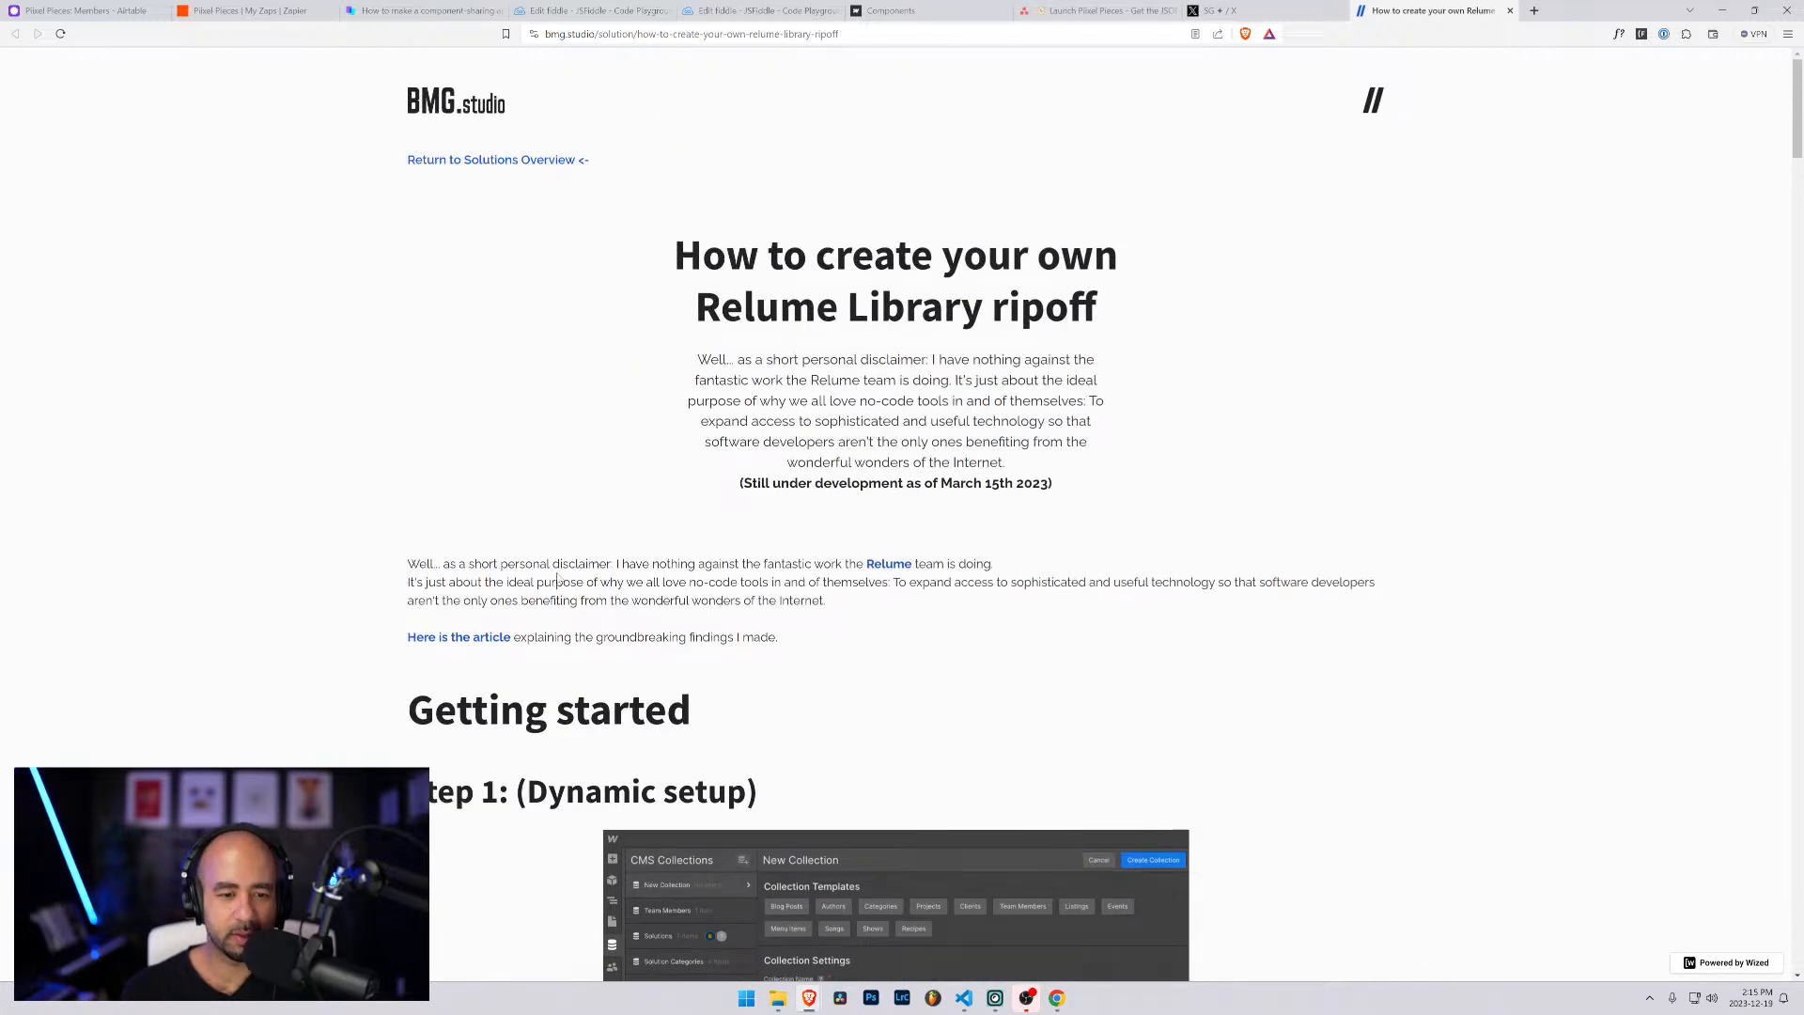
ctrl+scroll(1012, 655, up, 4)
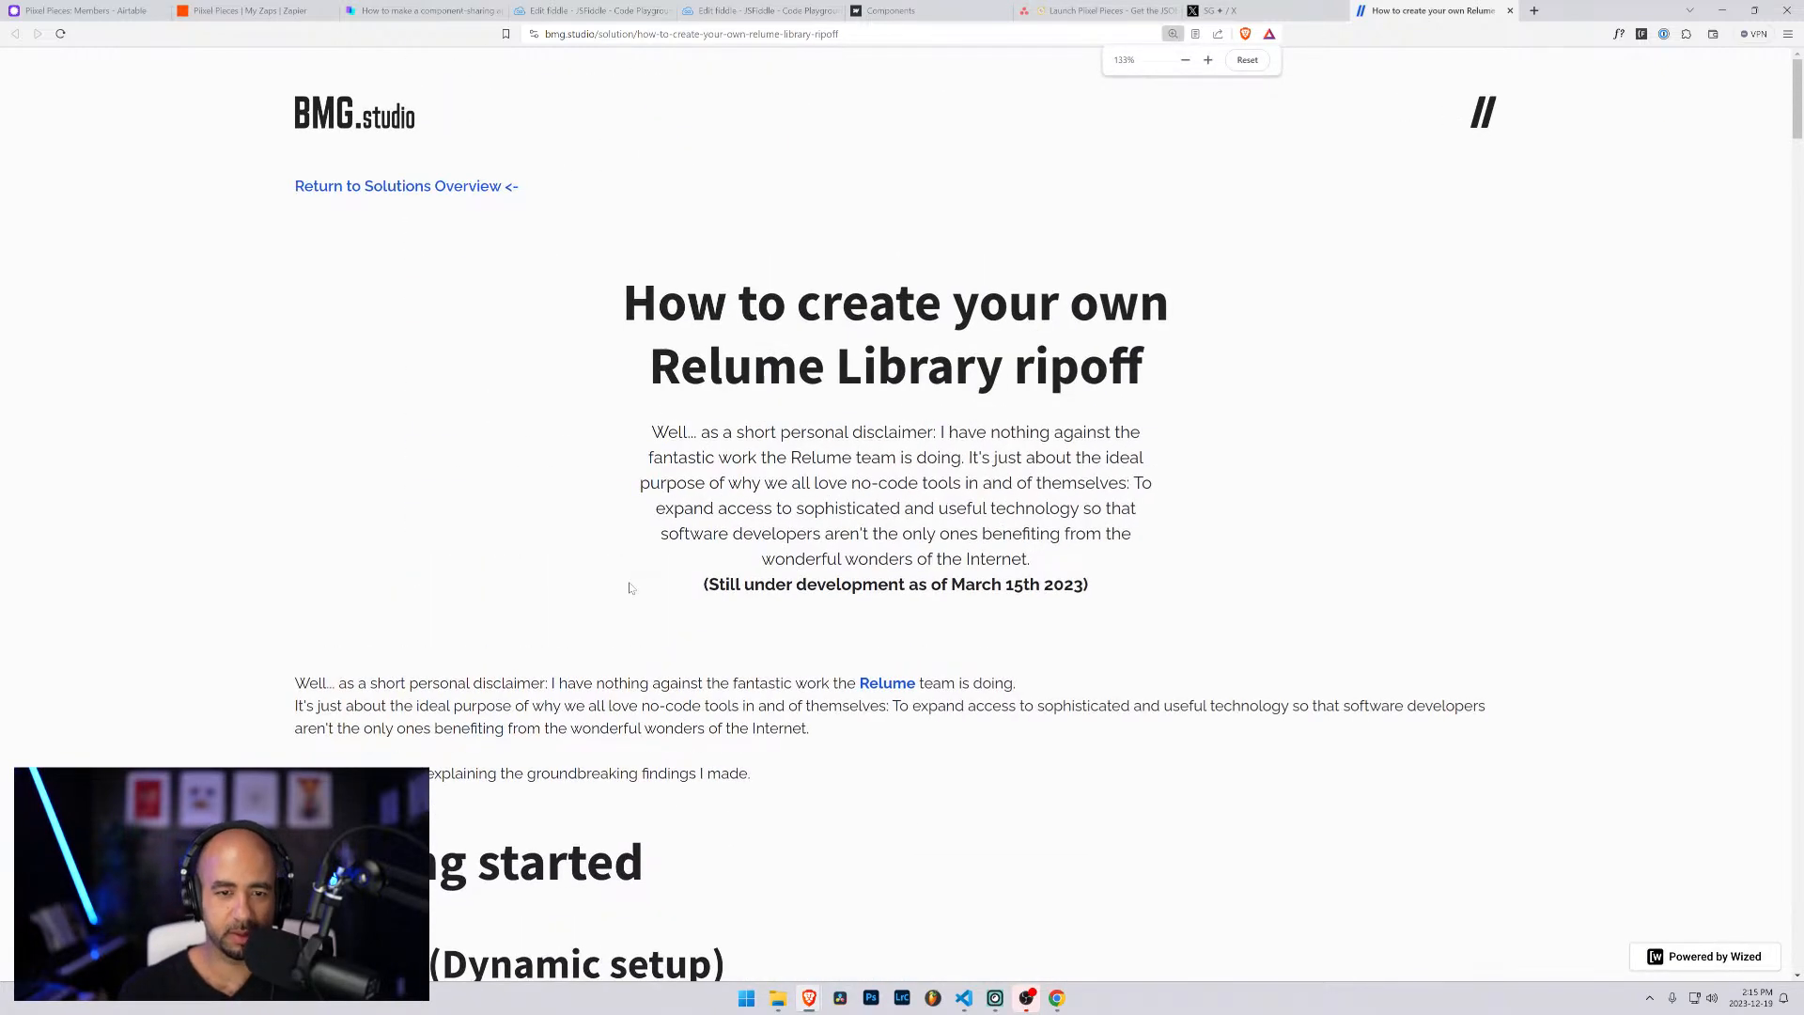
scroll(1011, 654, down, 2)
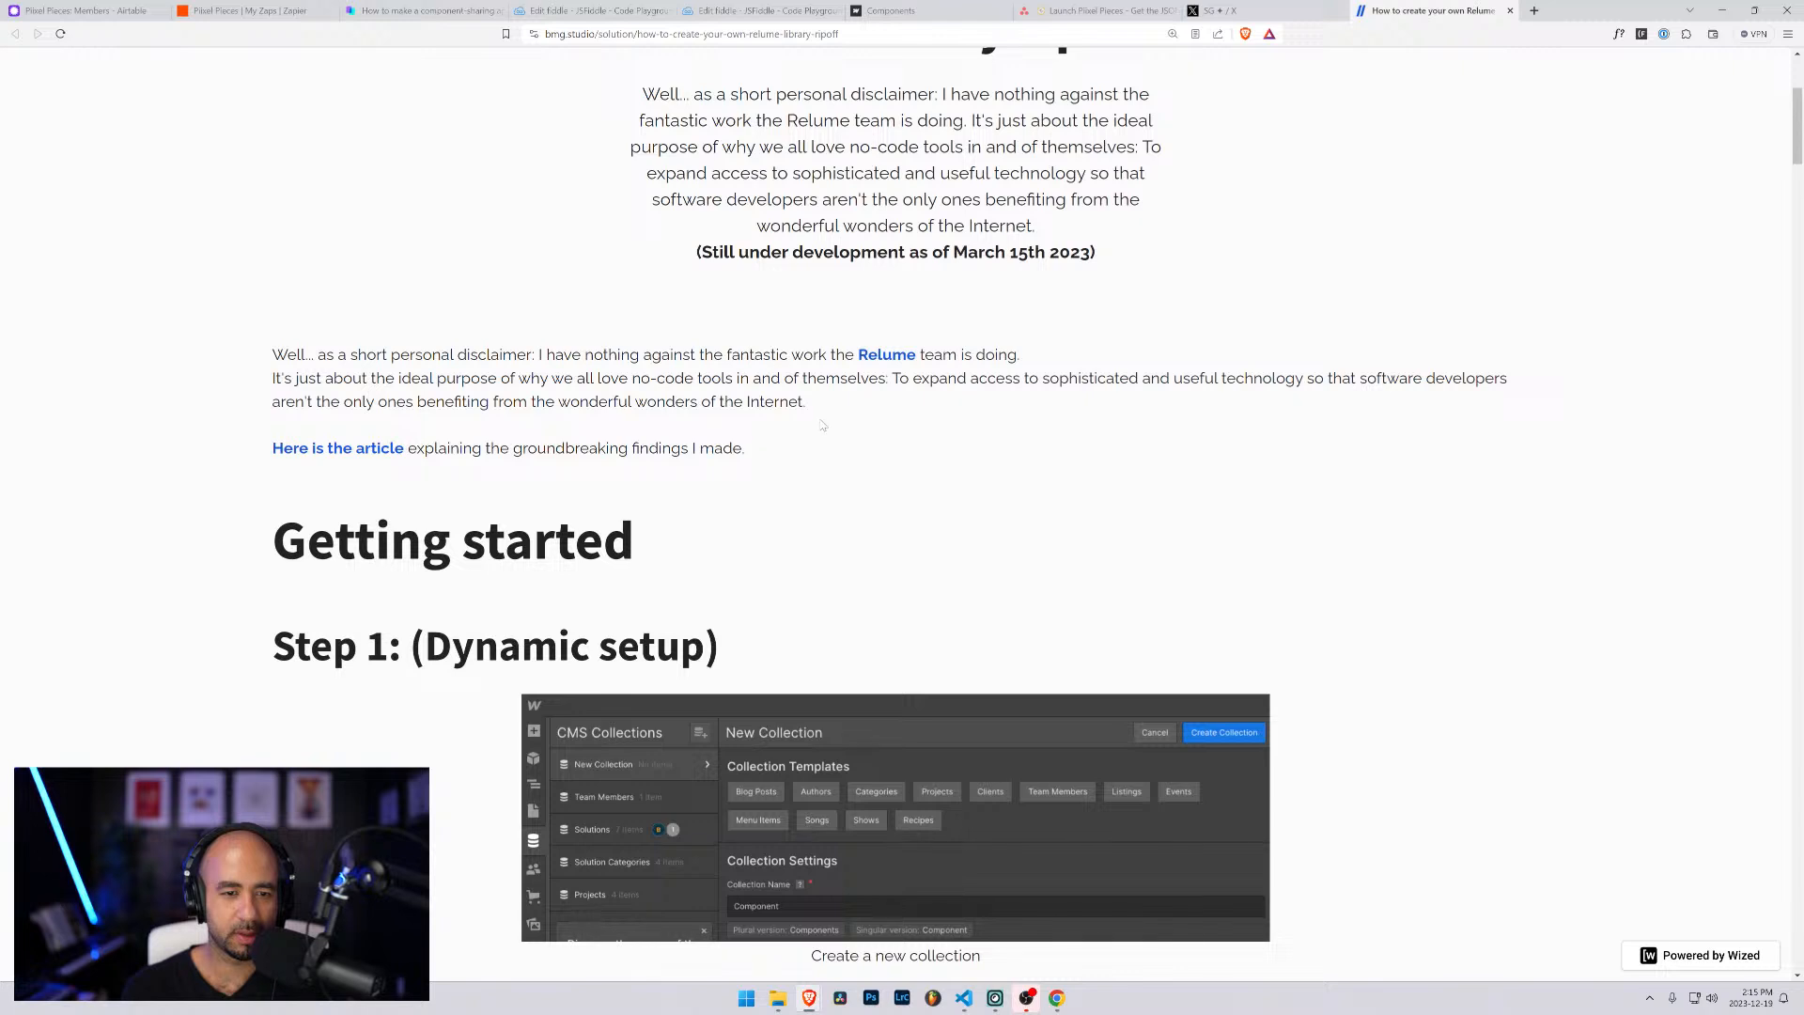
scroll(822, 426, down, 2)
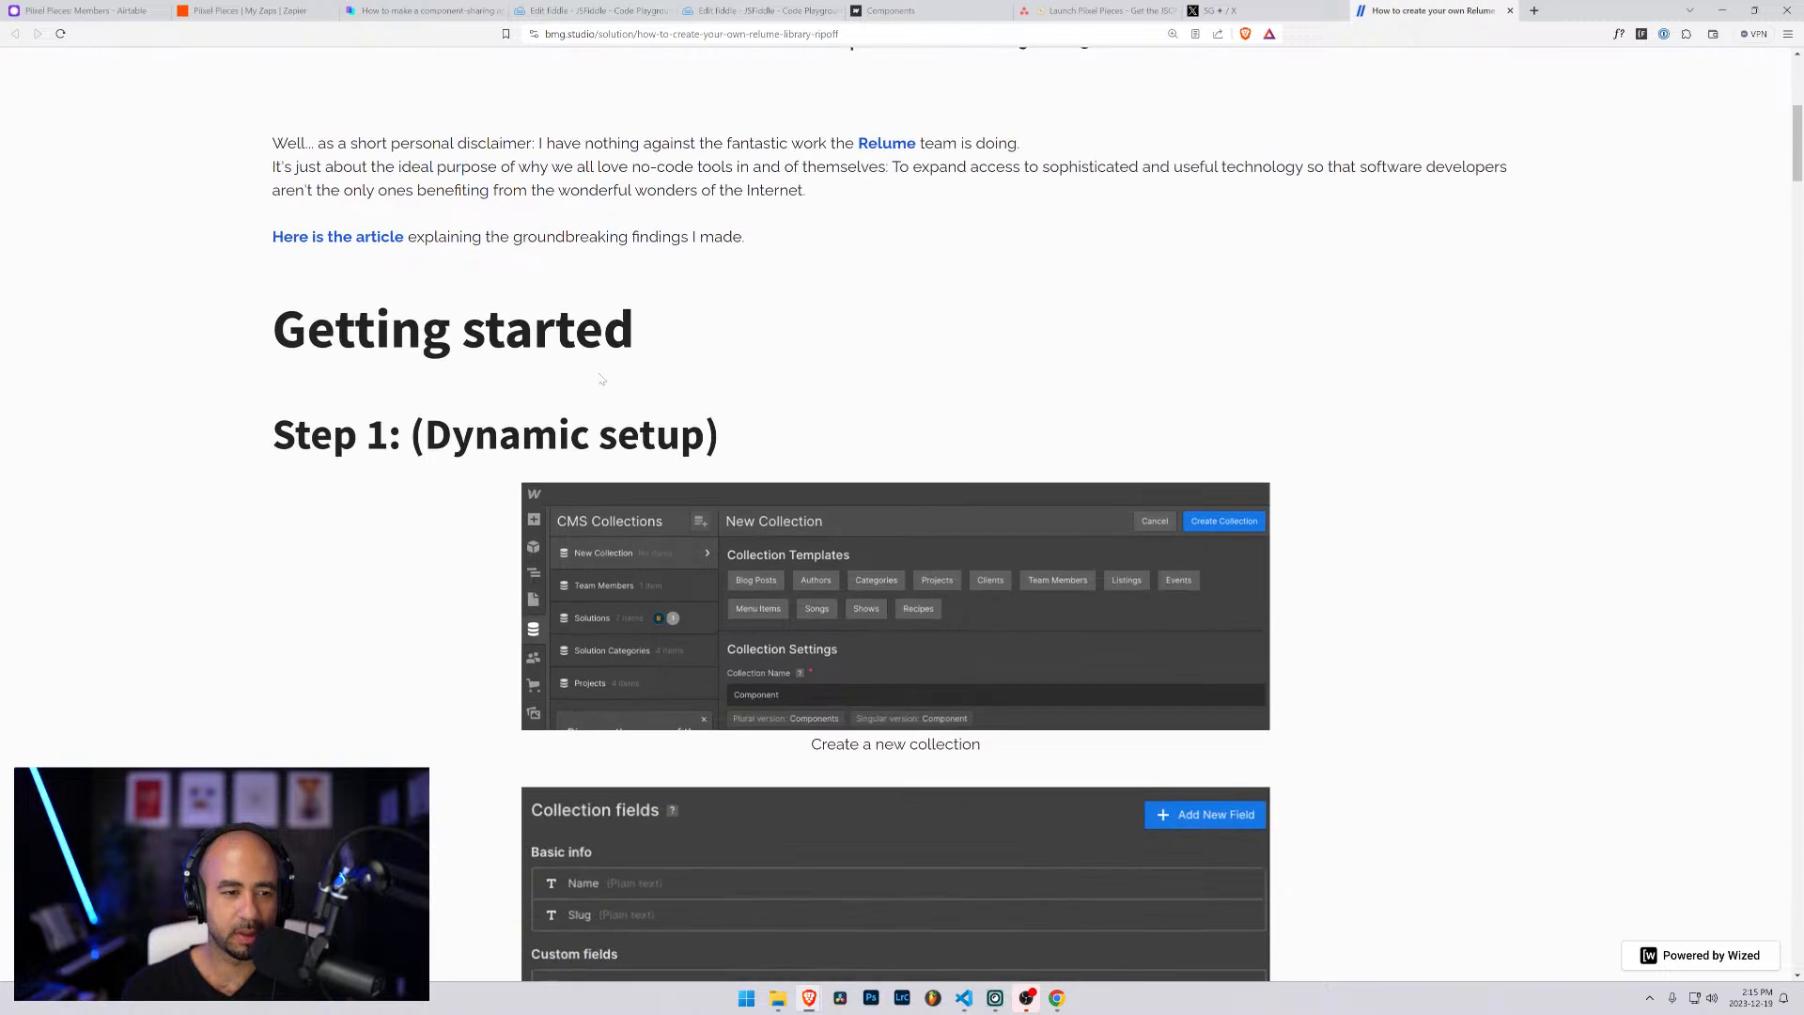
- Open the linked article on the groundbreaking findings in a new tab and read it down to the code snippet and Finsweet addendum
middle_click(334, 242)
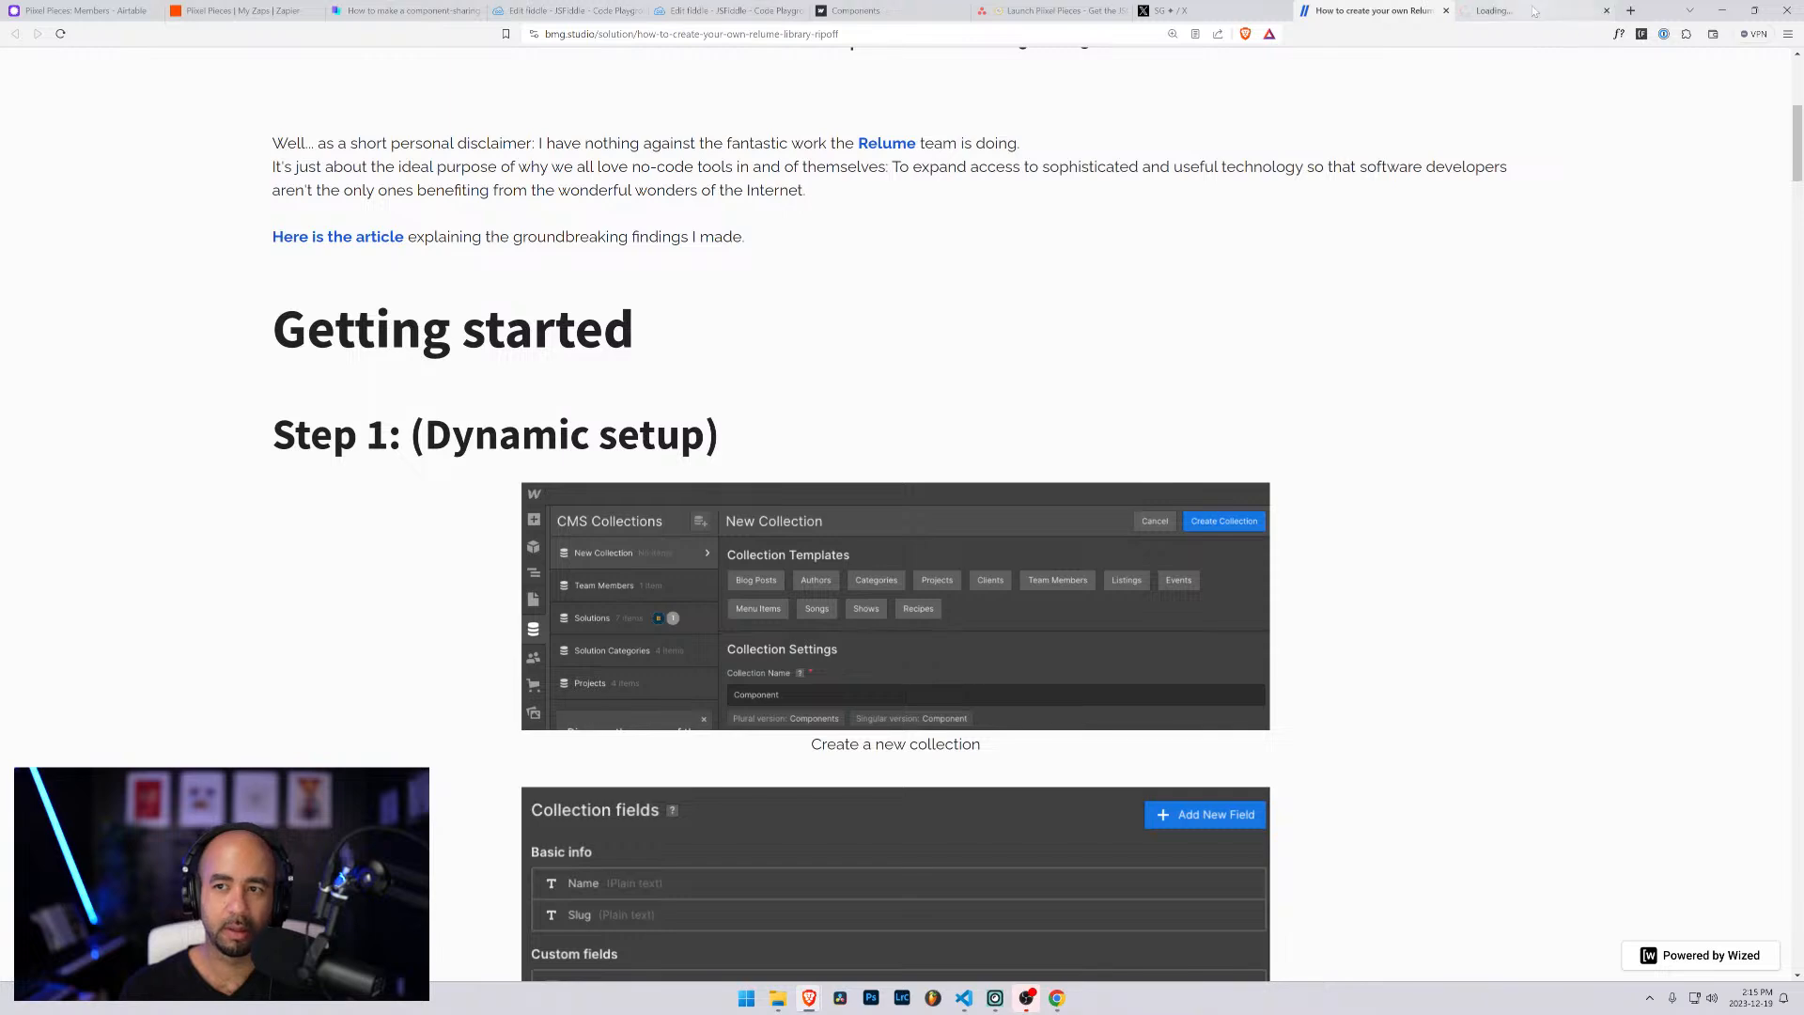
click(1534, 11)
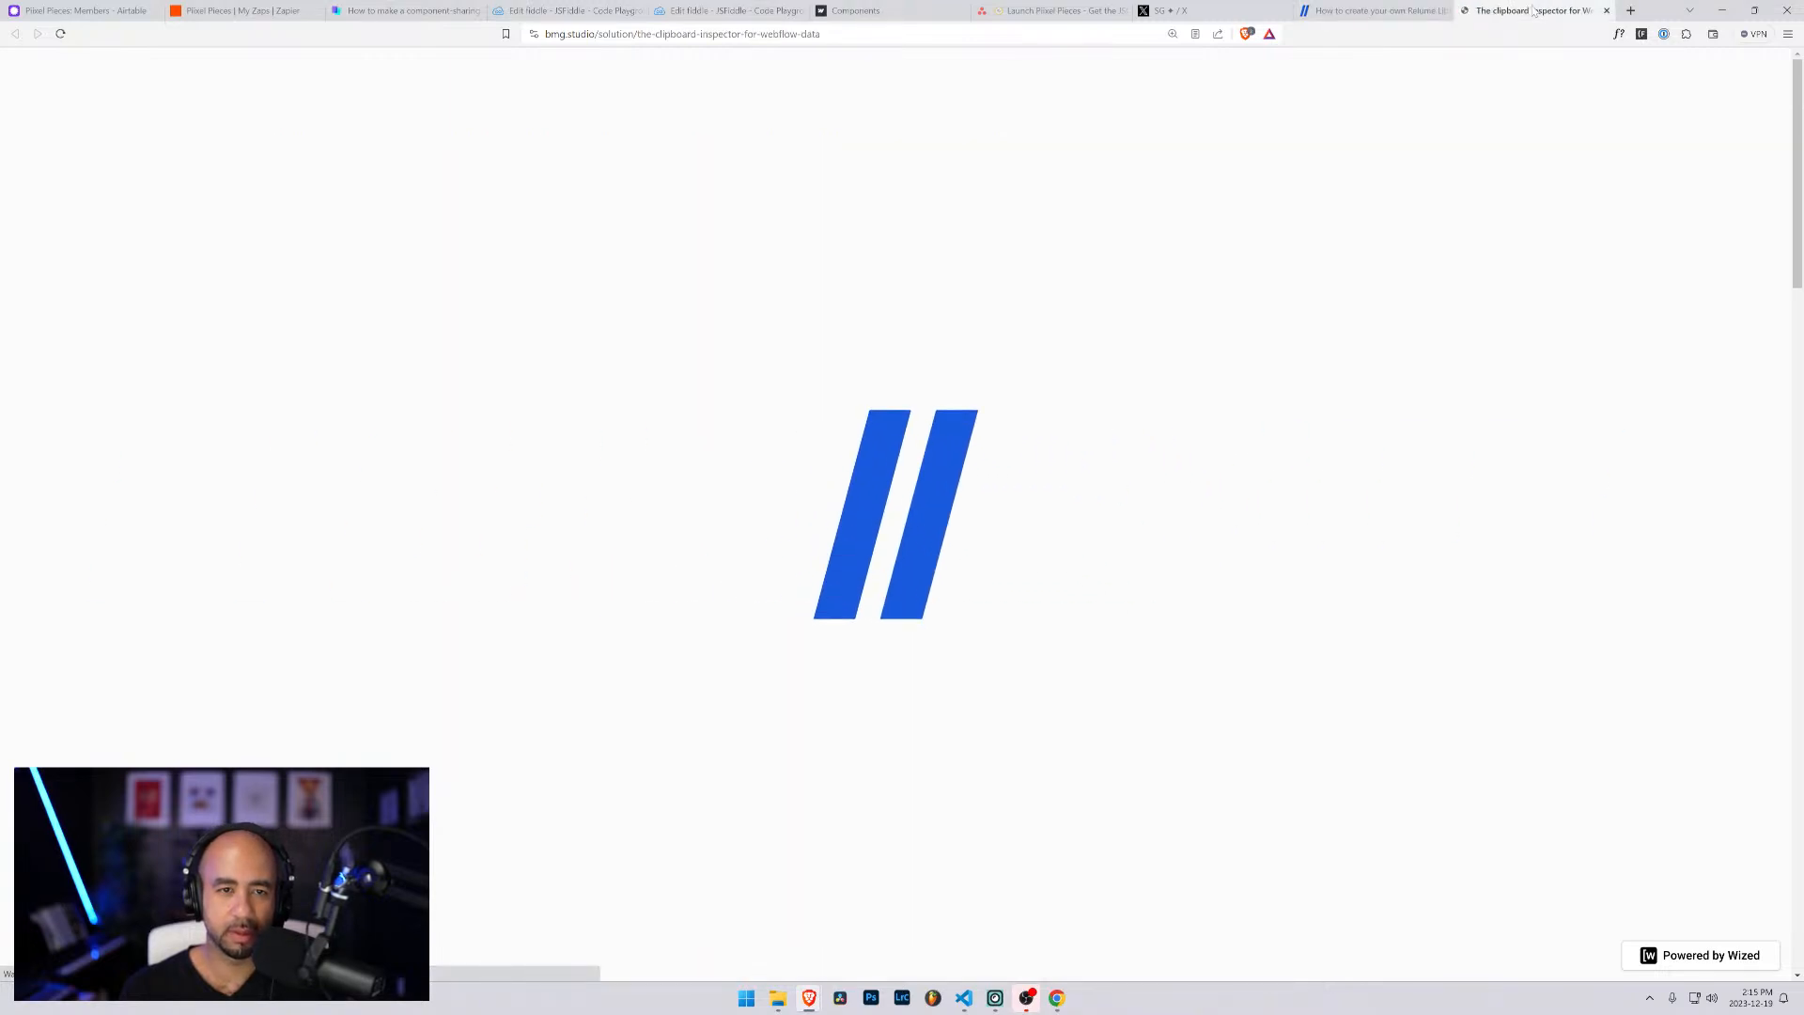
scroll(1062, 949, down, 4)
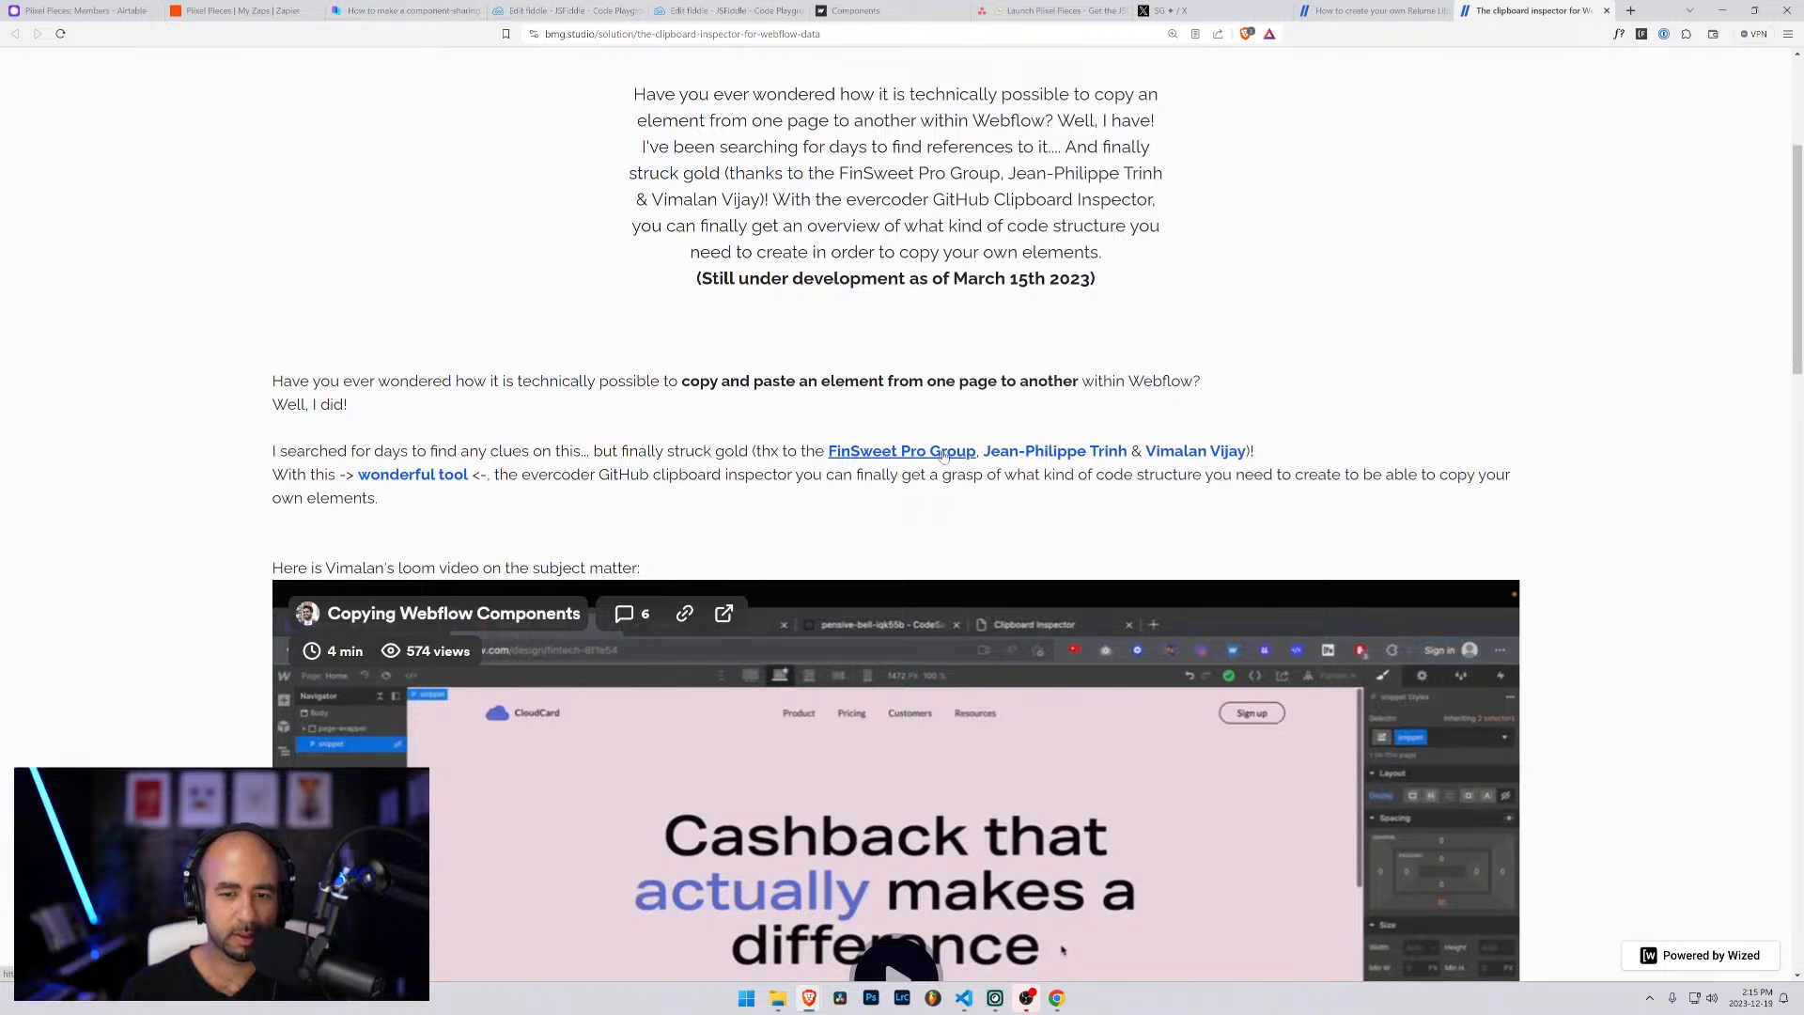
scroll(607, 437, down, 2)
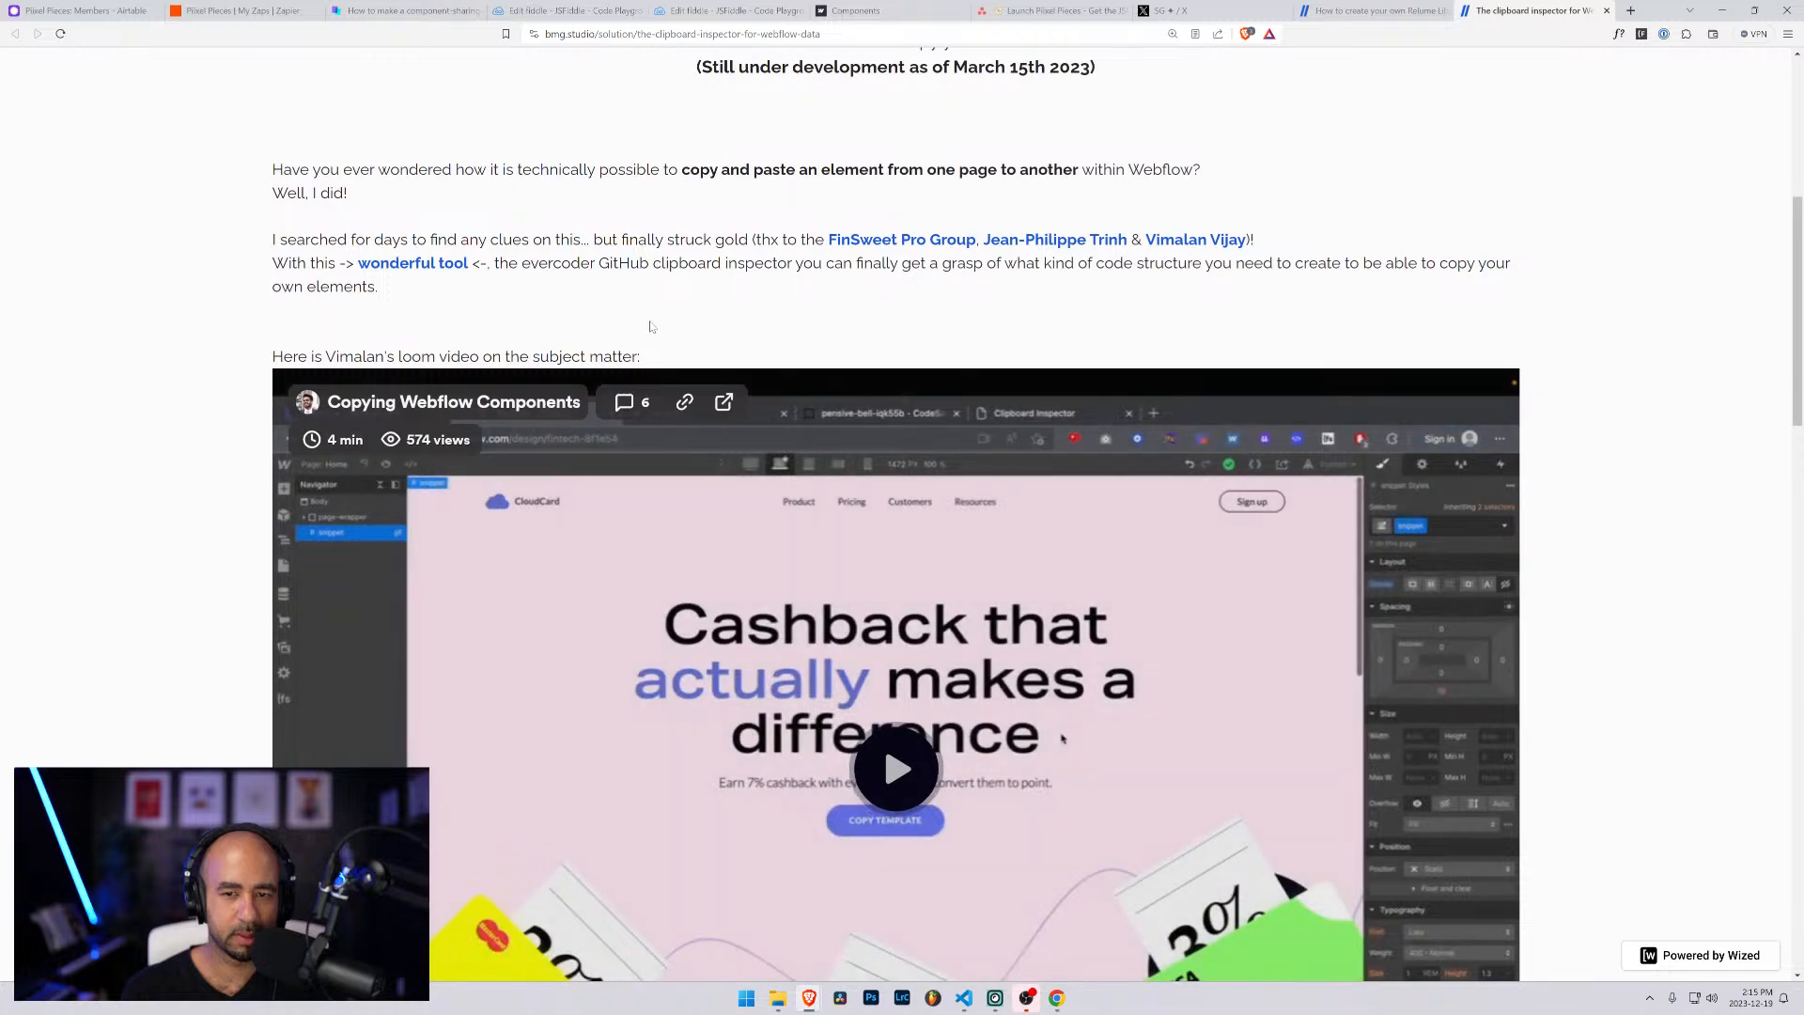
scroll(292, 424, down, 4)
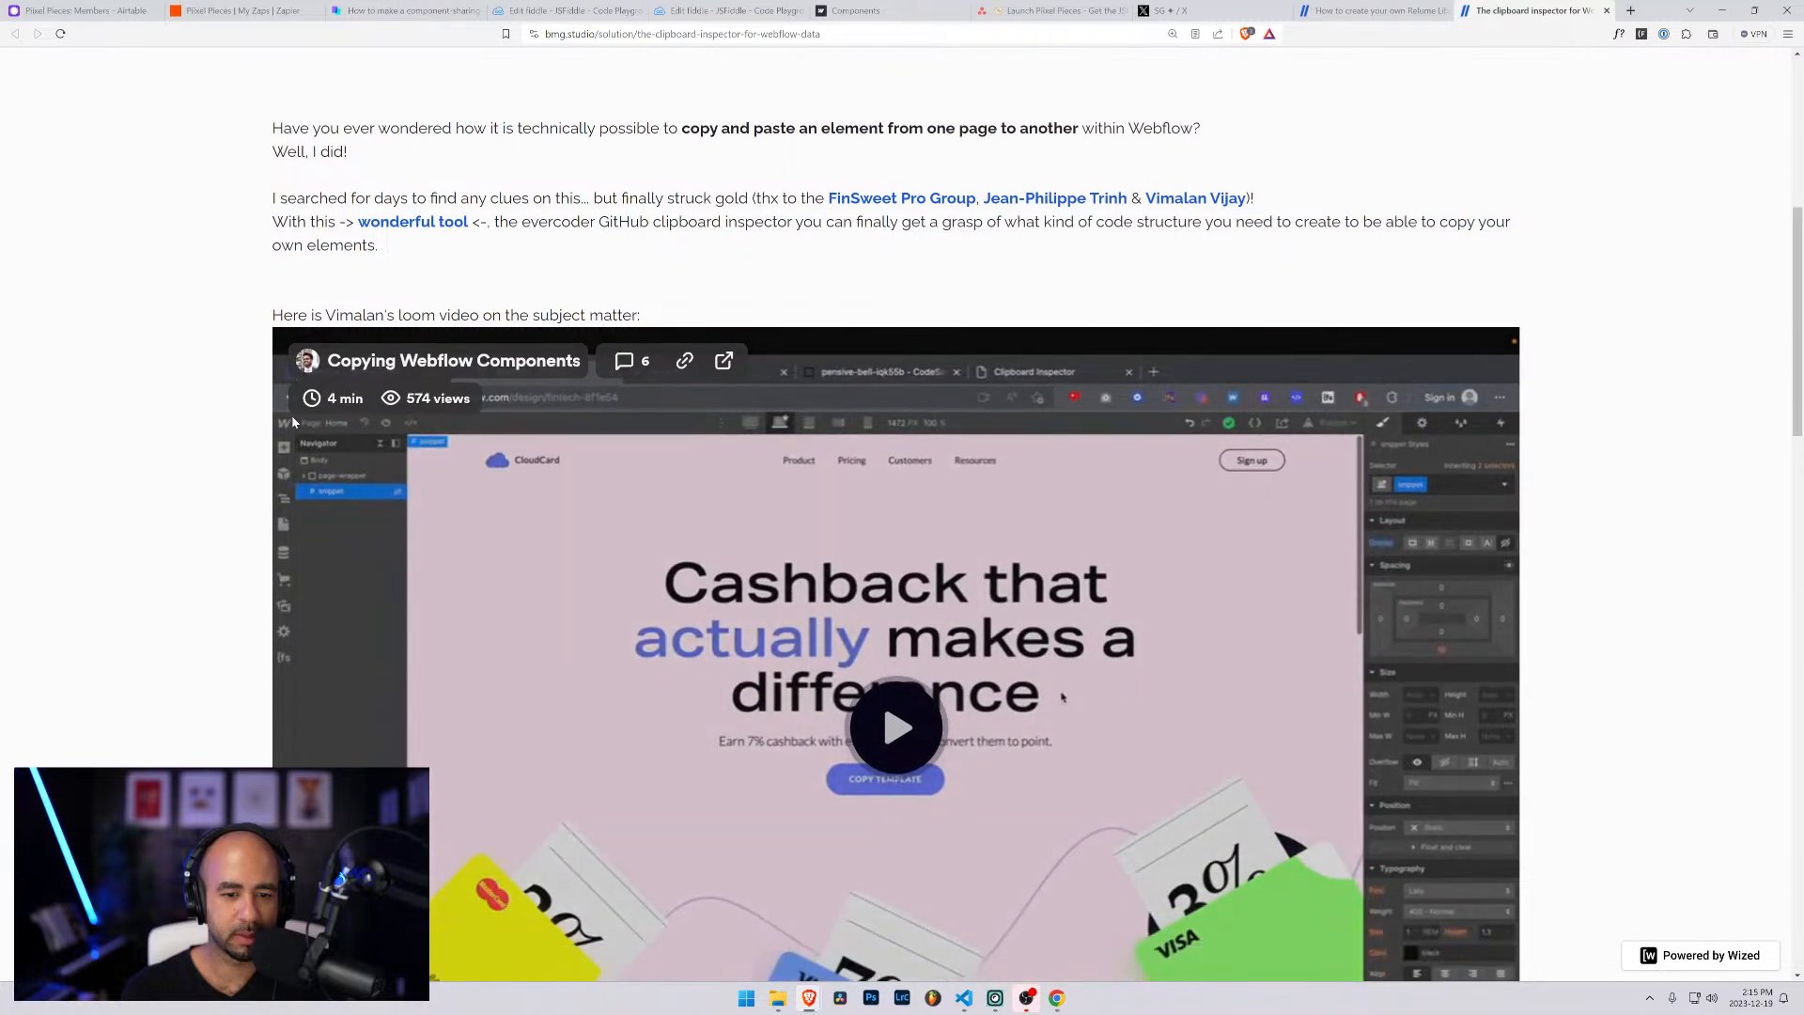
scroll(292, 423, up, 3)
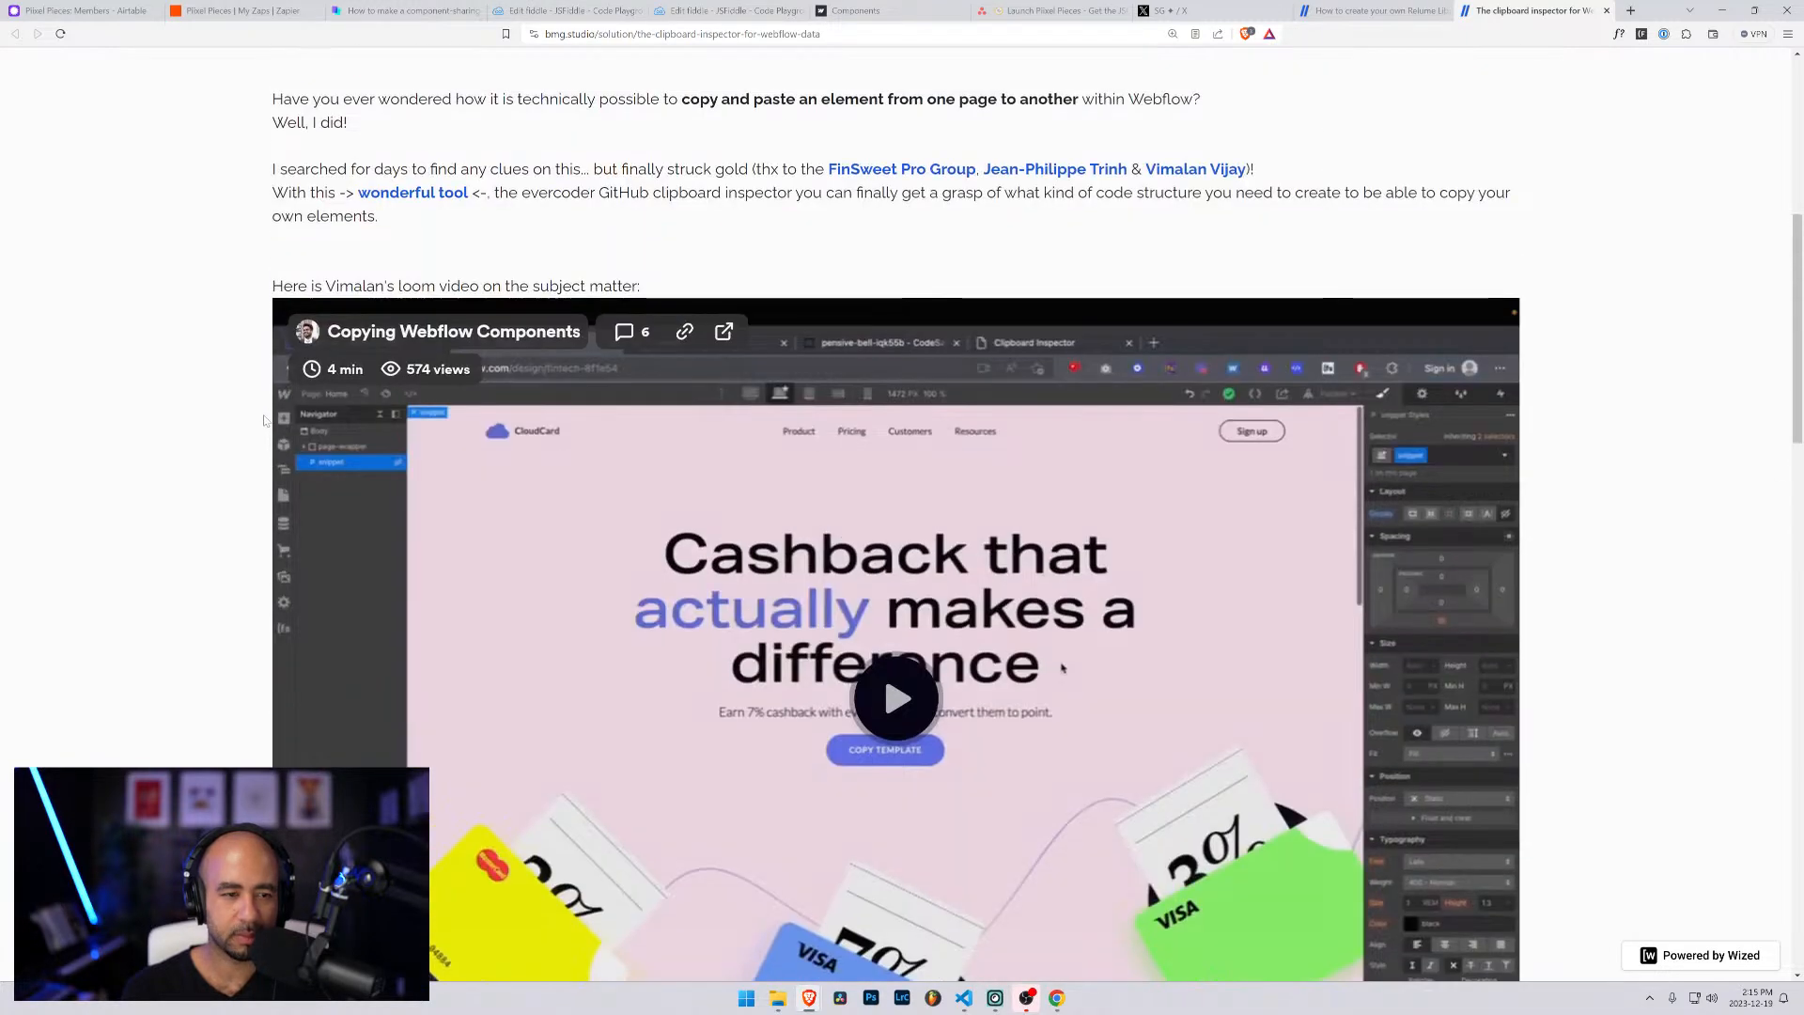
scroll(265, 420, down, 8)
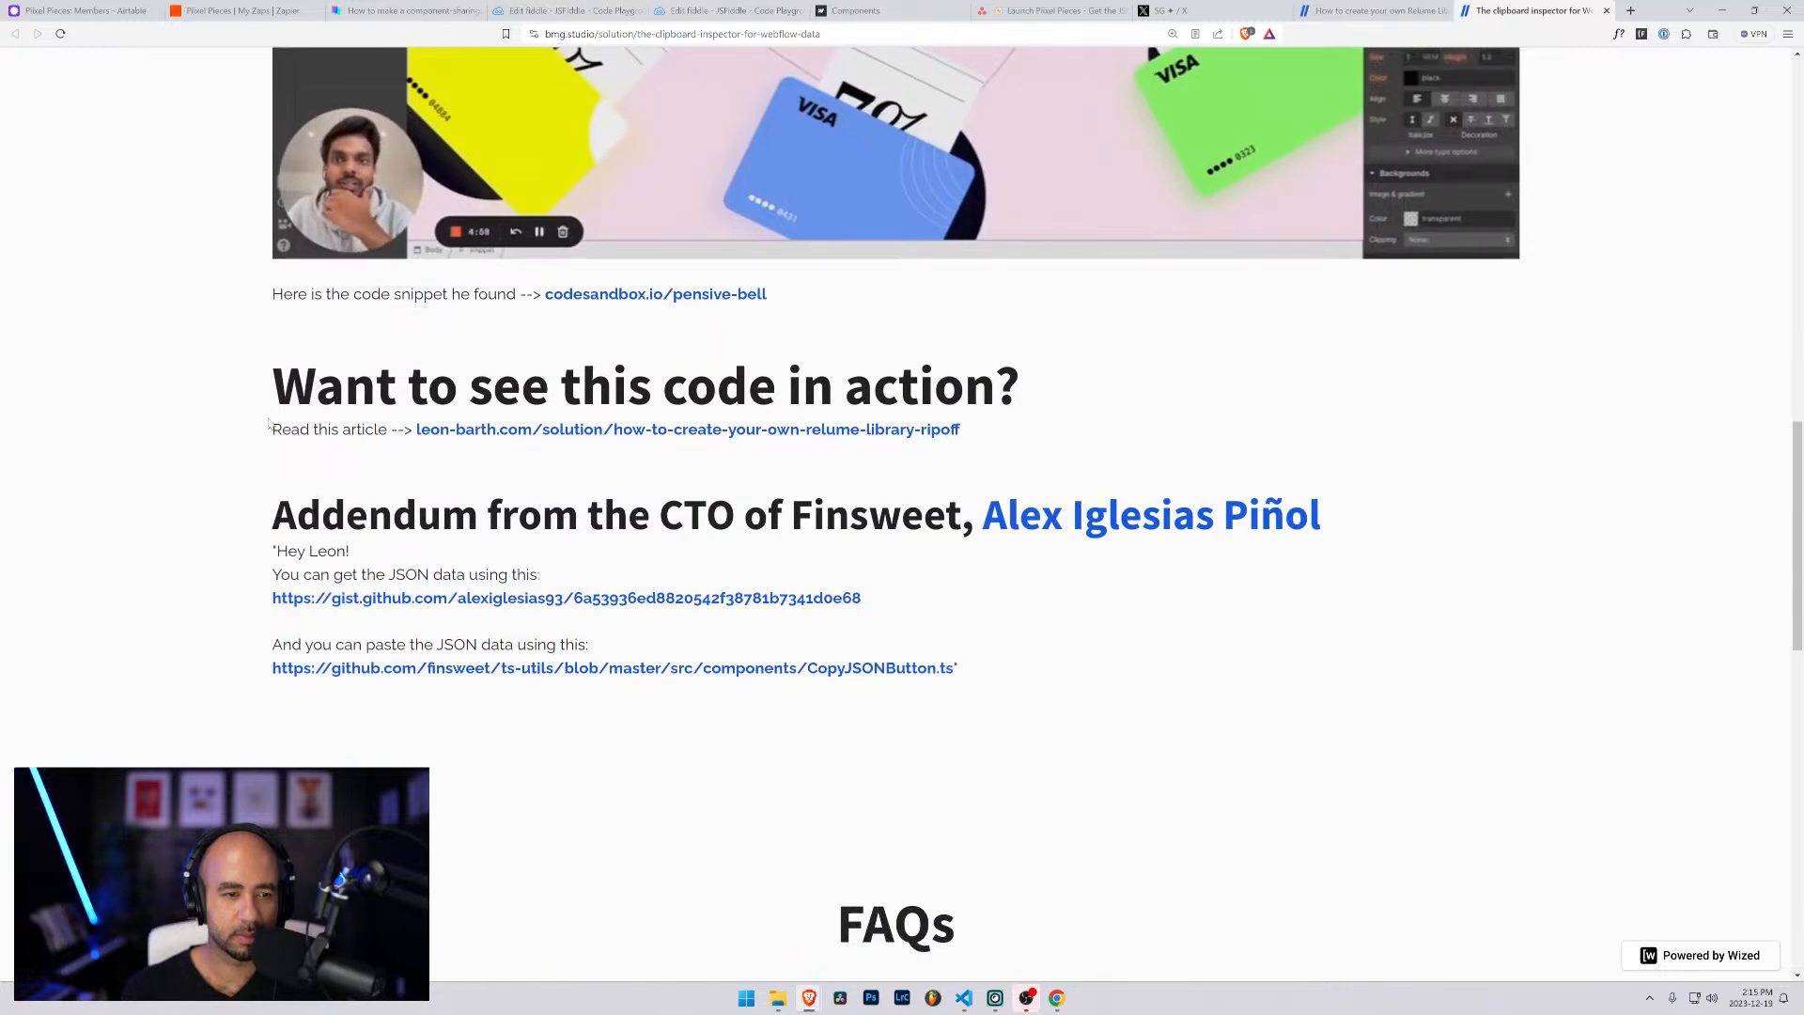
- Open the codesandbox.io/pensive-bell snippet and inspect its index.html, package.json and script.js files
click(667, 295)
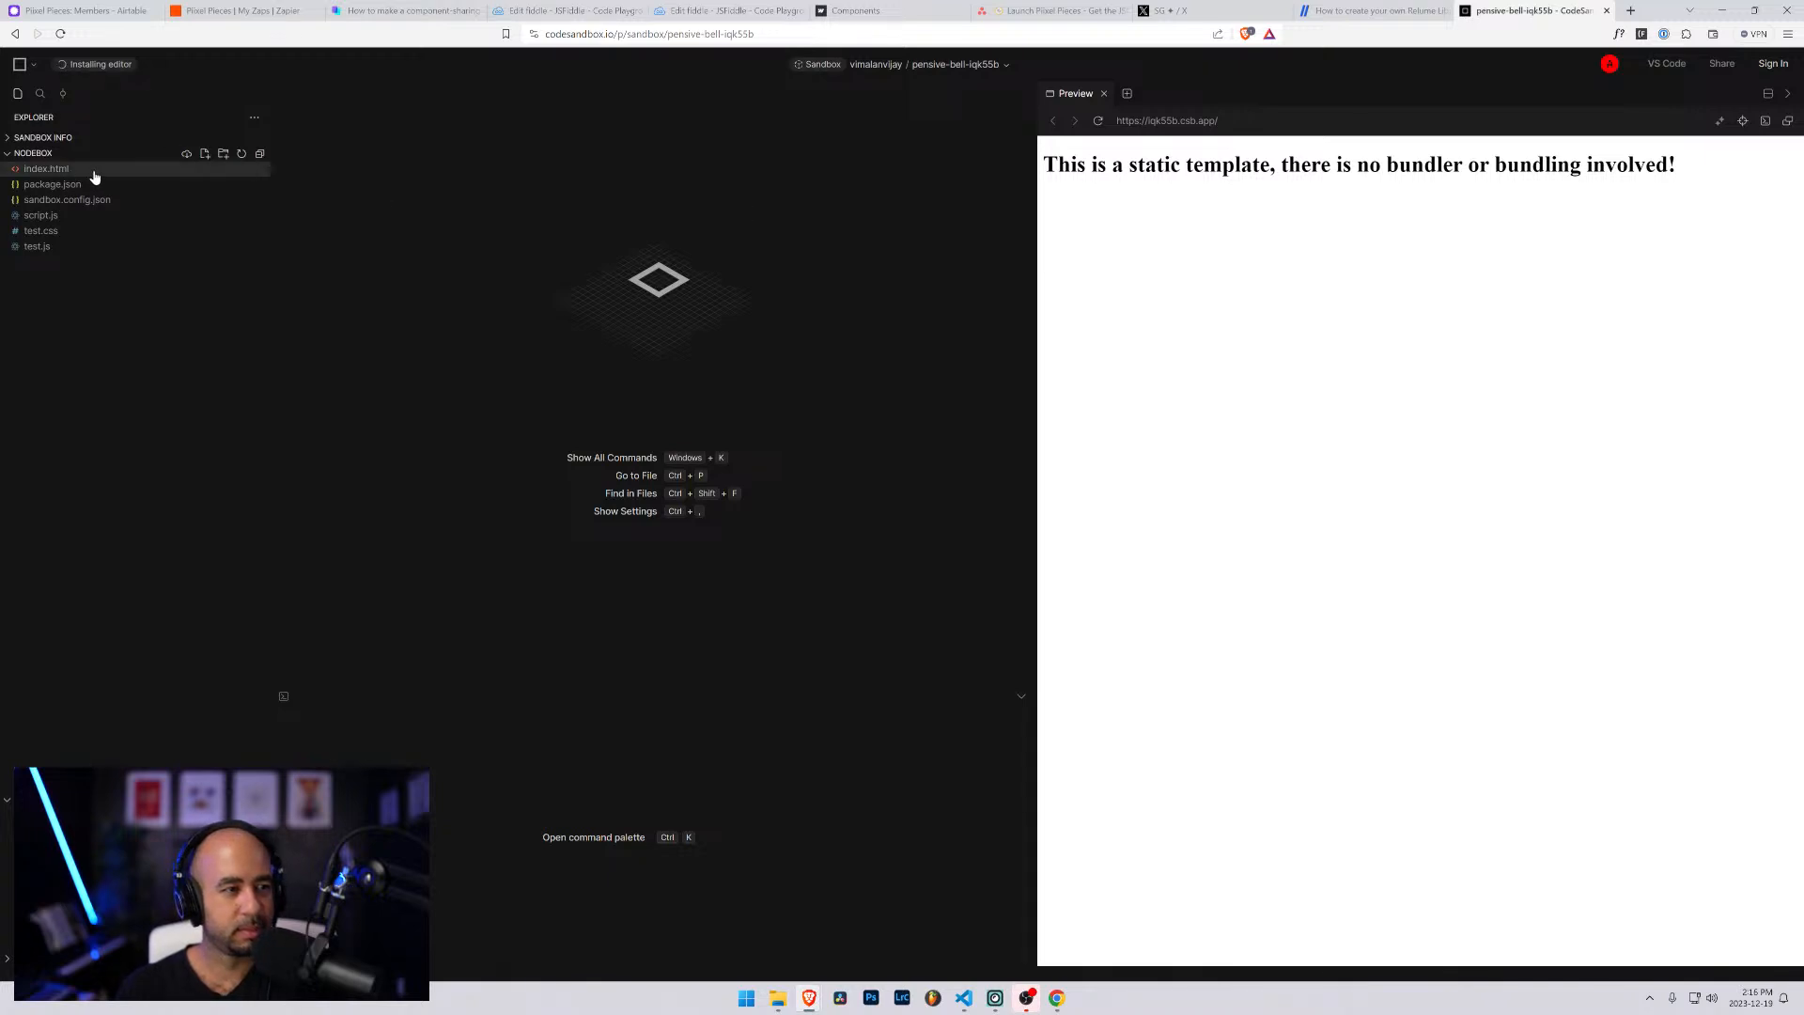
click(58, 171)
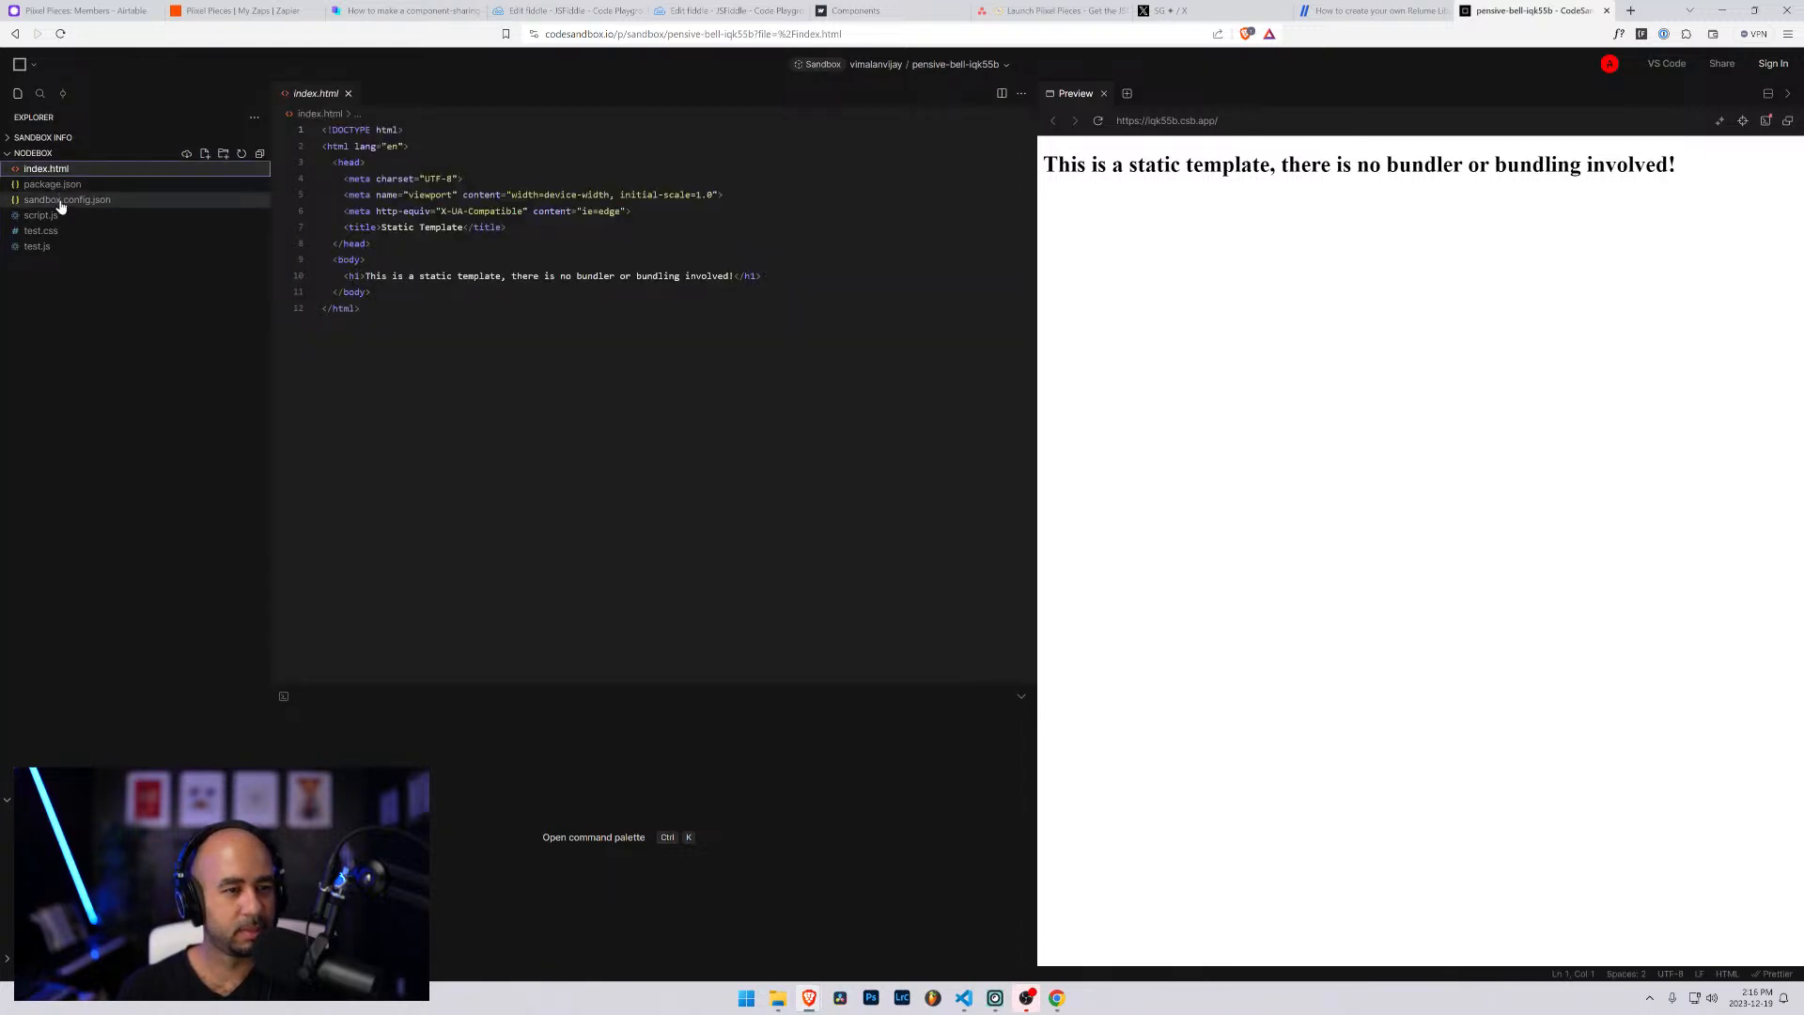
click(55, 202)
click(49, 186)
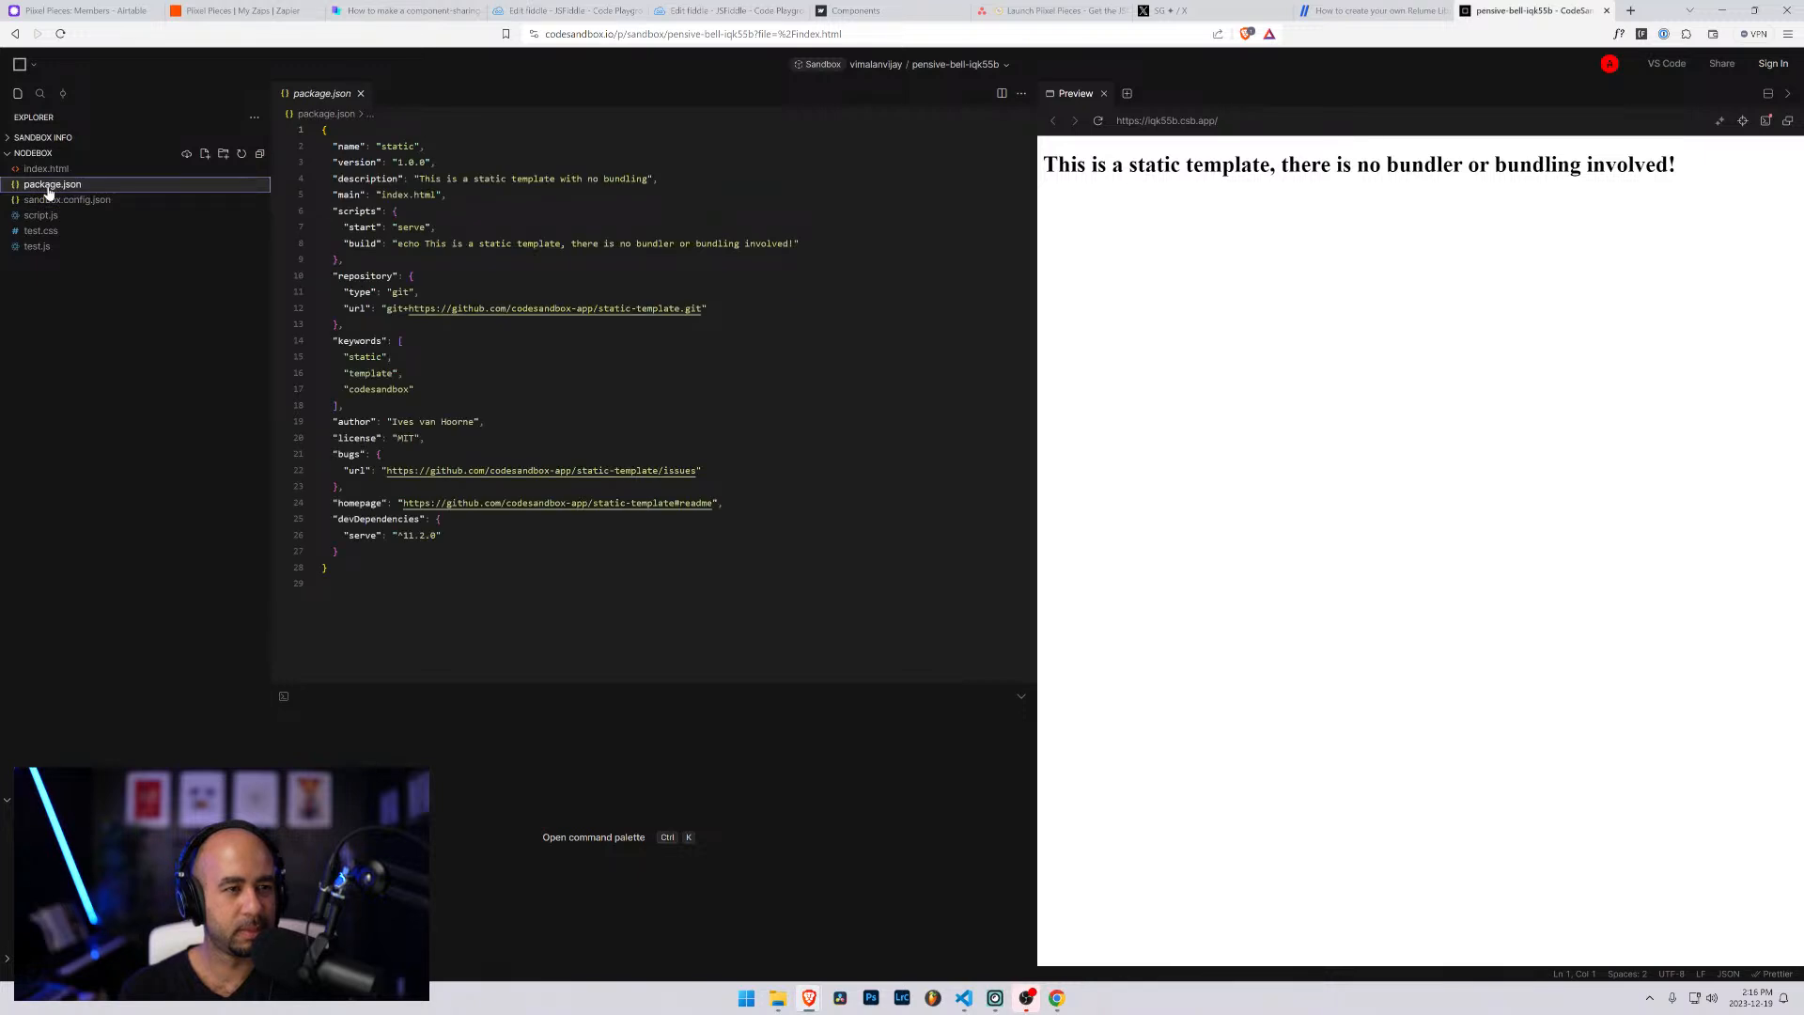
click(37, 219)
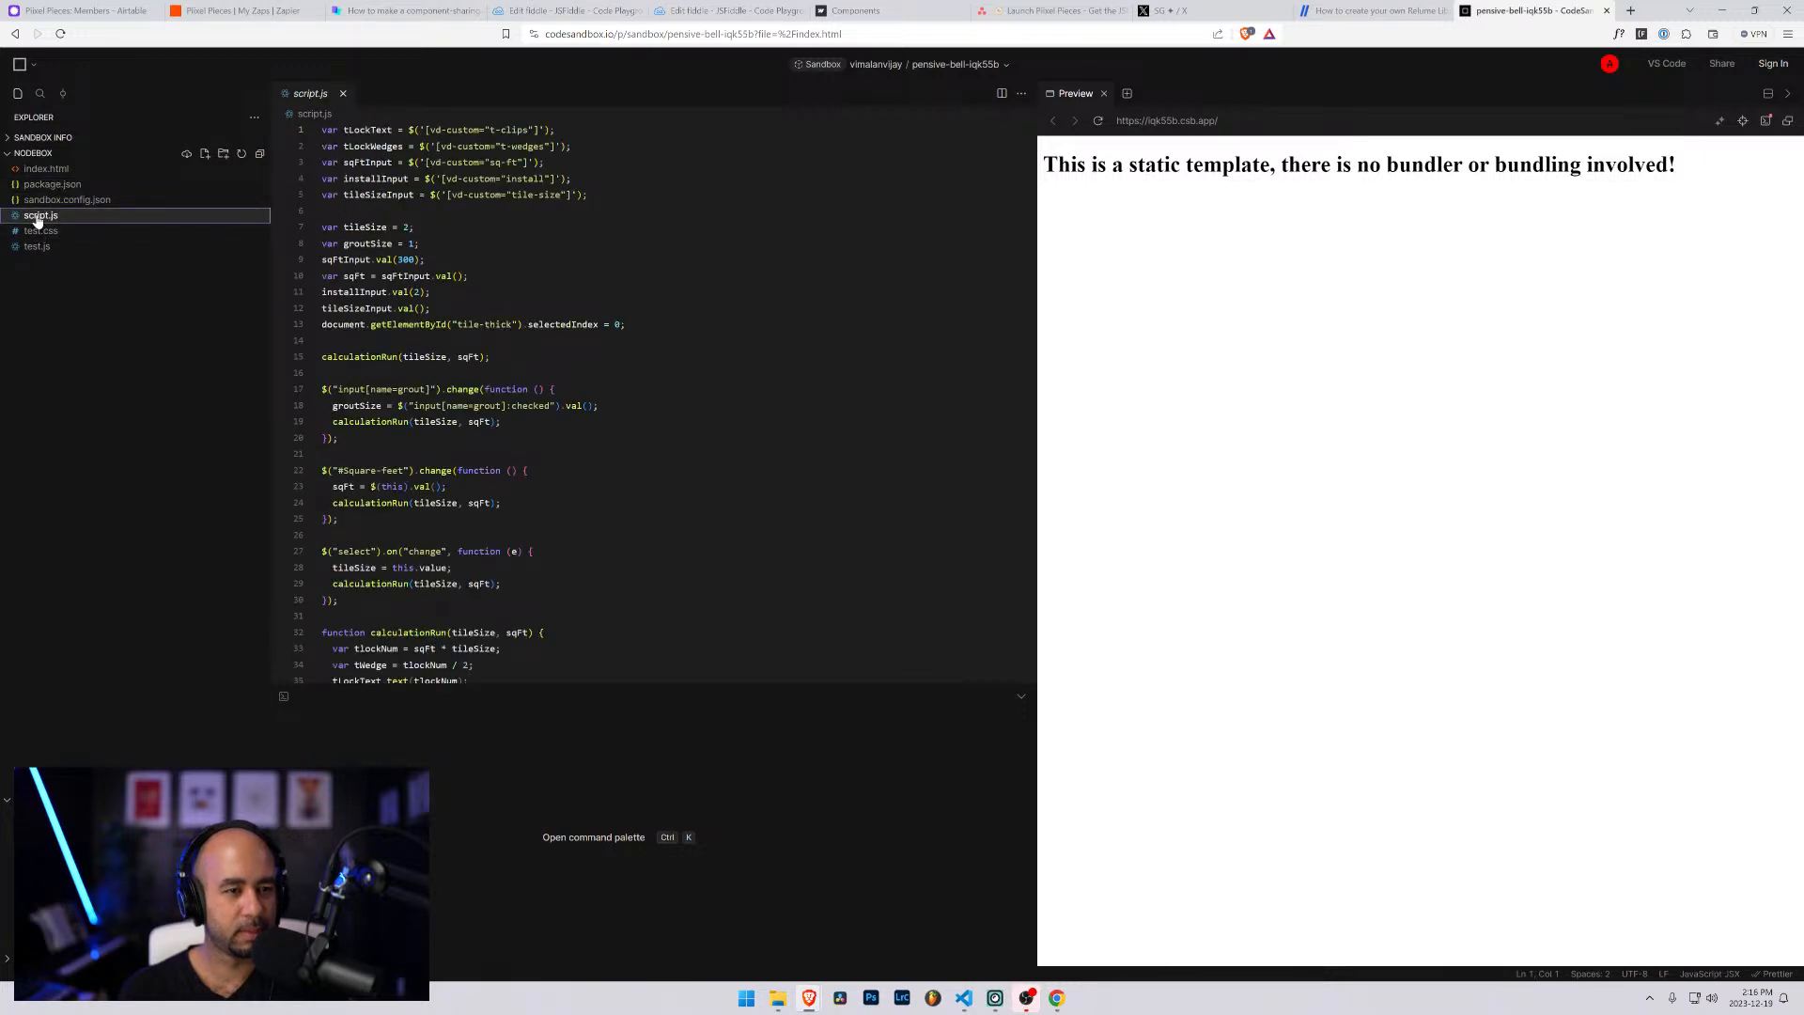
- Go back to the Relume Library article and study the new collection, JSON snippet field, Navbar - 02 page and static folder setup
click(1397, 9)
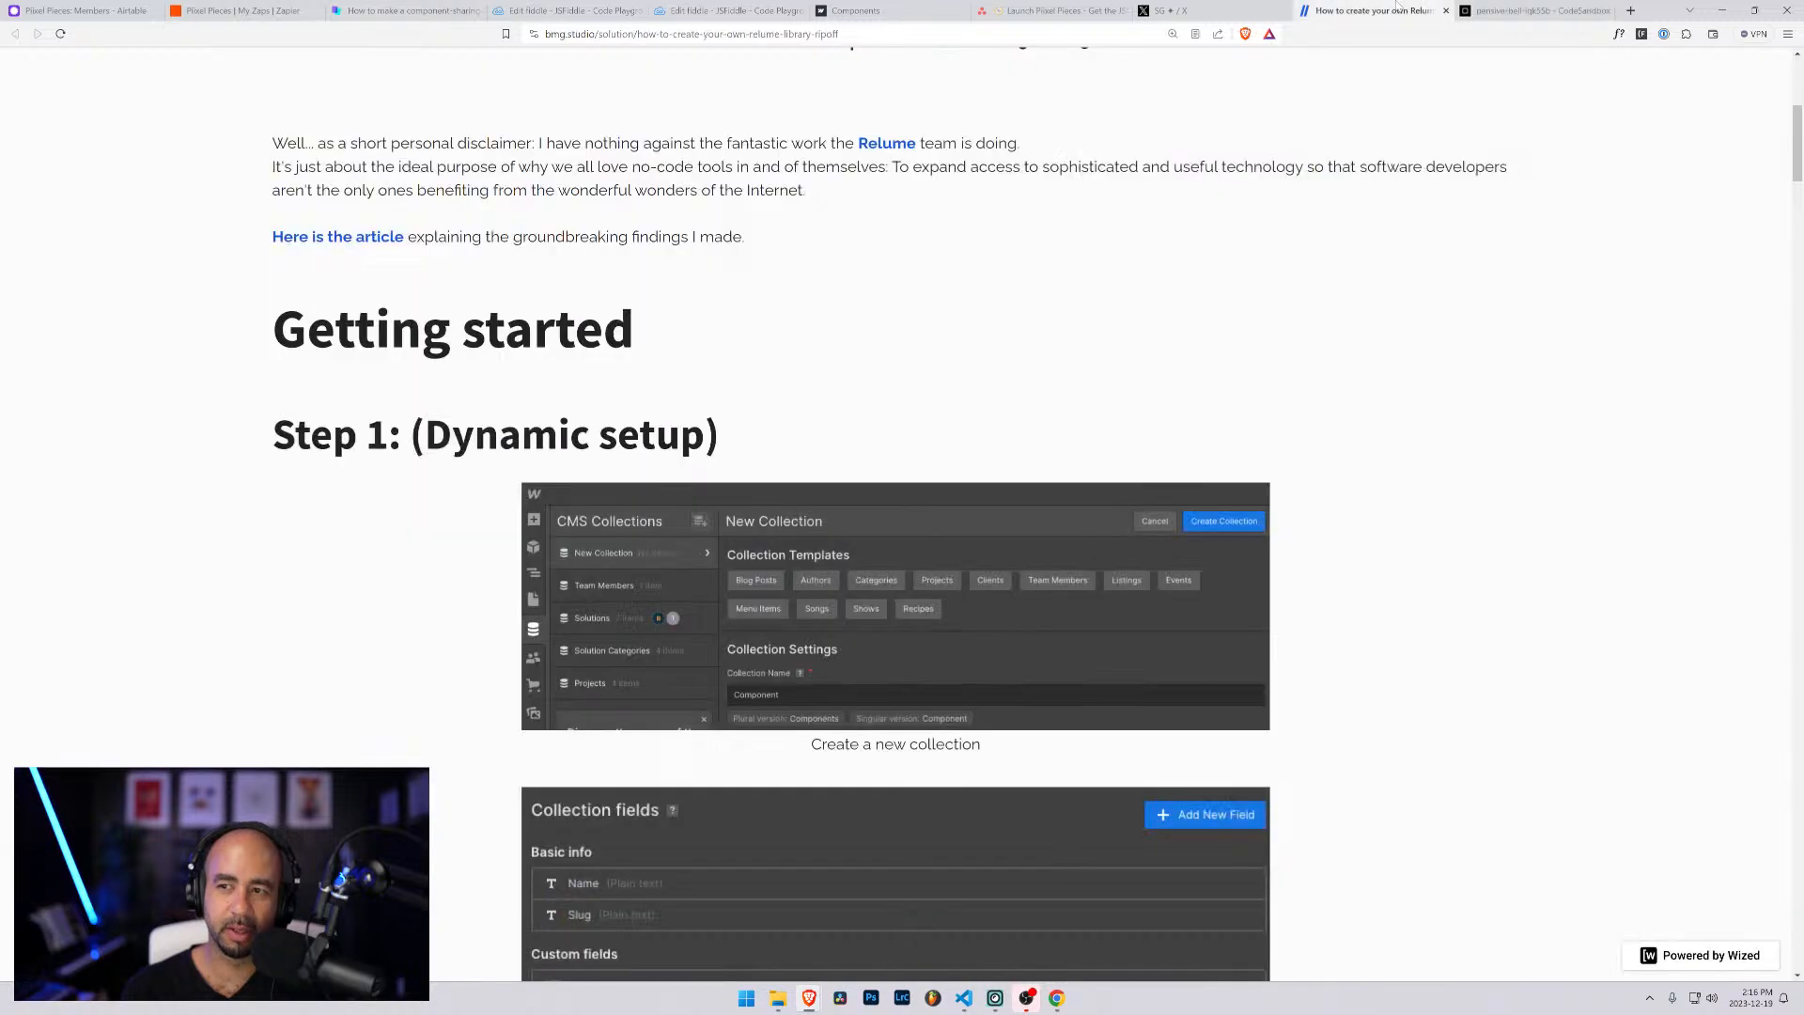
scroll(846, 334, down, 3)
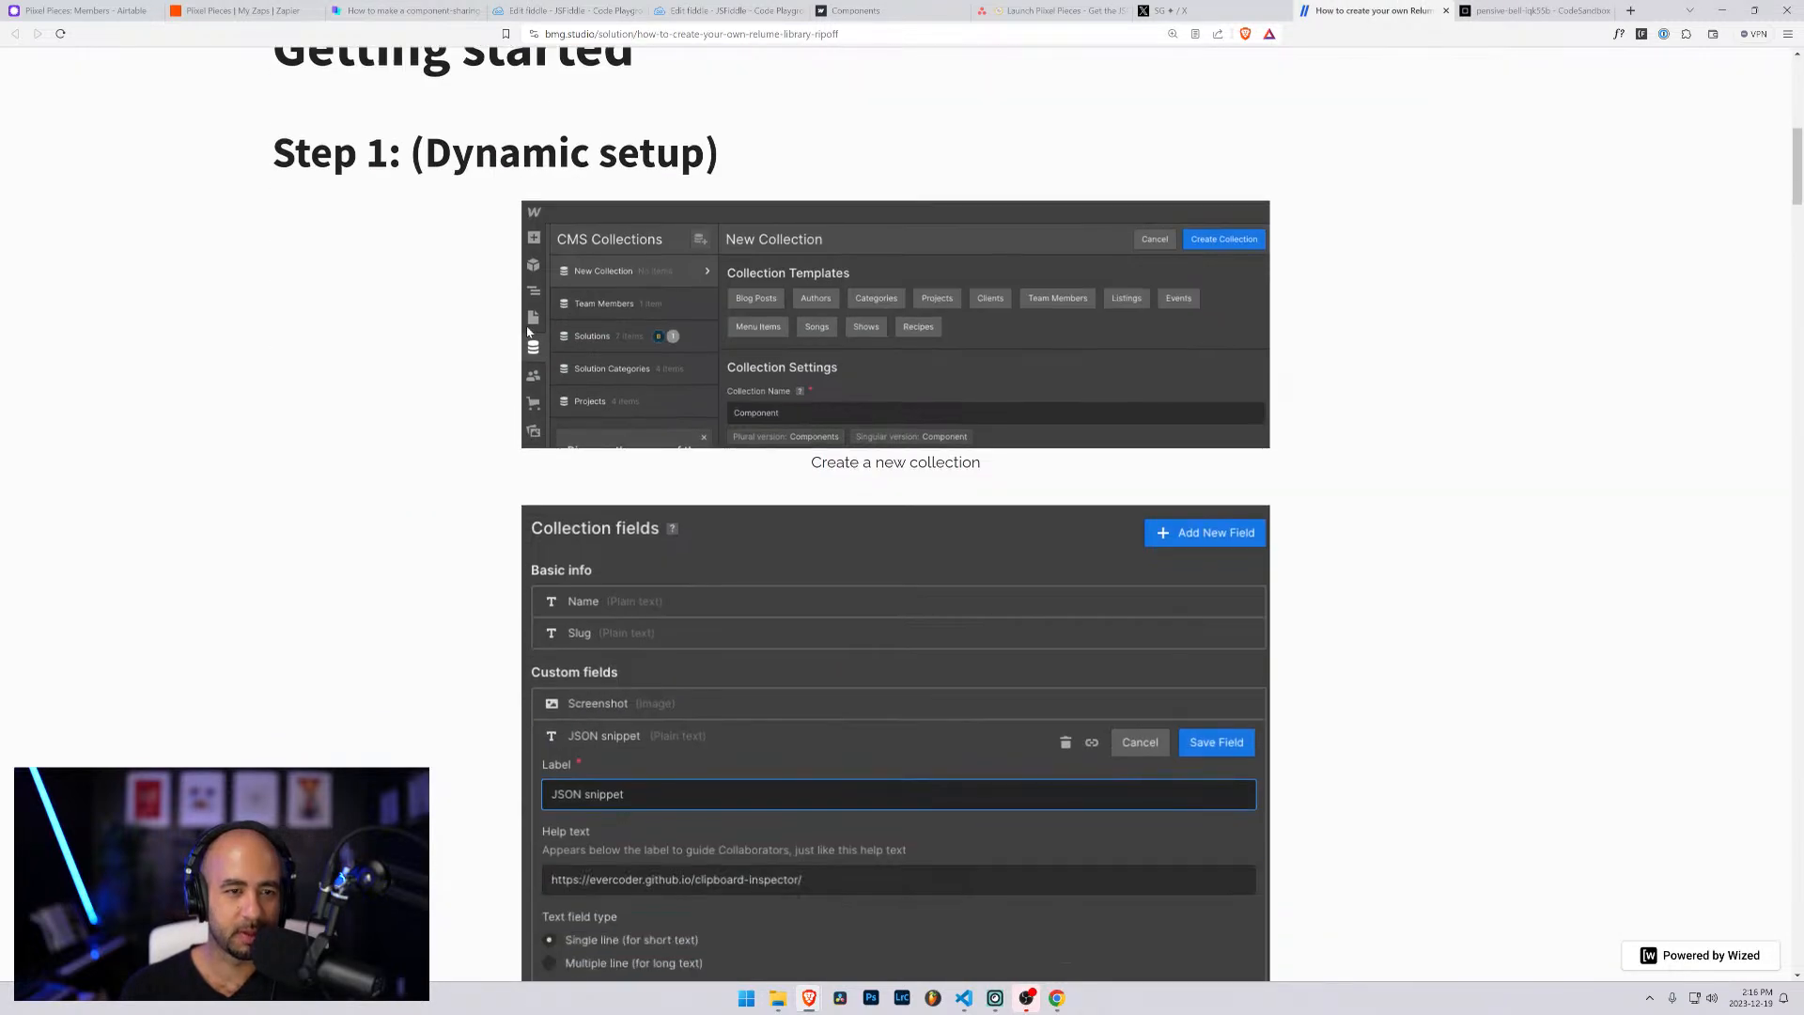
scroll(528, 331, up, 4)
scroll(592, 462, down, 3)
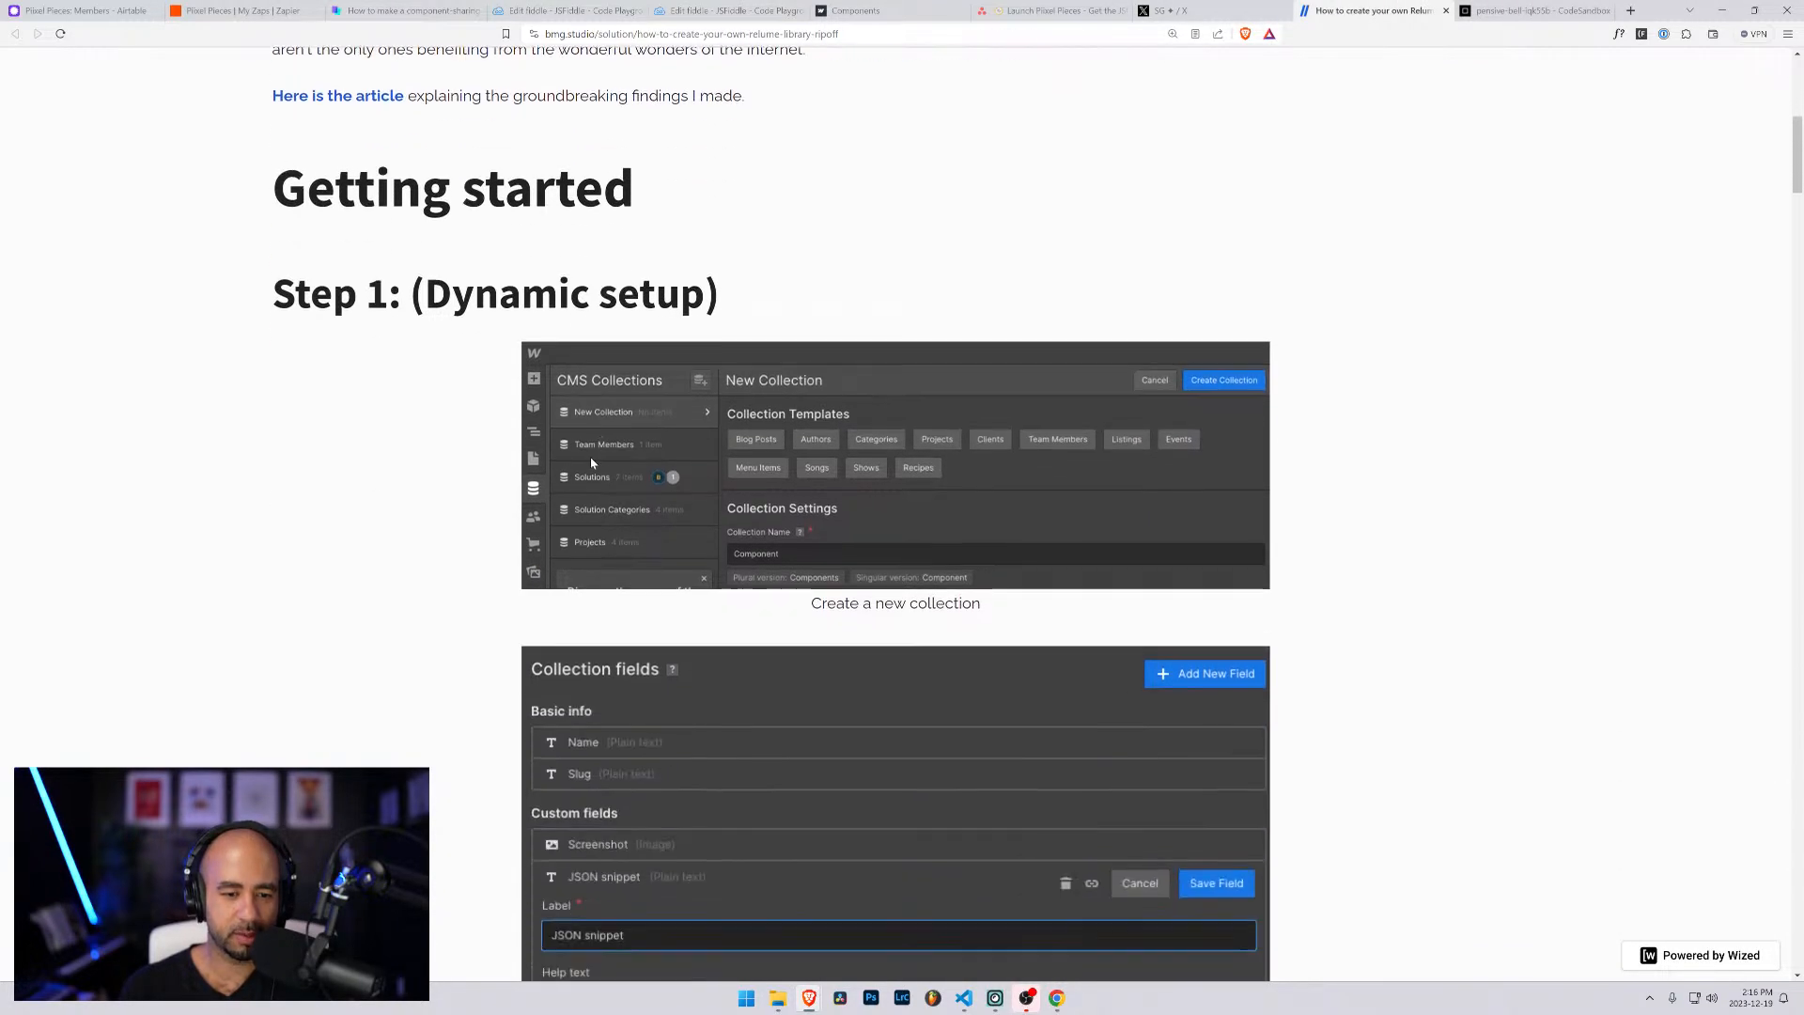
scroll(630, 371, down, 2)
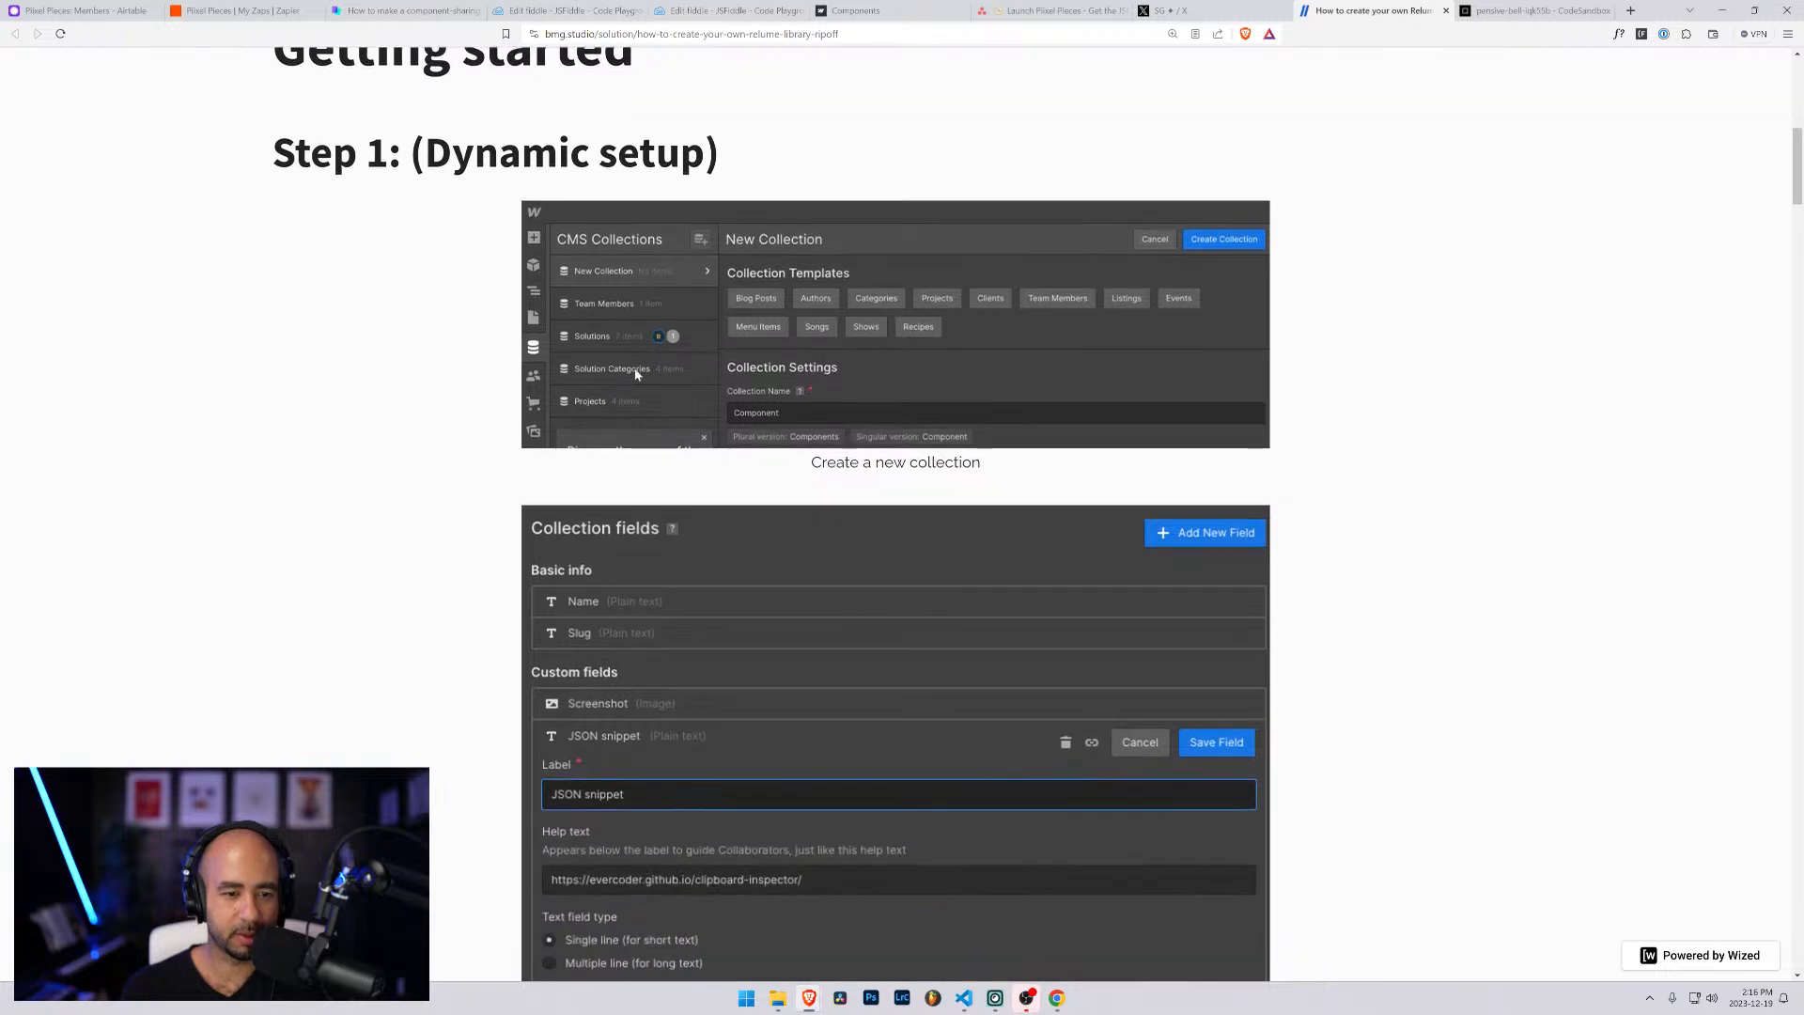
scroll(595, 465, down, 3)
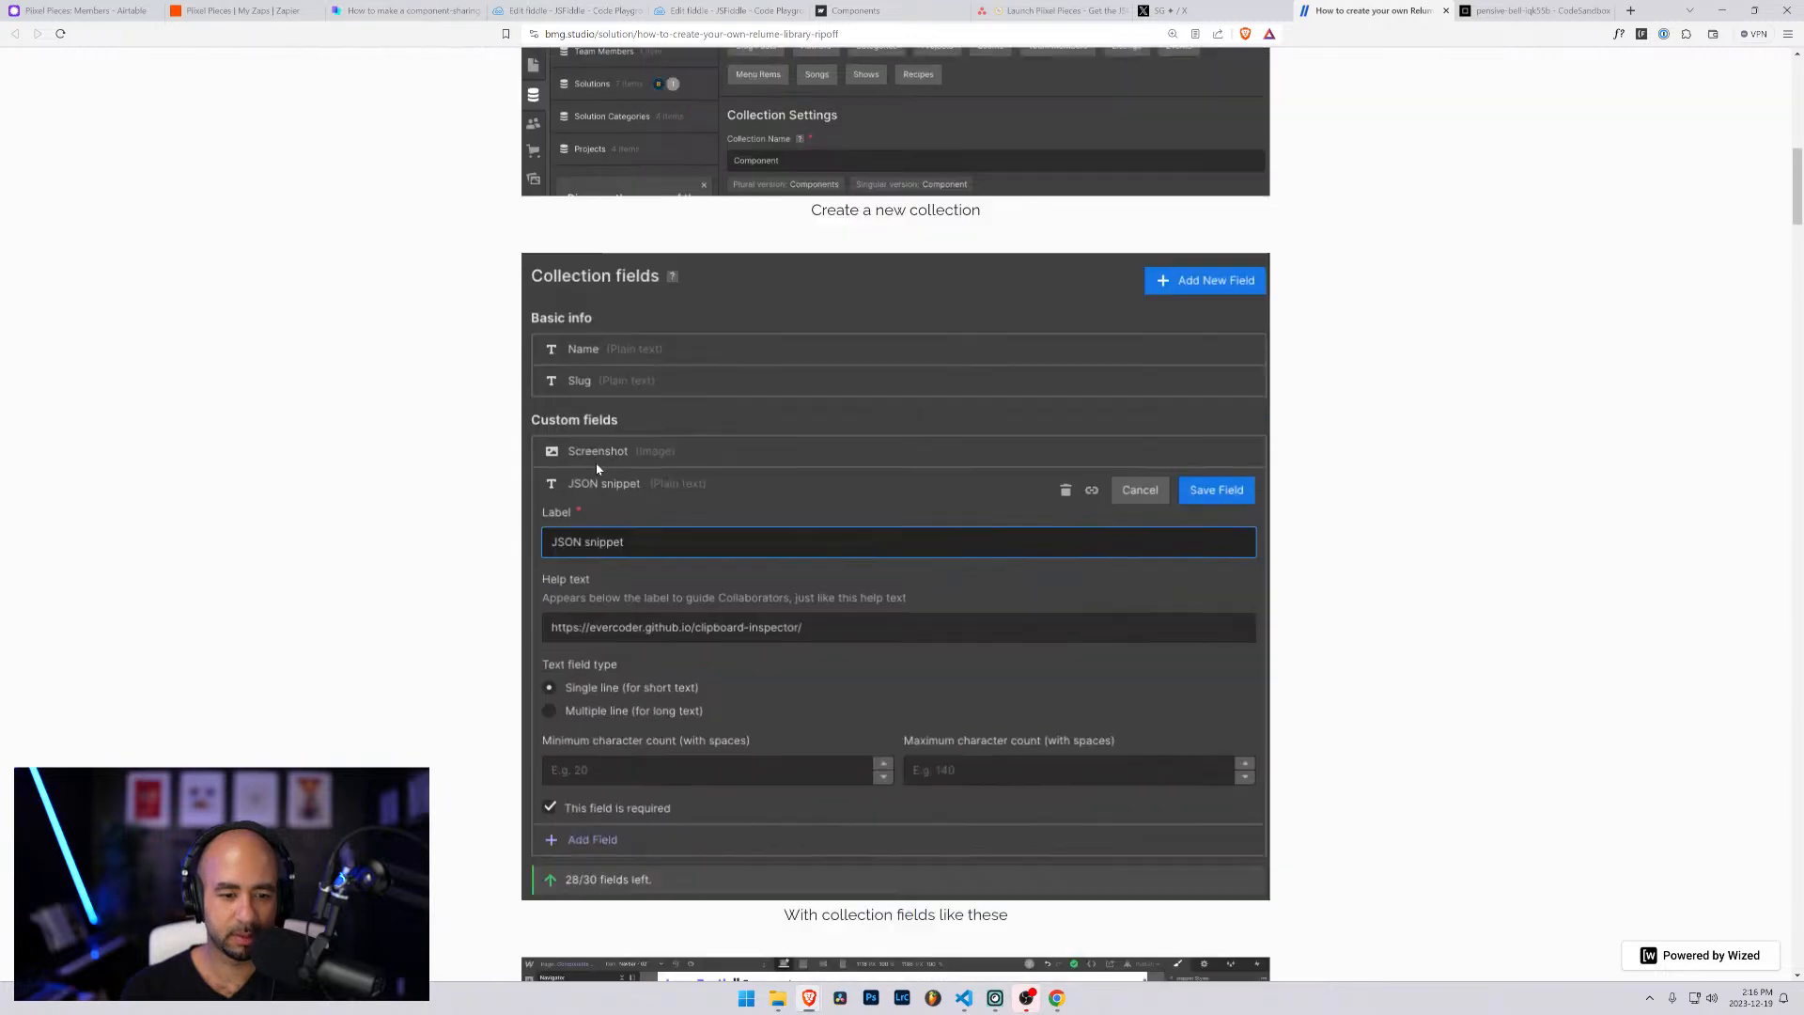
scroll(575, 456, up, 3)
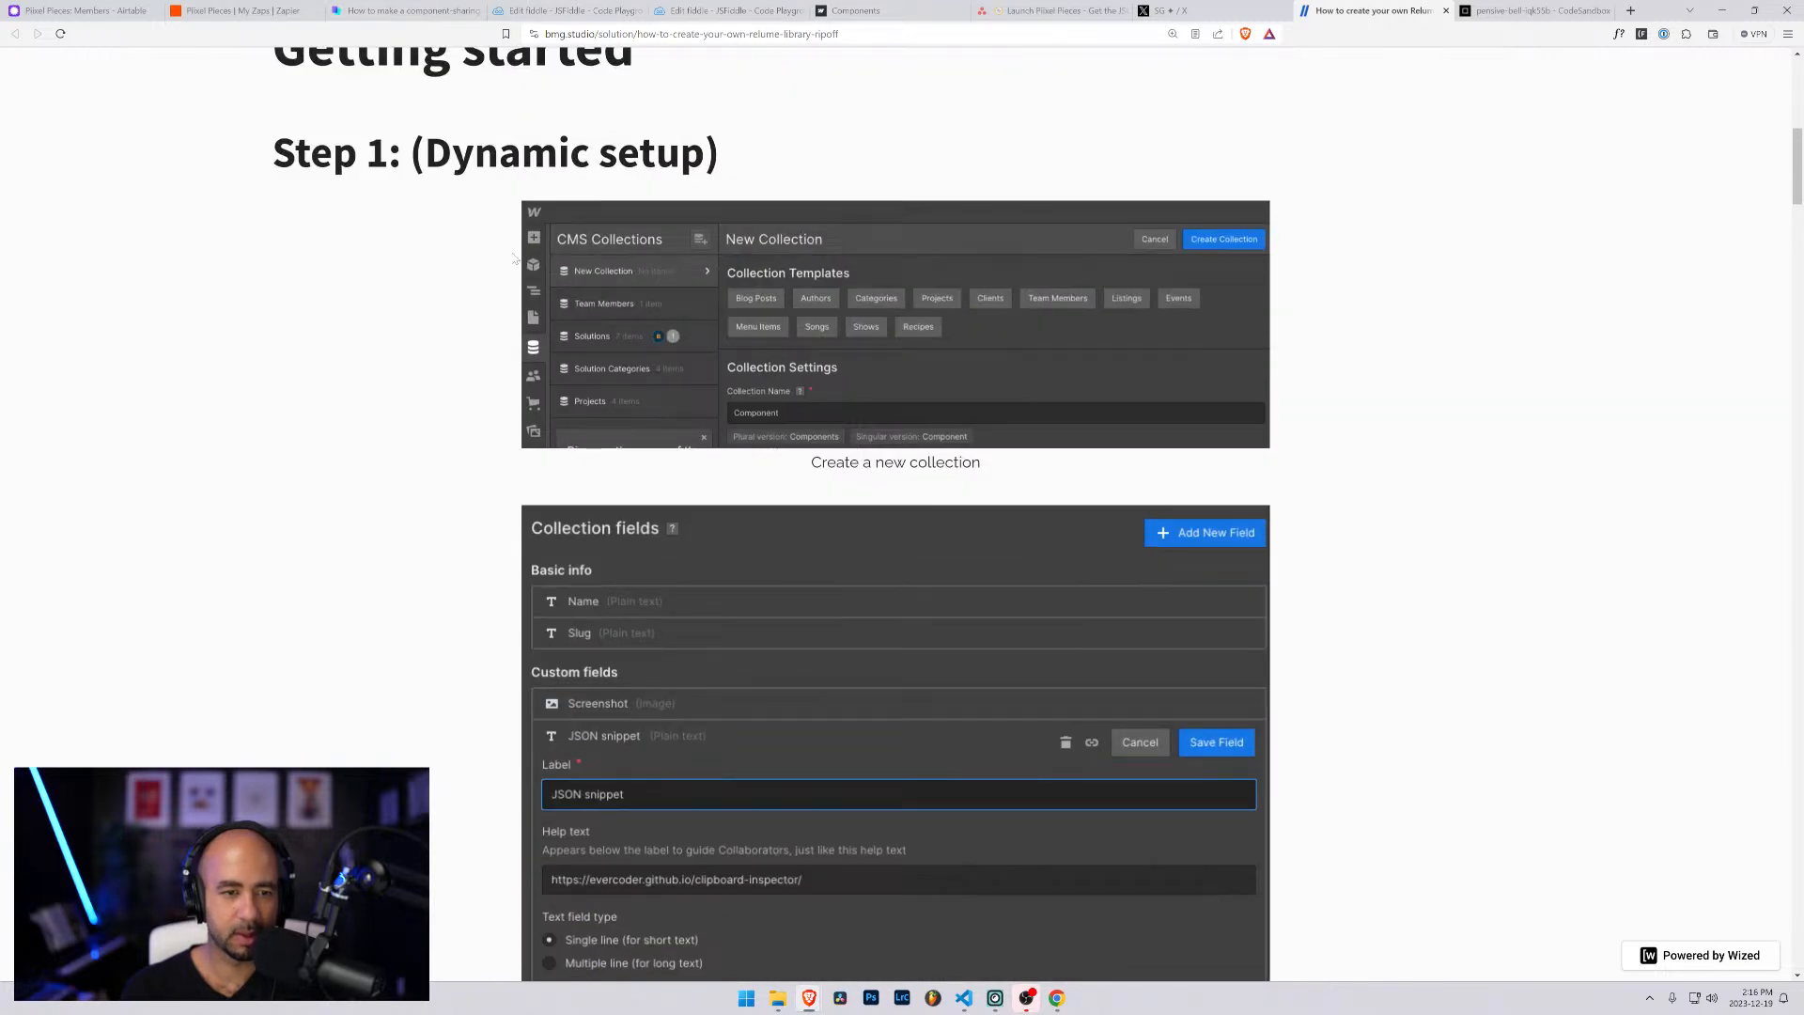
scroll(721, 475, down, 2)
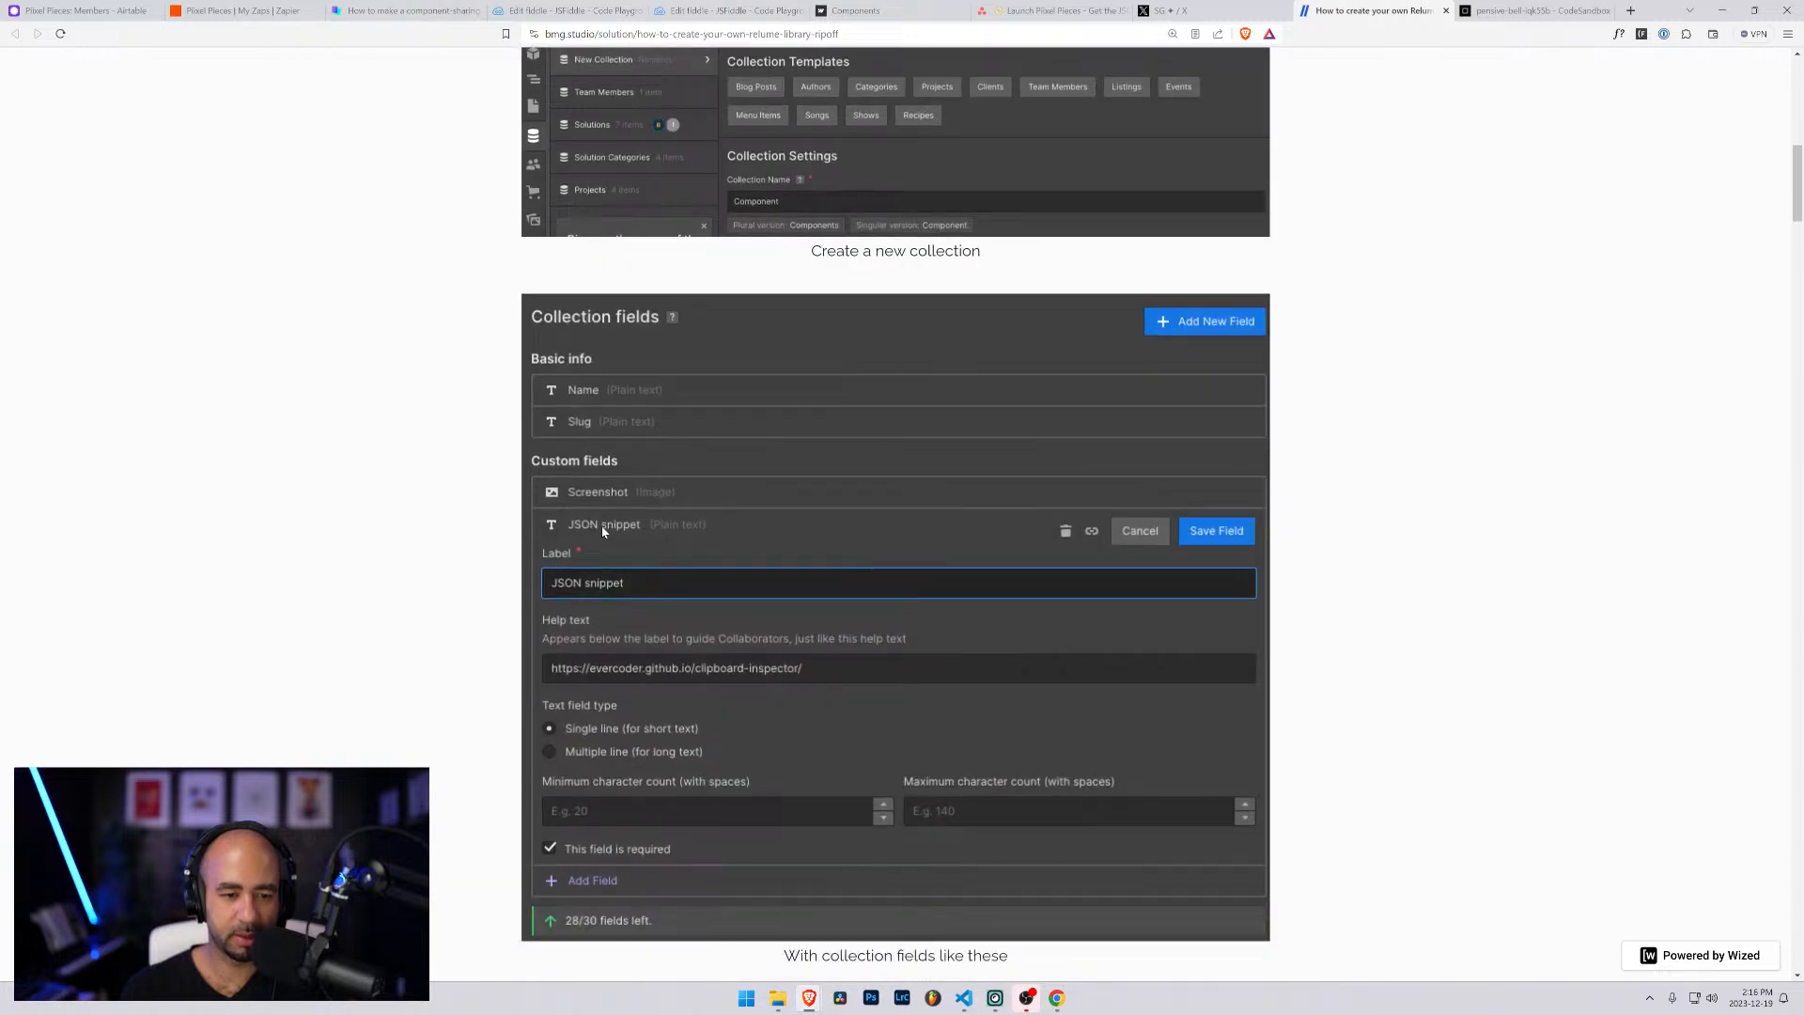
scroll(602, 532, down, 8)
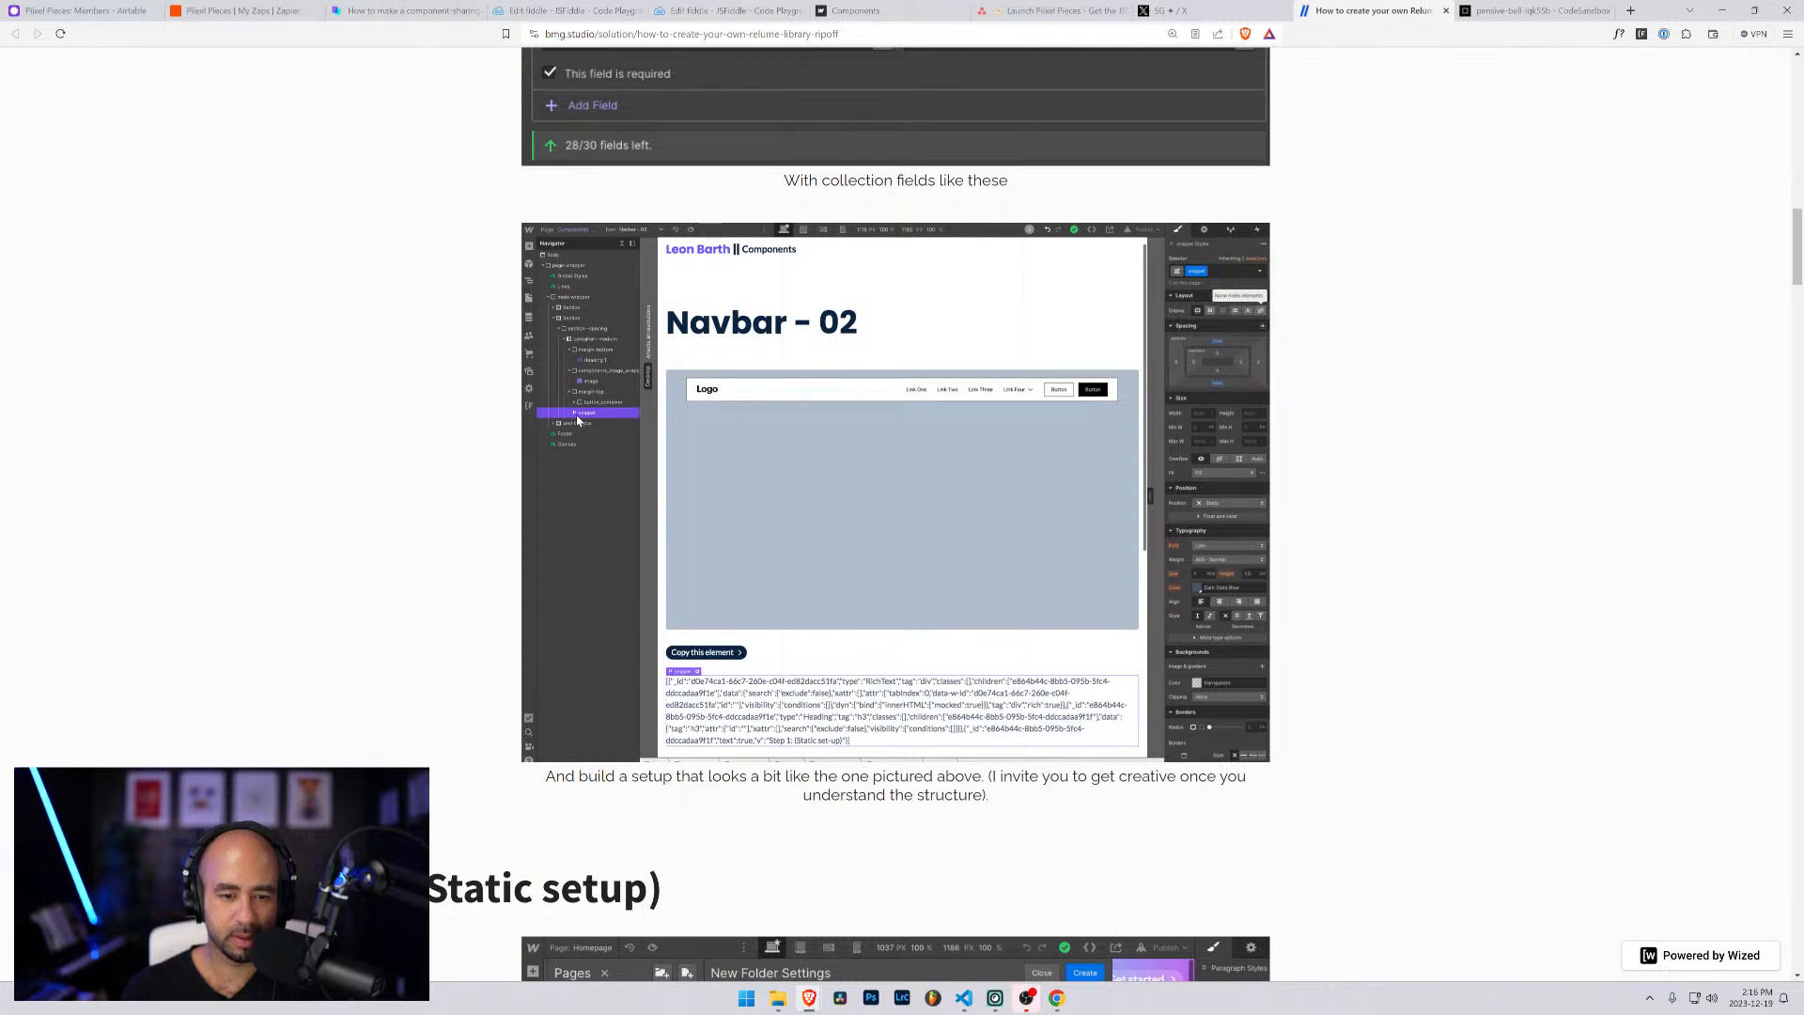
scroll(676, 611, down, 2)
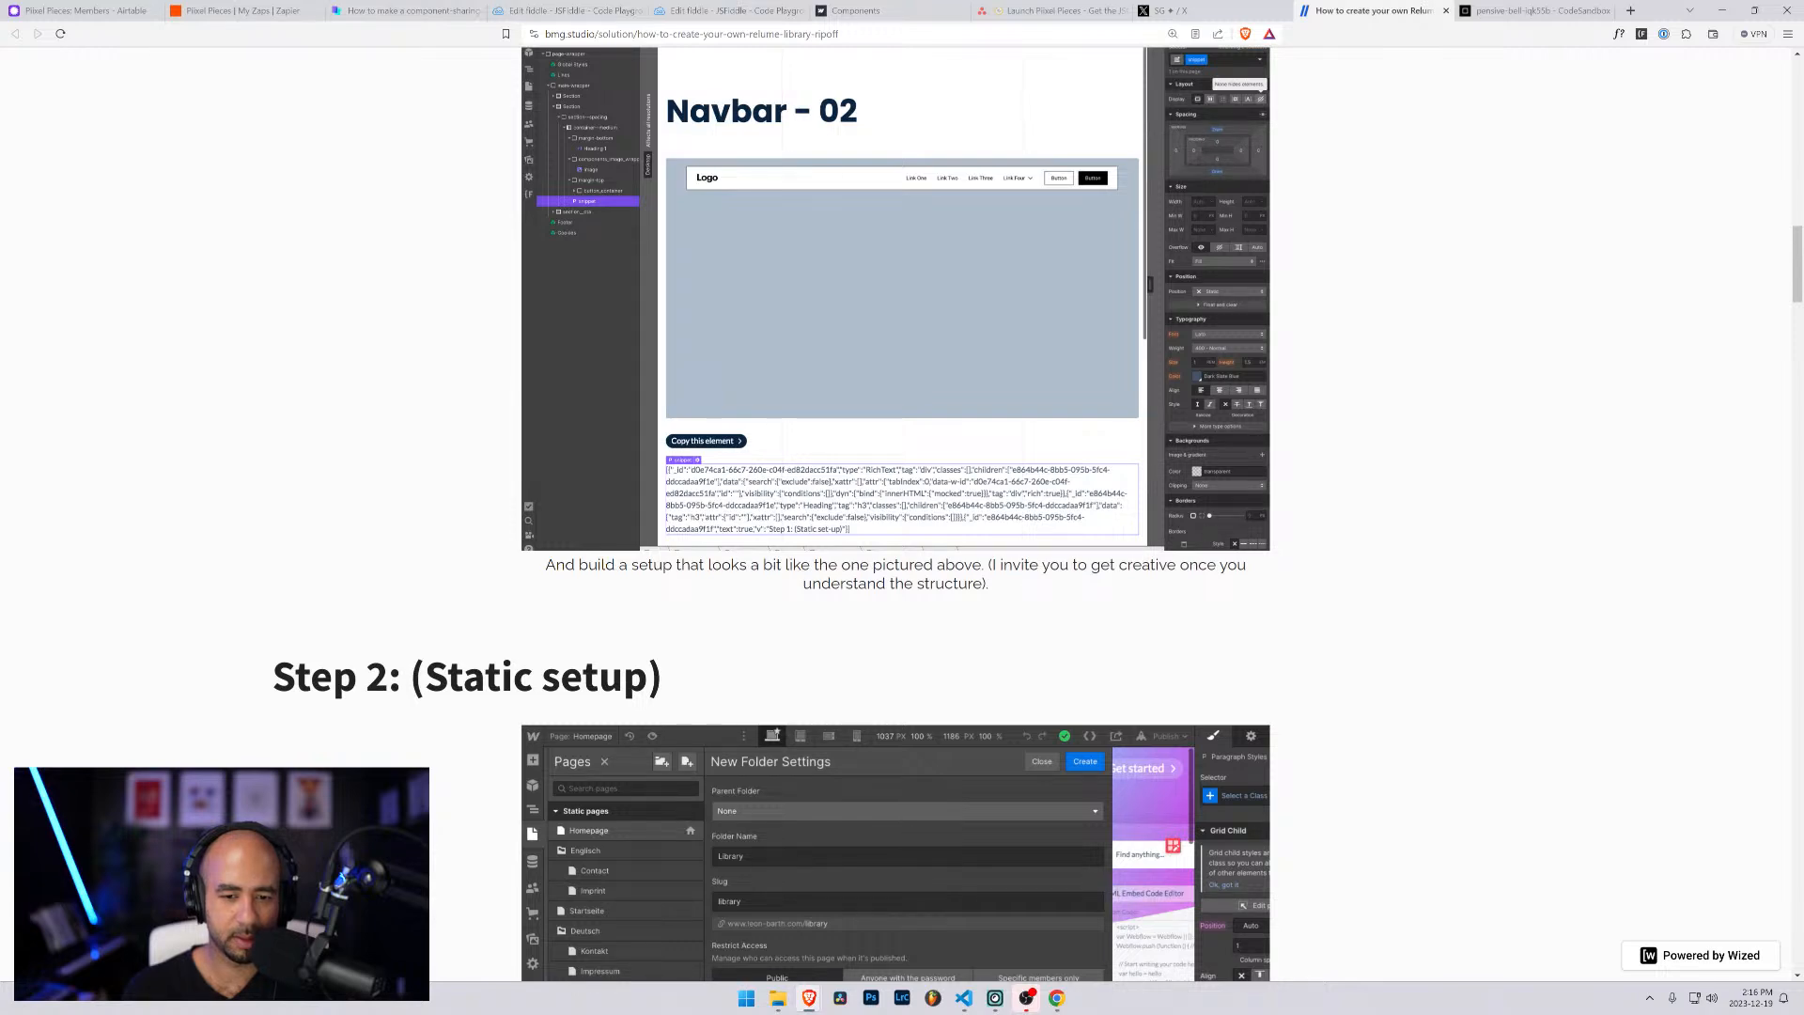
scroll(620, 541, down, 6)
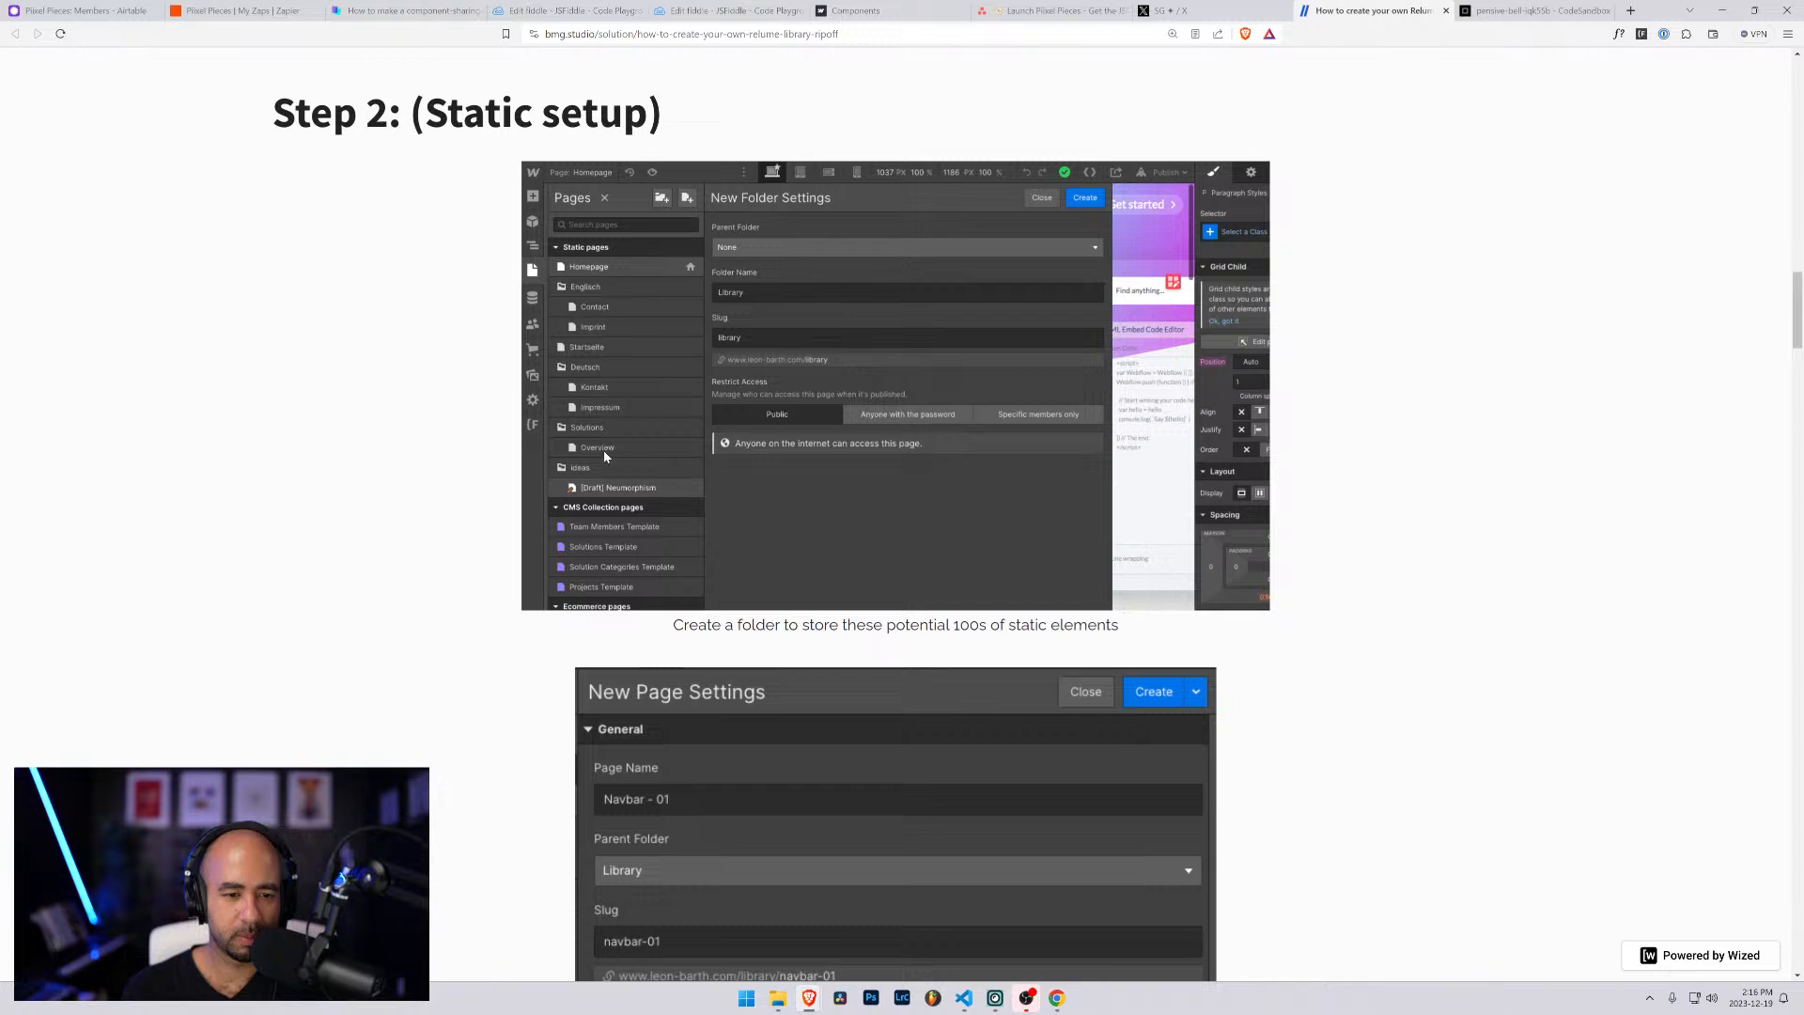
- Read the Relume Library article from the Step 2 static setup through noindex code and building the element to Step 6's Clipboard Inspector
scroll(734, 553, down, 12)
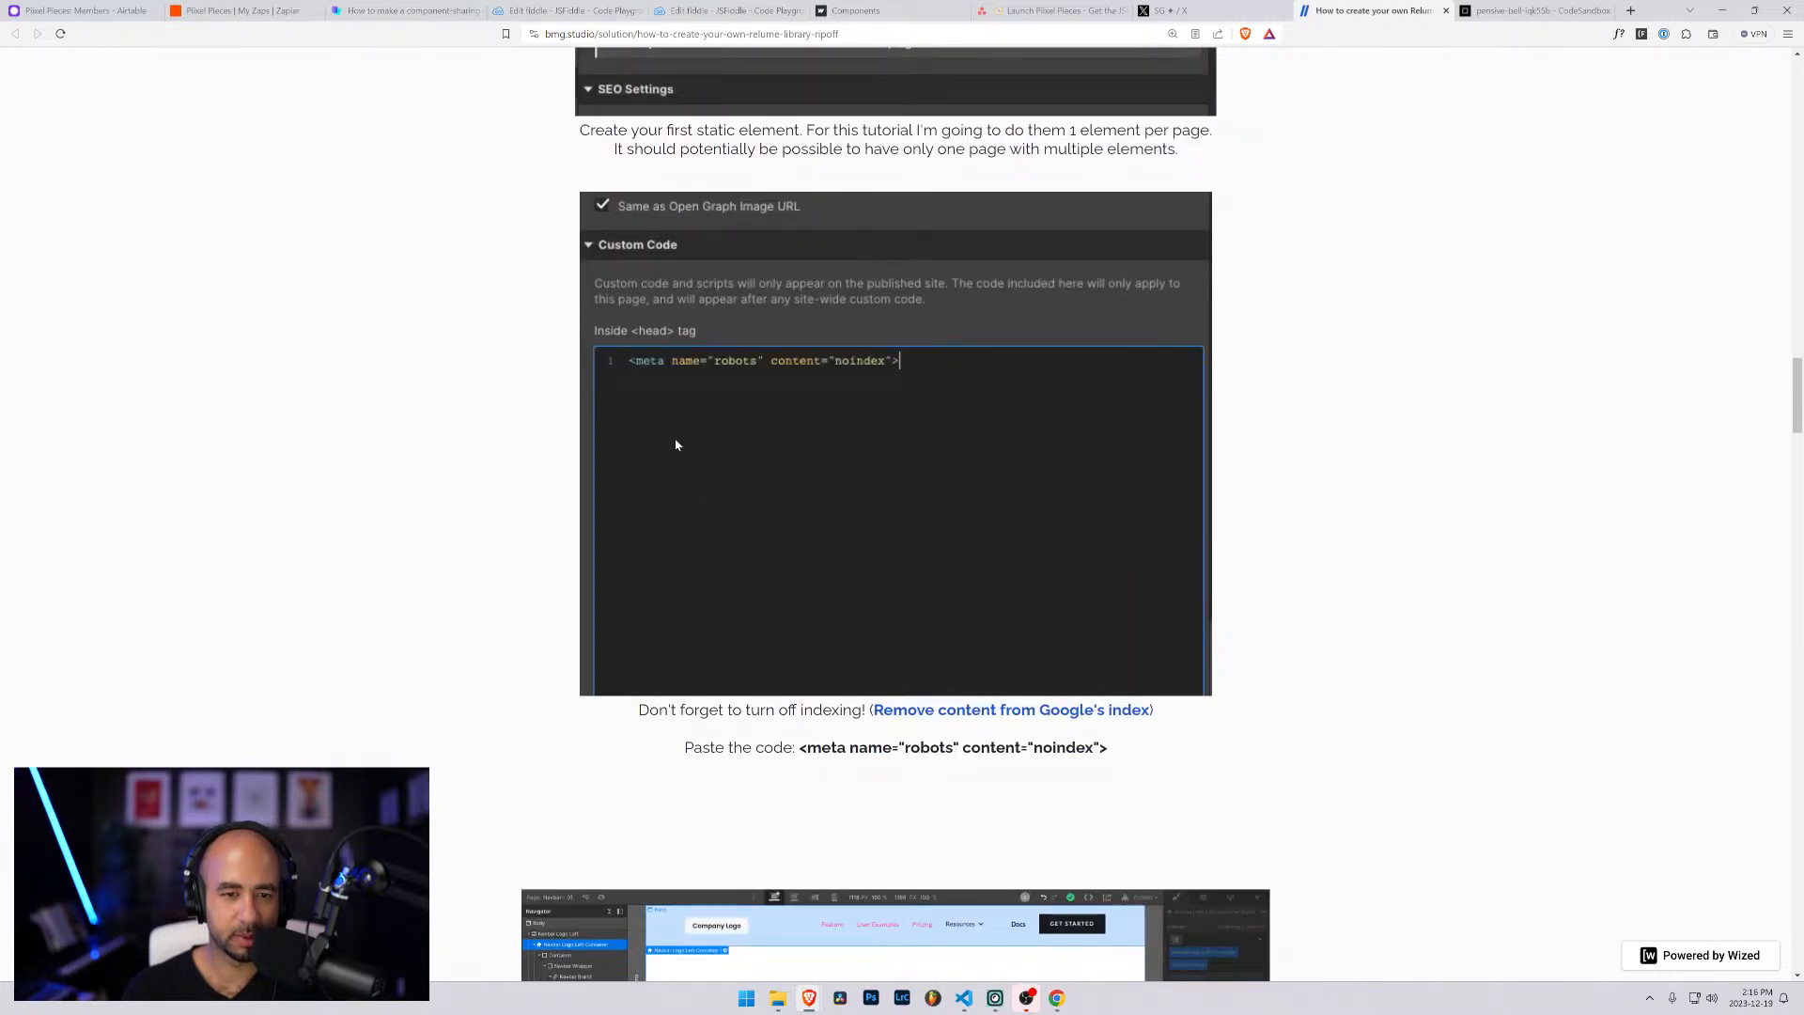
scroll(653, 437, down, 6)
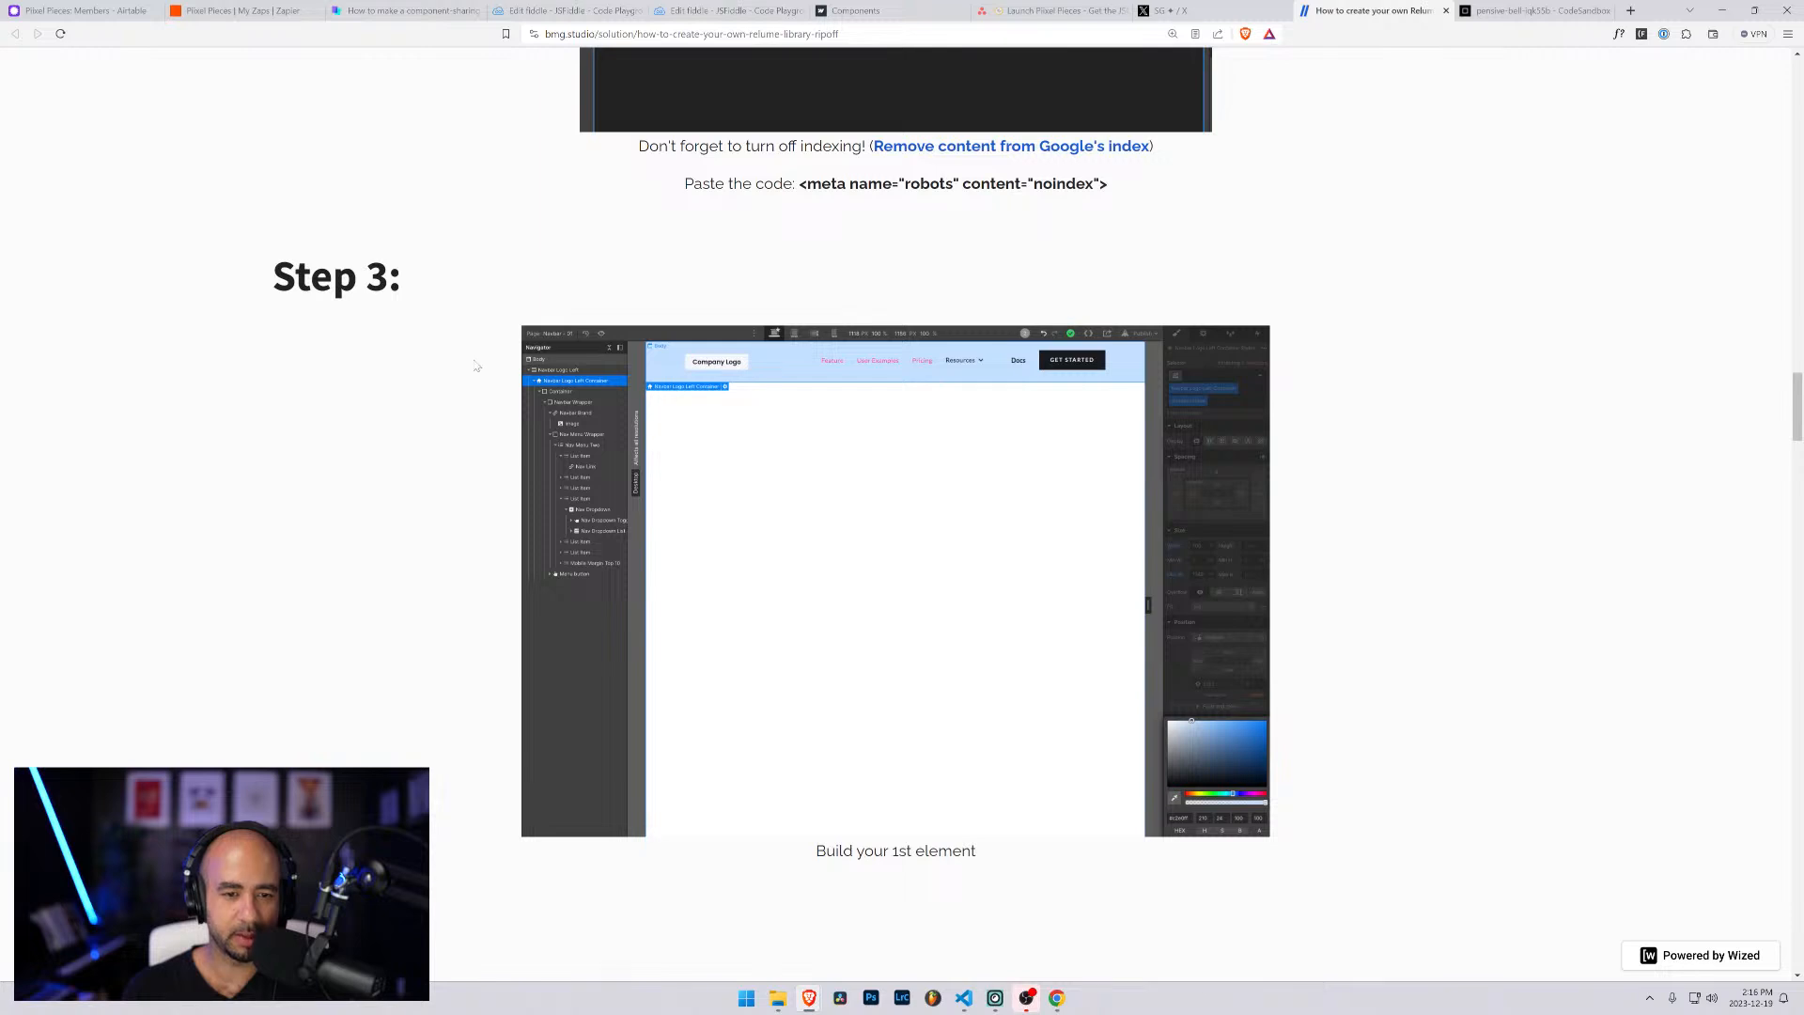
scroll(604, 460, down, 4)
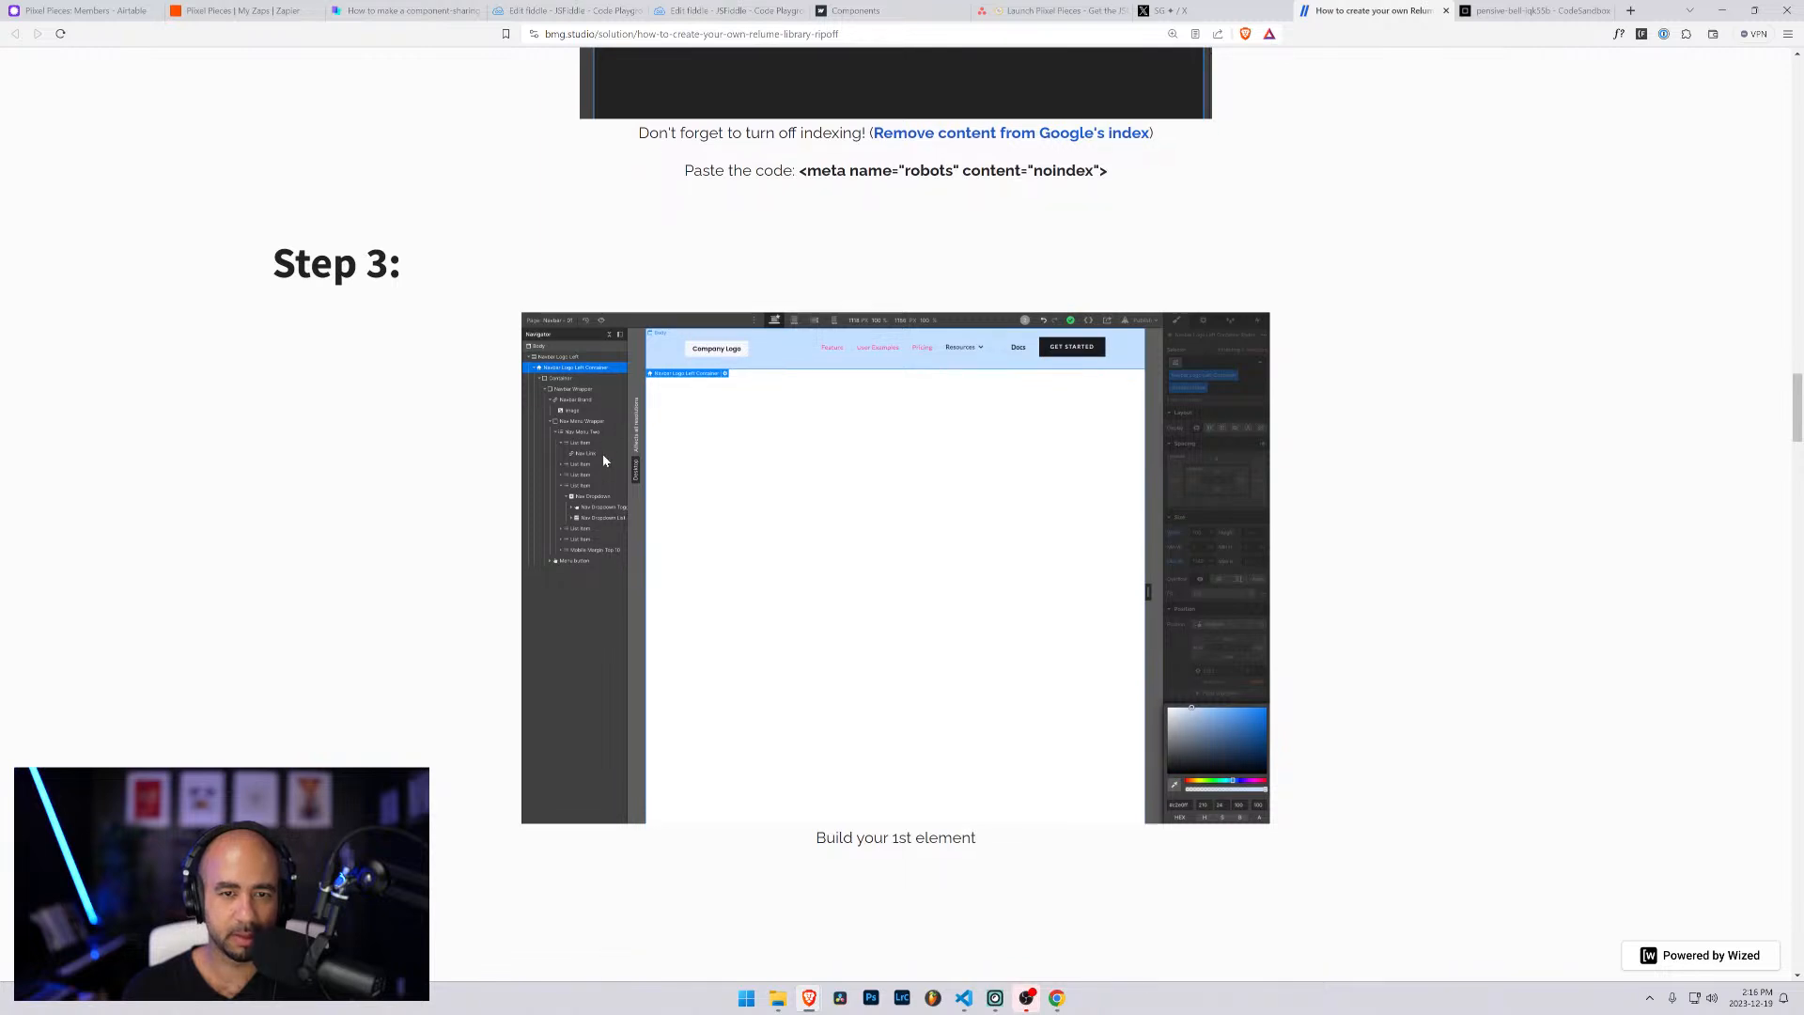
scroll(750, 468, down, 4)
scroll(751, 468, down, 8)
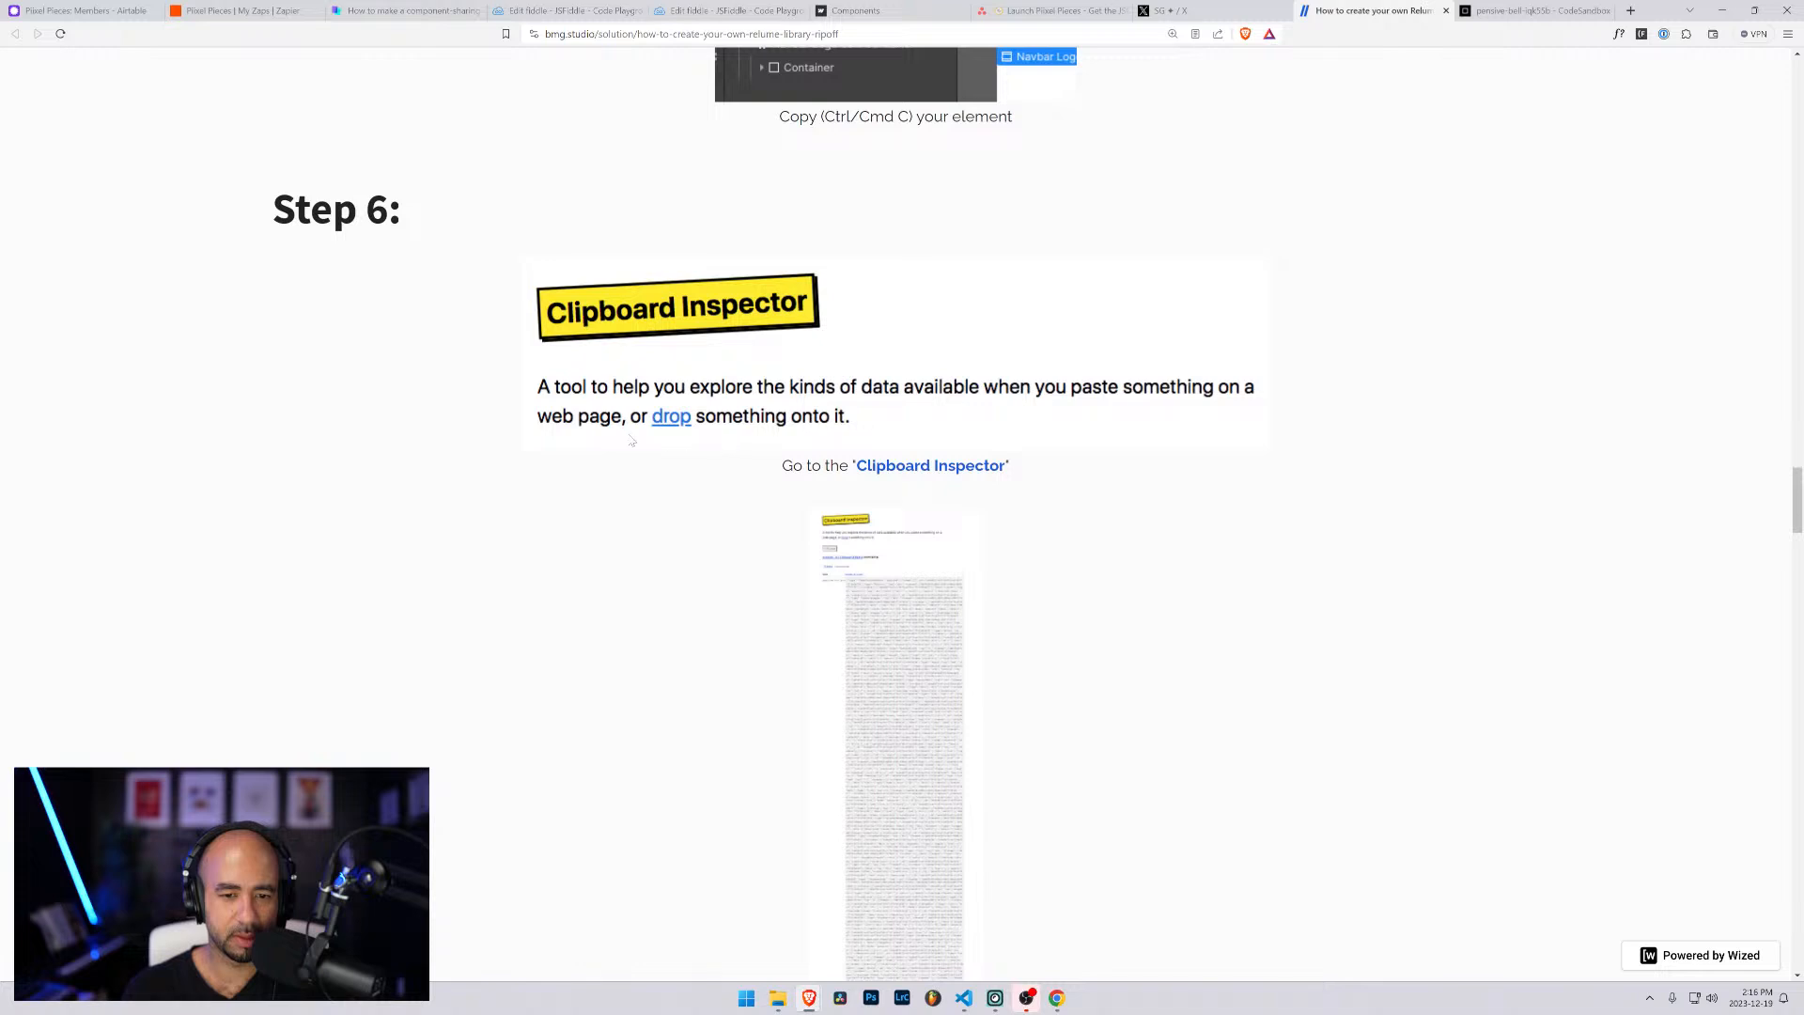
scroll(631, 439, down, 1)
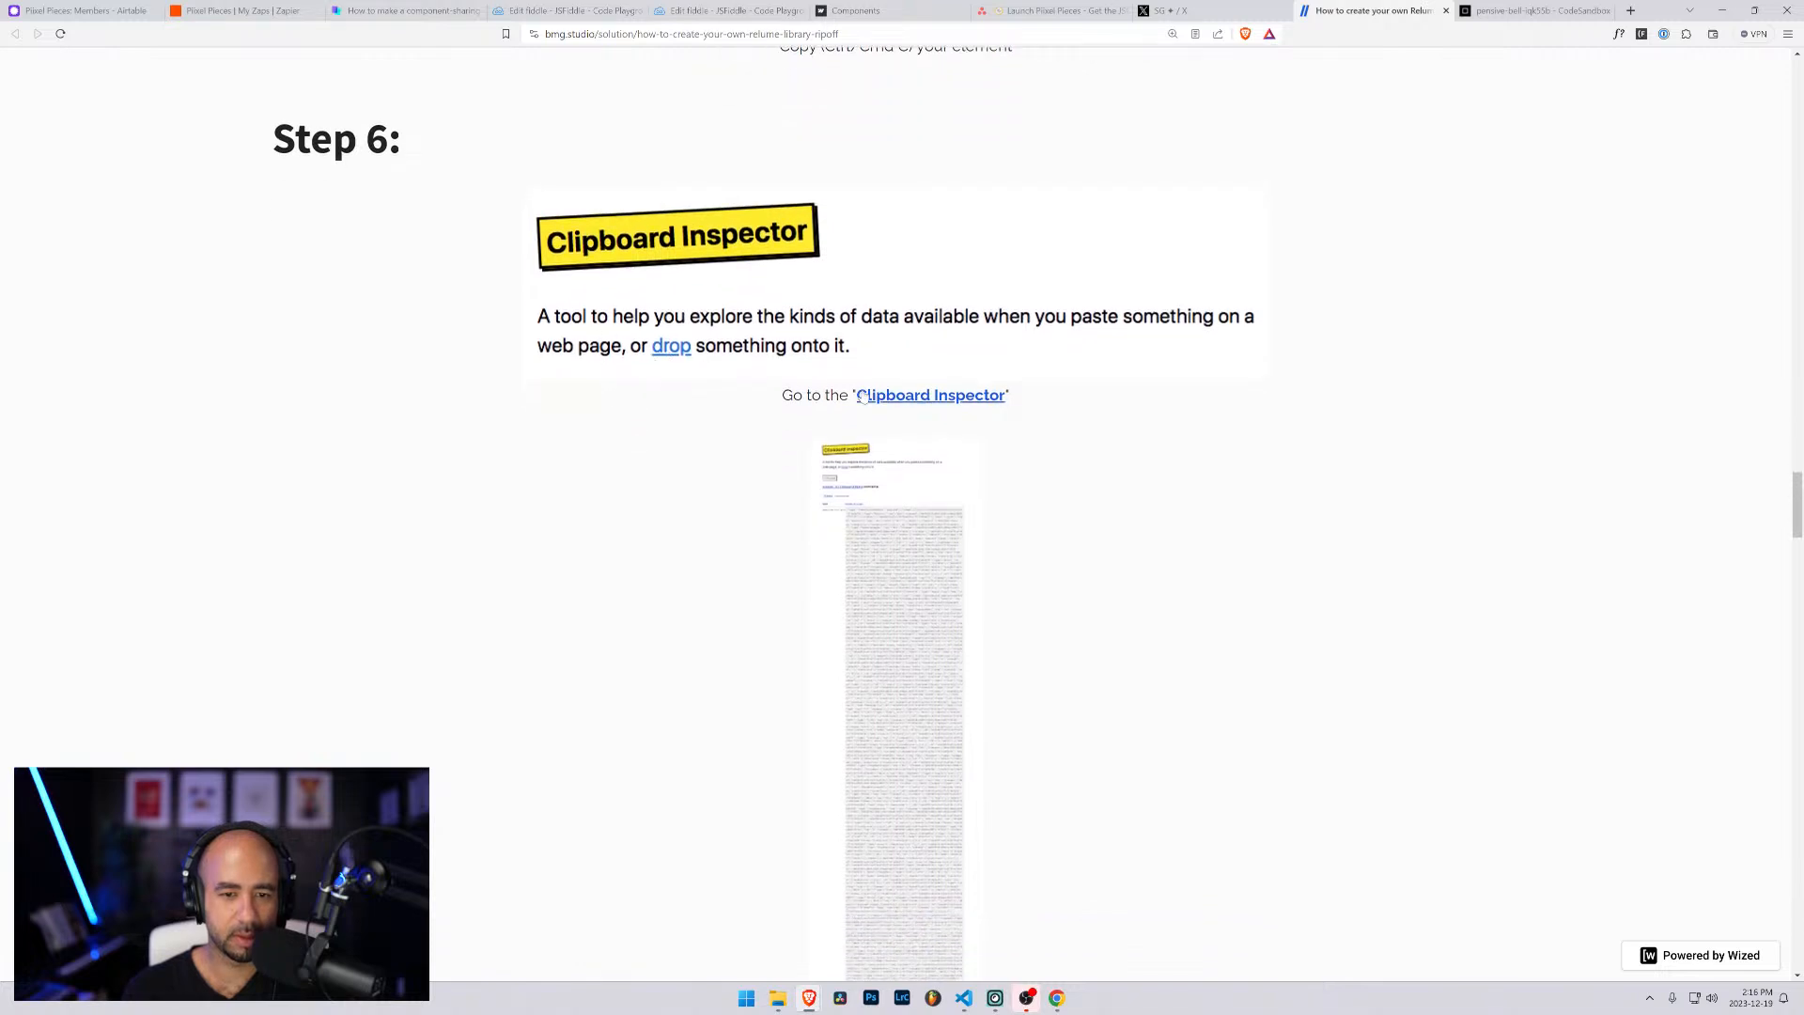
- Open the linked Clipboard Inspector in a new tab and view its options for pasting clipboard data
ctrl+click(947, 400)
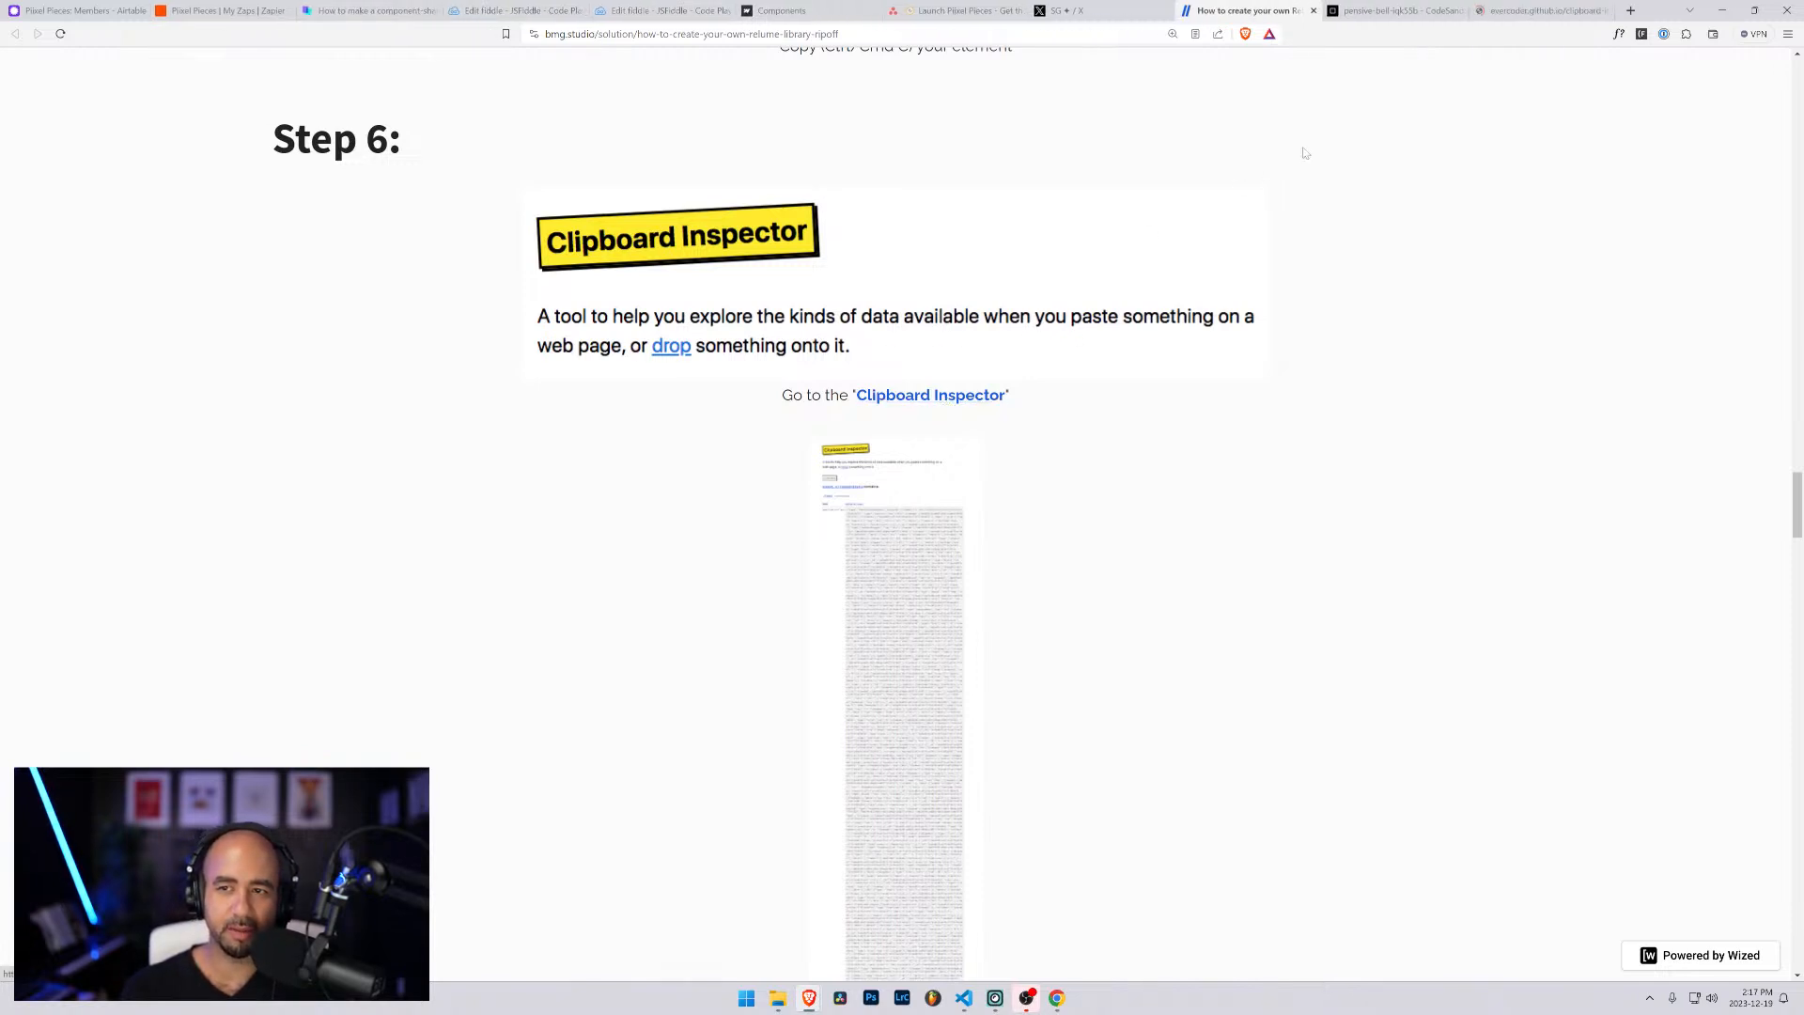
click(1522, 11)
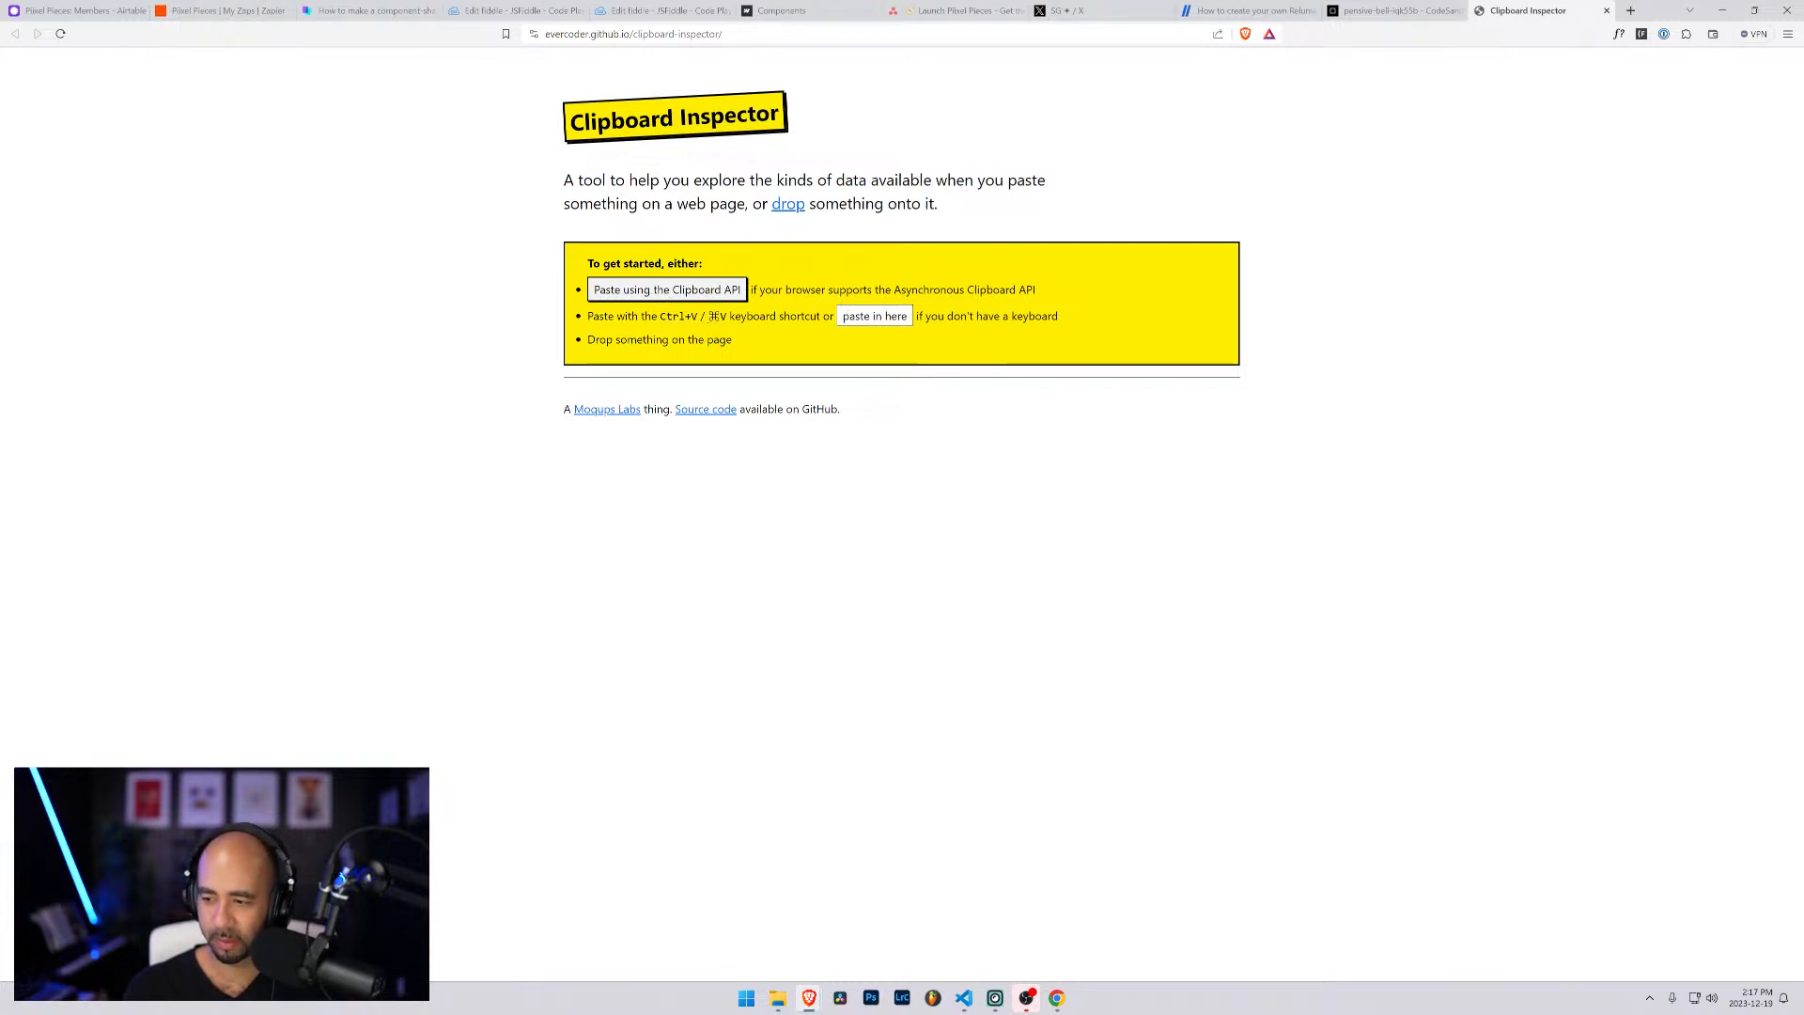
key(alt+Tab)
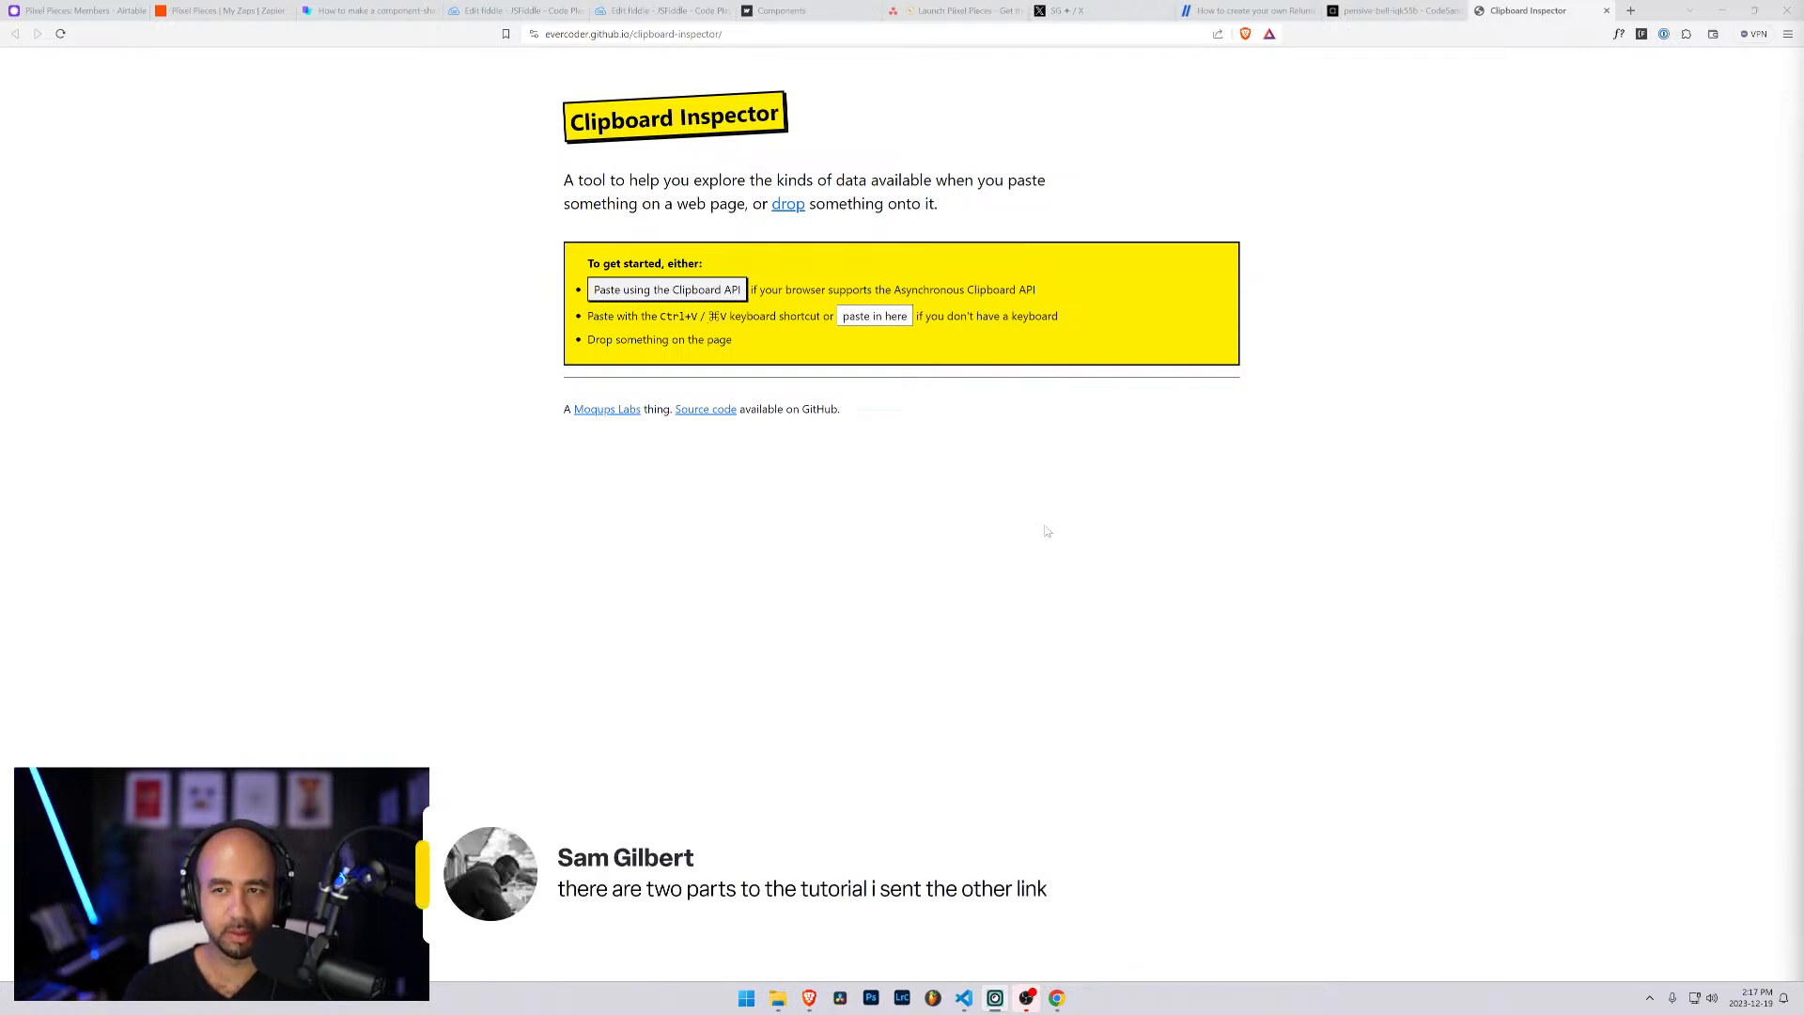
- Open the link for multiple items on the page from the X direct messages and view the article's introduction
click(1069, 9)
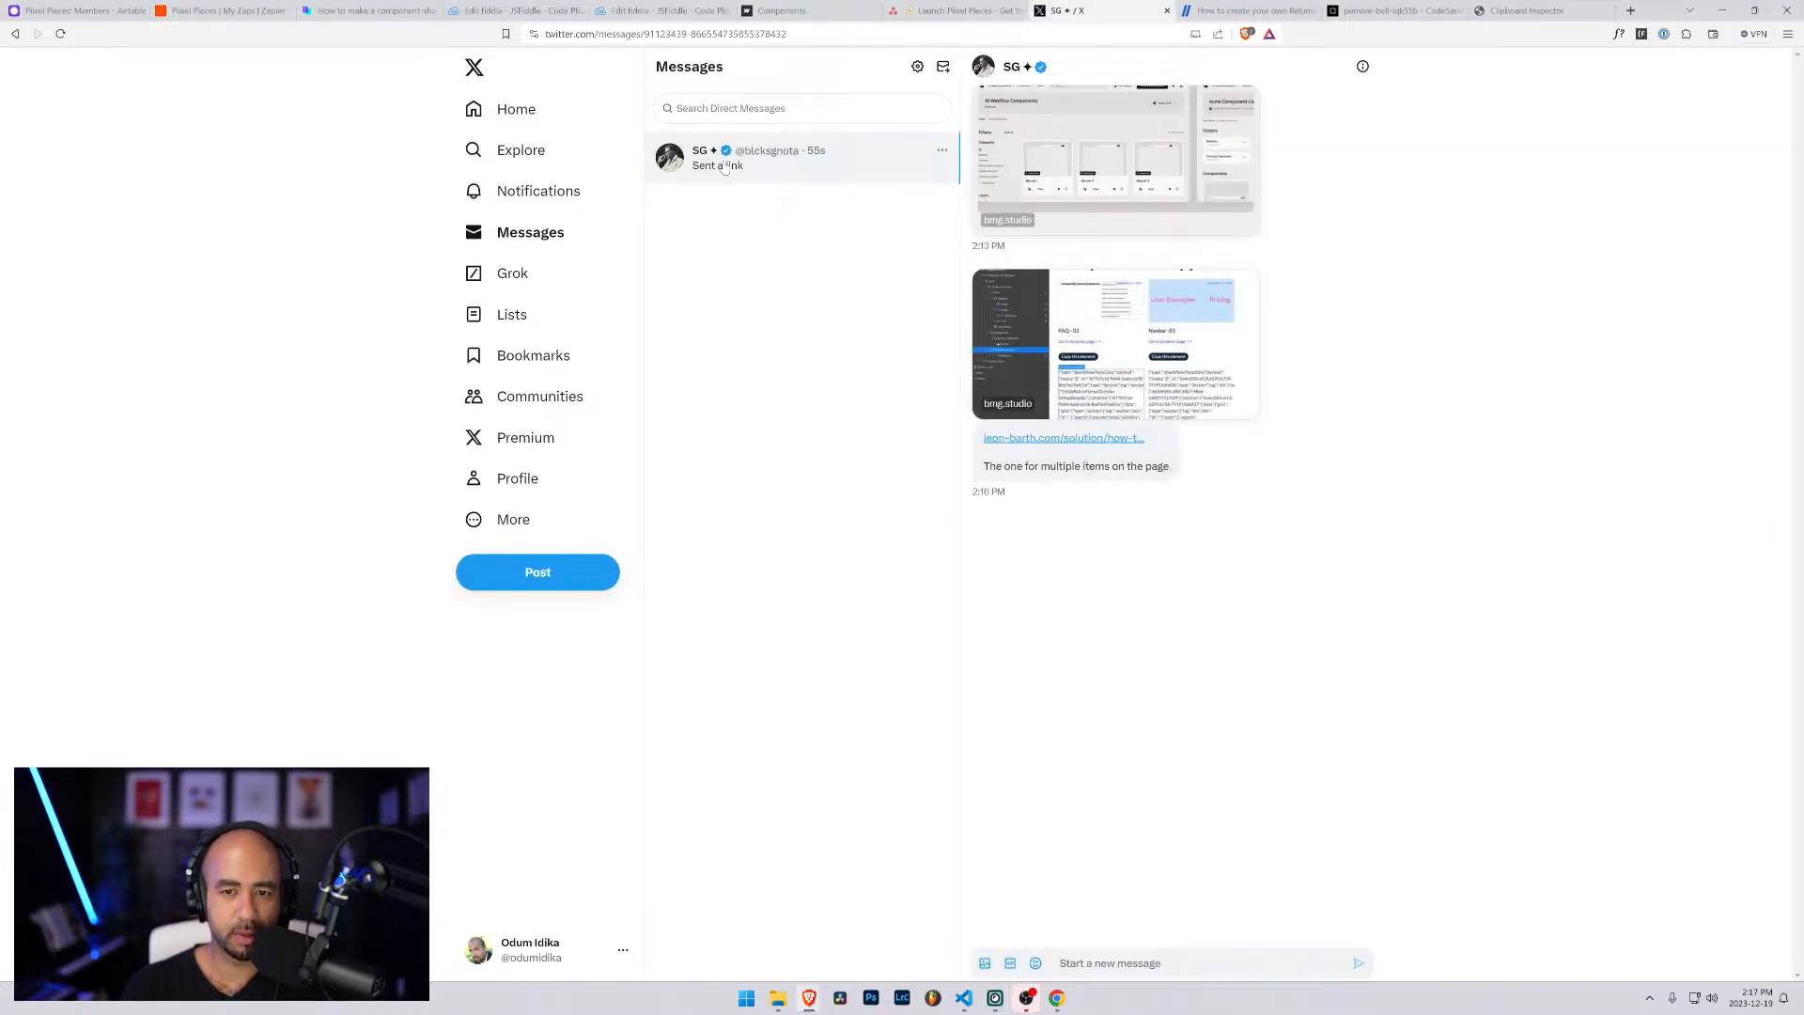
click(1057, 439)
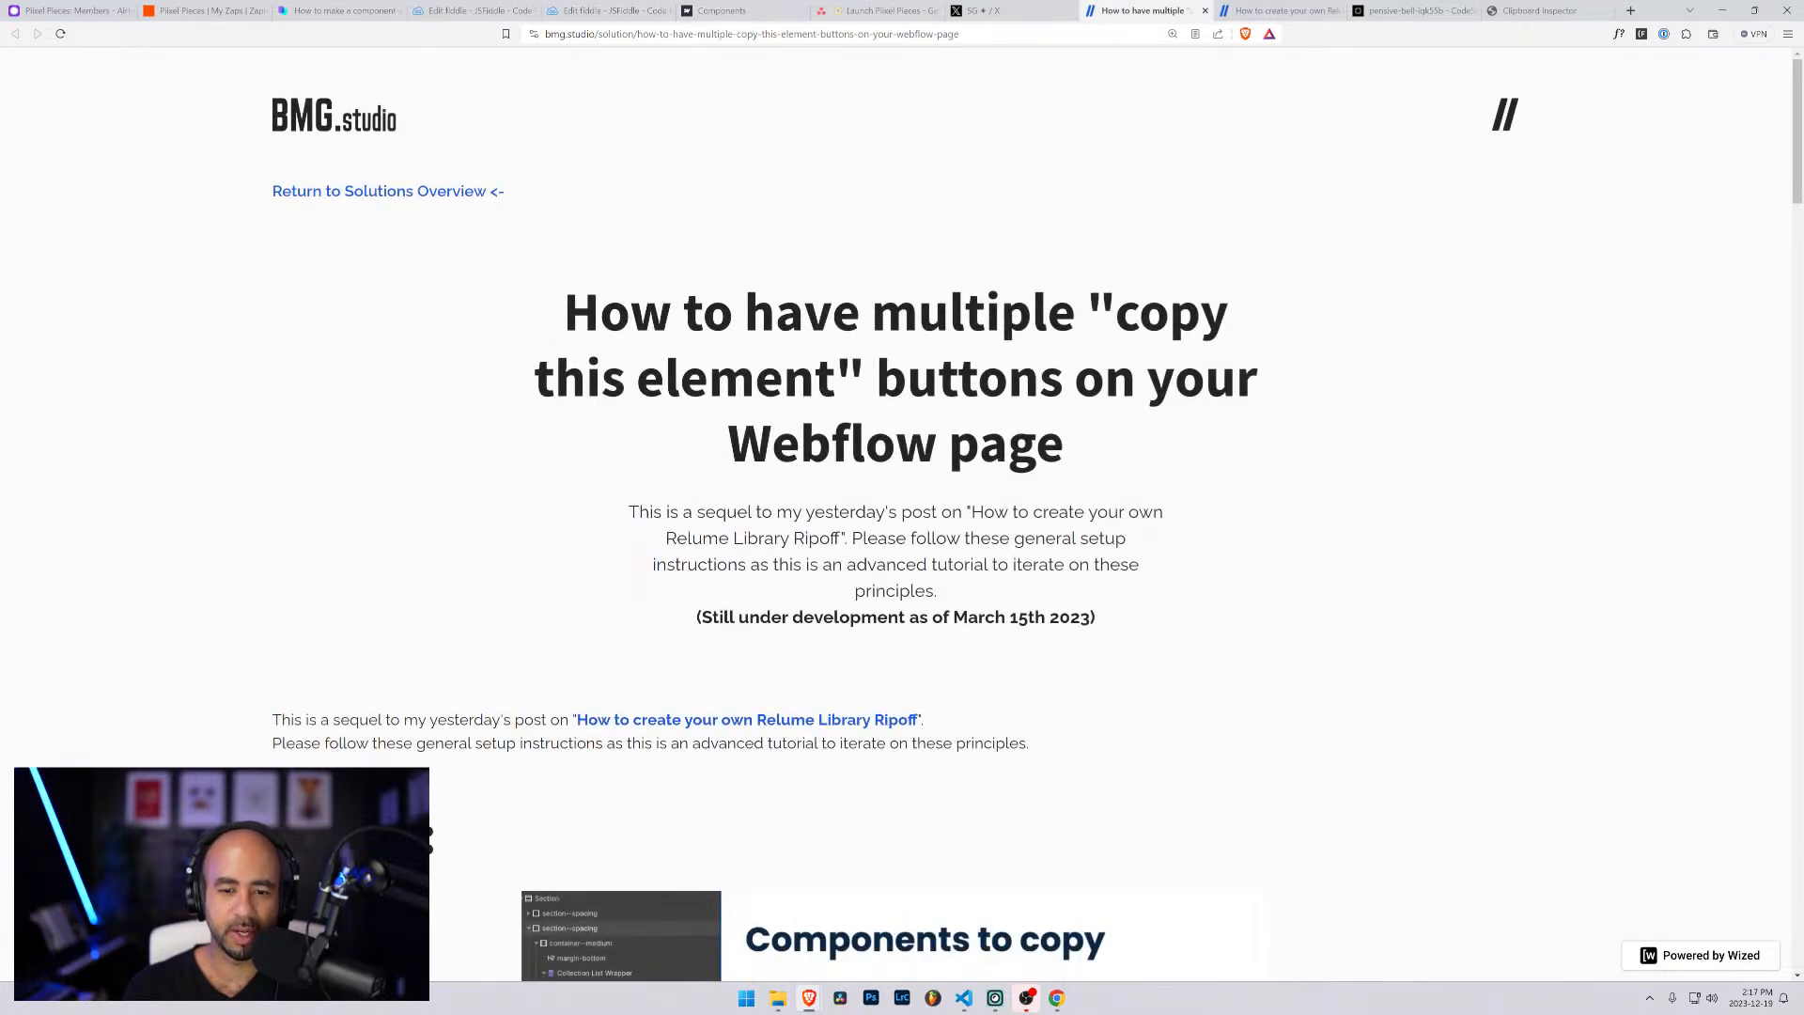
scroll(987, 505, down, 2)
scroll(988, 505, up, 2)
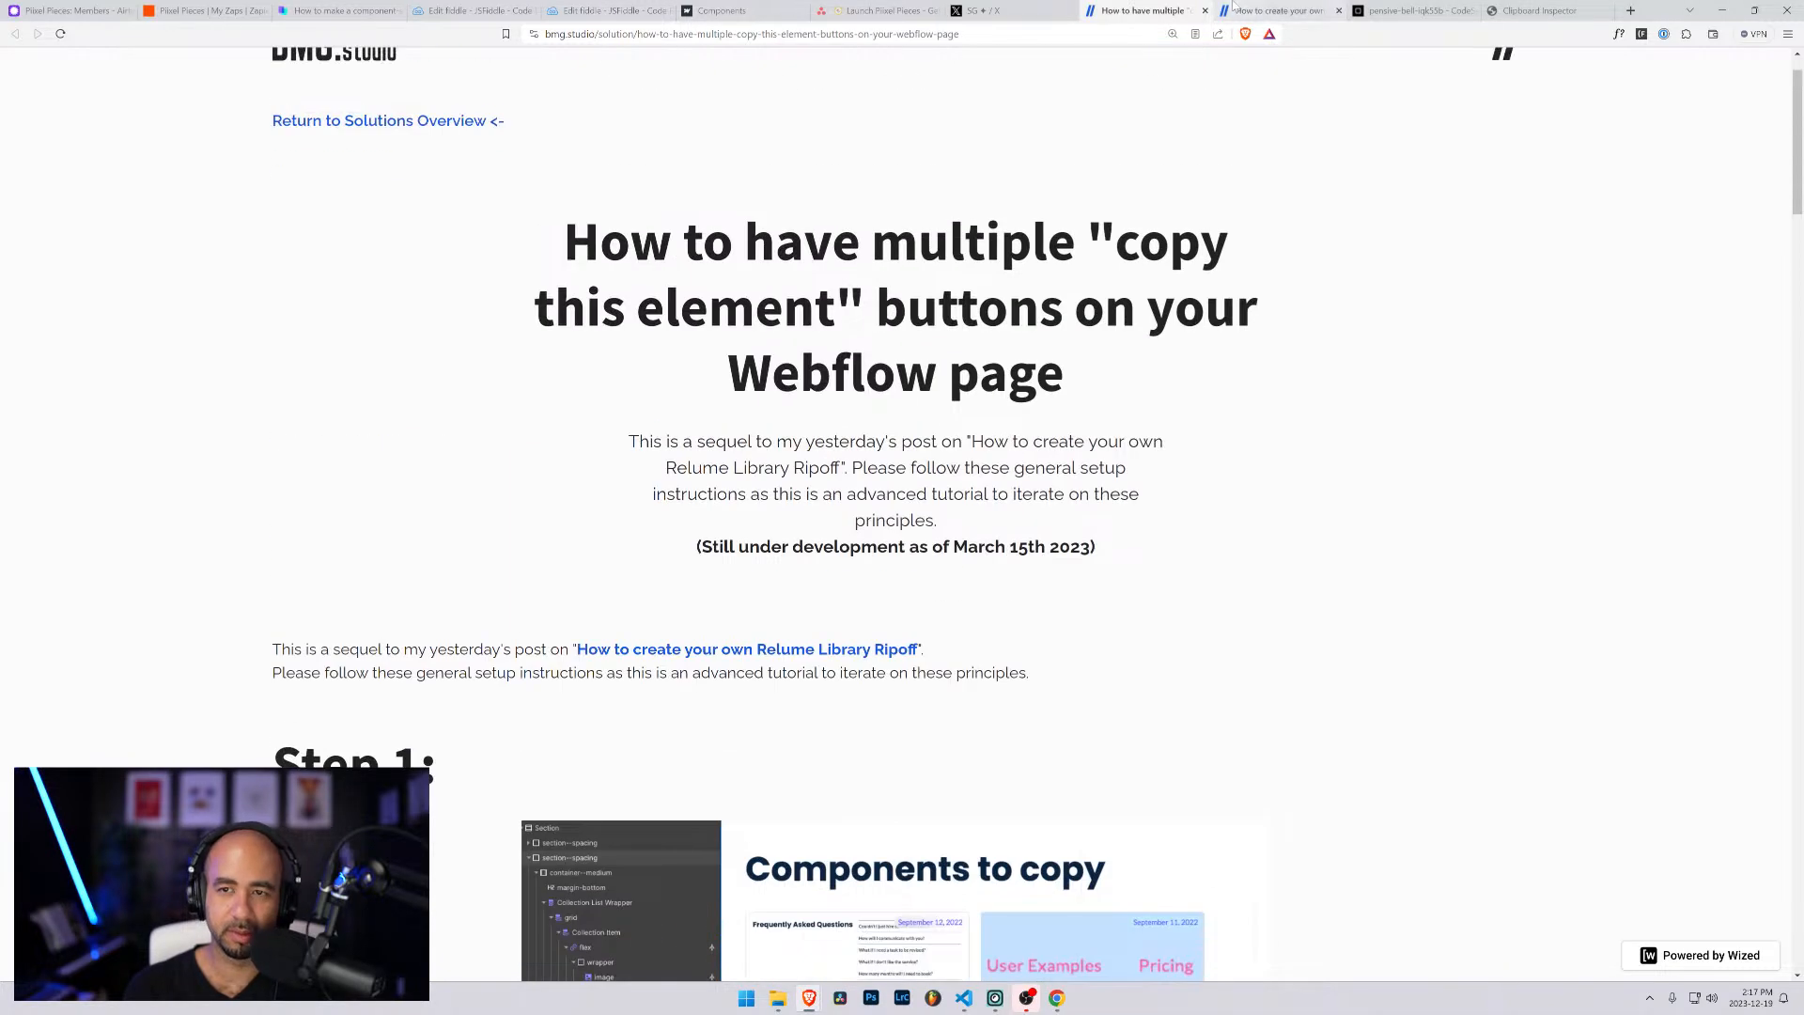
- Return to the Relume Library article and read Steps 6 to 8, highlighting the caption on pasting the JSON snippet into a CMS entry
click(1280, 10)
scroll(761, 368, down, 2)
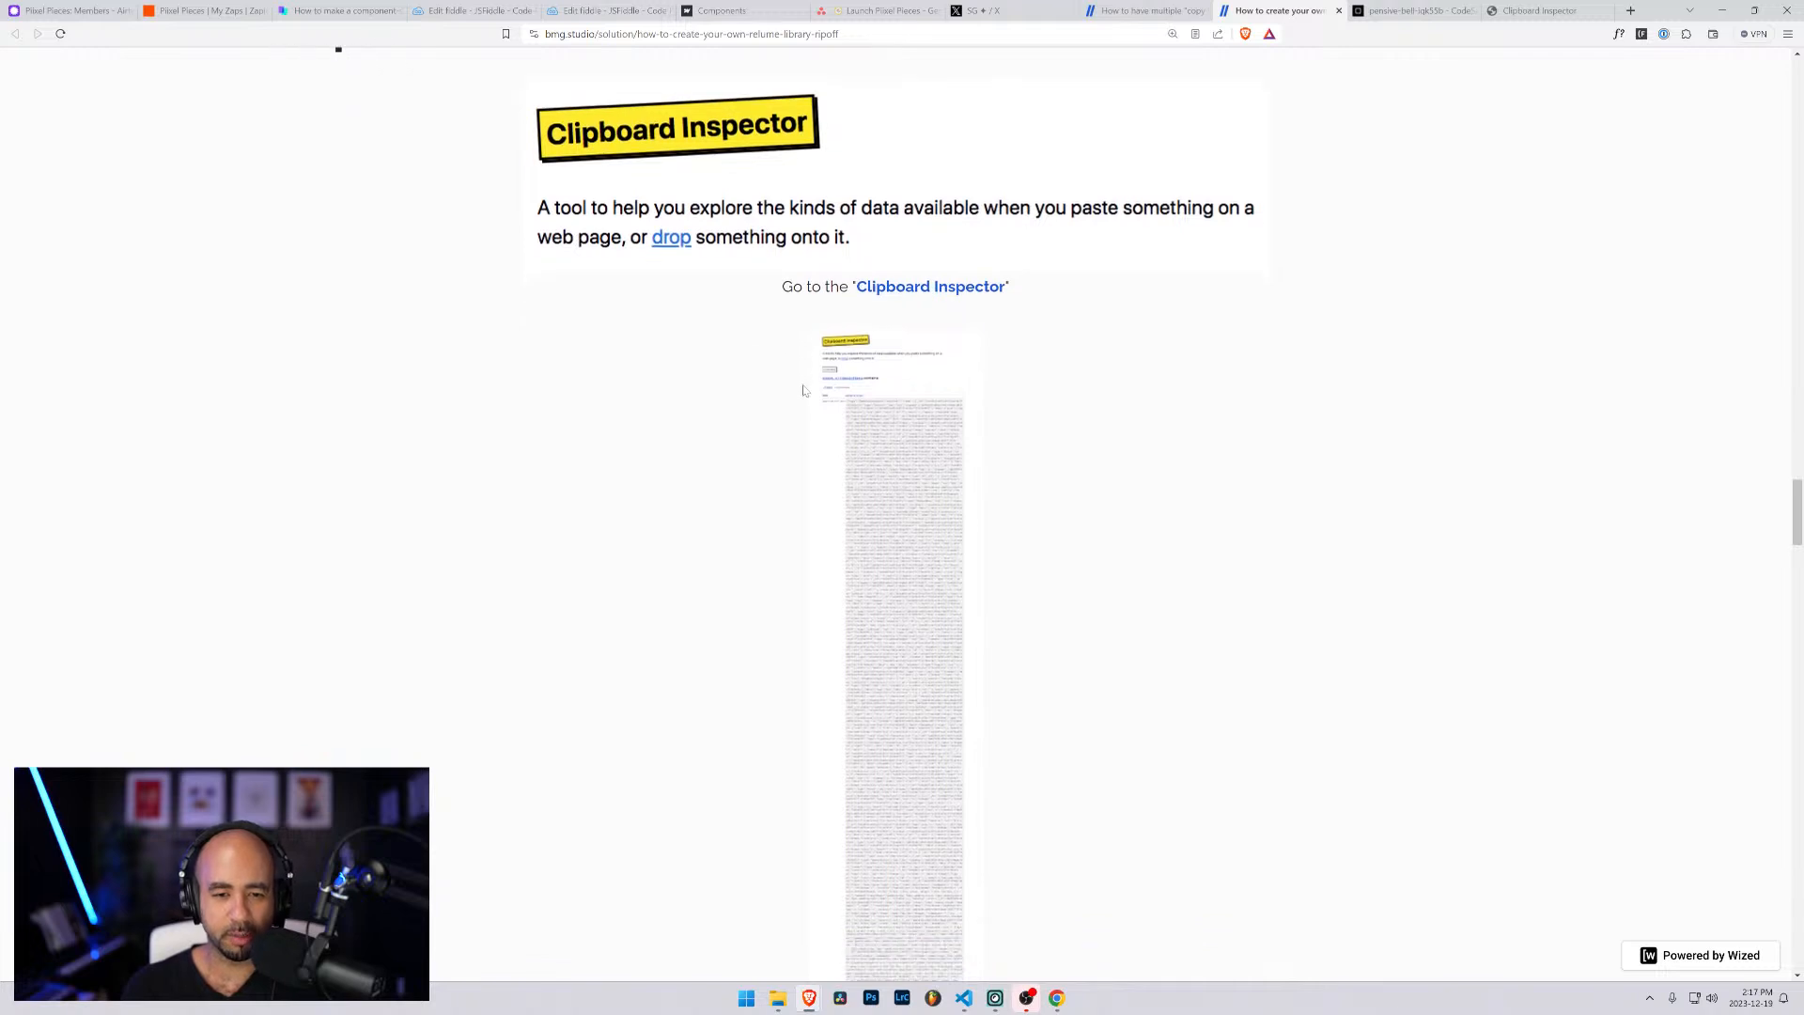
scroll(803, 390, up, 7)
scroll(803, 390, down, 5)
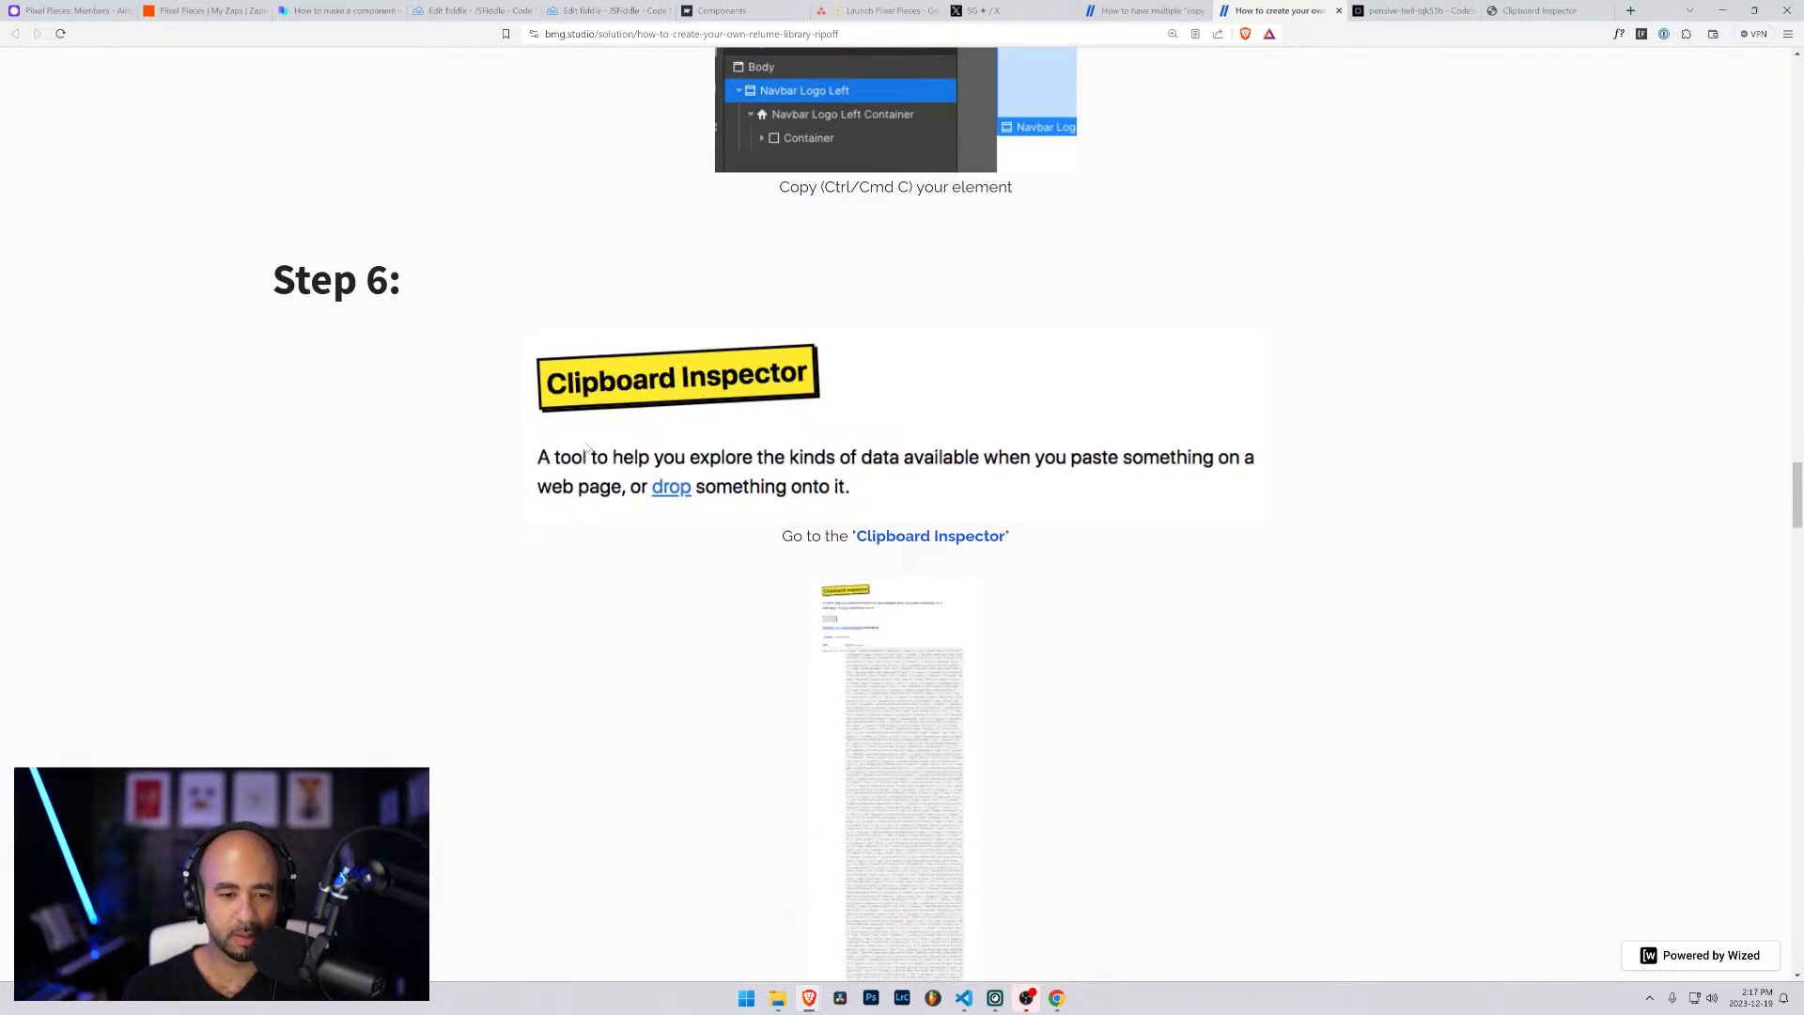
scroll(800, 498, down, 1)
scroll(757, 485, down, 5)
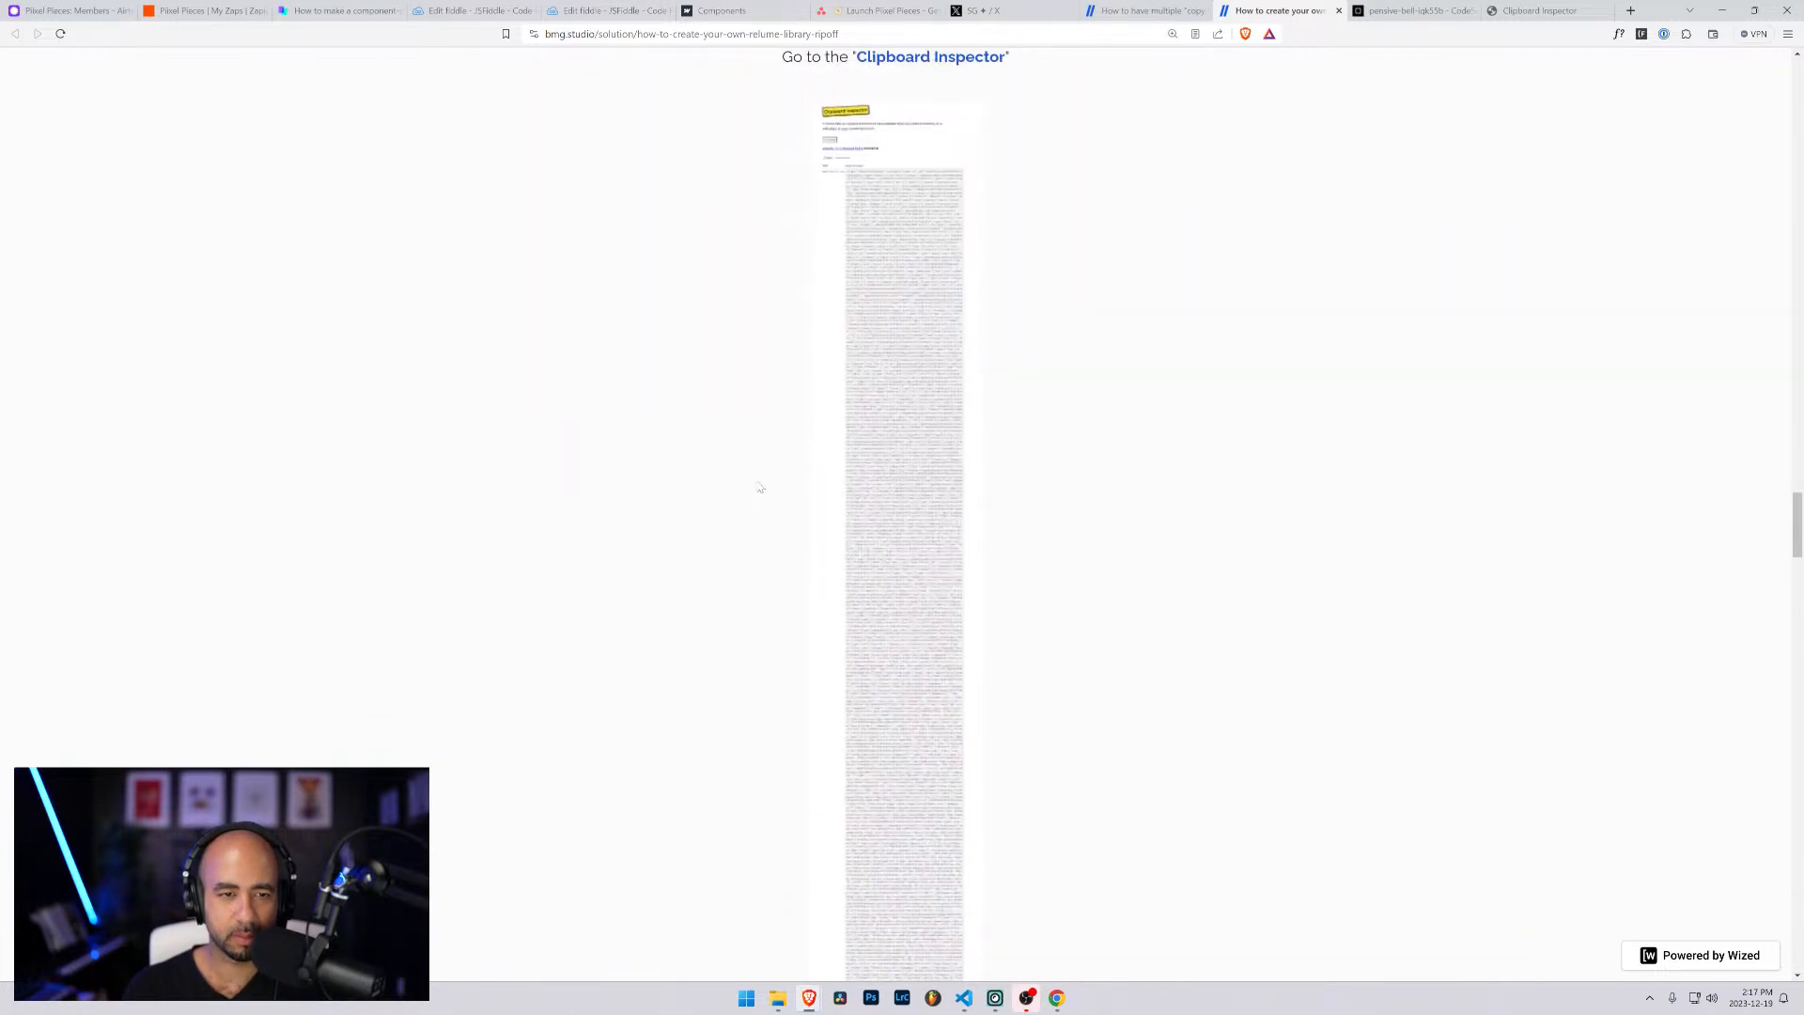
scroll(760, 486, up, 3)
scroll(874, 465, down, 10)
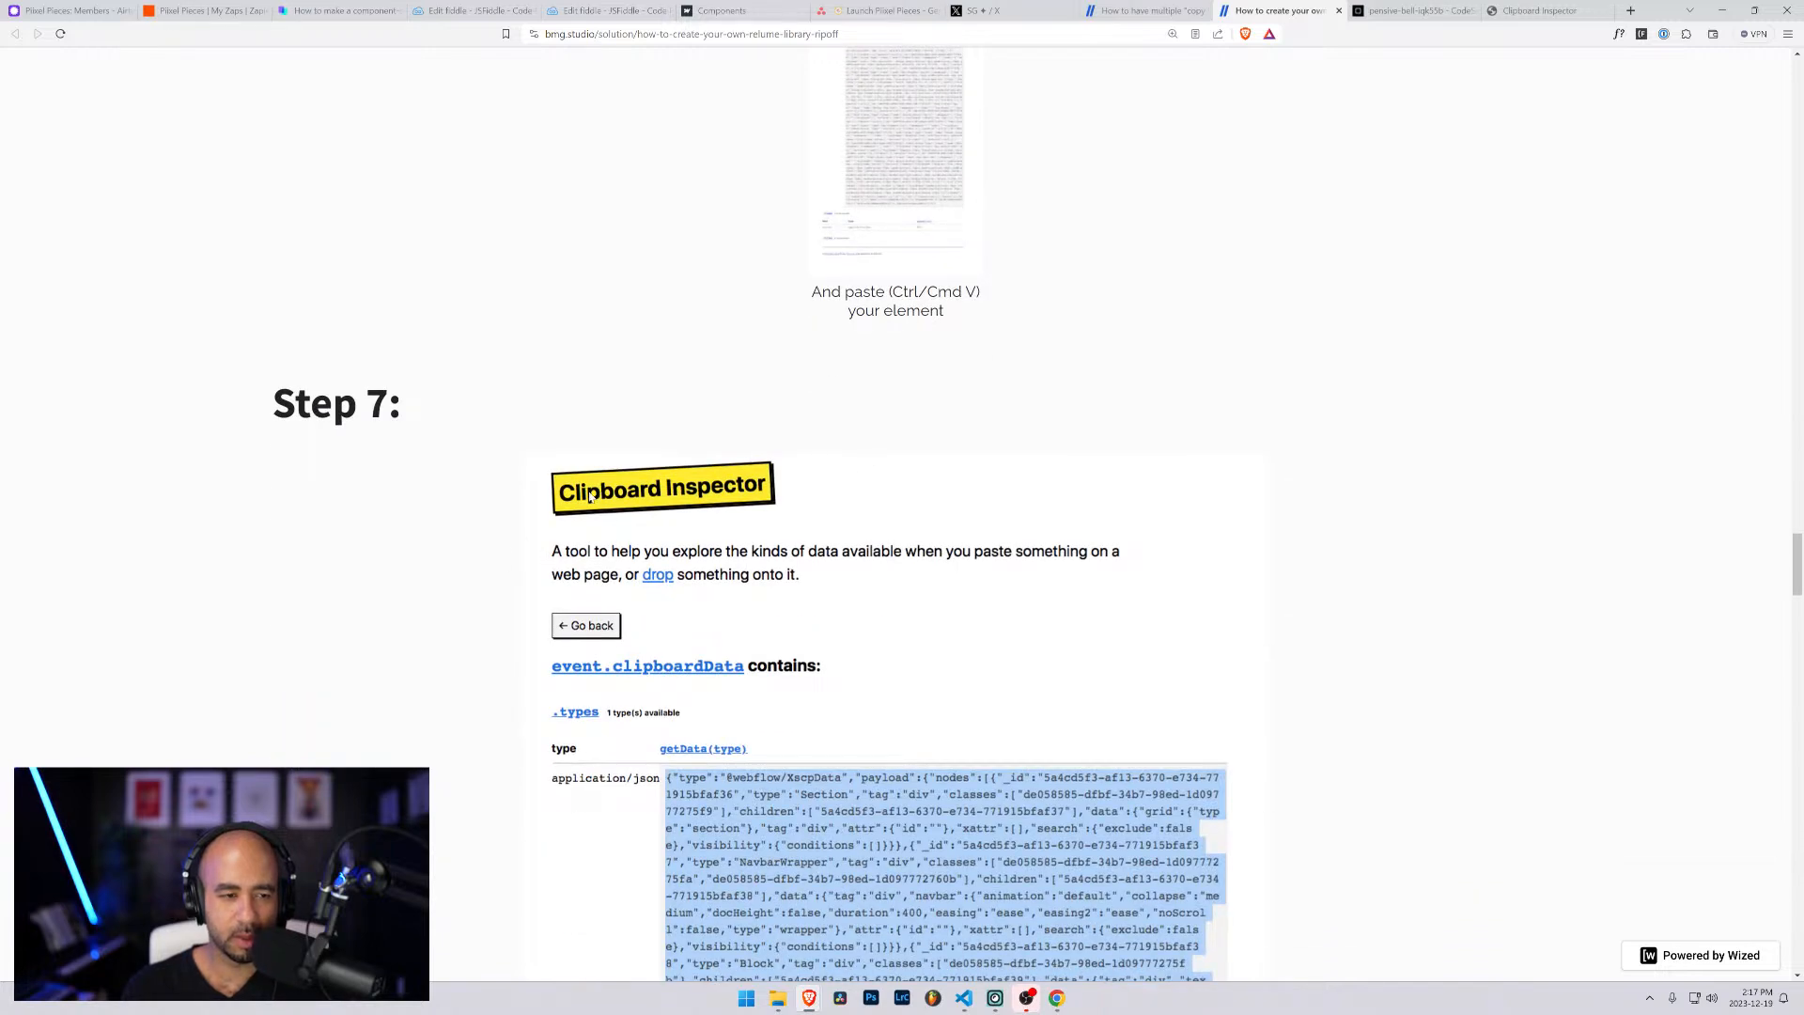
scroll(579, 355, down, 2)
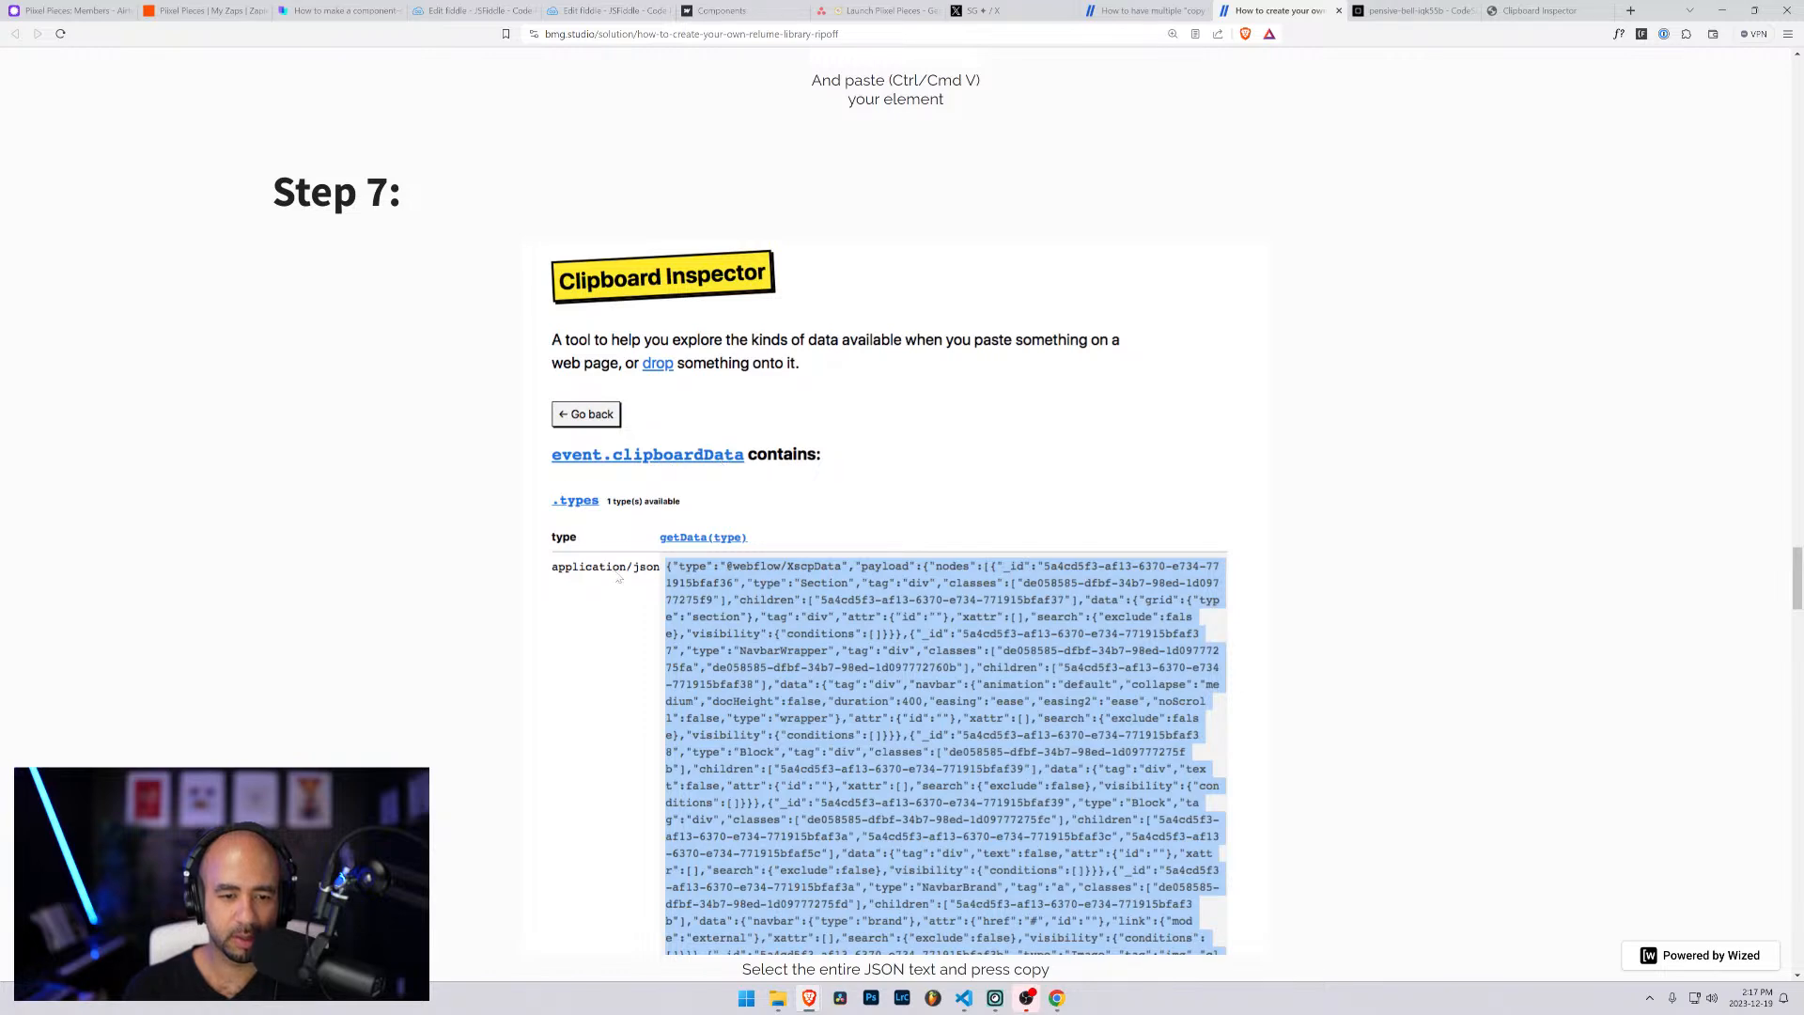
scroll(635, 574, down, 8)
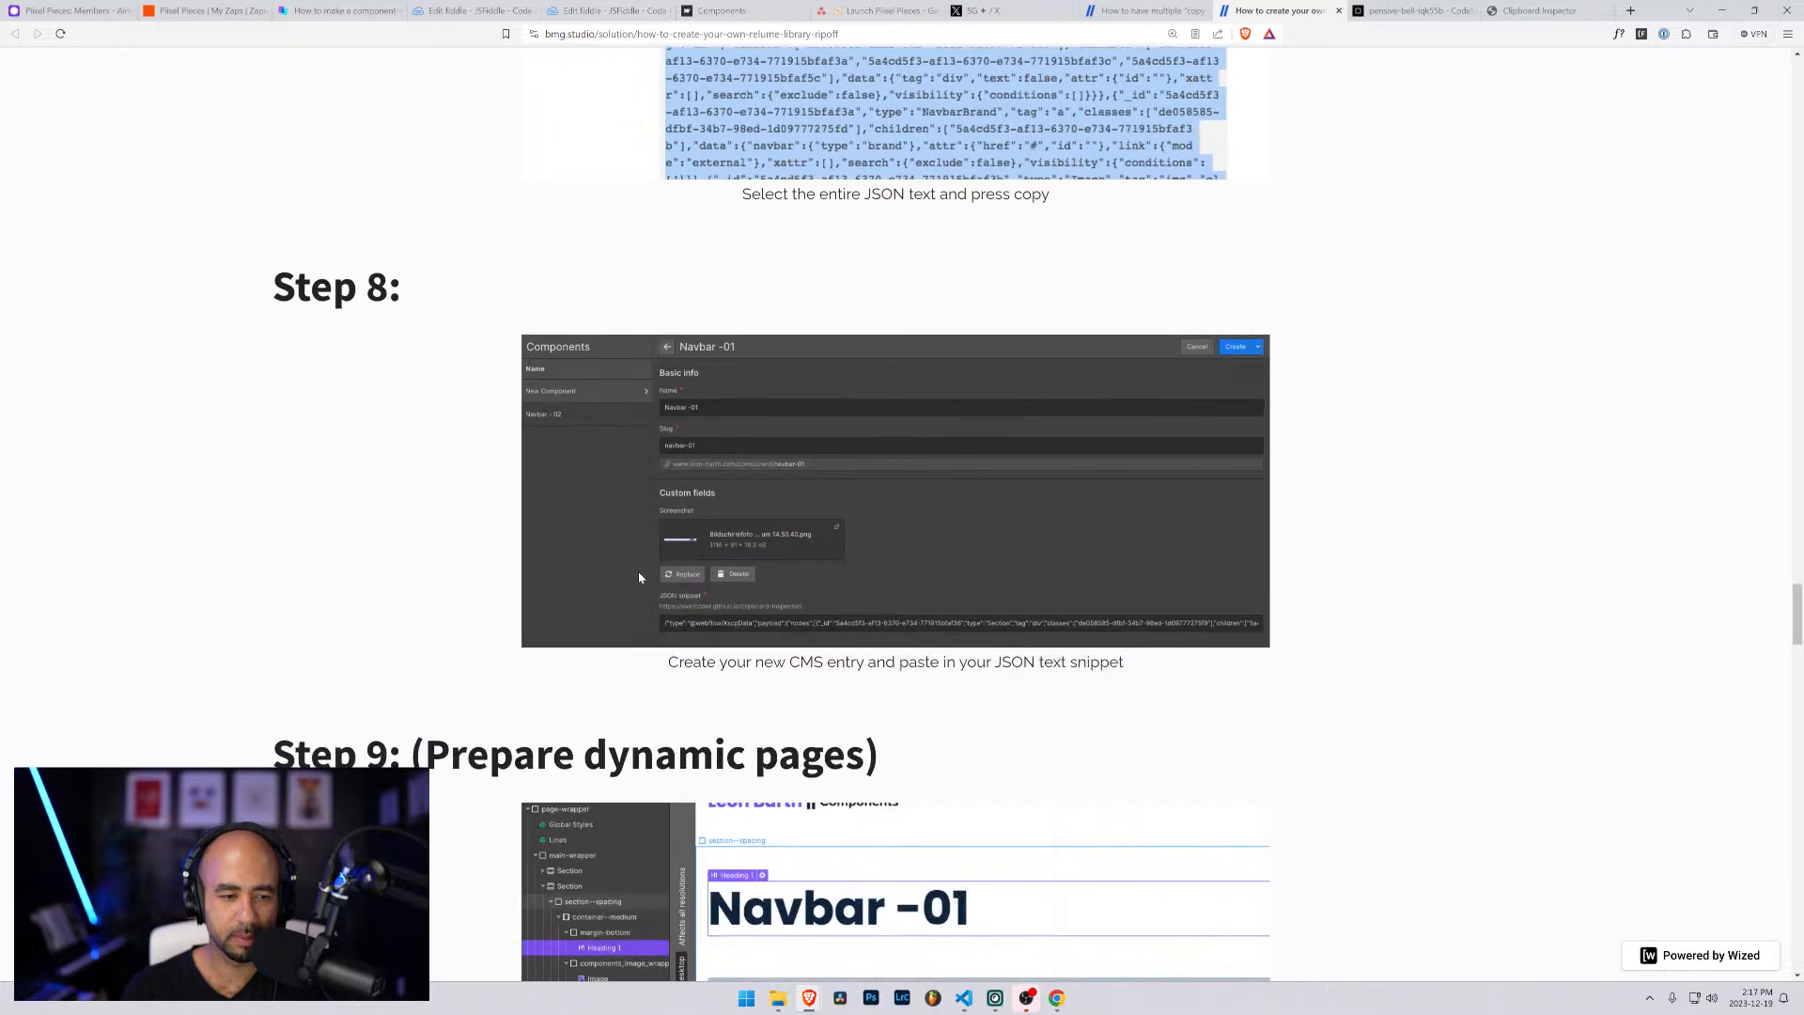
scroll(456, 332, down, 3)
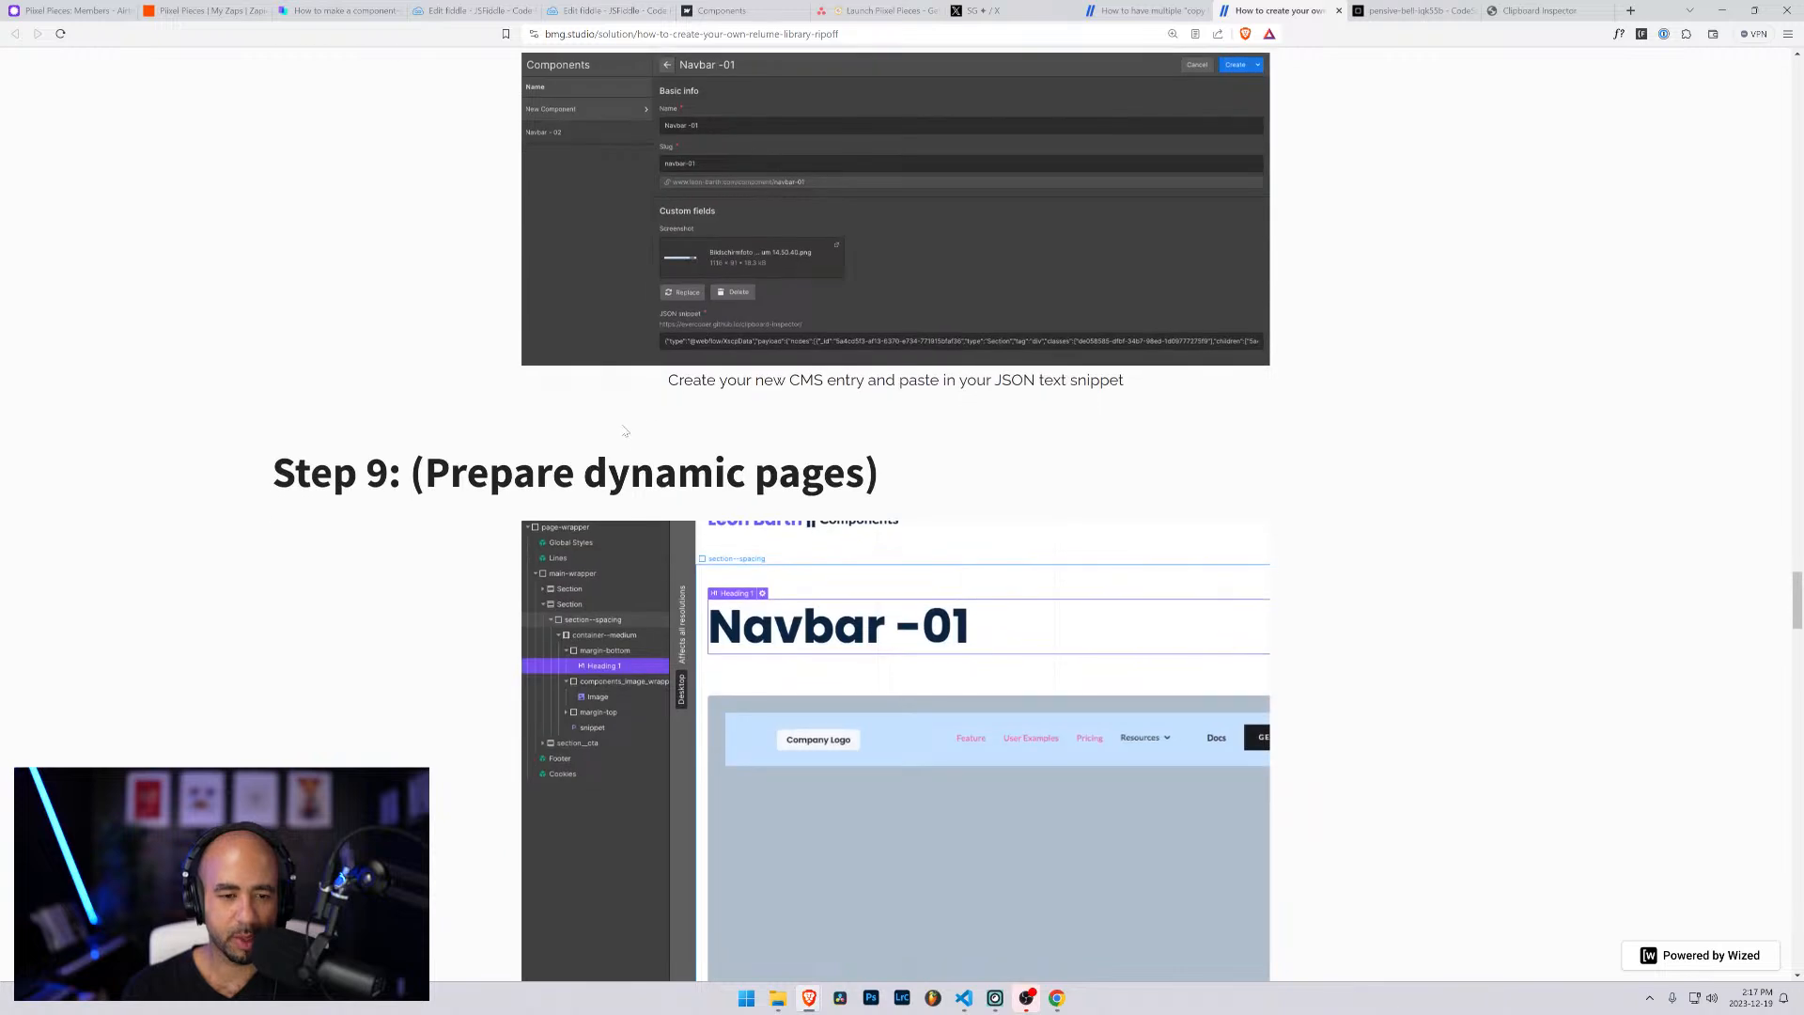
drag(668, 380, 1124, 380)
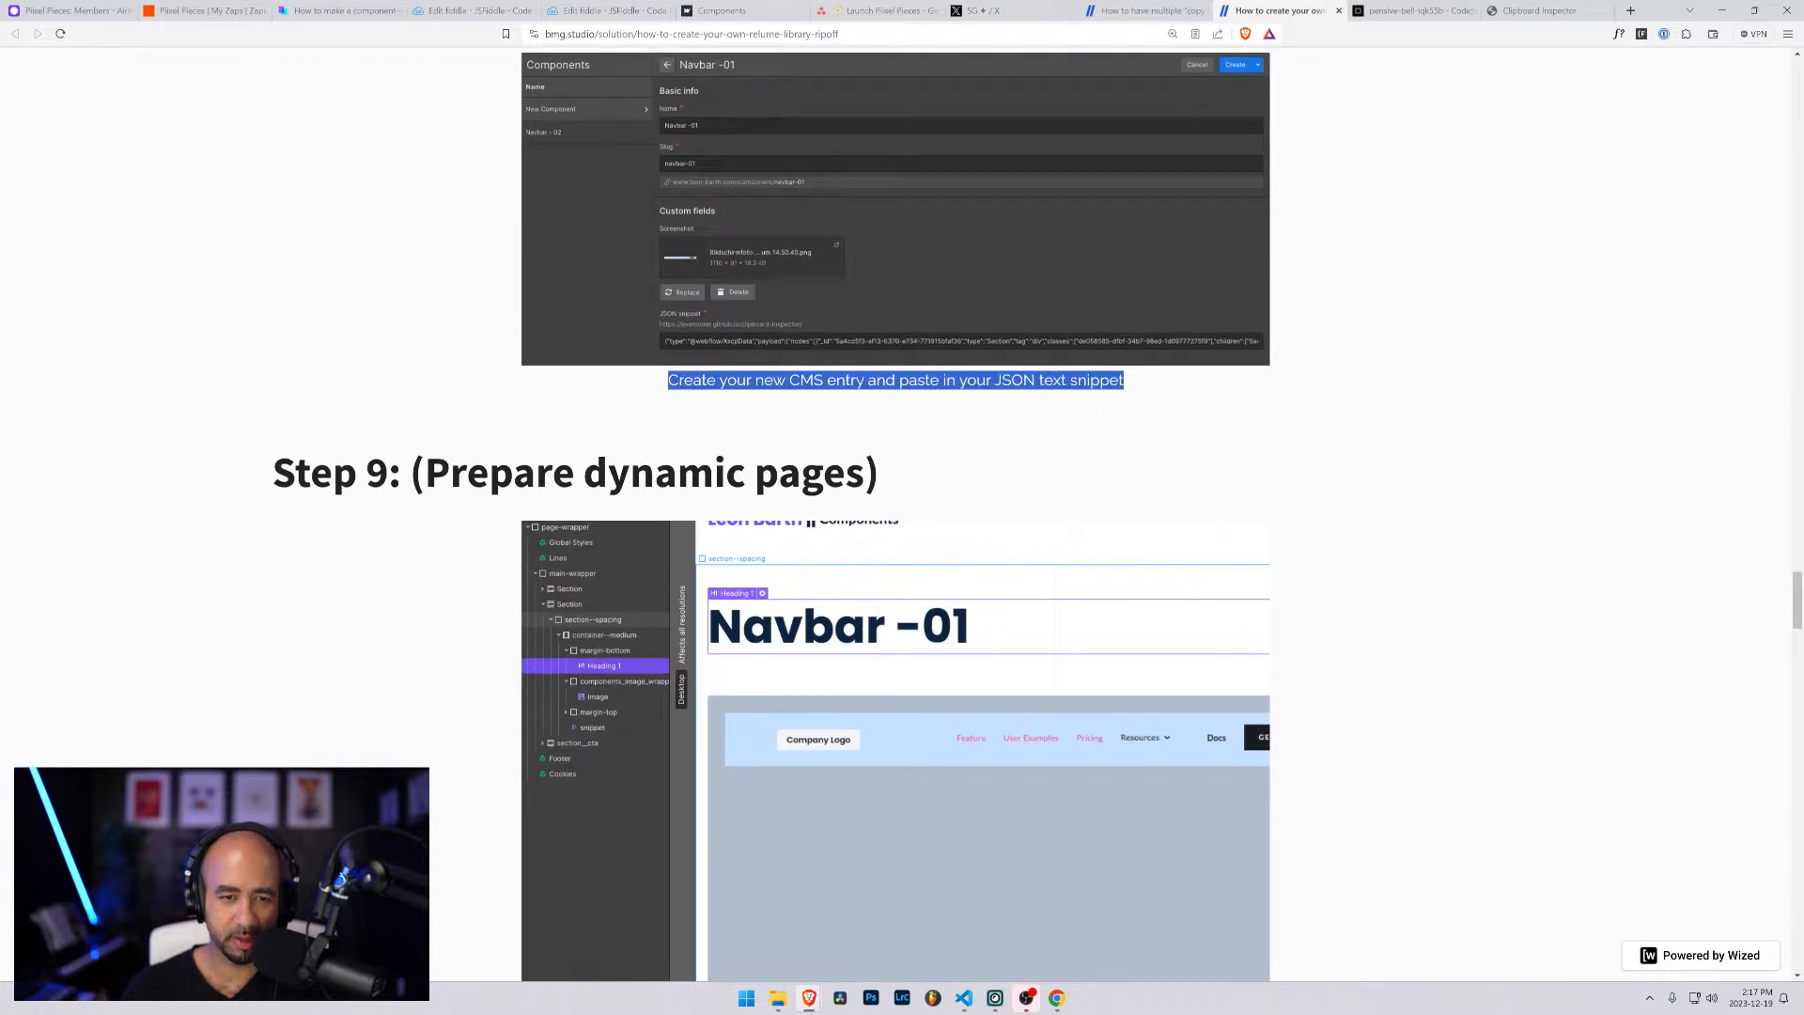
- Study Step 9 on preparing dynamic pages, examining the Navbar -01 template's structure, copy button and JSON text, and highlight its heading
scroll(614, 393, down, 1)
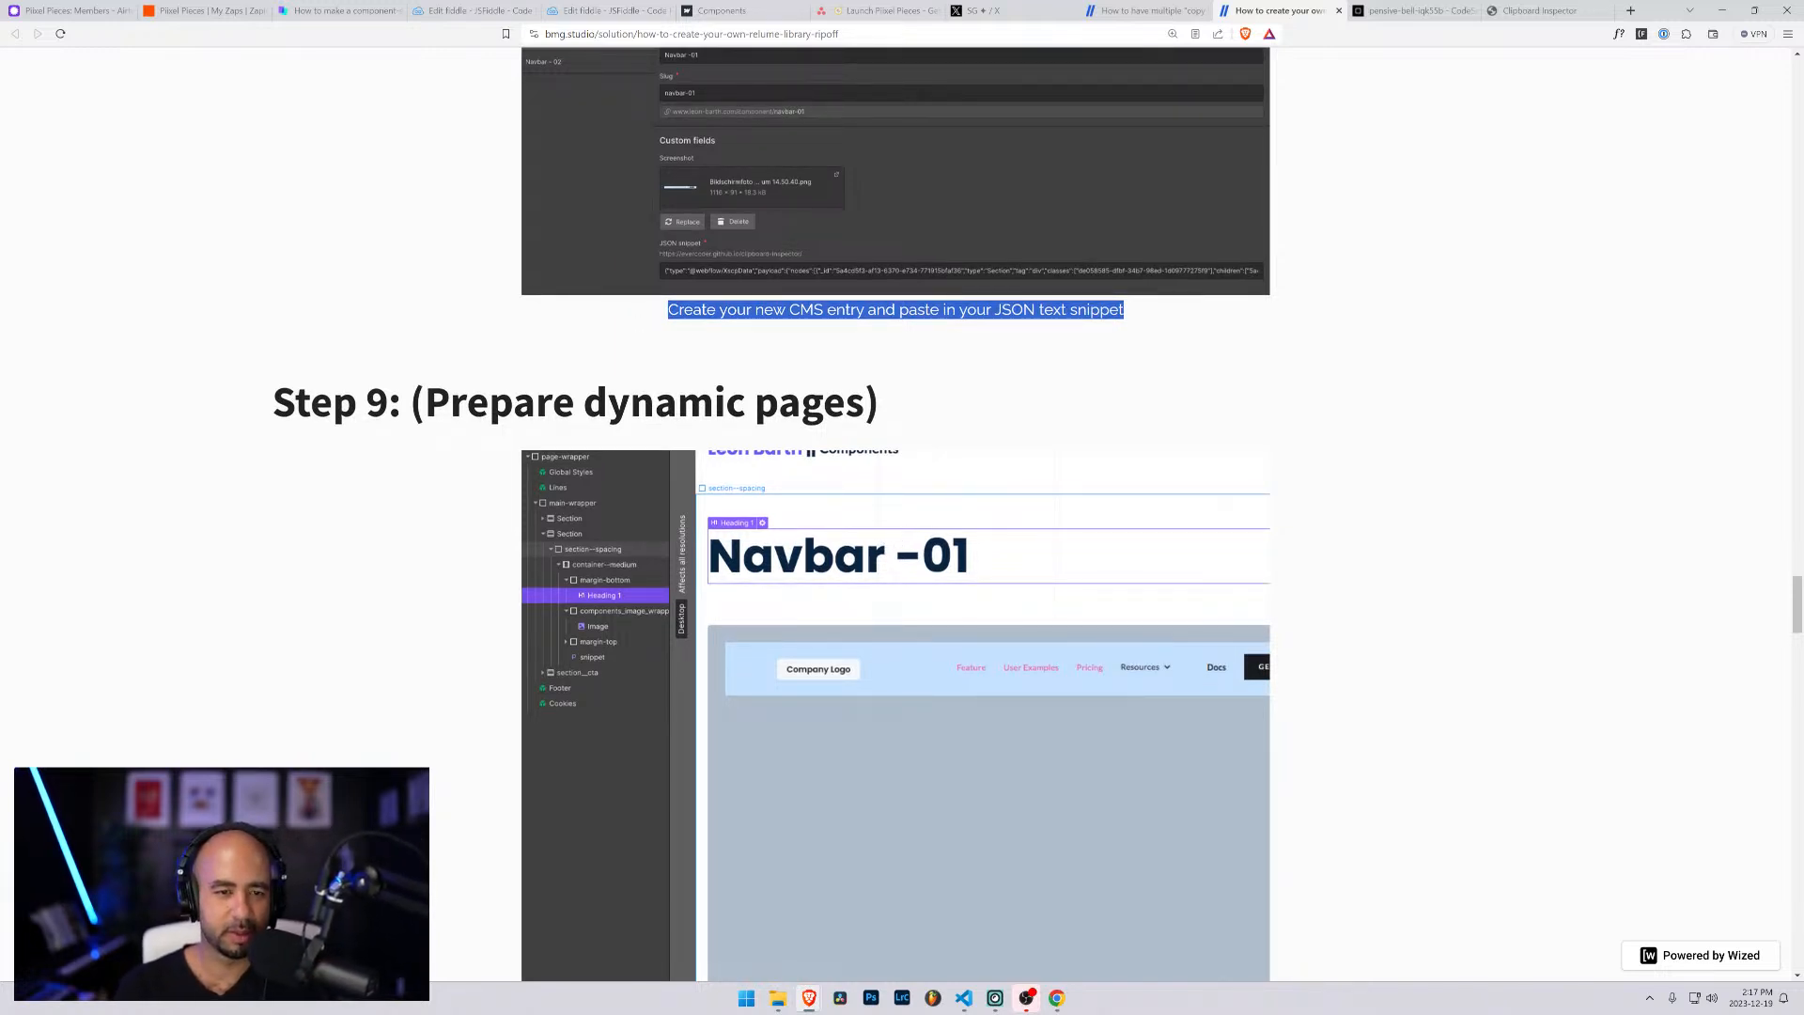
click(528, 350)
scroll(399, 376, down, 3)
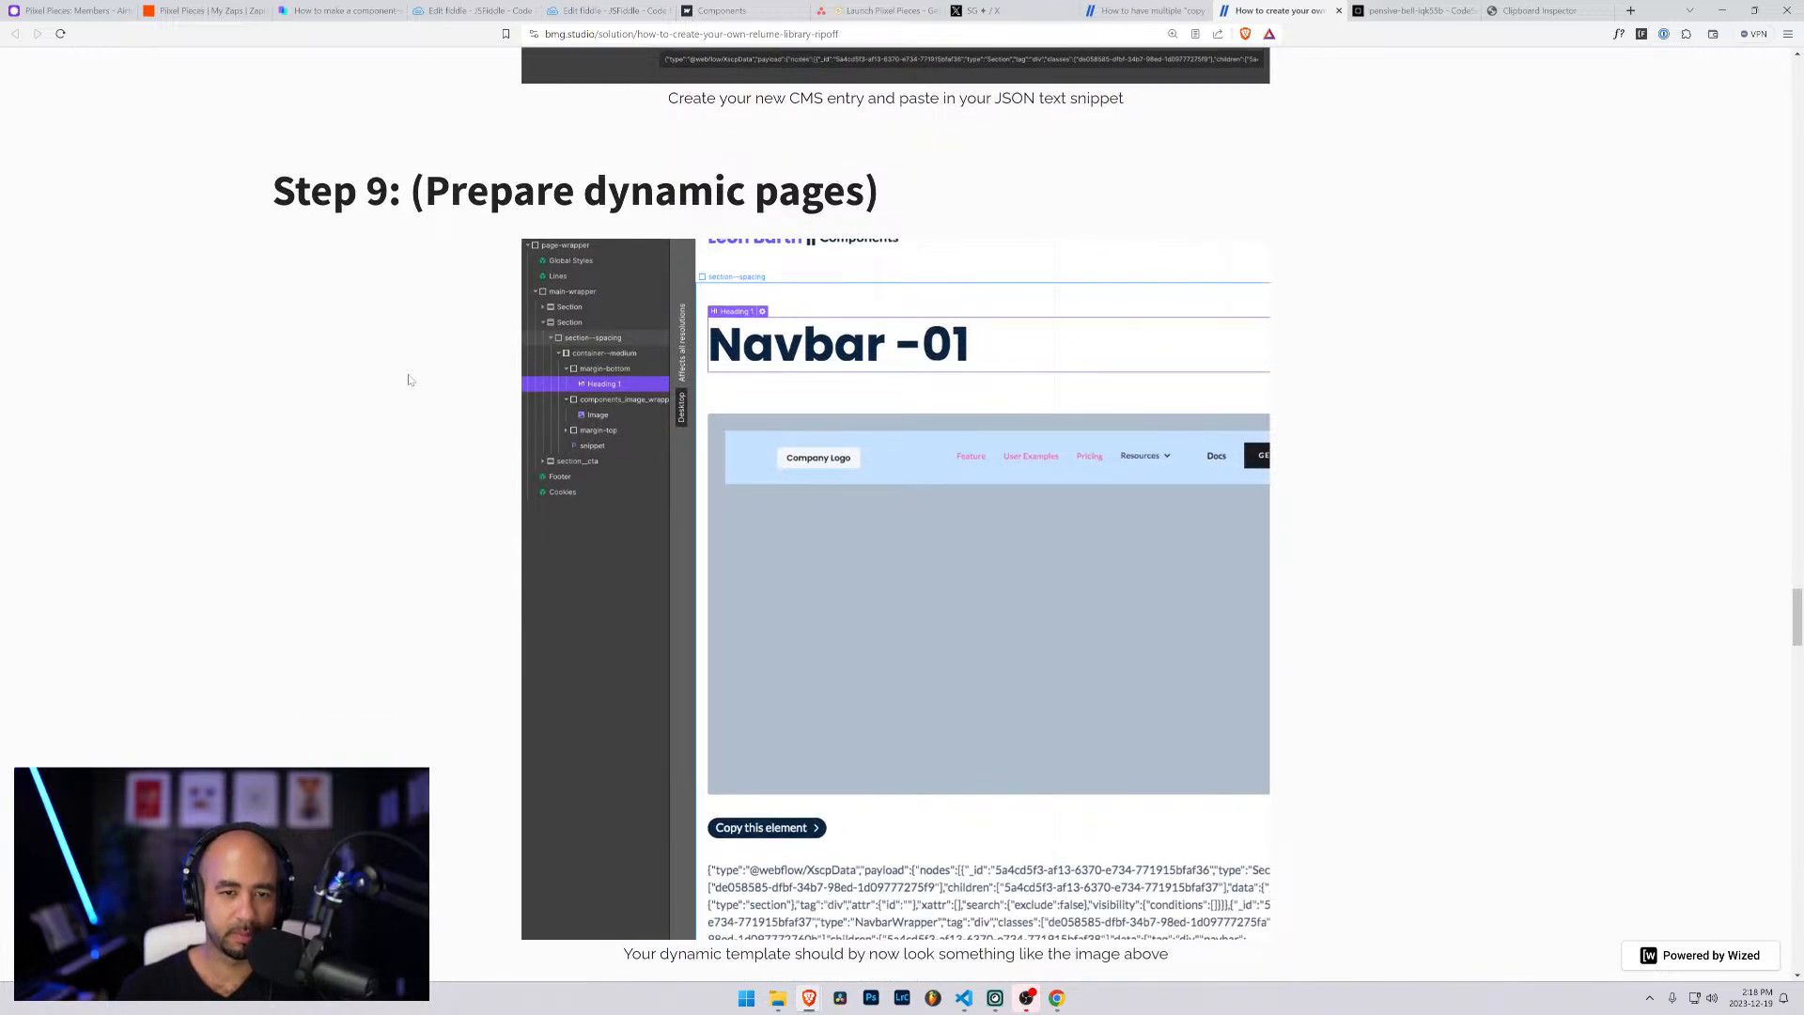
scroll(414, 382, down, 2)
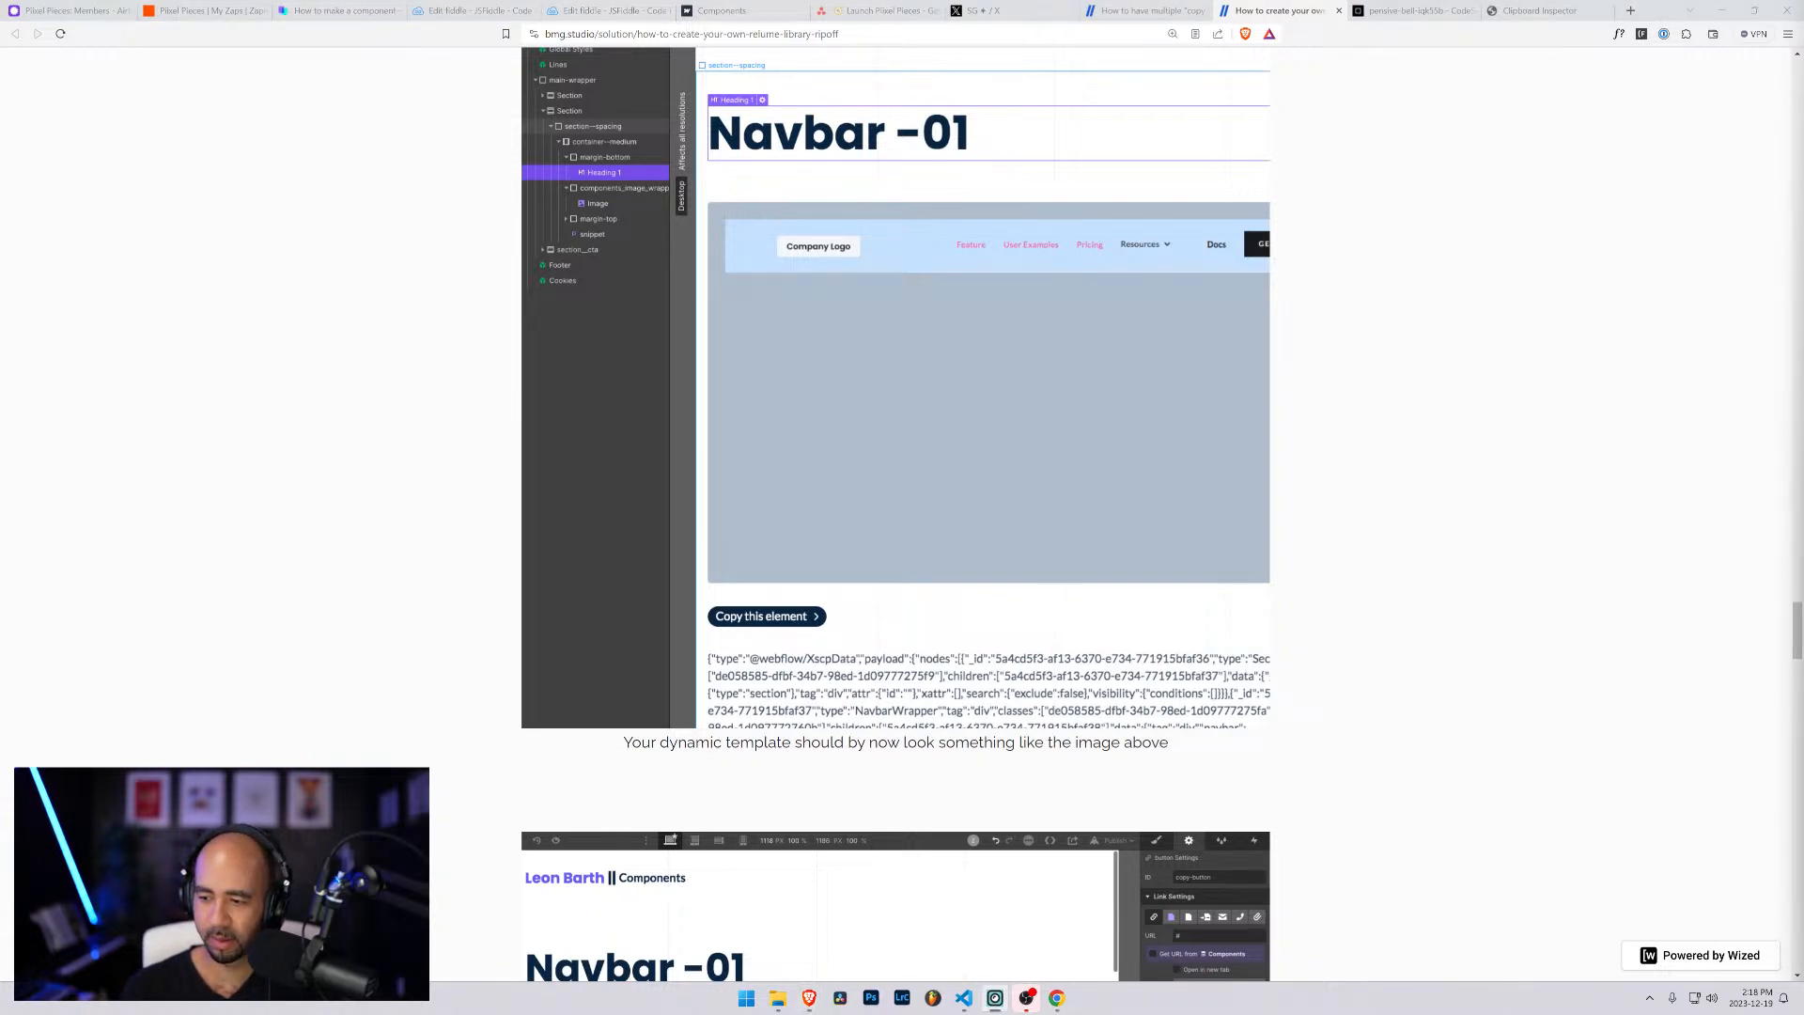
scroll(529, 552, down, 4)
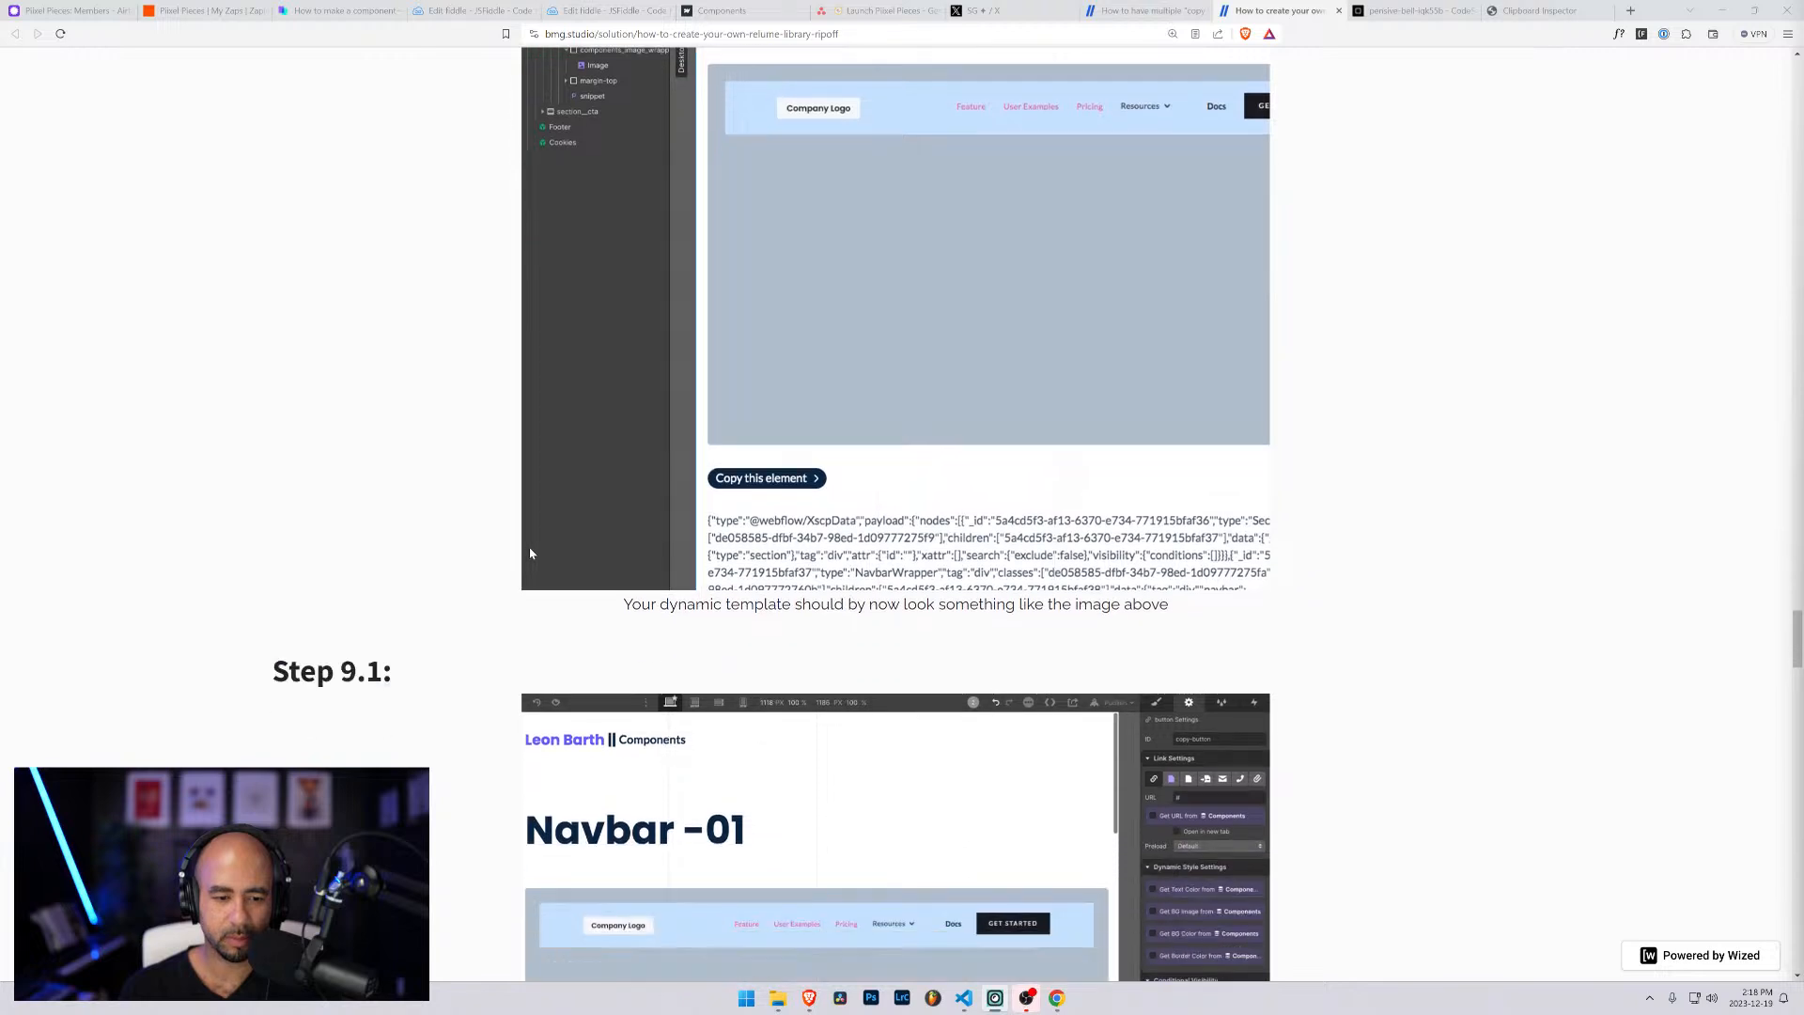
scroll(532, 552, up, 9)
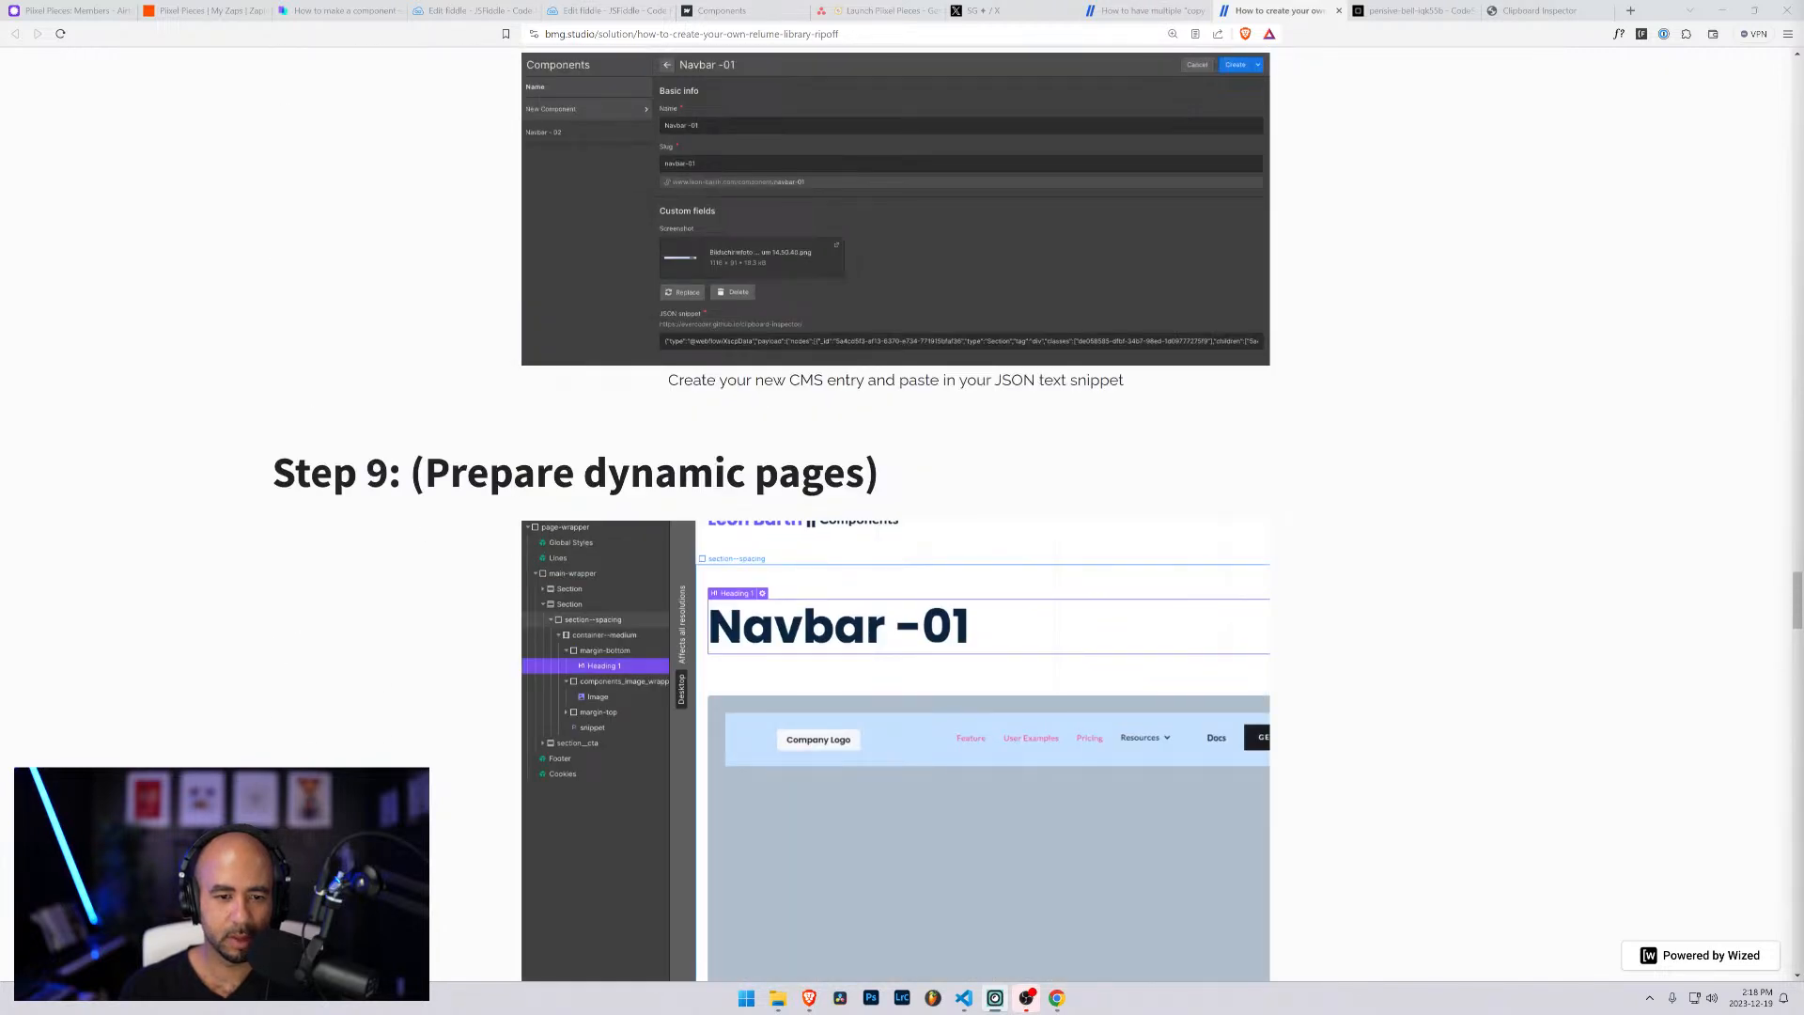
drag(451, 472, 864, 471)
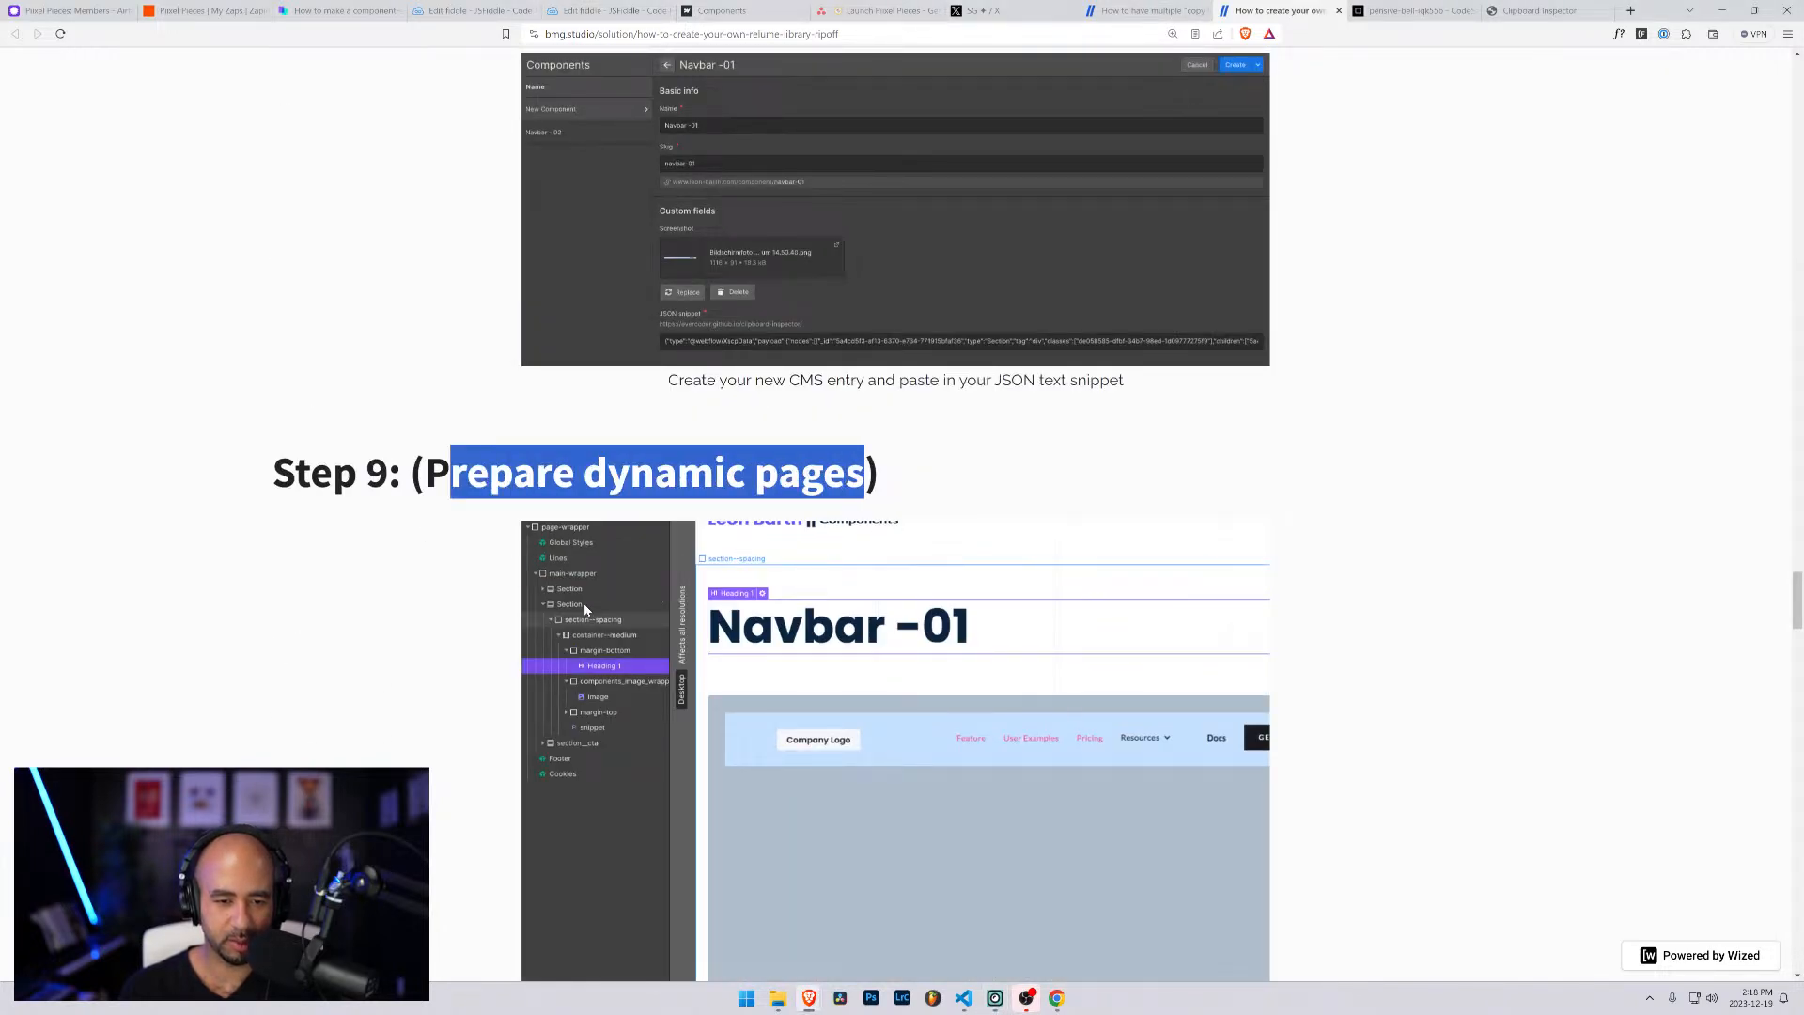
scroll(583, 603, down, 1)
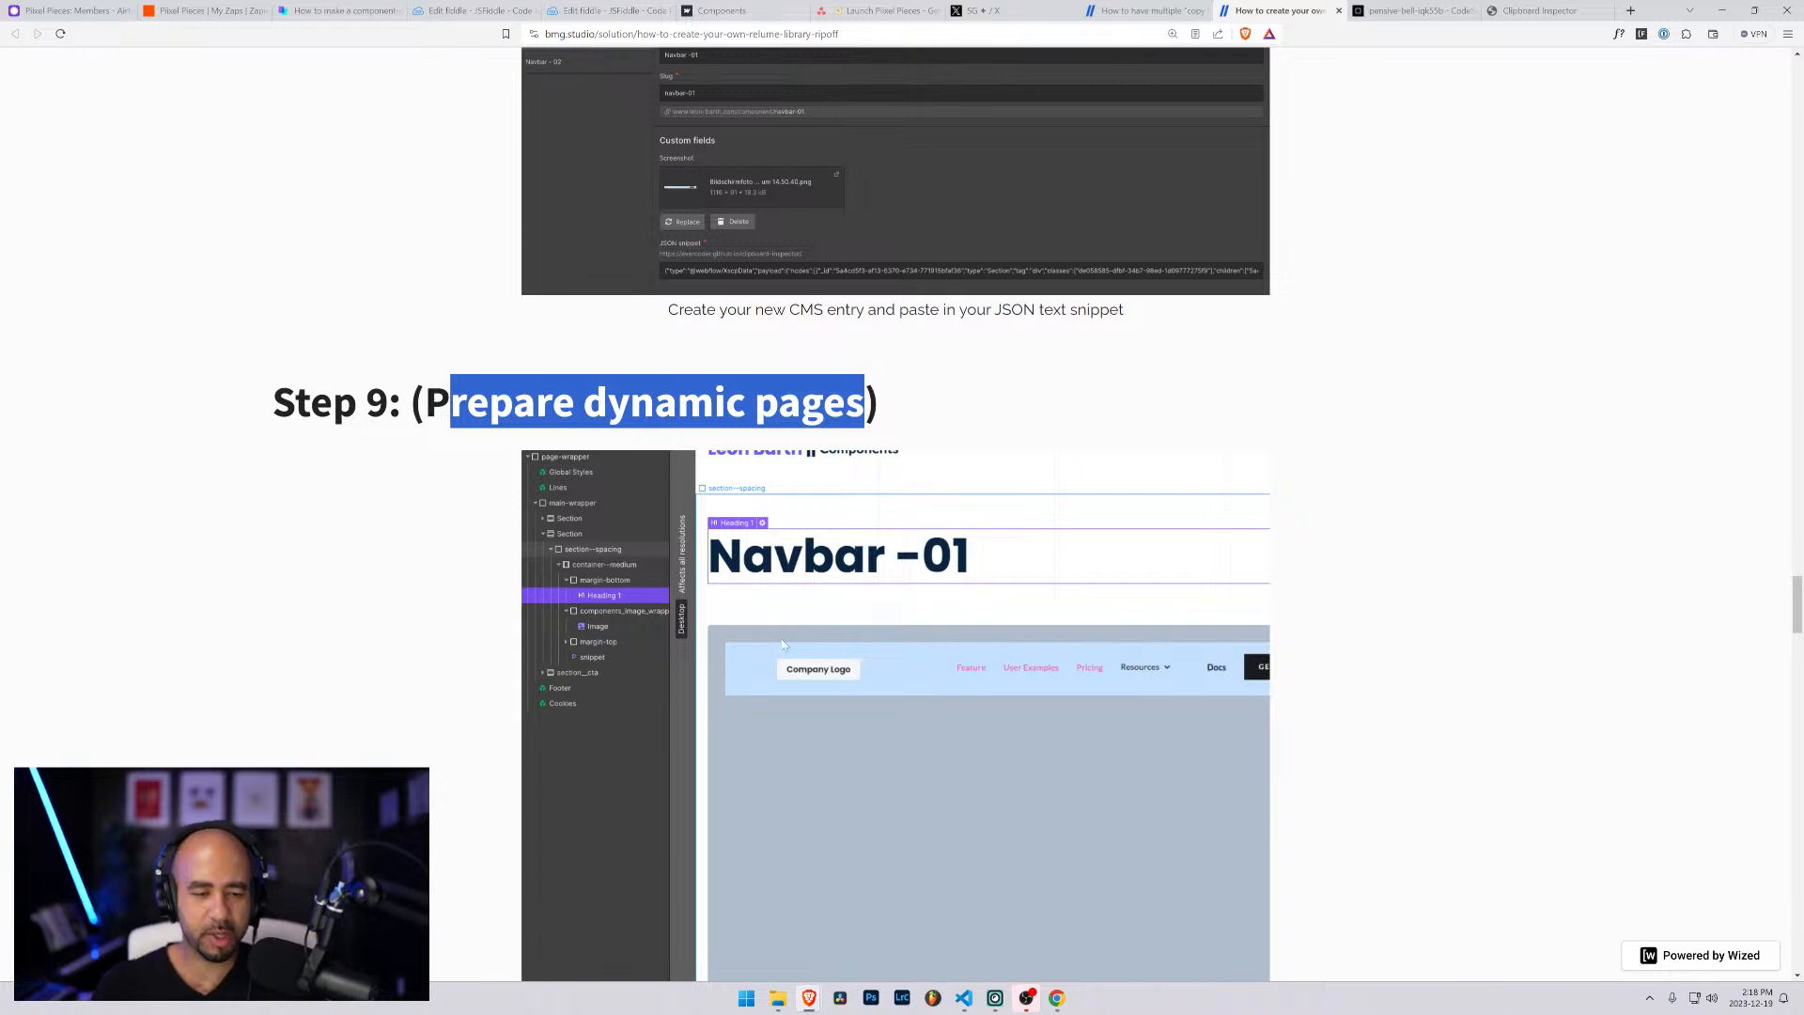
scroll(796, 499, up, 2)
scroll(736, 618, down, 3)
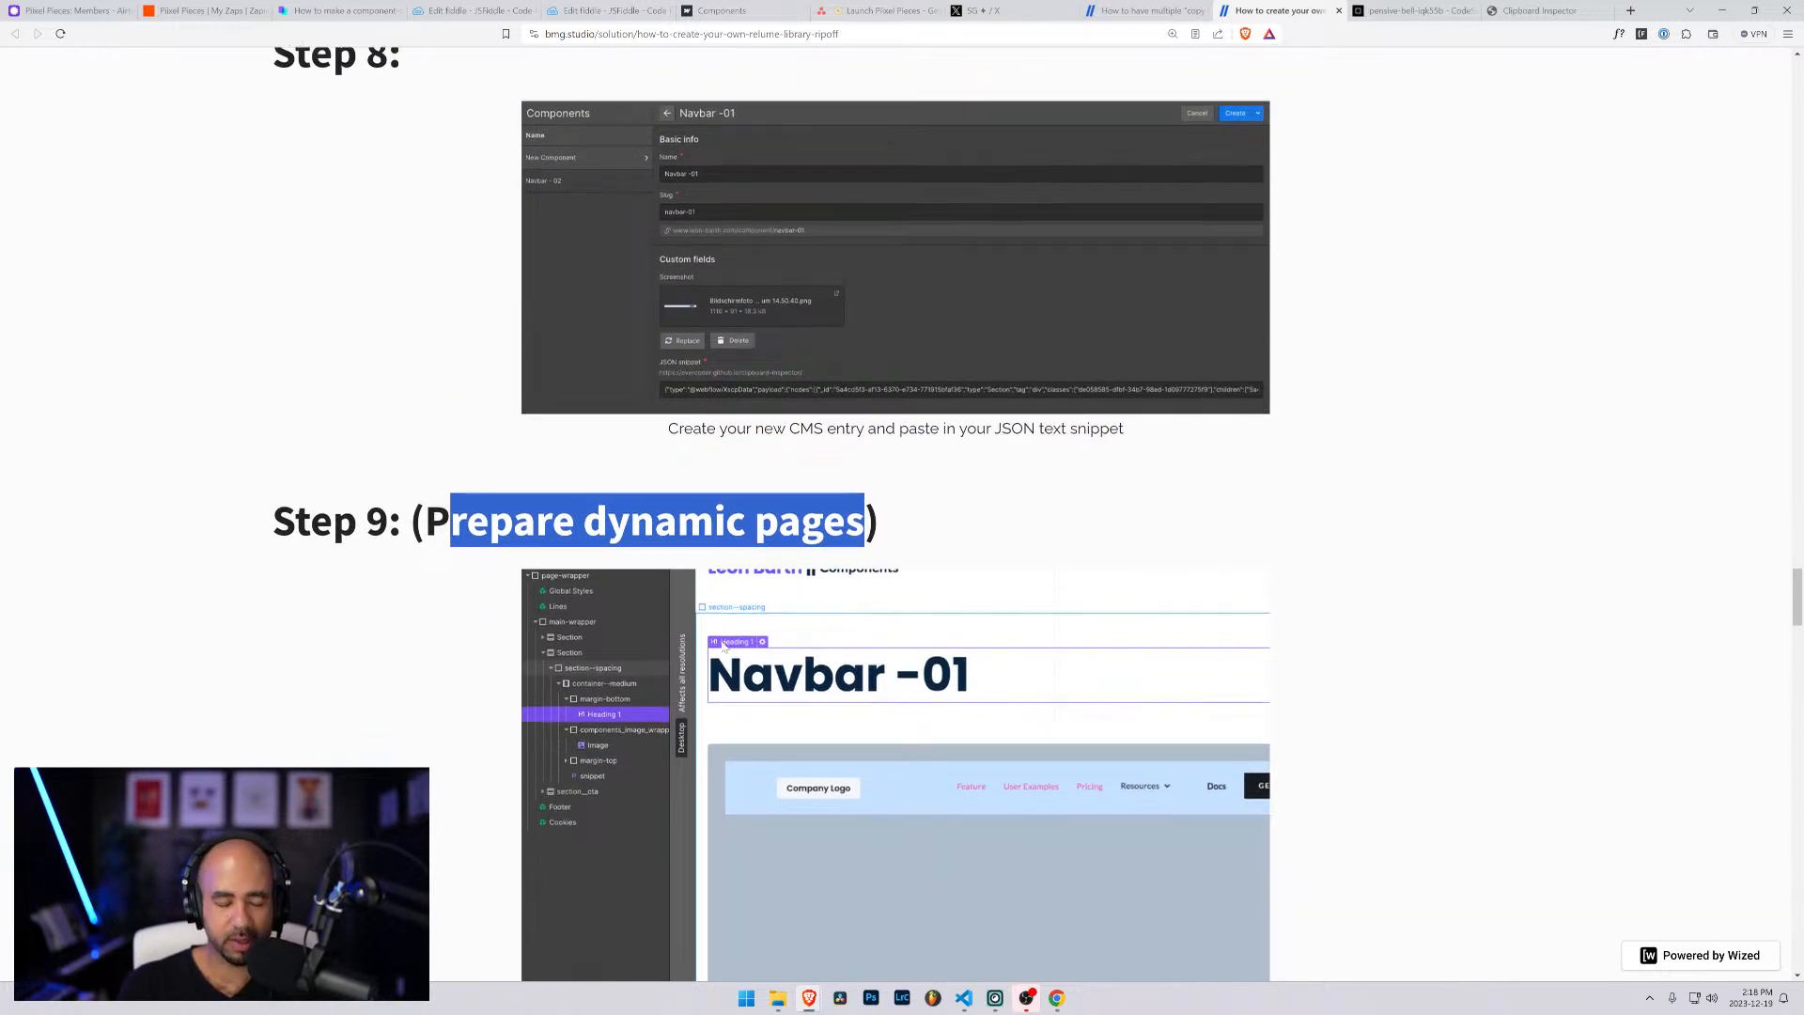
scroll(738, 582, down, 2)
scroll(623, 499, down, 3)
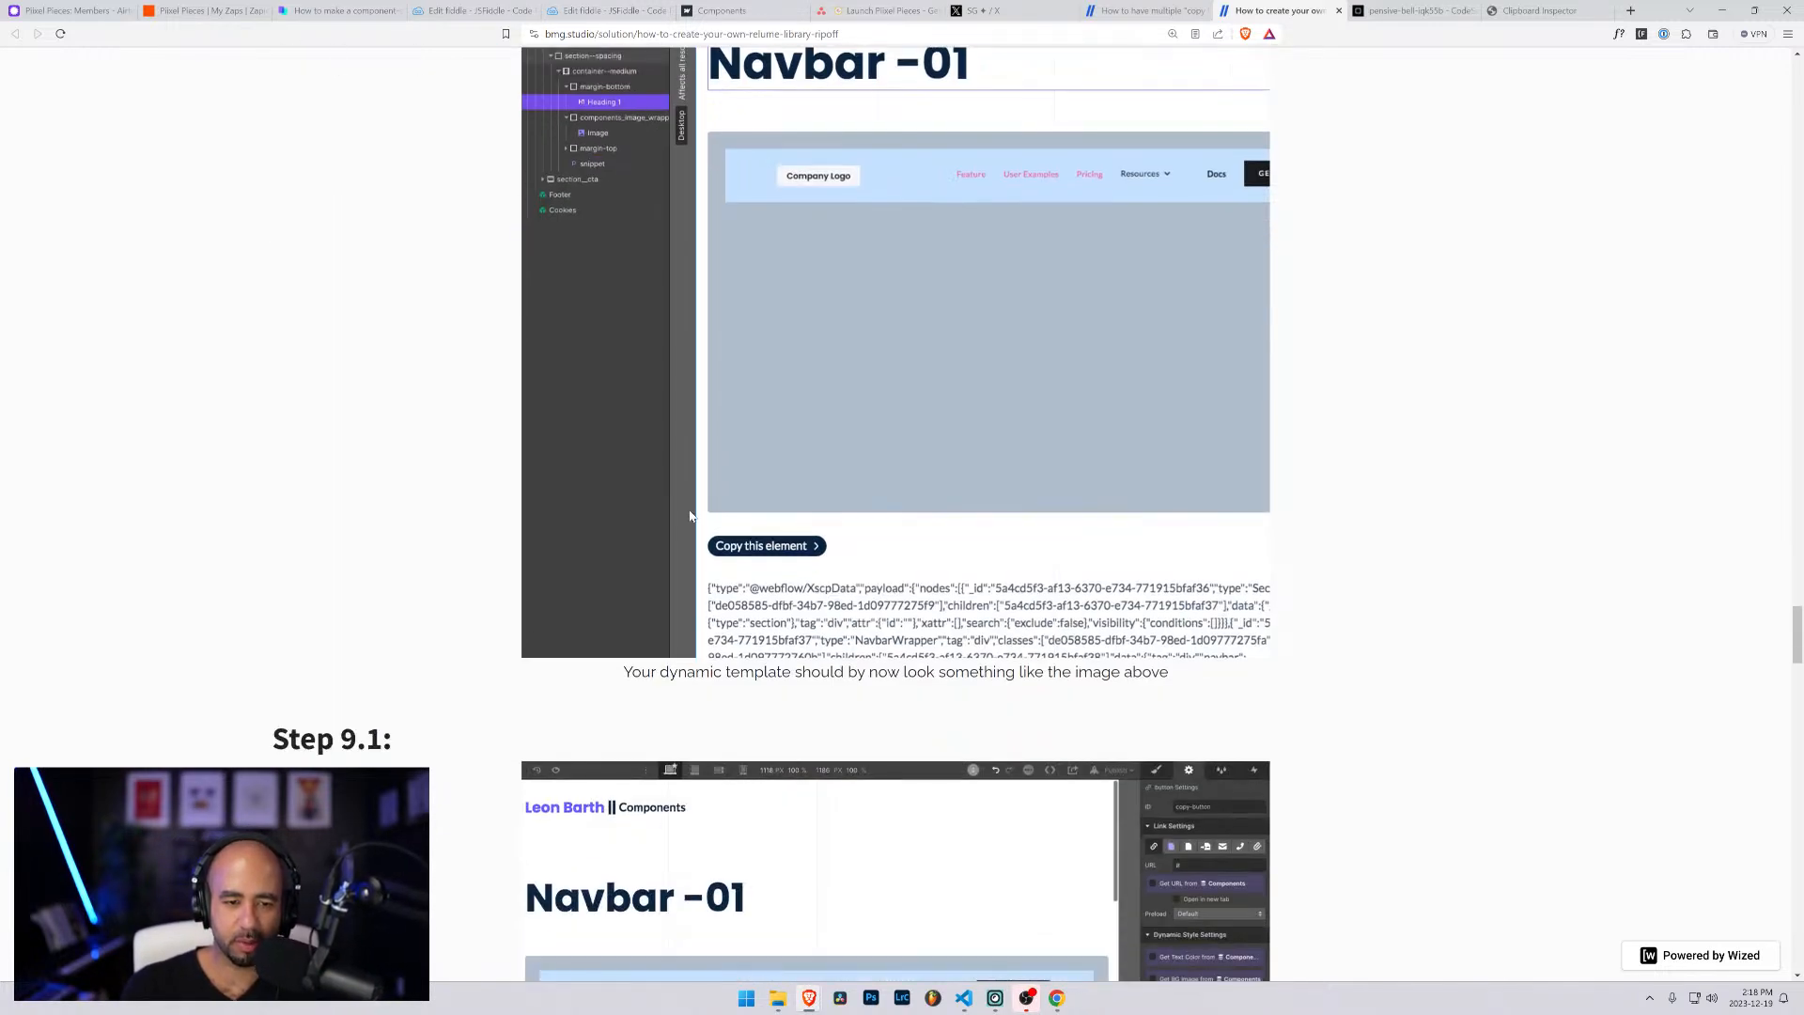
scroll(738, 458, up, 1)
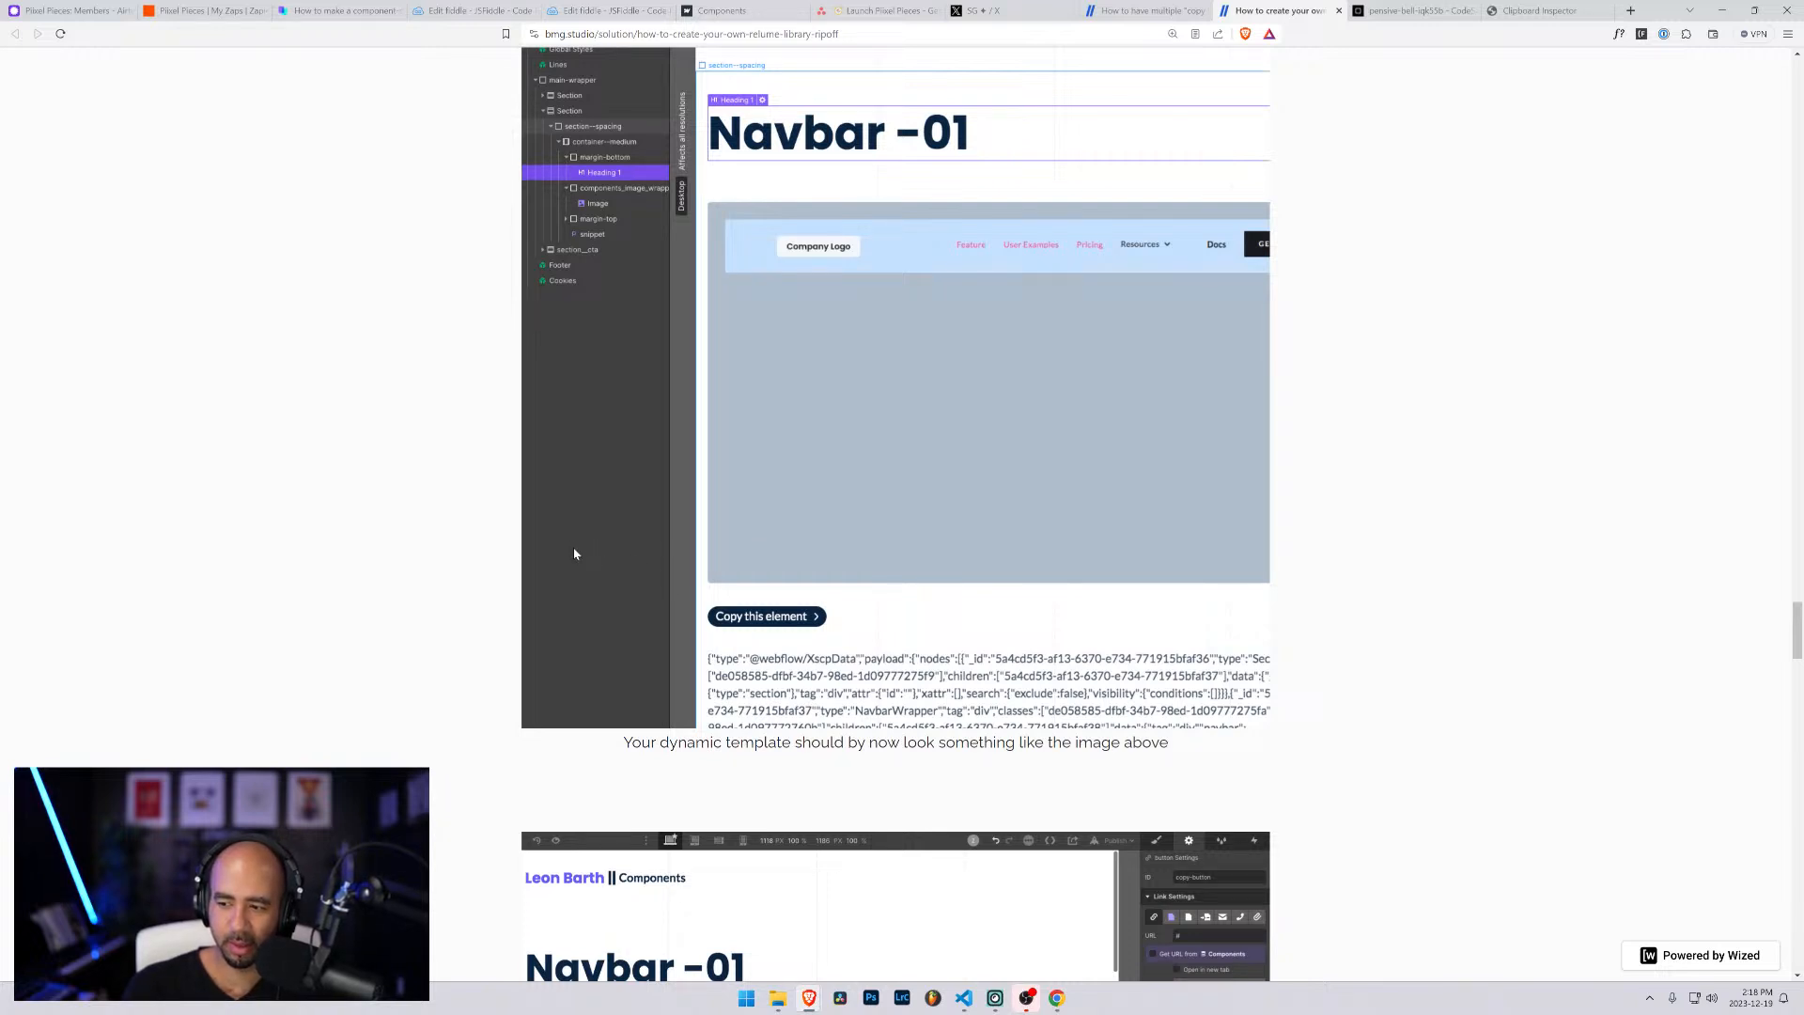
- Read Step 9.1 on the copy button's ID and continue to the snippet style settings in Step 9.2
scroll(623, 562, down, 3)
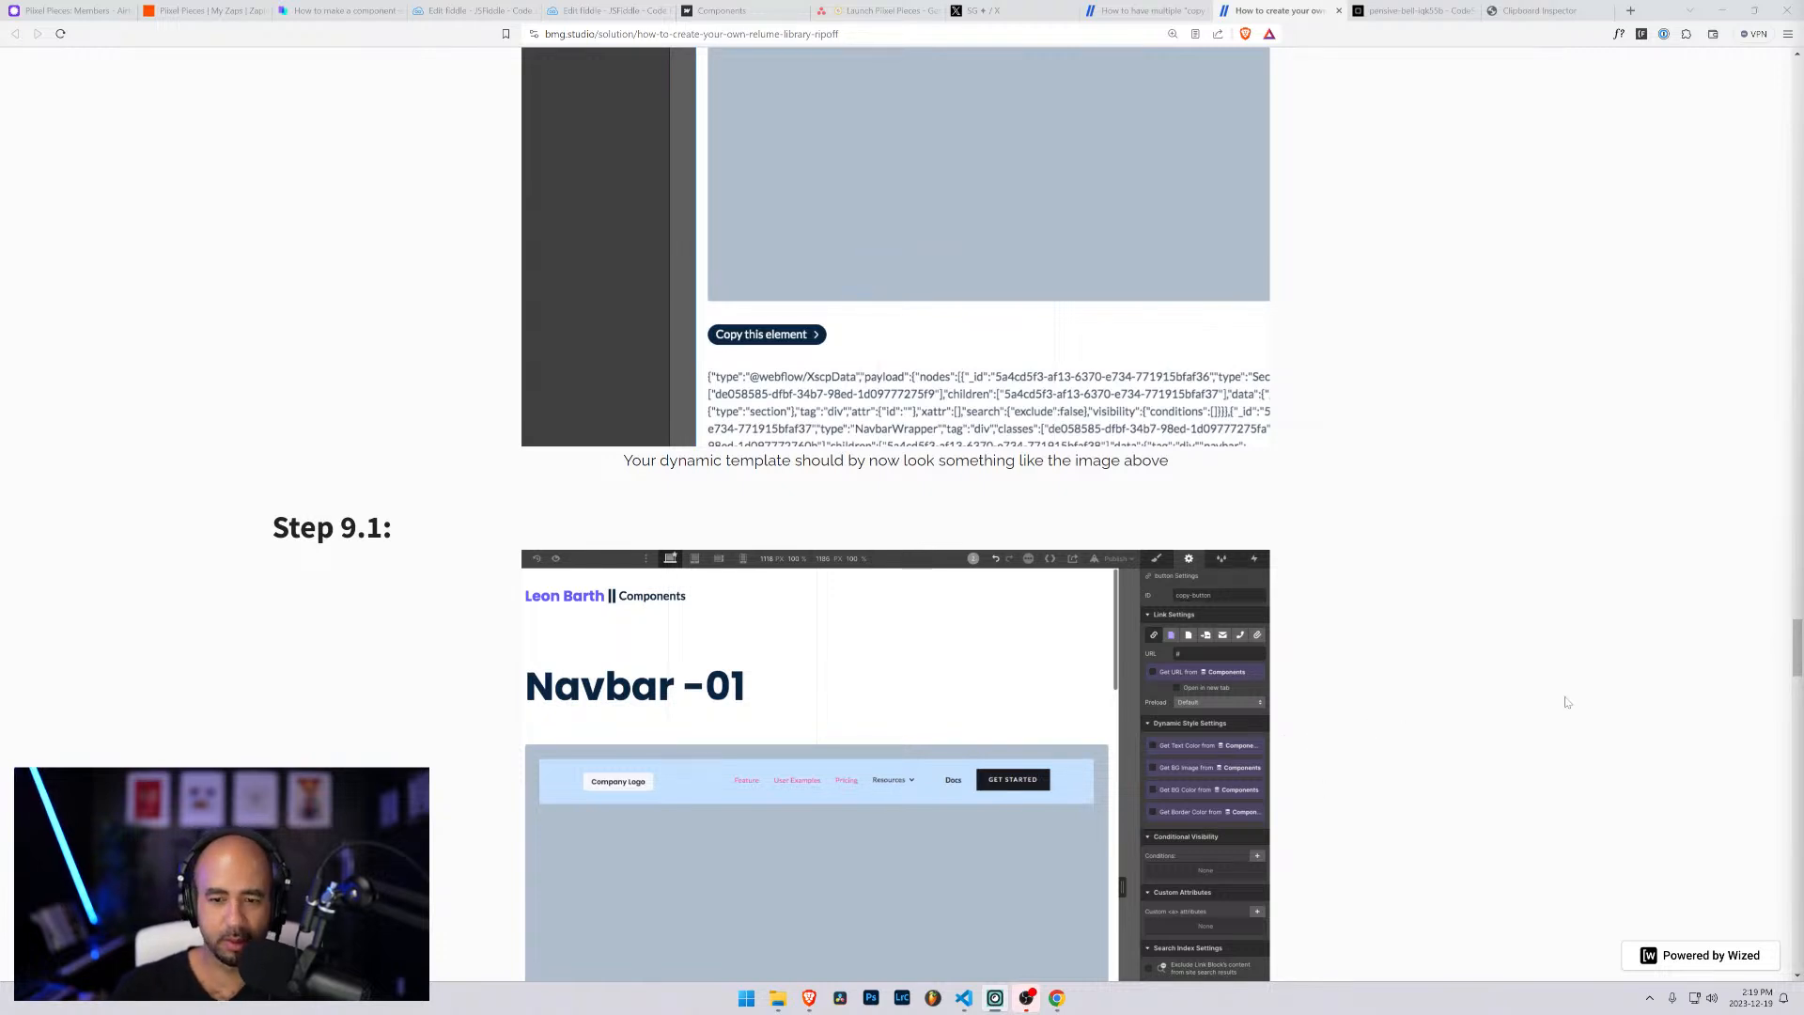
scroll(1313, 638, down, 3)
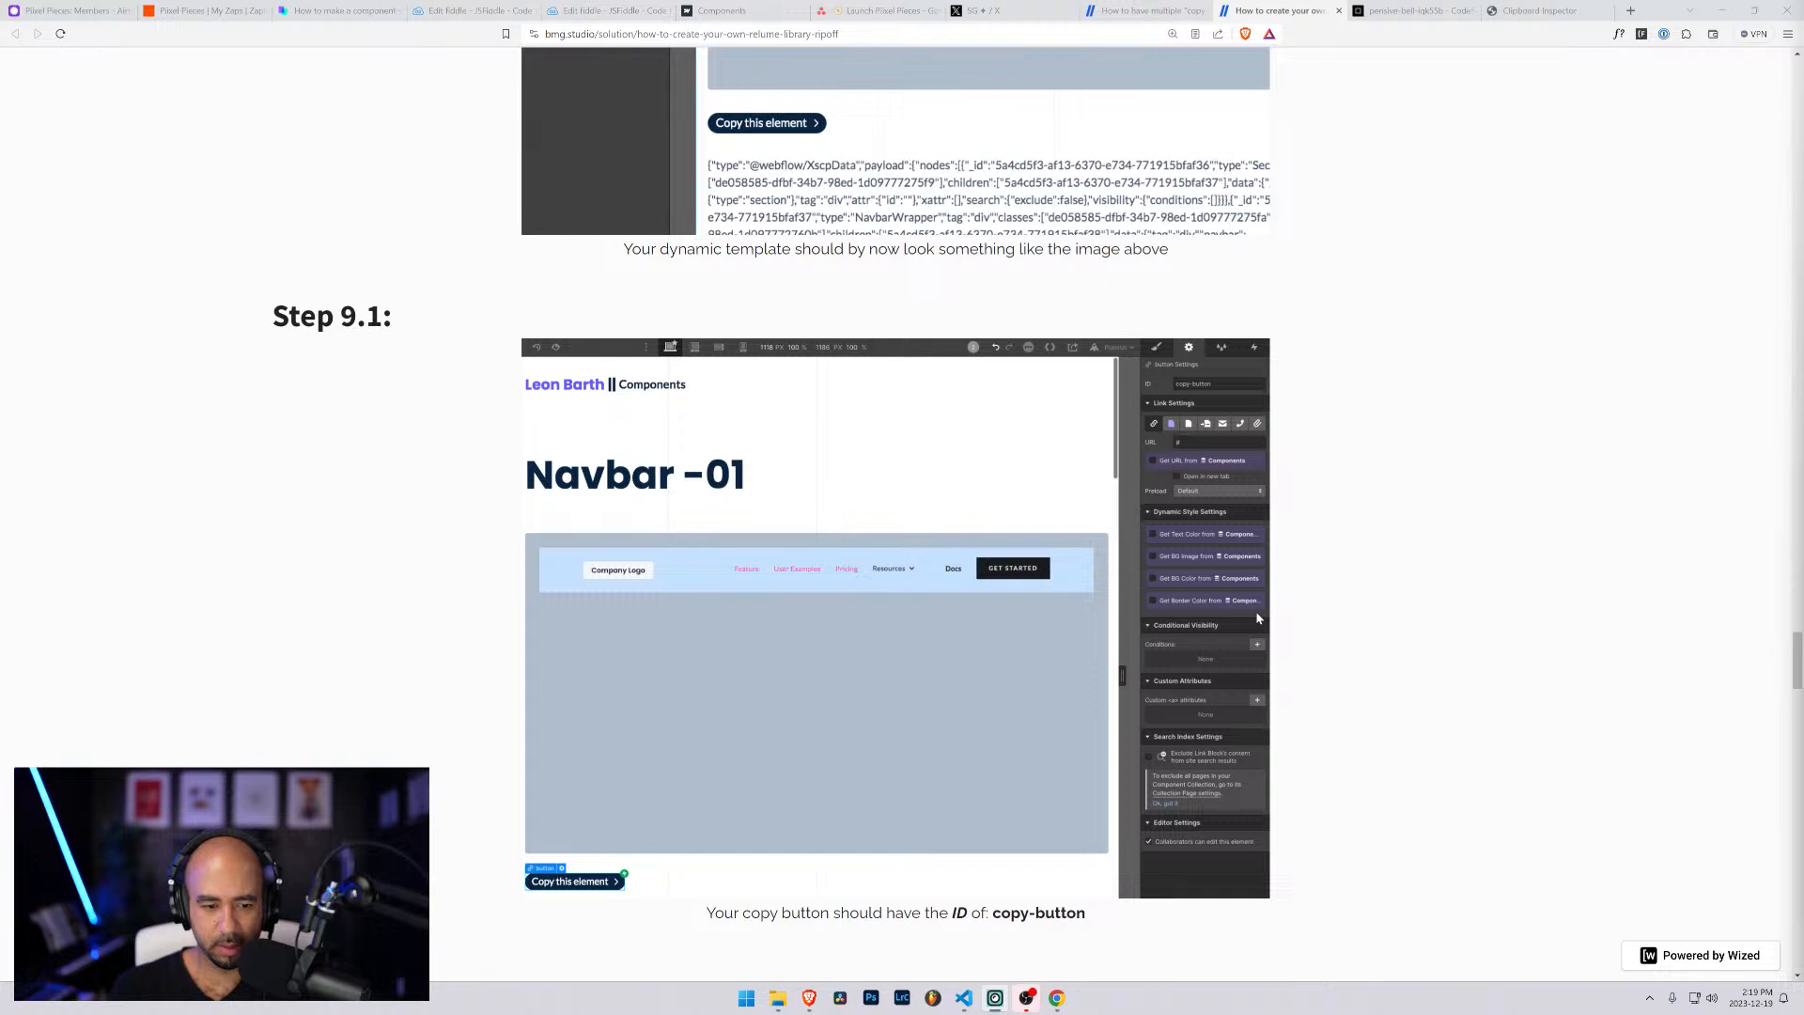
scroll(1257, 619, down, 4)
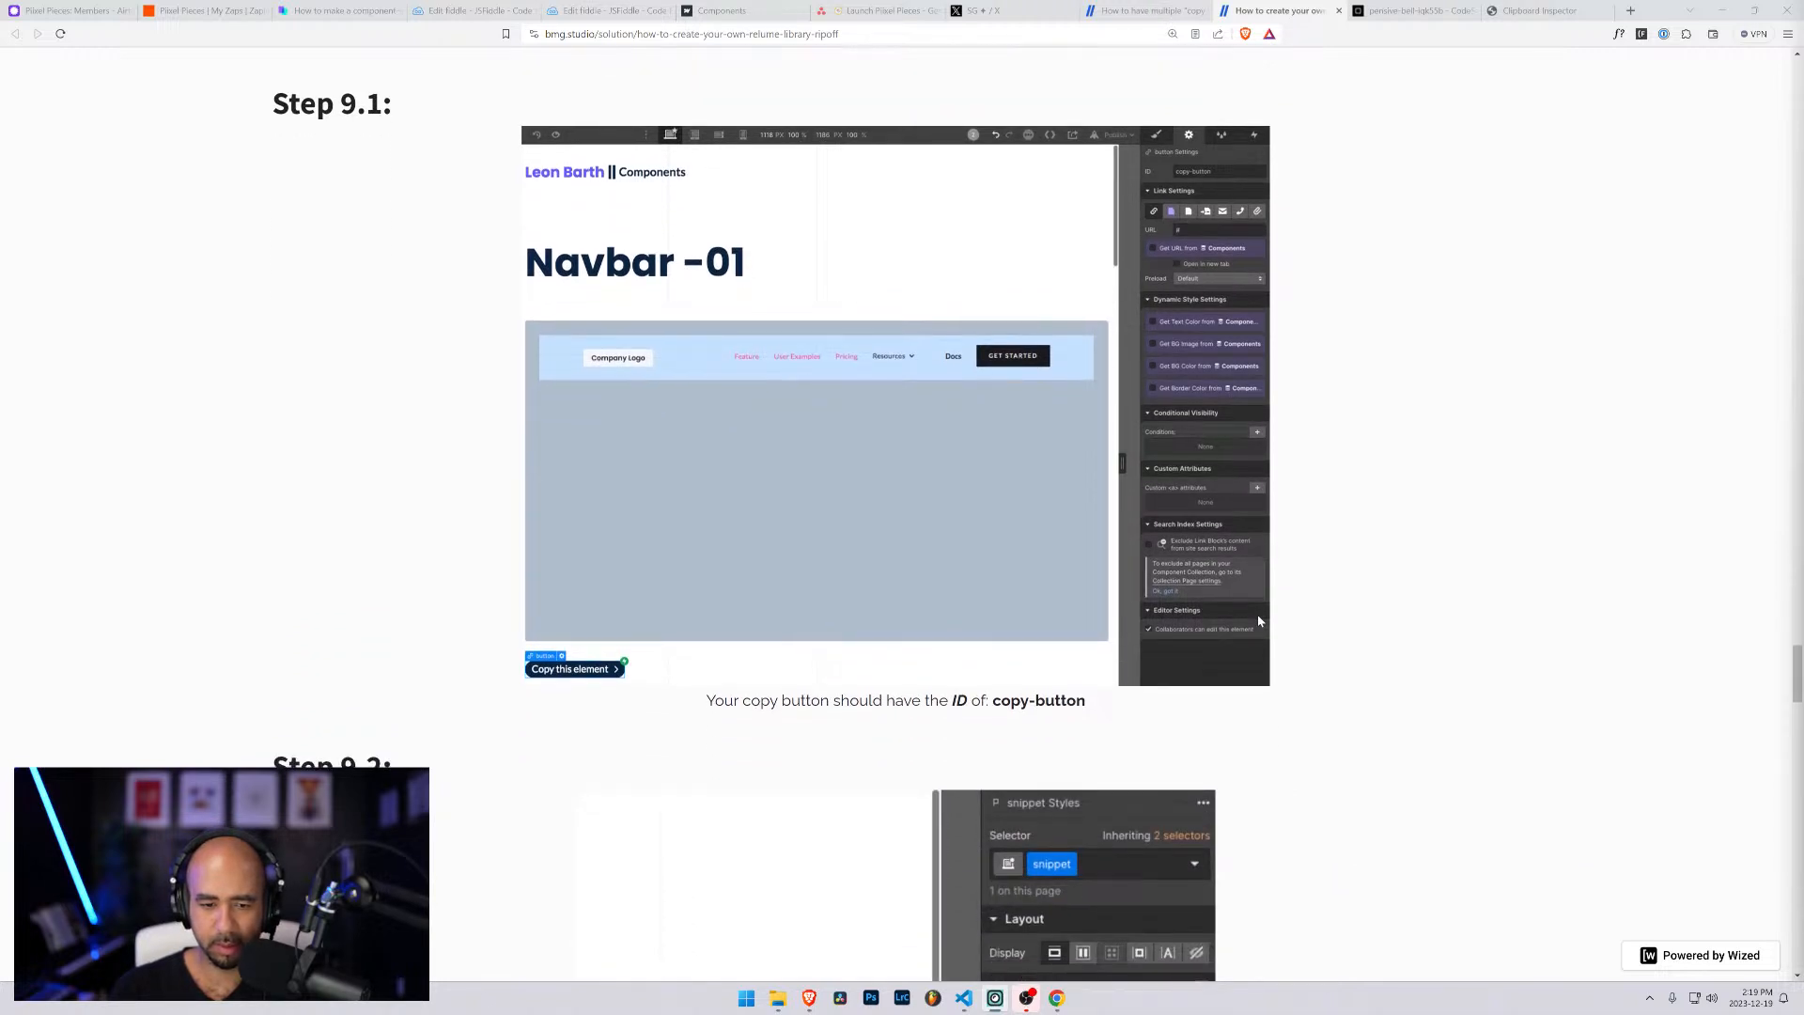
scroll(1260, 621, up, 1)
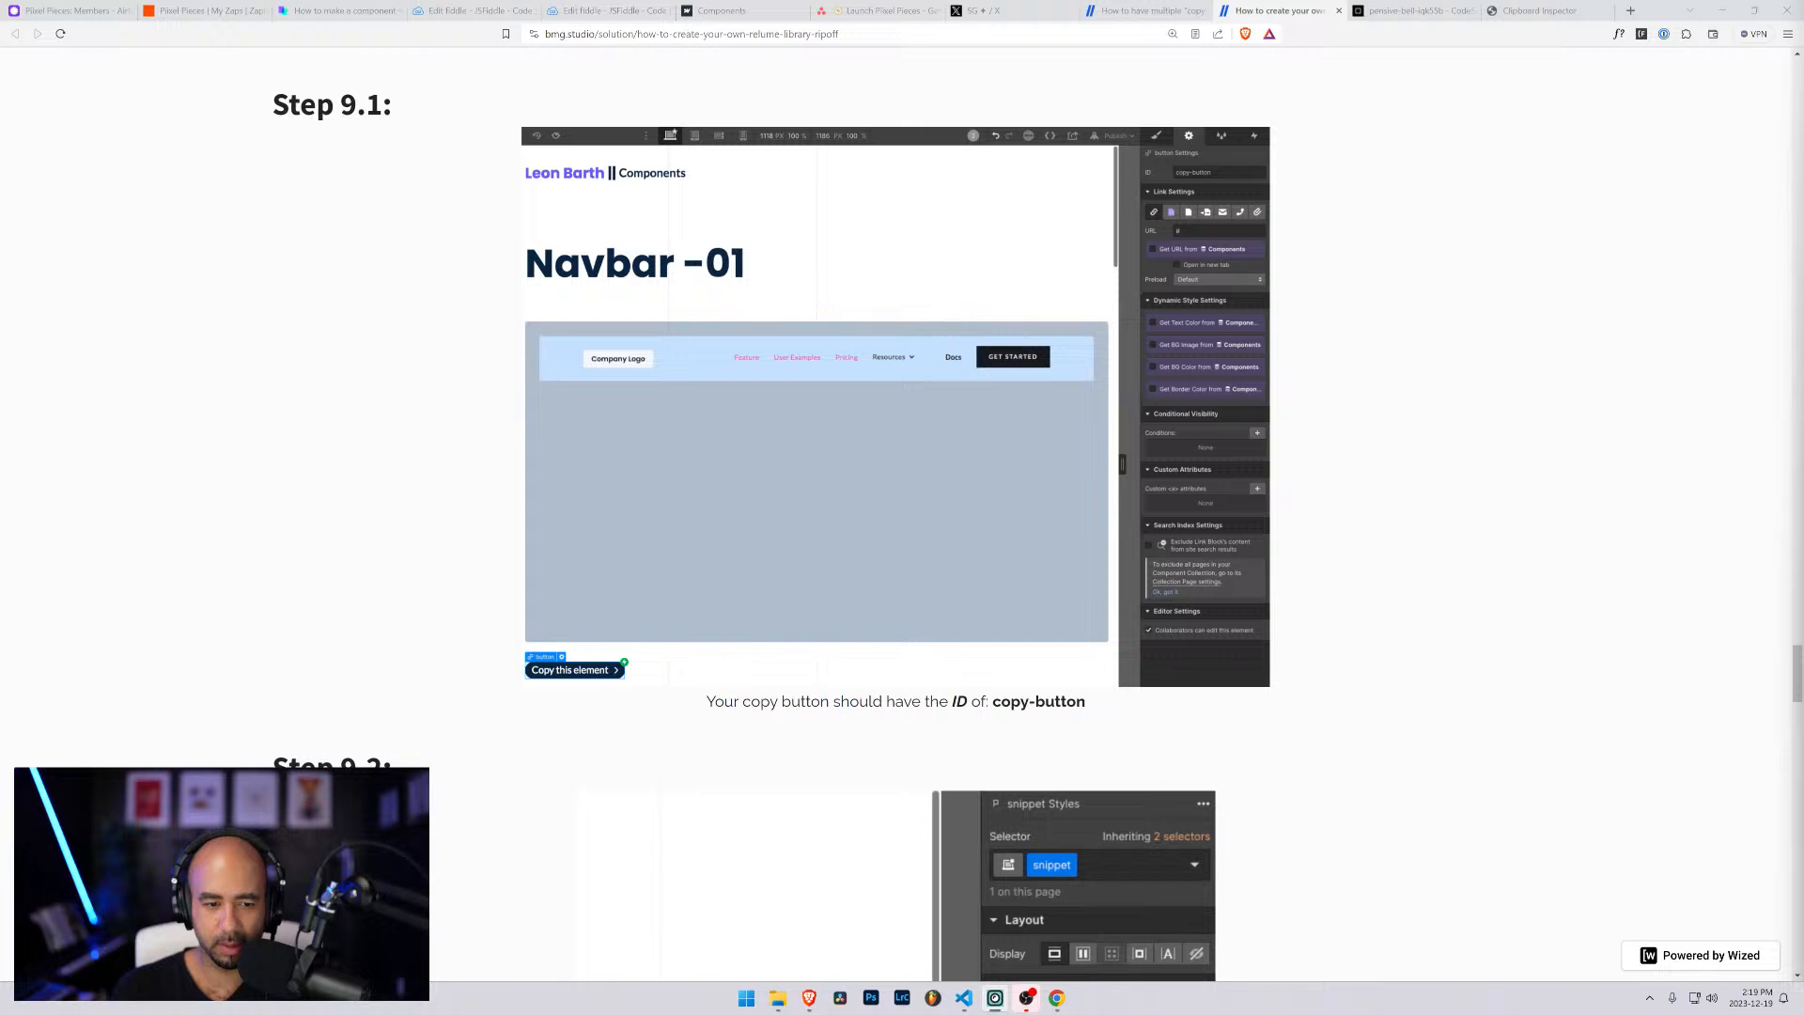
scroll(762, 705, down, 3)
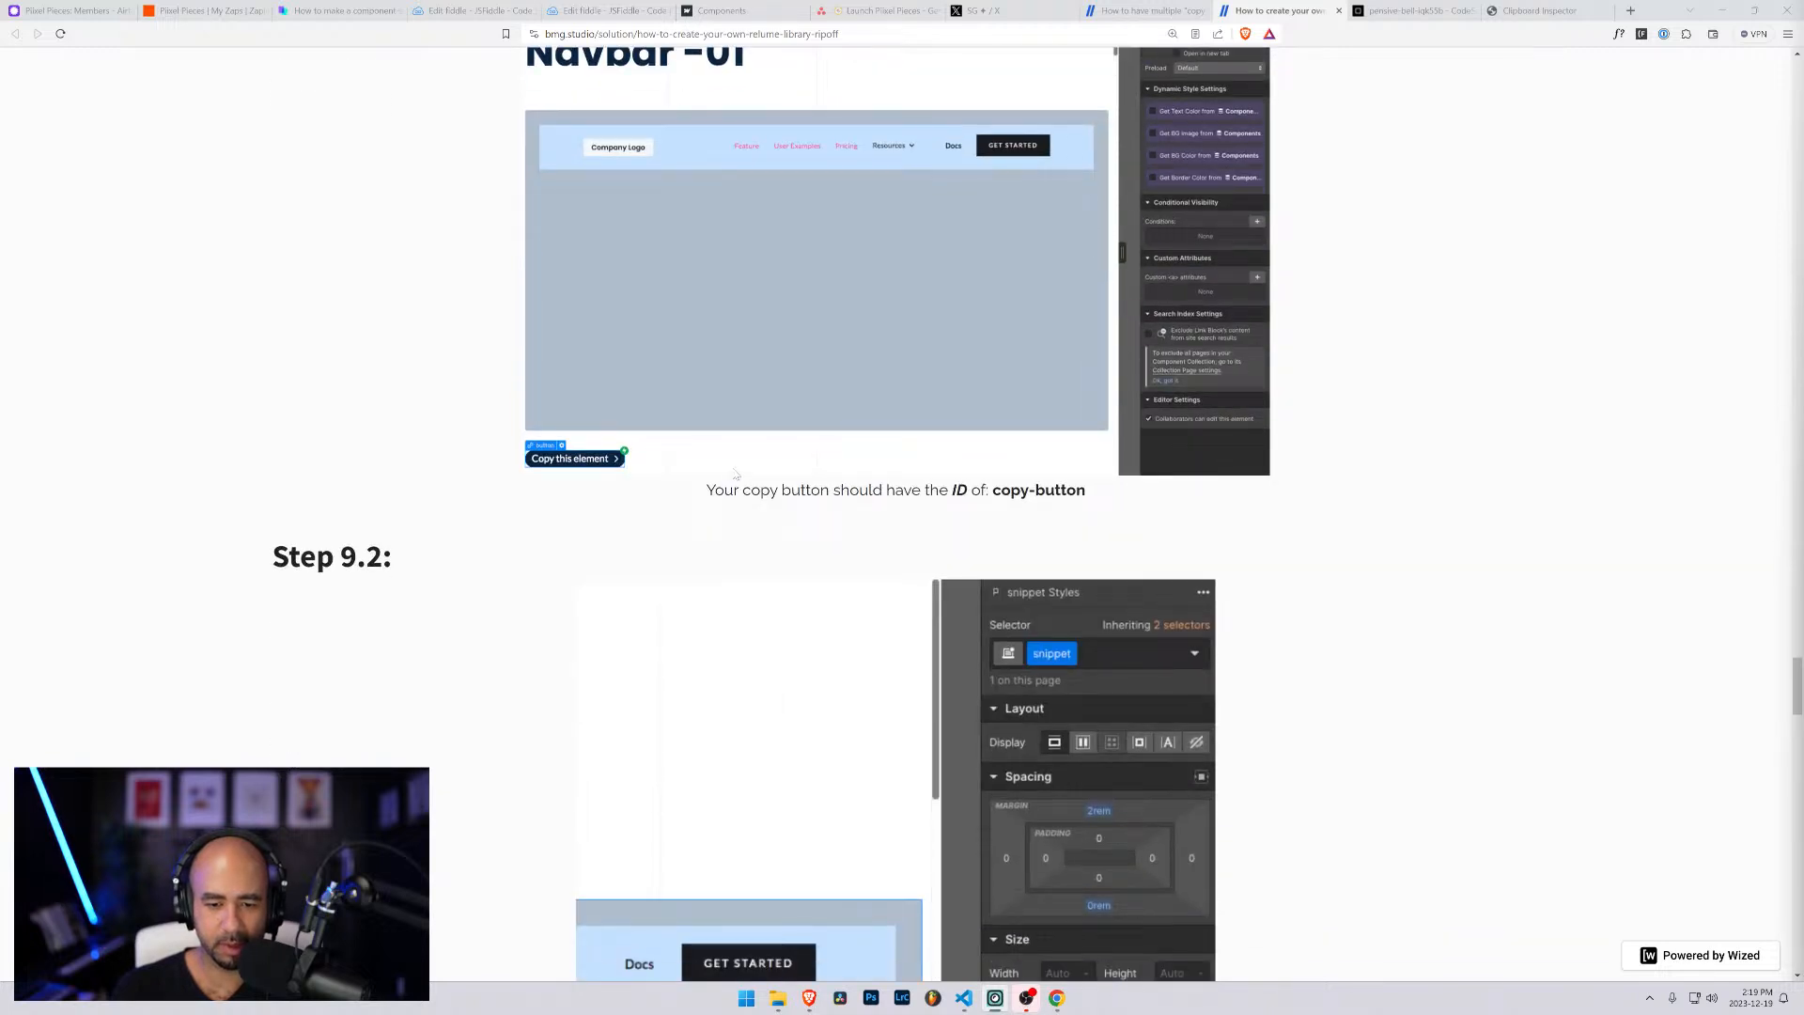
scroll(692, 524, down, 4)
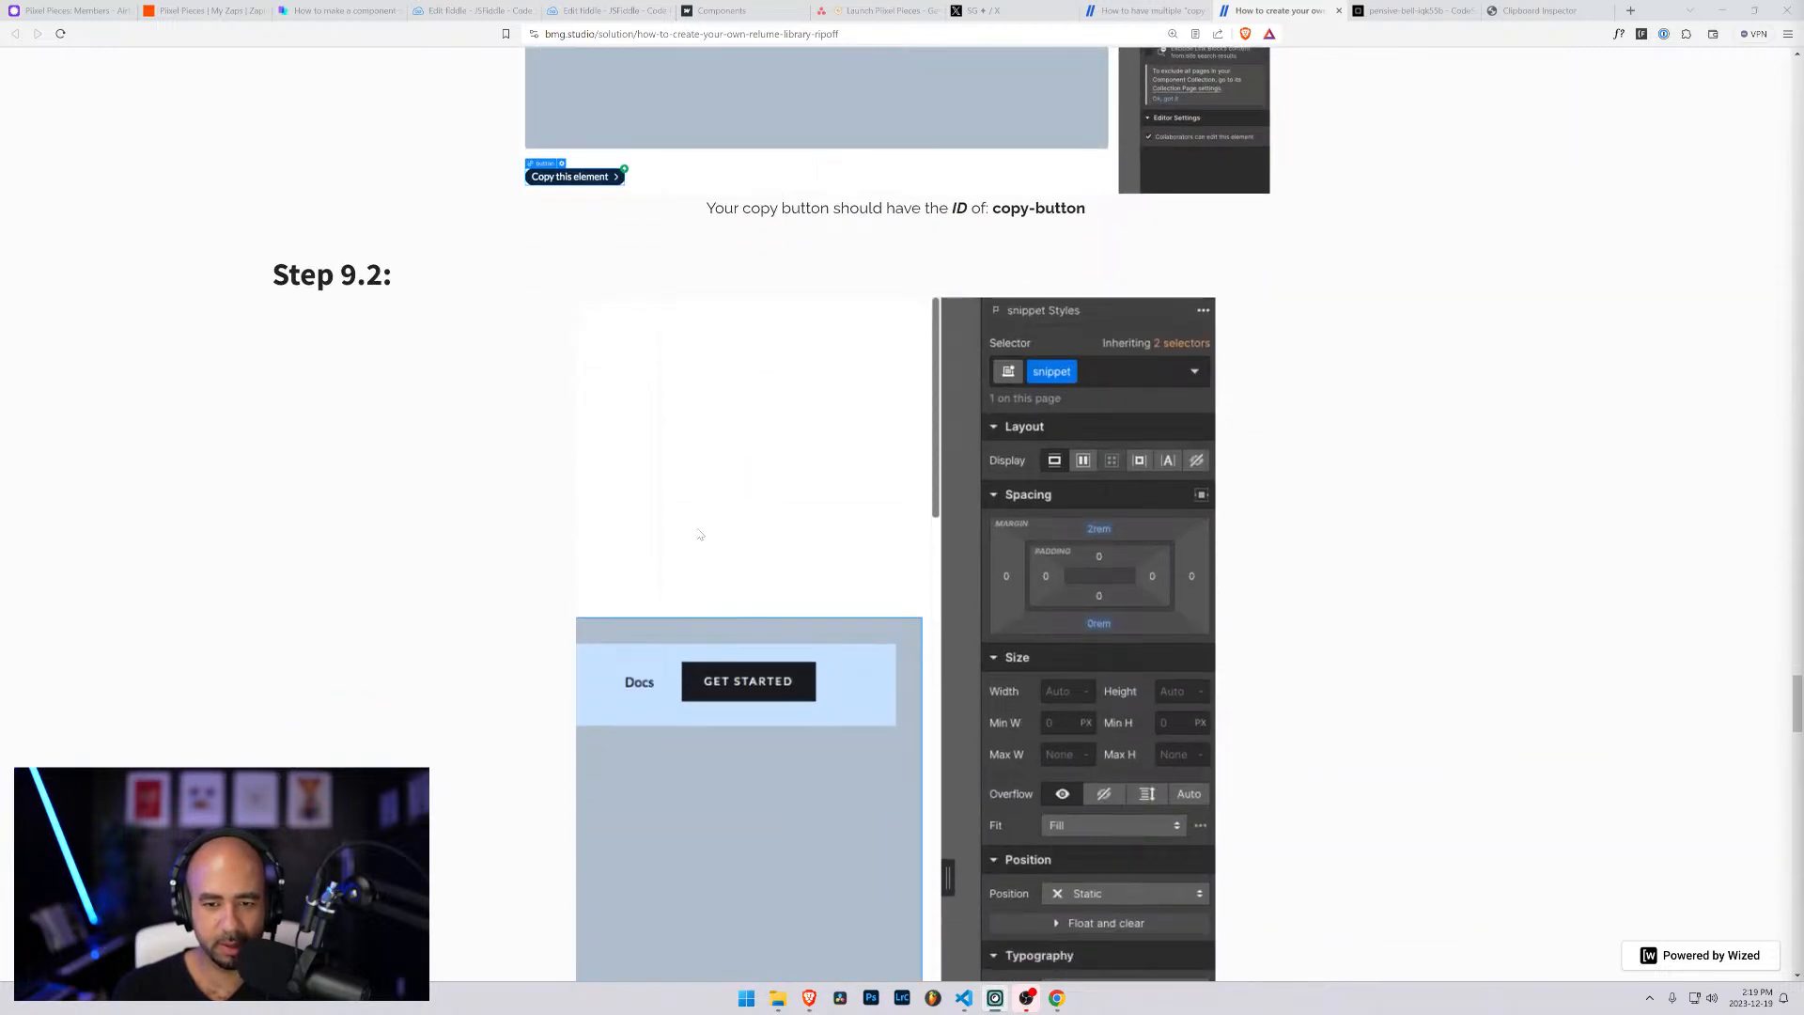
- Read the rest of Step 9.2 on the snippet class and highlight the first part of the Step 10 script
scroll(703, 538, down, 4)
scroll(705, 539, down, 10)
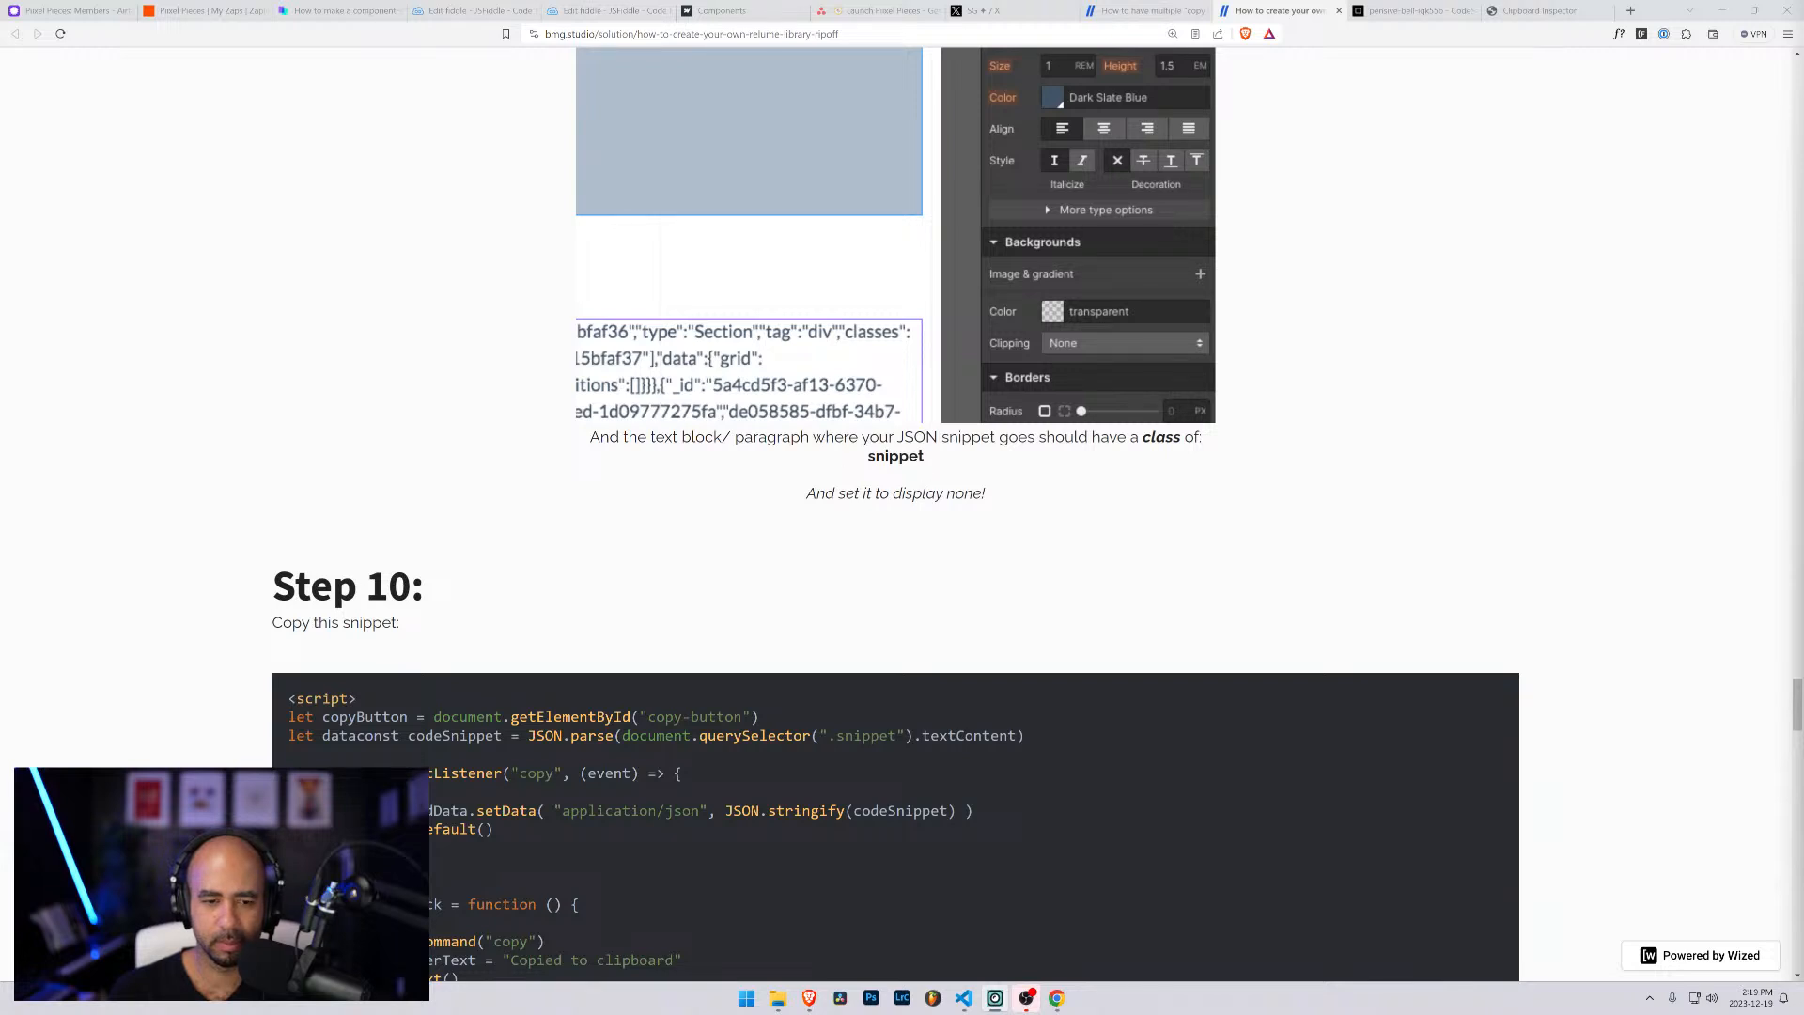
scroll(832, 512, down, 3)
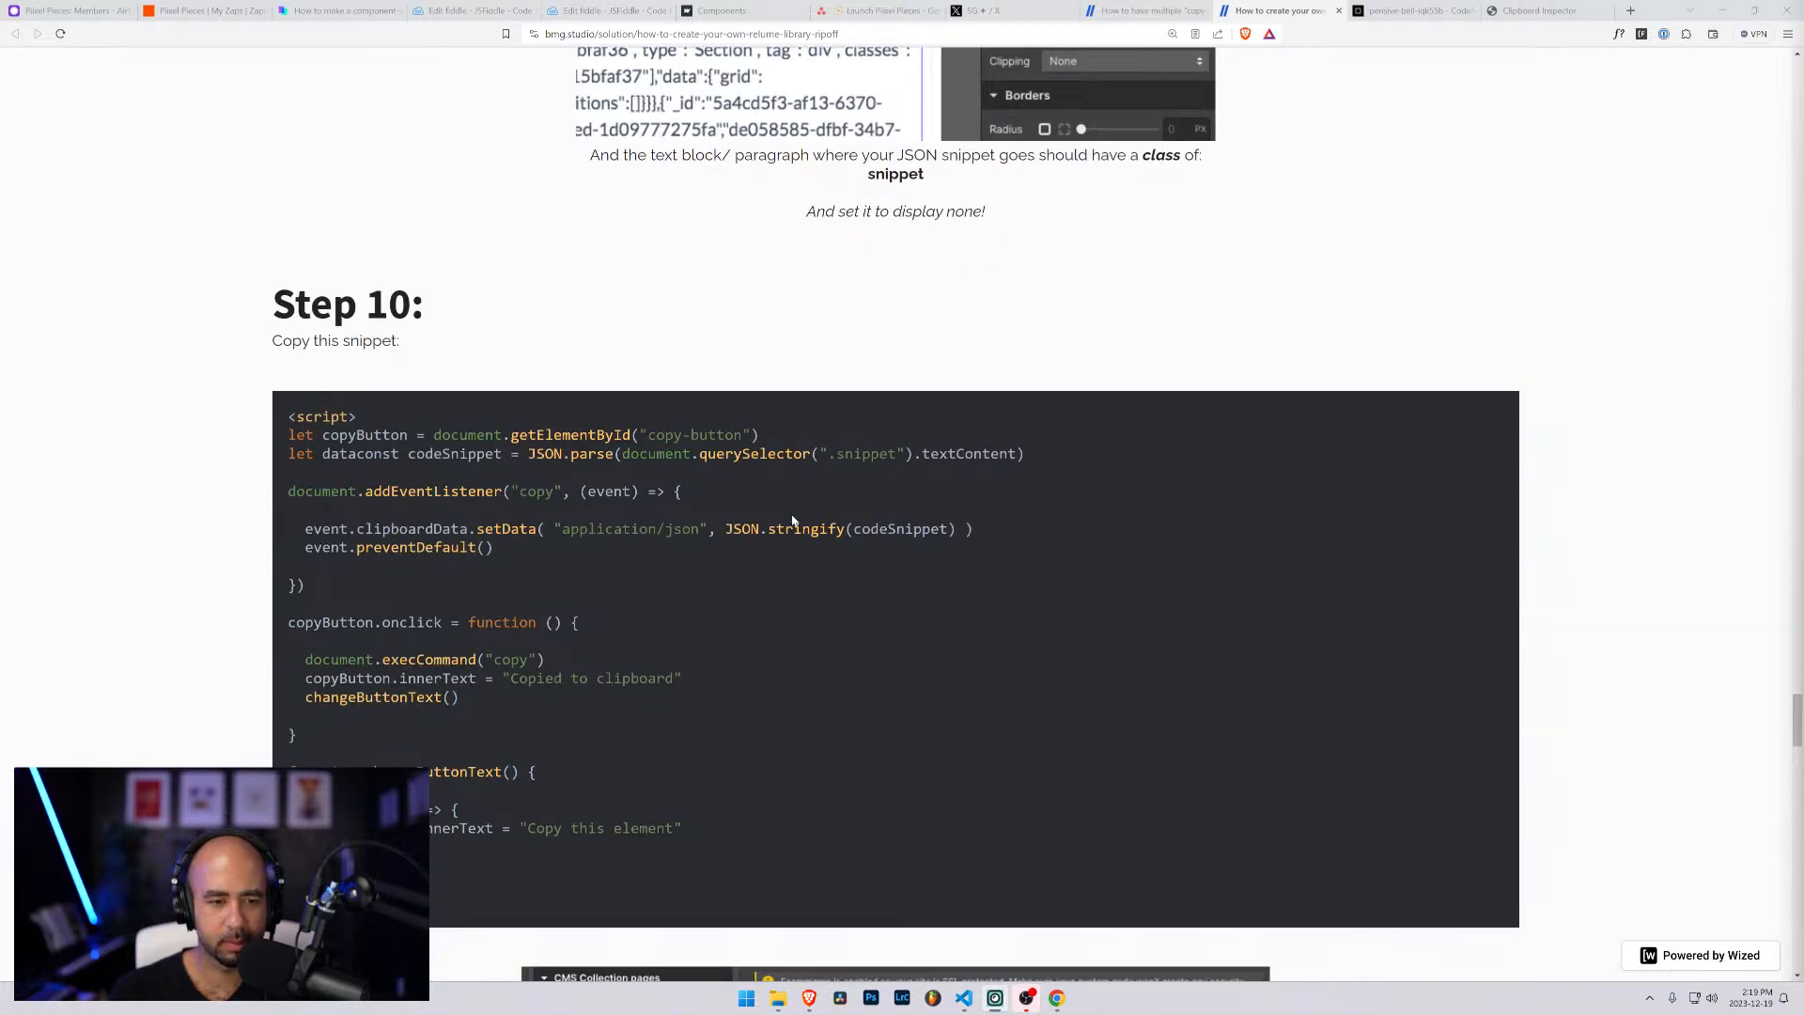
drag(317, 435, 594, 658)
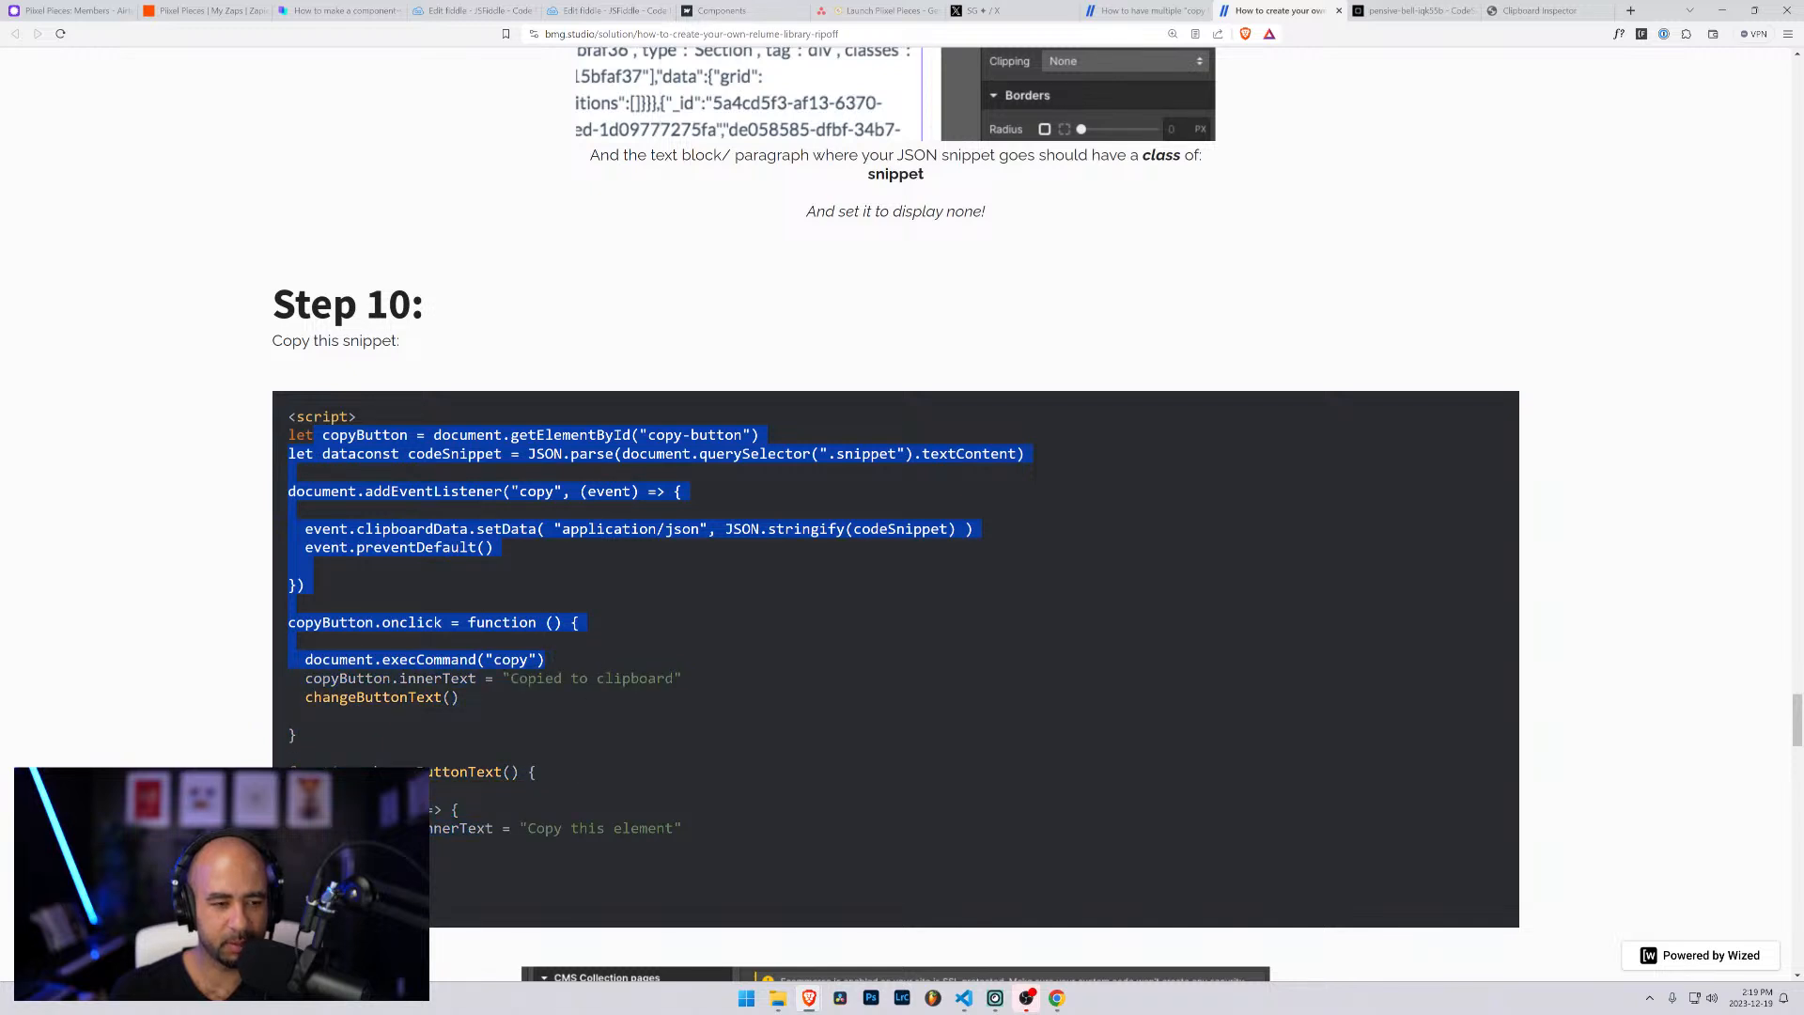
click(660, 479)
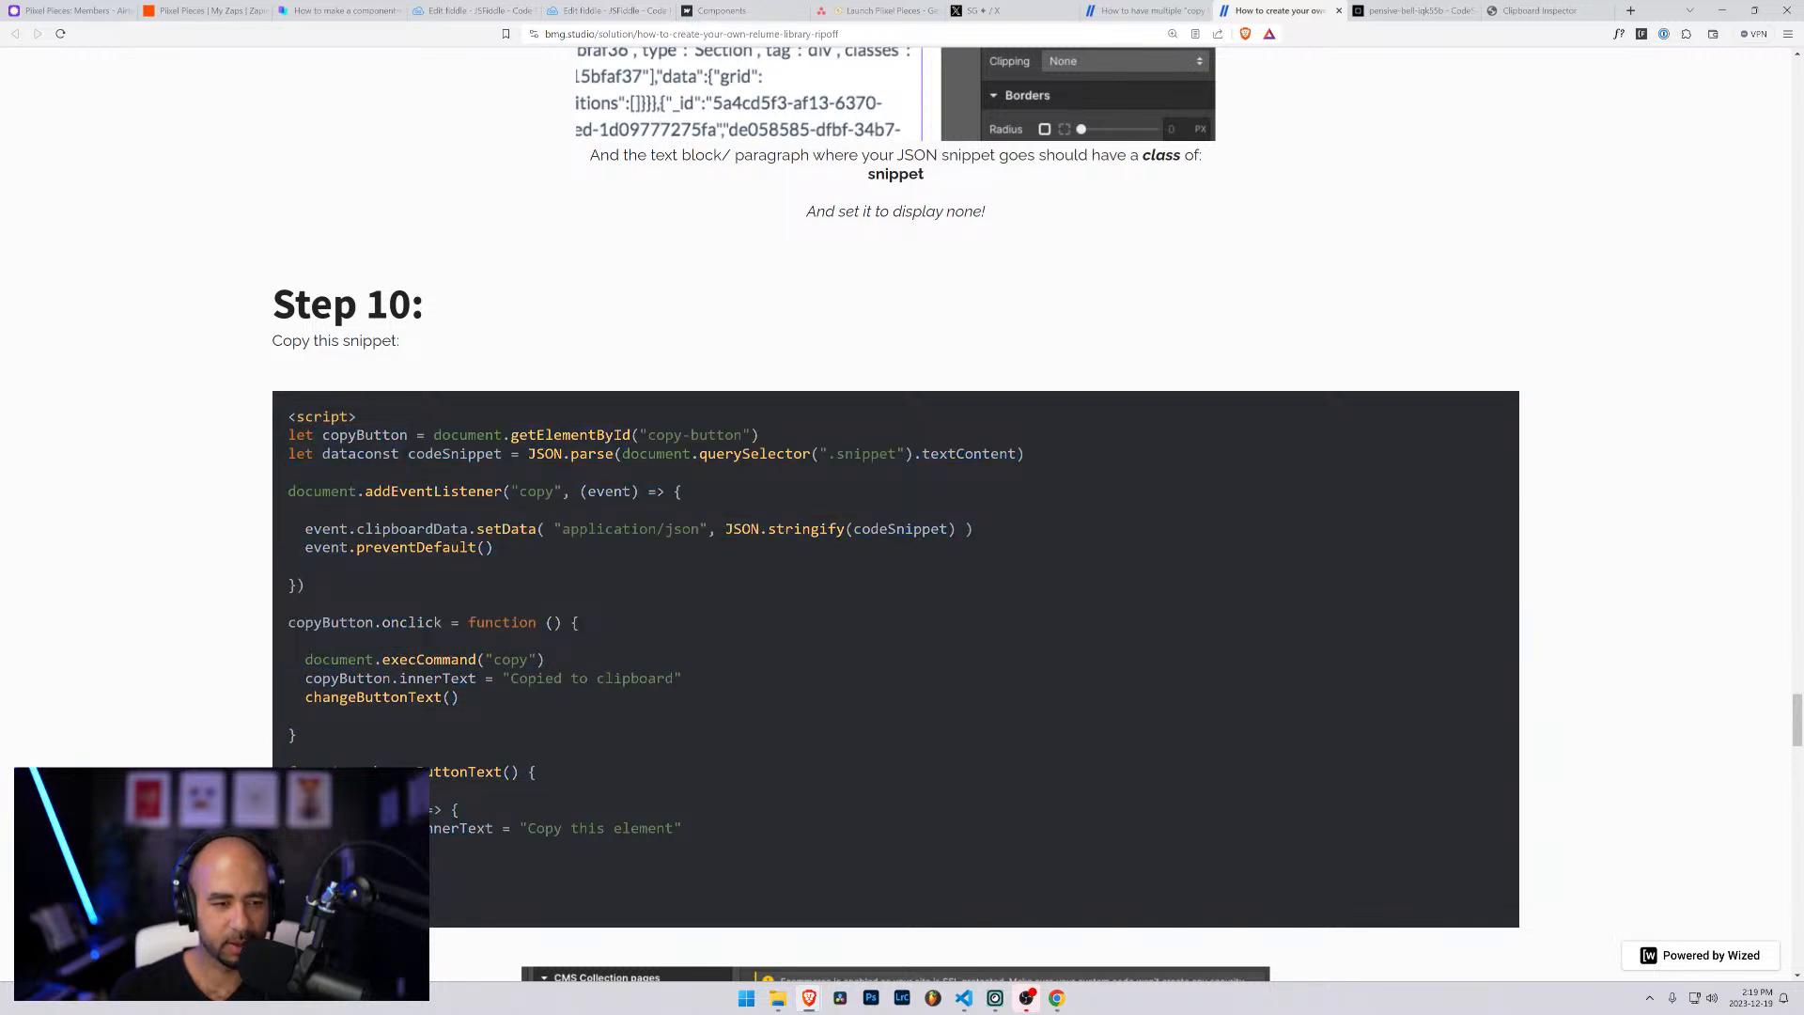
- Examine the clipboardData.setData line and the JSON.parse expression in the Step 10 script, highlighting the snippet class name
drag(331, 529, 965, 529)
click(965, 531)
drag(536, 454, 1018, 453)
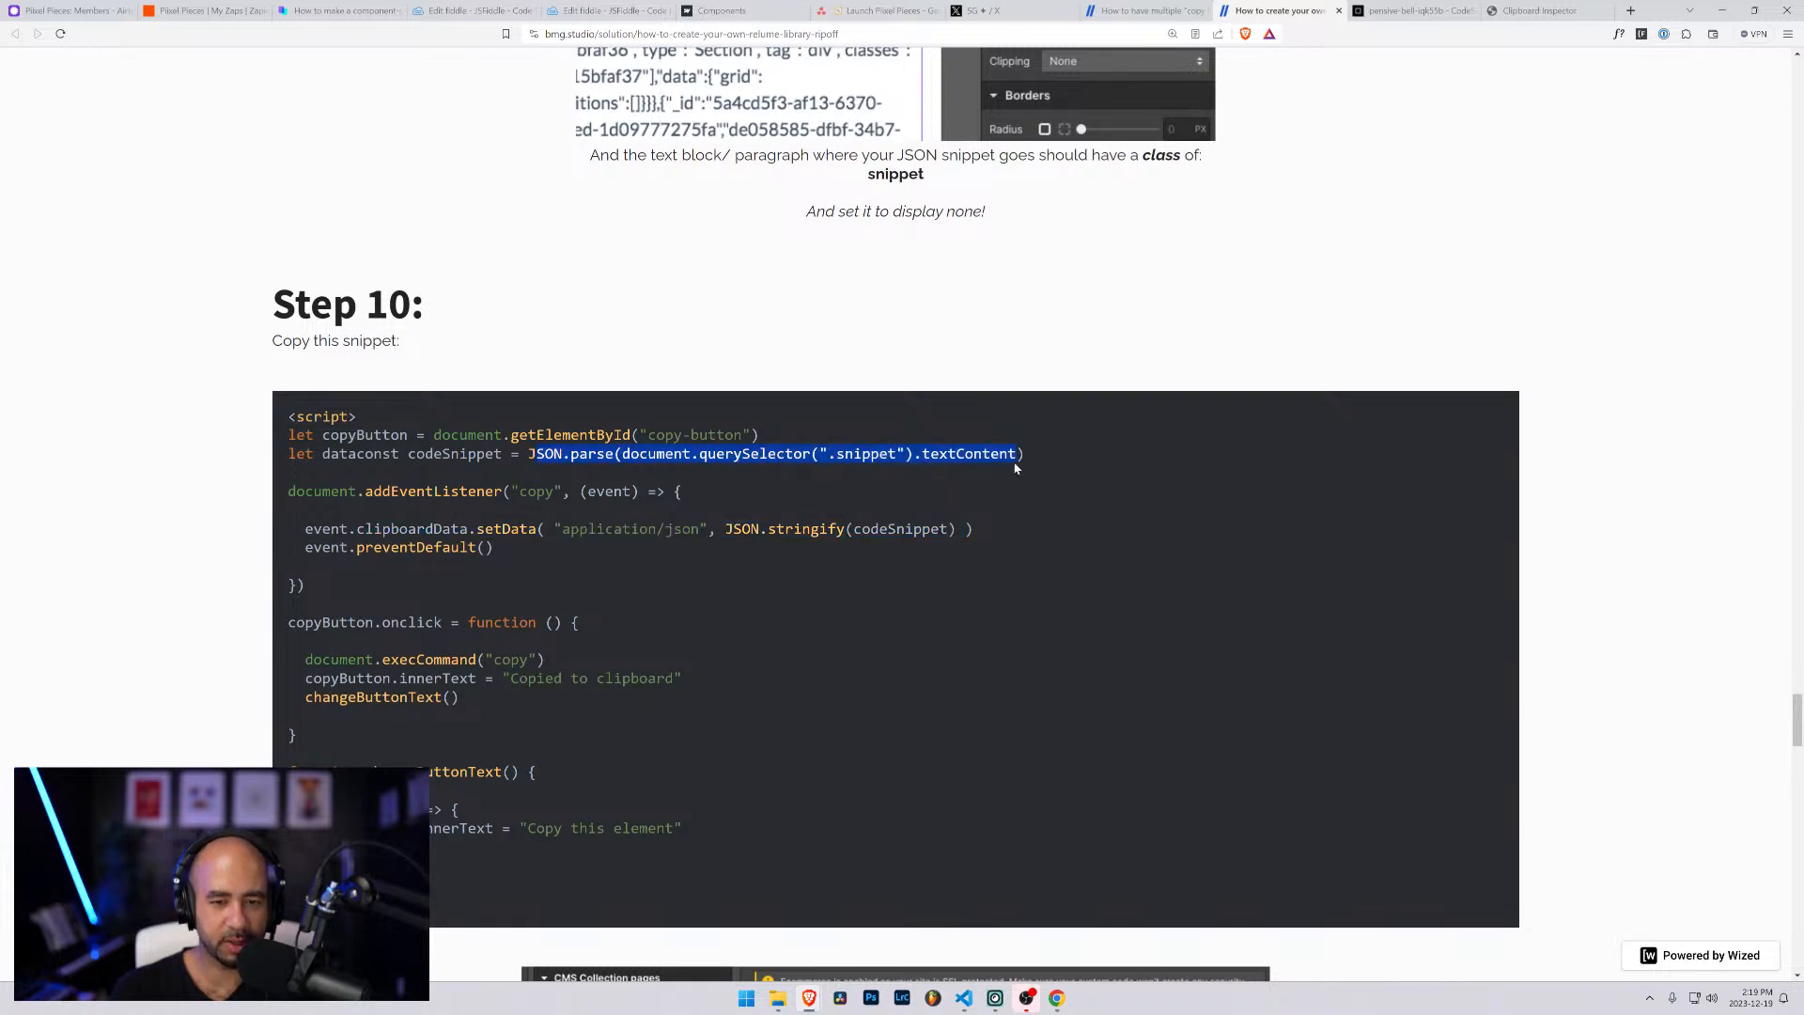
drag(623, 453, 948, 454)
click(866, 454)
double_click(865, 454)
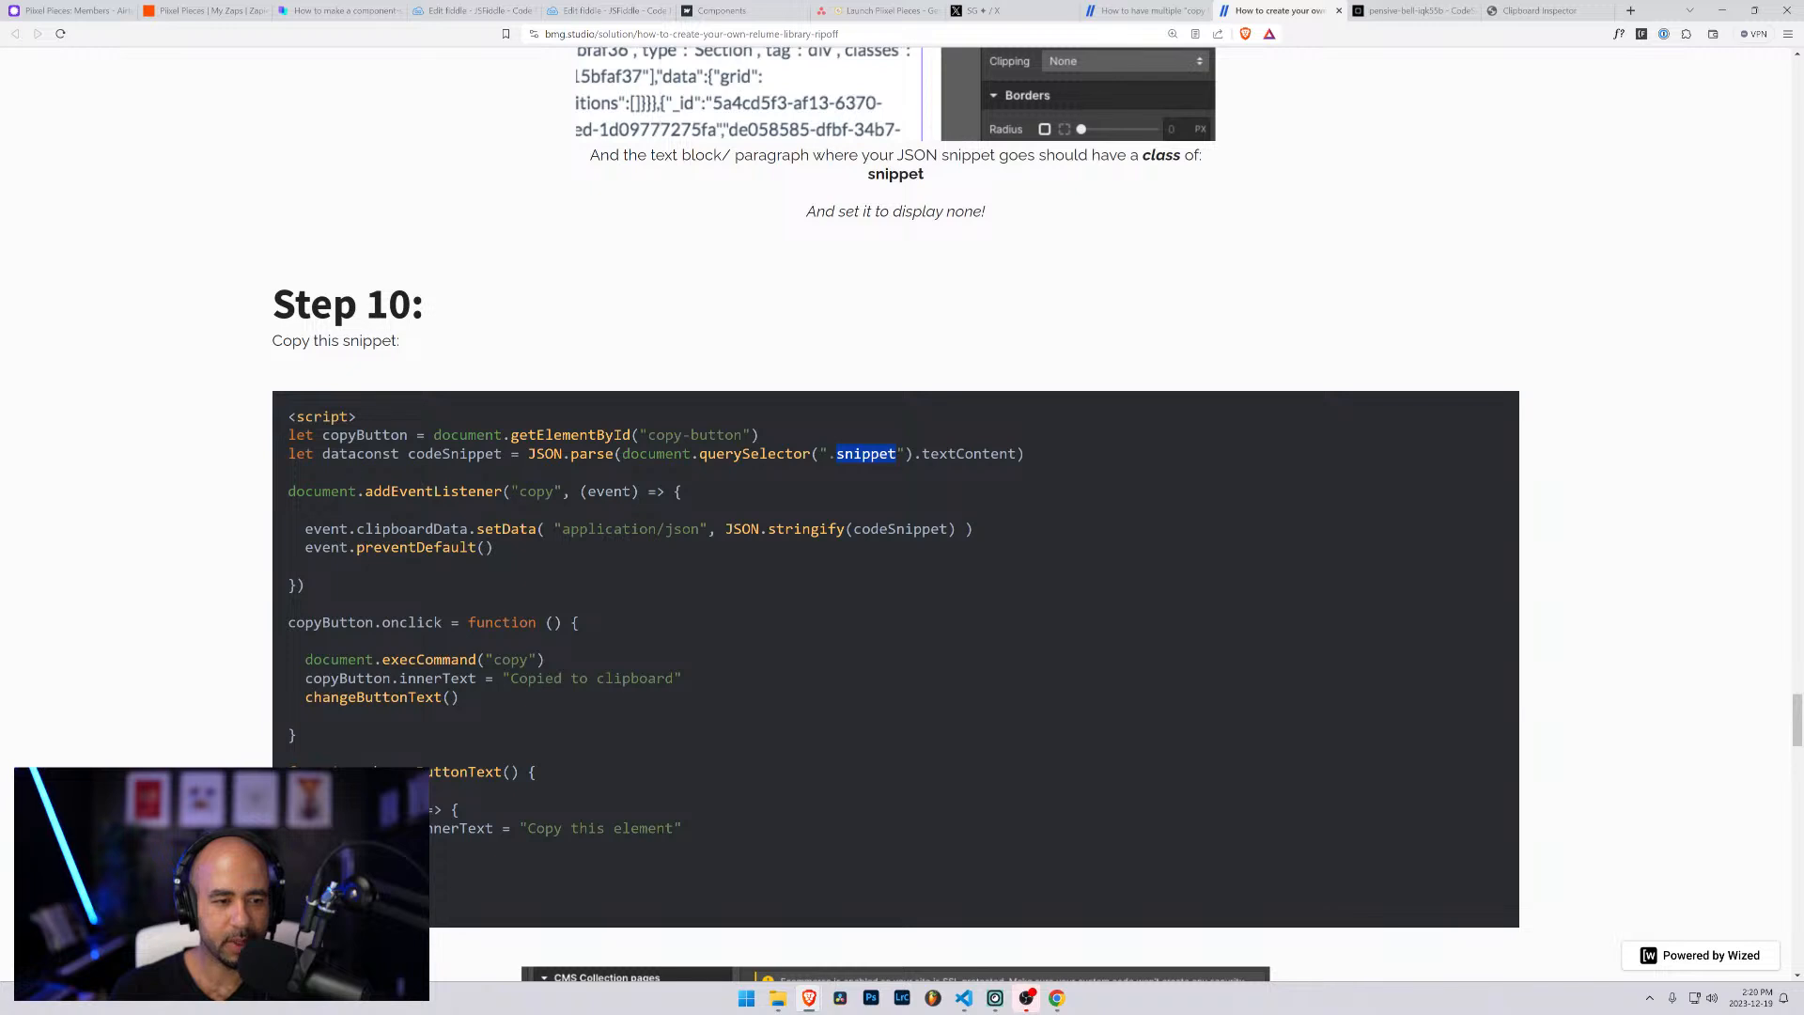
- Trace the Step 10 script from the copyButton and codeSnippet declarations through the copy event listener to the onclick function body
drag(320, 435, 761, 435)
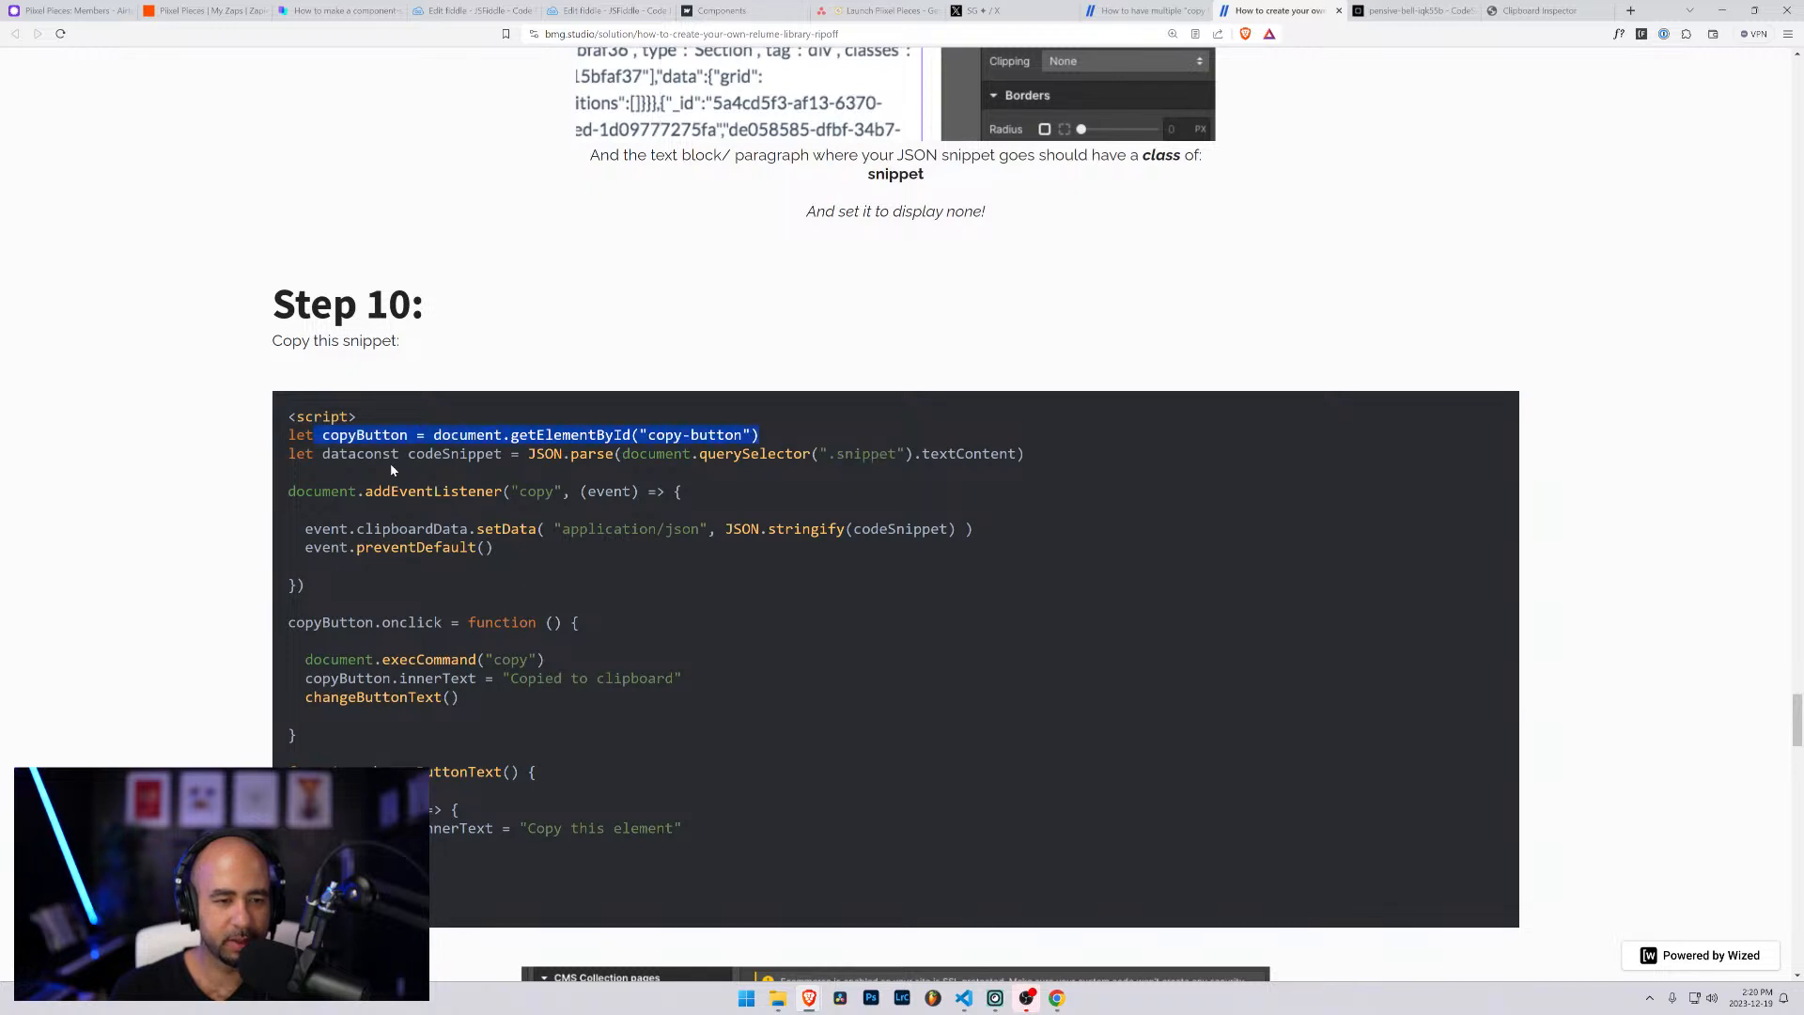
drag(392, 462, 806, 479)
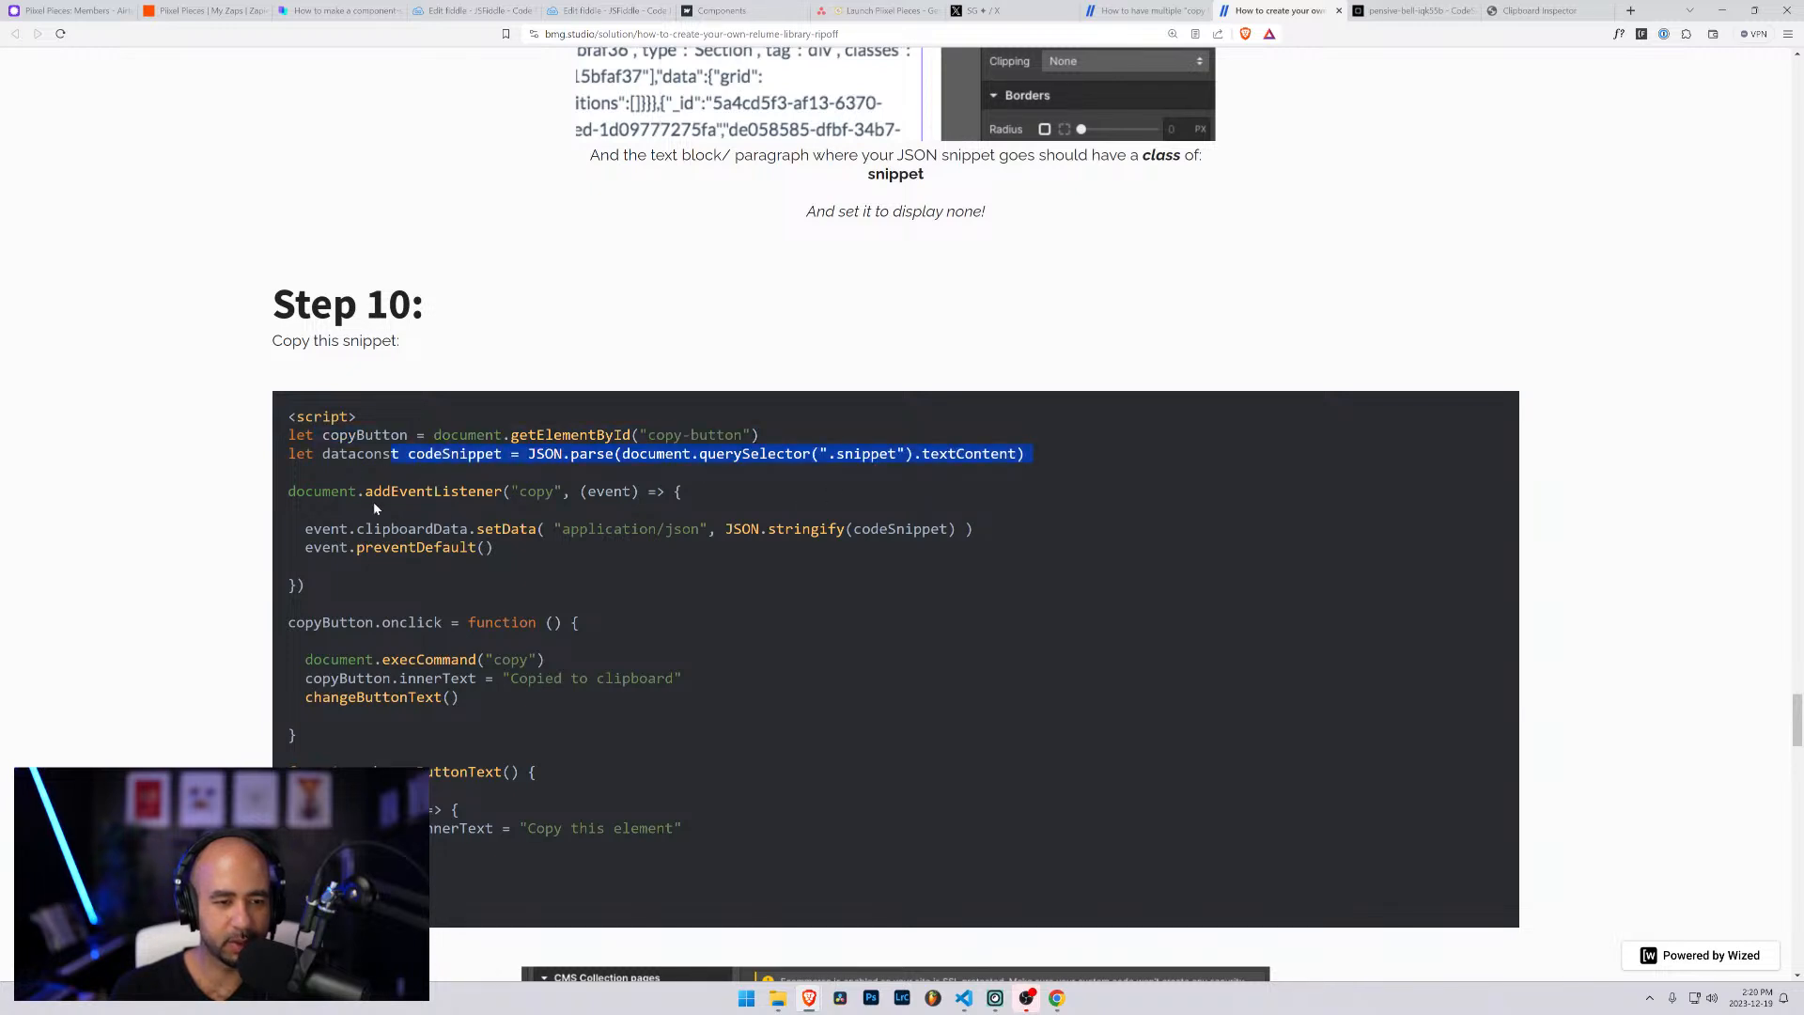
drag(323, 492, 673, 507)
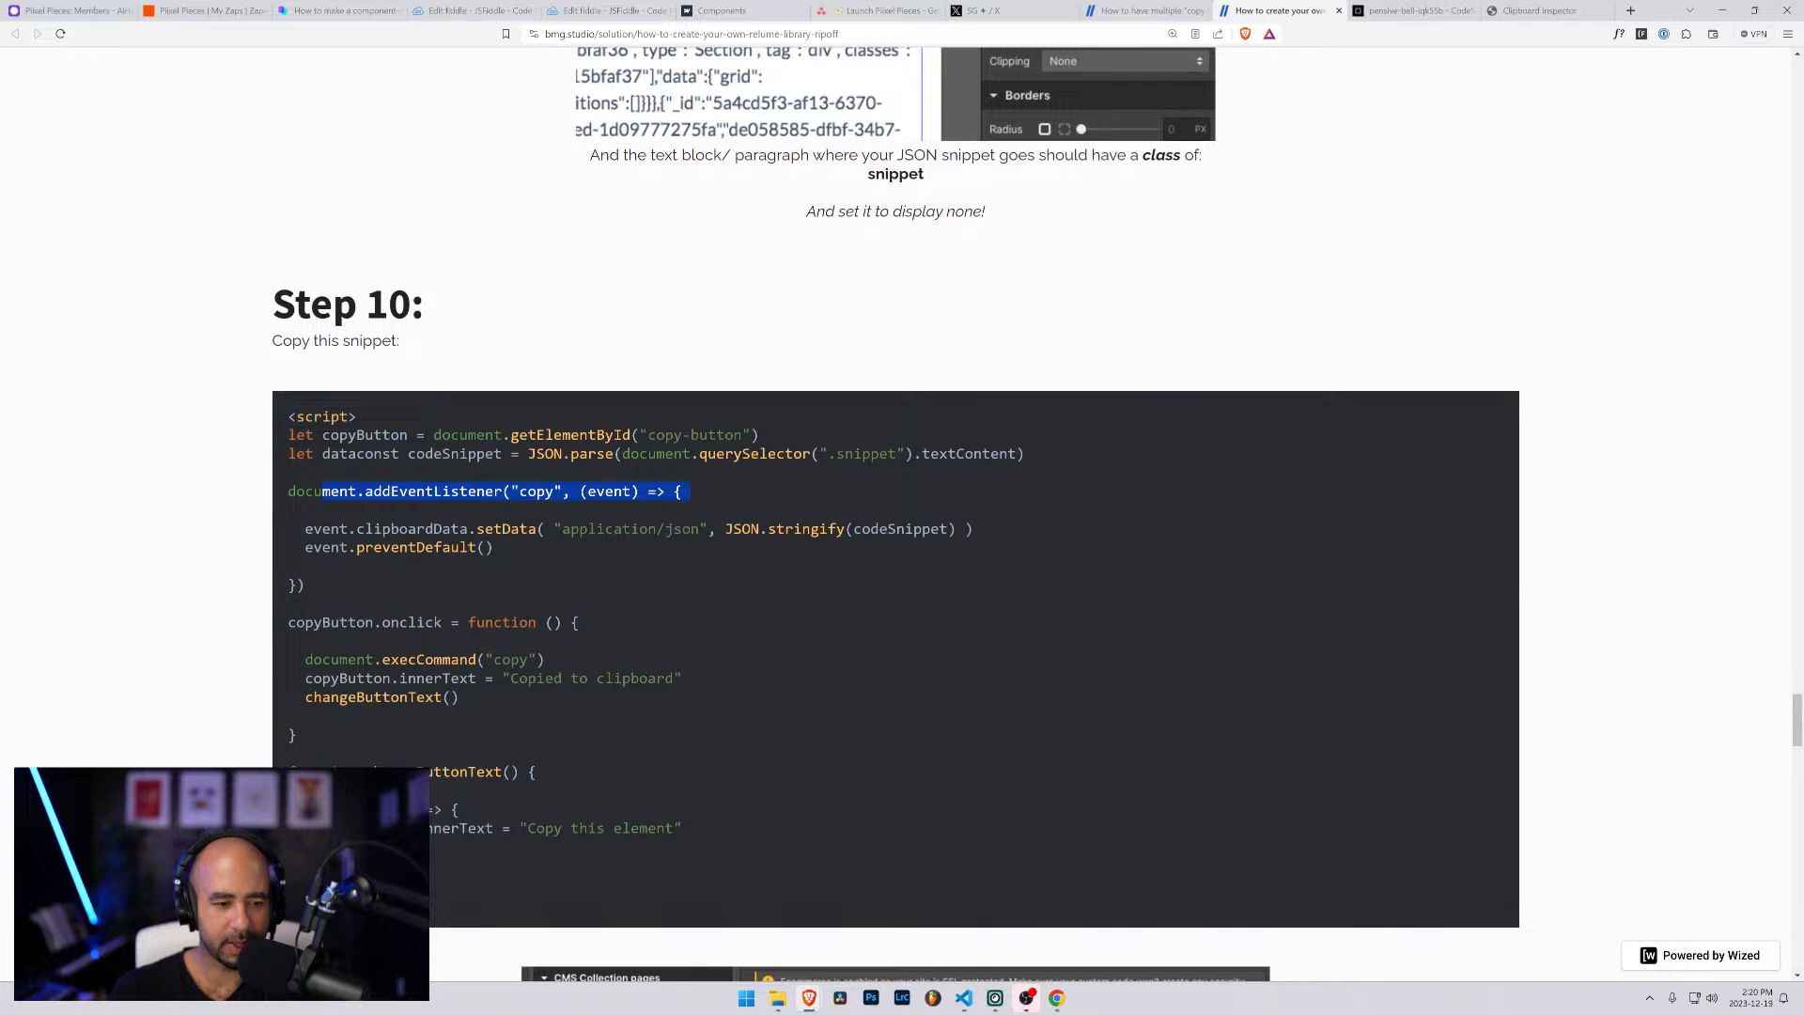
drag(320, 622, 501, 608)
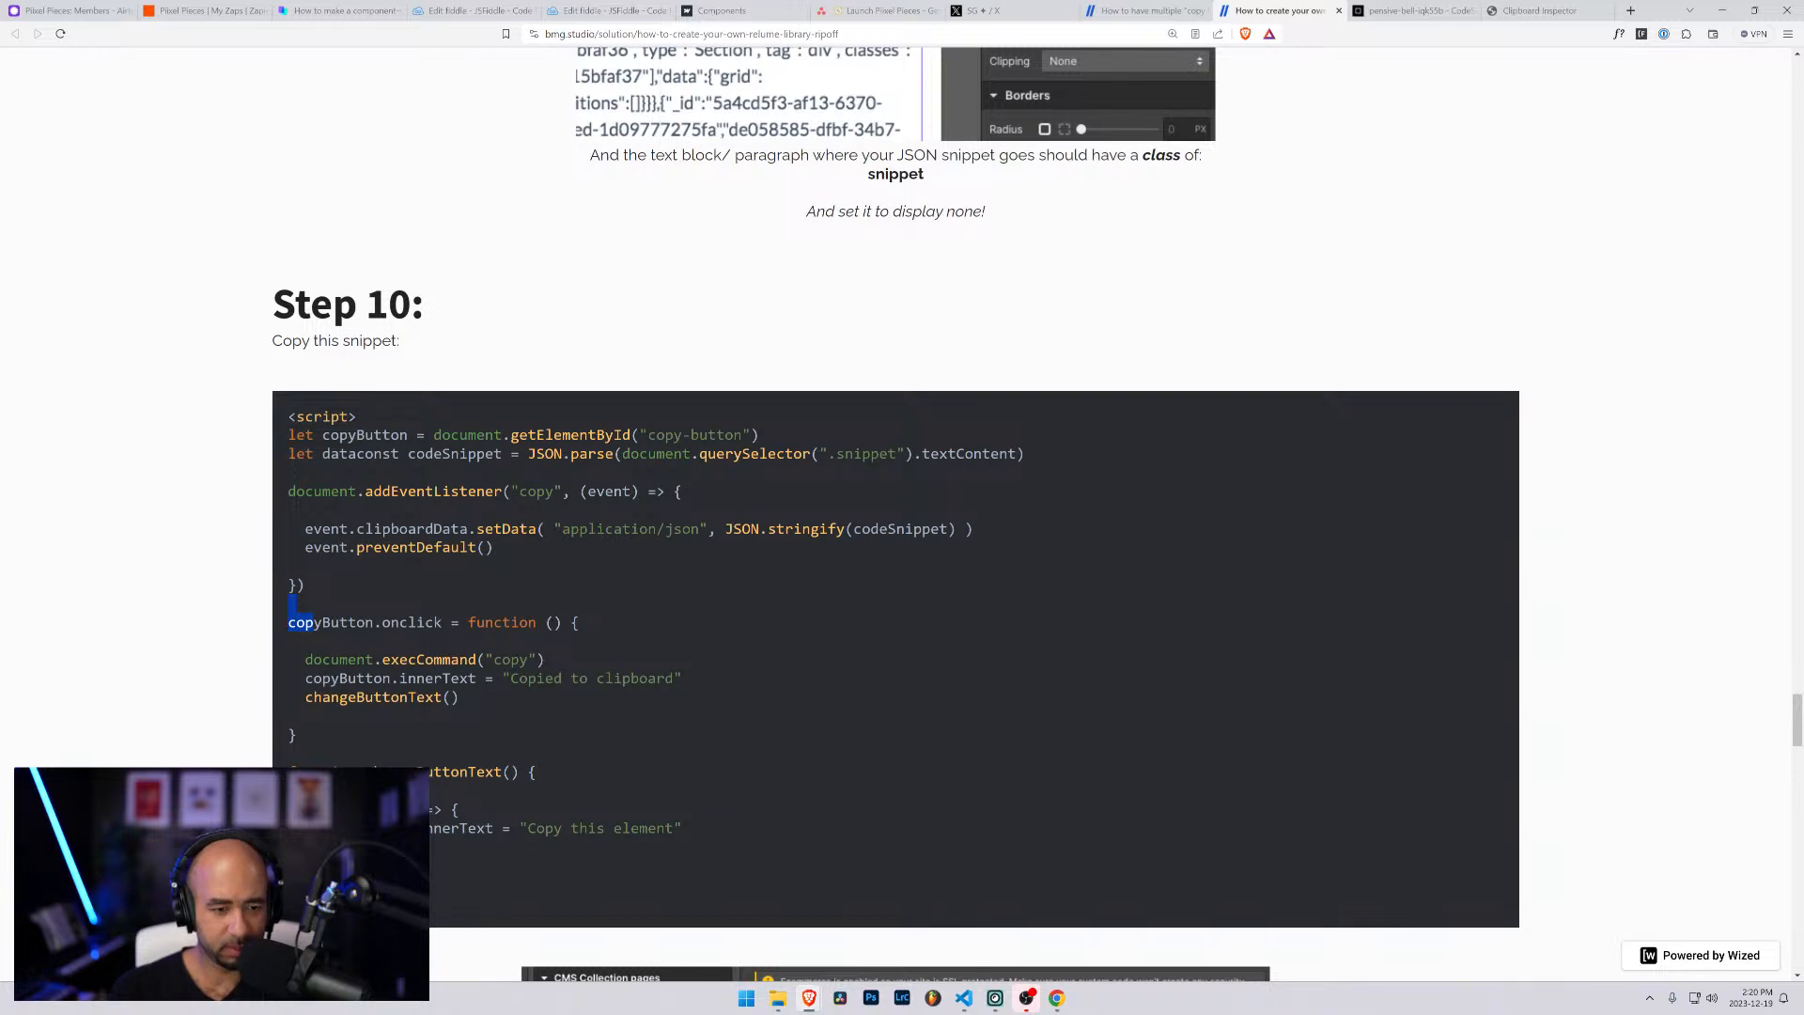
drag(313, 658, 494, 696)
- Study the changeButtonText timeout in the Step 10 script and highlight the "Copied to clipboard" button text
scroll(494, 697, down, 2)
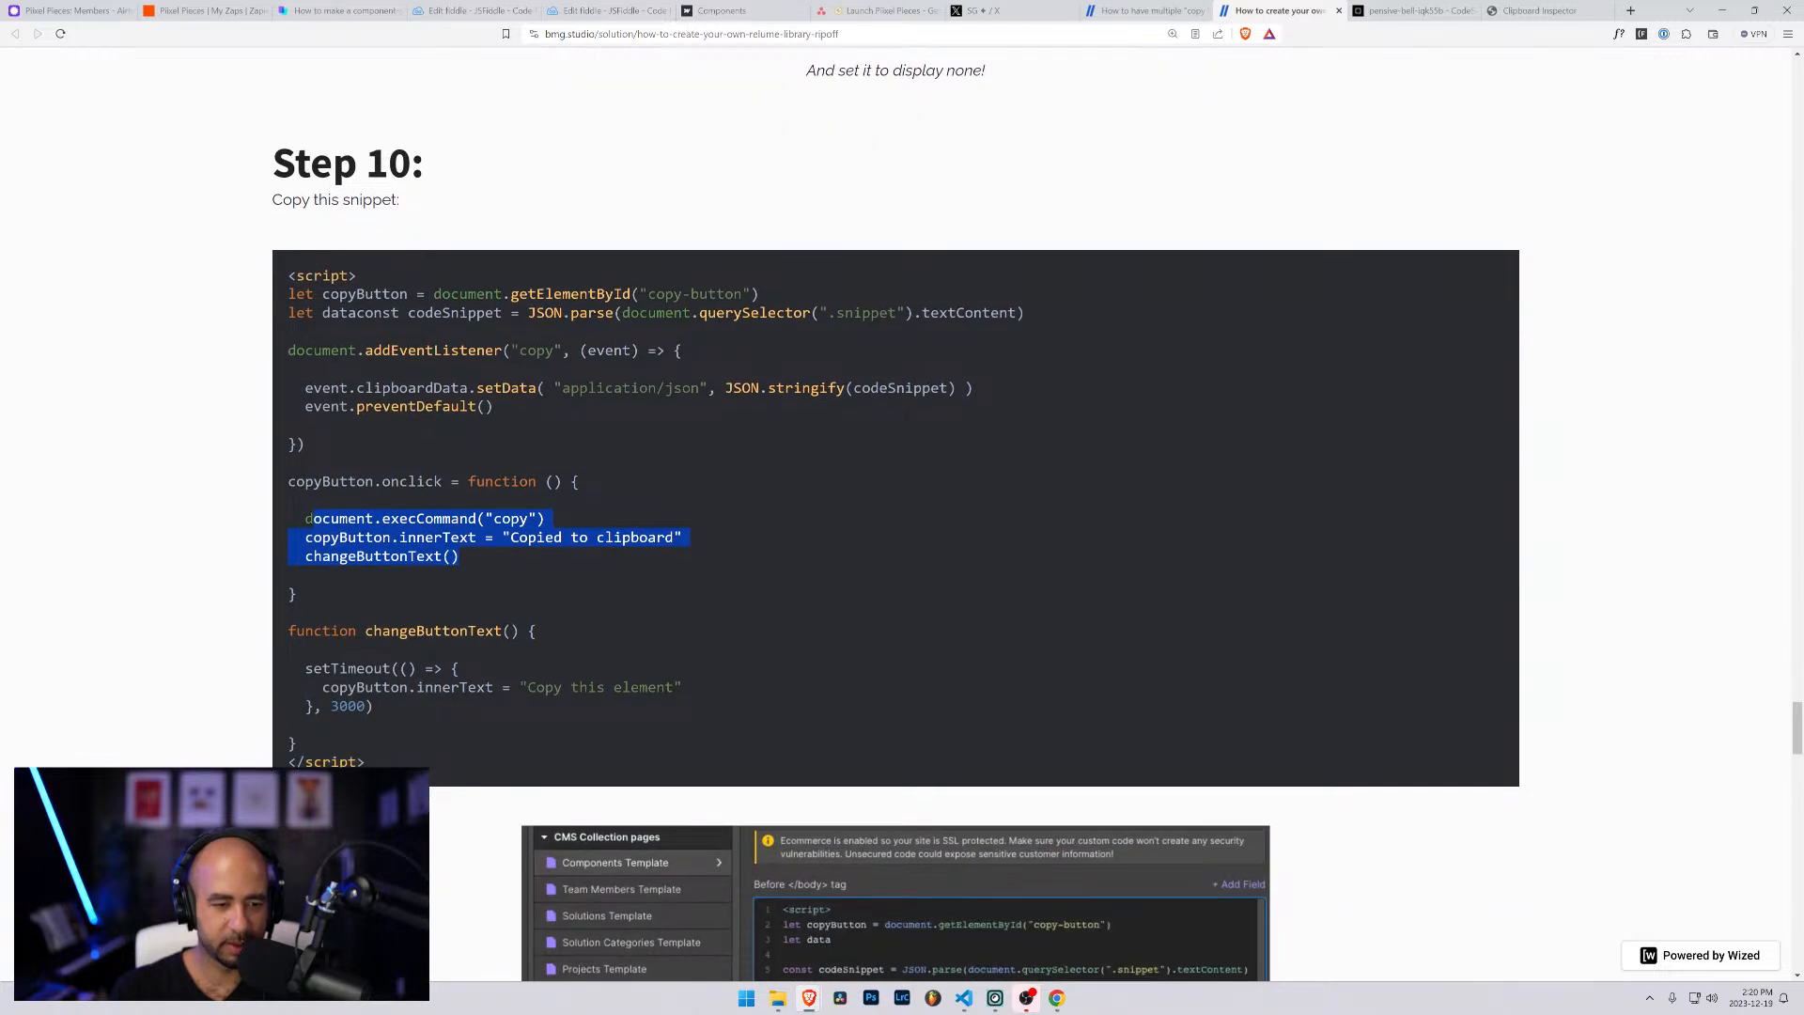
scroll(893, 517, down, 1)
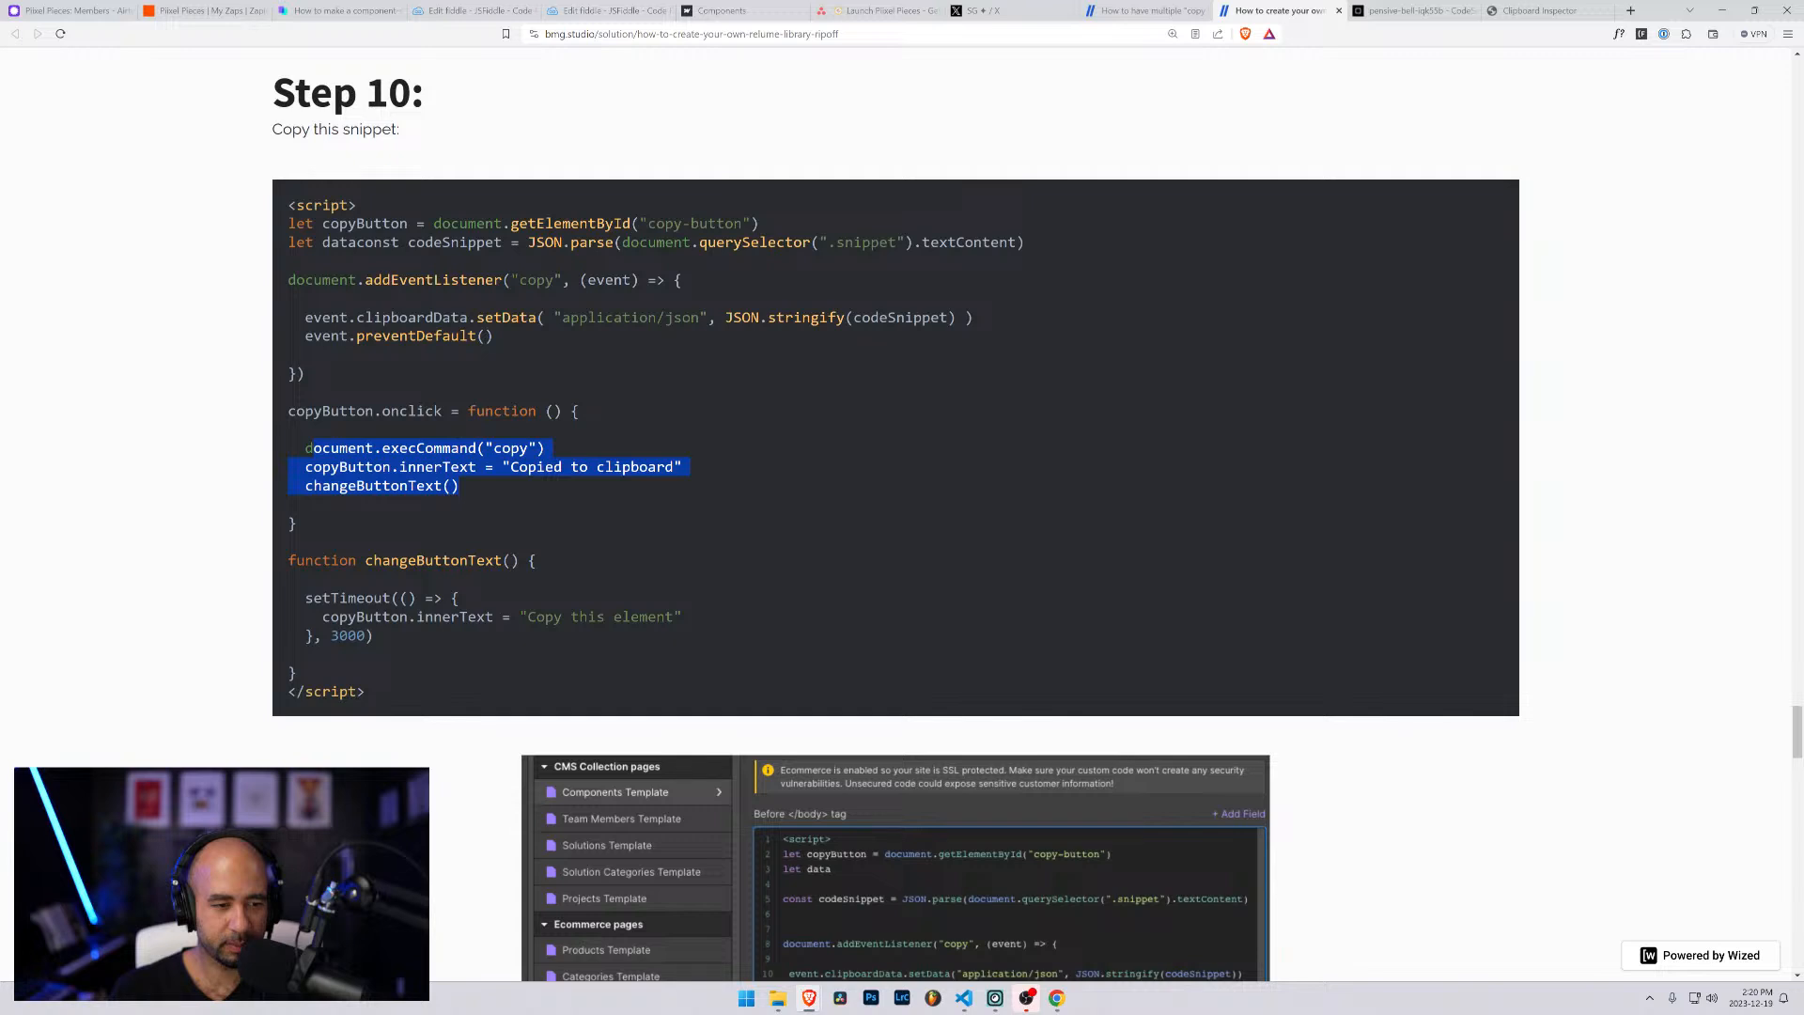
drag(330, 597, 358, 635)
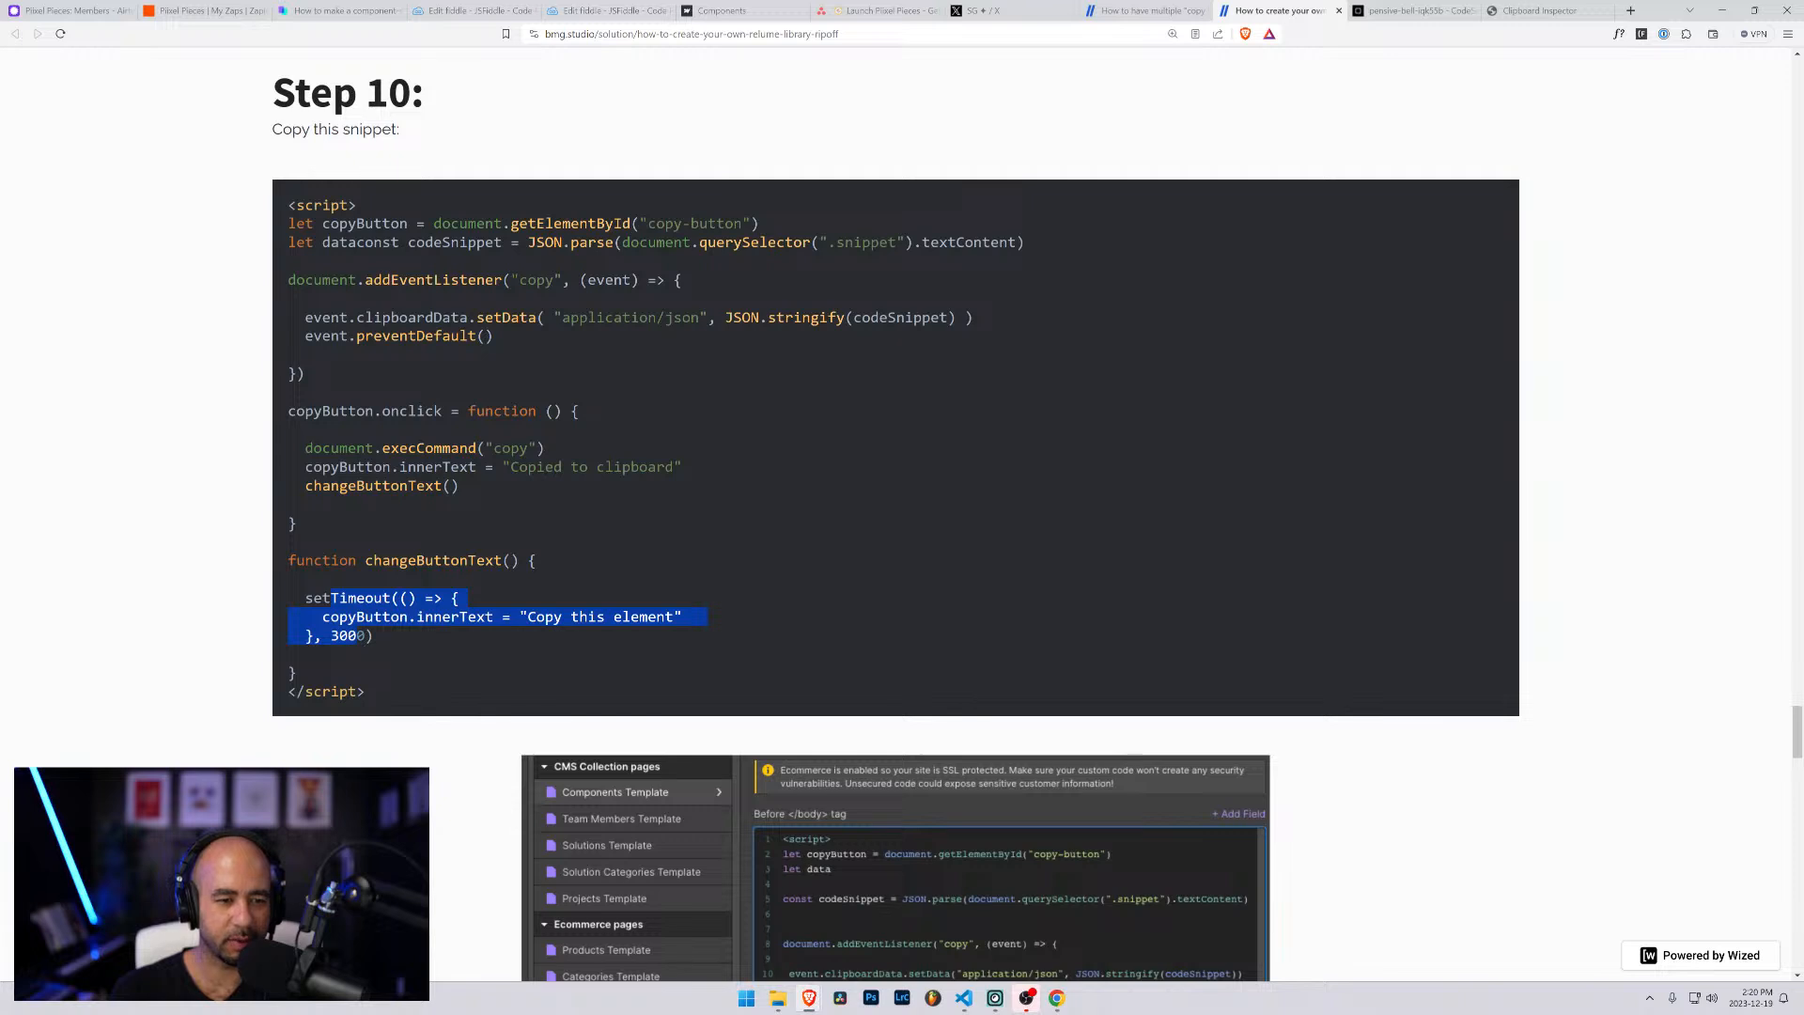
click(485, 485)
drag(528, 467, 683, 467)
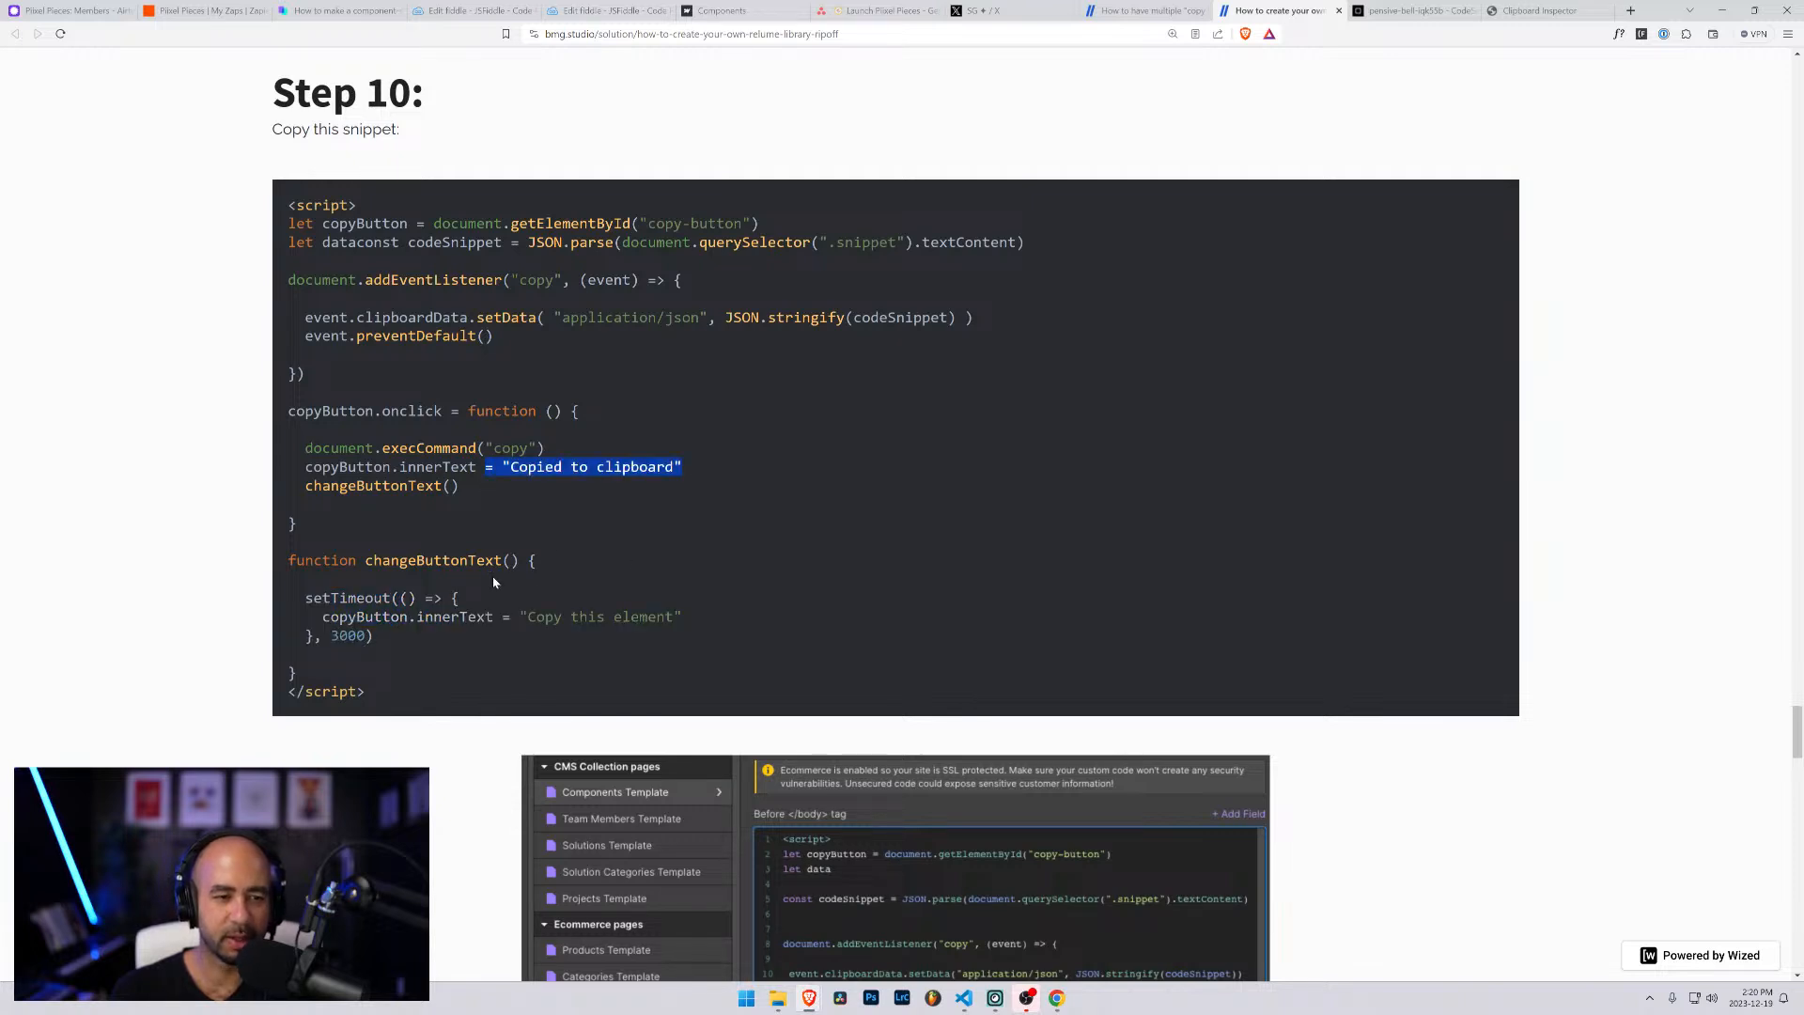
- Highlight the Step 10 script and review the preceding snippet, copy button and dynamic page instructions back to Step 9
scroll(425, 530, up, 2)
drag(287, 416, 444, 887)
scroll(895, 513, up, 4)
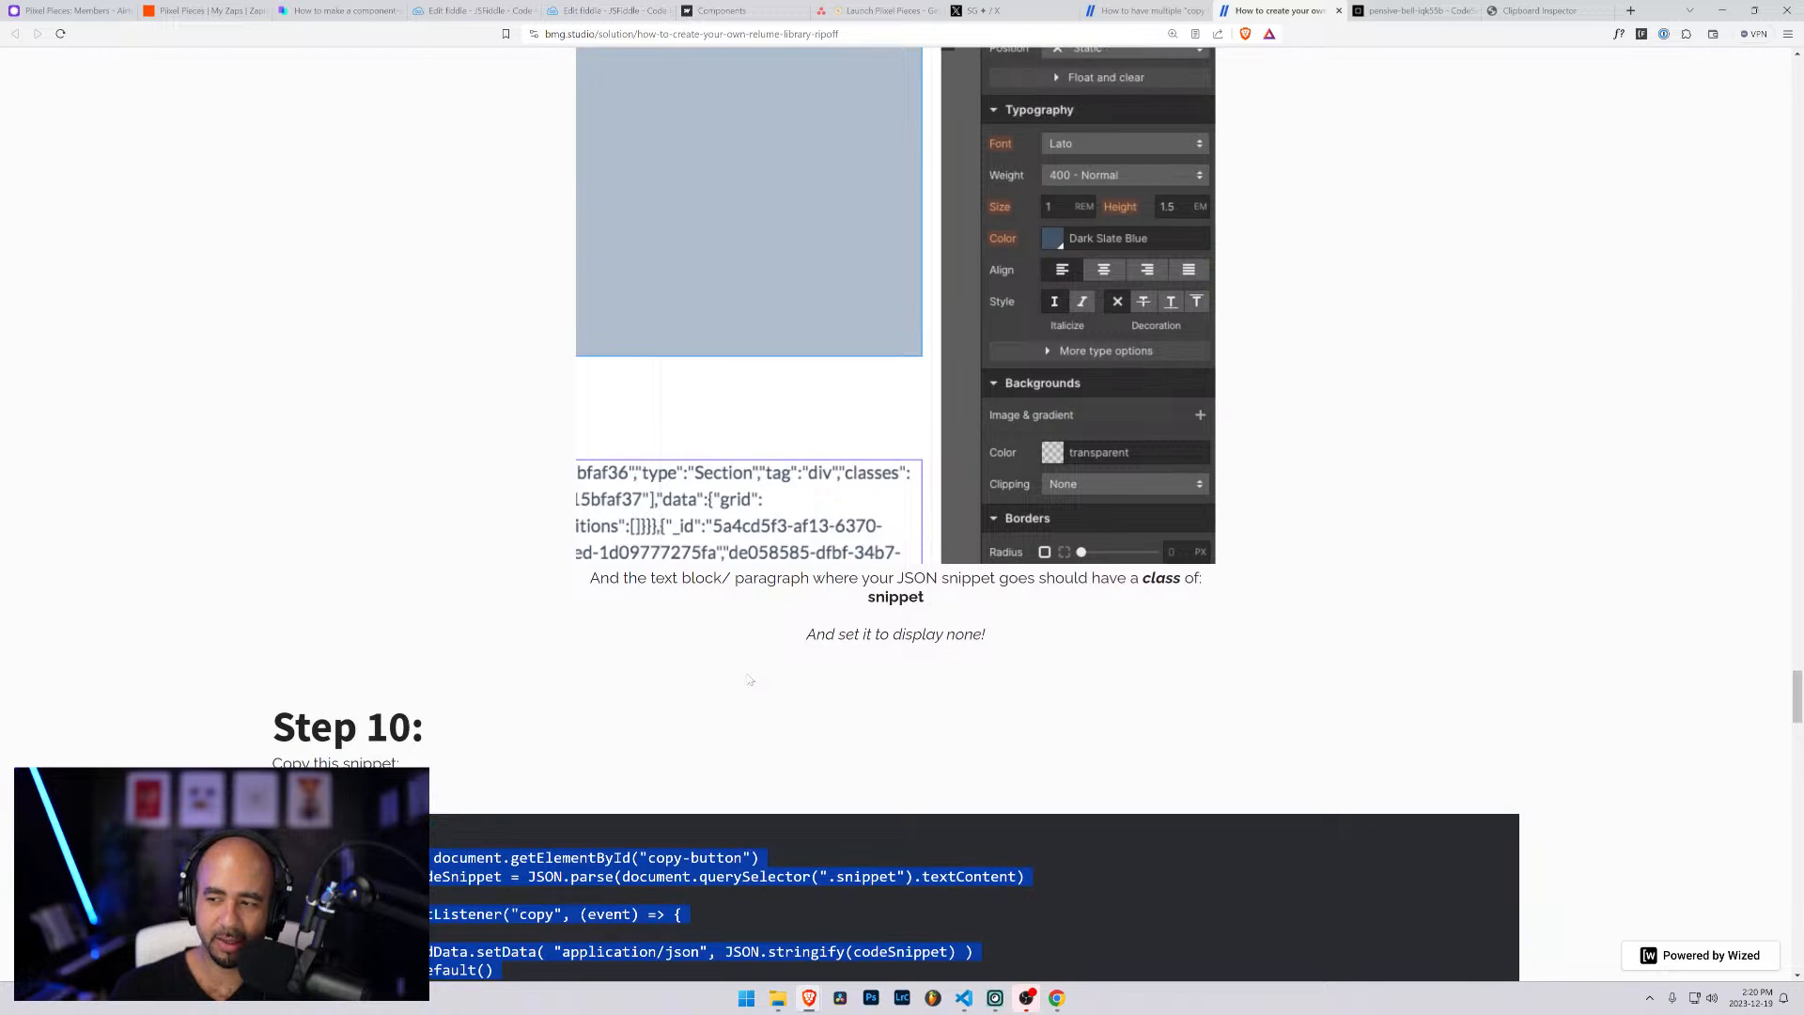
scroll(895, 513, down, 3)
scroll(785, 765, down, 3)
scroll(782, 758, up, 14)
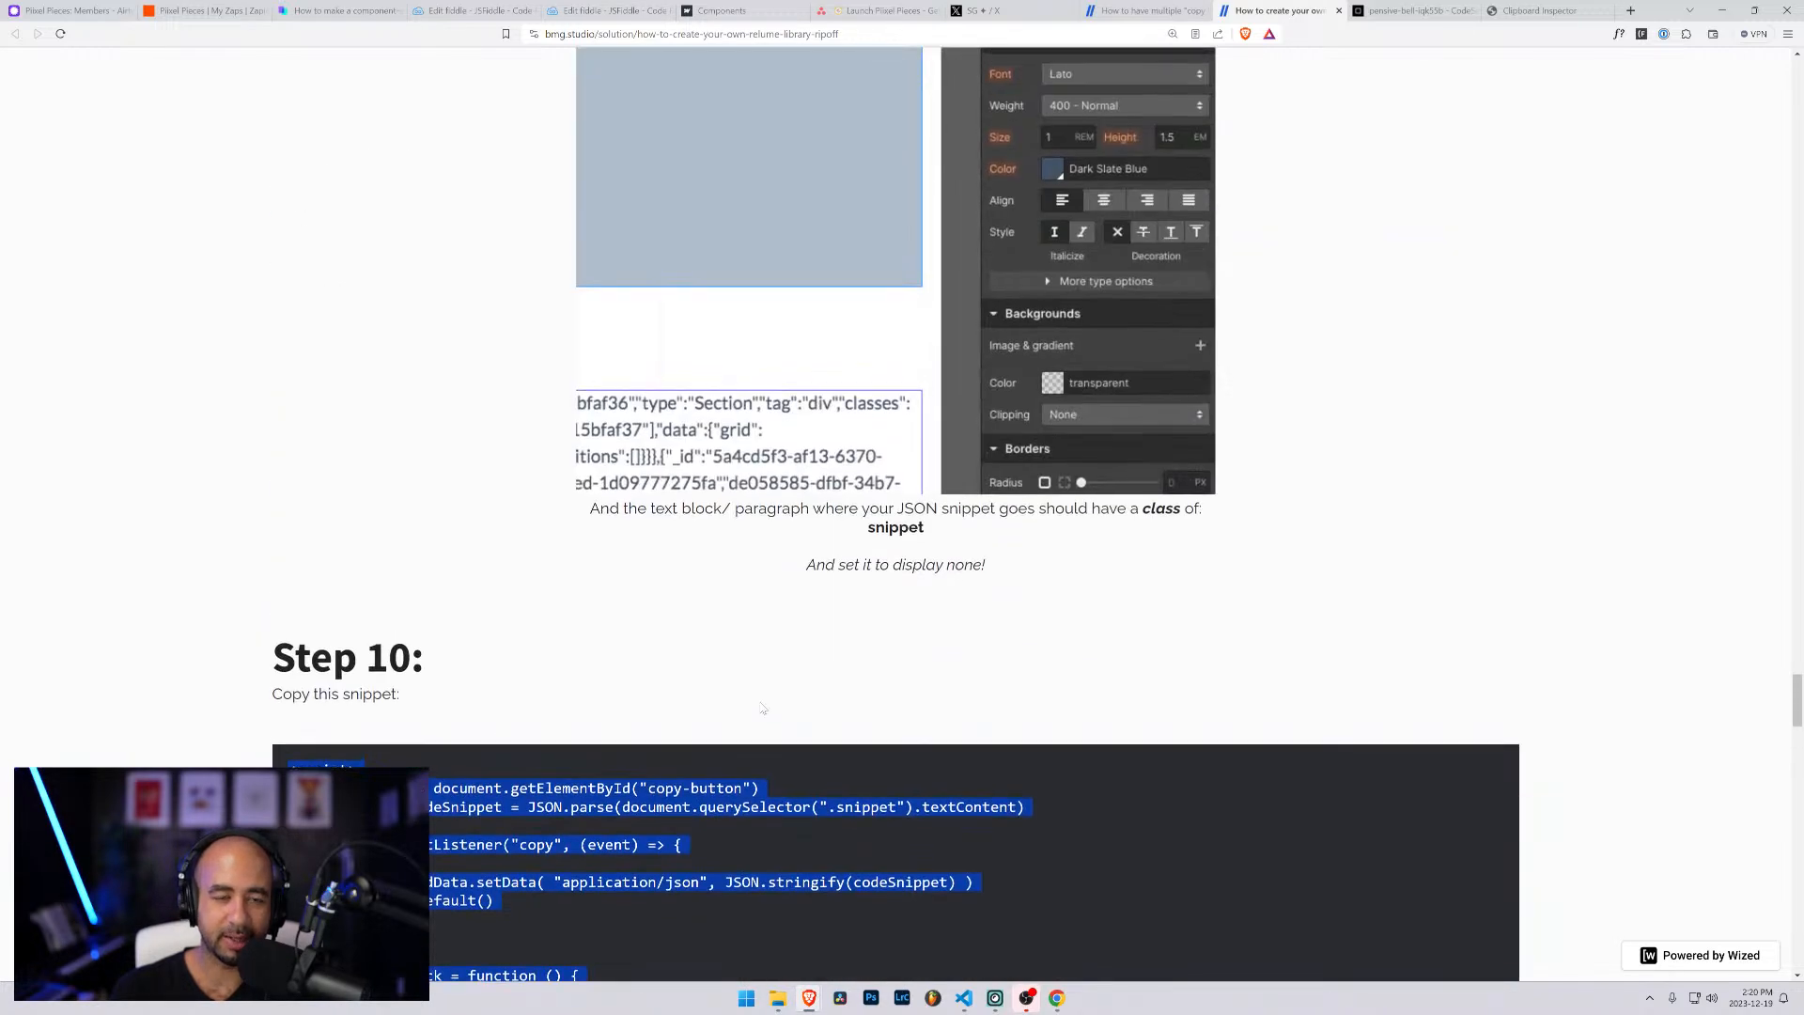
scroll(766, 704, up, 4)
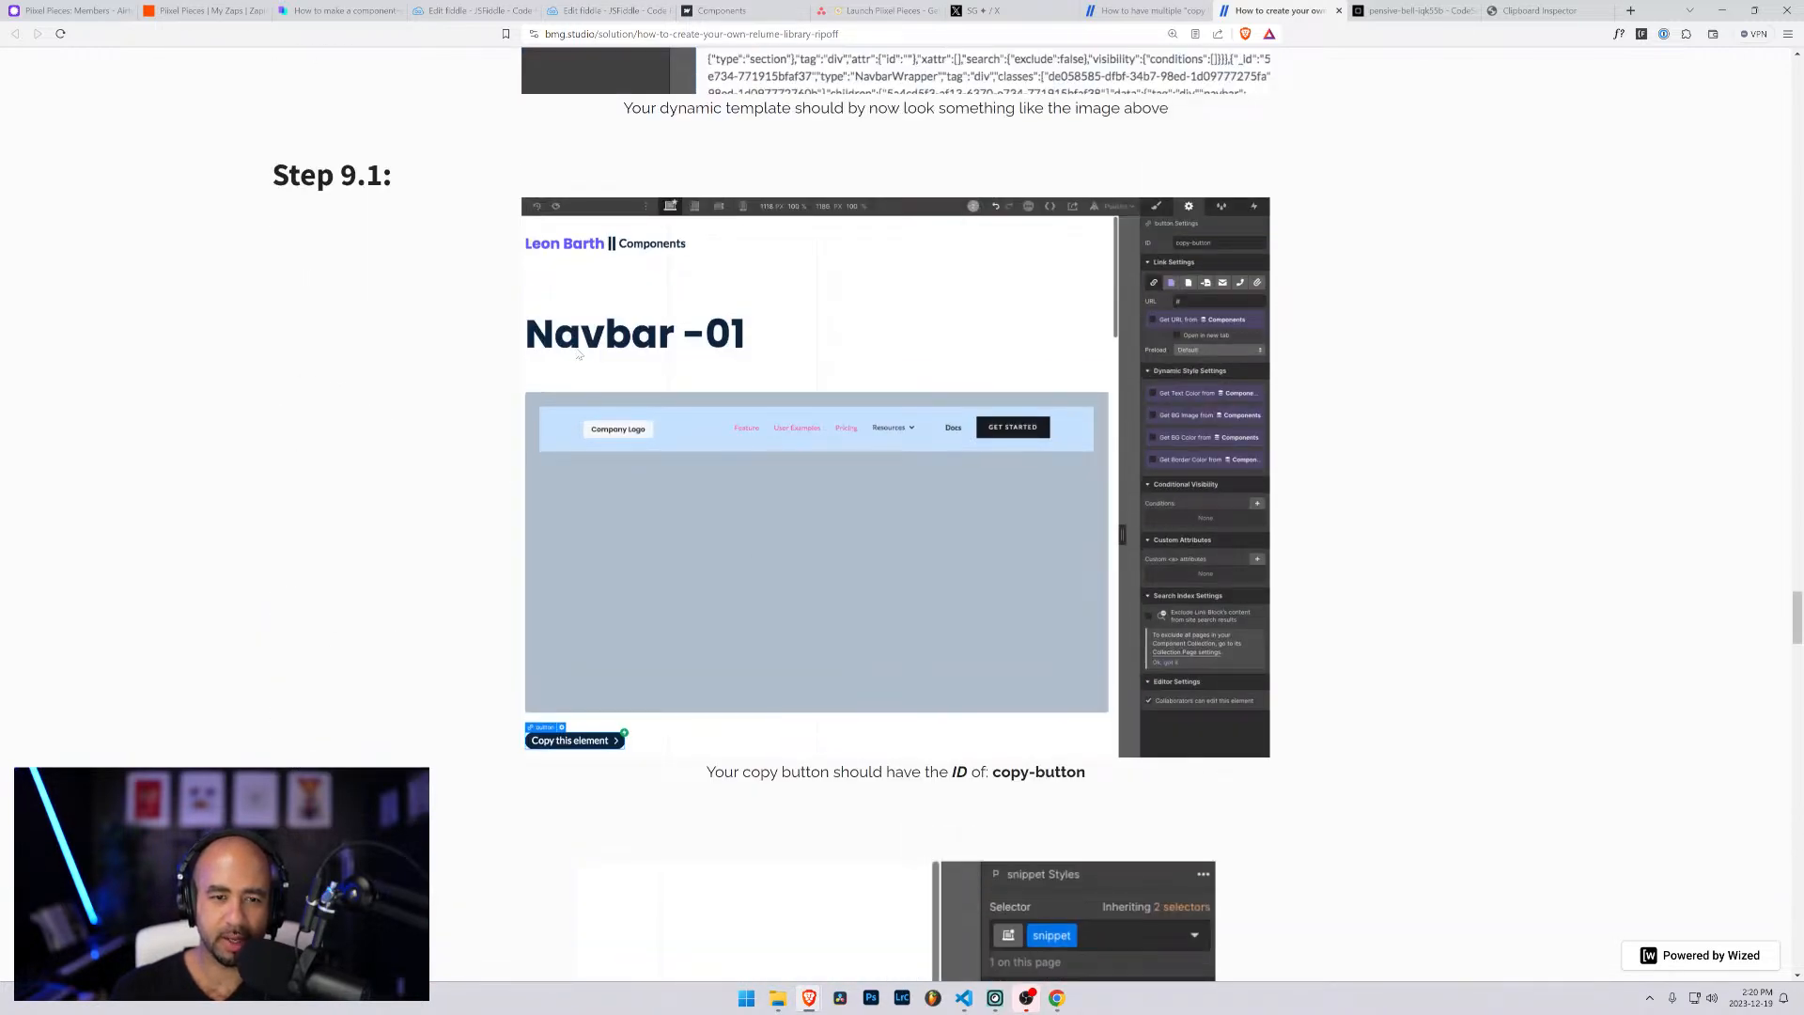
scroll(579, 355, up, 4)
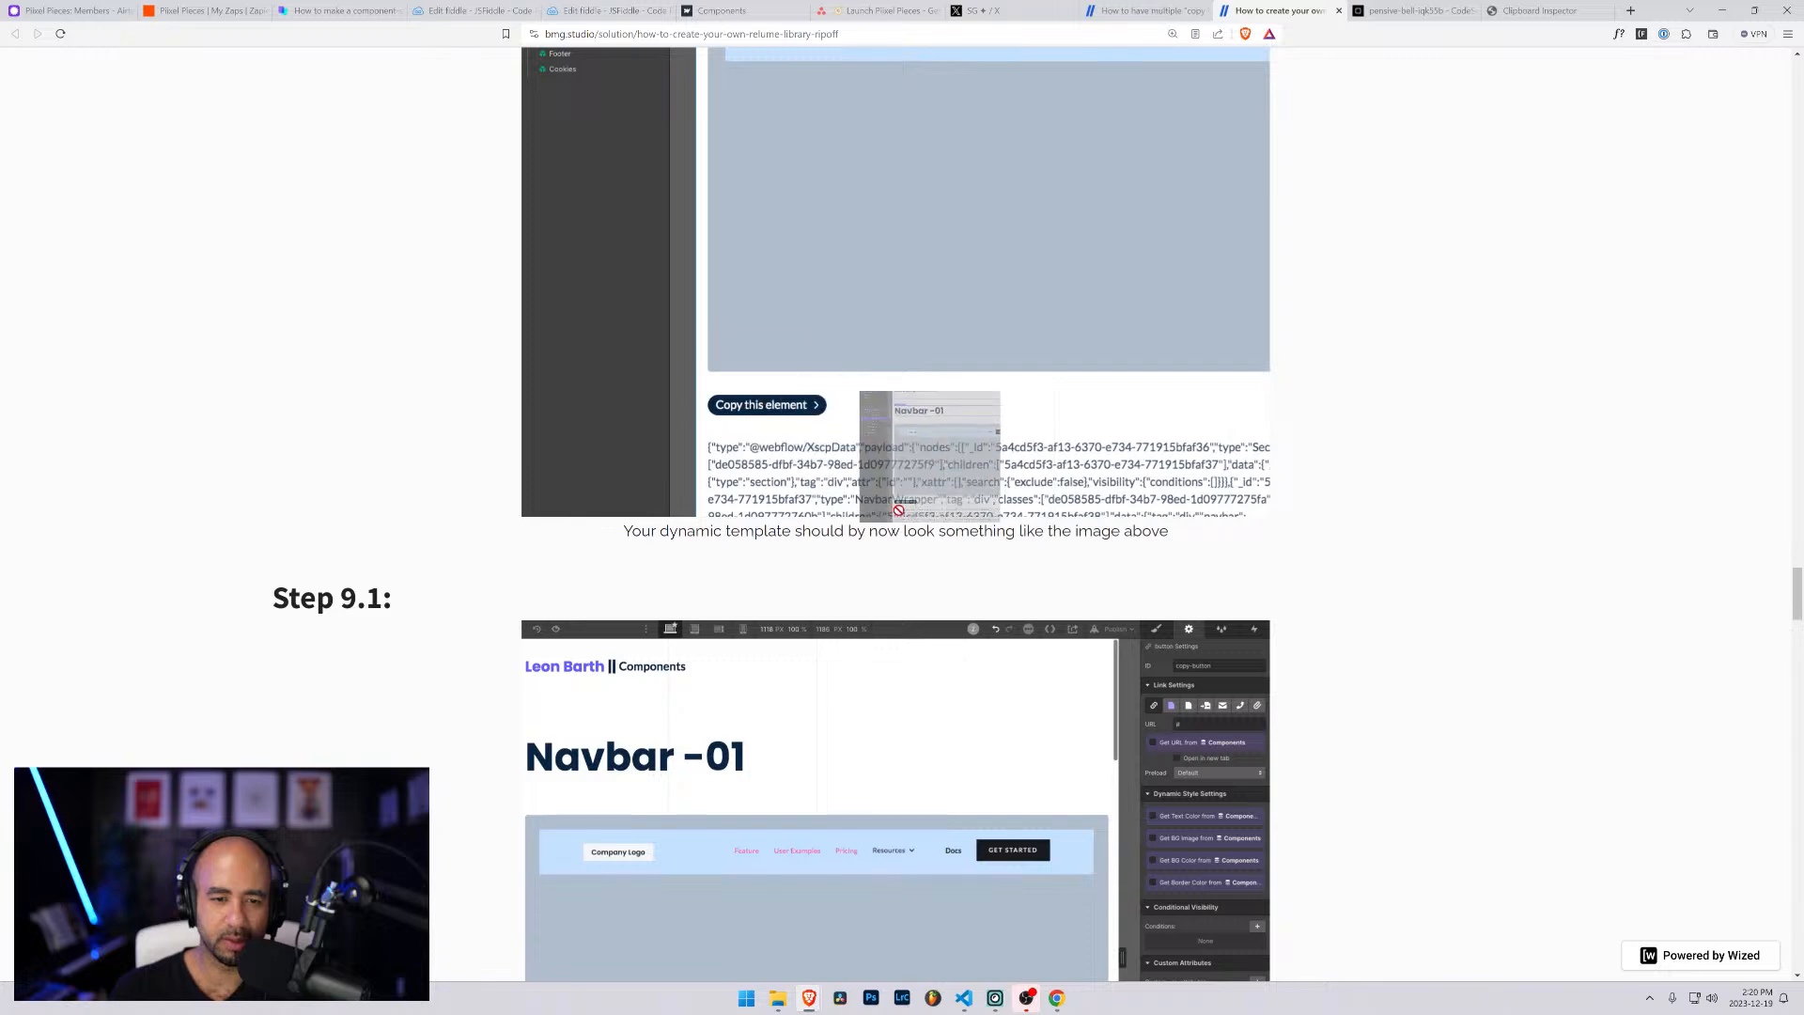
scroll(1118, 551, up, 4)
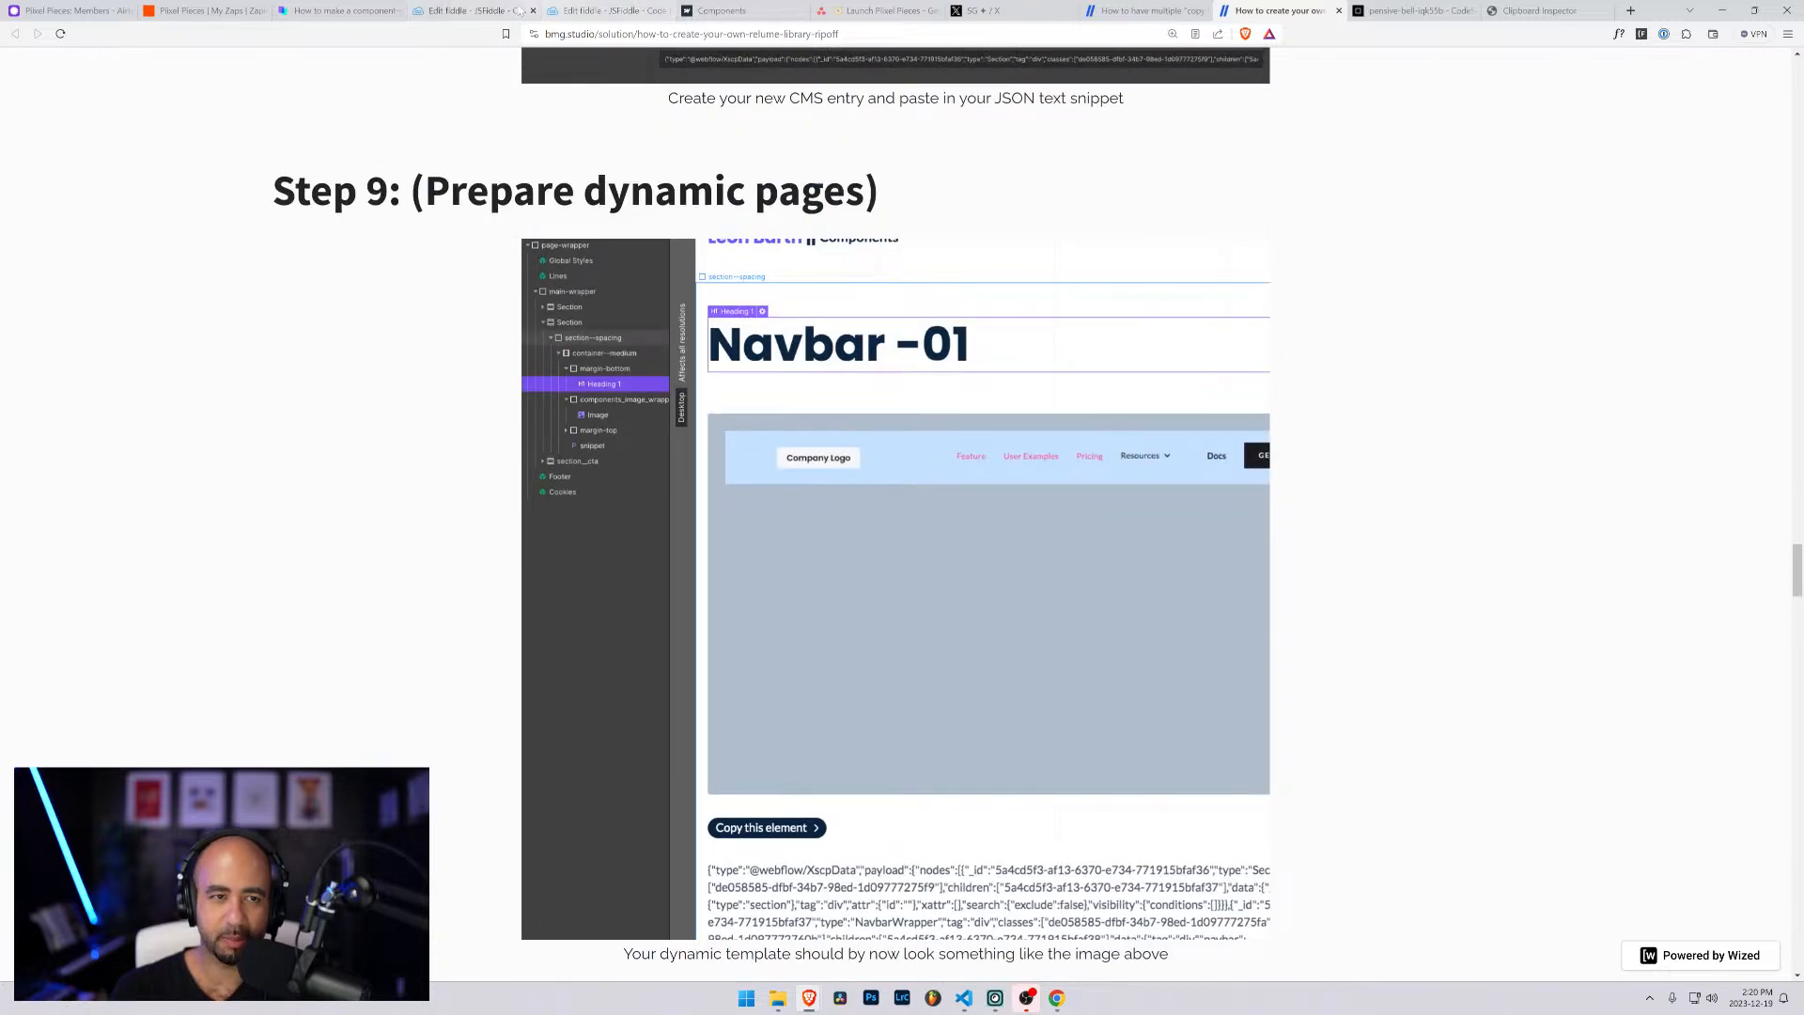
- Switch to the Flowout article, review its section on extracting Webflow's block JSON code, and briefly check the browser's developer console
click(343, 11)
scroll(912, 629, up, 8)
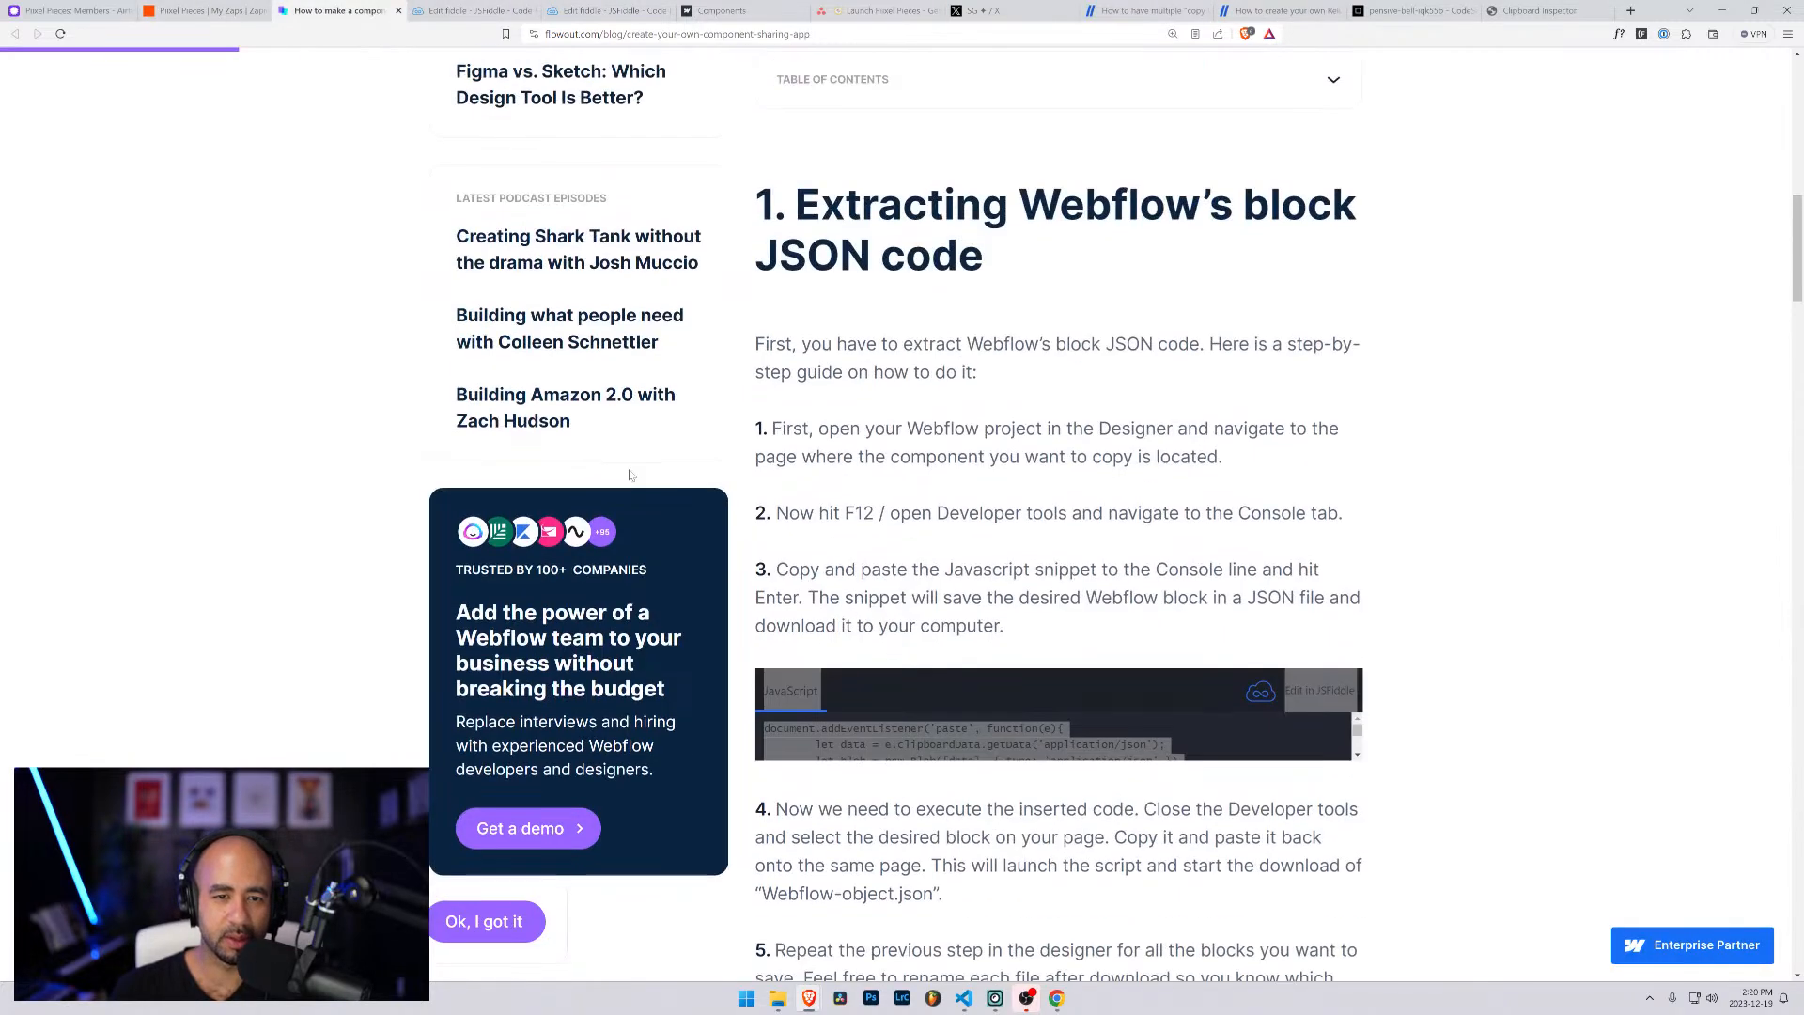
scroll(911, 630, down, 4)
scroll(906, 629, down, 1)
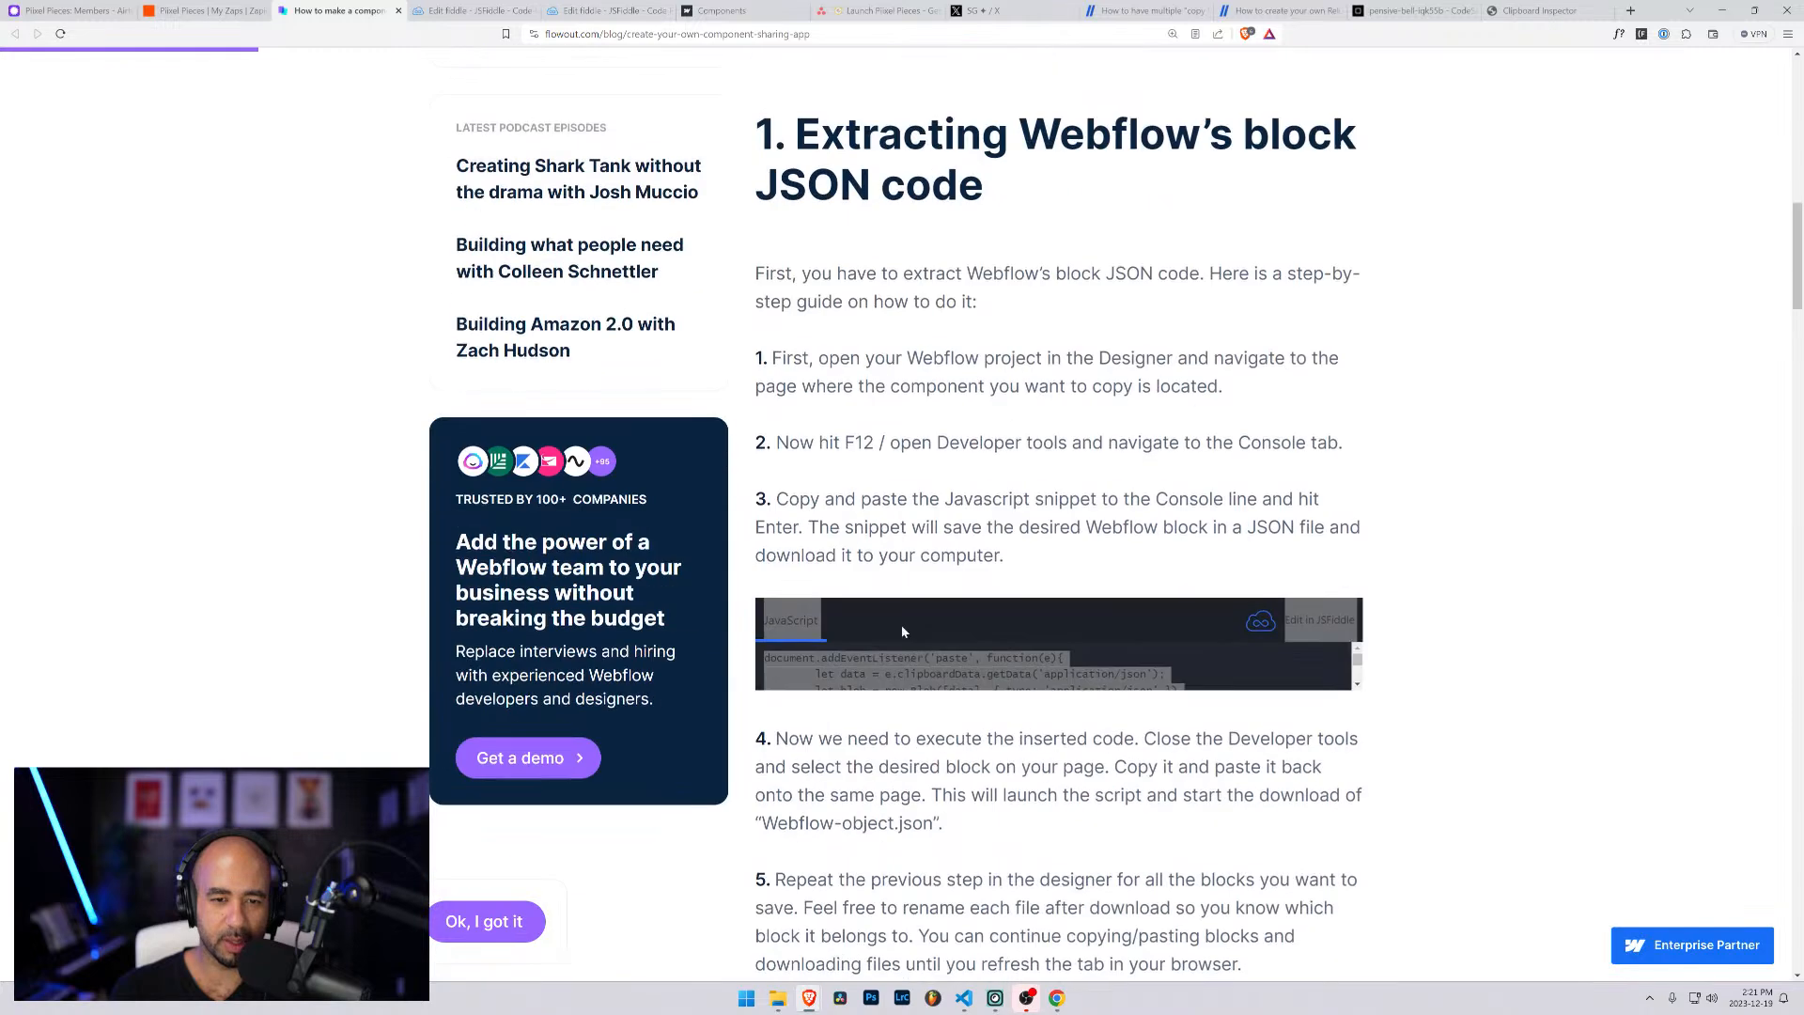
click(902, 659)
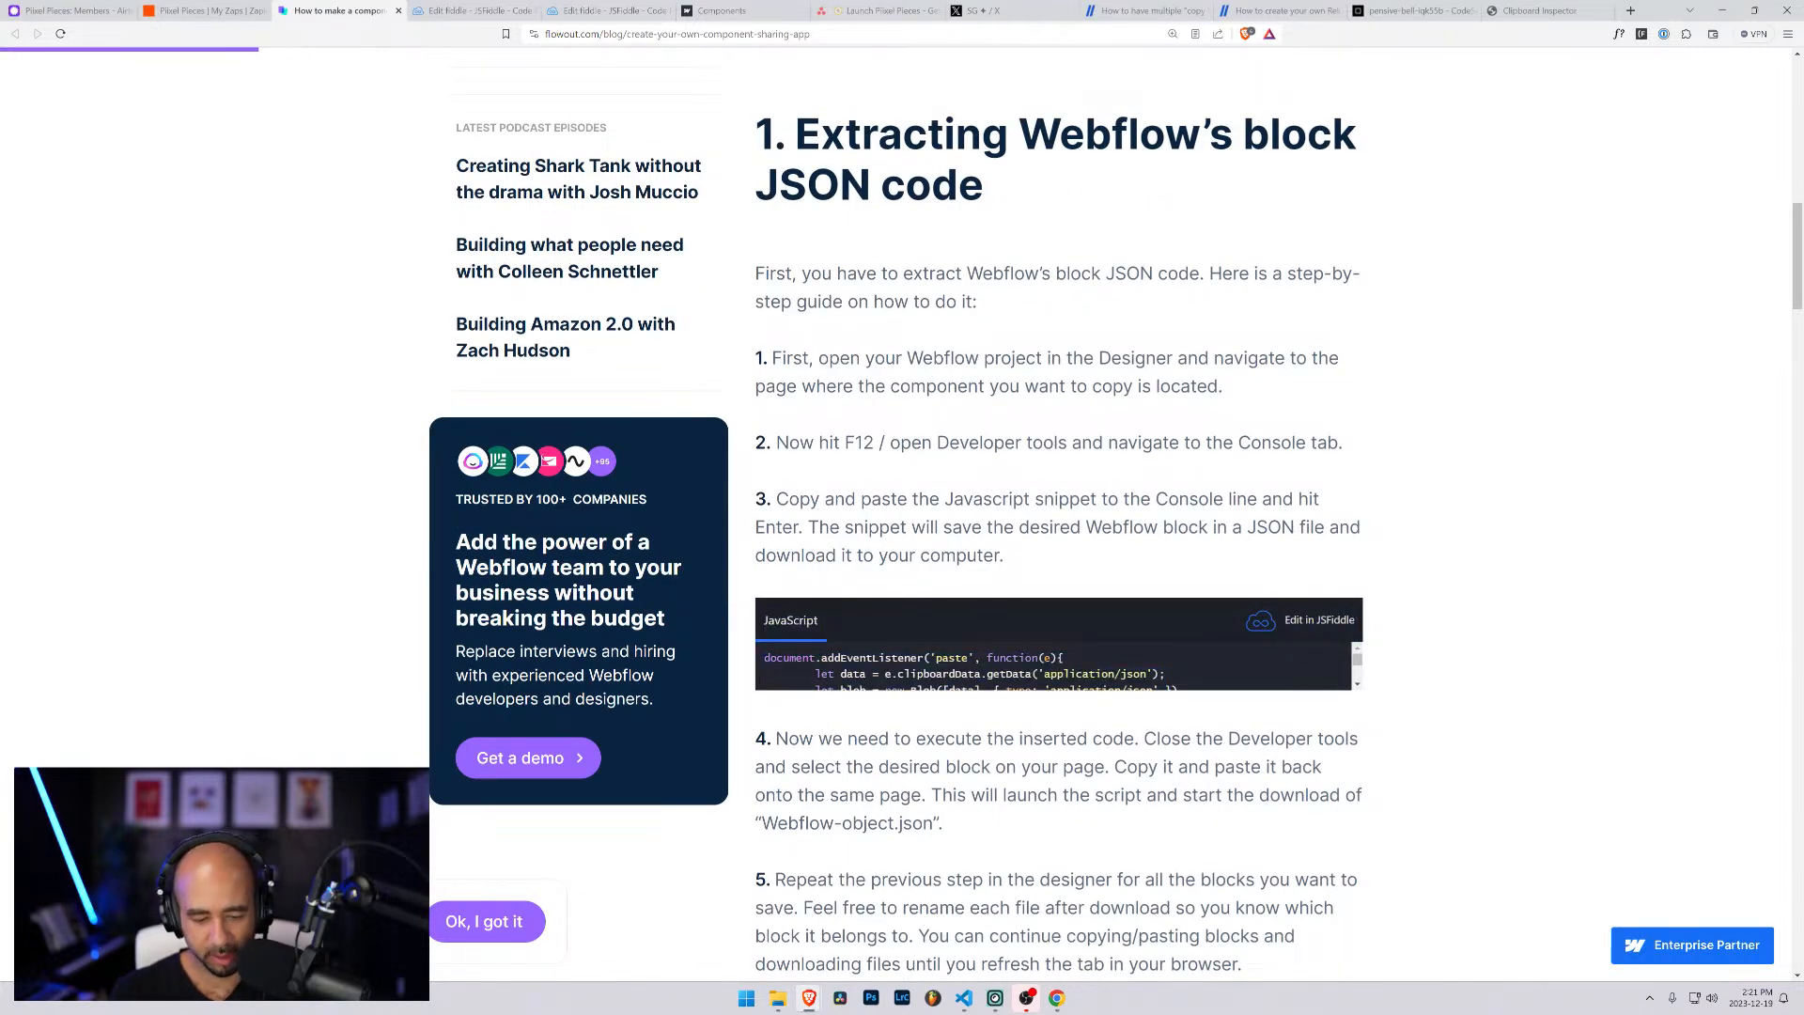
key(F12)
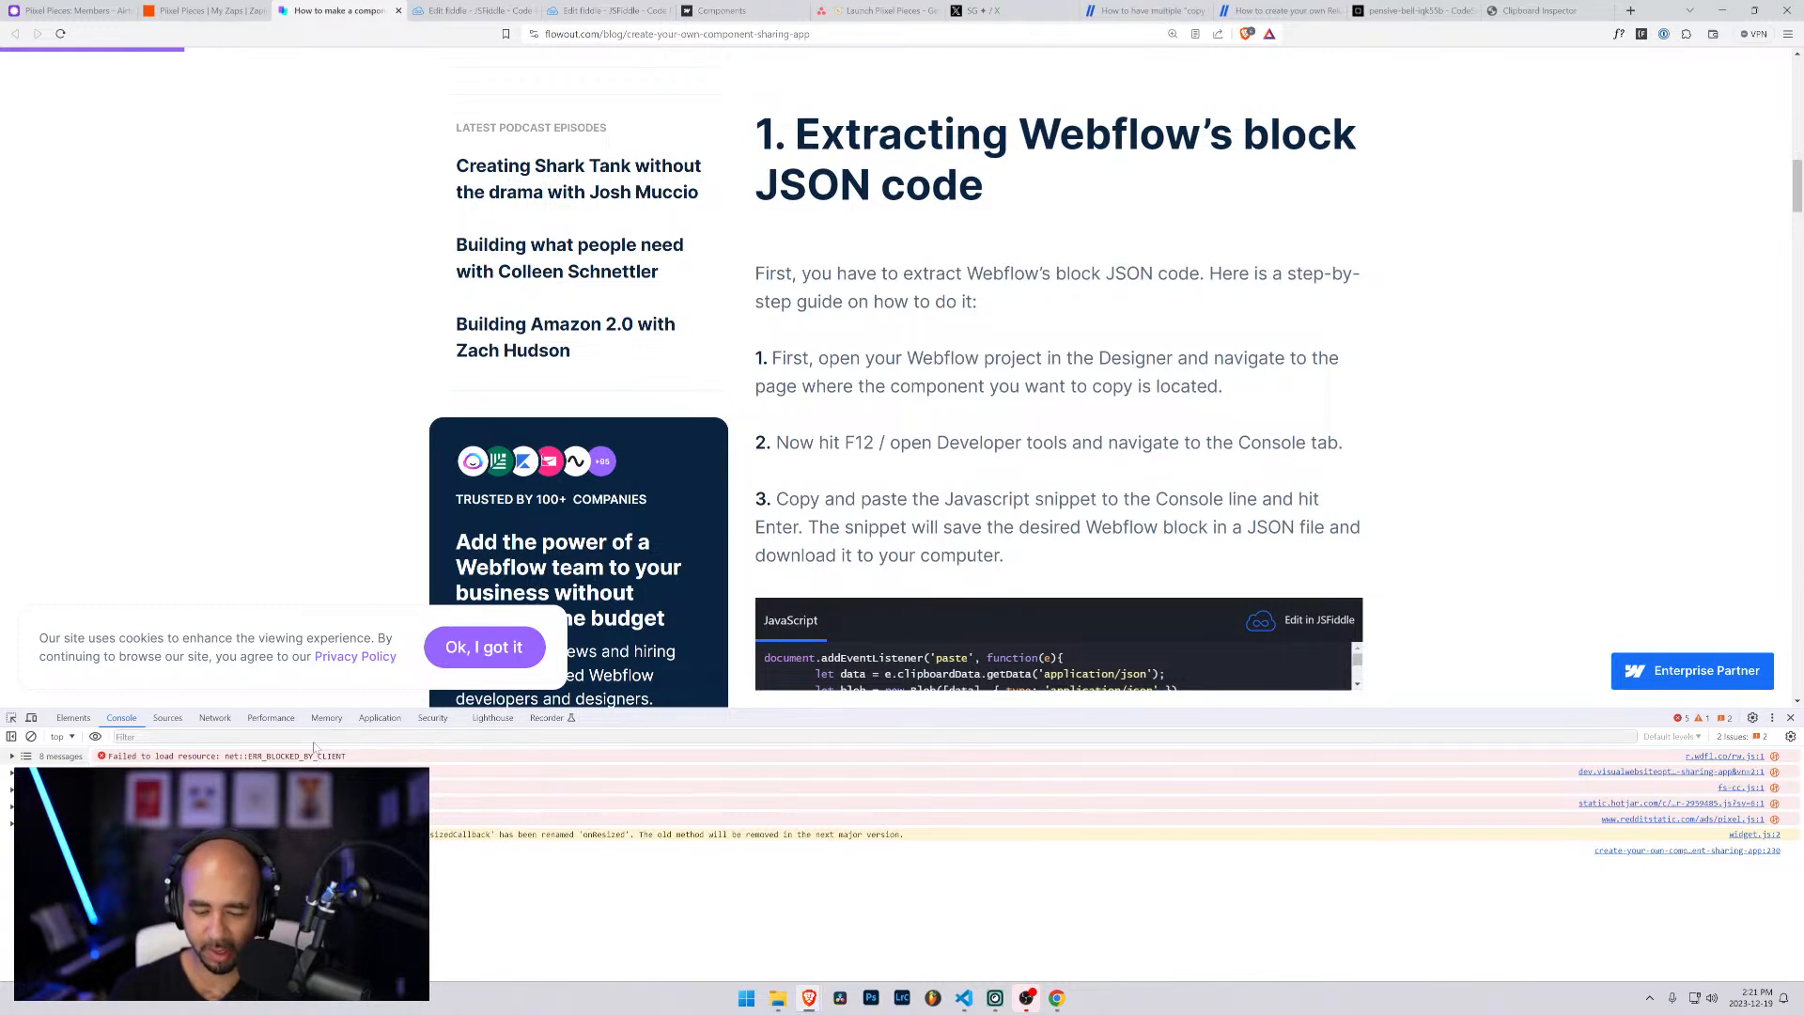
key(F12)
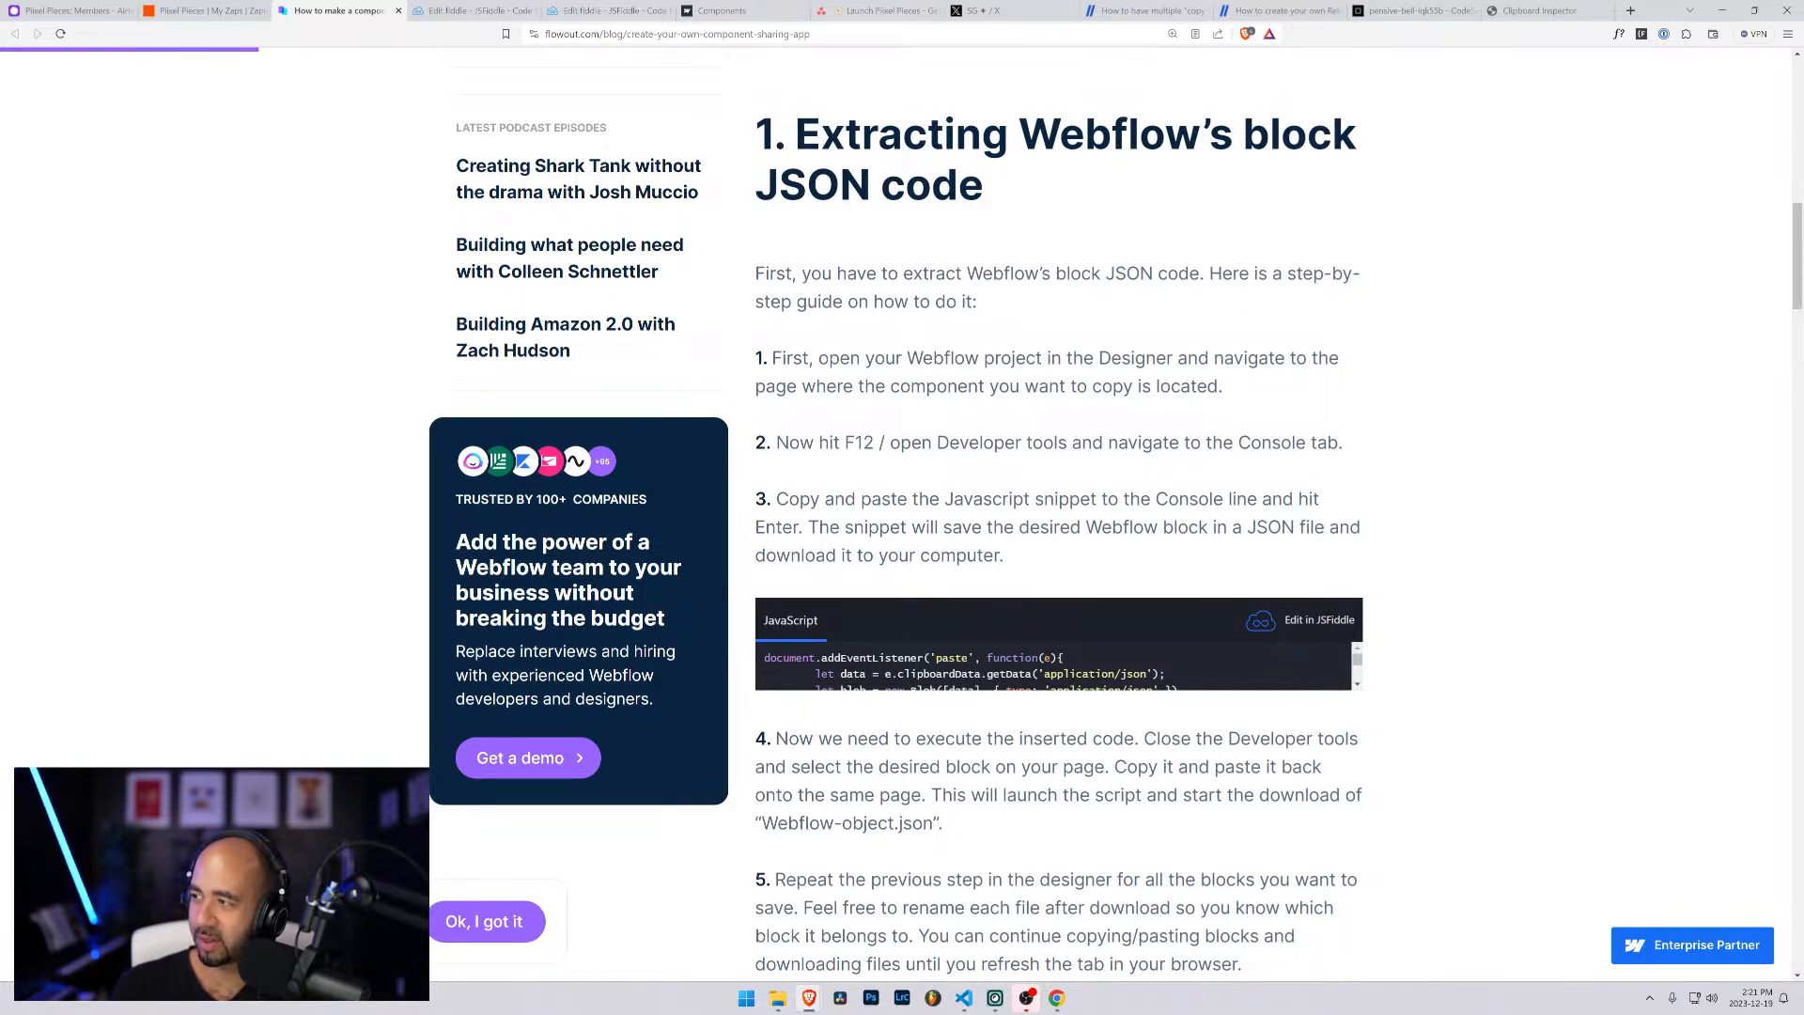
scroll(1122, 434, up, 3)
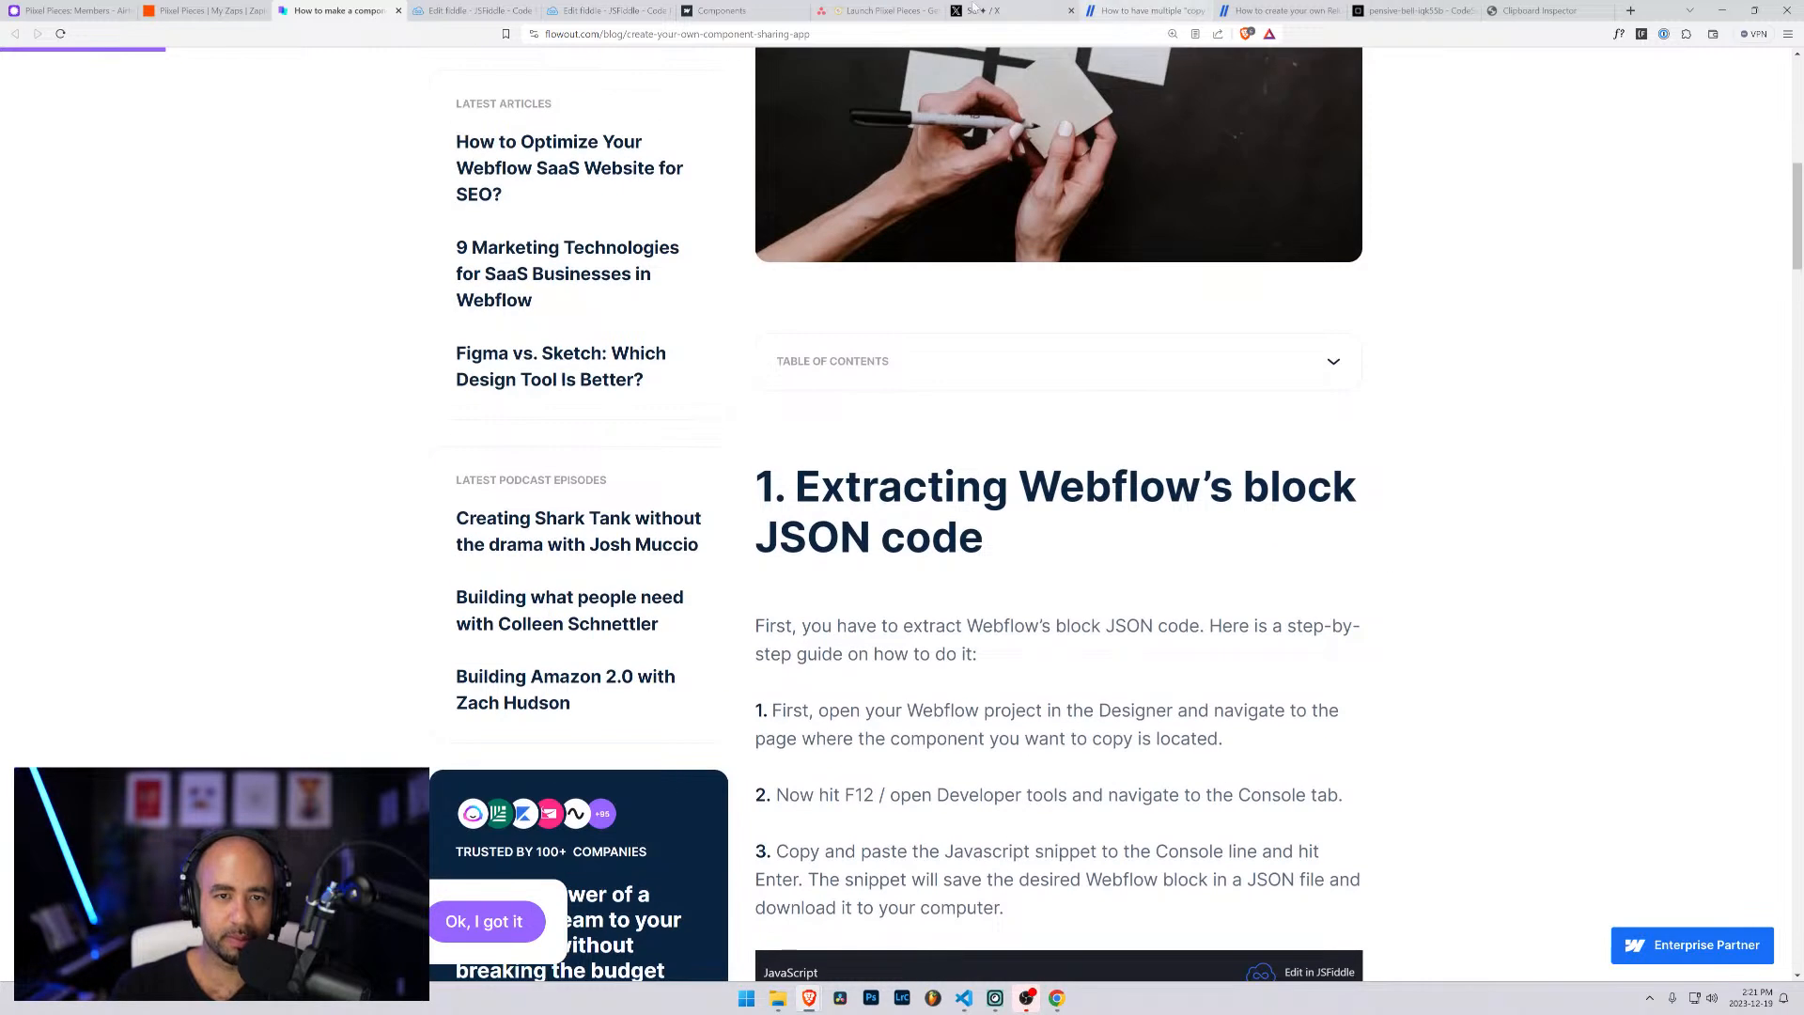
- Switch to the multiple copy buttons article and review the bmg_copy-this attributes for list, button and snippet in Steps 2.0 to 2.2
click(1151, 6)
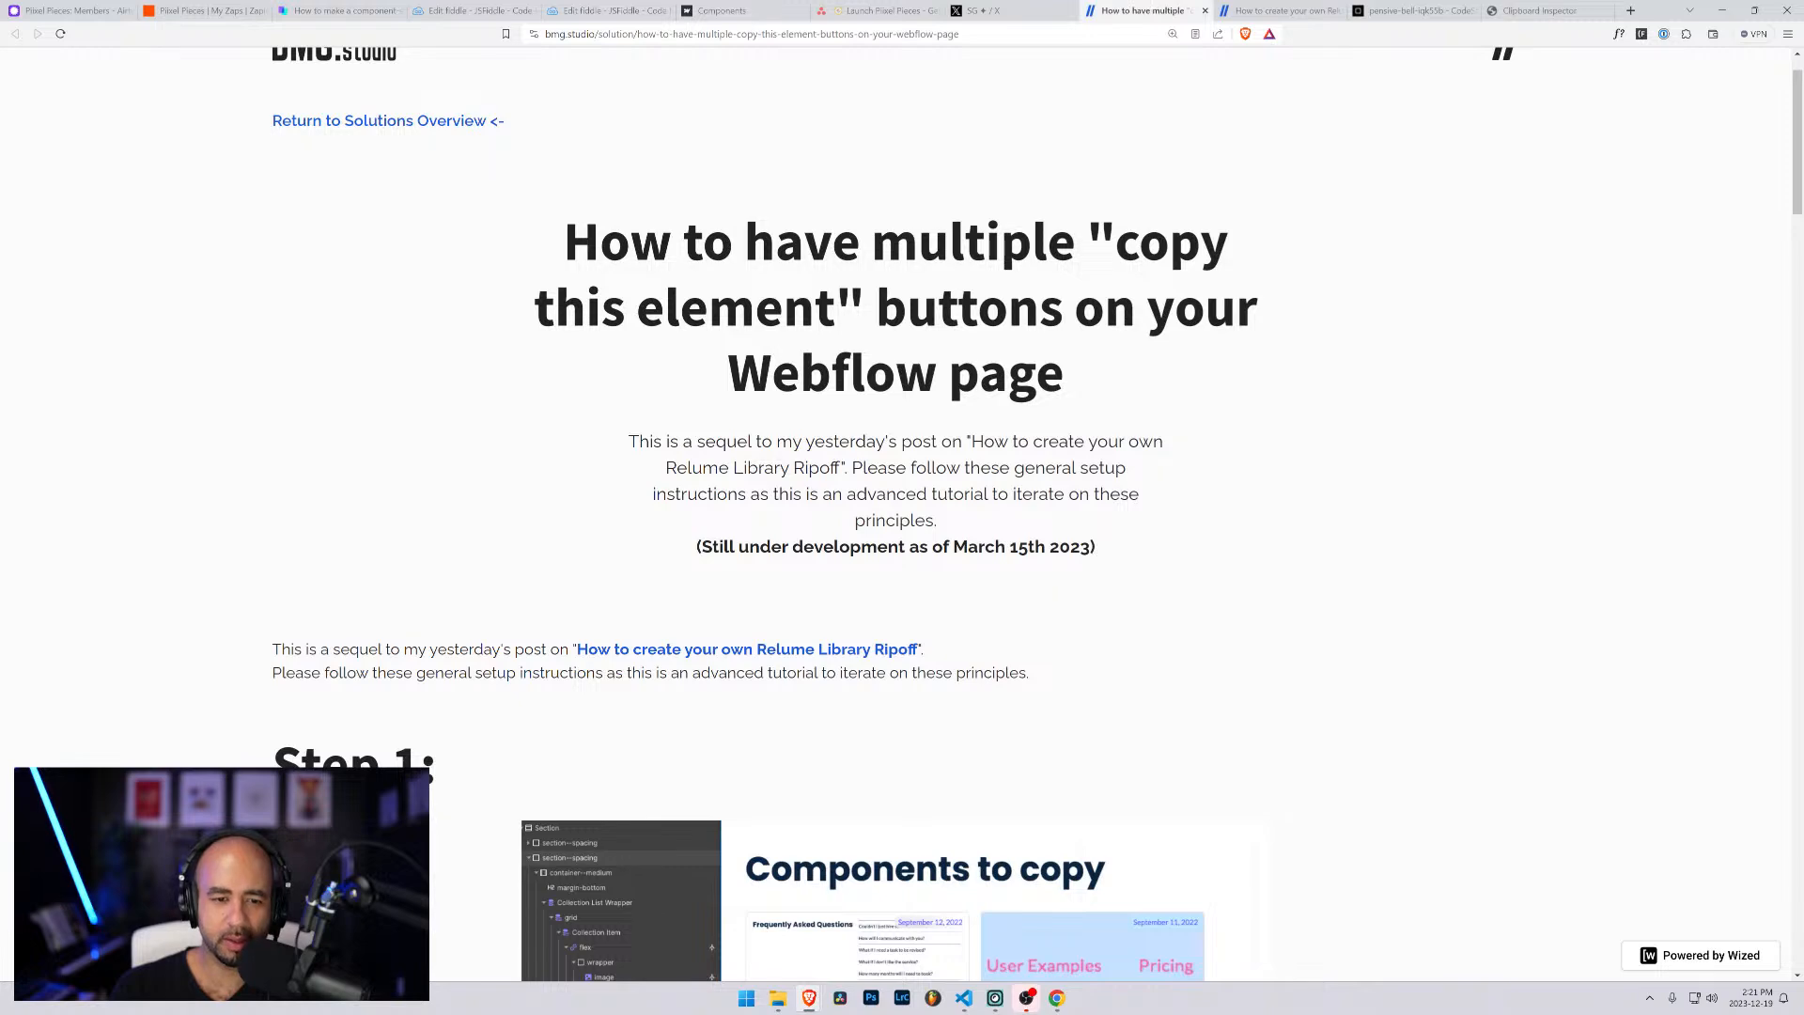
scroll(730, 534, down, 3)
scroll(730, 526, down, 12)
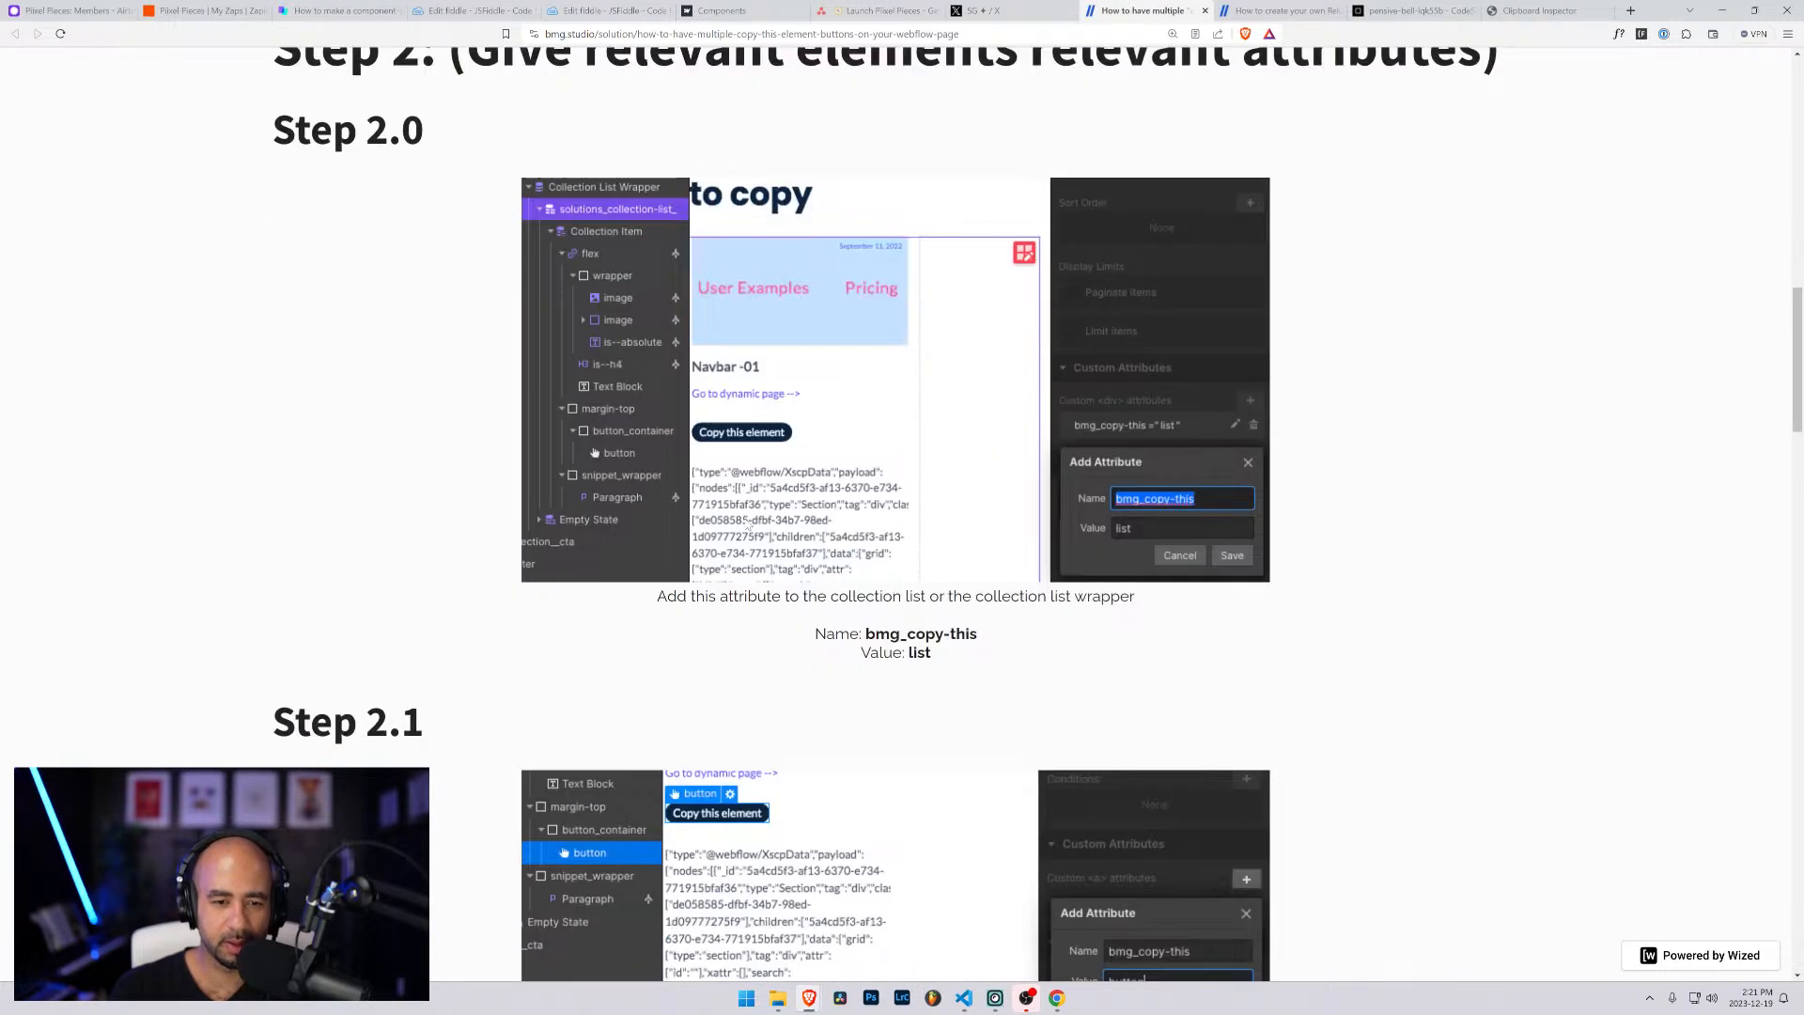
scroll(747, 524, down, 2)
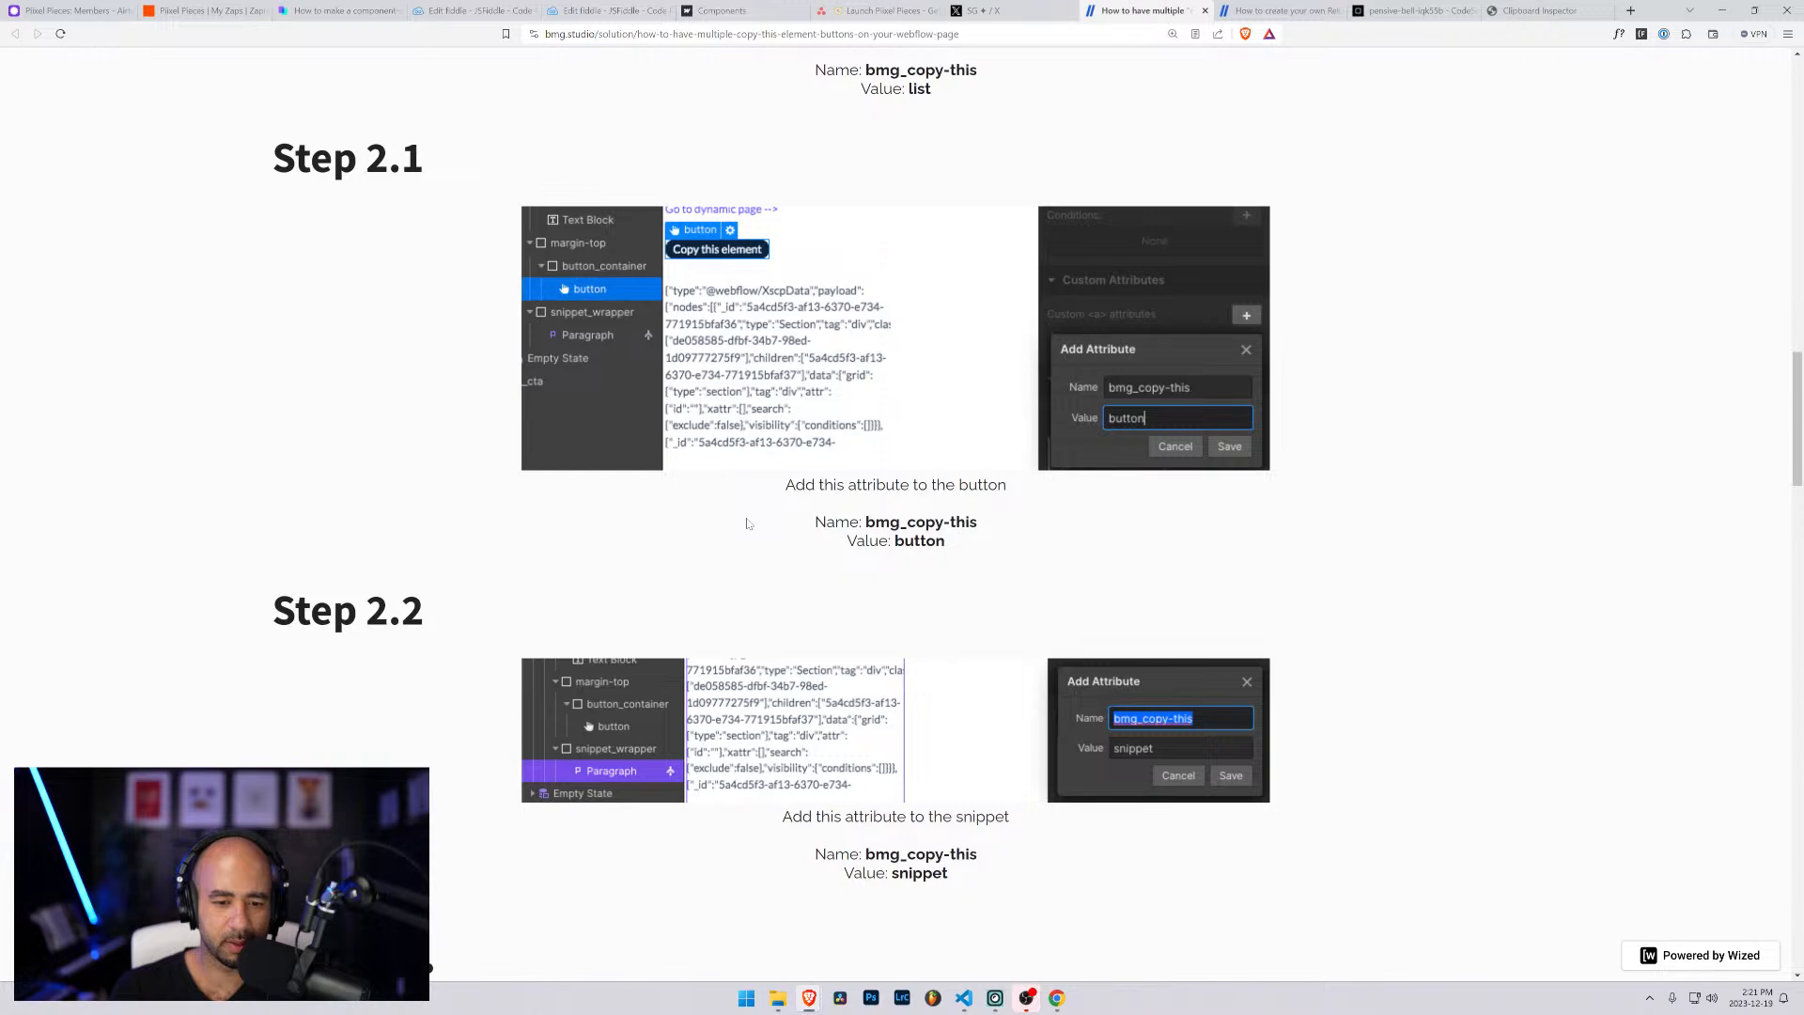
scroll(746, 523, up, 4)
- Return to the Relume Library article, glance over Steps 8 and 9, and review the Step 1 collection setup and its JSON snippet field
click(1268, 11)
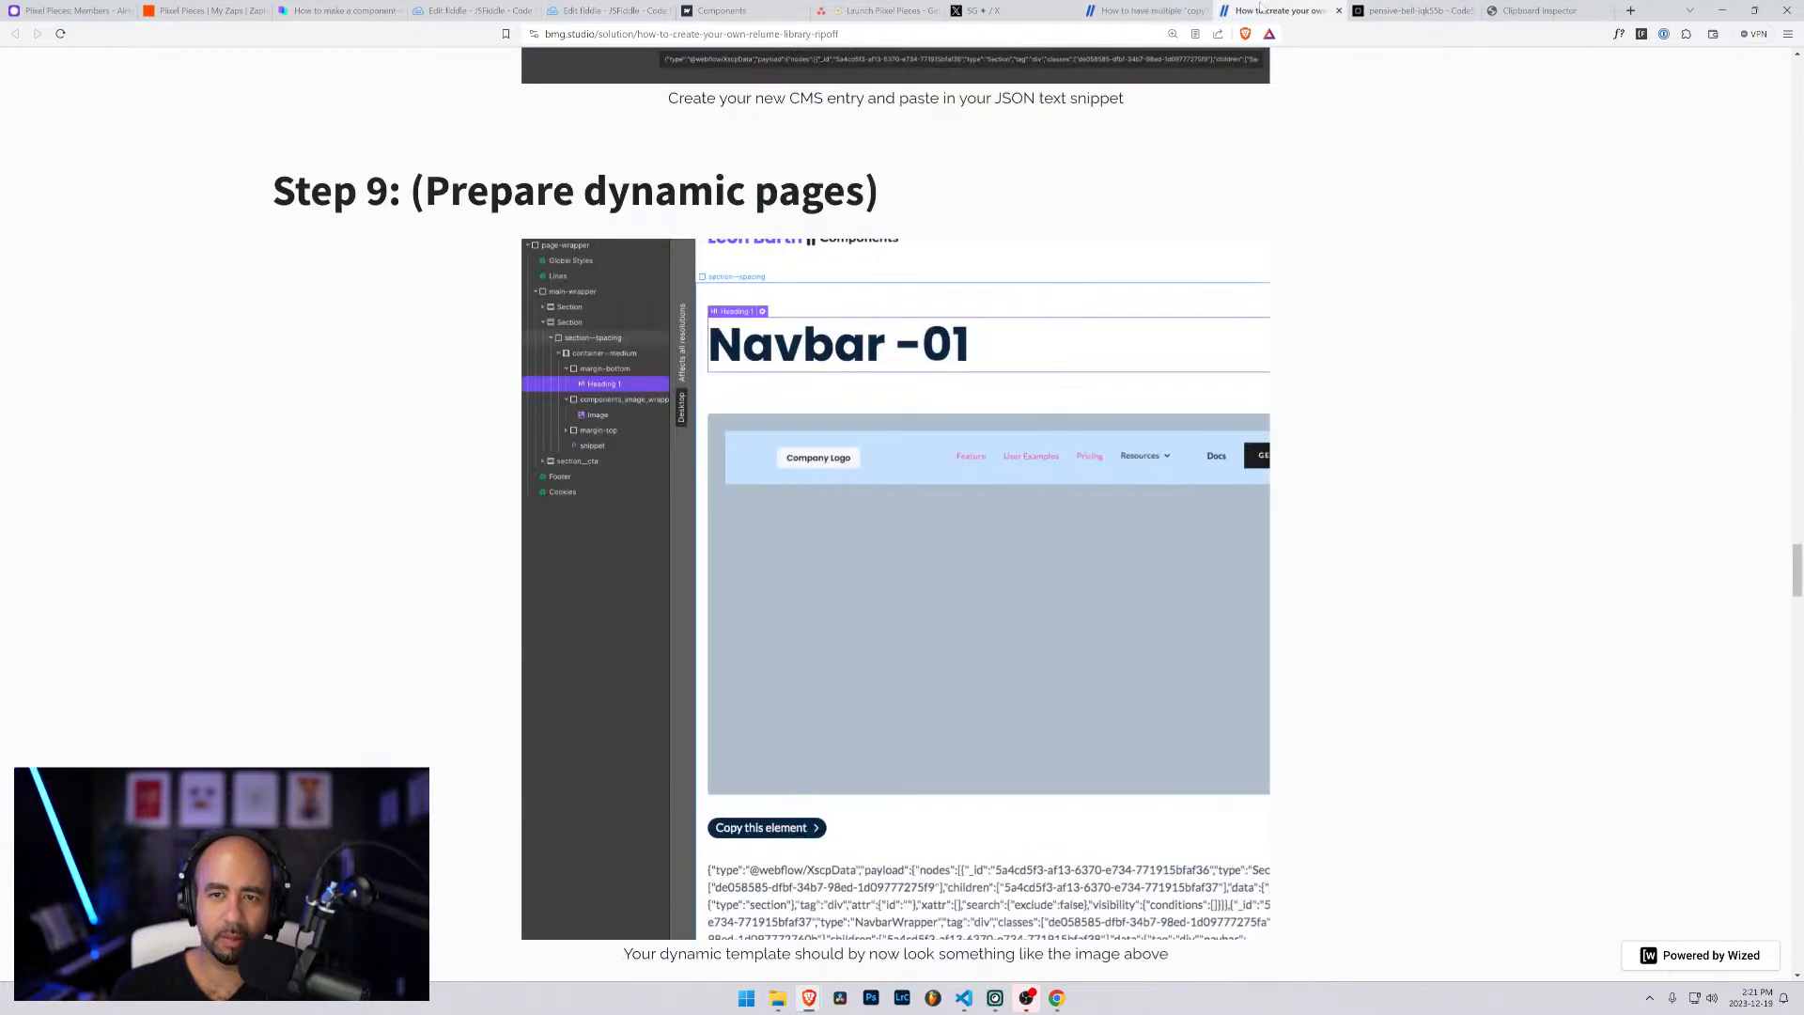
scroll(768, 434, up, 3)
scroll(936, 504, down, 9)
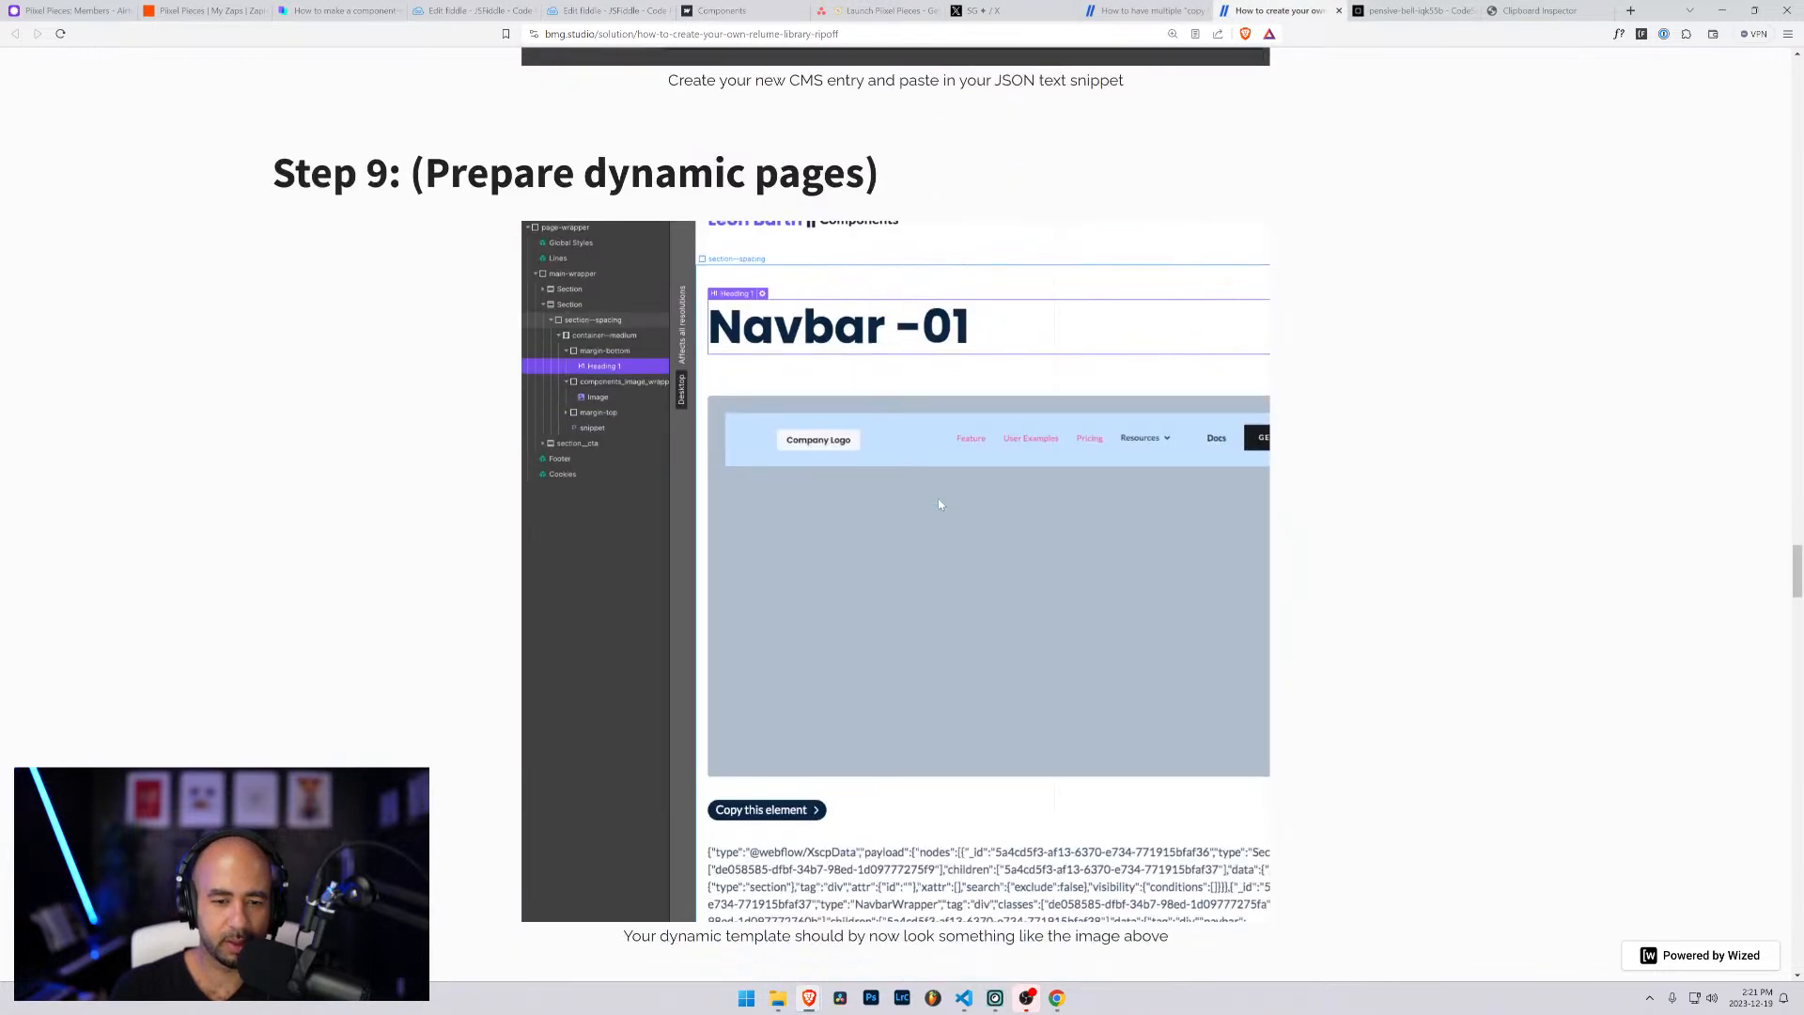
scroll(541, 486, up, 9)
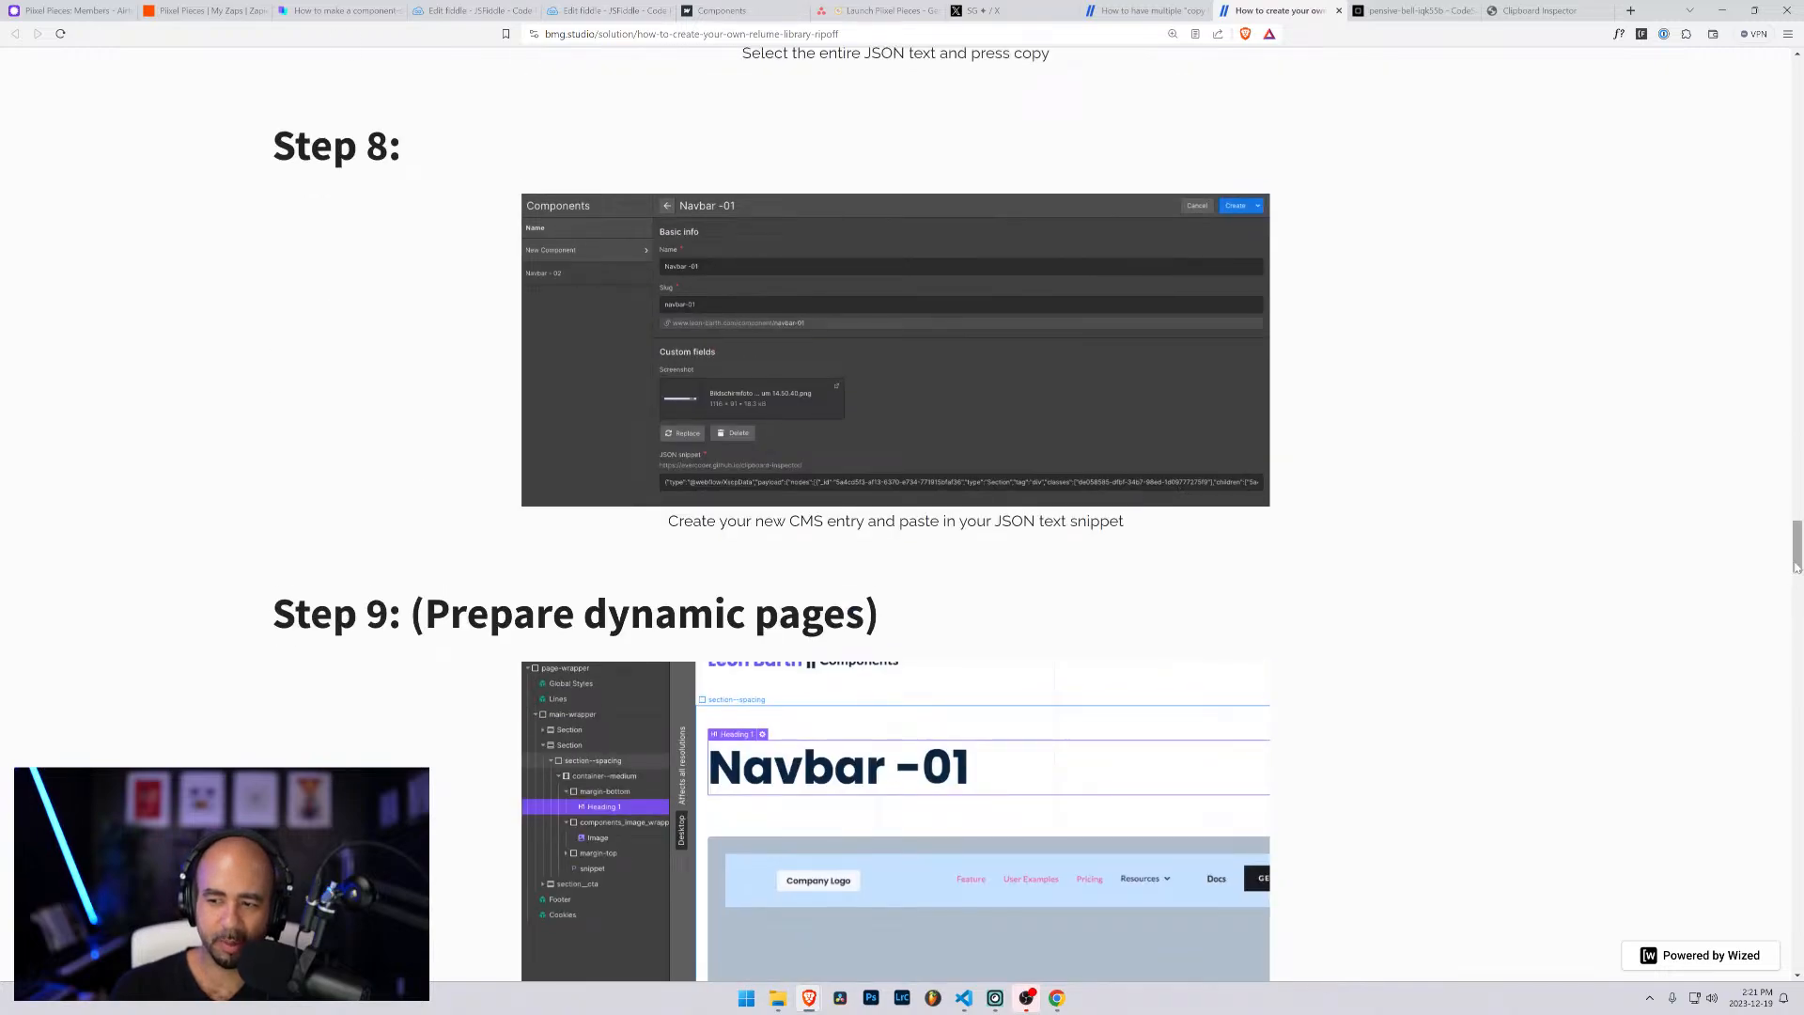
drag(1798, 556, 1797, 79)
scroll(784, 455, down, 8)
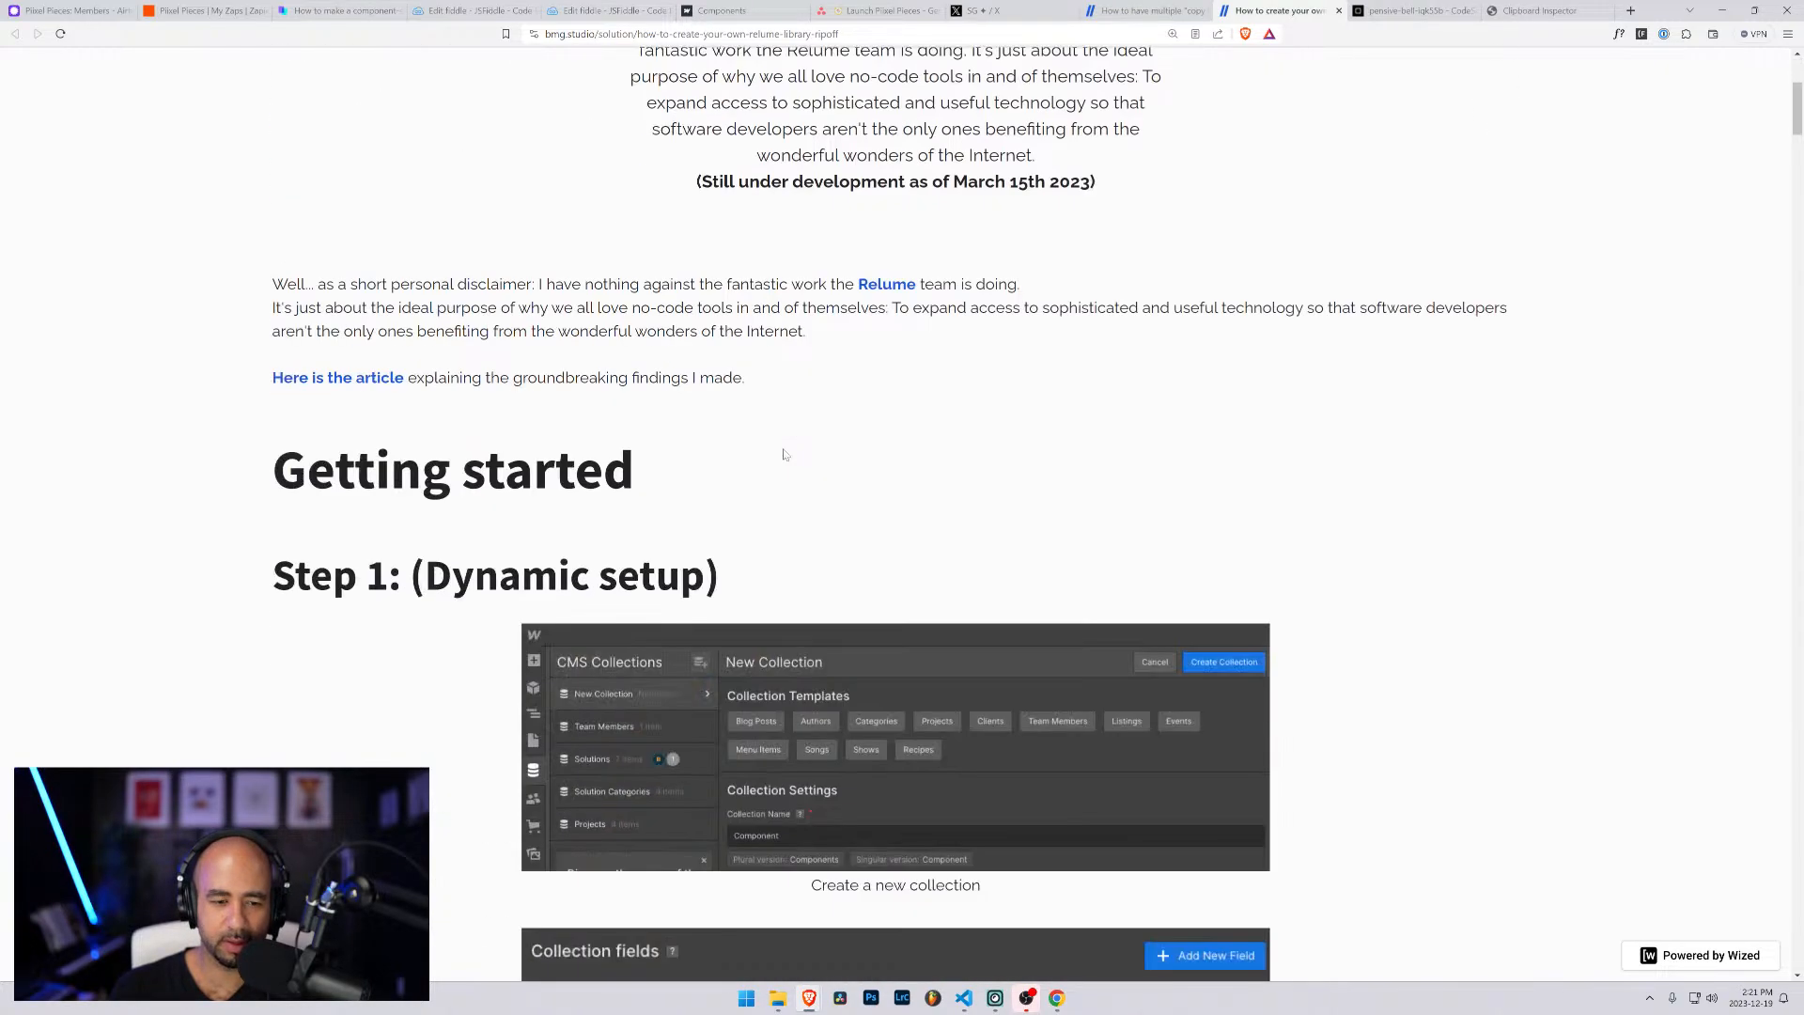
scroll(630, 492, down, 5)
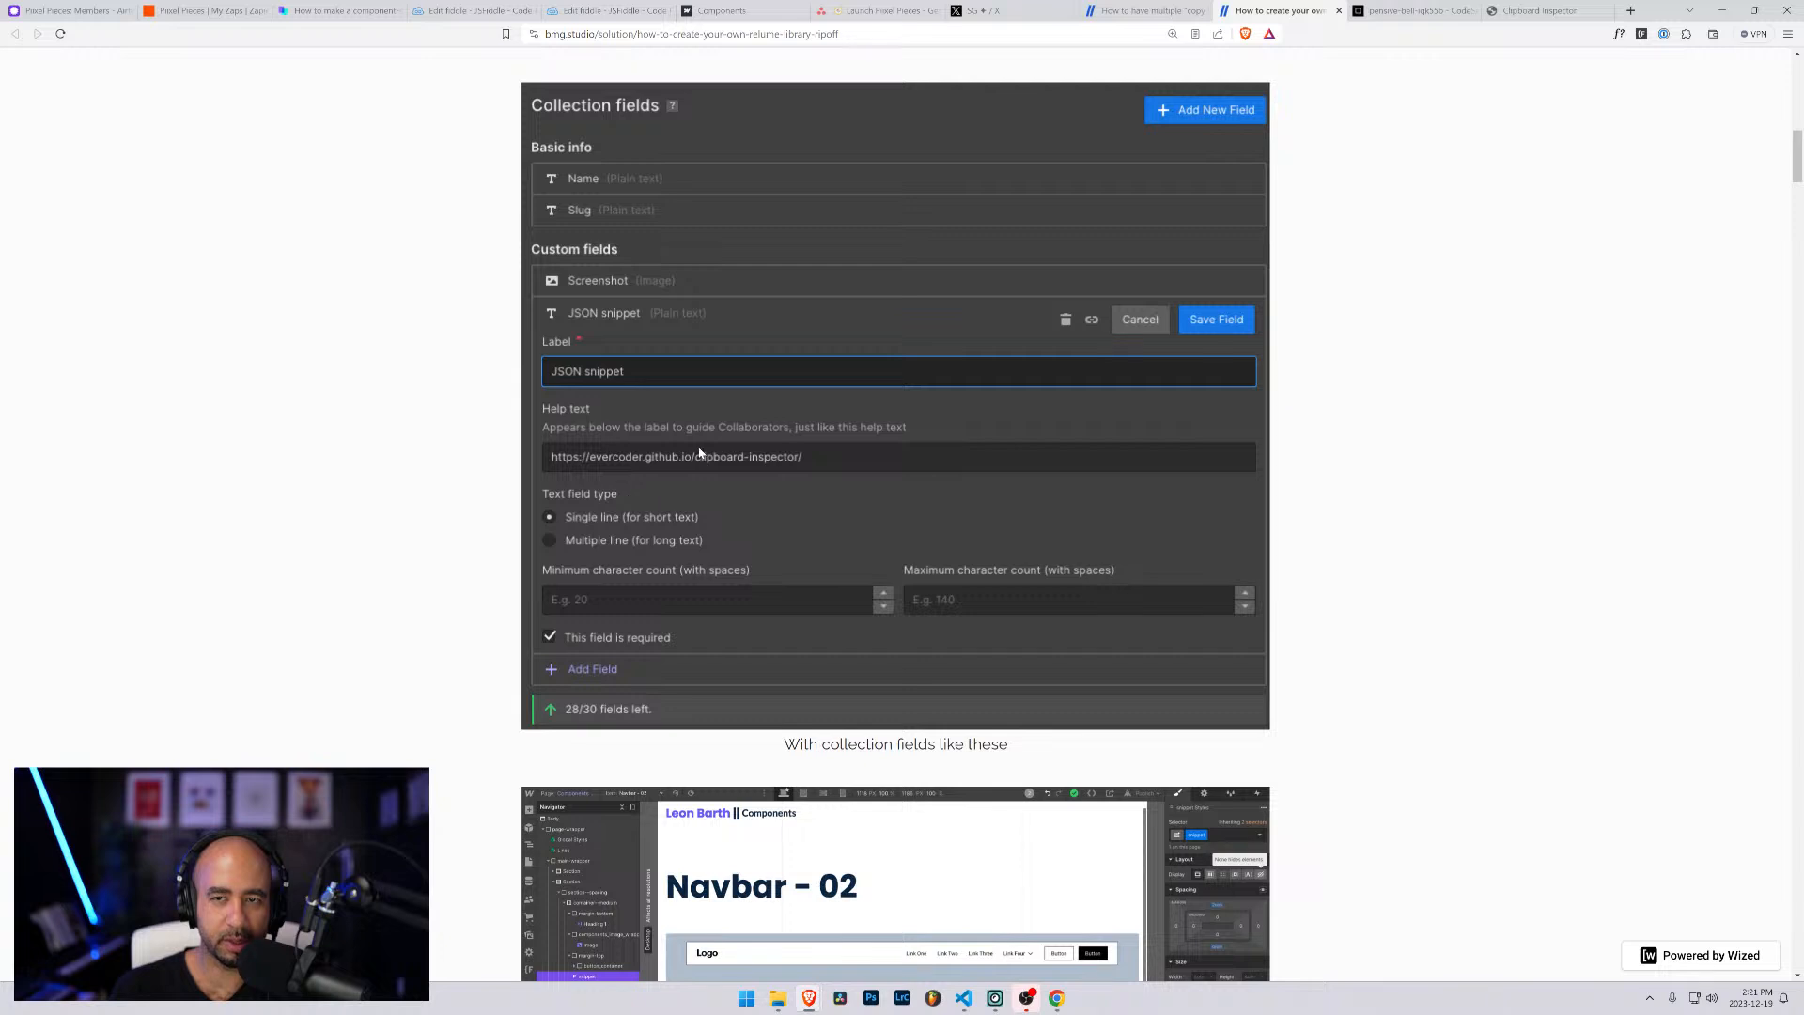
scroll(699, 453, down, 2)
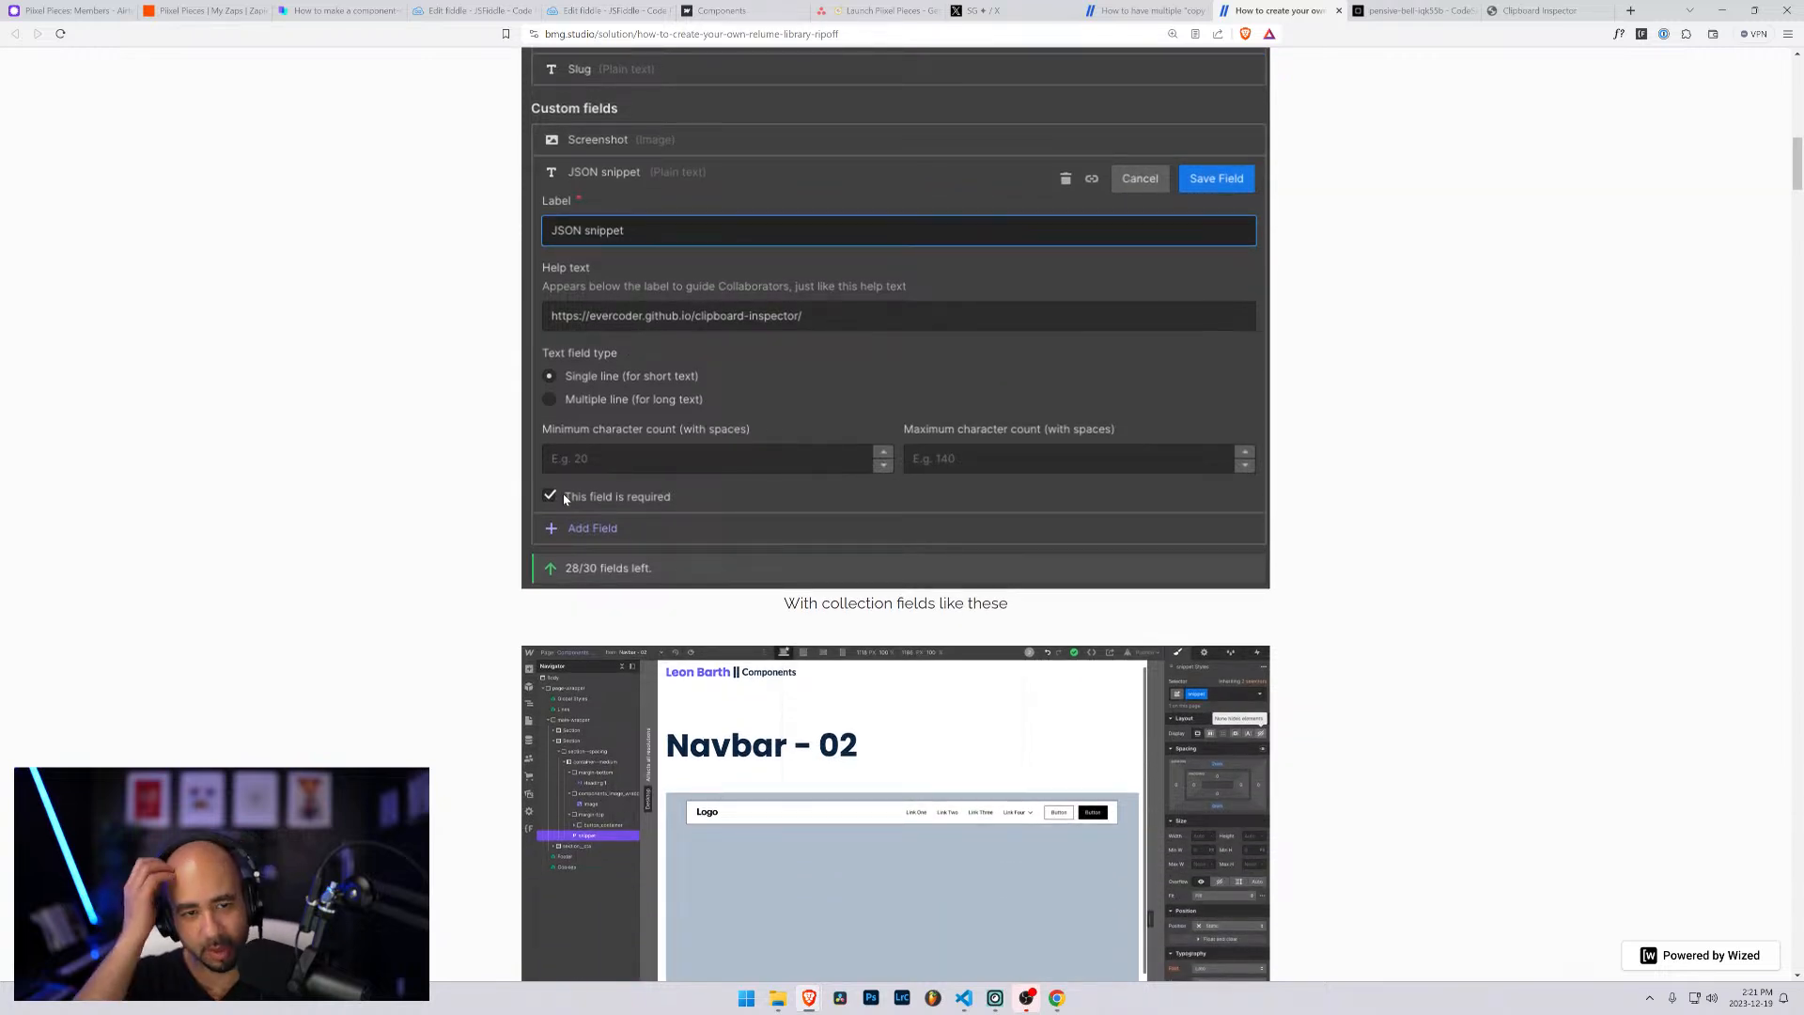
scroll(573, 496, up, 6)
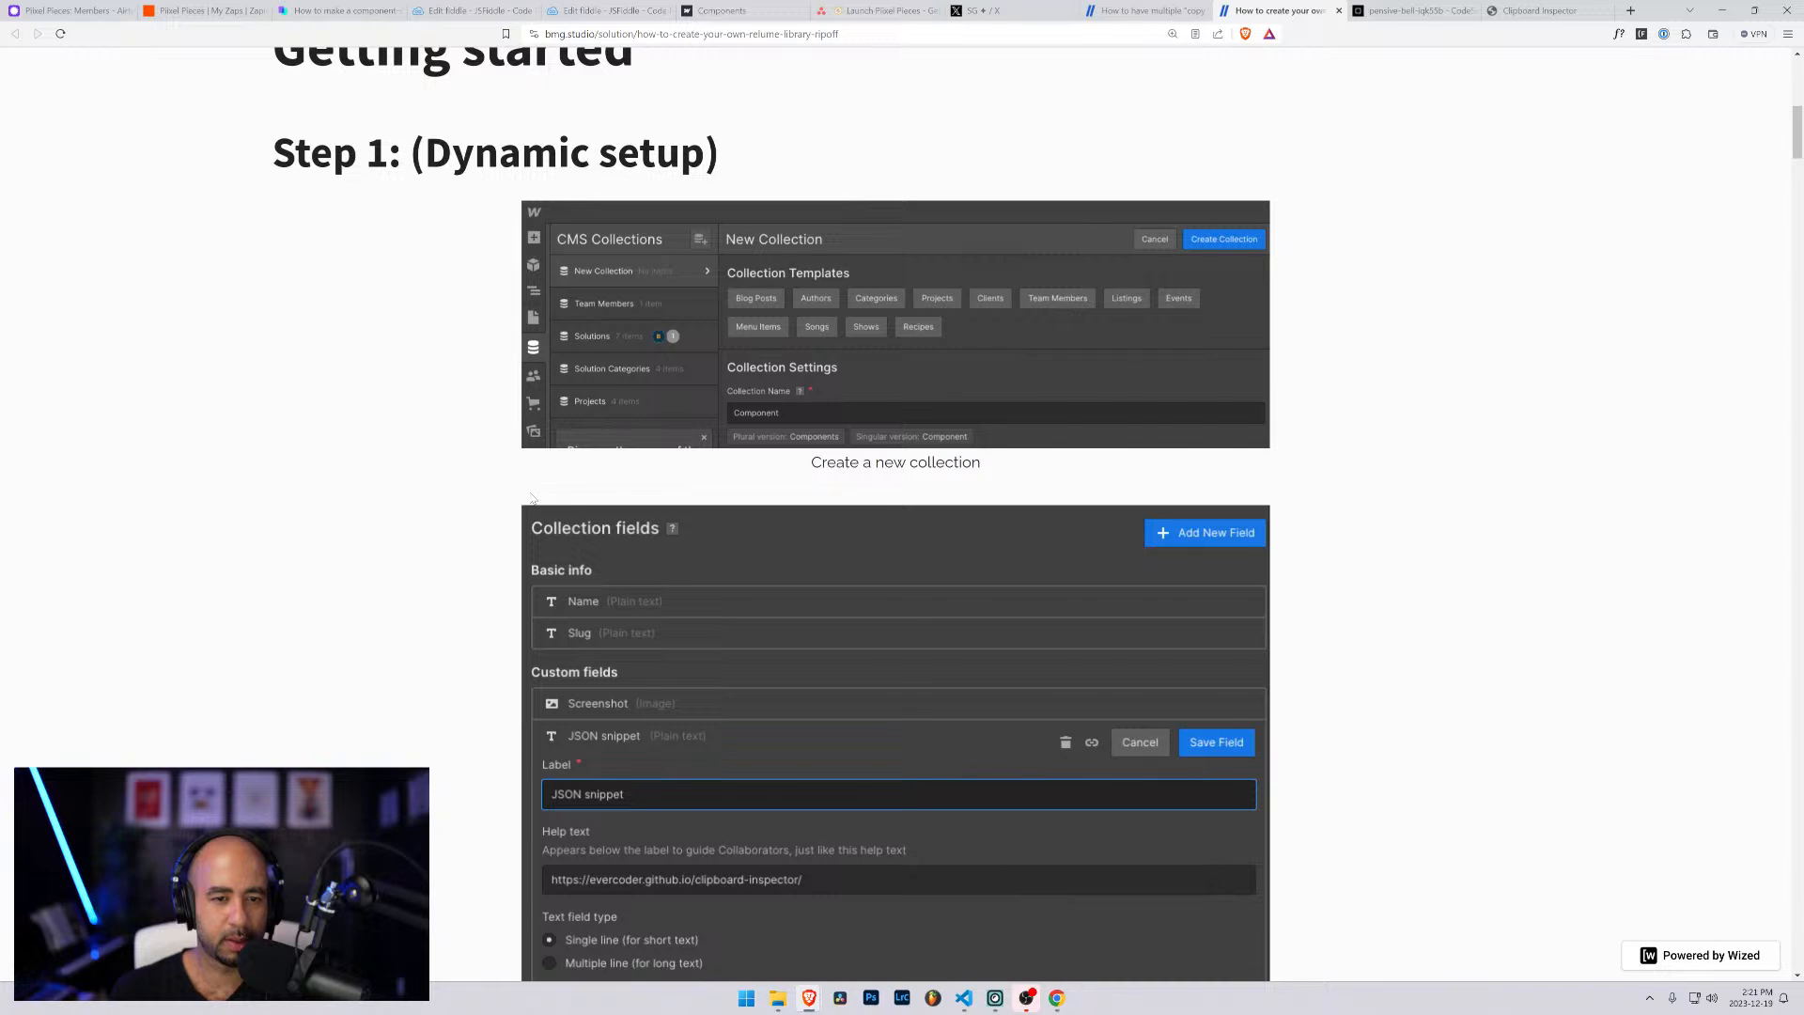
- Review the Relume Library article from the Step 1 collection setup through Step 7, returning to the Clipboard Inspector instructions in Step 6
scroll(532, 498, down, 15)
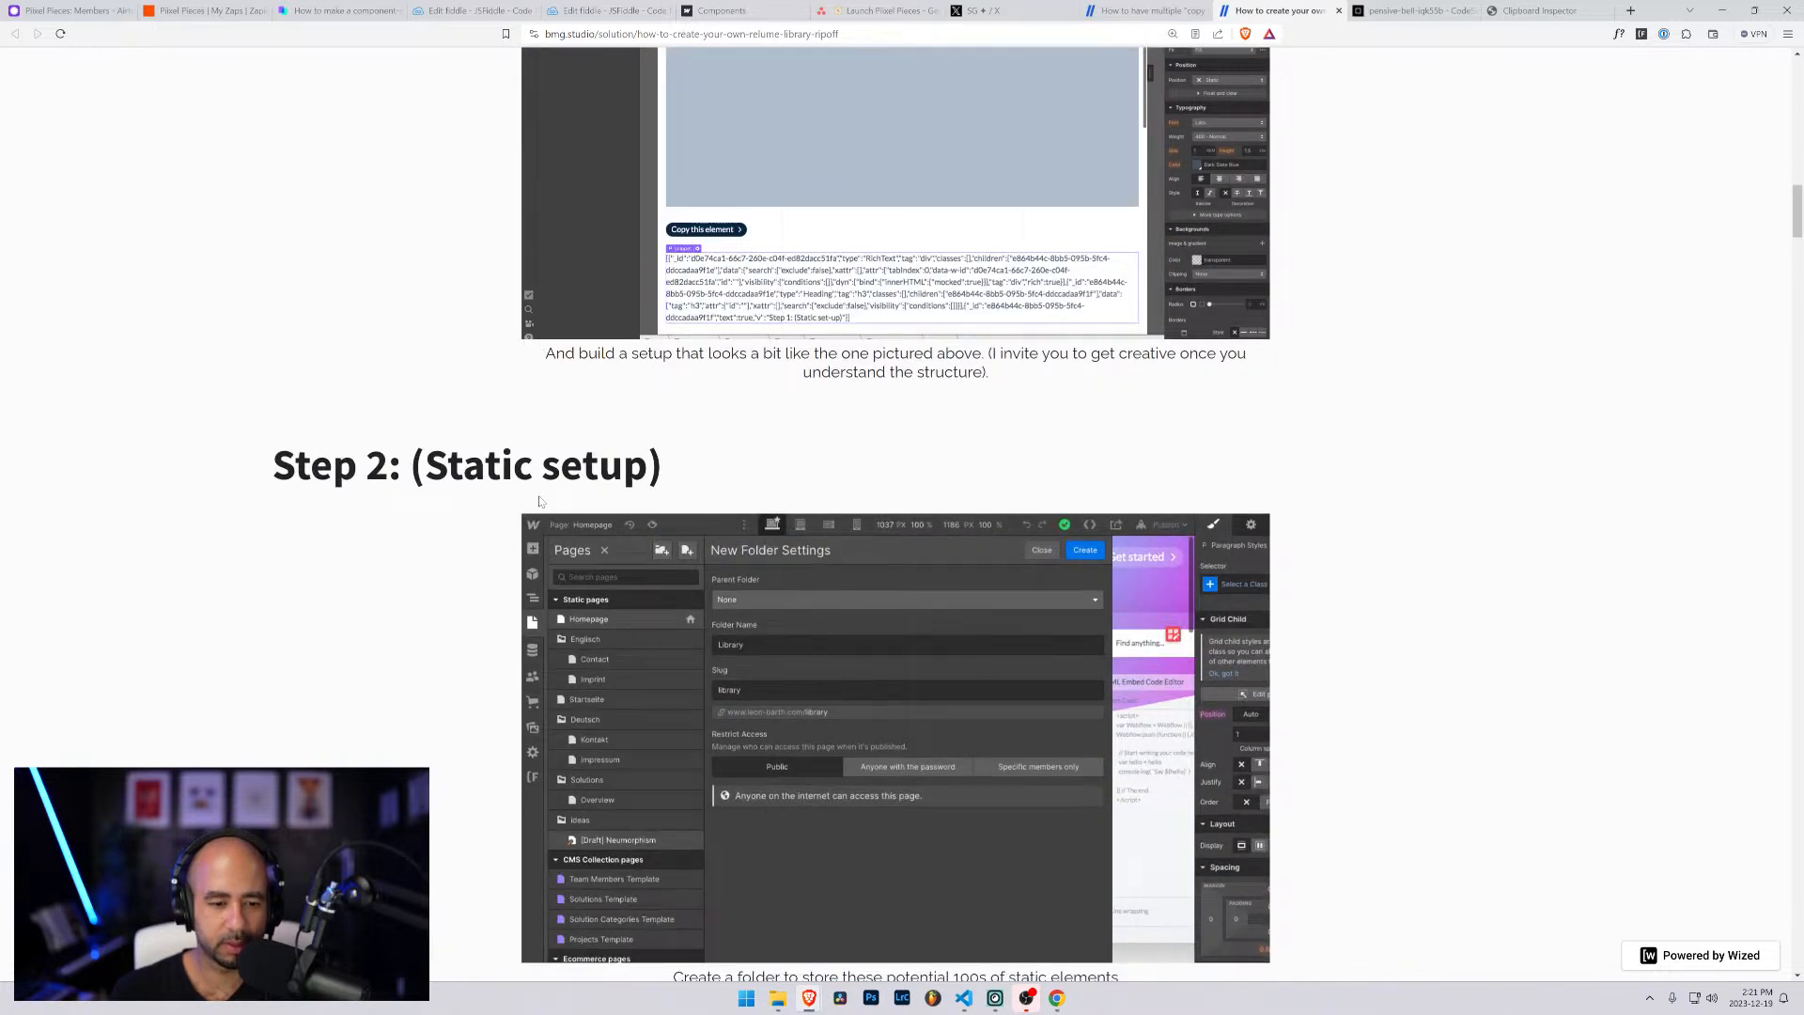
scroll(540, 500, down, 15)
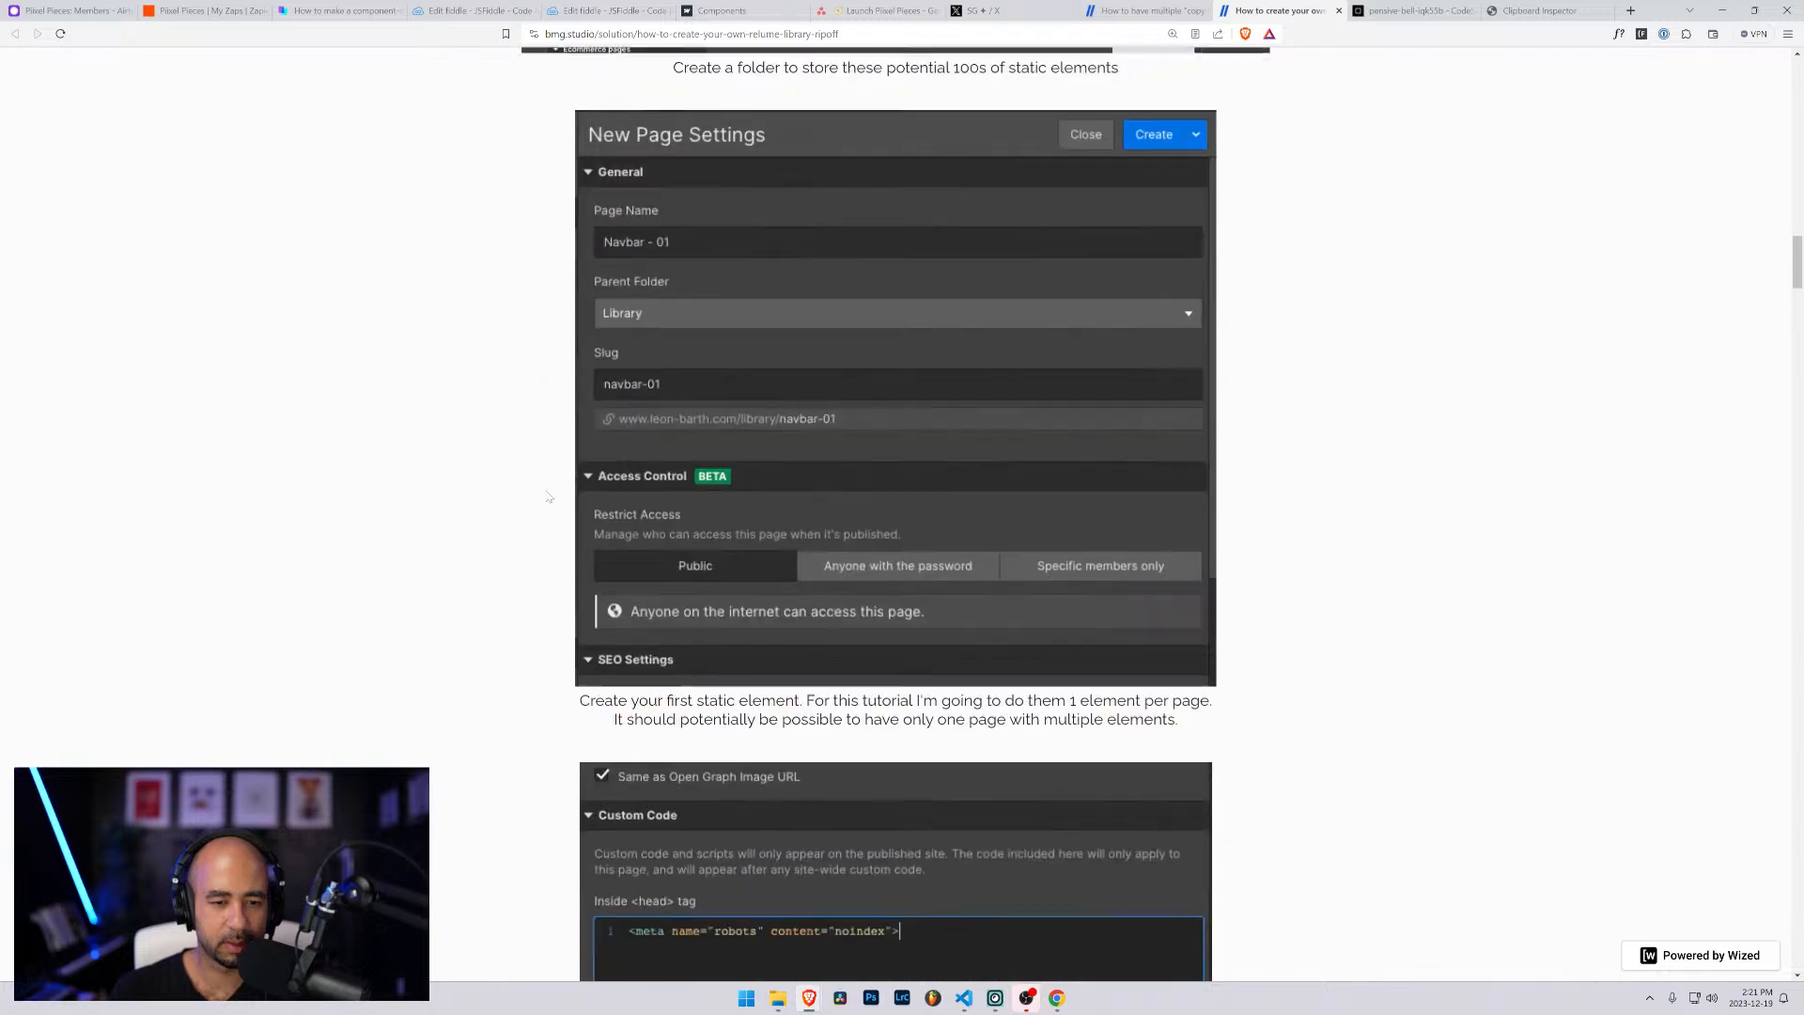
scroll(555, 498, down, 4)
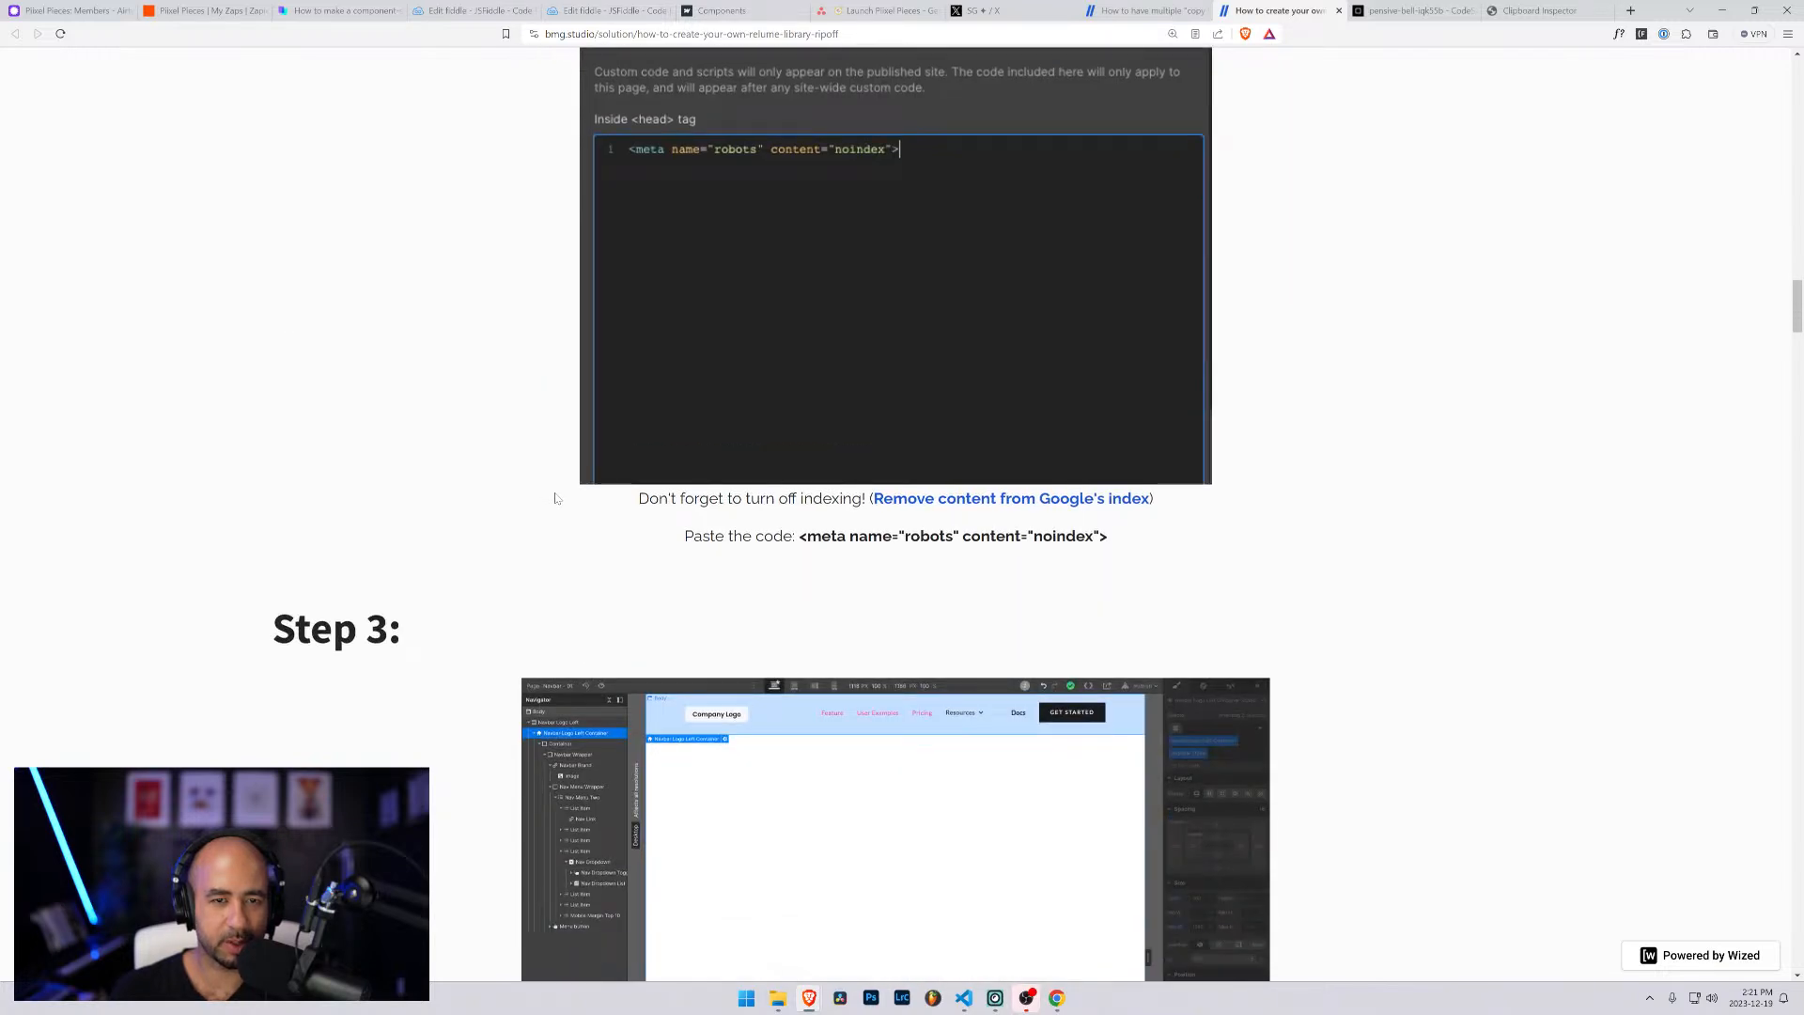
scroll(555, 498, down, 12)
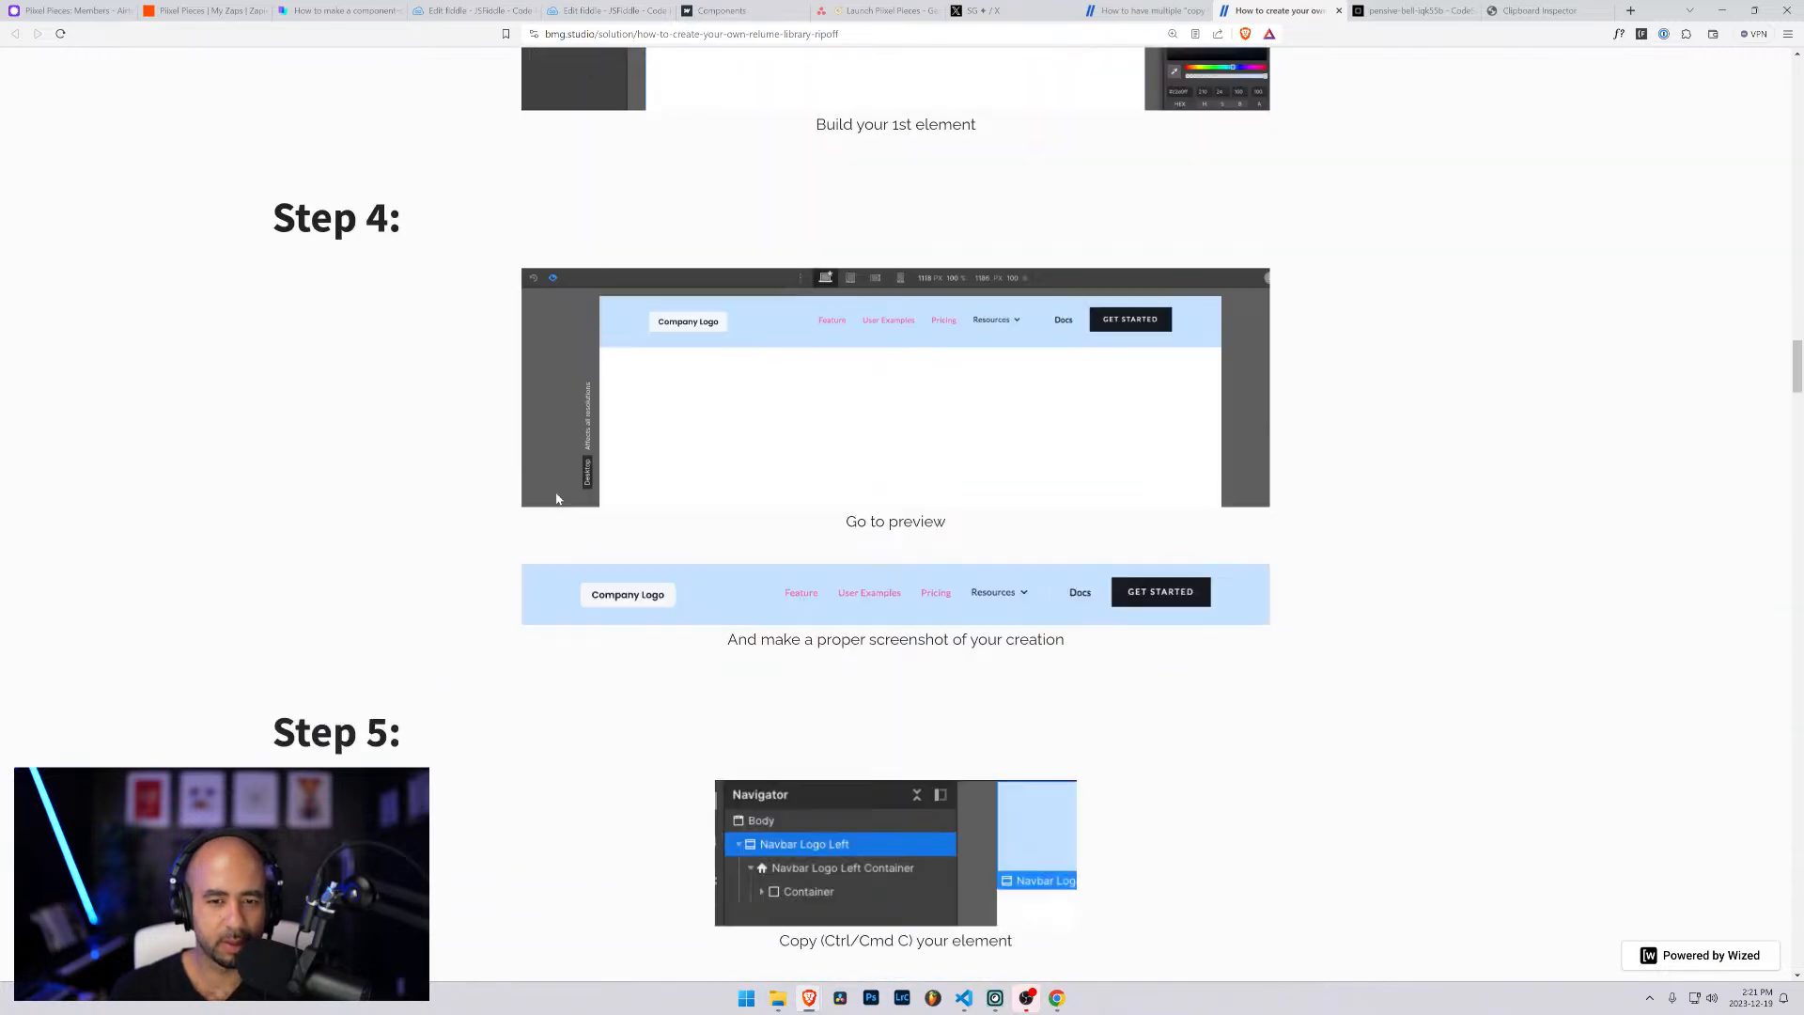
scroll(556, 498, down, 8)
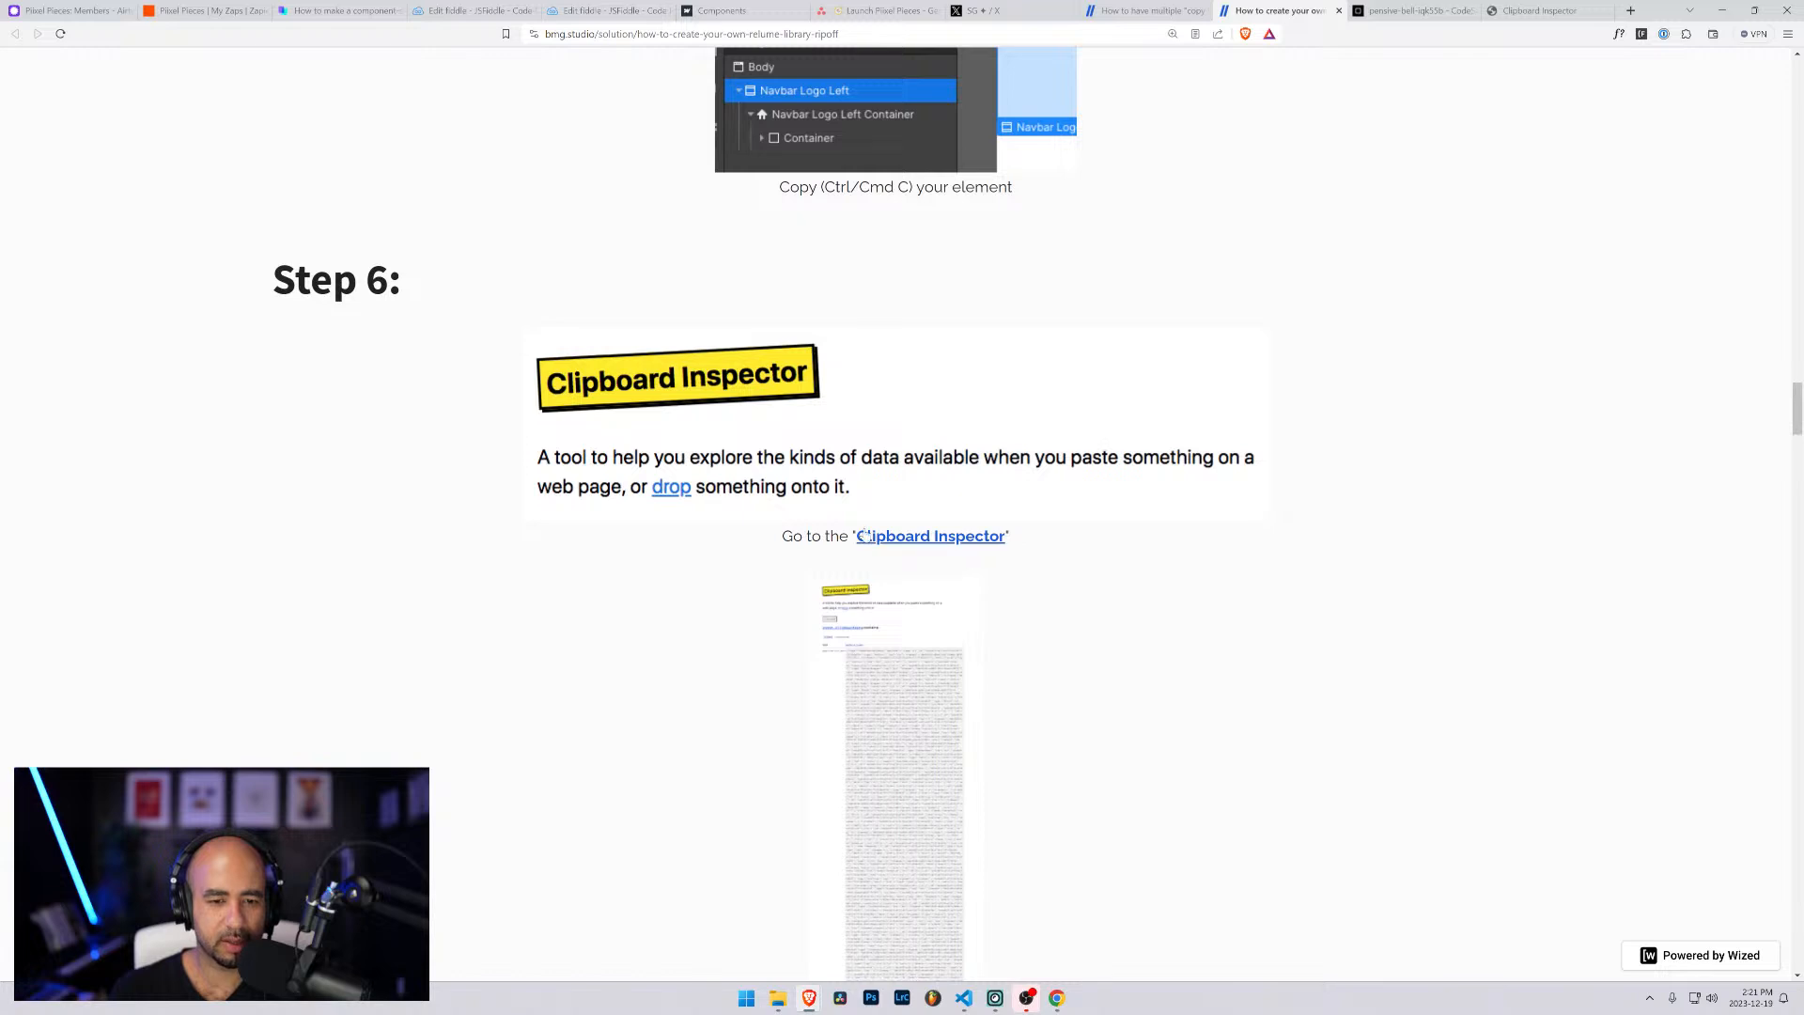
scroll(564, 489, down, 13)
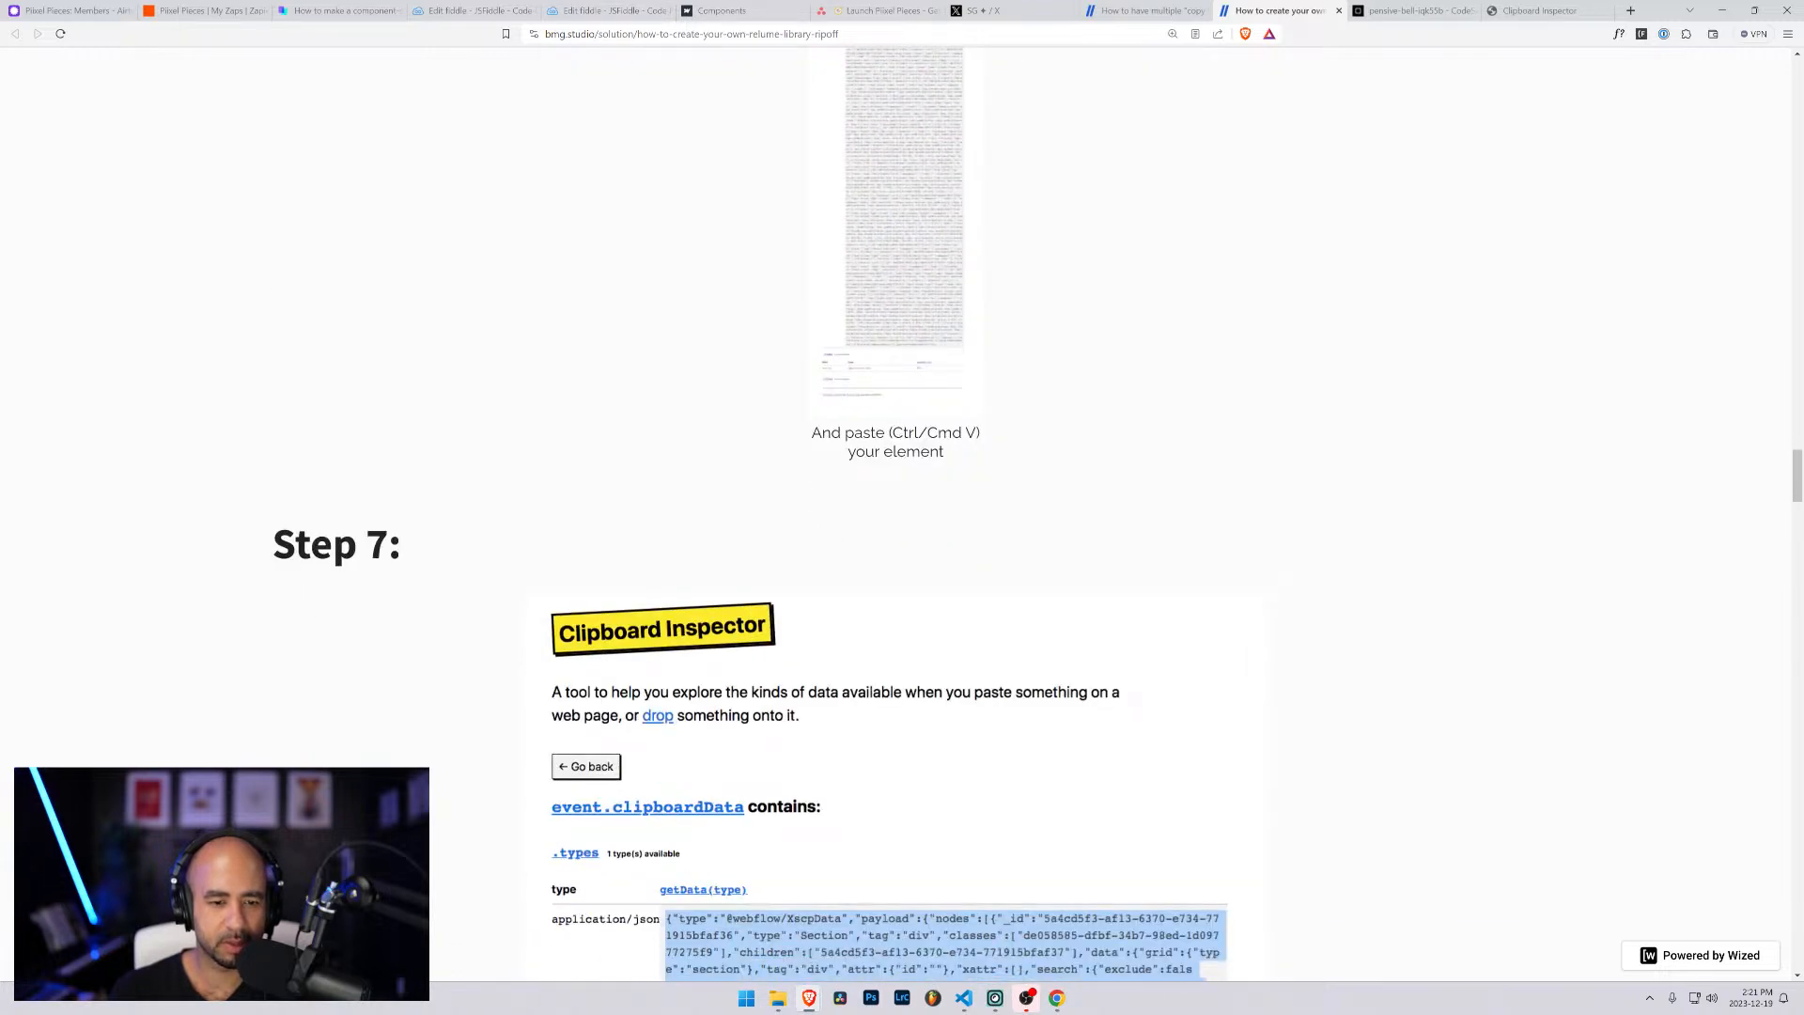
scroll(653, 464, up, 10)
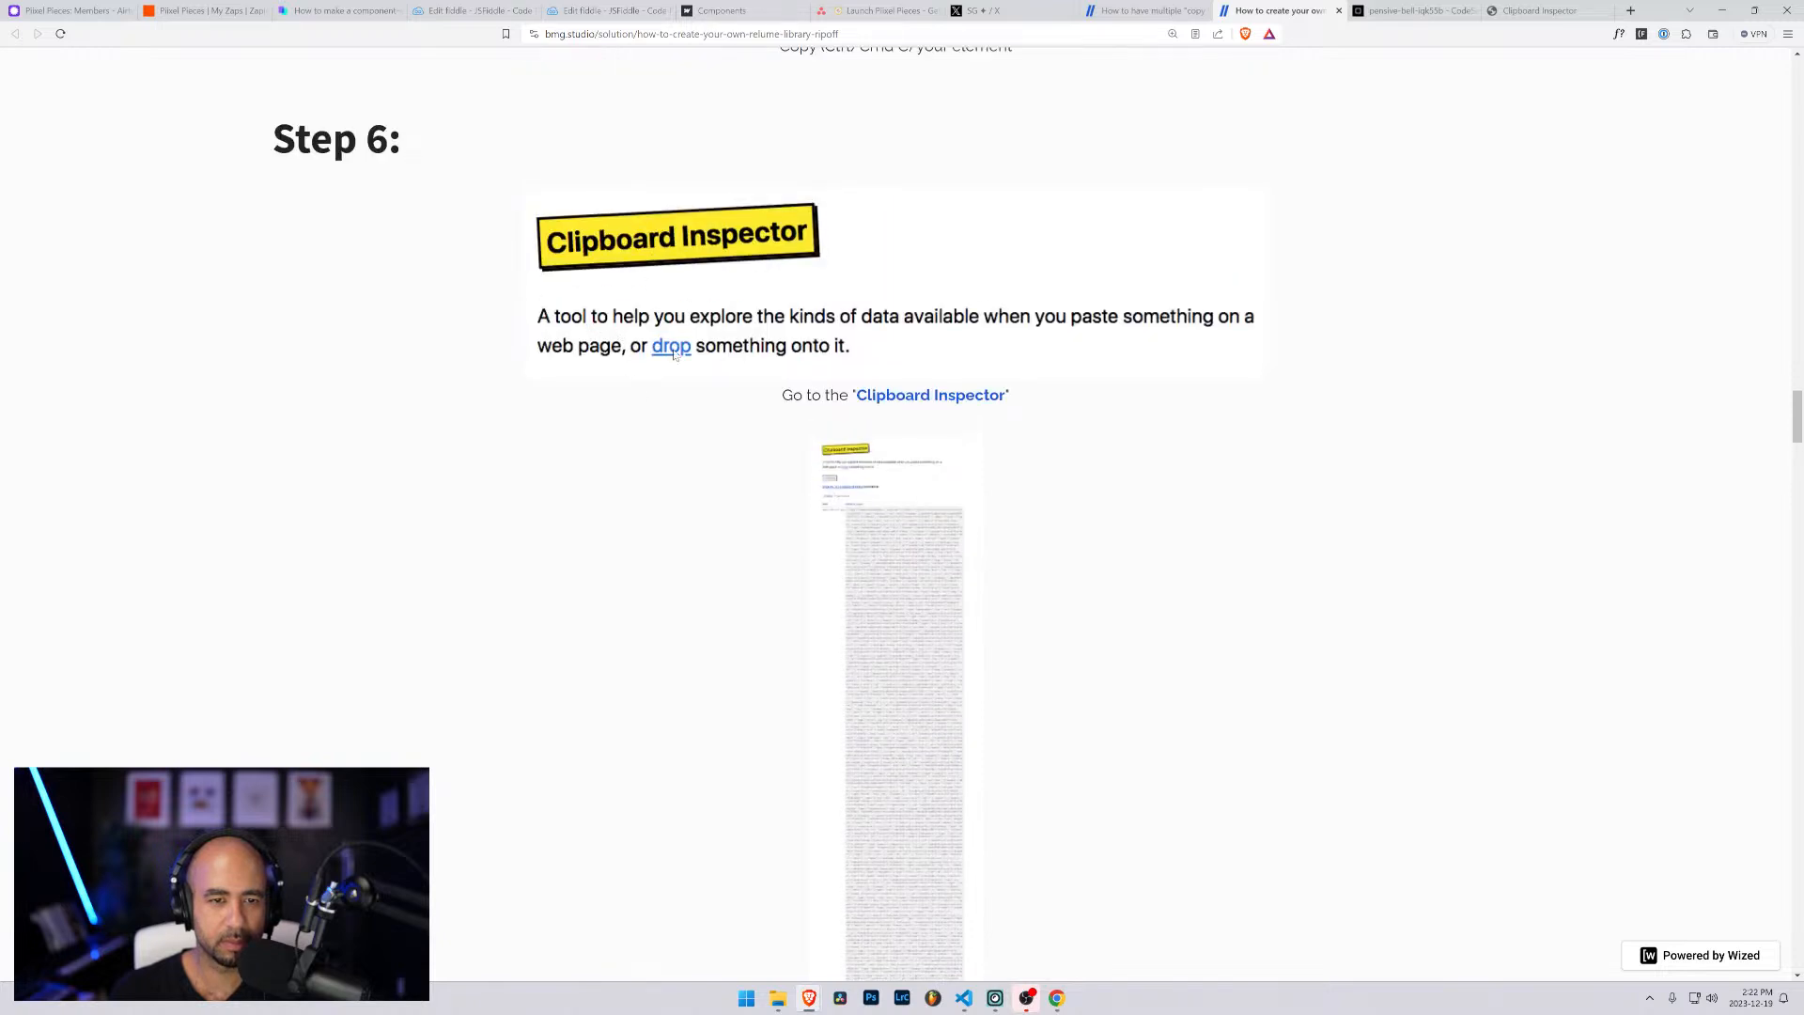
- Open the Clipboard Inspector linked in Step 6 and place the cursor in its paste-in field
click(956, 399)
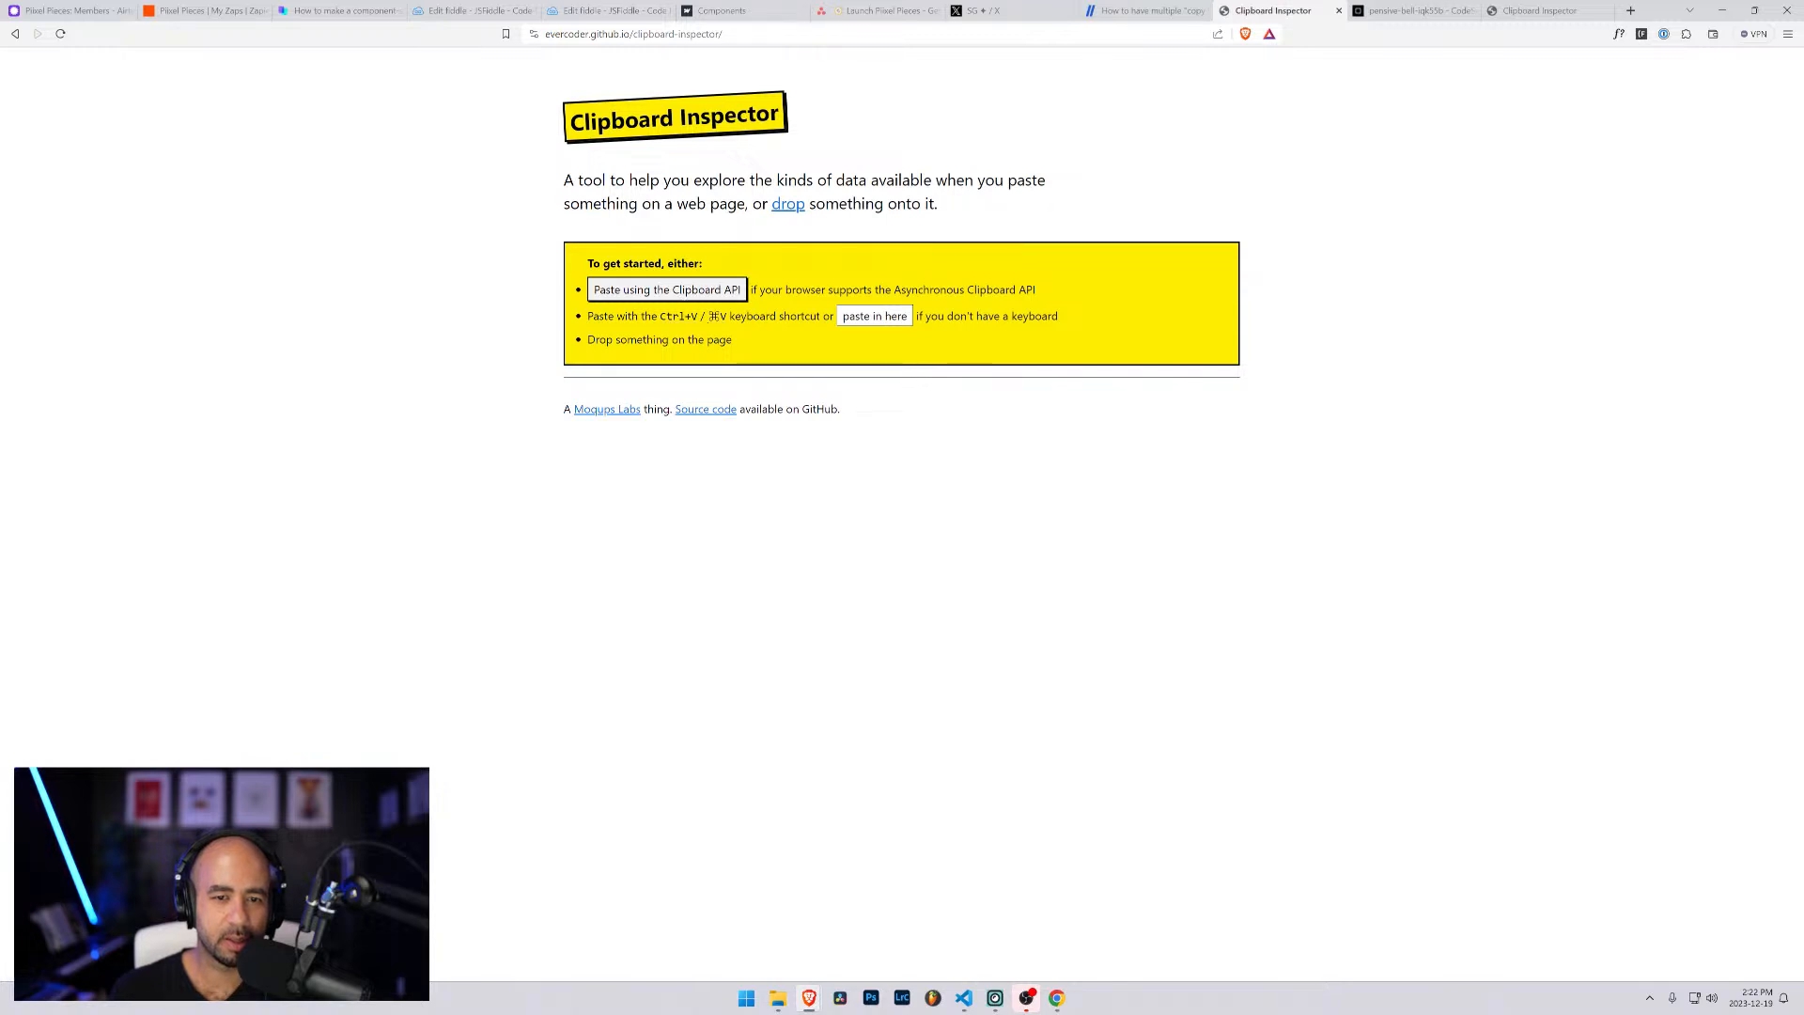
key(Tab)
click(855, 316)
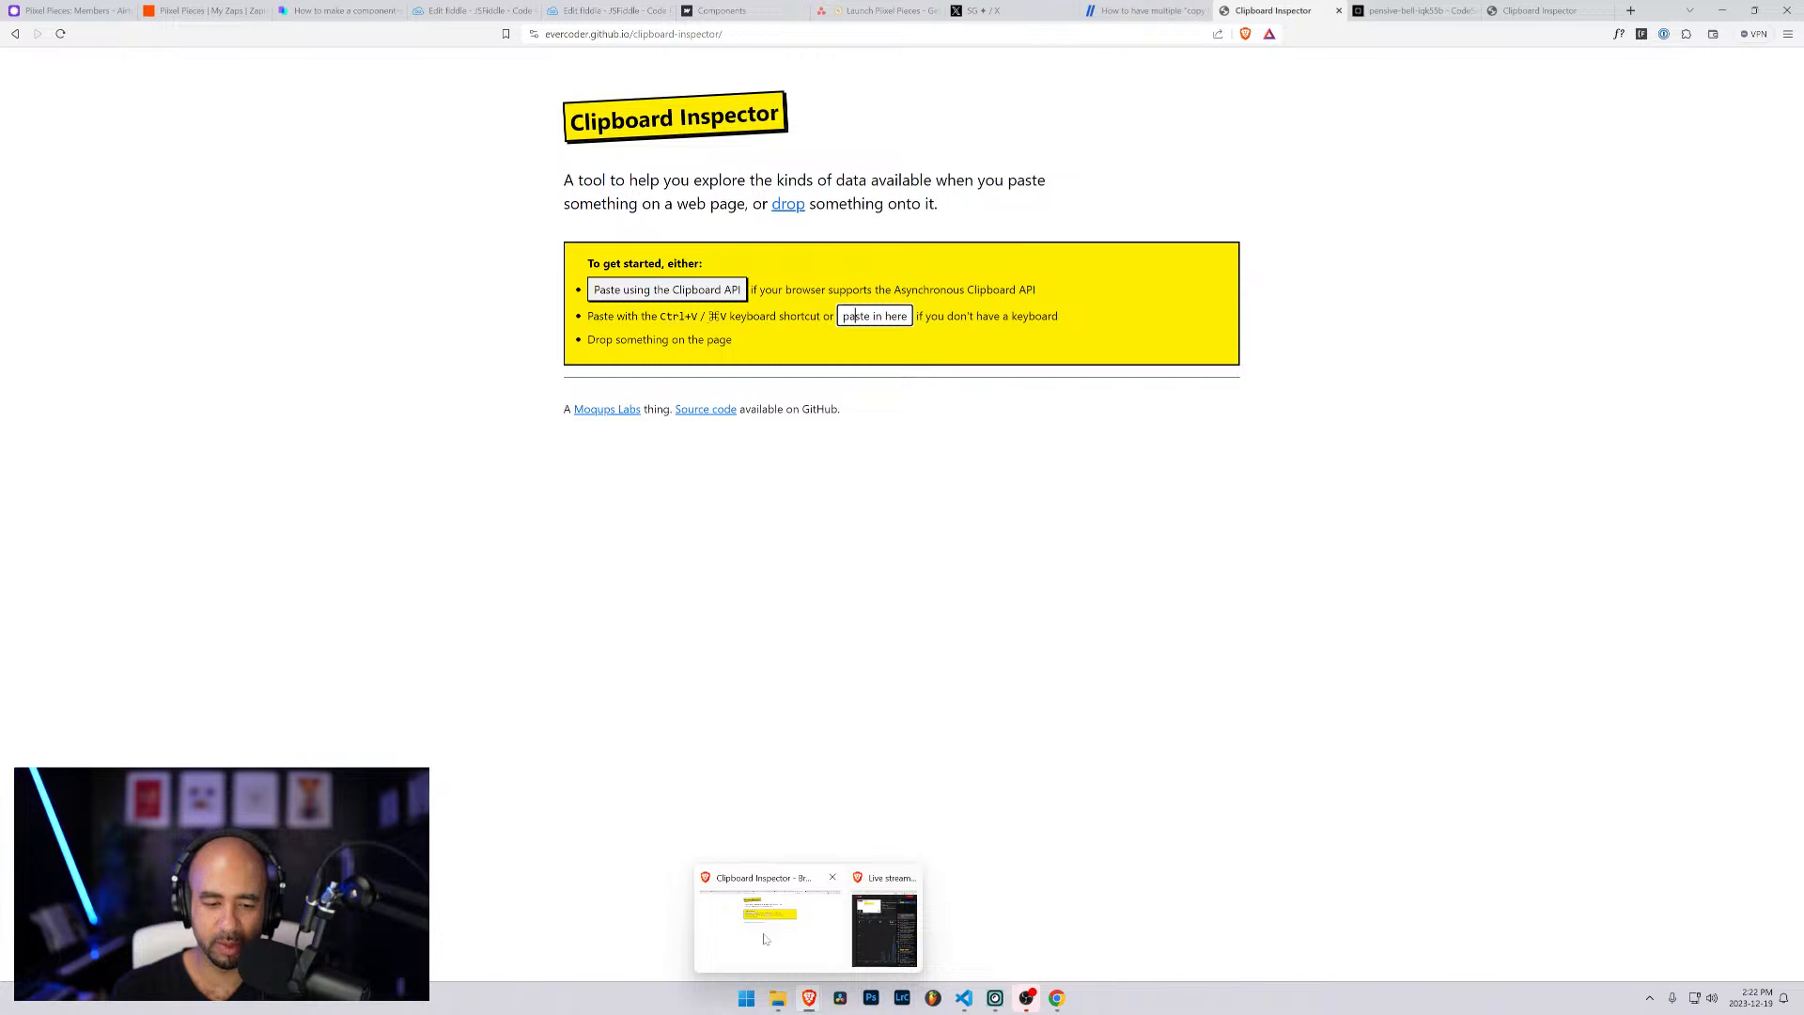
- Switch to the Webflow Designer in Chrome and open the Pricing static page
click(1055, 998)
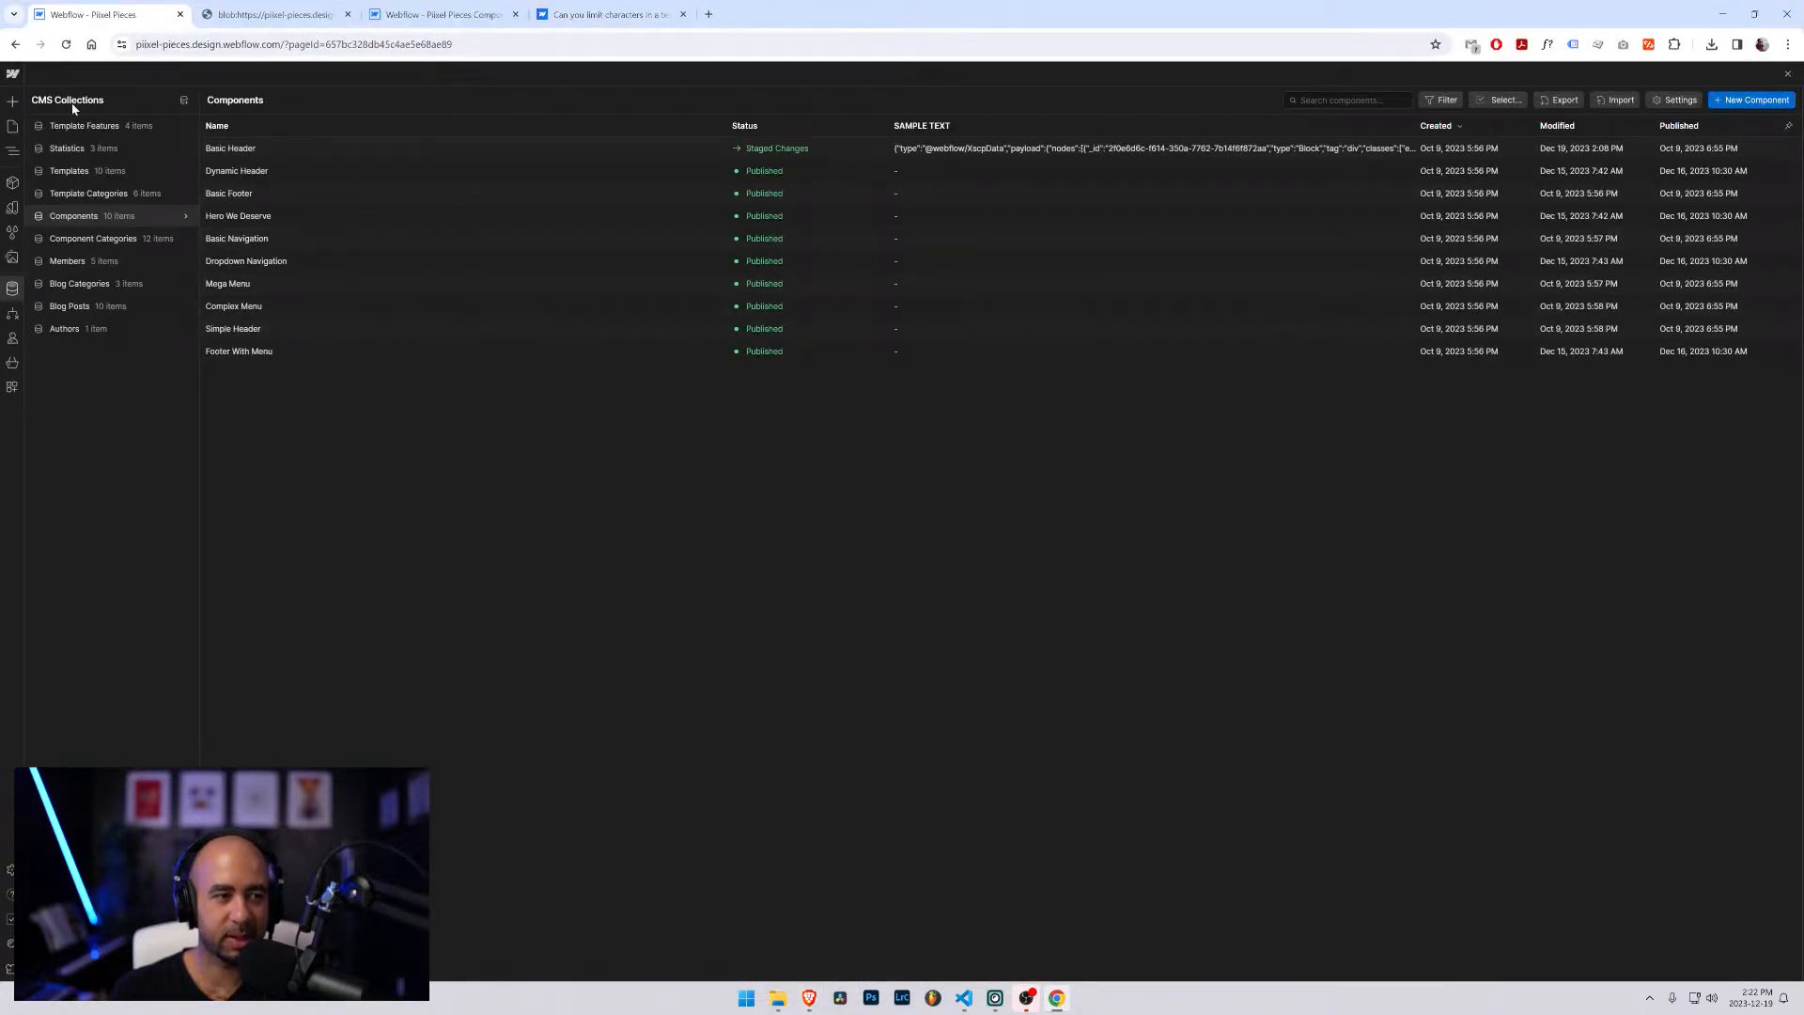
click(12, 127)
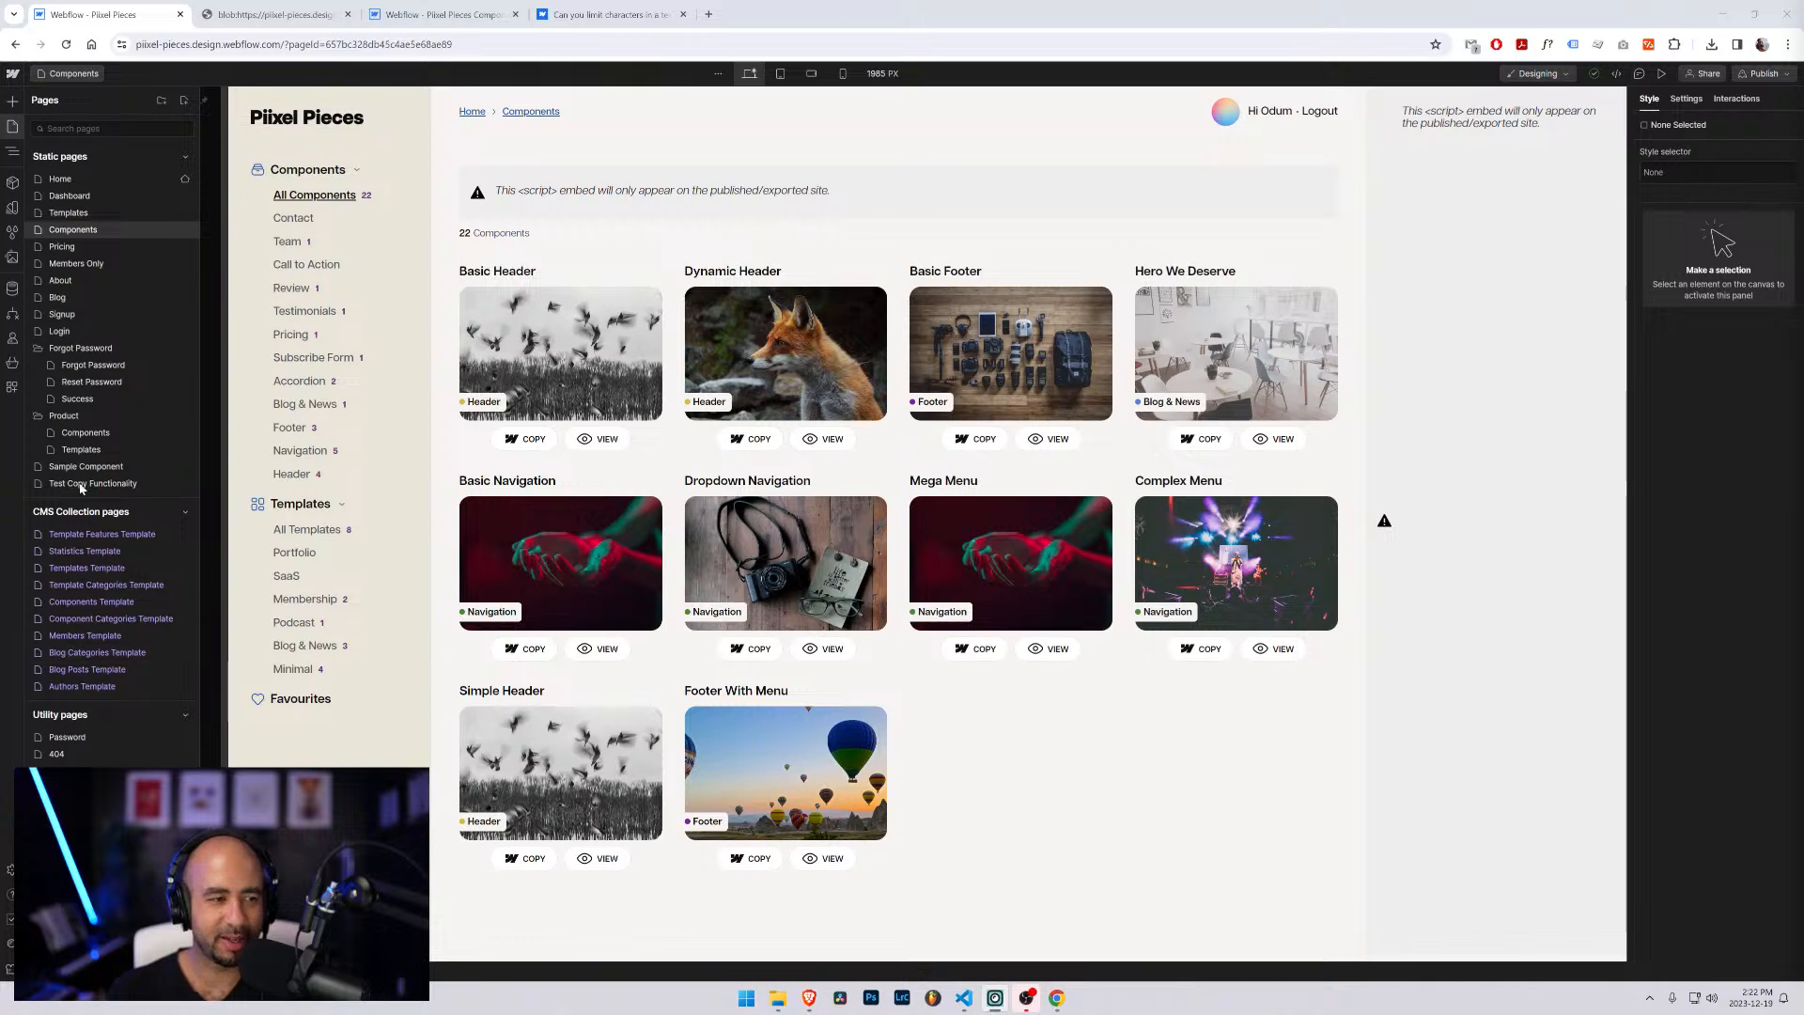
click(58, 247)
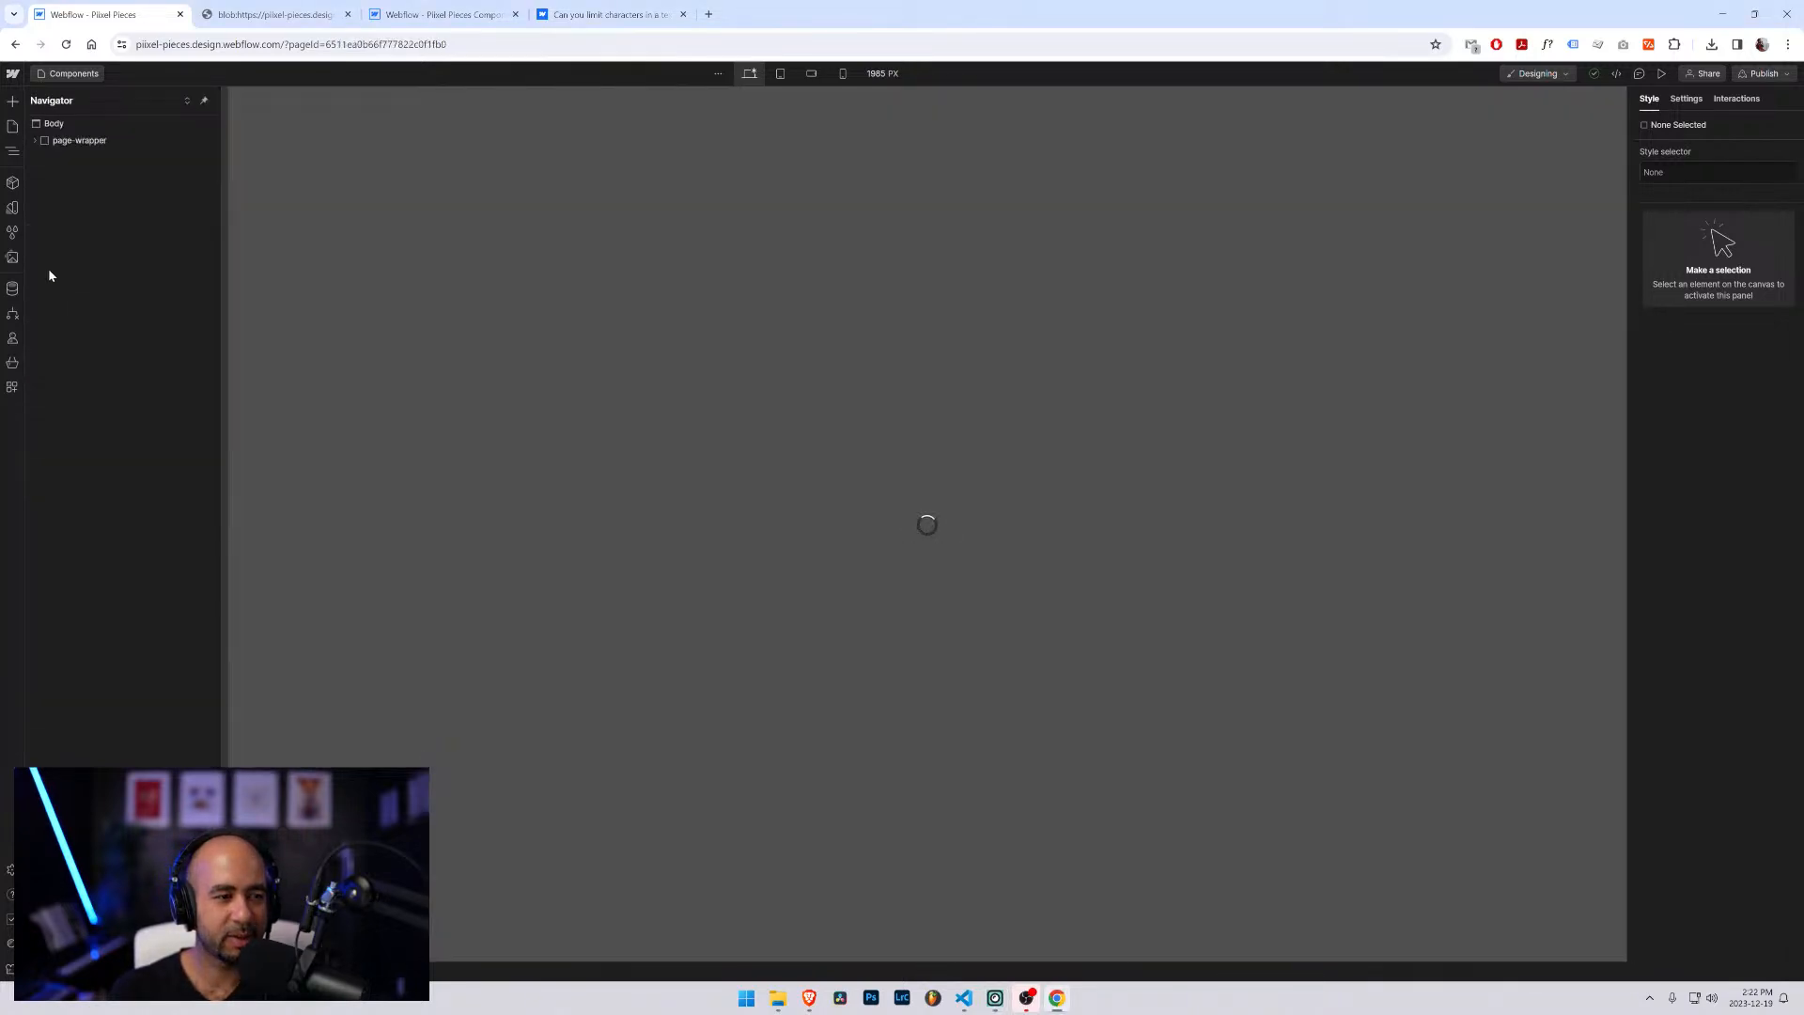
click(61, 75)
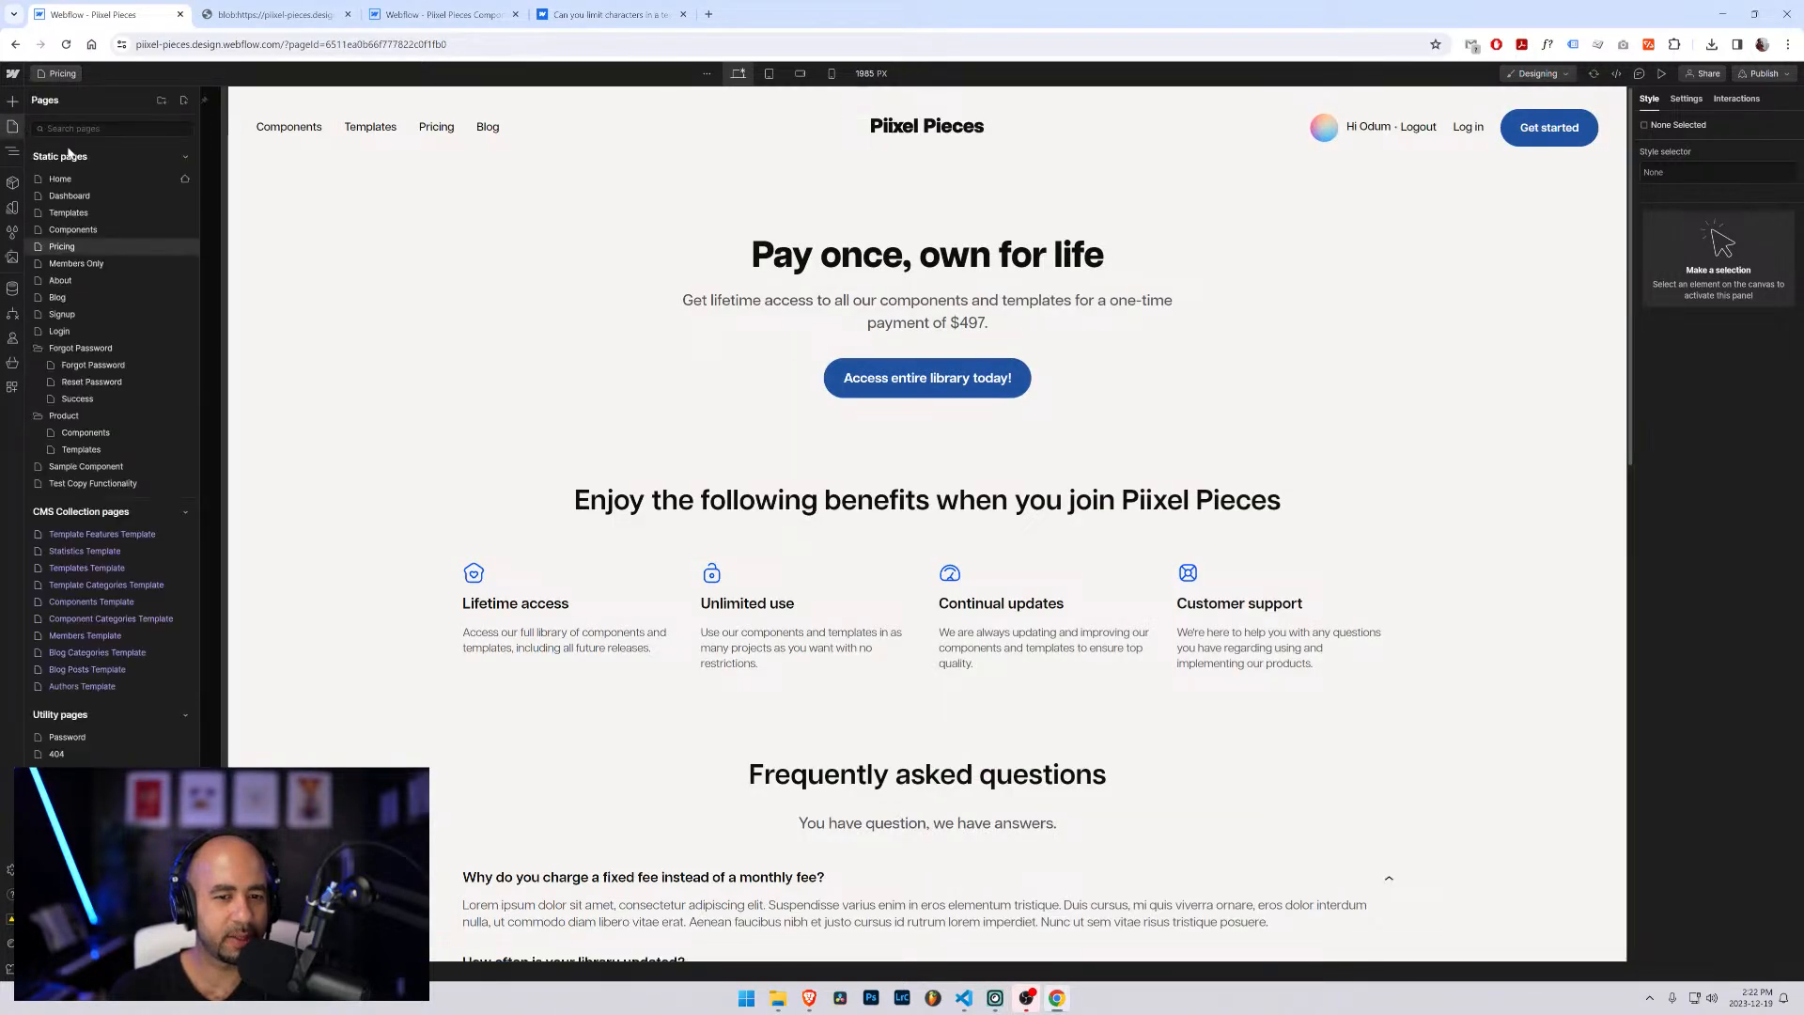
- Copy the Pricing page's section_benefits element and paste it into the Clipboard Inspector in Brave
click(625, 329)
click(620, 330)
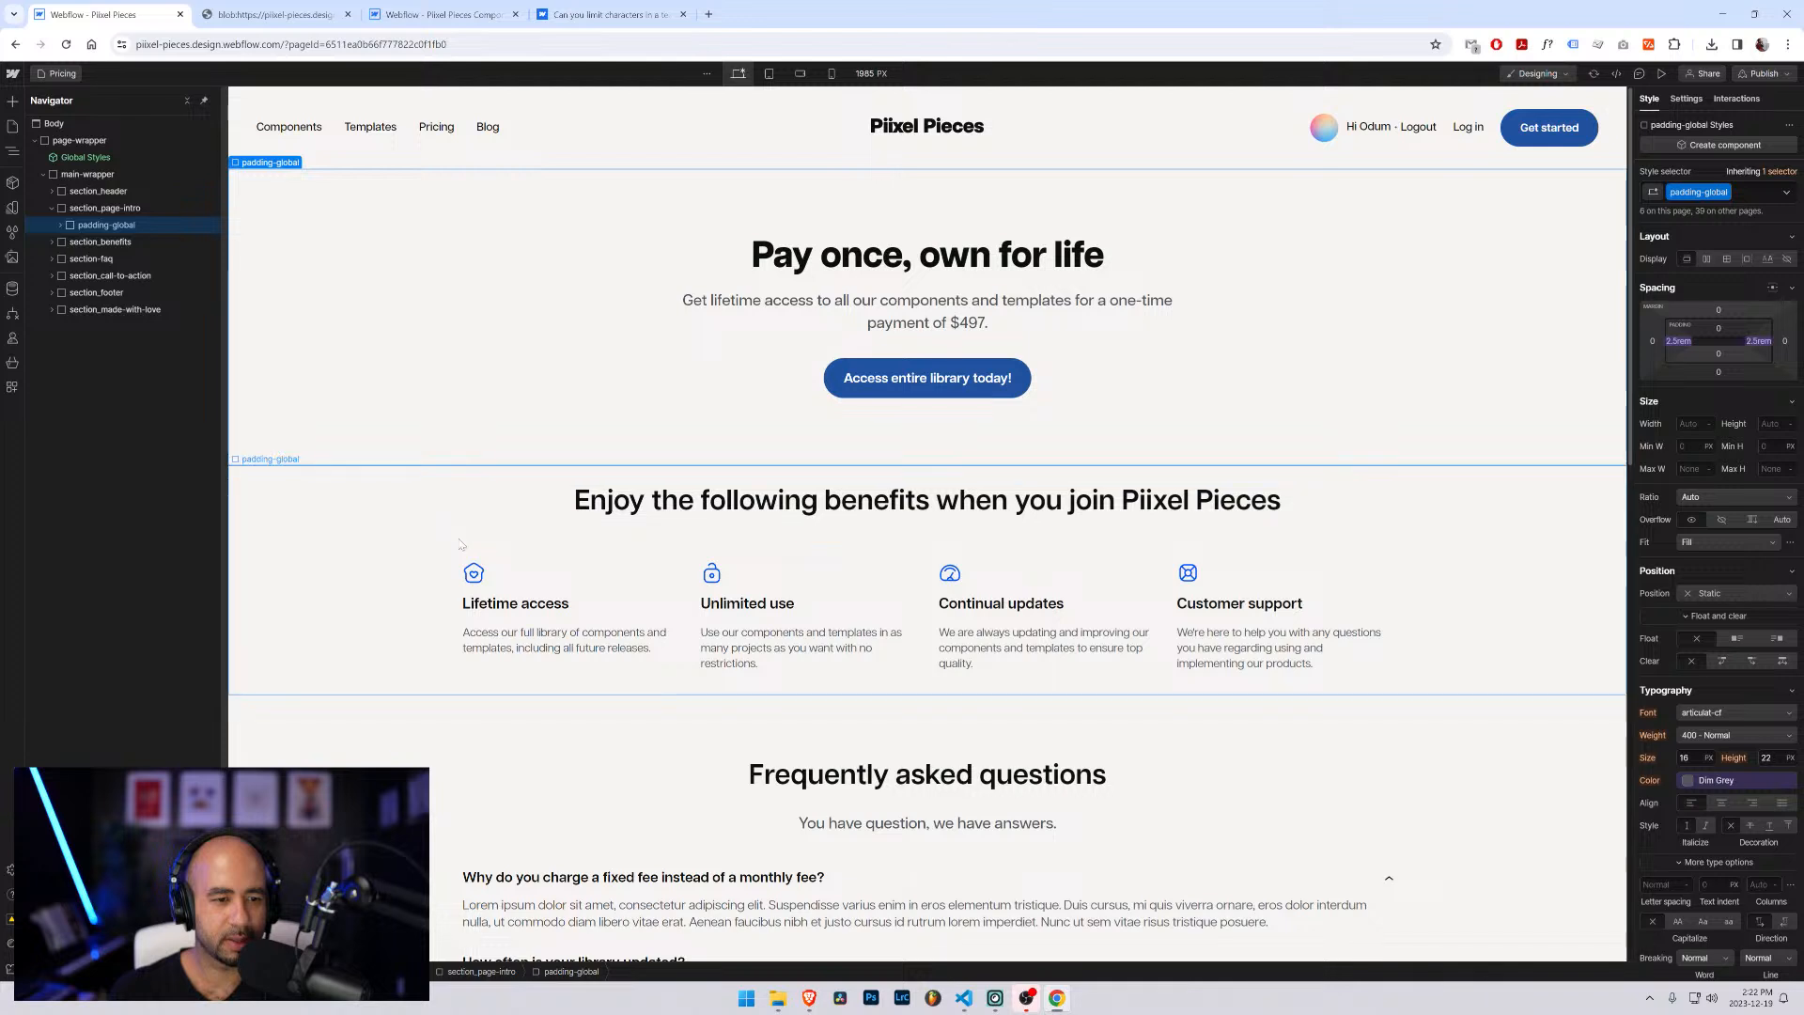
click(81, 246)
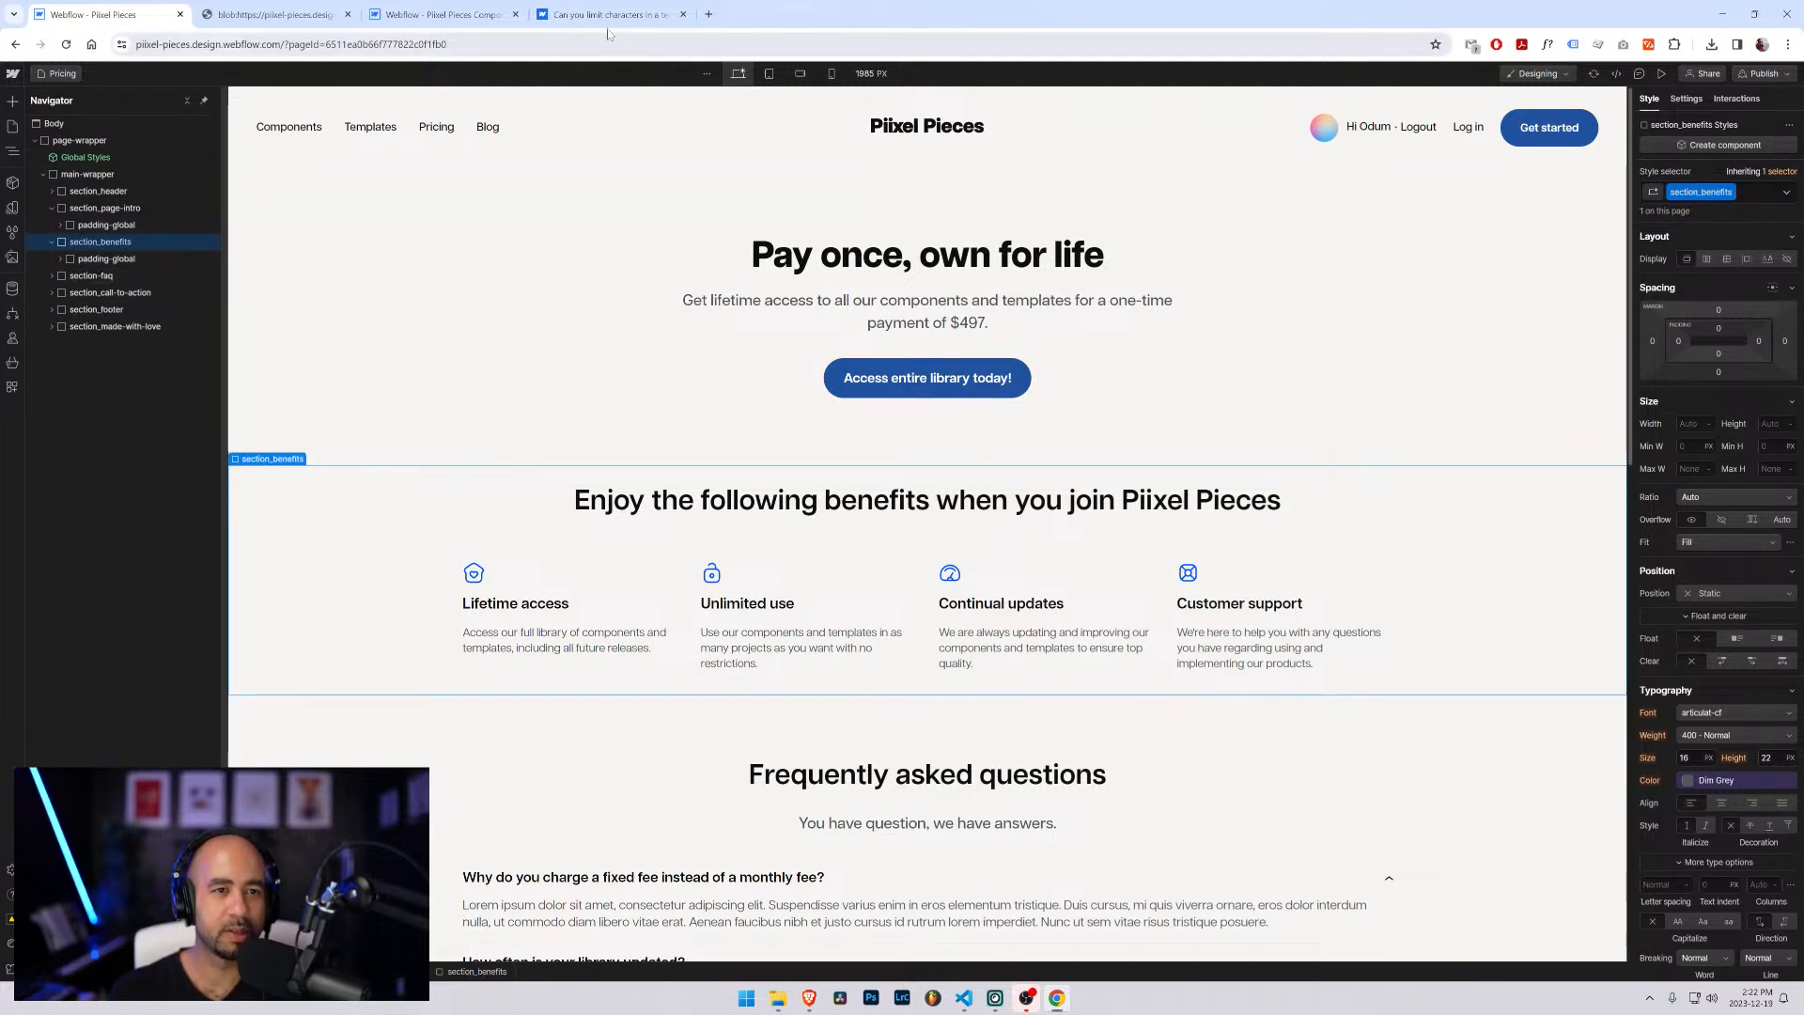
key(alt+Tab)
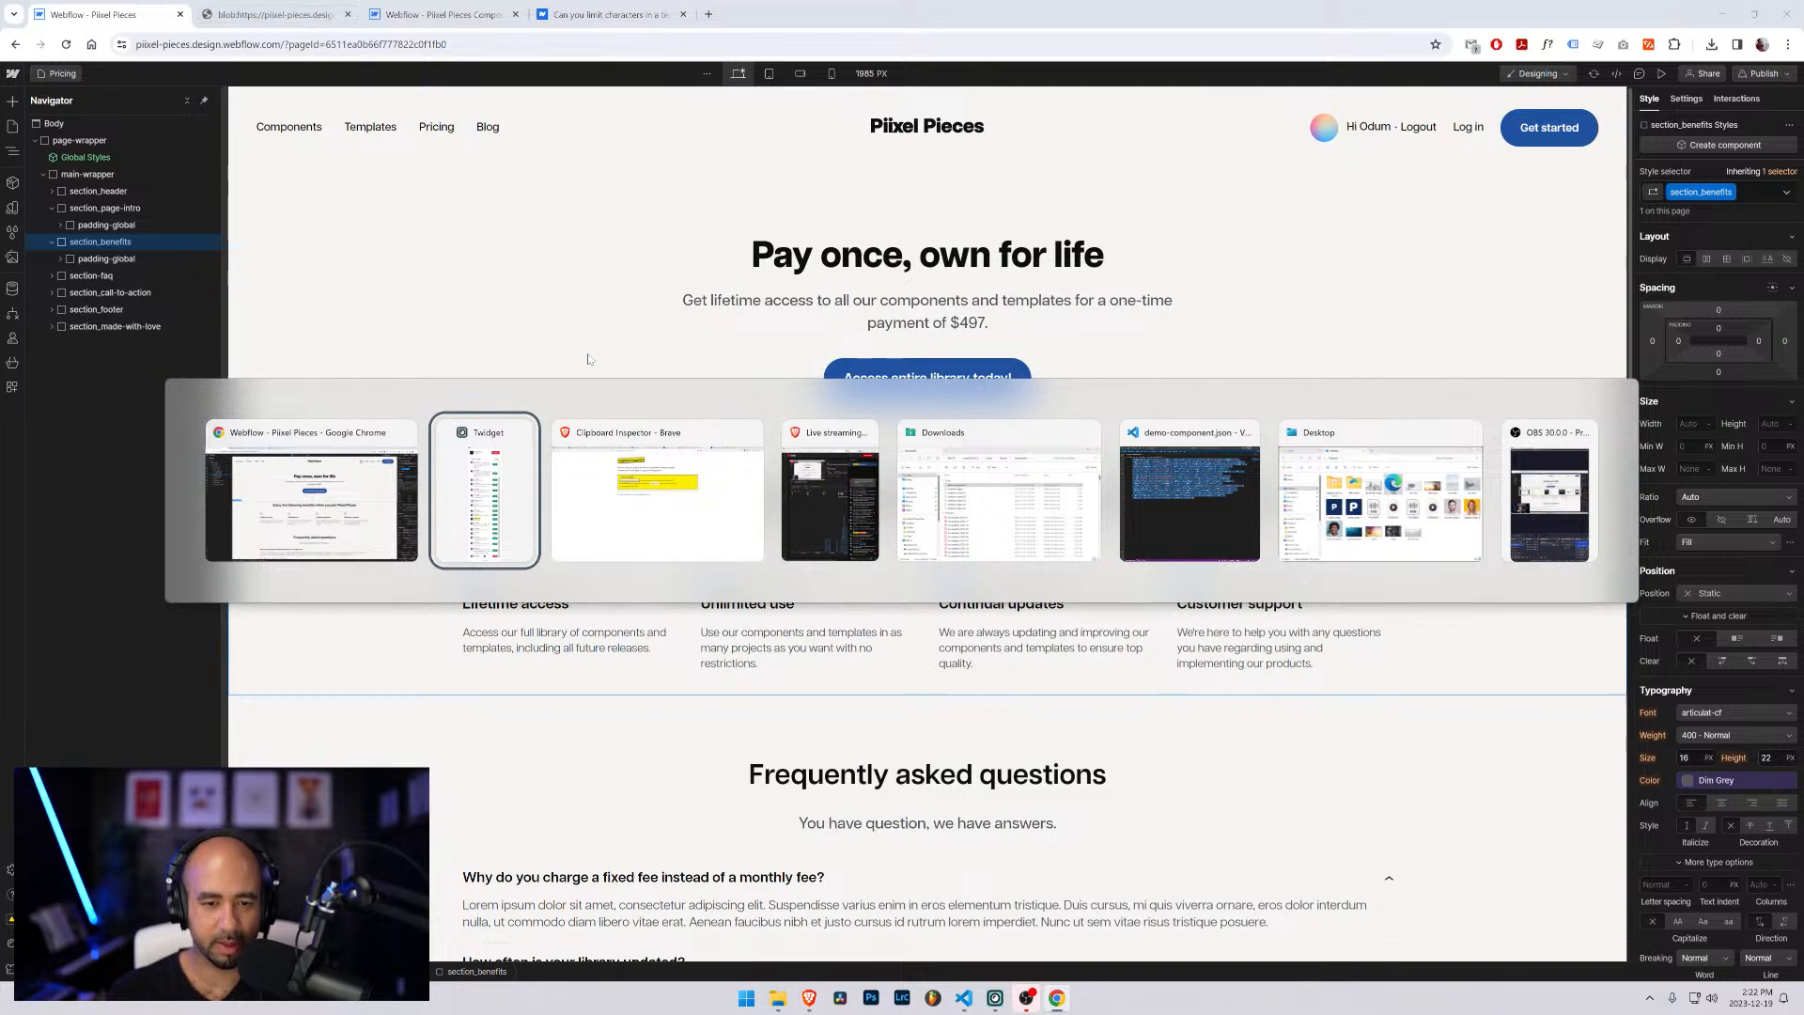
key(alt+Tab)
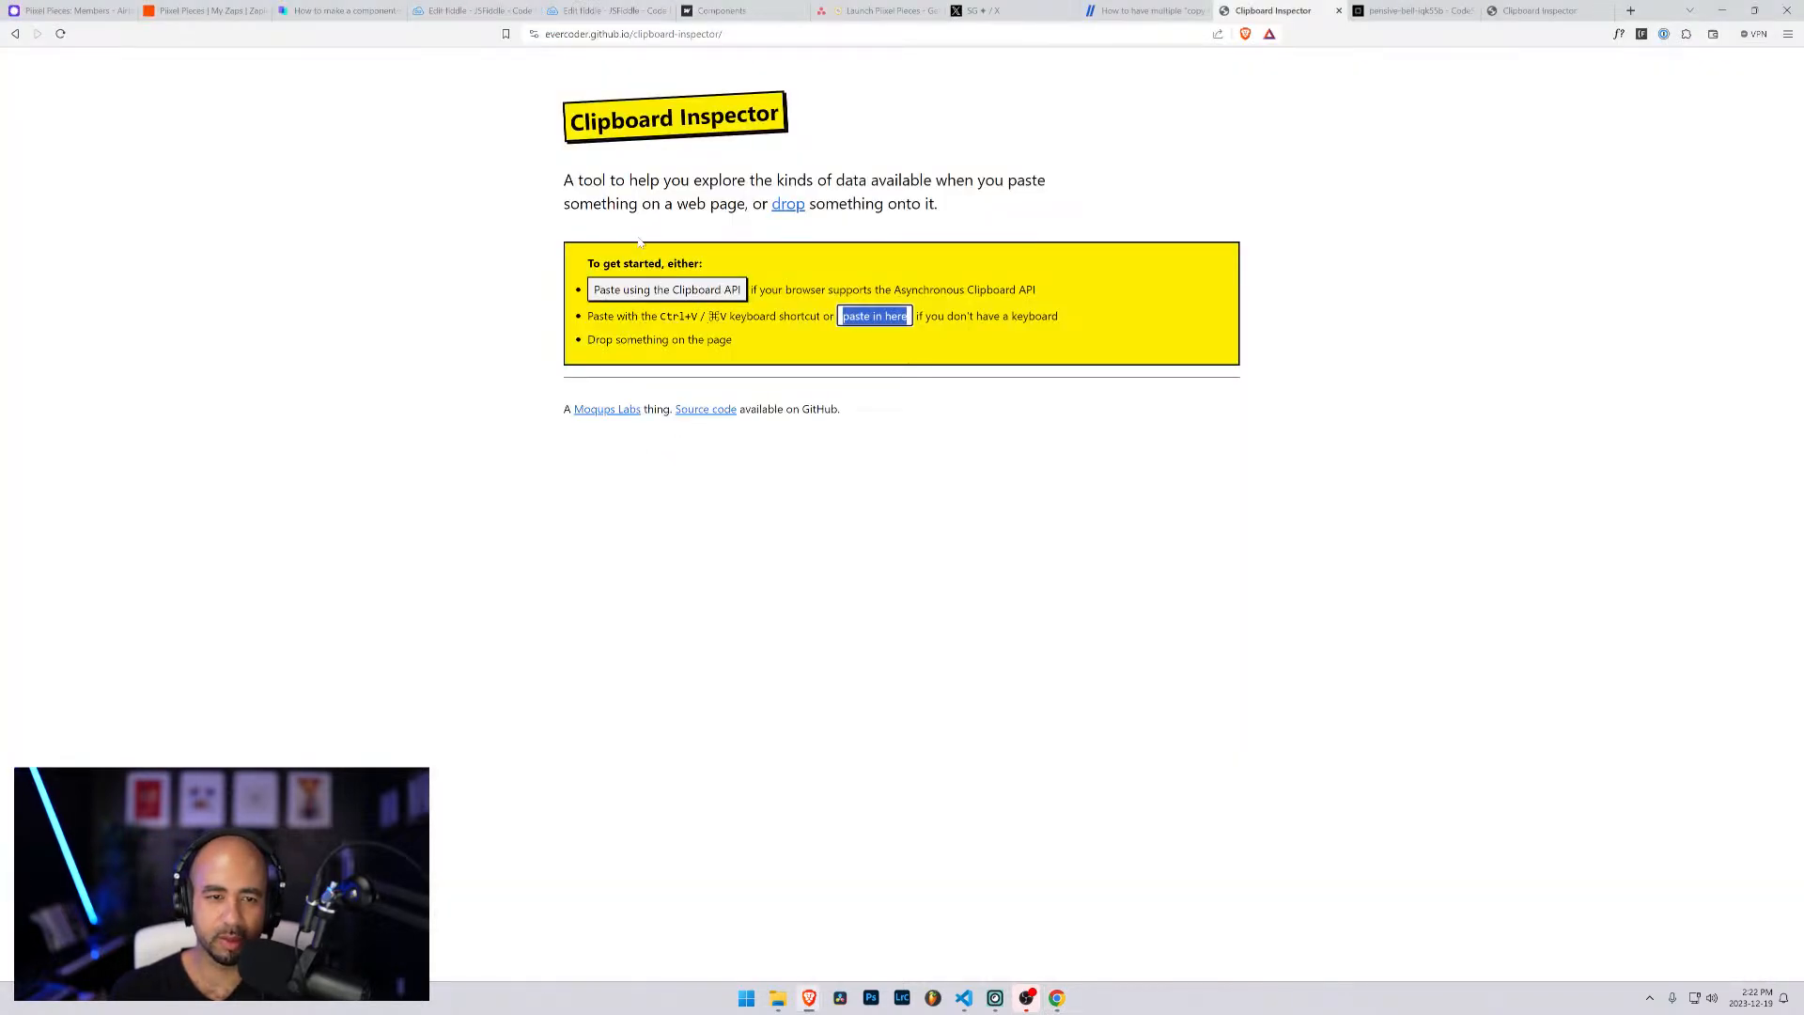
key(ctrl+v)
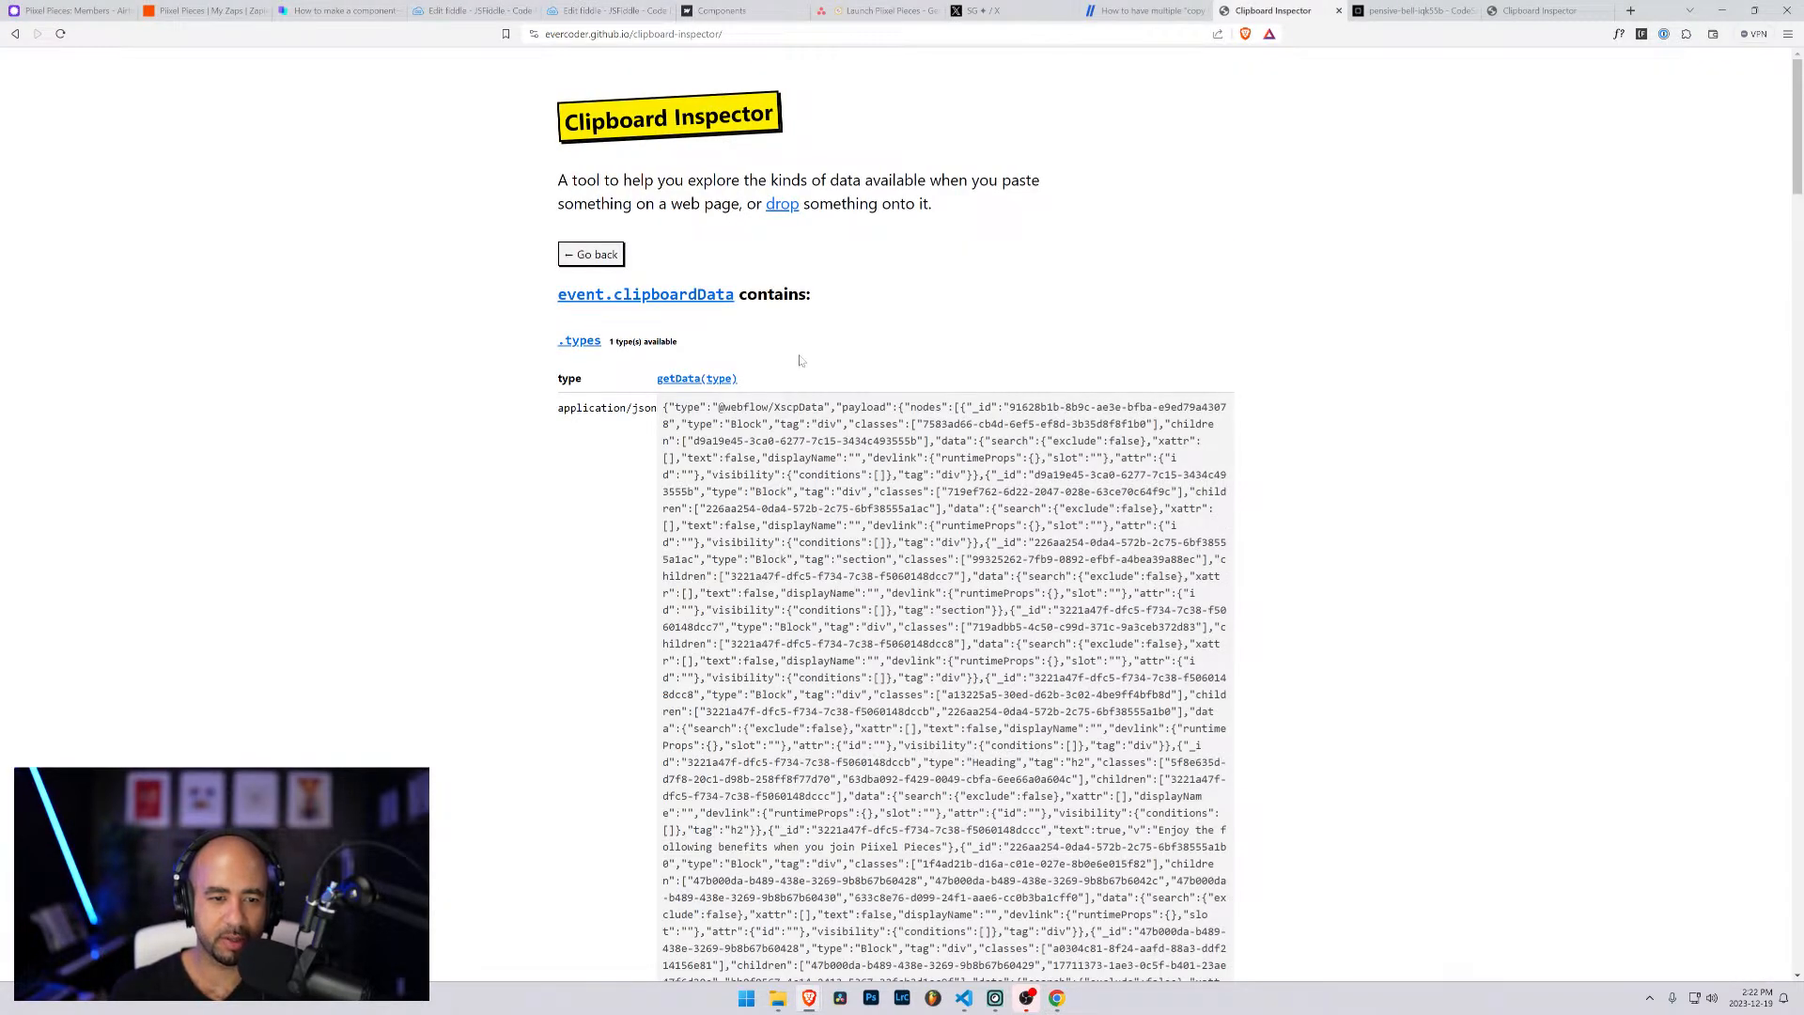
- Examine the pasted section's application/json data from beginning to end
scroll(894, 513, down, 3)
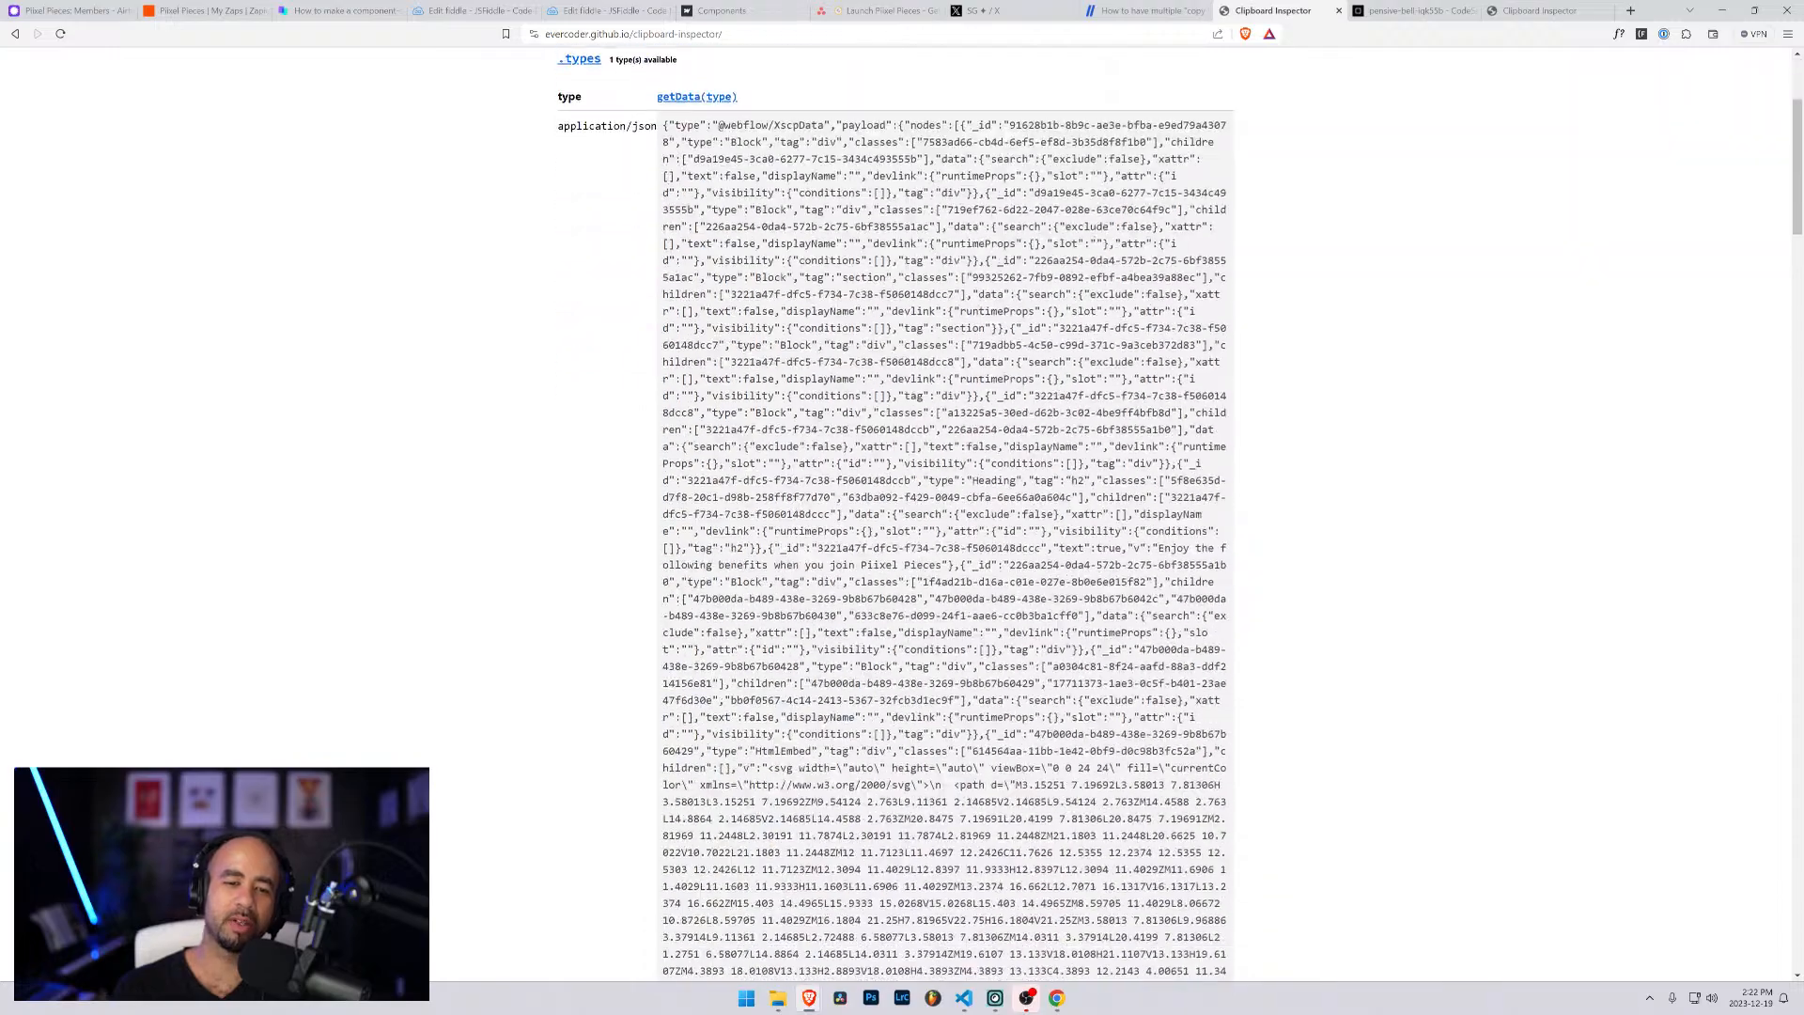
scroll(945, 515, down, 20)
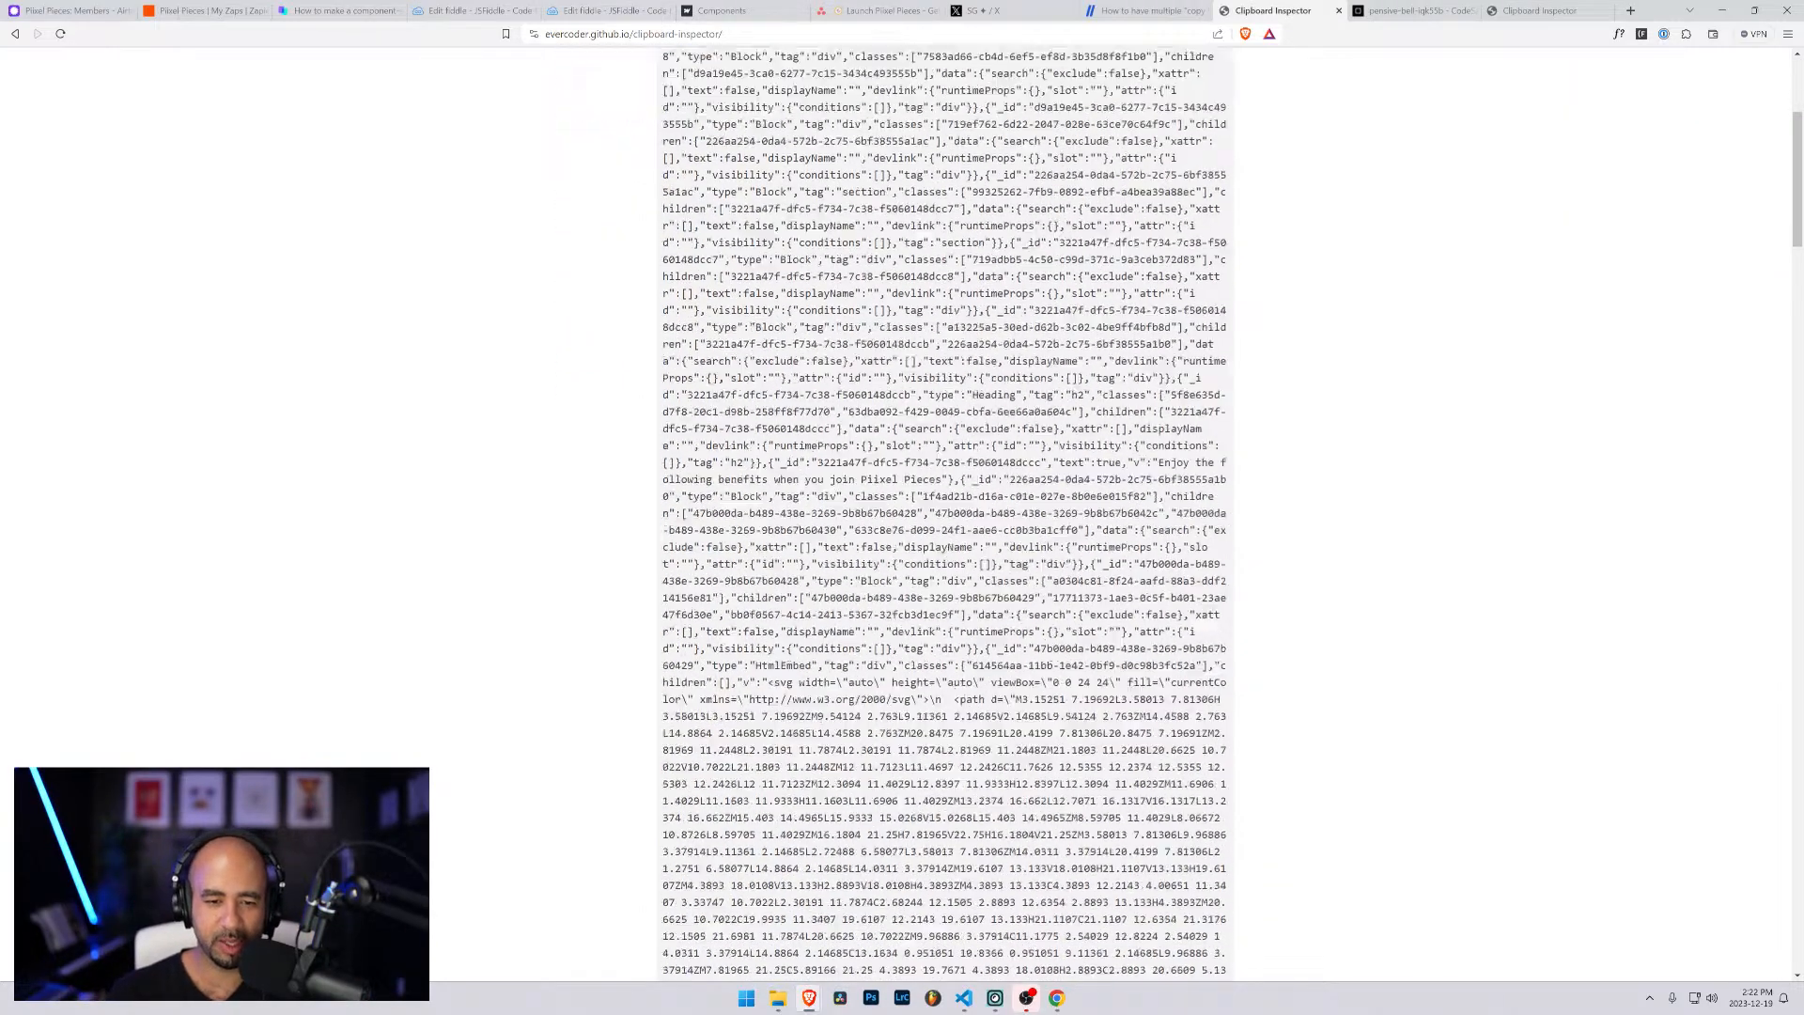
scroll(944, 515, down, 20)
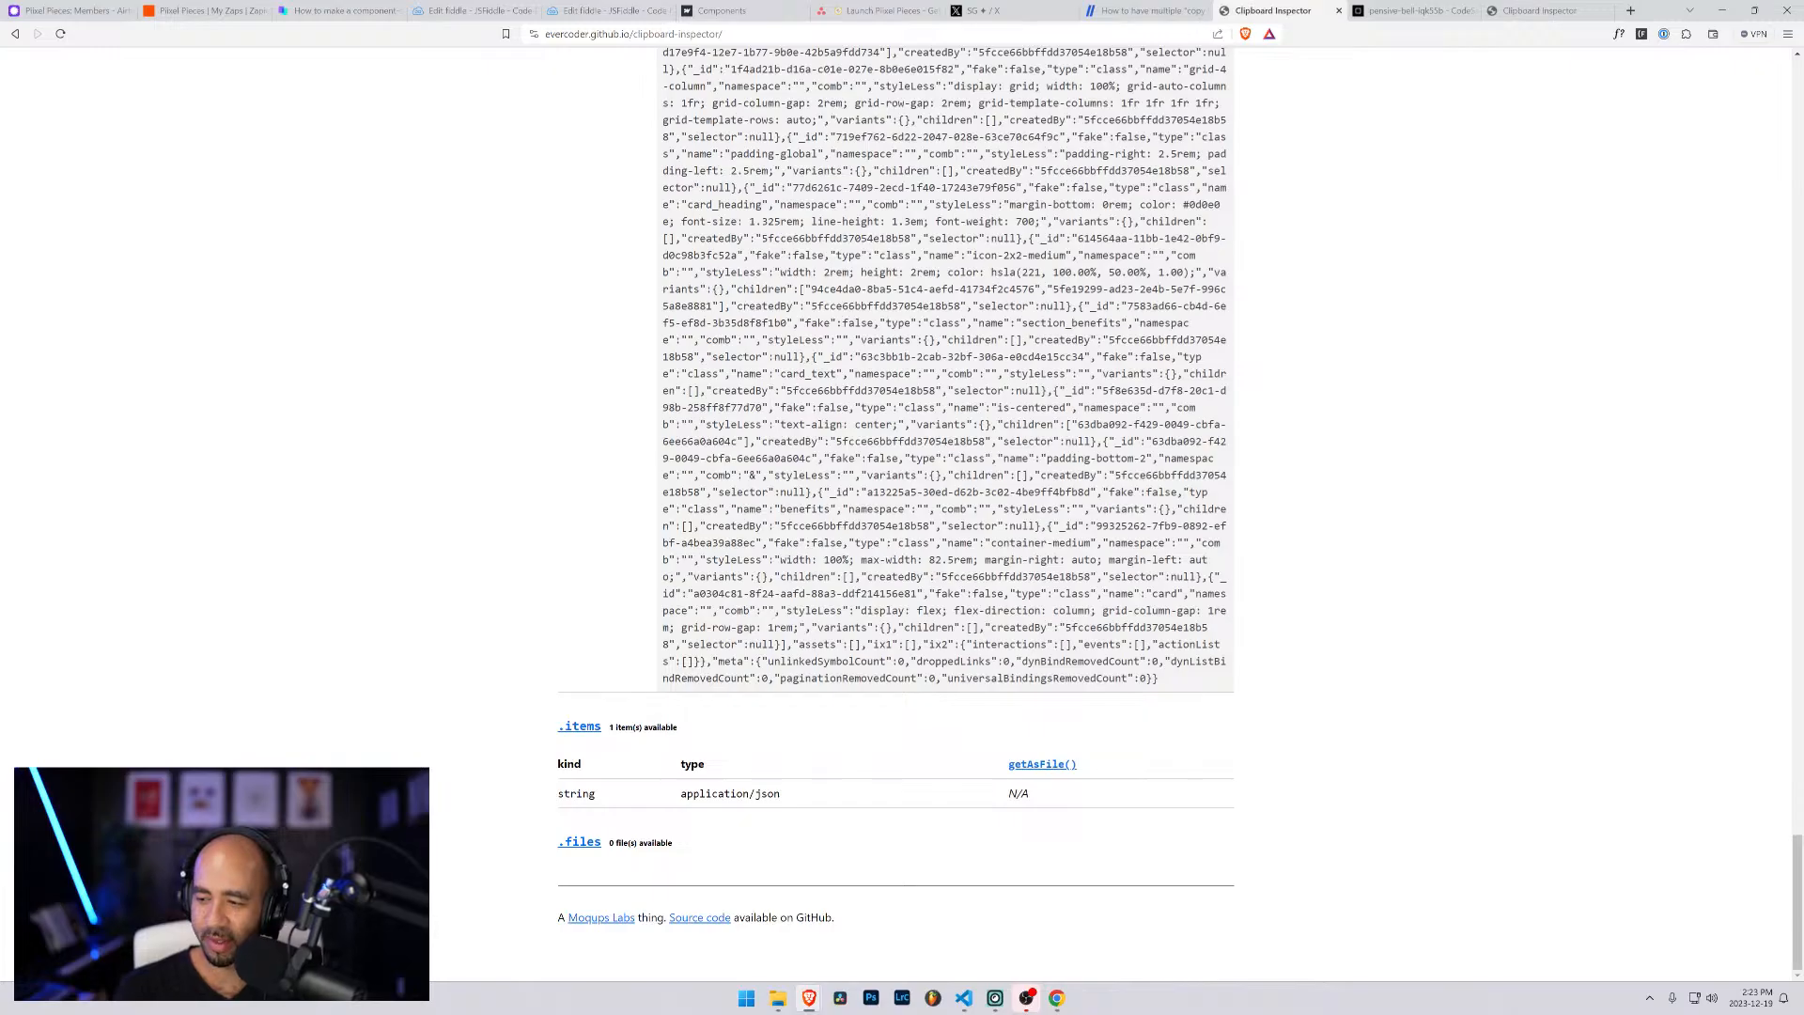
scroll(944, 515, up, 20)
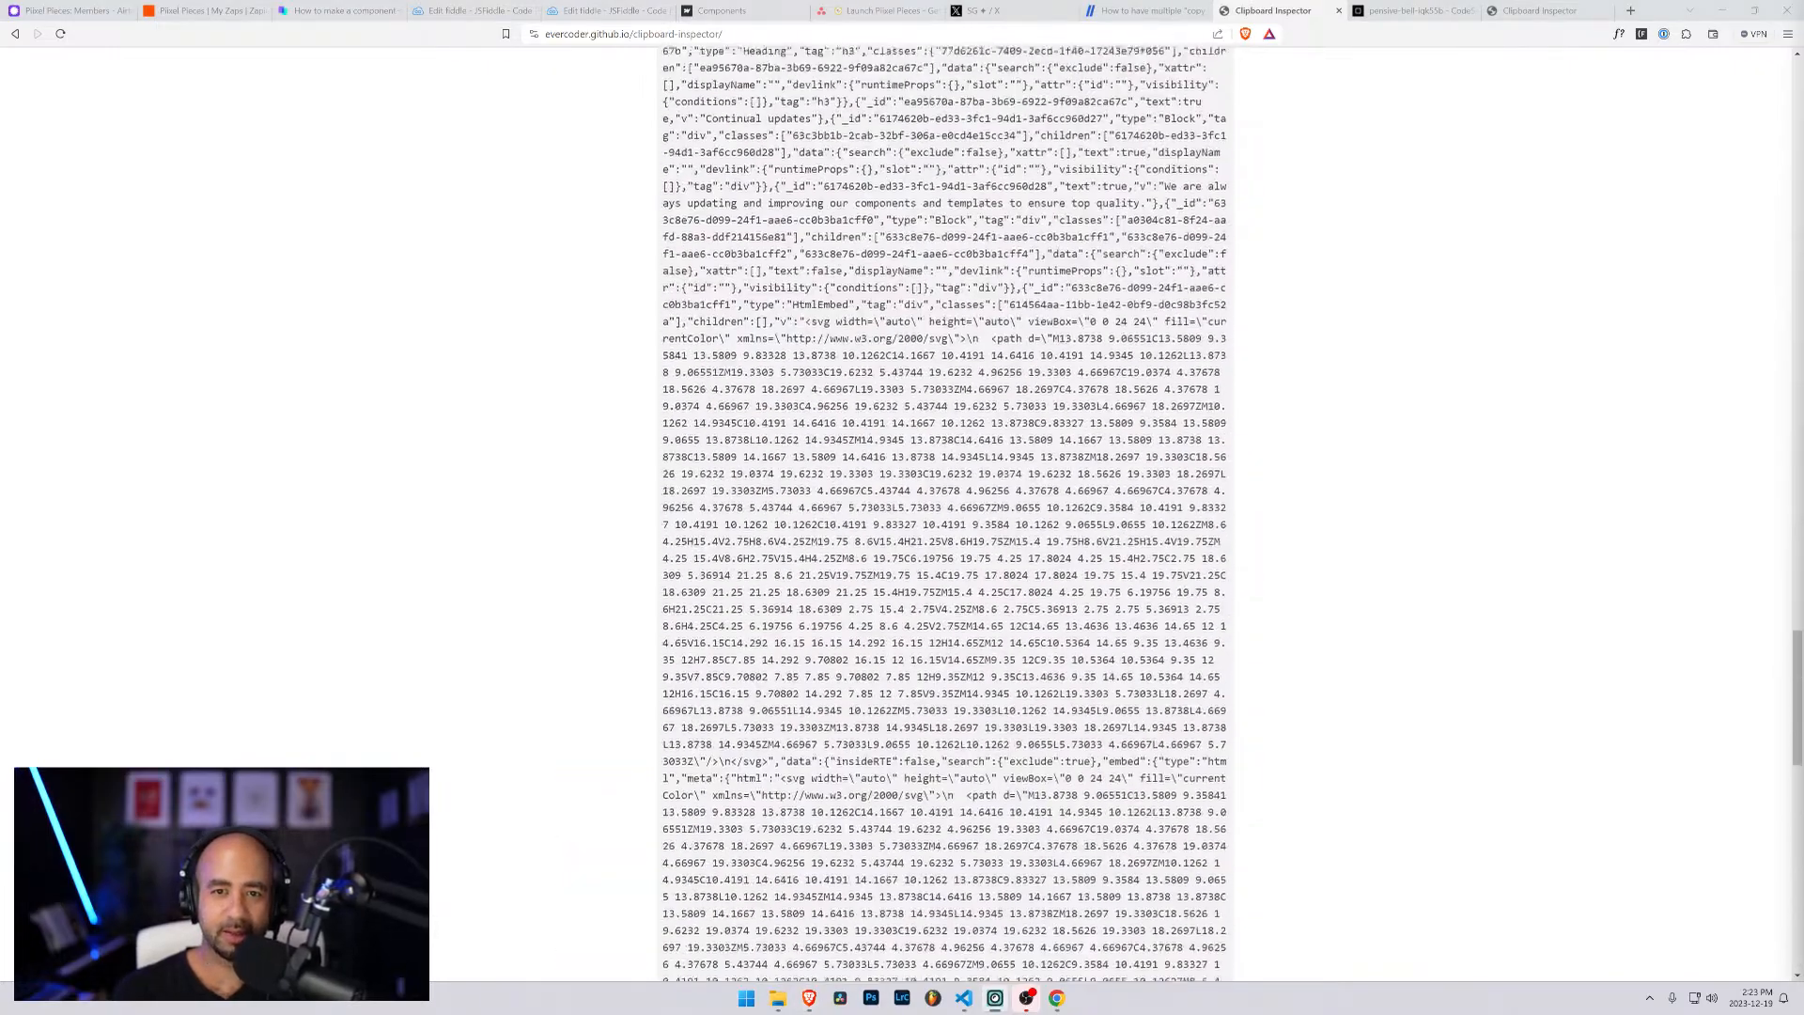
scroll(944, 515, up, 20)
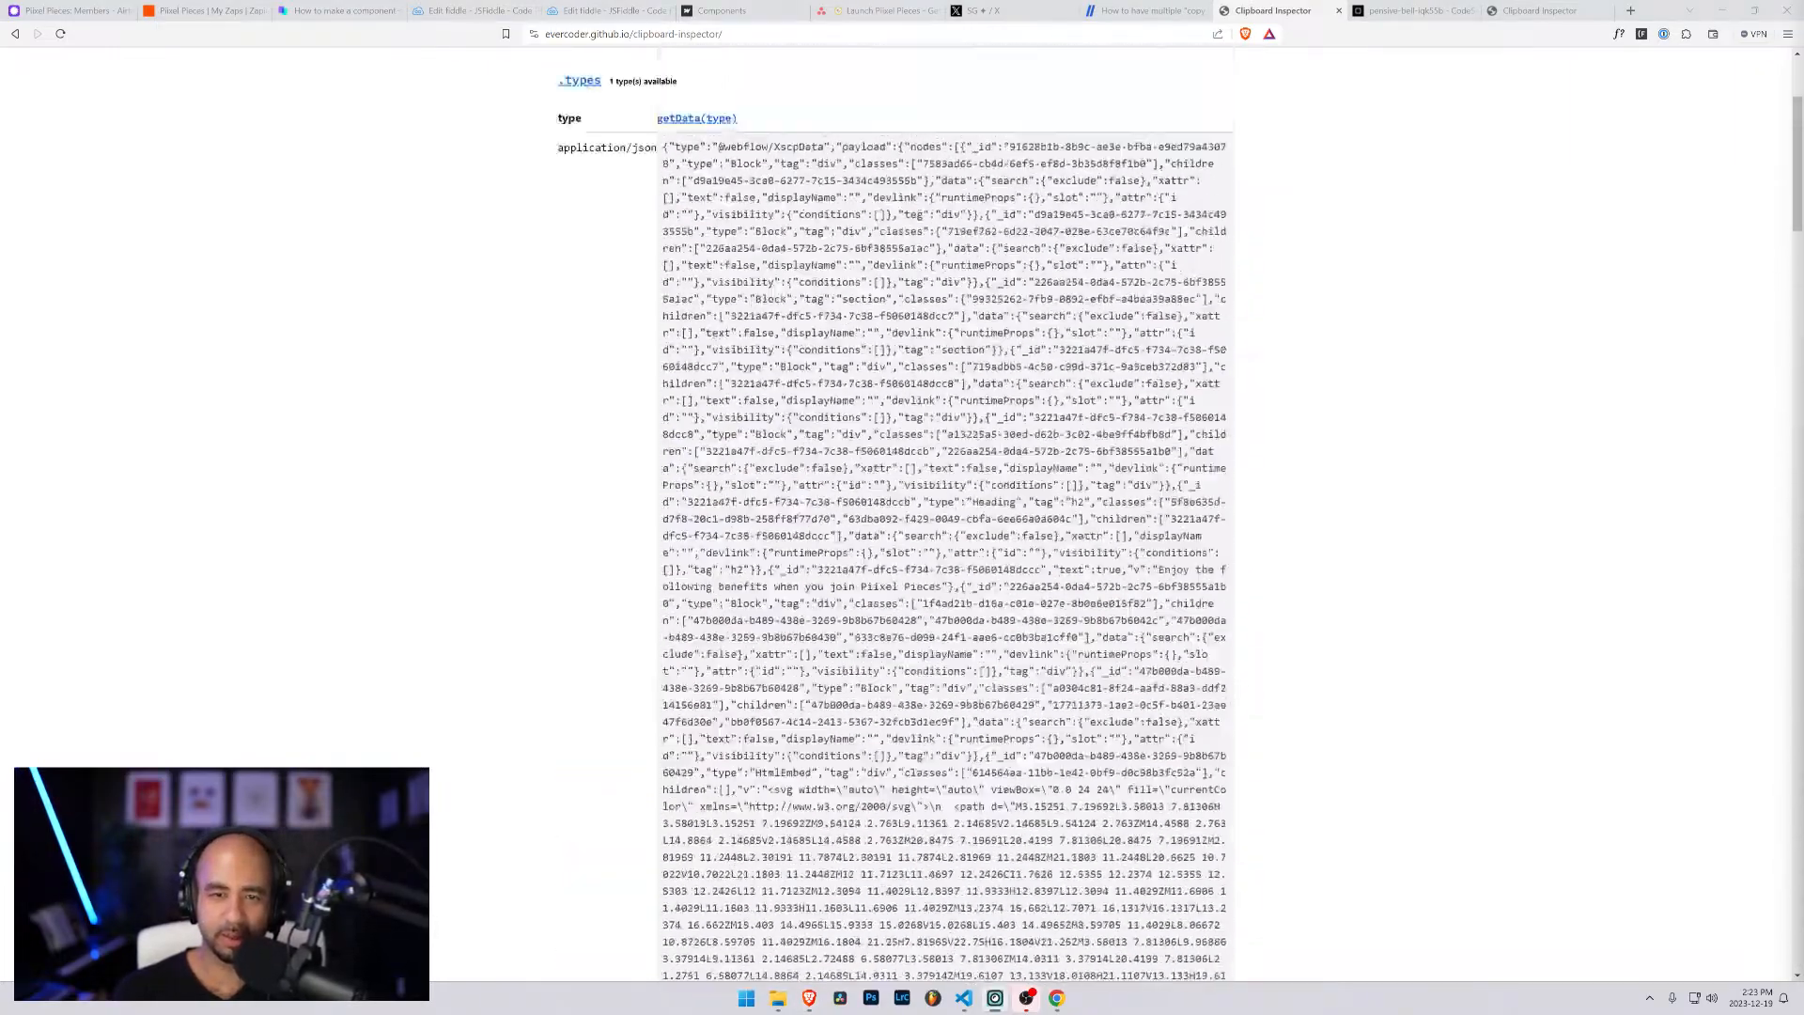
key(alt+Tab)
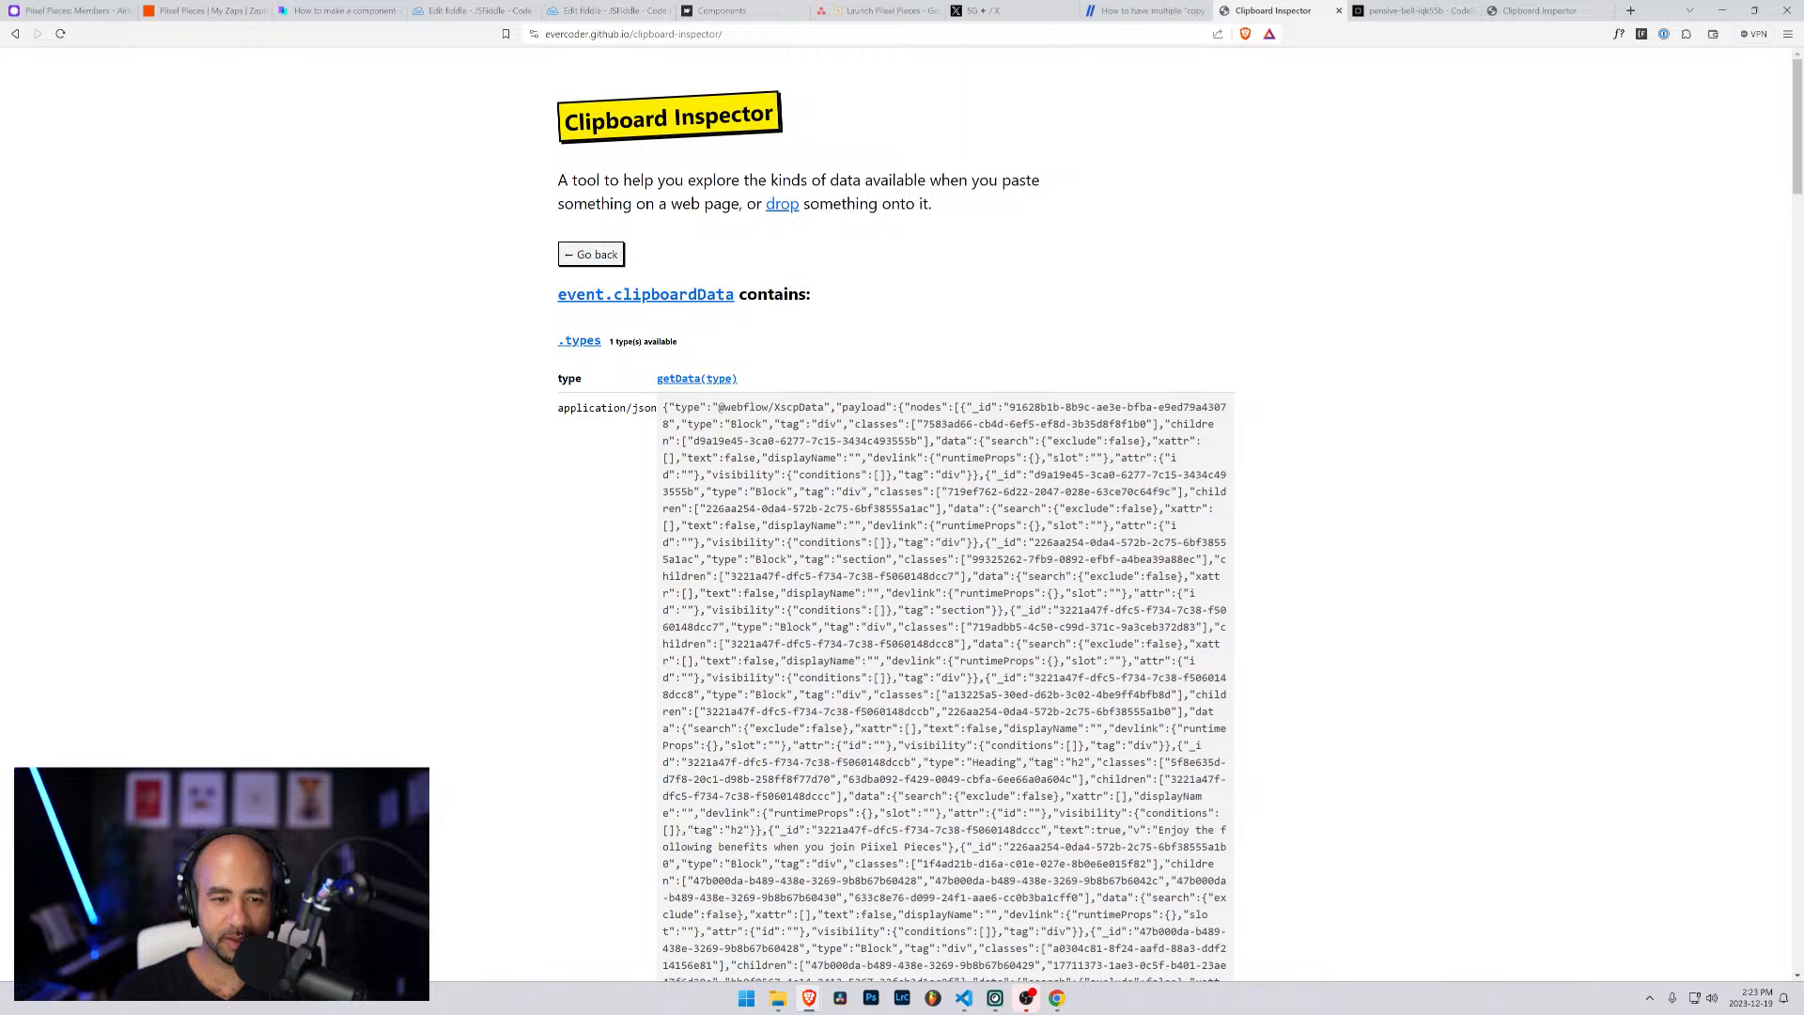
- Select and copy the complete application/json payload, from the opening brace to the closing brace
key(ctrl+a)
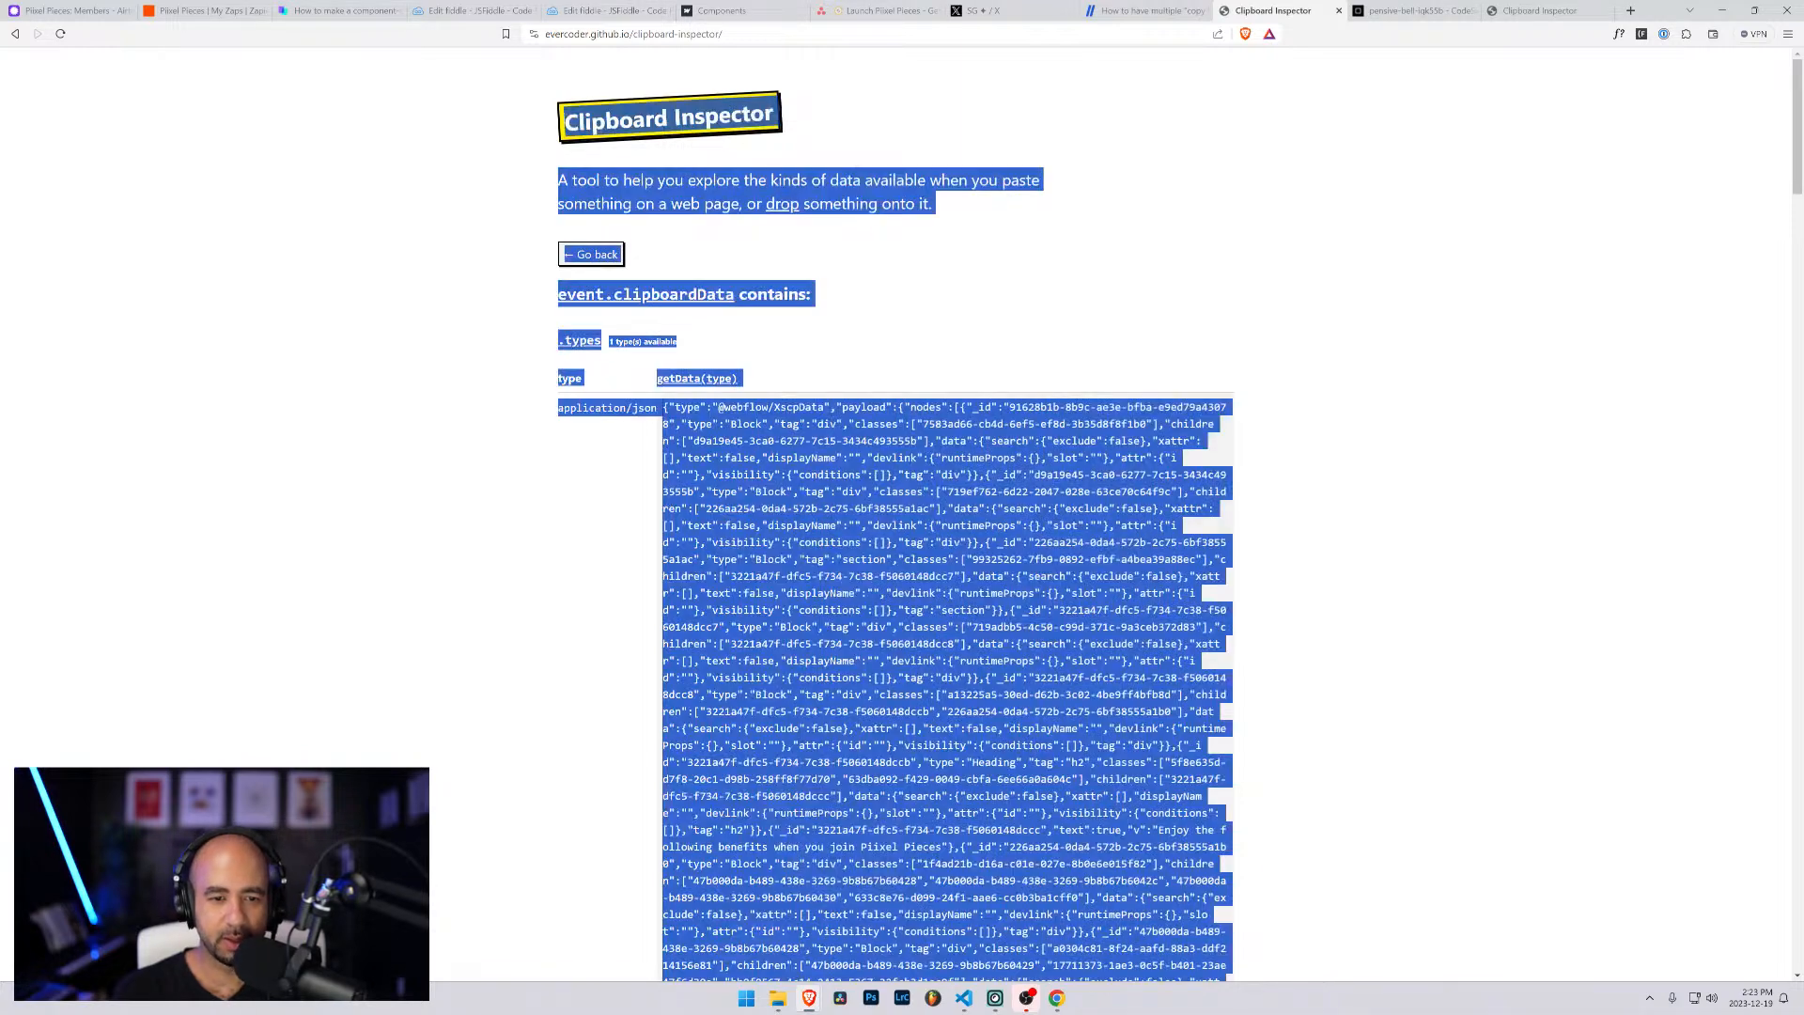
click(663, 455)
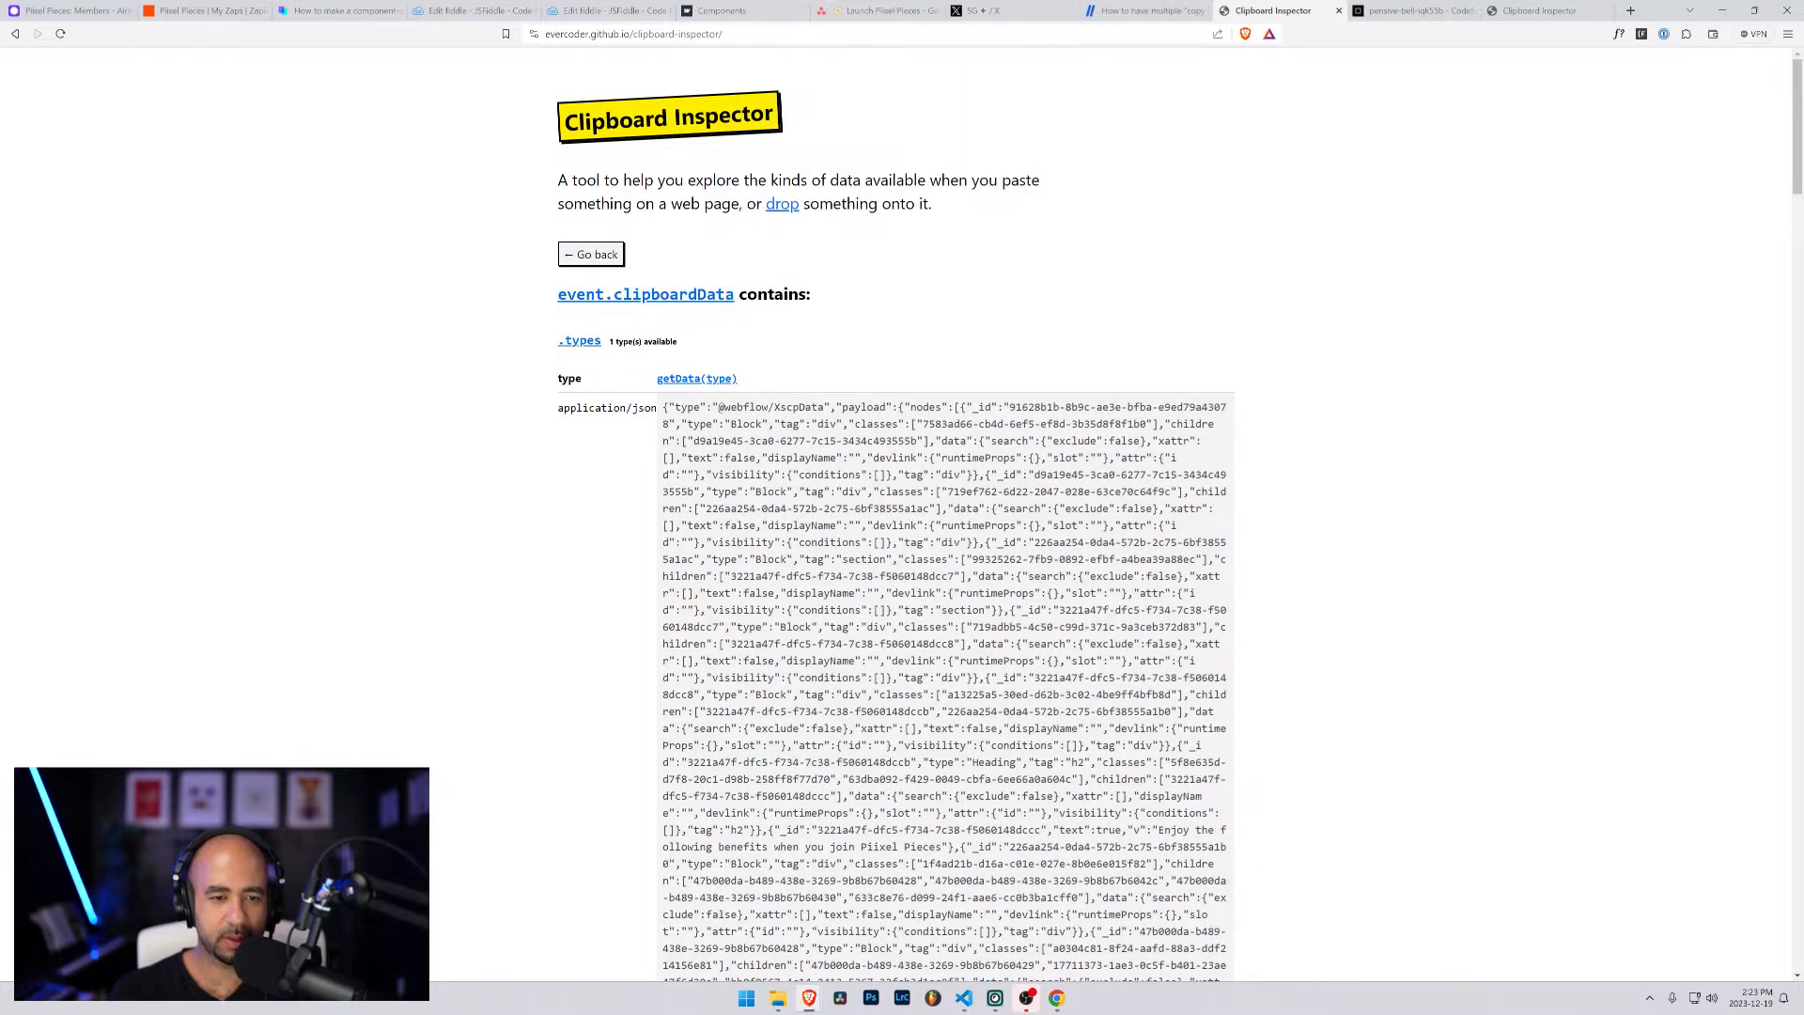
key(ctrl+a)
click(664, 410)
drag(666, 408, 855, 559)
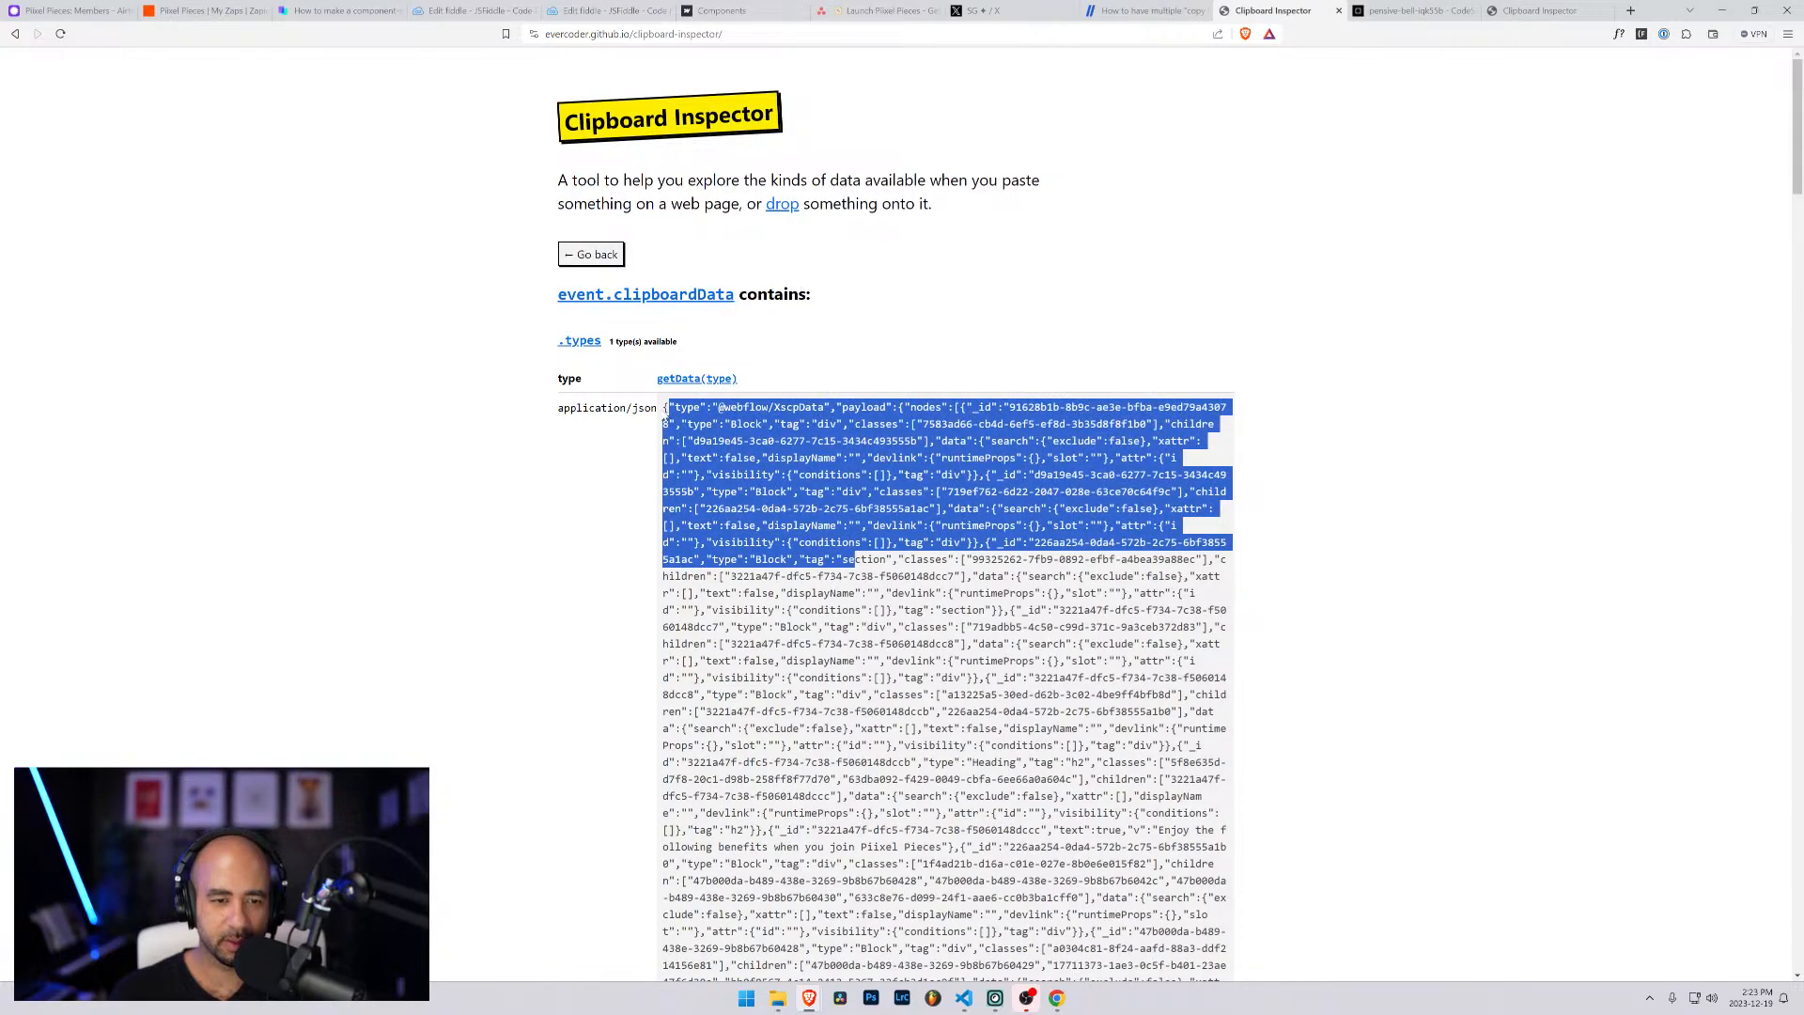
drag(663, 408, 1180, 688)
scroll(846, 598, down, 20)
scroll(862, 602, down, 20)
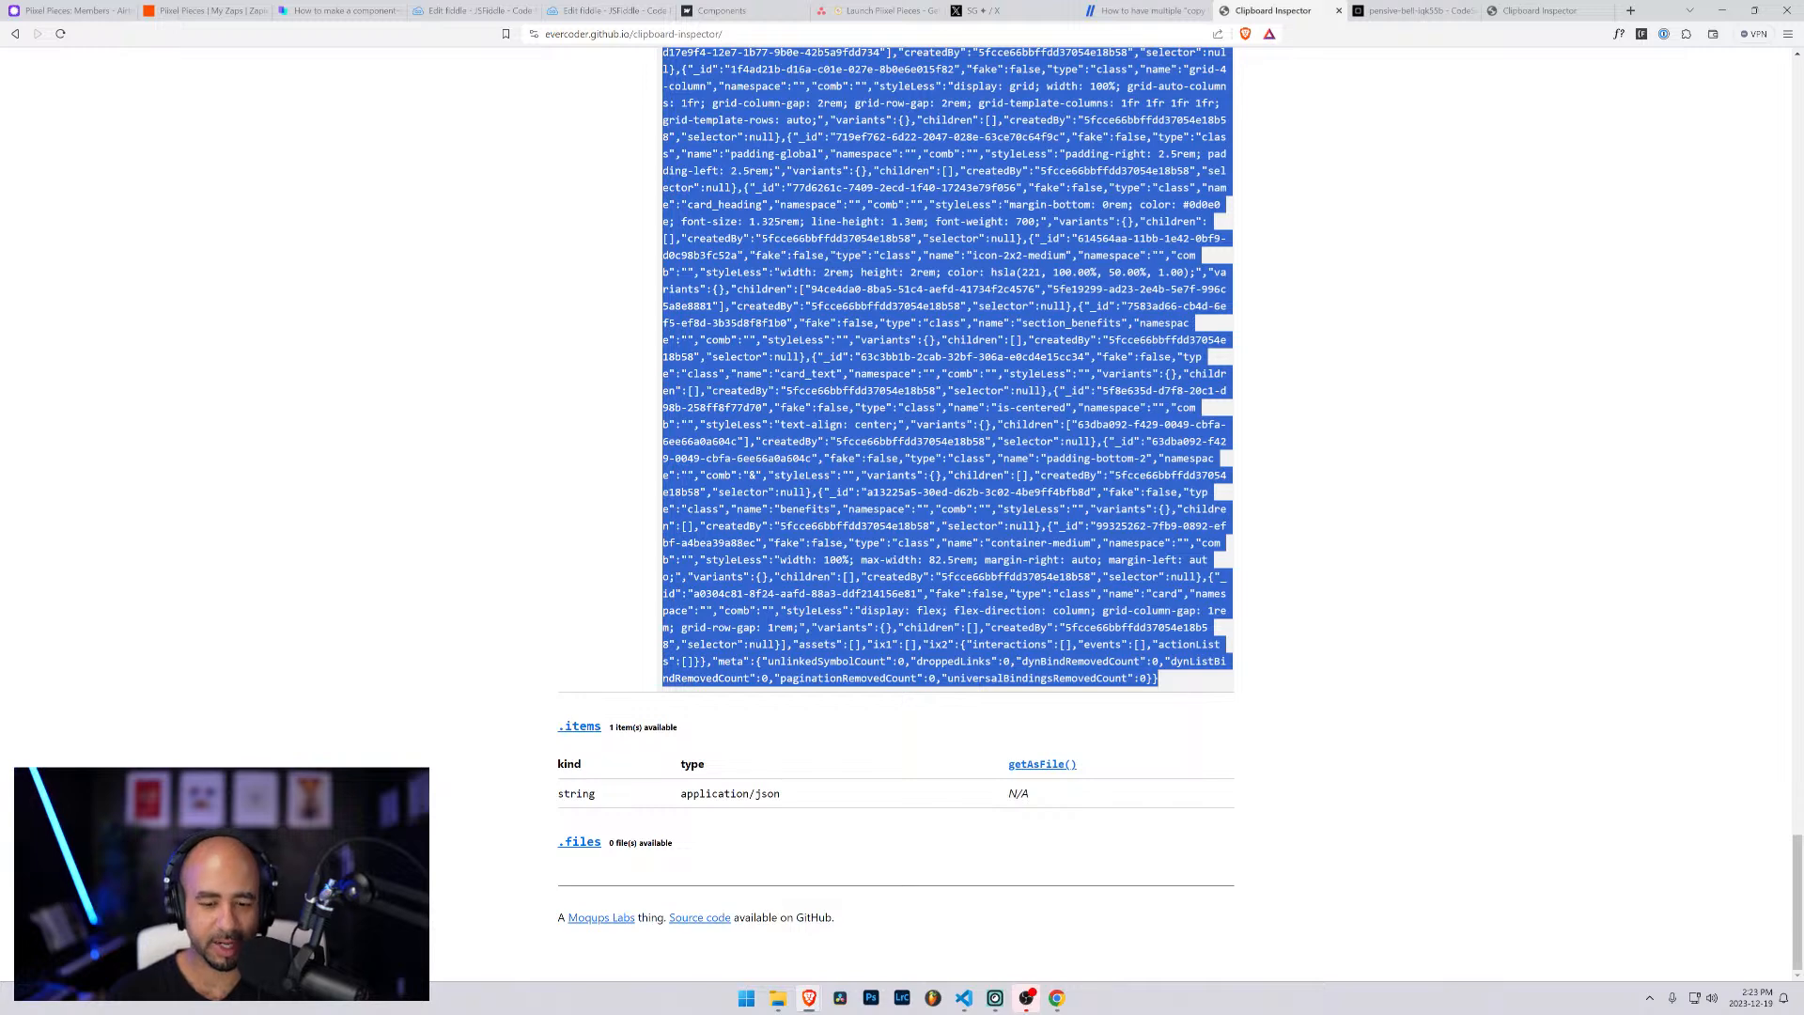
- Switch to Visual Studio Code and replace the entire contents of demo-component.json with the copied section JSON
click(964, 998)
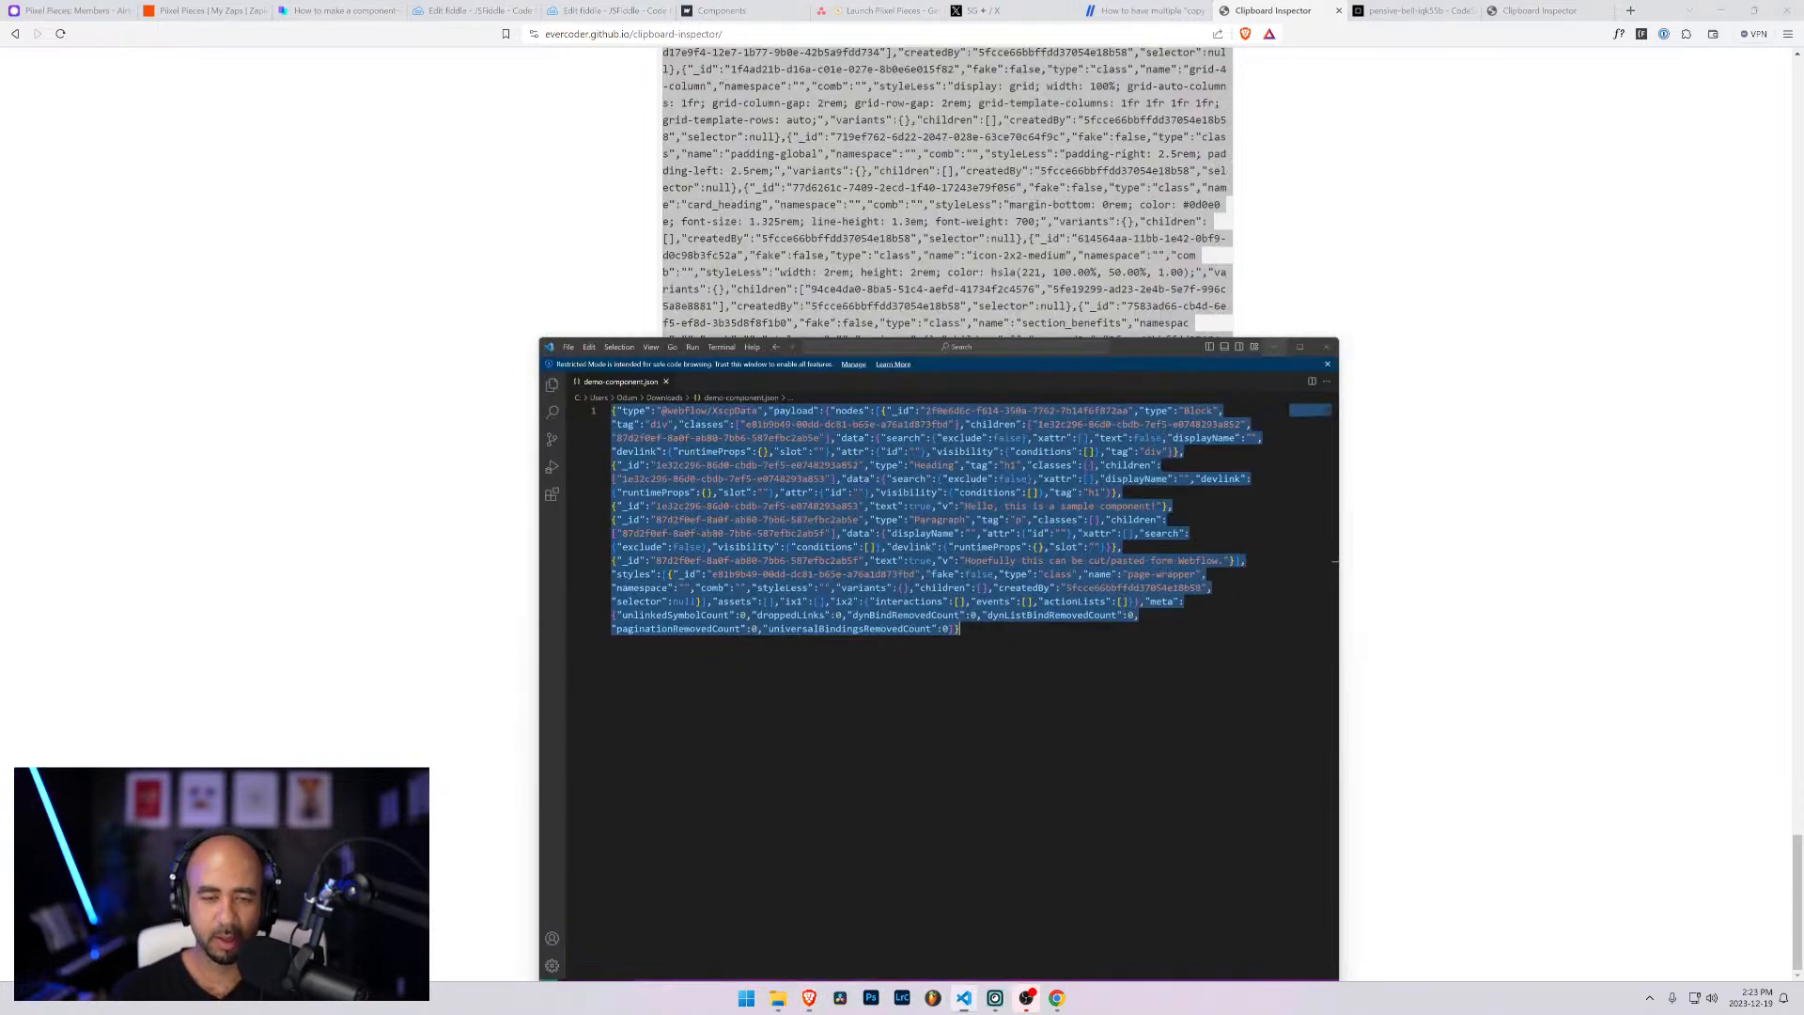
click(691, 358)
key(ctrl+a)
key(ctrl+v)
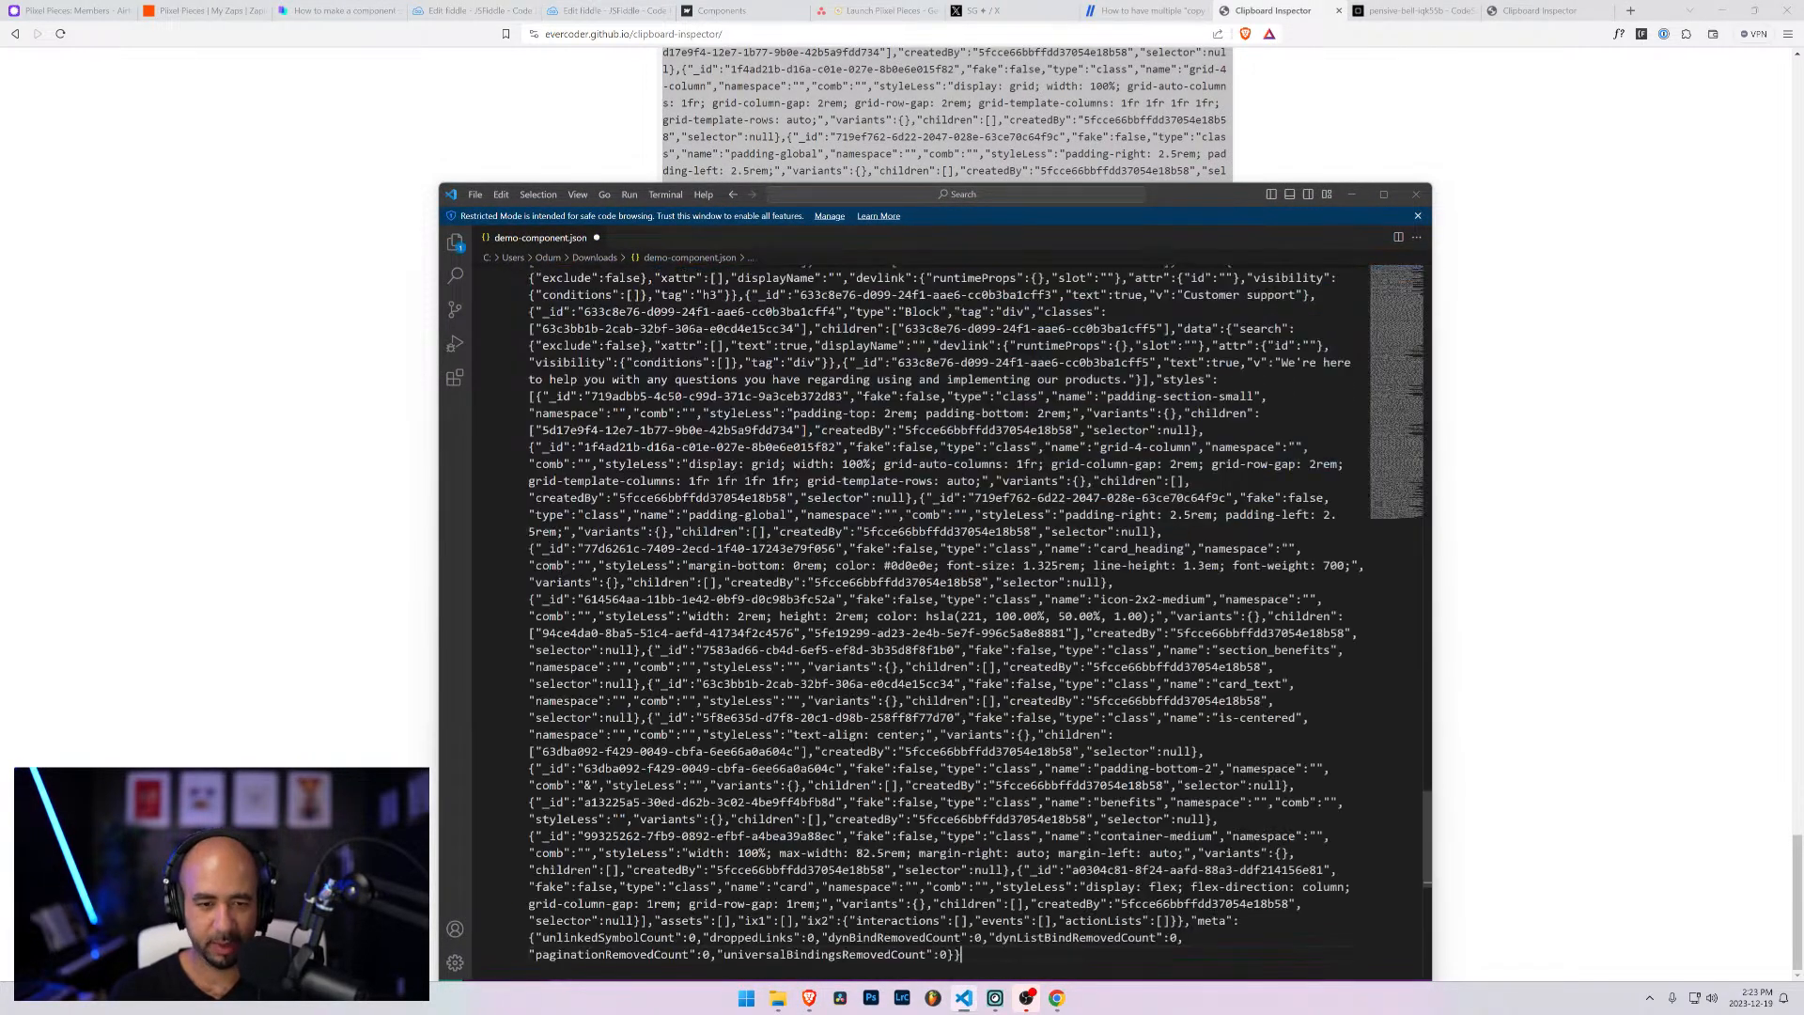
- Move the editor window up to reveal its status bar and select all the JSON to check the character count
scroll(940, 611, down, 6)
drag(1185, 196, 1111, 39)
key(ctrl+a)
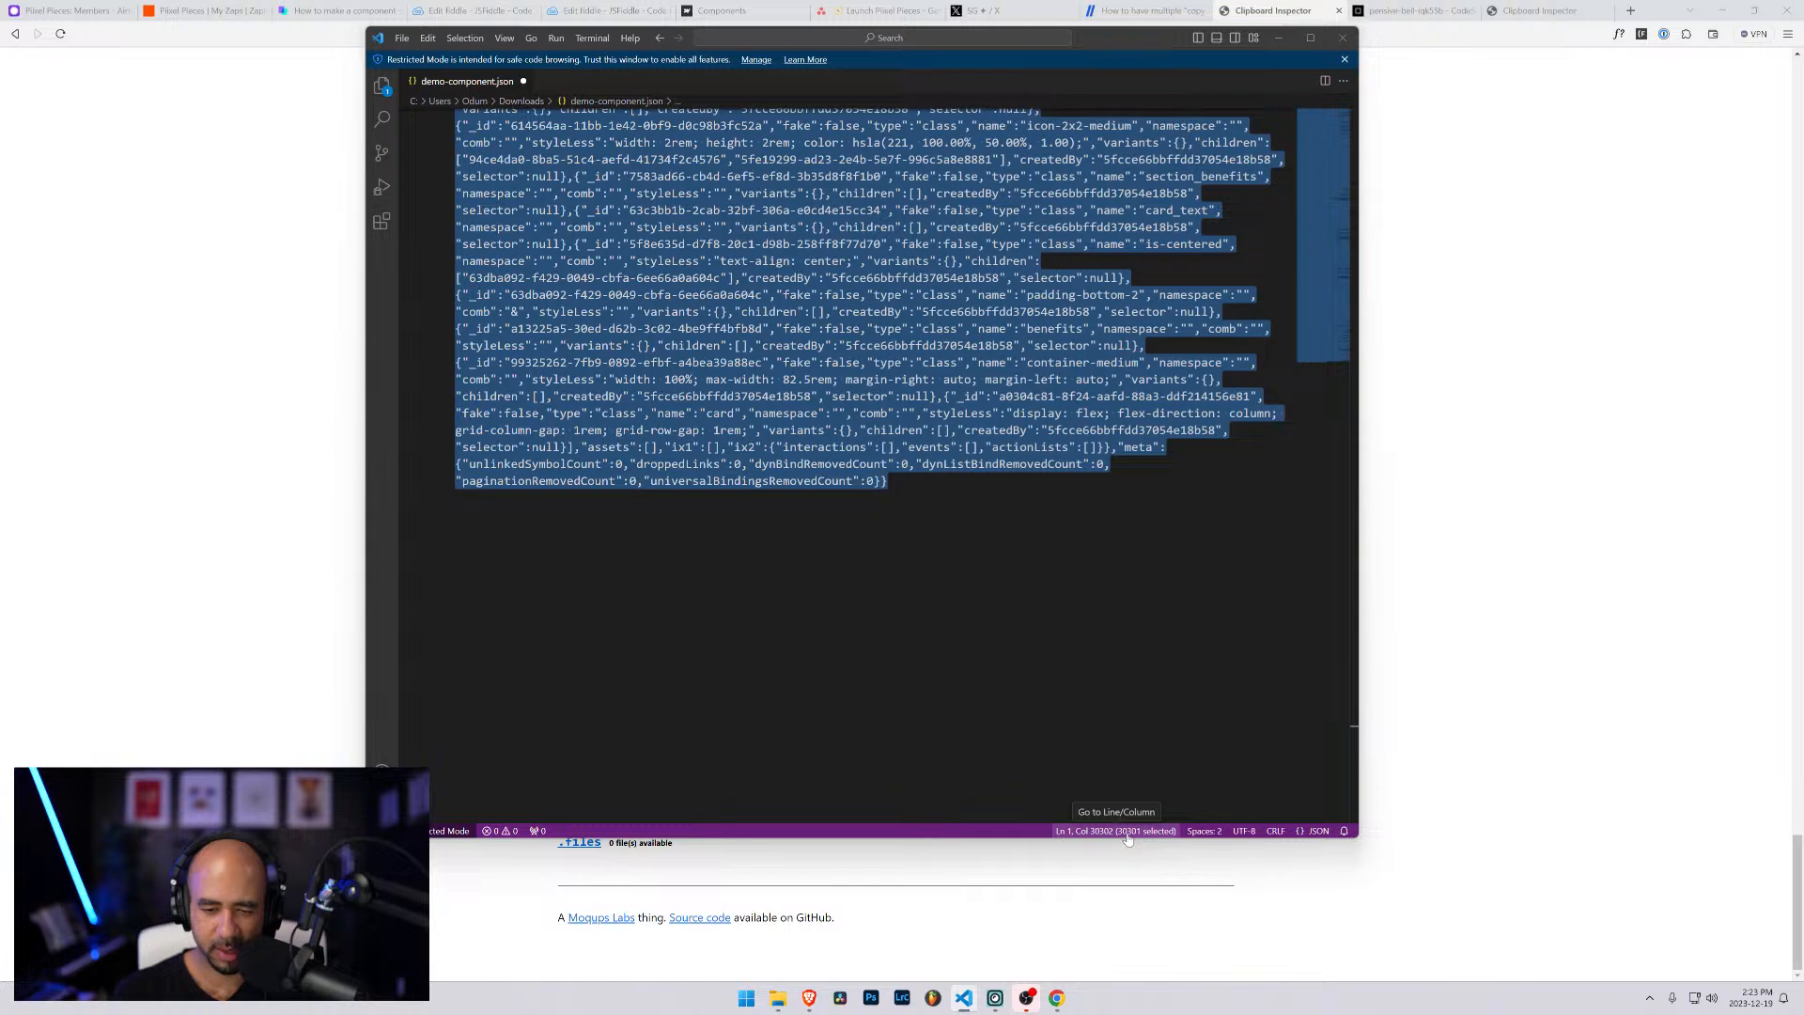
right_click(602, 187)
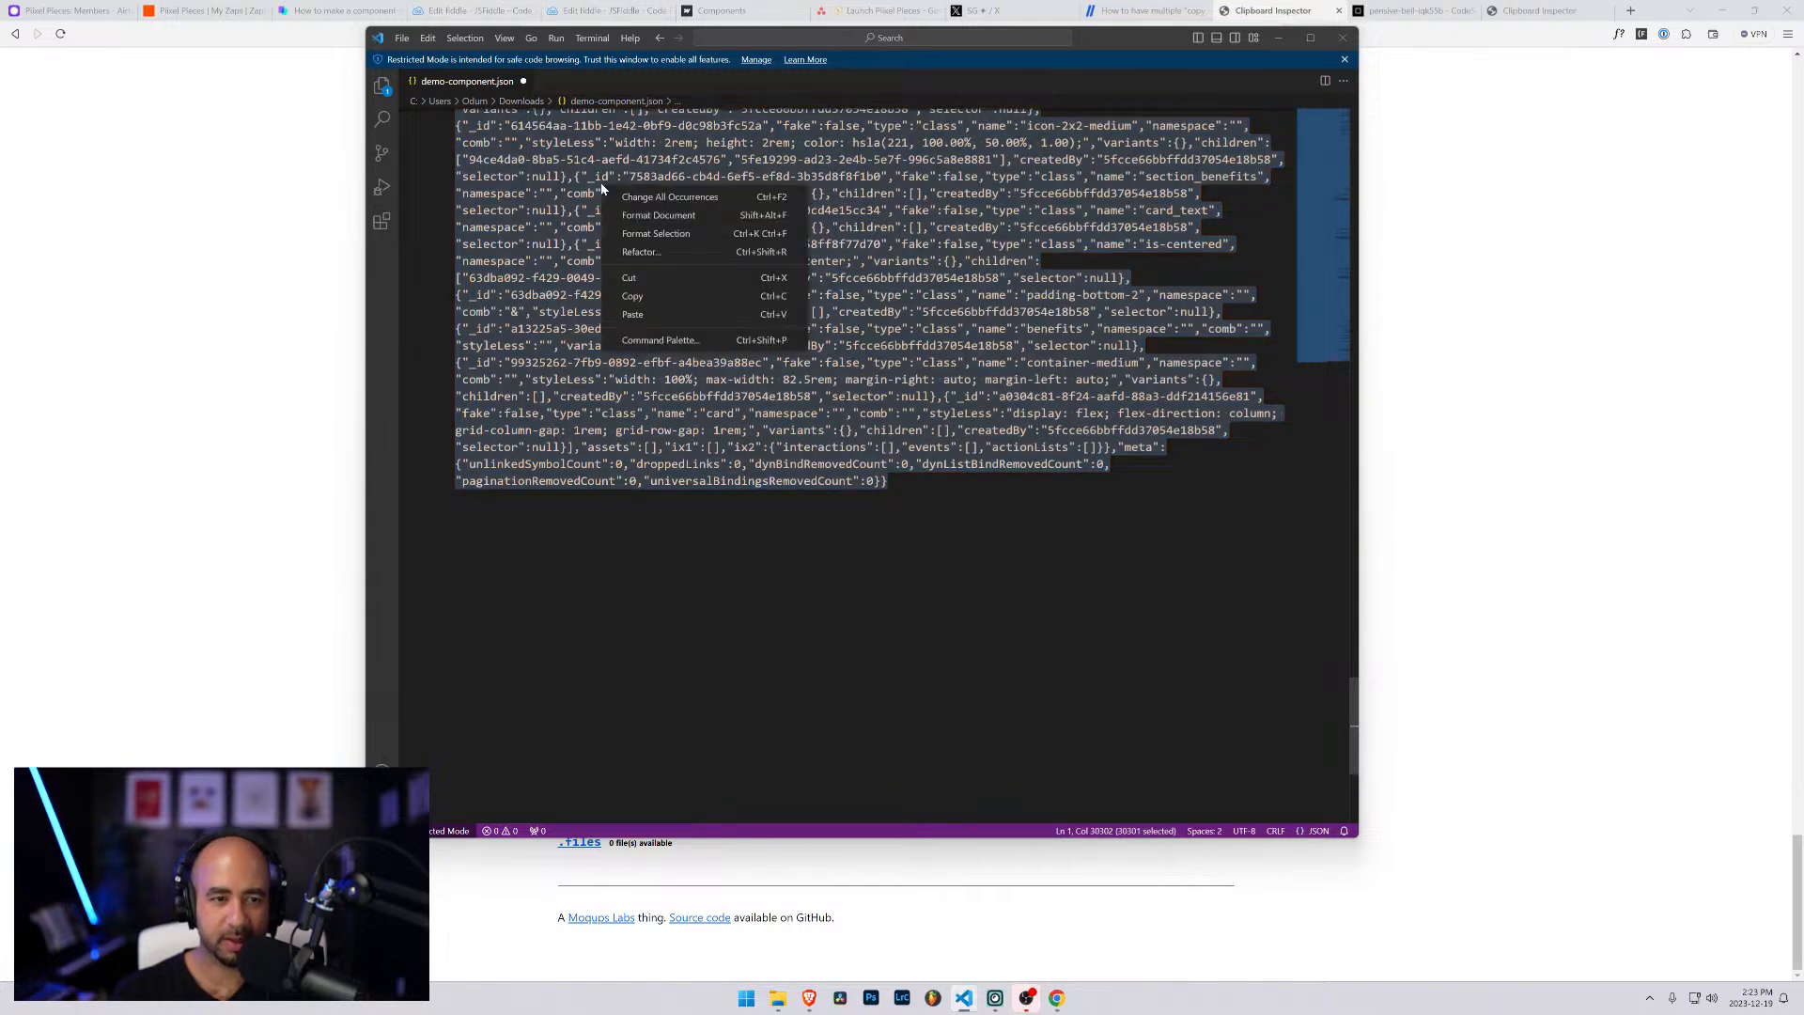
click(428, 39)
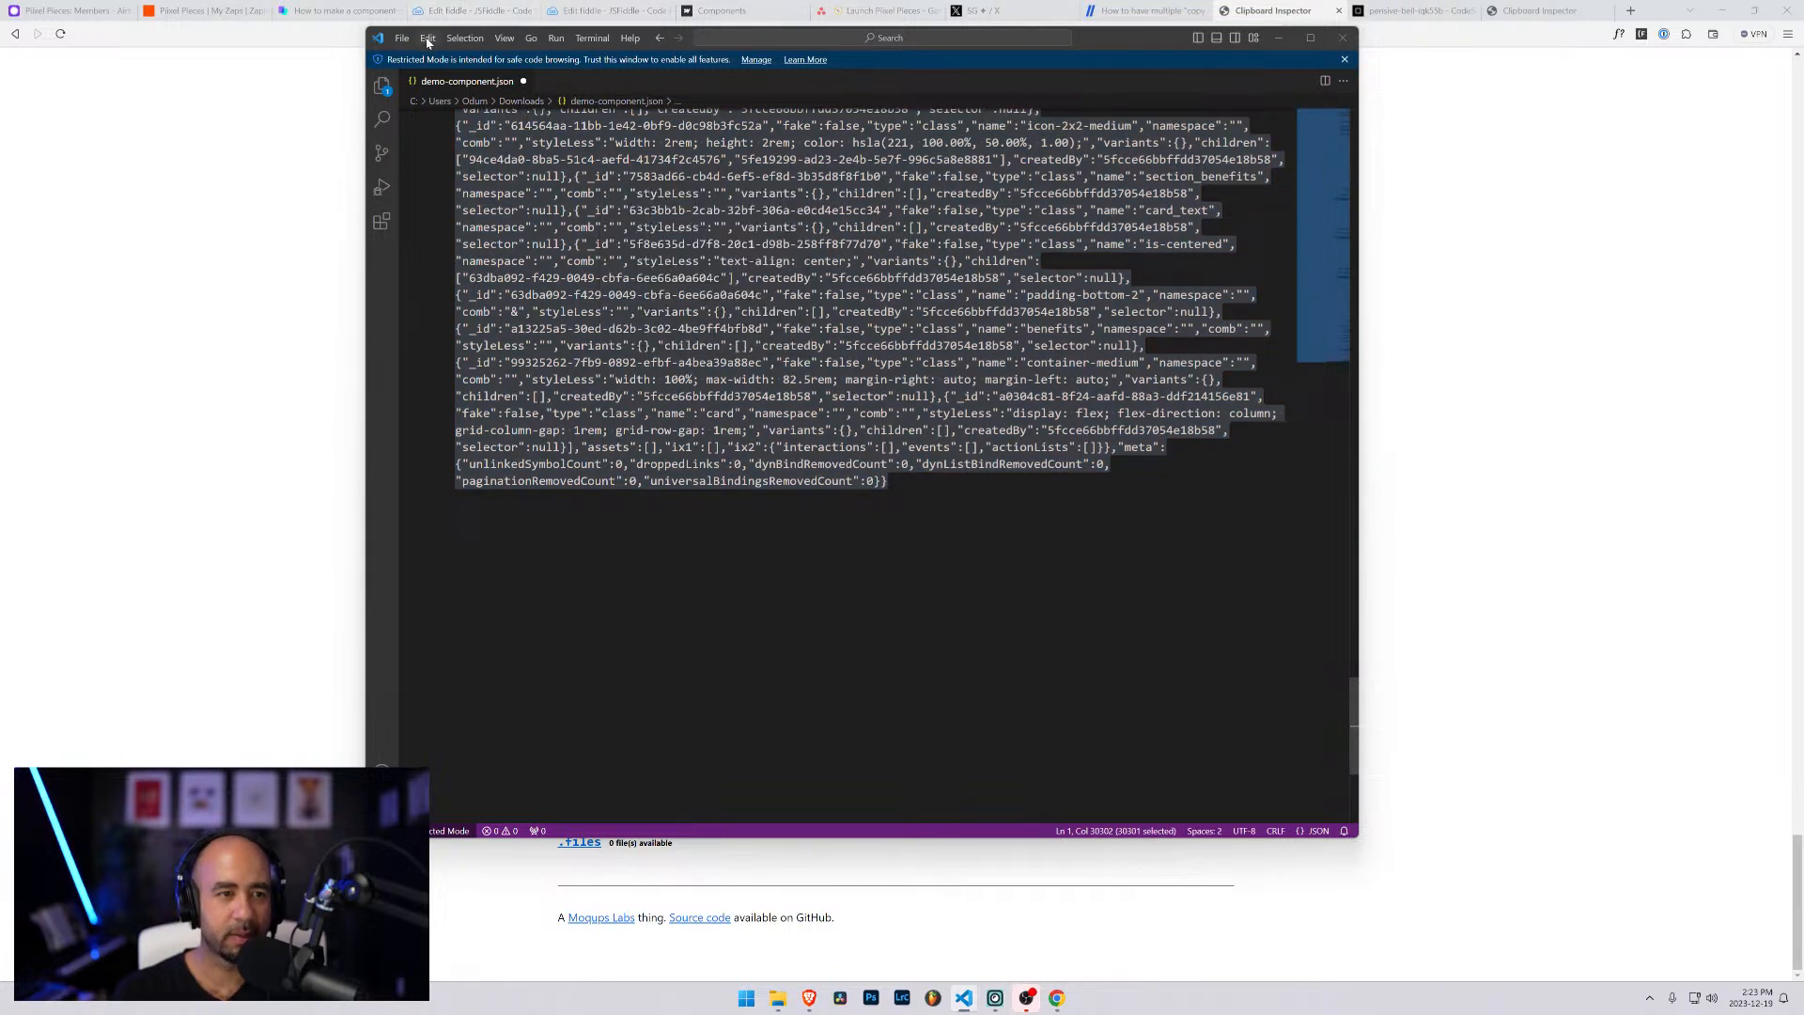
click(428, 39)
mouse_move(401, 41)
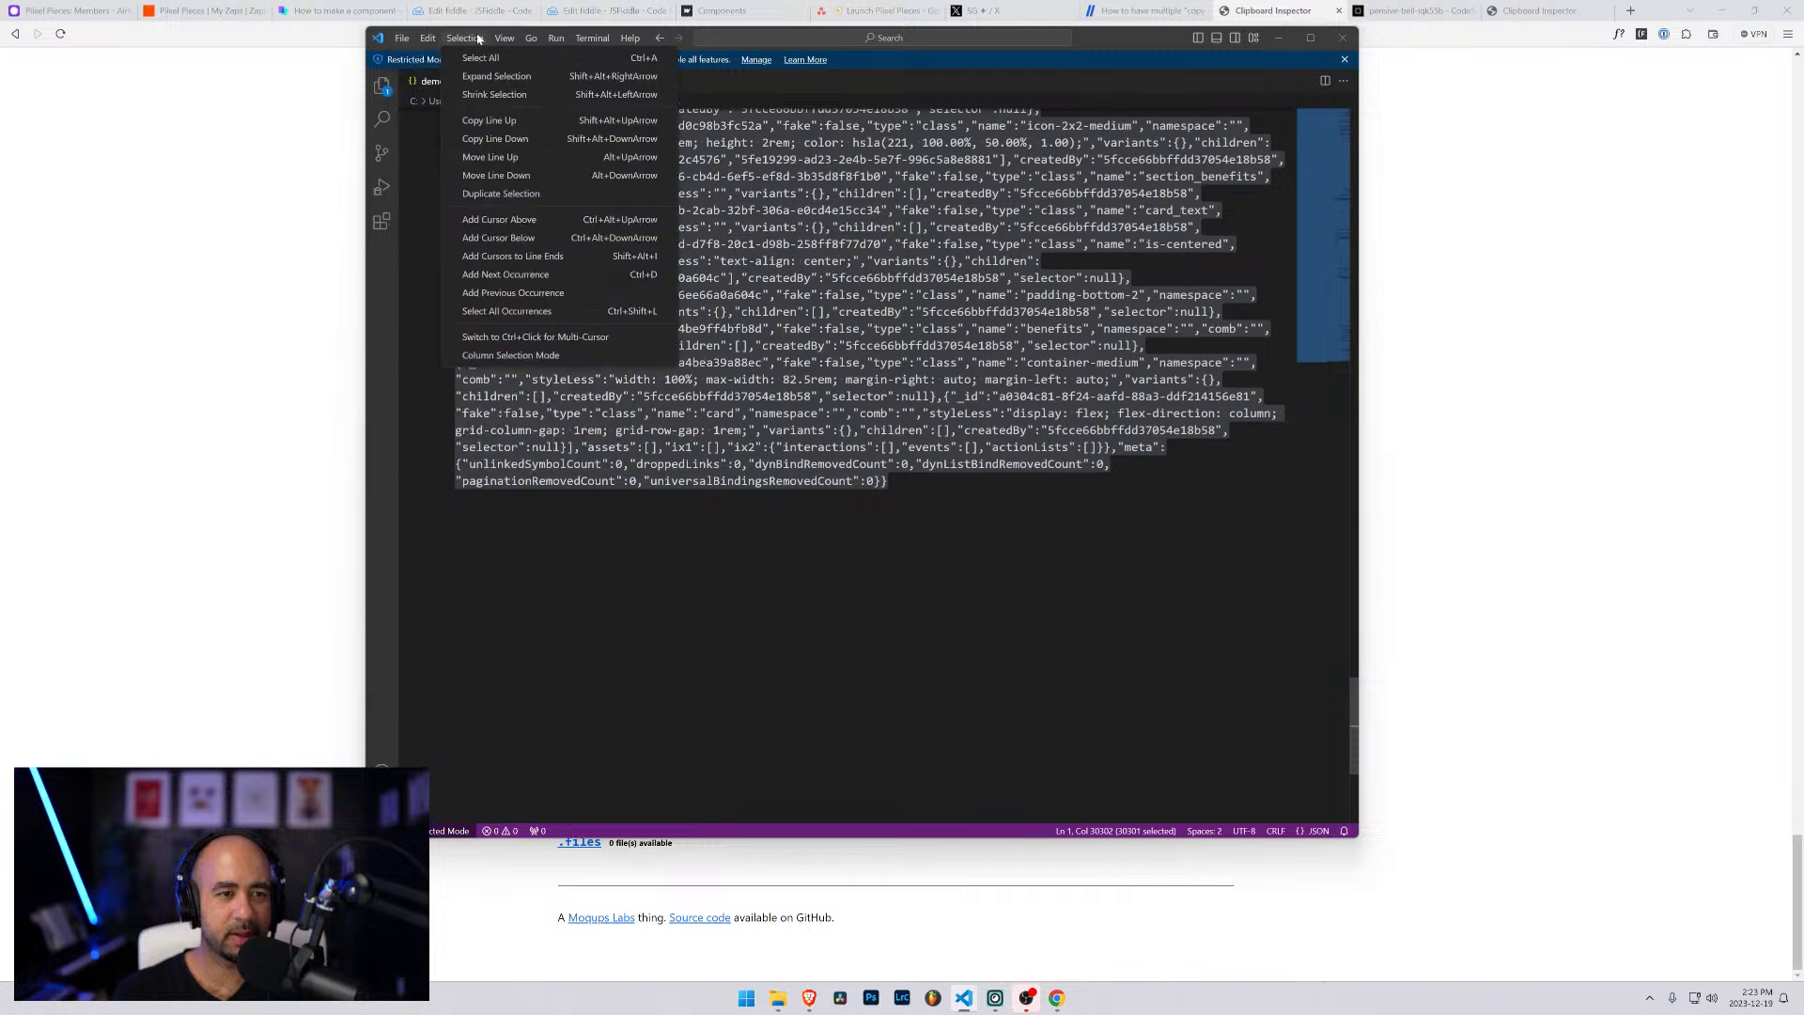
mouse_move(511, 40)
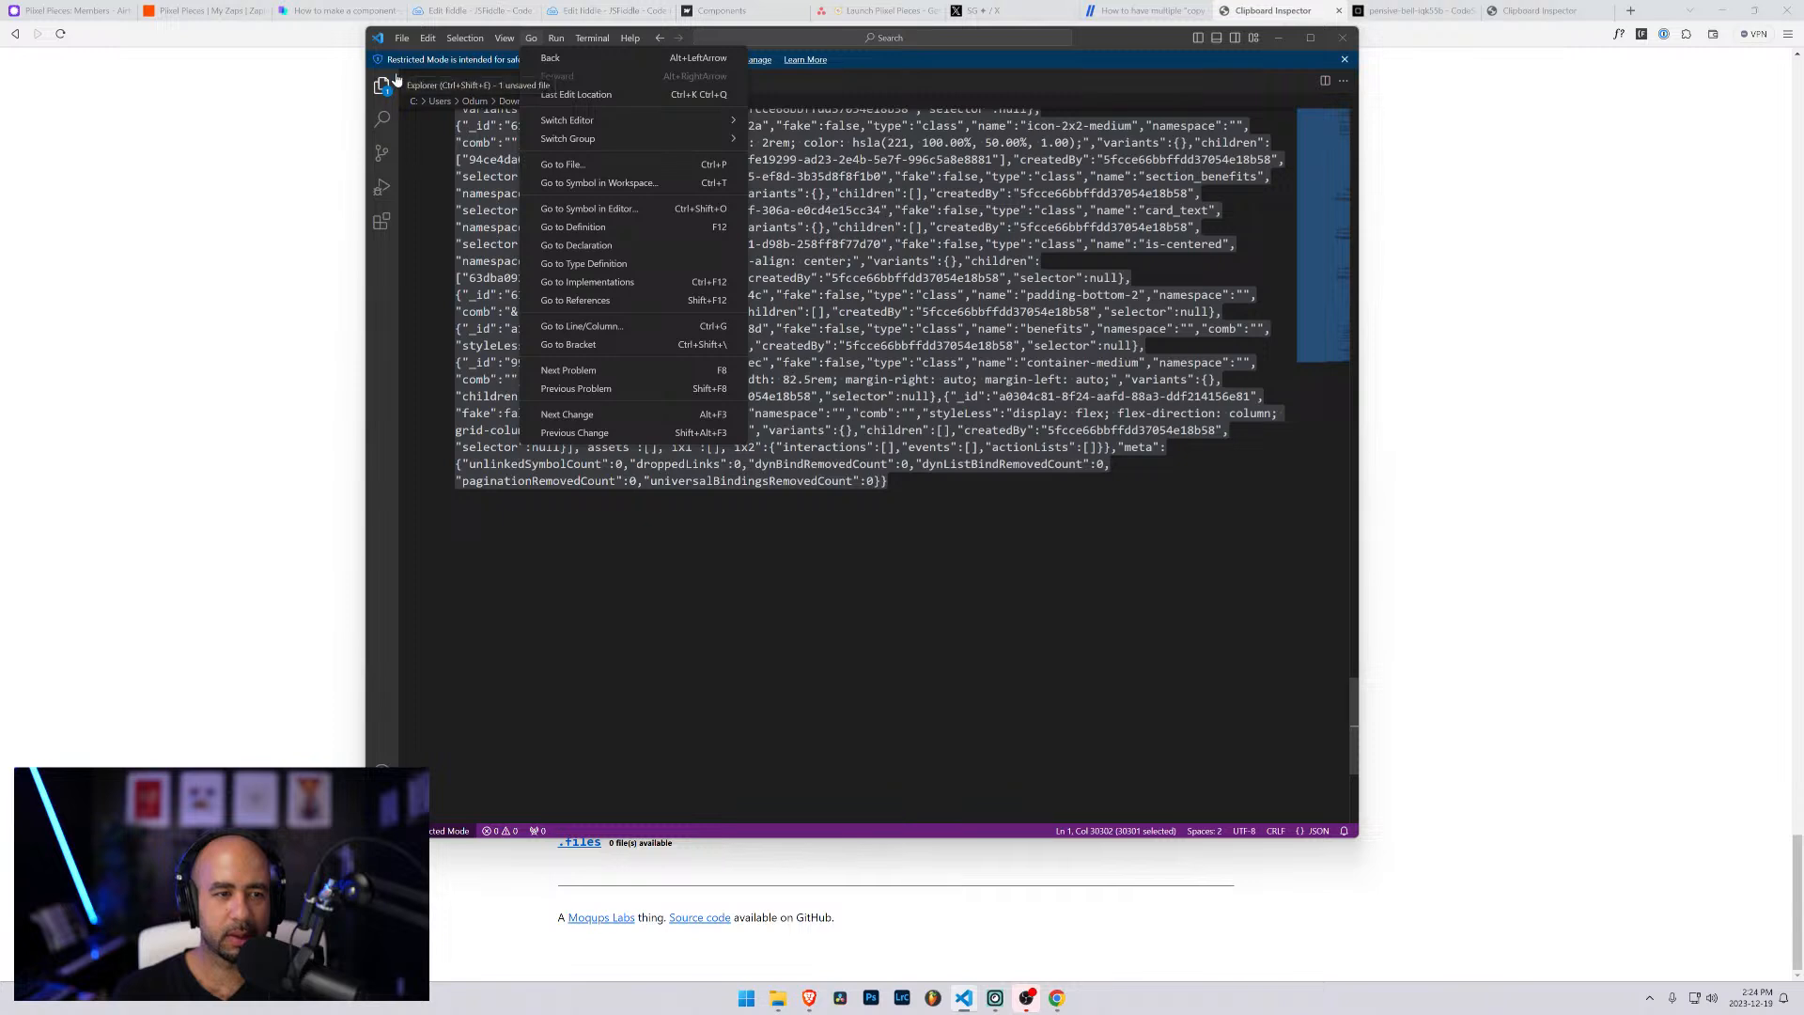
- Search the editor for a character-count feature using "char" and look through the available commands for one
click(890, 38)
text(char)
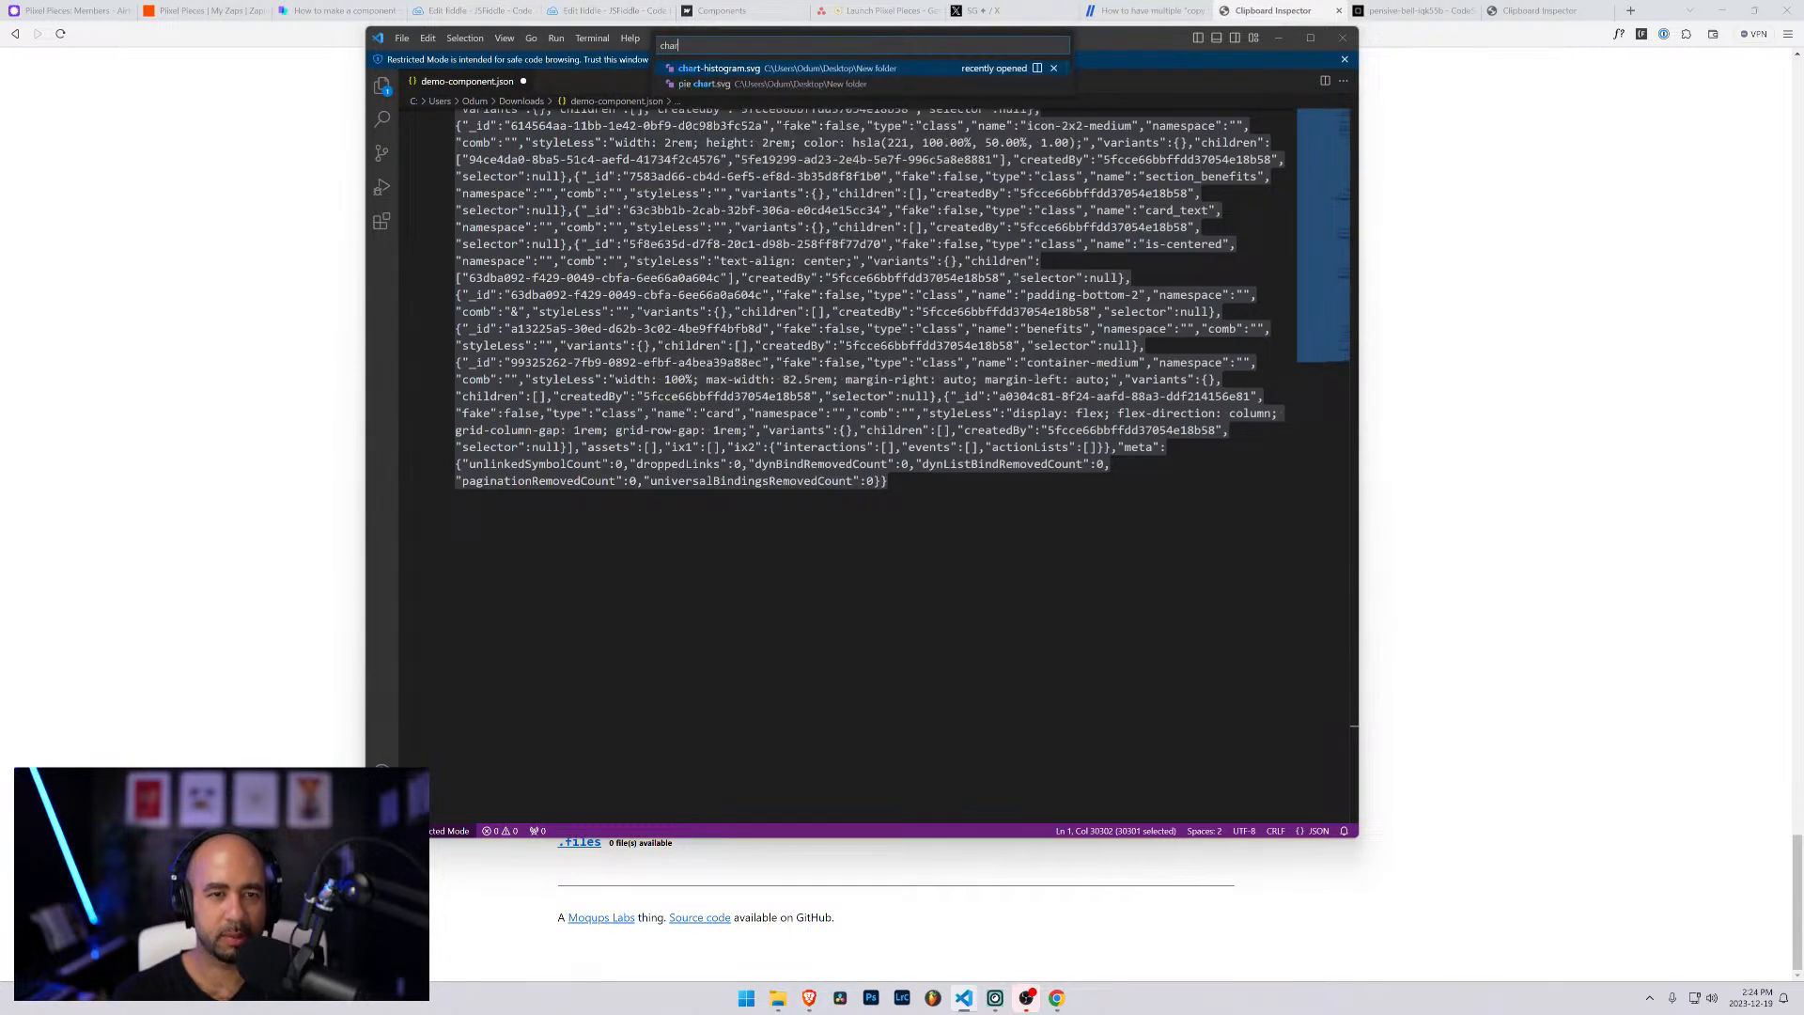
key(BackSpace)
key(BackSpace)
key(BackSpace)
key(BackSpace)
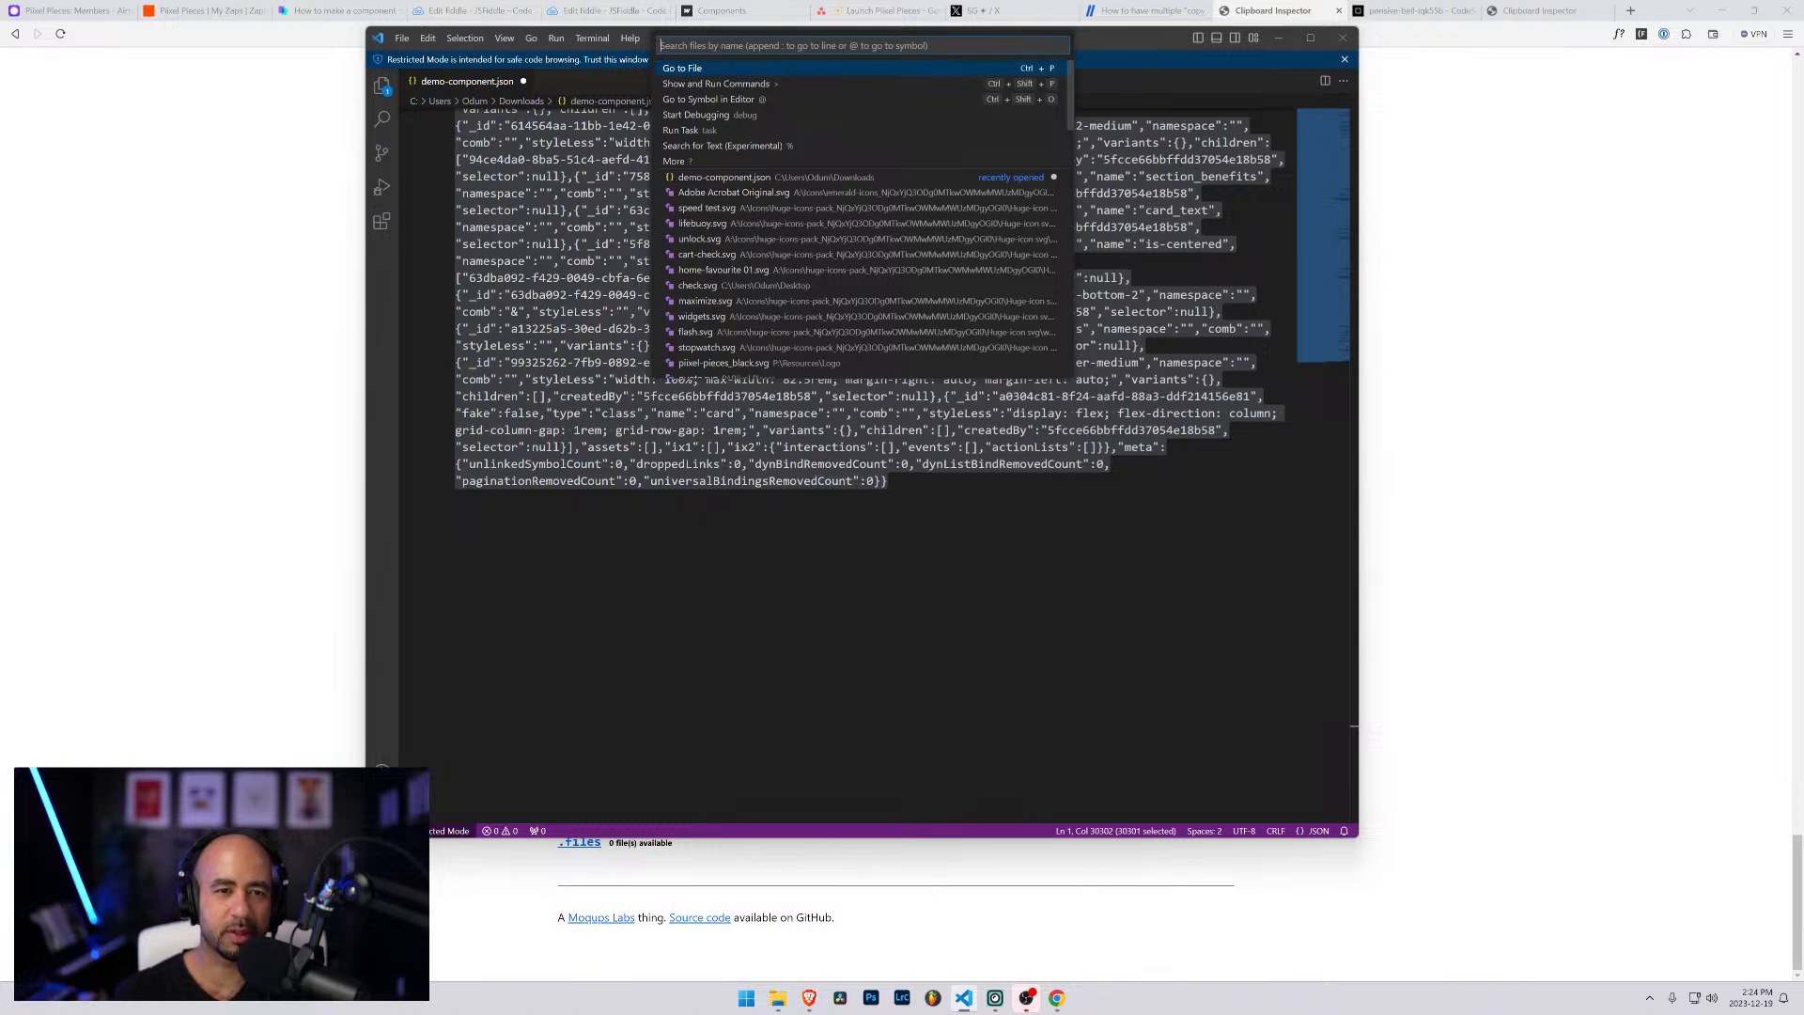
click(401, 38)
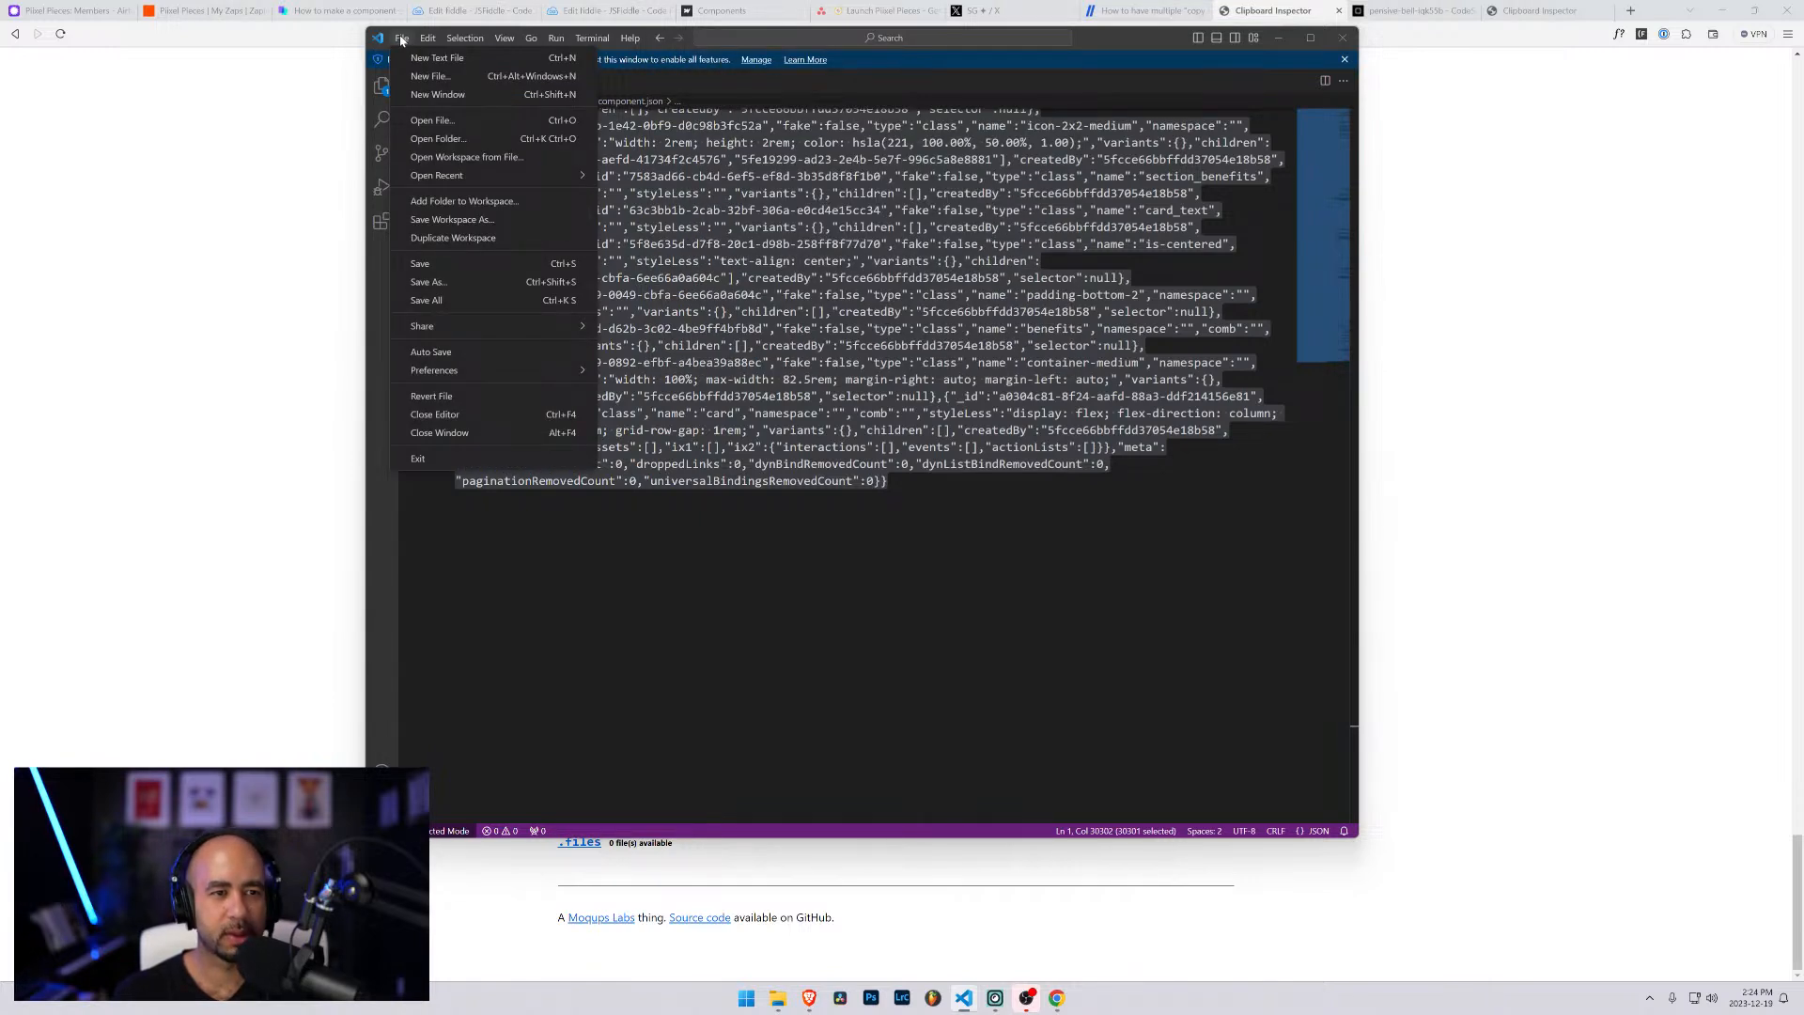
mouse_move(424, 41)
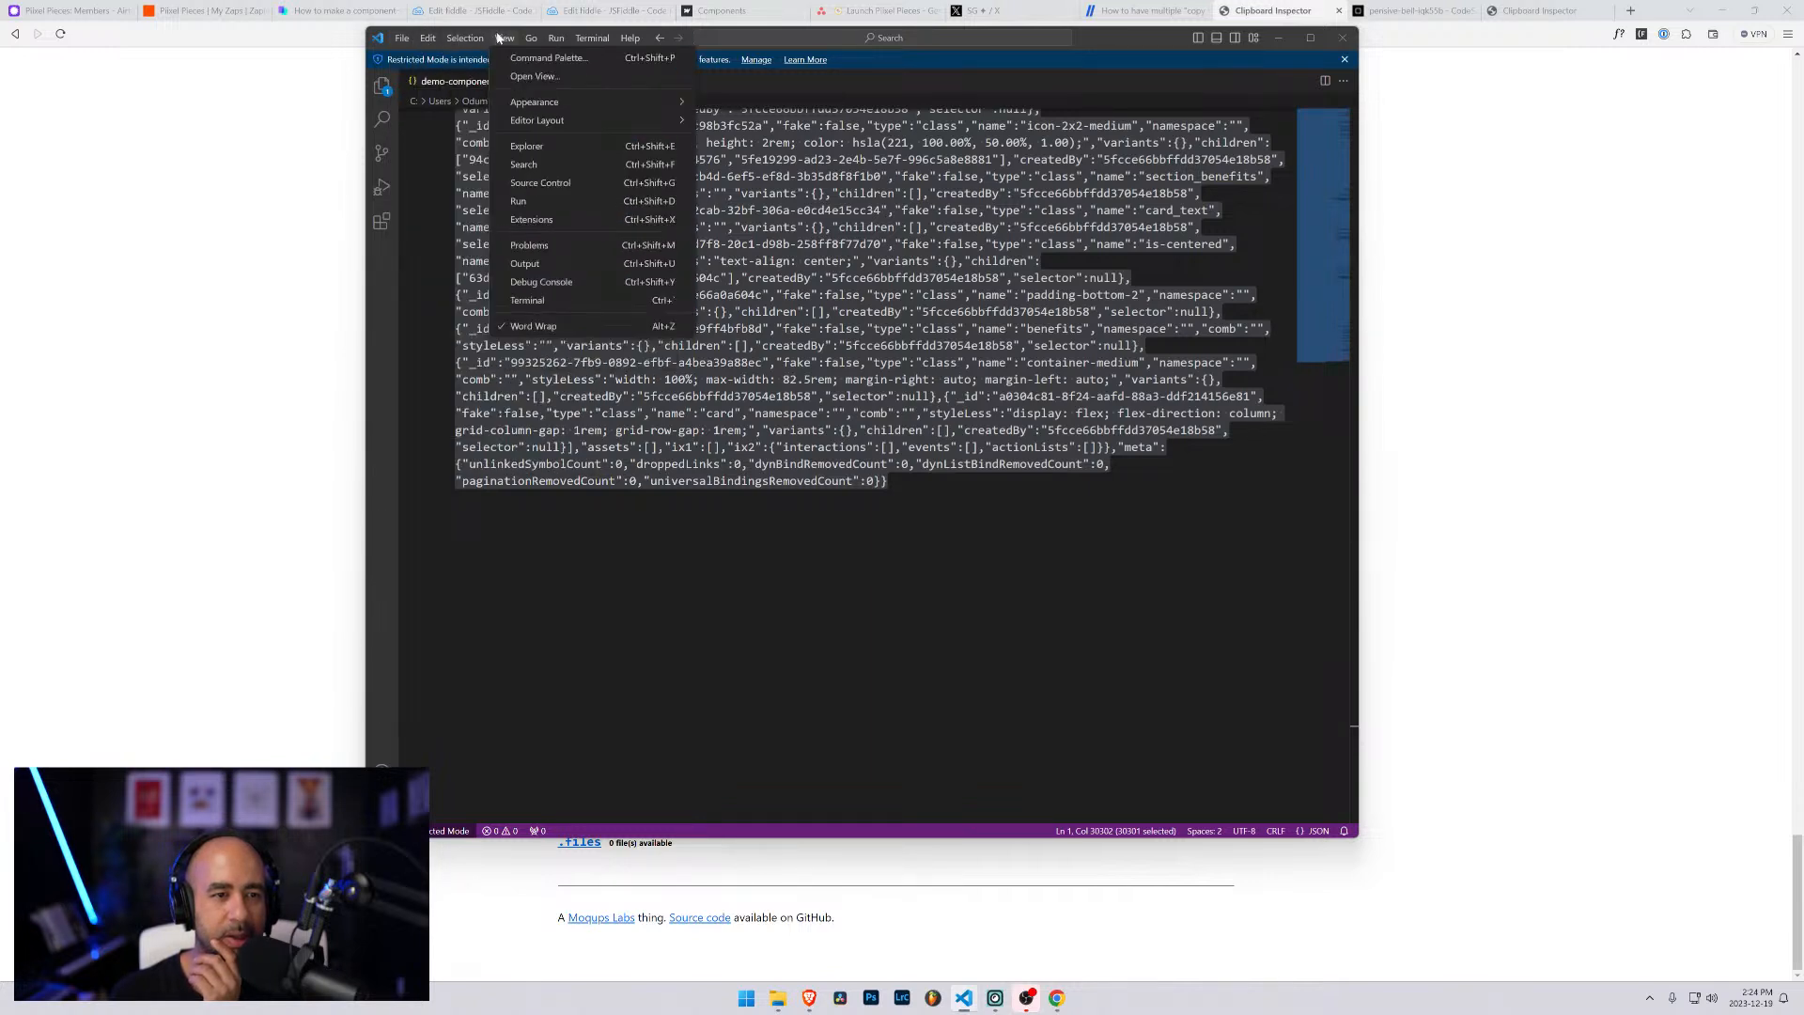
mouse_move(561, 105)
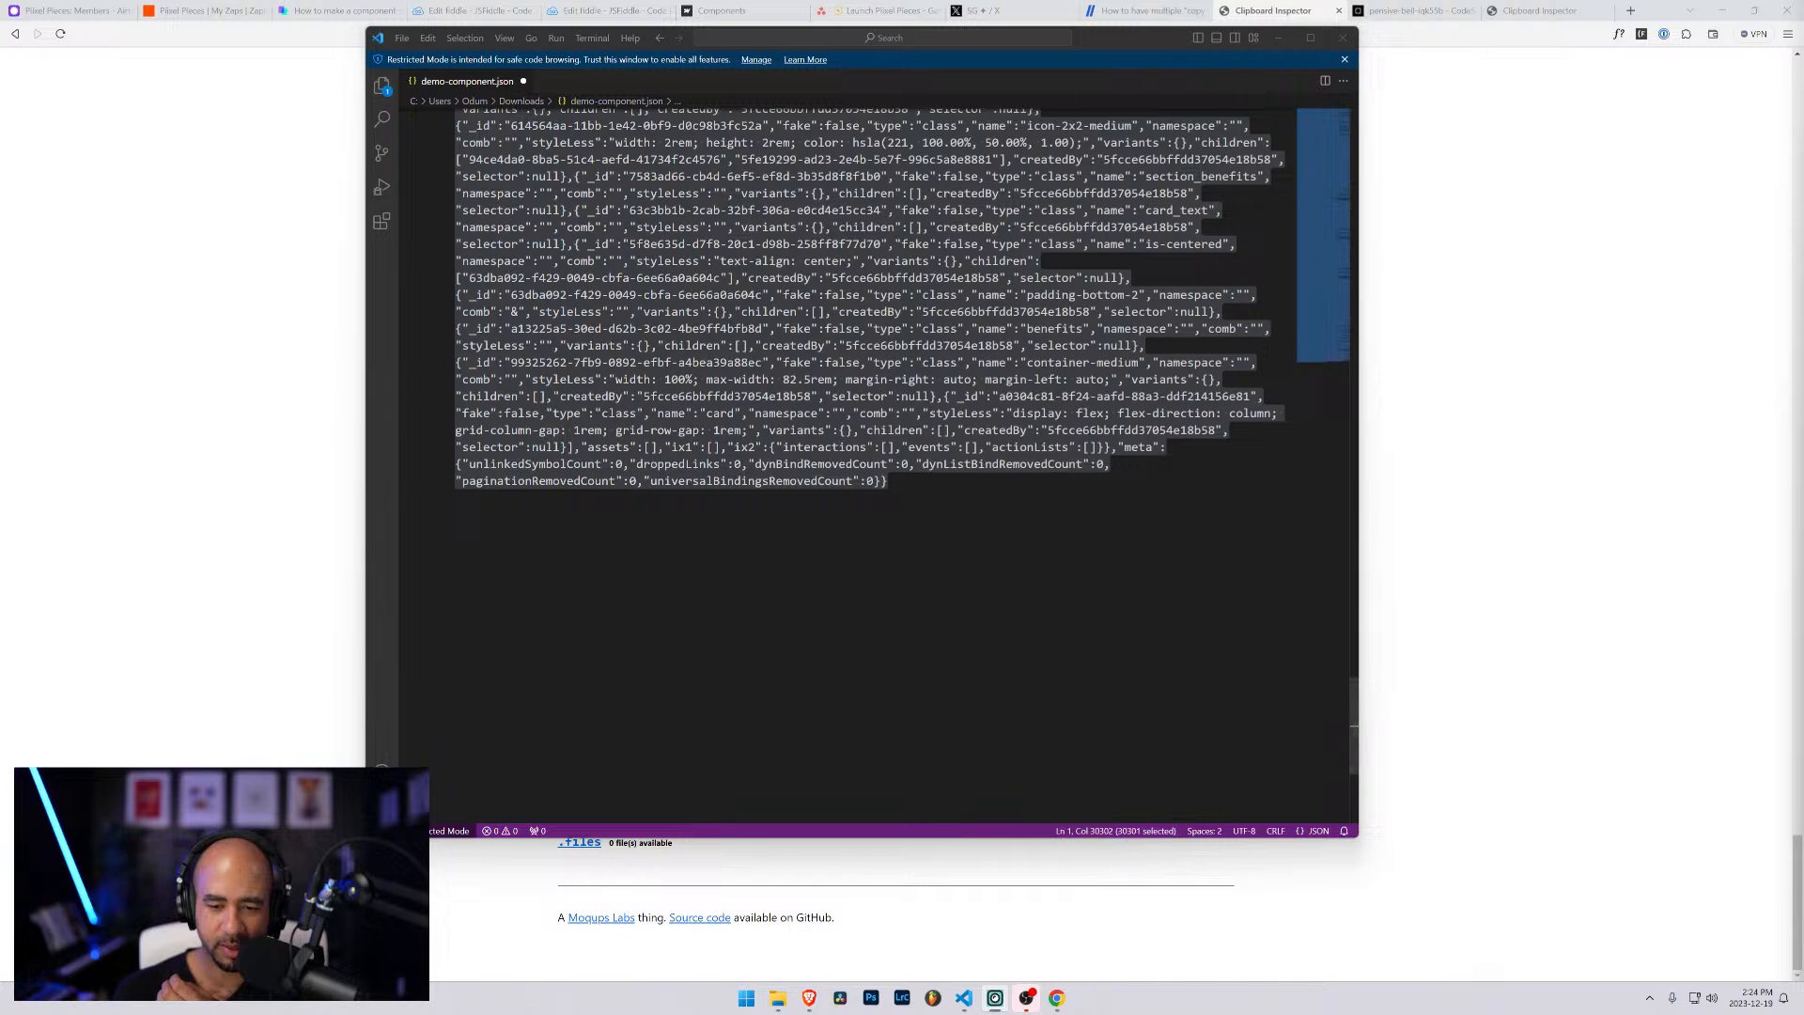
- Select progressively larger portions from the end of the JSON and finally the whole document to compare the selected character counts
click(902, 448)
drag(890, 482, 672, 397)
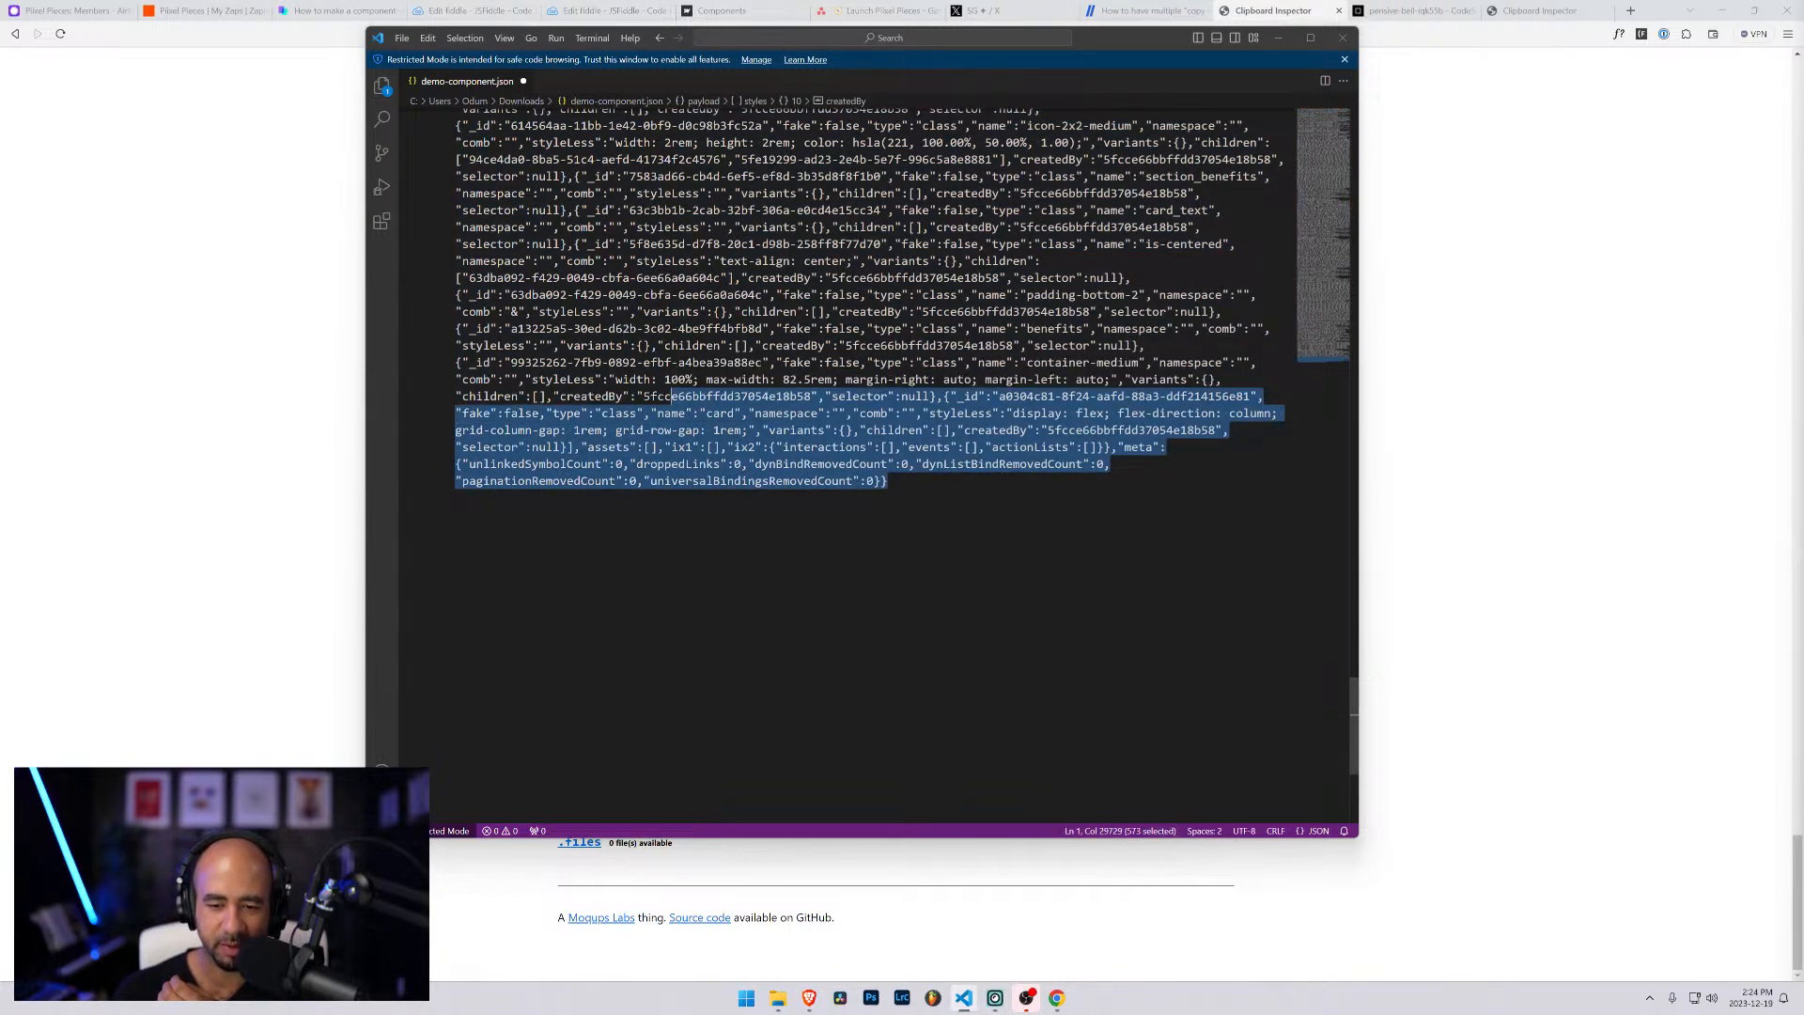
click(825, 295)
drag(889, 481, 733, 94)
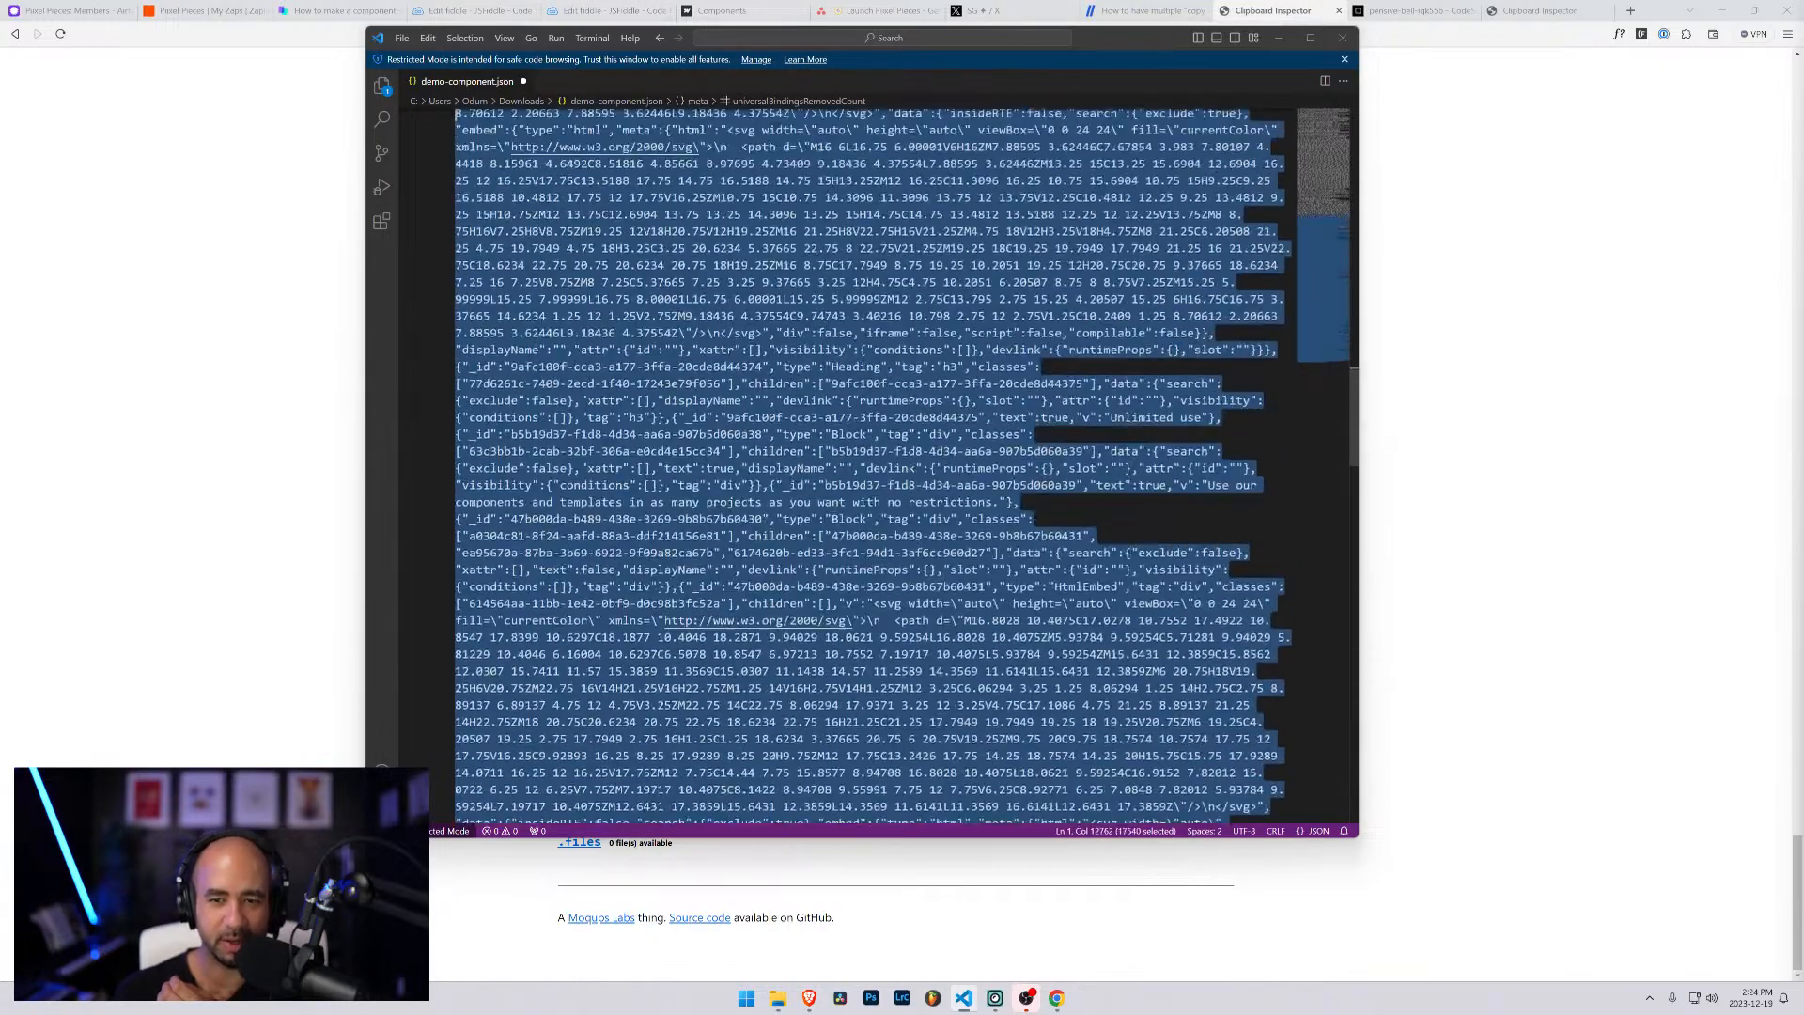
click(741, 332)
key(ctrl+a)
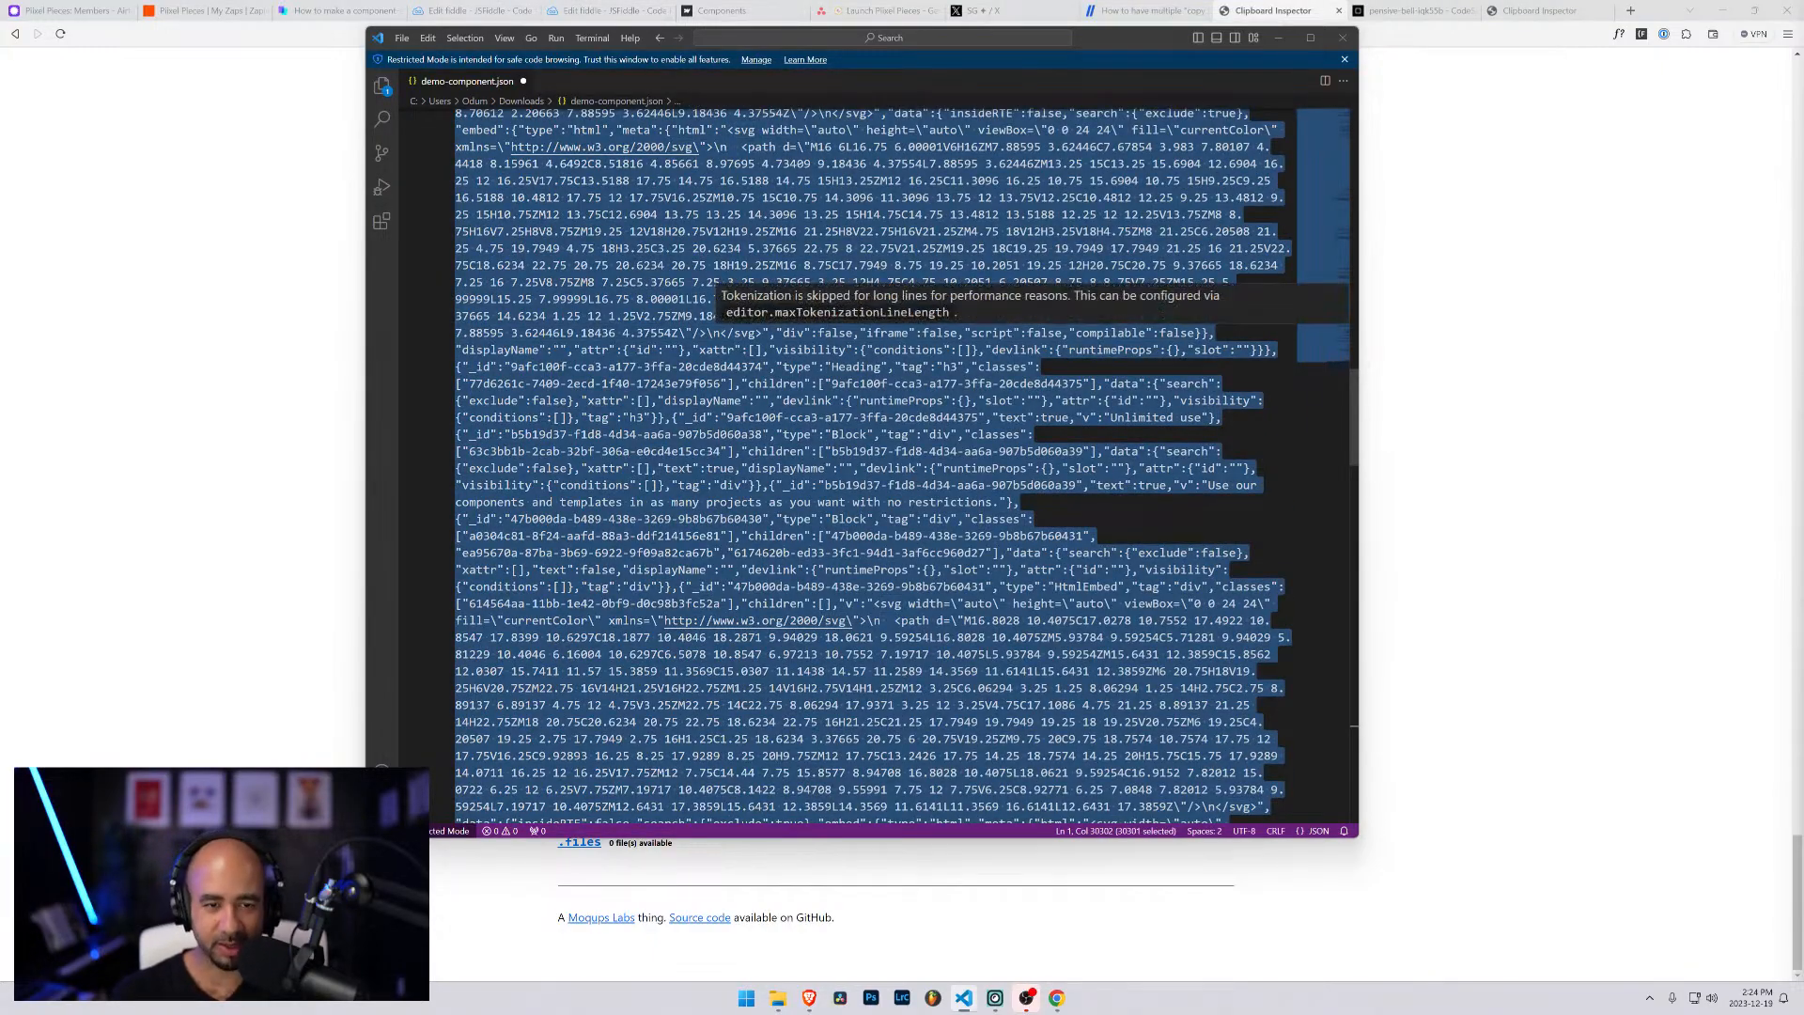
- Go back to the beginning of demo-component.json, clear the selection and reselect all the JSON to recheck its length
scroll(874, 465, up, 6)
scroll(874, 465, up, 5)
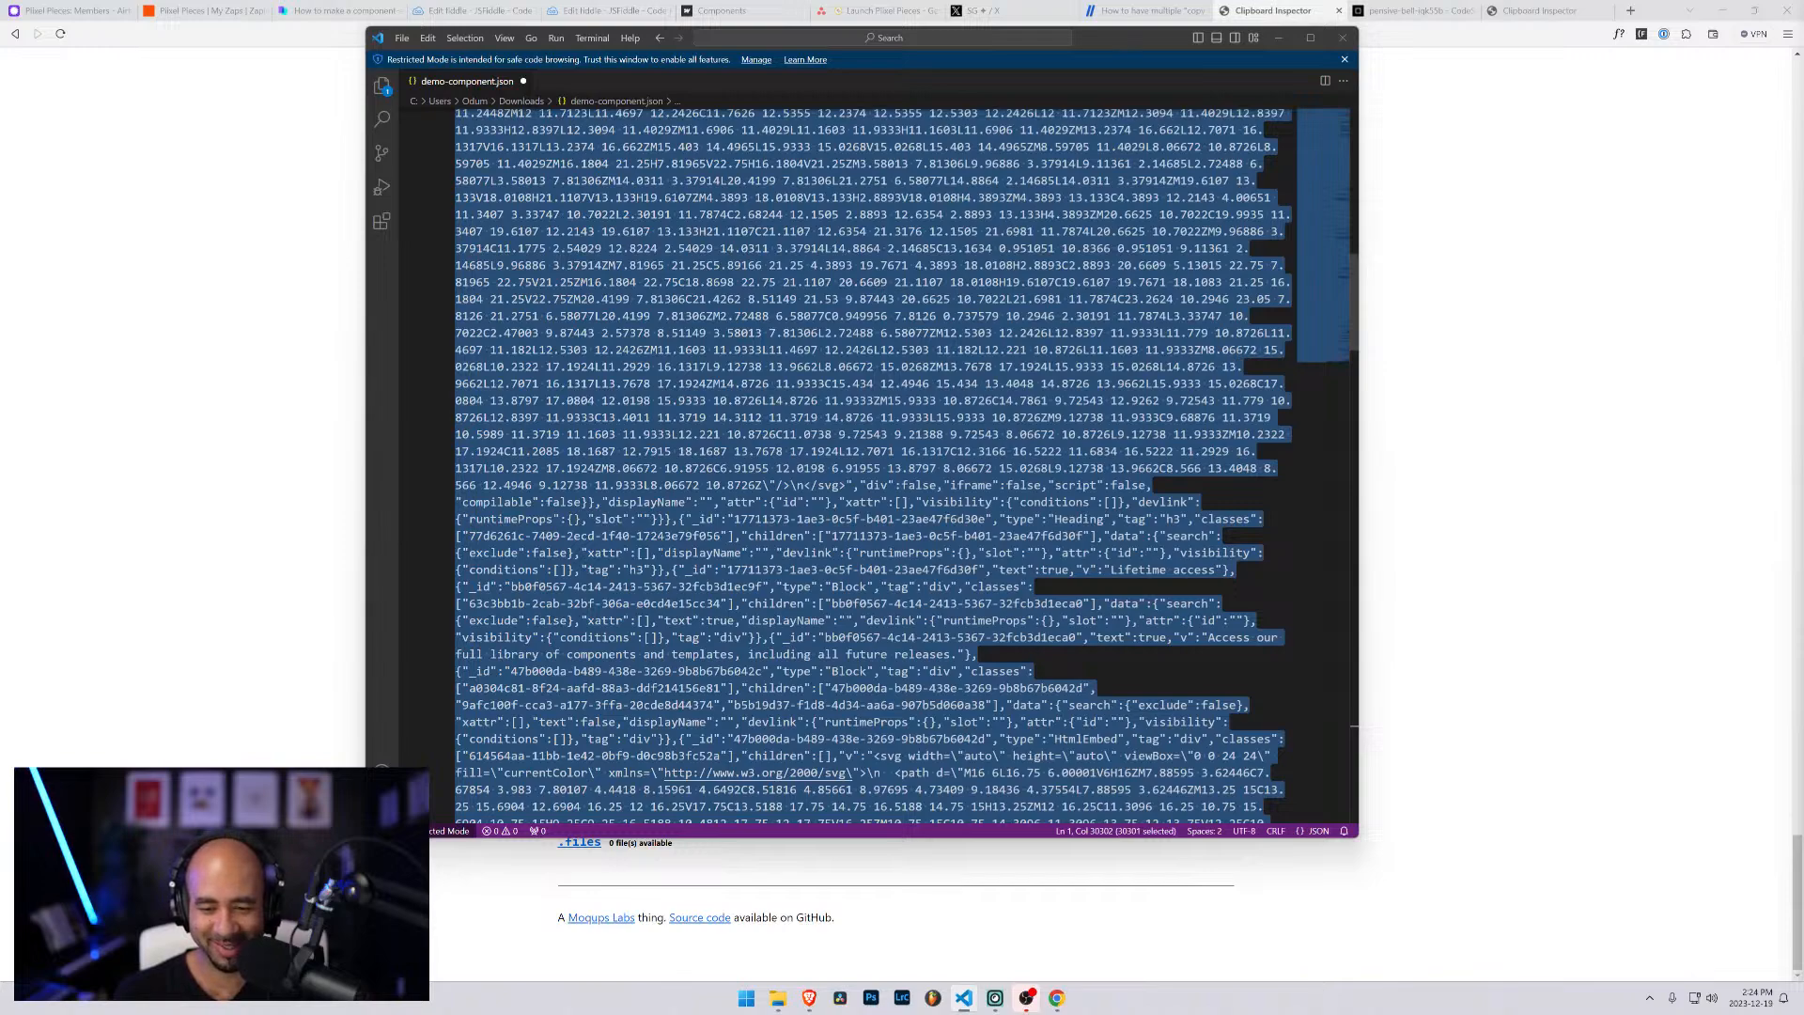
scroll(874, 465, up, 10)
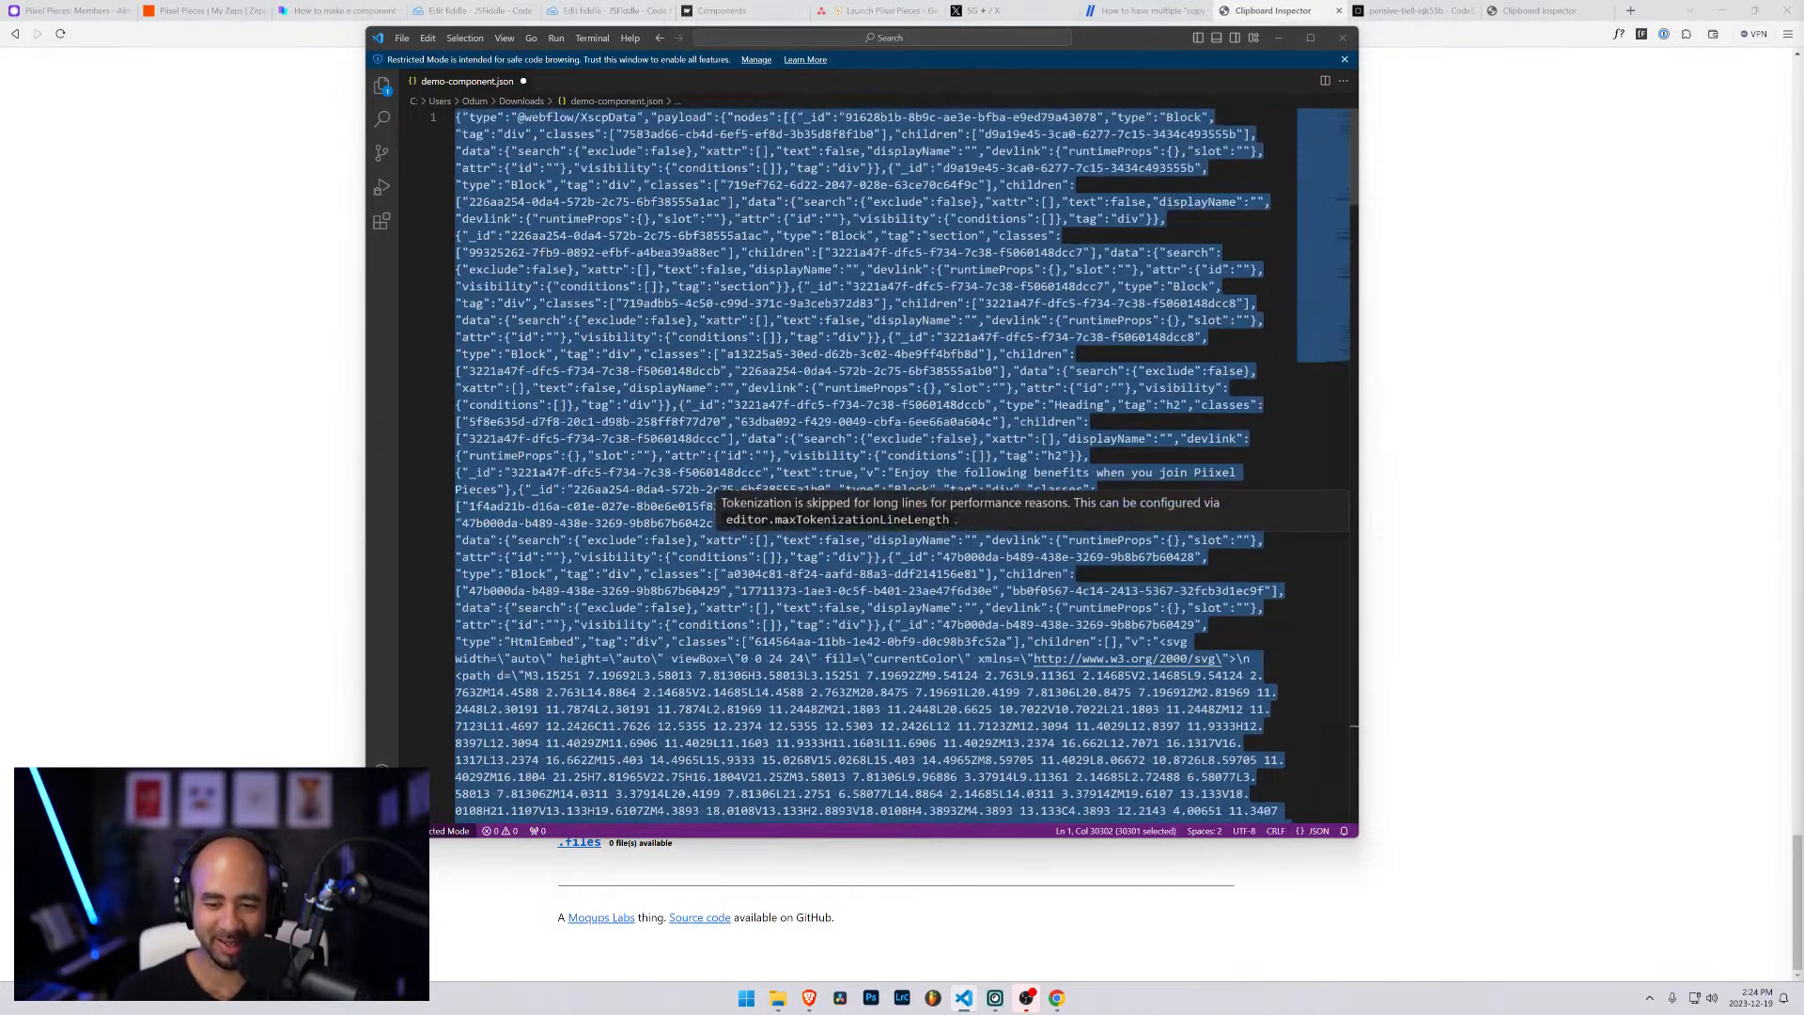
click(915, 439)
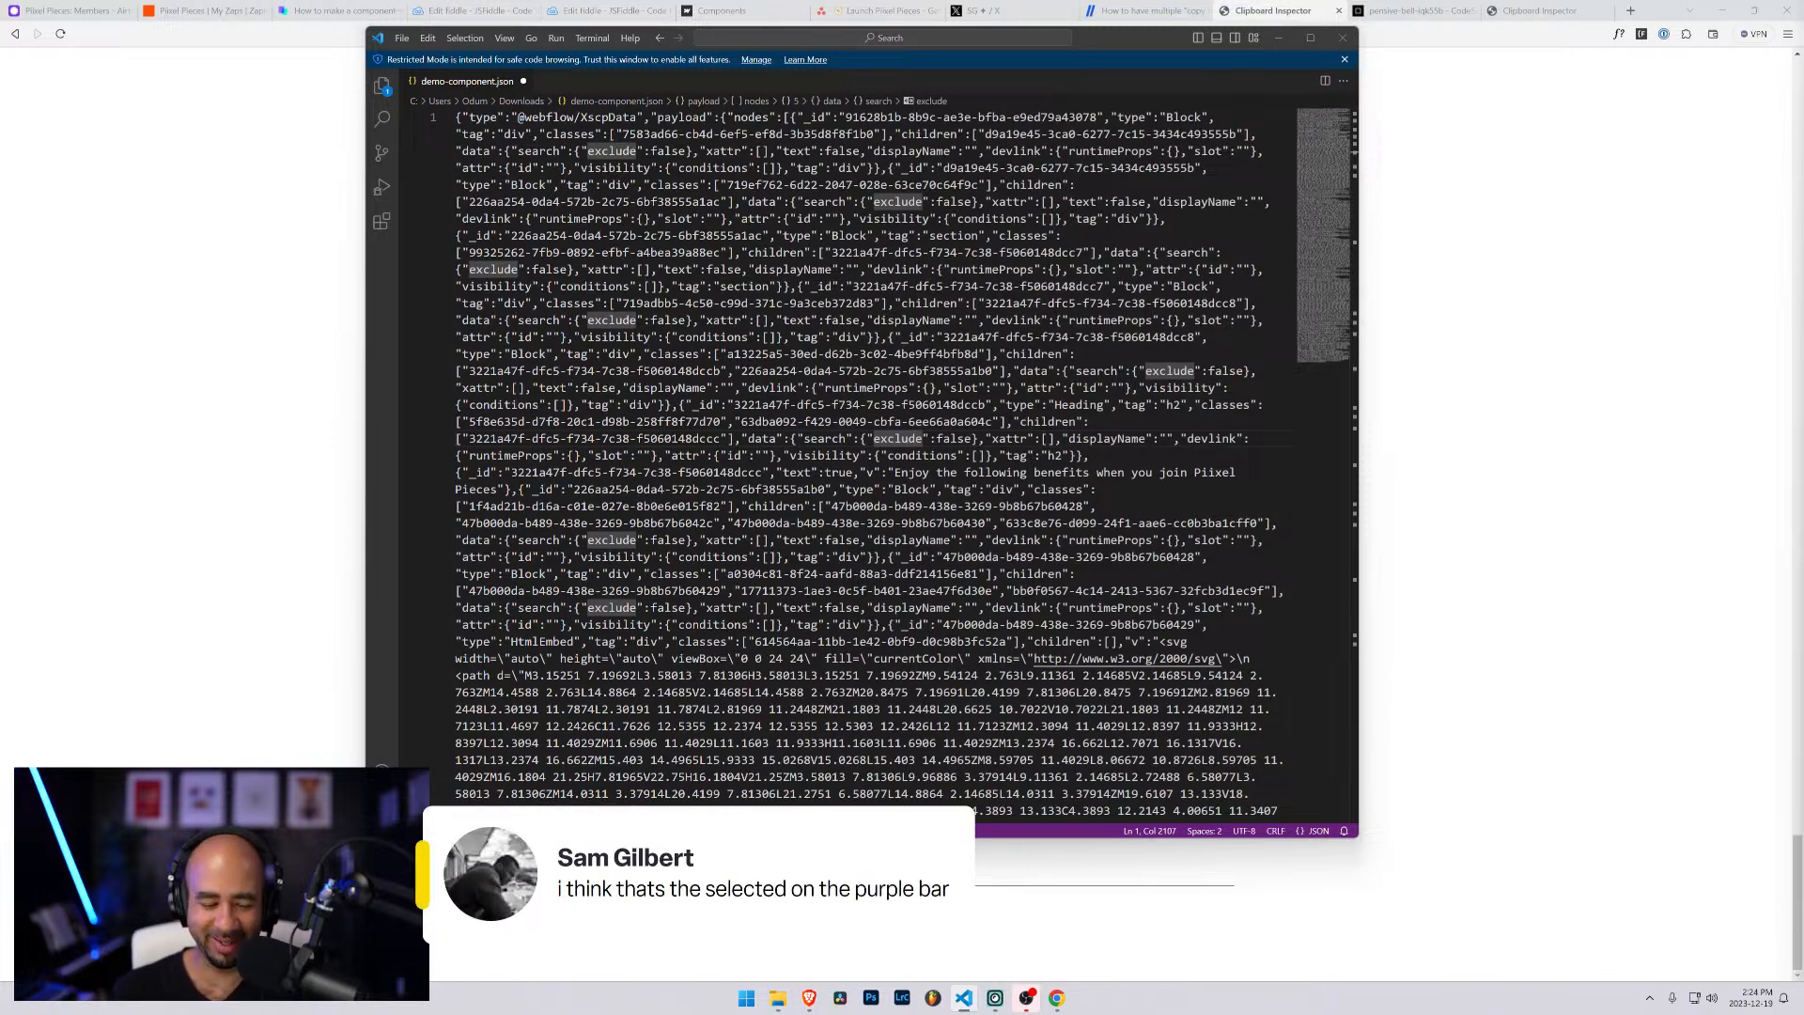
click(845, 320)
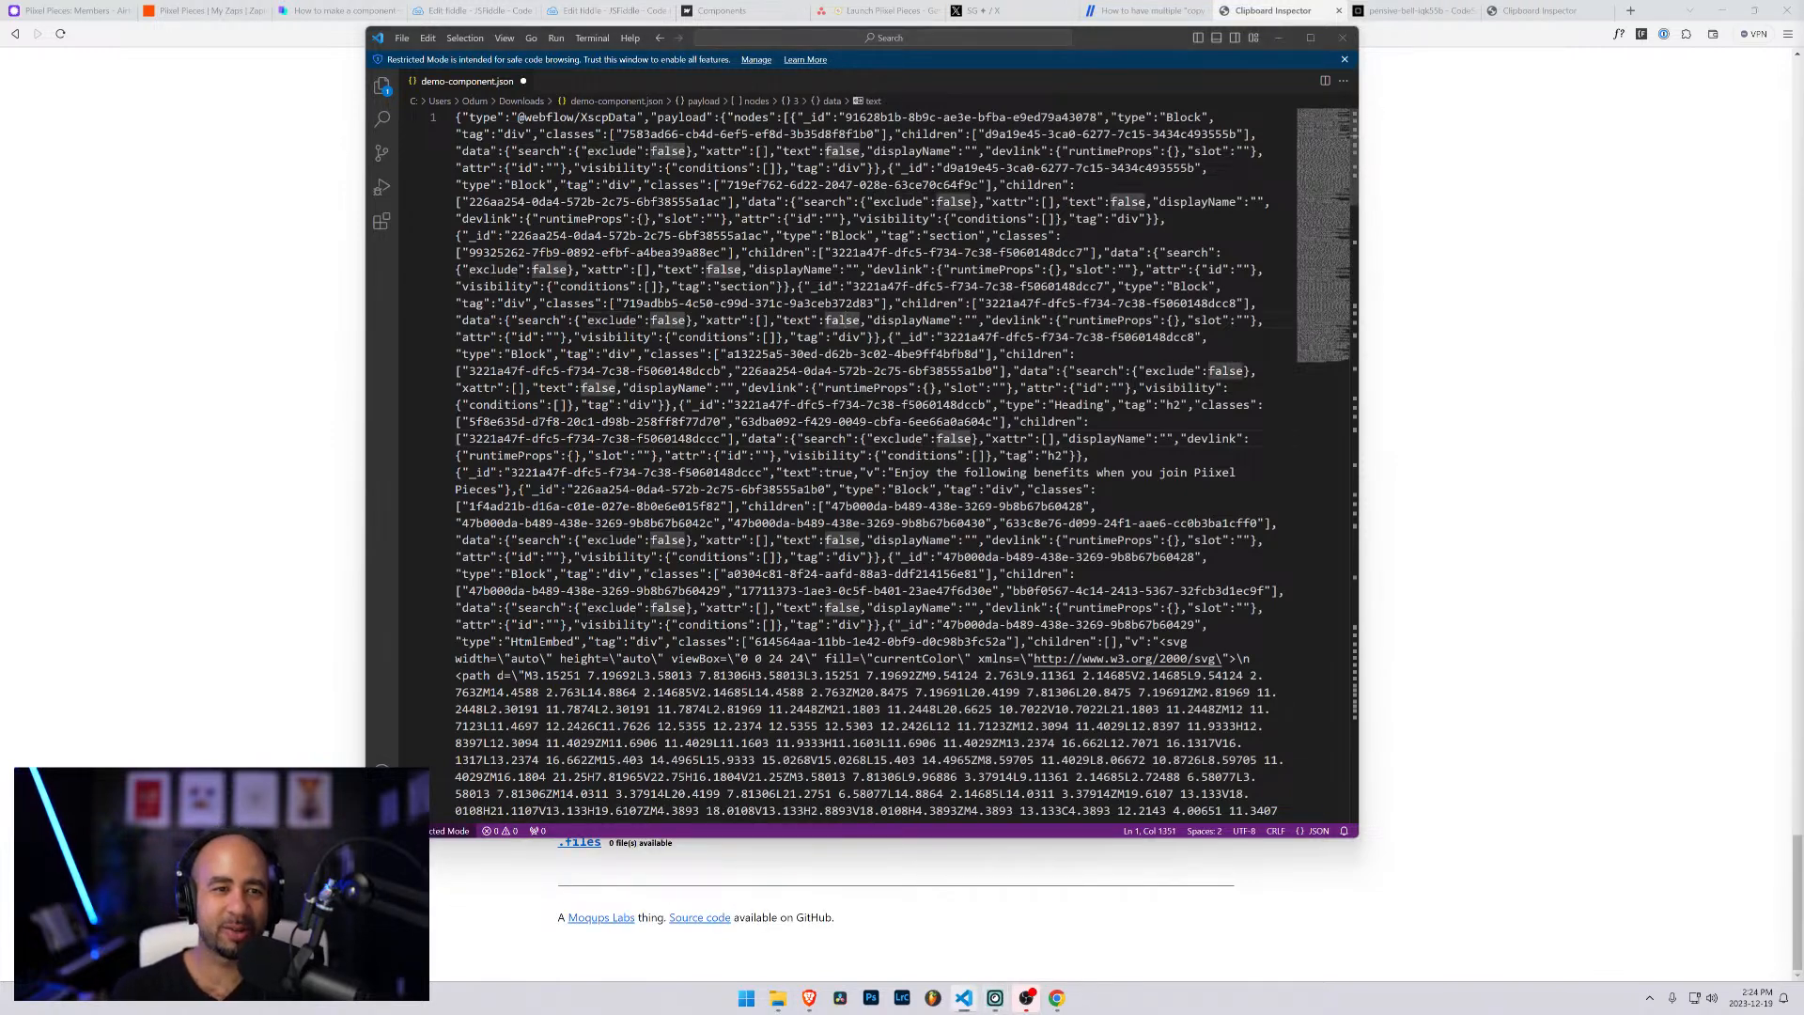
key(ctrl+a)
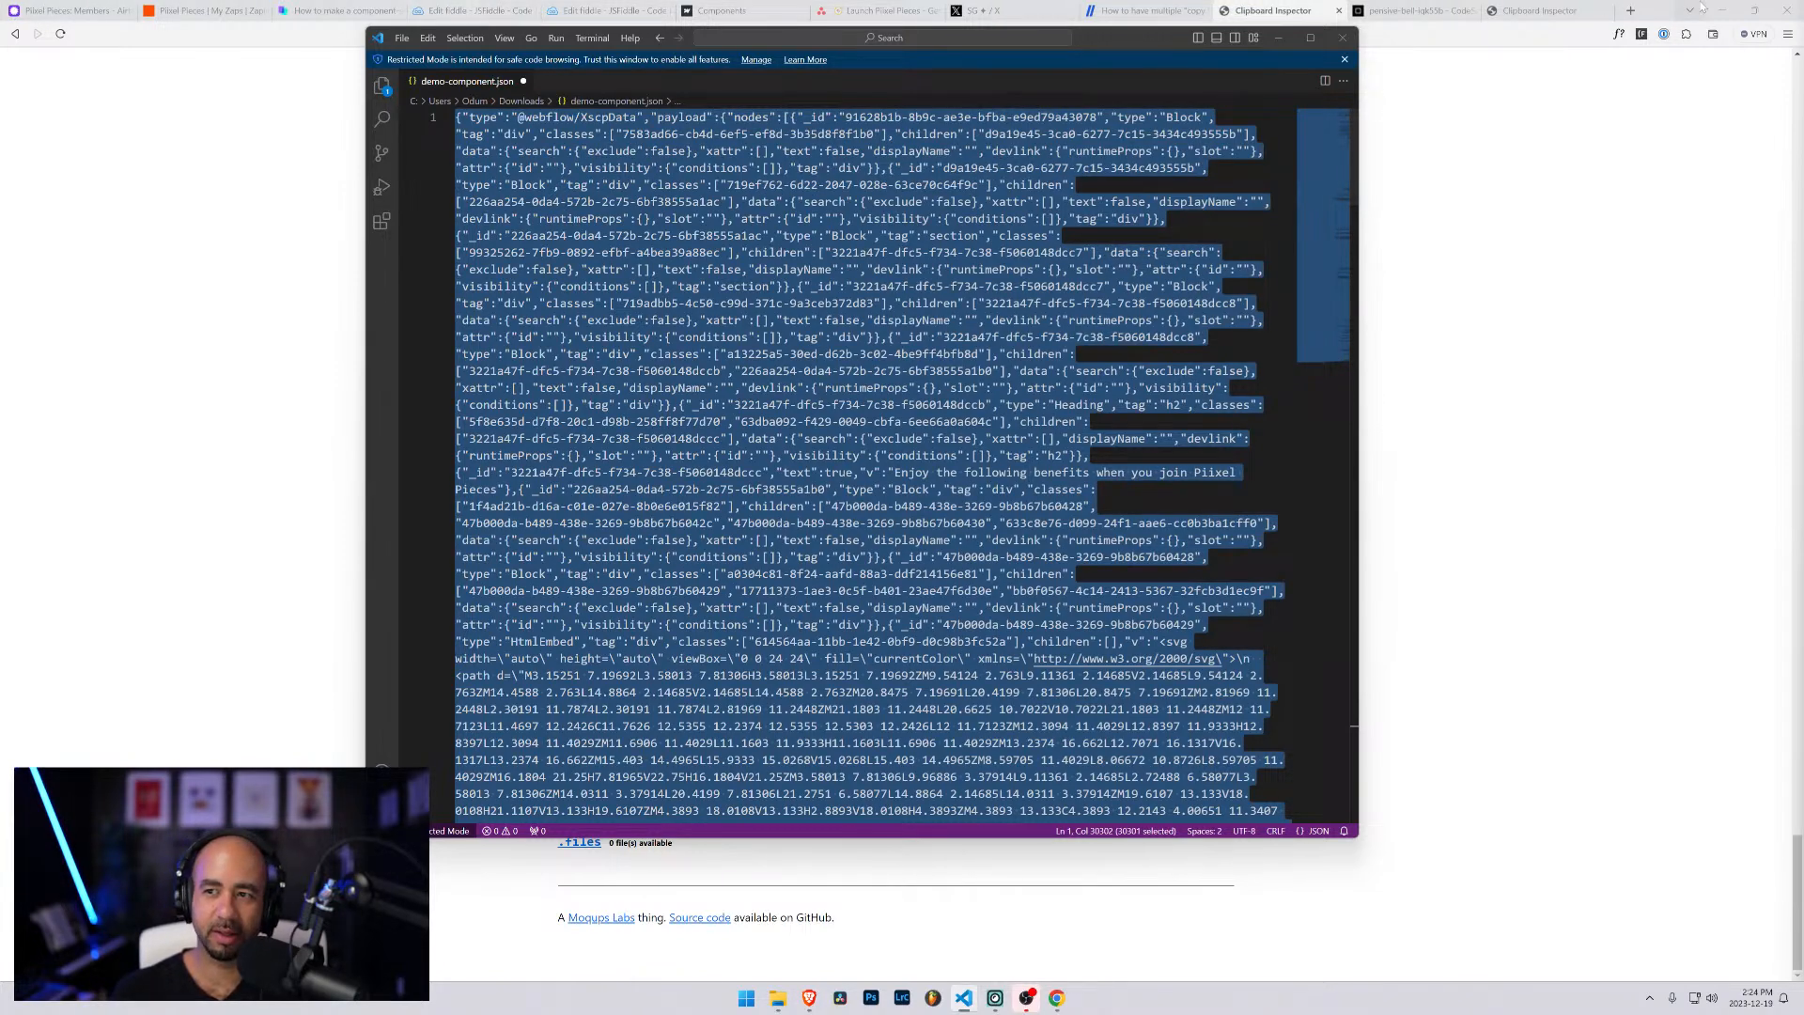
- Switch to the Webflow project in Chrome and open the Basic Header item from the Components CMS collection
click(1727, 11)
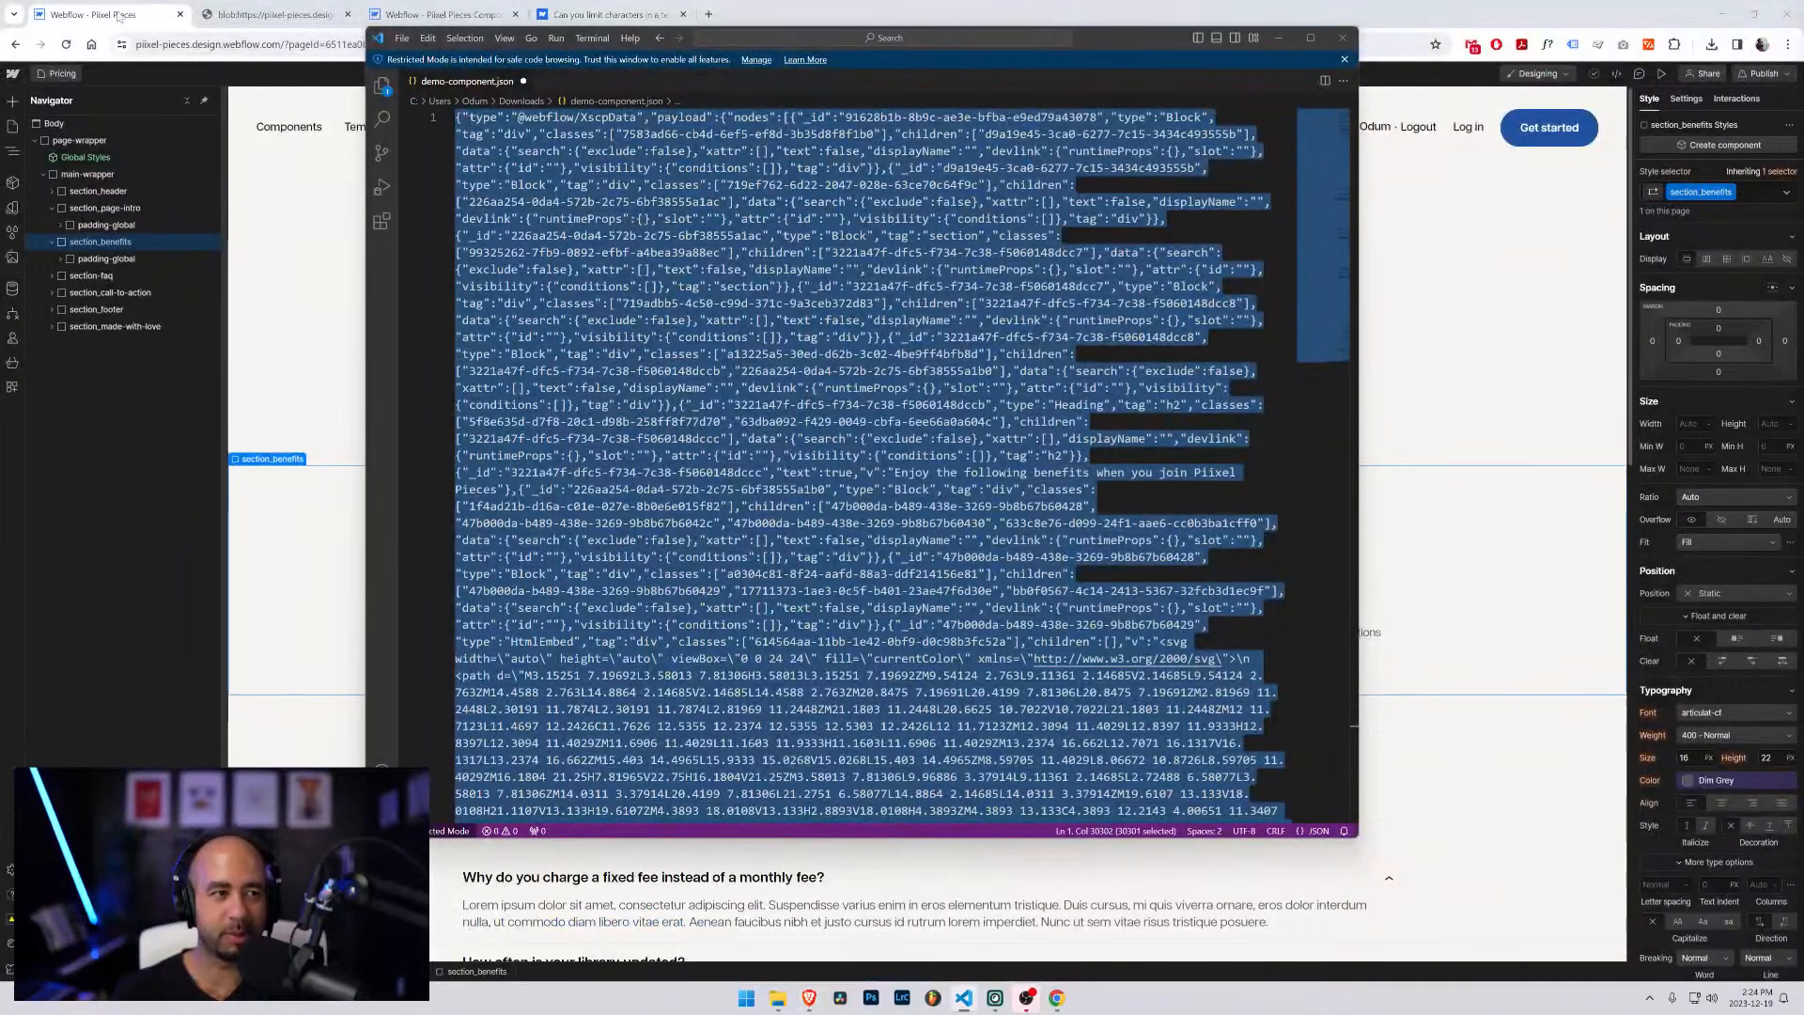
click(90, 245)
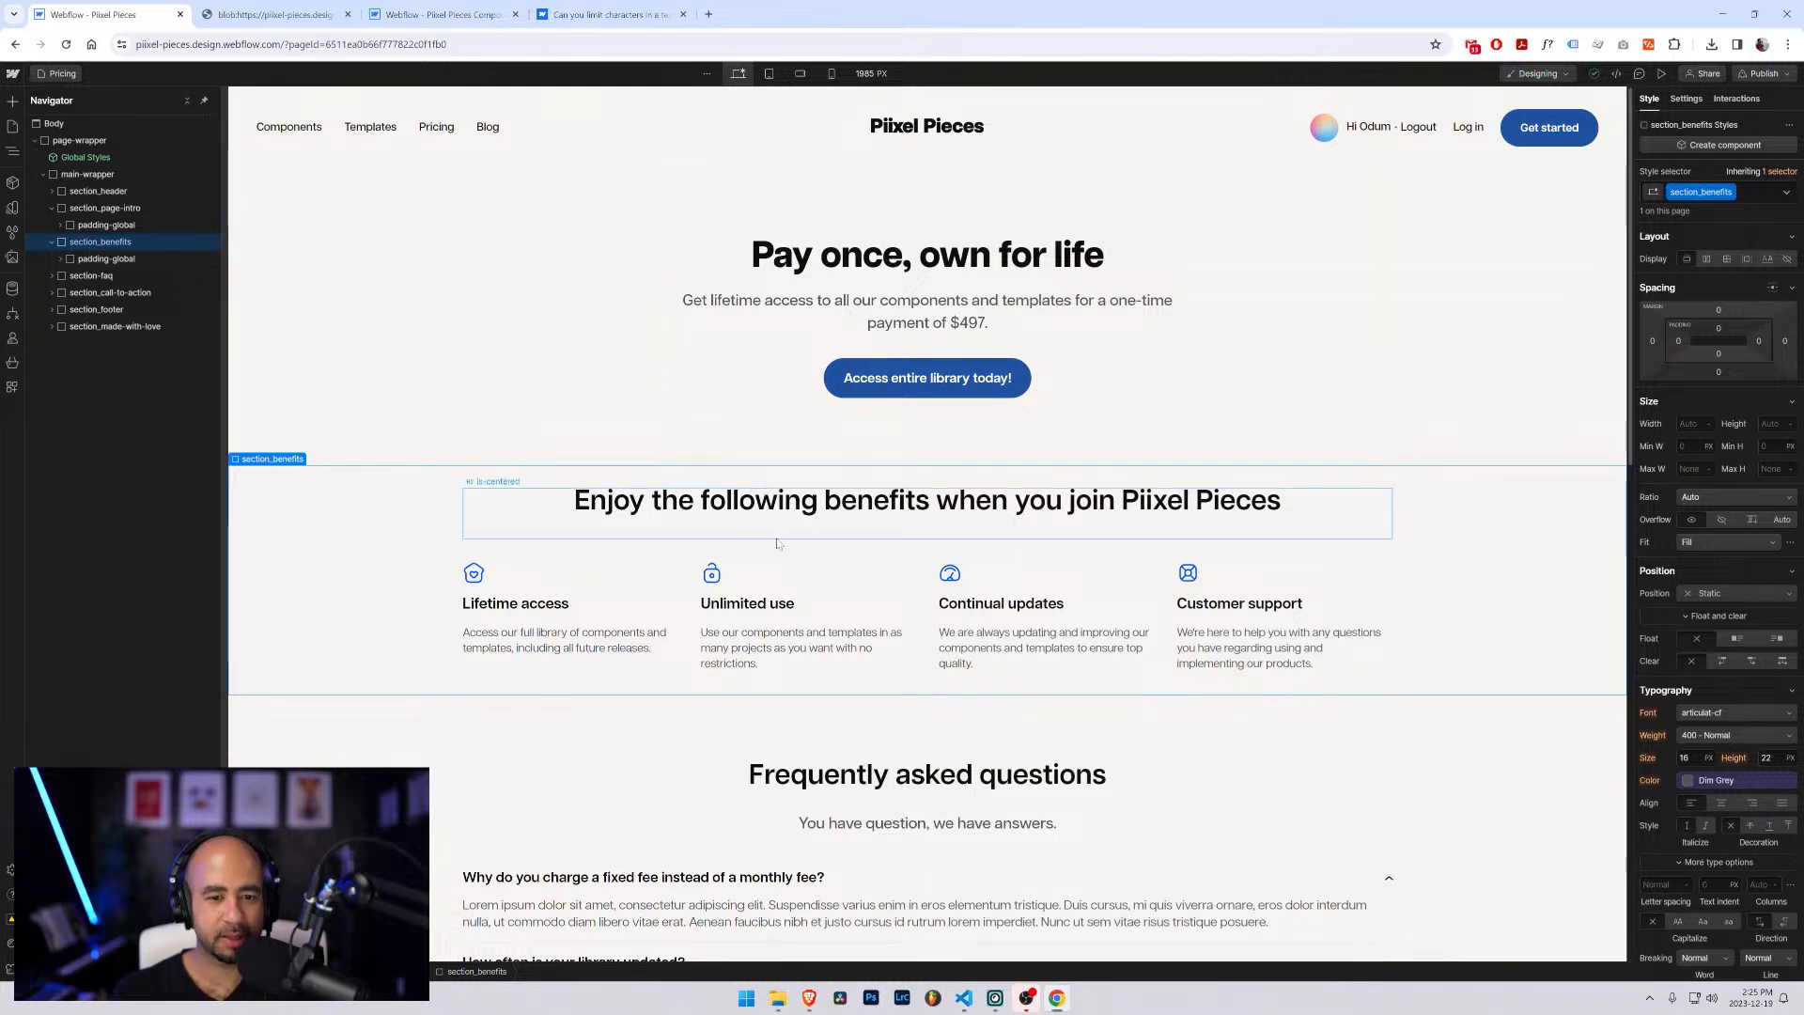
key(p)
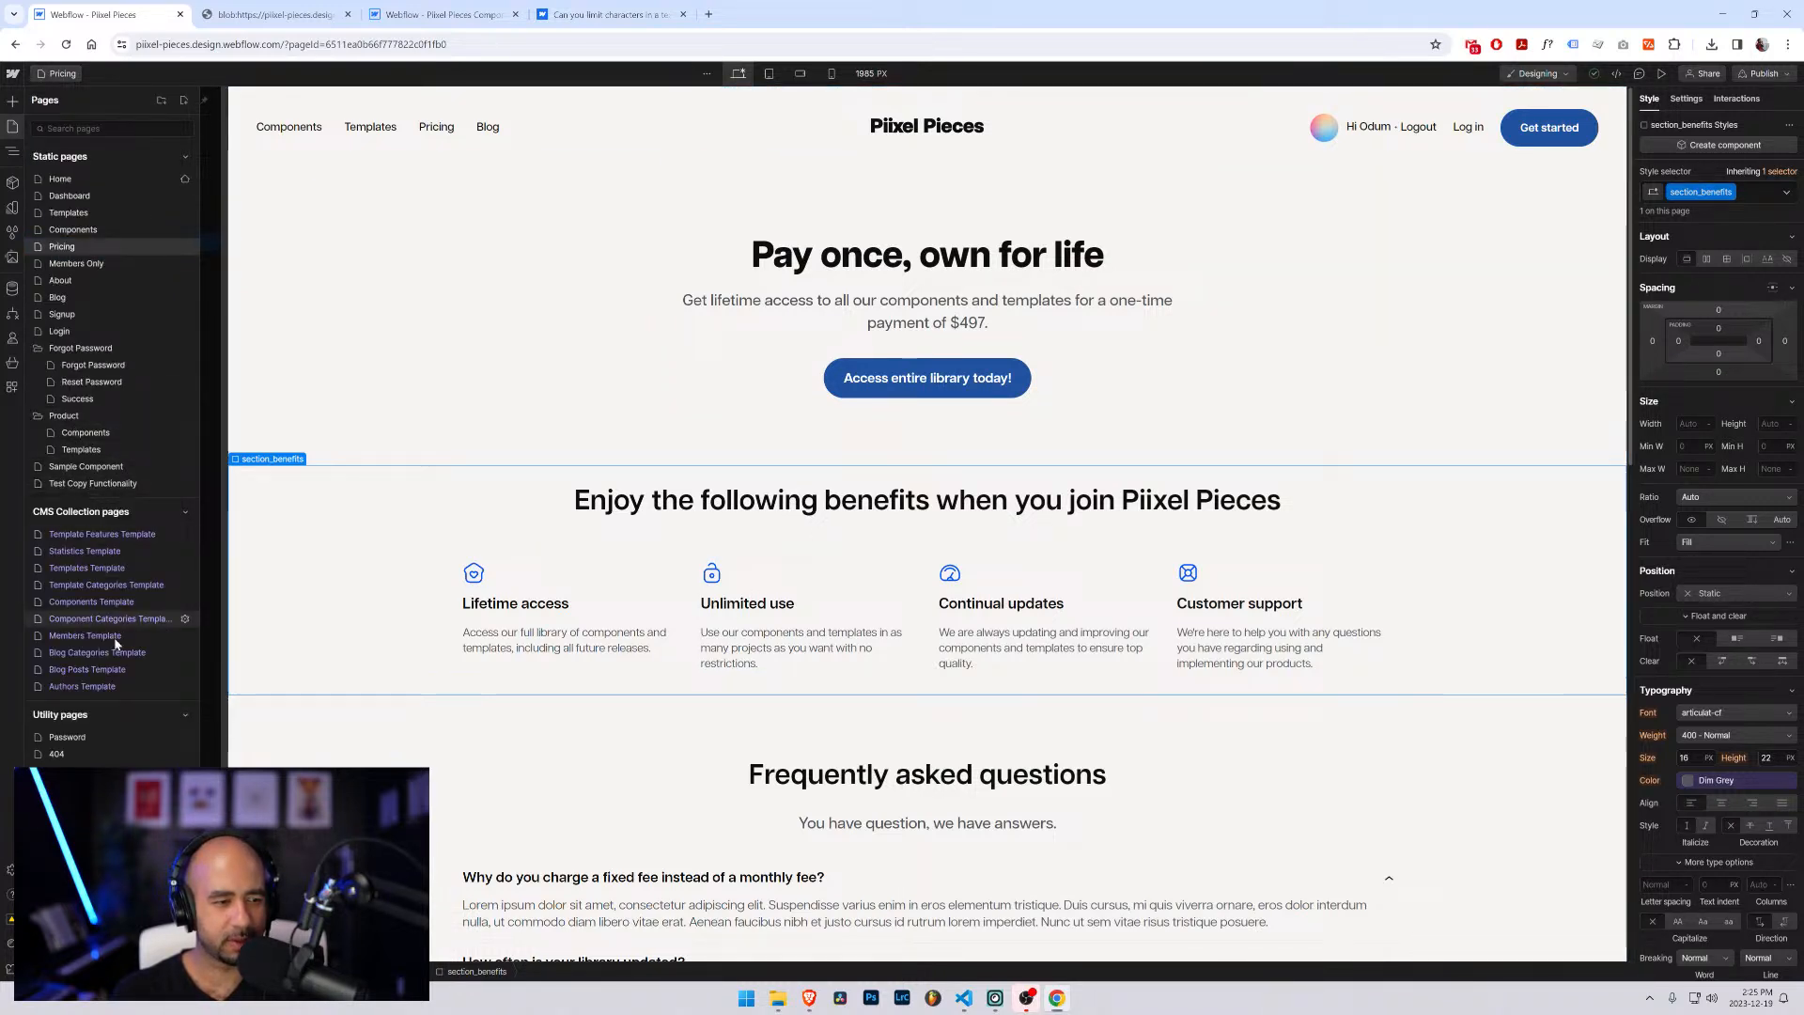
click(13, 287)
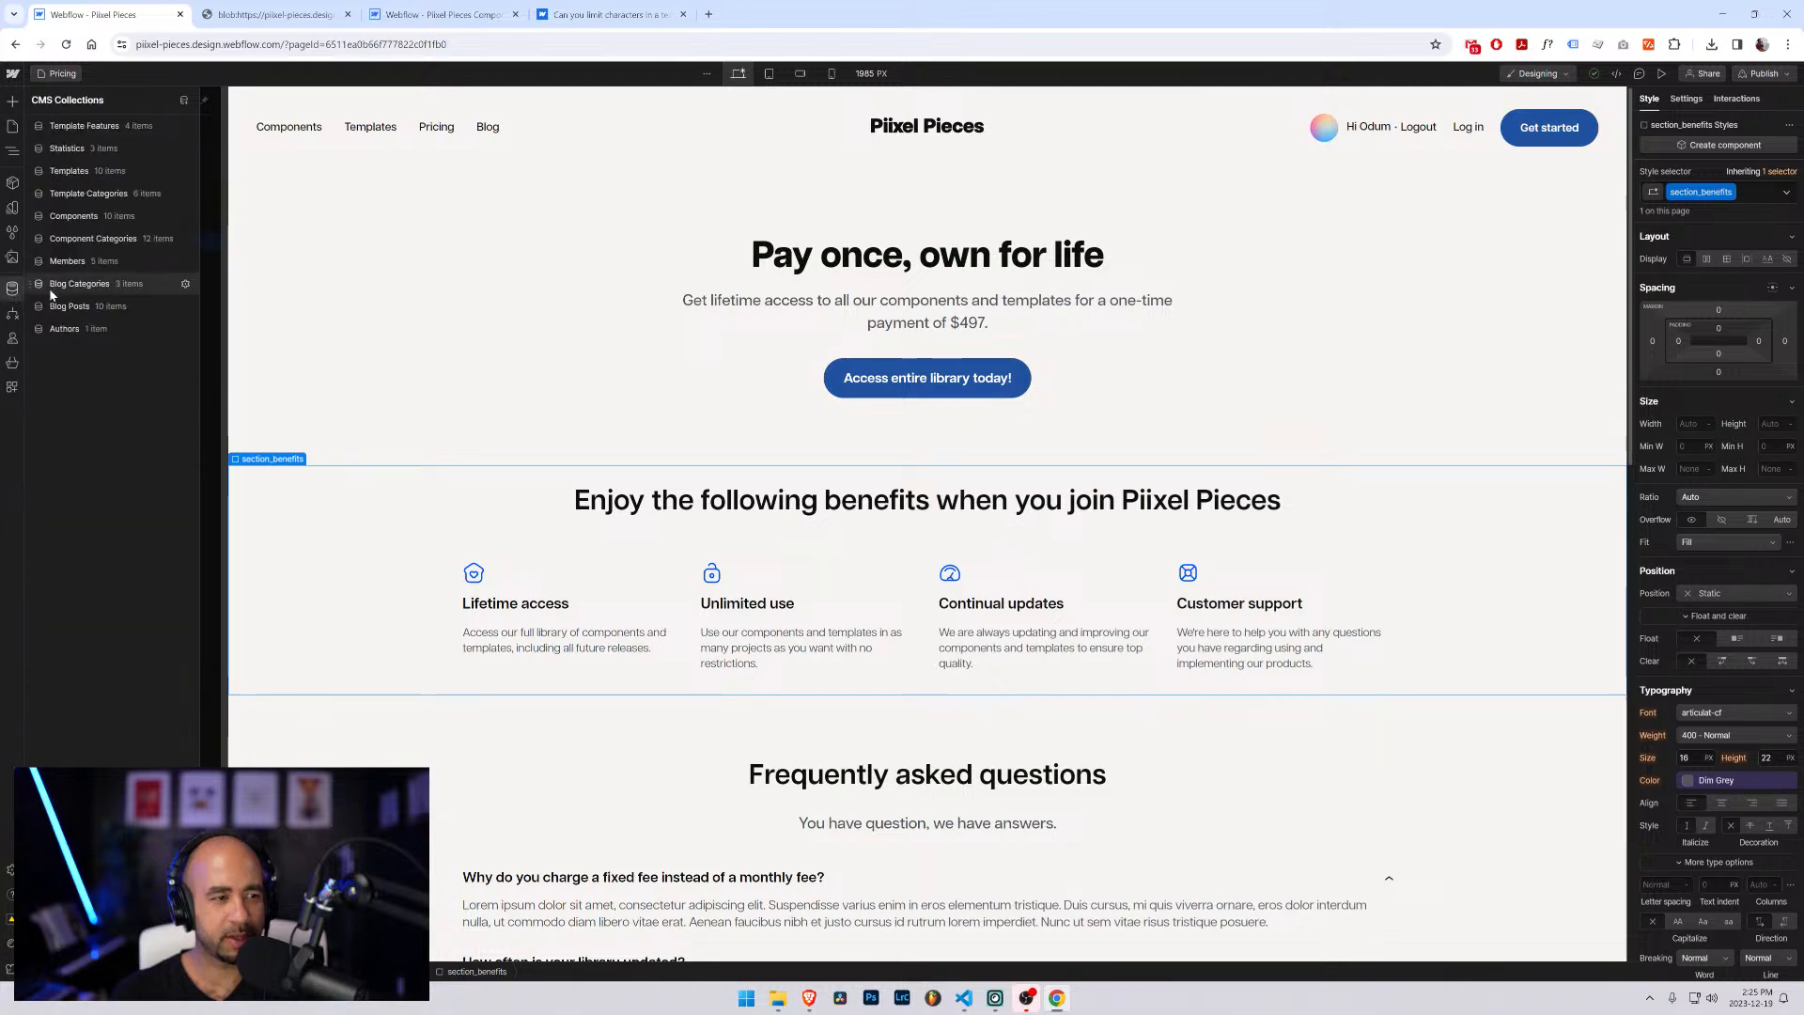
click(84, 216)
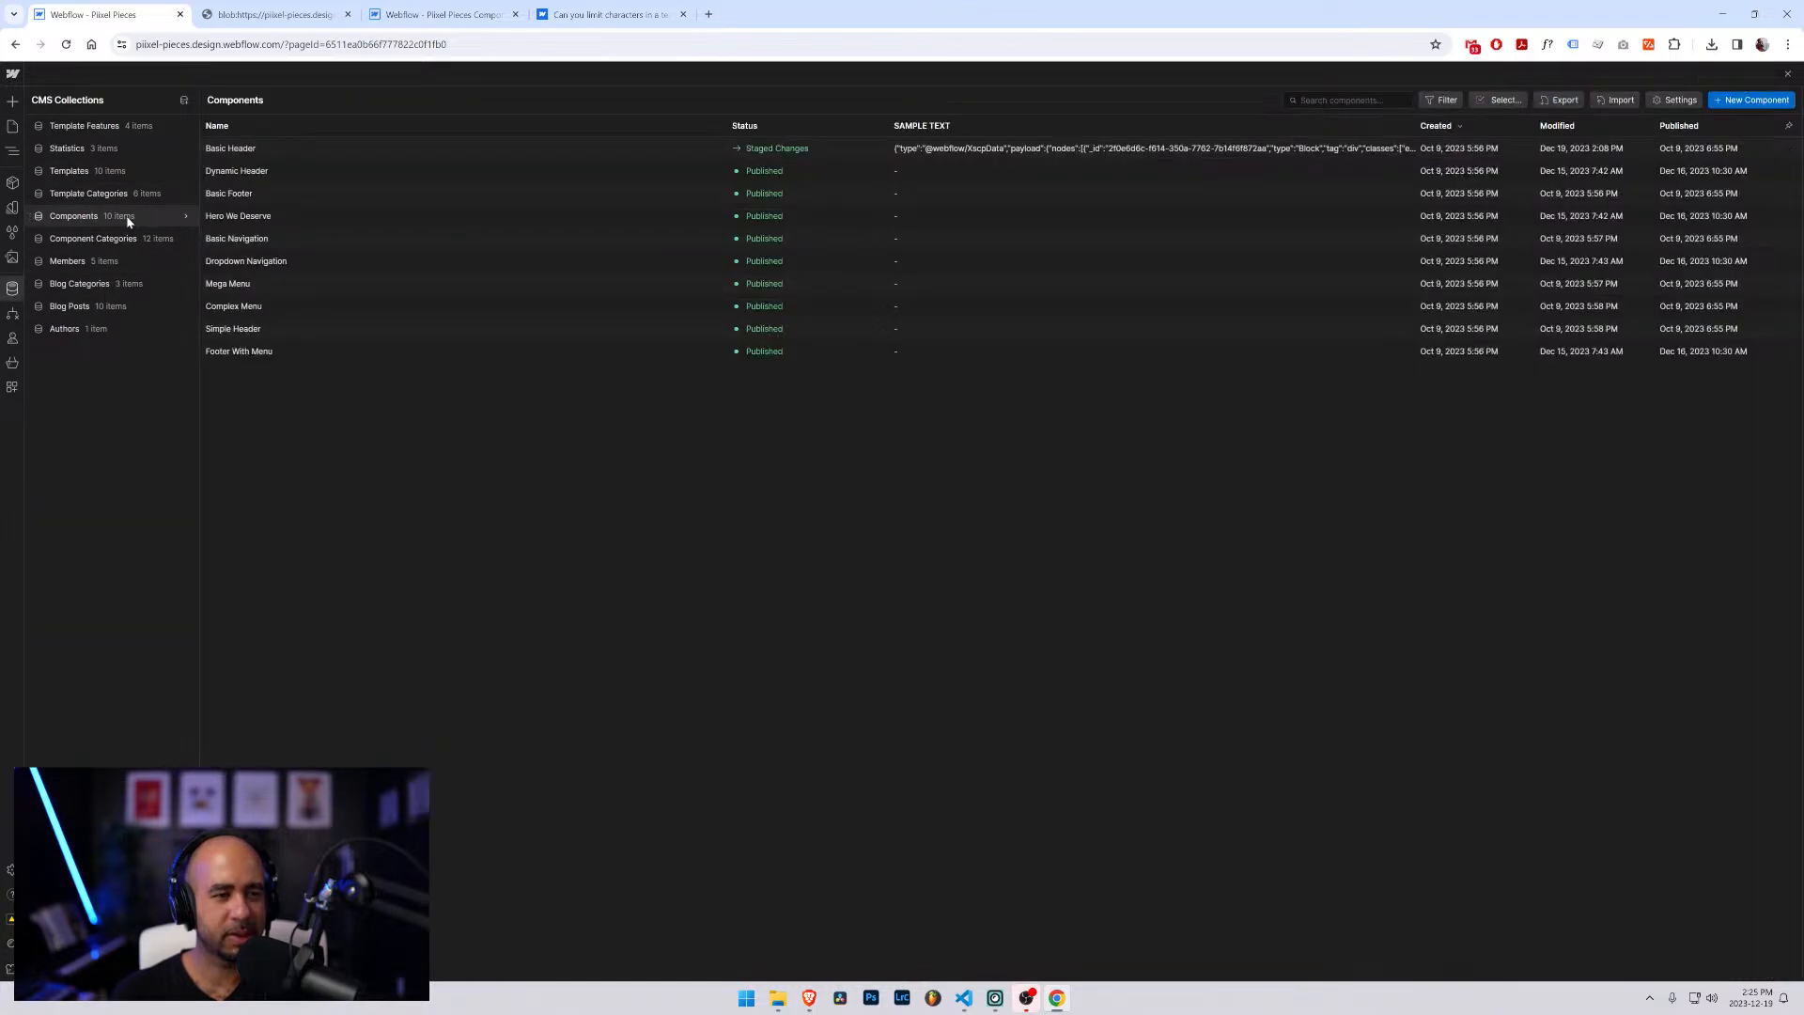
click(510, 155)
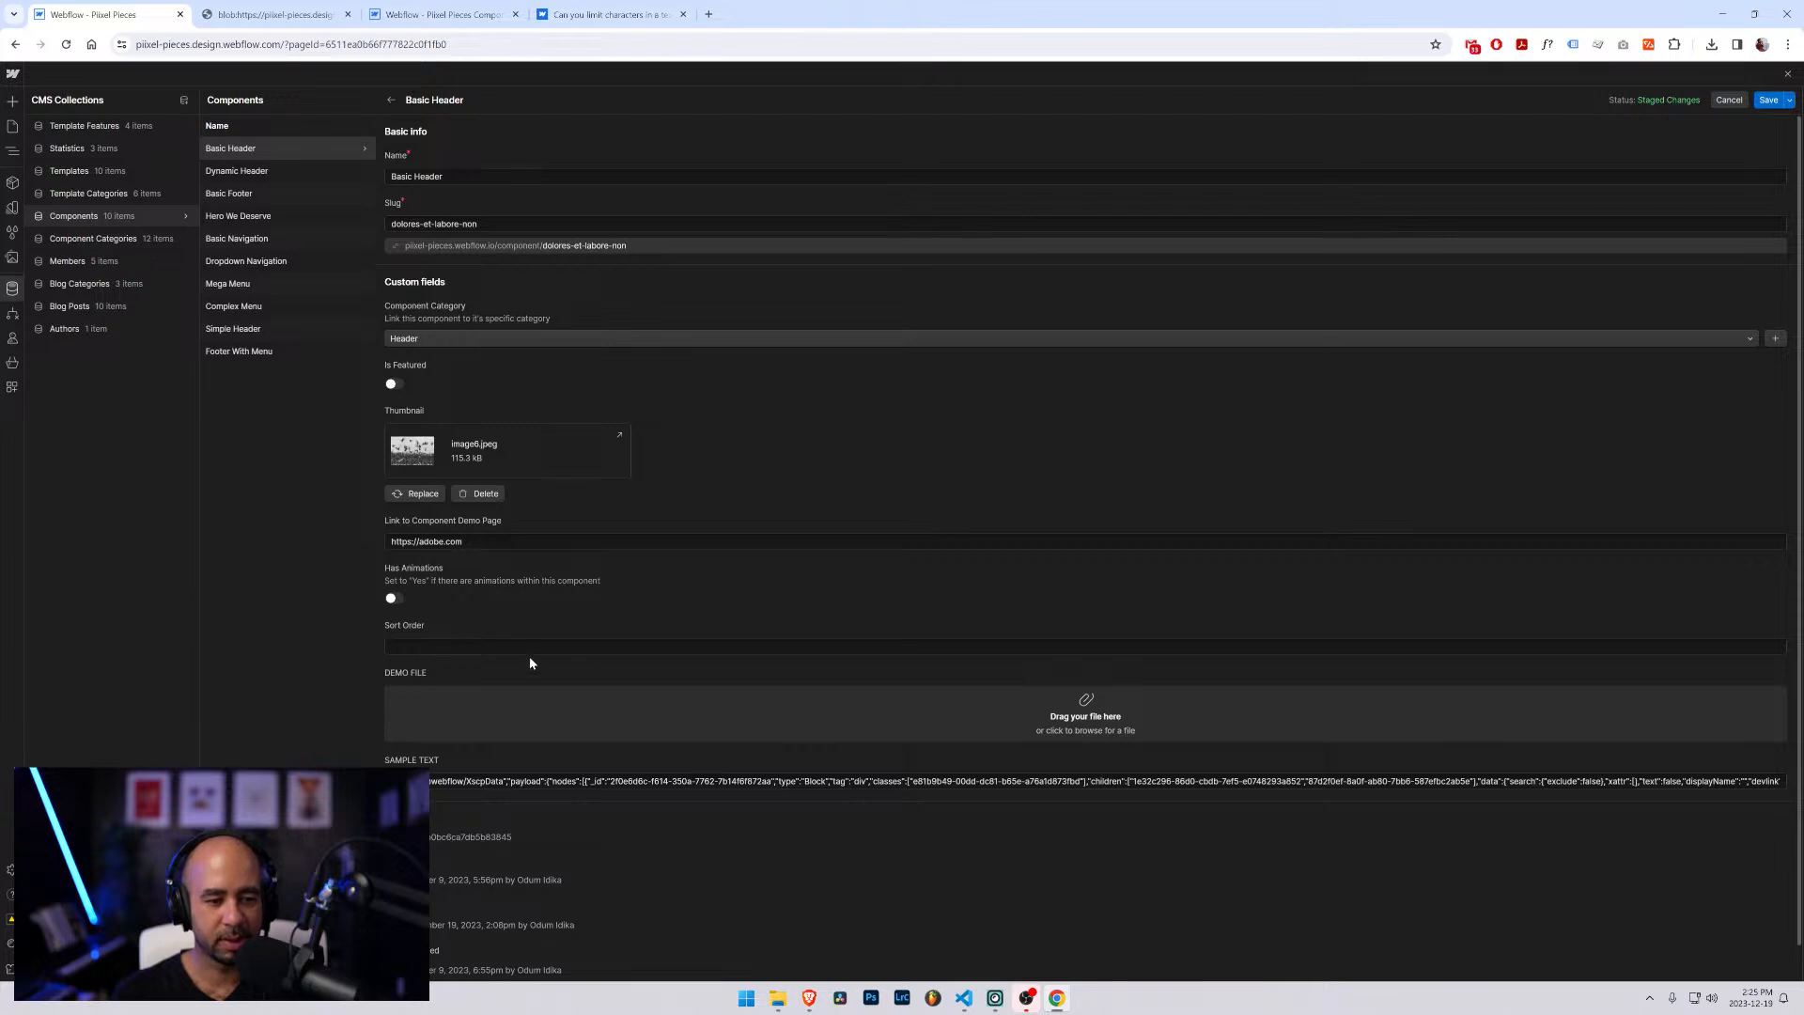
- Replace the Basic Header item's SAMPLE TEXT value with the copied section JSON and save the item
click(451, 779)
key(ctrl+a)
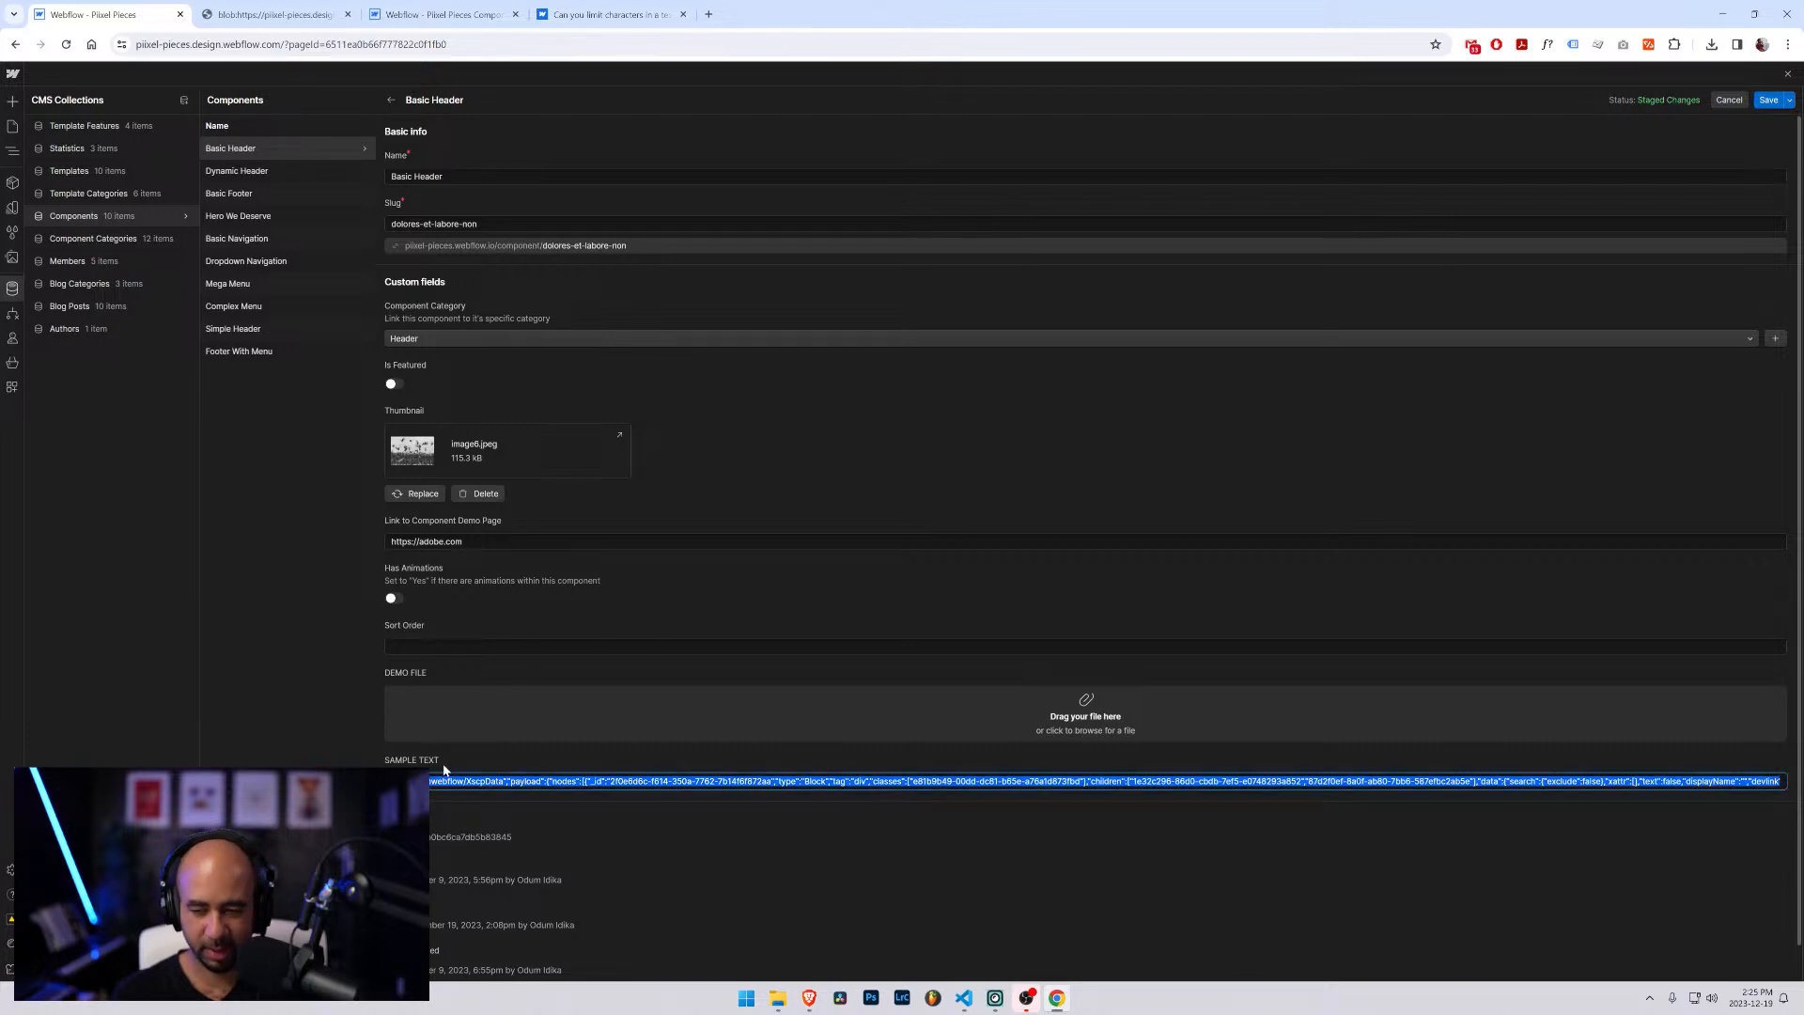
key(End)
click(765, 858)
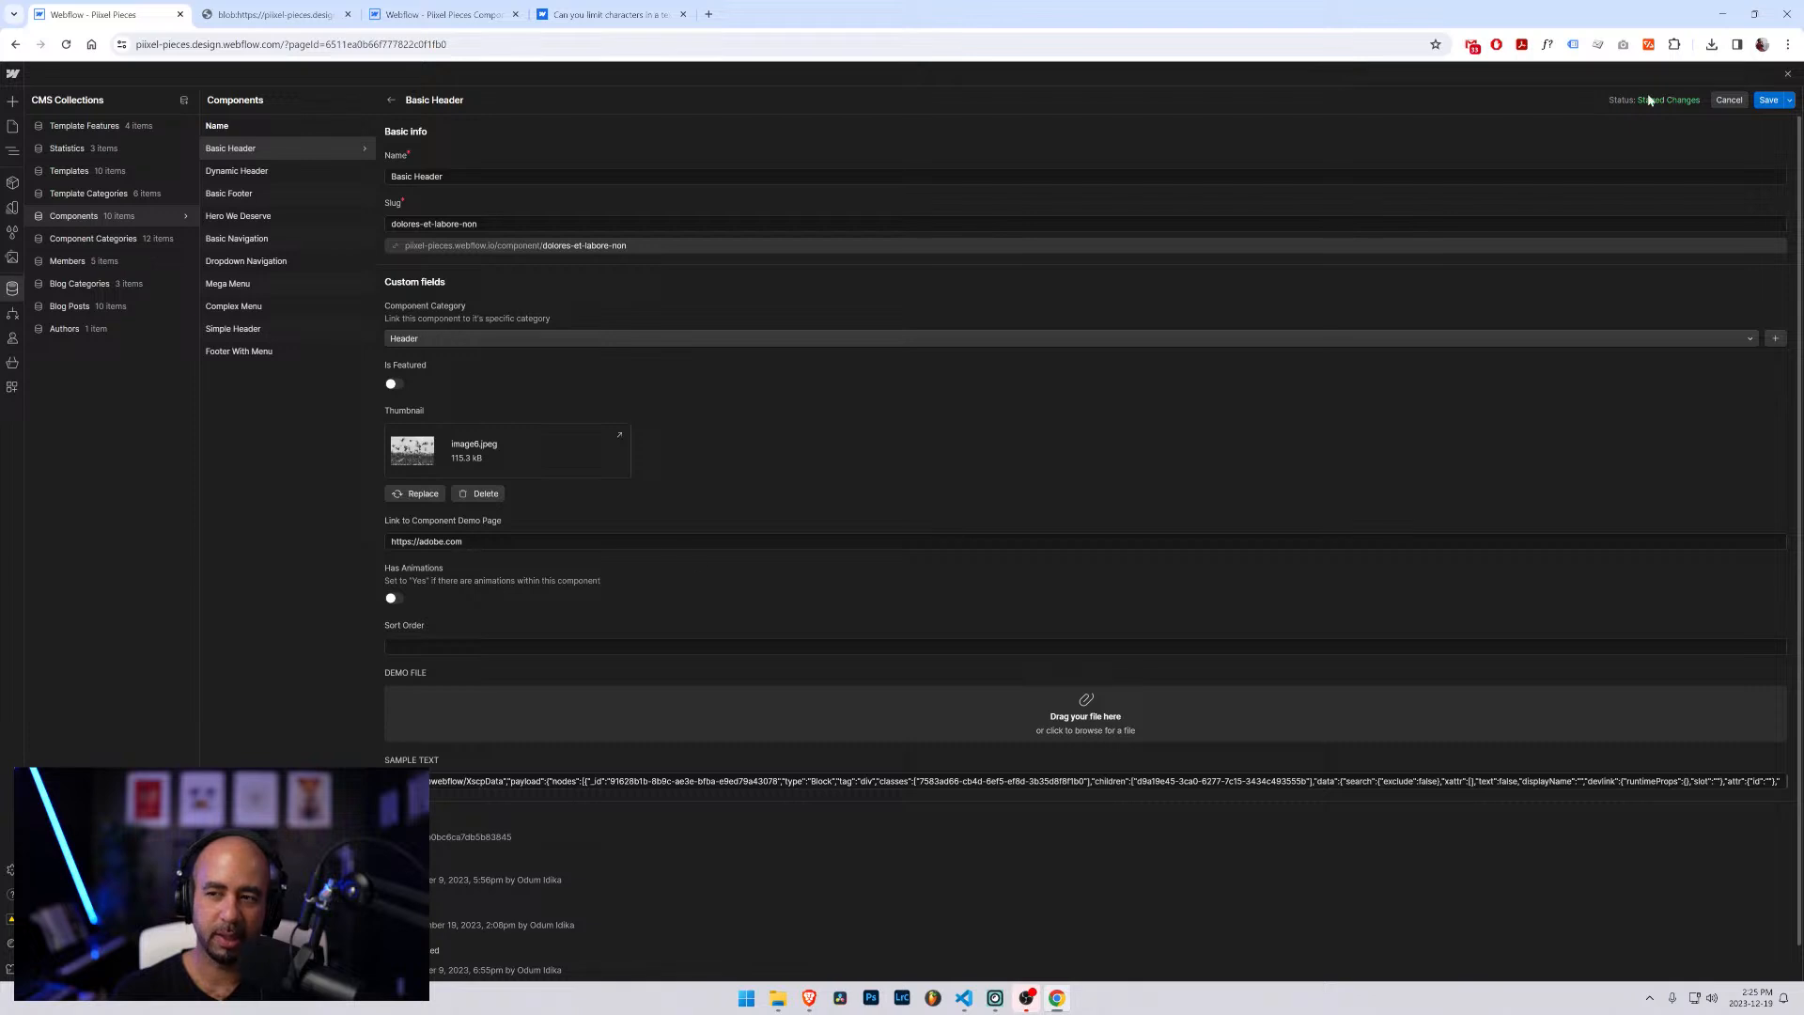
click(1769, 99)
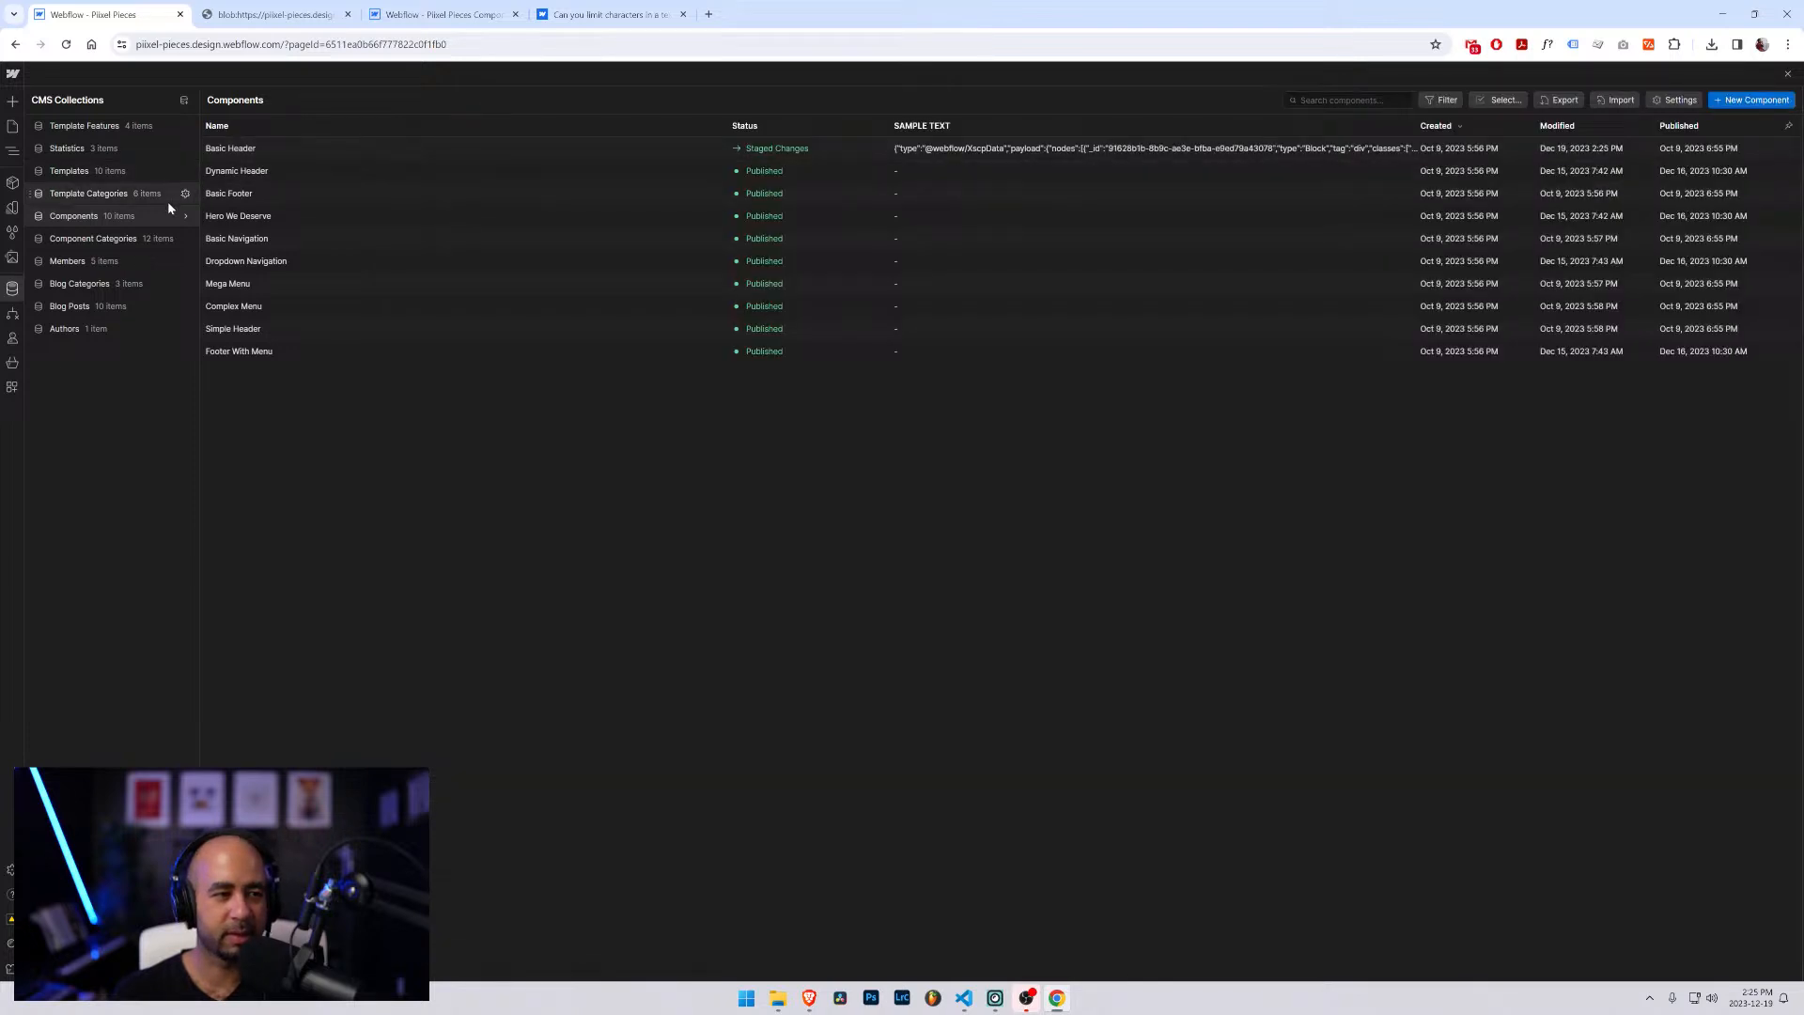
- Open the Components page in the Product folder and select the Brochure H3 heading inside the app_collection-item
click(11, 130)
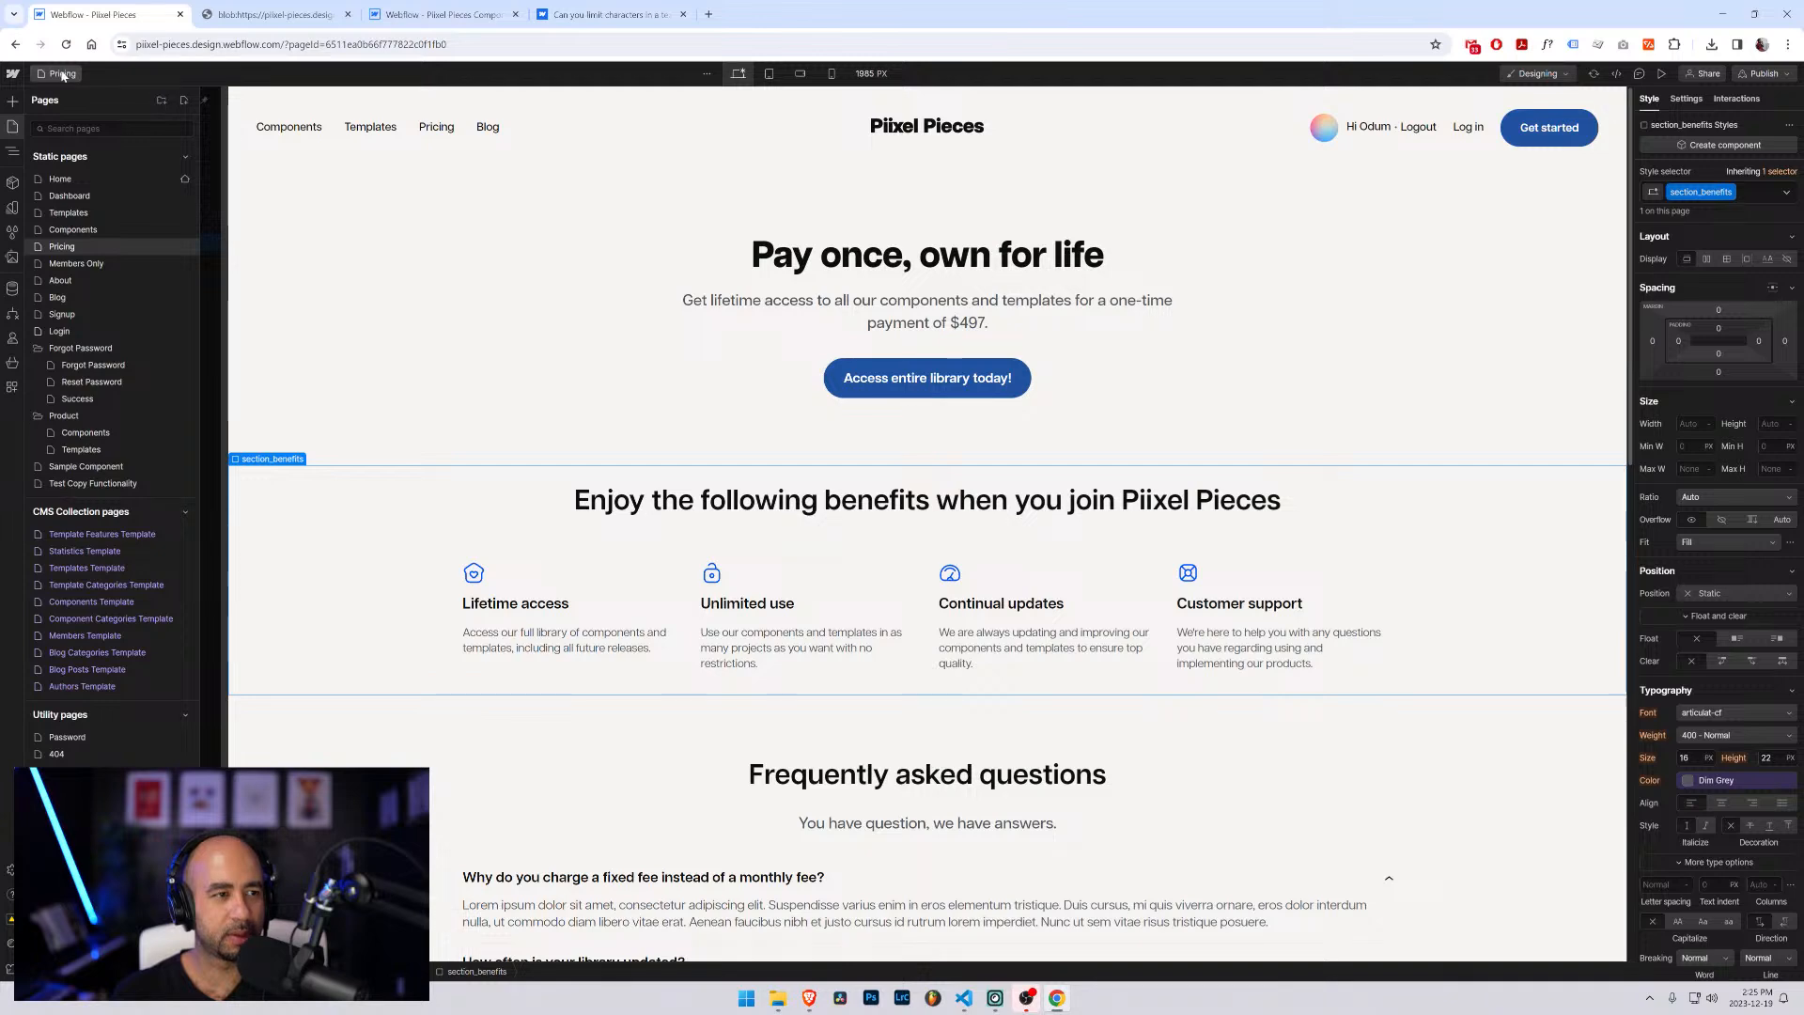
click(77, 433)
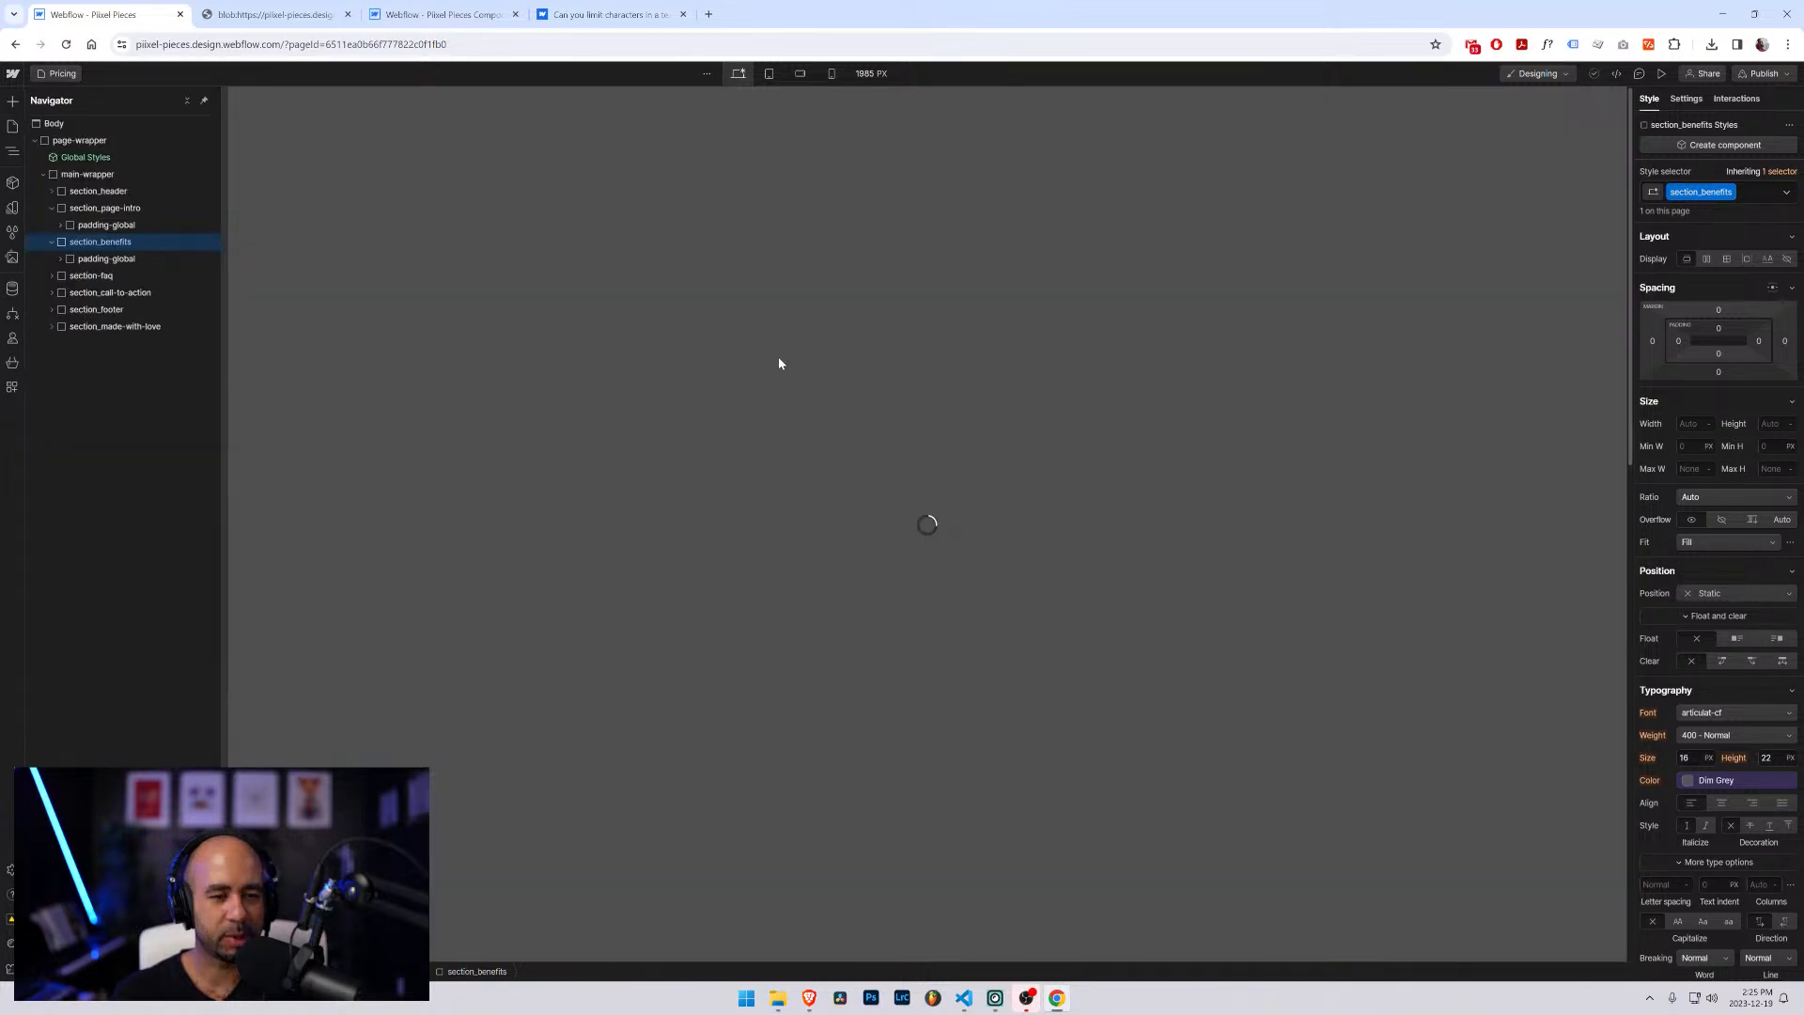
scroll(843, 323, down, 5)
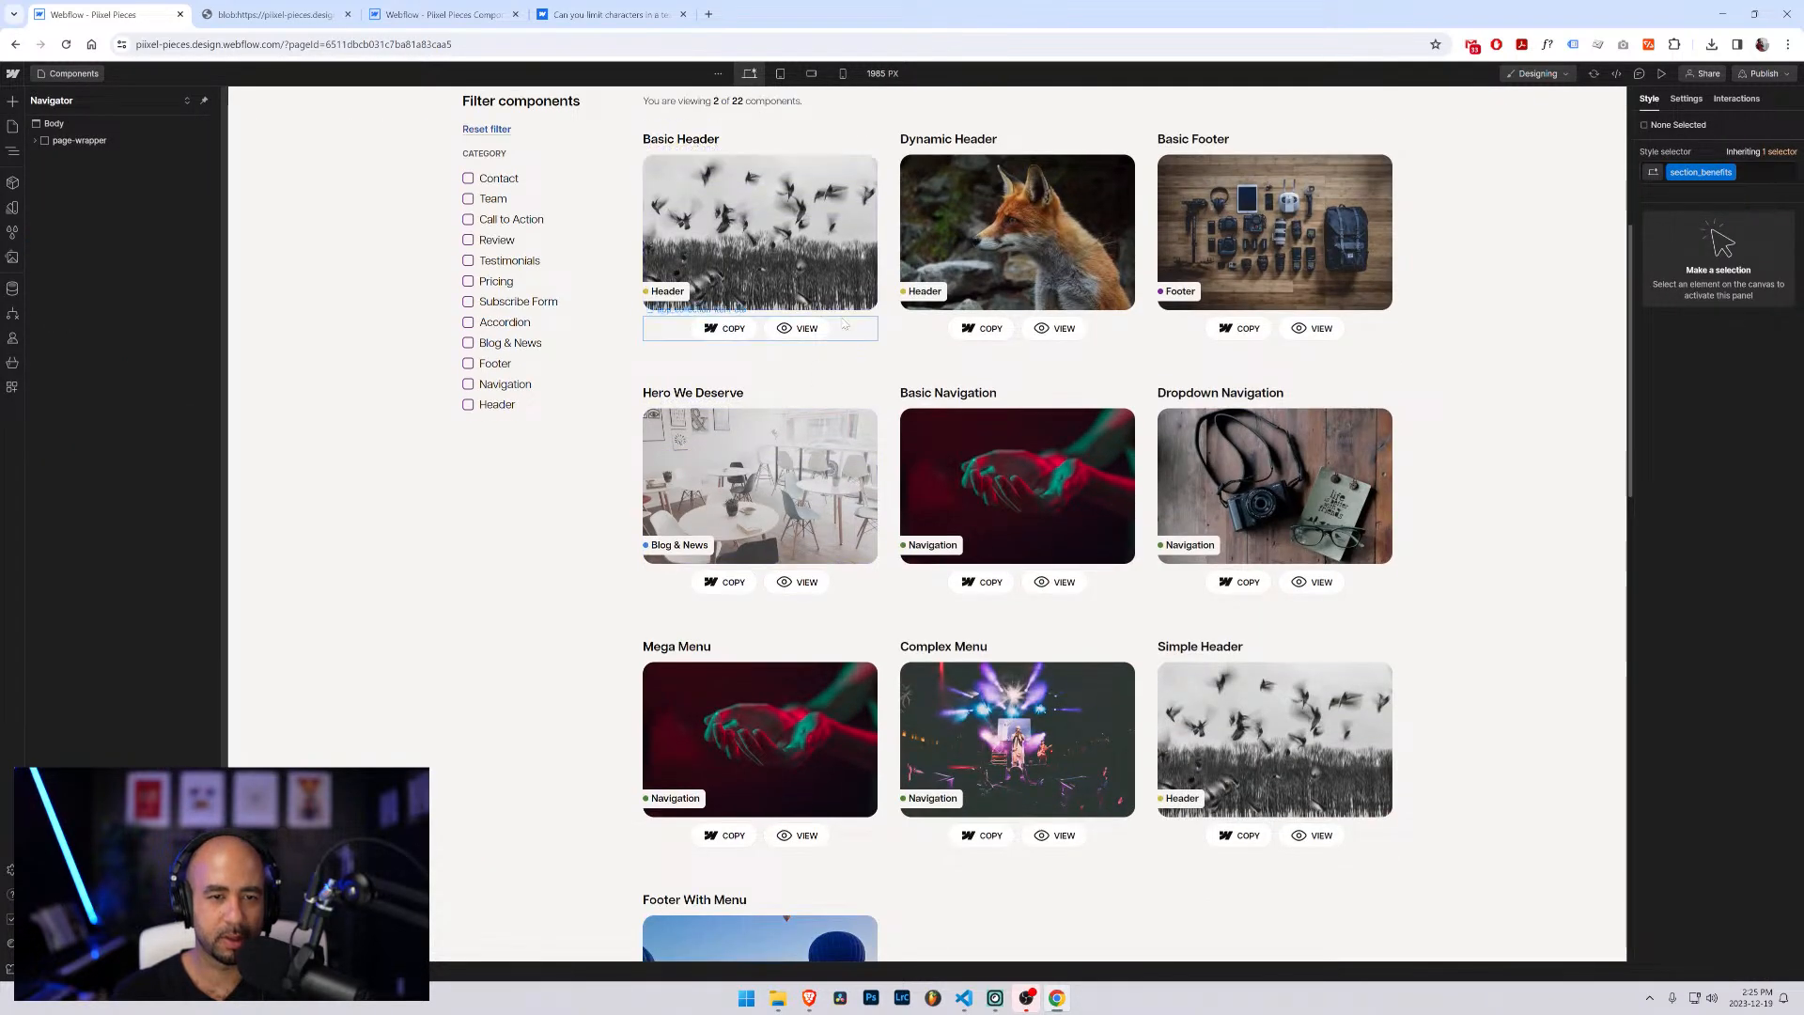
click(772, 329)
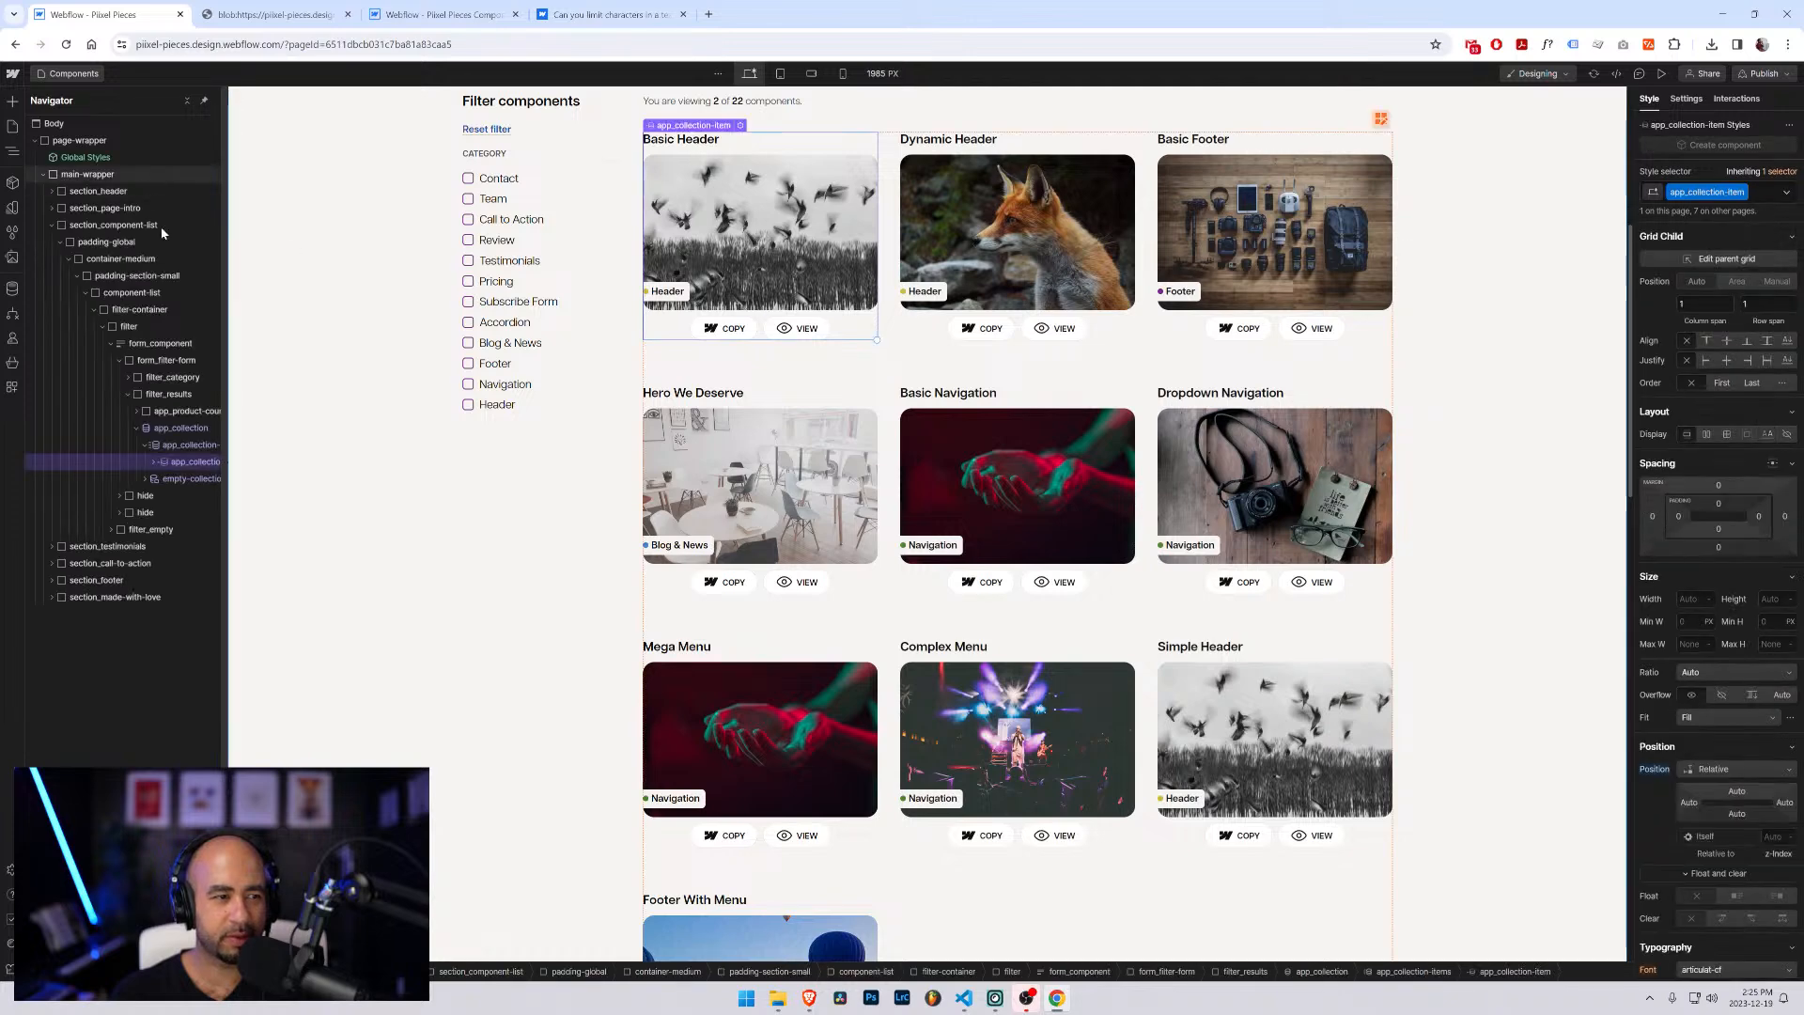
click(155, 462)
click(172, 478)
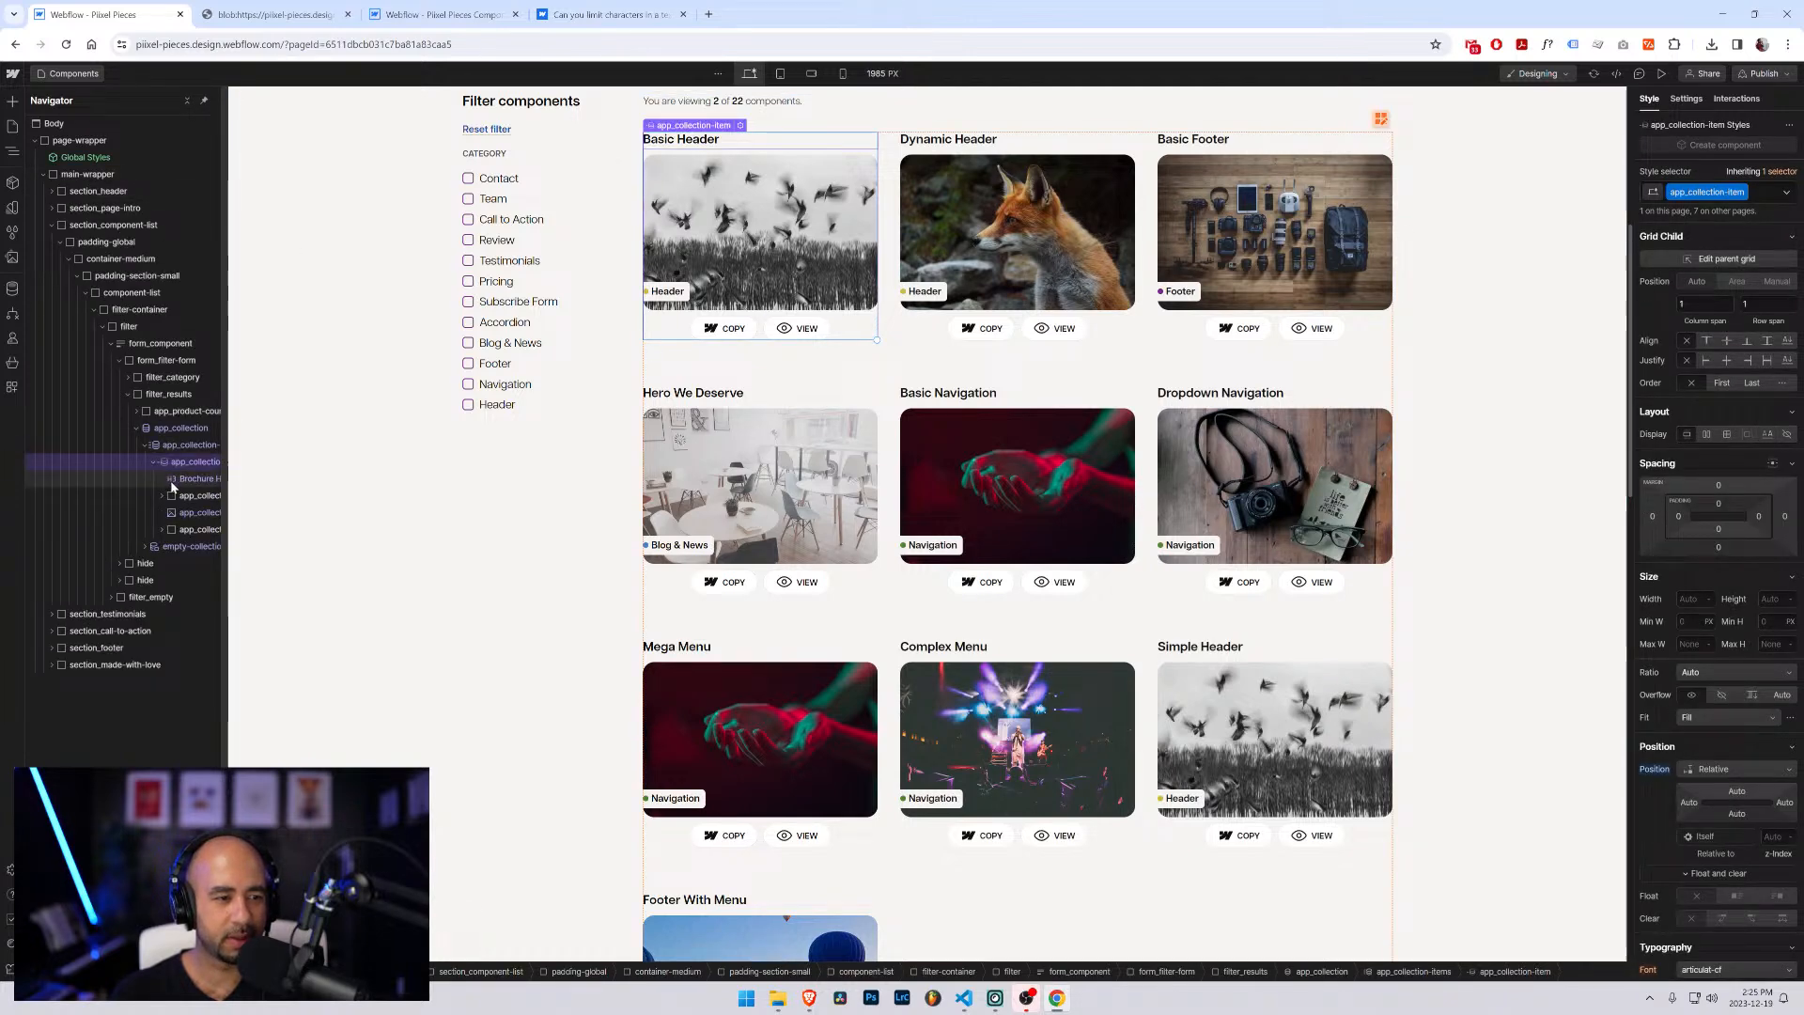
- Add a Text Block below the heading and bind its text to the SAMPLE TEXT field of Components
key(ctrl+e)
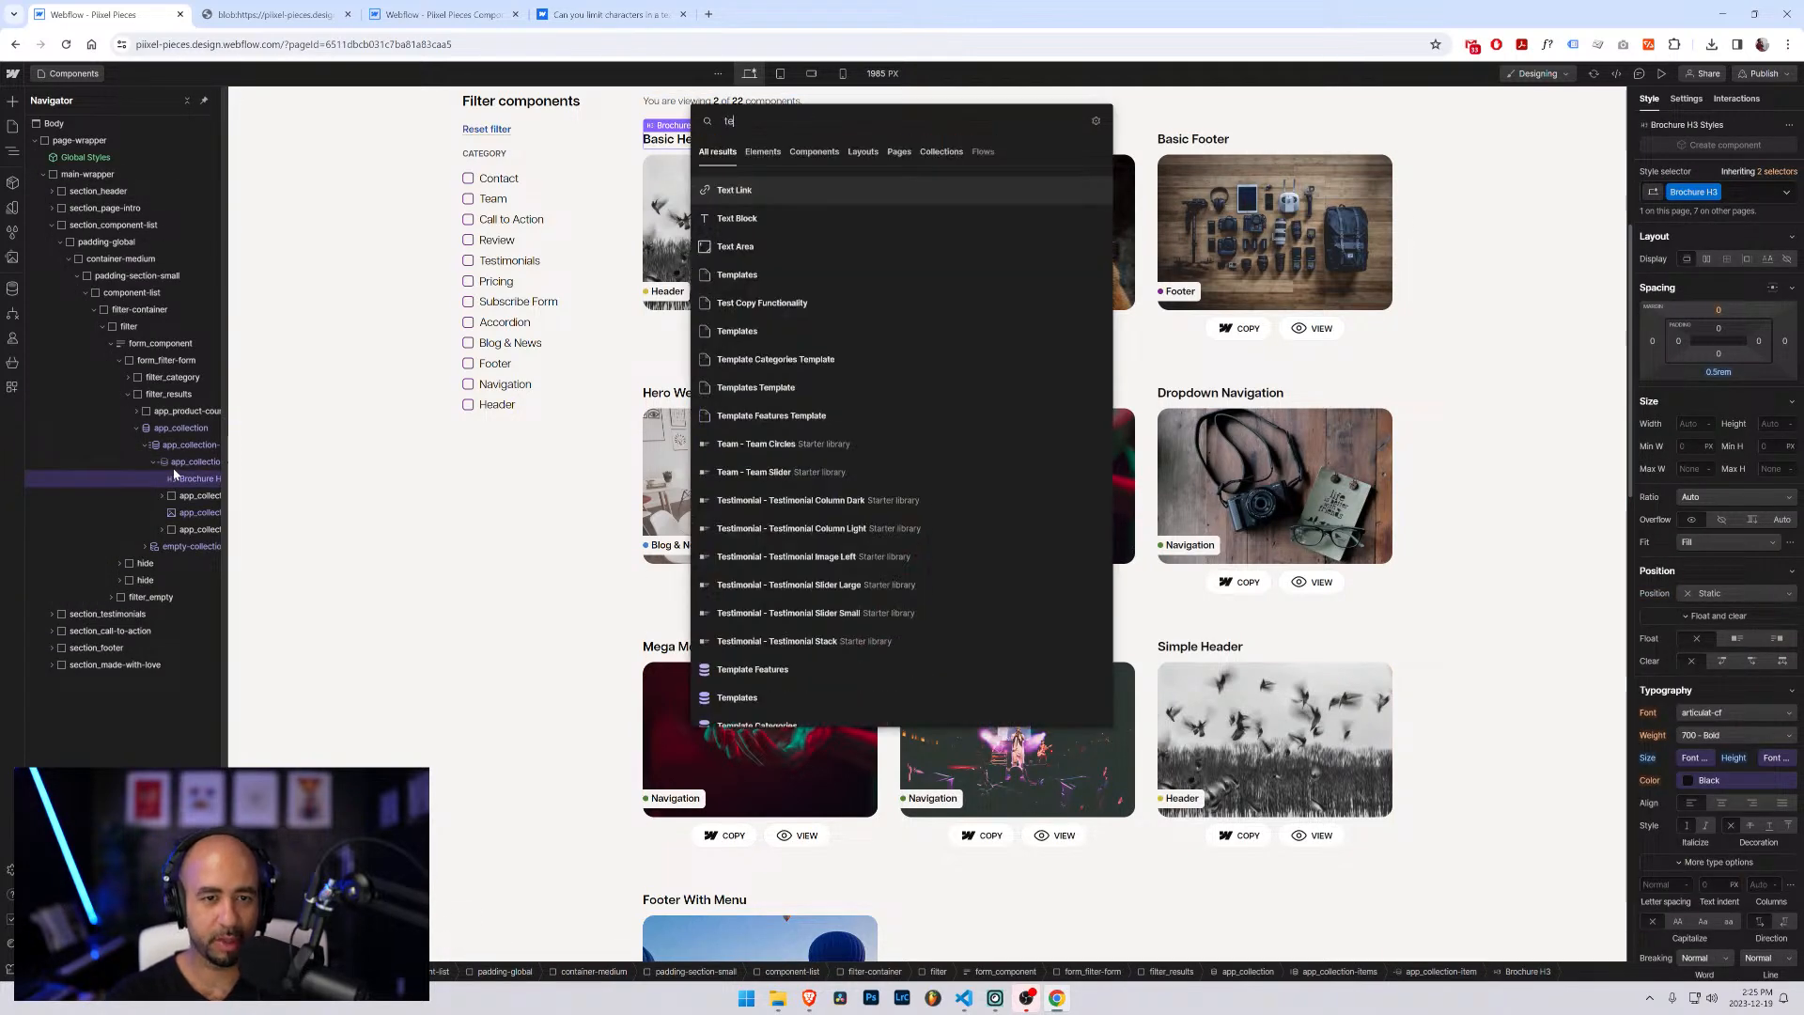
text(tex)
key(Down)
key(Return)
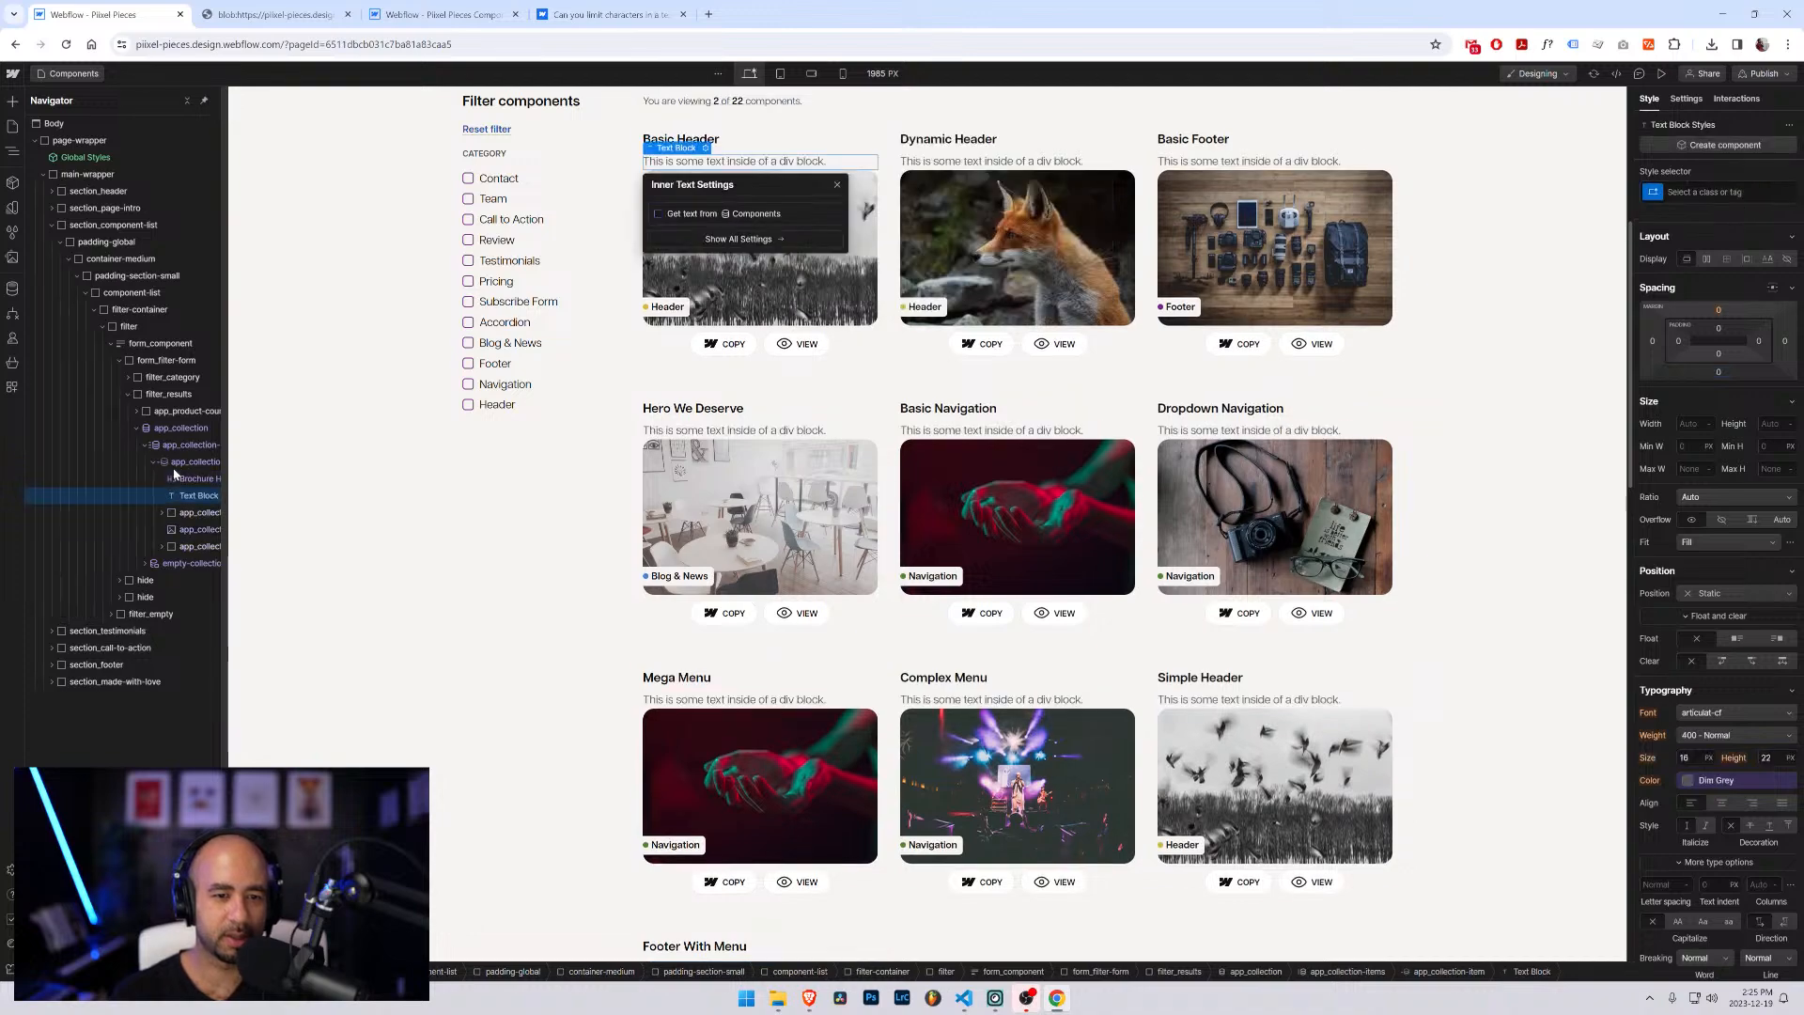
click(689, 215)
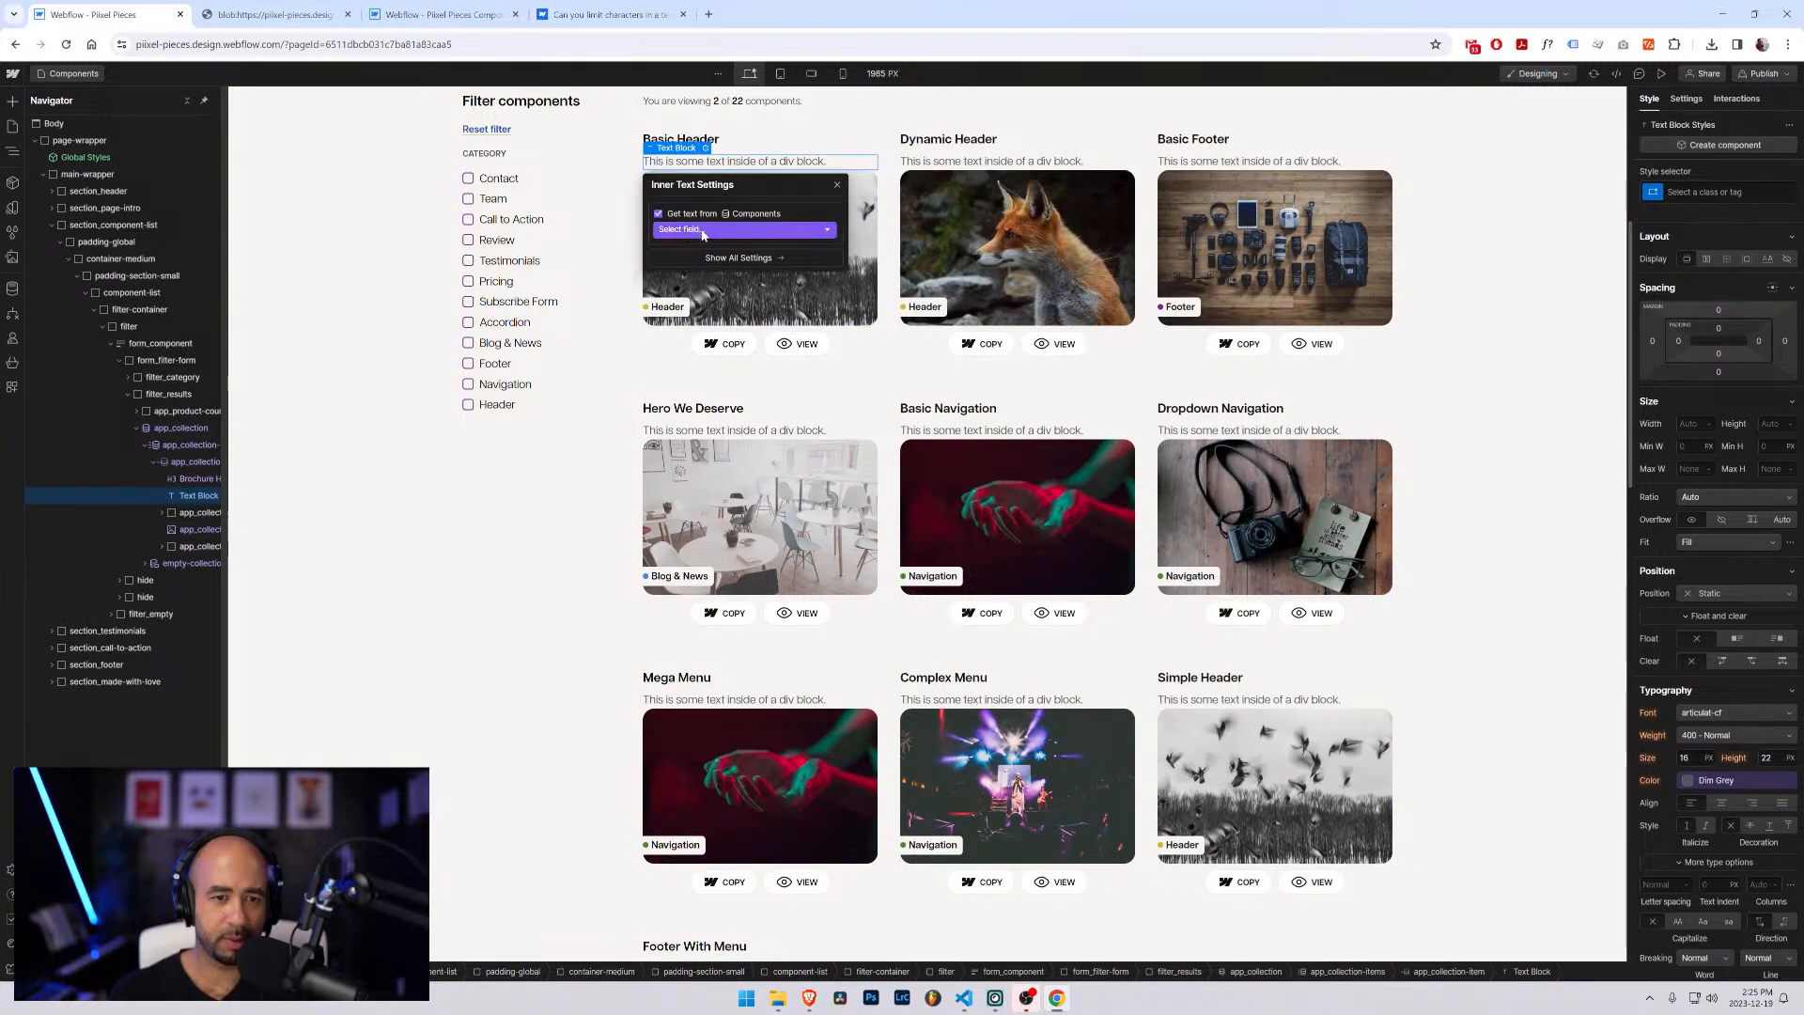
click(703, 231)
click(732, 293)
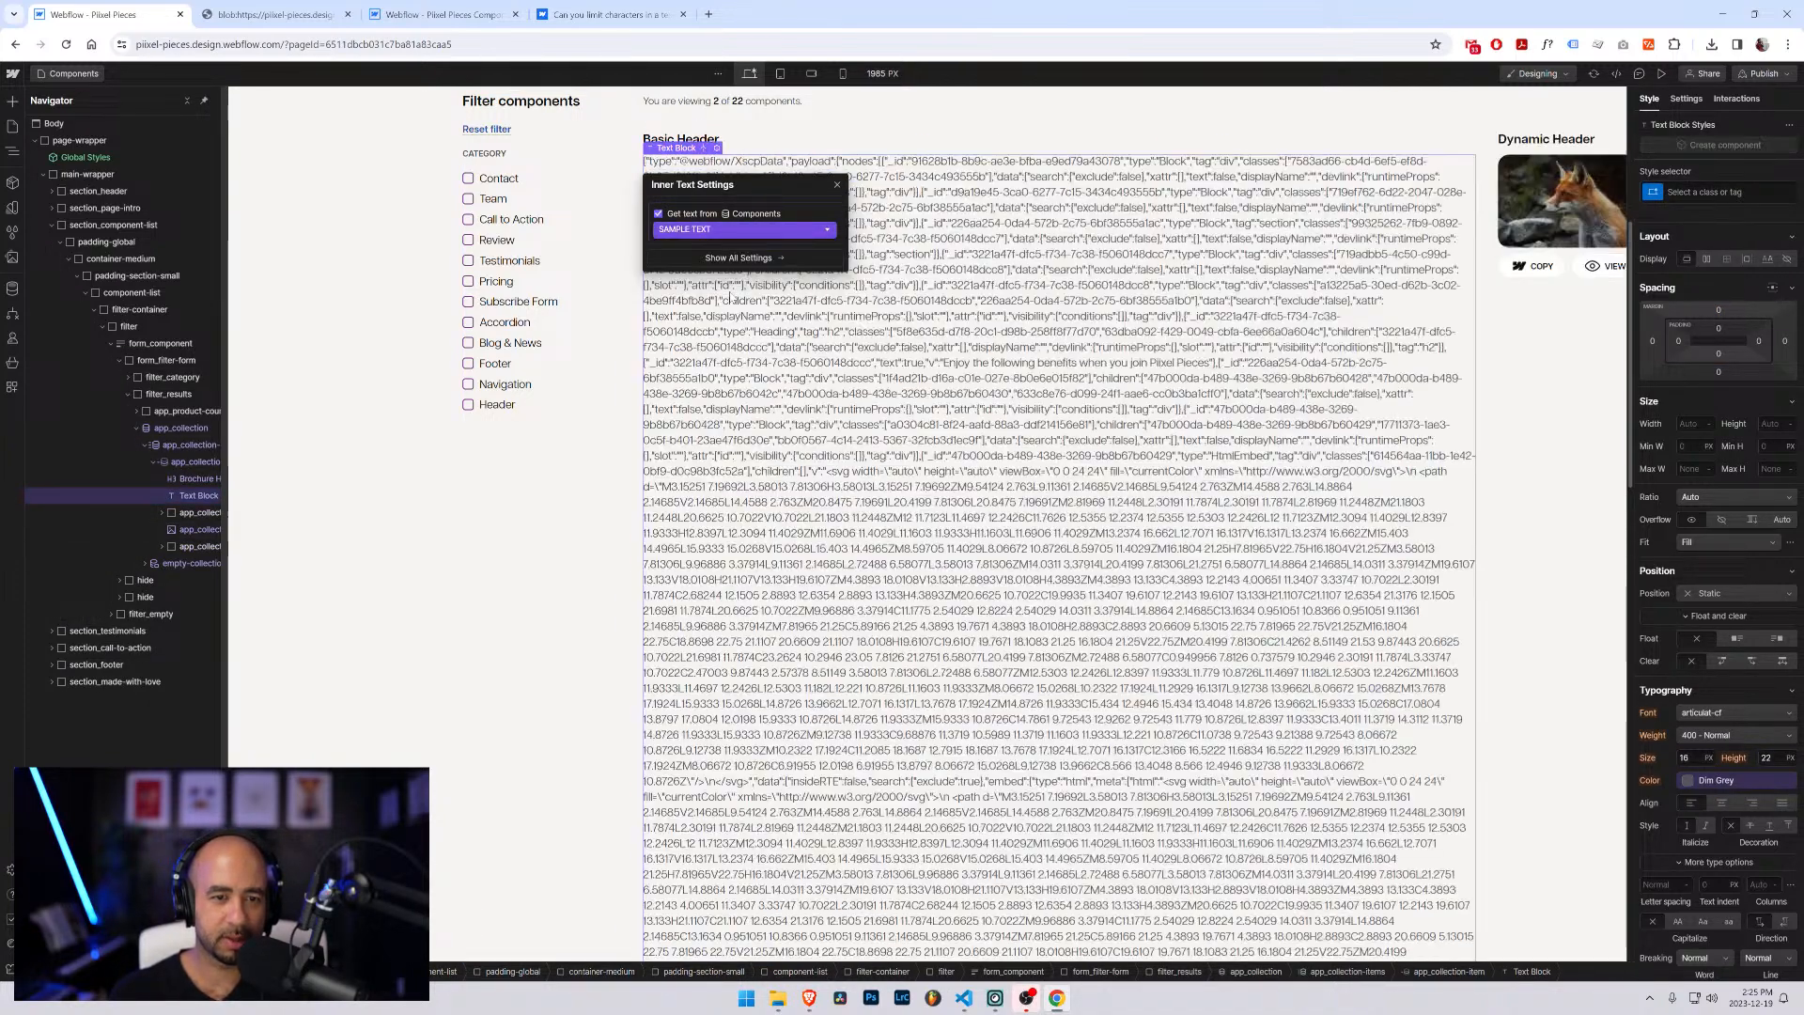
- Inspect the JSON rendered in the Basic Header text block through to its end and open the browser's developer console
click(991, 438)
scroll(991, 438, down, 5)
scroll(973, 436, down, 10)
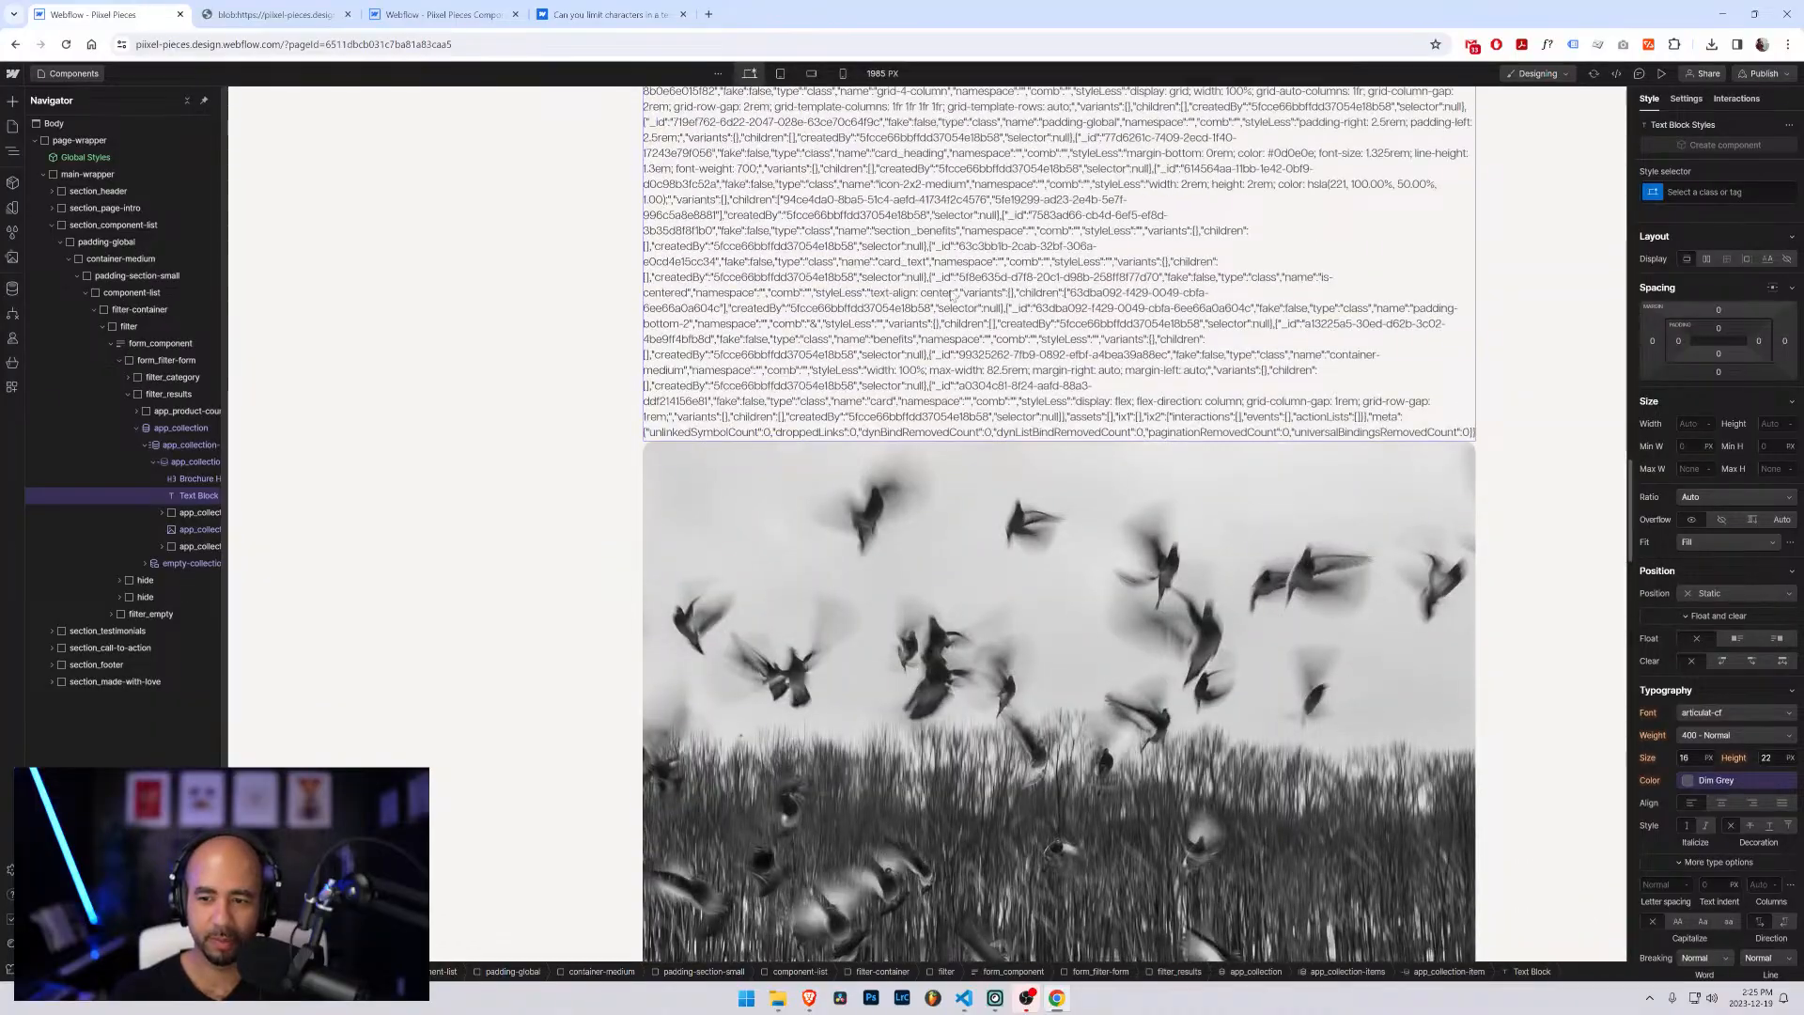
scroll(923, 374, up, 10)
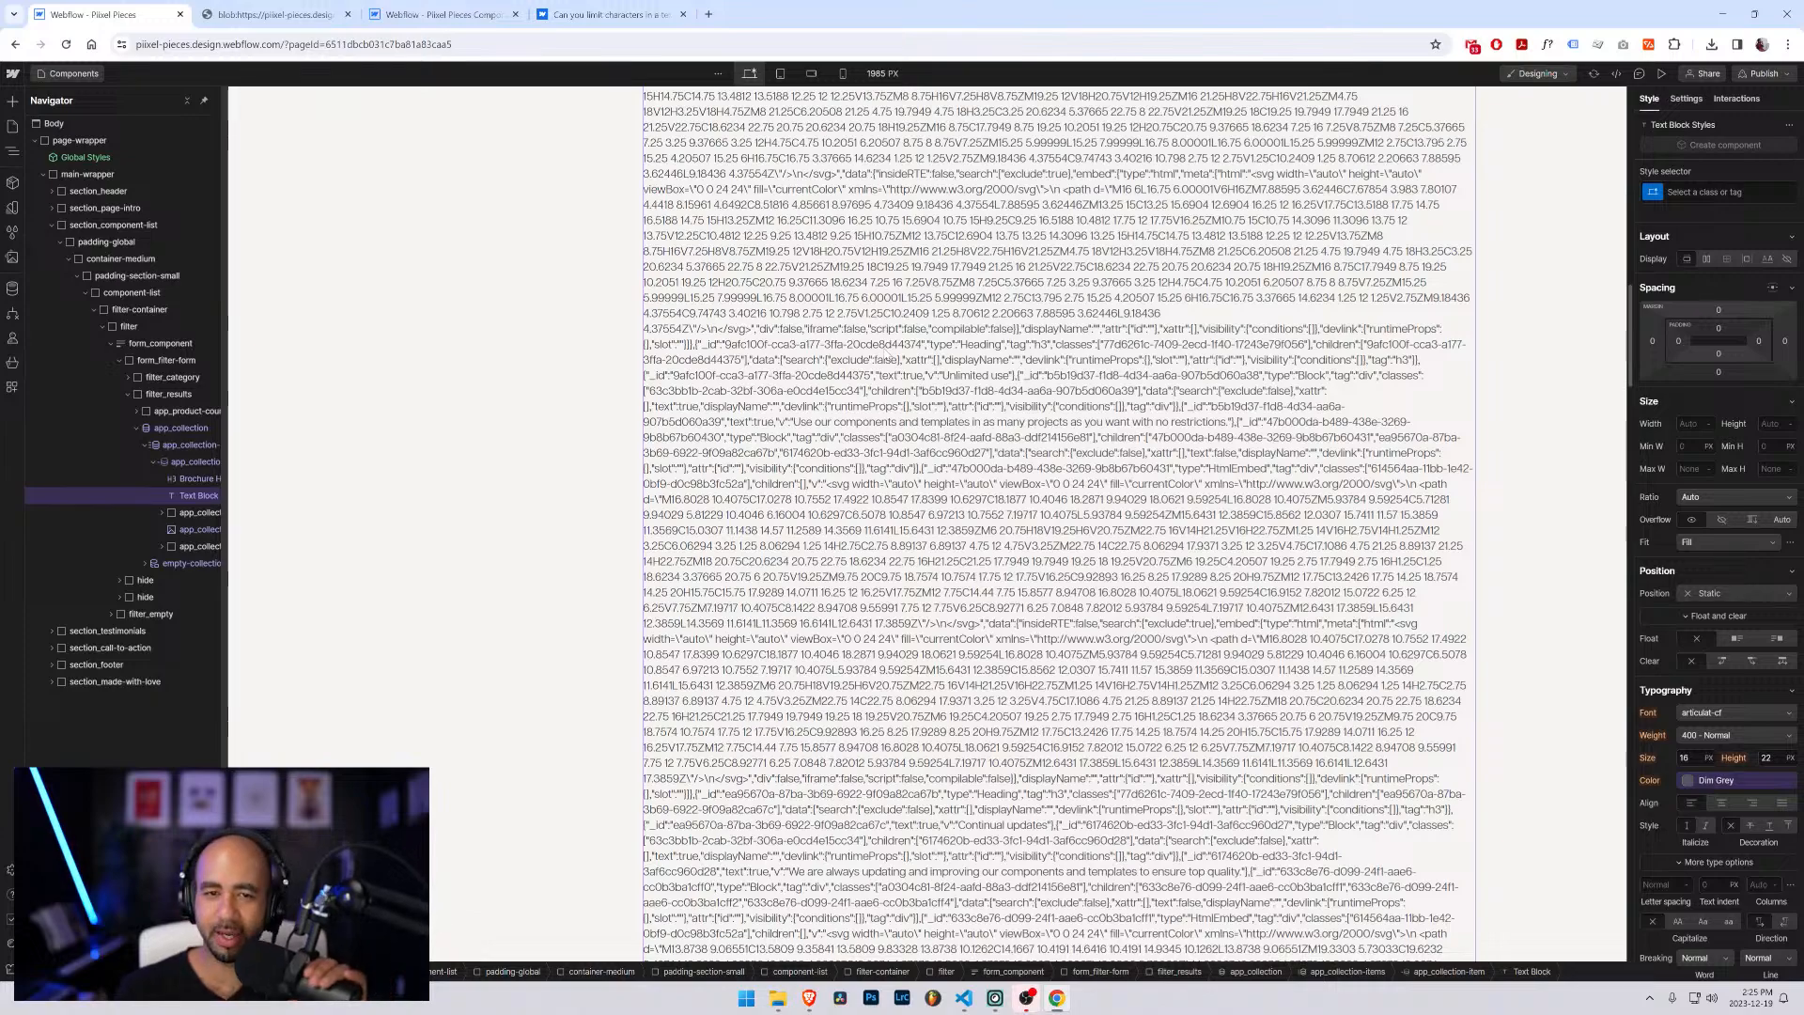
scroll(883, 359, down, 5)
scroll(883, 359, down, 2)
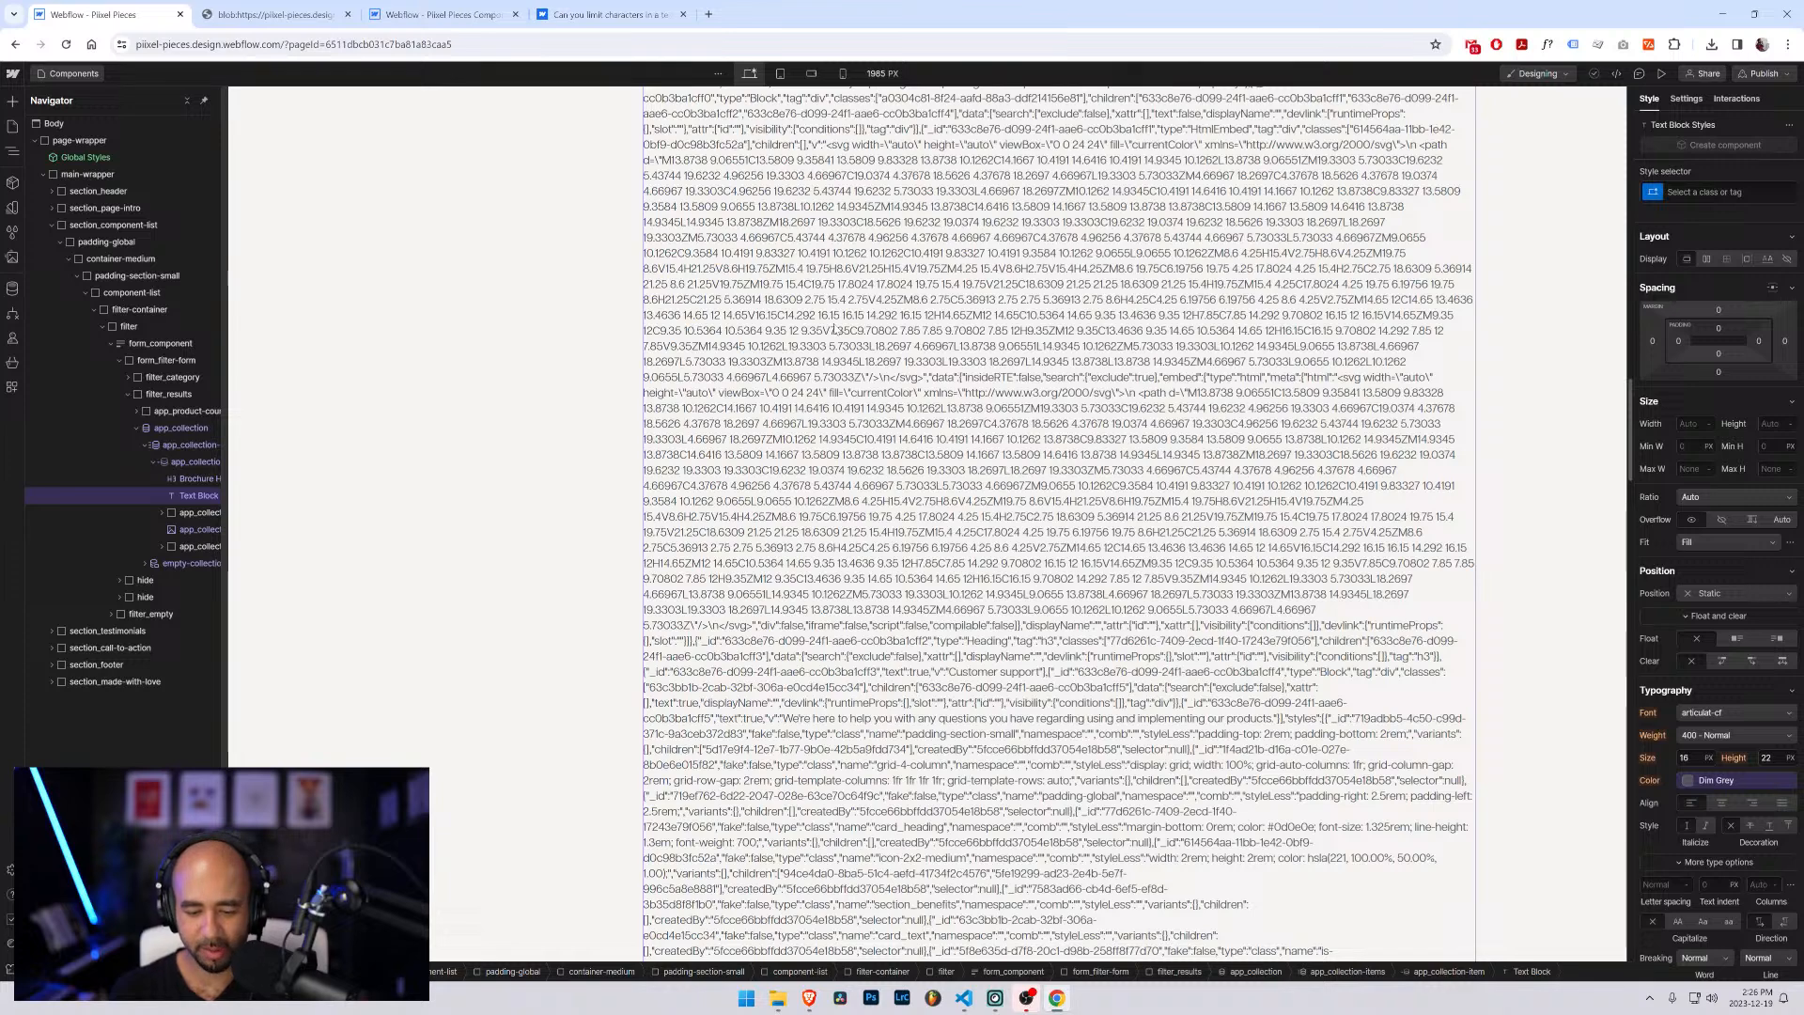
key(ctrl+shift+j)
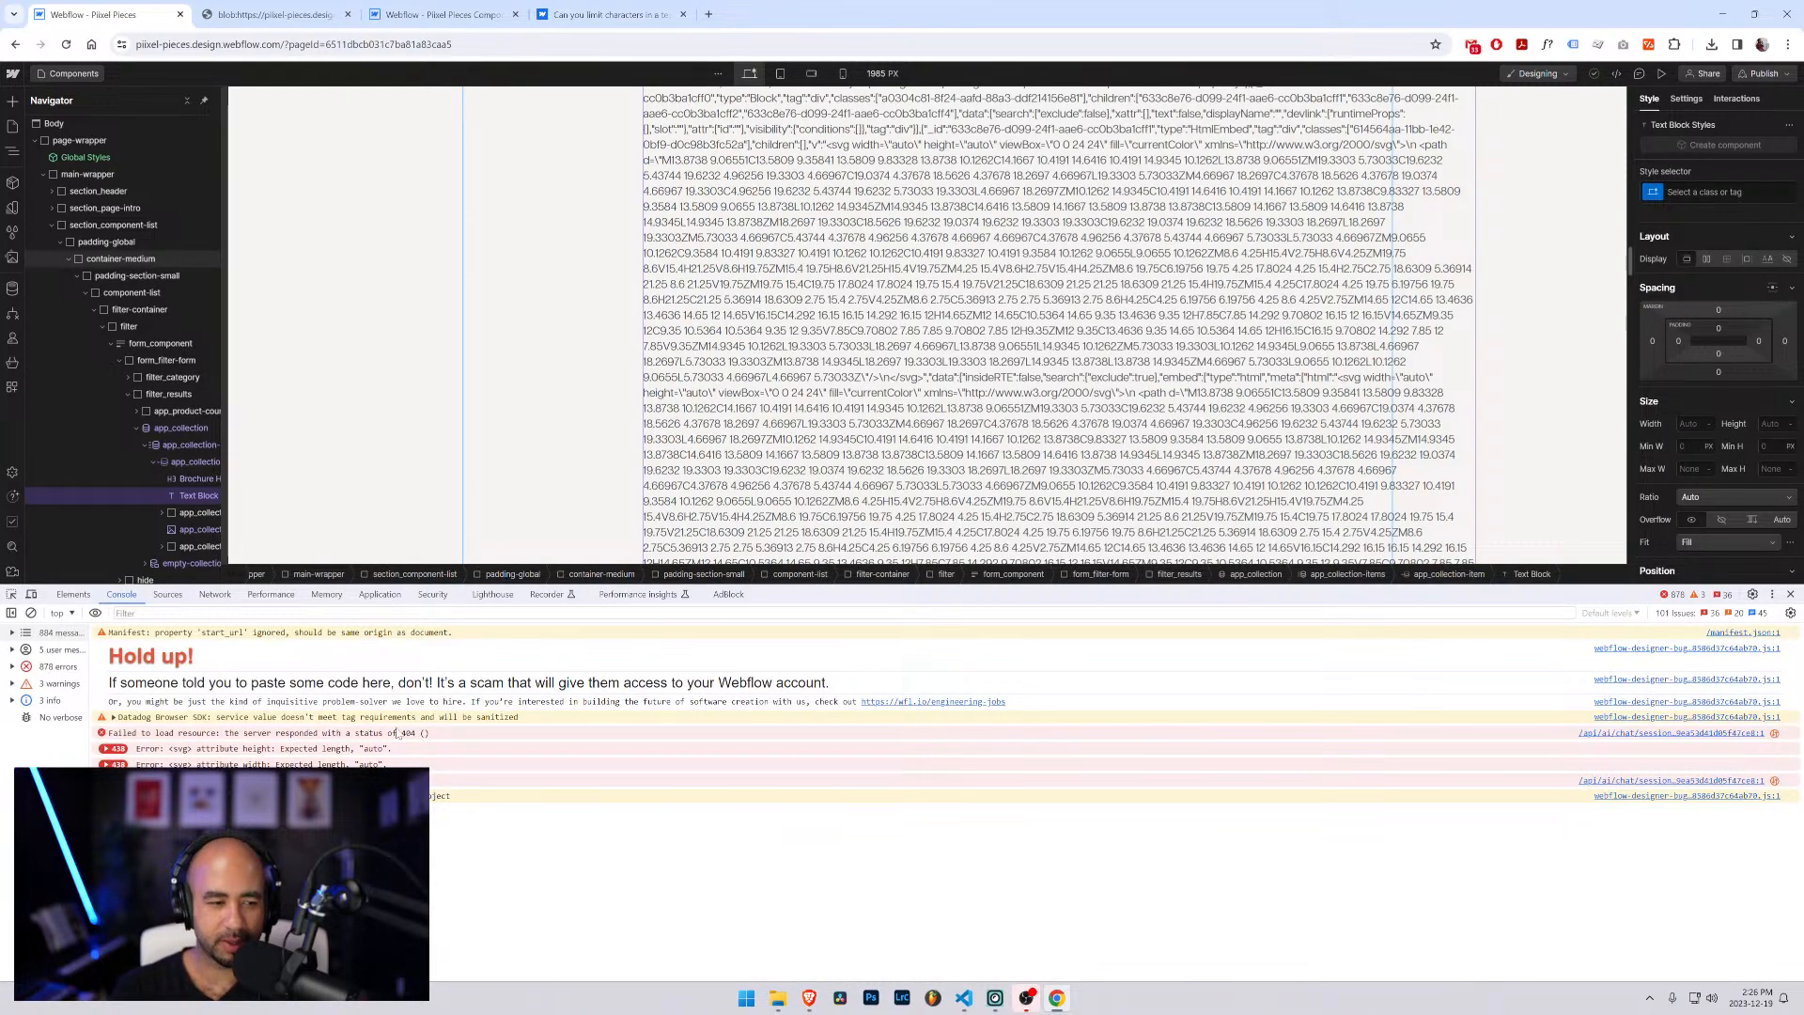
- Read the scam warning in the browser's developer console and close the developer tools
drag(858, 693, 70, 627)
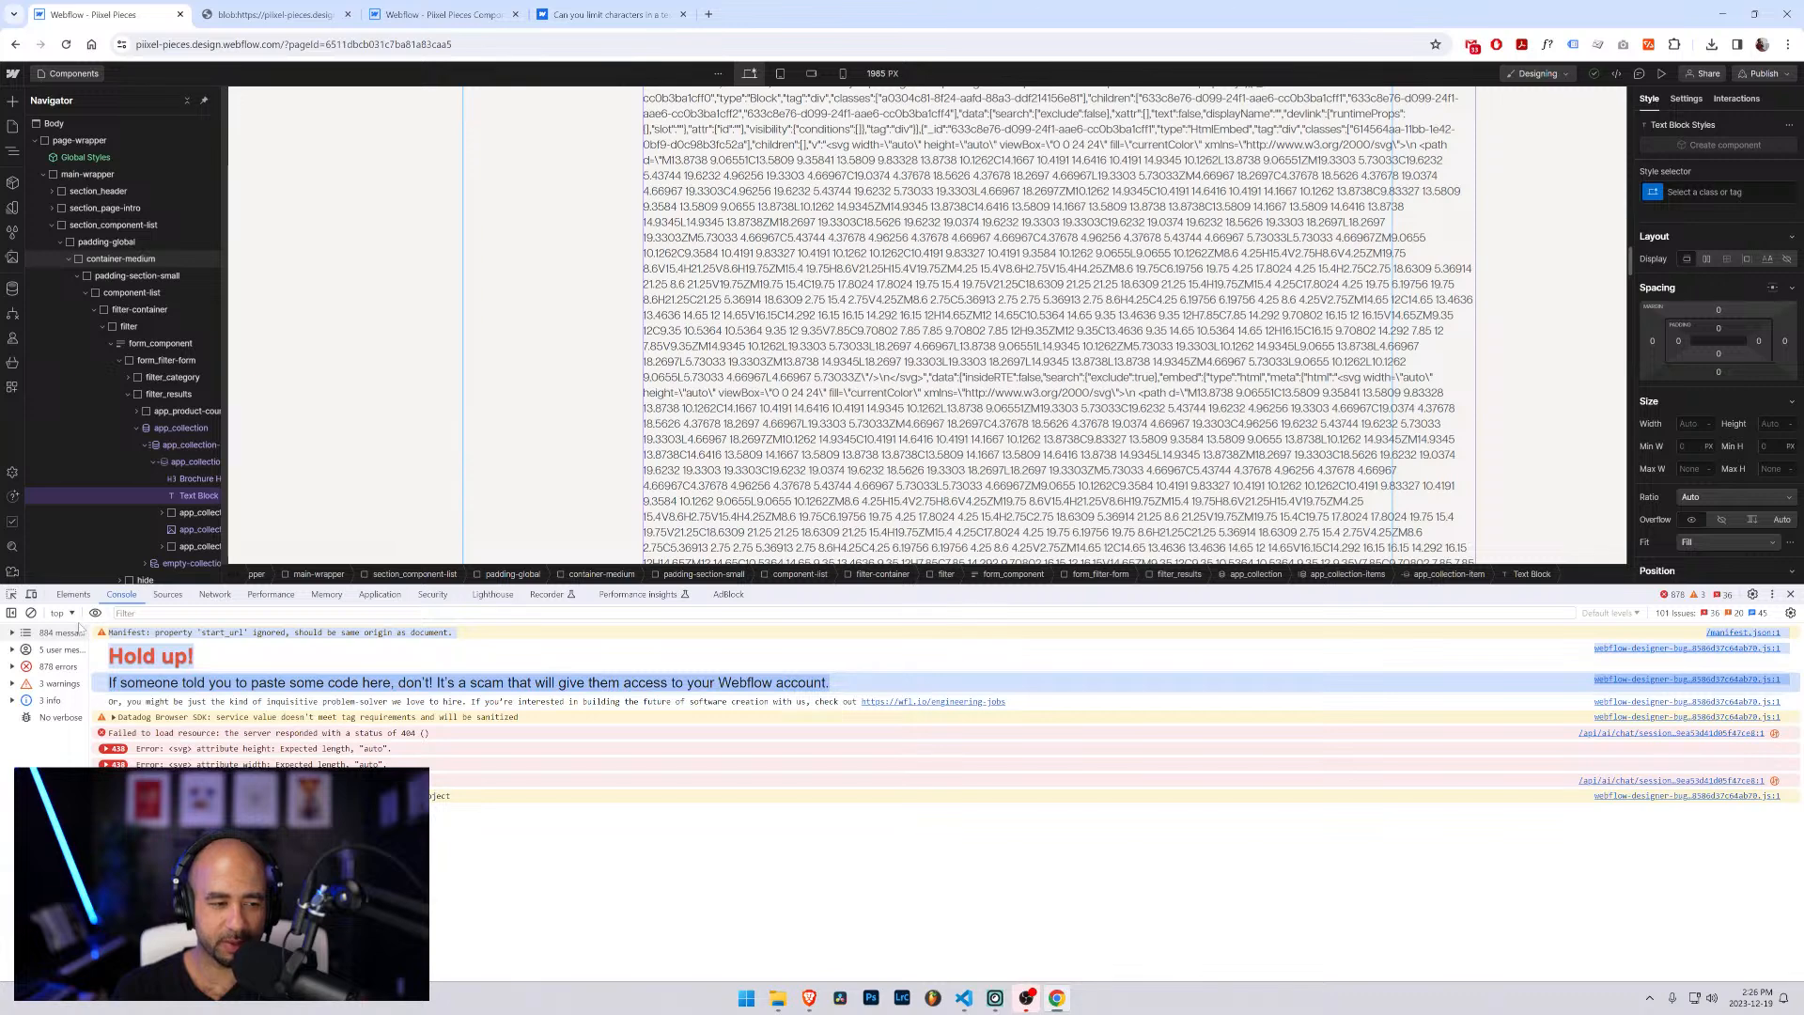
click(211, 655)
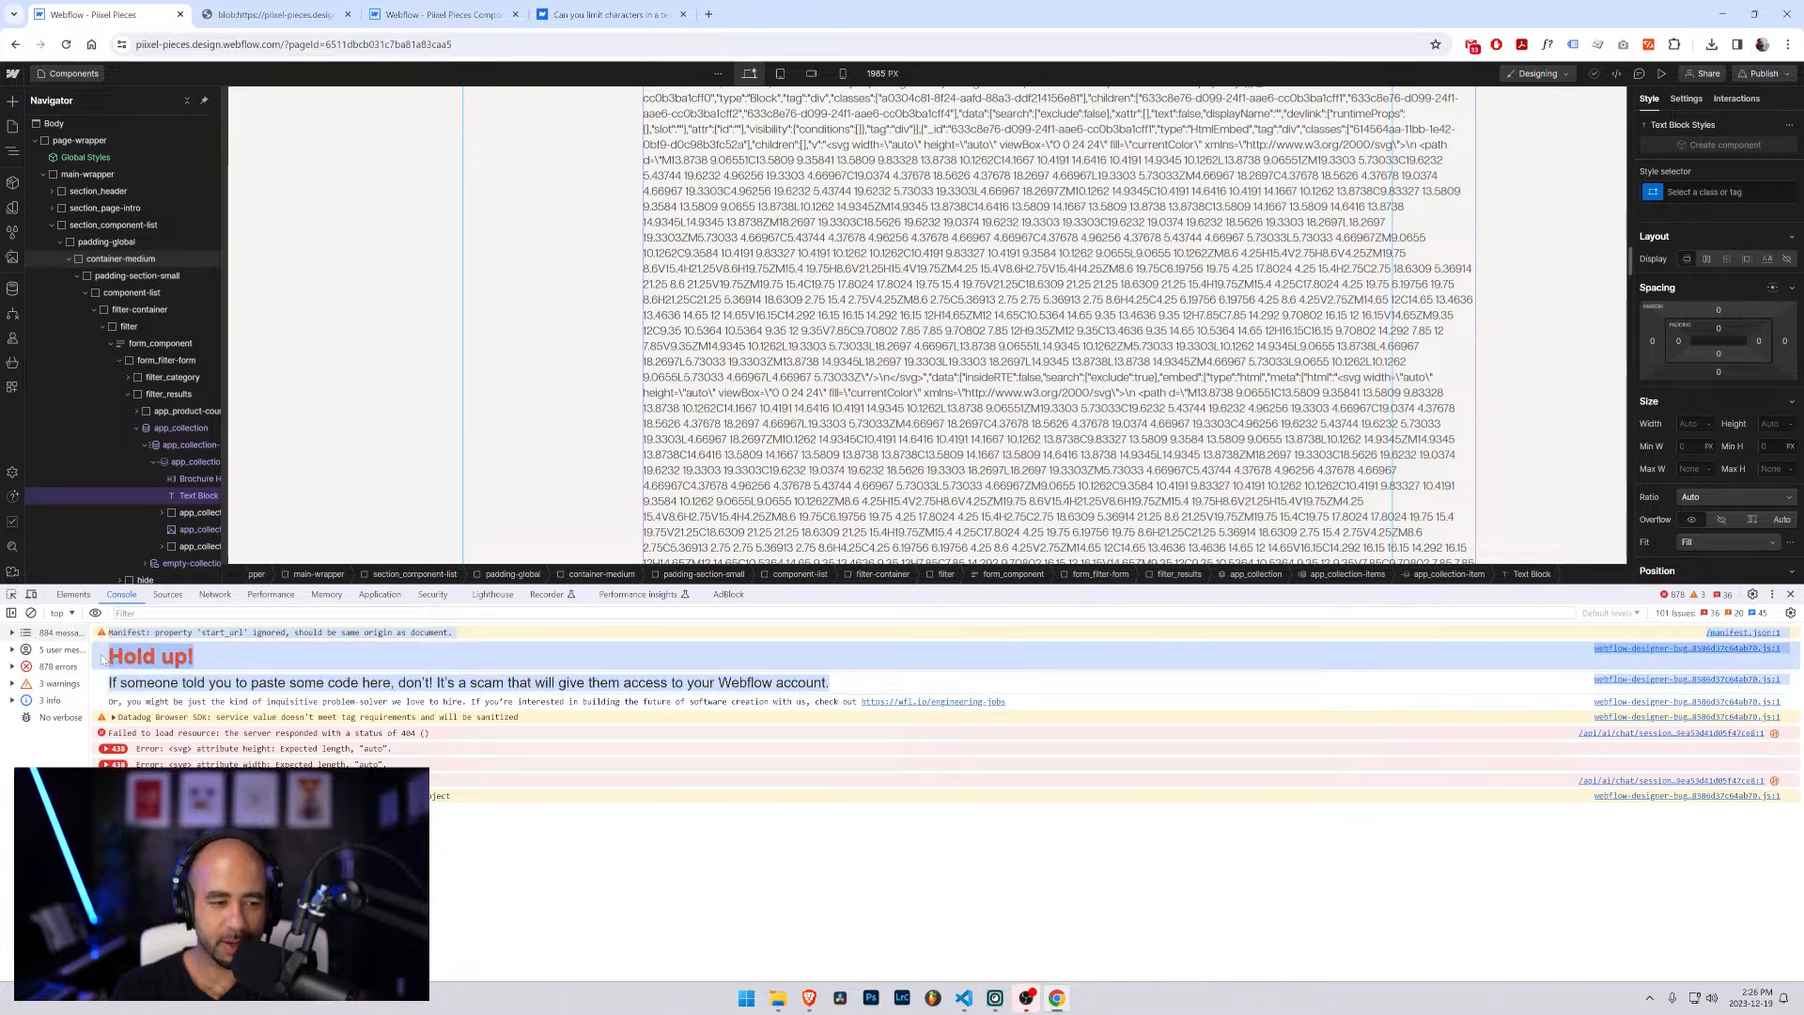
click(860, 692)
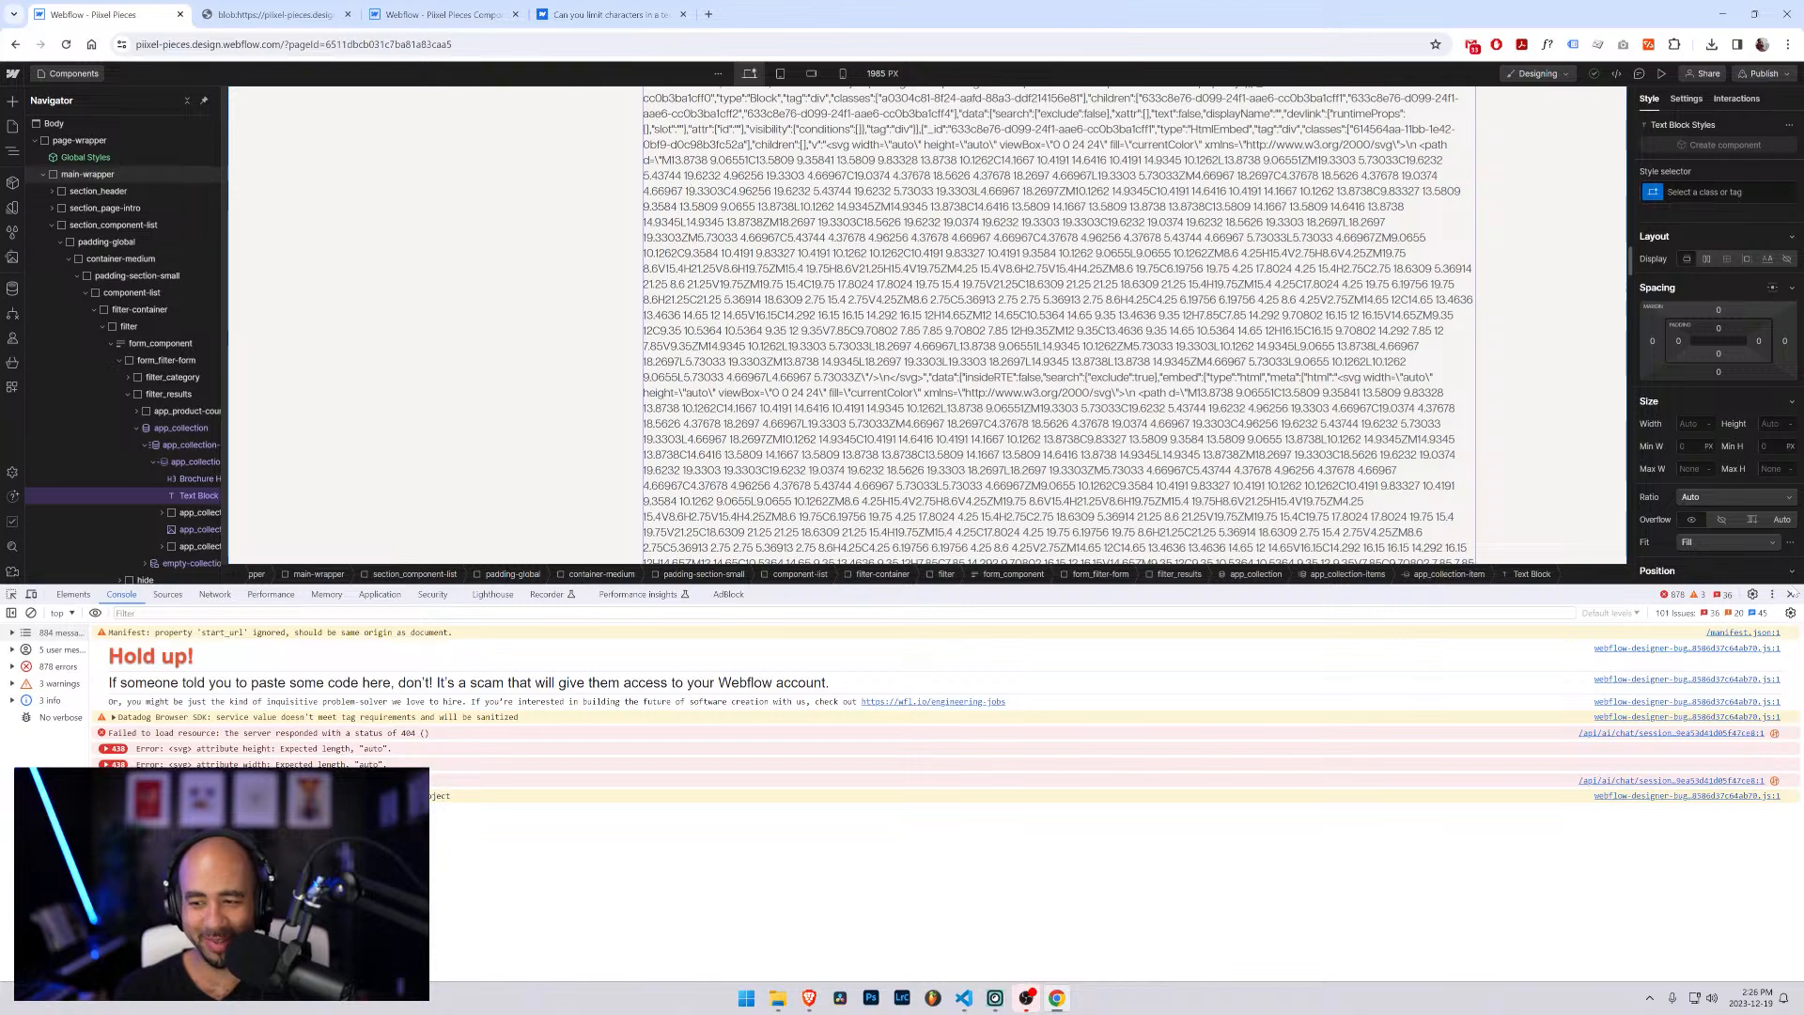
click(1790, 594)
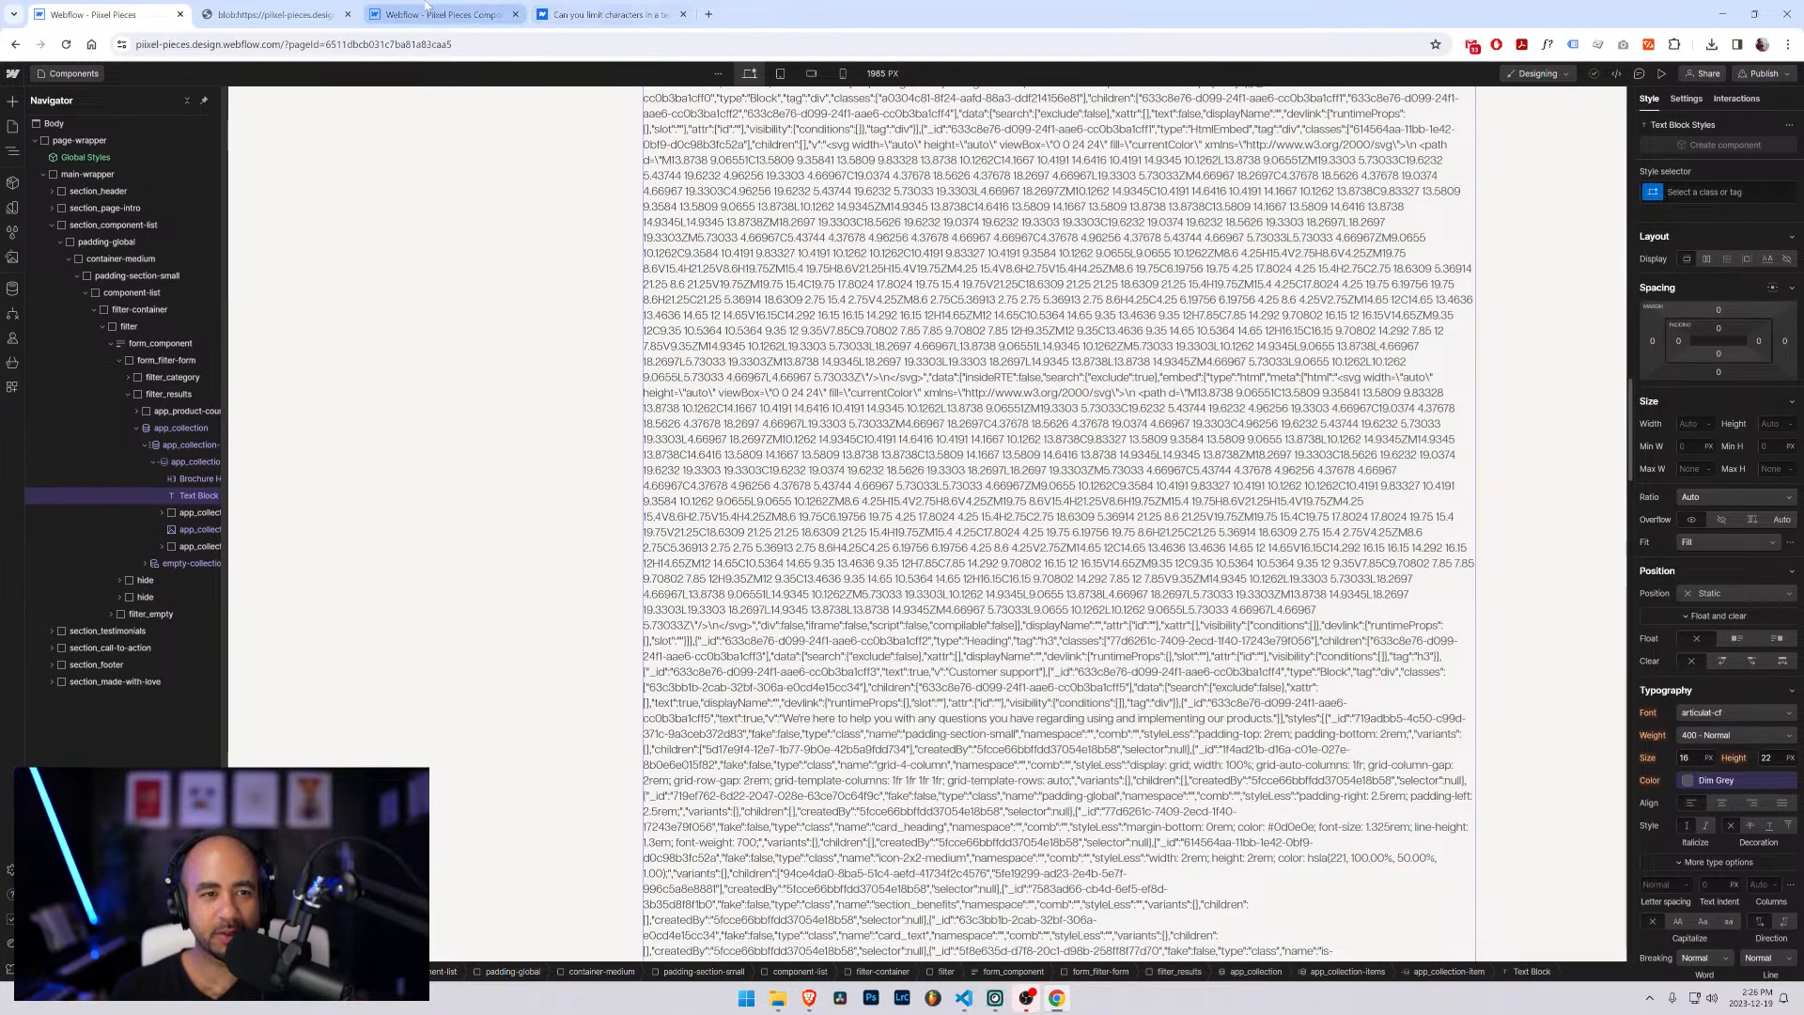
- Minimize the open windows and switch to the Brave browser to view the JSFiddle script for the object-clone-btn copy event
click(1723, 14)
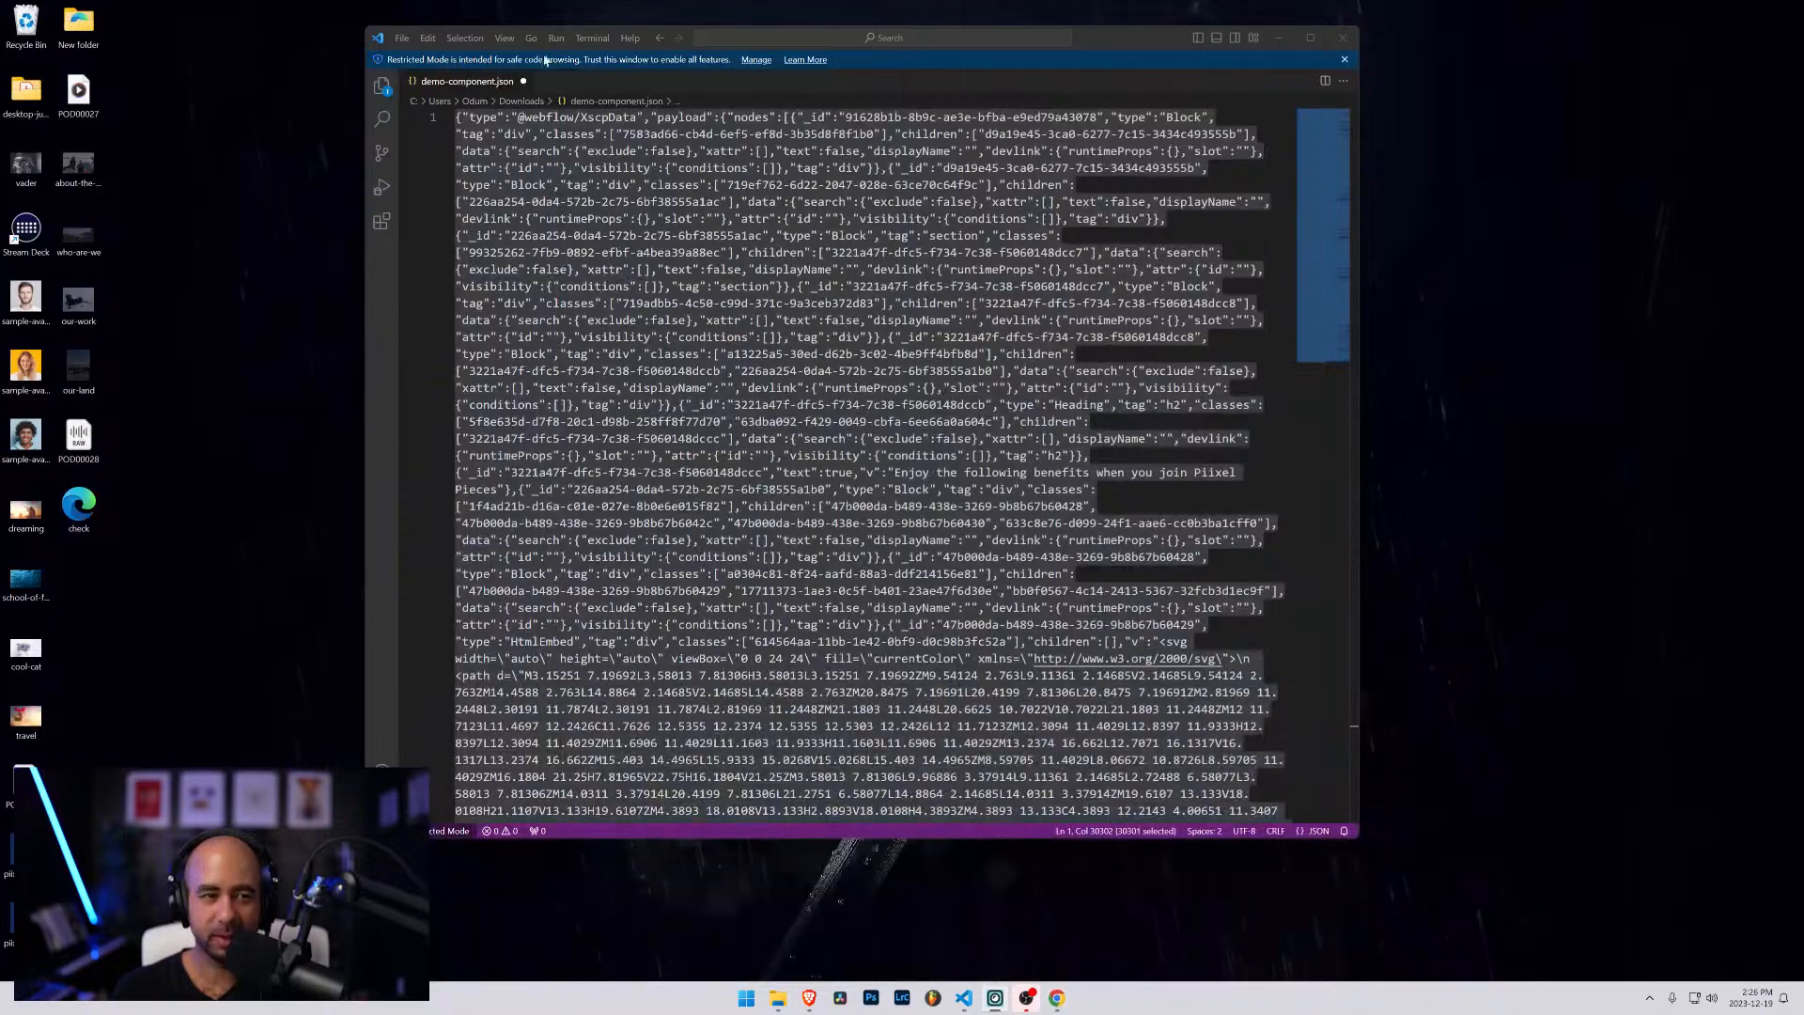
click(1279, 37)
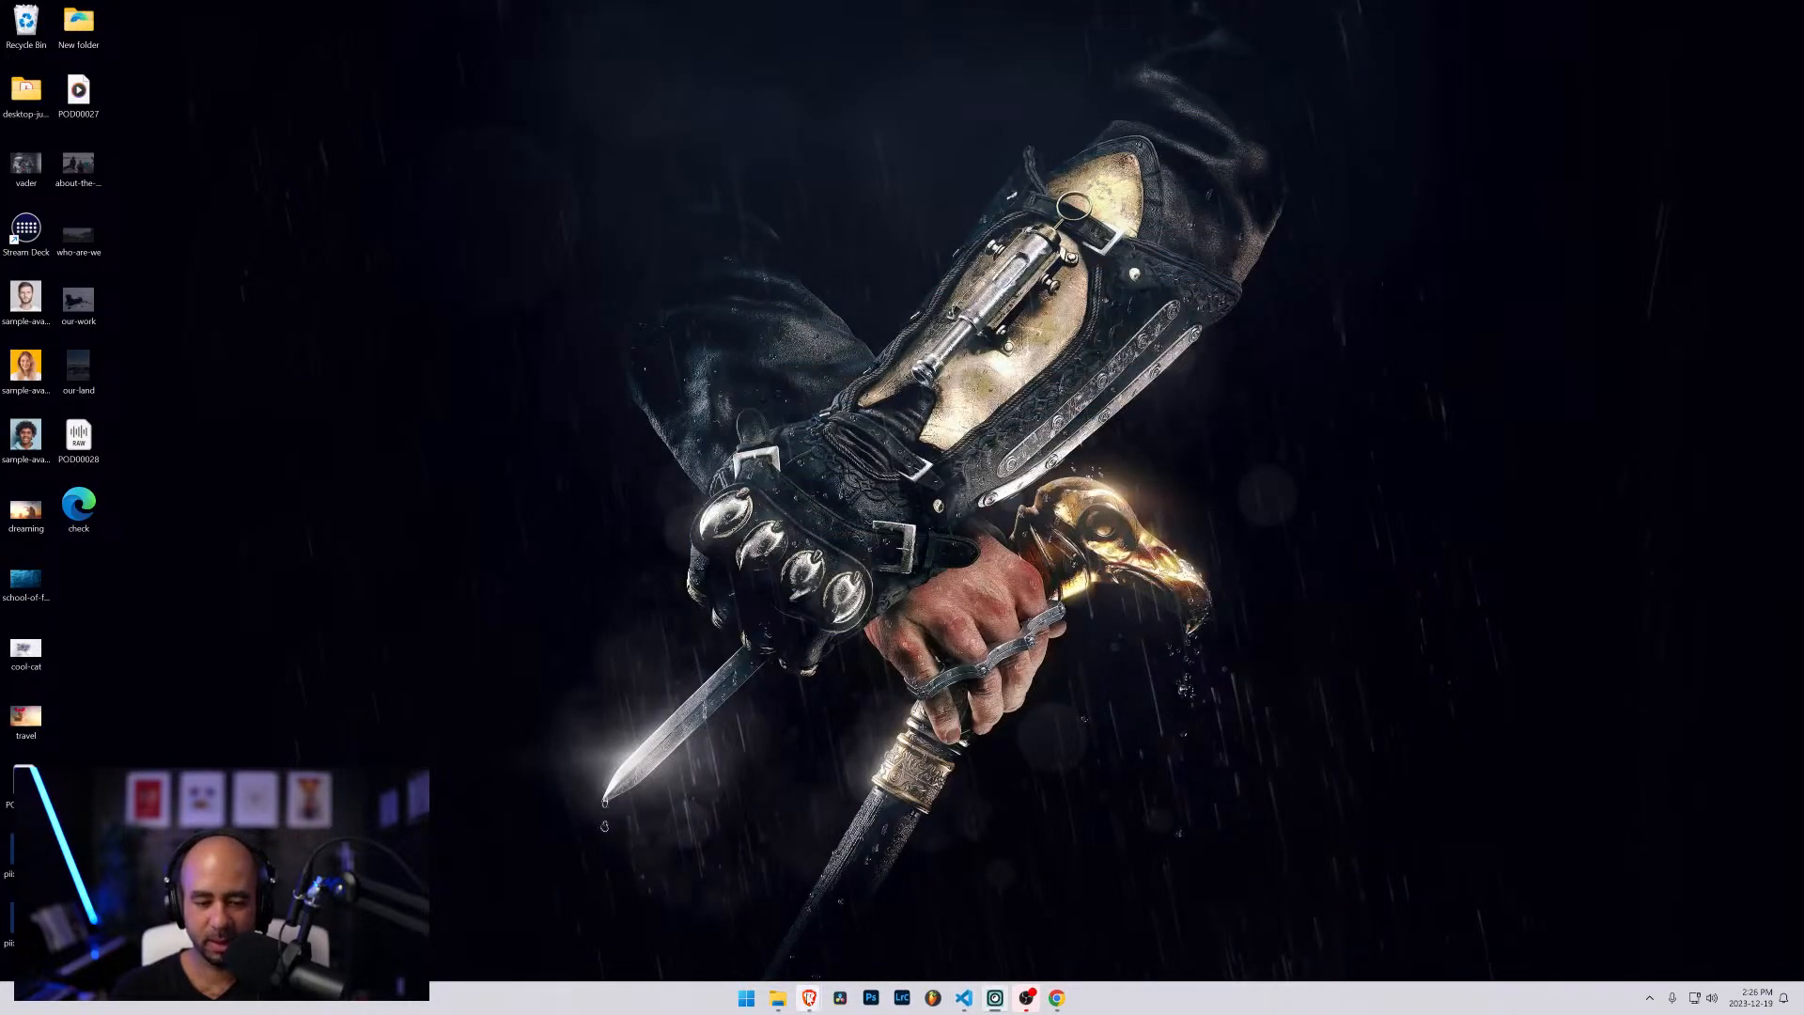
mouse_move(809, 999)
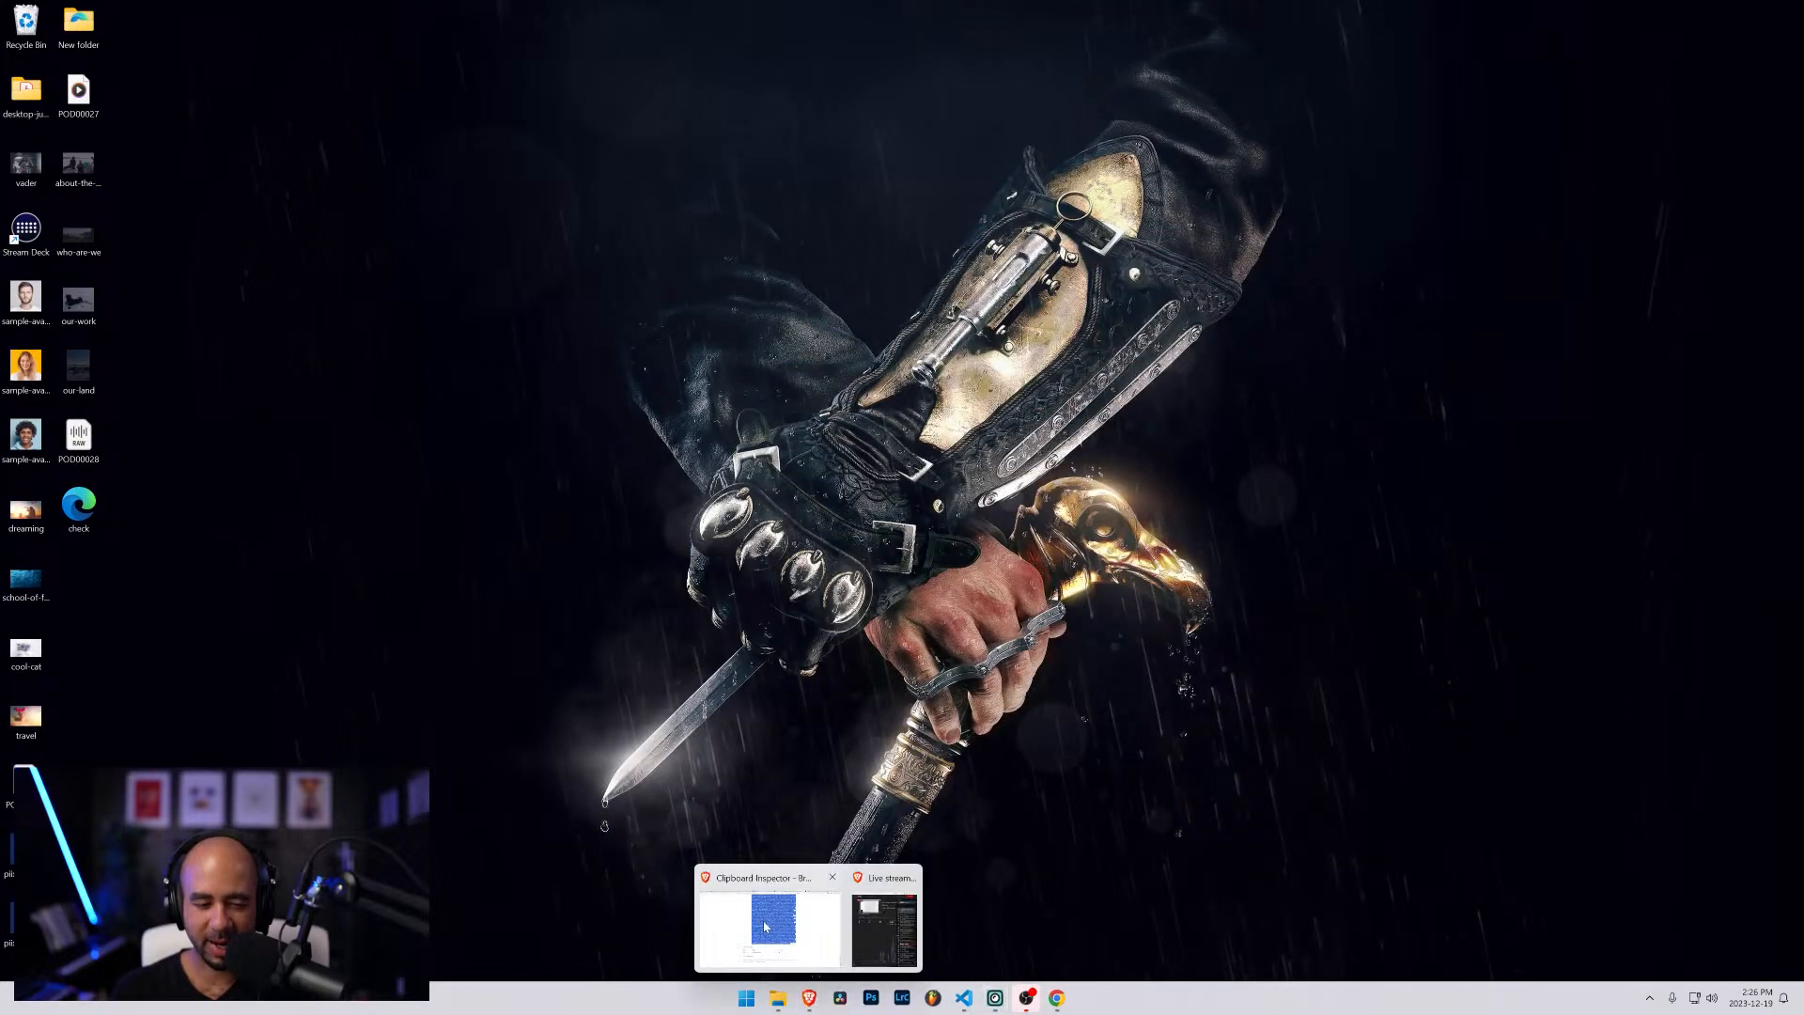
click(725, 917)
click(476, 11)
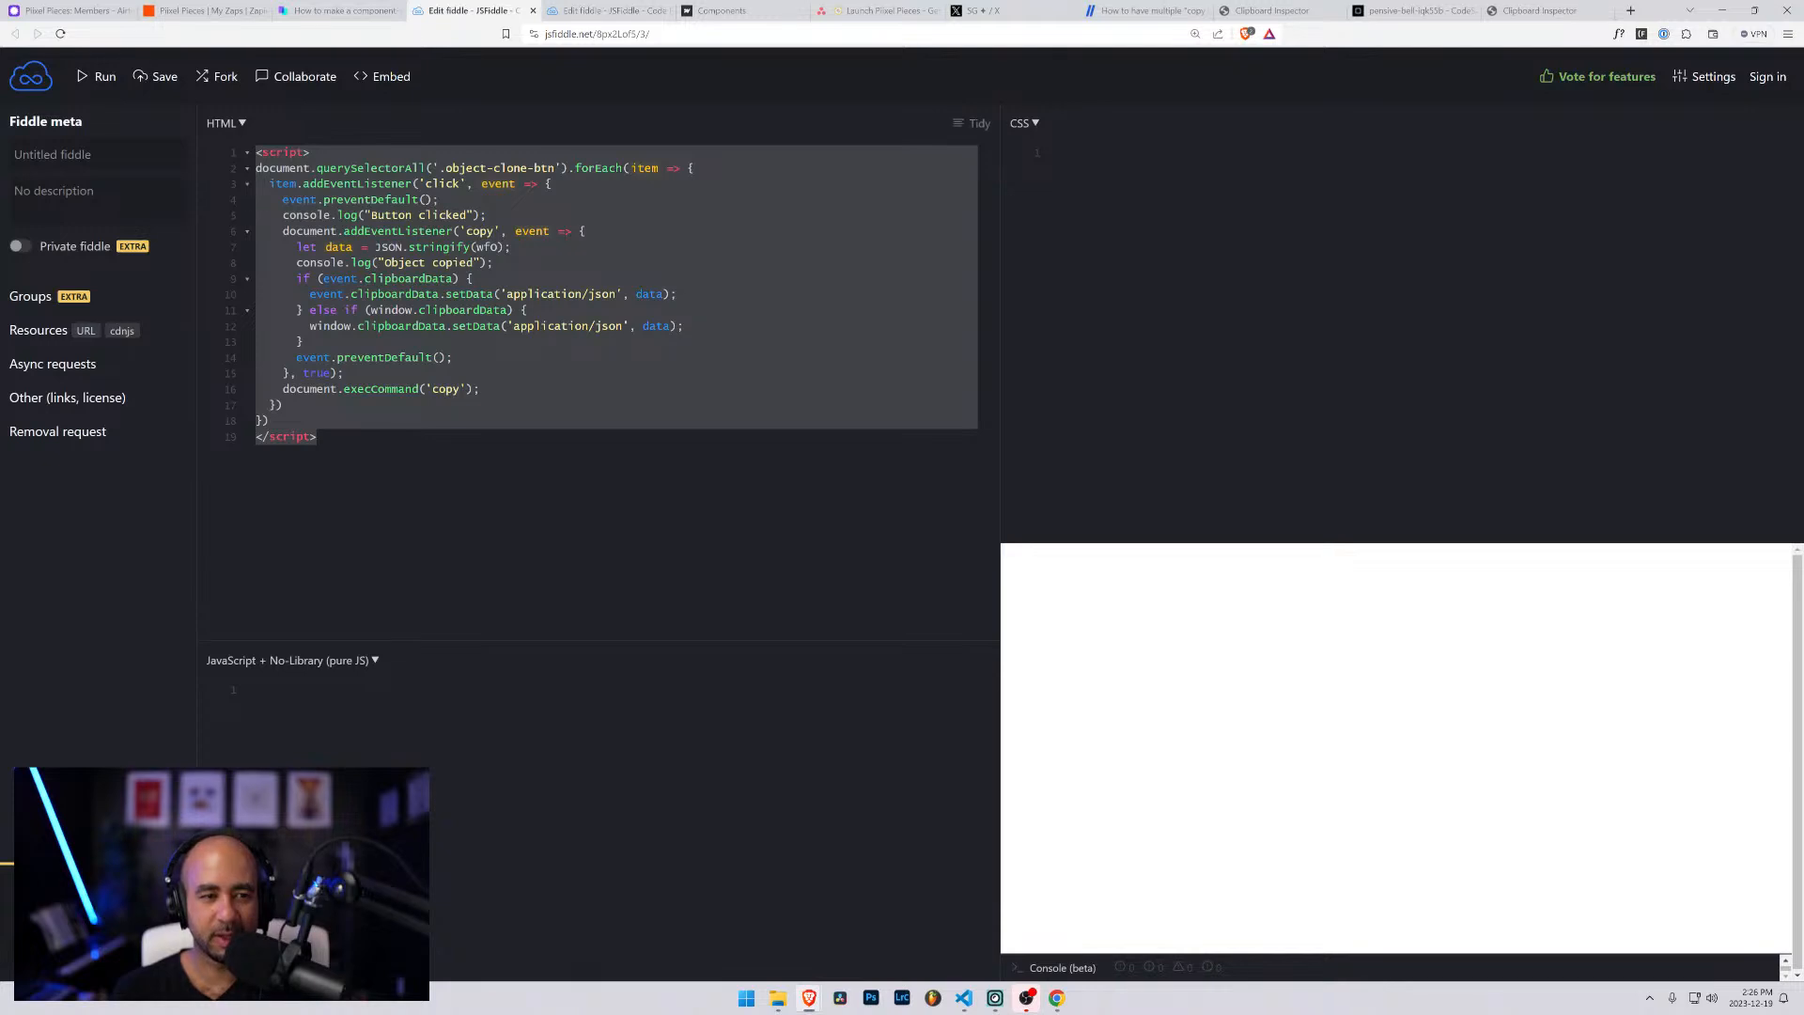
click(507, 342)
- Examine the JSFiddle paste-listener script that downloads webflow-object.json, with the page enlarged for reading
click(601, 11)
click(453, 428)
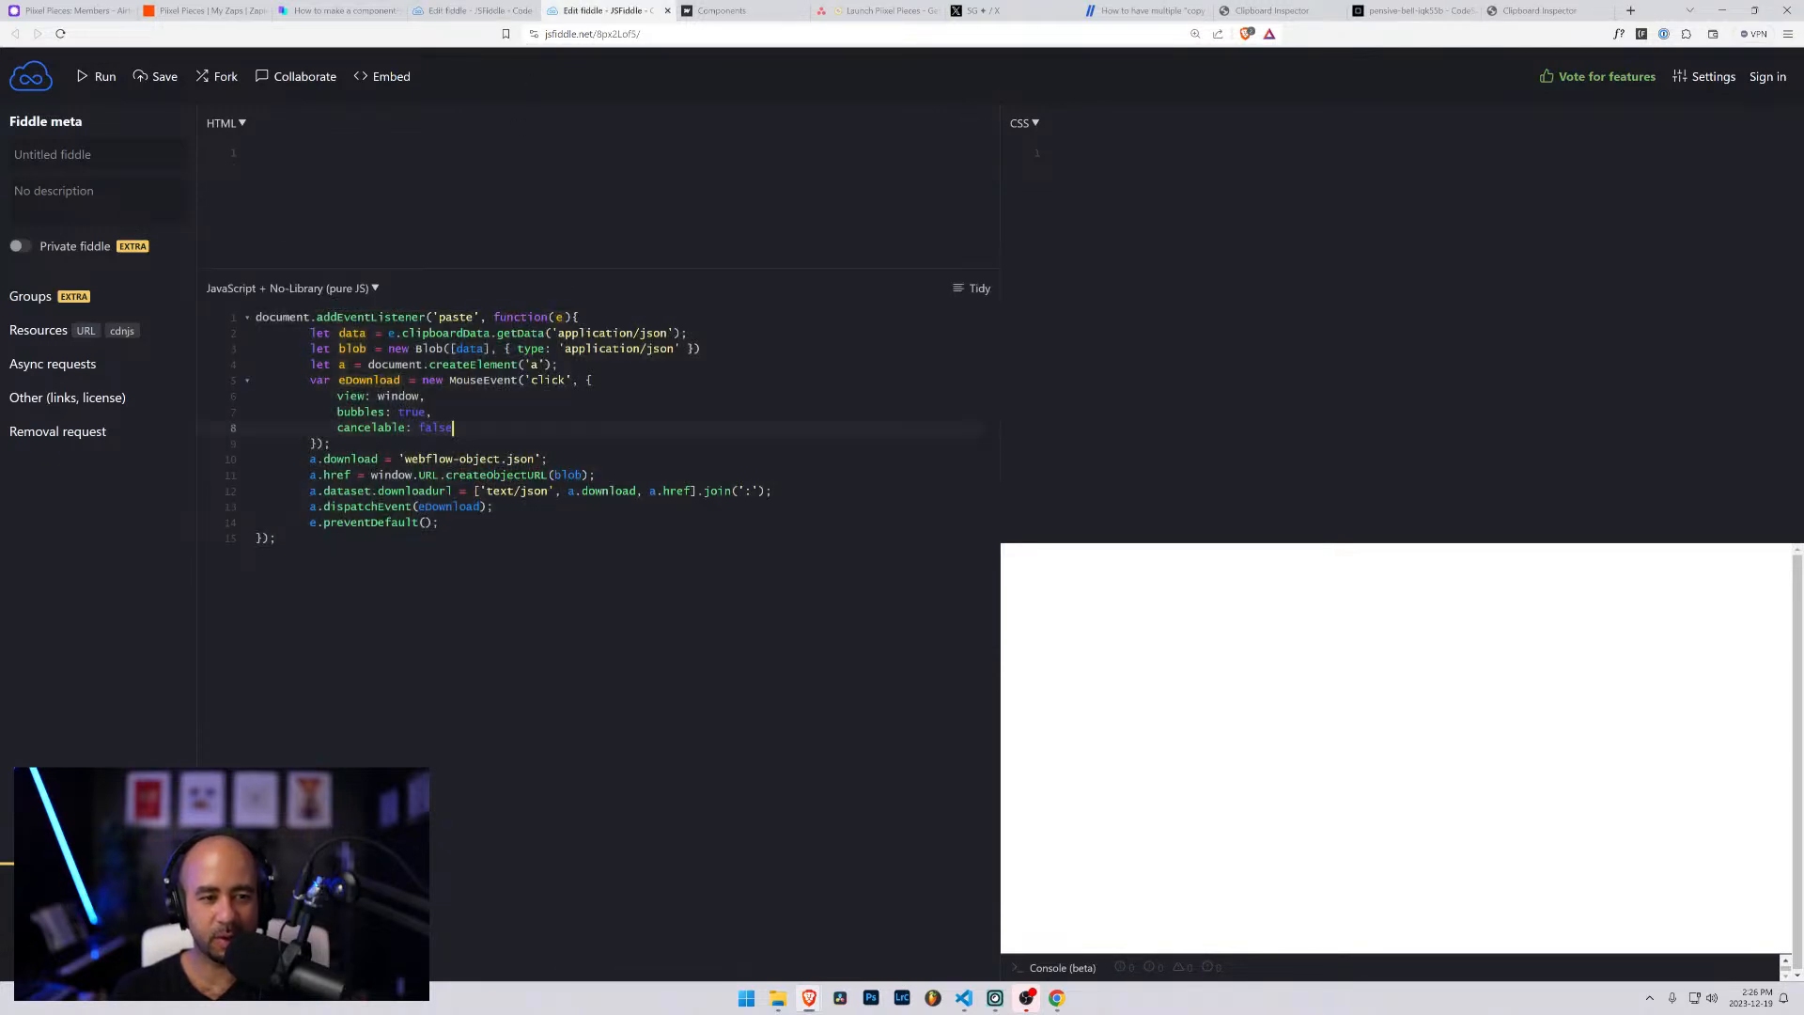
click(441, 523)
click(277, 538)
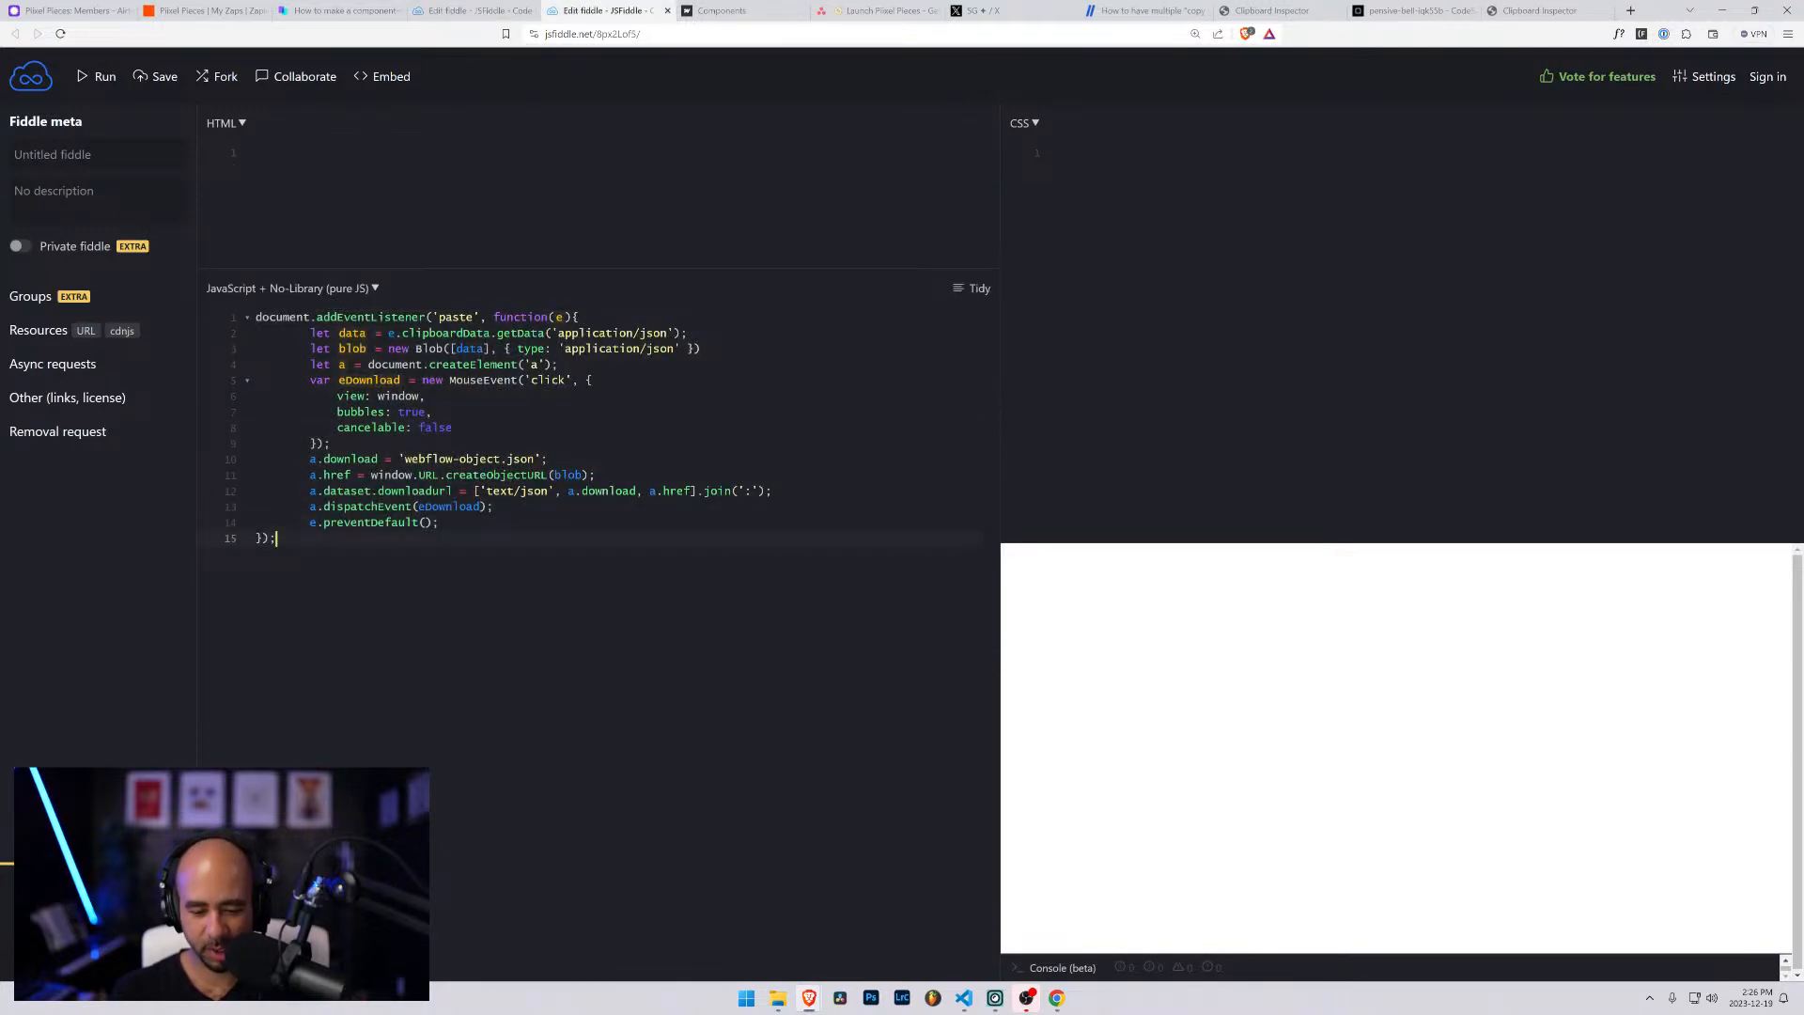
key(ctrl+plus)
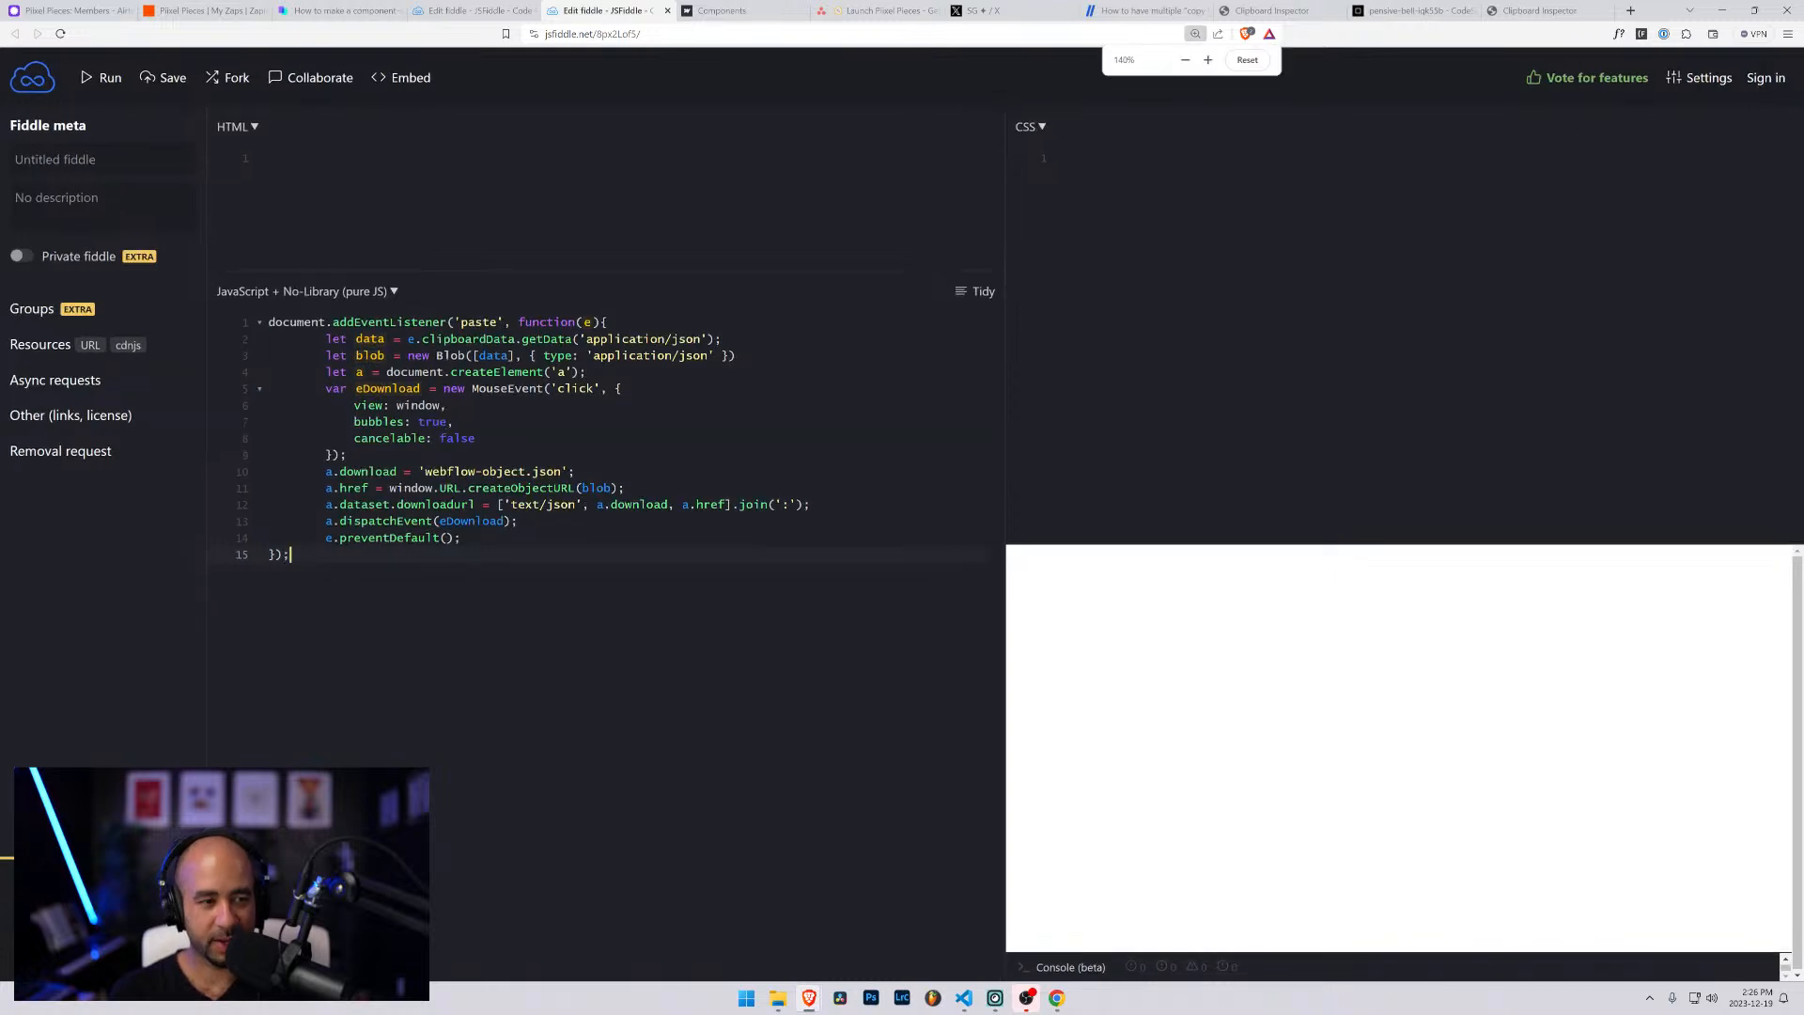
key(ctrl+plus)
click(694, 555)
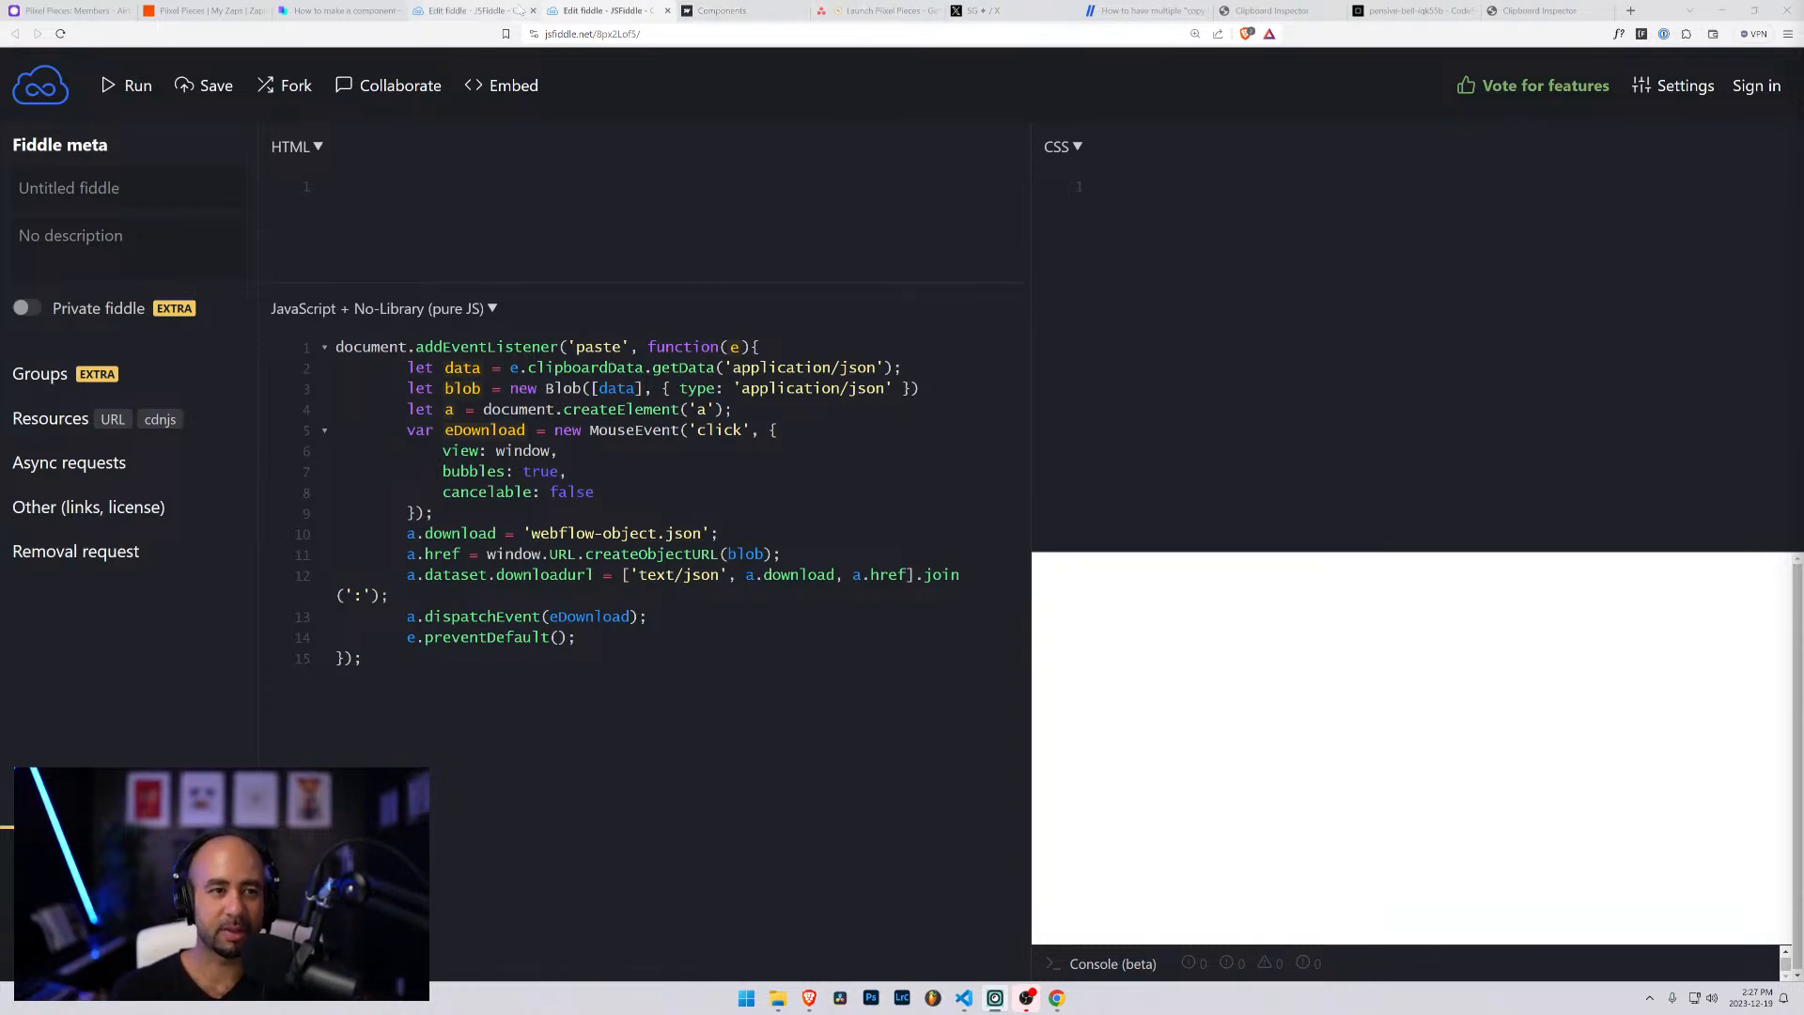
- Bookmark the Clipboard Inspector page in the All Bookmarks folder
click(1268, 8)
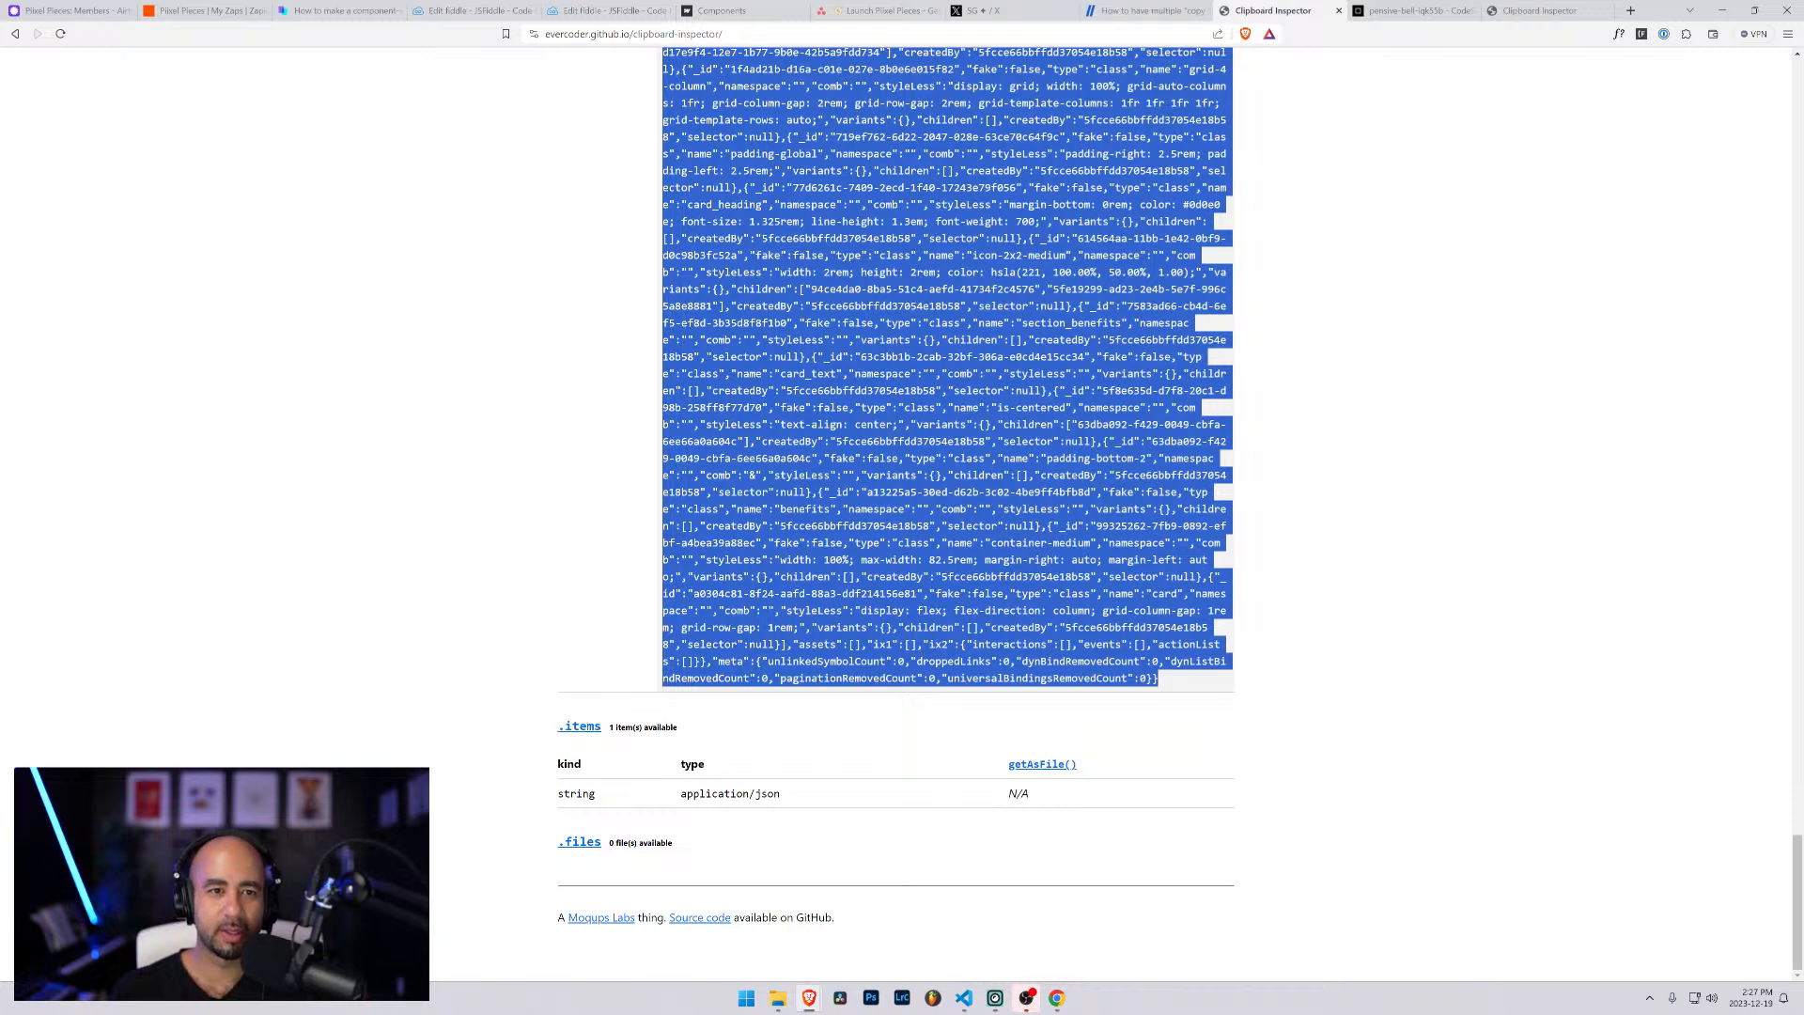
click(516, 128)
key(ctrl+d)
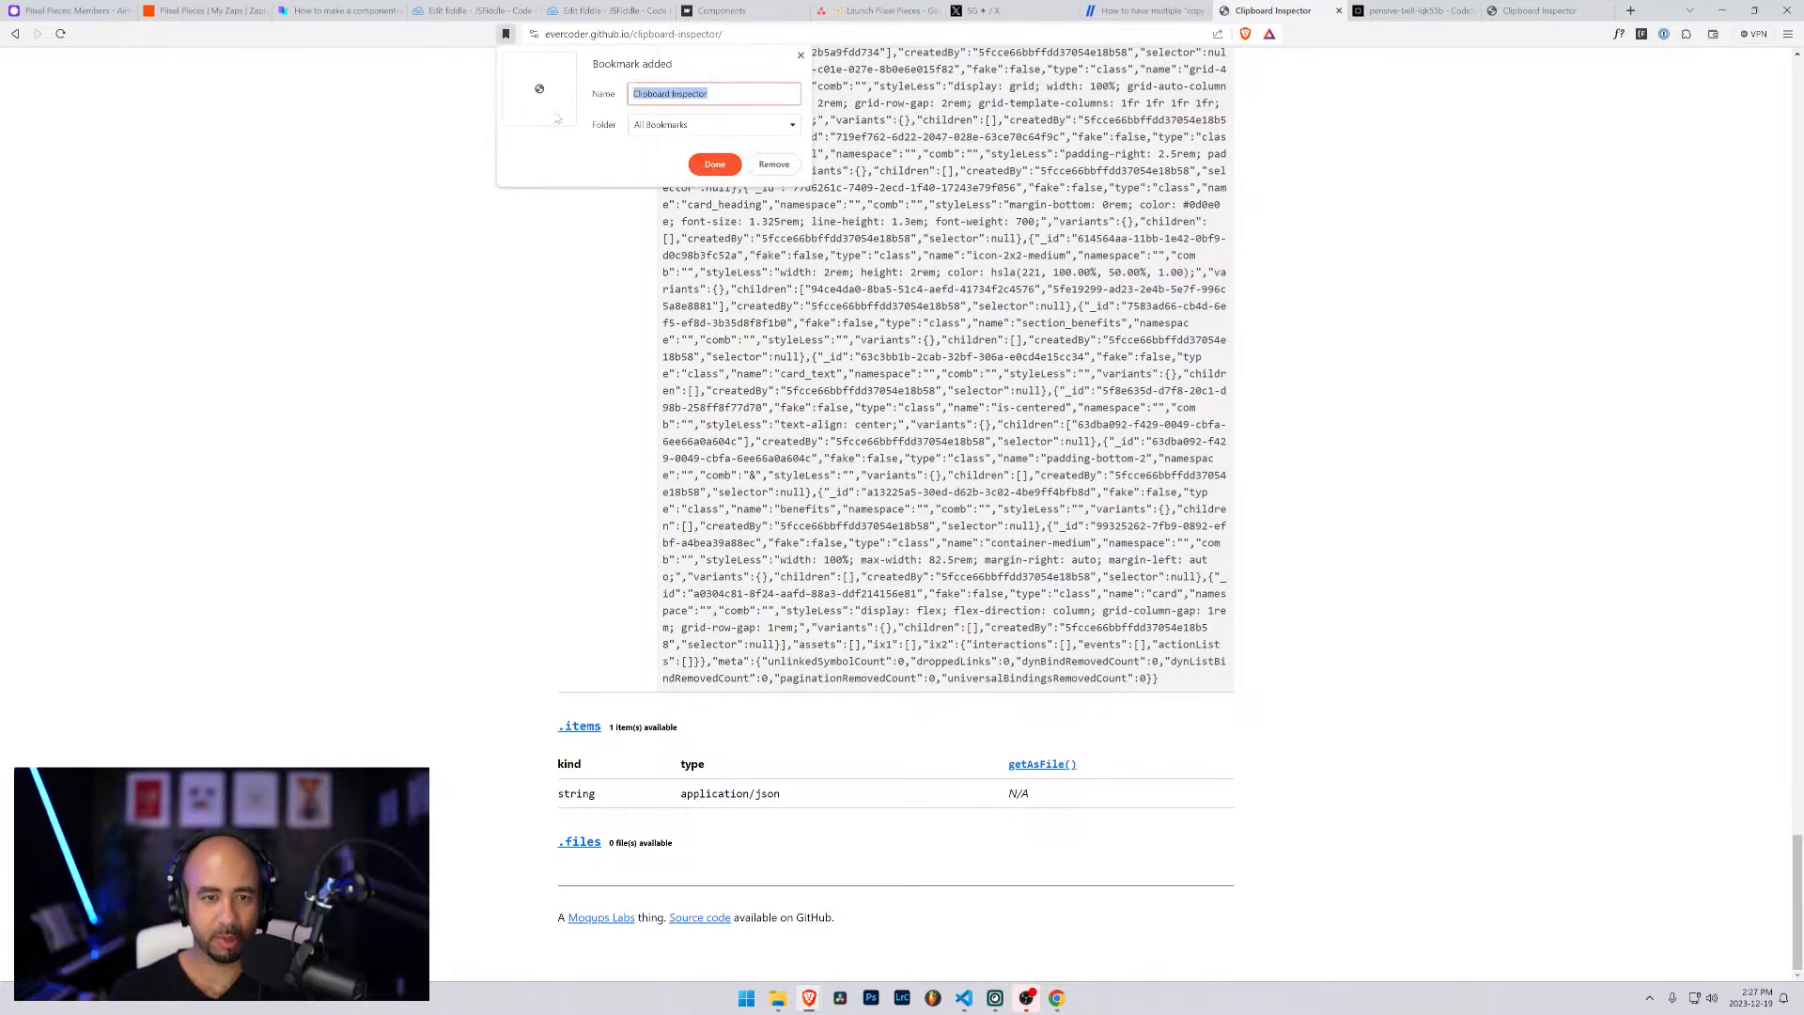
click(711, 166)
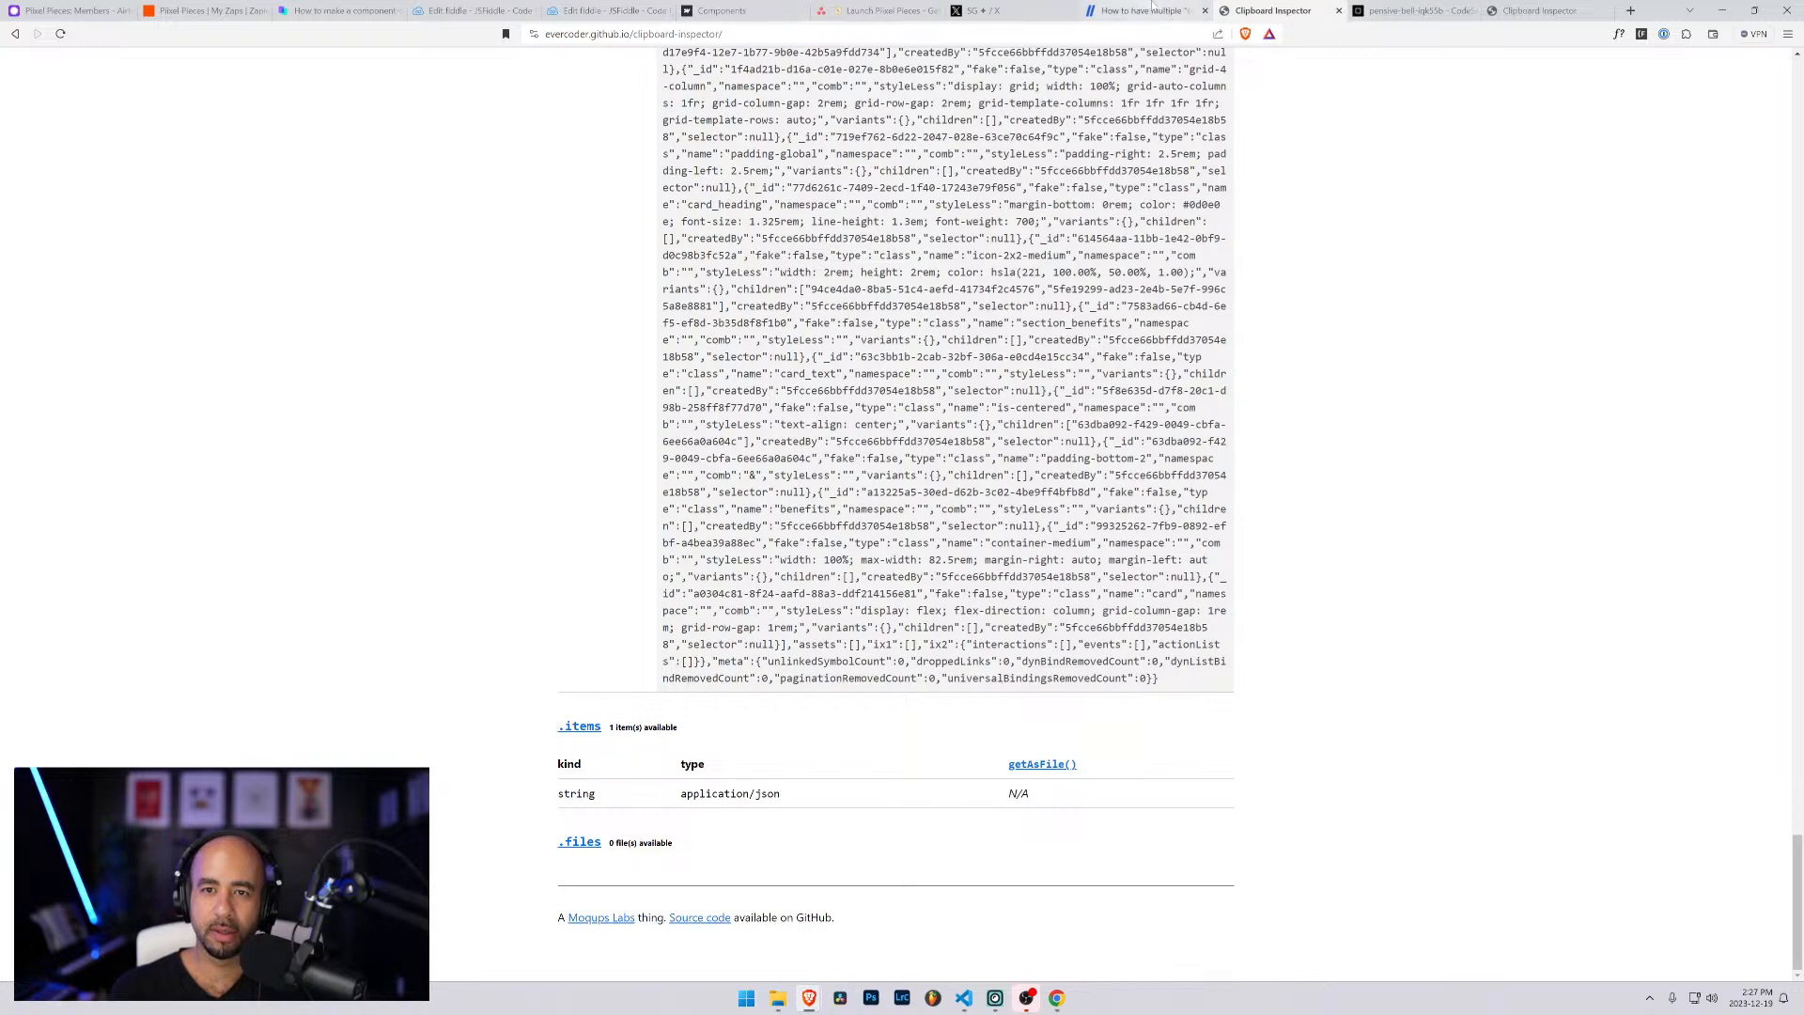
- Examine the bmg.studio article on multiple copy buttons, covering the Step 2 attributes and the global values in the Step 3 script
click(1134, 9)
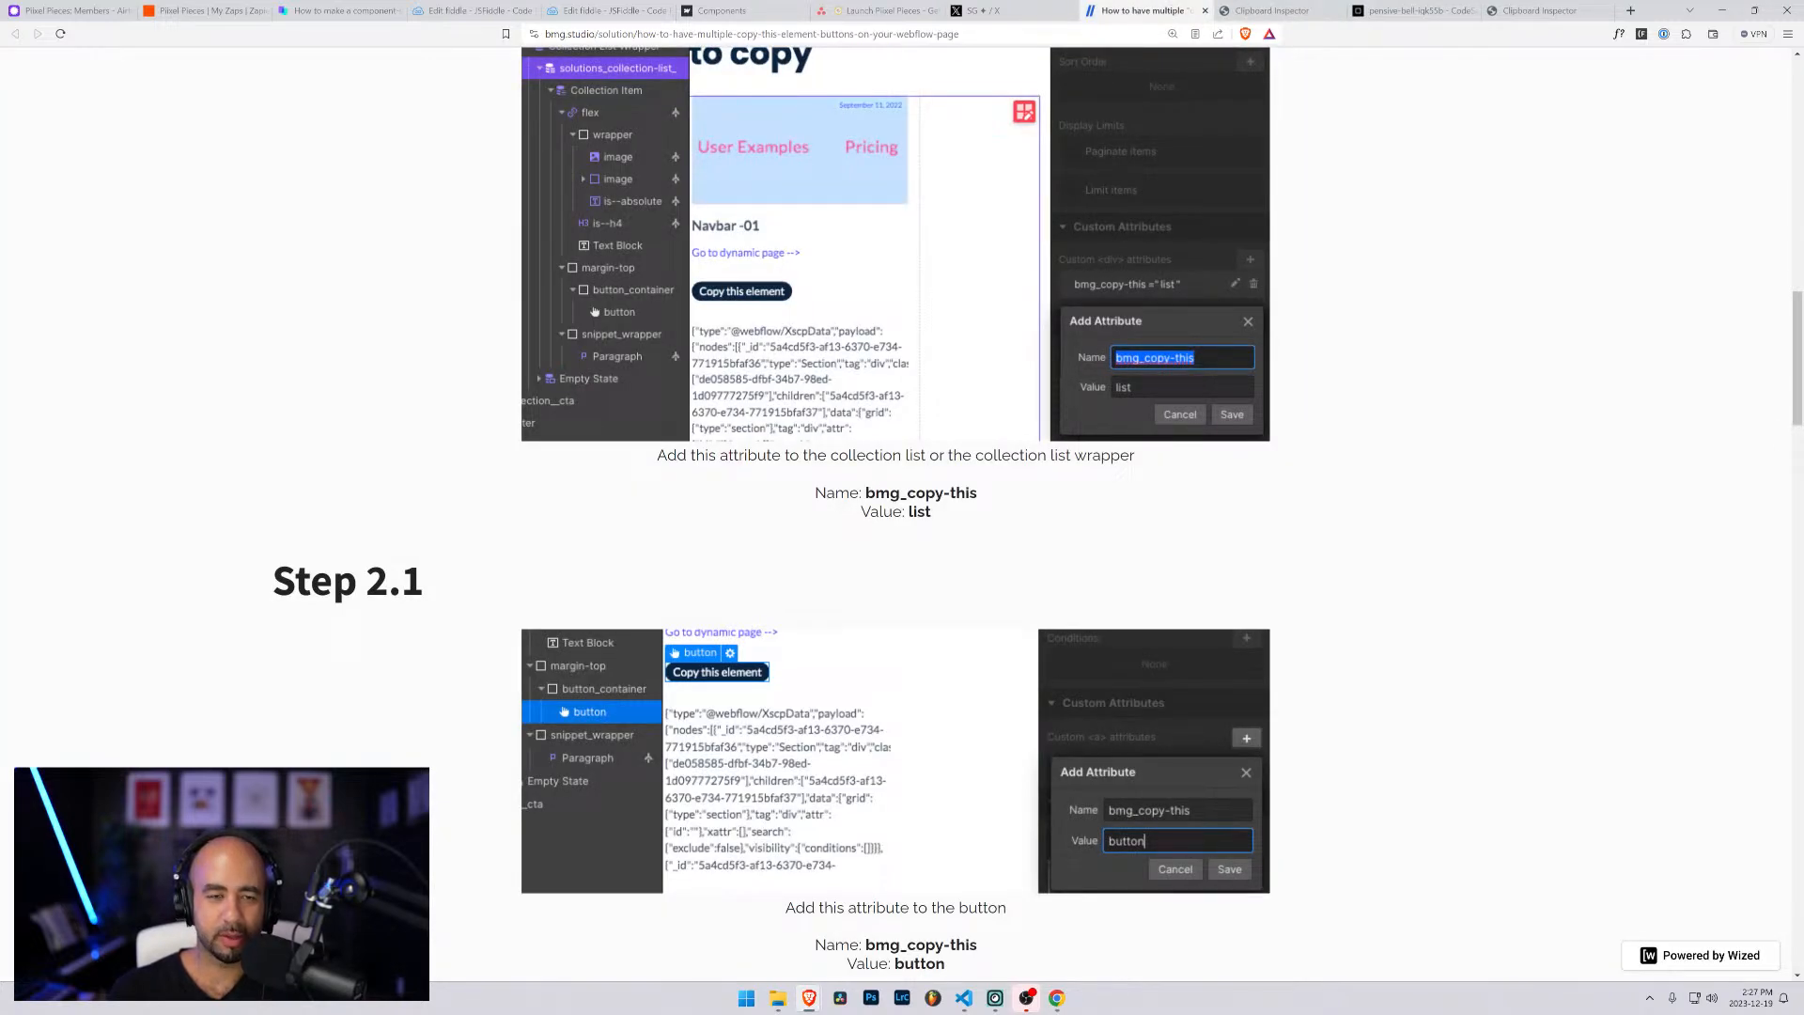
scroll(871, 441, up, 5)
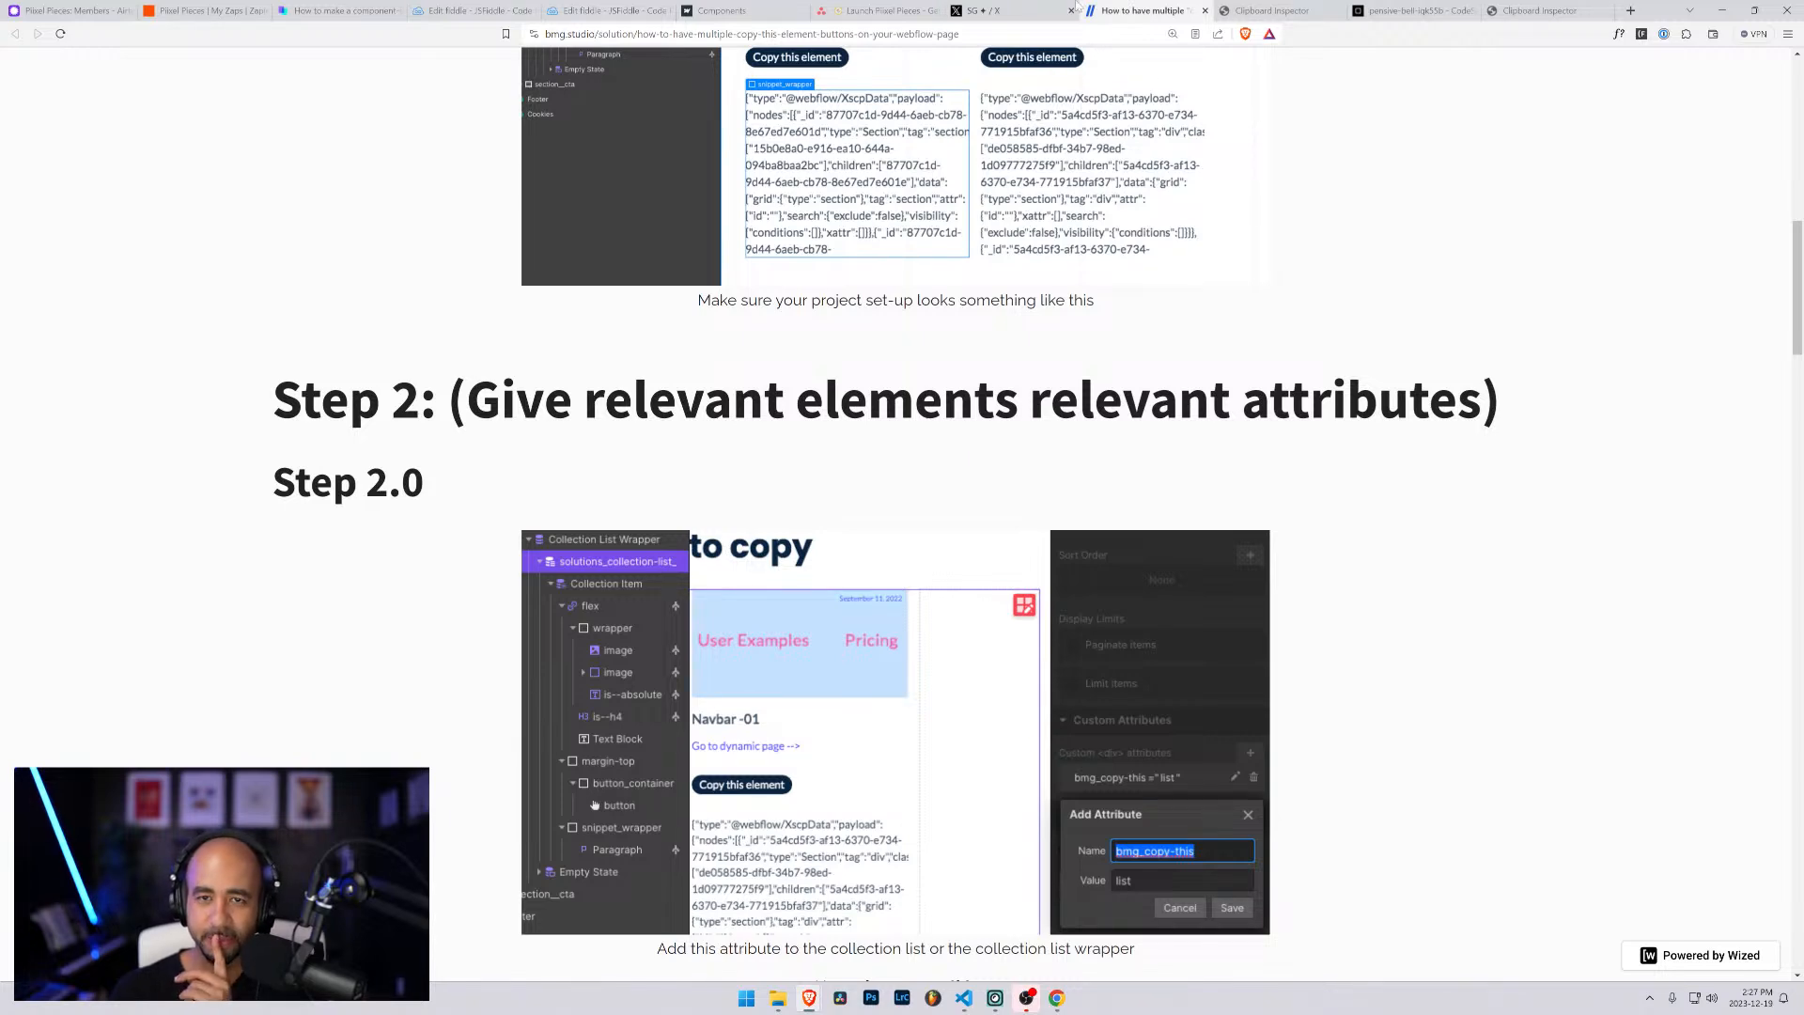
scroll(1724, 388, down, 15)
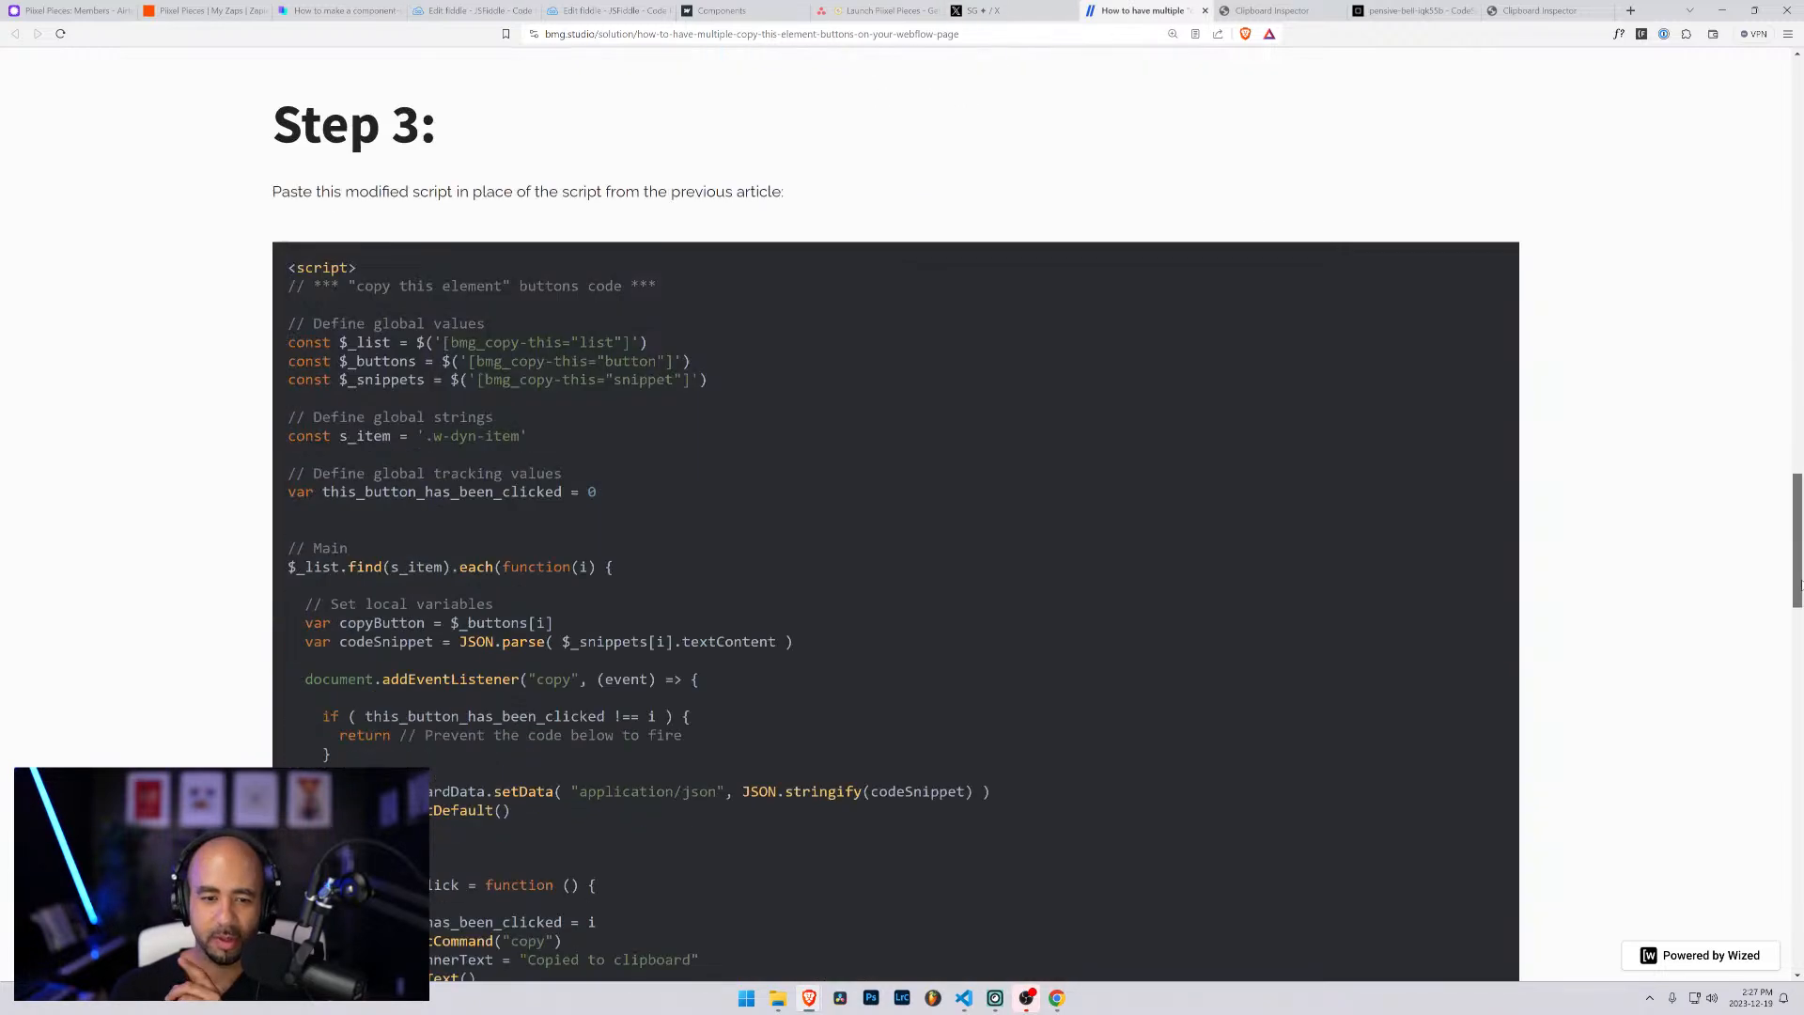
scroll(536, 484, up, 2)
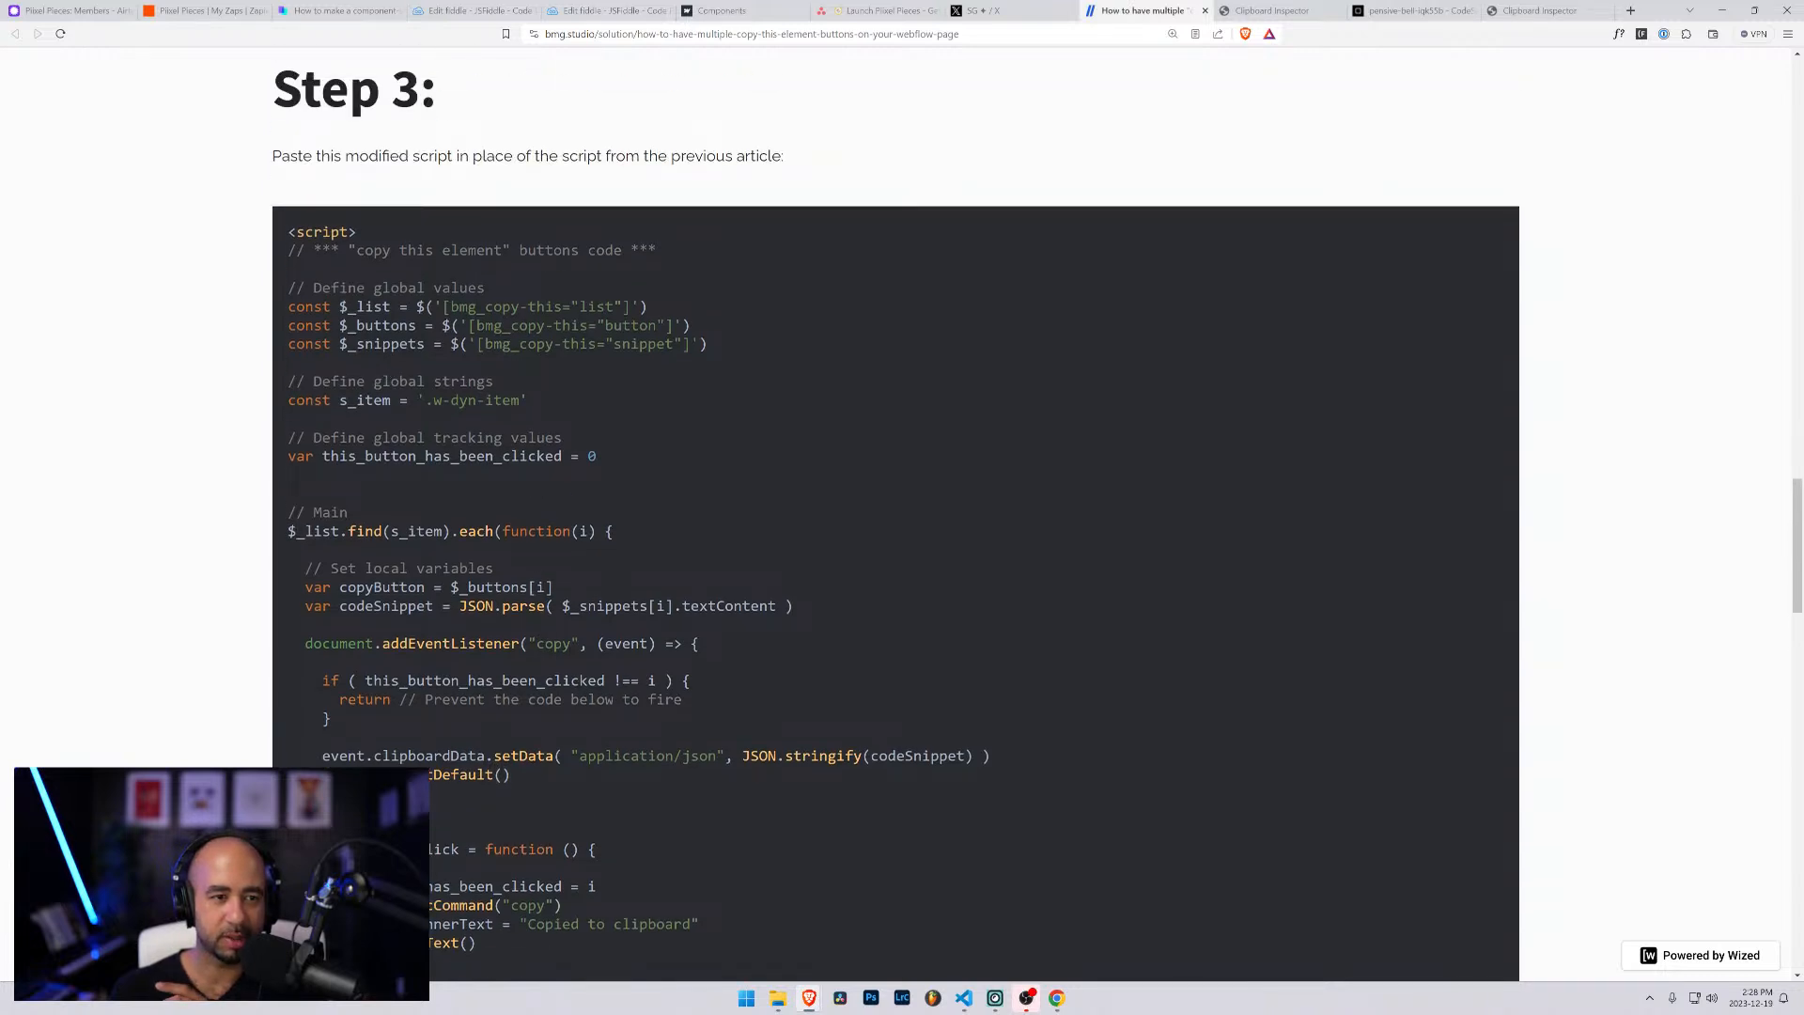
scroll(423, 402, down, 3)
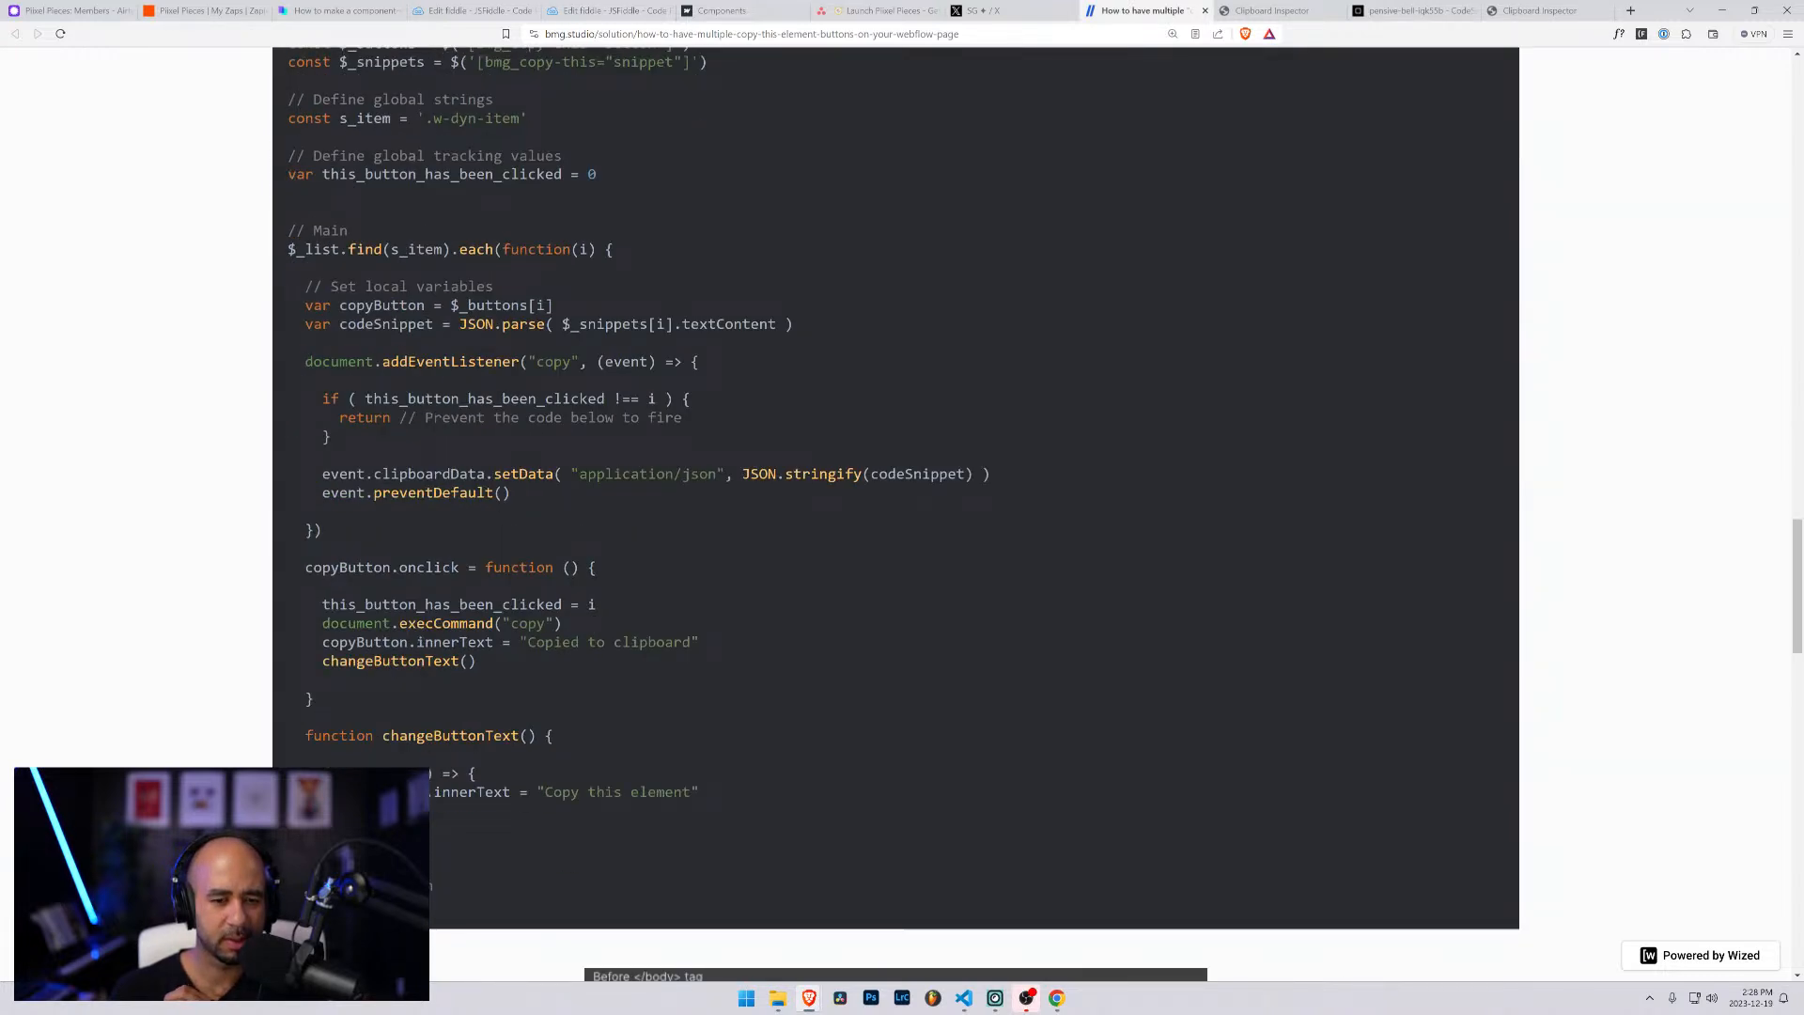
scroll(423, 402, down, 3)
scroll(437, 398, up, 5)
scroll(437, 398, up, 6)
scroll(437, 404, down, 4)
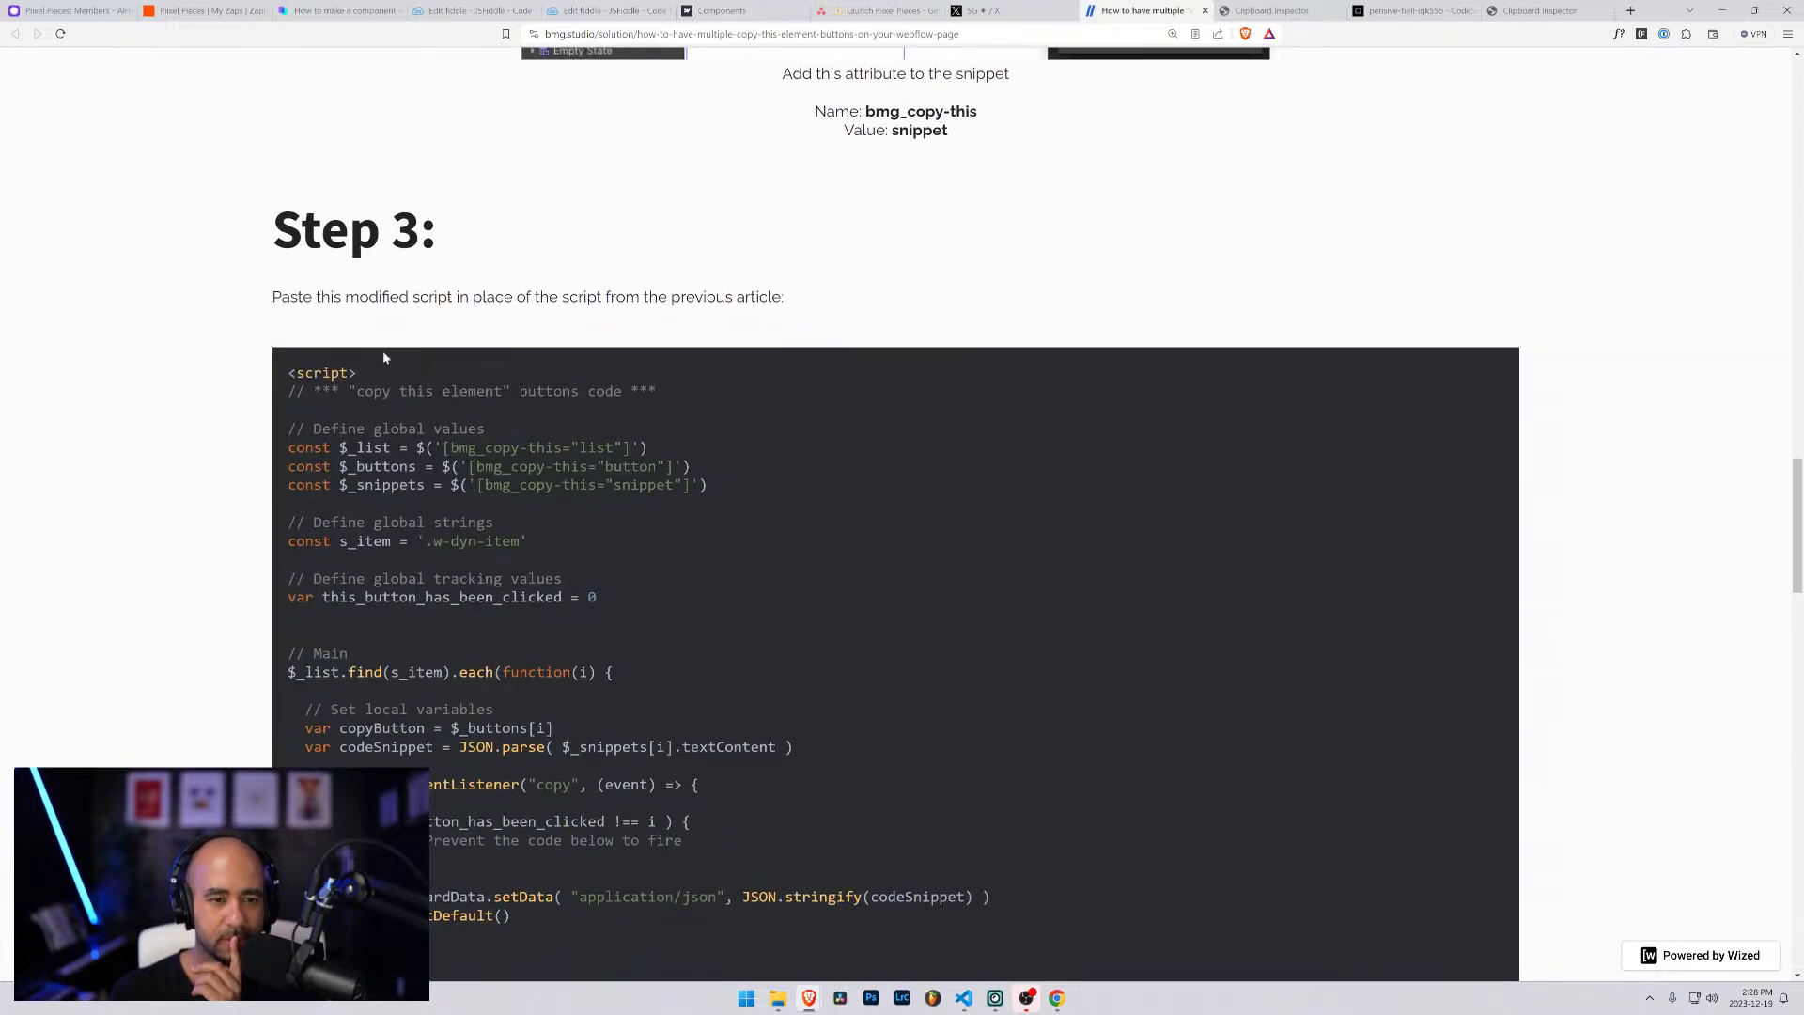
drag(289, 373, 739, 612)
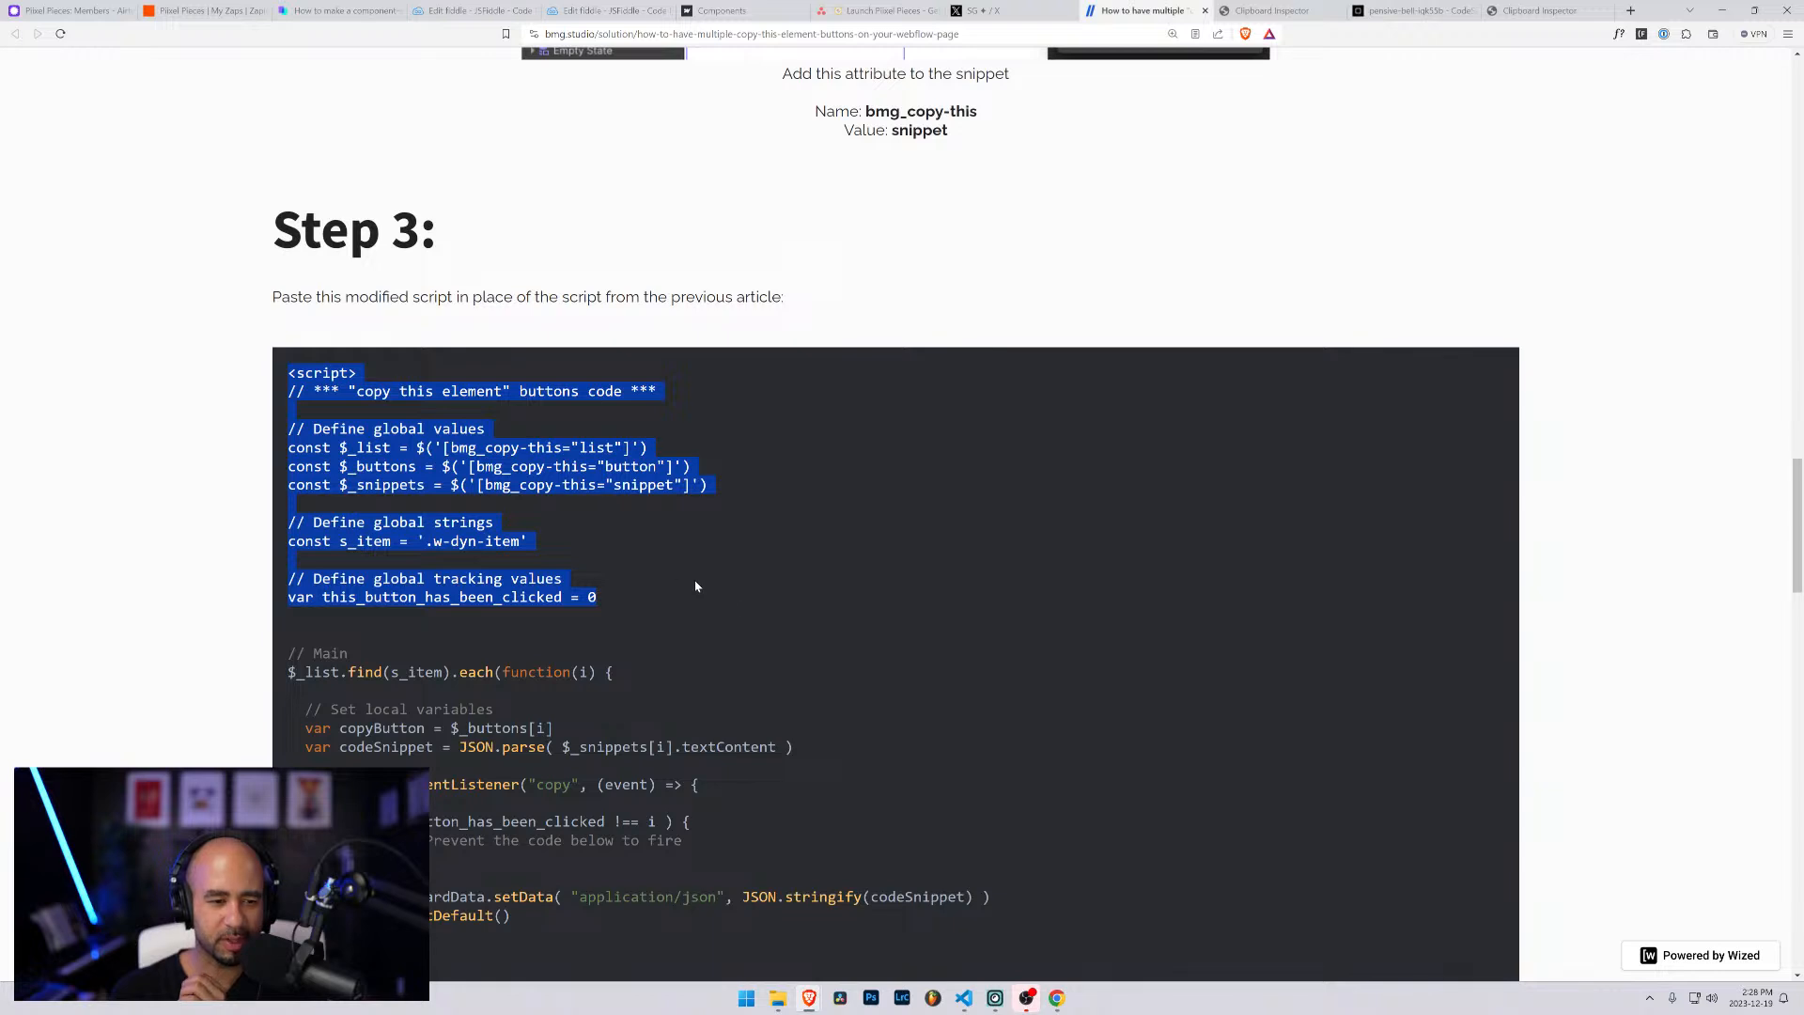
click(473, 501)
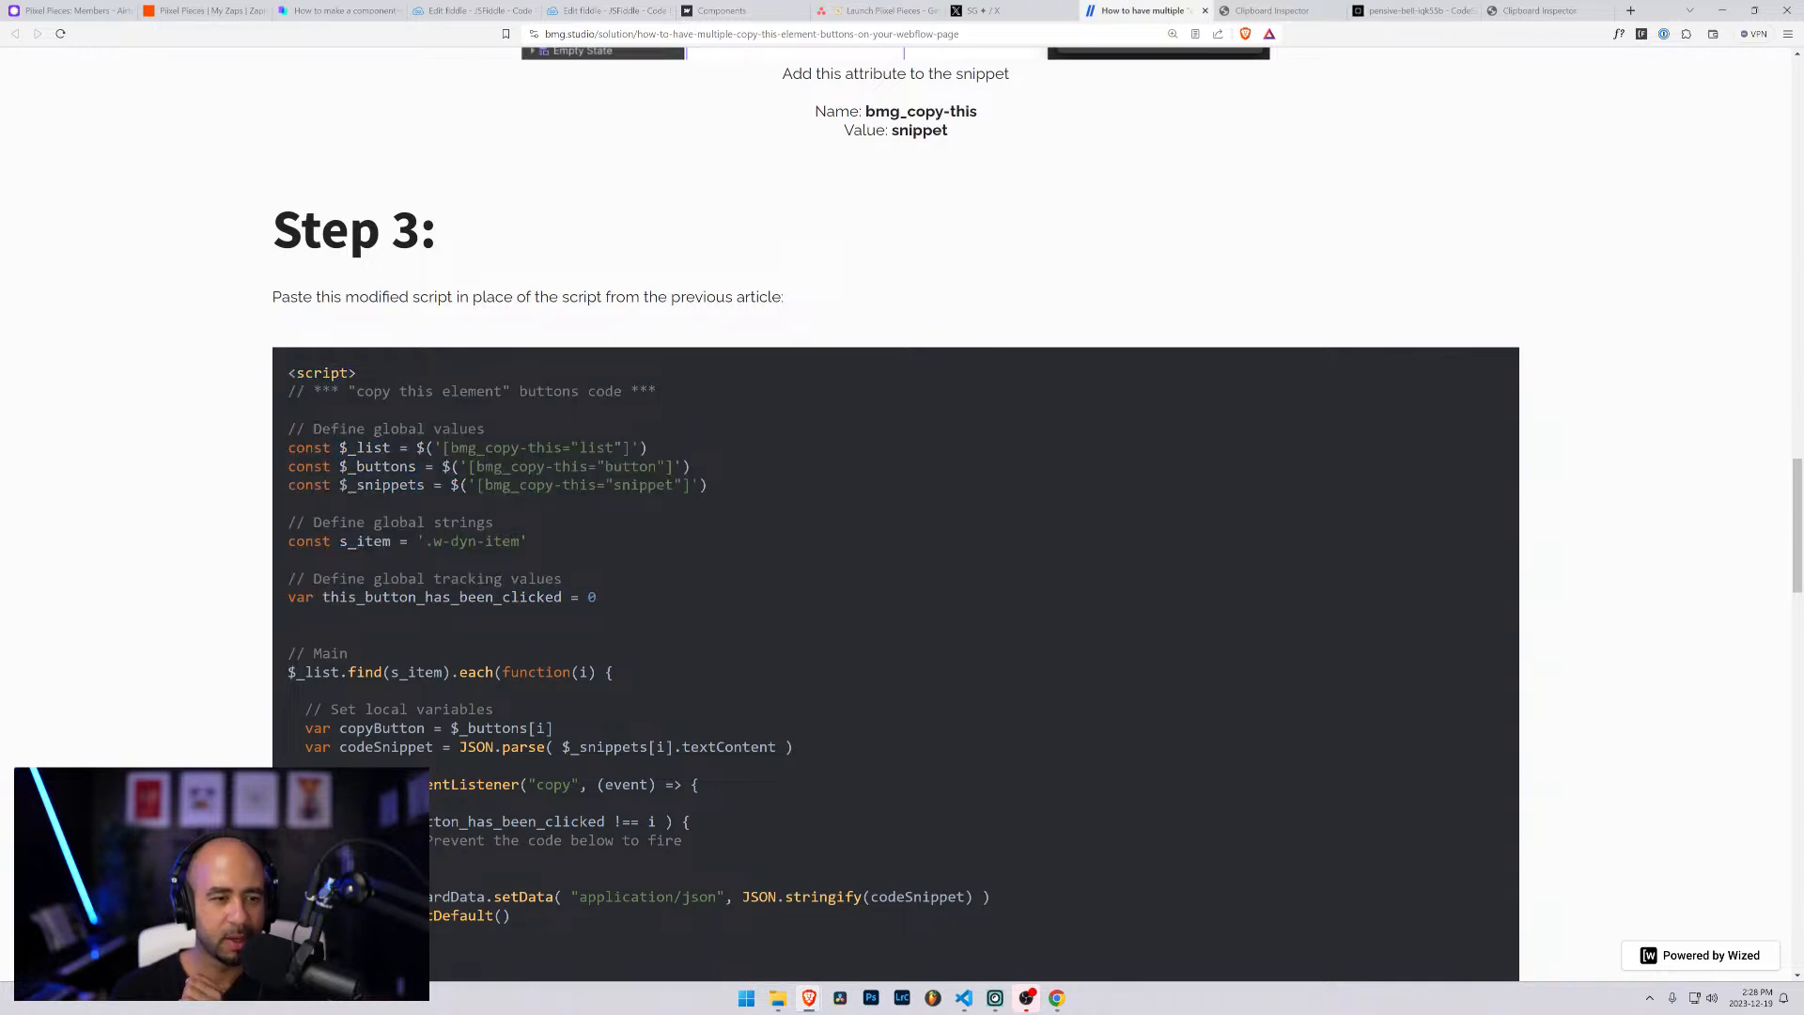
- Go back from Clipboard Inspector to the Relume library ripoff article and examine the copy-button ID in the Step 10 script
click(1263, 11)
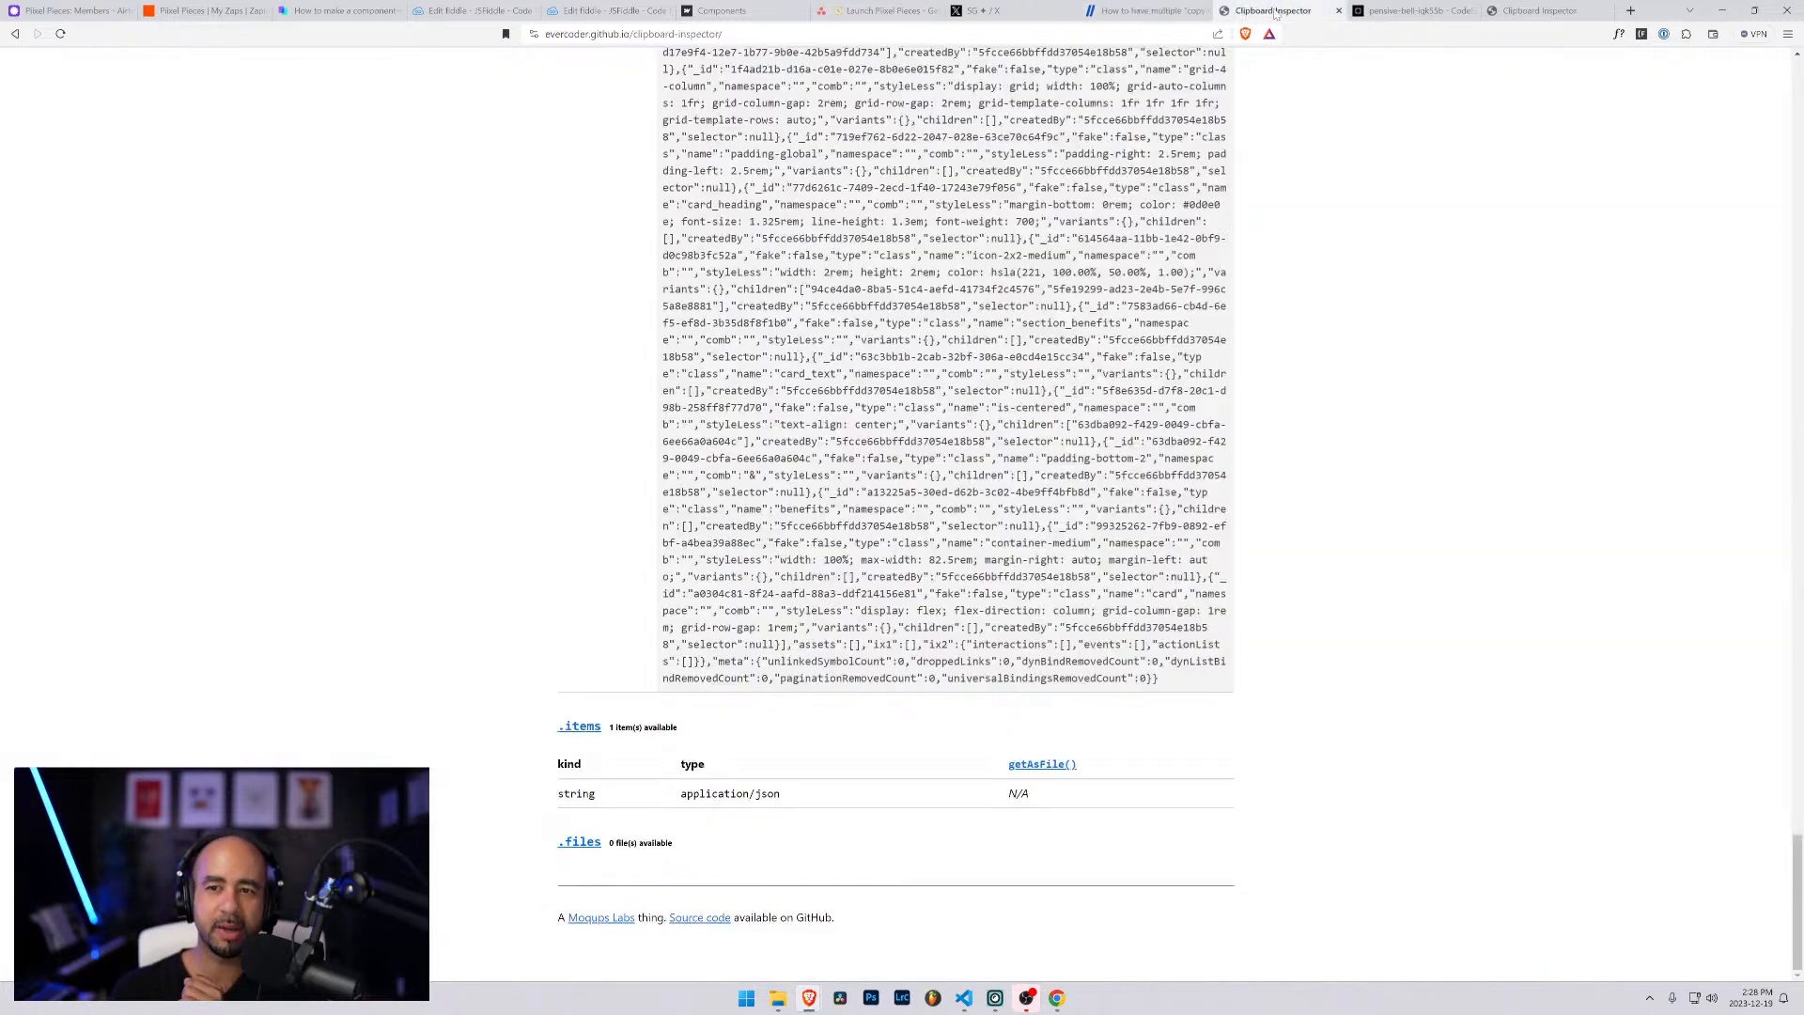
click(1138, 9)
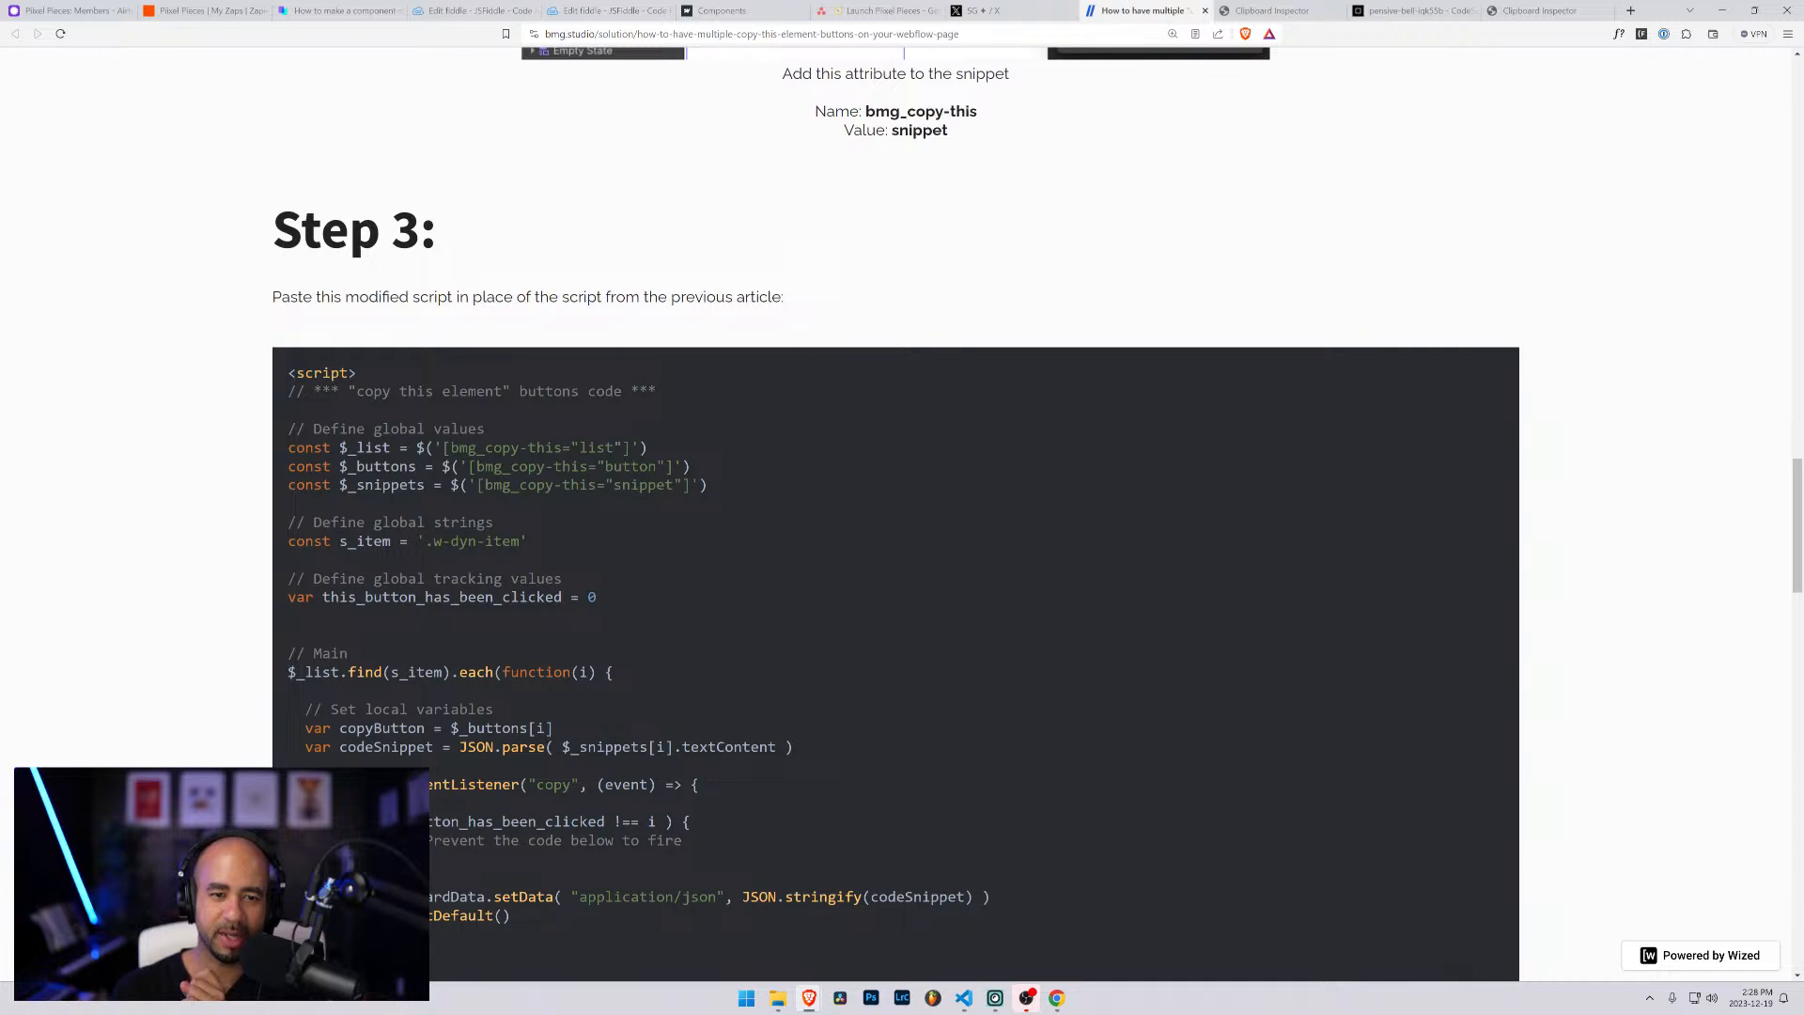
click(1283, 13)
key(alt+Left)
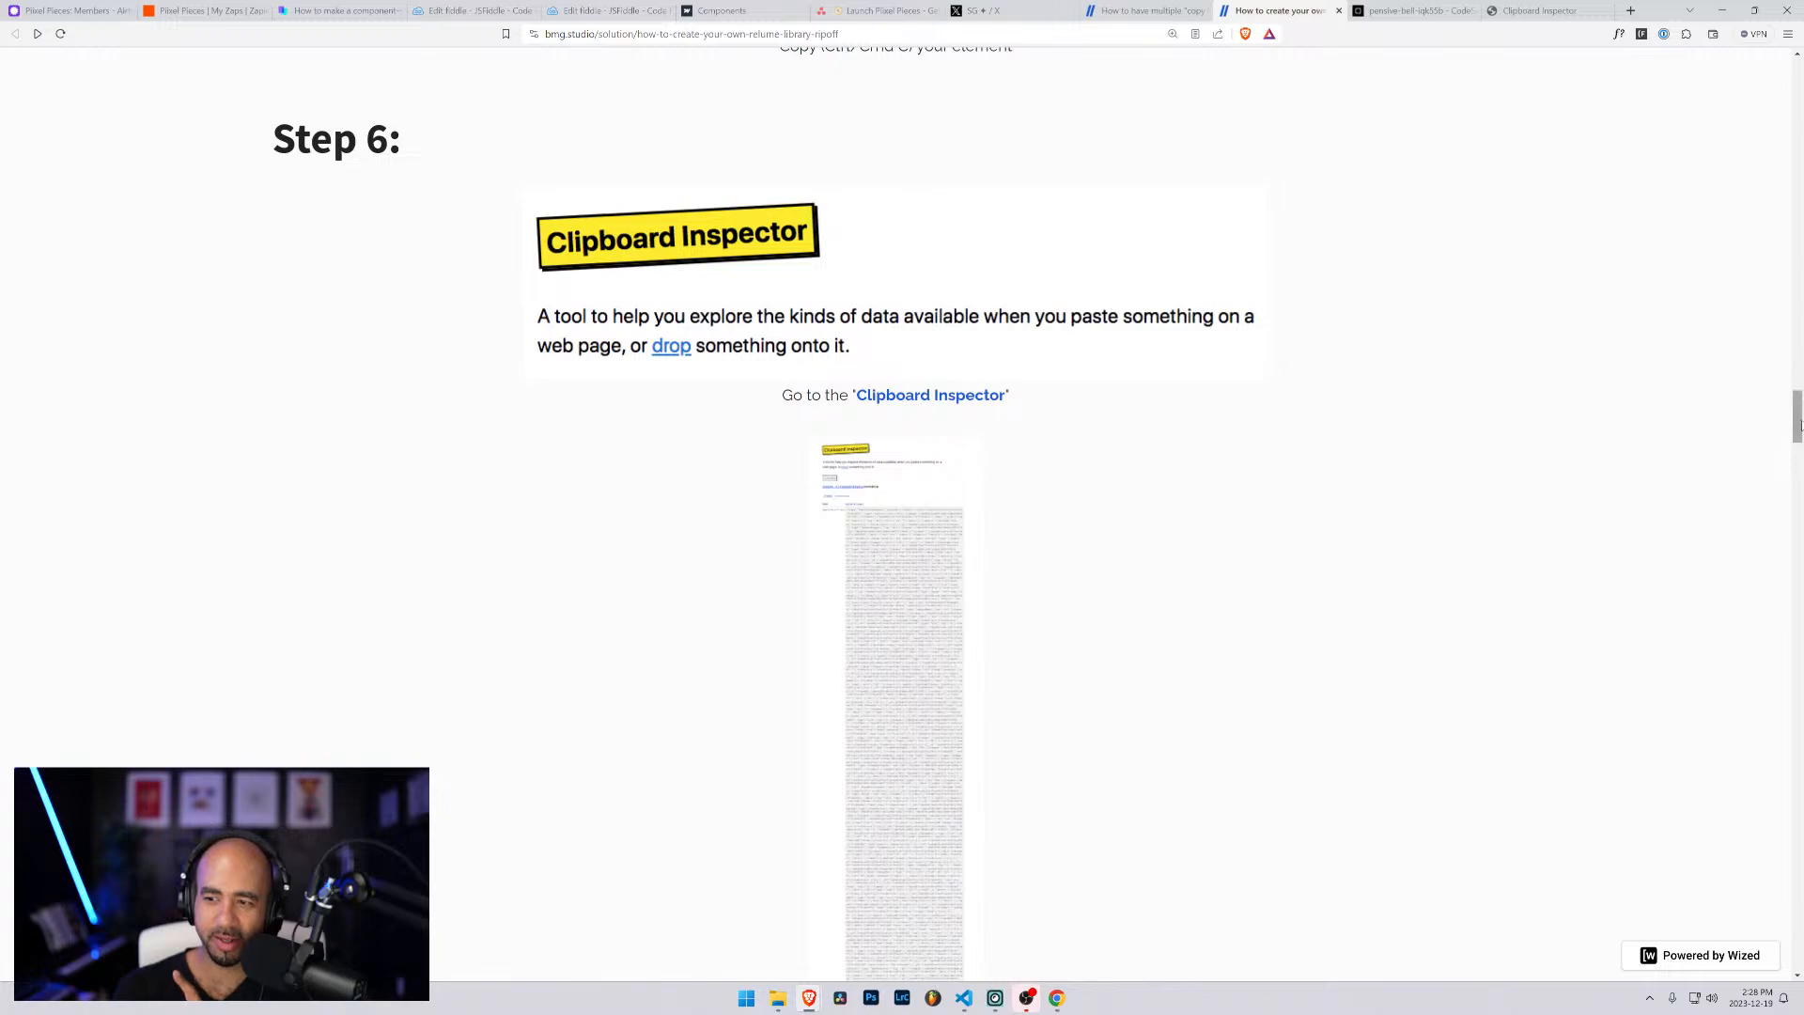
scroll(1640, 262, down, 20)
scroll(896, 513, down, 15)
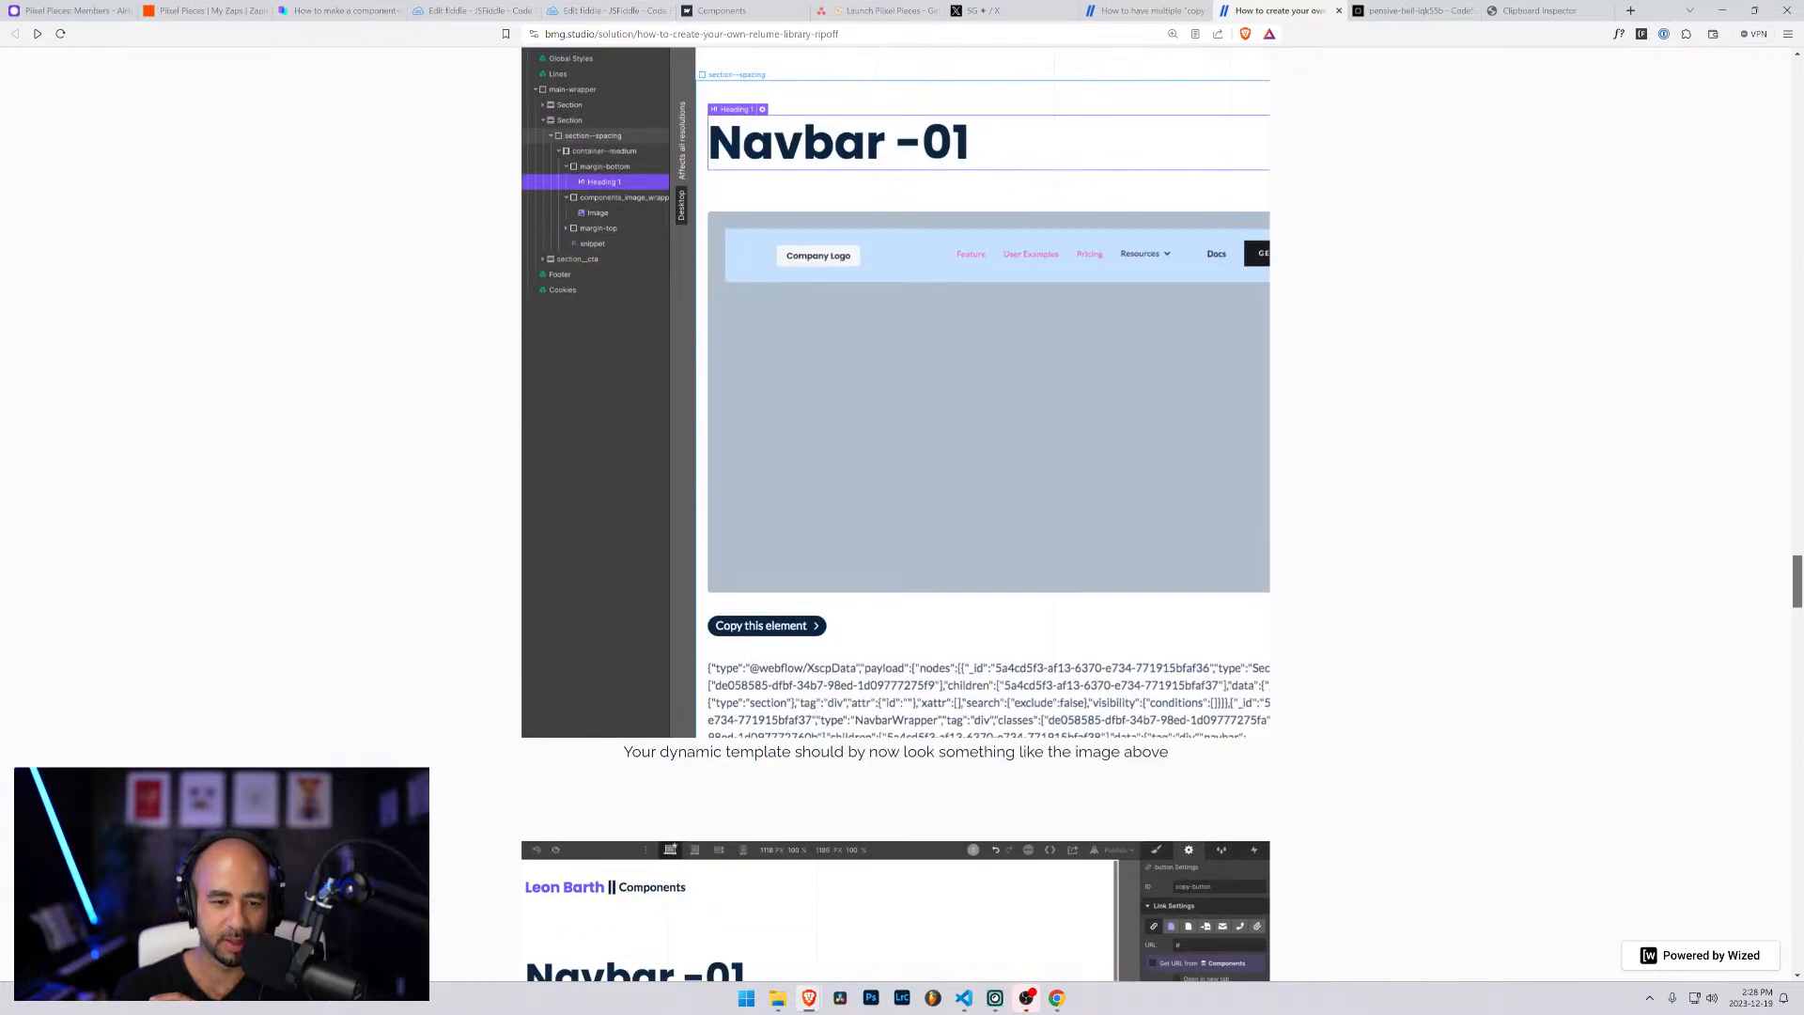
scroll(897, 513, down, 16)
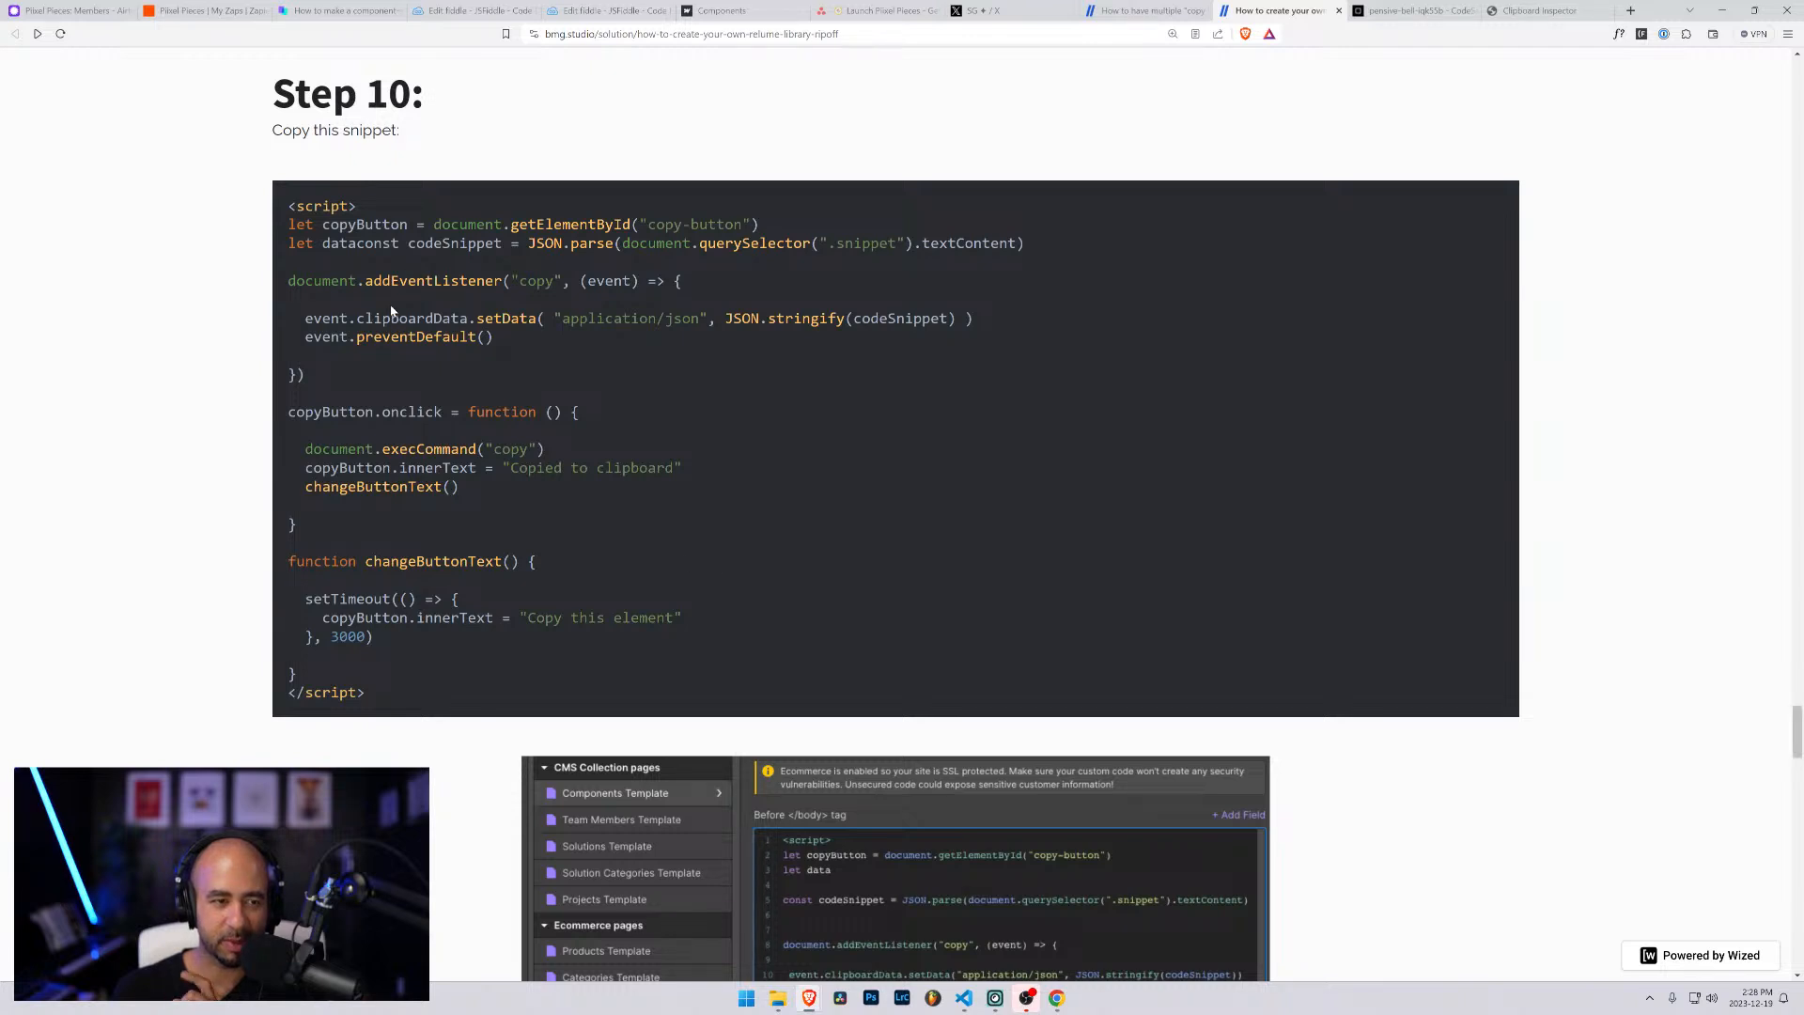
drag(319, 224, 553, 226)
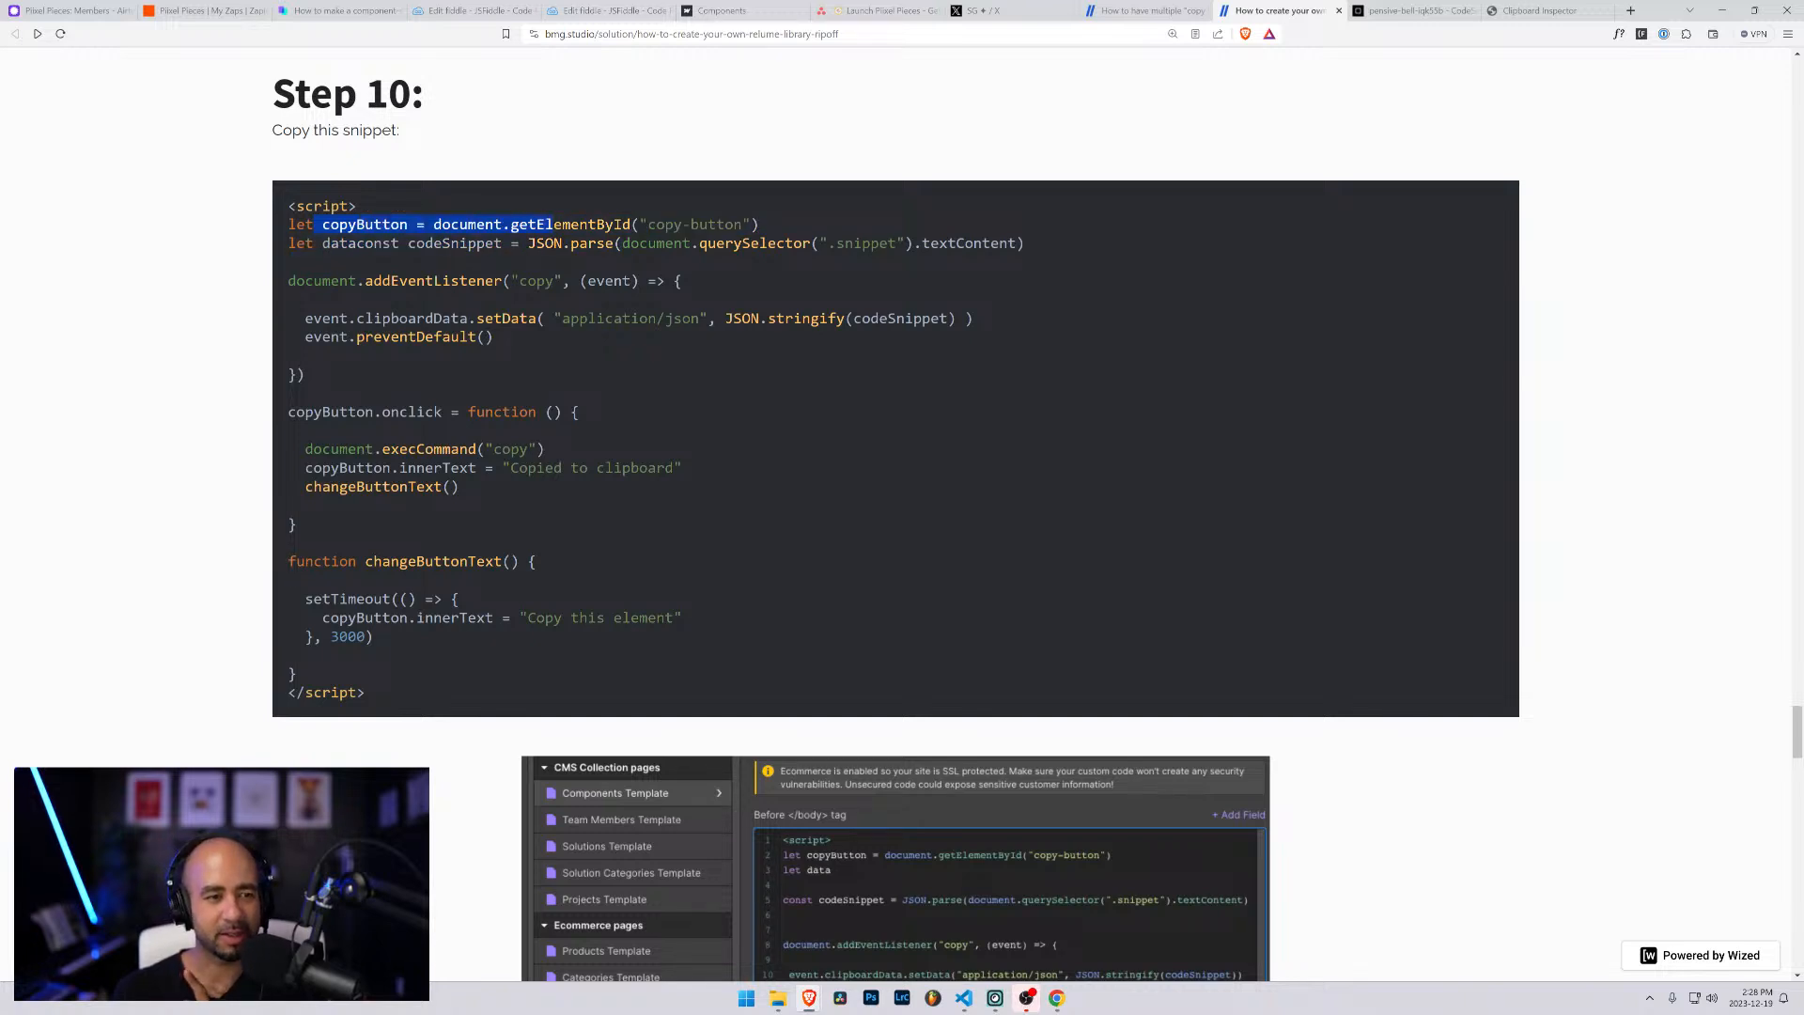
click(552, 226)
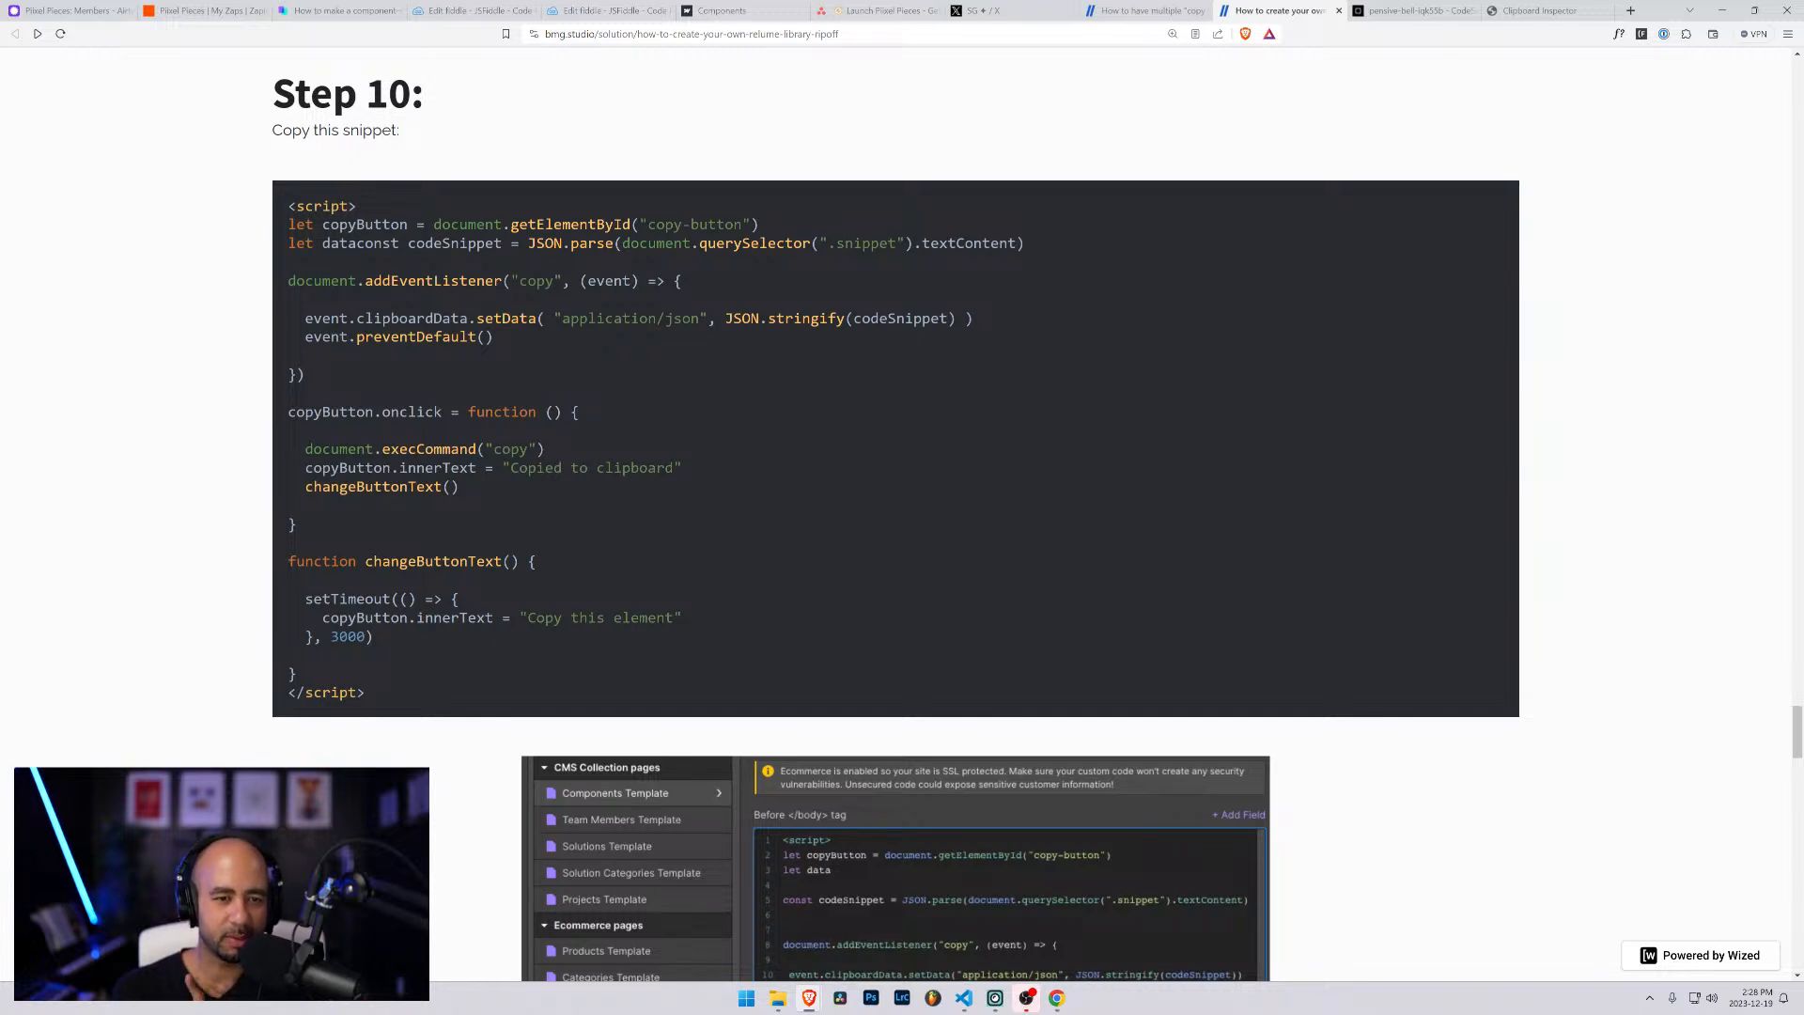
drag(648, 225, 741, 226)
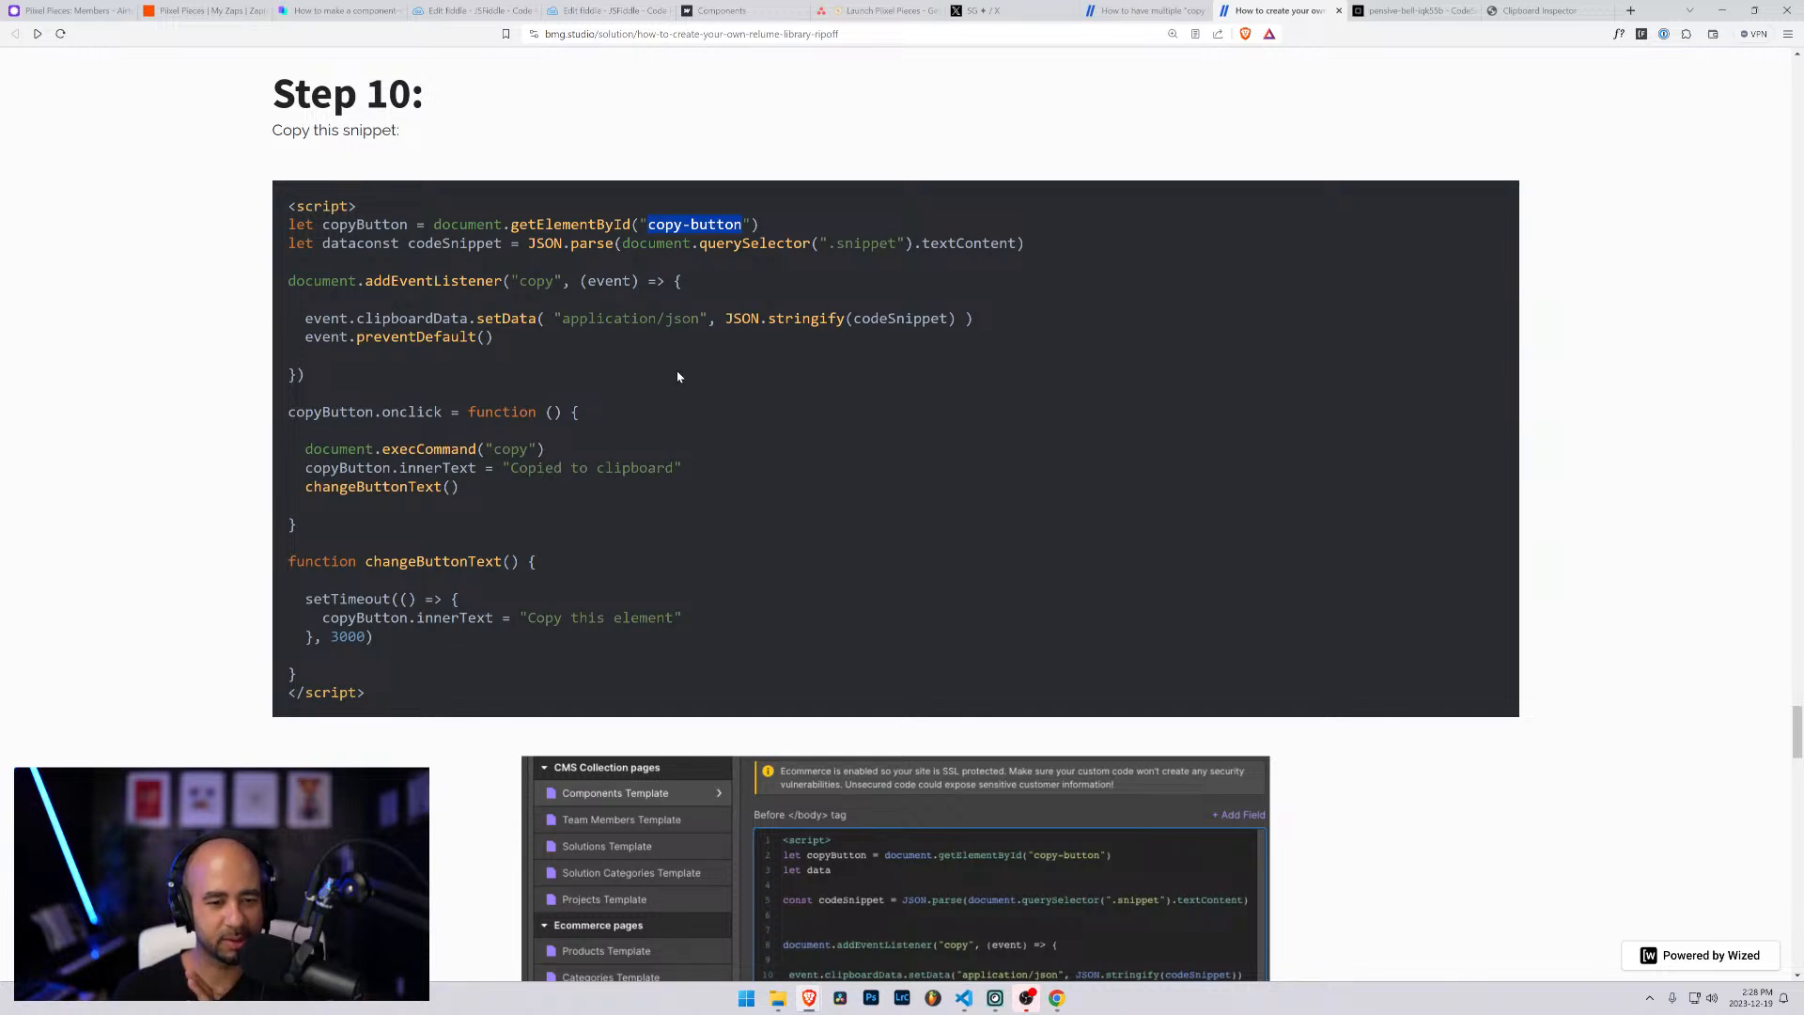
- Review the introduction, Step 1 project setup and Step 2 attributes in the article on multiple copy buttons
click(1161, 9)
scroll(443, 418, up, 12)
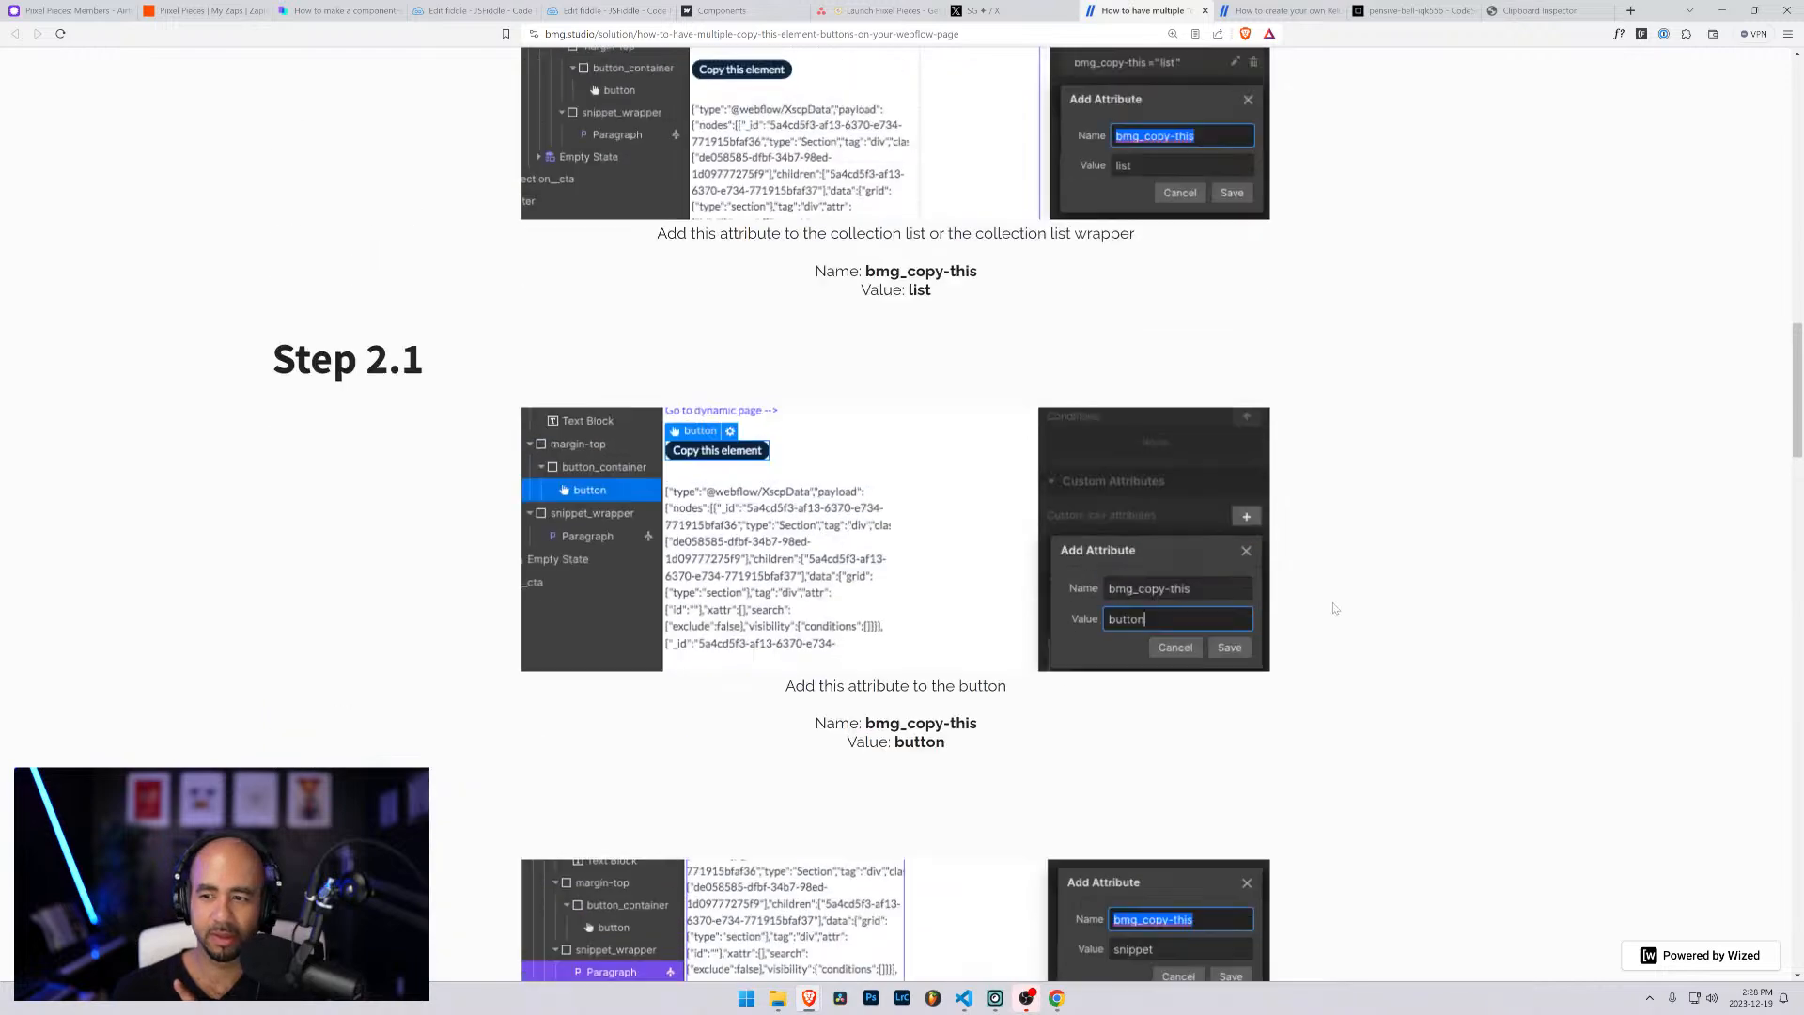
drag(1798, 390, 1751, 283)
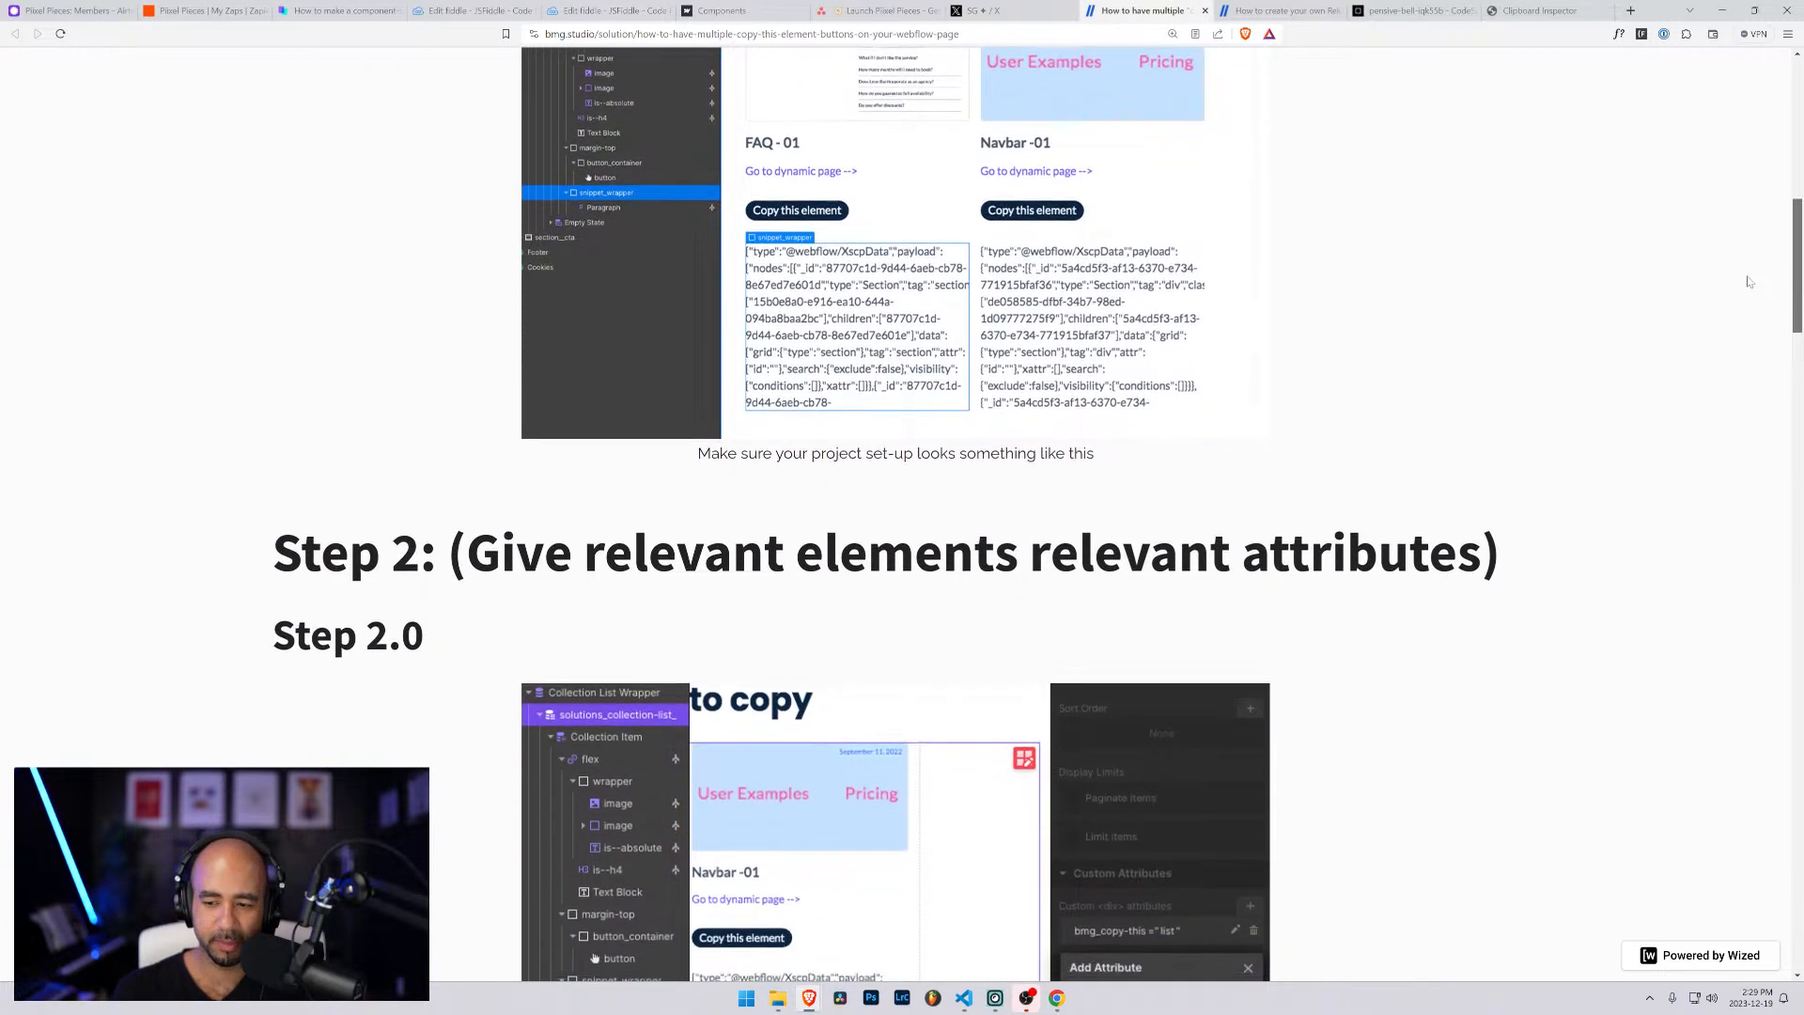
scroll(1284, 682, up, 10)
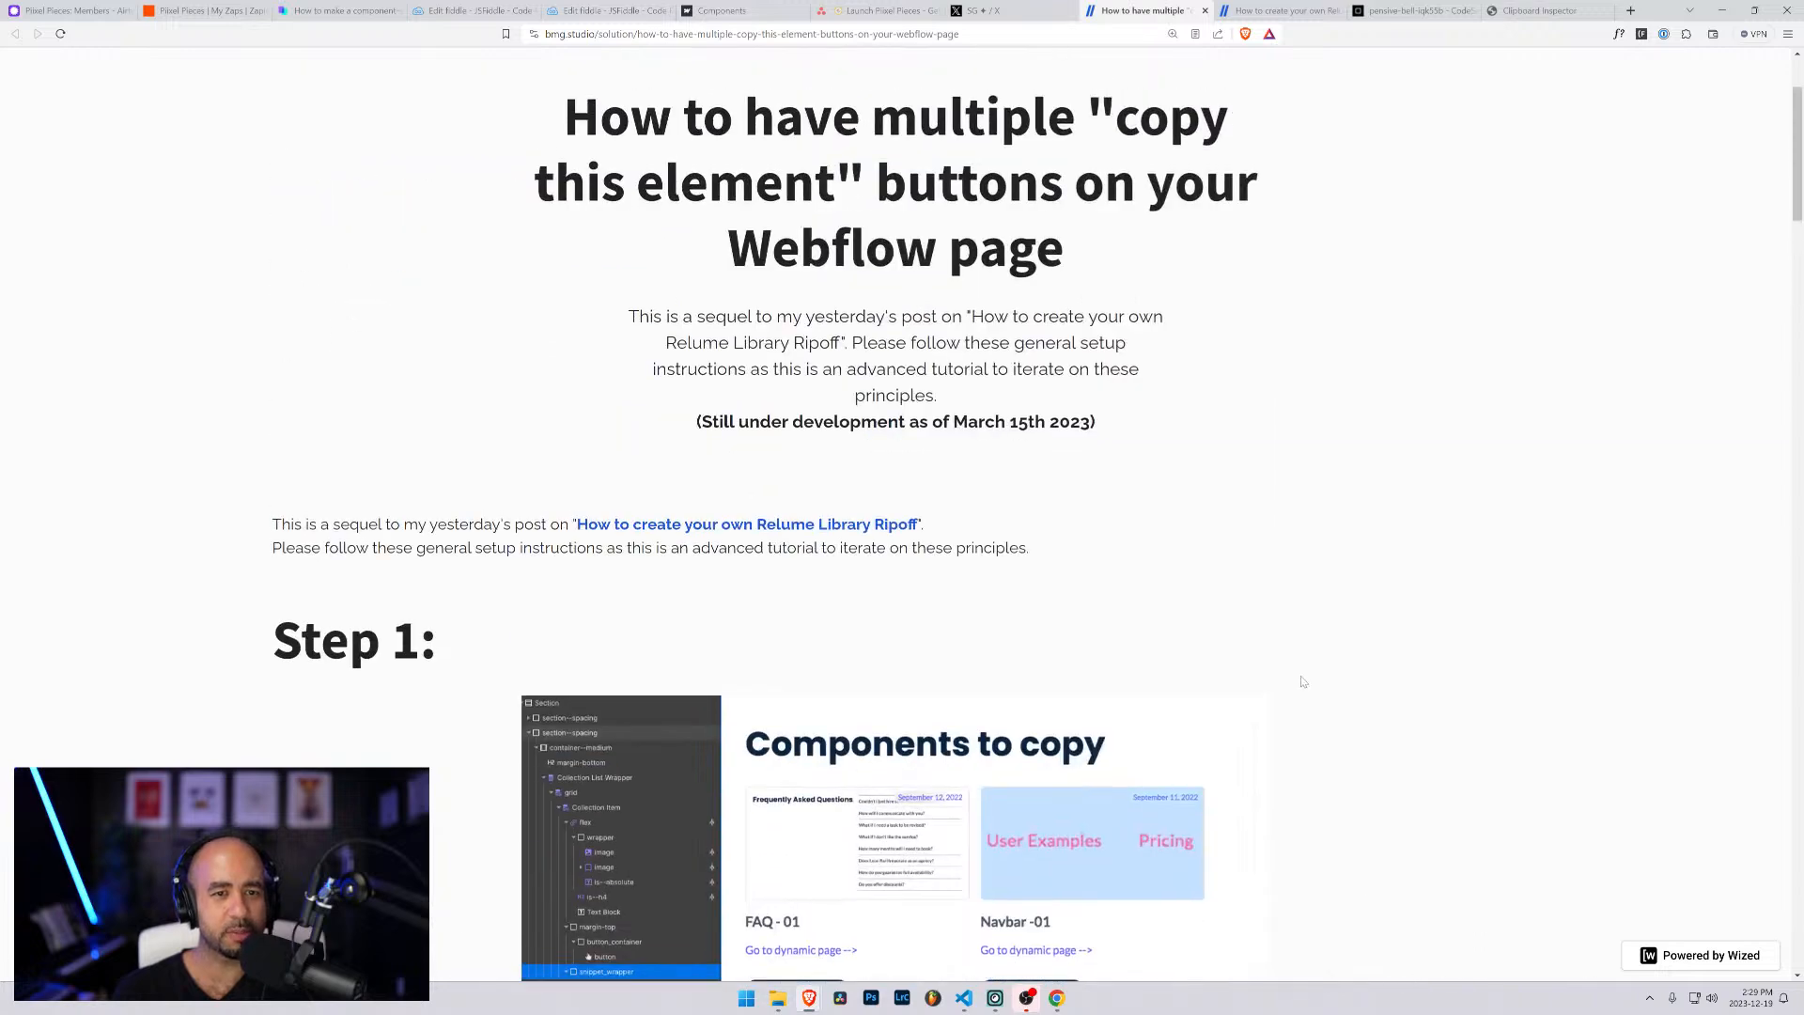
scroll(1077, 644, down, 9)
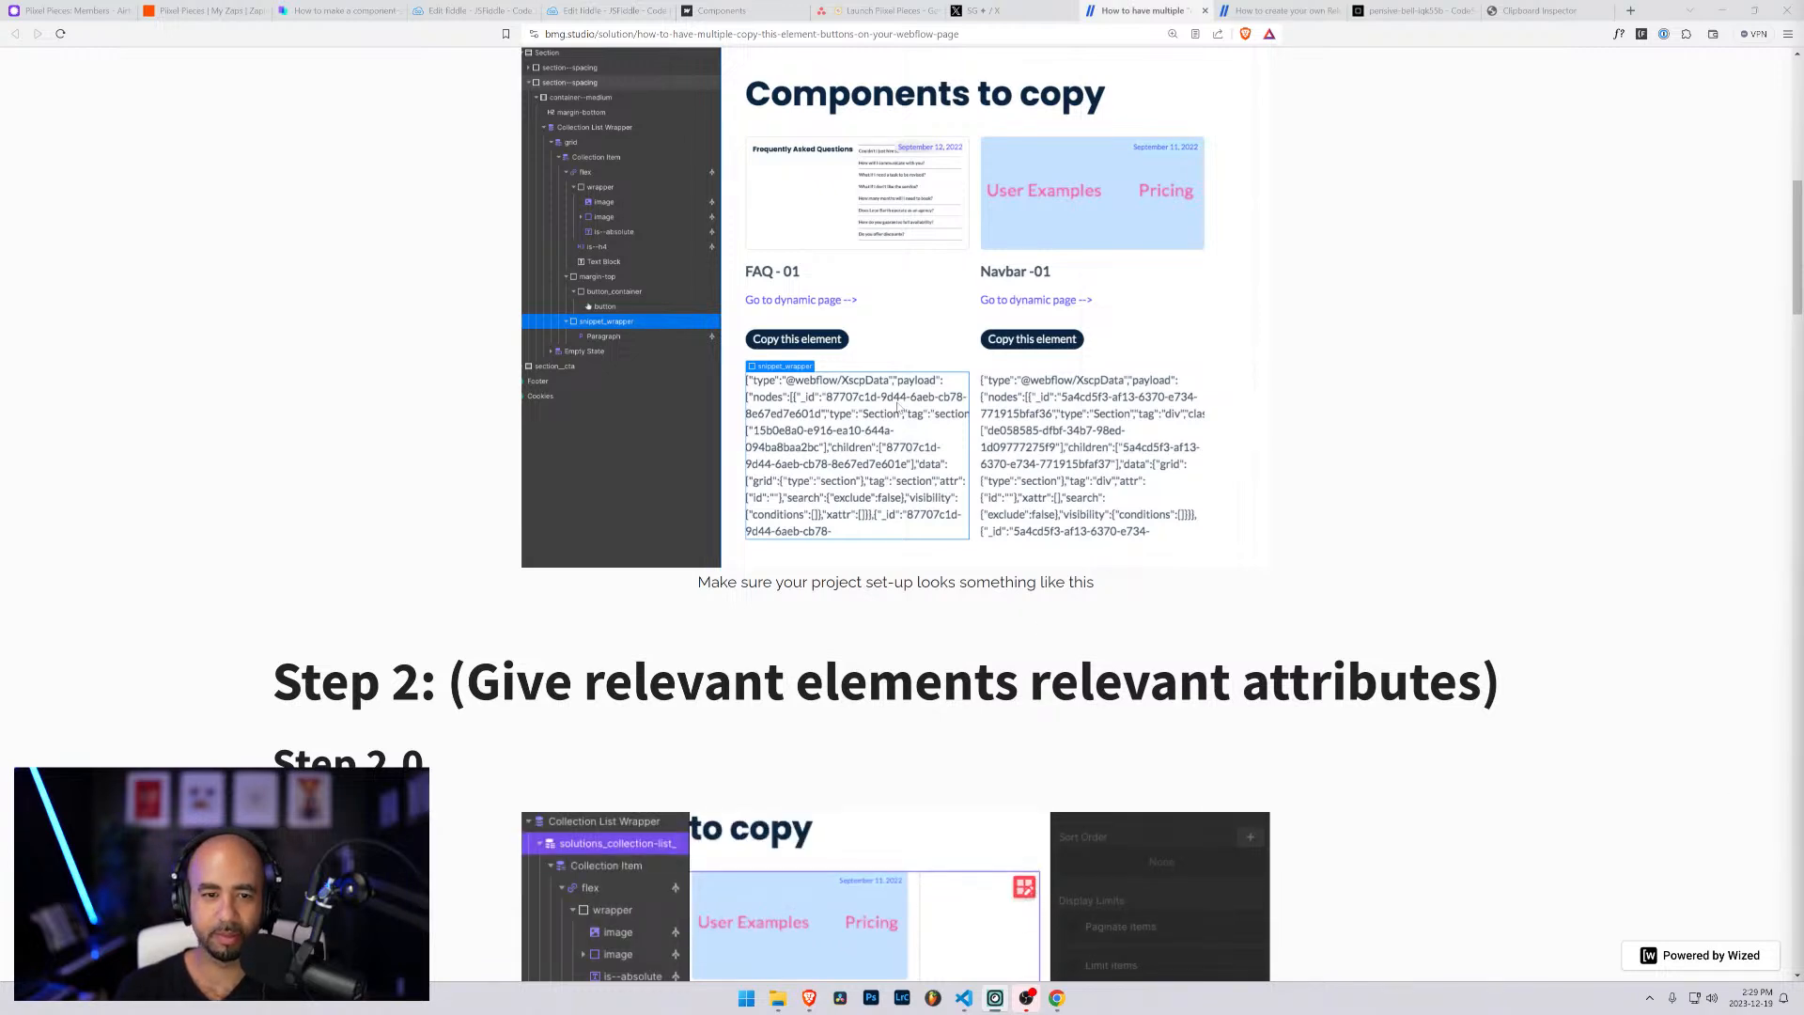
- Review the article from the Step 1 project setup through the Step 2 list, button and snippet attributes to the Step 3 script
scroll(846, 442, up, 2)
scroll(790, 479, down, 4)
scroll(789, 476, up, 2)
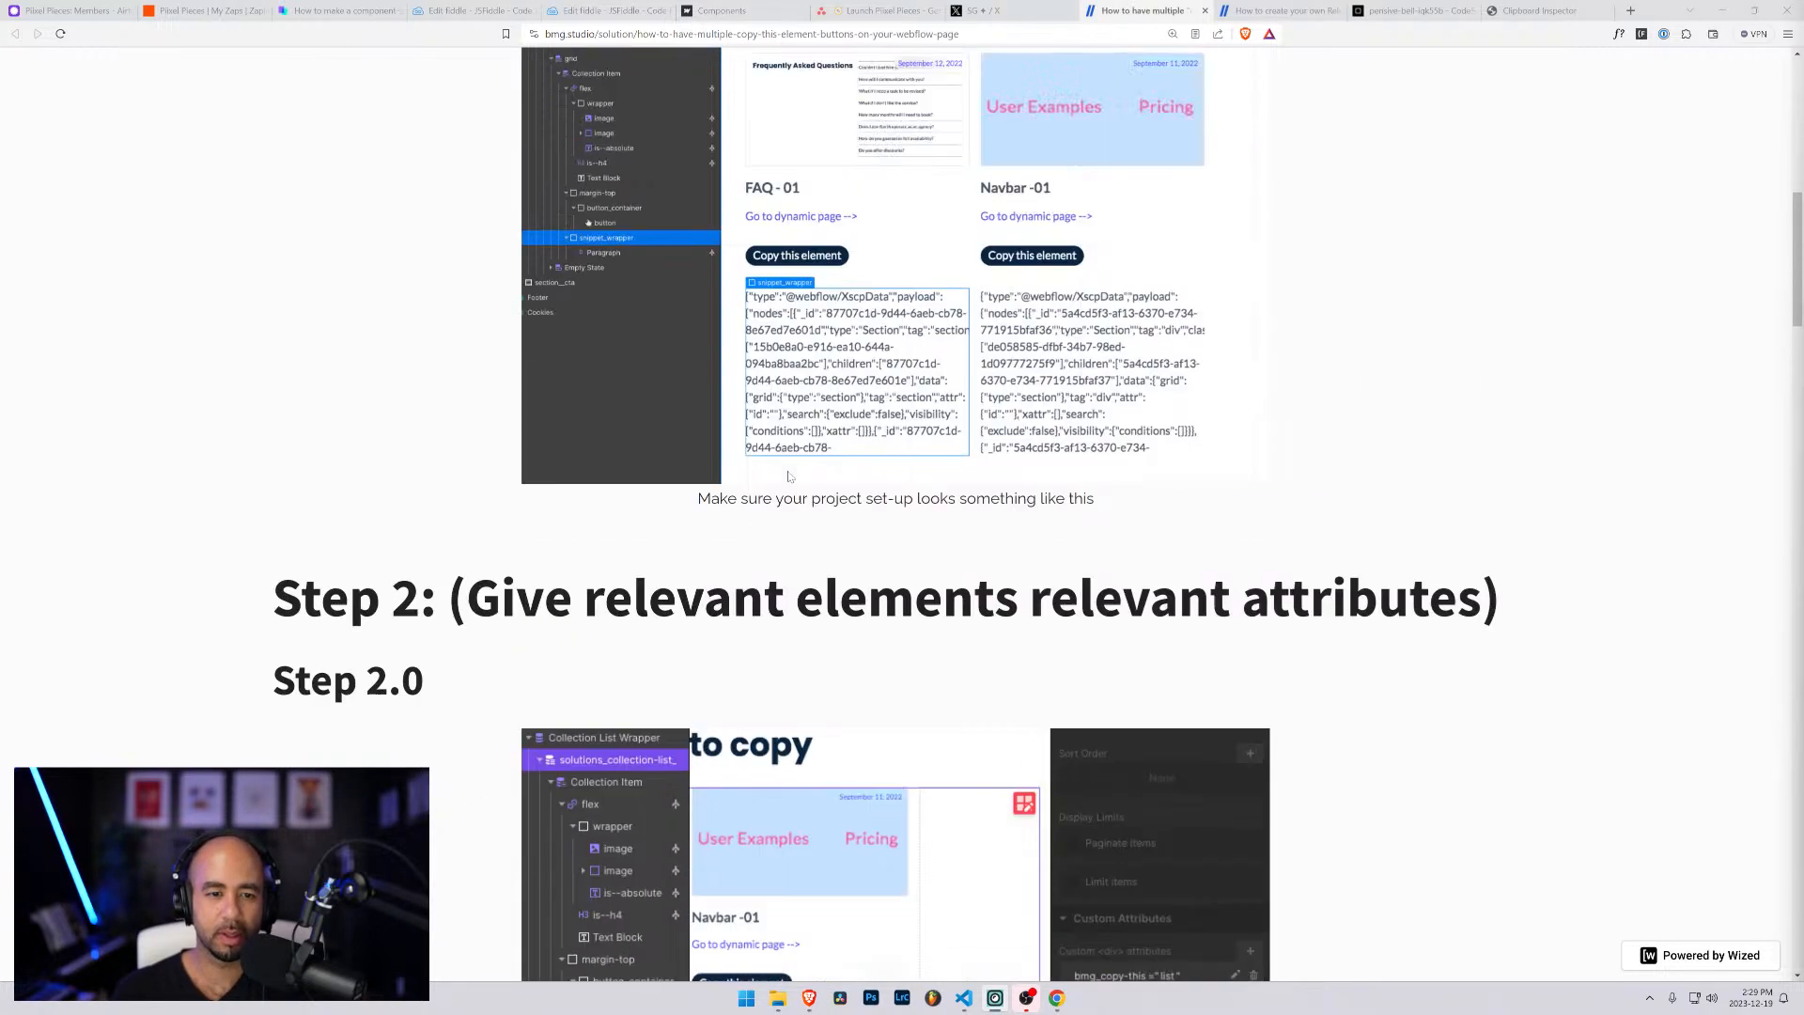
scroll(789, 476, up, 2)
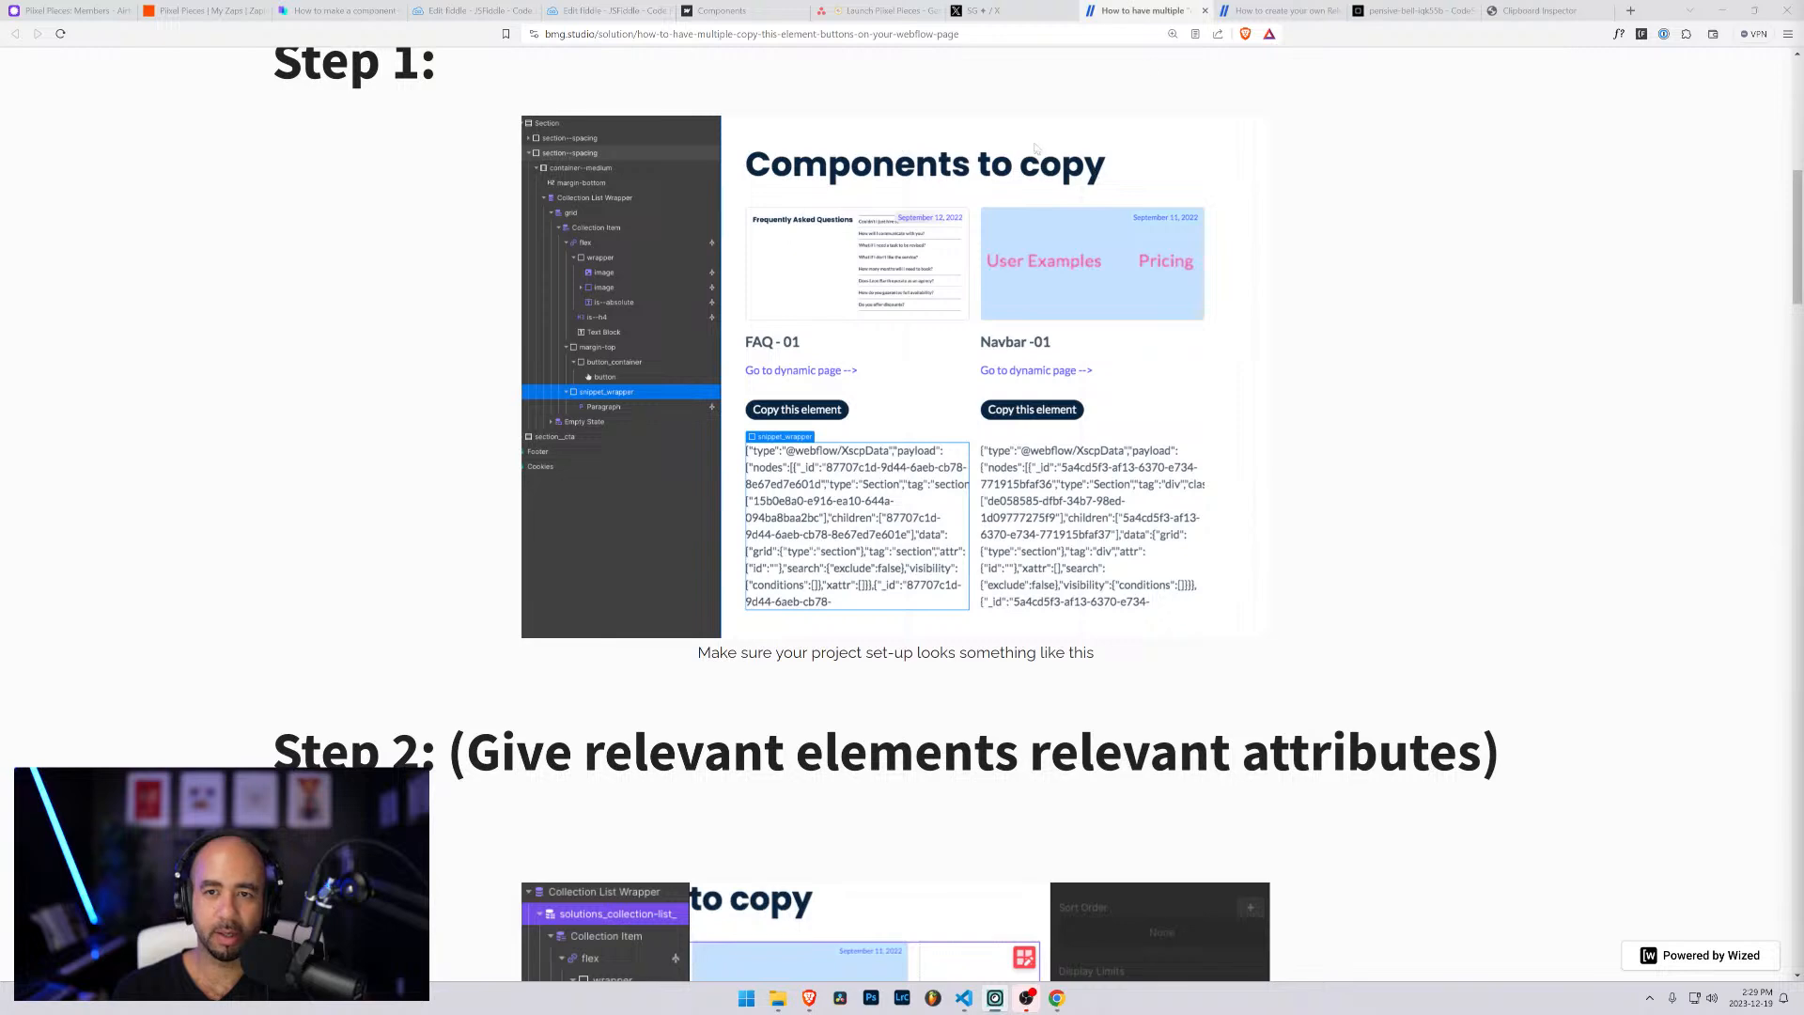
scroll(683, 538, down, 5)
scroll(498, 532, down, 4)
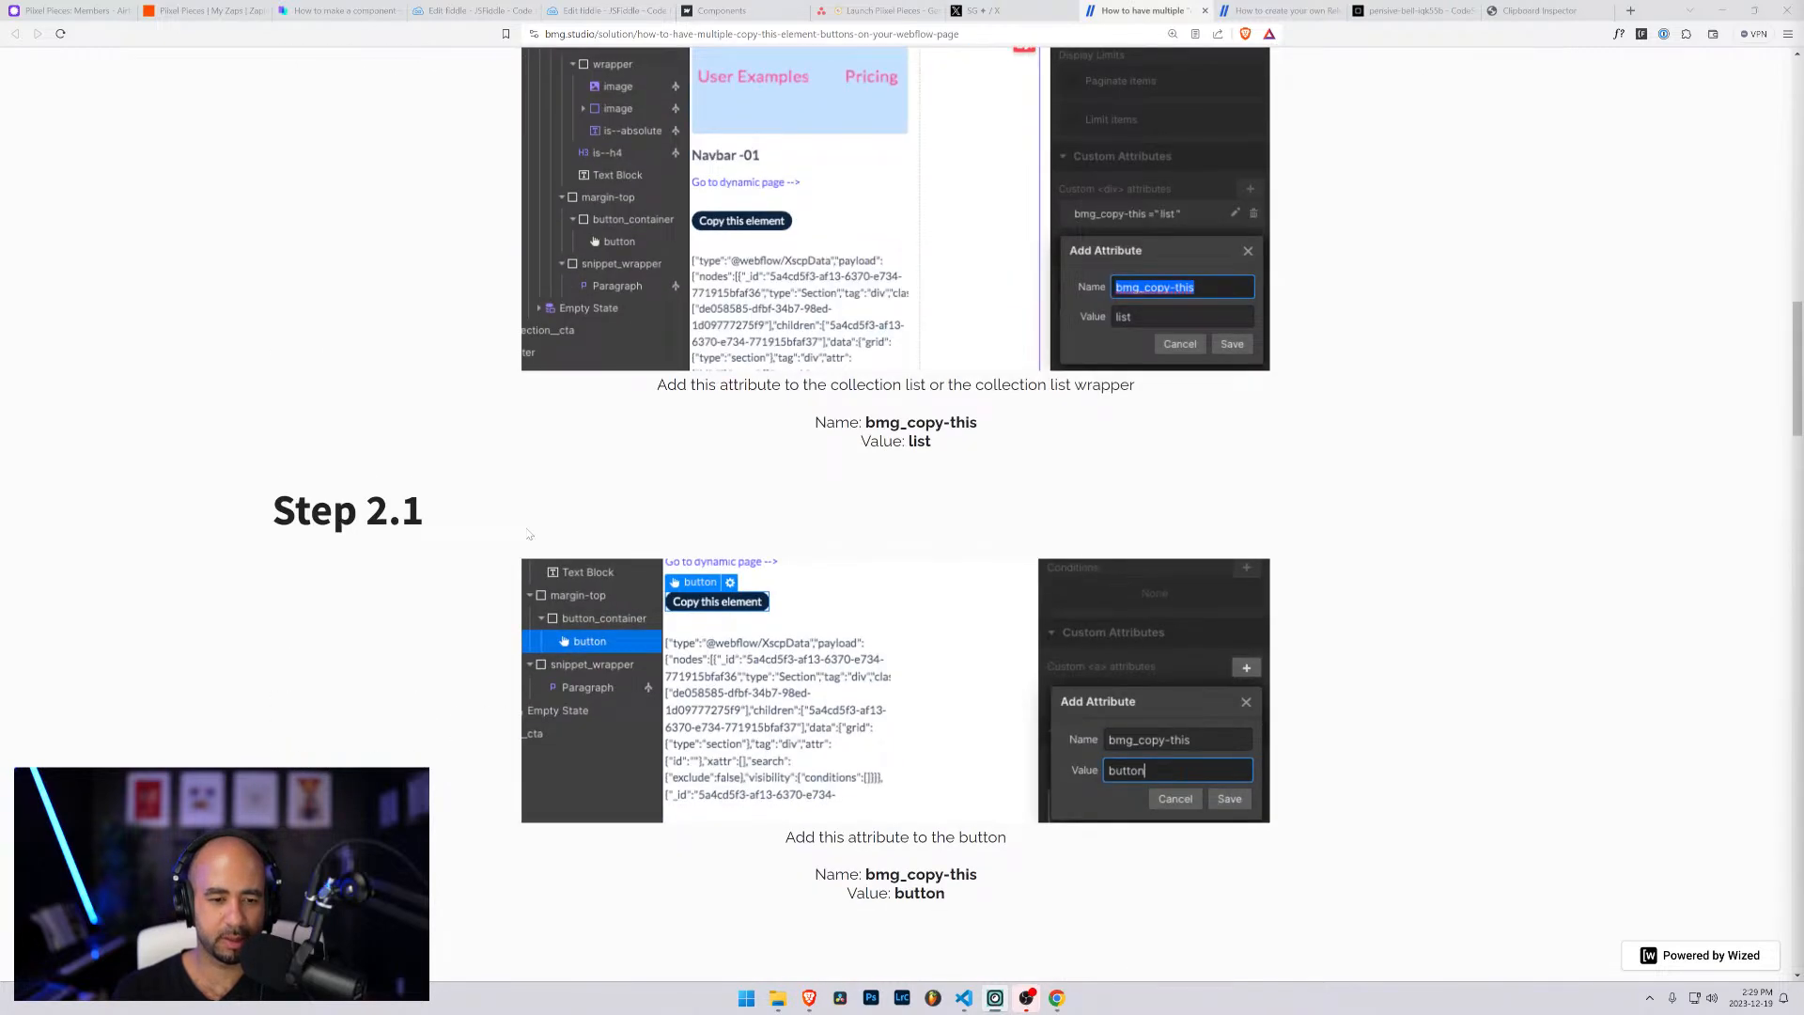
scroll(529, 533, down, 5)
scroll(582, 575, down, 4)
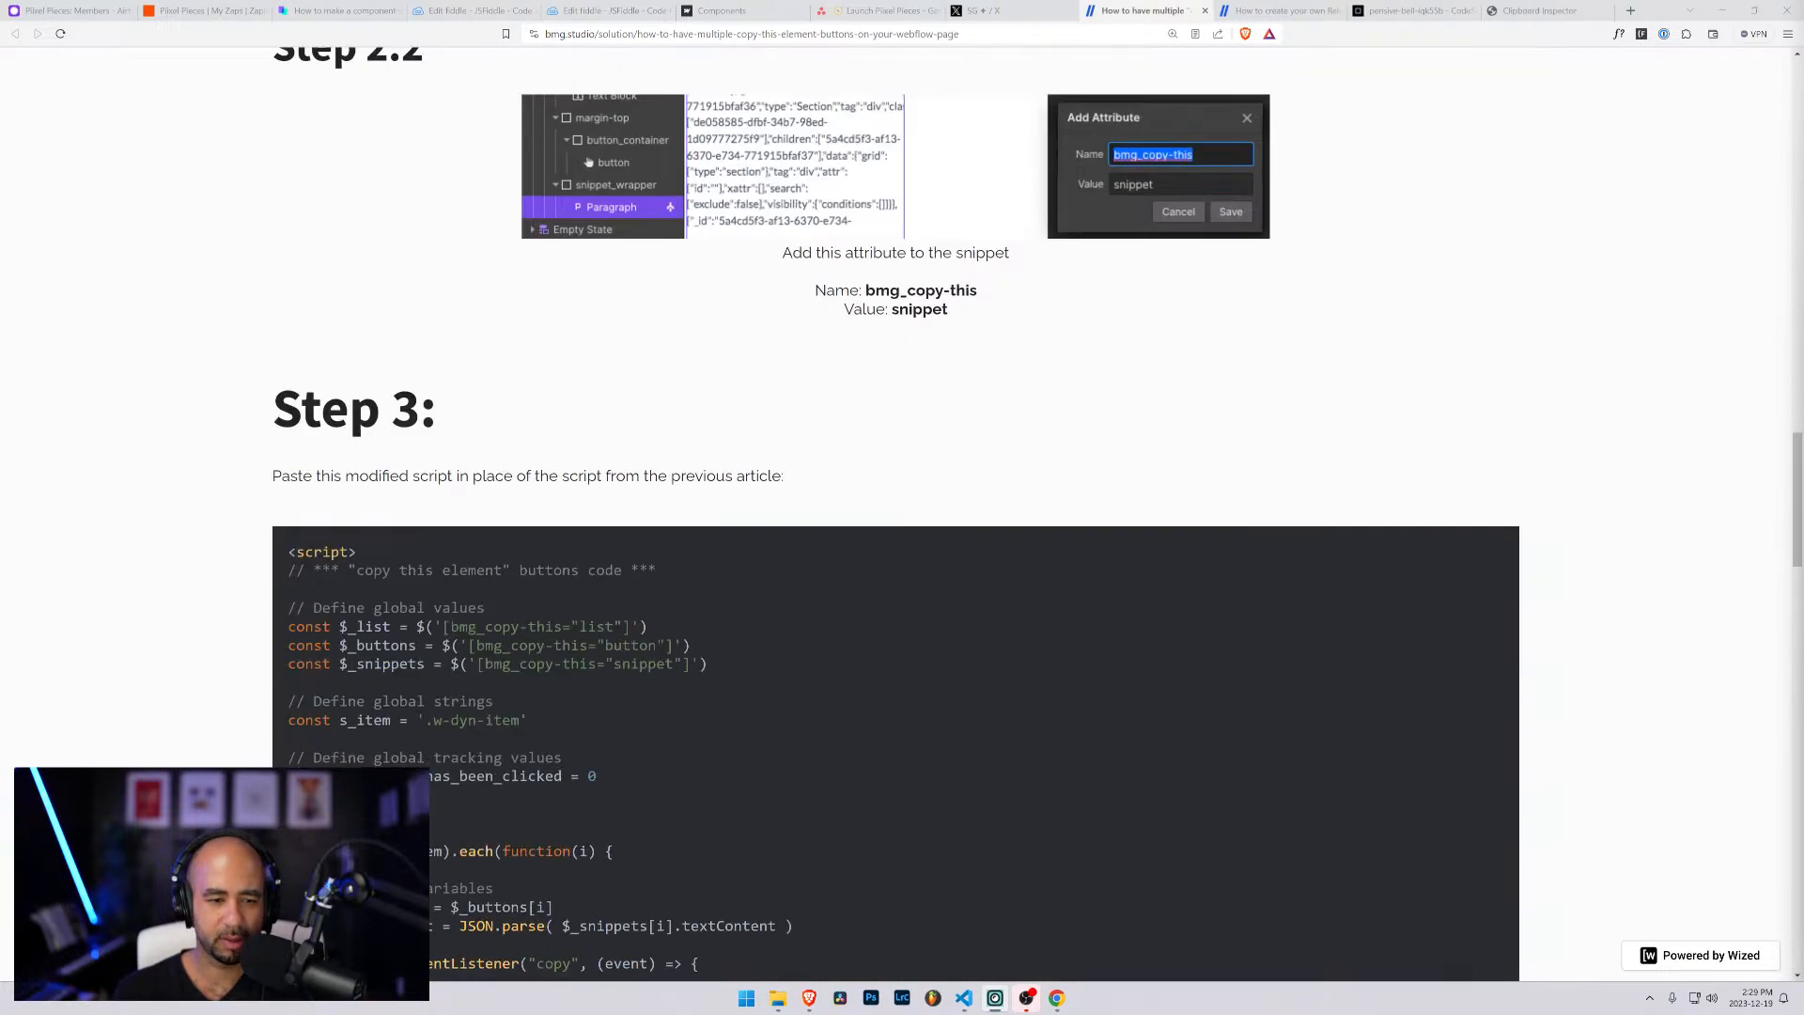
scroll(550, 550, down, 3)
scroll(573, 386, down, 1)
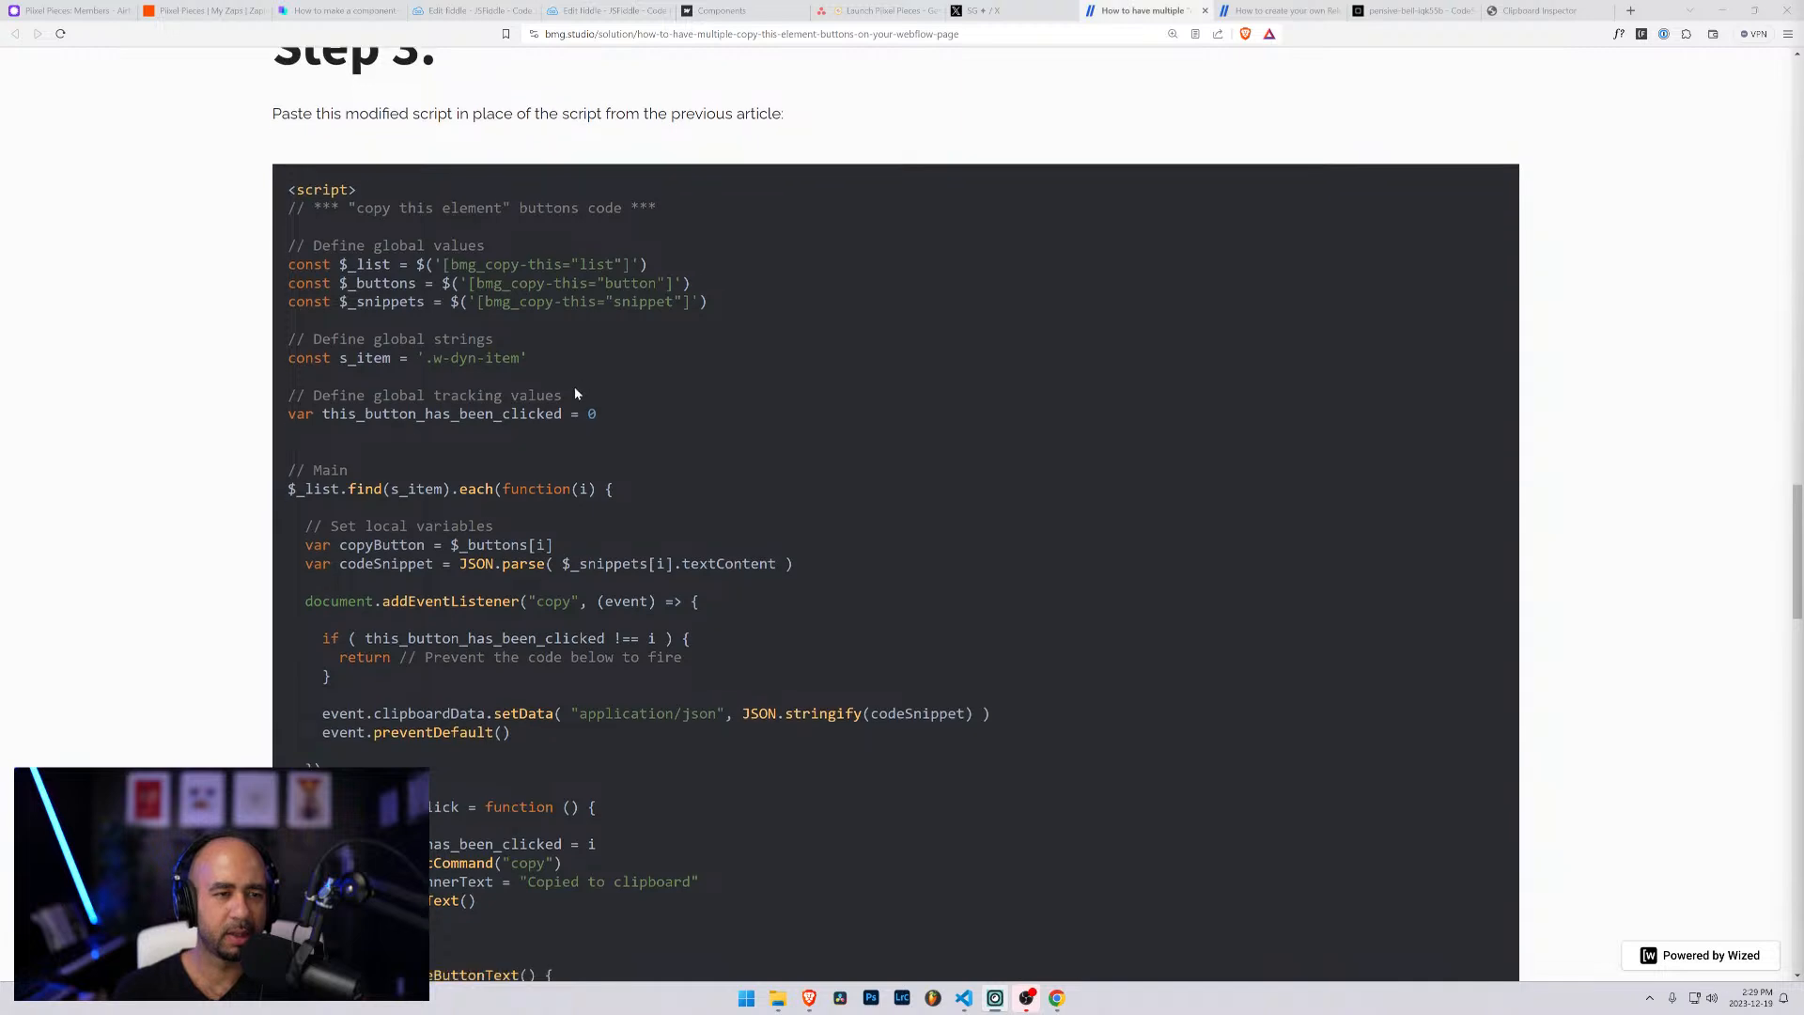
- Examine the $_list, $_buttons and $_snippets definitions in the Step 3 script, highlighting the [bmg_copy-this="list"] selector
scroll(566, 386, up, 1)
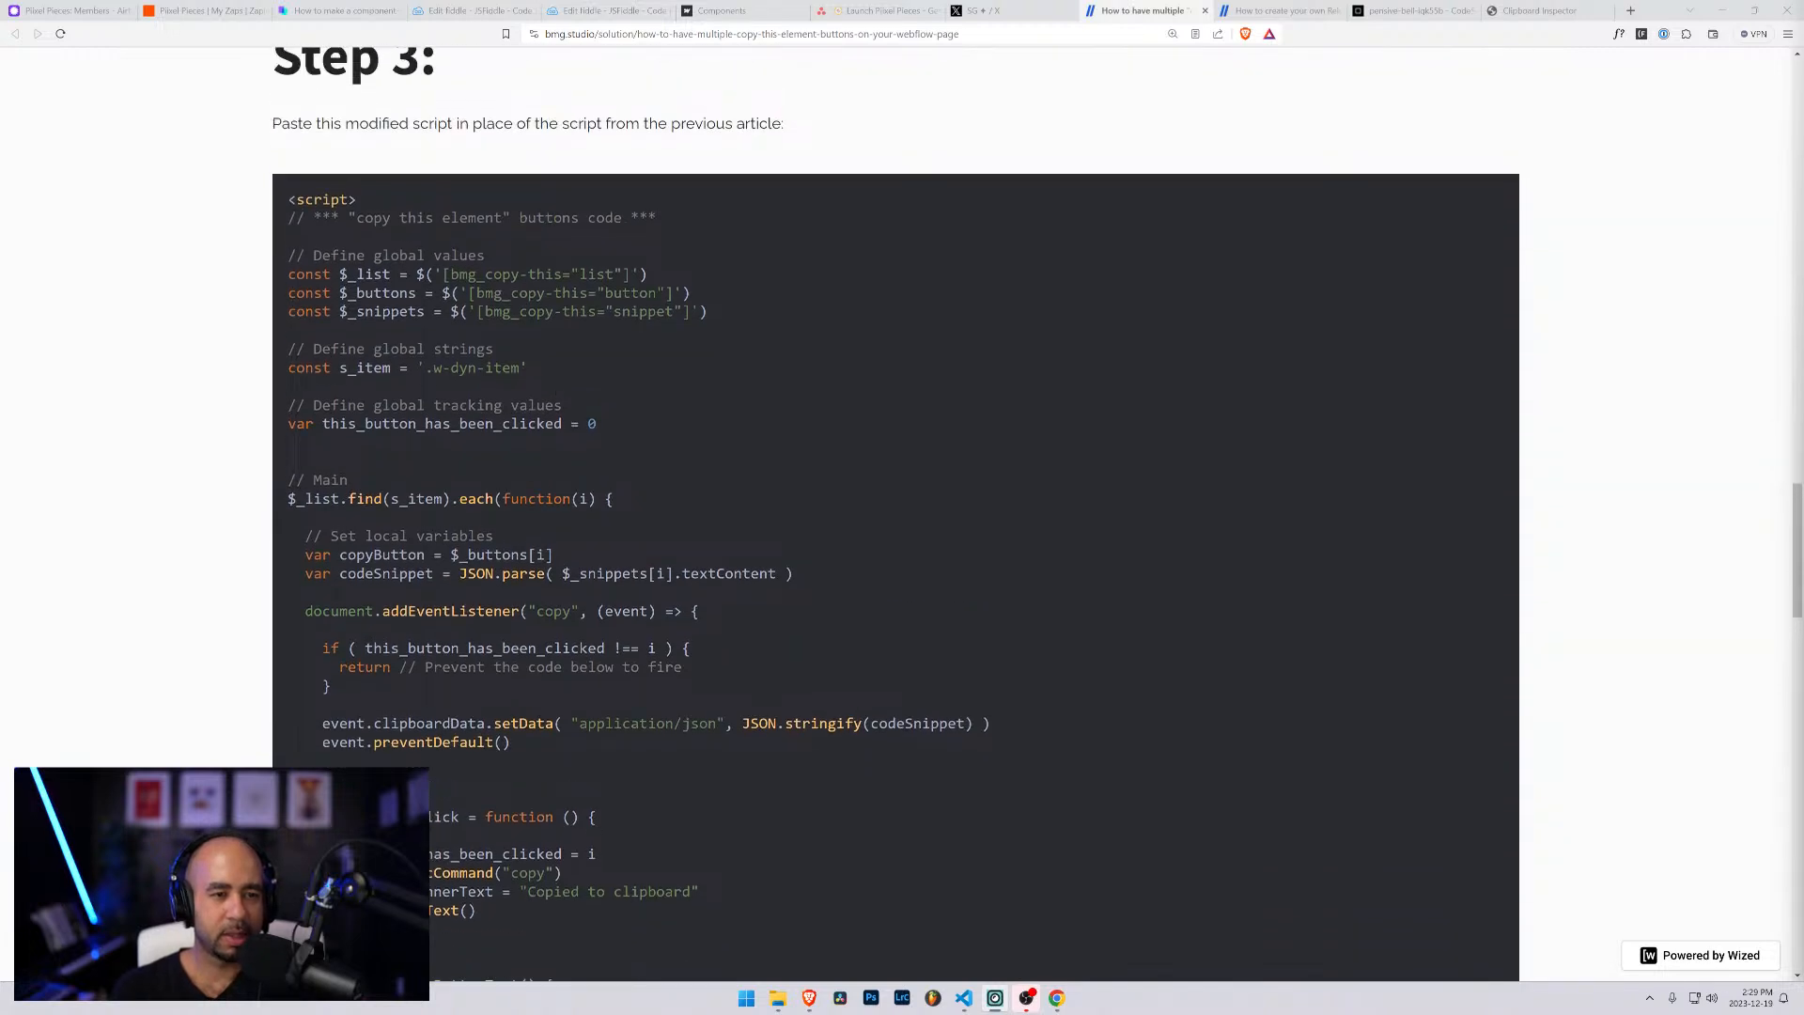
drag(332, 274, 653, 285)
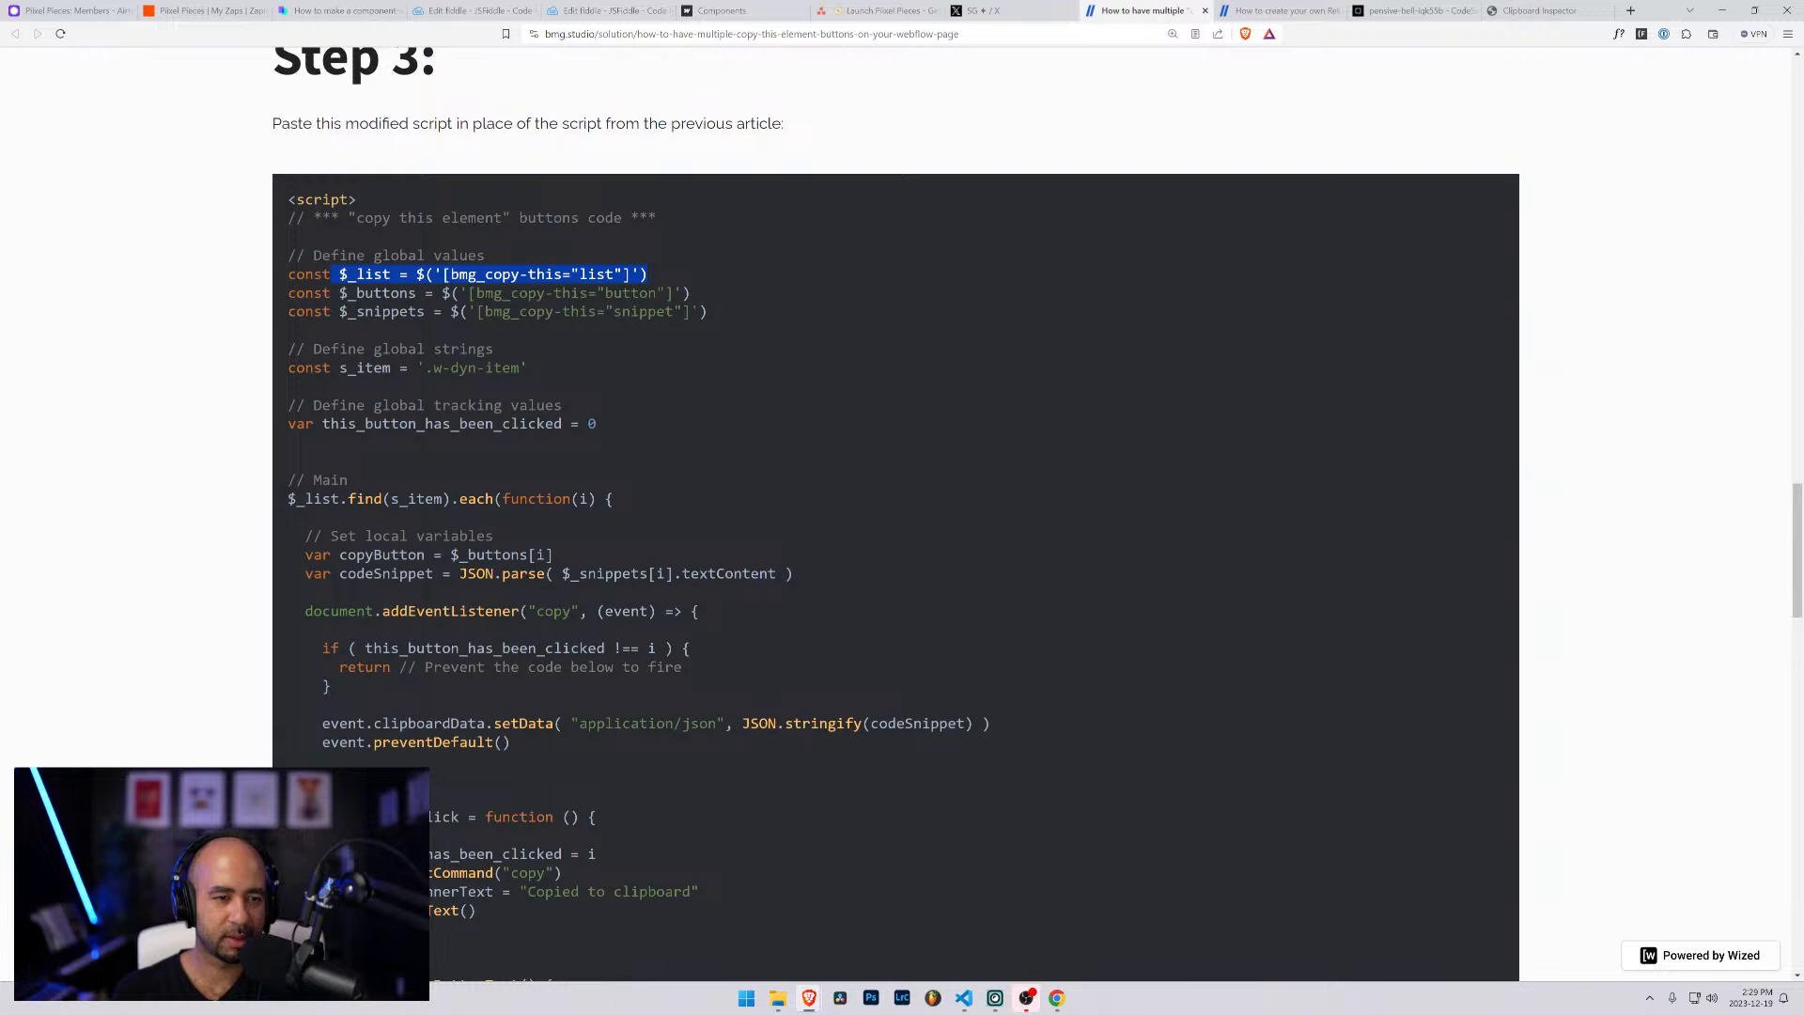
drag(347, 293, 613, 293)
drag(322, 312, 718, 324)
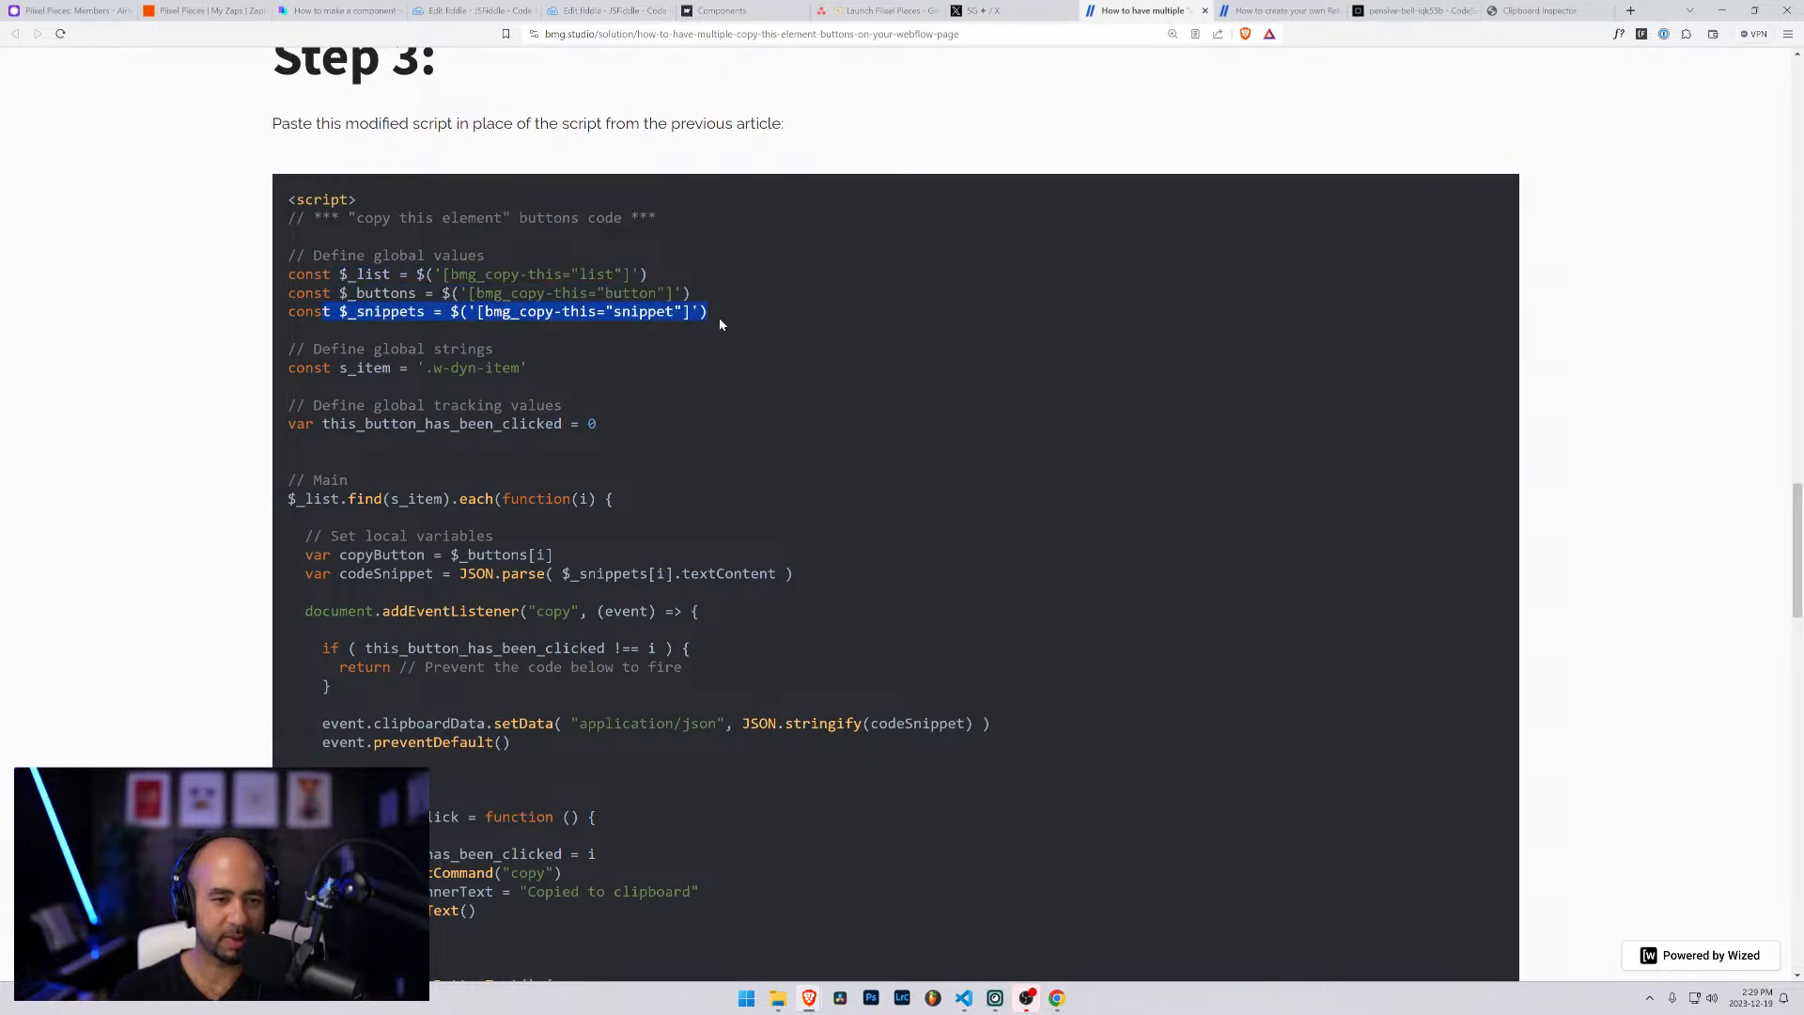
click(535, 380)
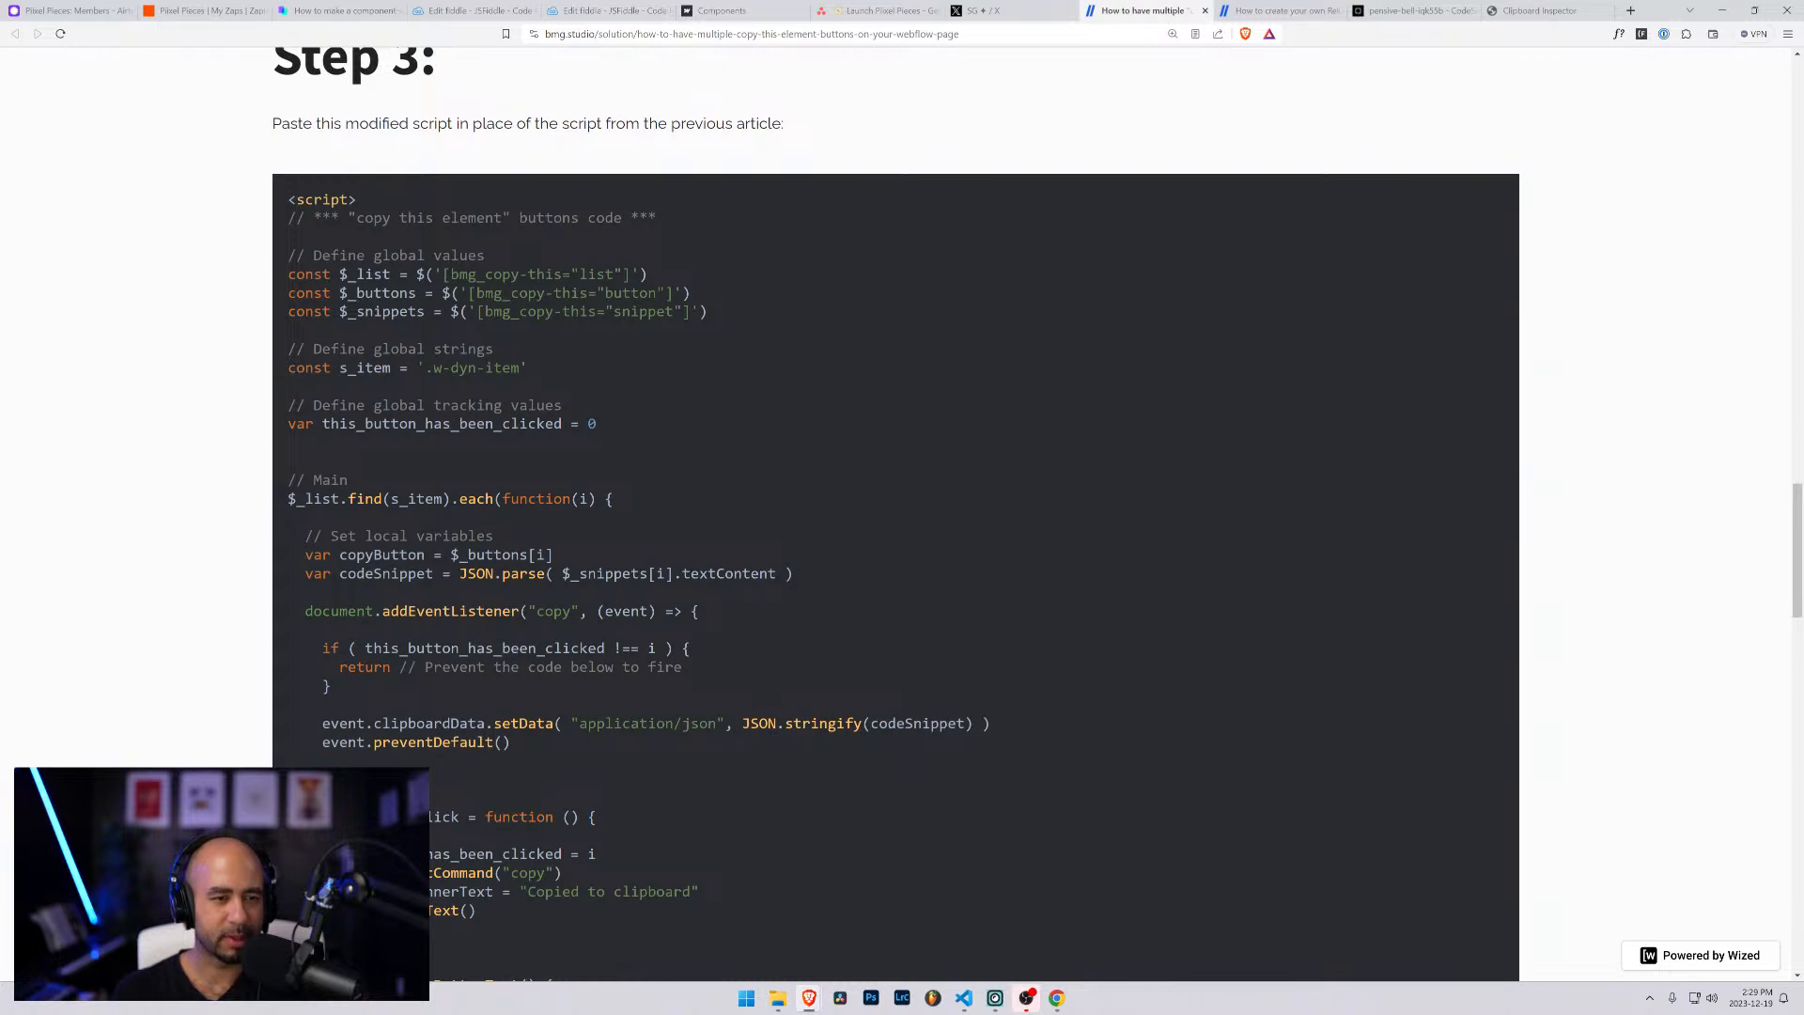
mouse_move(443, 275)
mouse_down()
mouse_move(639, 276)
mouse_move(442, 275)
mouse_up()
click(633, 276)
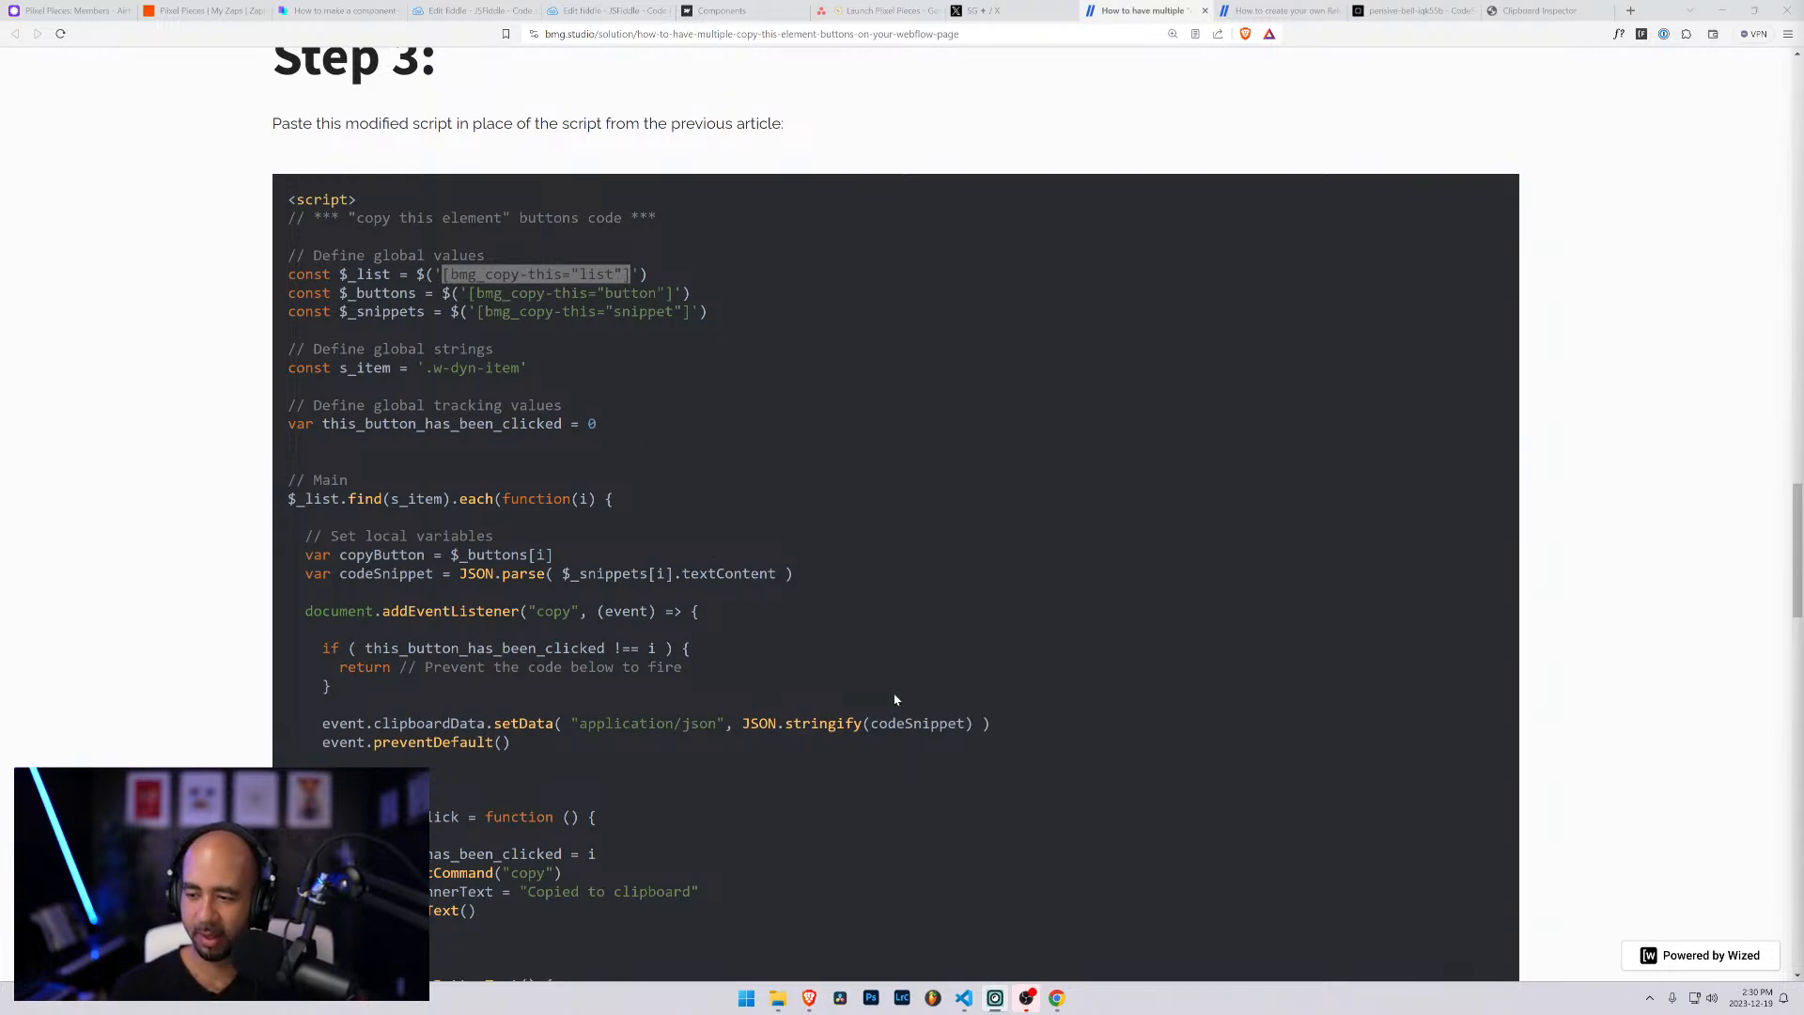
- Examine the script's w-dyn-item global string and the this_button_has_been_clicked tracking variable
scroll(471, 389, down, 2)
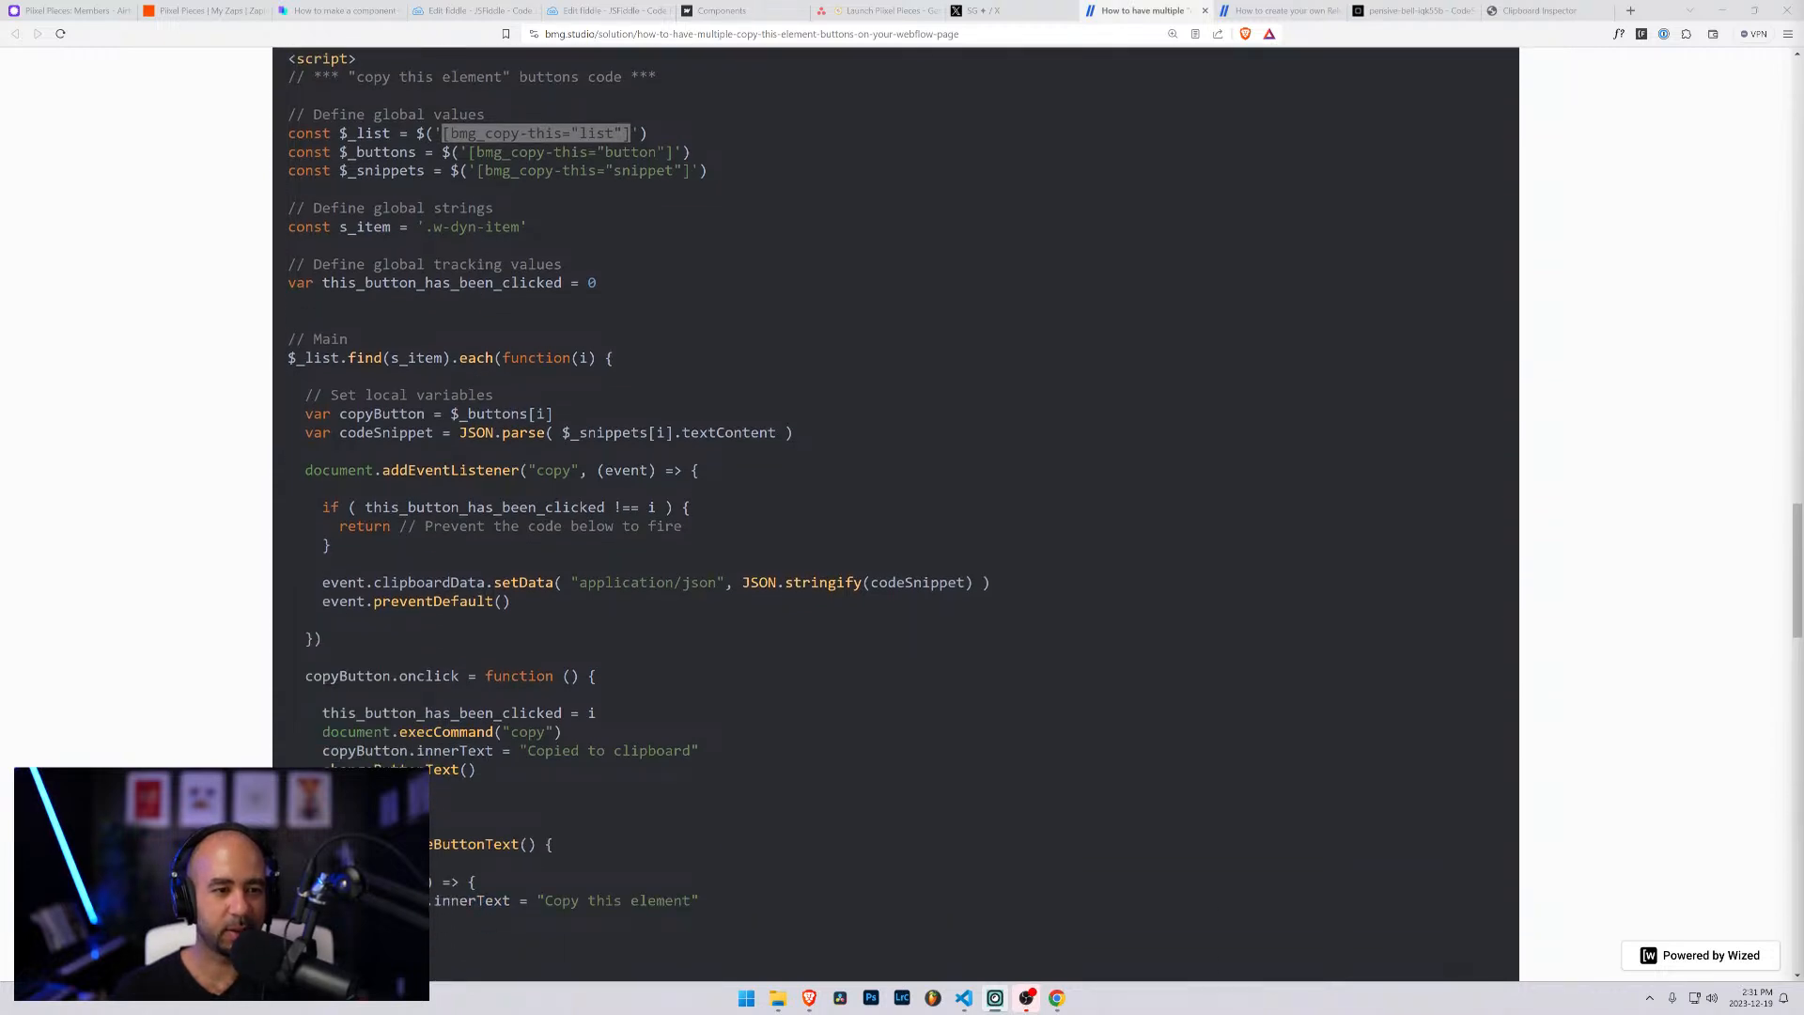
drag(519, 227, 433, 228)
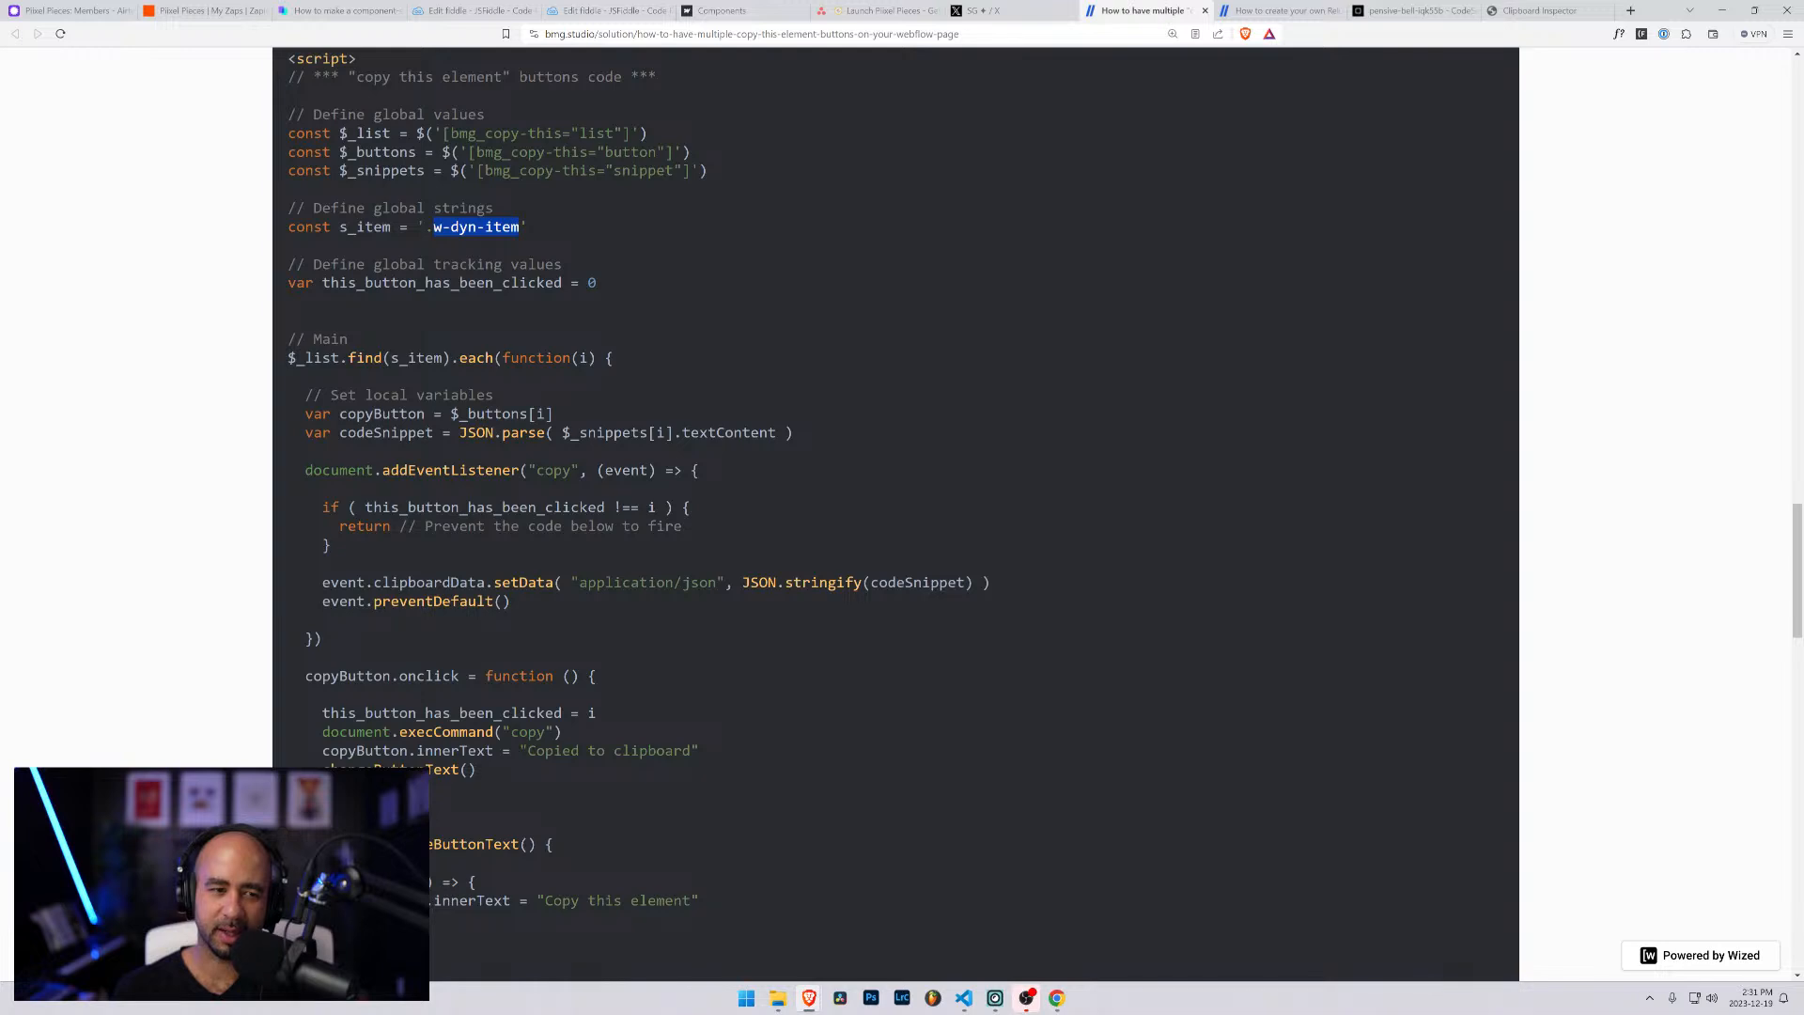
click(523, 228)
drag(519, 227, 433, 227)
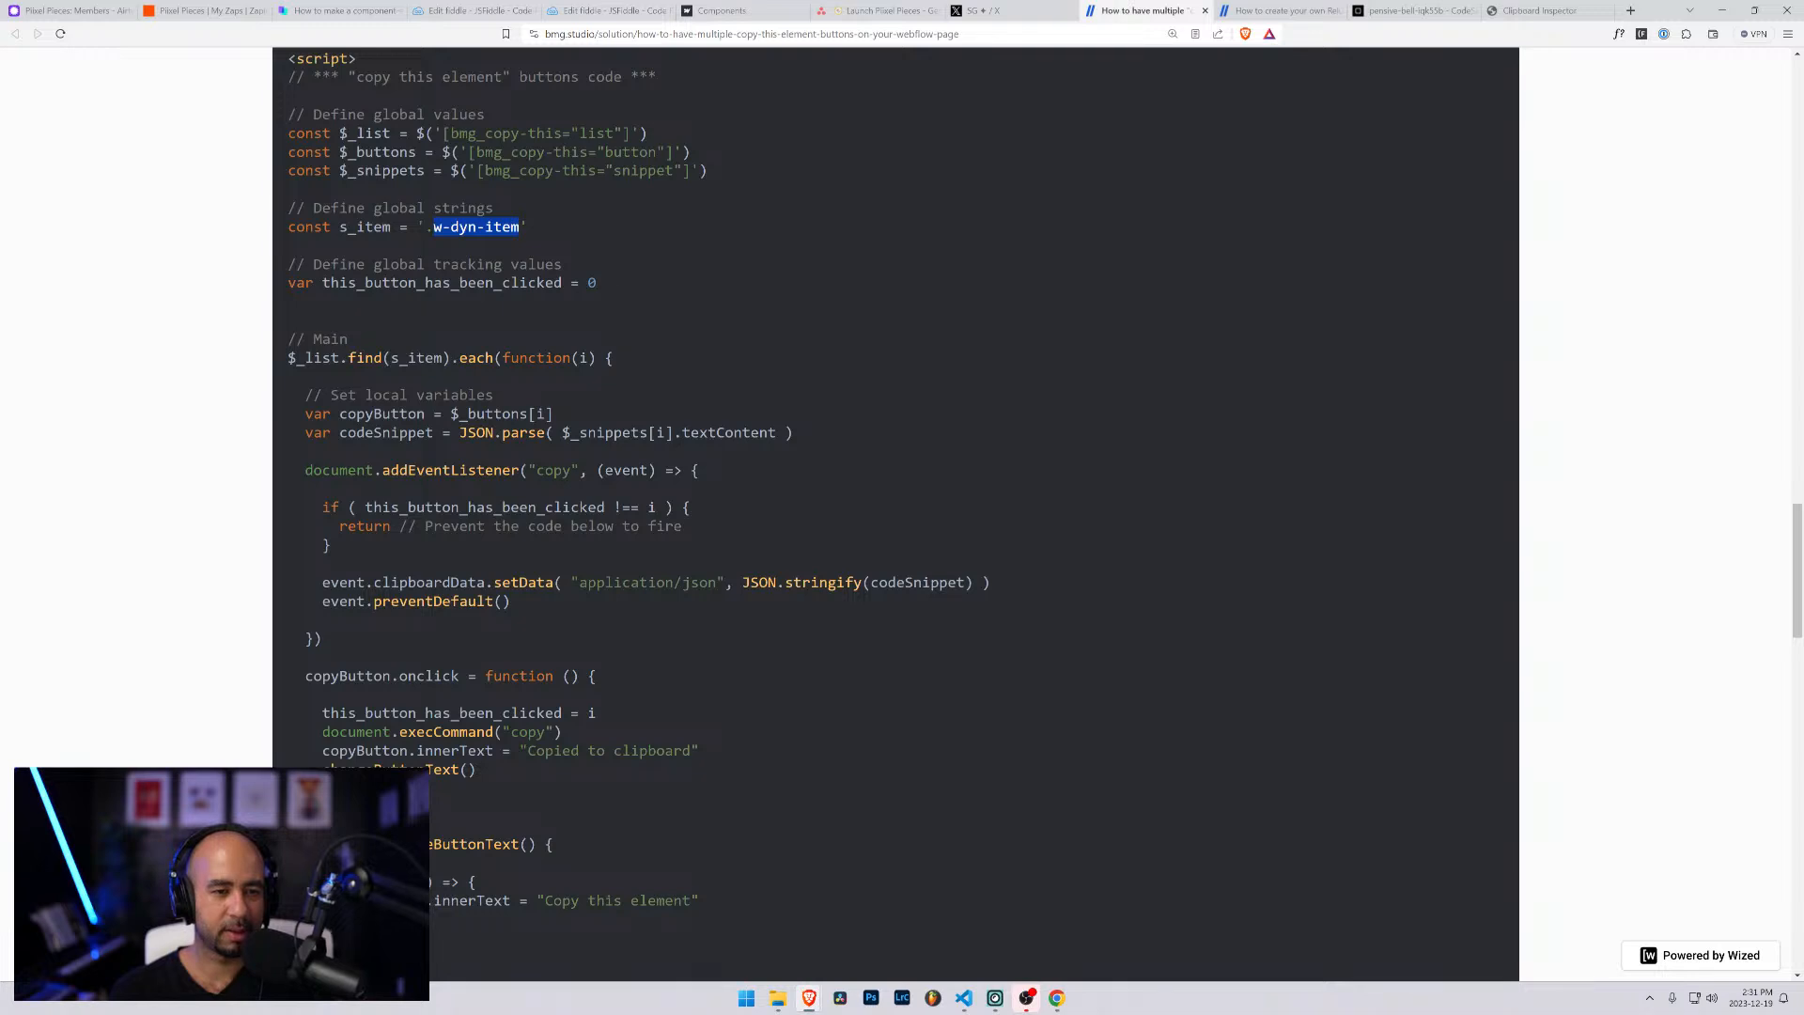
drag(597, 283, 322, 283)
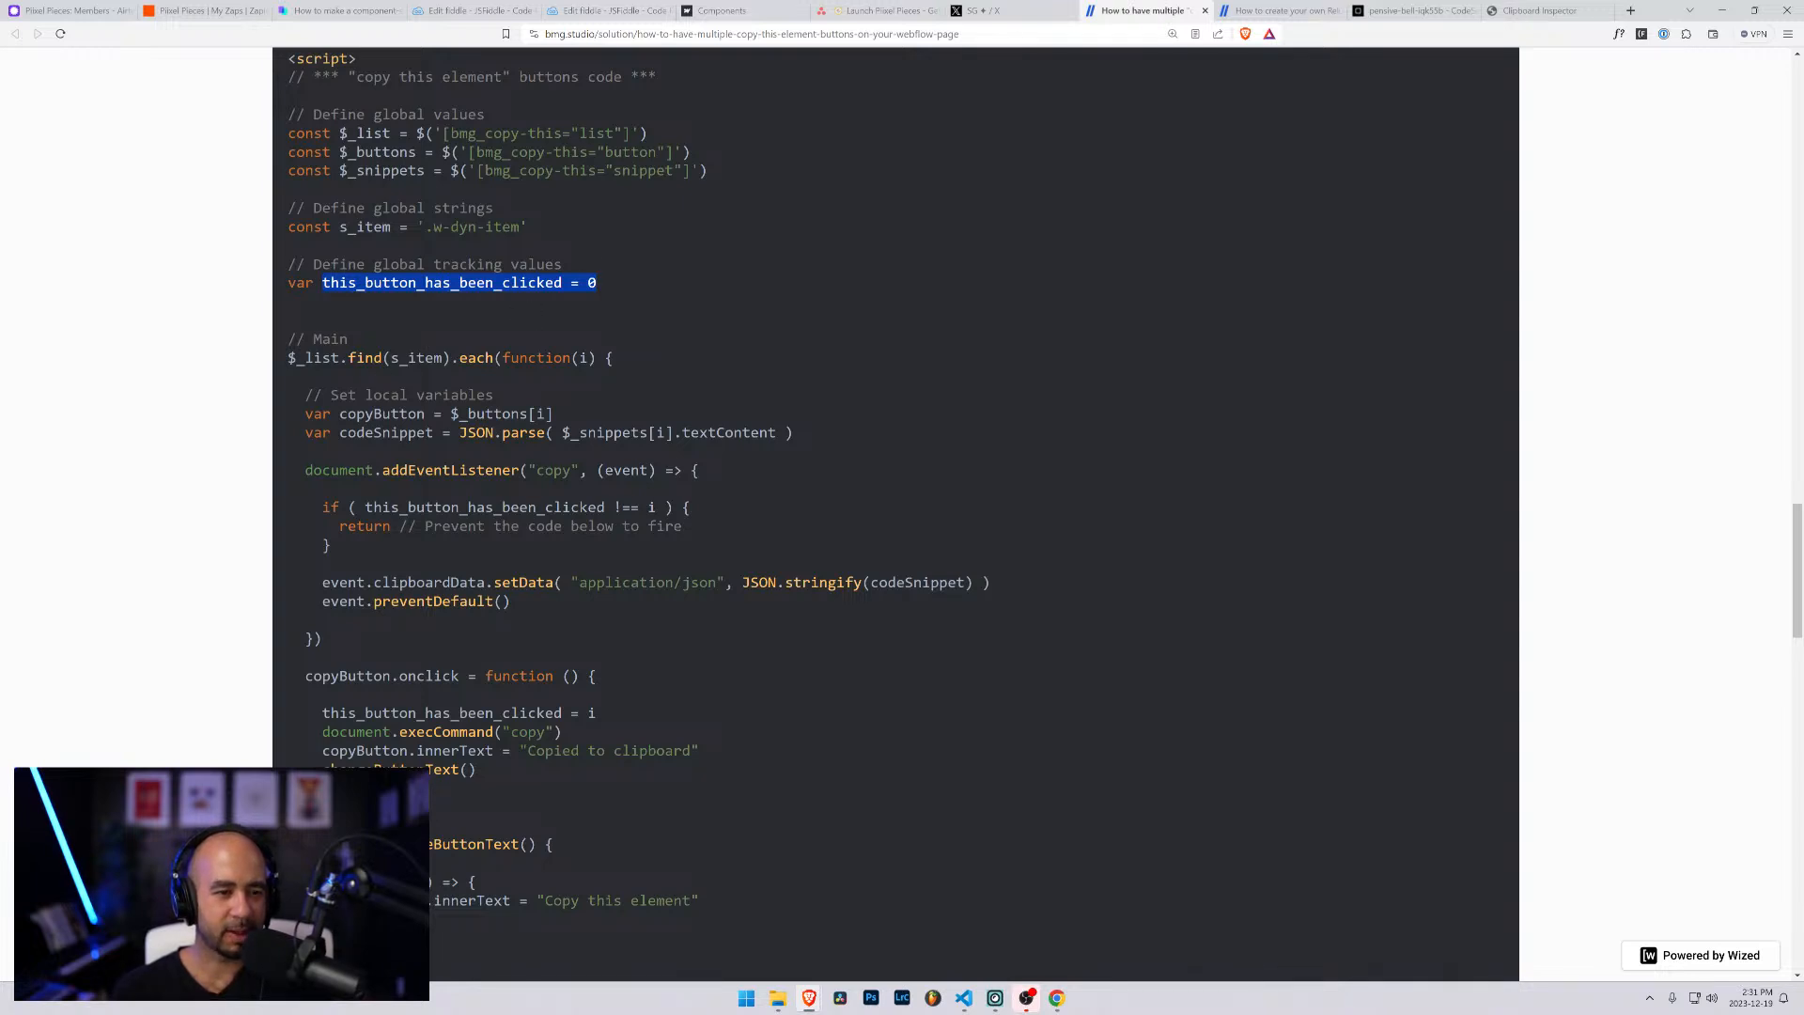
drag(339, 226, 520, 228)
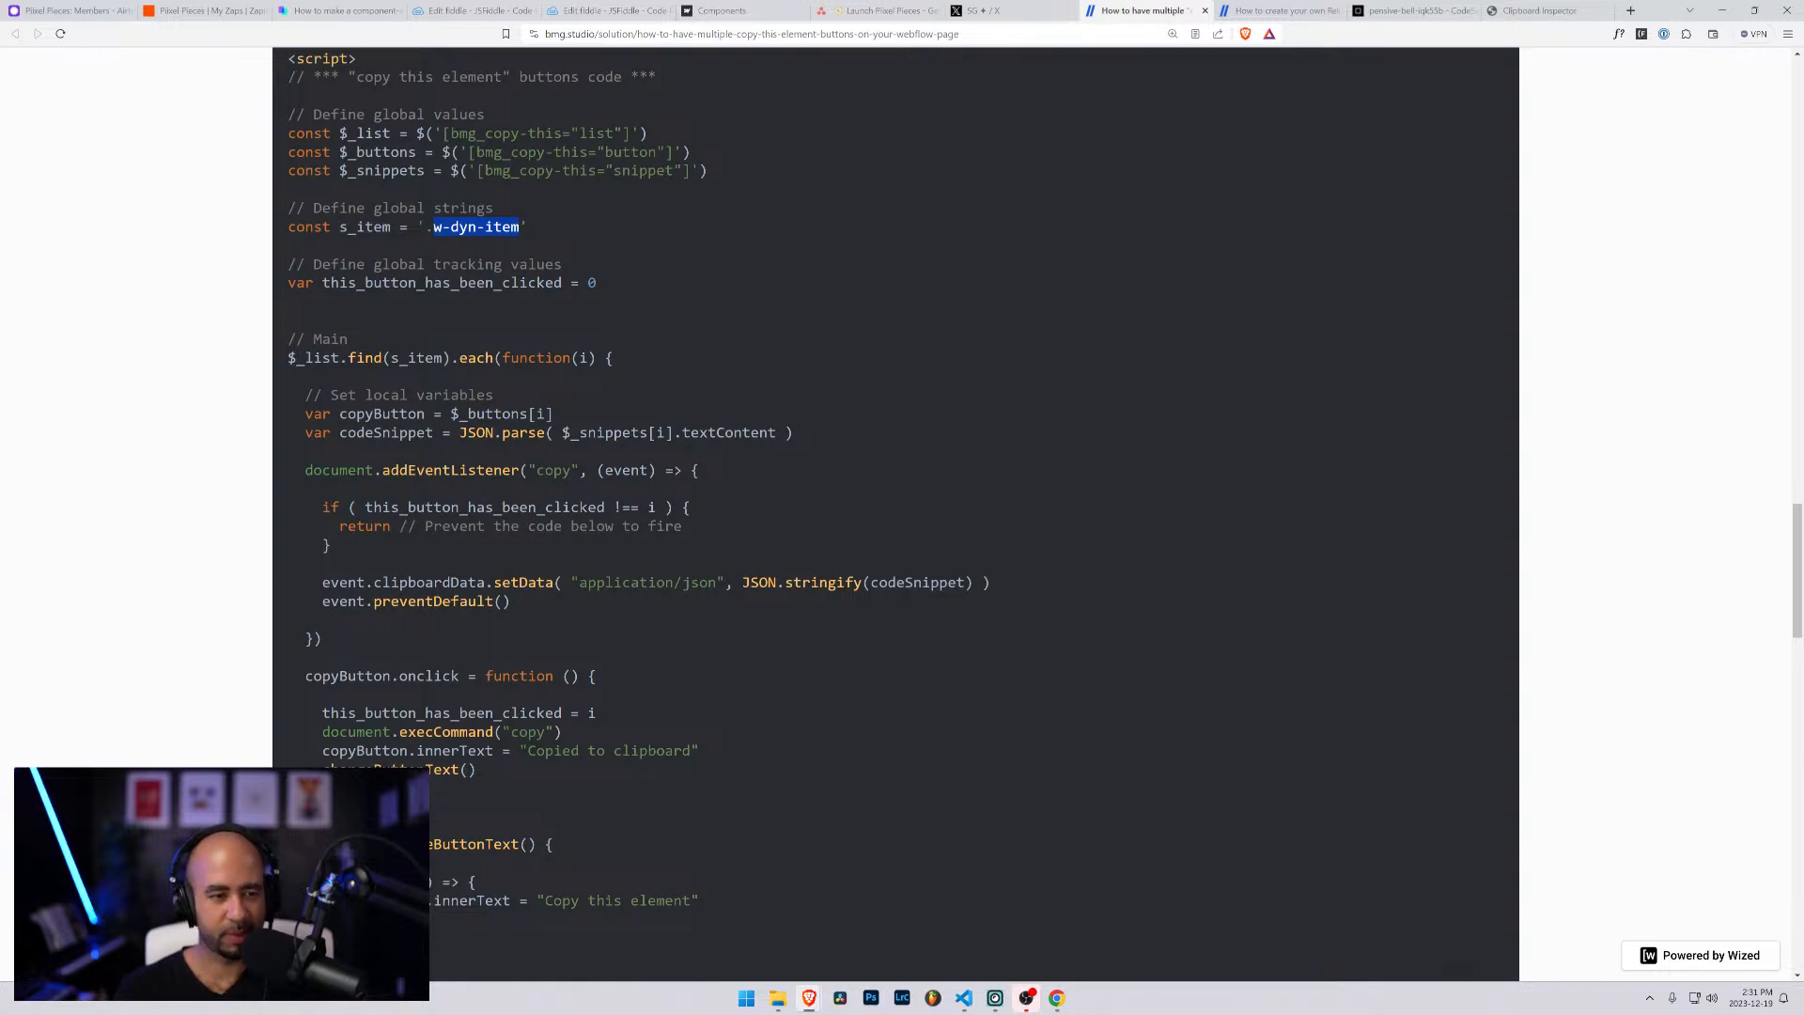
- Examine the script's main loop, covering the snippet text parsing, the copy event listener, its !== i condition and the button index
scroll(536, 456, down, 2)
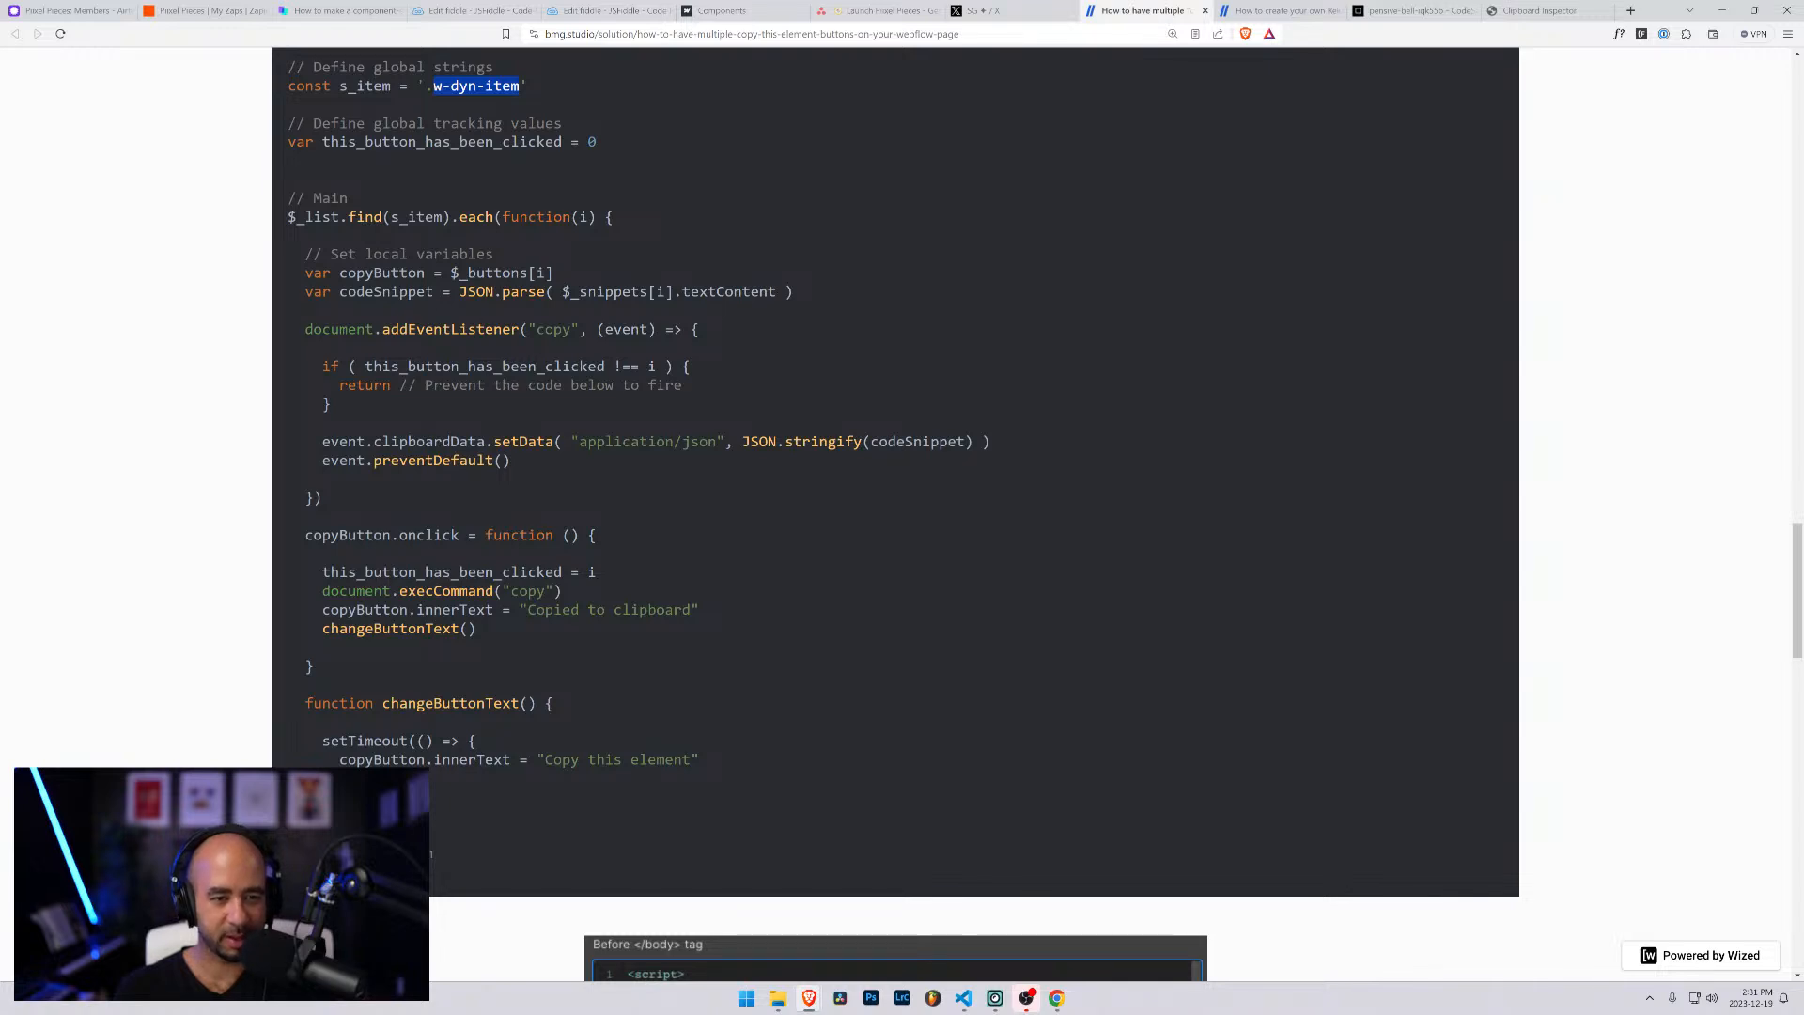
drag(784, 291, 562, 291)
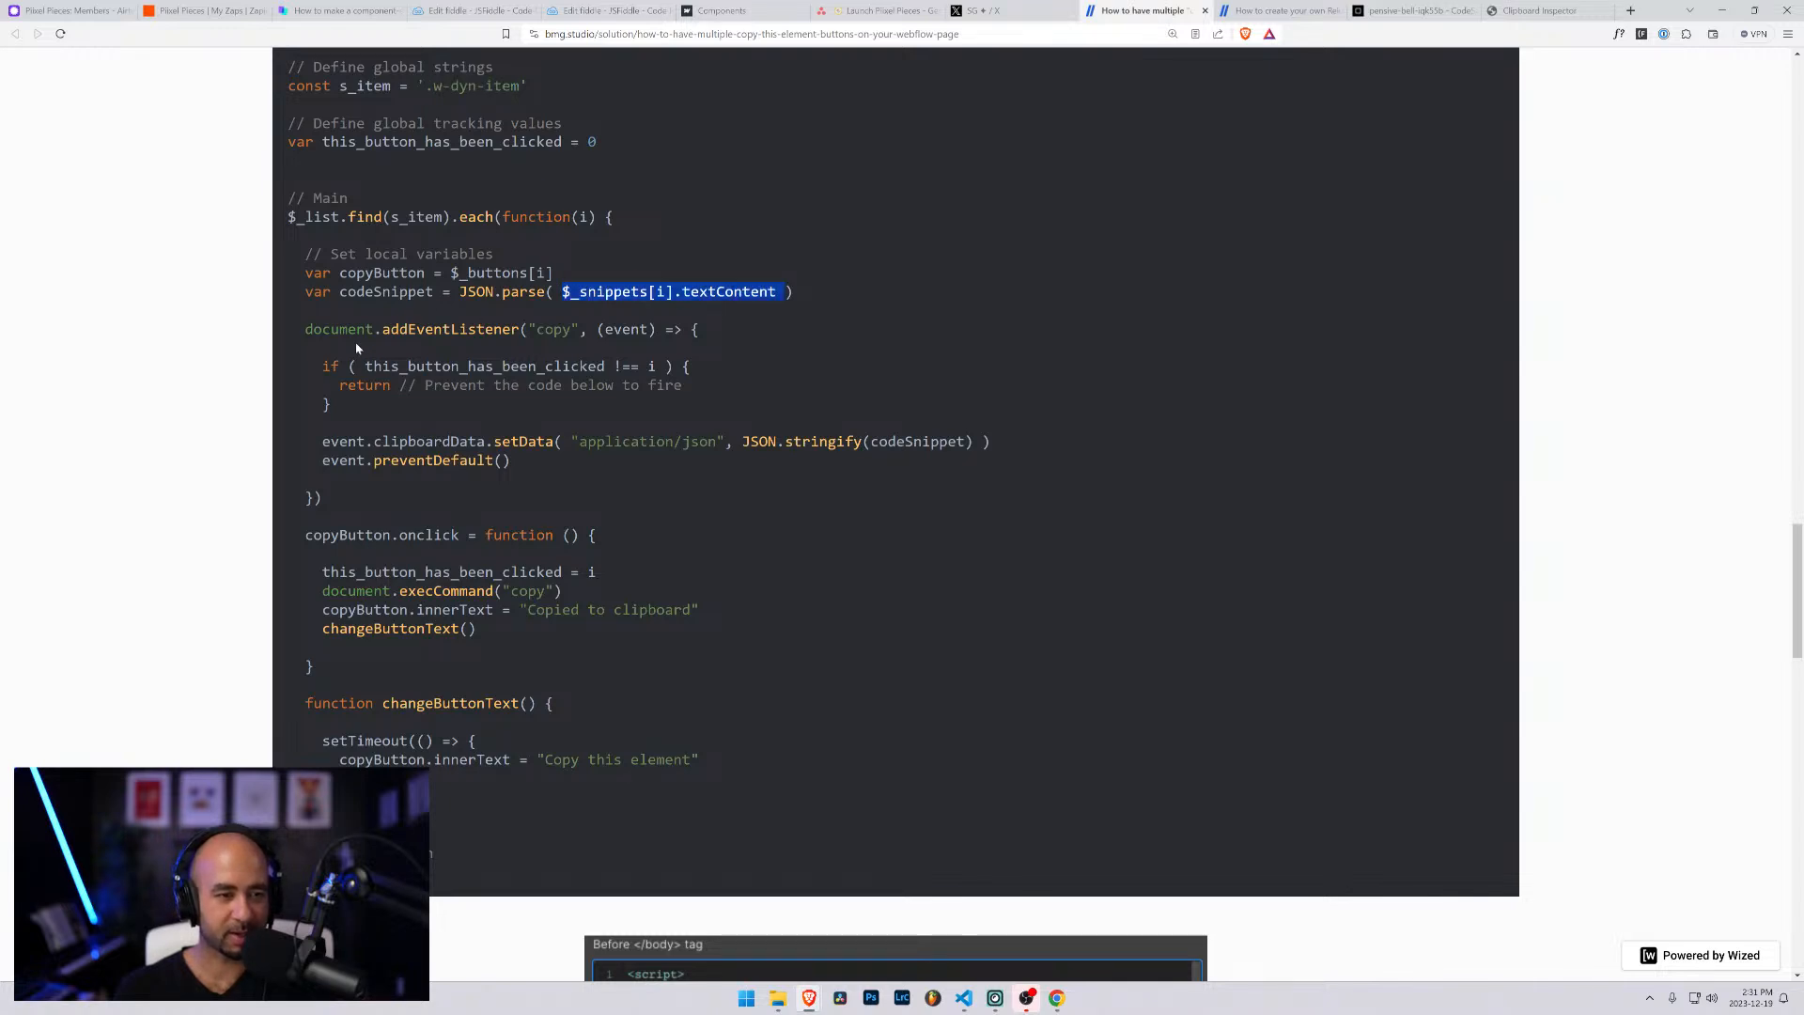
drag(322, 328, 383, 367)
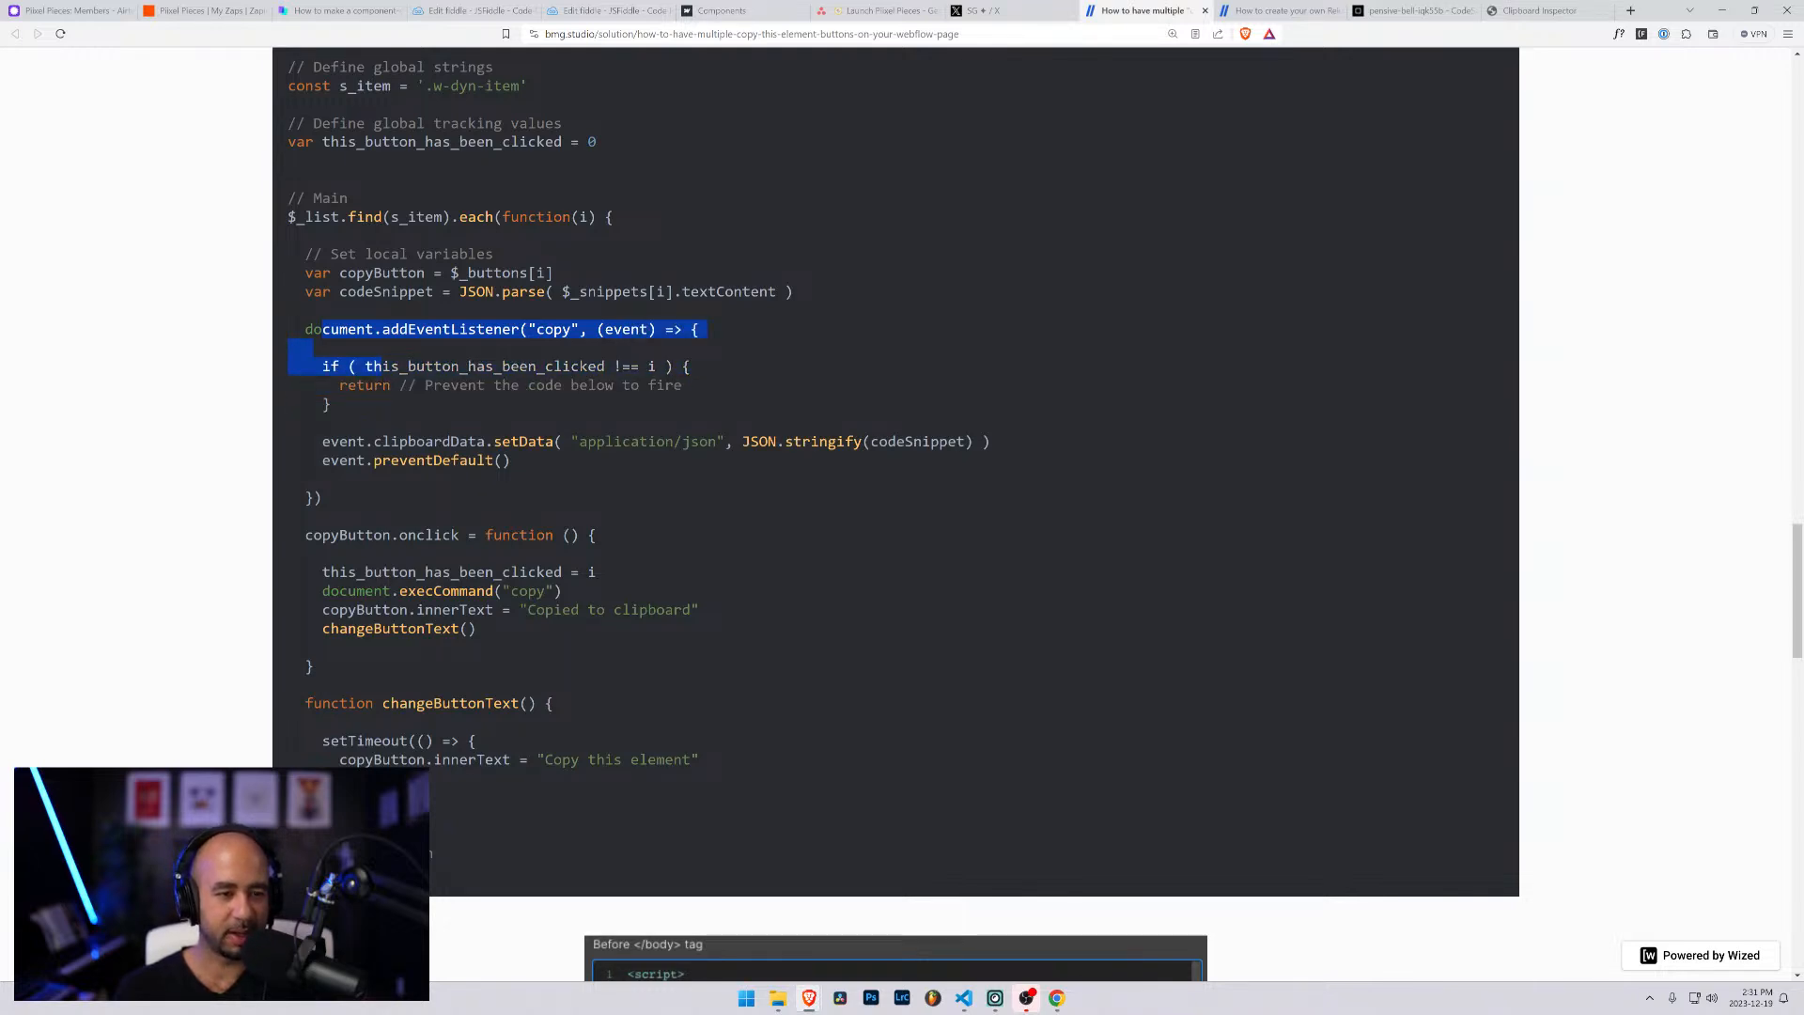
drag(622, 366, 632, 366)
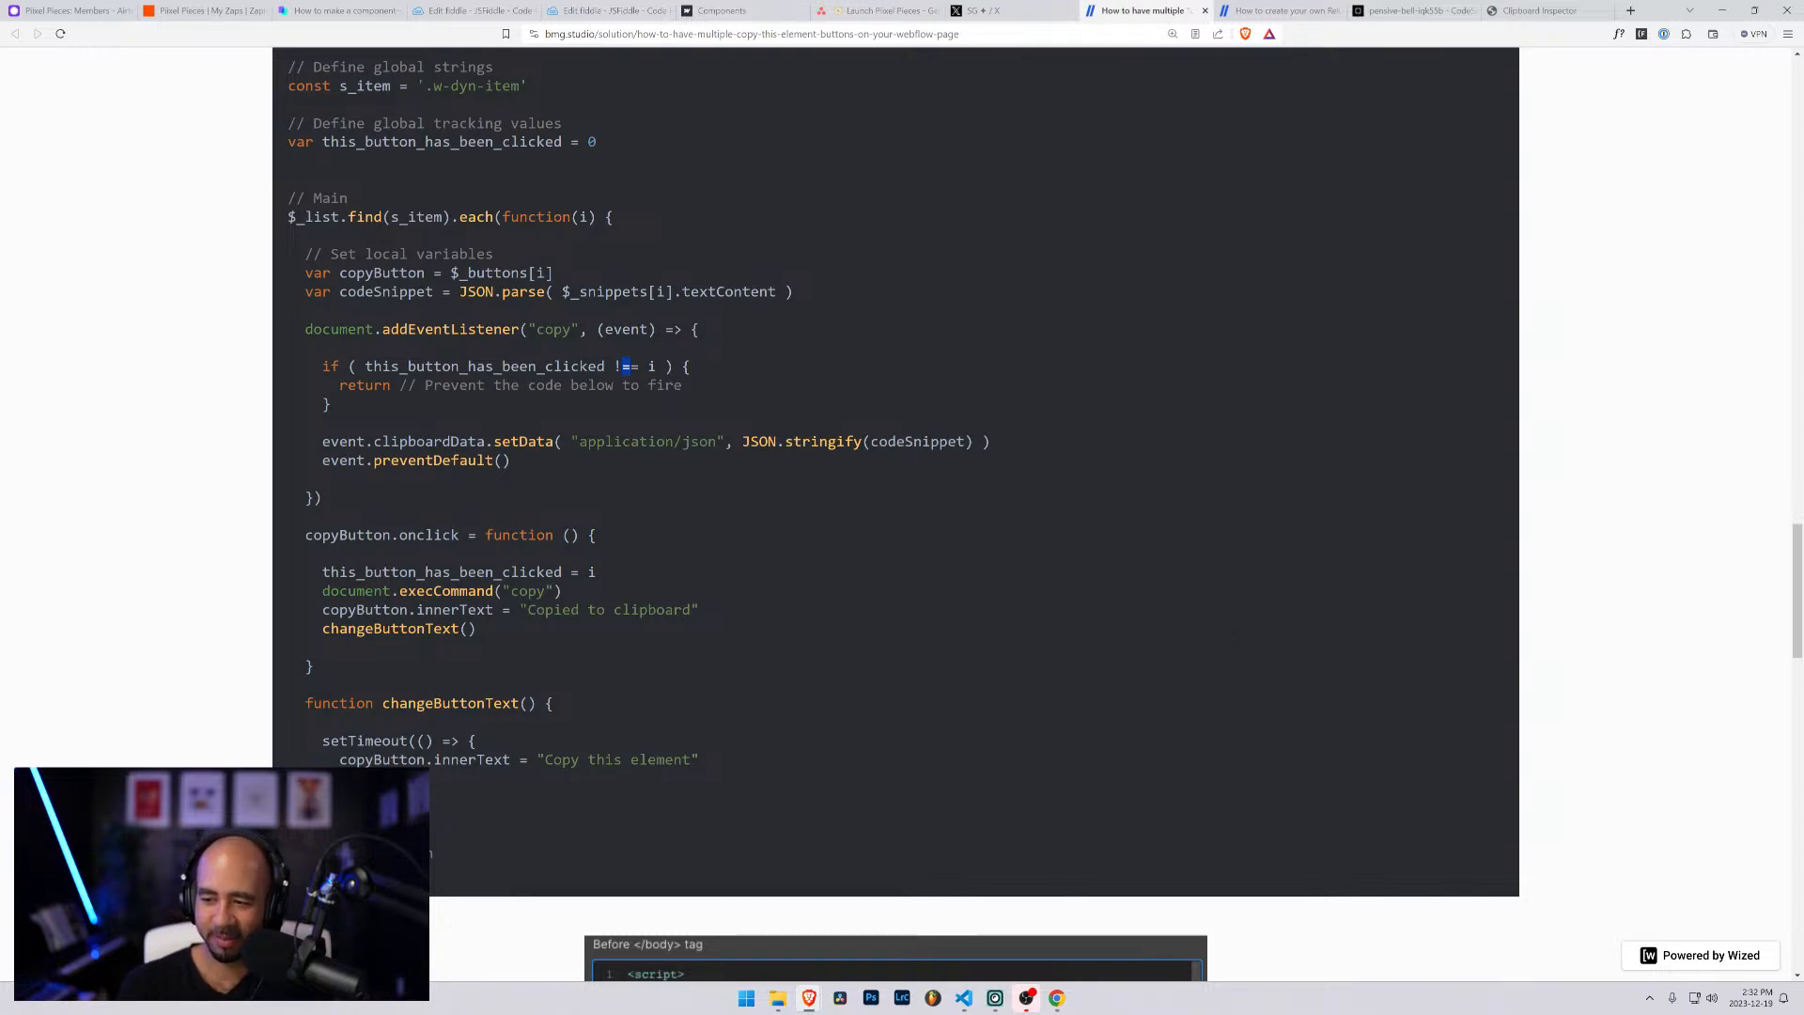
key(alt+Tab)
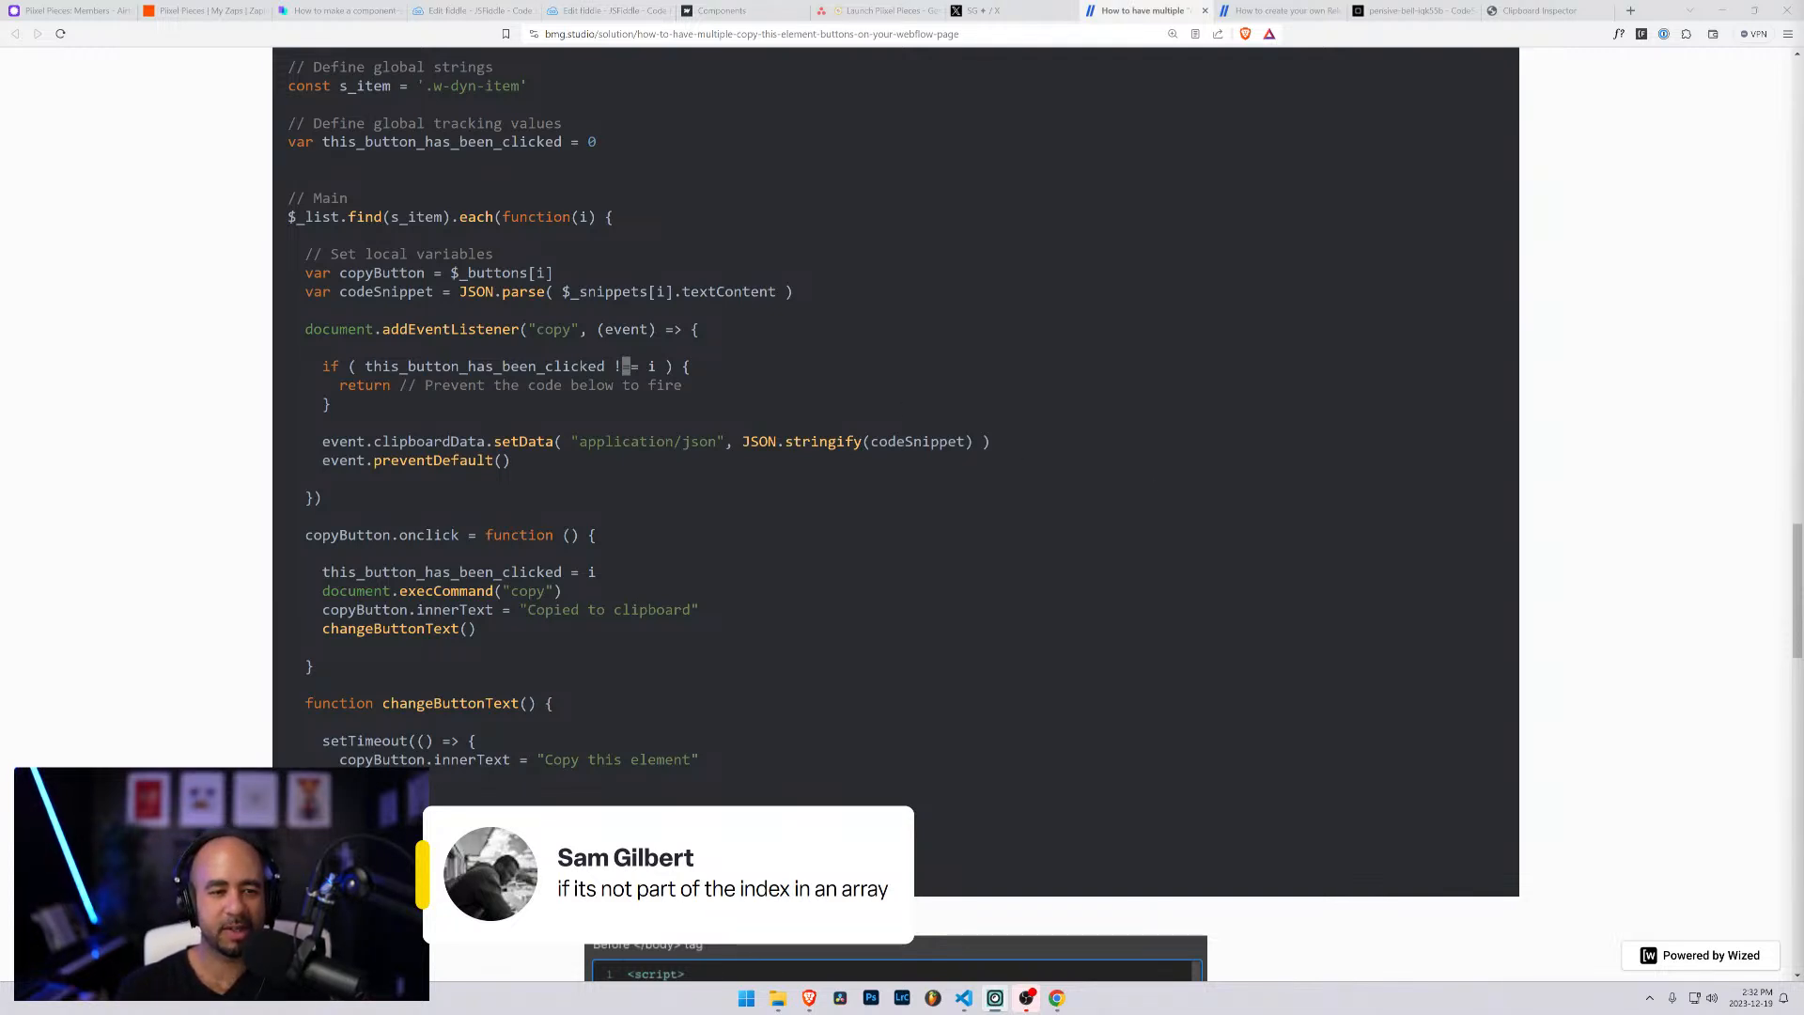
double_click(541, 274)
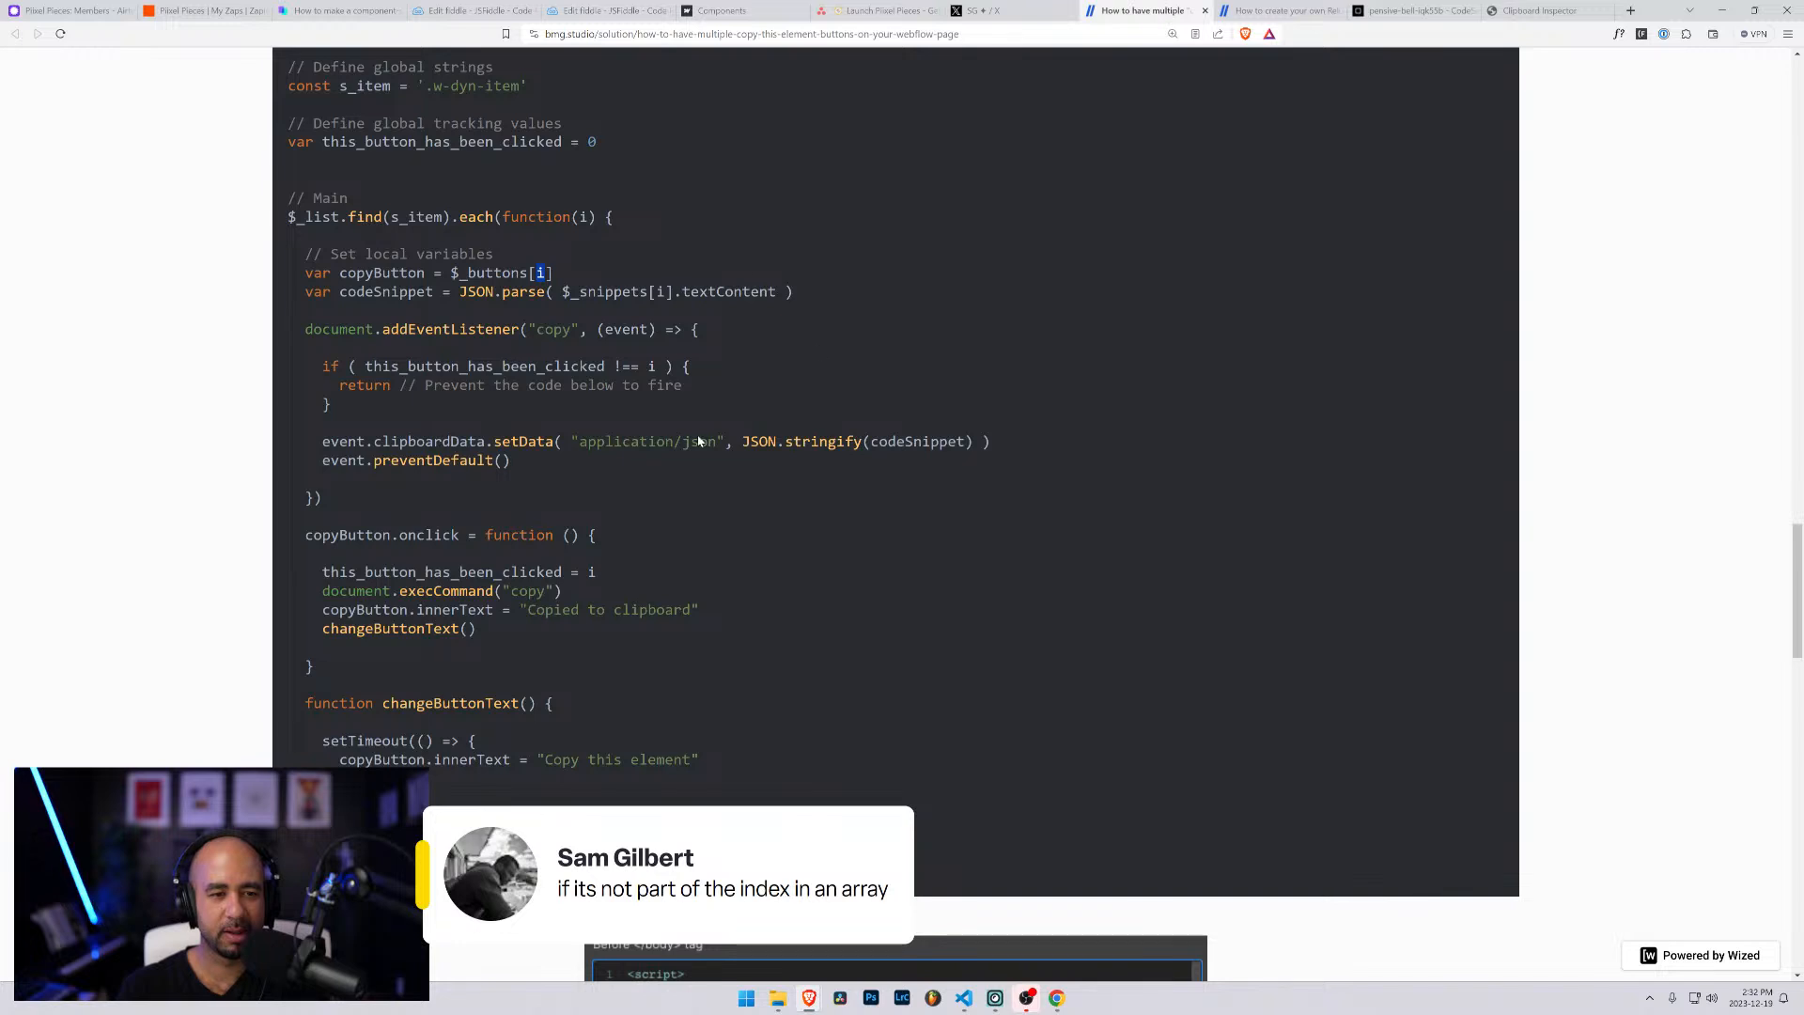
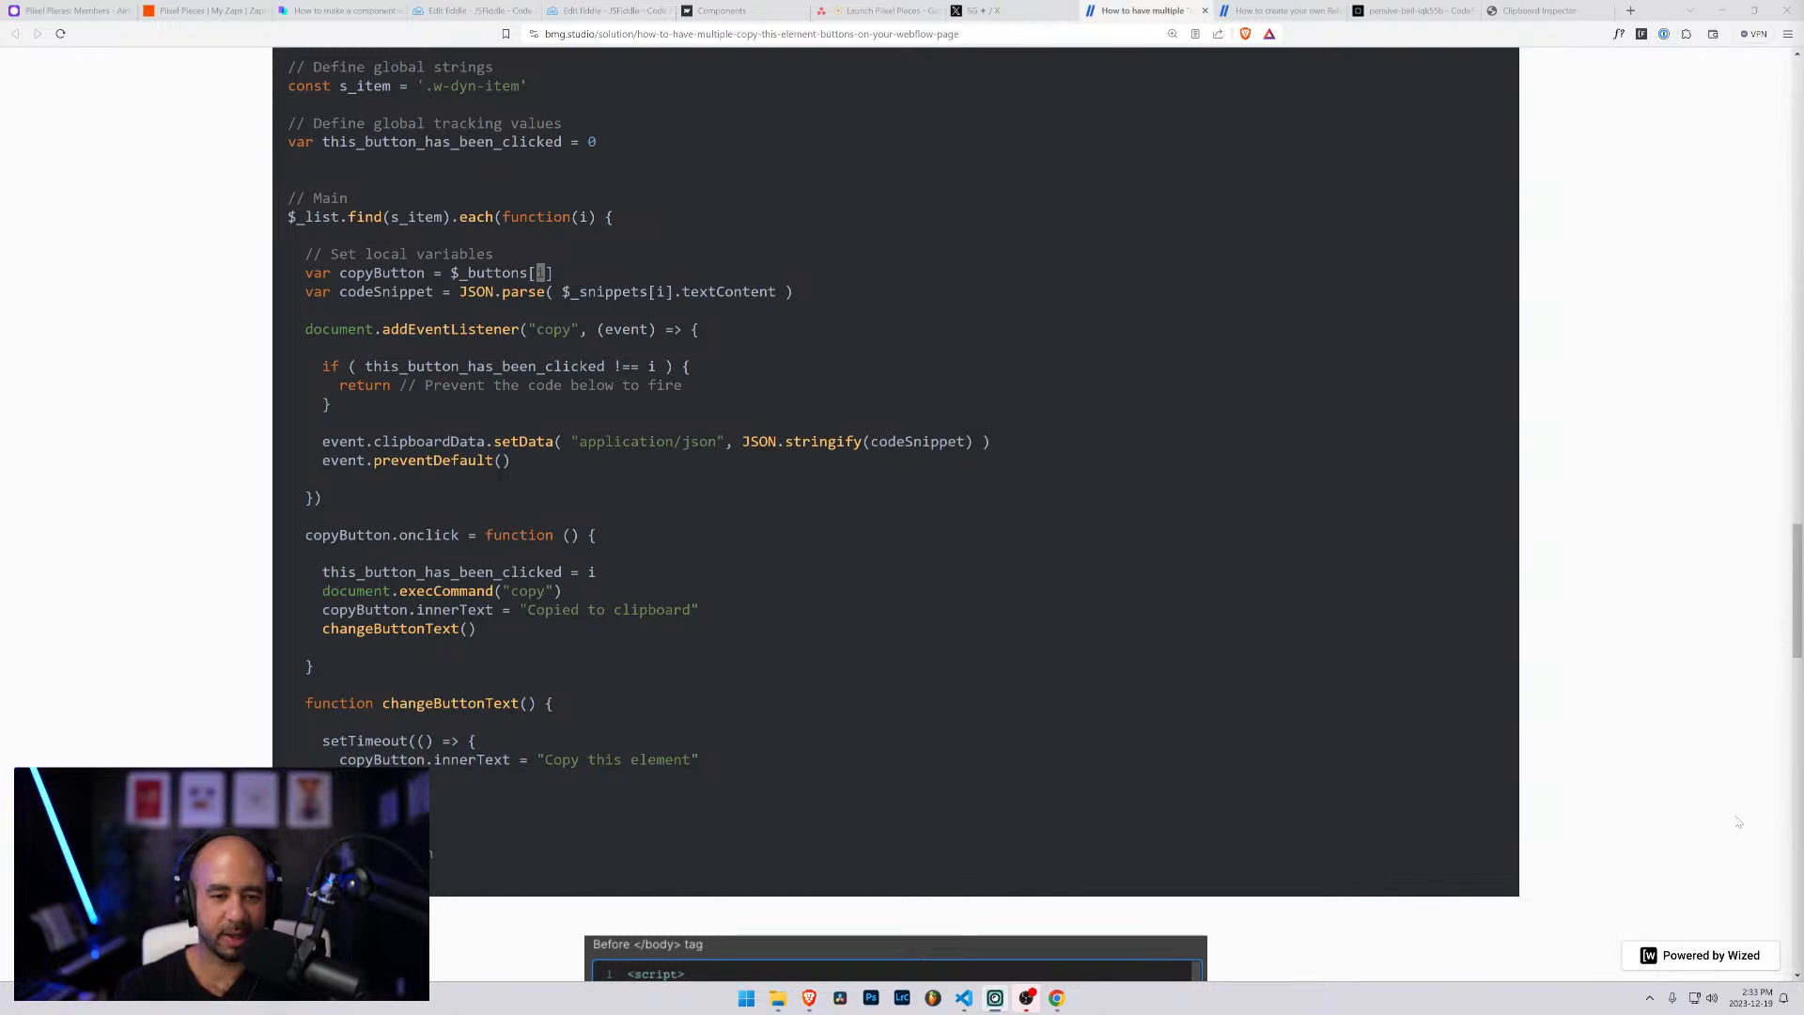
- Read the modified script's copy listener, click handler and changeButtonText function, through to the end of the article
drag(314, 441, 906, 479)
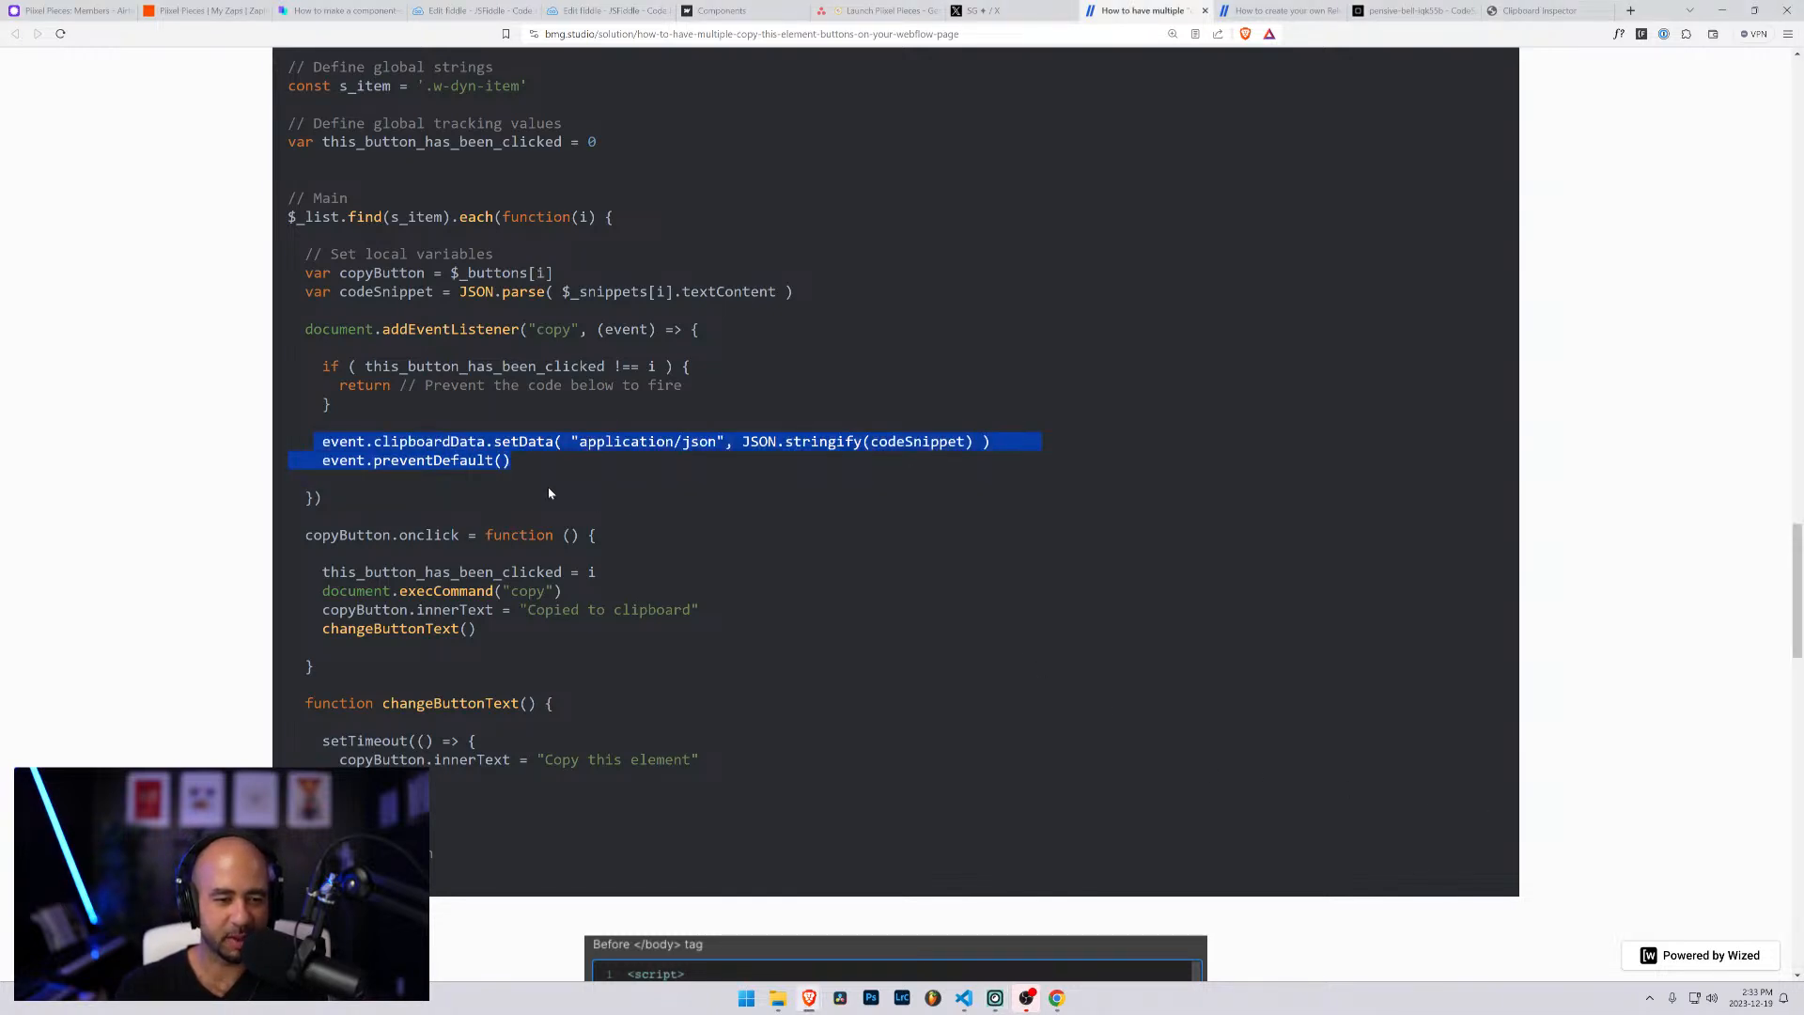
scroll(454, 484, down, 1)
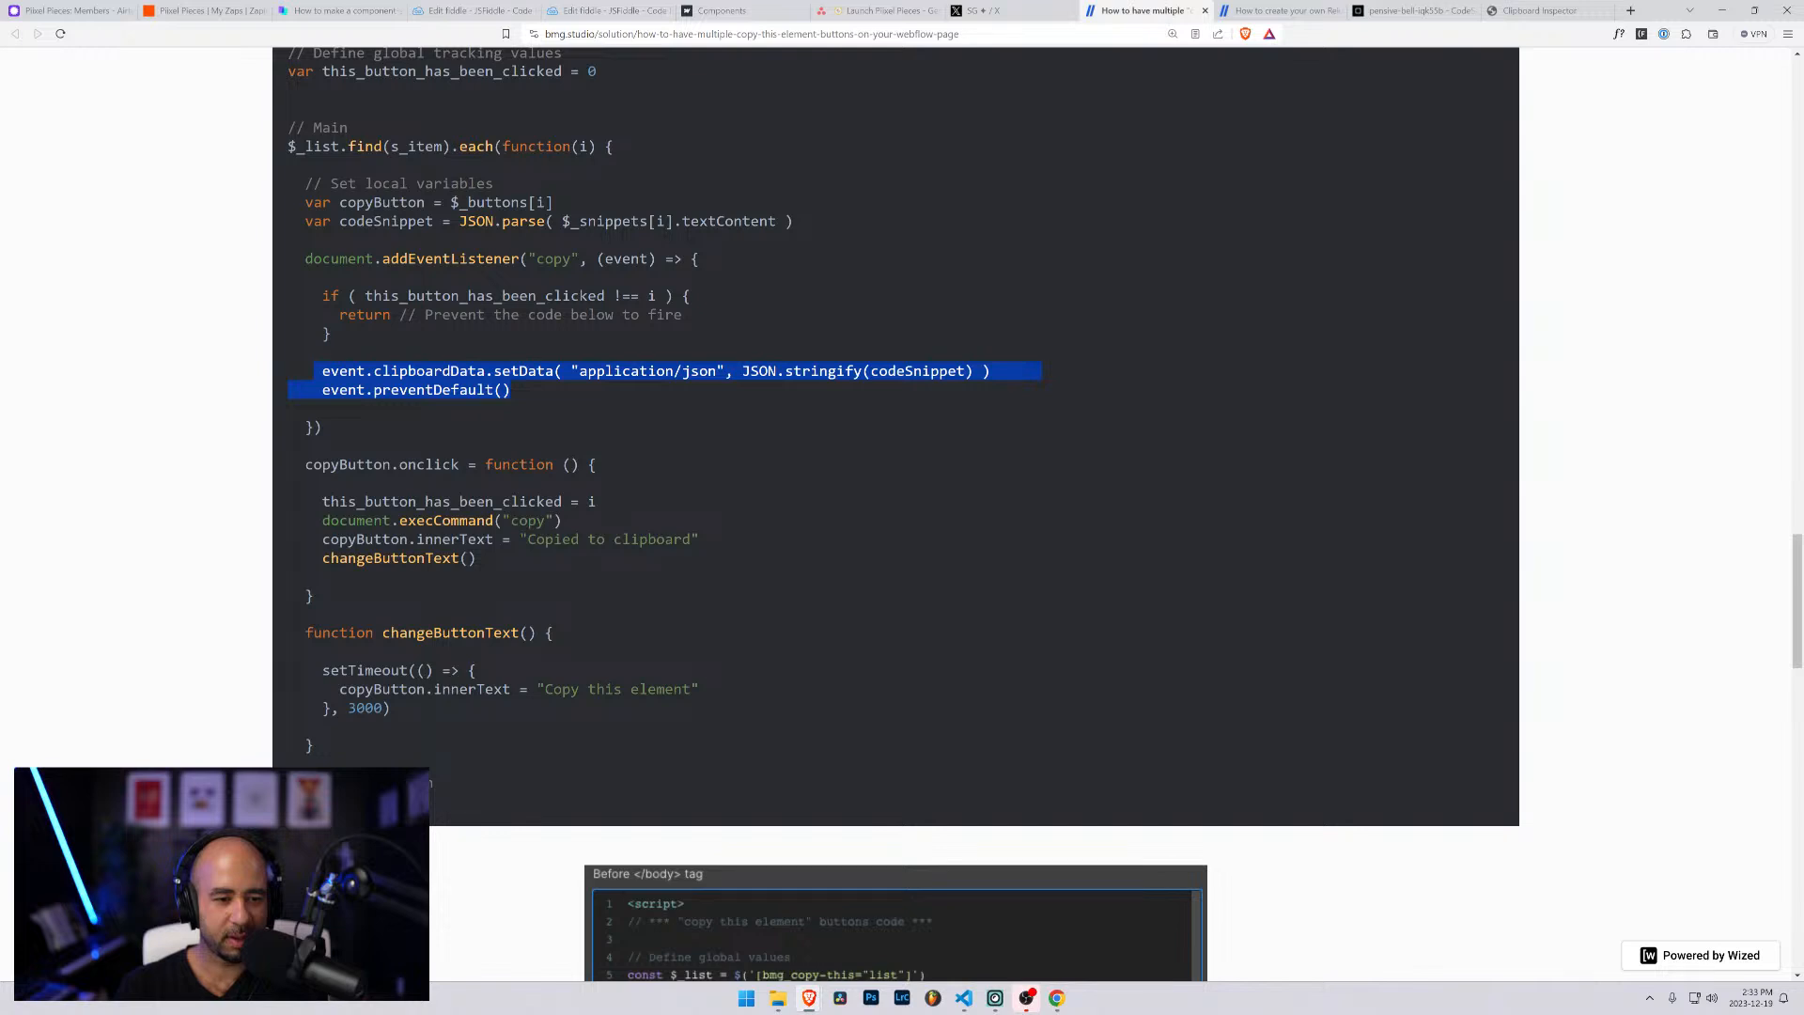
drag(330, 464, 539, 786)
scroll(689, 735, down, 5)
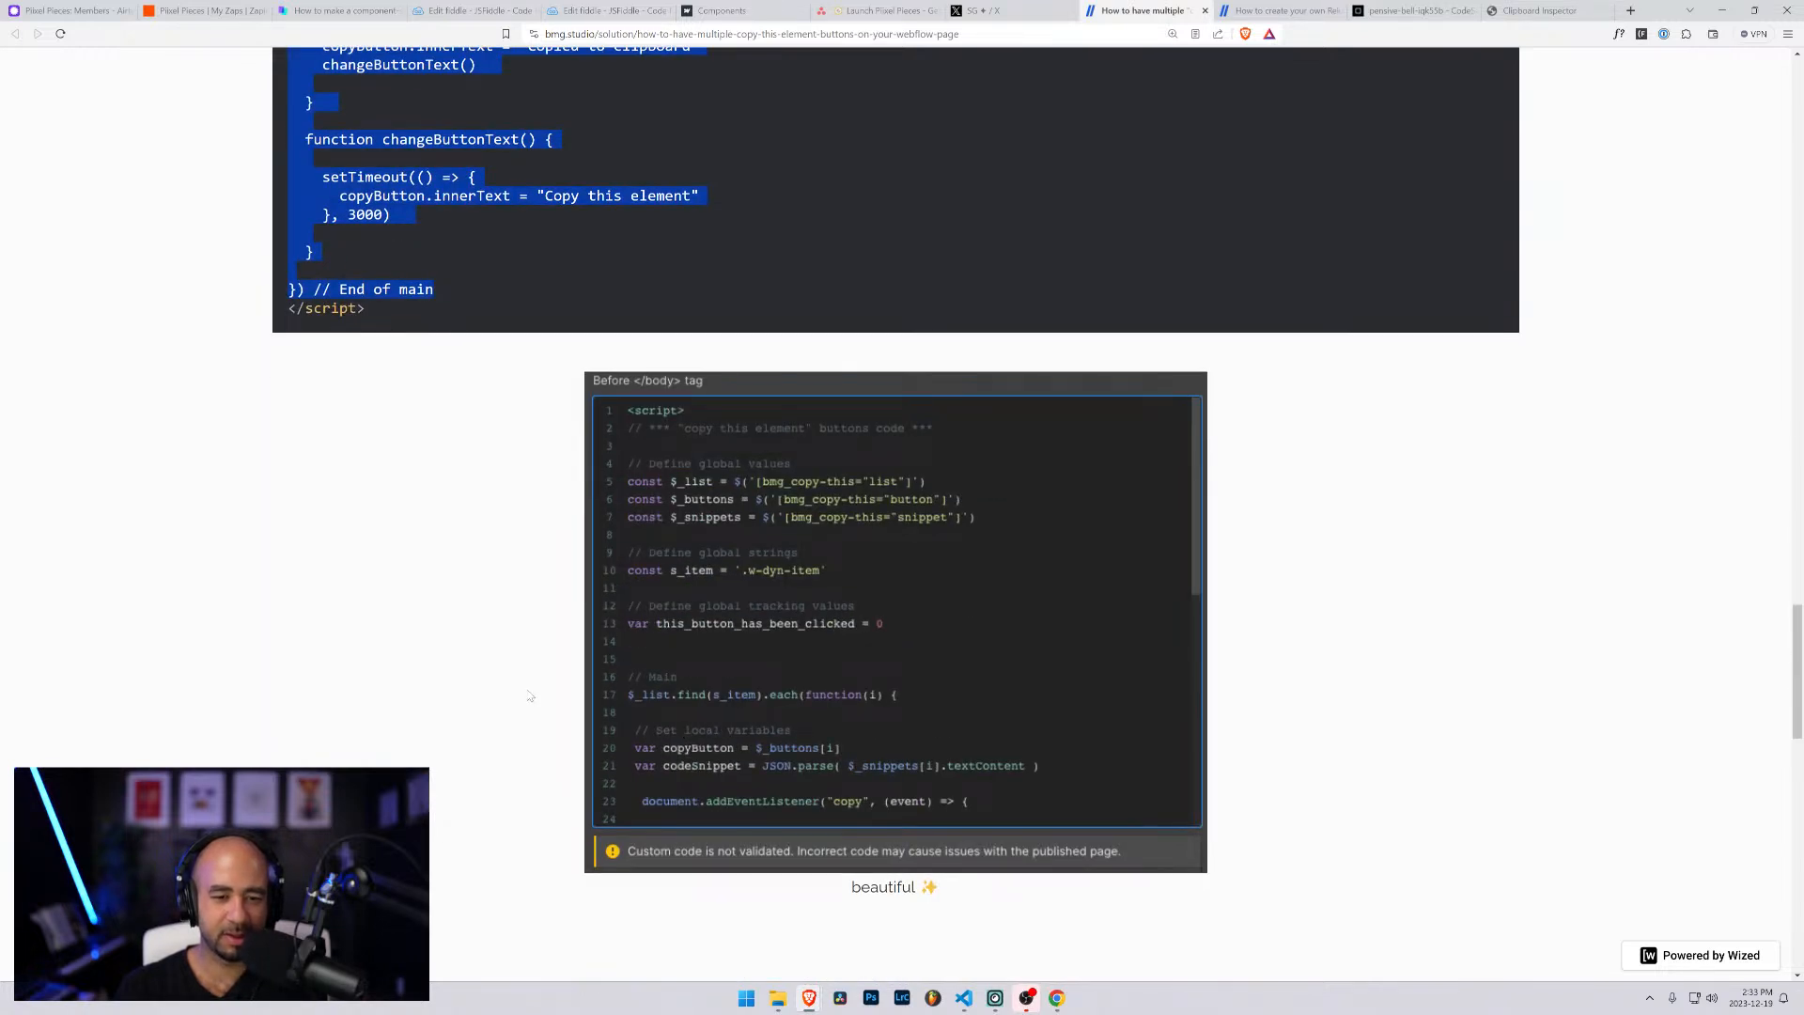
scroll(531, 696, down, 9)
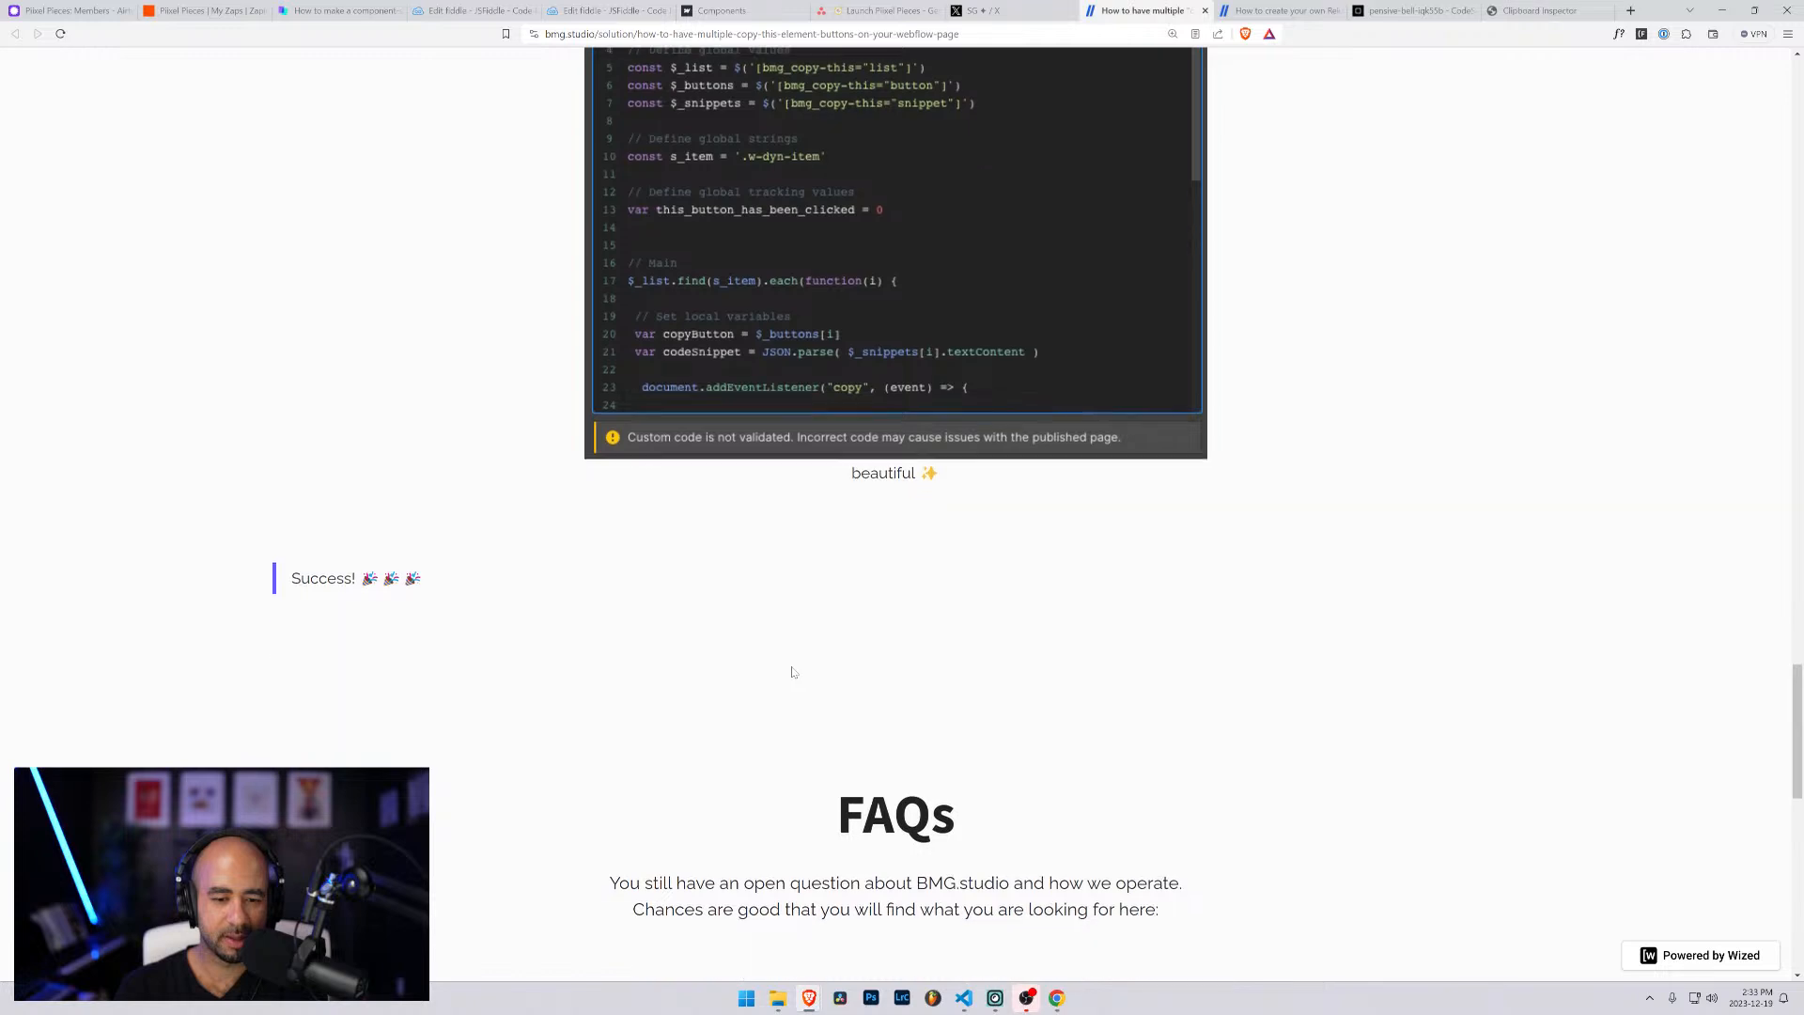
drag(291, 358, 424, 361)
scroll(424, 361, down, 5)
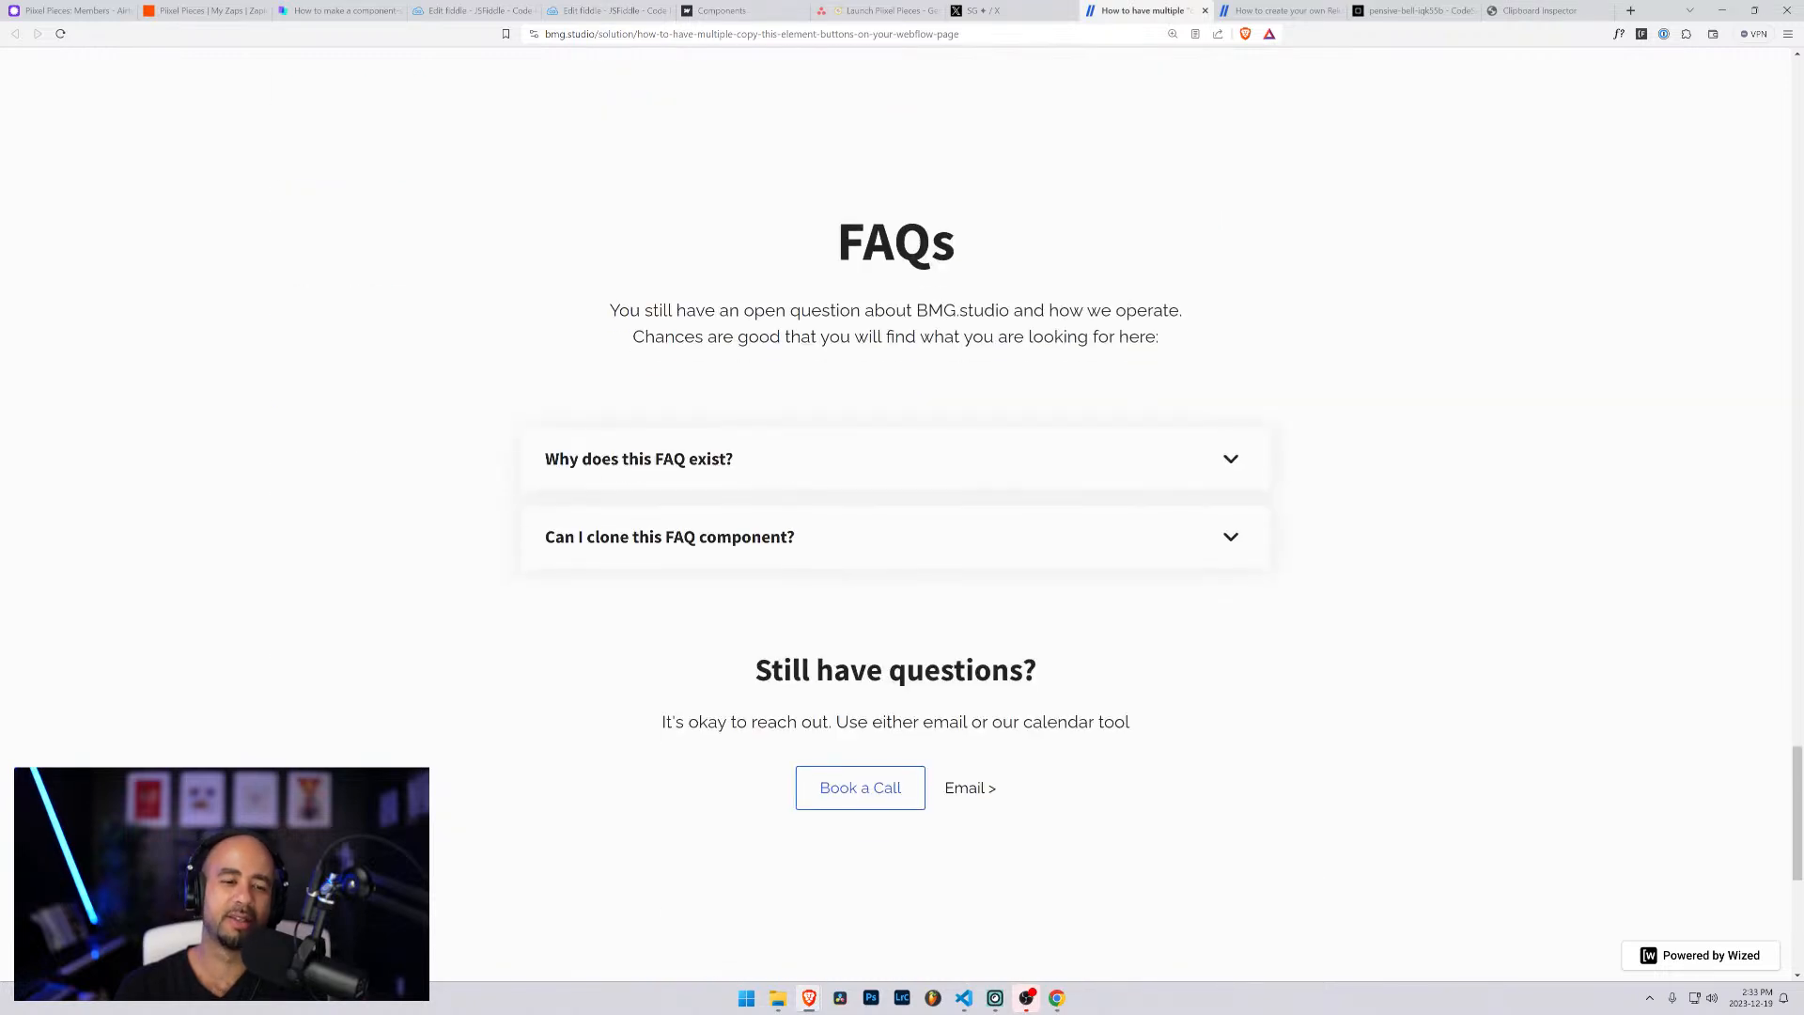
- Review the article from its introduction through the Step 1 project set-up and the Step 2 custom attributes
scroll(714, 579, up, 4)
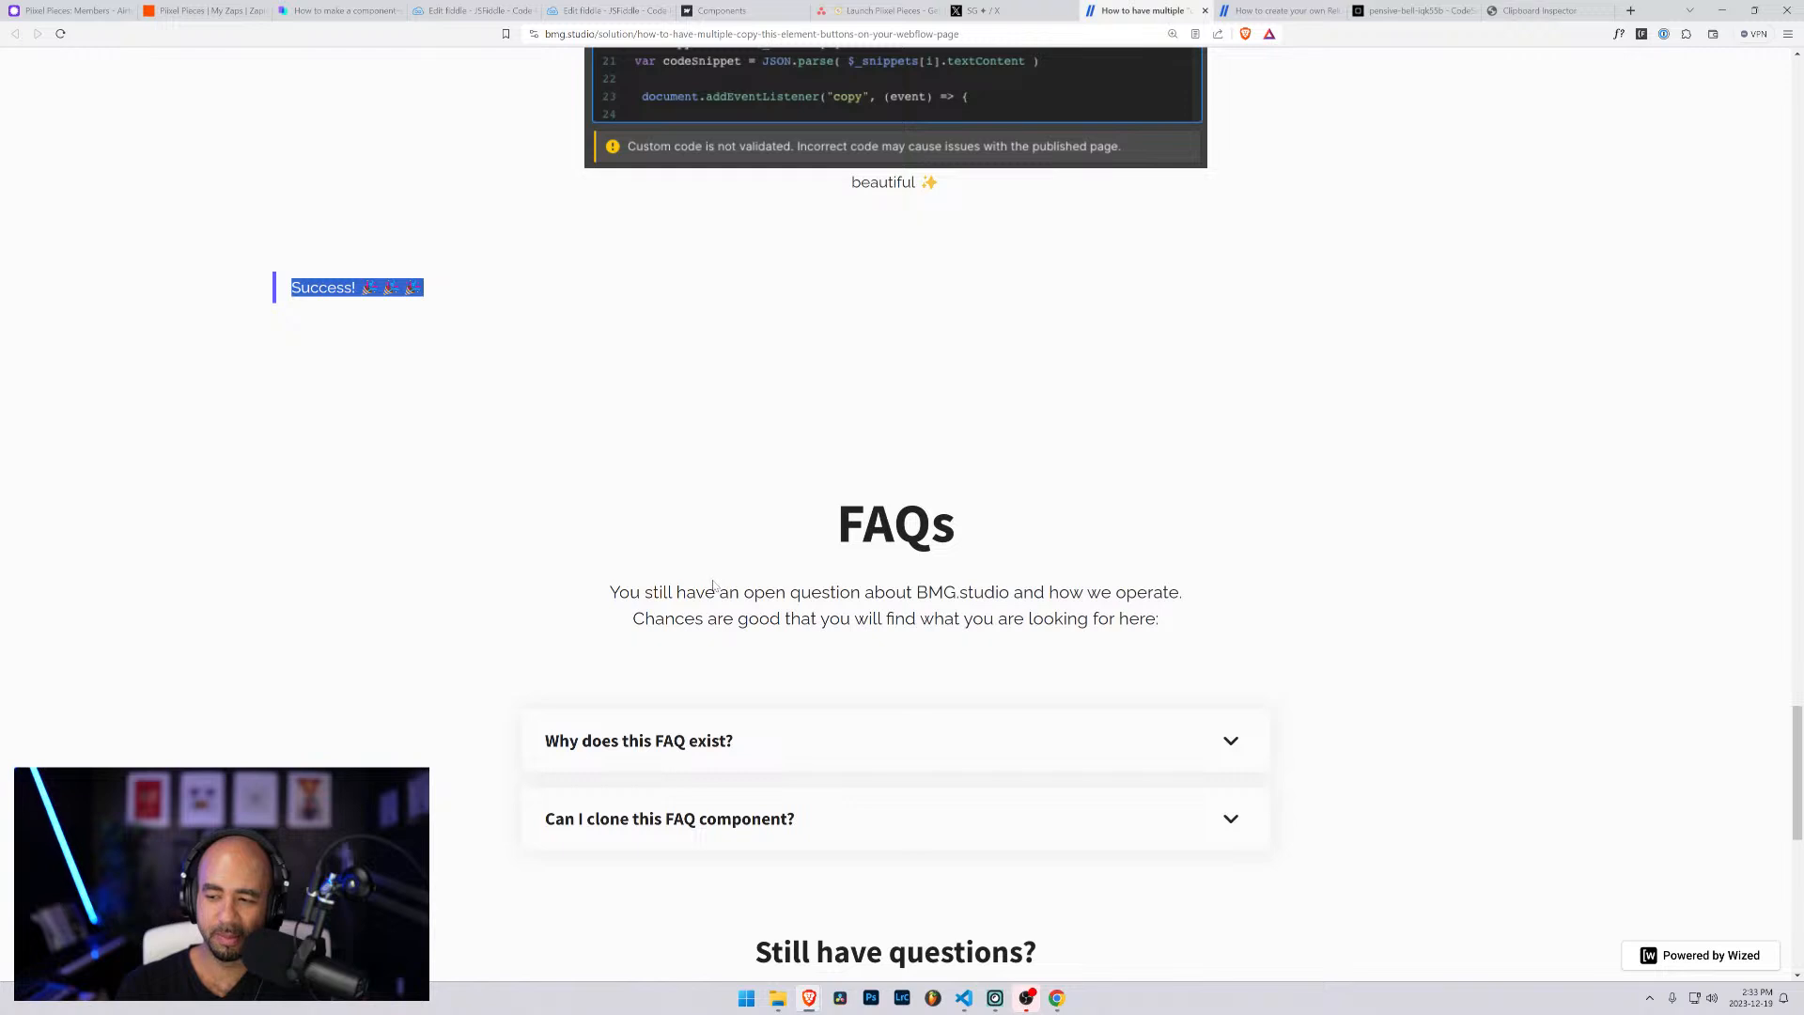
scroll(714, 584, up, 9)
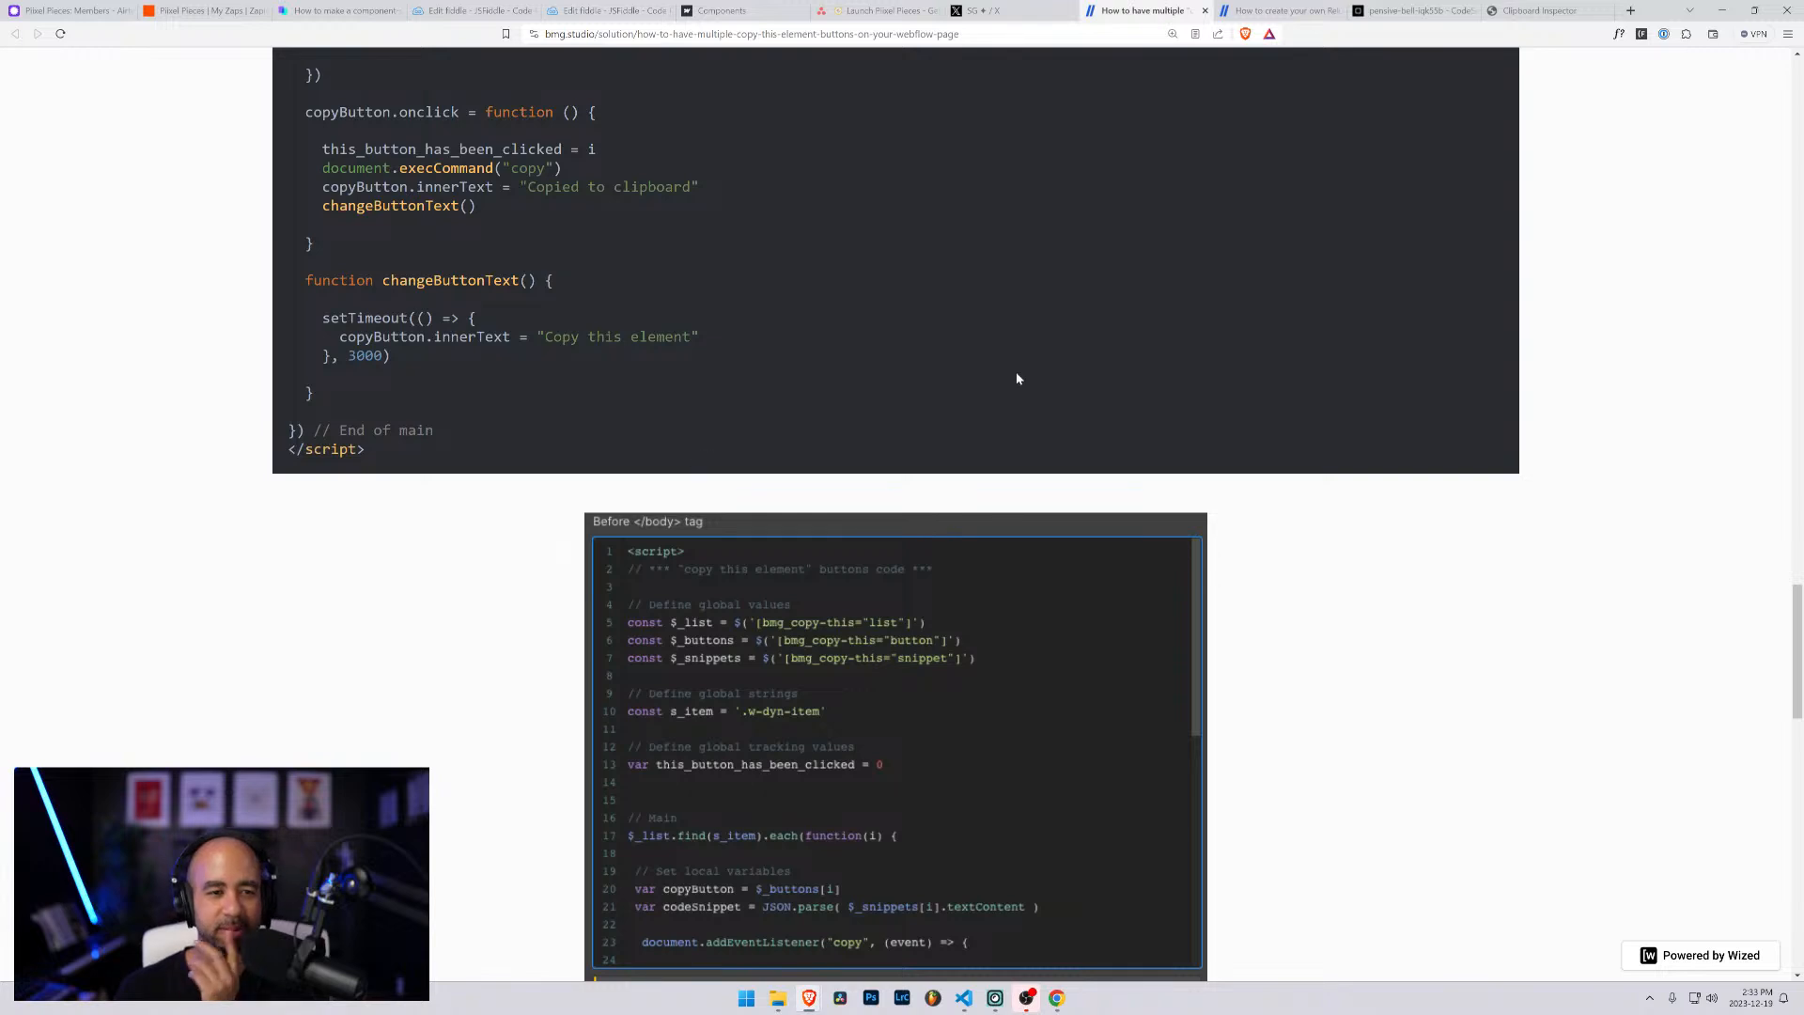
scroll(1016, 379, up, 7)
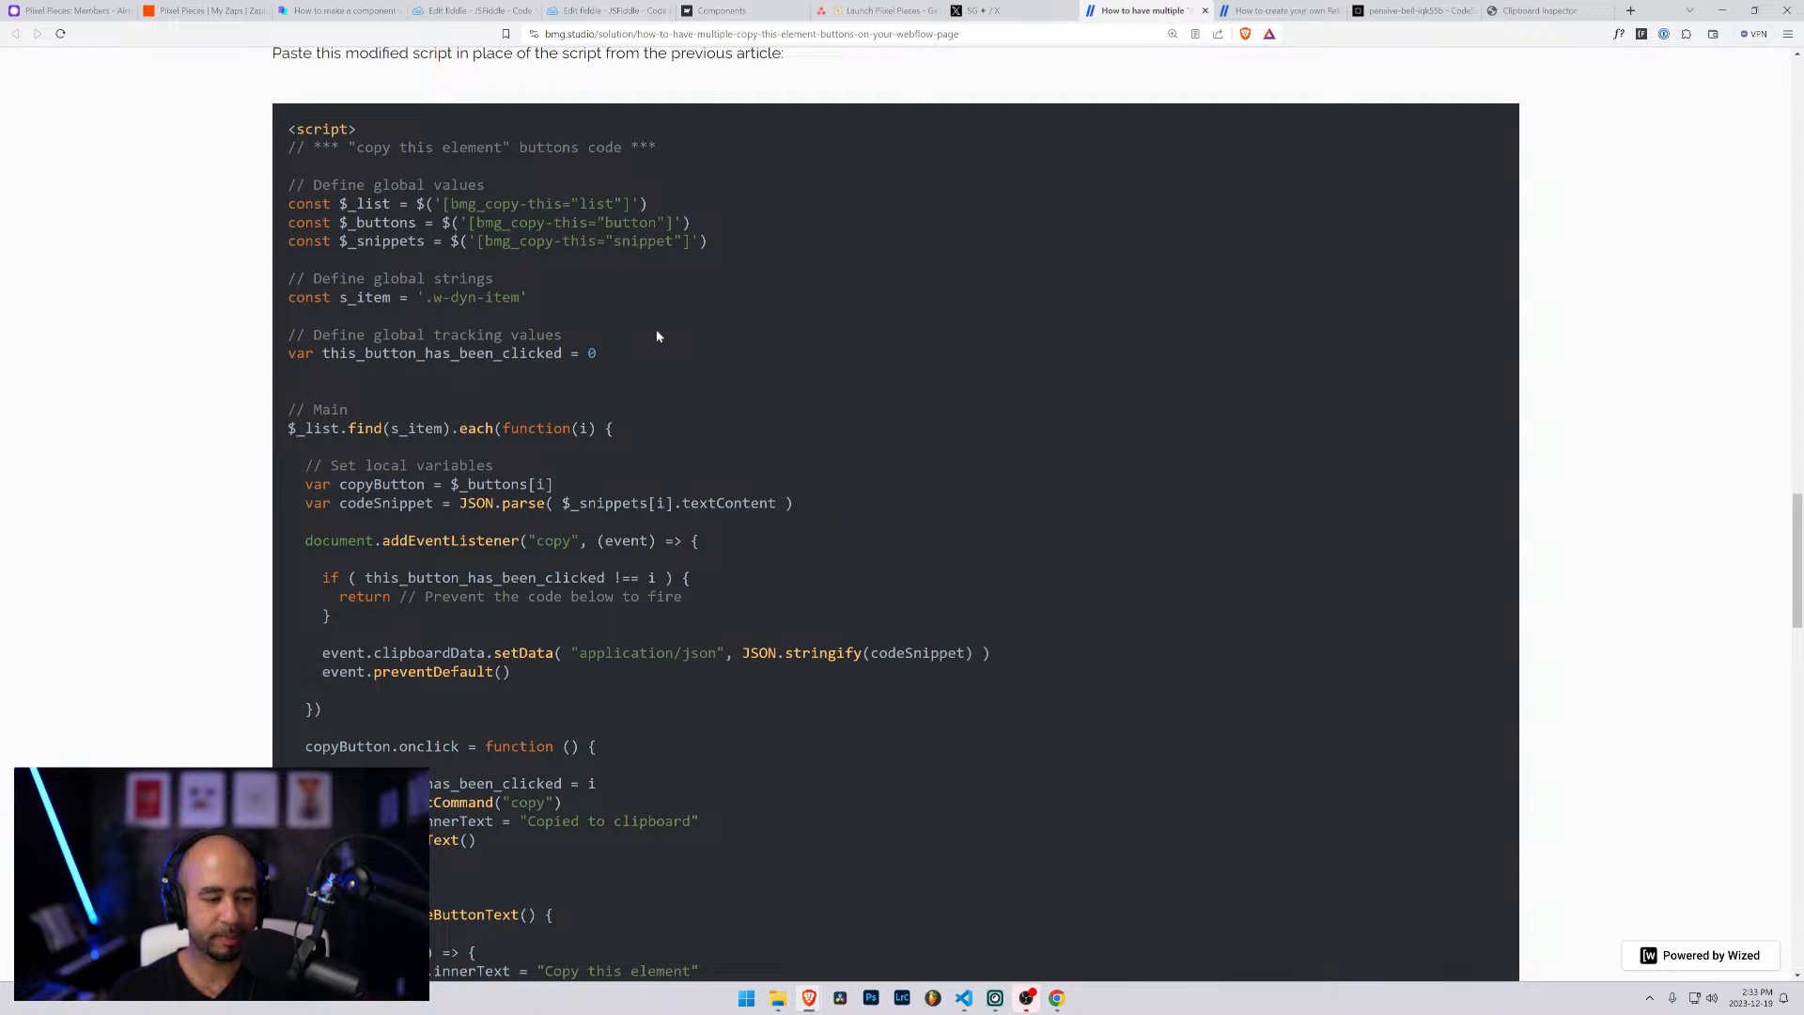
scroll(656, 335, up, 2)
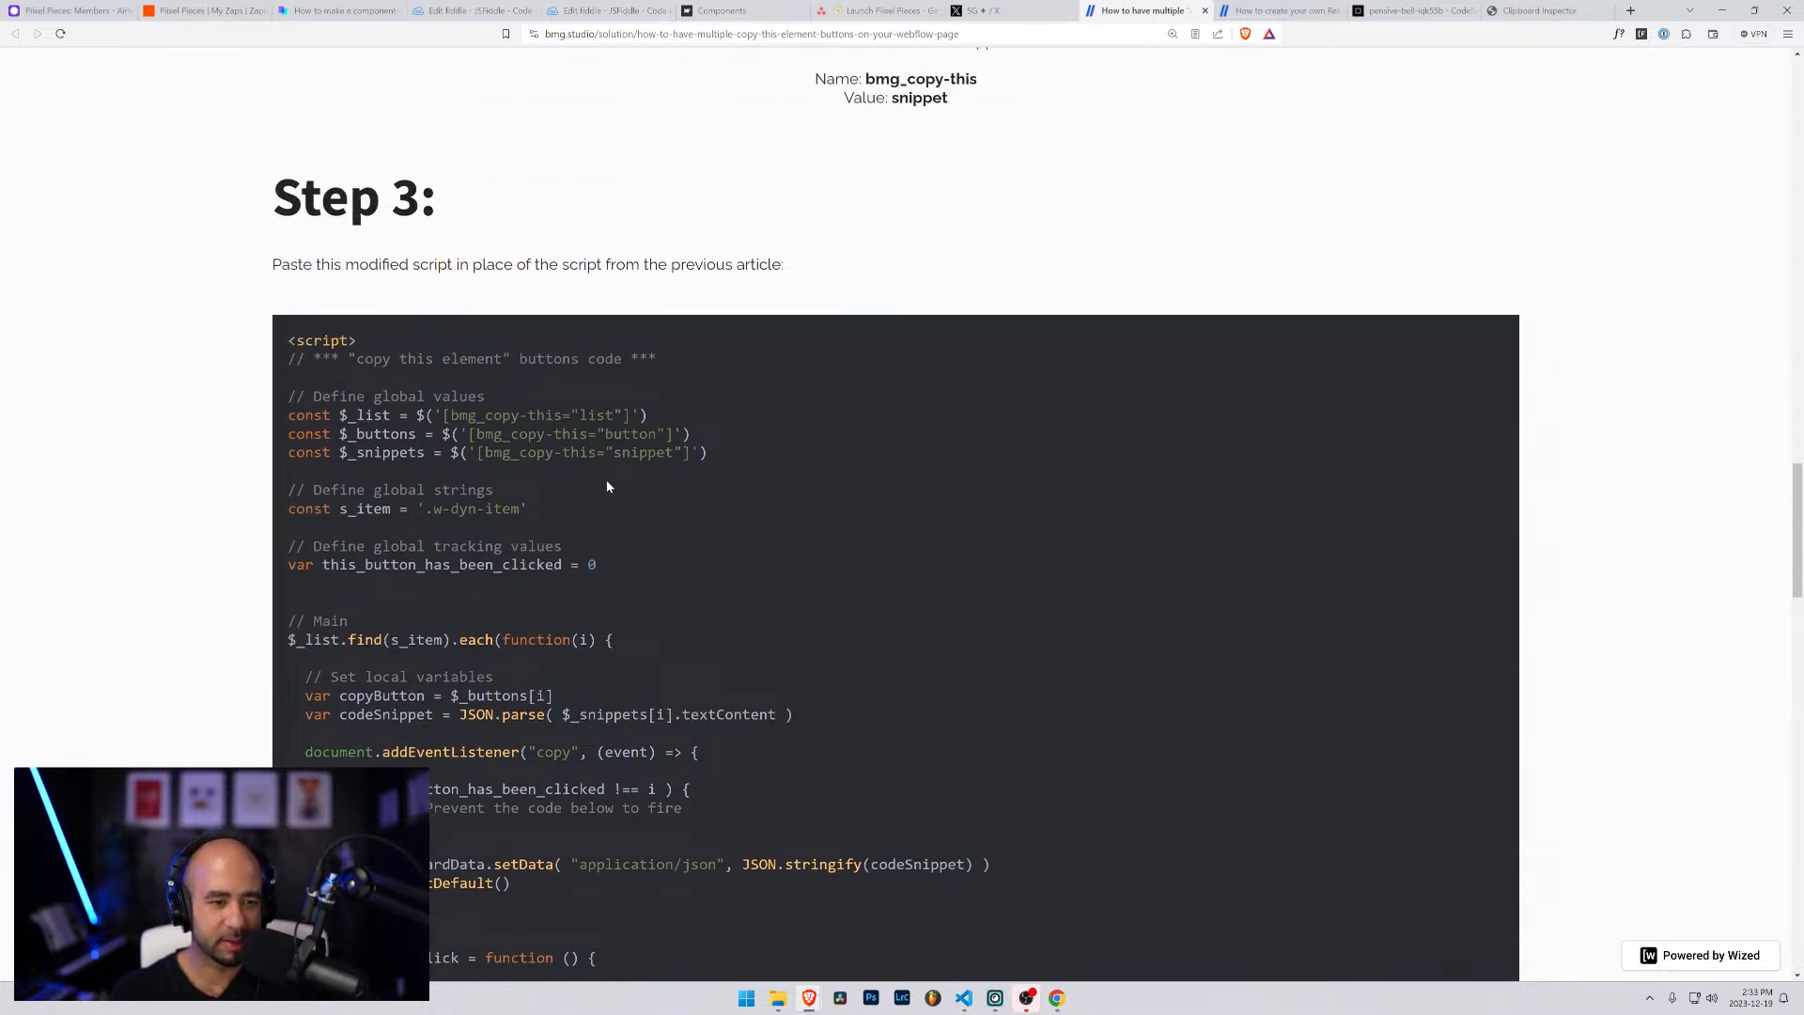
scroll(607, 482, up, 4)
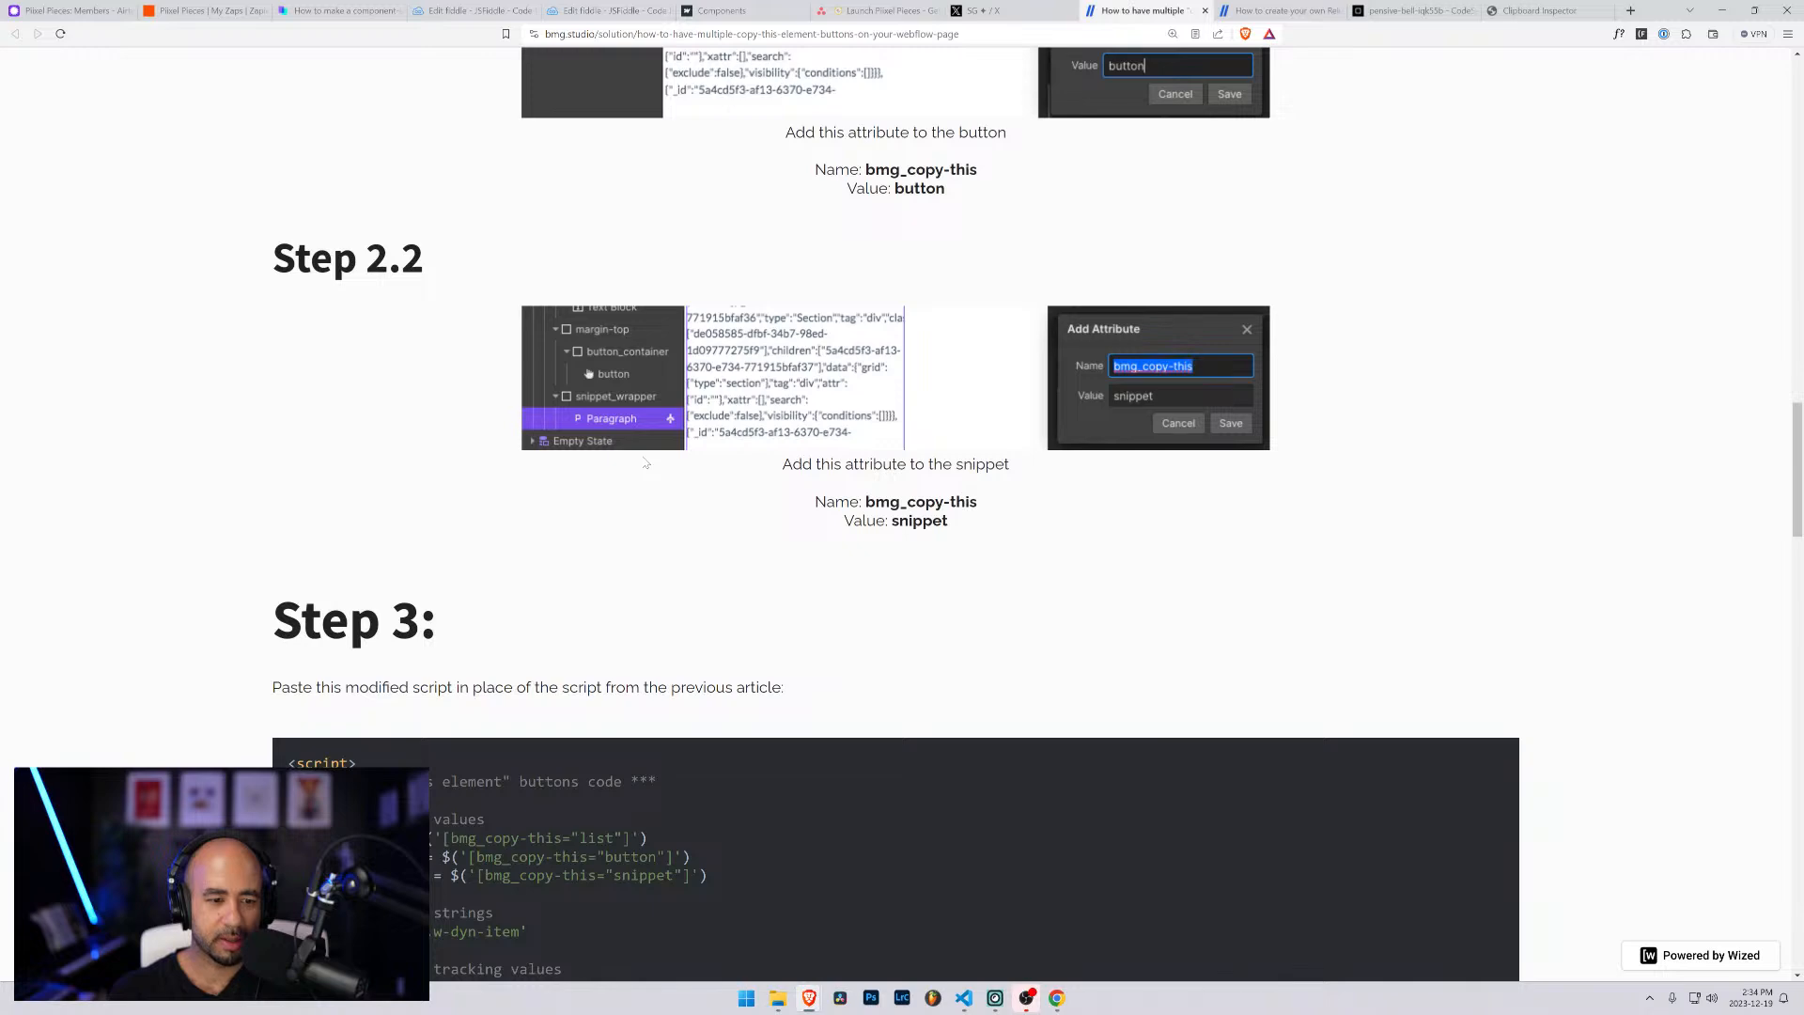
scroll(645, 462, up, 20)
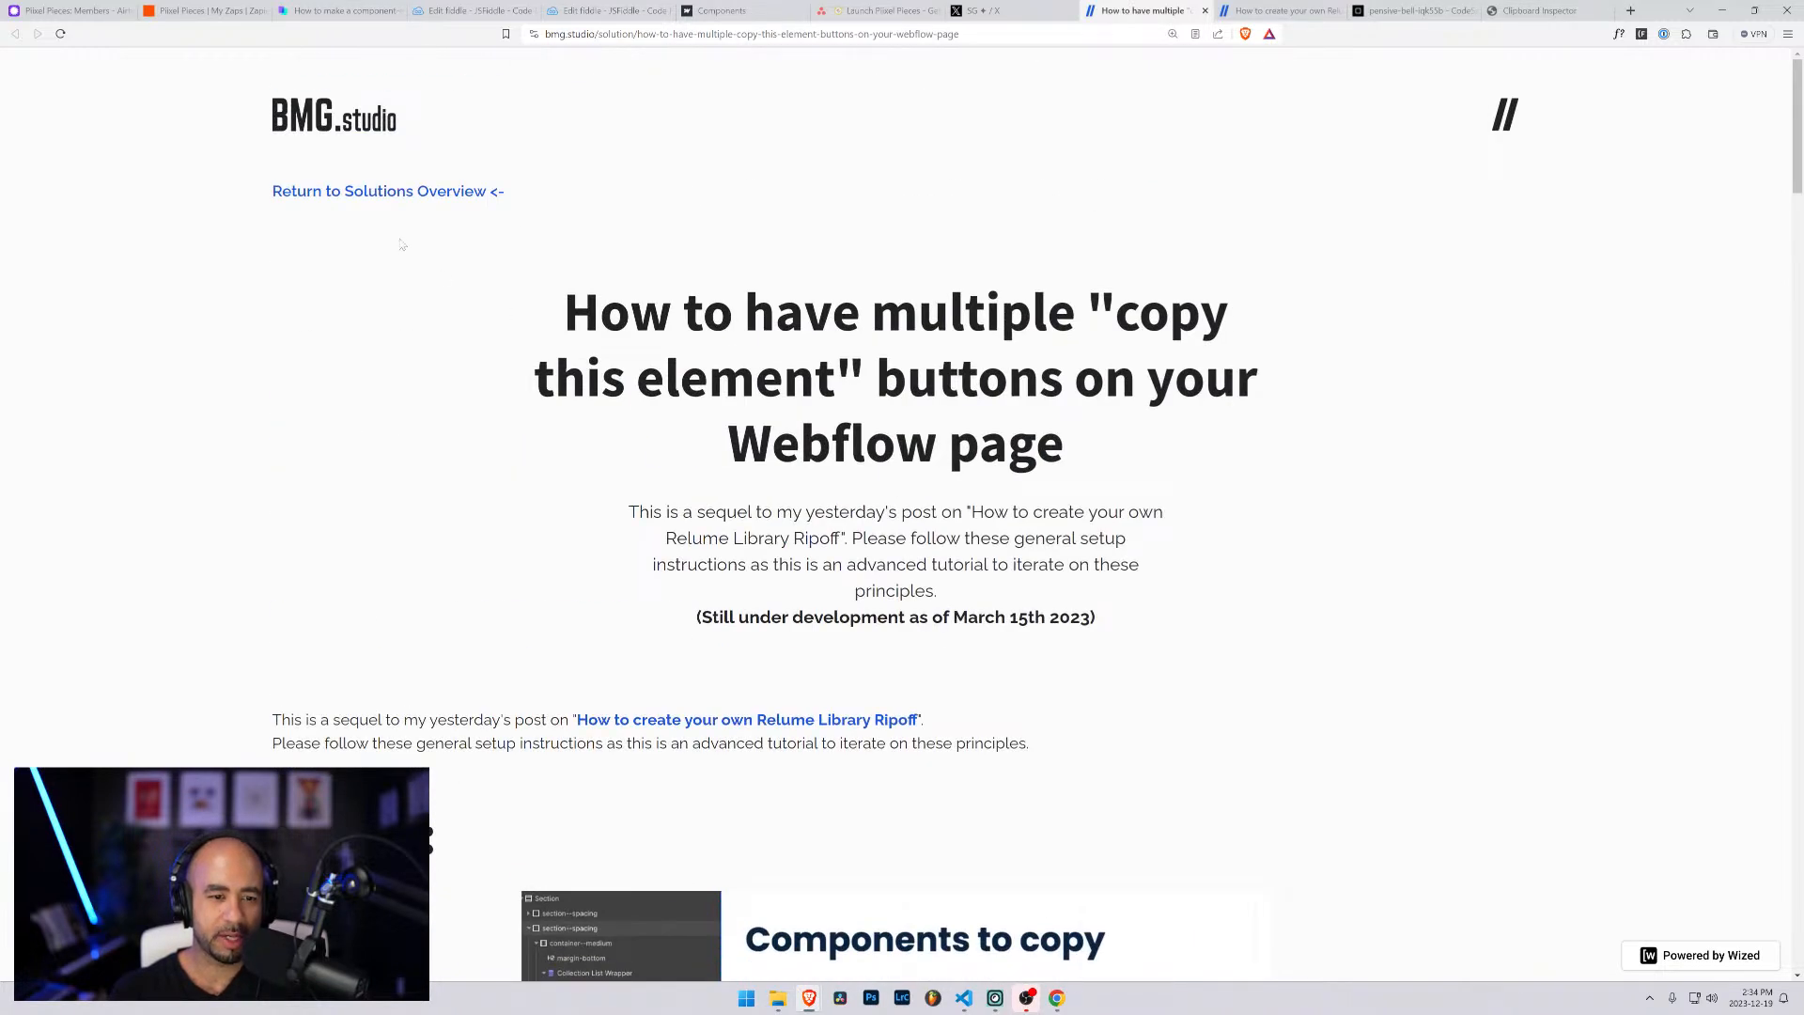
drag(716, 512, 925, 590)
scroll(609, 529, down, 3)
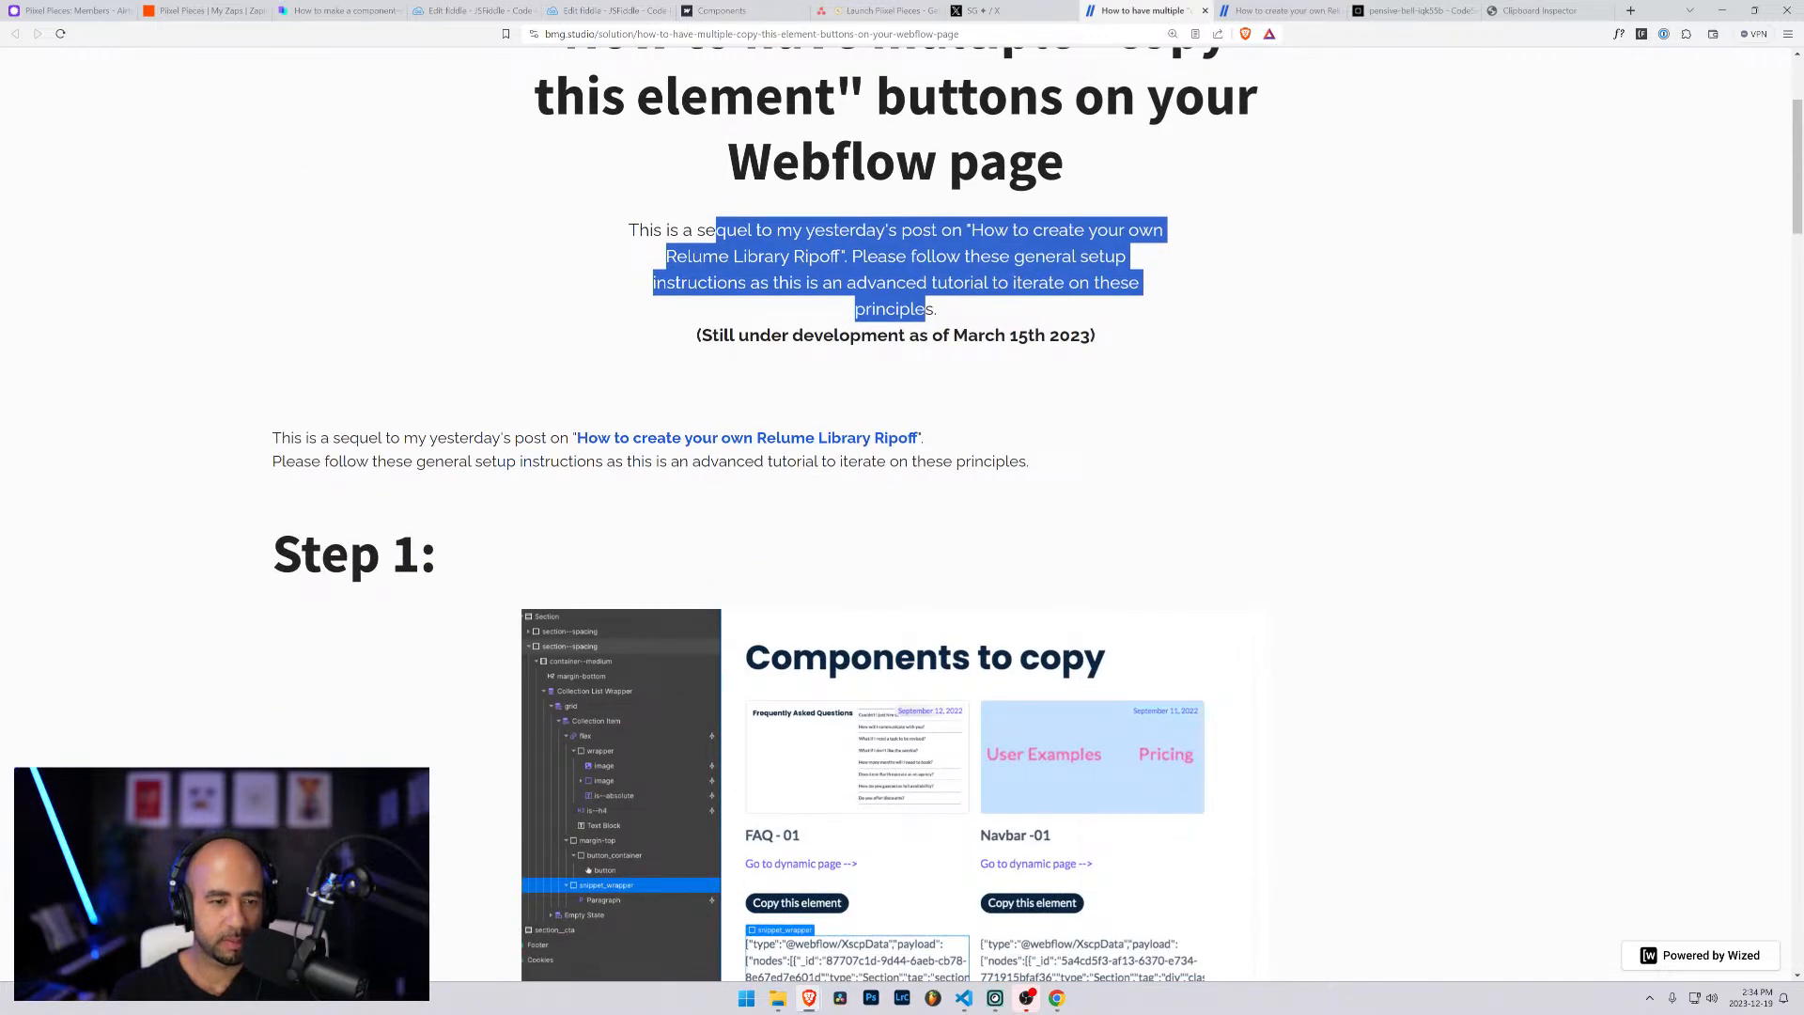
scroll(643, 532, down, 4)
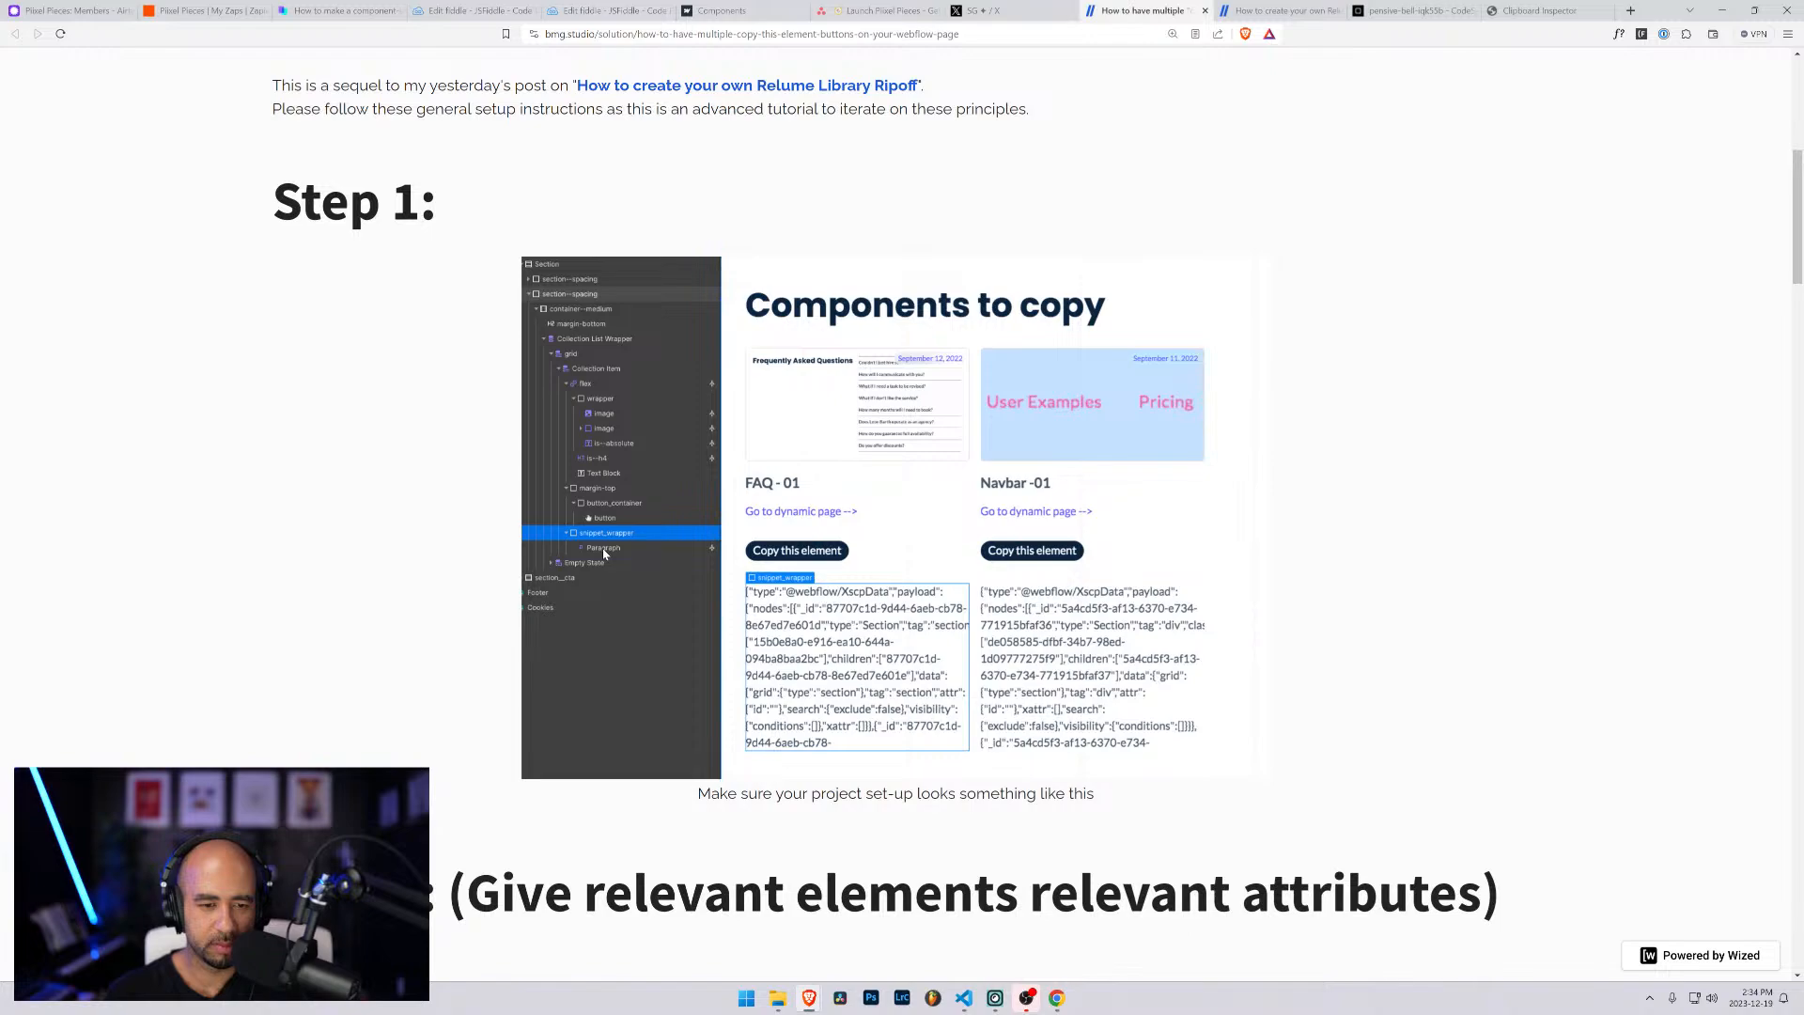
scroll(597, 537, down, 20)
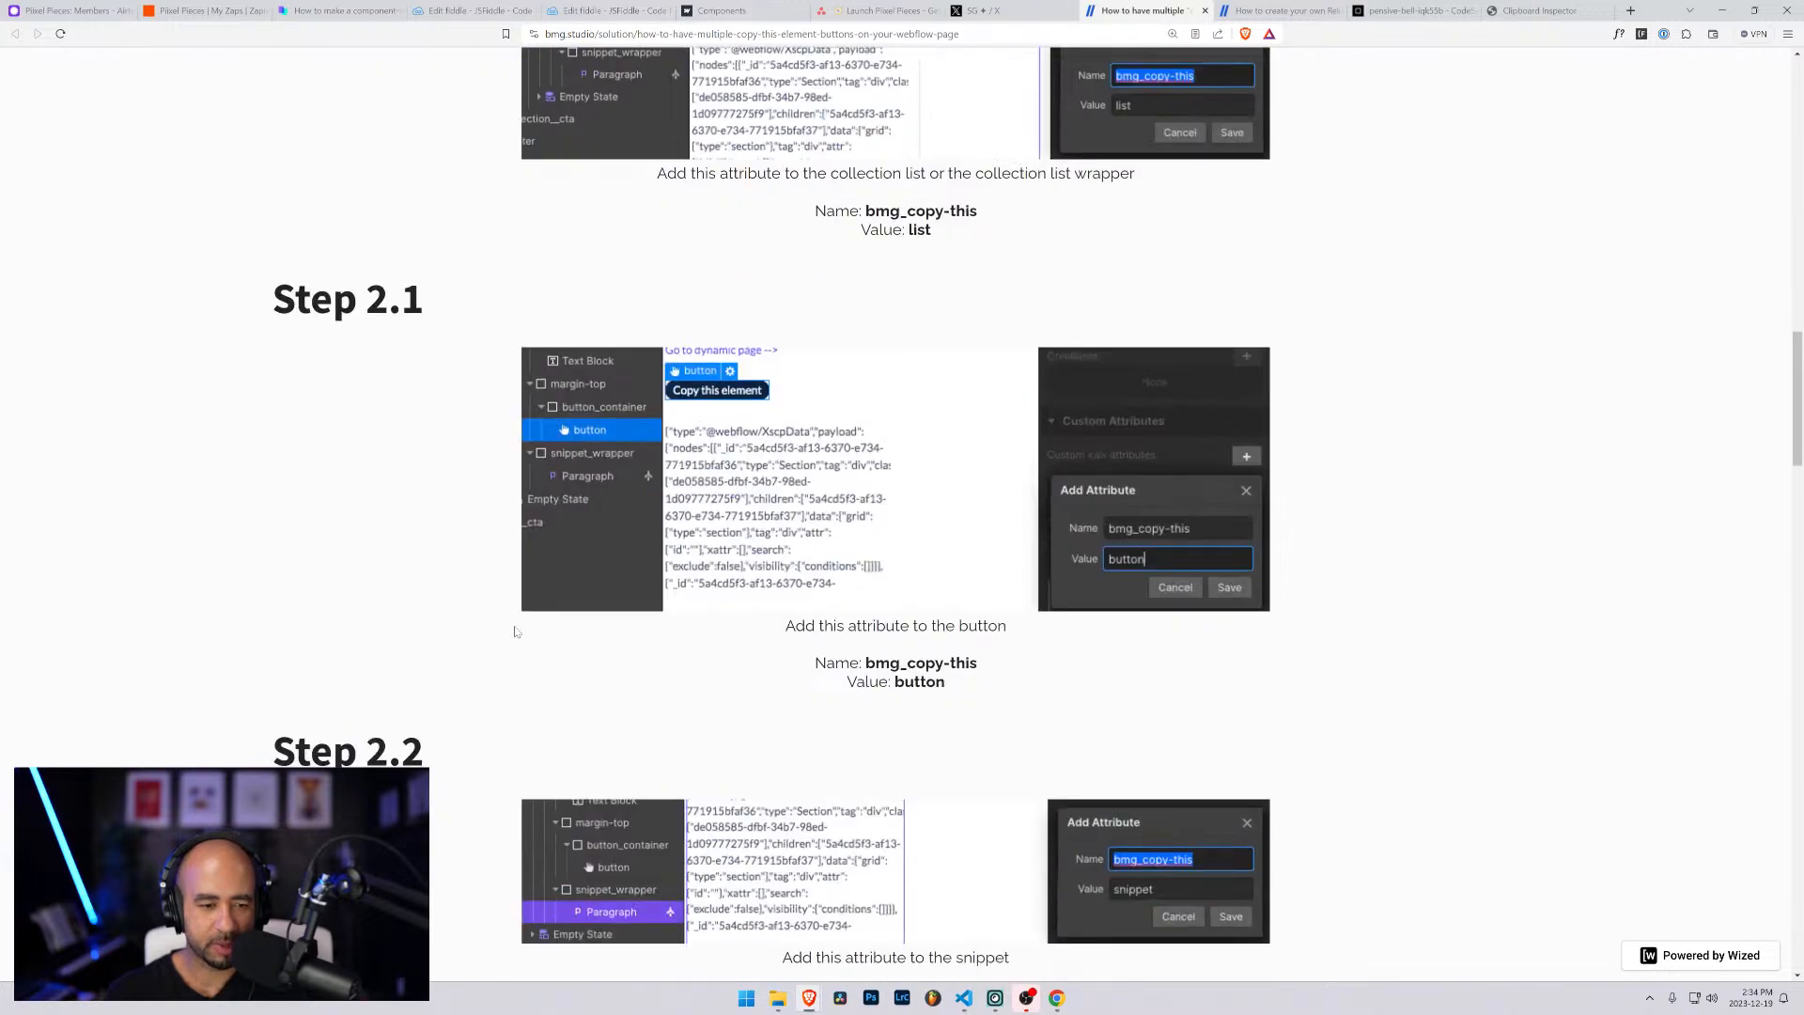
scroll(675, 377, up, 15)
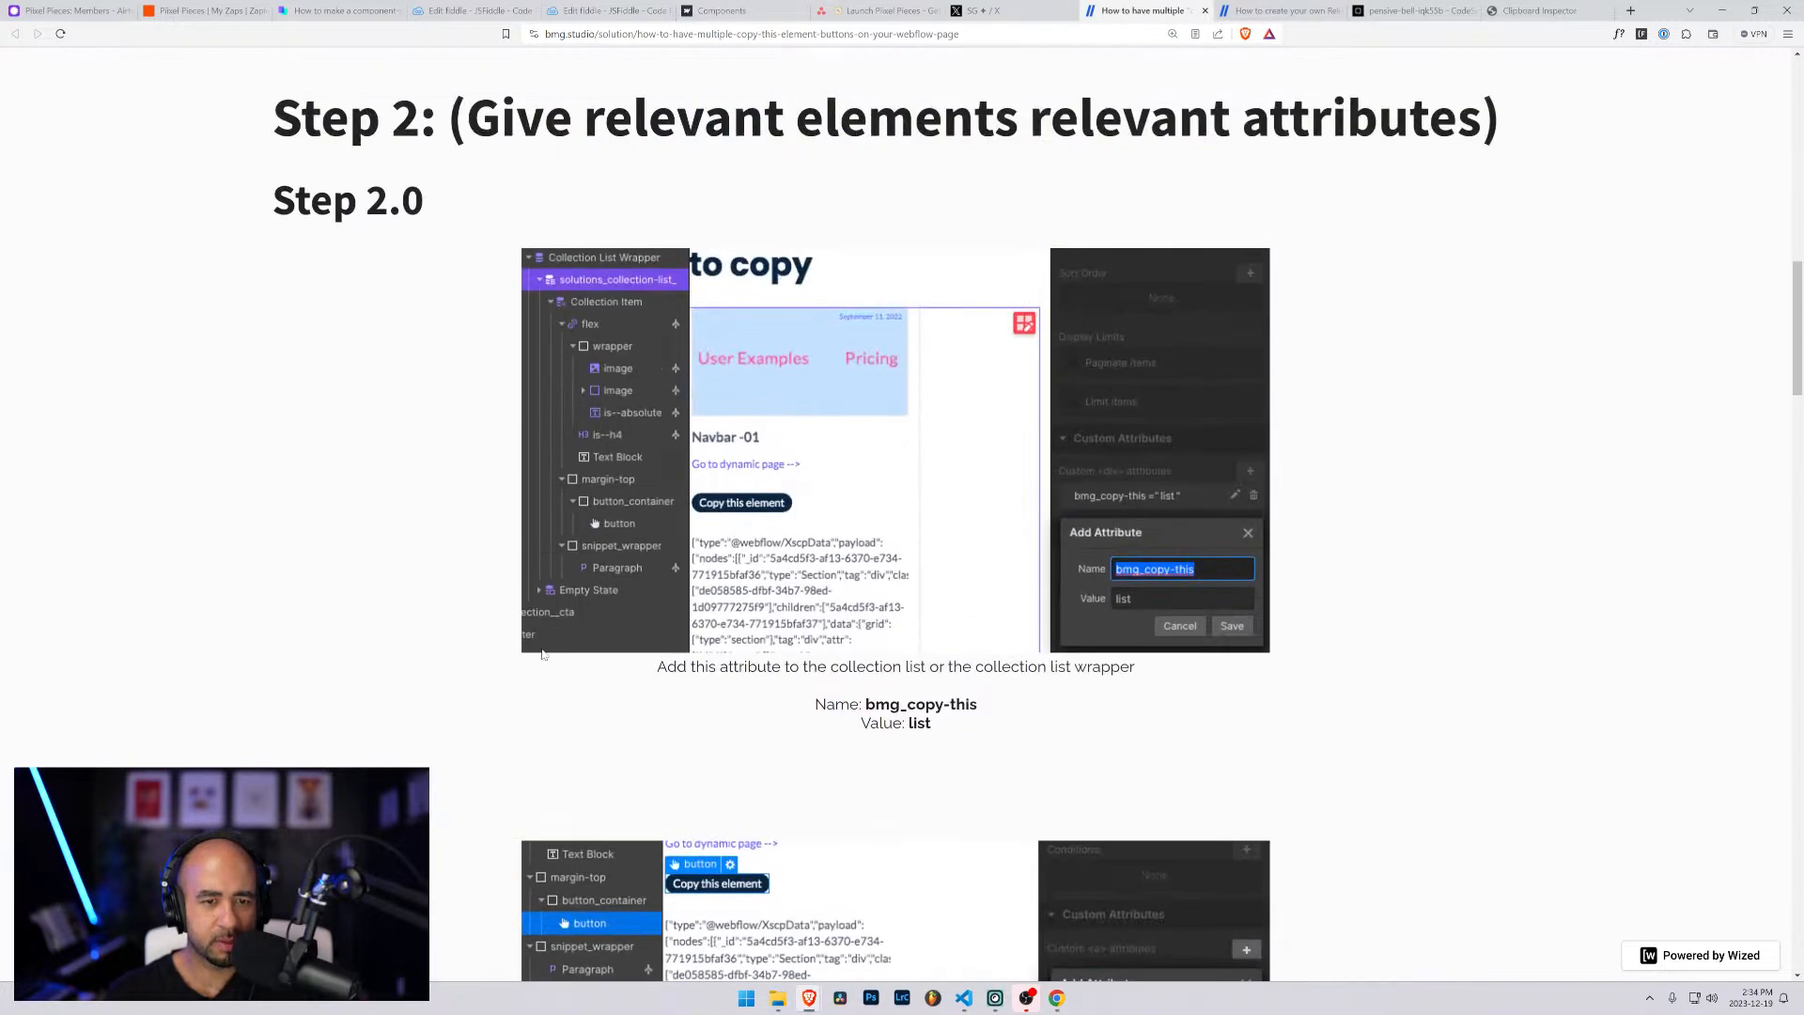
scroll(675, 377, up, 1)
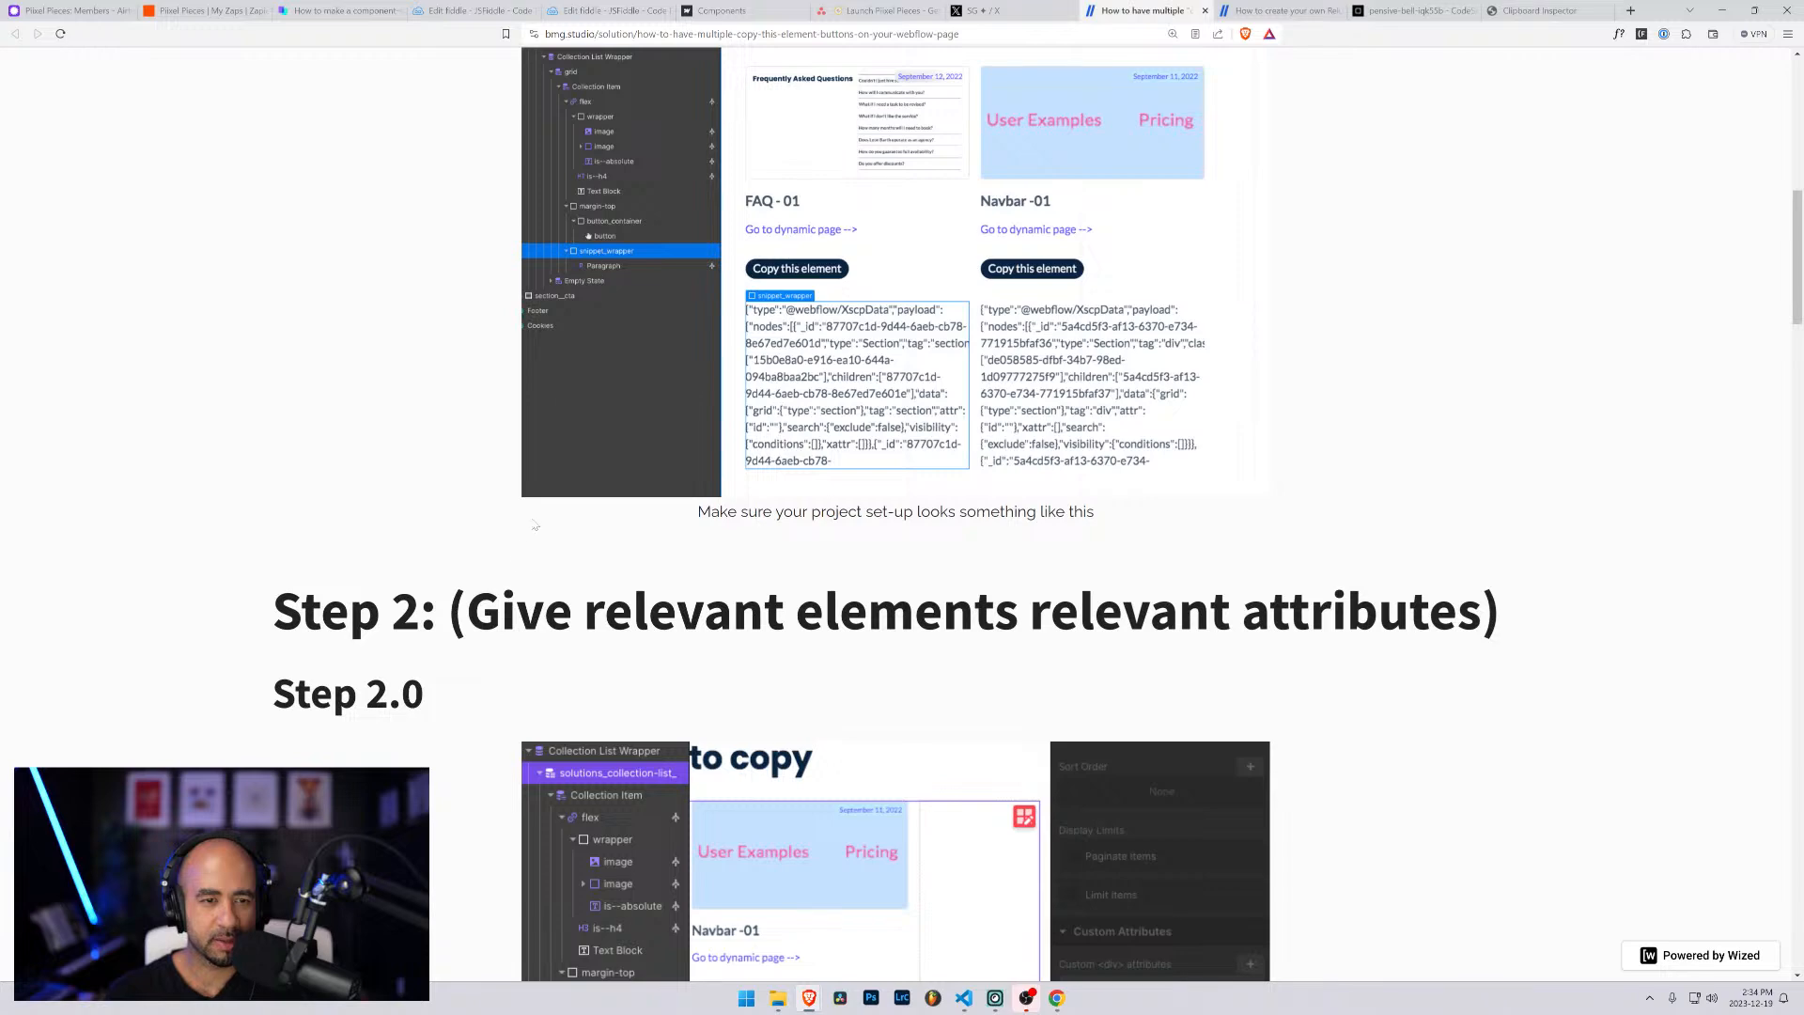
- Compare the snippet selector in the Step 3 script with the bmg_copy-this attributes specified for the button and collection list
scroll(534, 525, down, 15)
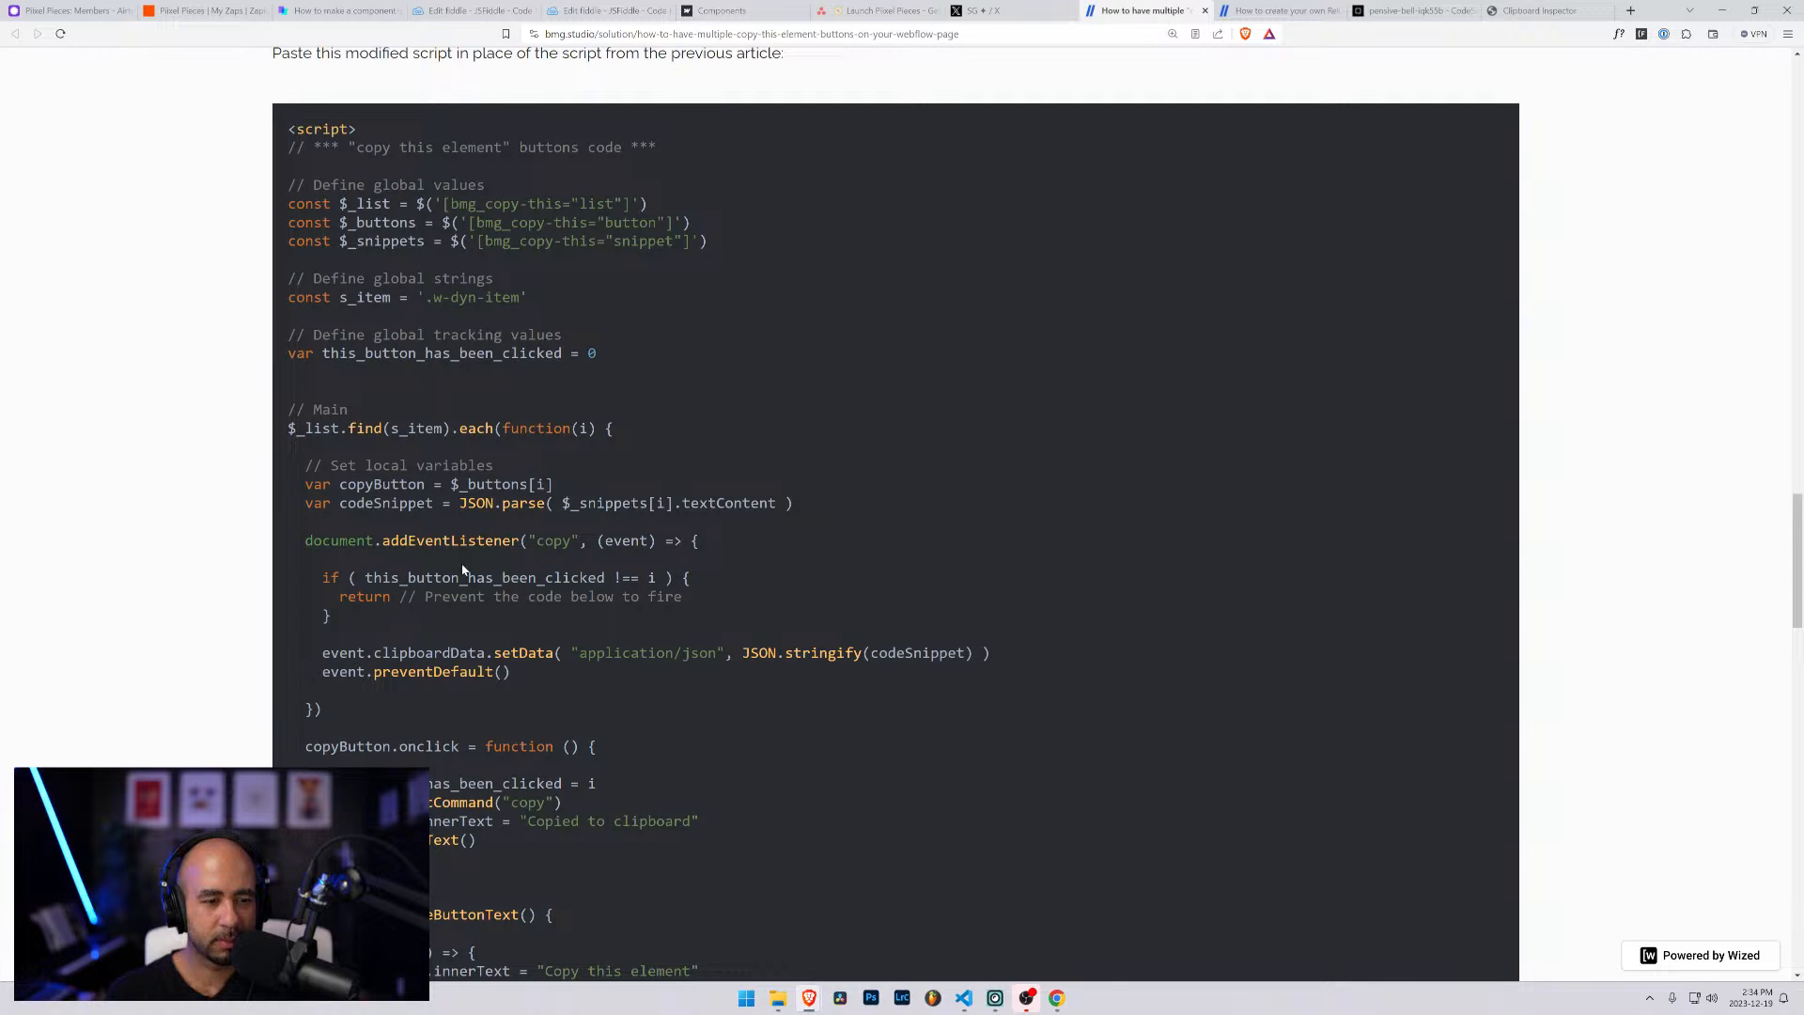
scroll(464, 583, down, 3)
scroll(466, 602, up, 2)
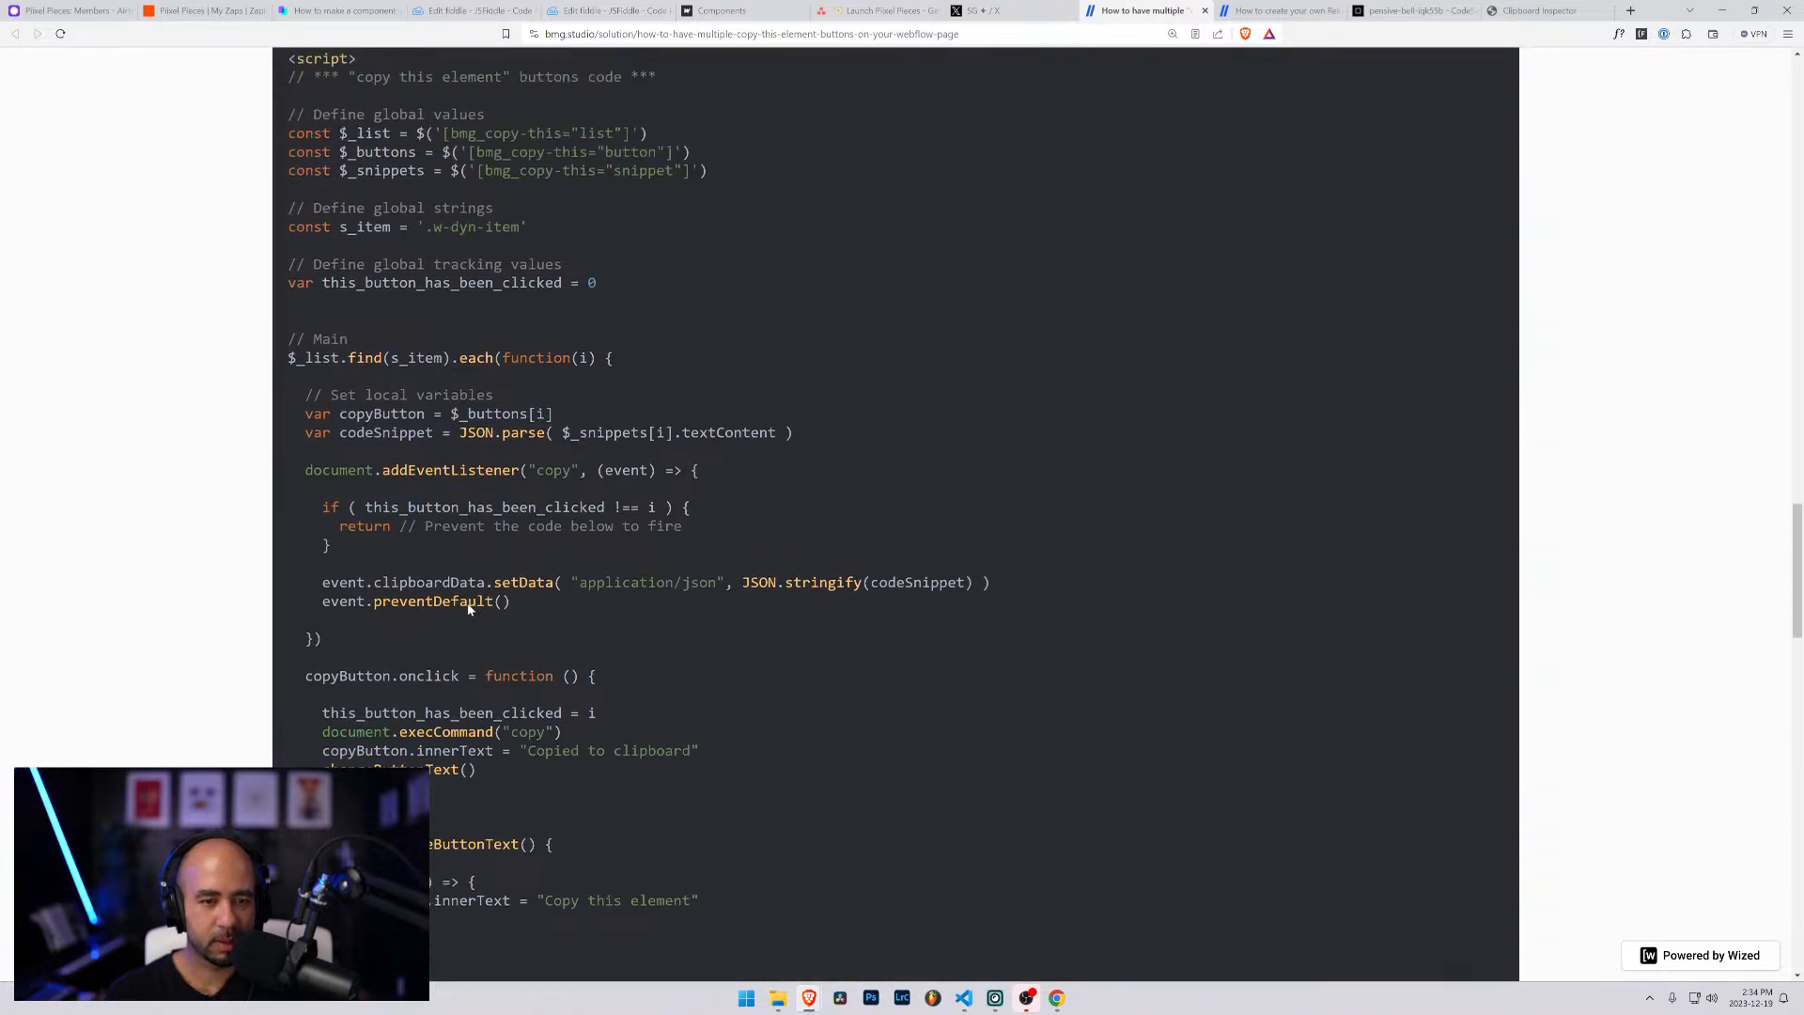
scroll(895, 509, up, 2)
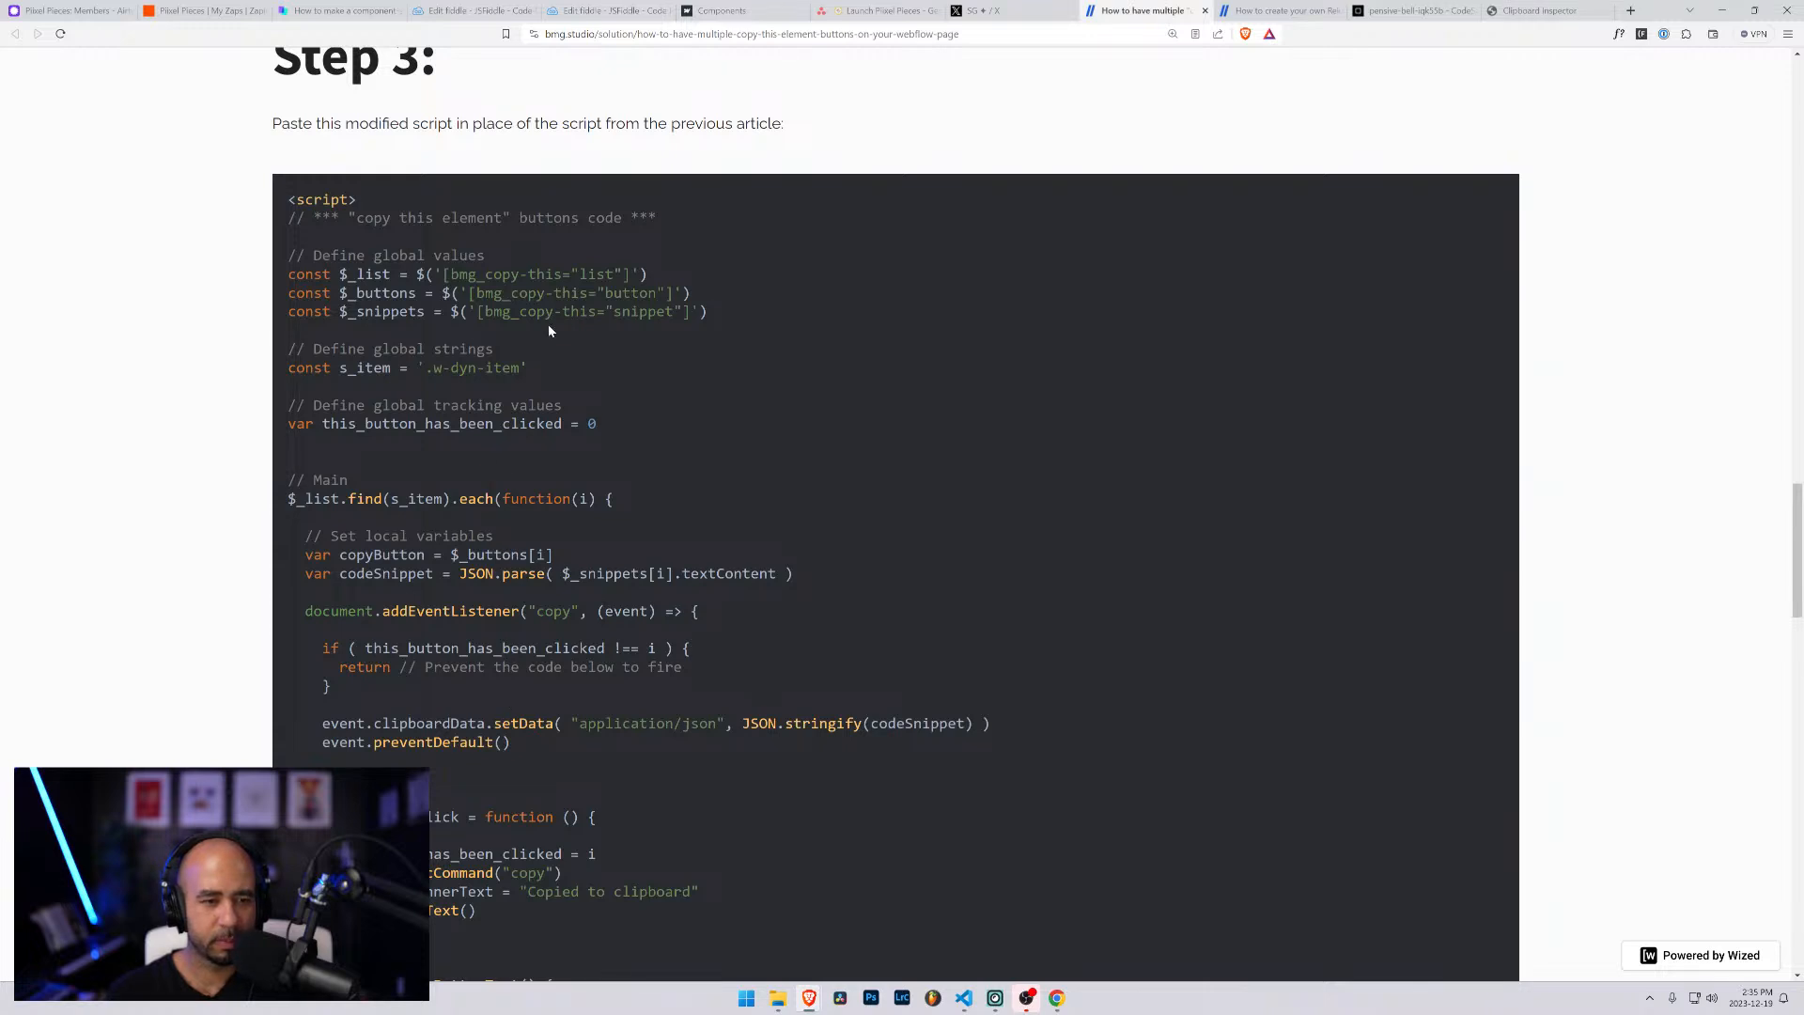
drag(673, 311, 477, 313)
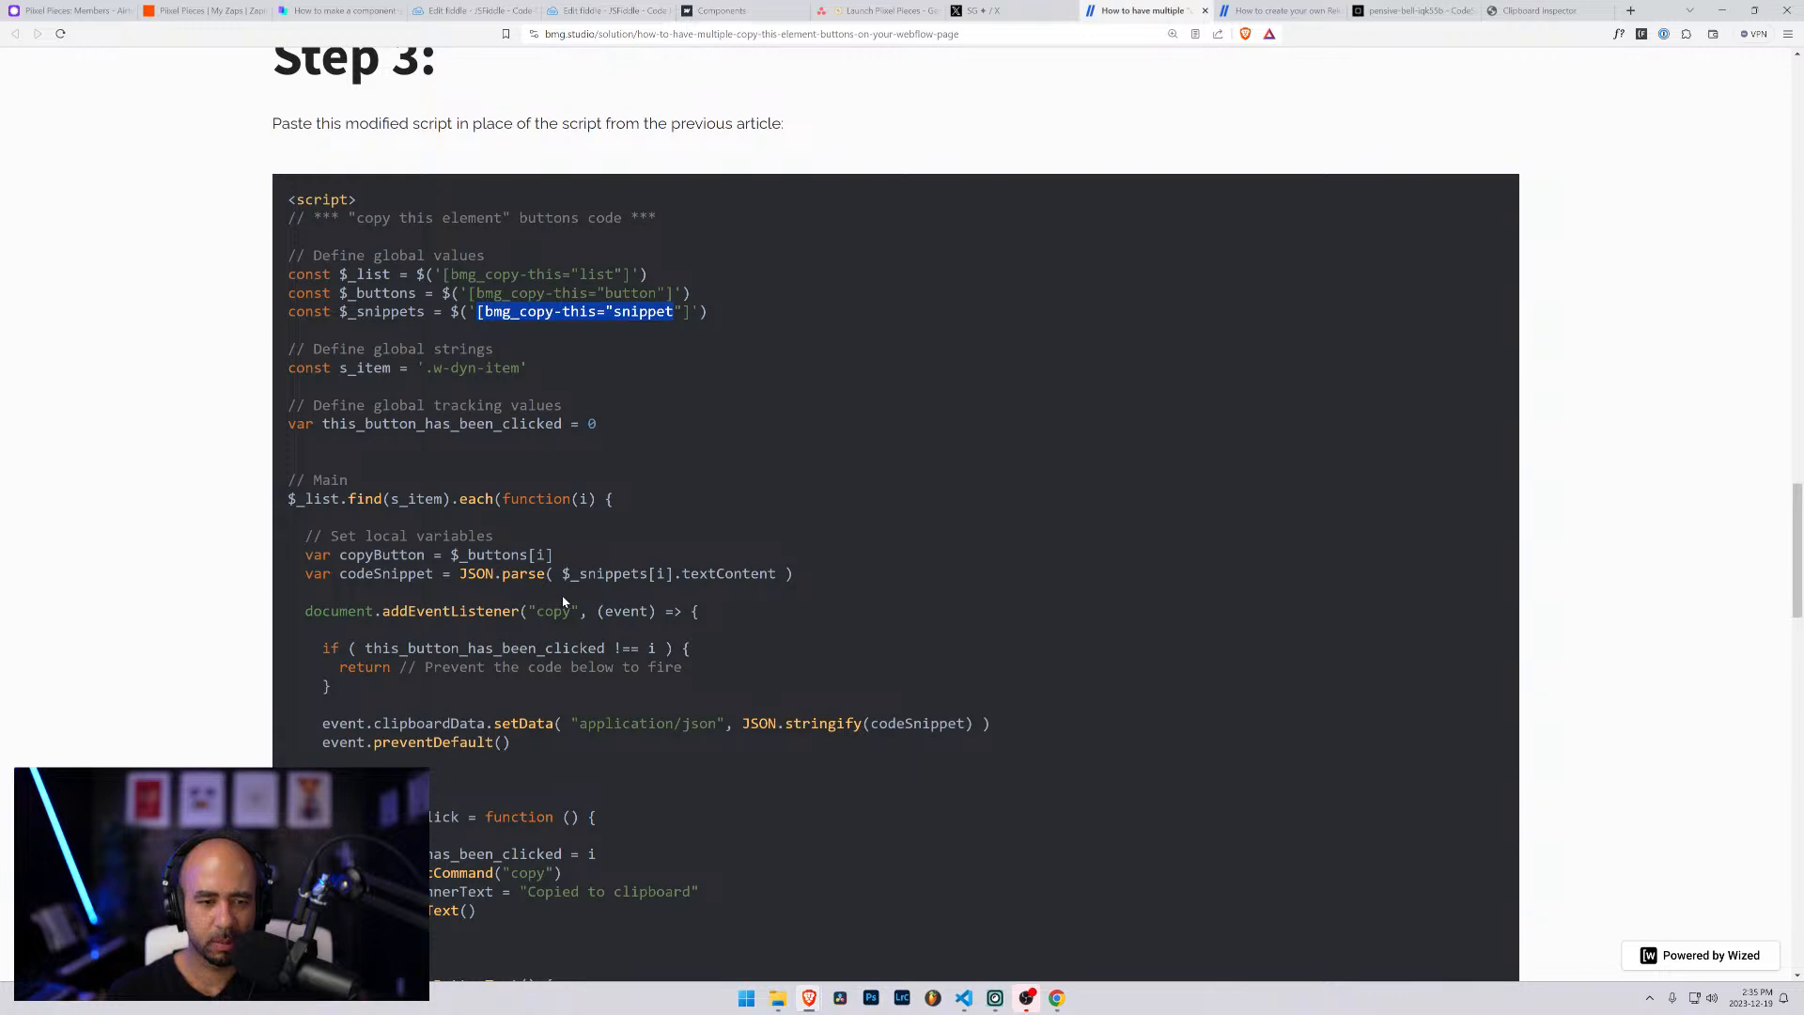
scroll(564, 602, up, 10)
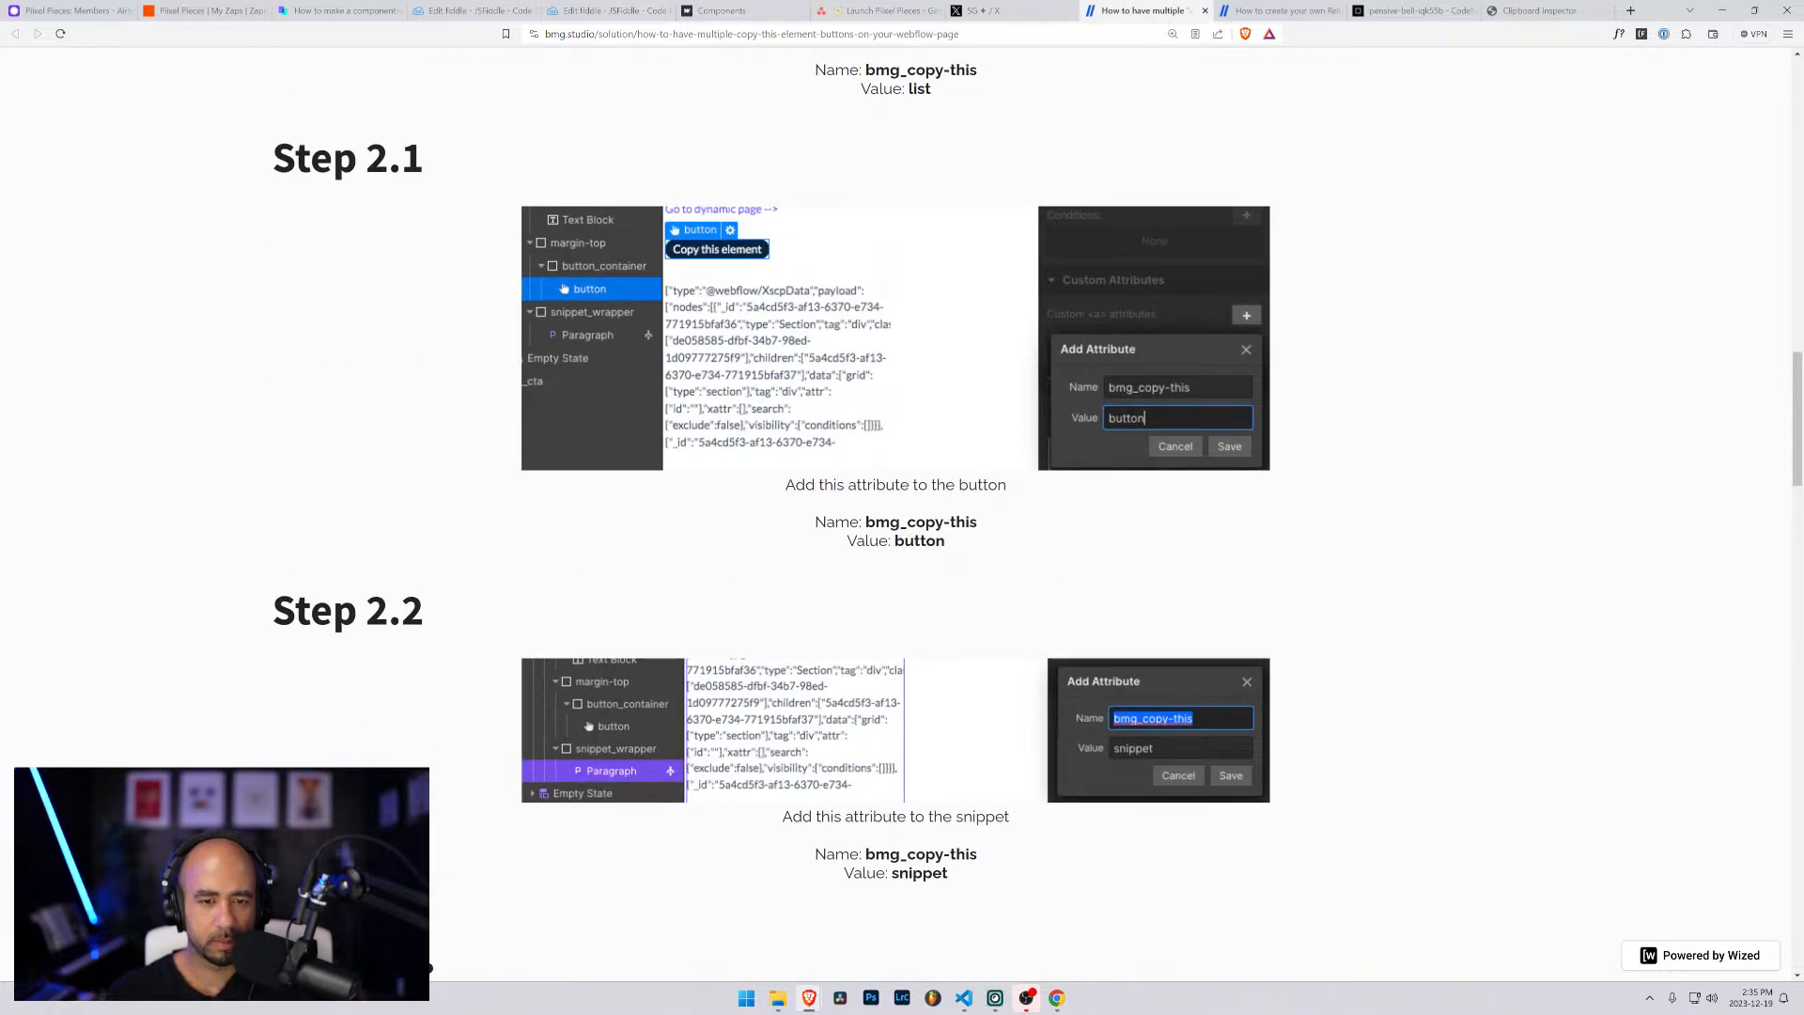
drag(866, 522, 977, 521)
scroll(977, 526, up, 2)
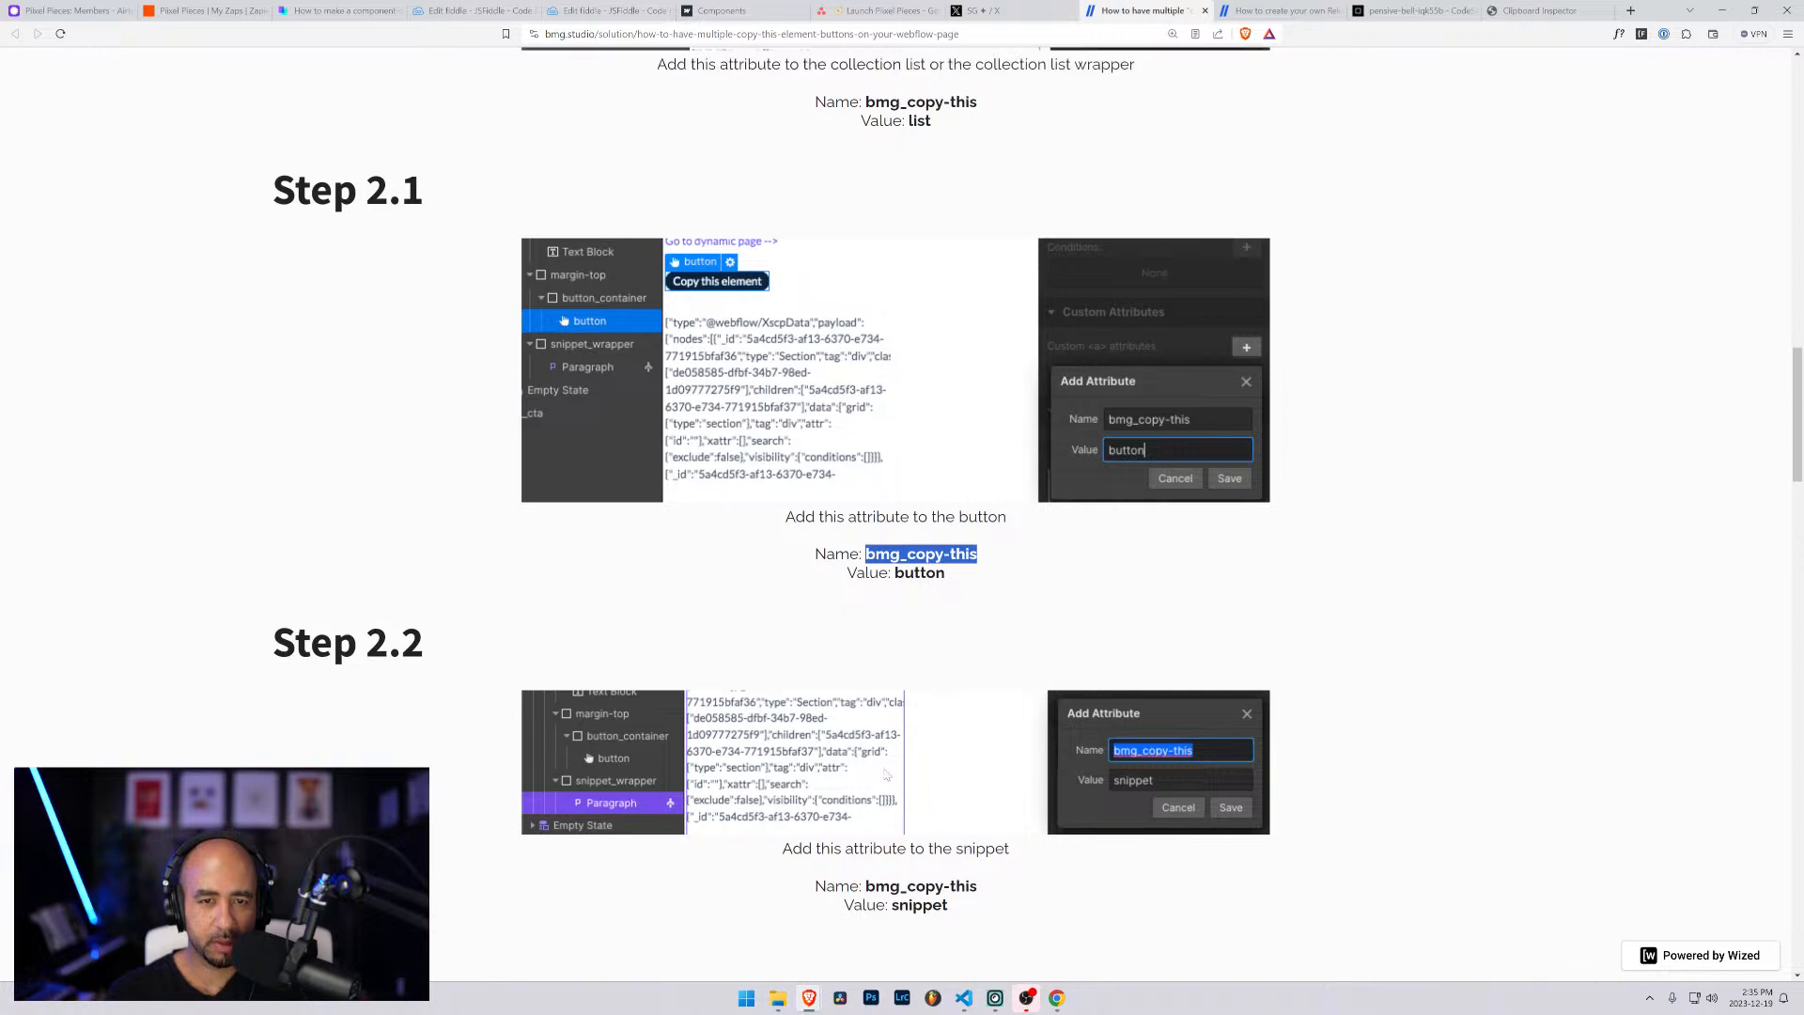
scroll(977, 527, up, 1)
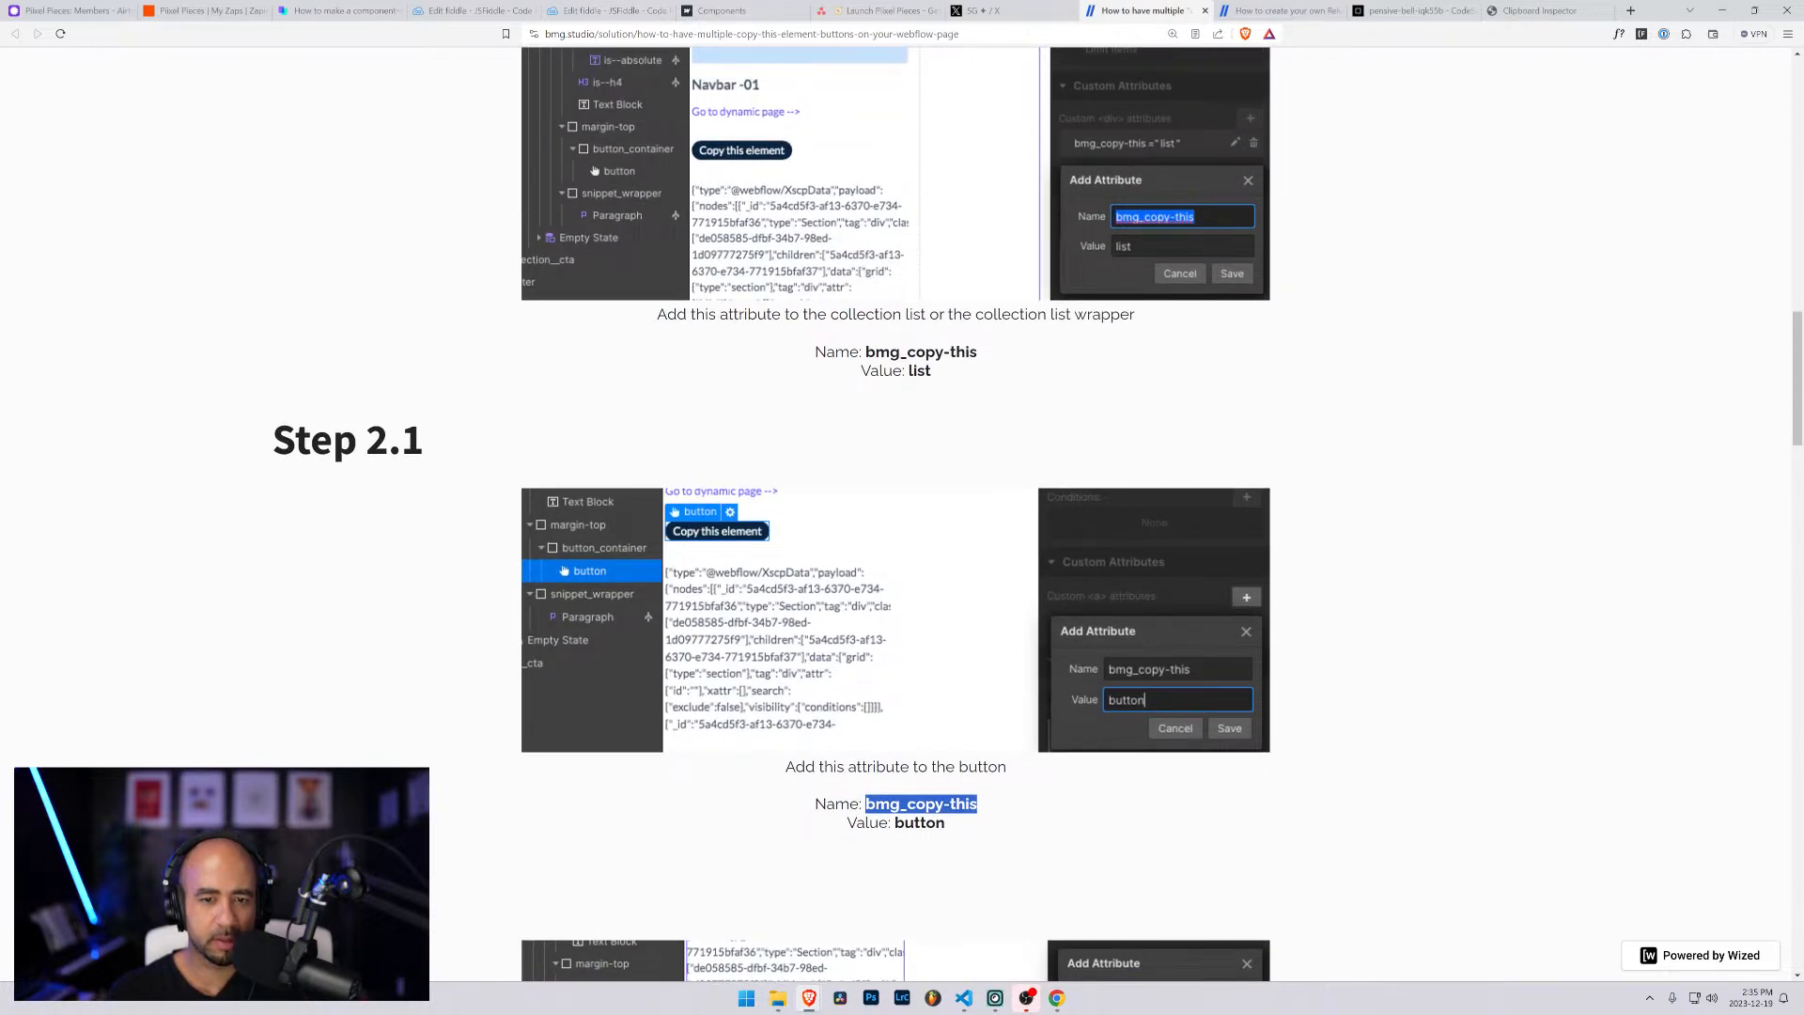
drag(865, 351, 956, 351)
scroll(939, 357, up, 3)
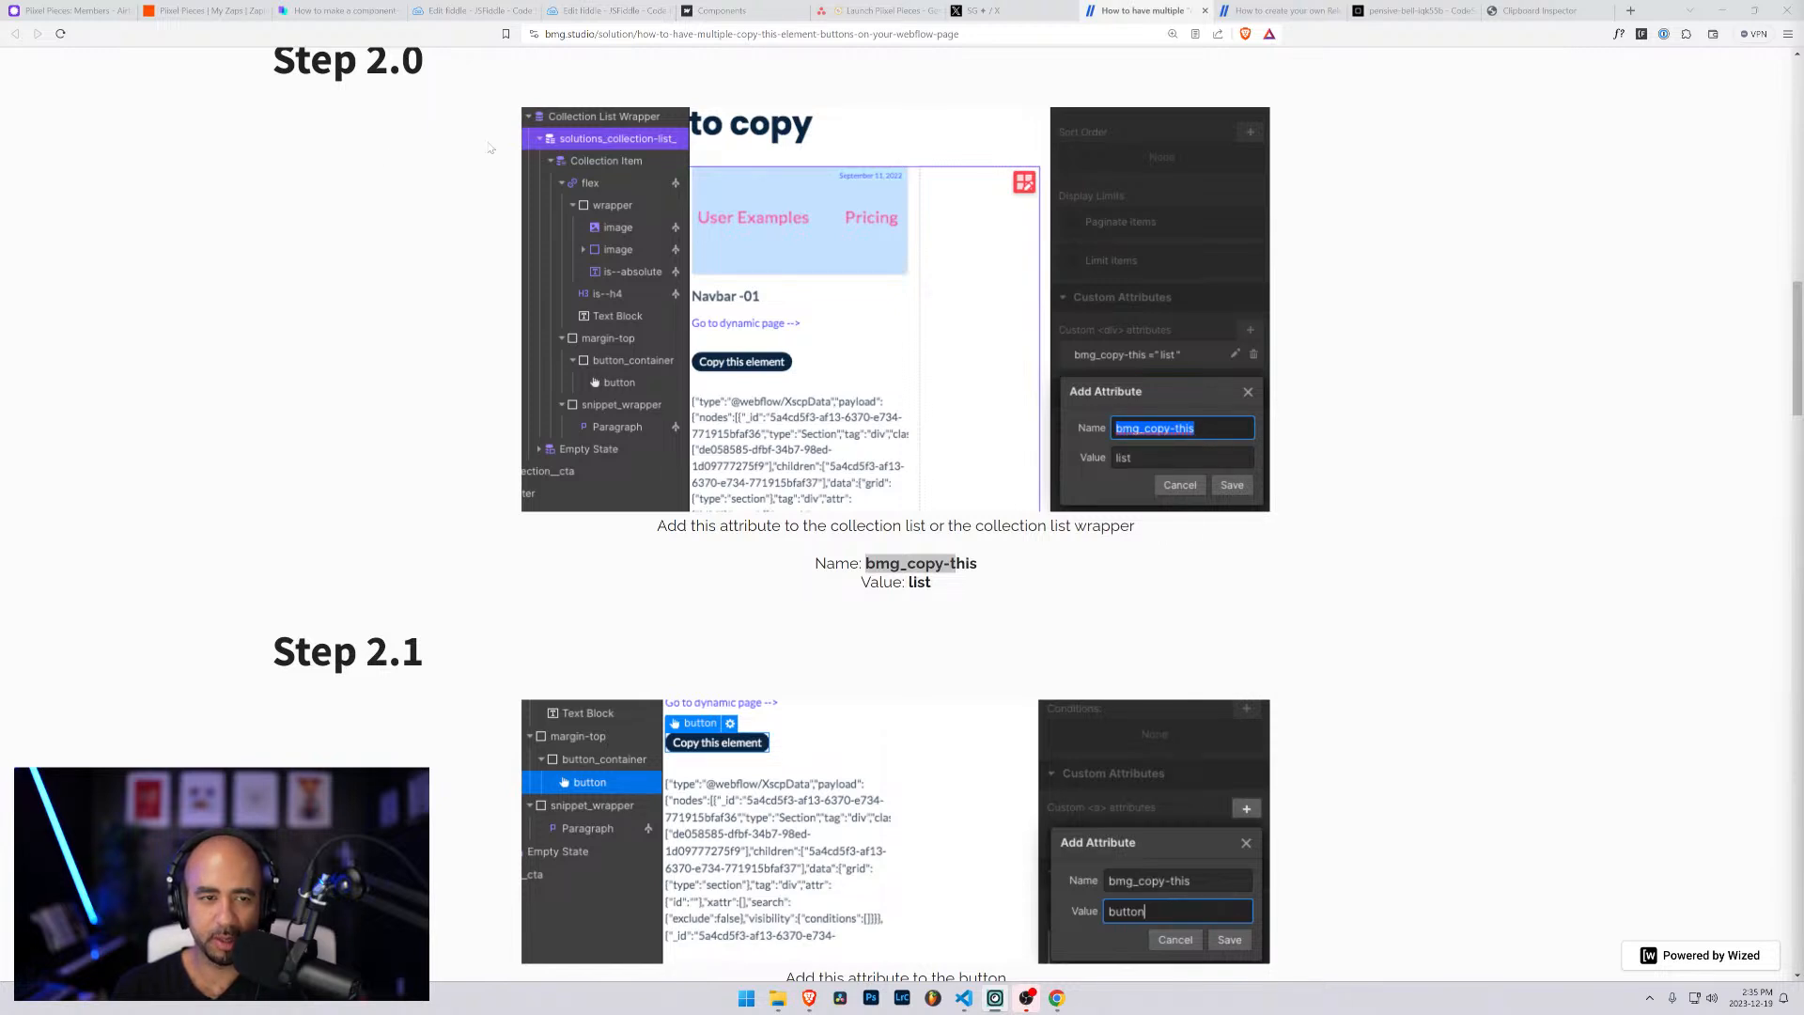
- Check the button and snippet attributes in Steps 2.1 and 2.2 against the selectors in the script's global values
scroll(839, 312, down, 1)
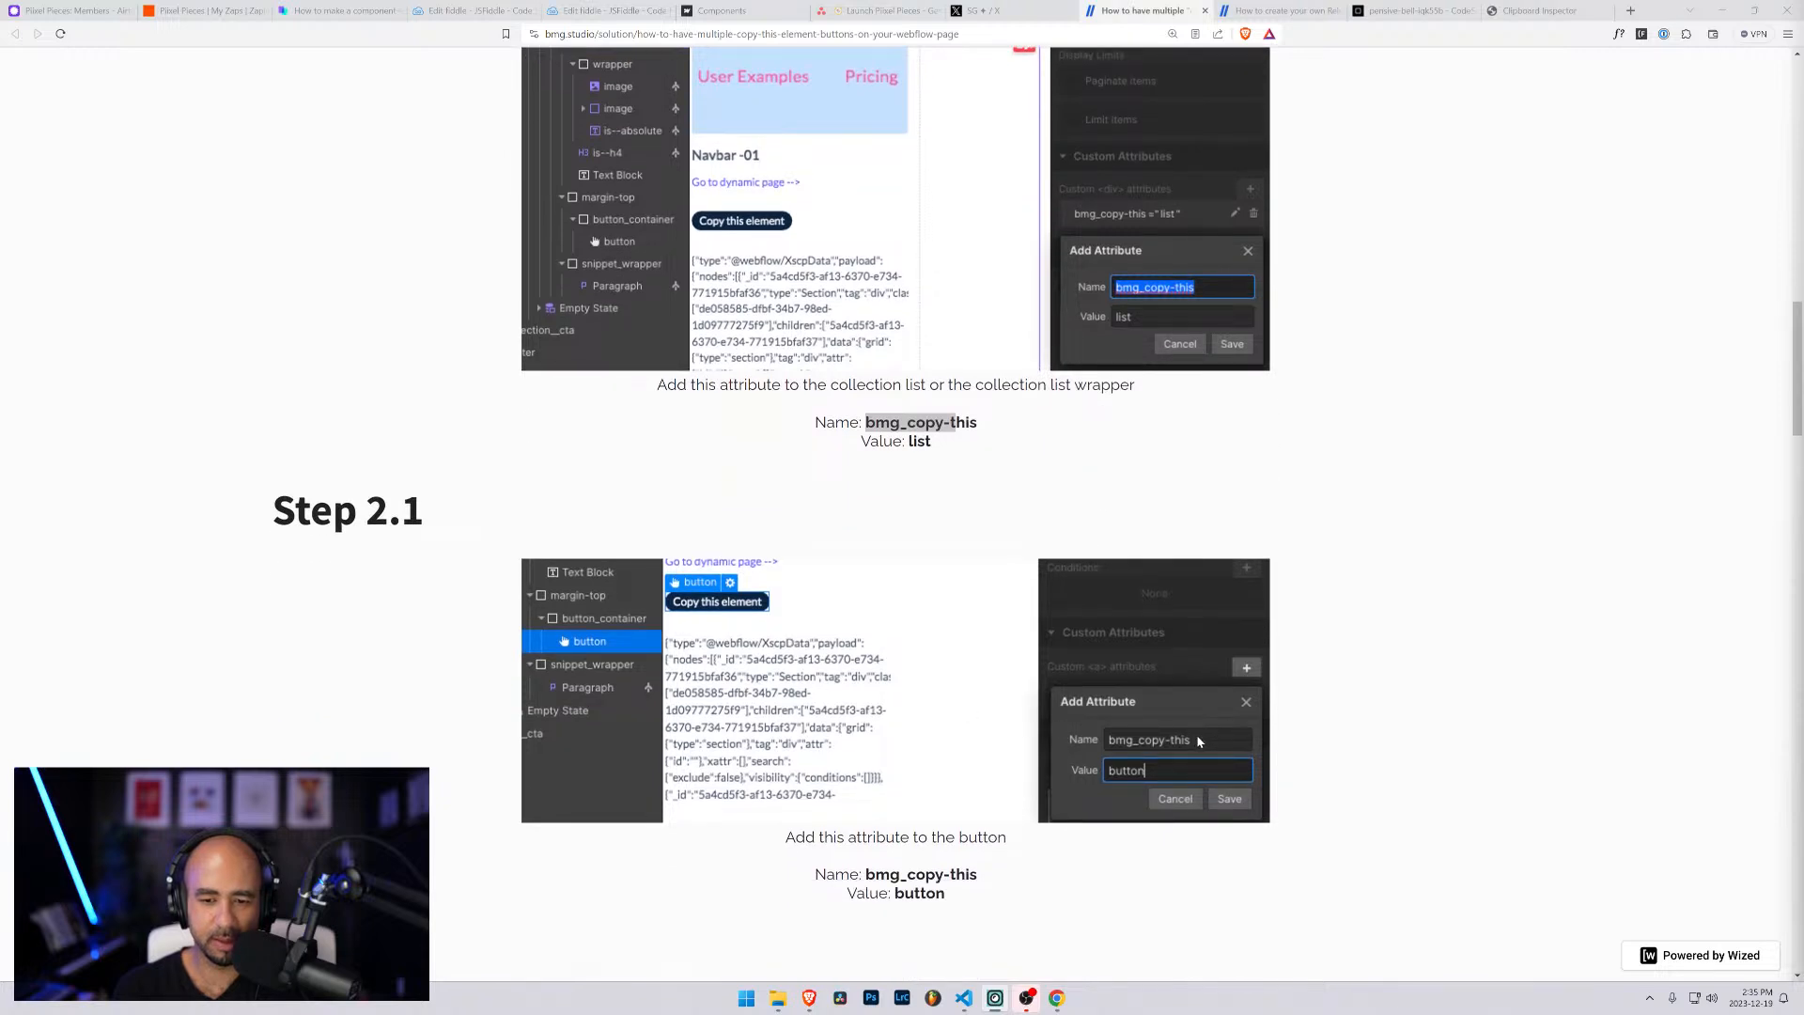
scroll(917, 723, down, 2)
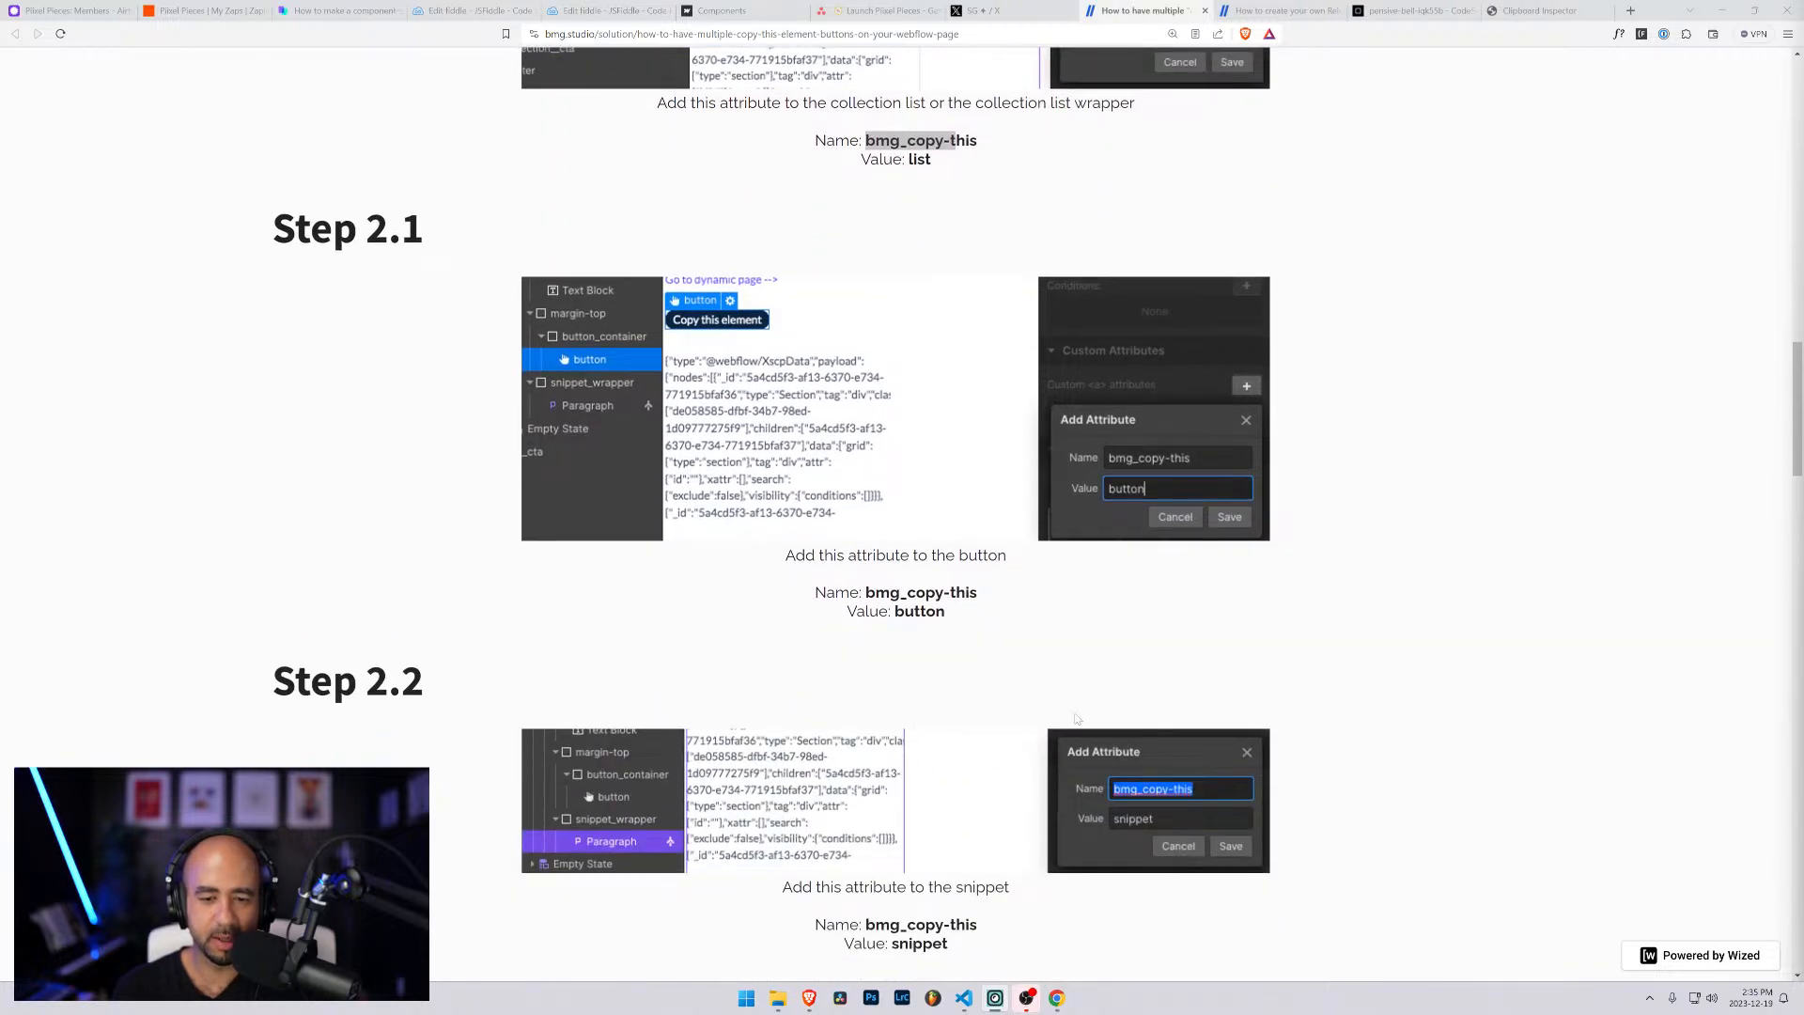
scroll(1077, 718, down, 1)
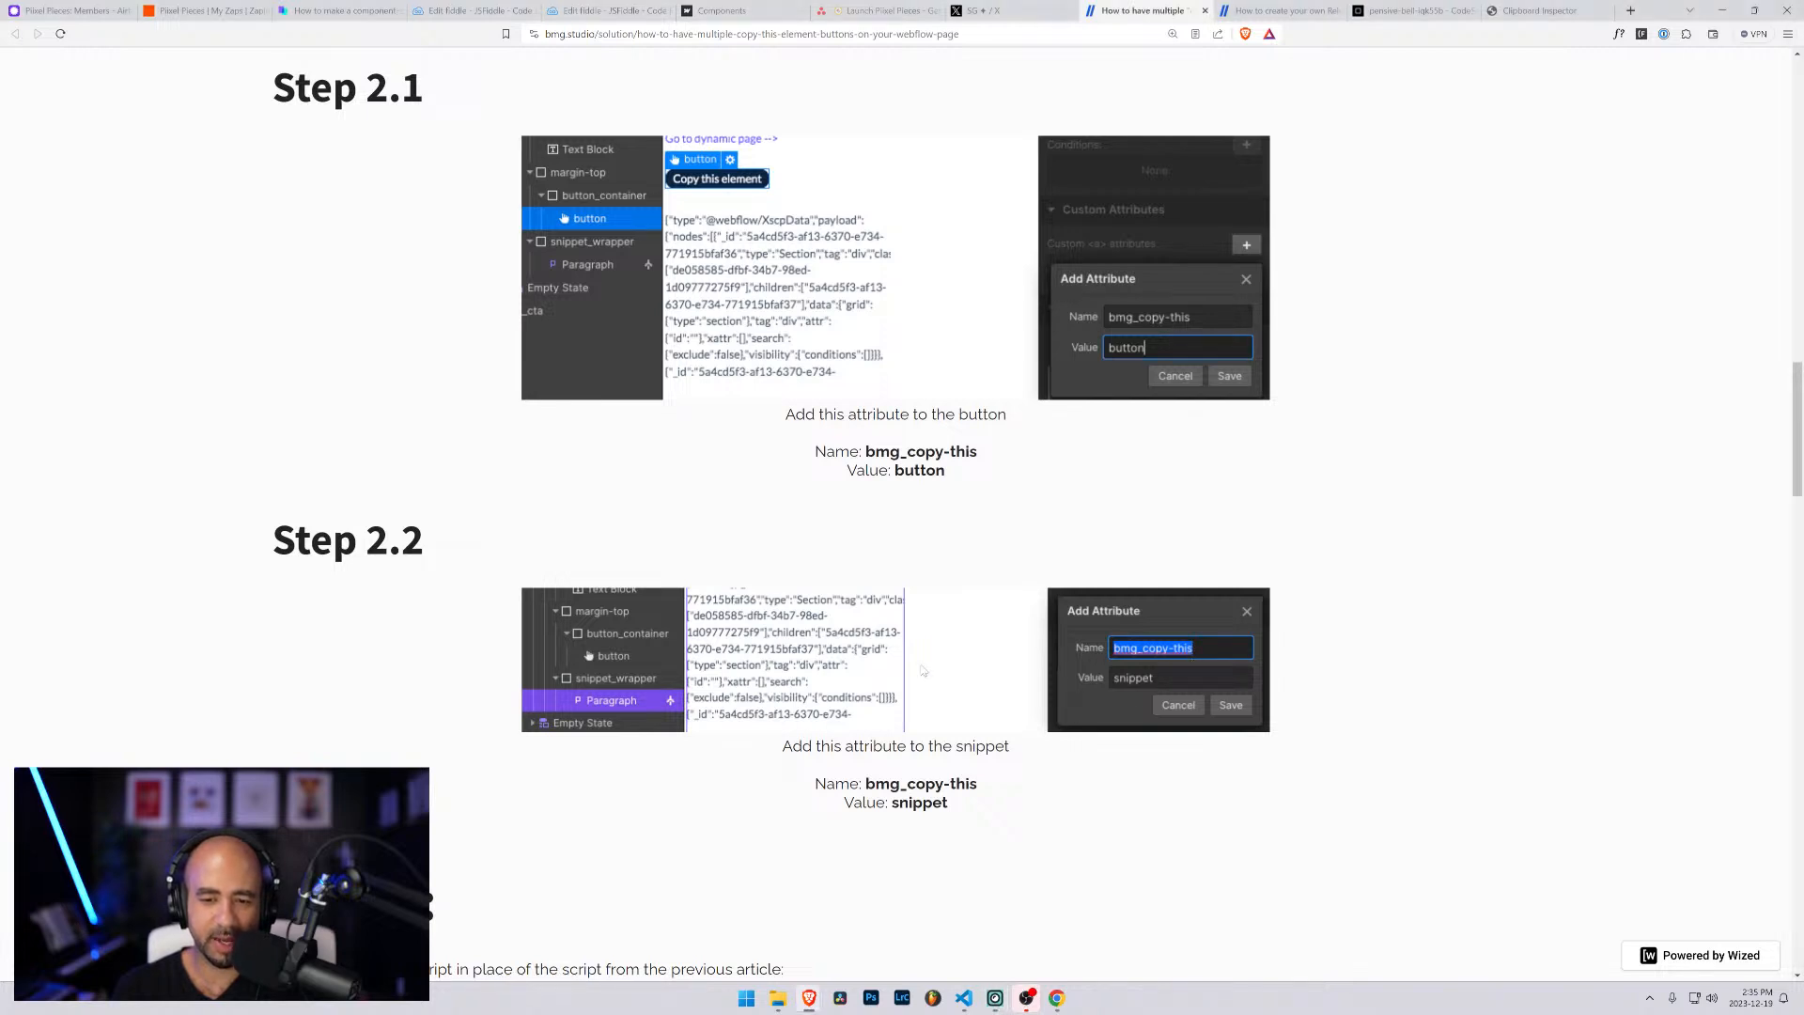
scroll(611, 703, down, 6)
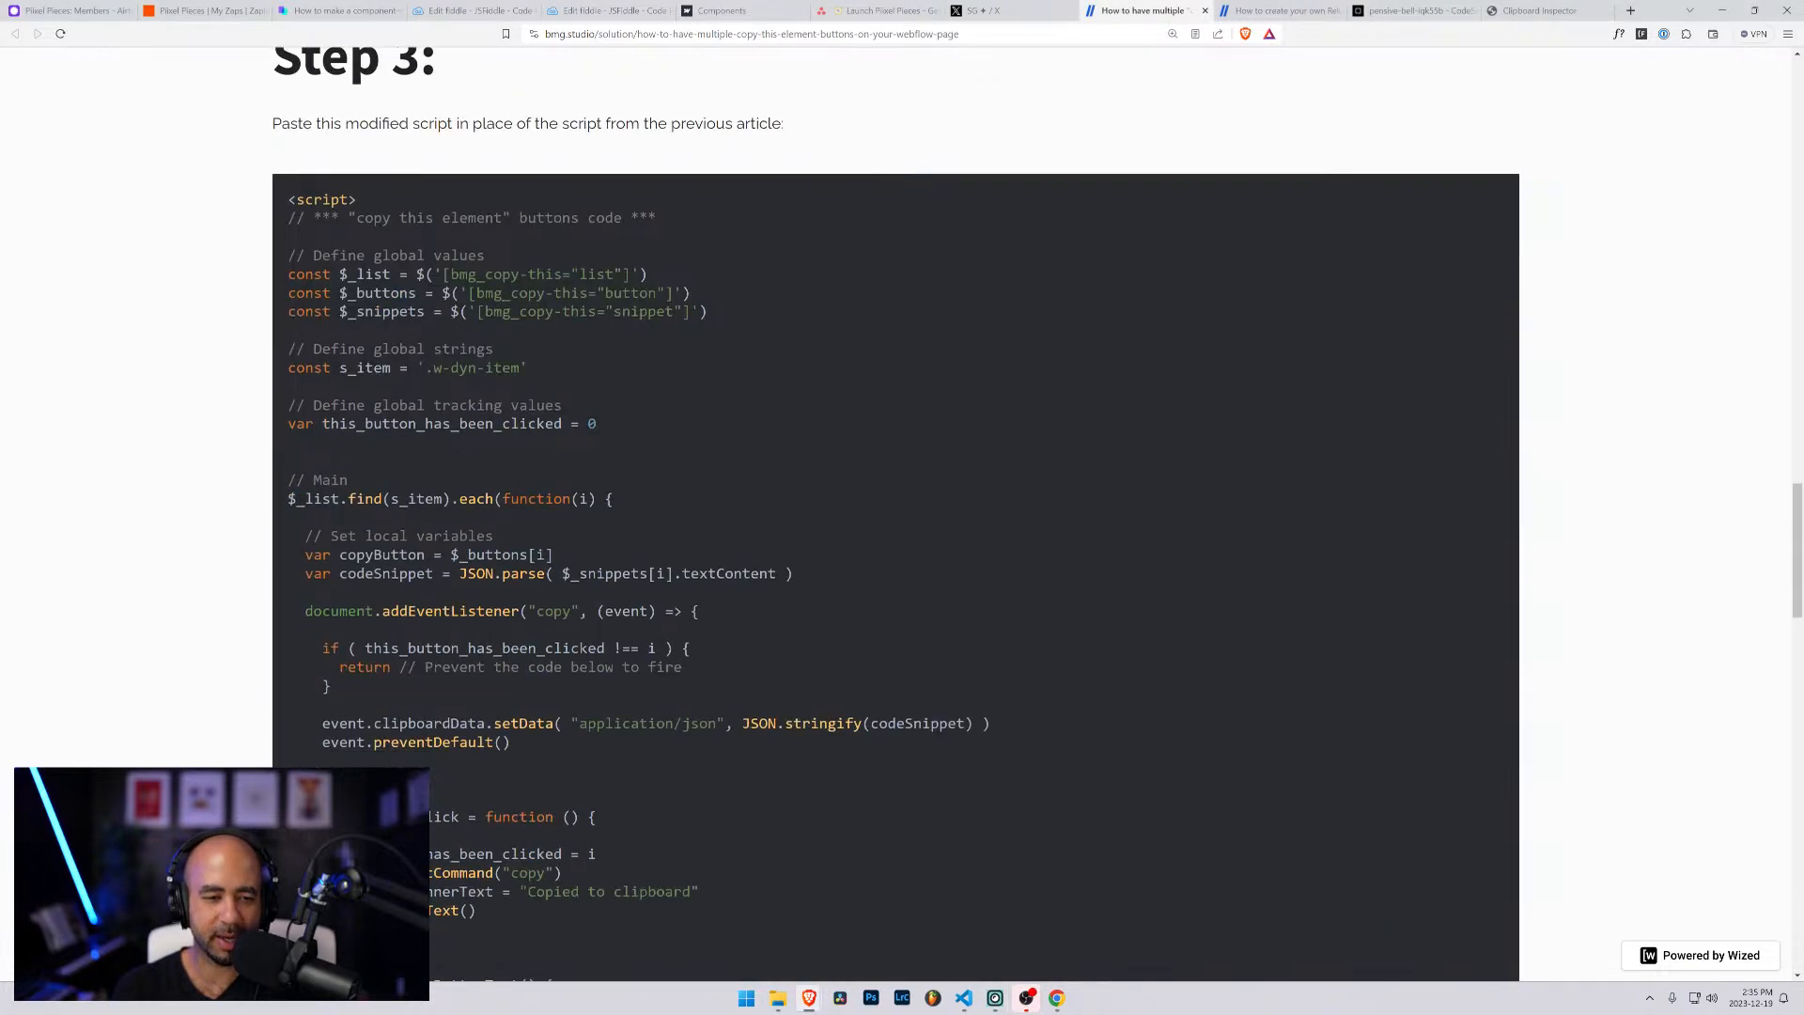
drag(640, 311, 451, 273)
click(865, 351)
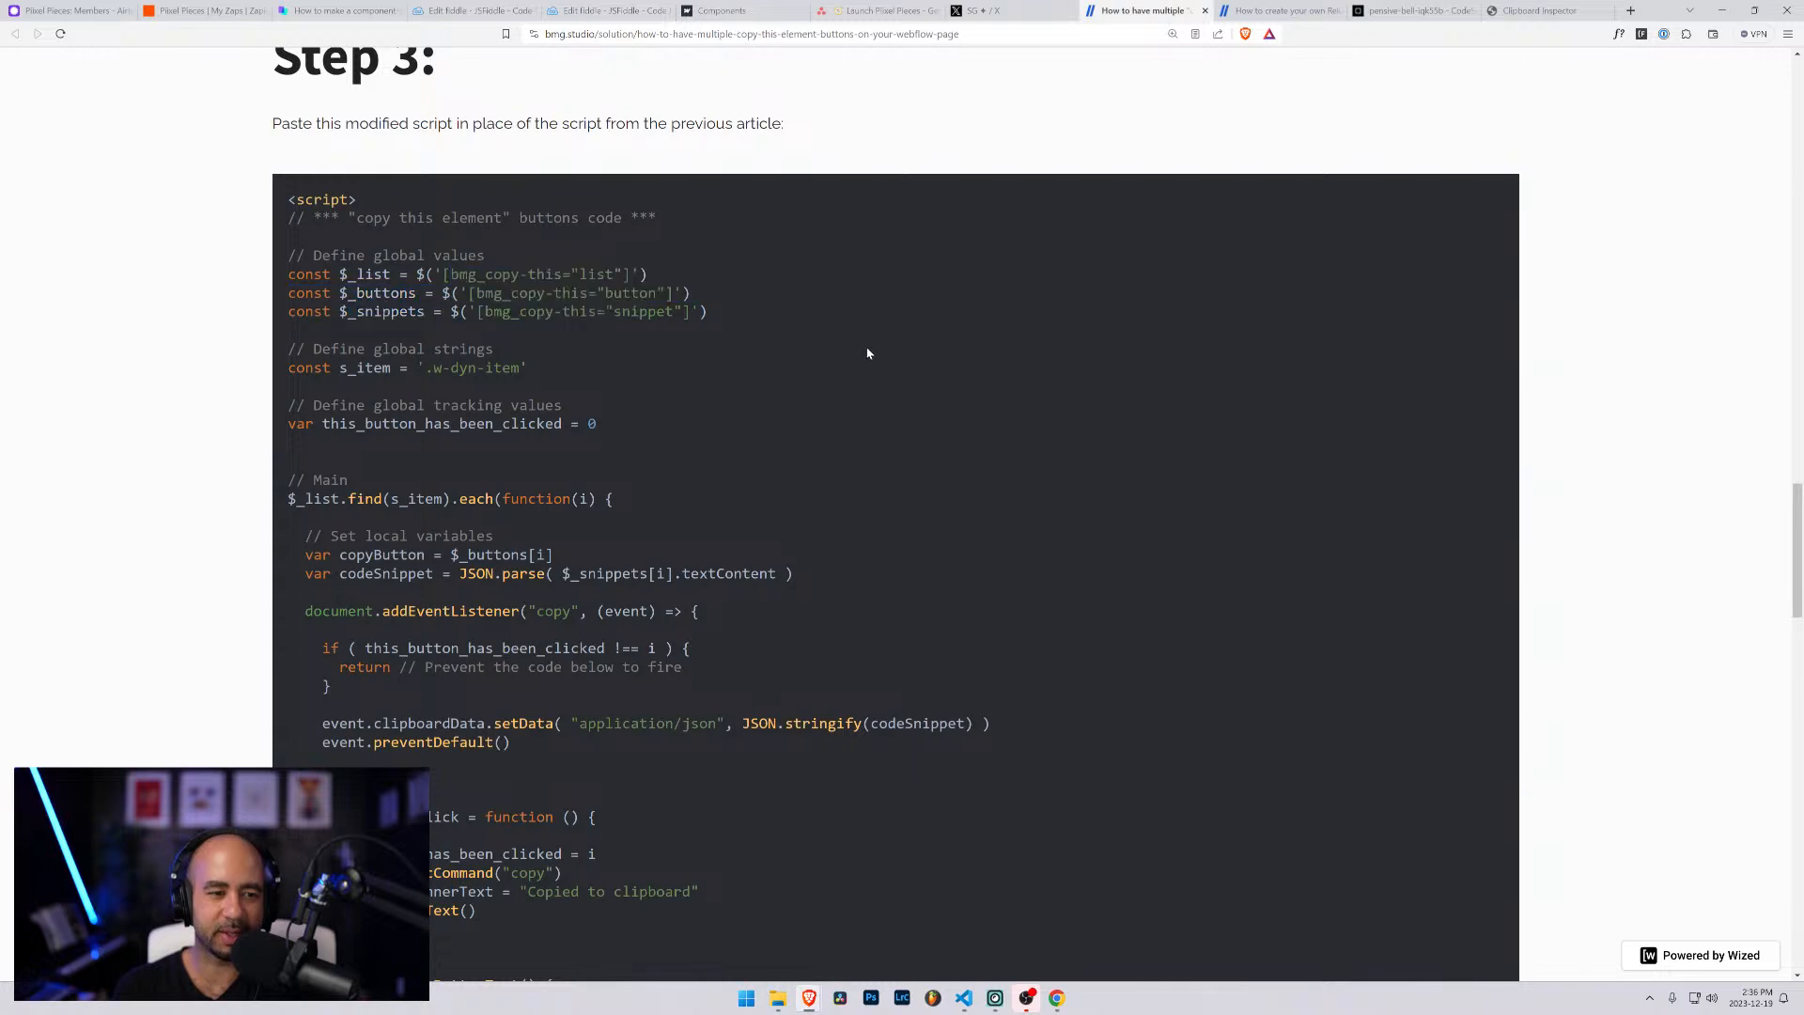
- Review Steps 2.1 and 2.2 once more and close the article about multiple "copy this element" buttons
scroll(857, 511, up, 5)
scroll(900, 593, up, 3)
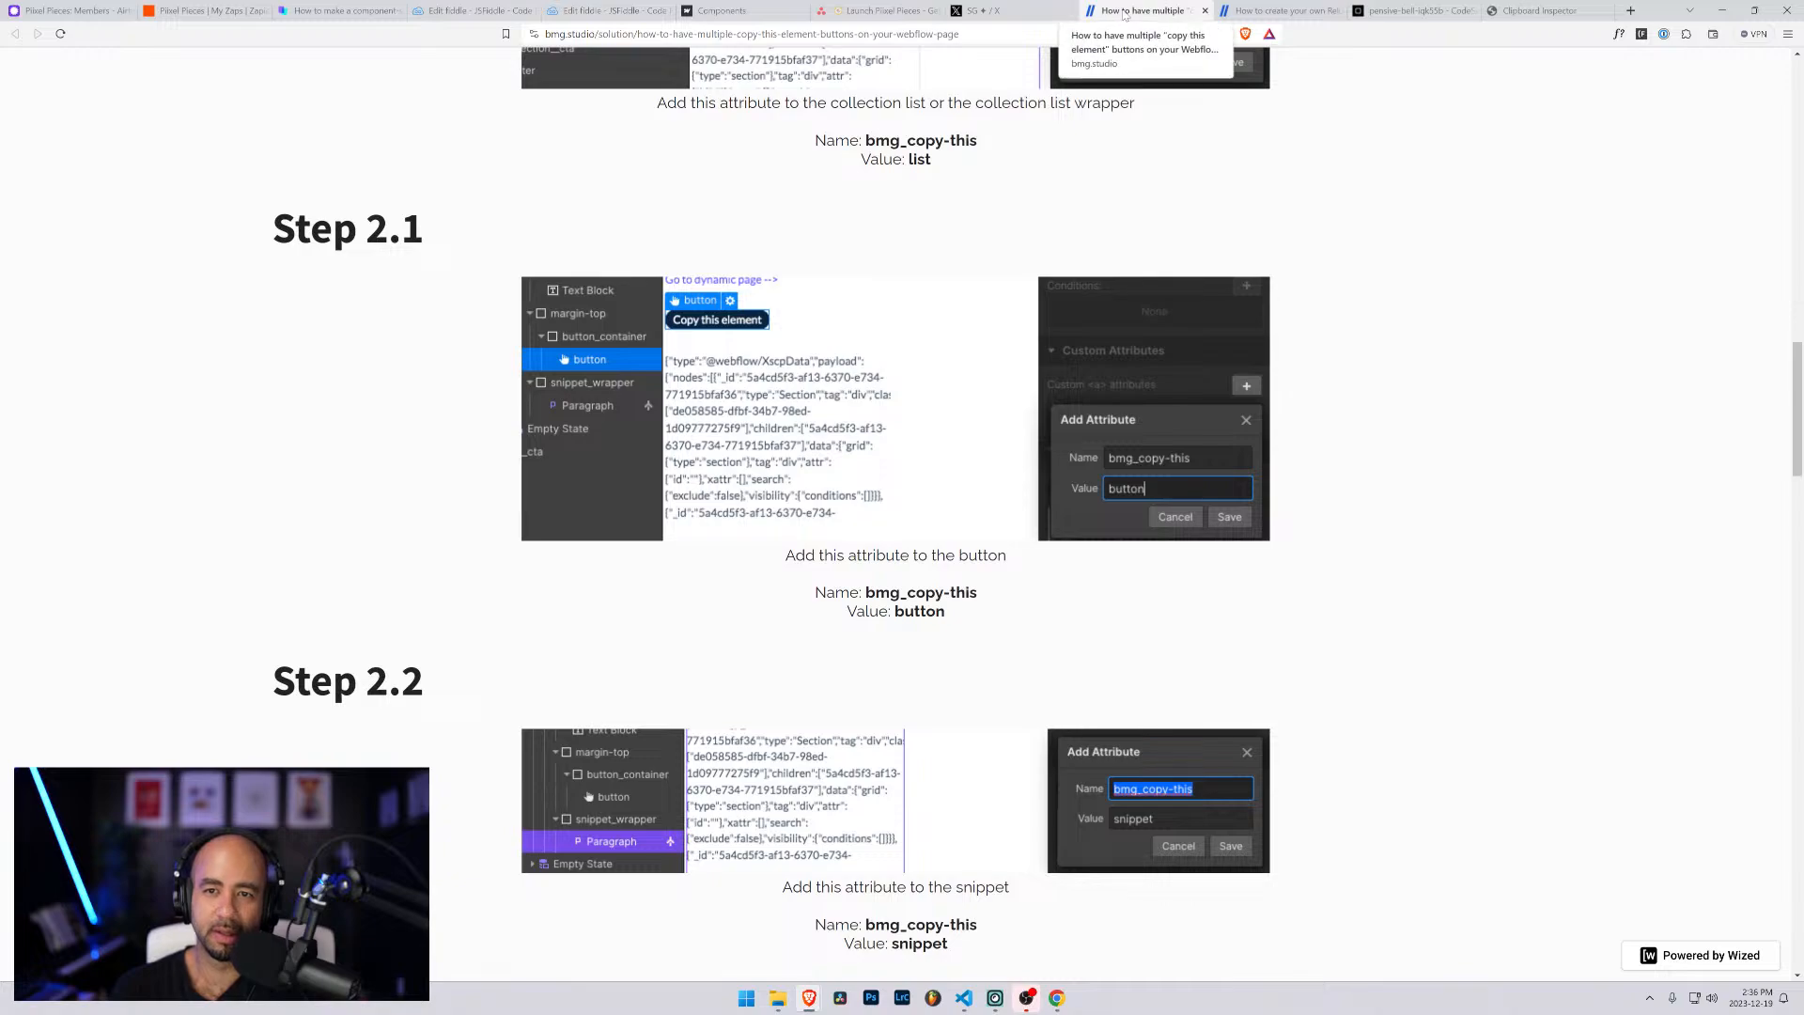
key(ctrl+w)
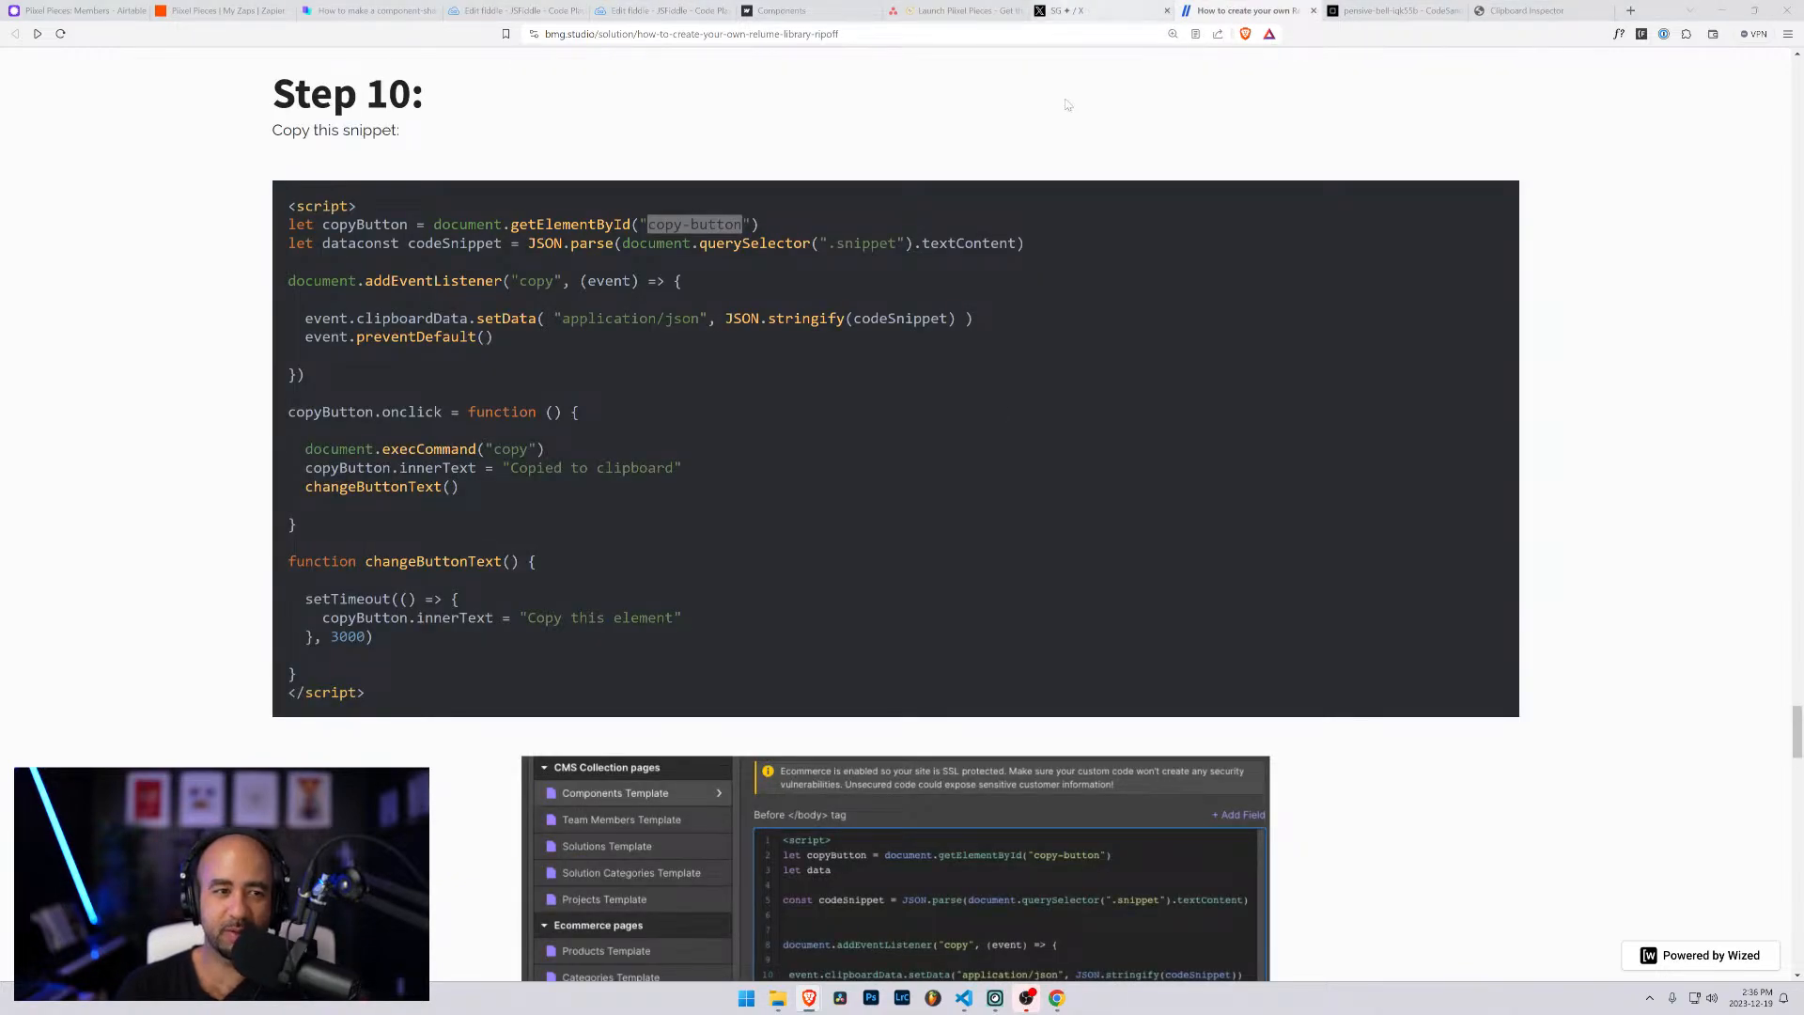
- Switch to the Pixel Pieces project in the Webflow Designer in Chrome and widen the Navigator to show full element names
click(1057, 998)
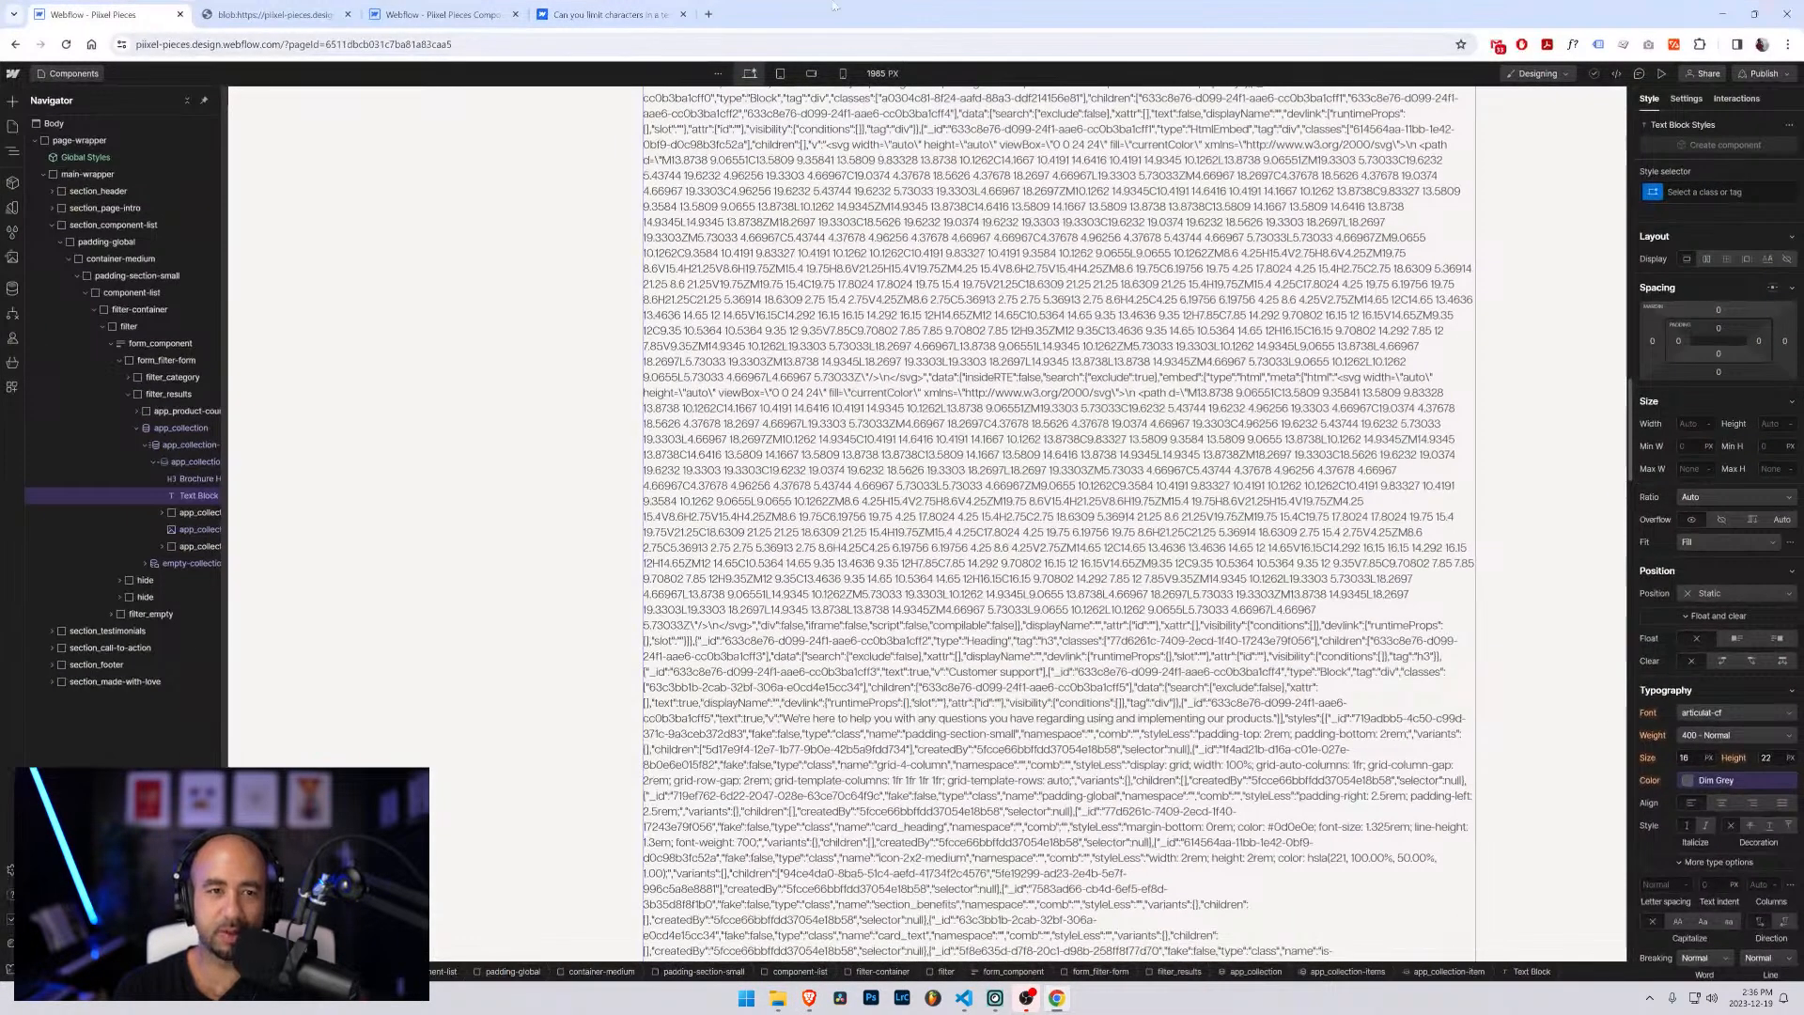
scroll(362, 418, up, 3)
scroll(361, 418, up, 2)
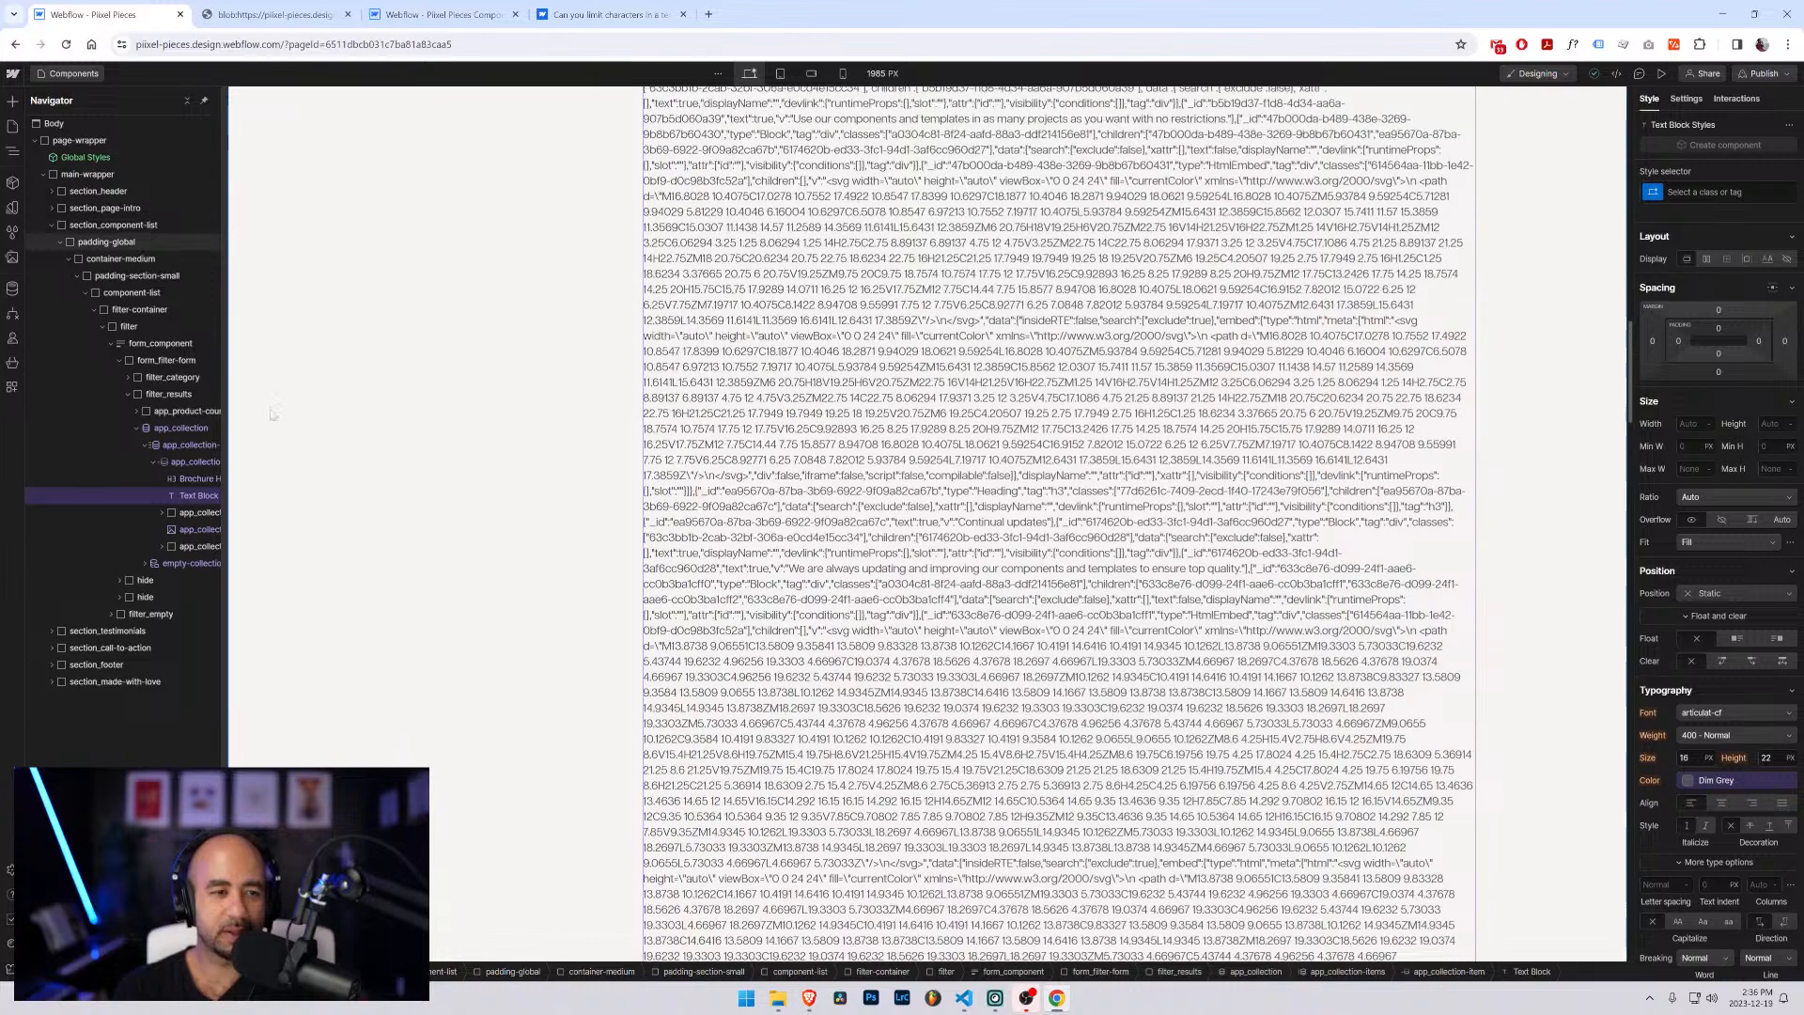
drag(226, 376, 312, 383)
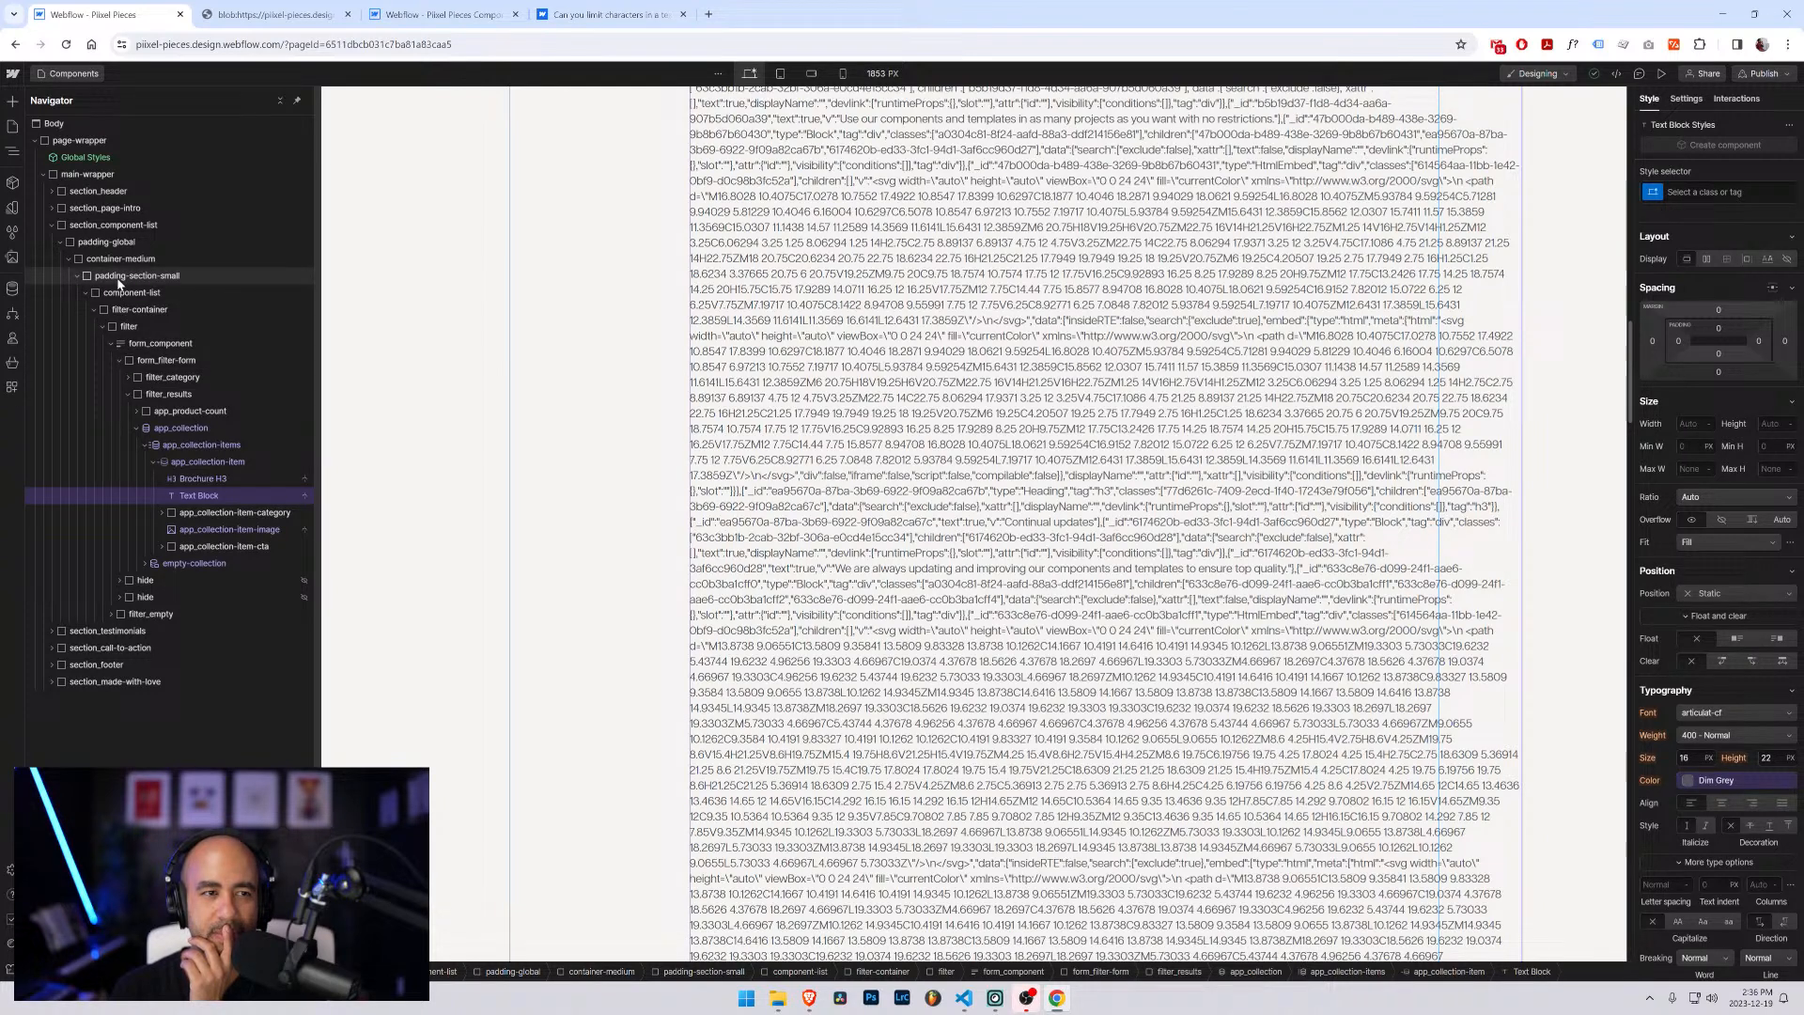
- Delete the DEMO FILE field from the settings of the Components CMS collection
click(13, 293)
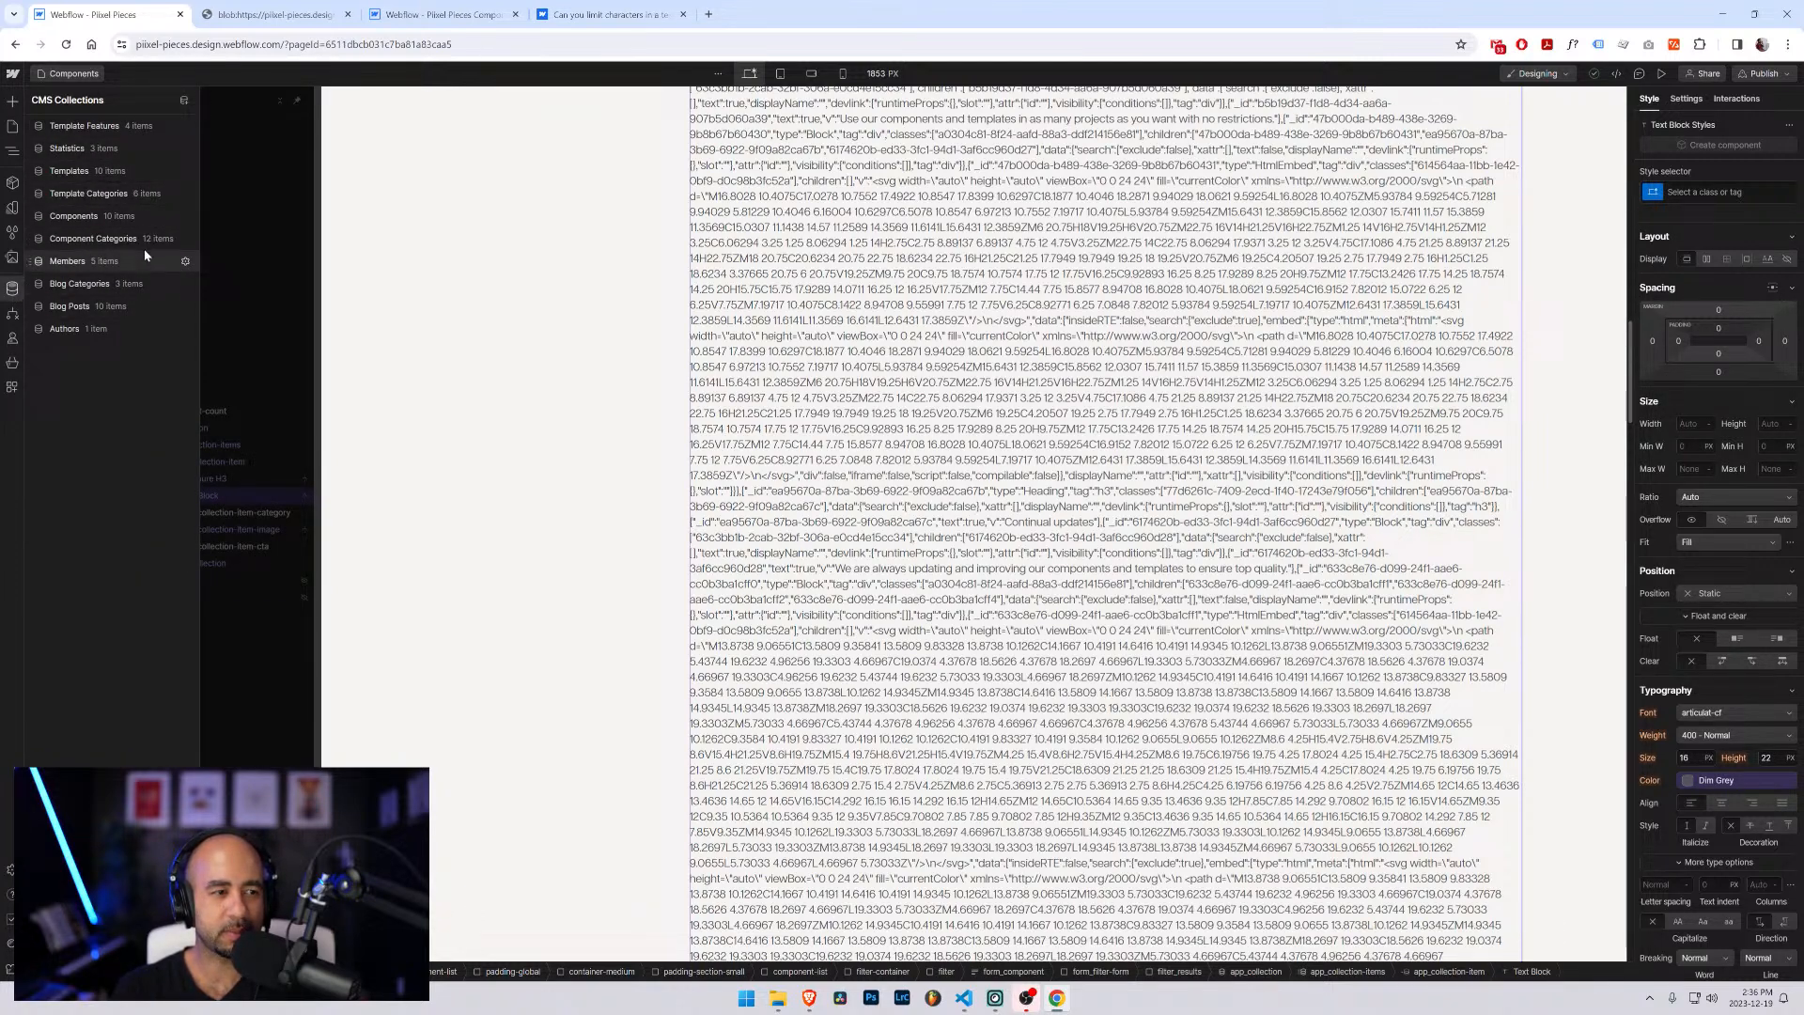
click(185, 217)
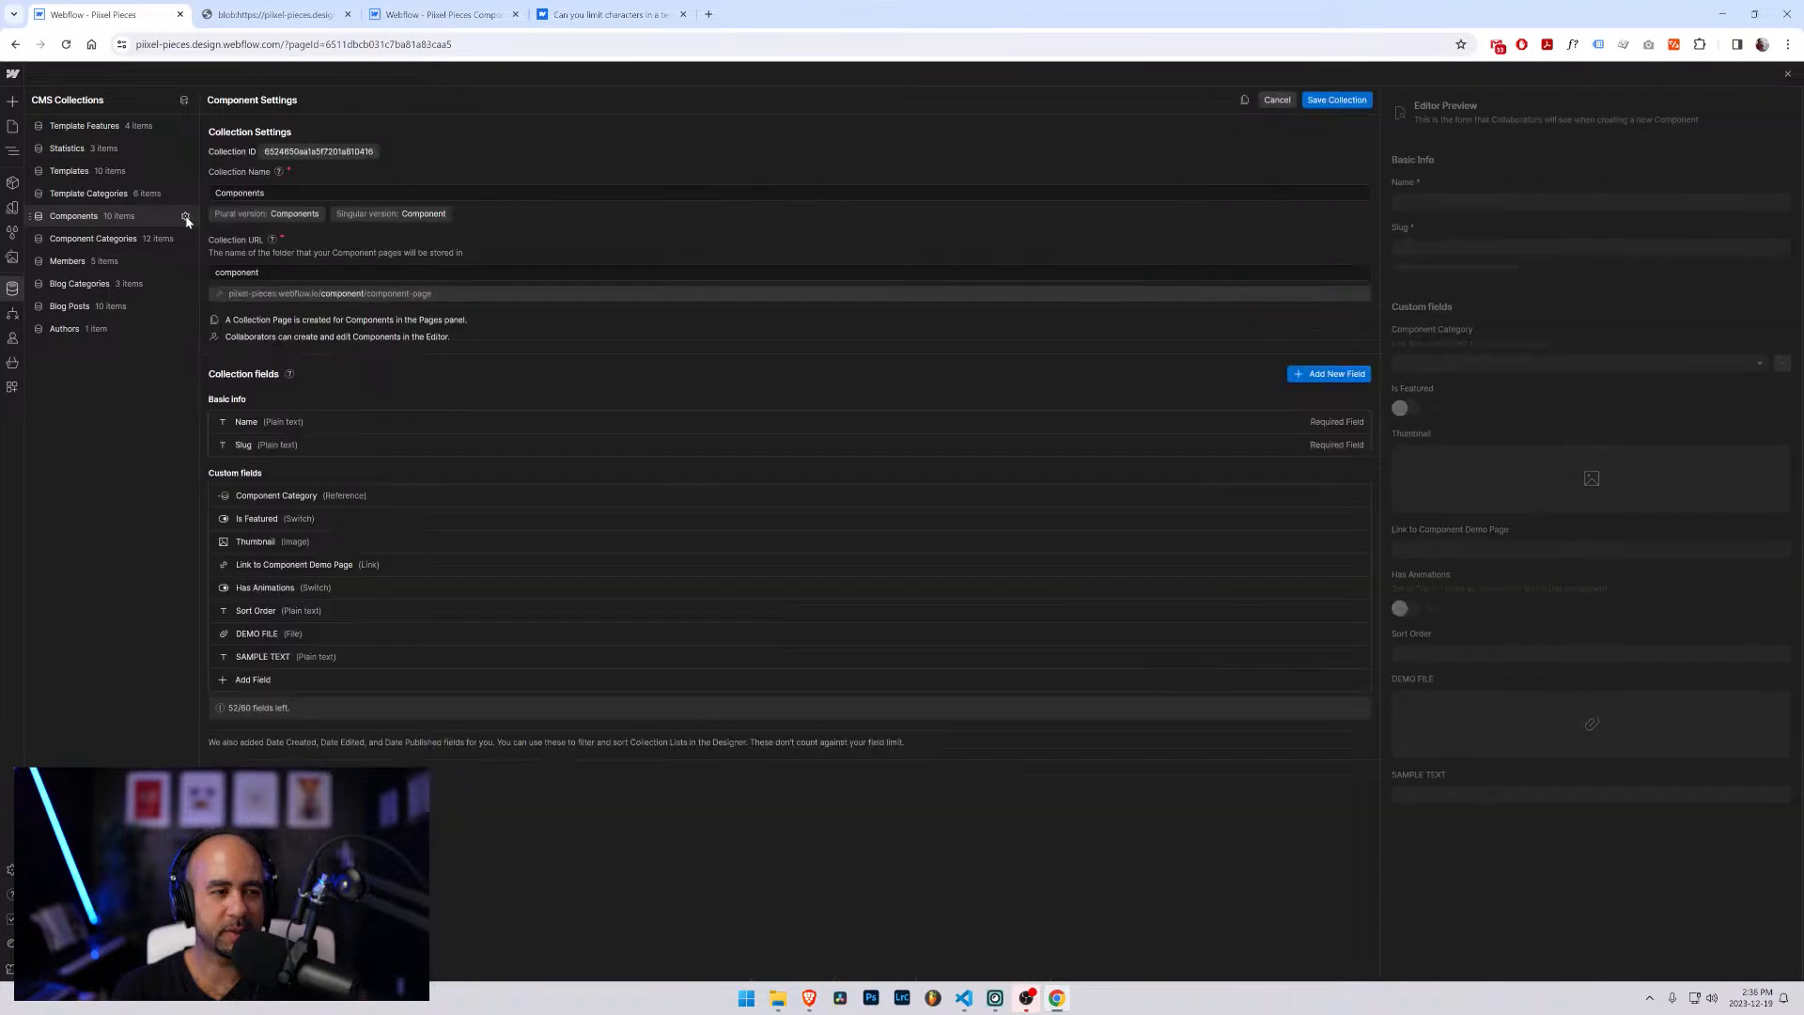
click(179, 241)
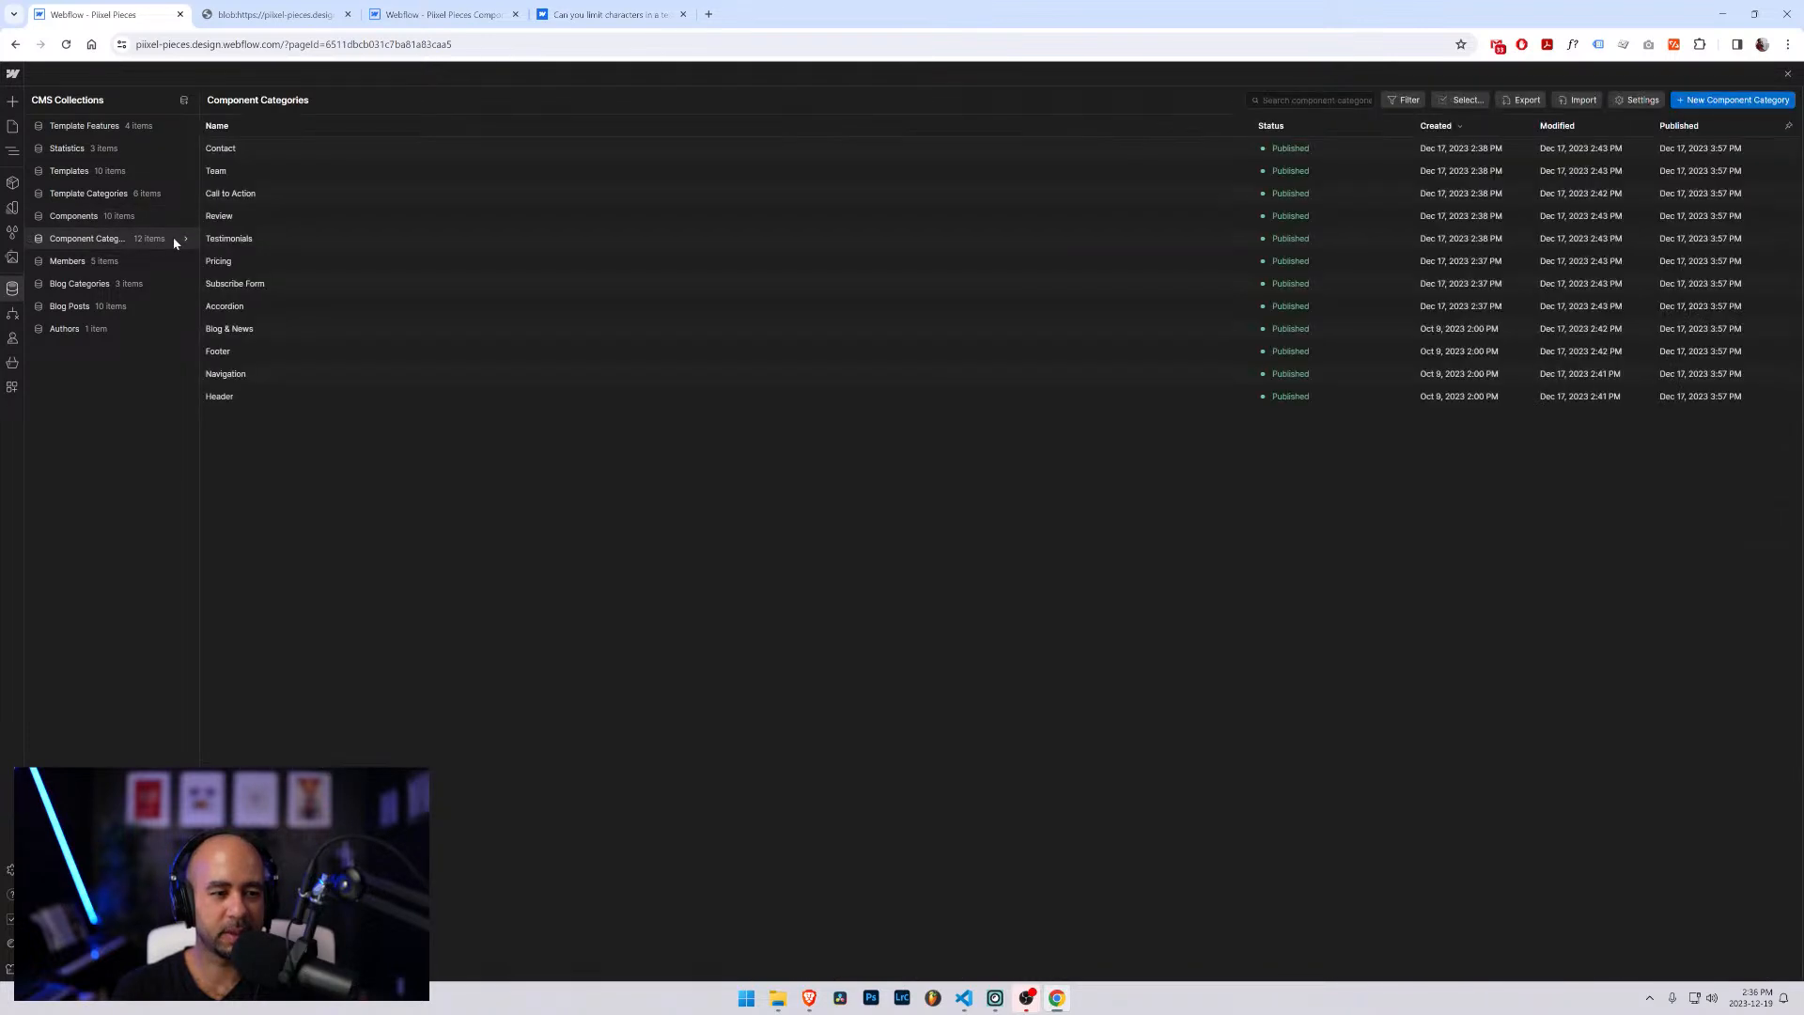
click(185, 240)
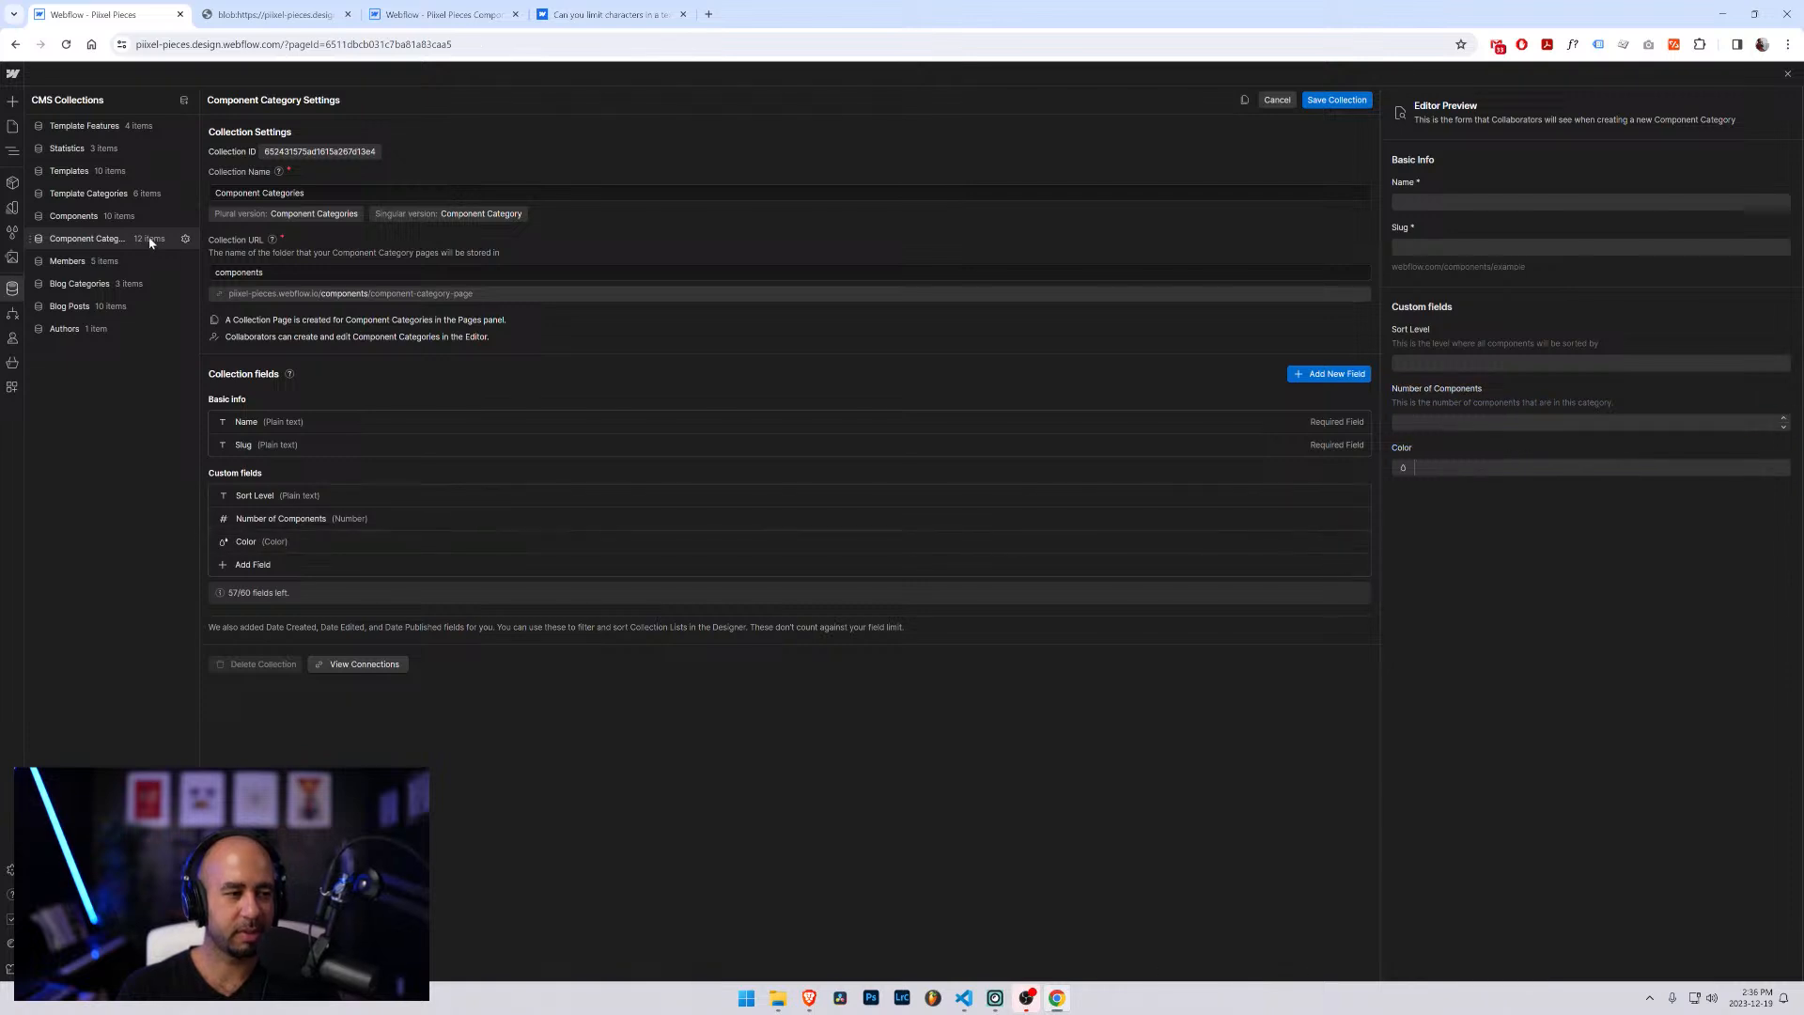
click(185, 216)
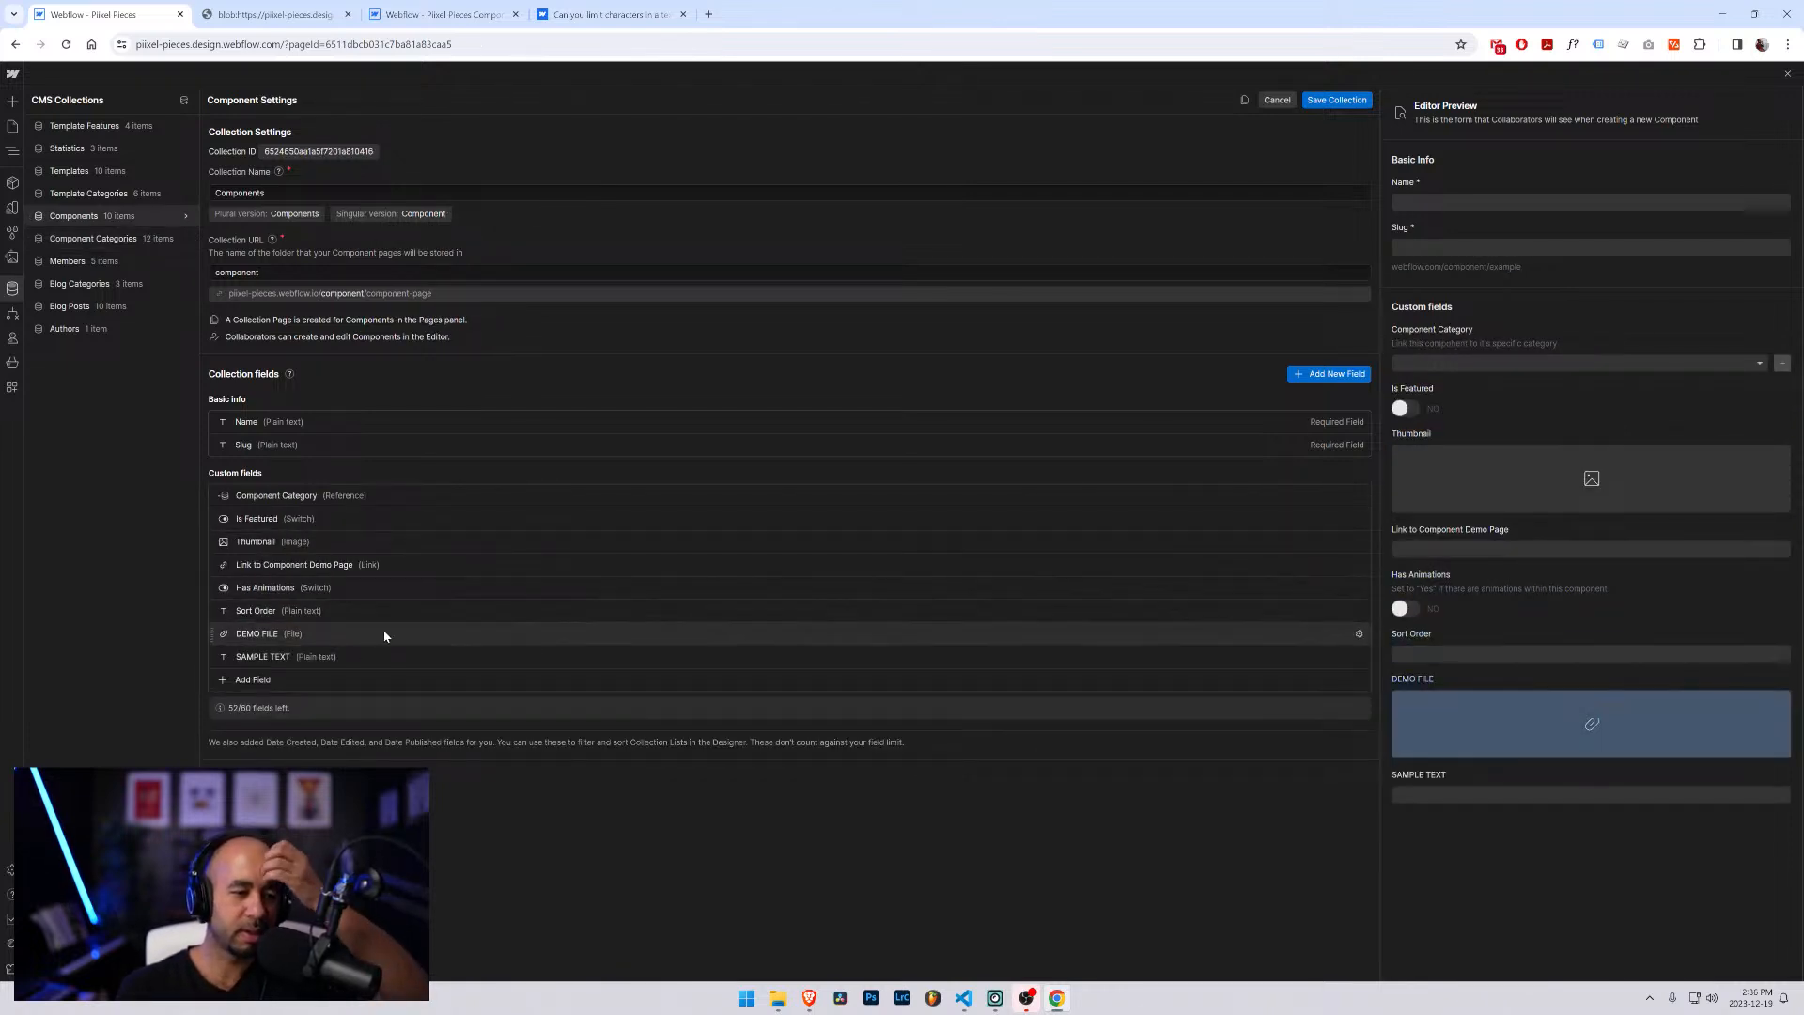
click(1360, 635)
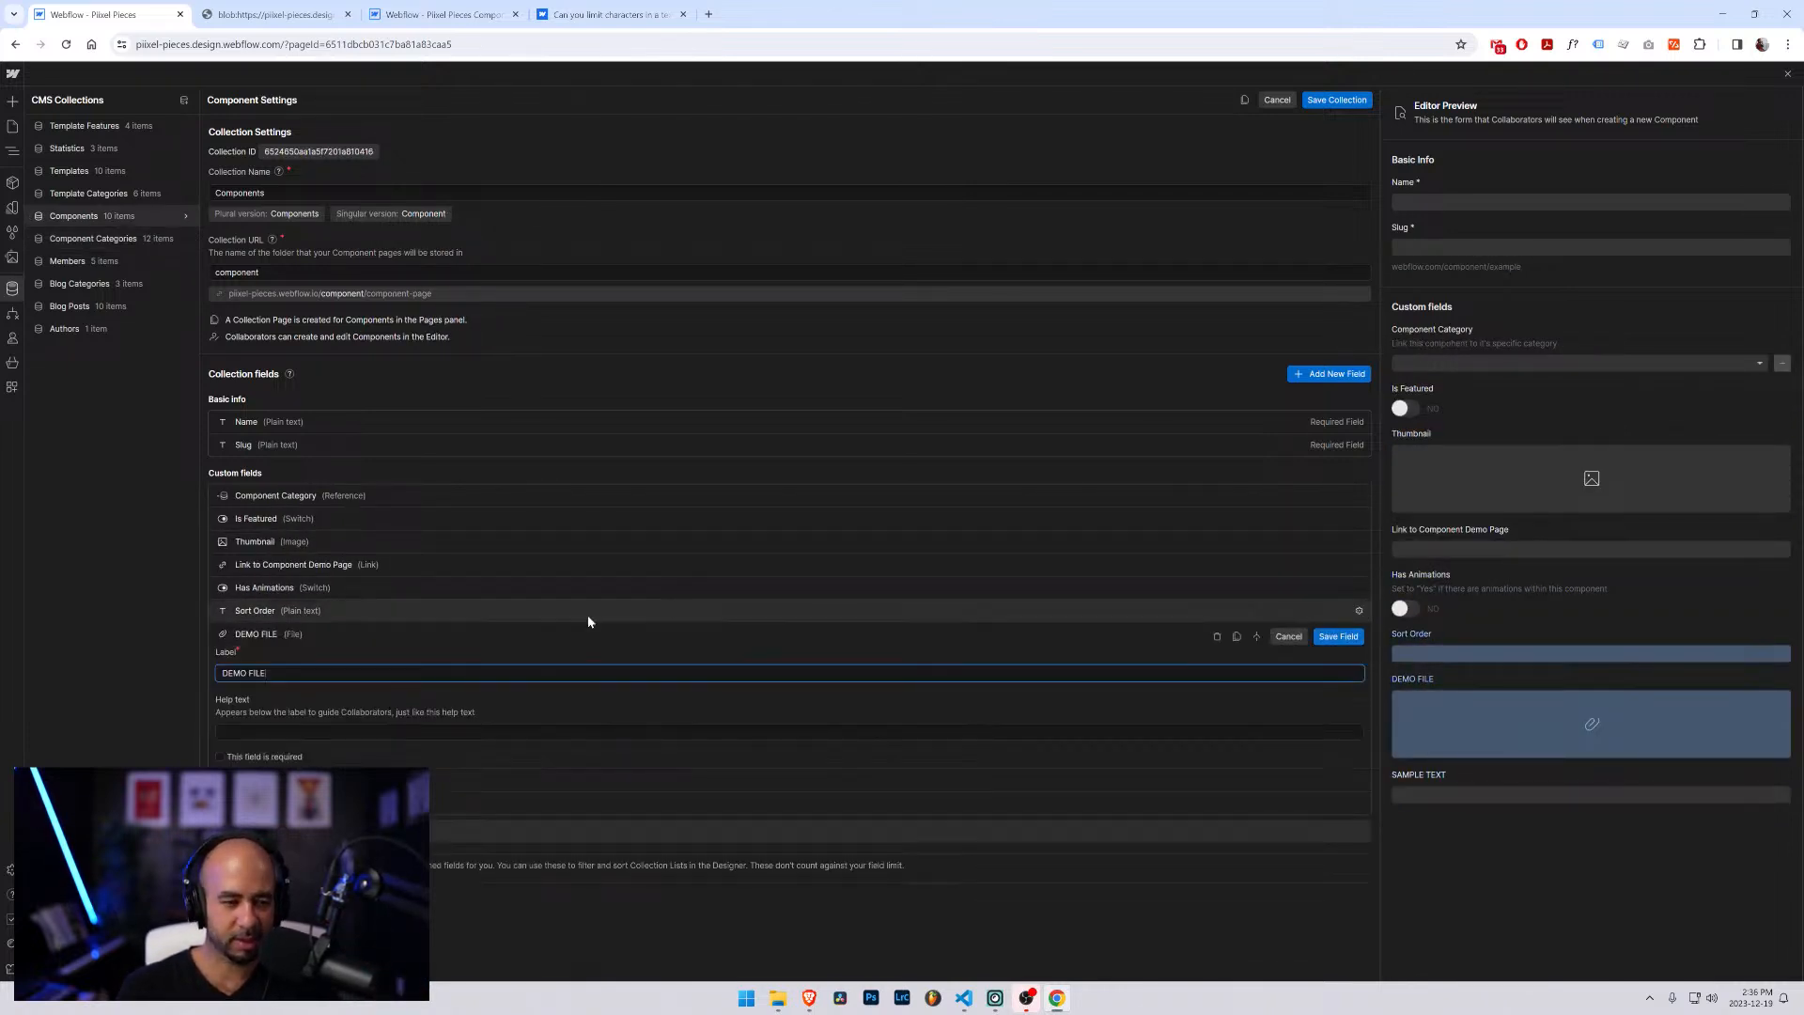
click(1218, 637)
click(1041, 557)
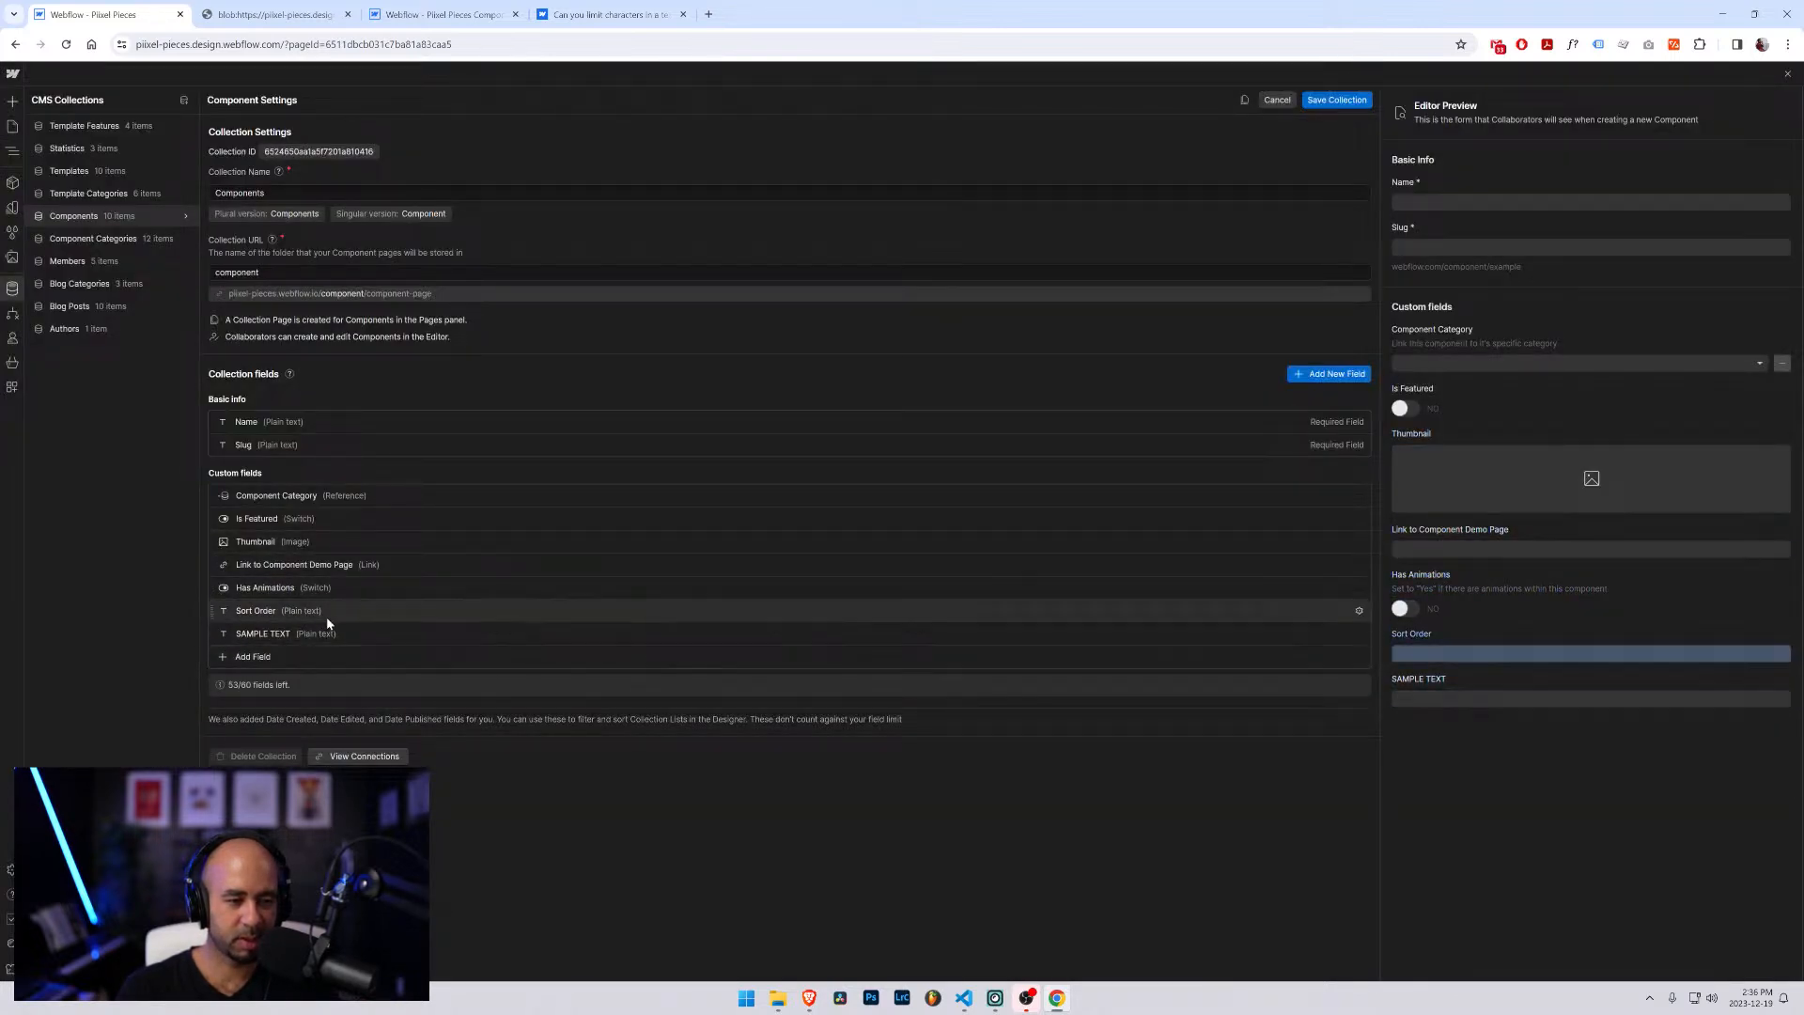
- Rename the SAMPLE TEXT field of the Components collection as "Code JSON"
click(1360, 636)
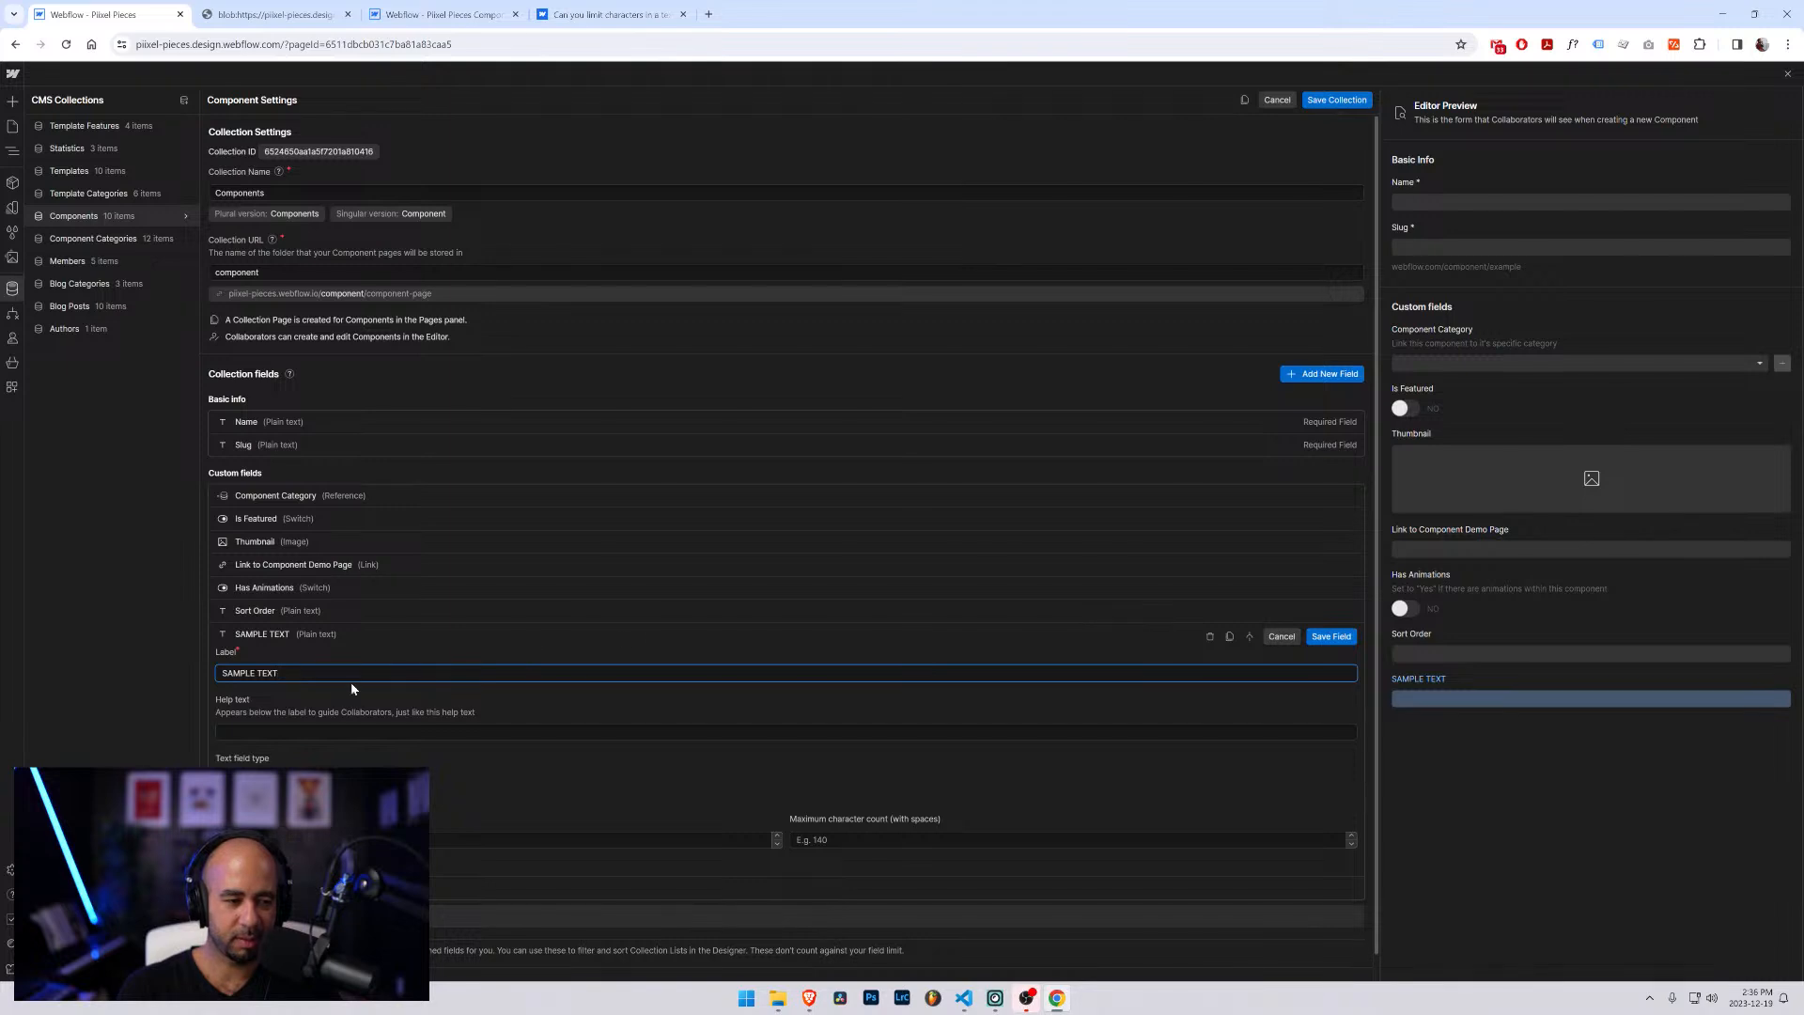
drag(351, 675, 146, 660)
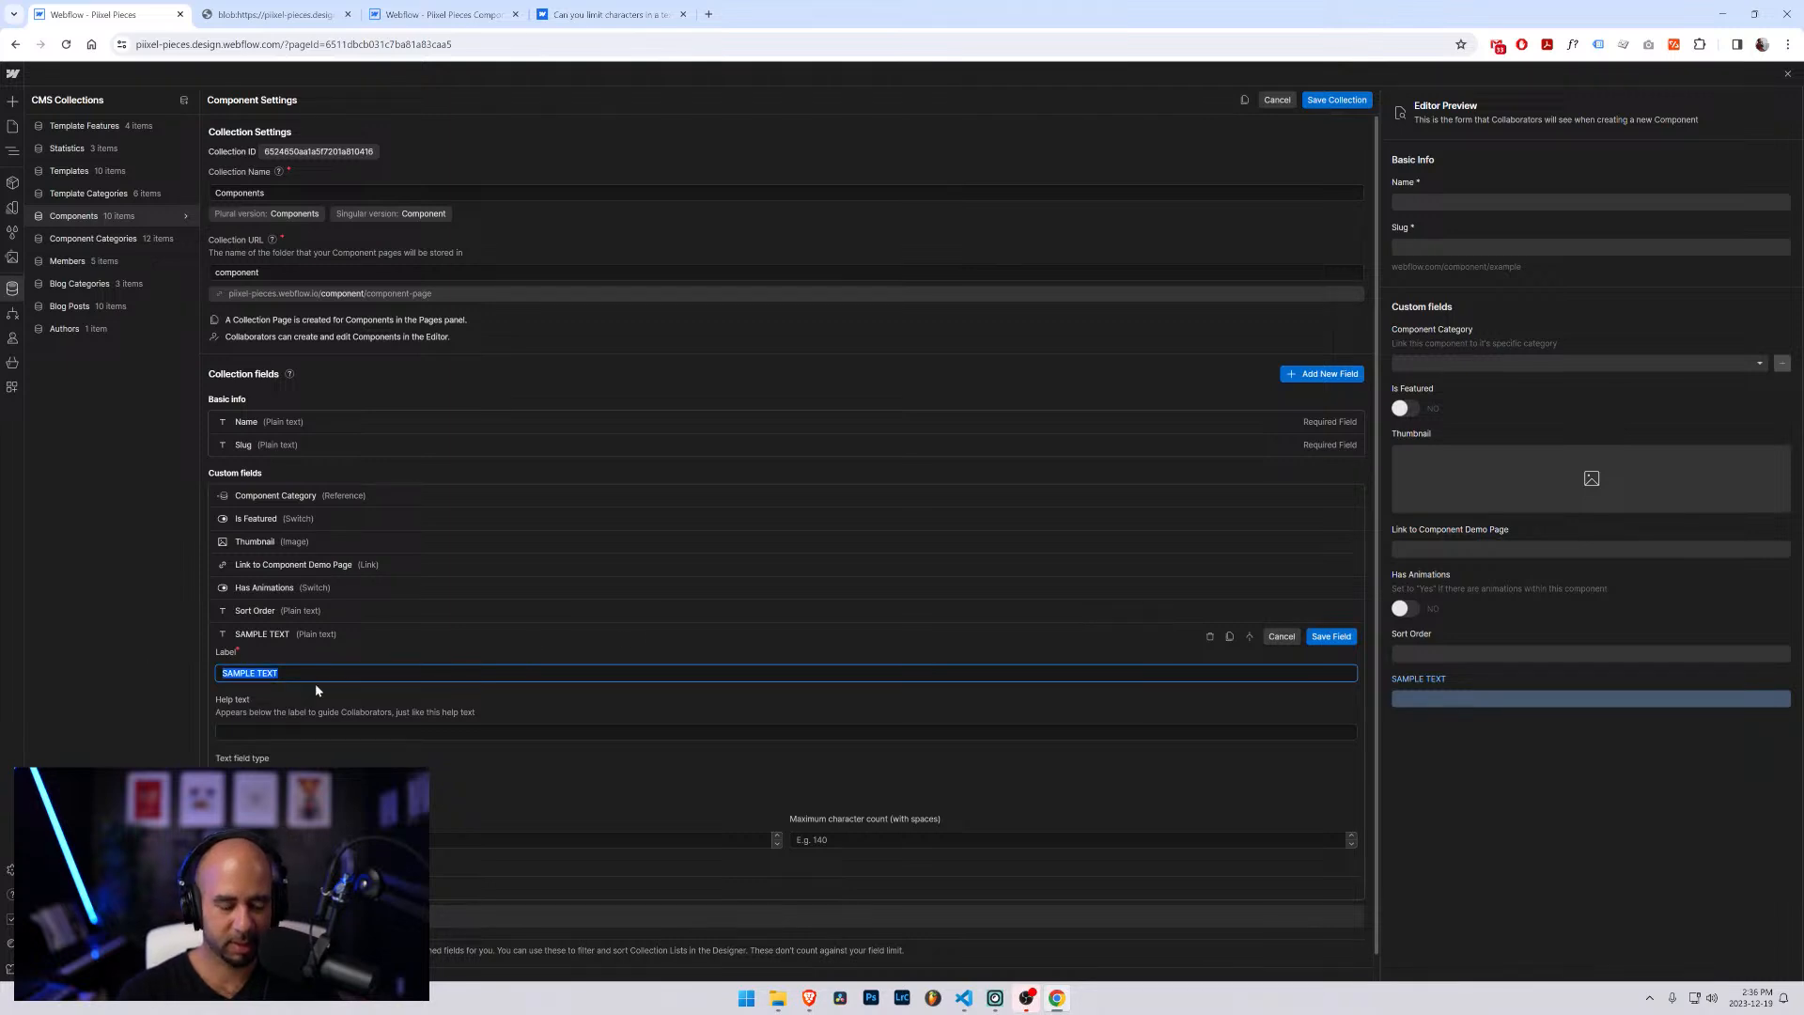
text(Codce)
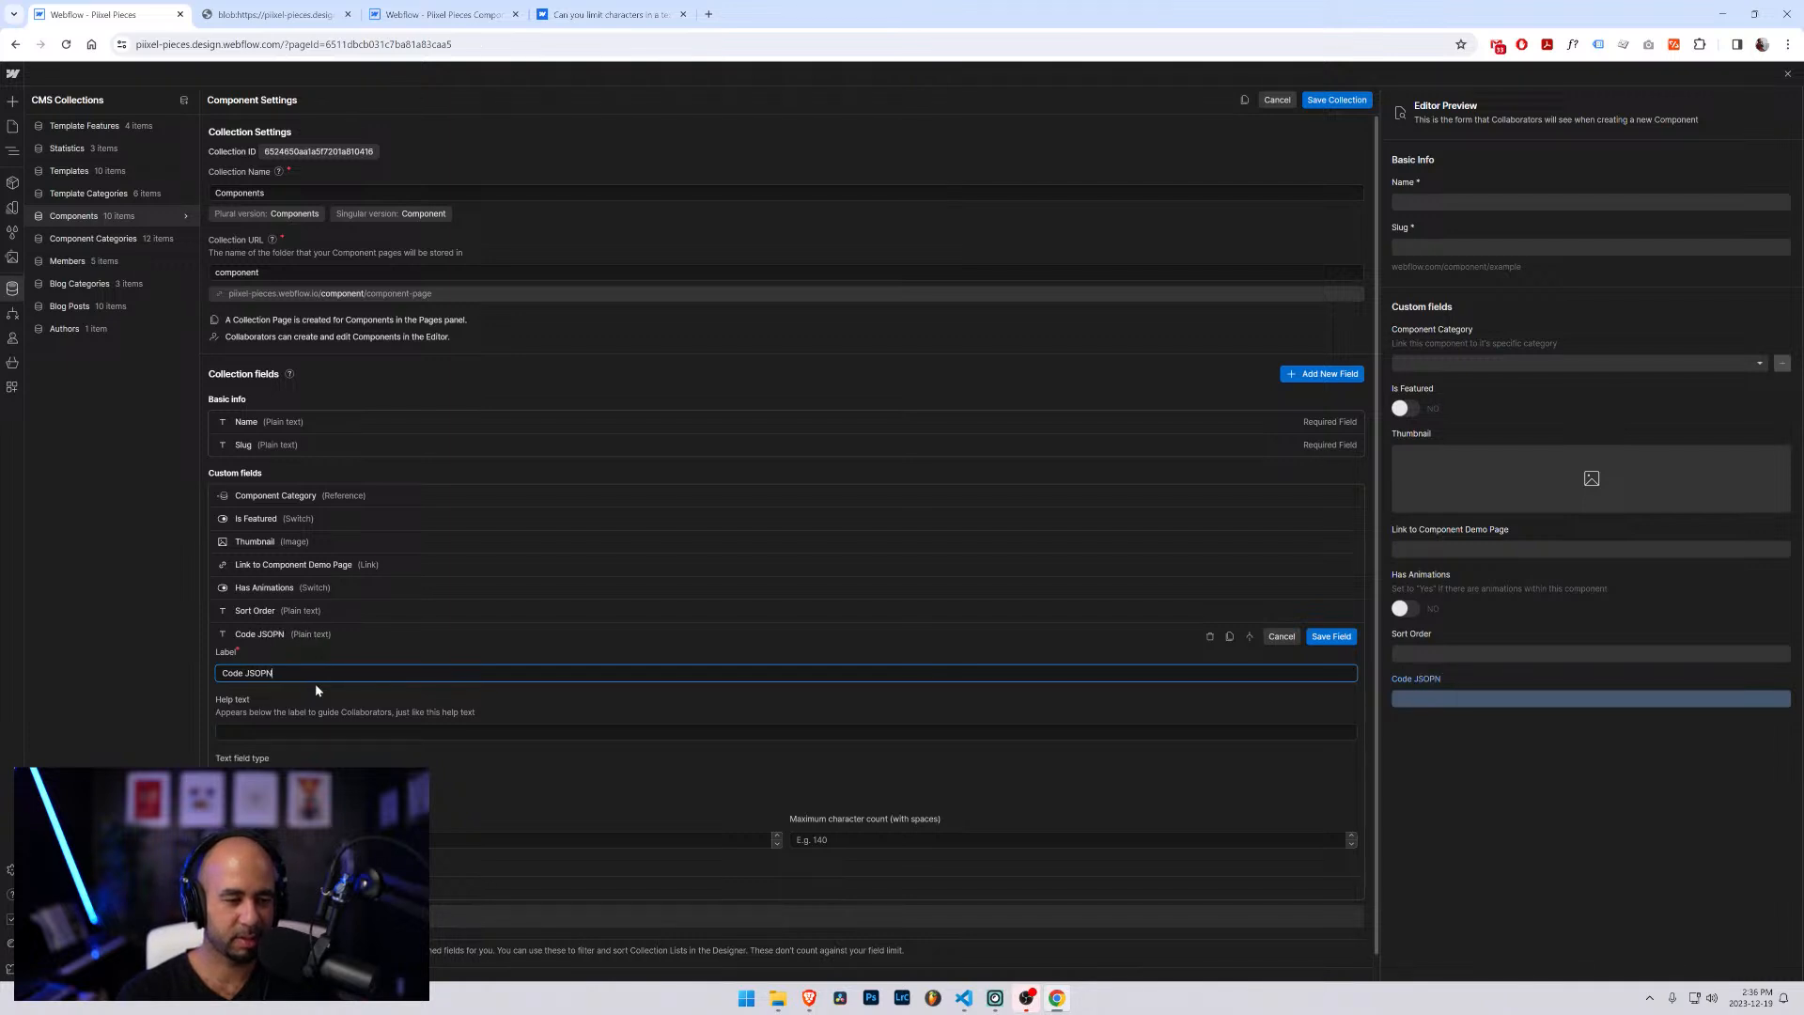
key(Tab)
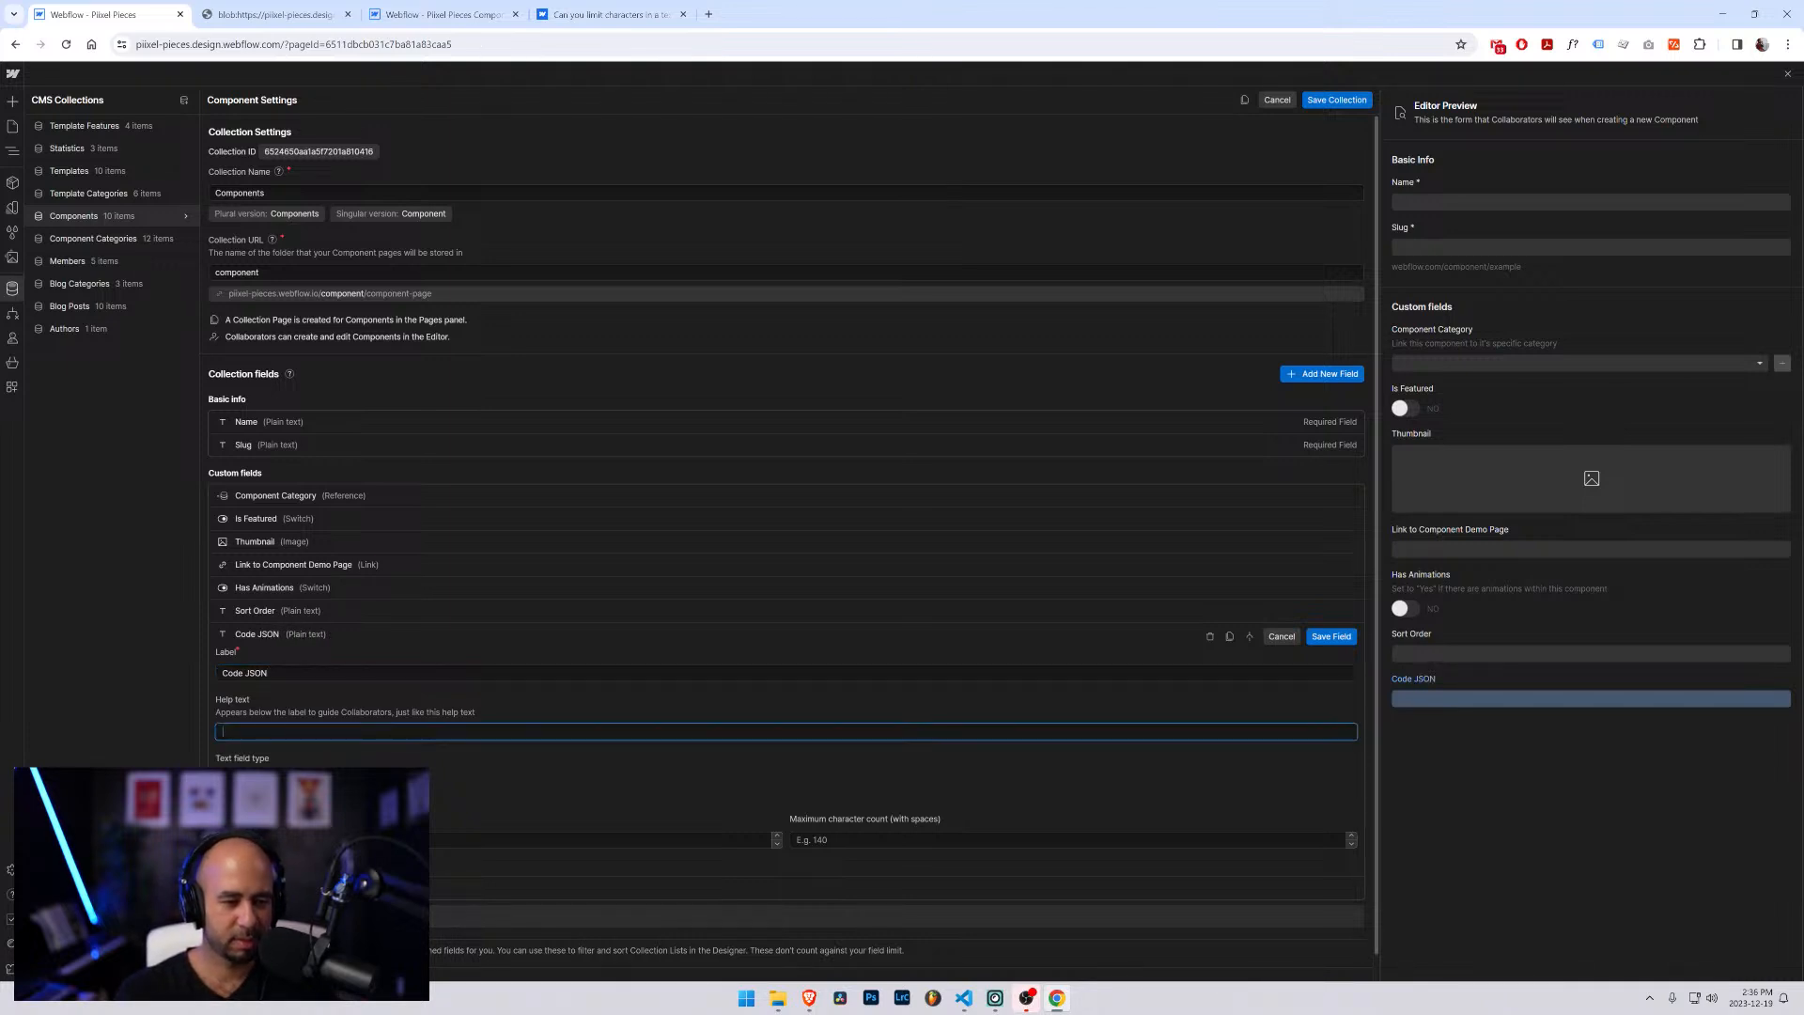
- Give the Code JSON field the help text "This is where we add the JSON code for each component" and save the collection
text(This is where we )
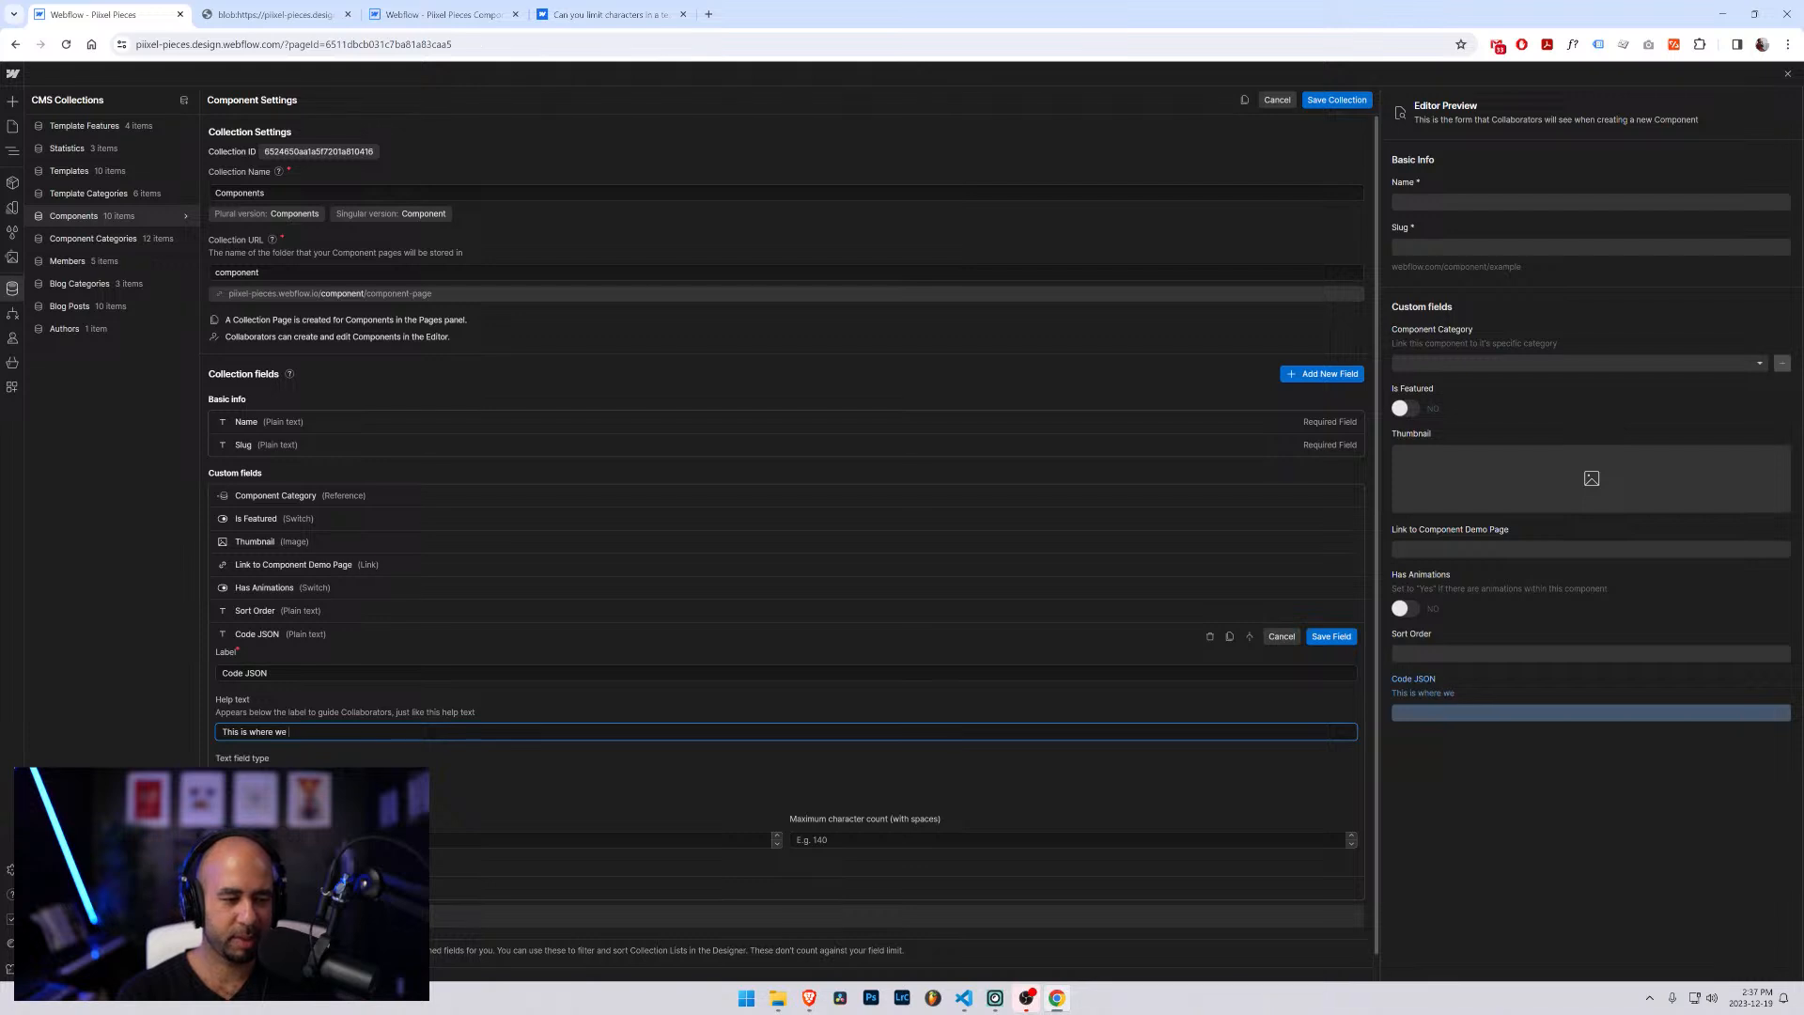
text(add the JSON code)
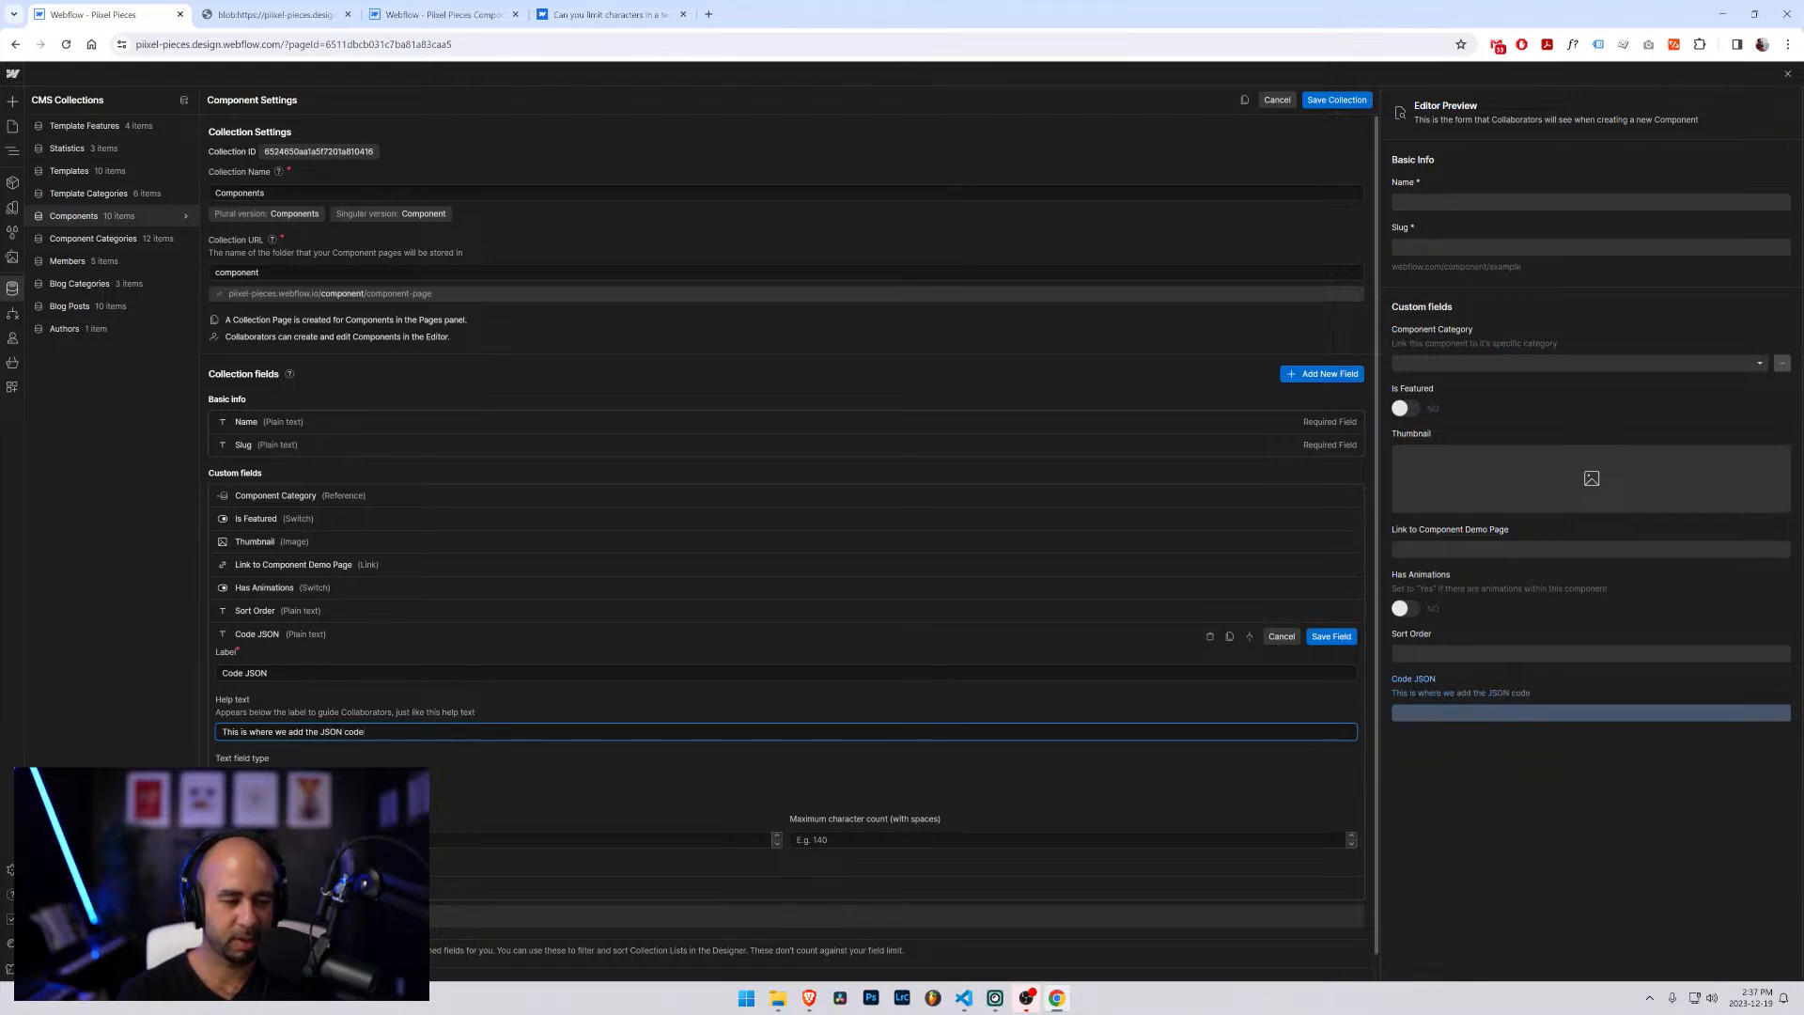
text( for each component)
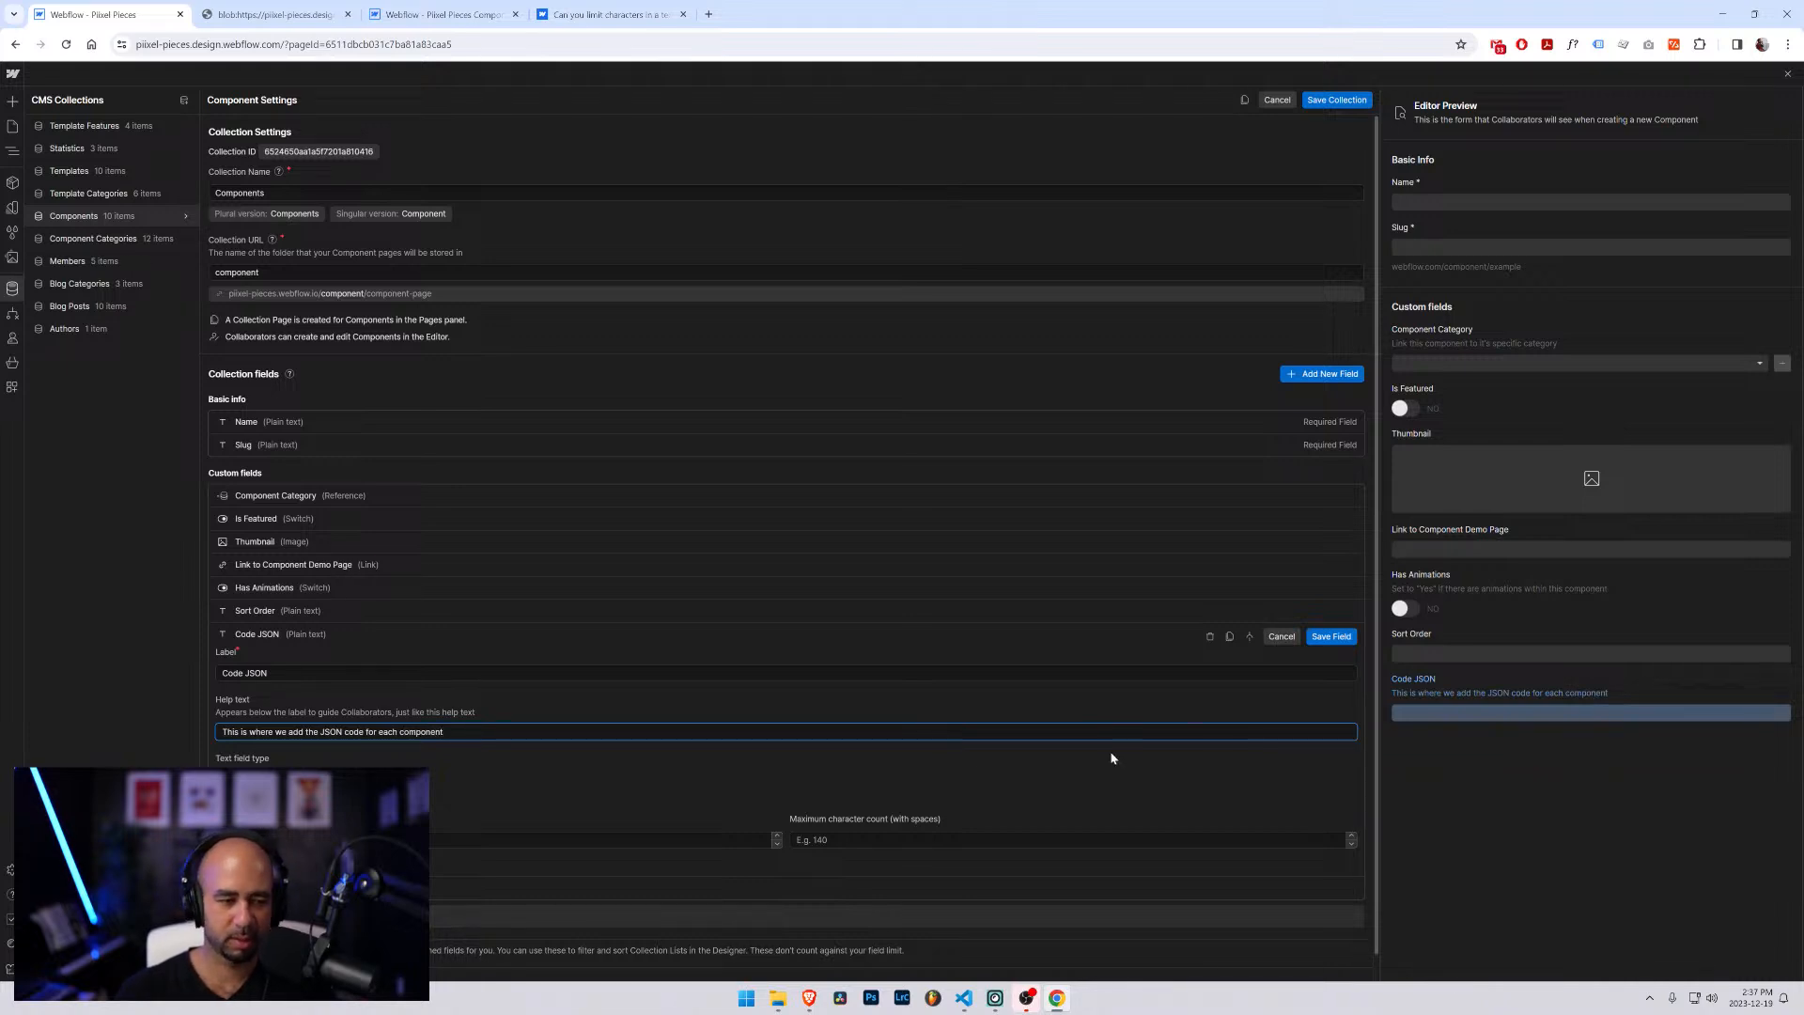
click(1331, 636)
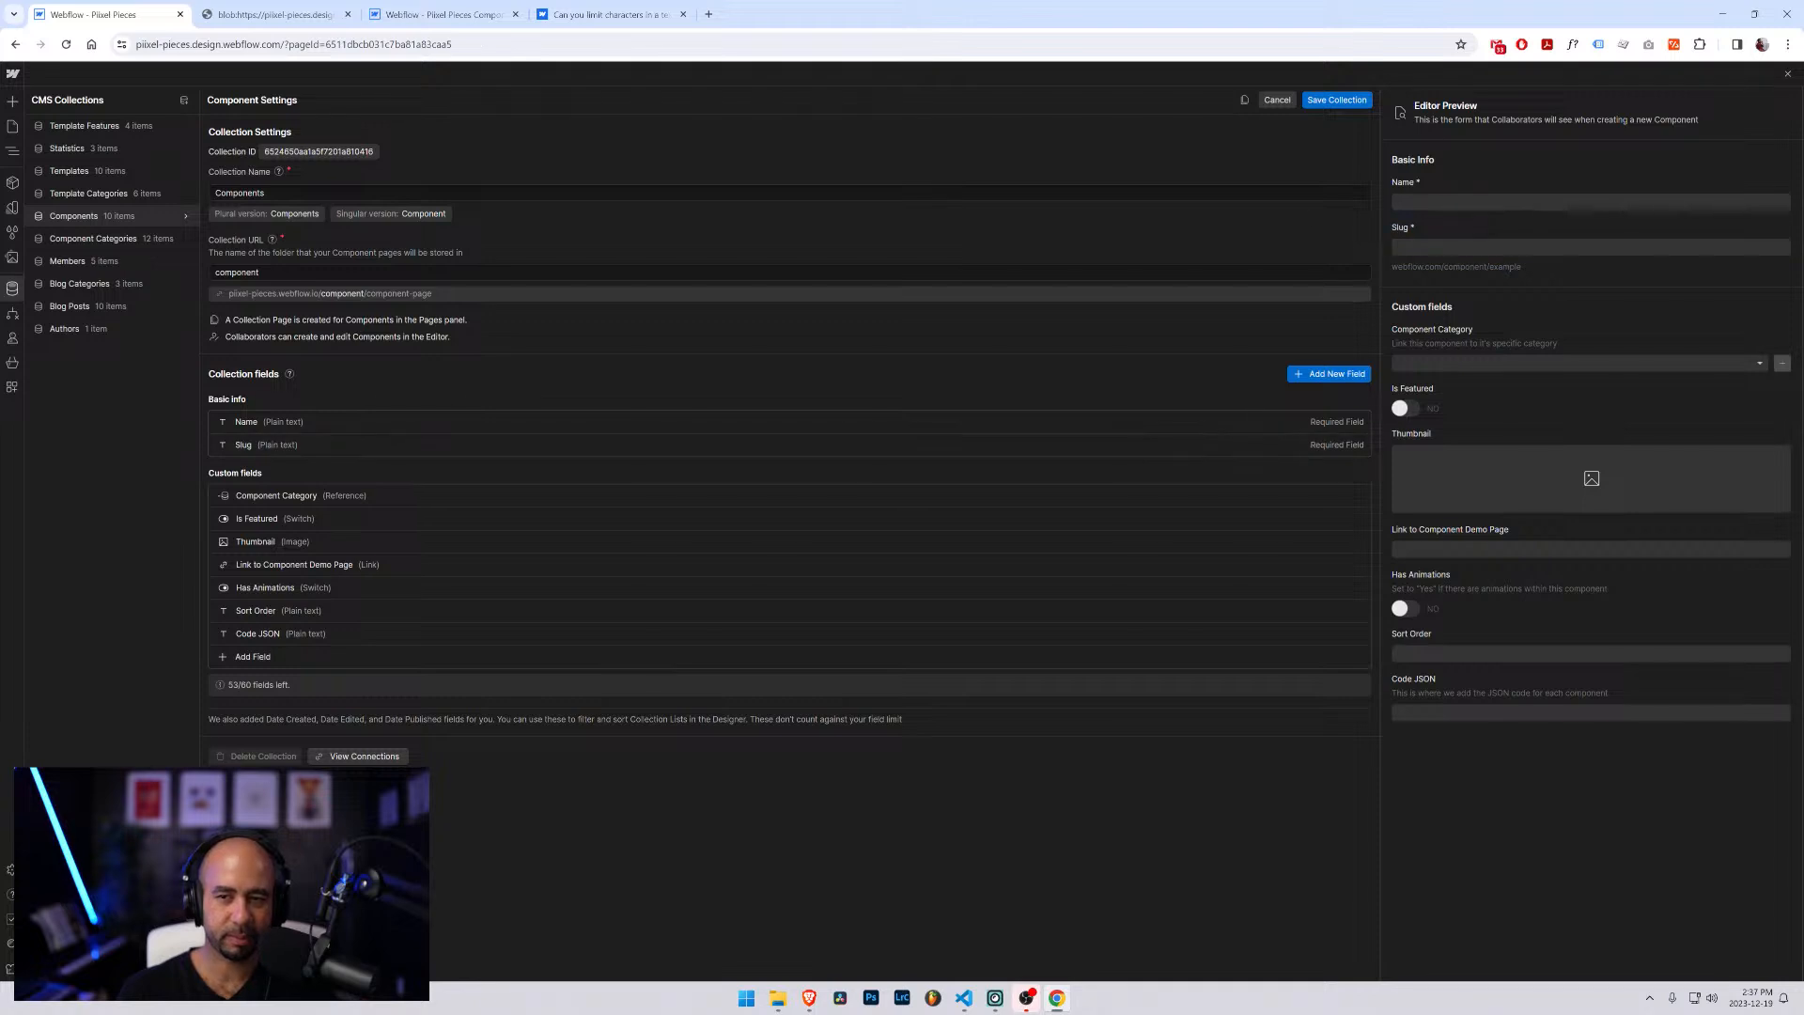
click(1344, 101)
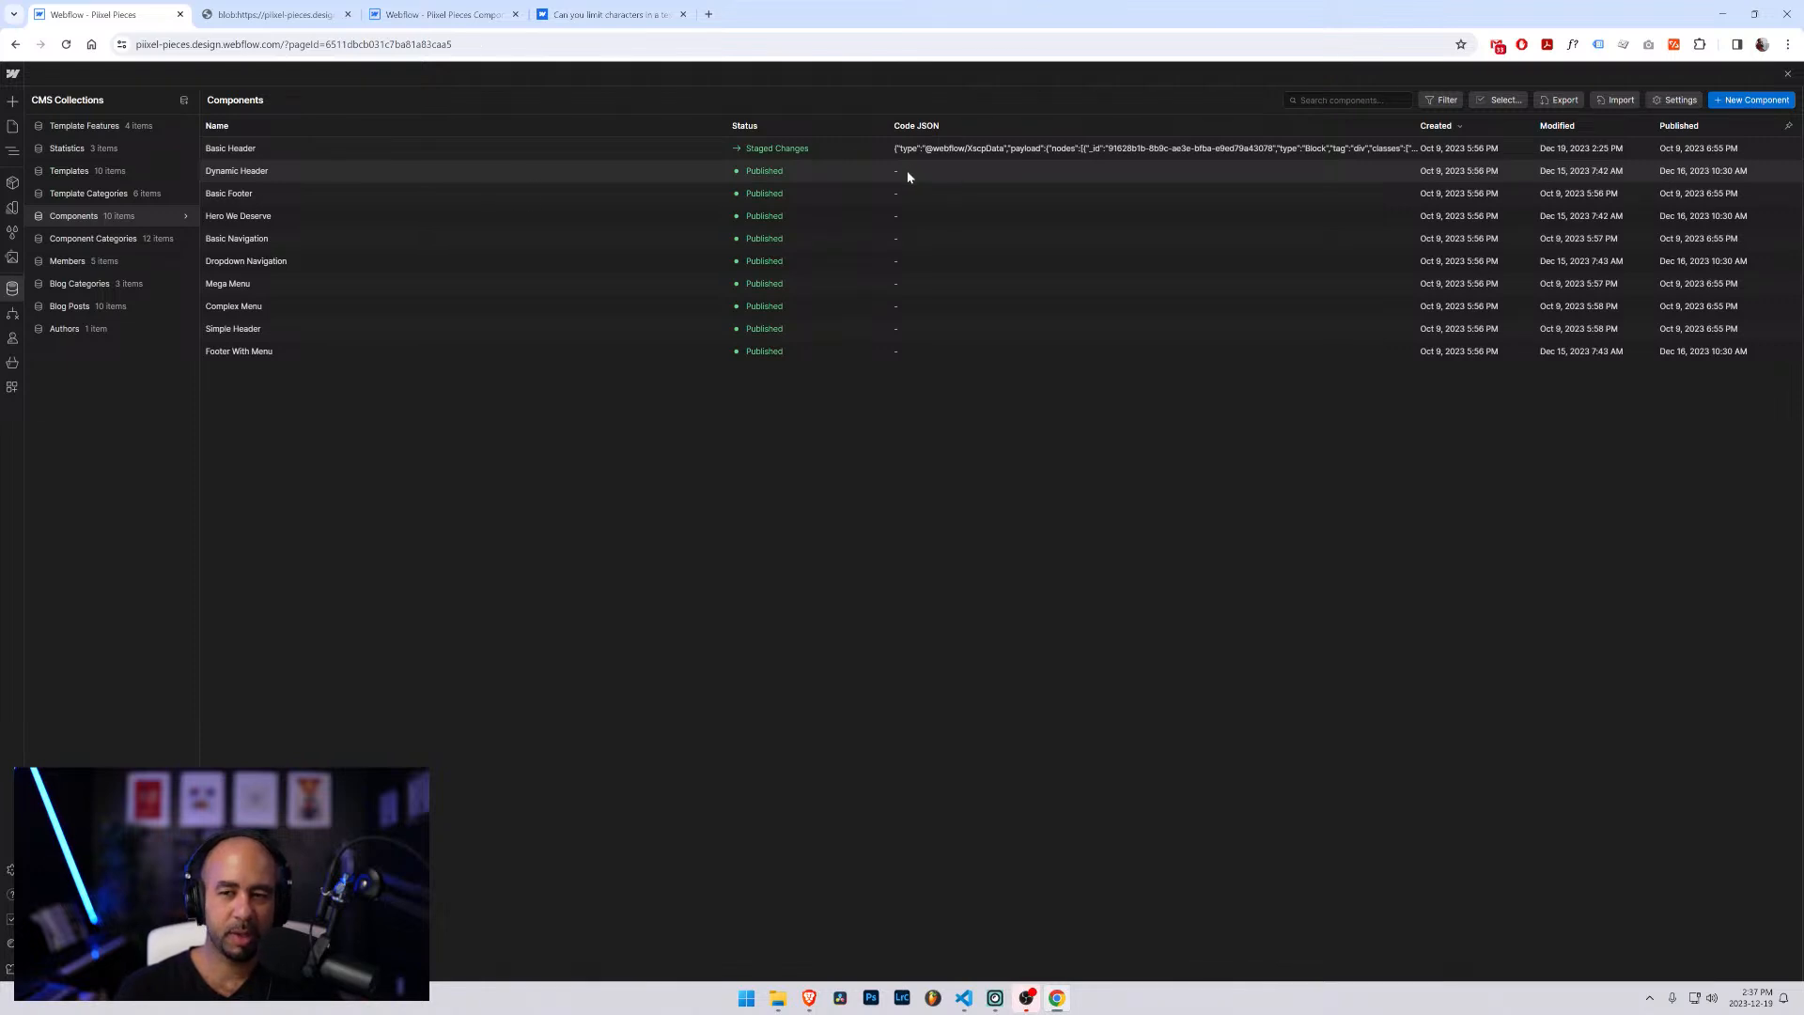
- Fill the Dynamic Header item's Code JSON field with its own name, "Dynamic Header", and save the item
click(331, 171)
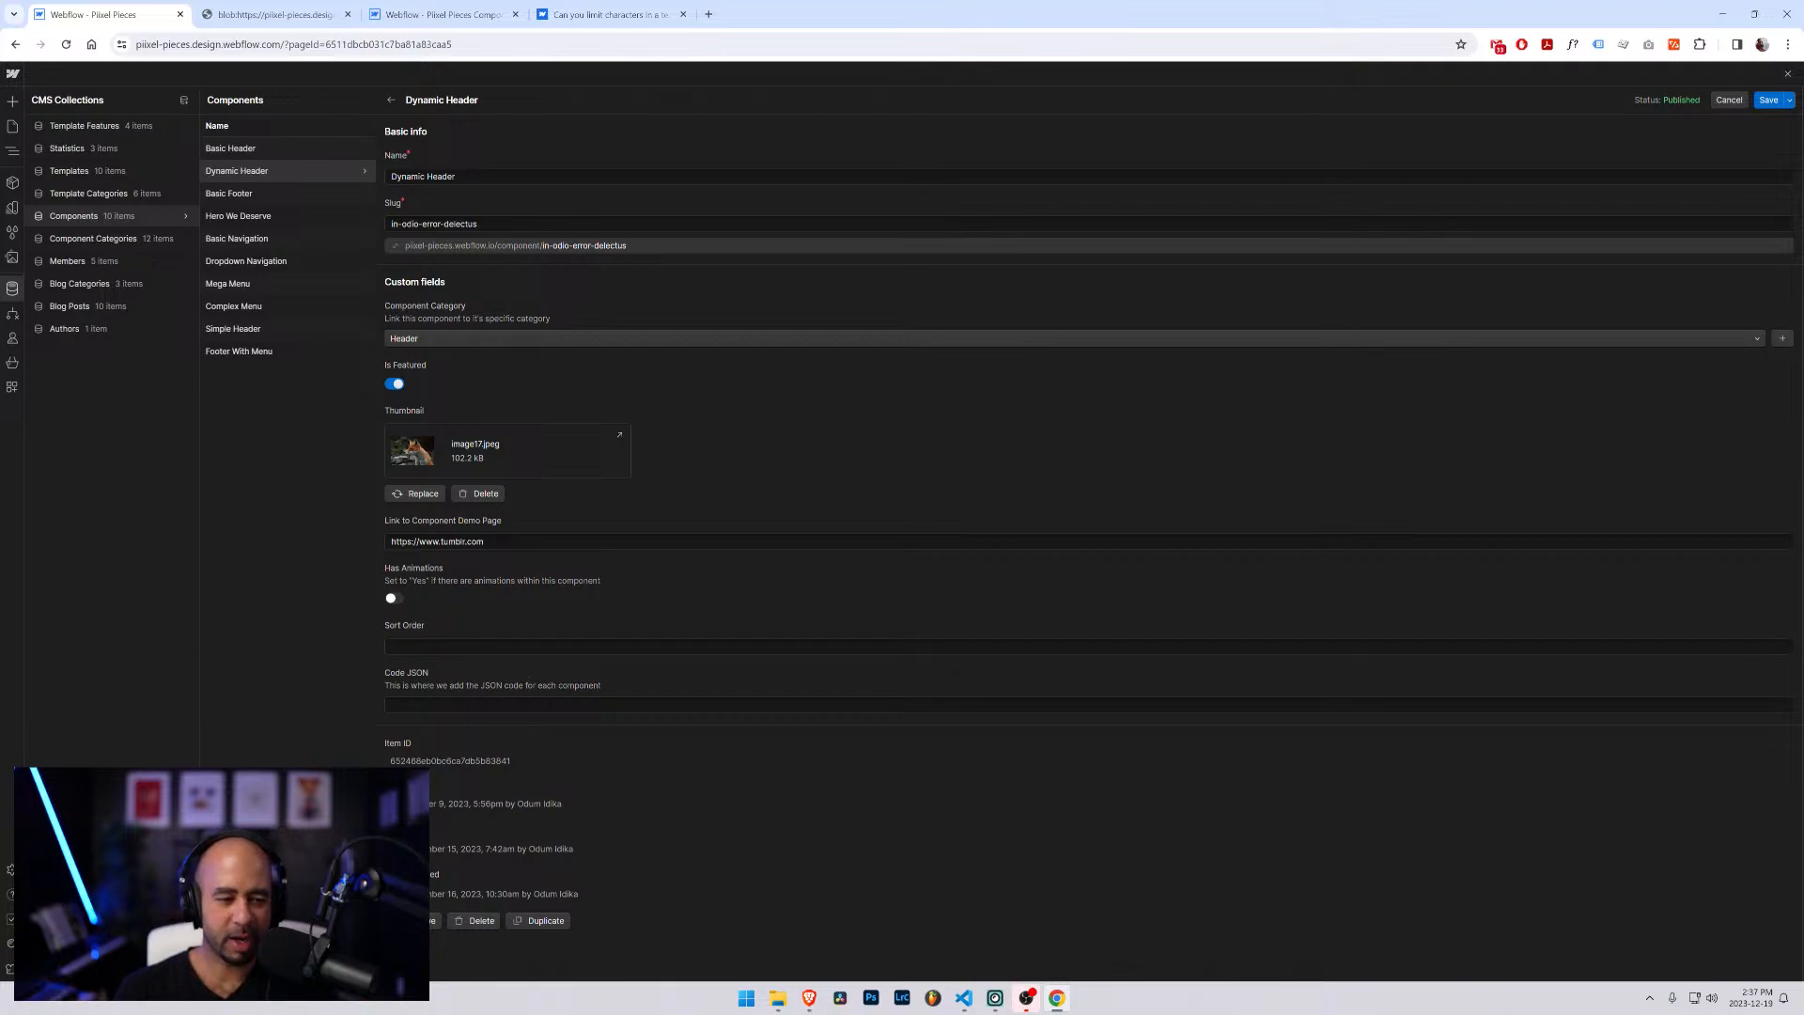
click(488, 705)
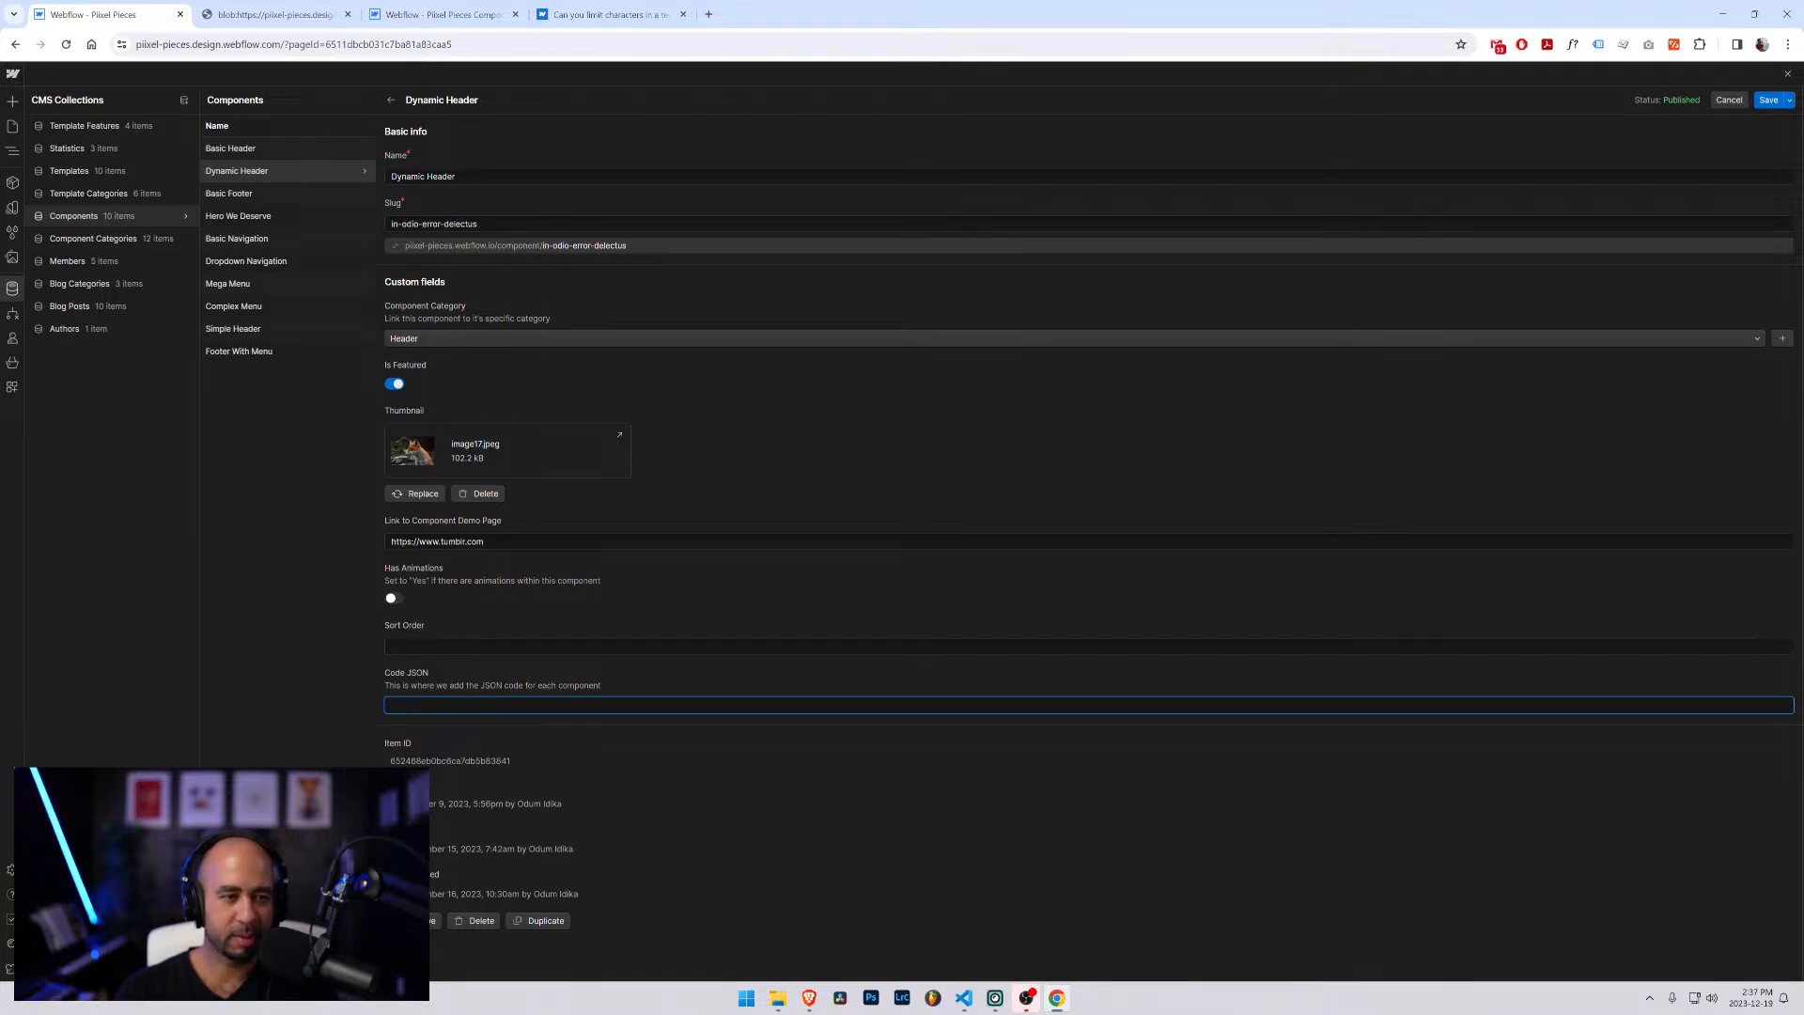
click(354, 175)
key(ctrl+c)
click(432, 700)
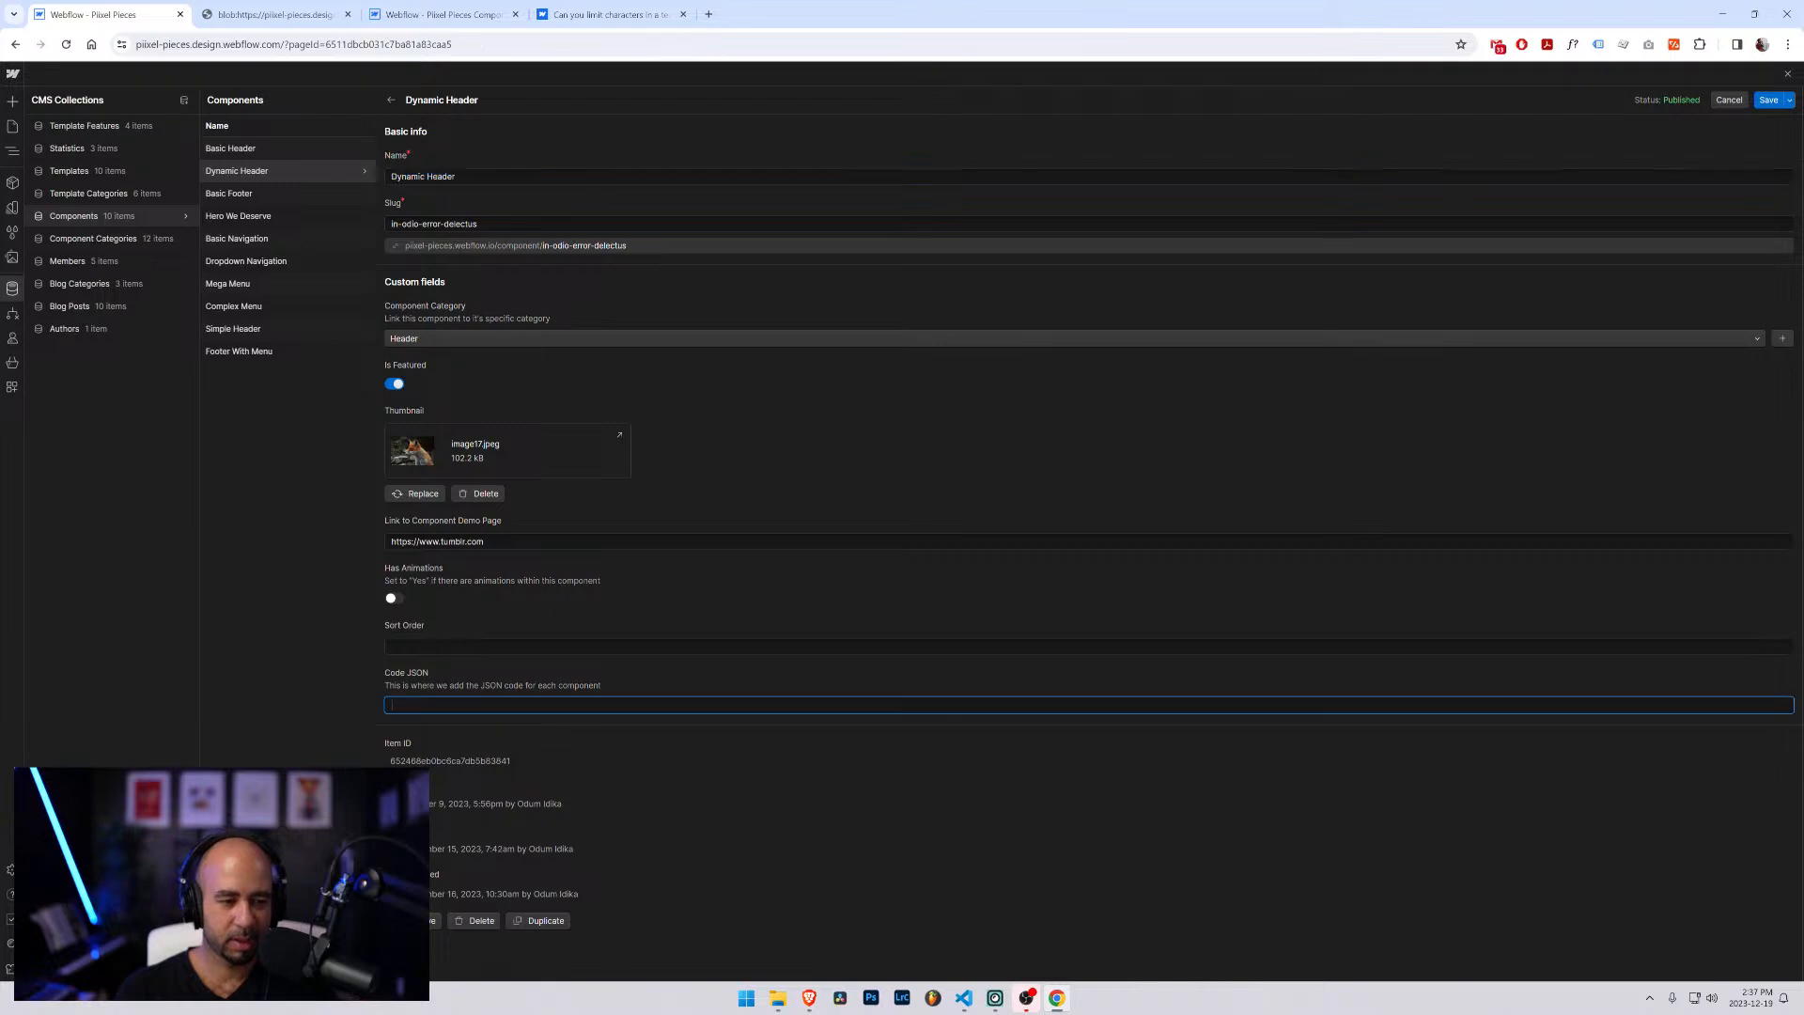
key(ctrl+v)
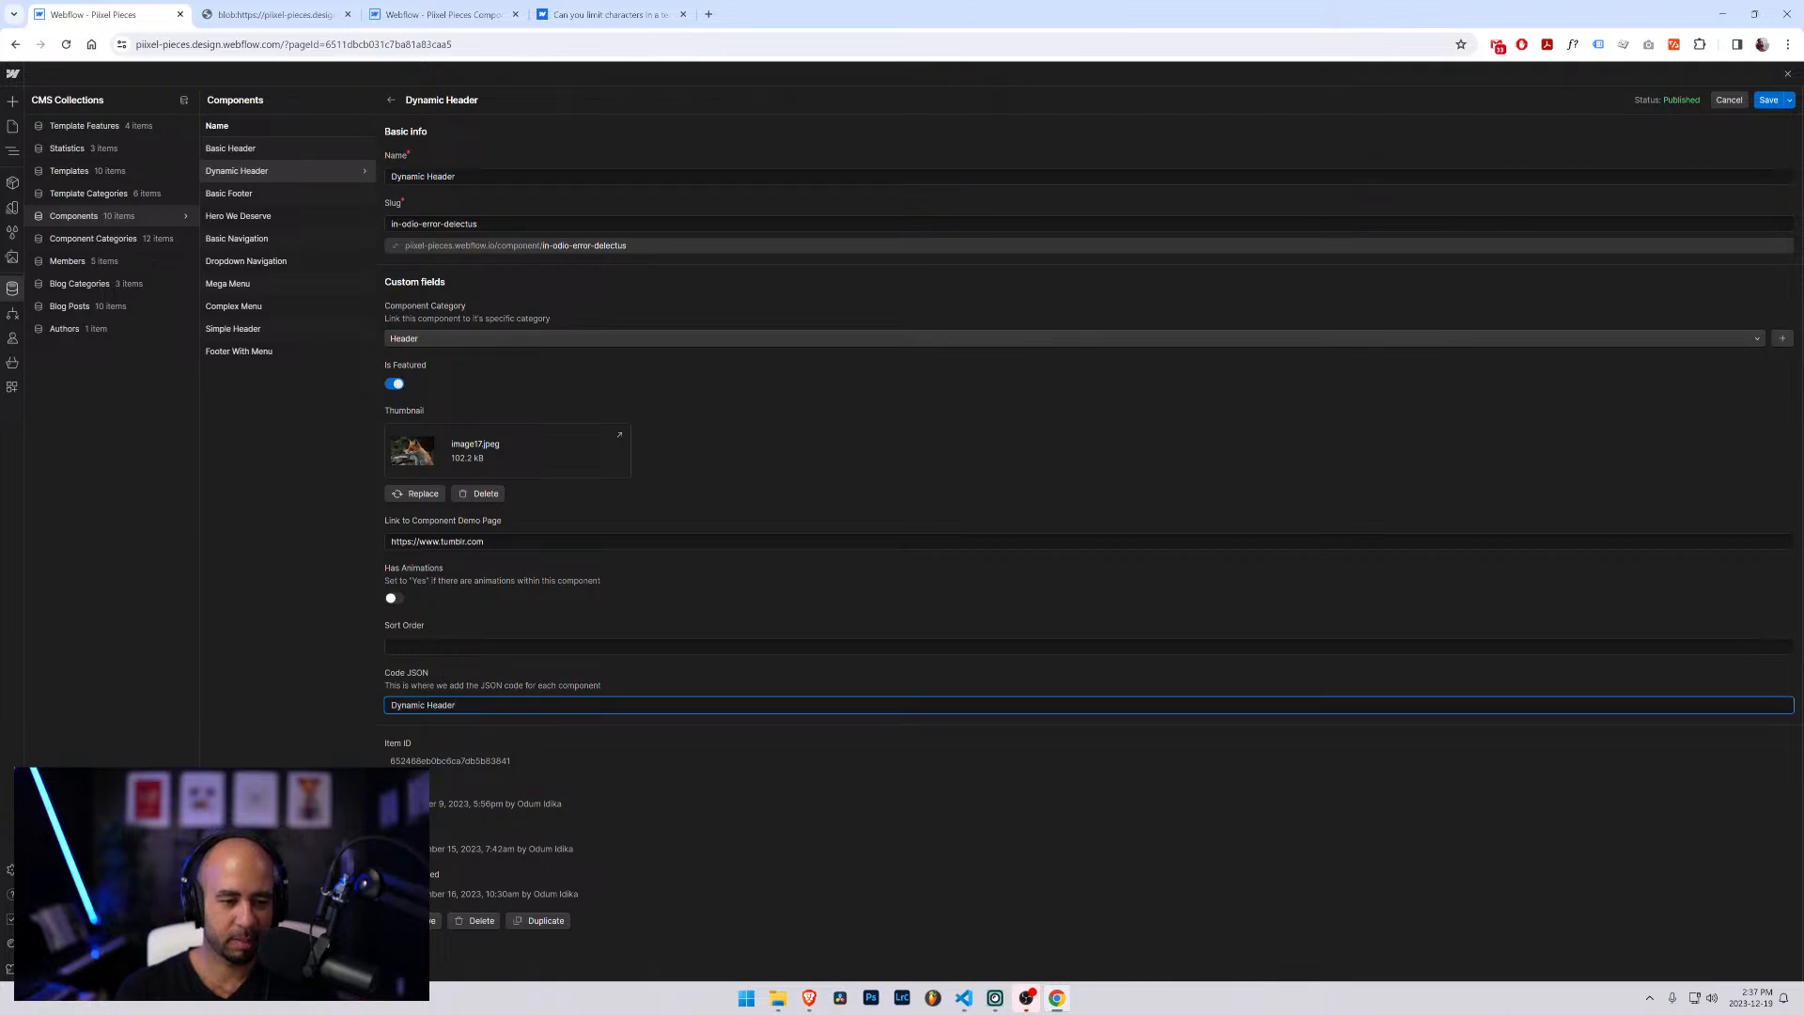
click(1767, 99)
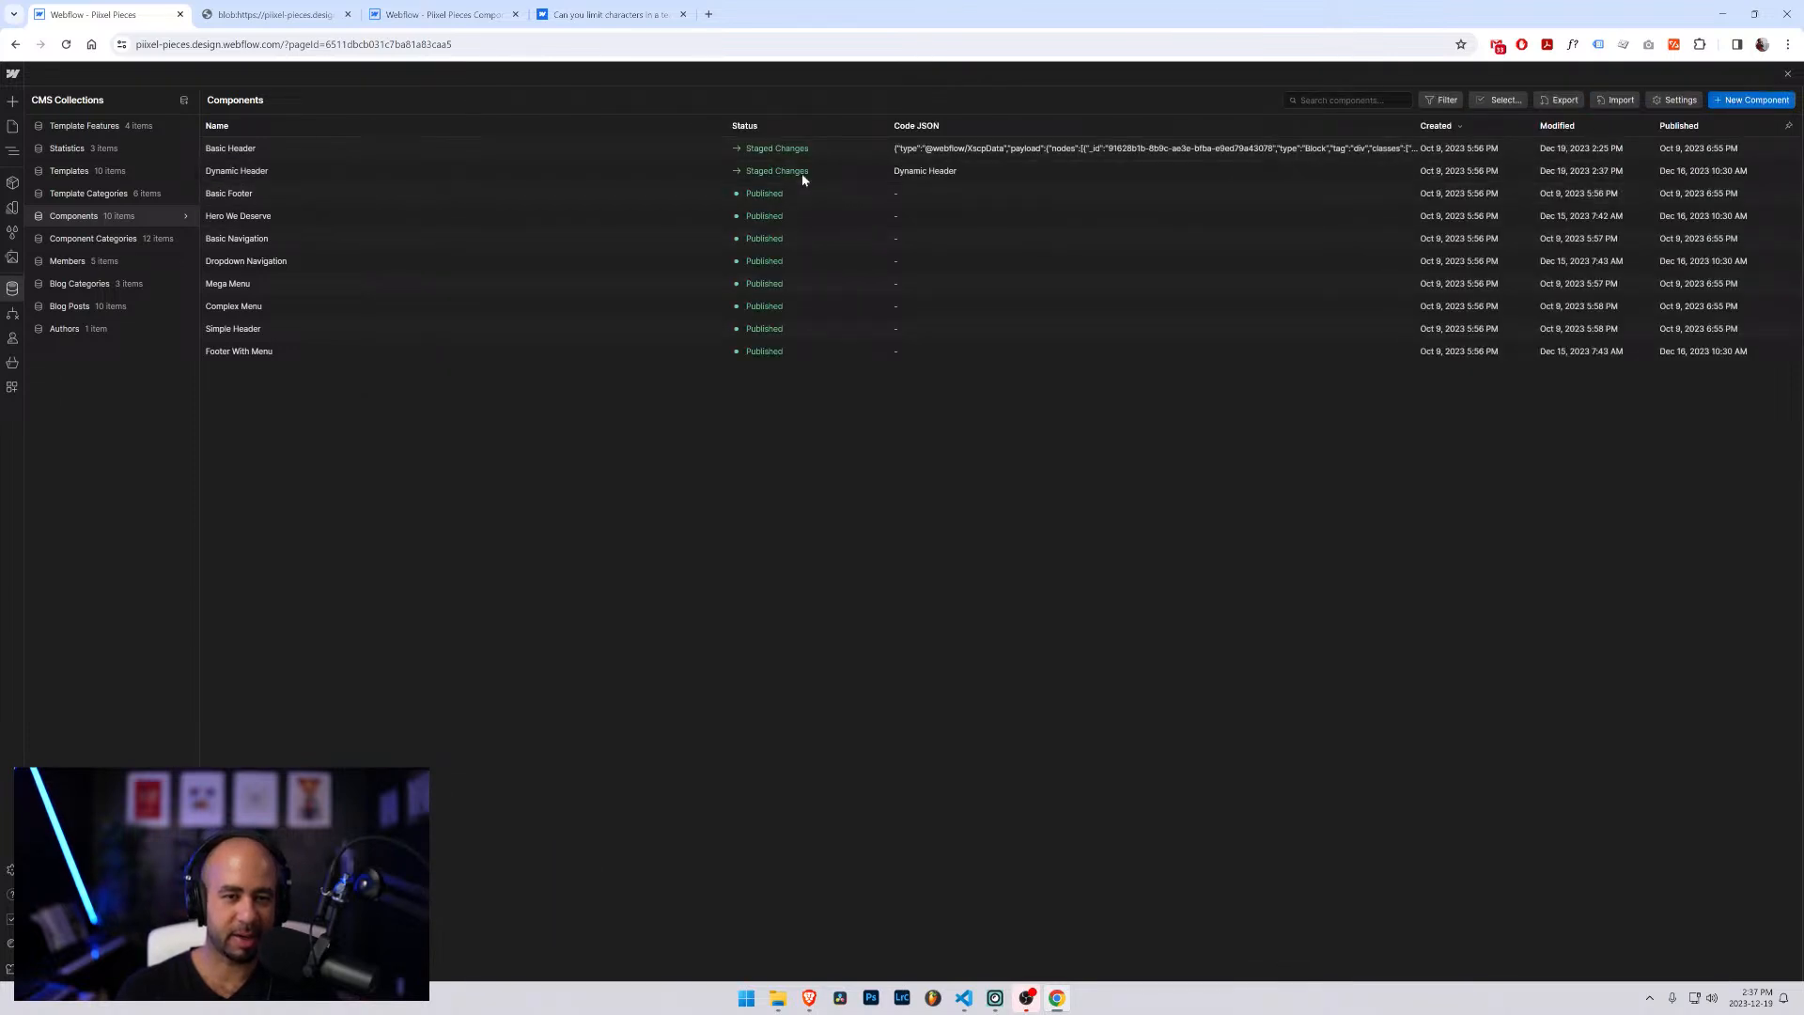
- Copy the Basic Footer item's name into its Code JSON field and save the item
click(774, 194)
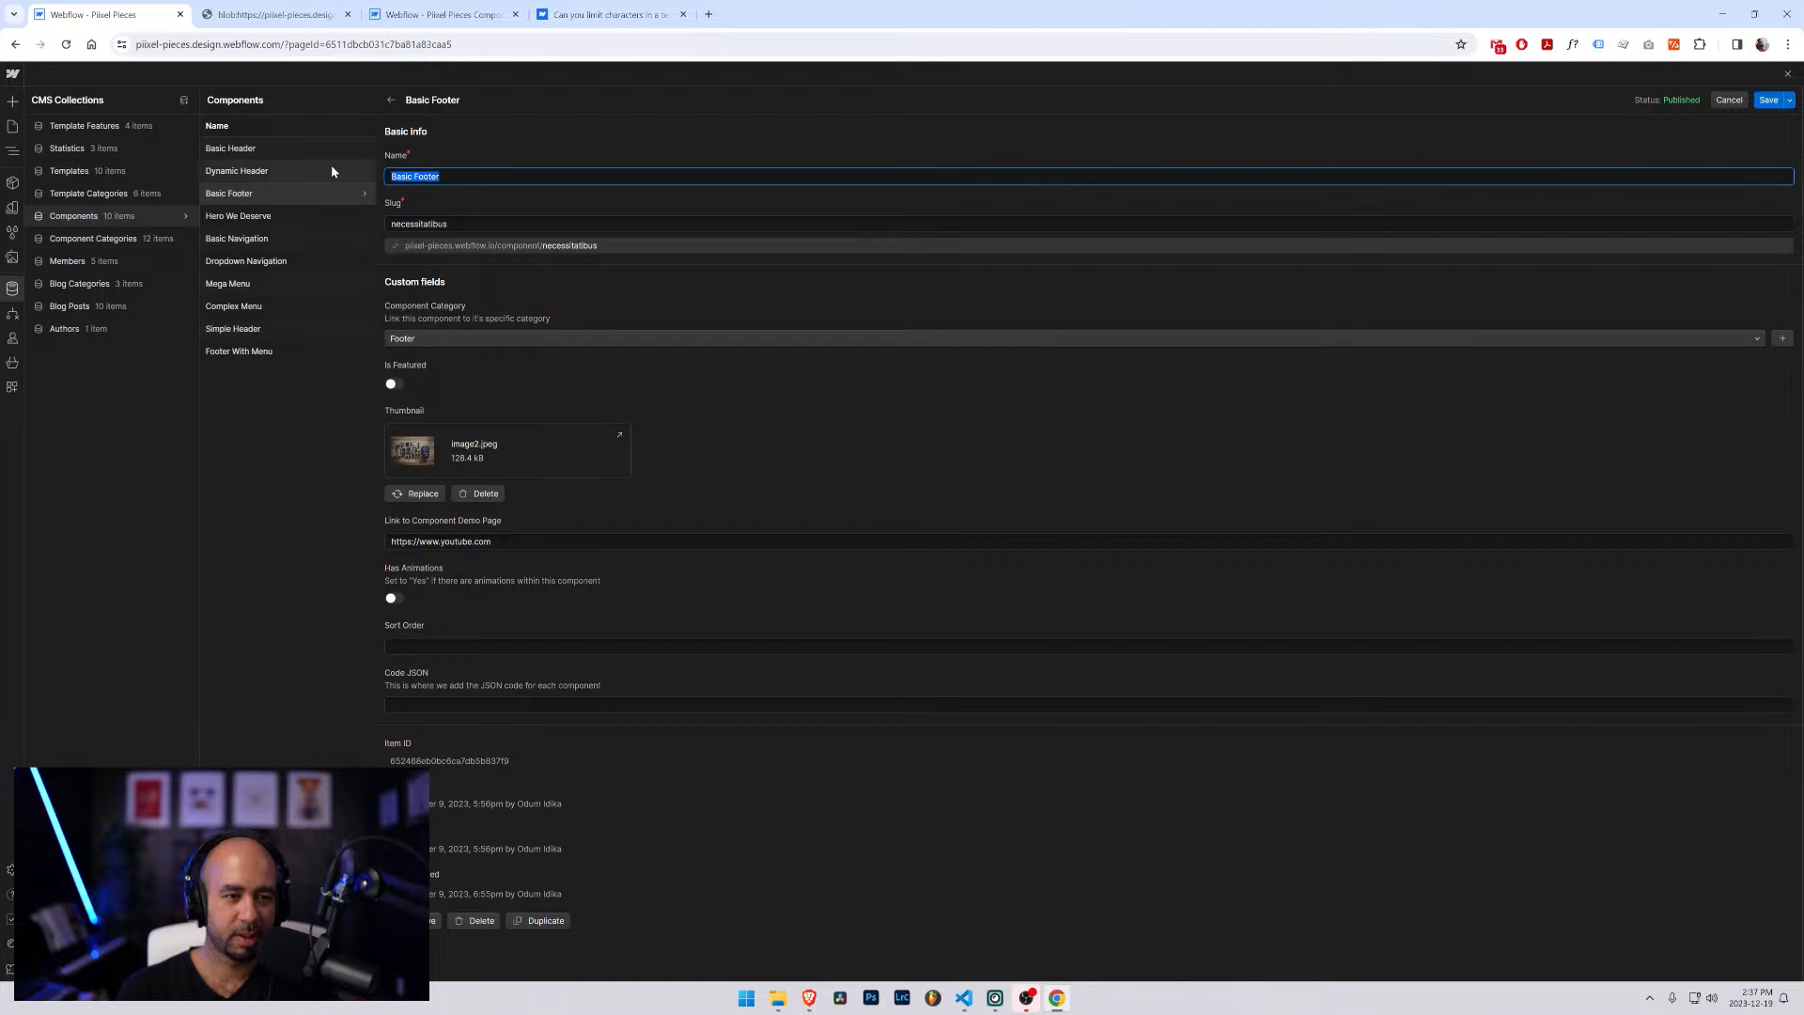
click(592, 704)
text(Basic Footer)
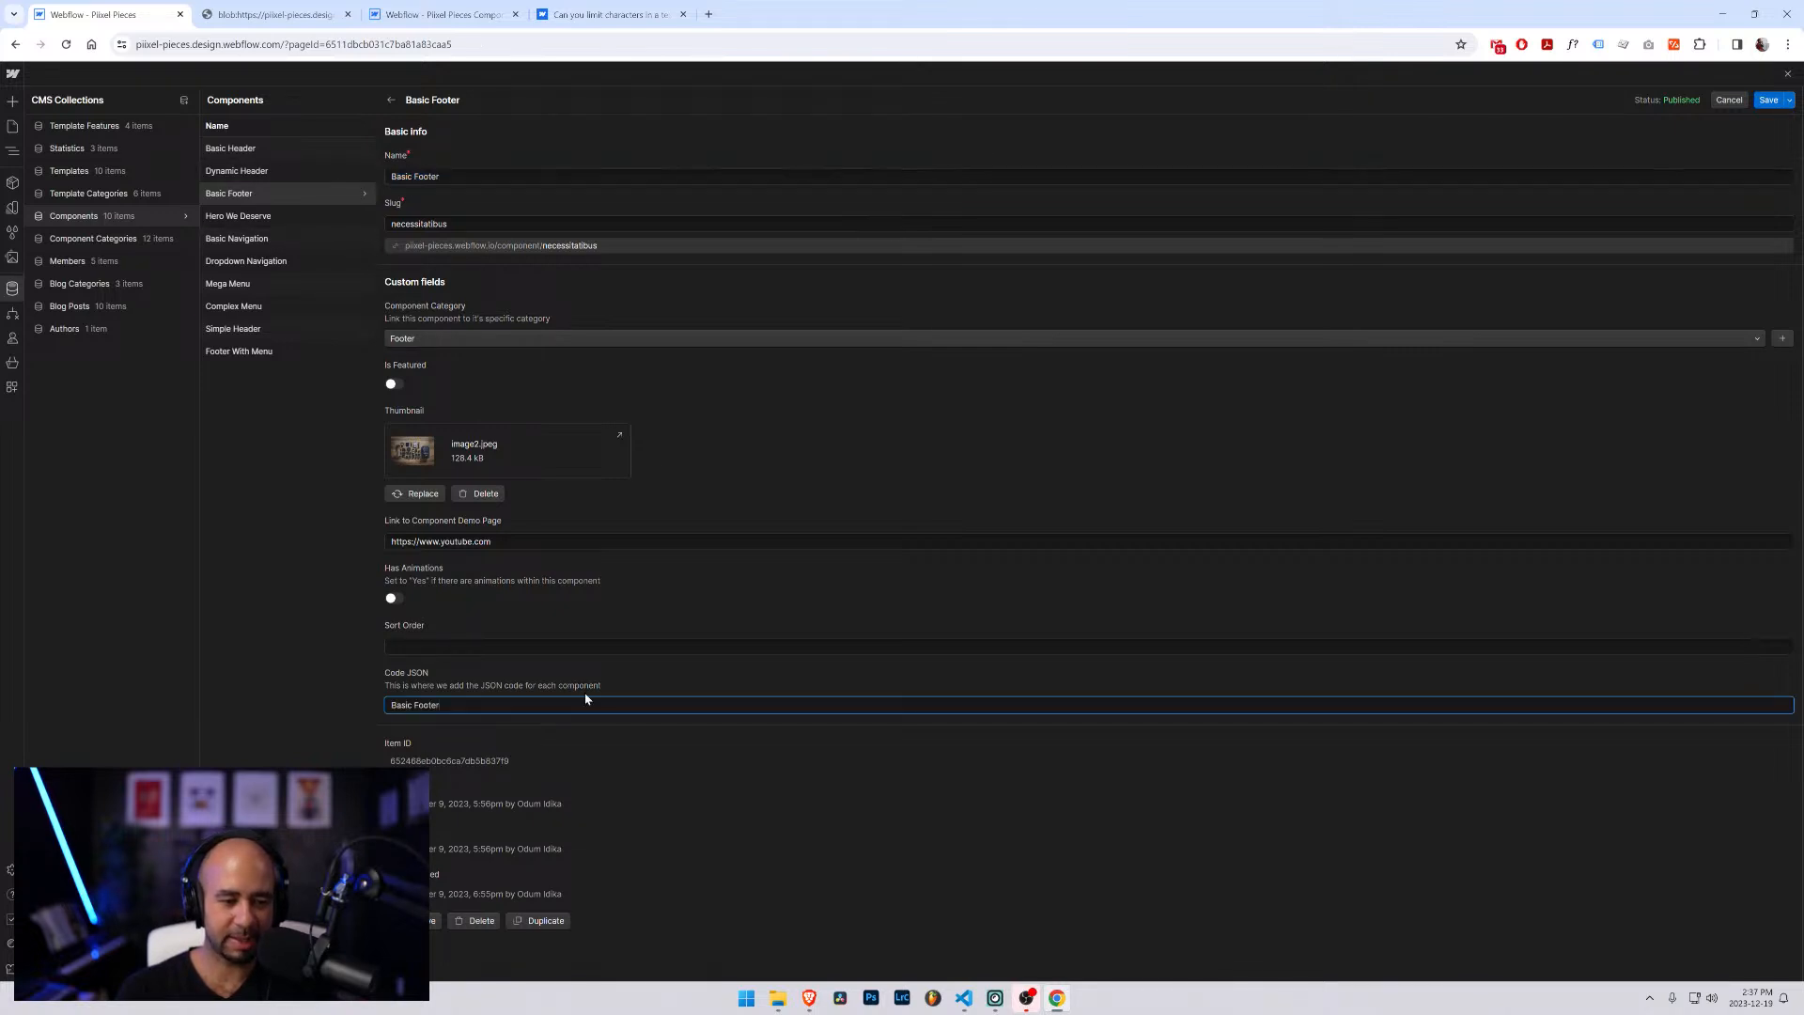
key(ctrl+s)
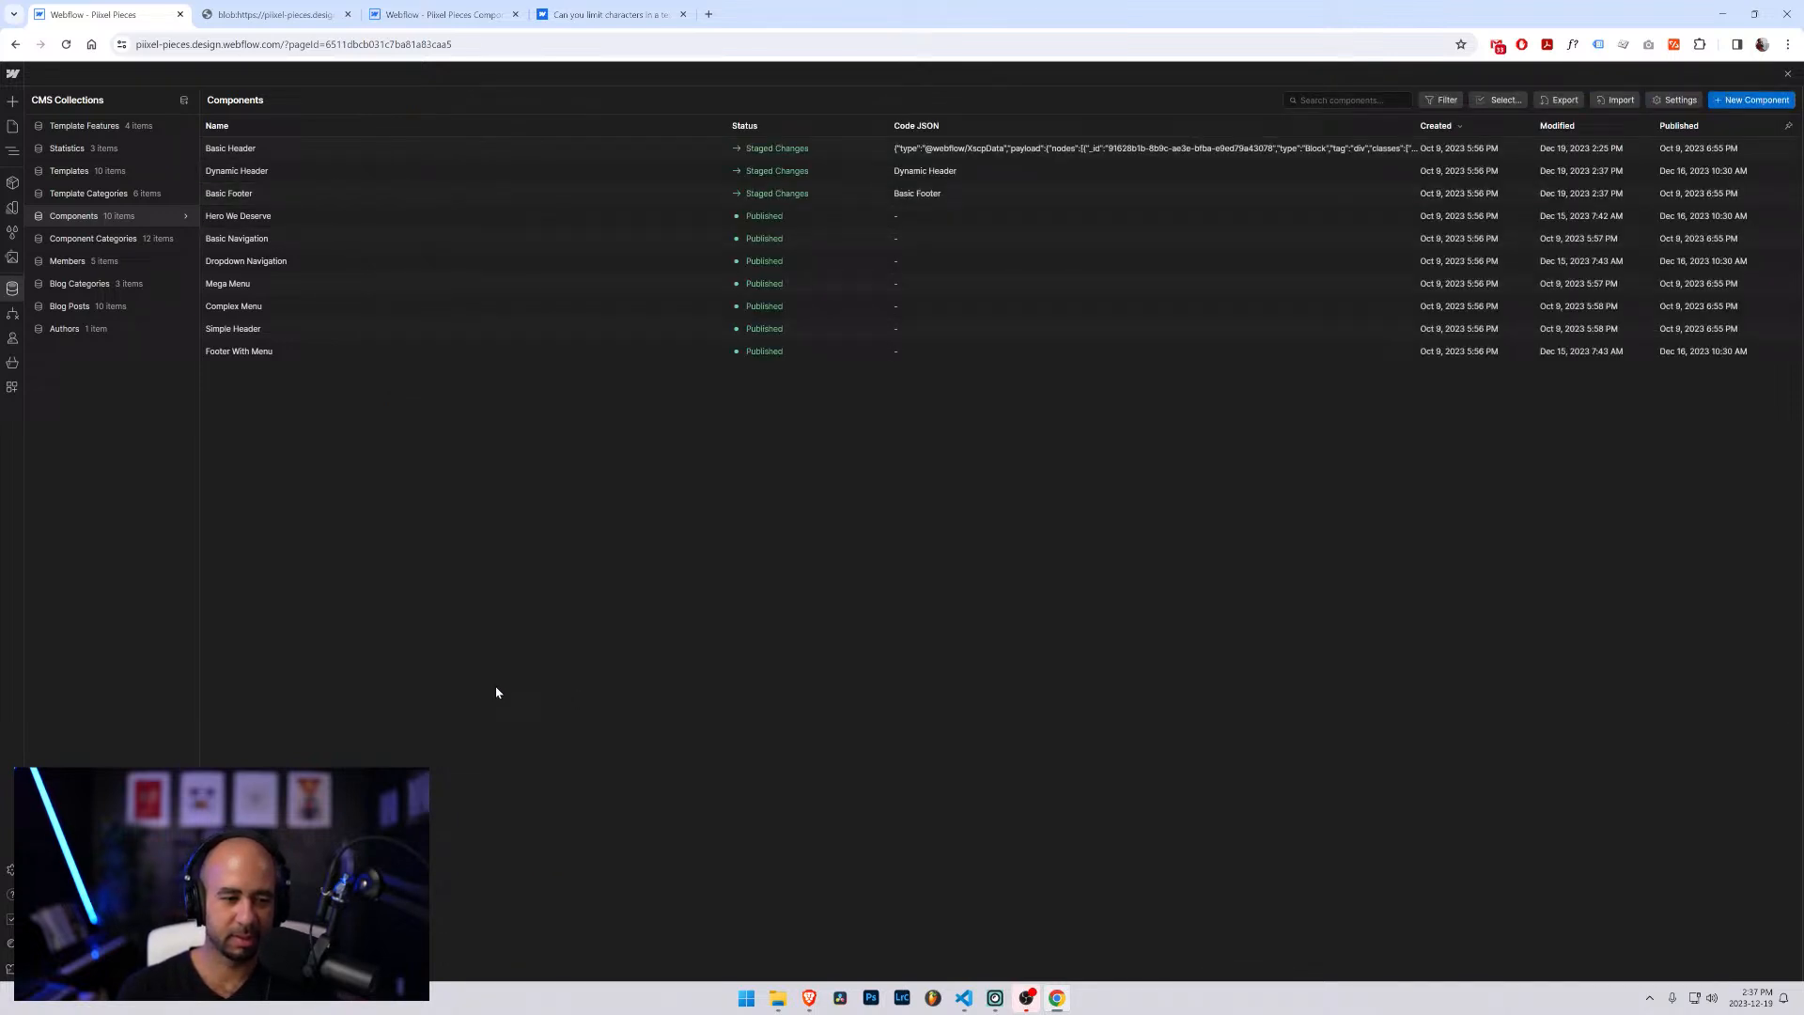
- Set the Hero We Deserve item's Code JSON field to "Hero We Deserve" and save the item
click(656, 217)
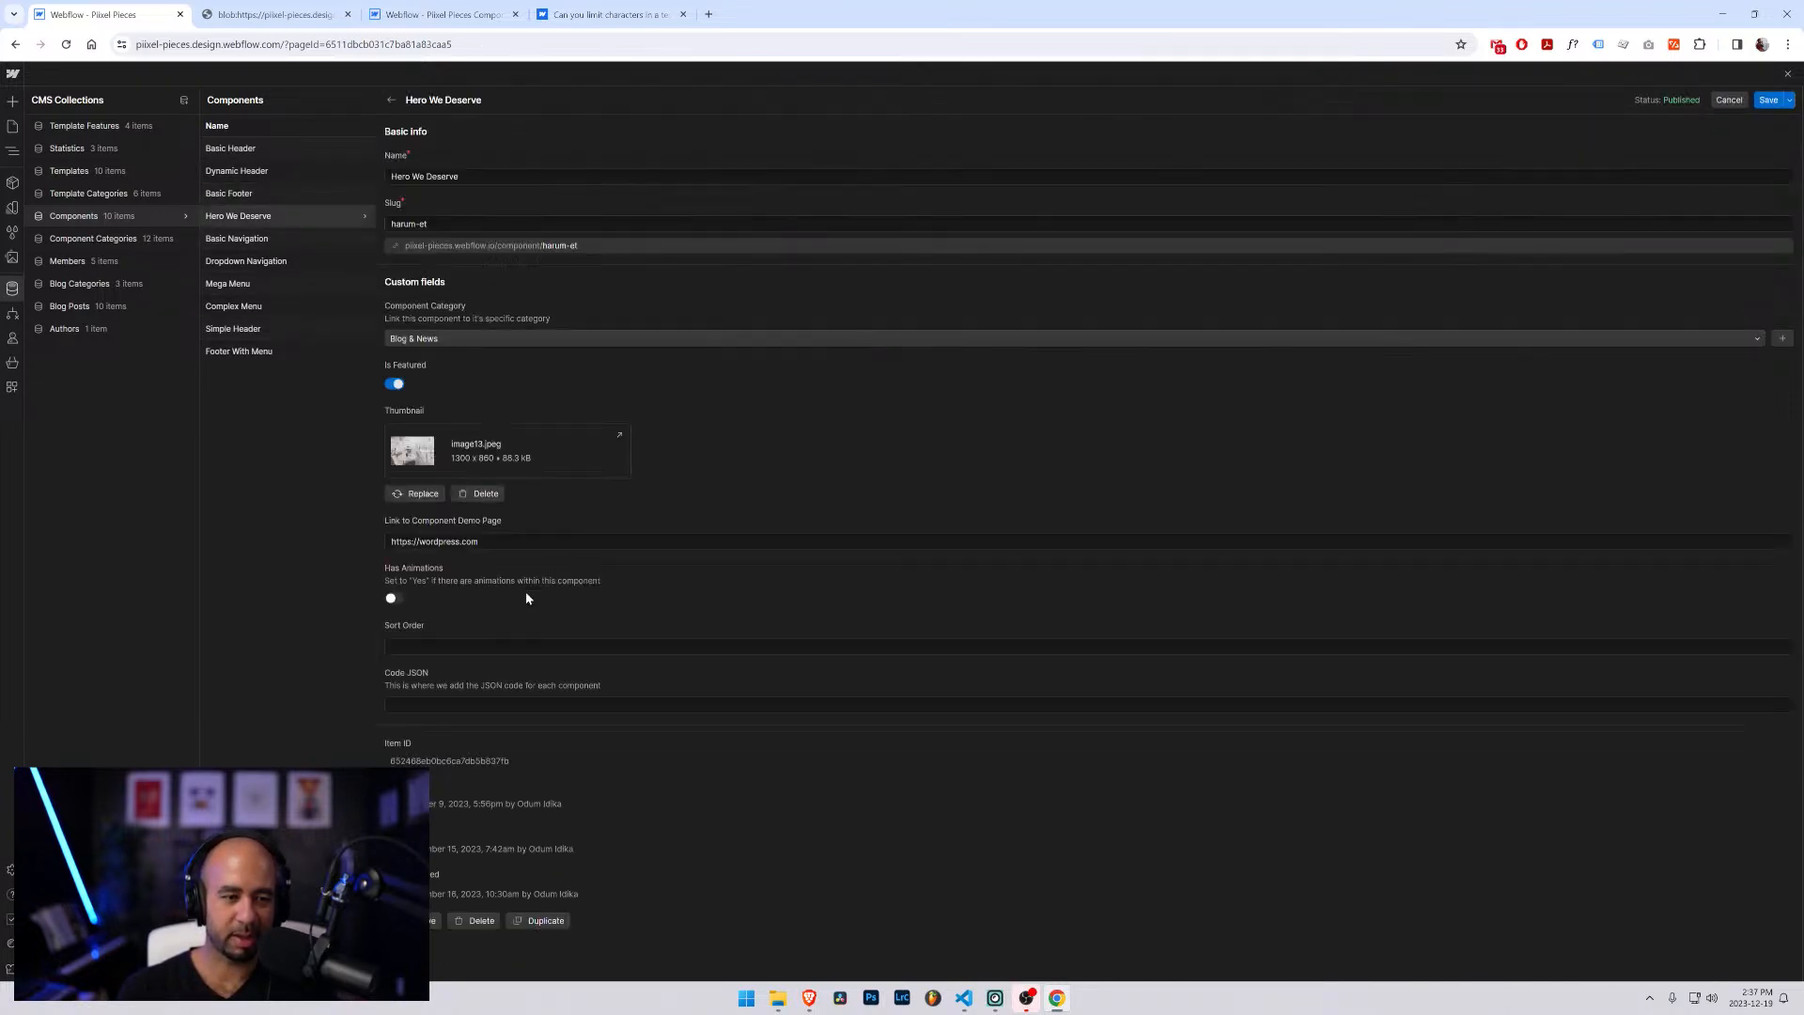
click(434, 704)
text(Basic Footer)
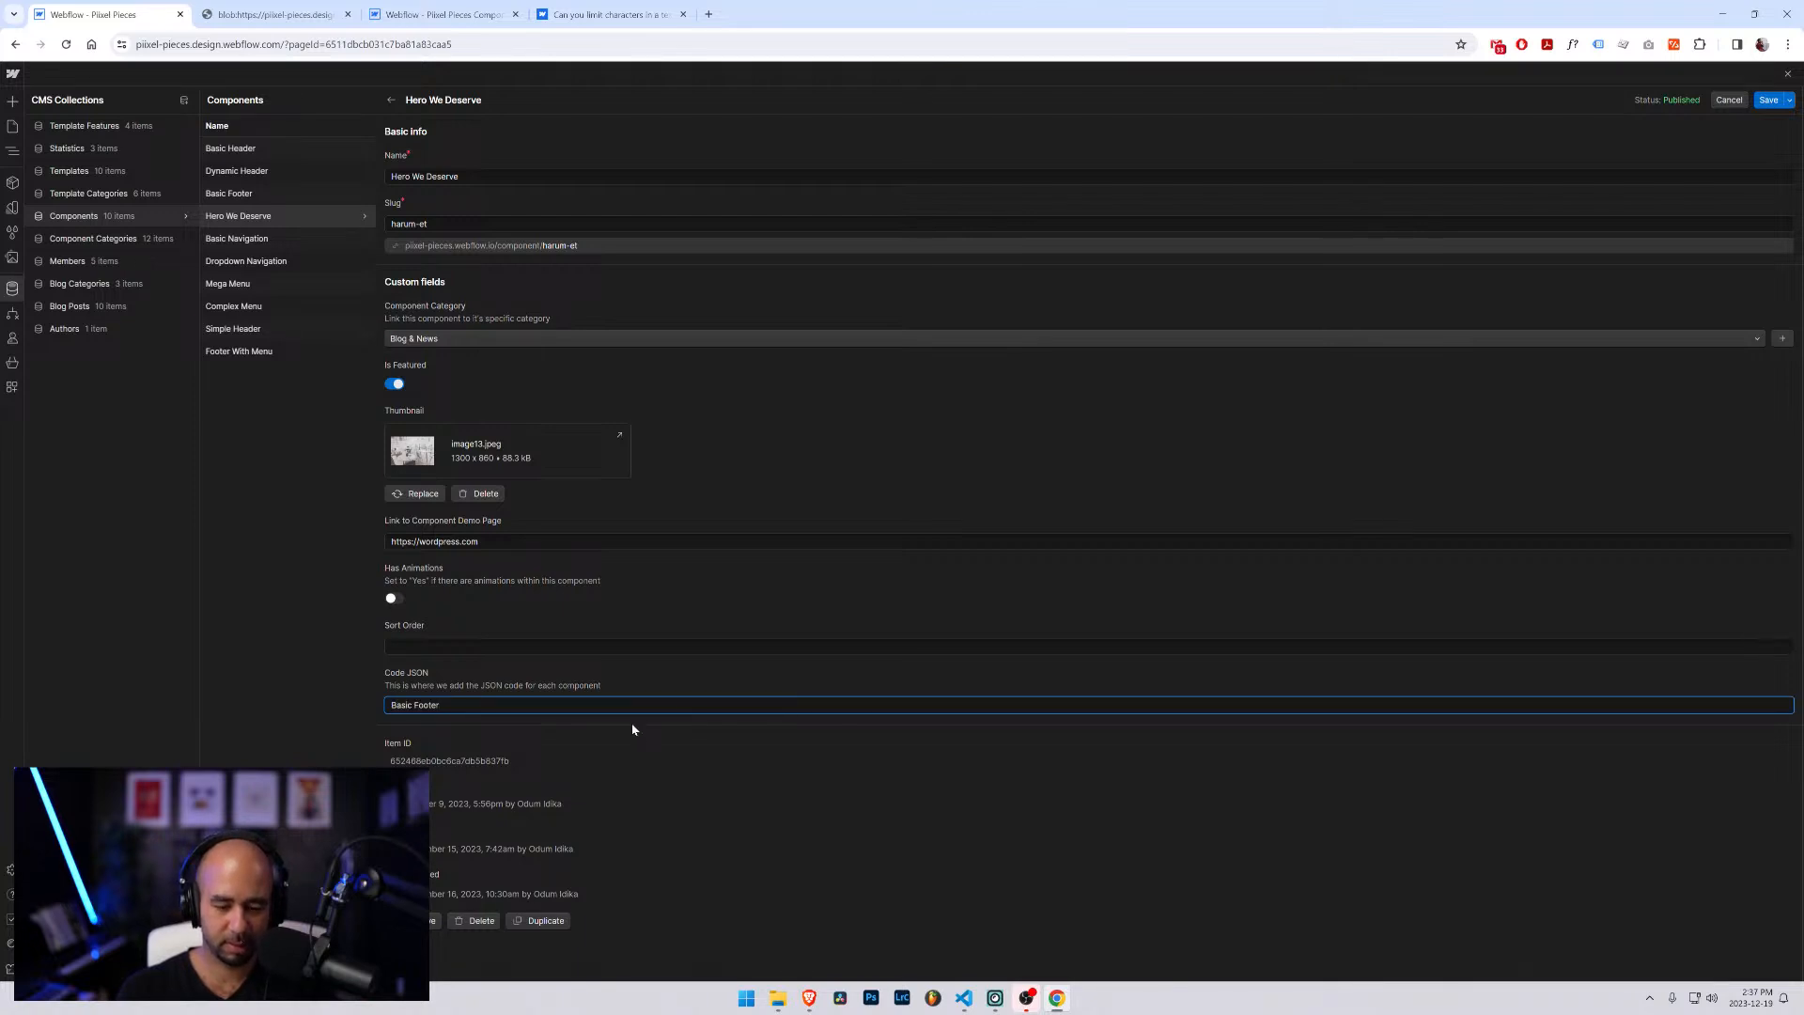
drag(485, 178, 350, 173)
key(ctrl+c)
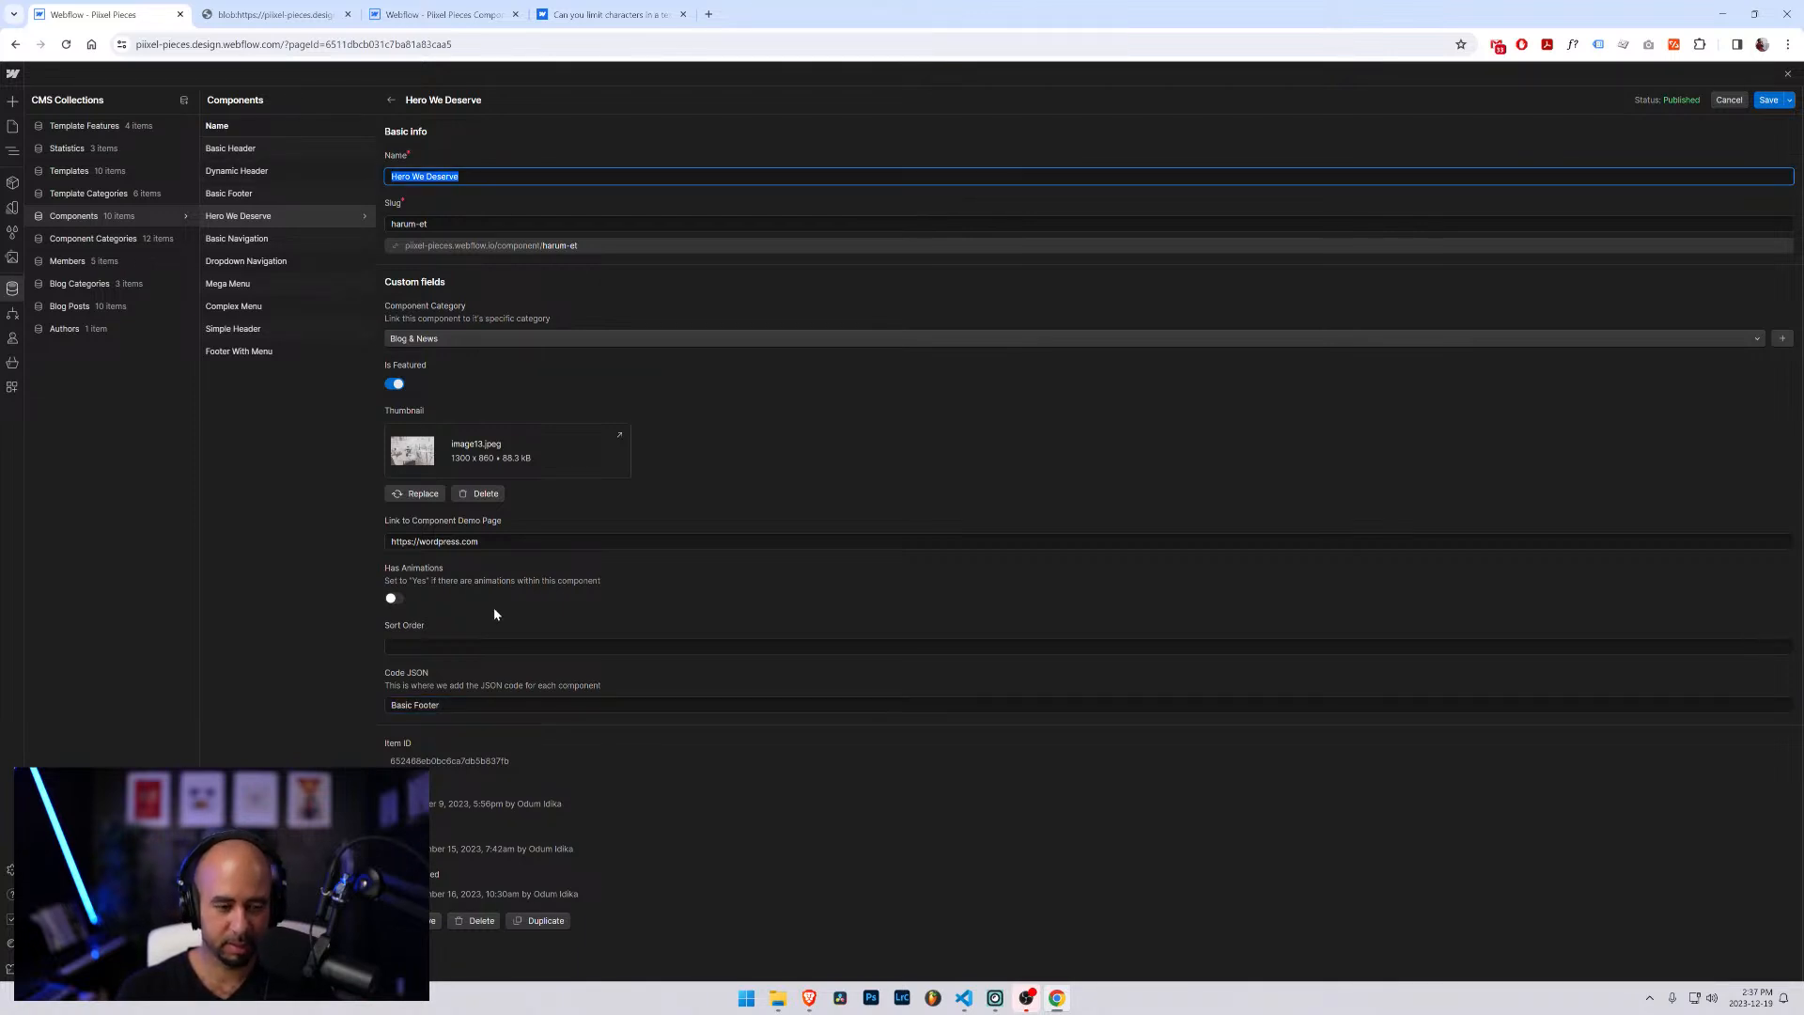
drag(465, 705, 339, 685)
key(ctrl+v)
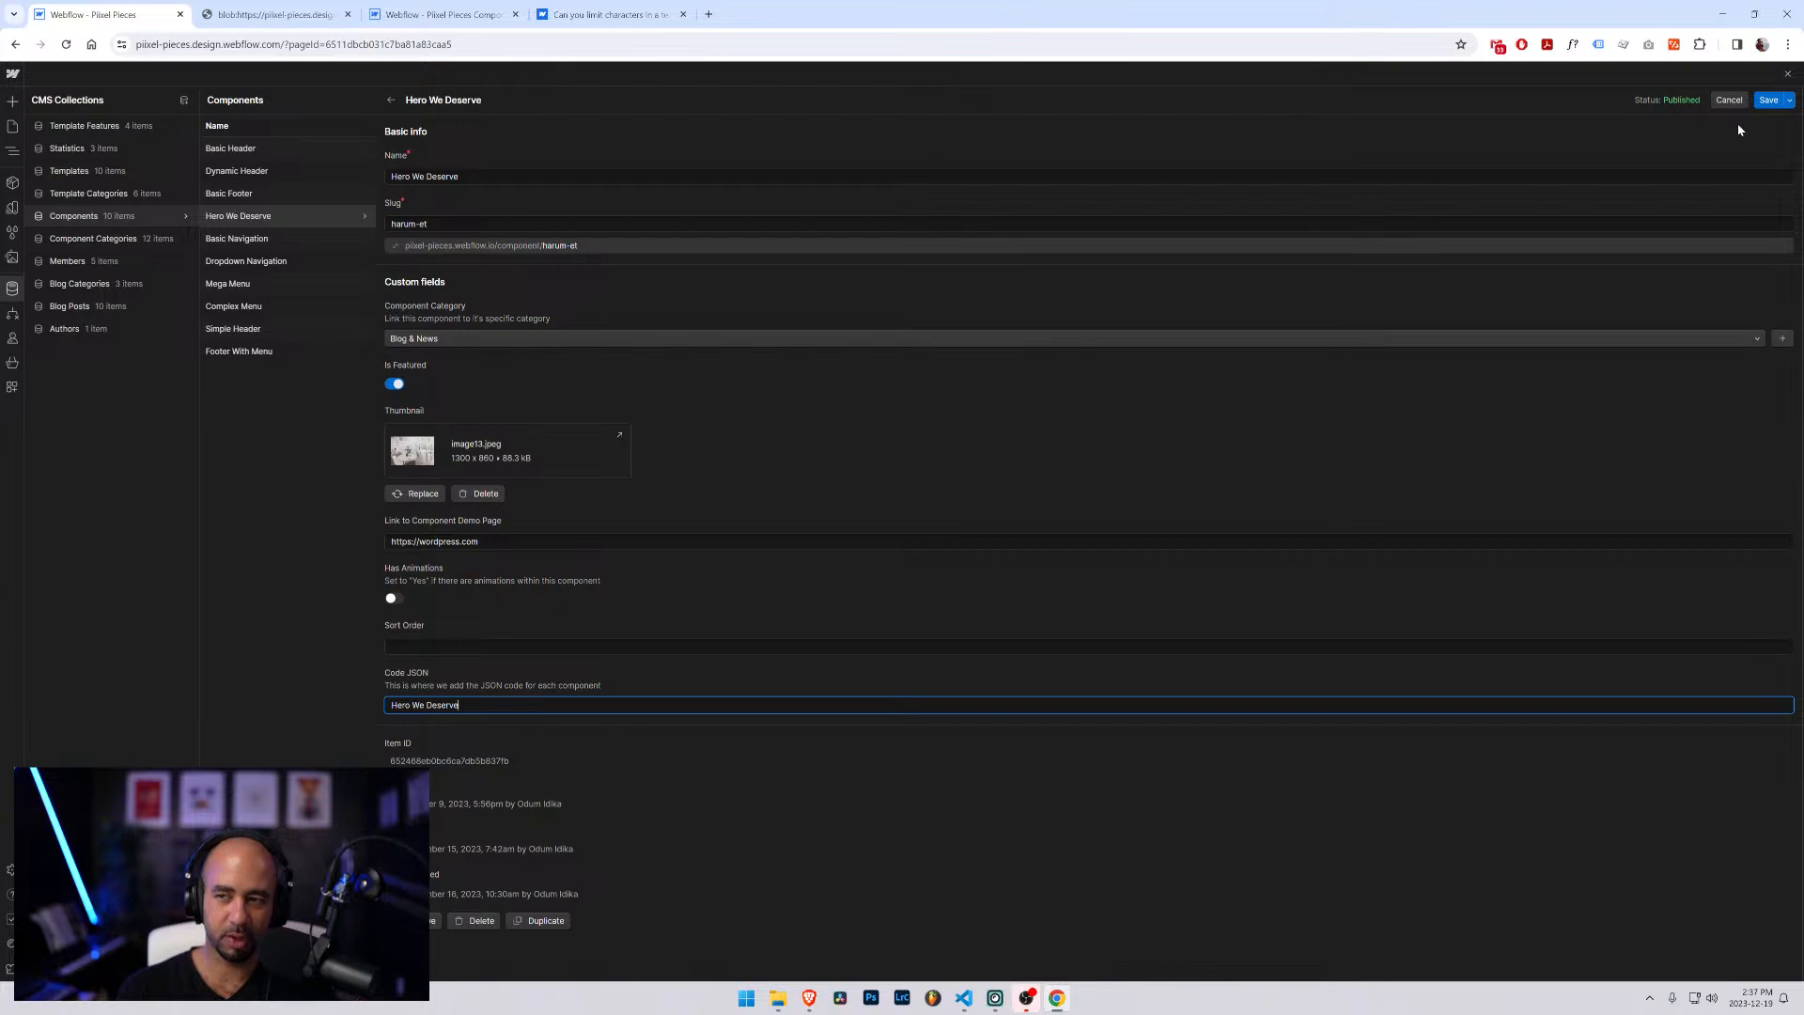
click(1767, 100)
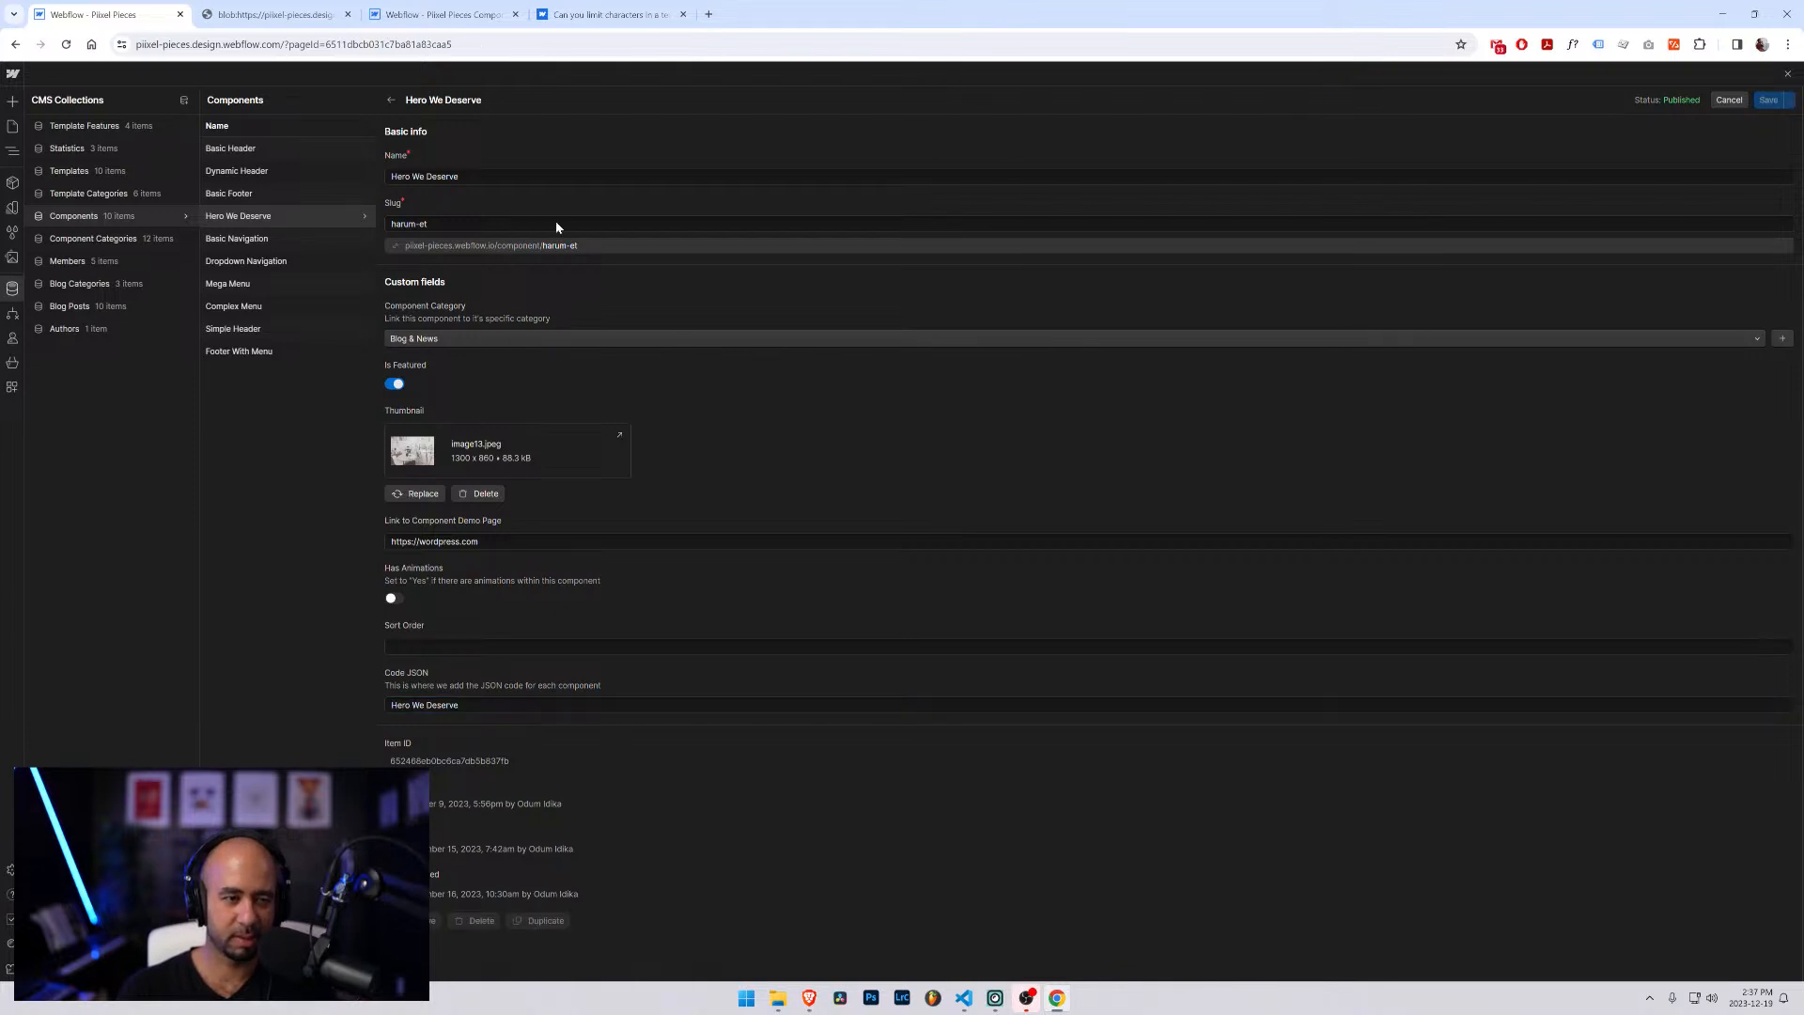
- Set the Basic Navigation item's Code JSON field to "Basic Navigation" and save the item
click(662, 242)
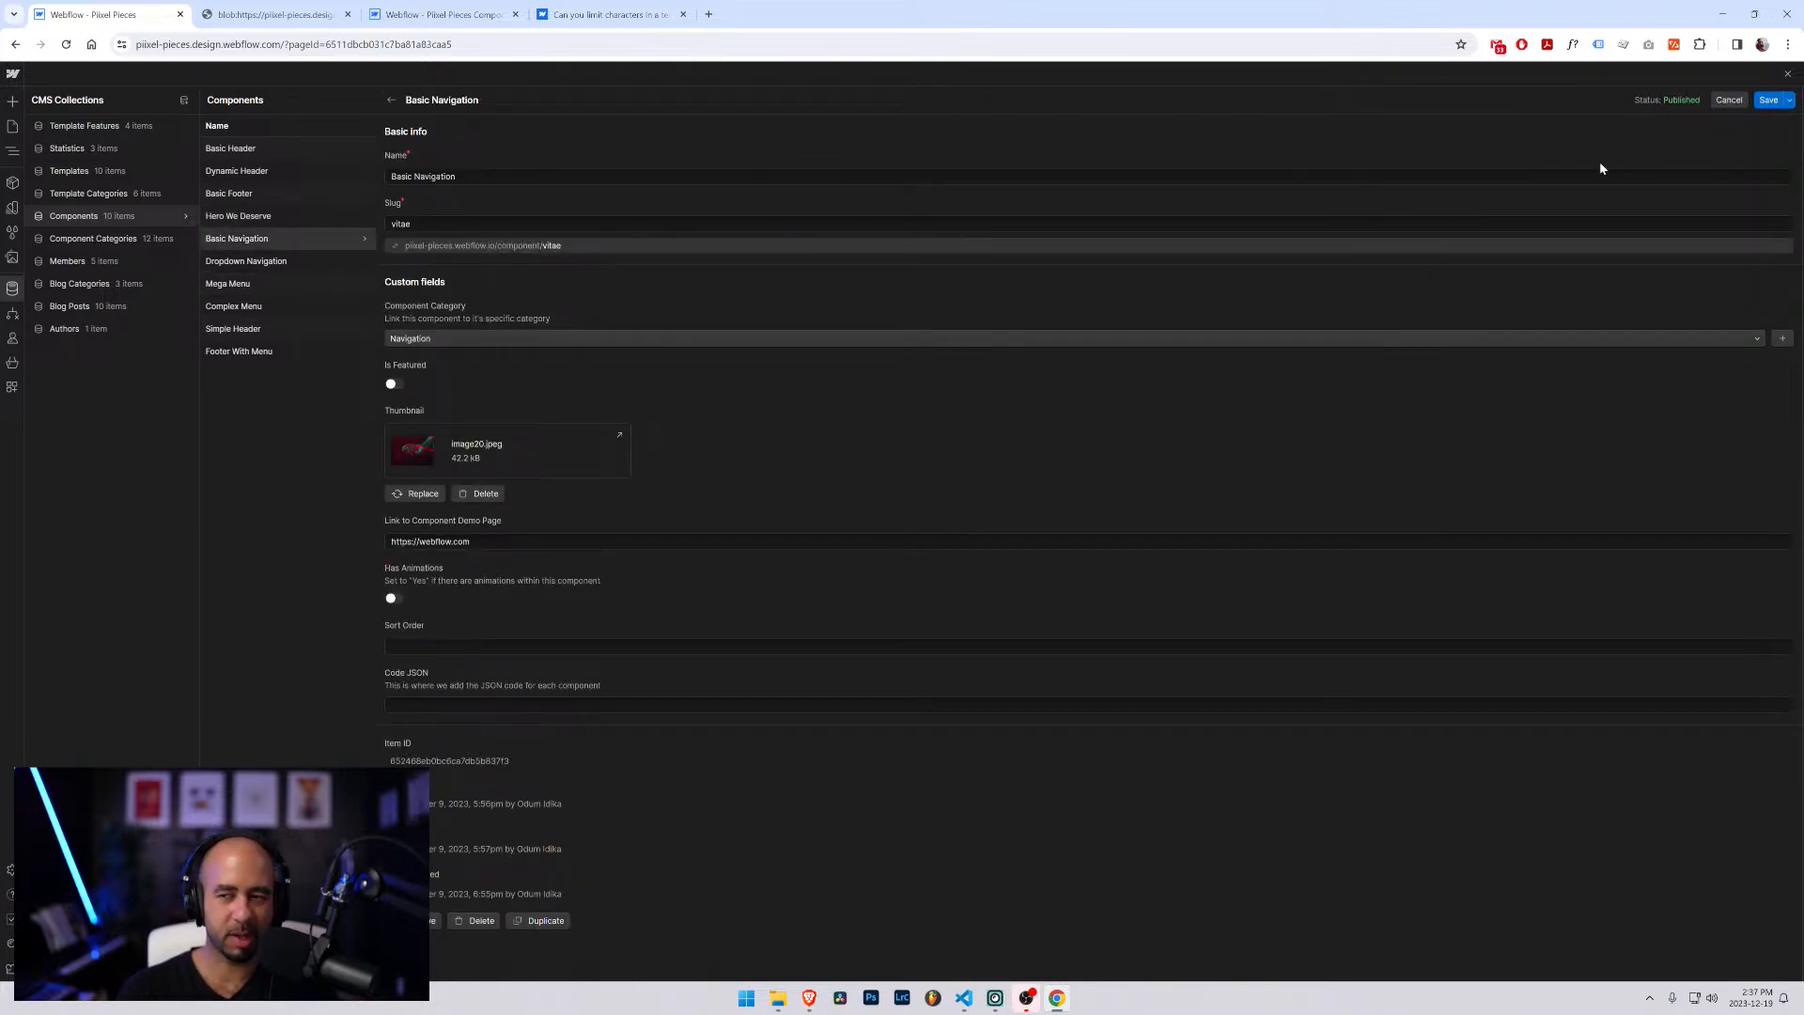
click(464, 705)
key(ctrl+v)
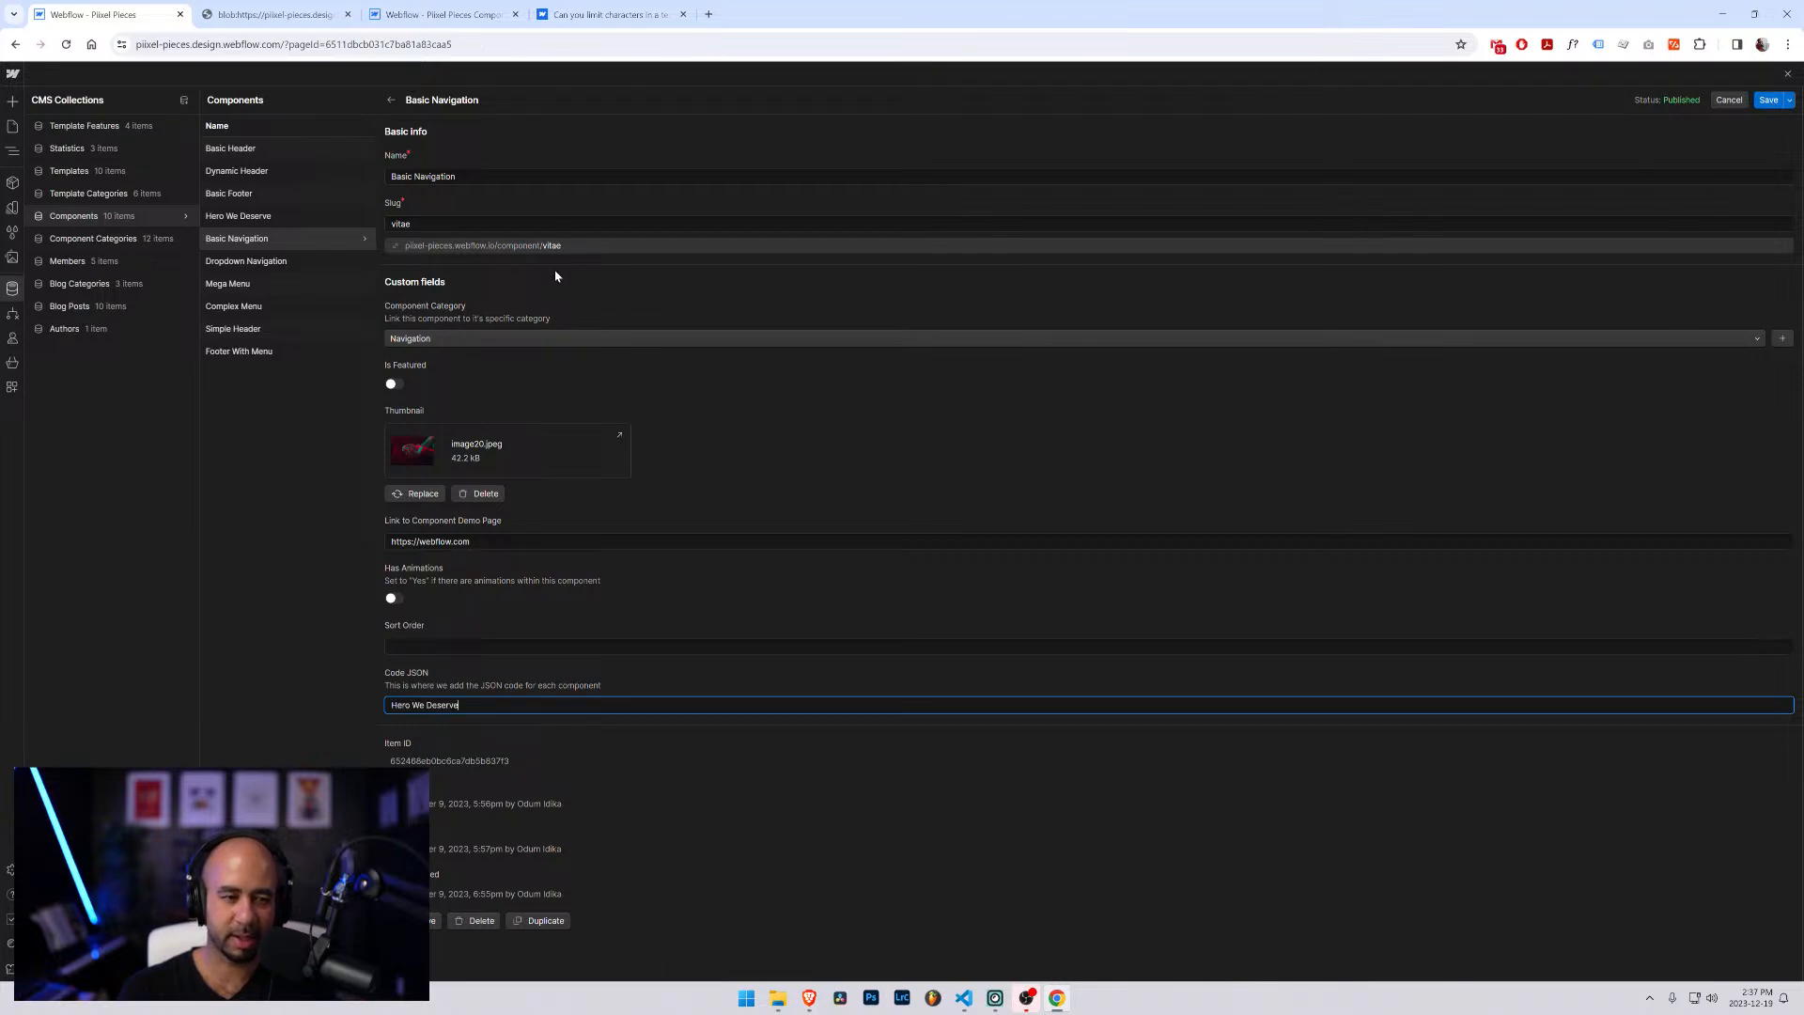
drag(464, 176, 343, 178)
key(ctrl+c)
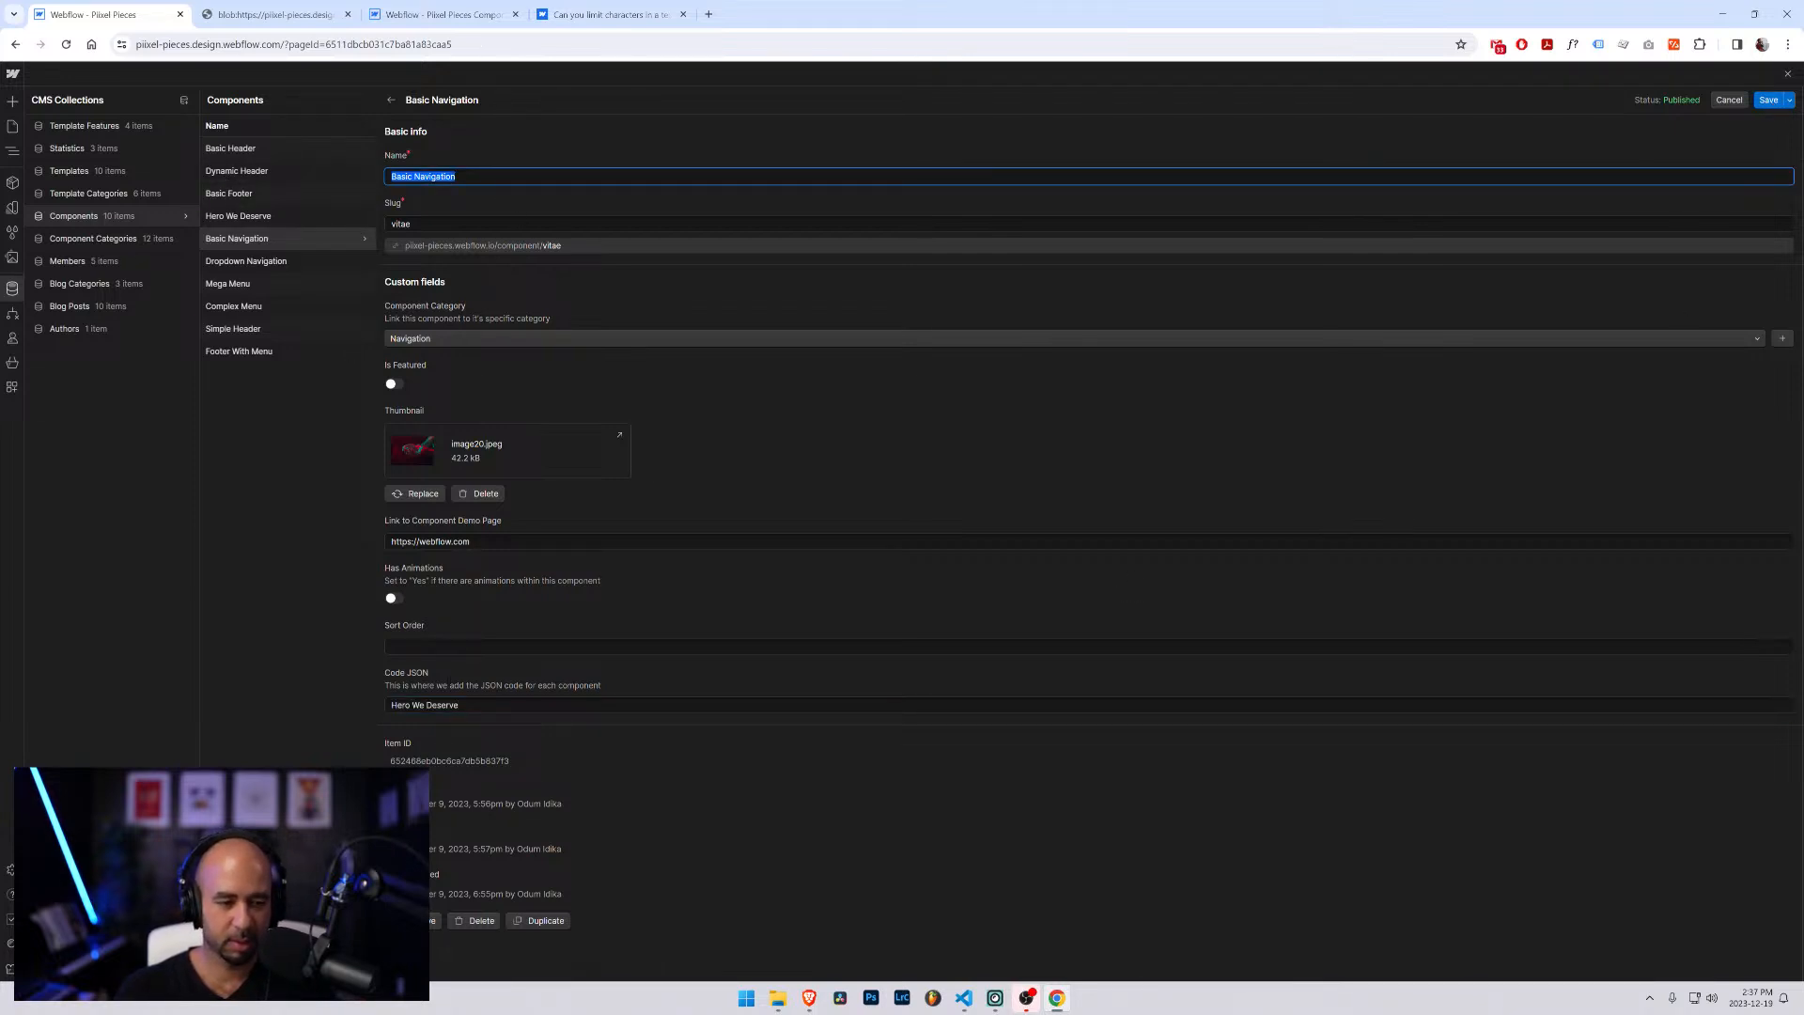
triple_click(442, 704)
key(ctrl+v)
key(Return)
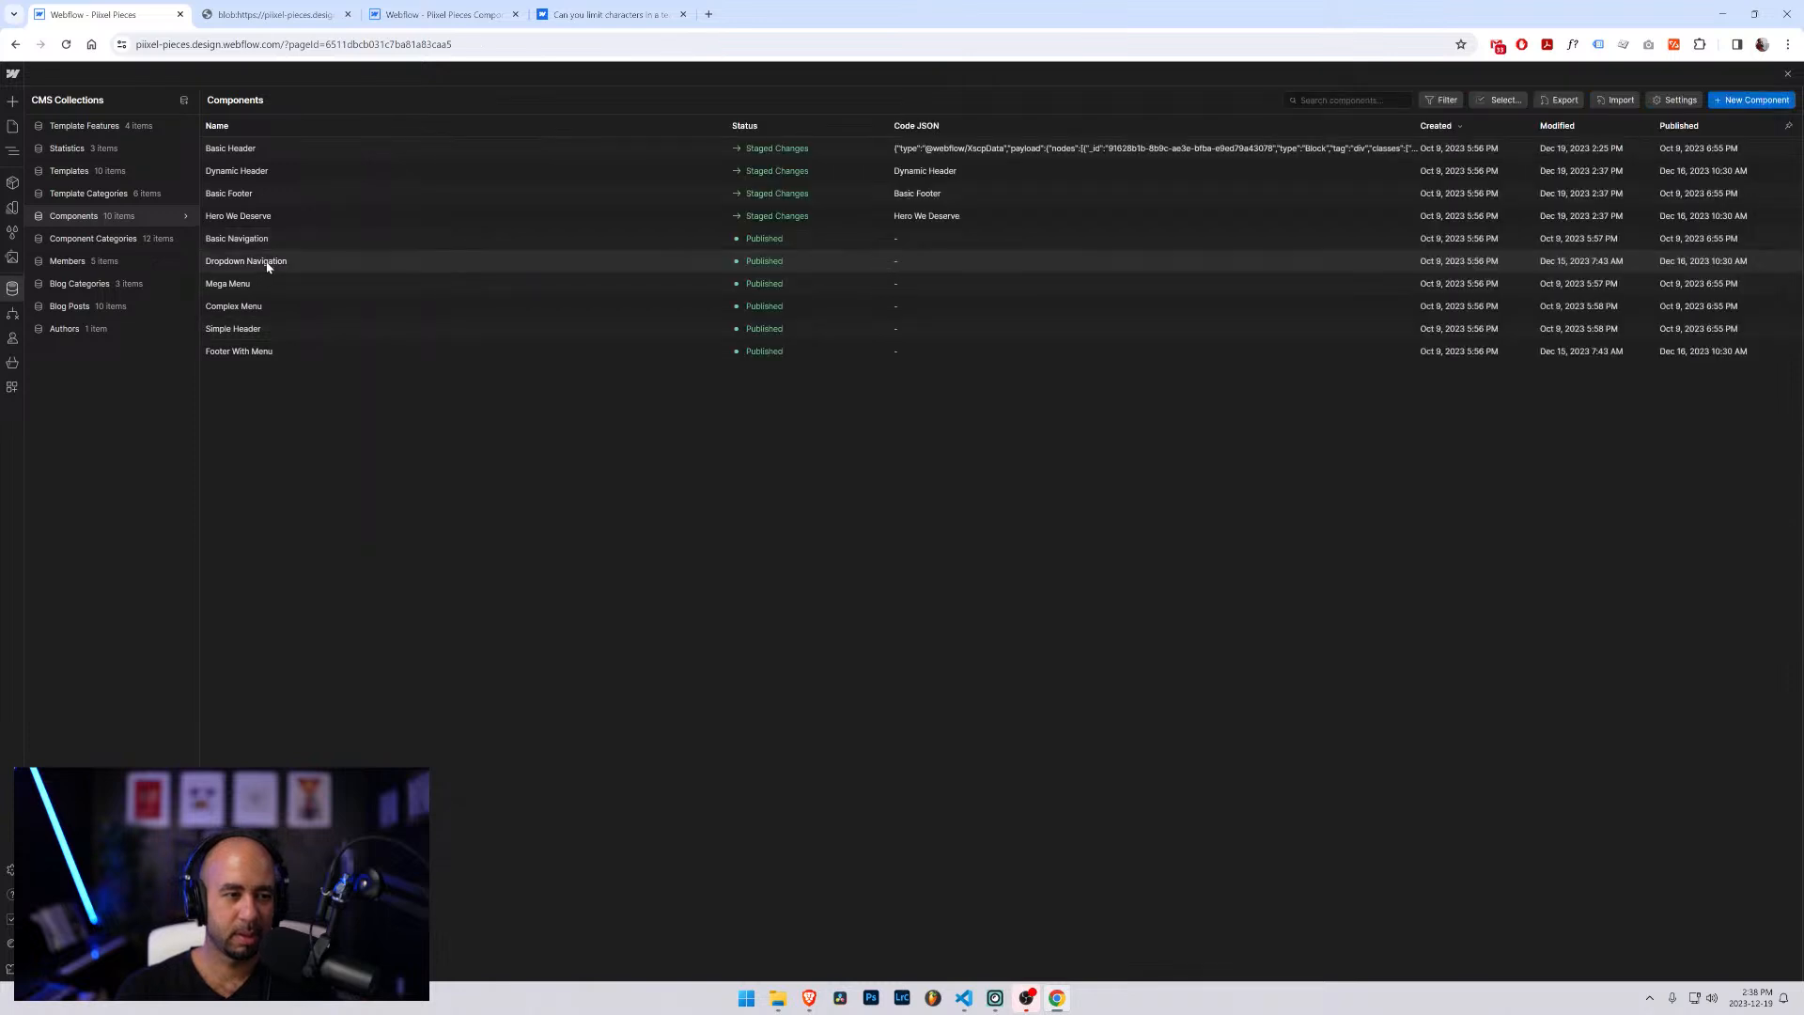
- Copy the Dropdown Navigation item's name into its Code JSON field and save the item
click(268, 263)
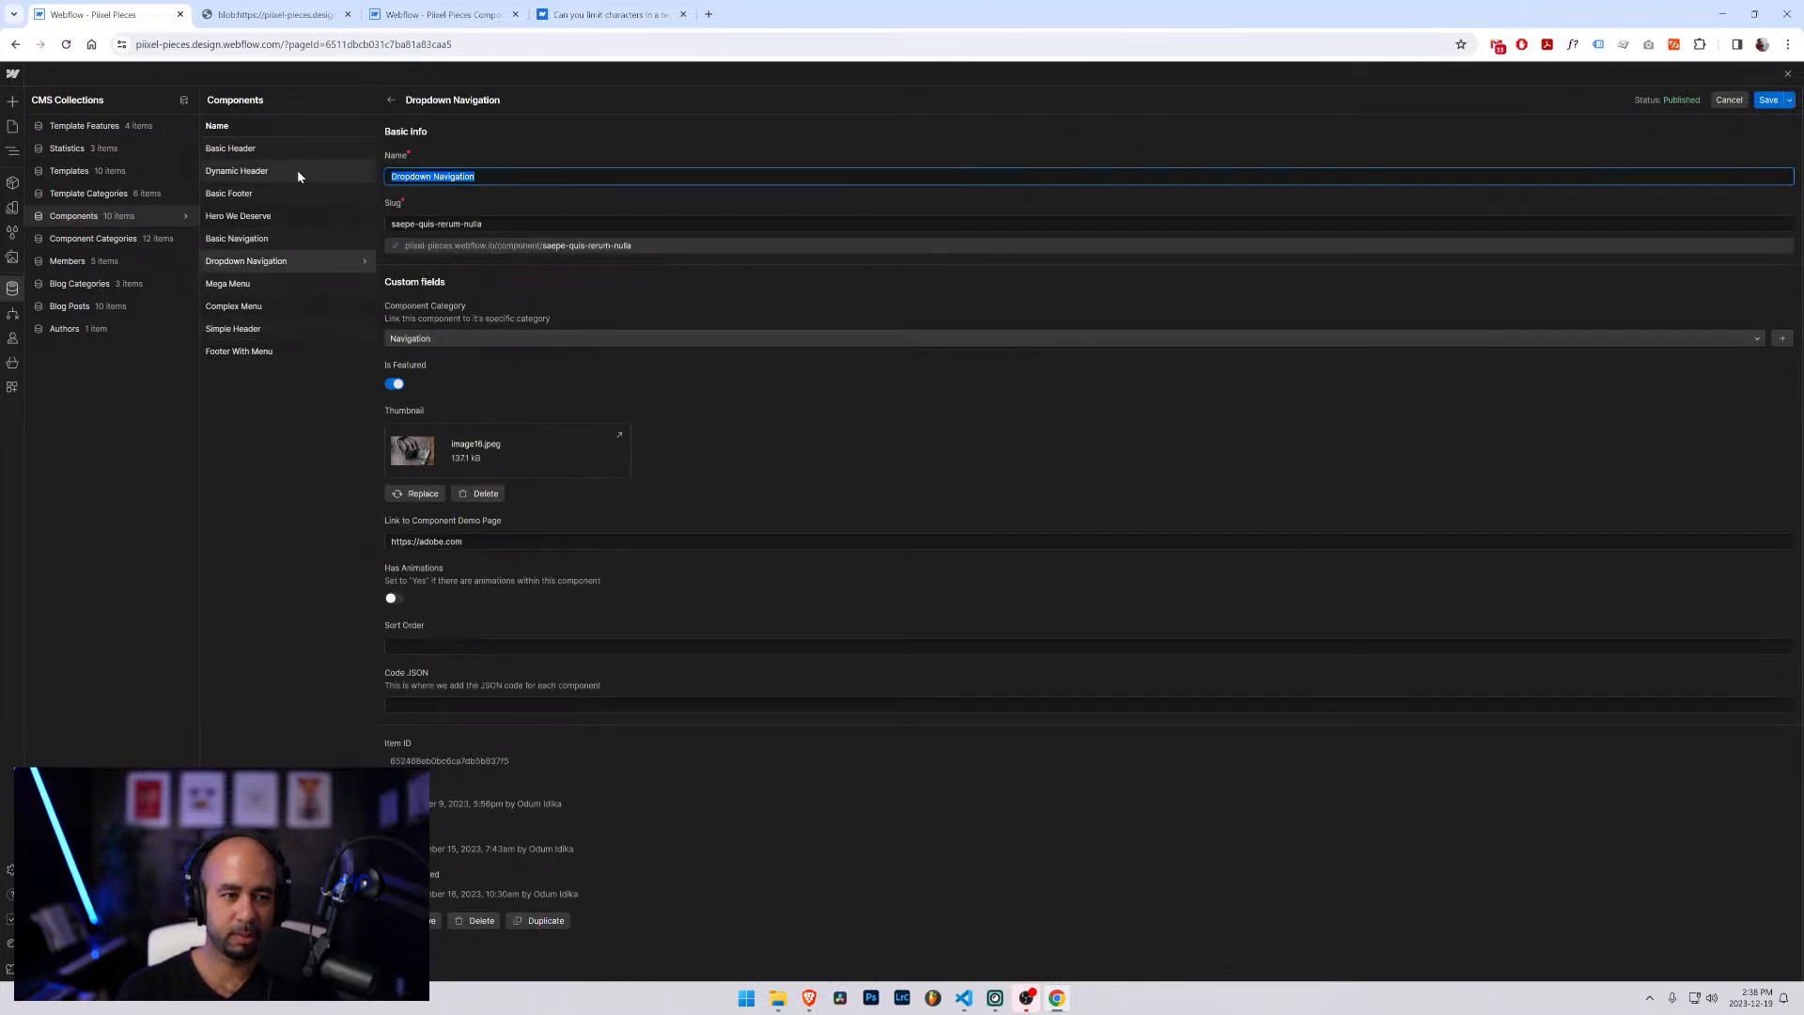
click(547, 703)
text(Dropdown Navigation)
key(ctrl+s)
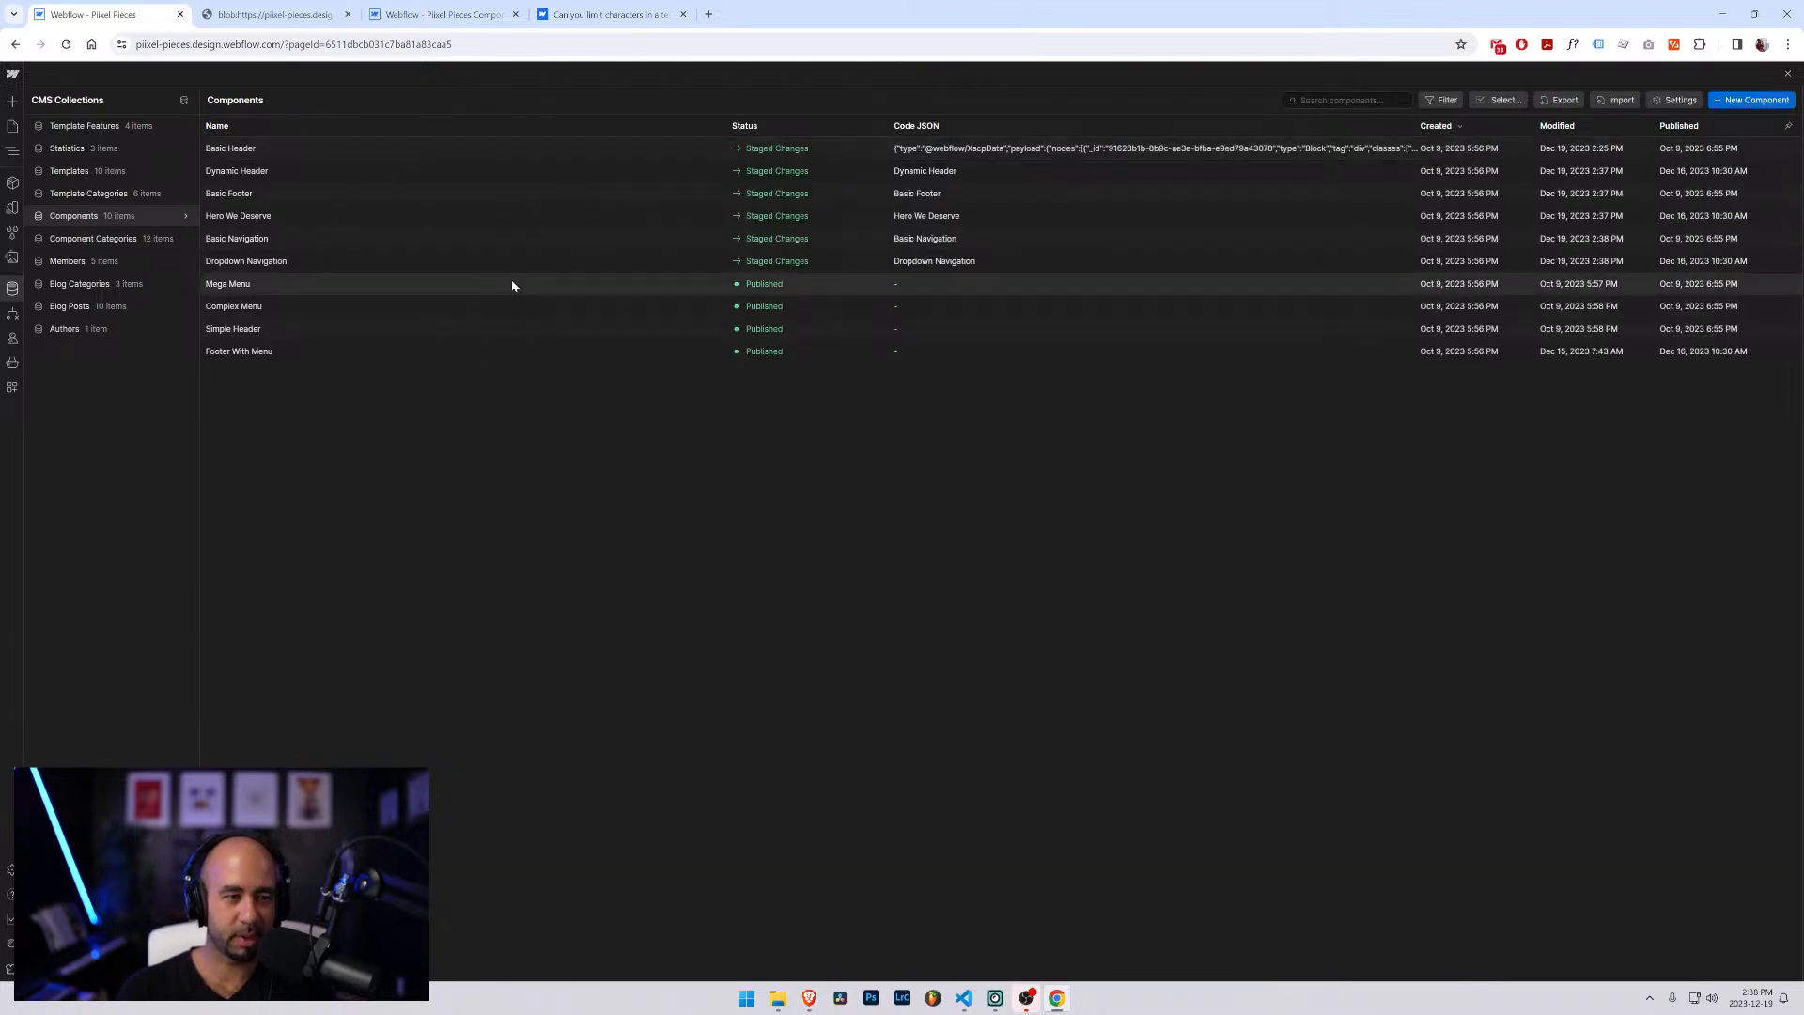
- Copy the Mega Menu item's name into its Sort Order field and save the item
click(512, 285)
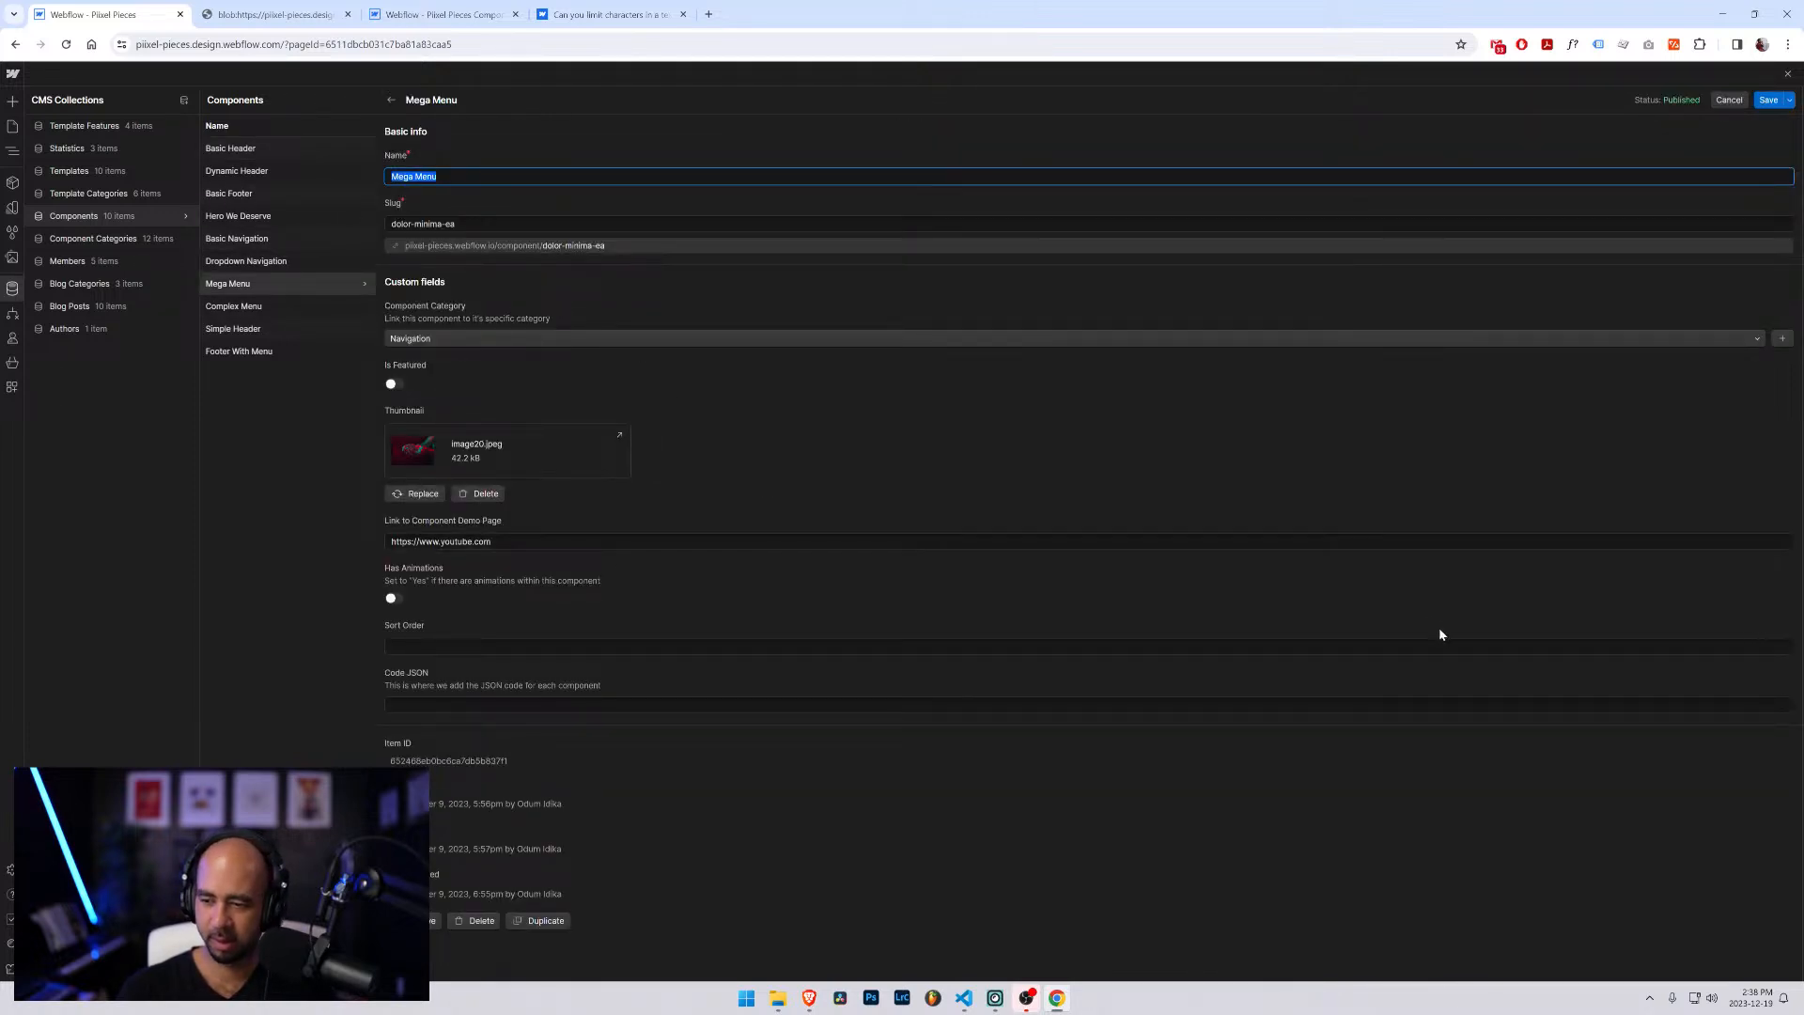
key(alt+Tab)
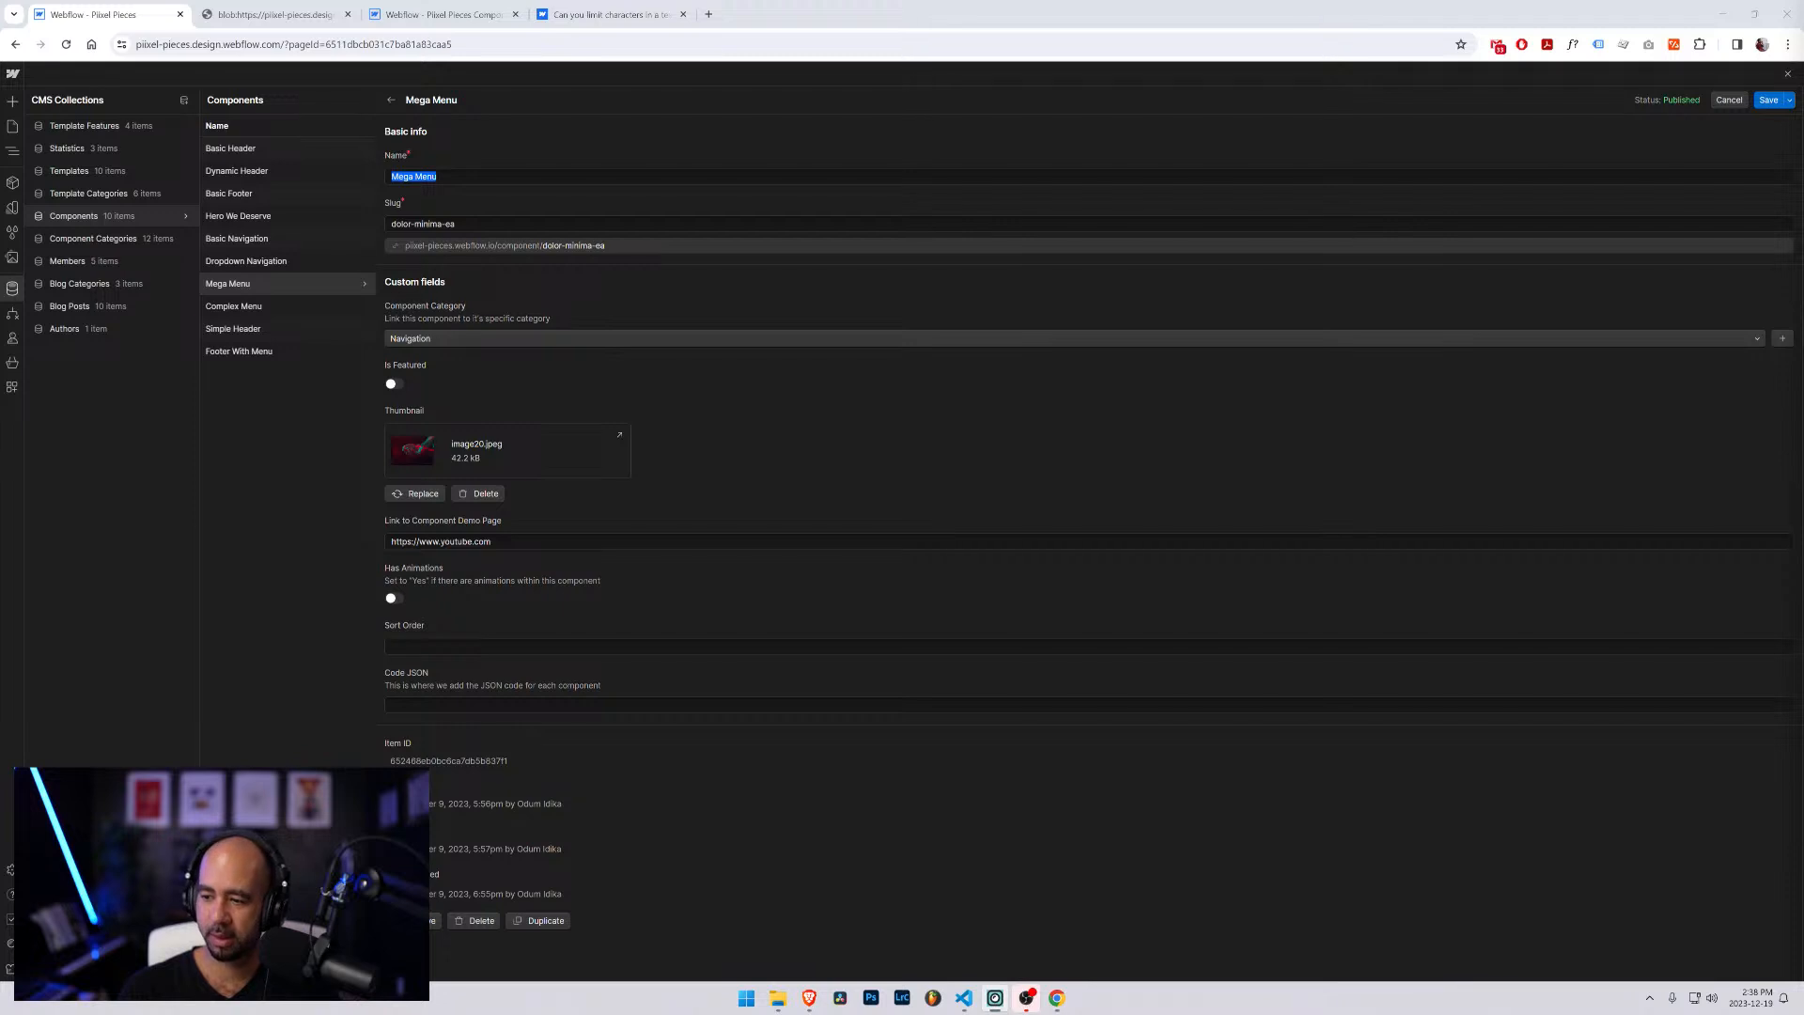
click(469, 646)
text(Mega Menu)
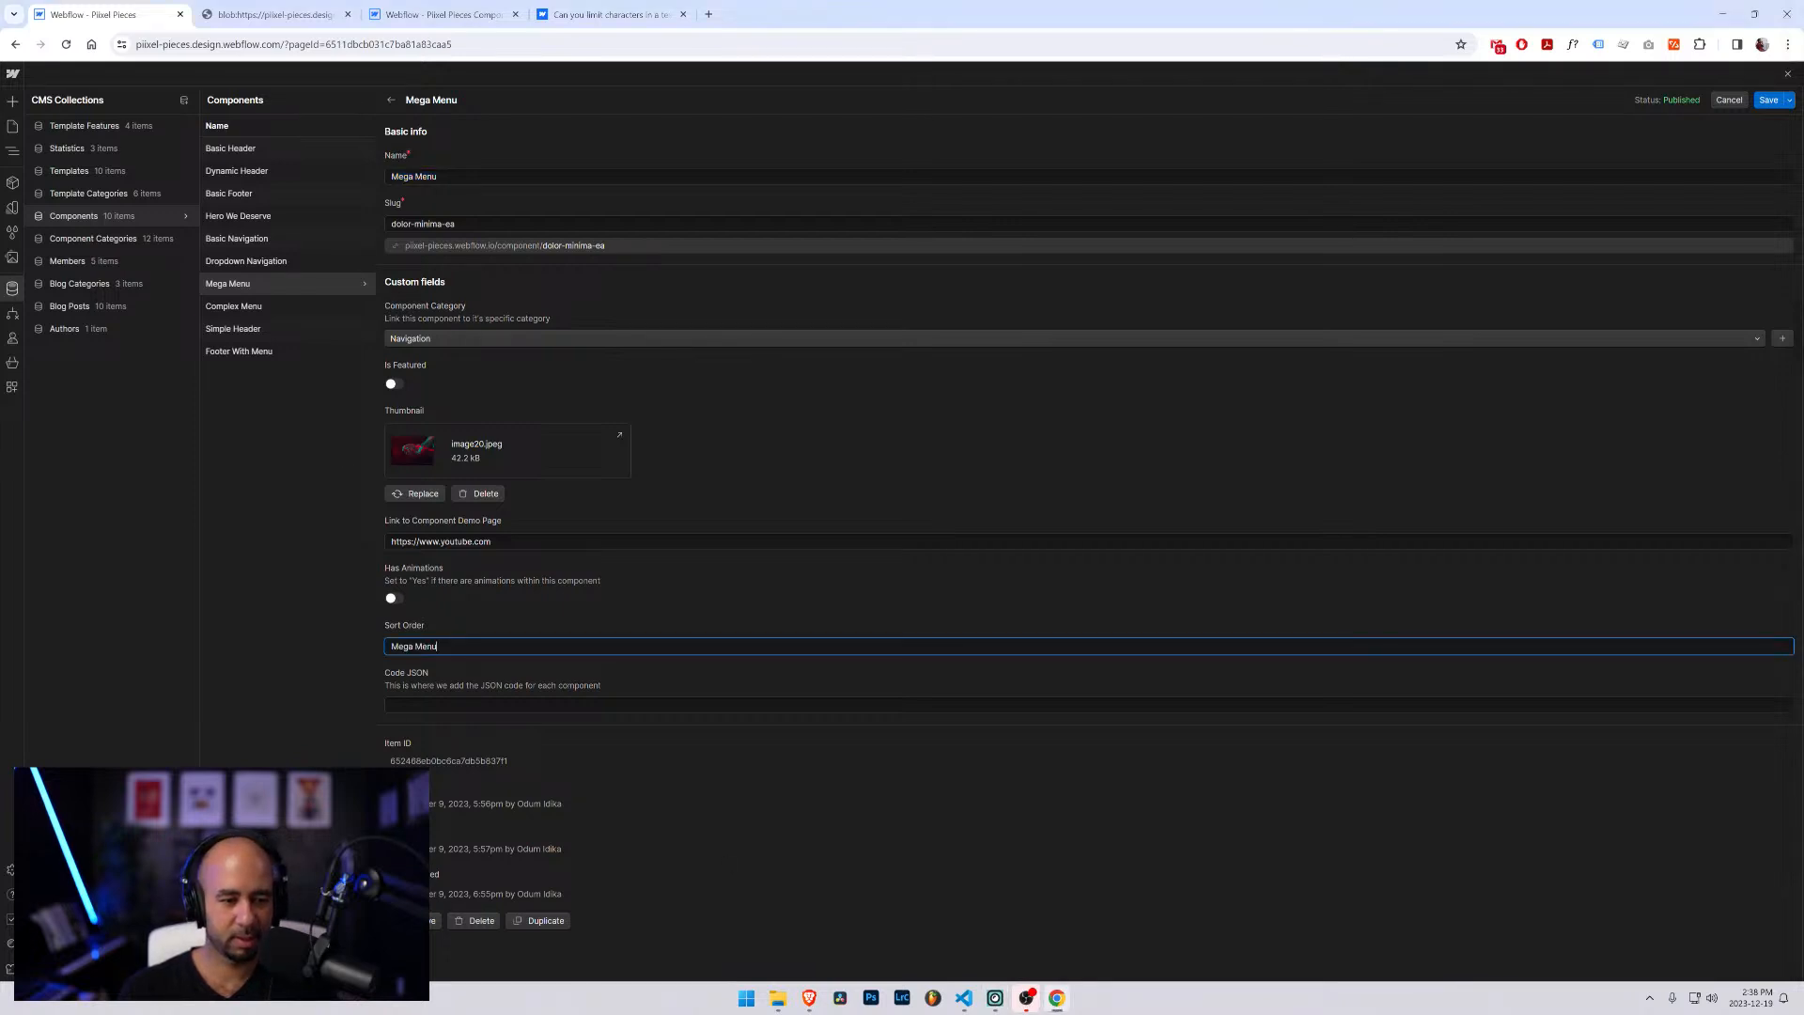
key(ctrl+s)
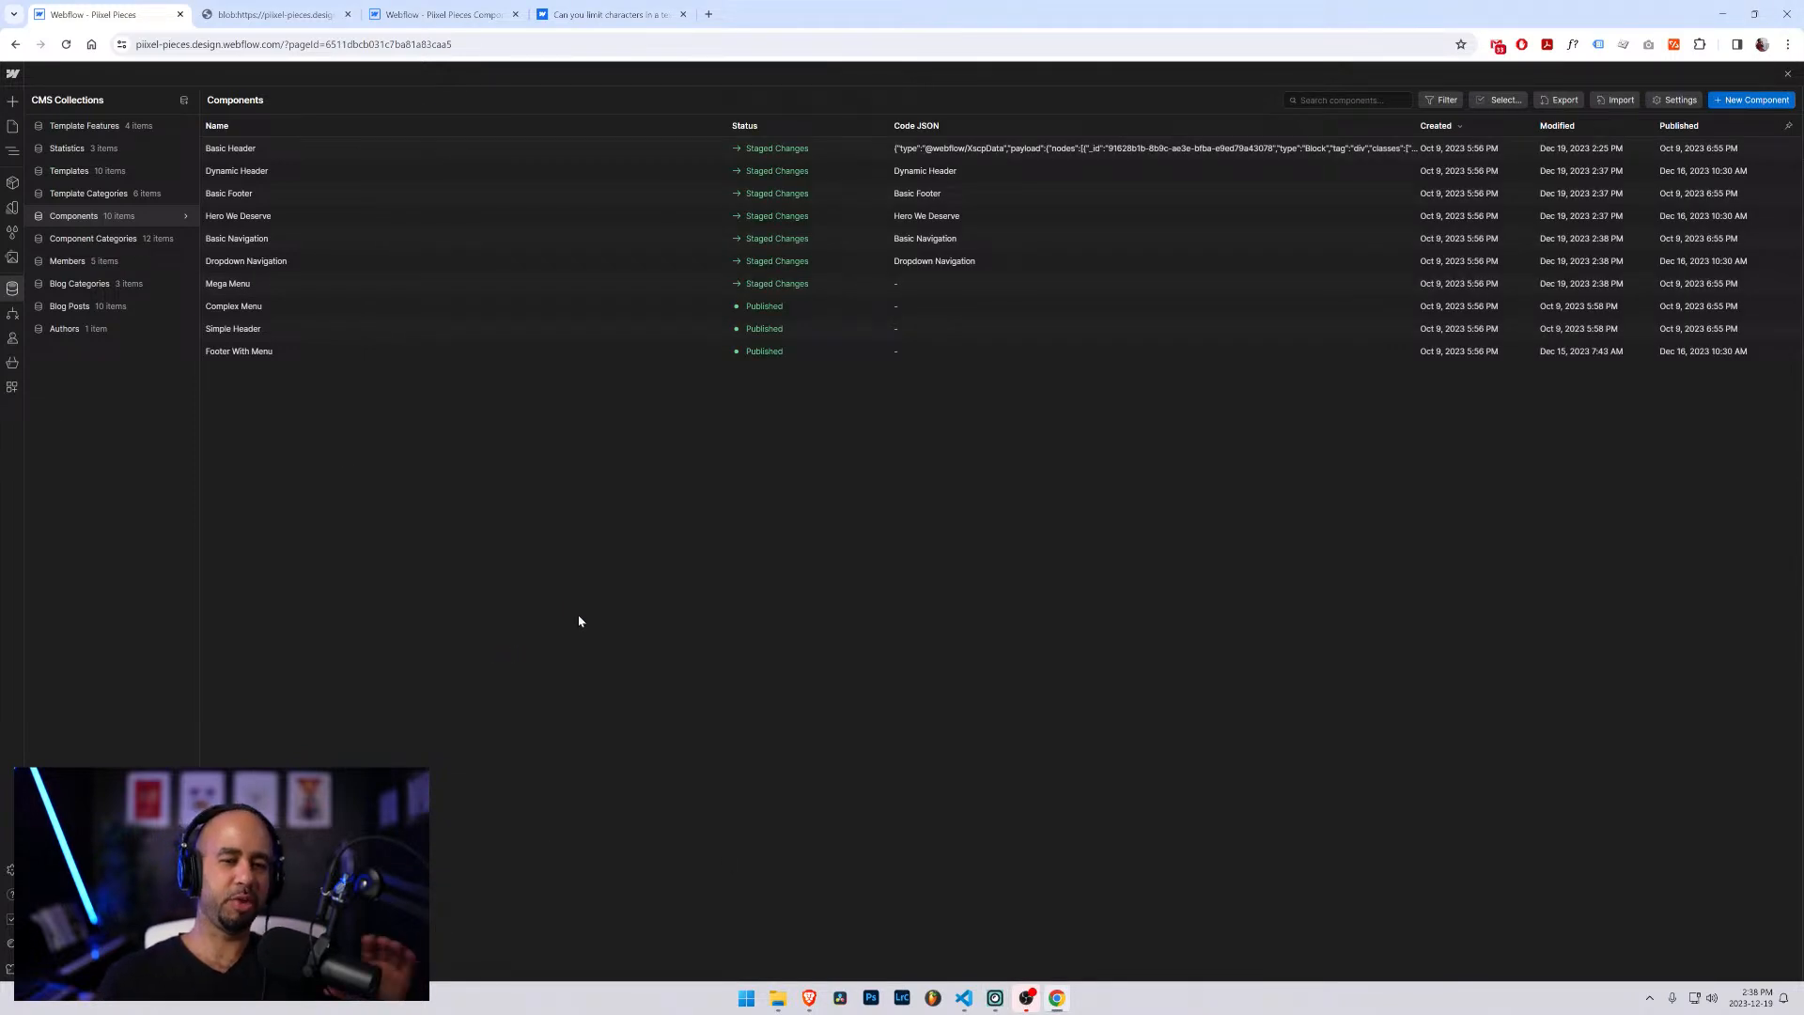
- Set the Mega Menu item's Code JSON field to "Mega Menu" and save the item
click(871, 287)
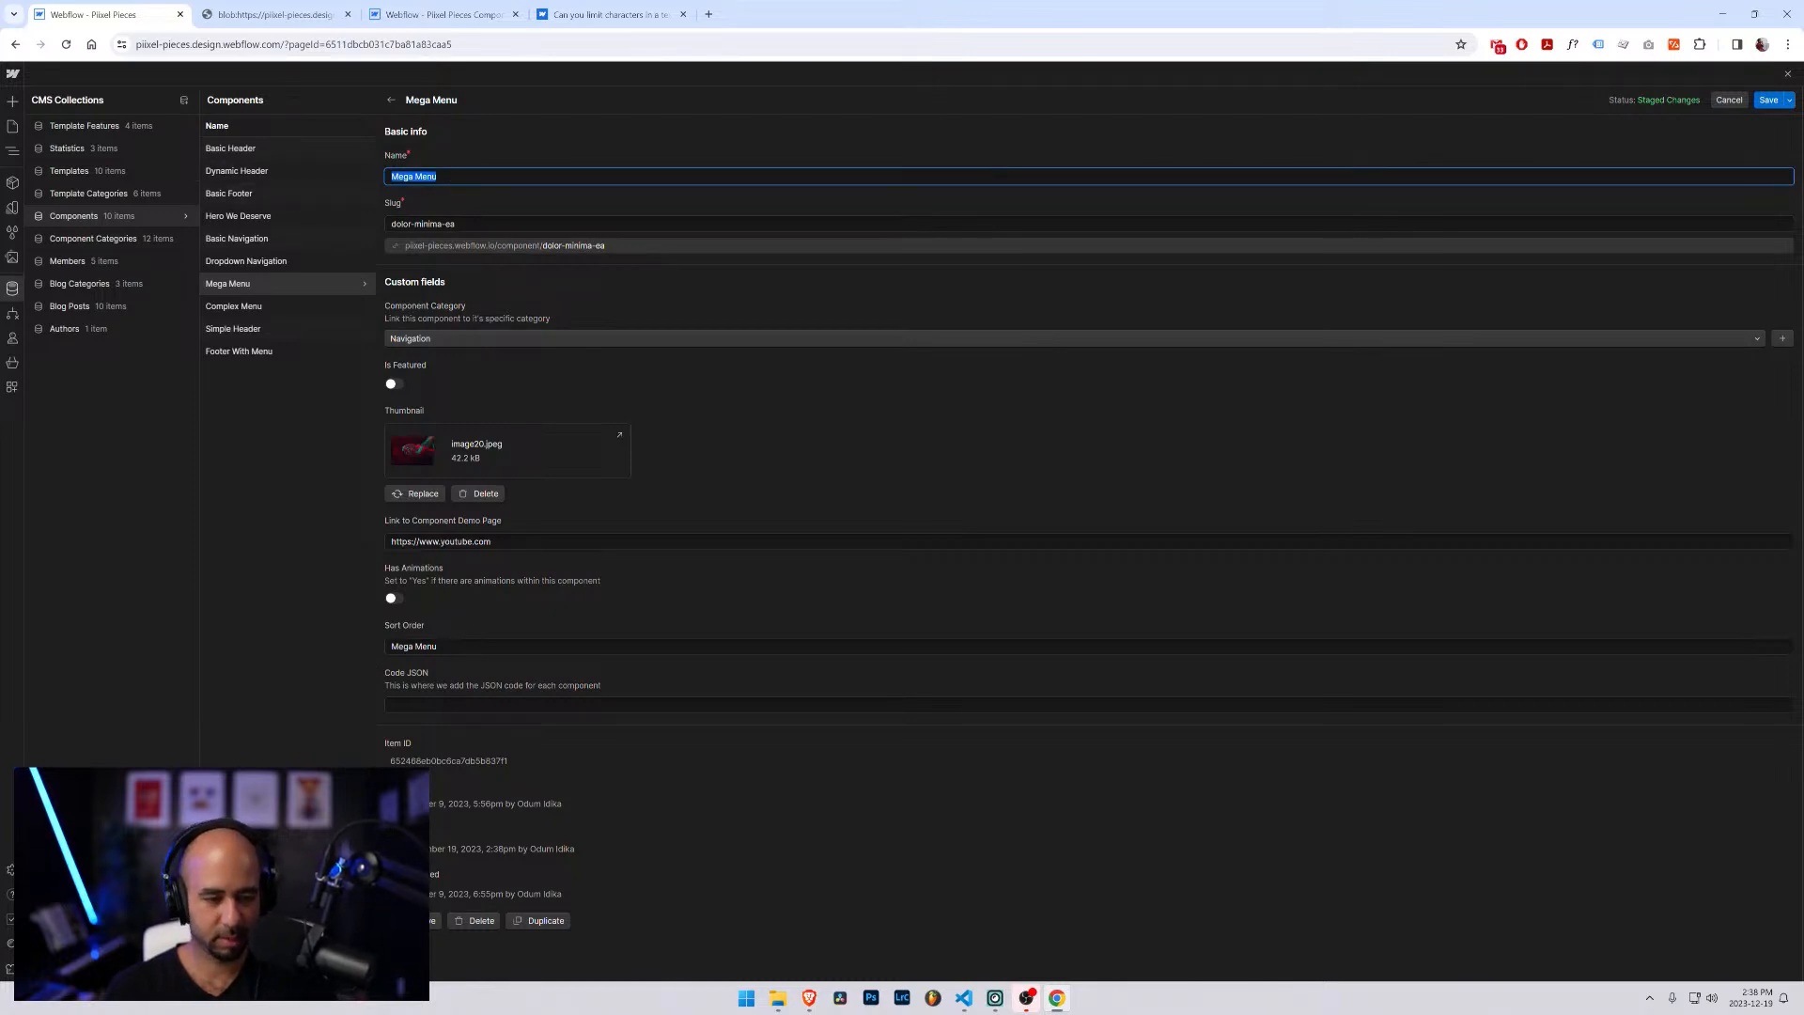
click(458, 704)
text(Mega Menu)
click(1768, 100)
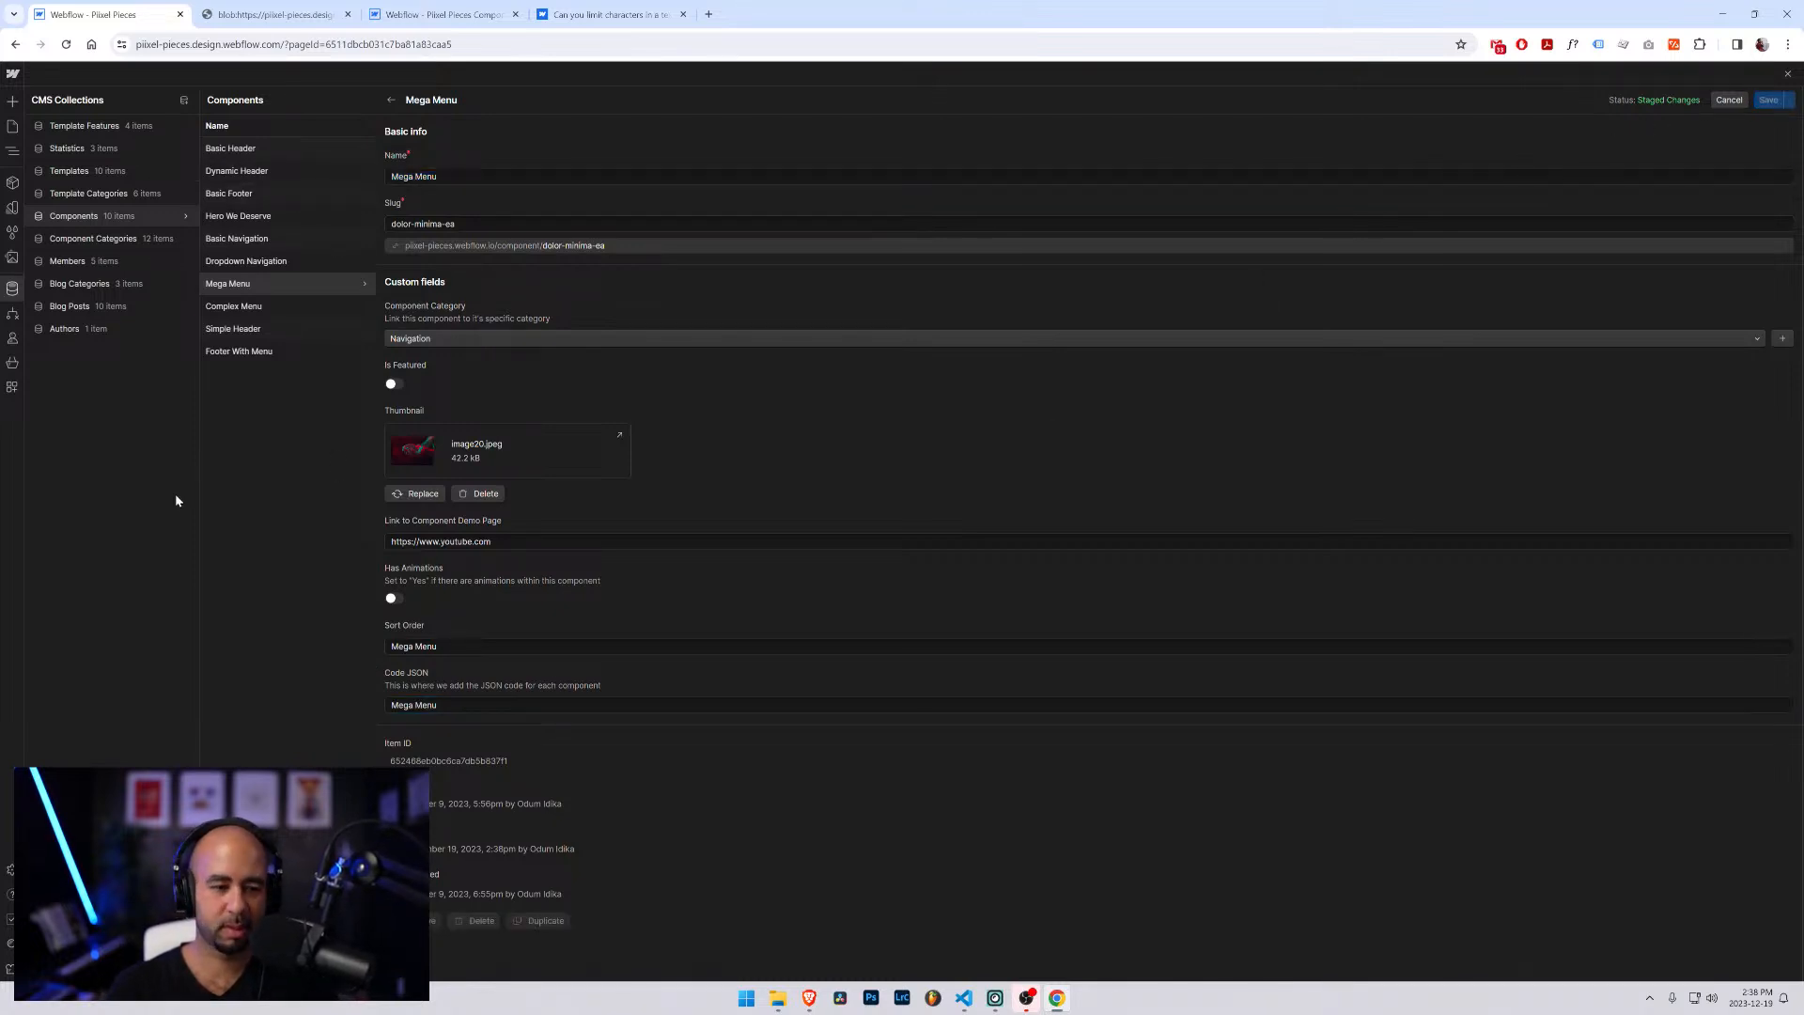
- Clear the Mega Menu item's Sort Order field and save the item
click(721, 289)
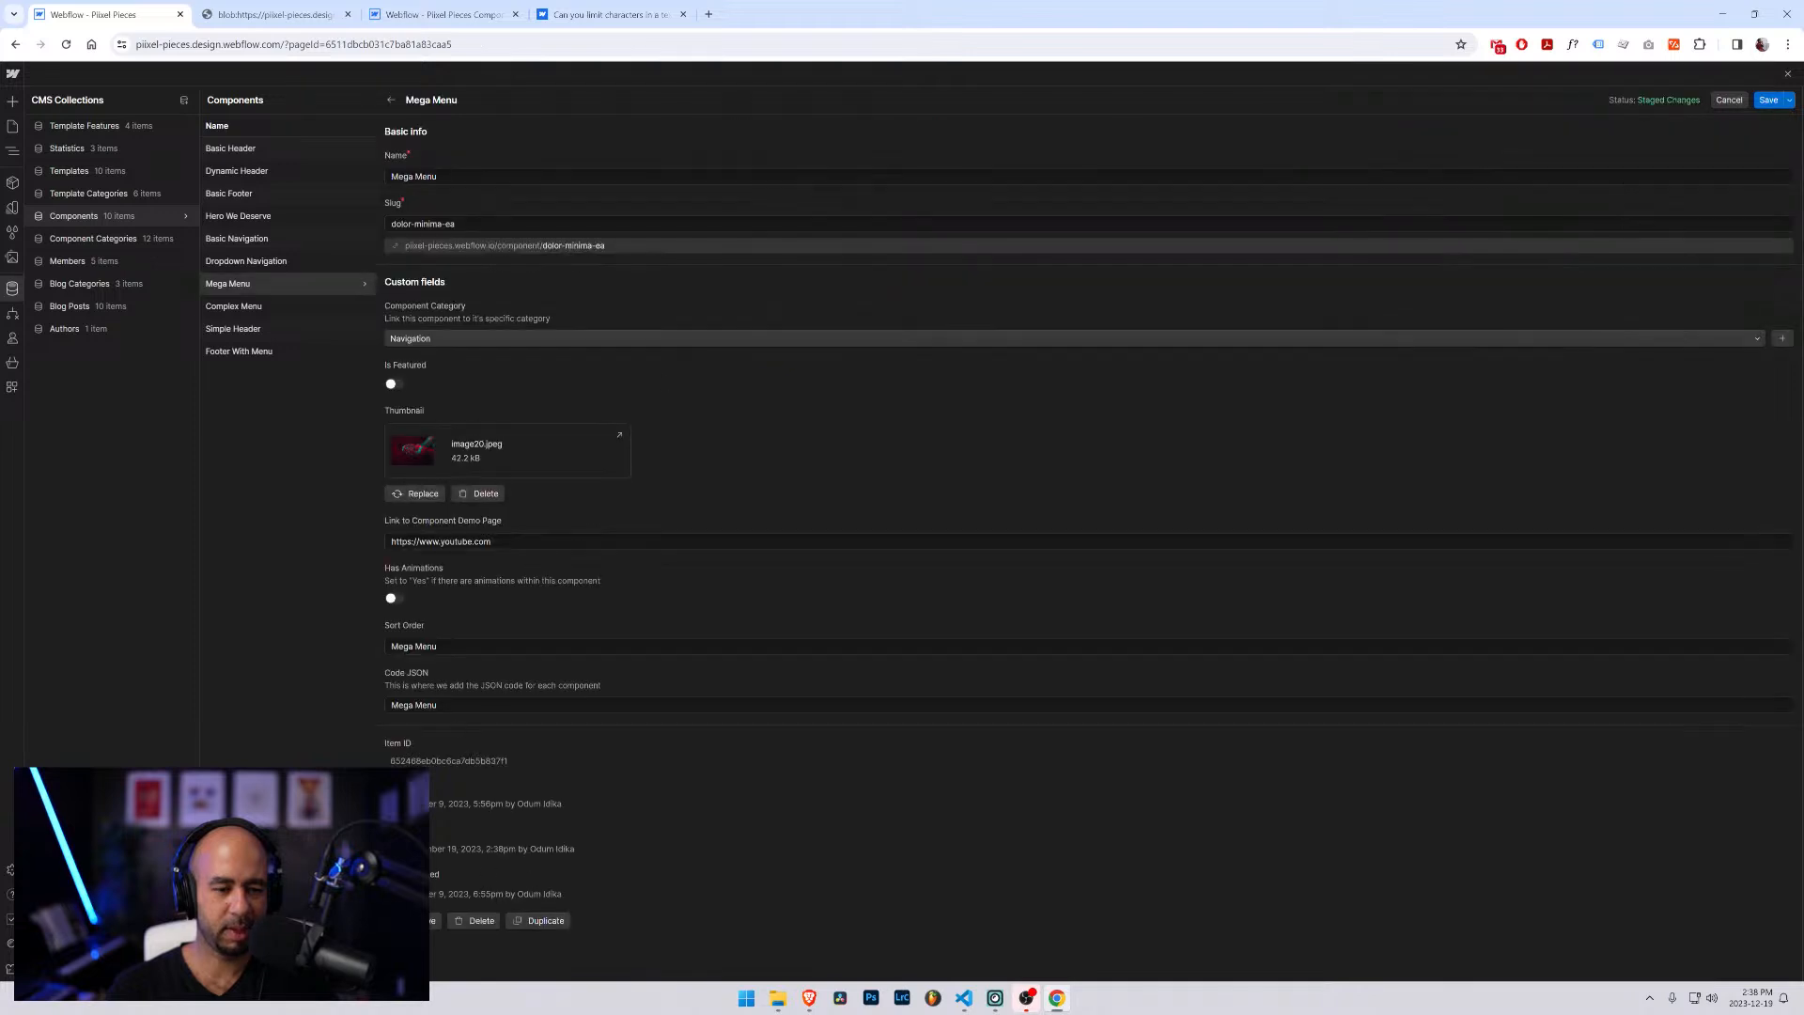
drag(489, 646, 309, 646)
key(BackSpace)
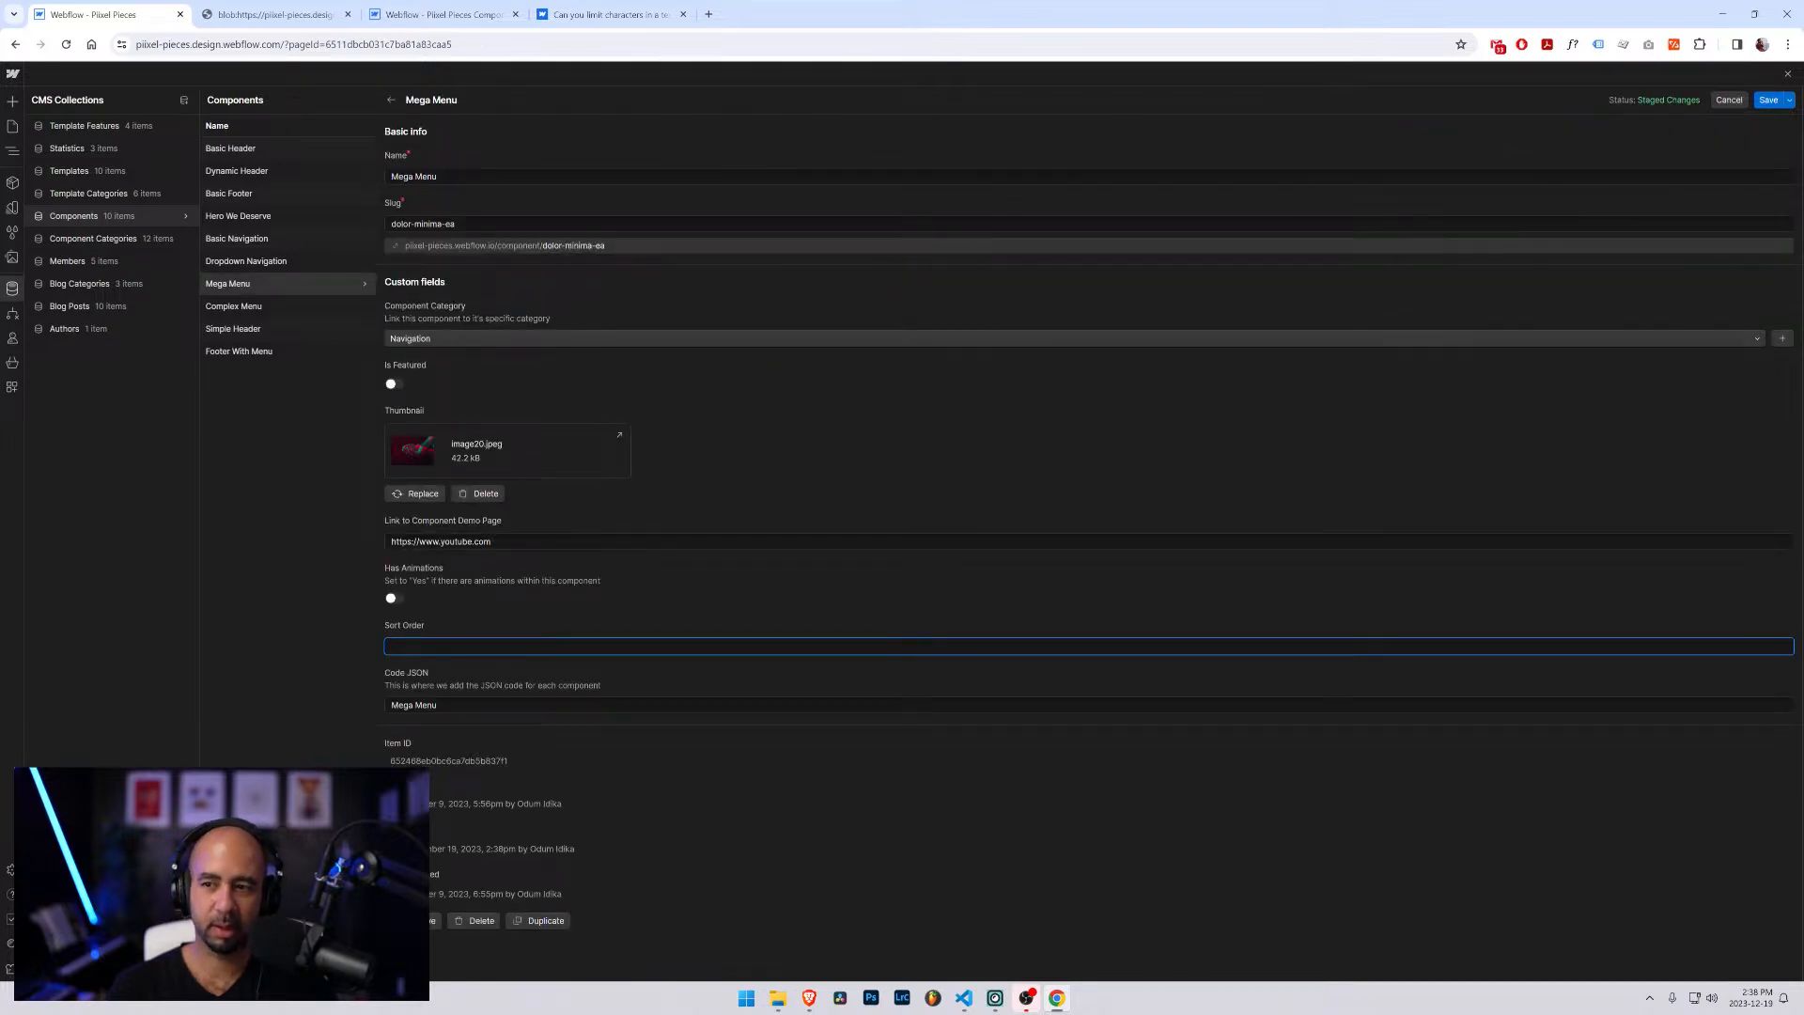
click(1768, 100)
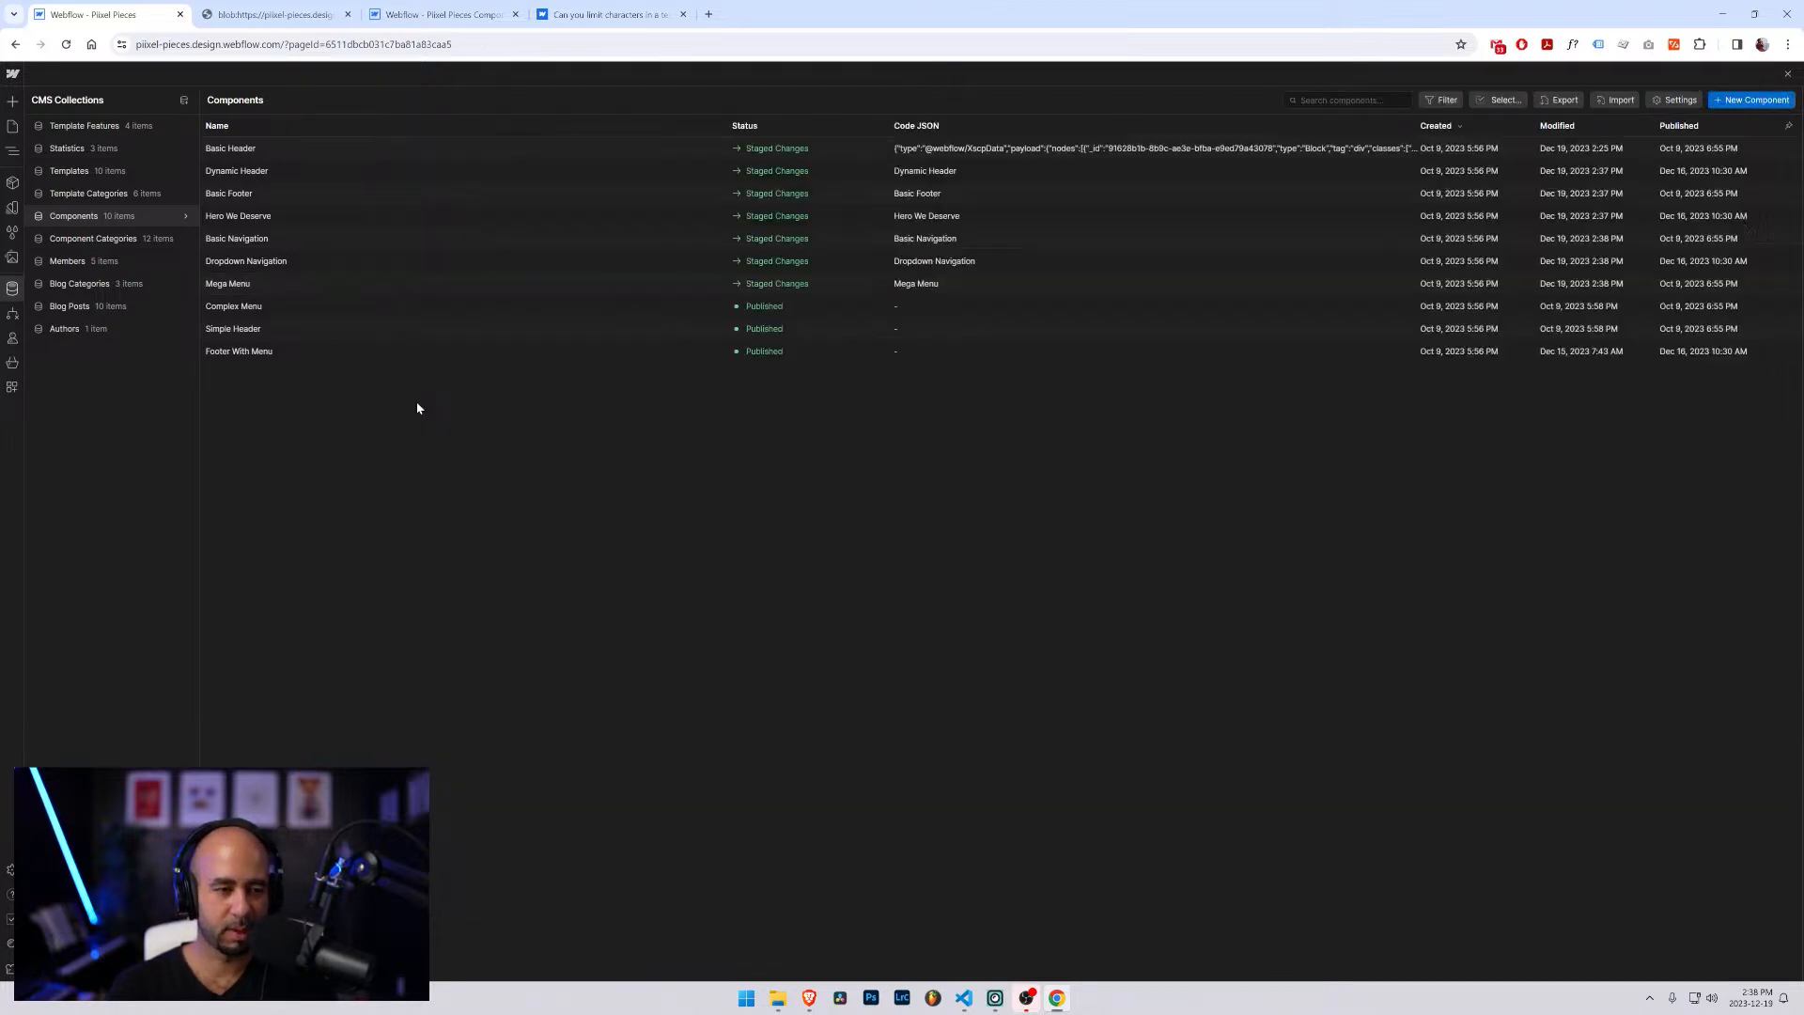
- Set the Complex Menu item's Code JSON field to "Complex Menu" and save the item
click(815, 305)
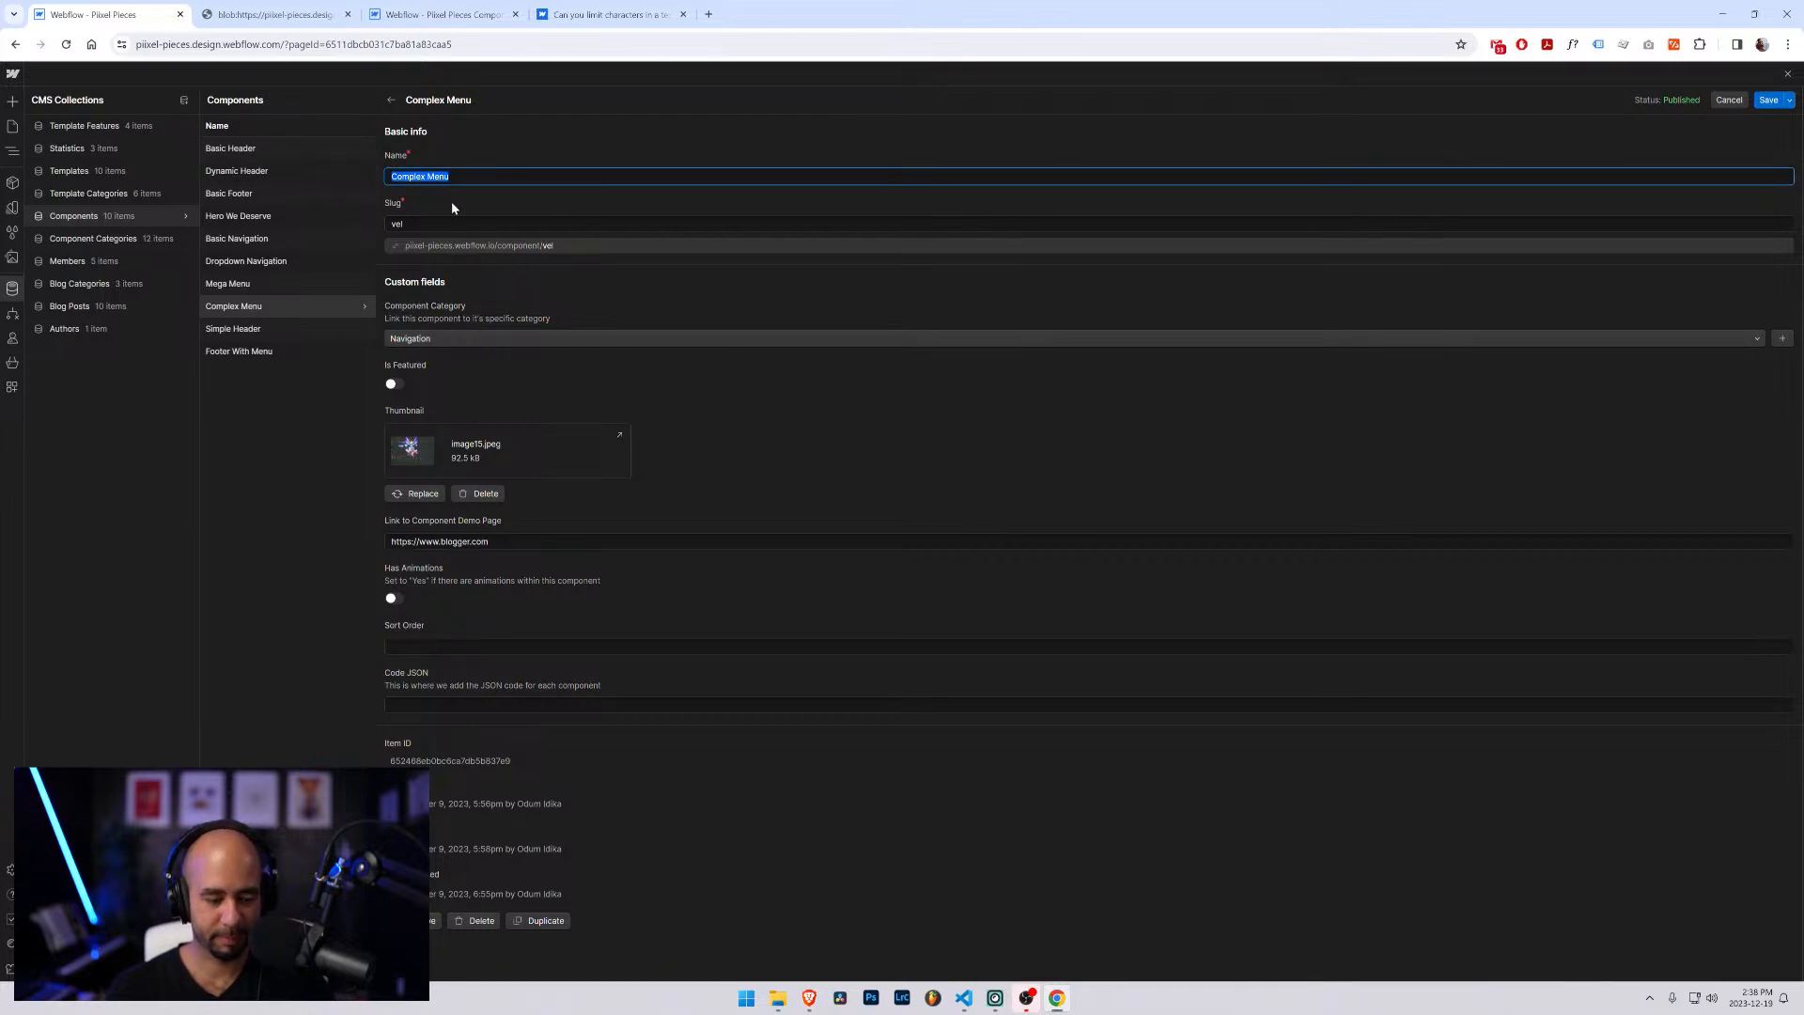
click(808, 704)
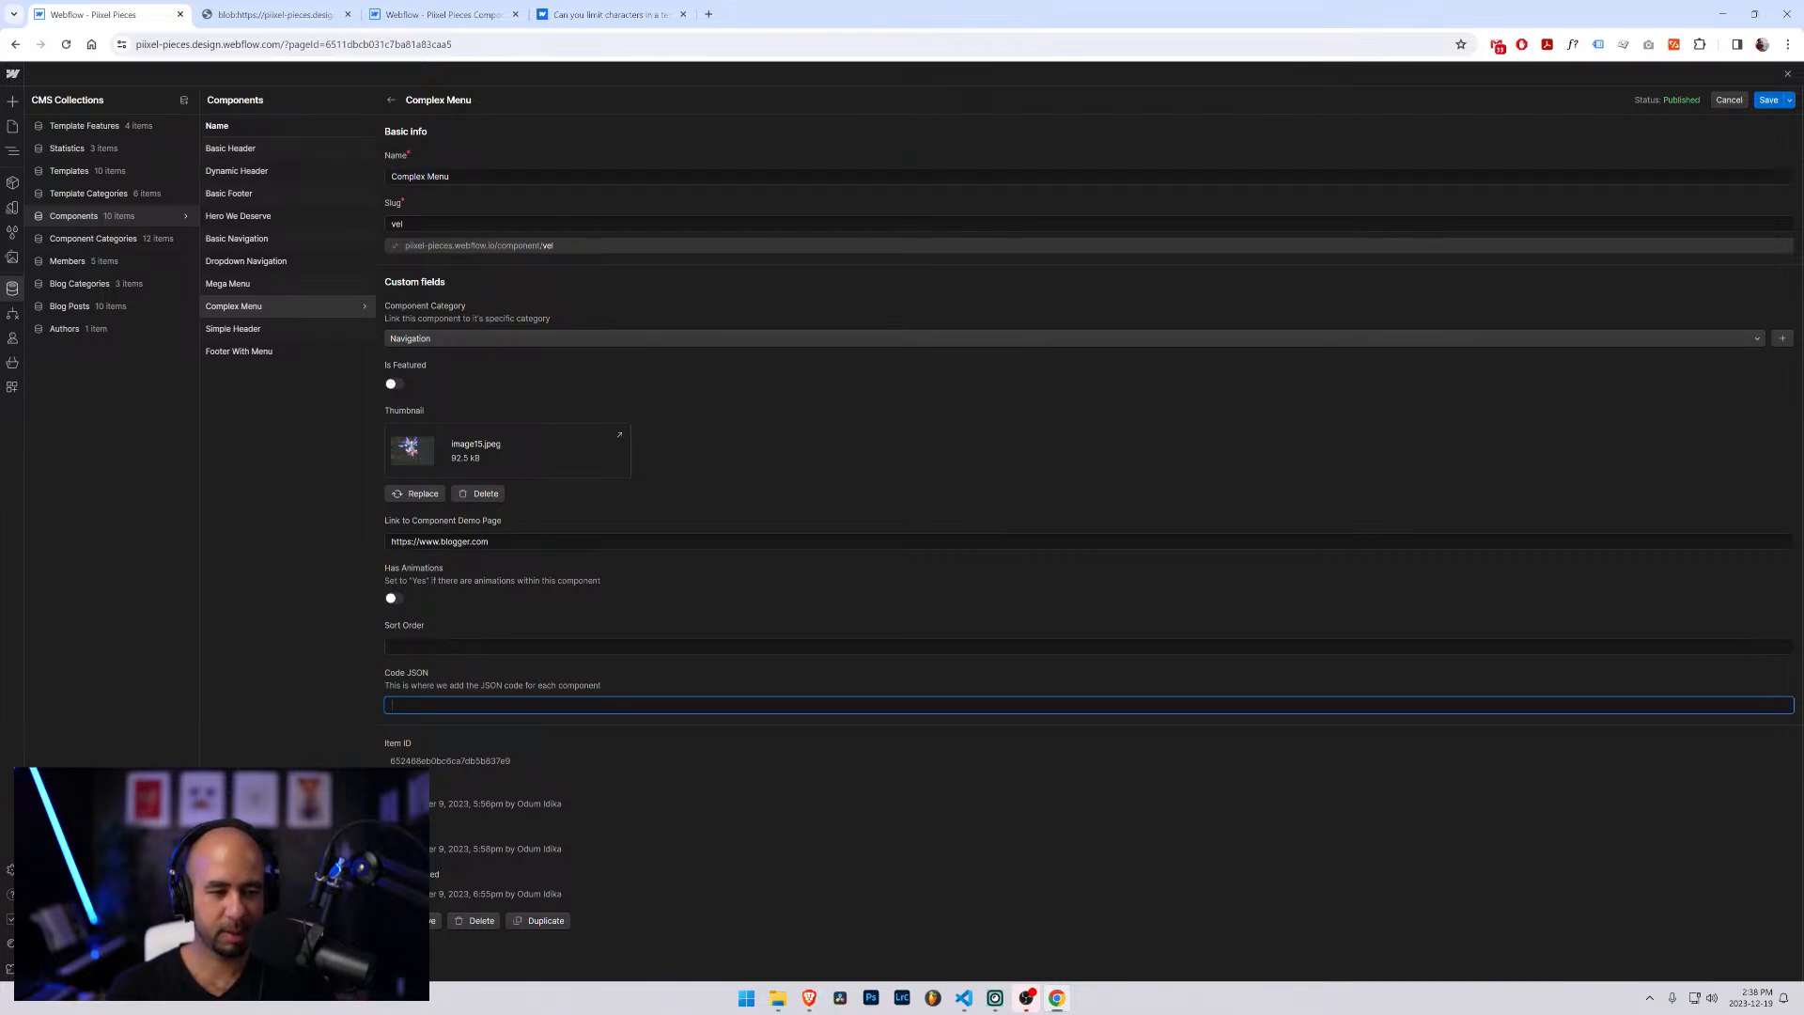
key(ctrl+v)
key(ctrl+v)
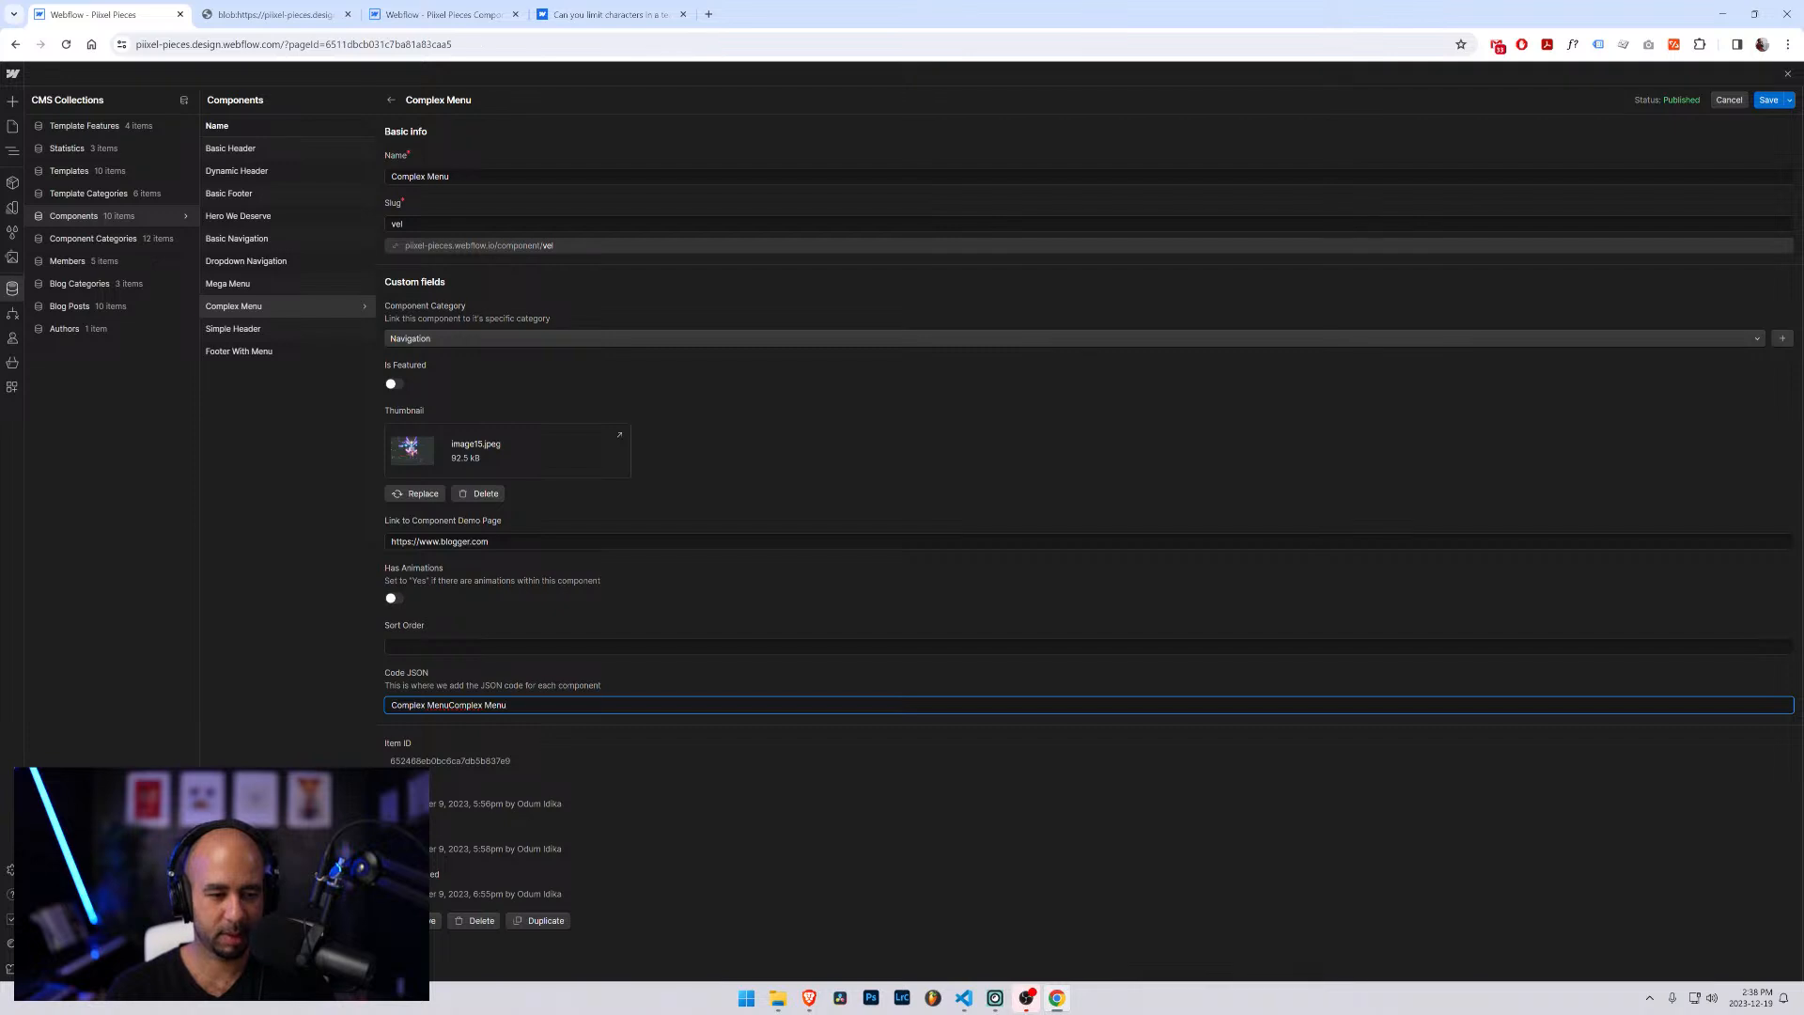
key(ctrl+z)
click(1768, 99)
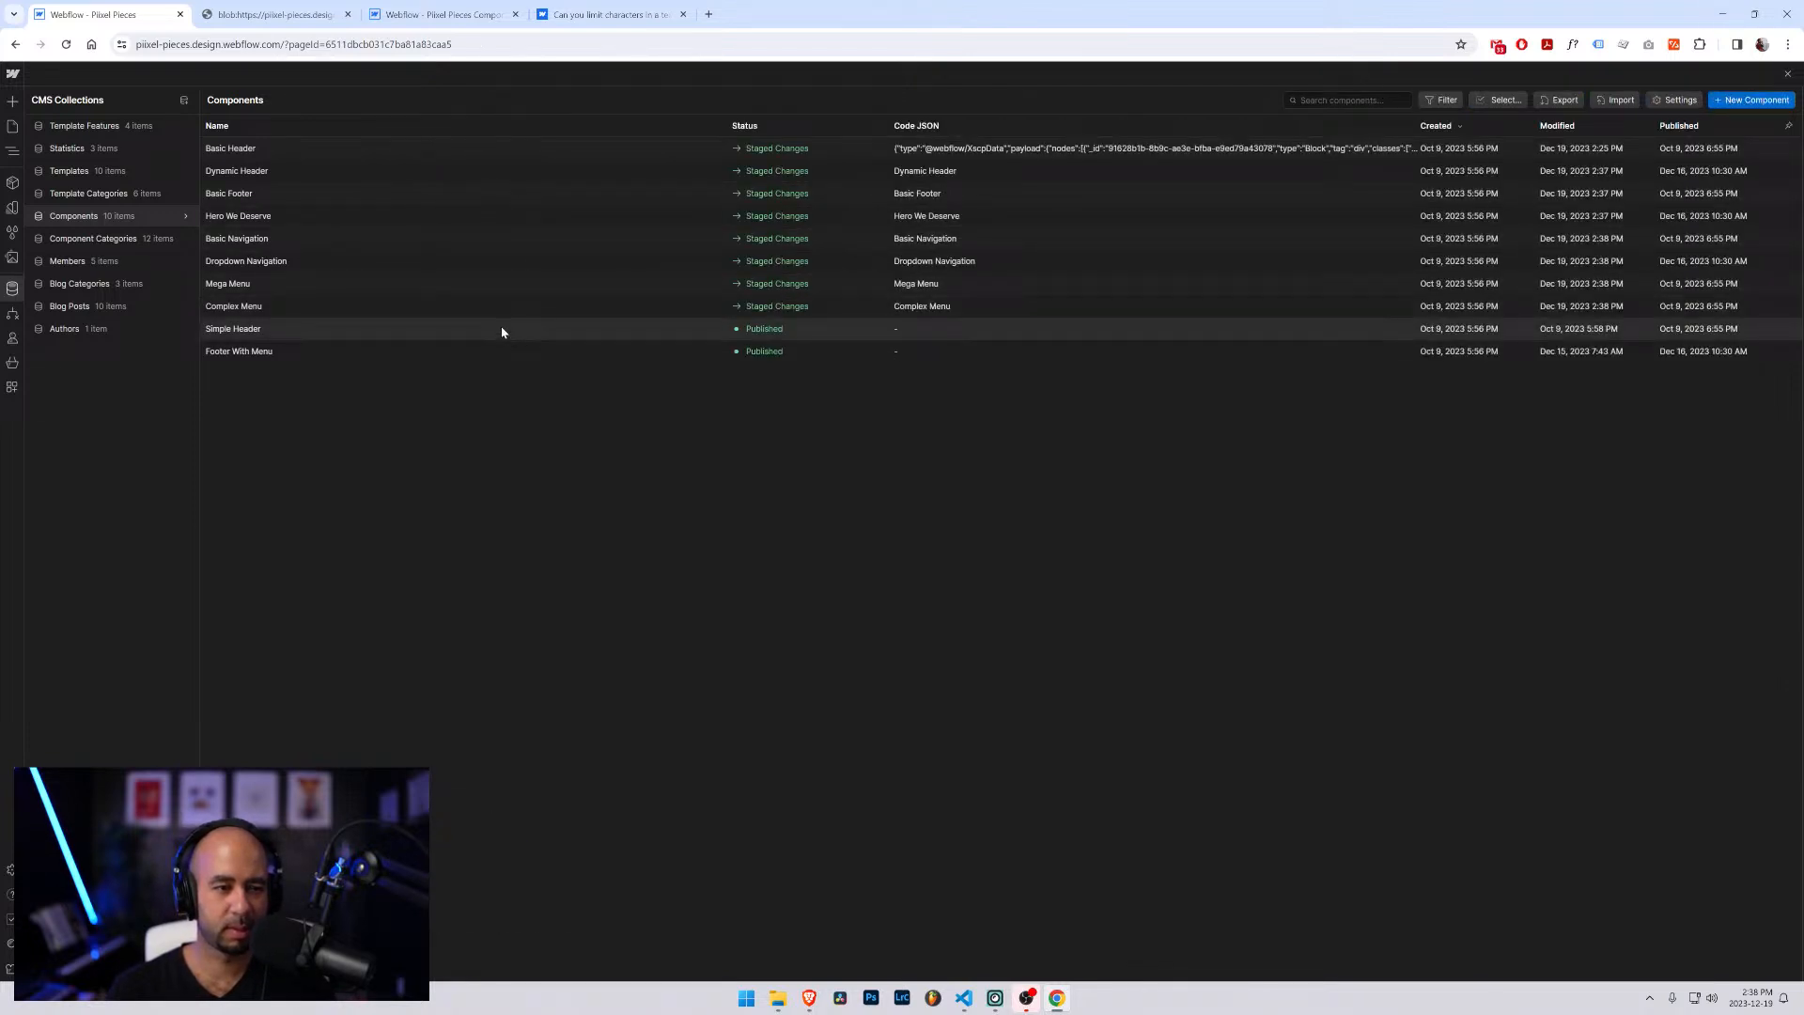
- Copy the Simple Header item's name into its Code JSON field and save the item
click(502, 331)
triple_click(511, 177)
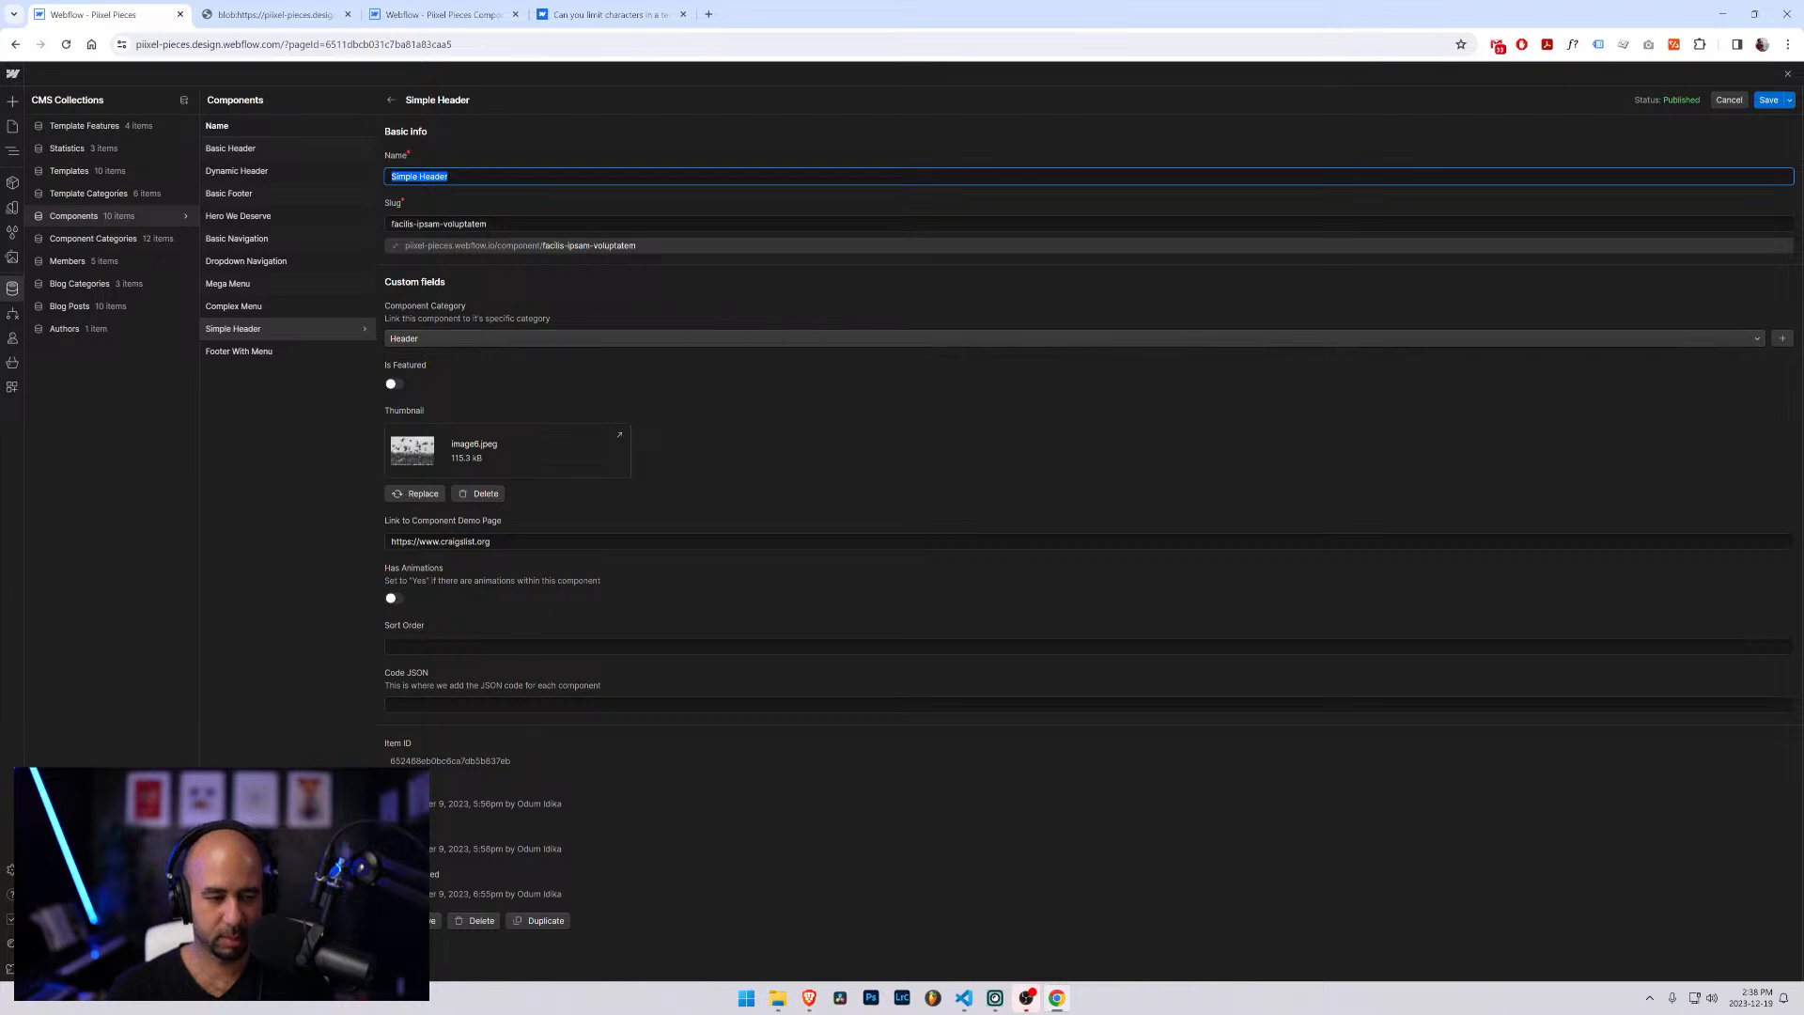
key(ctrl+c)
click(1502, 704)
key(ctrl+v)
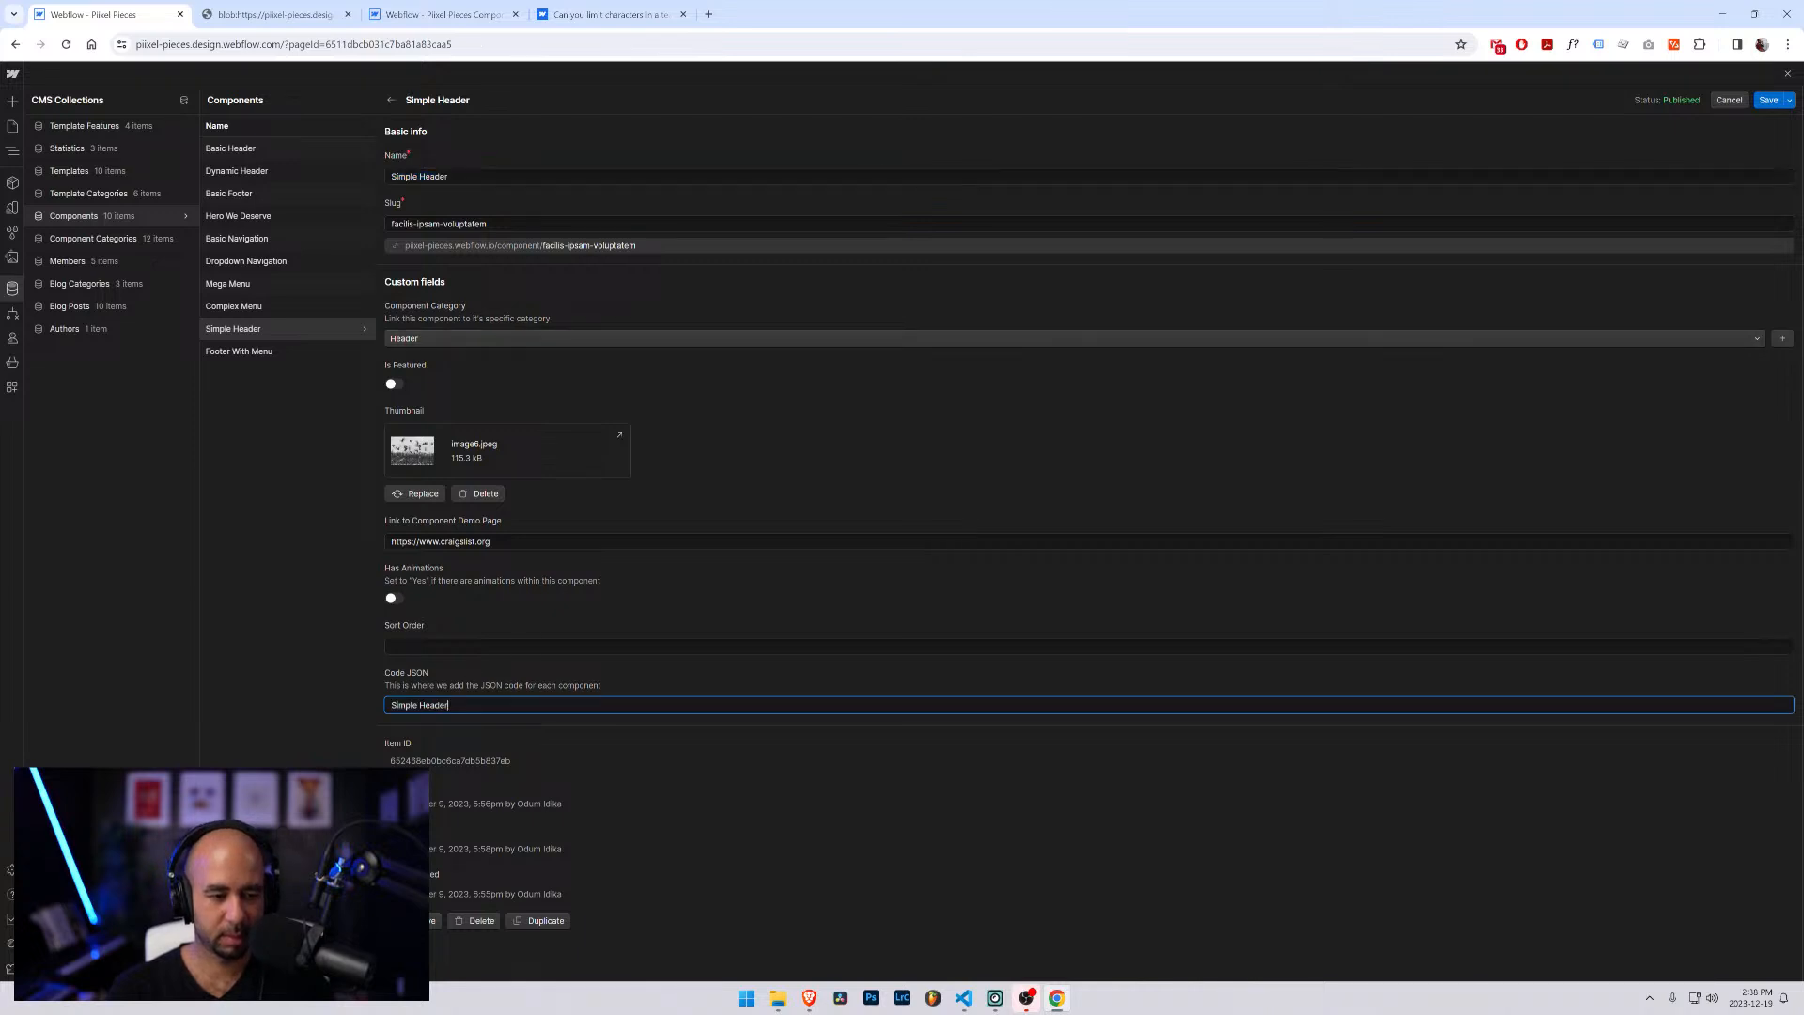
click(1765, 102)
- Copy the JSON from demo-component.json in VS Code into the Footer With Menu item's Code JSON field in Webflow and save the item
click(340, 355)
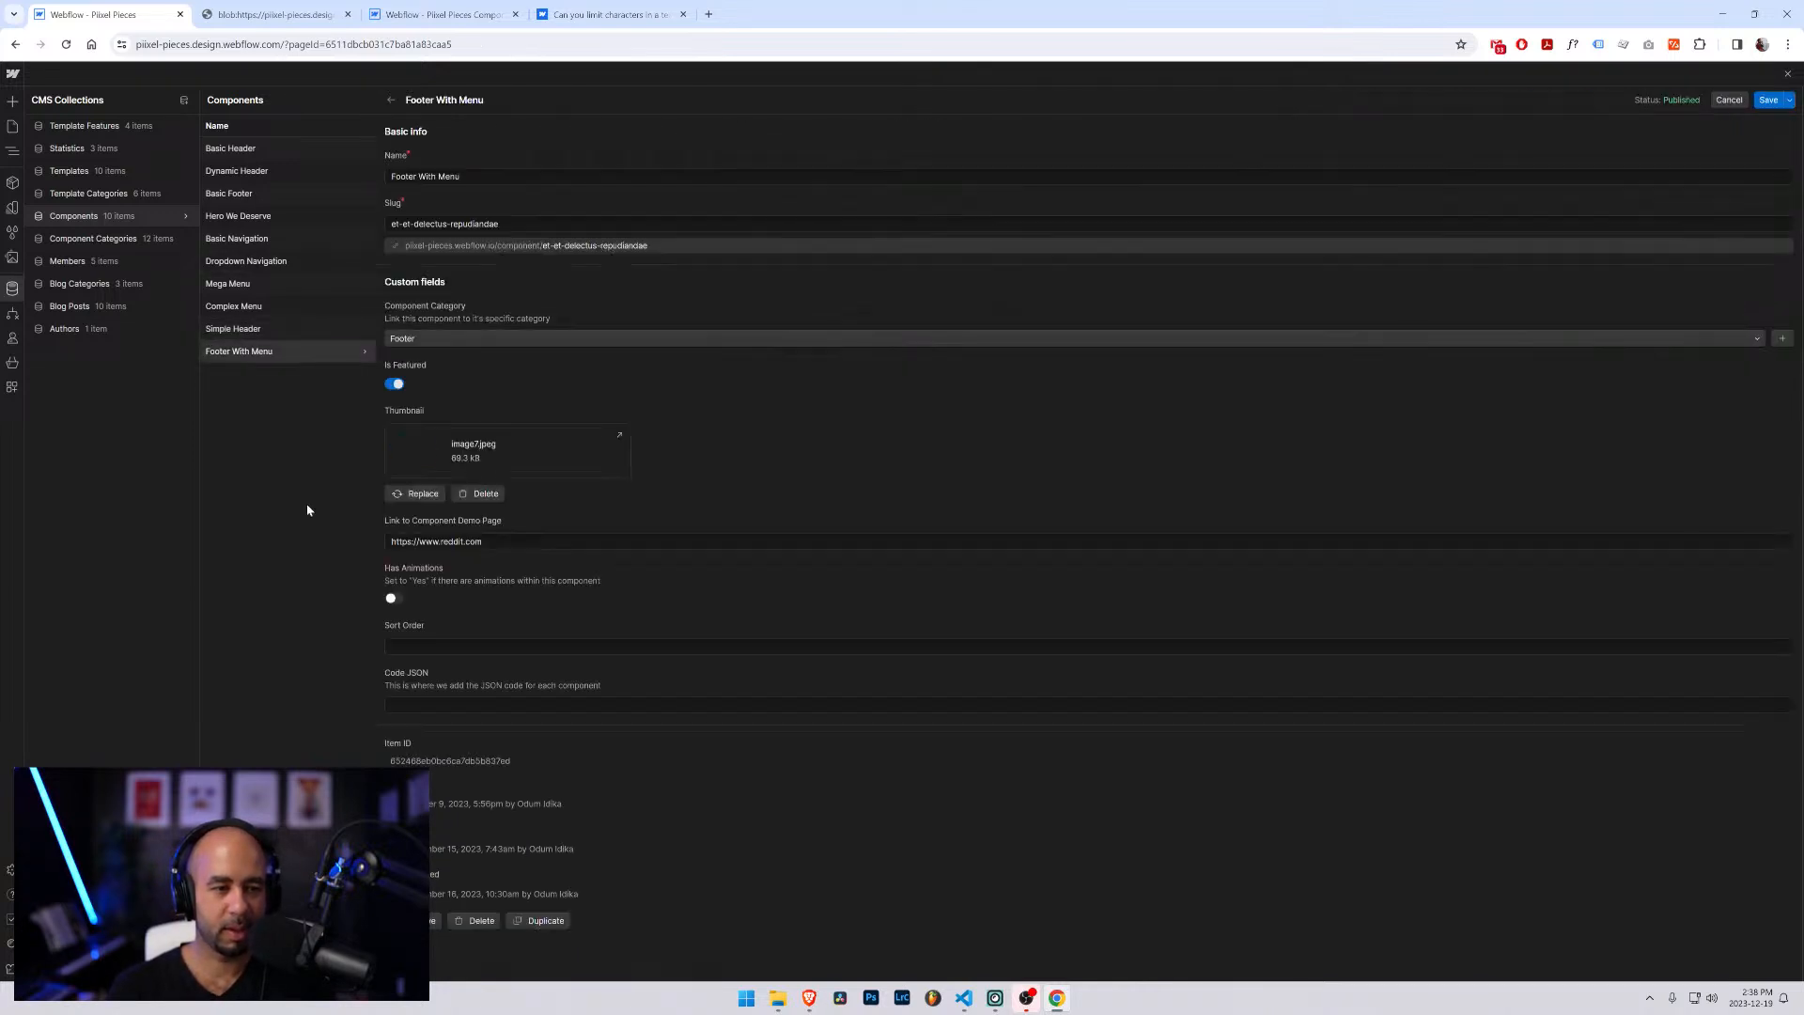
click(962, 998)
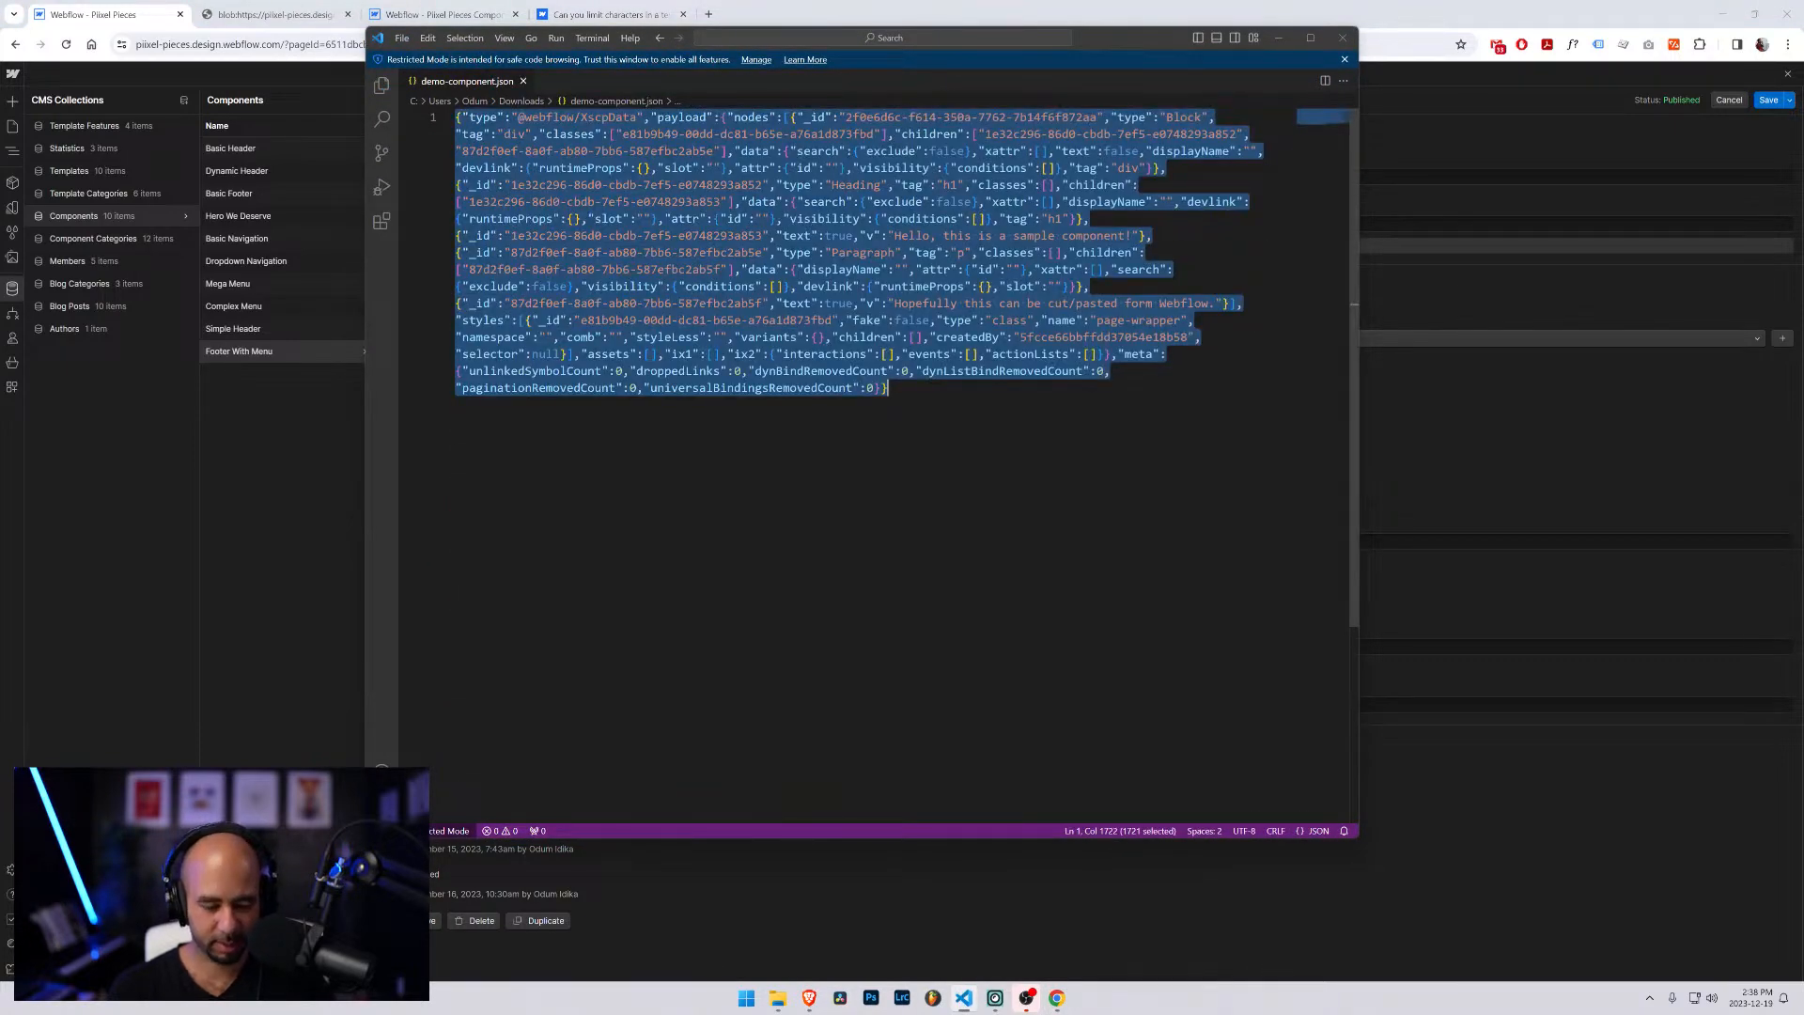
click(246, 421)
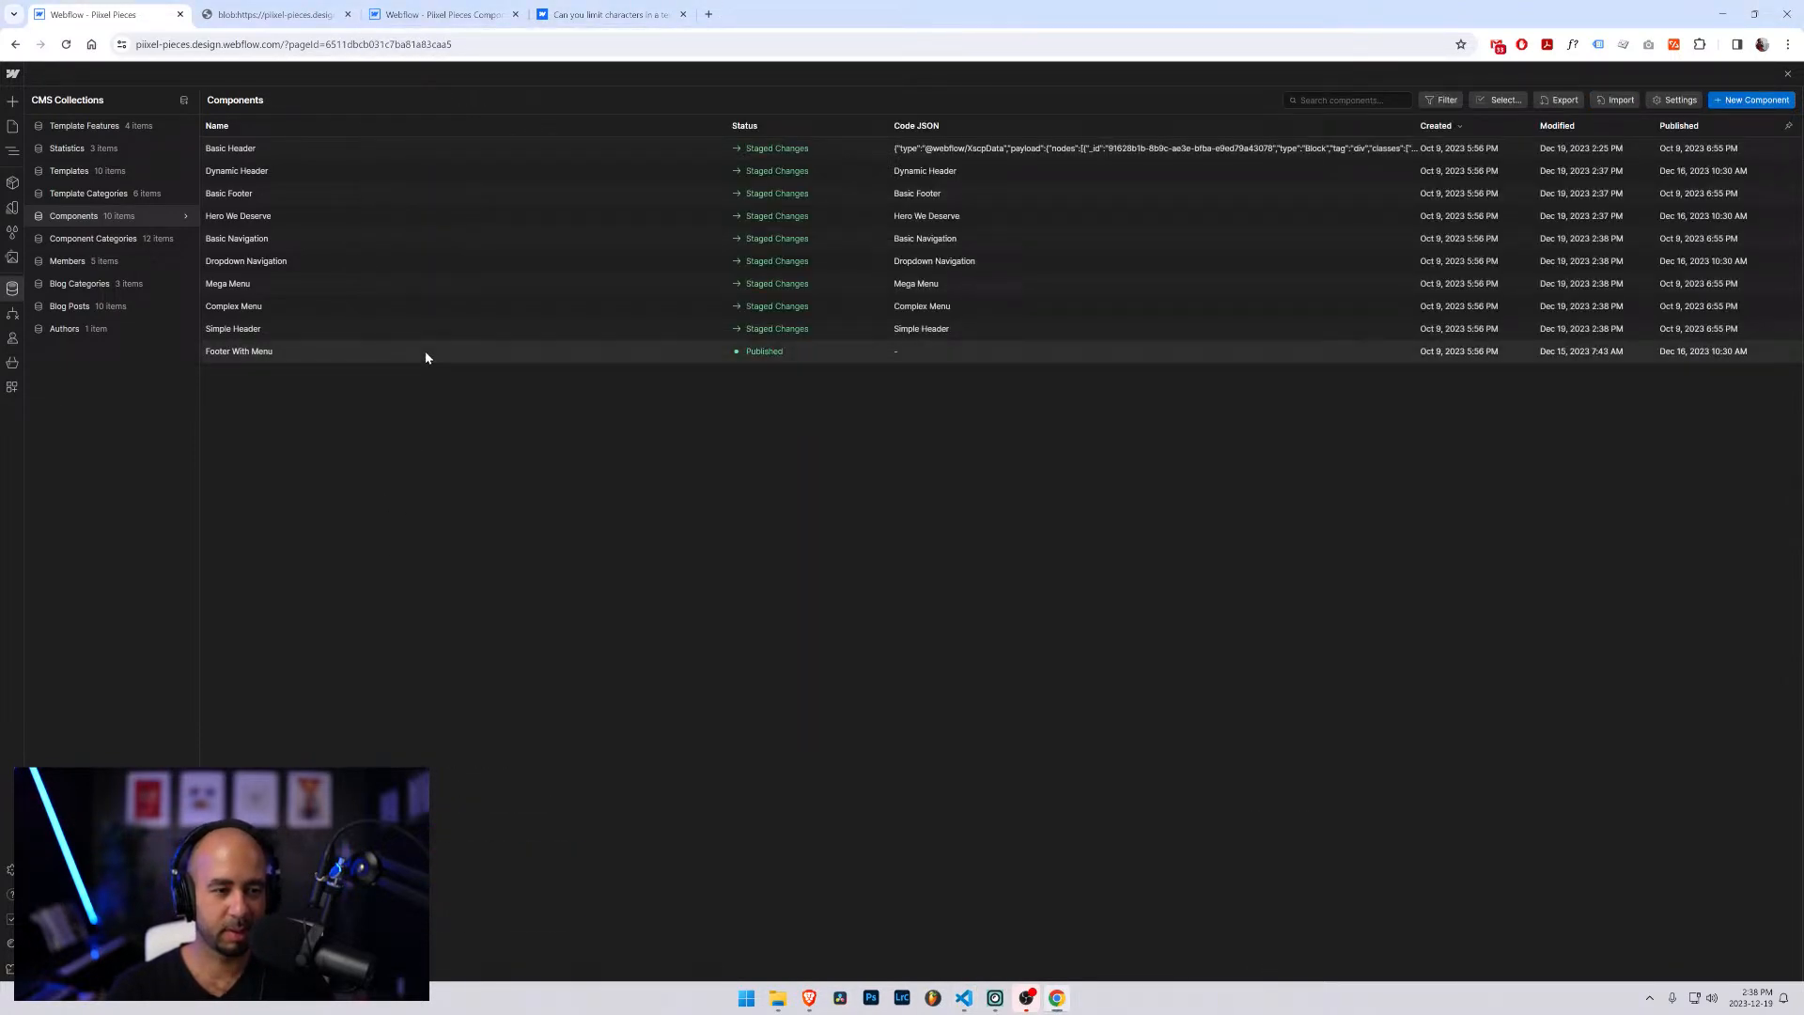
click(424, 352)
click(526, 705)
key(ctrl+v)
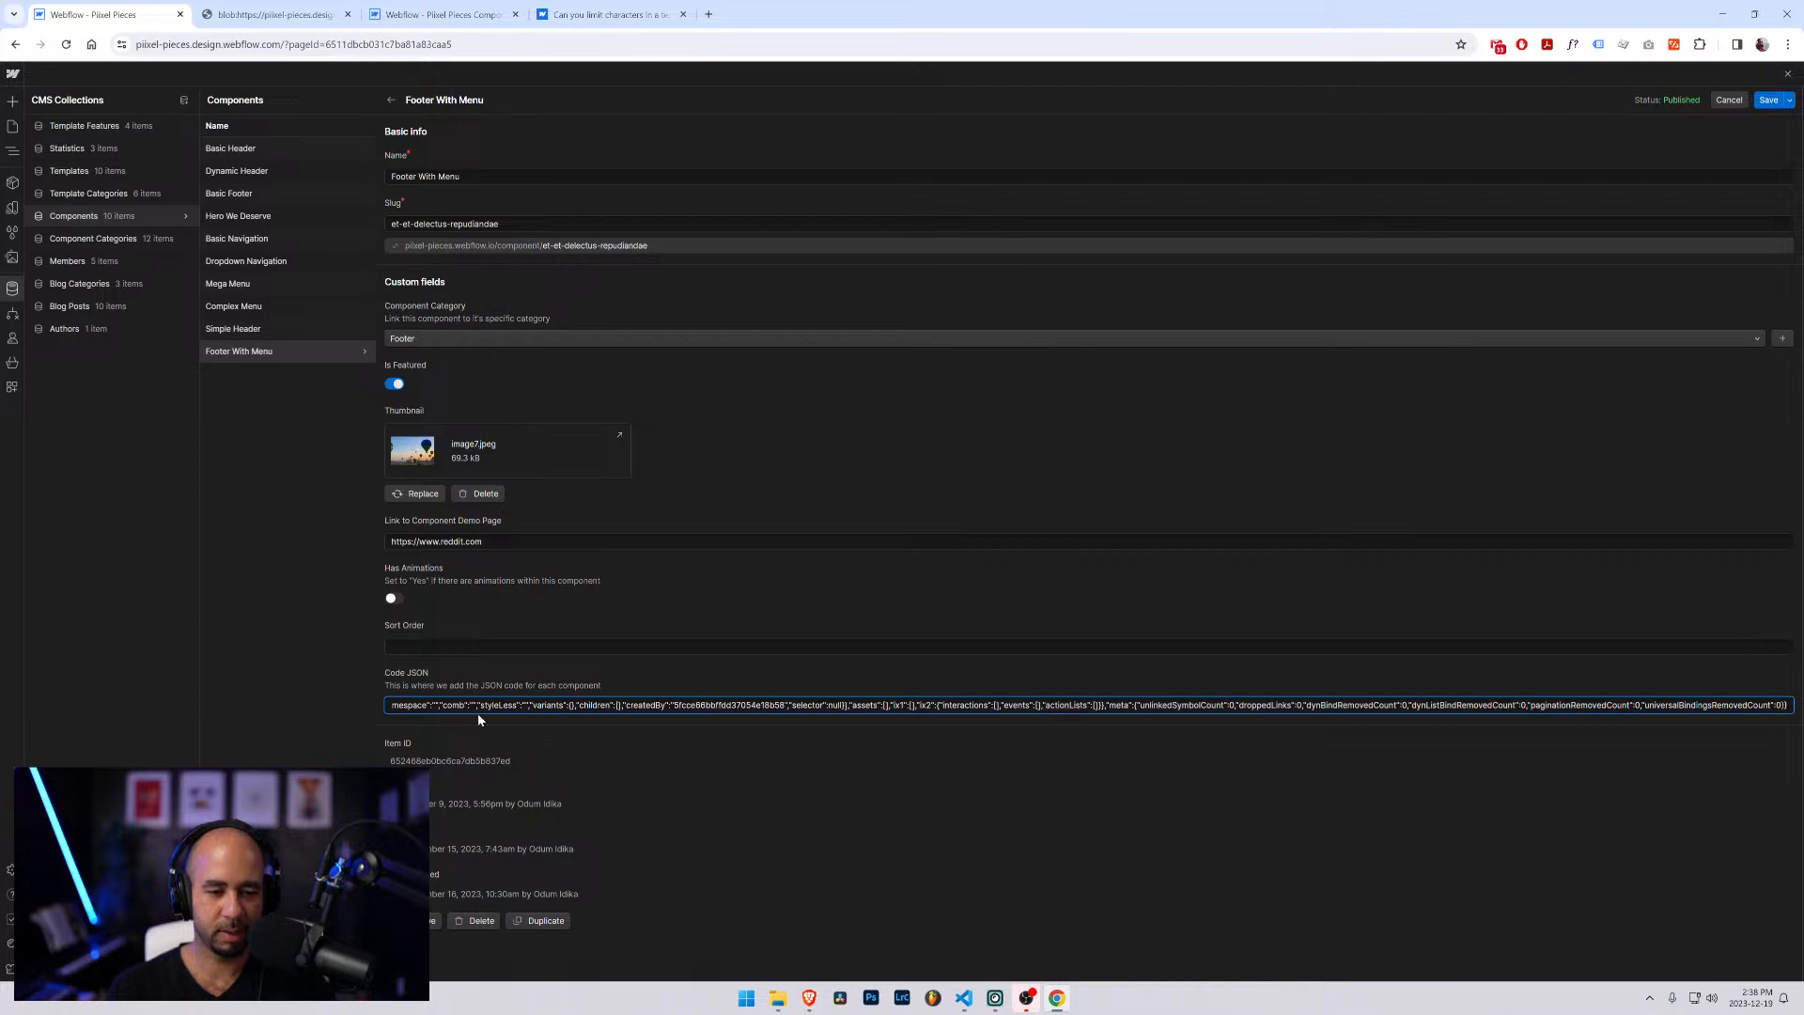
click(1768, 100)
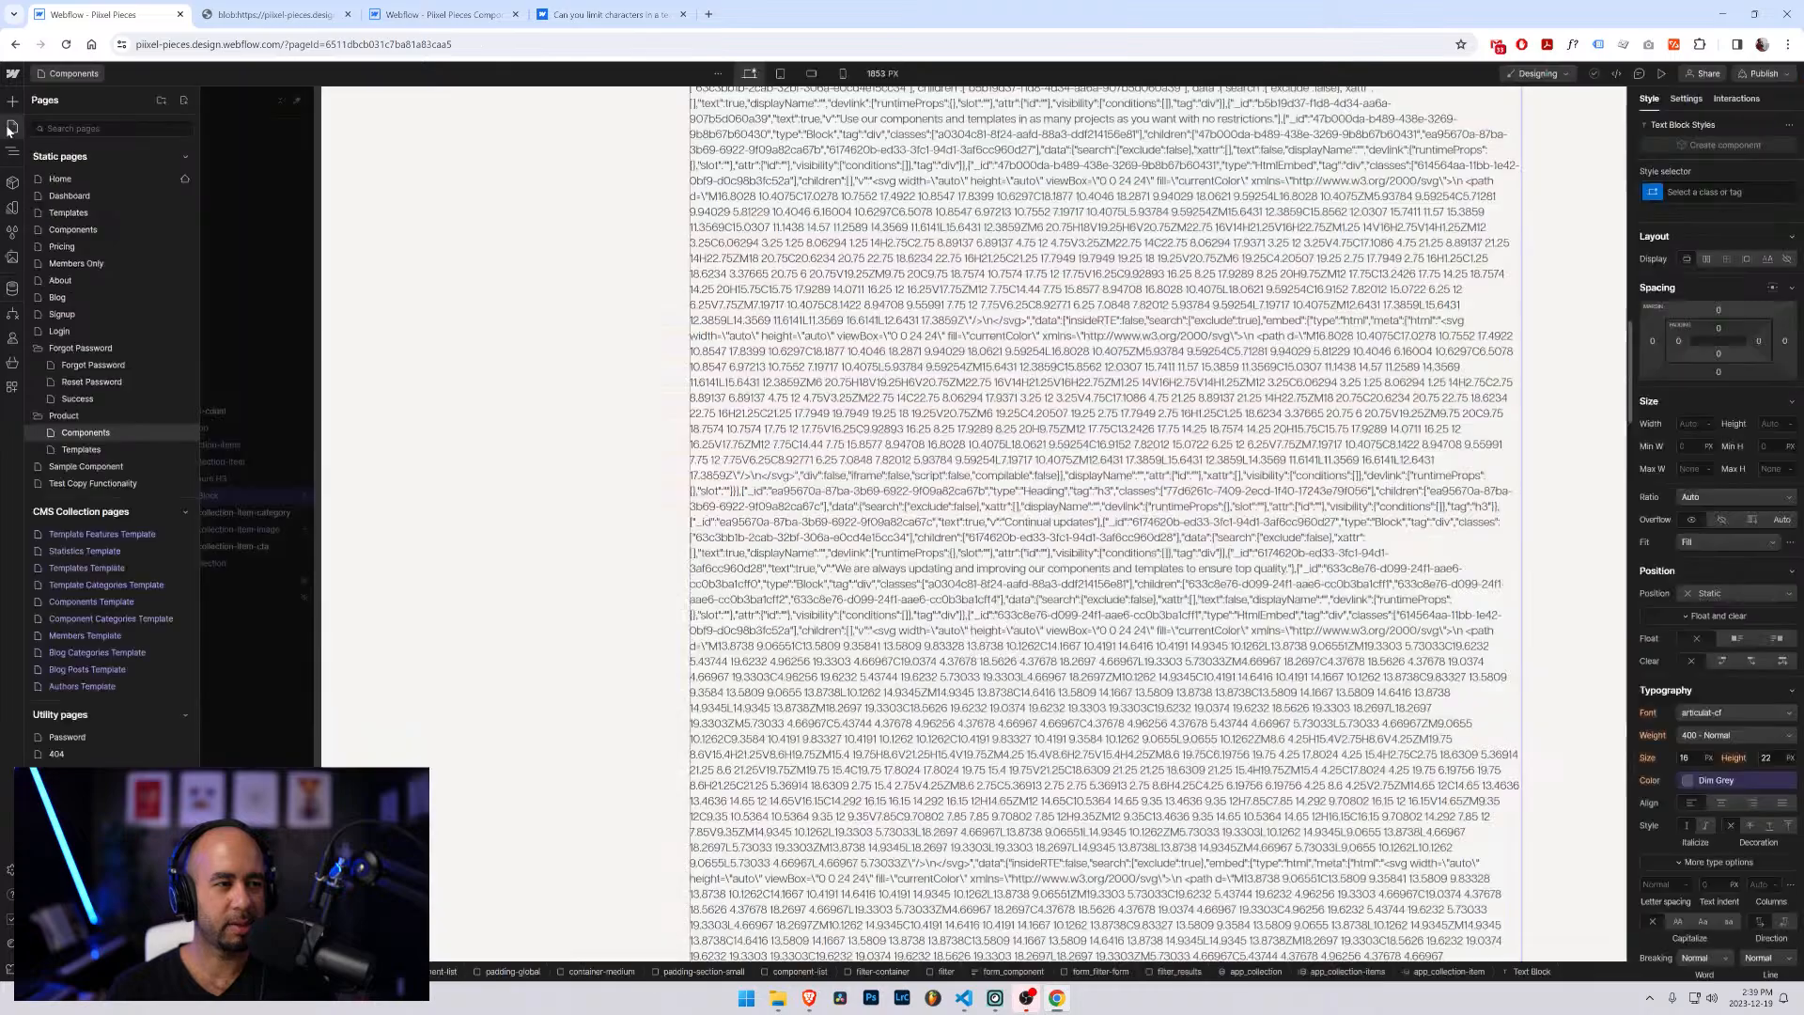
- On the Components page, move the Text Block holding the component code below app_collection-item-cta inside app_collection-item
click(13, 128)
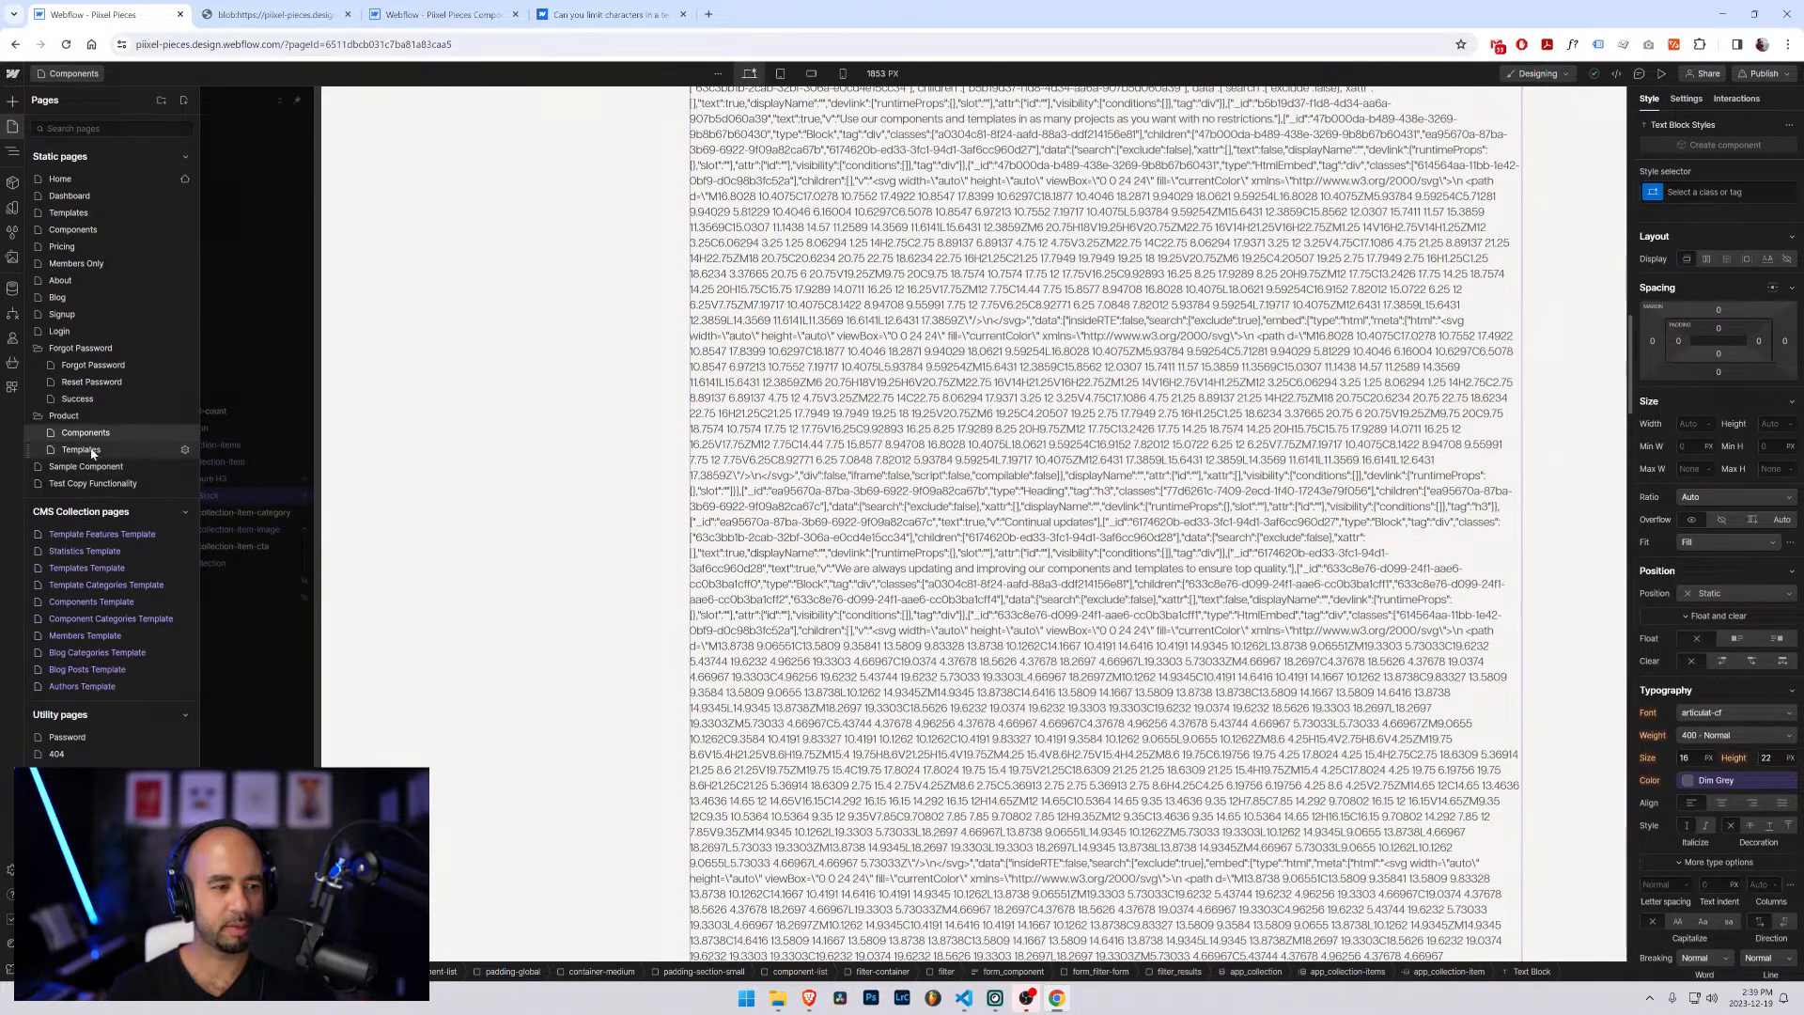
scroll(712, 458, up, 20)
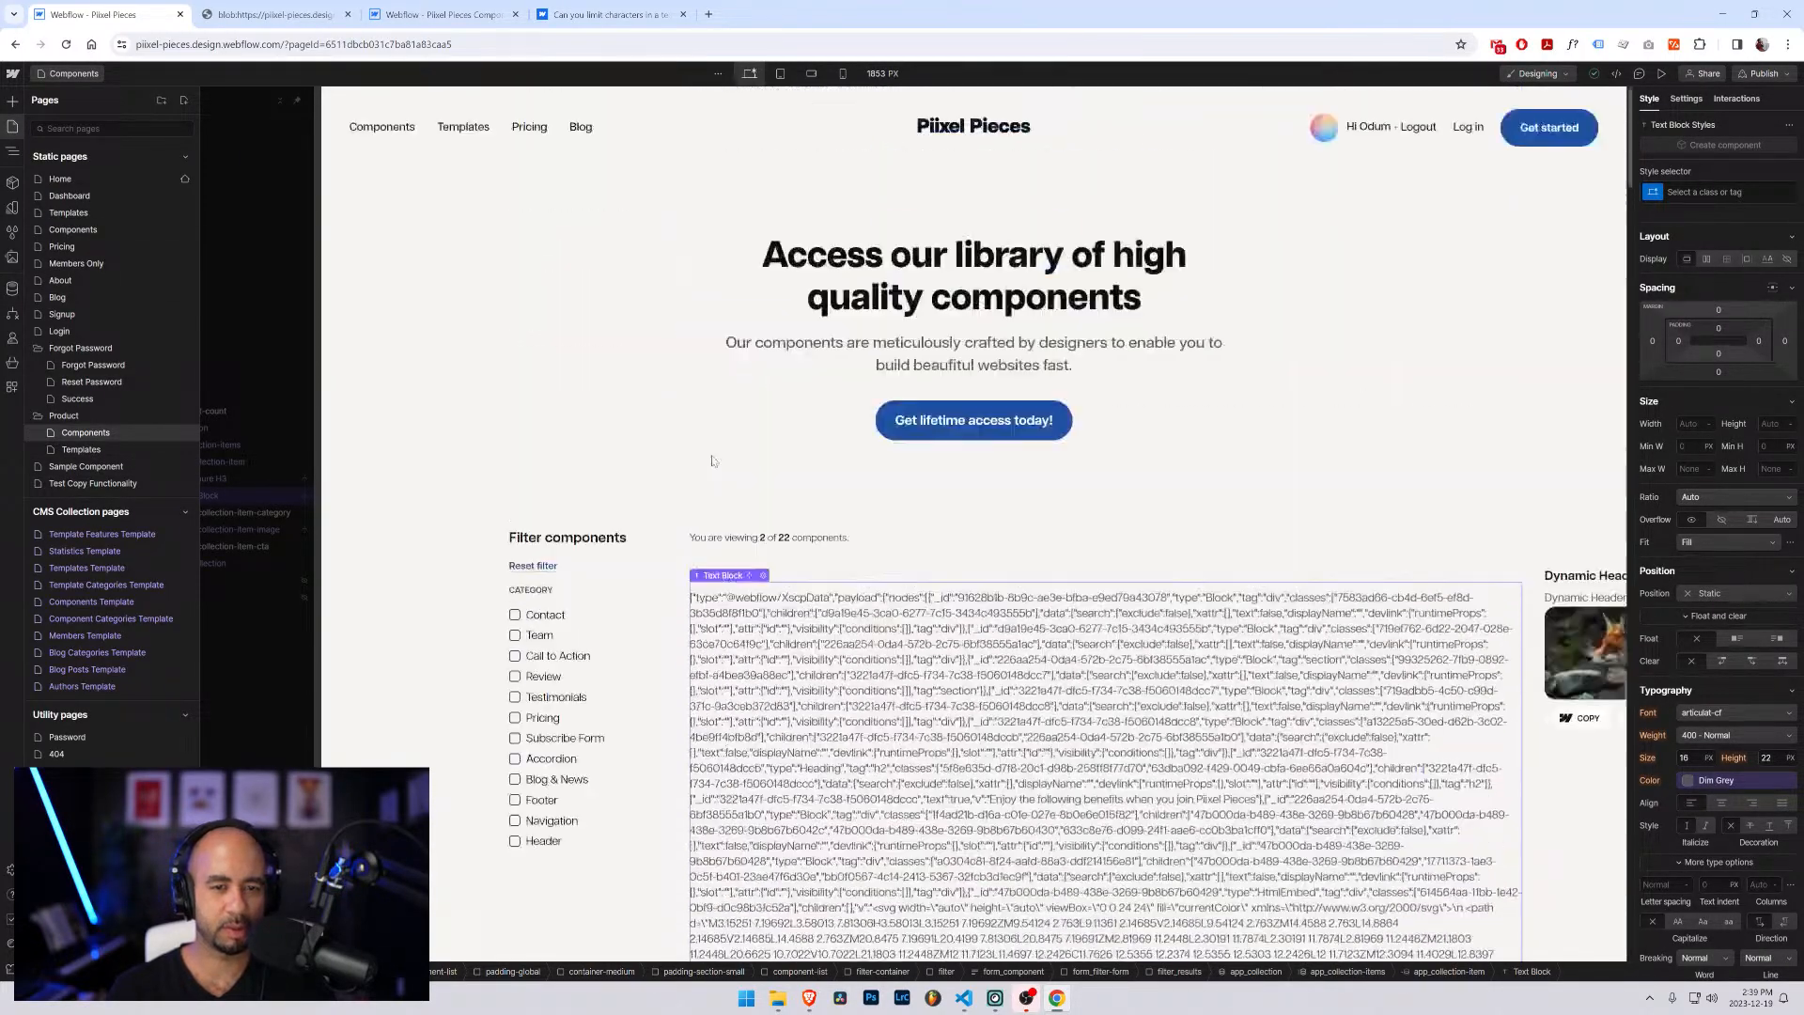
click(813, 678)
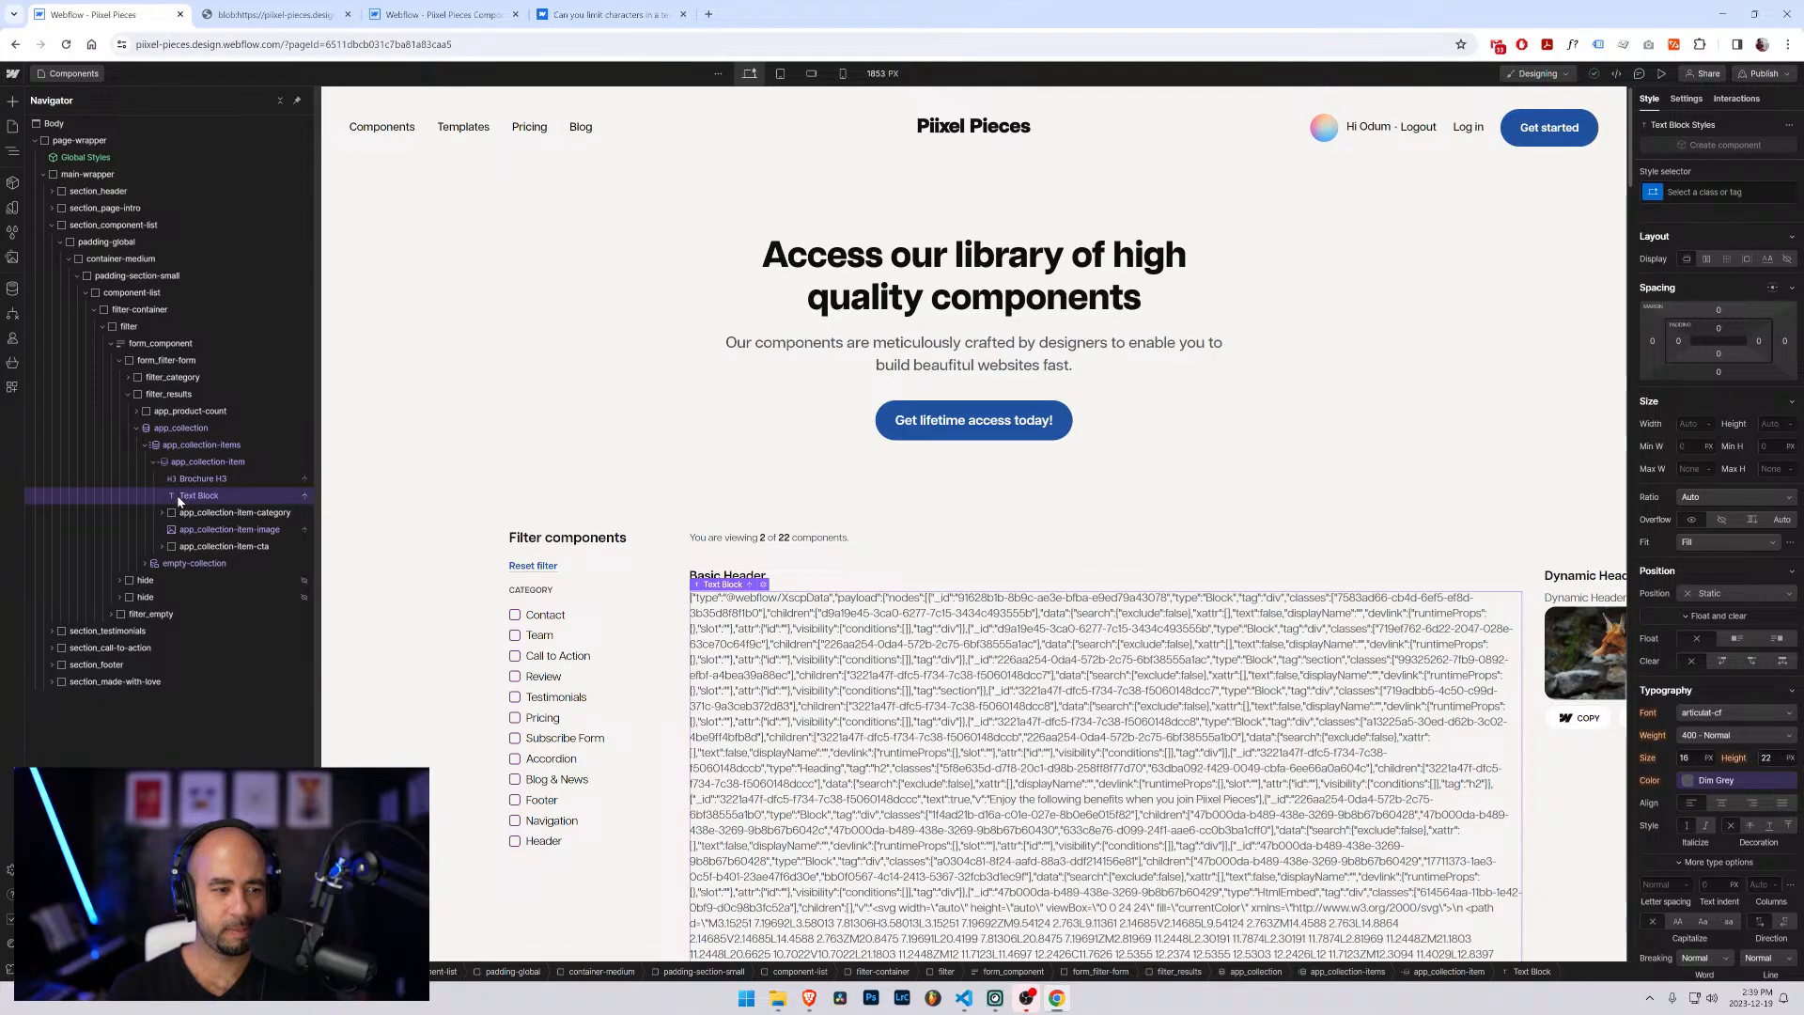
drag(178, 501, 178, 553)
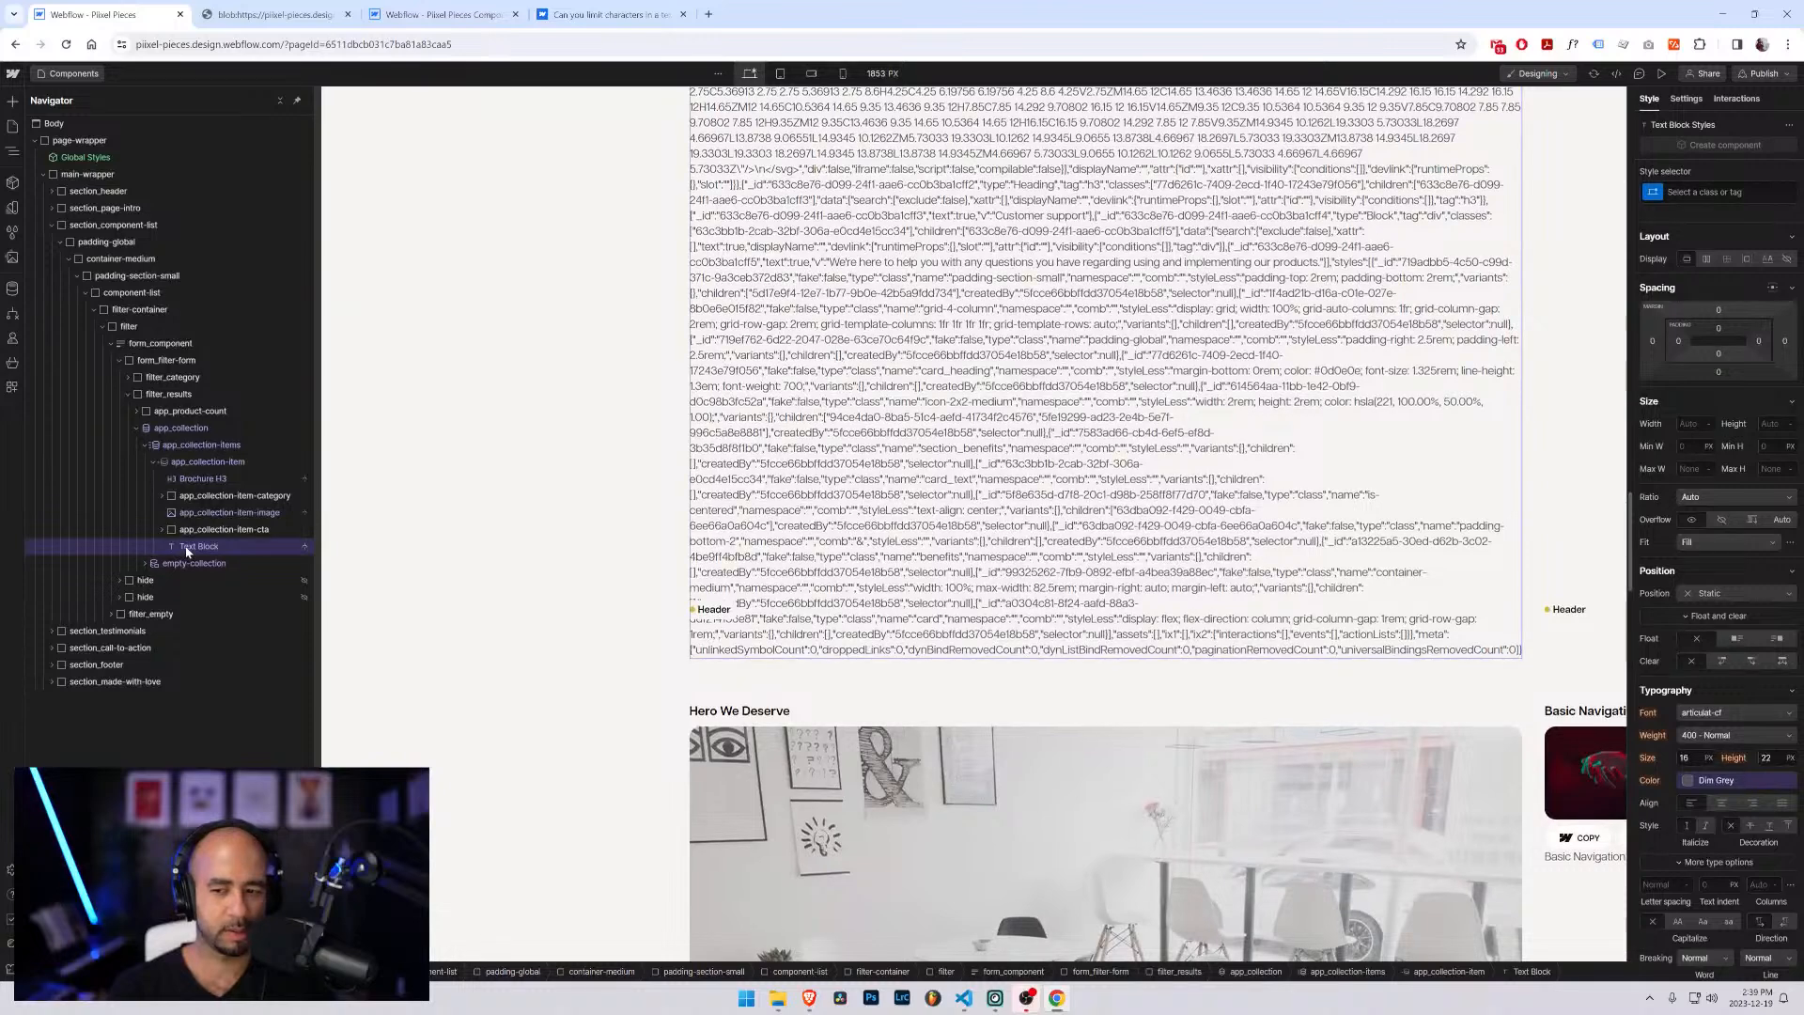
- Apply the existing "hide" class to the Text Block holding the component code
key(ctrl+Return)
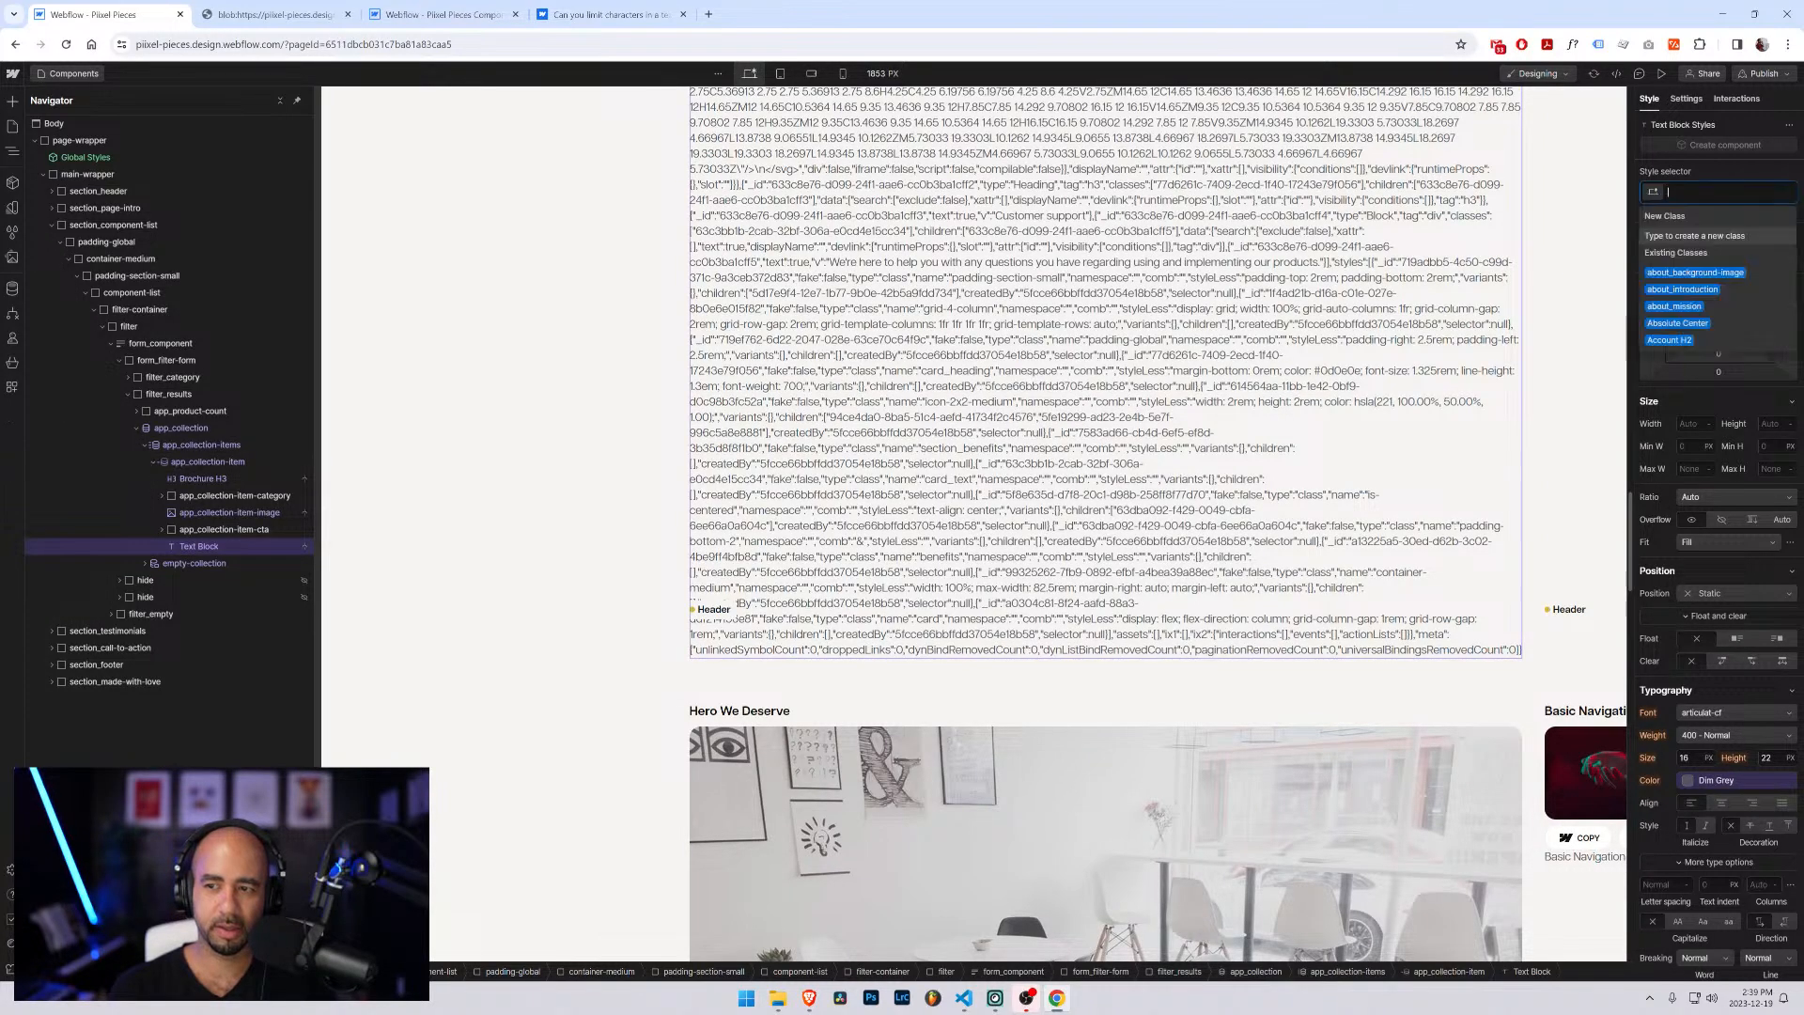
text(hide)
key(Return)
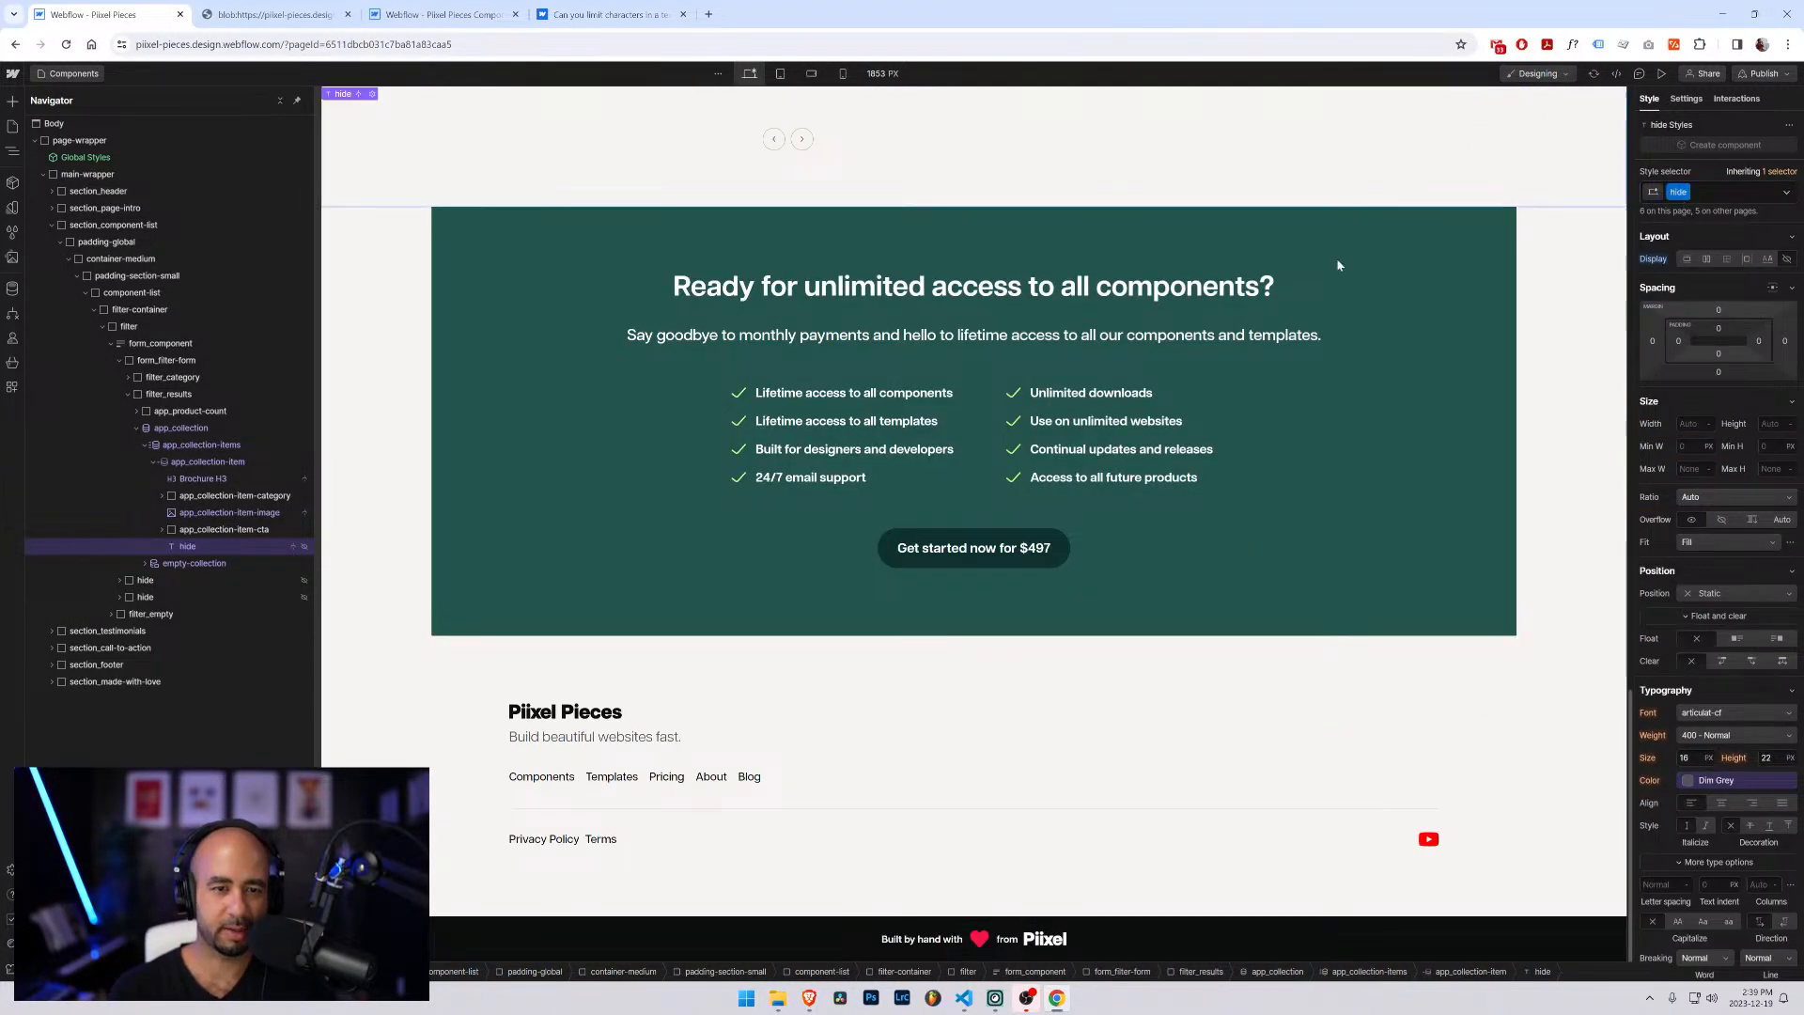
scroll(888, 398, up, 5)
scroll(887, 398, up, 15)
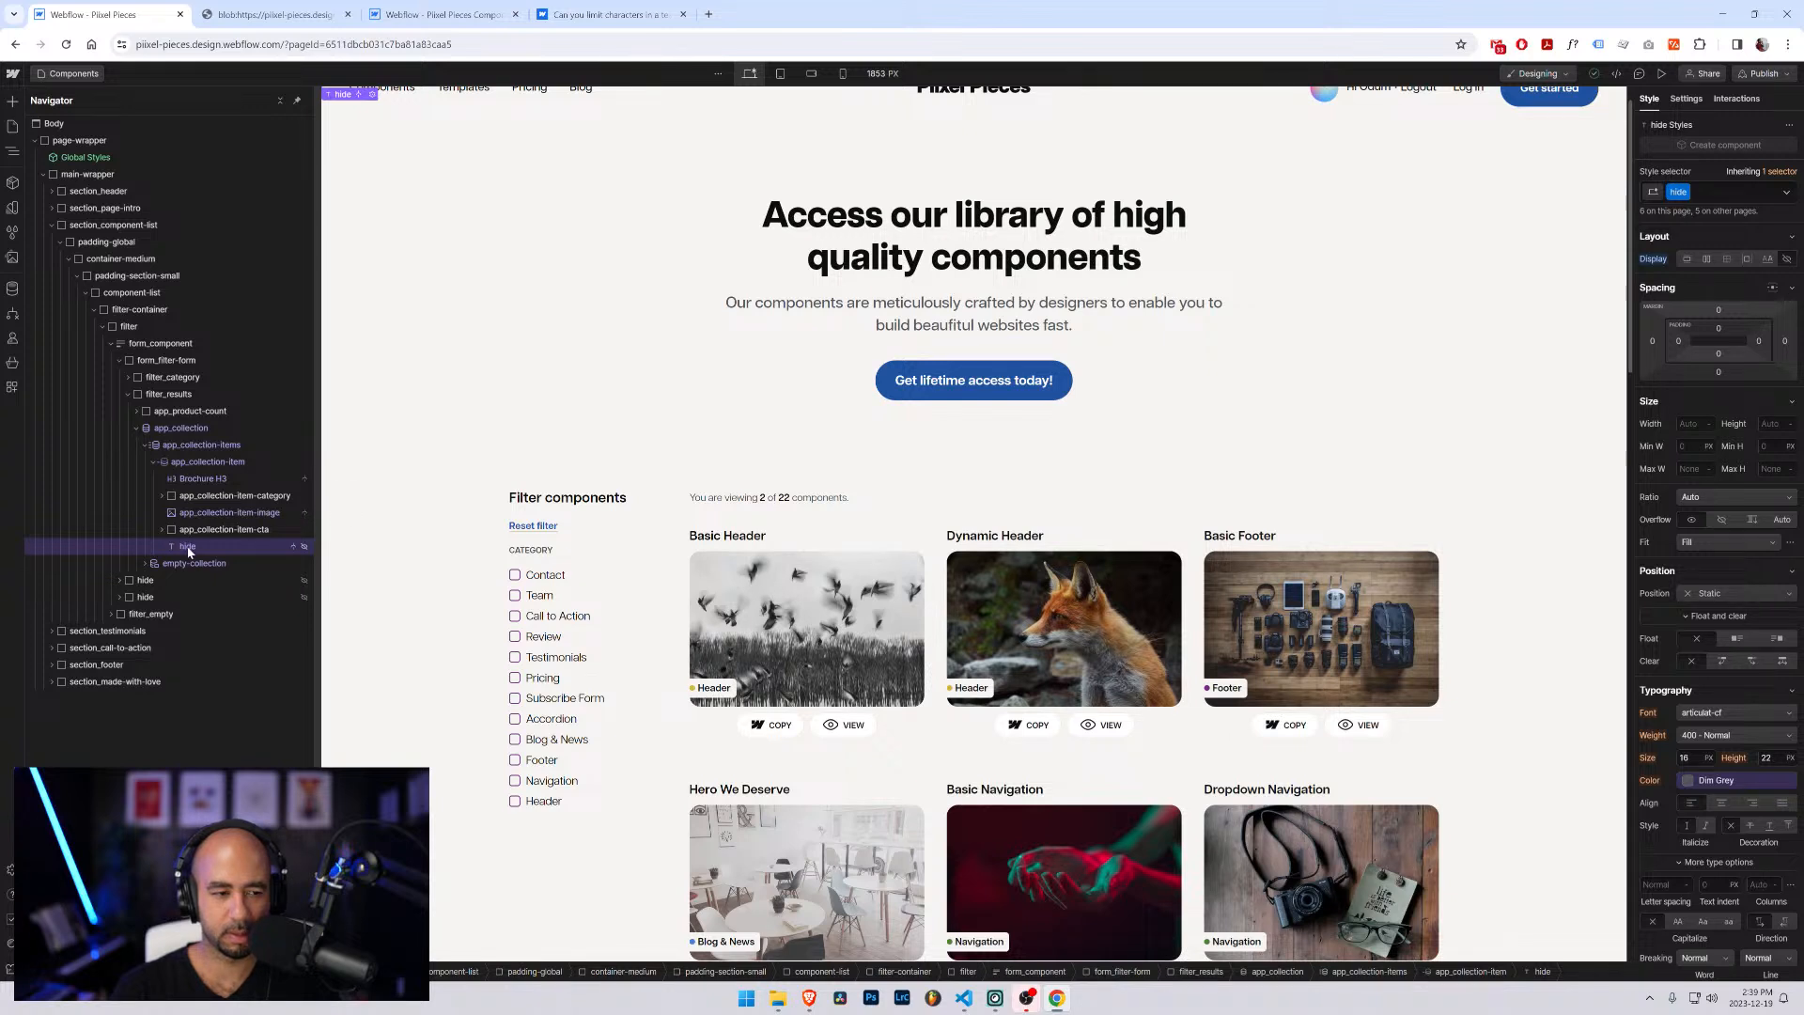
key(ctrl+Return)
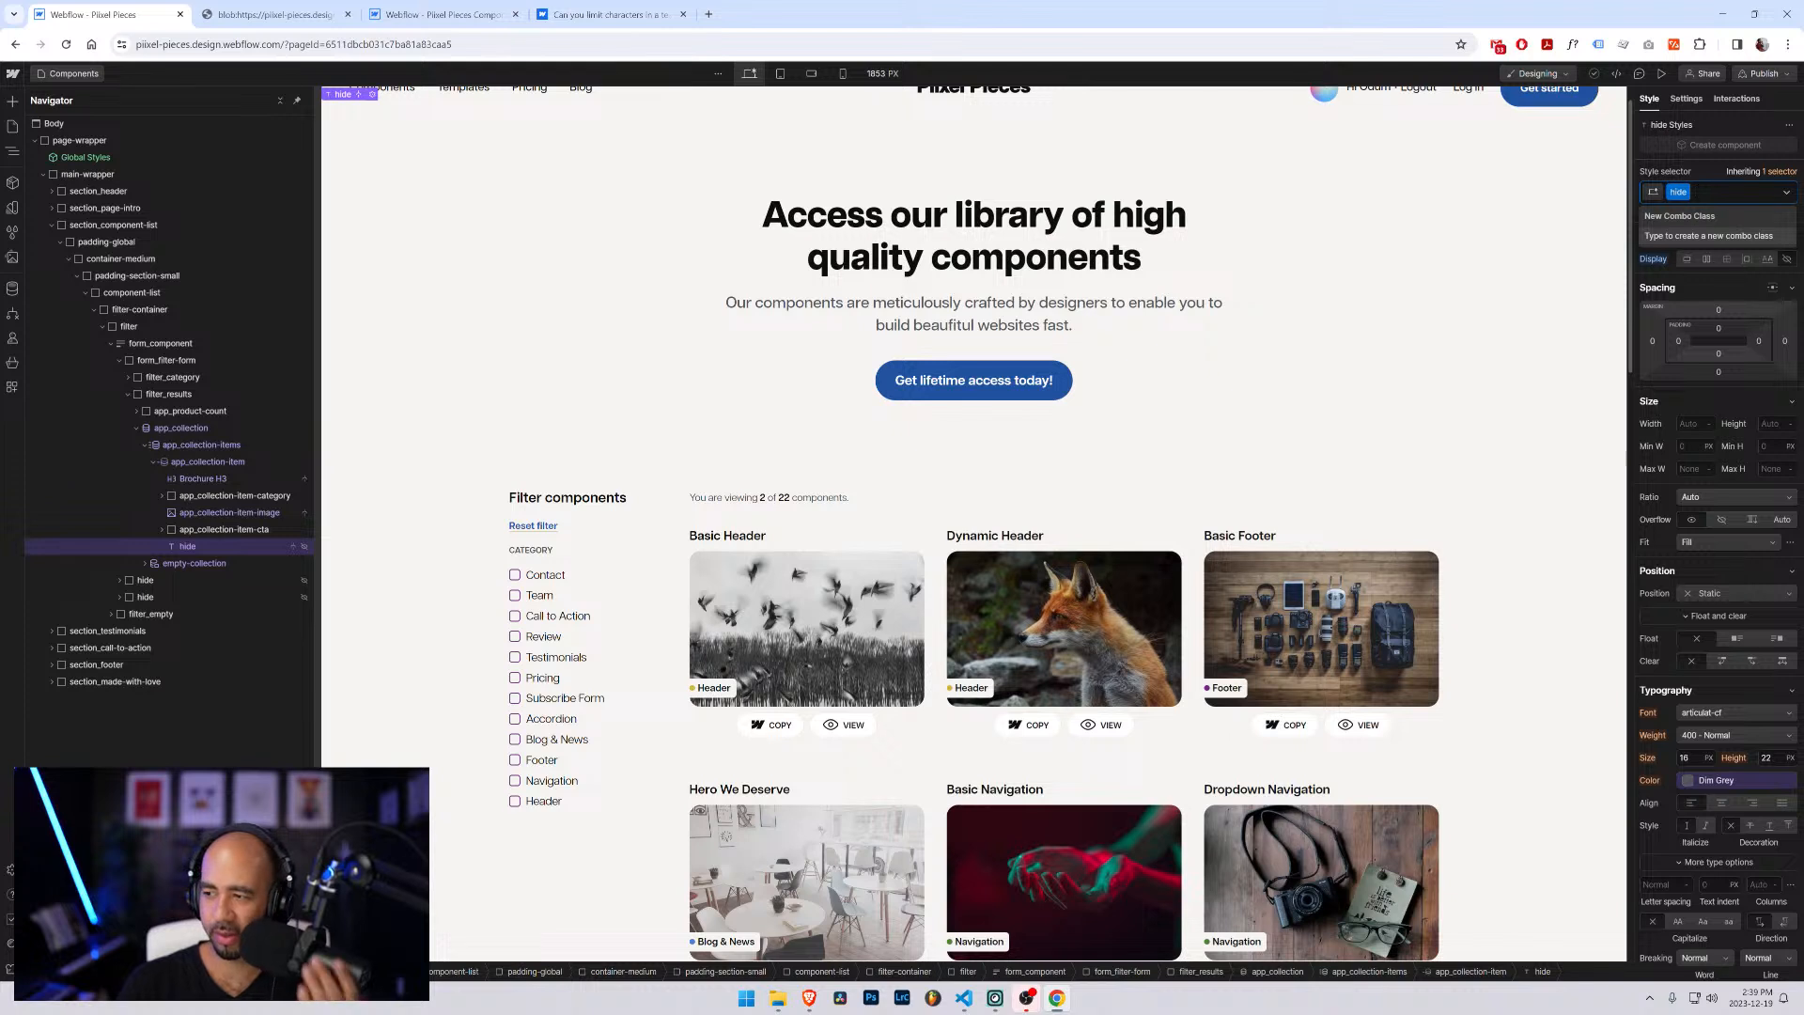
key(alt+Tab)
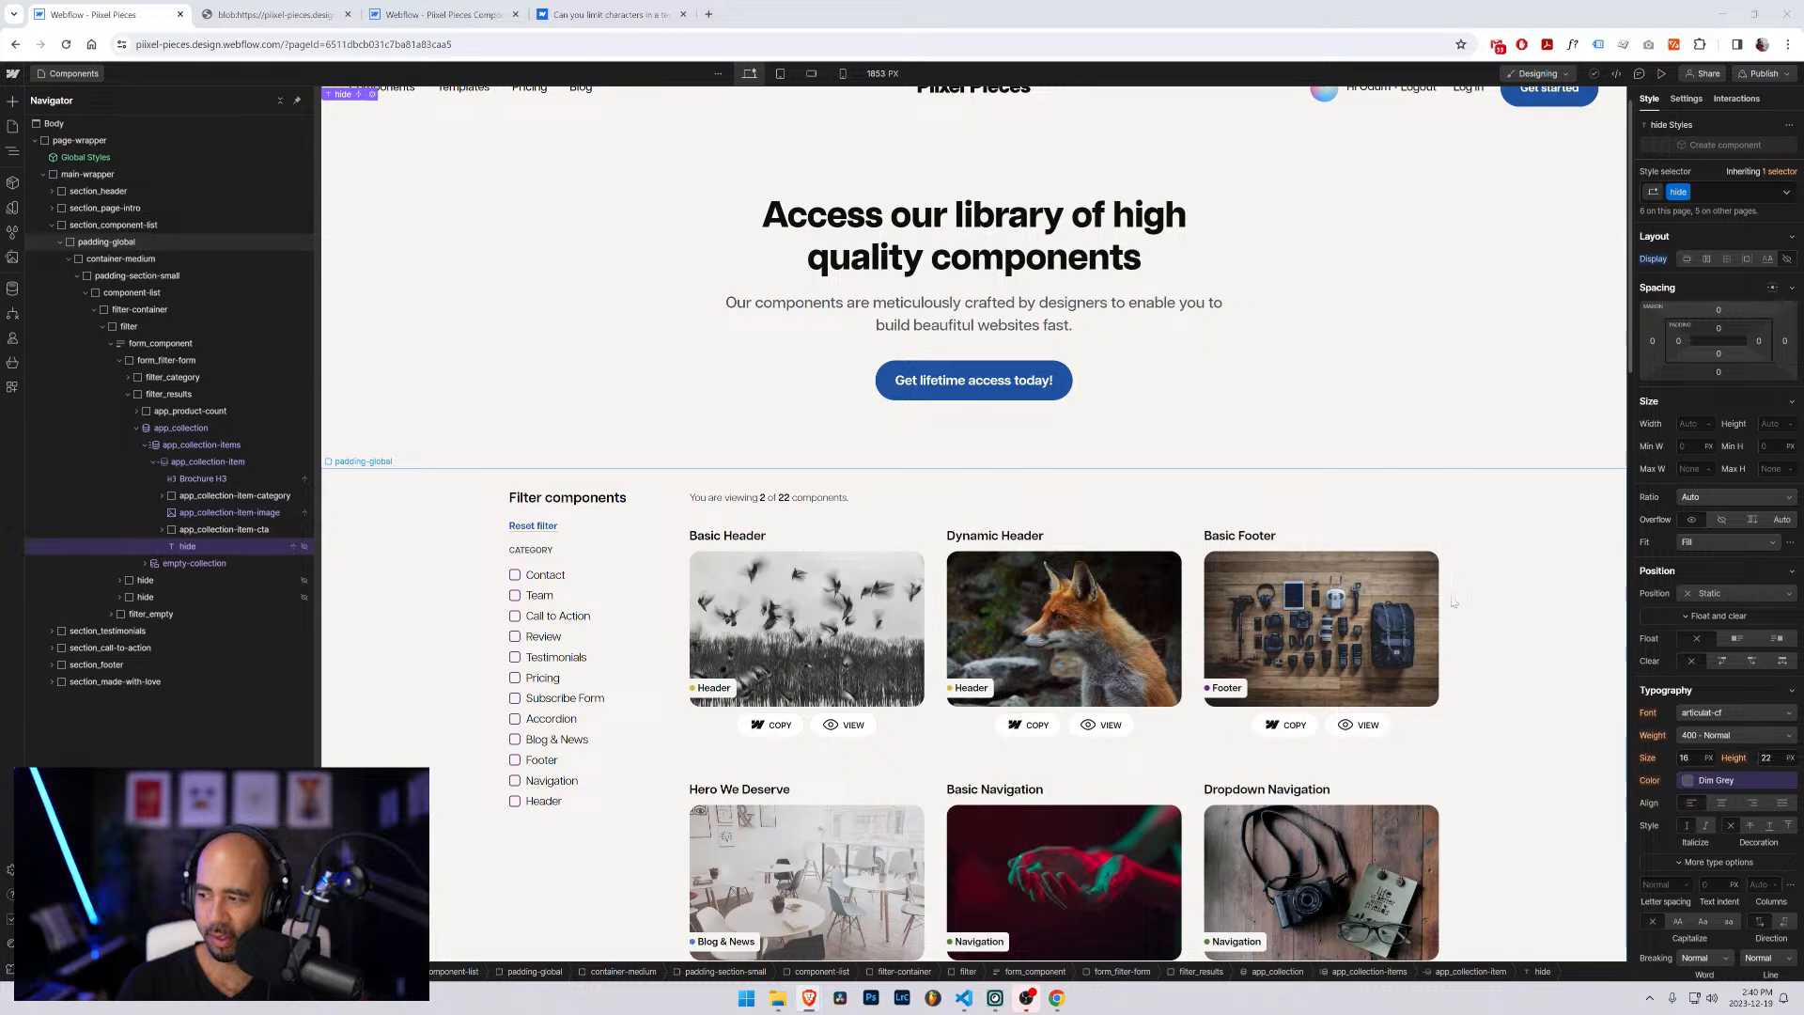
- Select the app_collection-items list and examine its collection list settings and custom attributes, enlarging the interface for readability
click(198, 445)
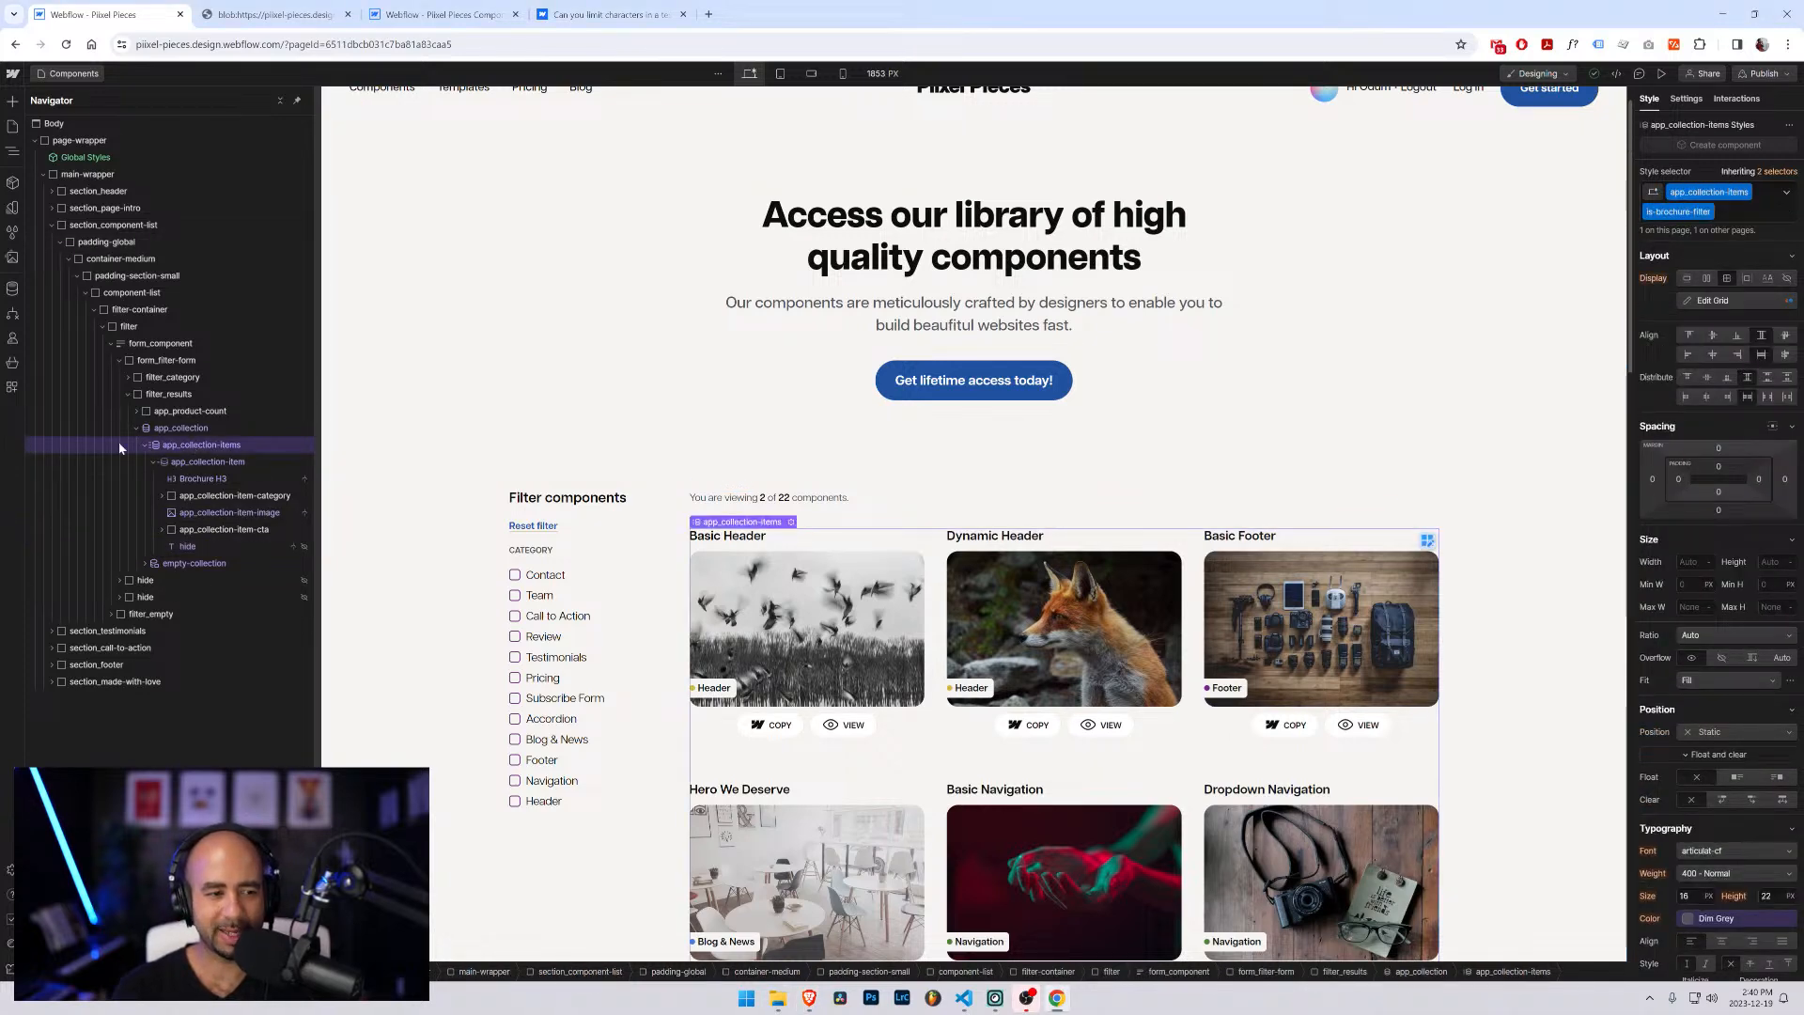
click(1682, 99)
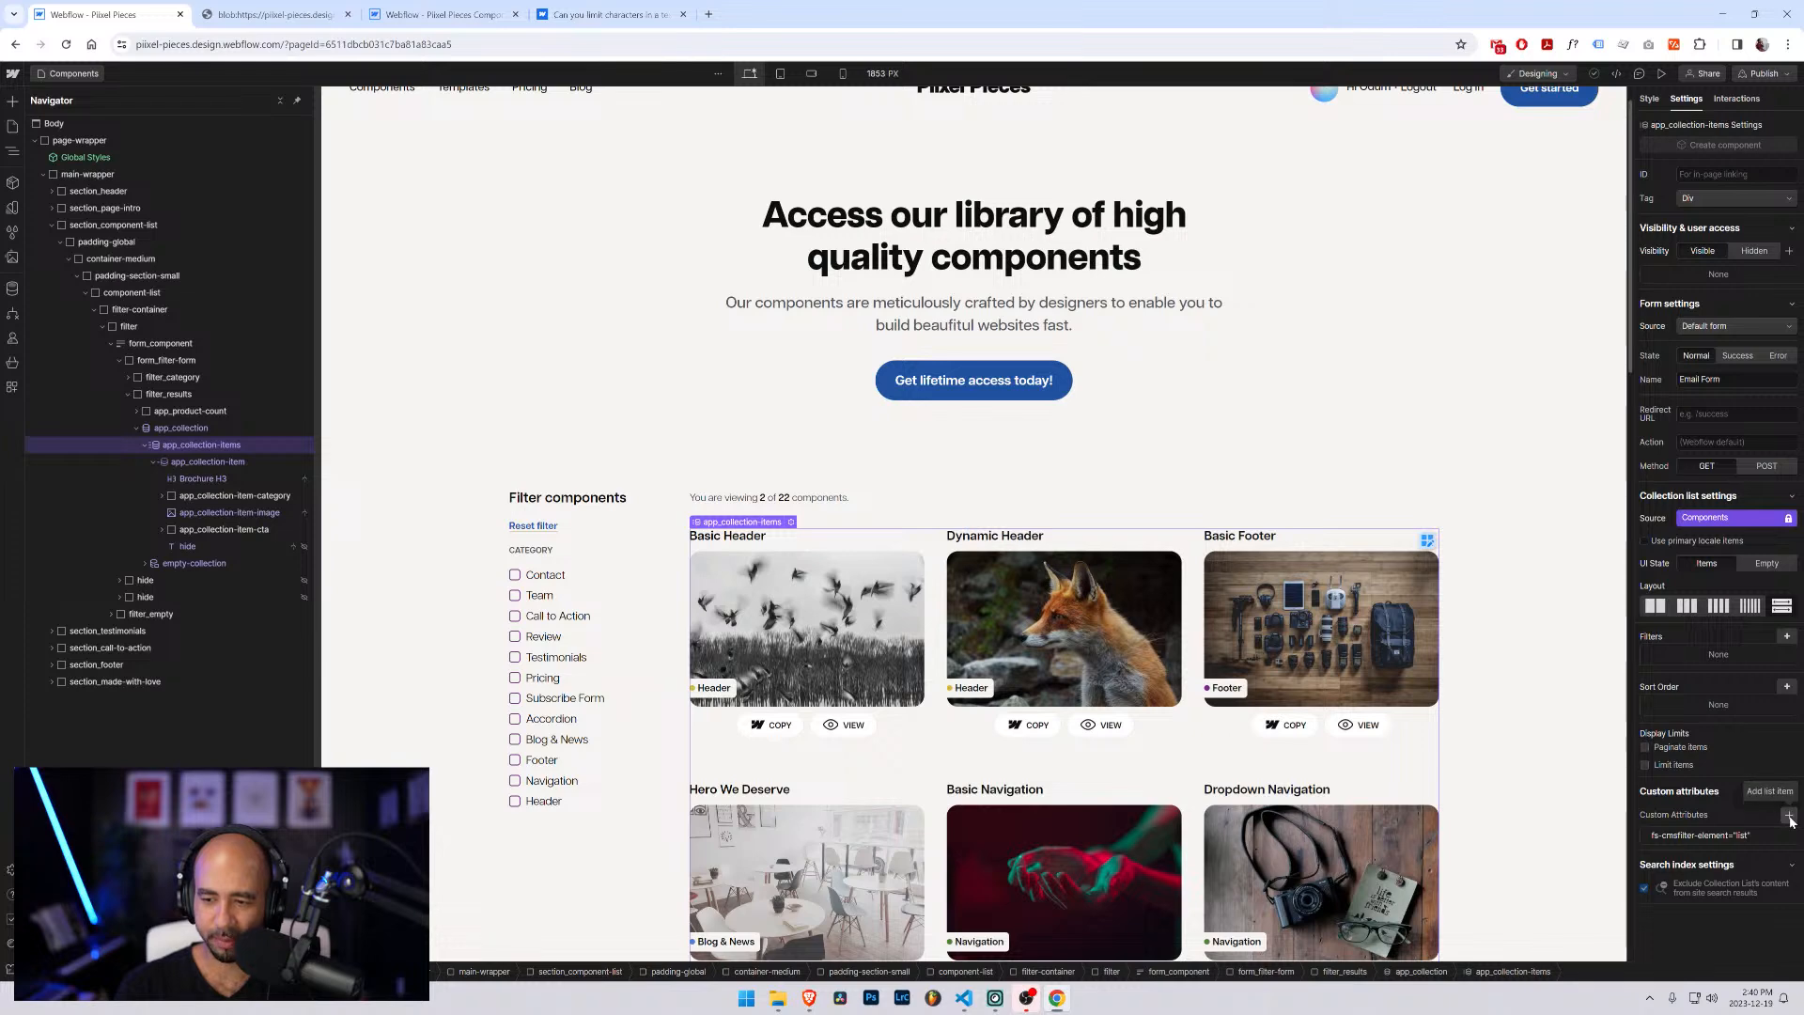
key(ctrl+plus)
key(ctrl+plus)
key(ctrl+plus)
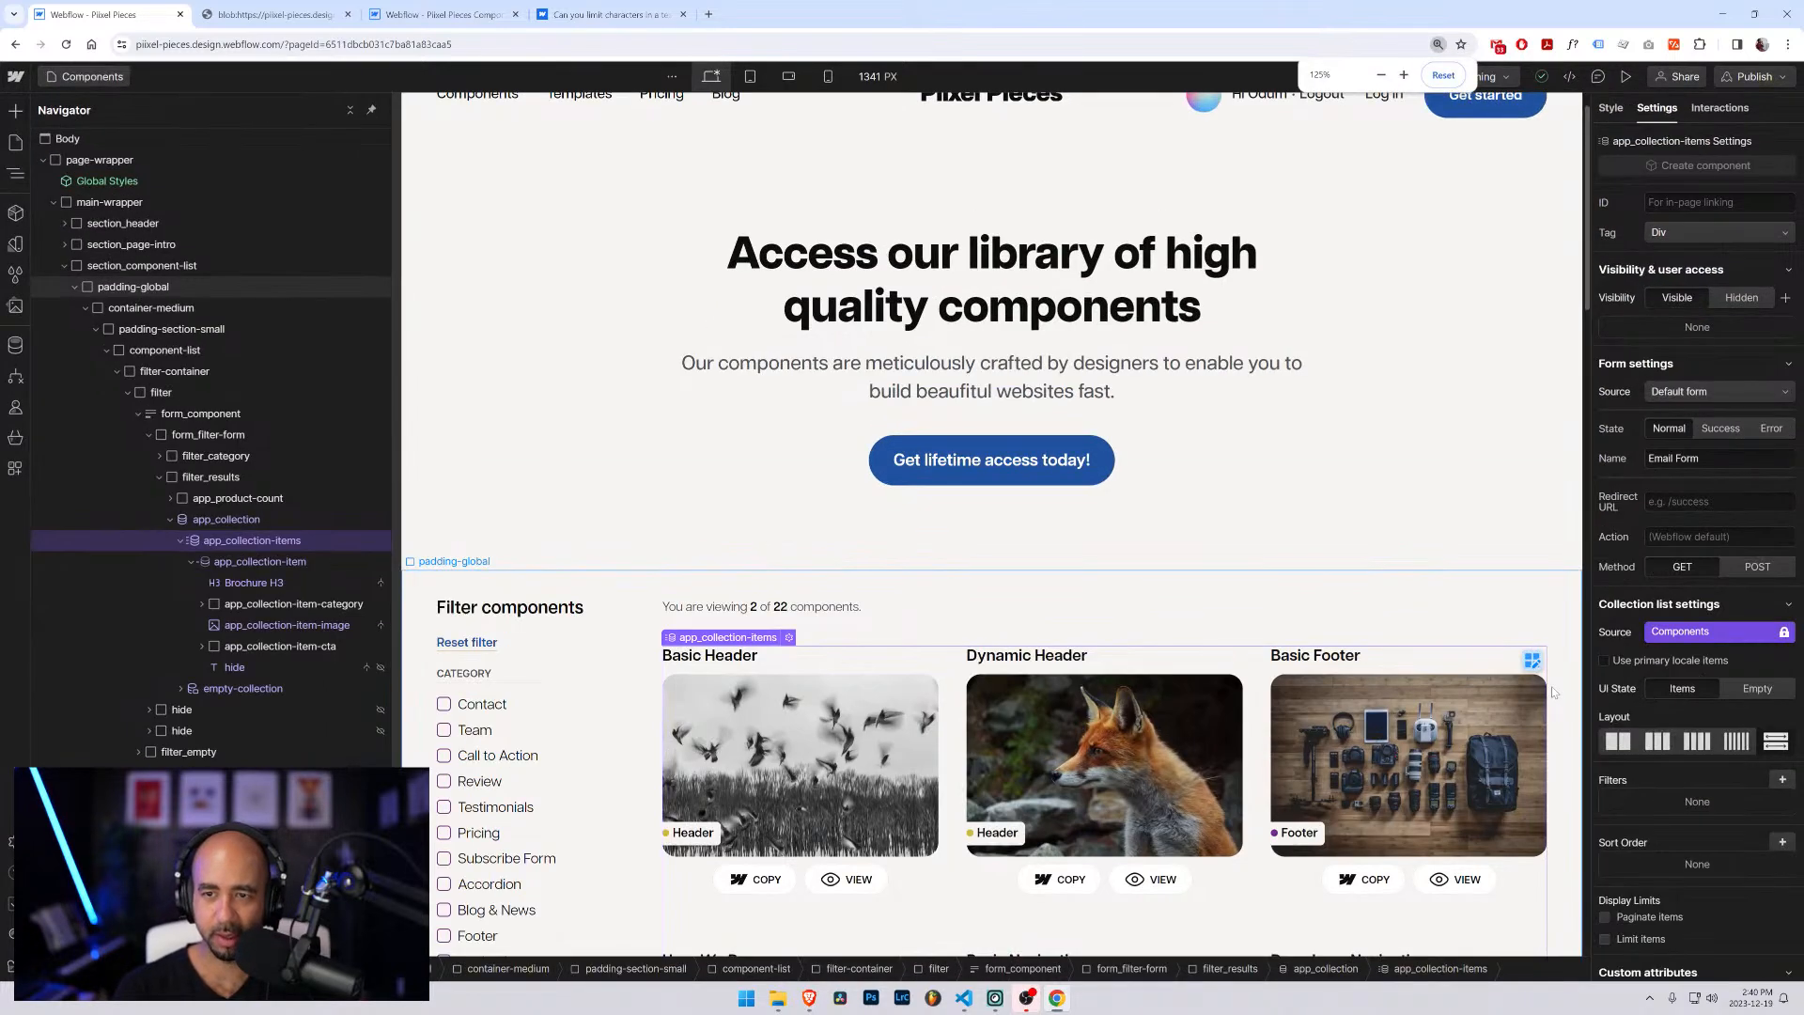
scroll(1169, 685, down, 5)
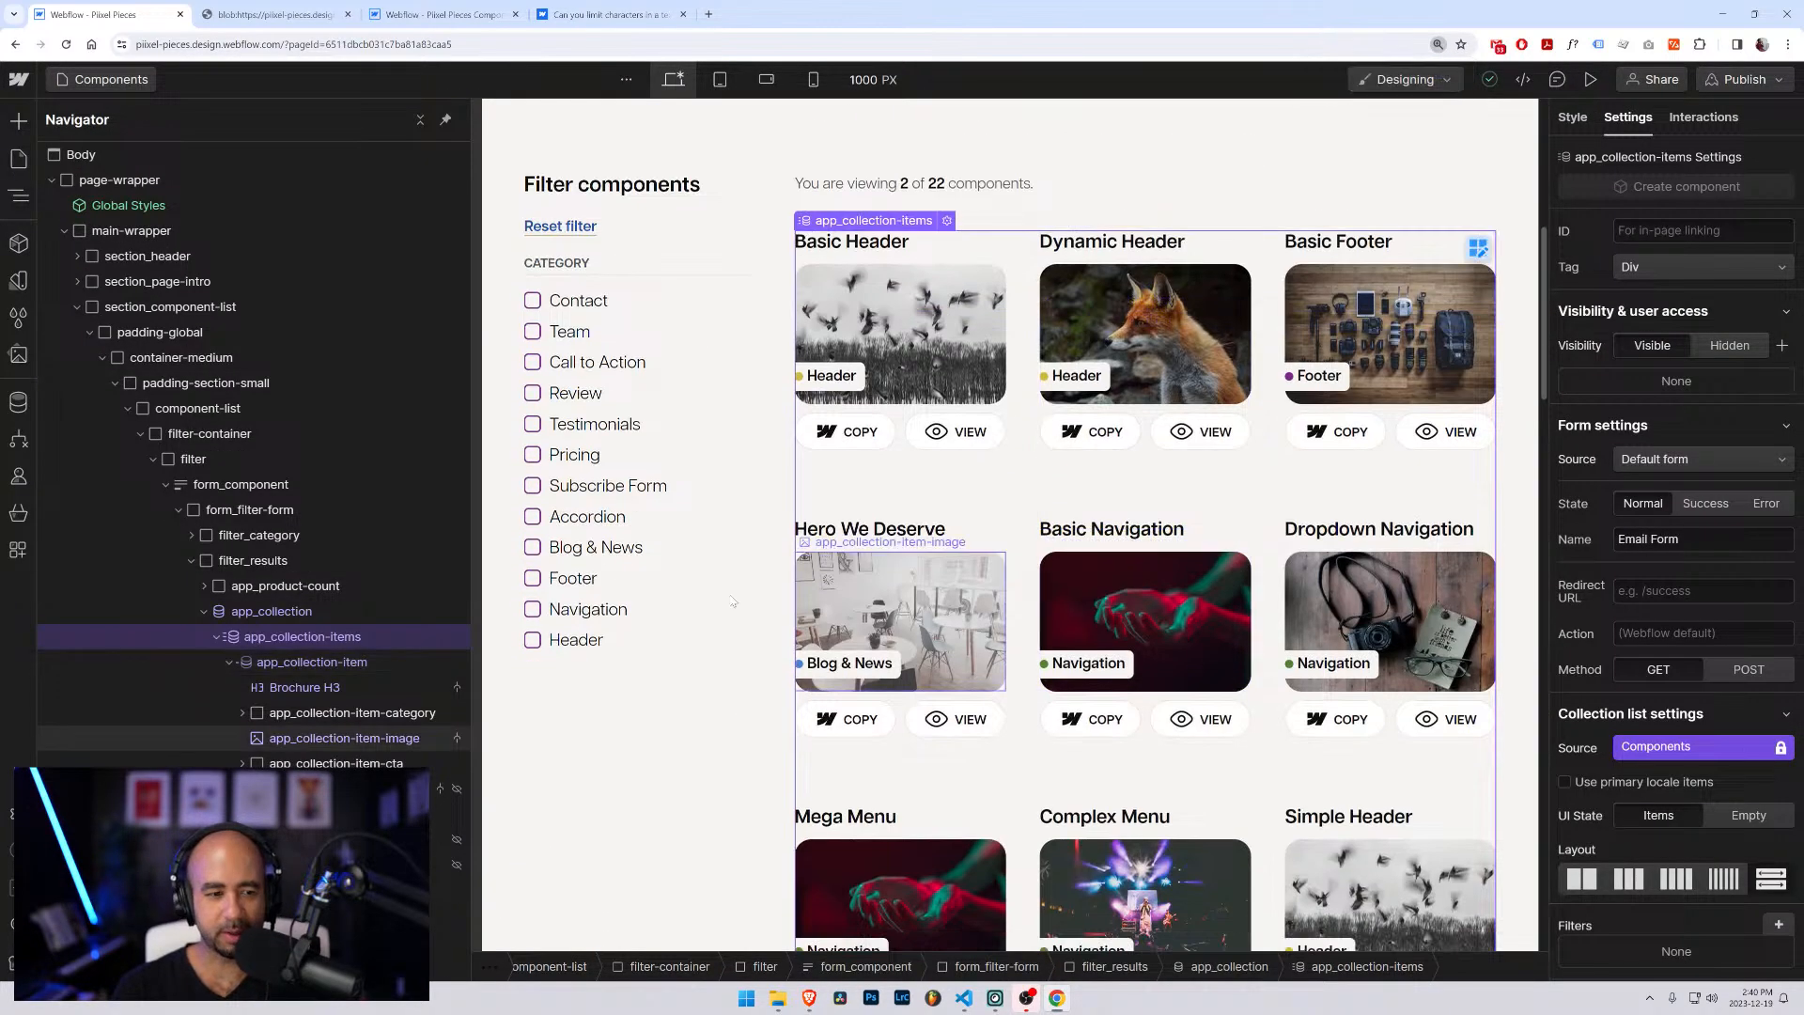
drag(473, 438, 428, 438)
scroll(1673, 789, down, 4)
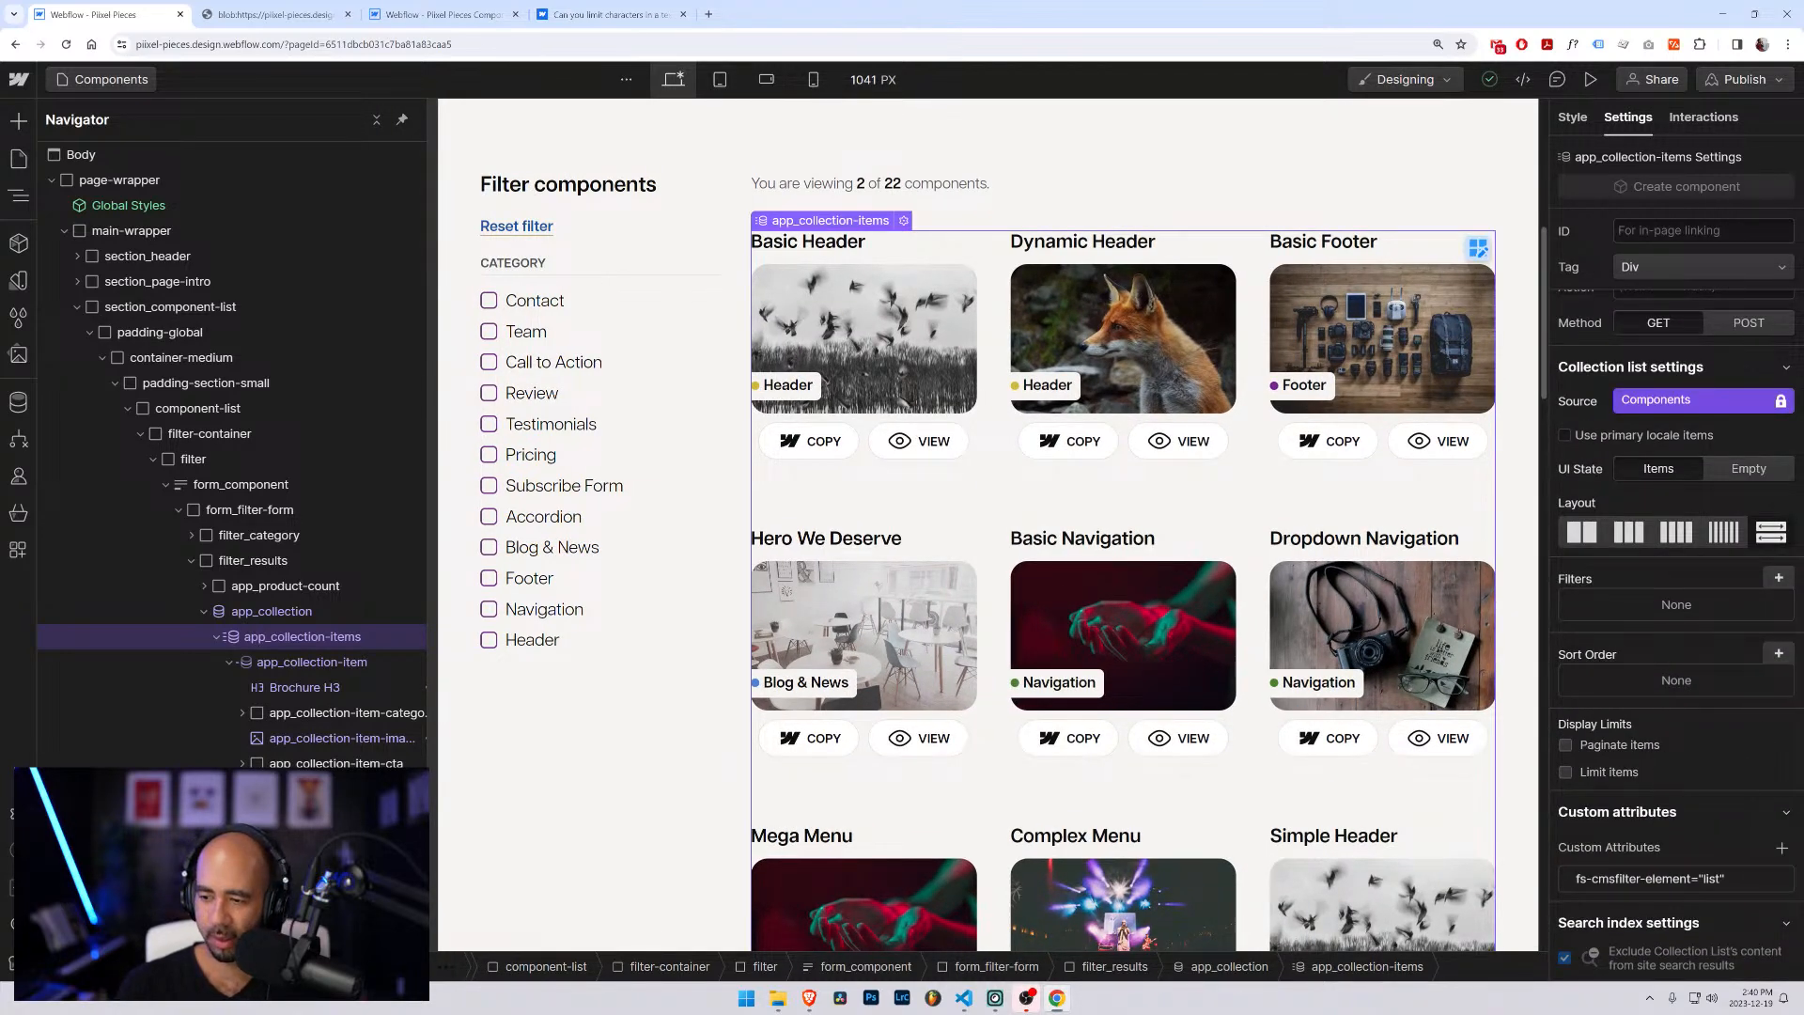
key(alt+Tab)
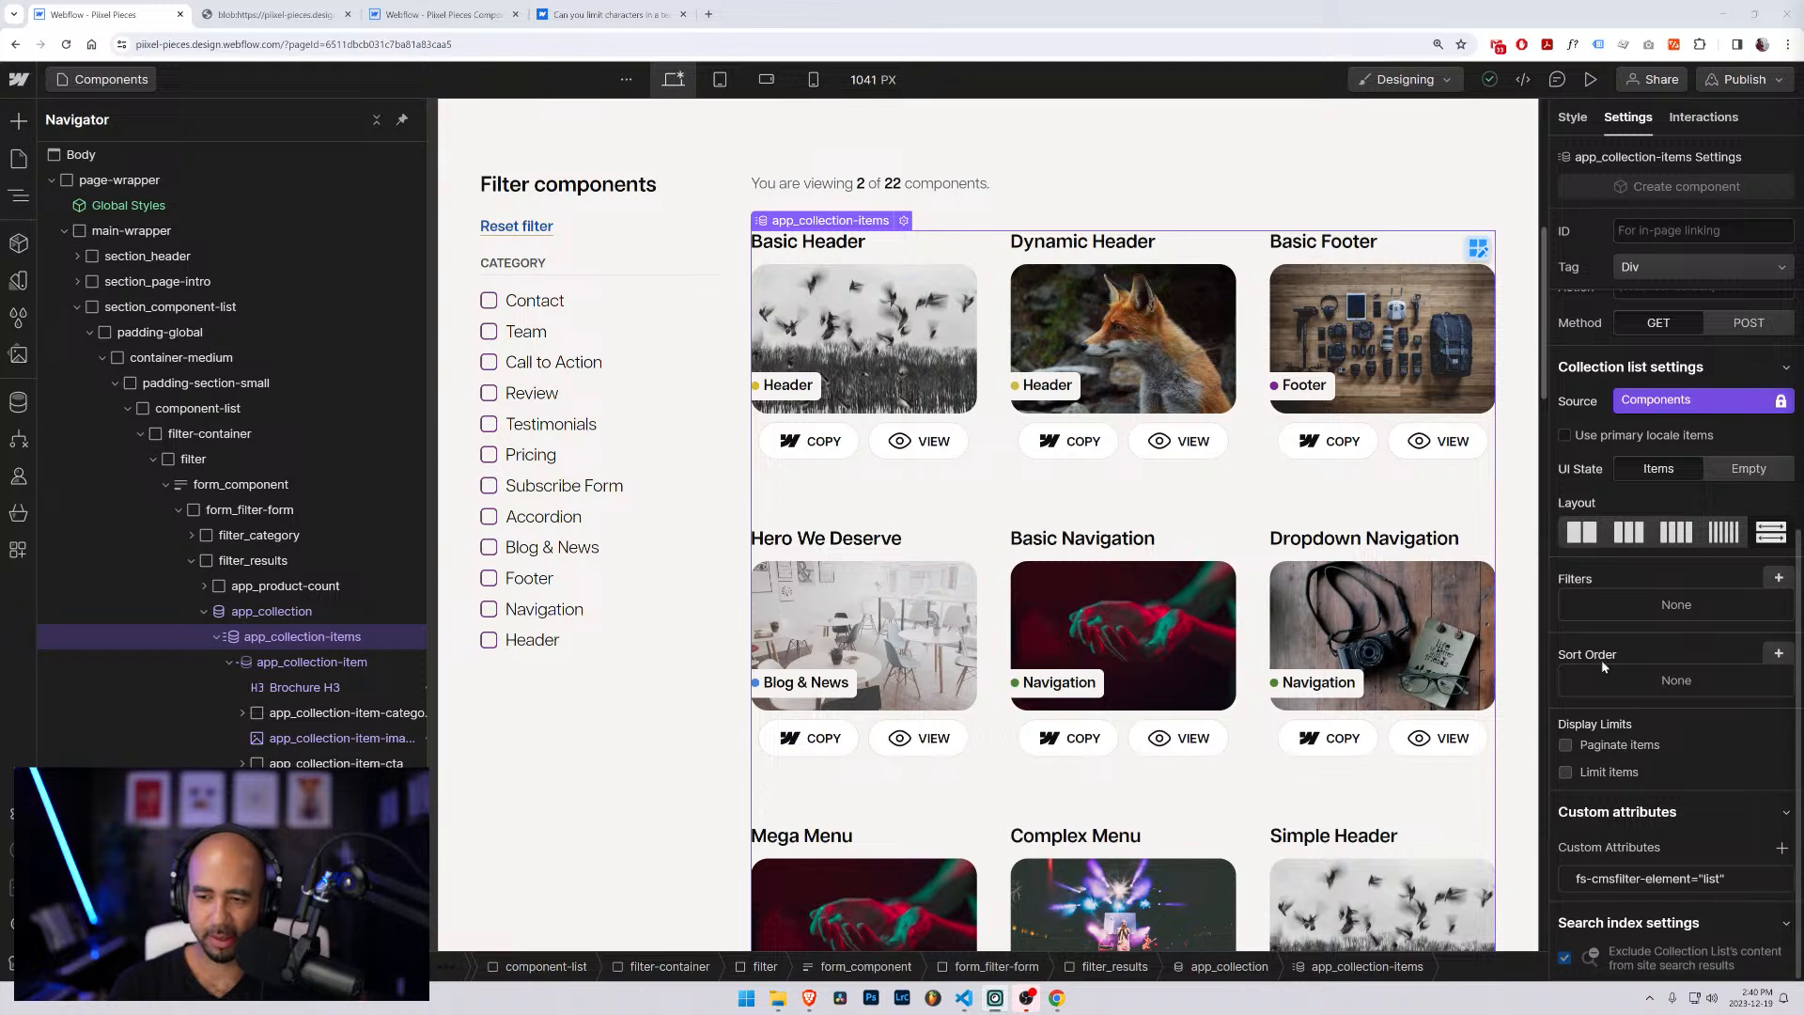
- Add a custom attribute to the app_collection-items list with name bmg_copy-this and value list
click(1781, 847)
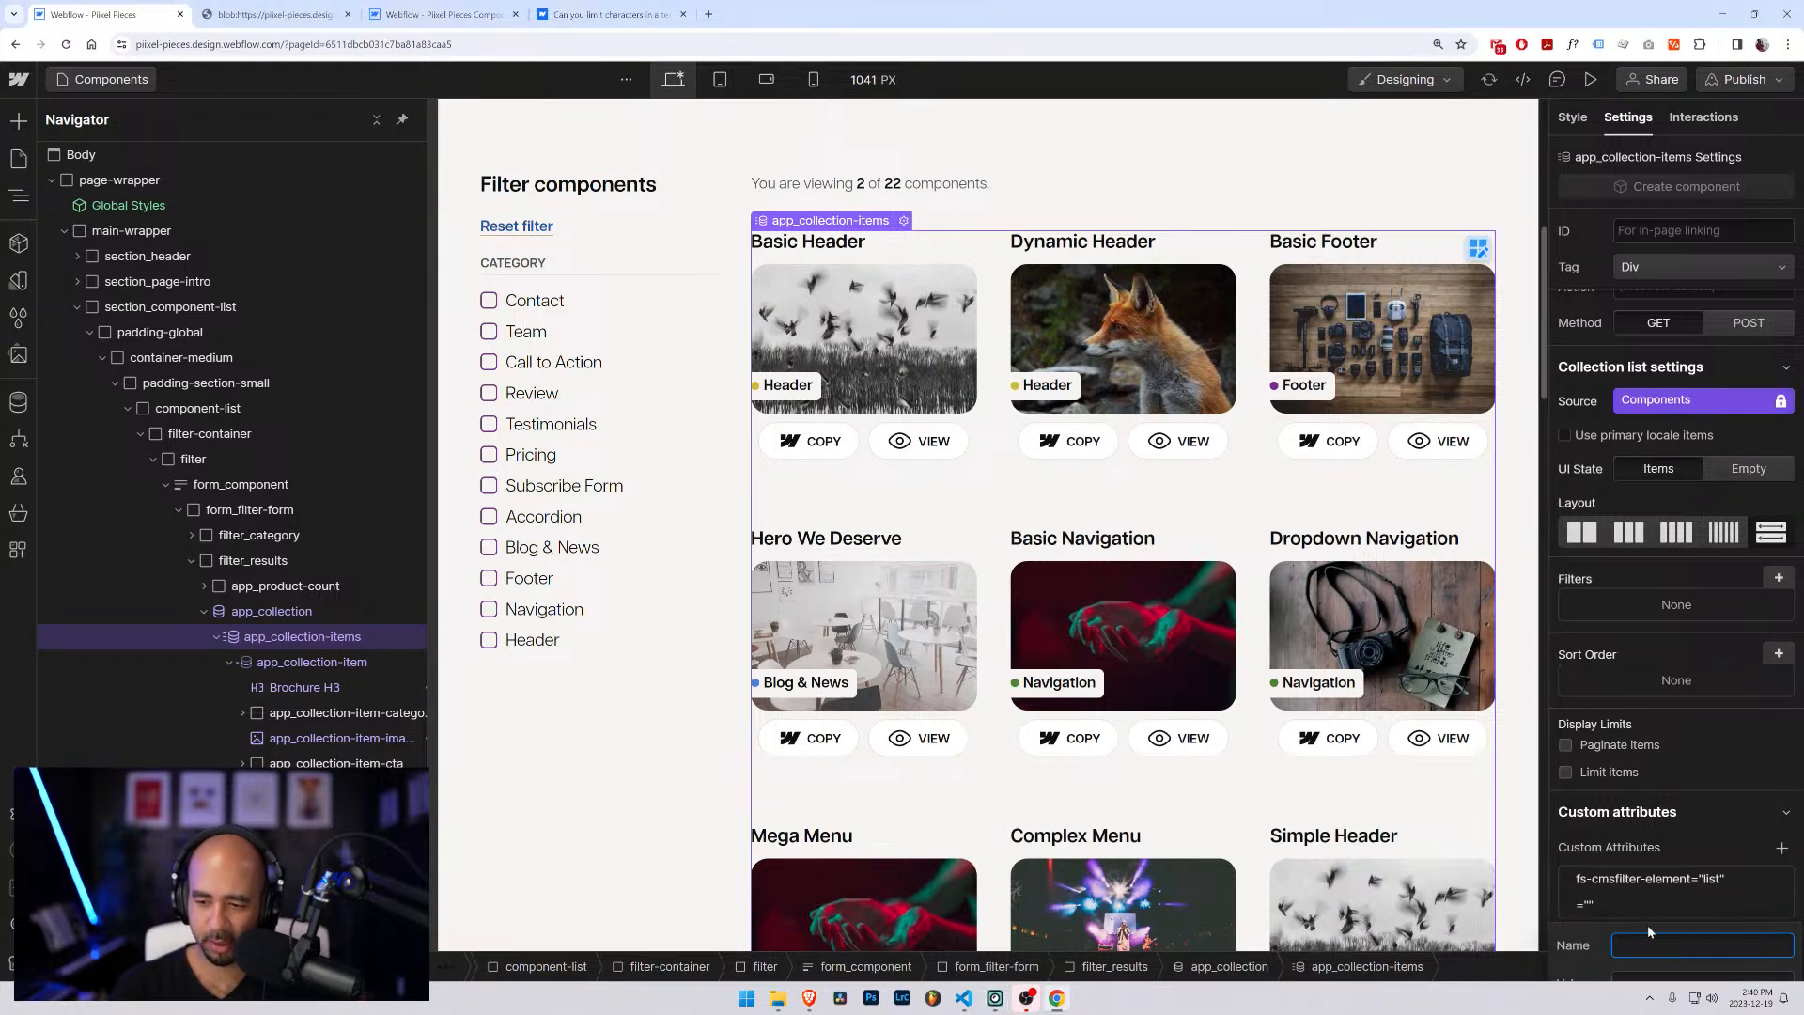
text(bmg_copy-this)
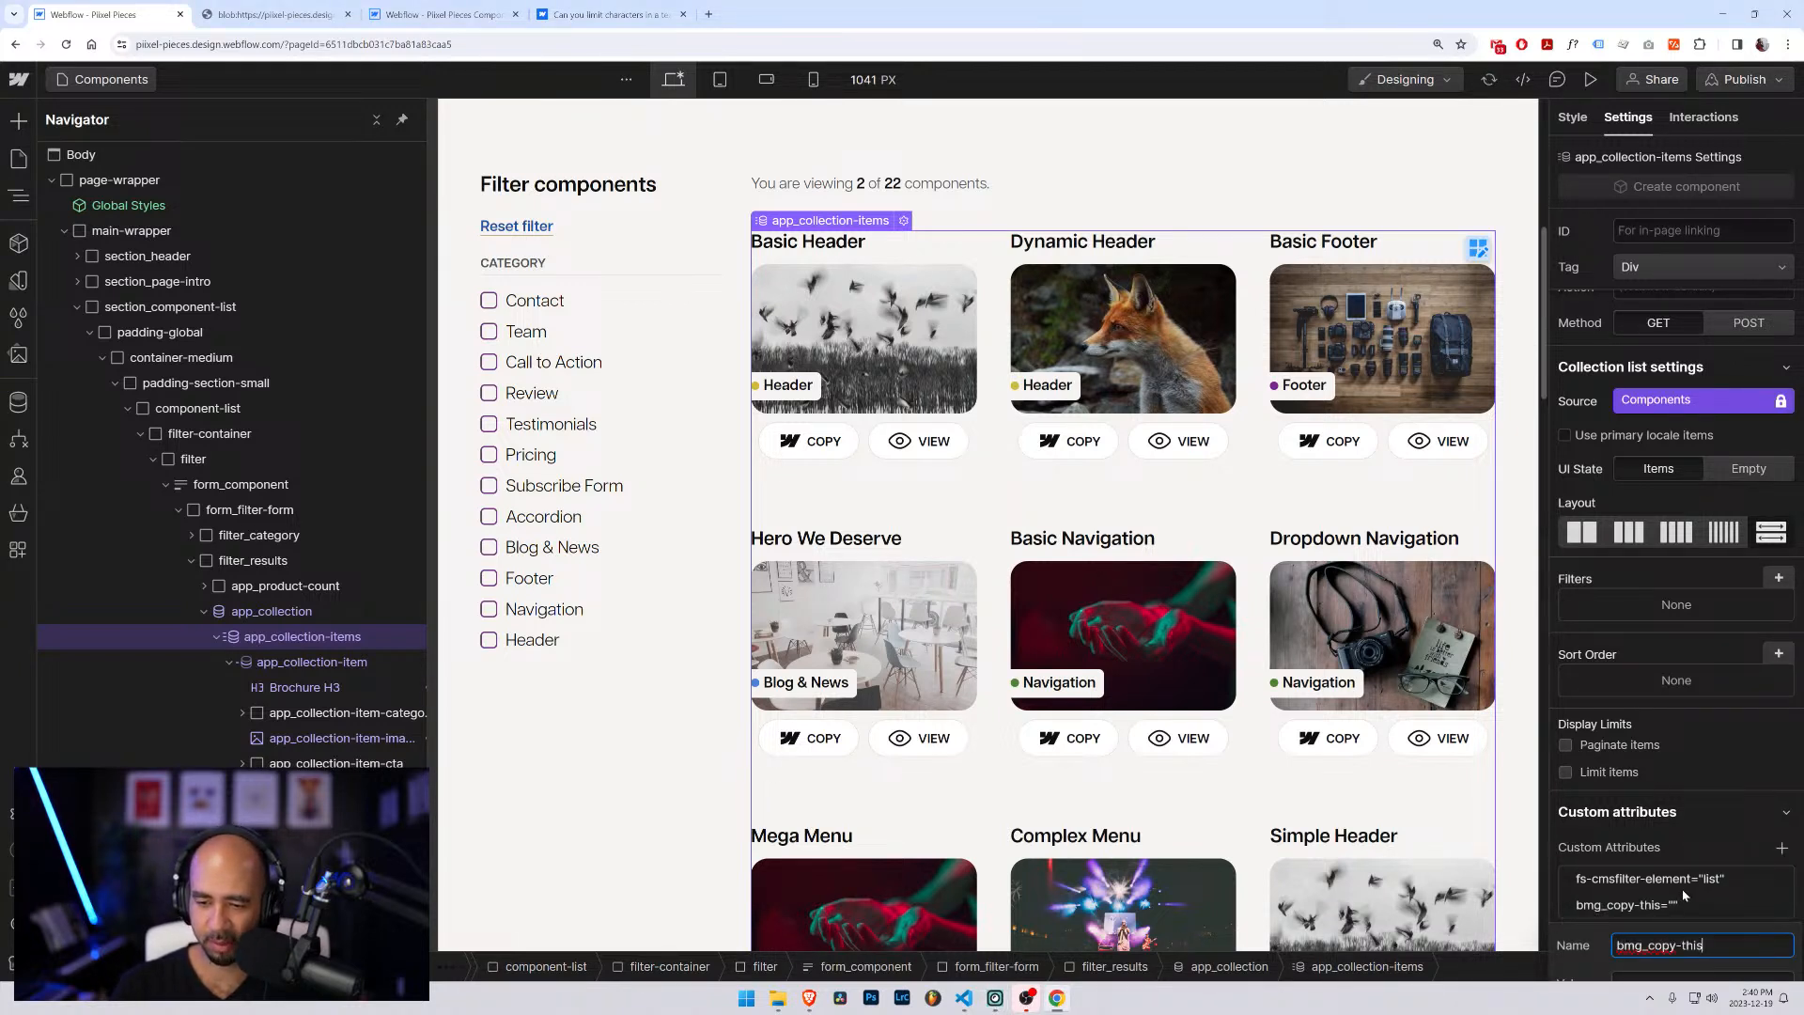
key(Tab)
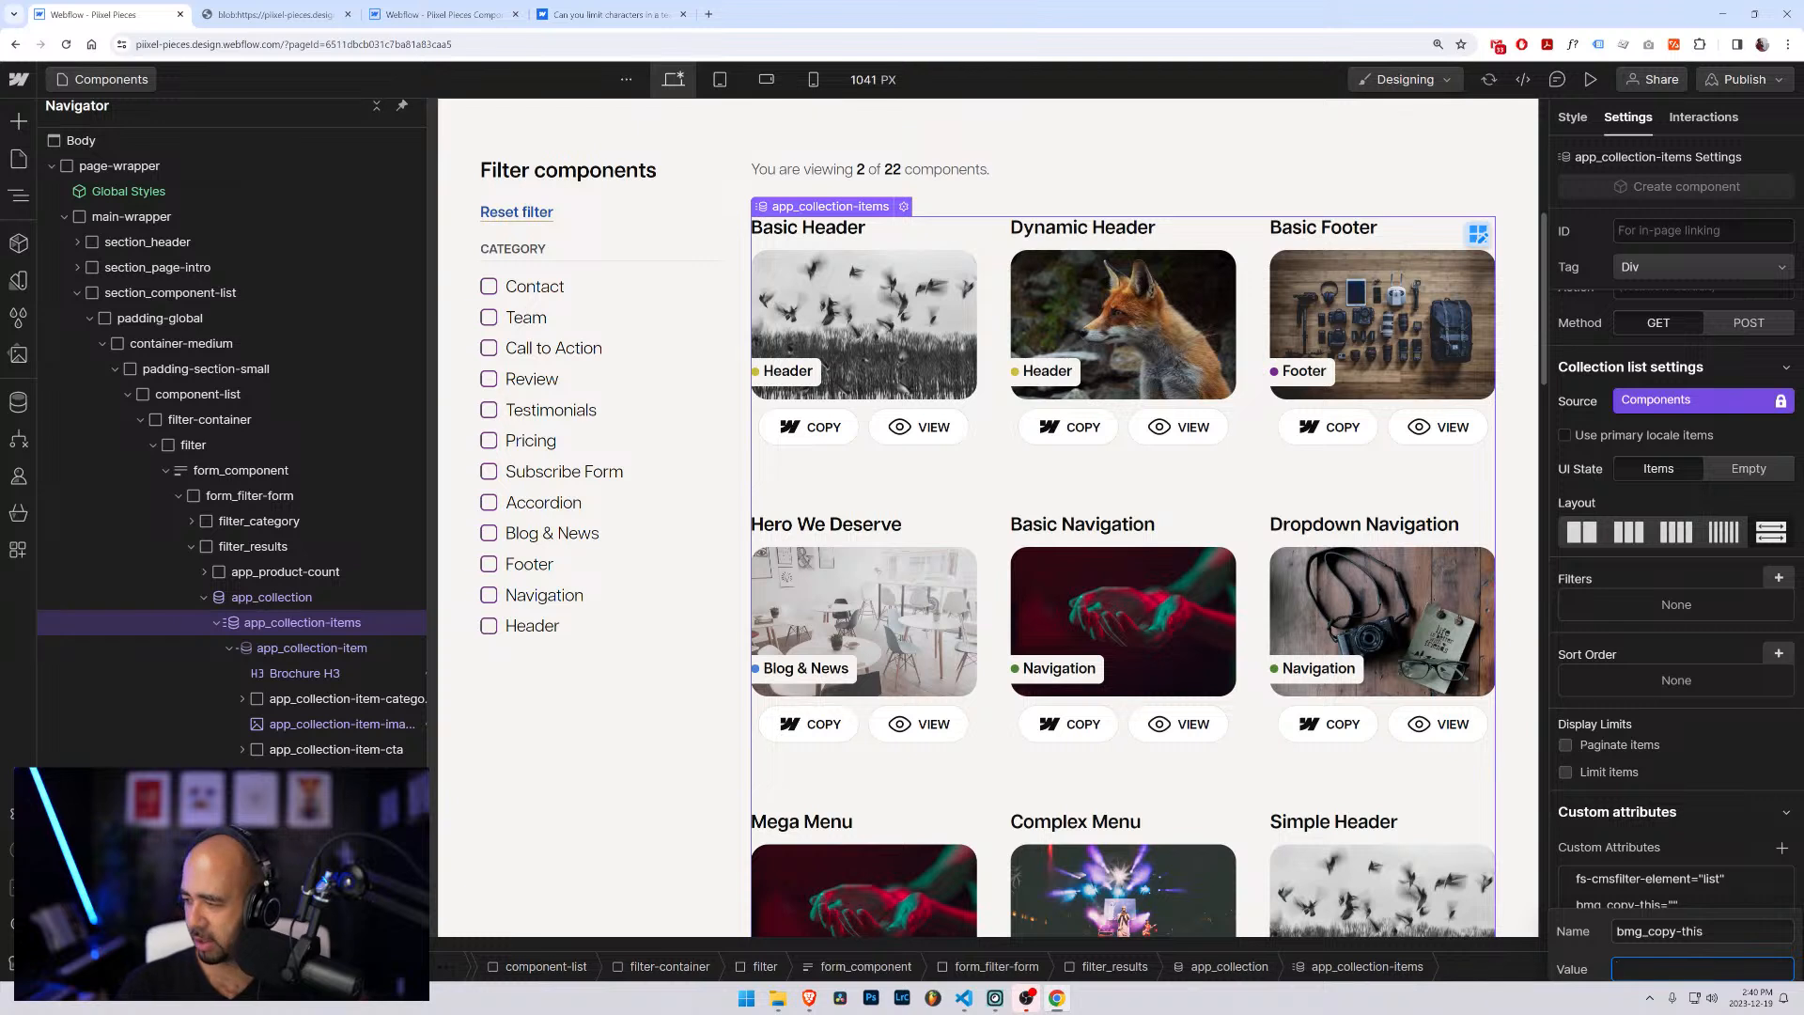
text(list)
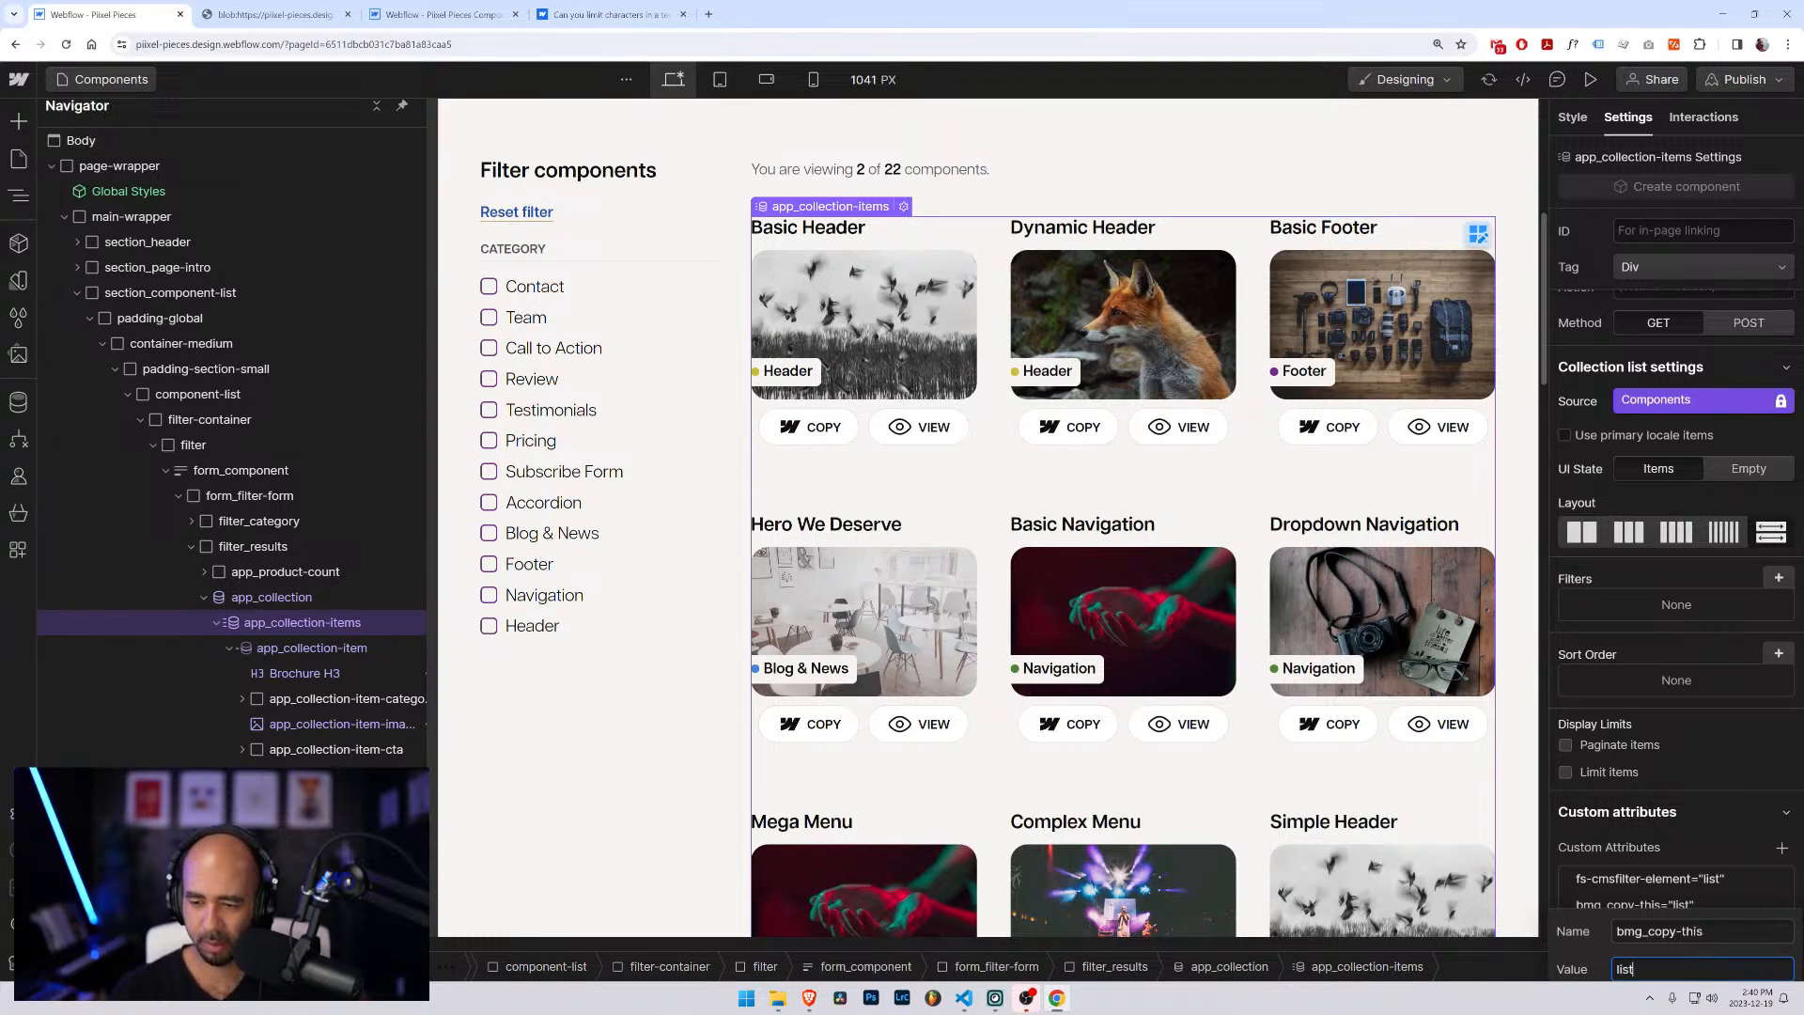
click(1703, 931)
click(1707, 803)
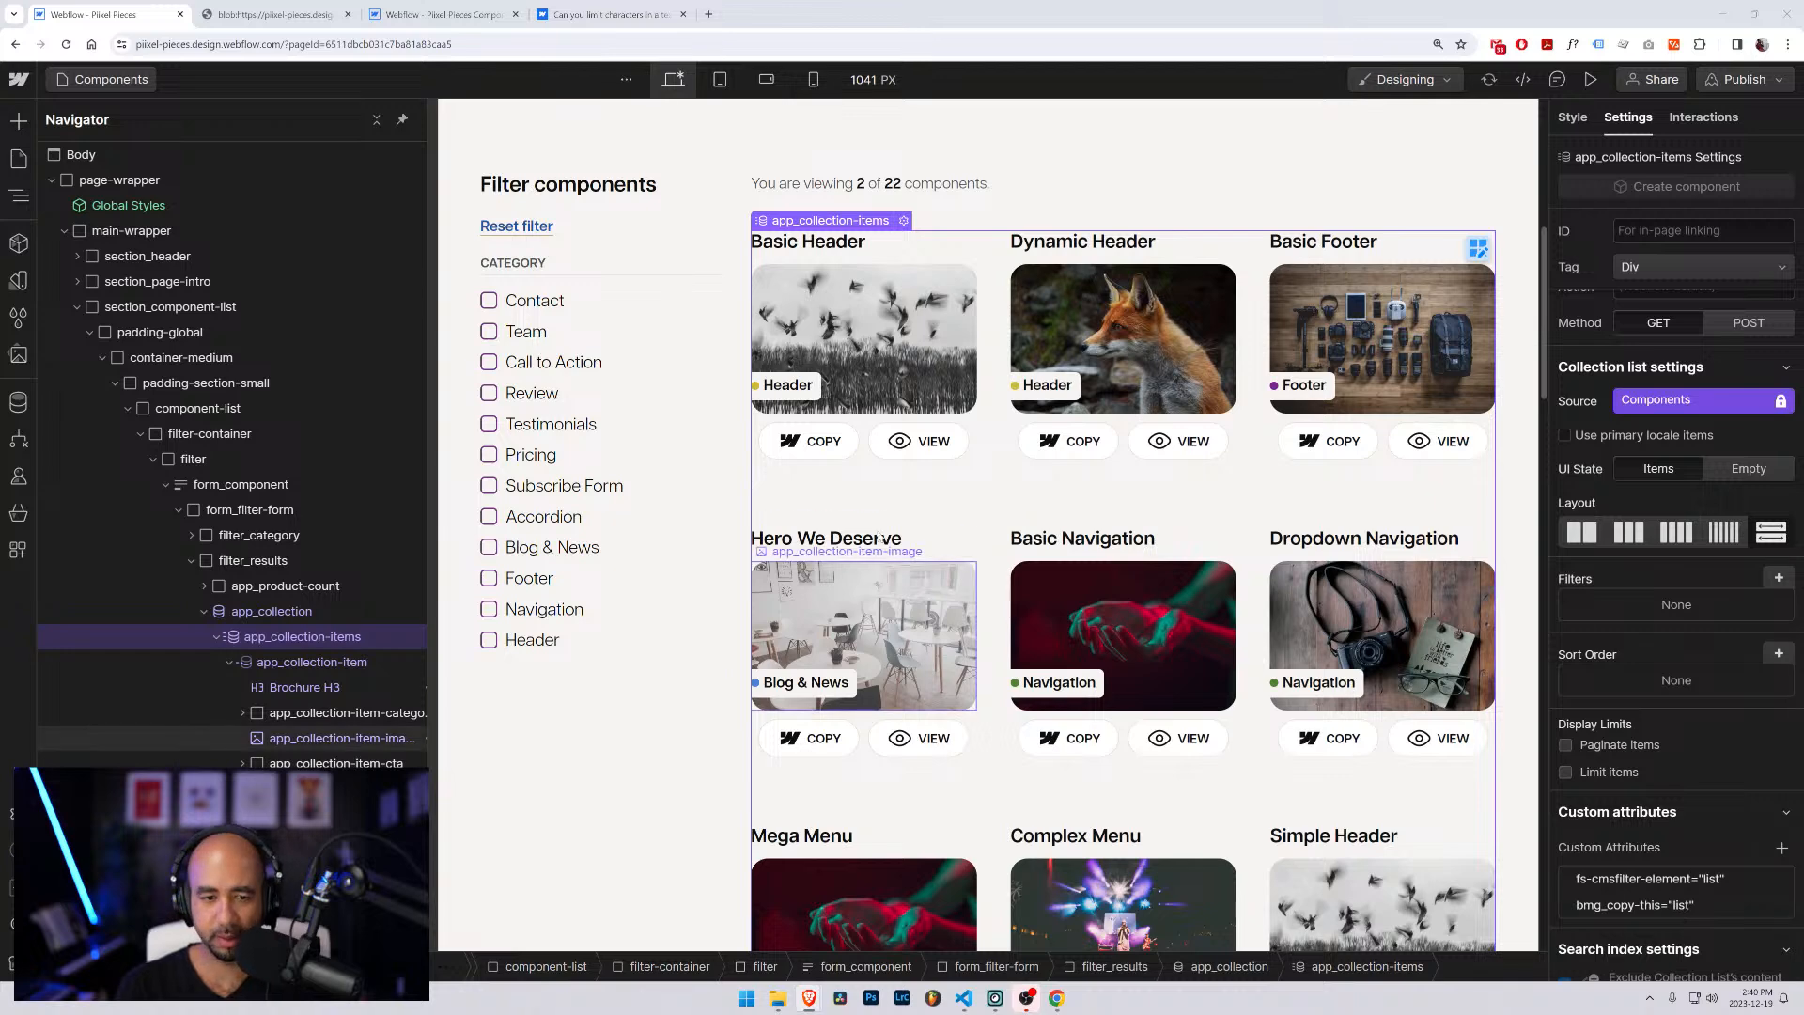
- Add the custom attribute bmg_copy-this with value button to the Copy link block in the Basic Header item
click(808, 441)
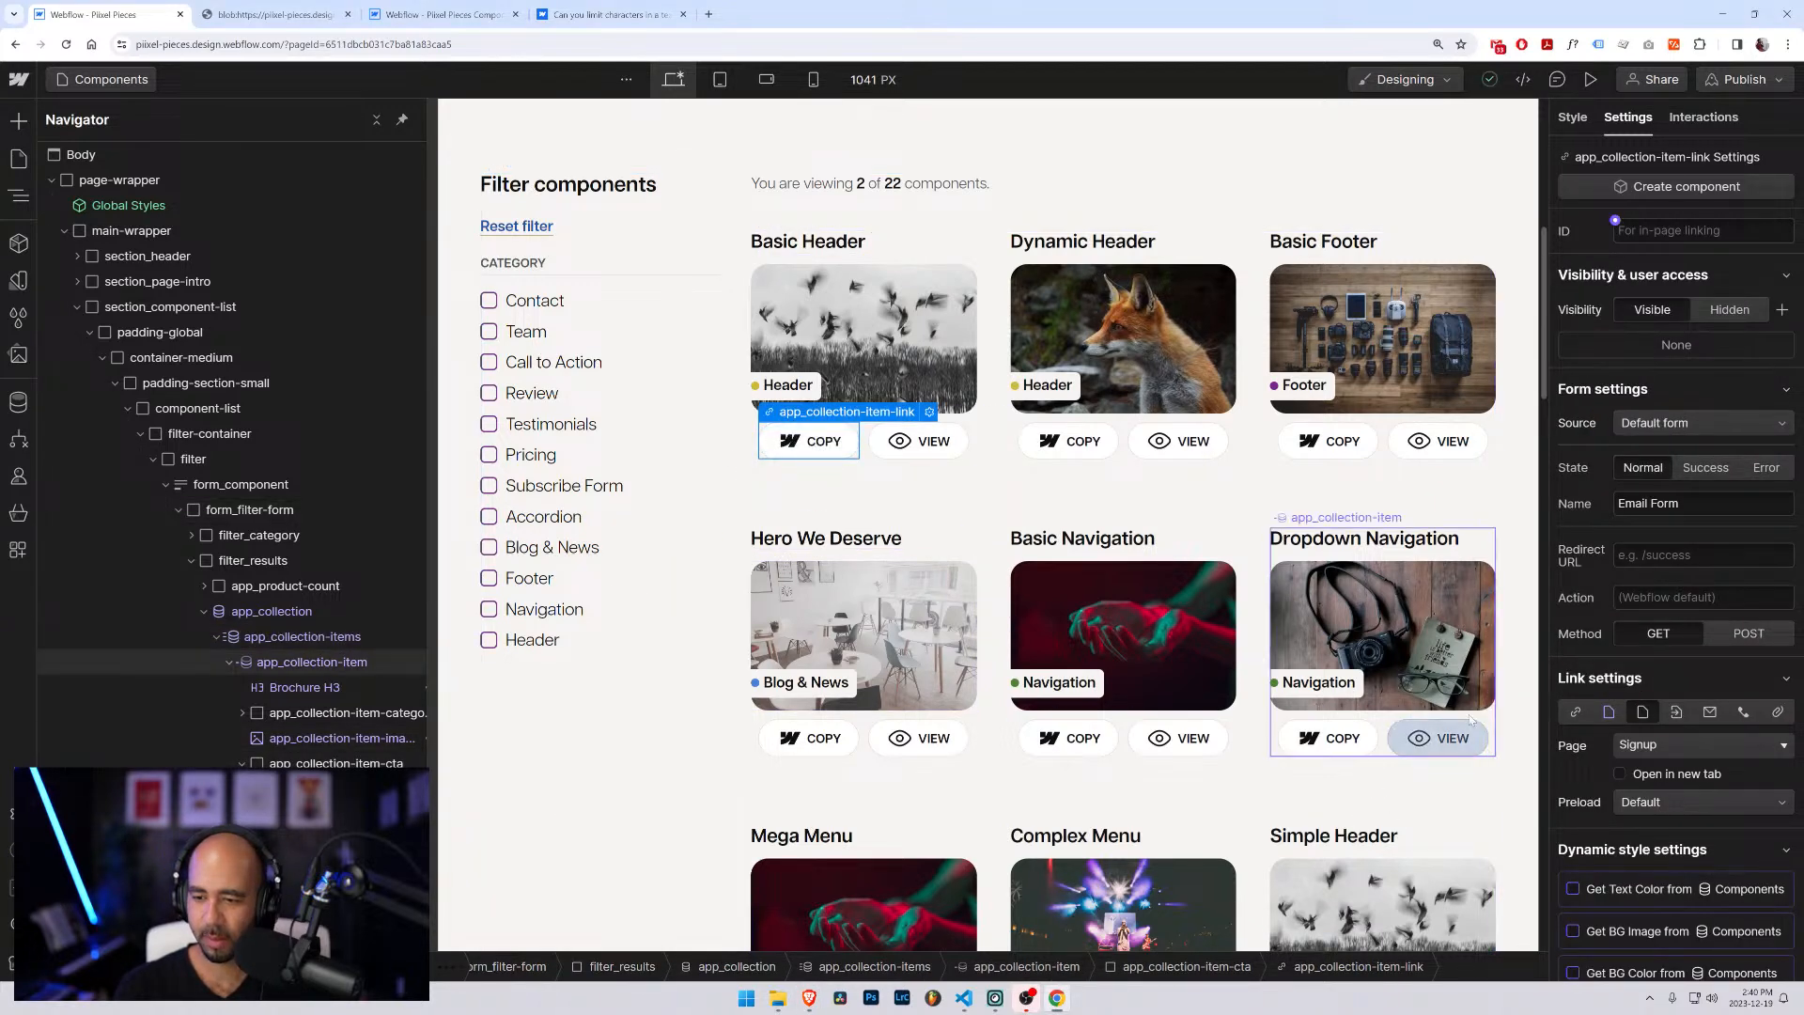
scroll(1636, 689, down, 4)
scroll(1636, 688, down, 1)
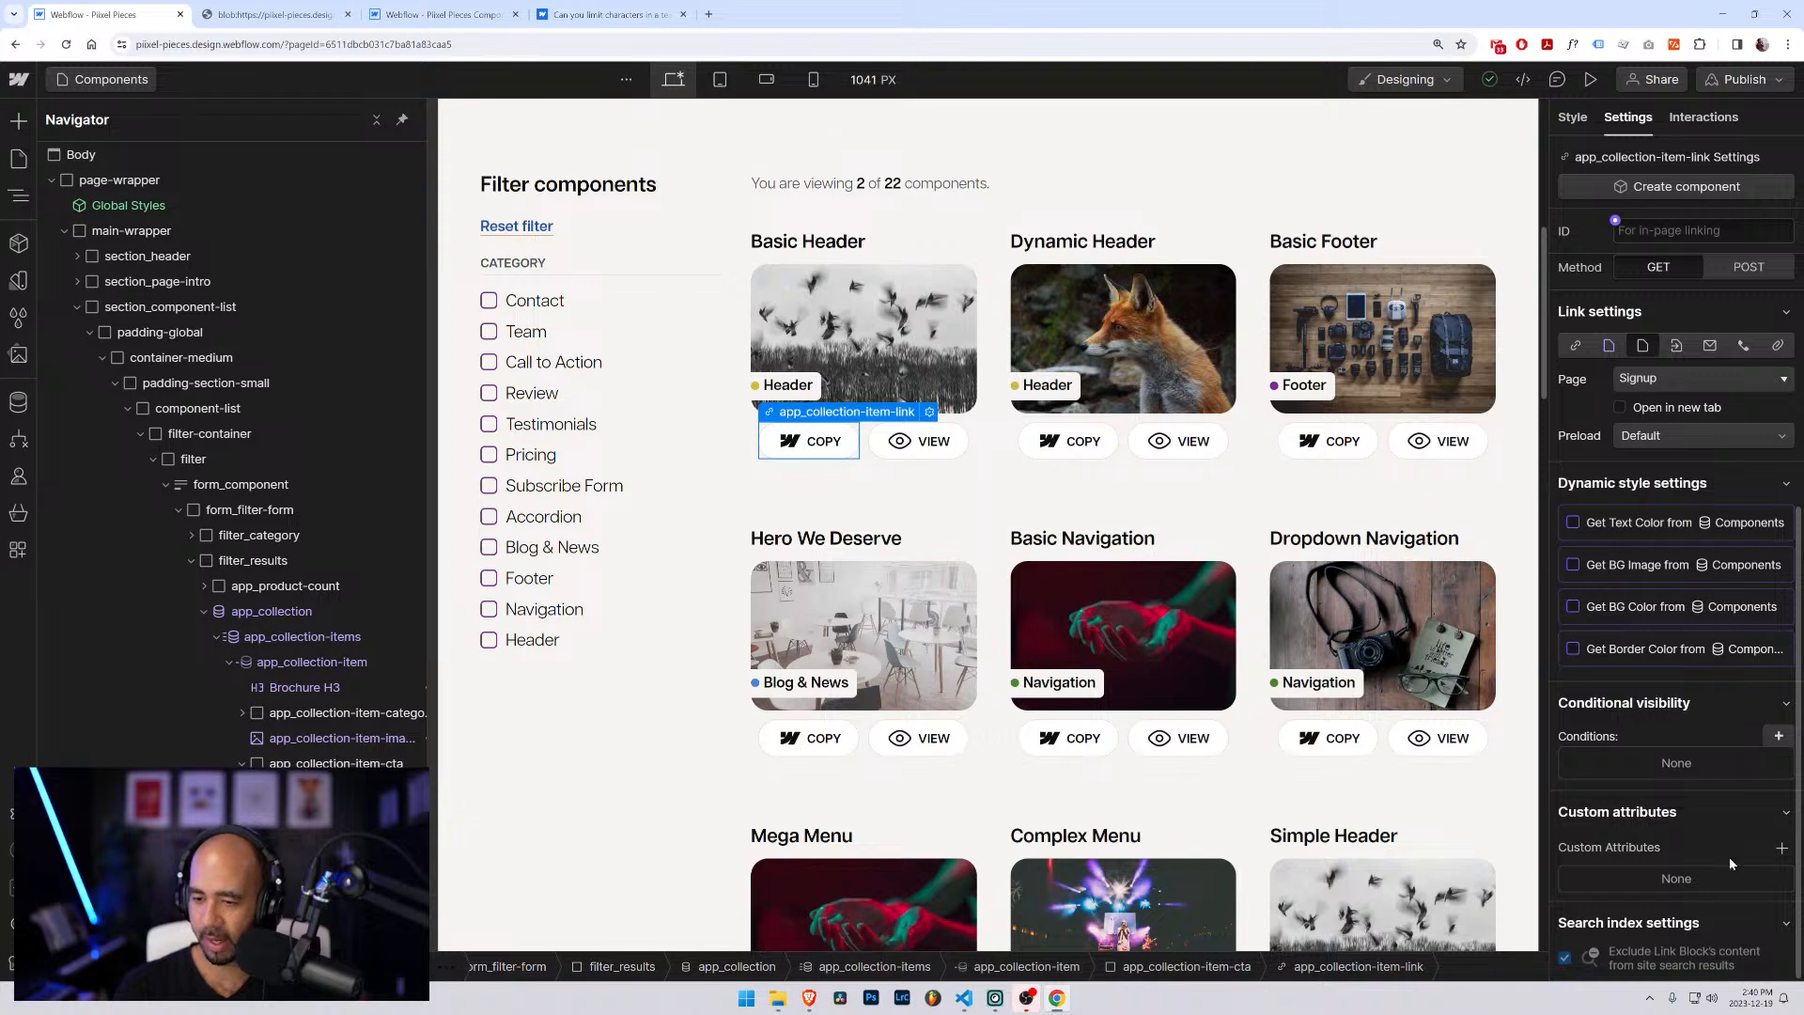
click(1781, 848)
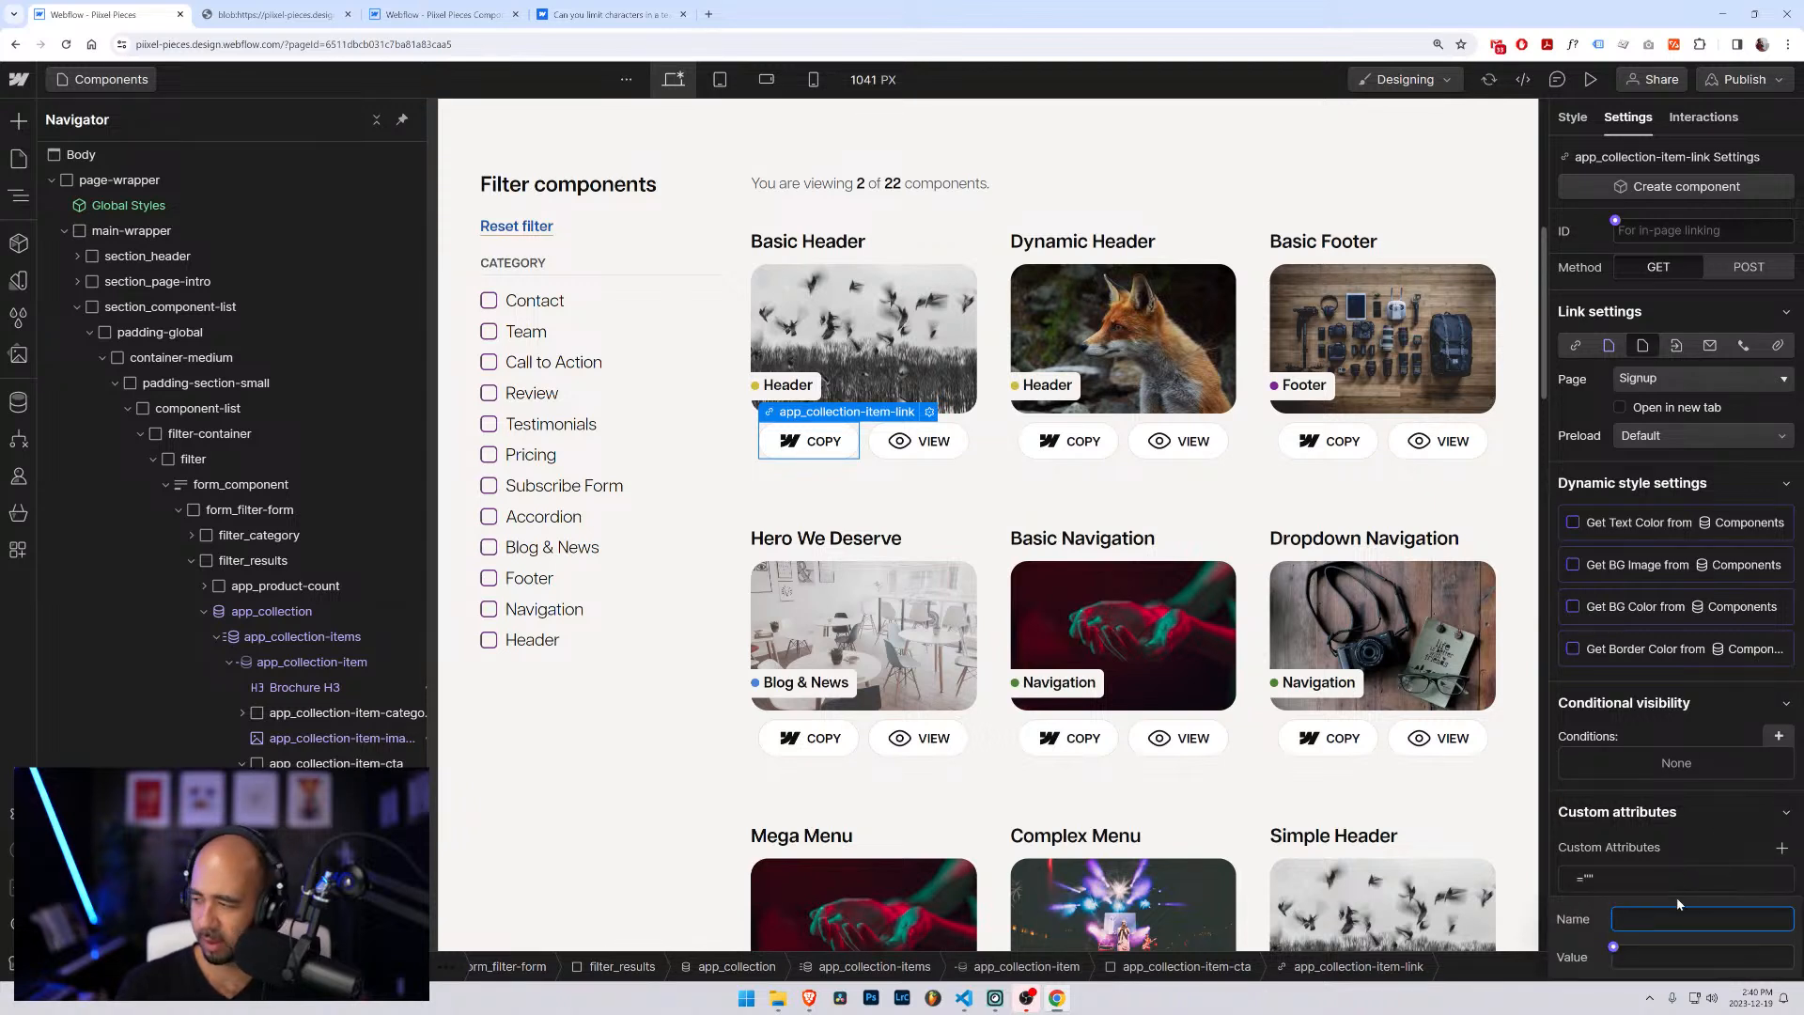
text(m)
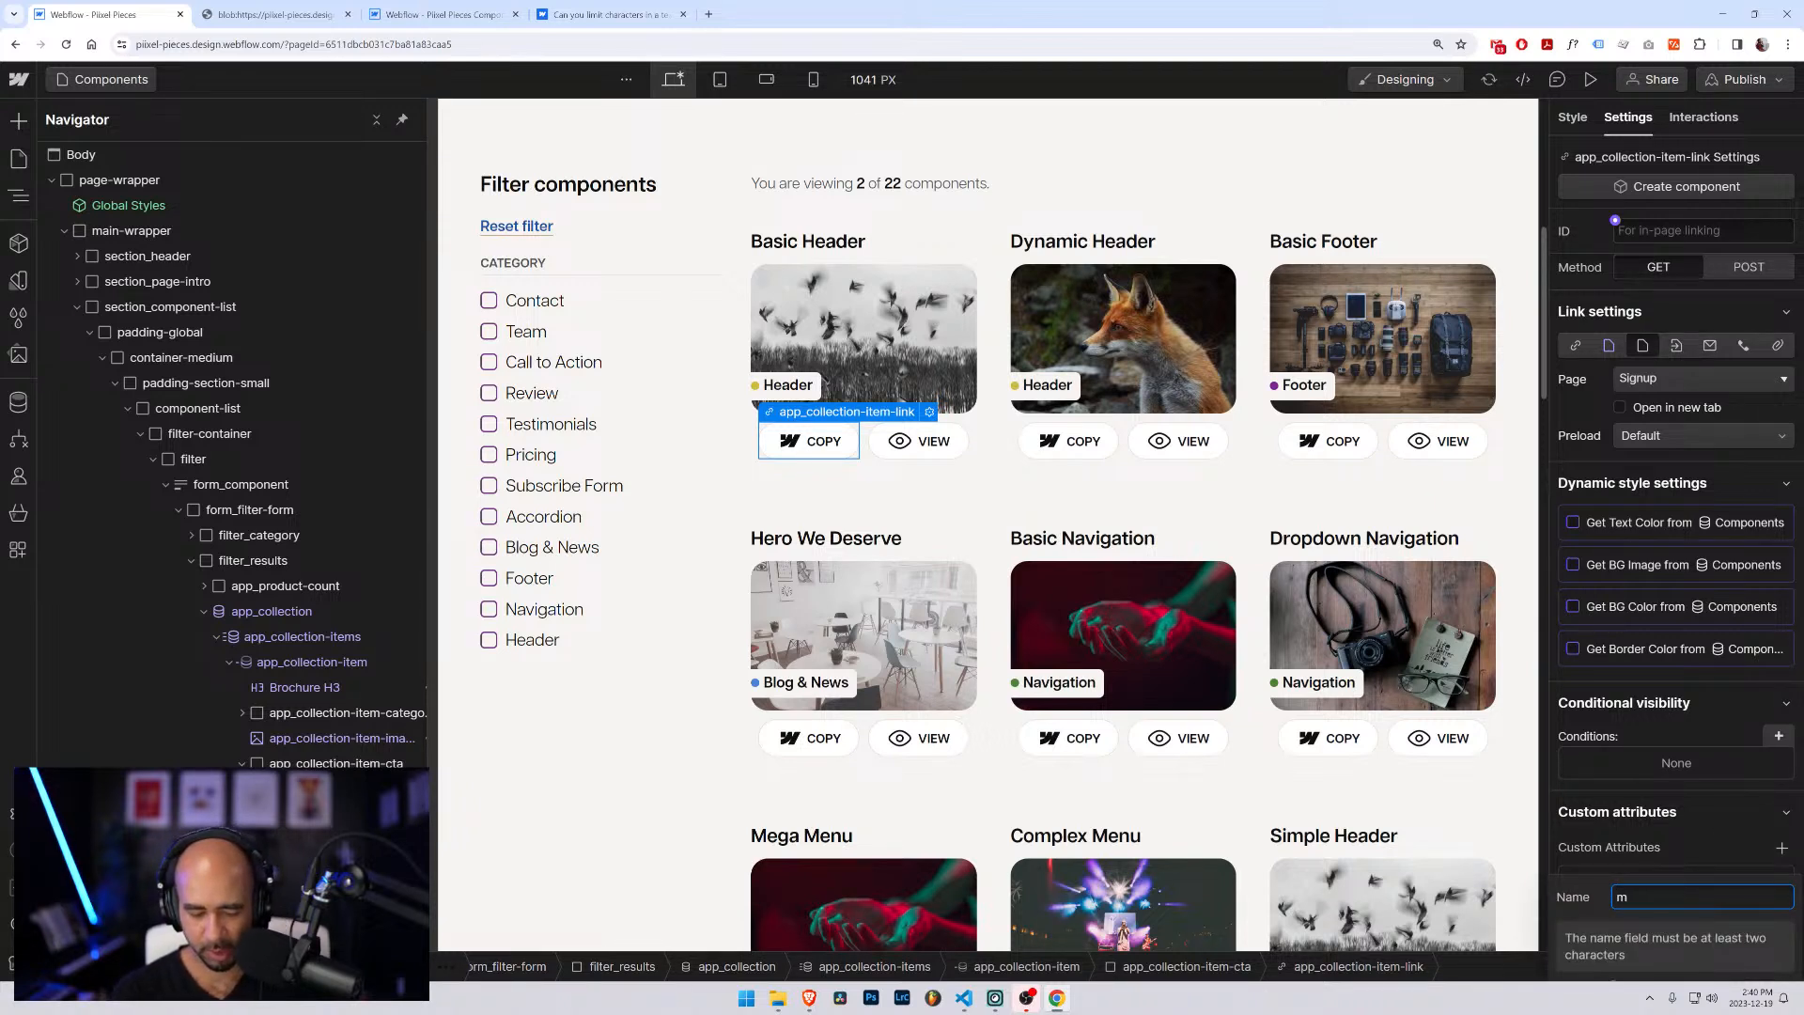
key(BackSpace)
text(bmg)
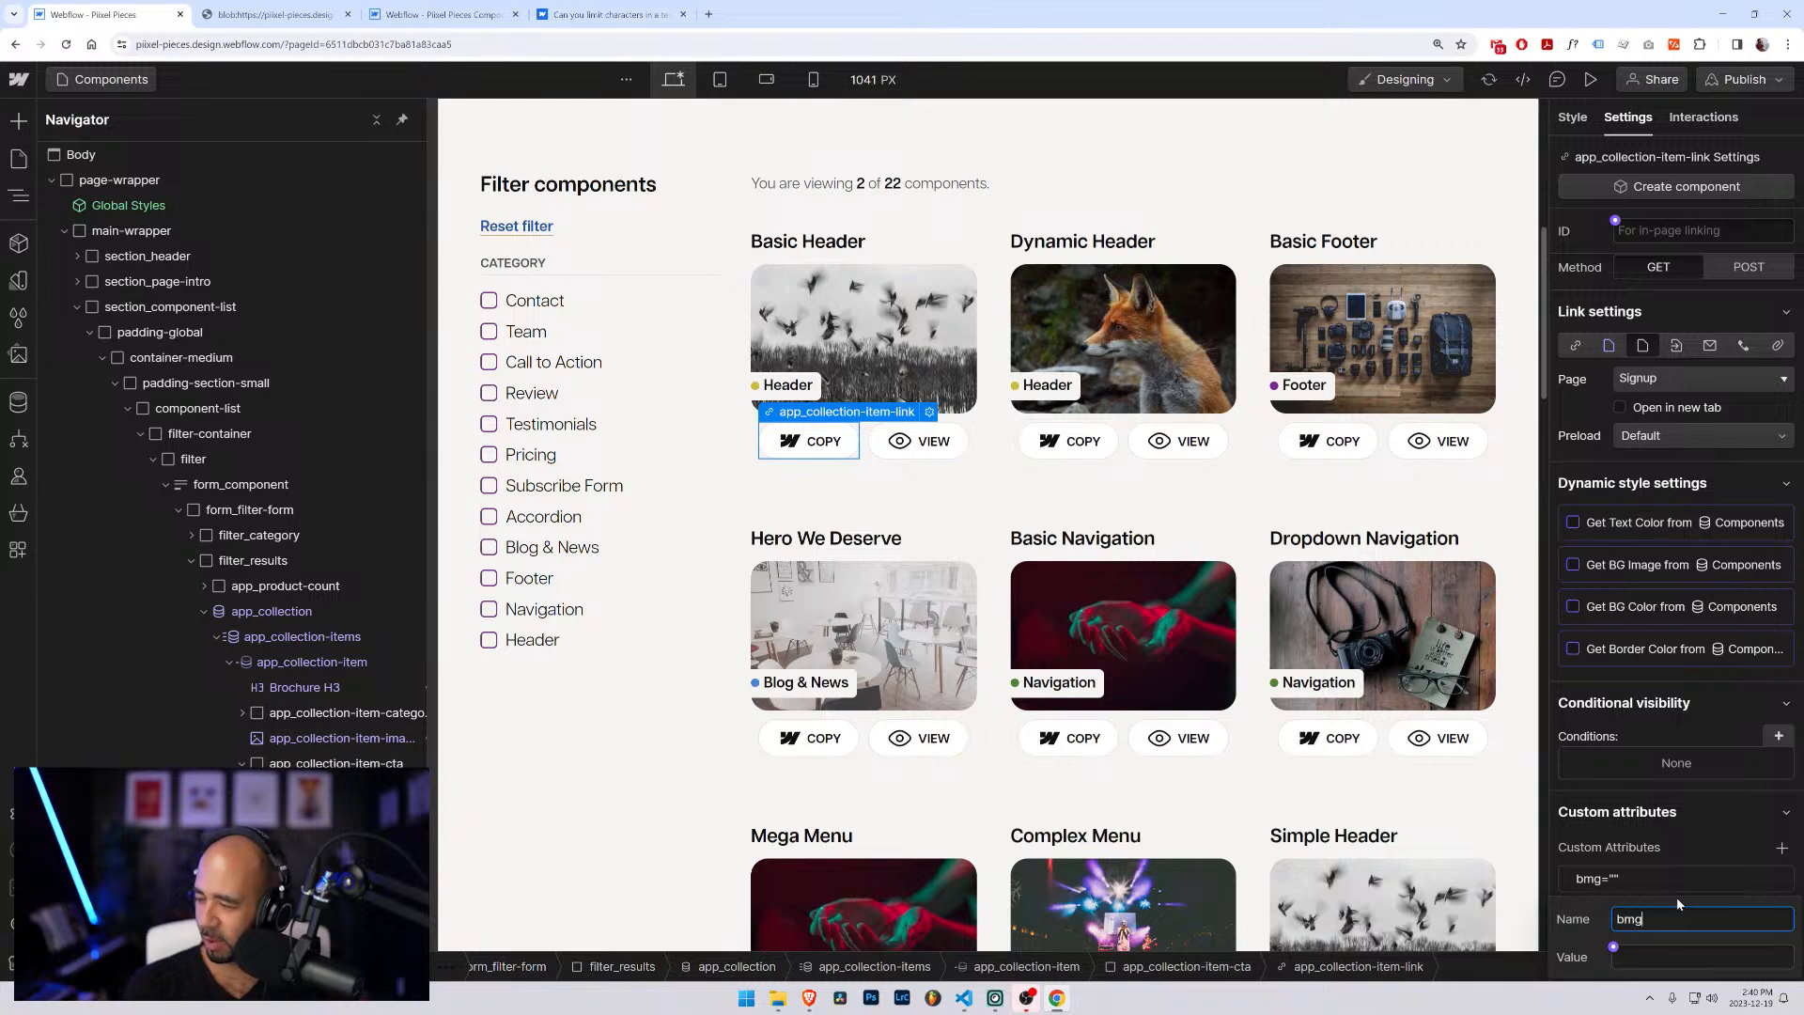
text(_c)
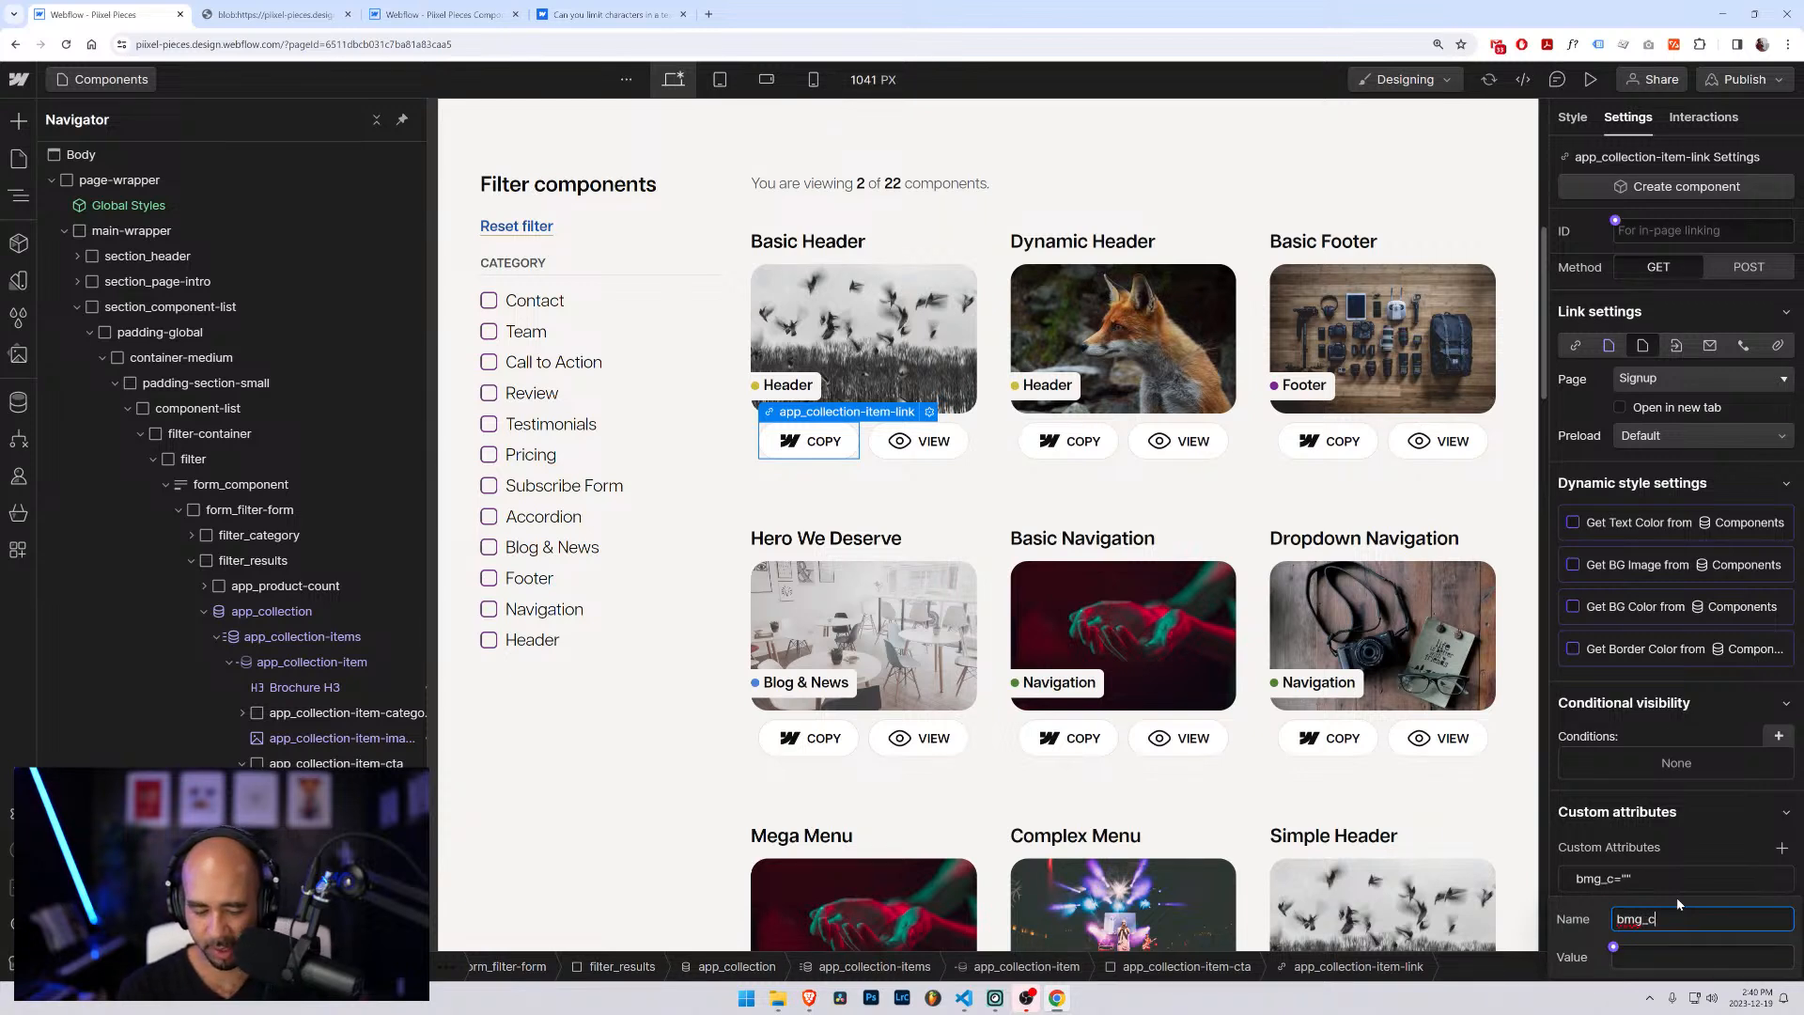
text(opy-this)
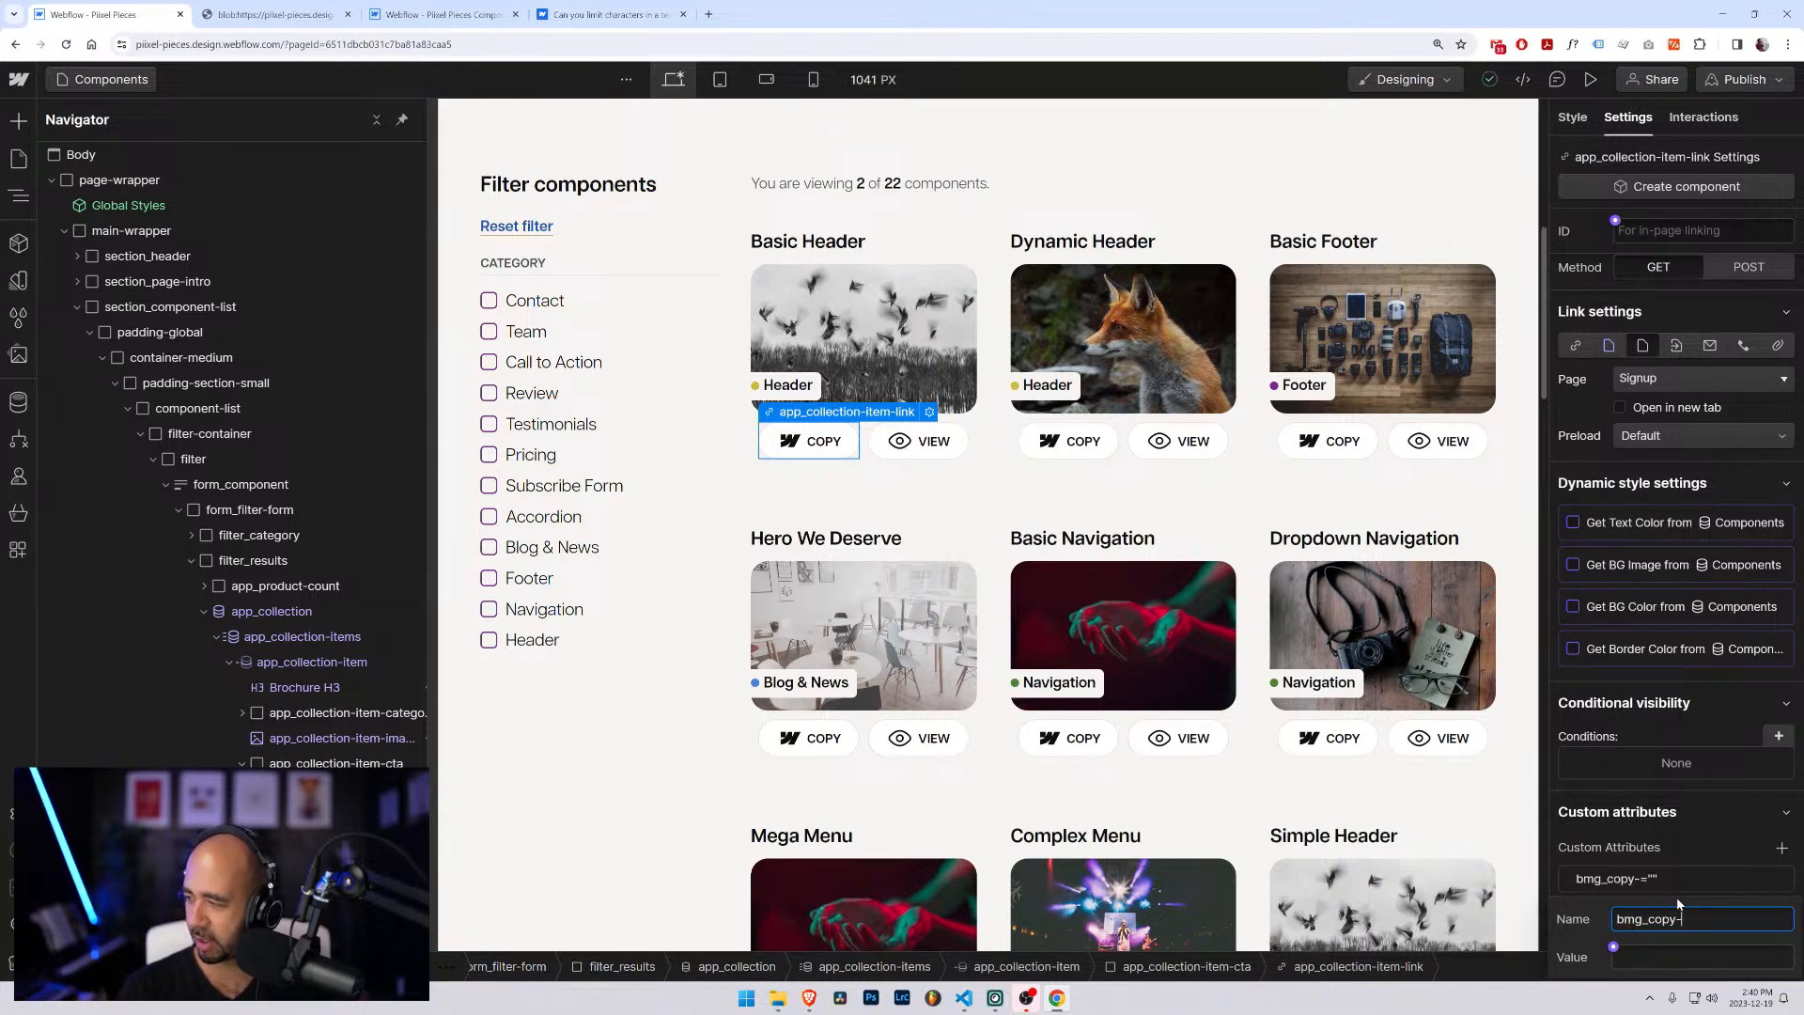
key(Tab)
text(button)
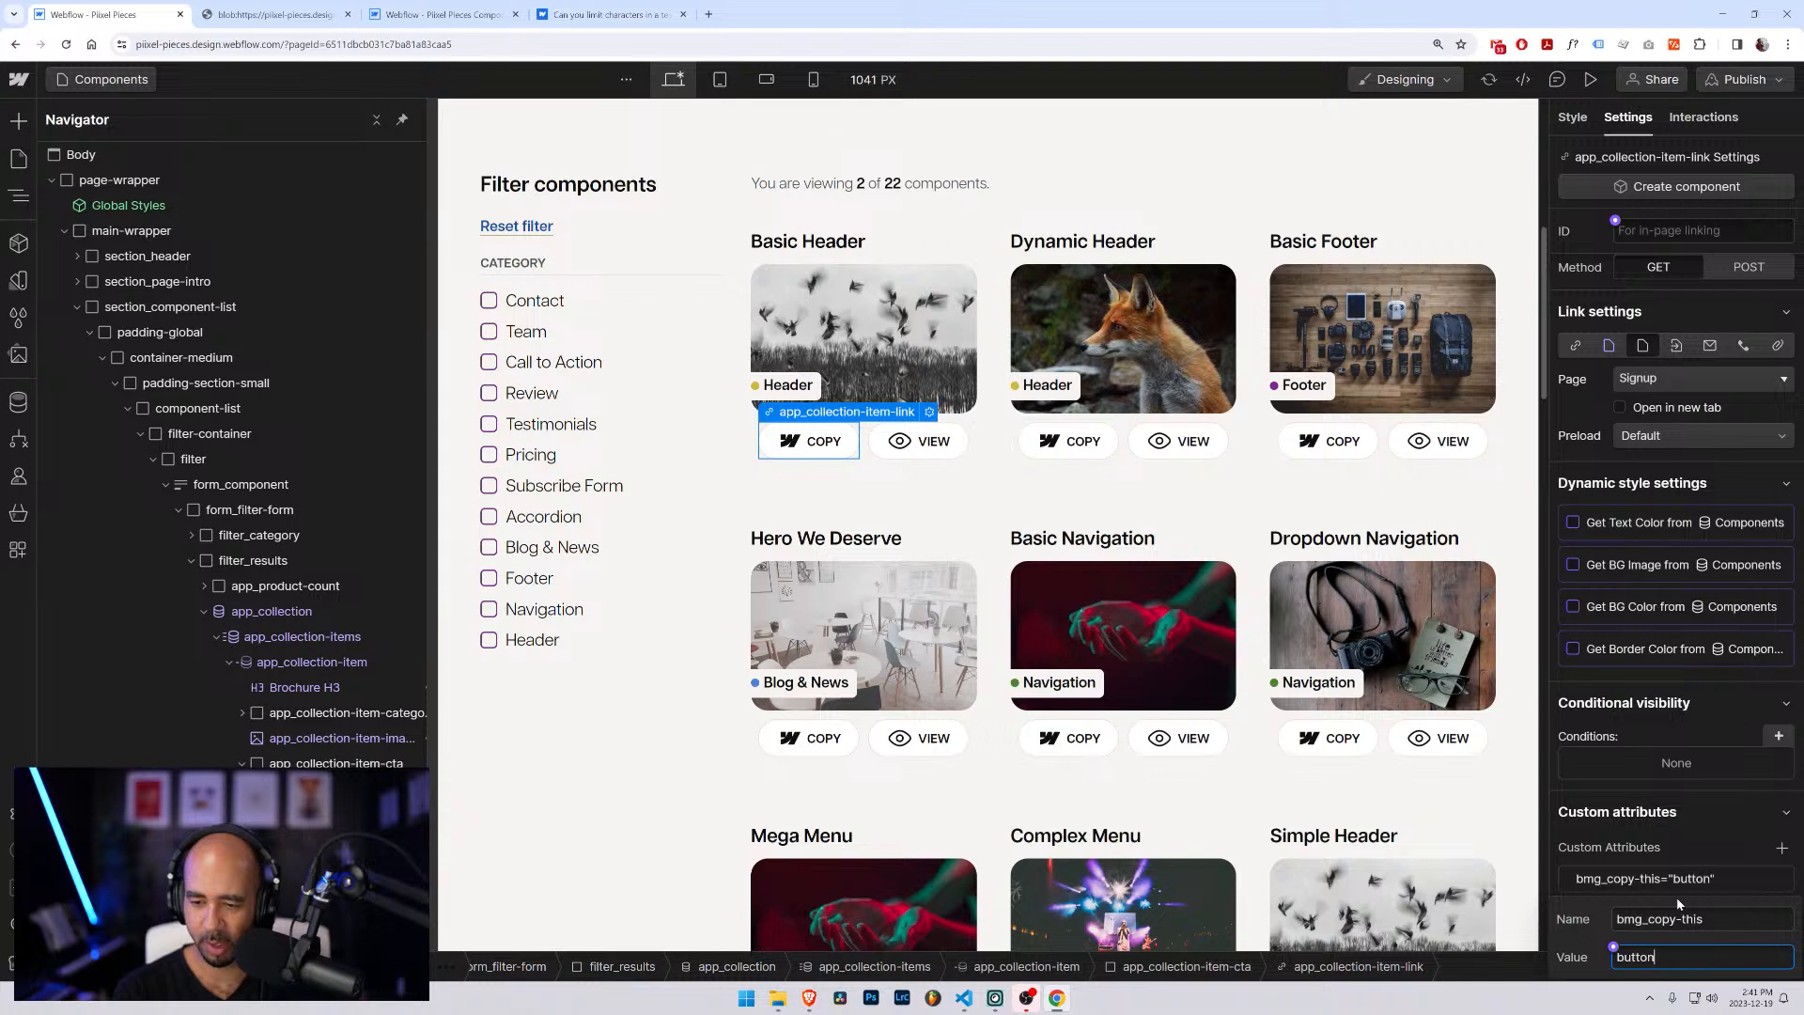
key(Return)
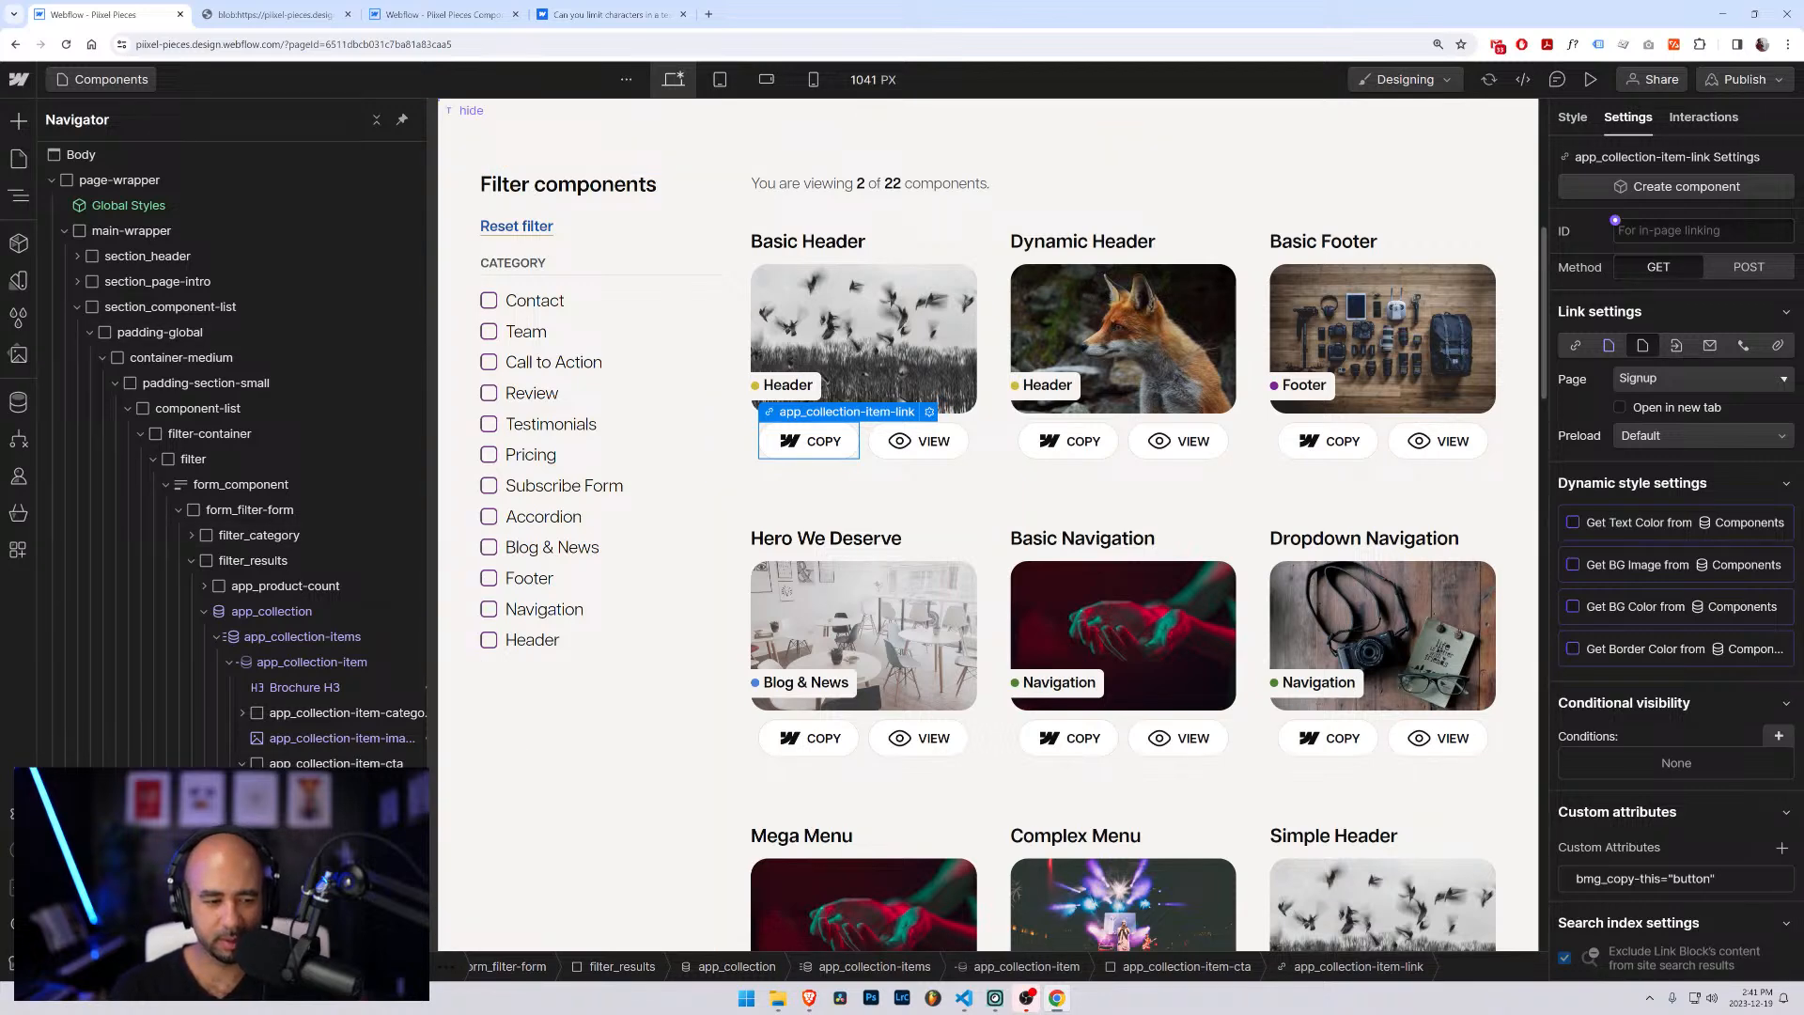
- Add the custom attribute bmg_copy-this with value snippet to the hidden text block bound to Code JSON
click(282, 839)
scroll(1615, 729, down, 4)
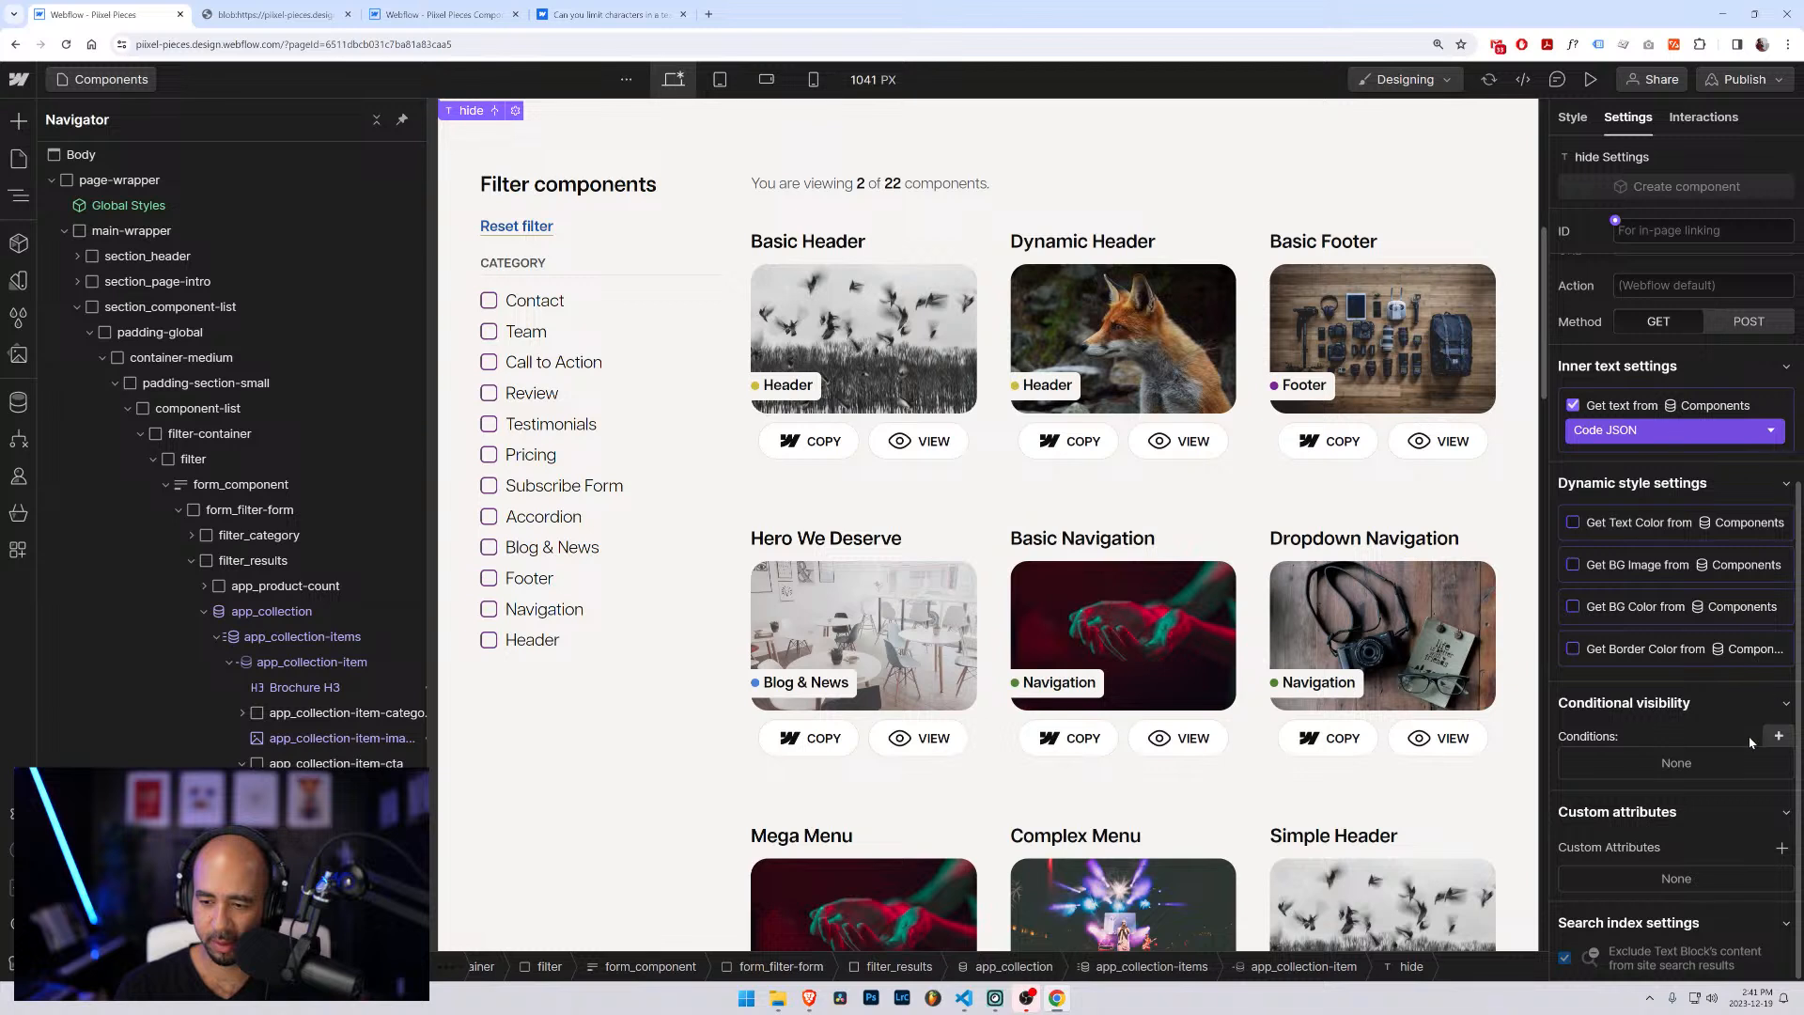
click(1781, 846)
text(b)
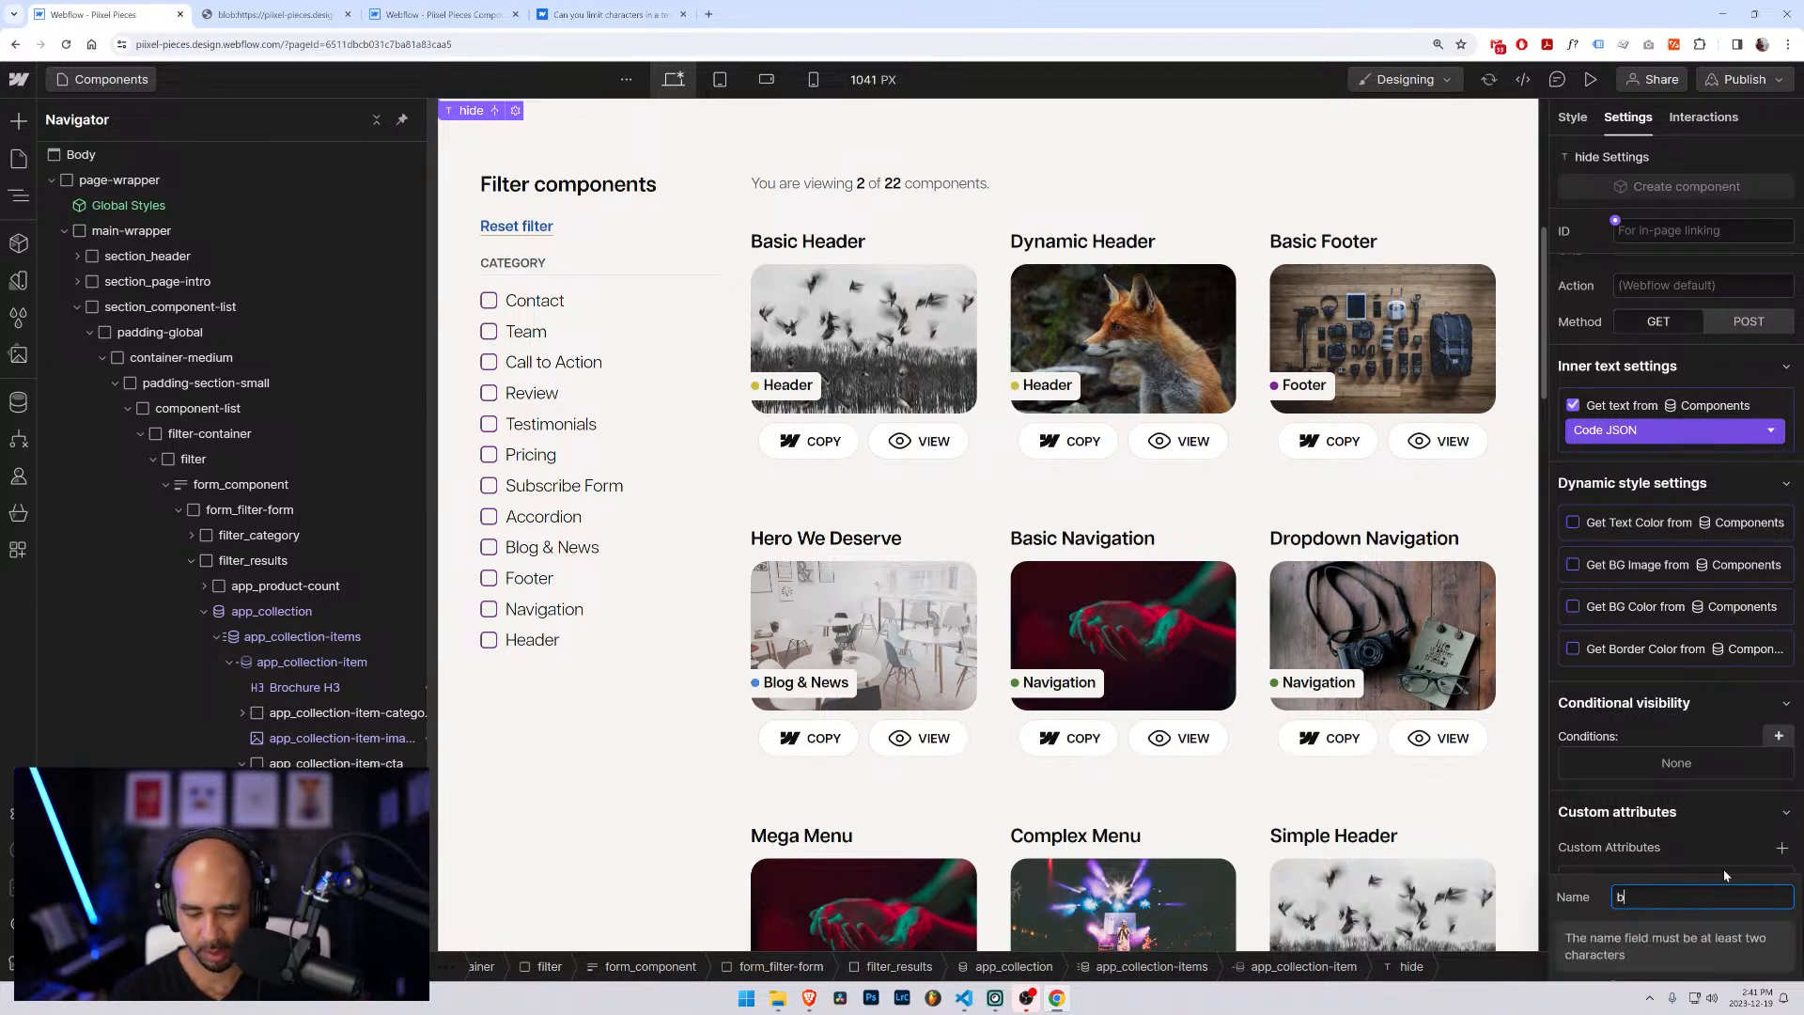
text(mg_)
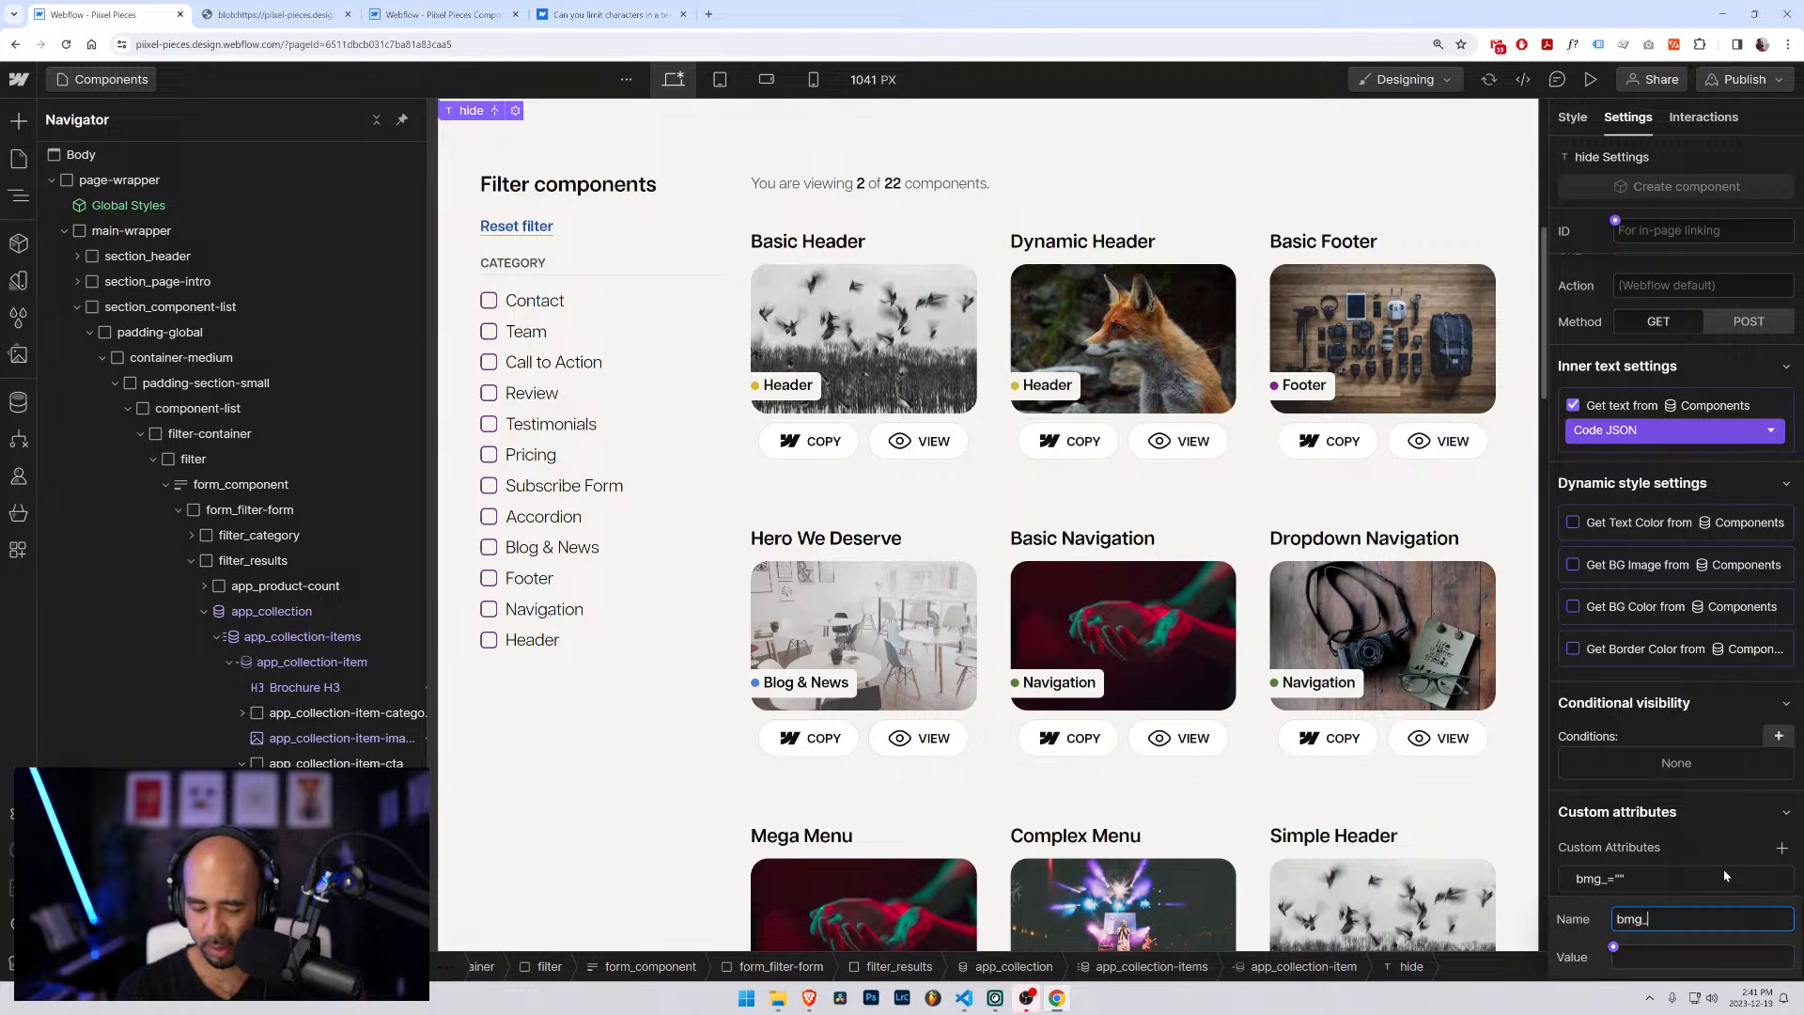
text(copy-this)
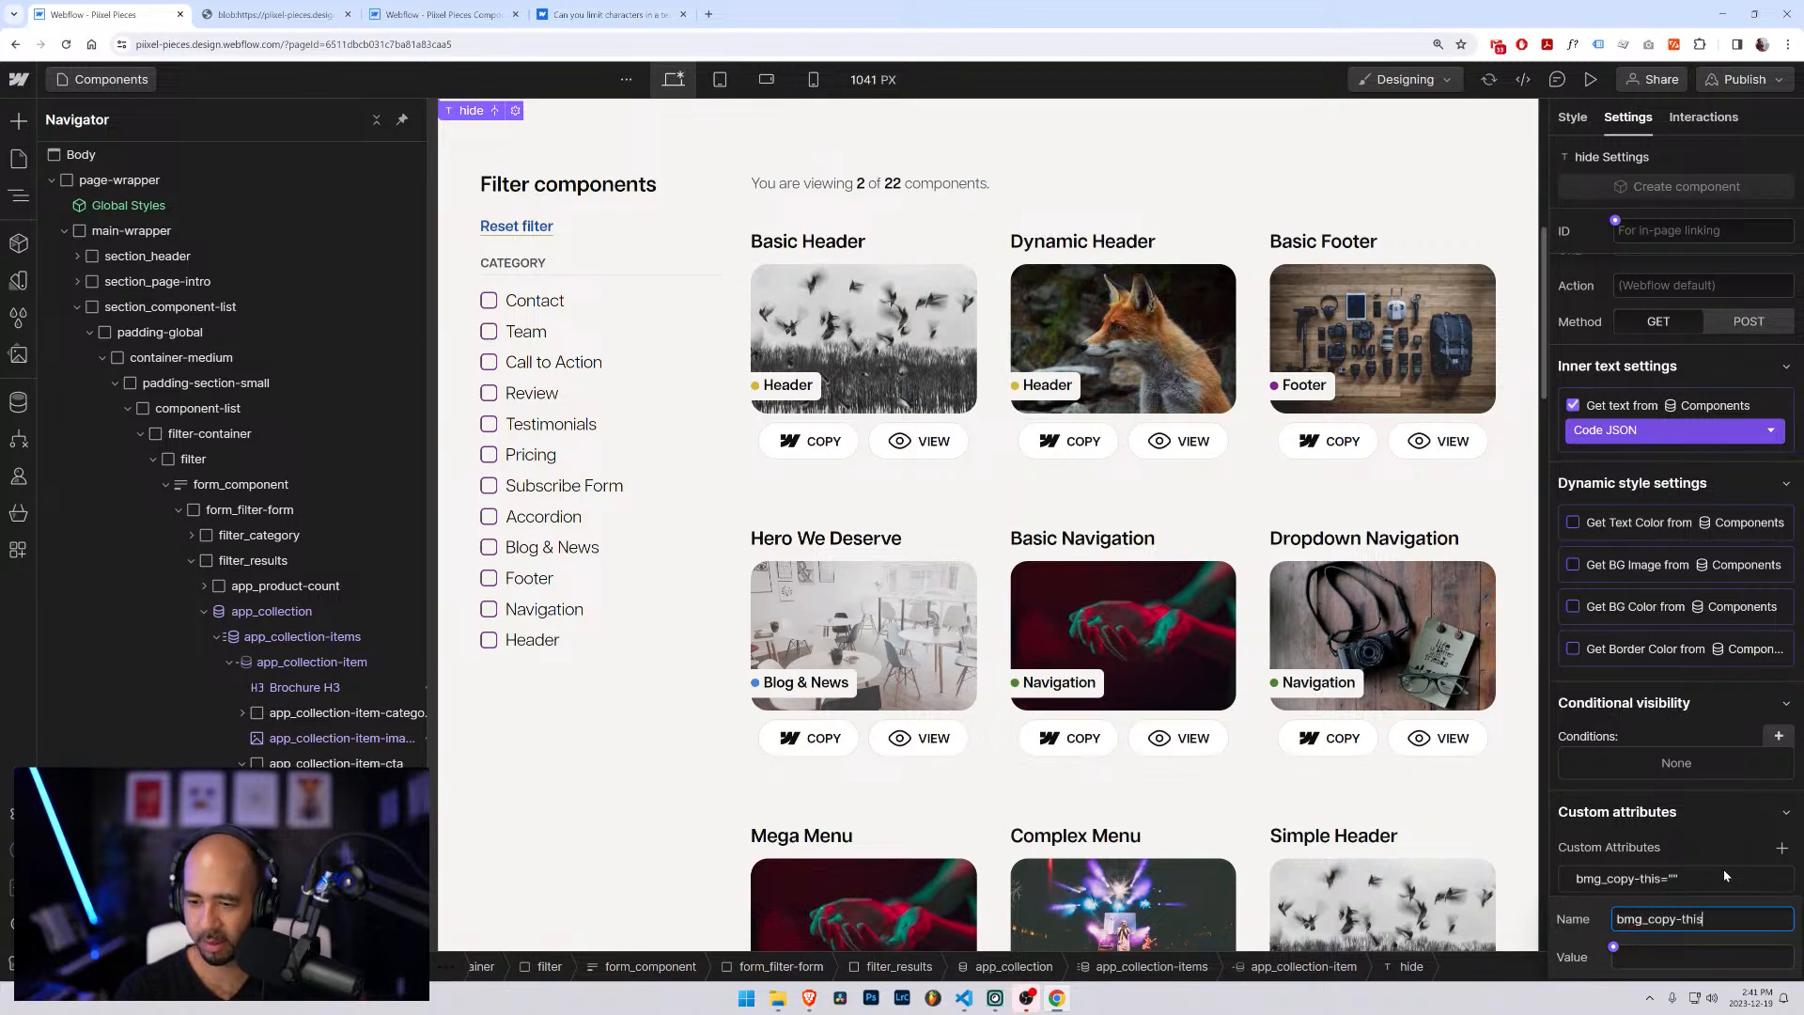
key(Tab)
text(snippt)
key(BackSpace)
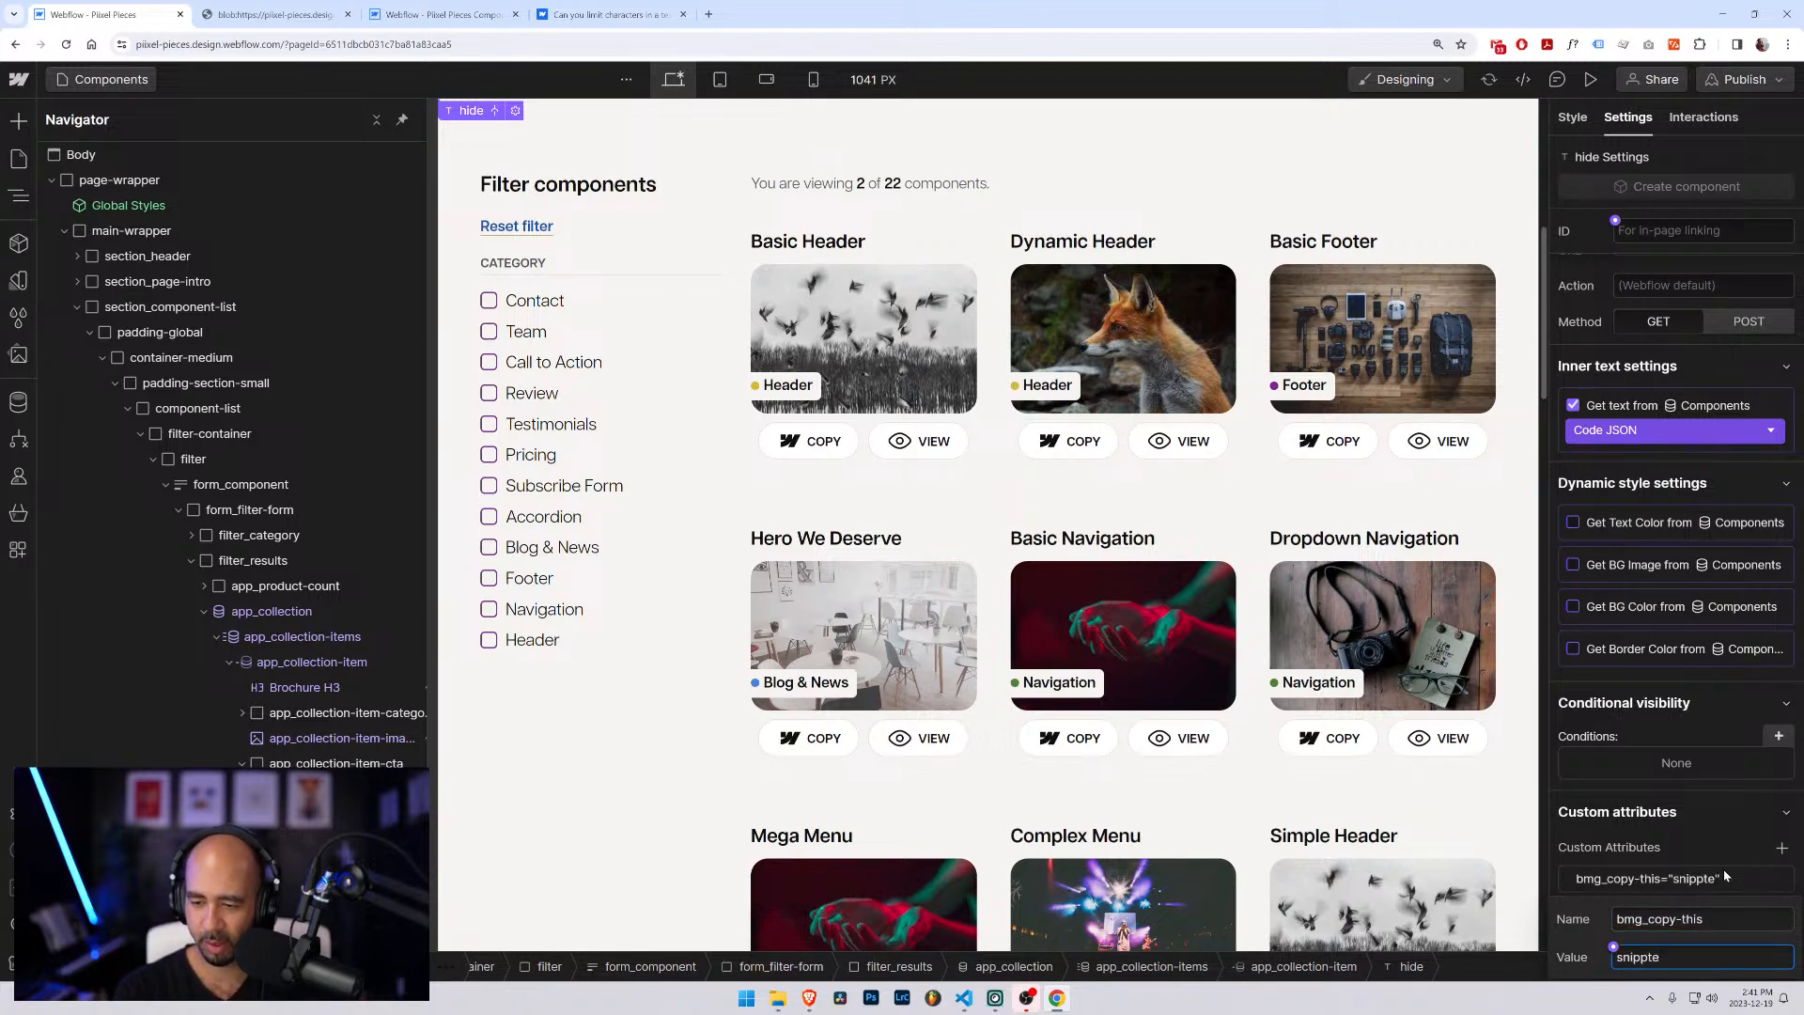
text(et)
key(Tab)
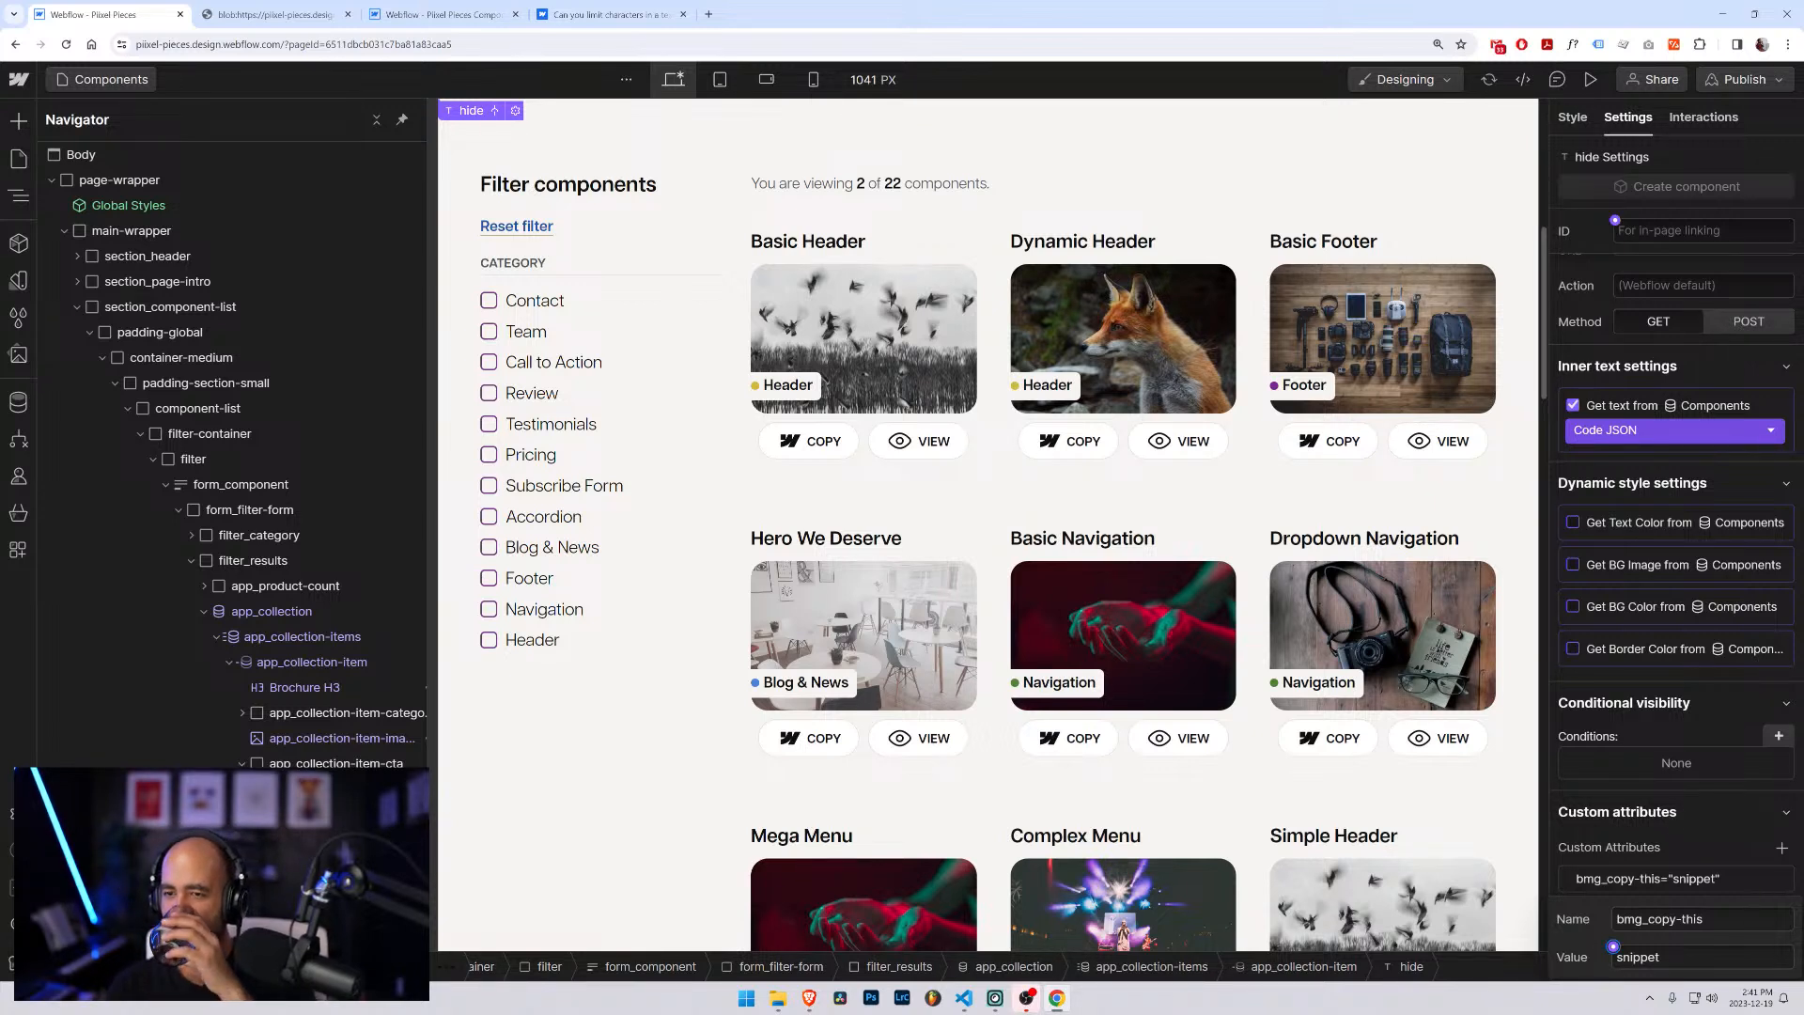
- Switch to the bmg.studio article on multiple copy buttons, review the Step 3 script and copy the whole script
drag(1803, 752, 792, 99)
scroll(808, 595, down, 5)
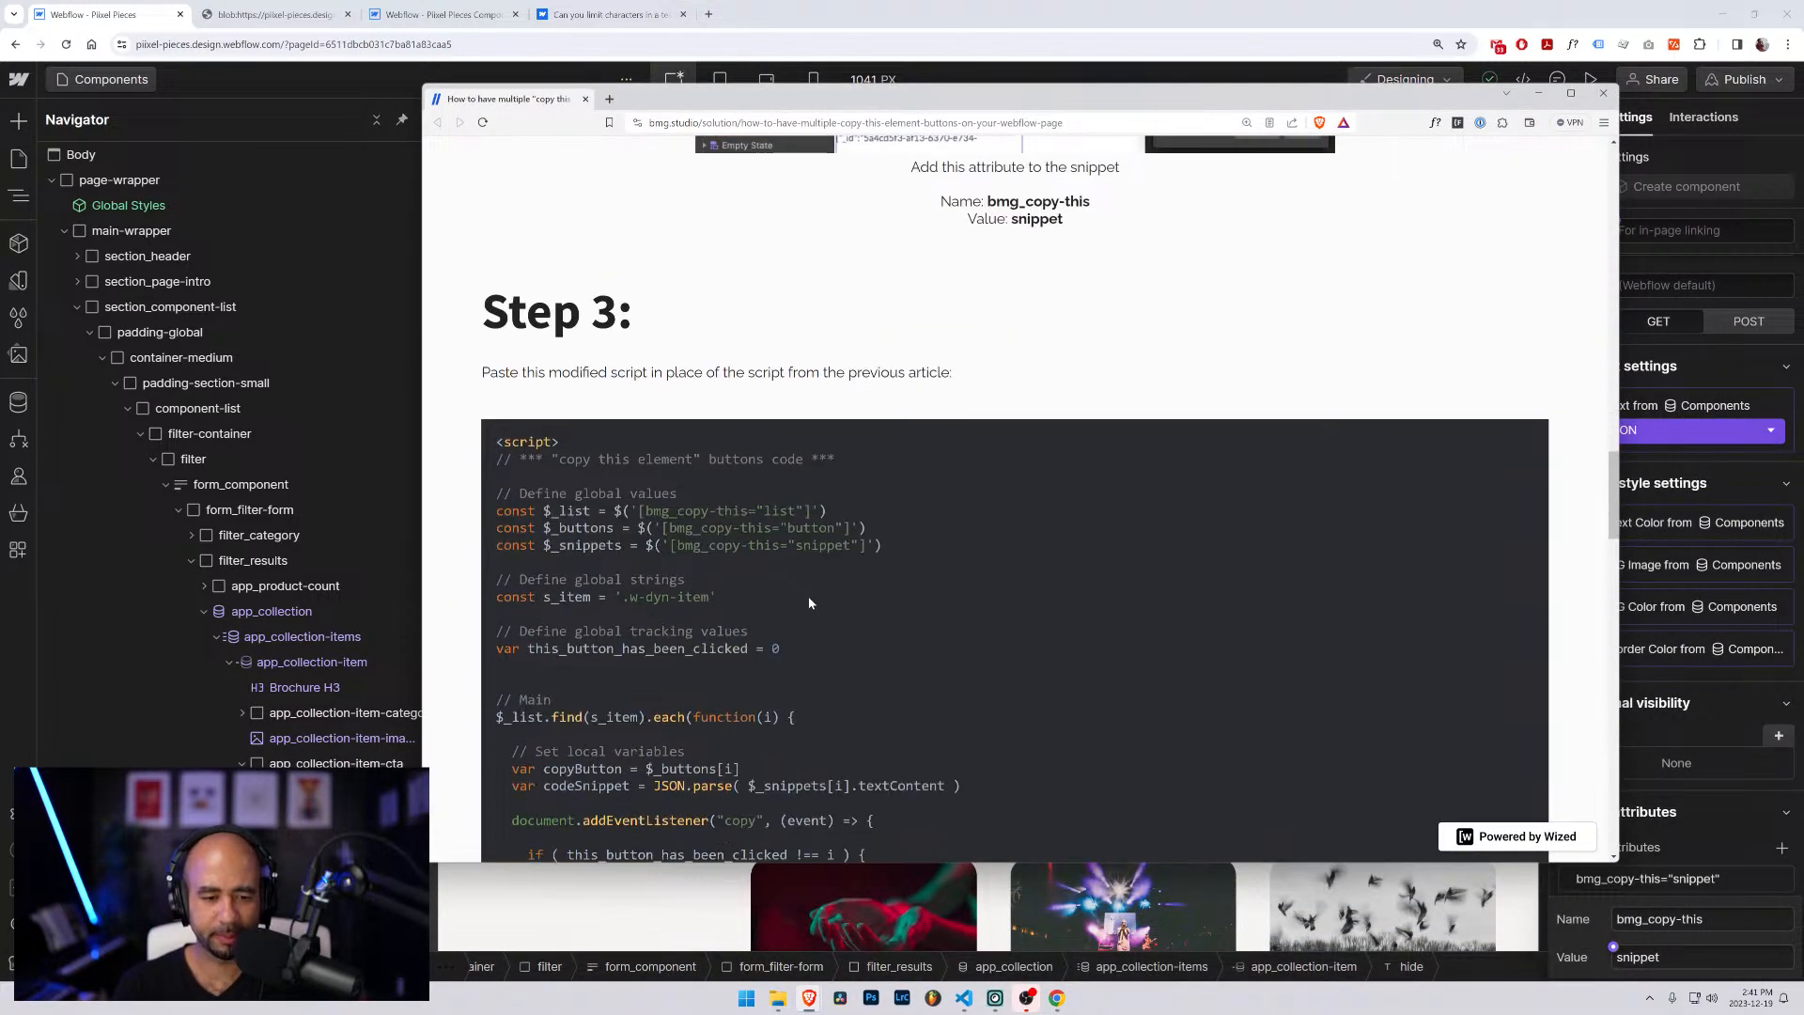
scroll(844, 602, down, 3)
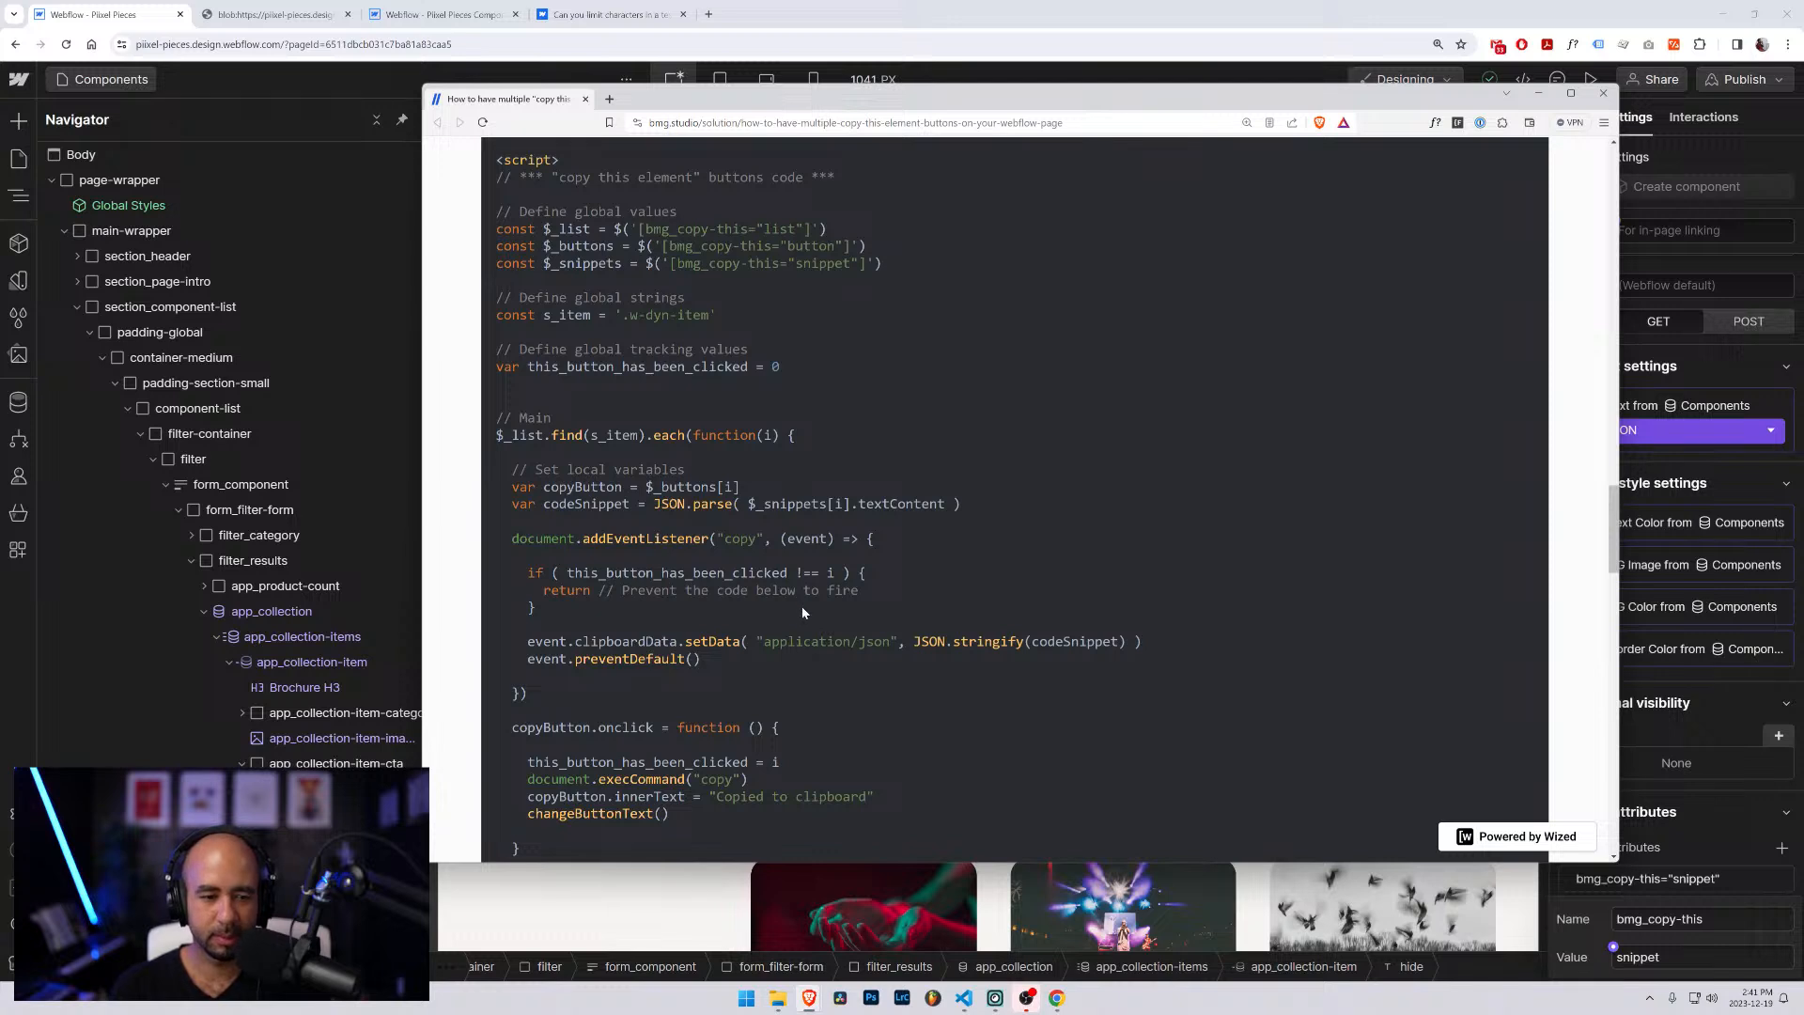
scroll(792, 614, up, 1)
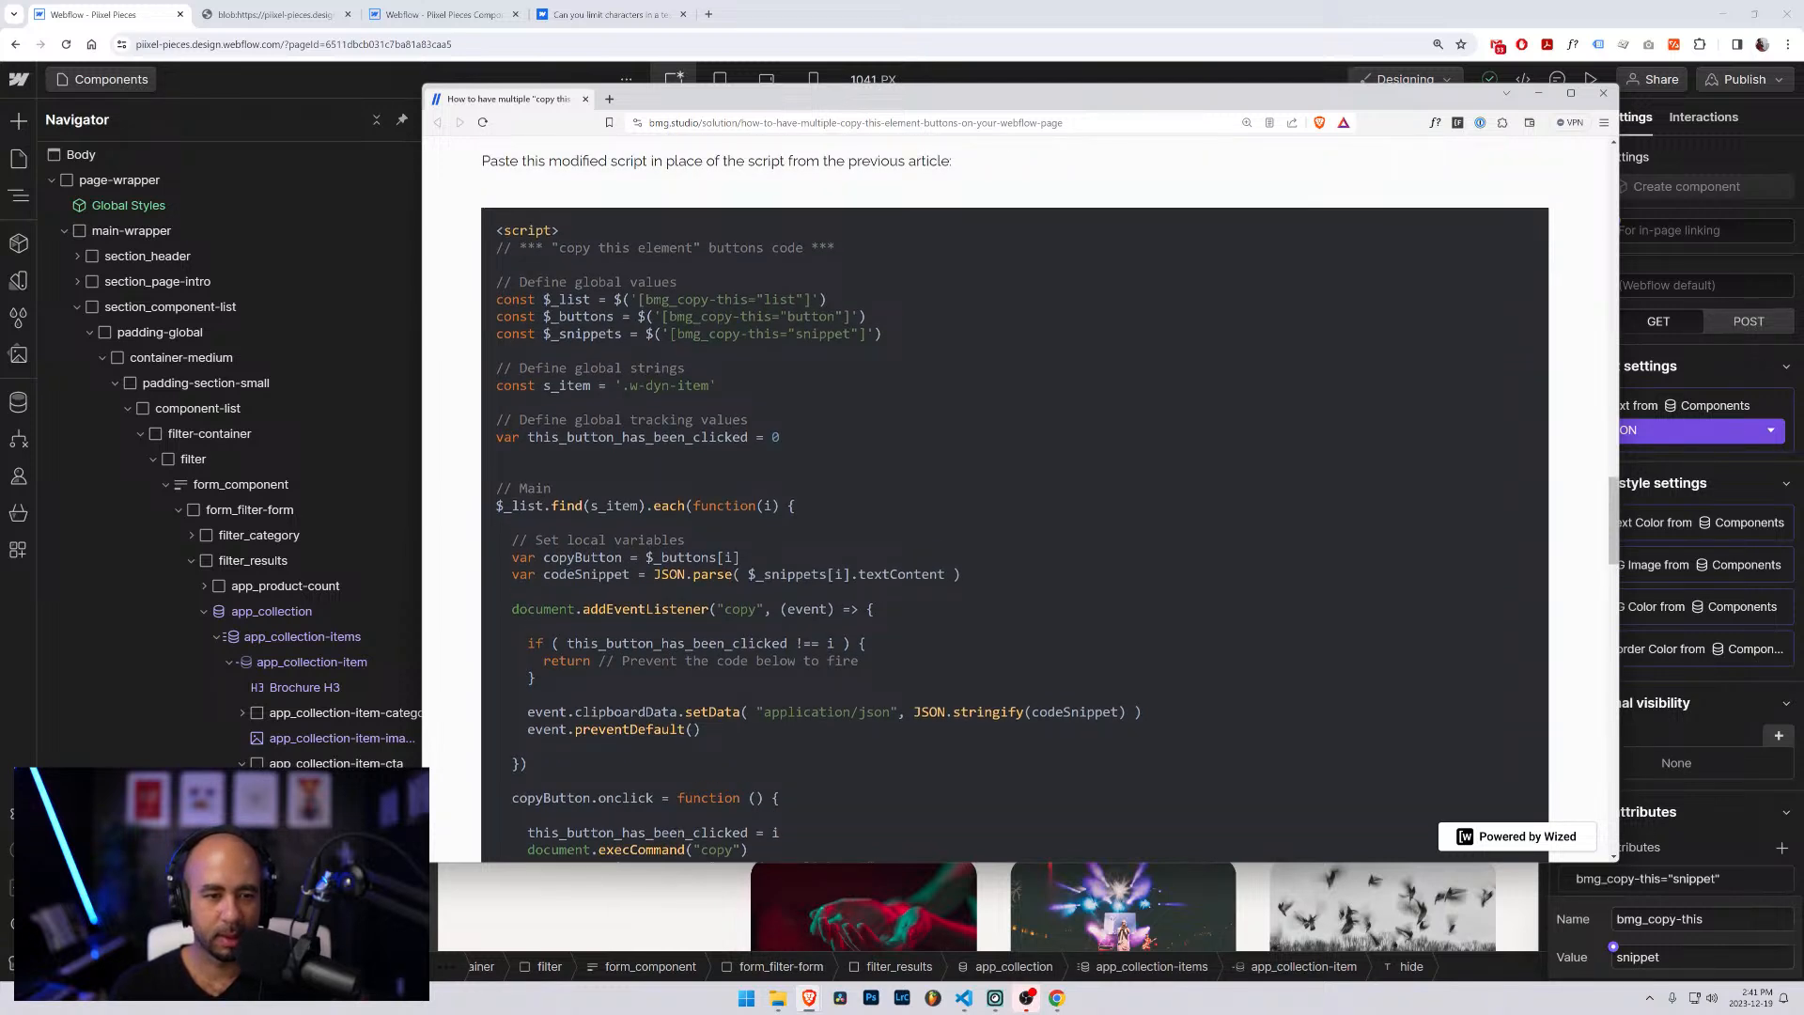
drag(711, 386, 628, 386)
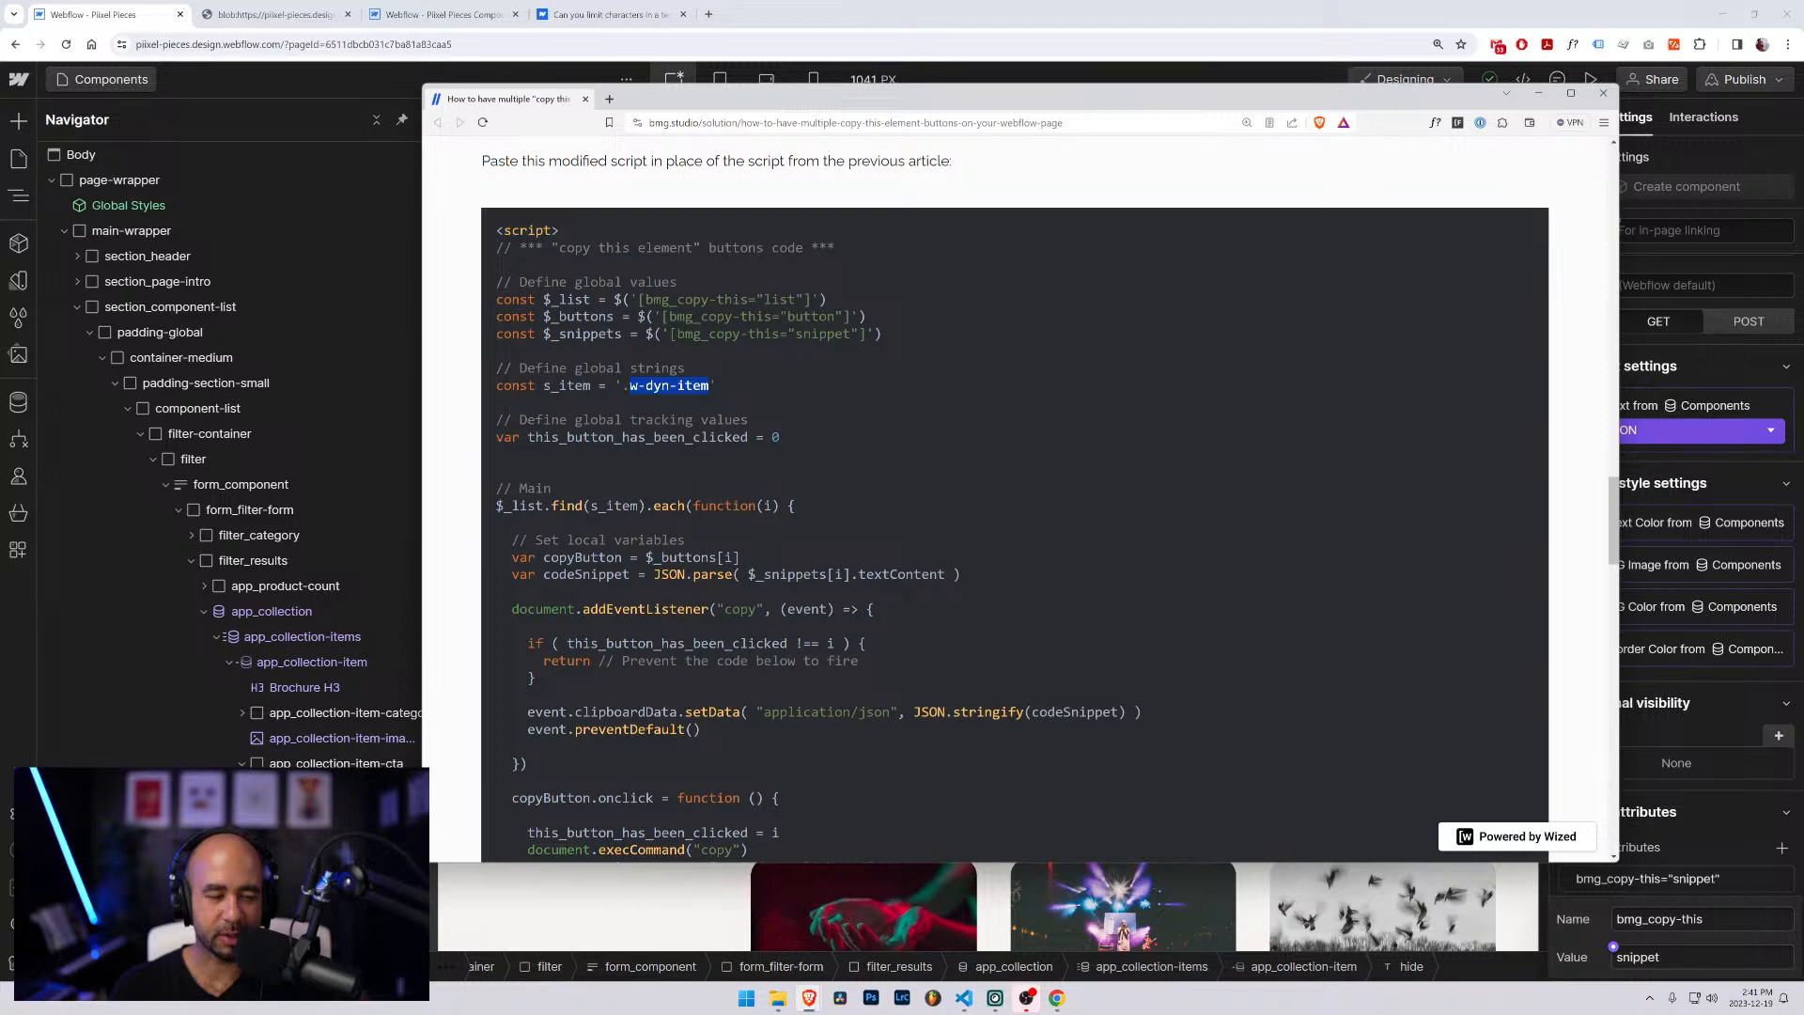
scroll(555, 769, down, 3)
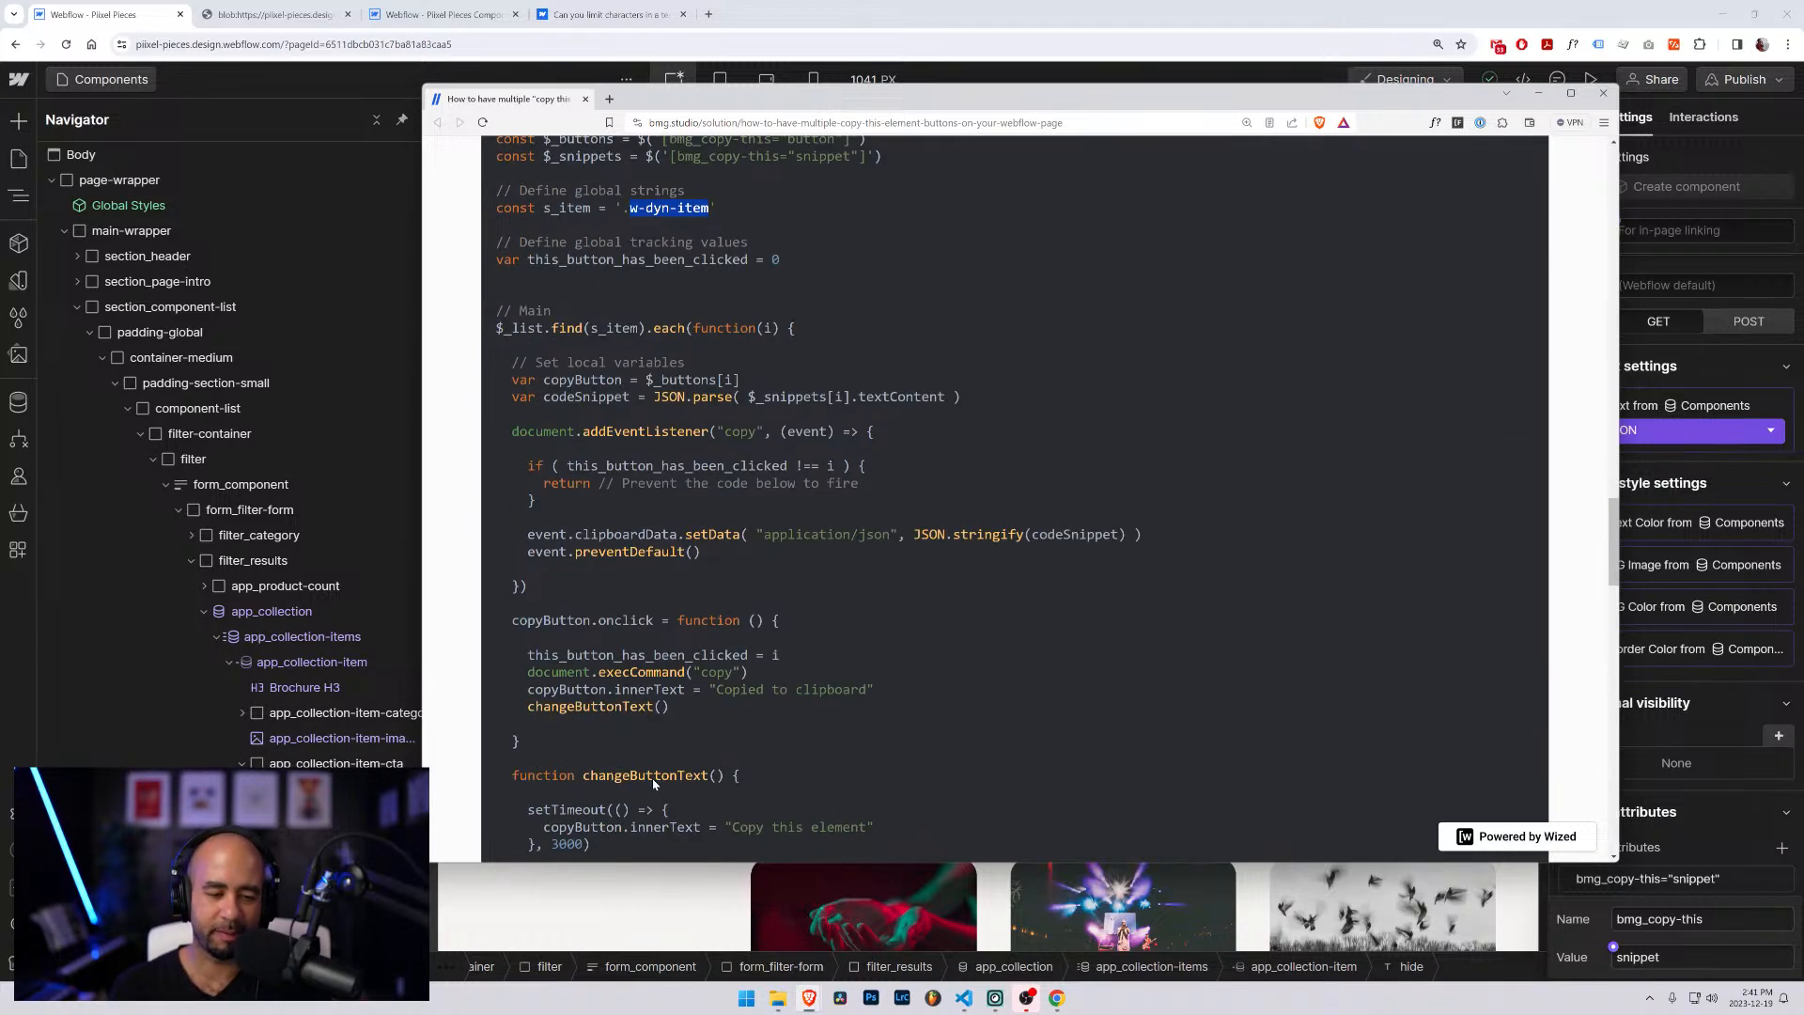
scroll(554, 769, down, 2)
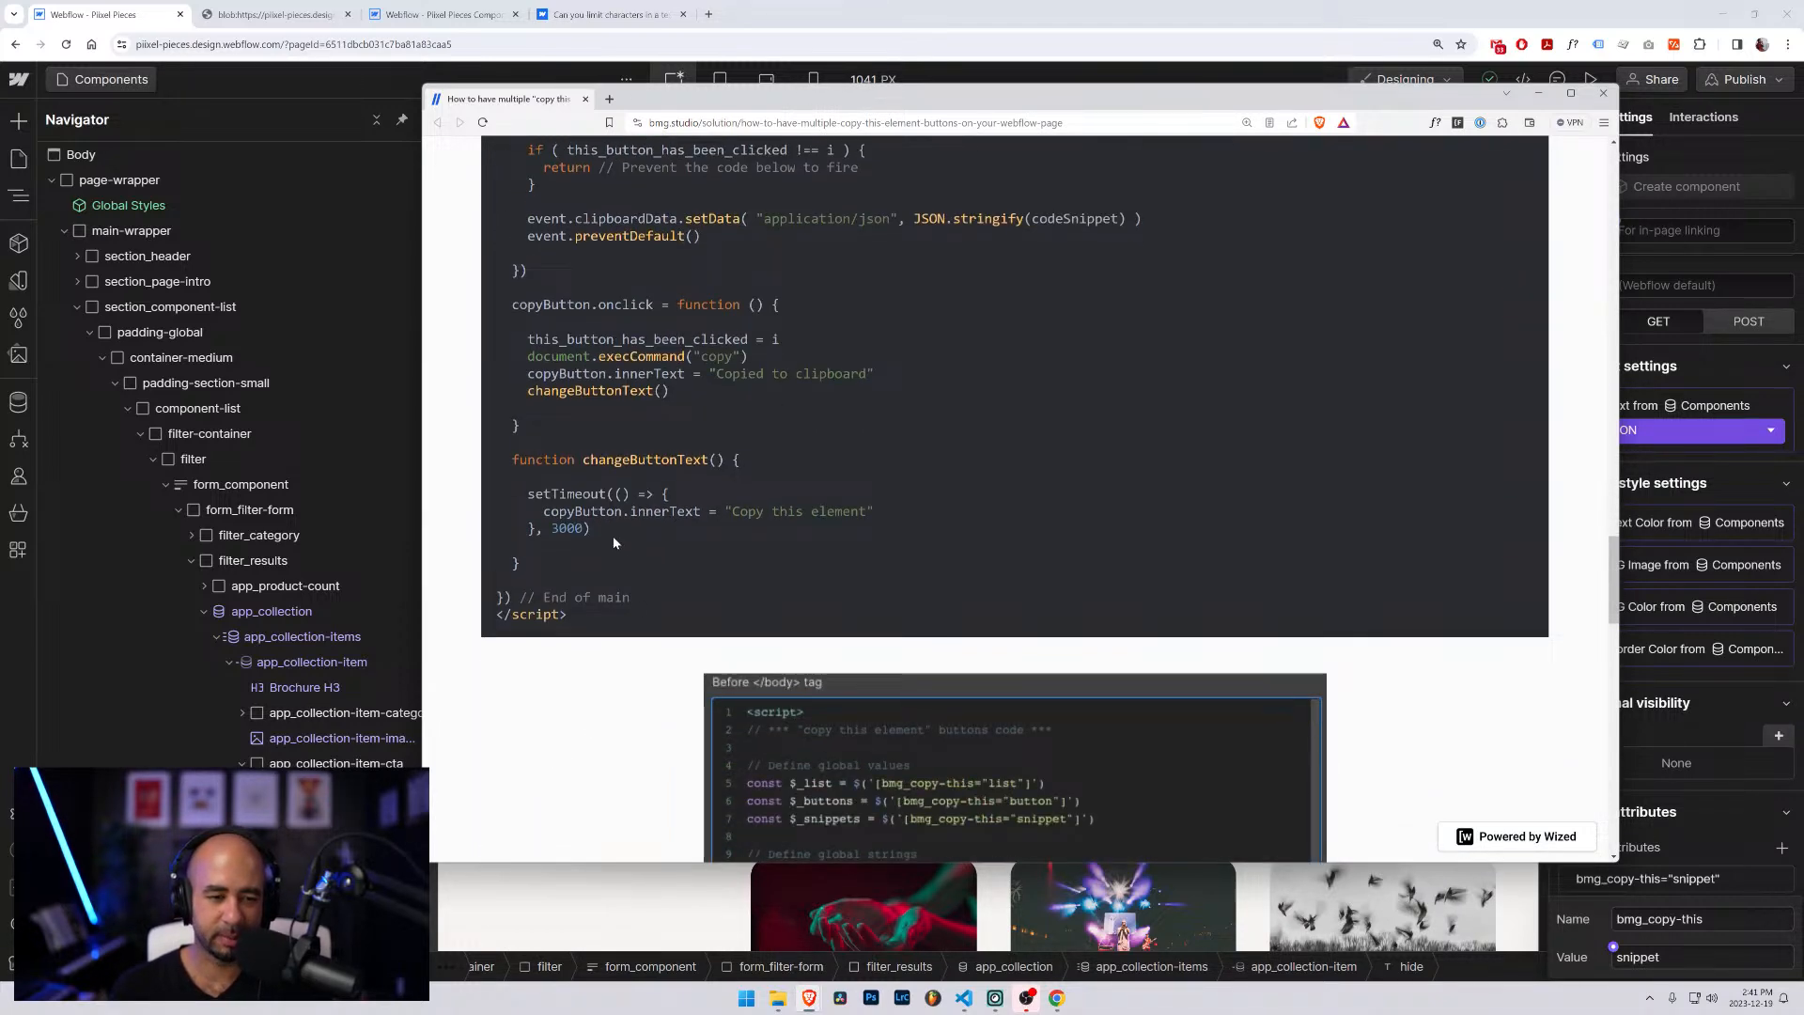
key(ctrl+a)
drag(574, 612, 498, 512)
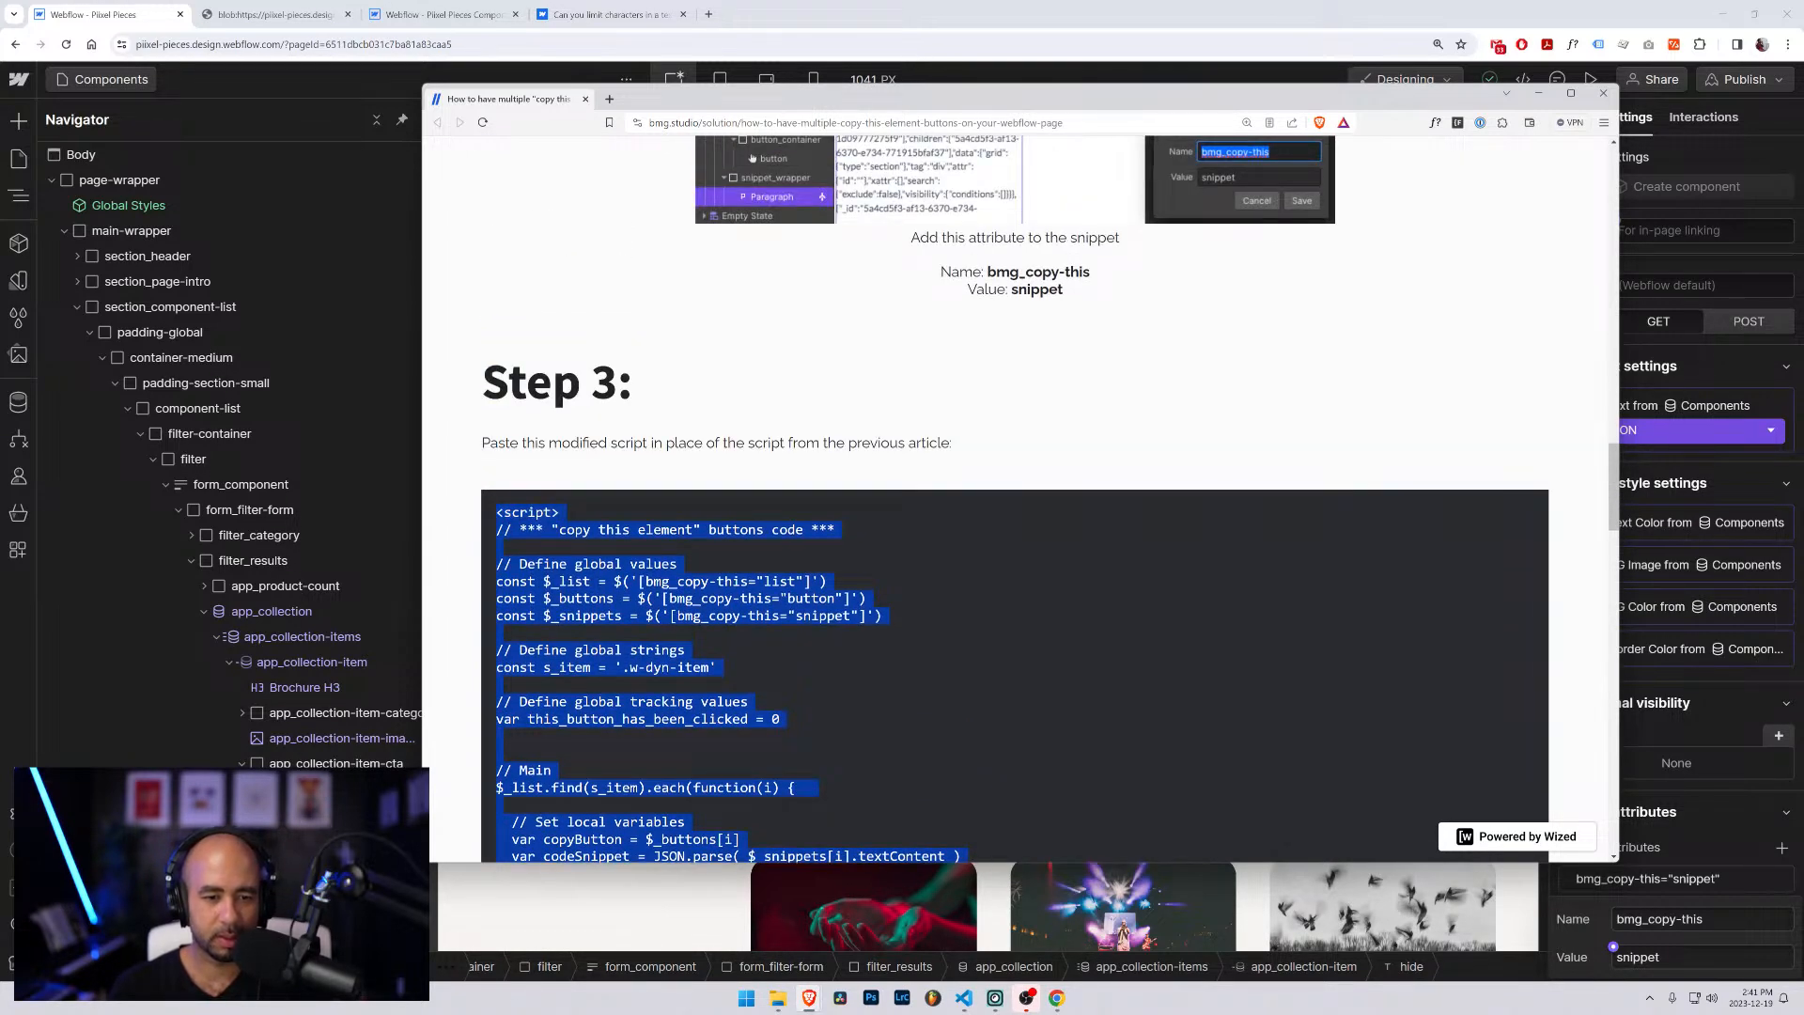
- Back in Webflow, collapse the component list's structure and add an HTML Embed as the last element inside main-wrapper
scroll(281, 470, down, 1)
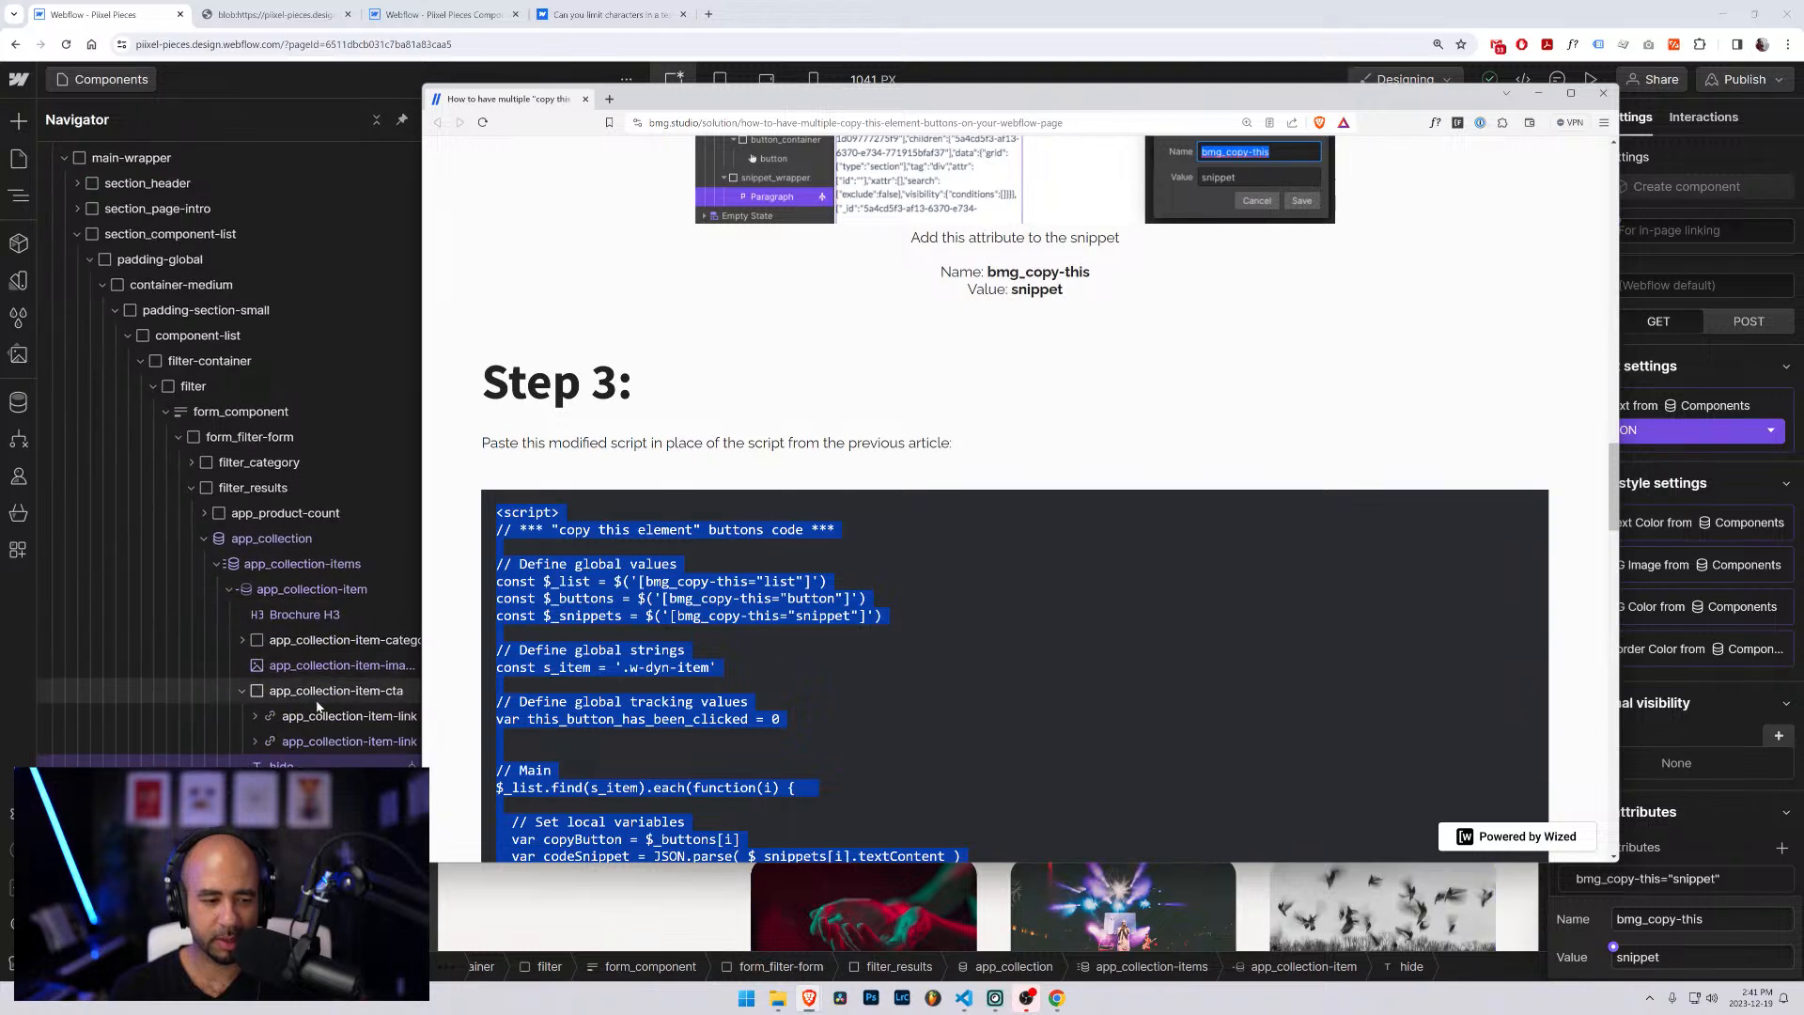
click(93, 263)
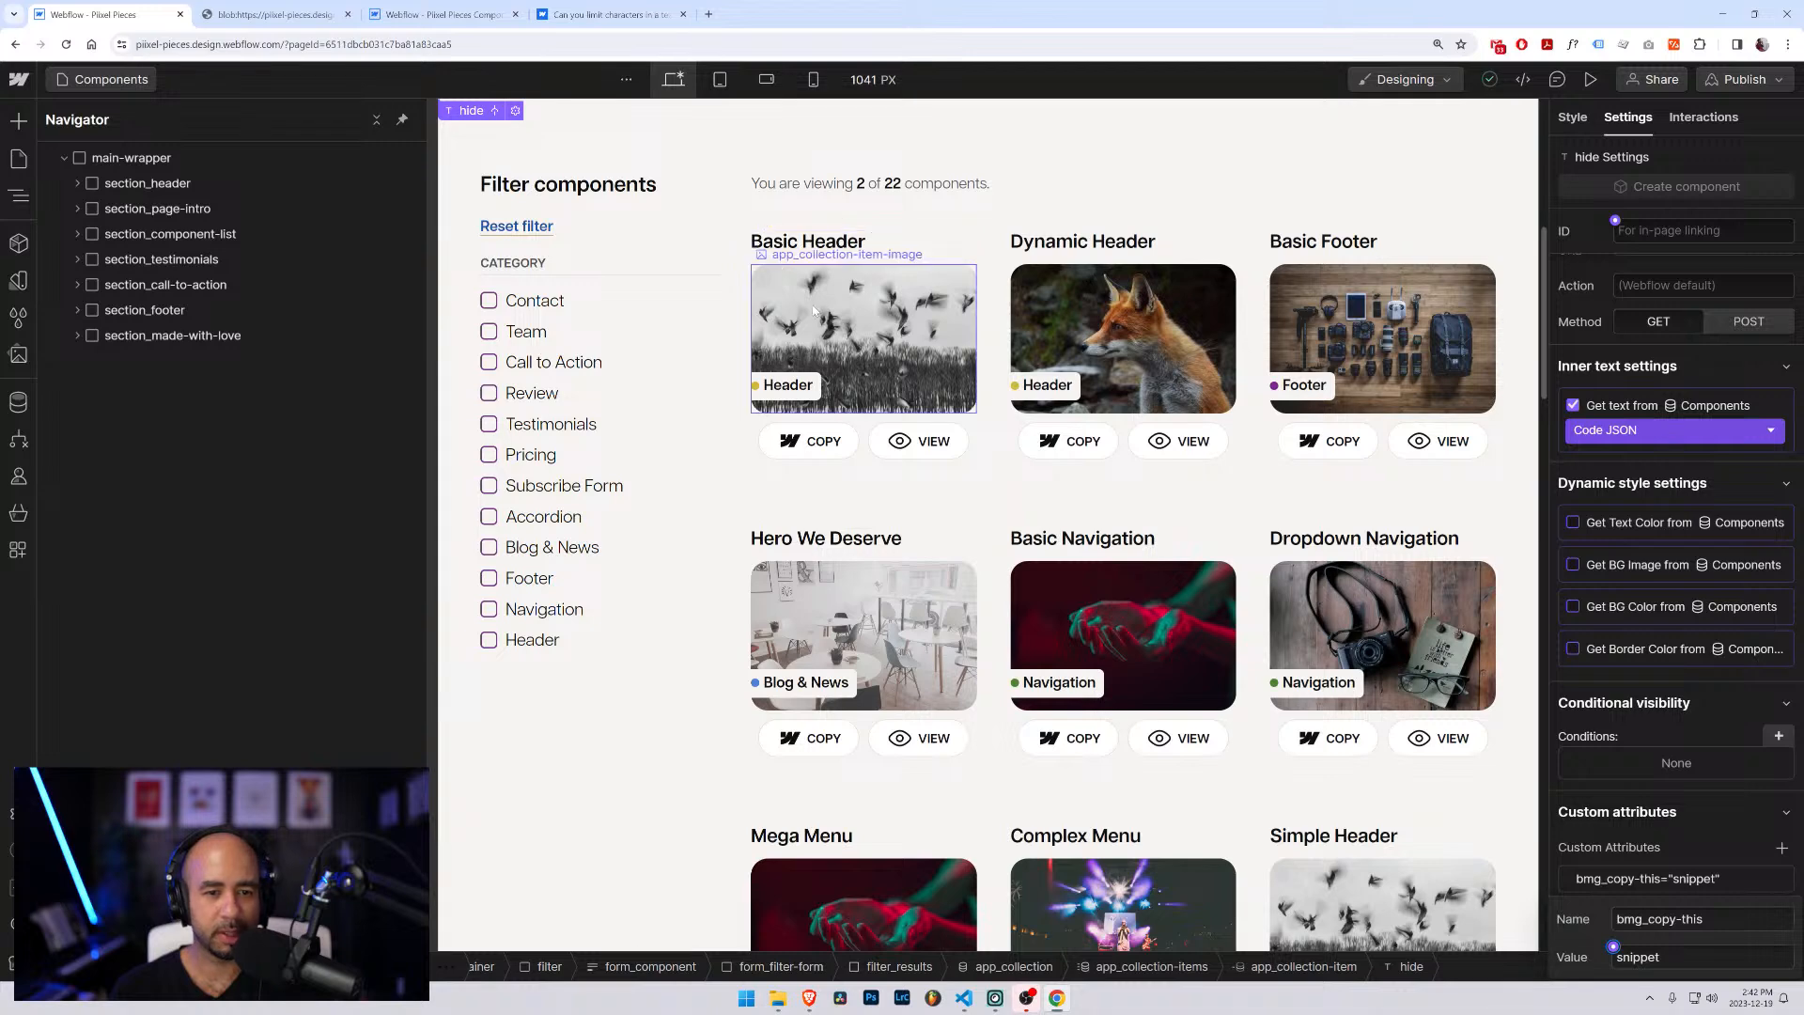
click(993, 329)
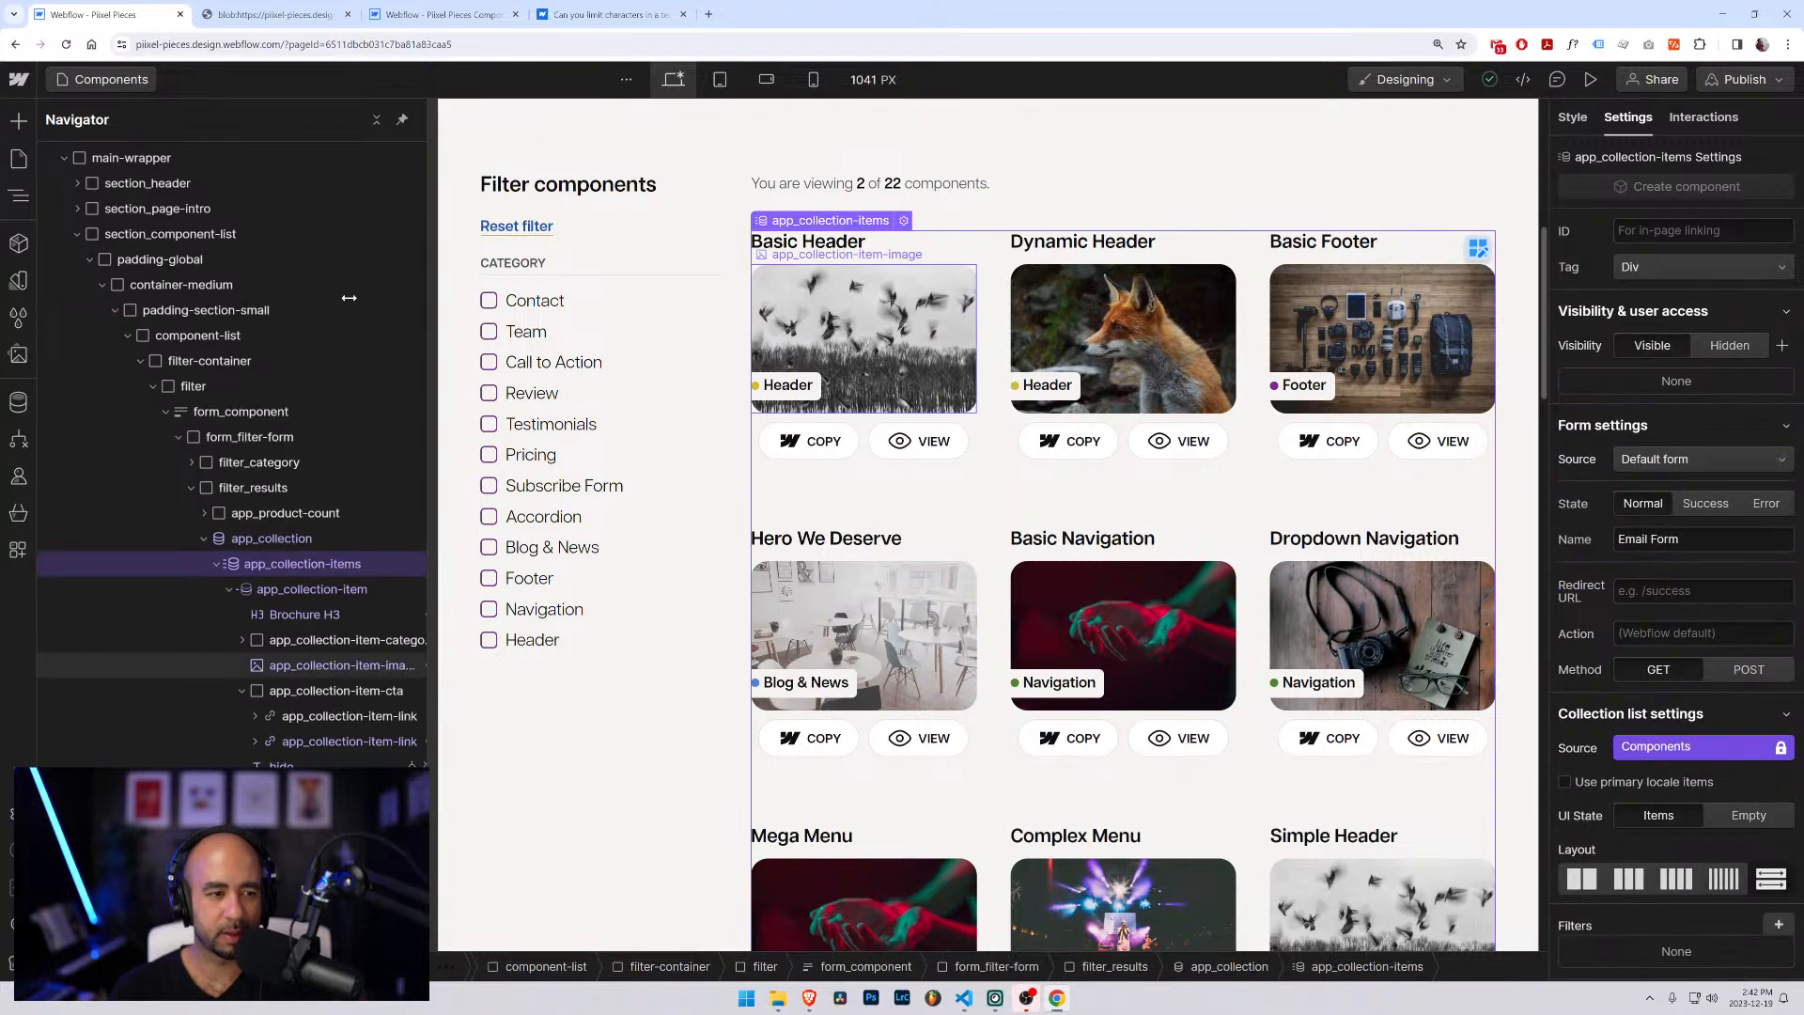
click(90, 260)
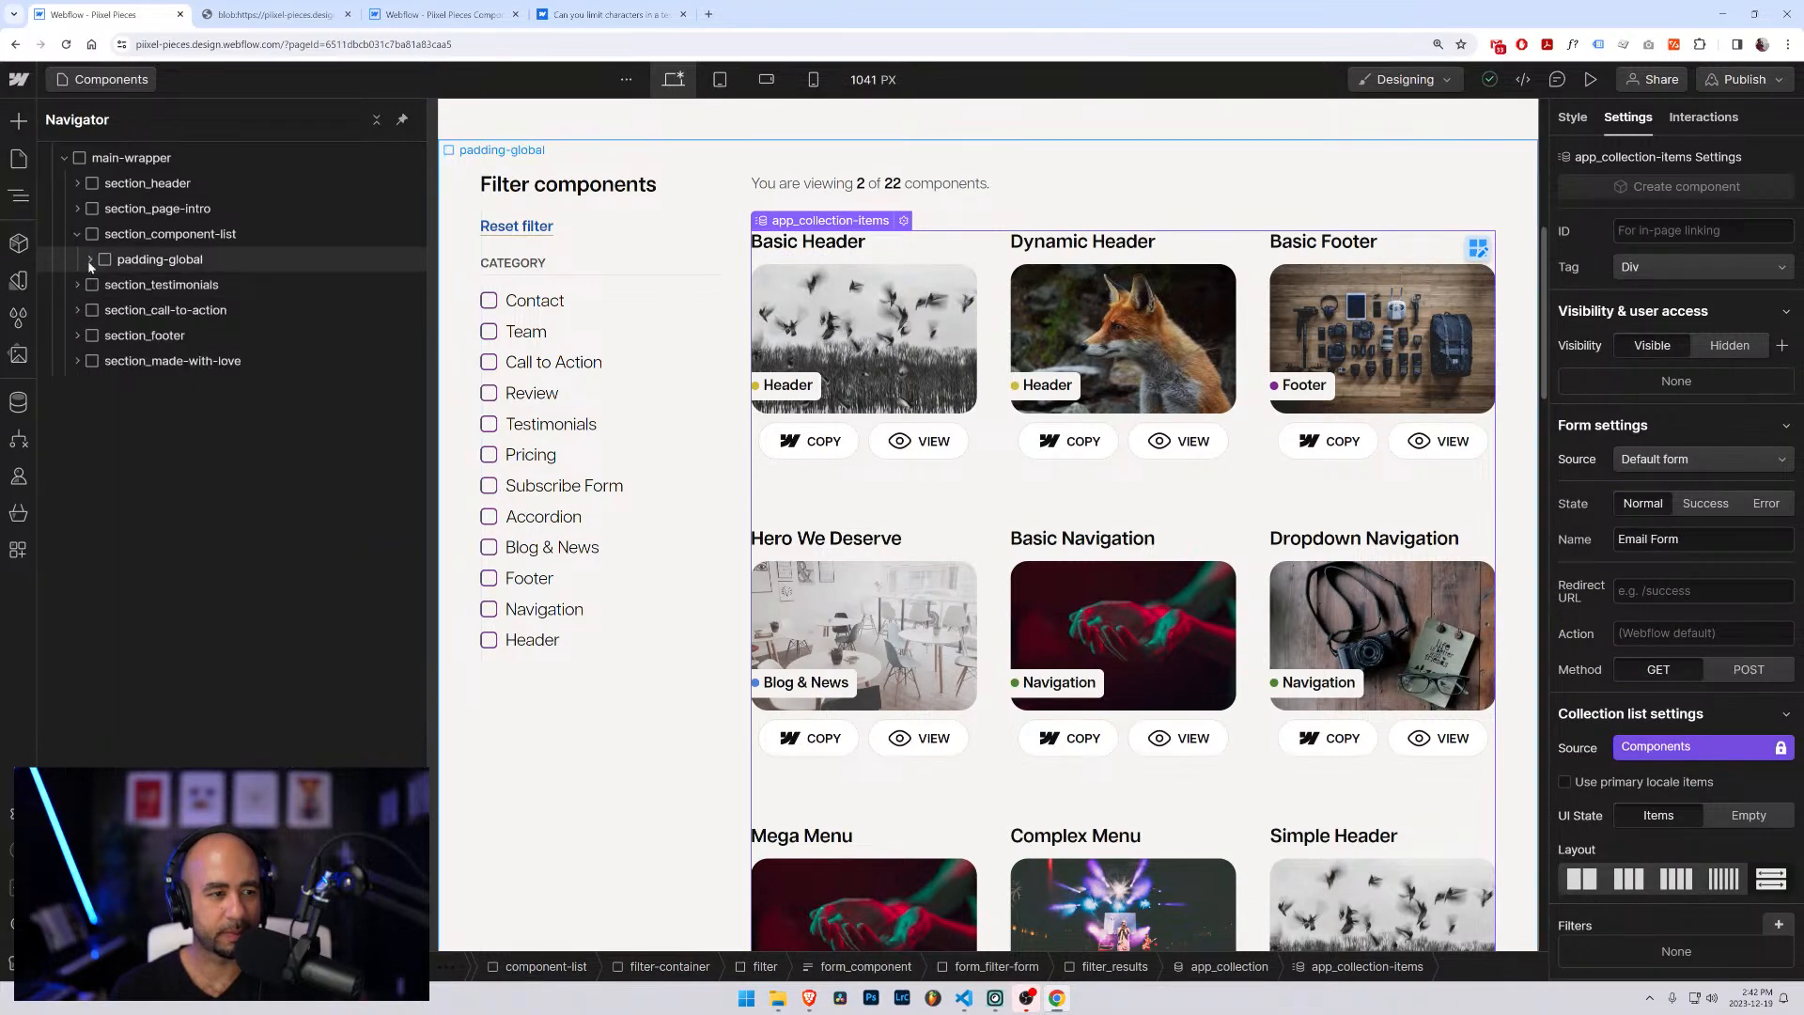
click(81, 160)
key(ctrl+e)
text(emb)
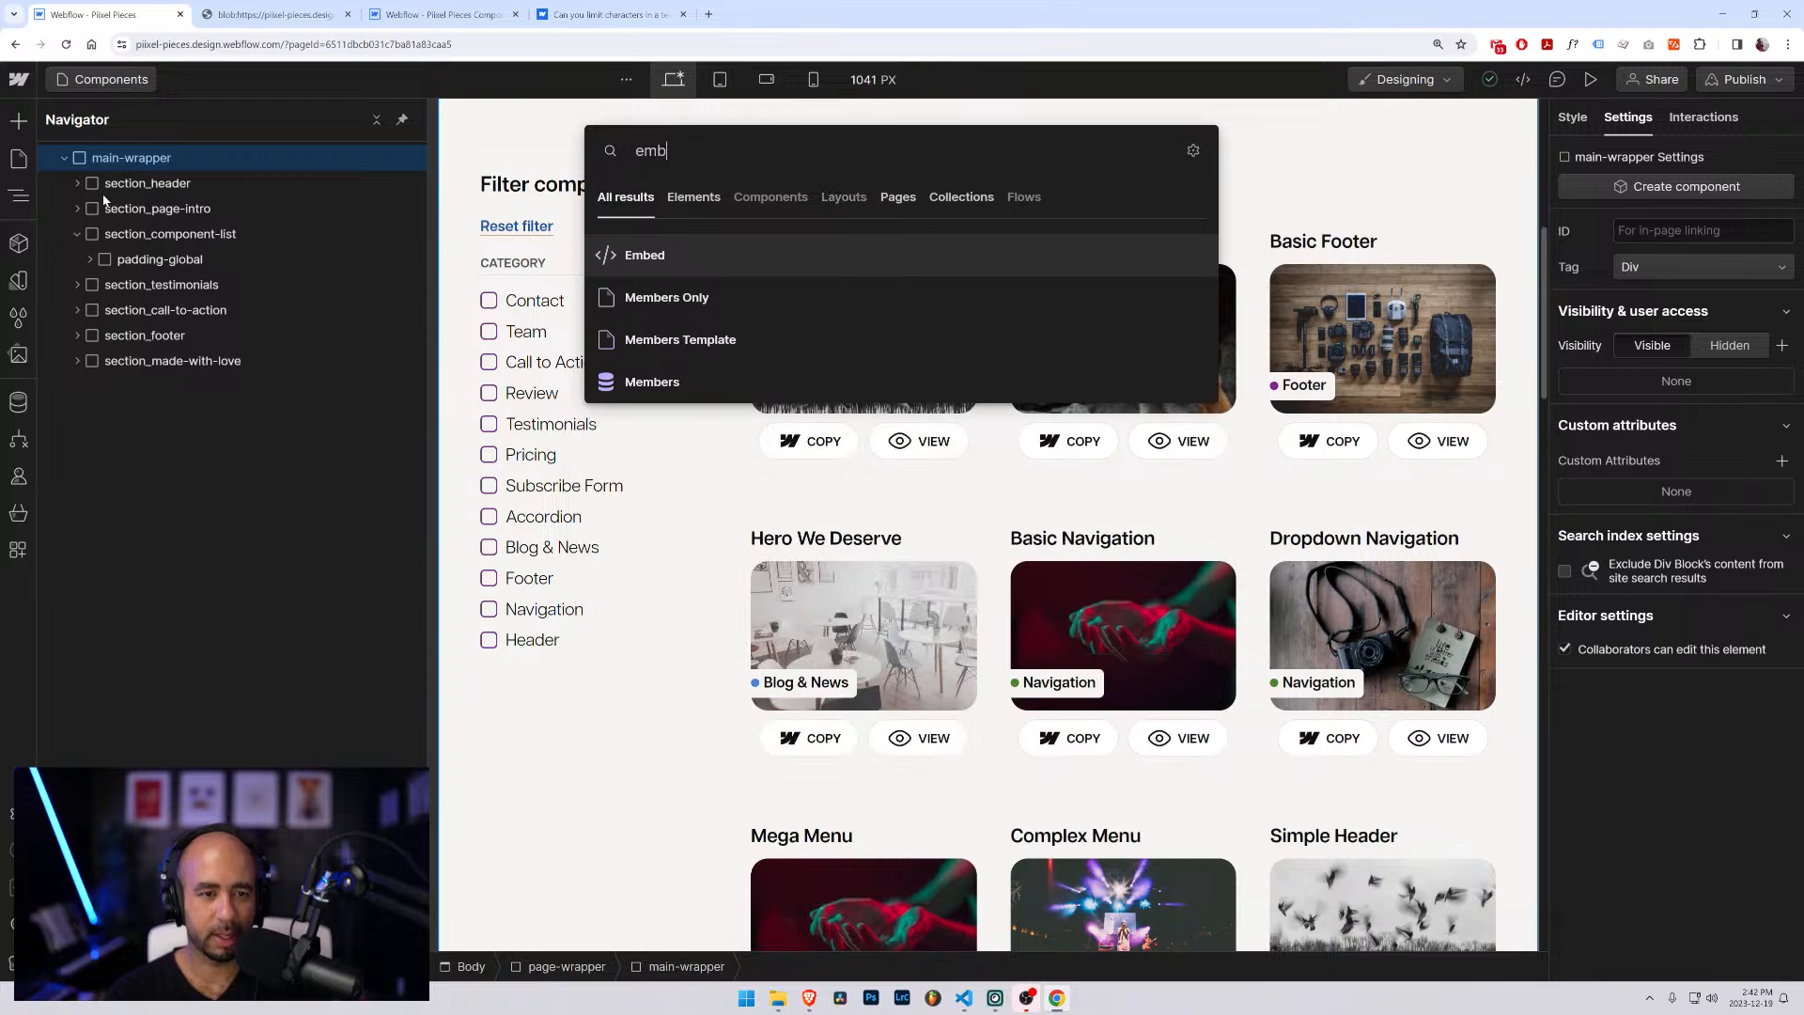
key(Return)
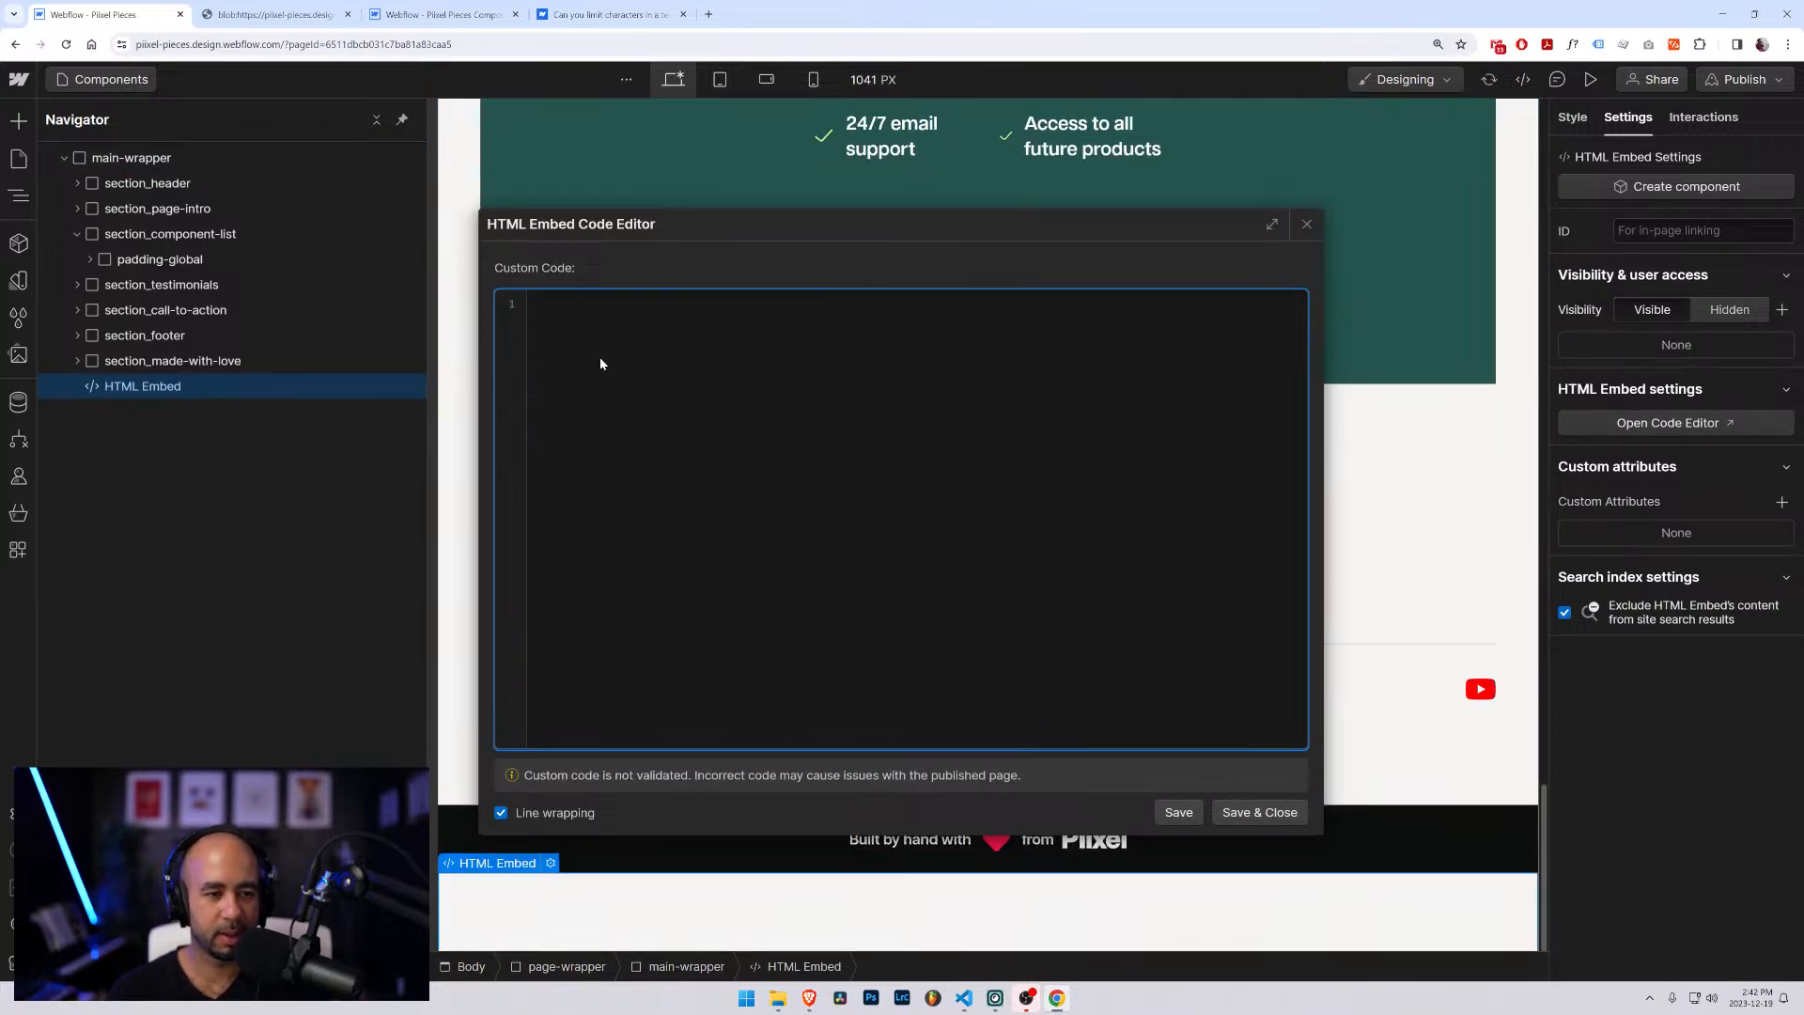
- Paste the copied copy-button script into the HTML Embed, review the code through to its closing script tag, and save and close it
key(ctrl+v)
scroll(602, 364, up, 10)
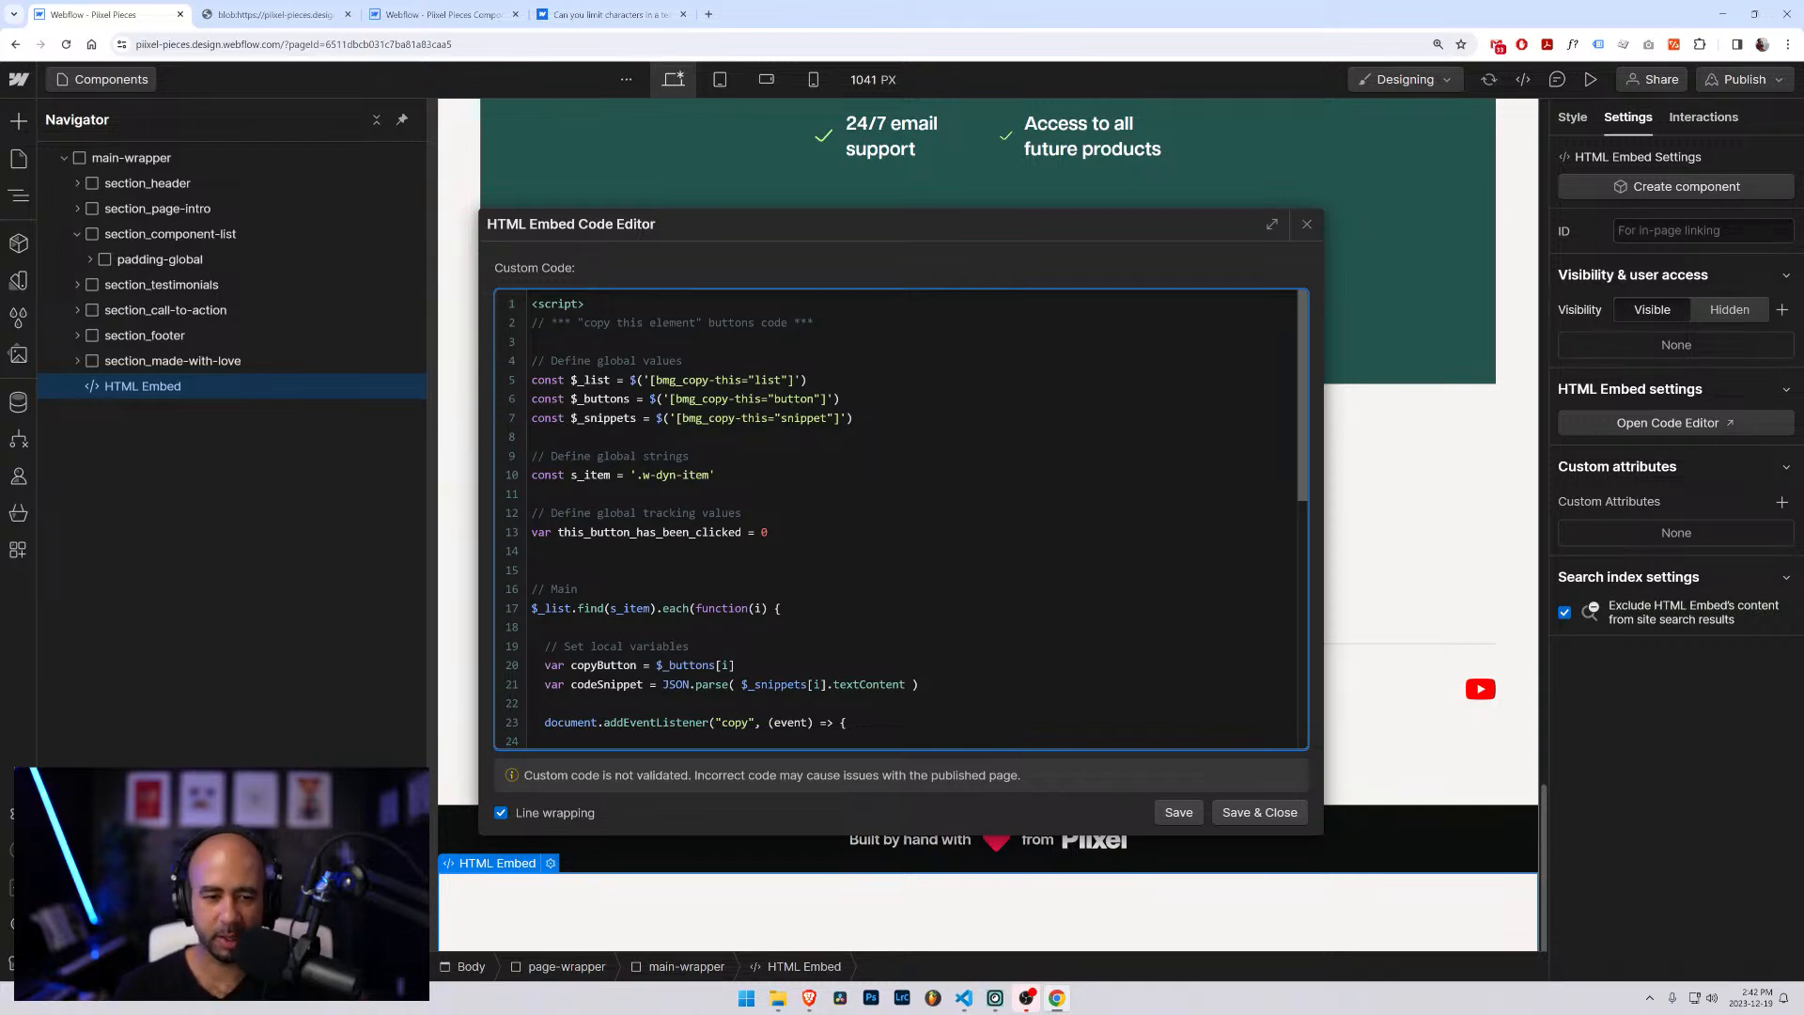
scroll(900, 519, down, 3)
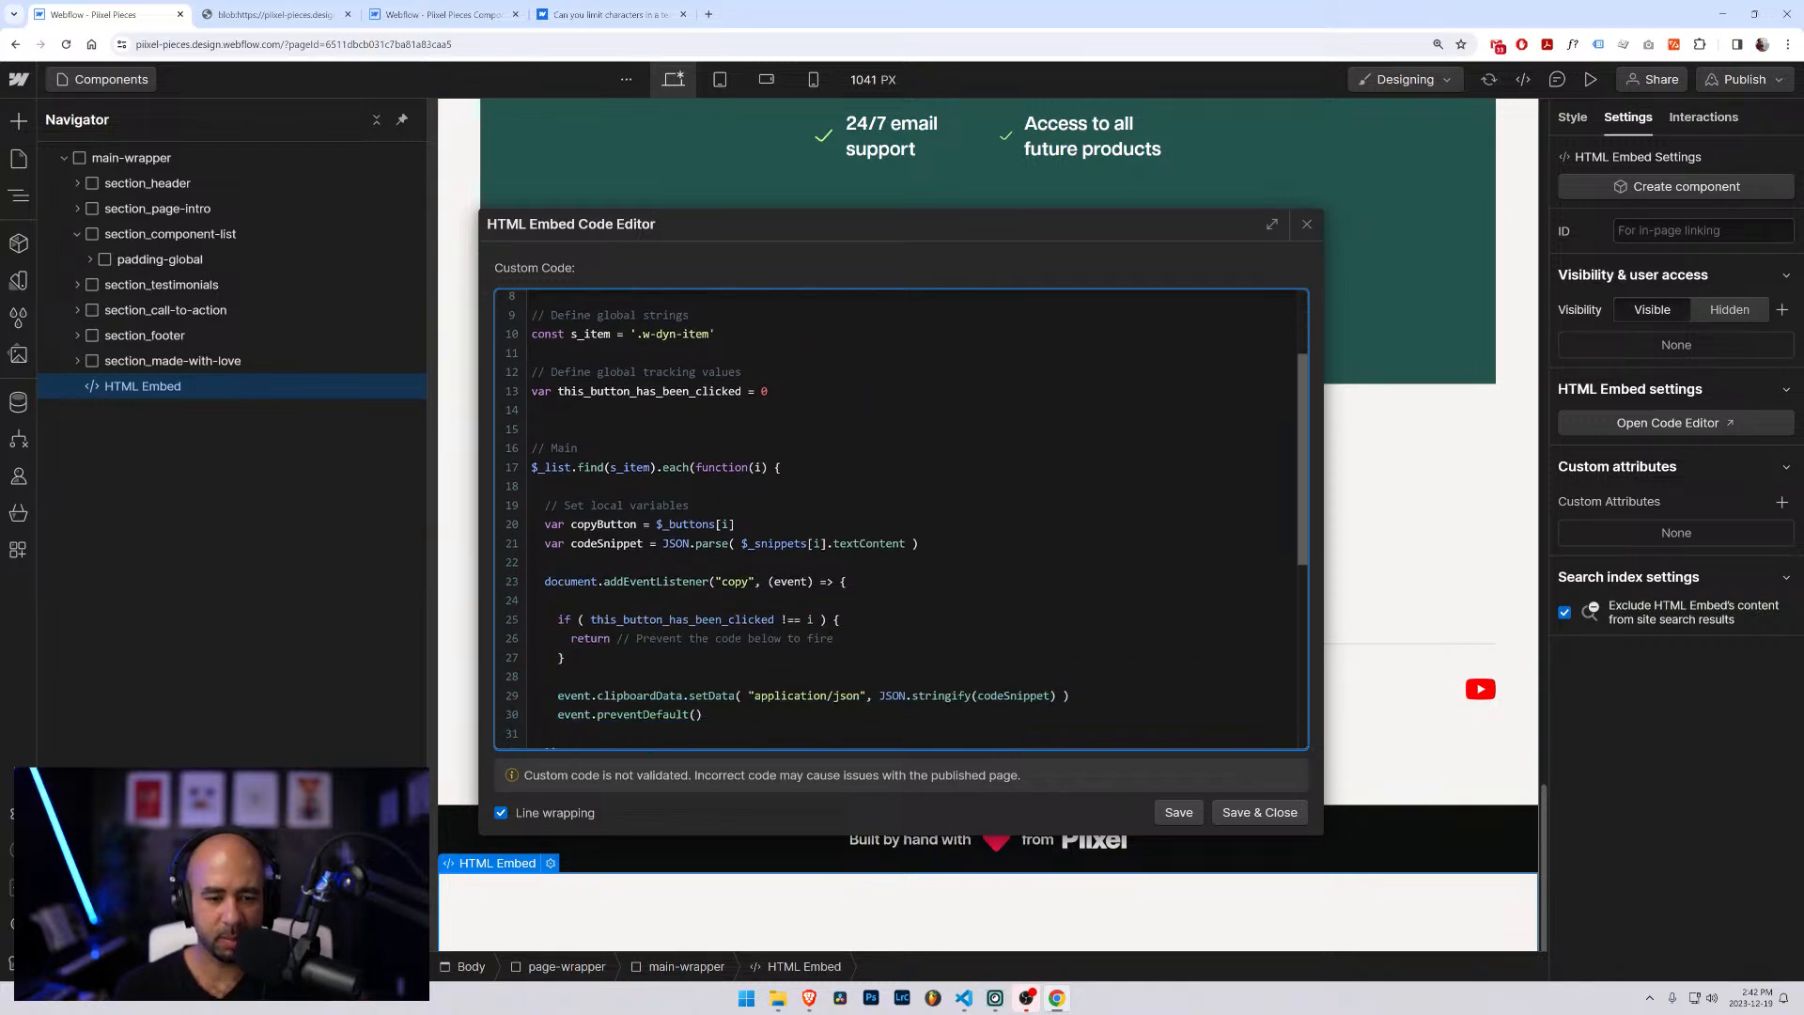
scroll(900, 519, up, 3)
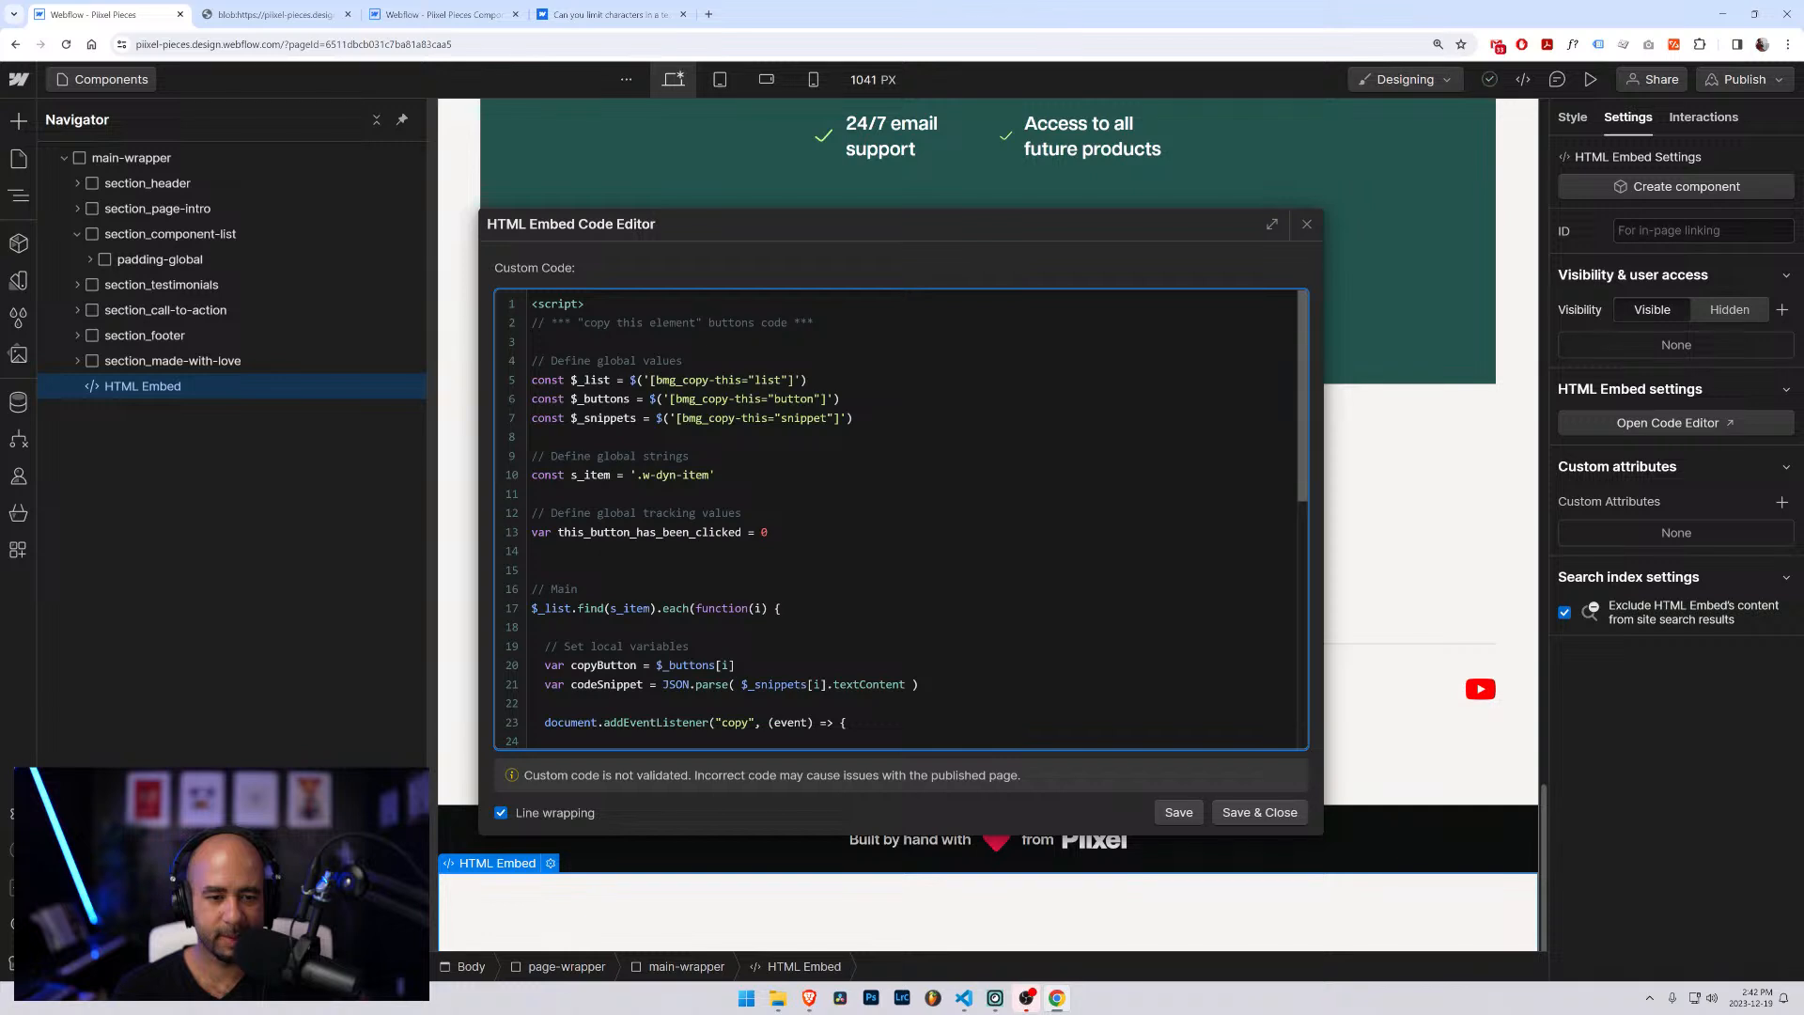
scroll(900, 519, down, 3)
scroll(900, 518, down, 6)
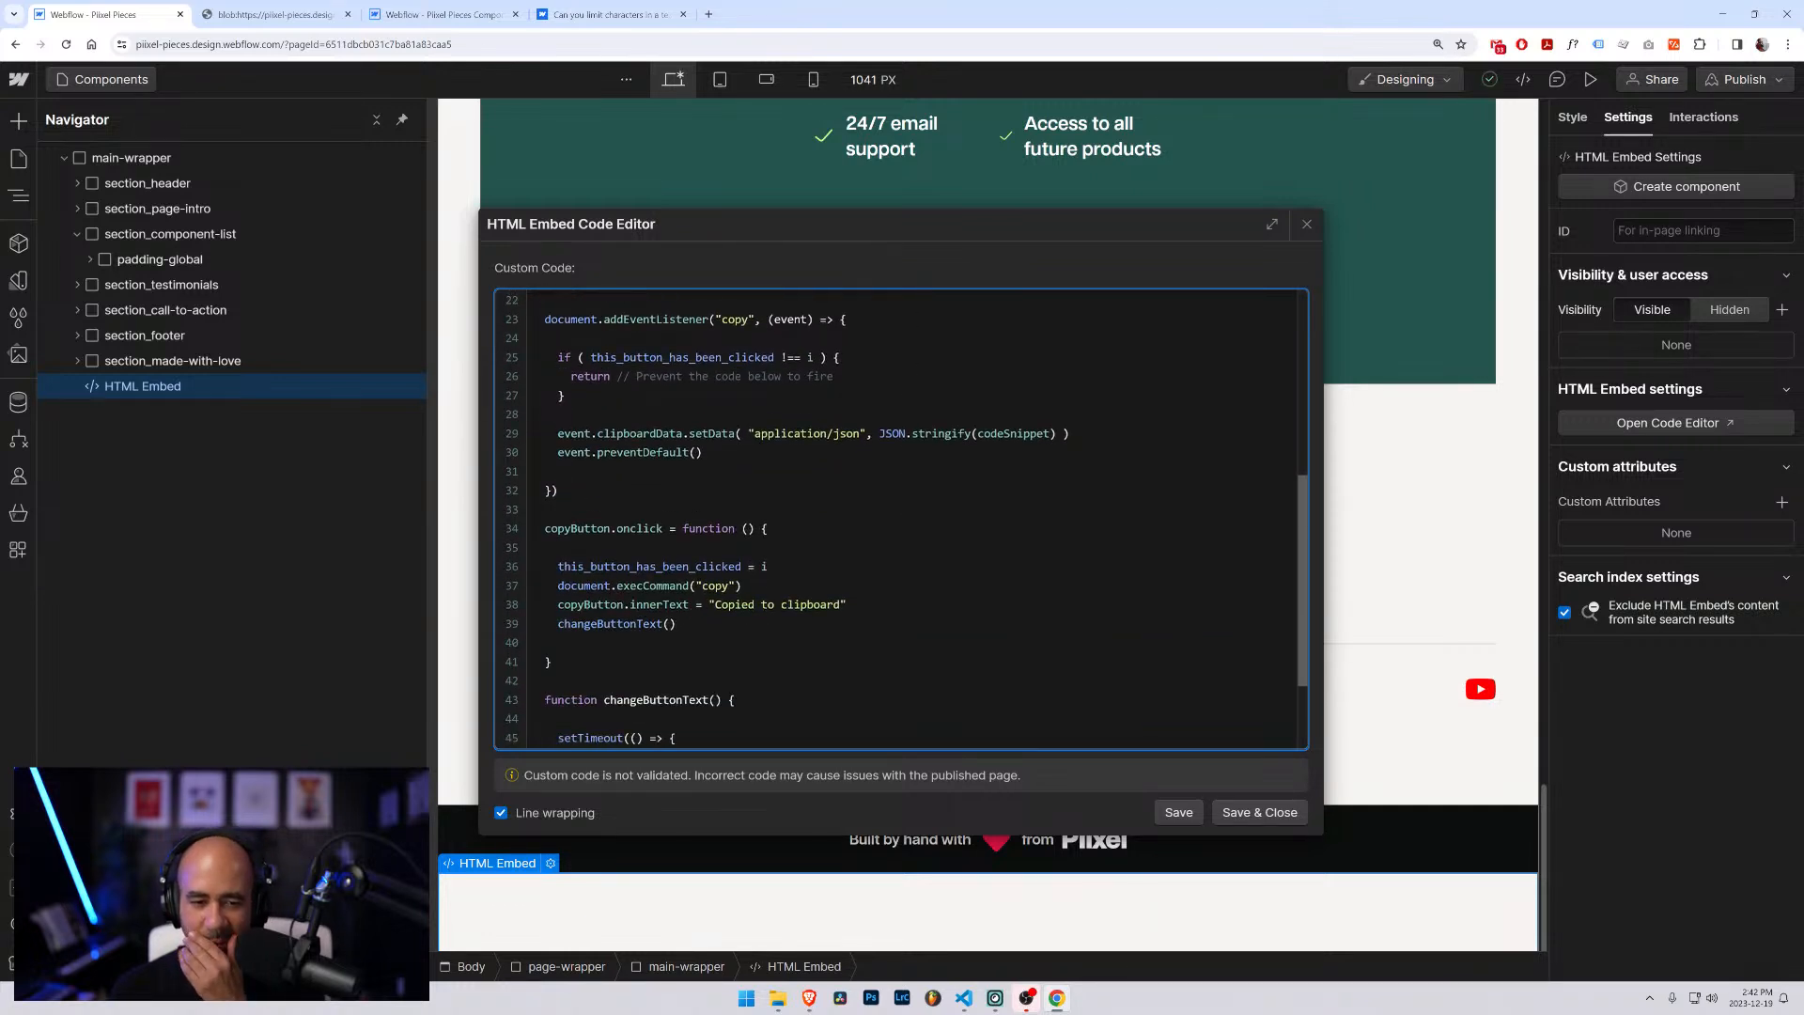
scroll(901, 519, up, 6)
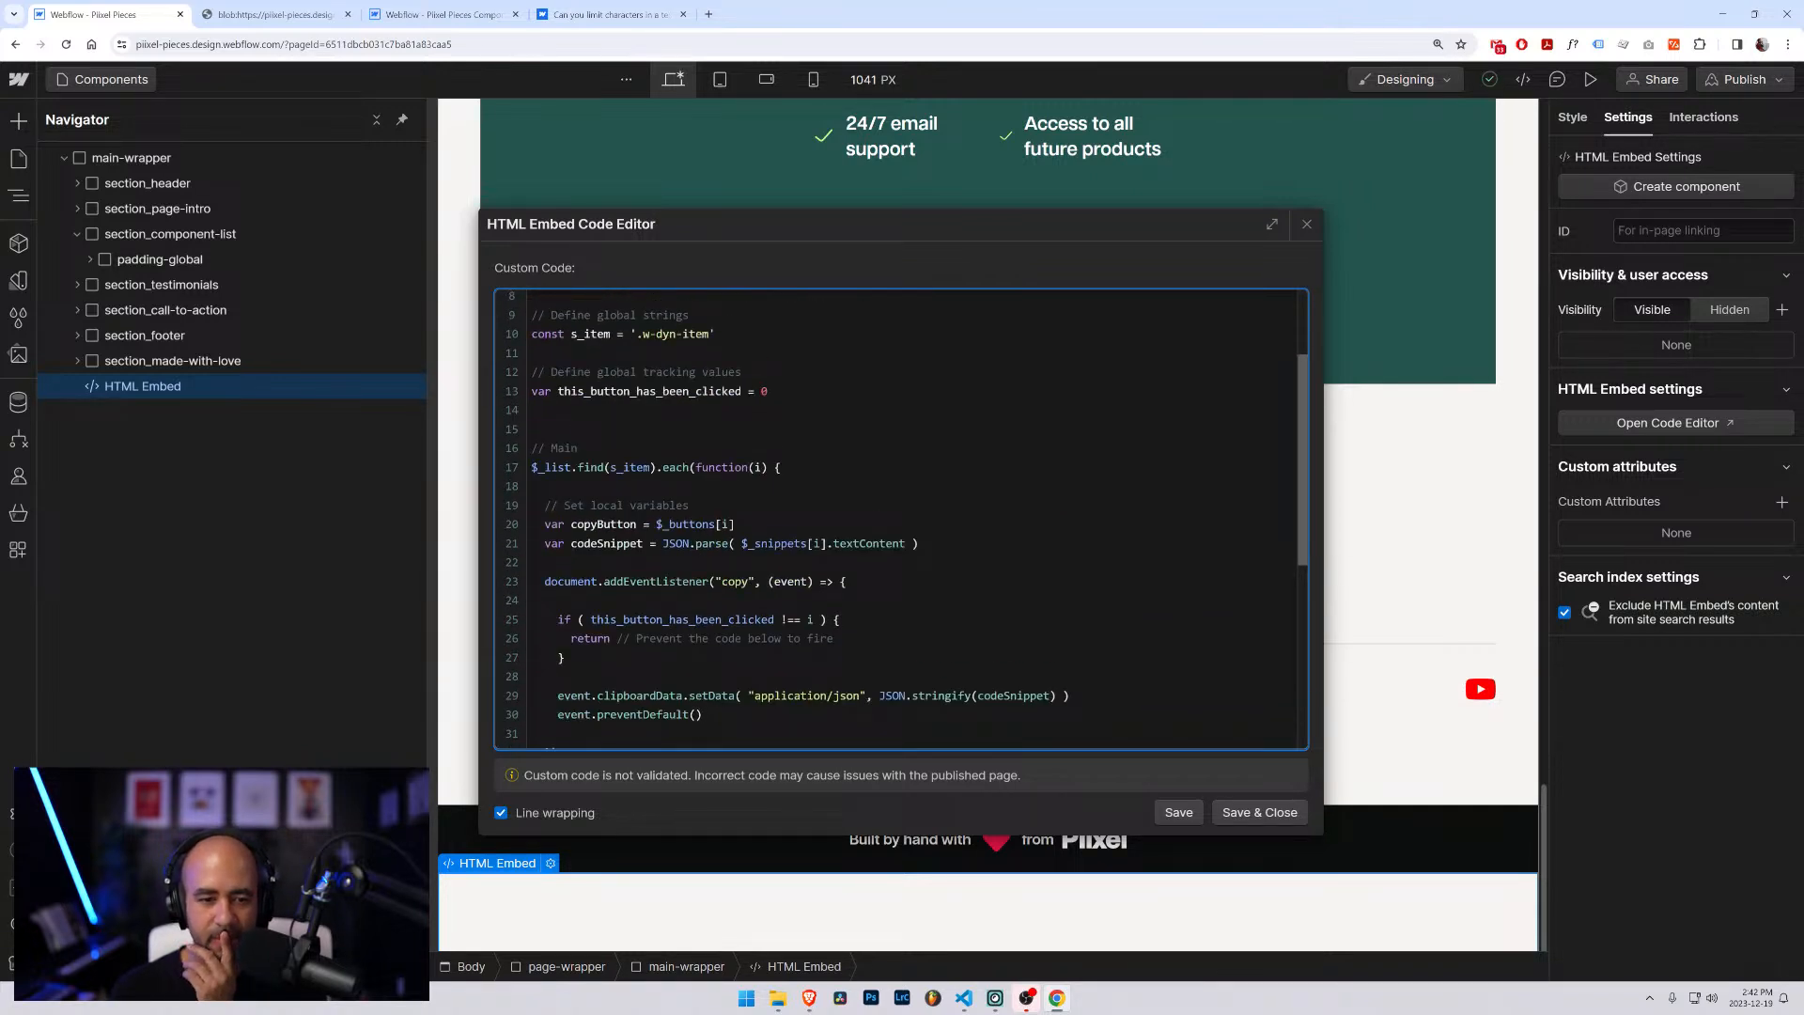
scroll(900, 519, up, 3)
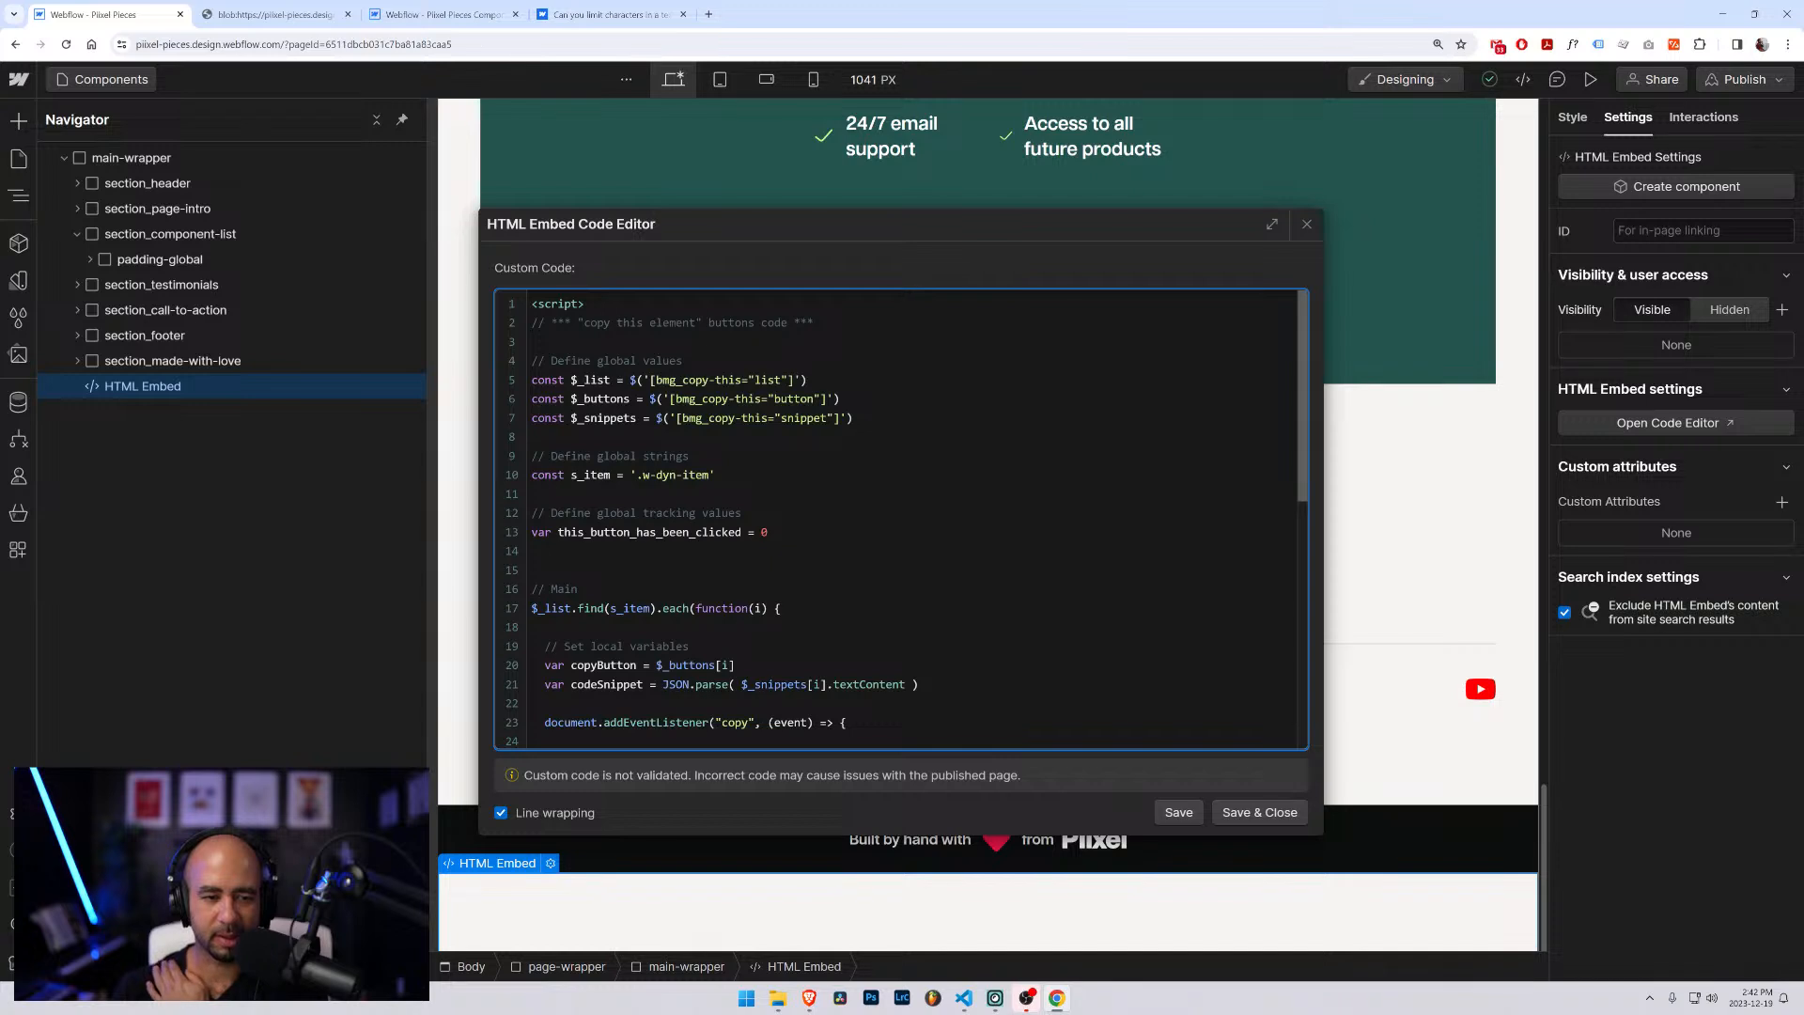
scroll(900, 519, down, 7)
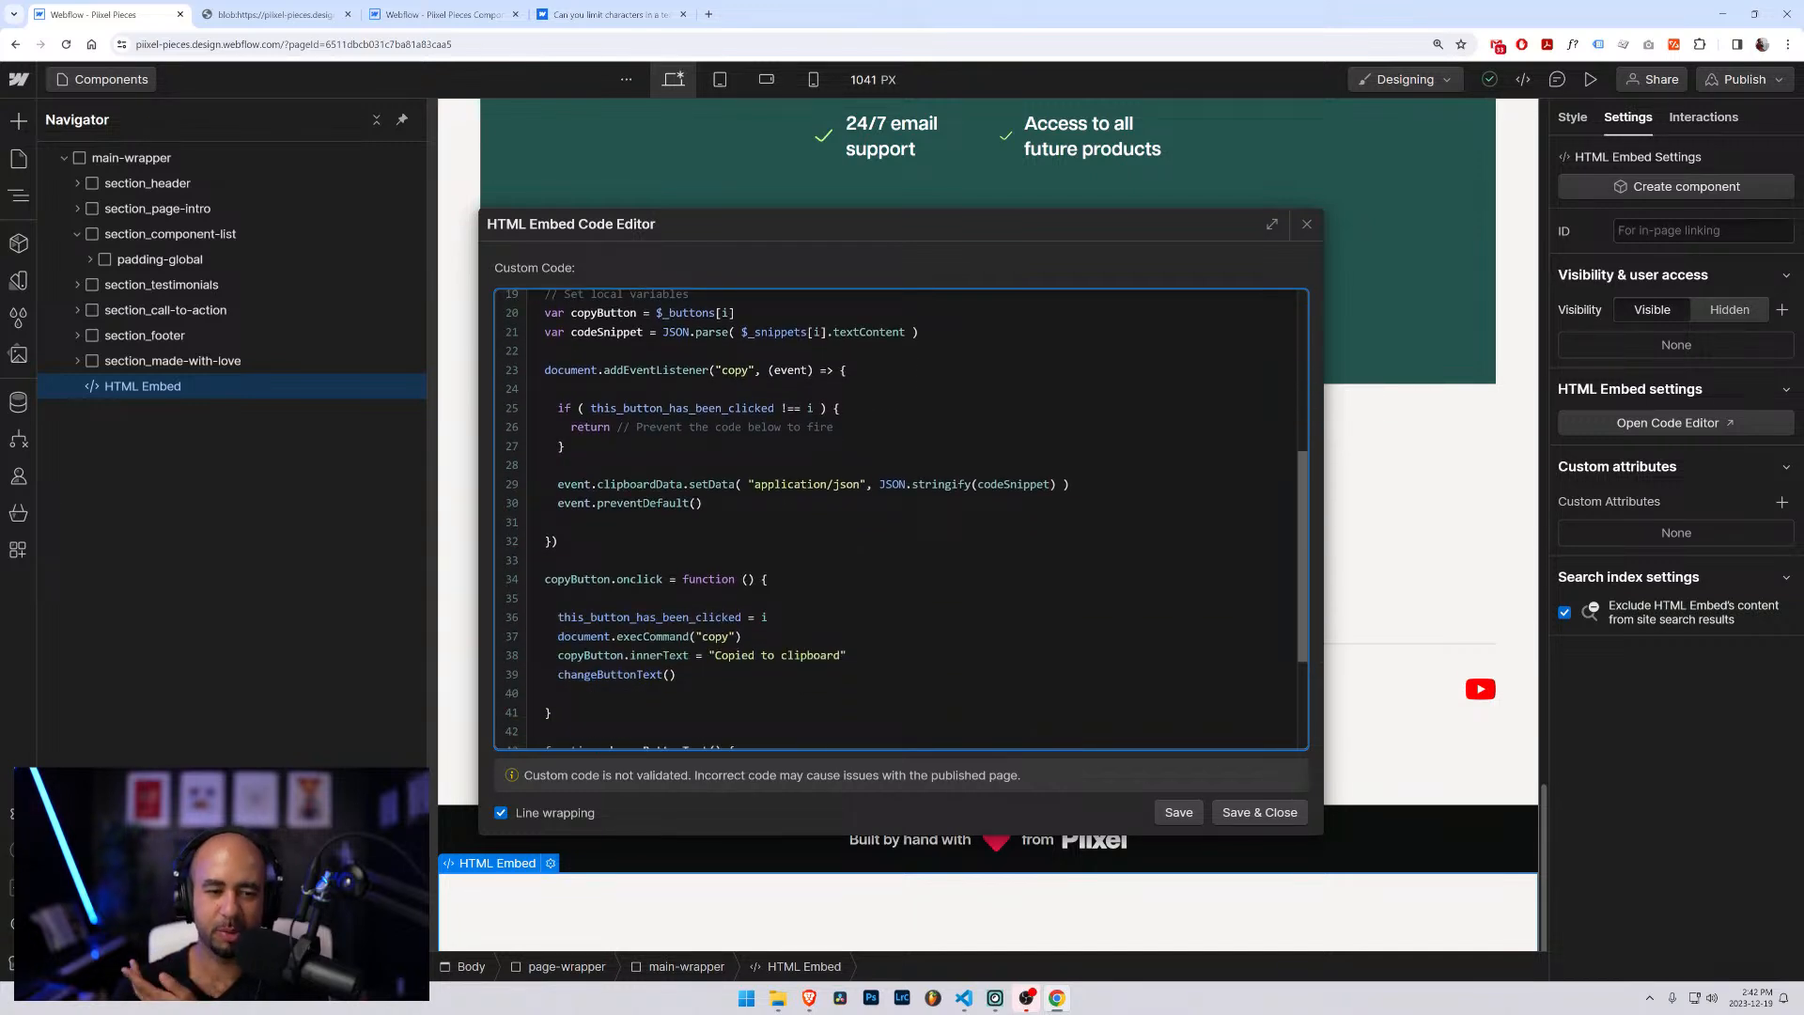
scroll(900, 518, down, 4)
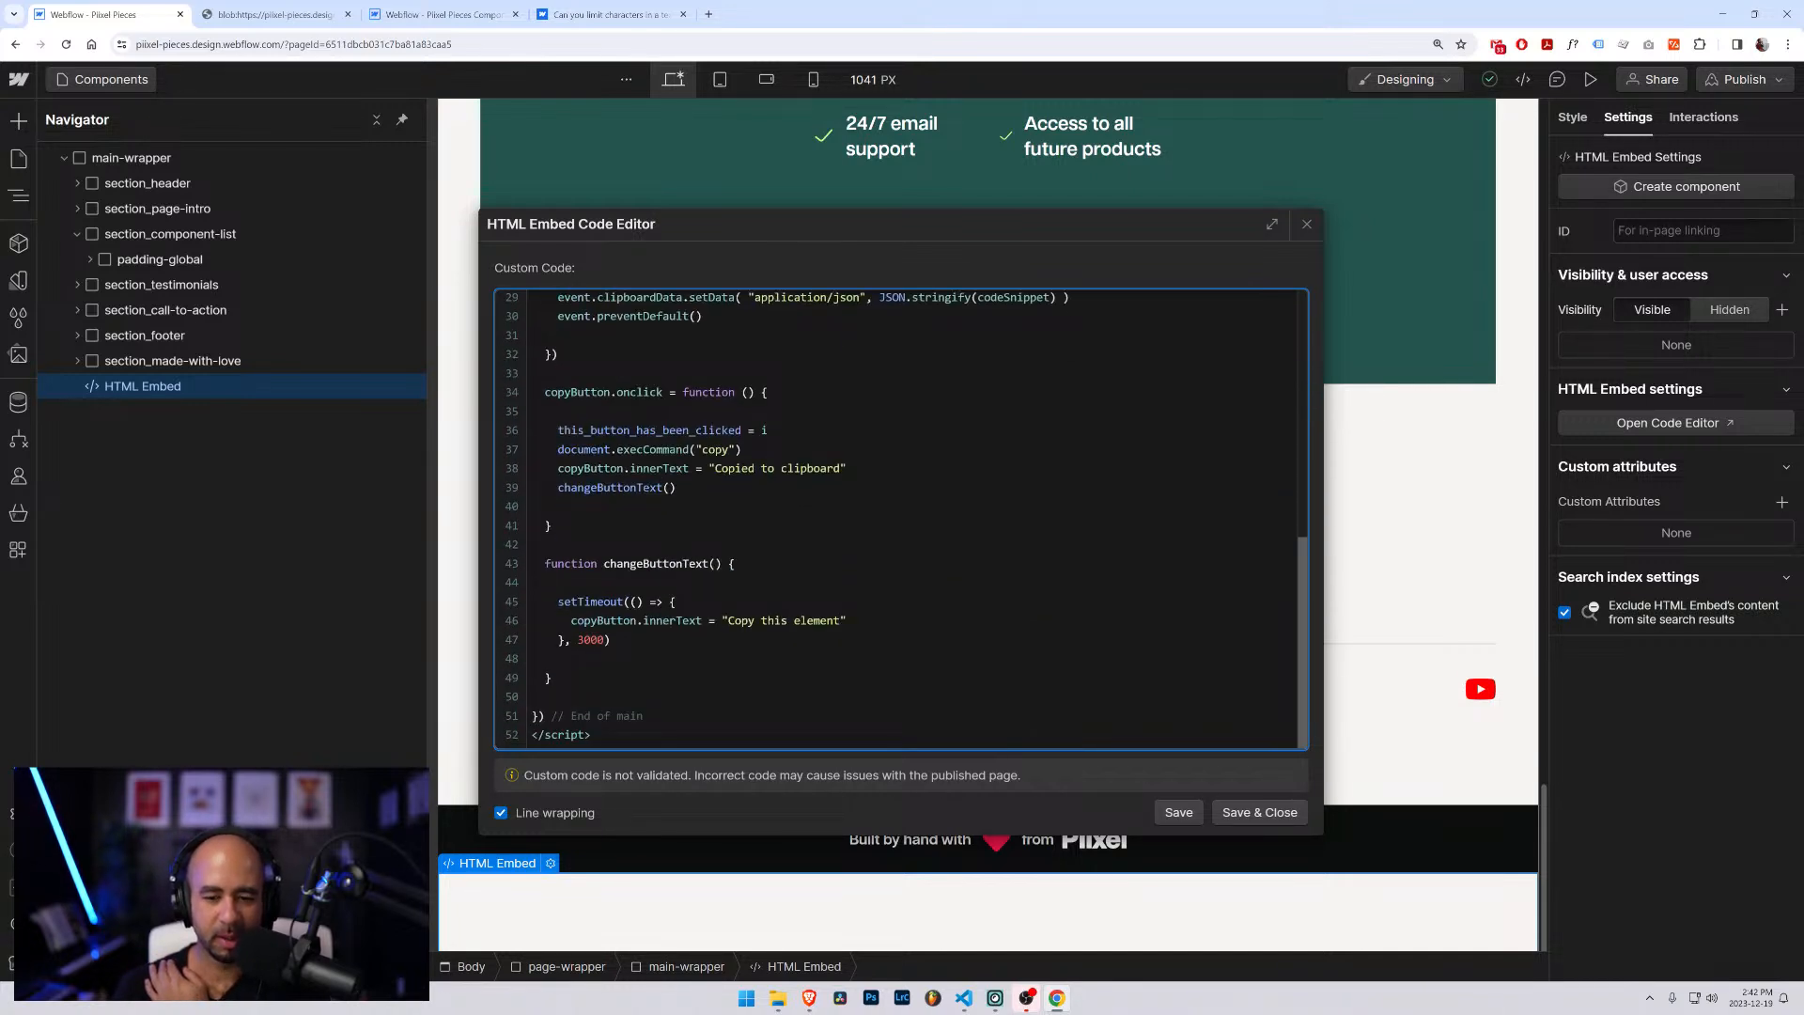
click(1246, 812)
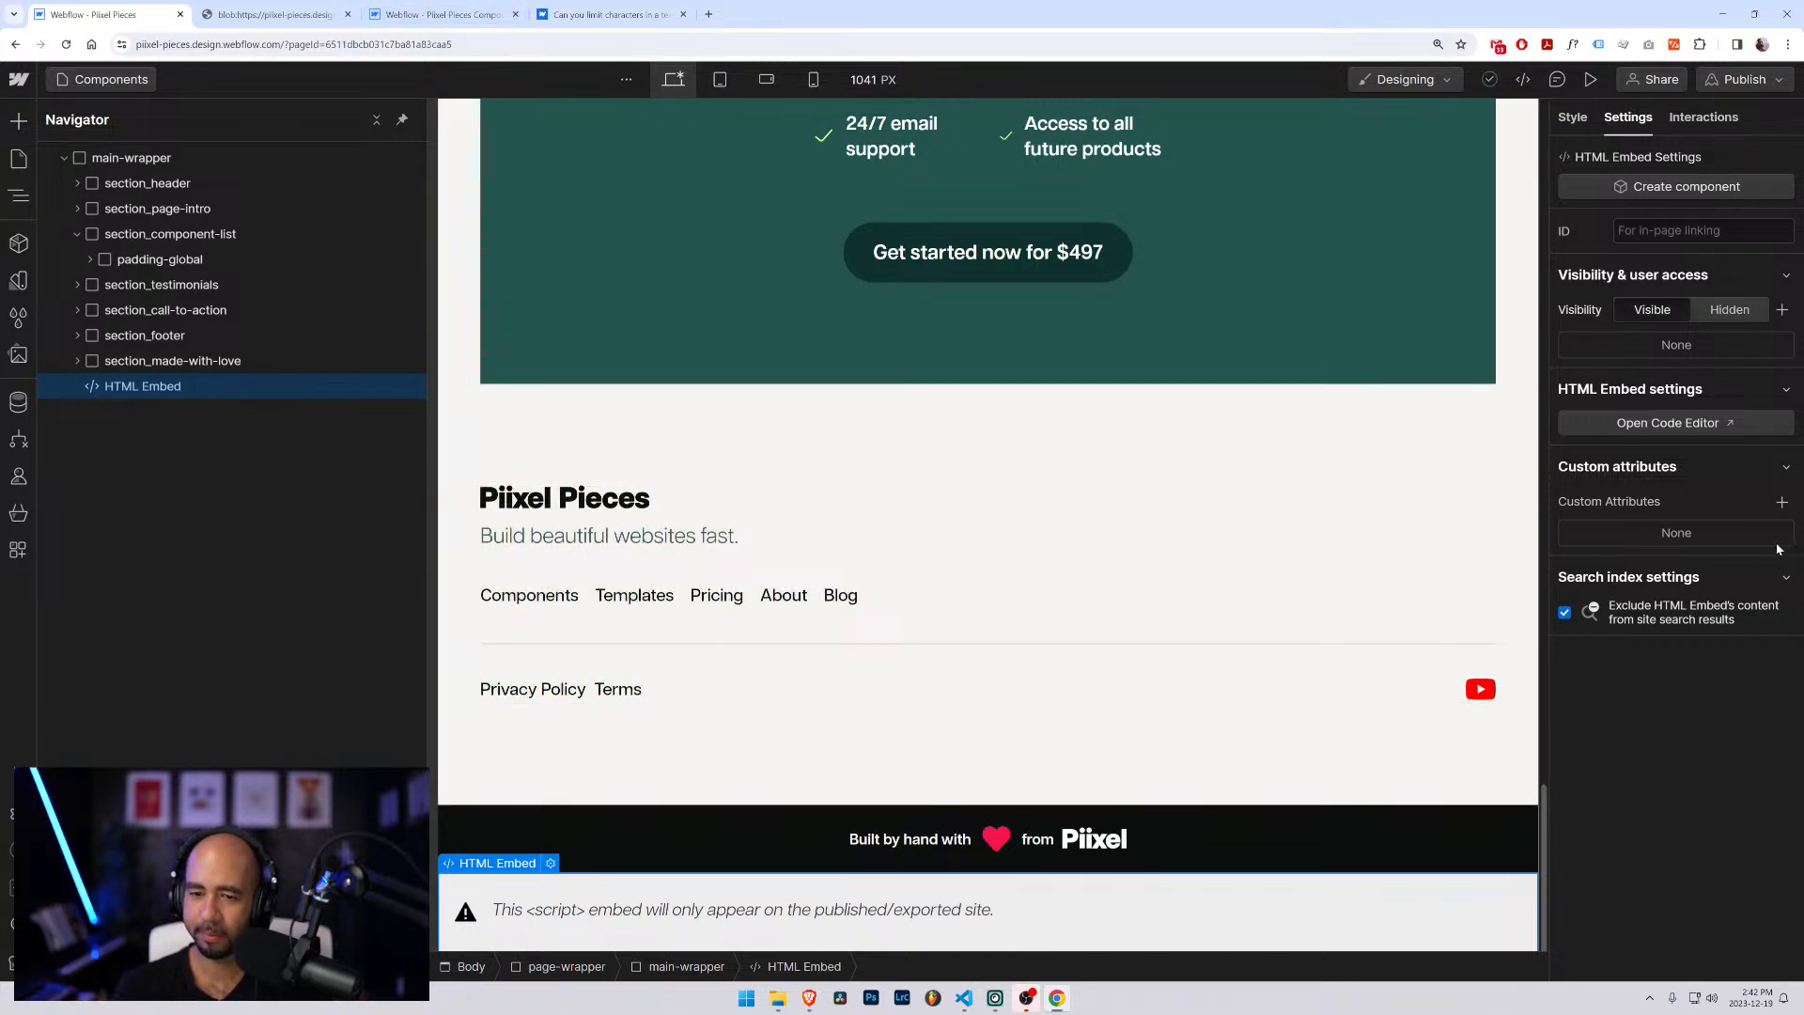
- Switch to the bmg.studio article and check the rest of Step 3 and whatever follows it for remaining instructions
key(alt+Tab)
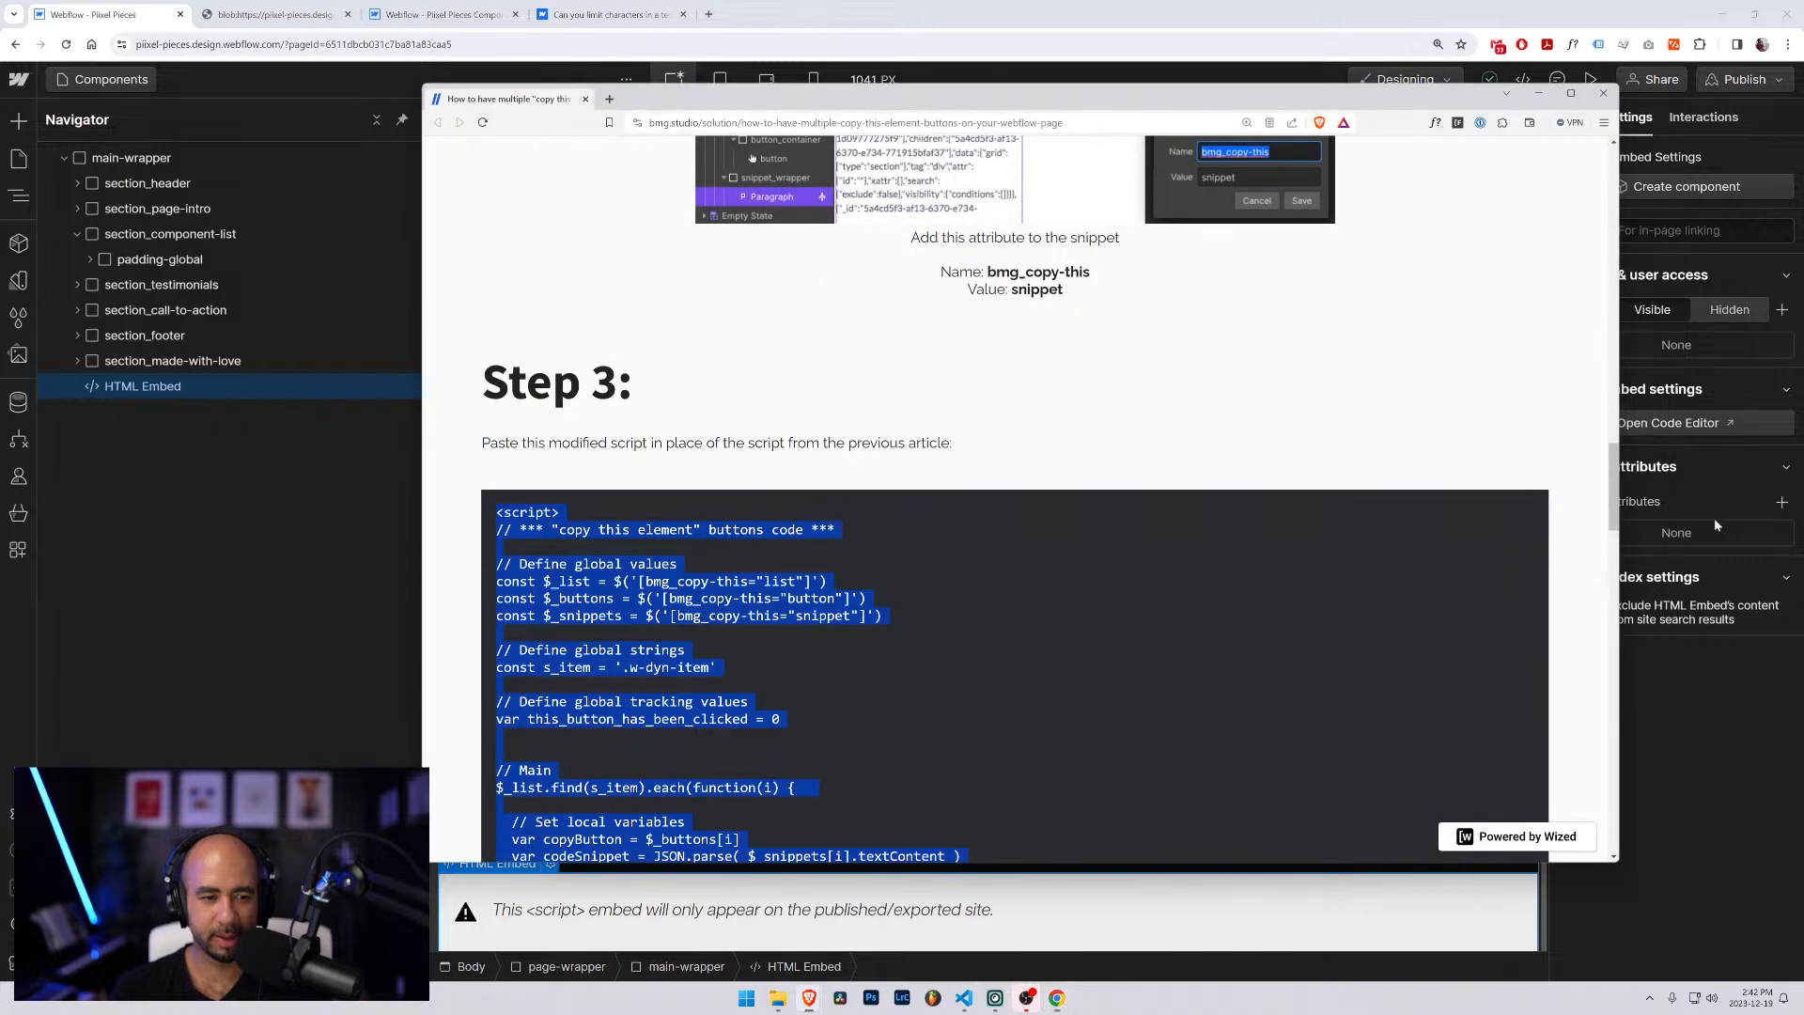
click(879, 582)
scroll(879, 582, down, 7)
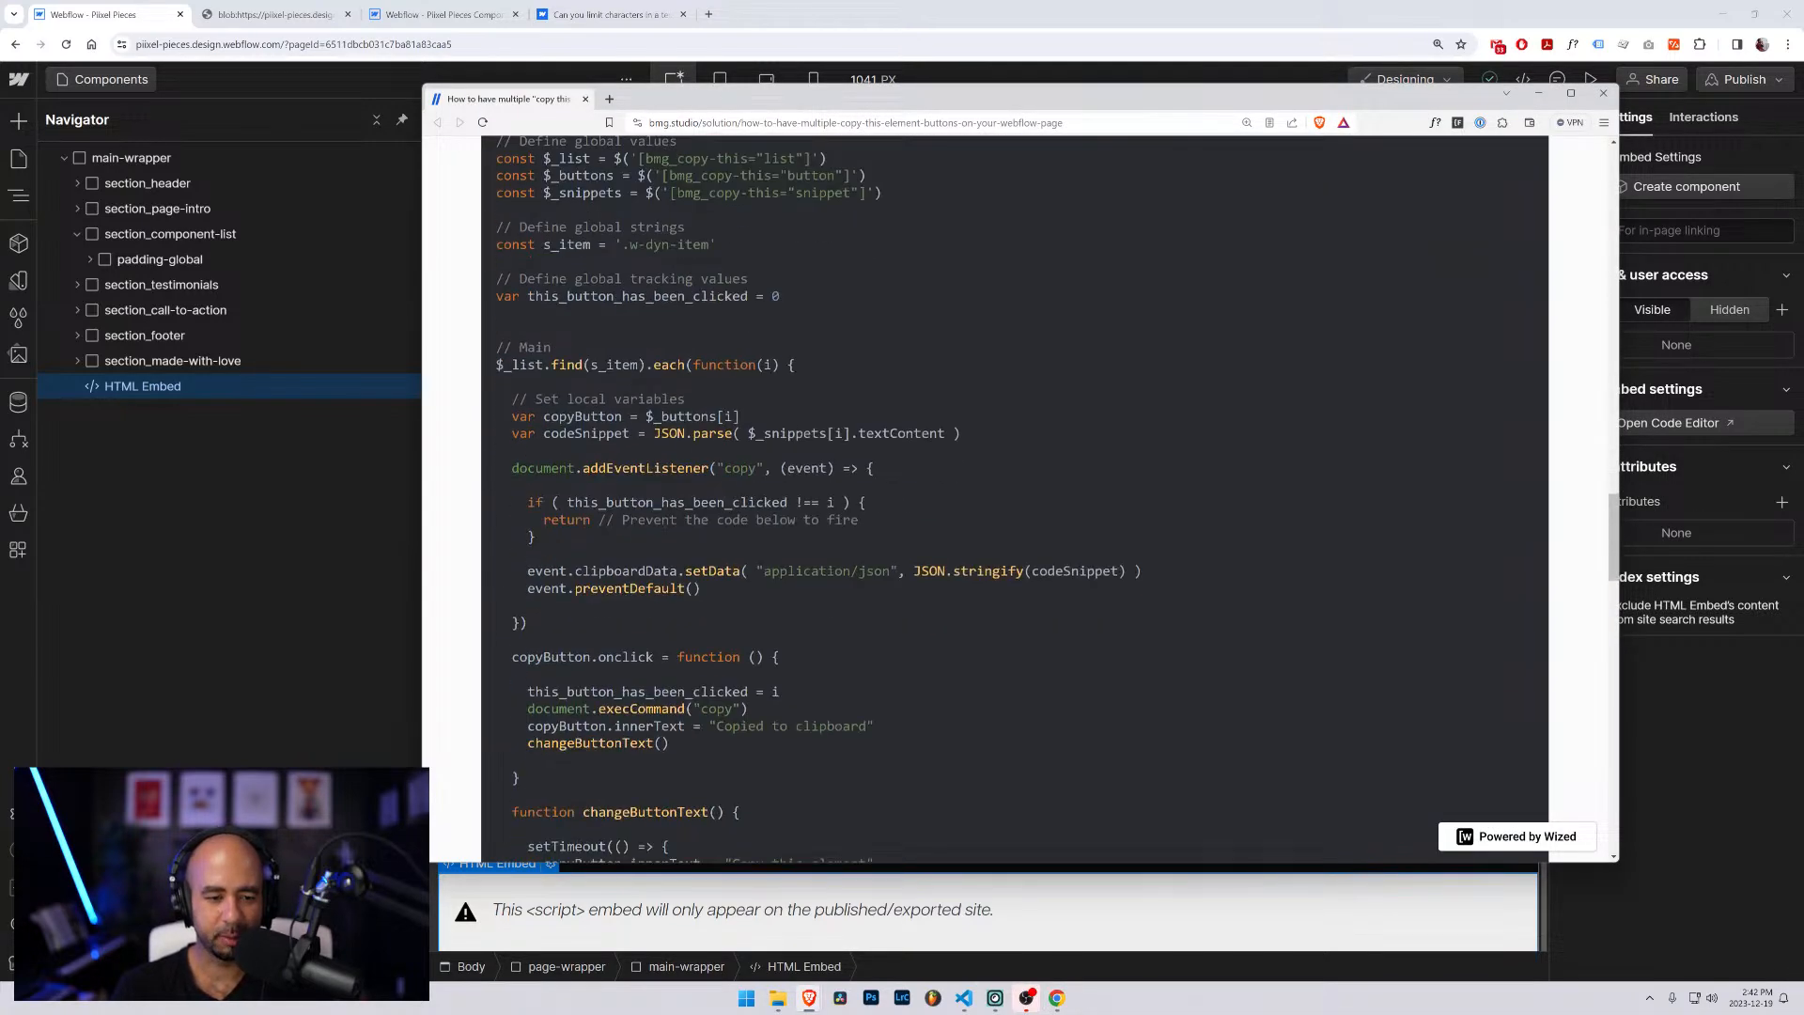
scroll(906, 577, down, 3)
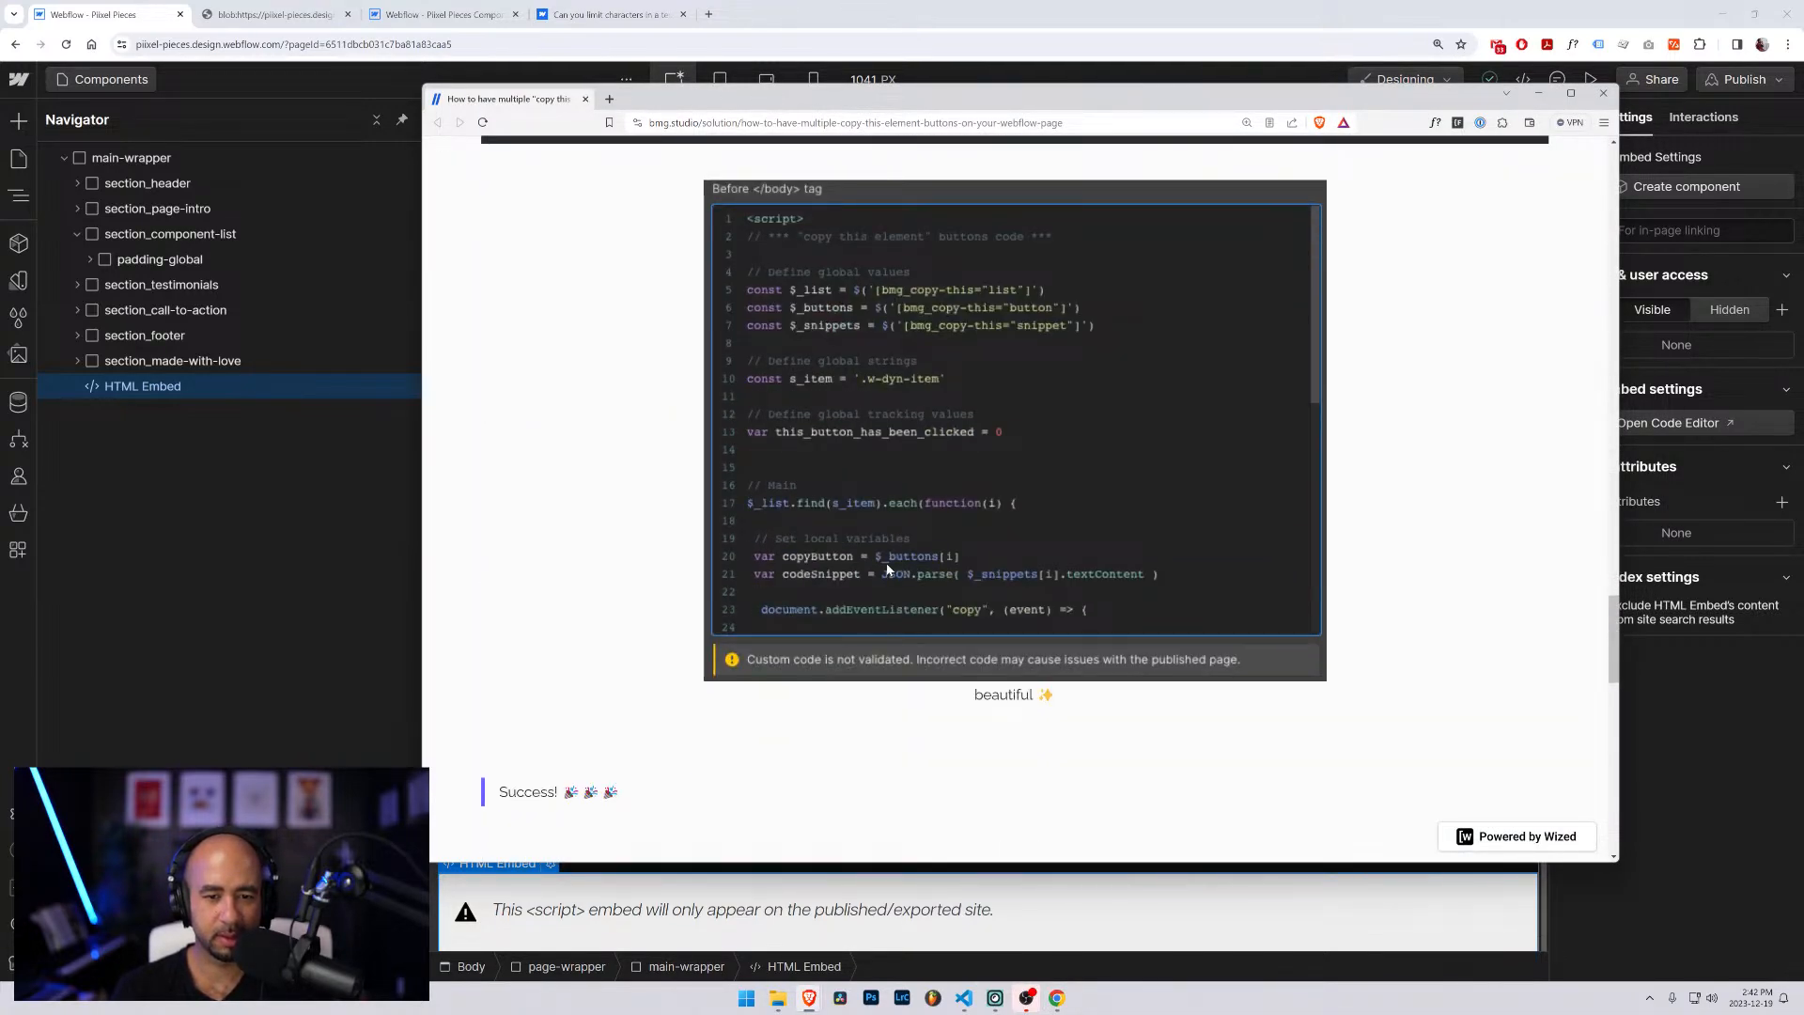
scroll(695, 512, down, 6)
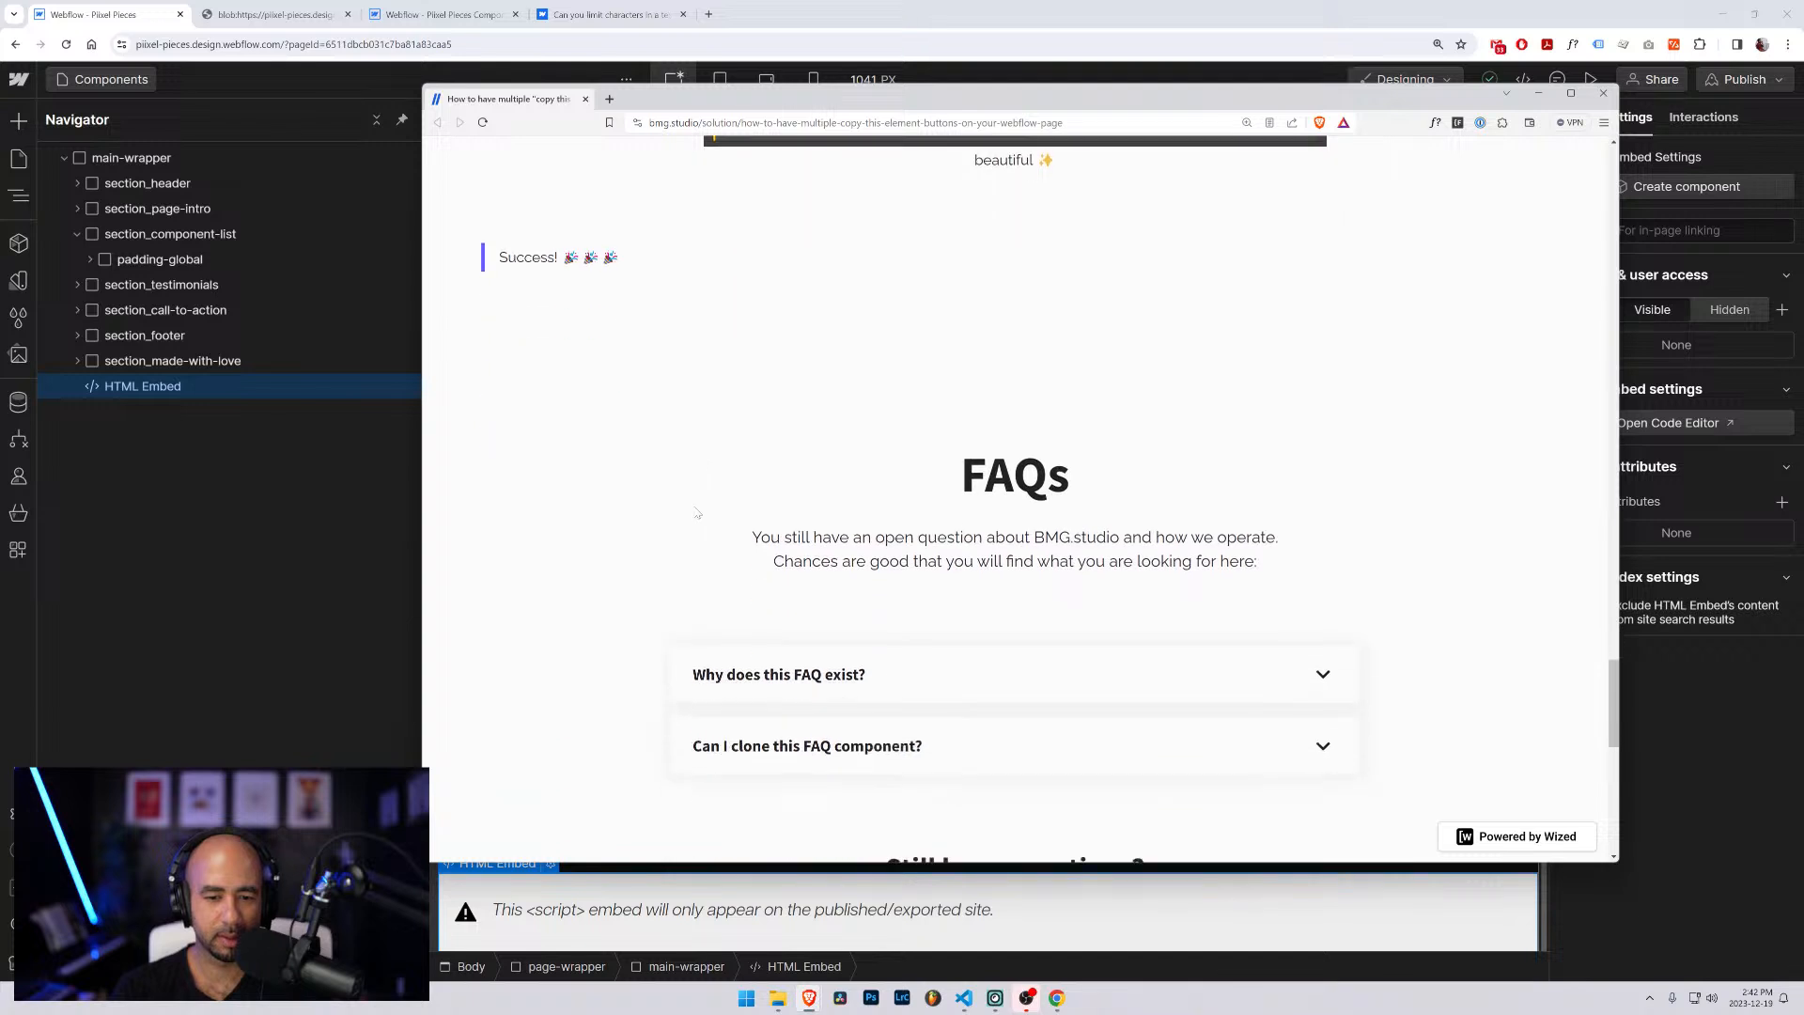
scroll(735, 523, up, 7)
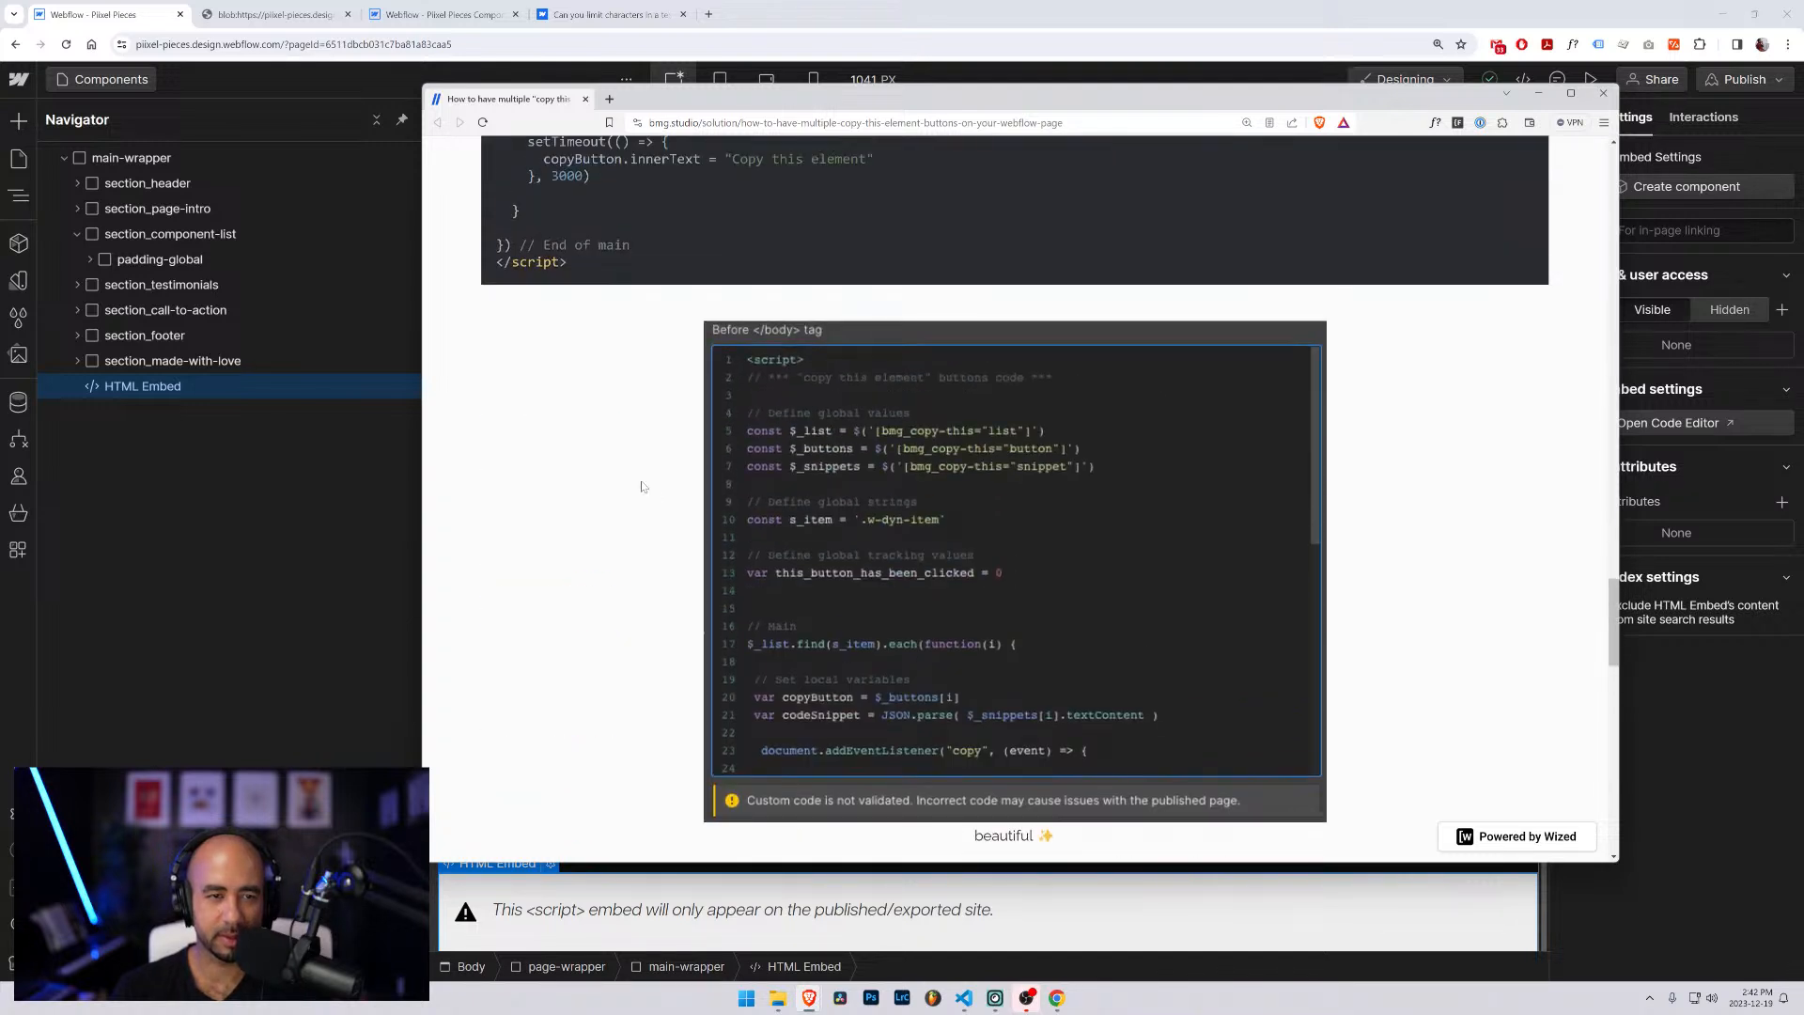
- Return to Webflow and publish the site to the piixel-pieces.webflow.io staging domain
click(123, 15)
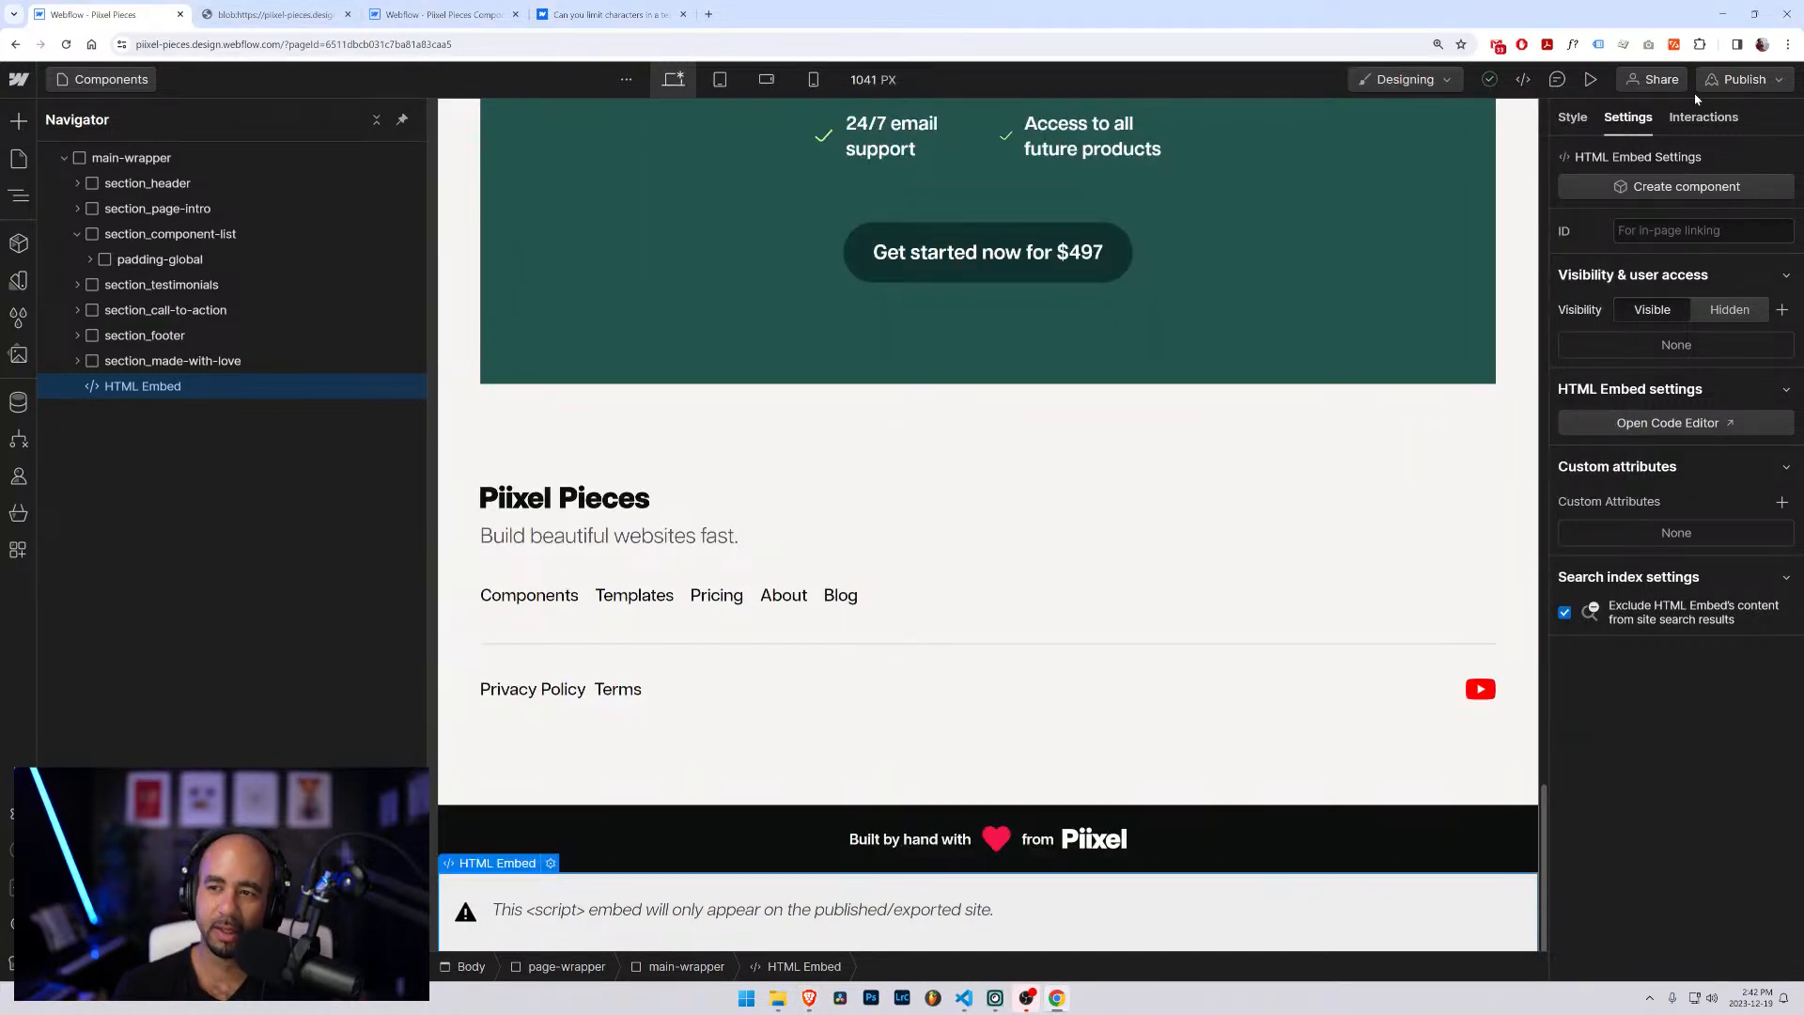
click(1744, 79)
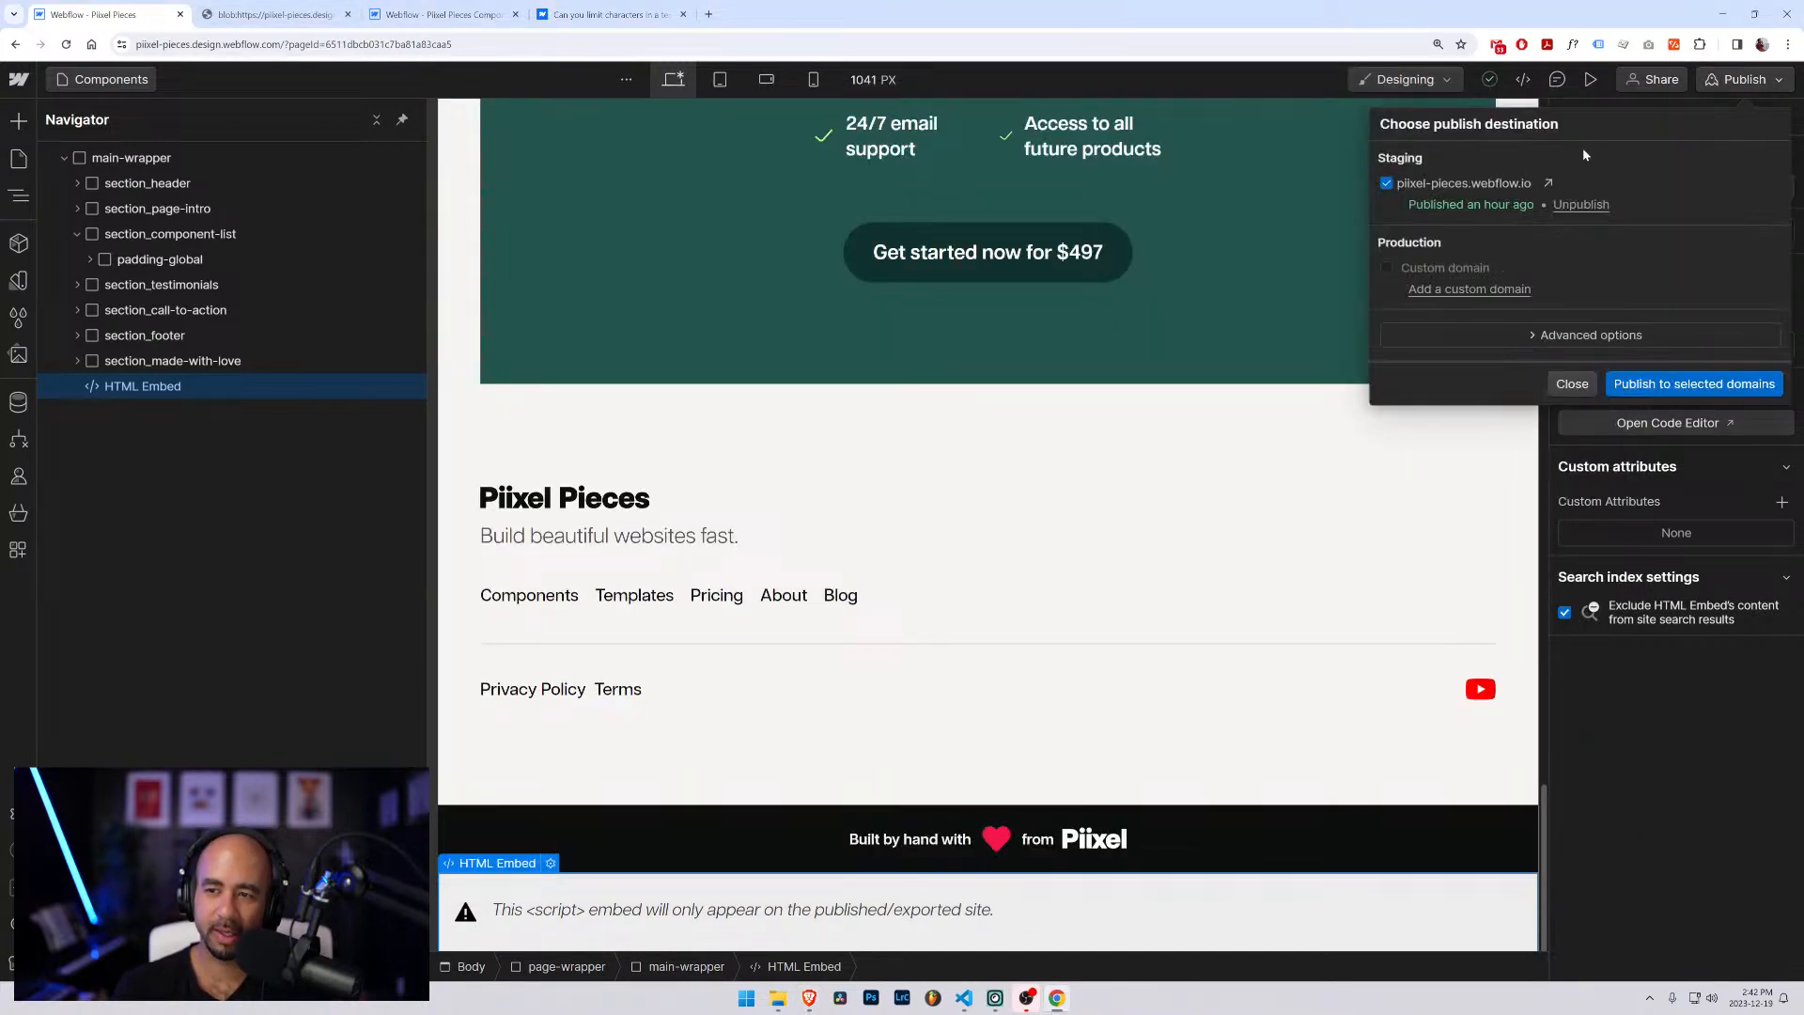
click(1694, 383)
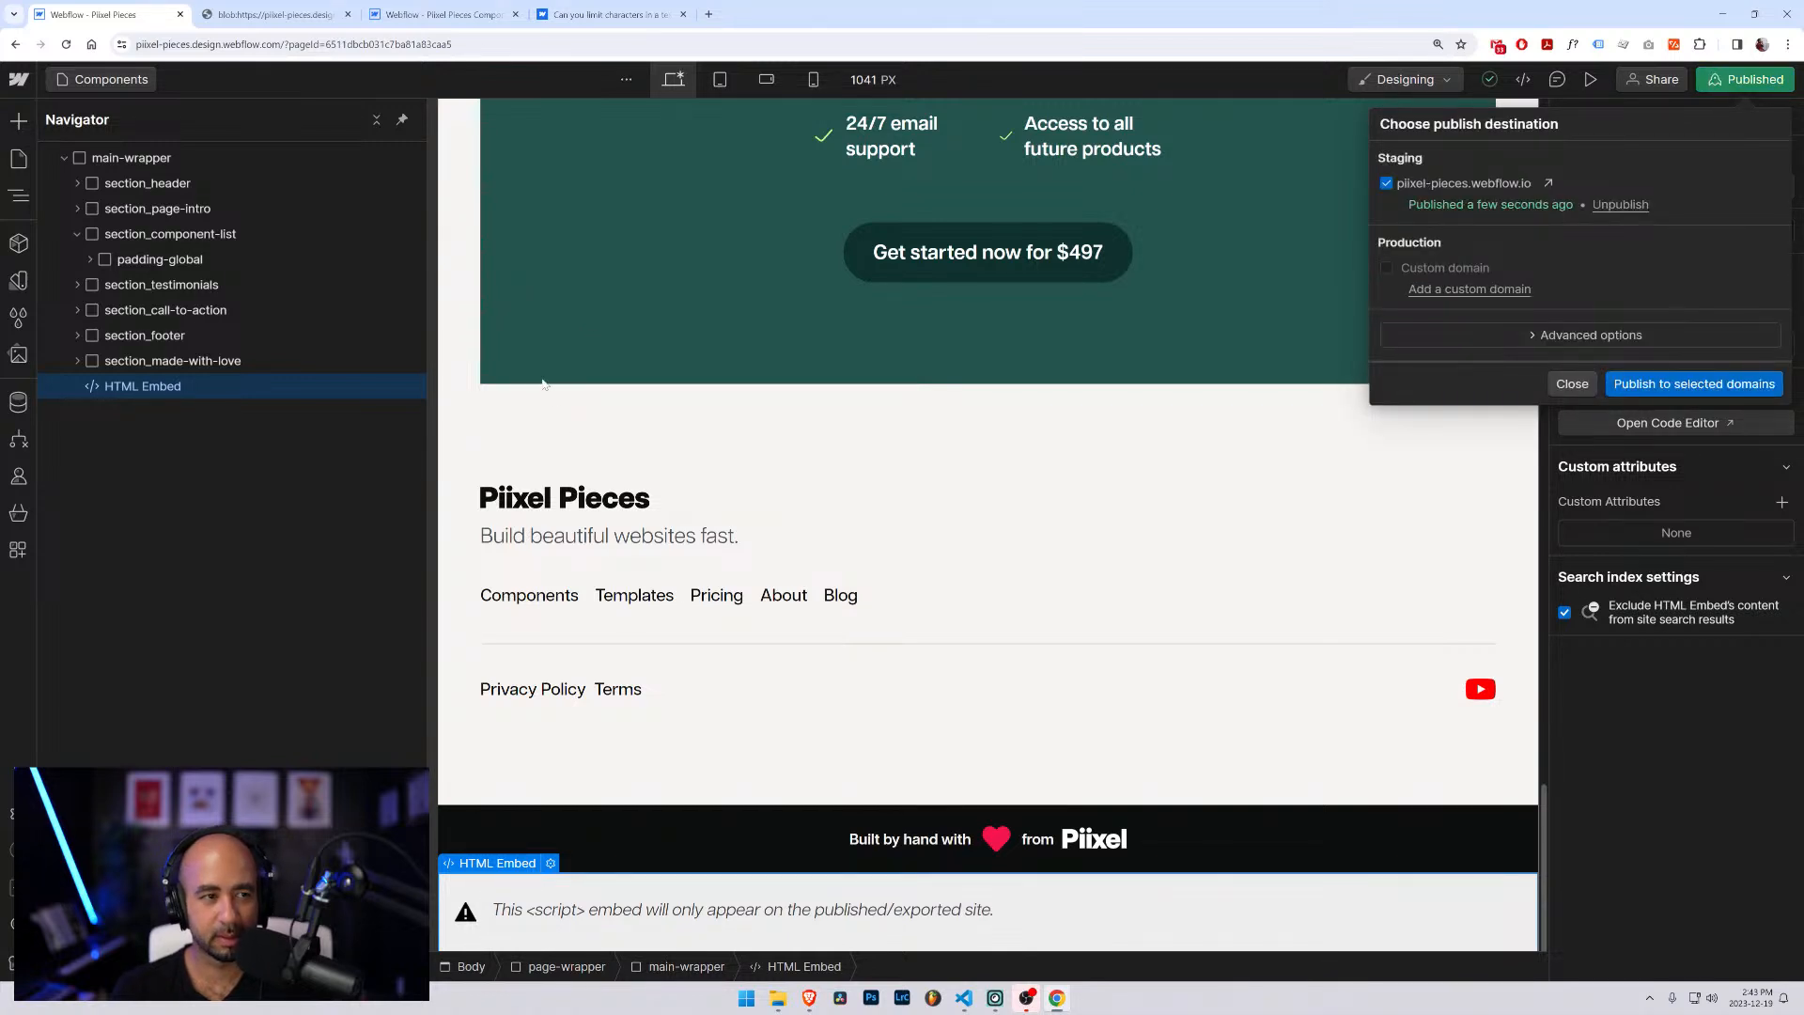
- Switch to the published Components page in Brave, reload it and show the browser console
mouse_move(809, 998)
click(700, 891)
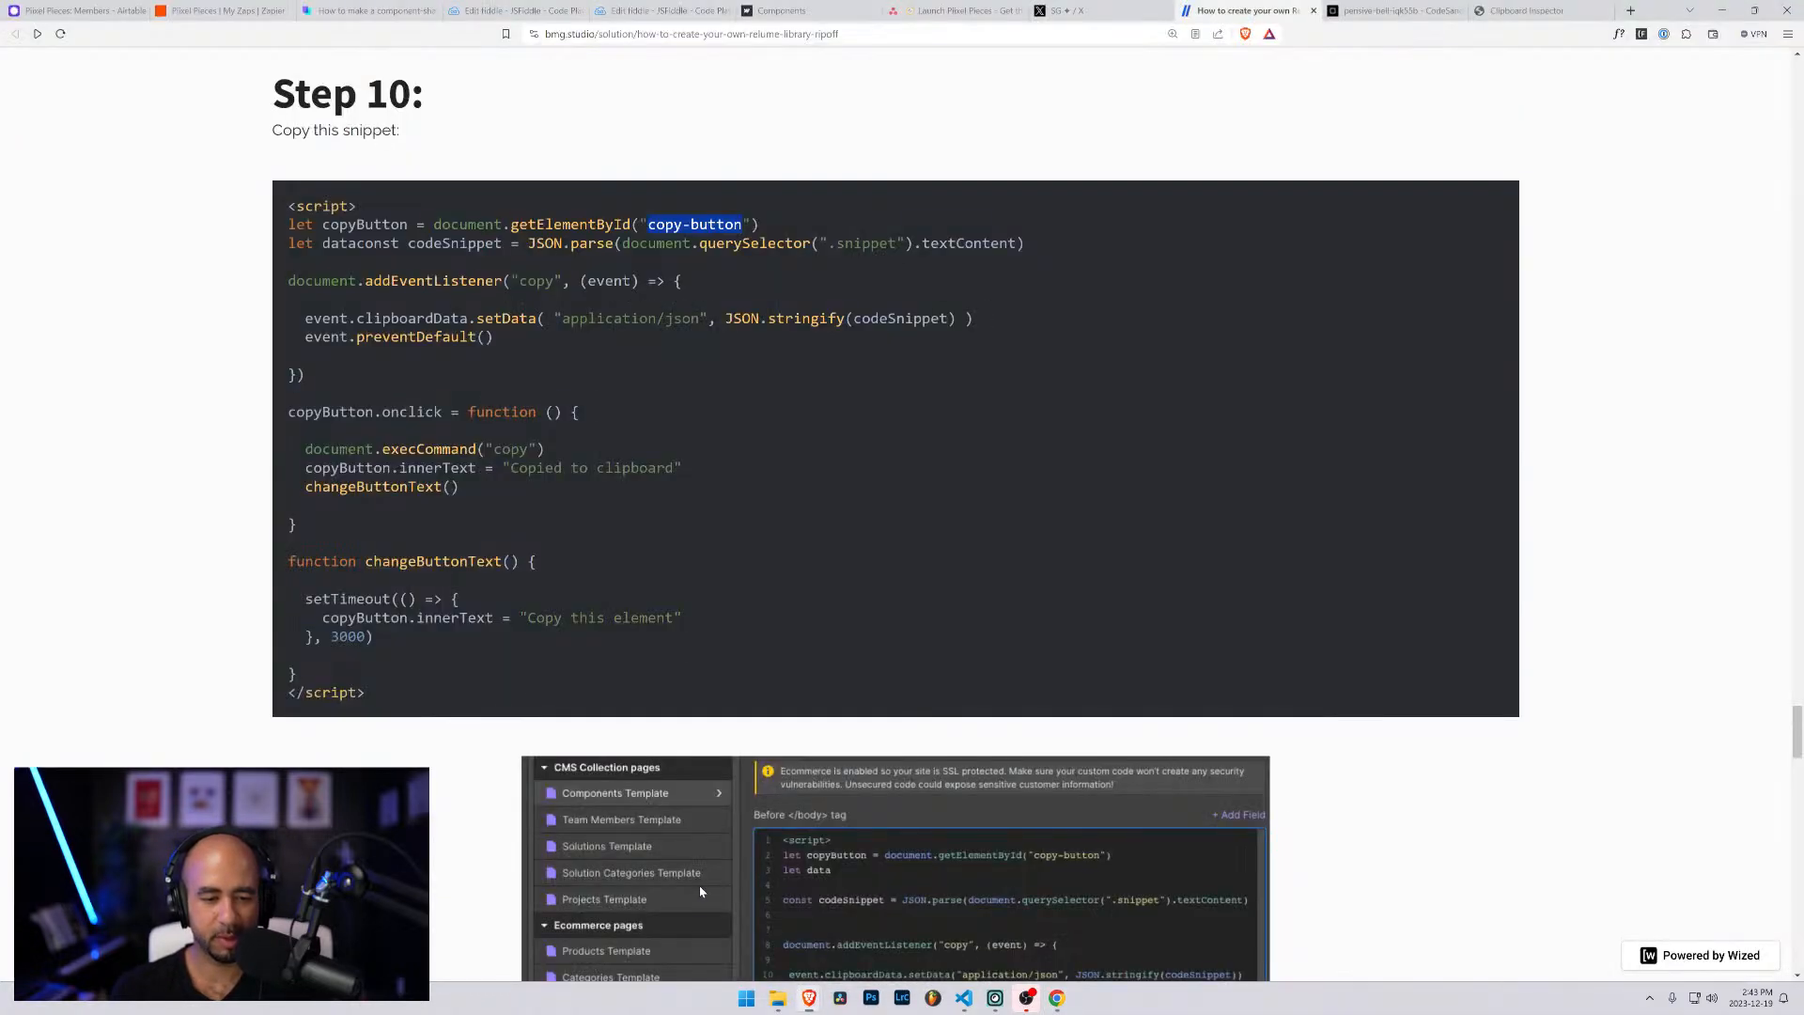
click(832, 12)
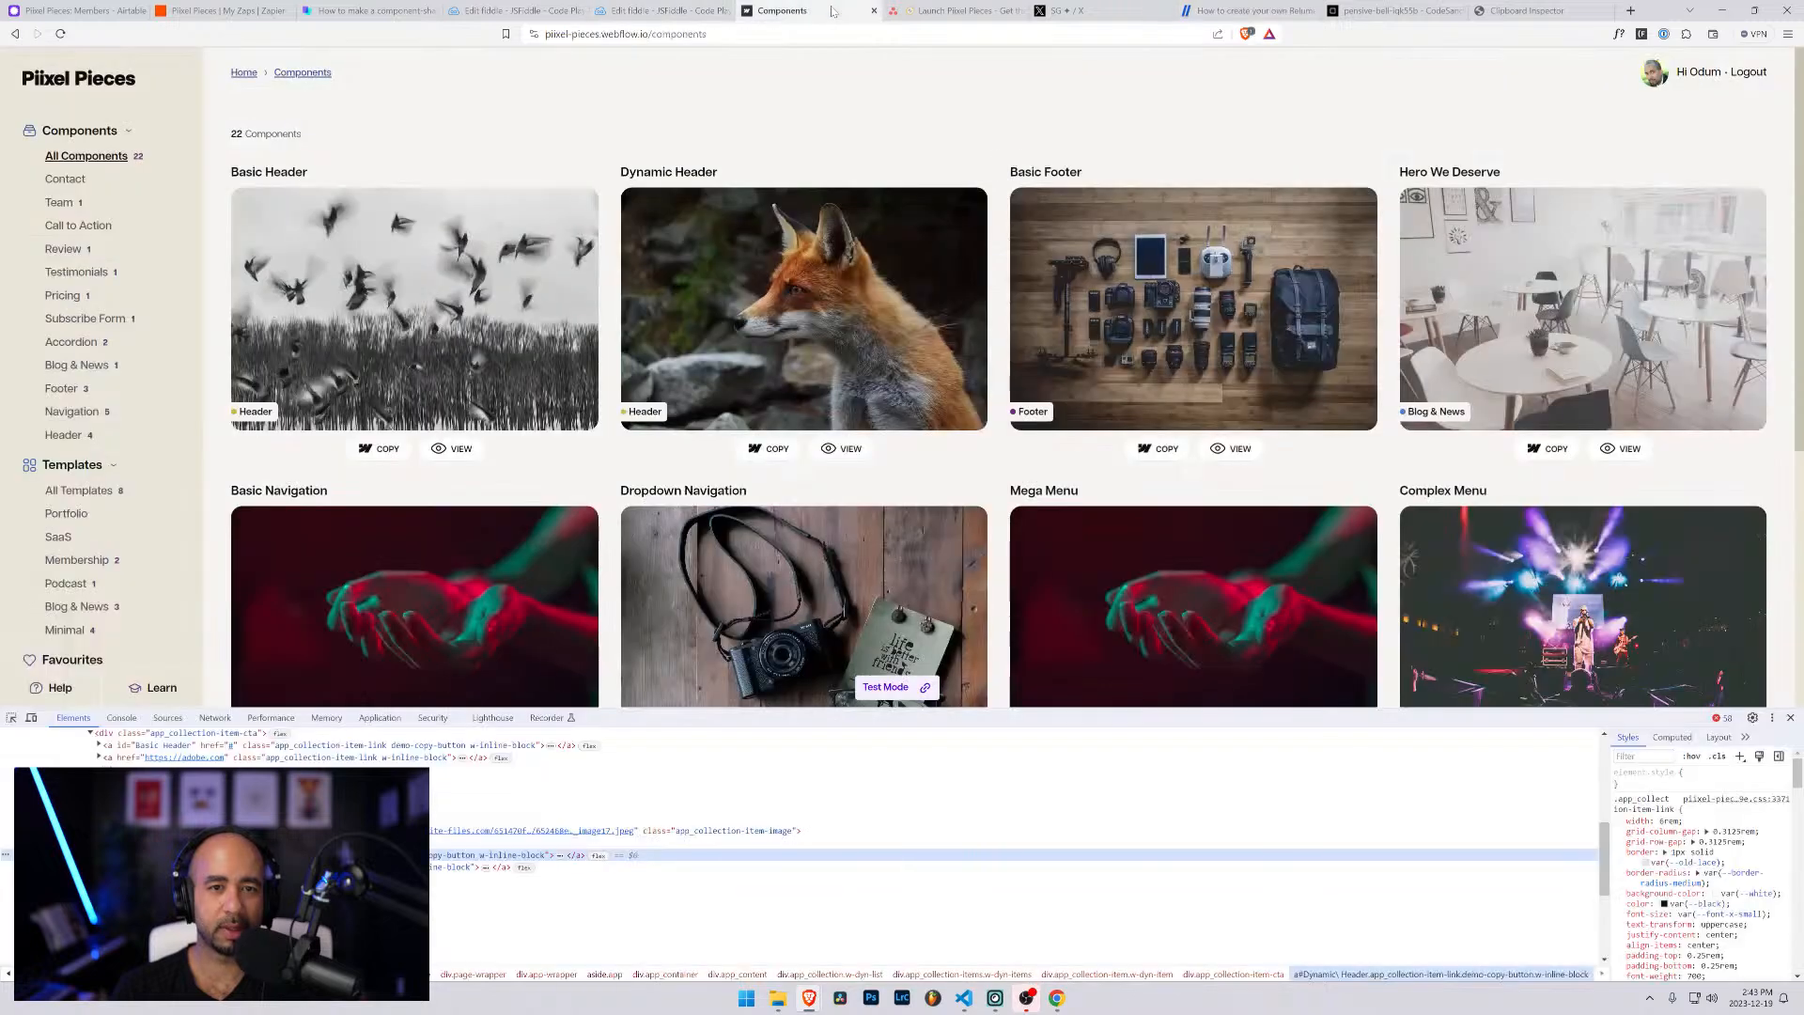
click(772, 108)
key(ctrl+r)
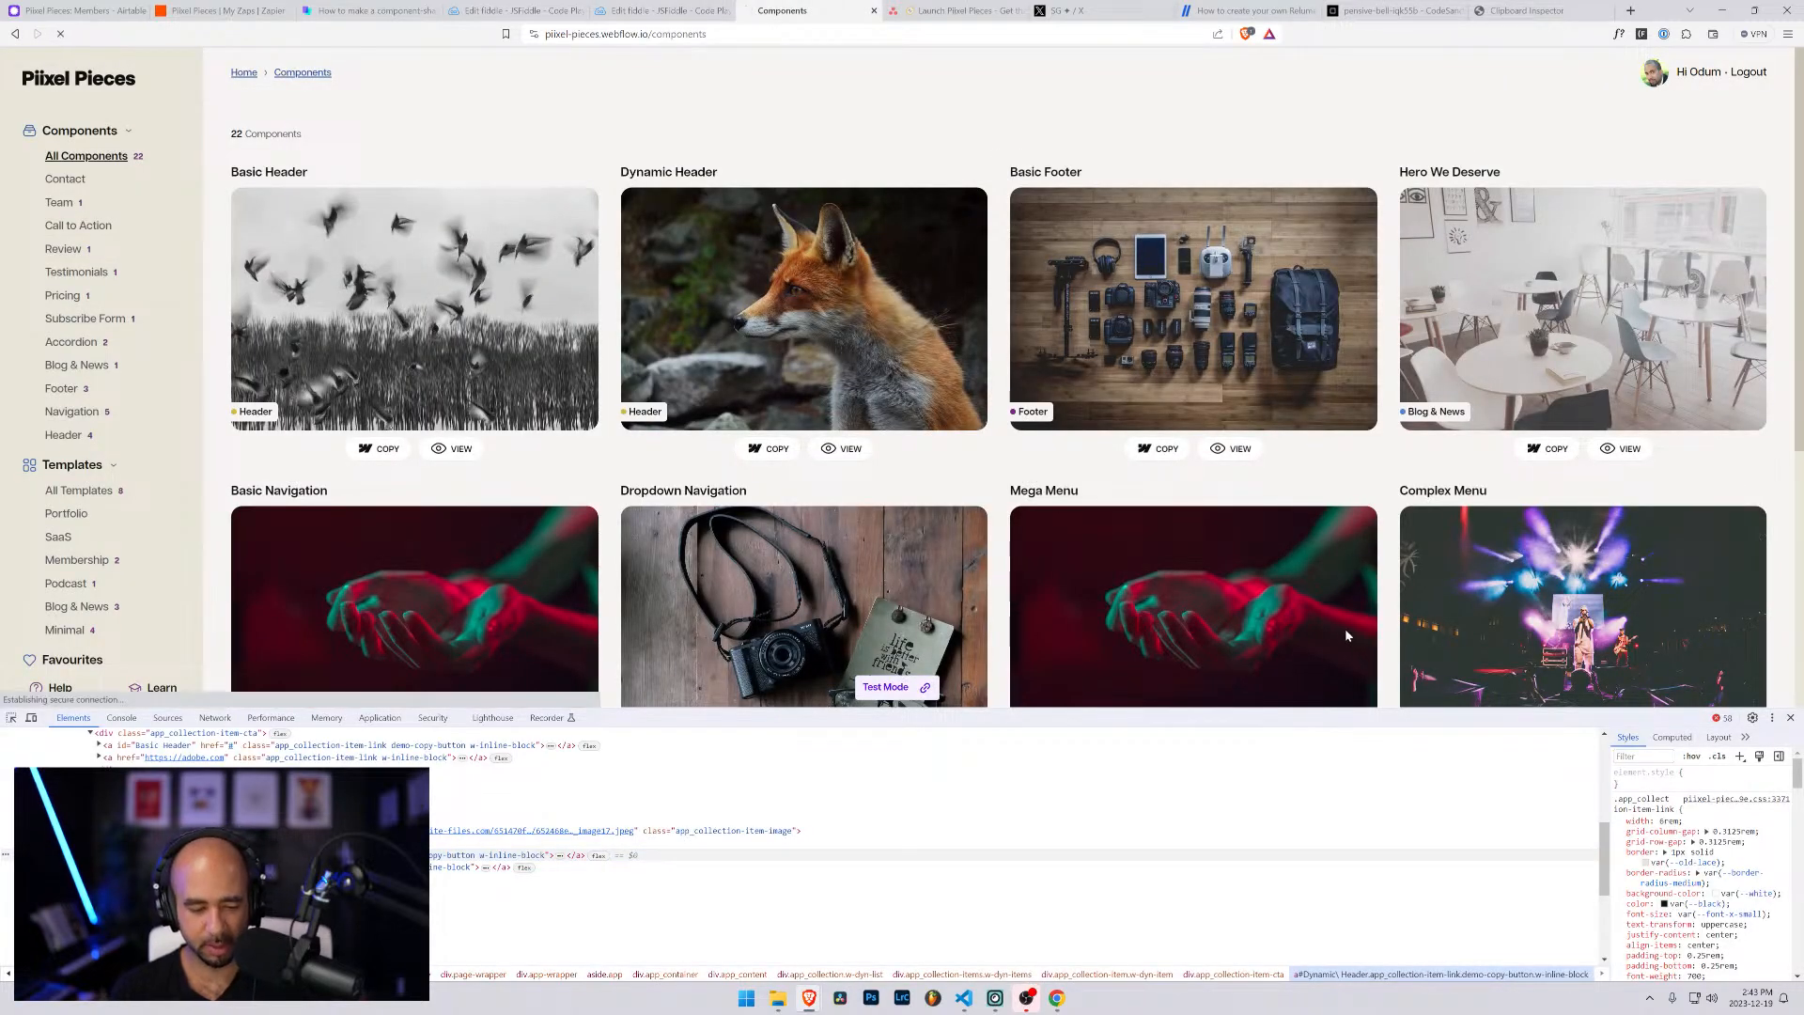
click(122, 718)
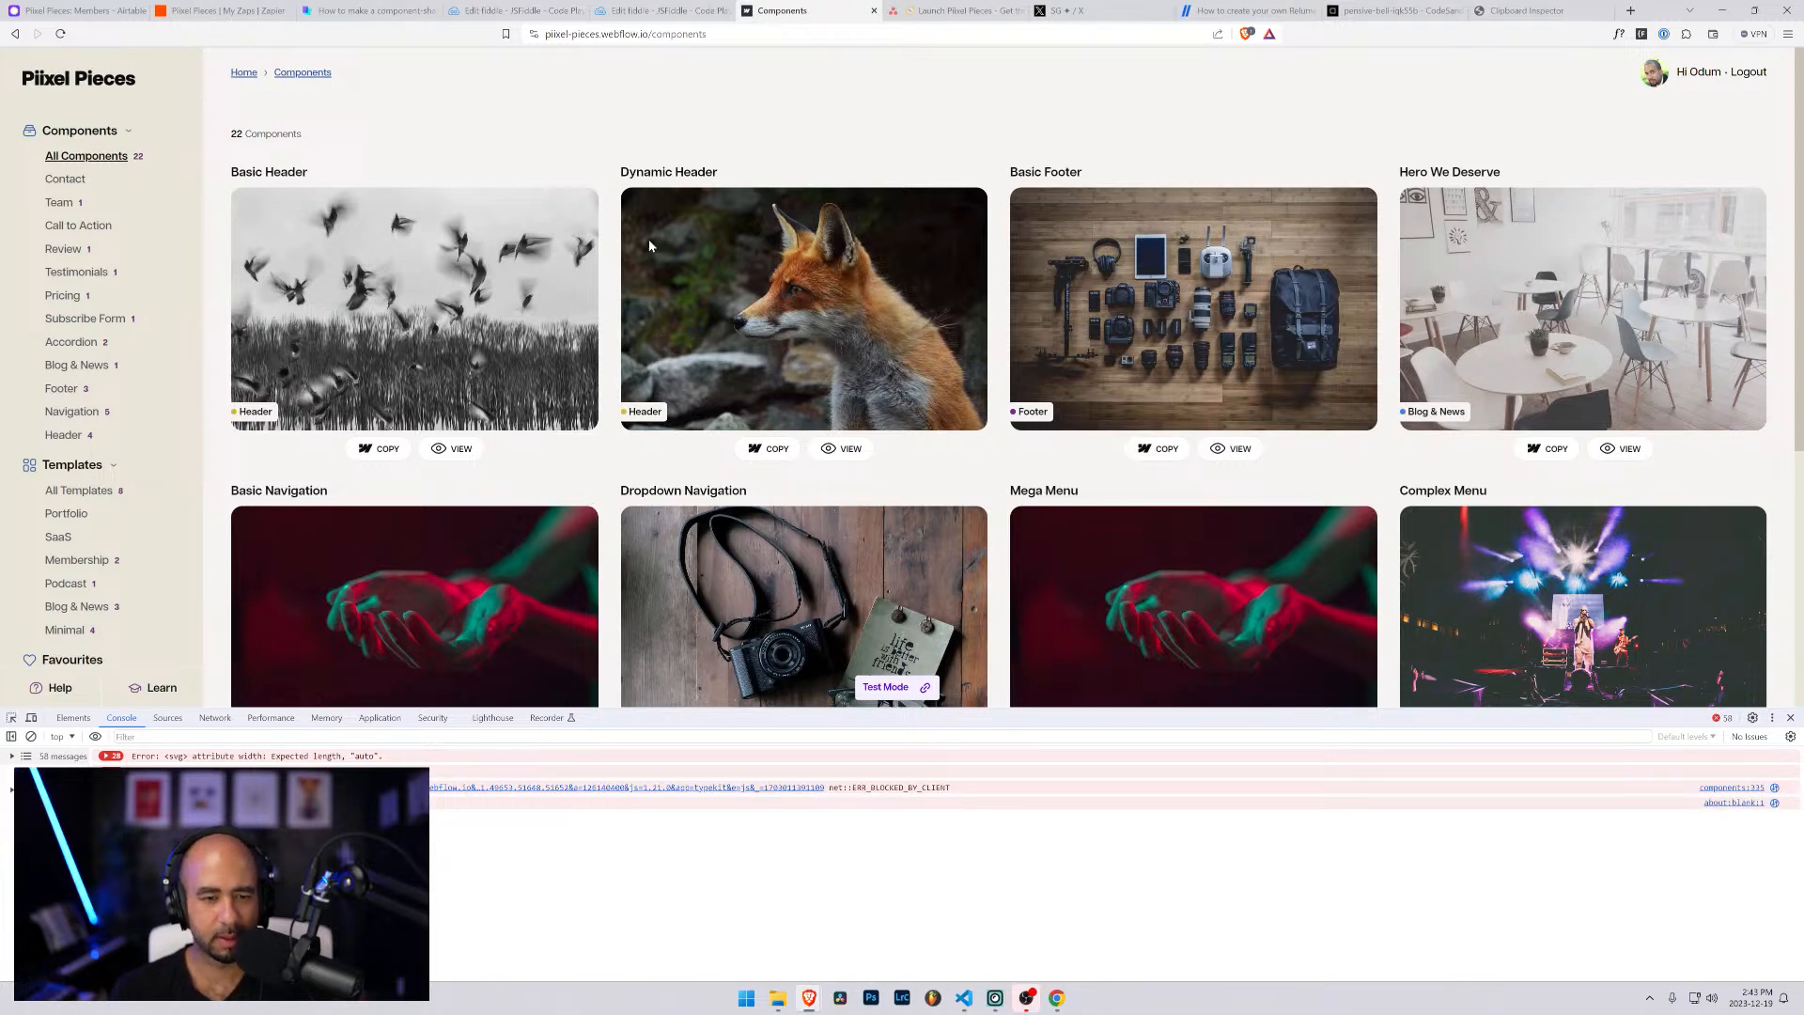
- Copy the Basic Header component on the published page and paste it into Clipboard Inspector to examine the copied data
scroll(648, 247, down, 1)
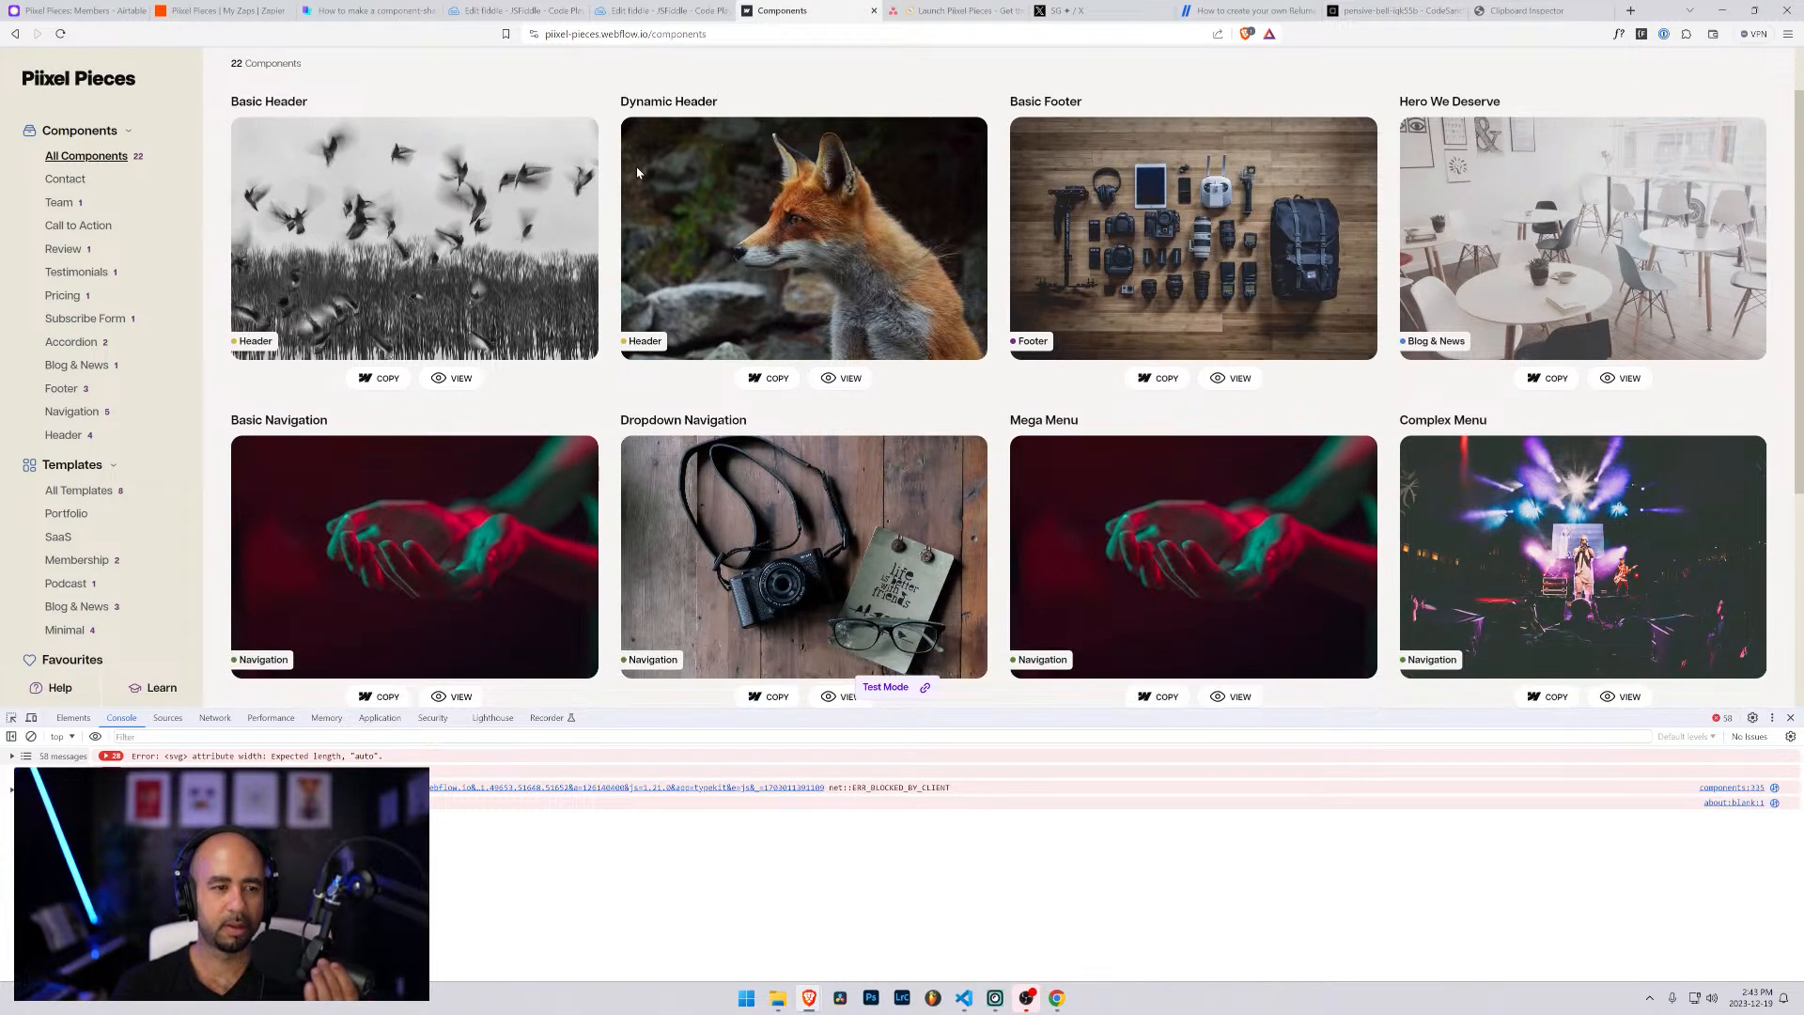
click(383, 378)
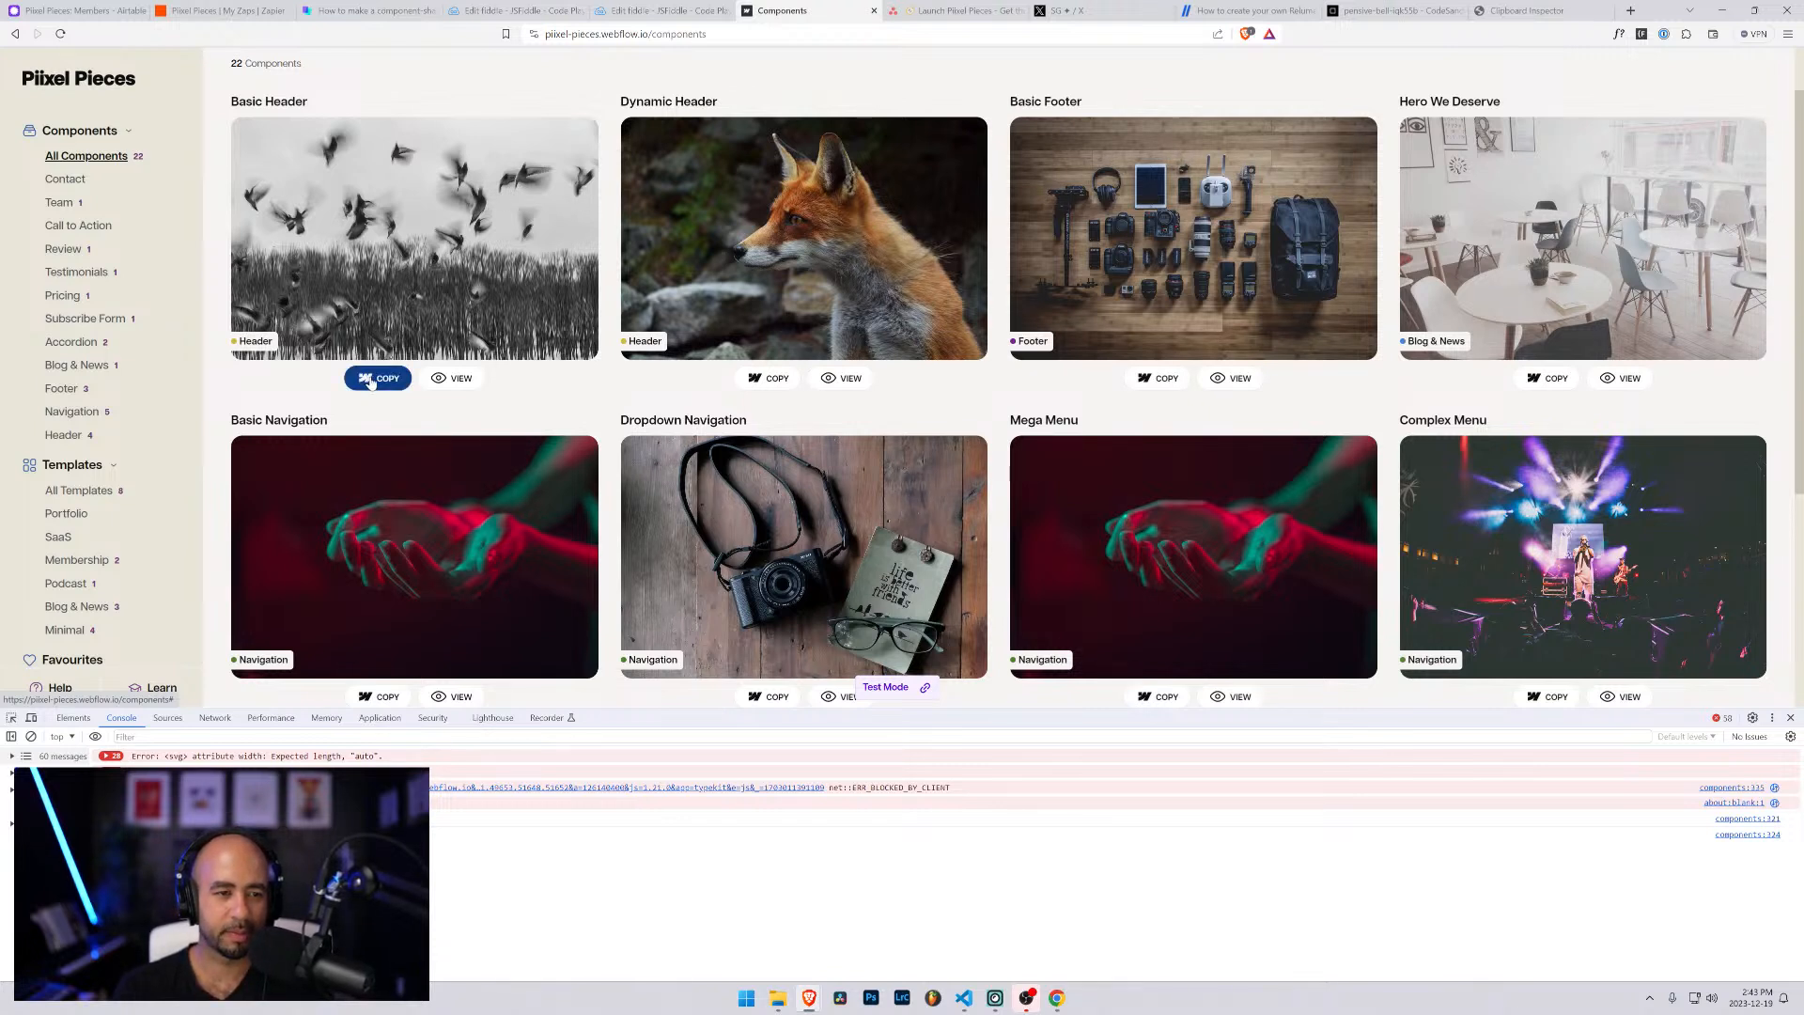
click(1524, 11)
key(ctrl+v)
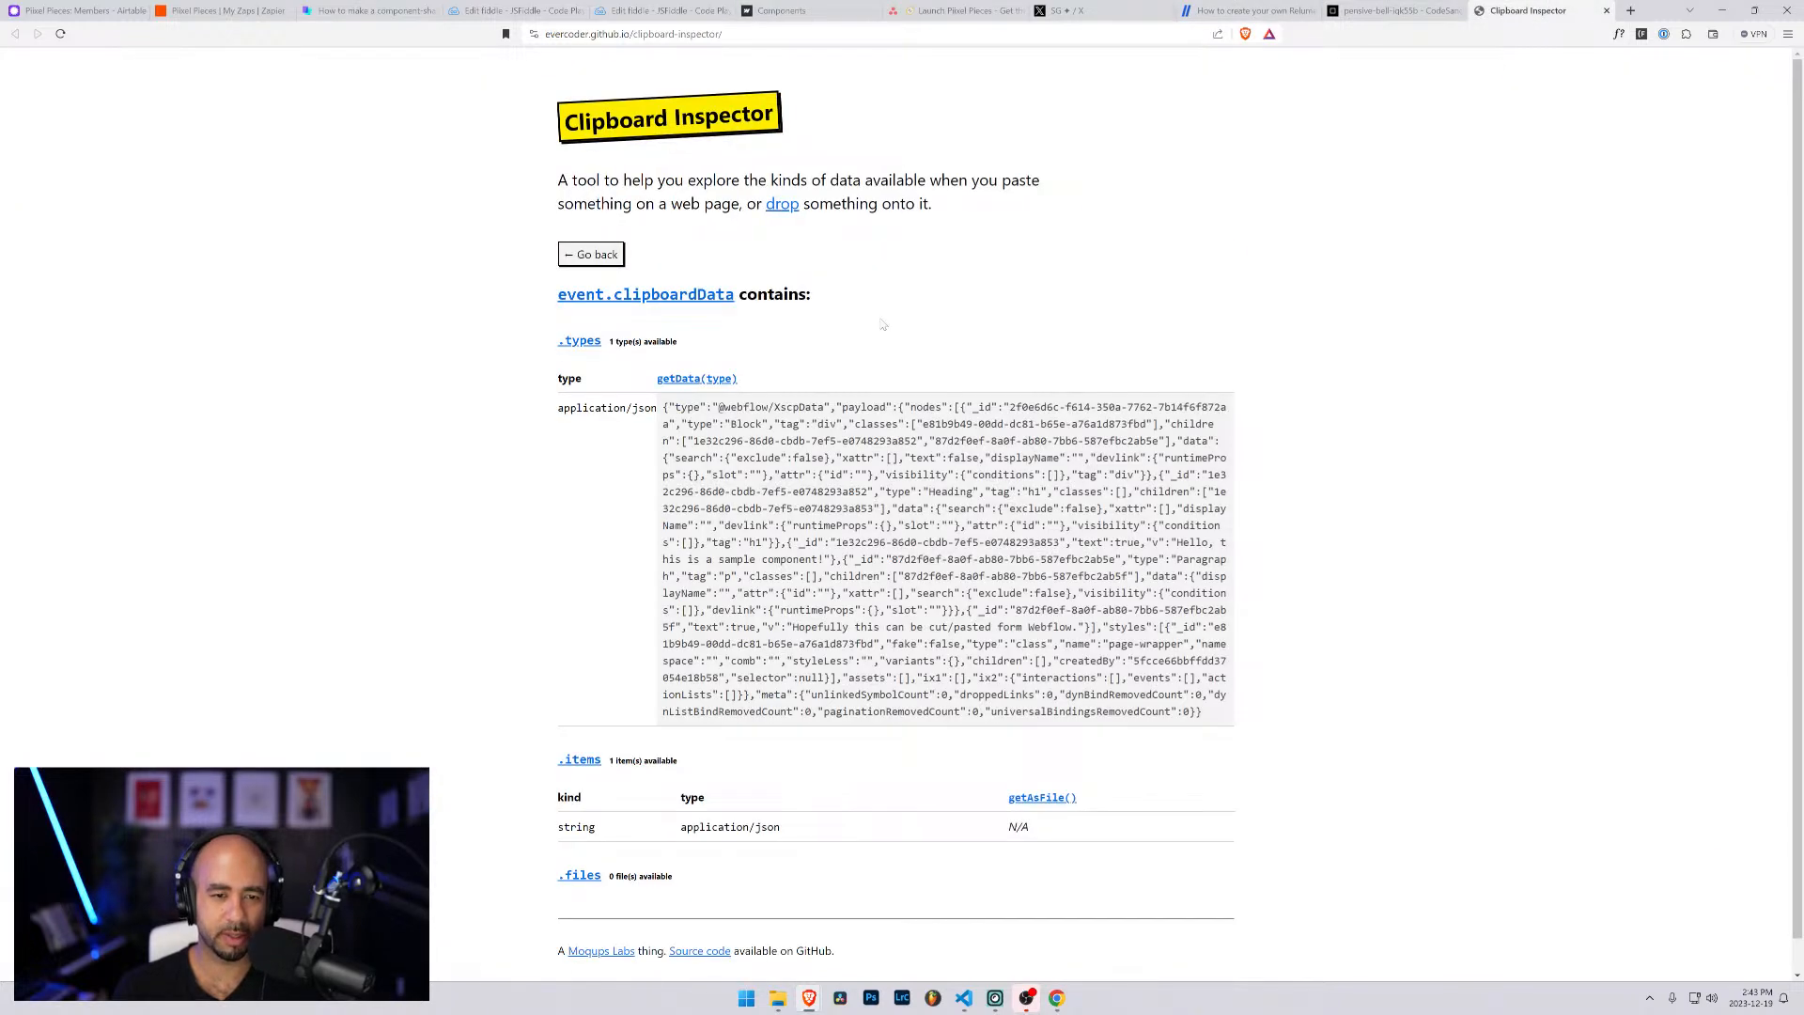
scroll(898, 512, down, 1)
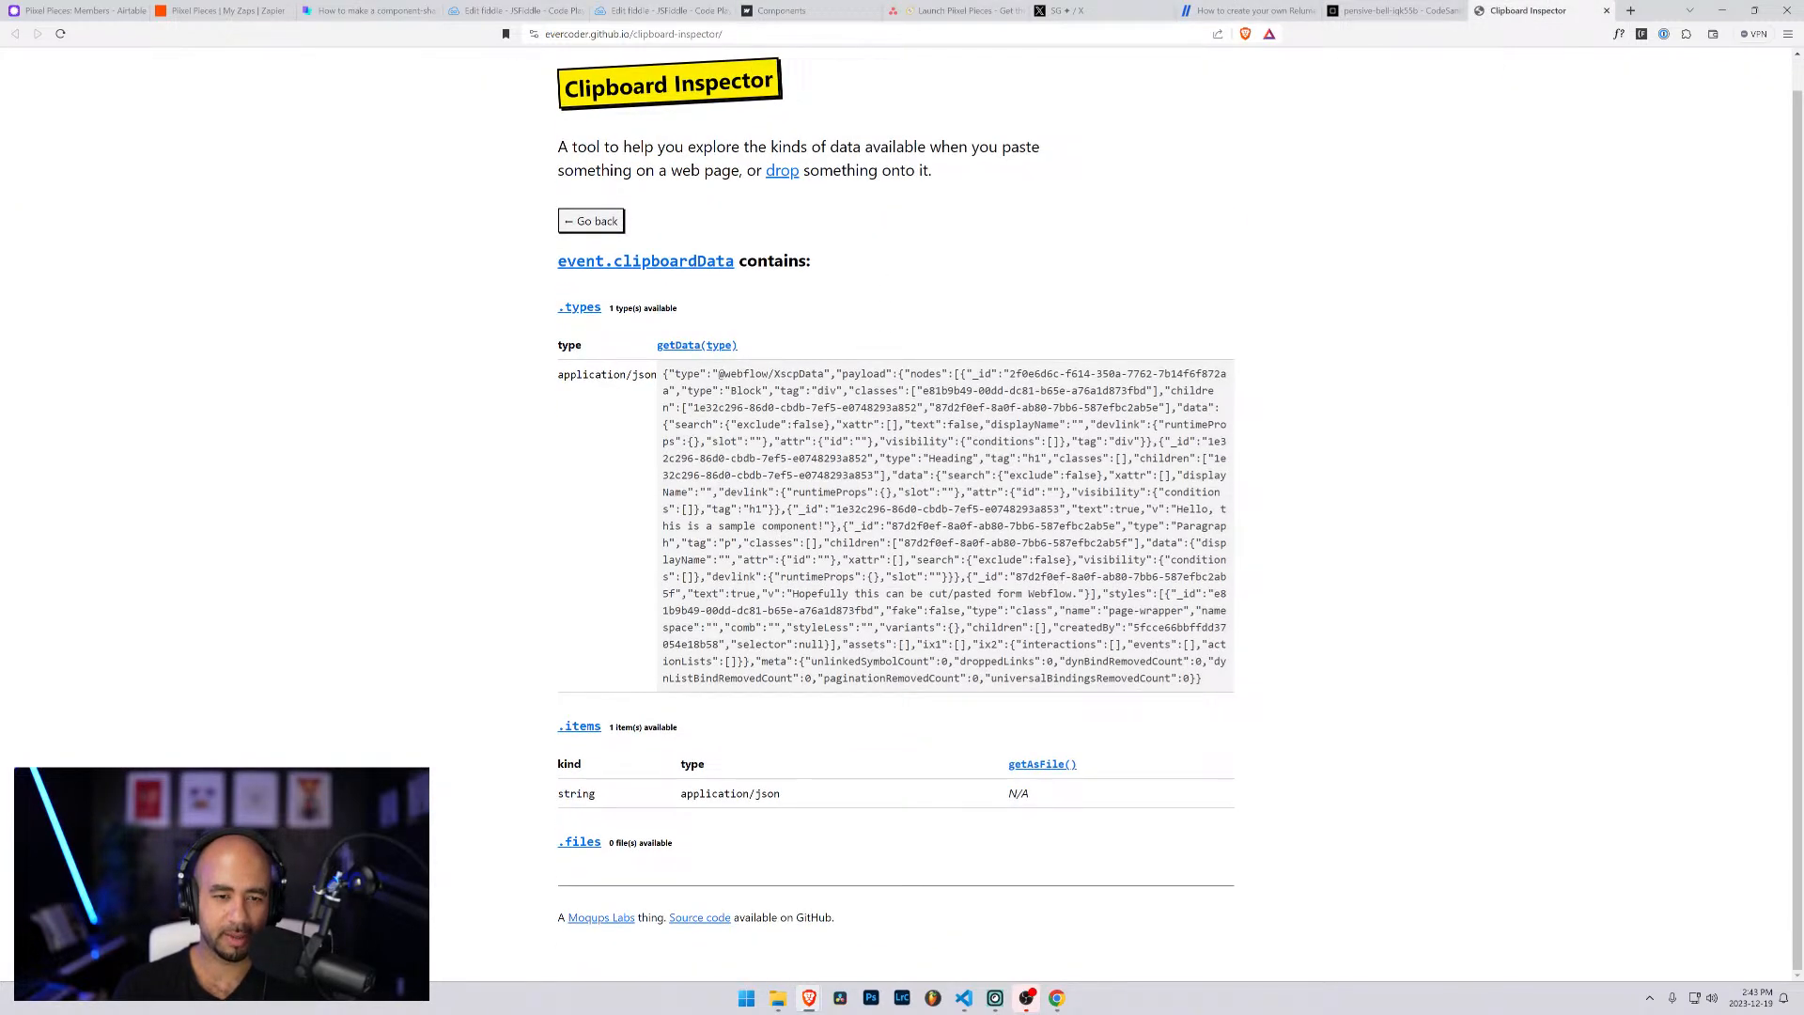
scroll(639, 277, up, 1)
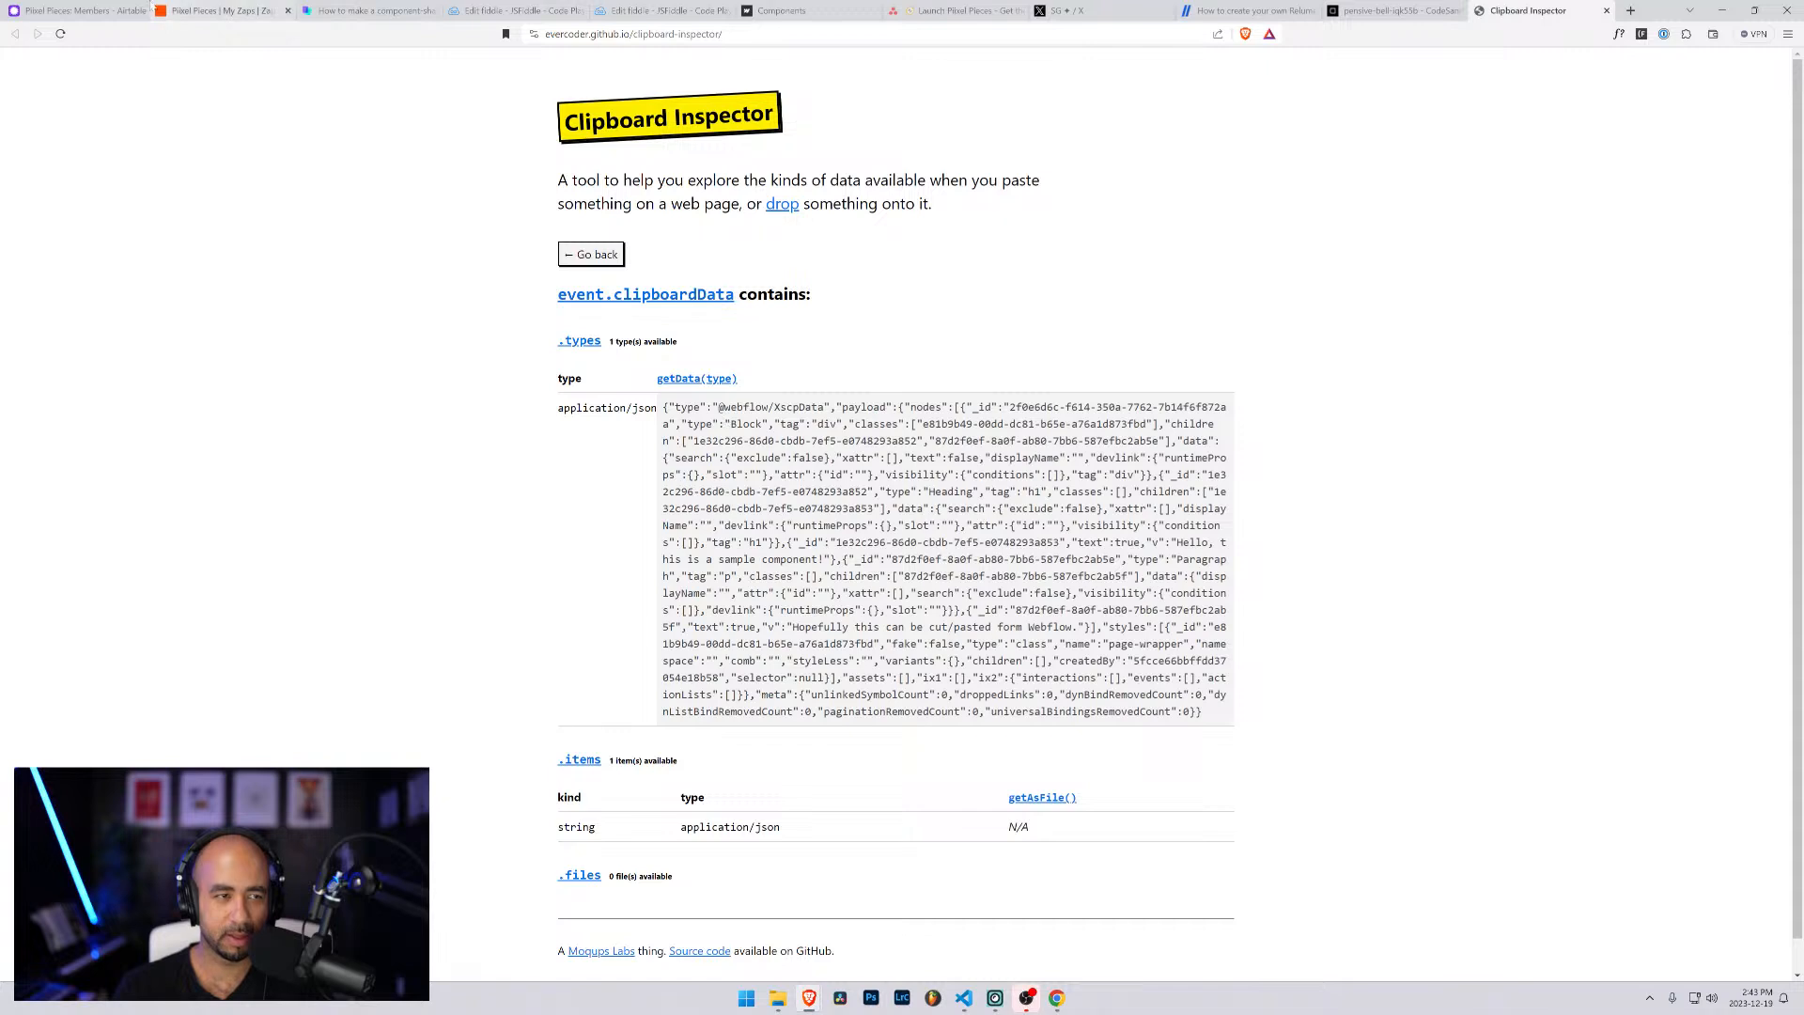
- Switch back to Webflow and open the Basic Header item in the Components CMS collection to check its Code JSON
click(1390, 11)
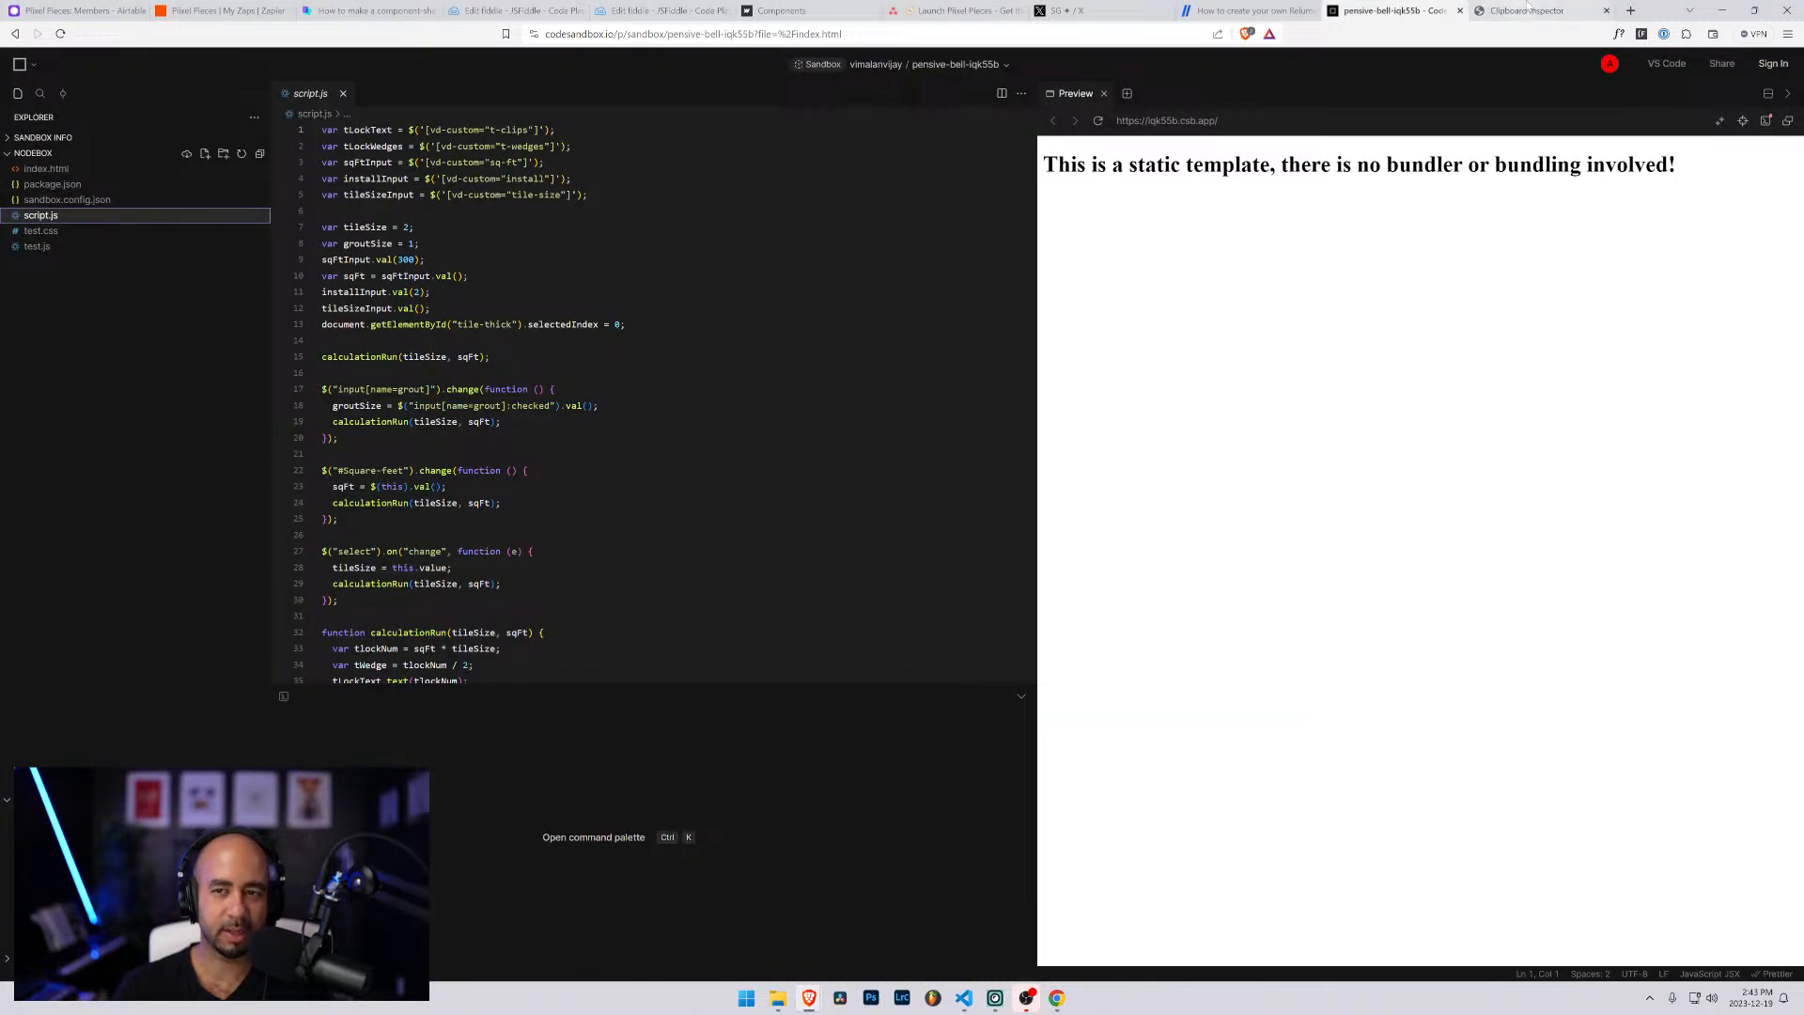
click(1526, 10)
click(812, 11)
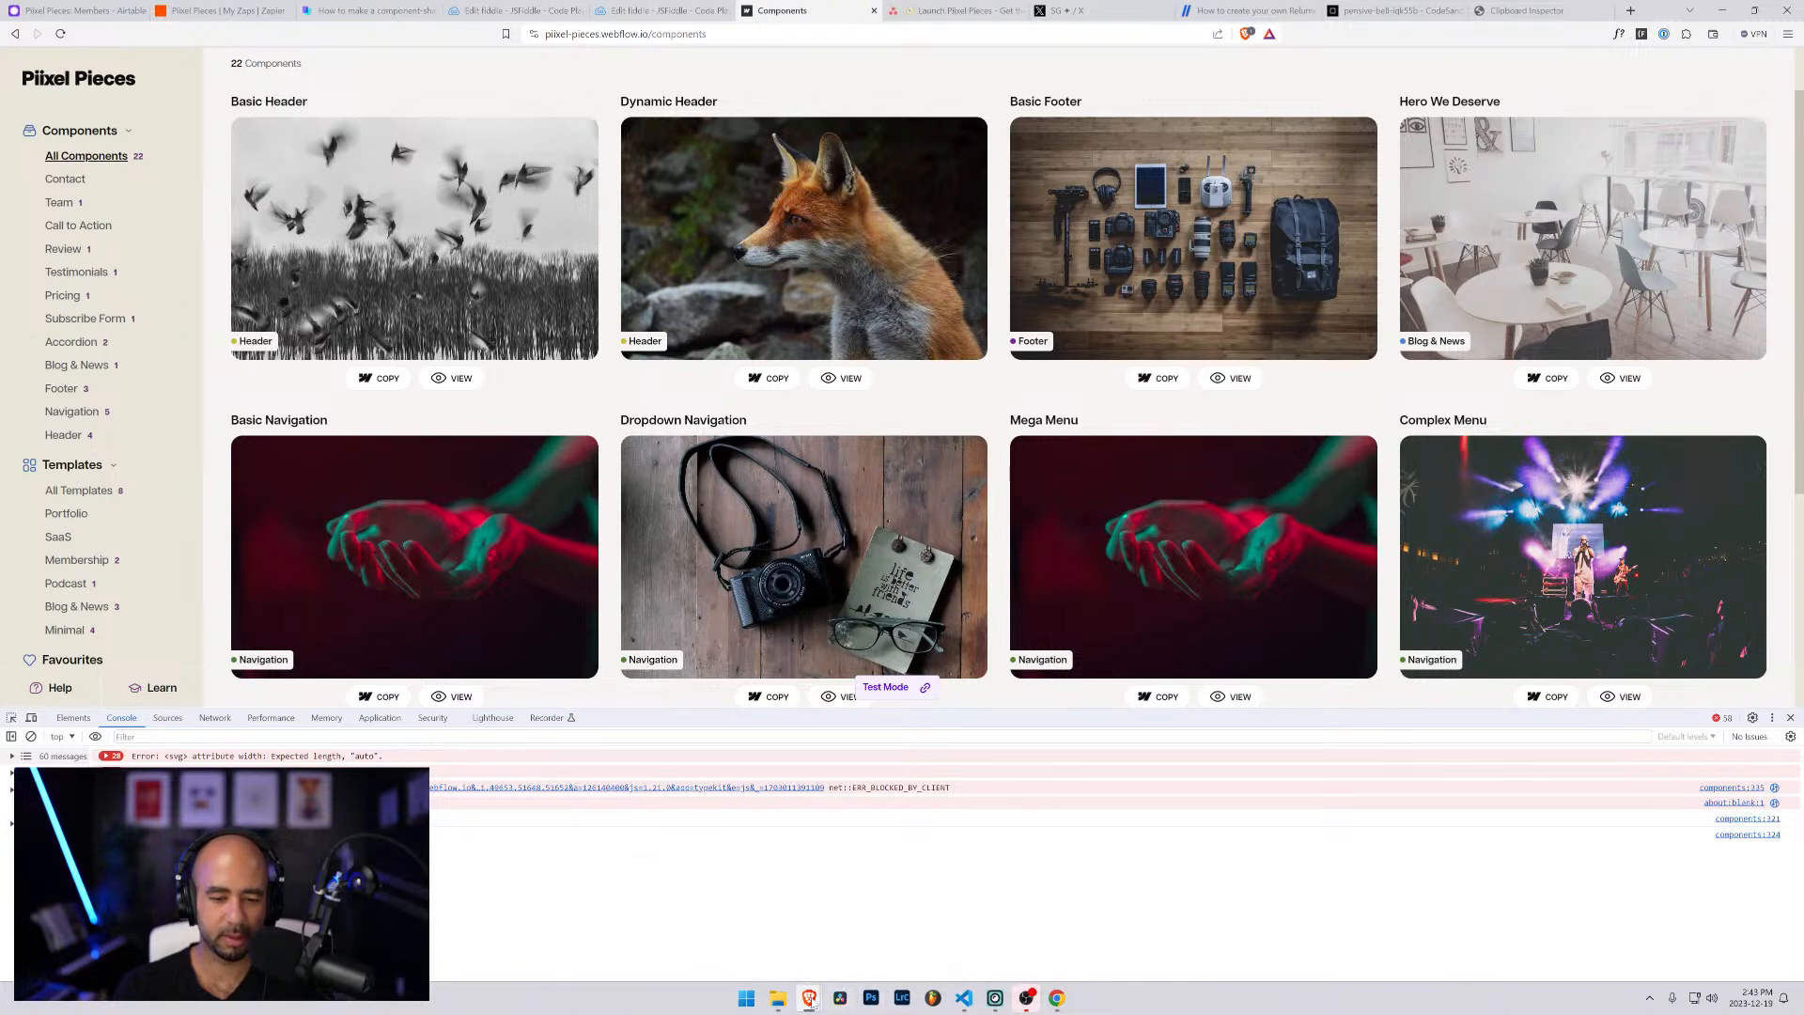
mouse_move(822, 1005)
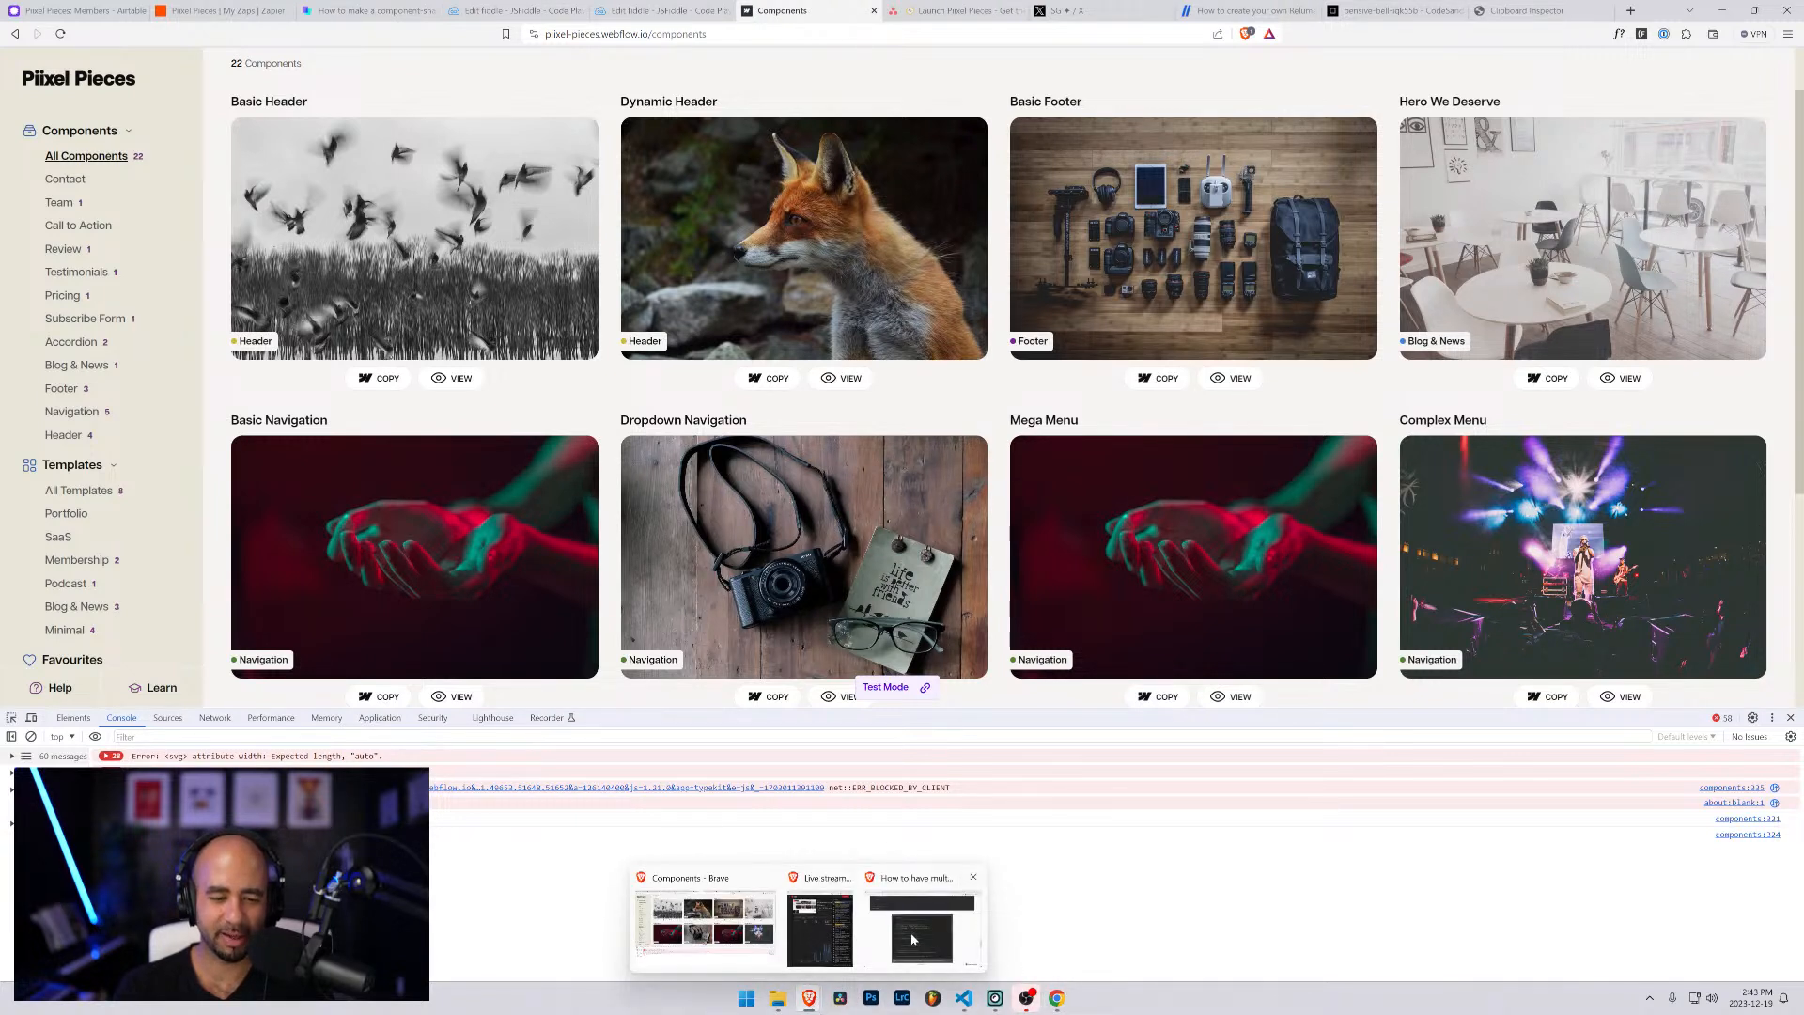
click(1052, 1004)
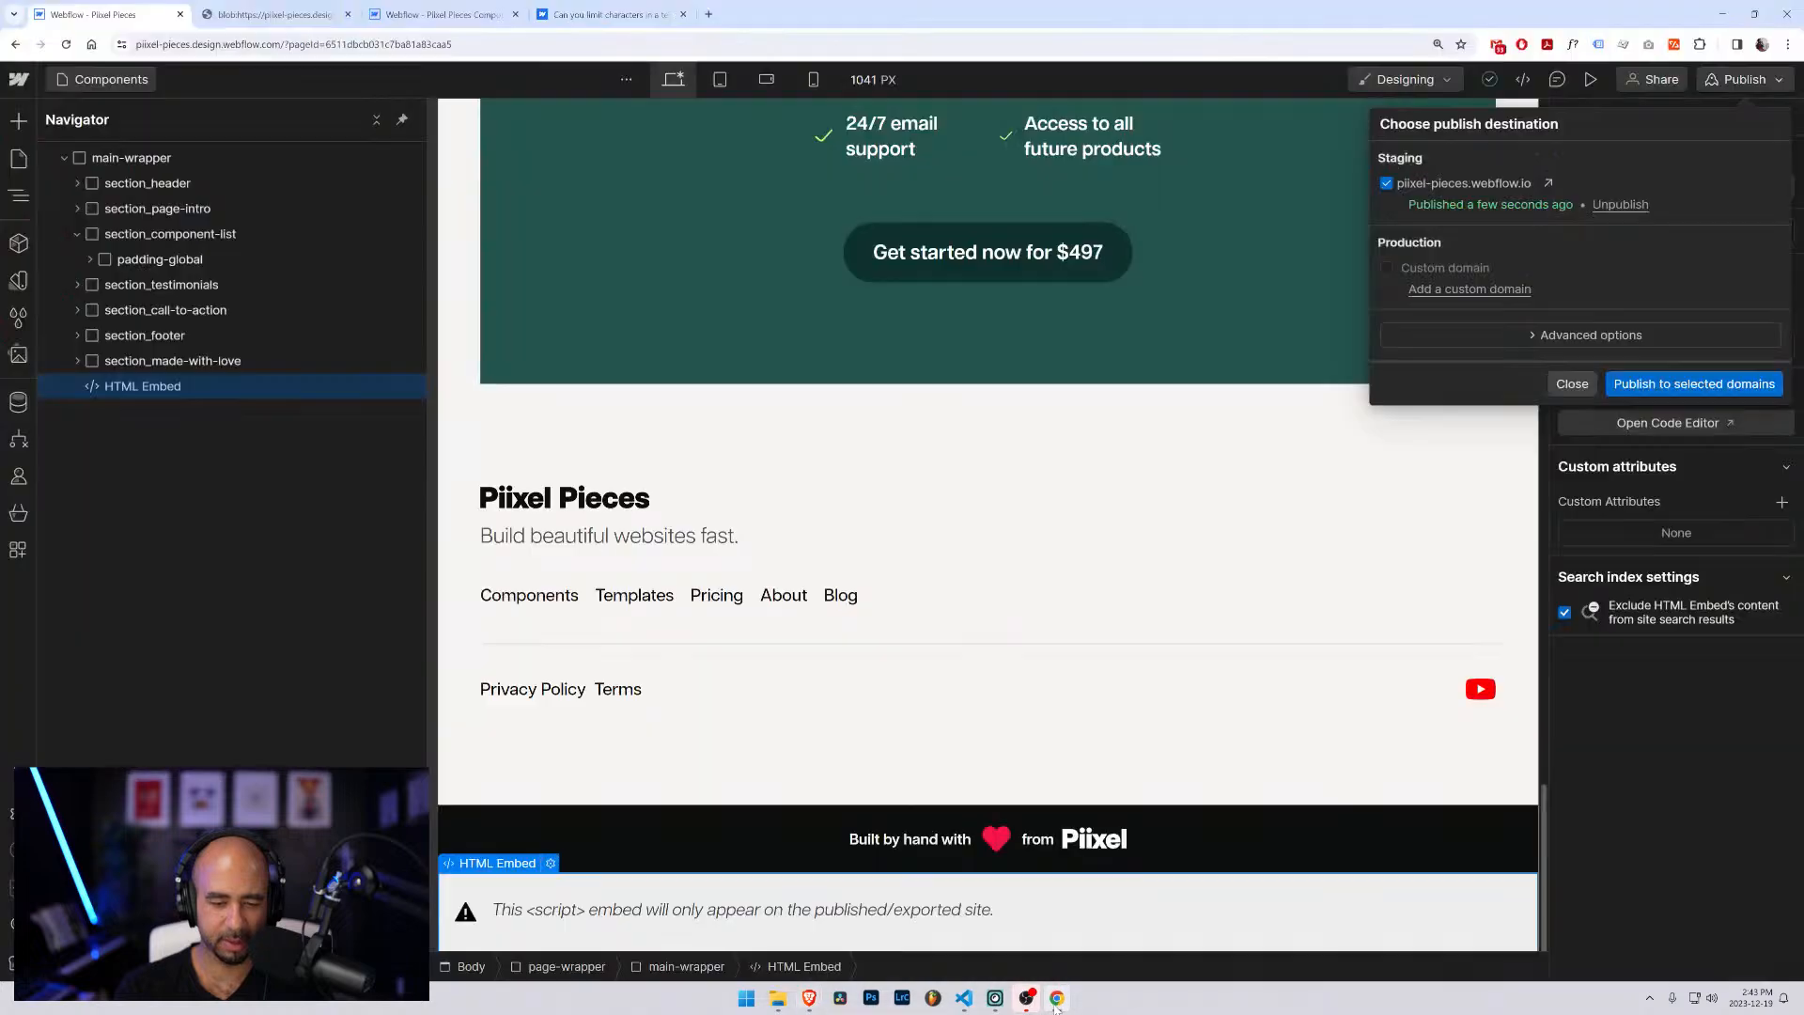
click(18, 404)
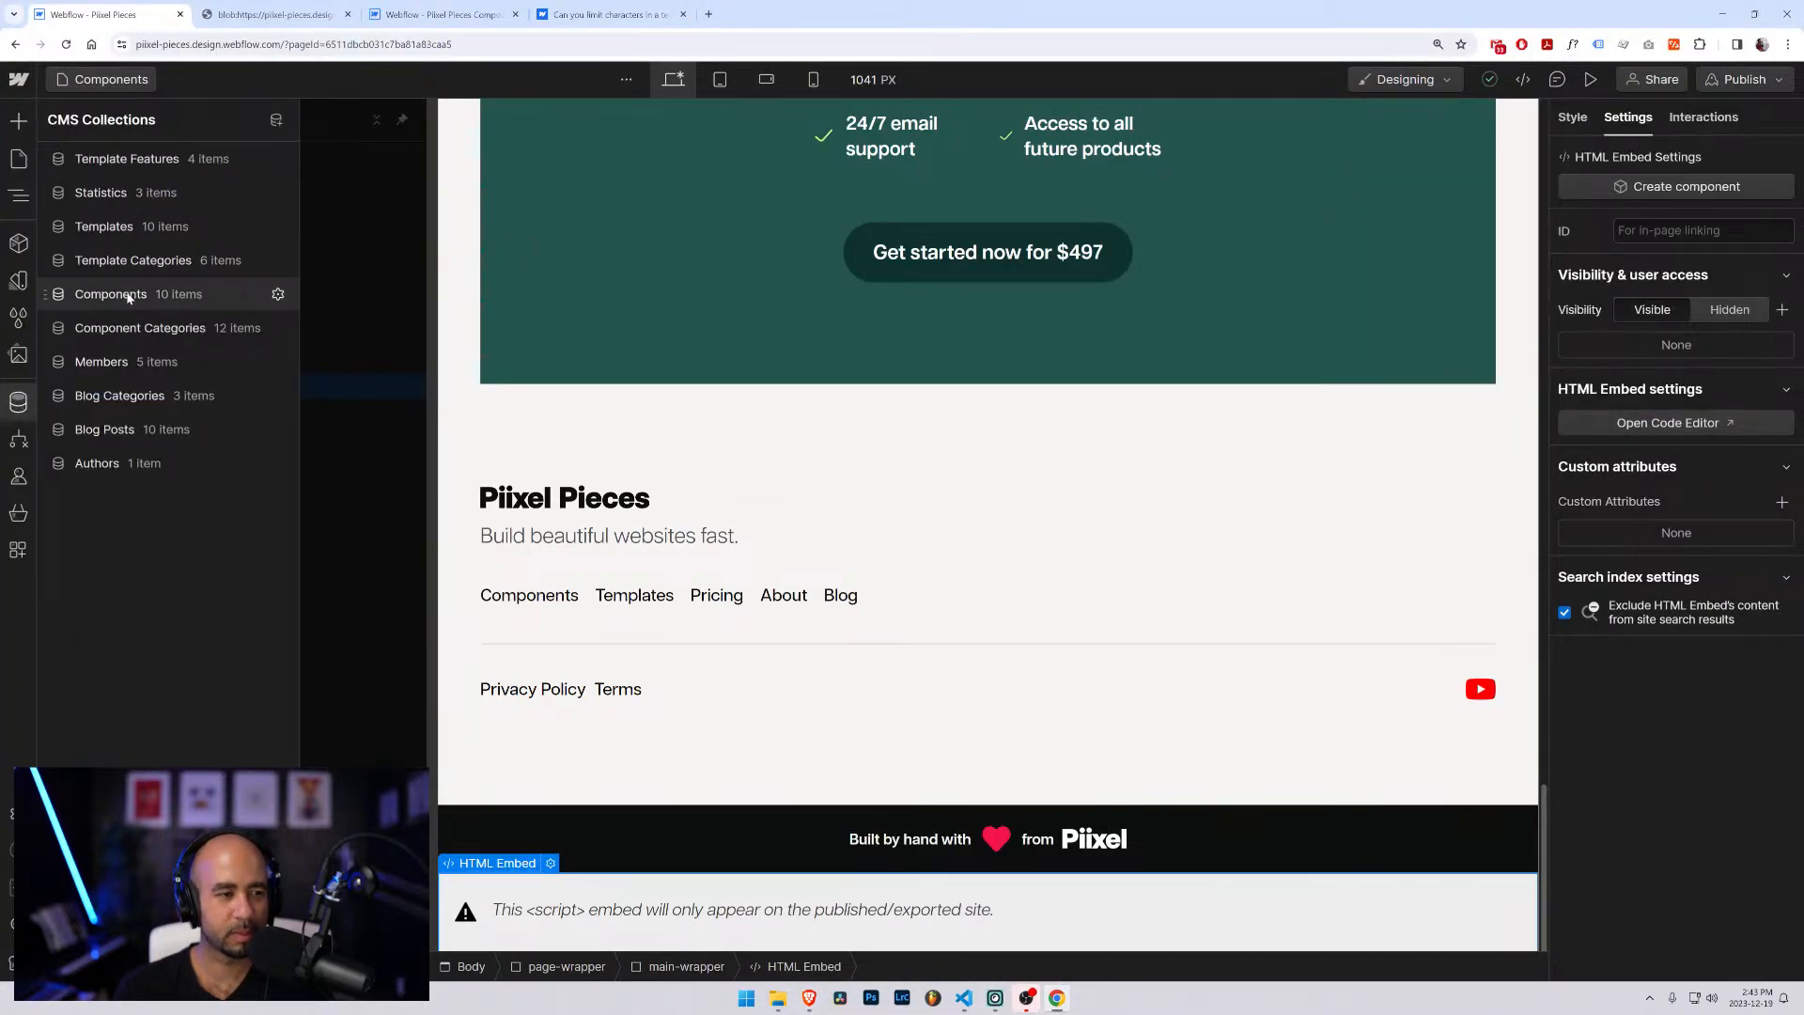
click(129, 297)
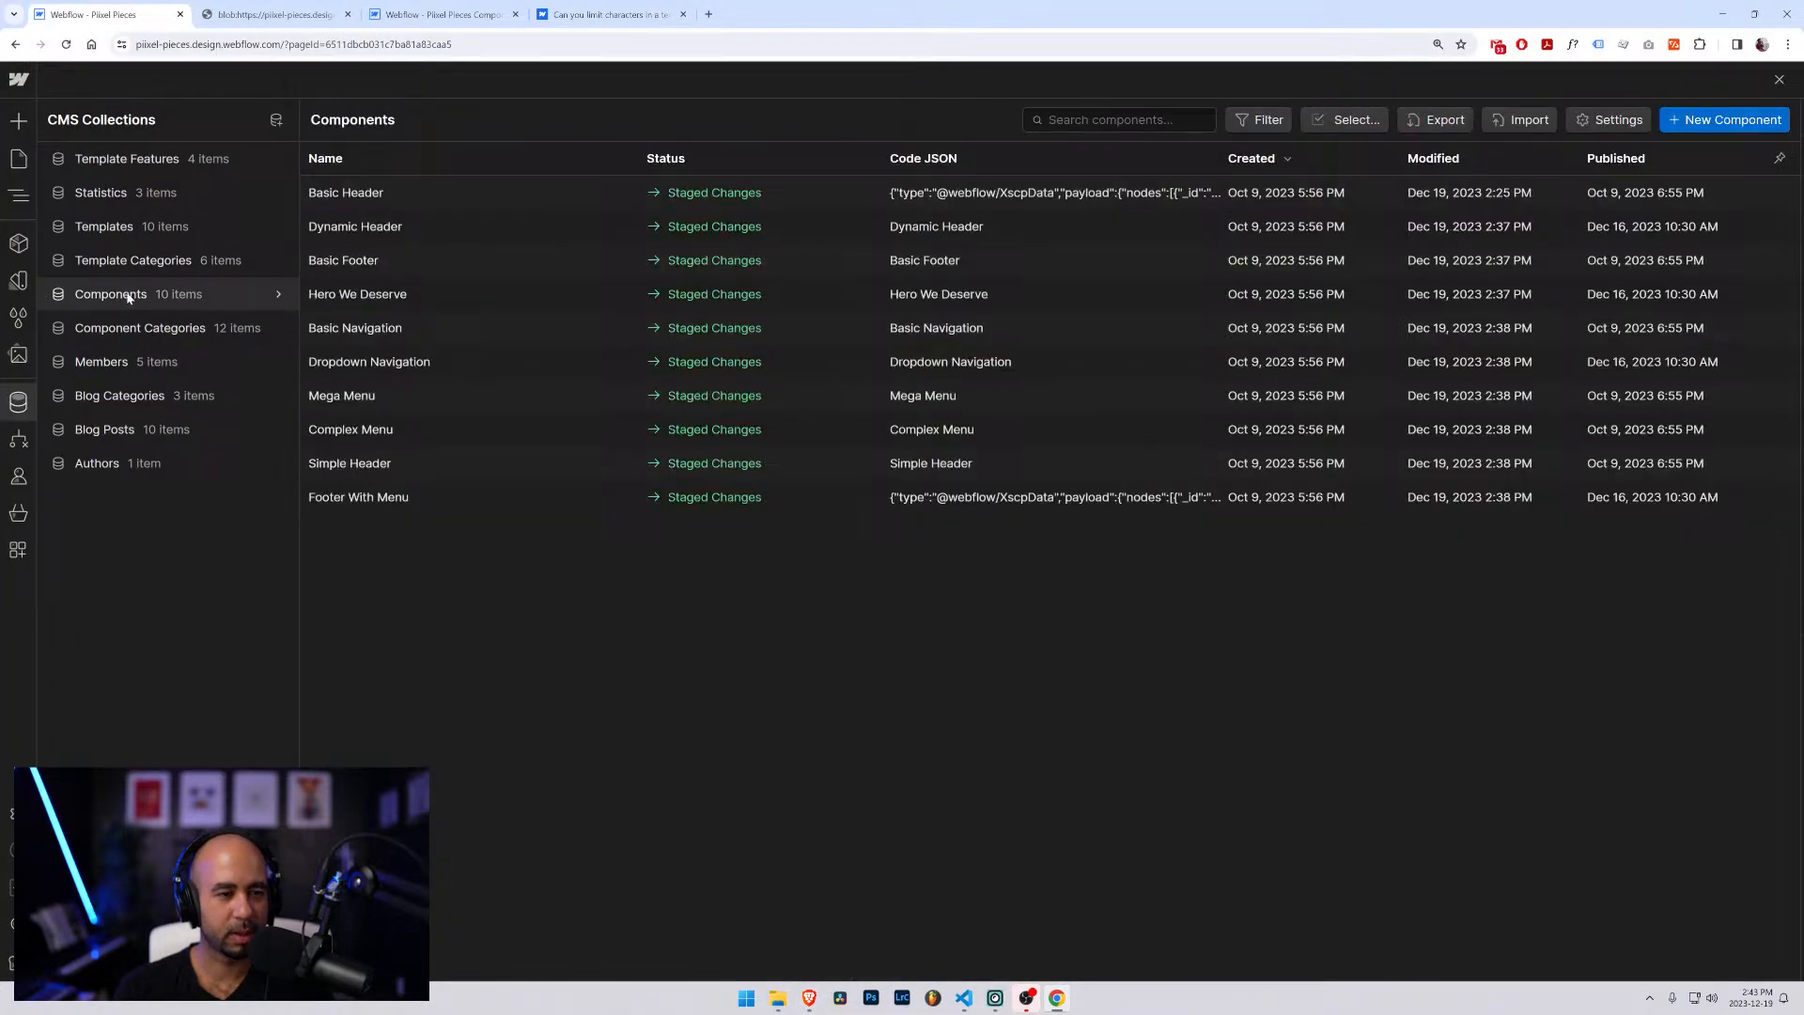
click(1032, 194)
scroll(883, 282, down, 3)
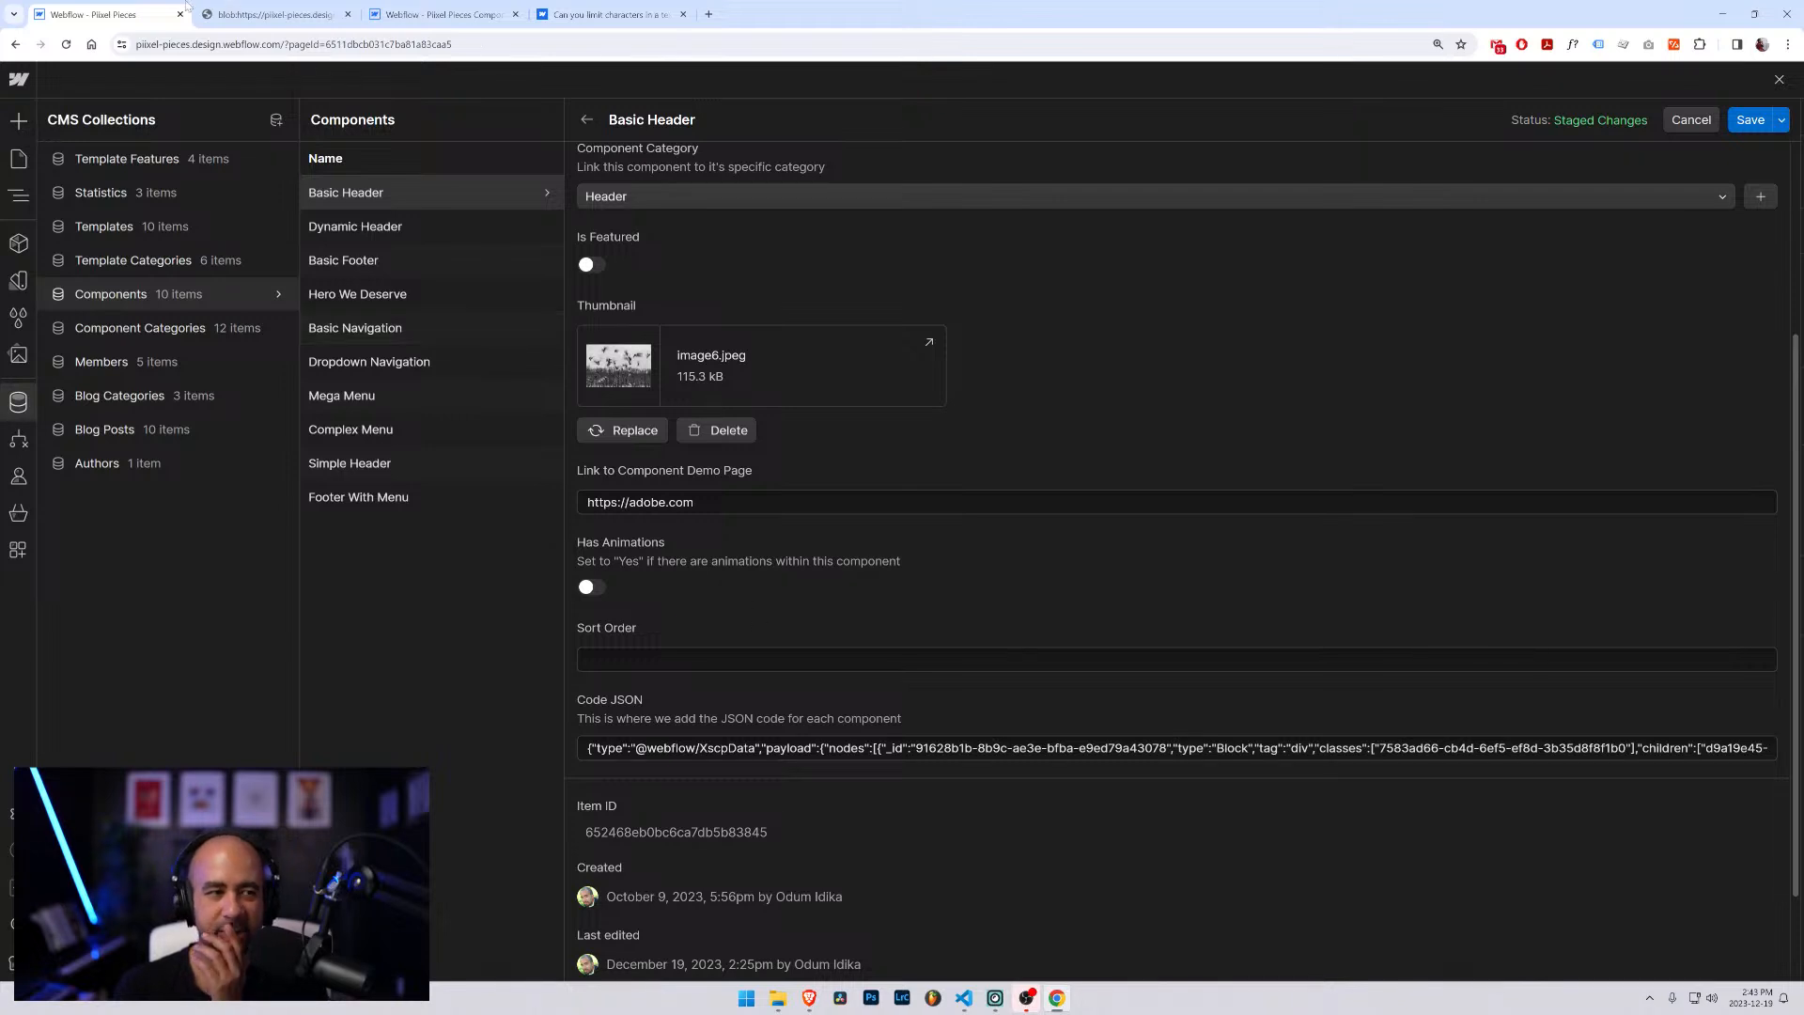
- Switch to the published Components page in Brave, copy the Dynamic Header component and paste it into Clipboard Inspector to examine the data
click(1722, 14)
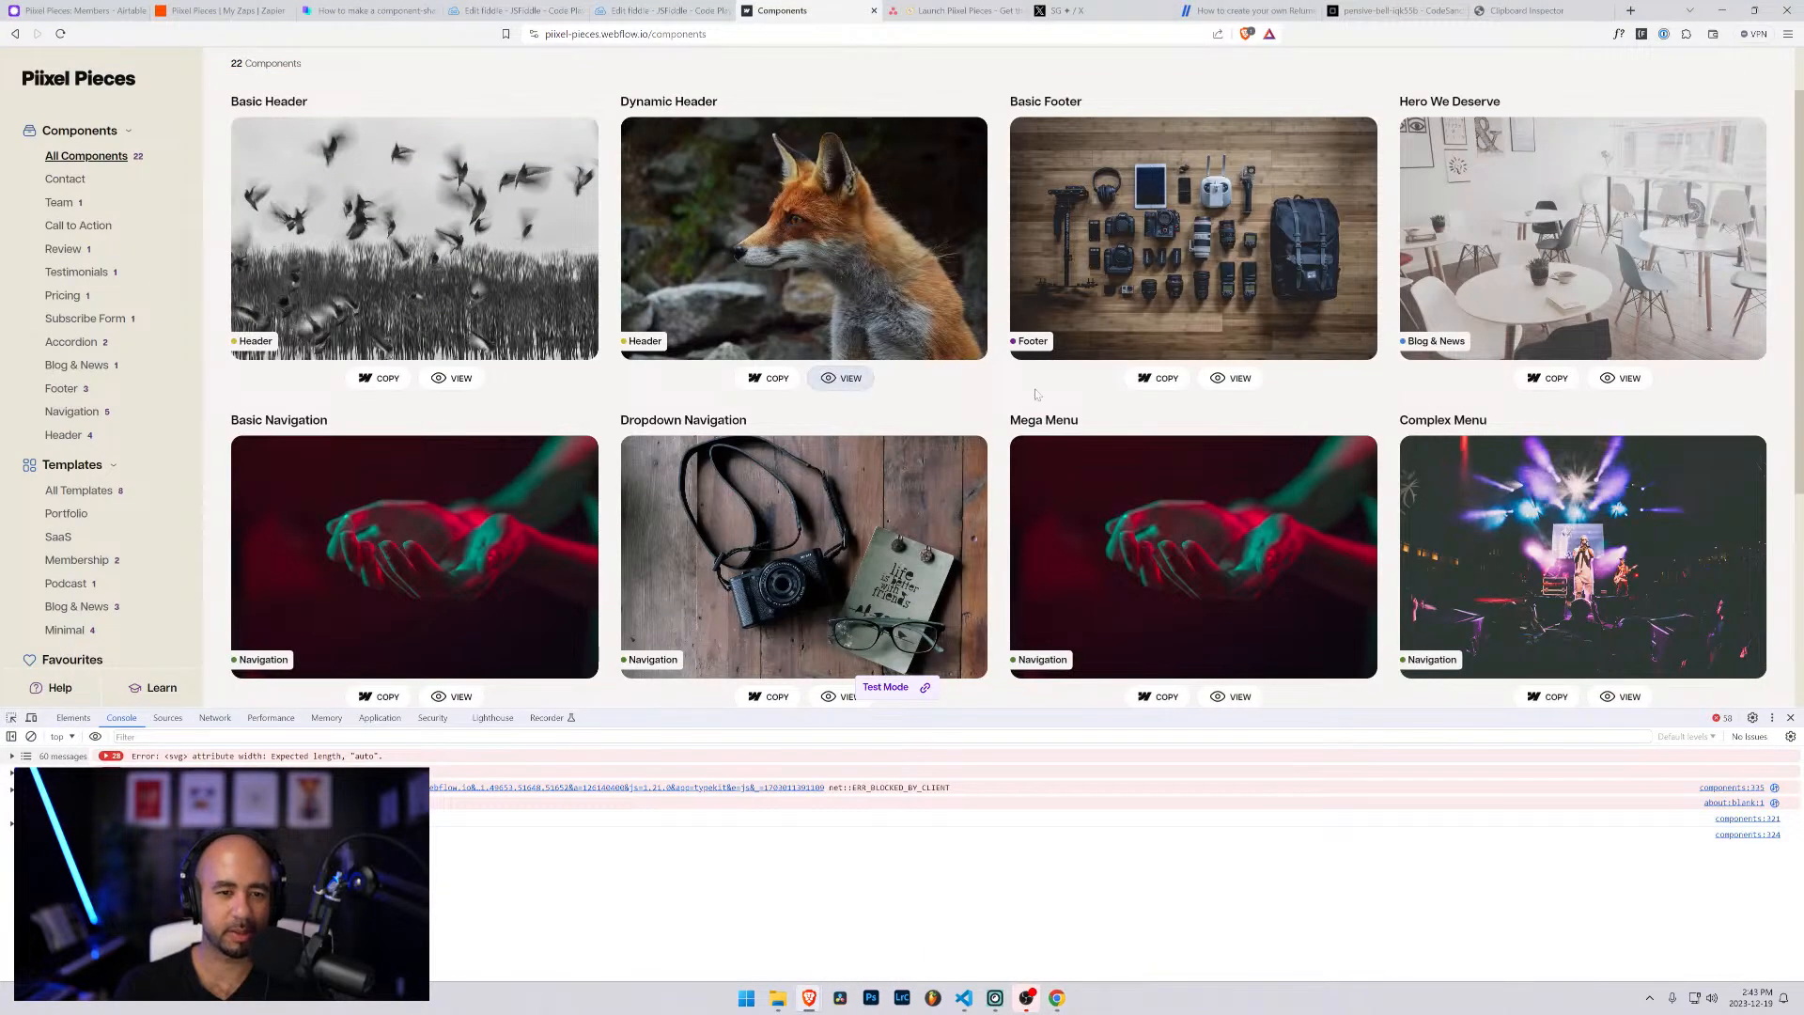
click(784, 381)
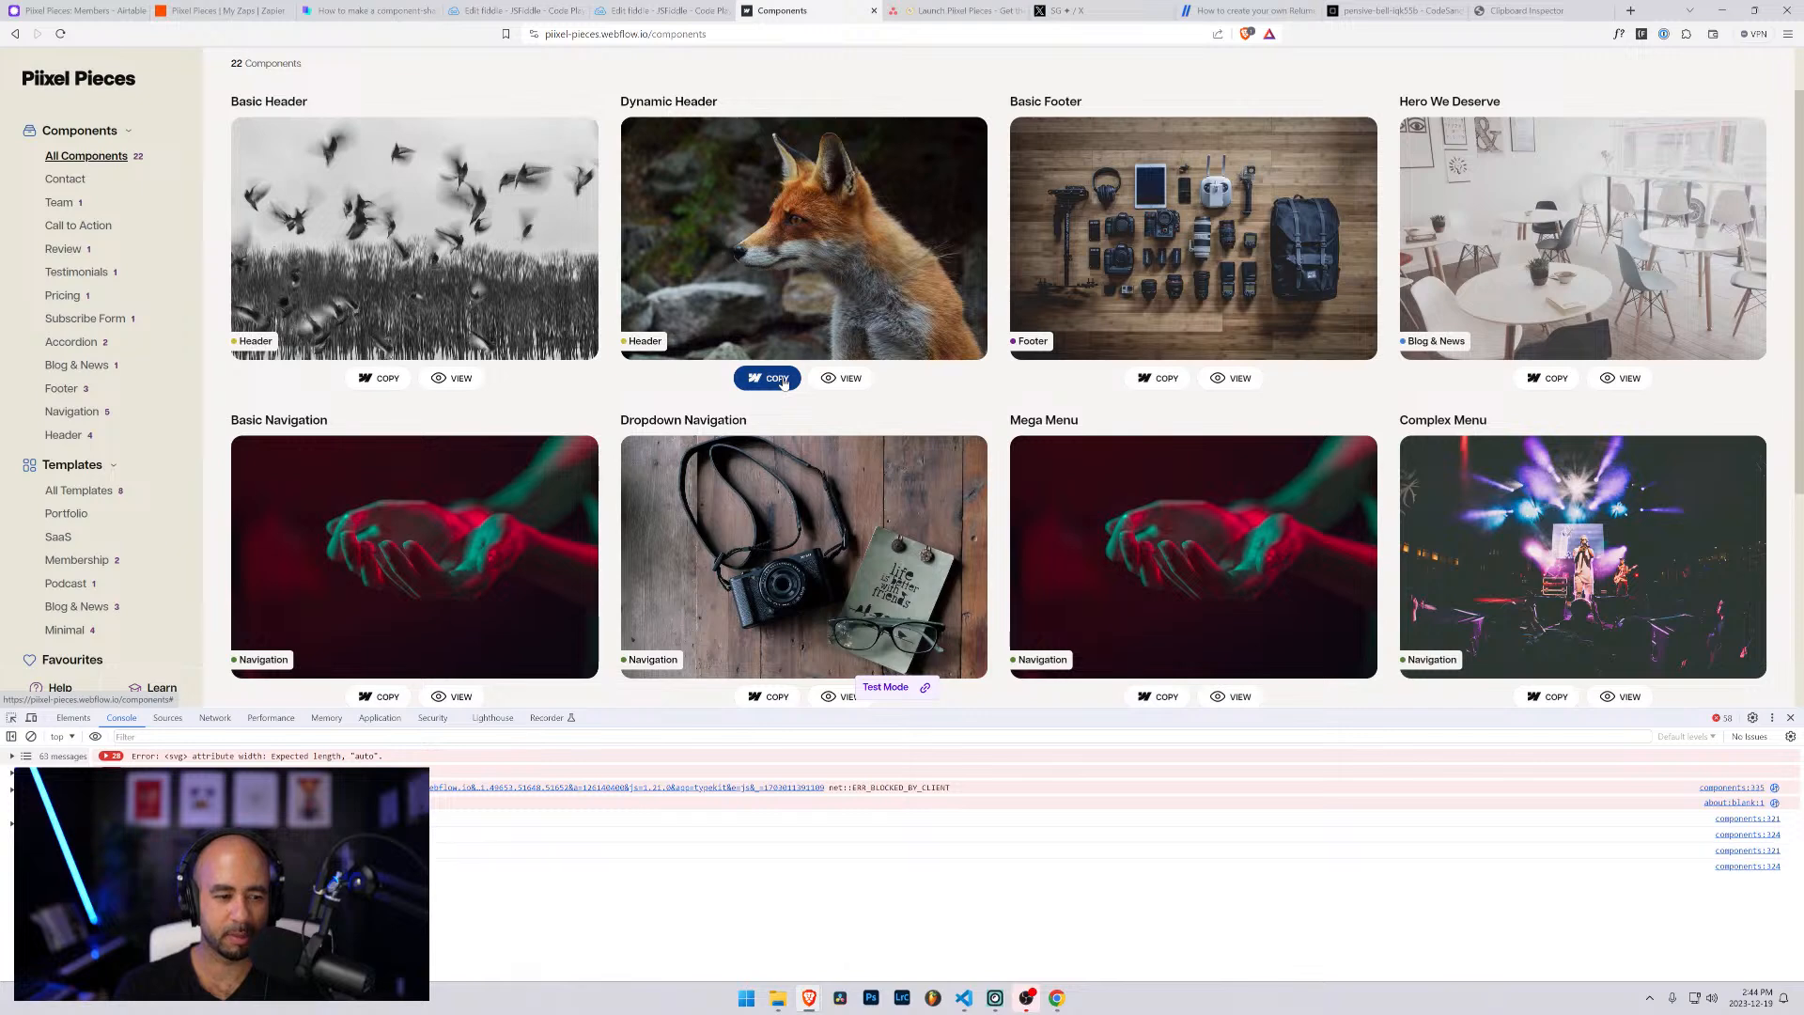
click(1514, 10)
click(602, 254)
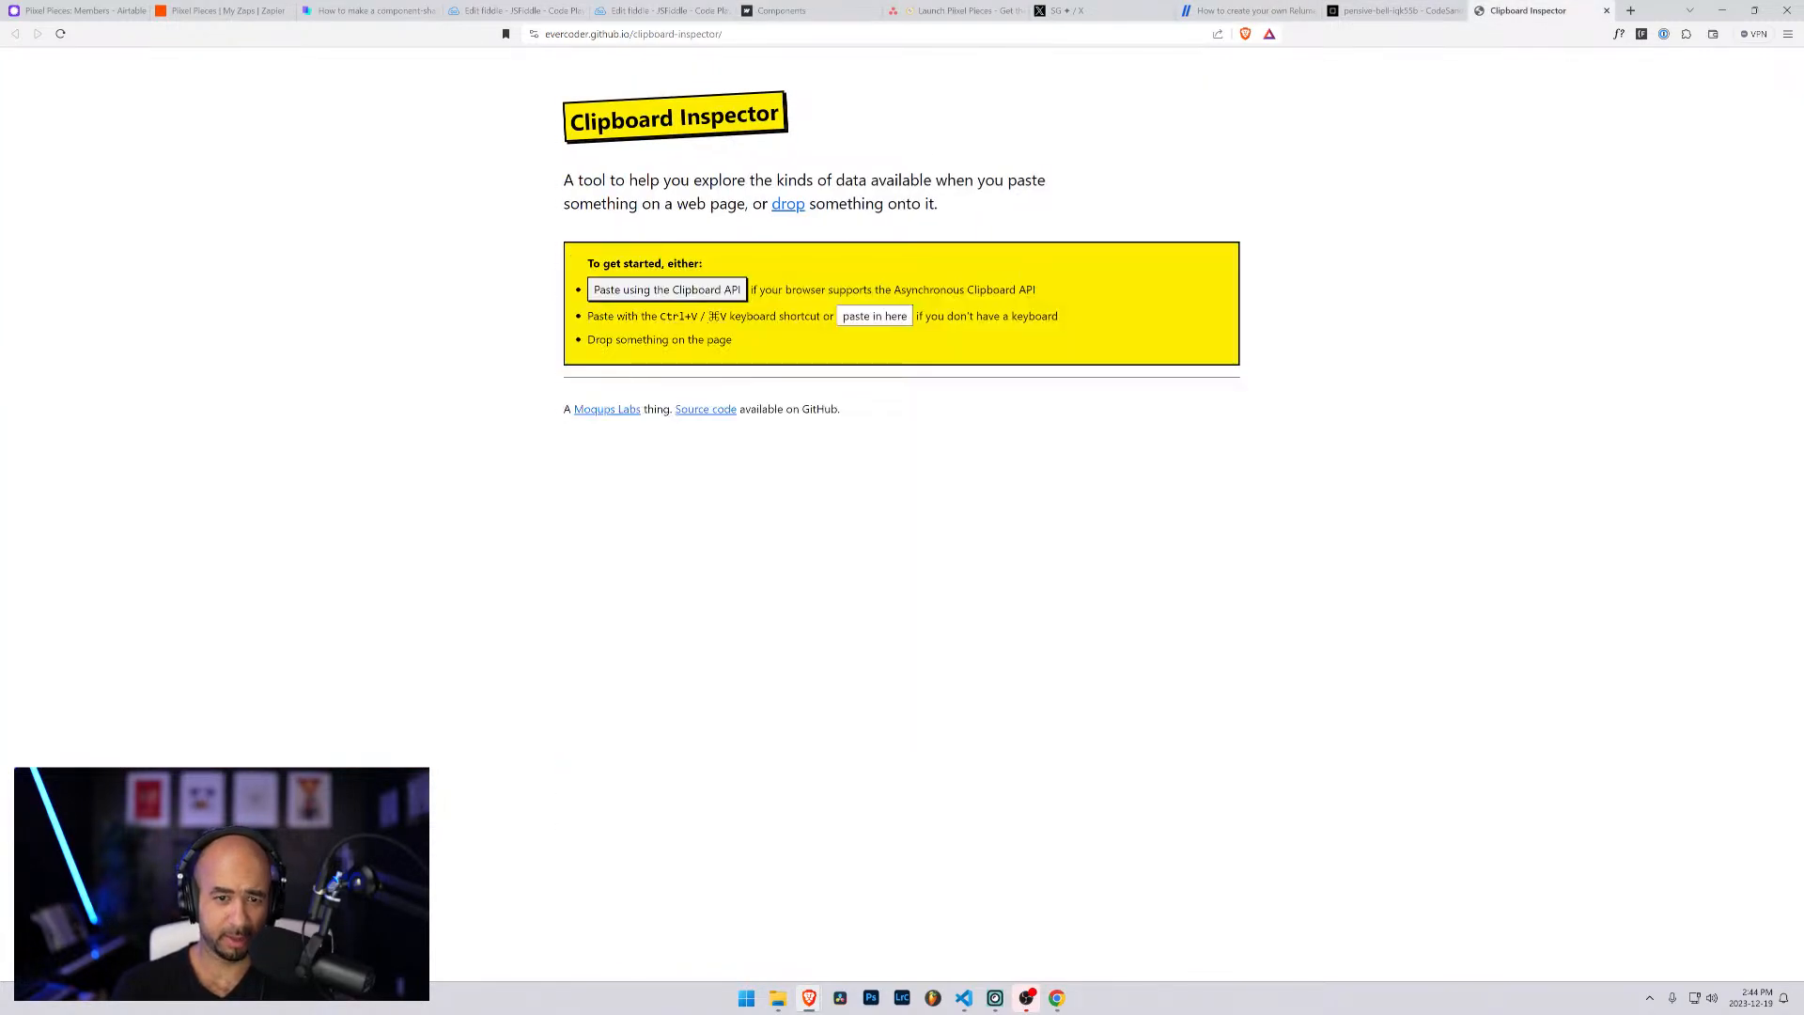
click(879, 316)
key(ctrl+v)
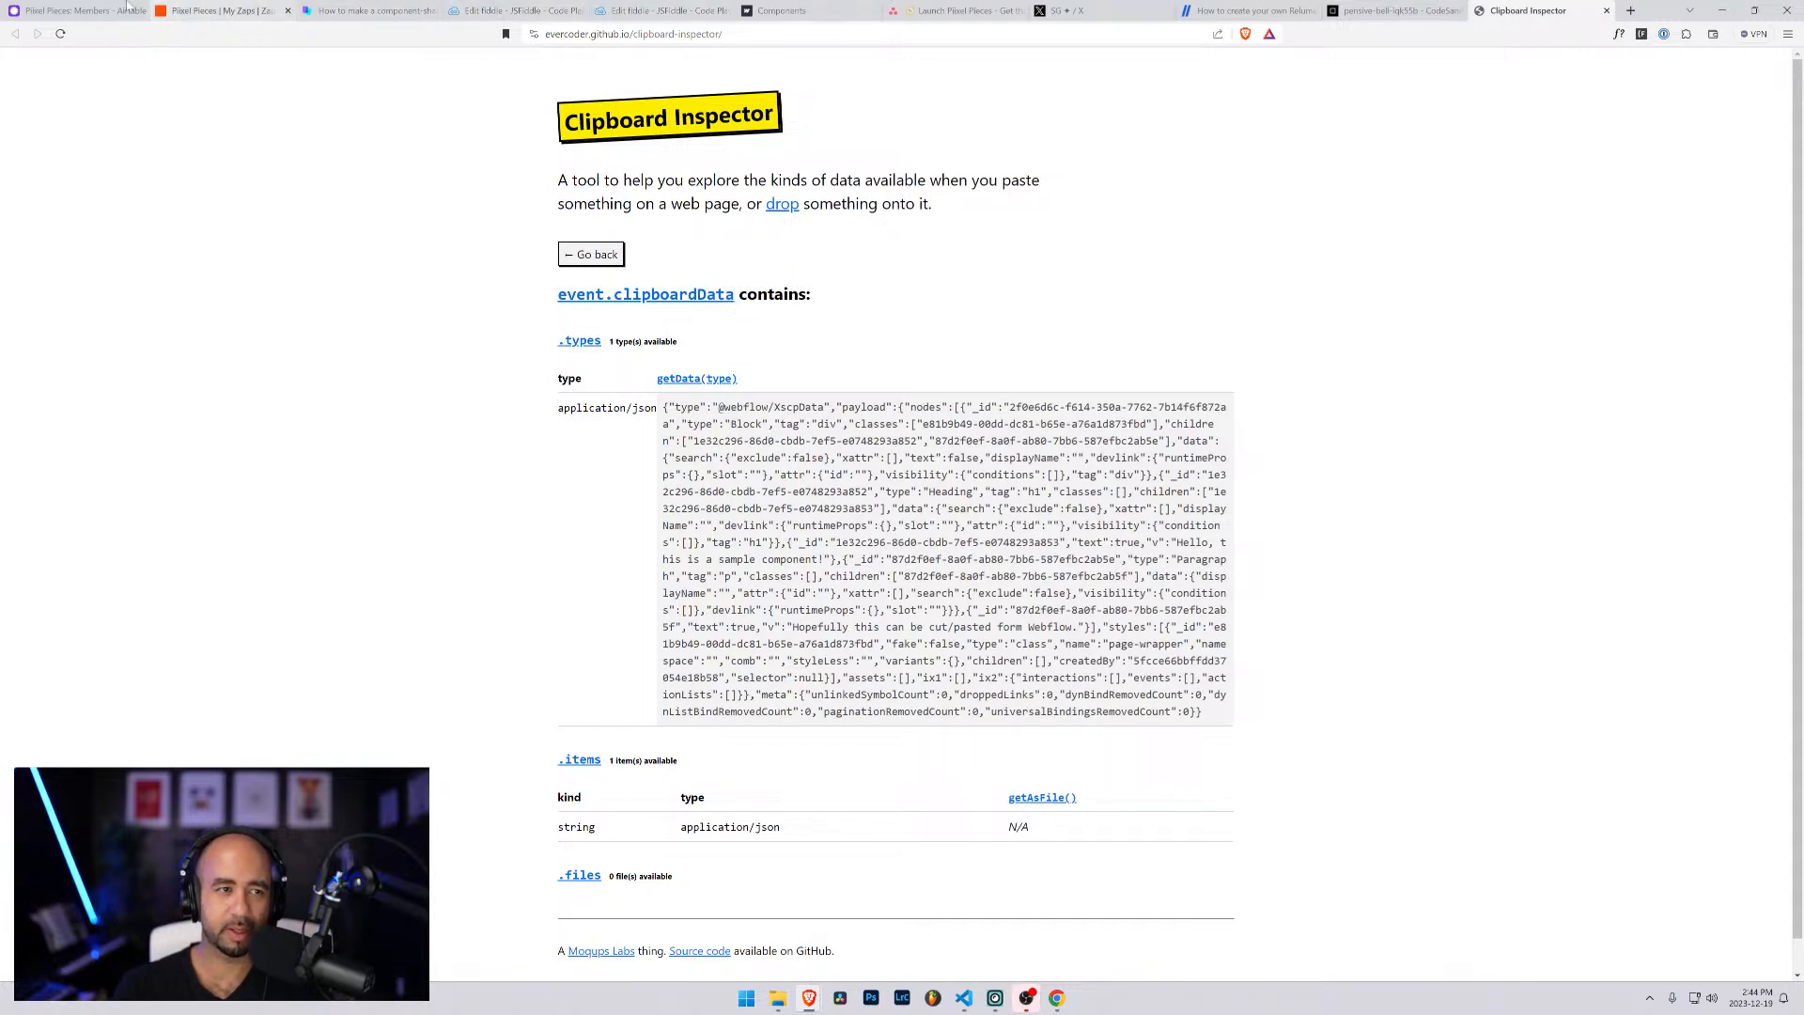
- Return to the published Components page and launch Notepad
click(840, 9)
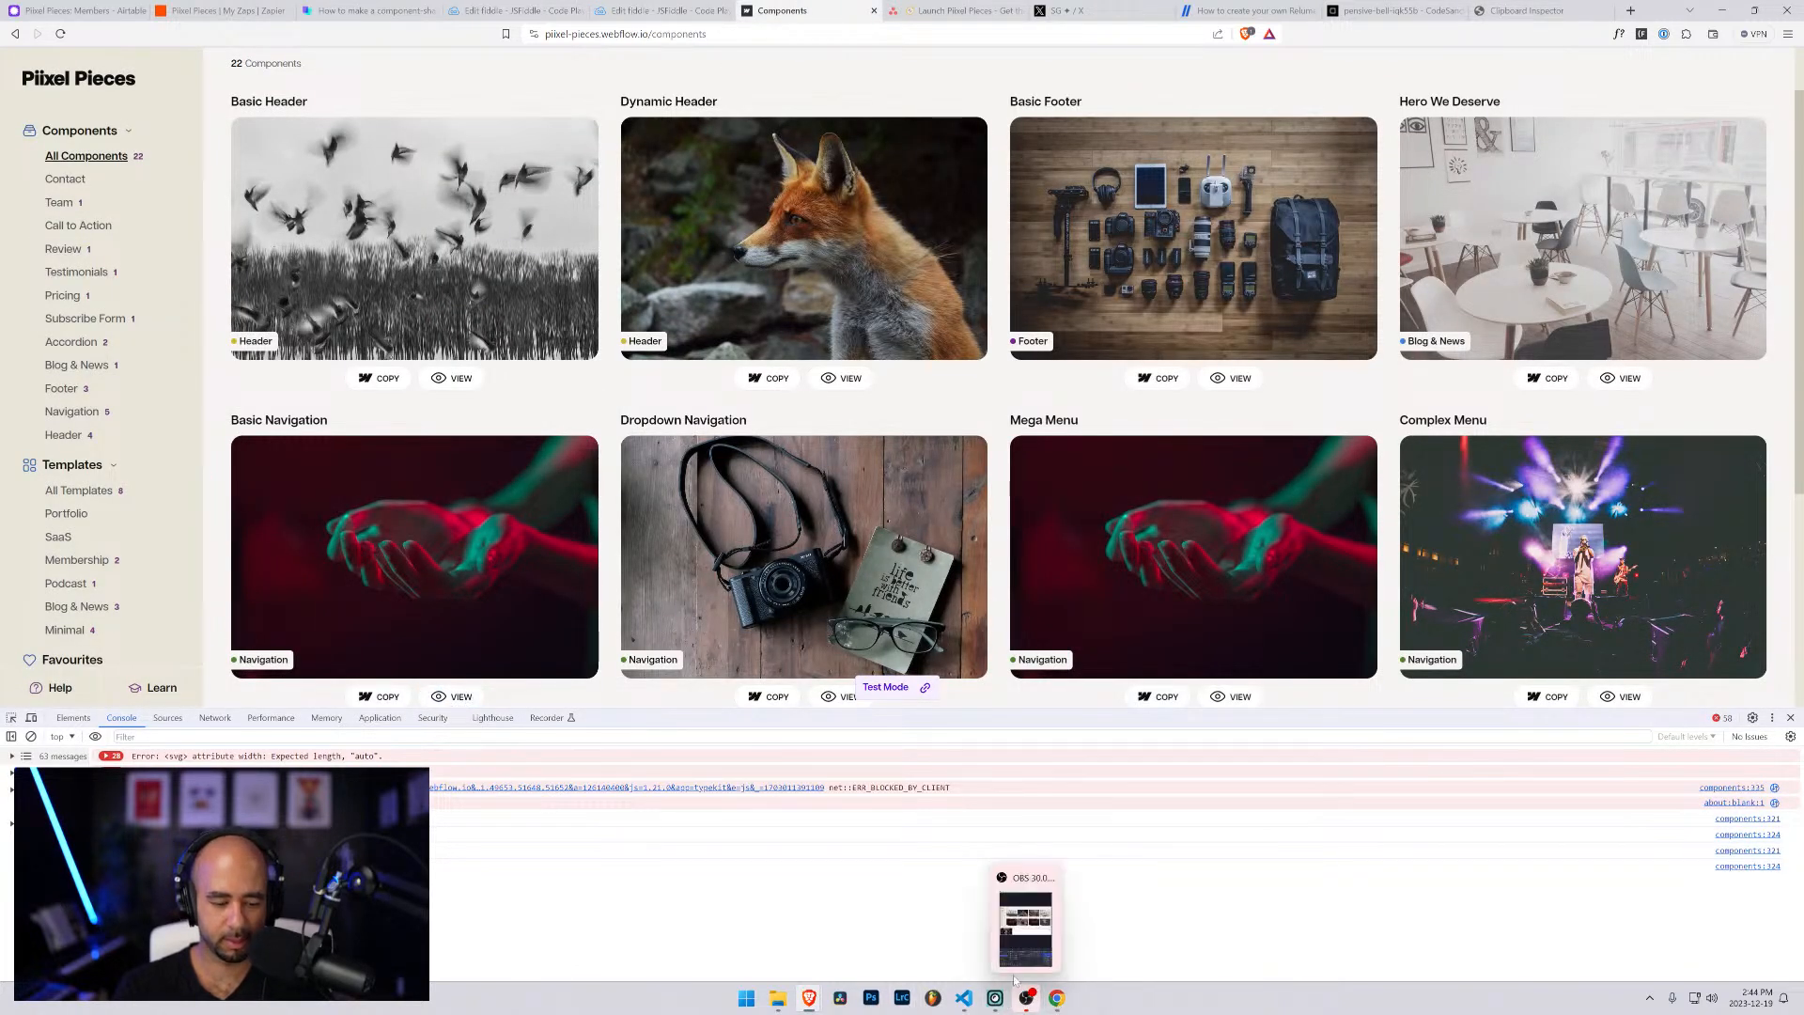
key(super)
text(not)
key(Return)
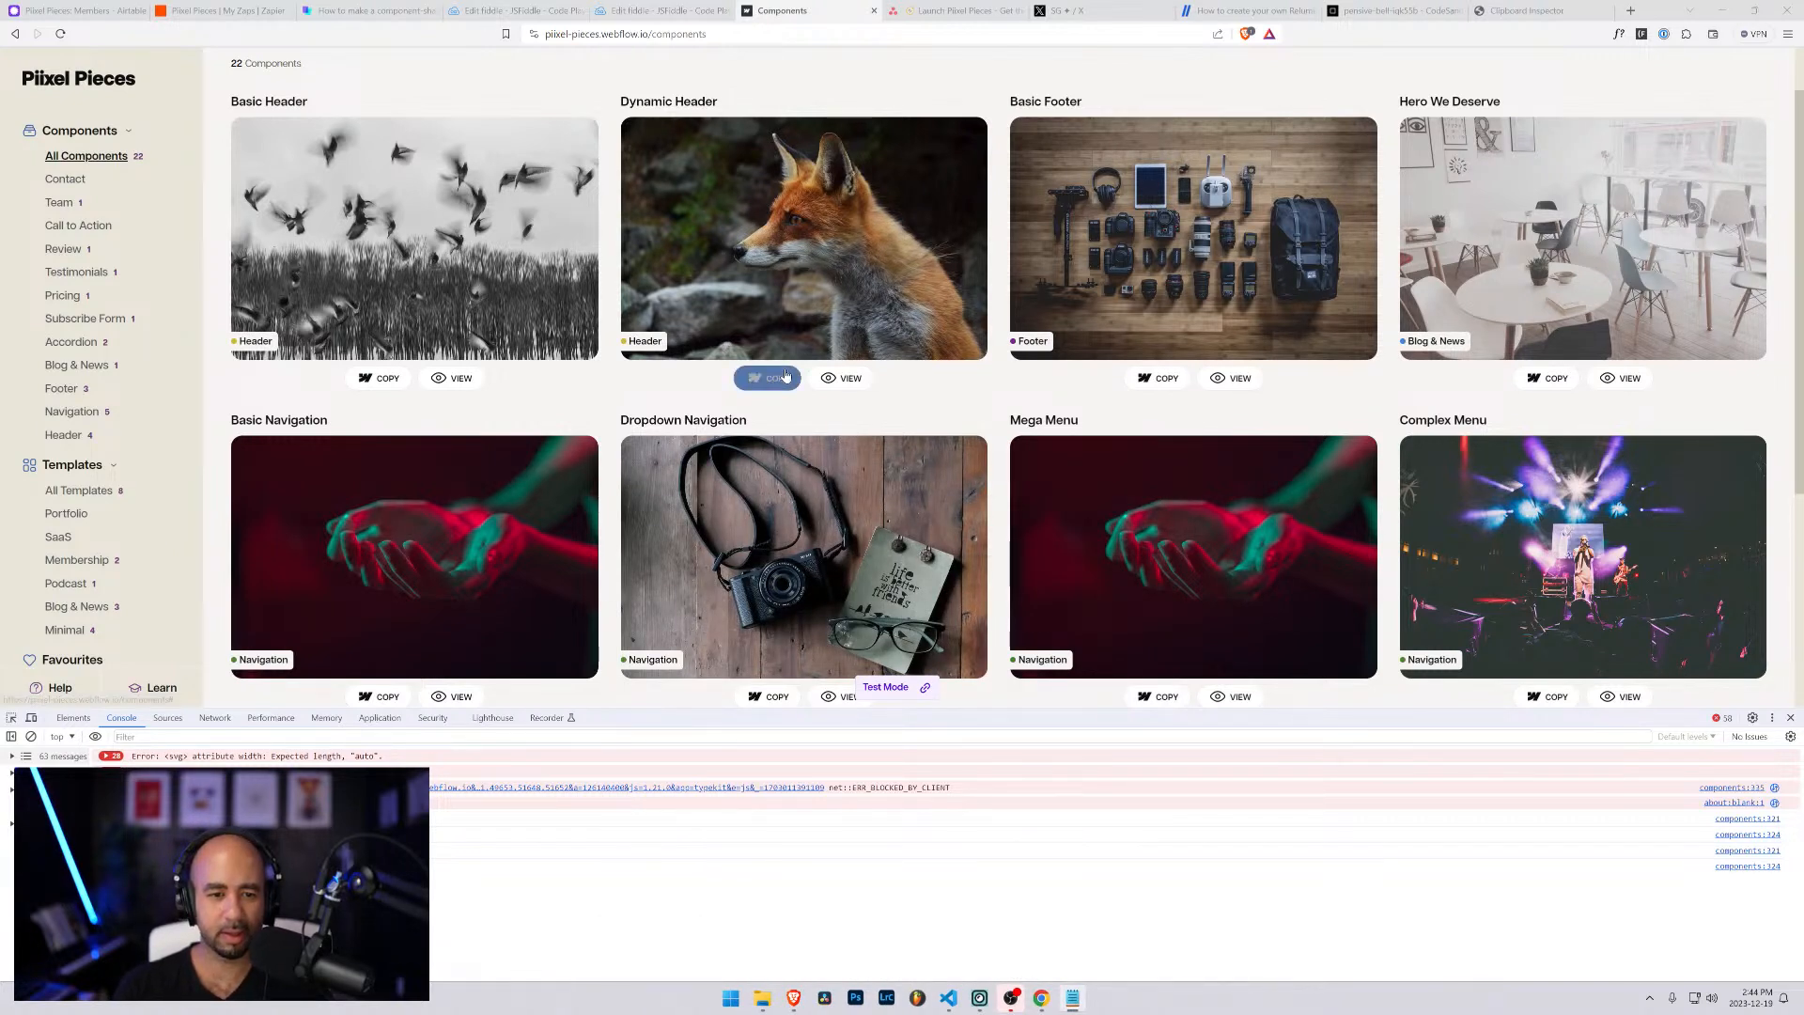
- Copy the Basic Footer component and paste it into Clipboard Inspector to examine the data, then clear the inspector
click(1171, 383)
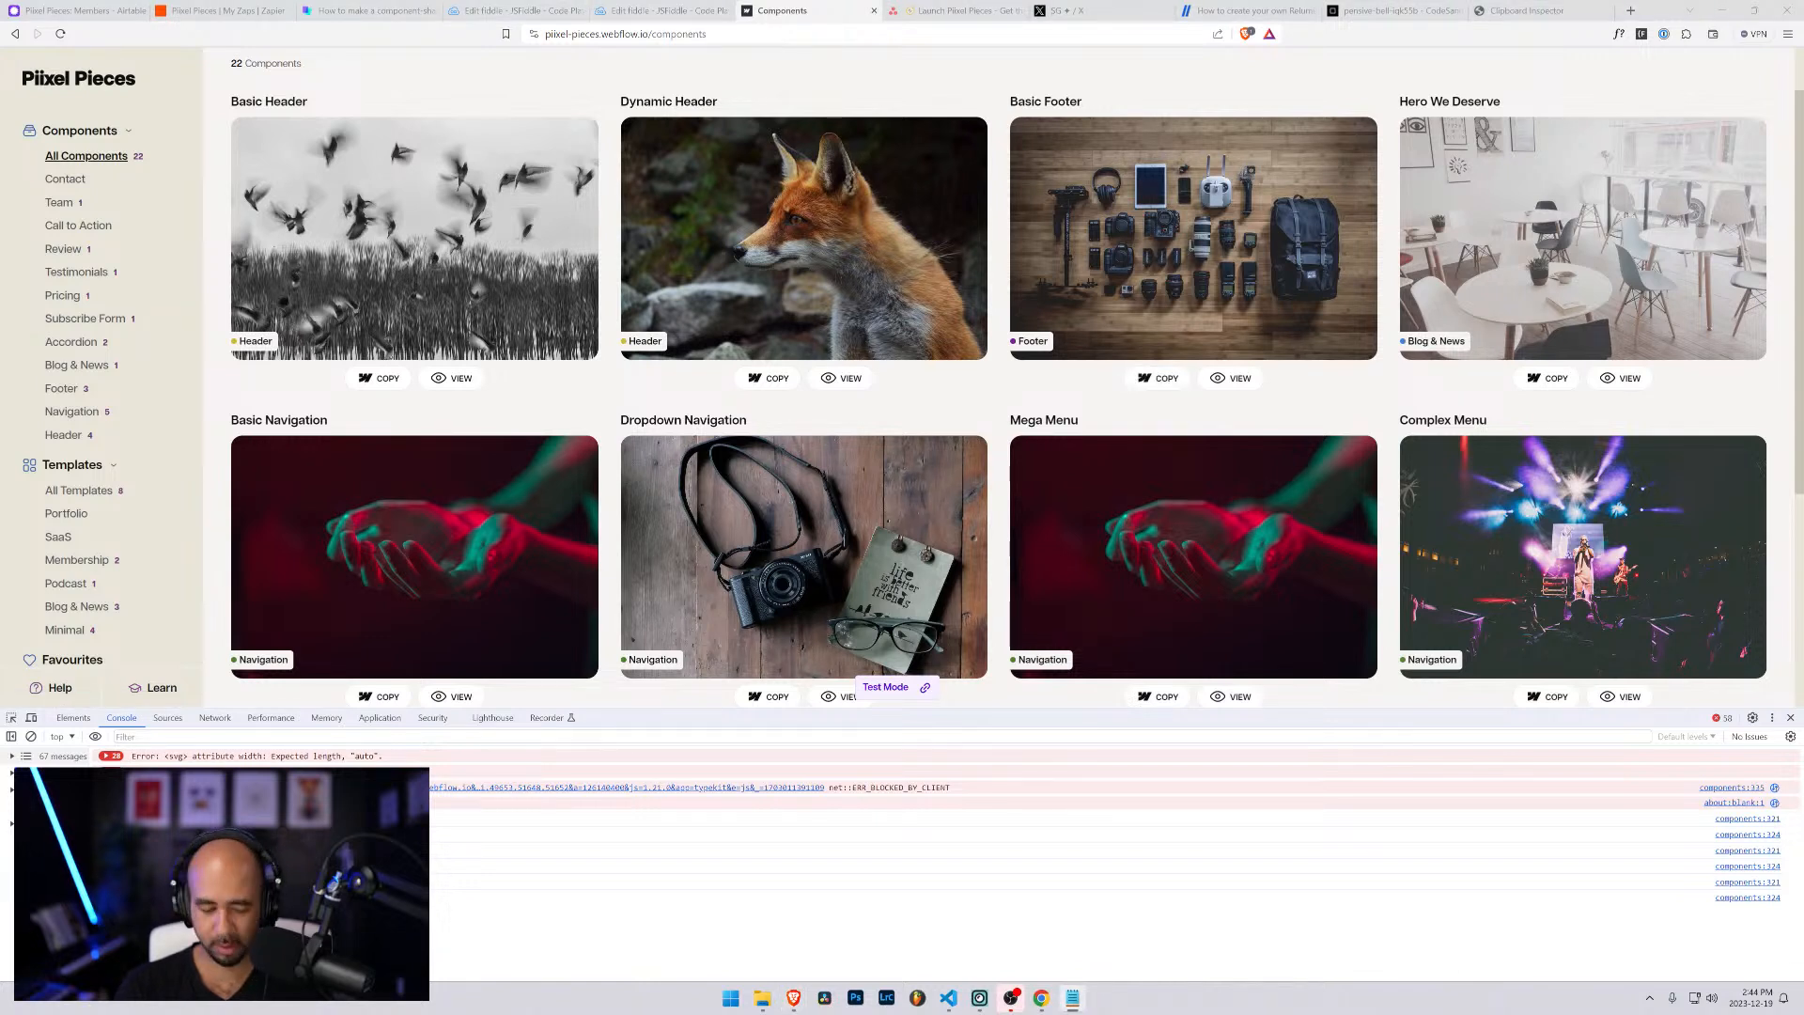
click(1169, 383)
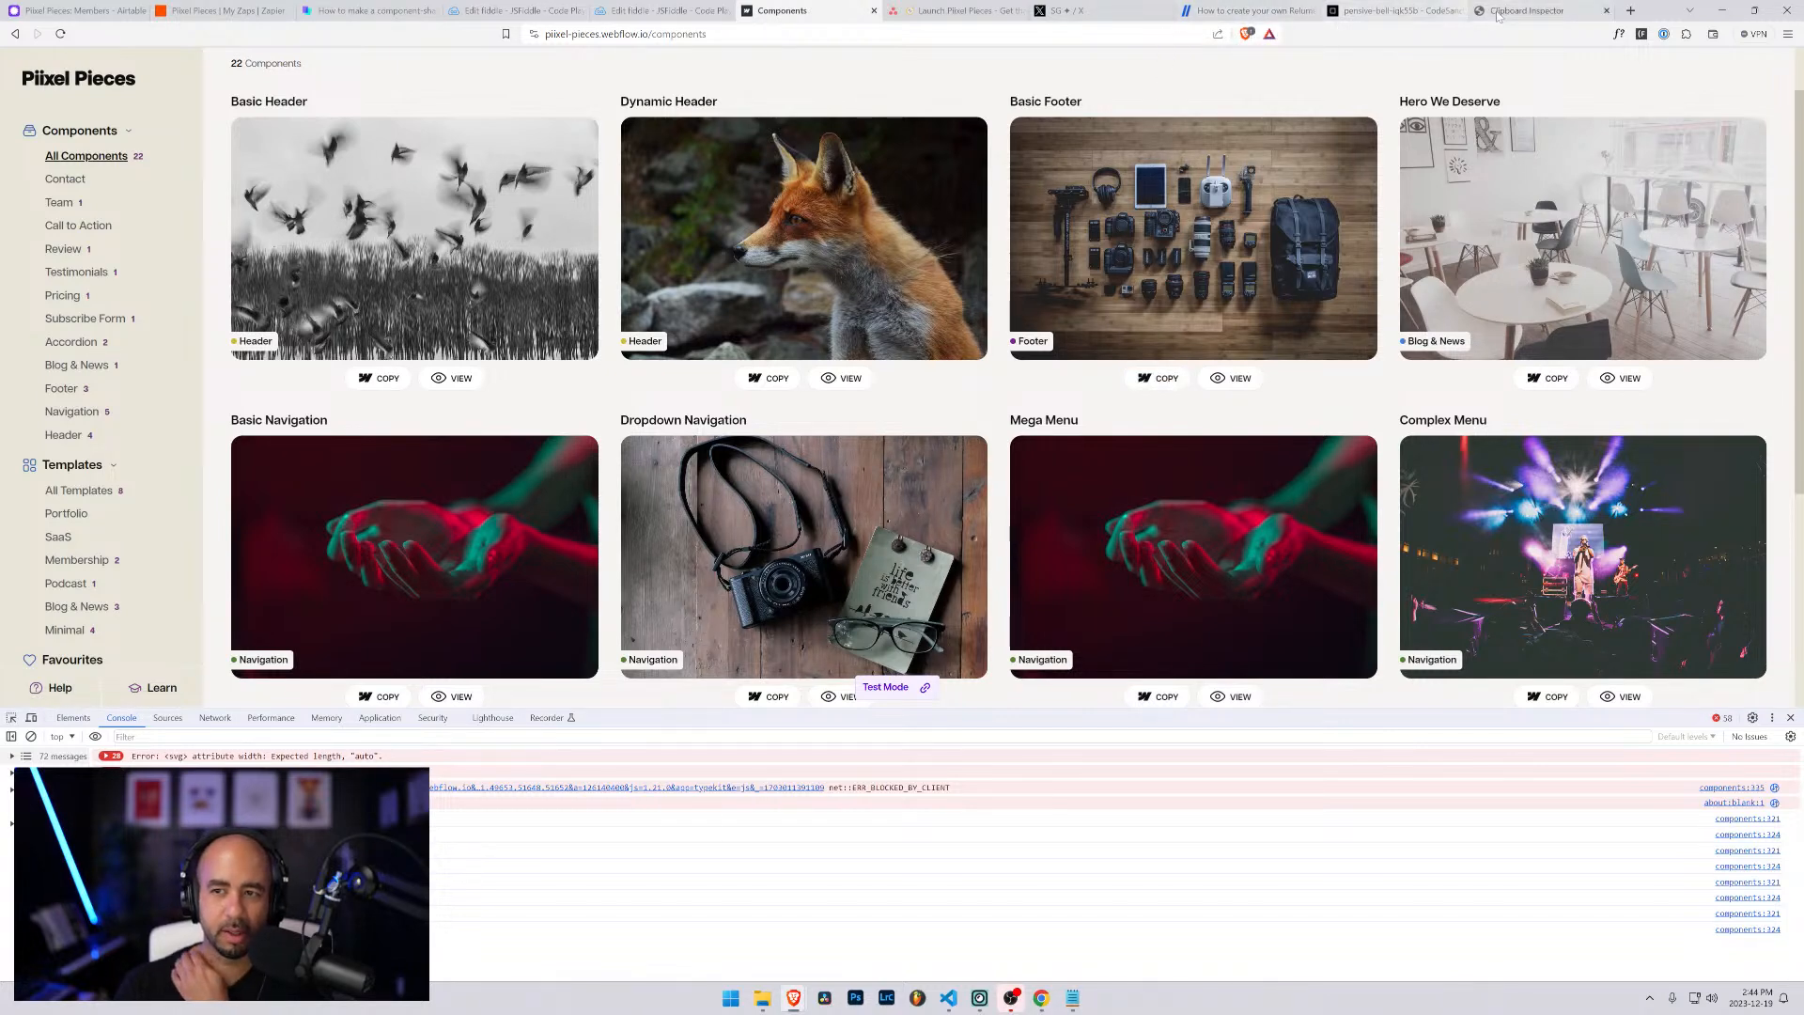
click(1503, 11)
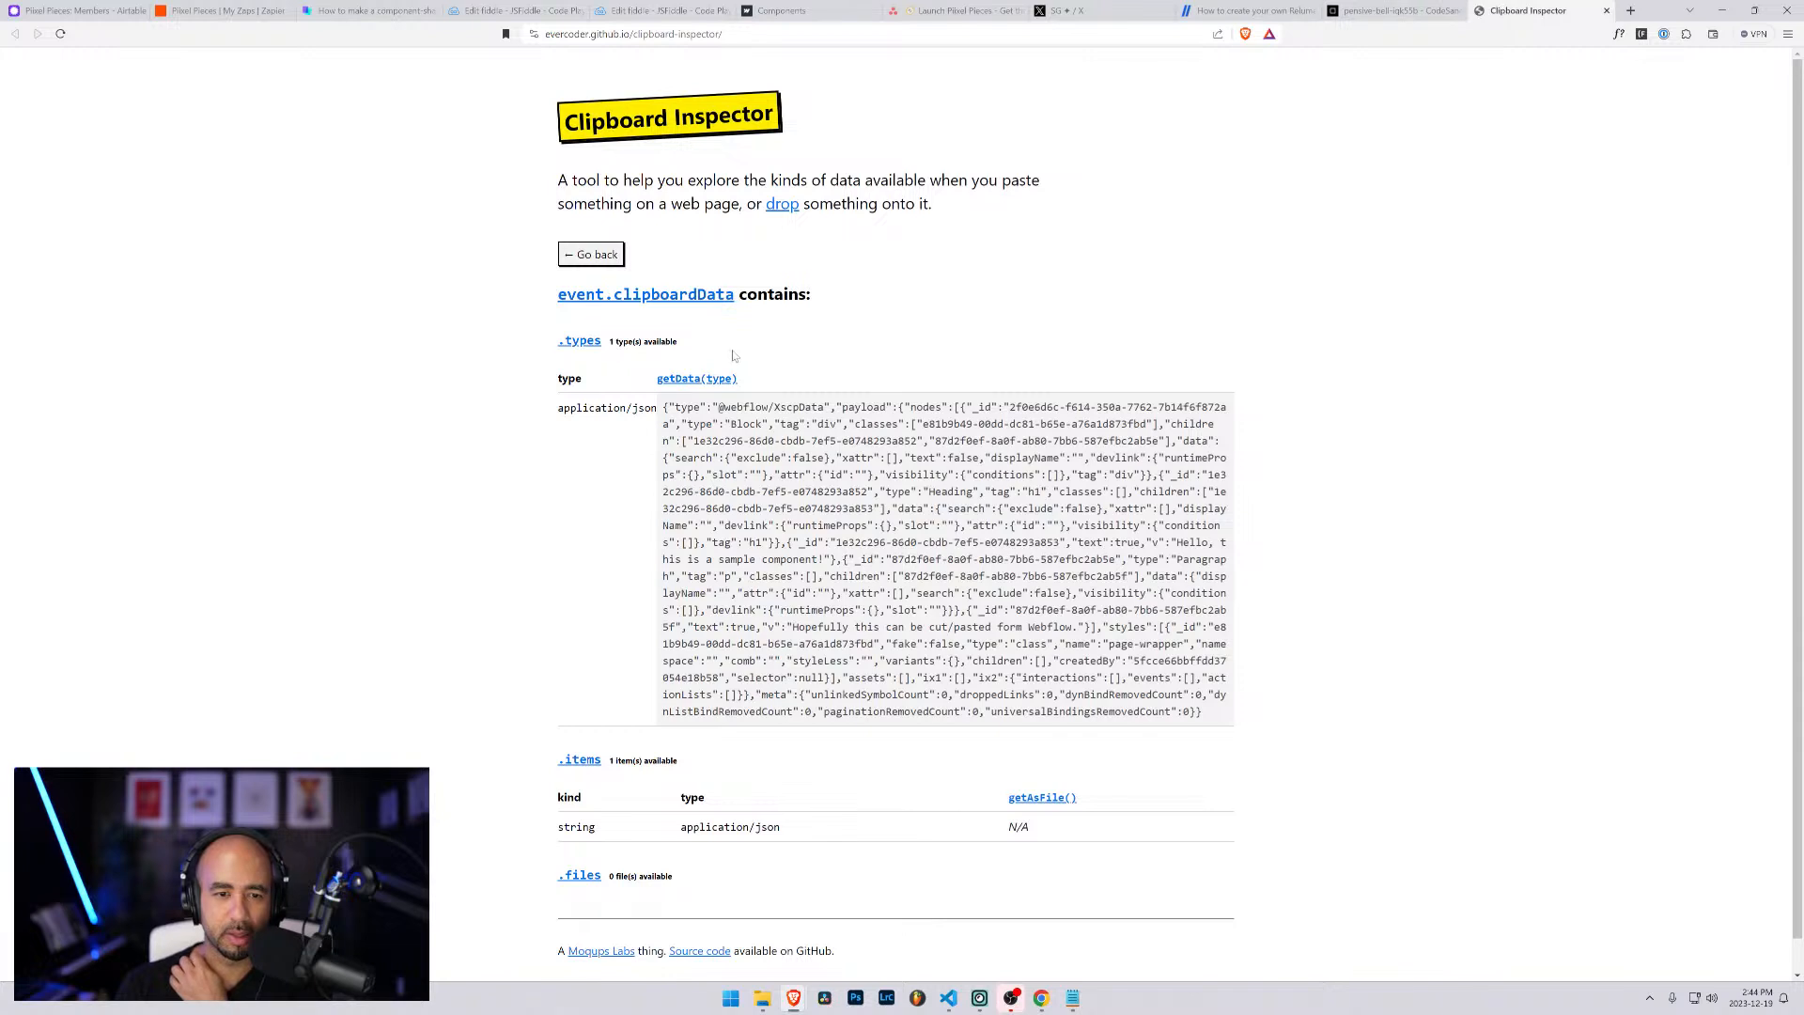
click(604, 257)
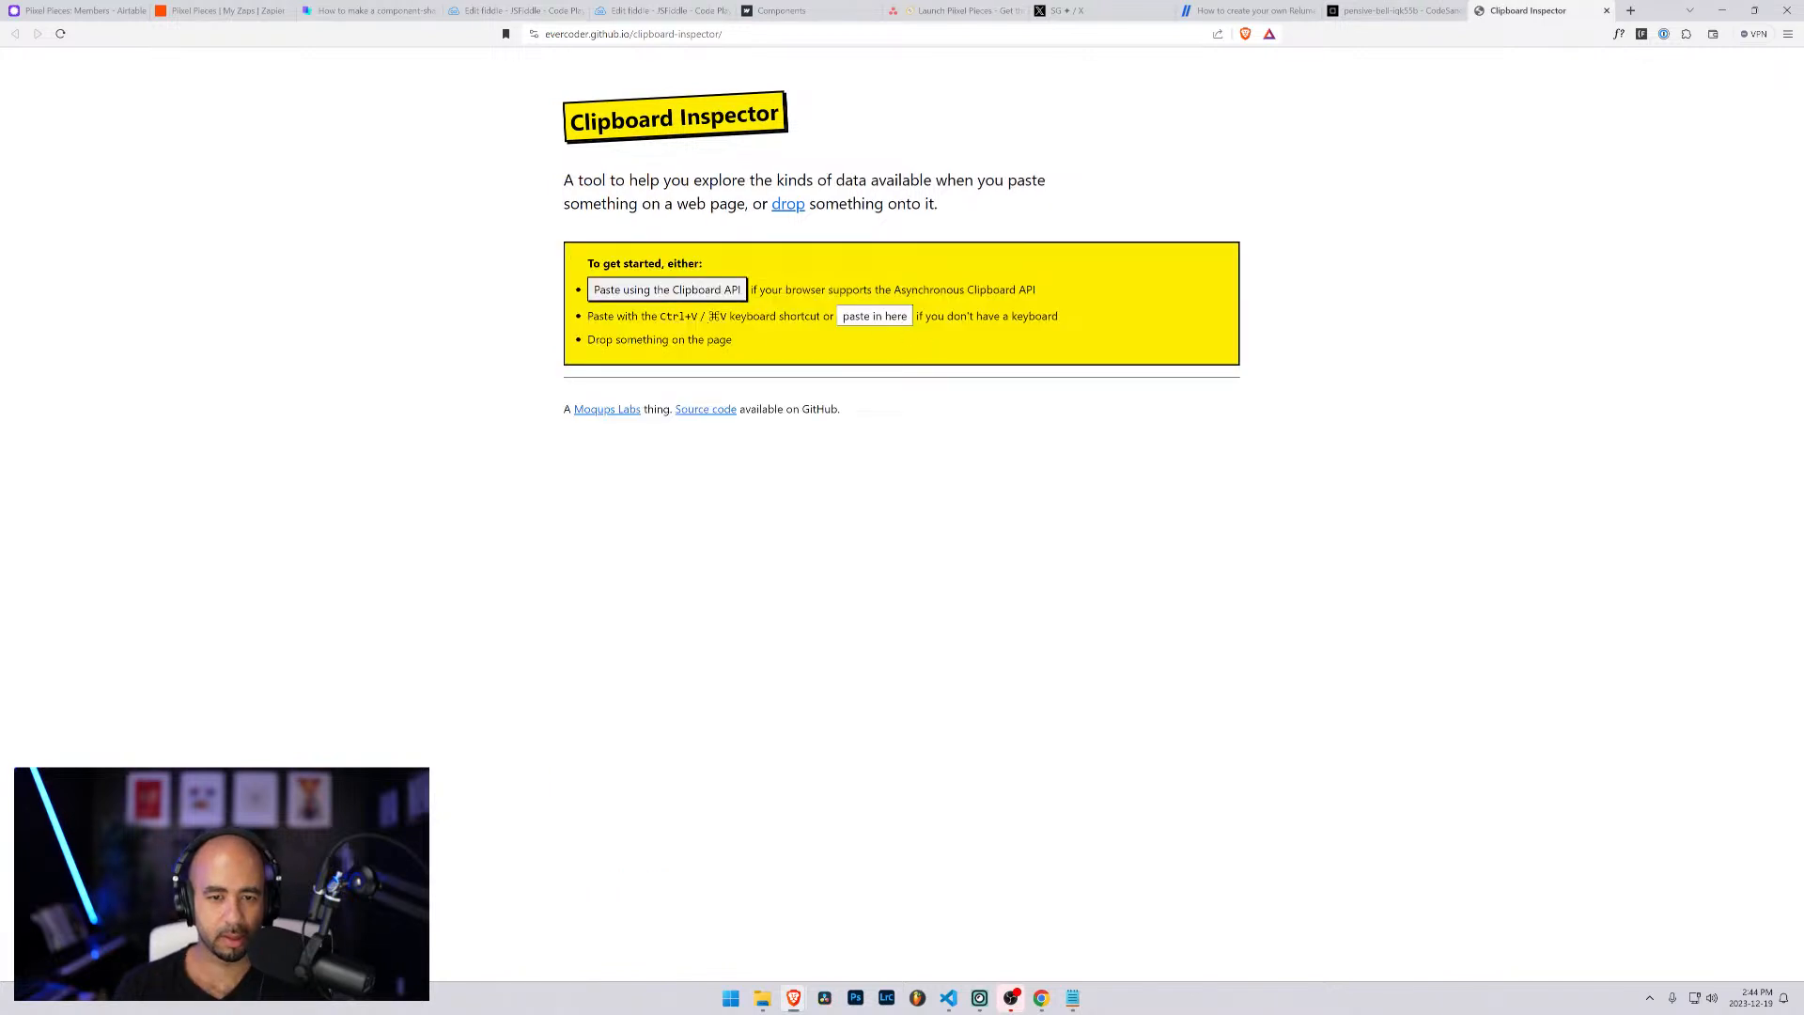
click(857, 317)
key(ctrl+v)
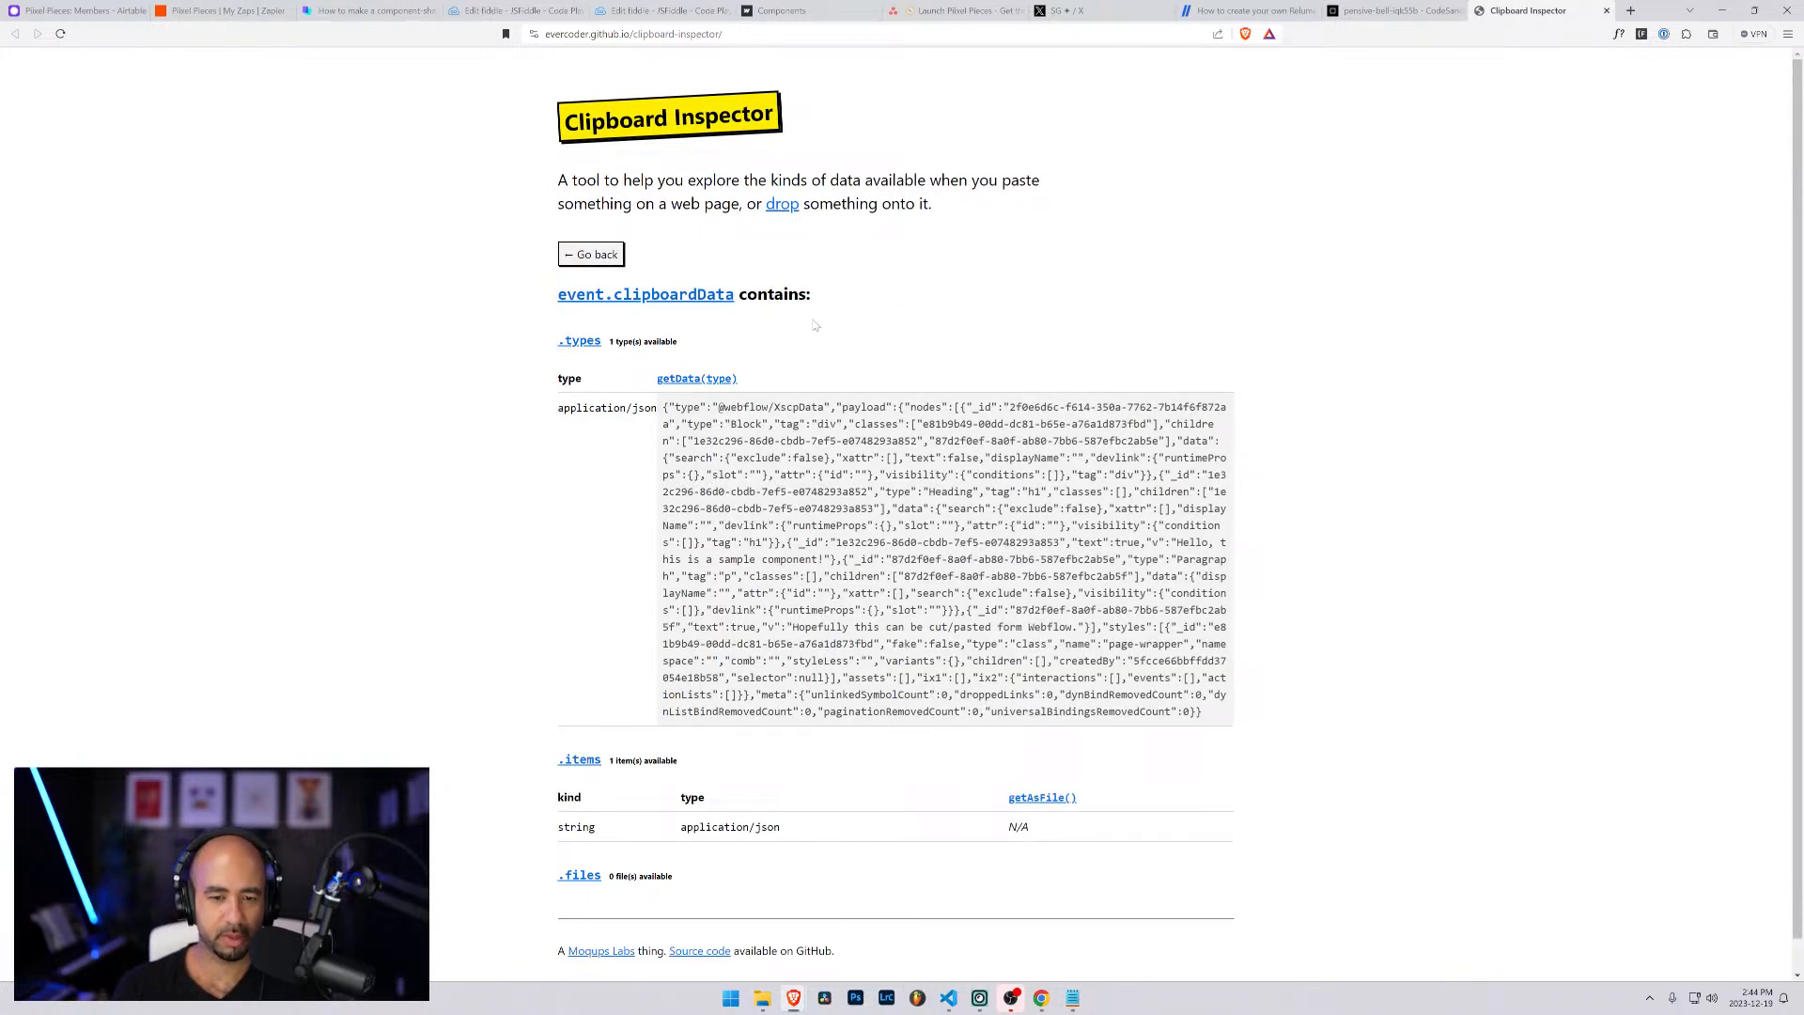
click(591, 255)
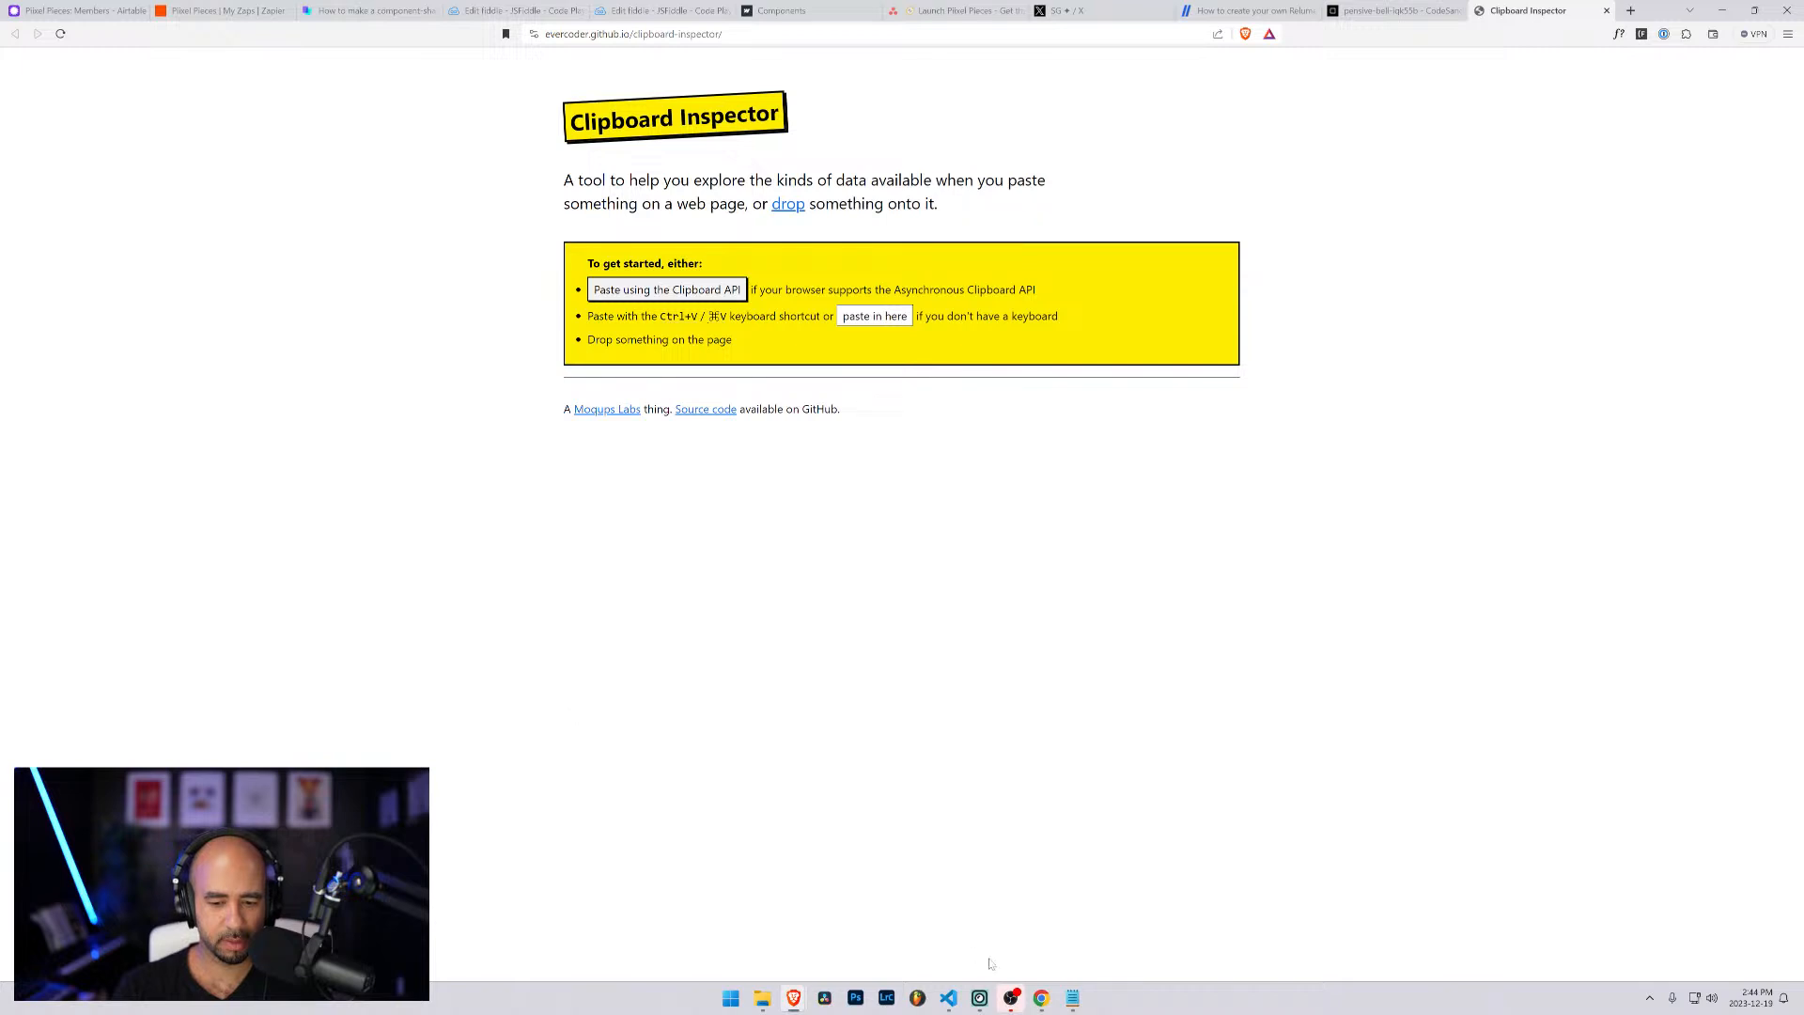
- Switch to Webflow, open the Test Copy Functionality page and cut the first page-wrapper from its body
click(1041, 998)
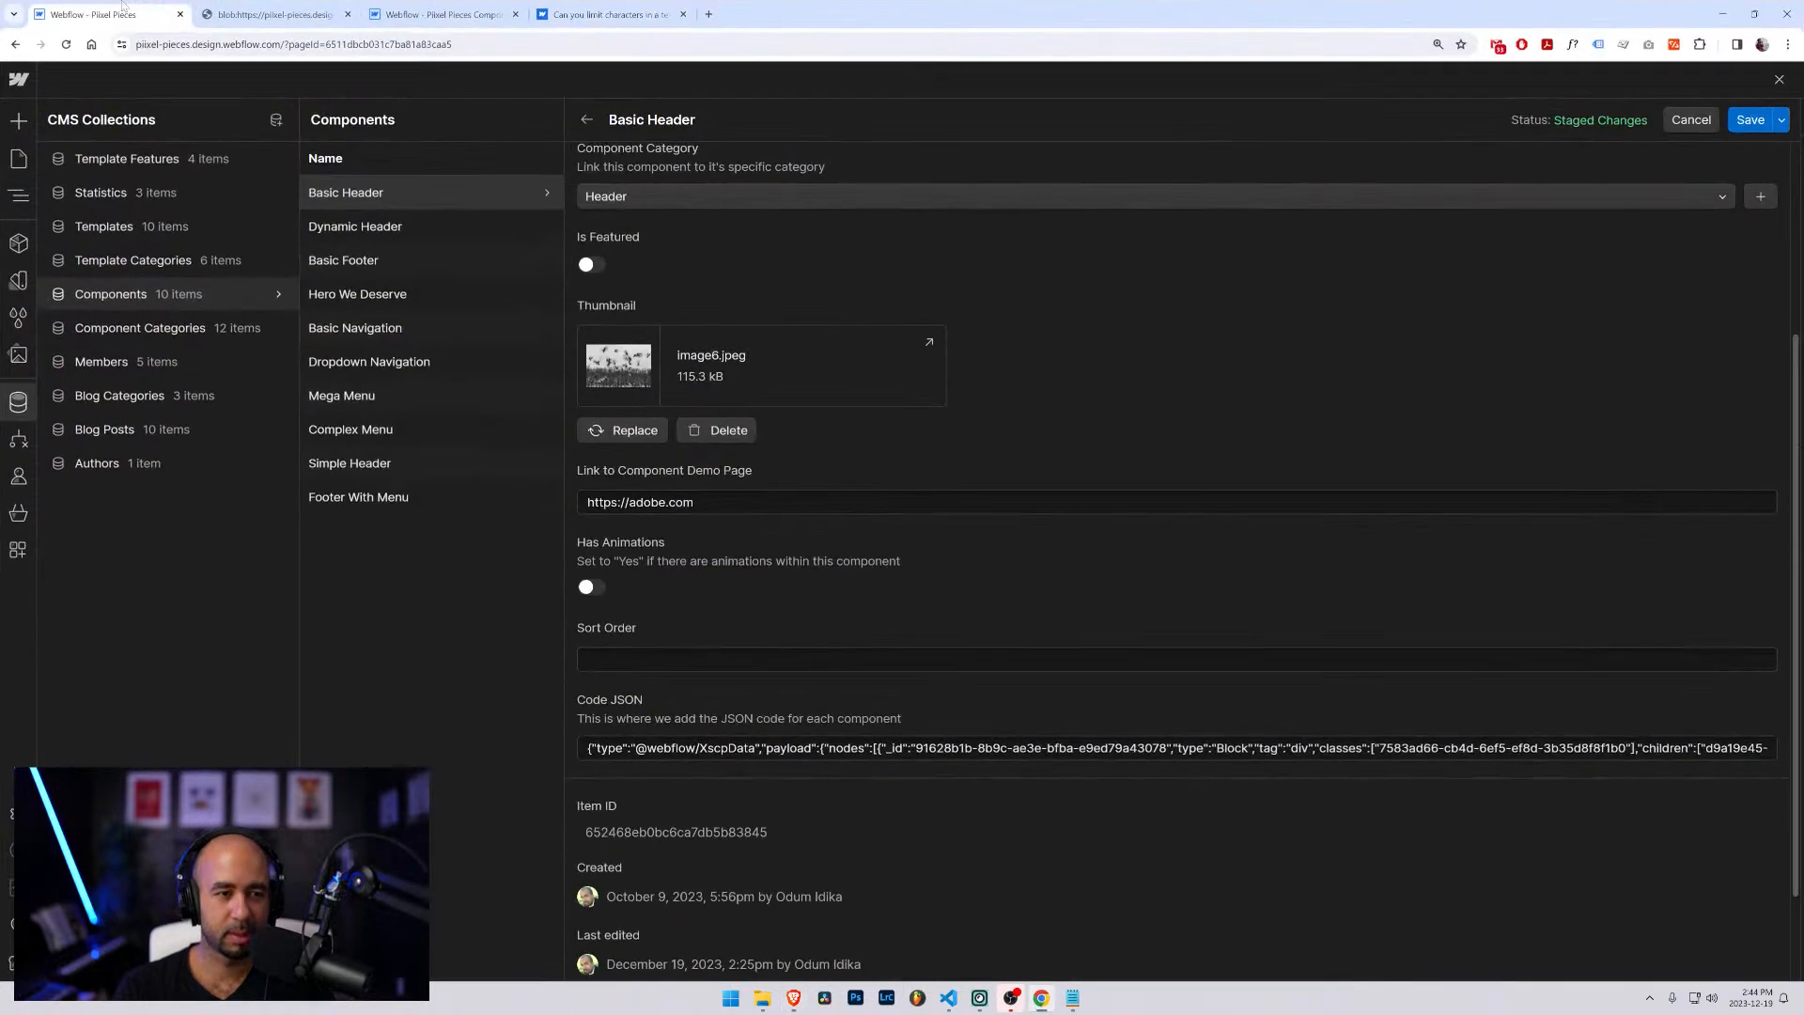
click(19, 161)
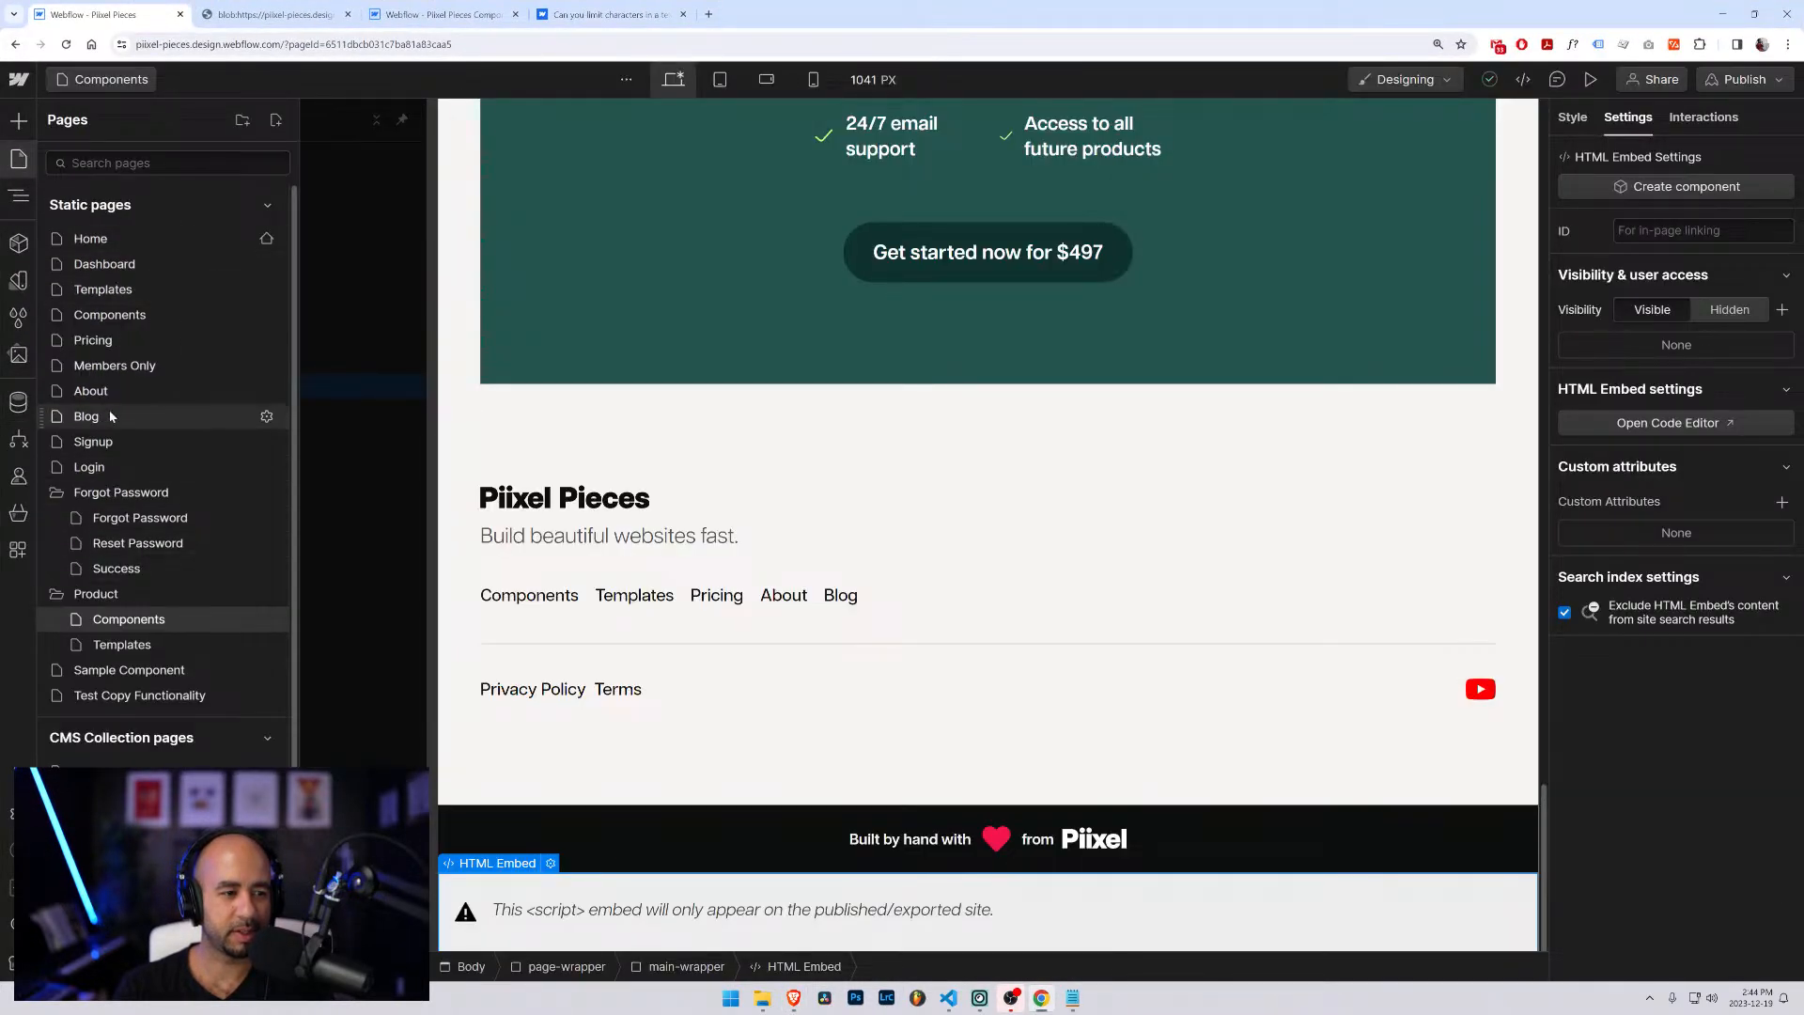
scroll(141, 564, down, 1)
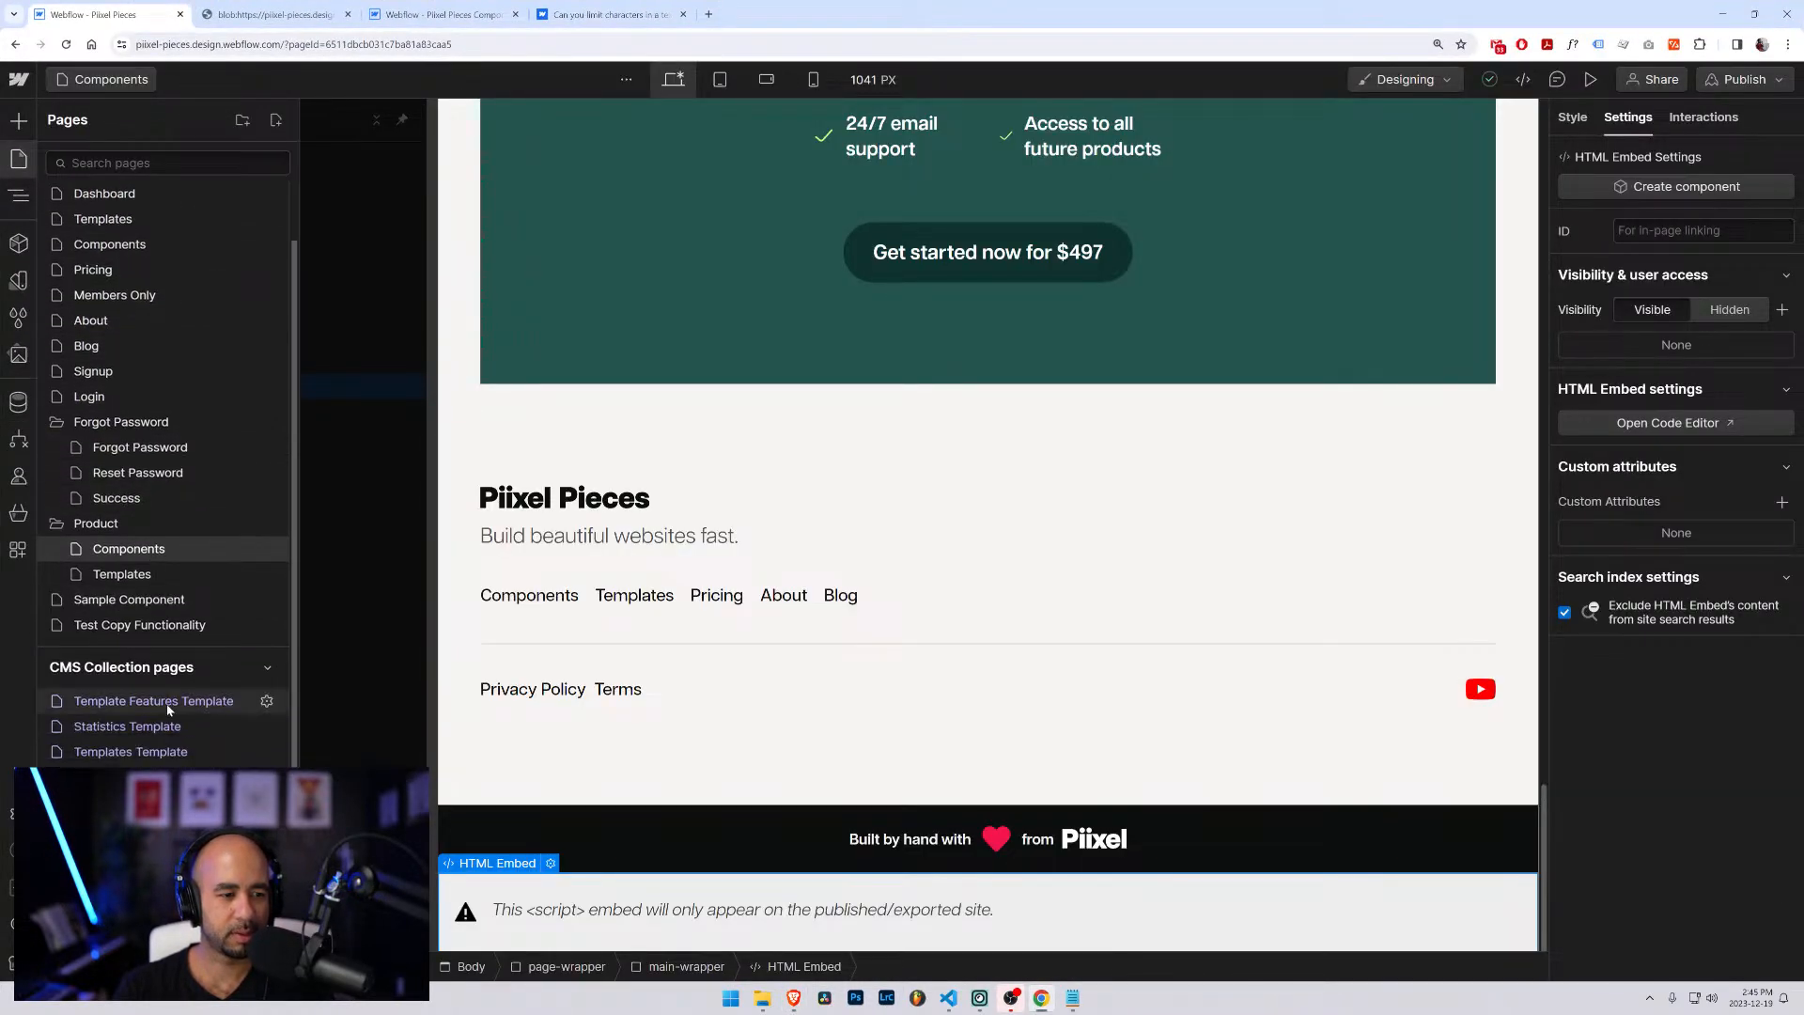
click(170, 626)
click(86, 184)
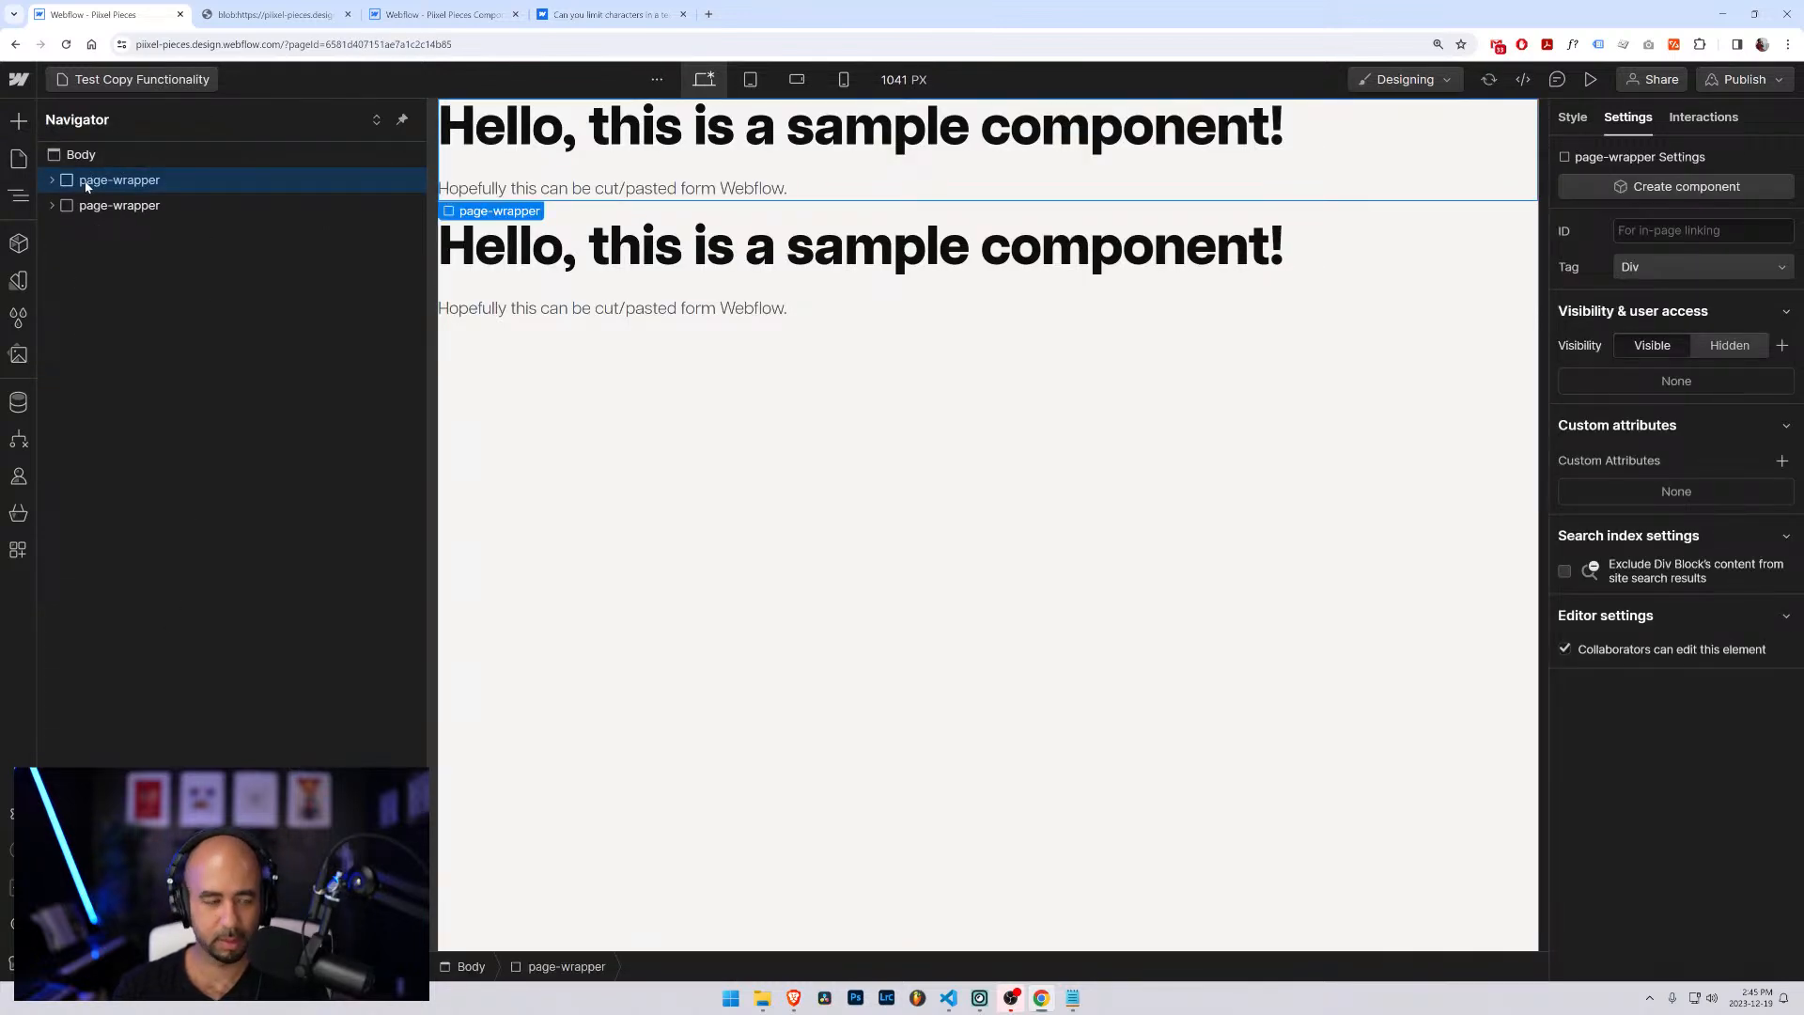
key(ctrl+x)
click(76, 156)
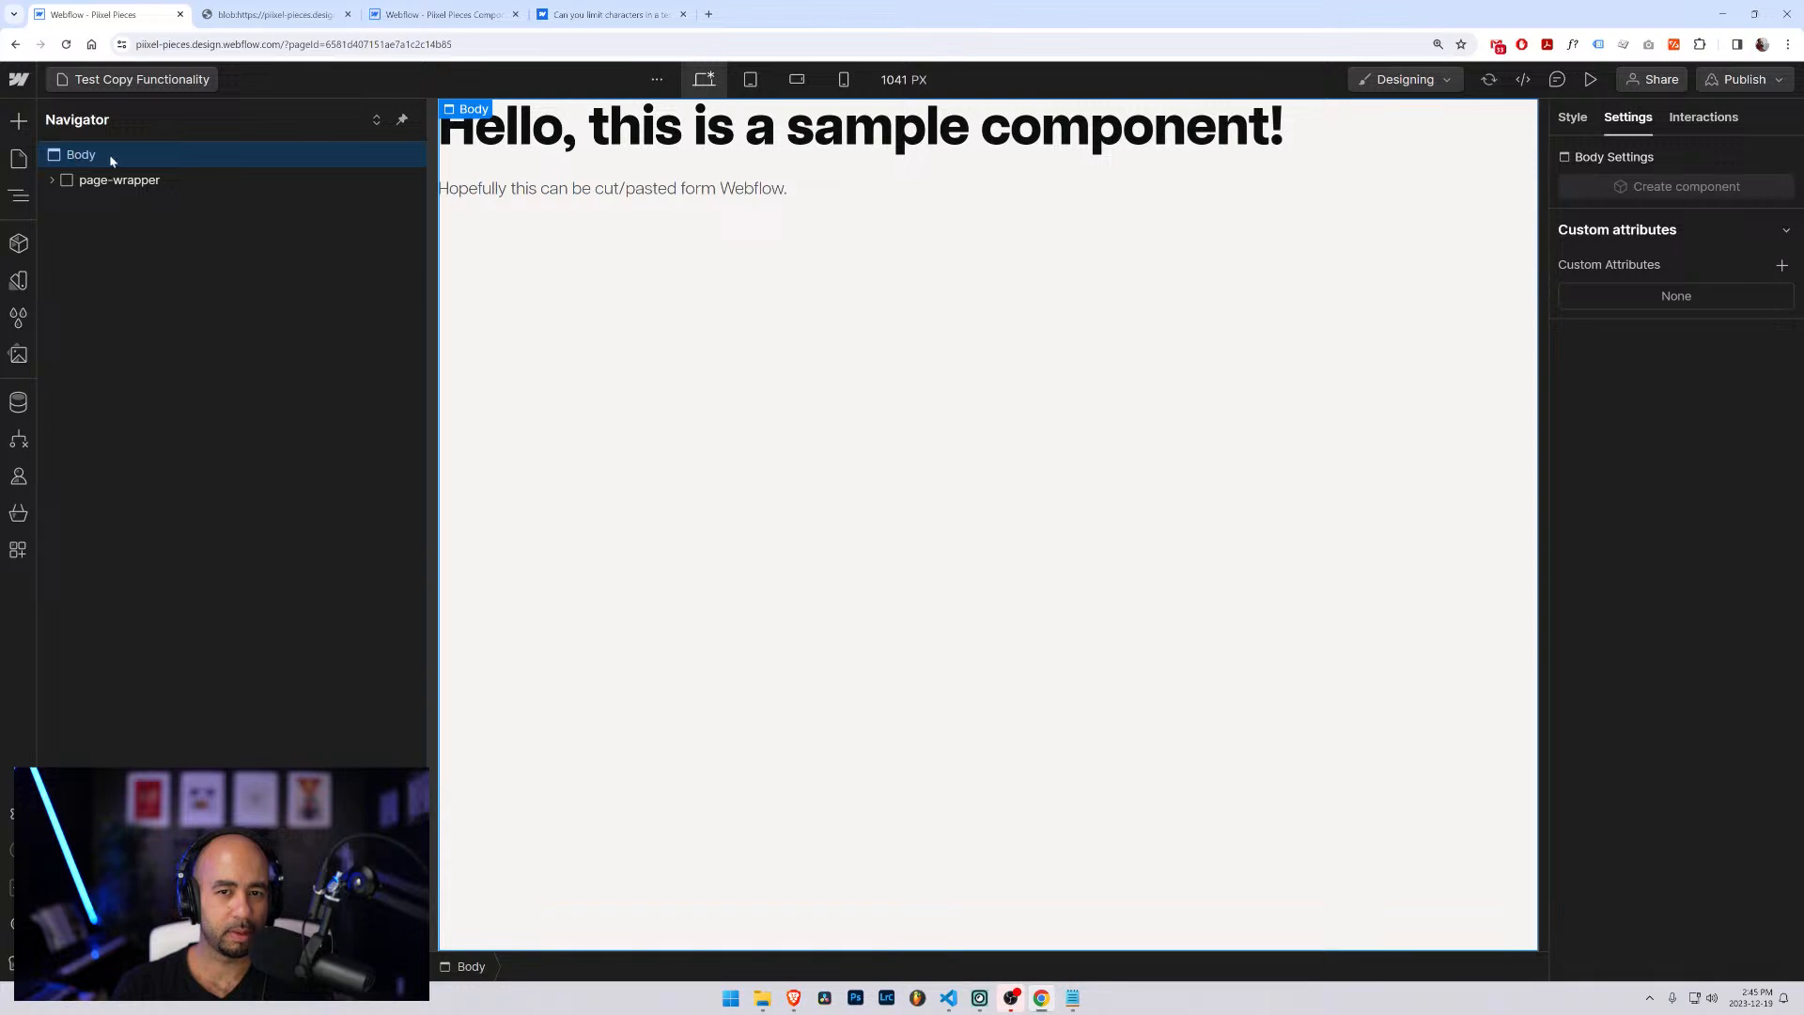
- Check the elements inside the remaining page-wrapper and cut it, leaving the page body empty
click(51, 179)
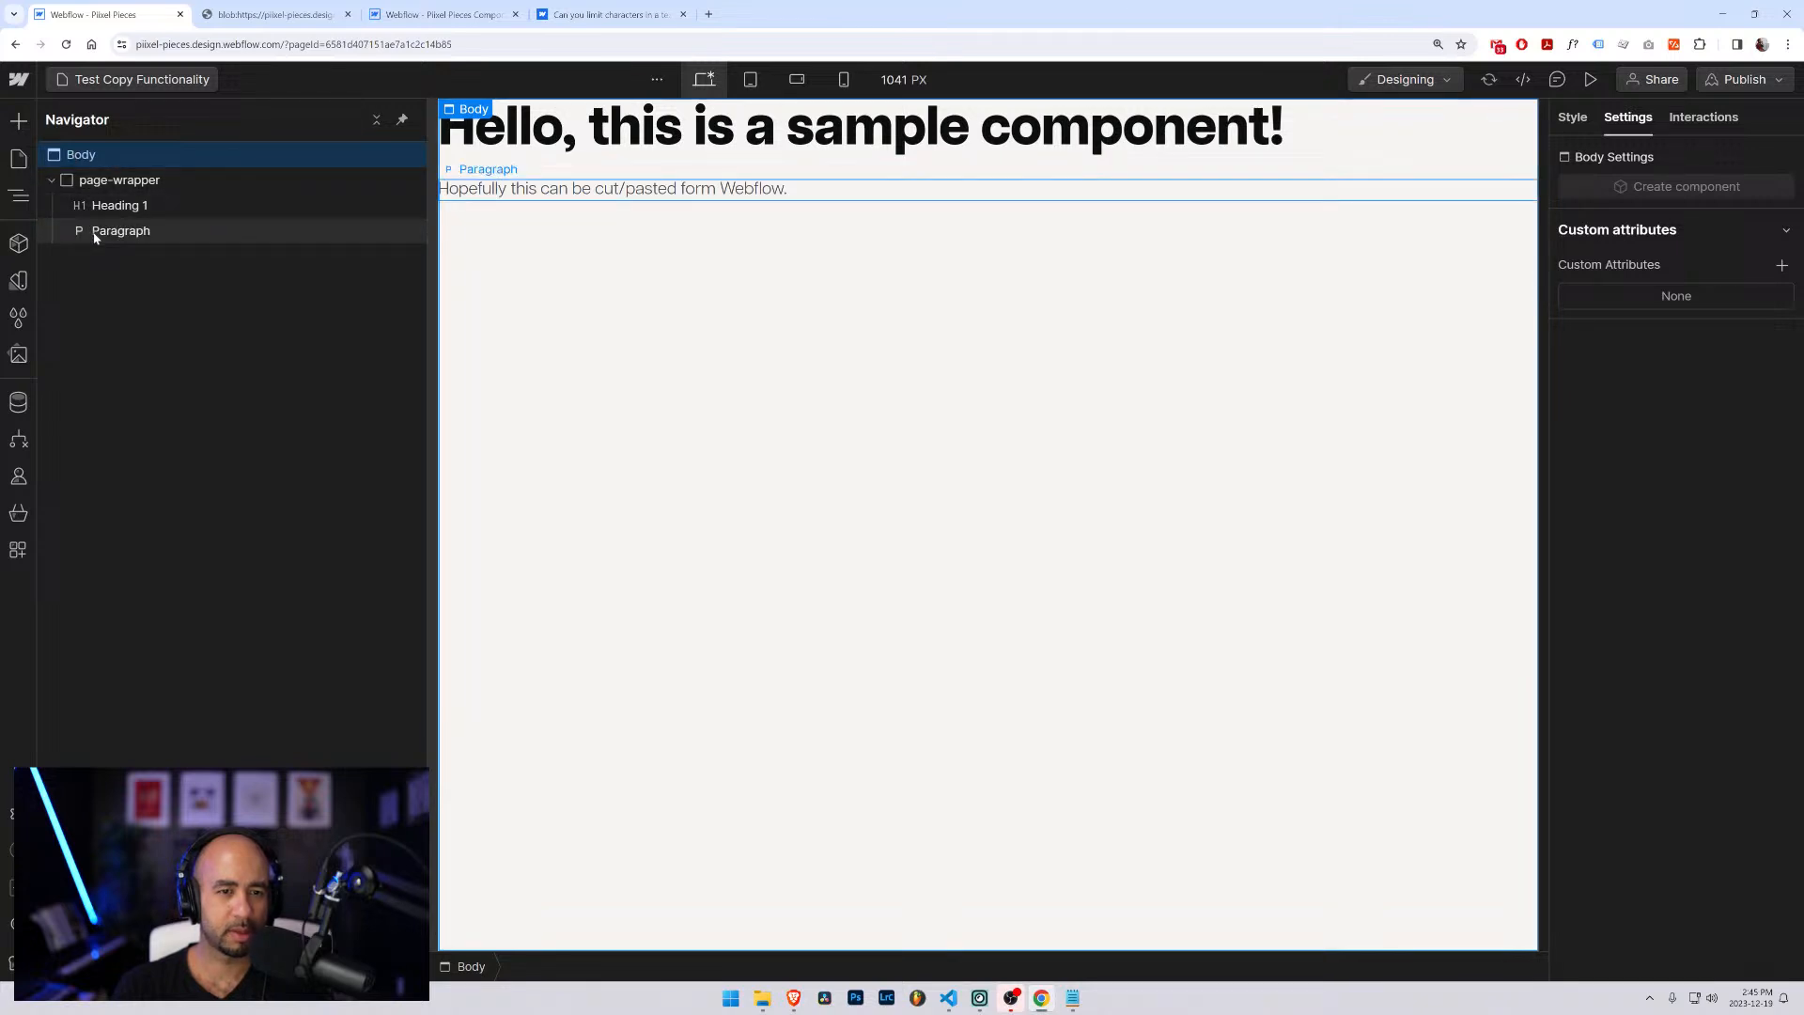
click(52, 179)
click(81, 188)
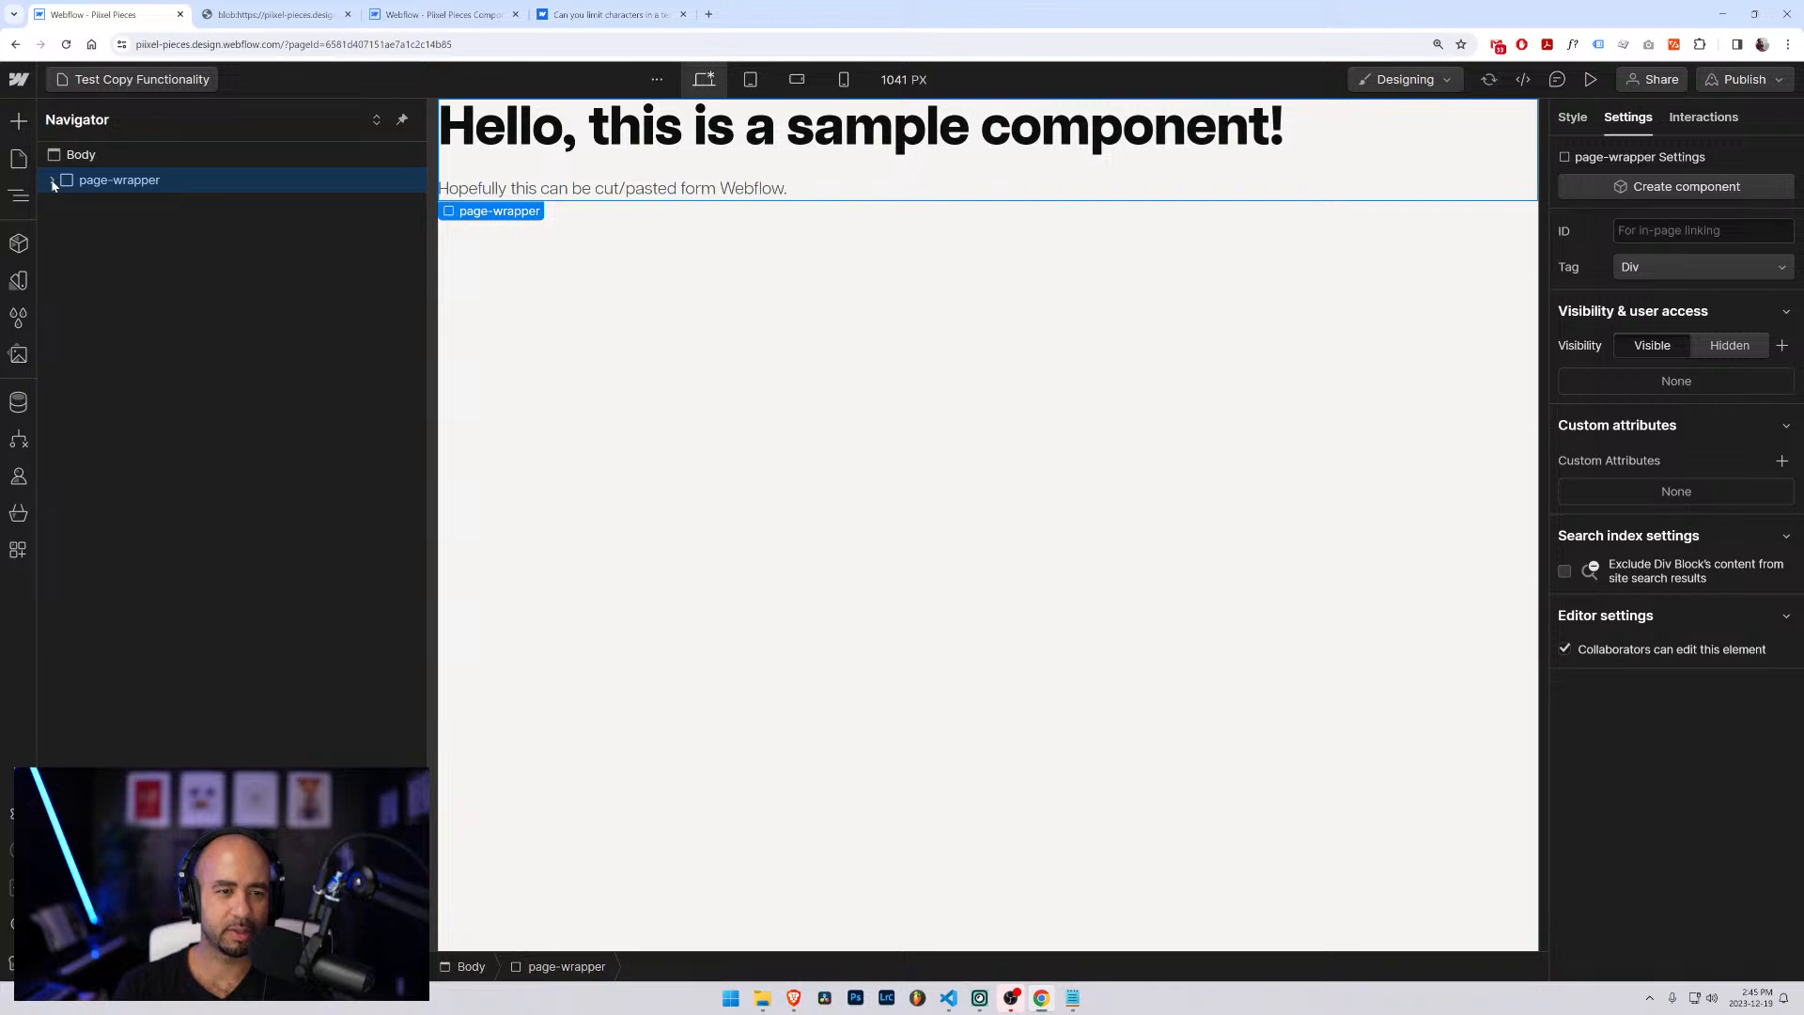
click(53, 182)
click(50, 181)
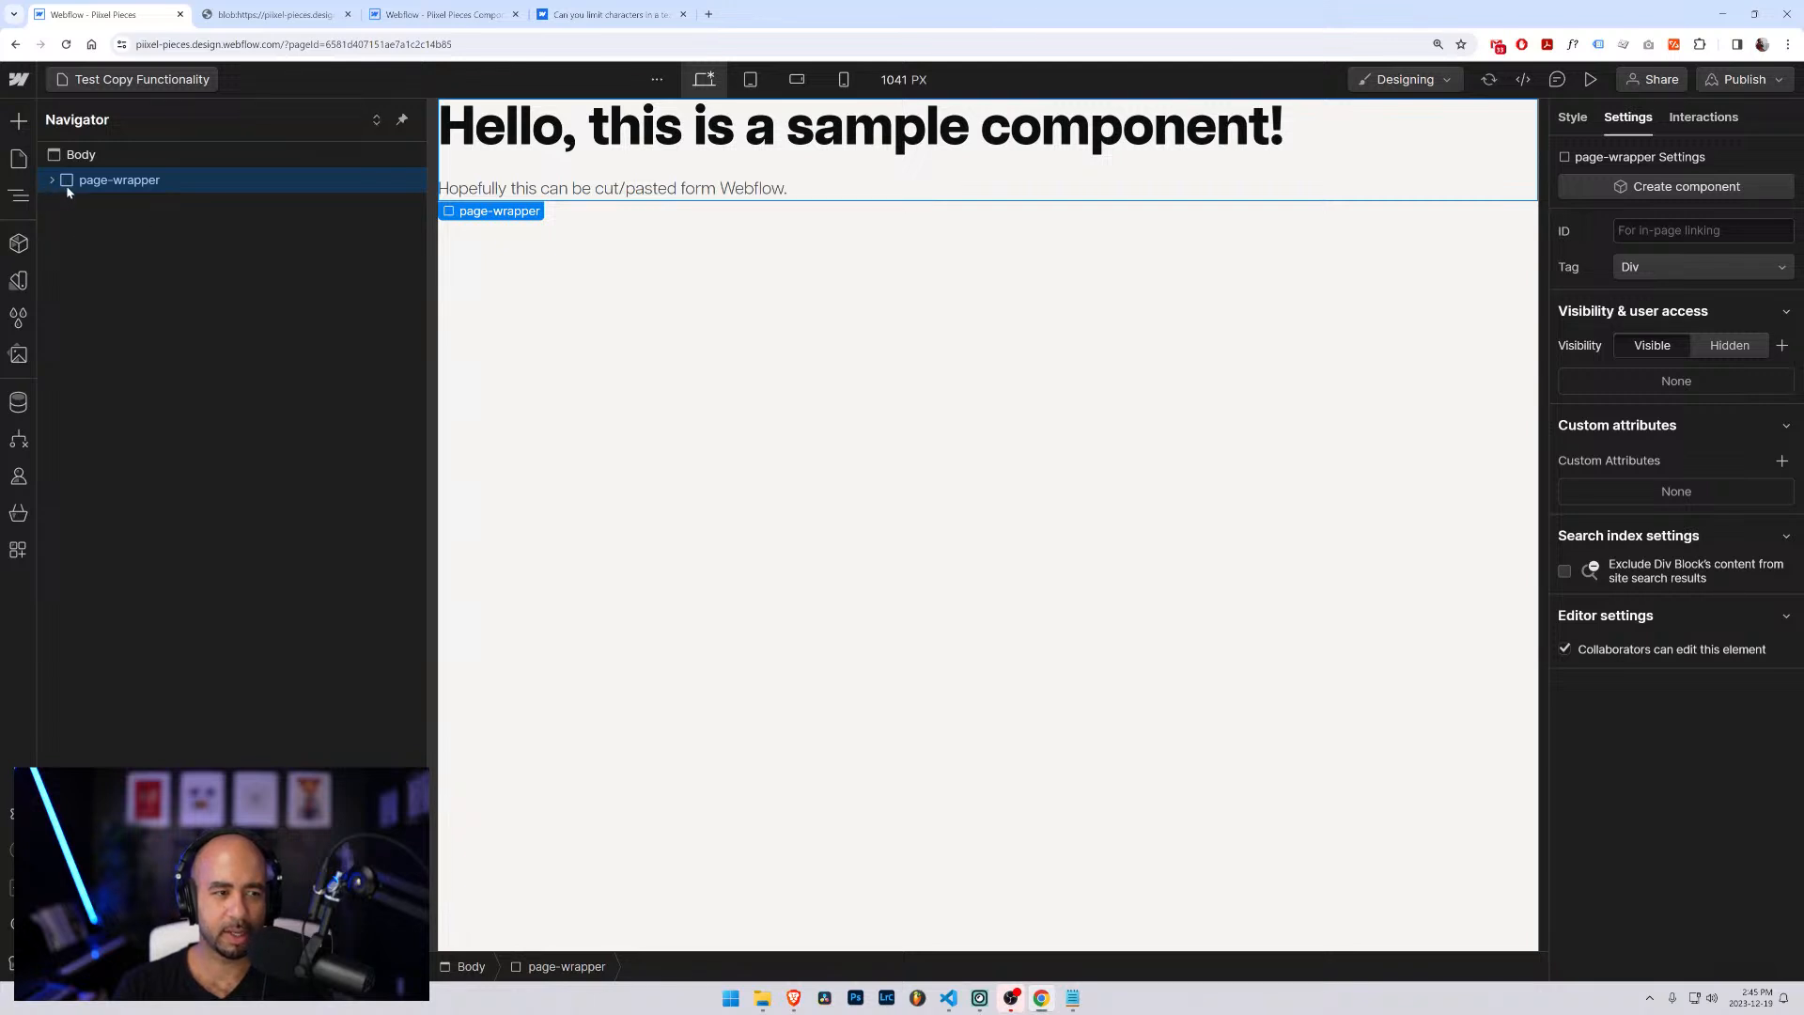
key(ctrl+x)
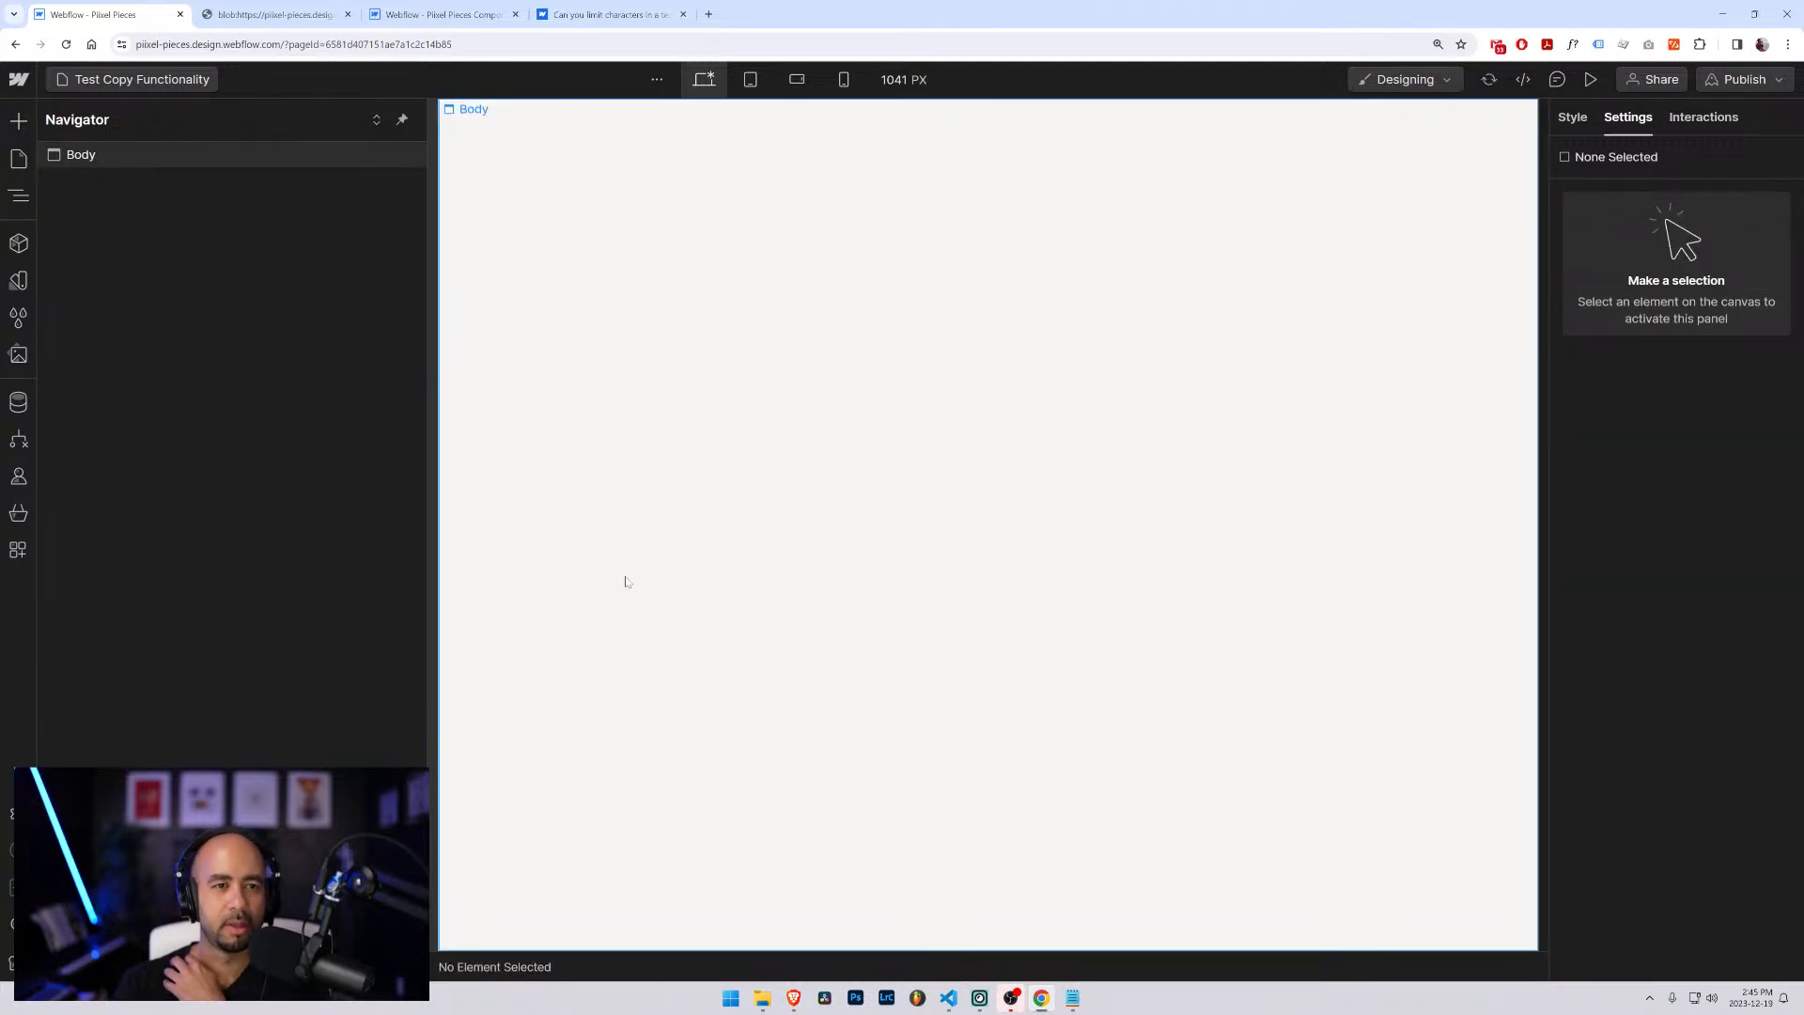
- Open the Footer With Menu item in the Components CMS collection, examine its Code JSON text and close it without saving
mouse_move(794, 1000)
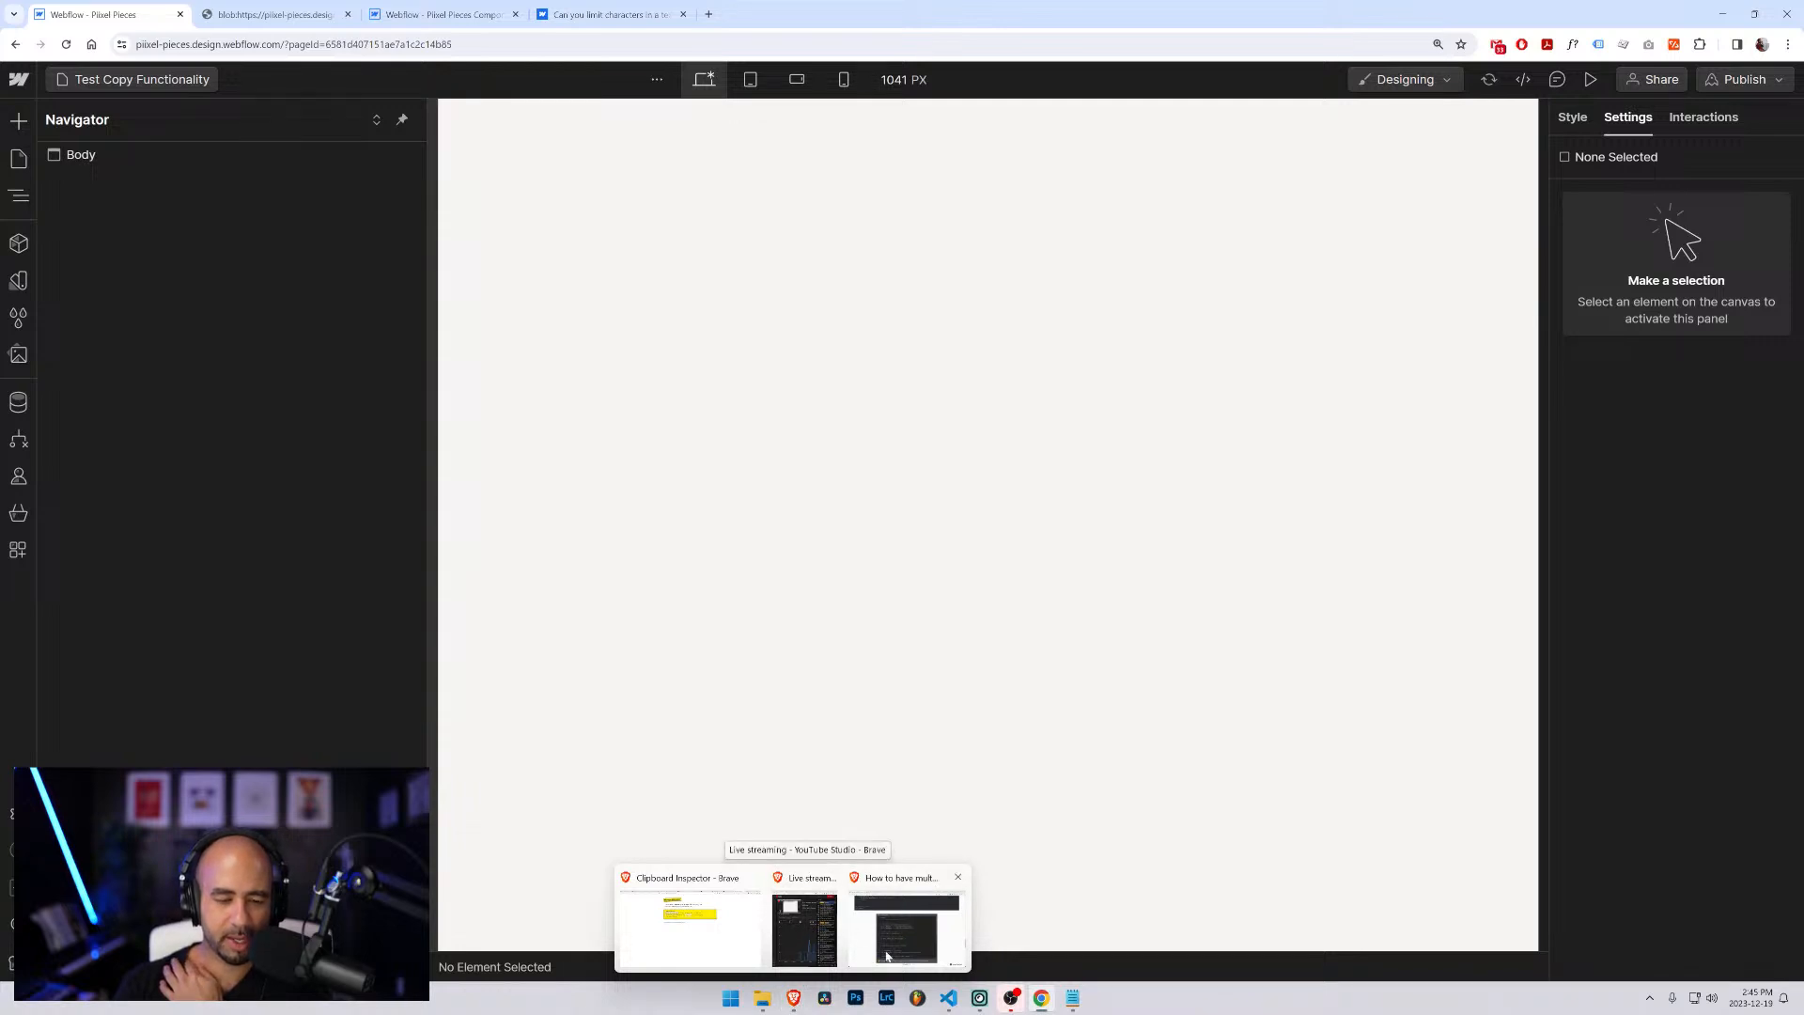
click(17, 403)
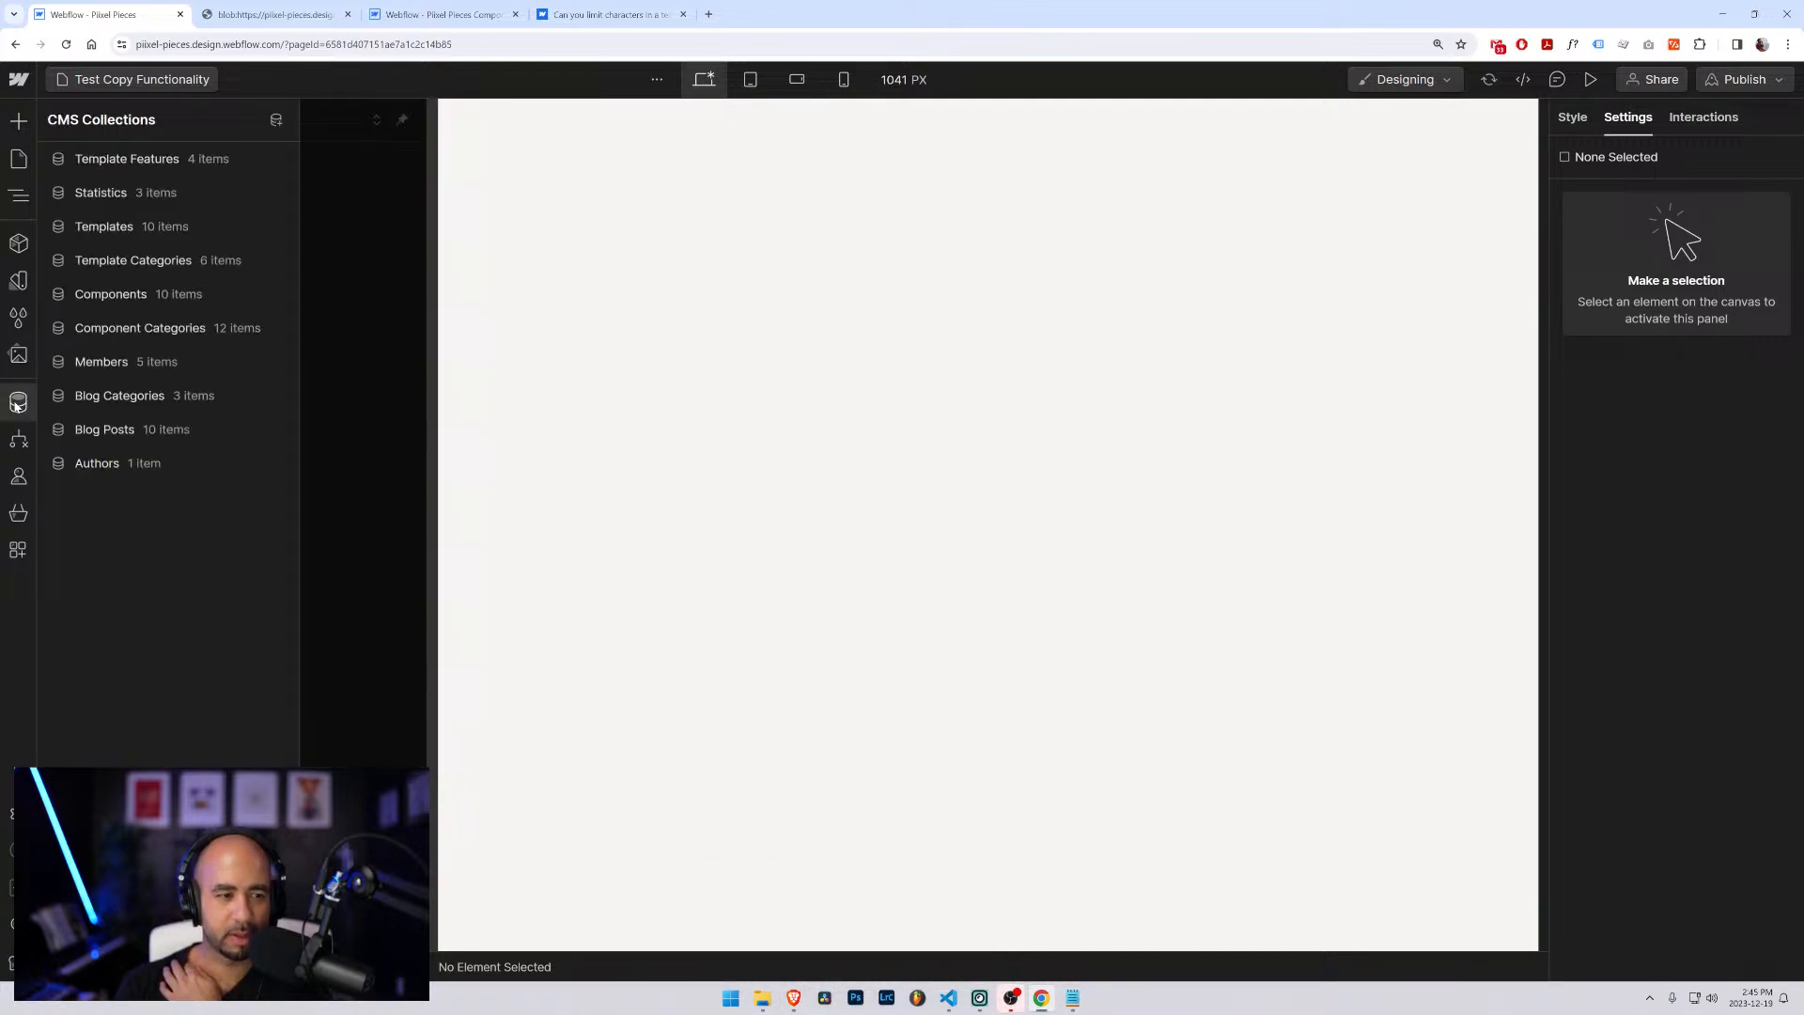
click(99, 302)
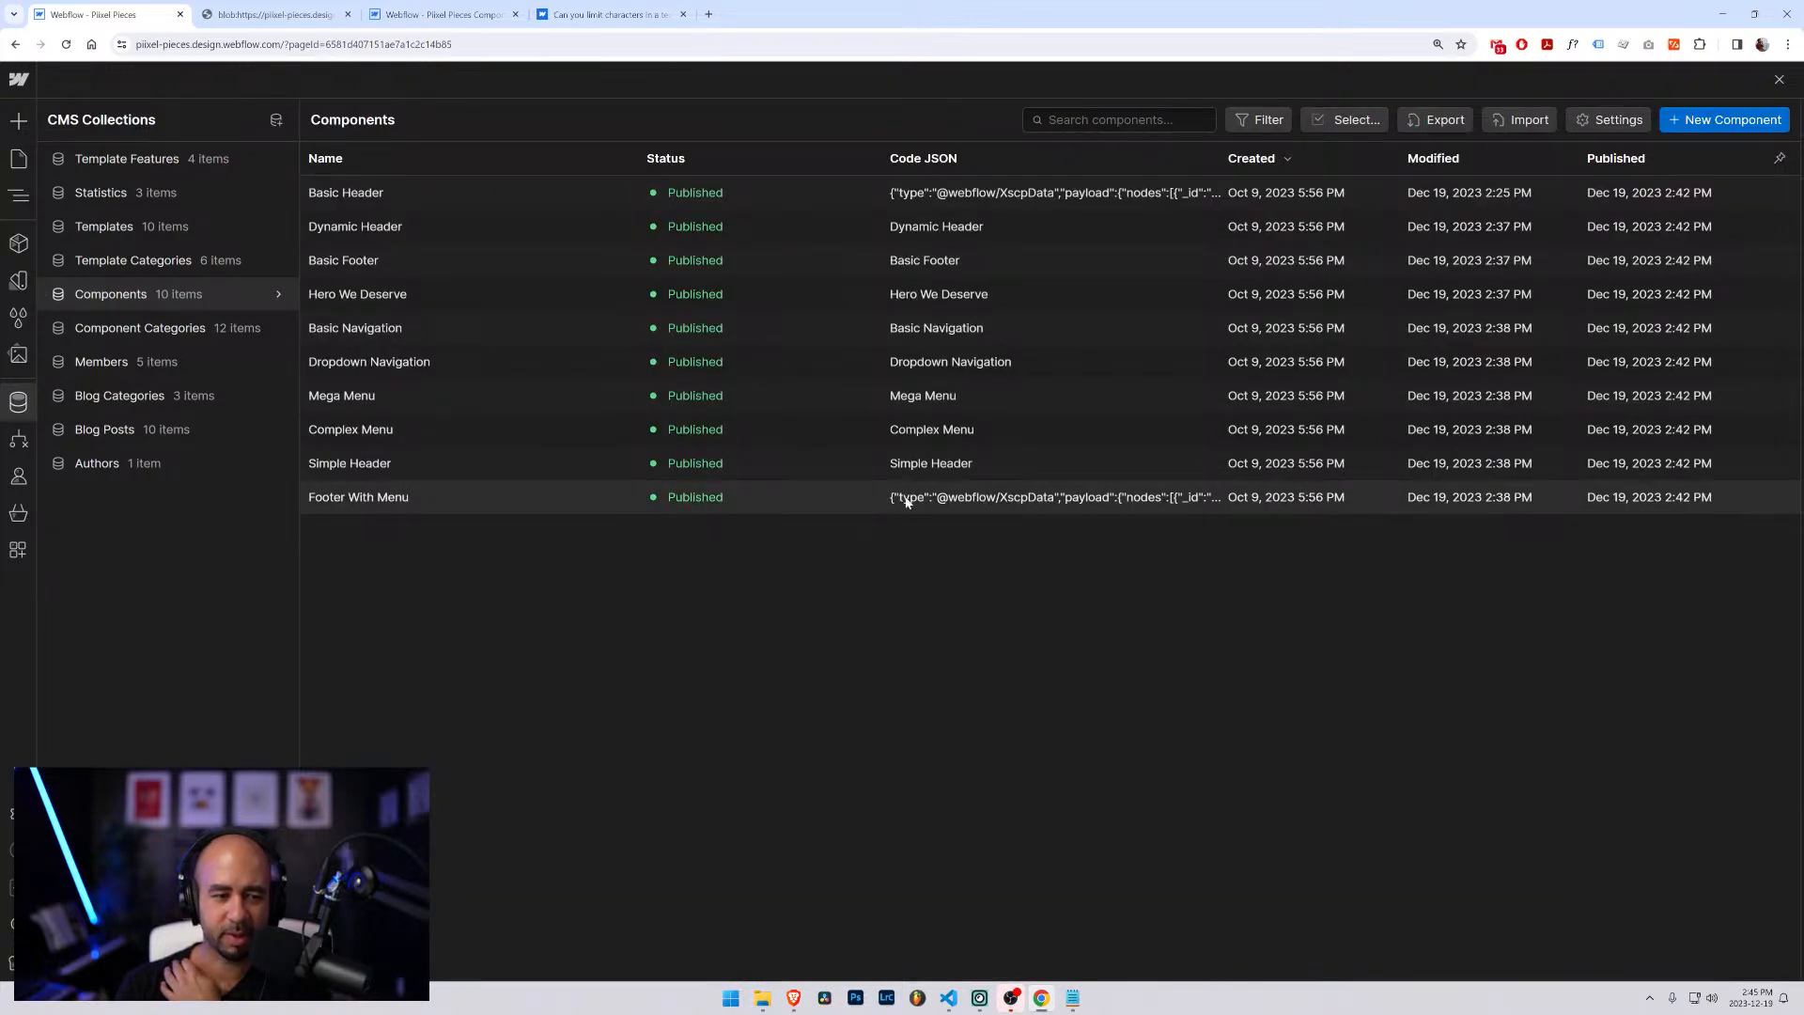
click(946, 505)
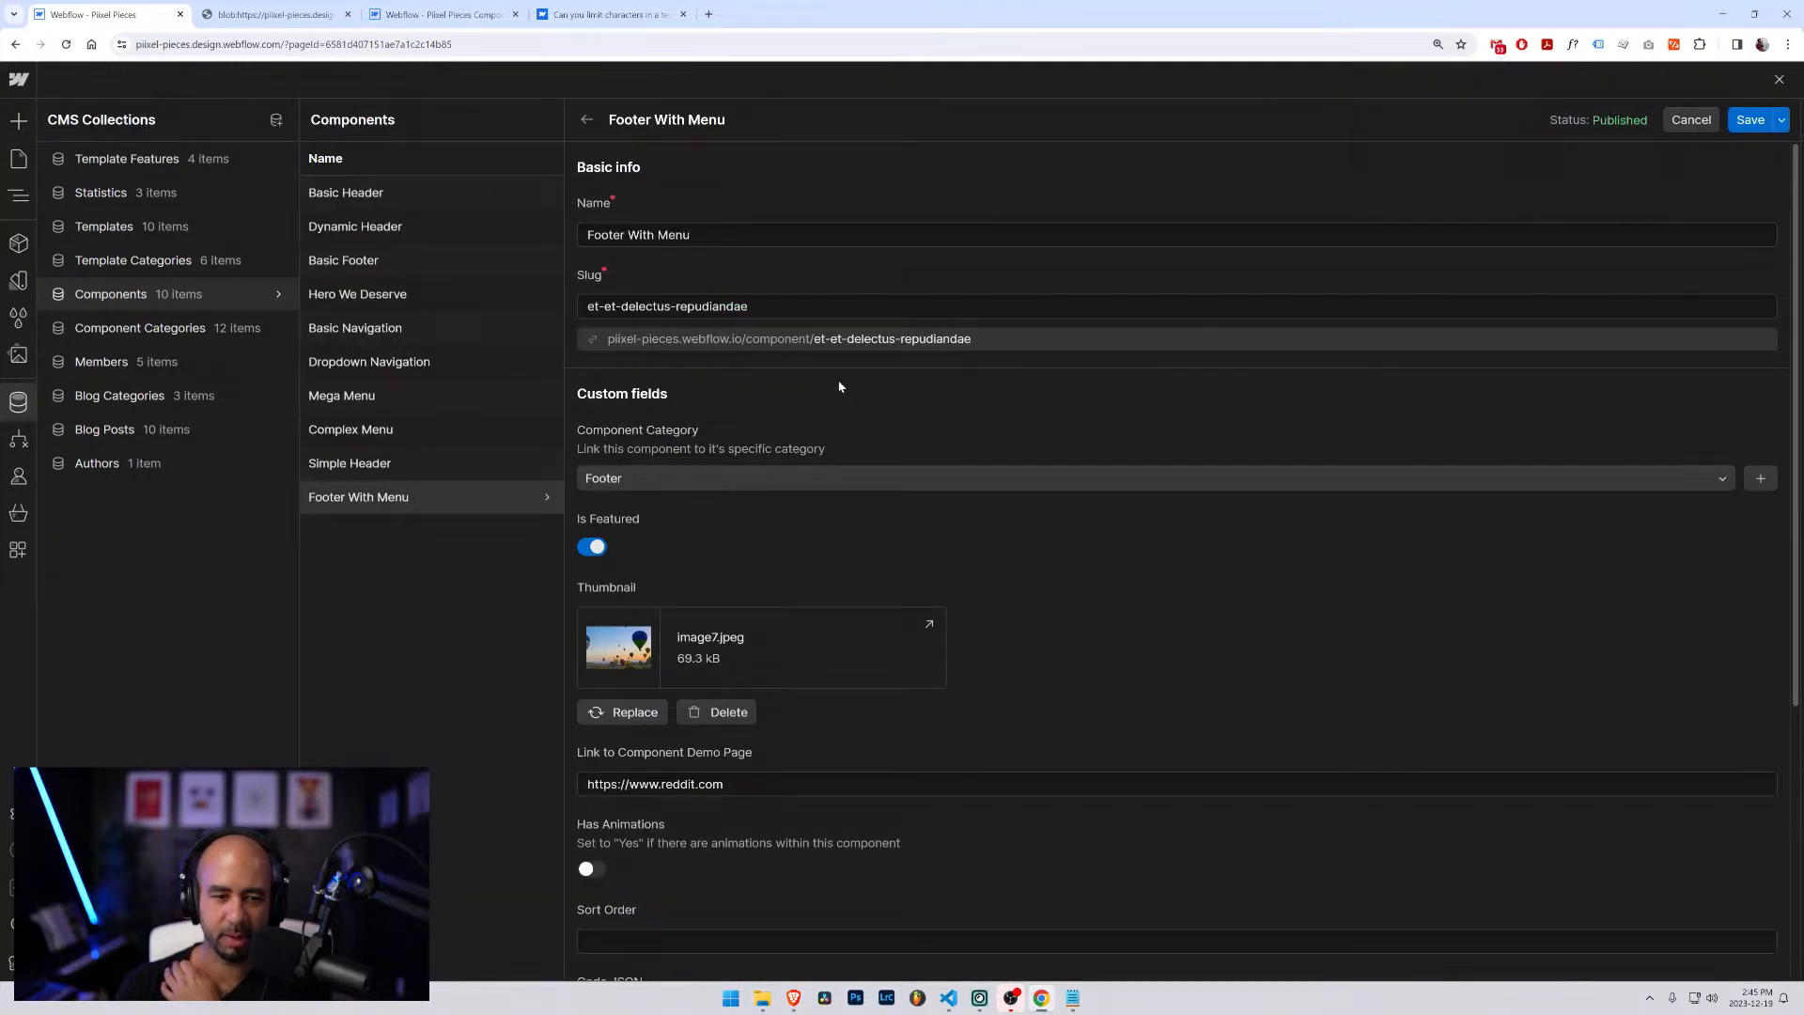
scroll(840, 386, down, 4)
drag(1007, 627, 528, 628)
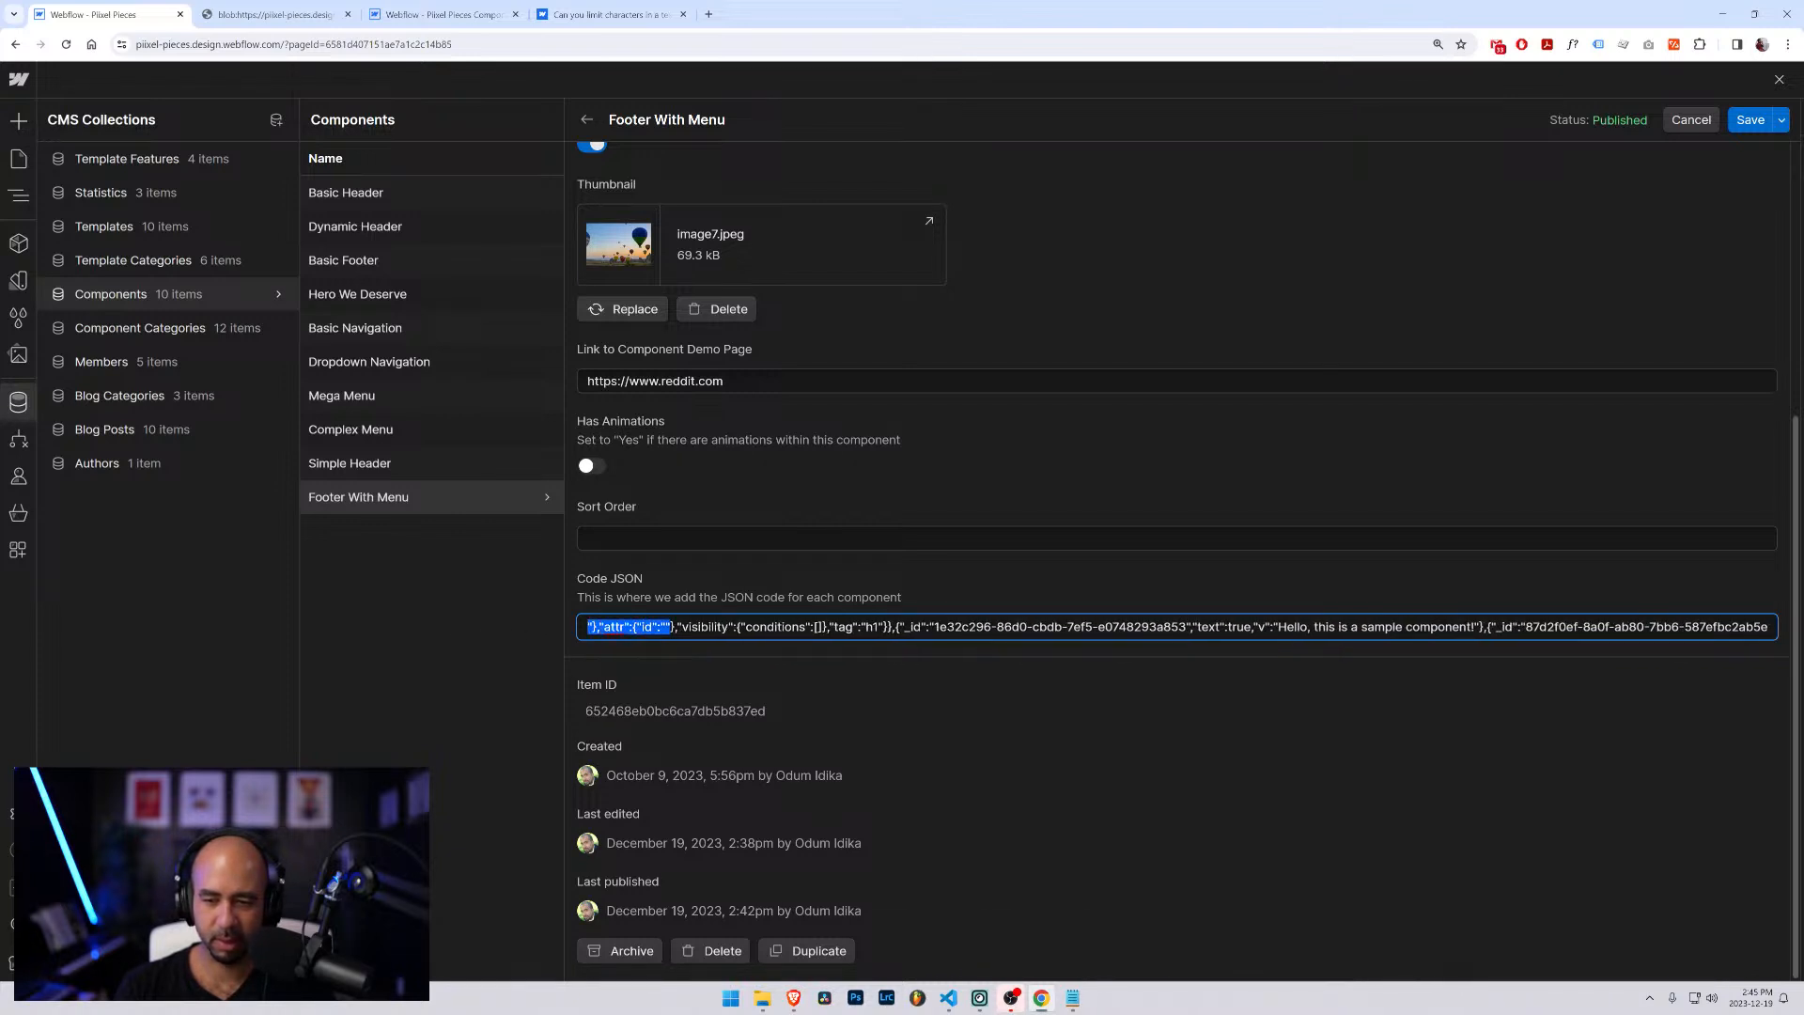
drag(1314, 627, 1459, 626)
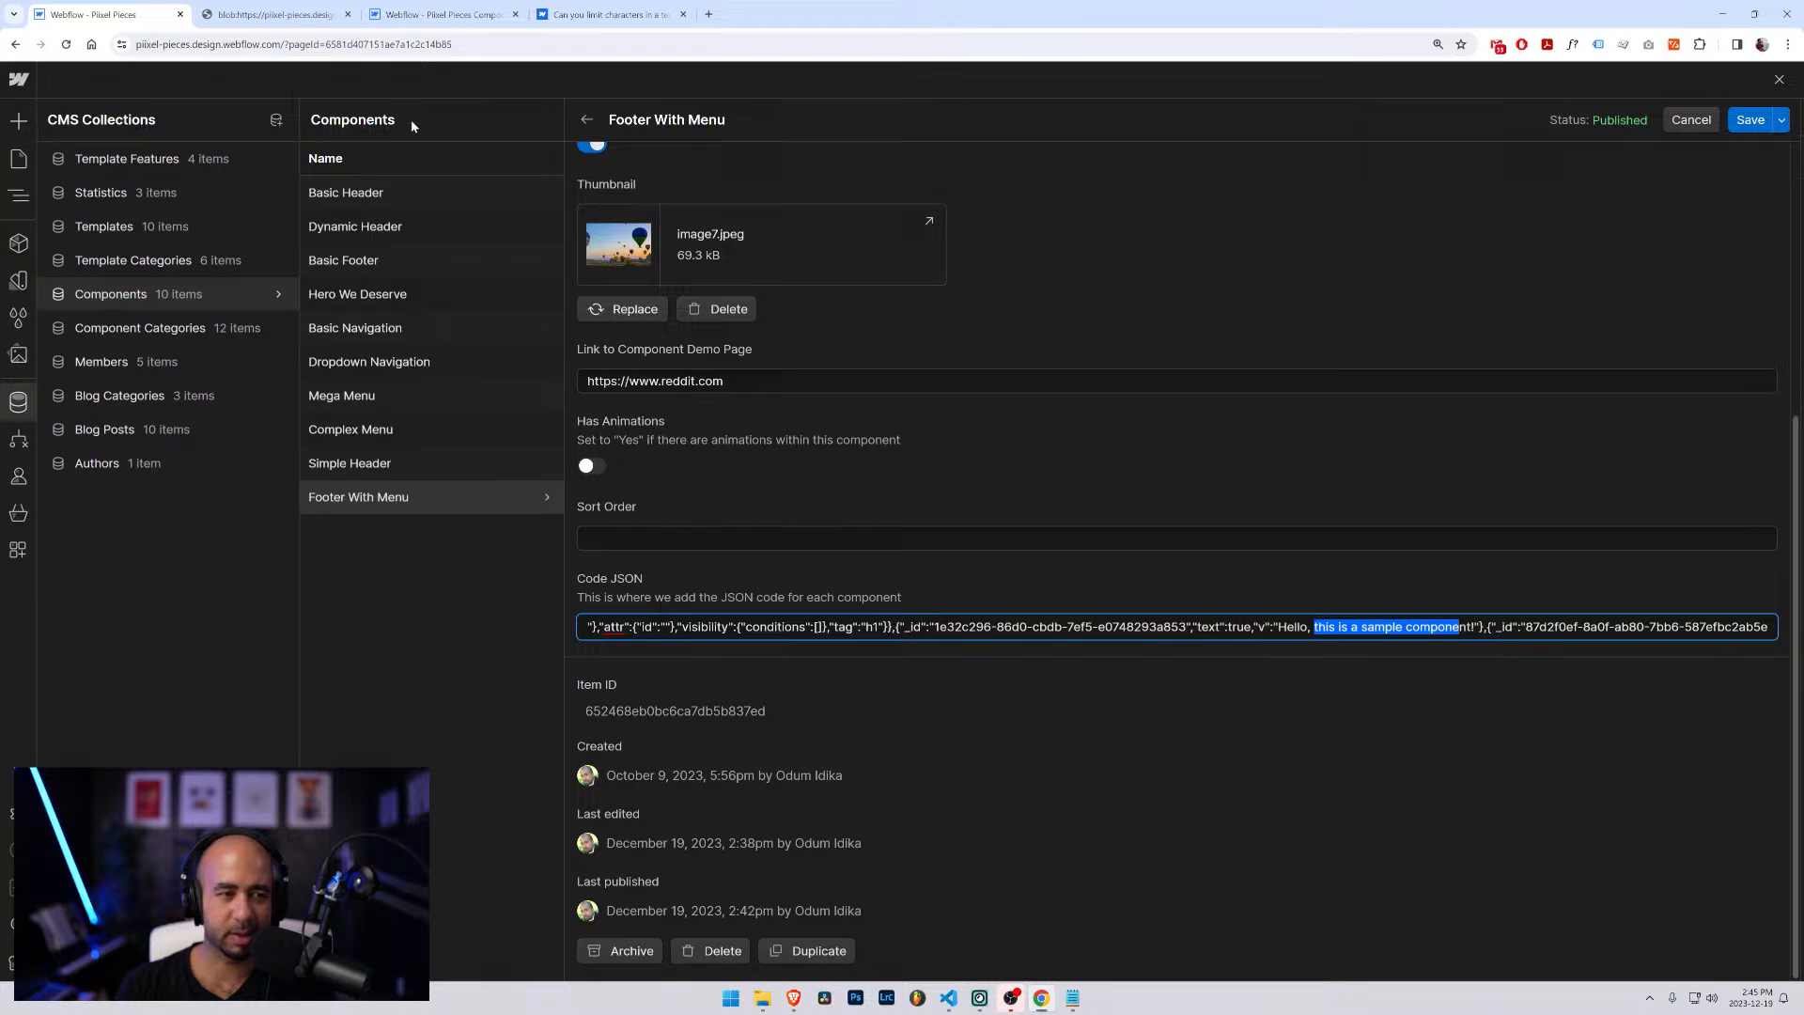
click(1703, 121)
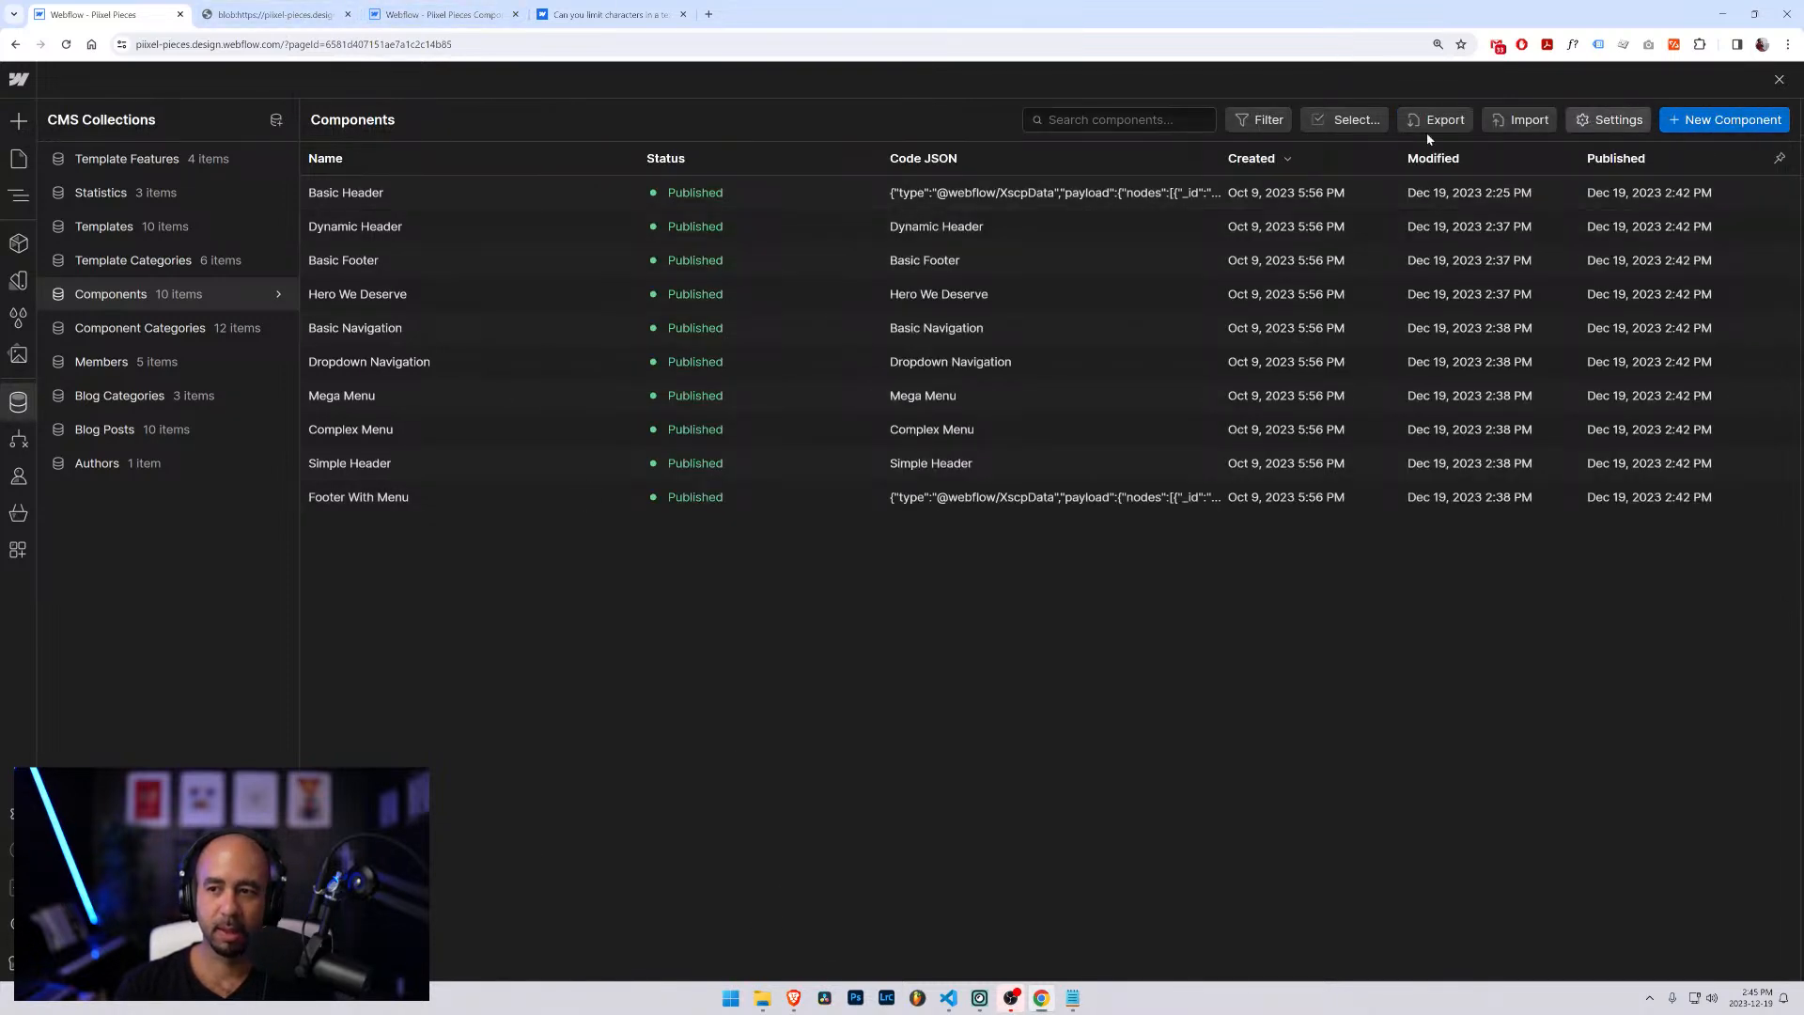
- View the published Test Copy Functionality page on the piixel-pieces.webflow.io staging domain and close it again
click(23, 163)
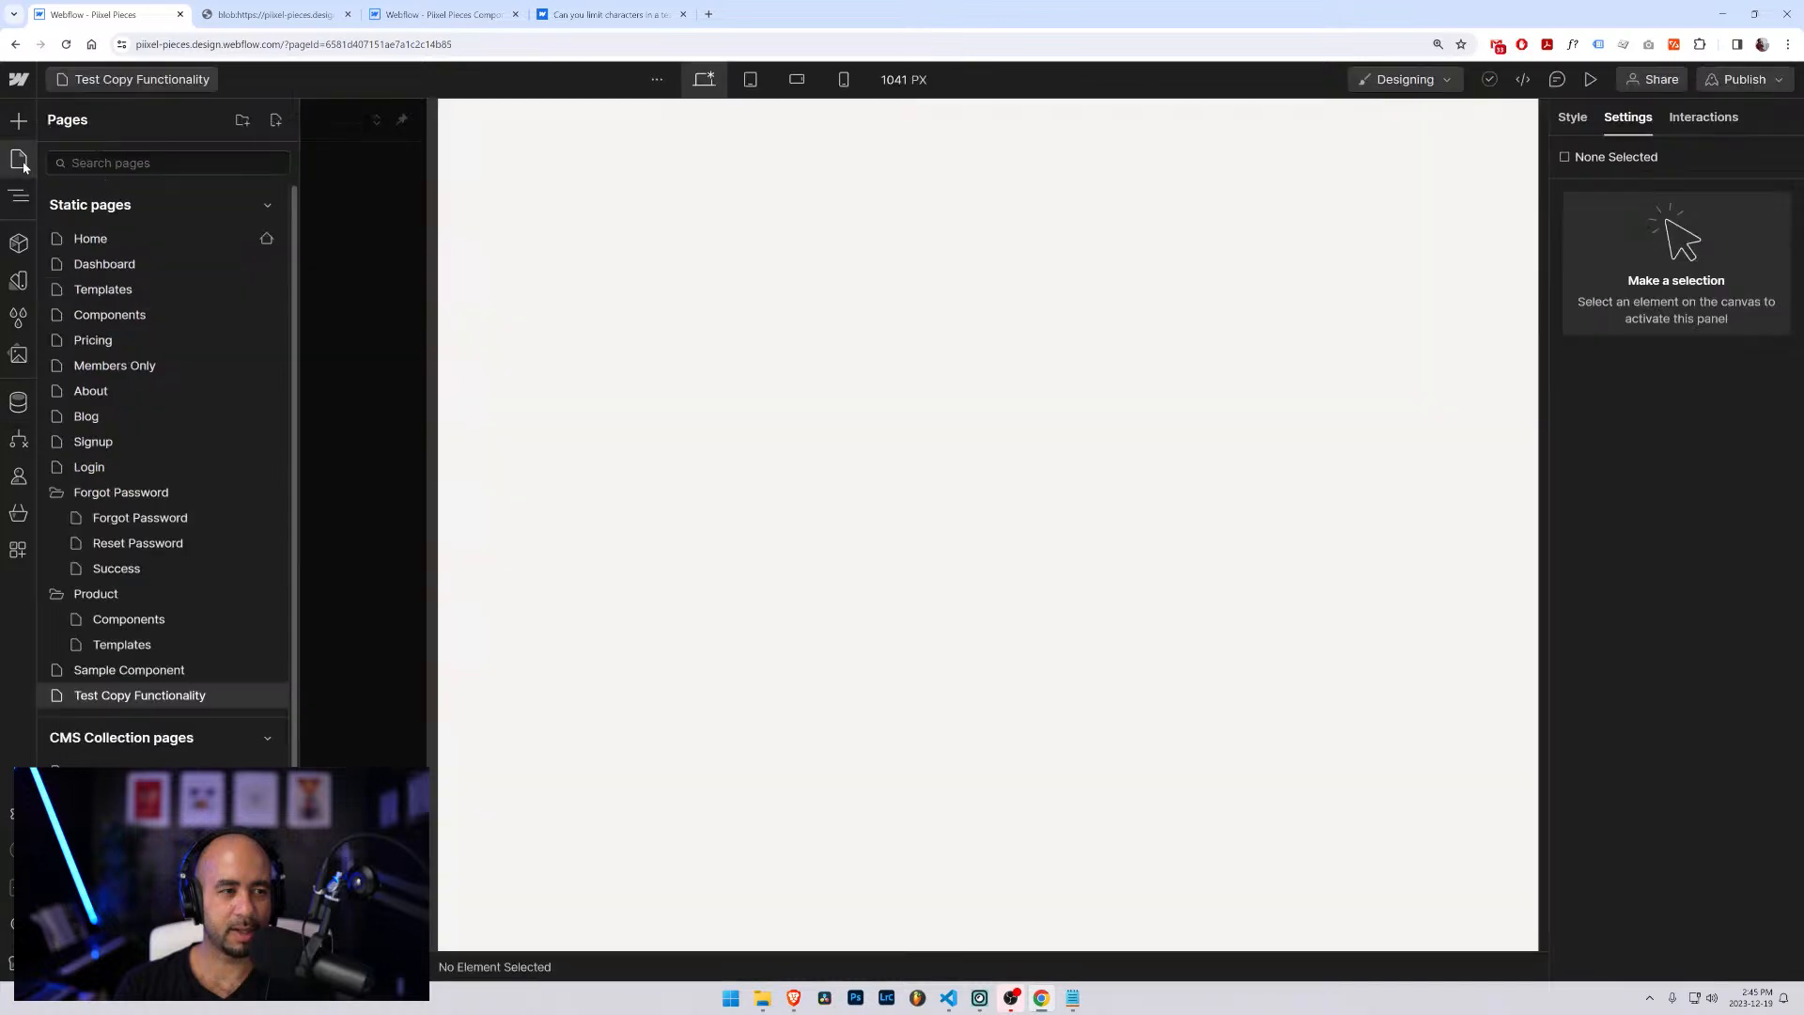
click(1745, 79)
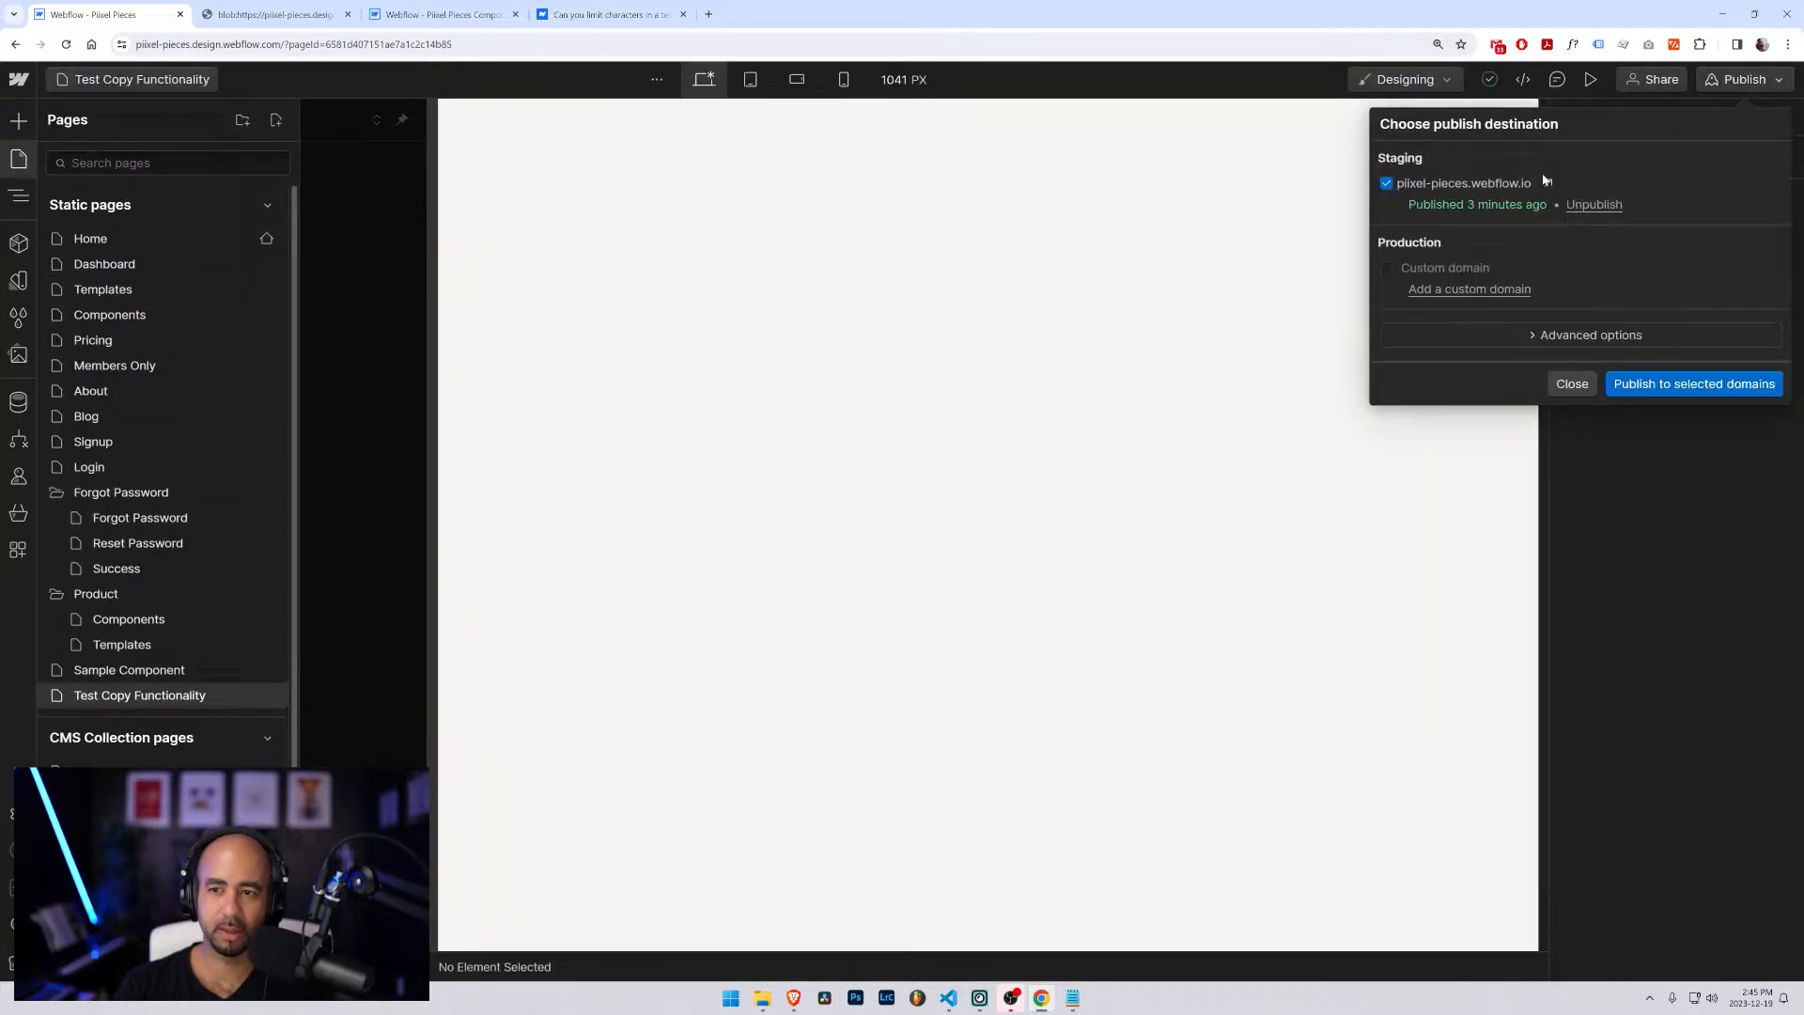
click(1548, 184)
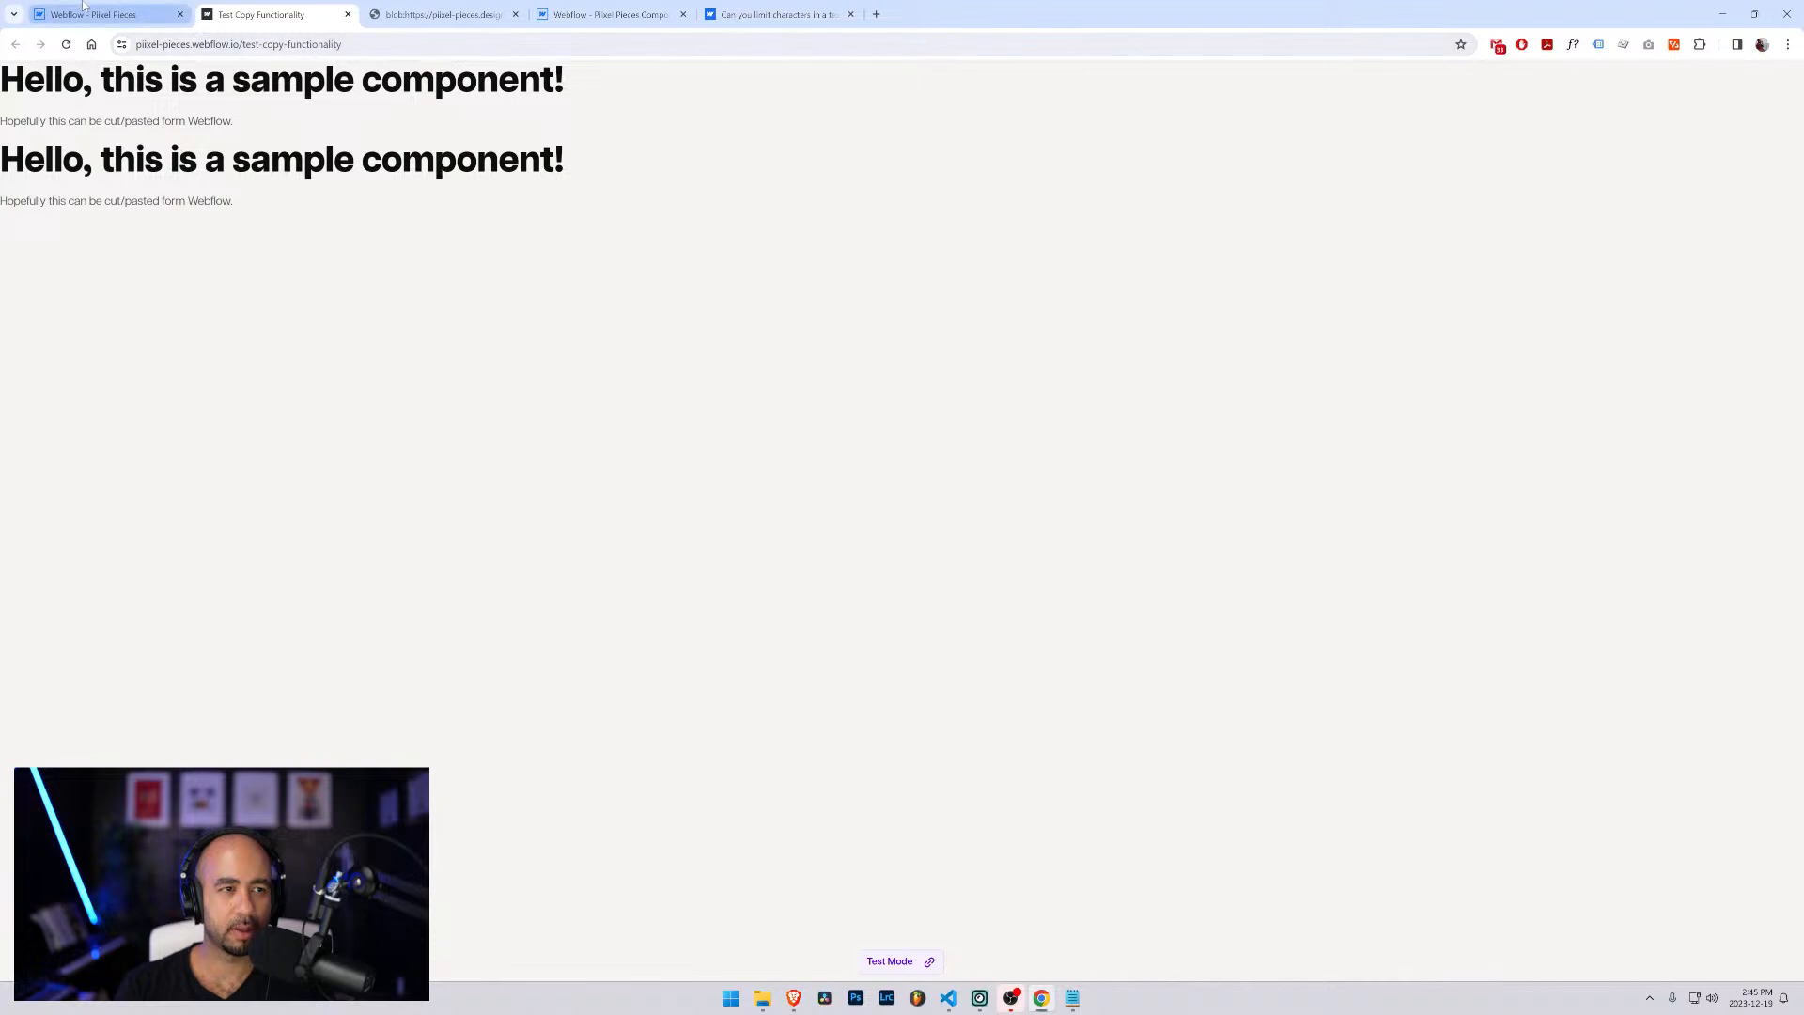
click(347, 14)
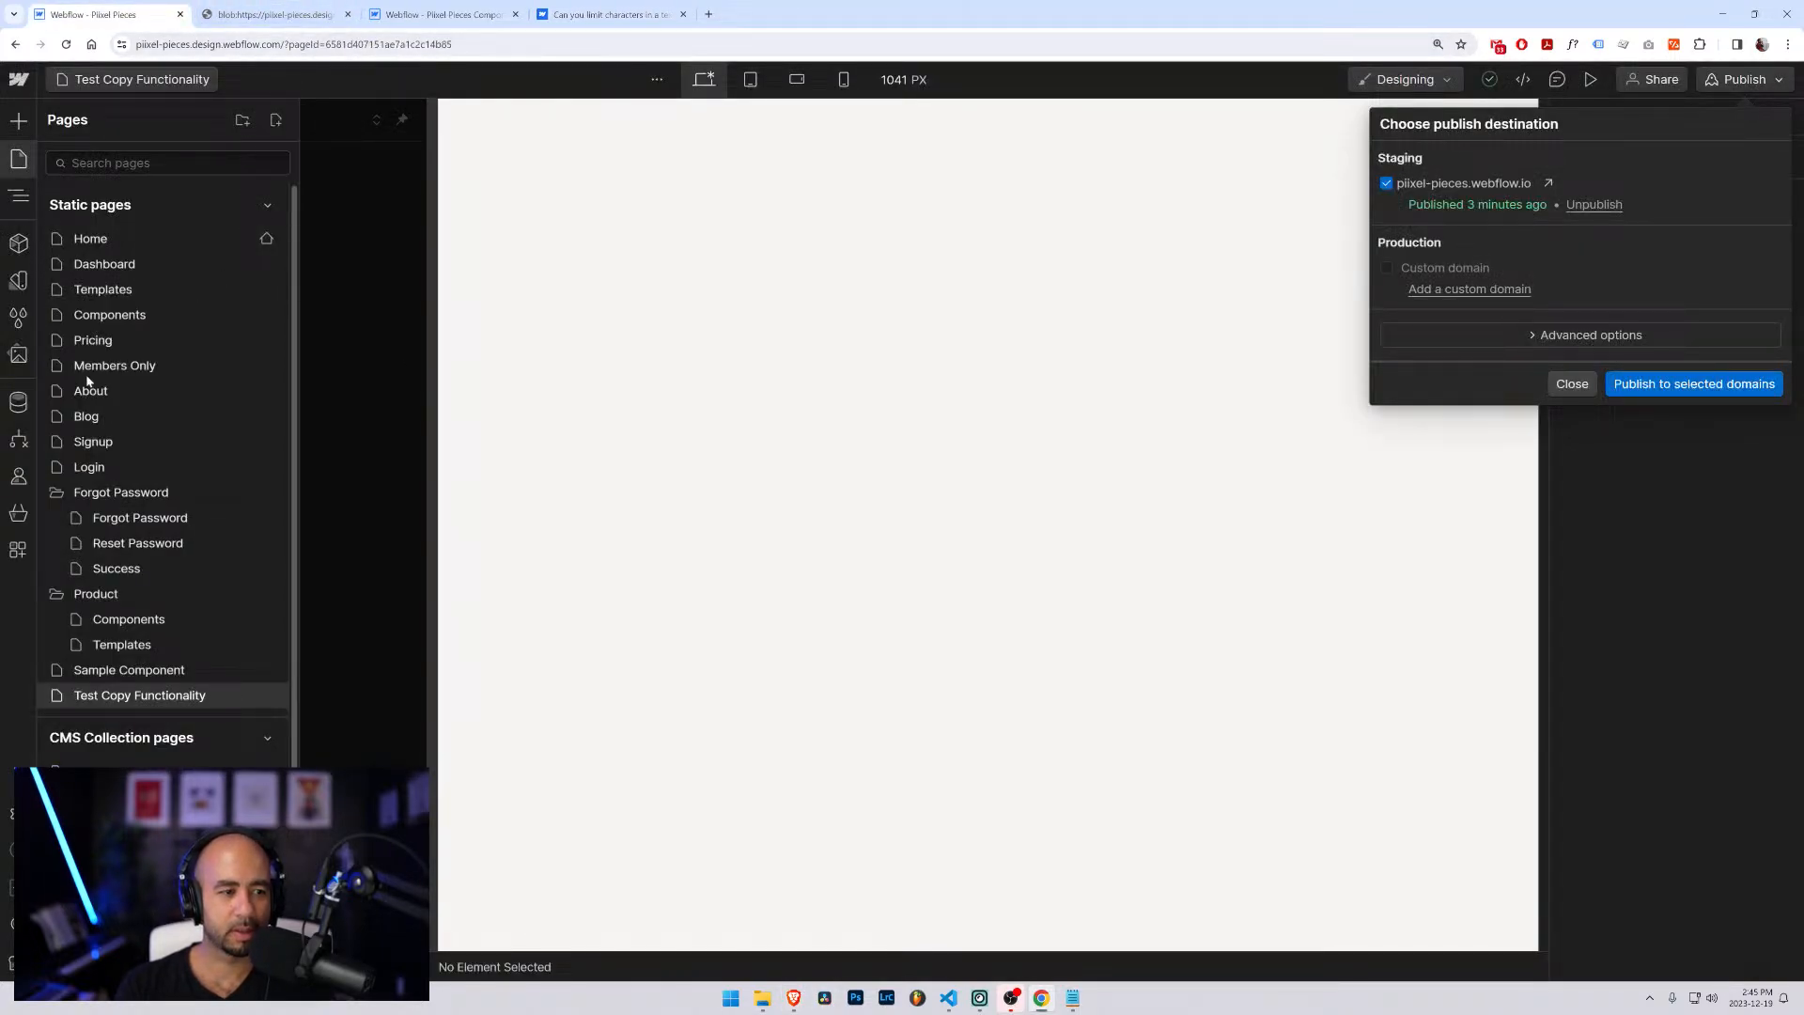
- Open the Components page from the Product folder in Webflow and bring up its published version on the piixel-pieces.webflow.io staging domain
click(118, 620)
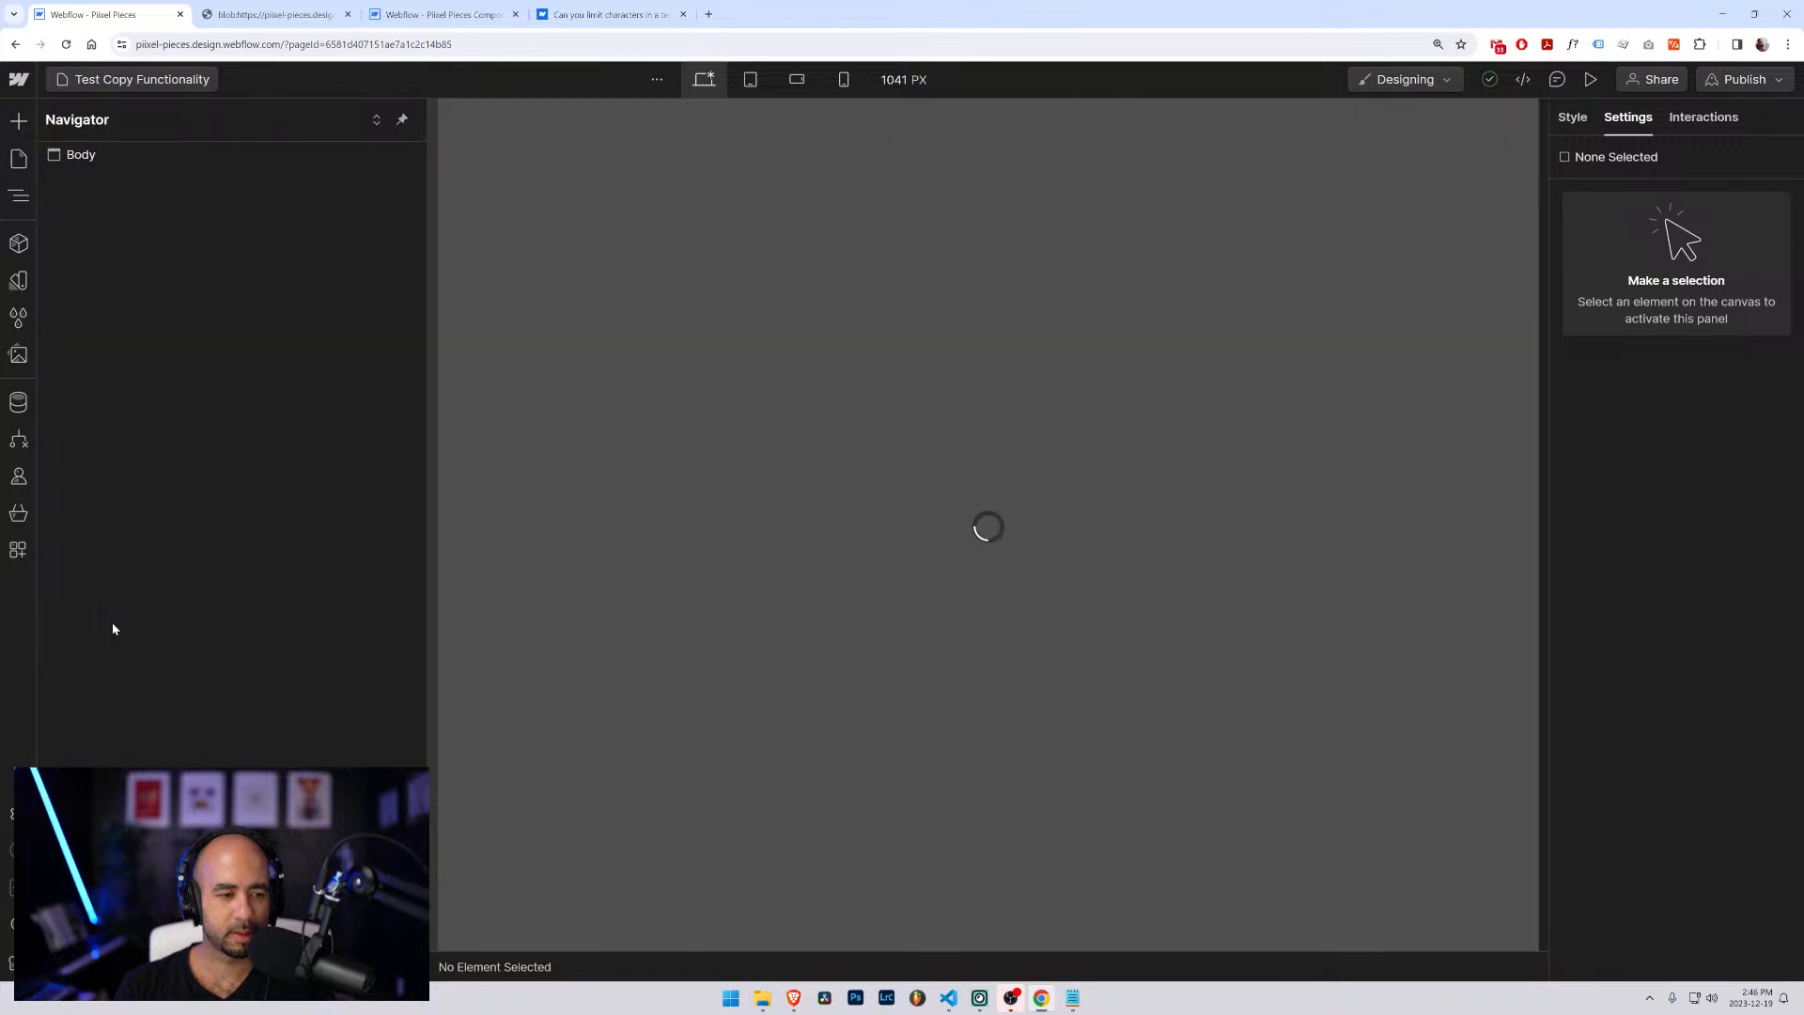
click(1745, 79)
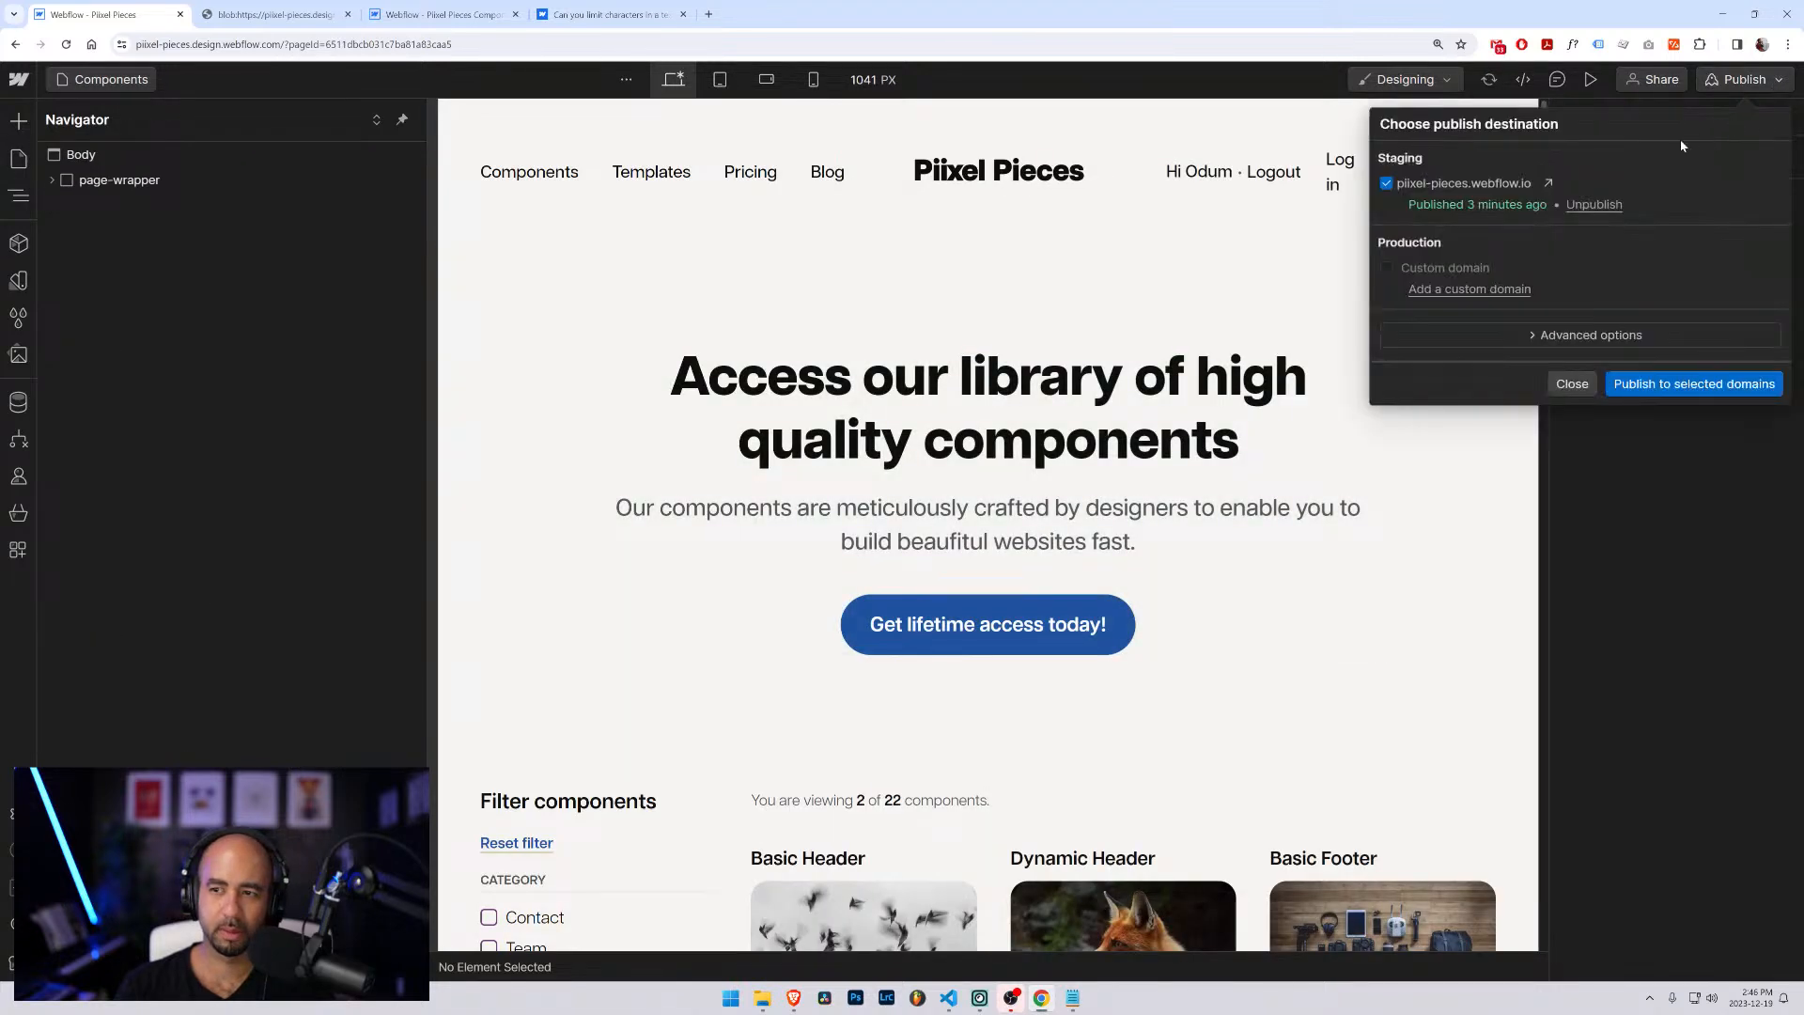
click(1543, 183)
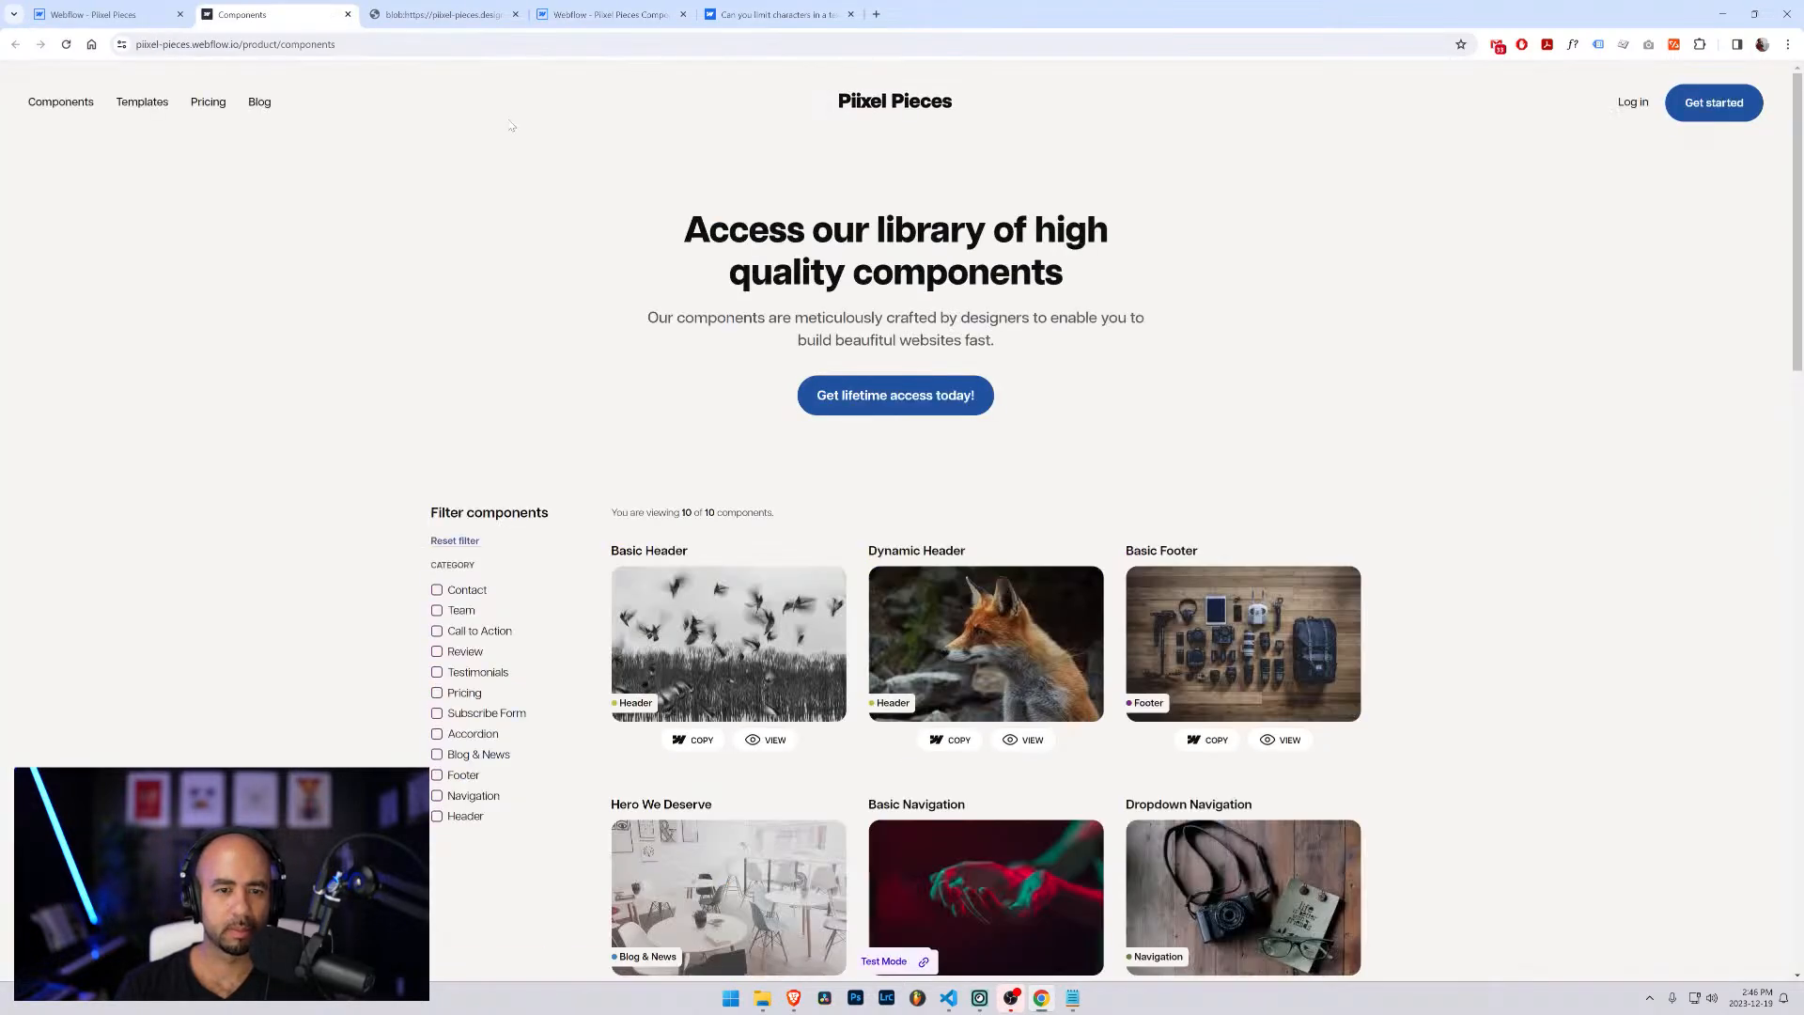
- Log in to the published Piixel Pieces site with the account email and password, and dismiss the browser's offer to save the password
click(1623, 106)
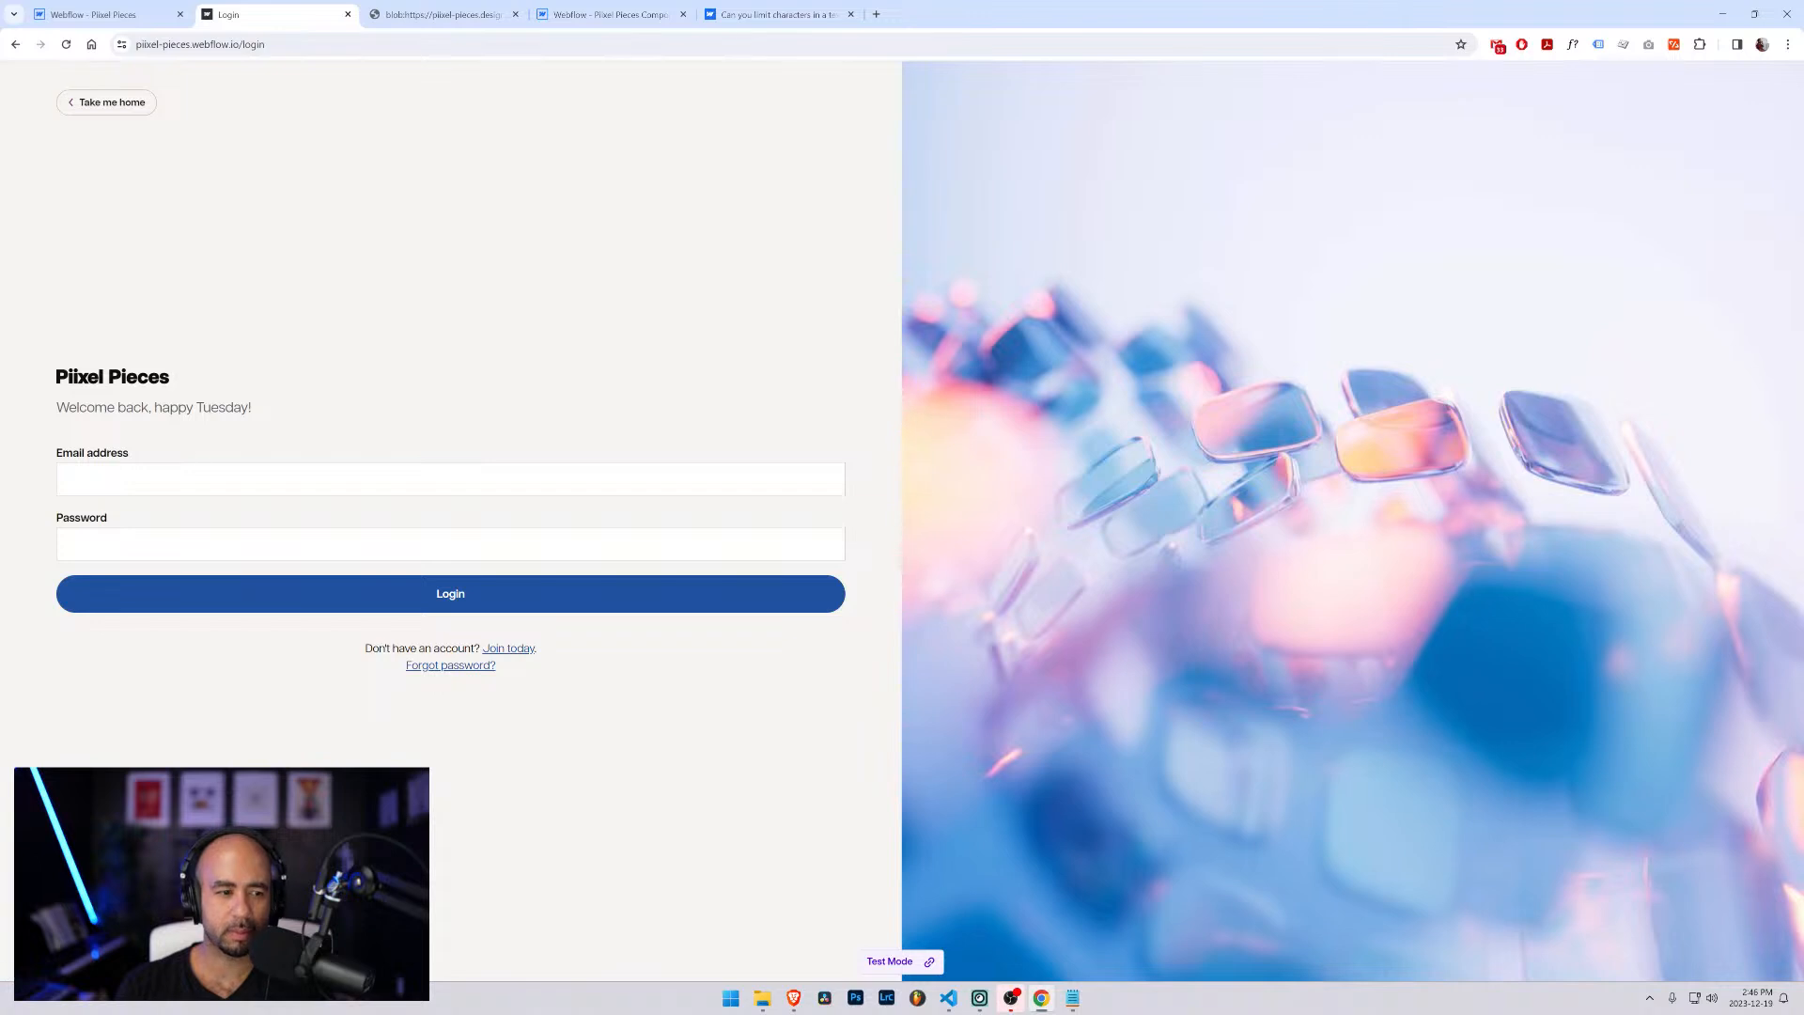
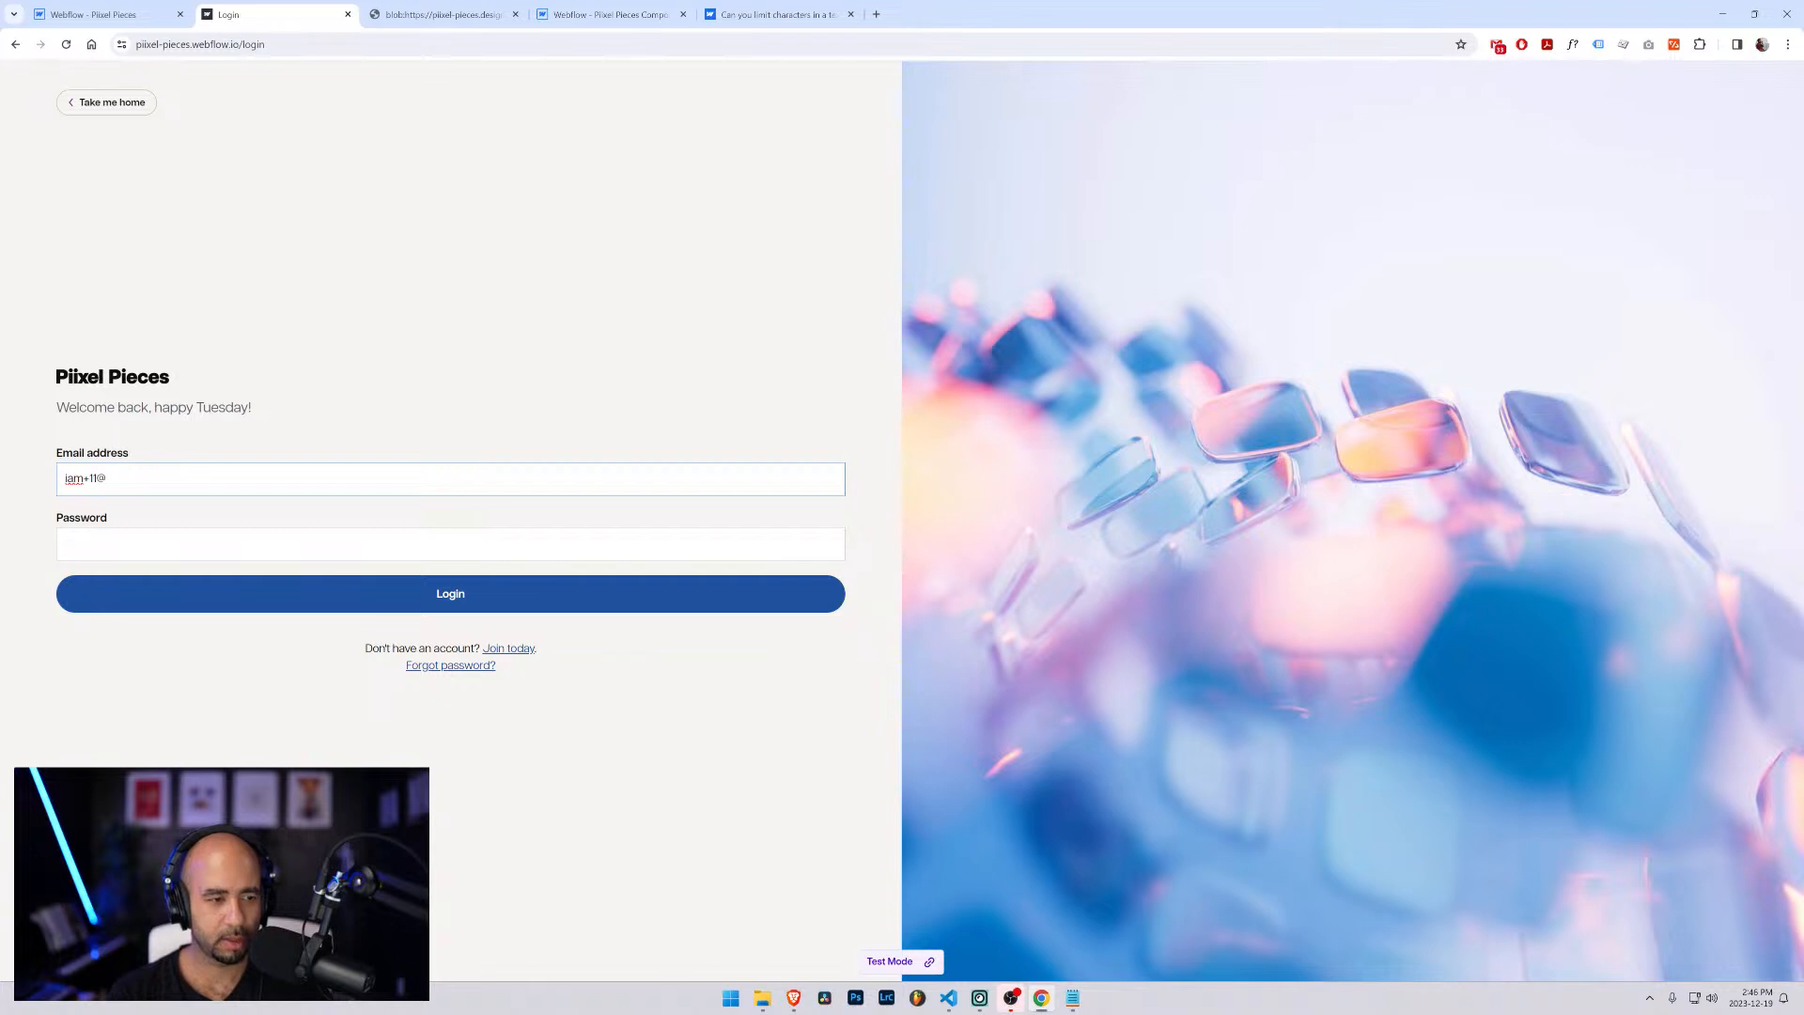
key(Tab)
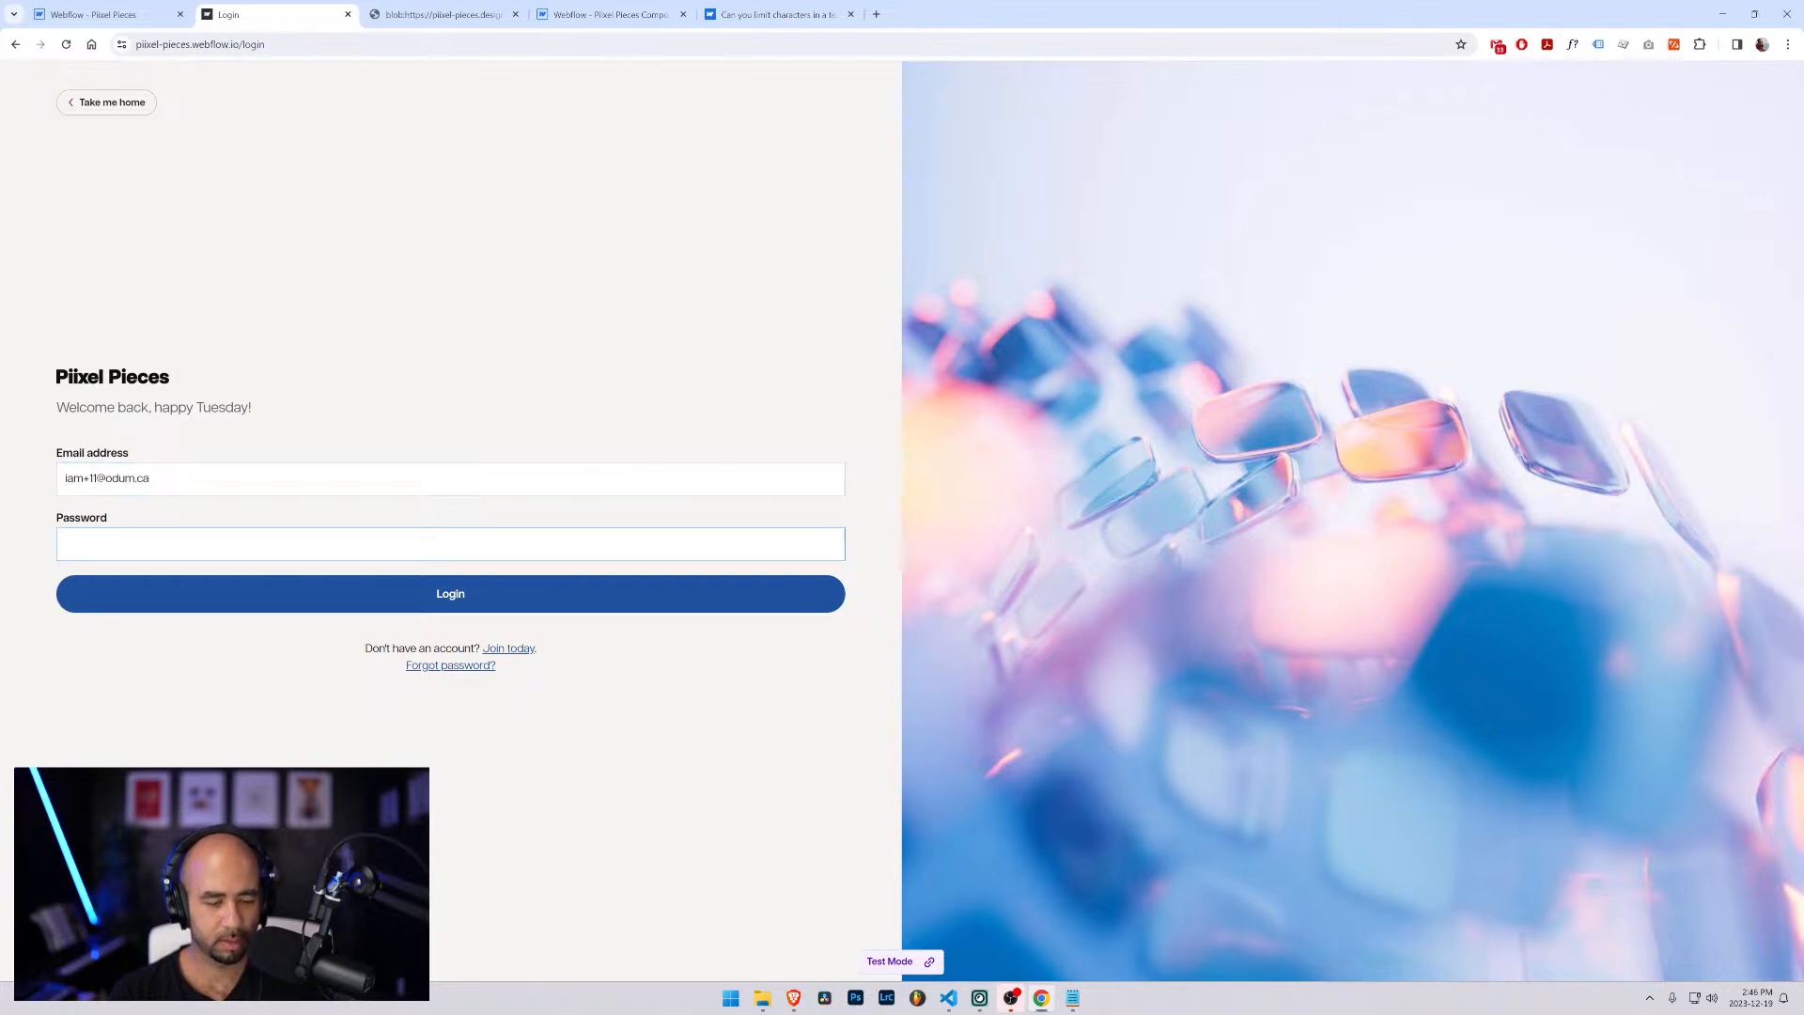
key(Return)
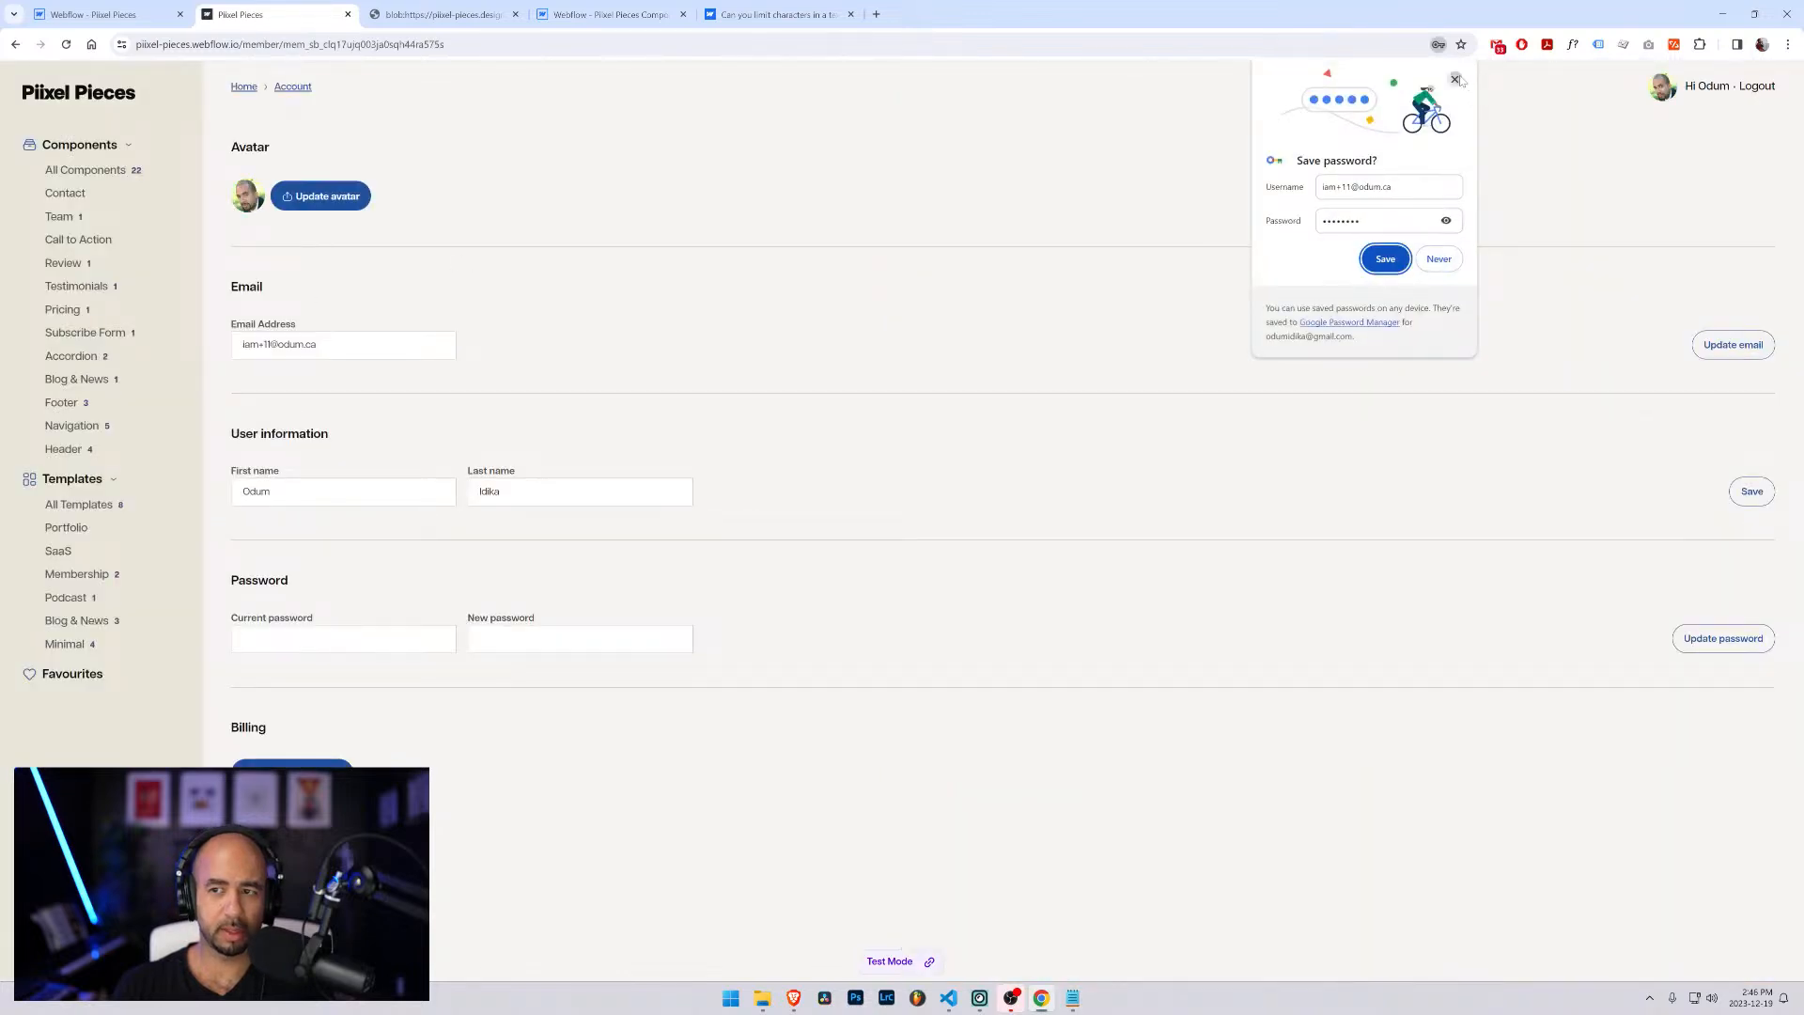
click(1454, 80)
- Open the All Components list in the member area and copy the Dynamic Header component
click(83, 170)
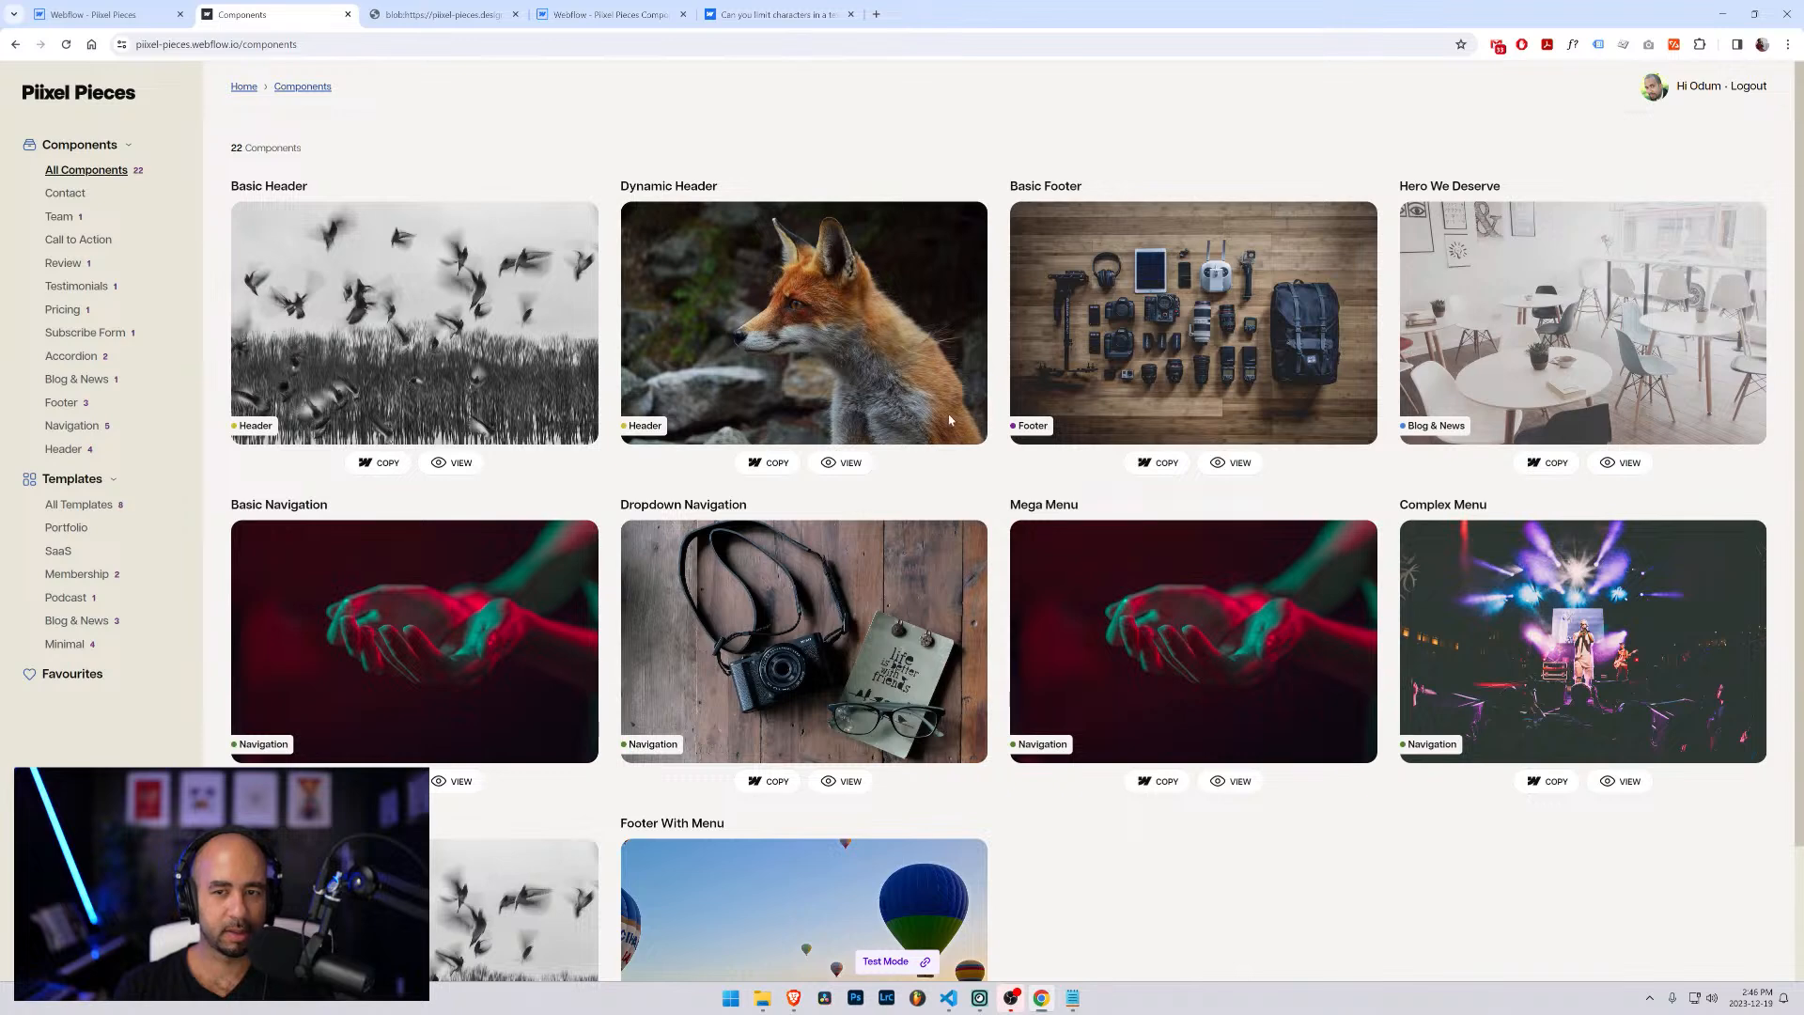
click(767, 469)
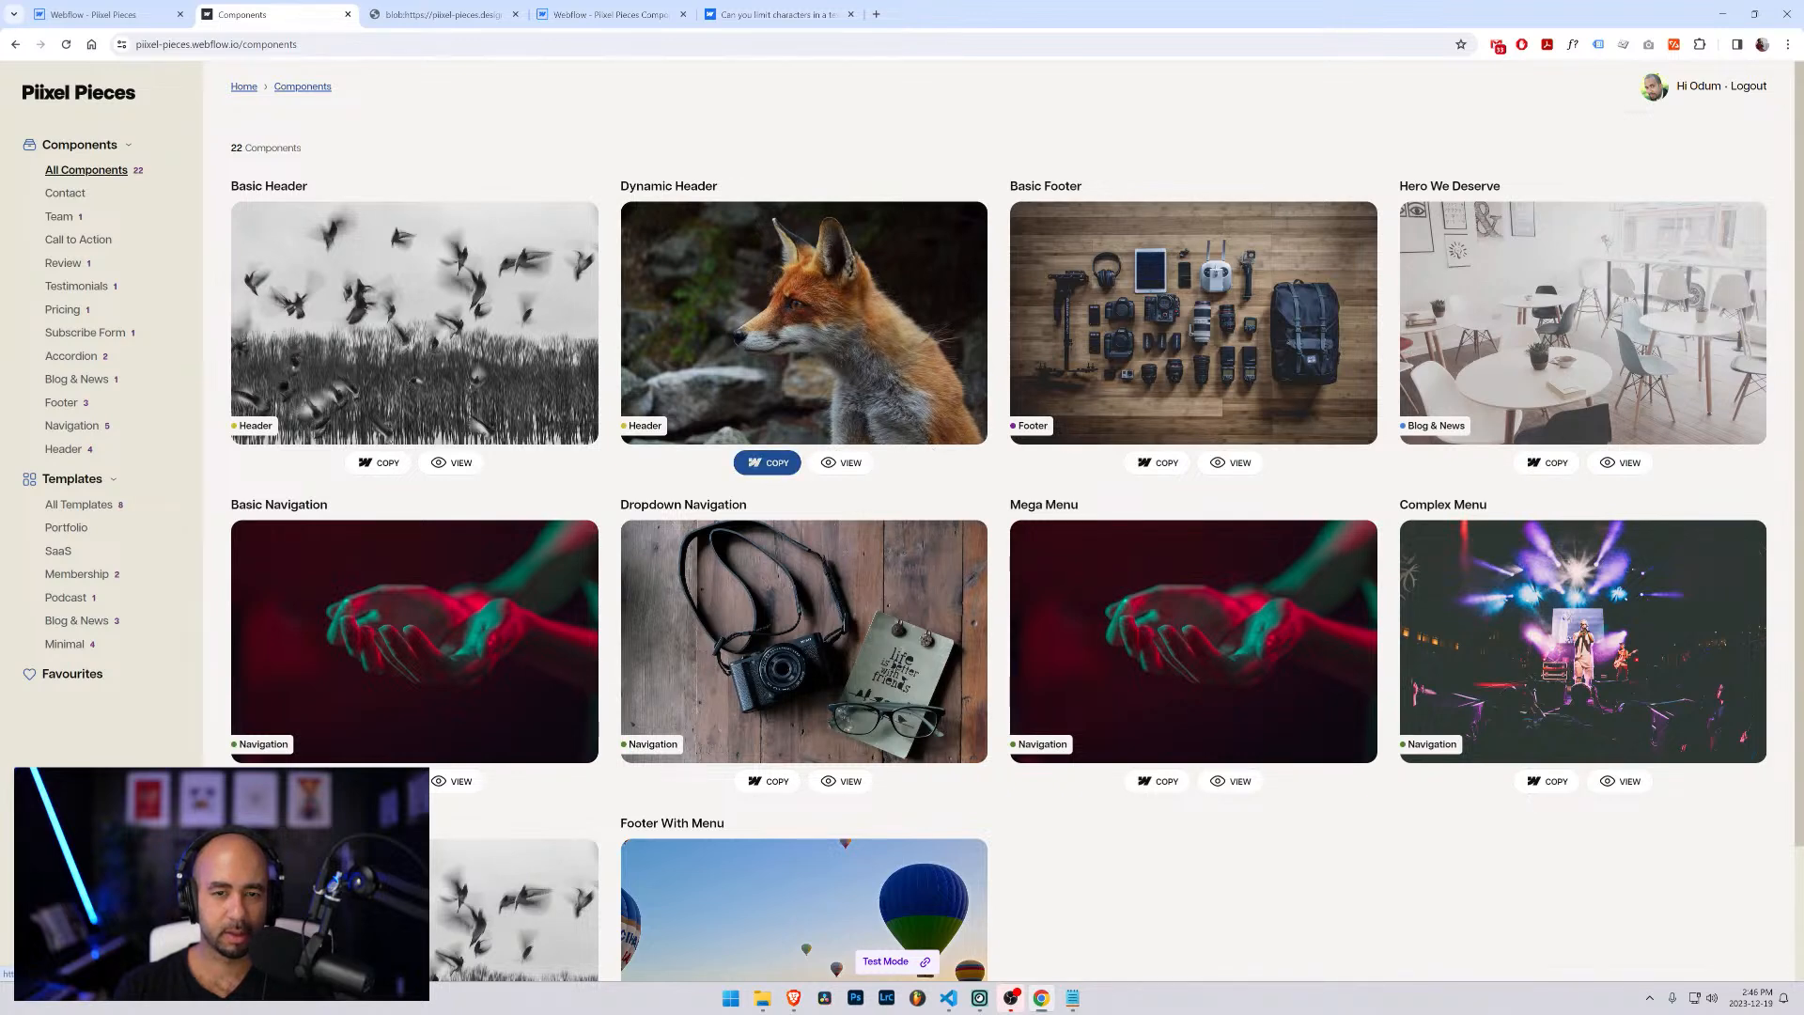
click(108, 14)
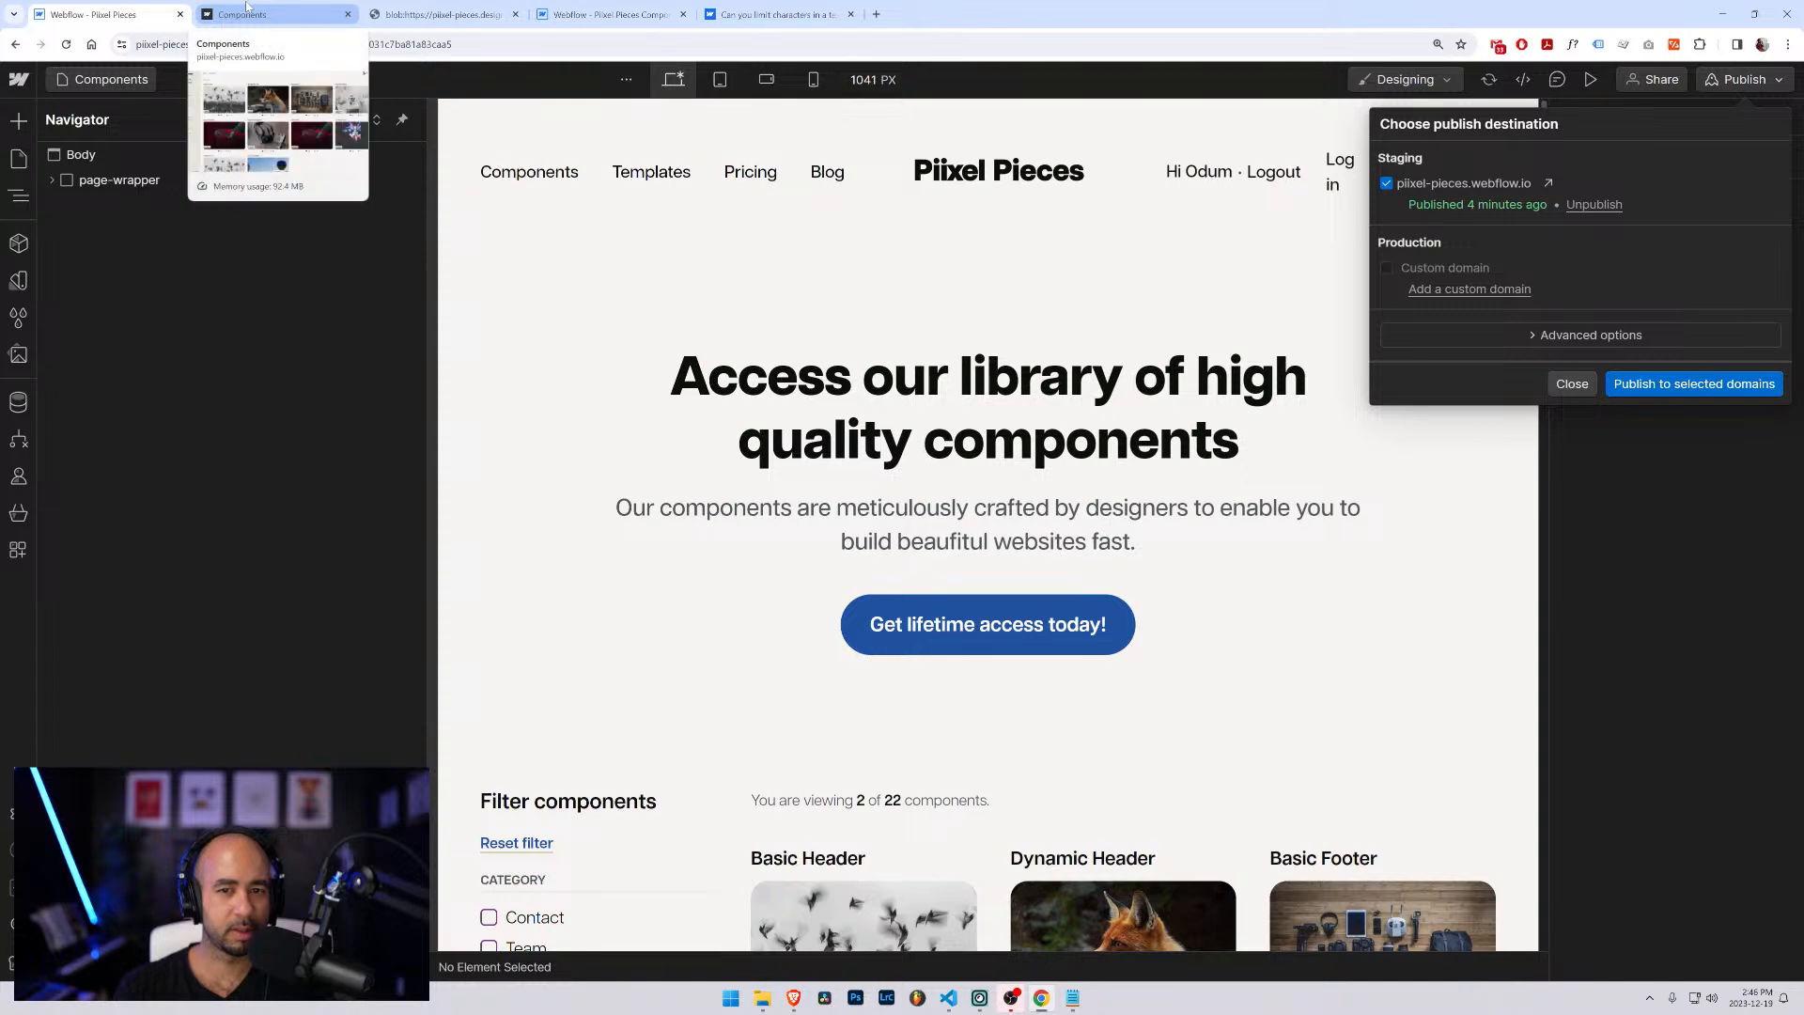
click(247, 11)
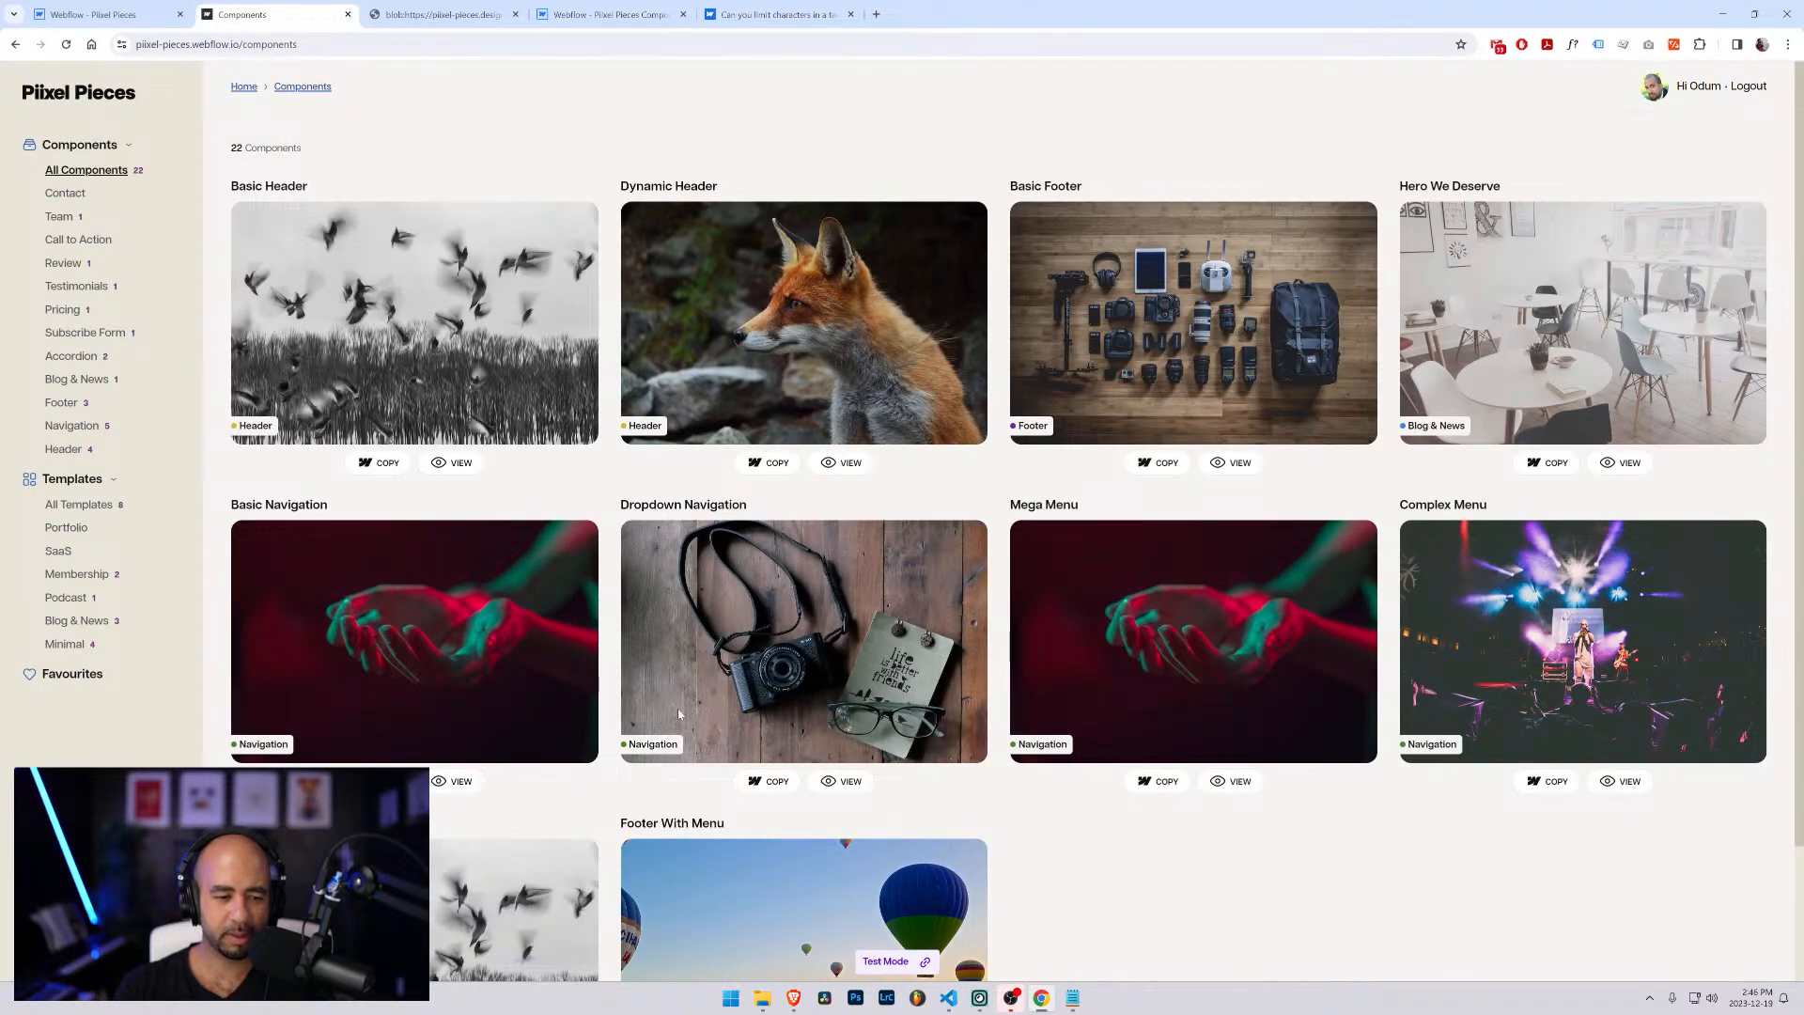
scroll(679, 714, down, 2)
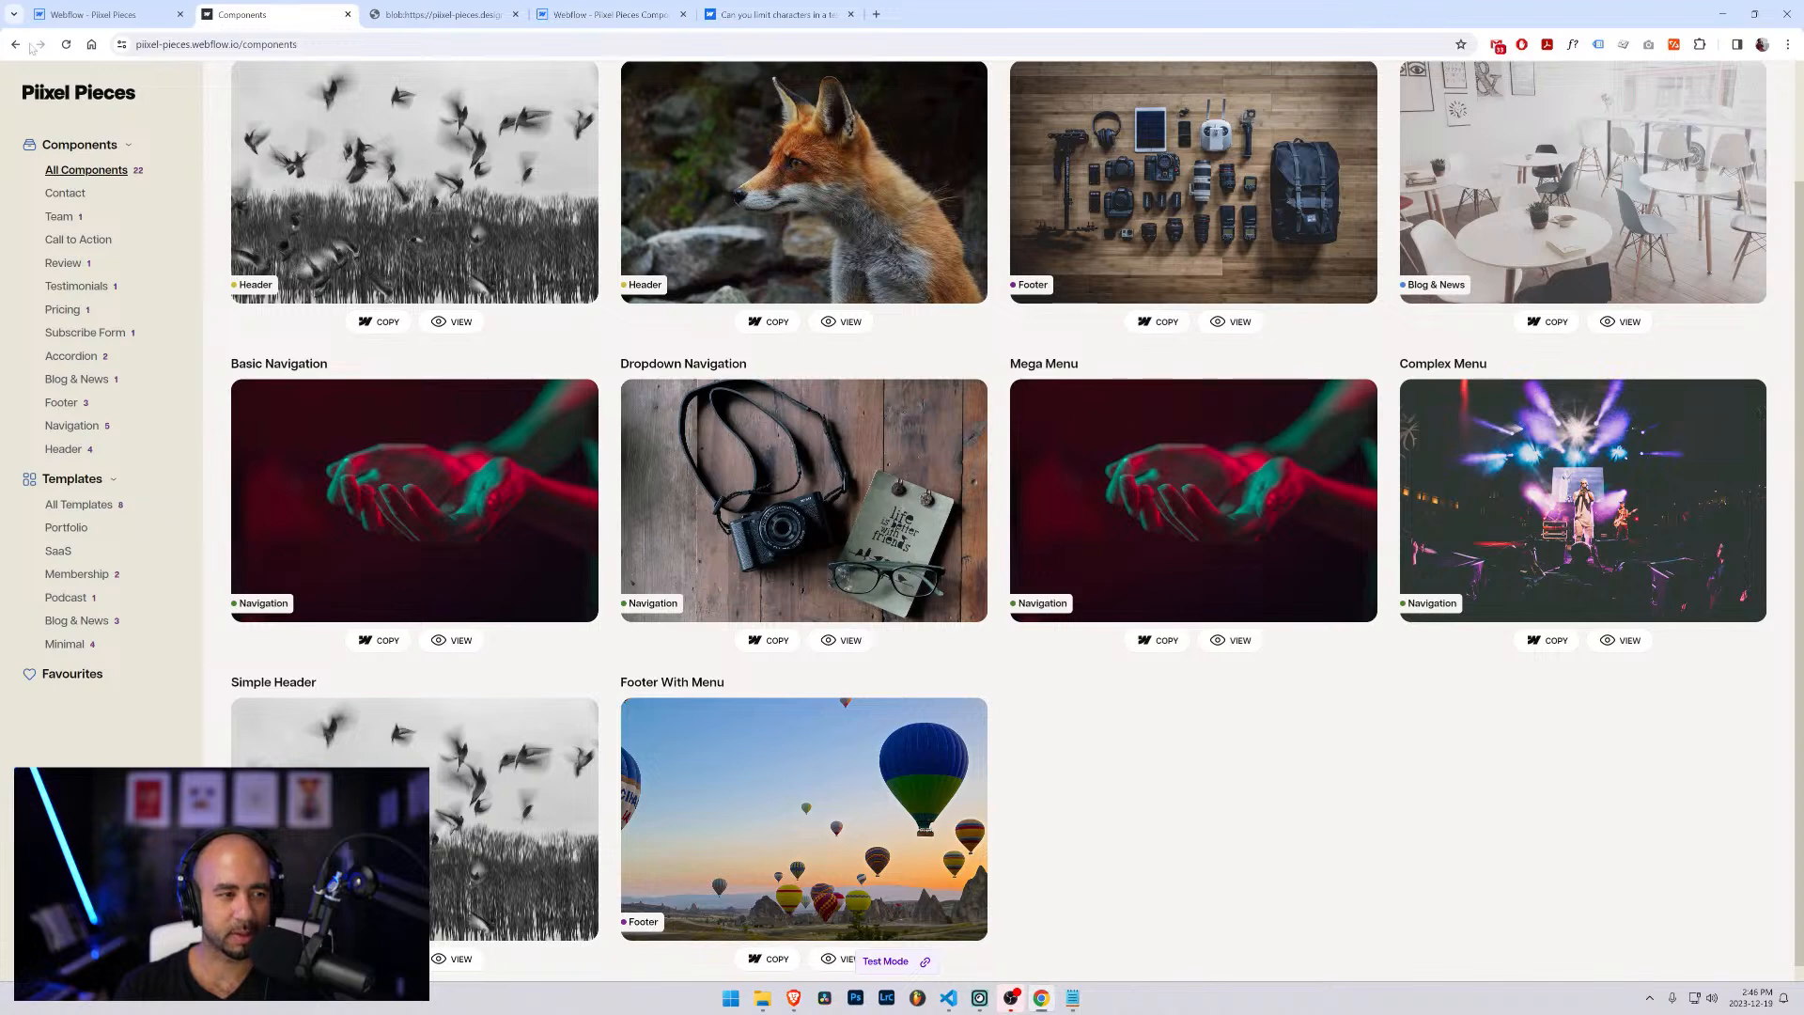
- Examine the Code JSON values in Webflow's Components CMS collection and compare them with the published component list
click(94, 14)
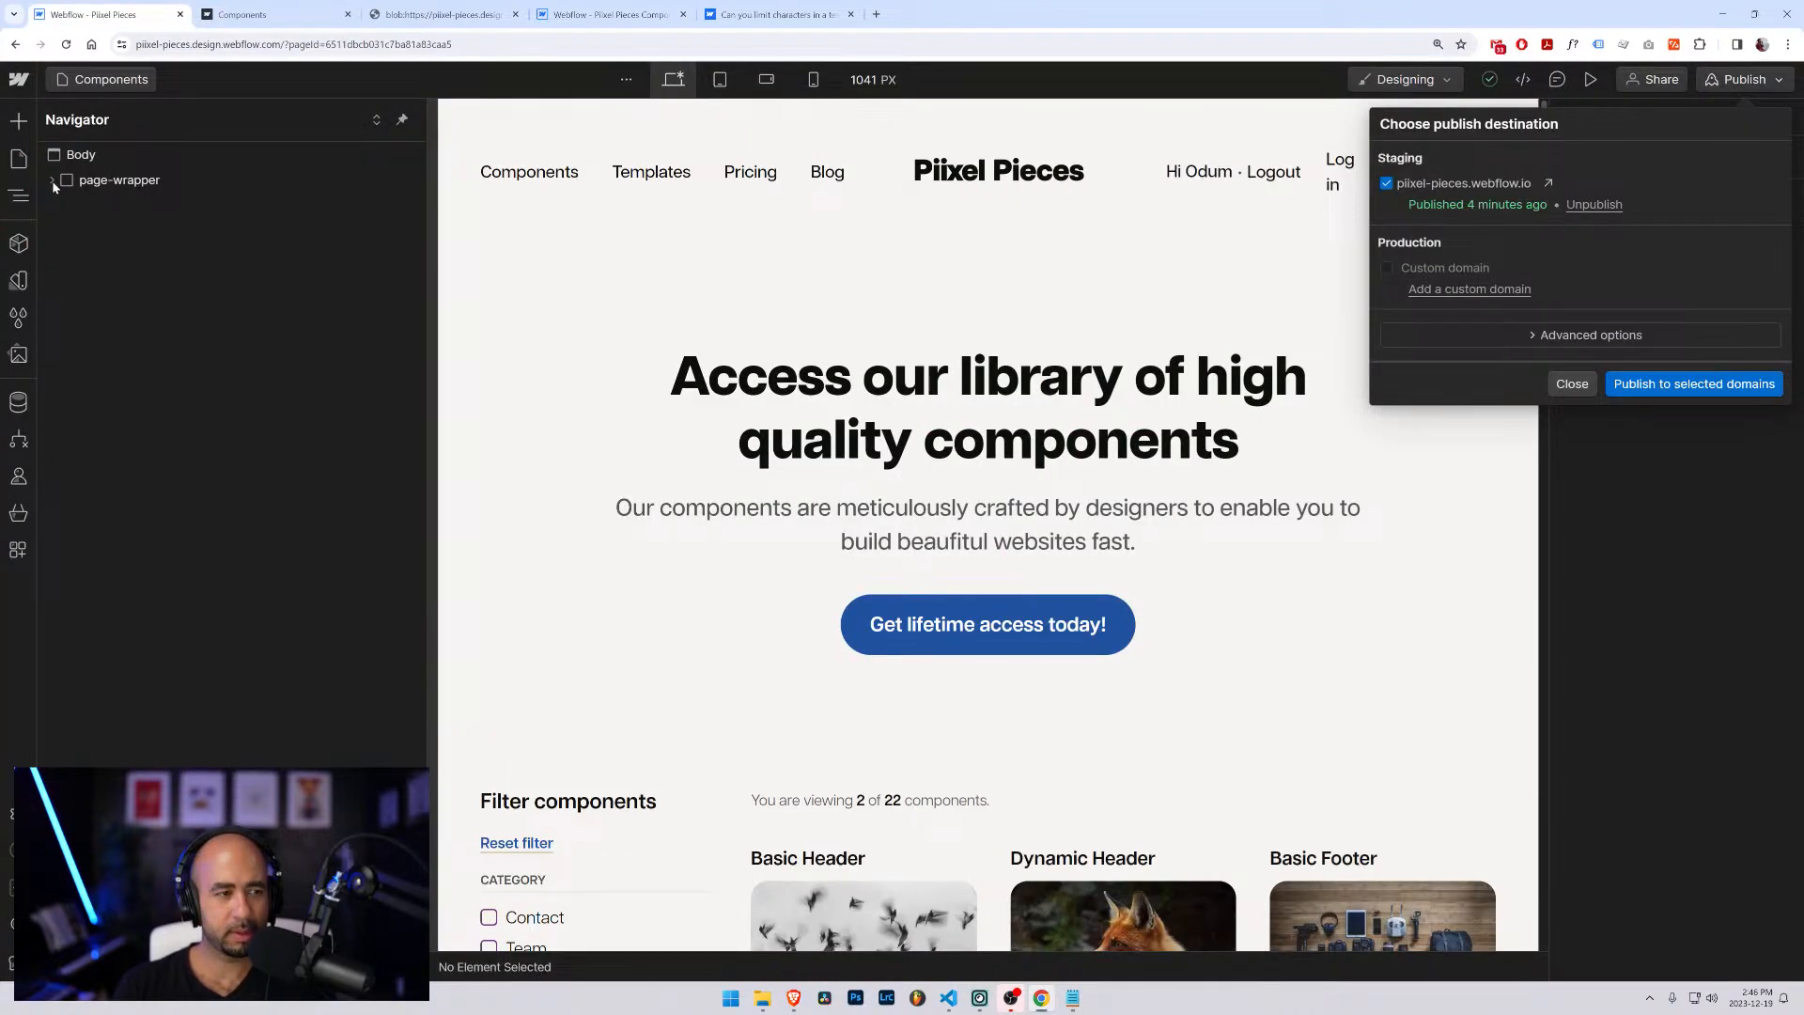
click(13, 404)
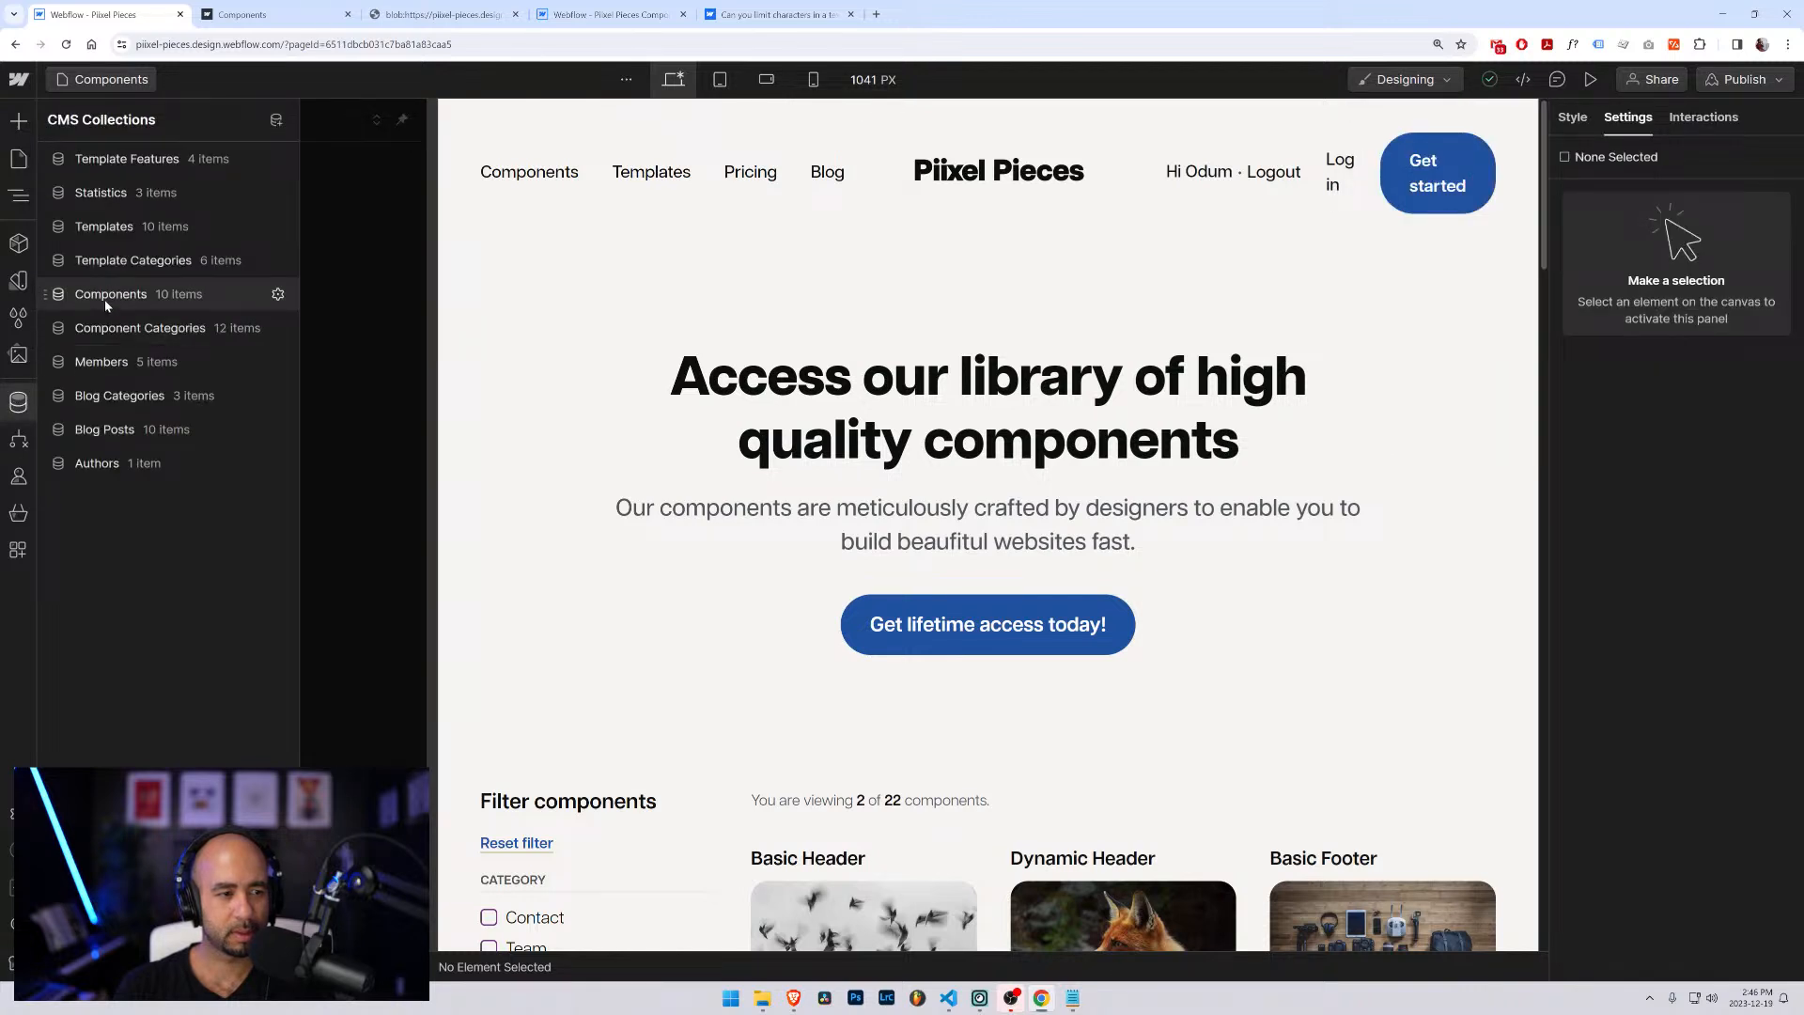
click(104, 297)
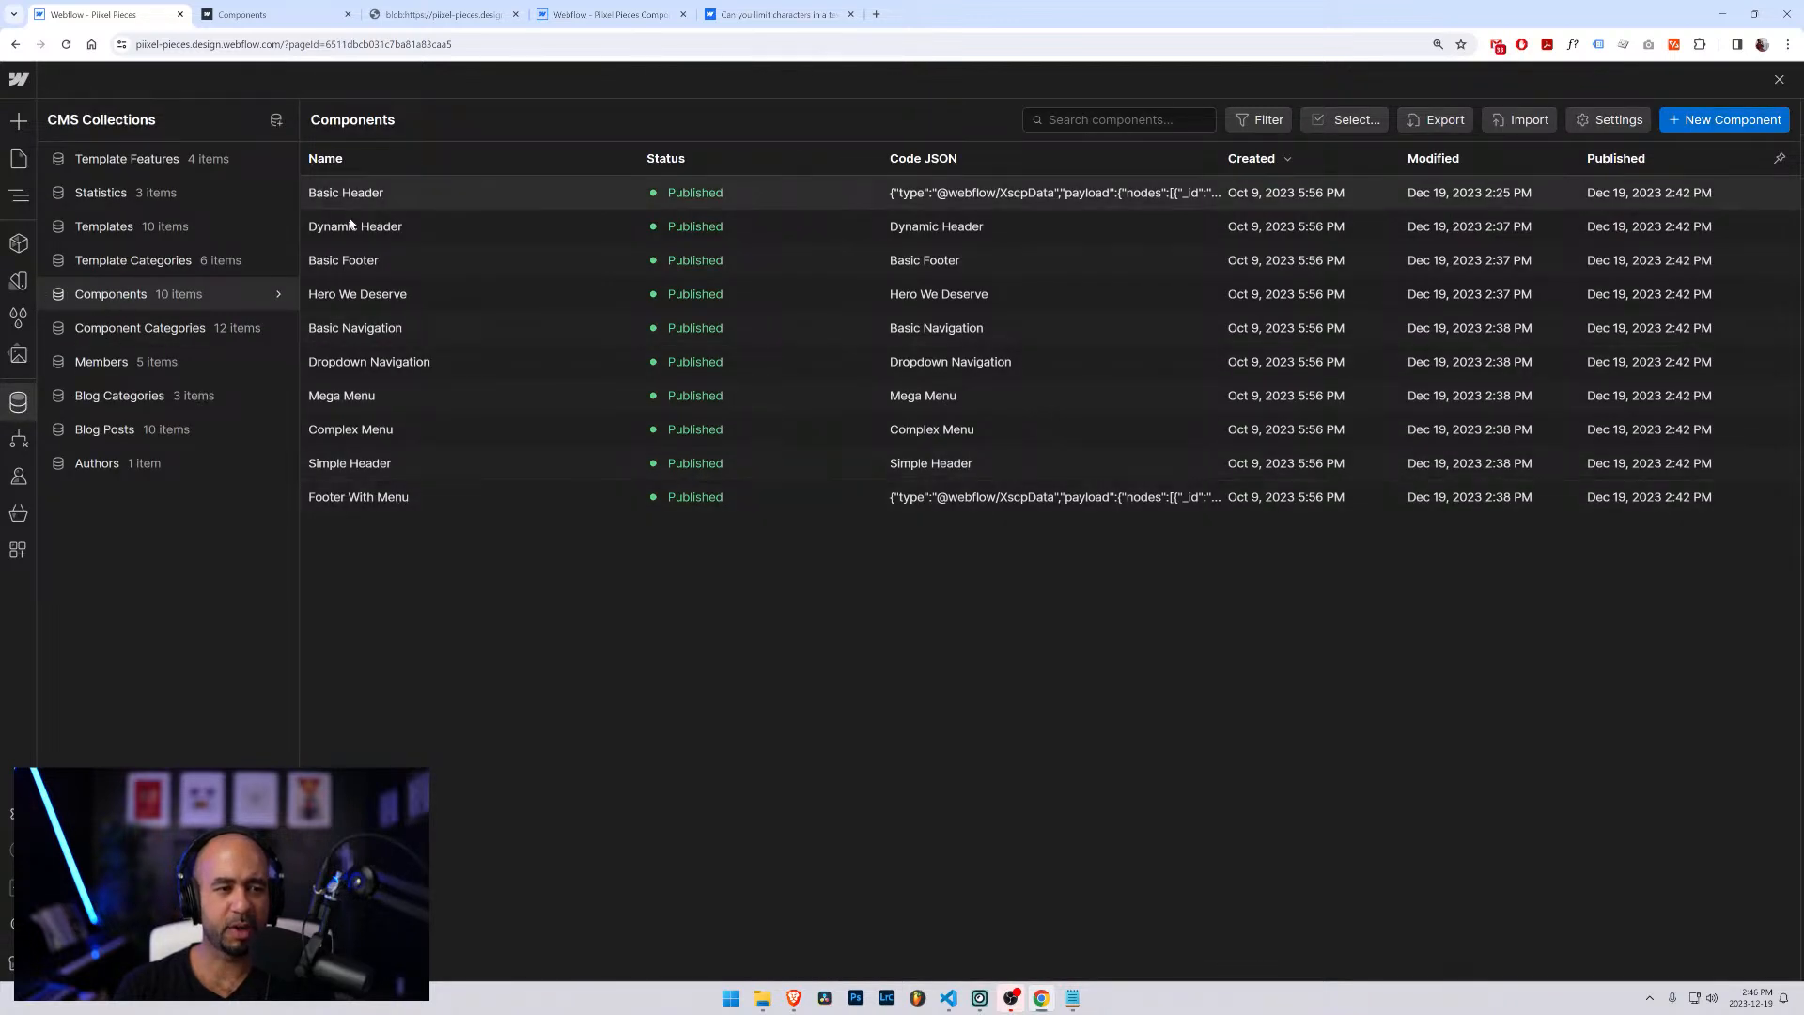
click(261, 8)
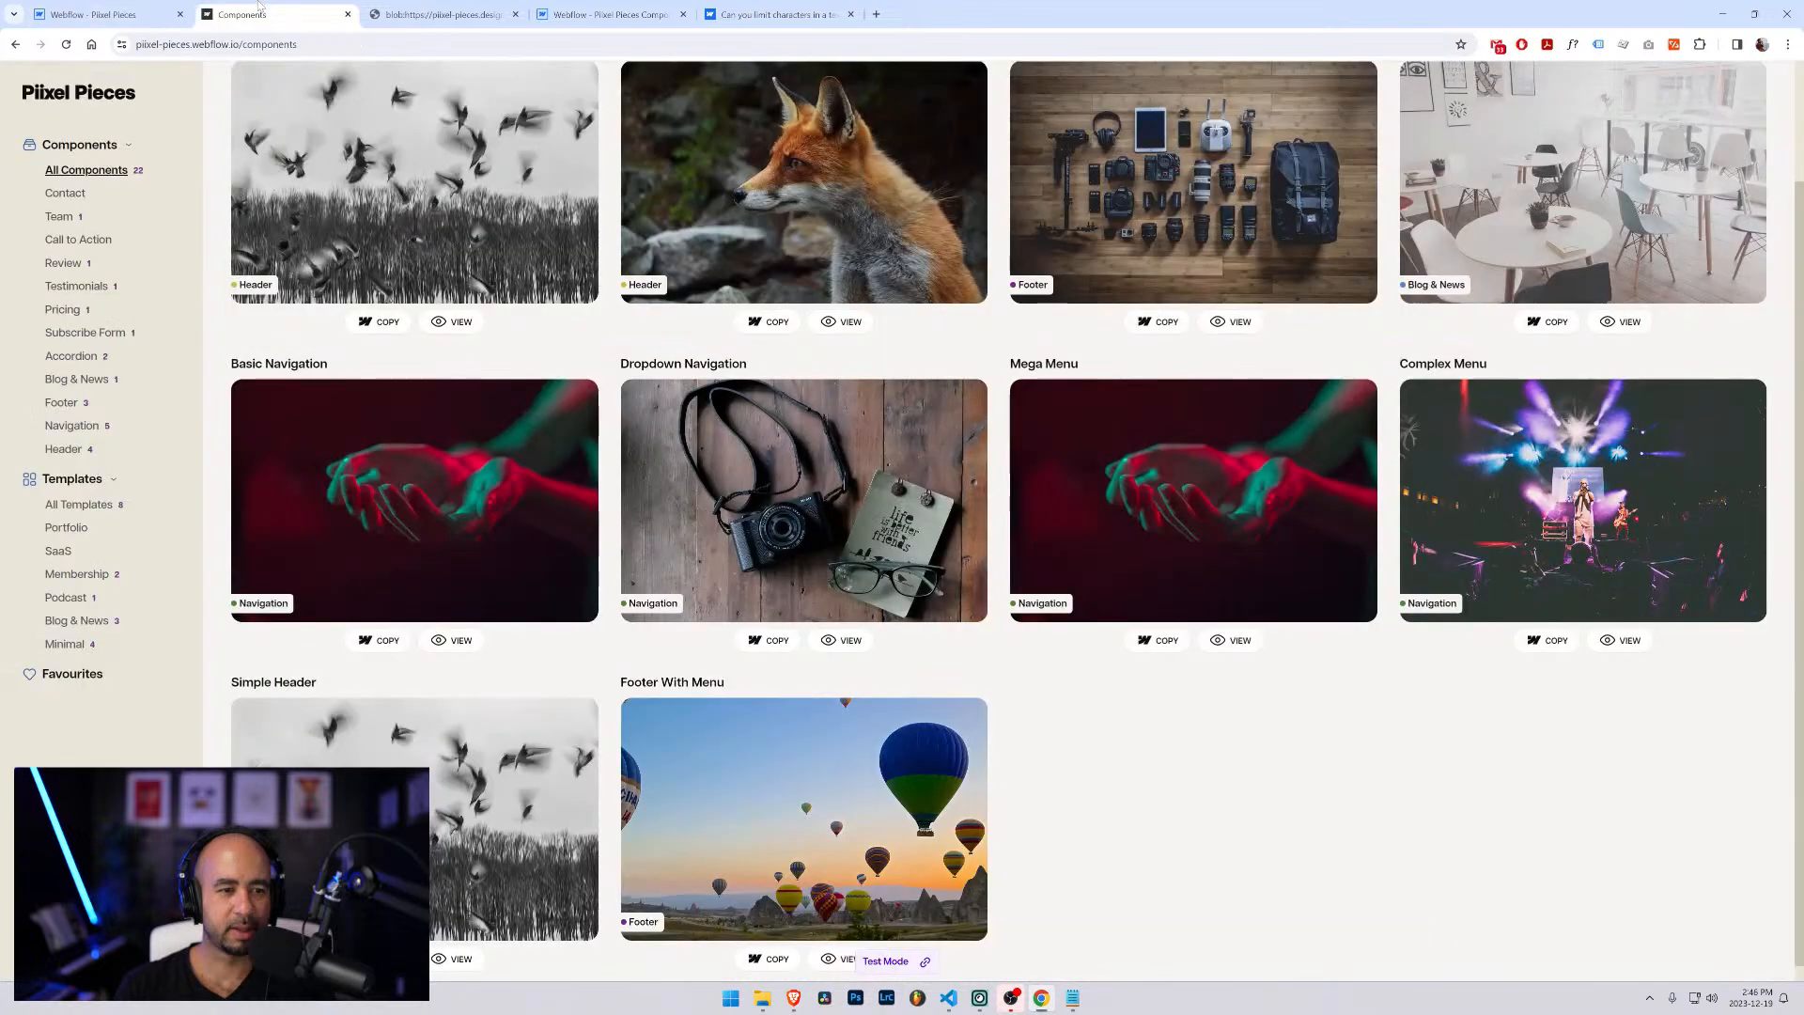
scroll(537, 260, up, 2)
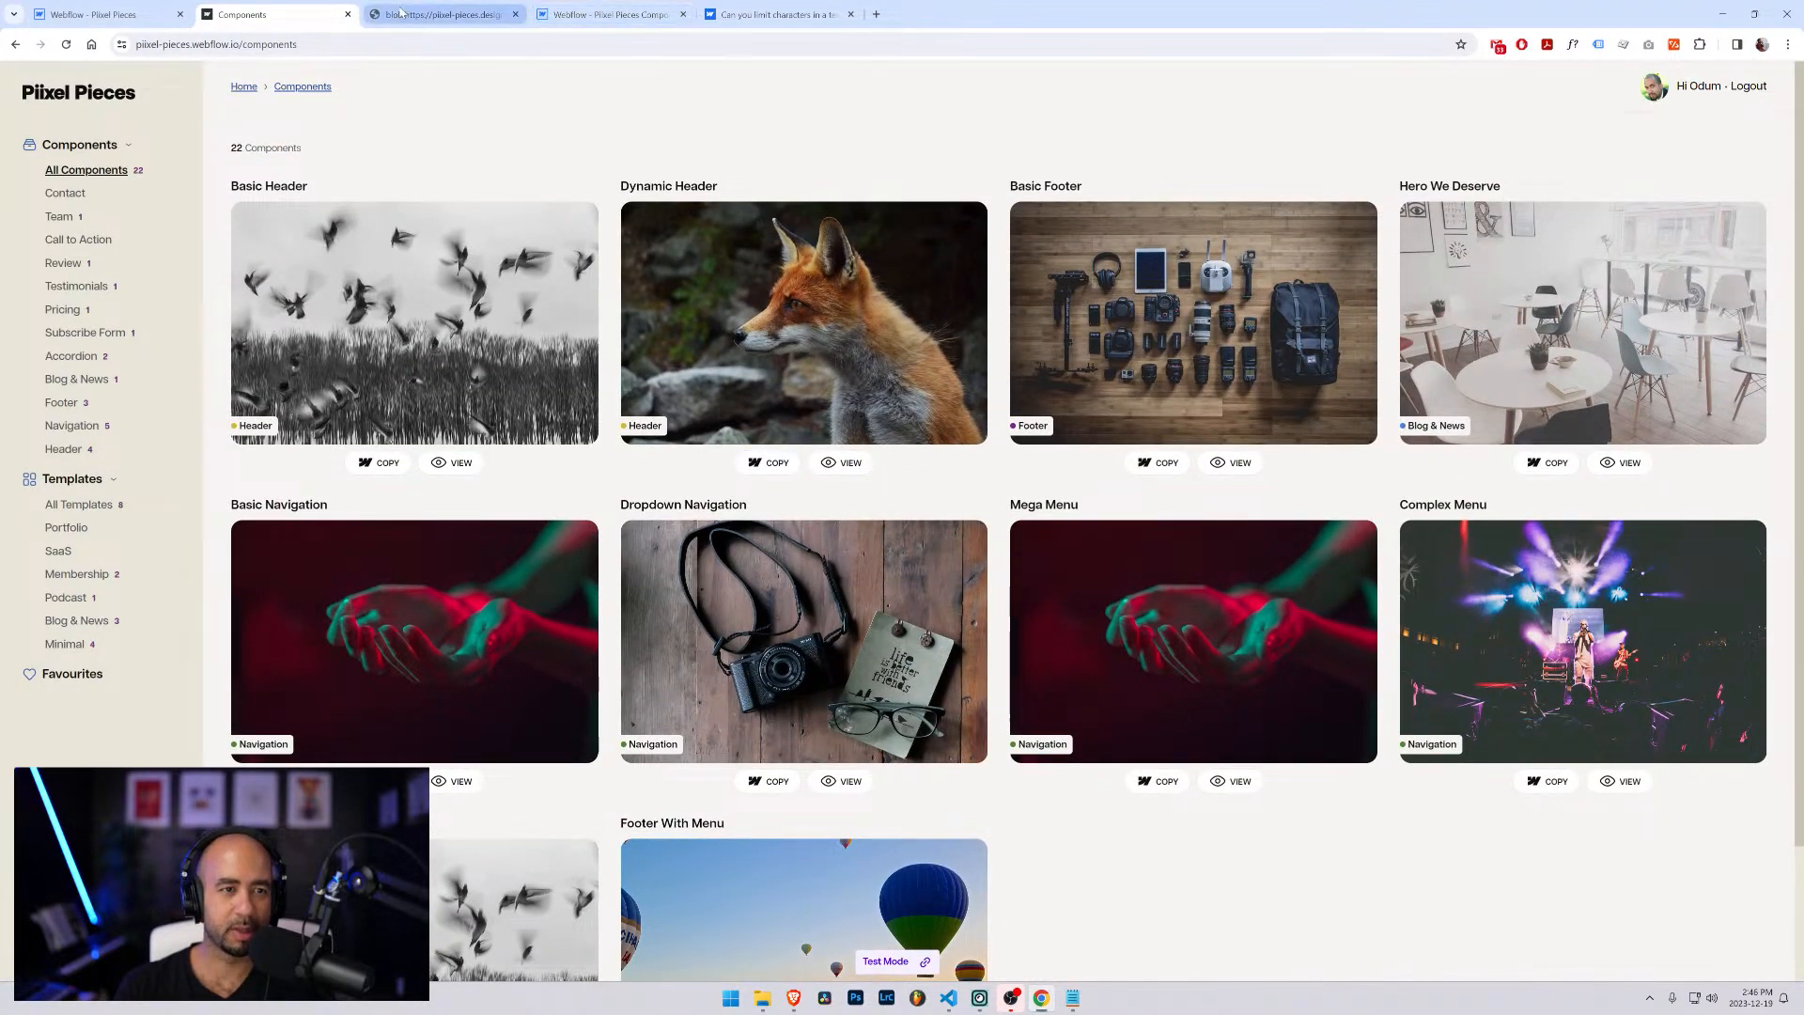
- Open the Sample Component page in Webflow and paste the clipboard content several times into the second page-wrapper
click(92, 10)
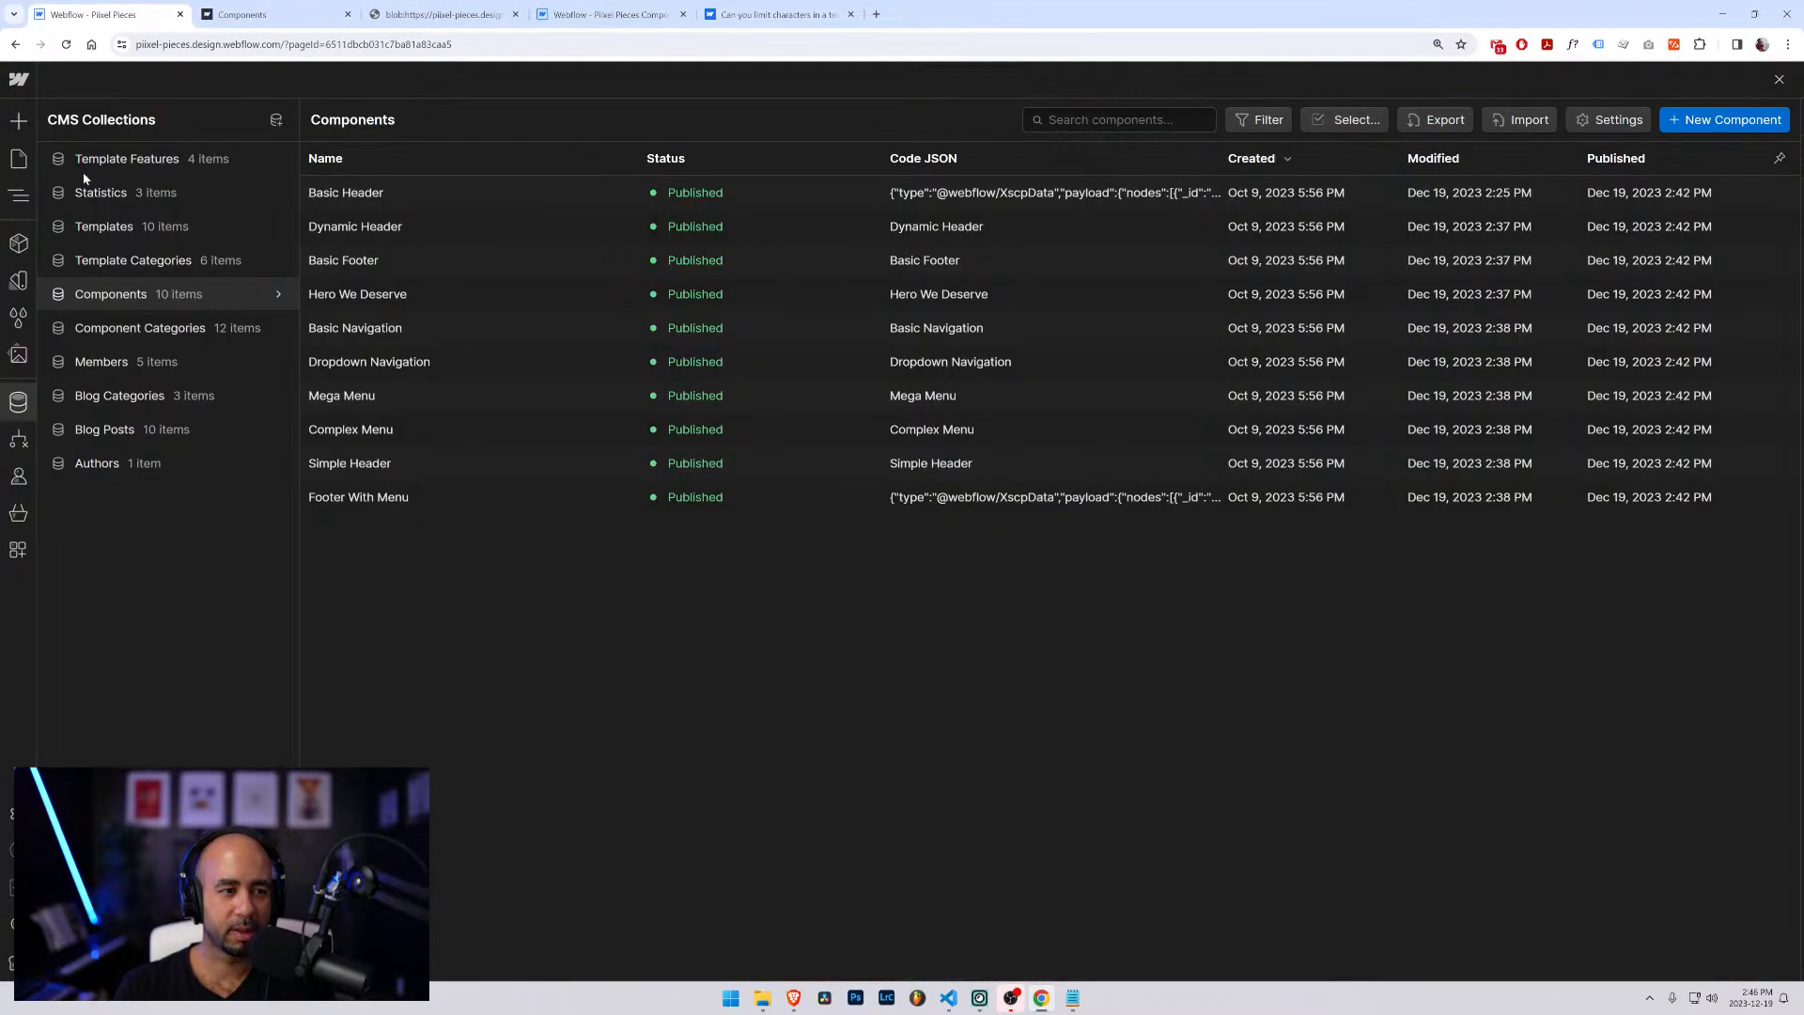
click(18, 161)
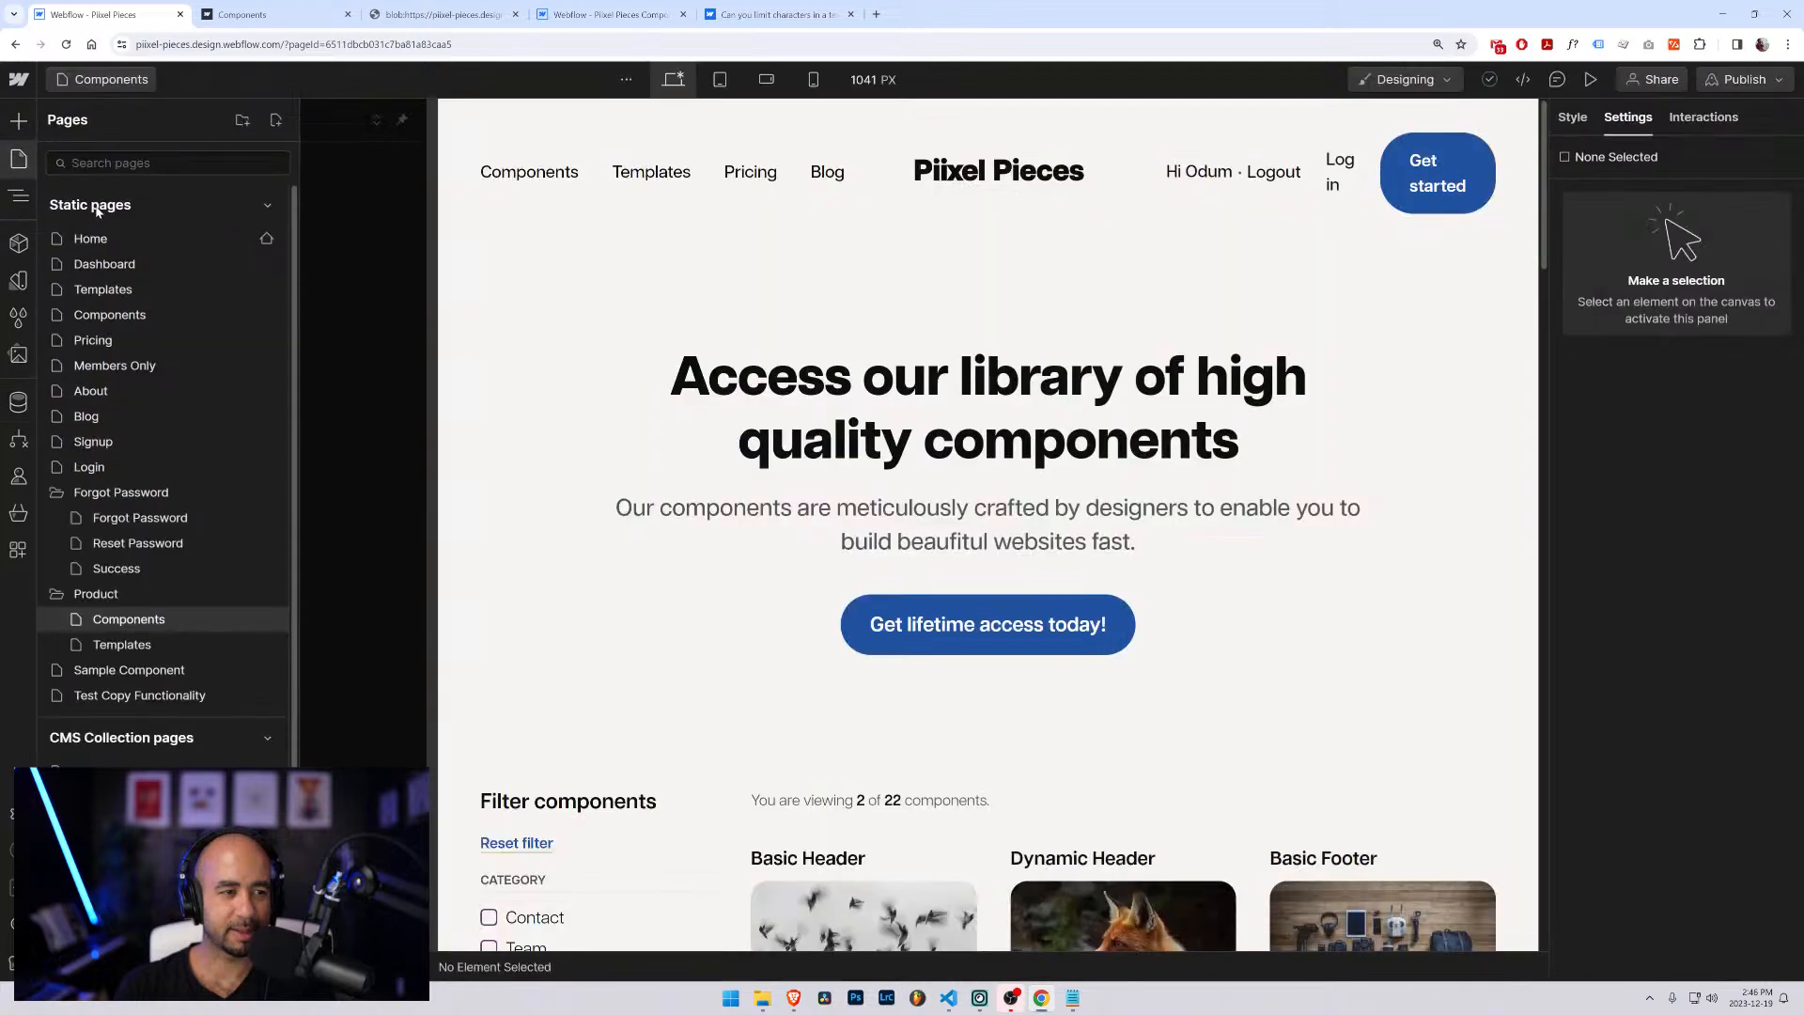
click(125, 672)
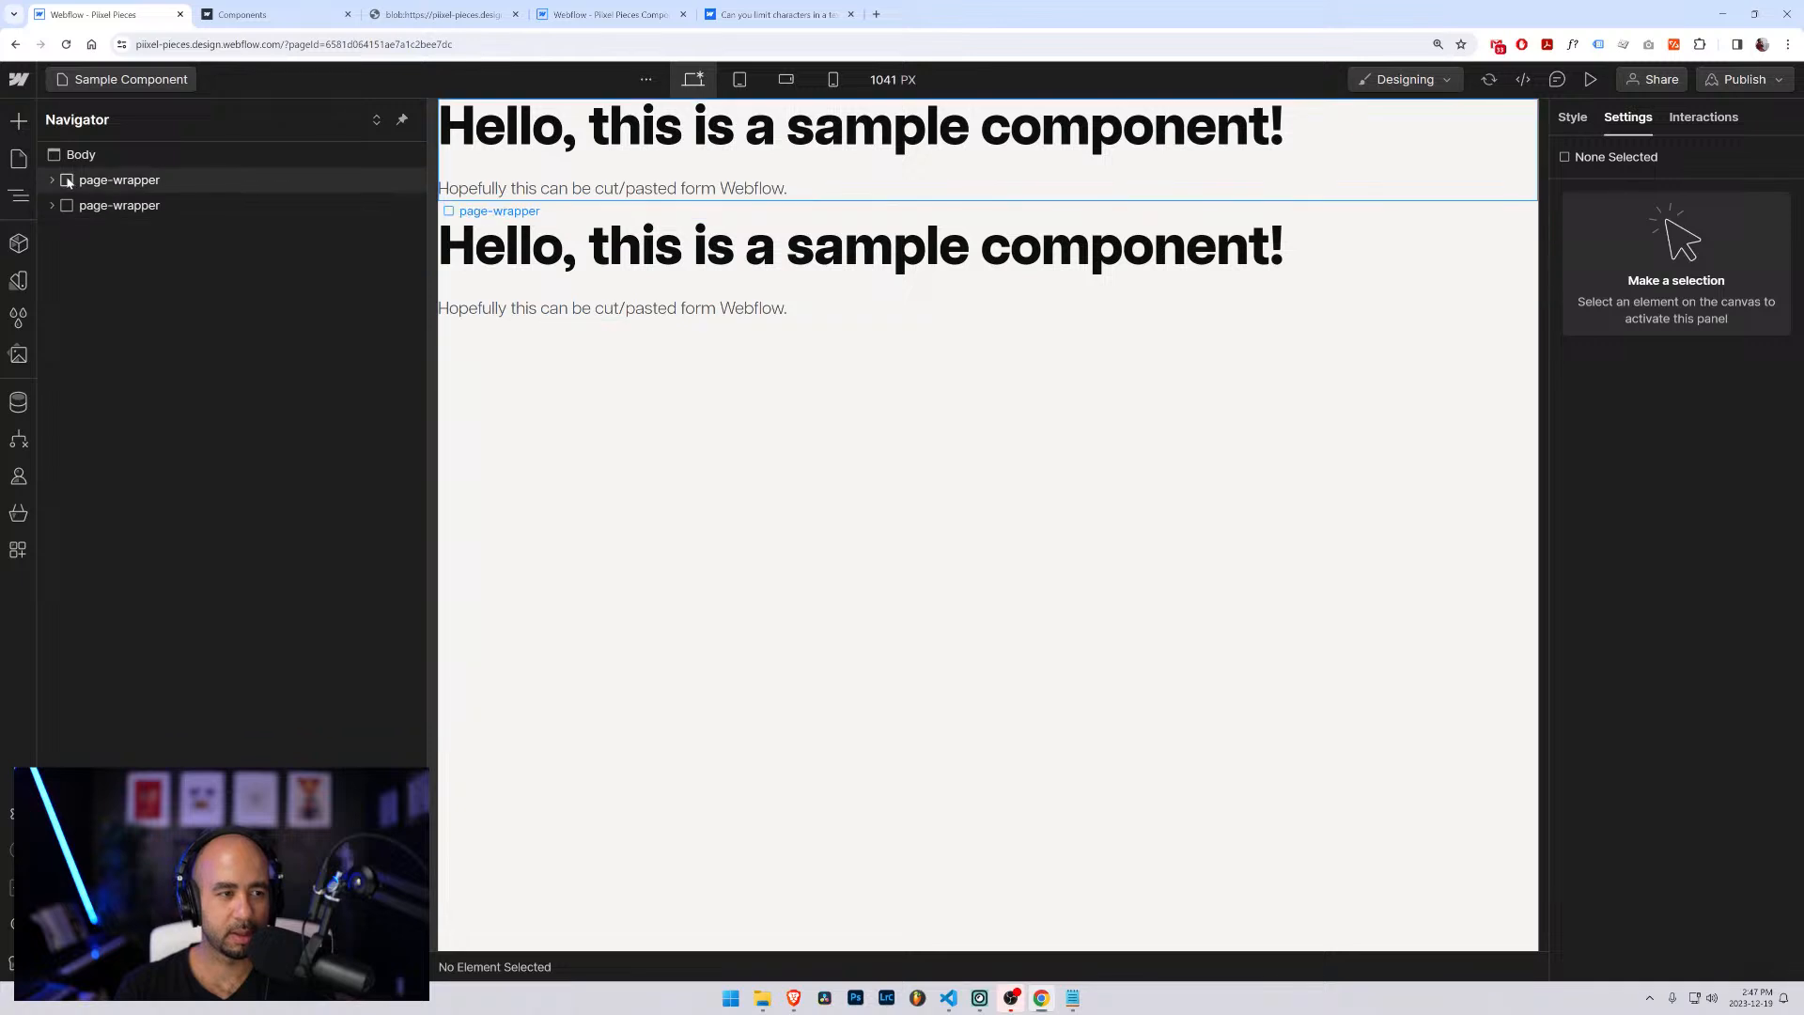
click(71, 207)
key(ctrl+v)
key(ctrl+v)
key(ctrl+v)
key(ctrl+v)
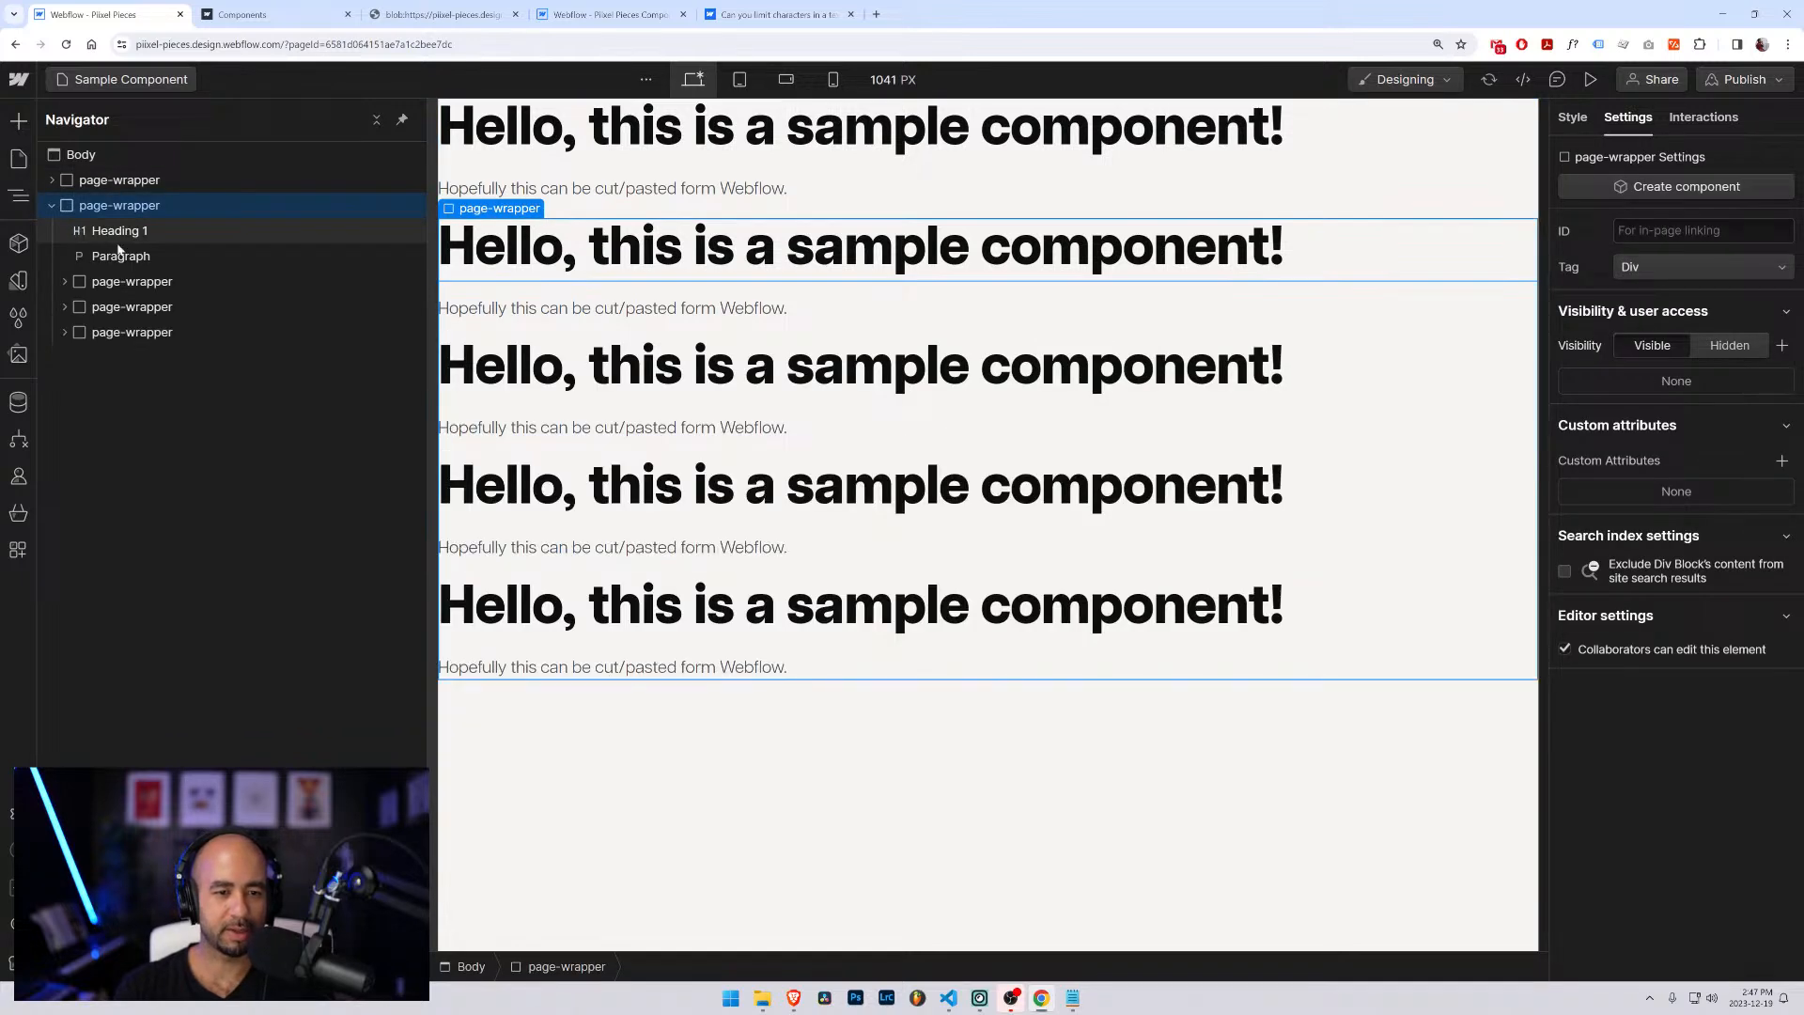
key(ctrl+v)
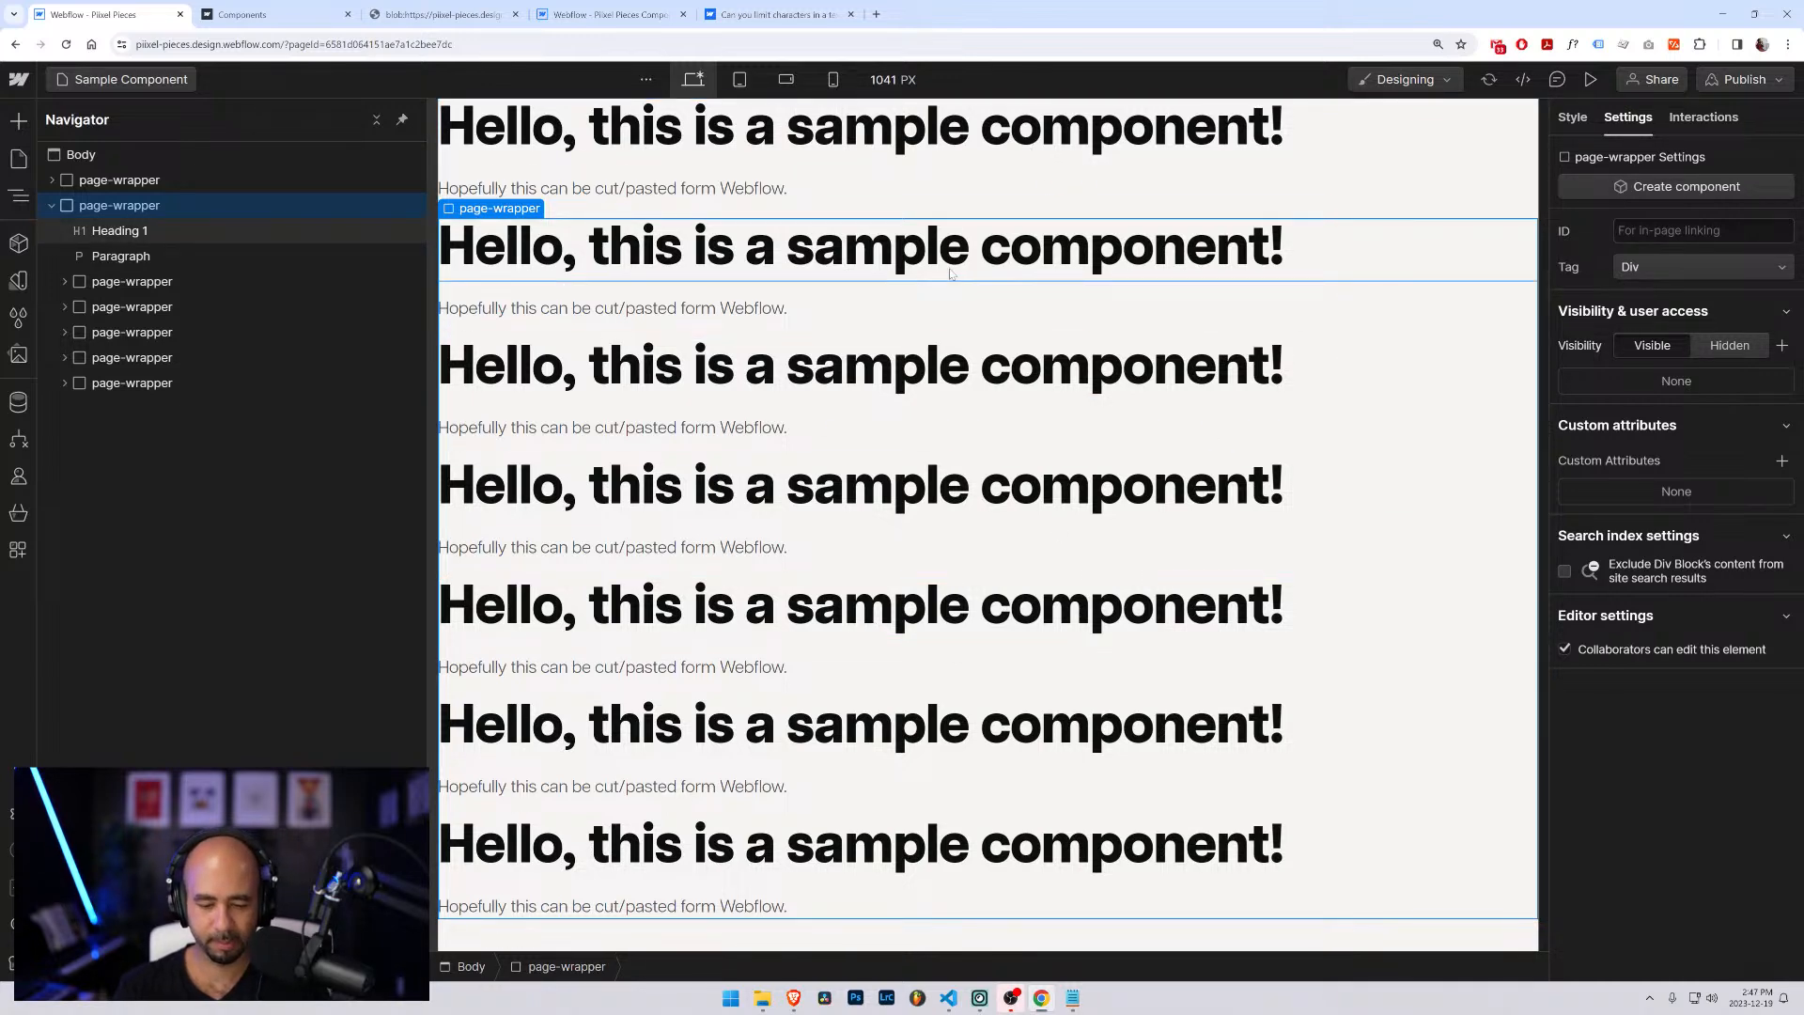
- Check the browser console in the Webflow Designer and on the published Components page for copy and paste messages
key(ctrl+shift+j)
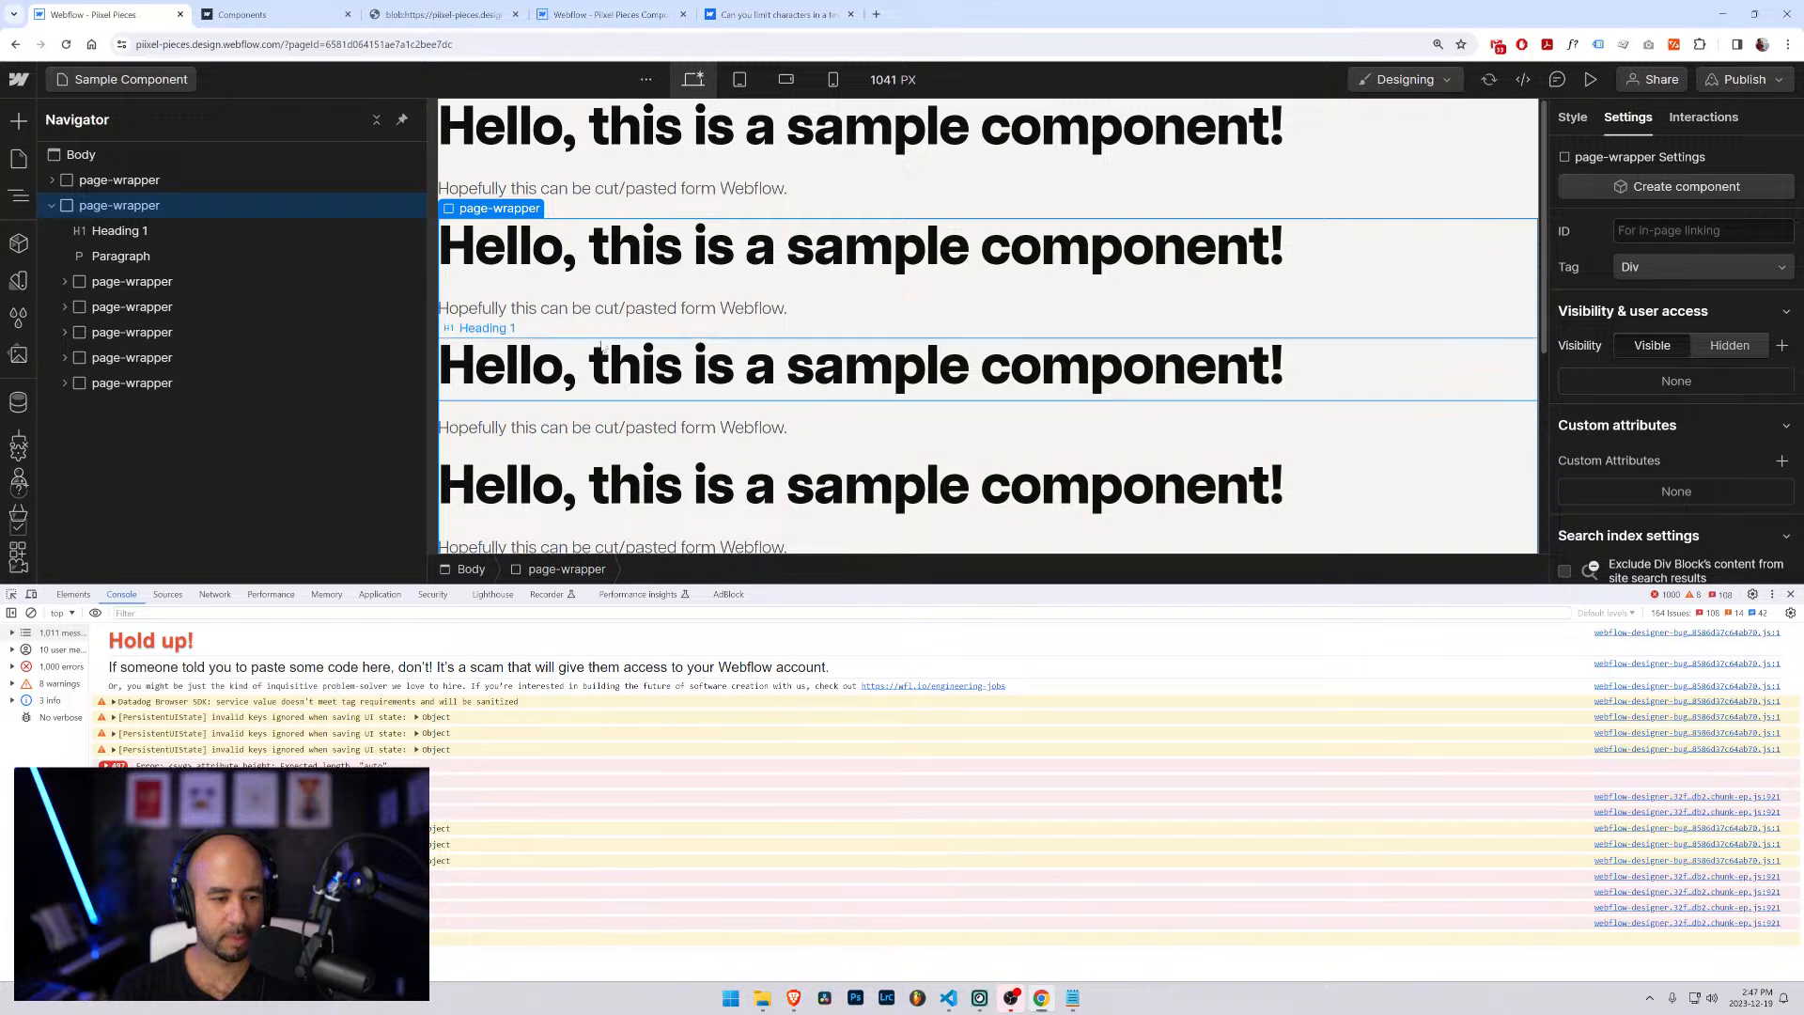
click(255, 18)
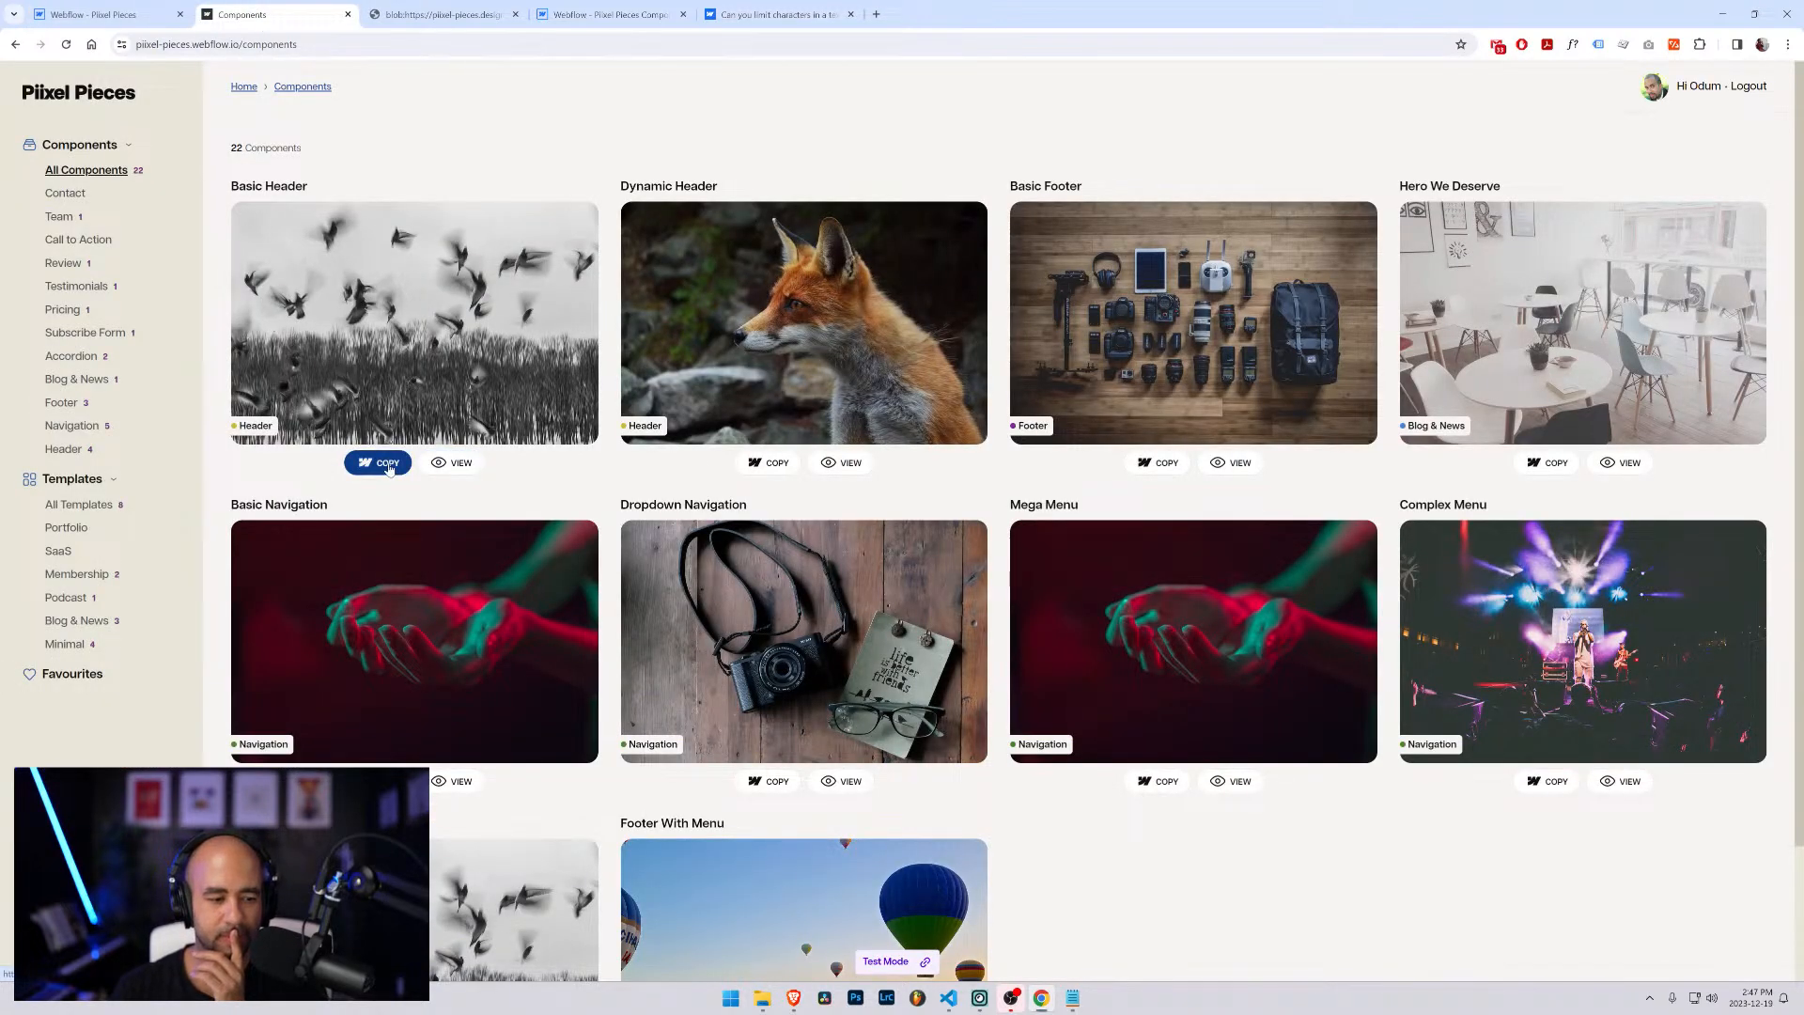
key(ctrl+shift+j)
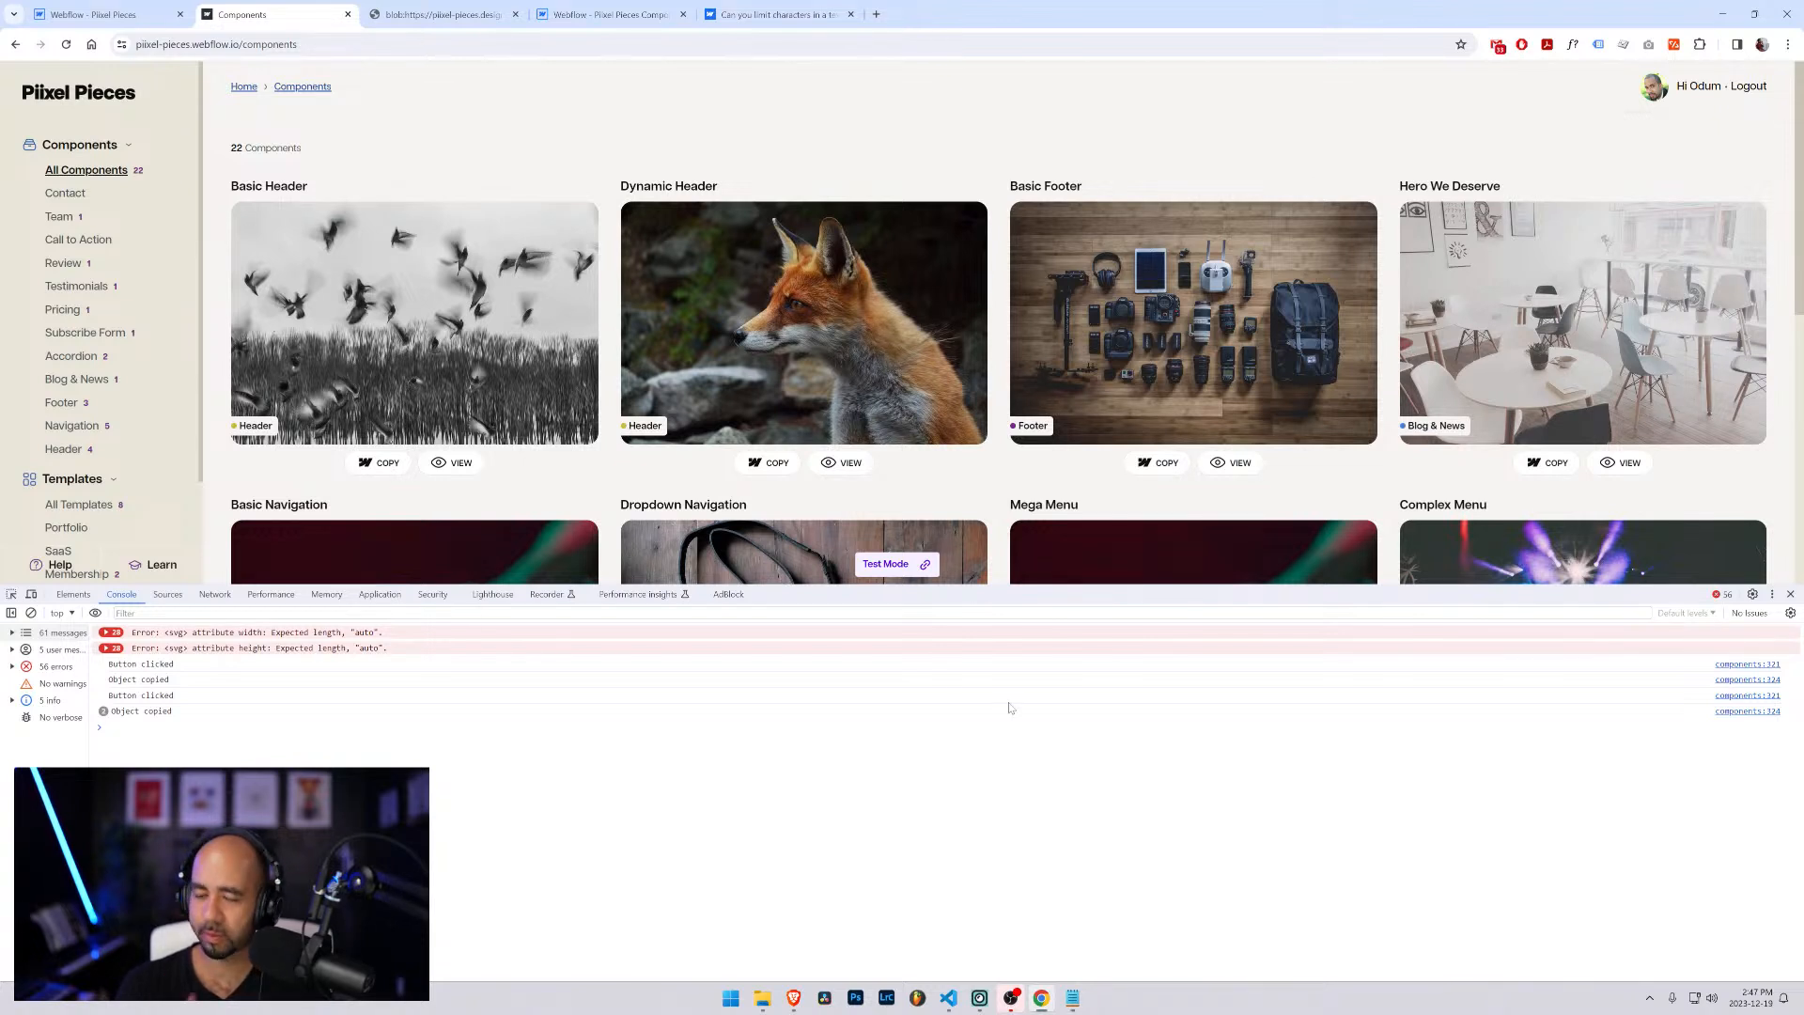
- Switch to the bmg.studio article on multiple copy buttons in Brave and review its script and the bmg_copy-this attribute steps
mouse_move(949, 1003)
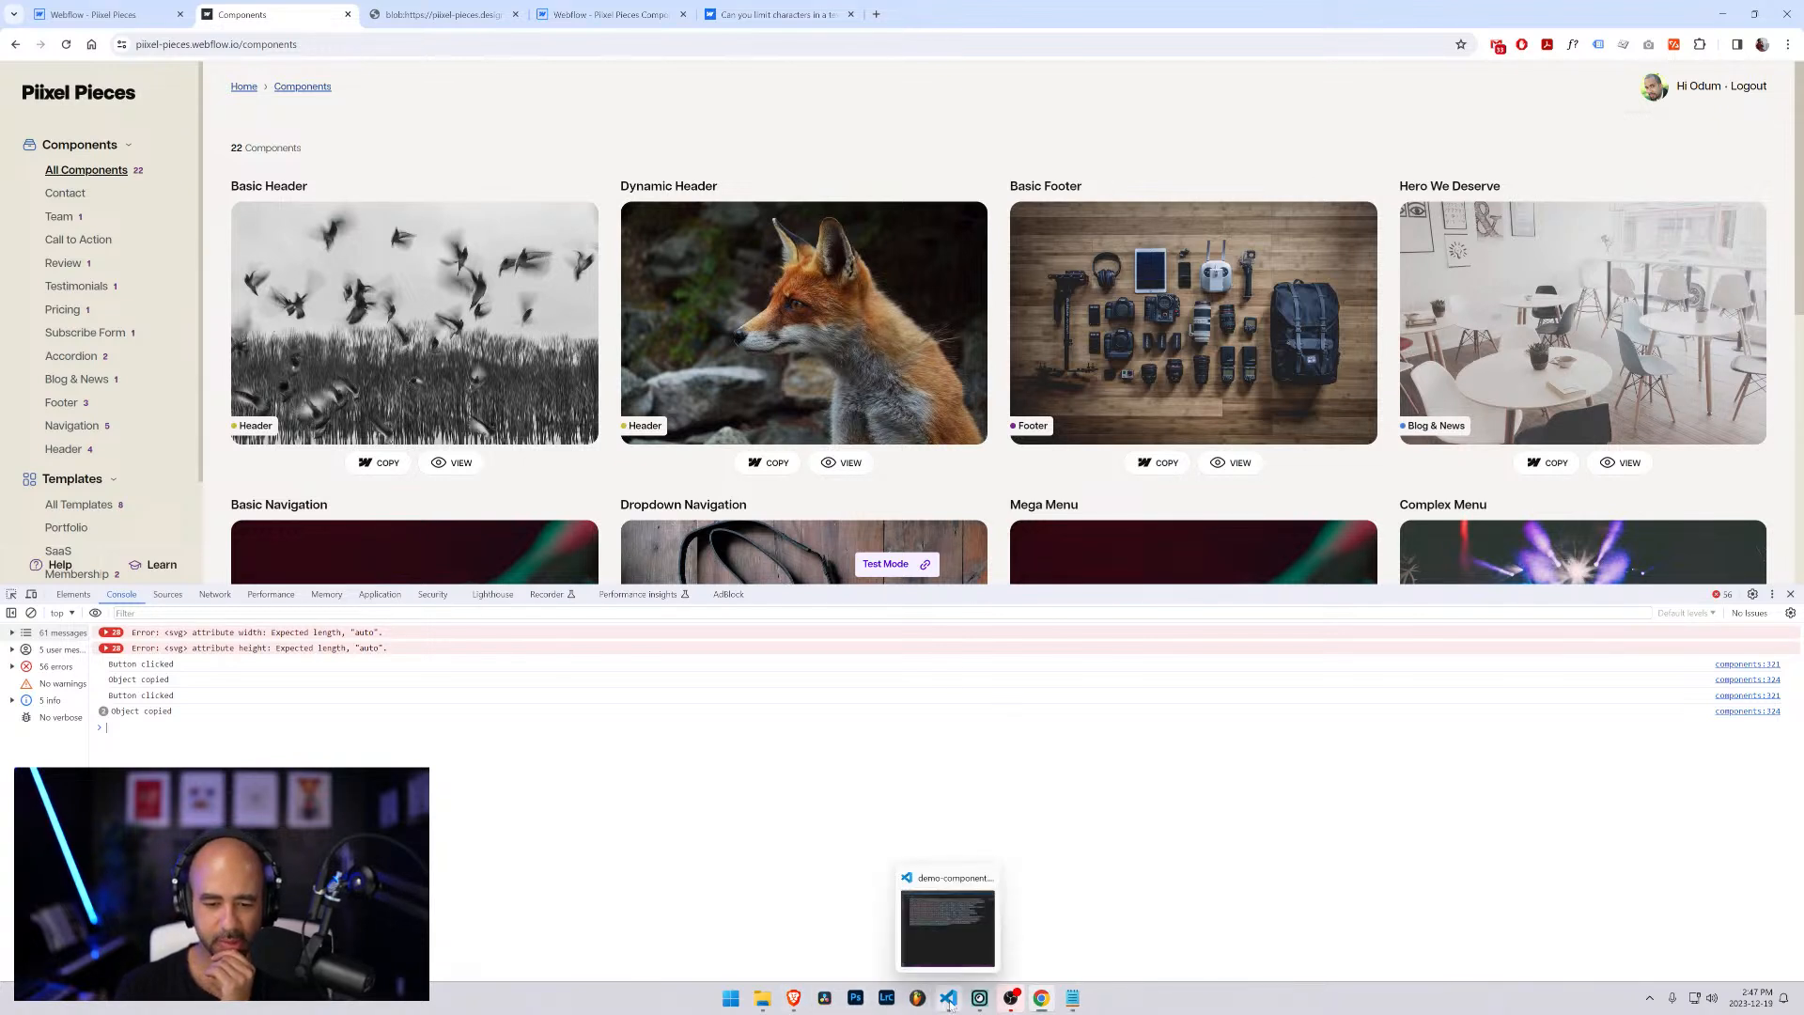
mouse_move(794, 1000)
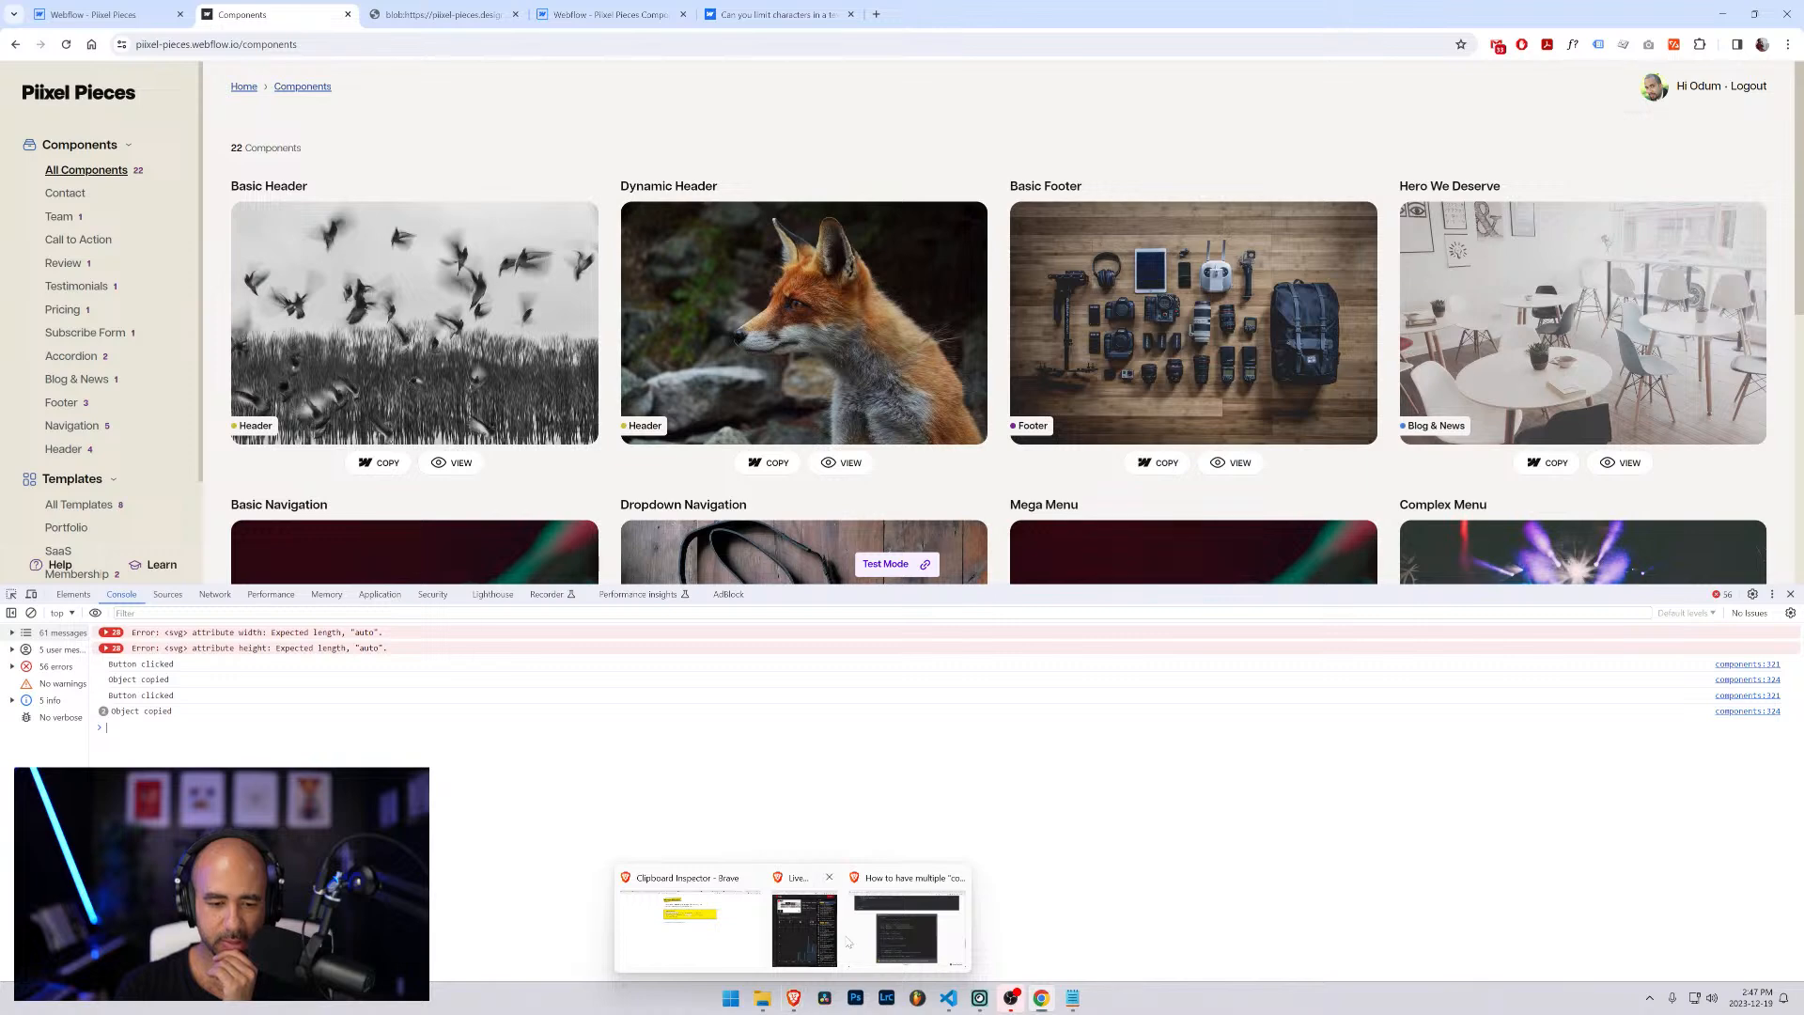
click(871, 917)
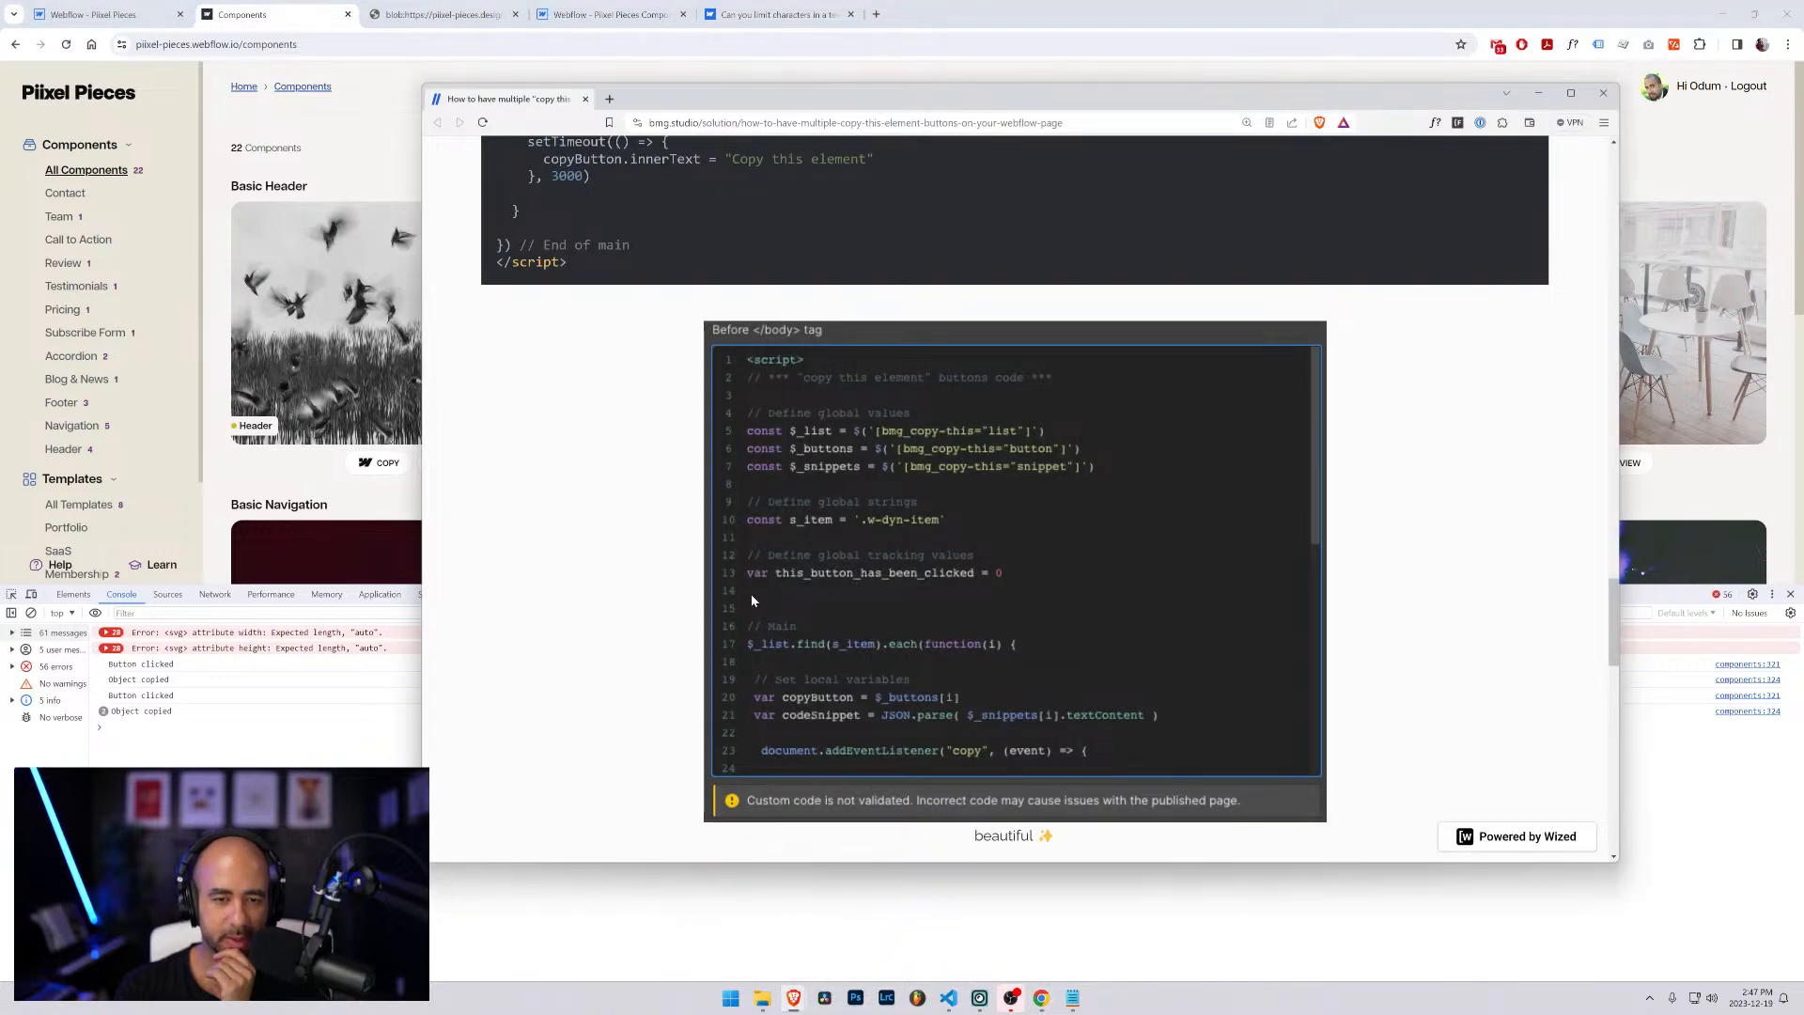
scroll(651, 596, down, 1)
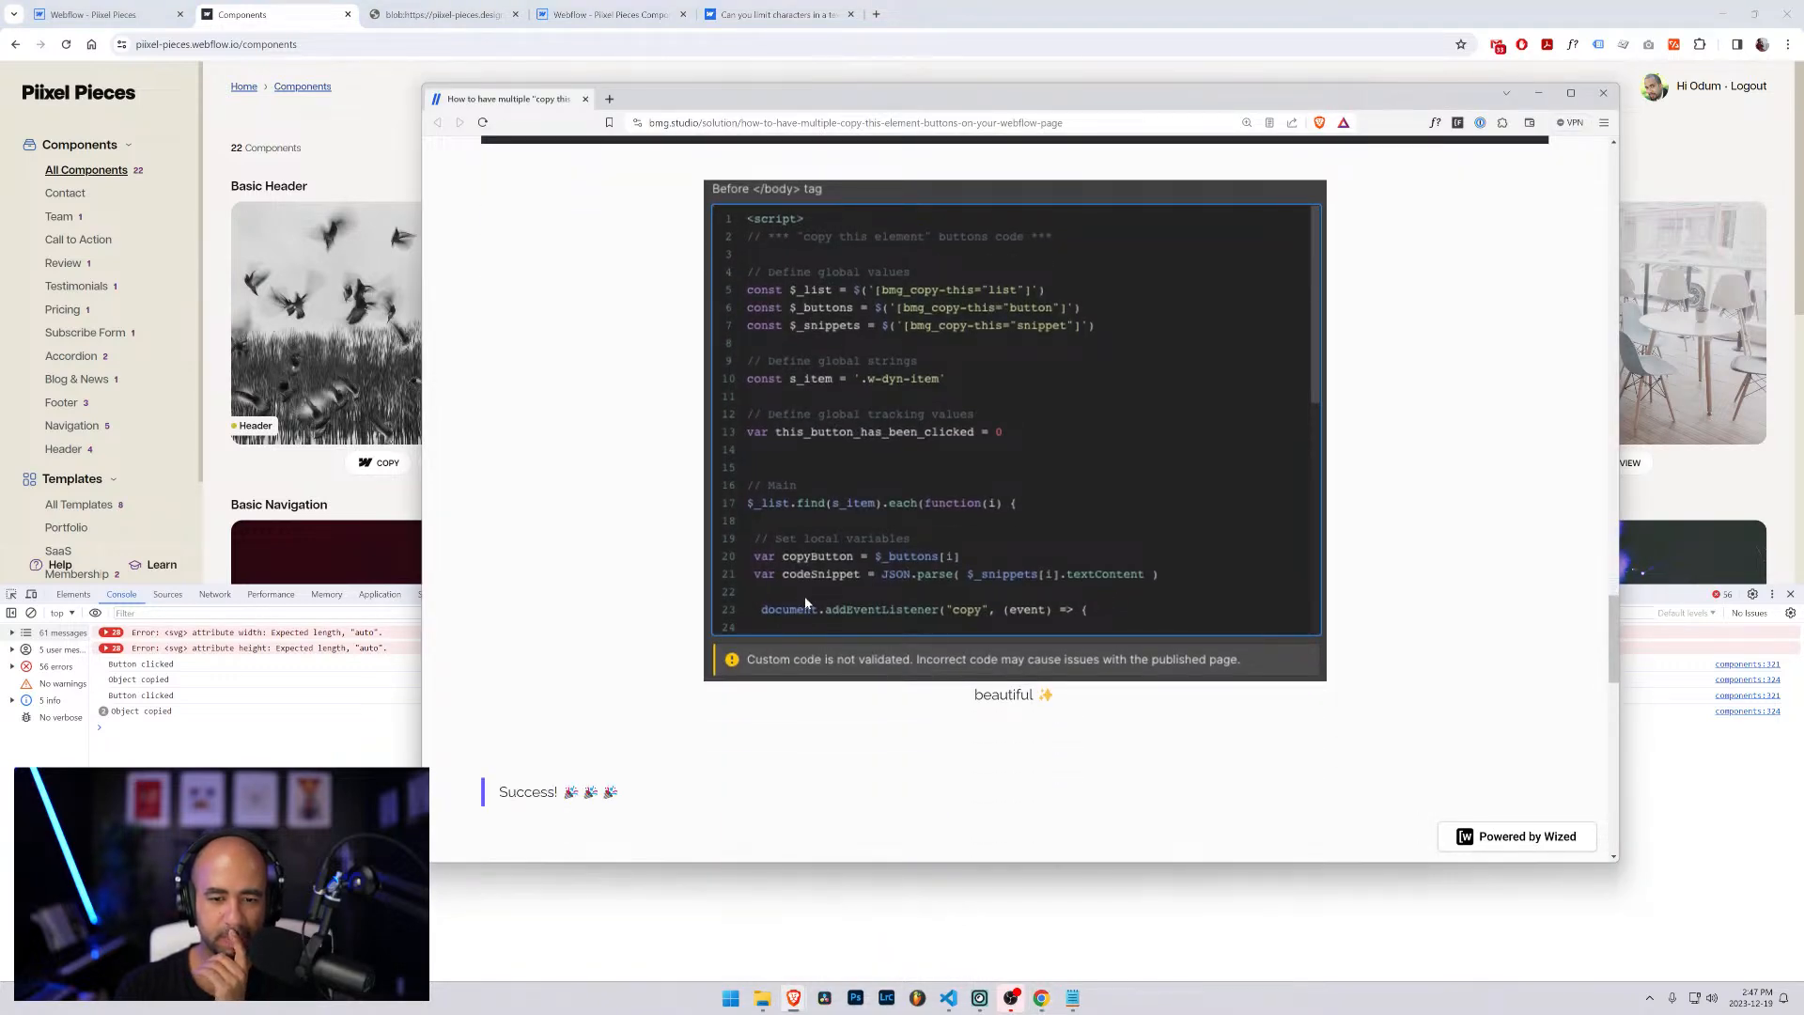
scroll(804, 595, down, 1)
scroll(883, 536, up, 6)
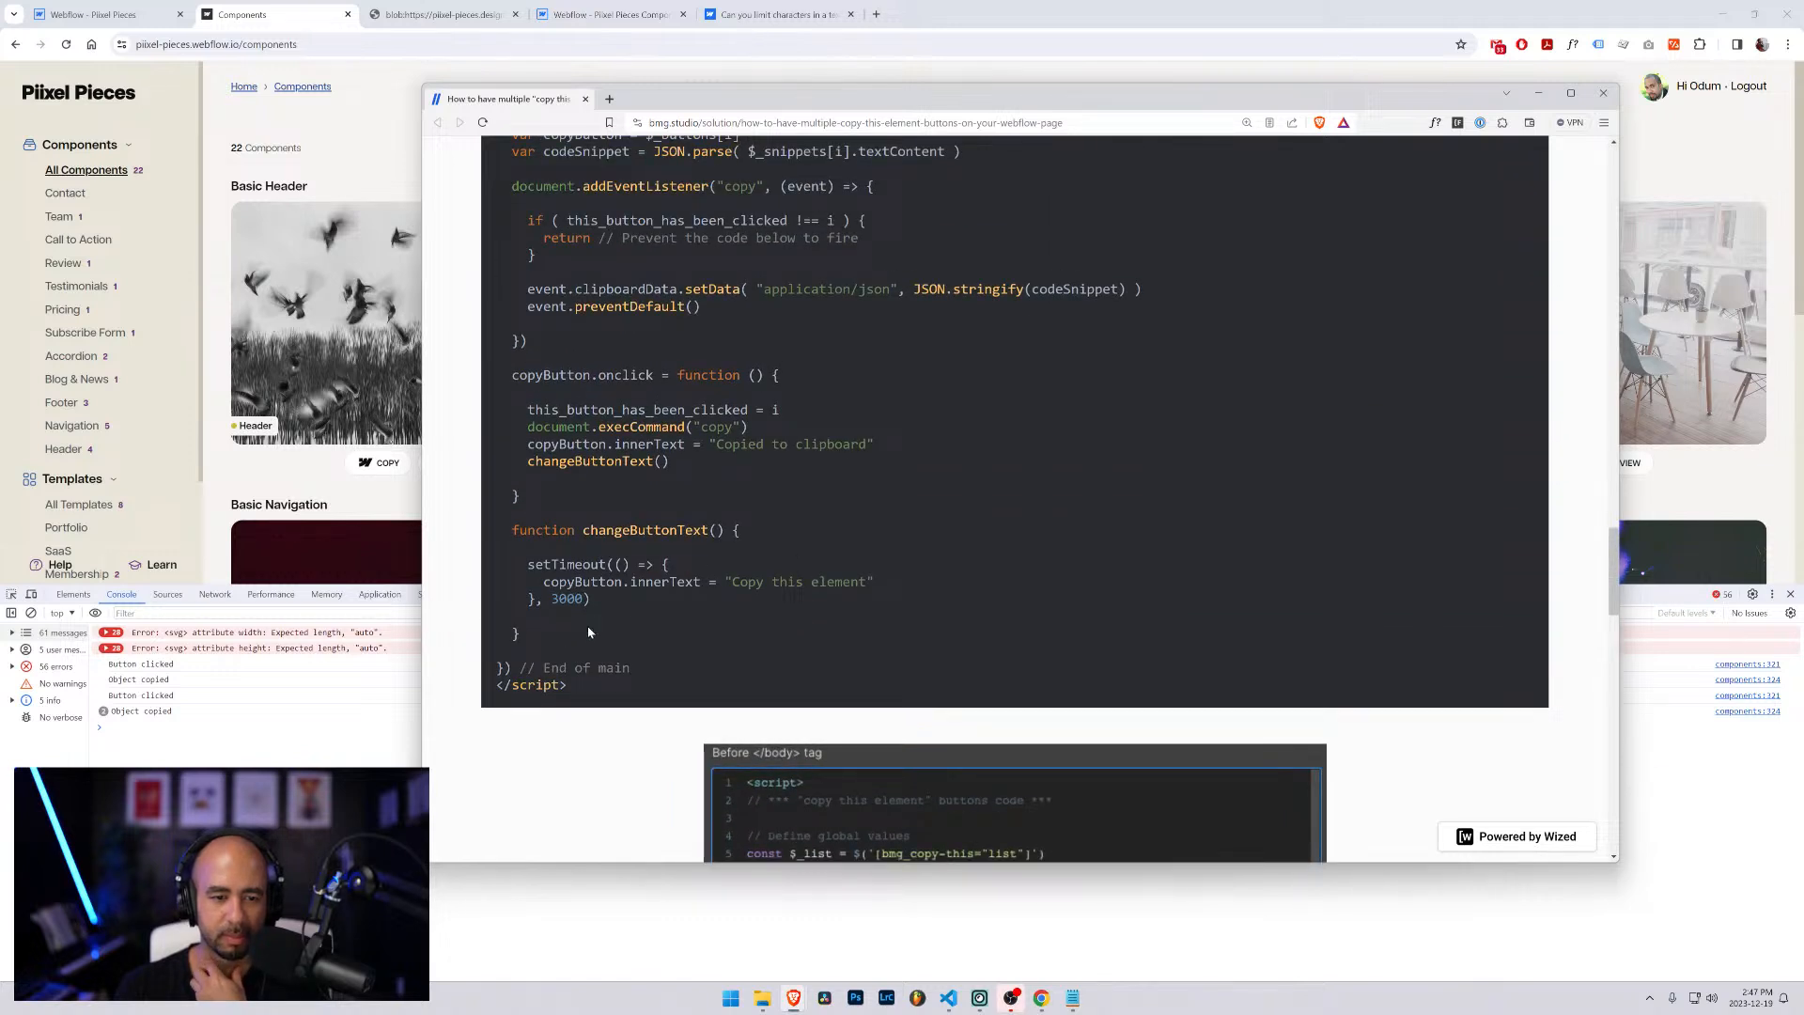
scroll(589, 631, up, 1)
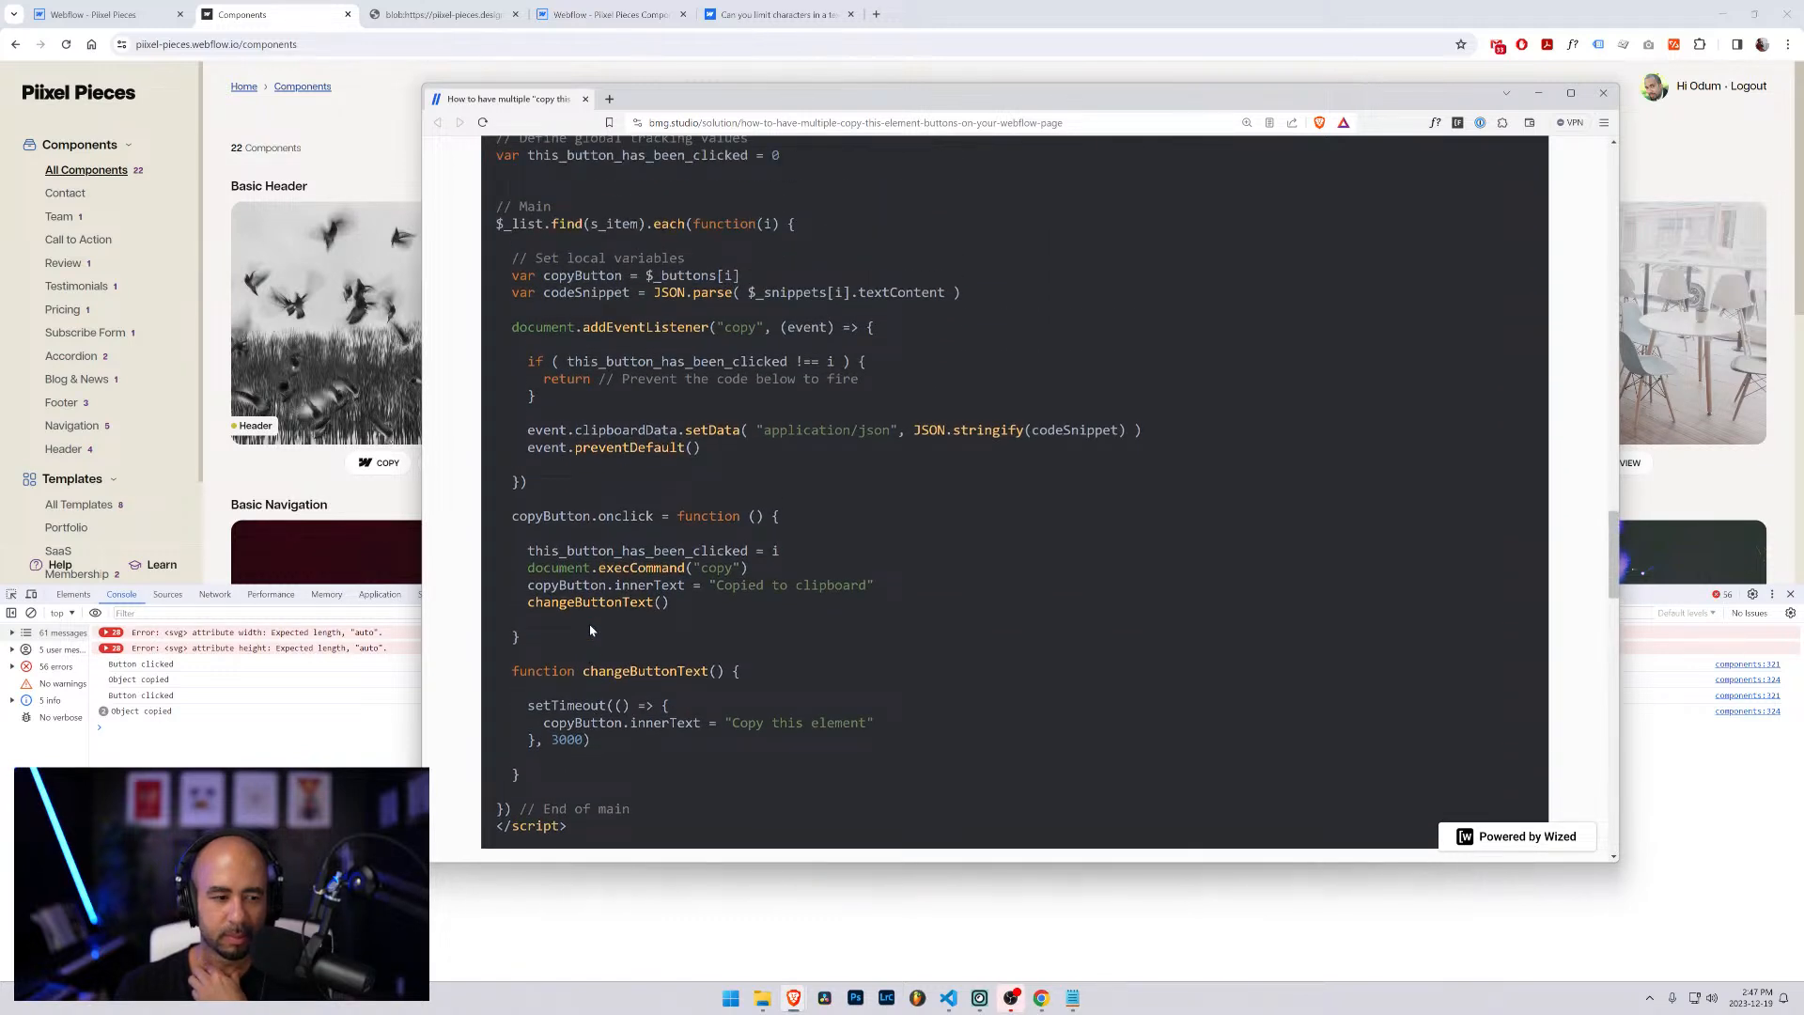
scroll(590, 629, up, 1)
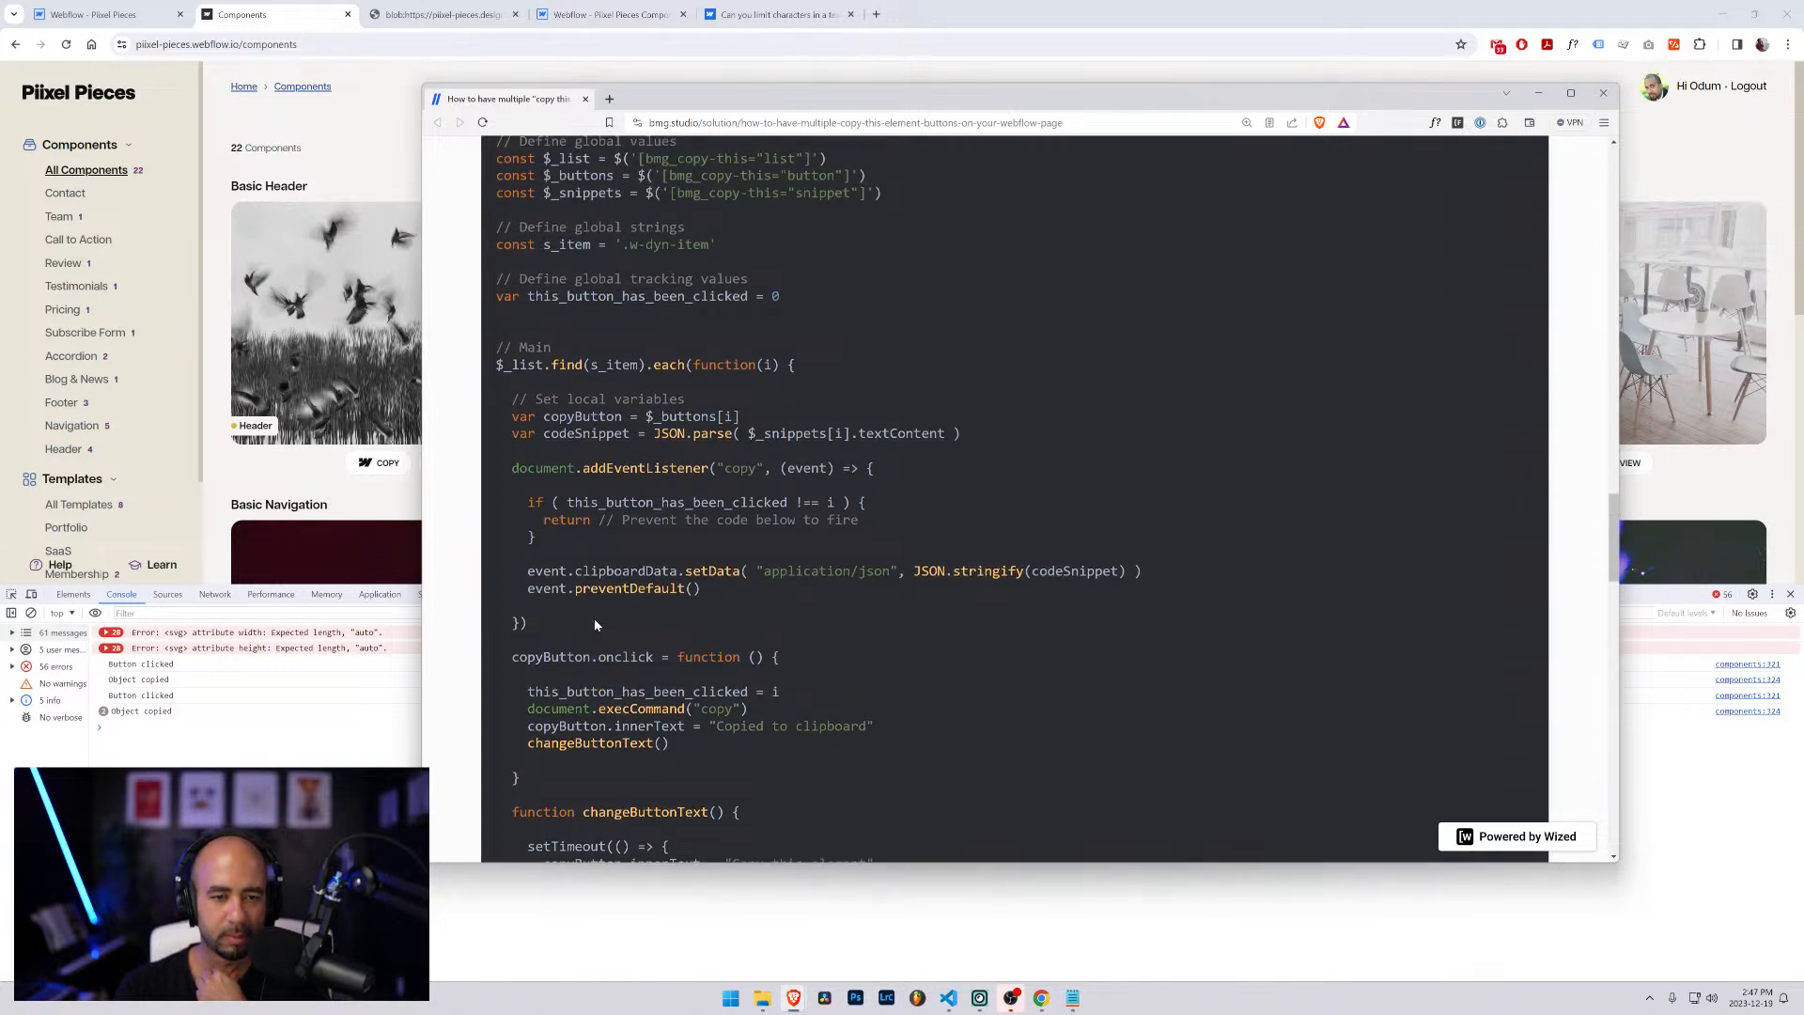
scroll(594, 624, up, 1)
scroll(595, 617, up, 5)
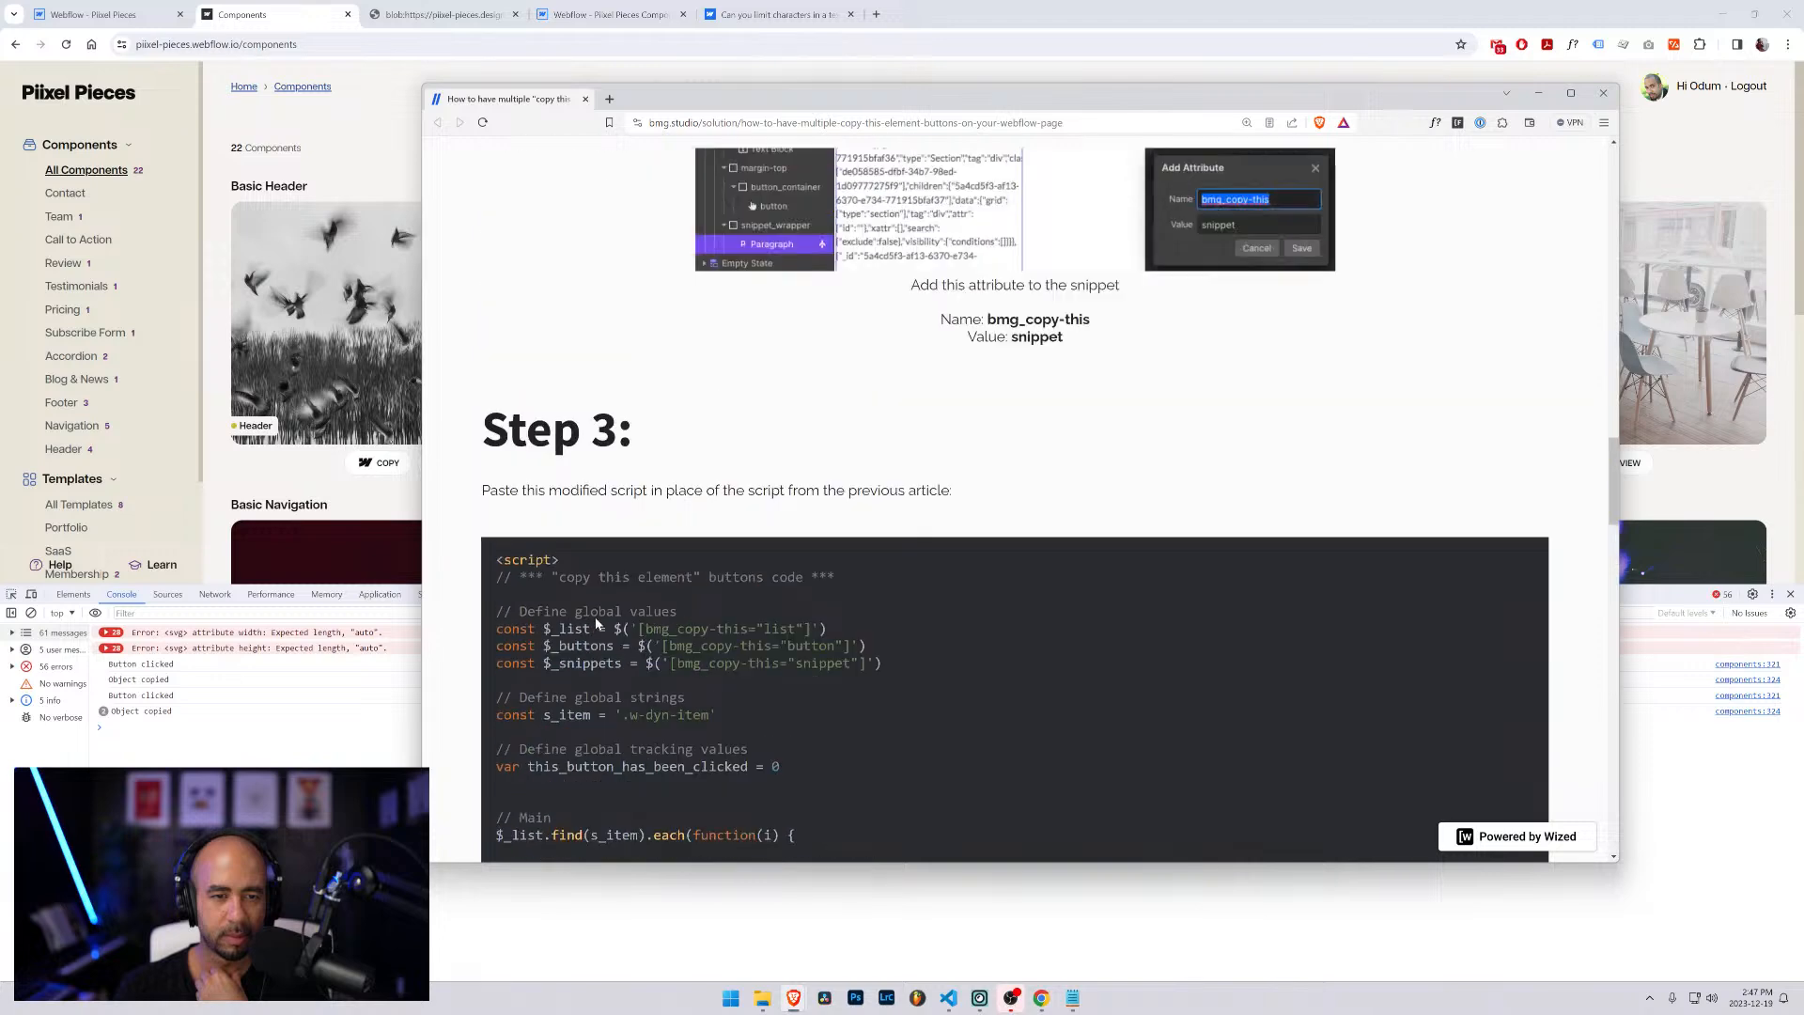
scroll(595, 609, up, 1)
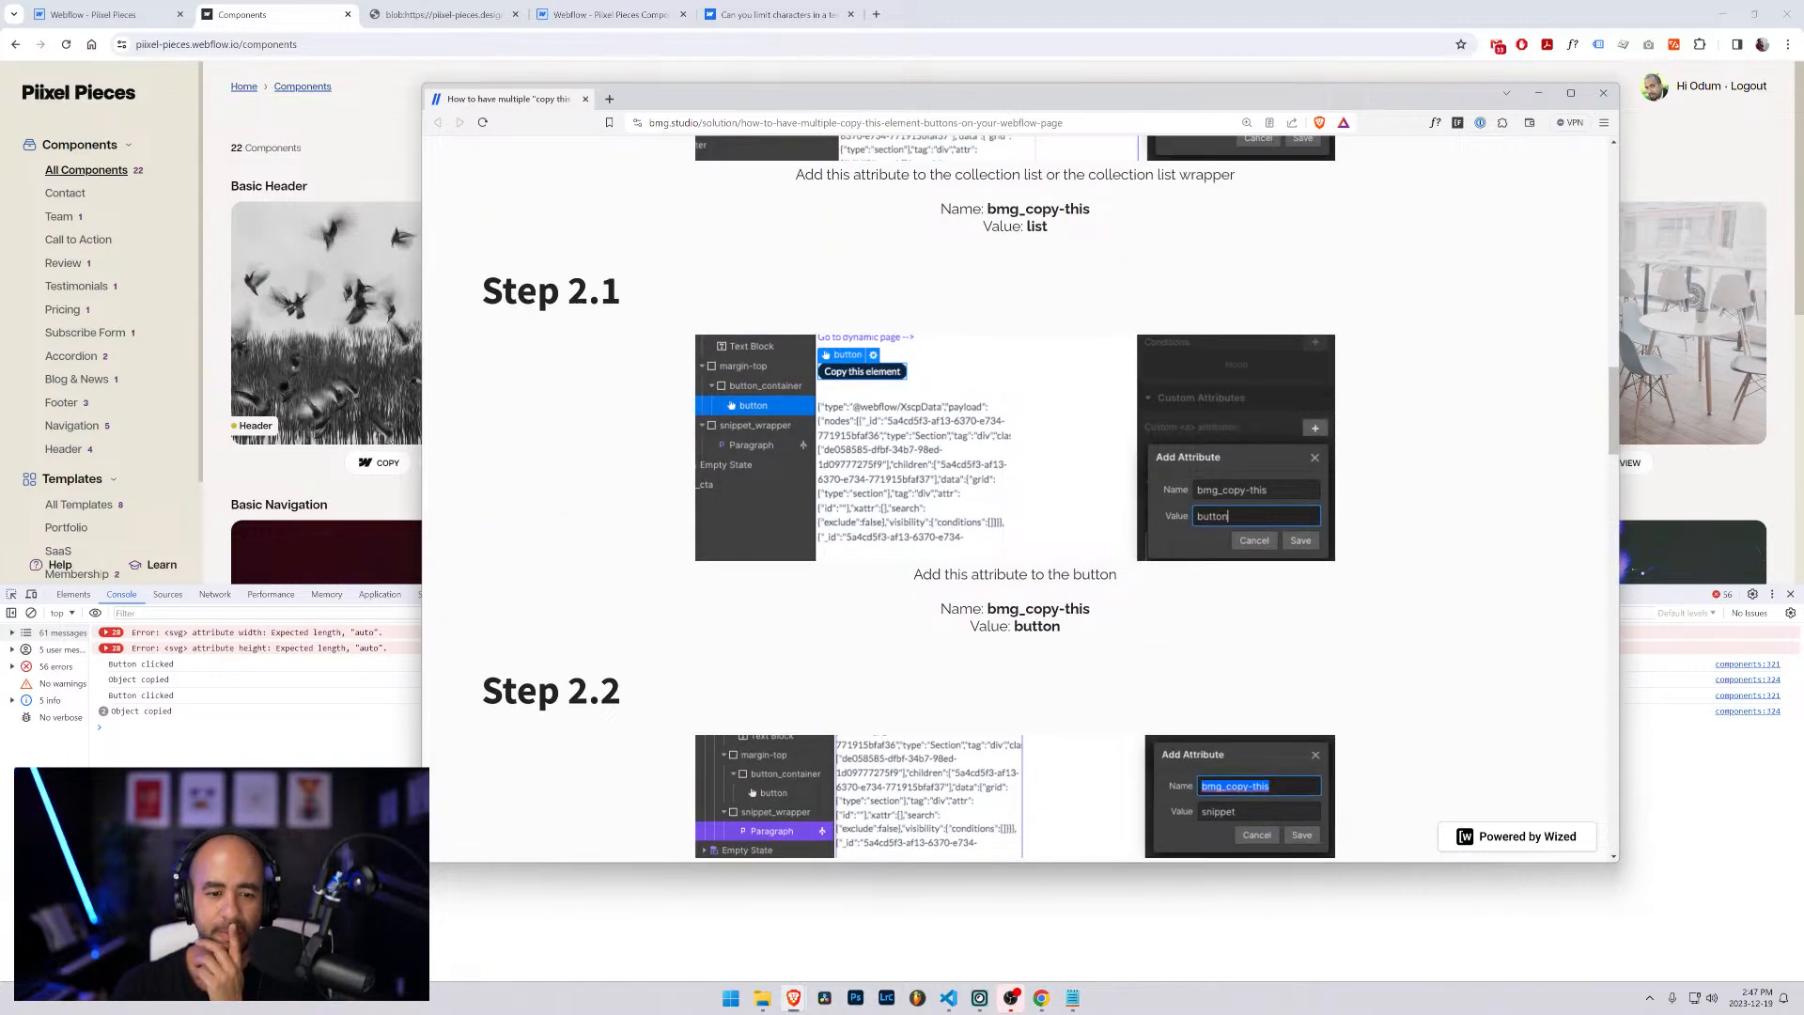
- Switch to the other Brave window and return to the Getting started section of the bmg.studio article on creating your own Relume library
mouse_move(797, 1005)
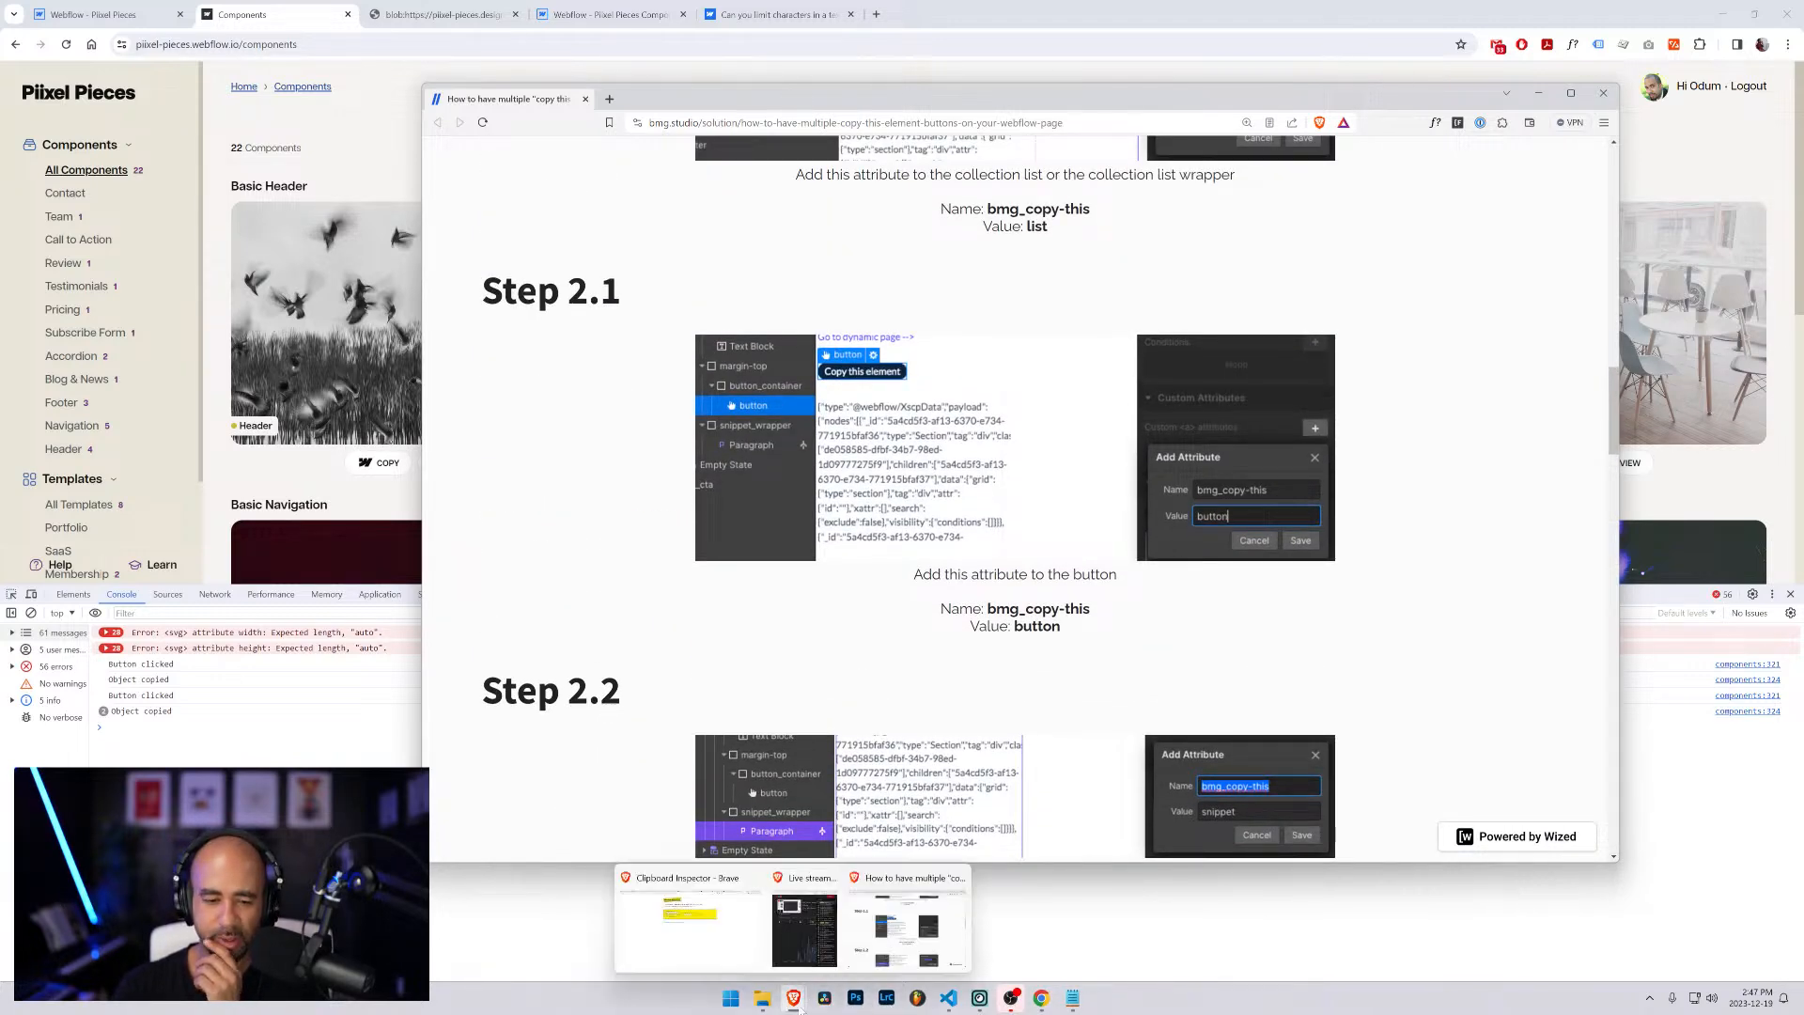
click(701, 916)
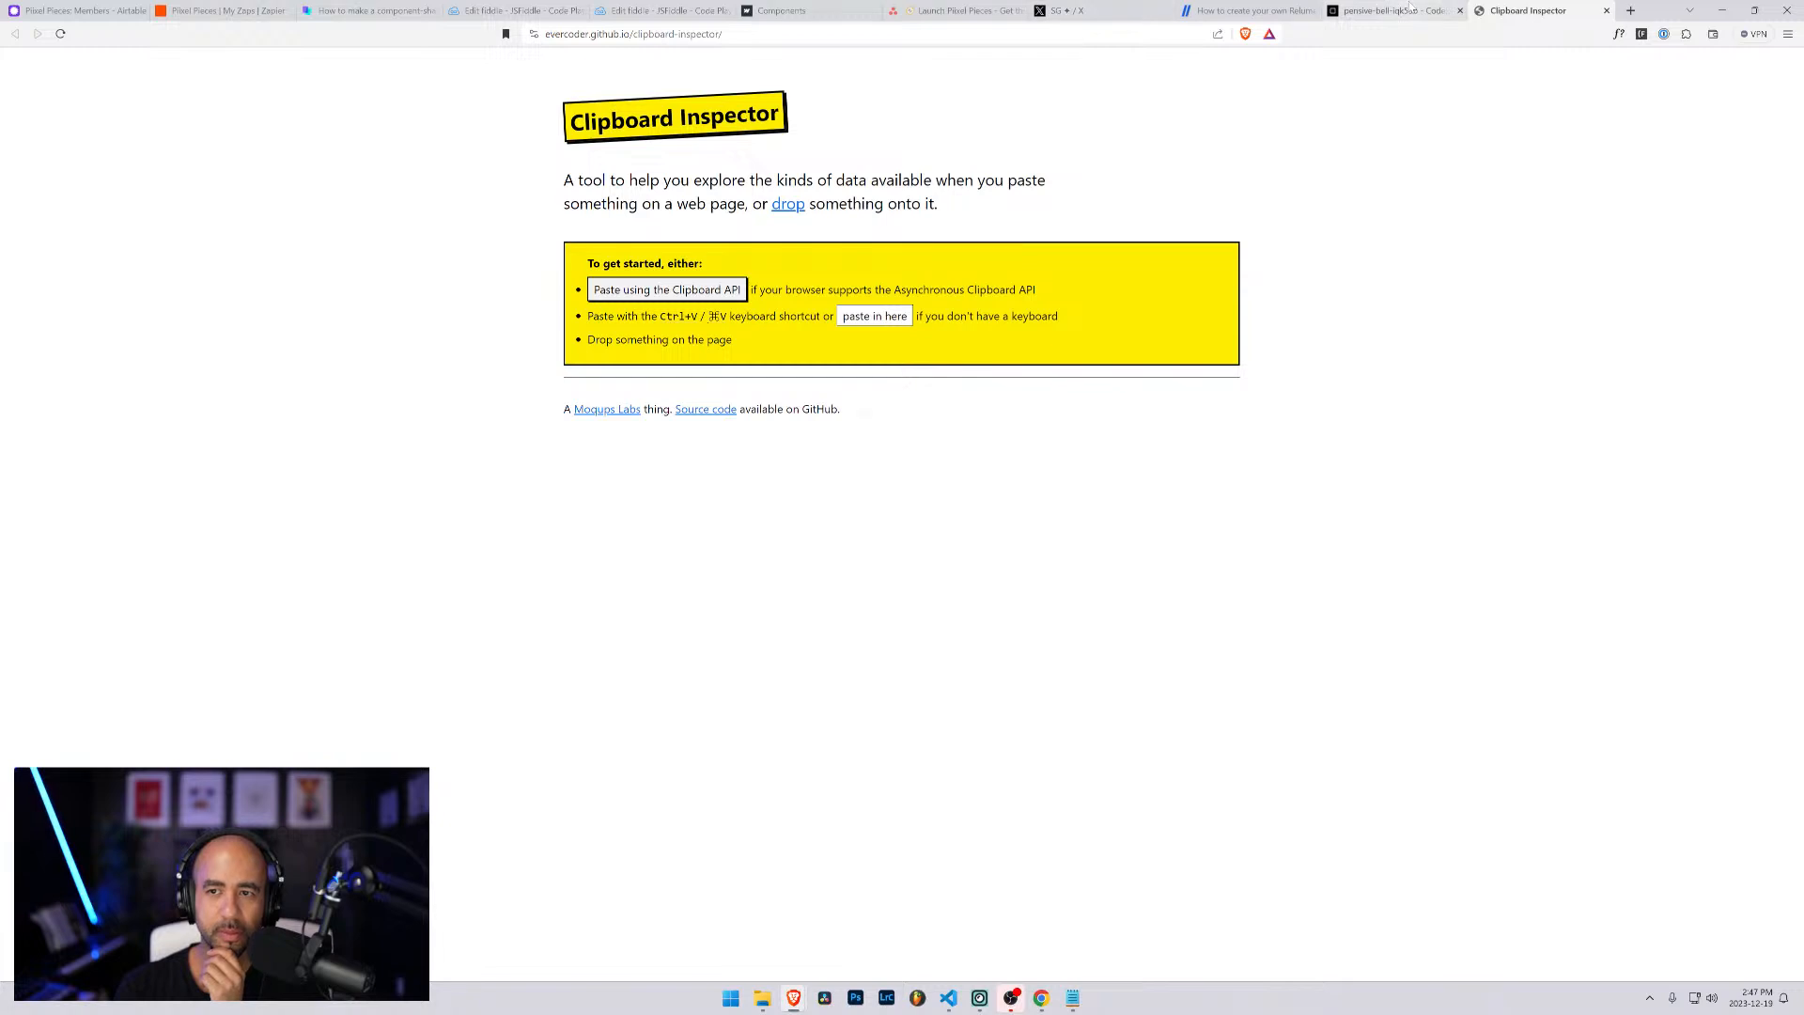
click(1250, 10)
scroll(785, 603, up, 5)
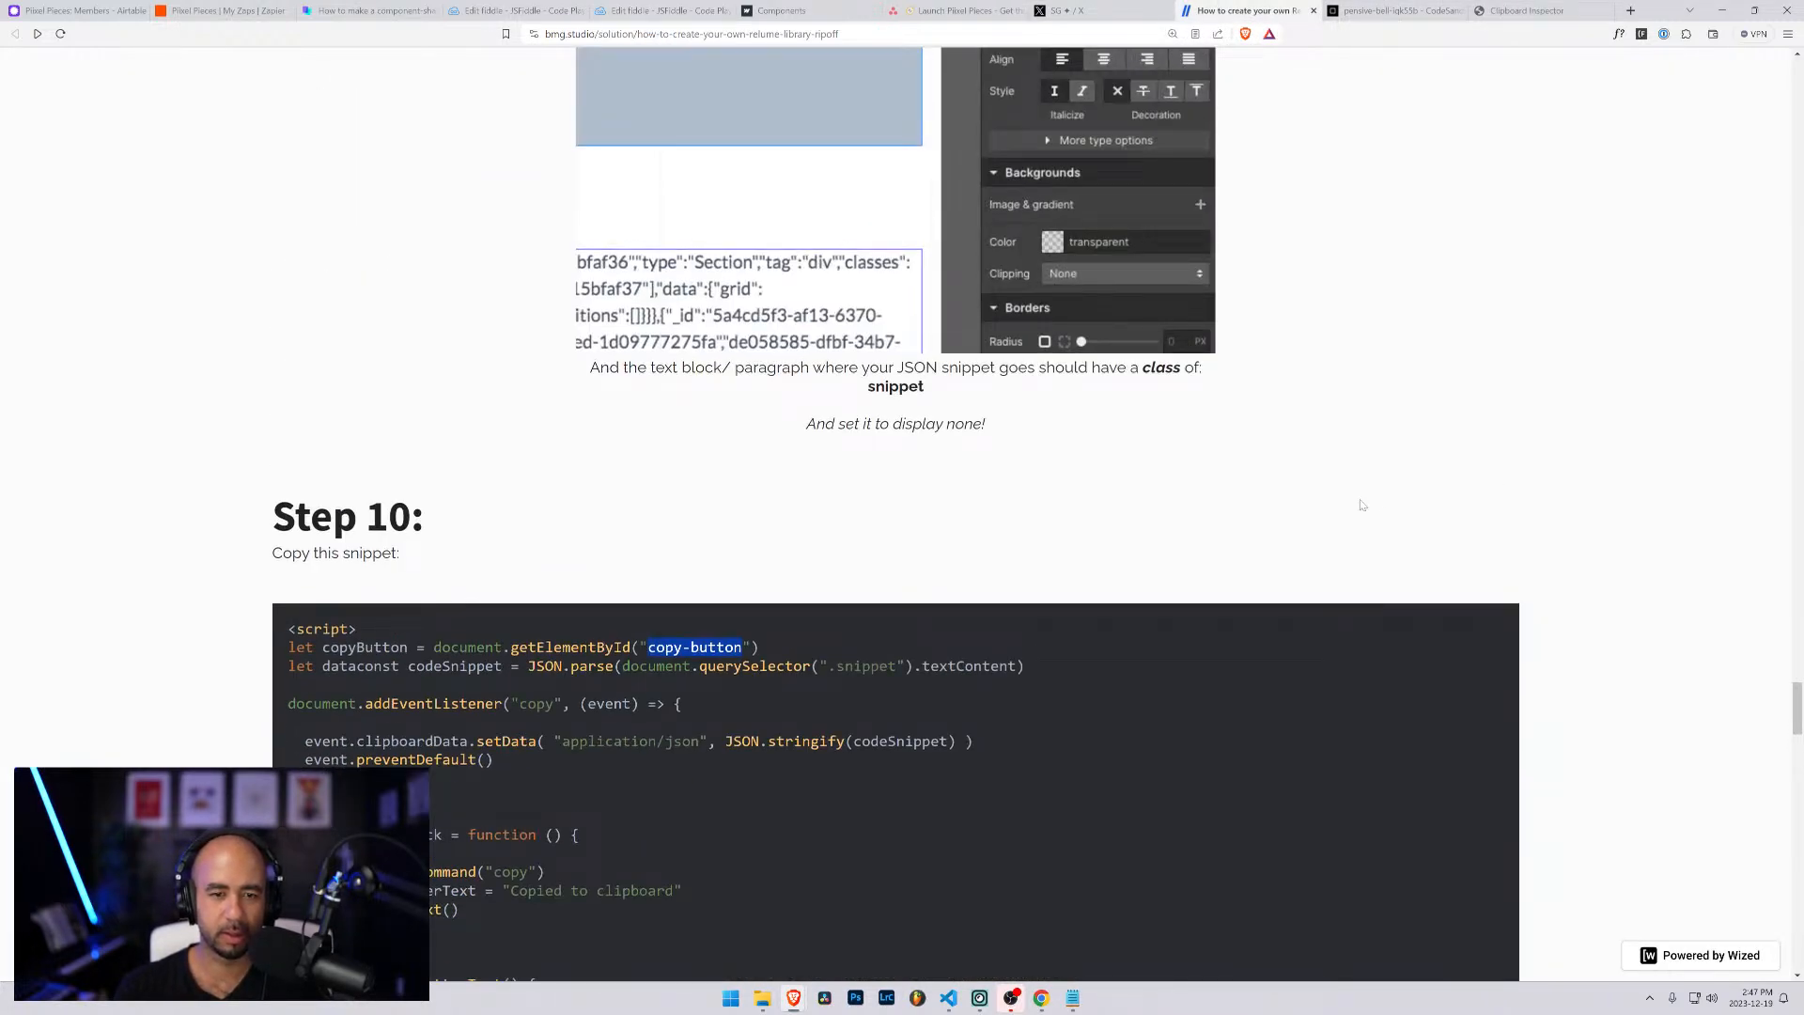
scroll(1362, 504, up, 5)
scroll(1757, 251, up, 10)
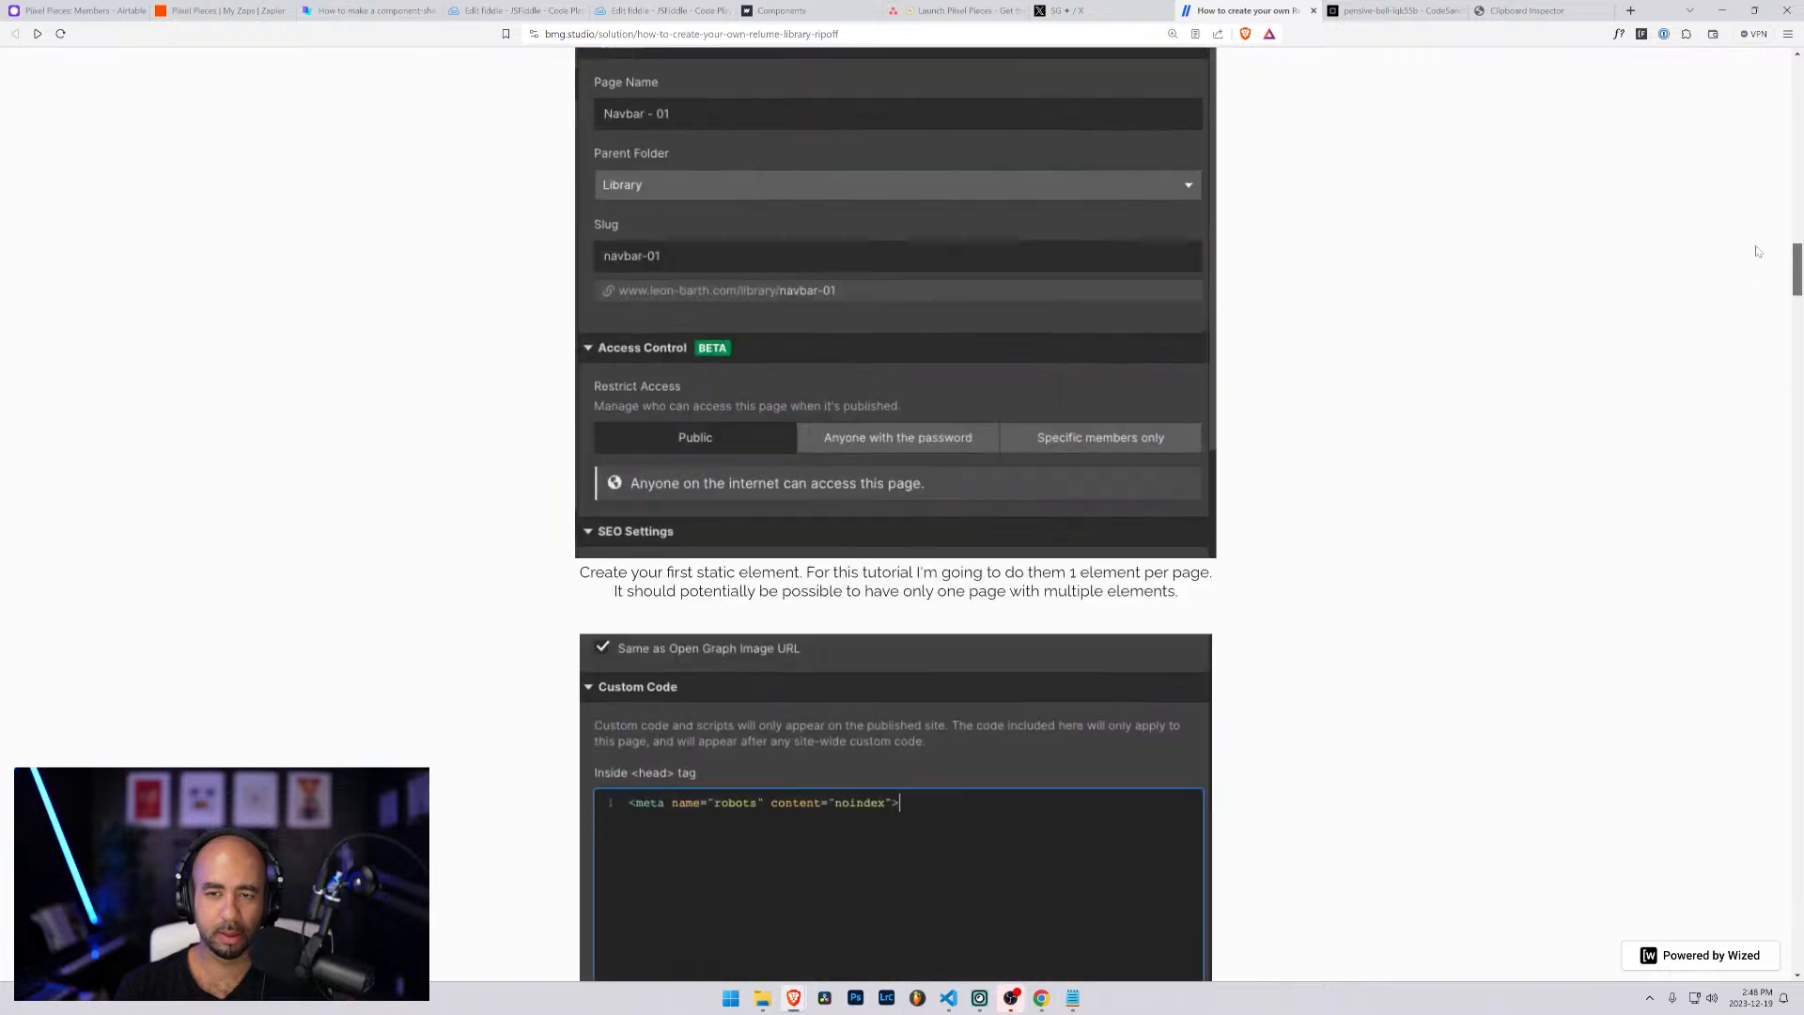
scroll(1757, 251, up, 15)
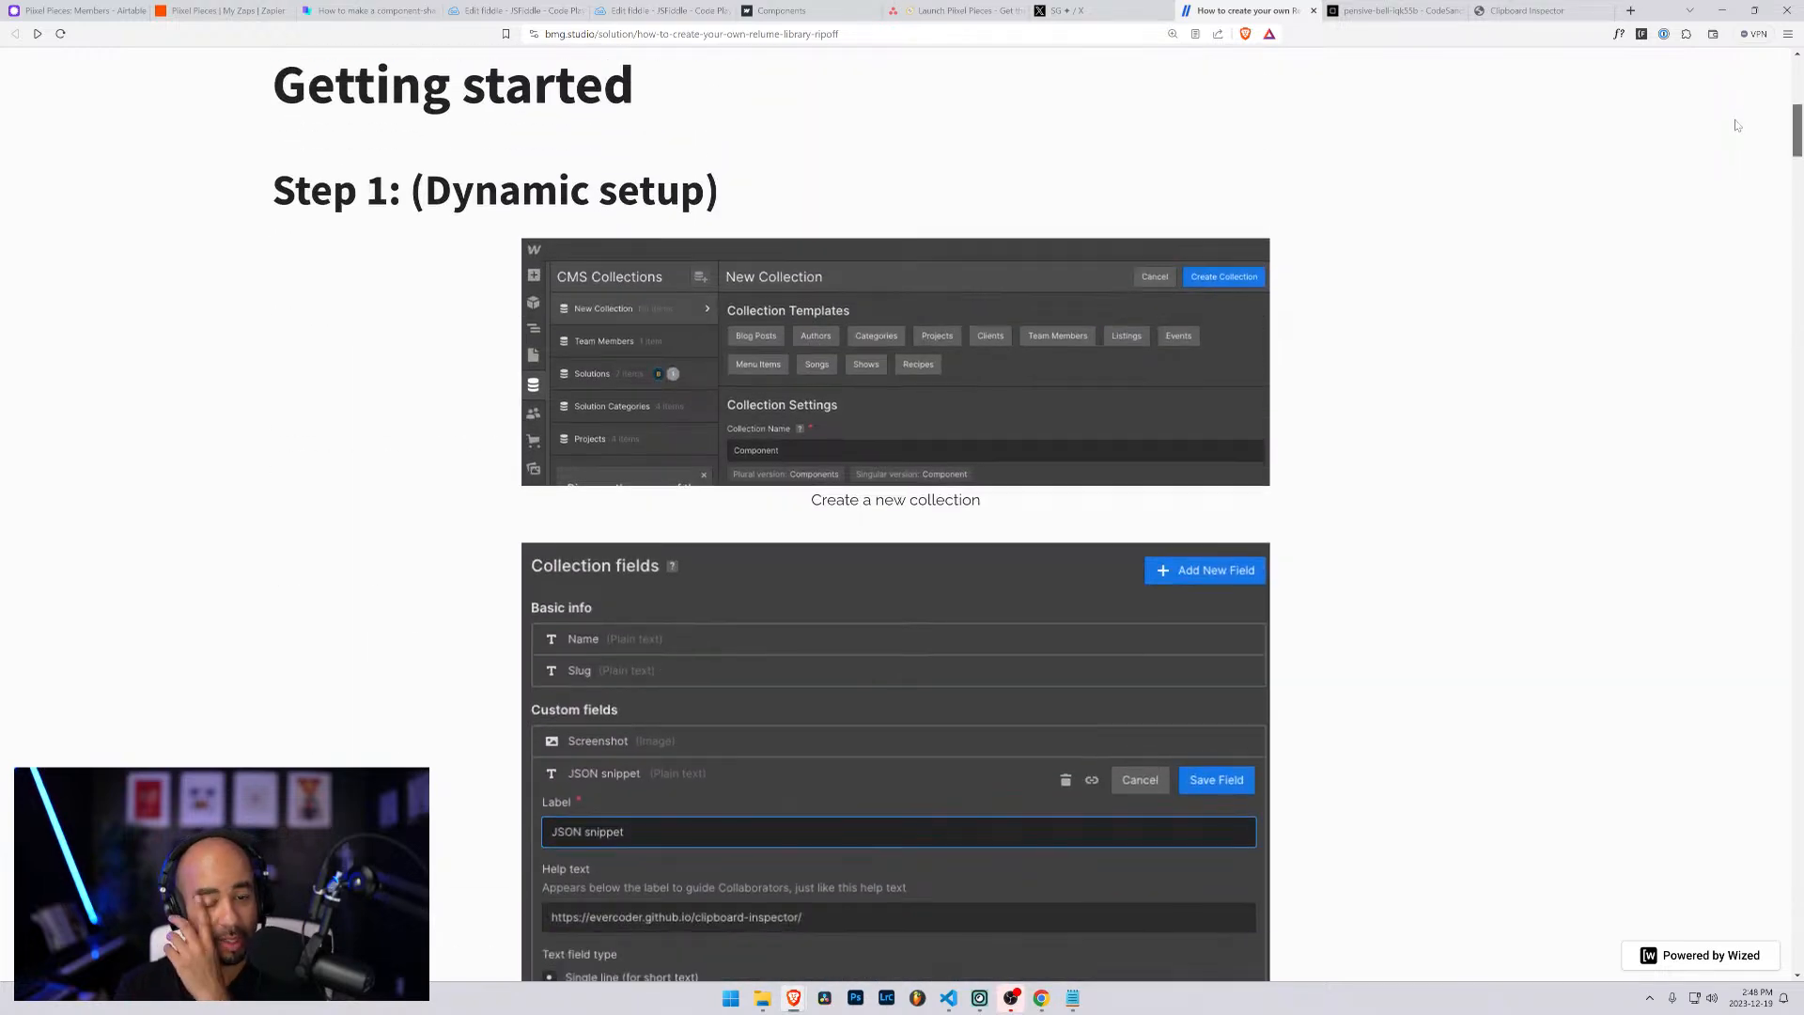
- Review the article's setup instructions from the Step 1 collection fields through the copy-button ID and snippet class in Steps 9.1 and 9.2
scroll(1736, 137, down, 5)
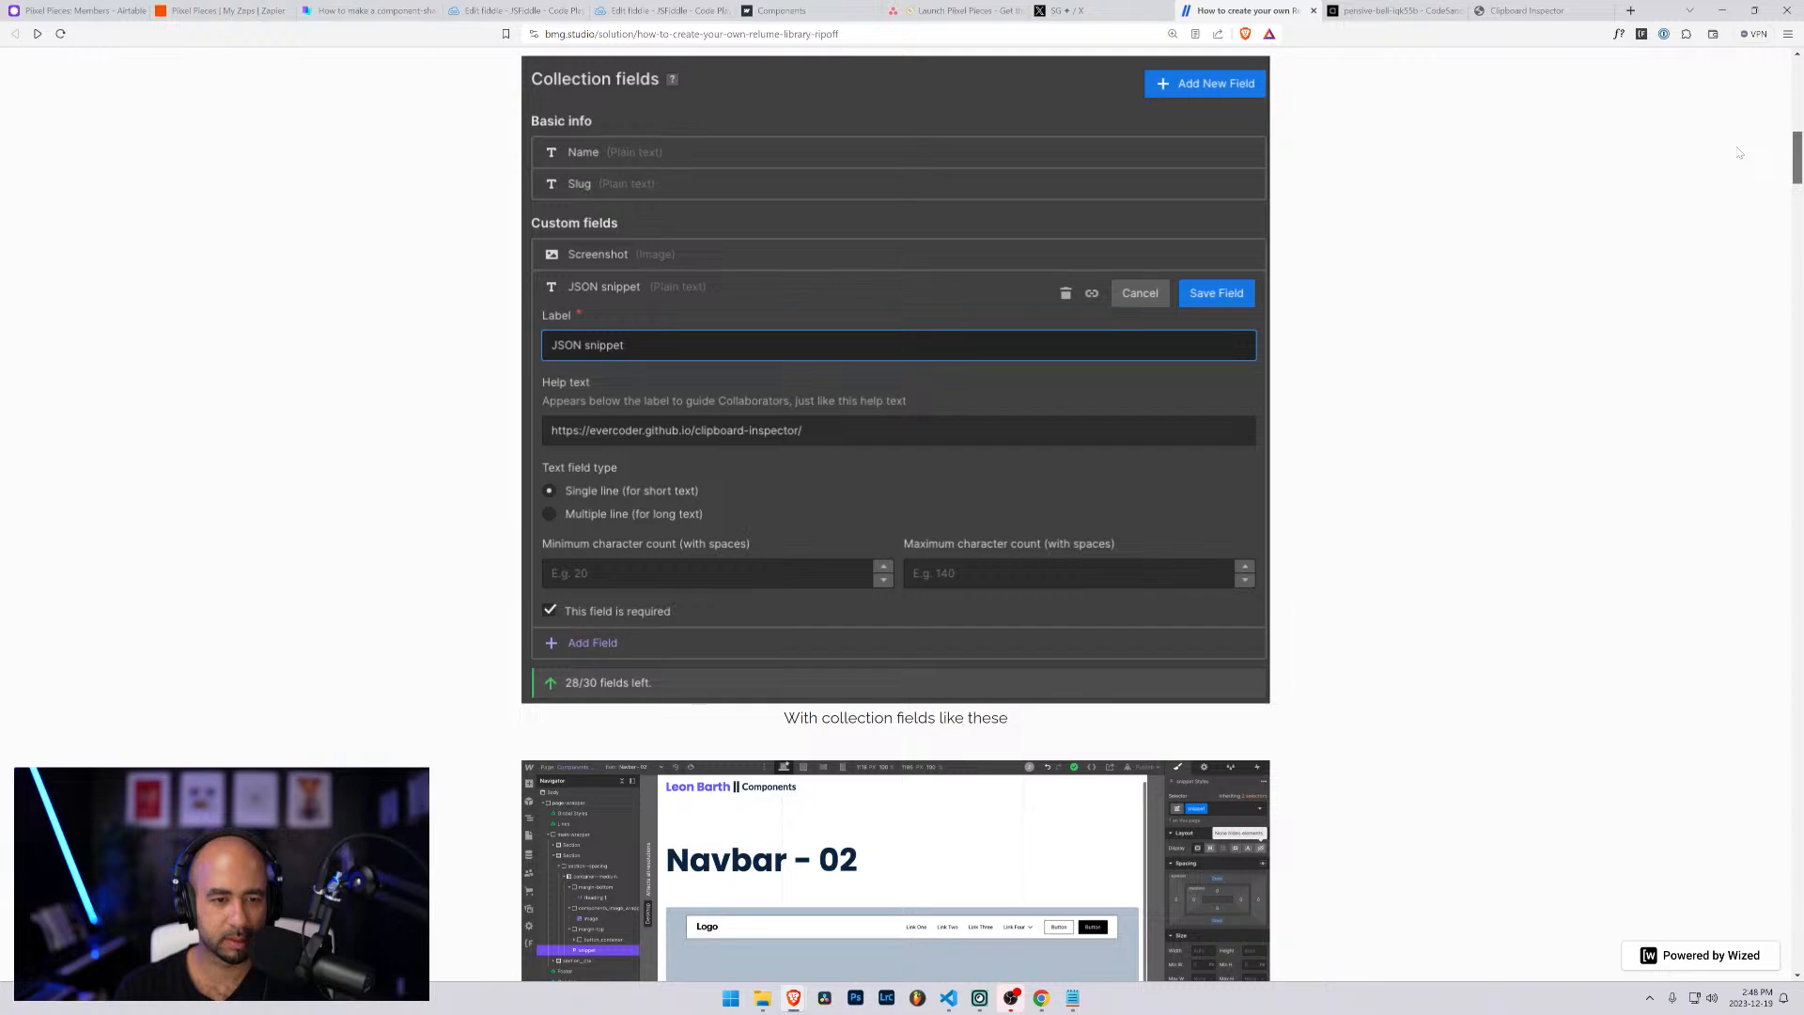
scroll(1738, 153, down, 4)
scroll(1739, 176, down, 8)
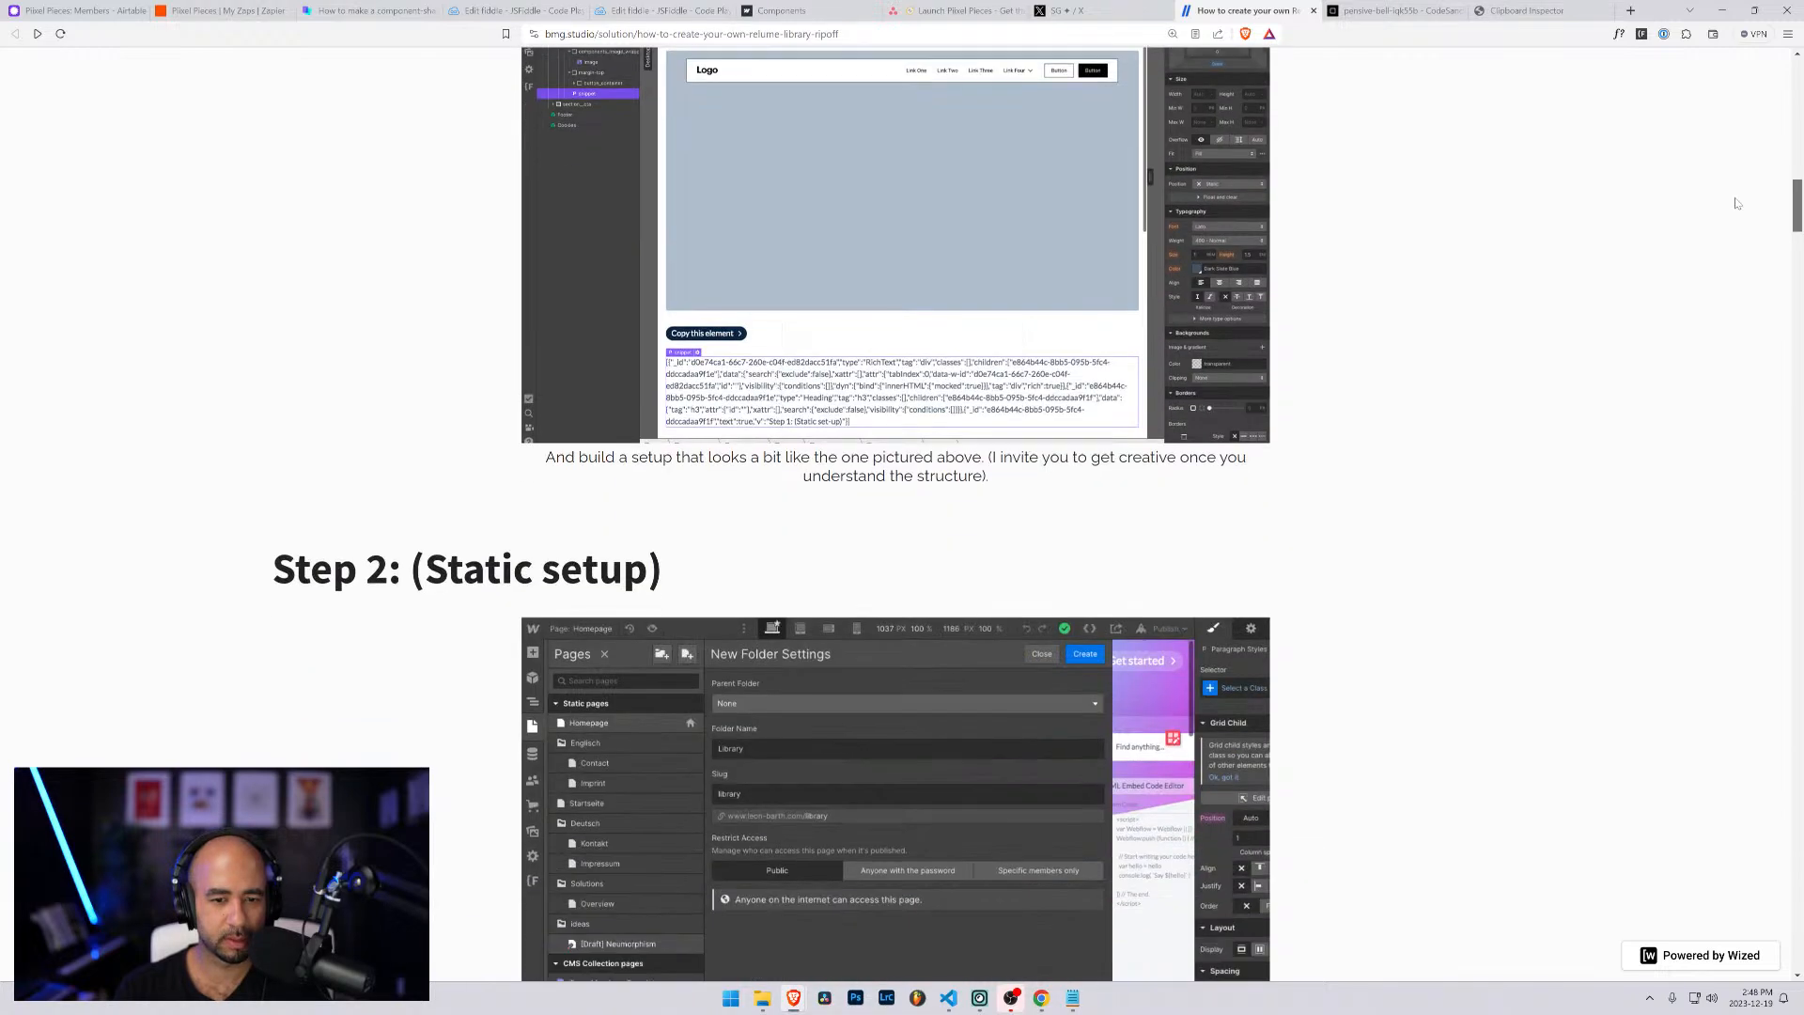
scroll(1732, 215, down, 4)
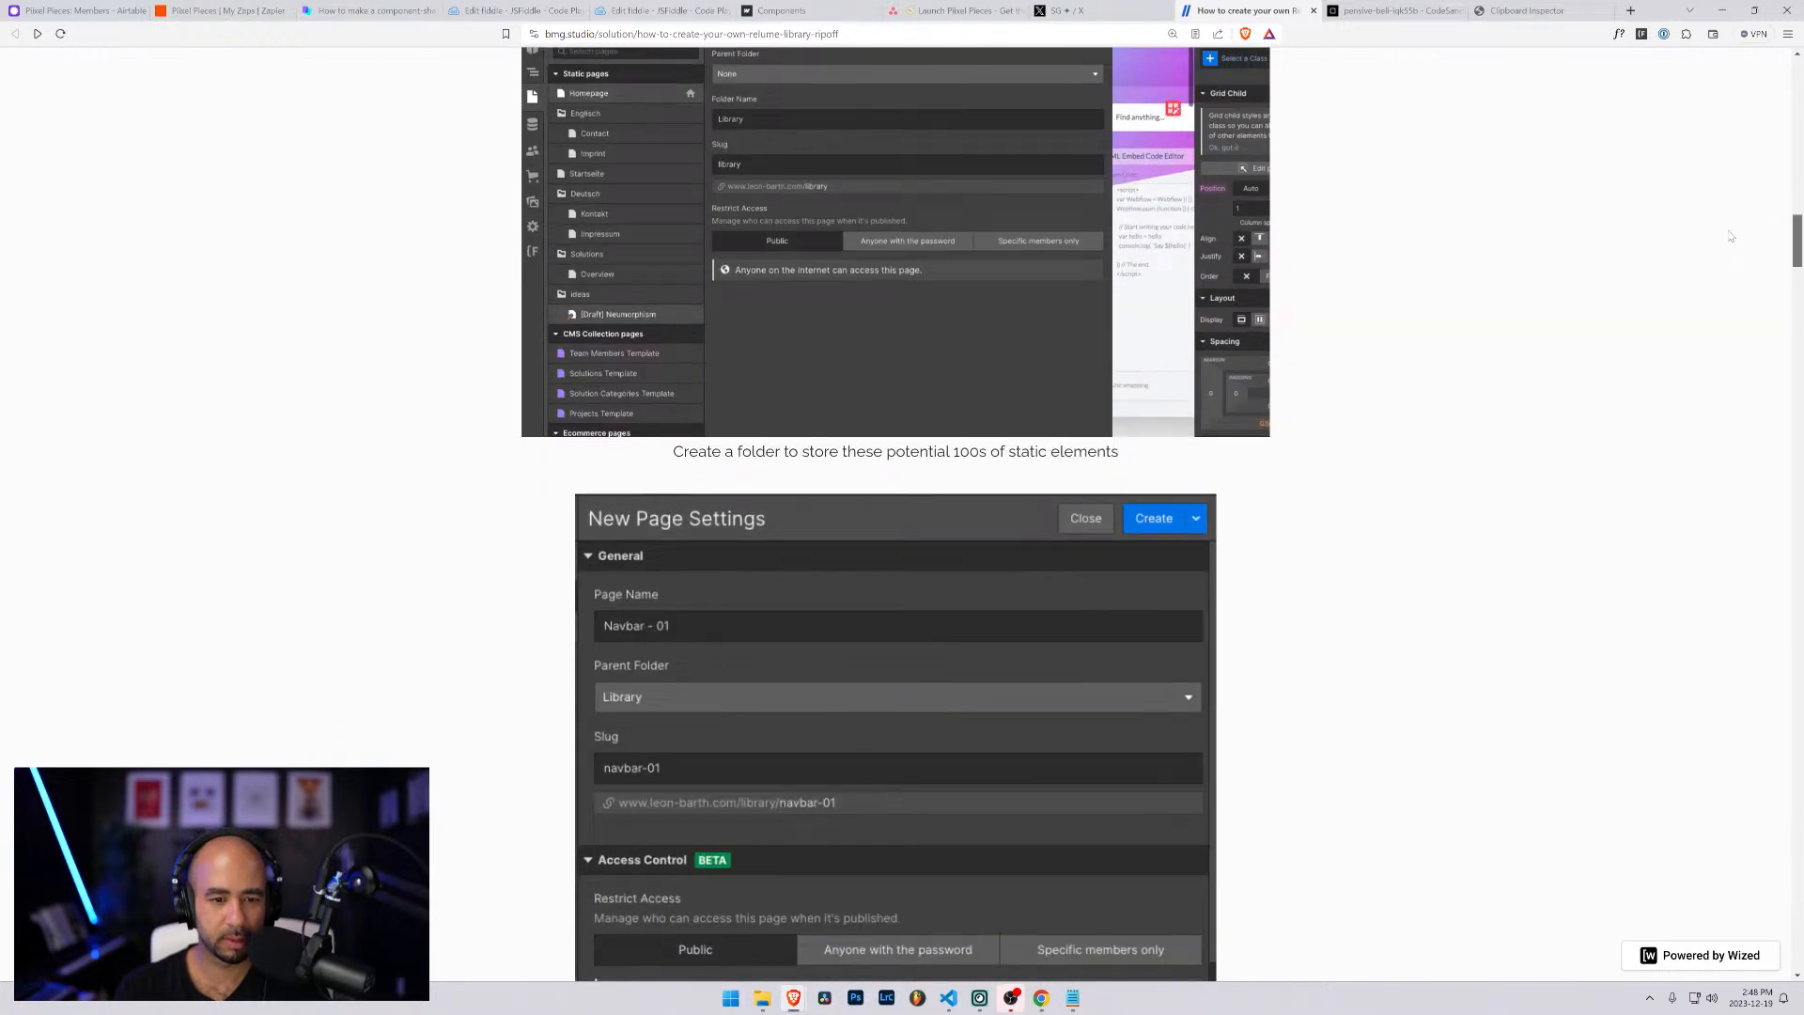
scroll(1730, 235, down, 5)
scroll(1726, 262, down, 14)
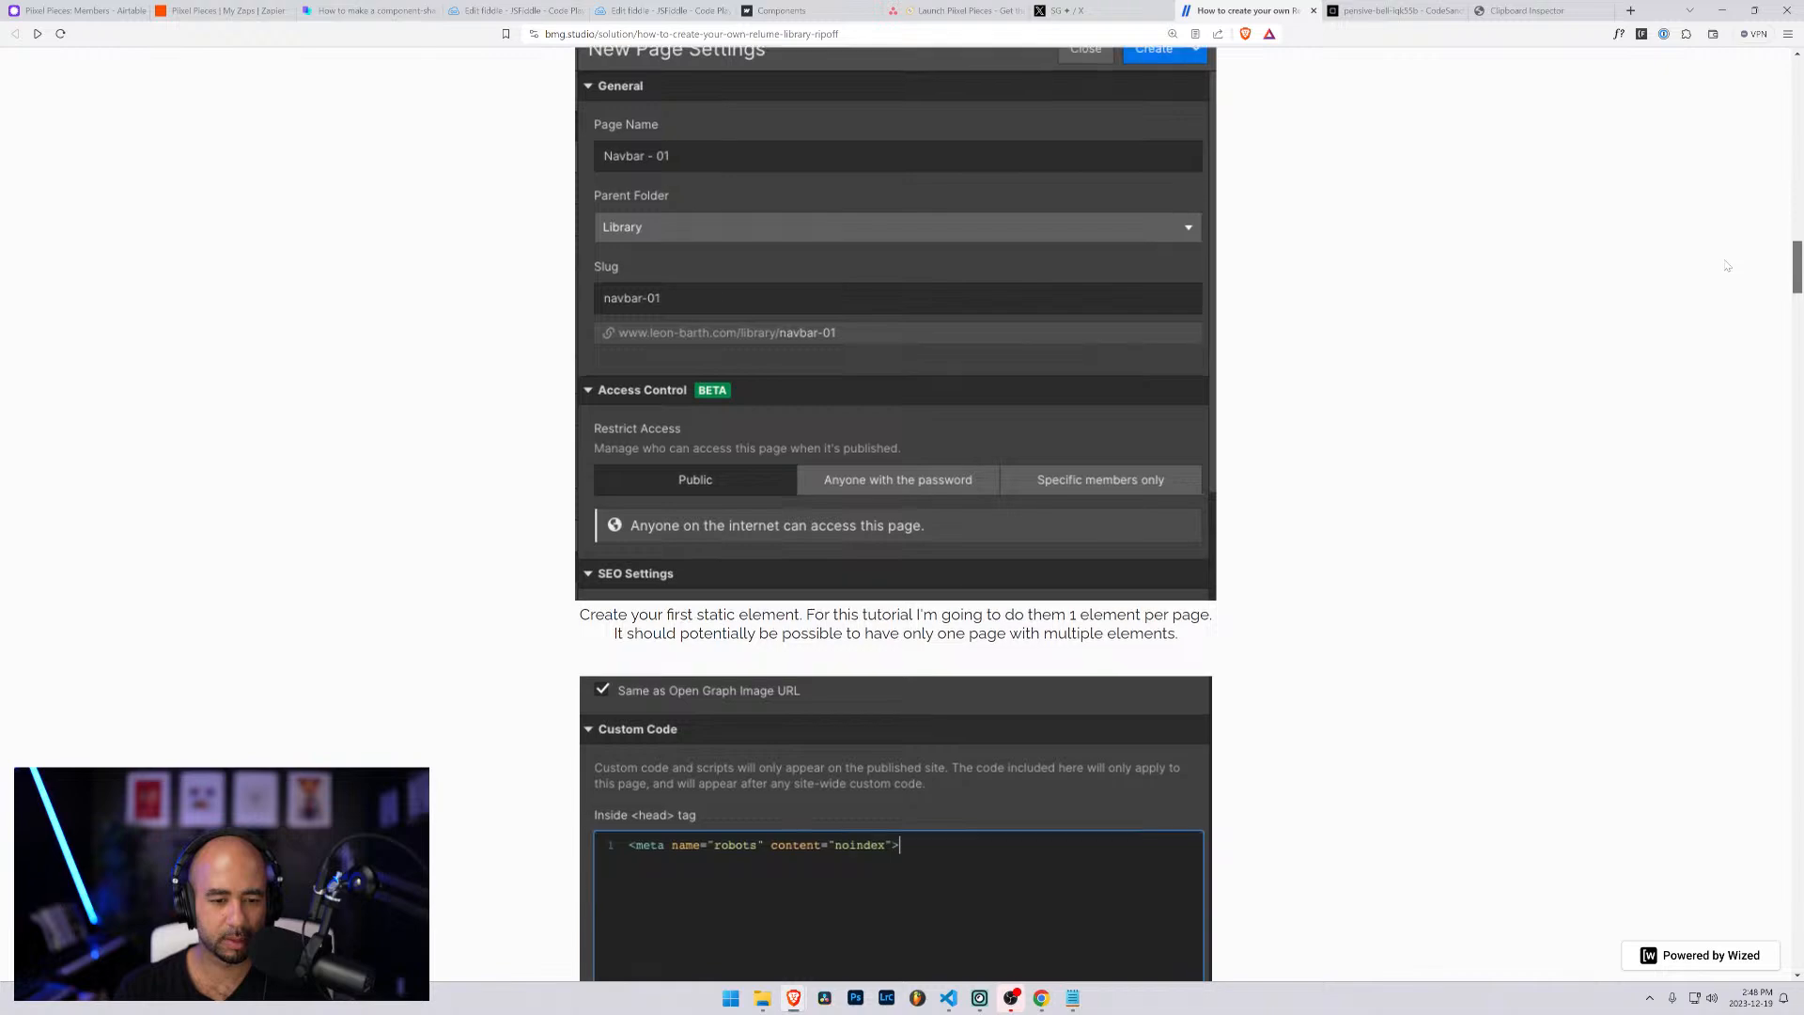
scroll(1724, 331, down, 14)
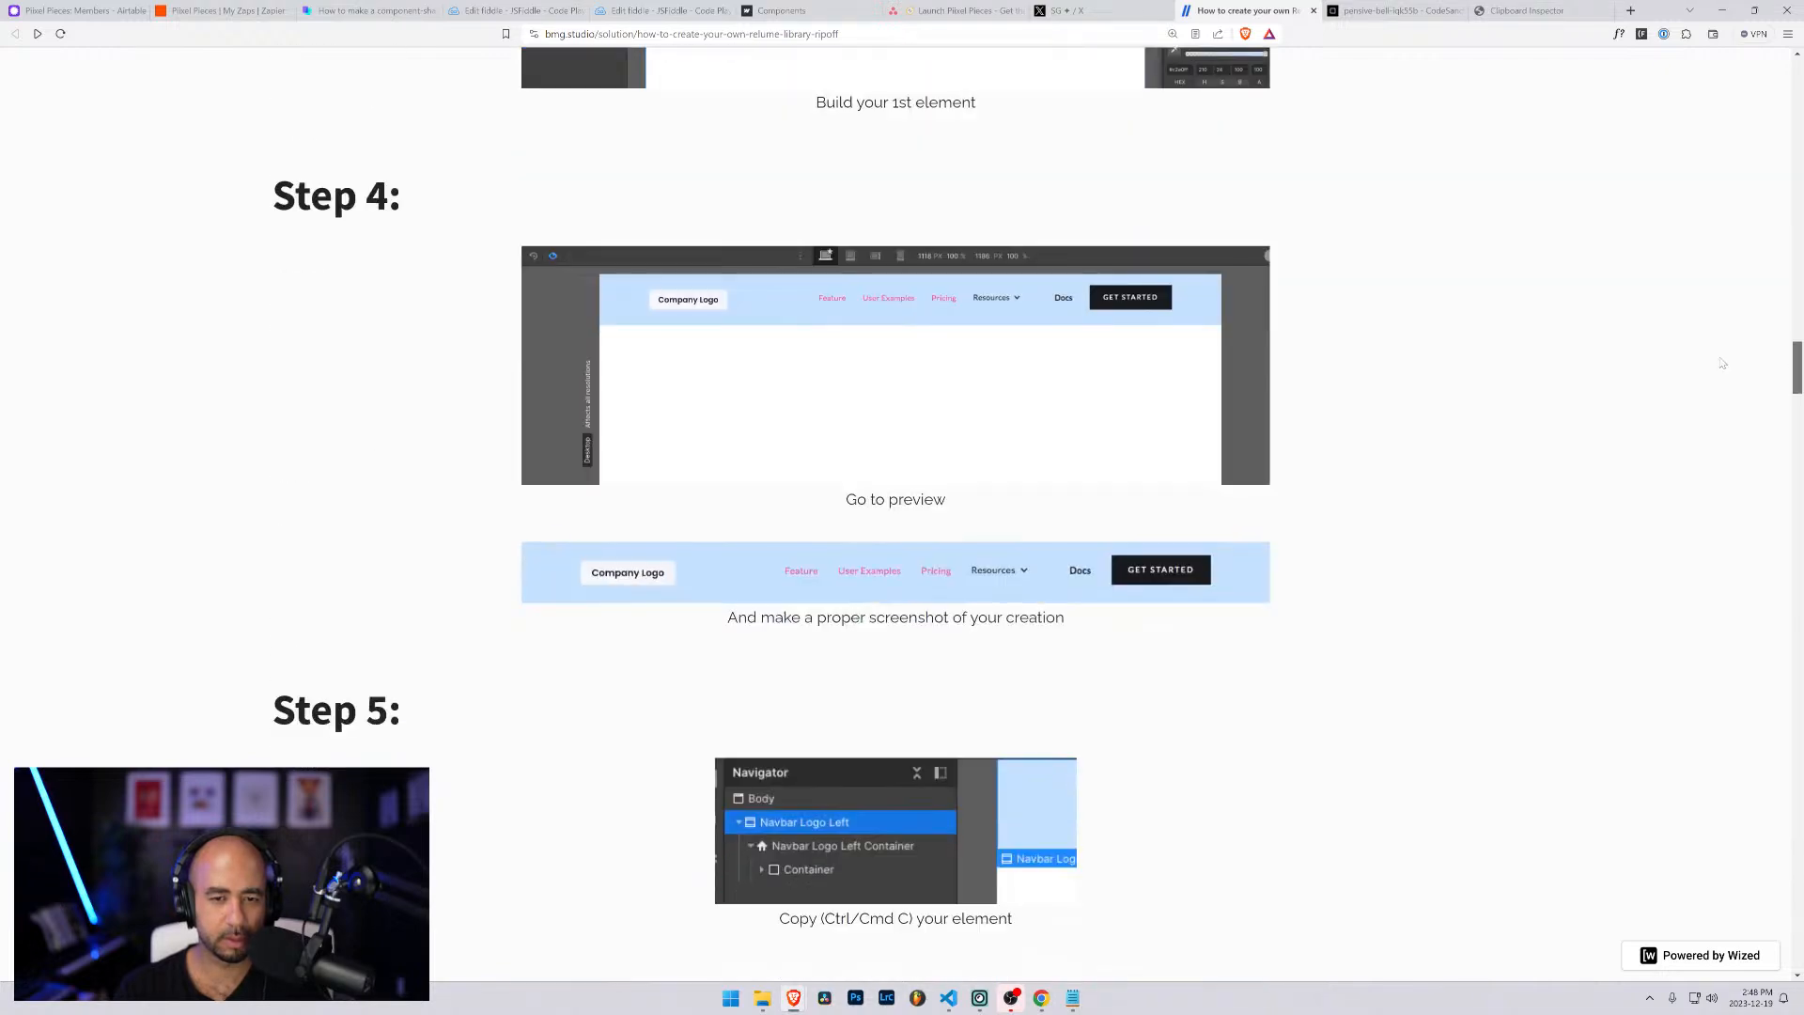
scroll(1714, 400, down, 20)
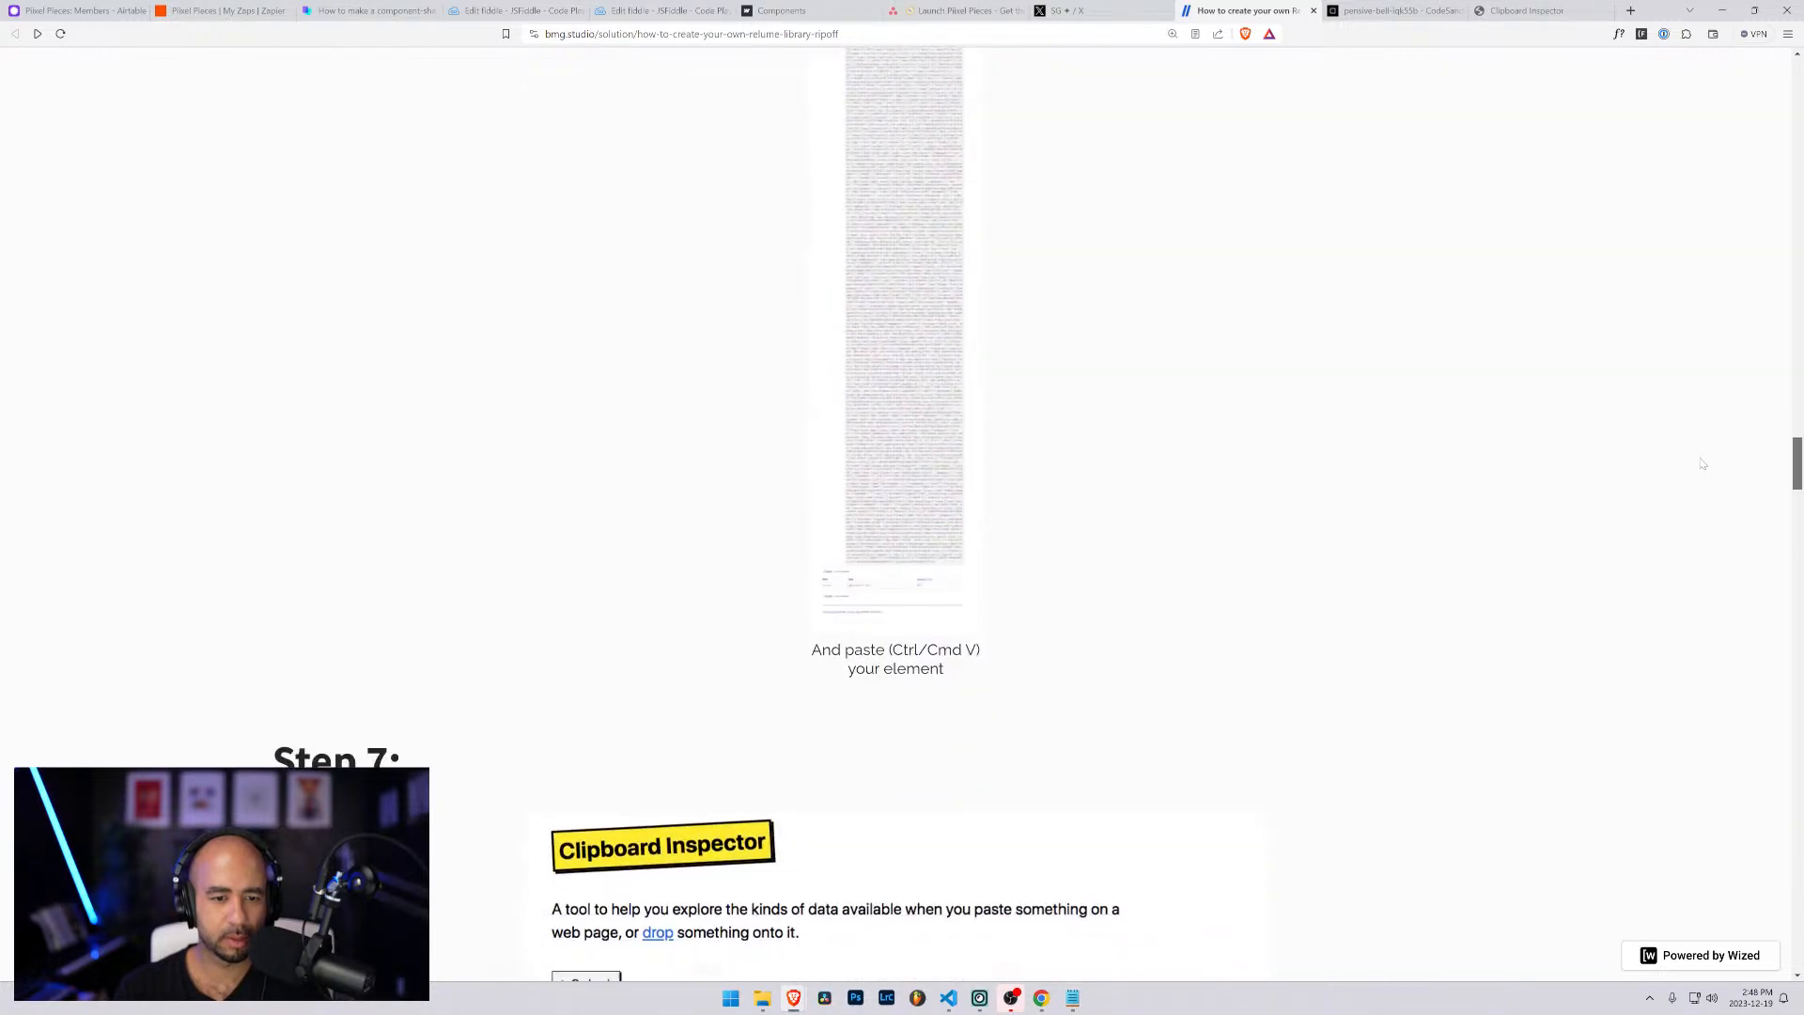
scroll(1674, 489, down, 20)
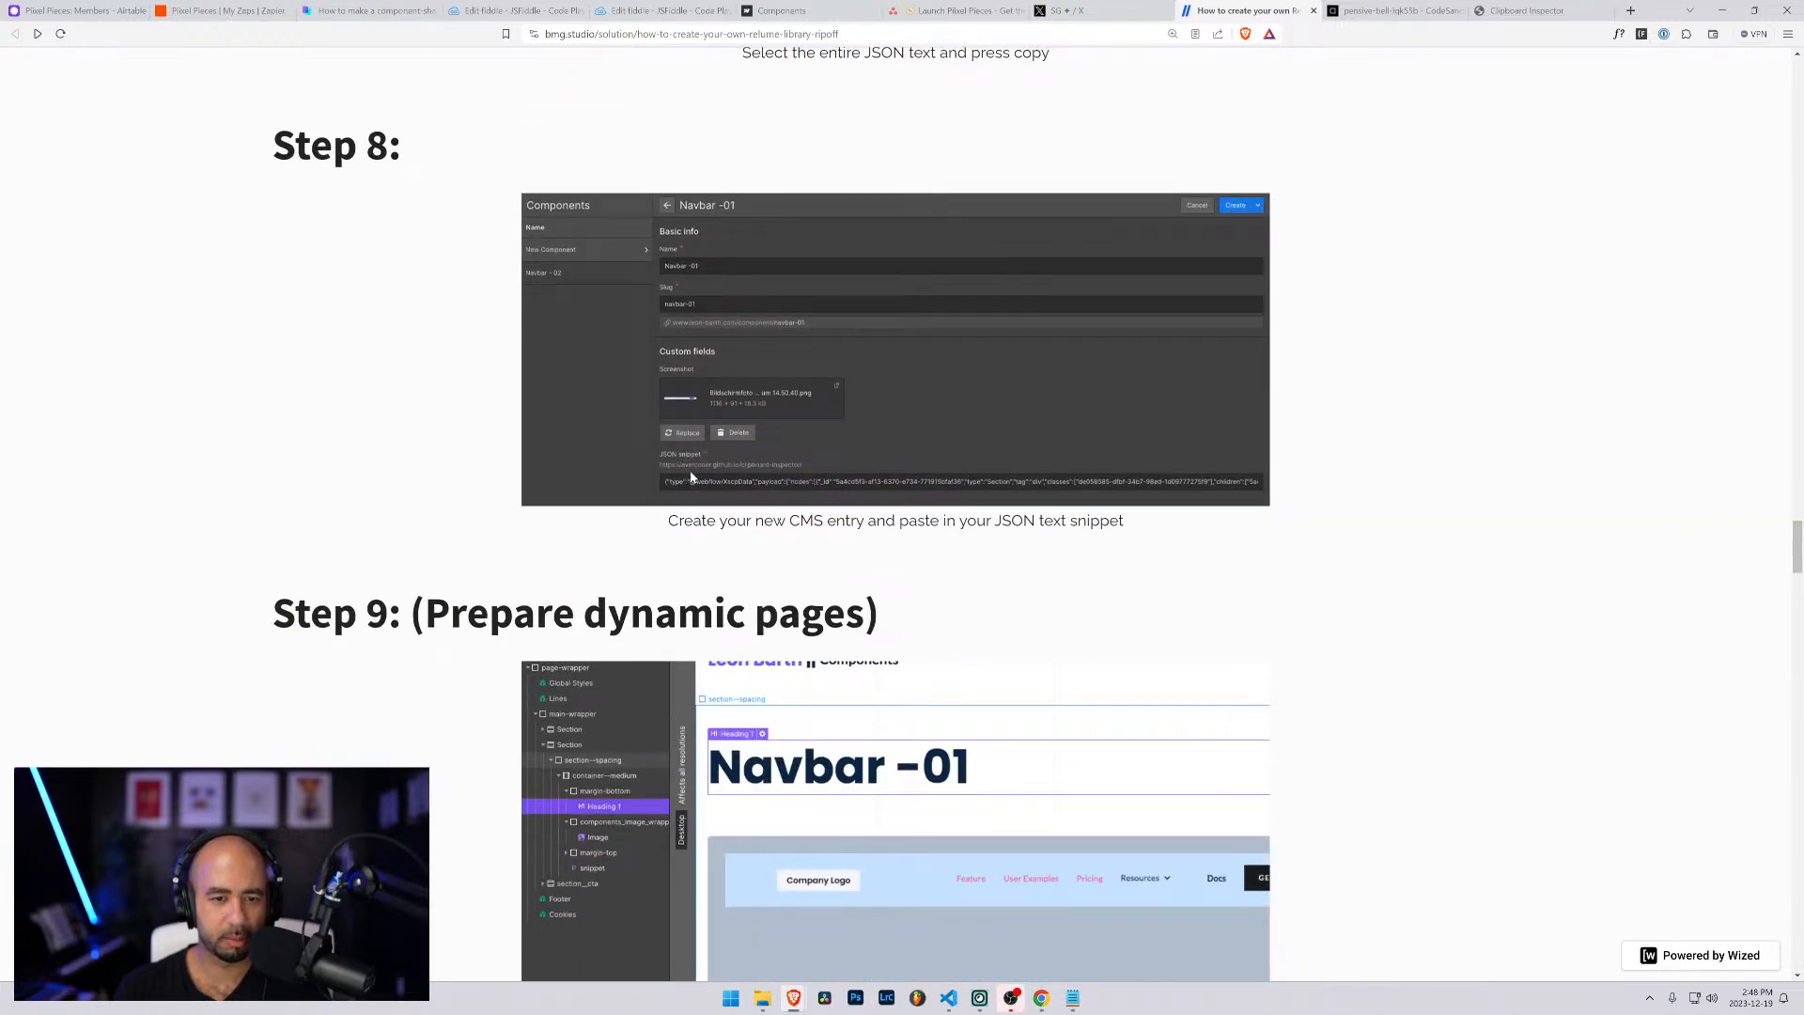
scroll(705, 470, down, 7)
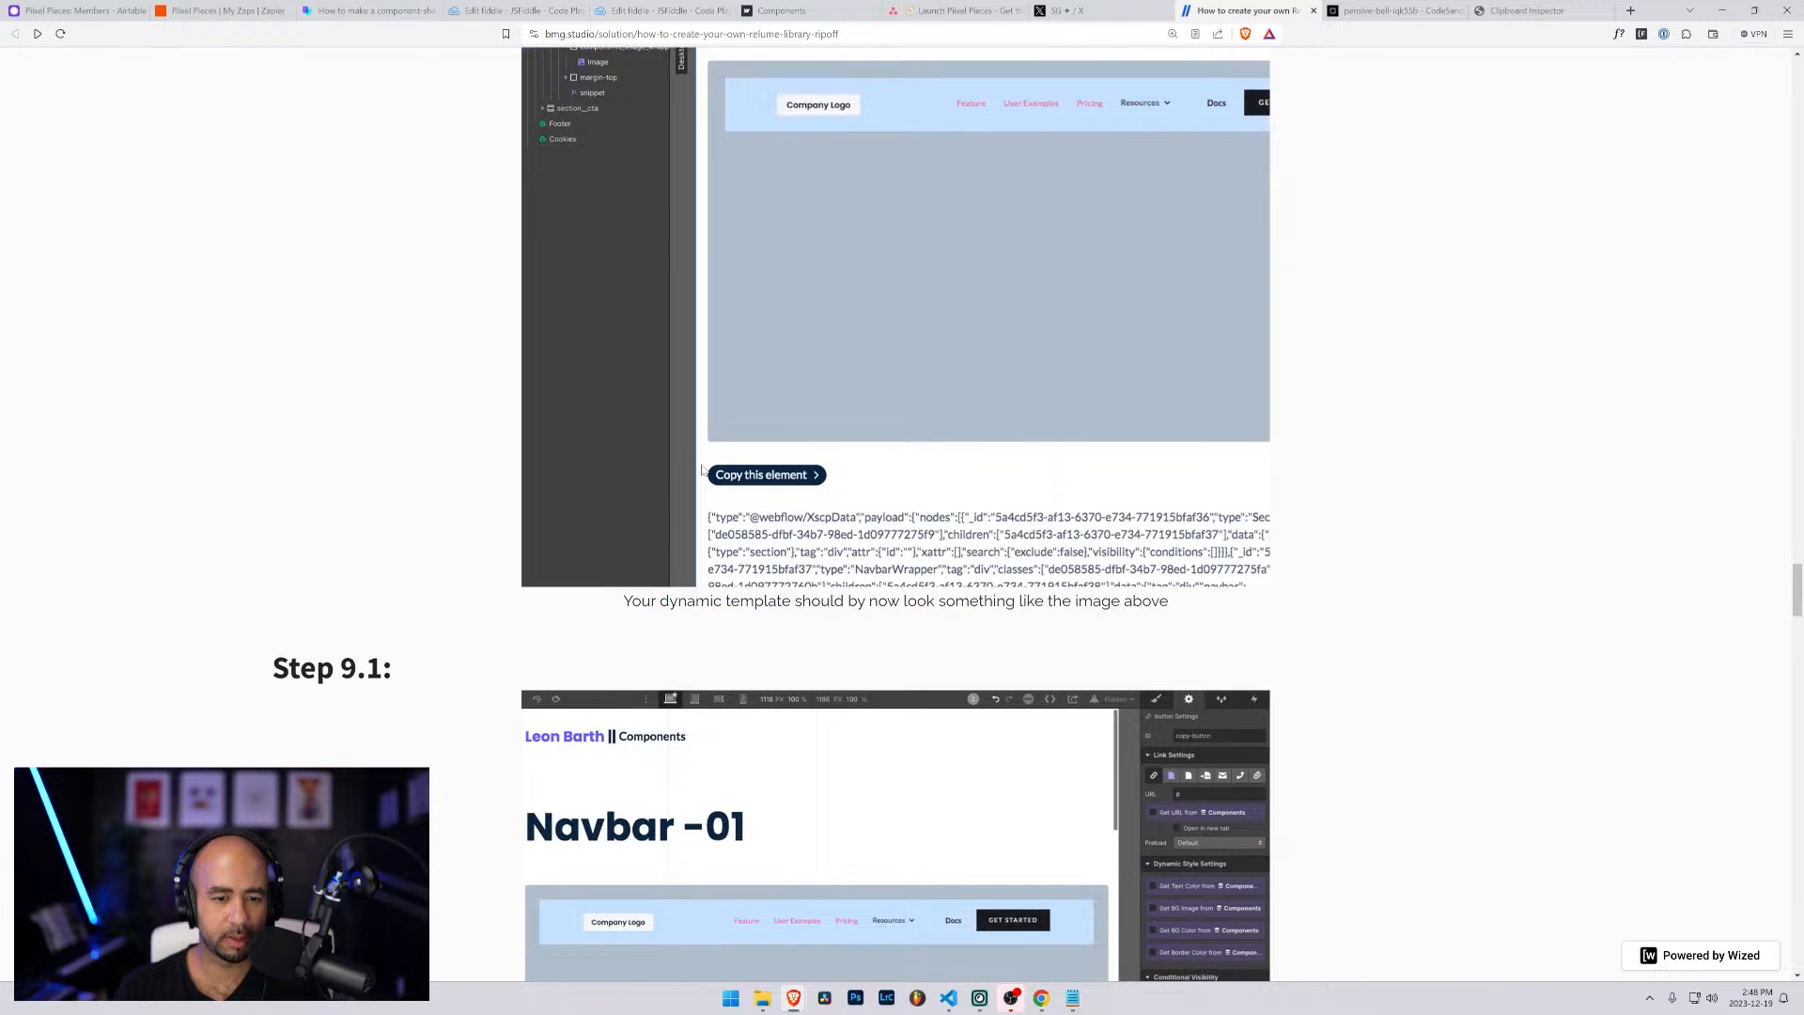
scroll(705, 472, down, 5)
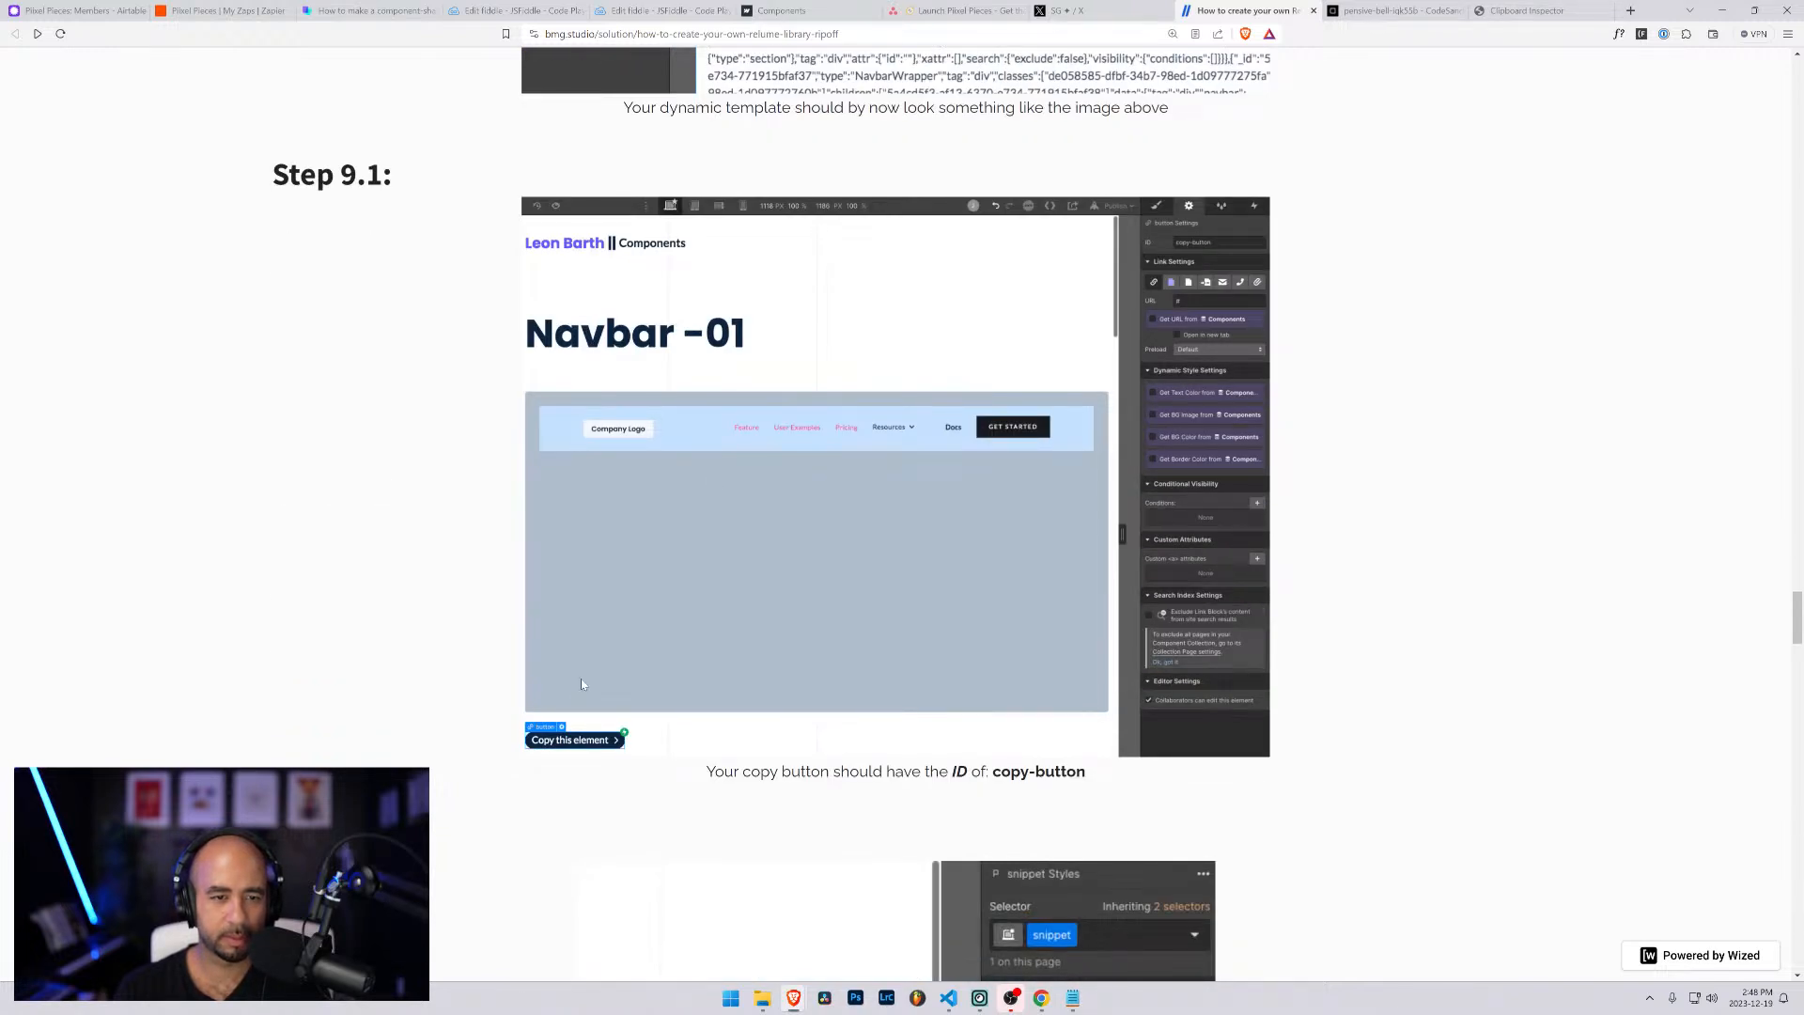
scroll(1200, 609, down, 5)
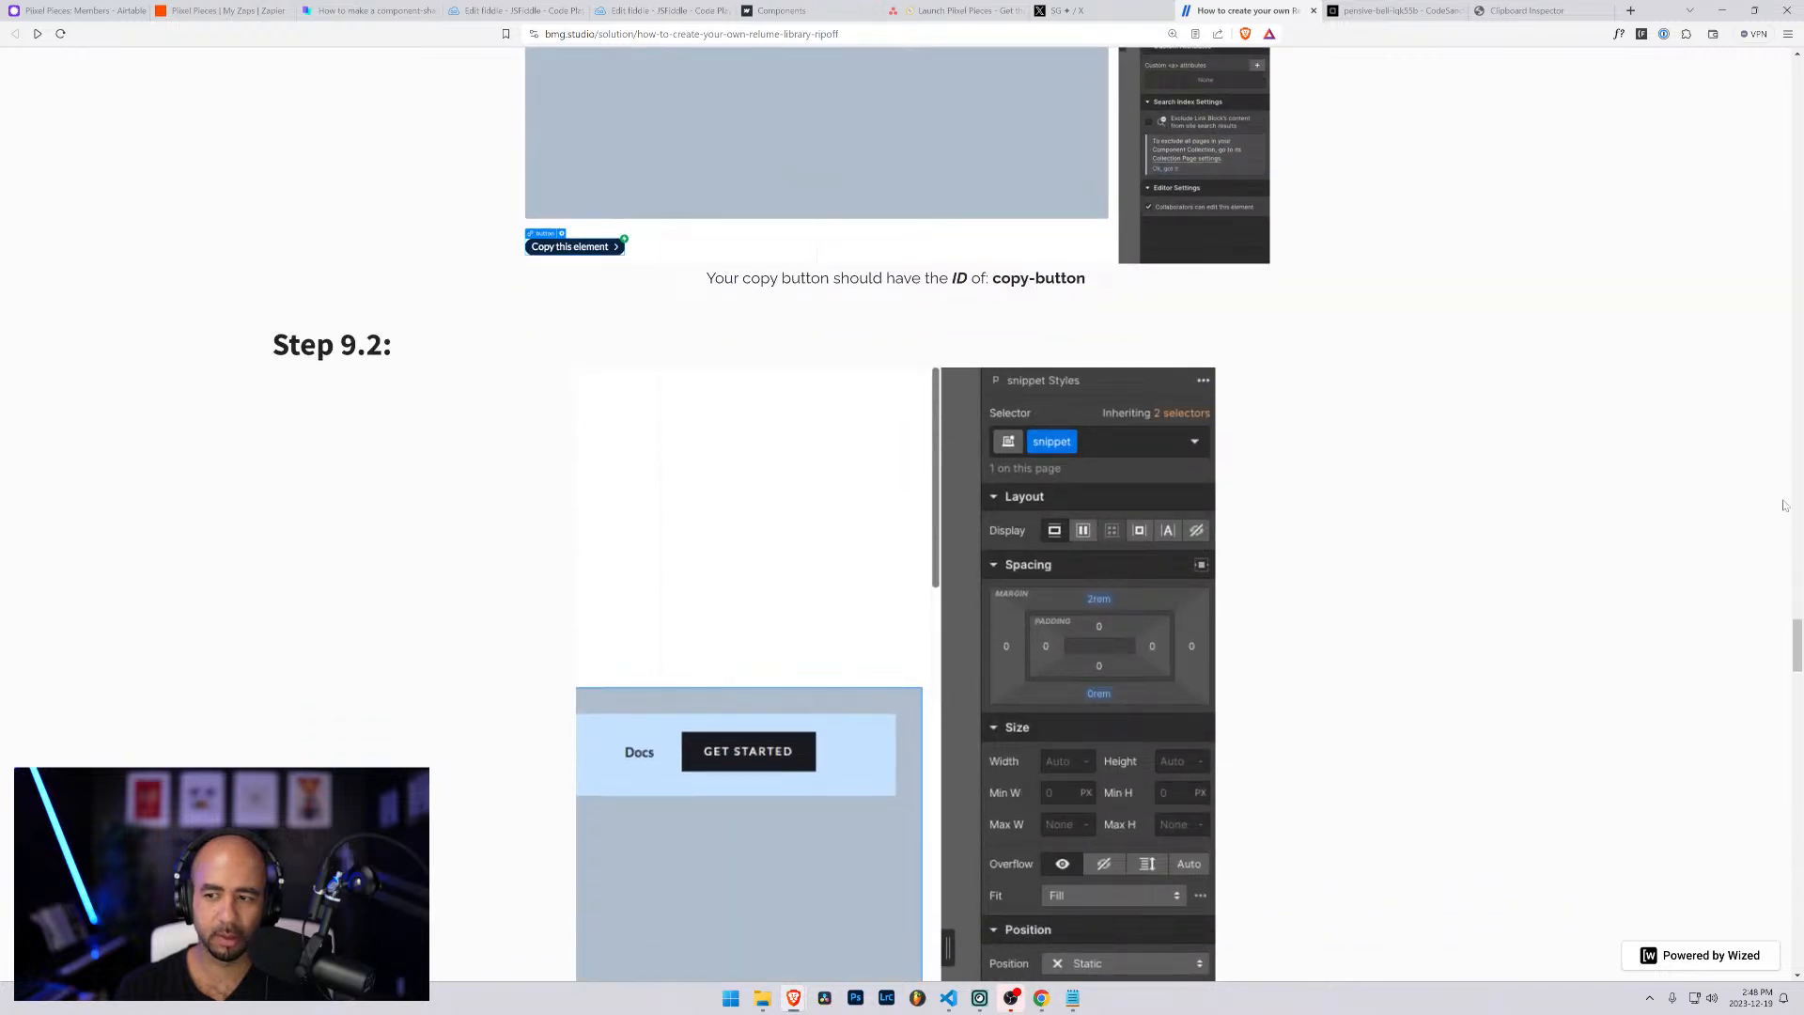
- Examine the Step 10 copy script, including its codeSnippet line that queries .snippet, and the example of embedding it before the body tag
drag(1793, 632, 1793, 713)
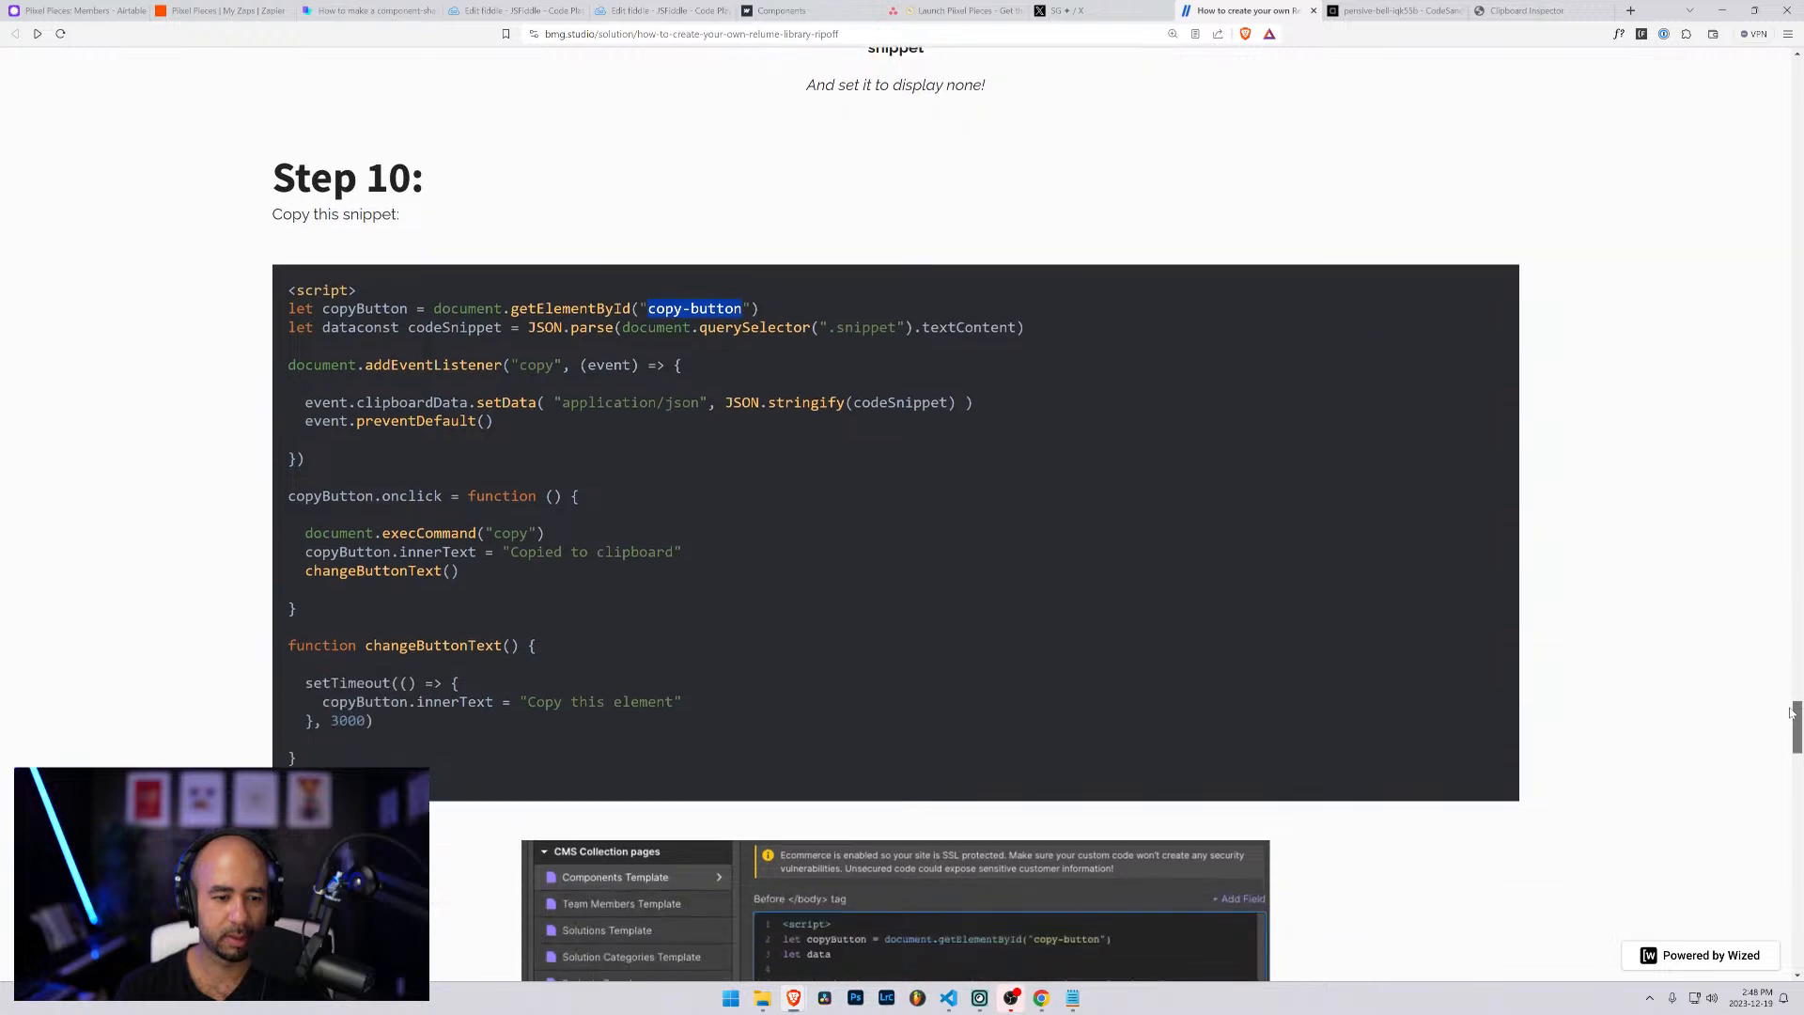
click(709, 349)
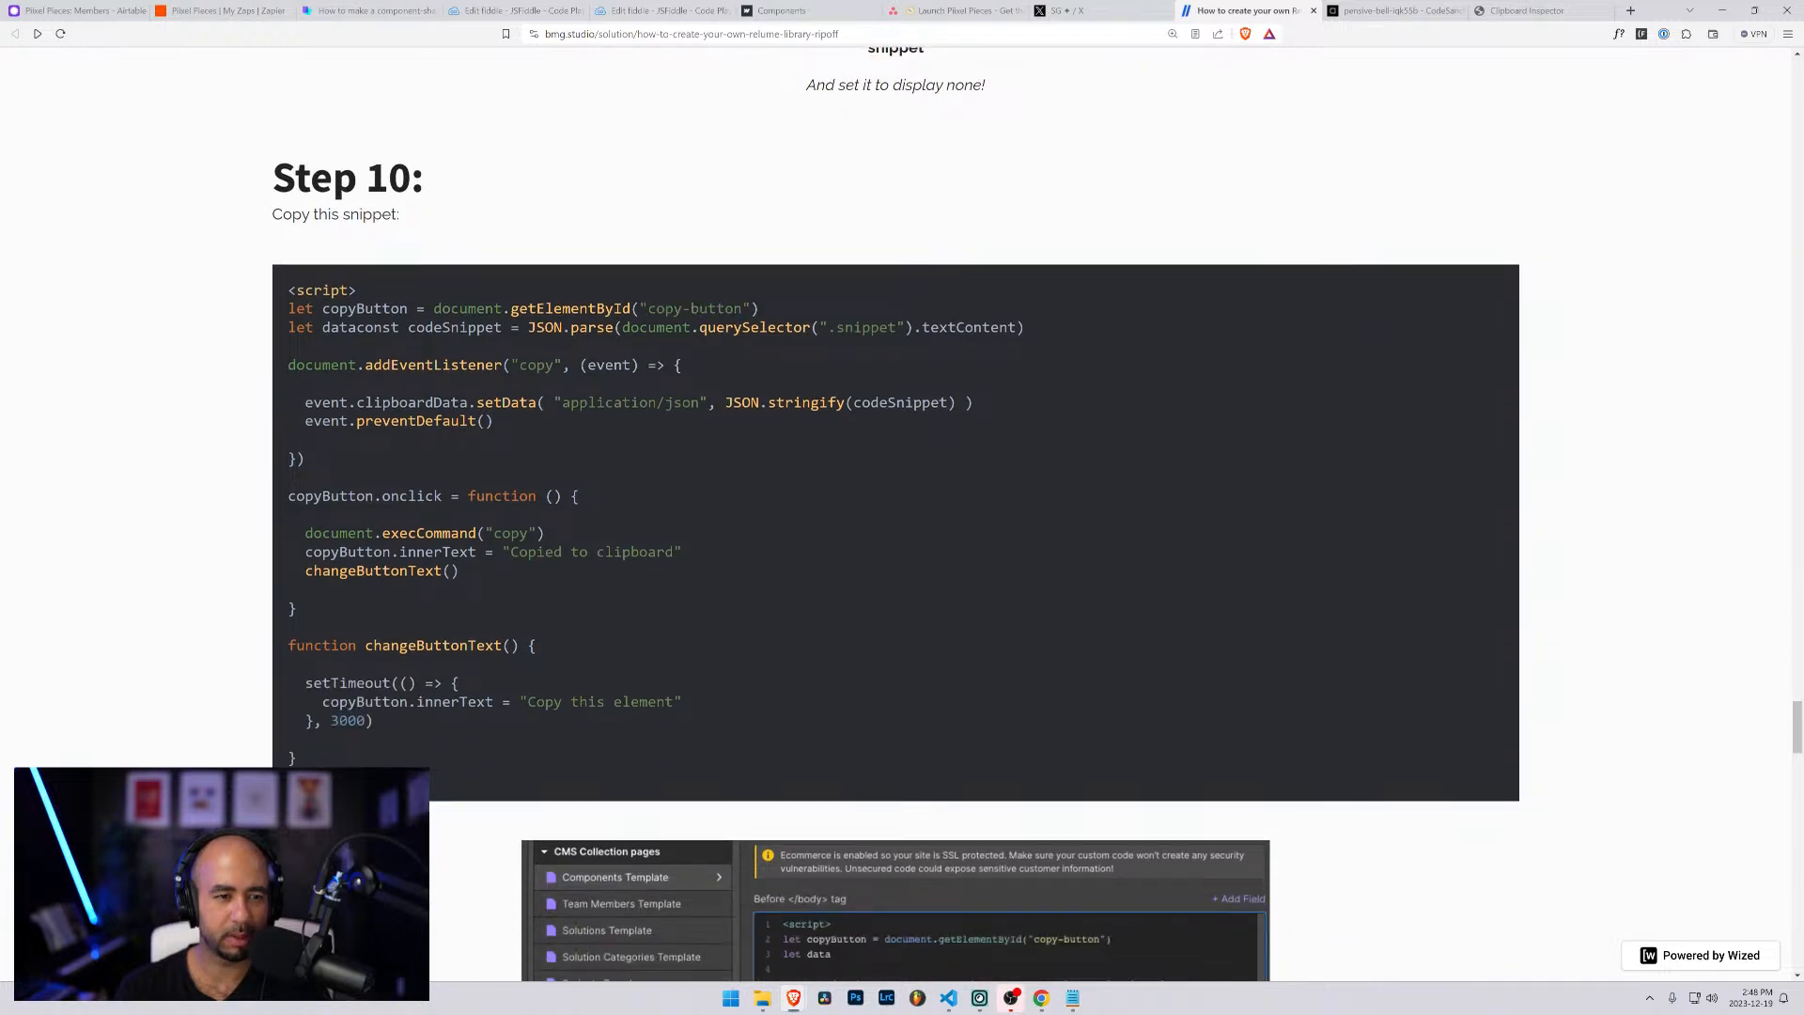
drag(392, 327, 888, 327)
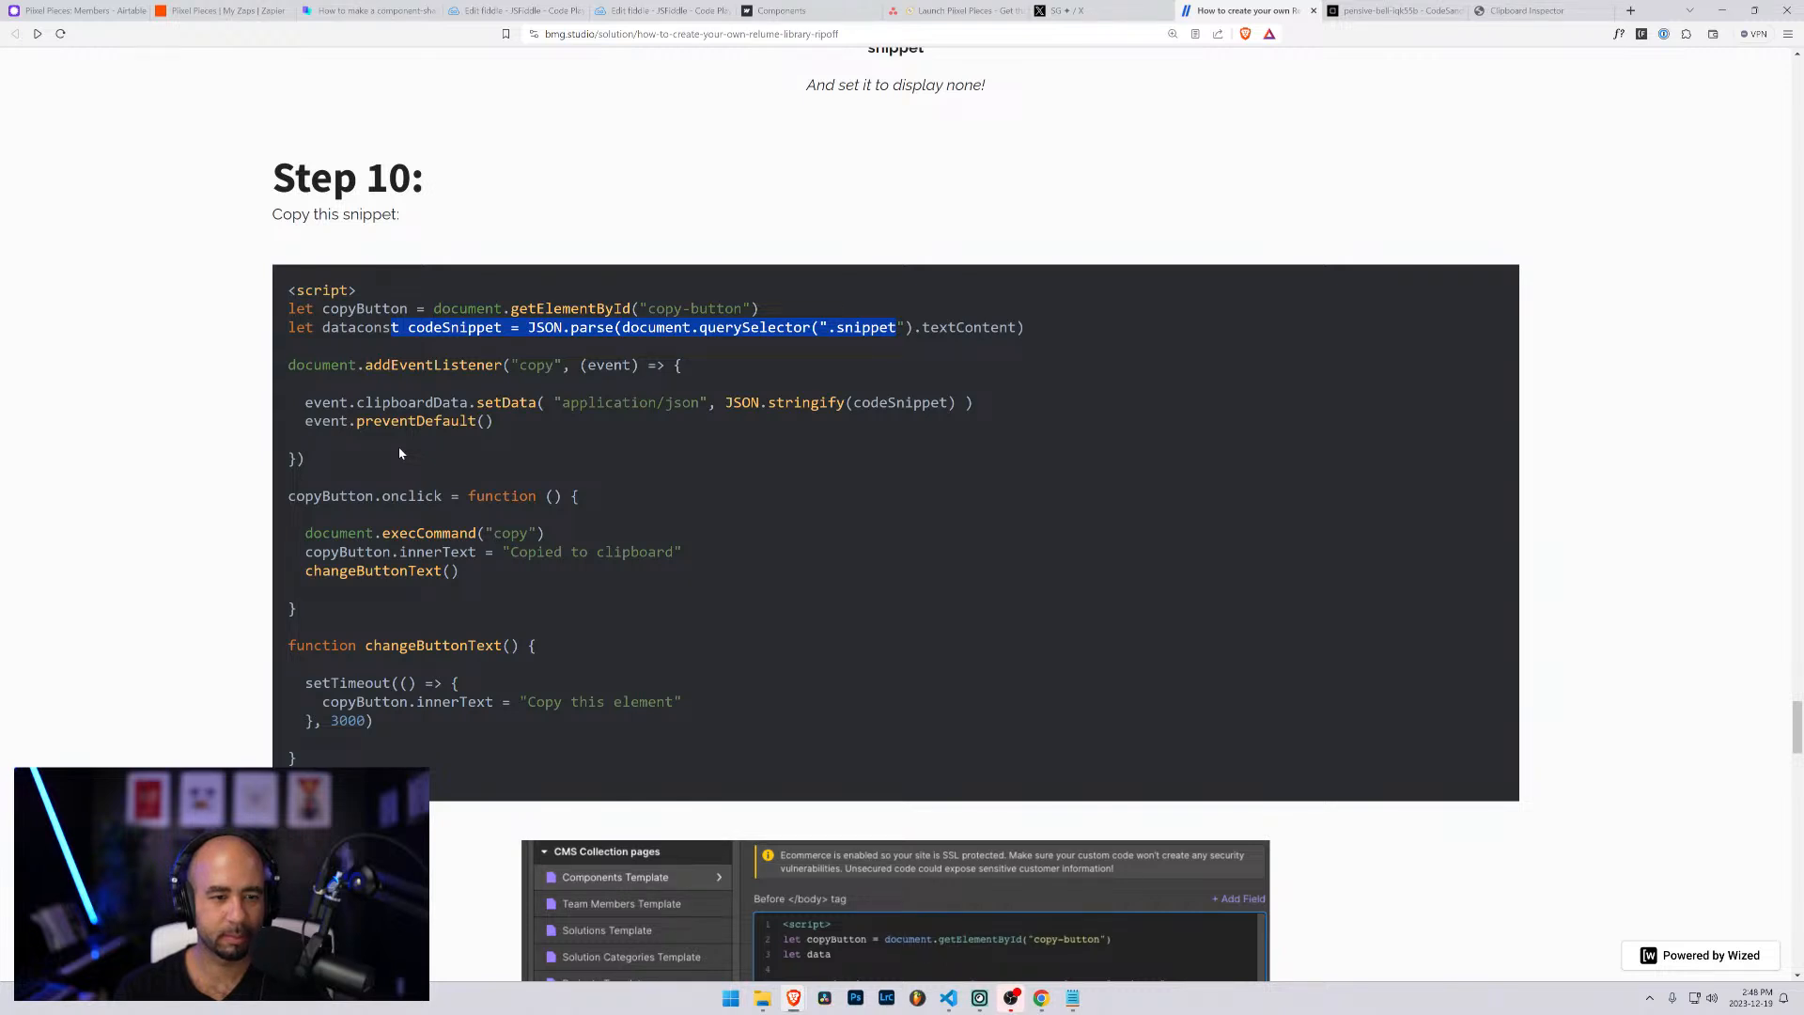
scroll(400, 452, down, 2)
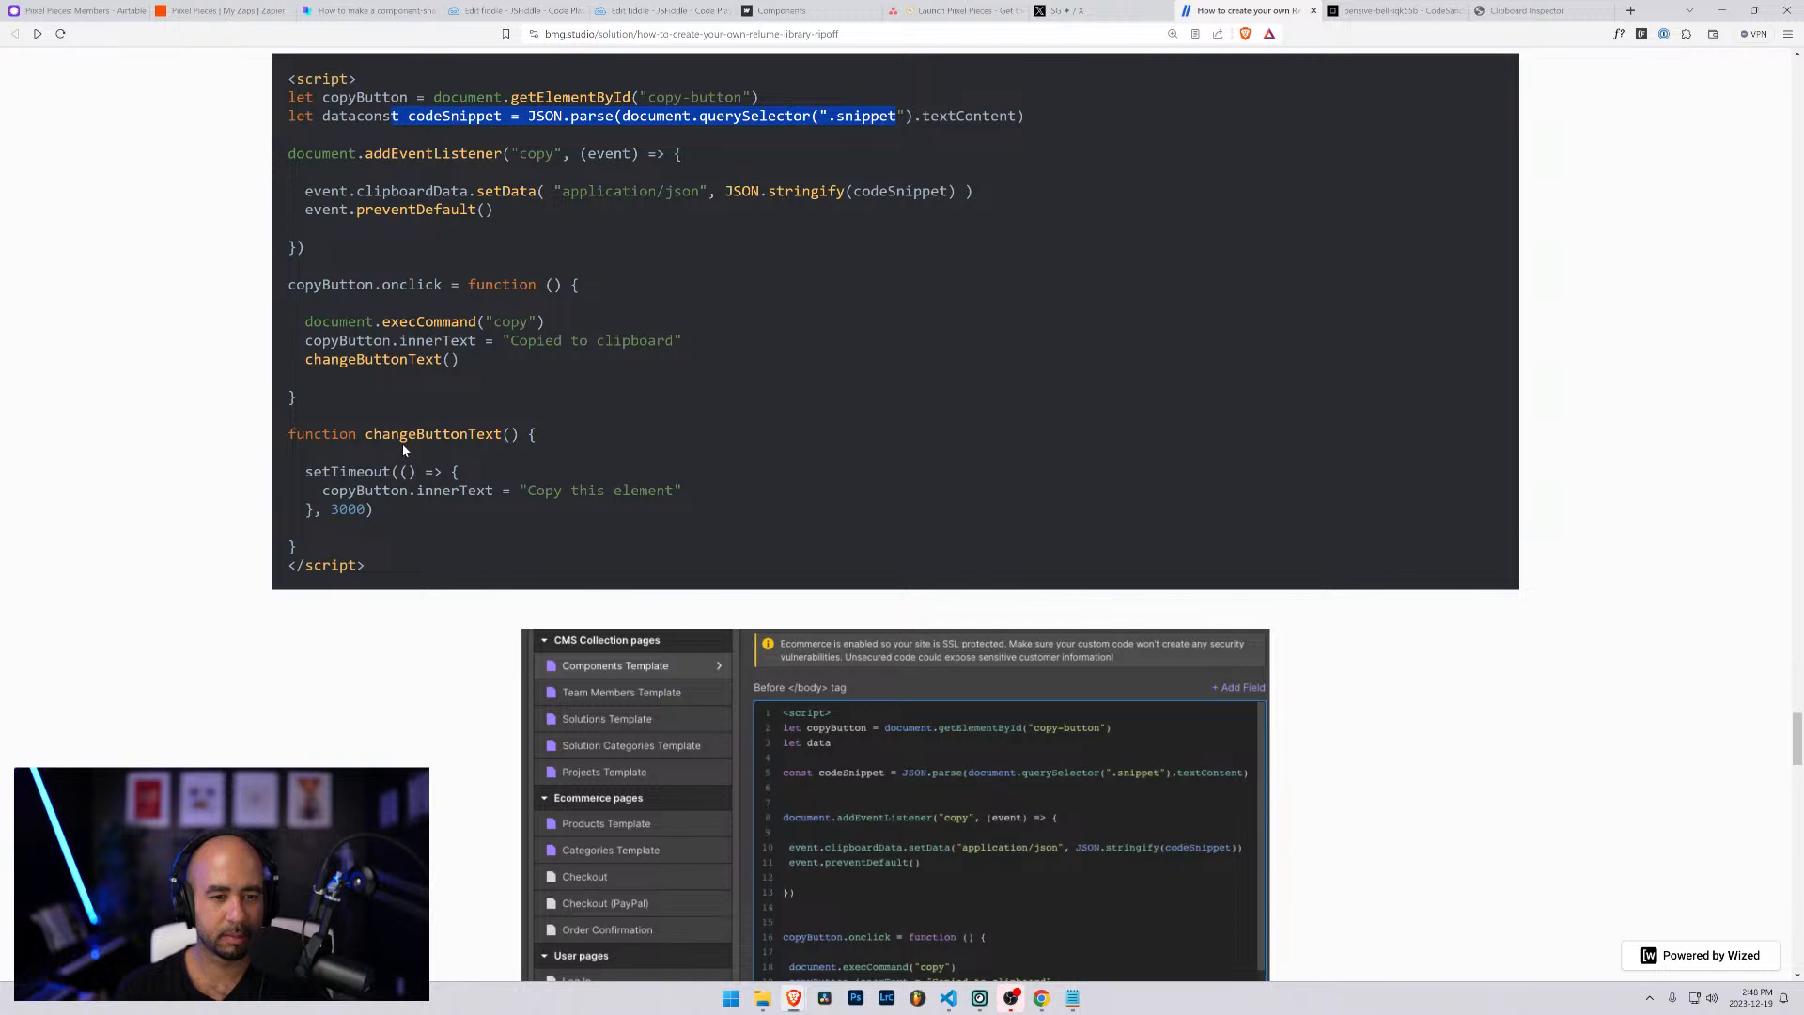
scroll(485, 452, down, 3)
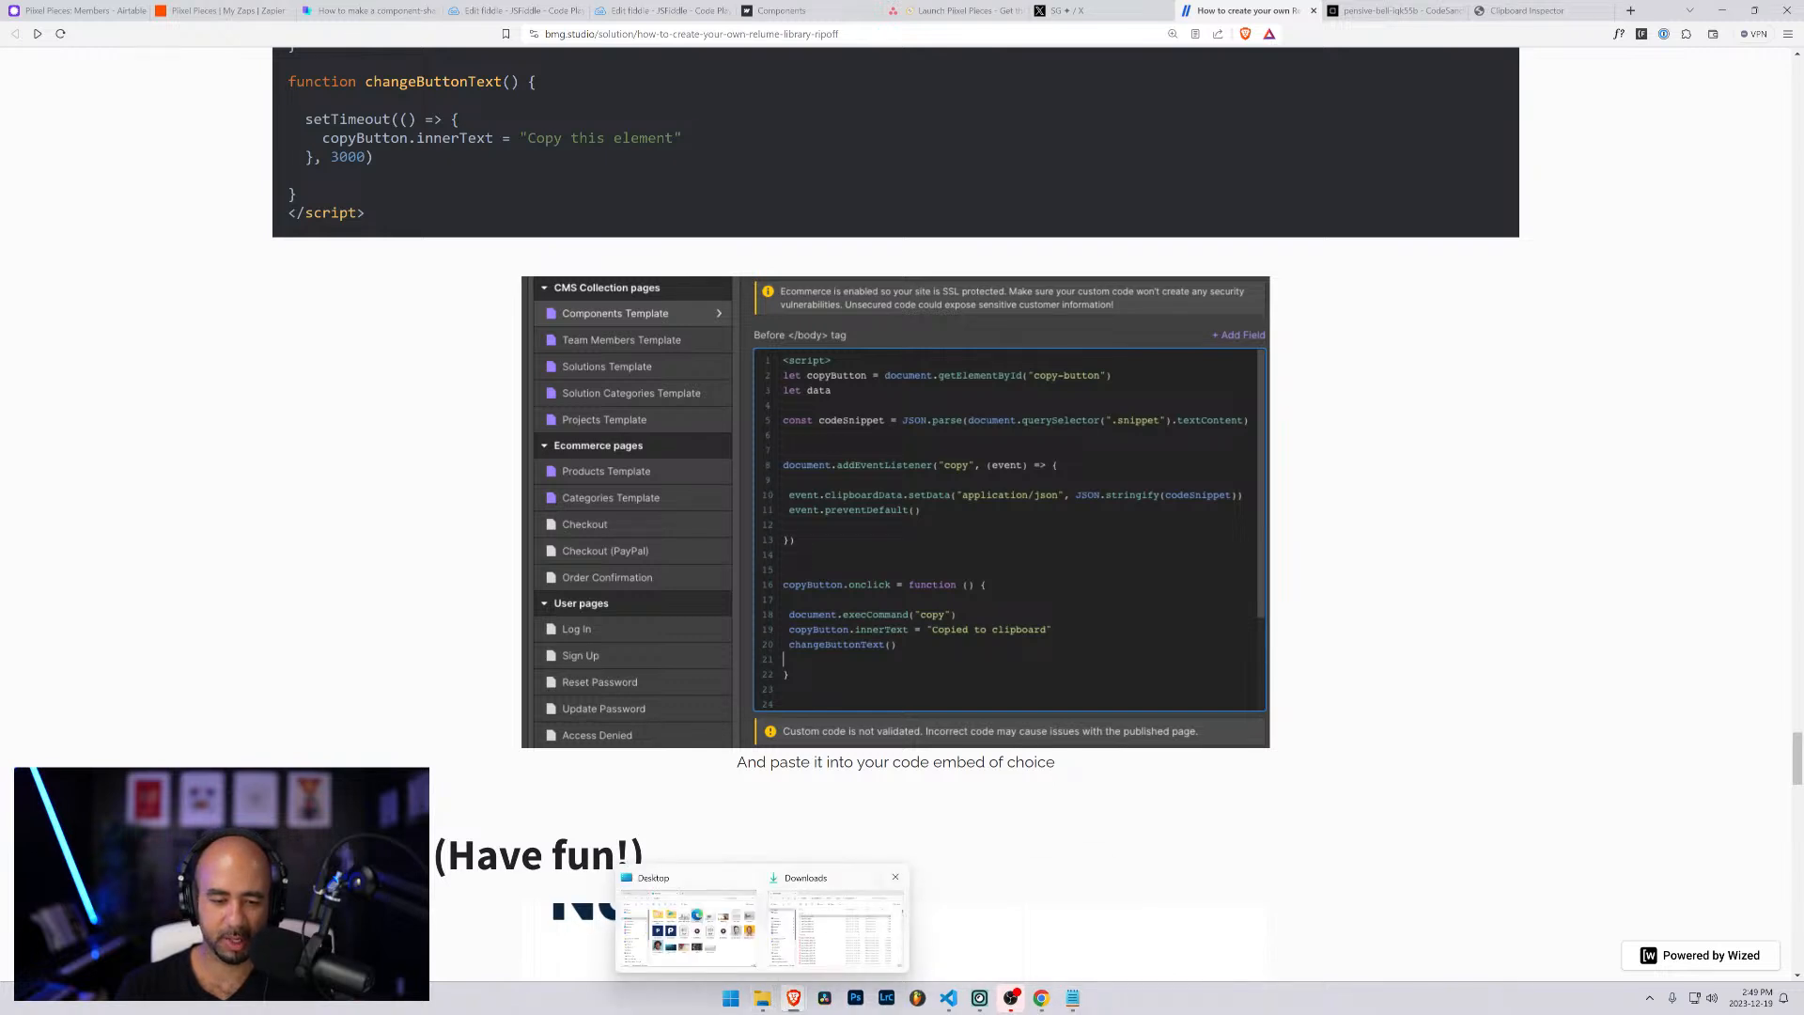
mouse_move(950, 1008)
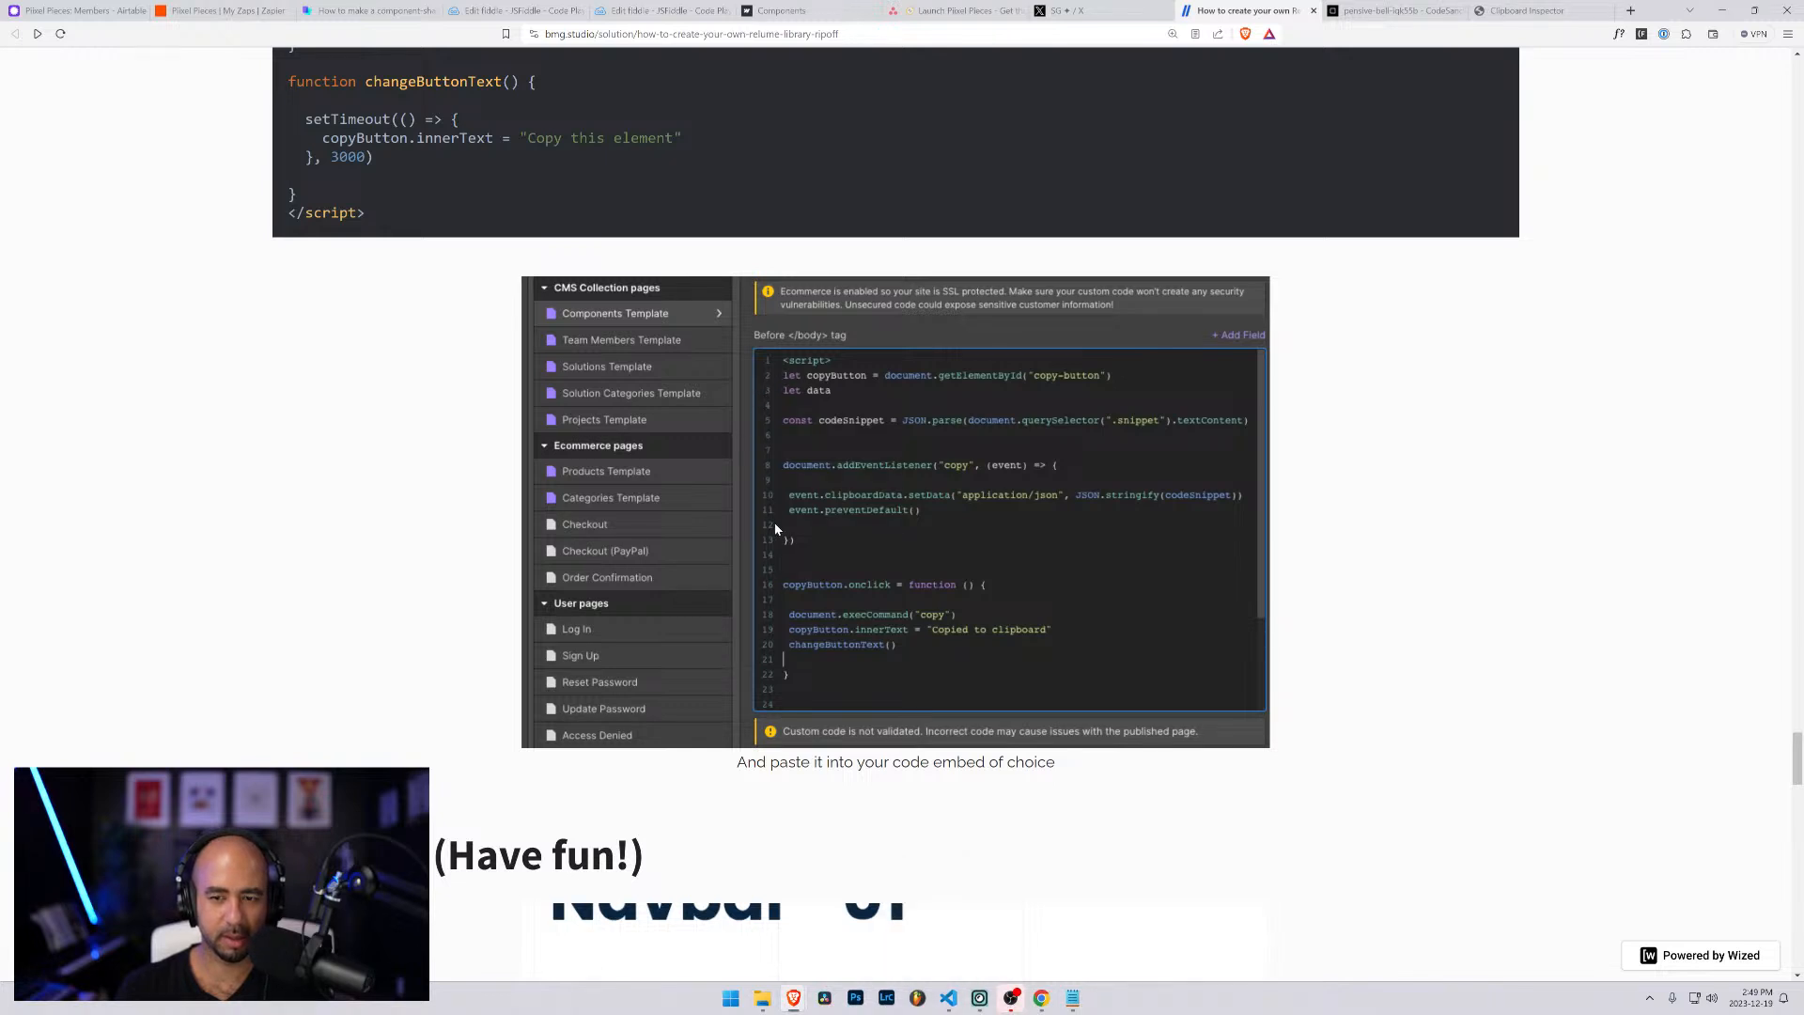
scroll(794, 657, up, 2)
scroll(800, 684, down, 2)
scroll(847, 670, up, 1)
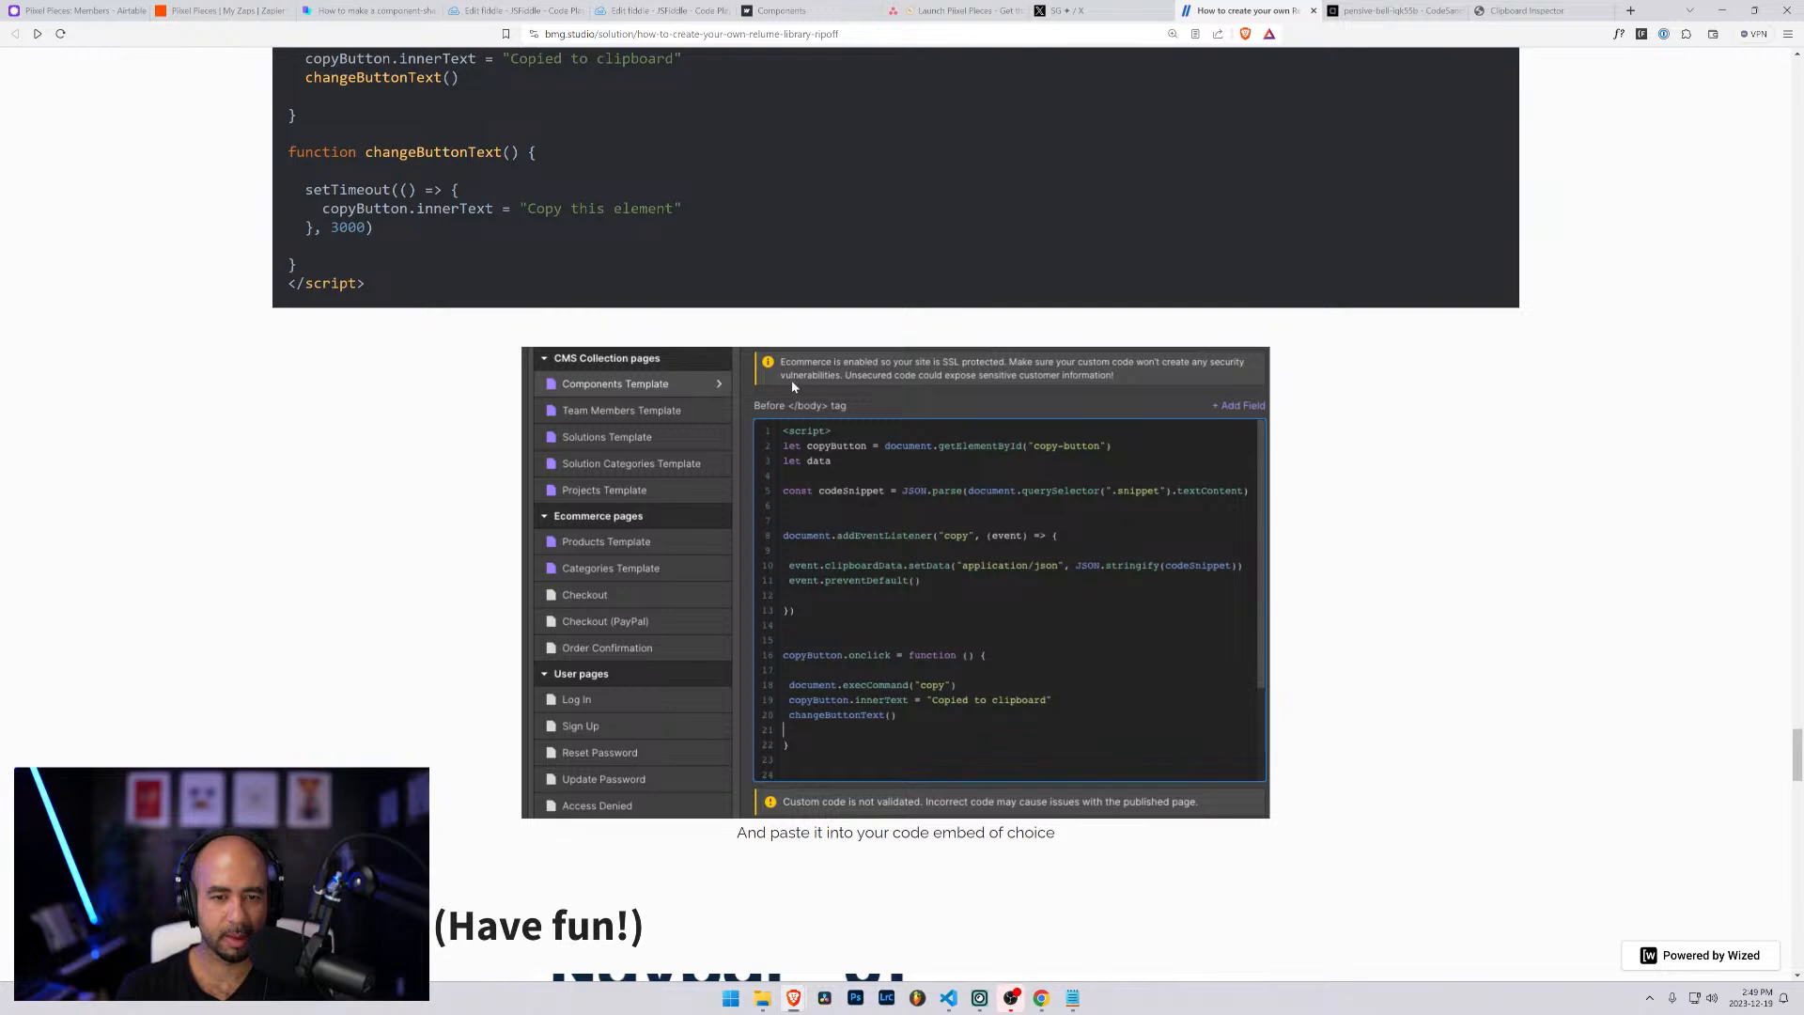
scroll(761, 534, up, 8)
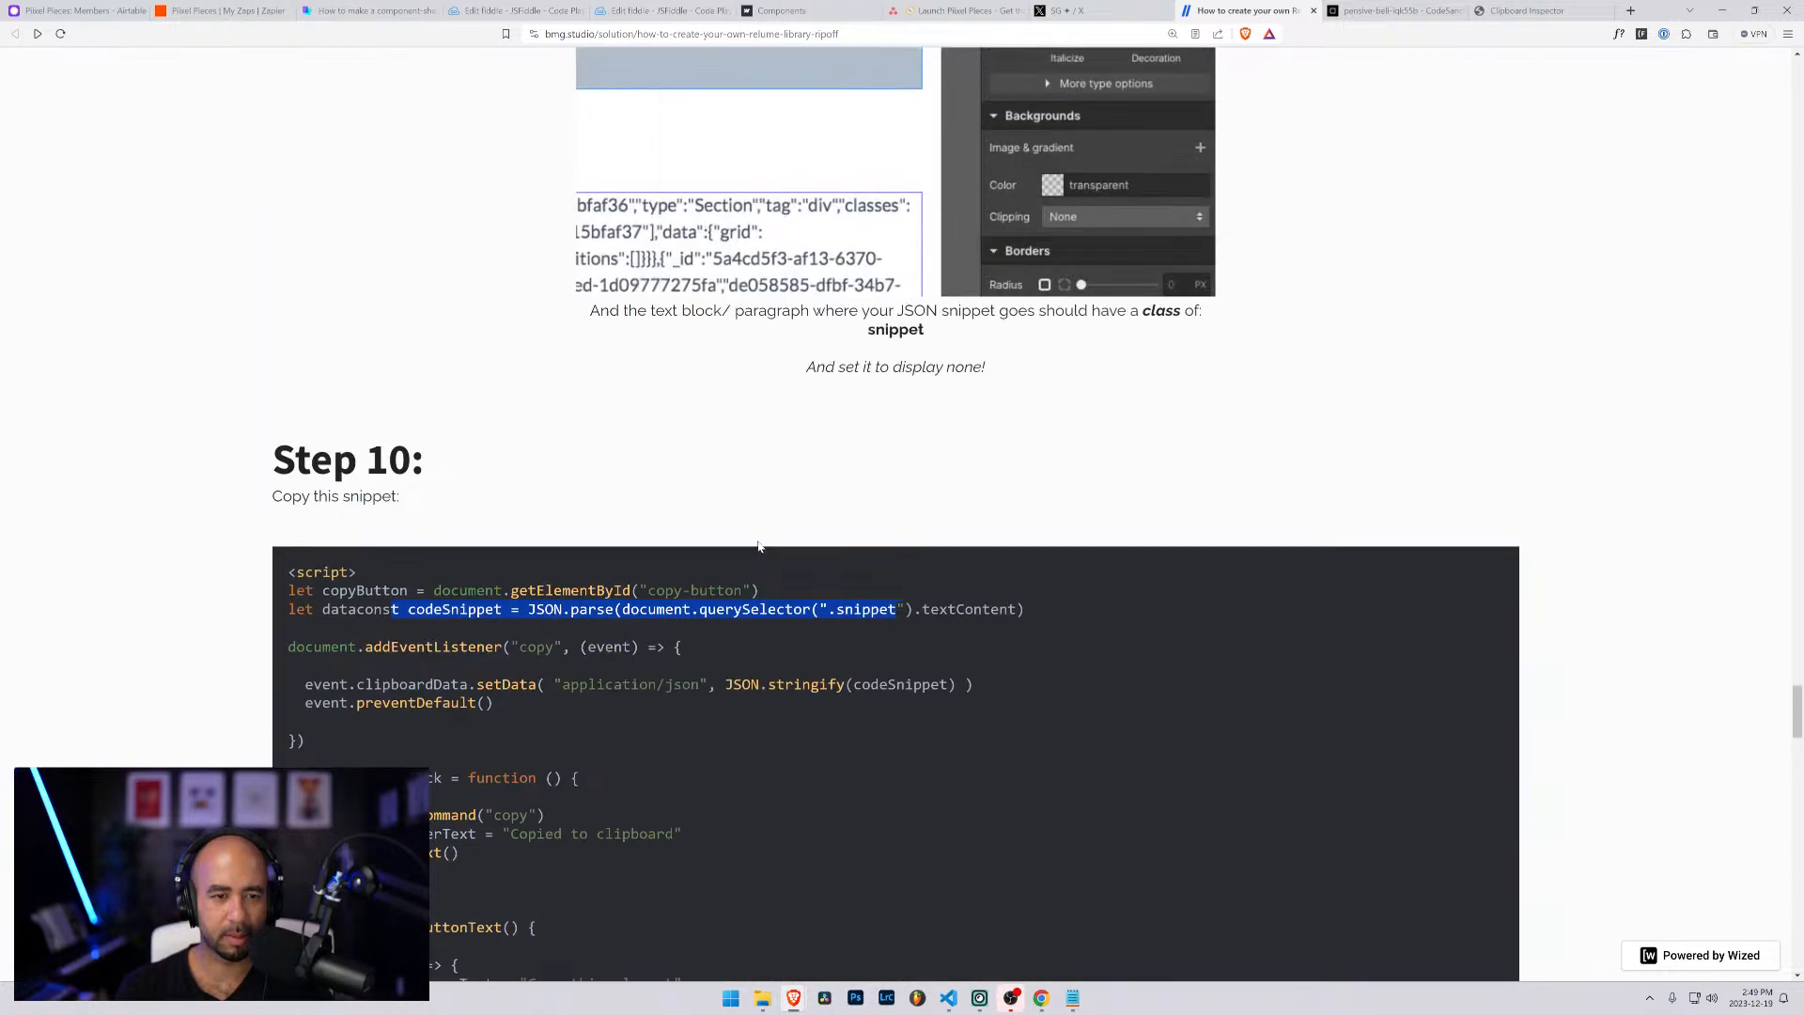
scroll(402, 554, down, 8)
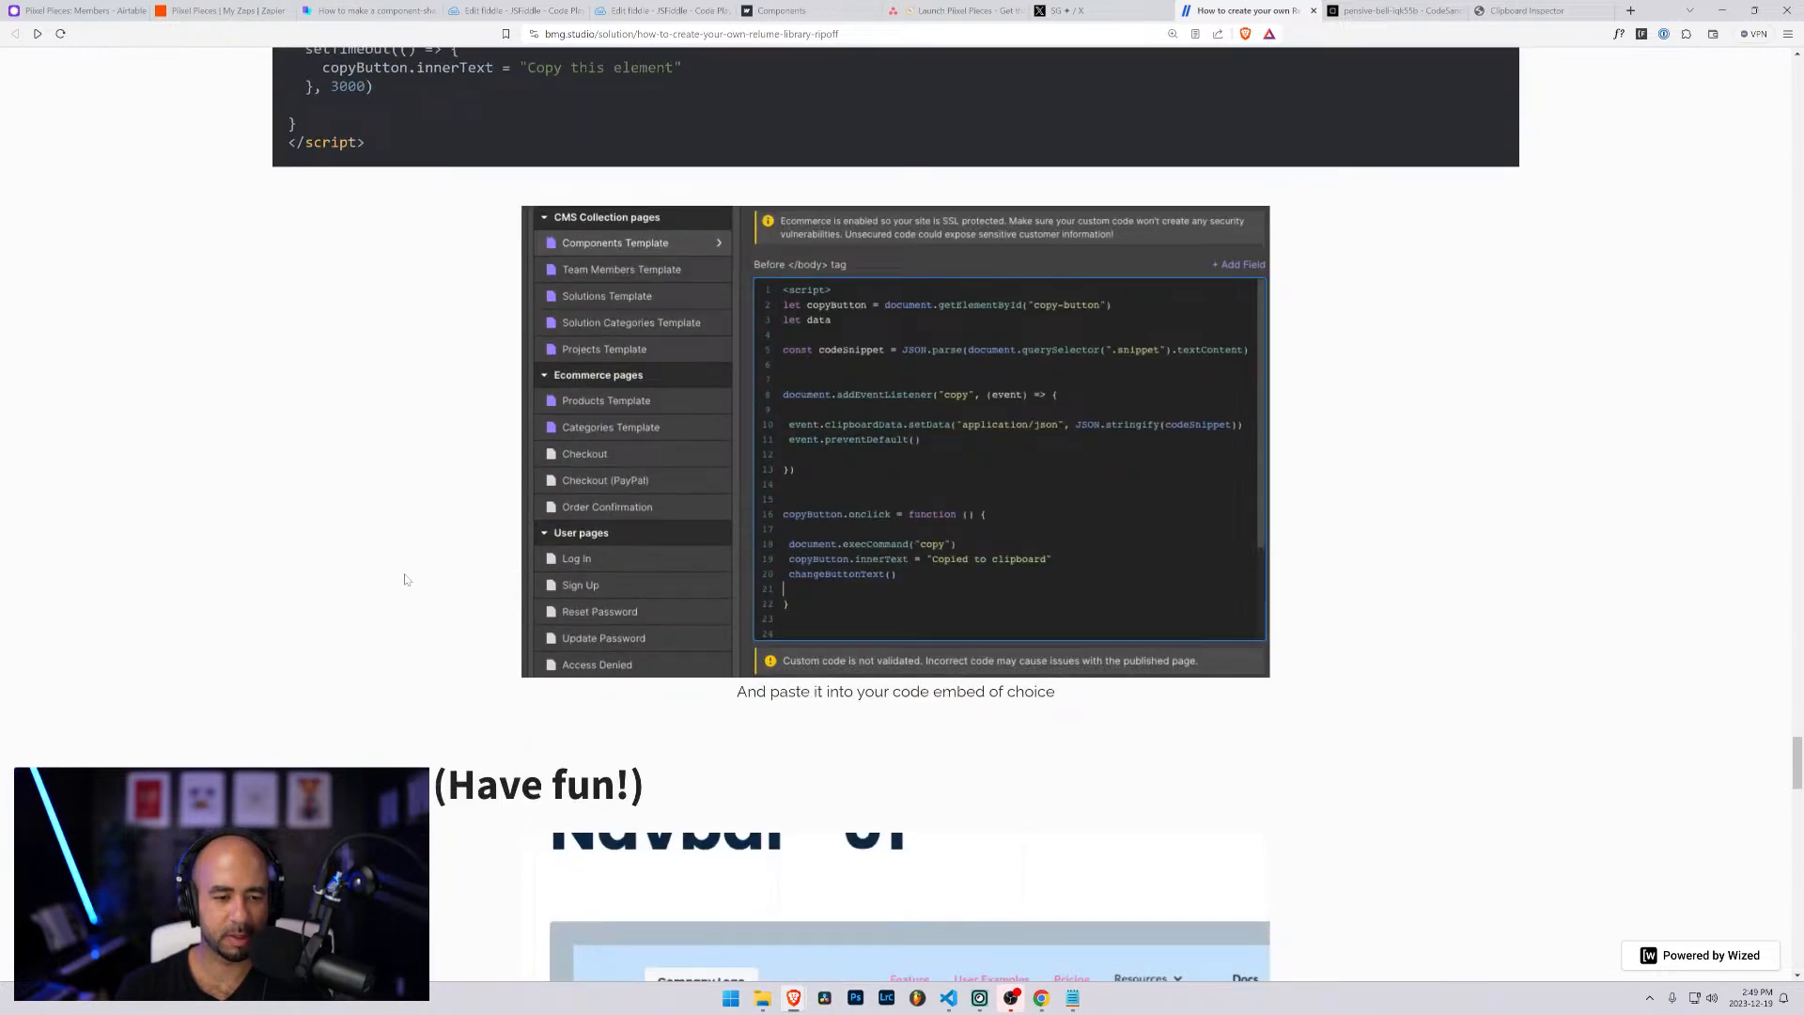
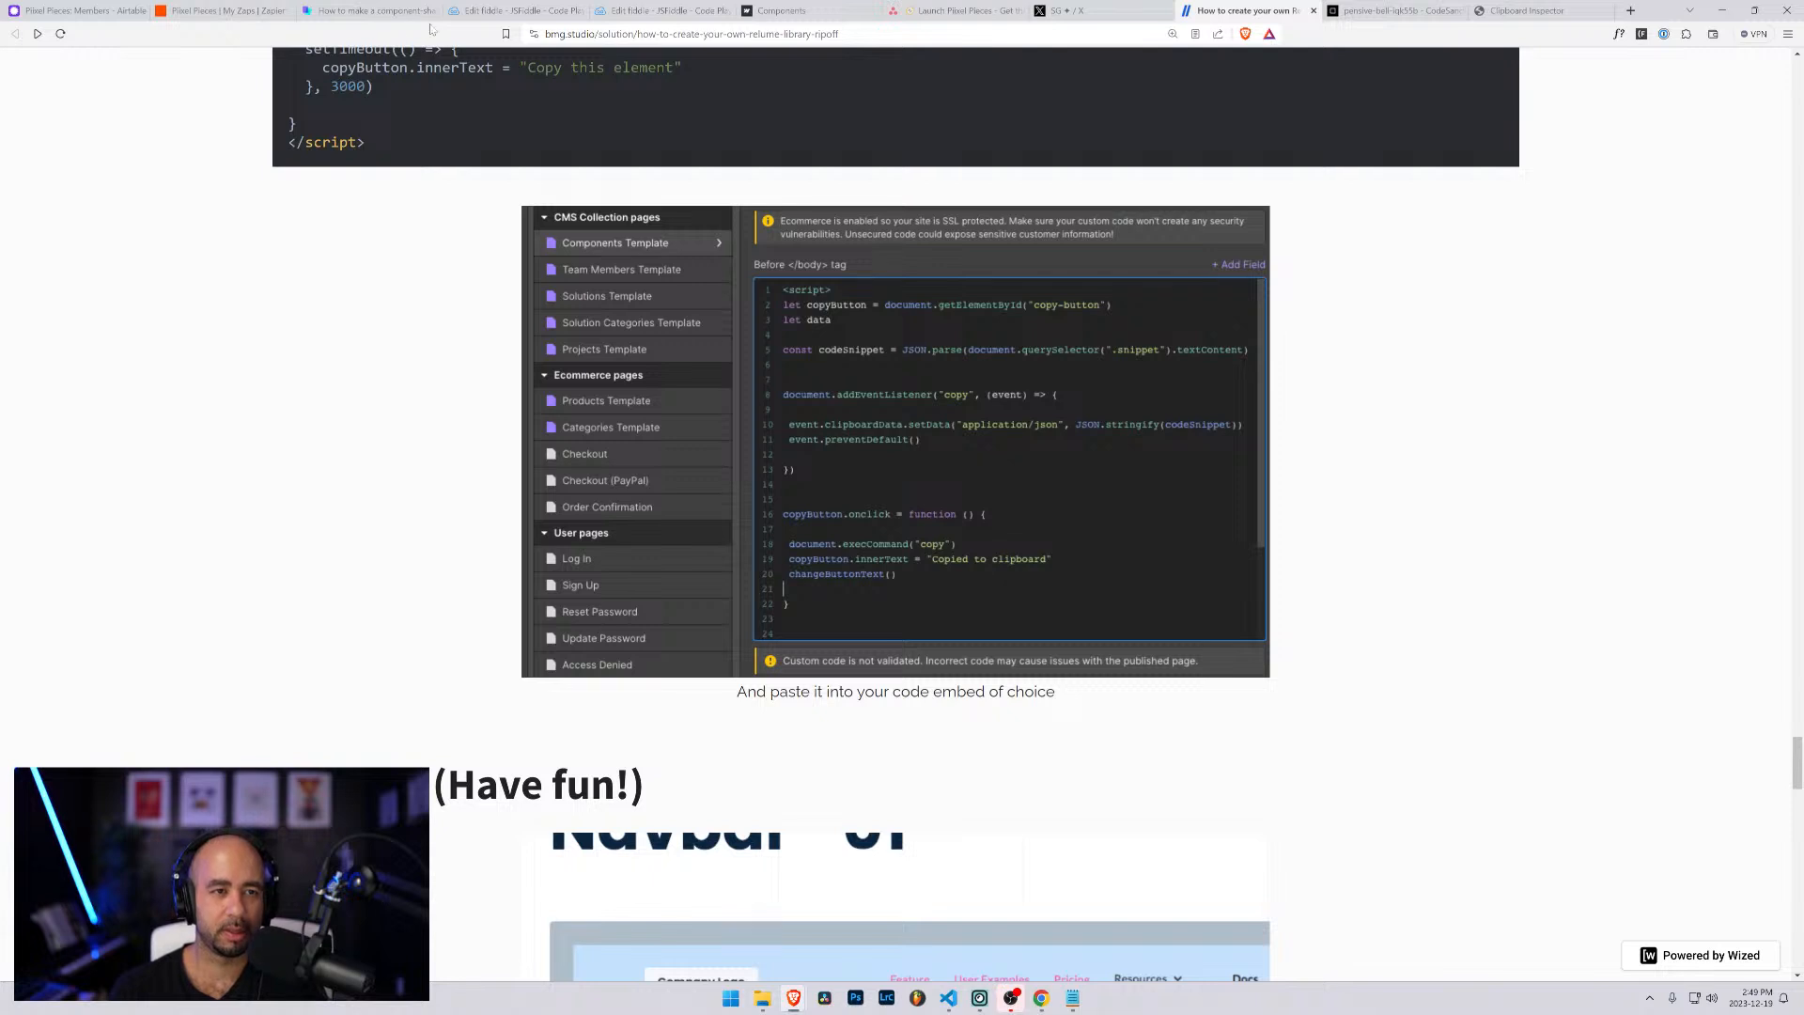
- Switch to the Webflow Designer in Chrome, close the developer tools and open the Components page in the Product folder
click(1041, 998)
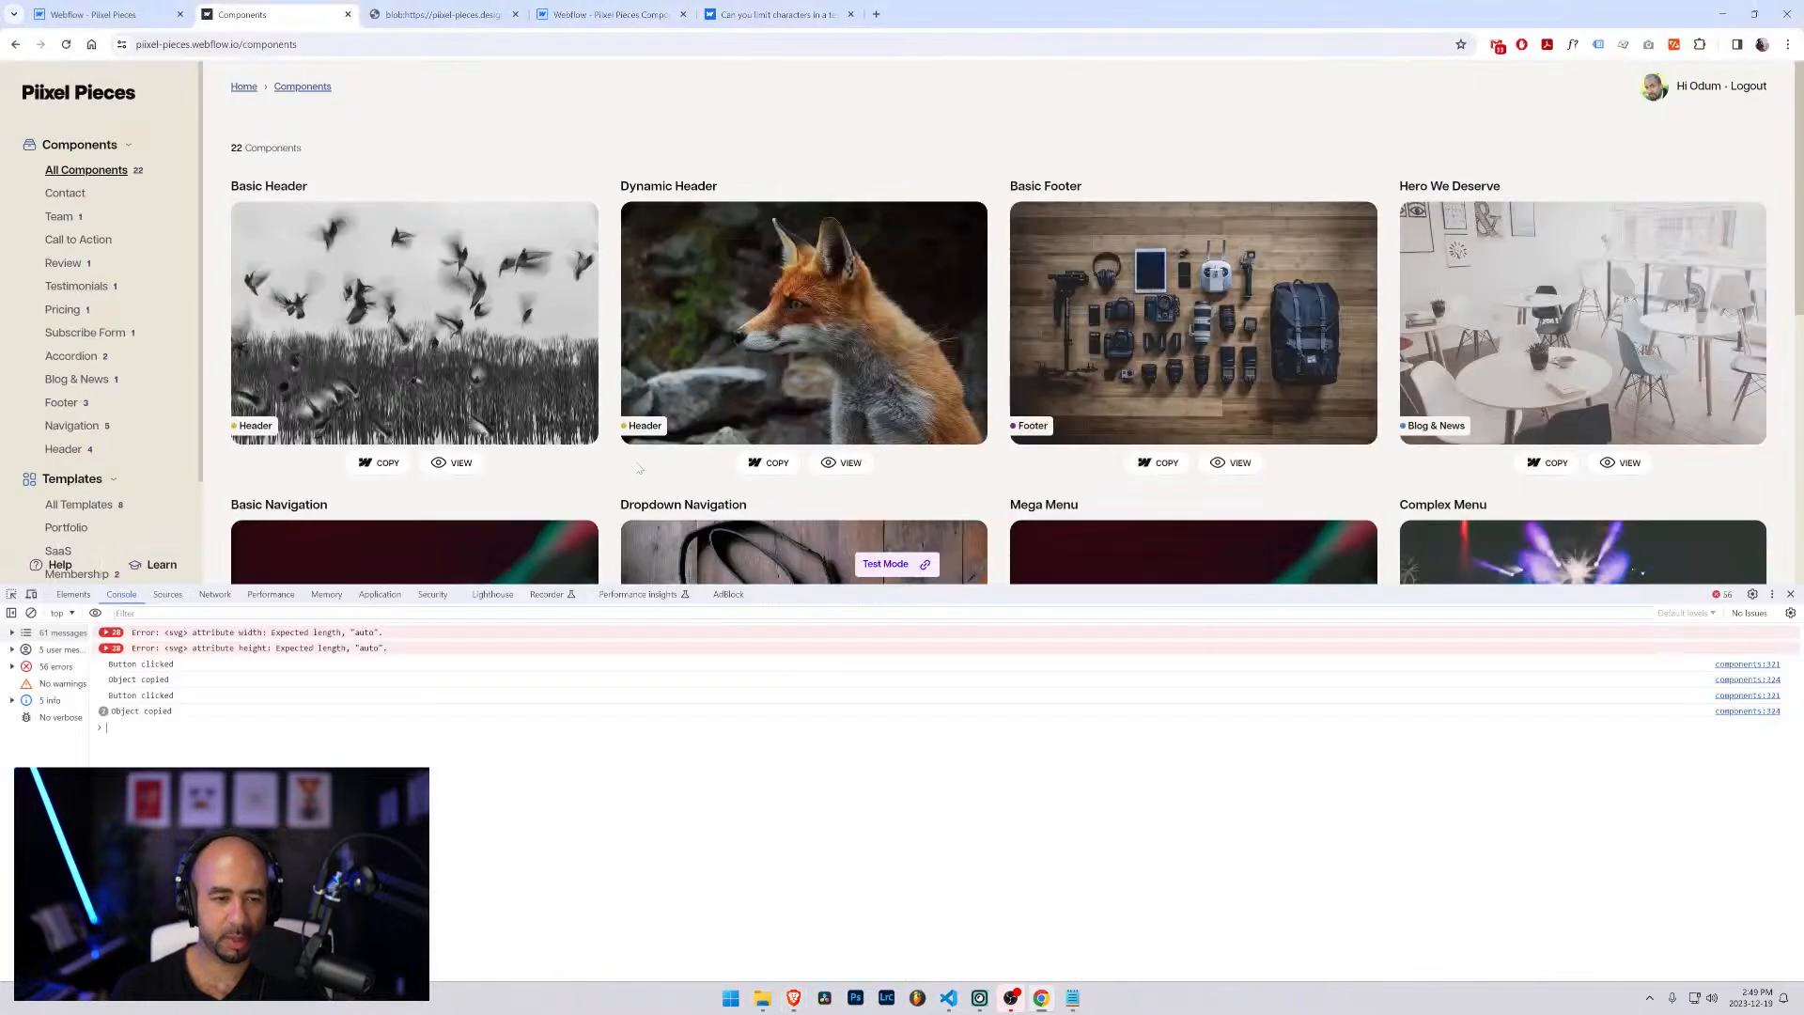
click(94, 14)
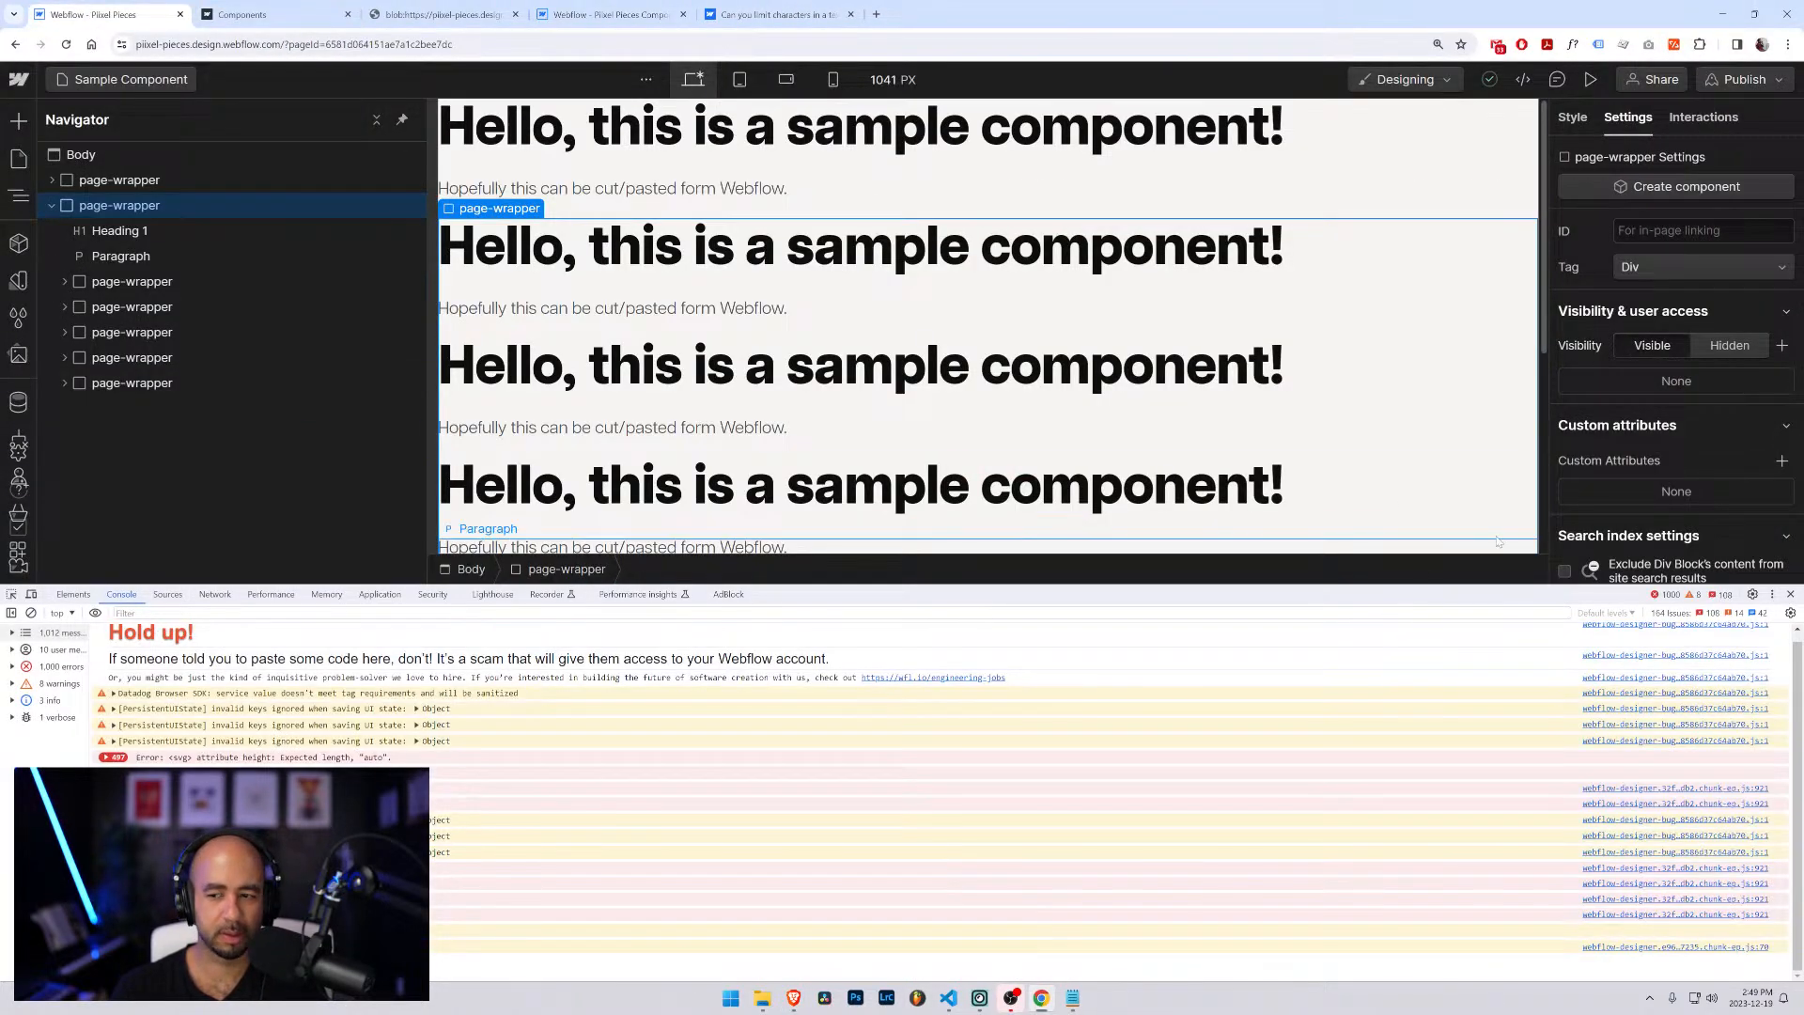
key(F12)
click(141, 83)
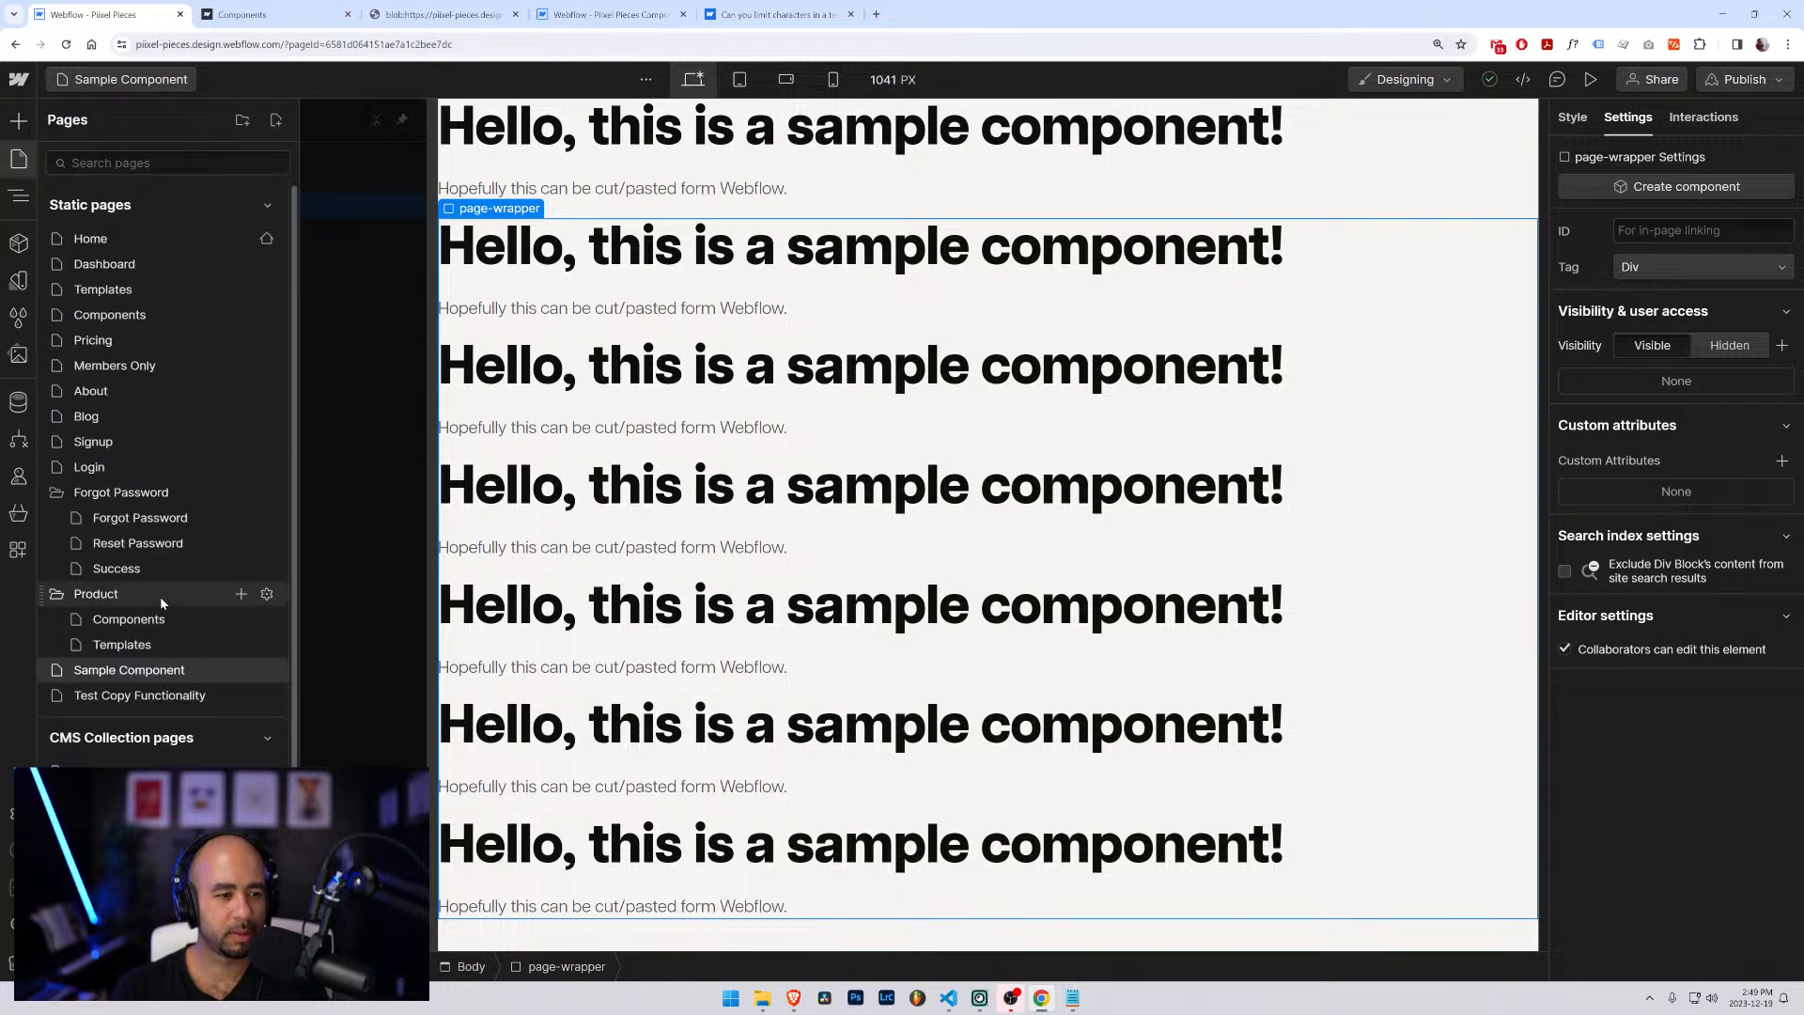
scroll(120, 673, down, 5)
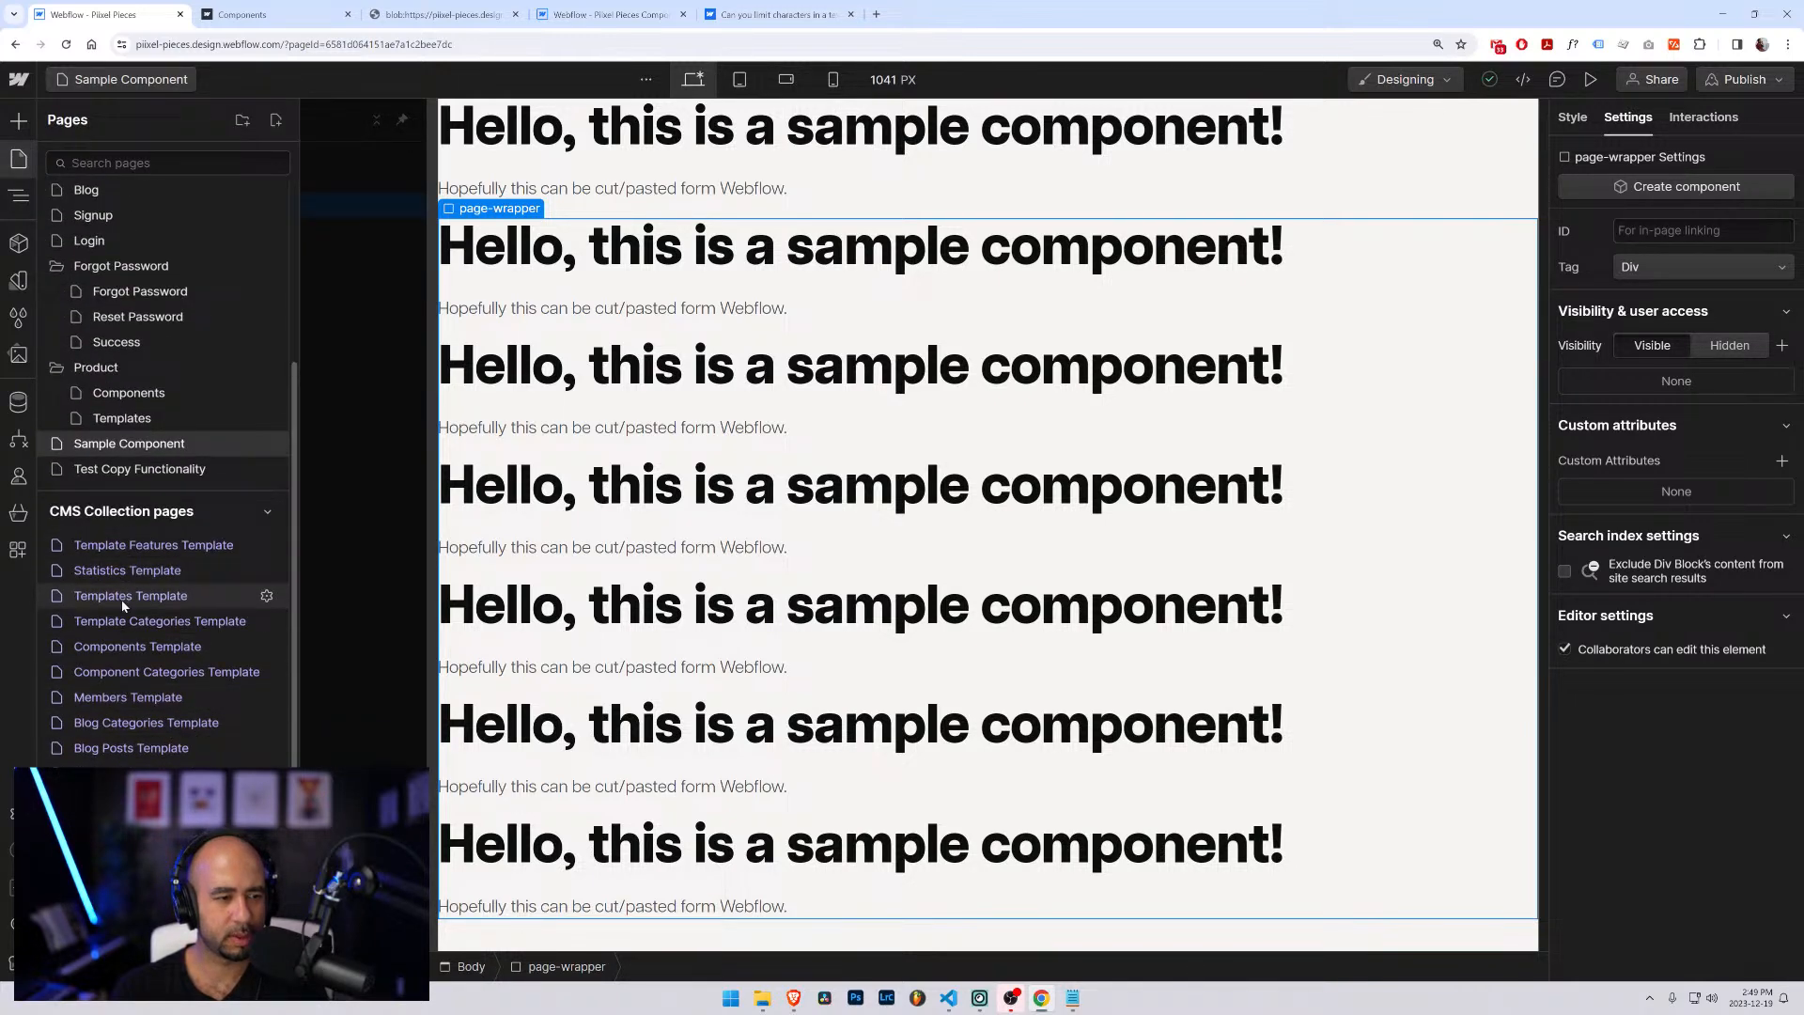
click(129, 393)
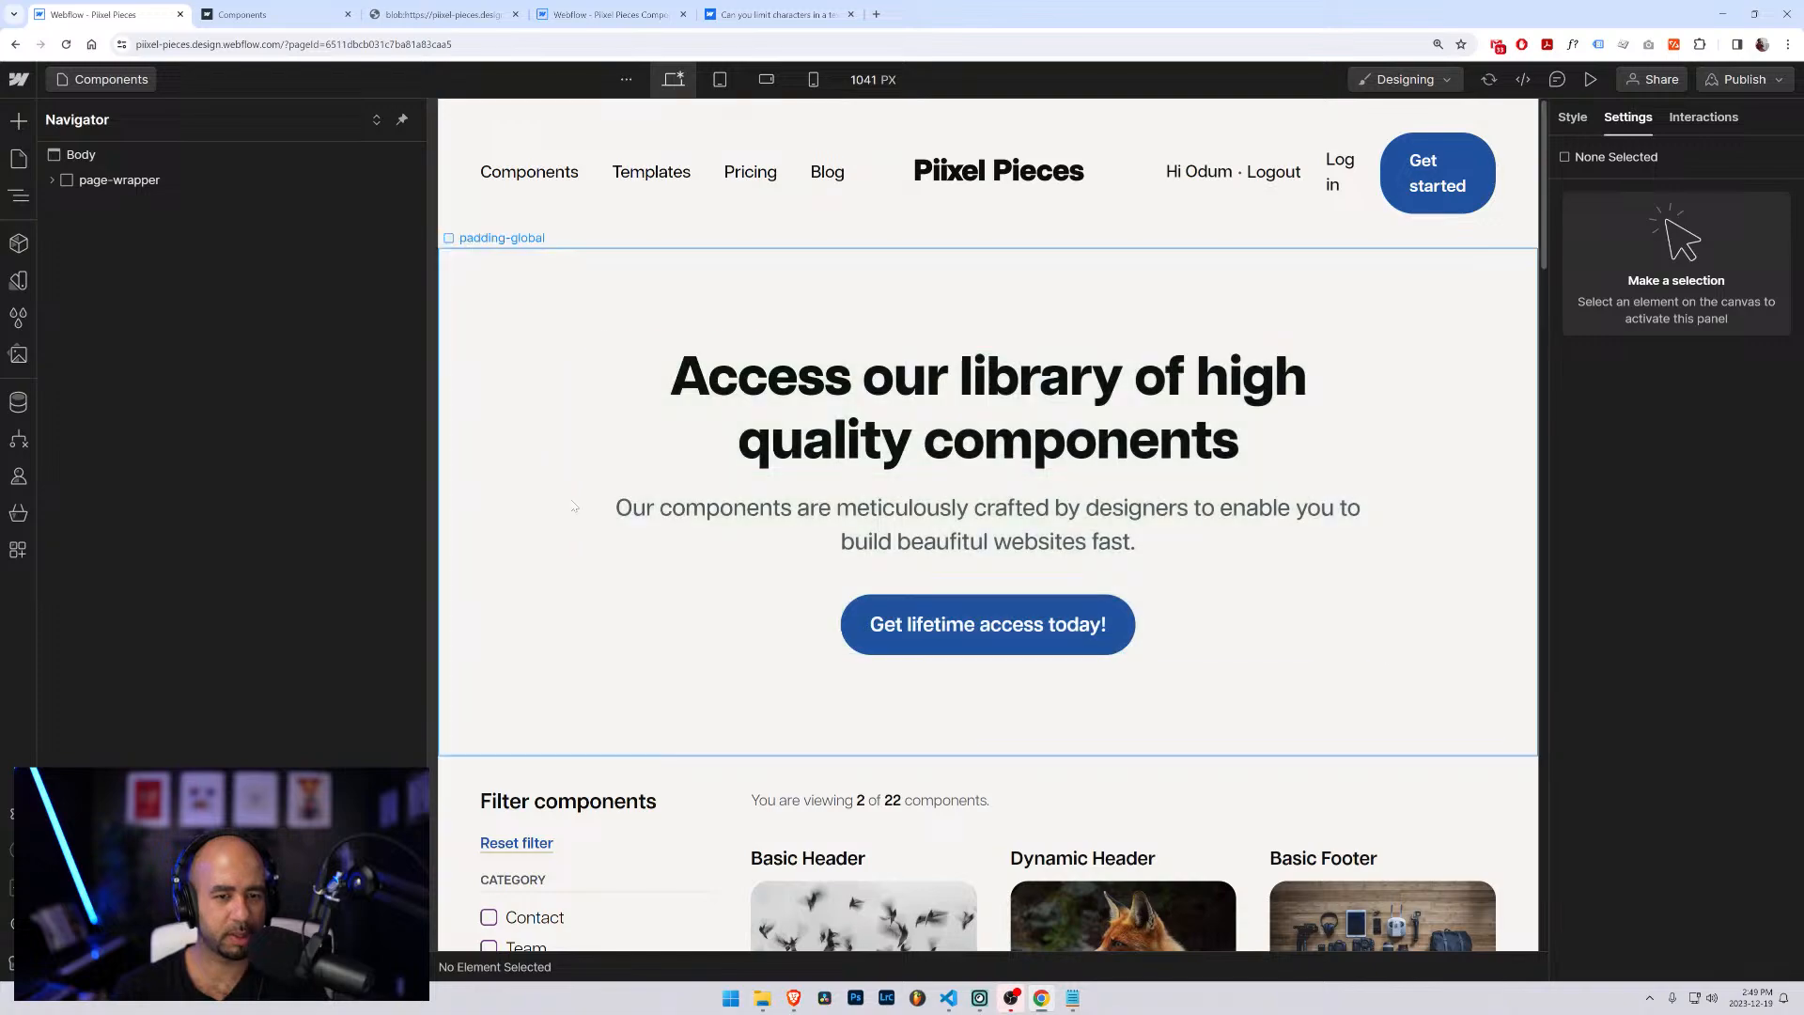
- Open the code editor of the HTML Embed at the end of the Components page
scroll(551, 512, down, 5)
scroll(717, 507, down, 6)
click(724, 507)
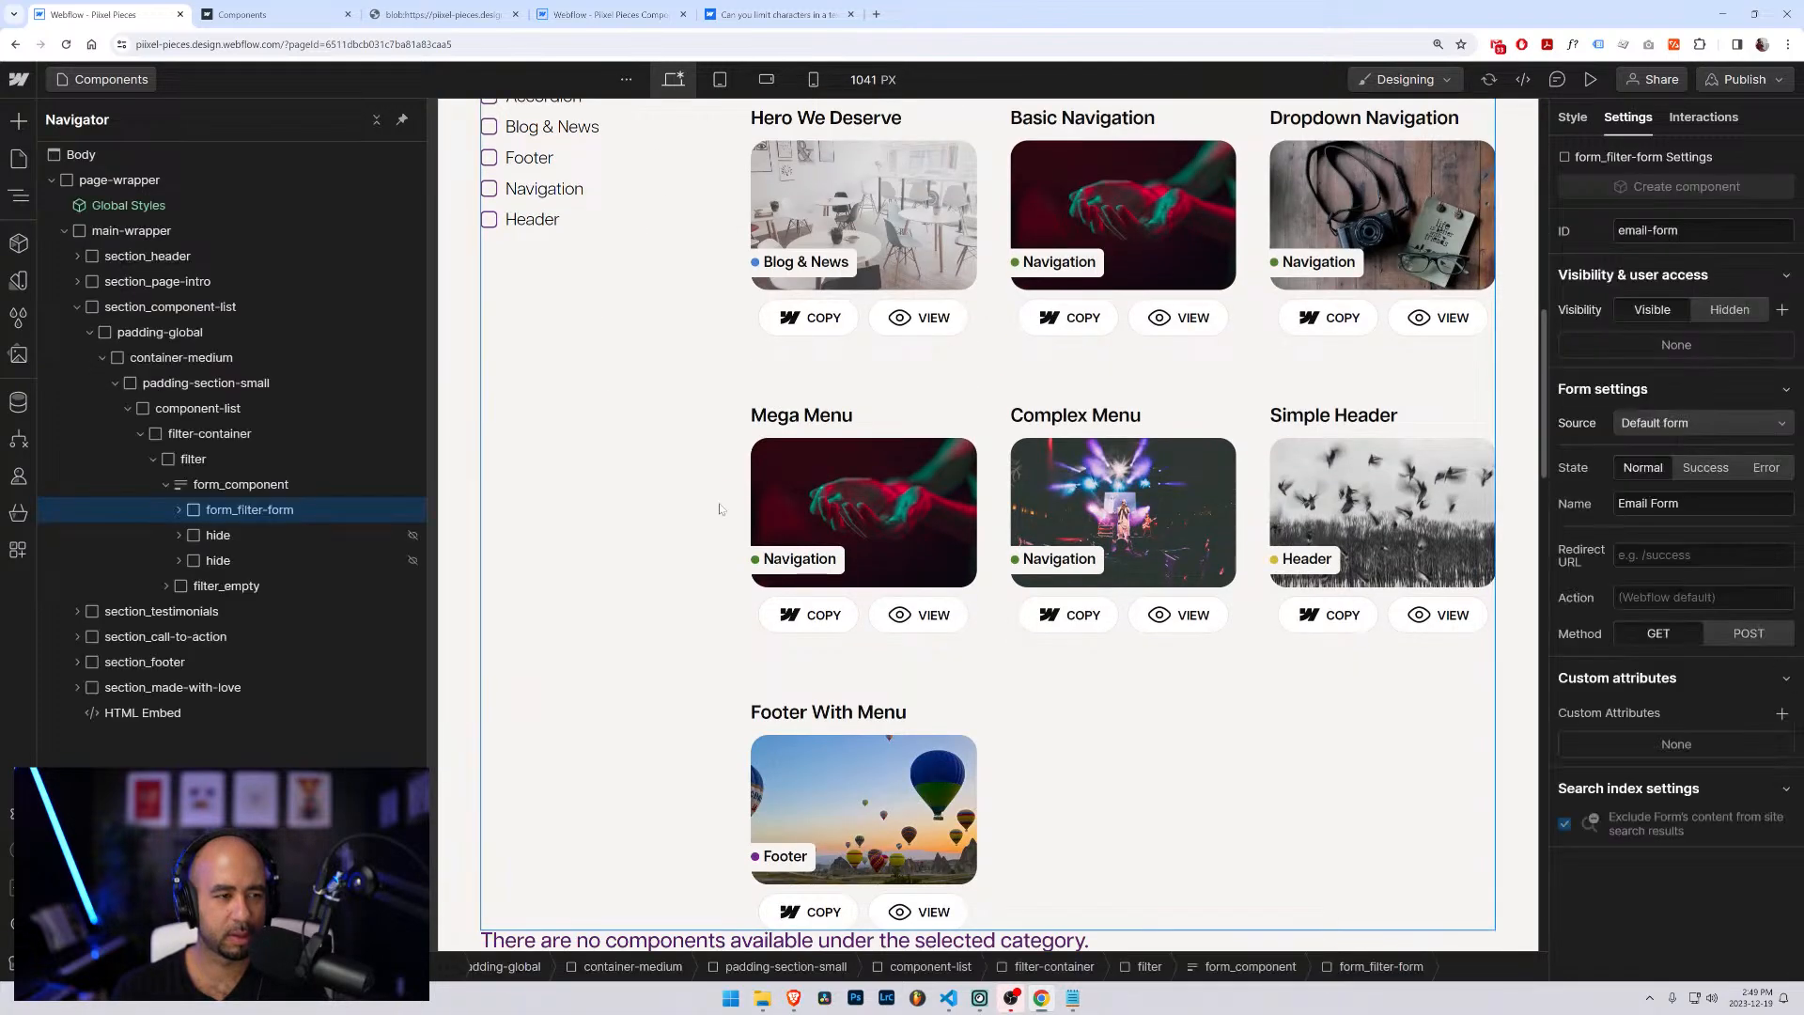
click(141, 713)
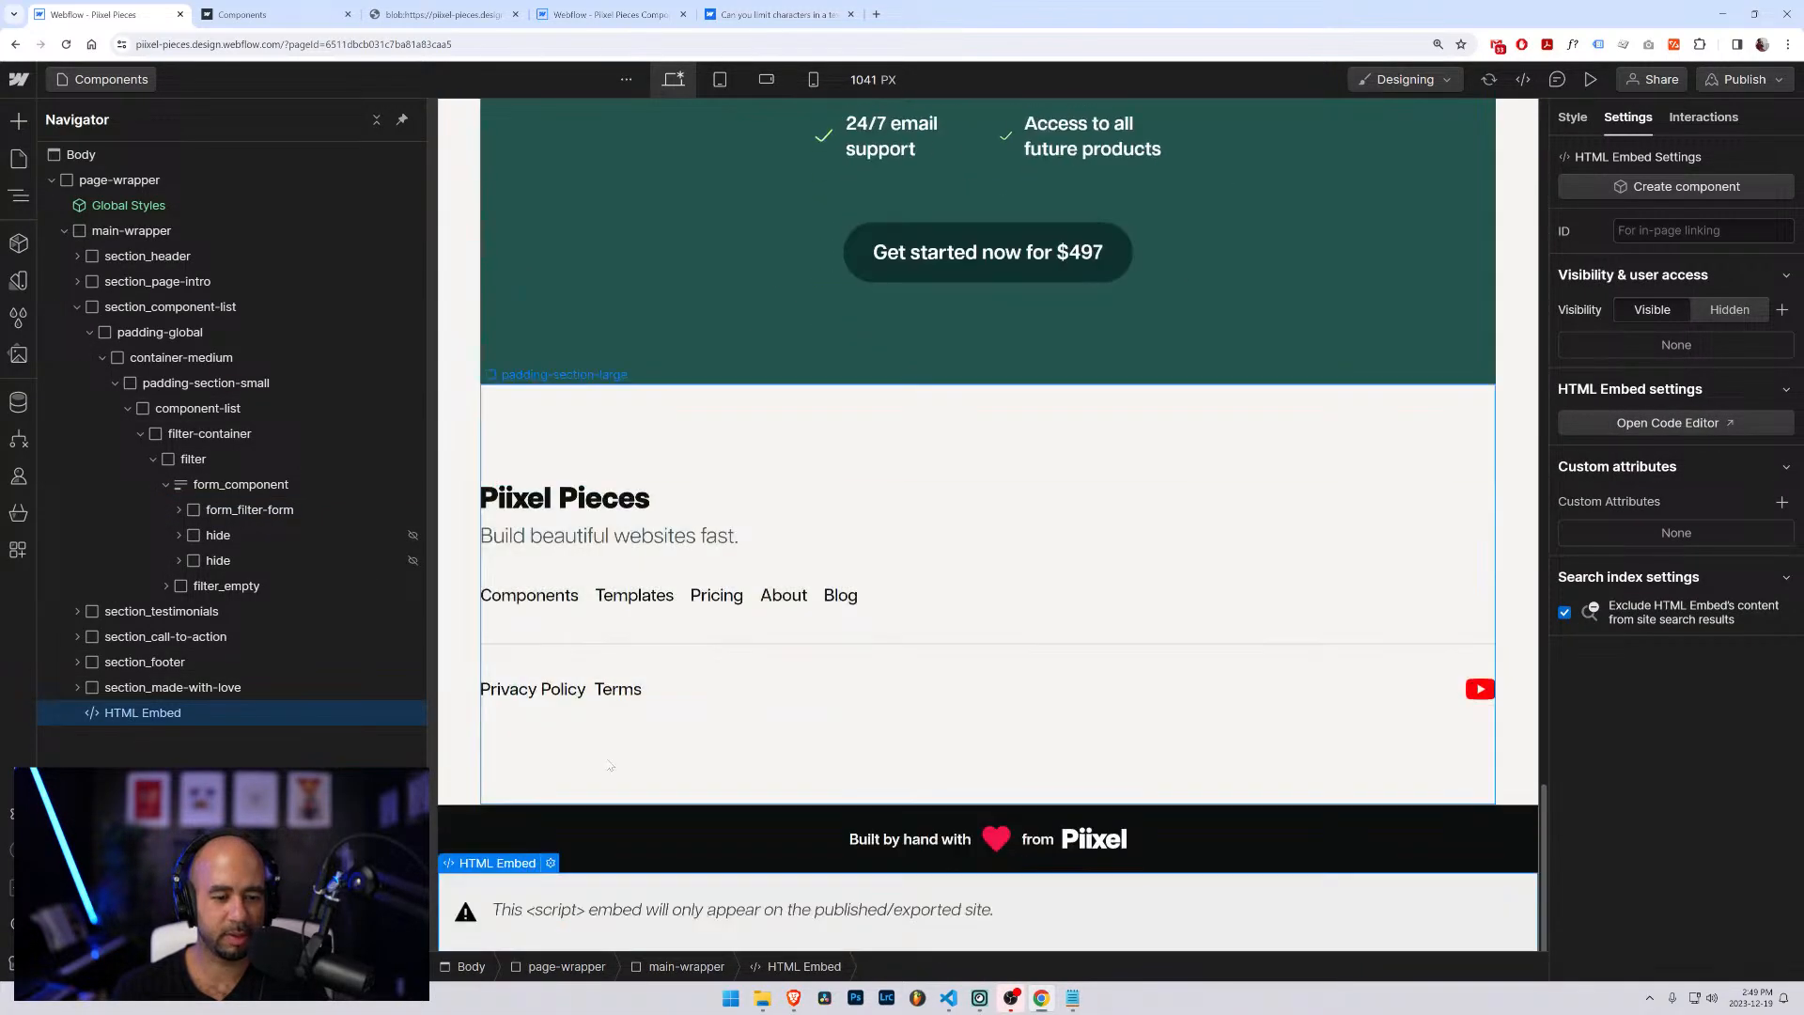
click(552, 863)
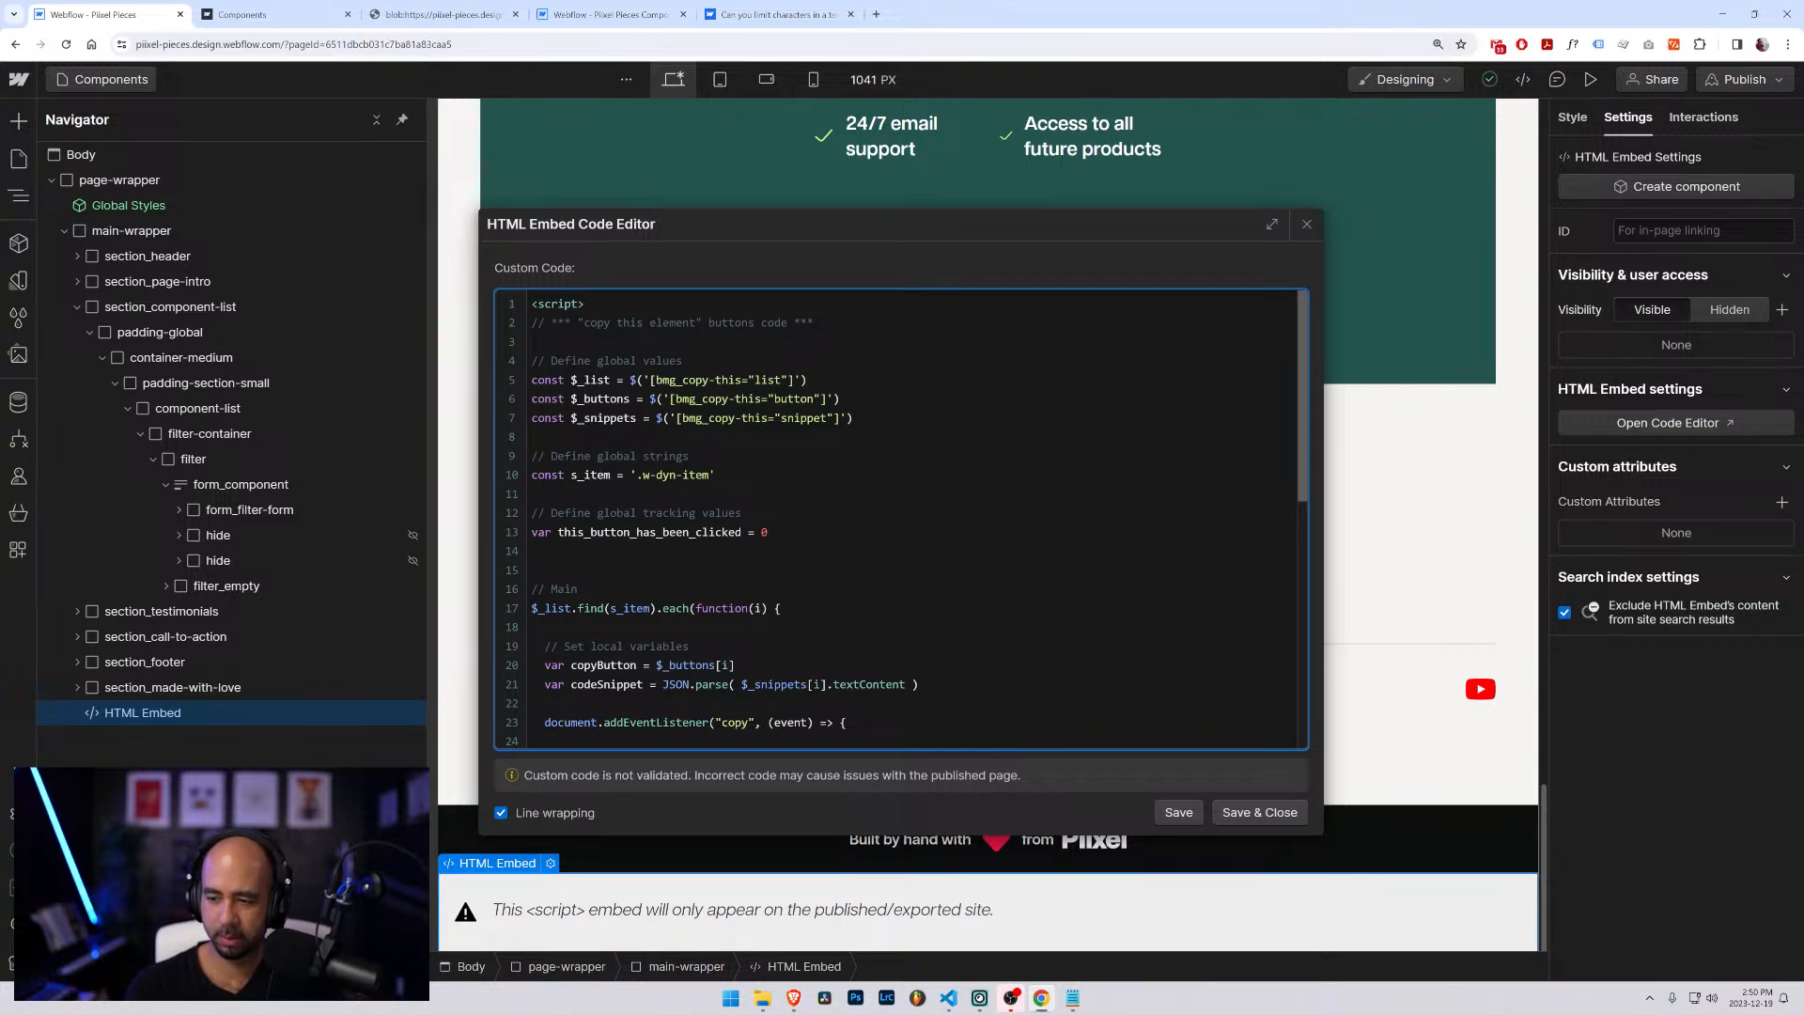
- Check the bmg_copy-this="list" selector in the embed's copy script, and close the code editor without editing it
key(alt+Tab)
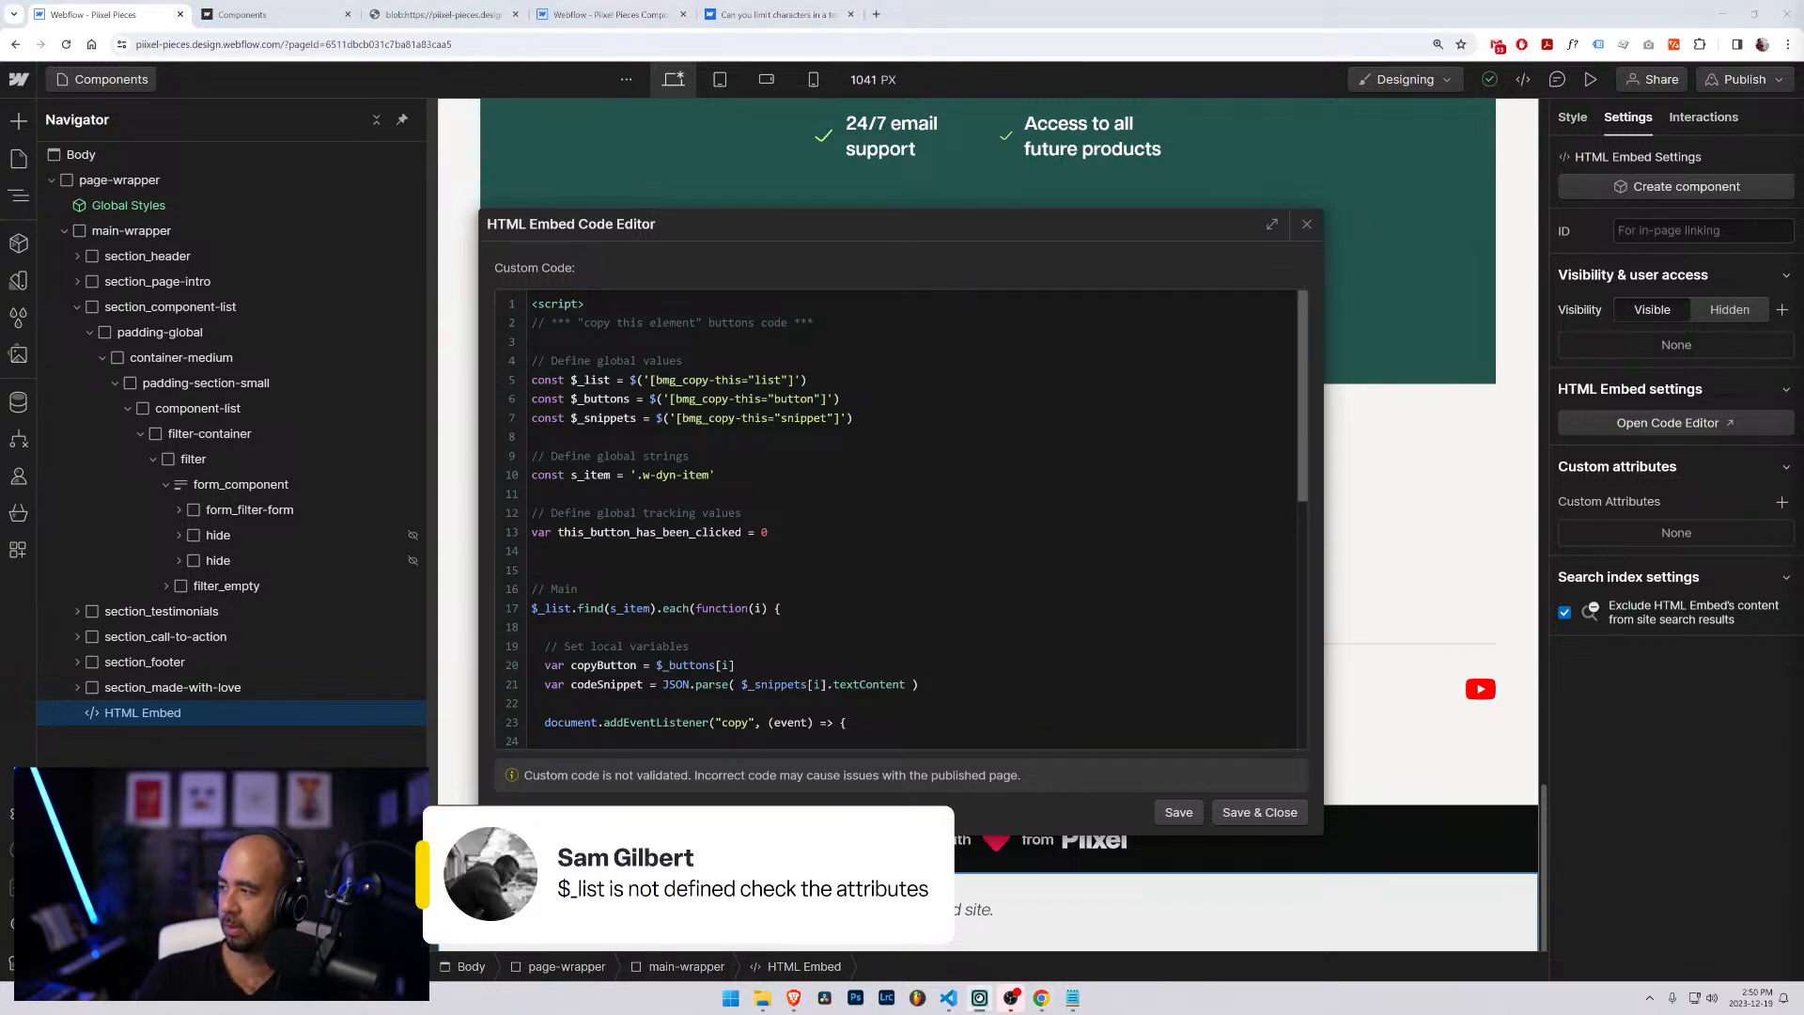
drag(703, 226, 726, 171)
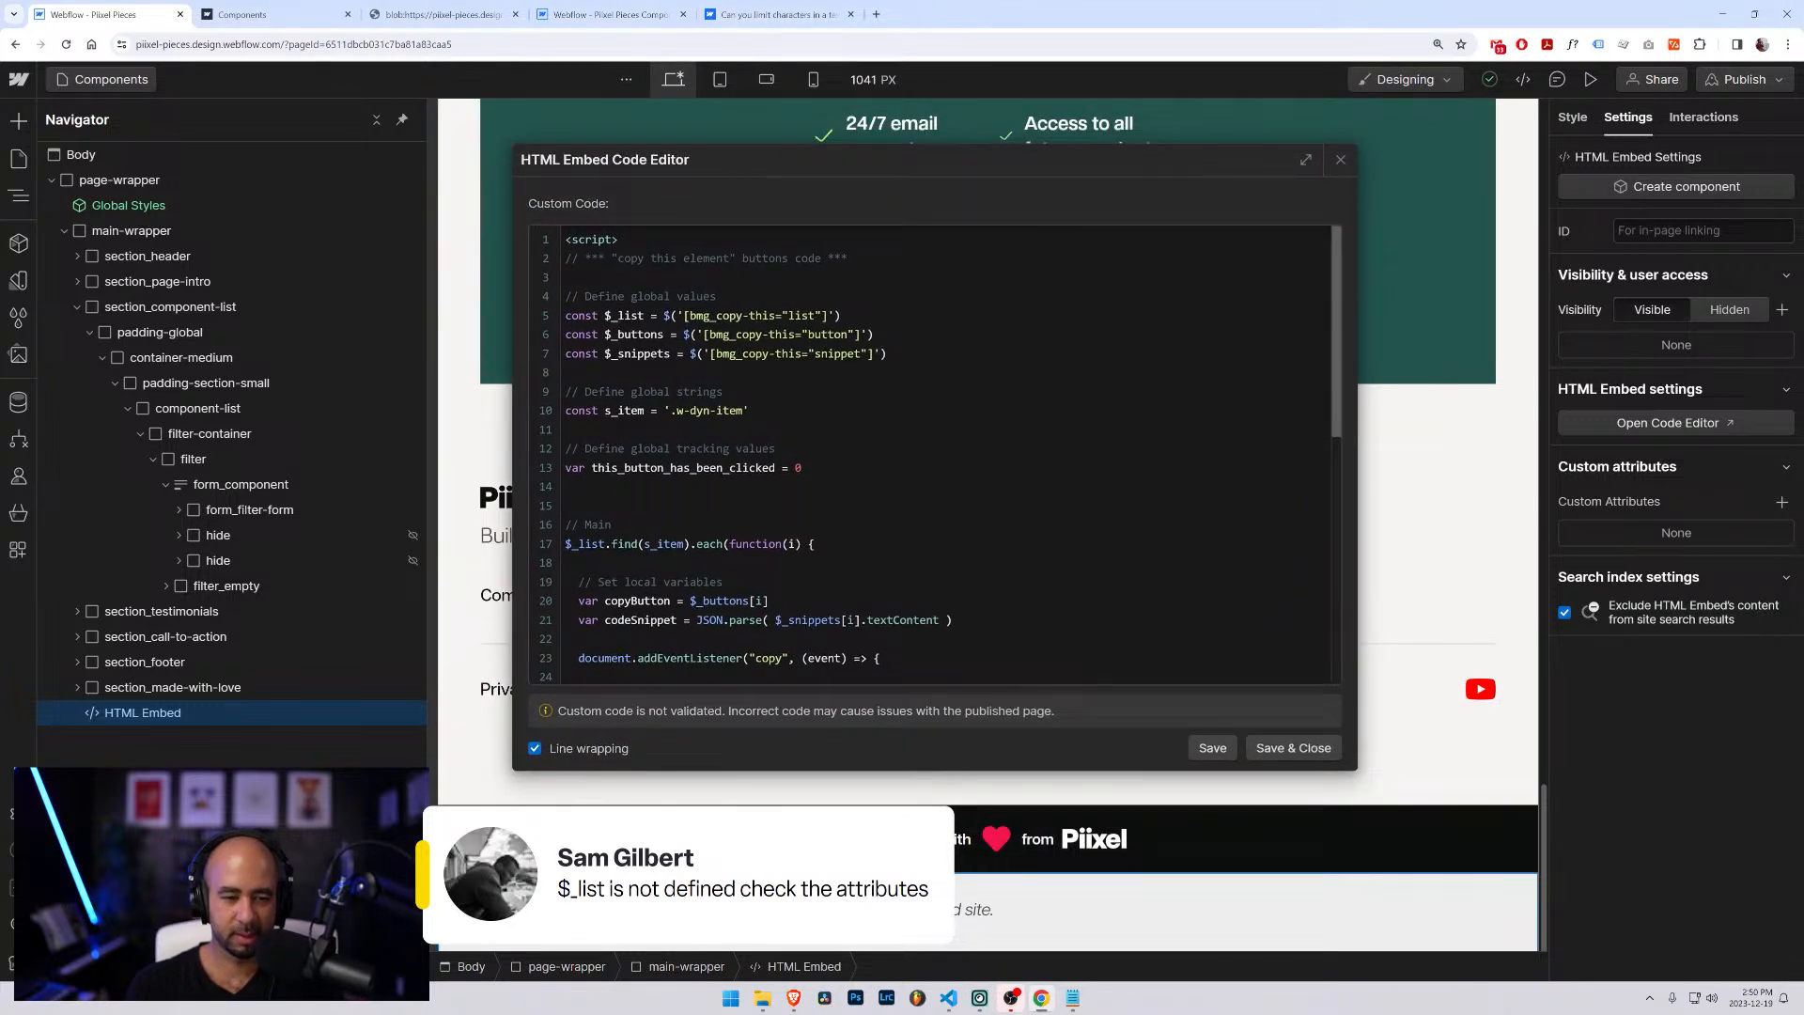
drag(814, 316, 683, 316)
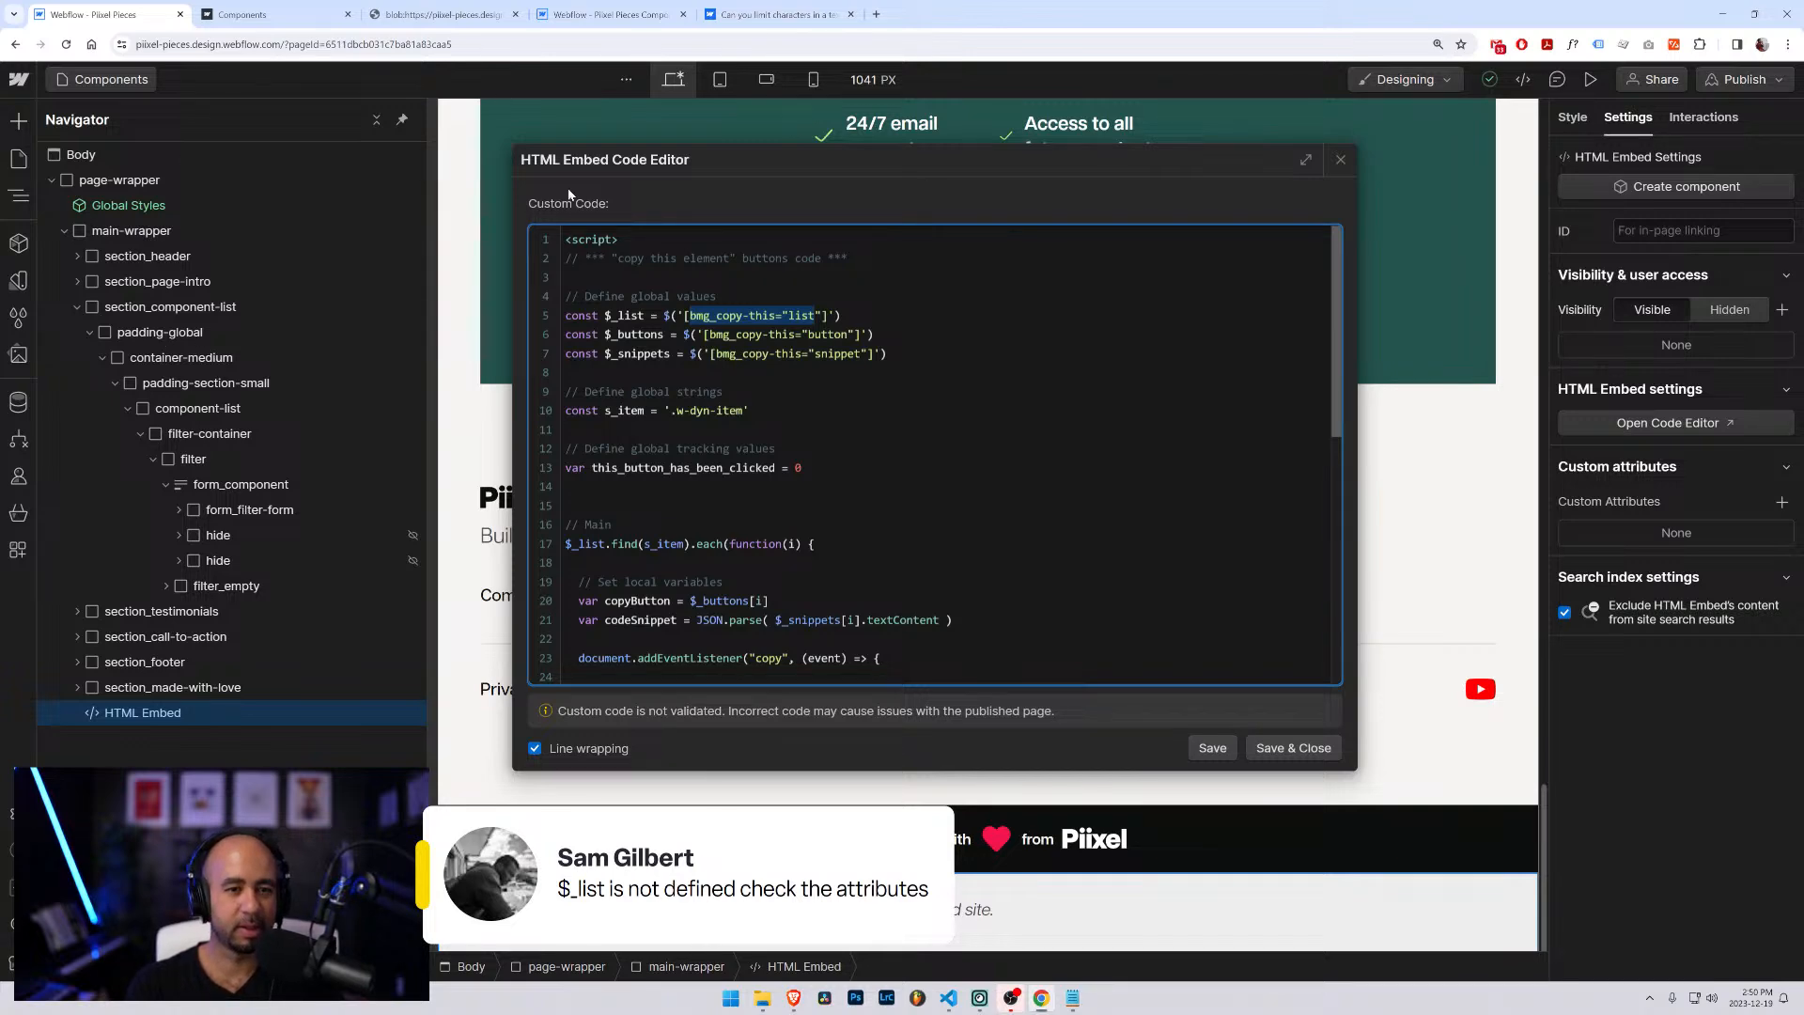
click(489, 182)
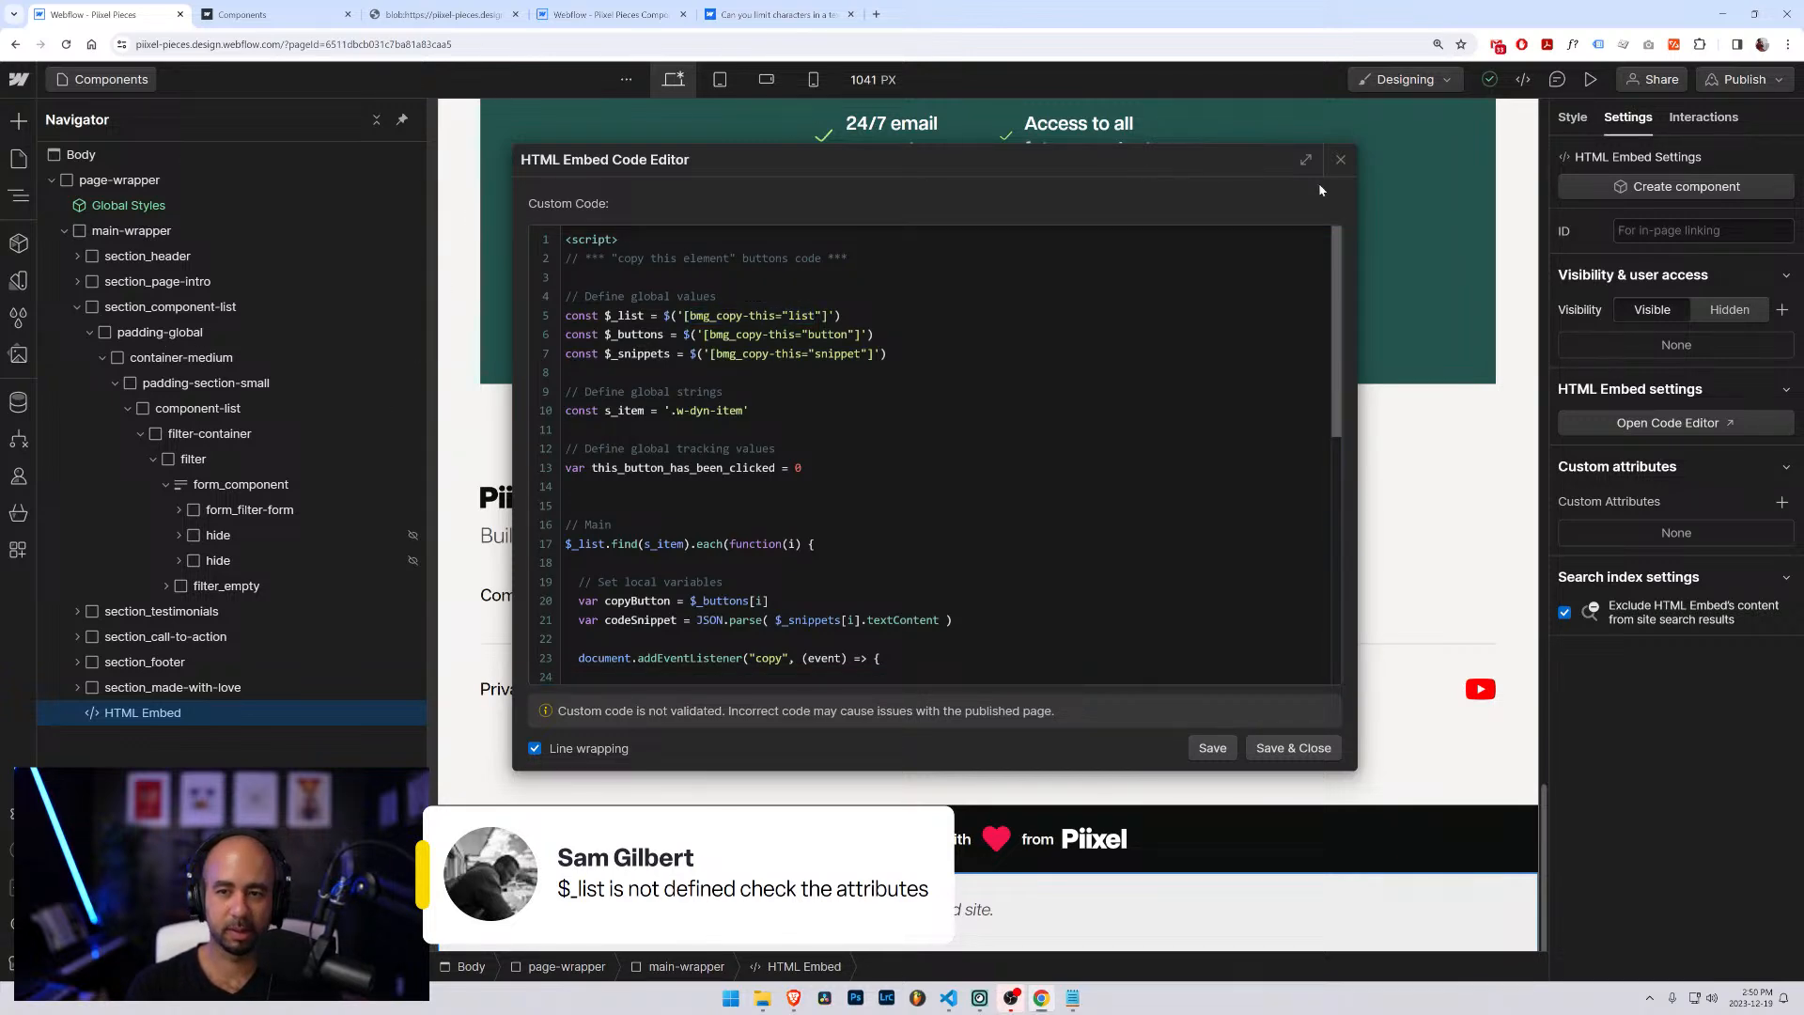
click(1340, 160)
- Select the app_collection-items list in the component grid and inspect its custom attributes
scroll(815, 308, up, 15)
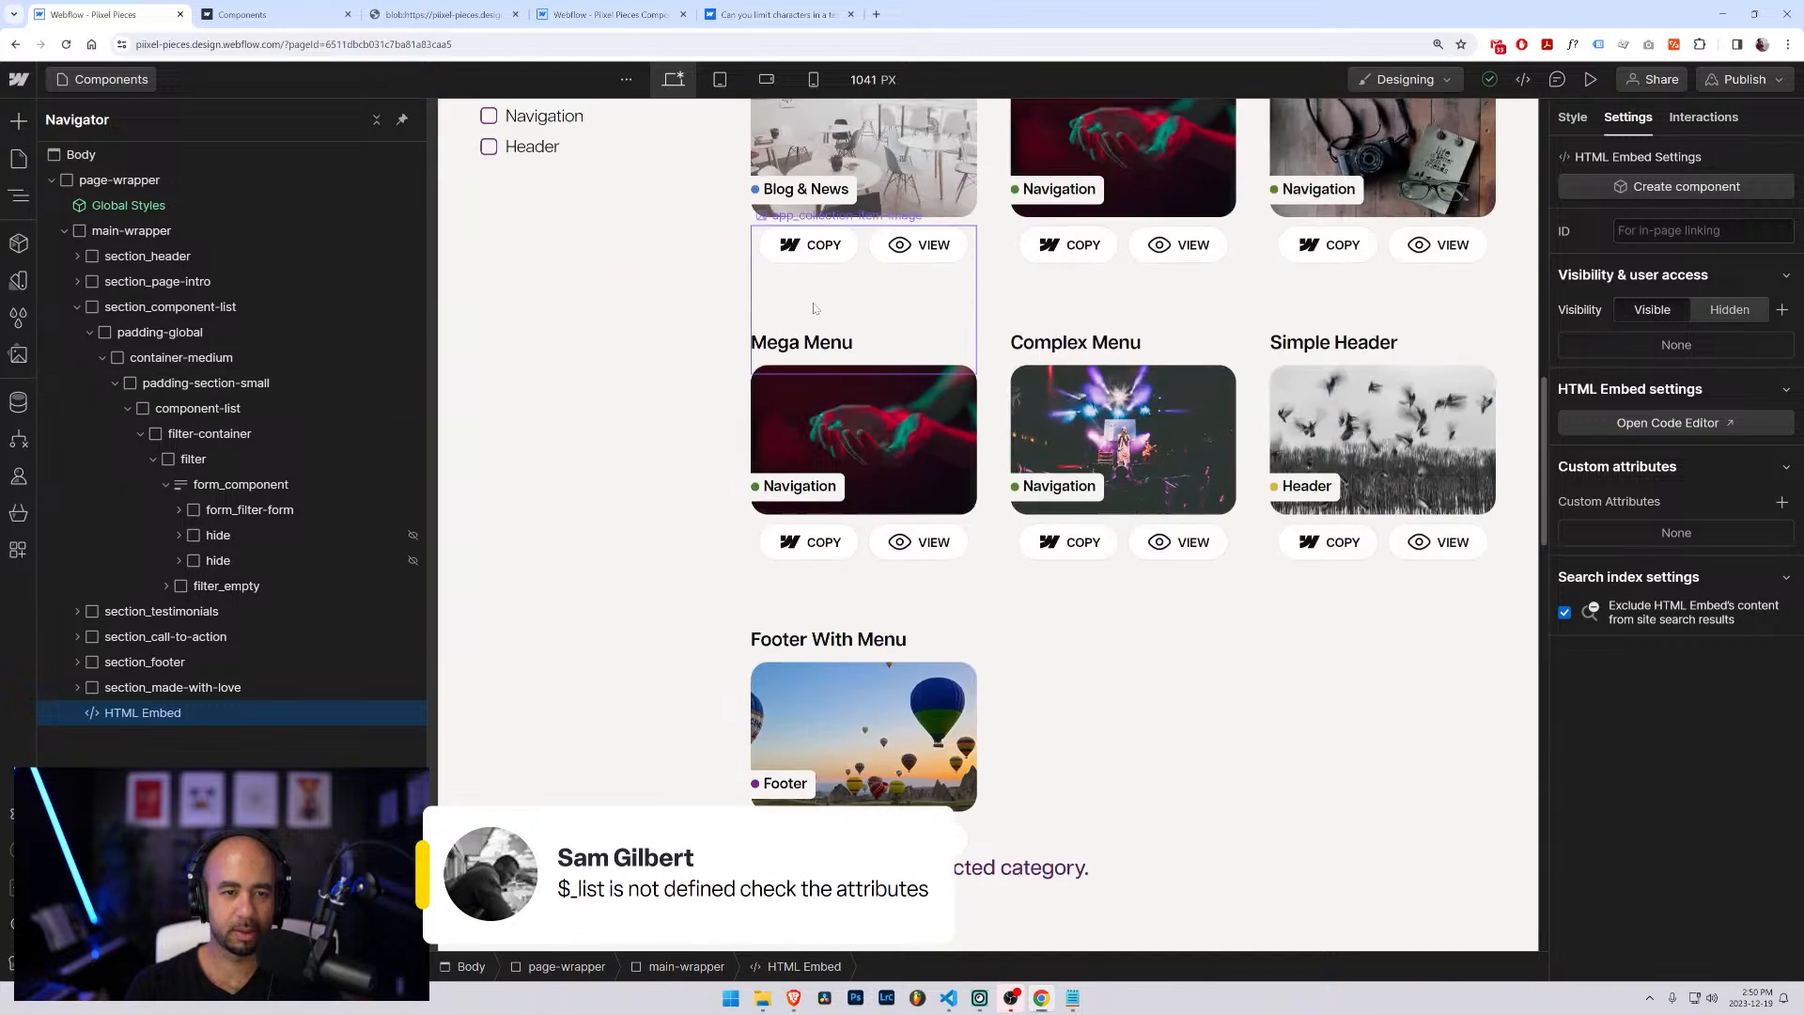
click(862, 256)
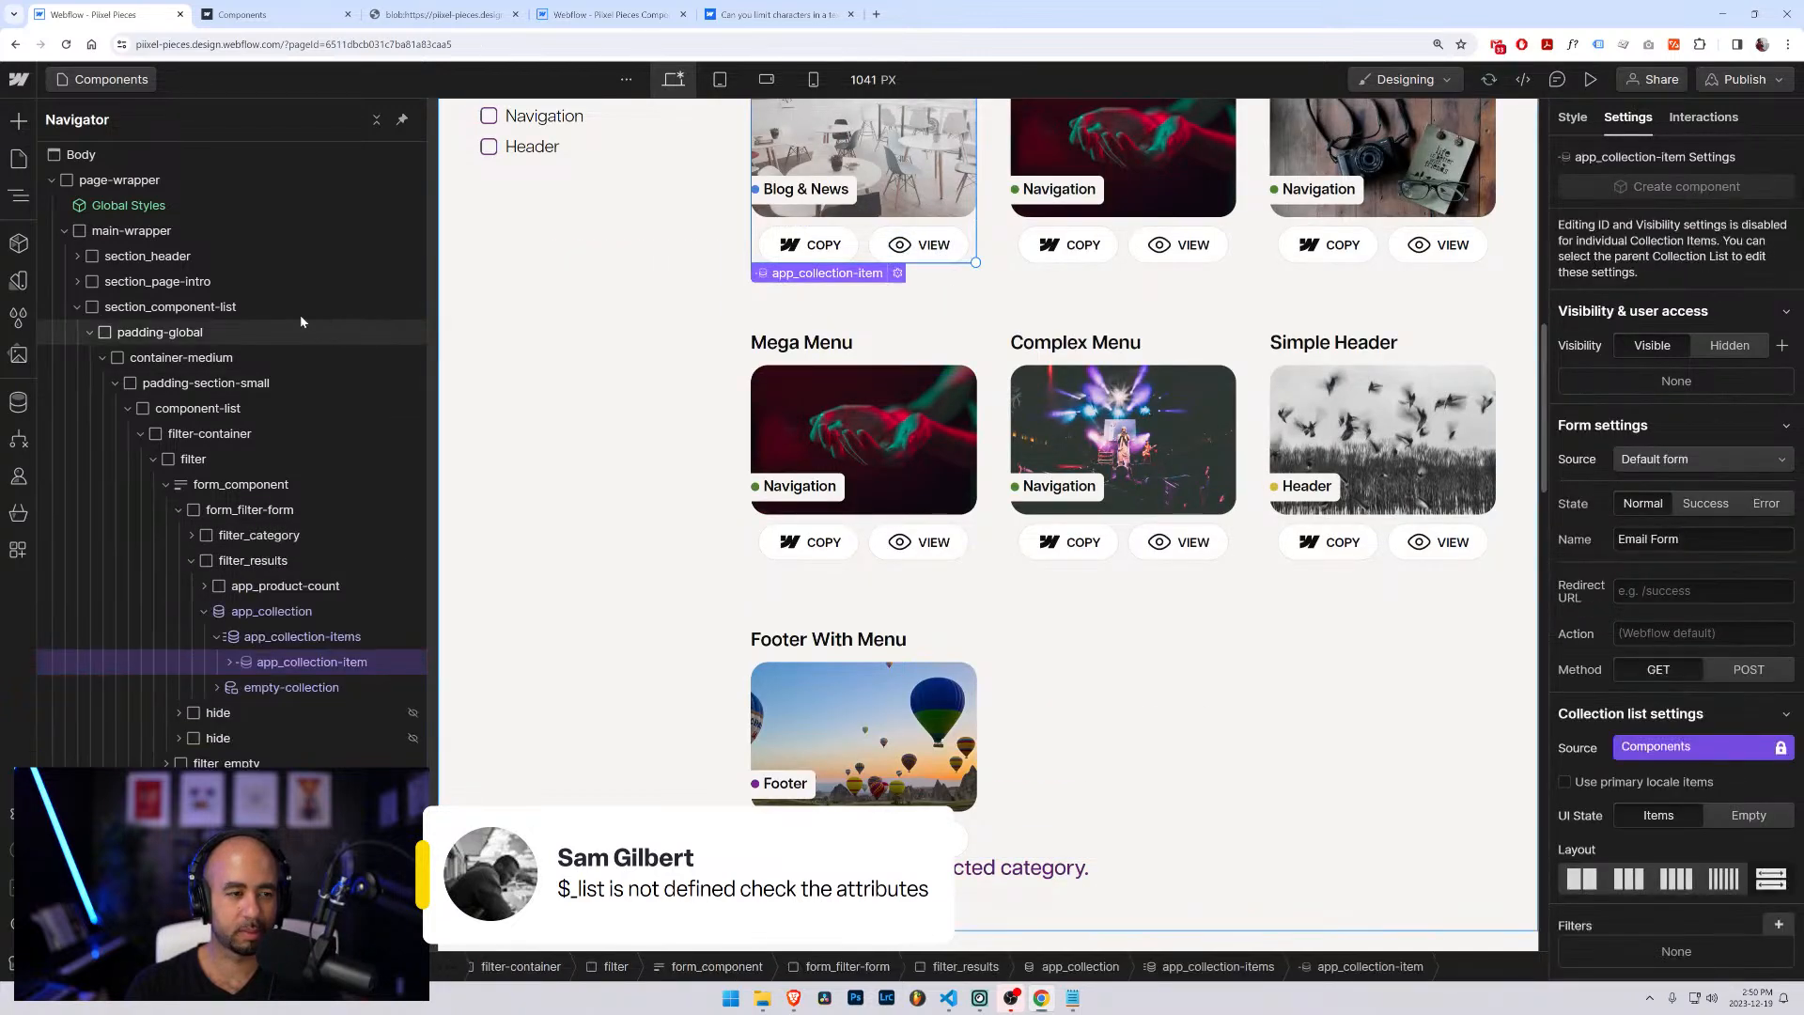
click(249, 636)
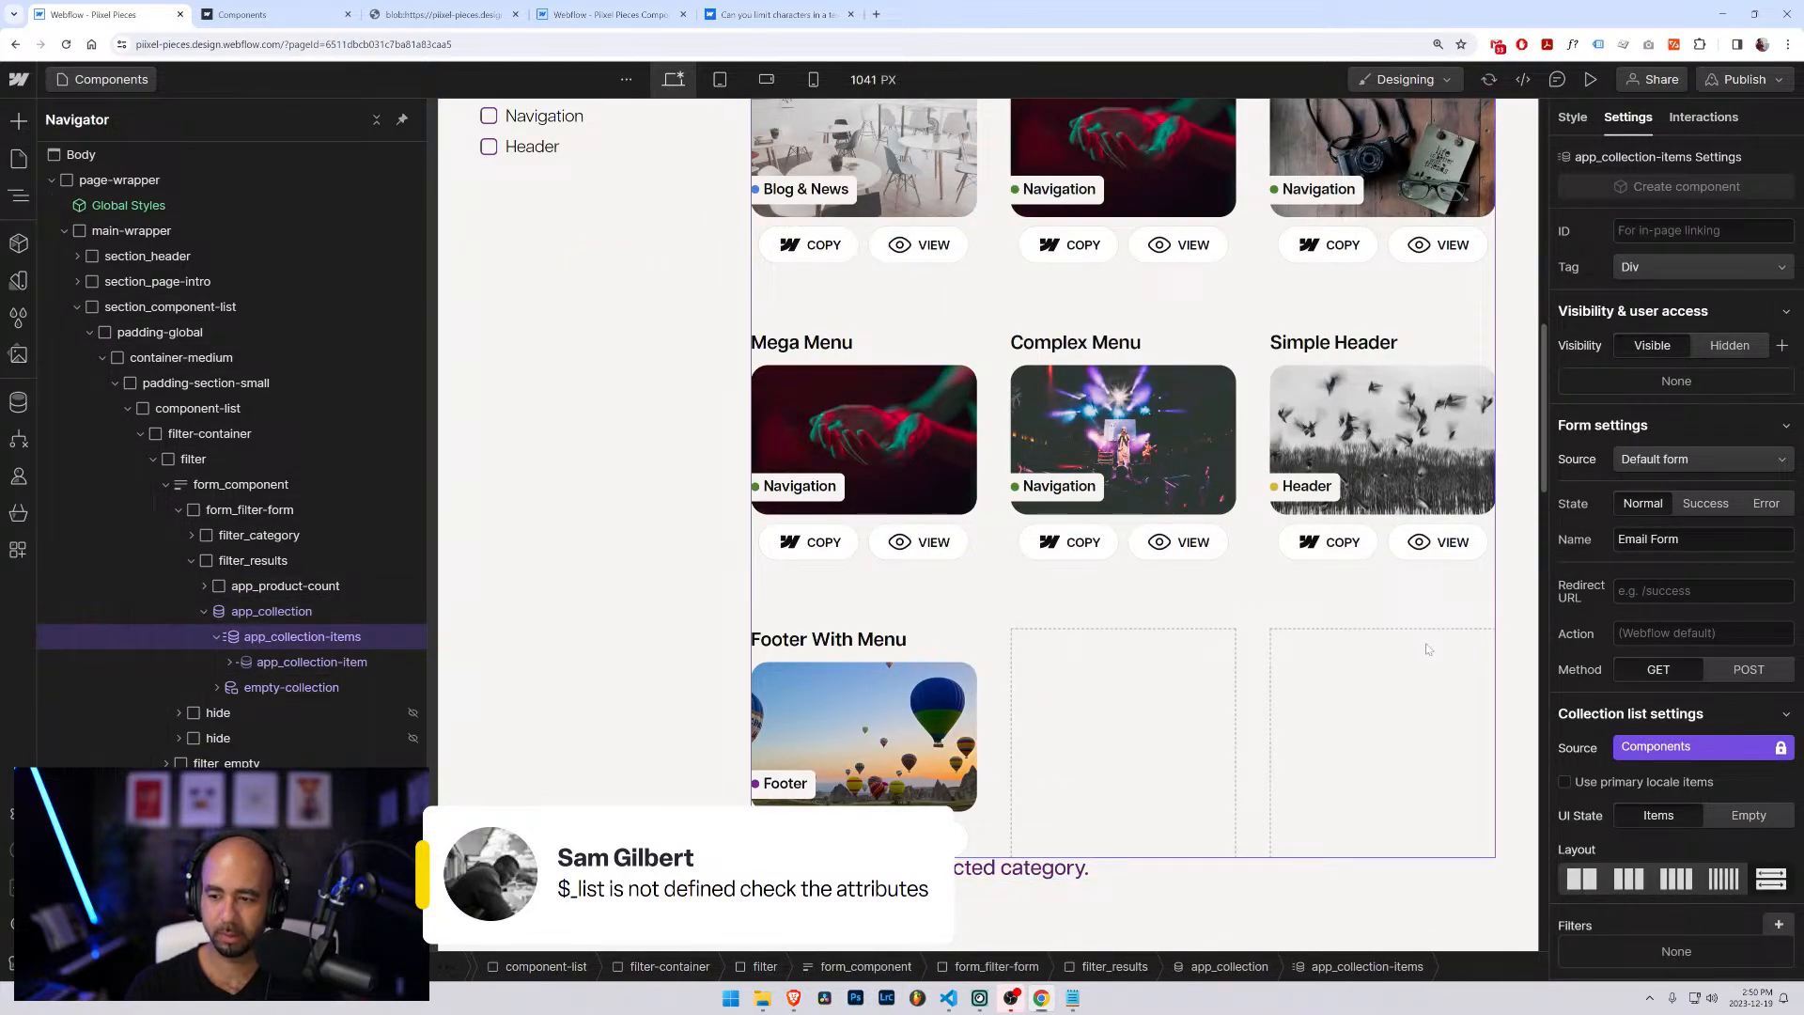
scroll(1650, 672, down, 4)
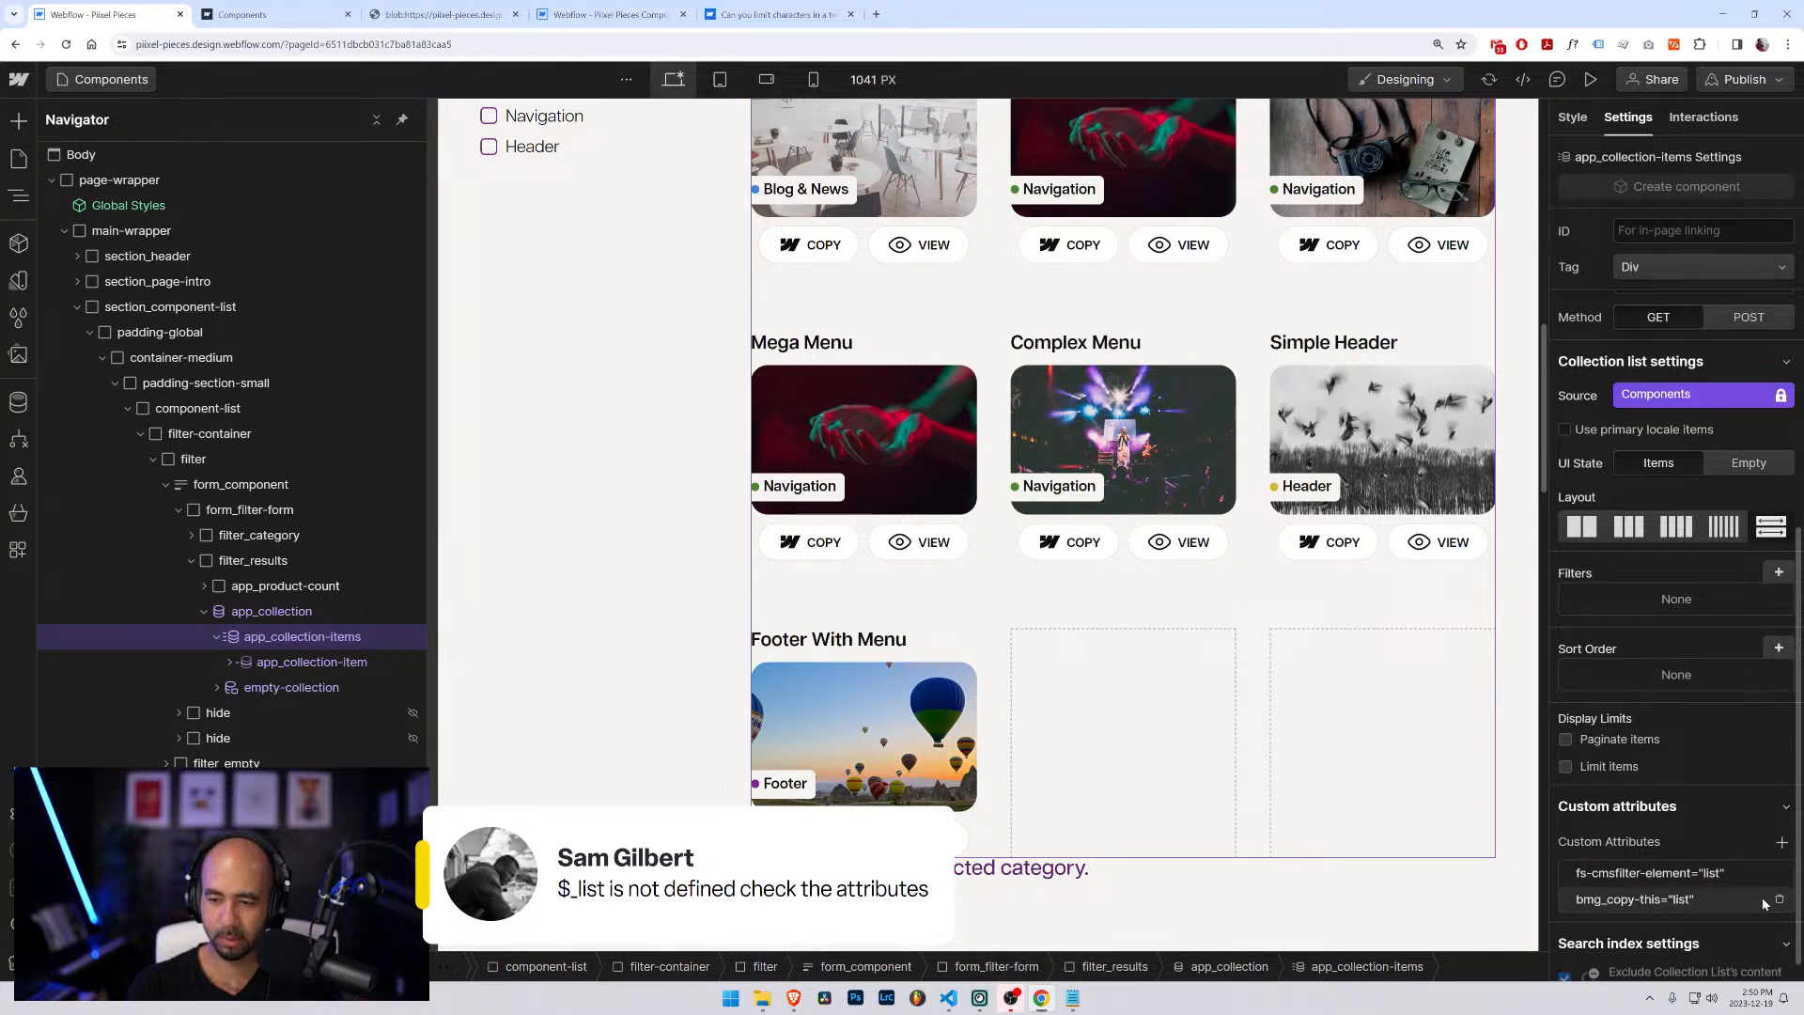
- Try to change the list's bmg_copy-this custom attribute name to bmg_copy-this="list"
click(1663, 900)
text(="list)
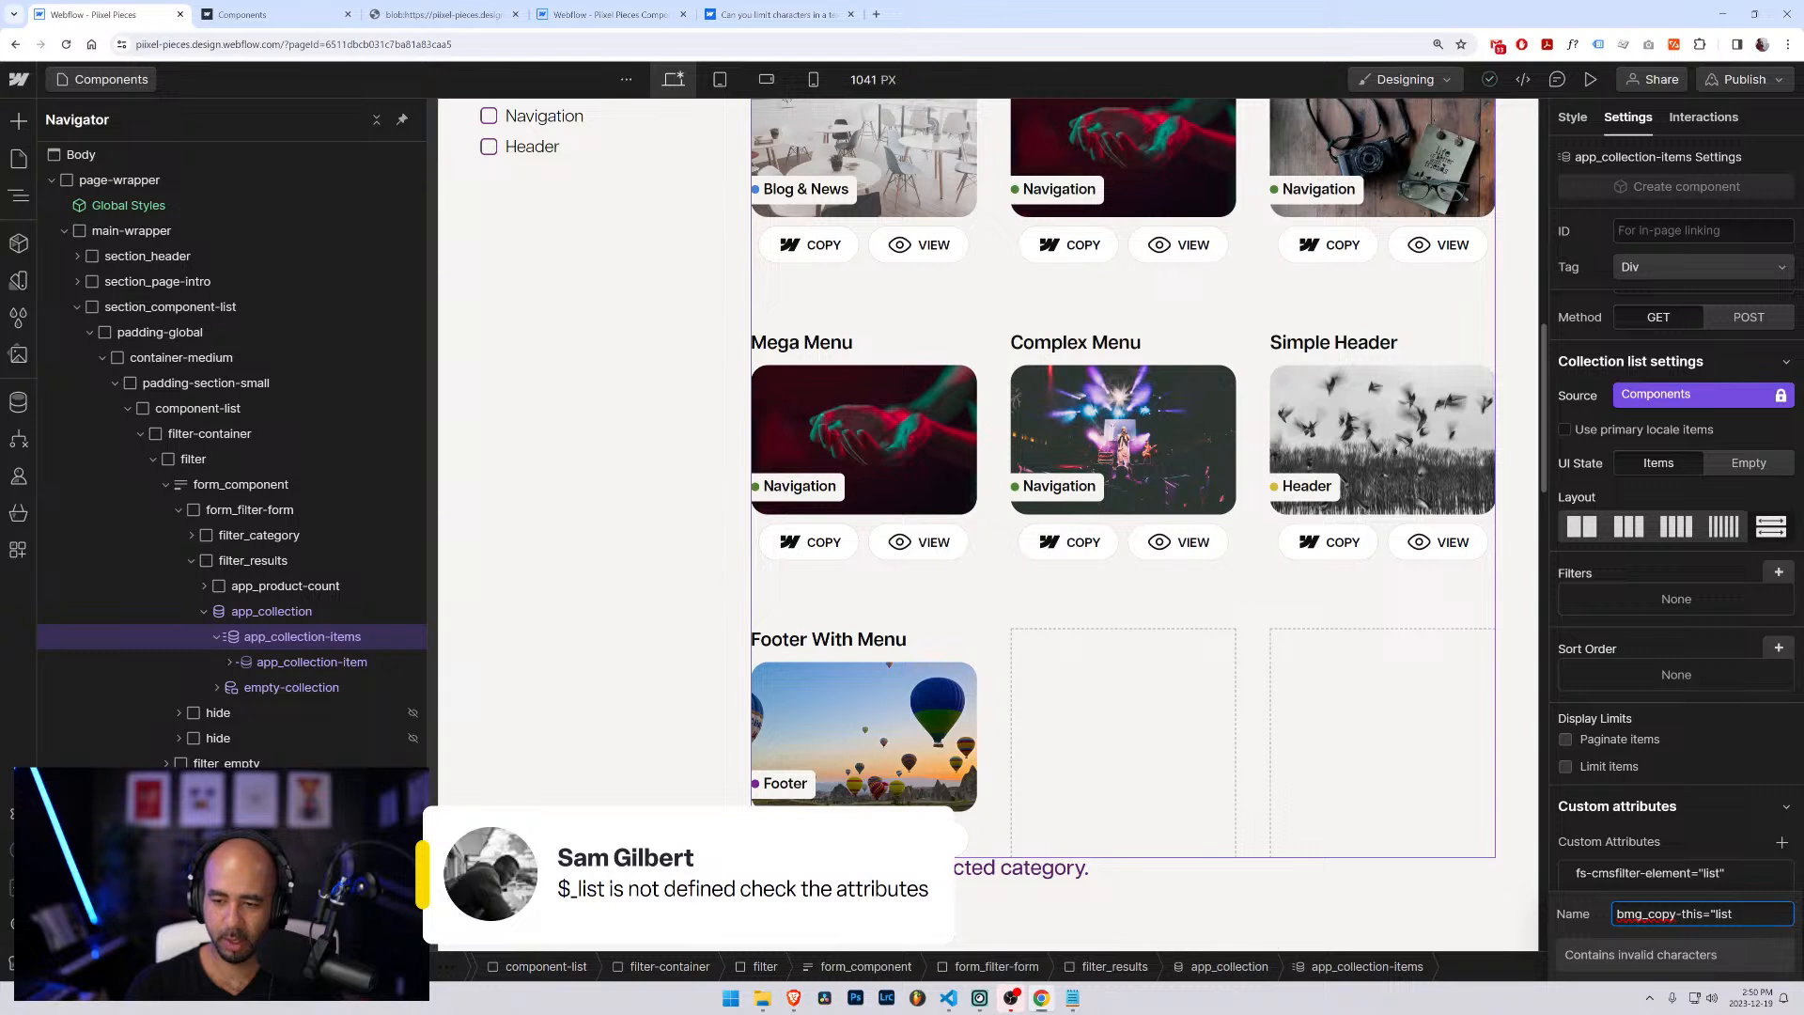
text(")
key(Return)
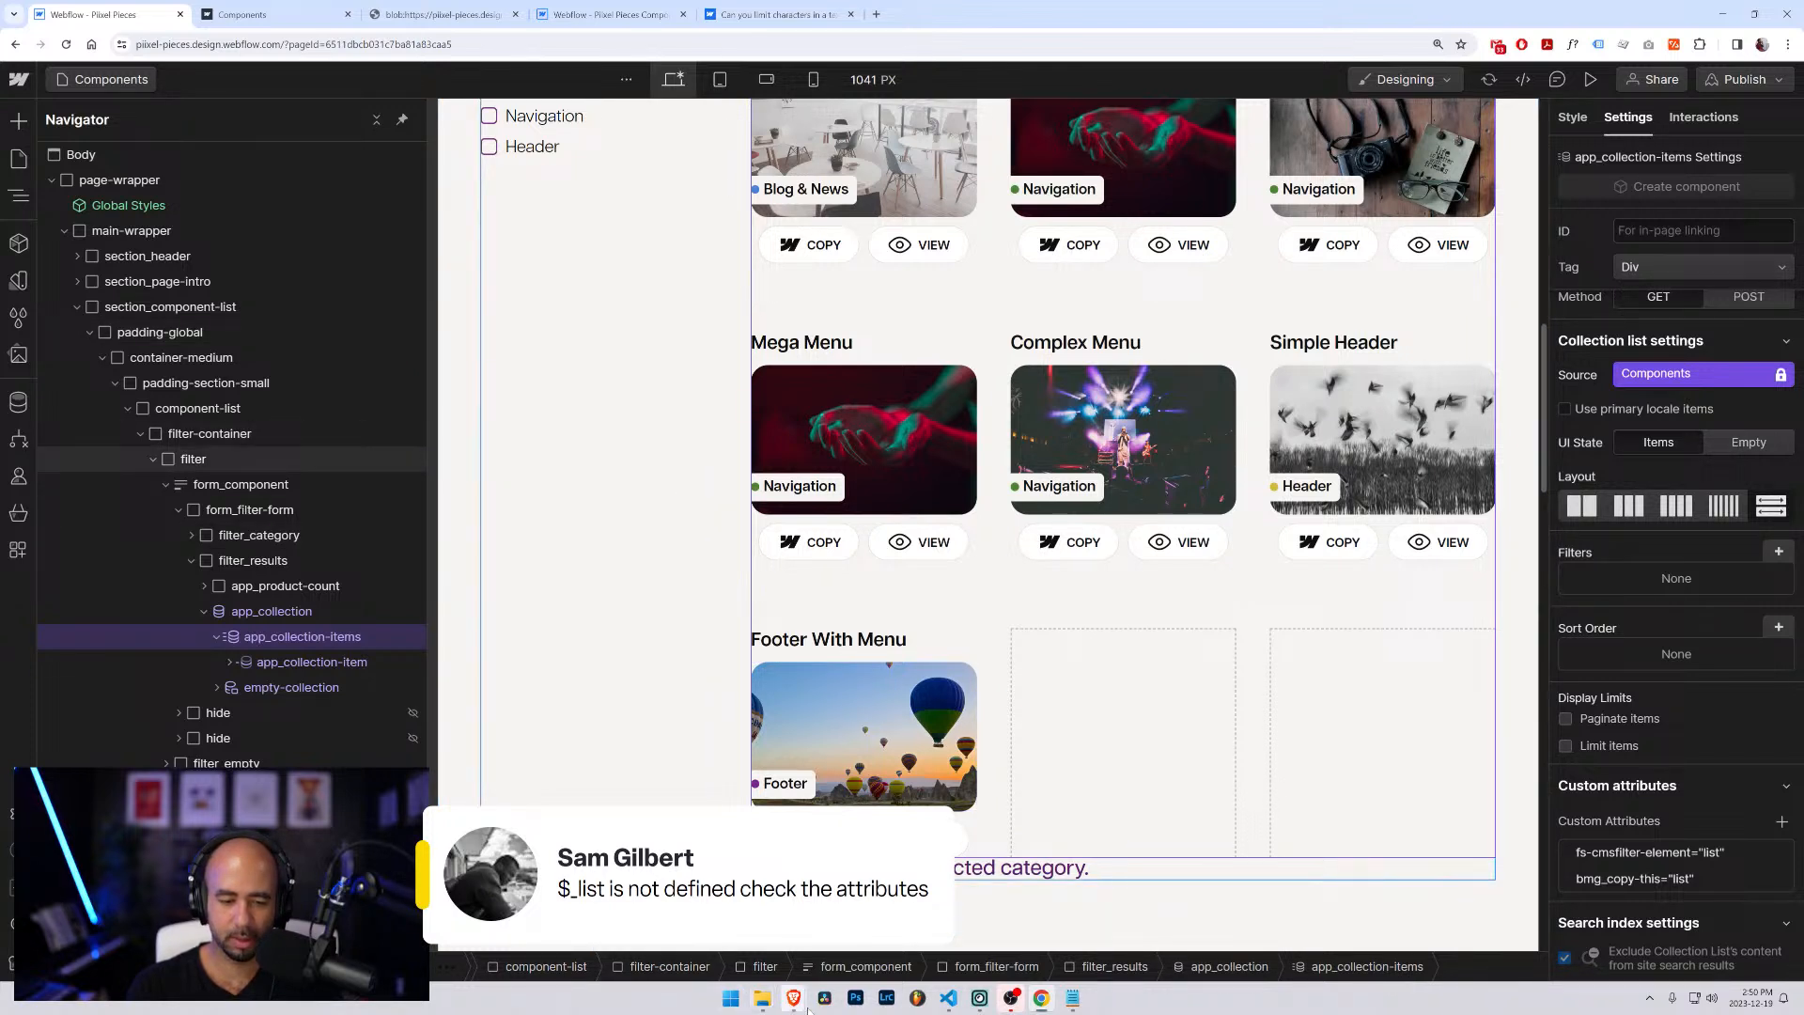
- Consult the bmg.studio multiple copy buttons article in Brave on which element takes the bmg_copy-this list attribute, and minimize the window
mouse_move(795, 1007)
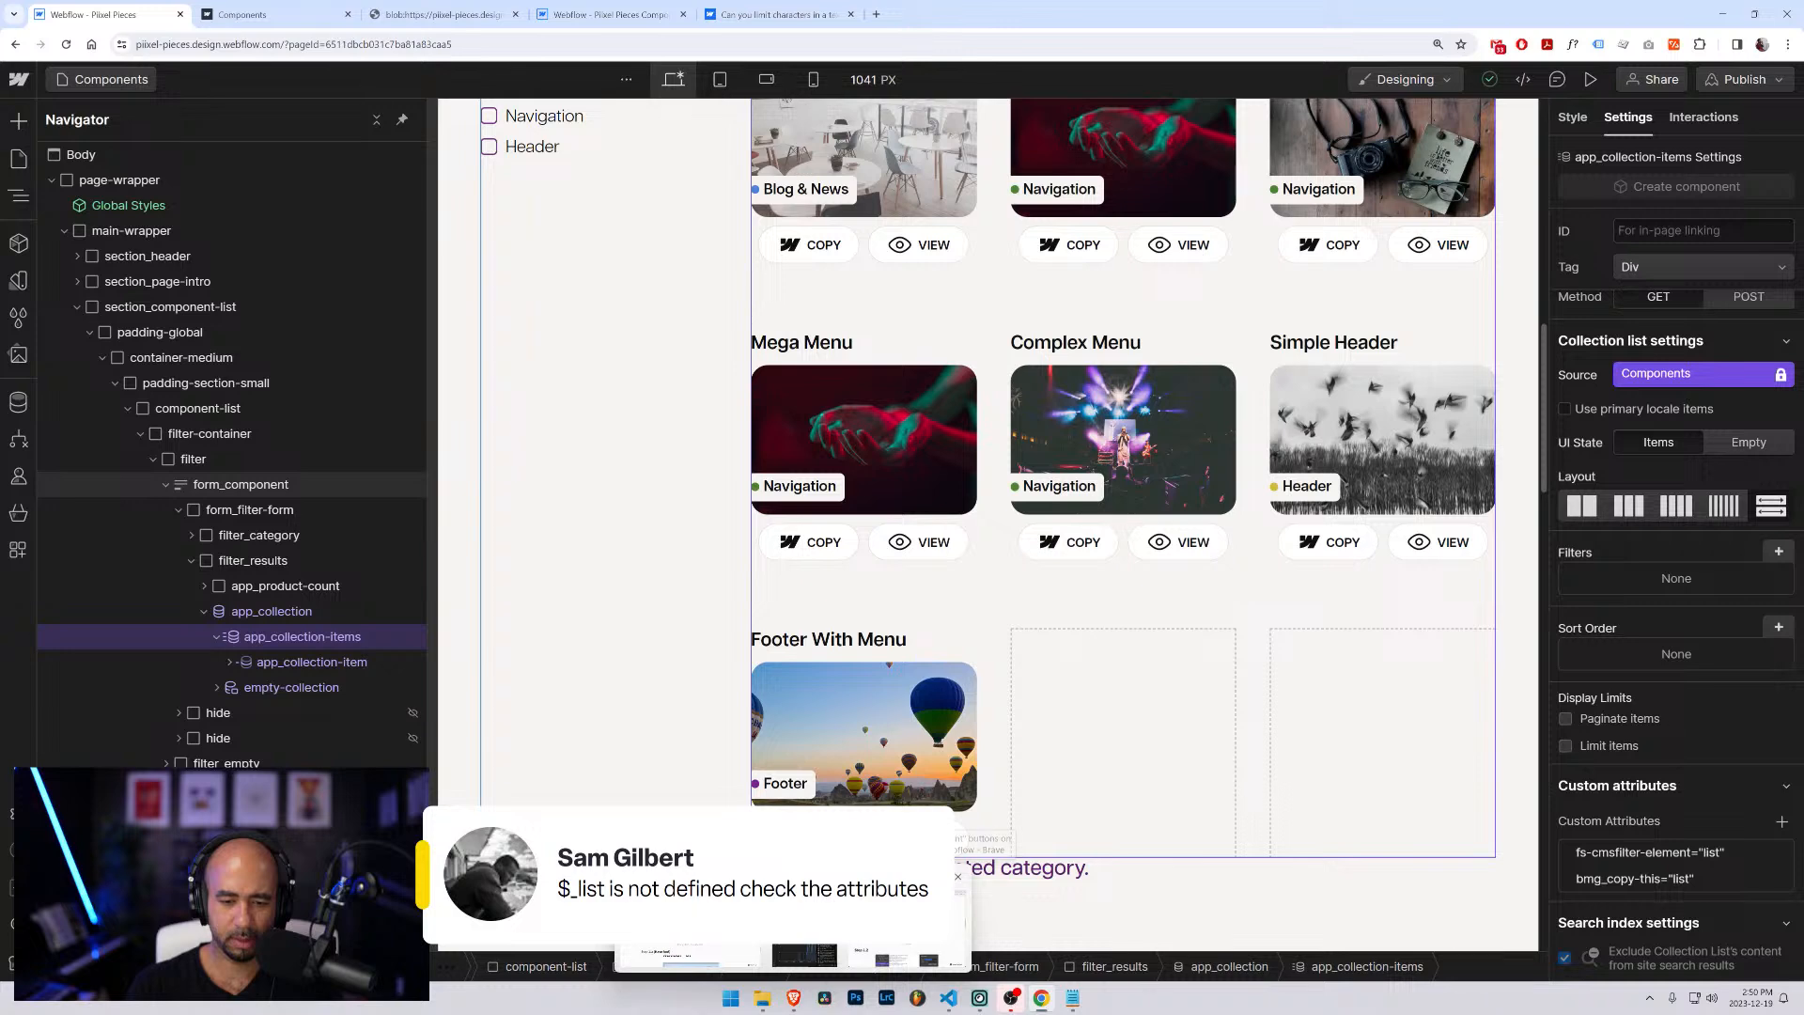
click(904, 916)
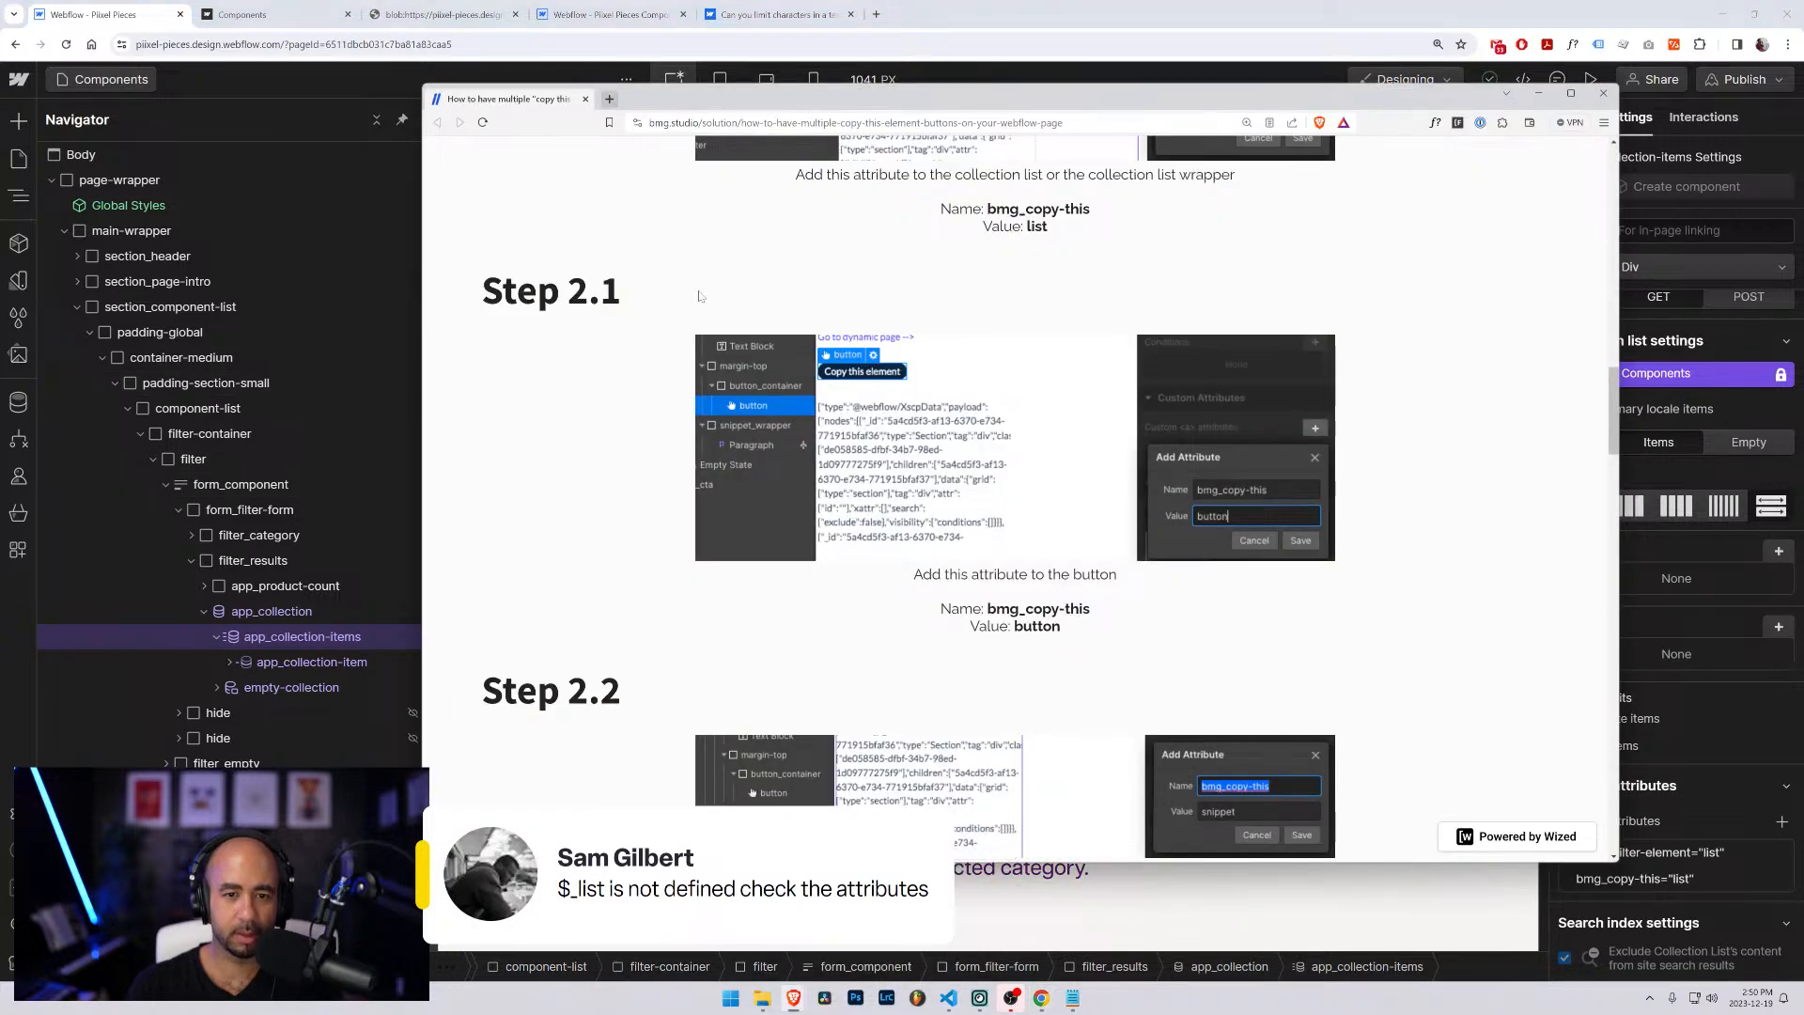
scroll(815, 570, down, 8)
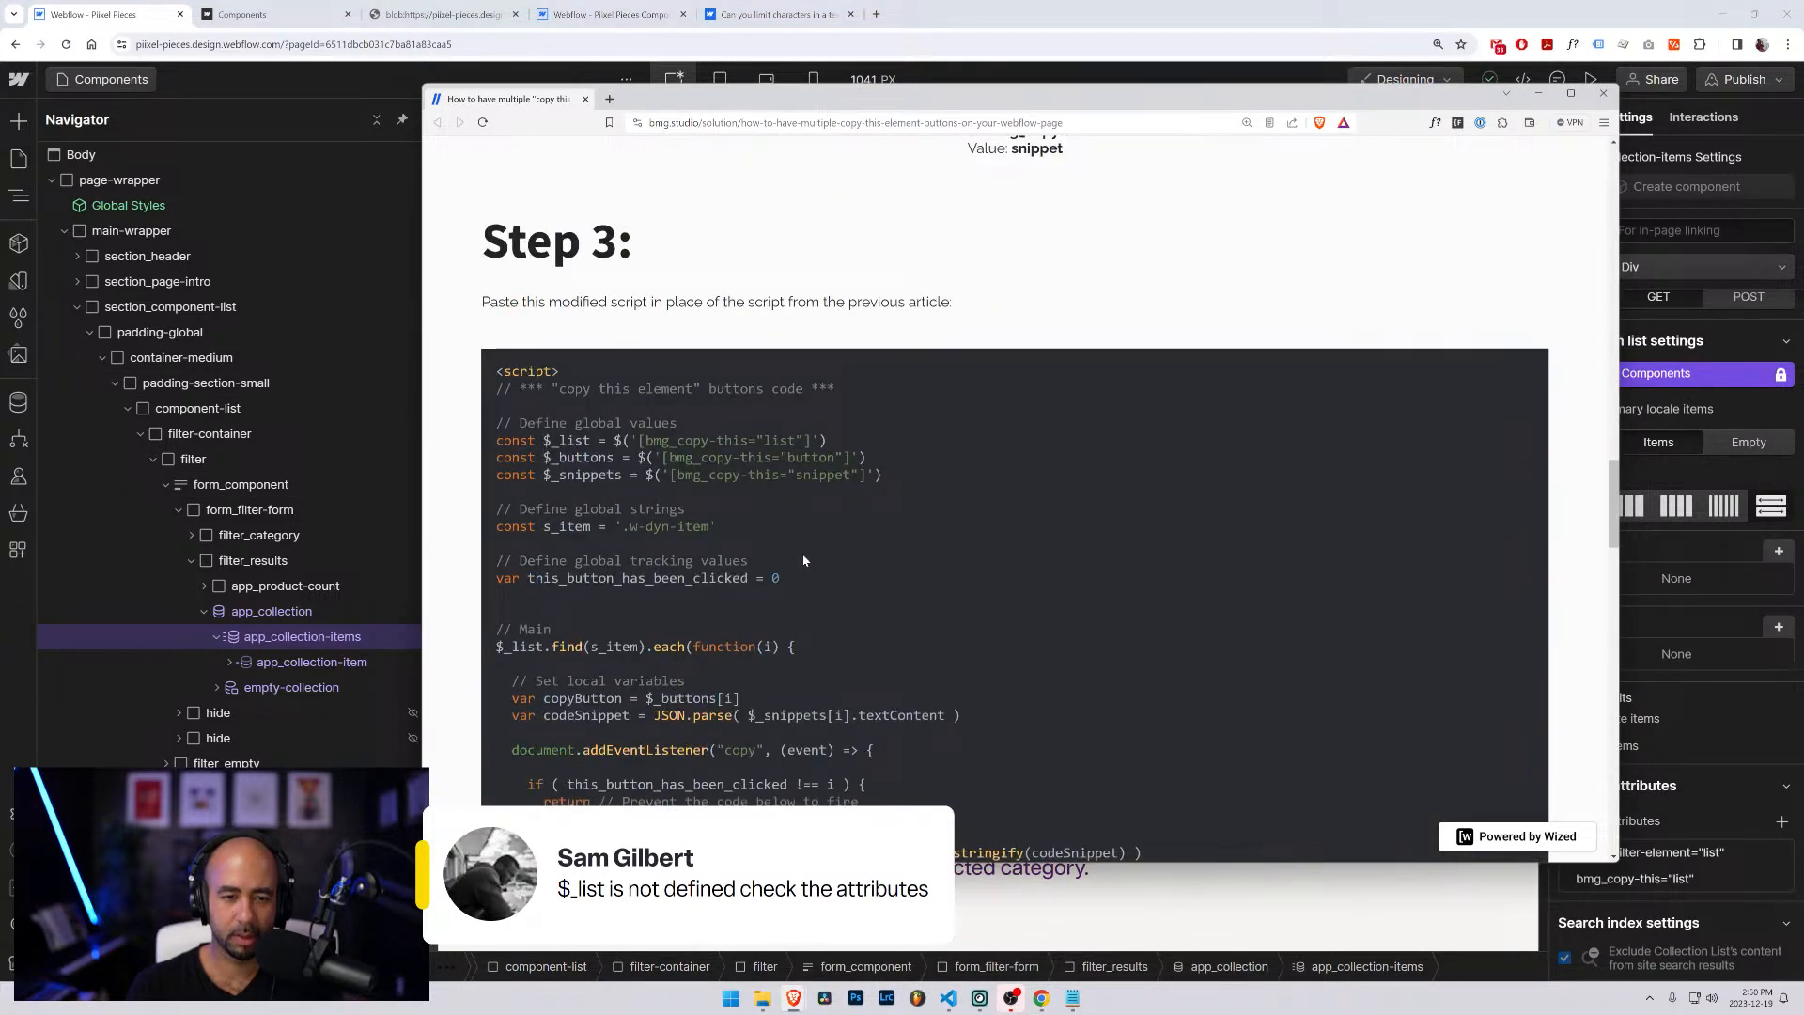
scroll(817, 562, up, 7)
scroll(1094, 277, up, 1)
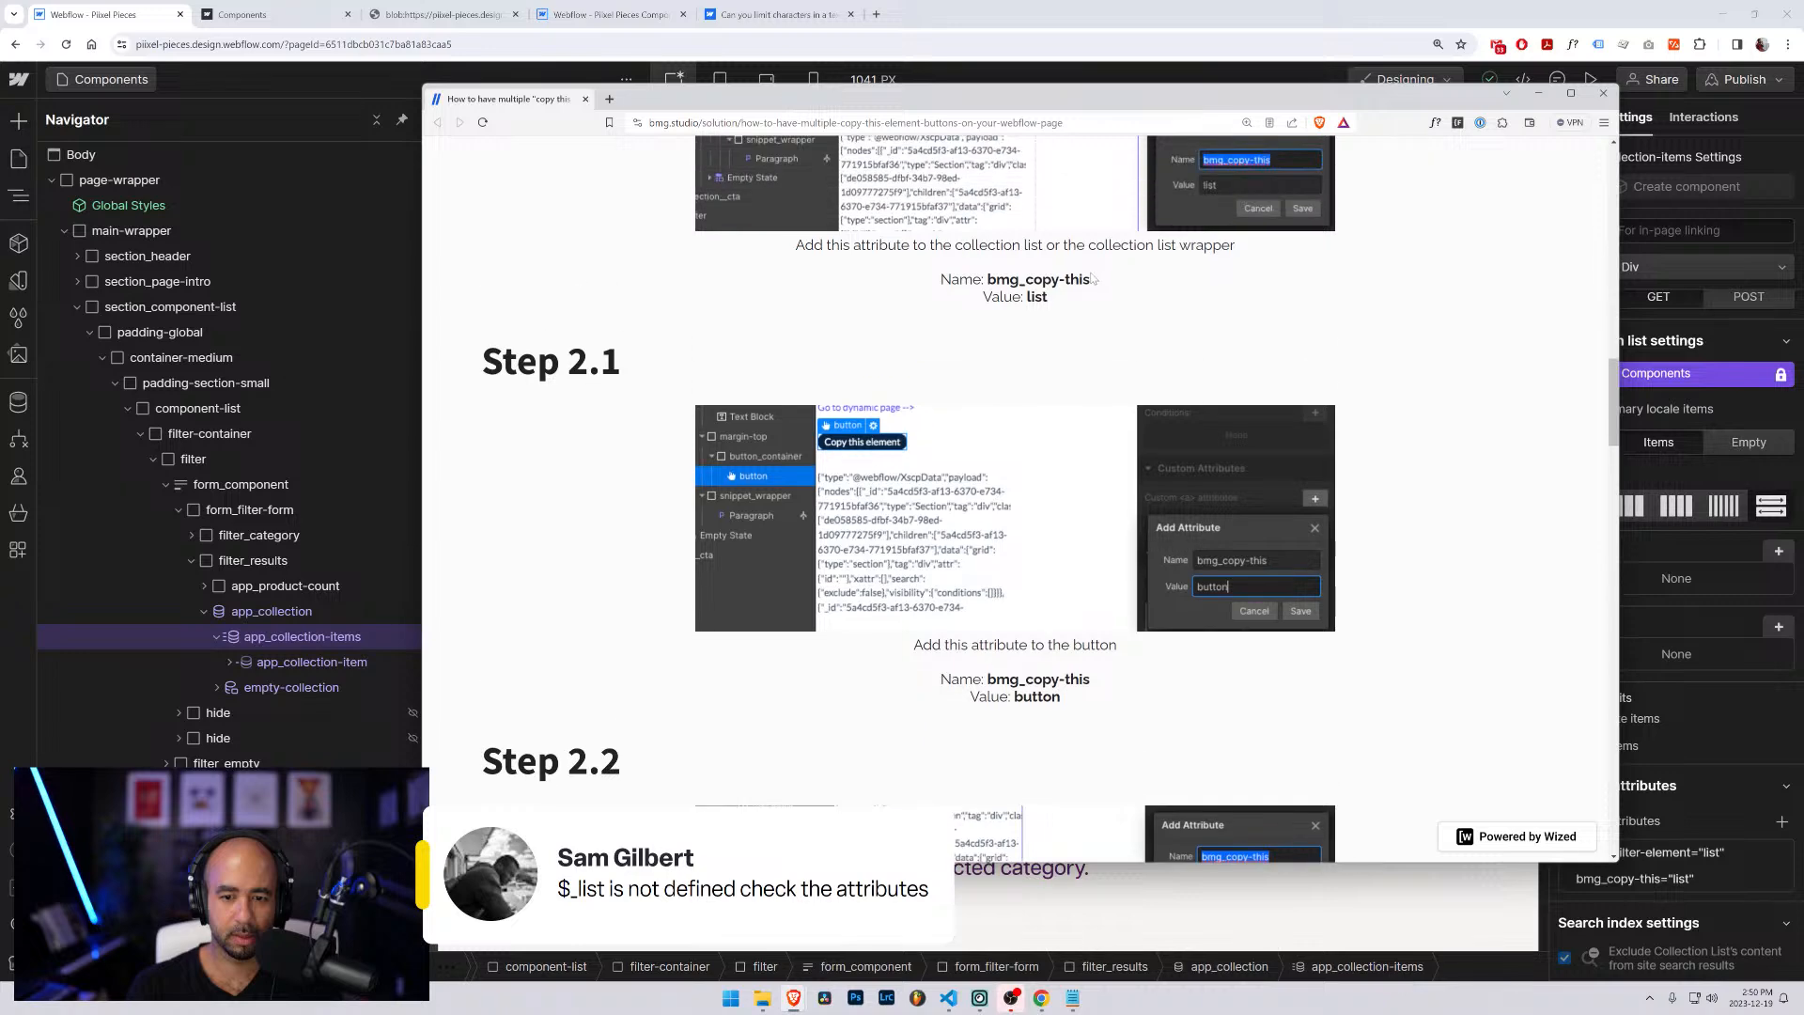
scroll(1030, 315, up, 1)
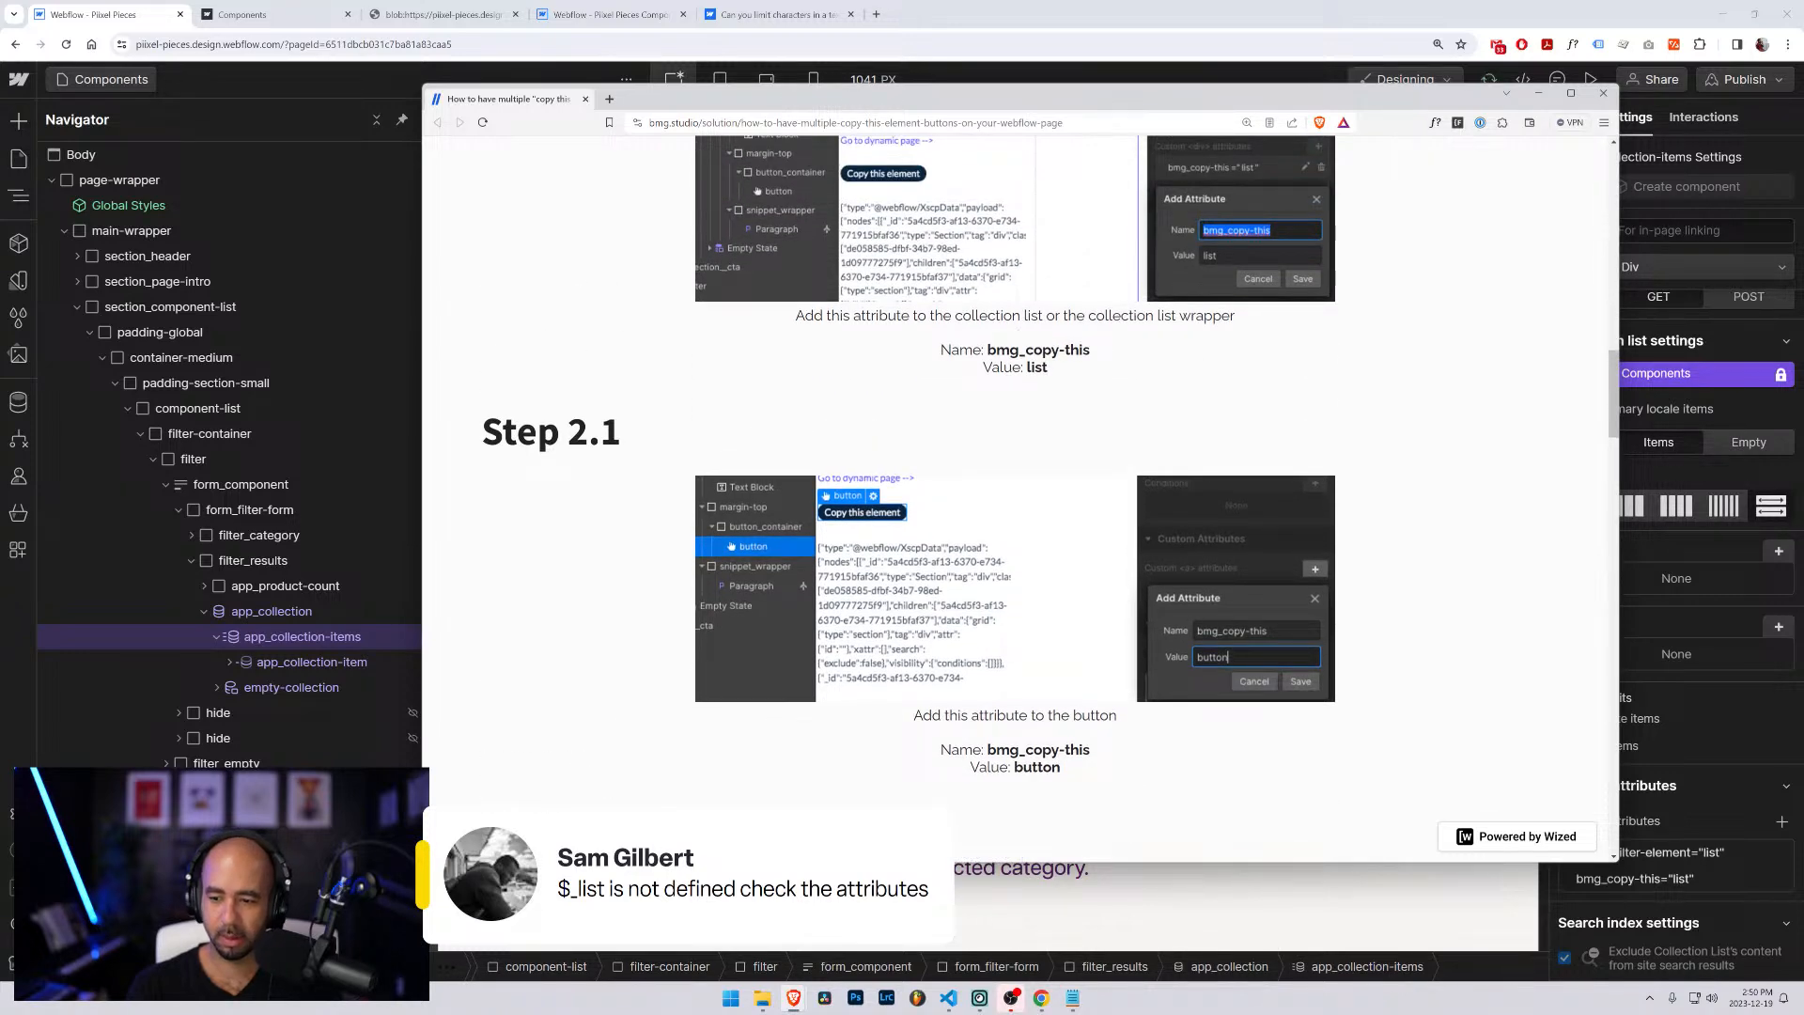
drag(1241, 97, 1038, 92)
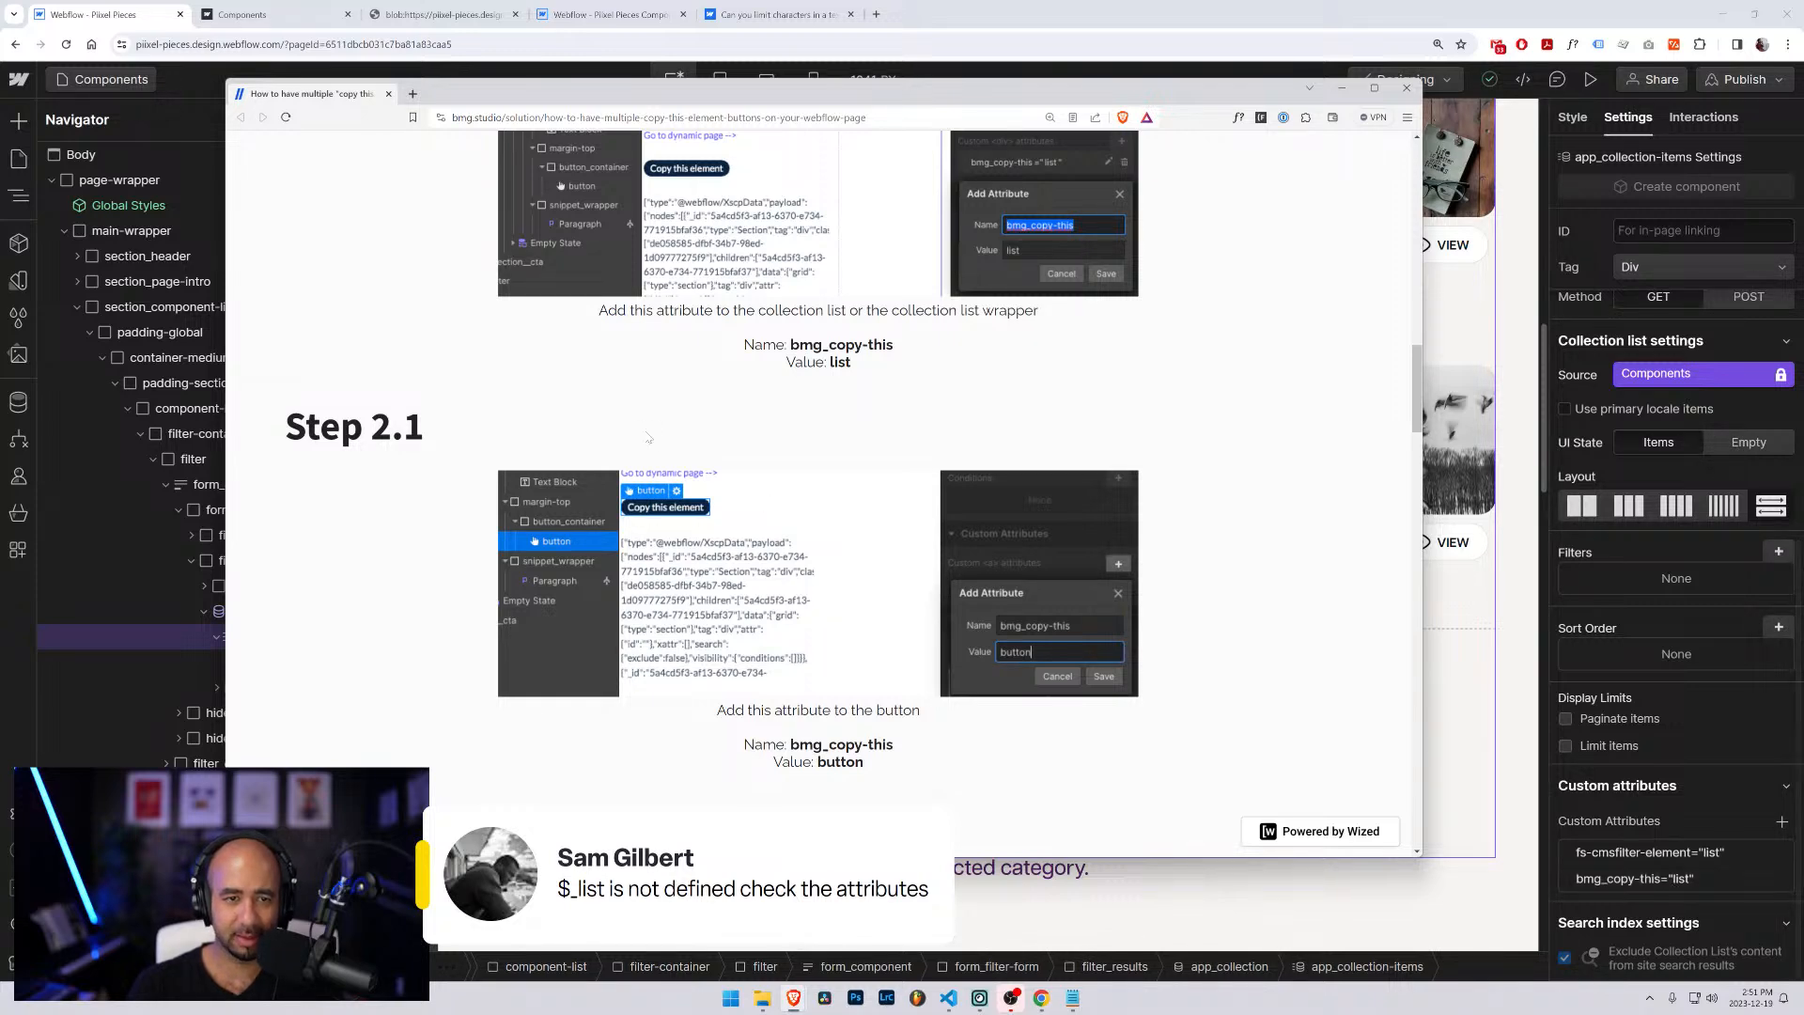
scroll(527, 402, up, 4)
scroll(630, 440, up, 1)
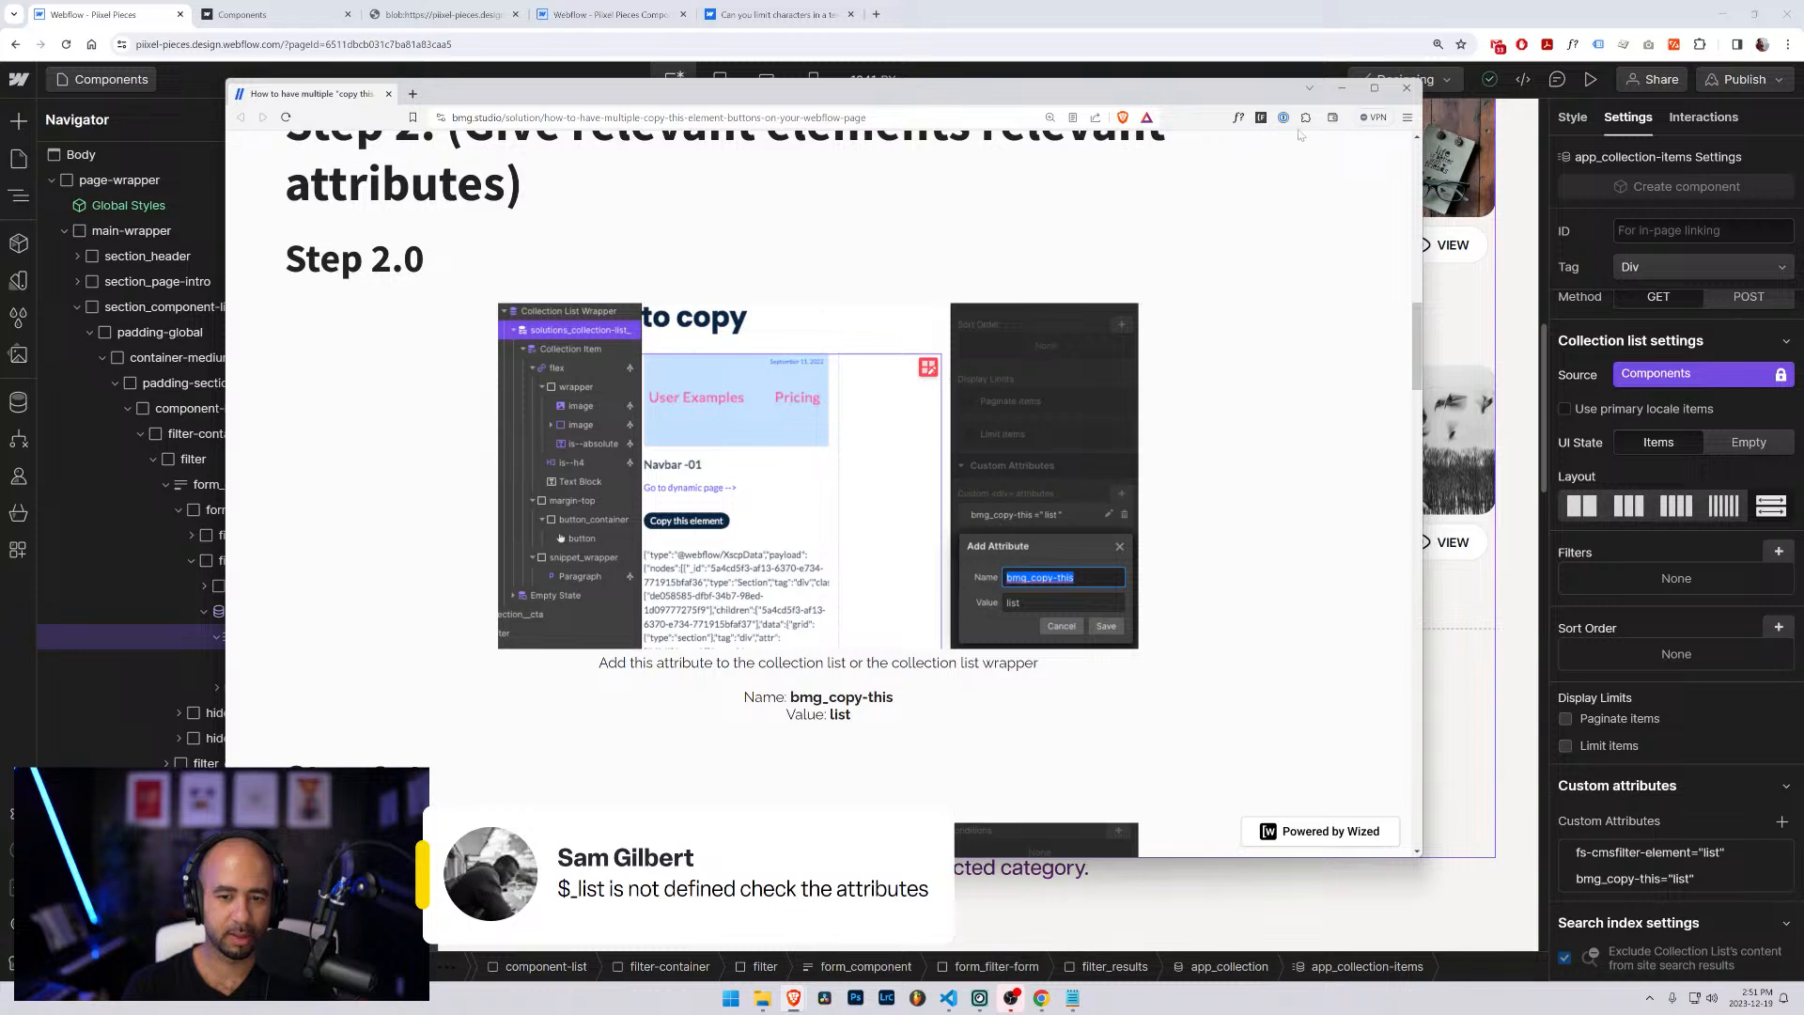
click(1341, 92)
- Compare the app_collection wrapper with its app_collection-items list and recheck the list's bmg_copy-this attribute
click(288, 616)
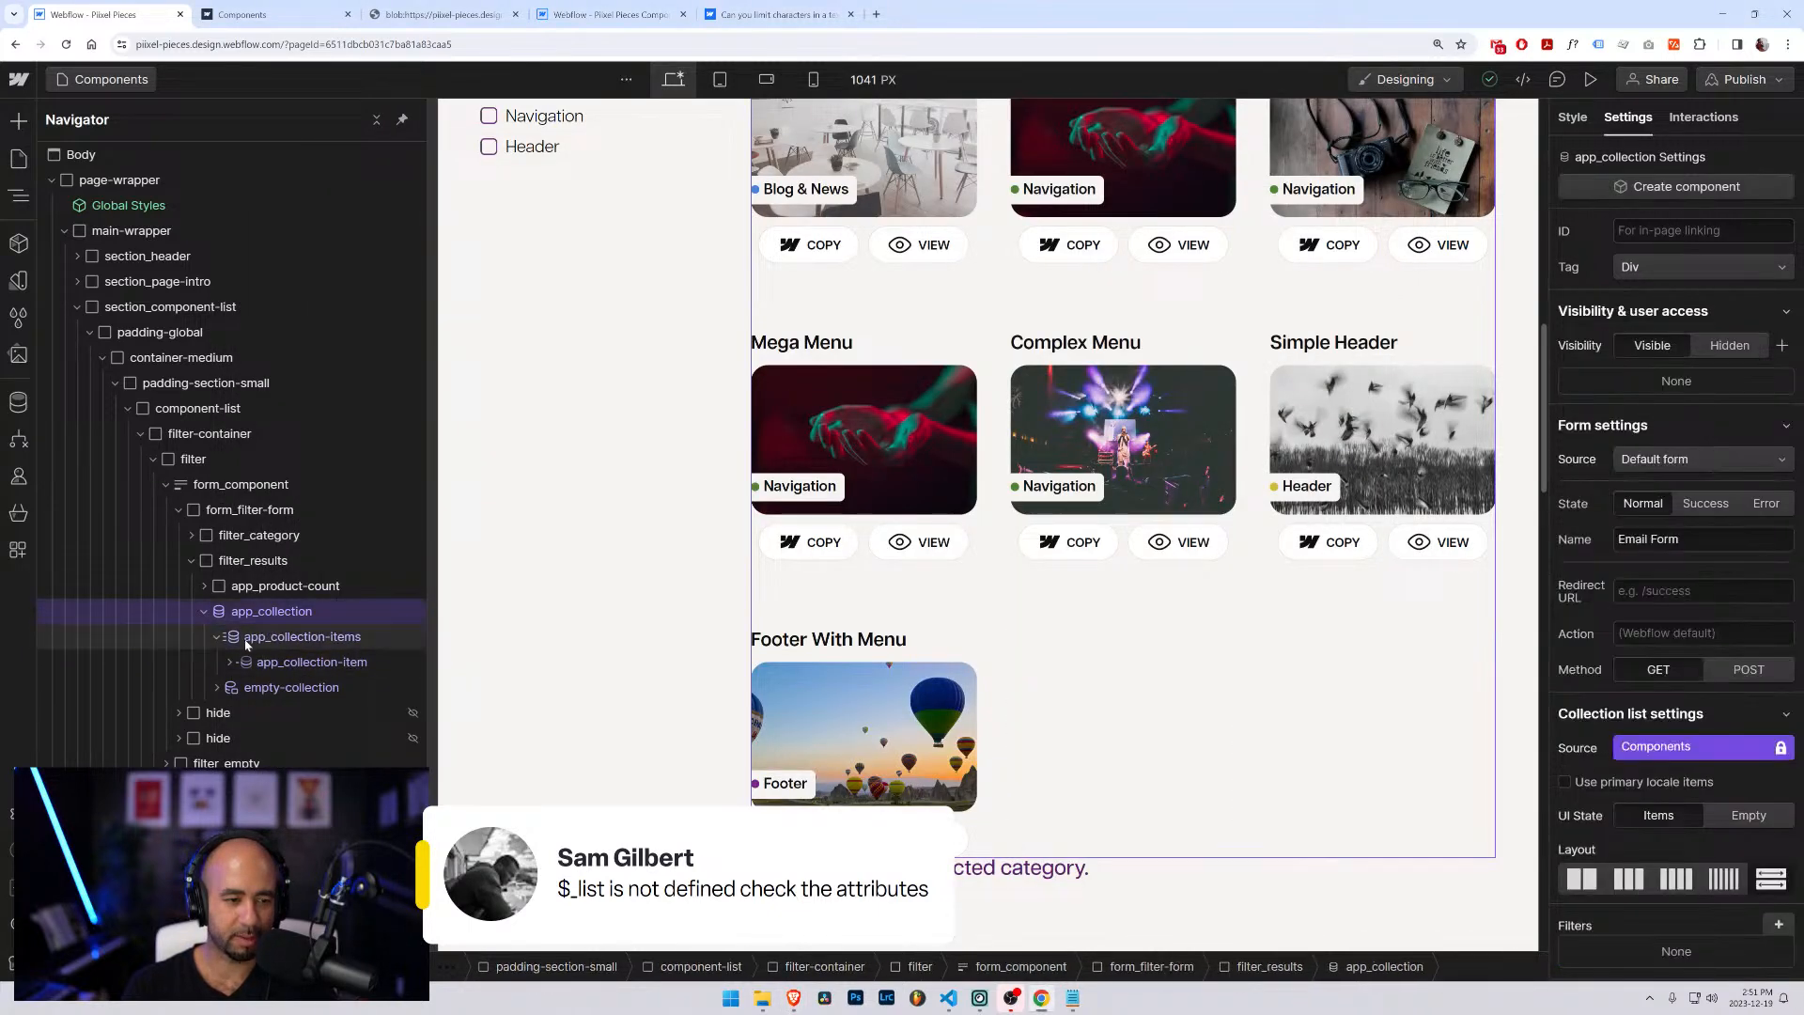
click(246, 641)
click(217, 638)
click(217, 638)
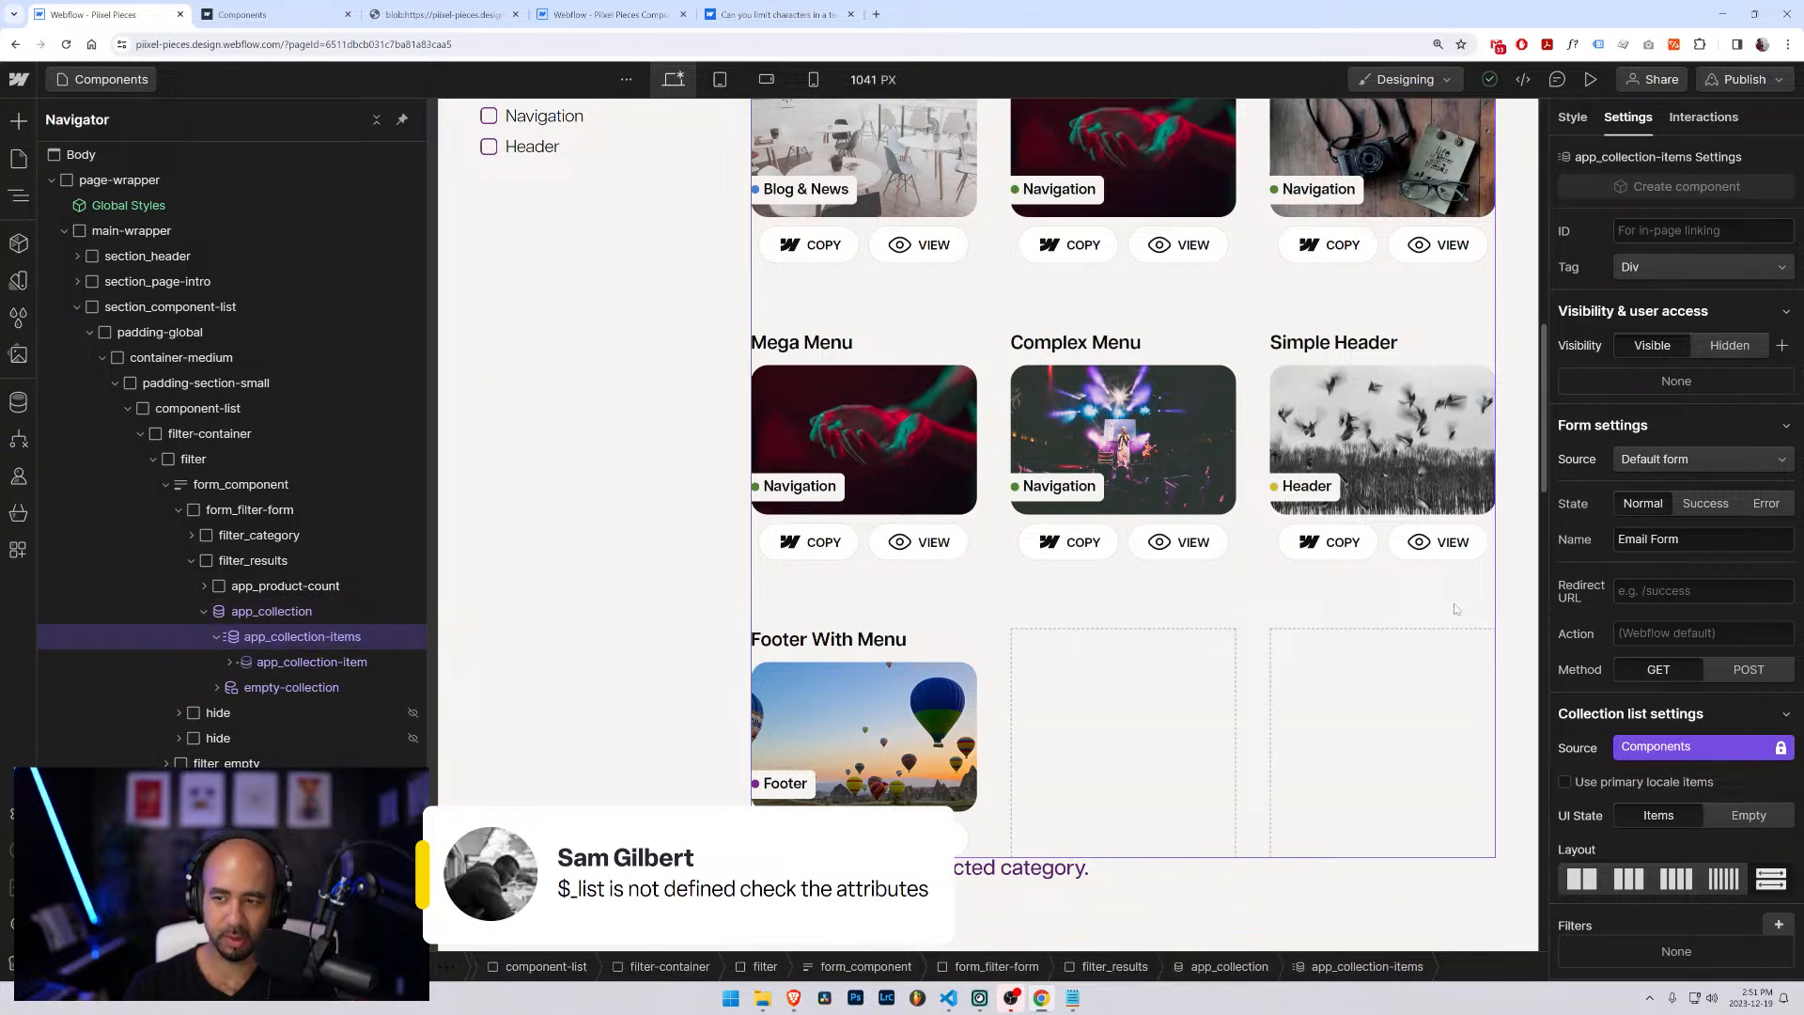
scroll(1453, 603, down, 6)
scroll(1758, 723, down, 4)
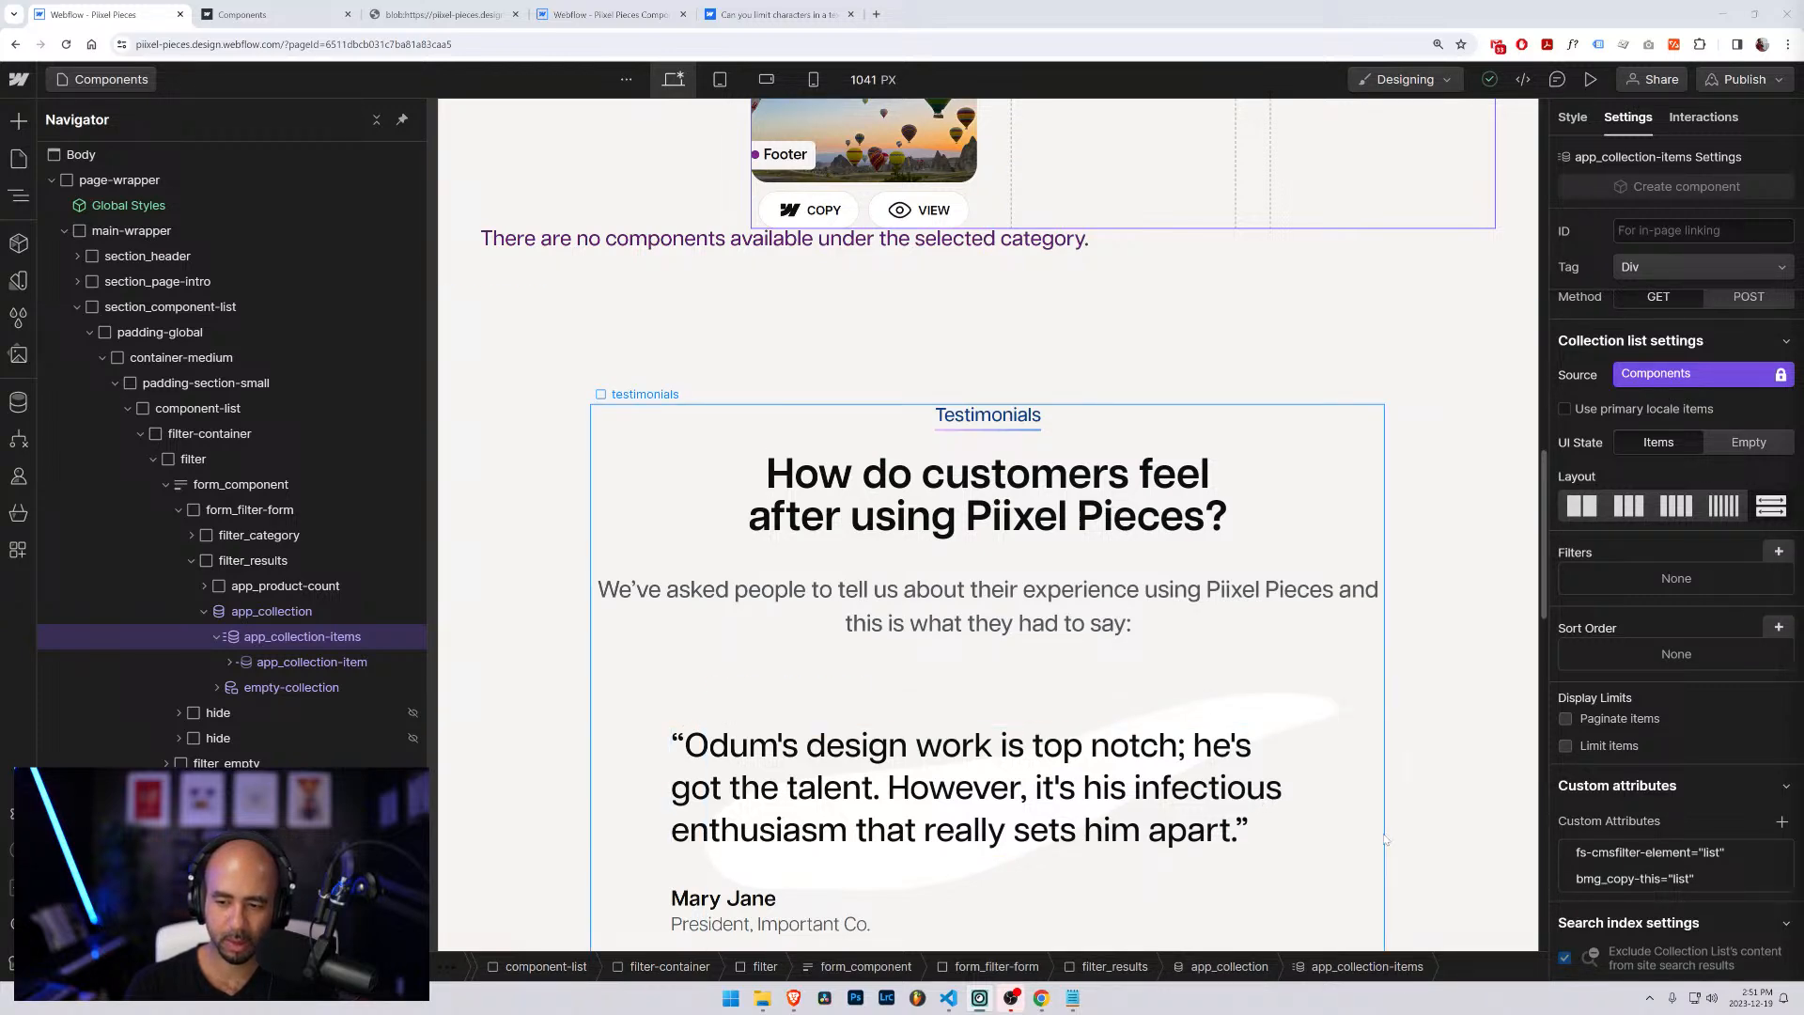
- Inspect the Basic Header card, its collection wrapper and the app_collection-items list in the published Components page's markup
click(272, 14)
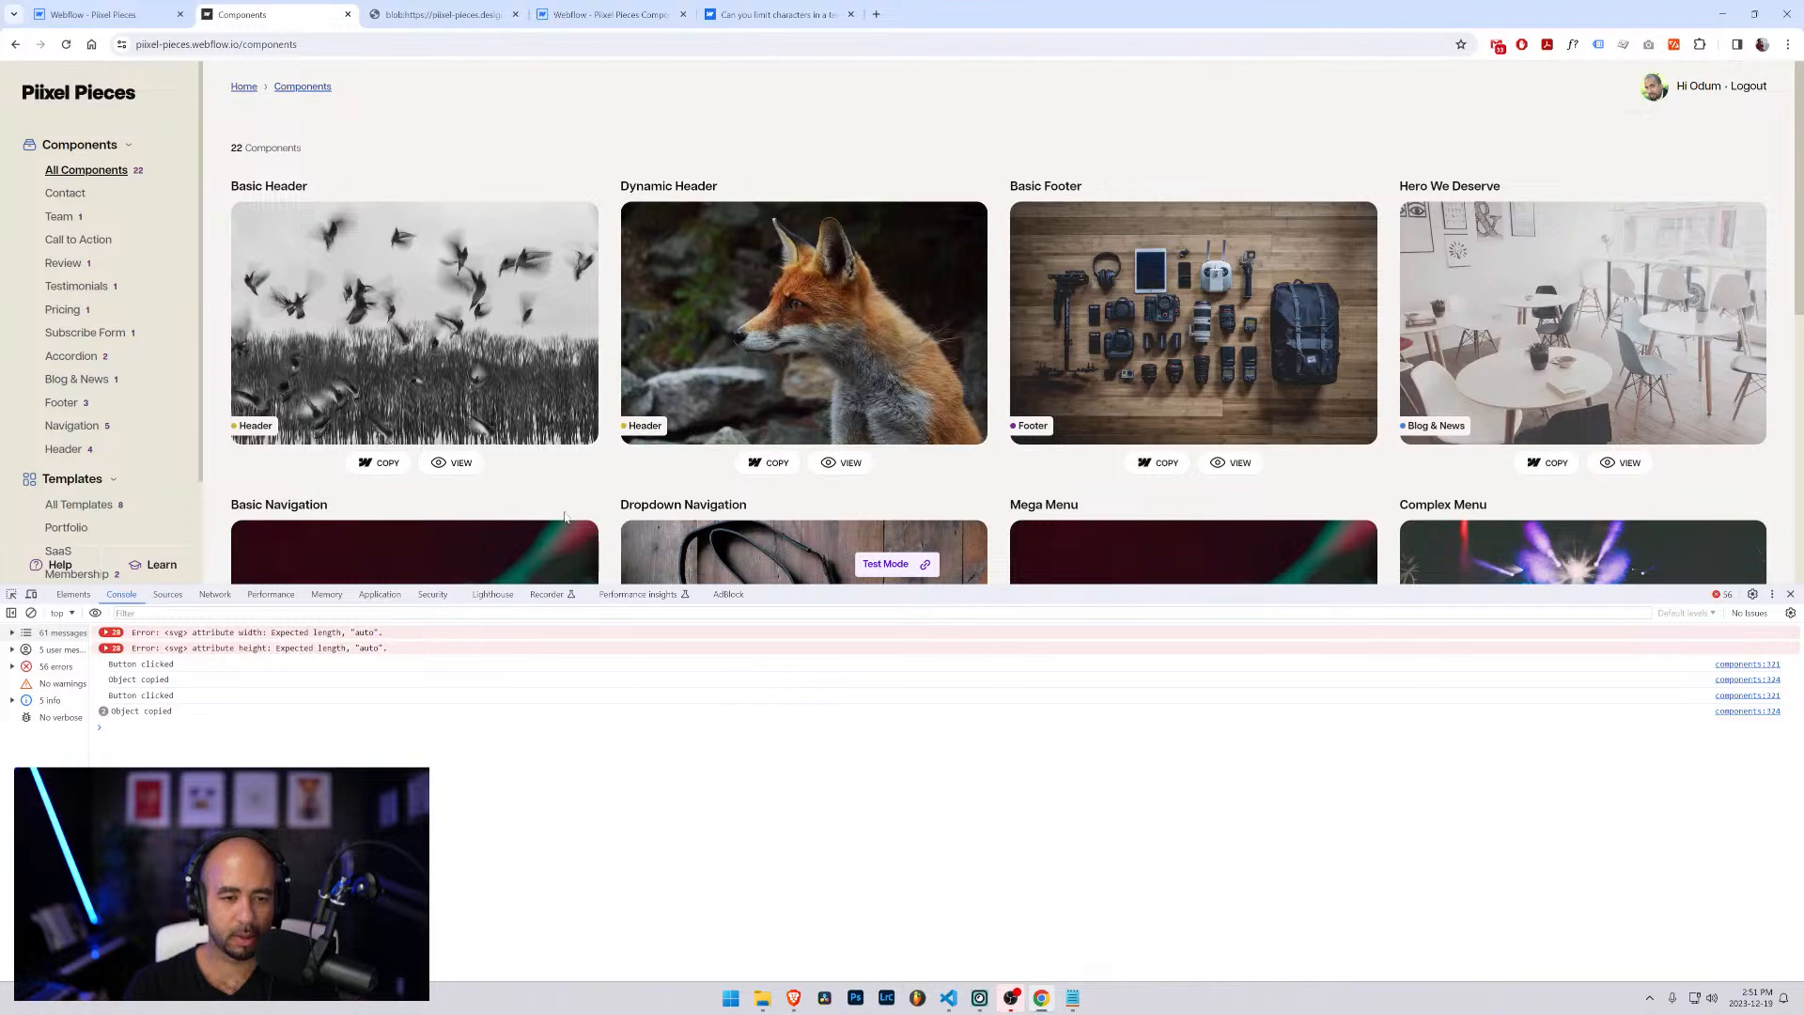
click(11, 594)
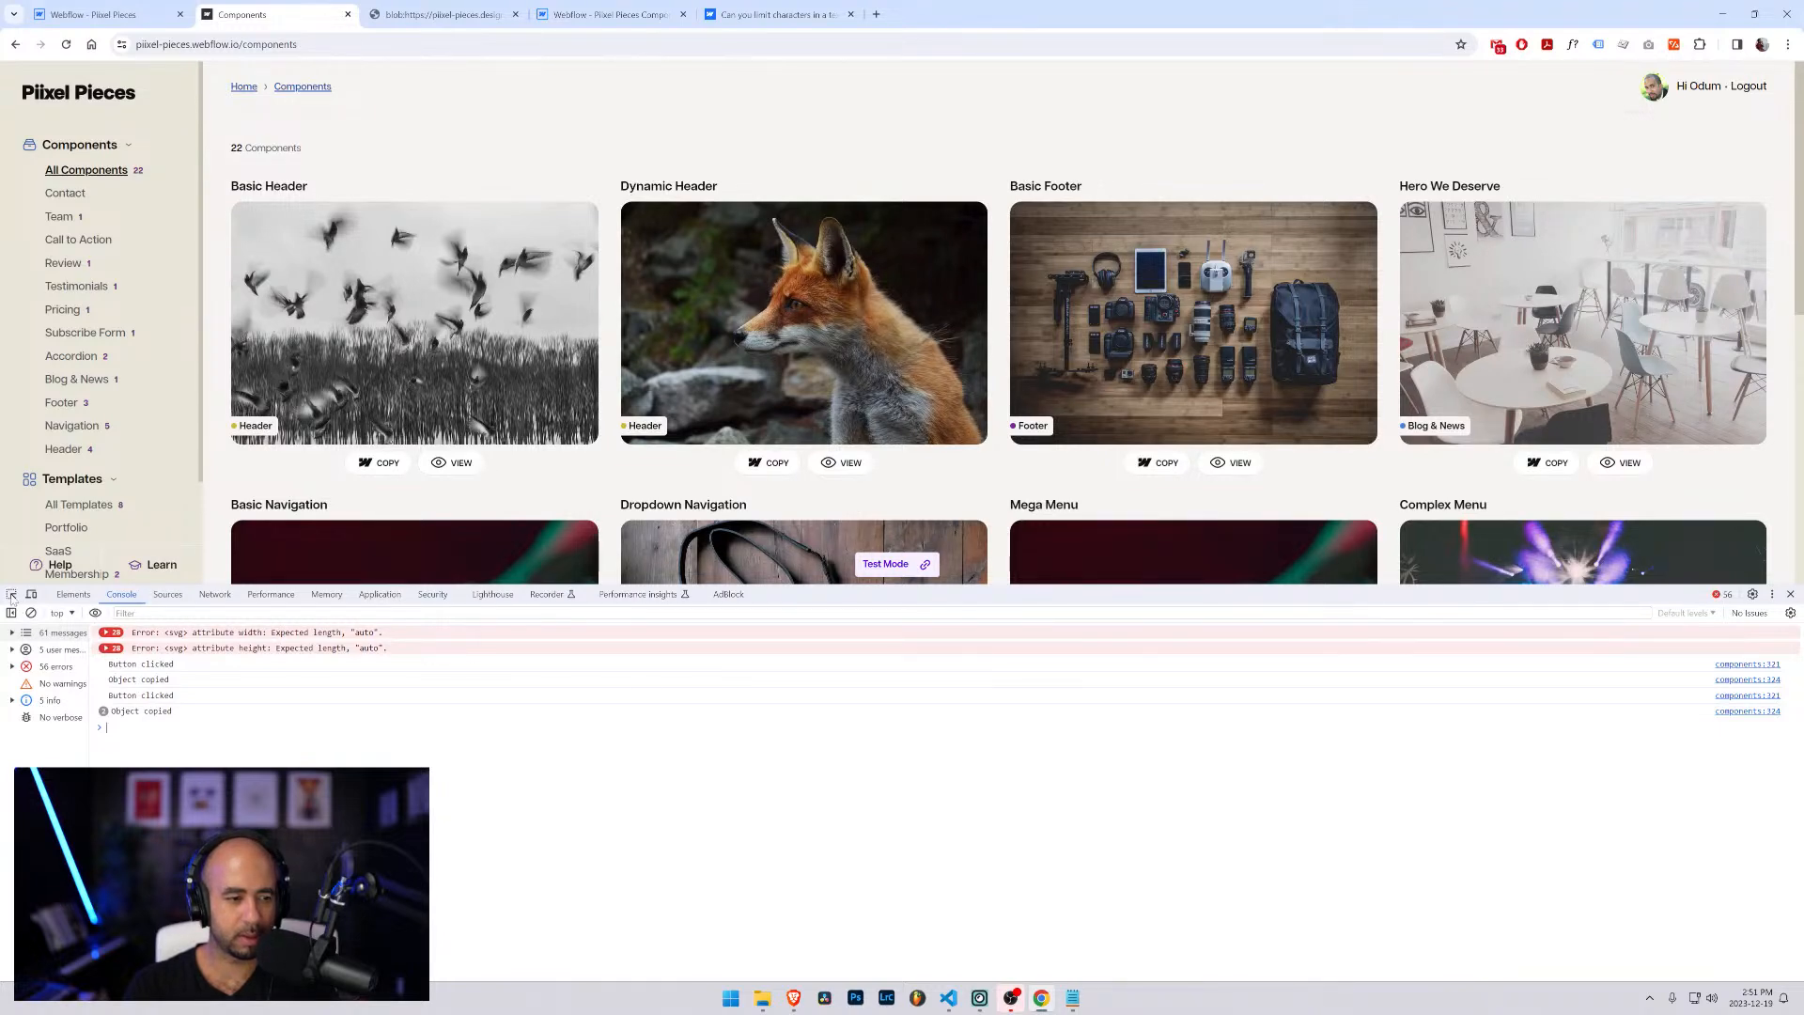
click(544, 440)
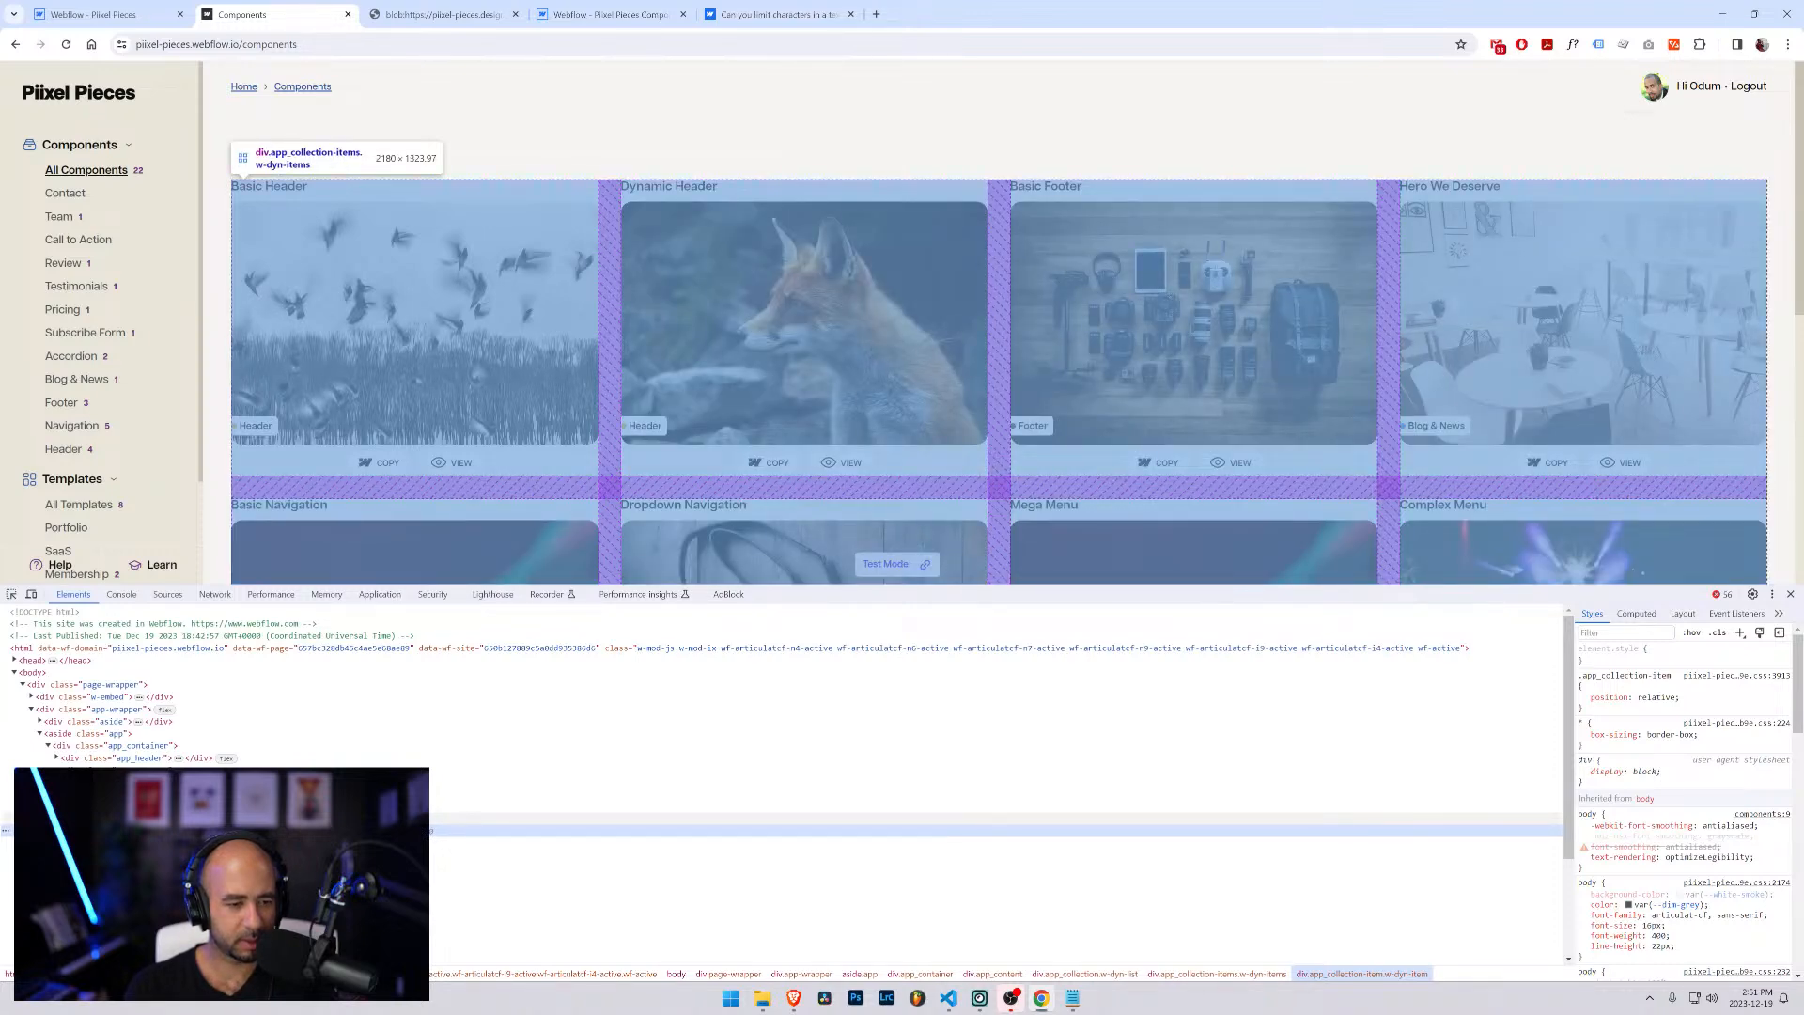
click(65, 806)
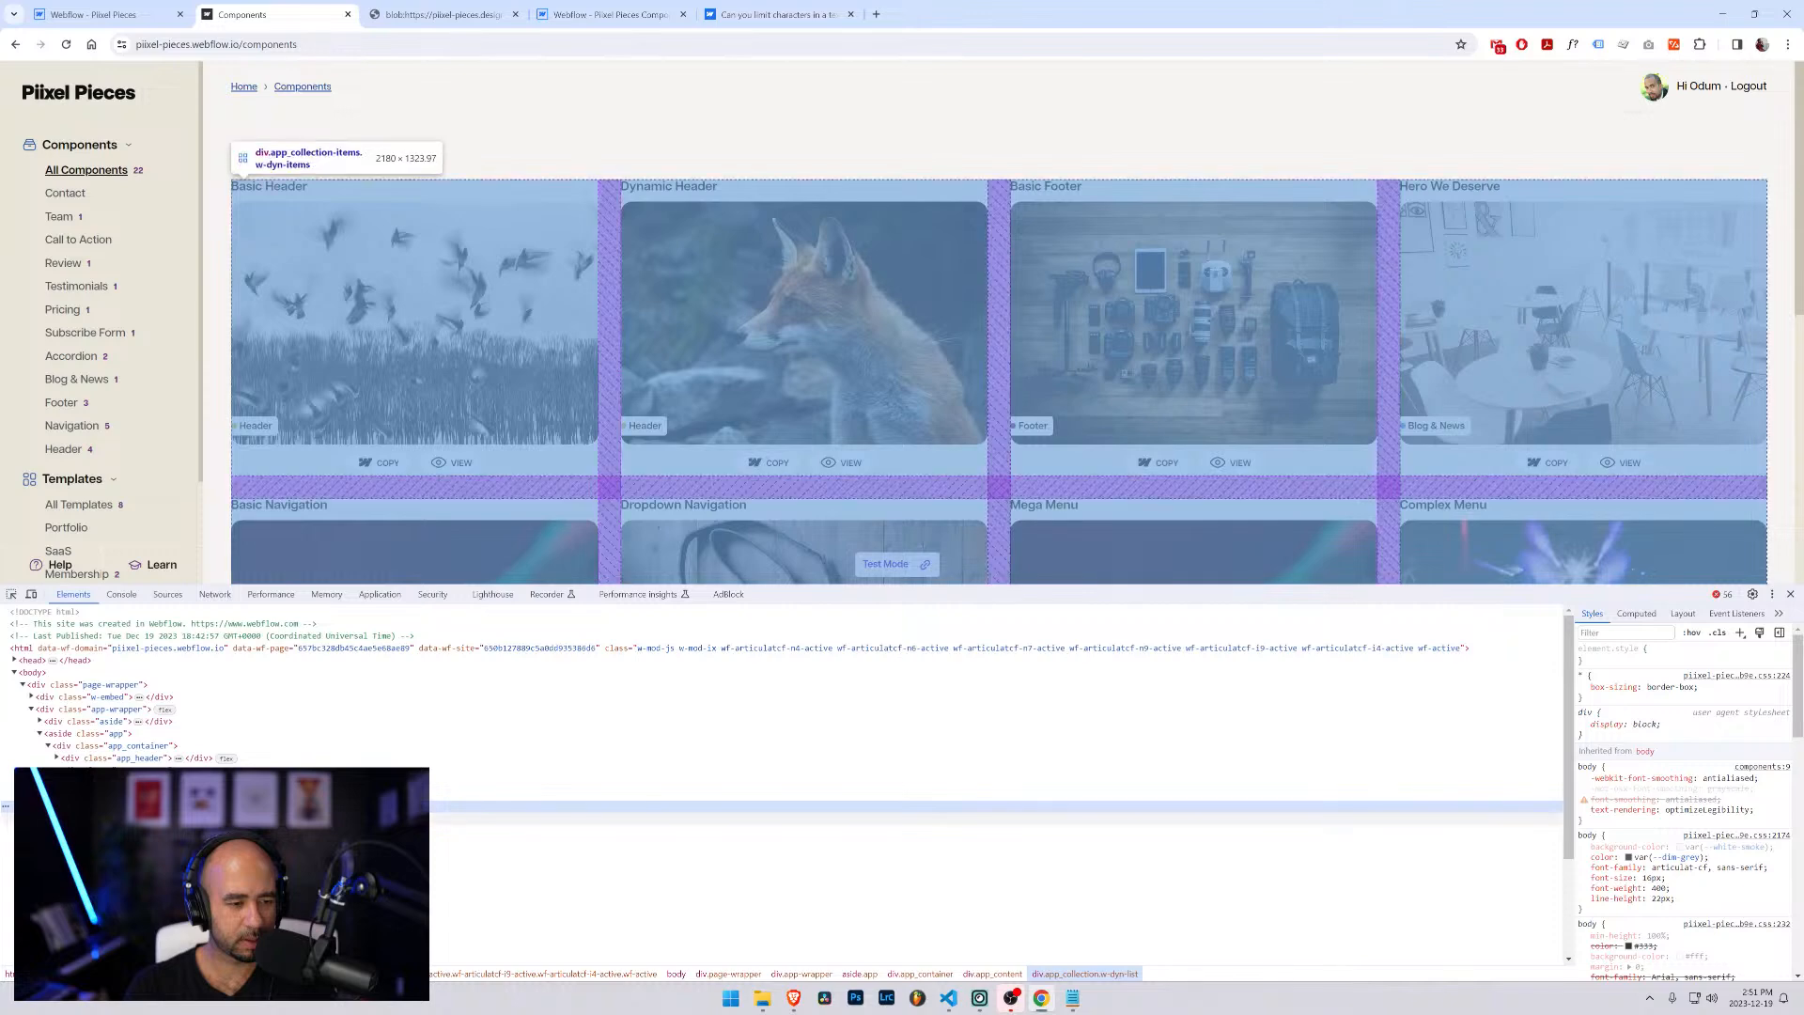
click(73, 818)
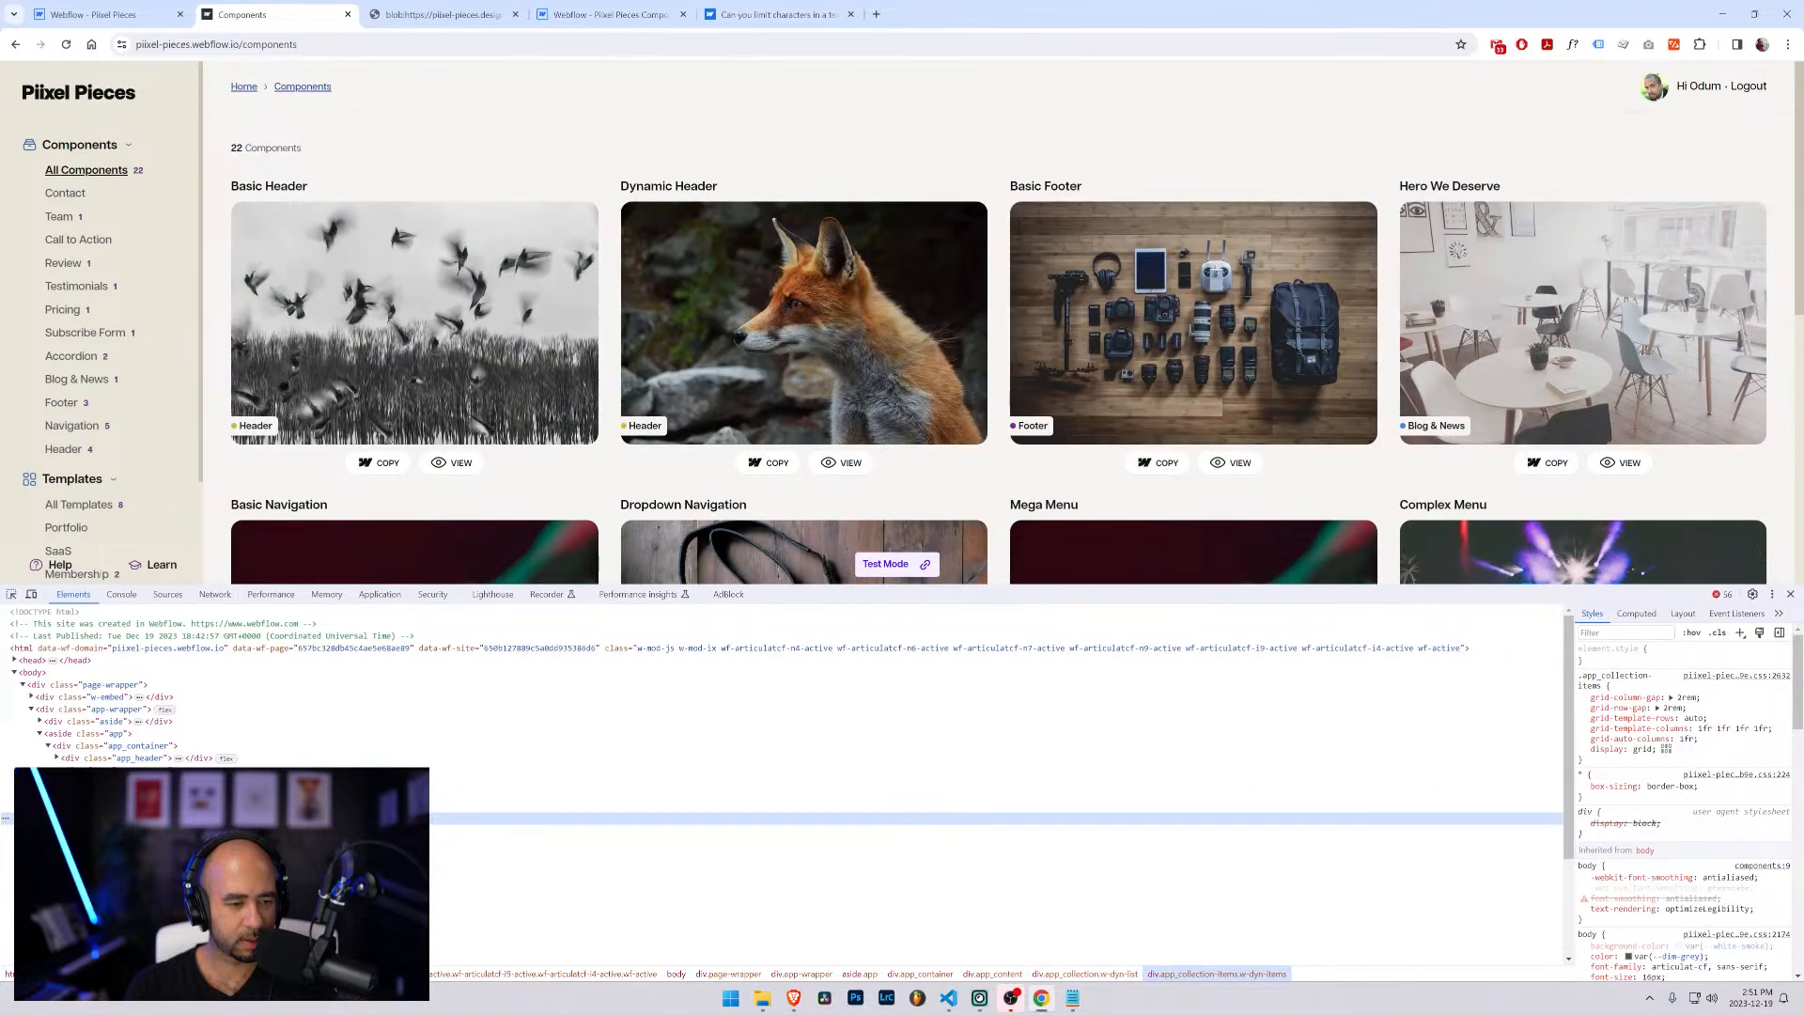
- Return to the Webflow designer and check the bmg_copy-this custom attribute on the hidden Code JSON text block inside app_collection-item
click(103, 14)
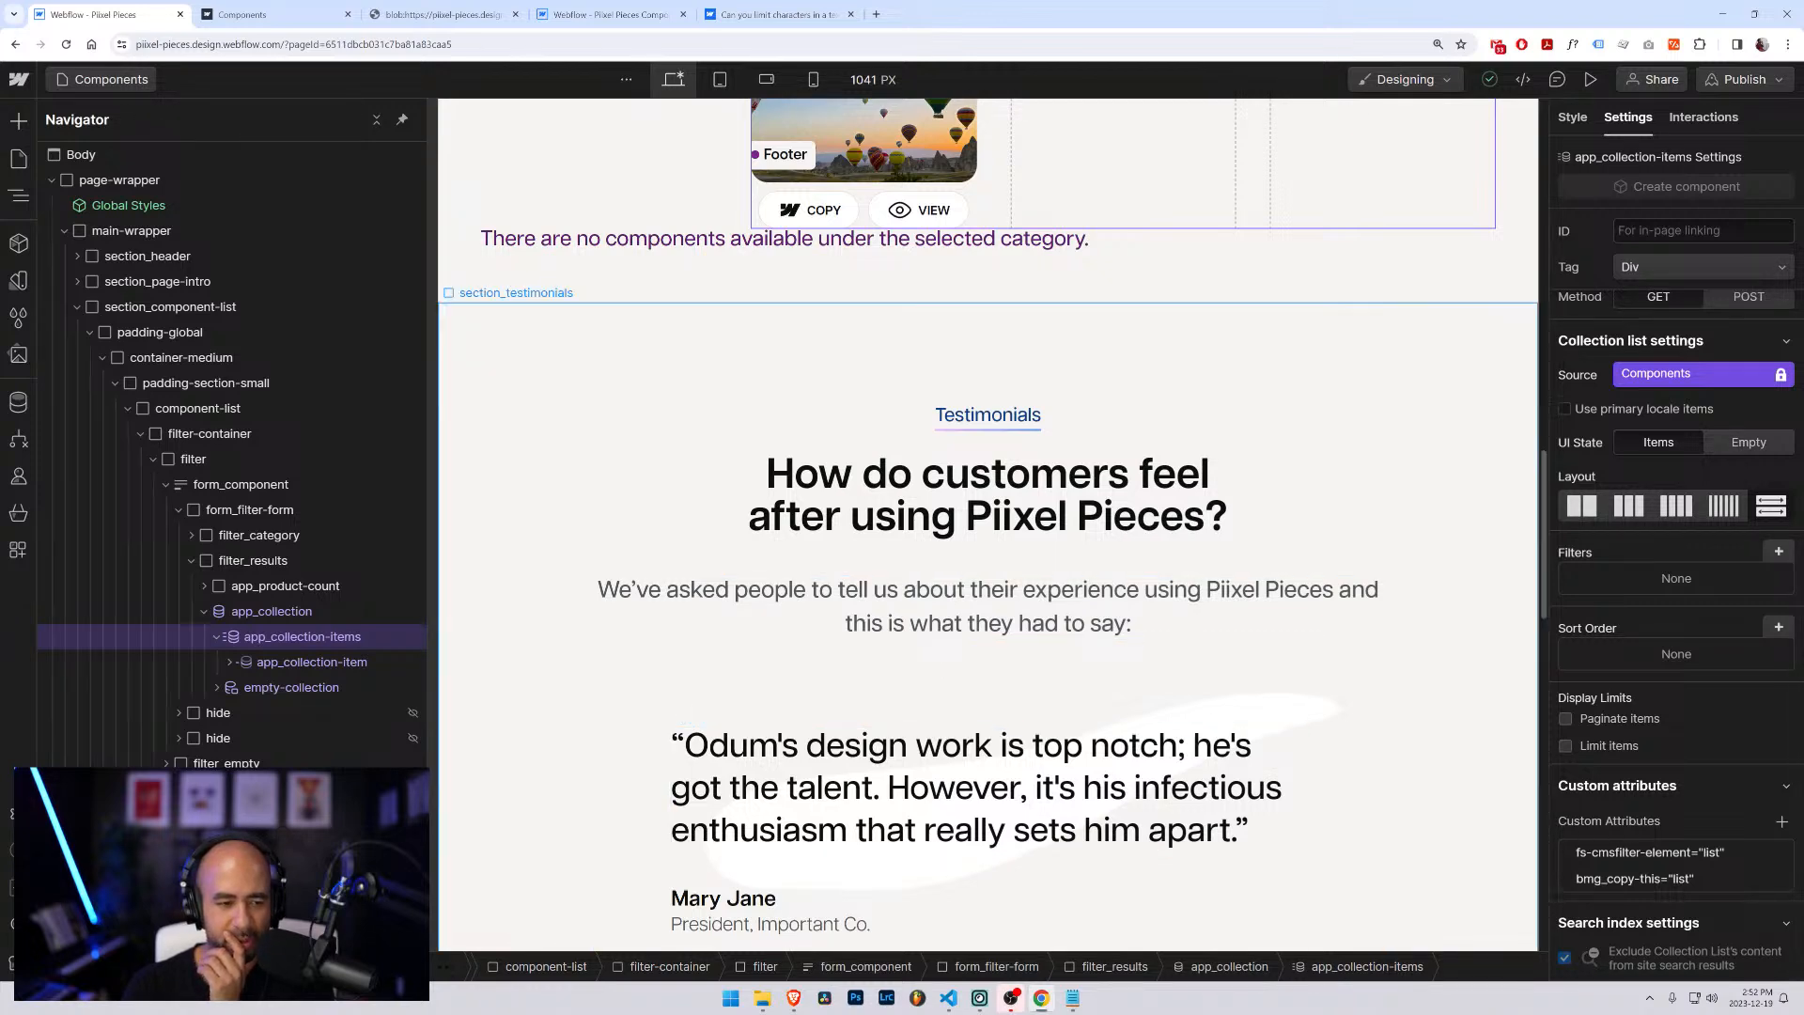
click(229, 661)
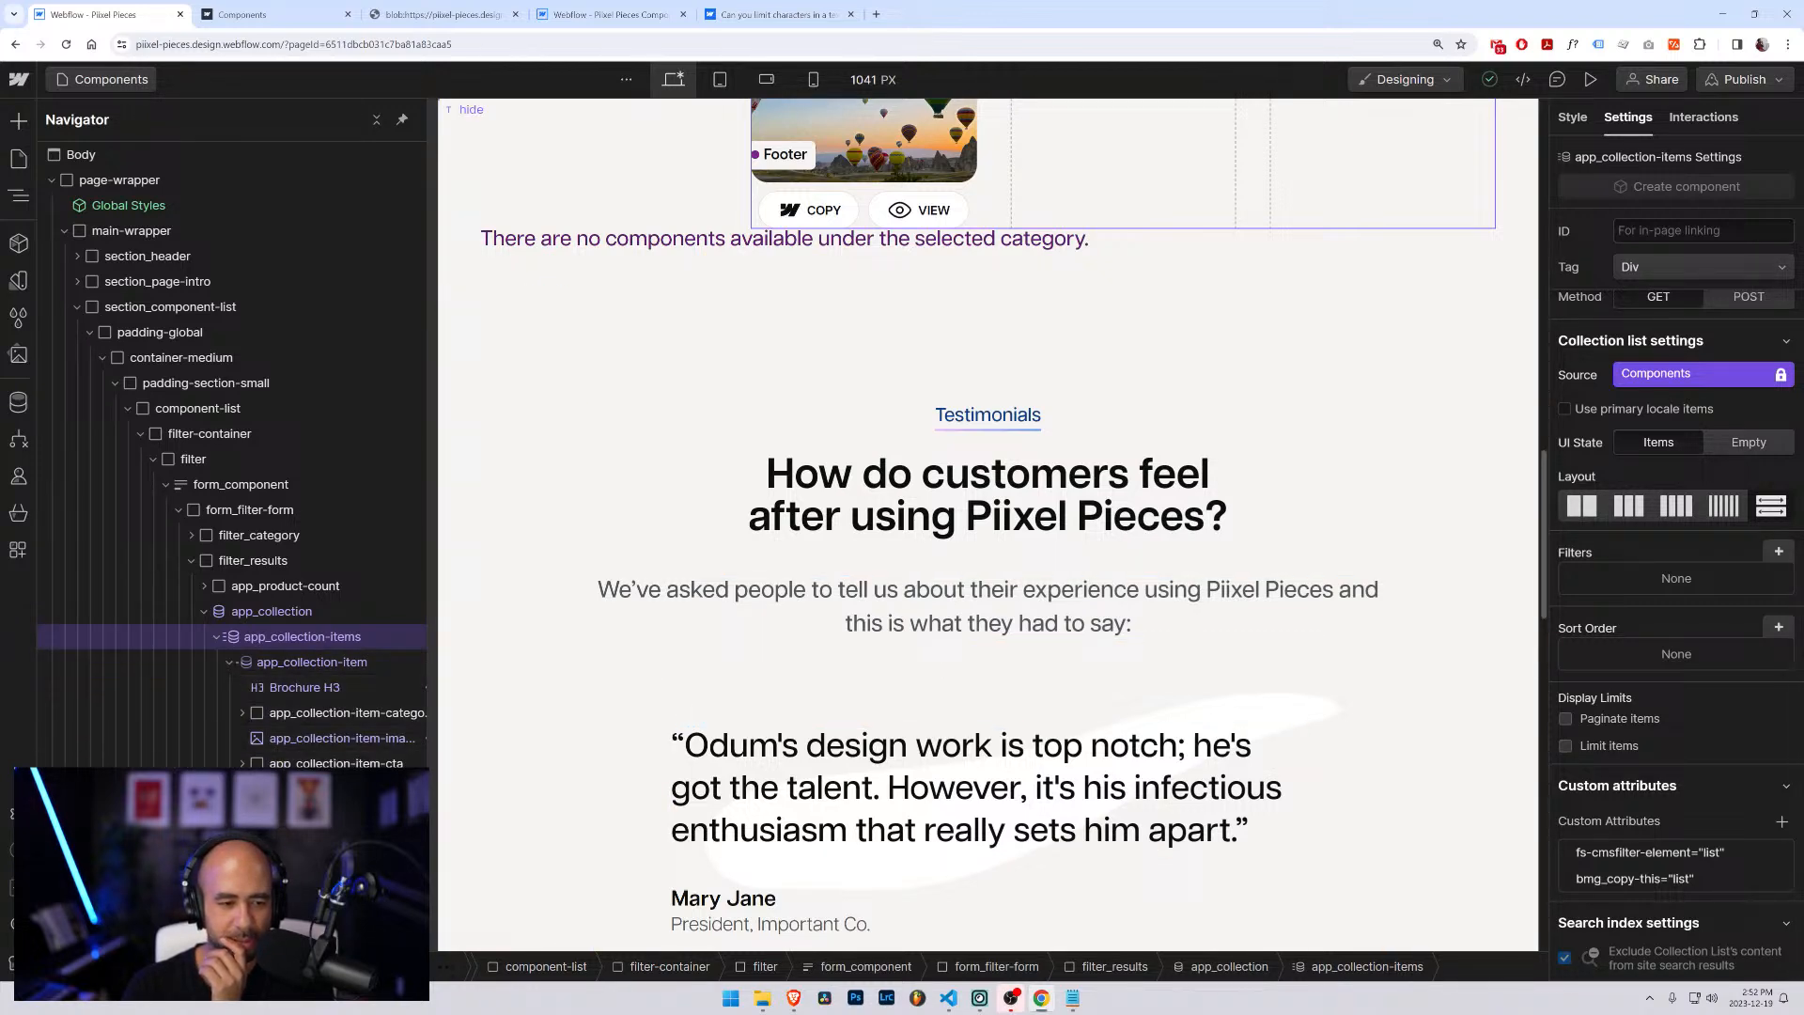
click(284, 789)
scroll(1470, 853, down, 5)
scroll(1654, 819, down, 4)
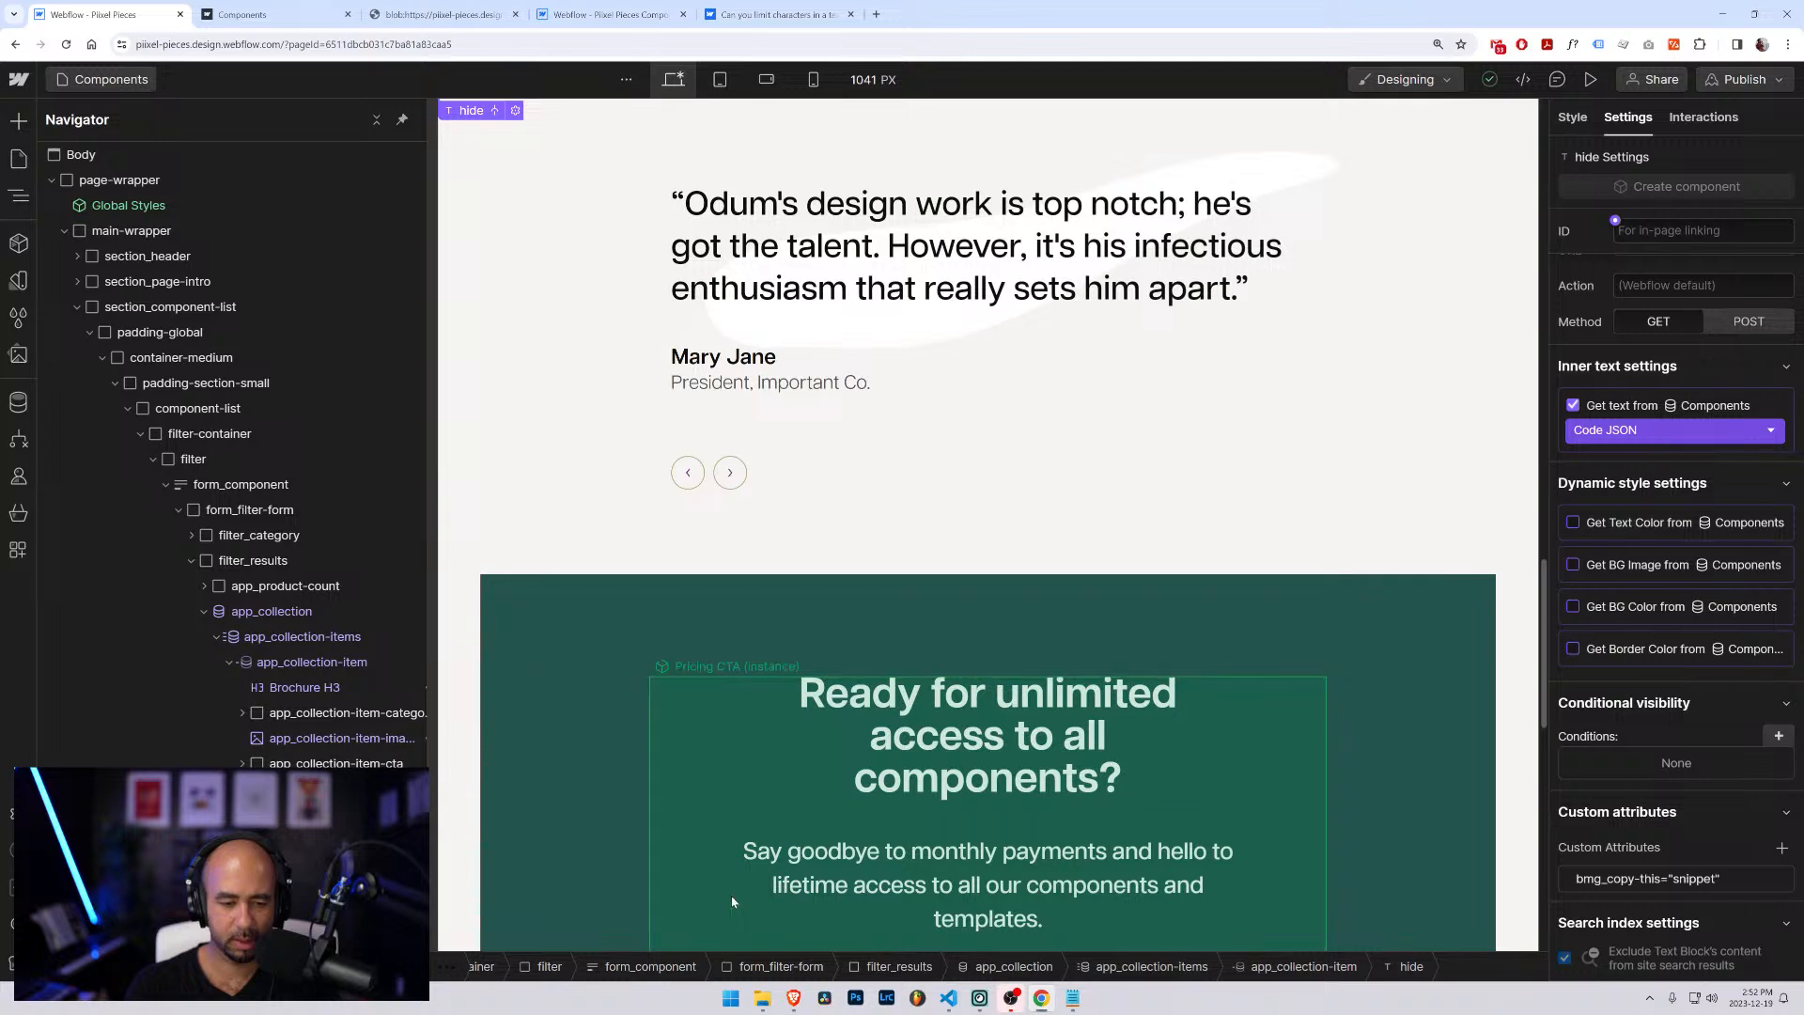
- Consult the bmg.studio multiple copy buttons article in Brave on the button and snippet attributes, and return to the Webflow designer
click(1042, 998)
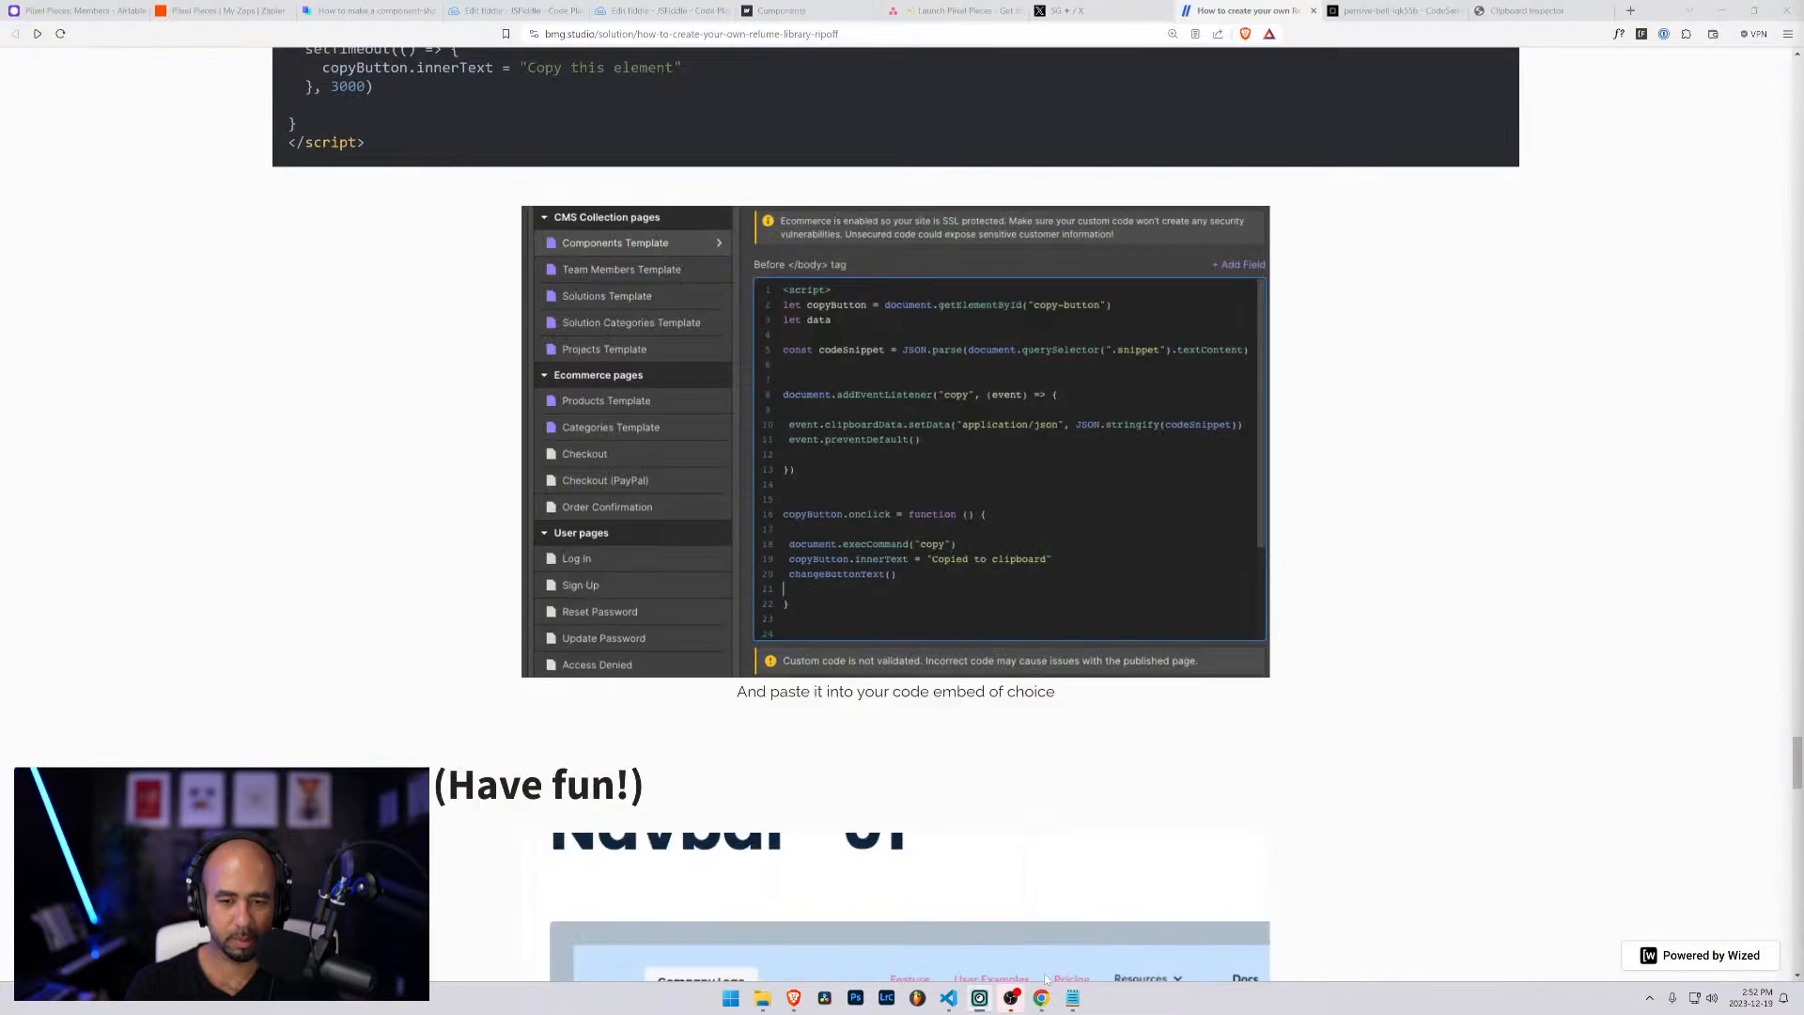
click(1042, 998)
scroll(886, 652, down, 7)
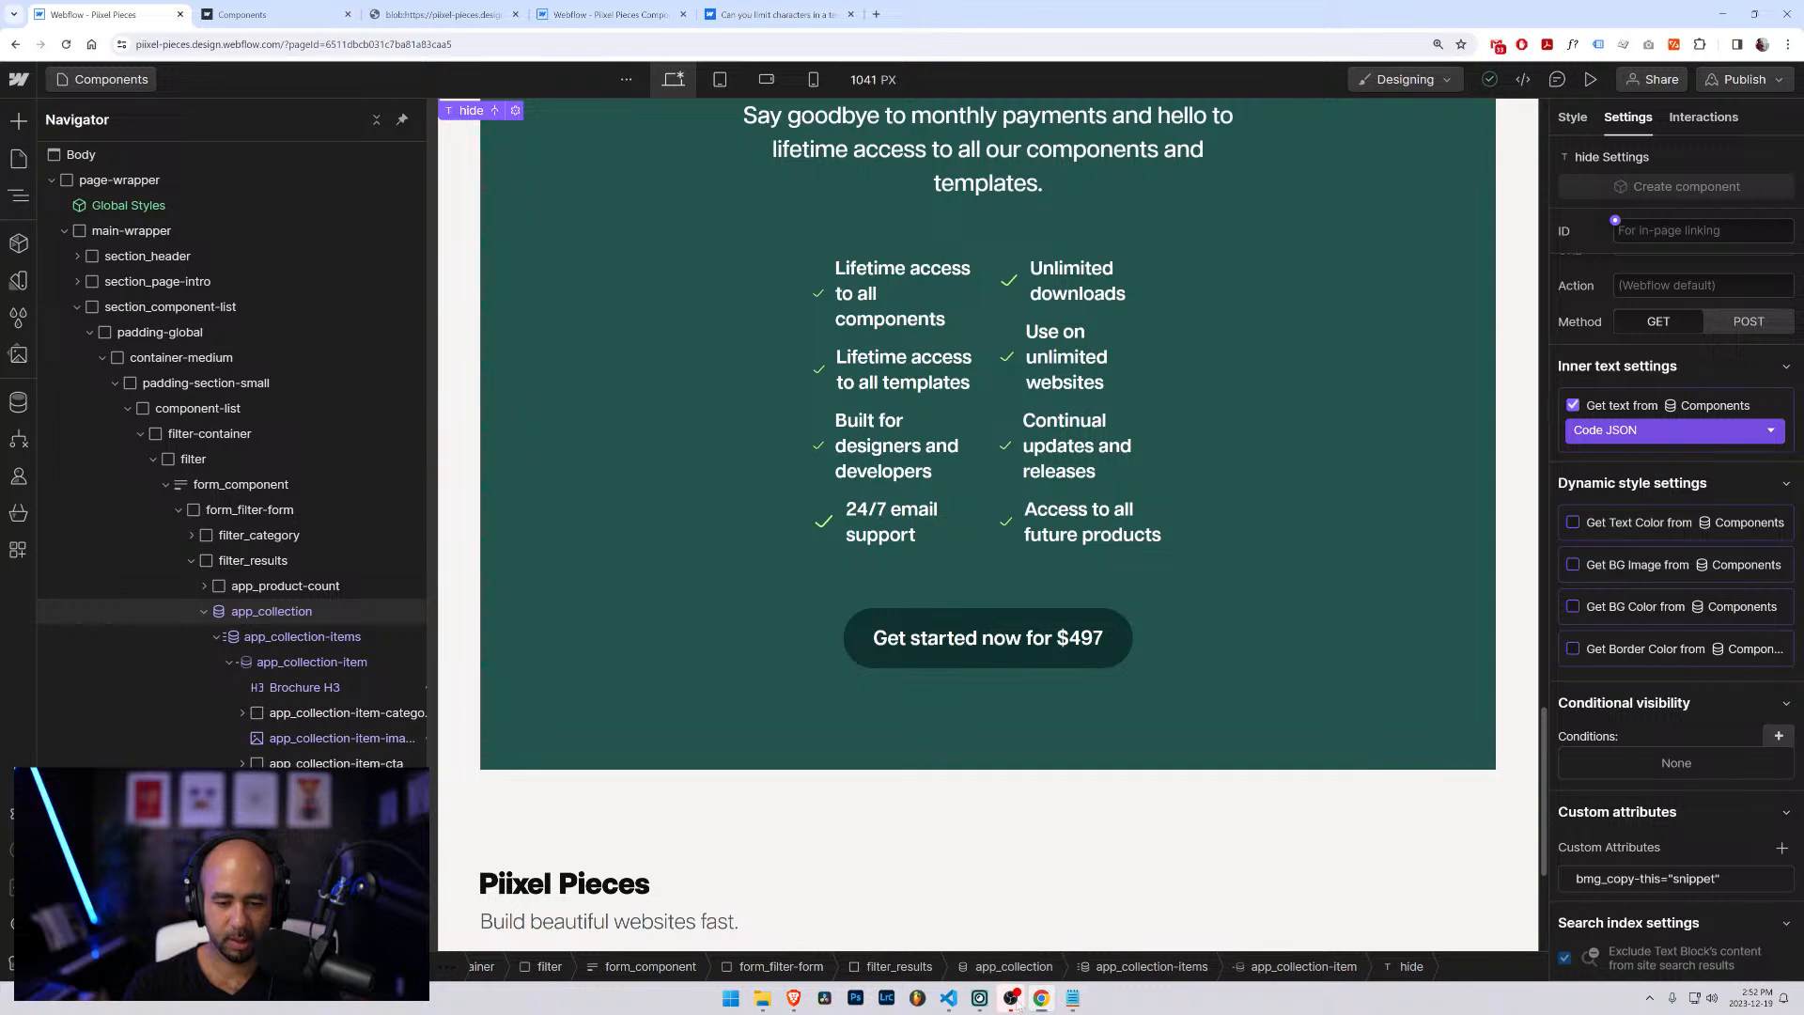
mouse_move(793, 998)
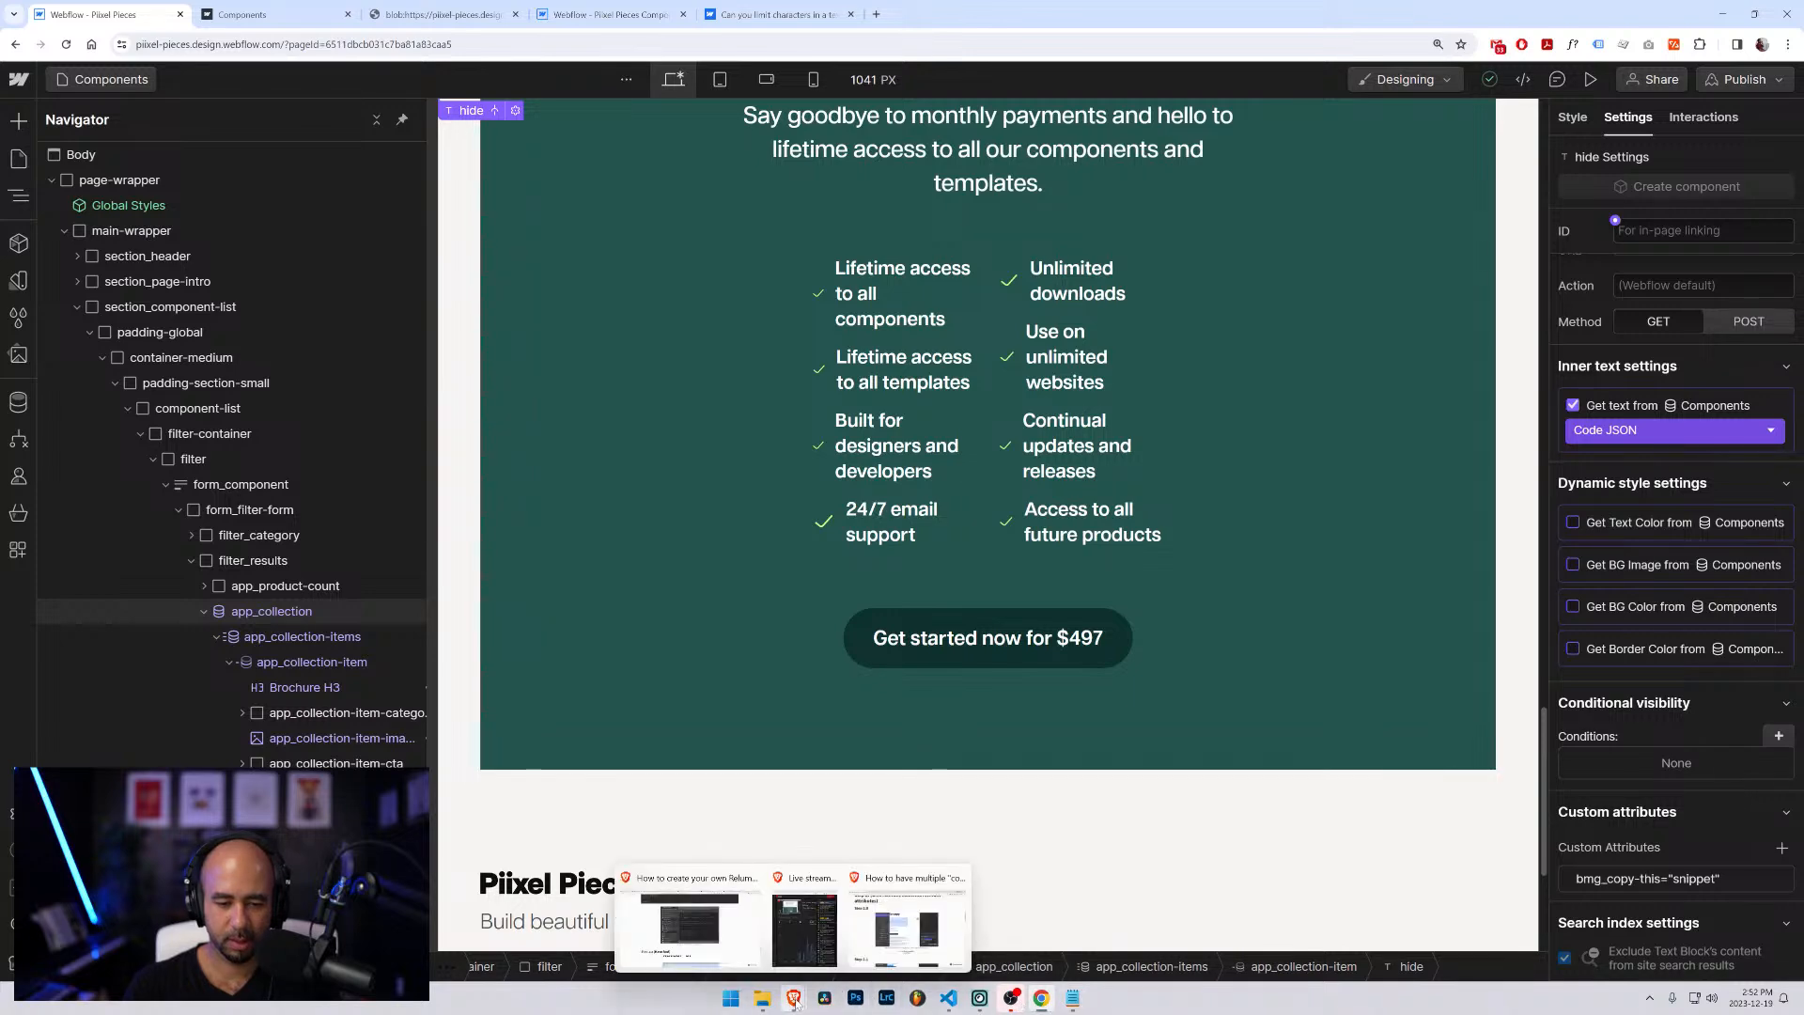
click(851, 938)
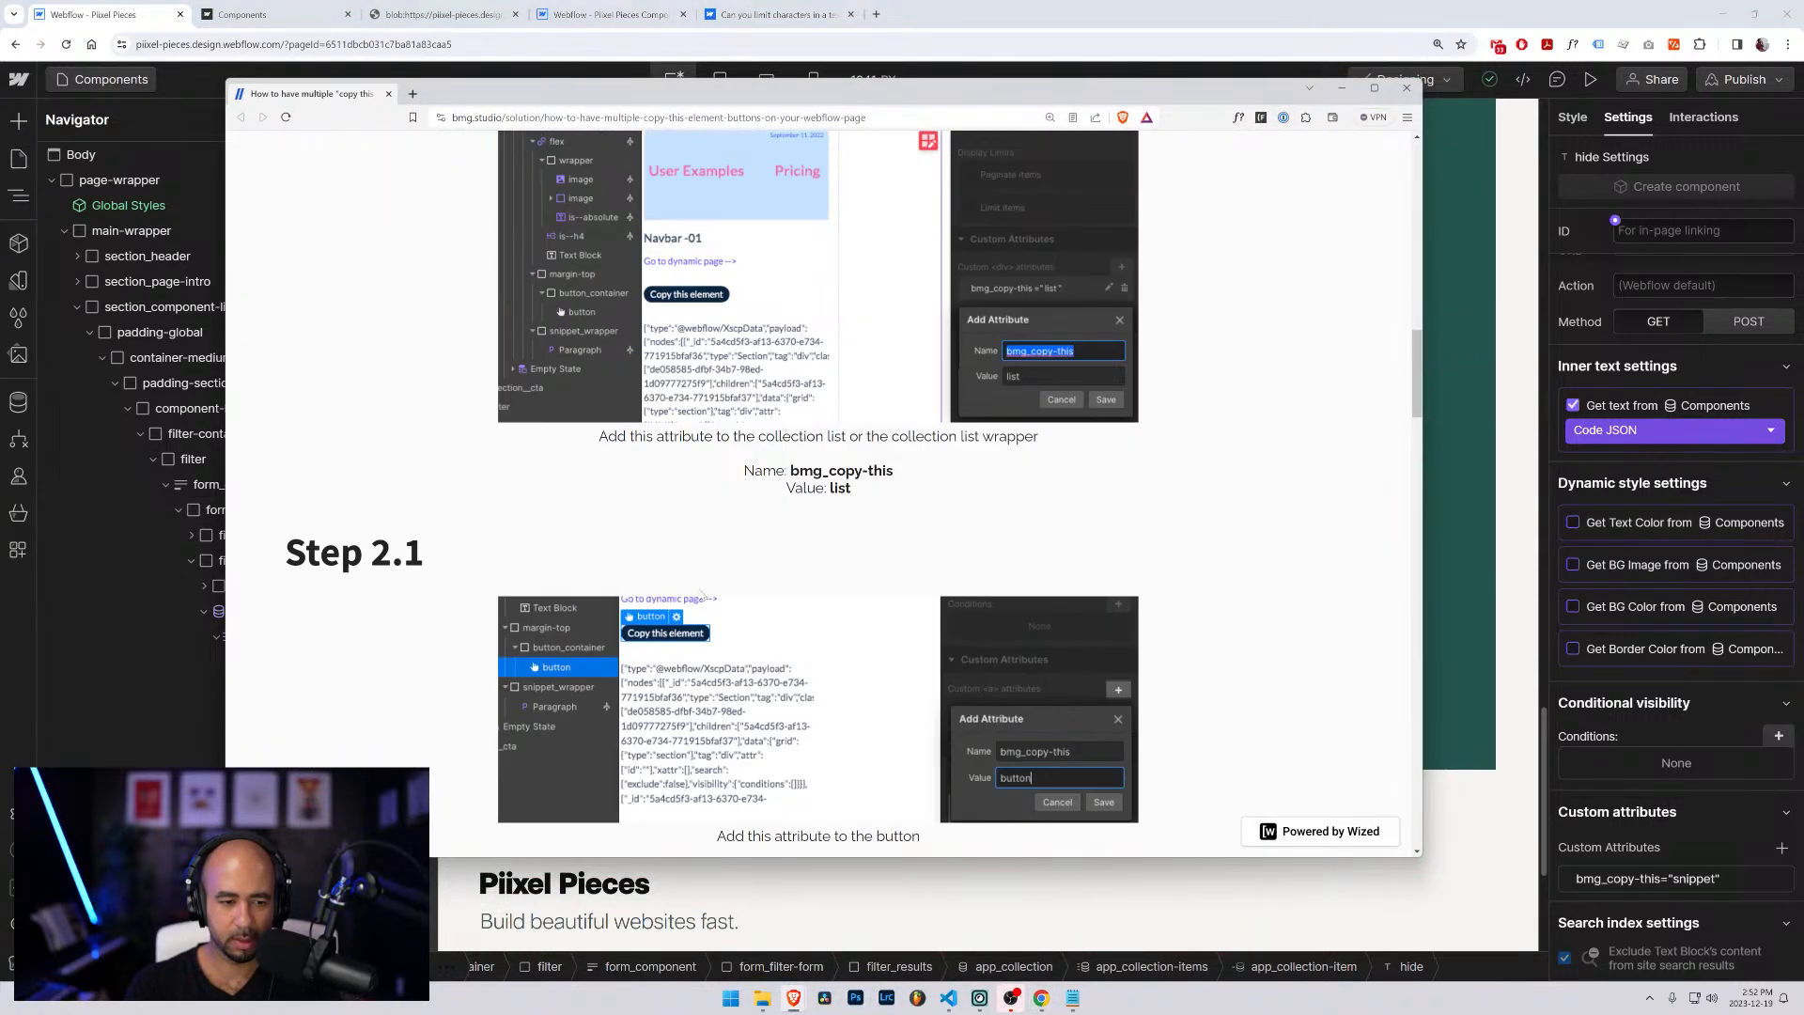
scroll(700, 595, down, 20)
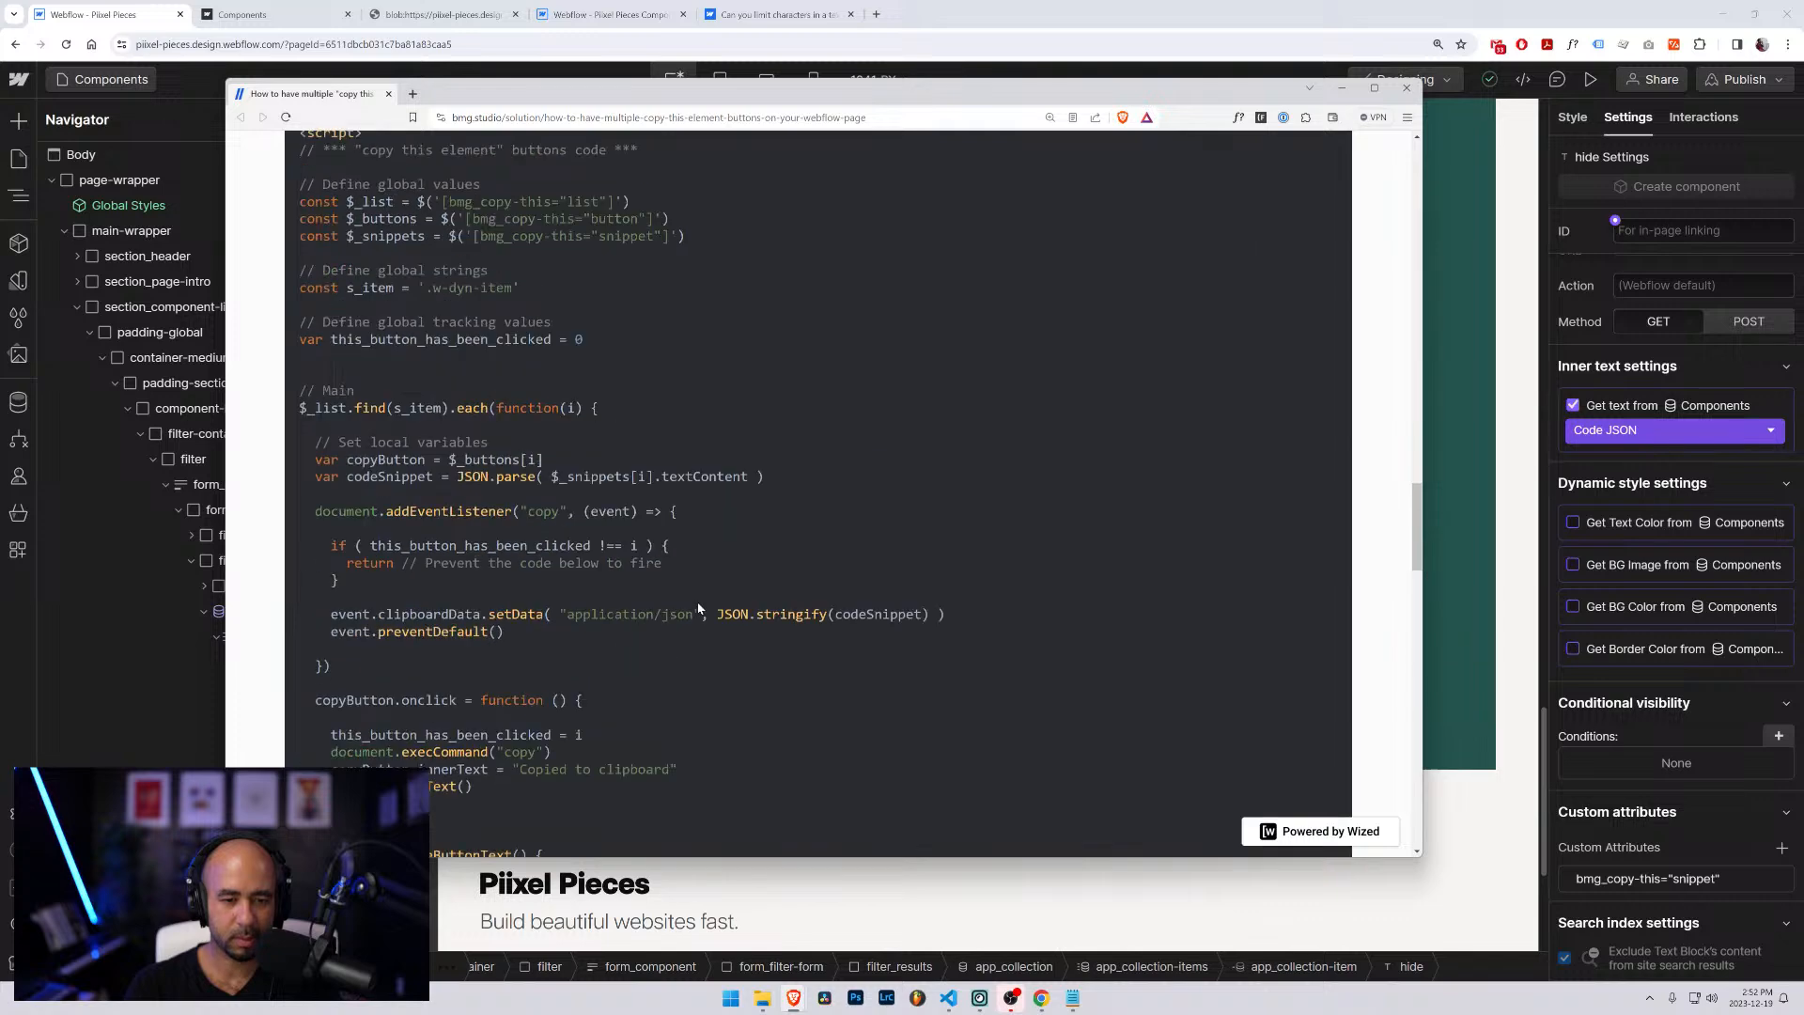
scroll(698, 609, up, 5)
scroll(700, 612, up, 3)
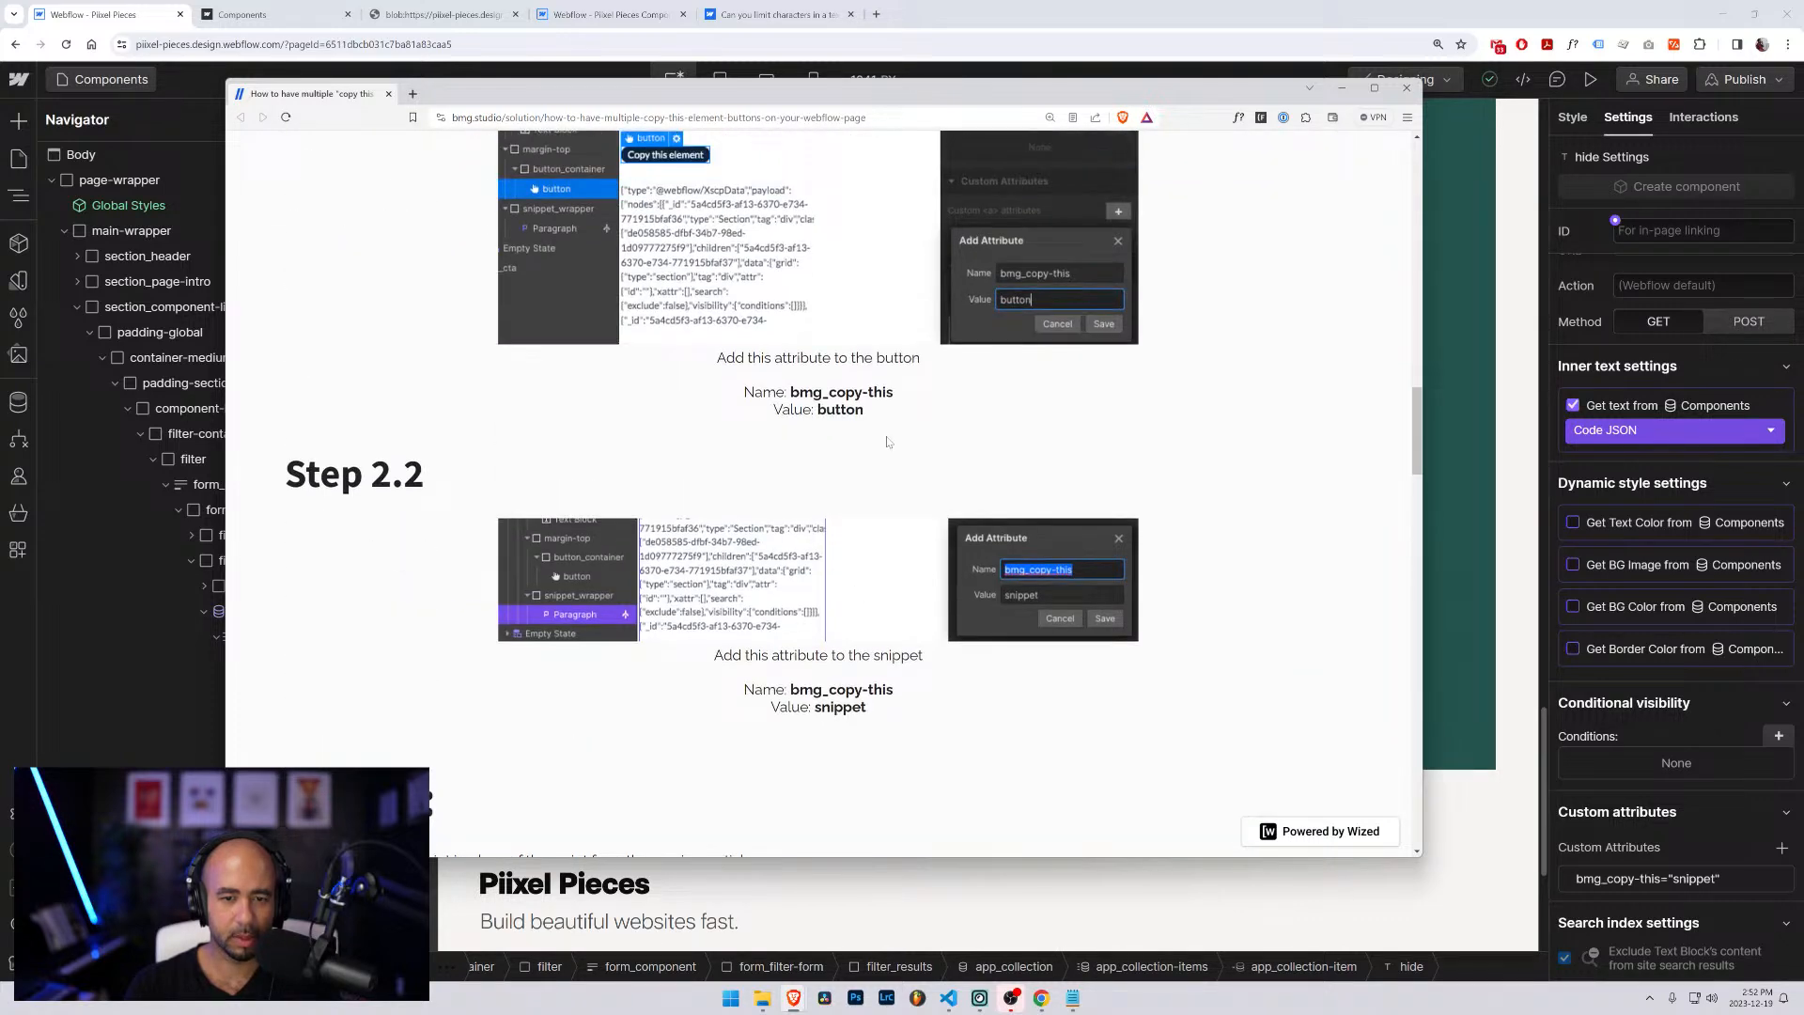
click(1468, 787)
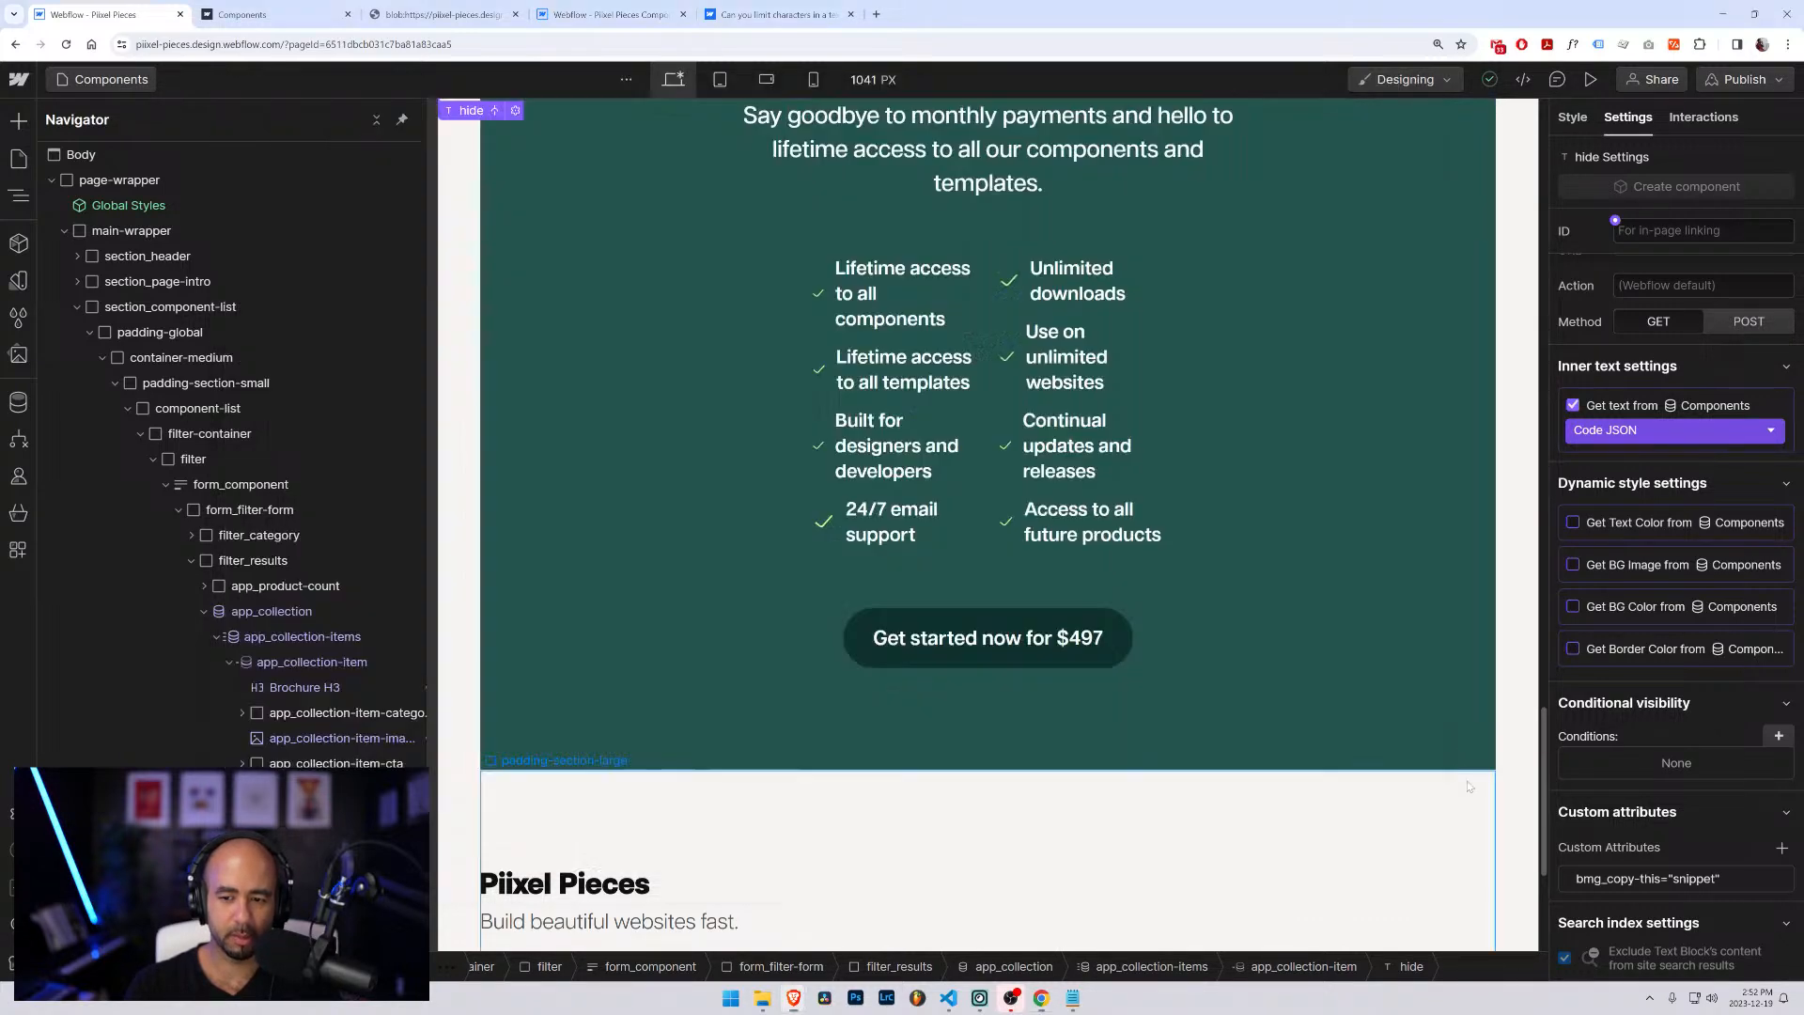
- Check the bmg_copy-this custom attribute on the COPY link of the Mega Menu card
scroll(633, 471, up, 13)
scroll(646, 445, up, 7)
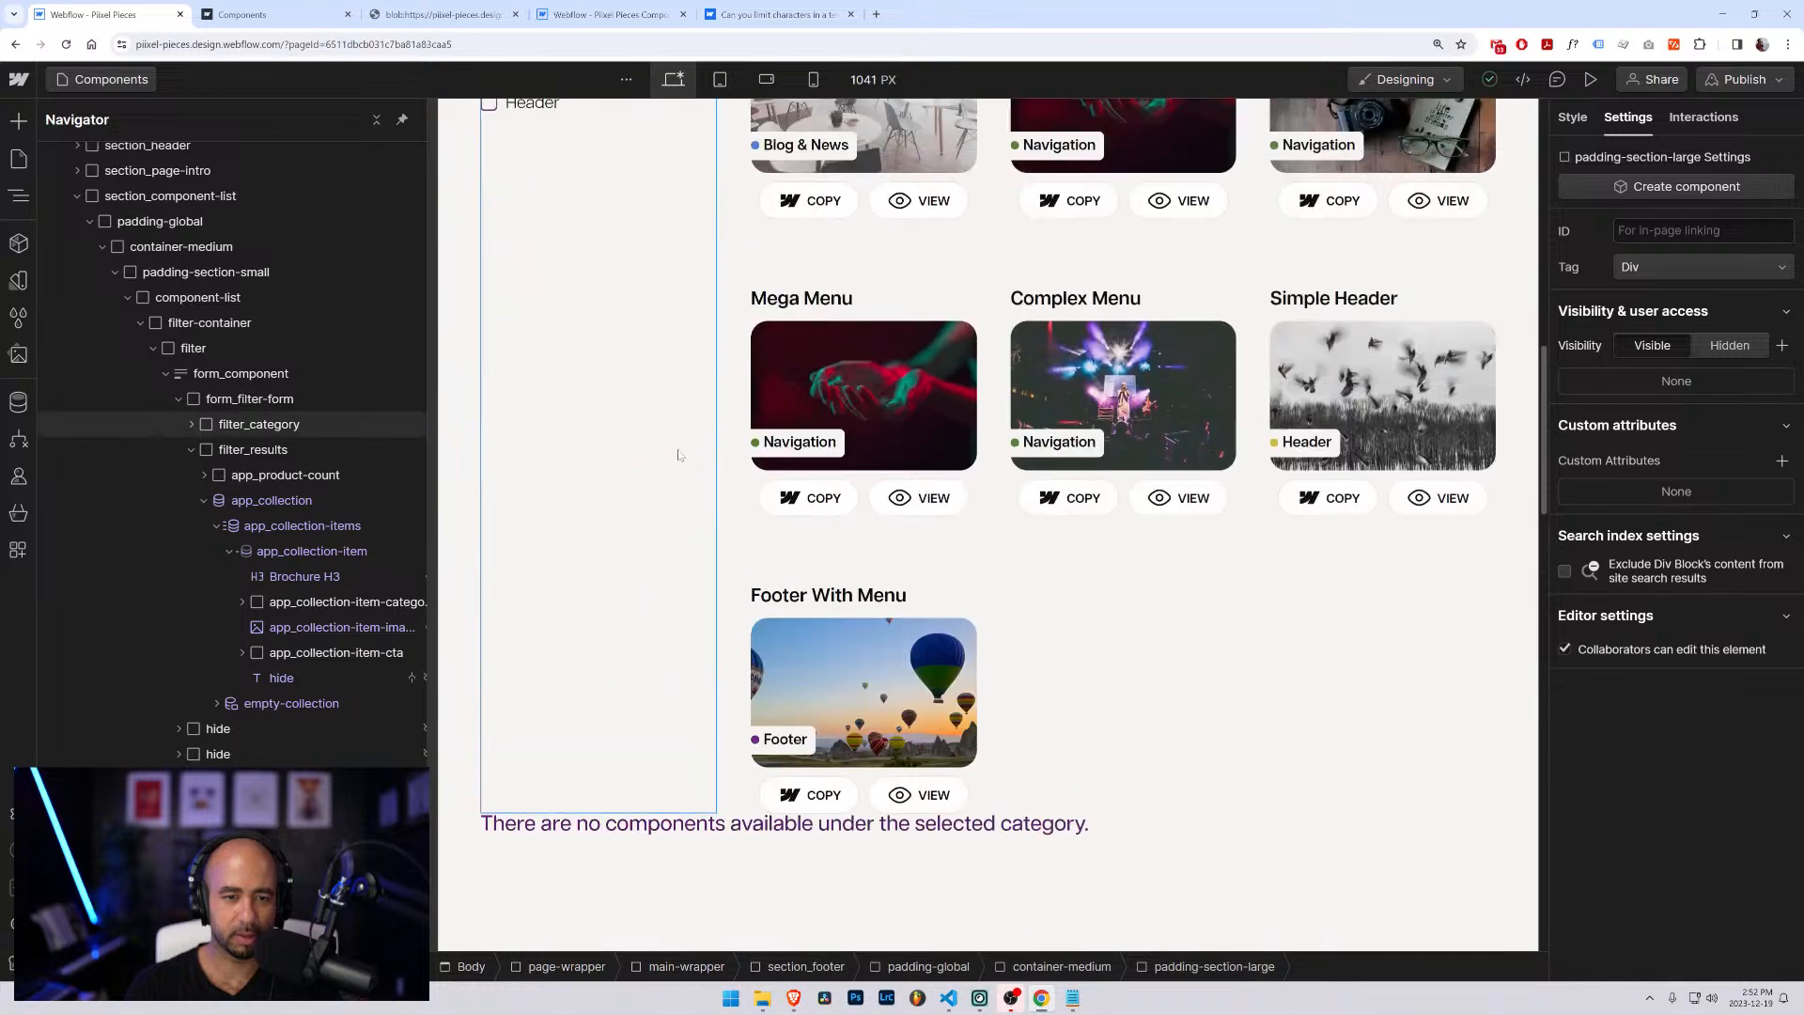
click(769, 490)
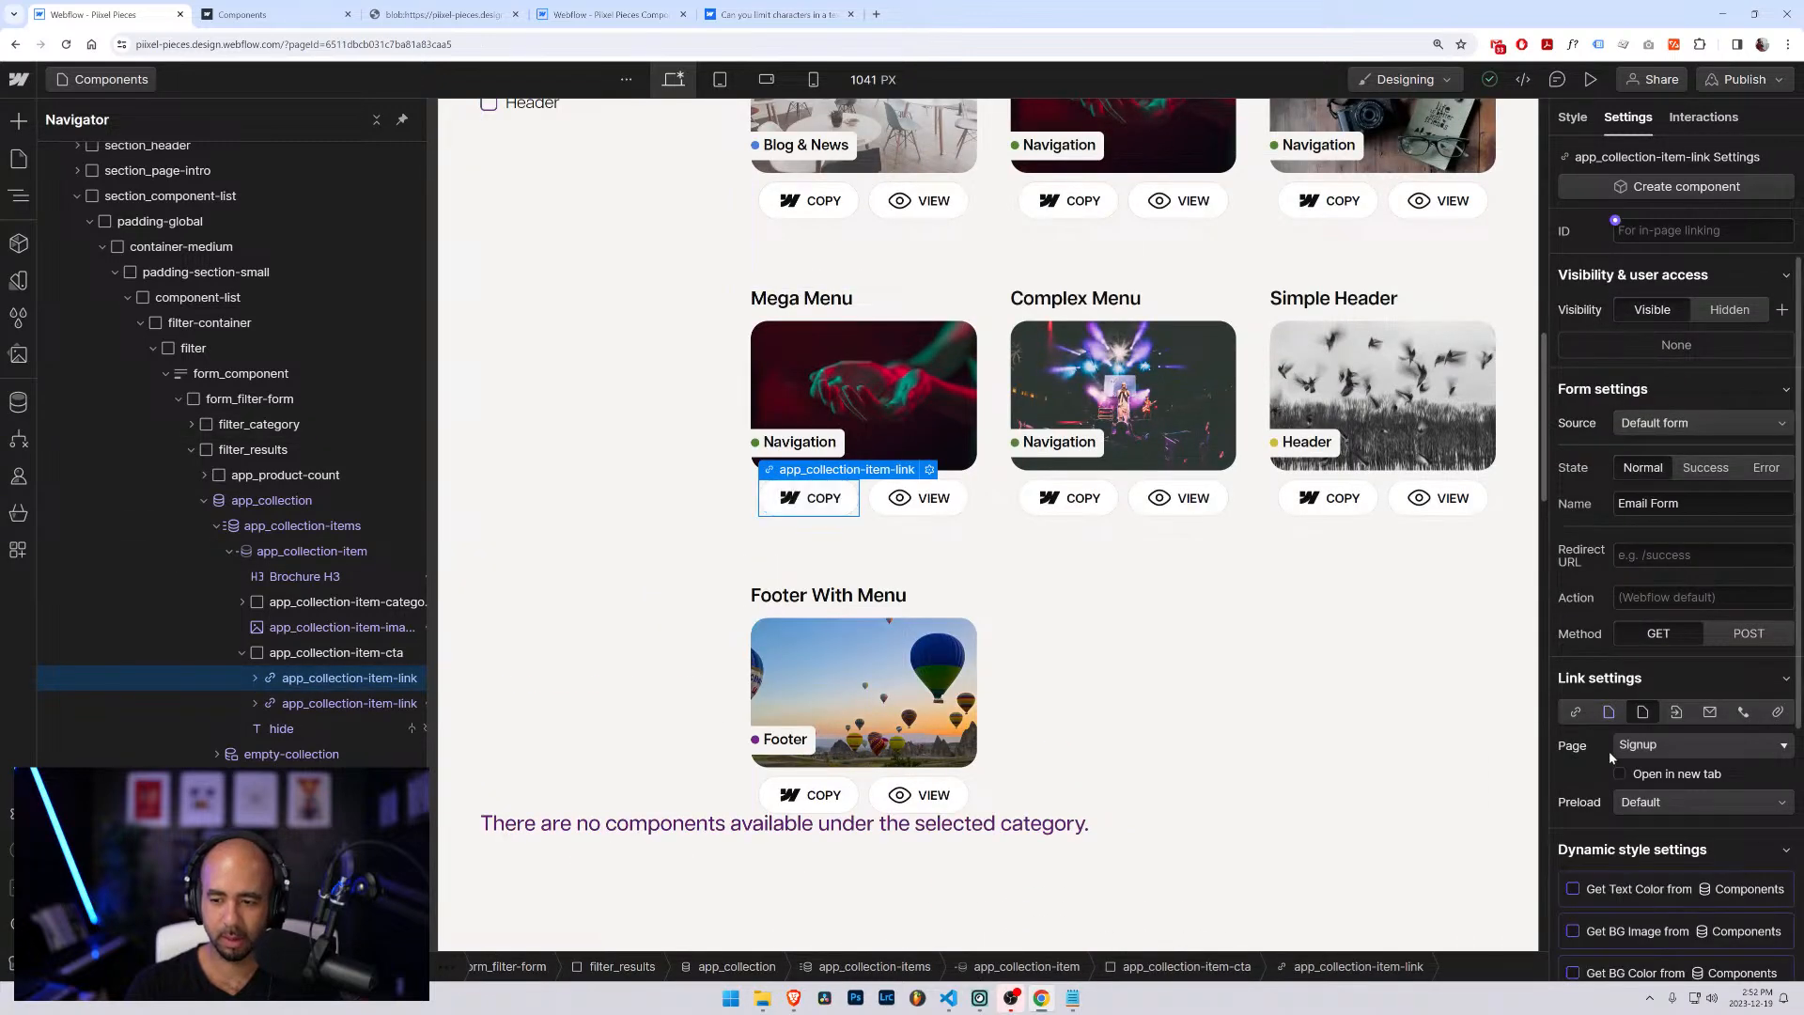
scroll(1608, 753, down, 3)
scroll(1606, 756, down, 1)
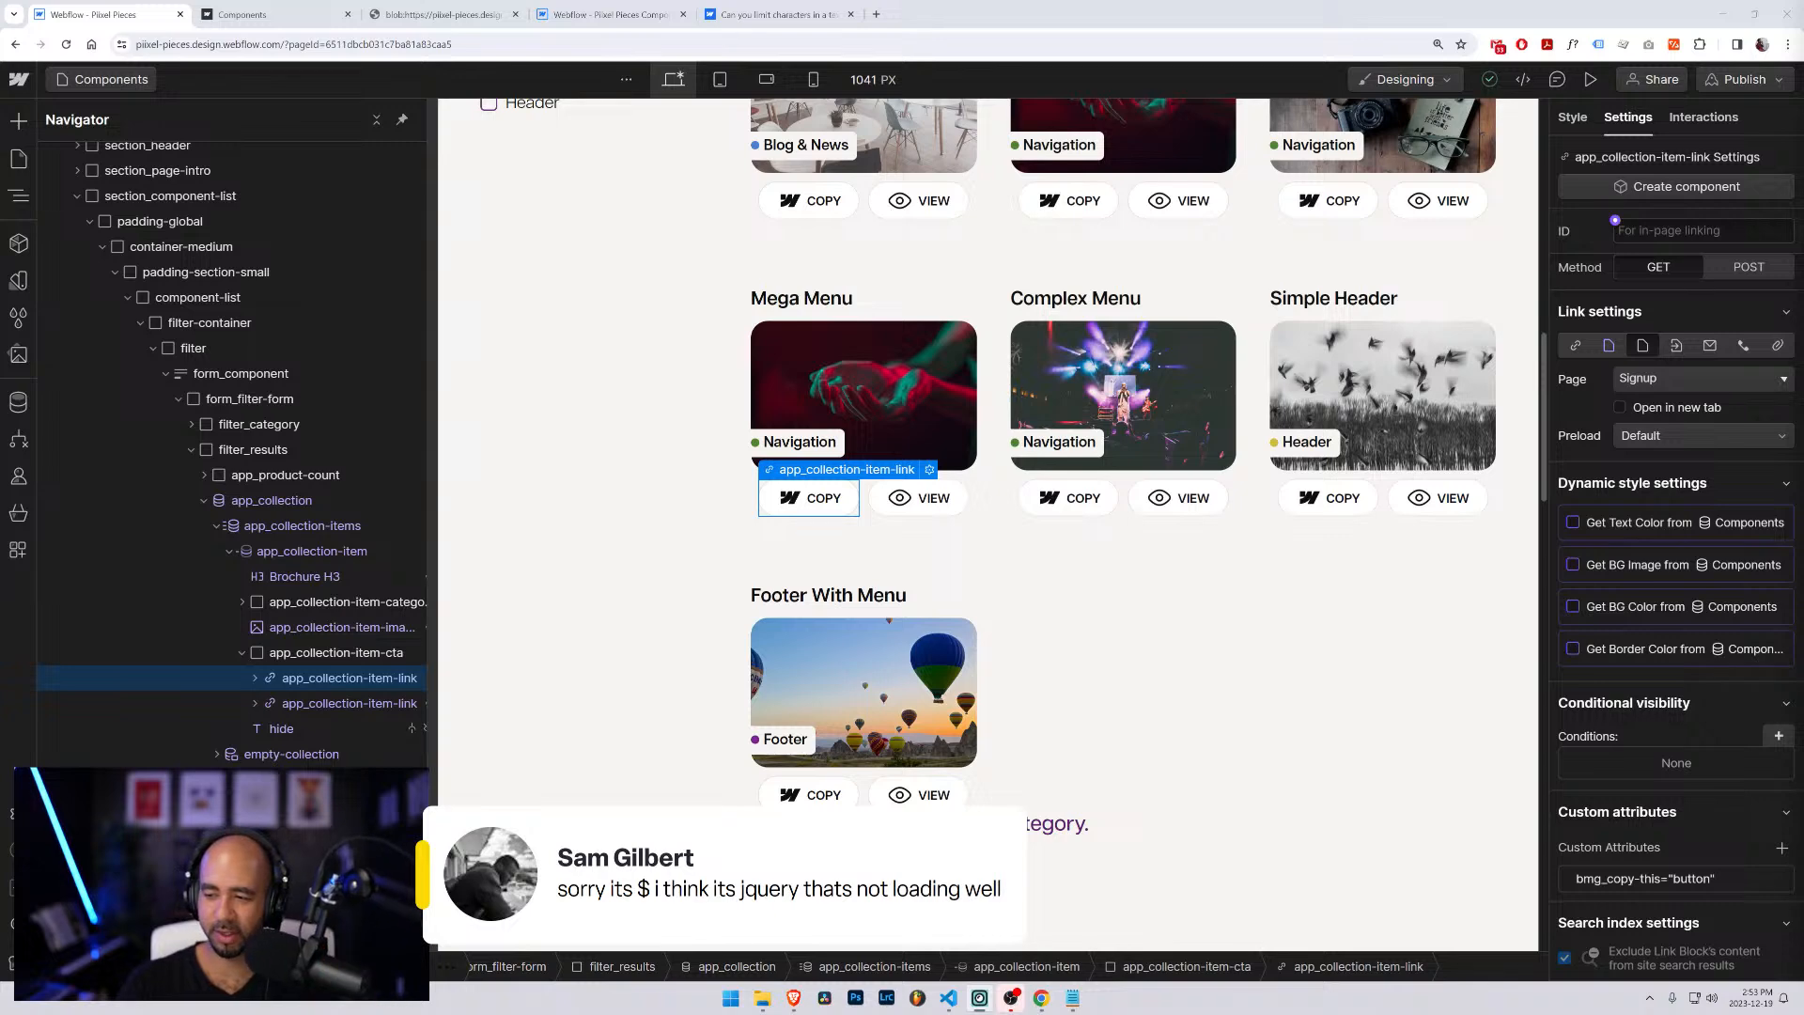
scroll(376, 498, up, 2)
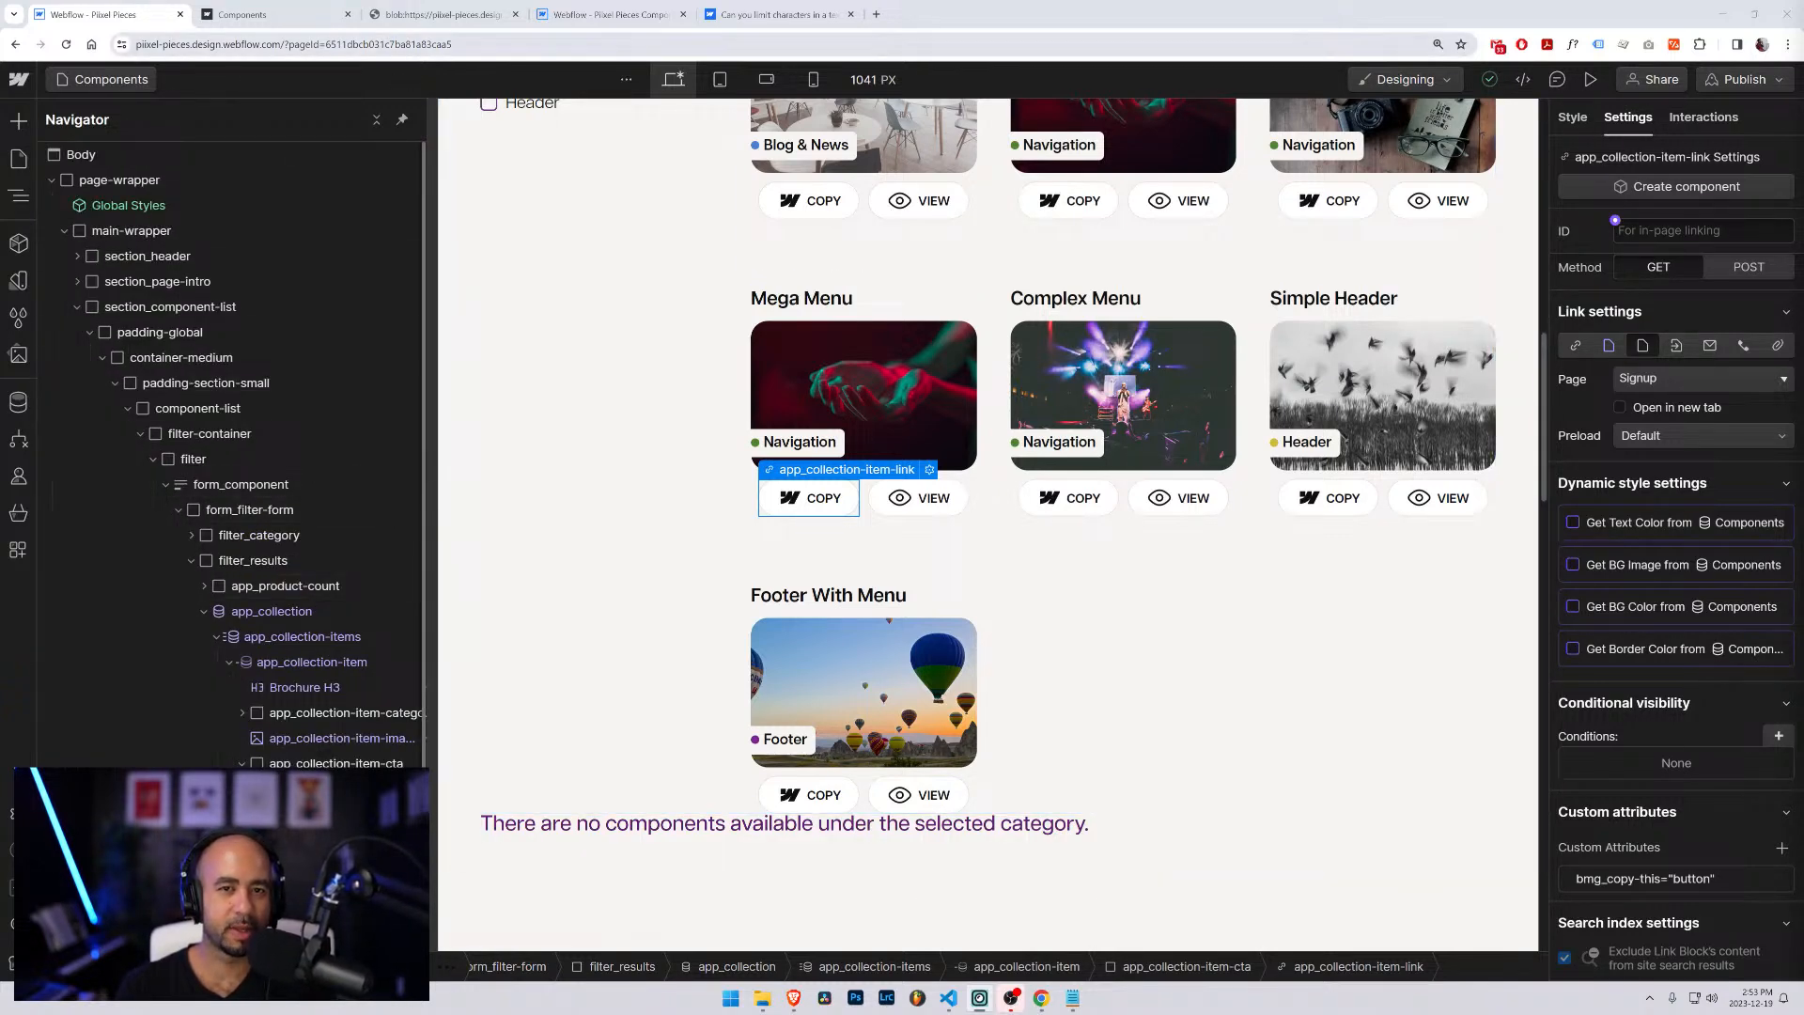
- Search Google for "jquery code" in a new tab and briefly check the W3Schools jQuery Get Started result
click(874, 16)
text(jquery)
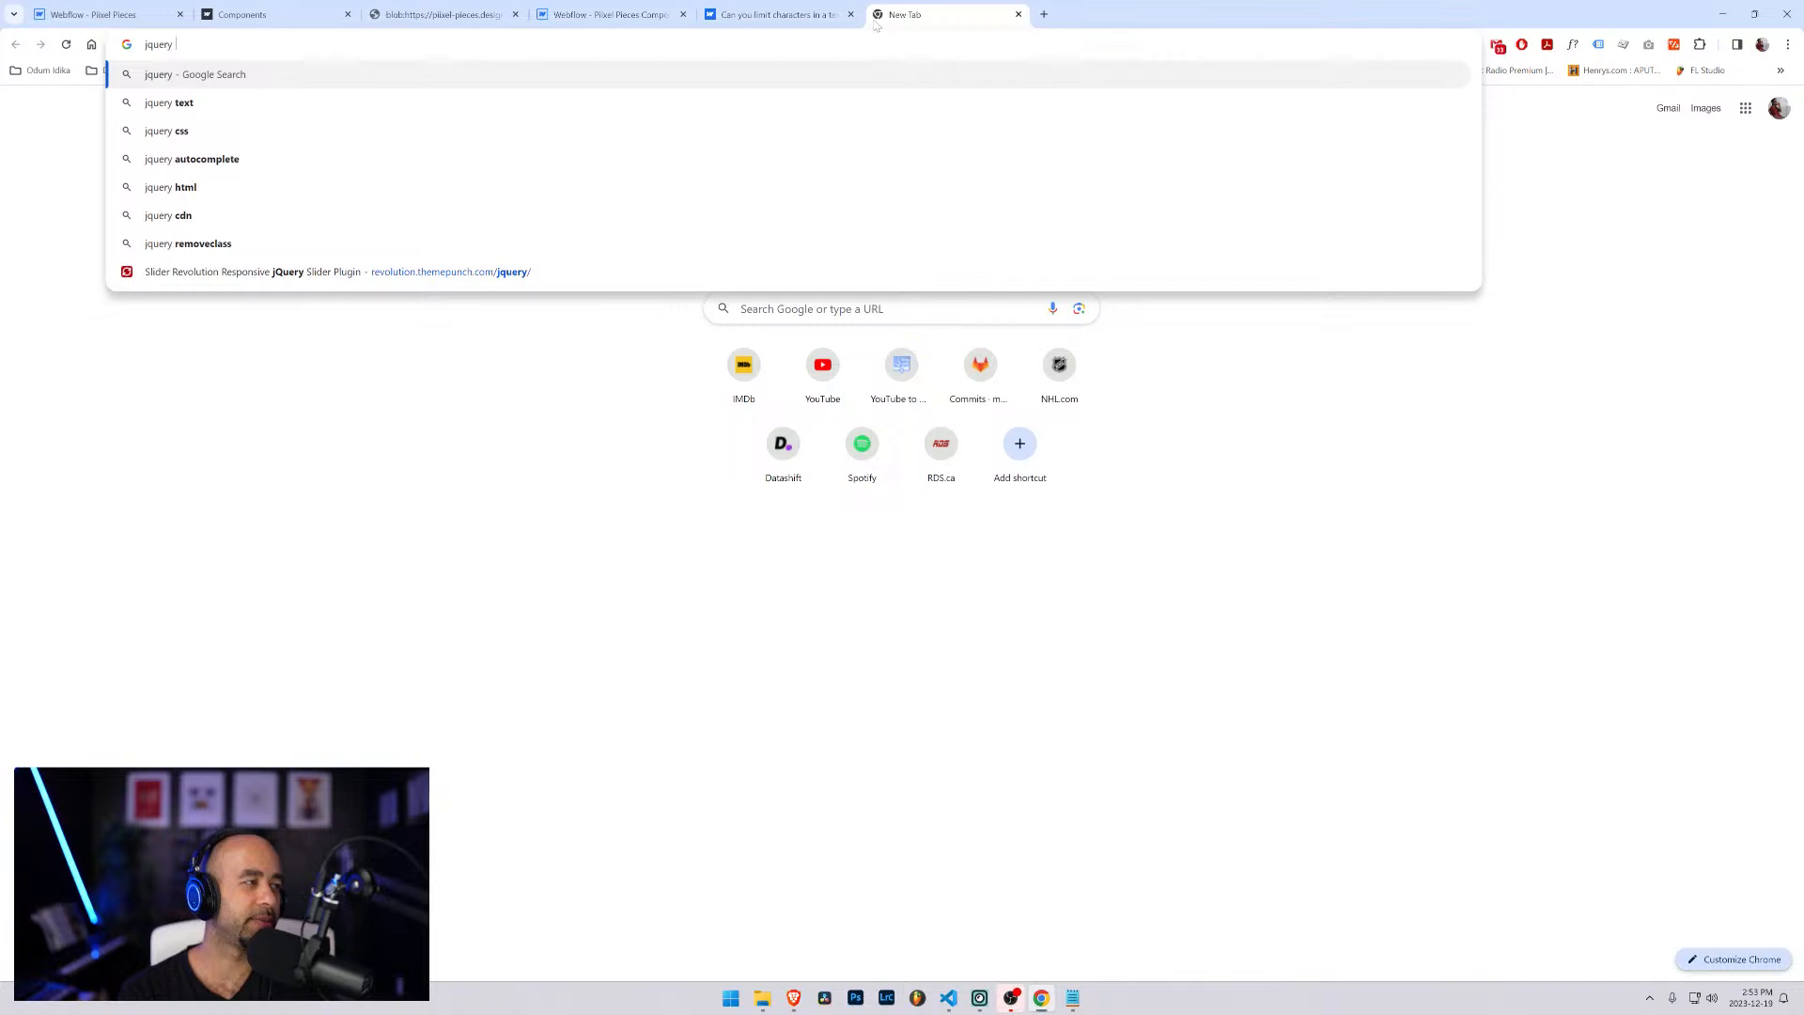
text(code)
key(Return)
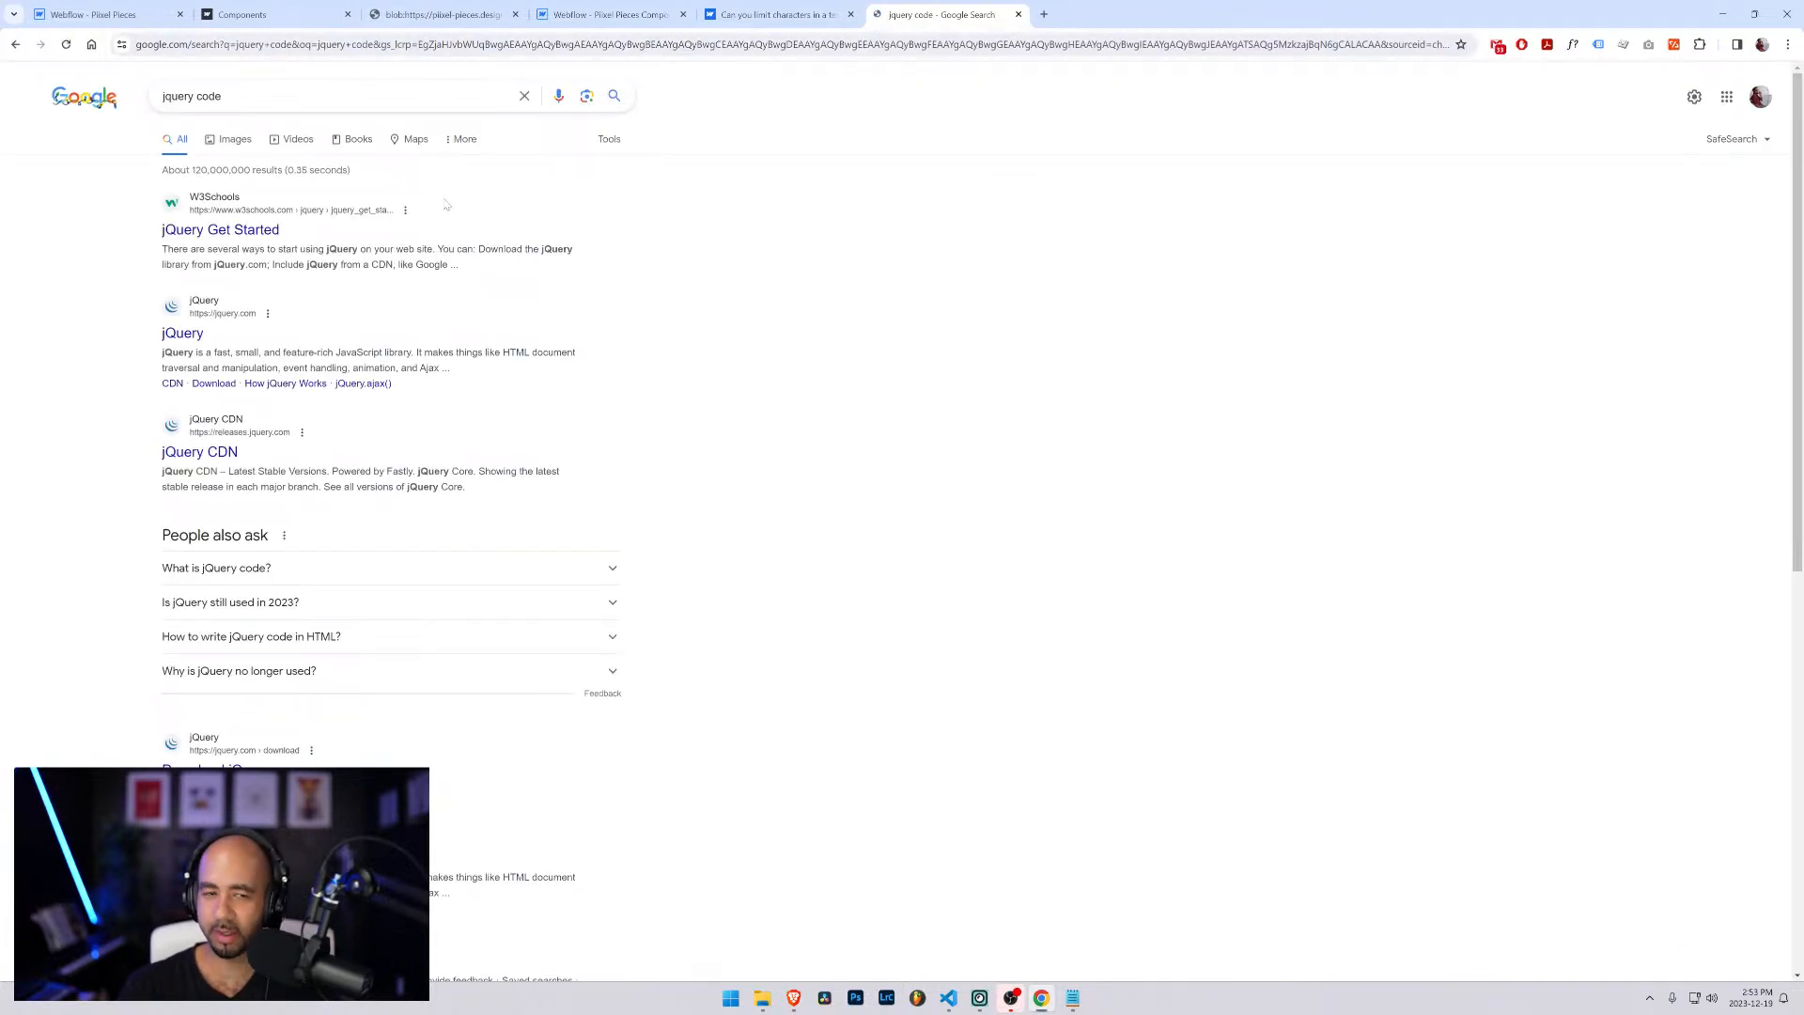
click(230, 230)
key(alt+Left)
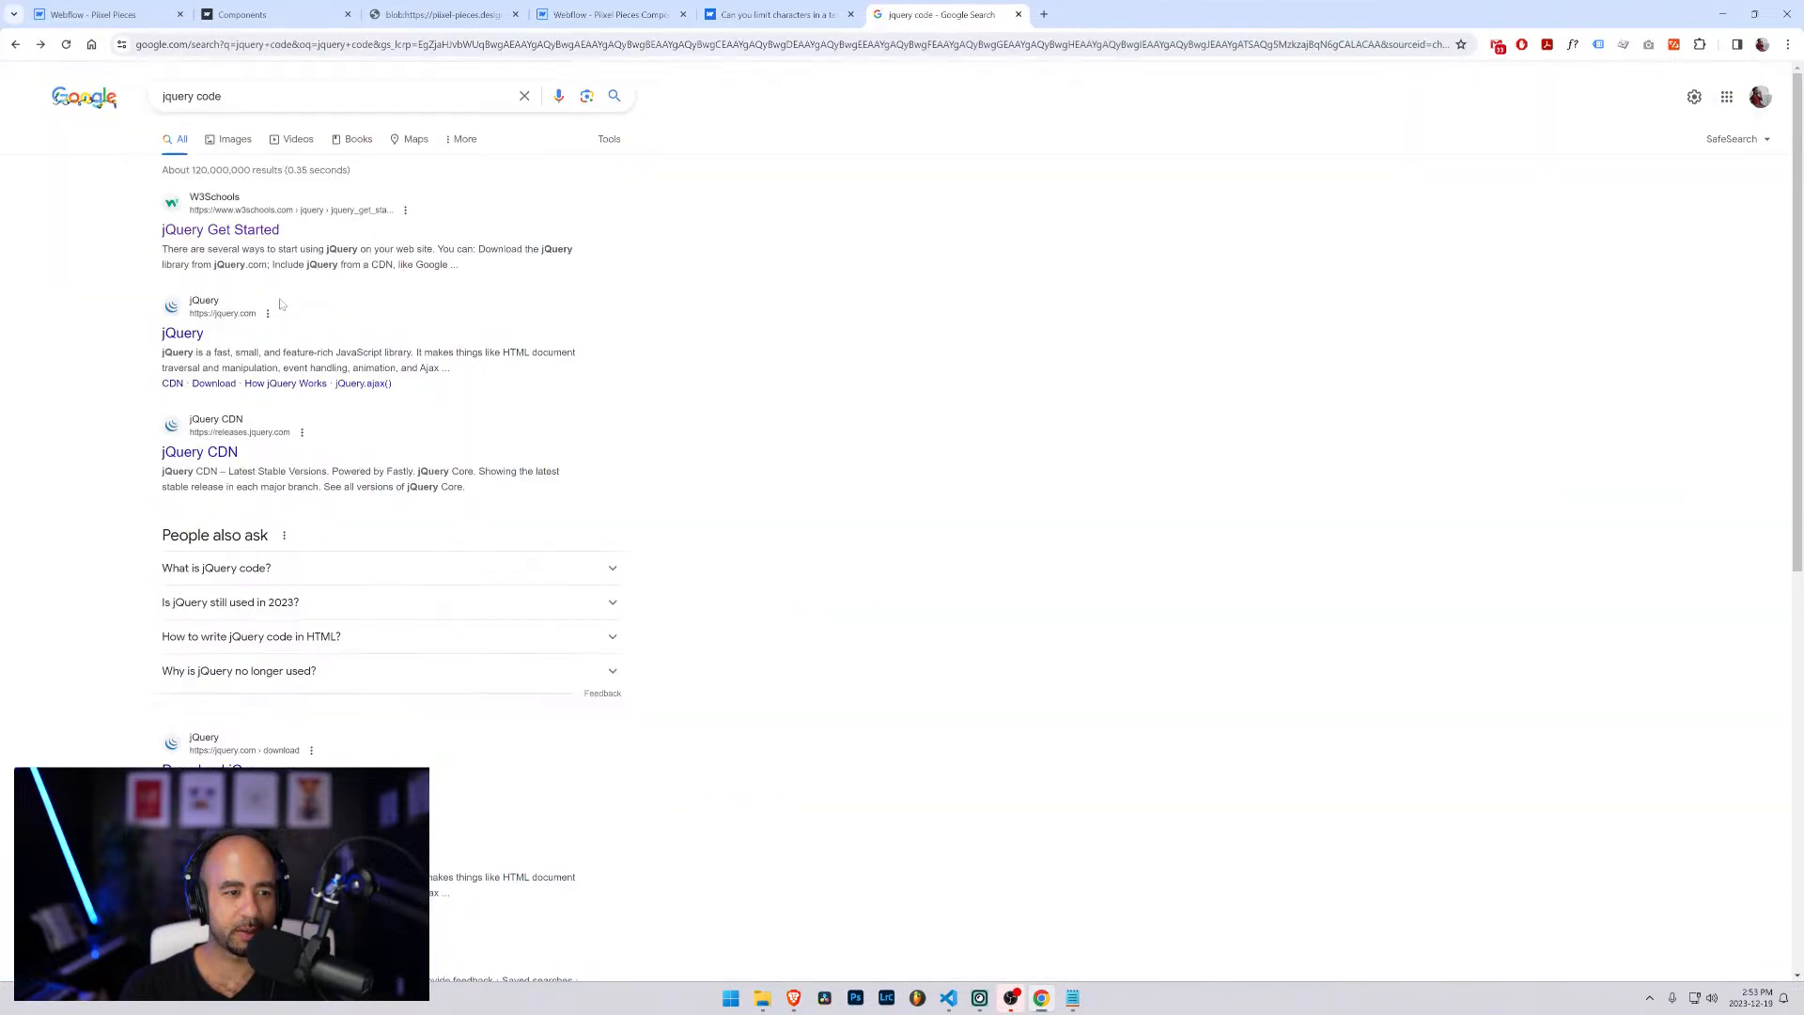
- Look through the jquery.com home page and its download page for the library code, and close the tab
click(192, 335)
scroll(745, 491, down, 1)
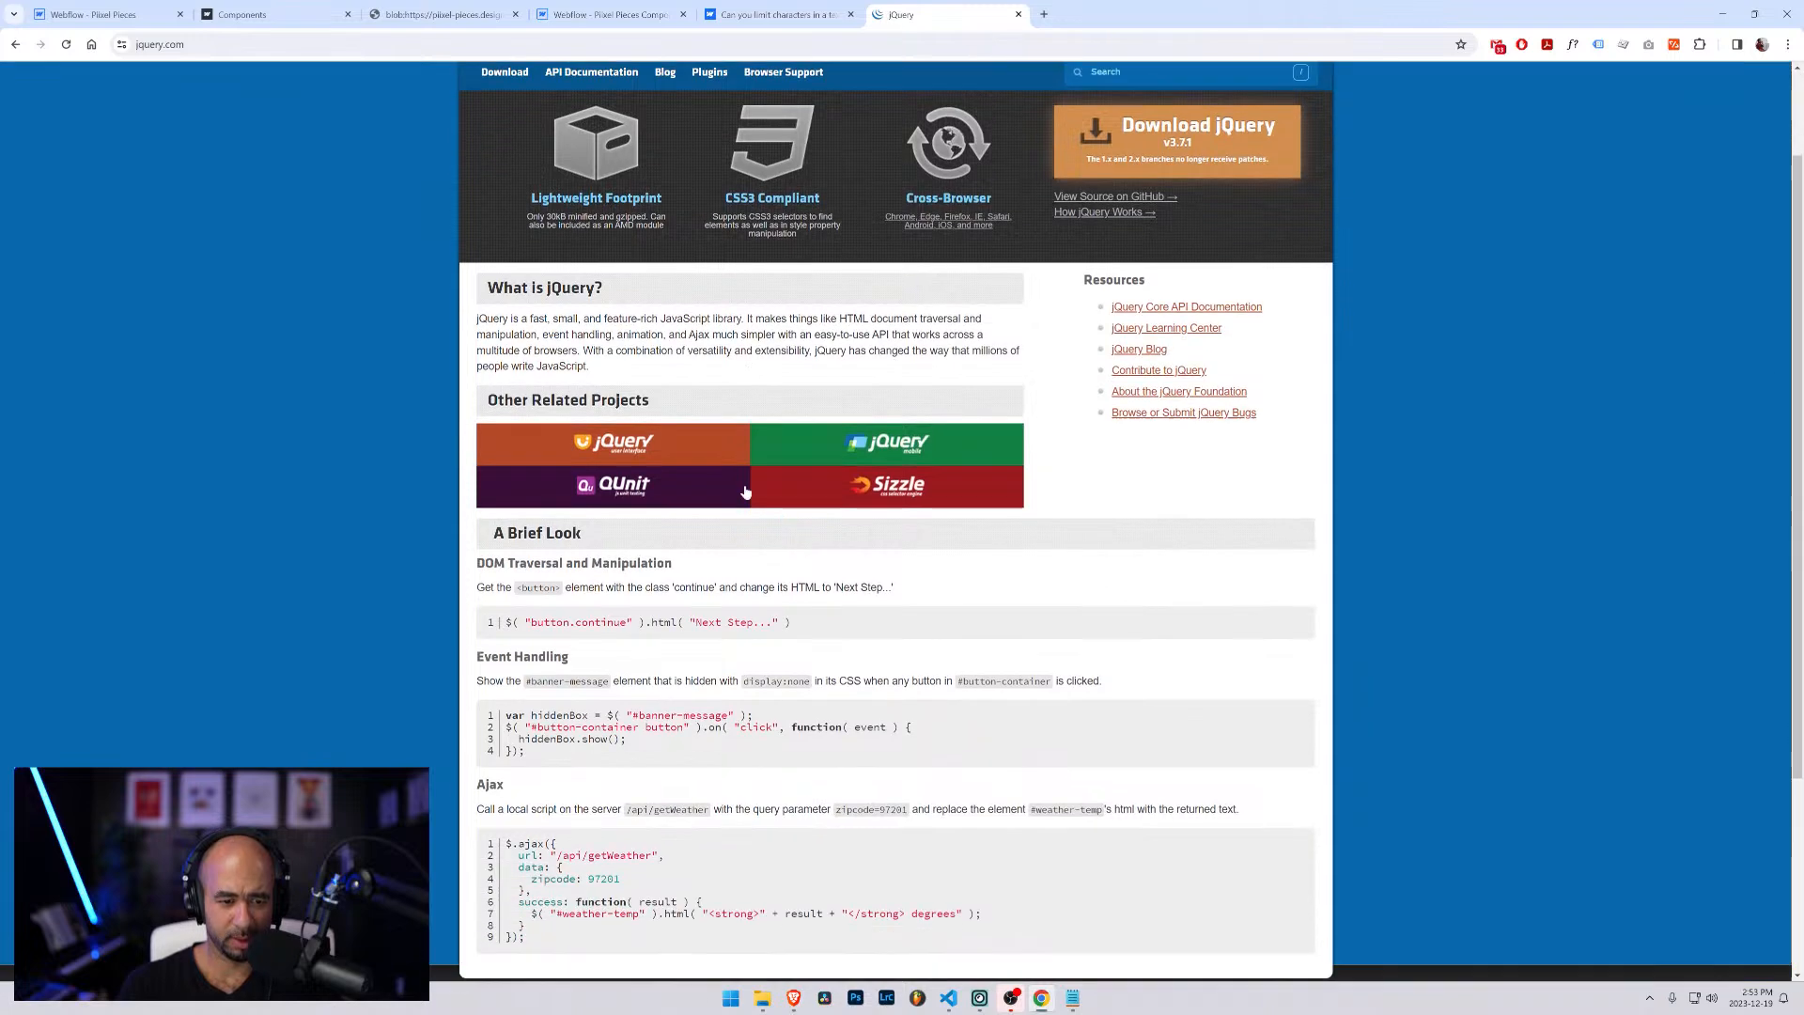
scroll(637, 214, up, 2)
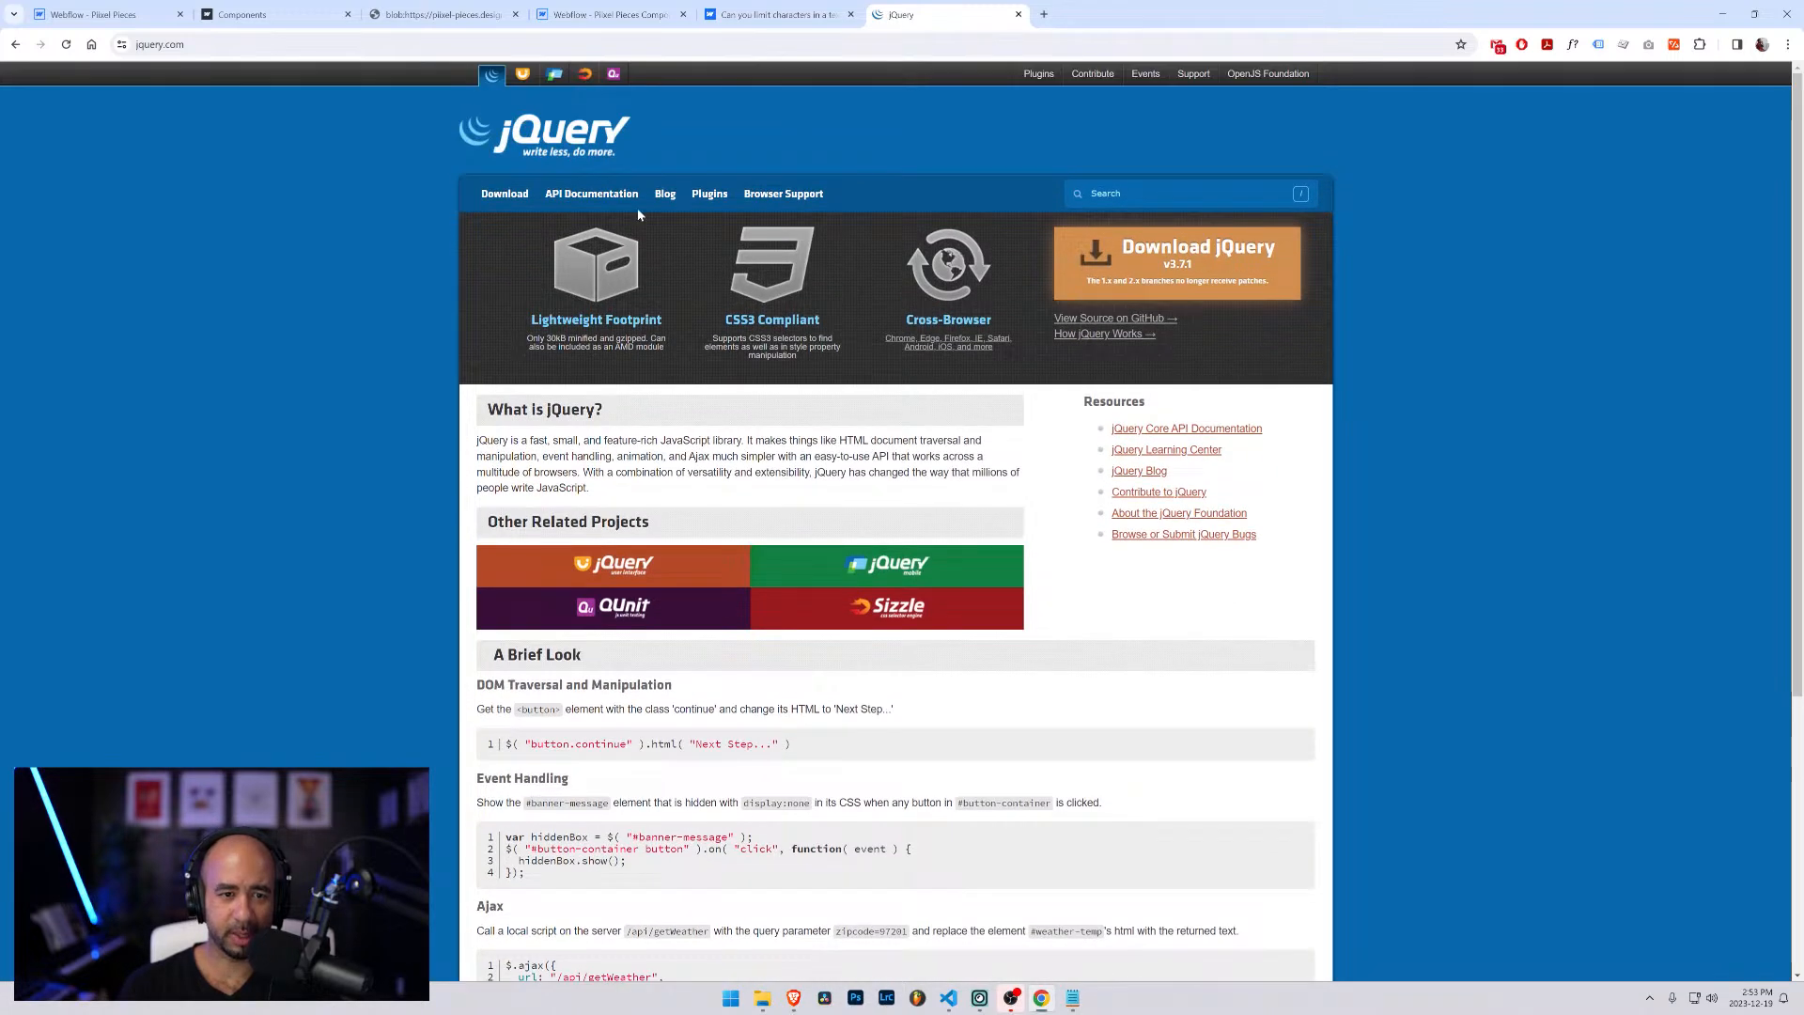
click(514, 196)
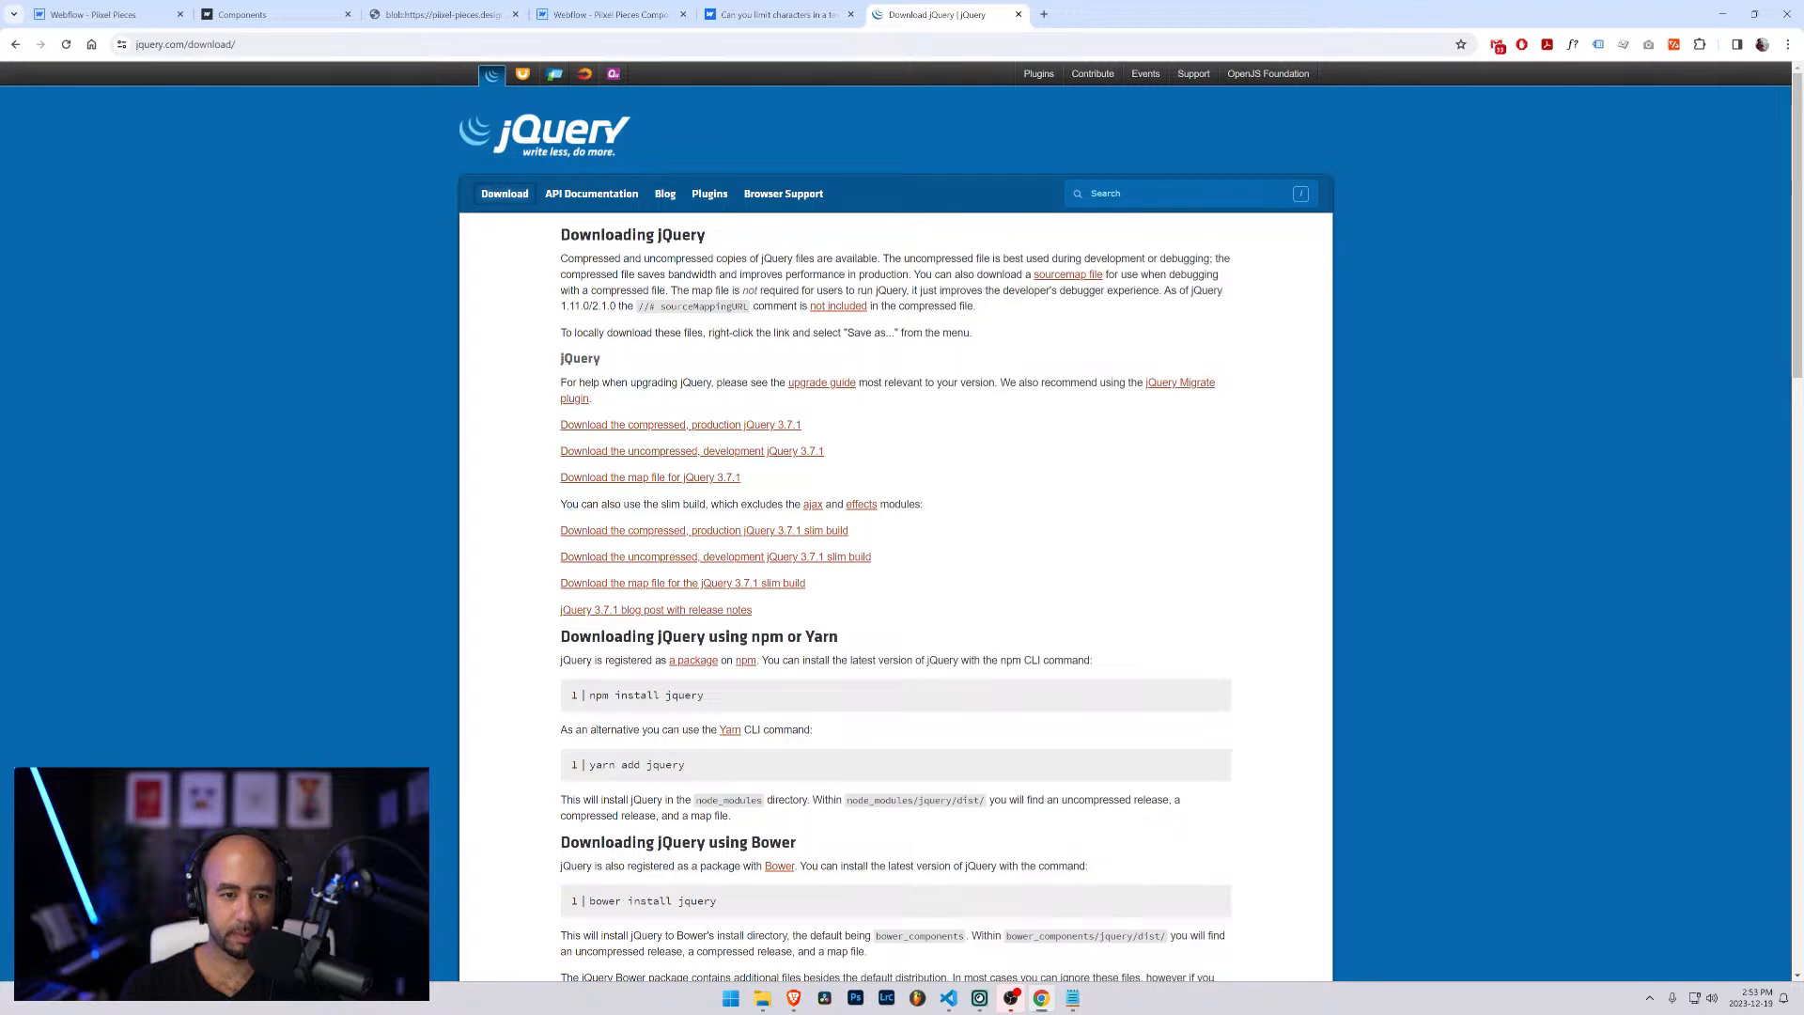
scroll(796, 475, down, 4)
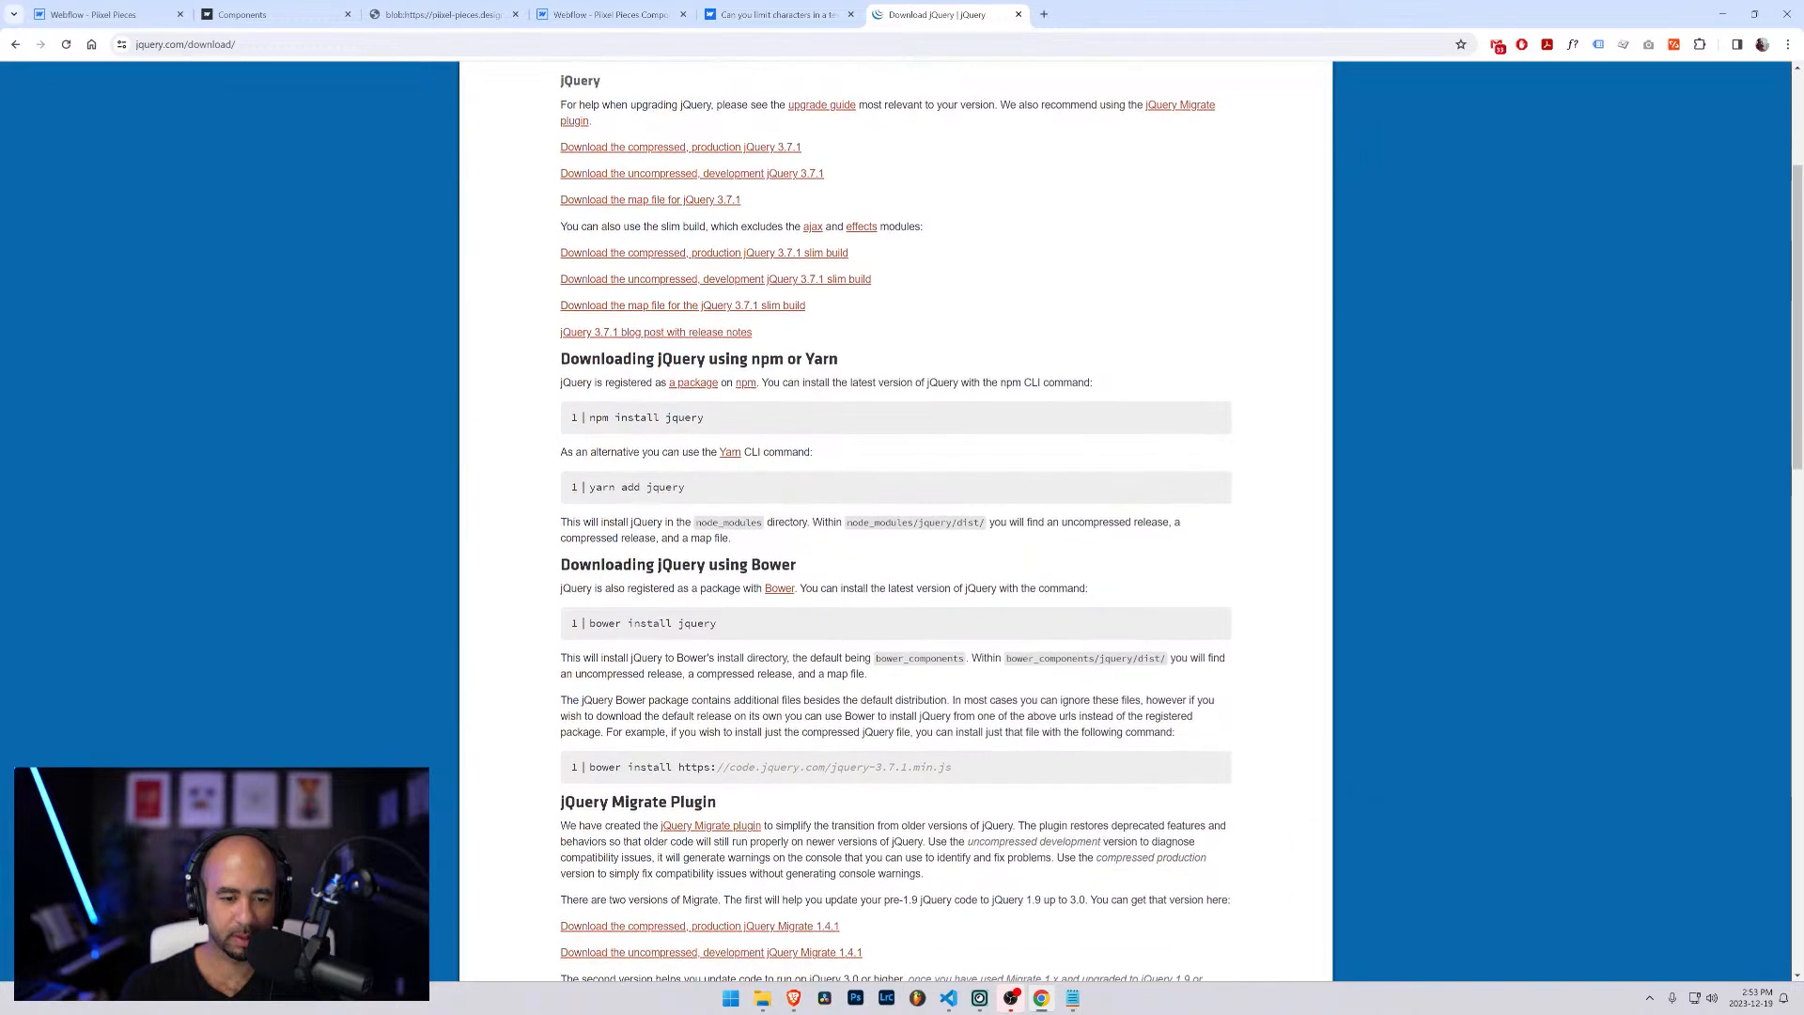
scroll(796, 475, up, 4)
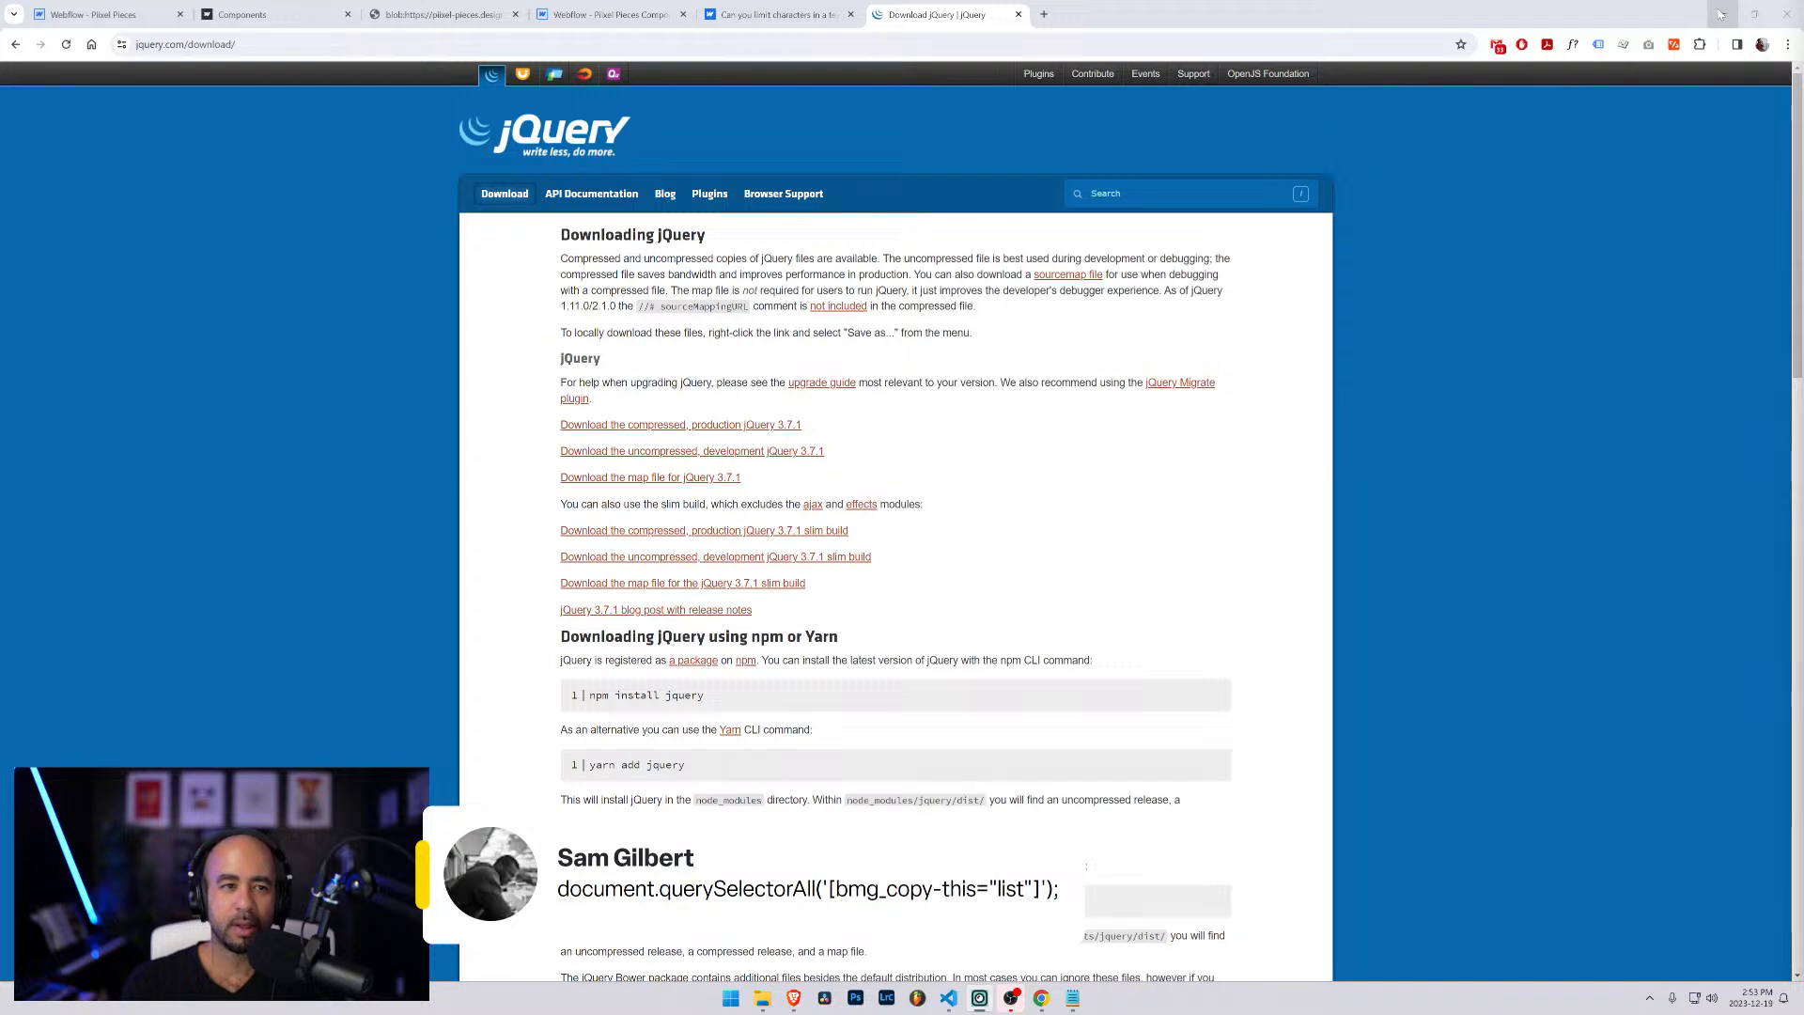
click(1018, 14)
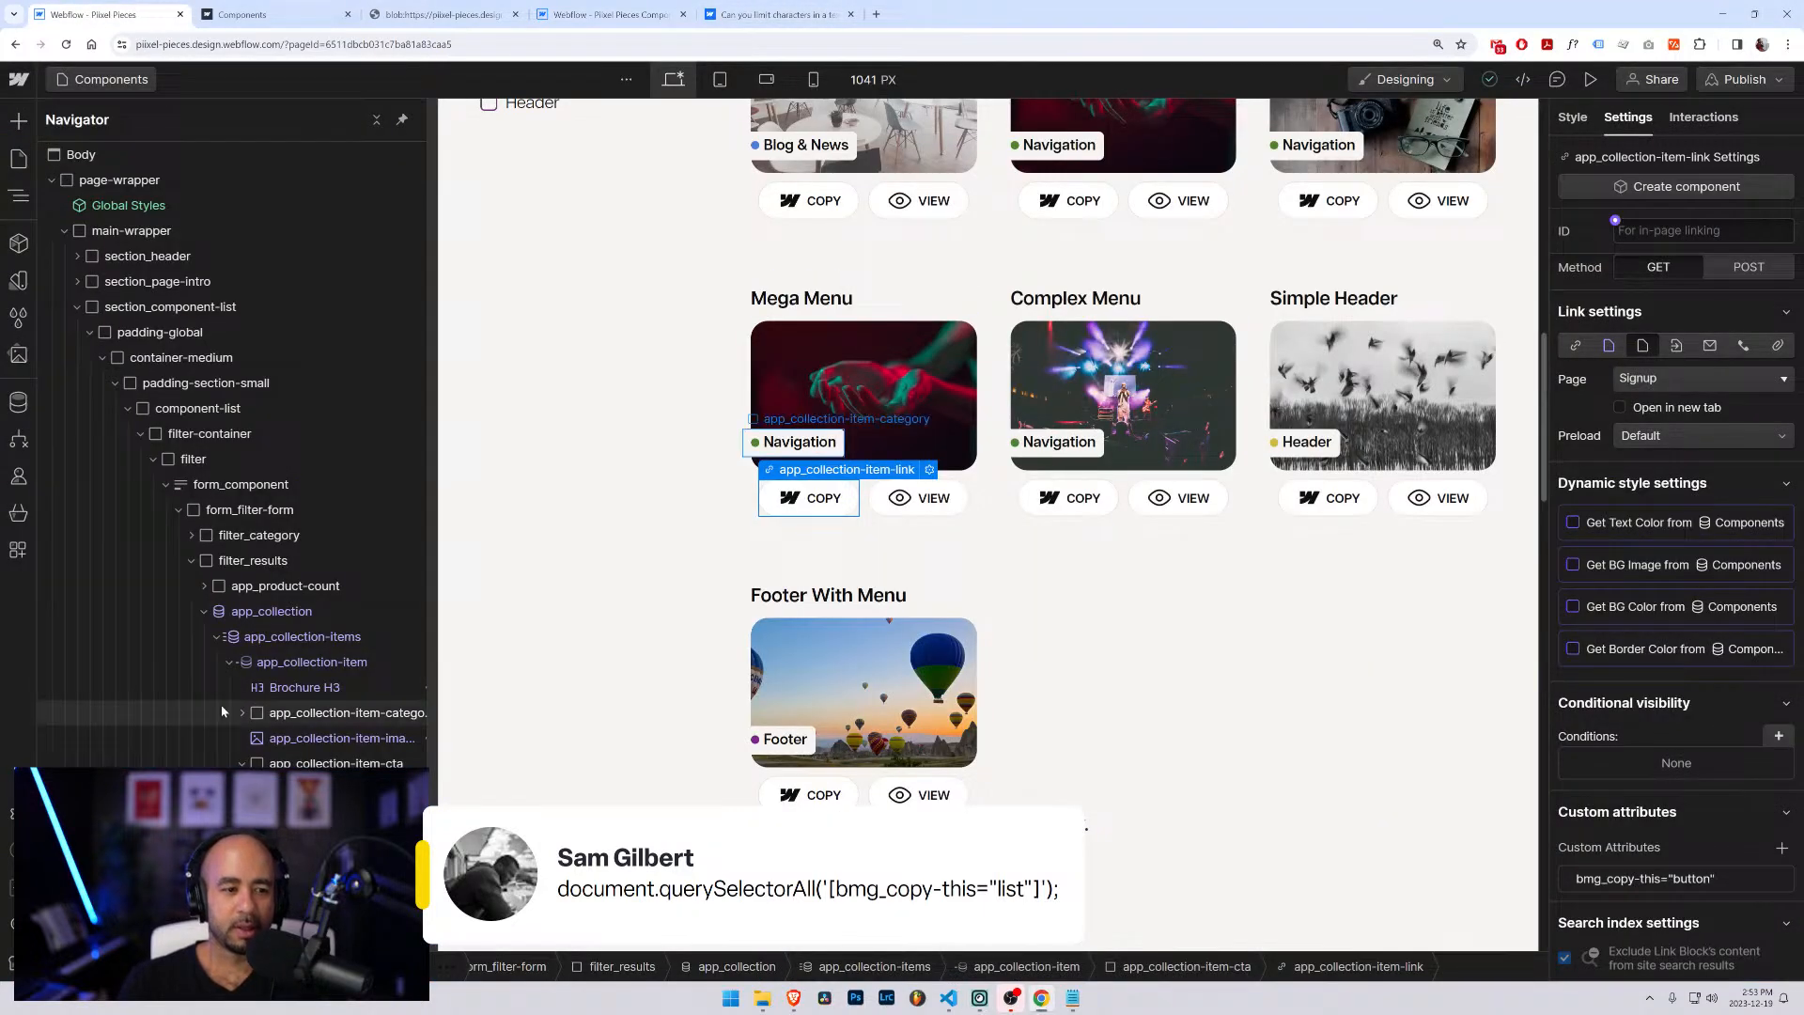
- Open the code of the HTML Embed at the end of main-wrapper, below the footer
scroll(349, 741, down, 2)
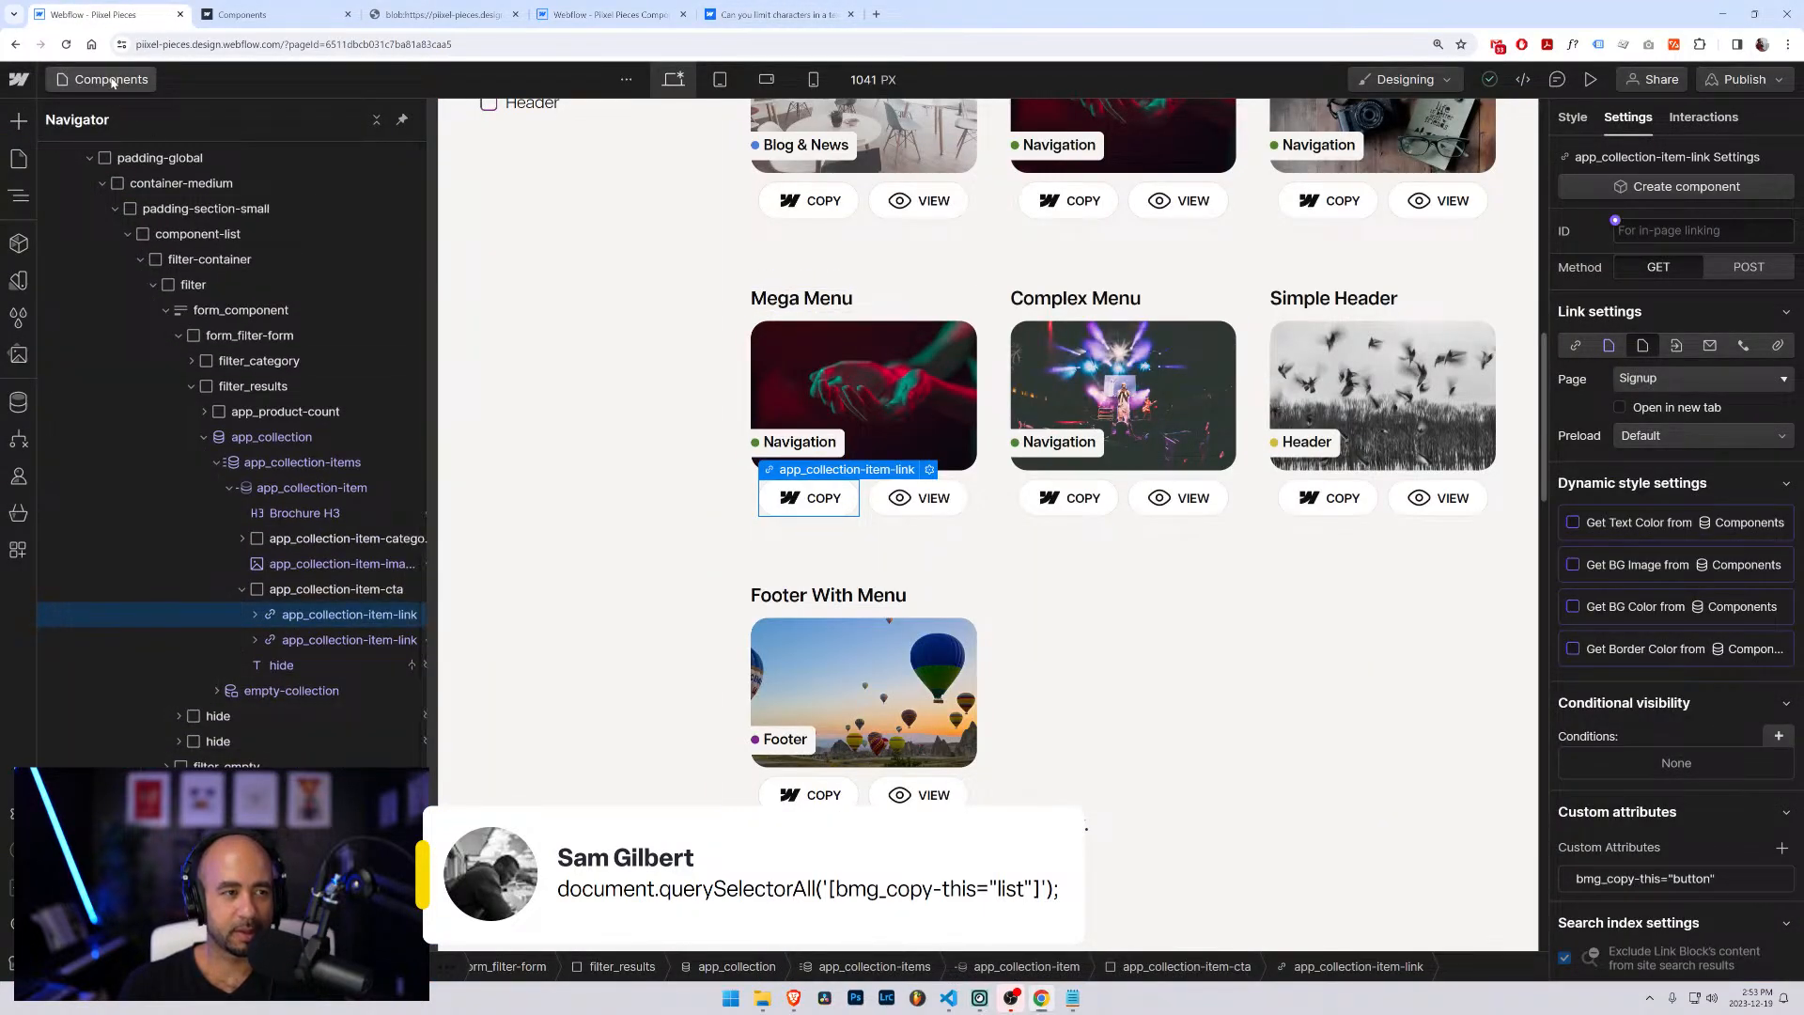
click(187, 868)
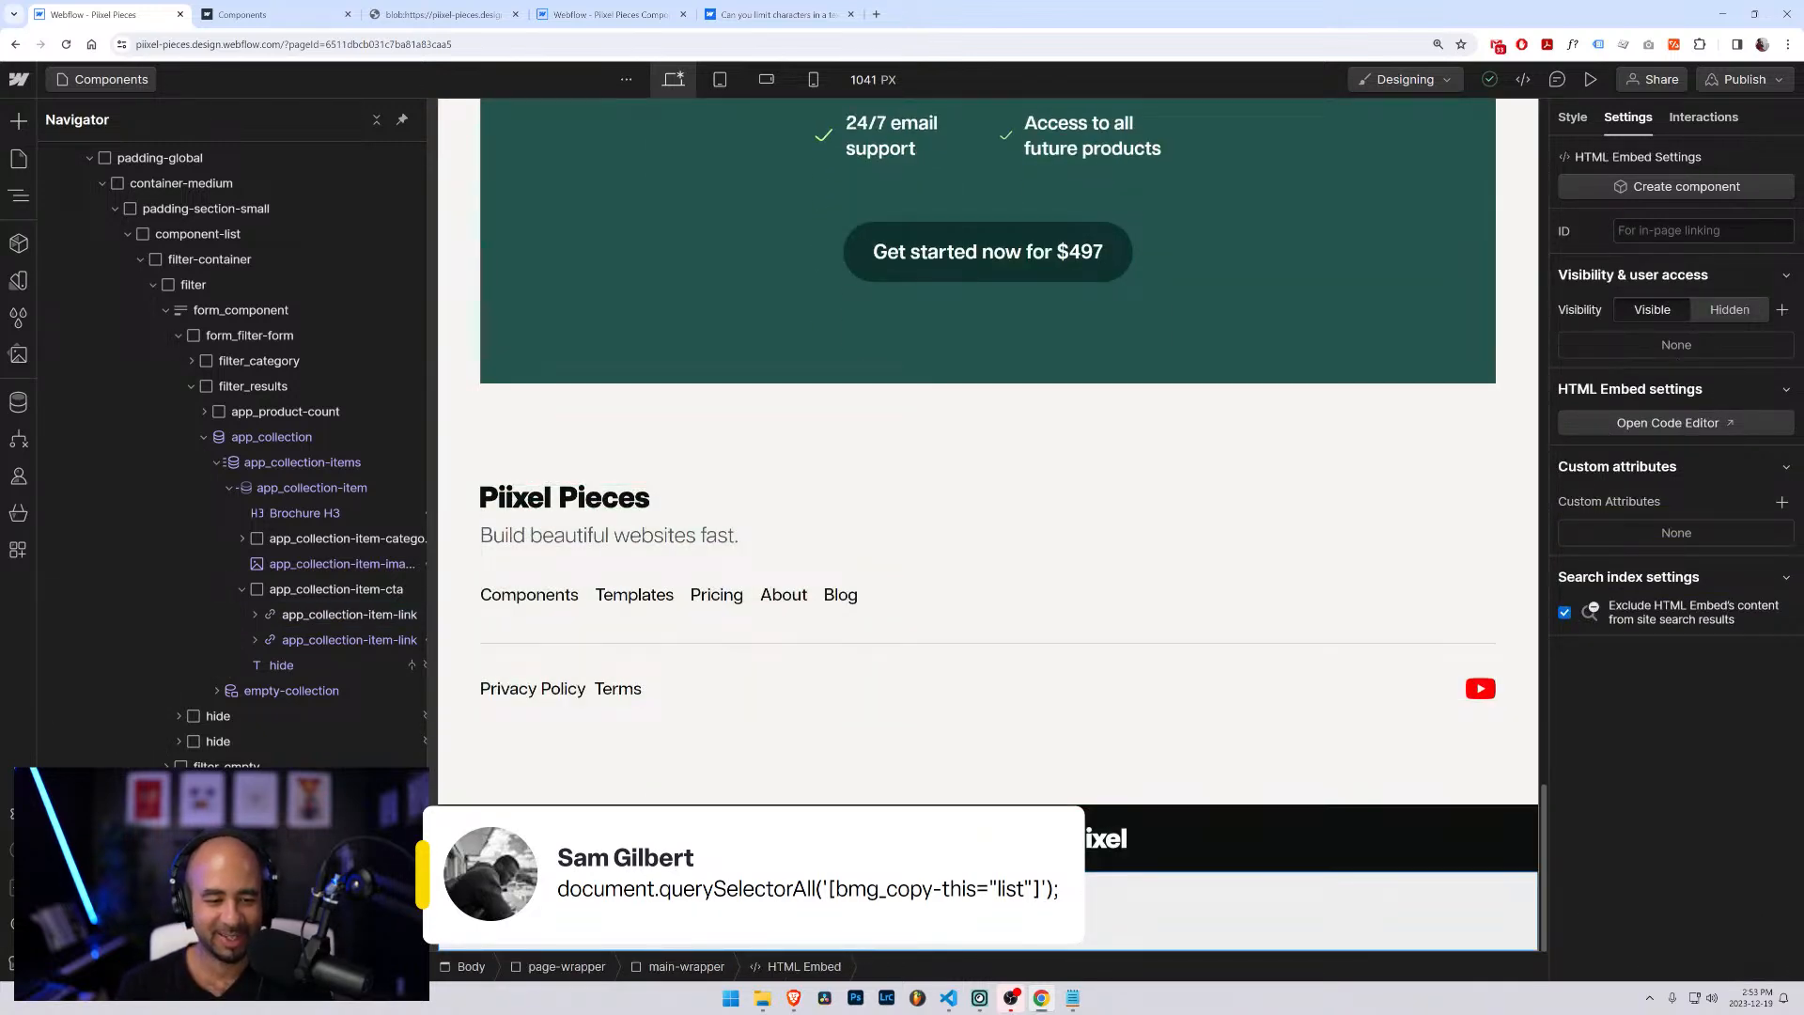
double_click(986, 910)
scroll(902, 518, up, 1)
scroll(902, 519, up, 5)
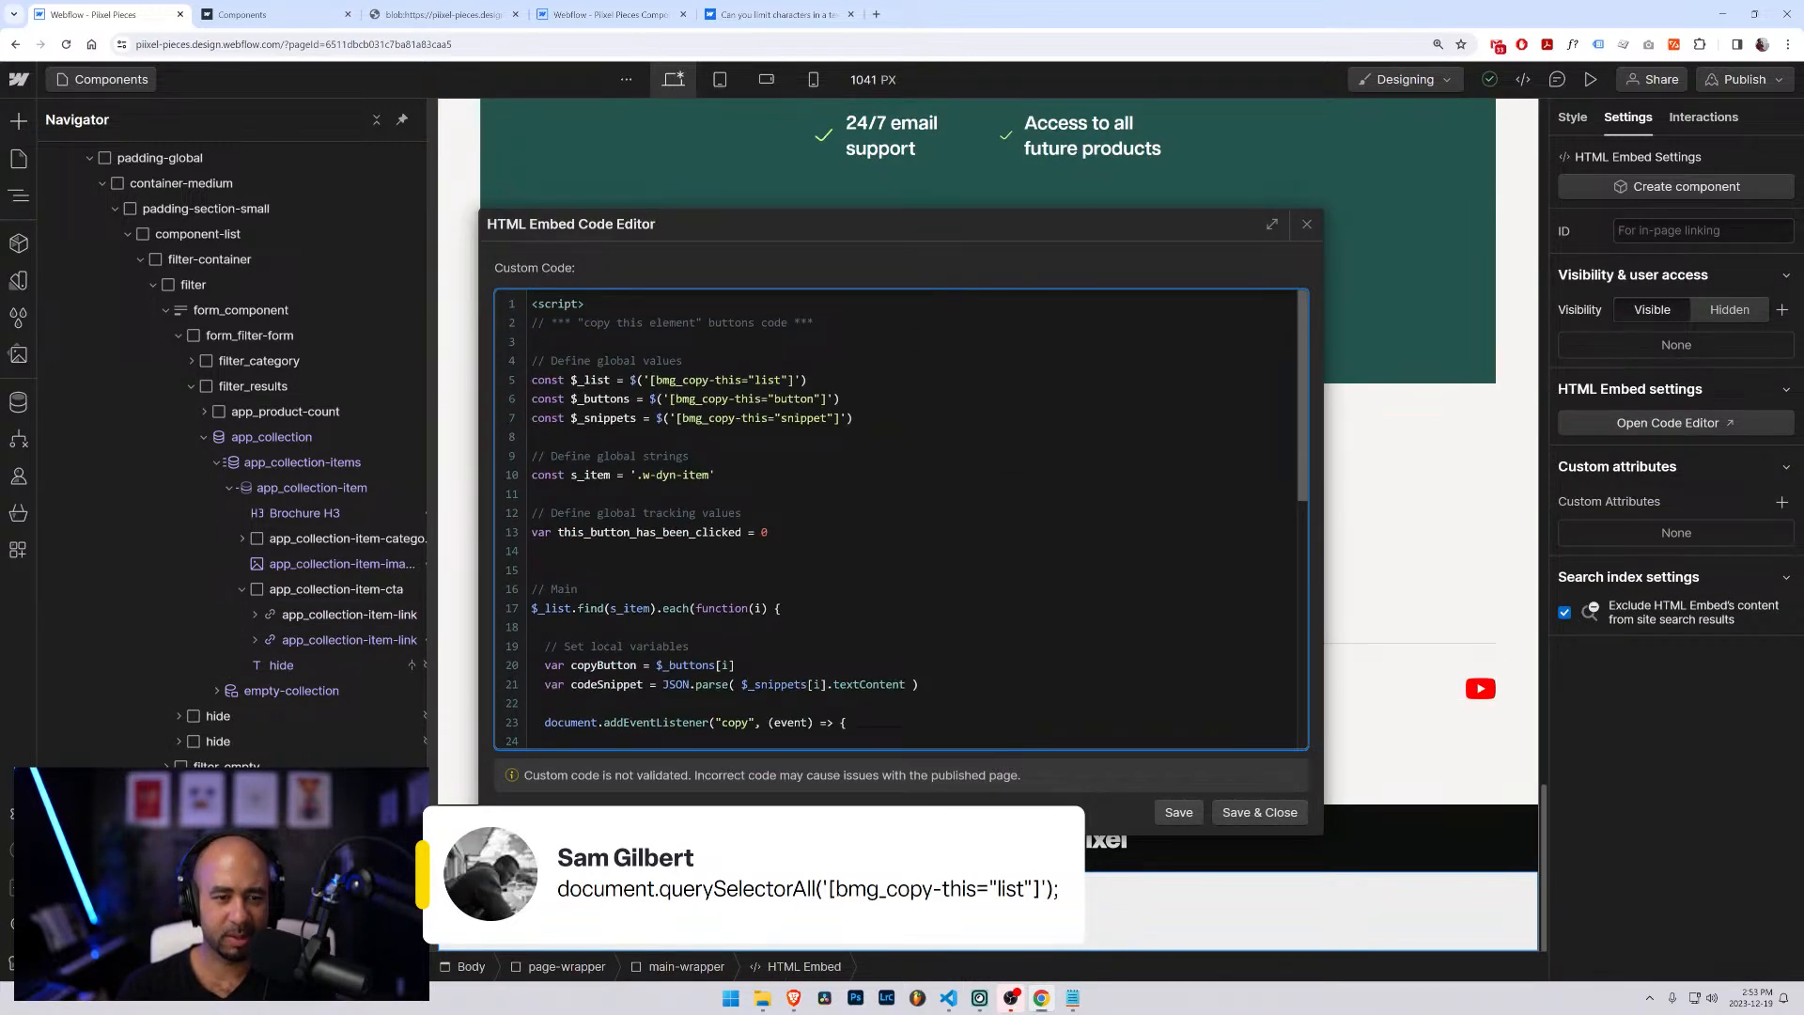
- Review the embed's copy-button script from the bmg_copy-this selectors through the copy event listener to the changeButtonText function
scroll(902, 518, down, 2)
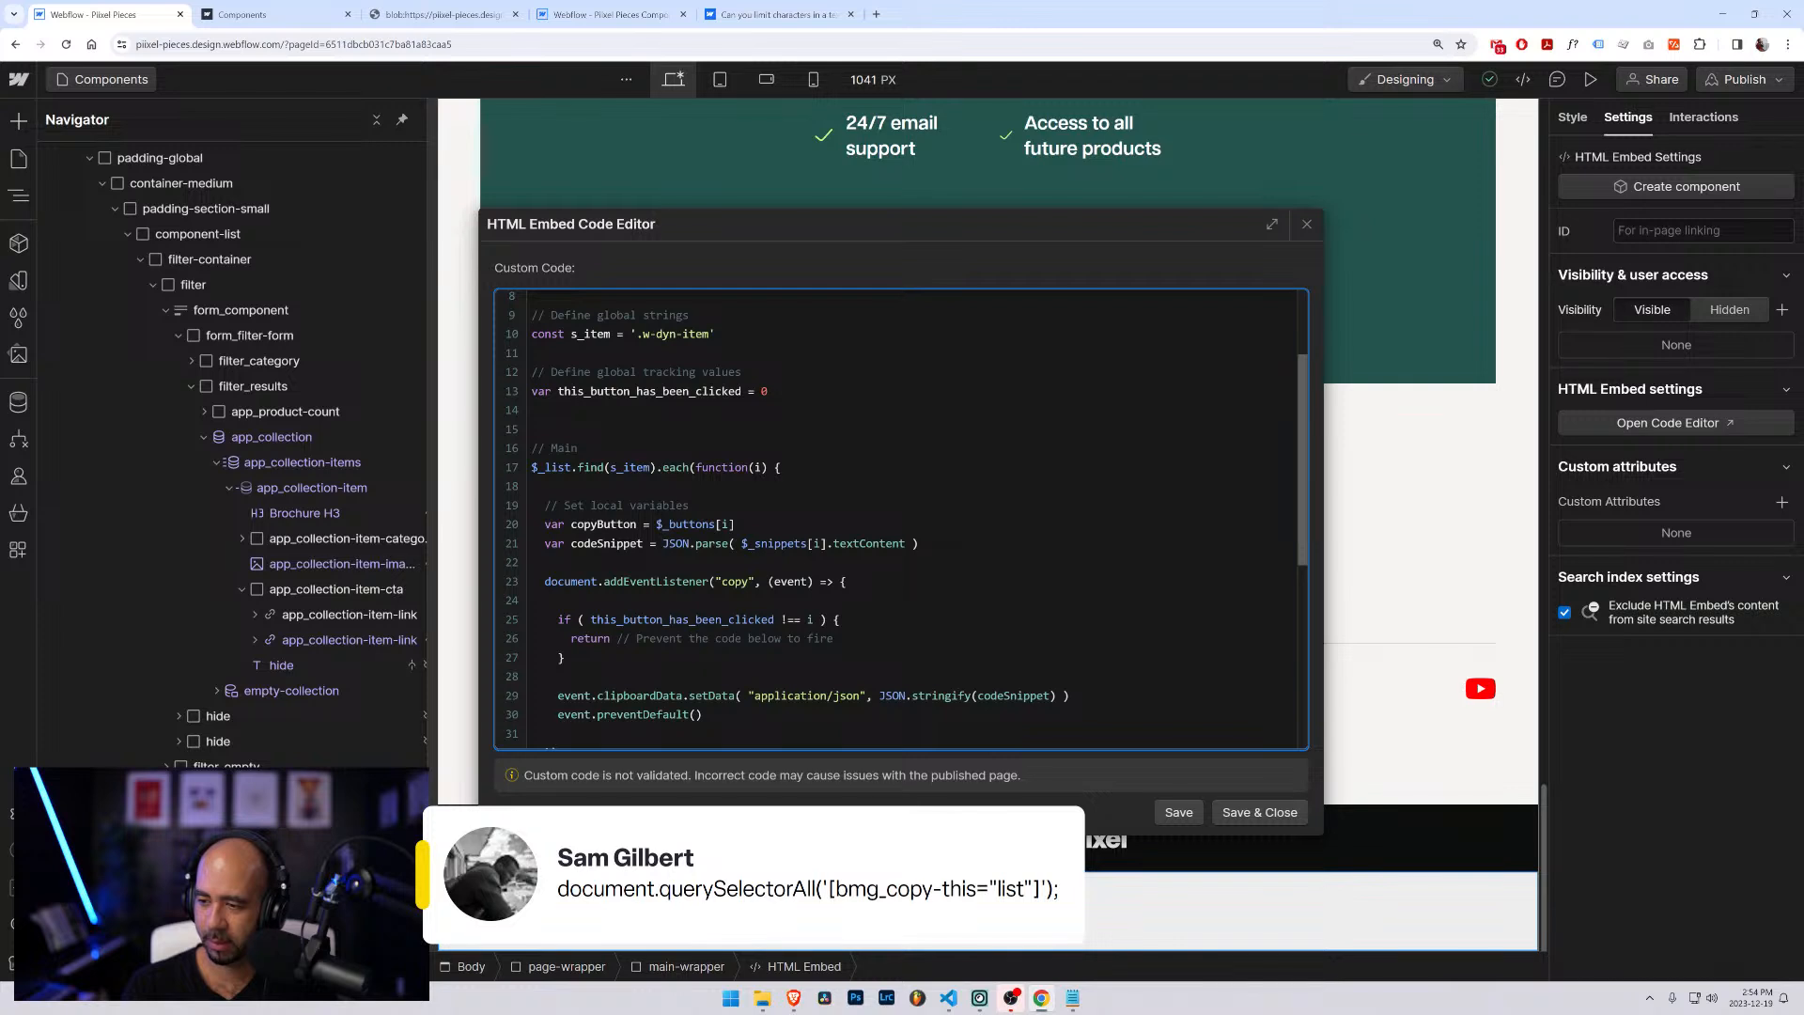
scroll(902, 519, up, 2)
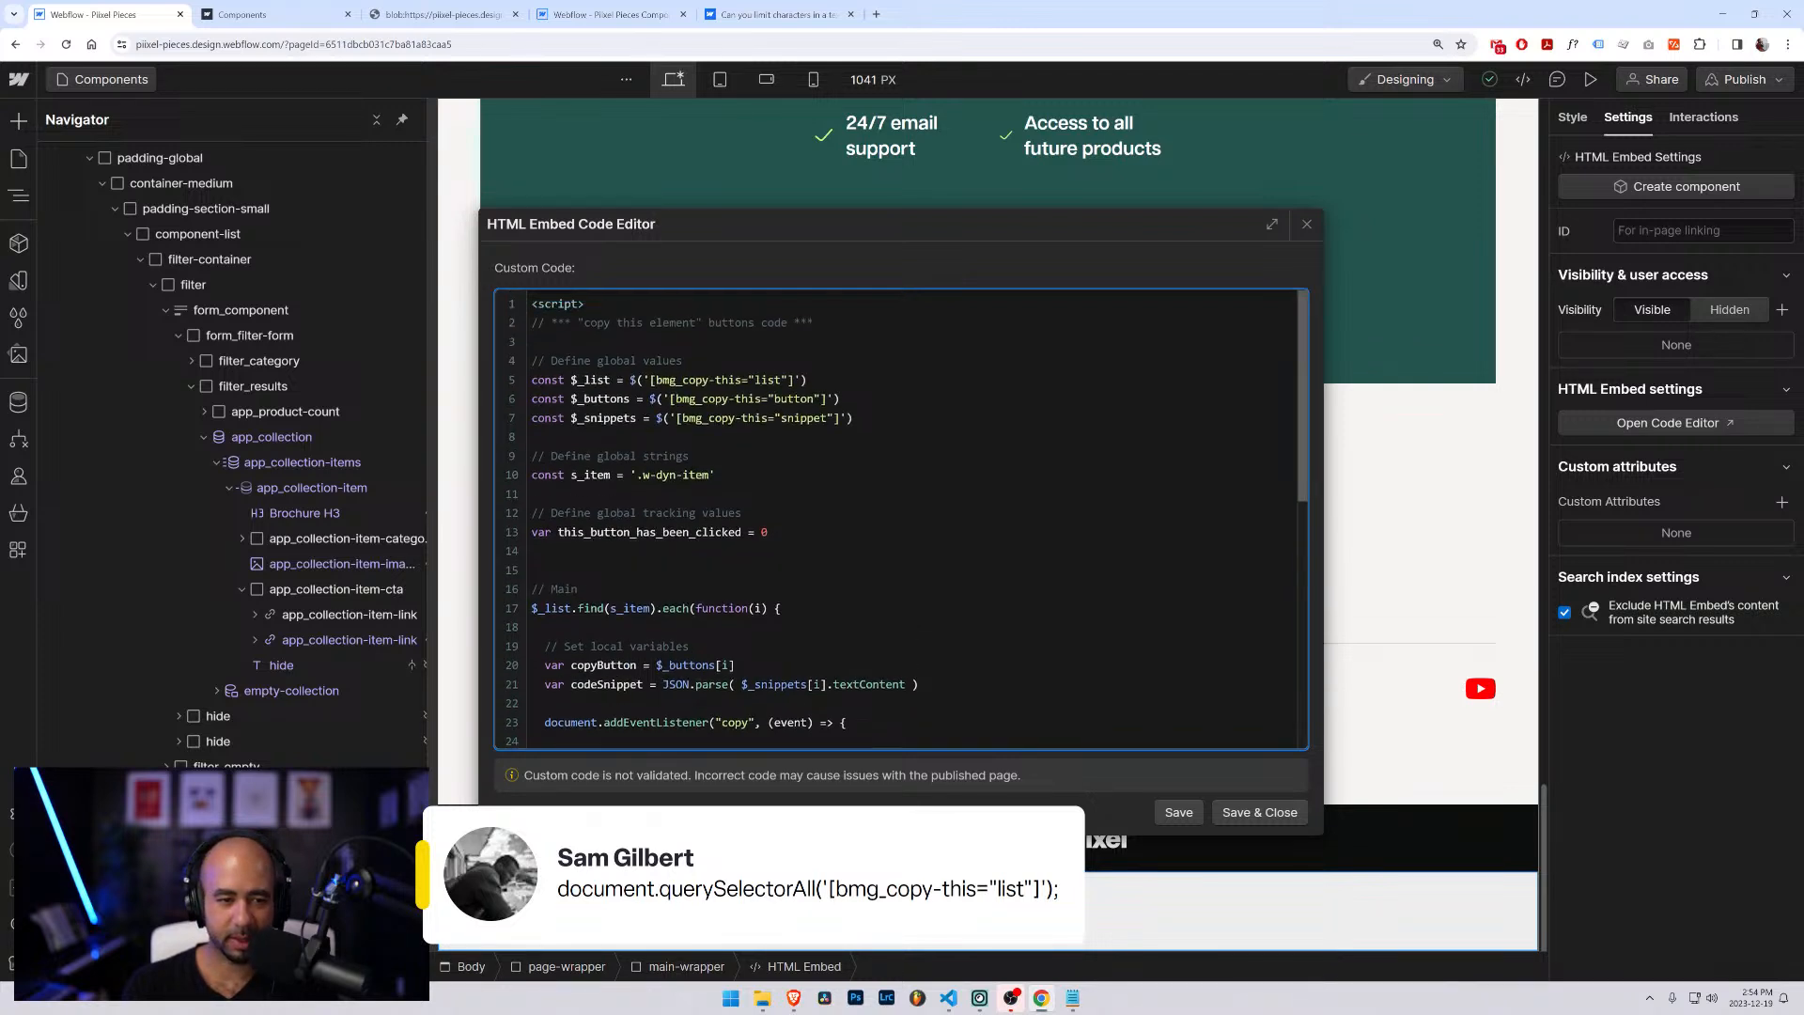
scroll(902, 518, down, 5)
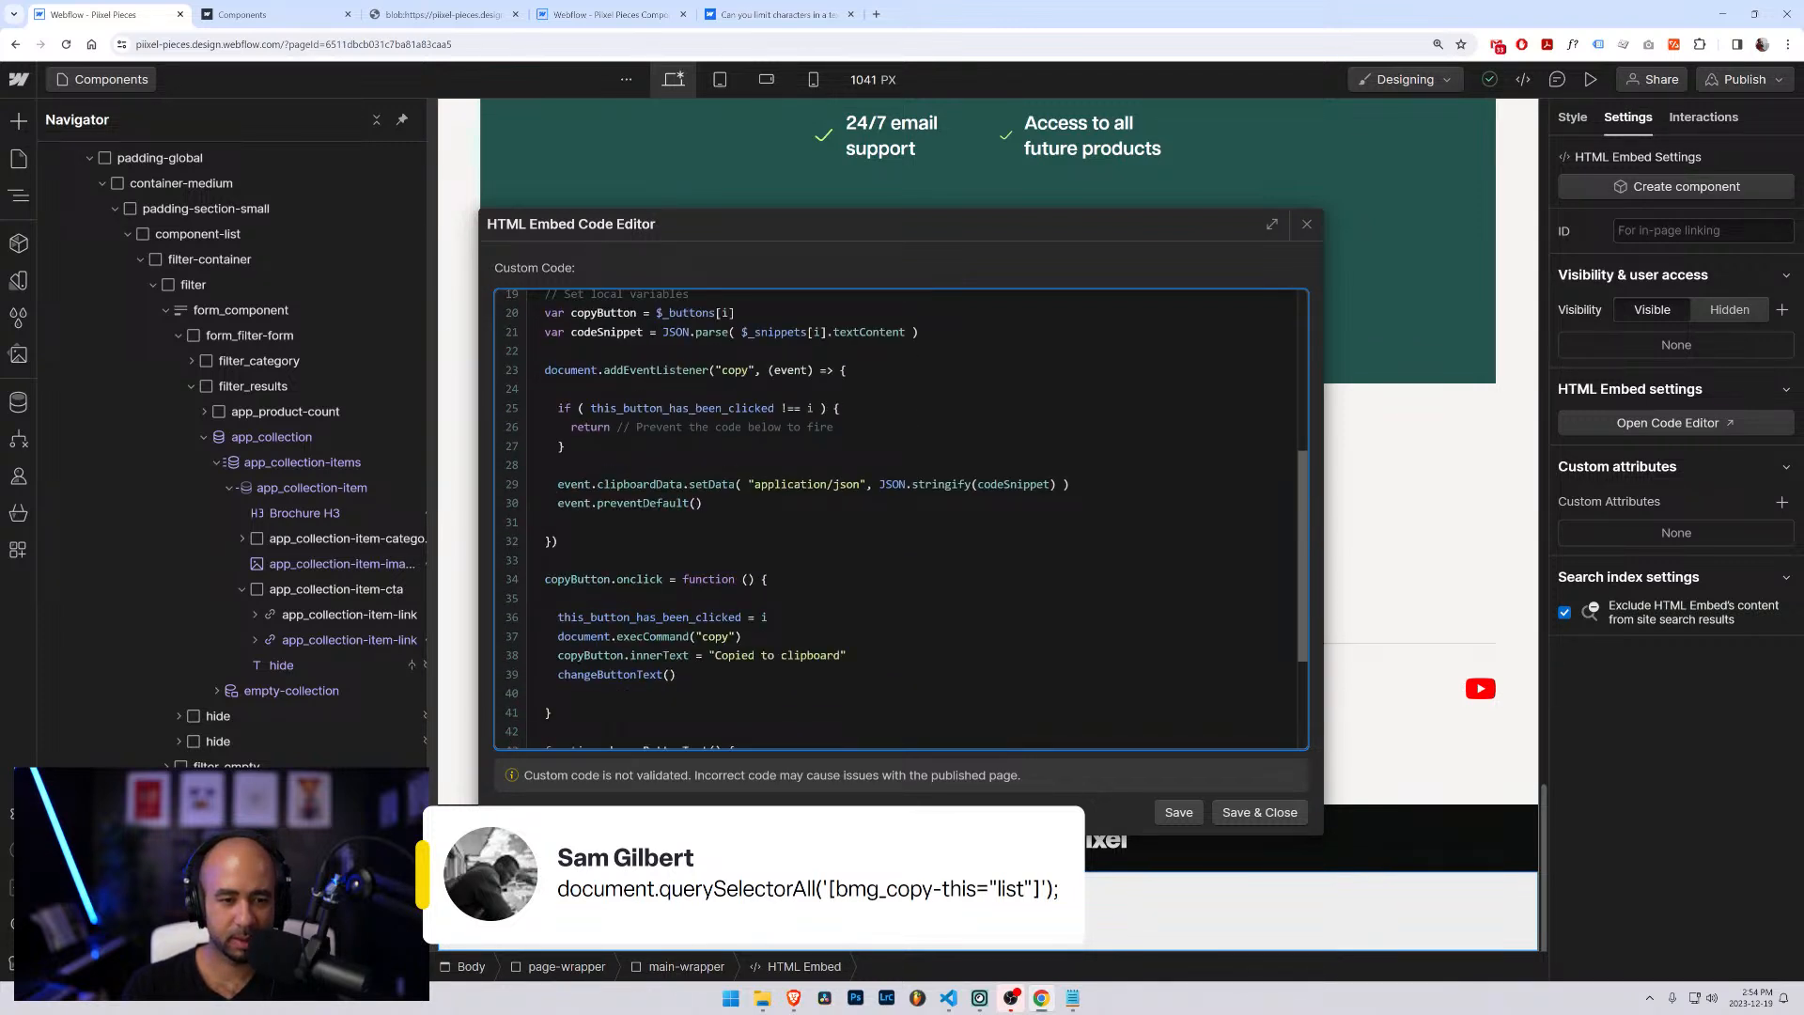
scroll(902, 519, down, 3)
scroll(902, 519, up, 5)
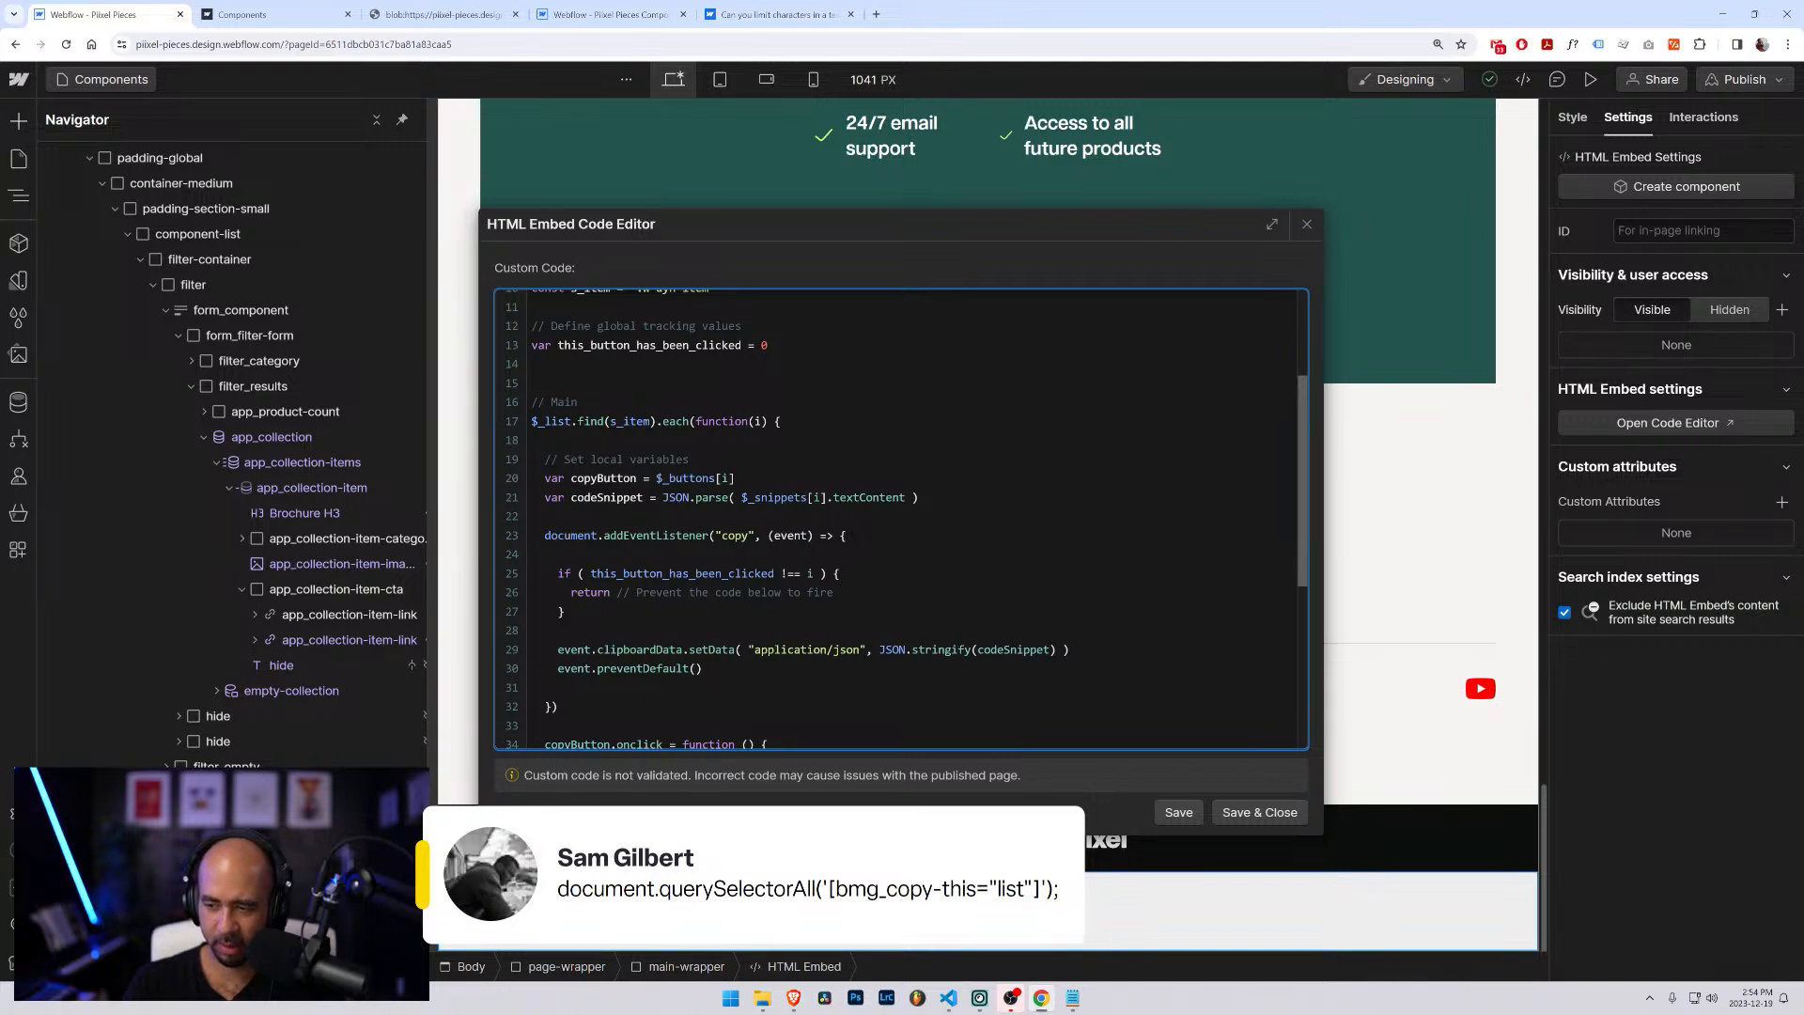
scroll(900, 518, up, 3)
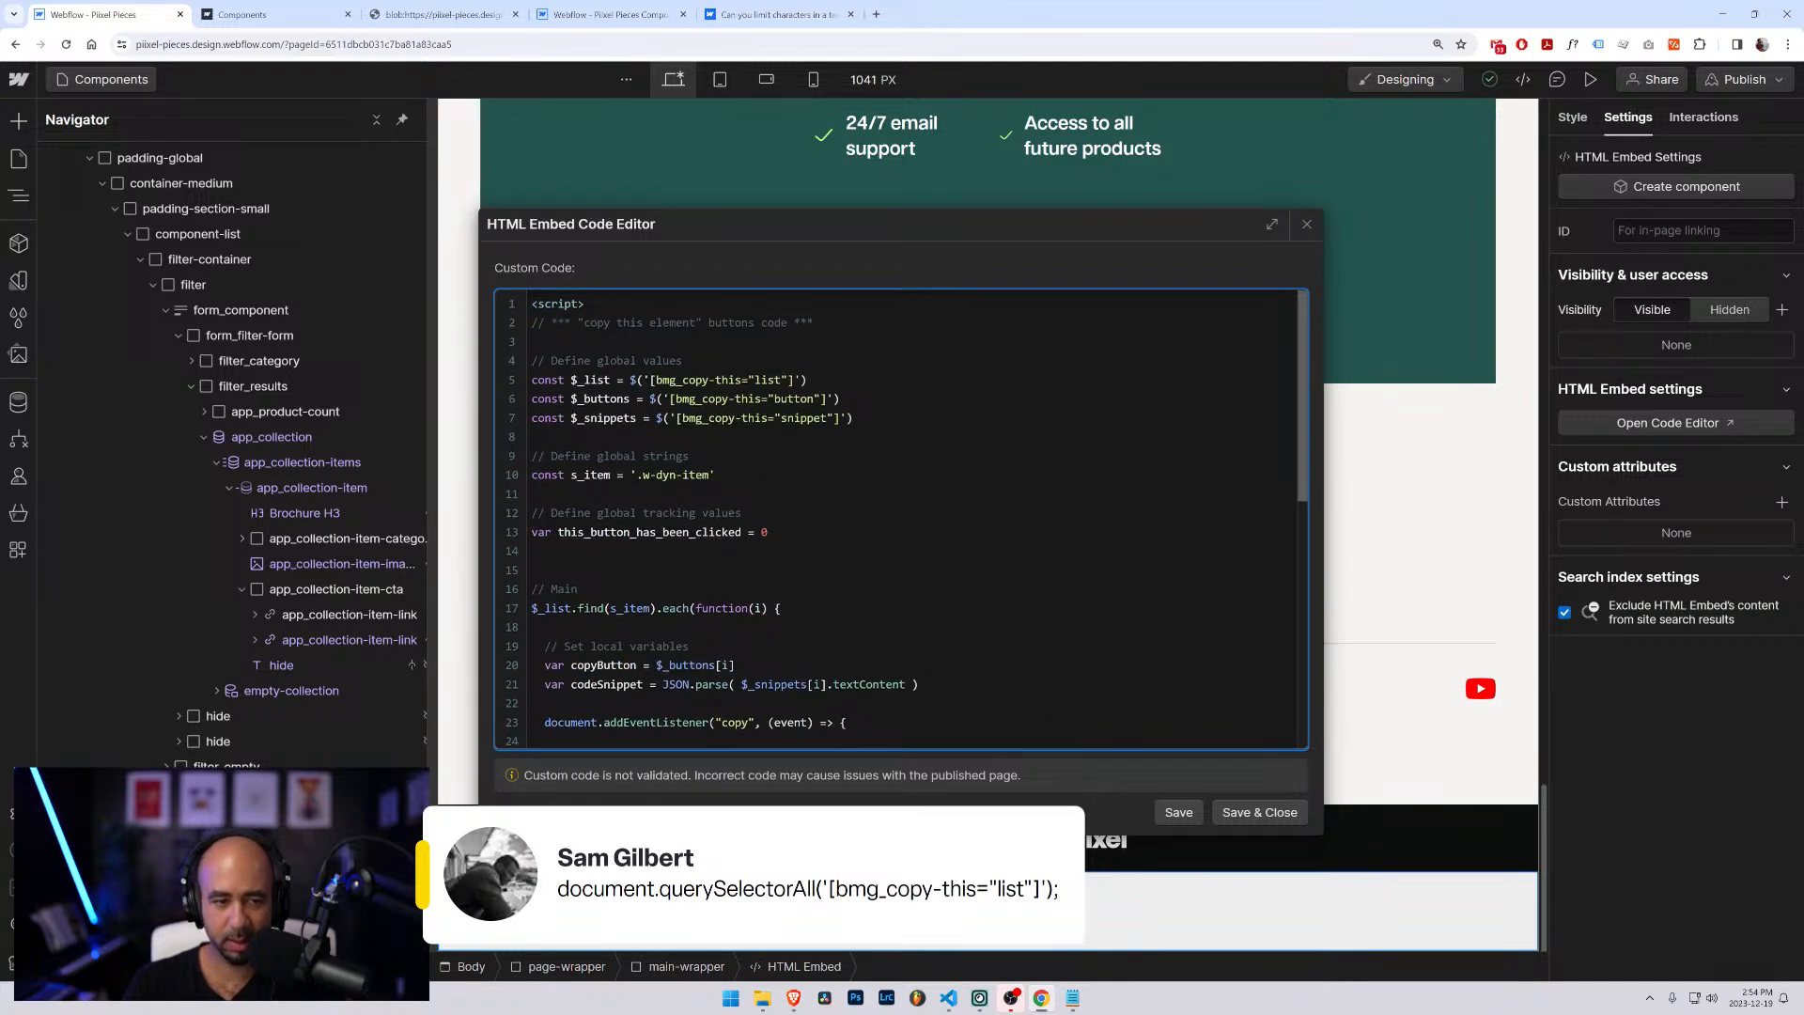
scroll(900, 519, down, 1)
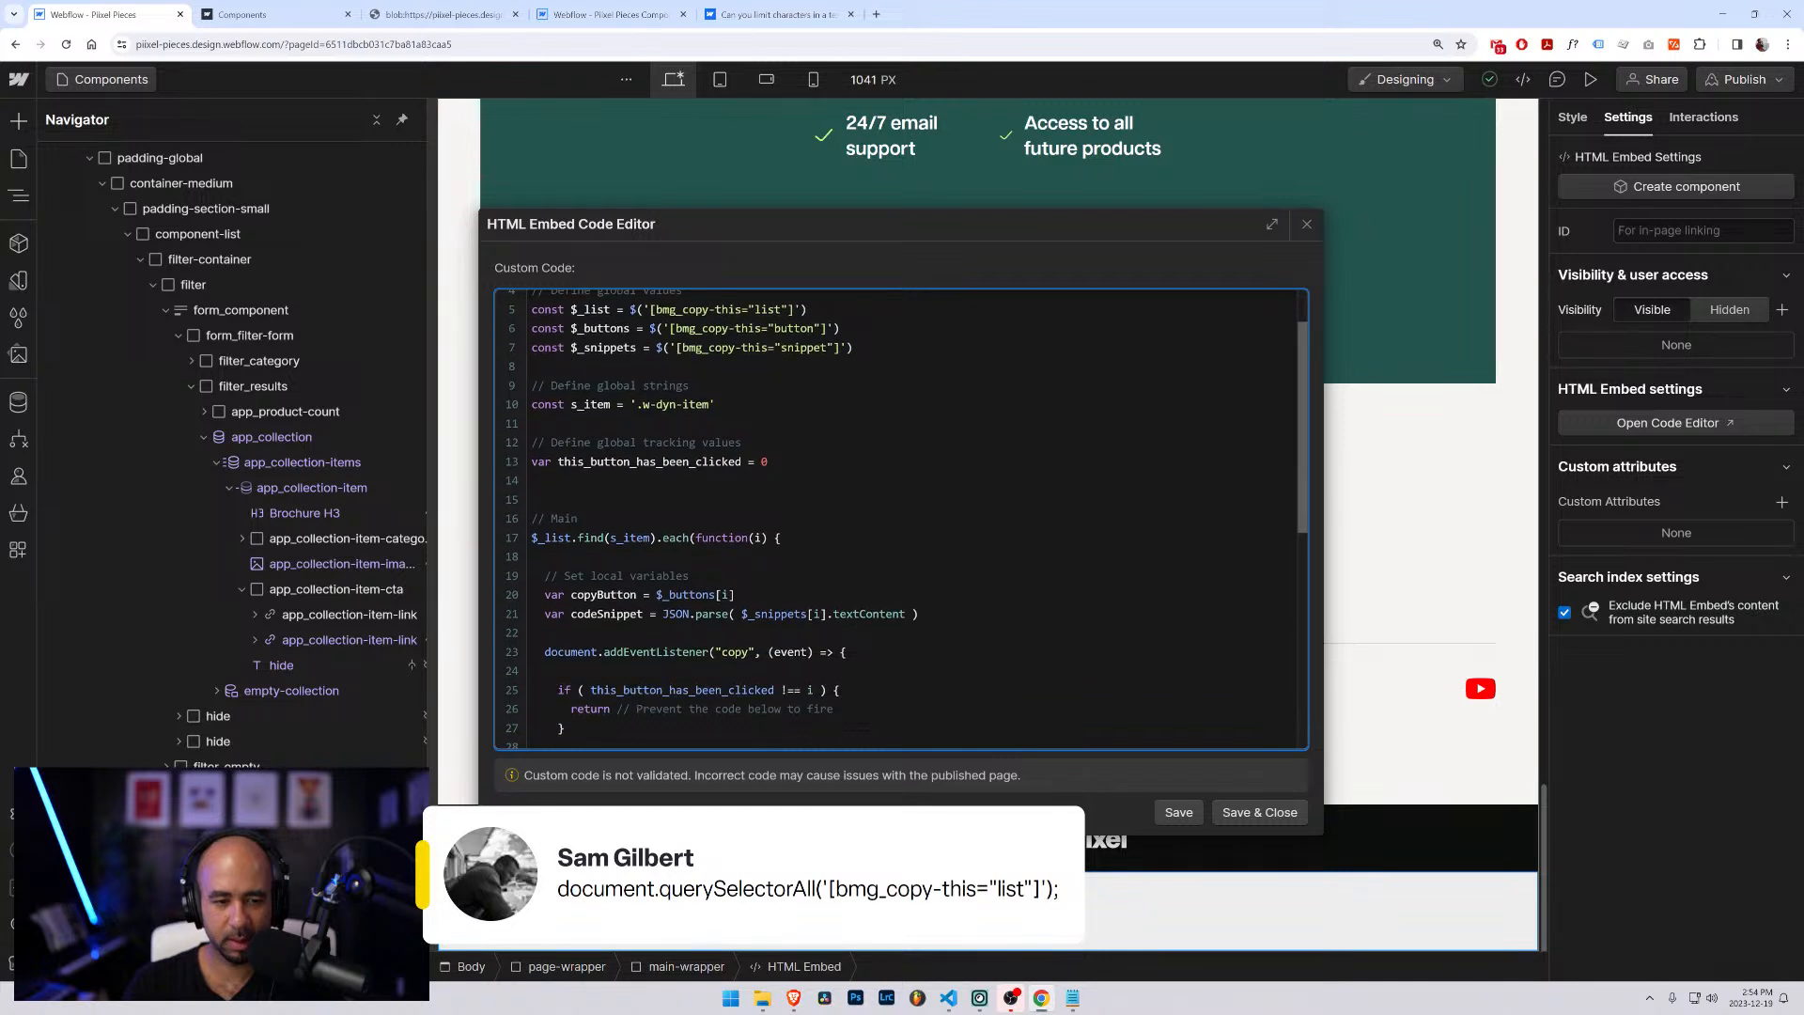
scroll(900, 518, down, 2)
scroll(900, 519, down, 3)
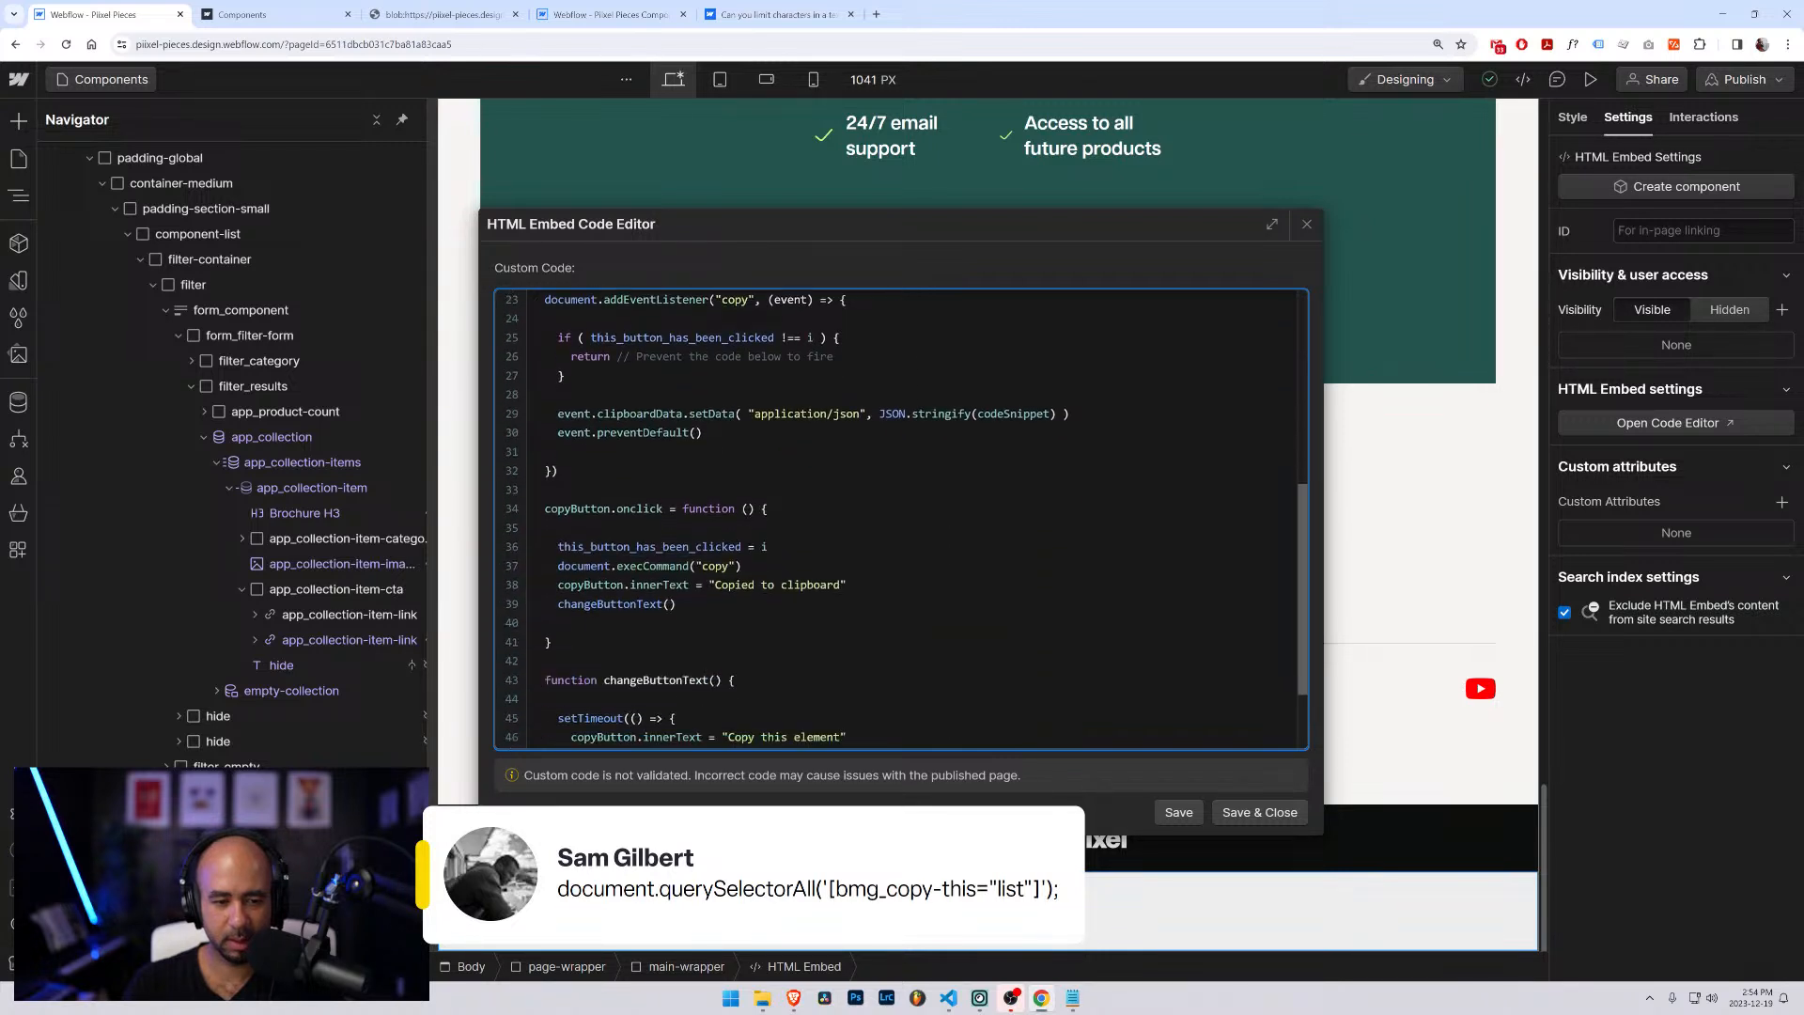
scroll(900, 519, down, 2)
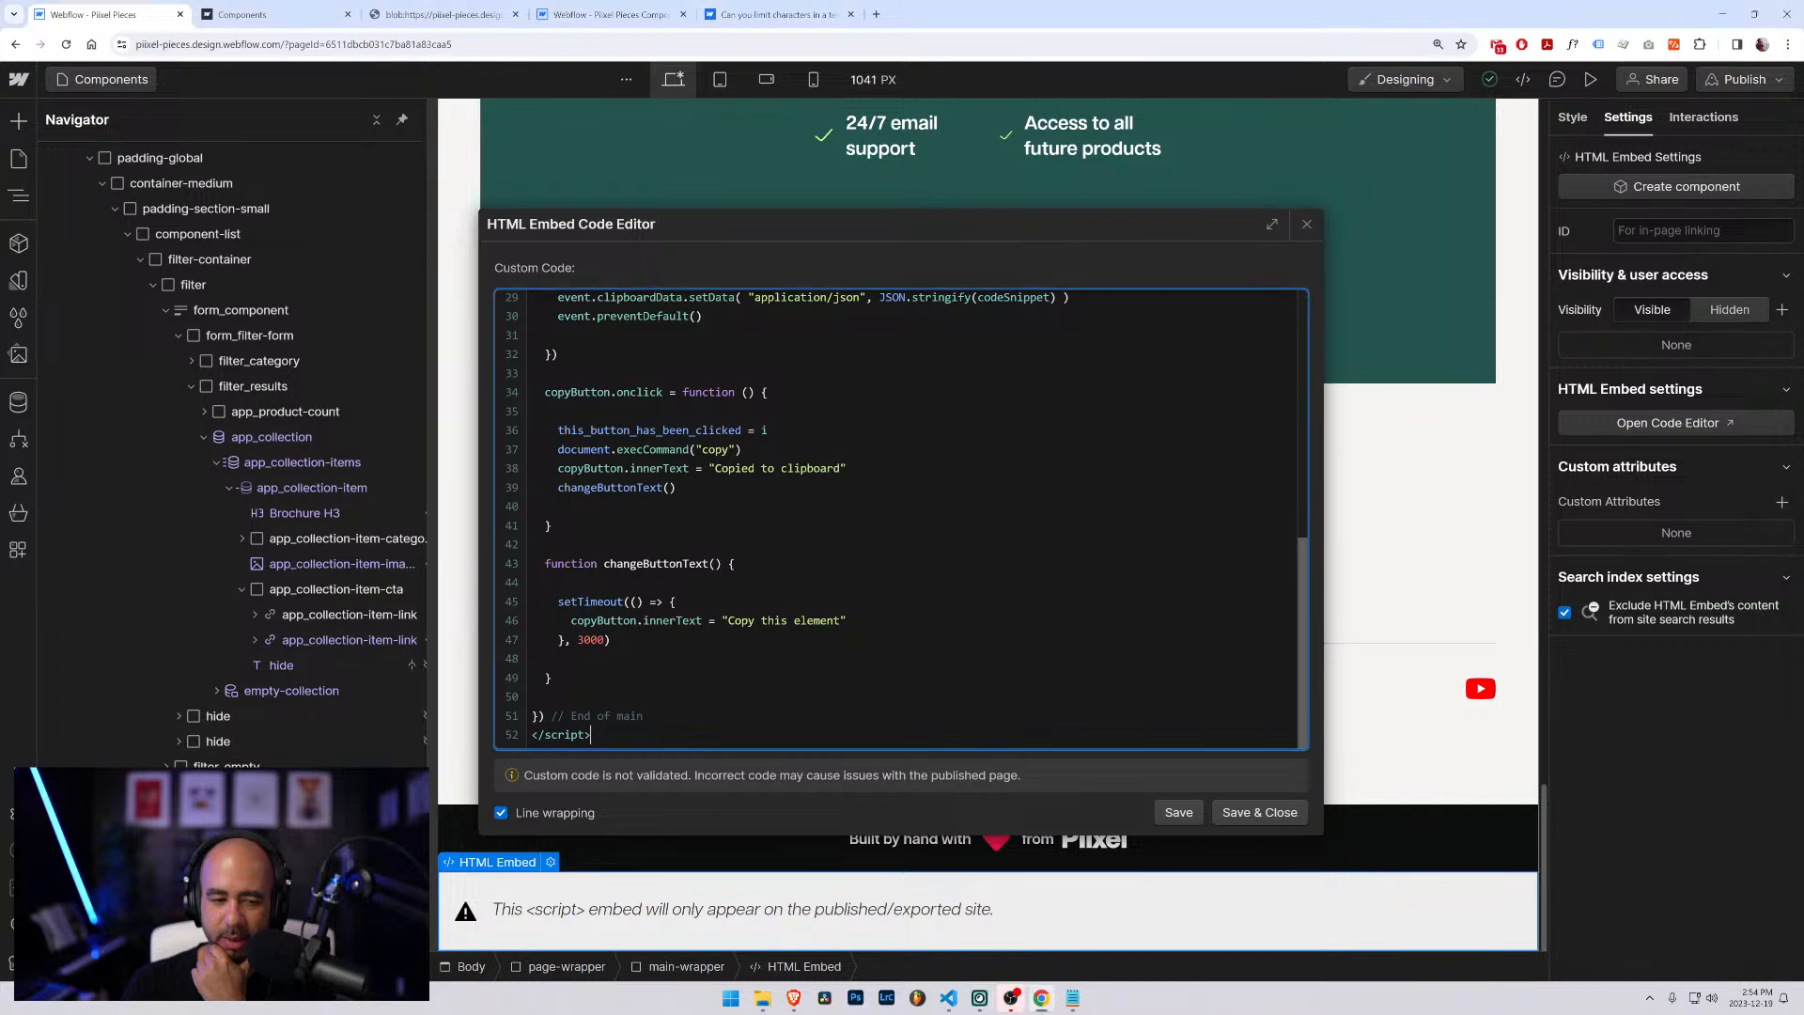
- Clear all custom code from the HTML Embed below the footer and save the empty embed
key(ctrl+a)
key(BackSpace)
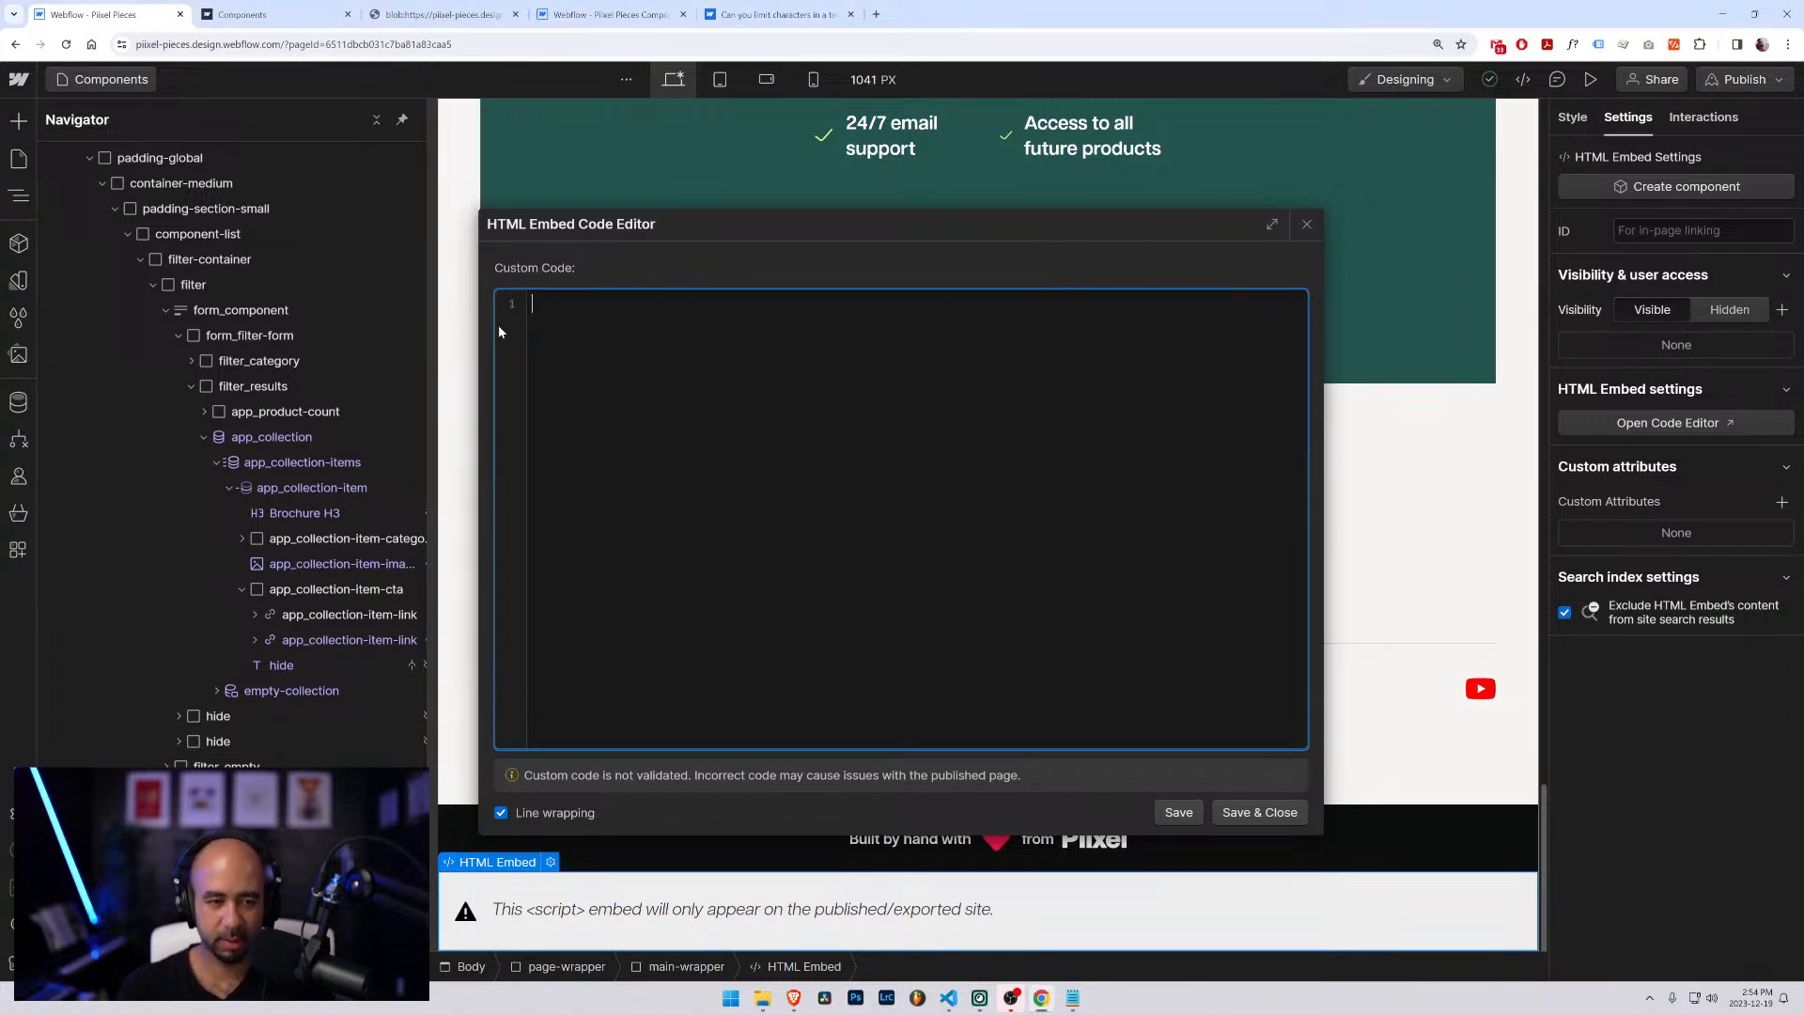
click(1259, 812)
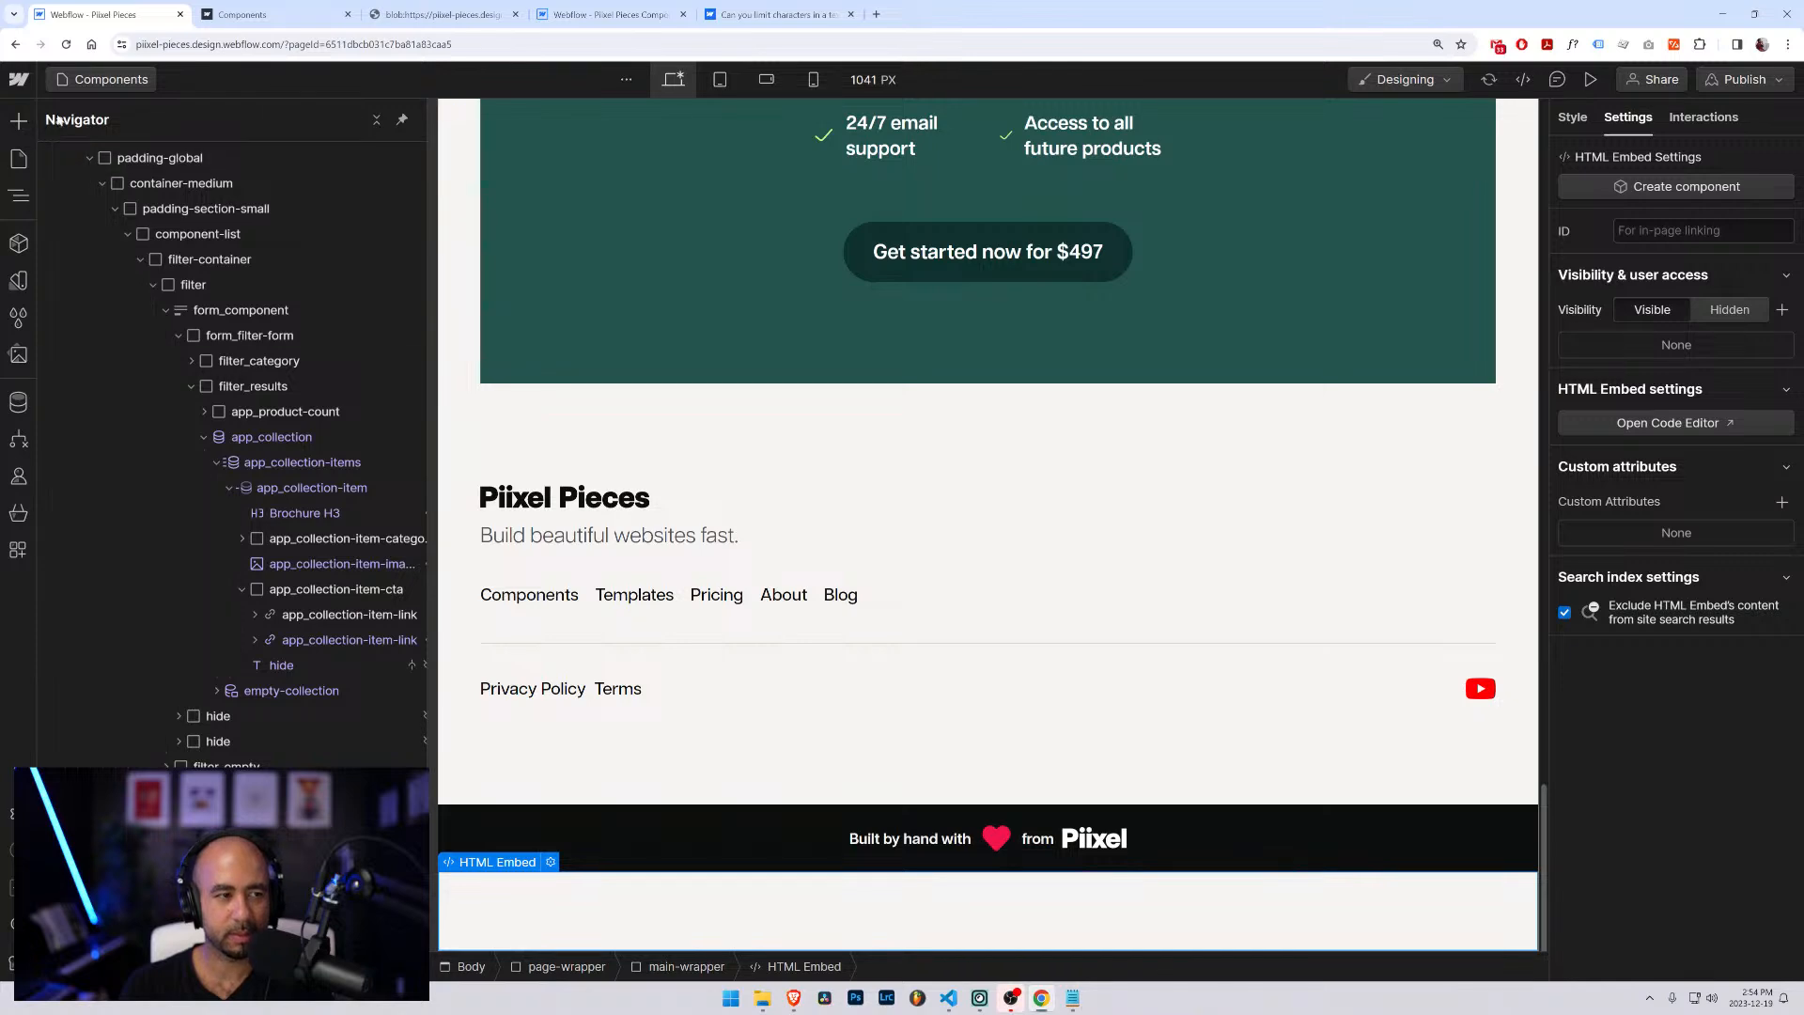
- Put the copy-button script into the Before </body> tag custom code of the Product folder's Components page and save the page settings
click(101, 79)
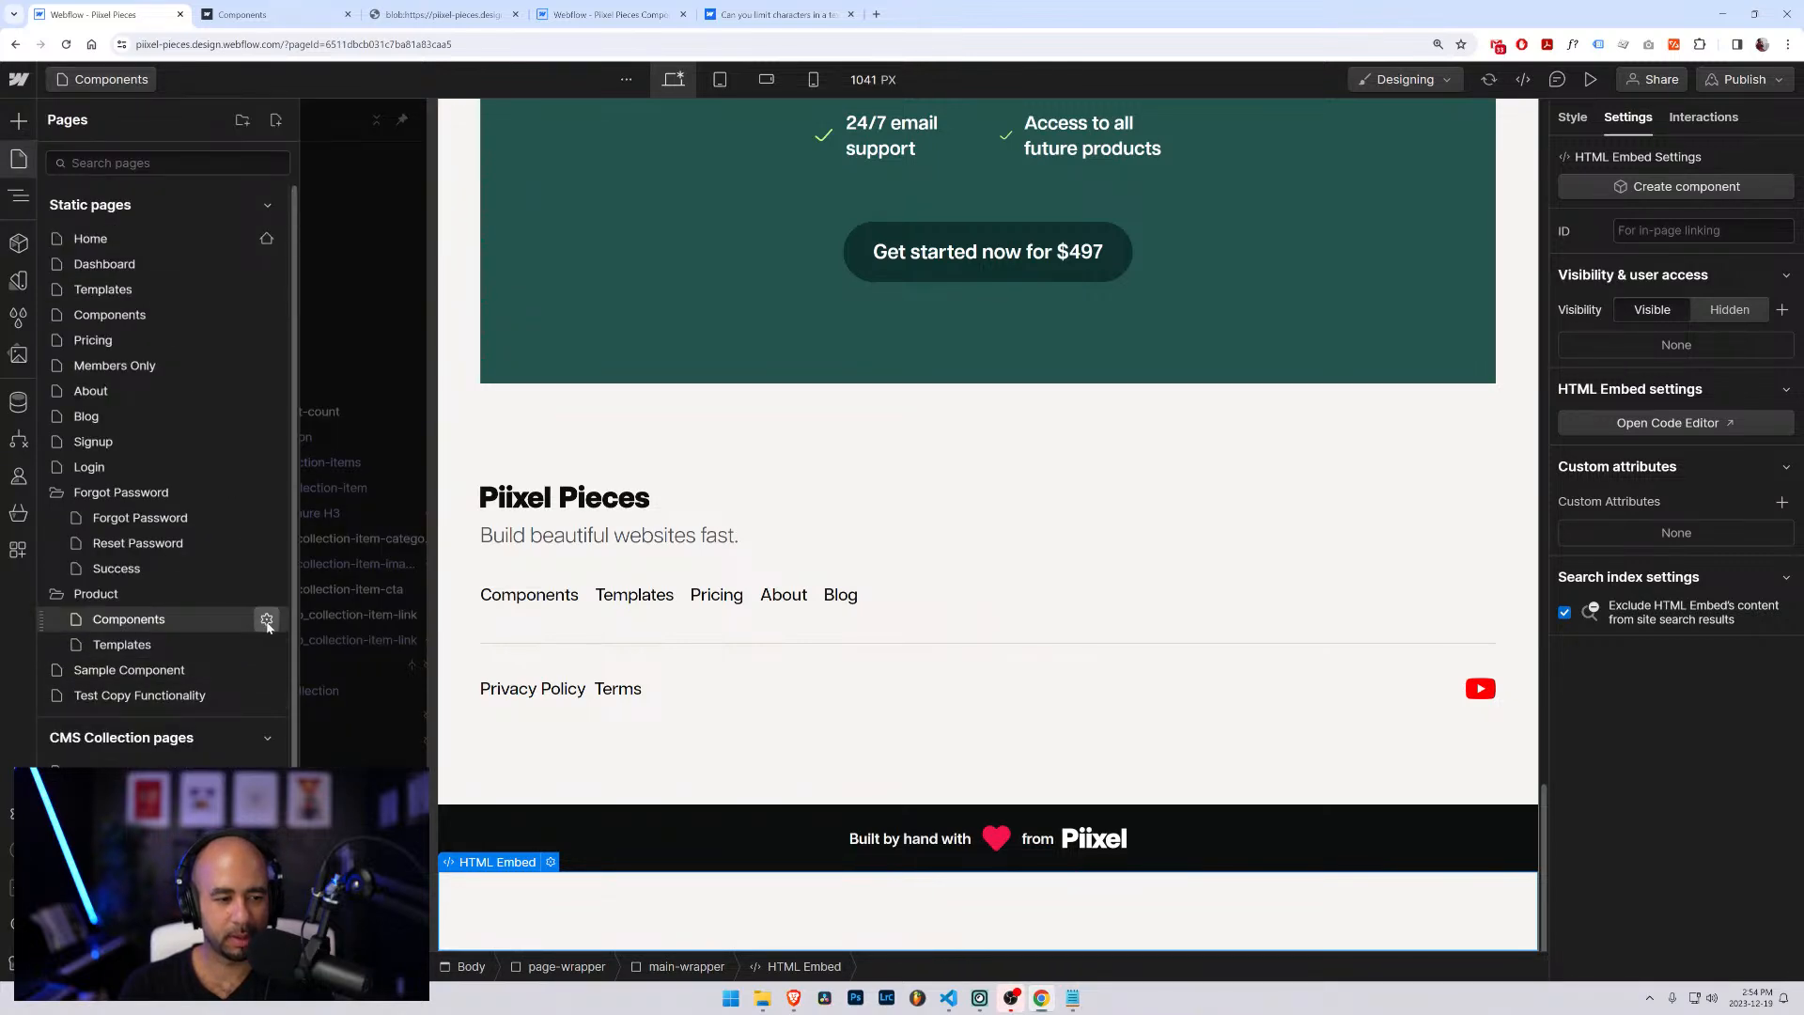
click(265, 620)
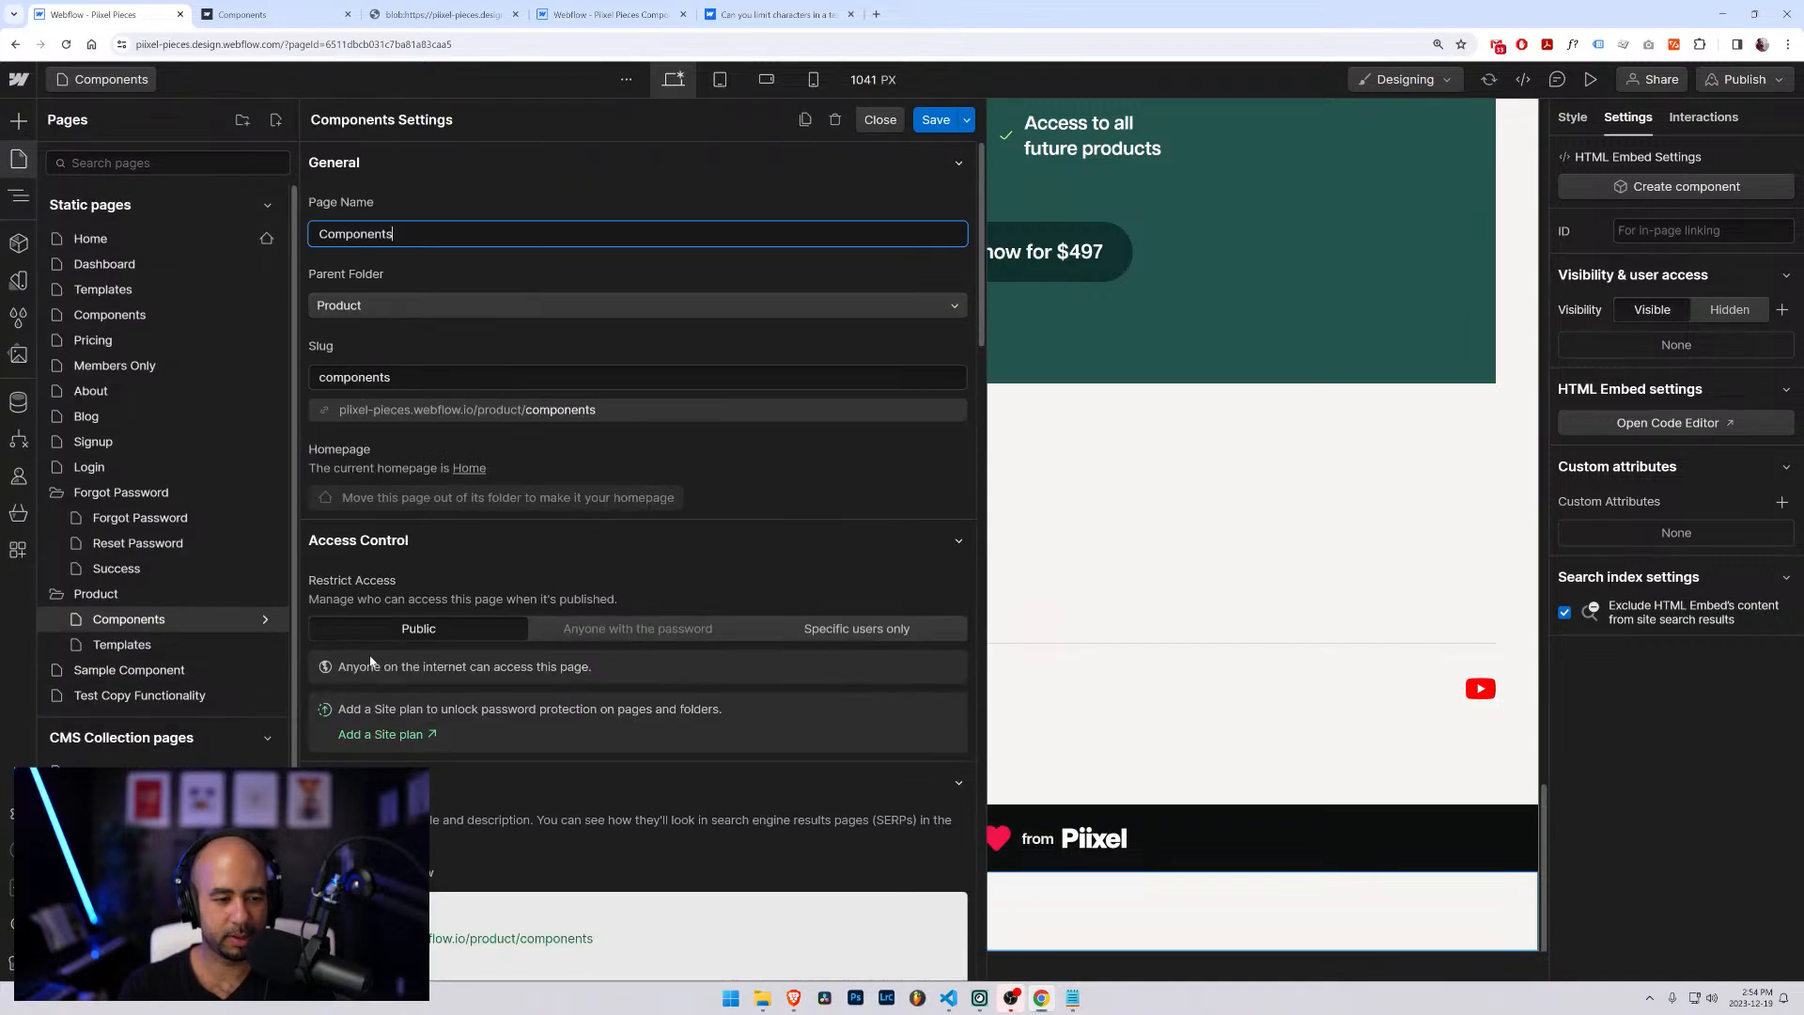
scroll(432, 675, down, 10)
scroll(438, 706, down, 15)
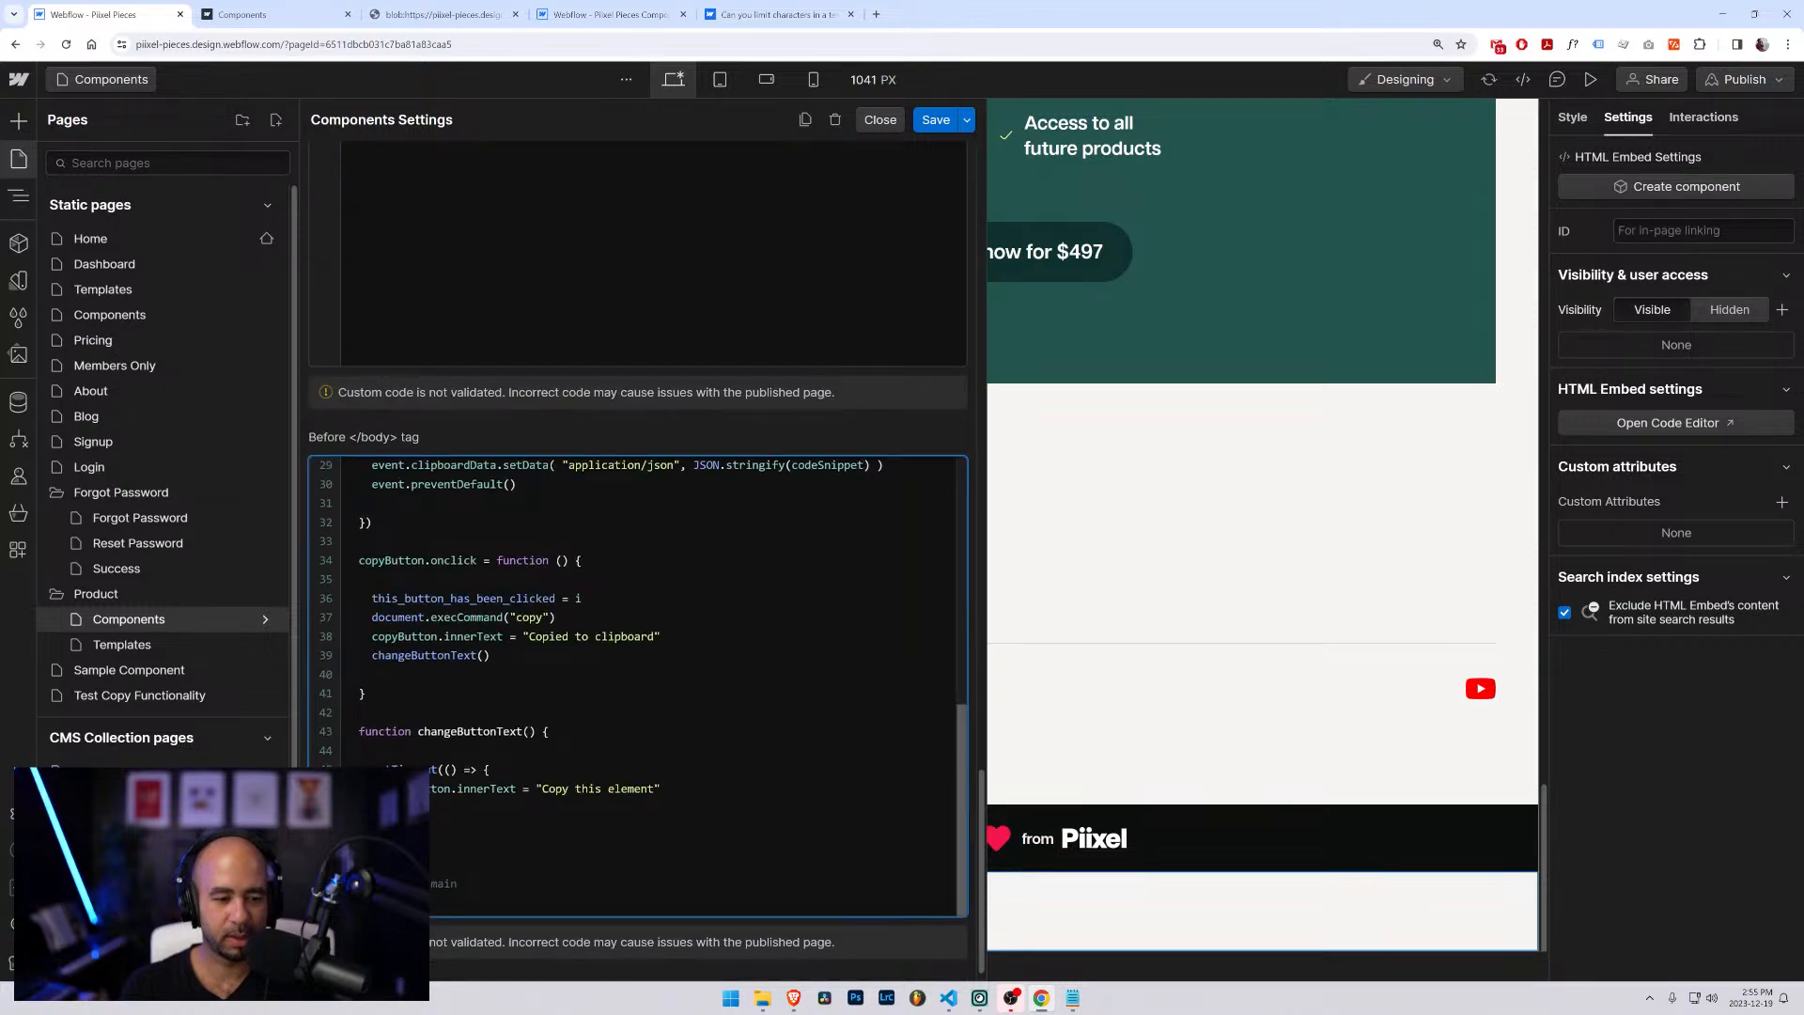
scroll(546, 655, up, 10)
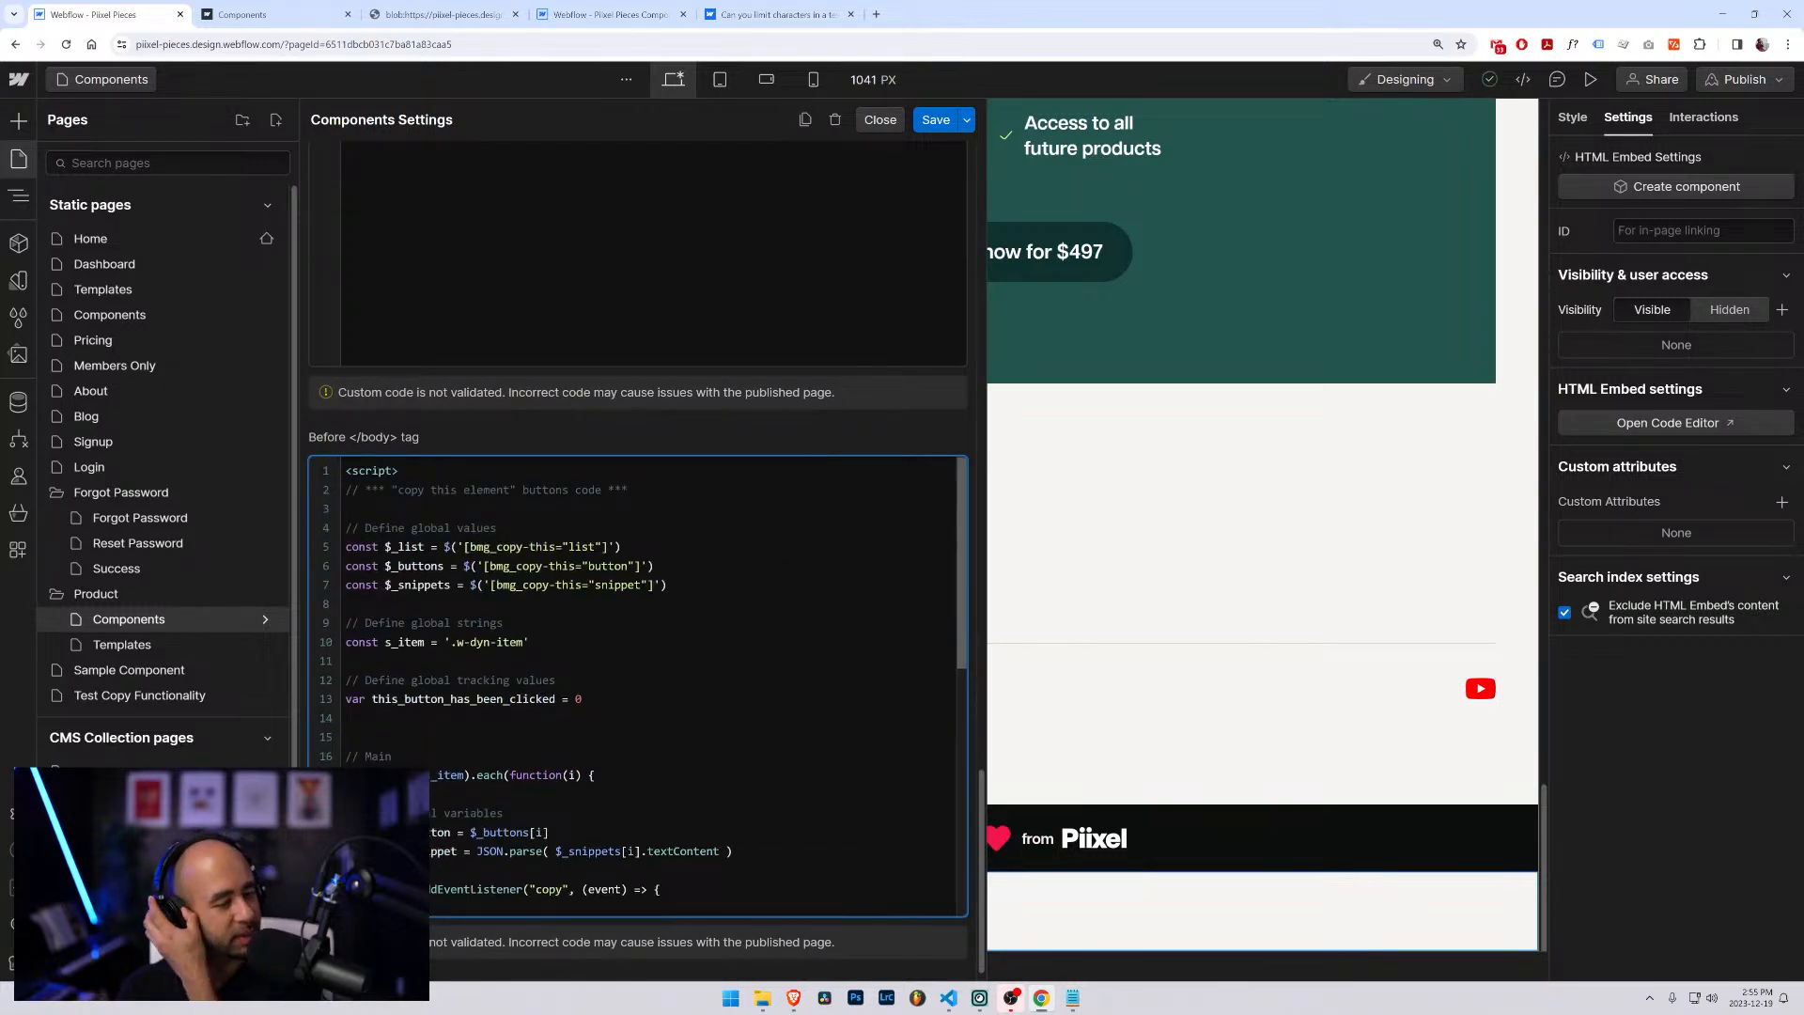
scroll(547, 655, up, 4)
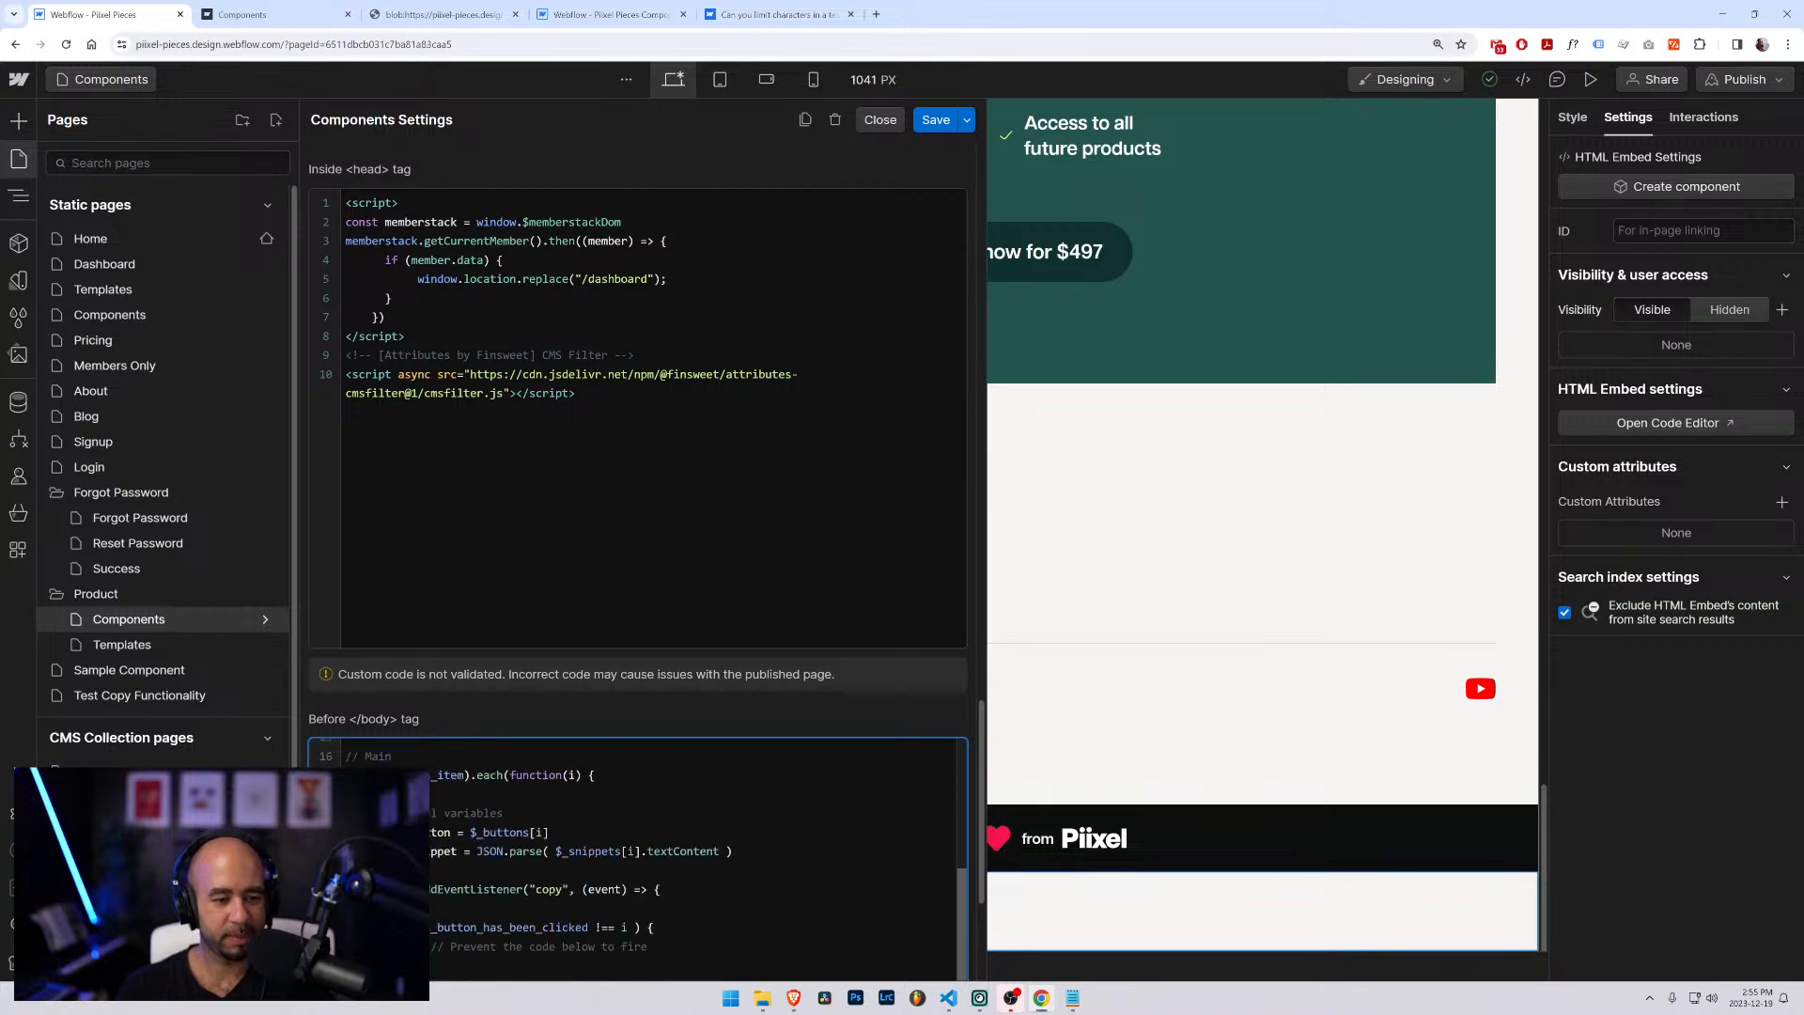
click(936, 121)
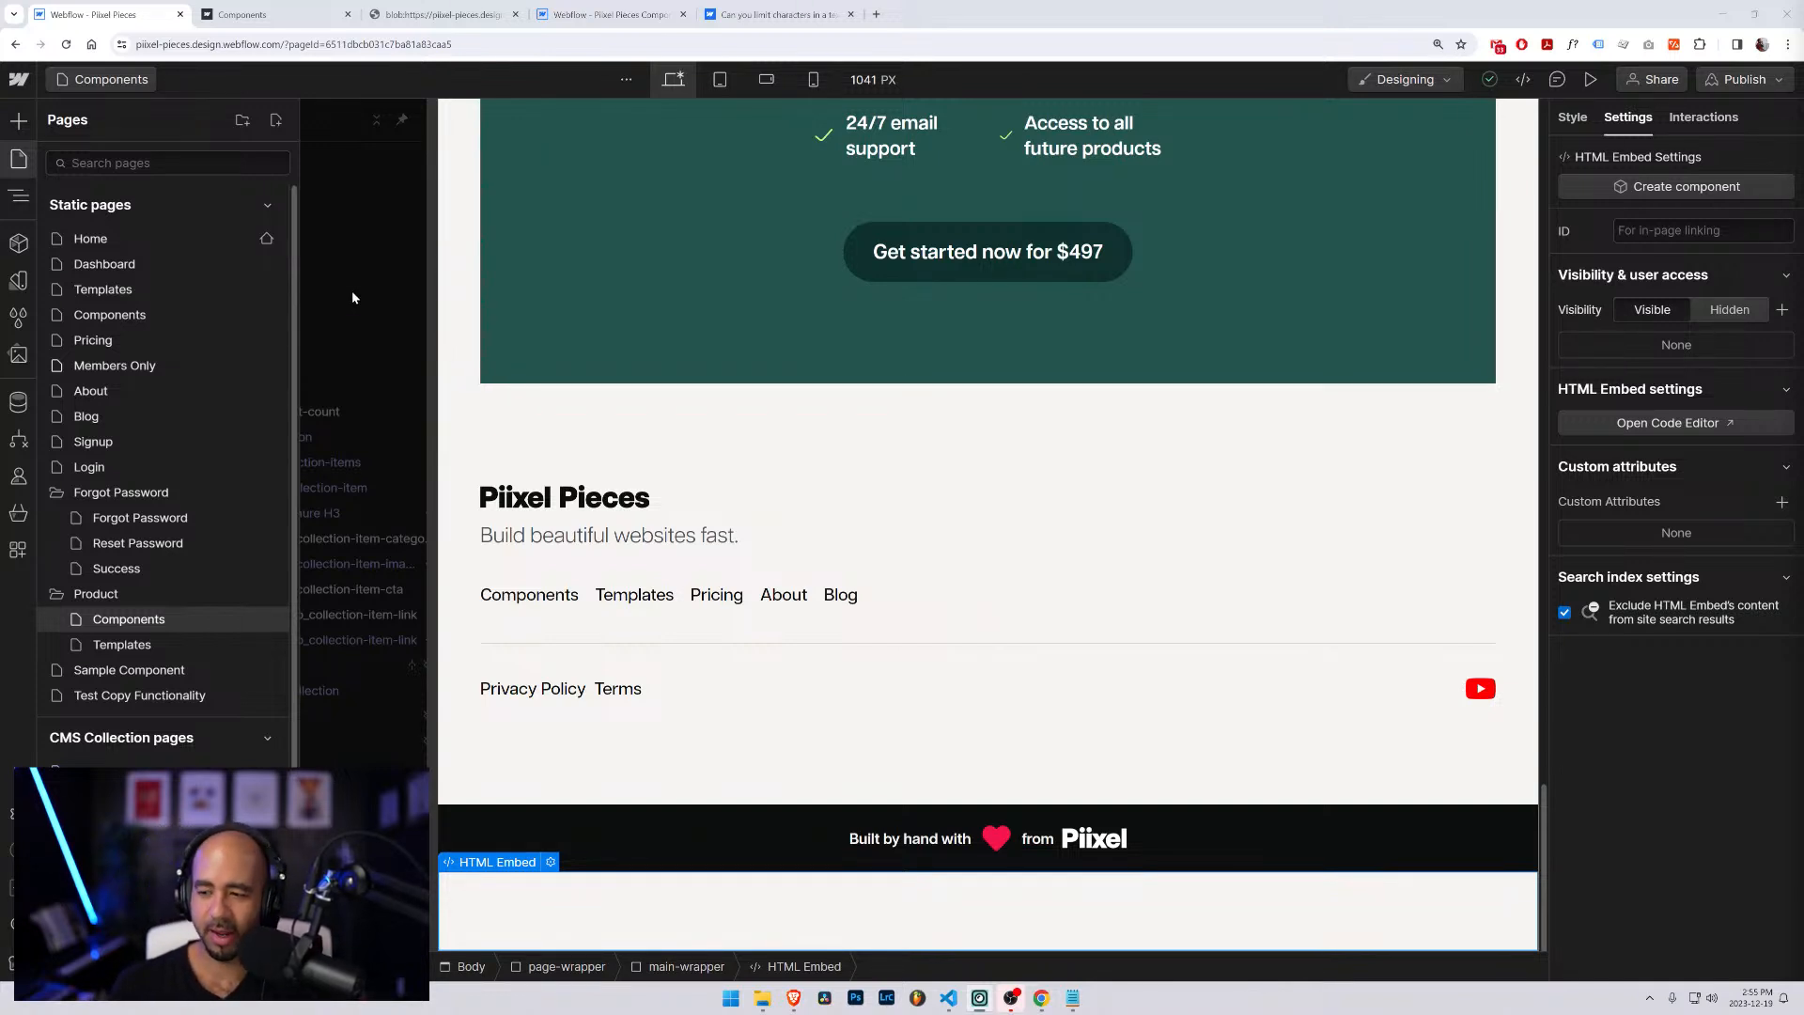
- Delete the emptied HTML Embed from the end of main-wrapper on the Components page
click(331, 404)
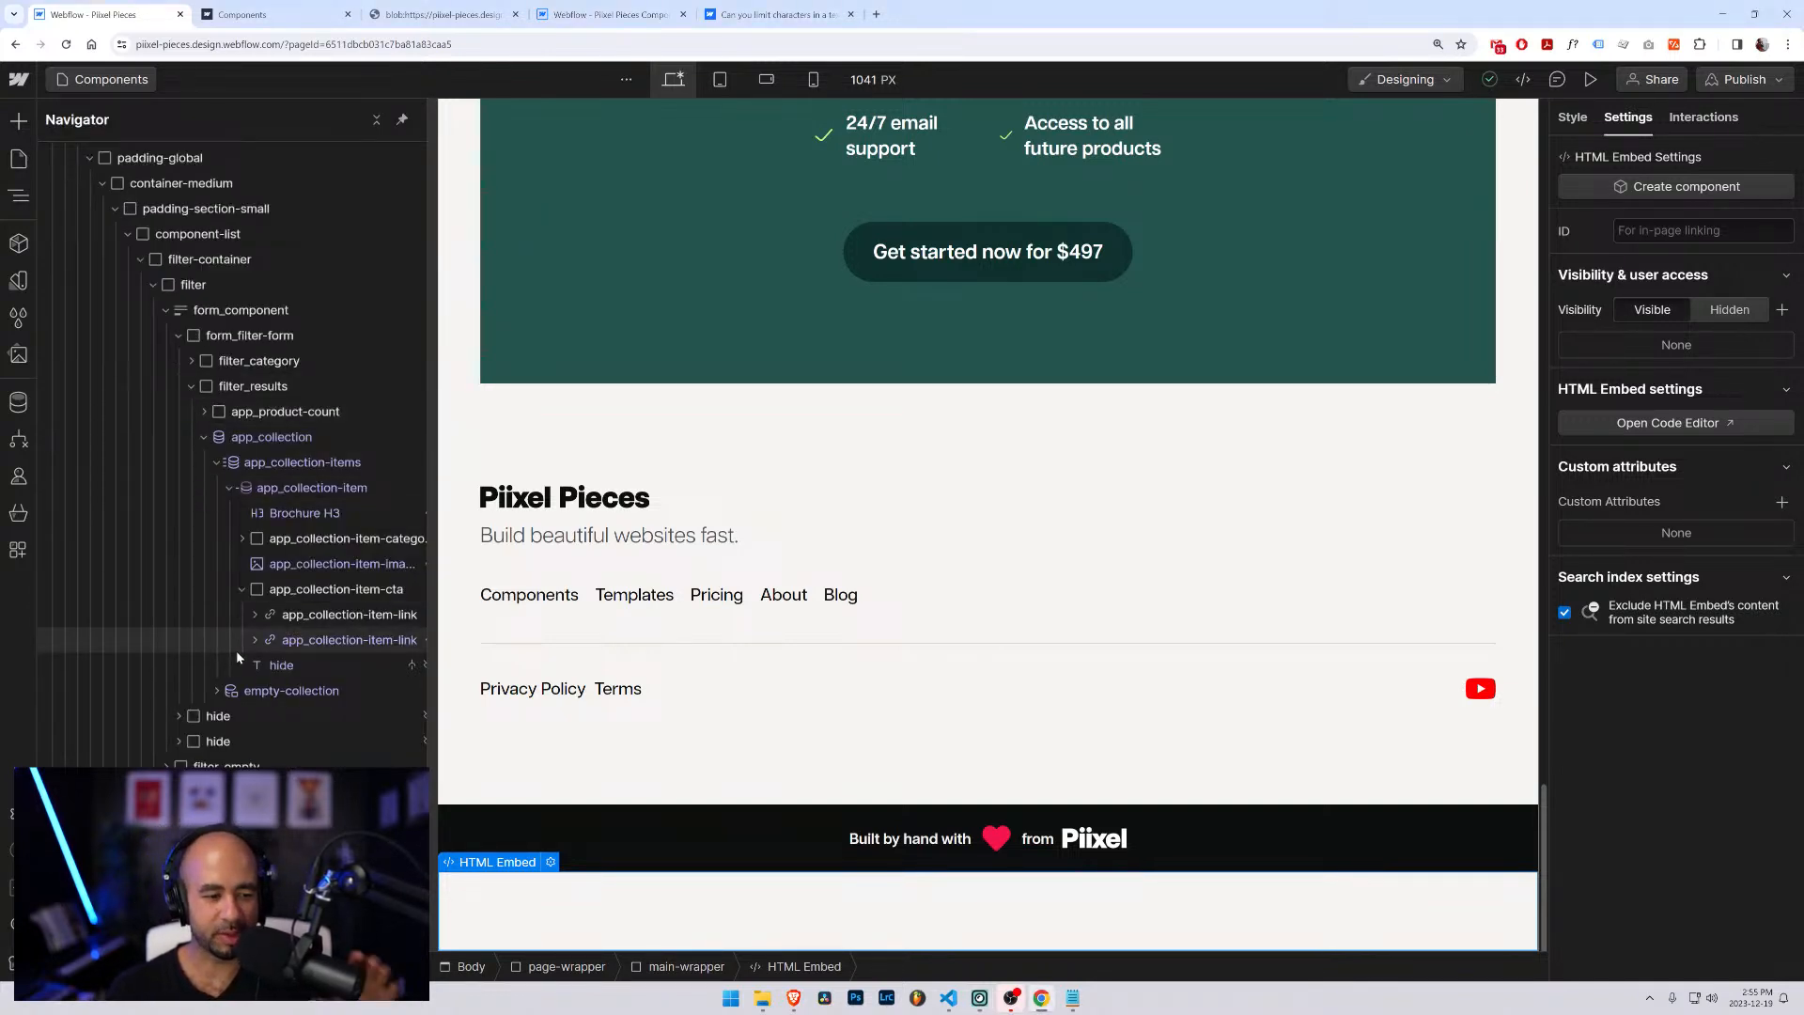
click(245, 894)
click(245, 919)
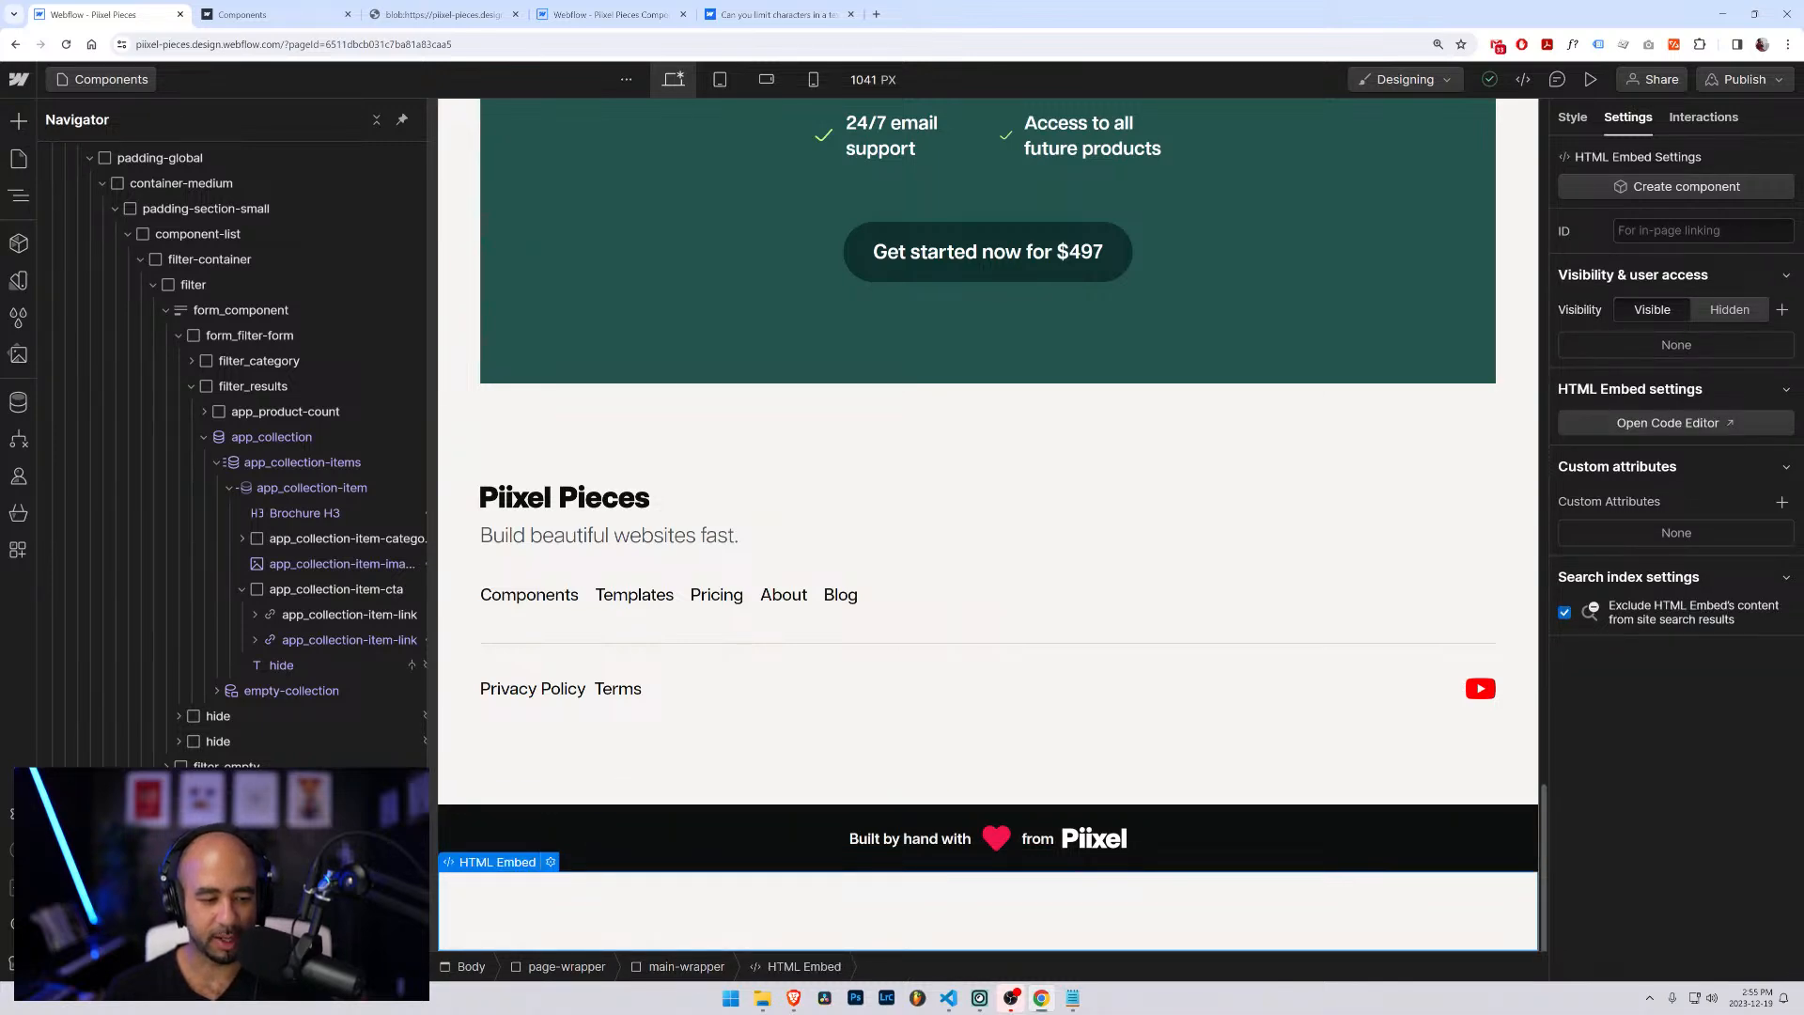
right_click(148, 919)
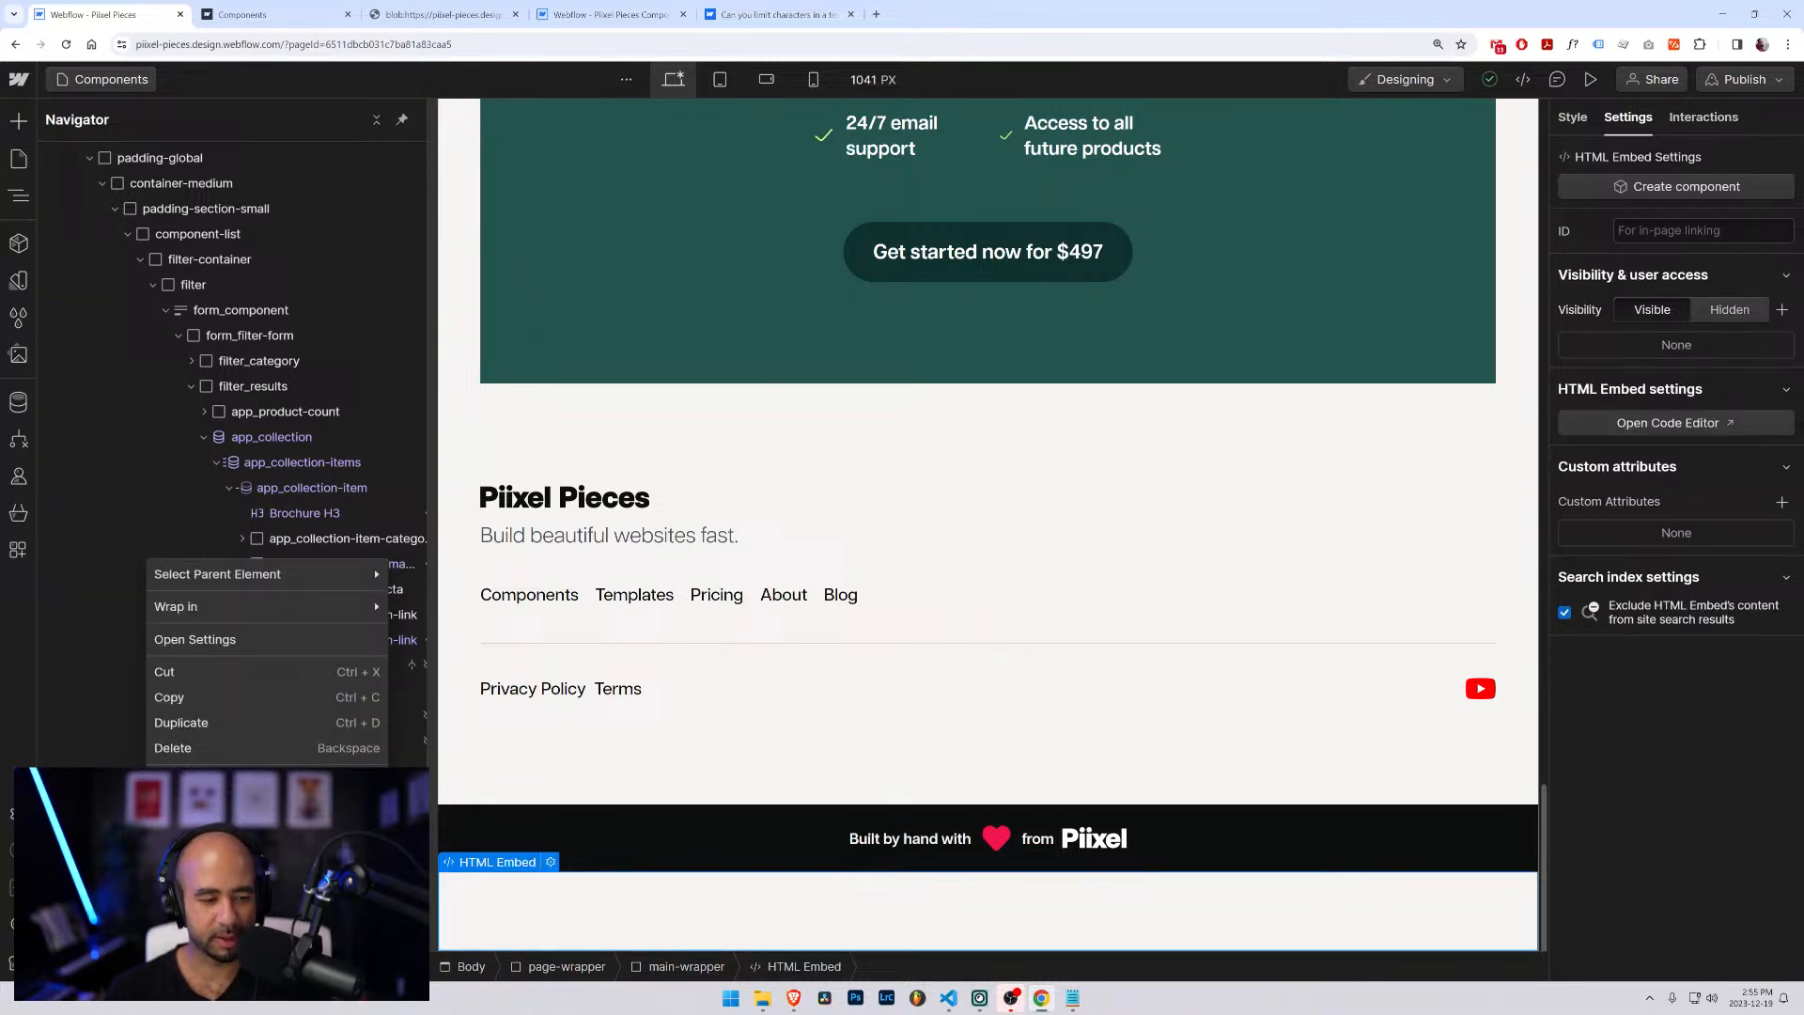
click(206, 747)
scroll(723, 472, up, 12)
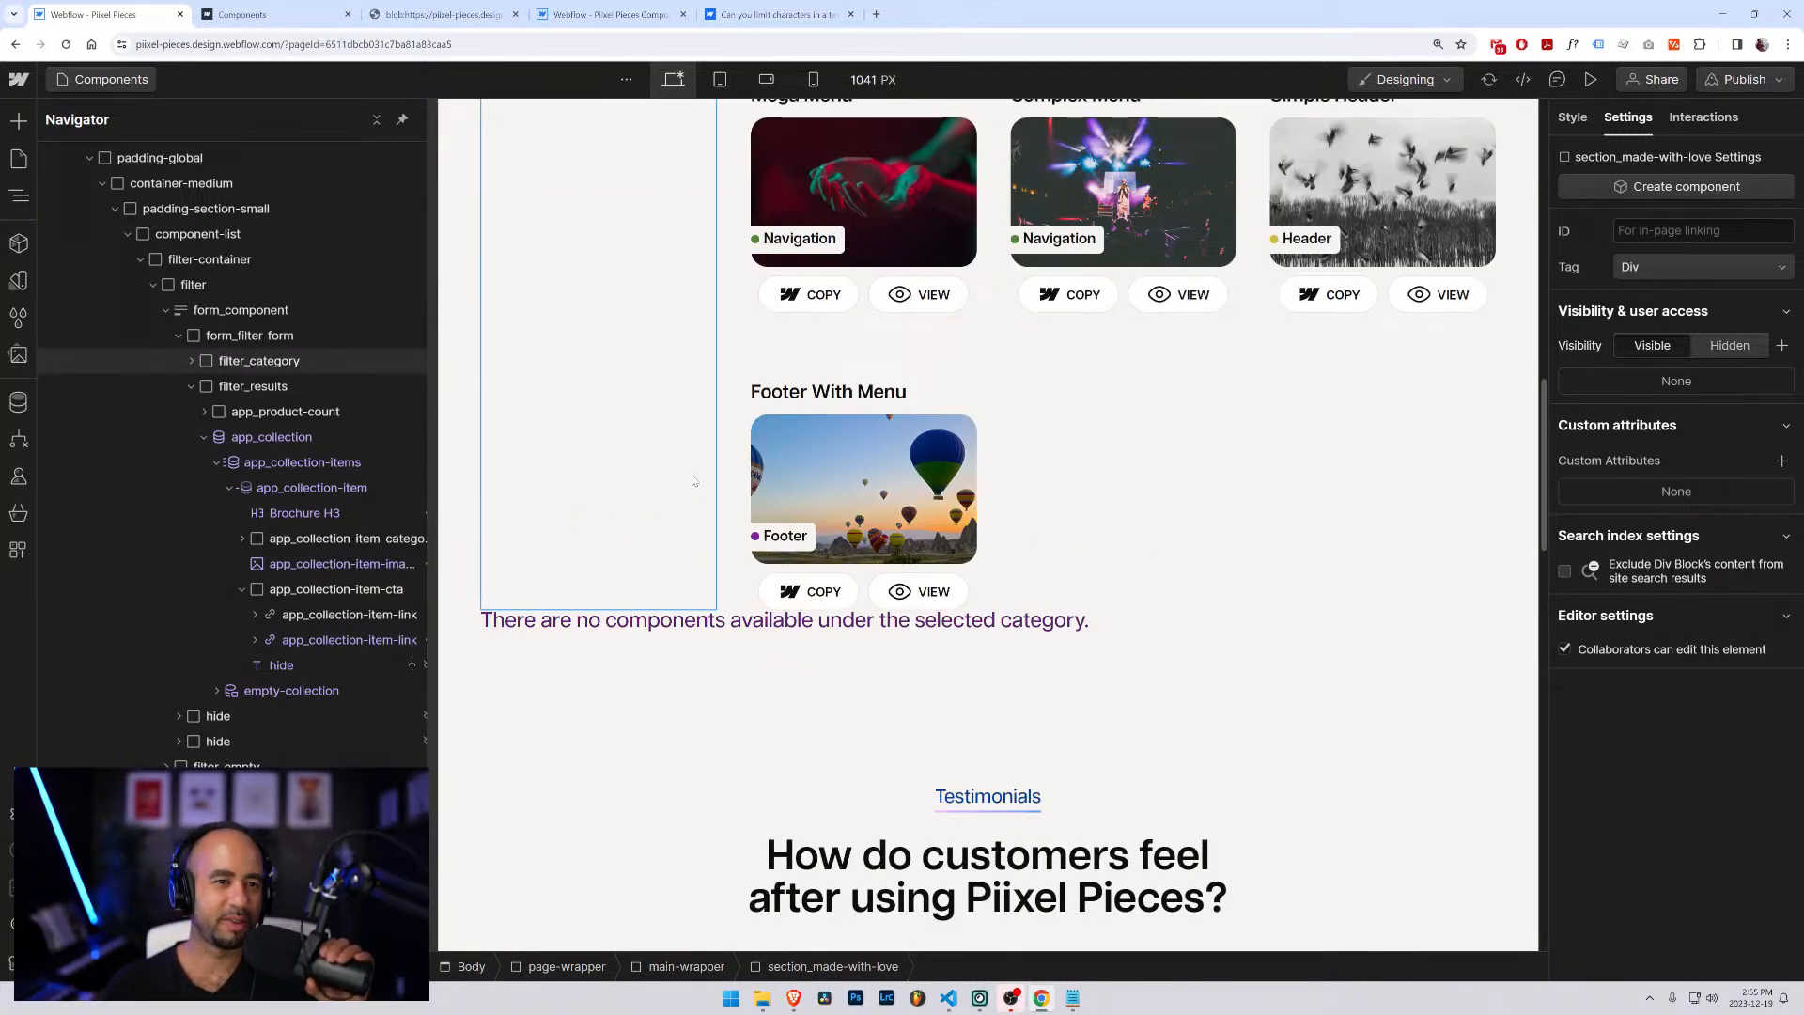
scroll(692, 480, up, 12)
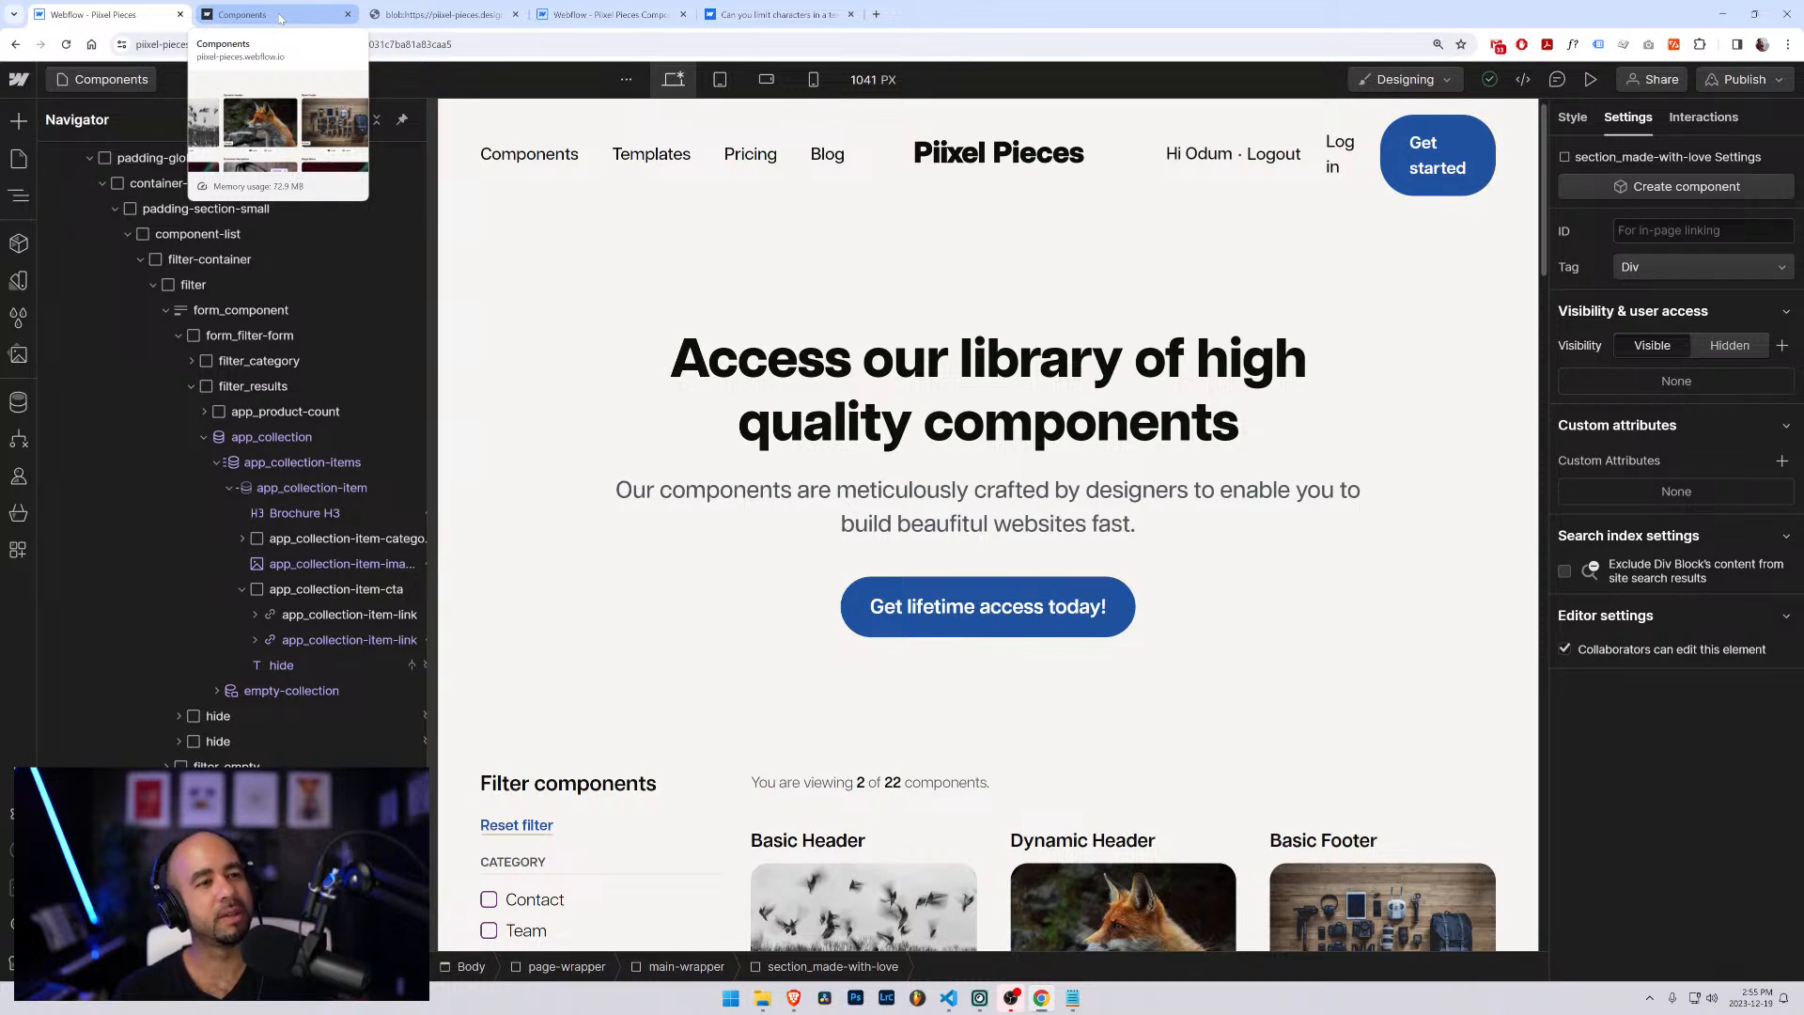
- Publish the site to the piixel-pieces.webflow.io staging domain and dismiss the publishing options
click(1774, 86)
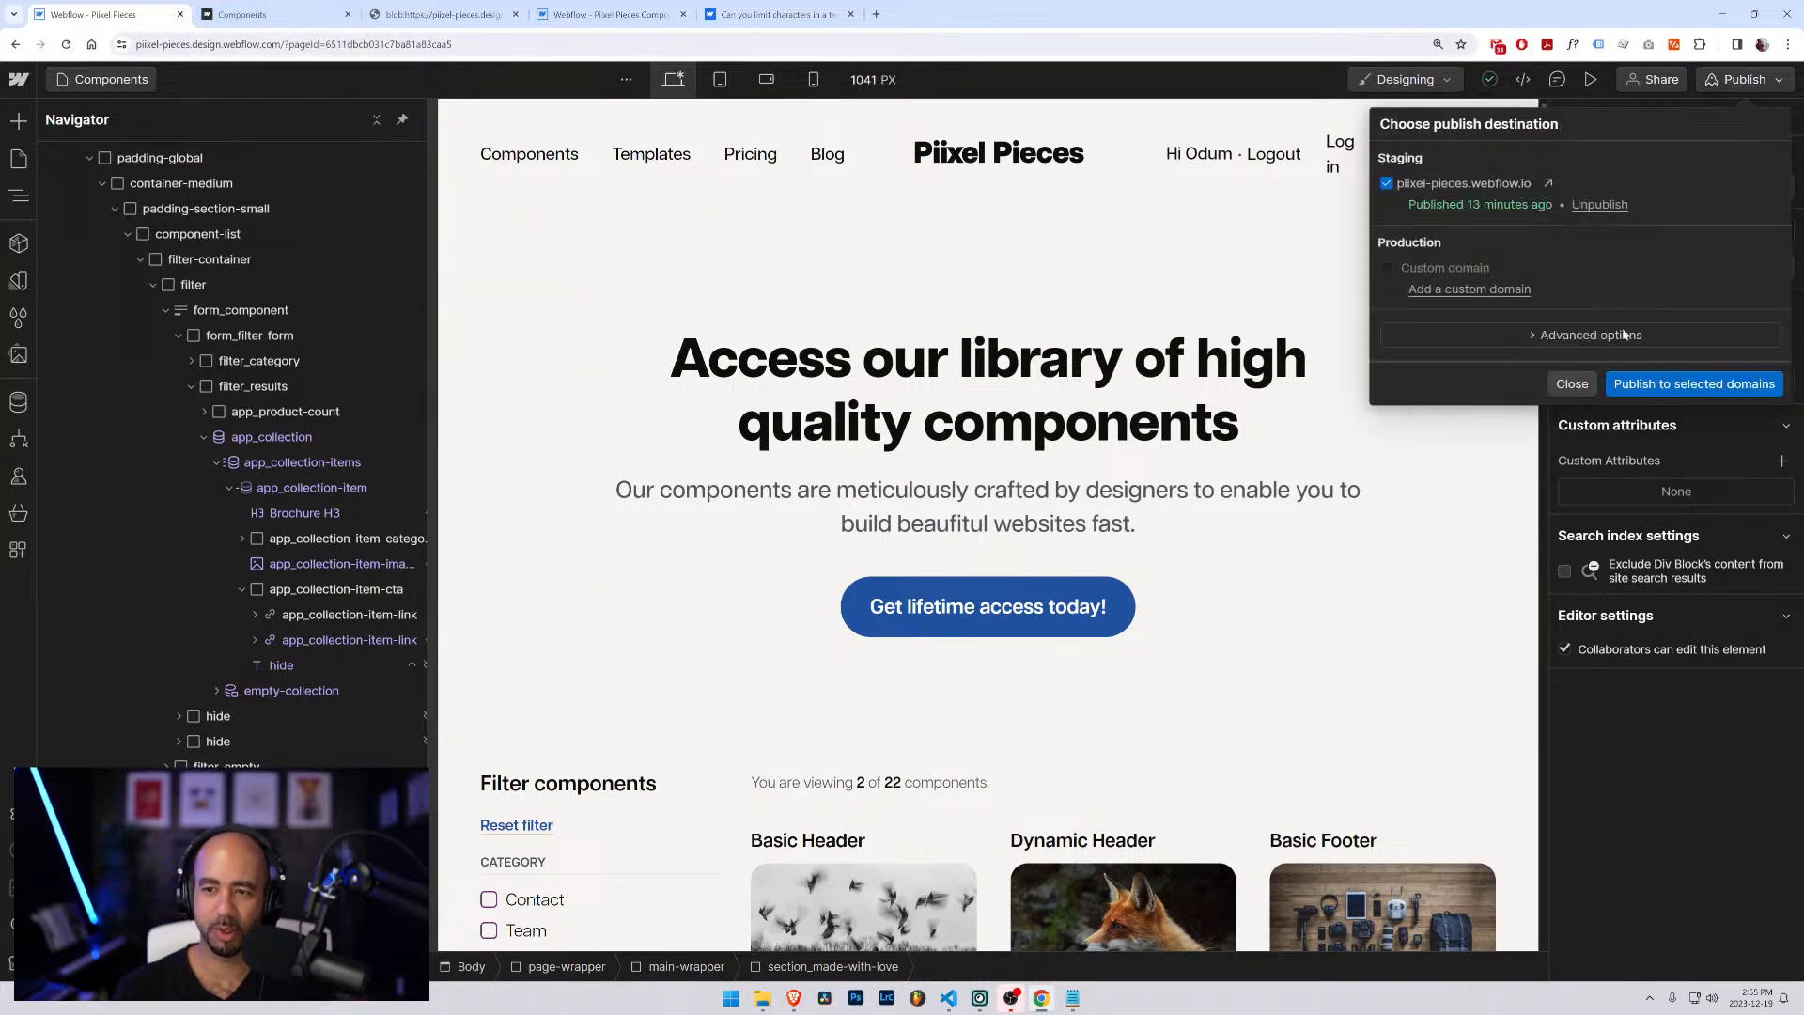
click(1694, 385)
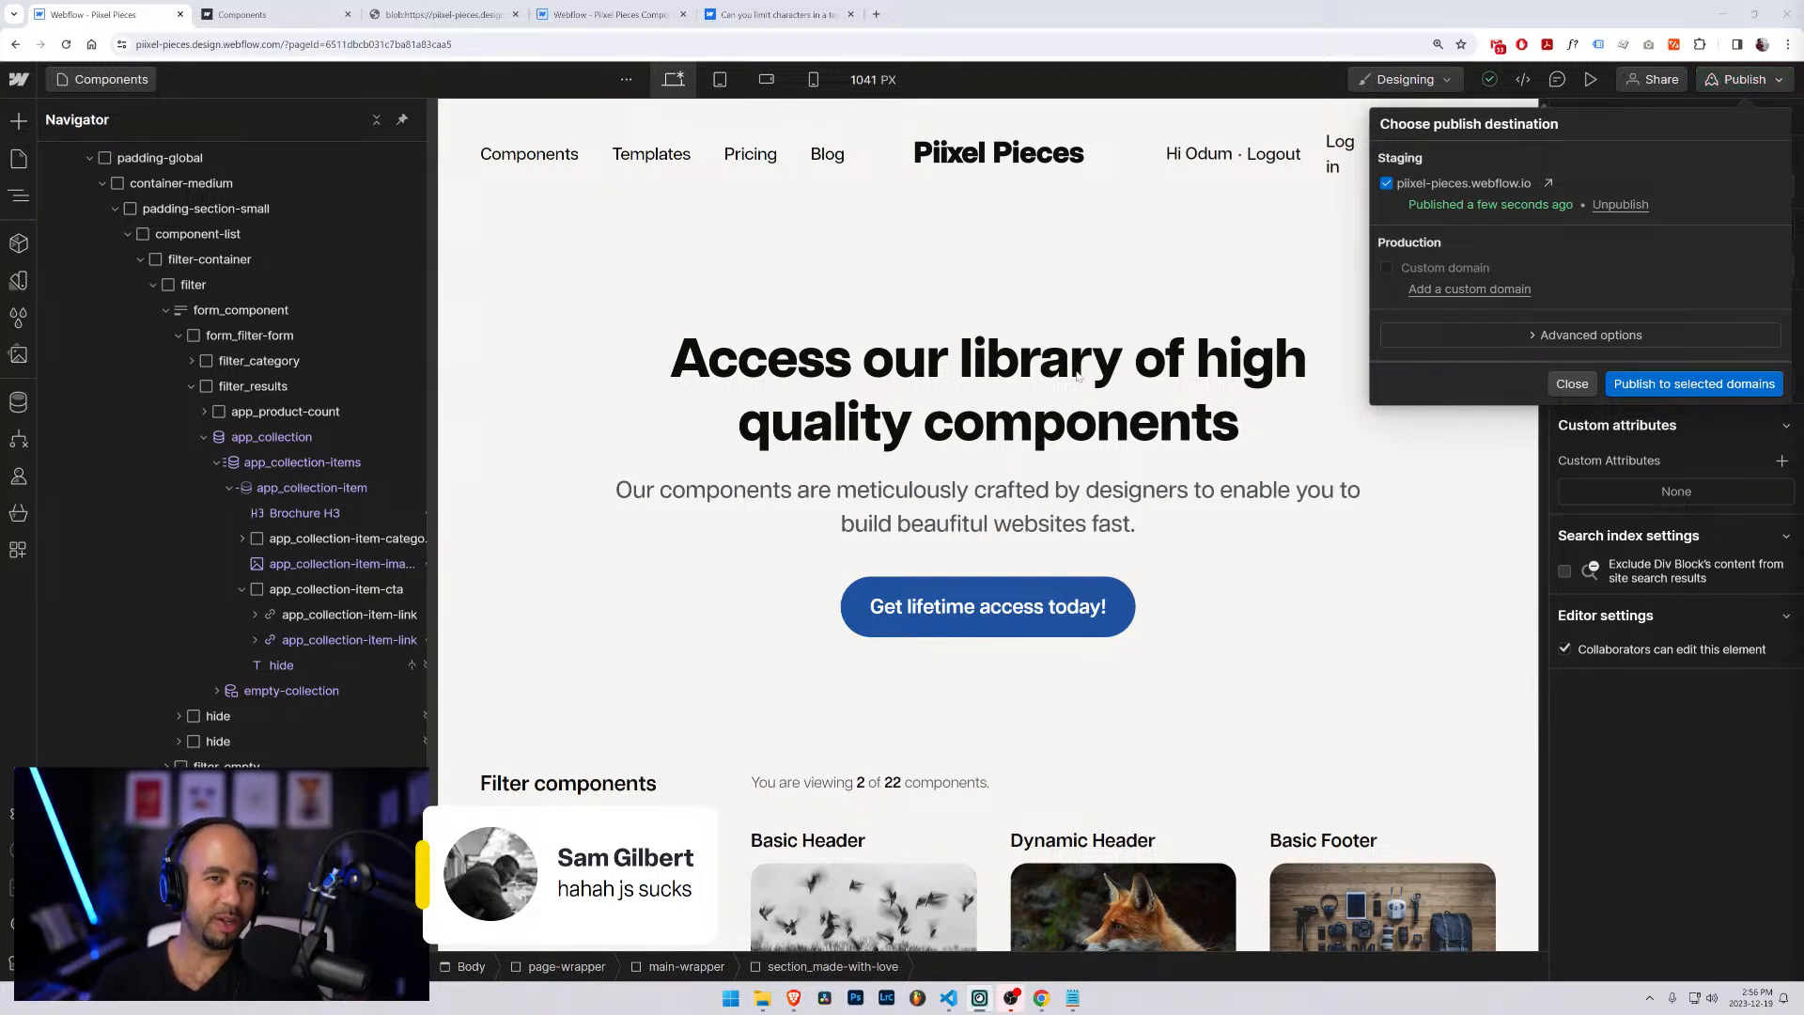
click(1388, 184)
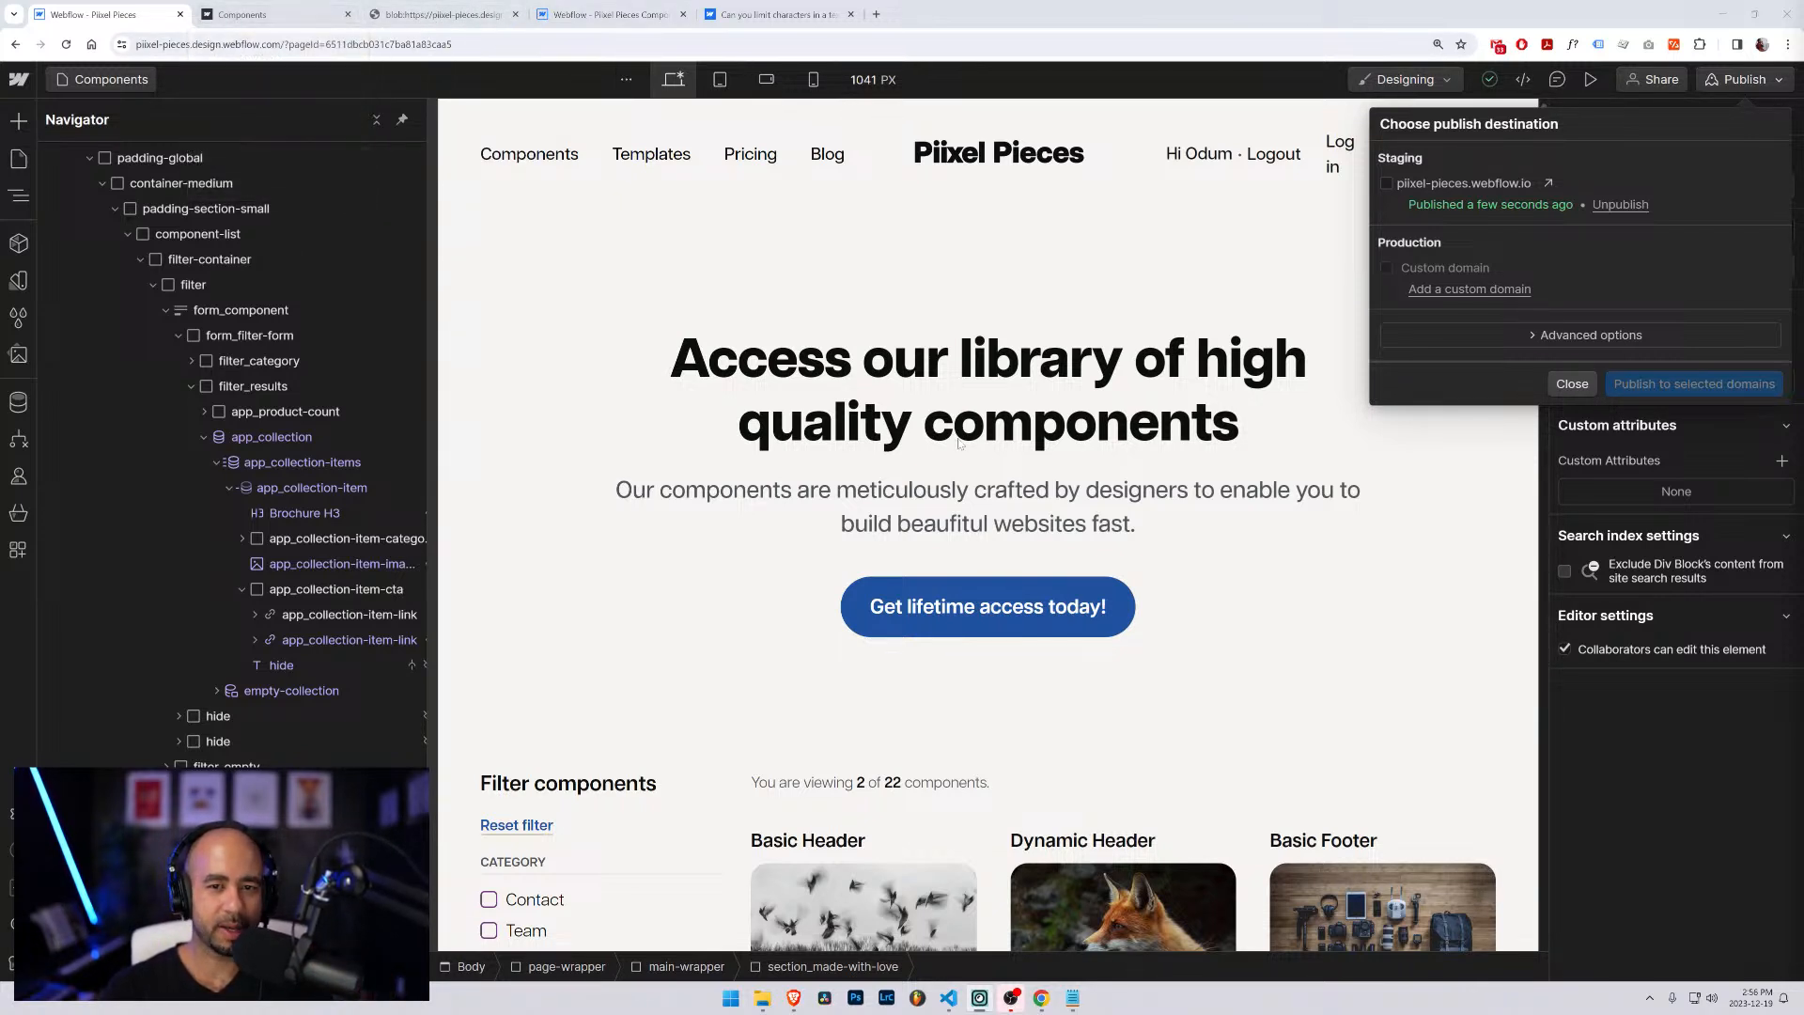
click(1165, 308)
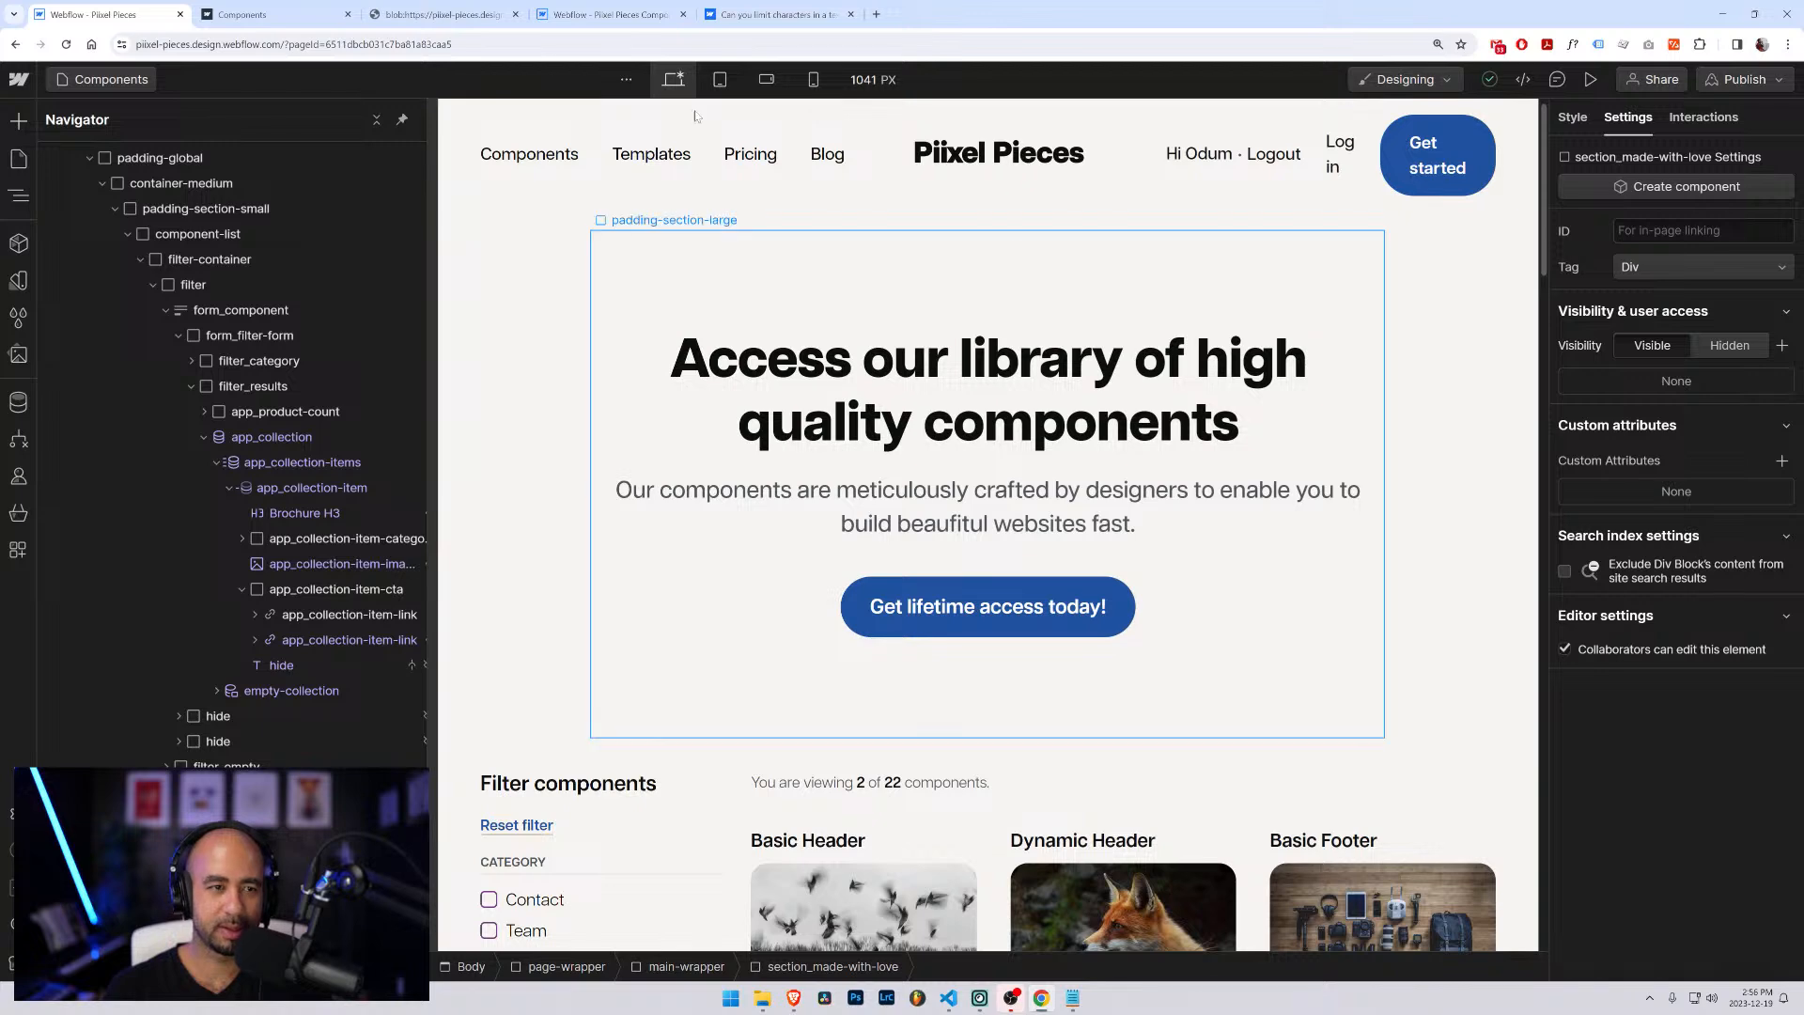
- Examine the svg height attribute errors in the live Components page's console and the source code behind the first one
click(272, 14)
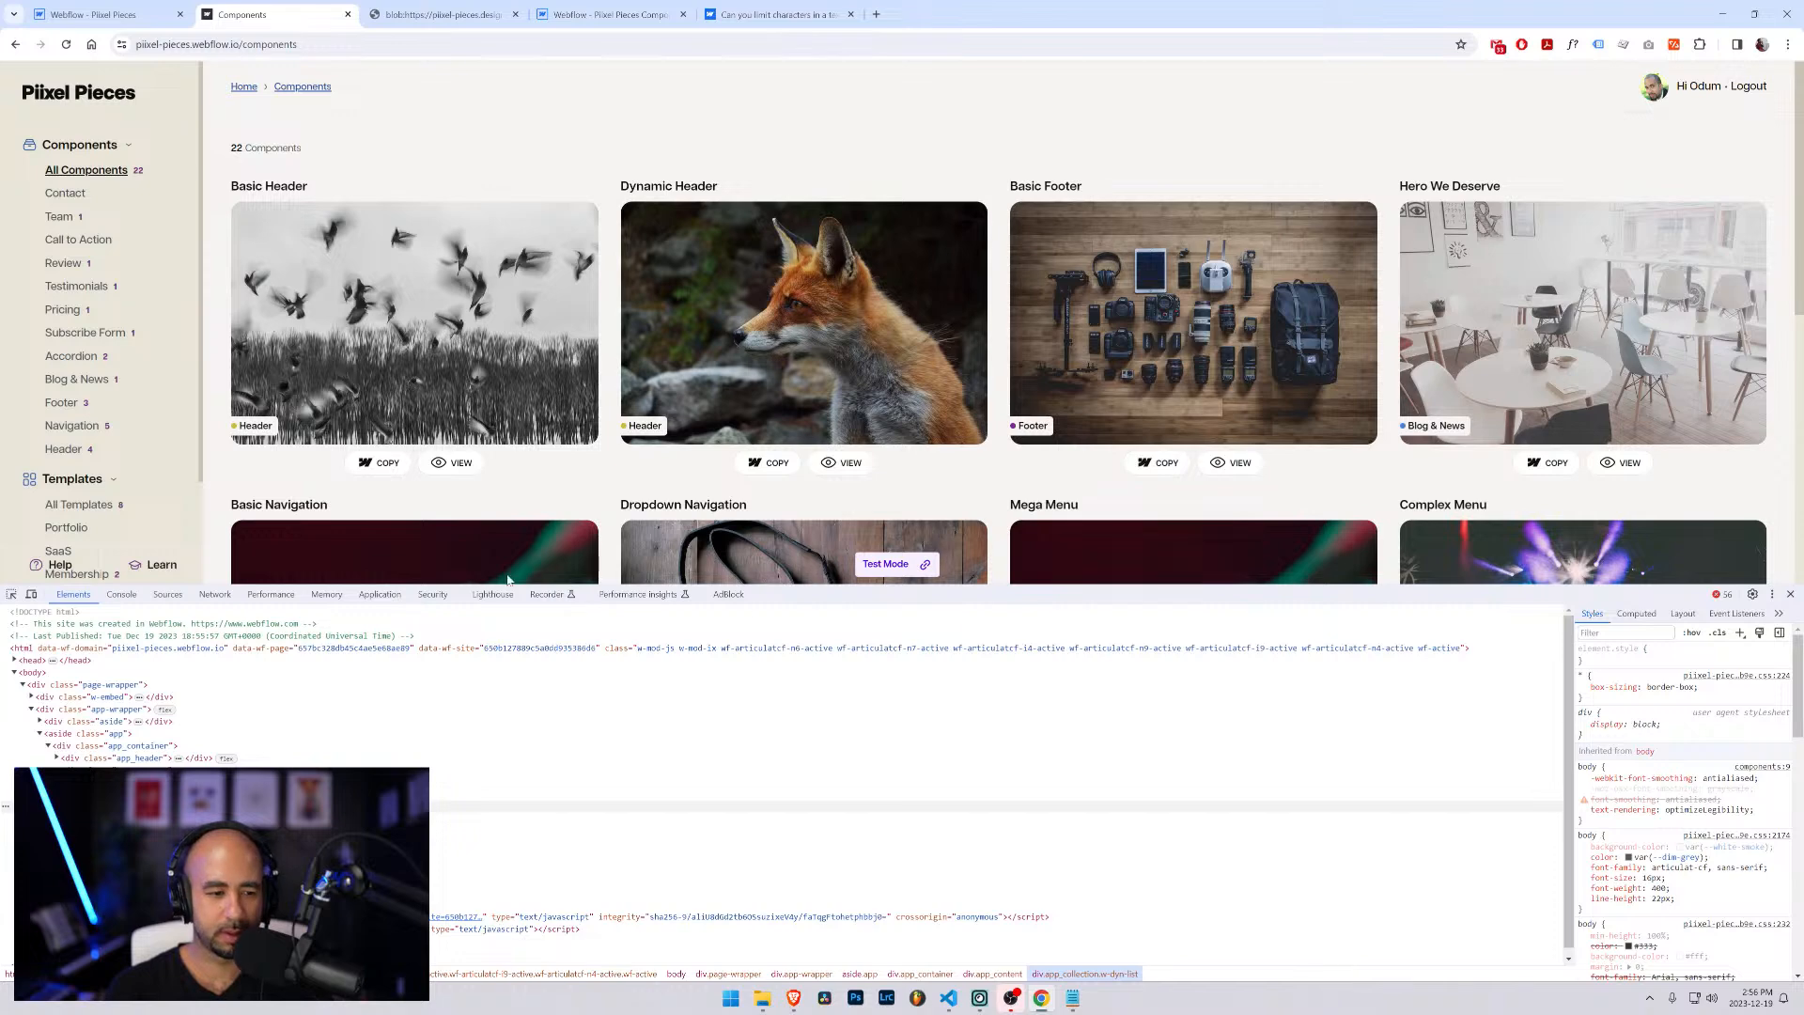
click(122, 594)
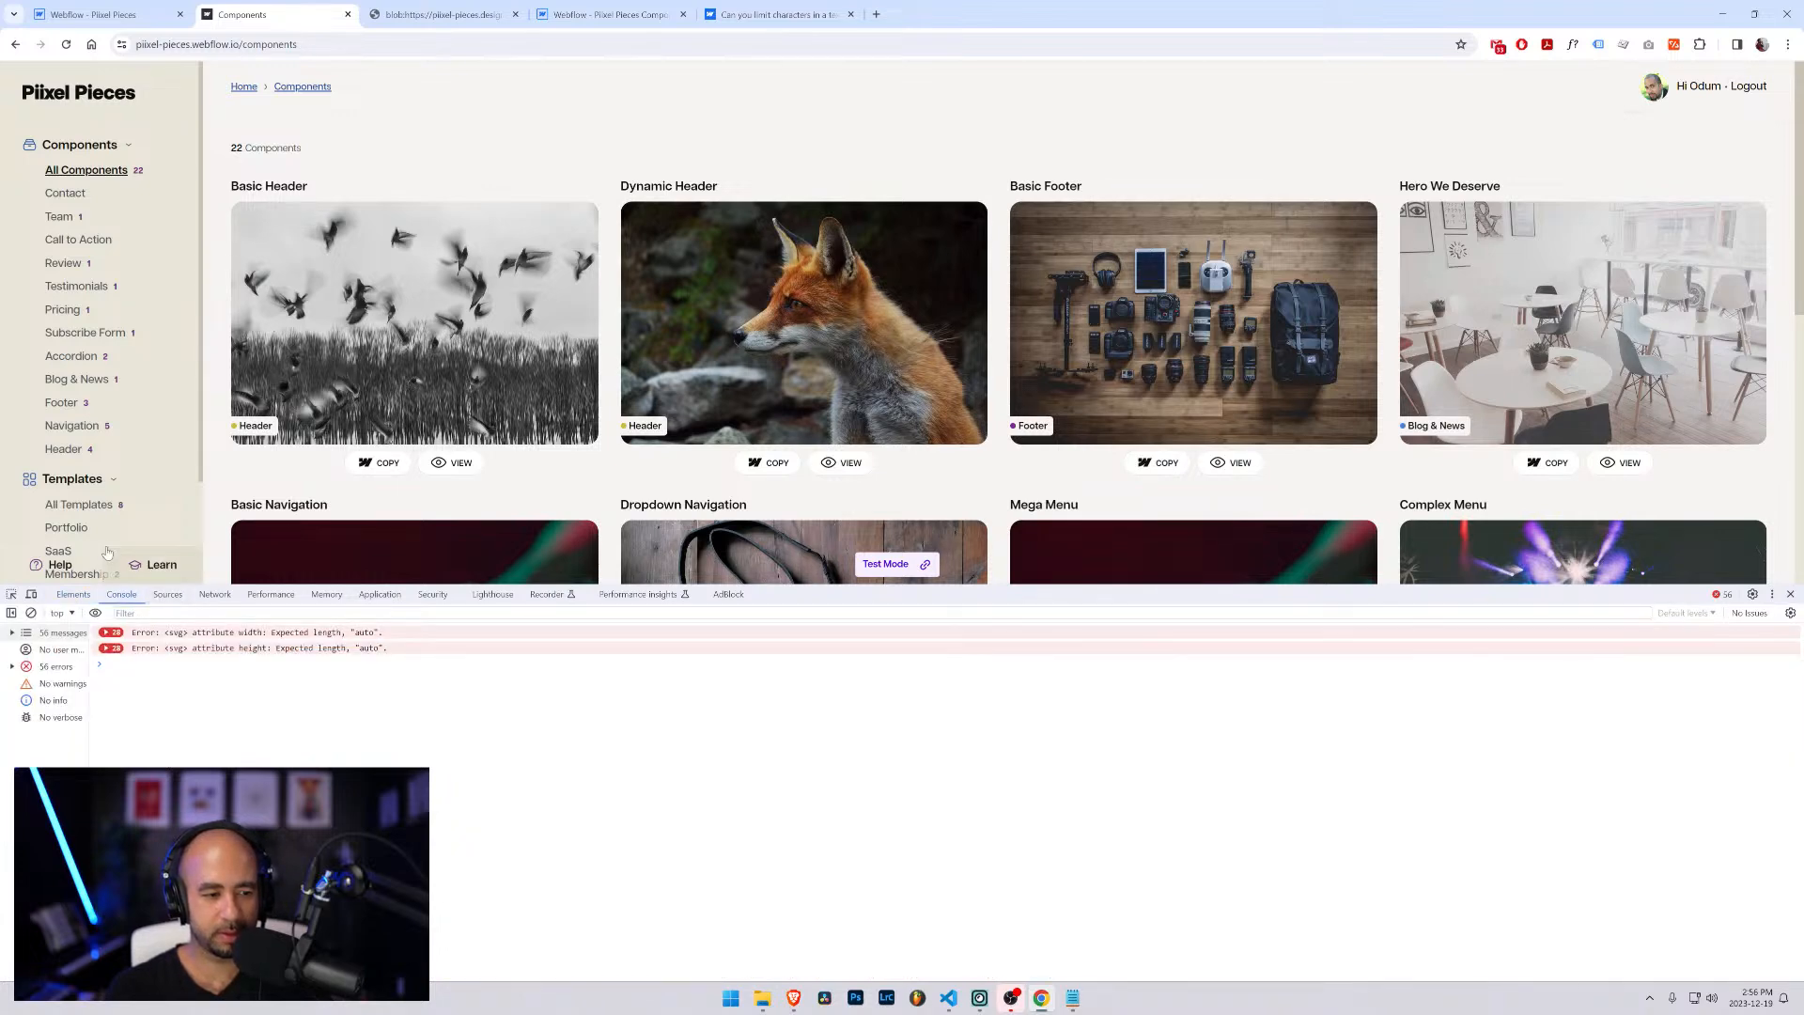
click(107, 648)
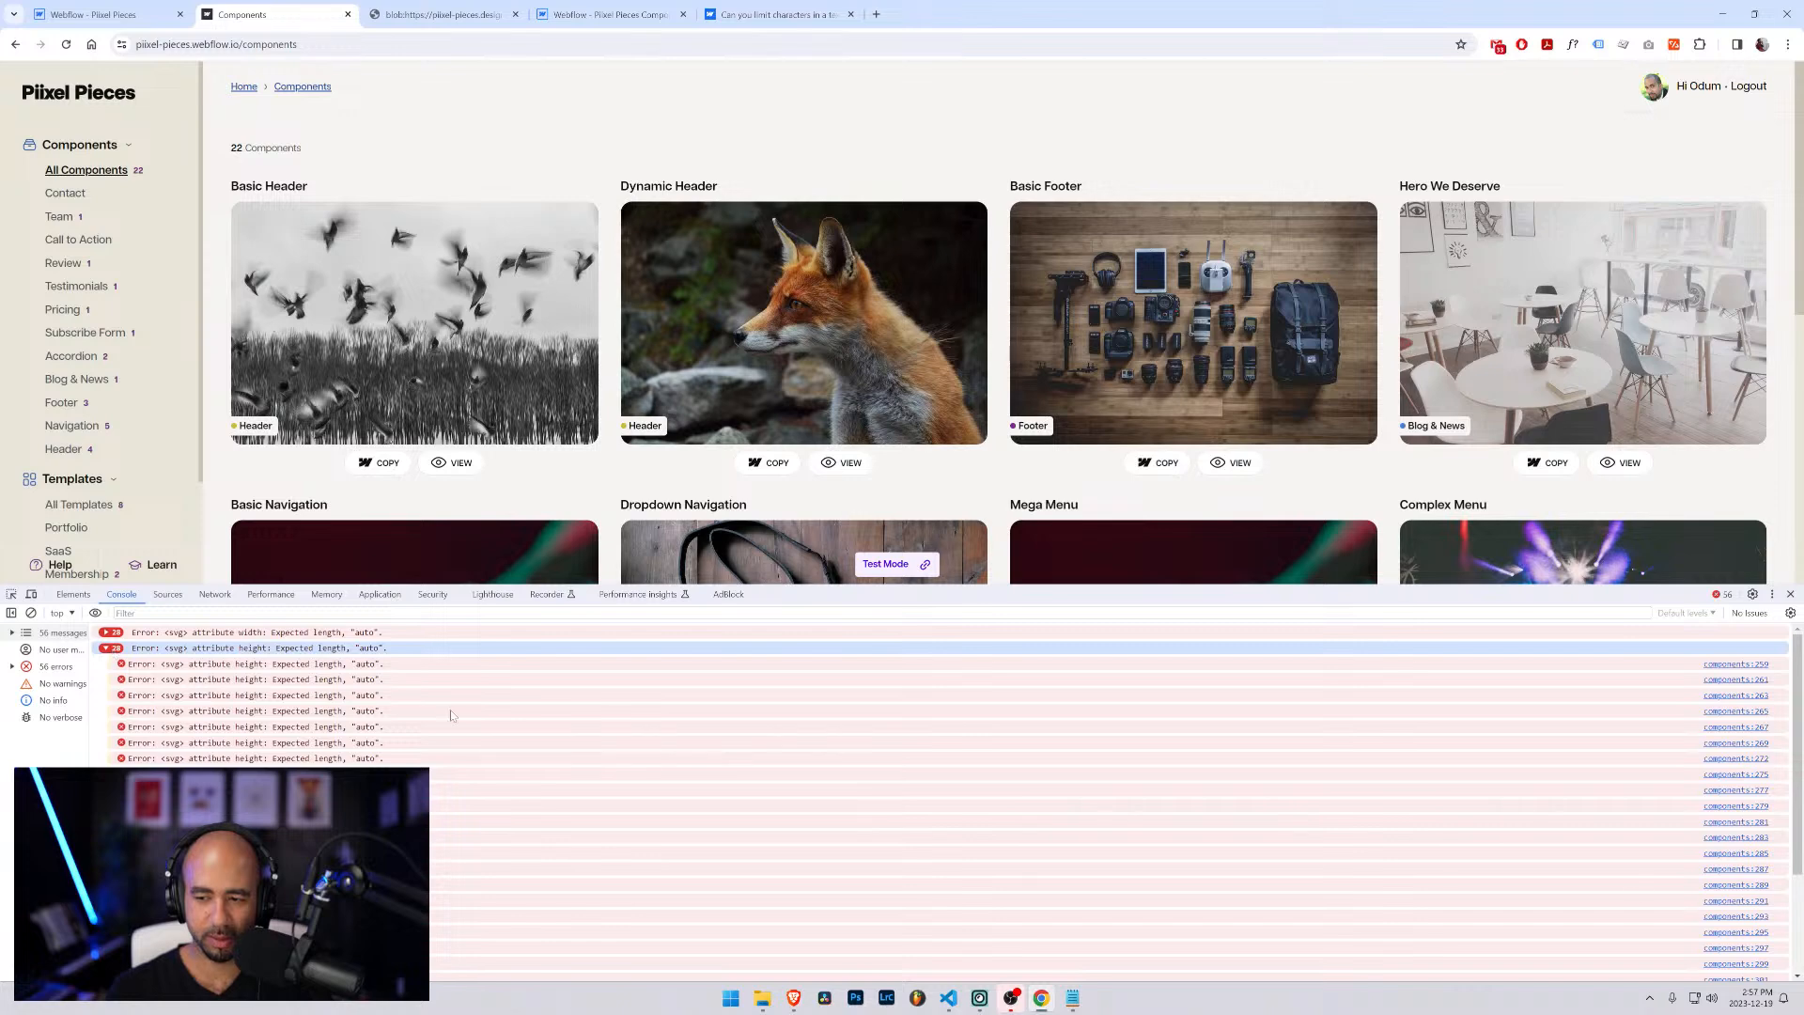
click(1731, 664)
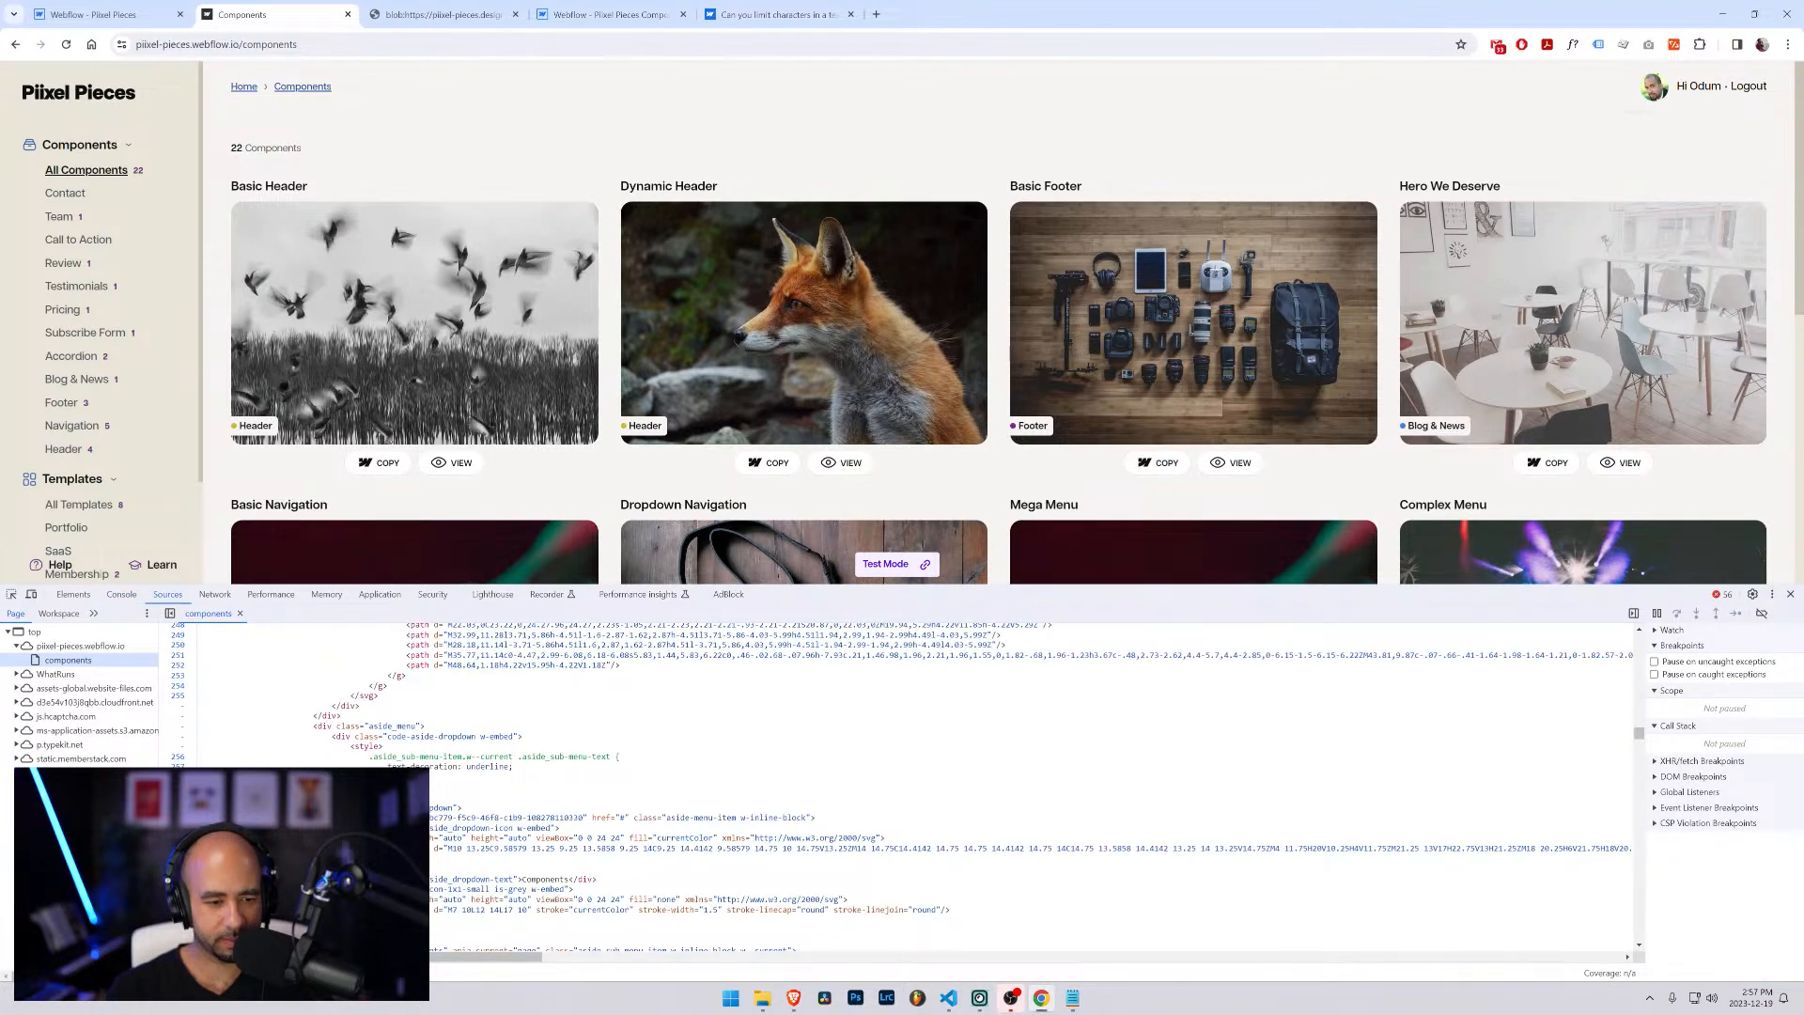
scroll(901, 789, up, 6)
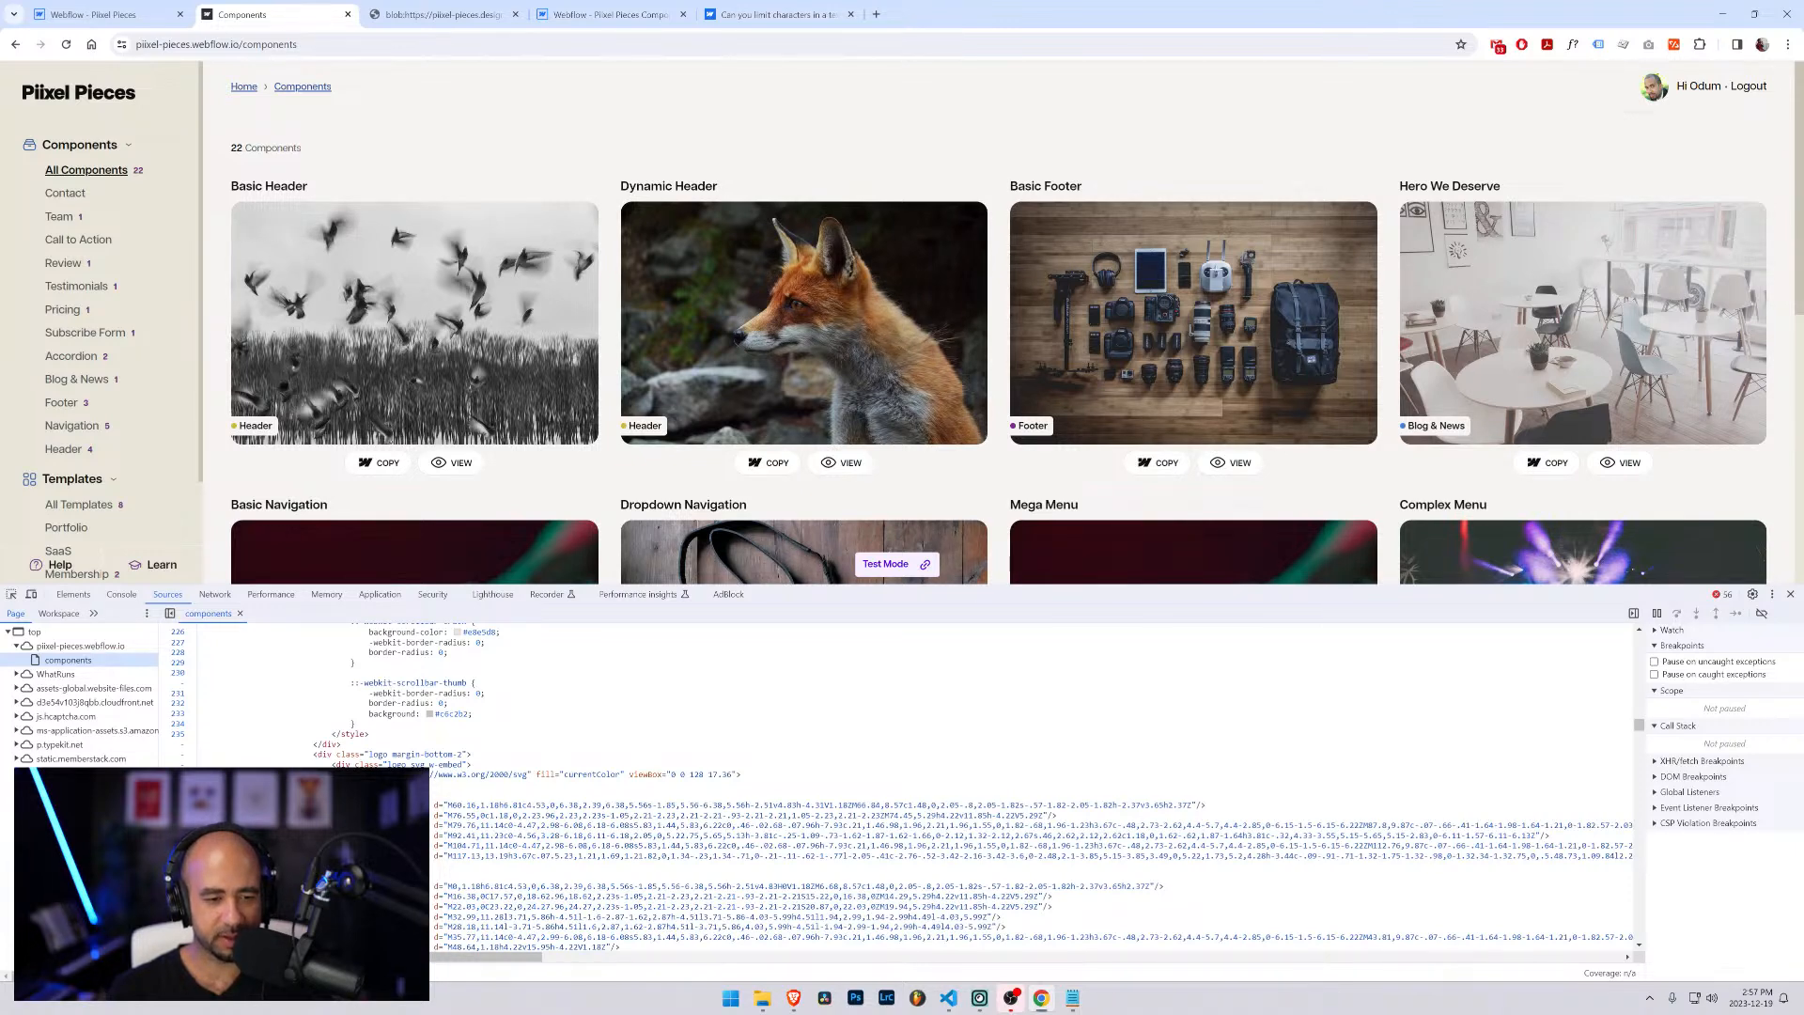
scroll(902, 790, down, 10)
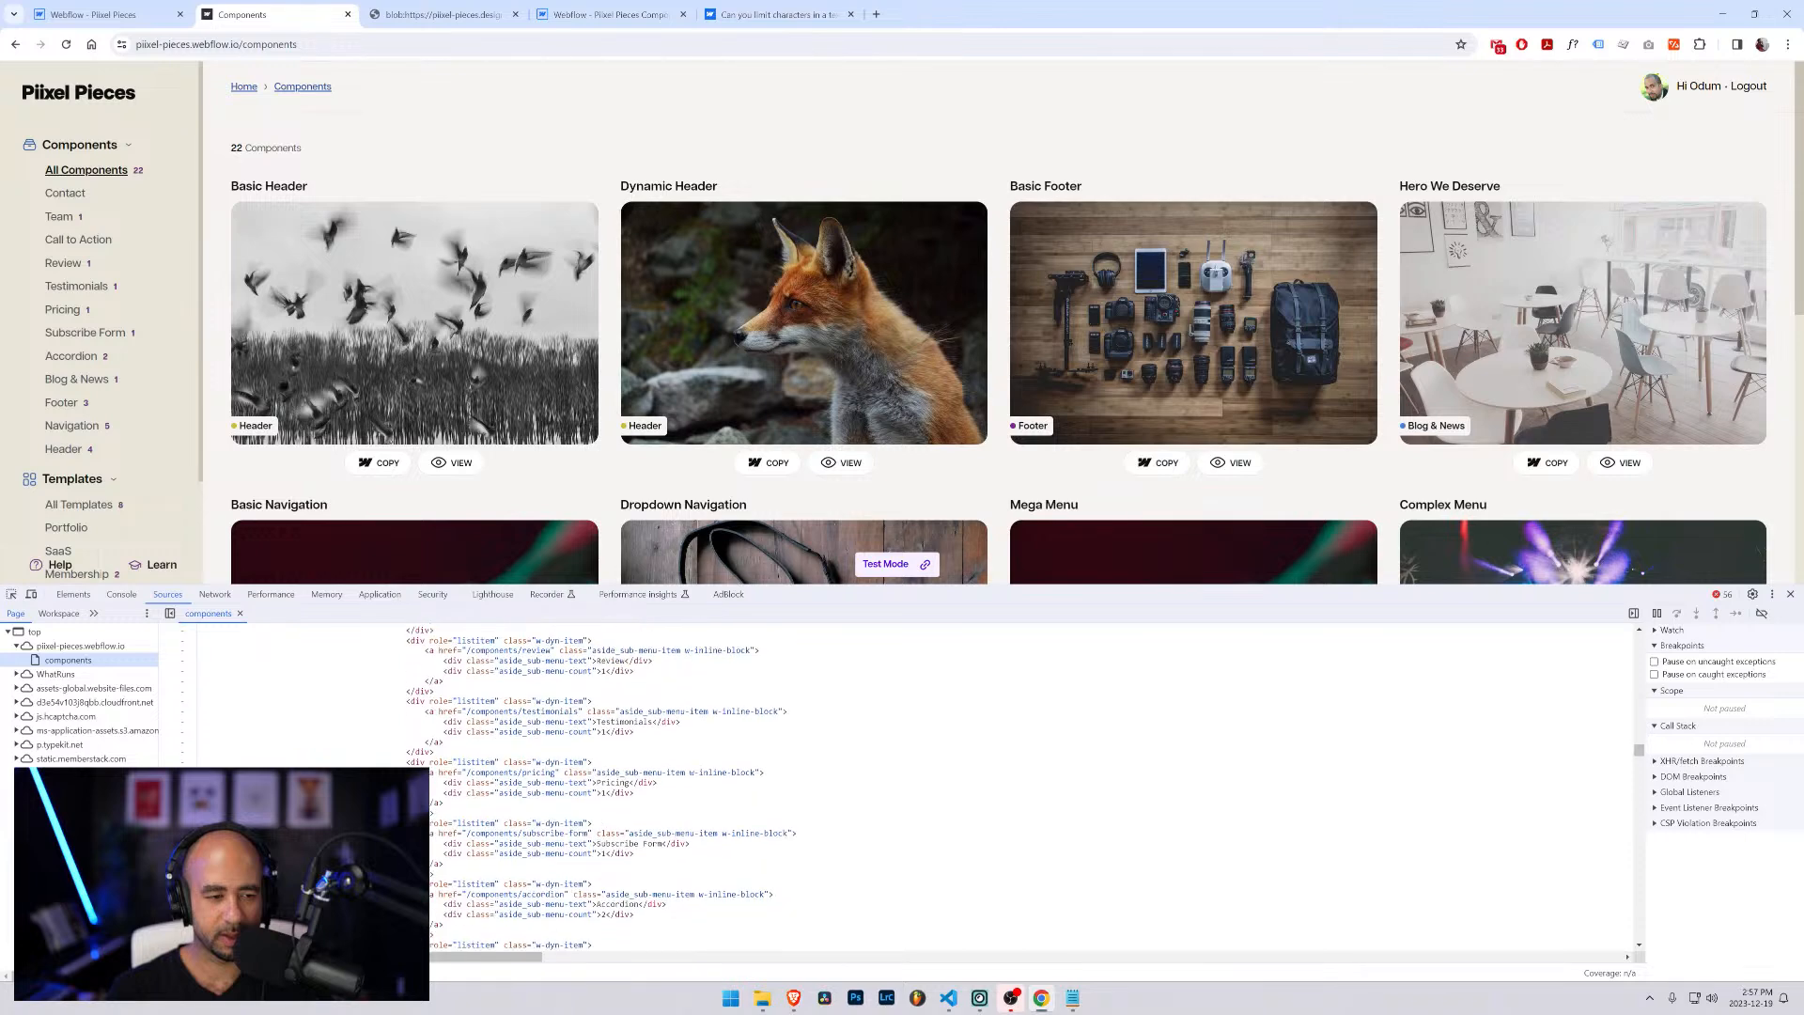
click(239, 613)
click(108, 595)
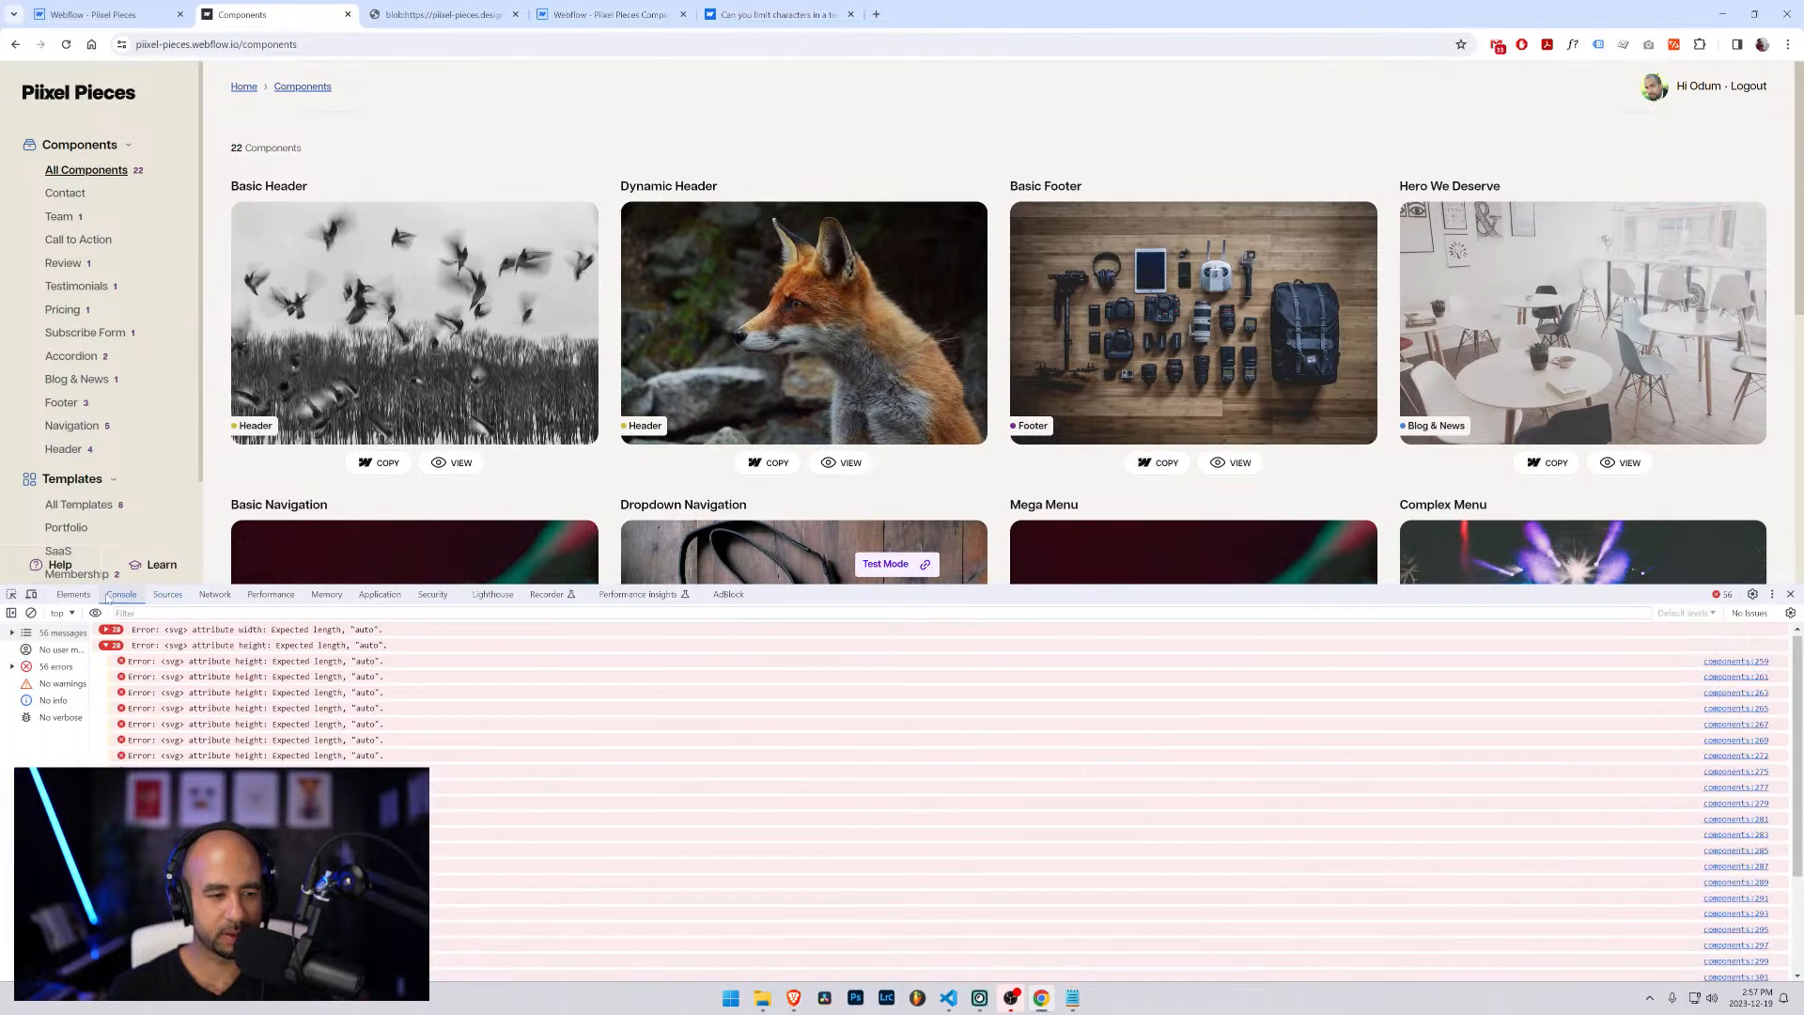
scroll(322, 727, down, 3)
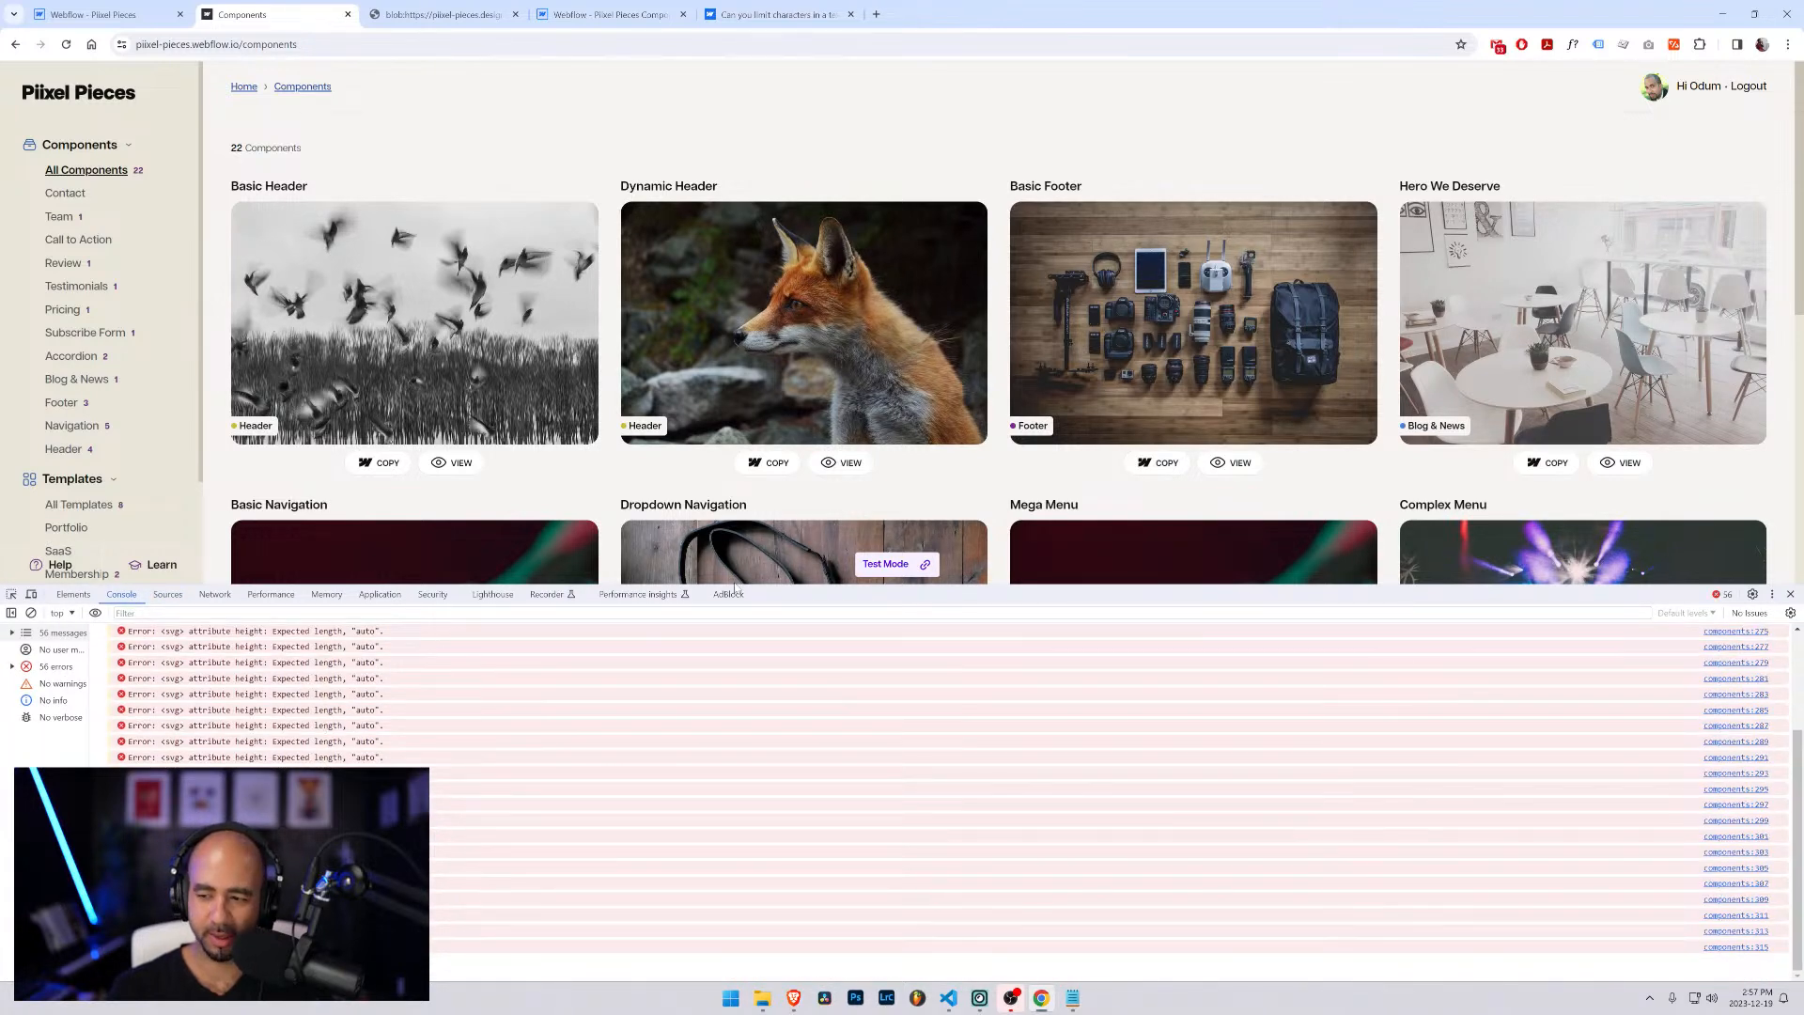
- Copy the Dynamic Header component on the live page, and open the Test Copy Functionality page in the Webflow designer with Body selected
click(777, 464)
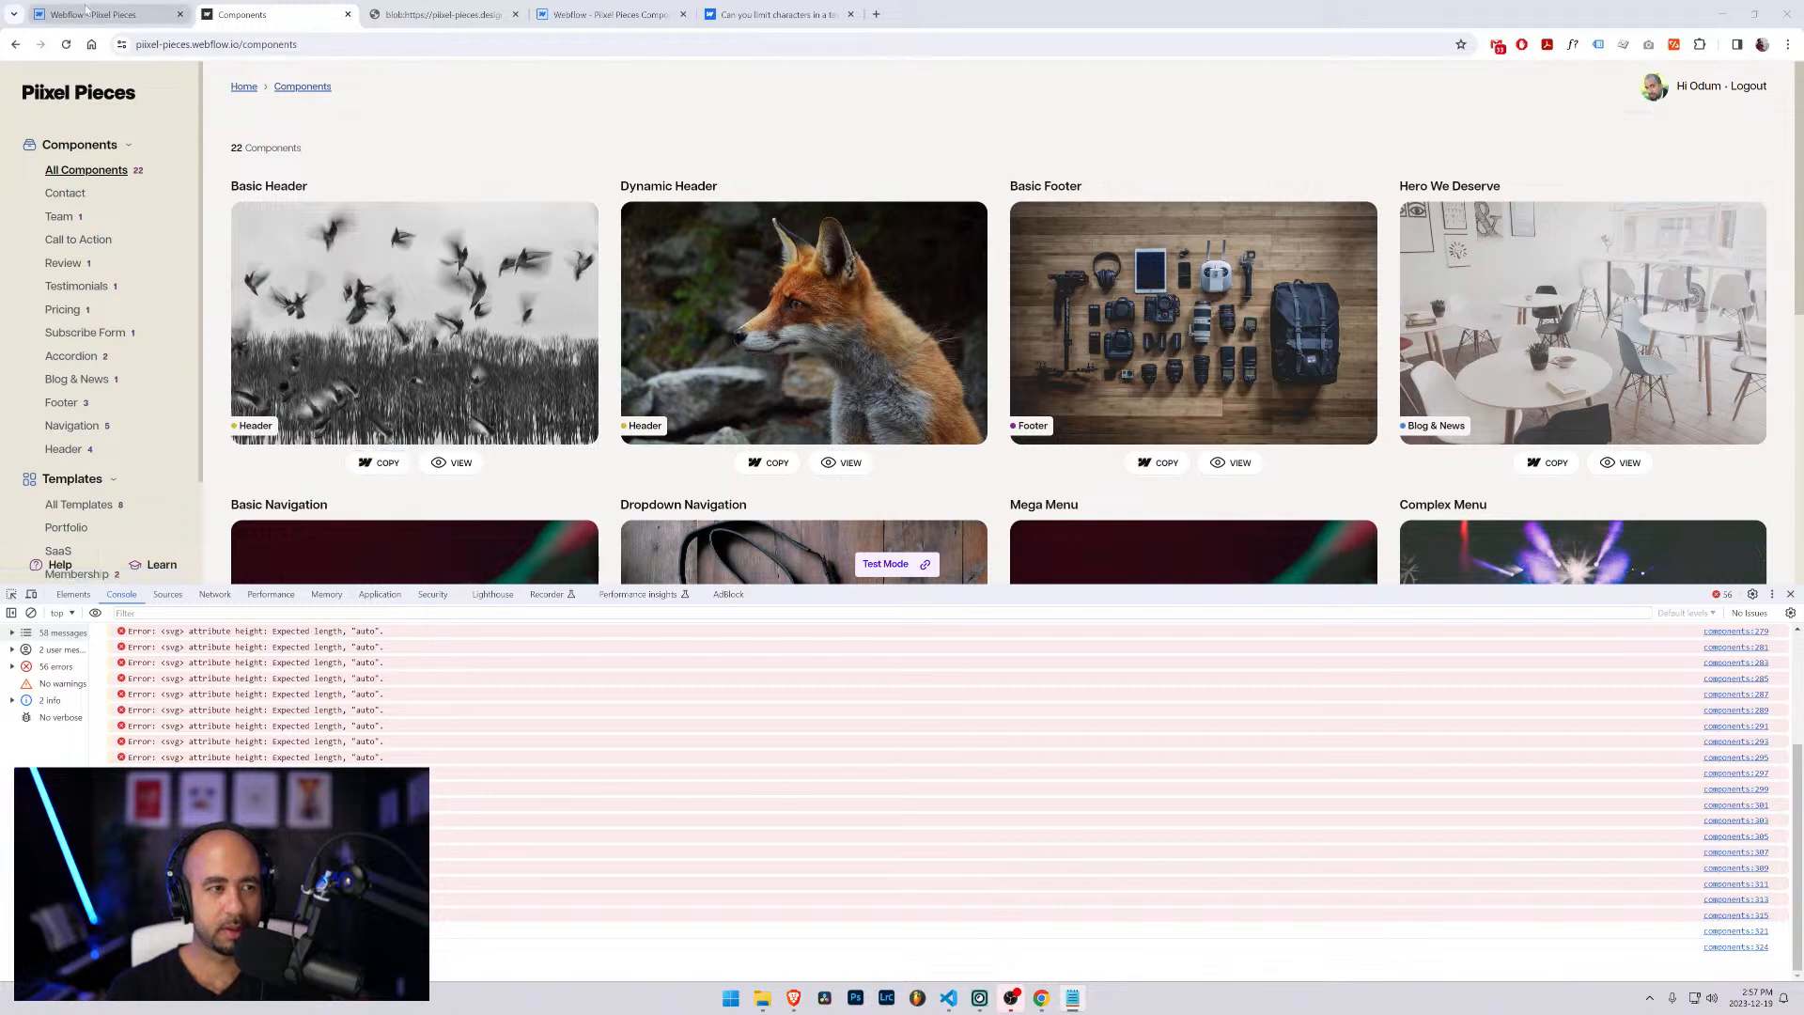
click(87, 13)
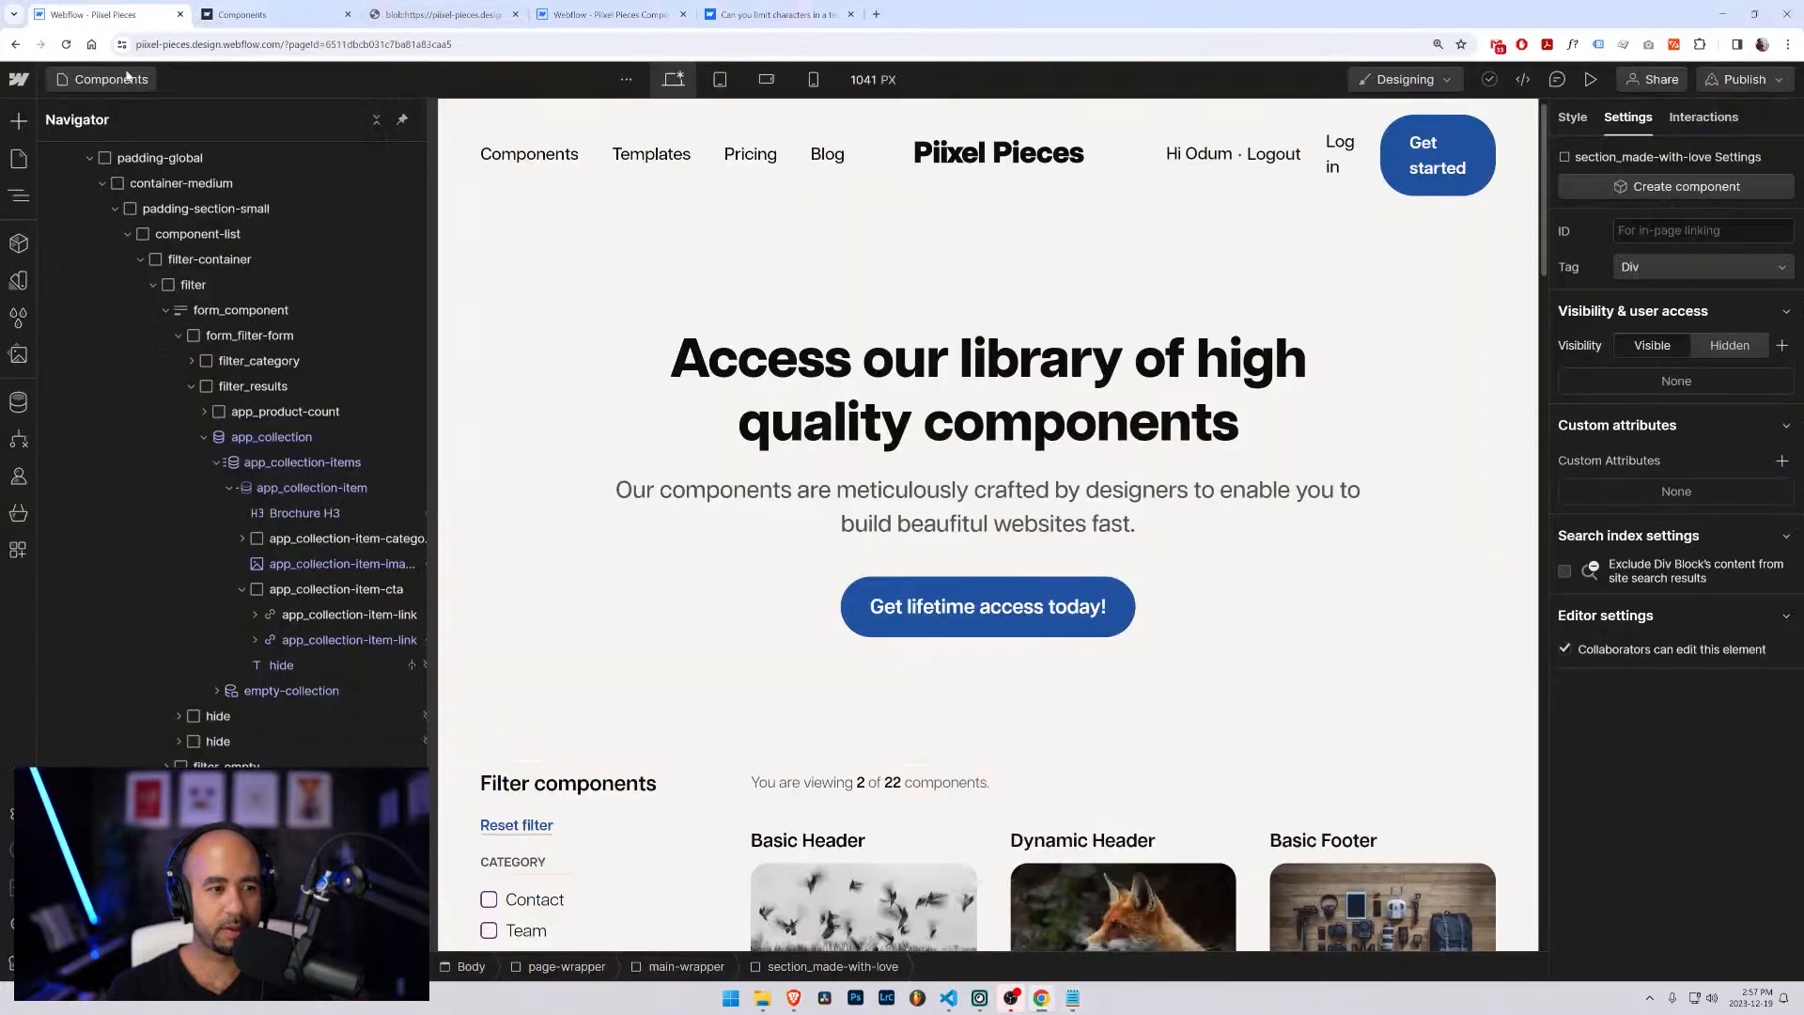
click(94, 79)
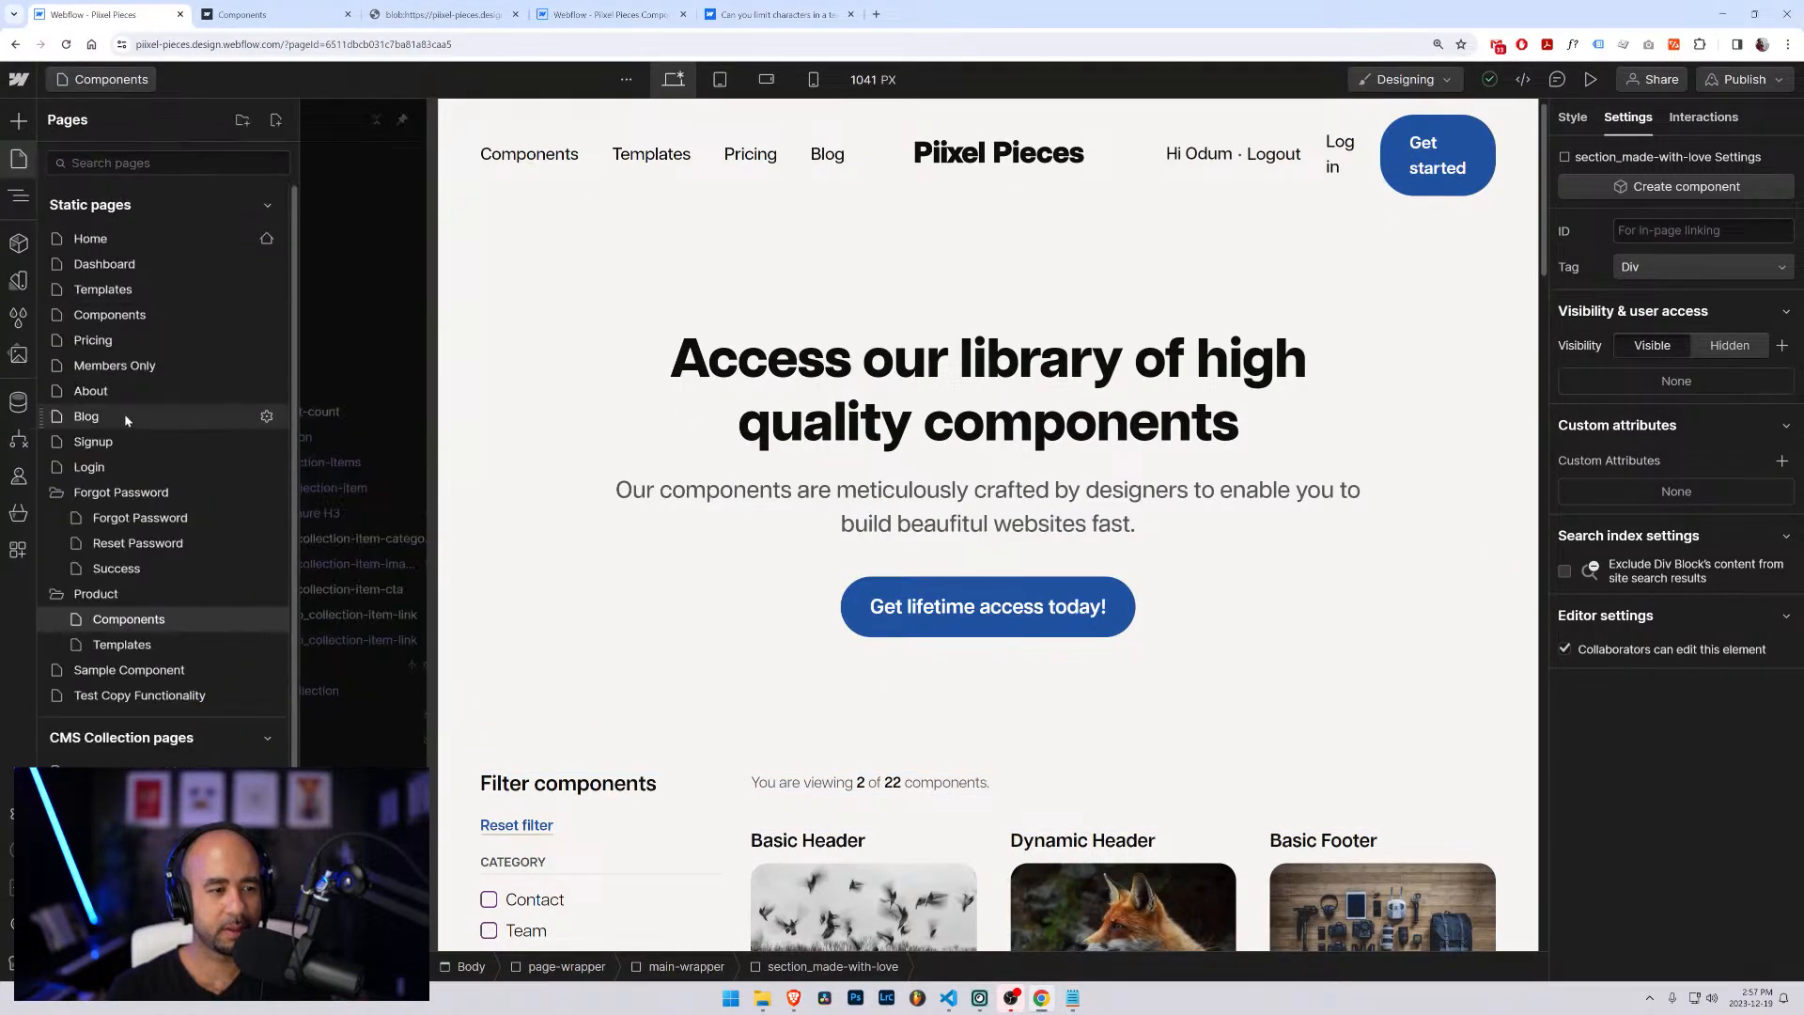
click(158, 698)
click(75, 156)
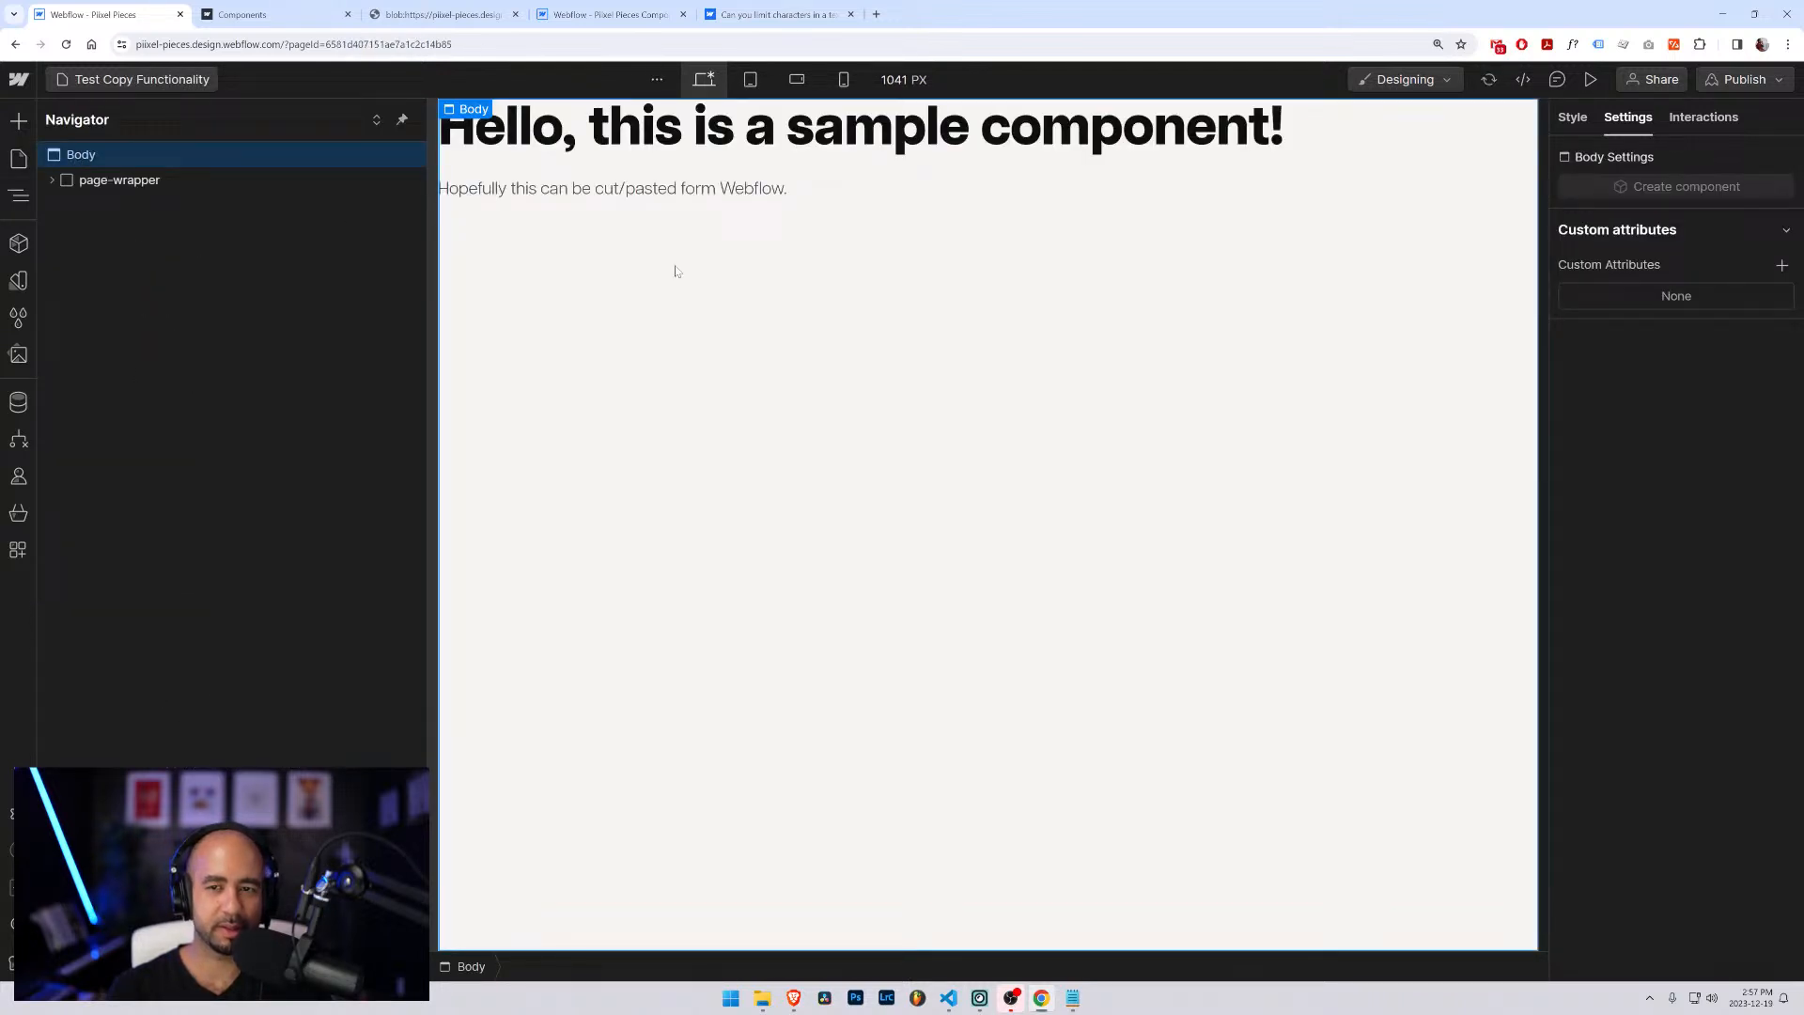
- Copy the Basic Header component from the reloaded live Components page and paste it into the Test Copy Functionality page's Body
click(292, 15)
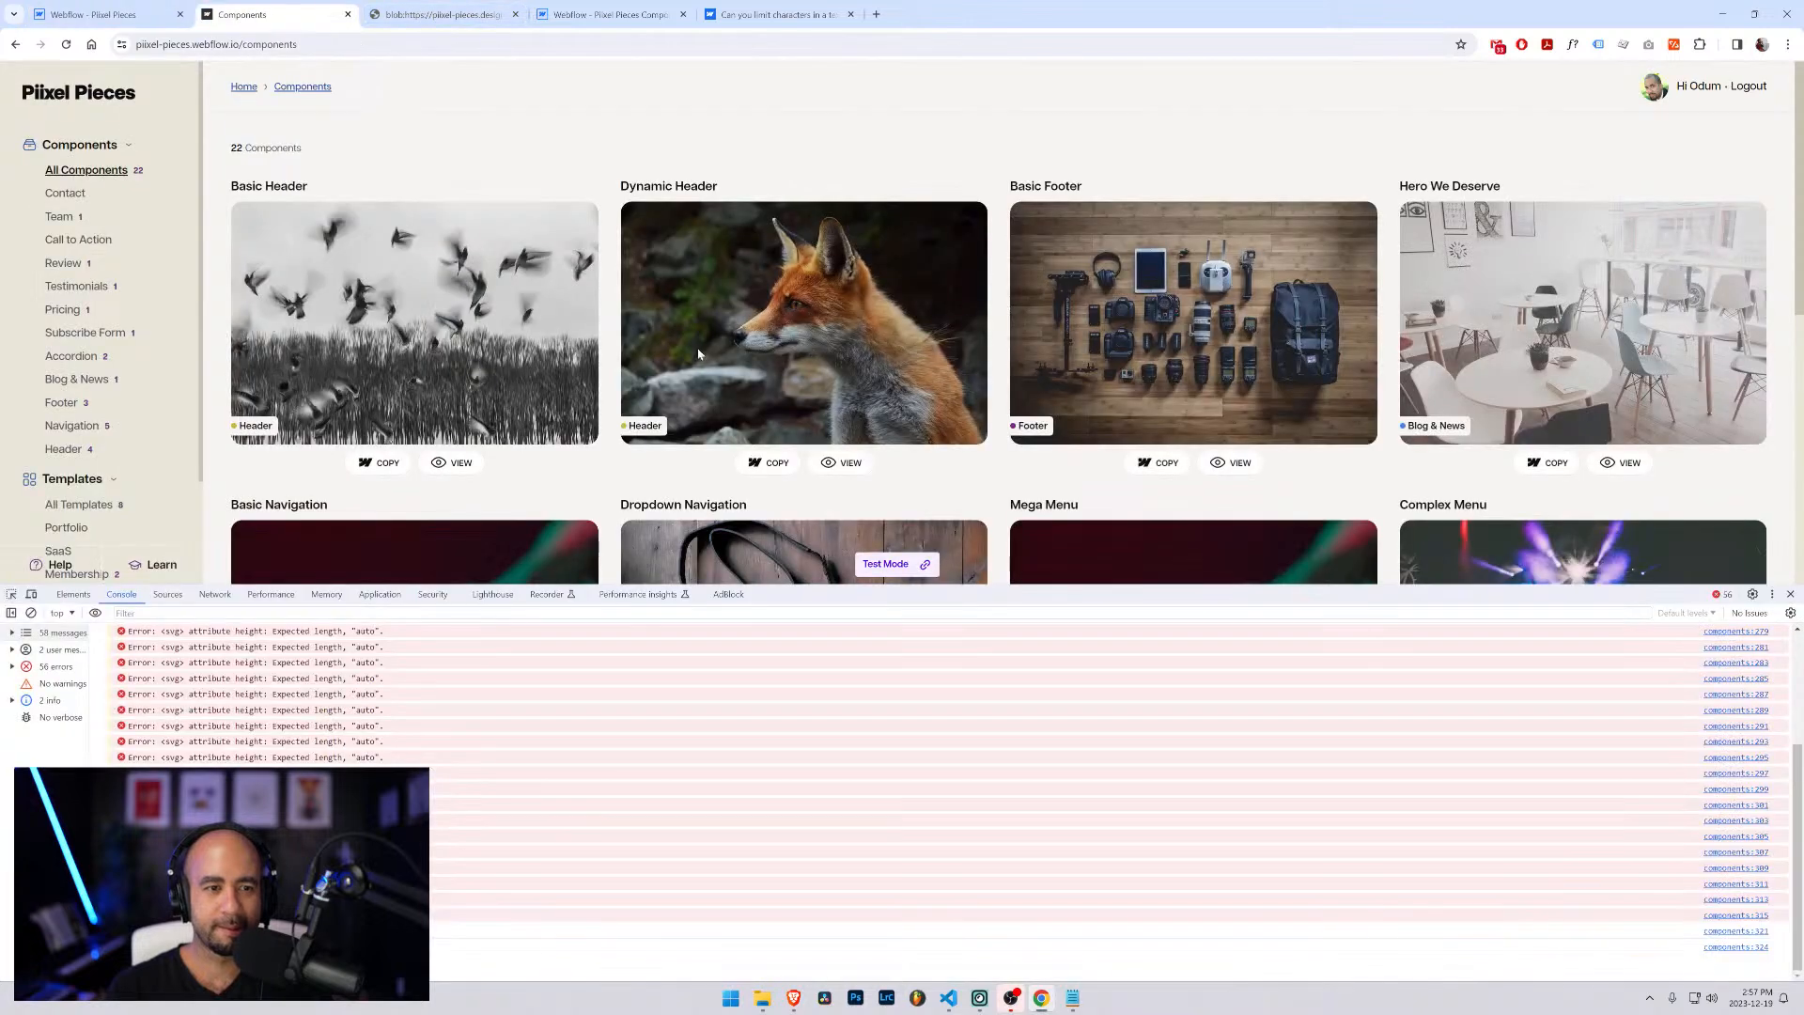
key(ctrl+r)
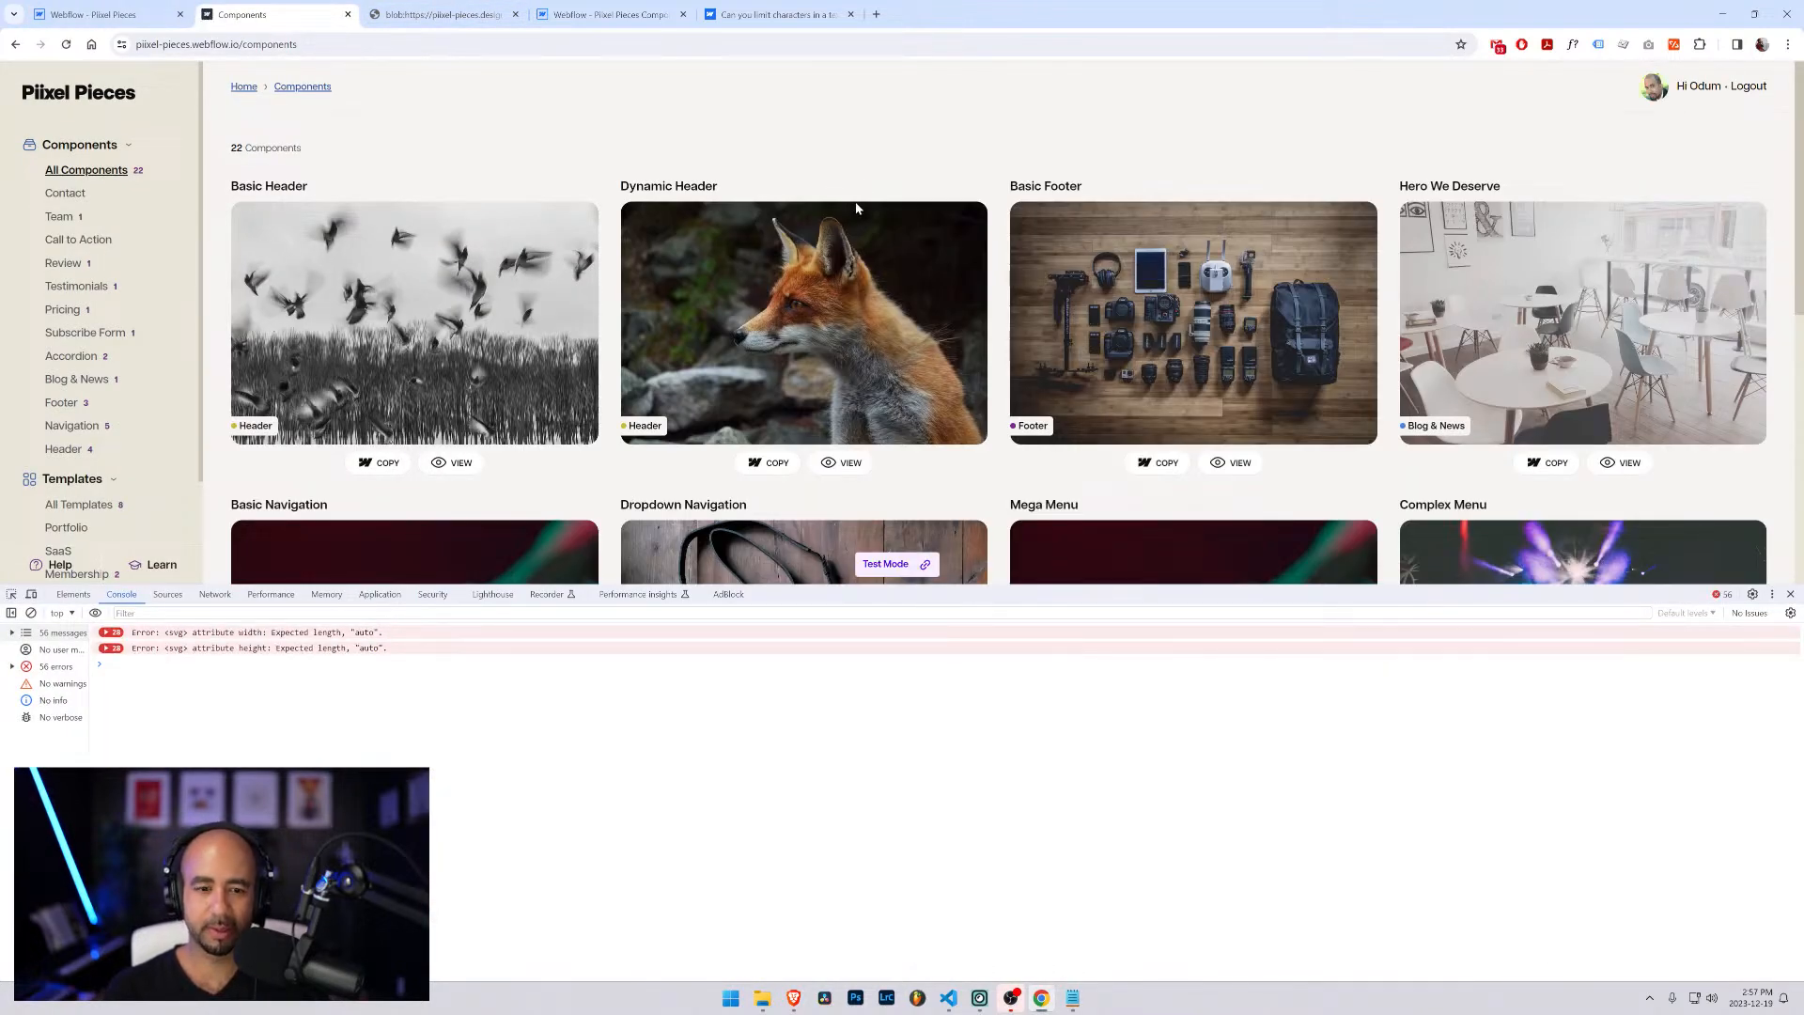
click(383, 461)
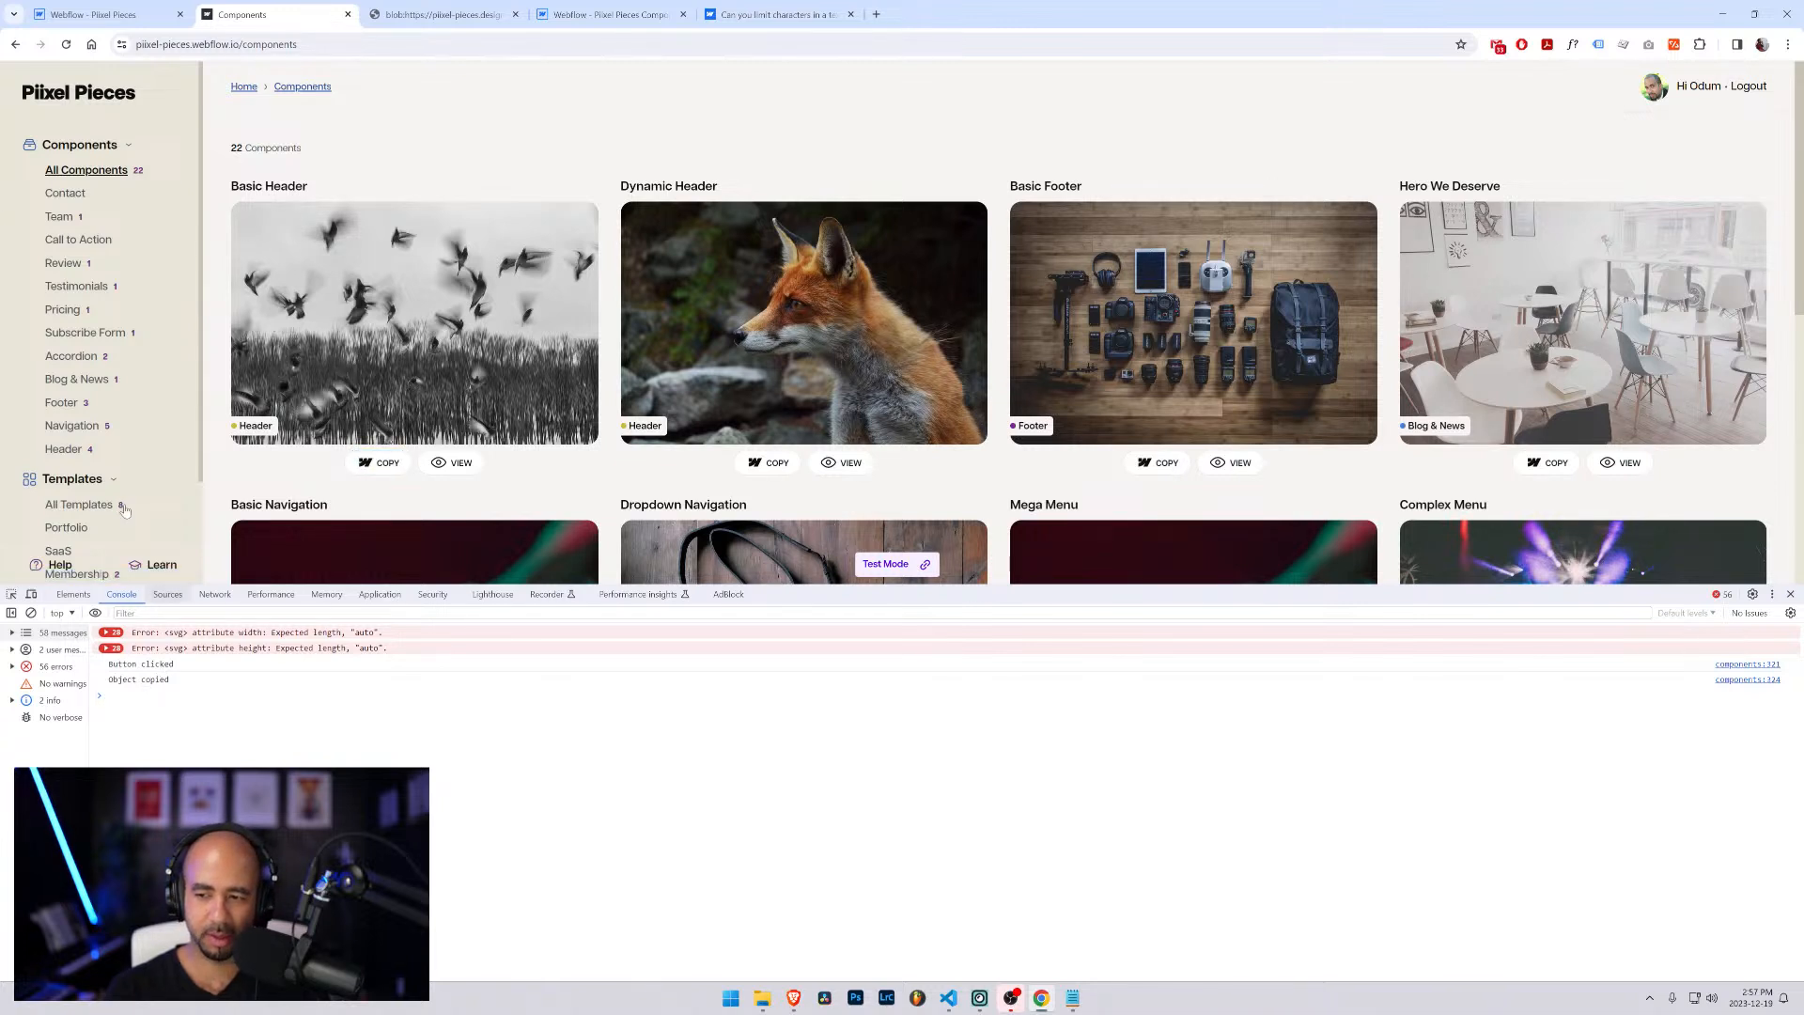
click(97, 15)
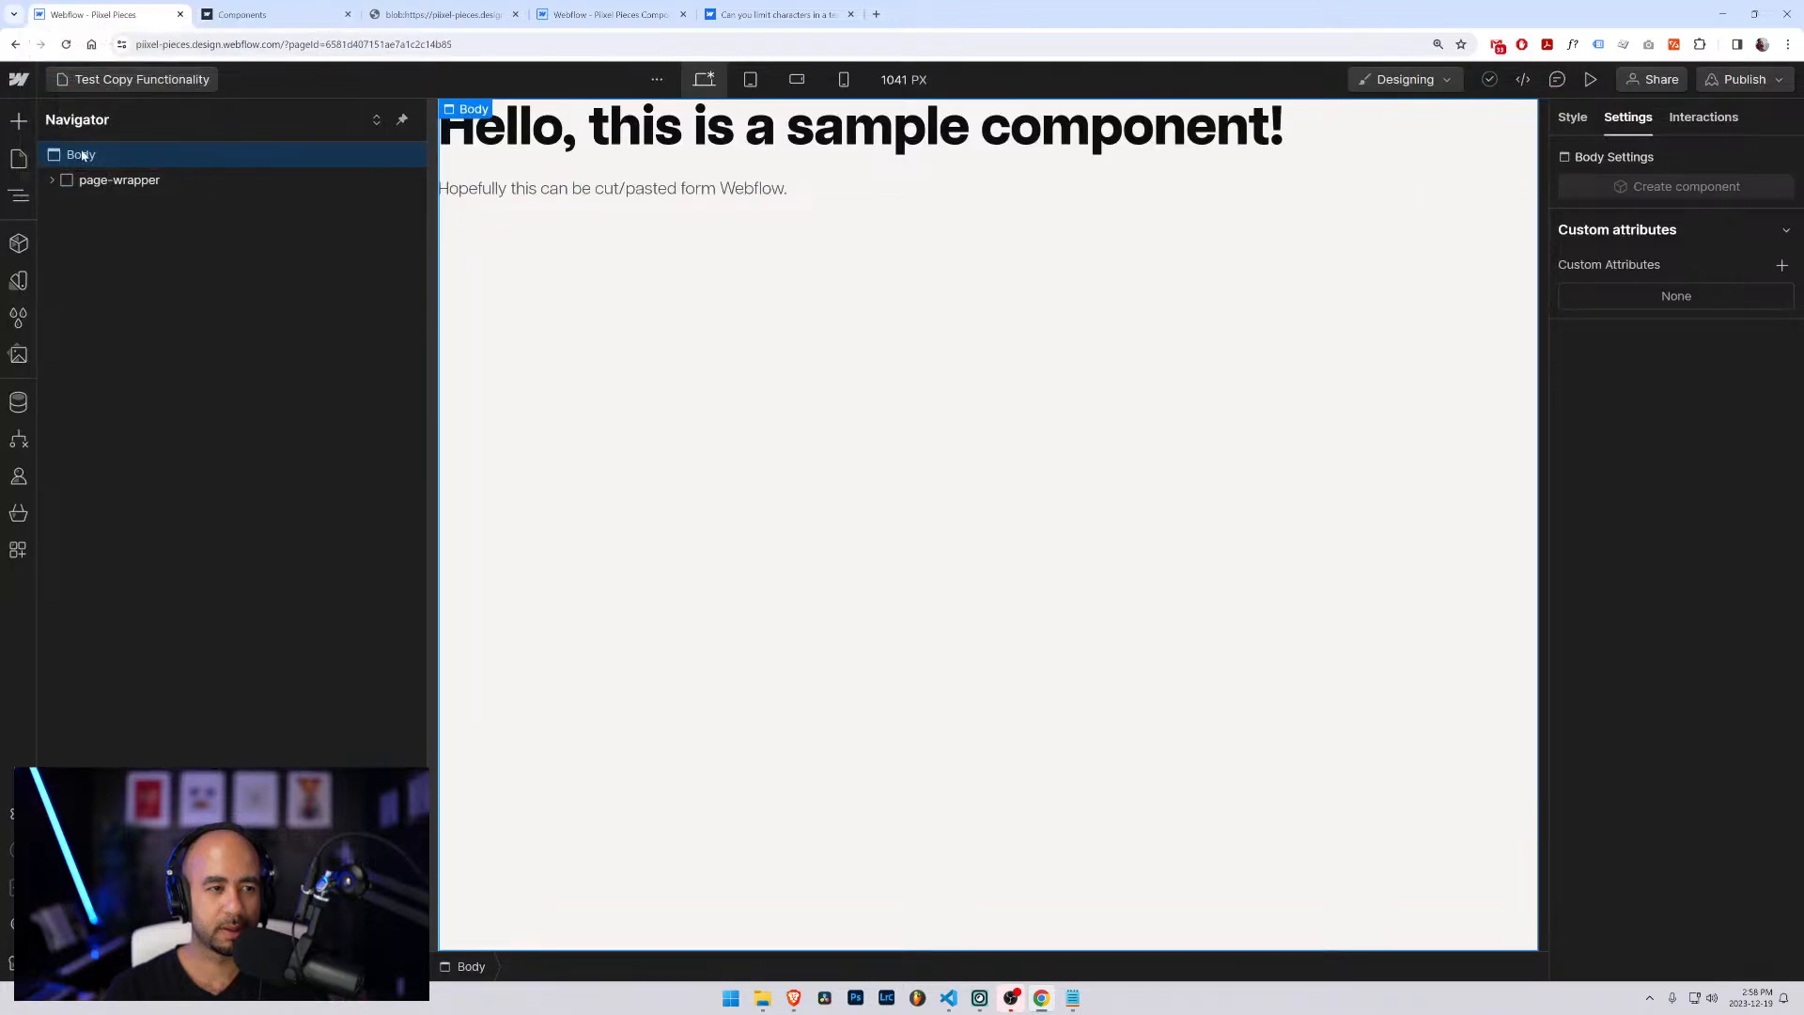
key(ctrl+v)
- Delete both page-wrapper elements from the Test Copy Functionality page, leaving only Body
click(51, 157)
click(91, 179)
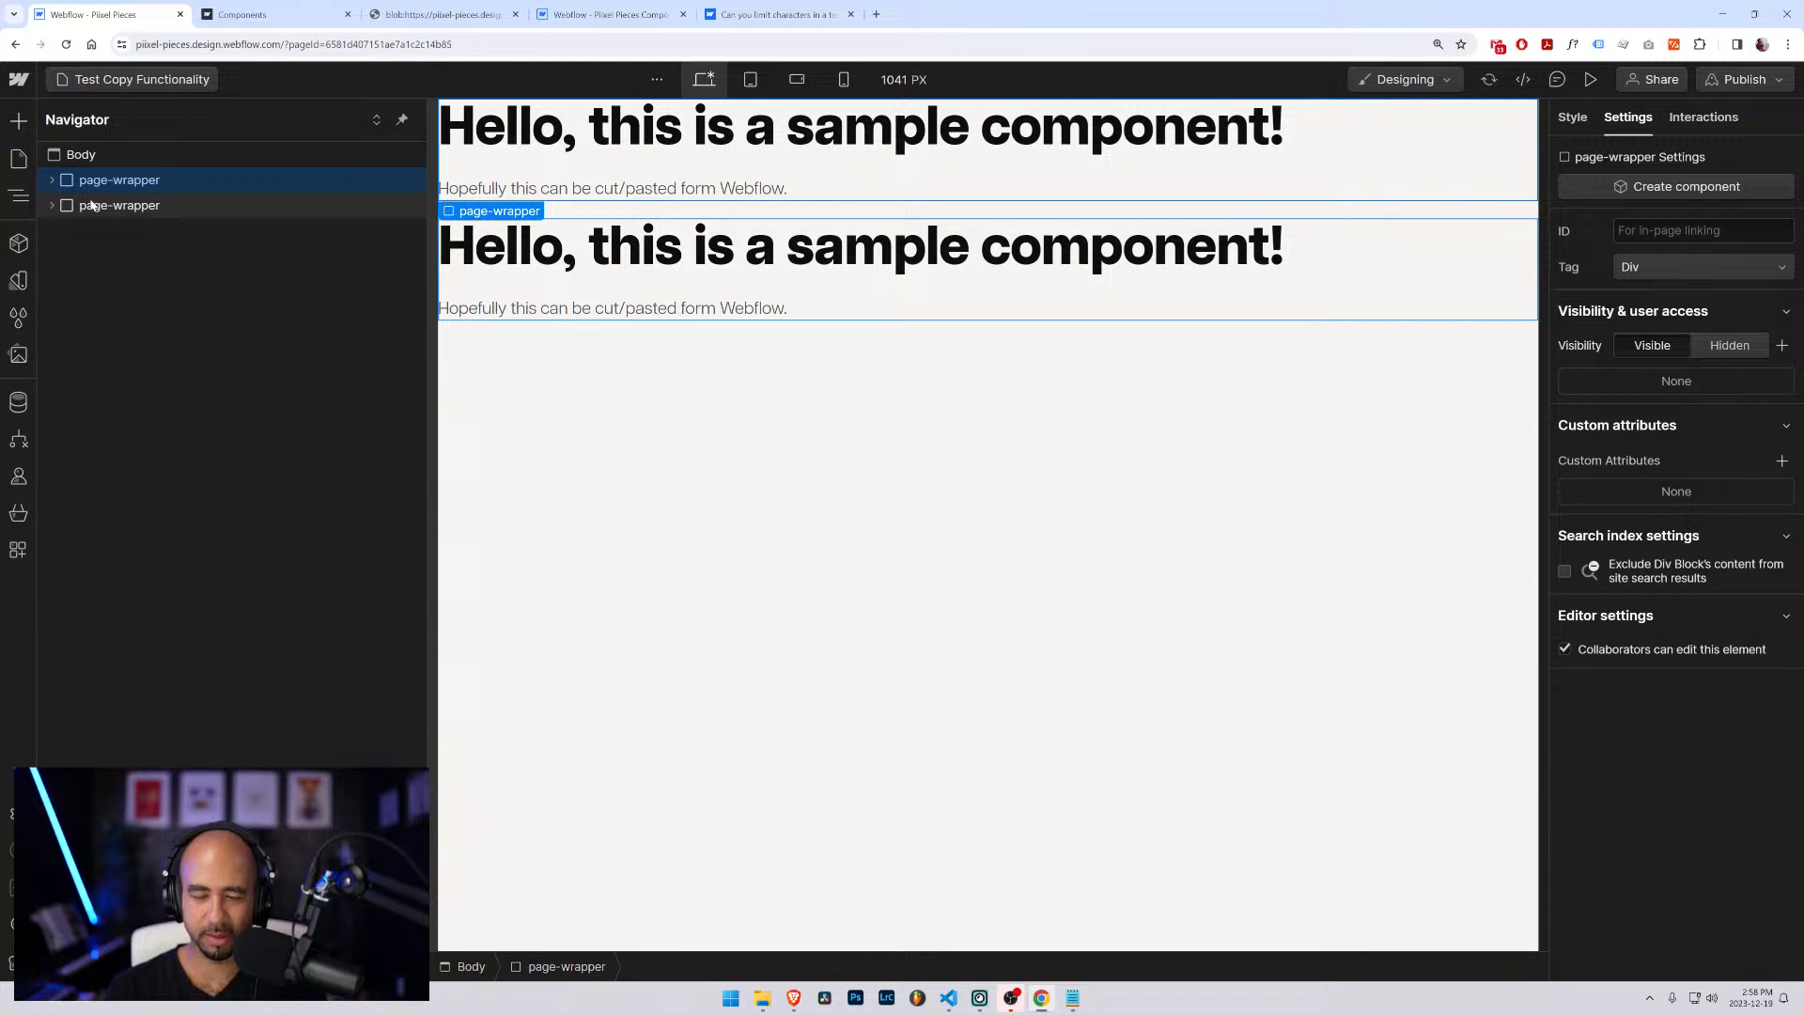
key(Delete)
key(Delete)
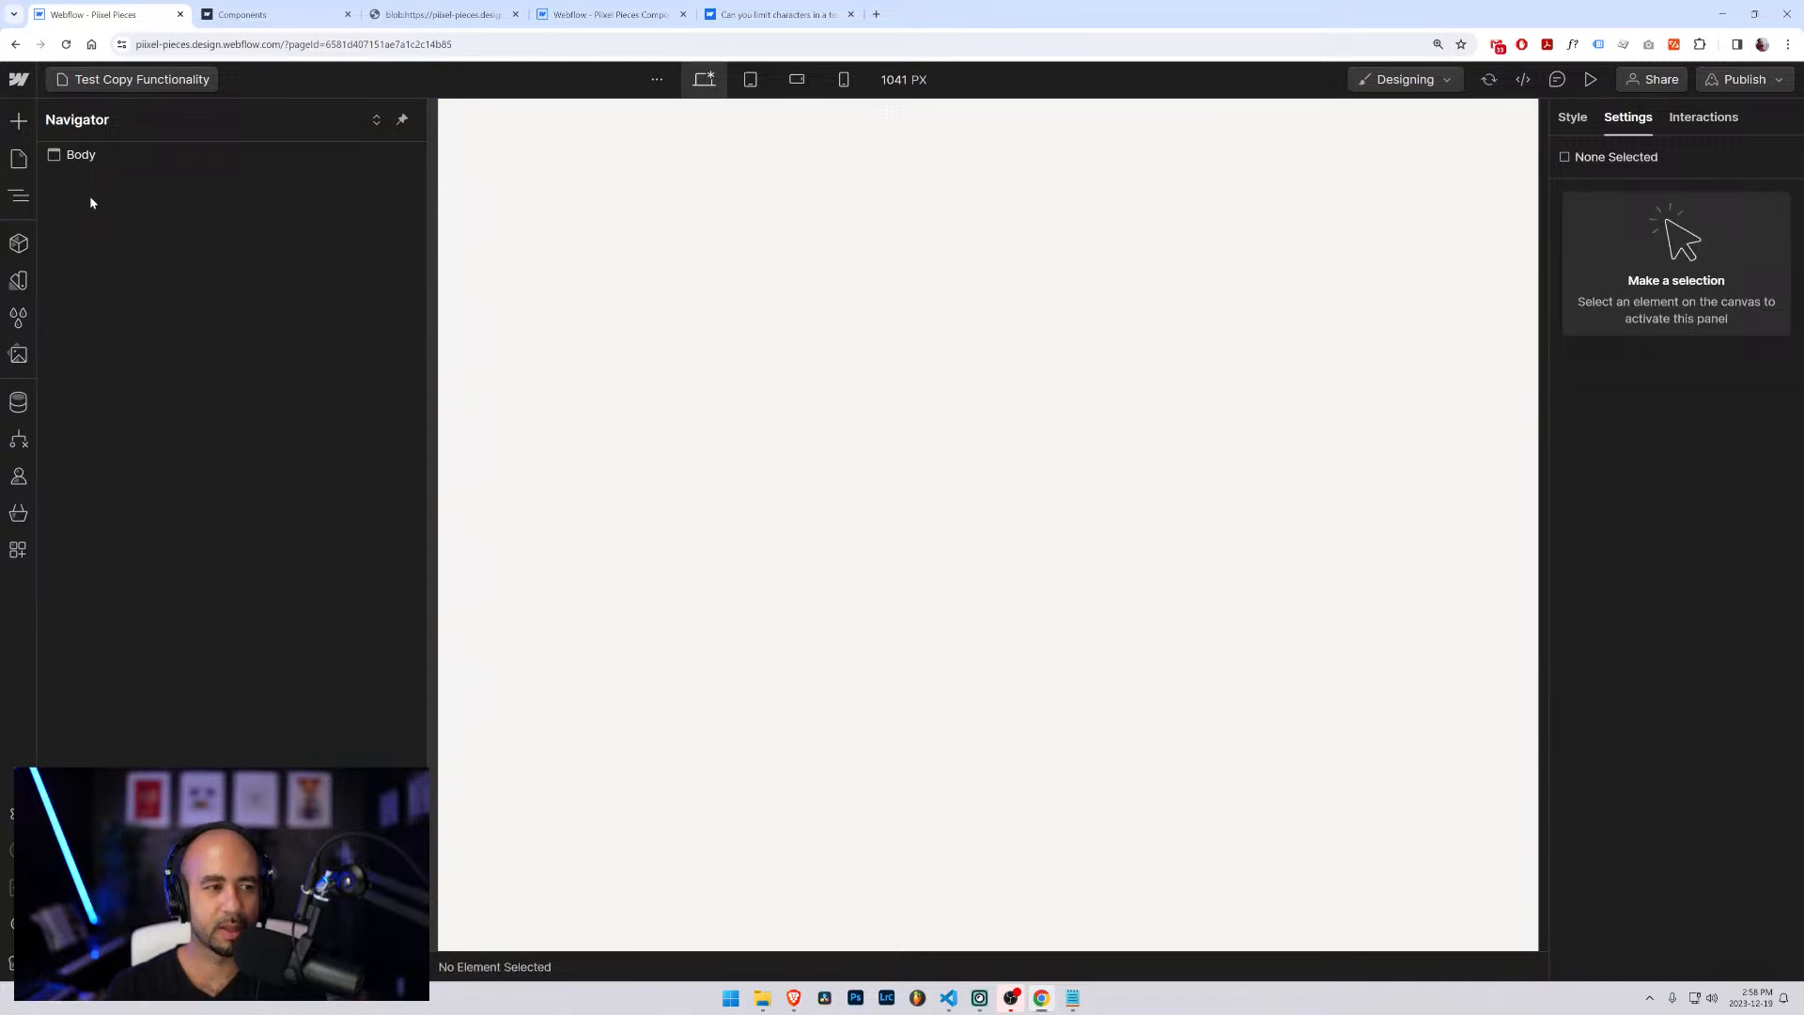
- Copy the Basic Footer and Hero We Deserve components on the live Components page, and inspect the source code behind the first "Button clicked" log
click(261, 13)
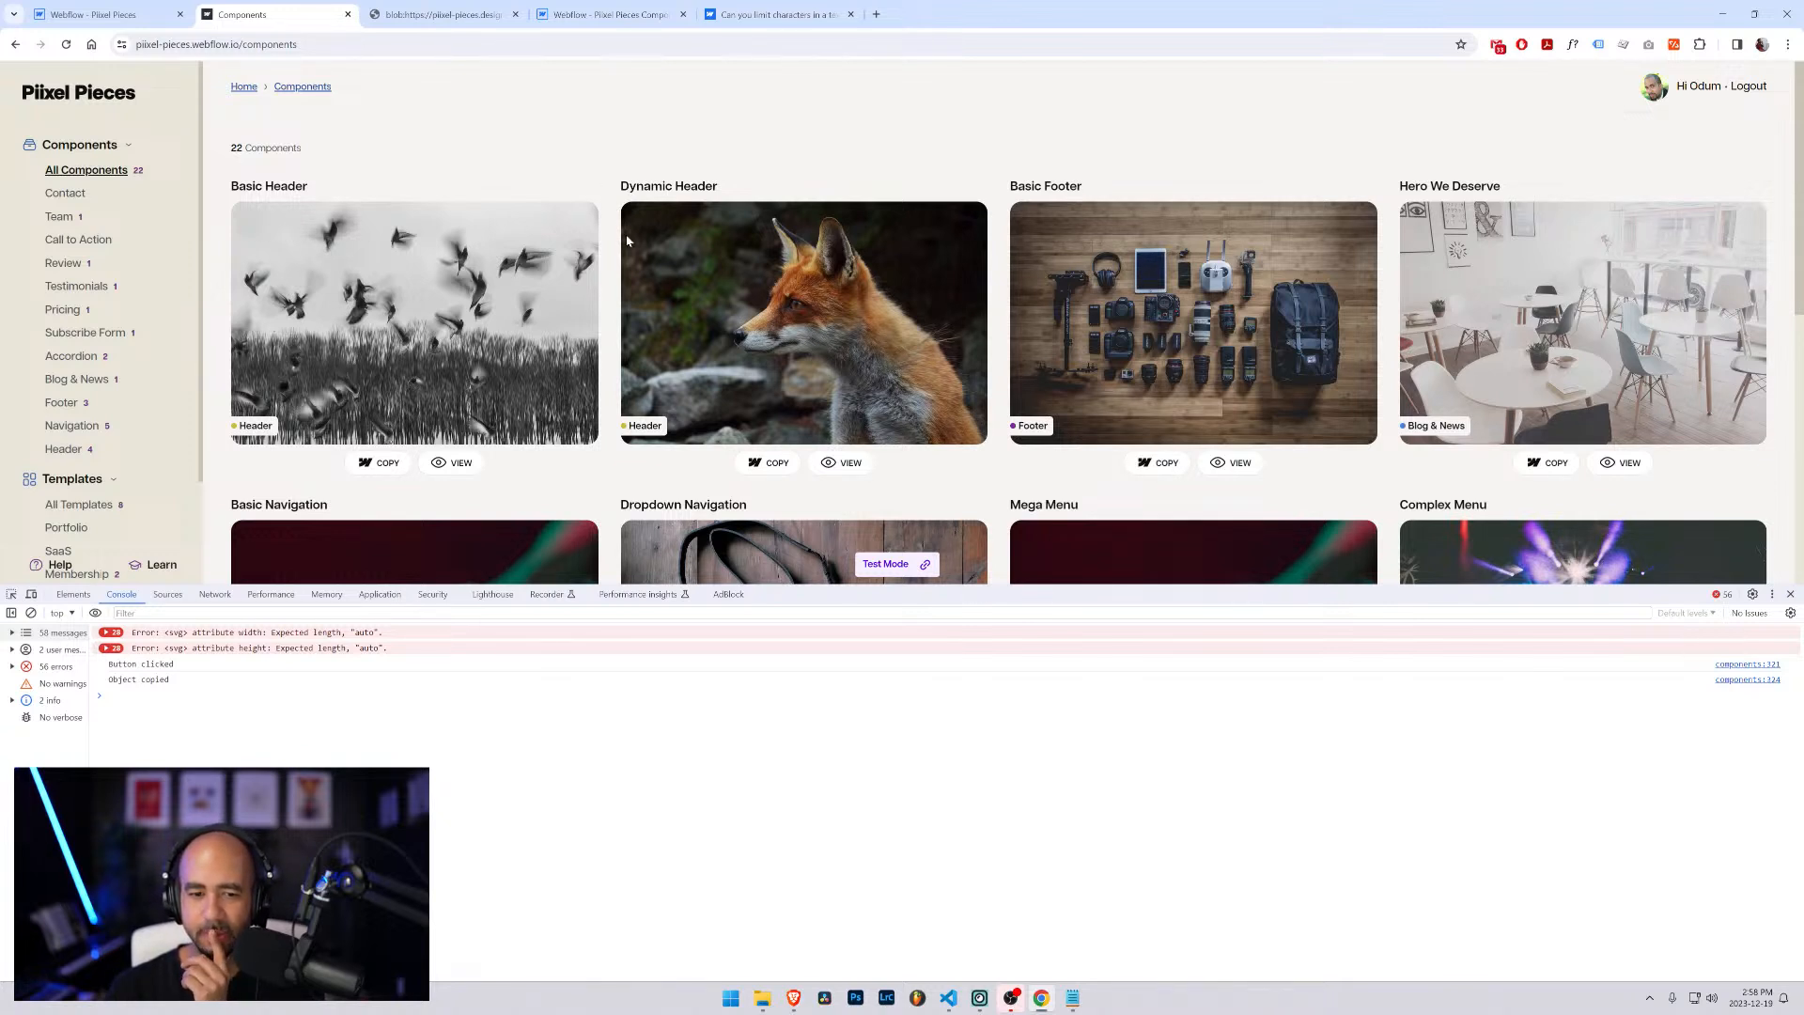
click(1159, 465)
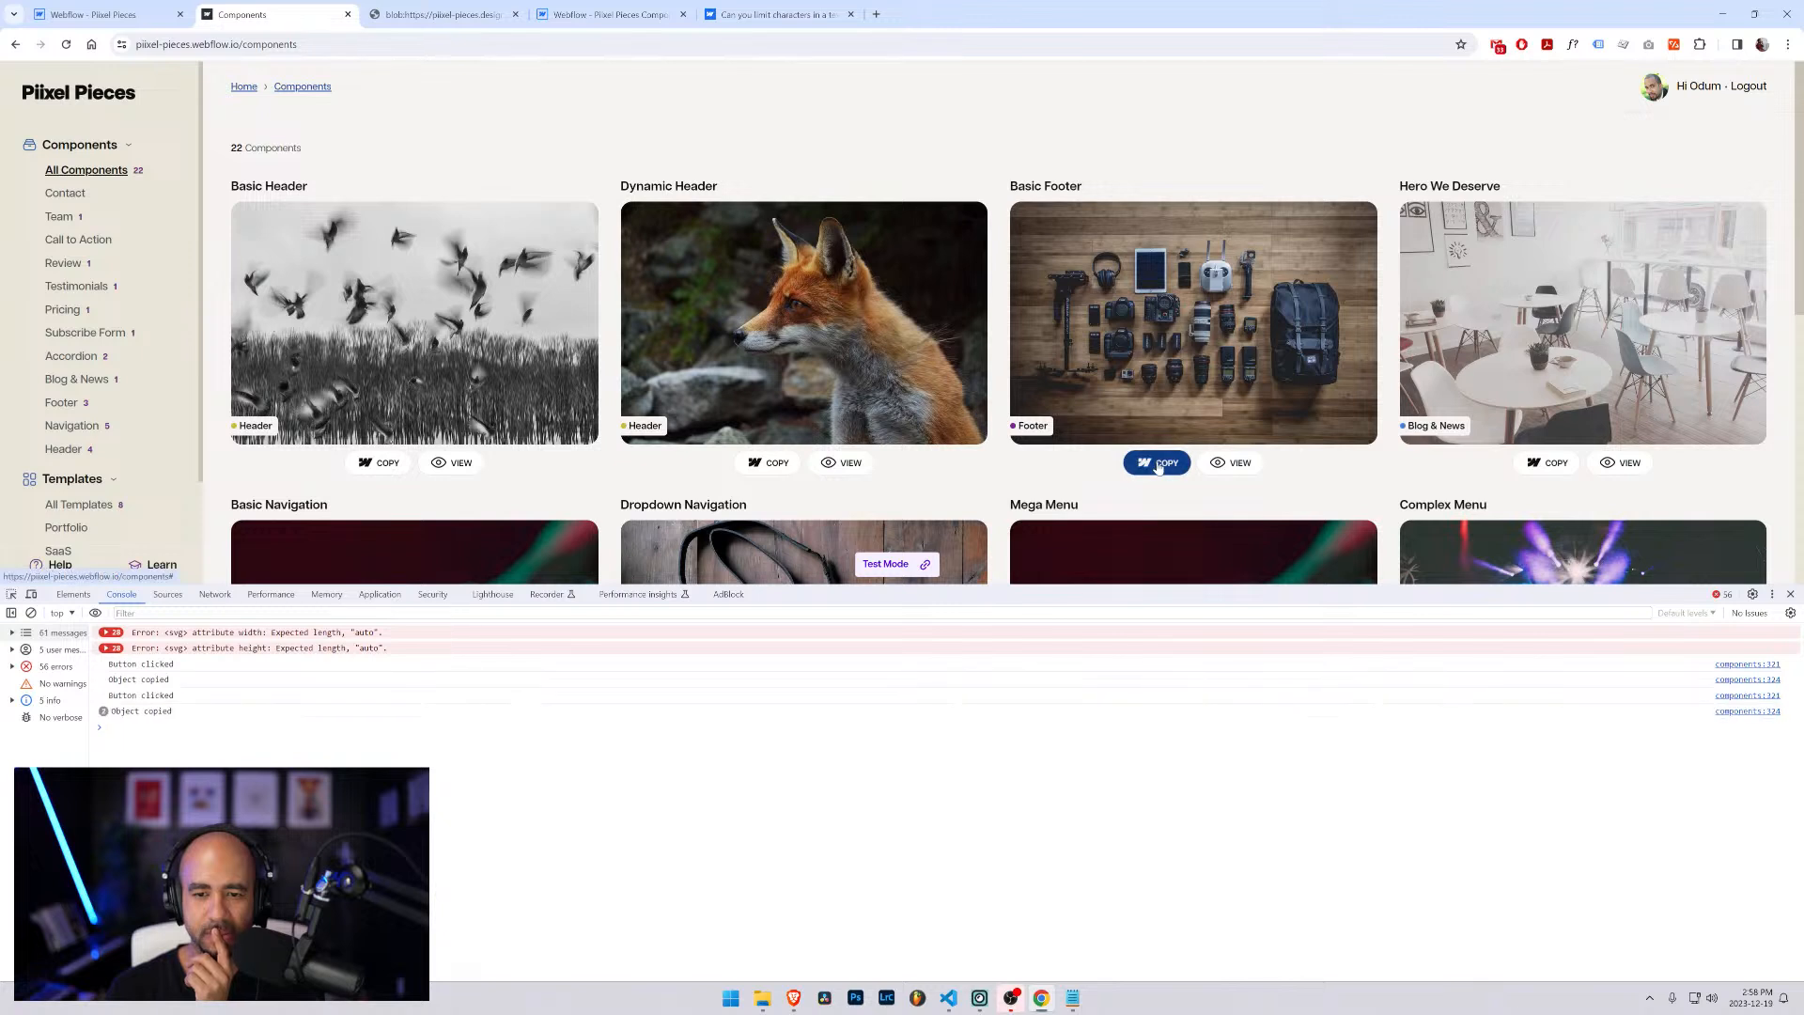
click(1527, 464)
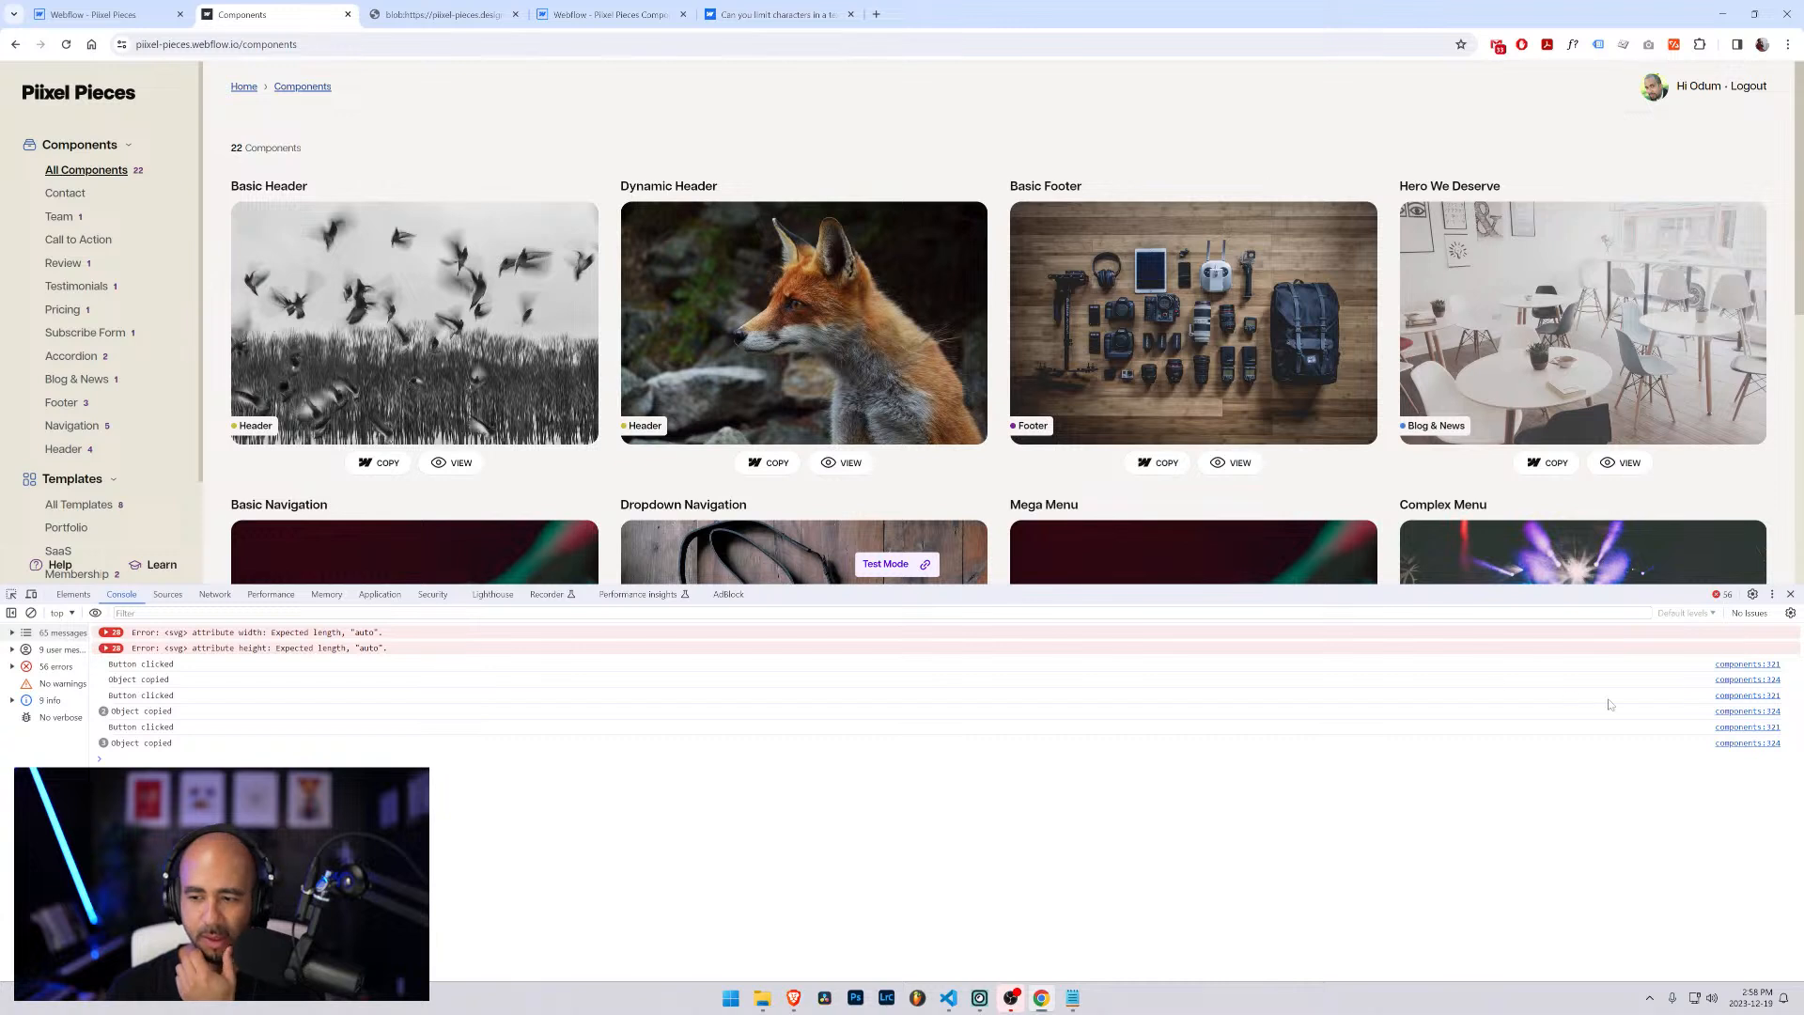
click(1774, 665)
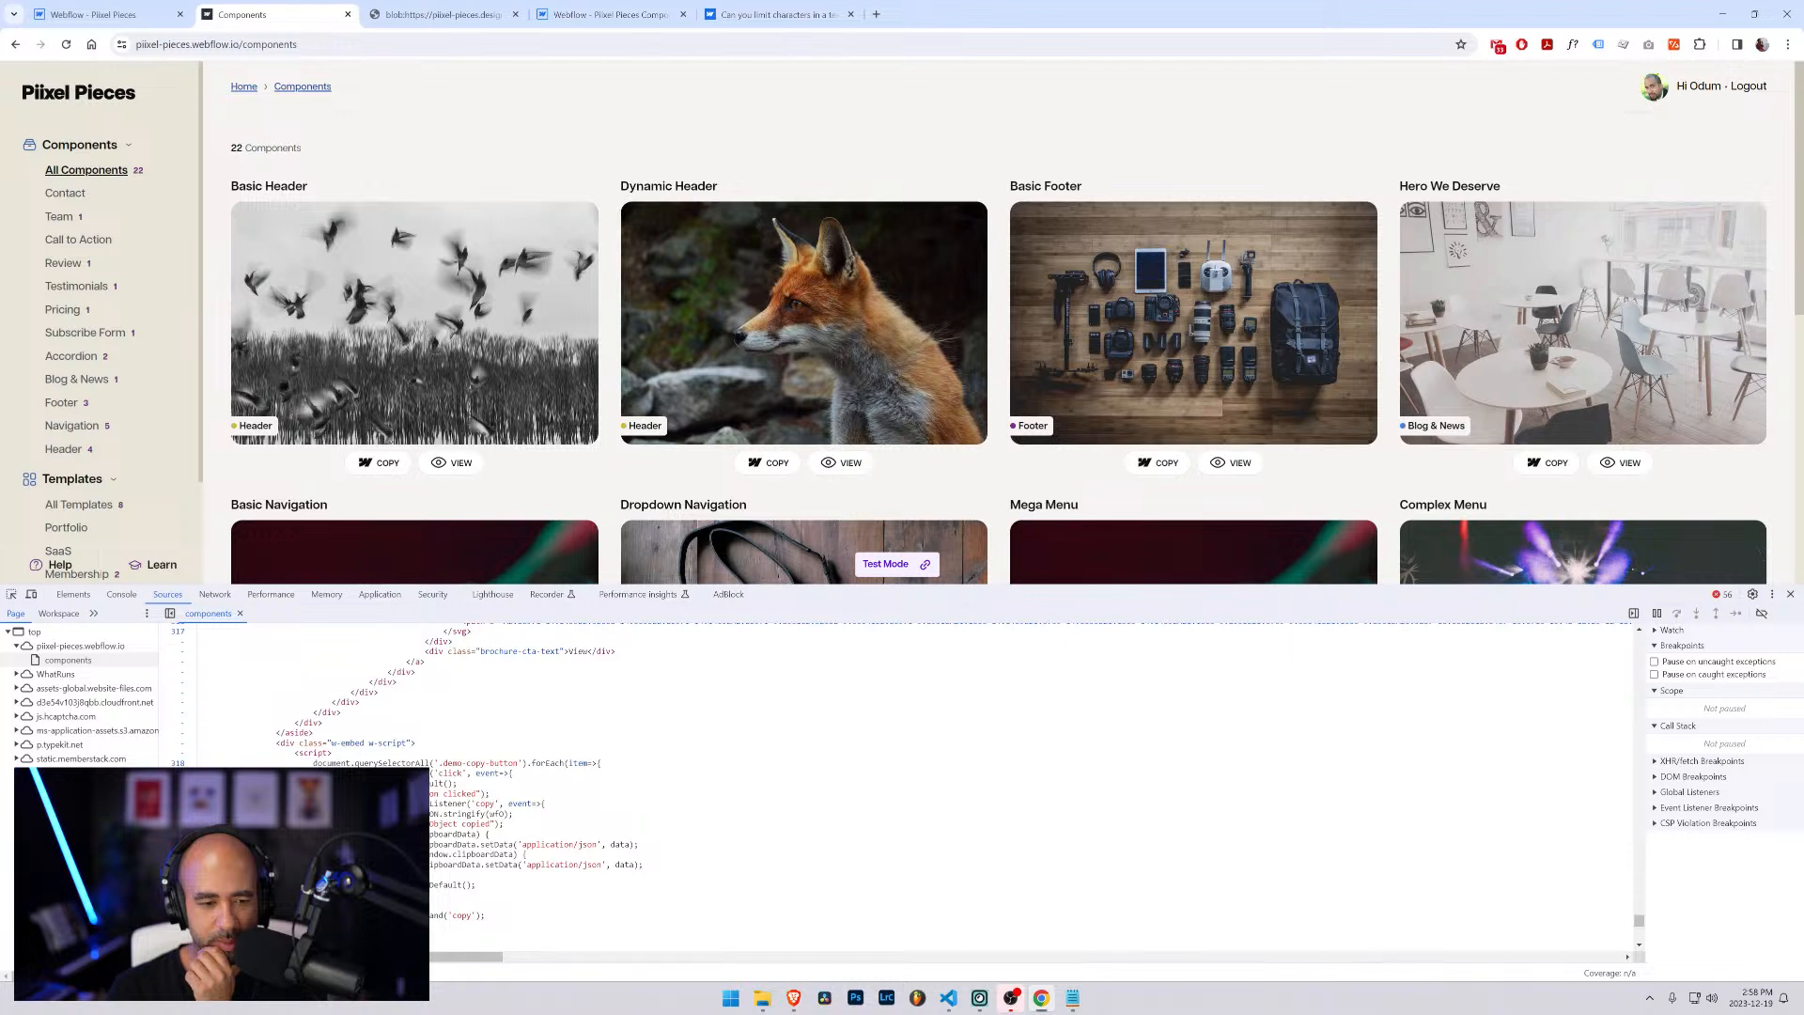
drag(442, 763, 516, 763)
- Return to the Webflow designer, view the Components collection settings, and open the public Components page with the filterable component list
click(99, 14)
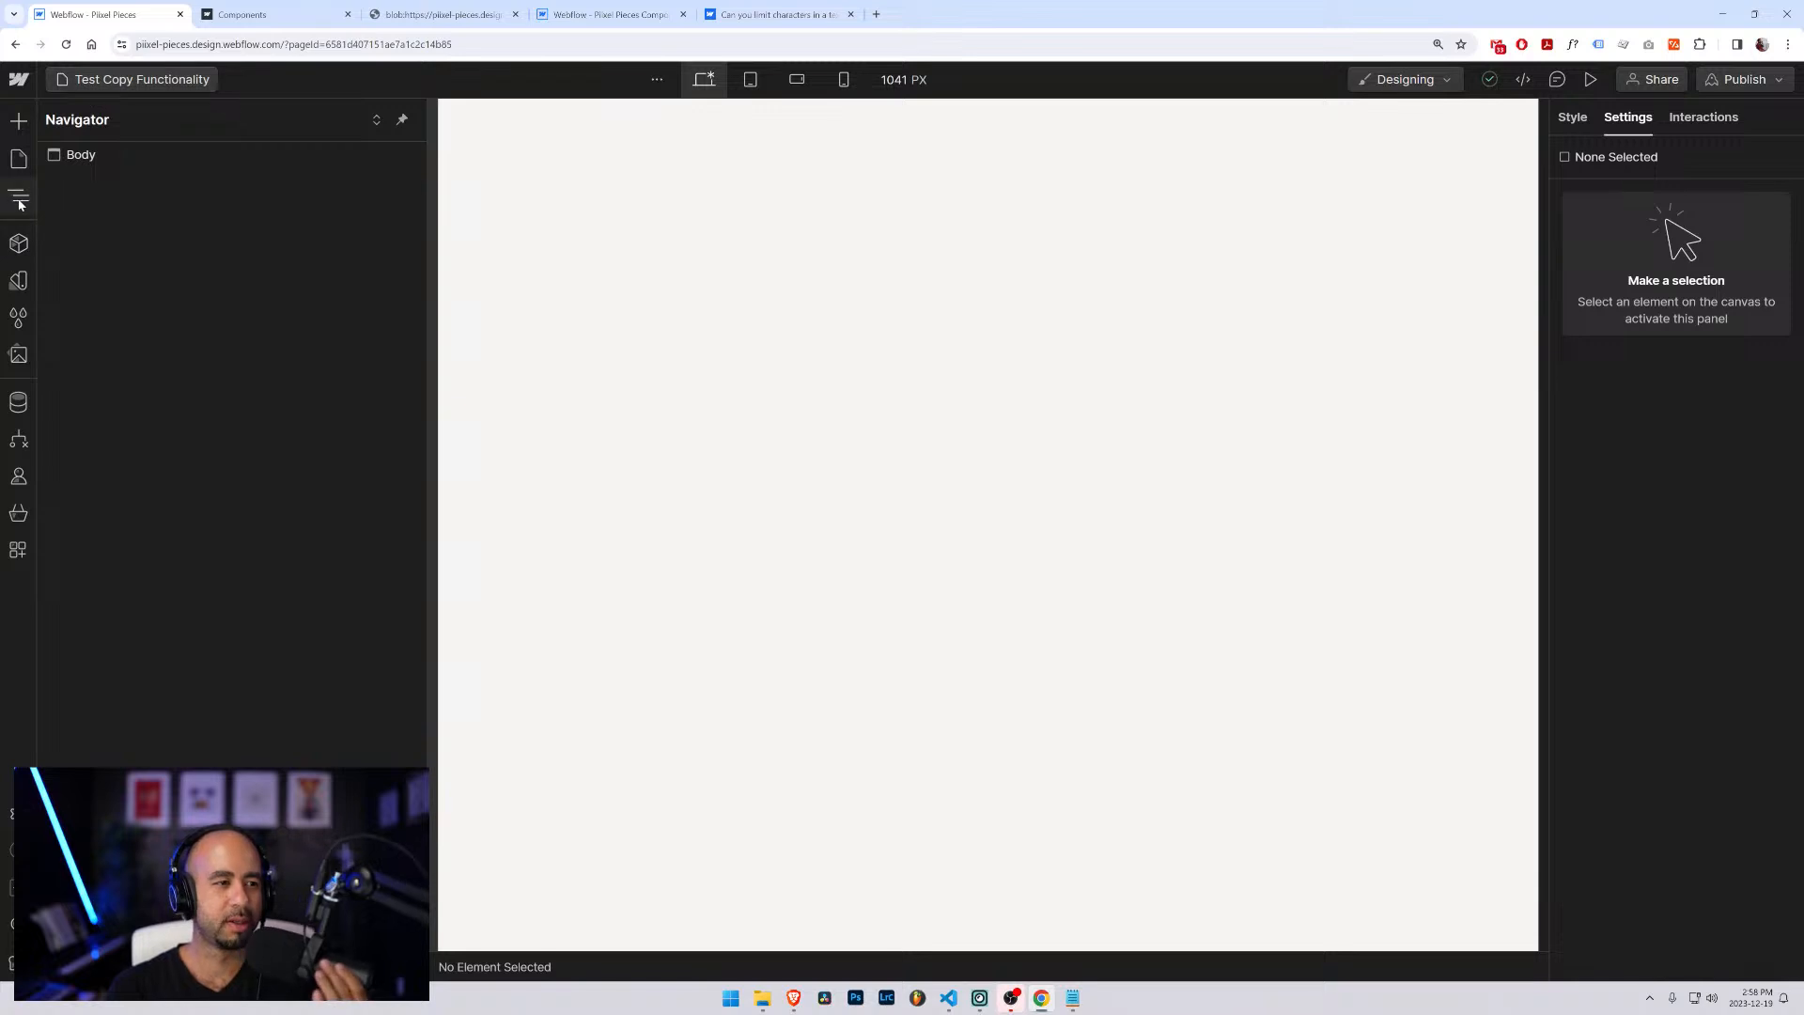
click(18, 403)
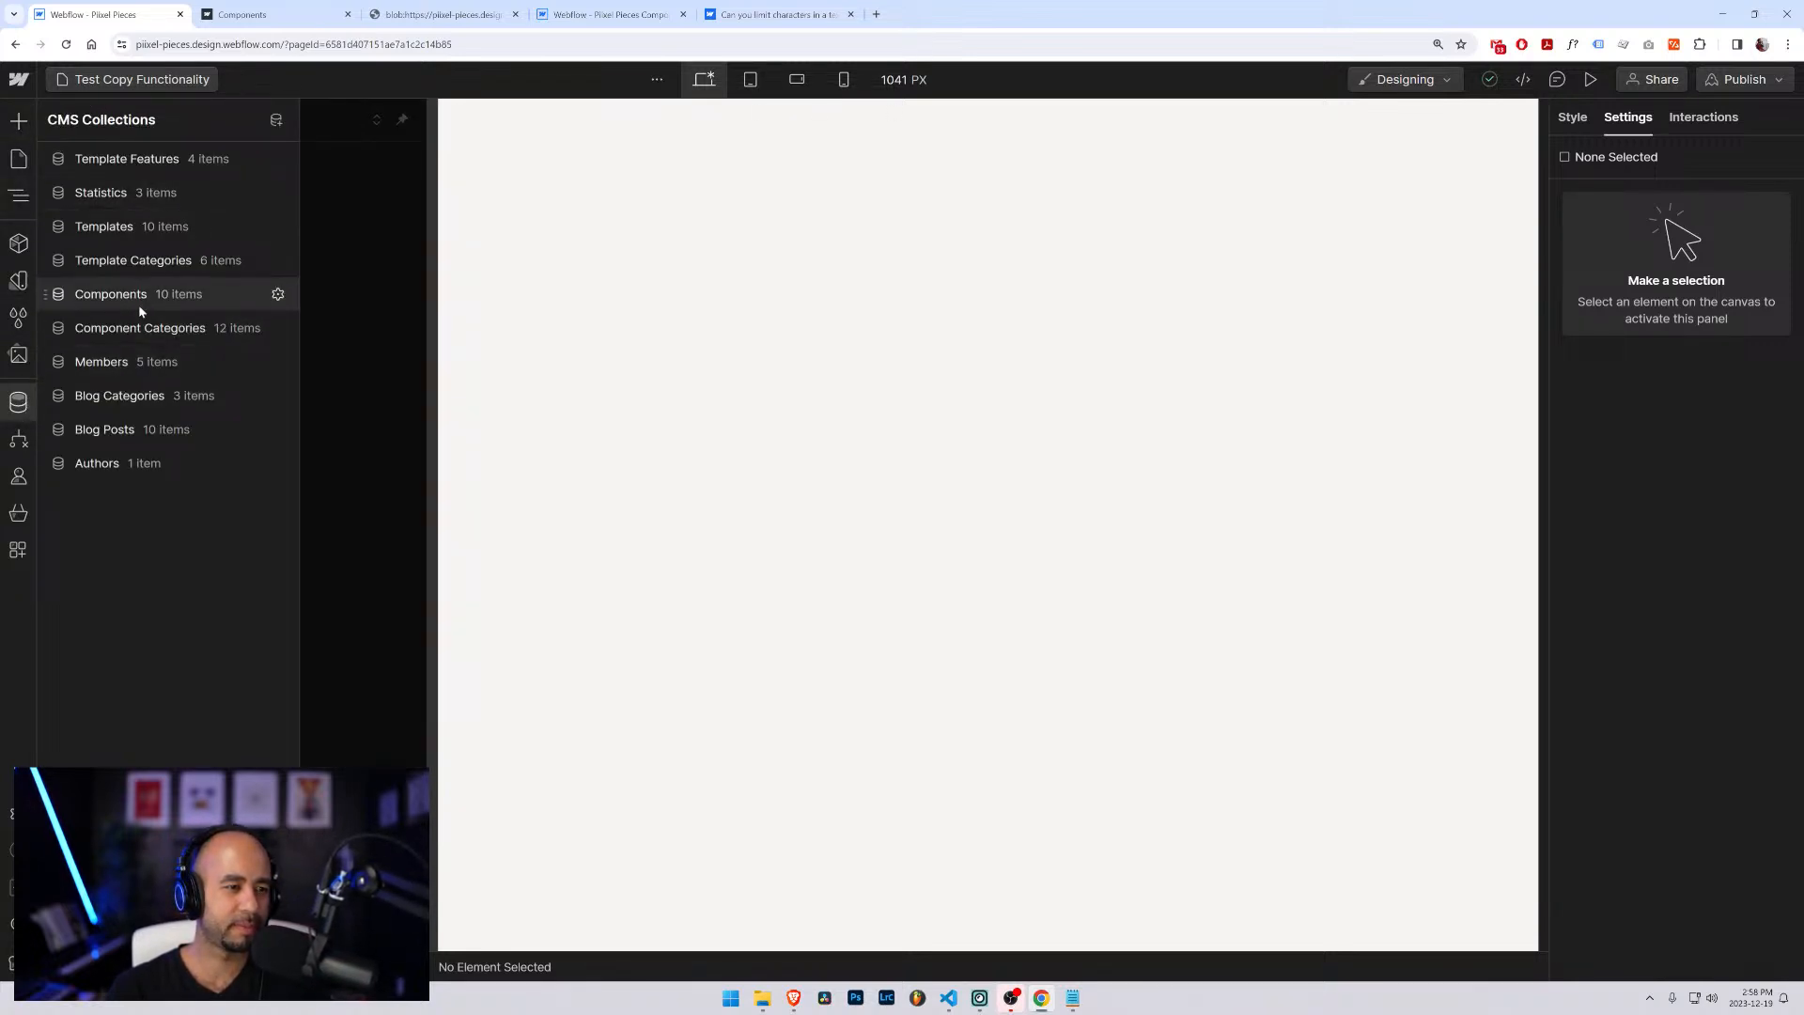
click(277, 295)
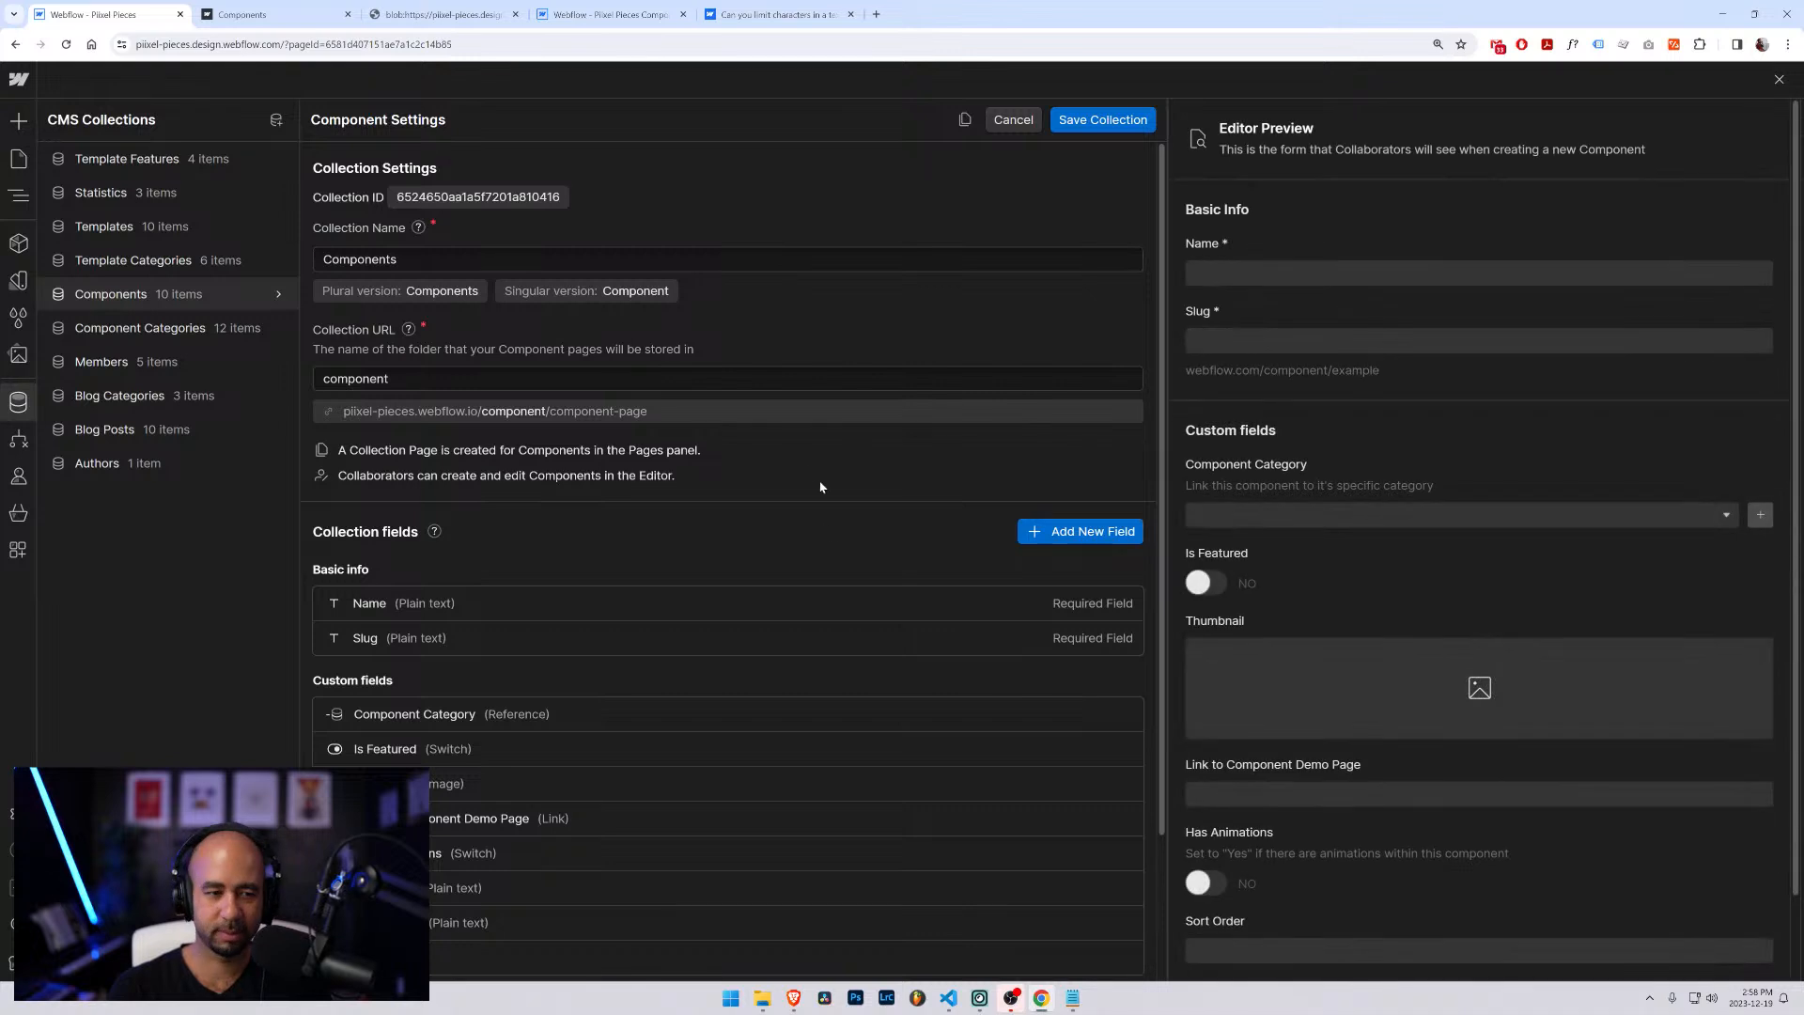
click(18, 159)
click(109, 619)
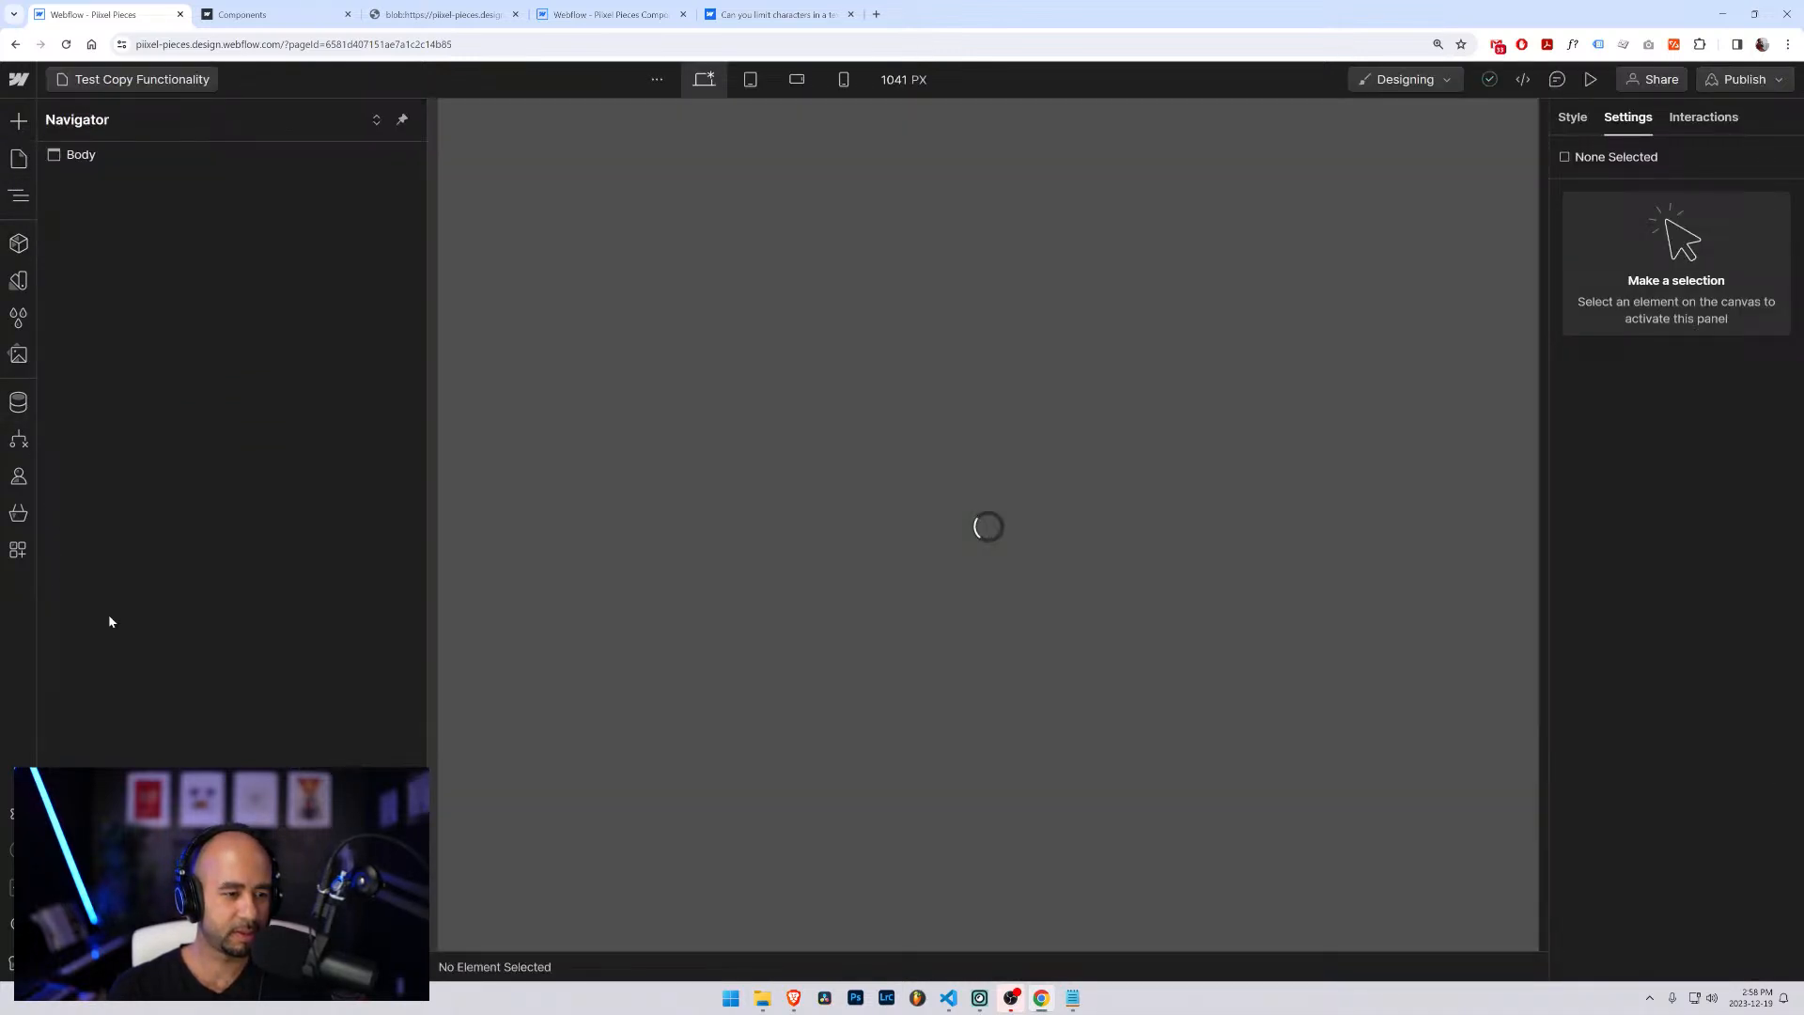
- Examine the filter form, results and hidden elements inside section_component-list for the copy script embed
click(538, 411)
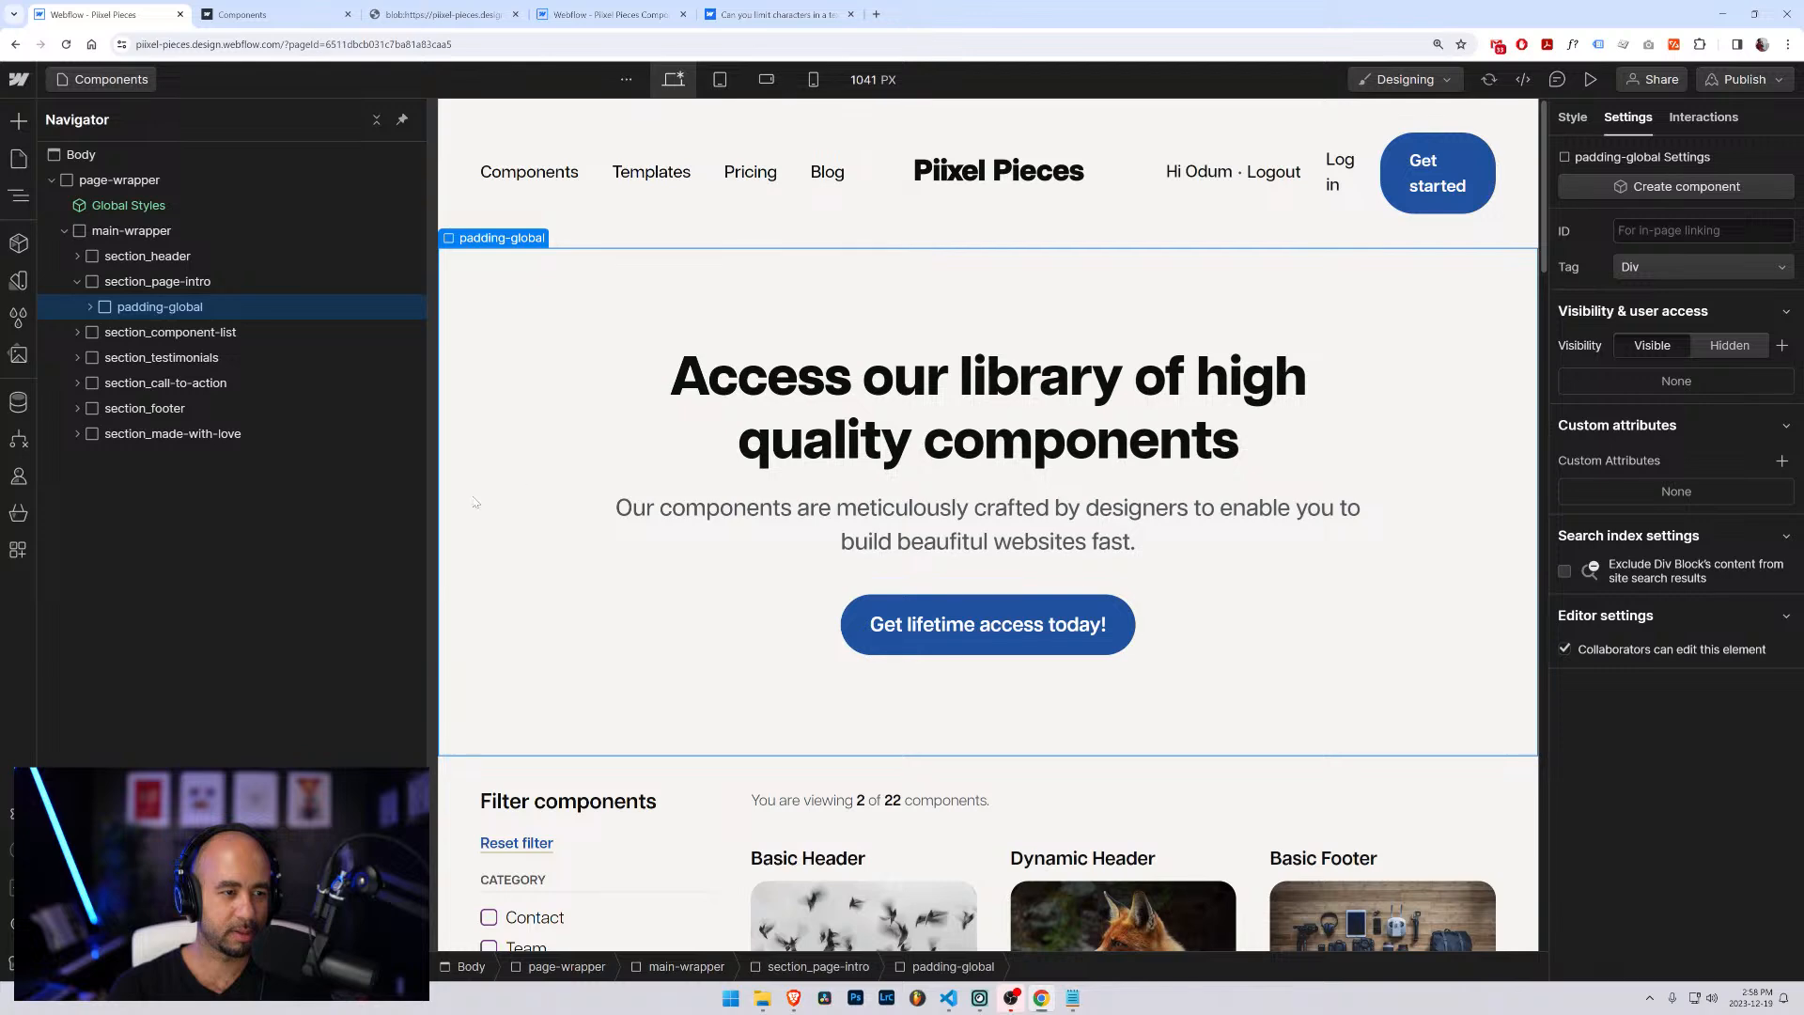
scroll(474, 503, down, 3)
click(493, 527)
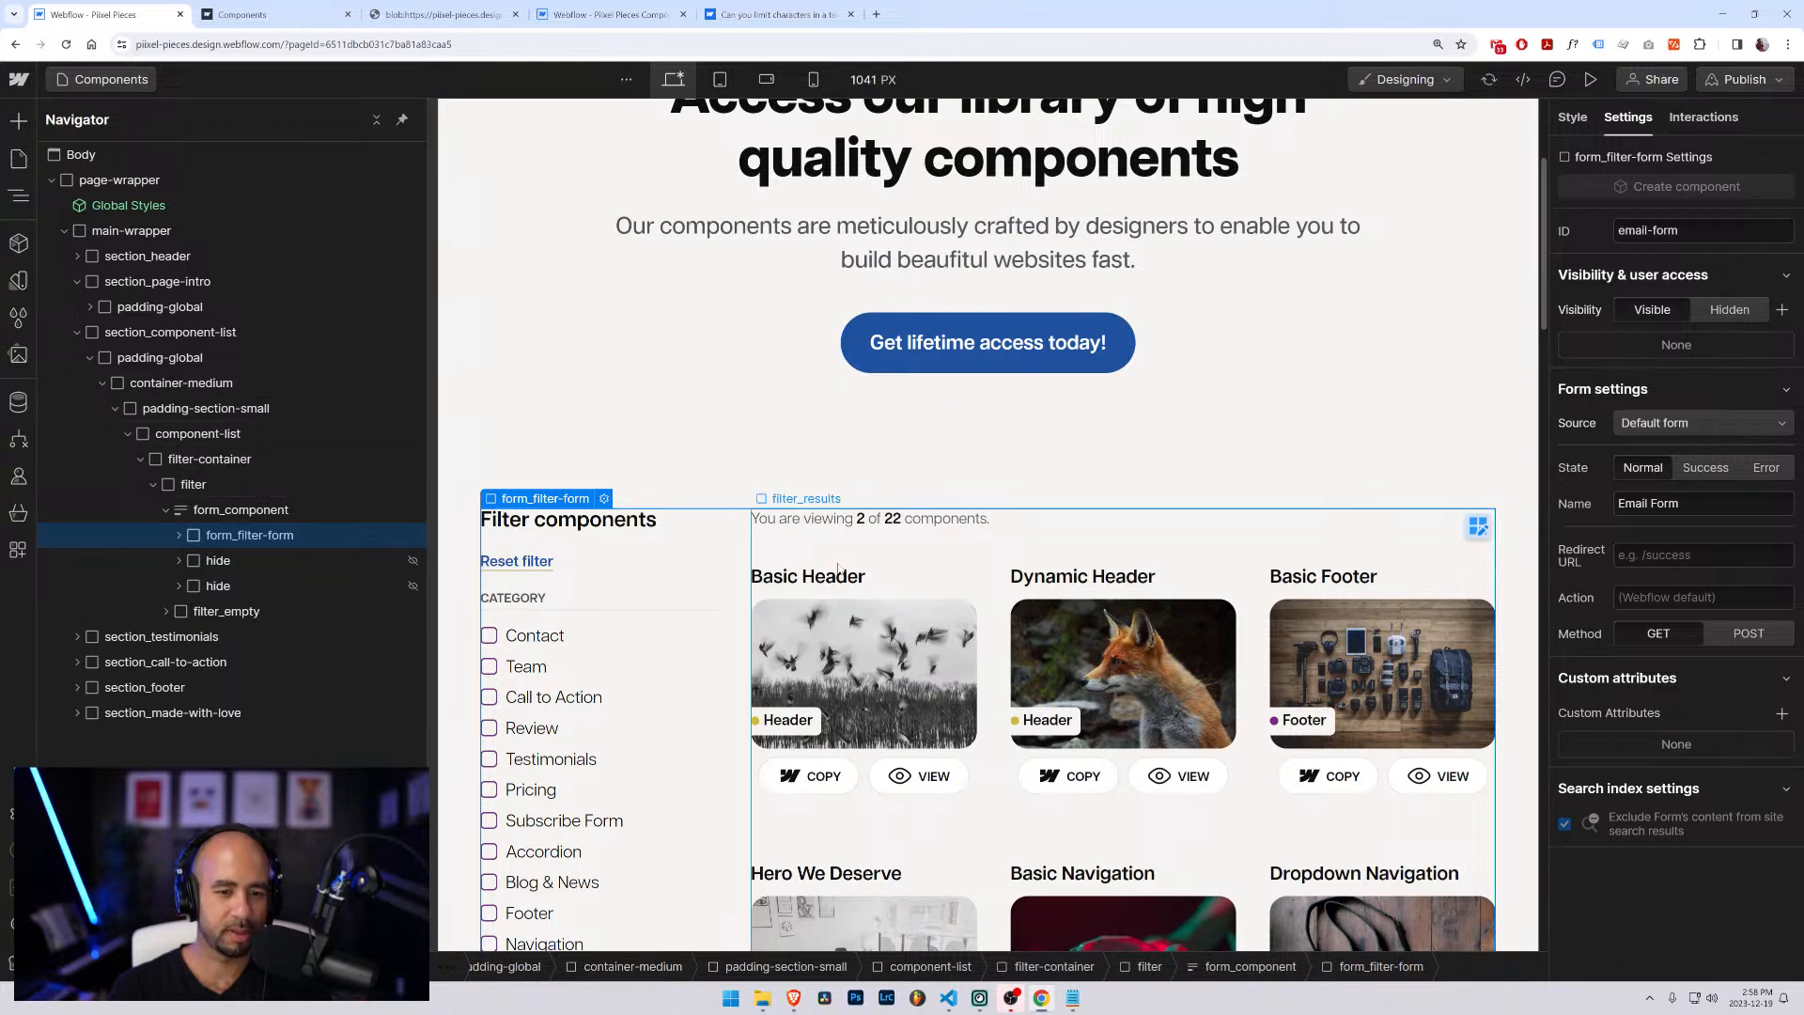
click(1012, 562)
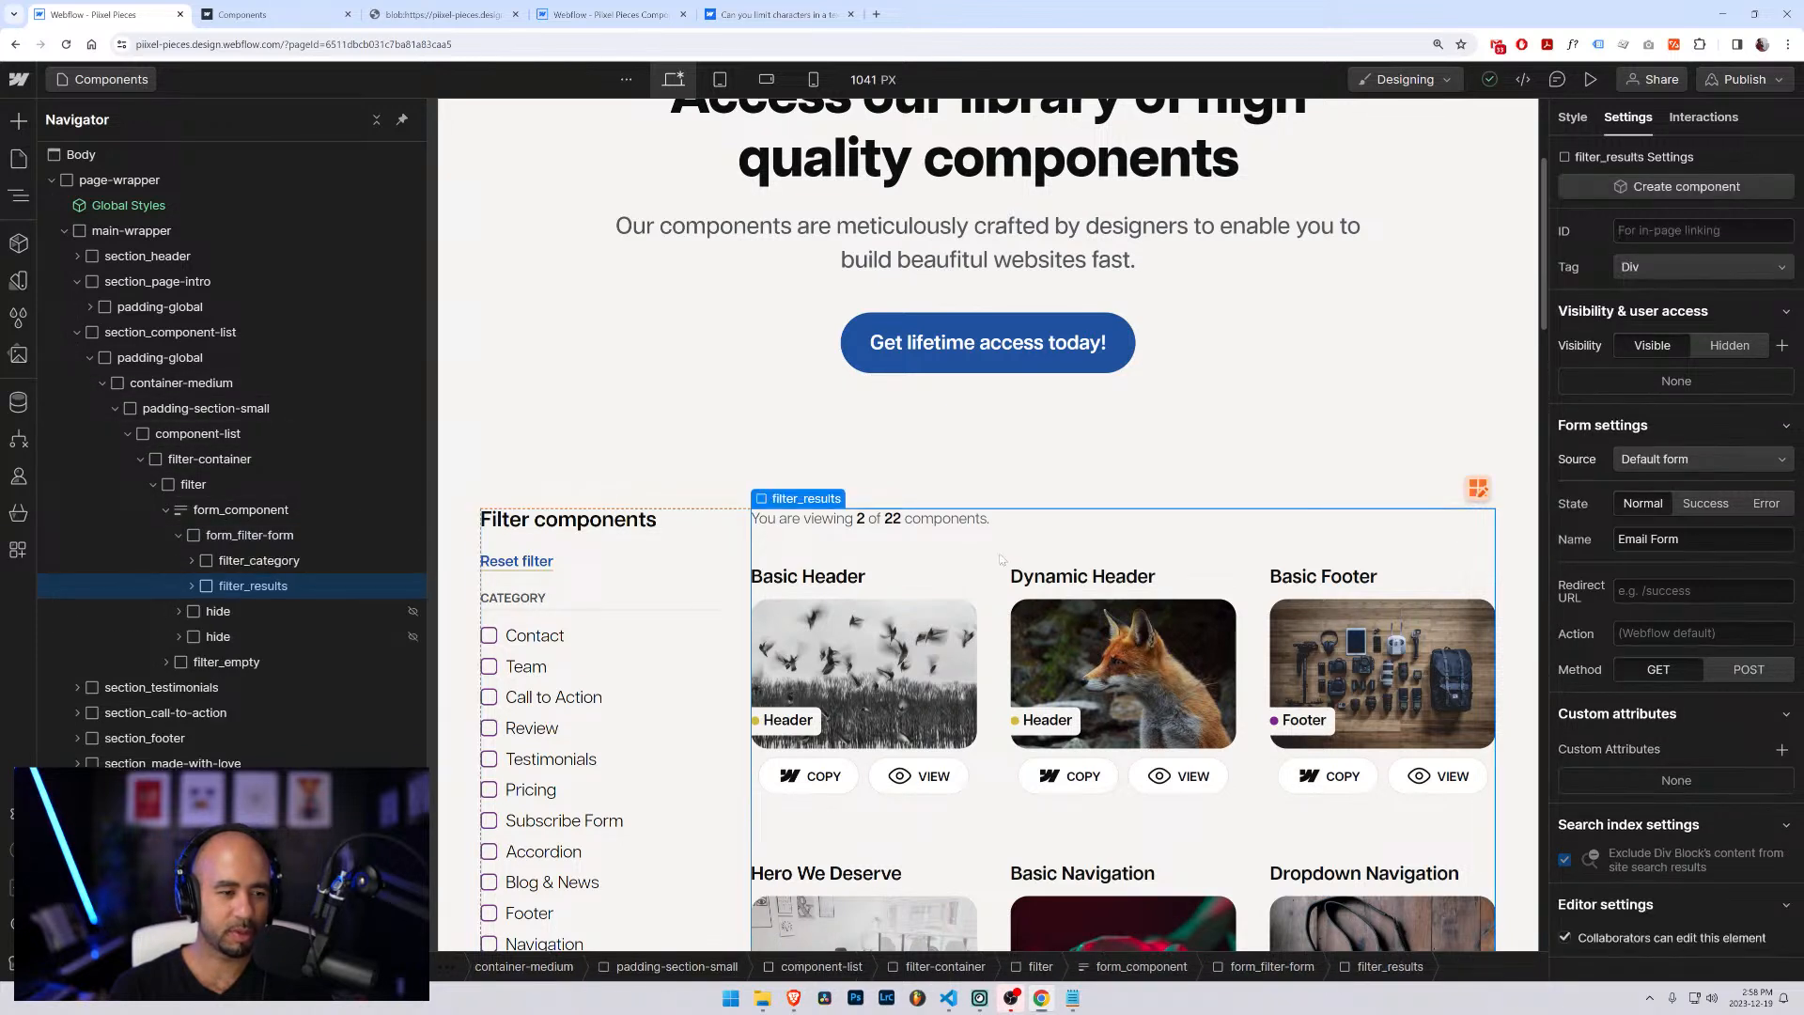
click(191, 587)
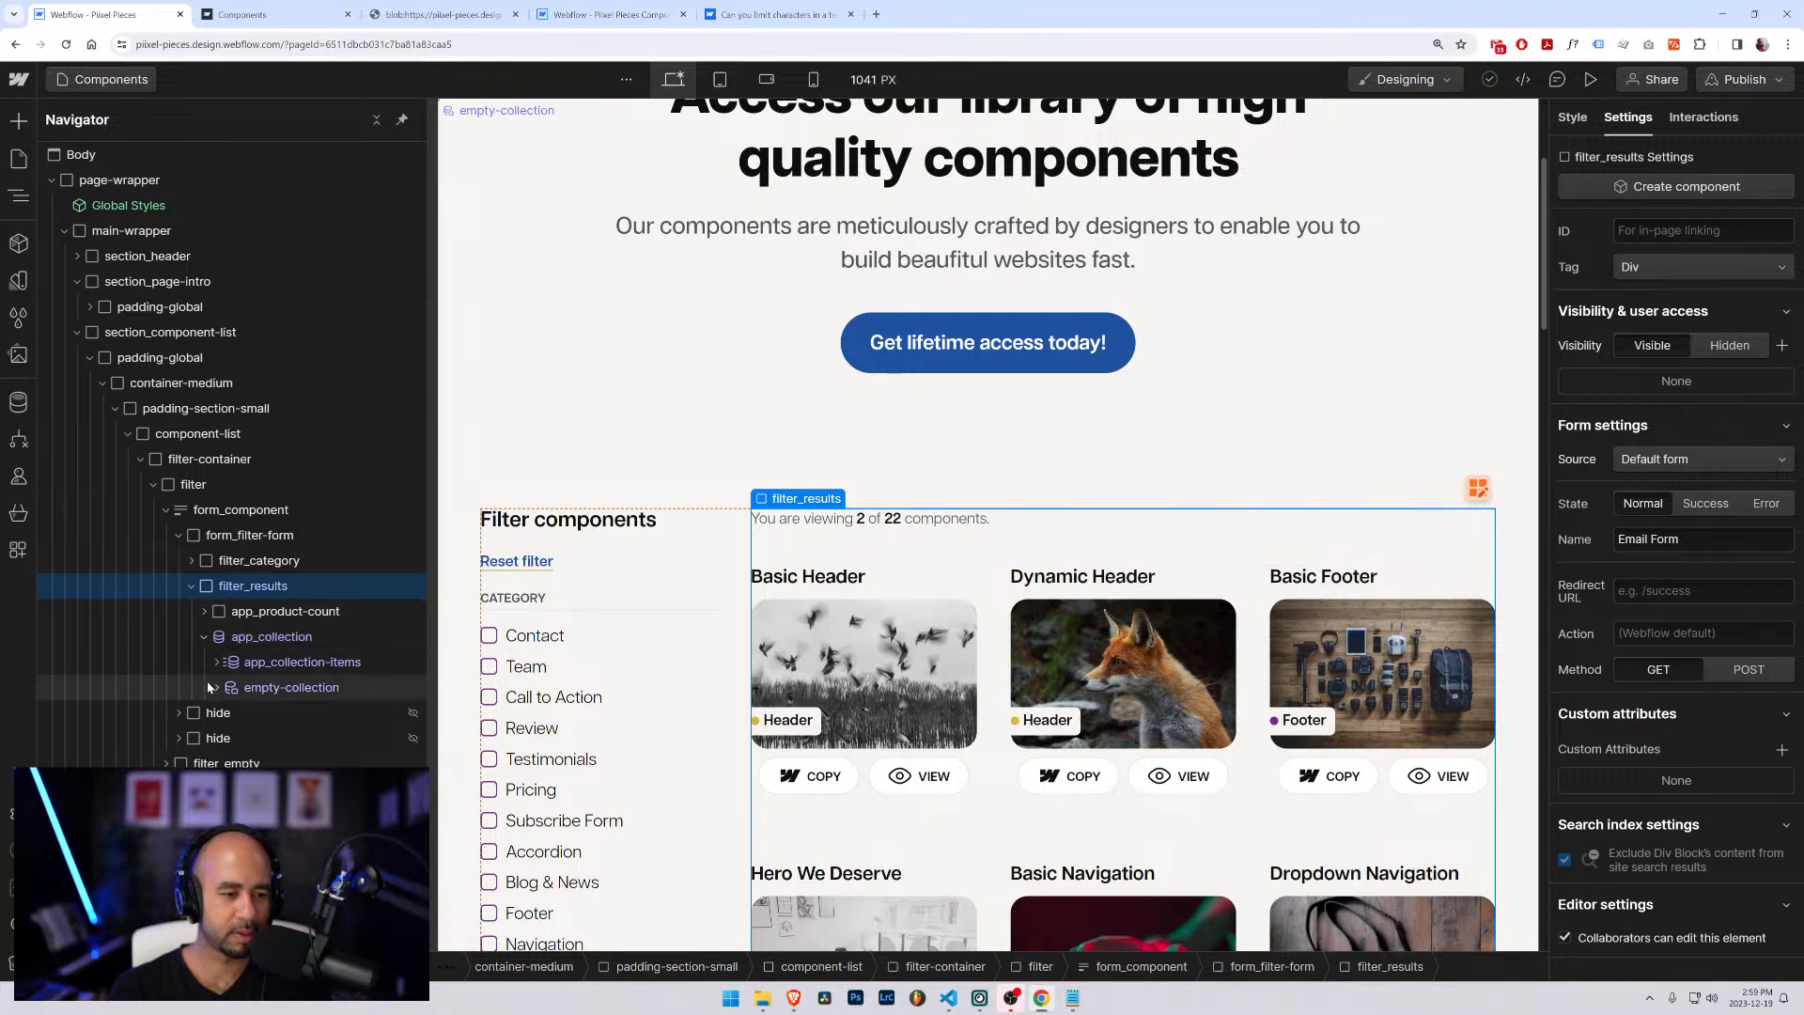
click(1572, 118)
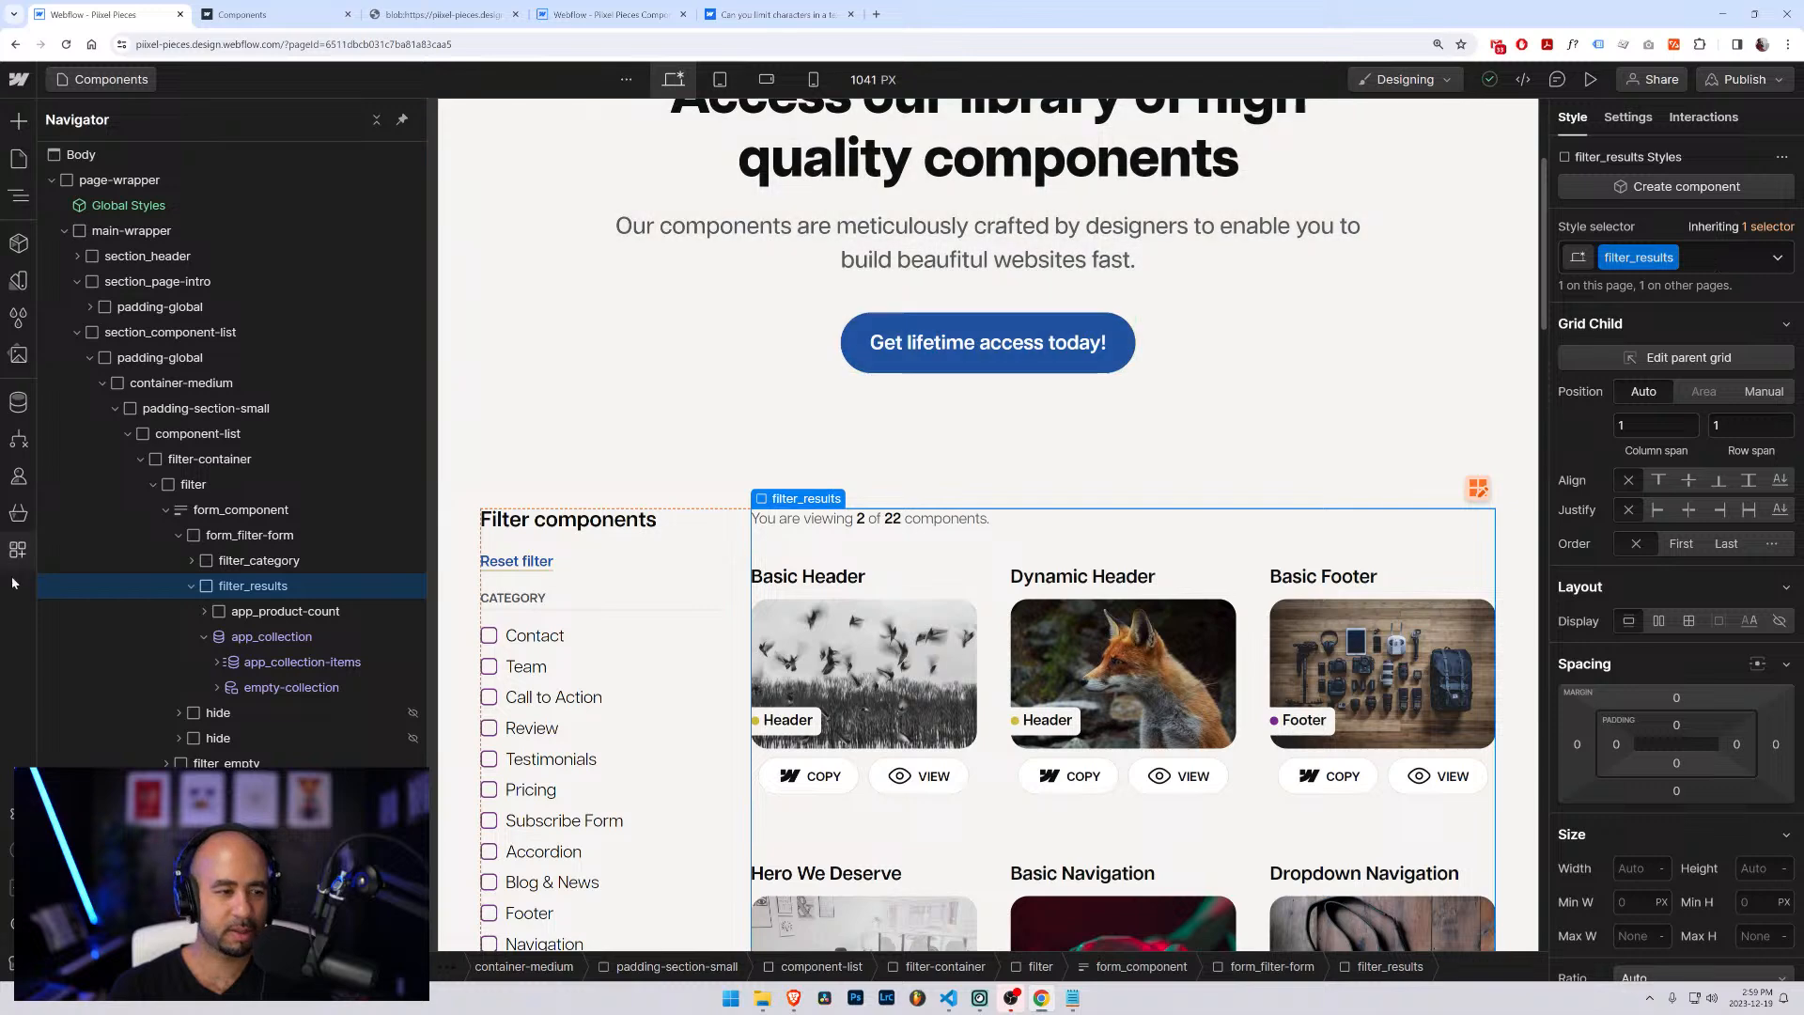
click(191, 716)
click(178, 716)
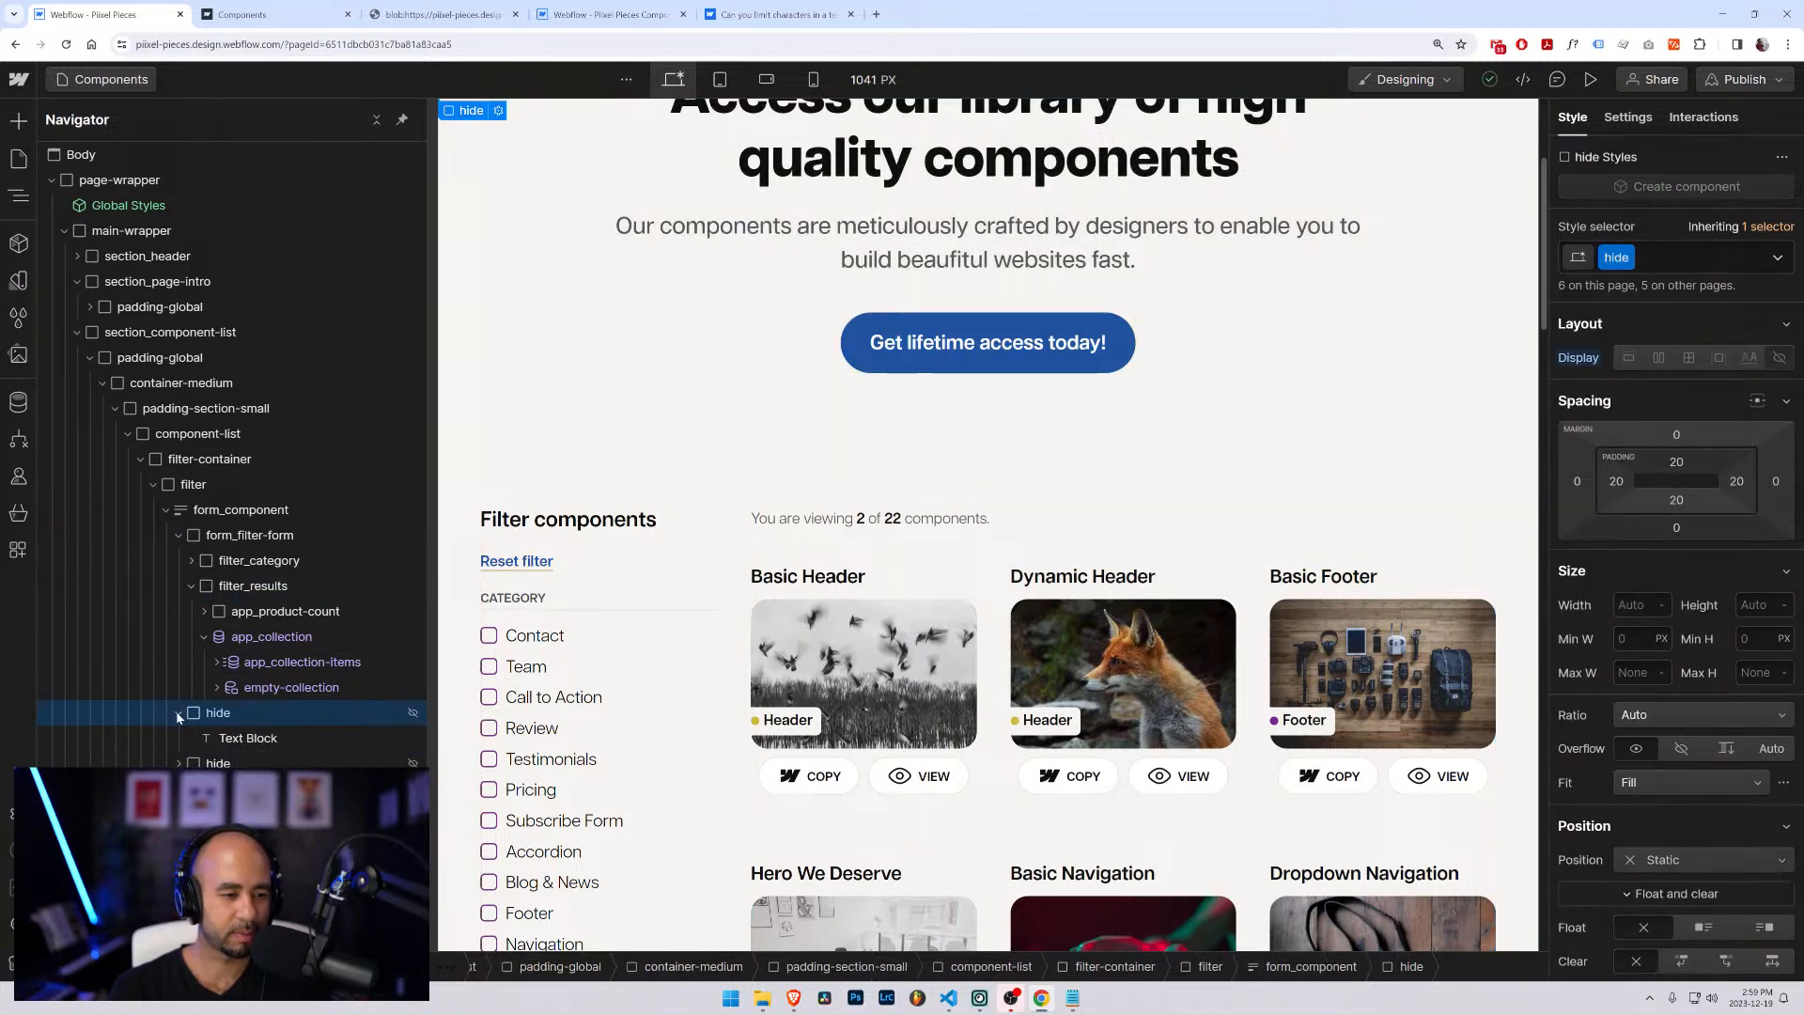
click(193, 560)
click(193, 560)
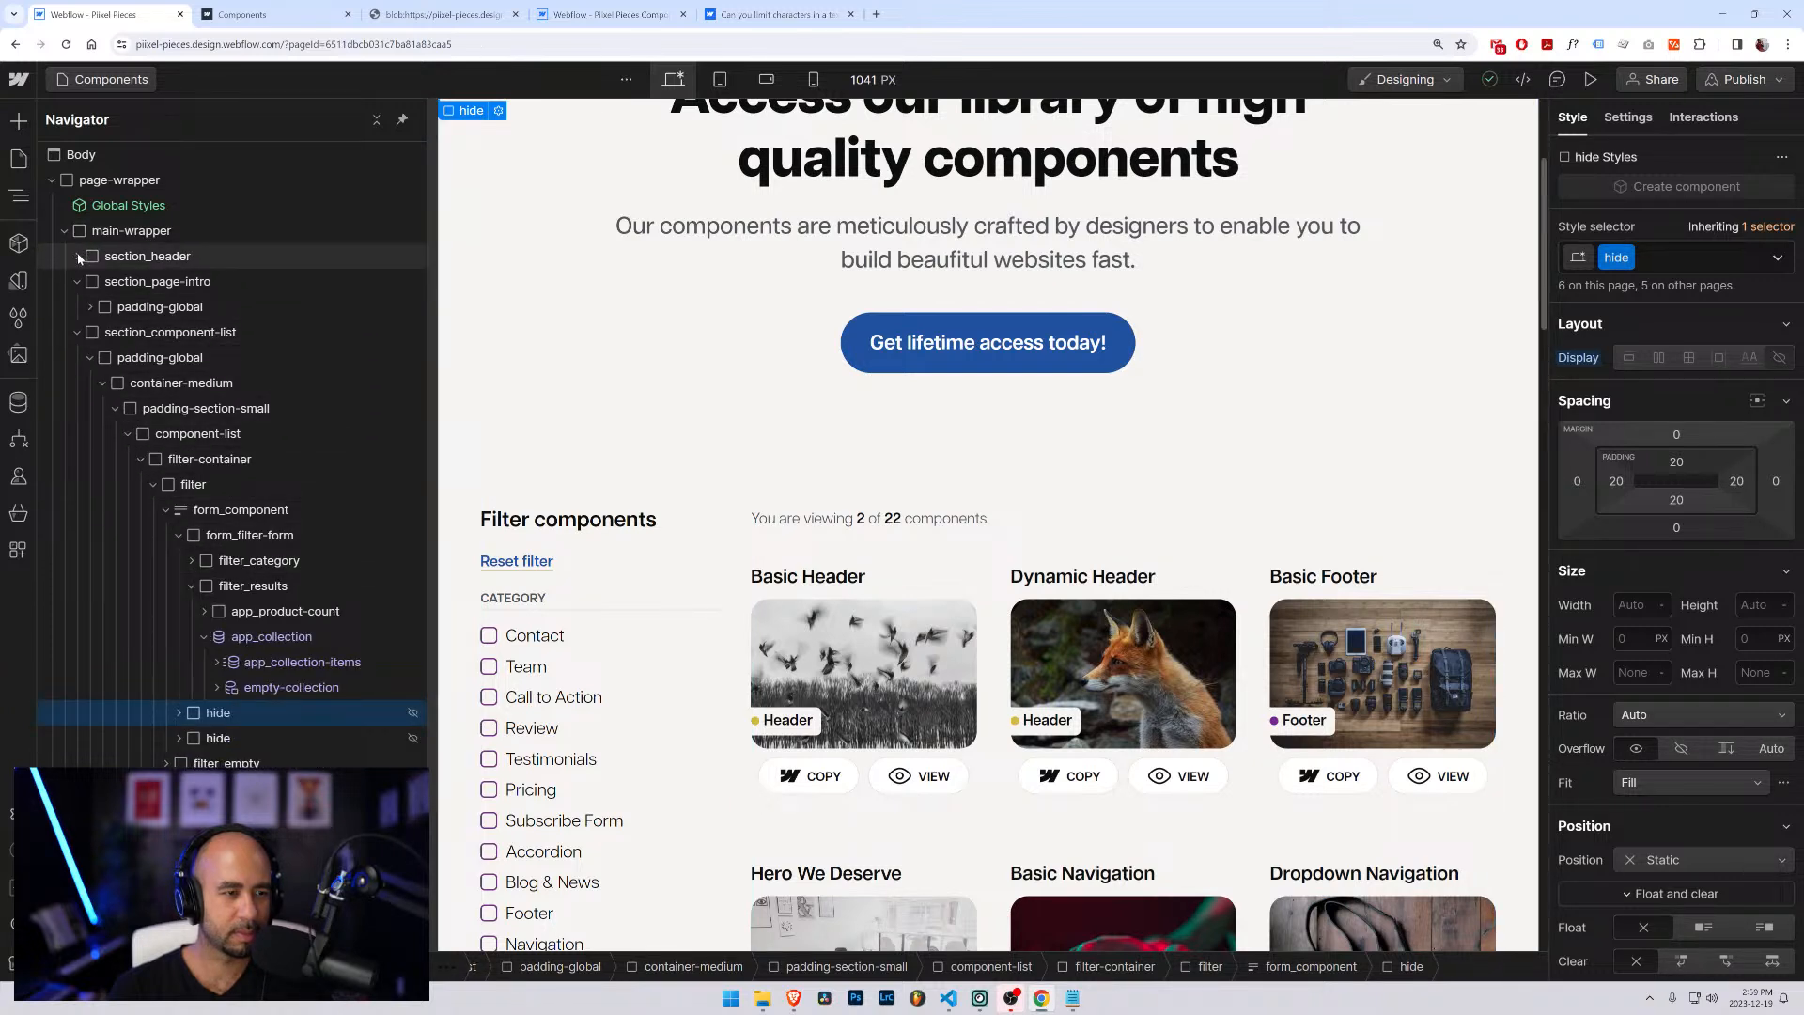
scroll(583, 526, down, 4)
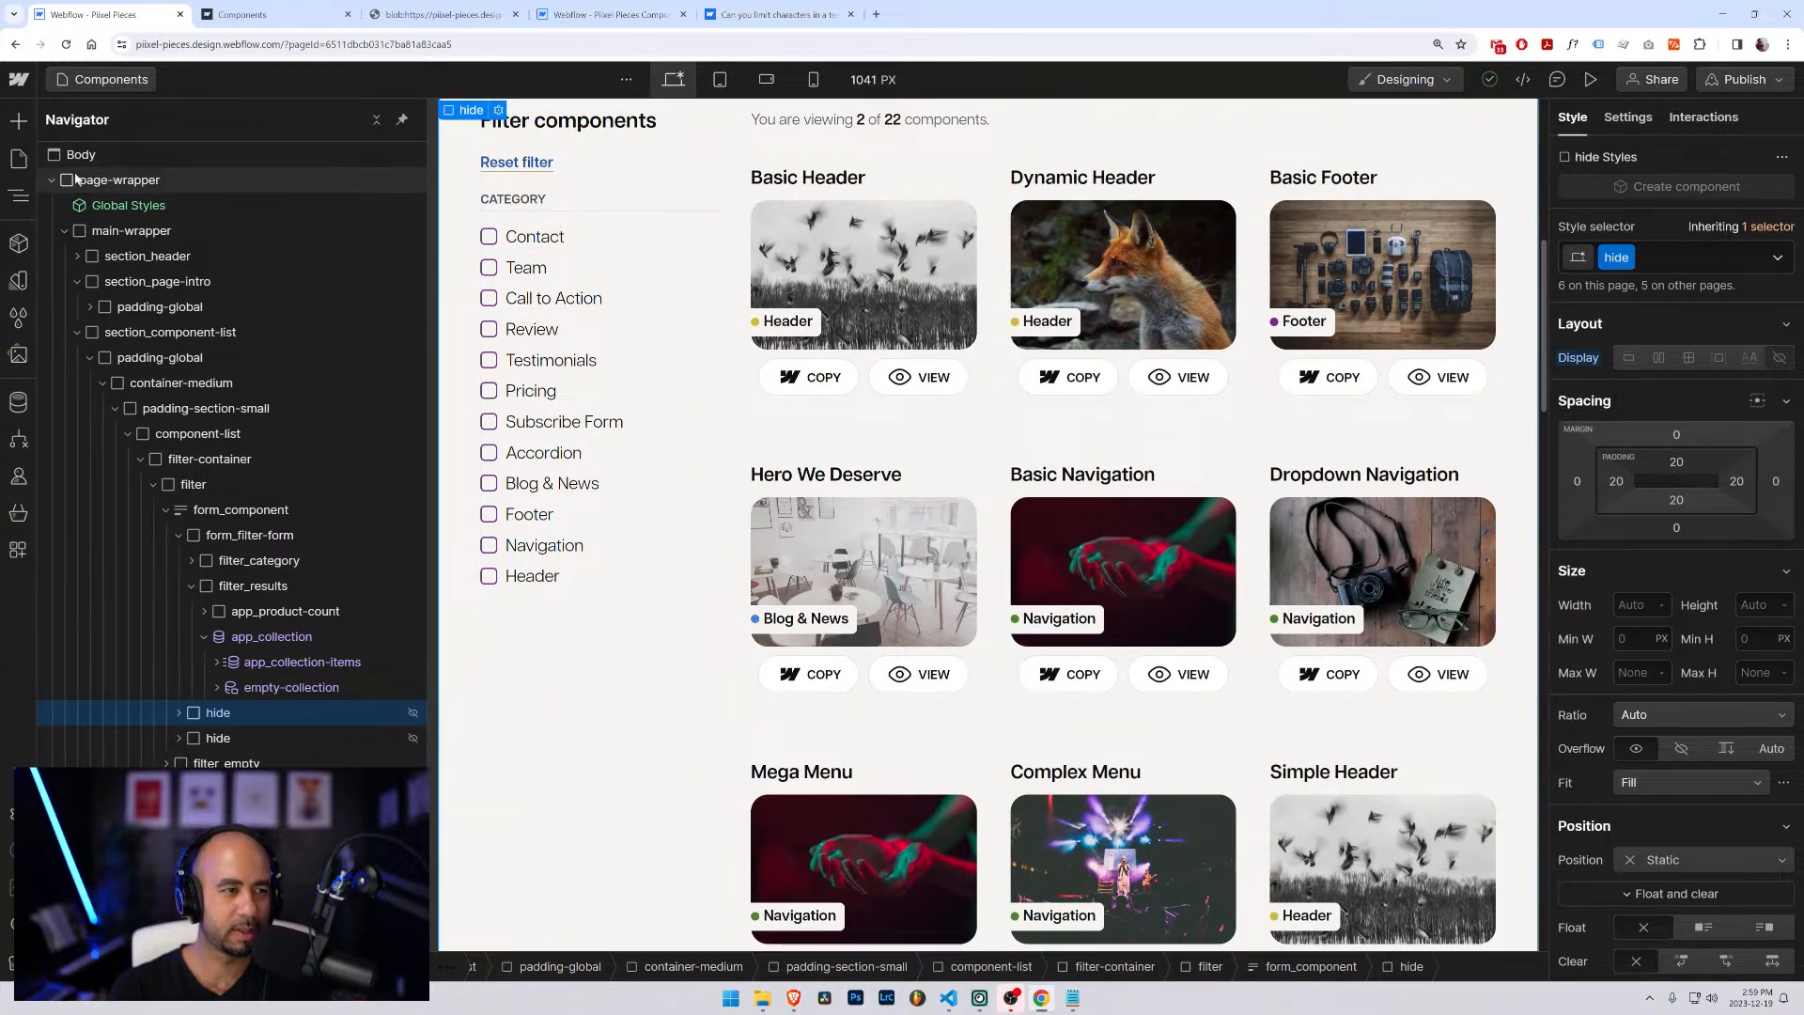
- Search the style selectors for CODE and select the CODE: Copy/Paste Functionality embed on the Product folder's Components page
click(18, 316)
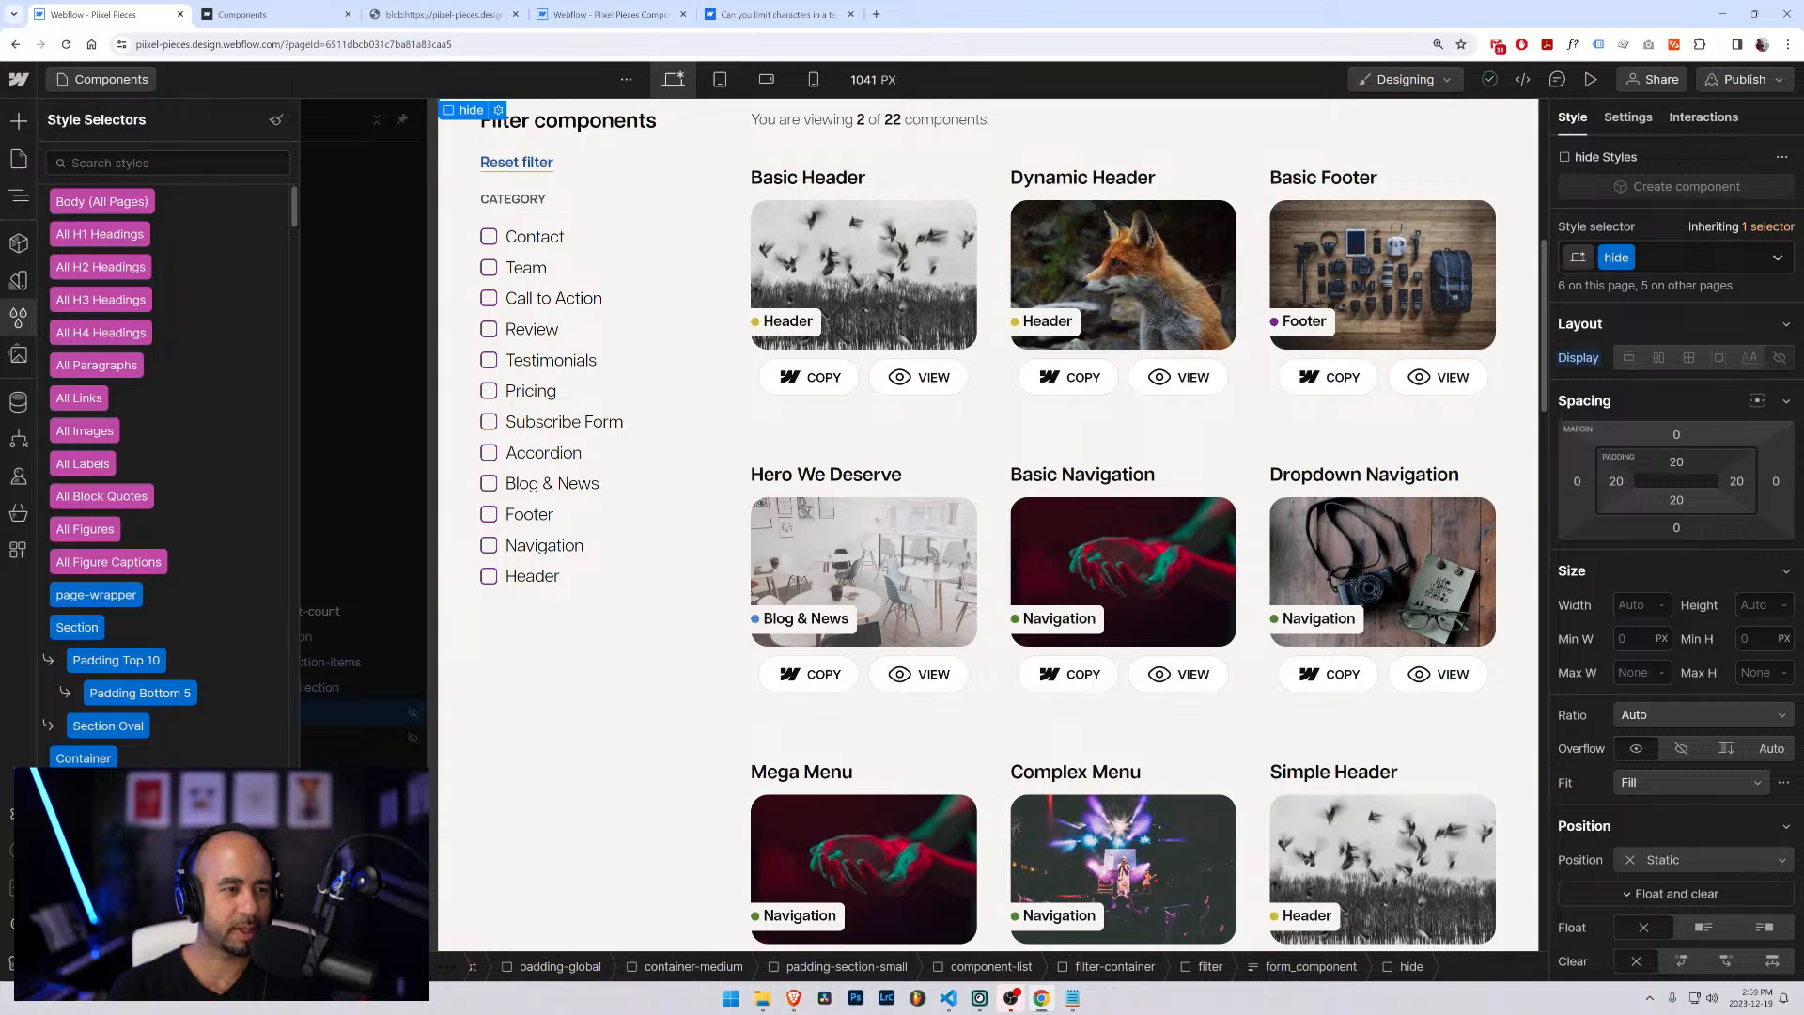
text(C OD)
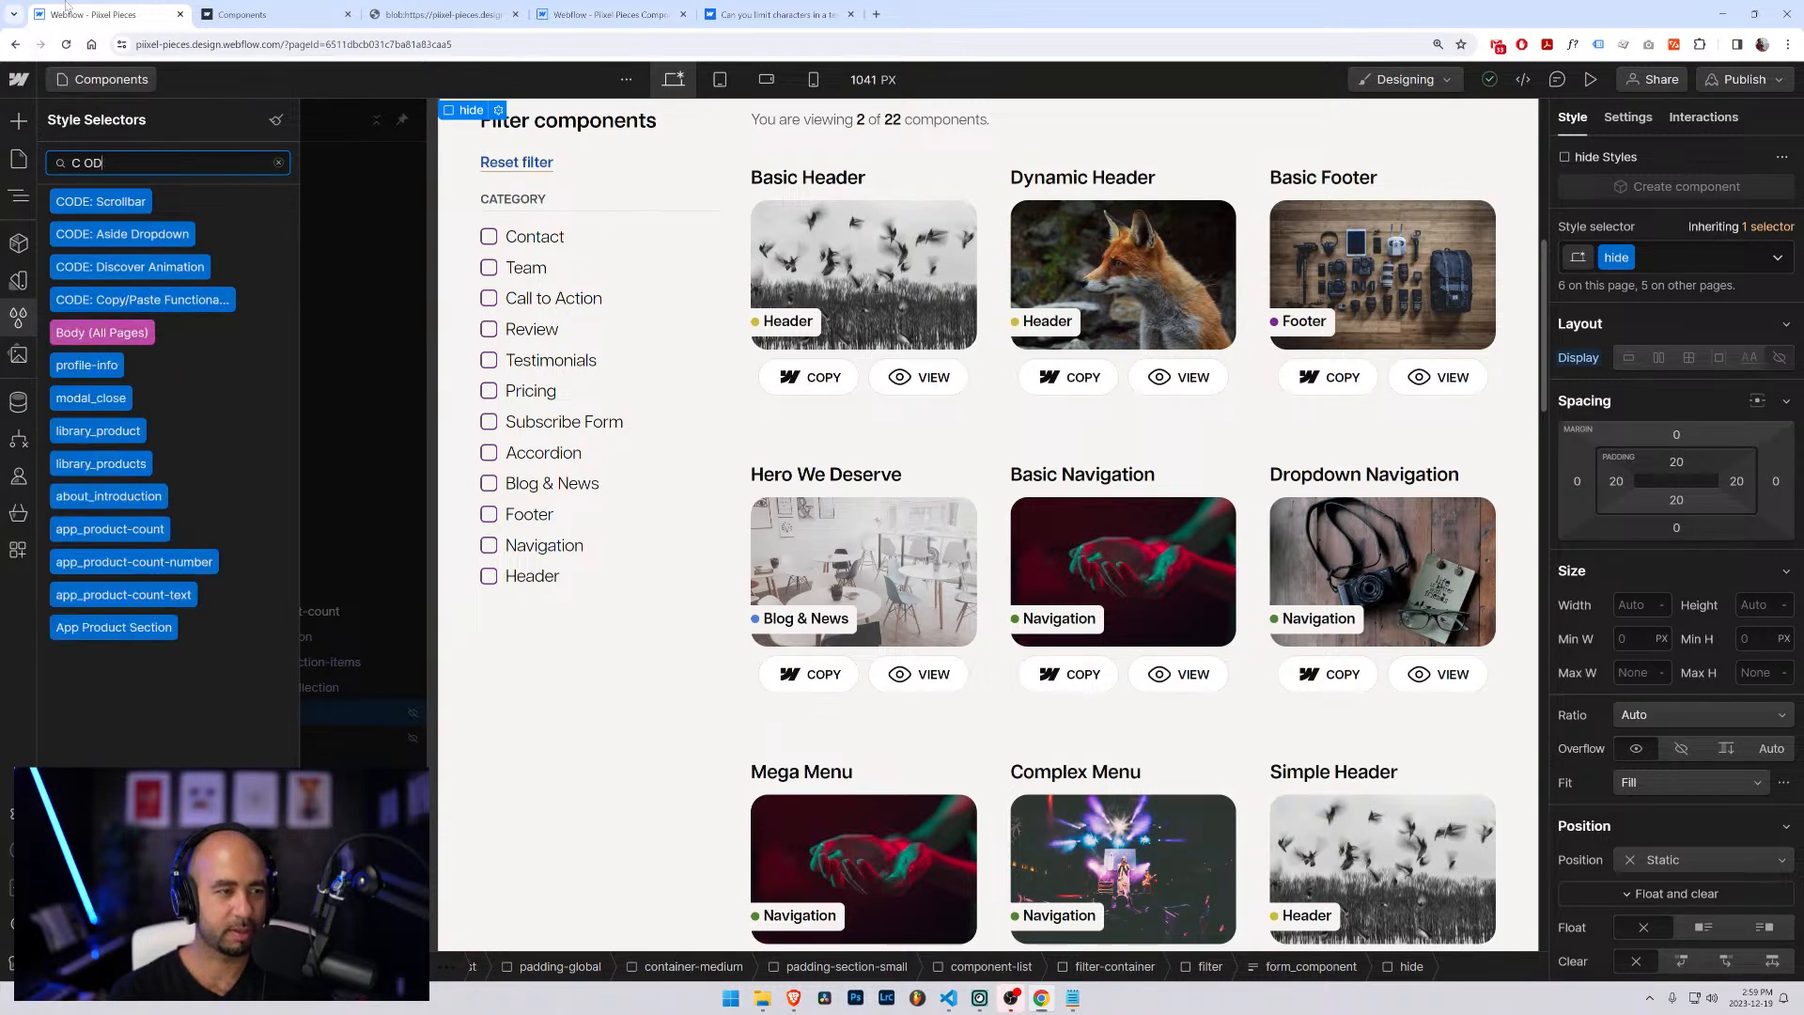
key(BackSpace)
key(BackSpace)
key(BackSpace)
text(OD)
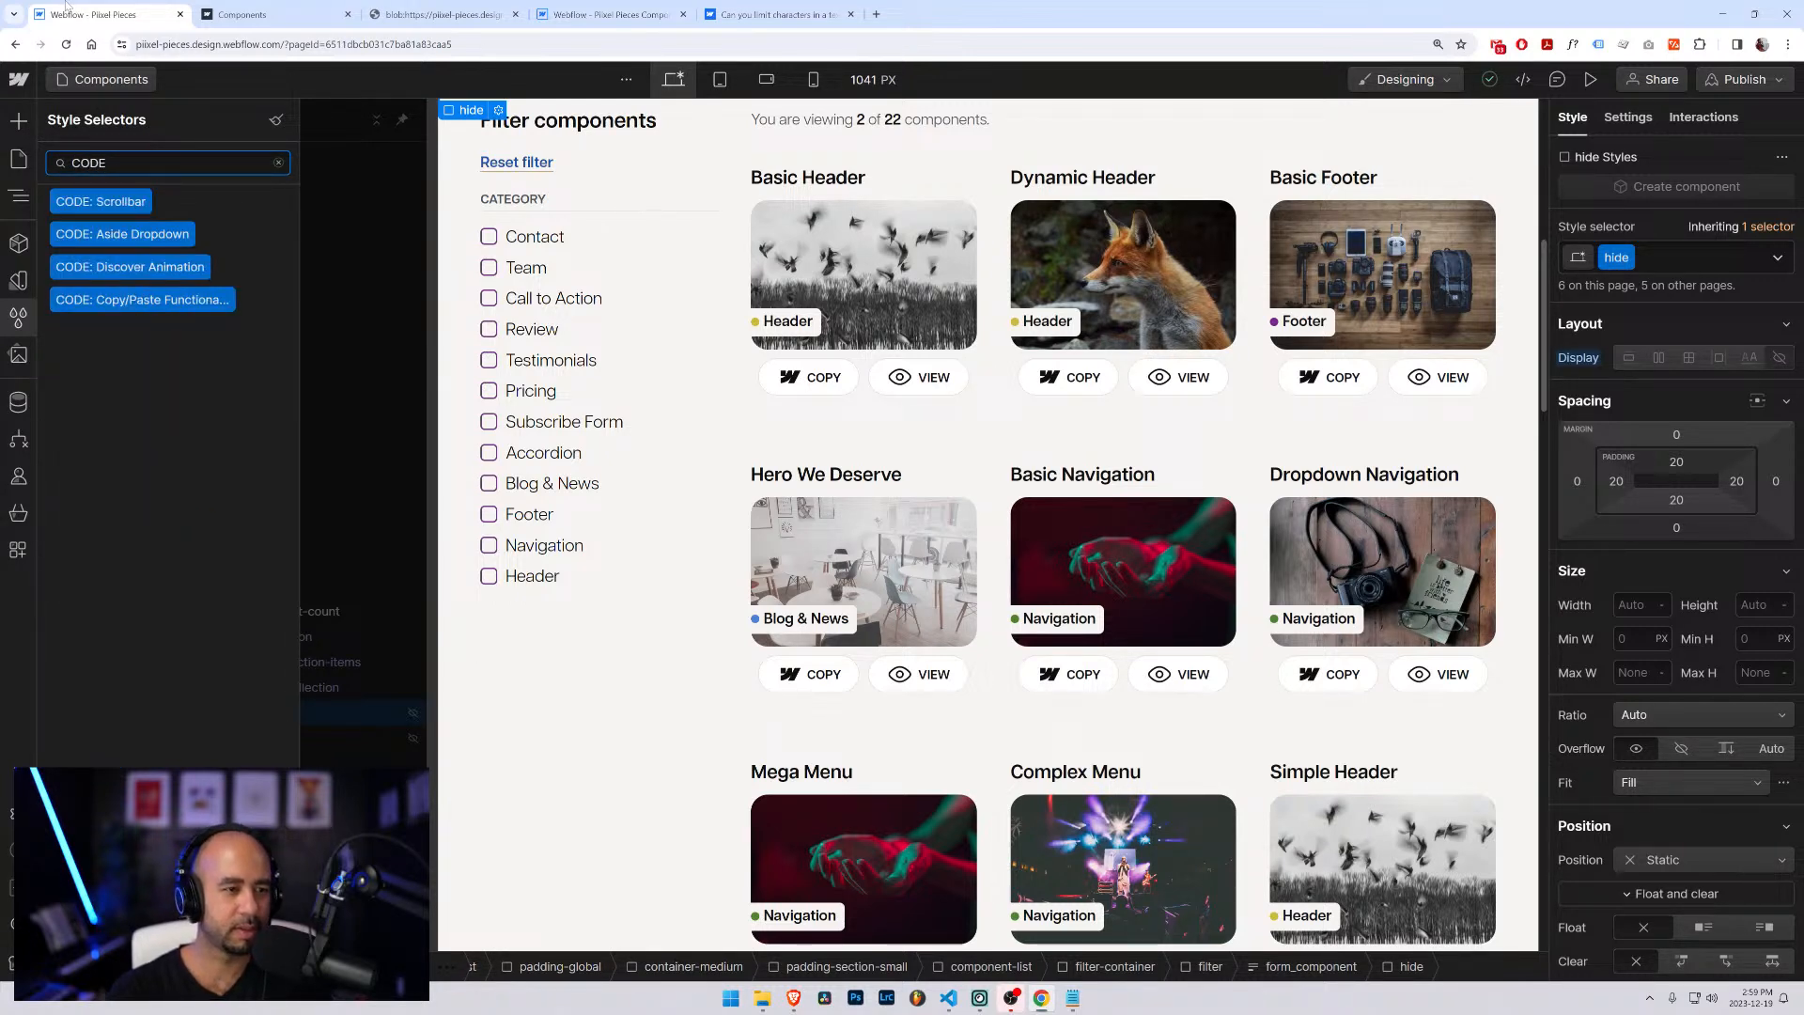
click(258, 301)
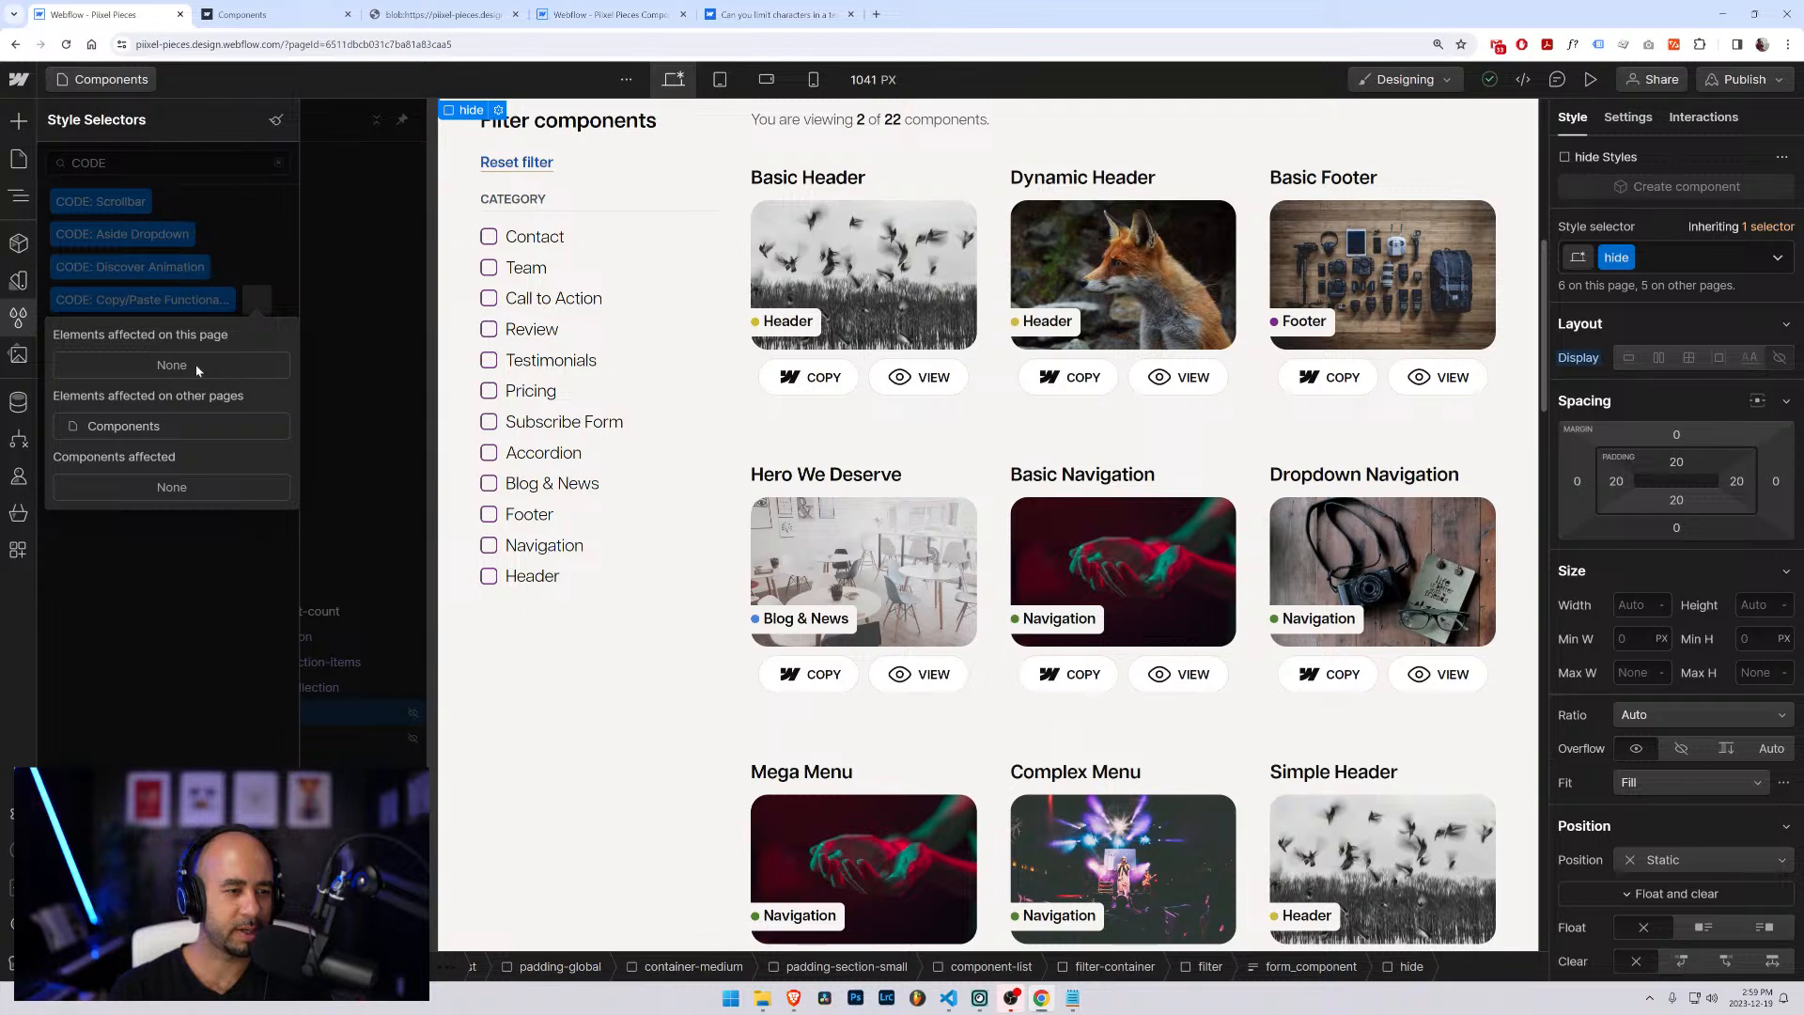
click(132, 427)
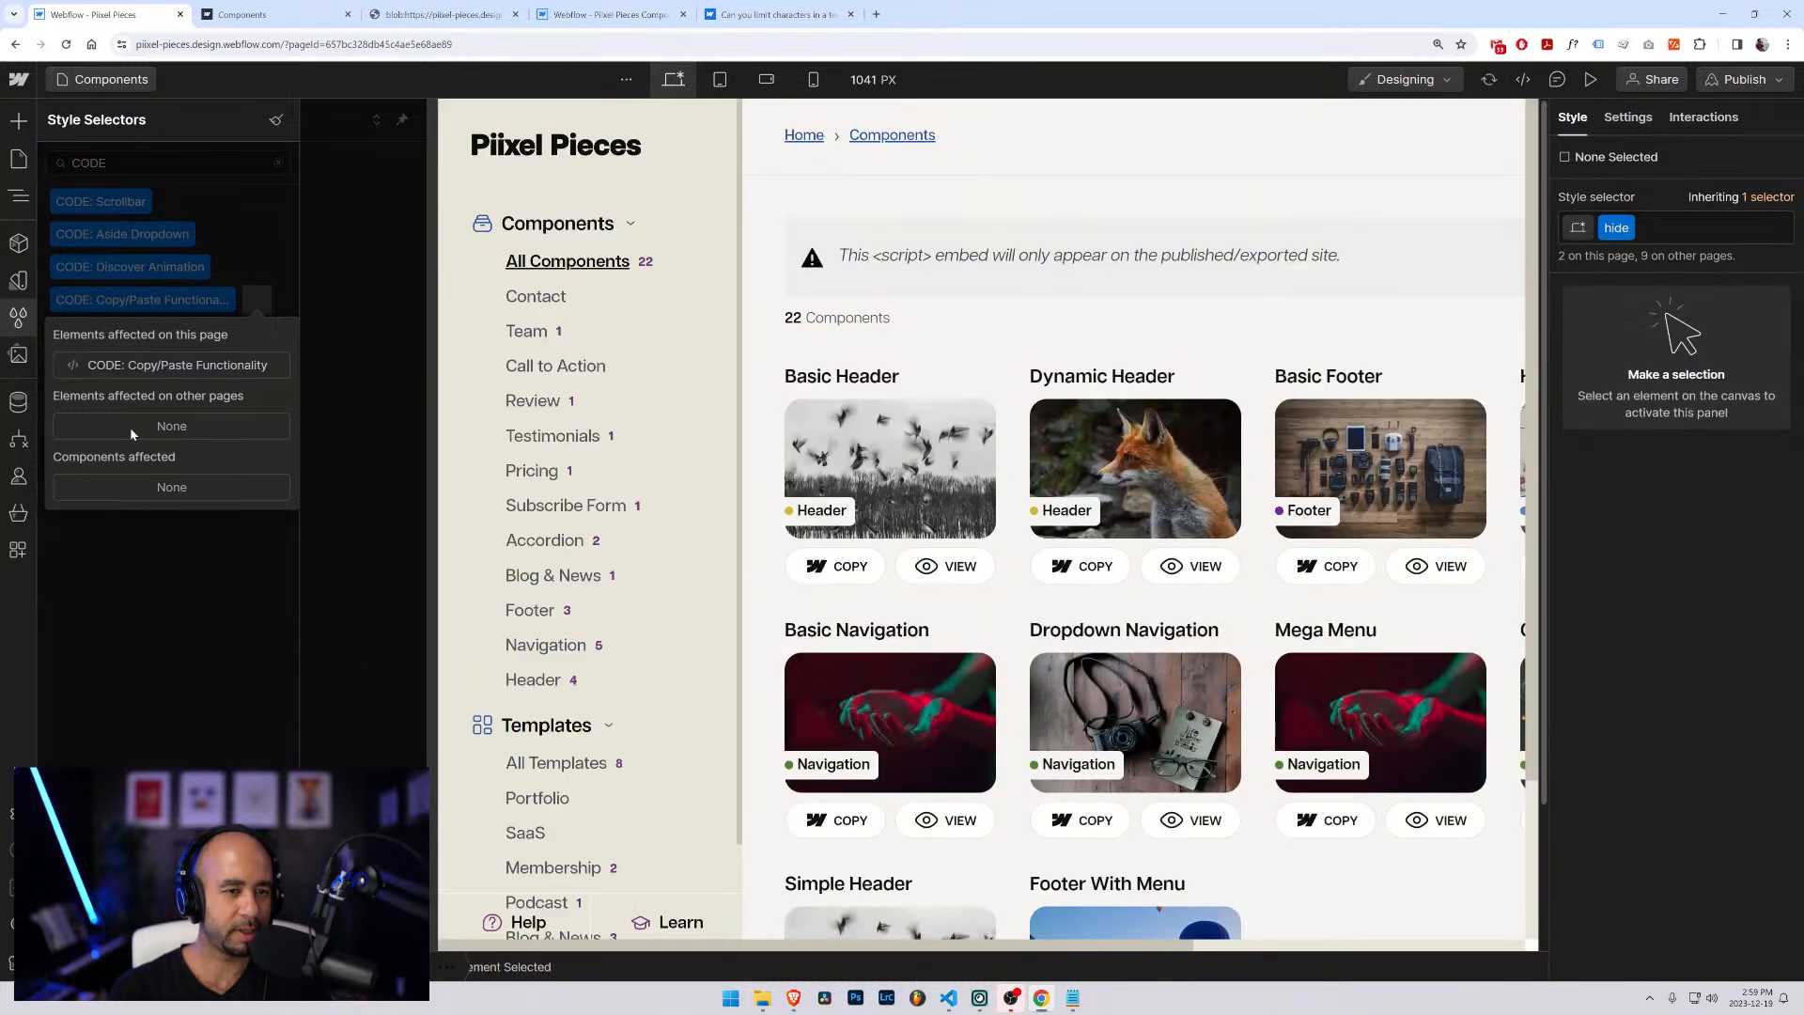
click(172, 364)
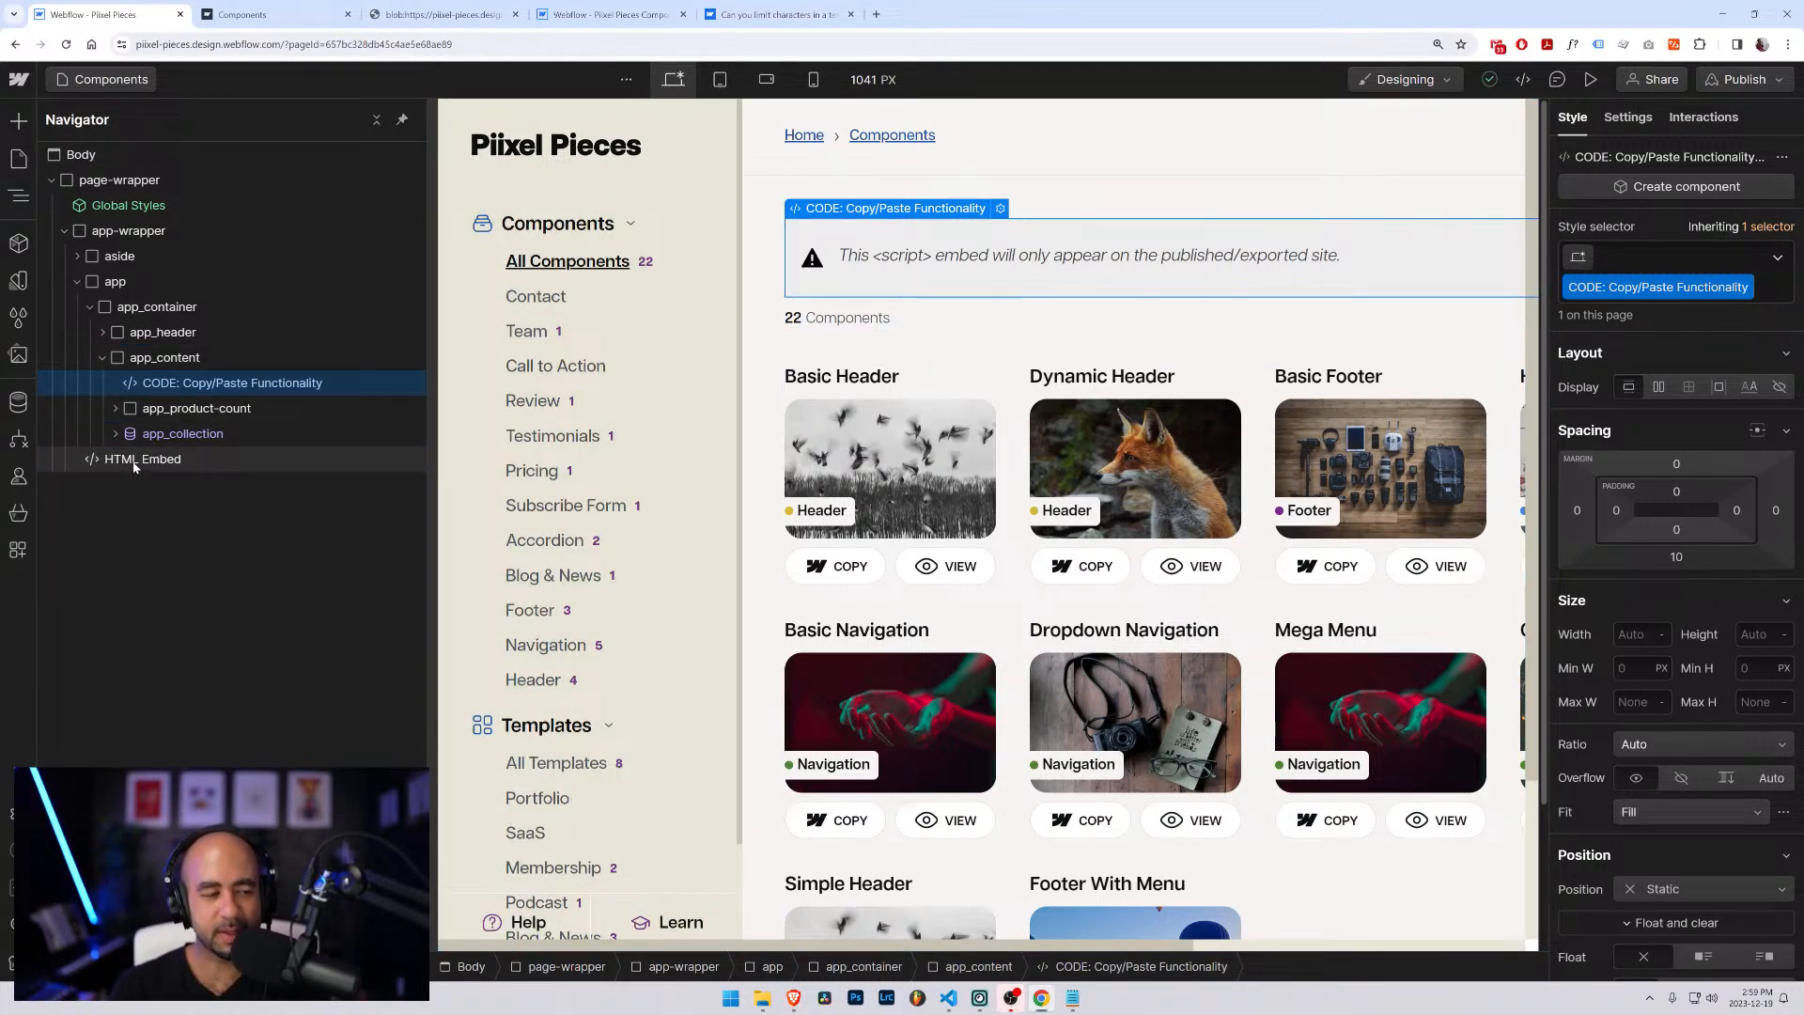
- Review the custom code of the CODE: Copy/Paste Functionality embed and delete the embed from app_content
click(1001, 208)
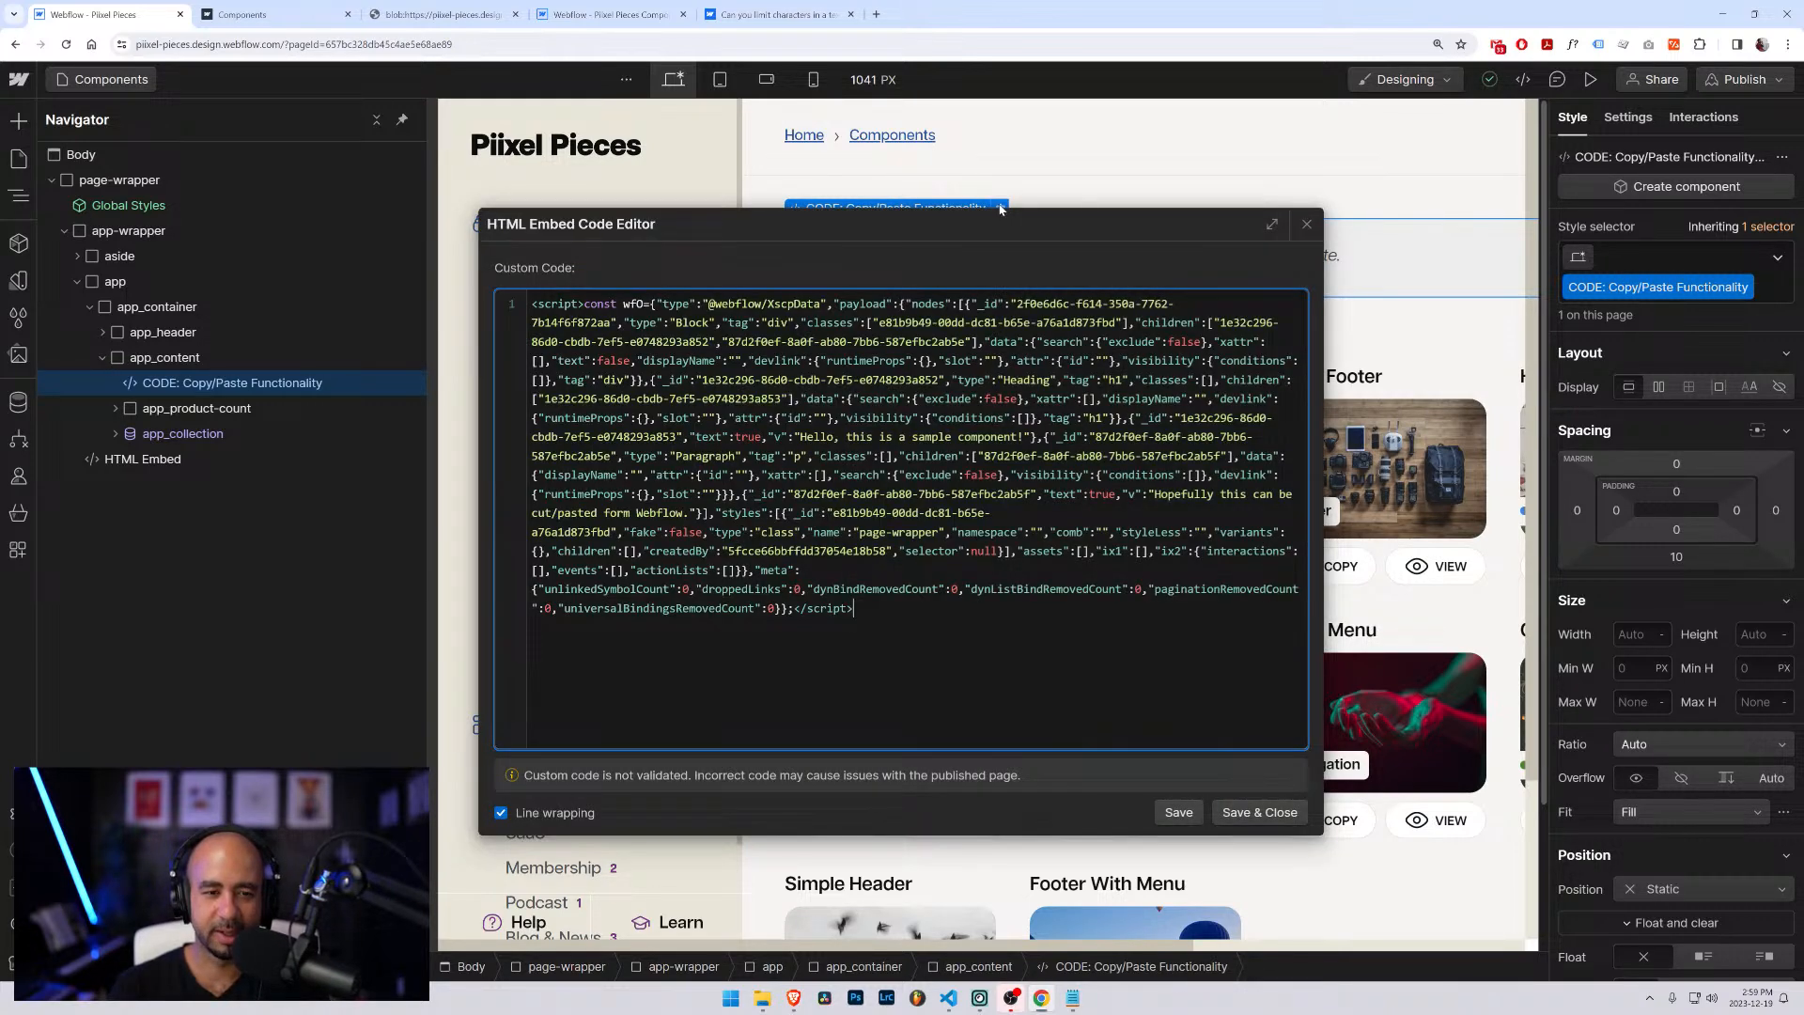
click(1306, 224)
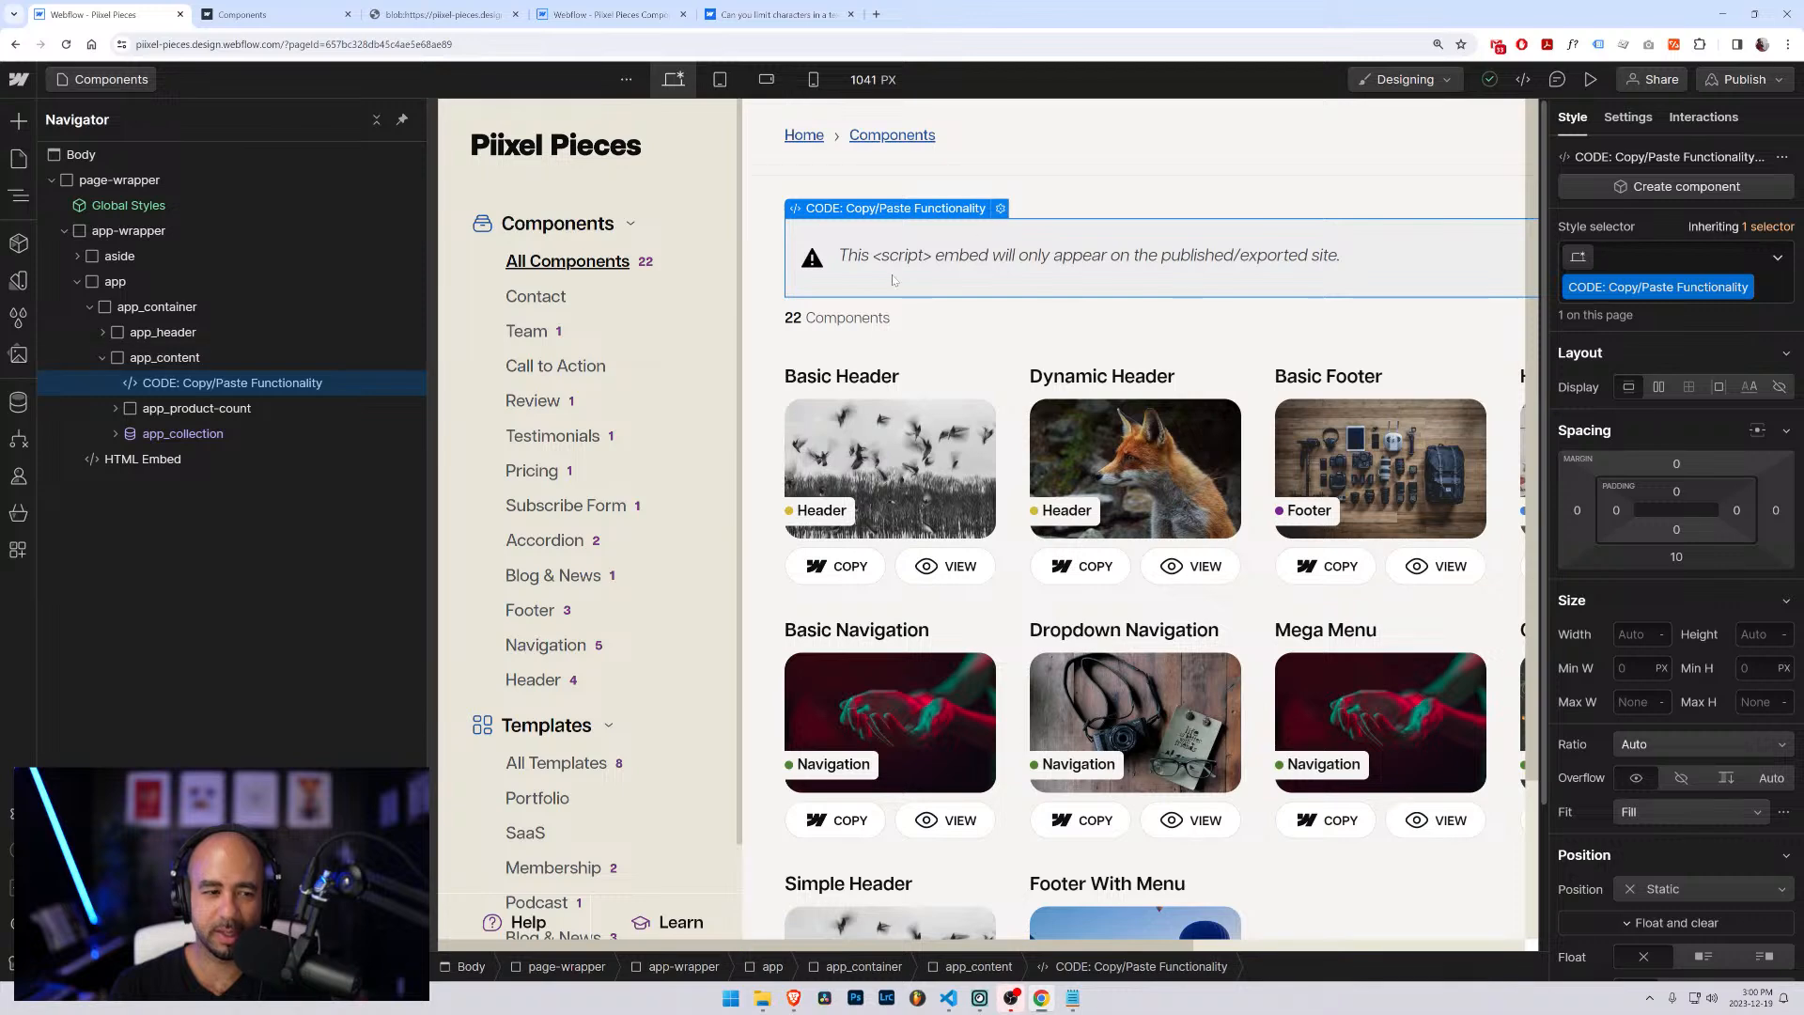
key(Delete)
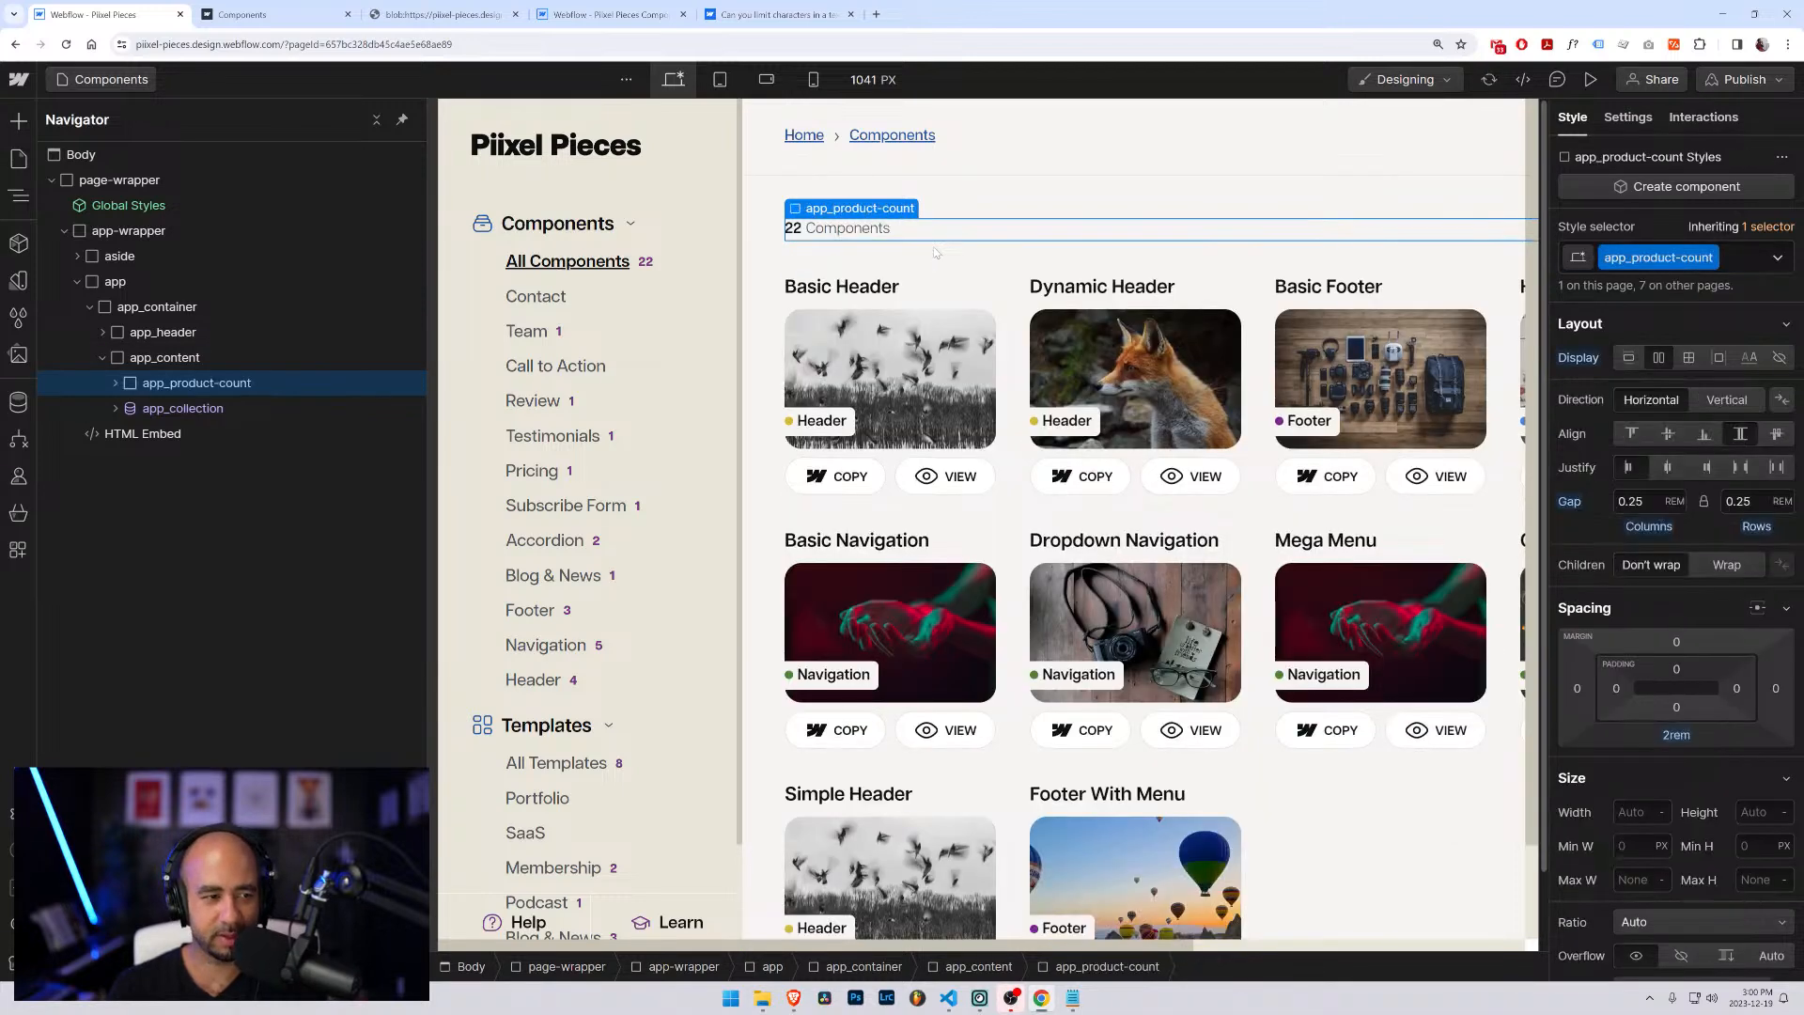
- Review the .demo-copy-button script in the remaining HTML Embed and delete that embed from app-wrapper
click(98, 434)
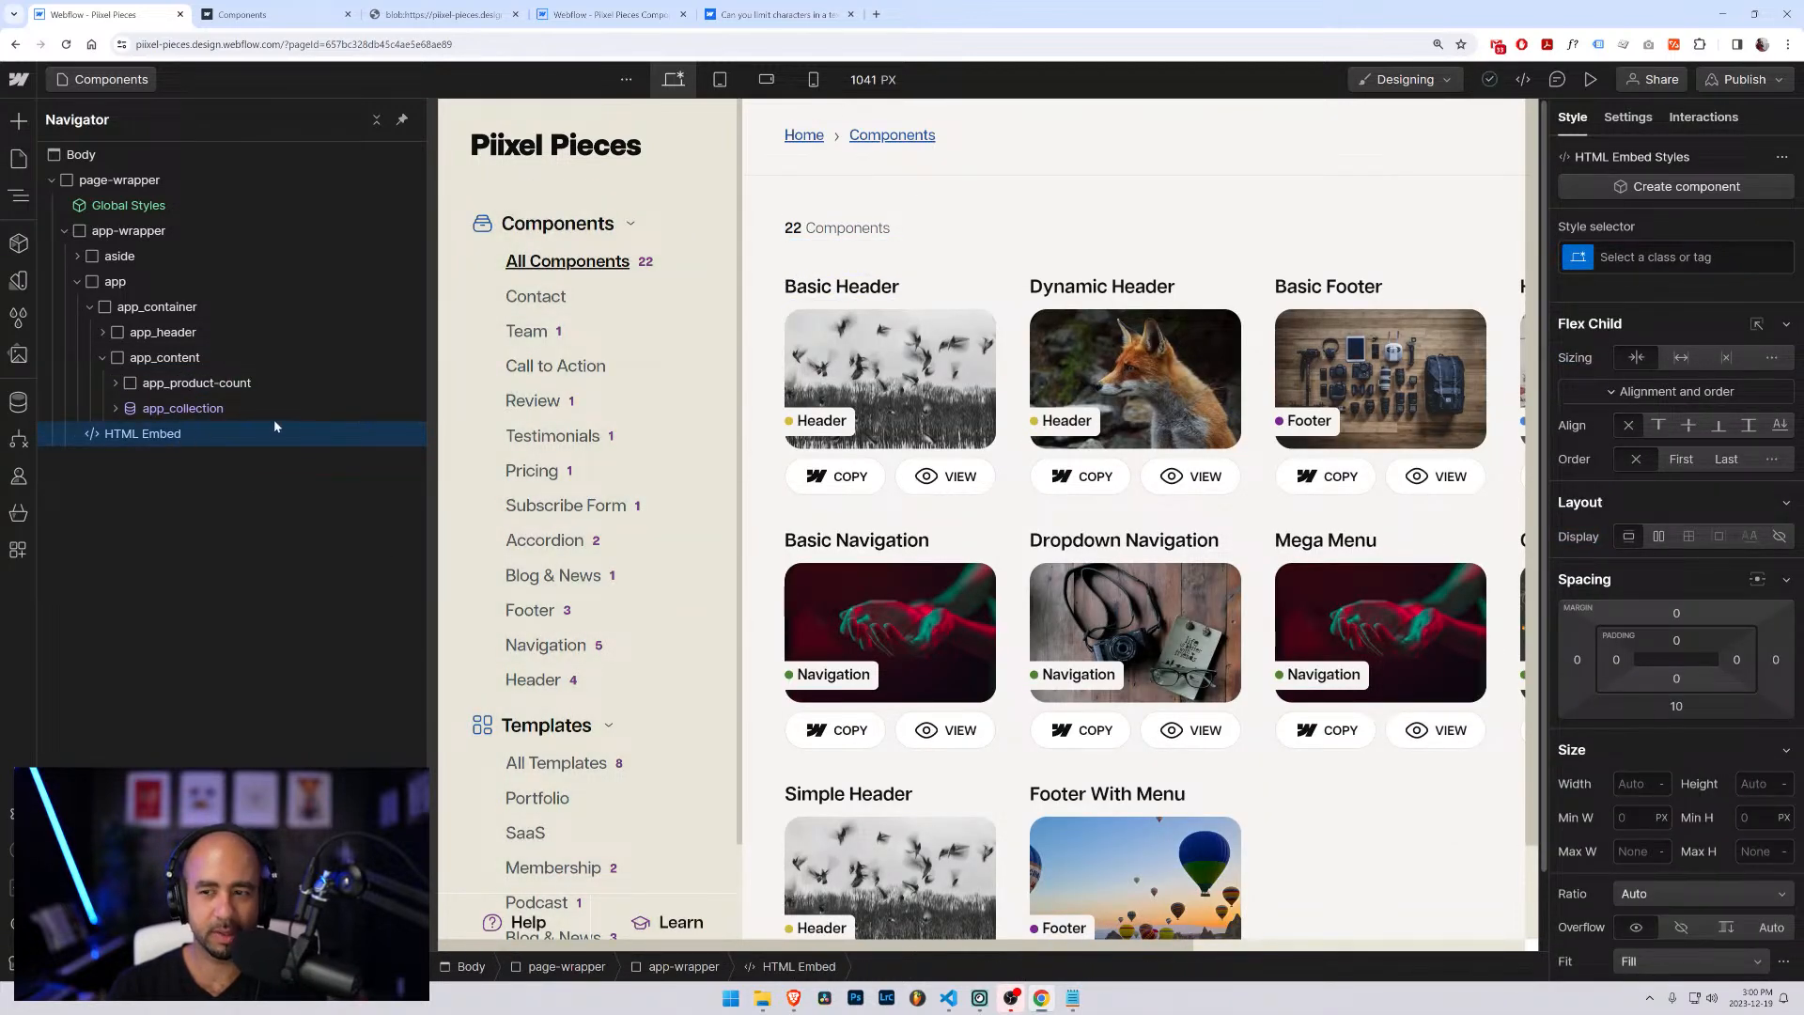
click(1627, 121)
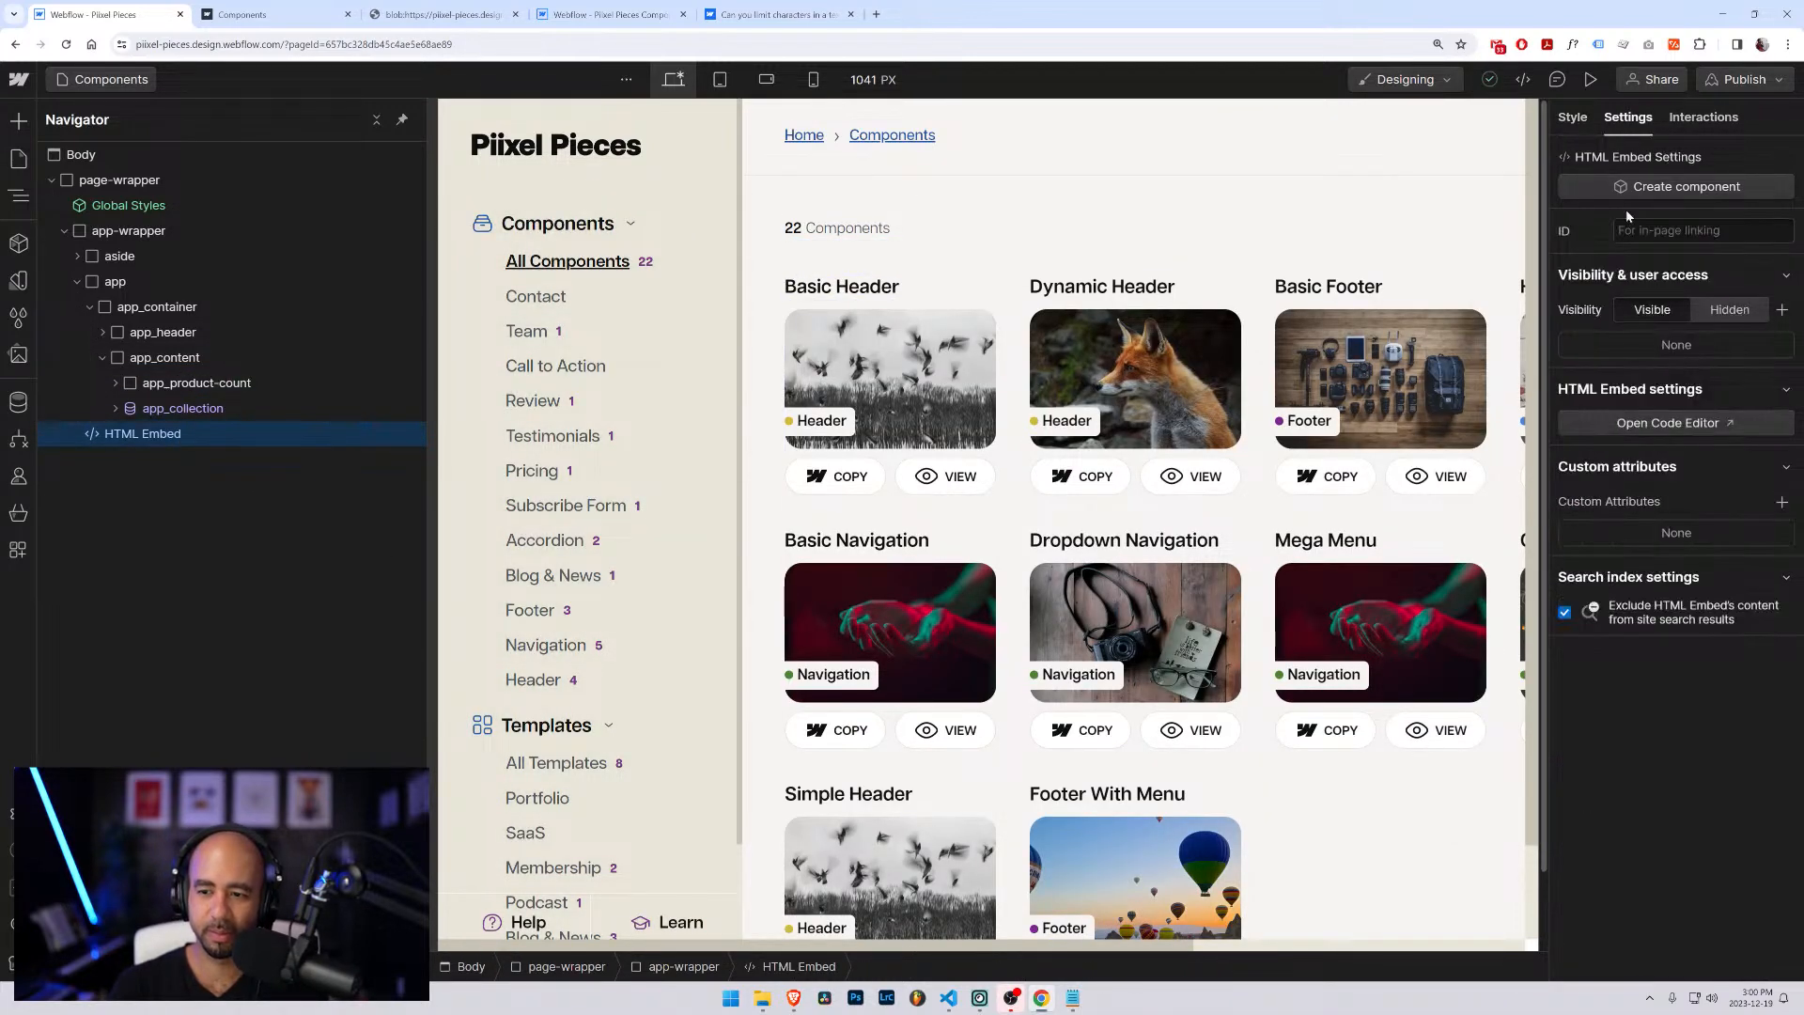
click(1701, 426)
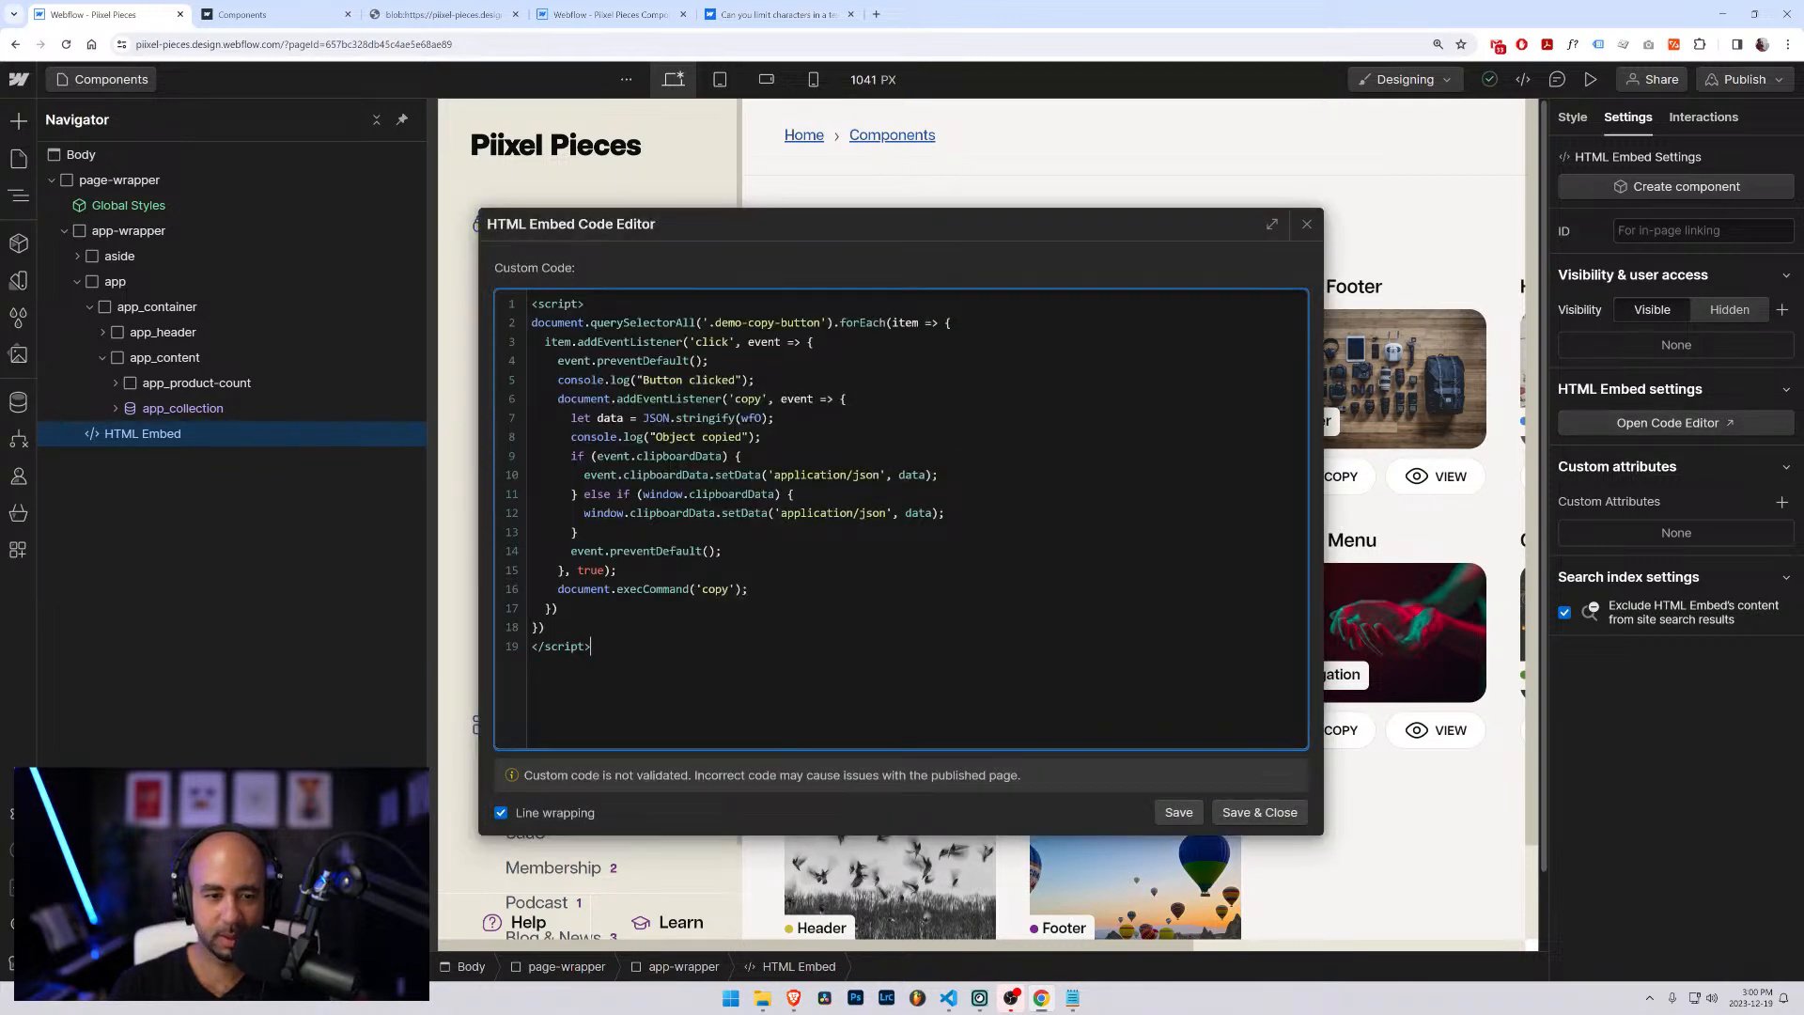
key(ctrl+a)
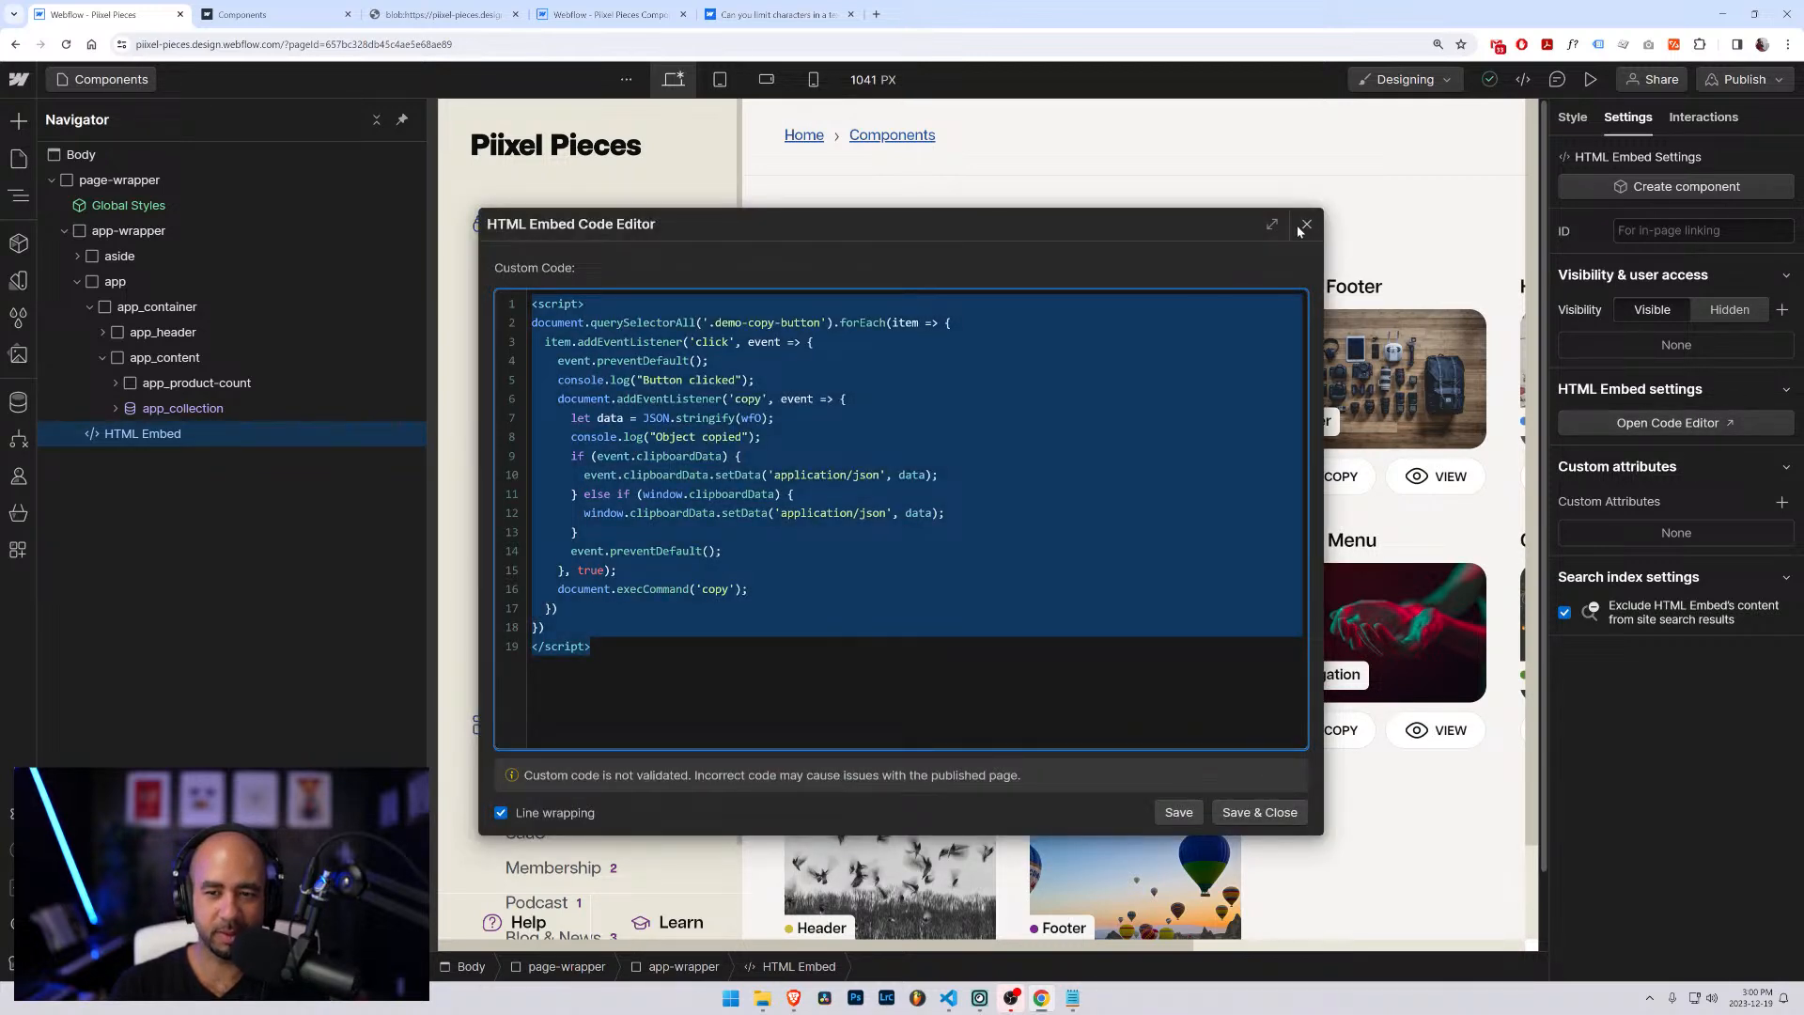
click(1304, 221)
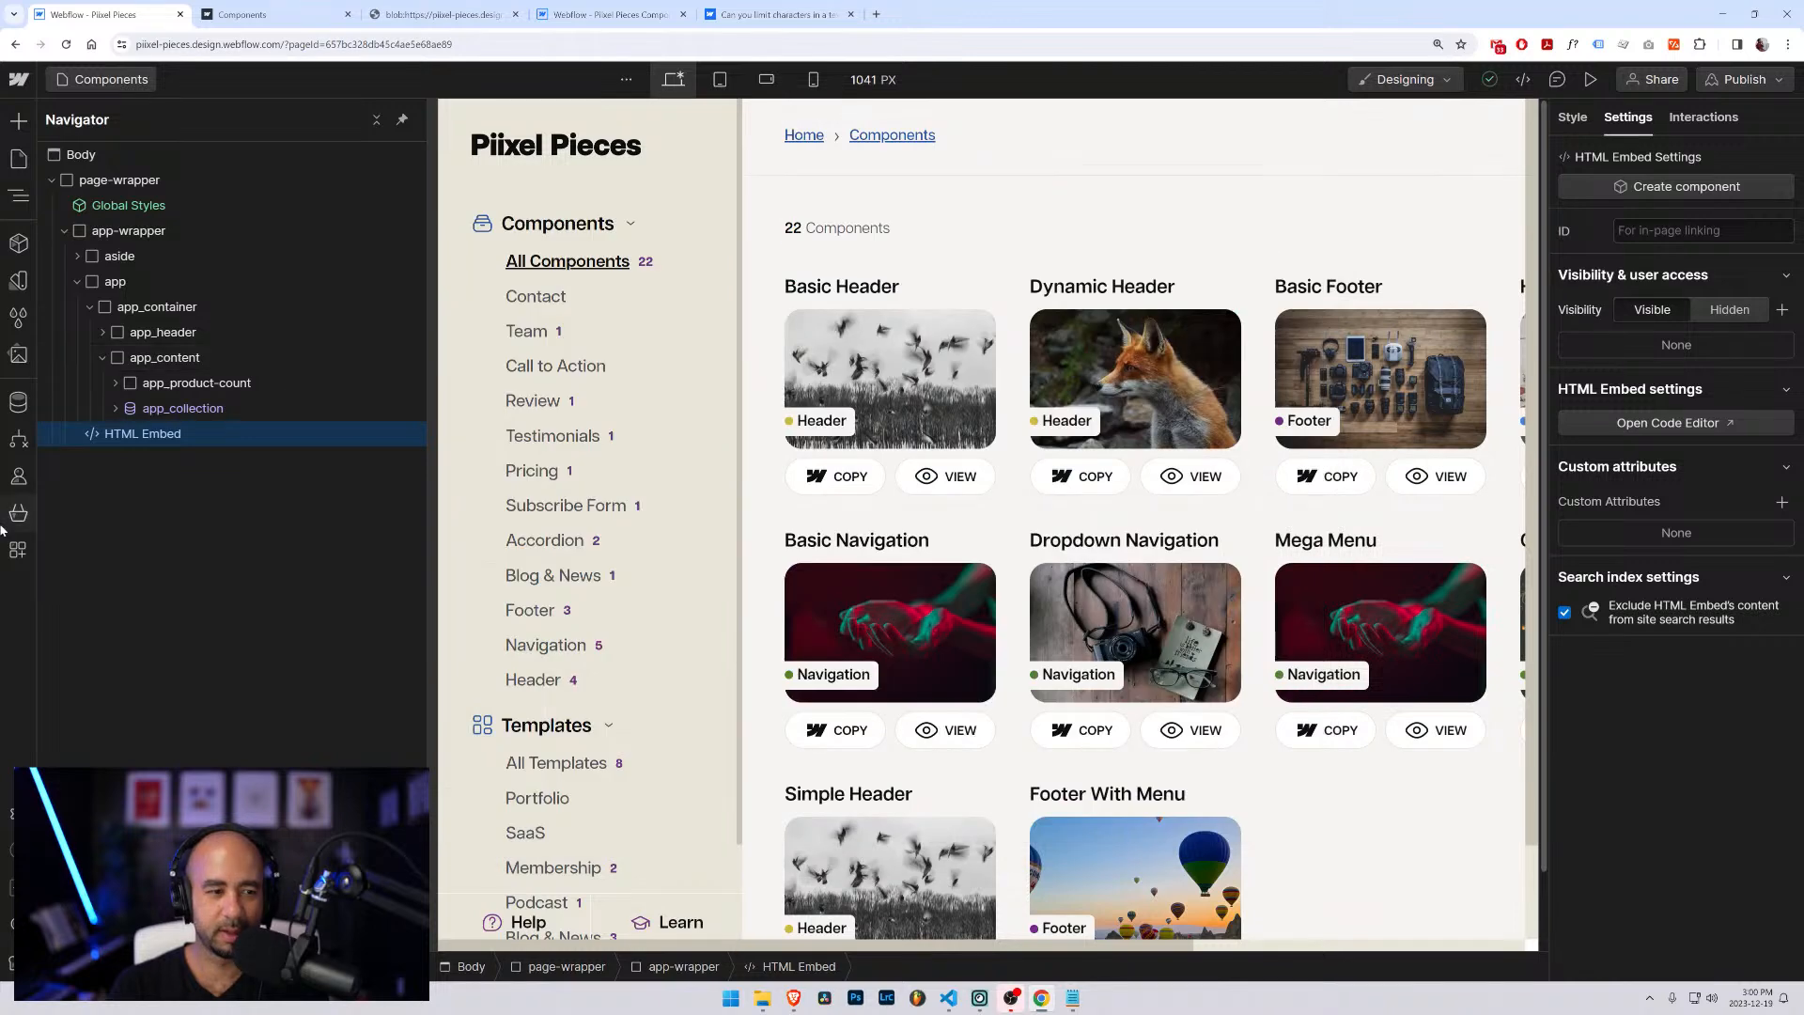
right_click(114, 431)
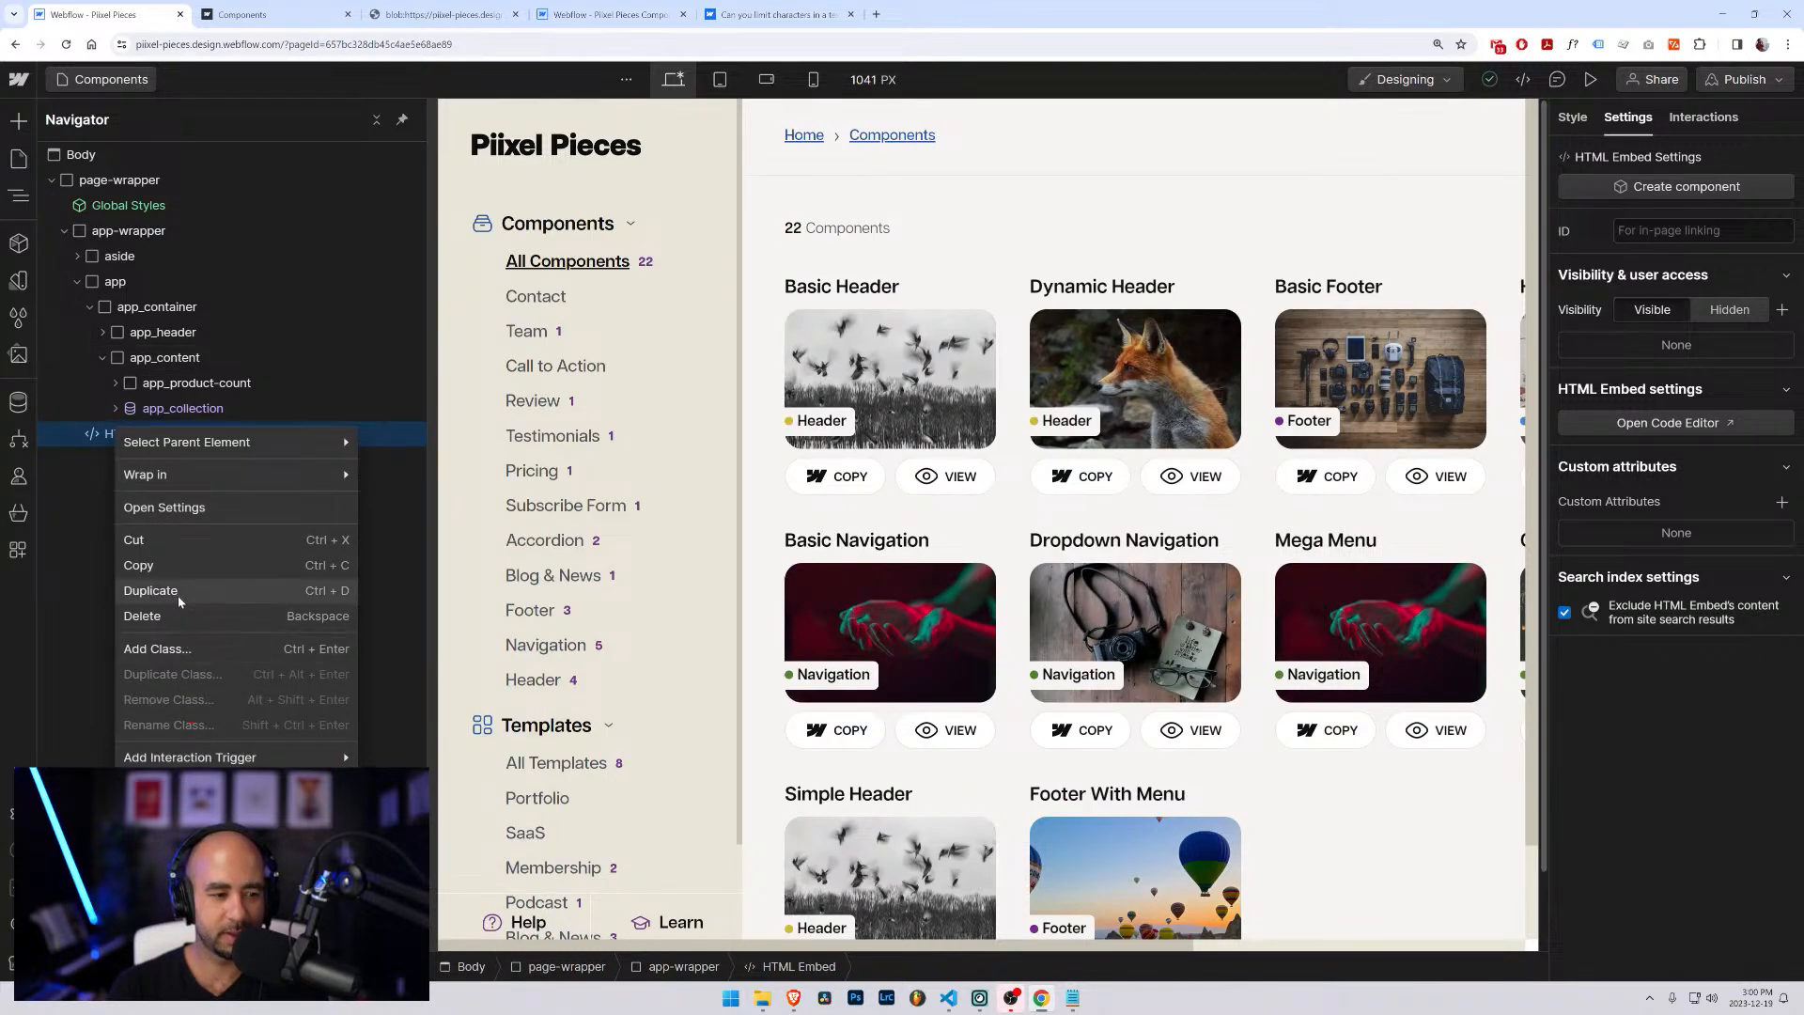
click(170, 625)
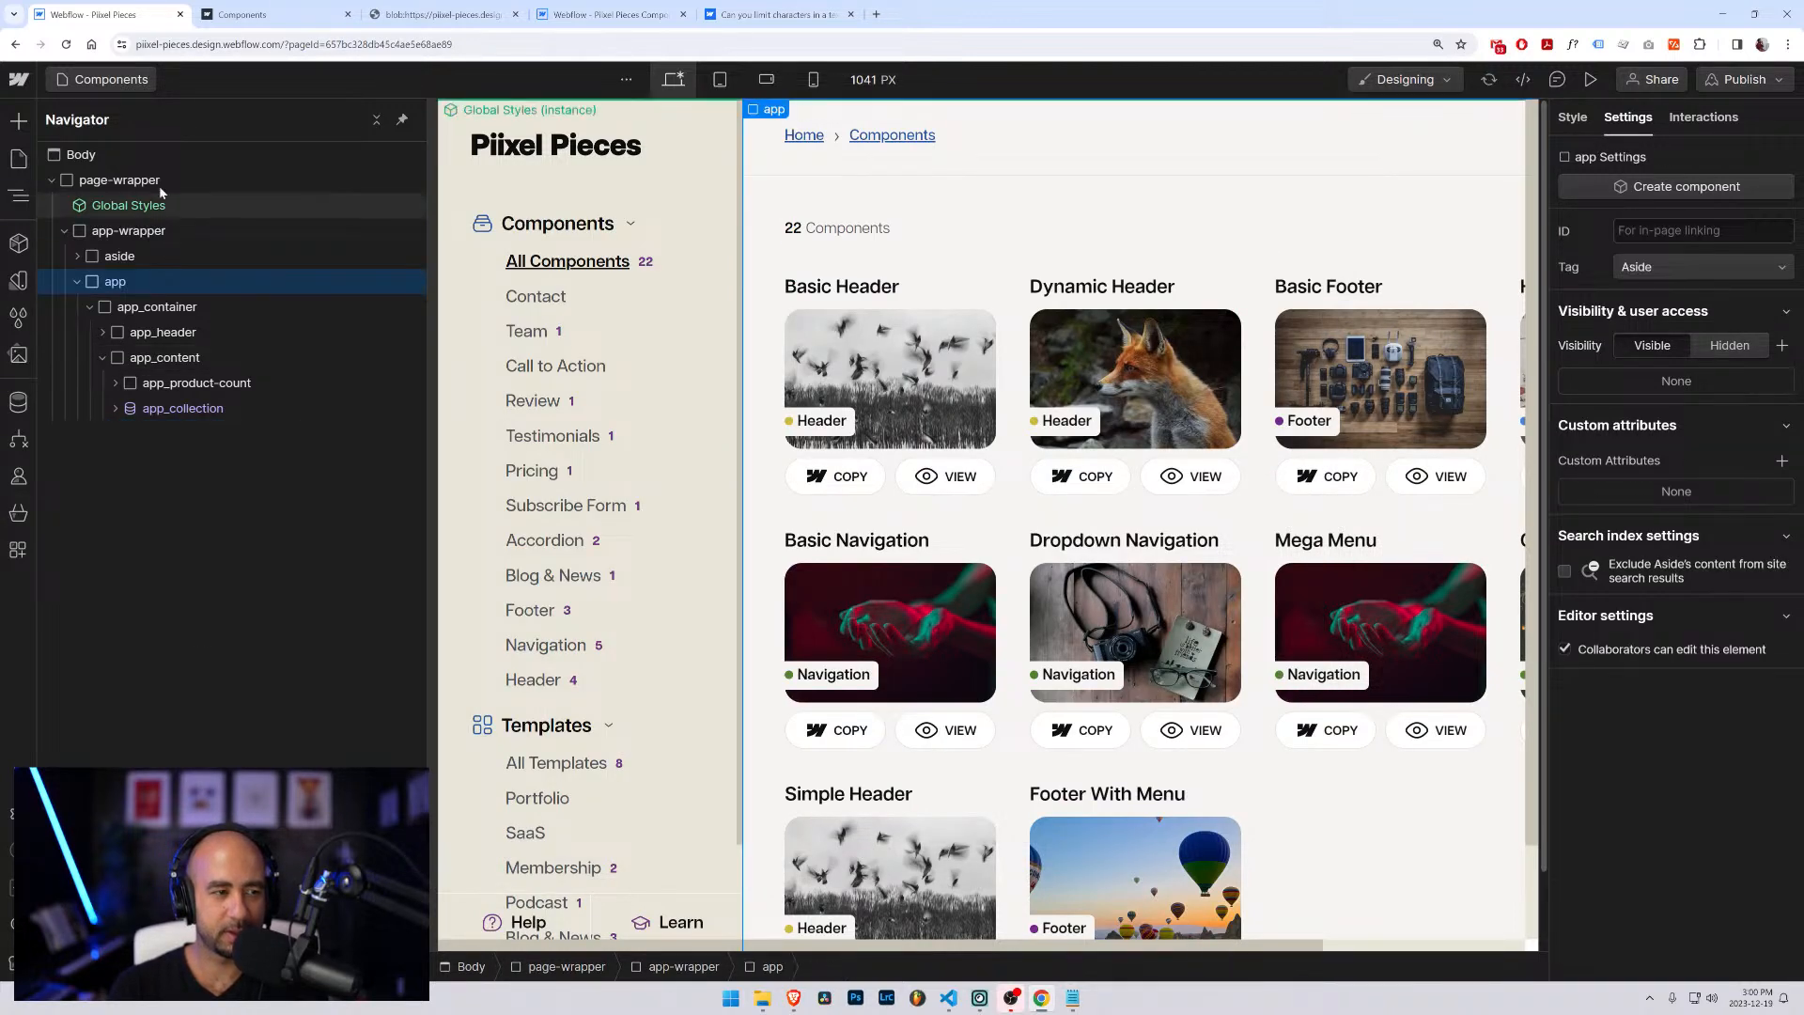
- Check the custom code in the top-level Components page's settings, and open the Components page in the Product folder
click(110, 79)
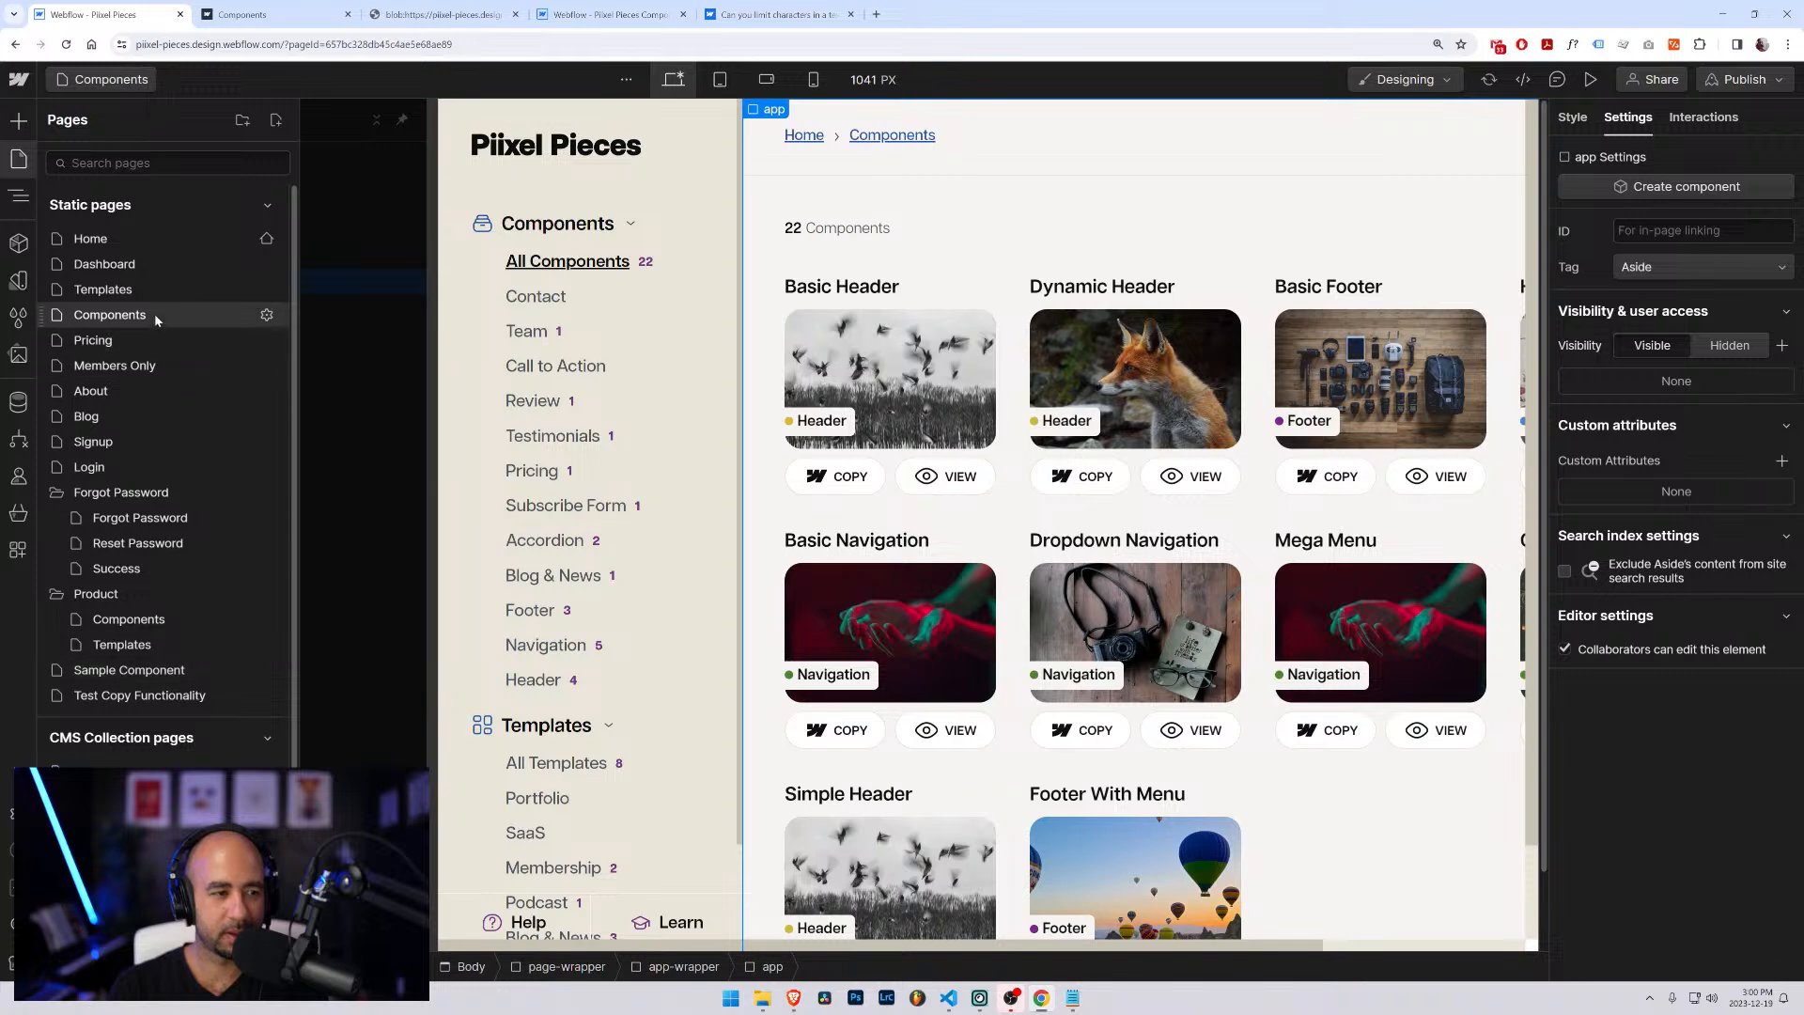
click(267, 315)
scroll(489, 771, down, 15)
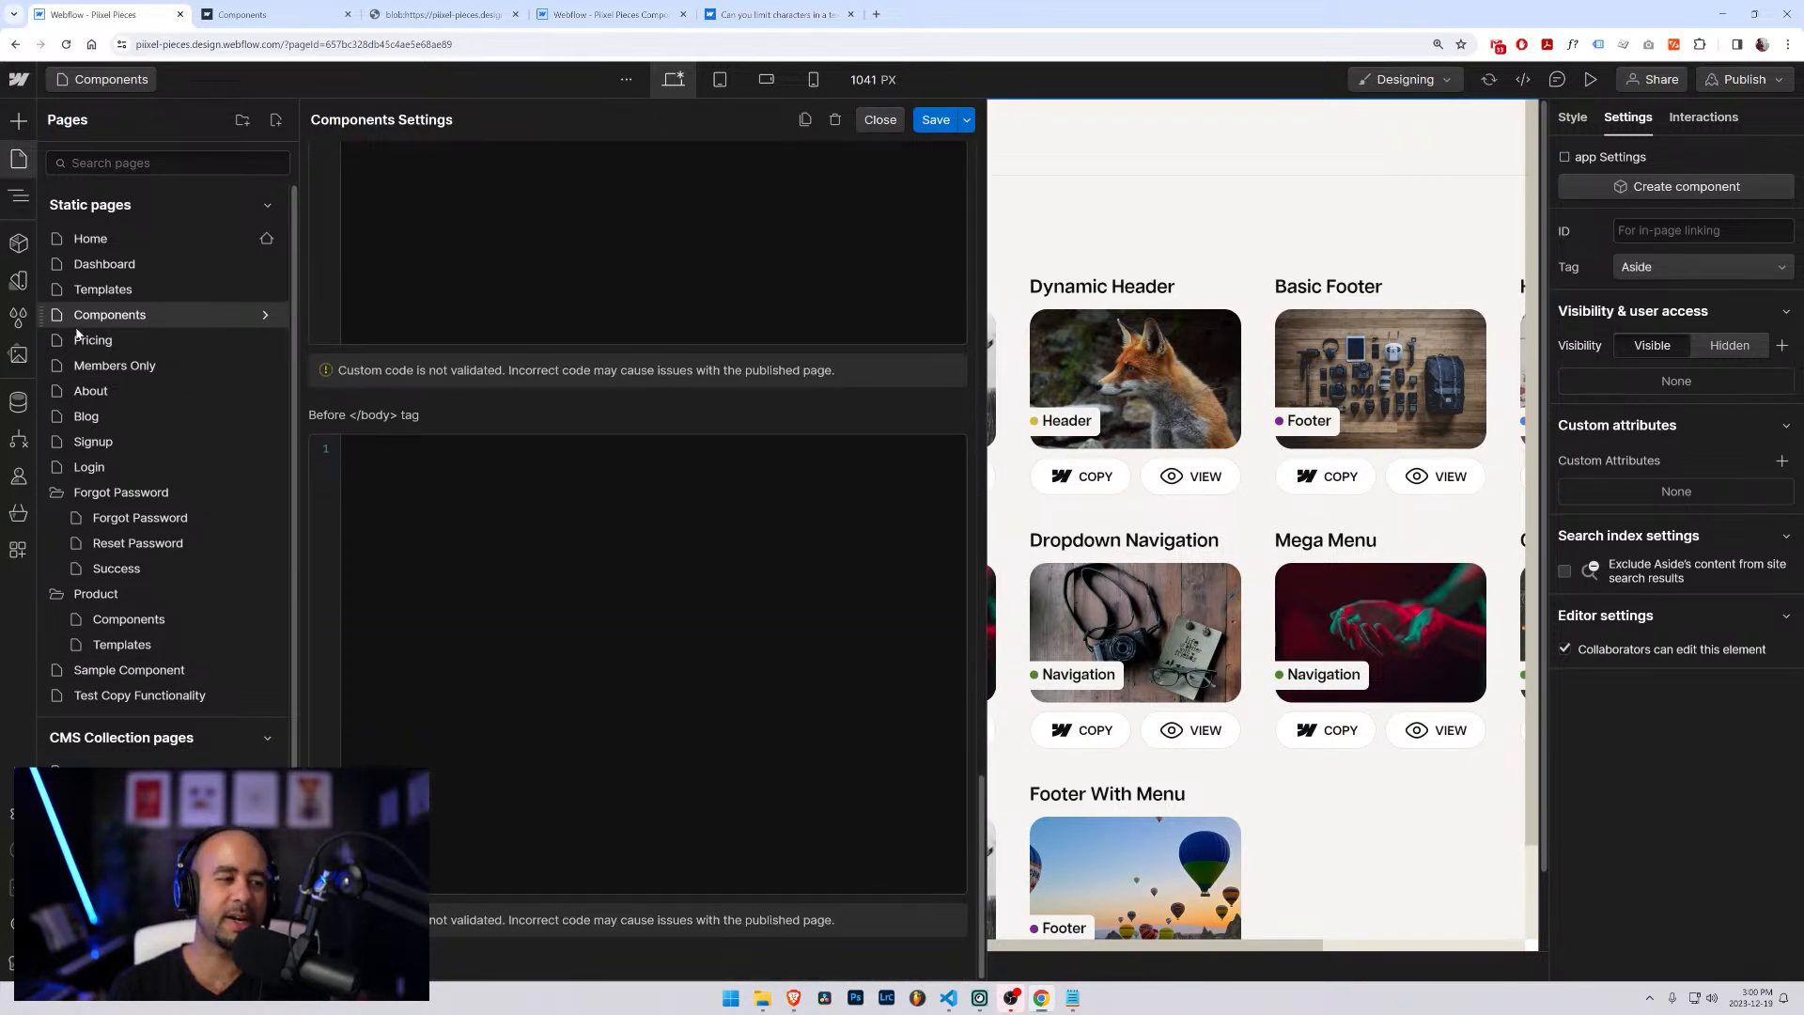
click(129, 620)
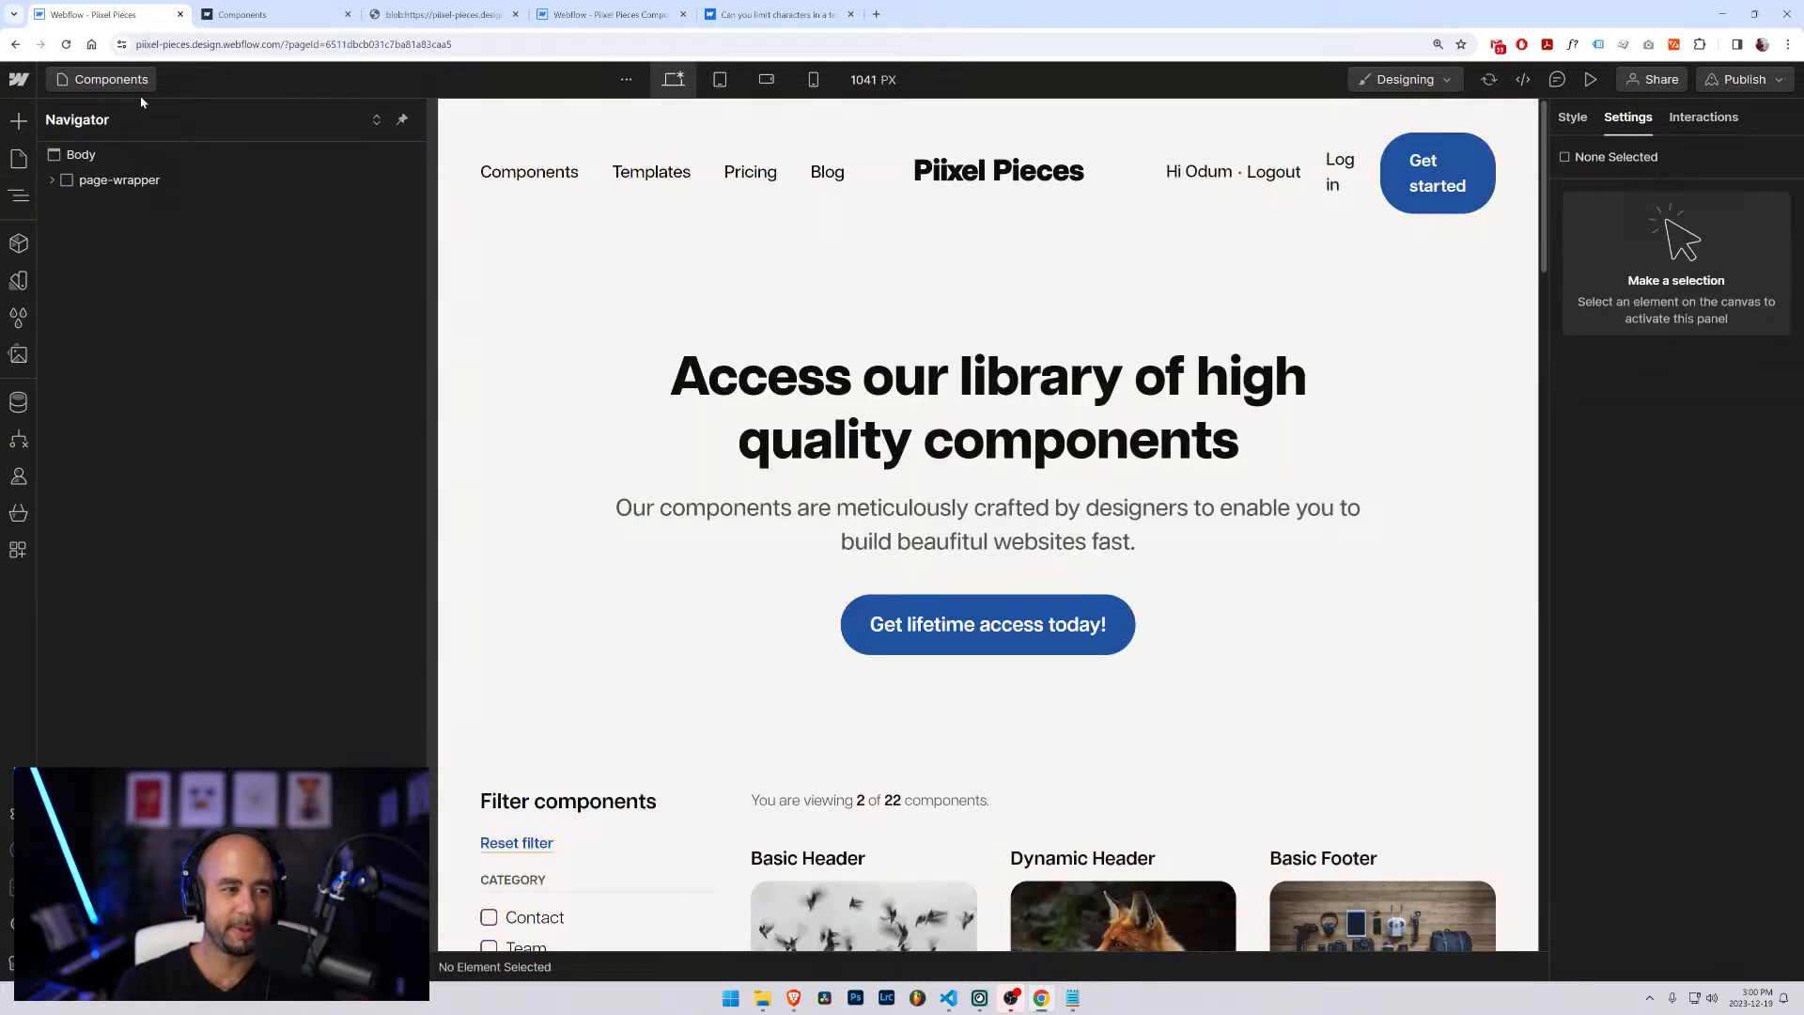
- Delete all code from the Before </body> tag area in the Product folder's Components page settings and save
click(136, 83)
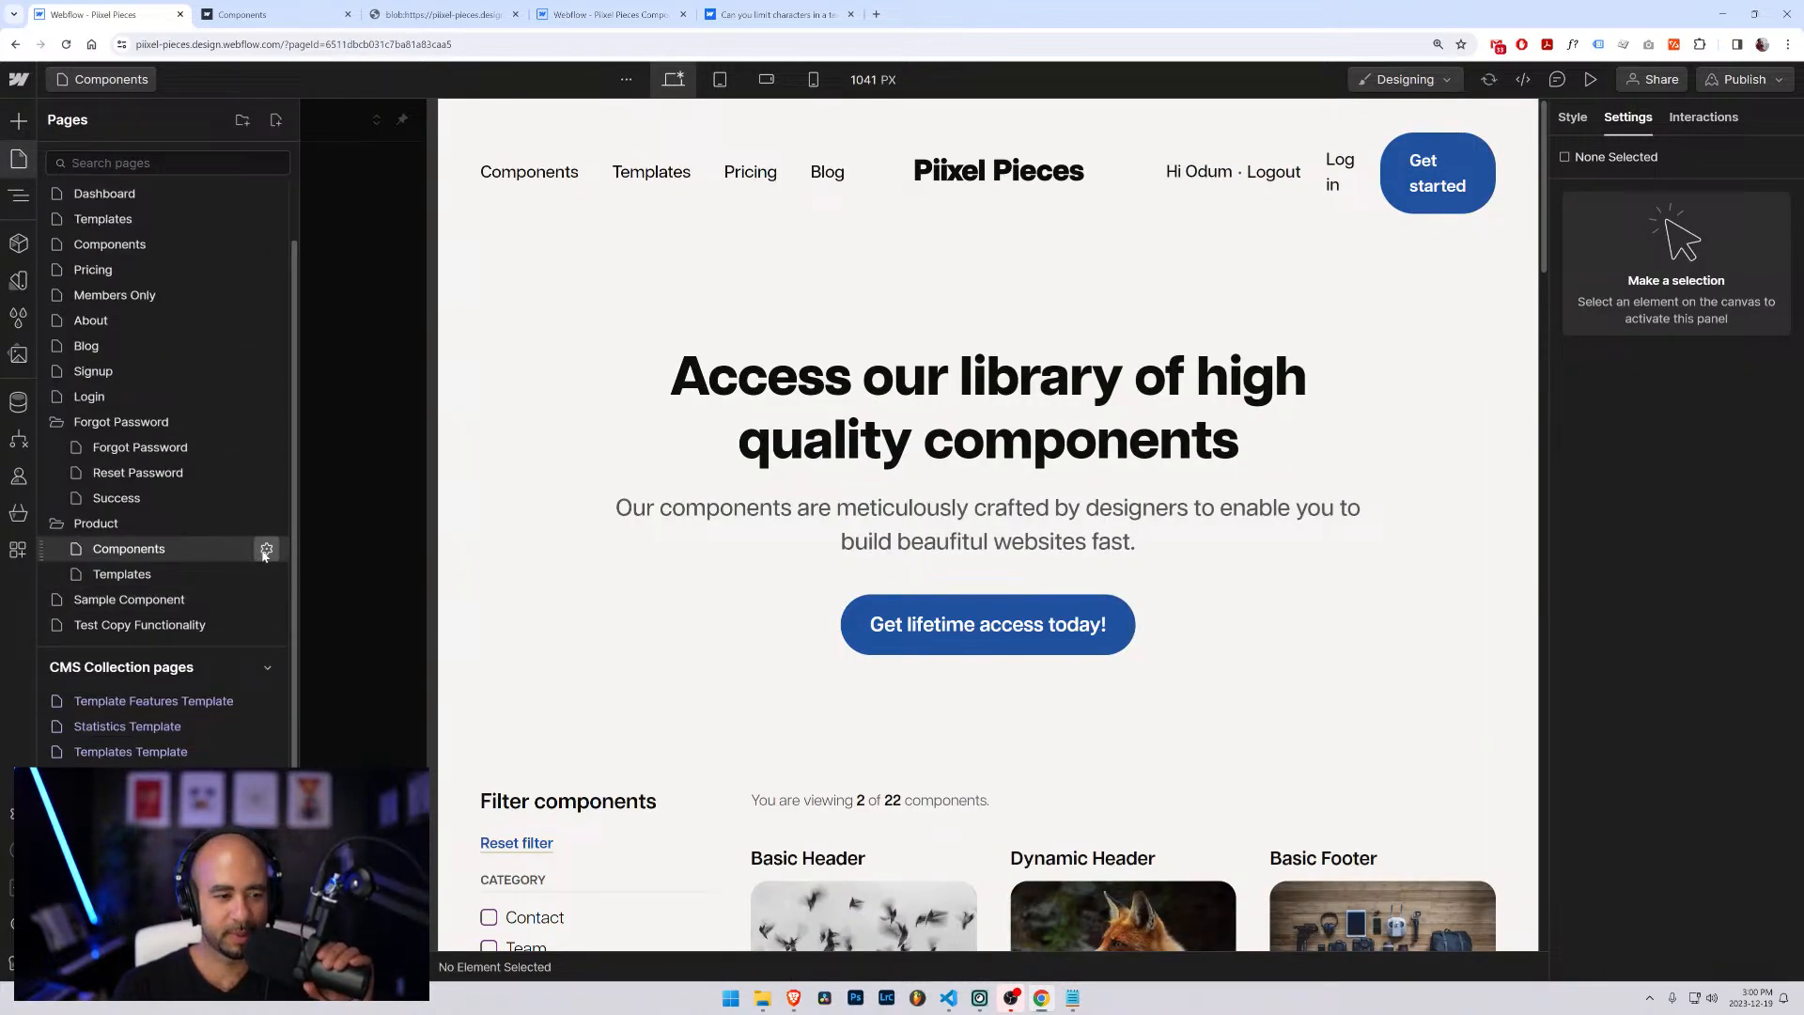
click(265, 551)
scroll(526, 648, down, 15)
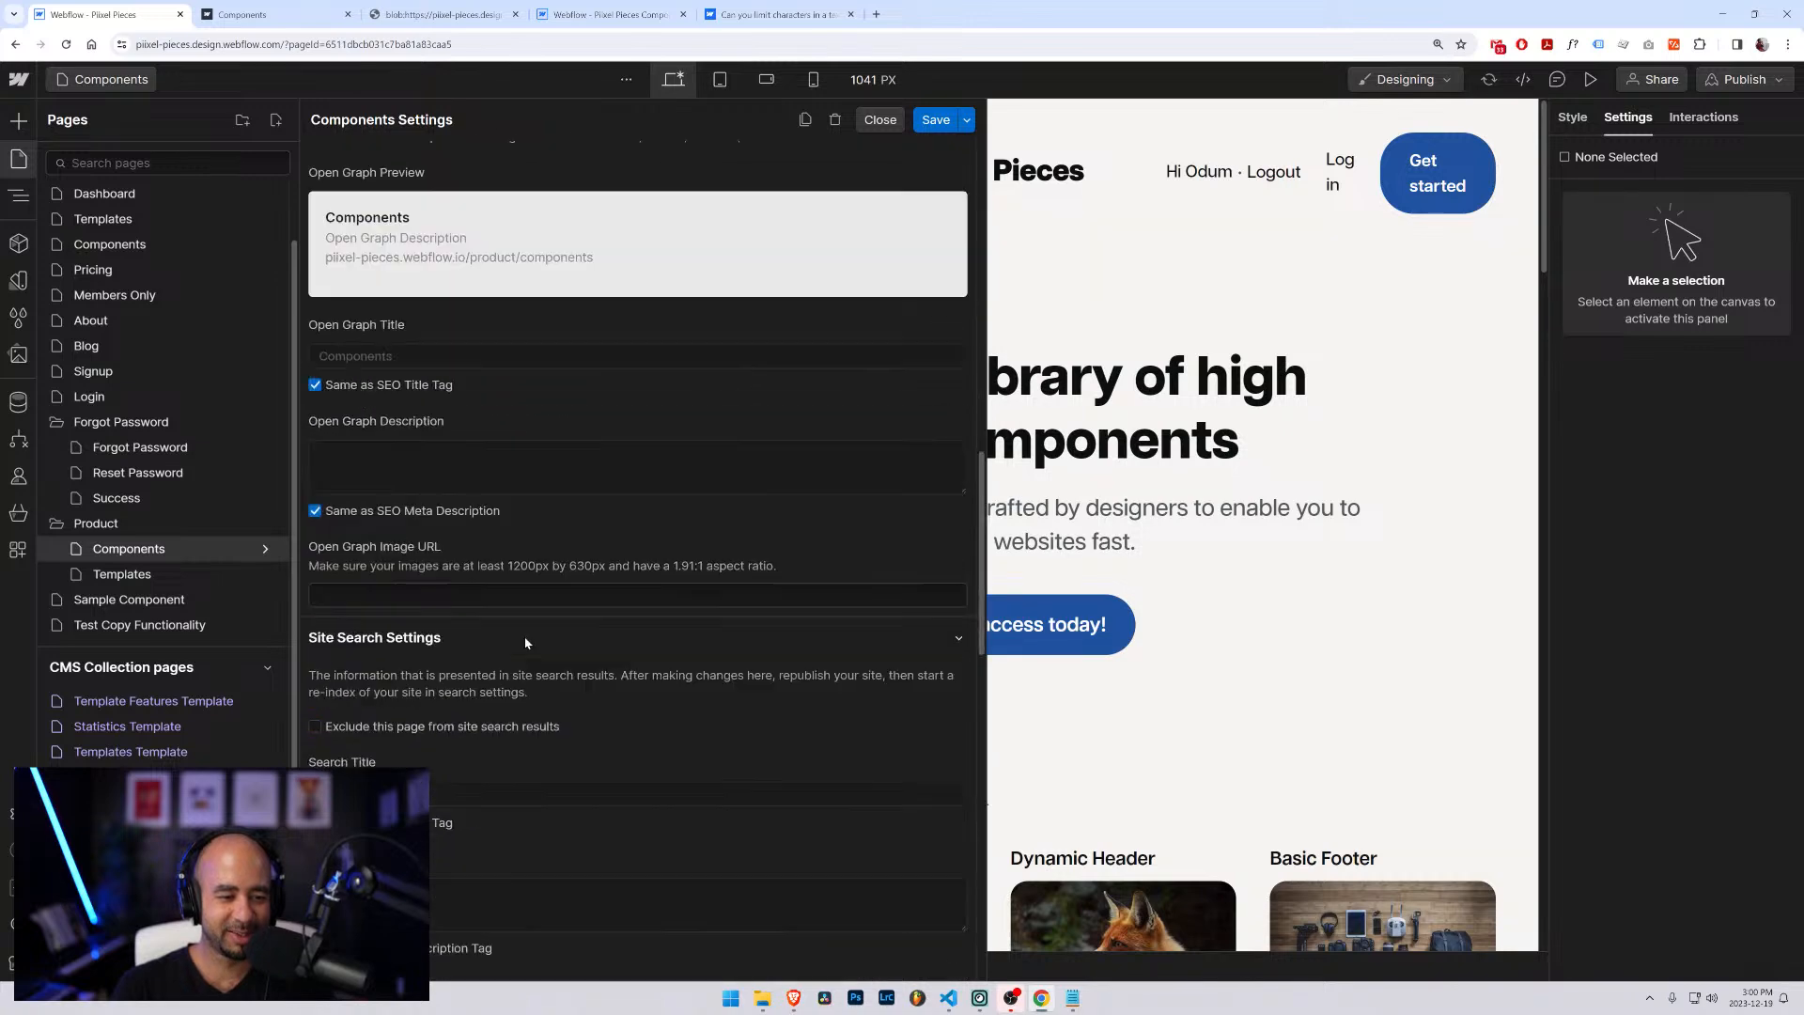
scroll(527, 663, down, 10)
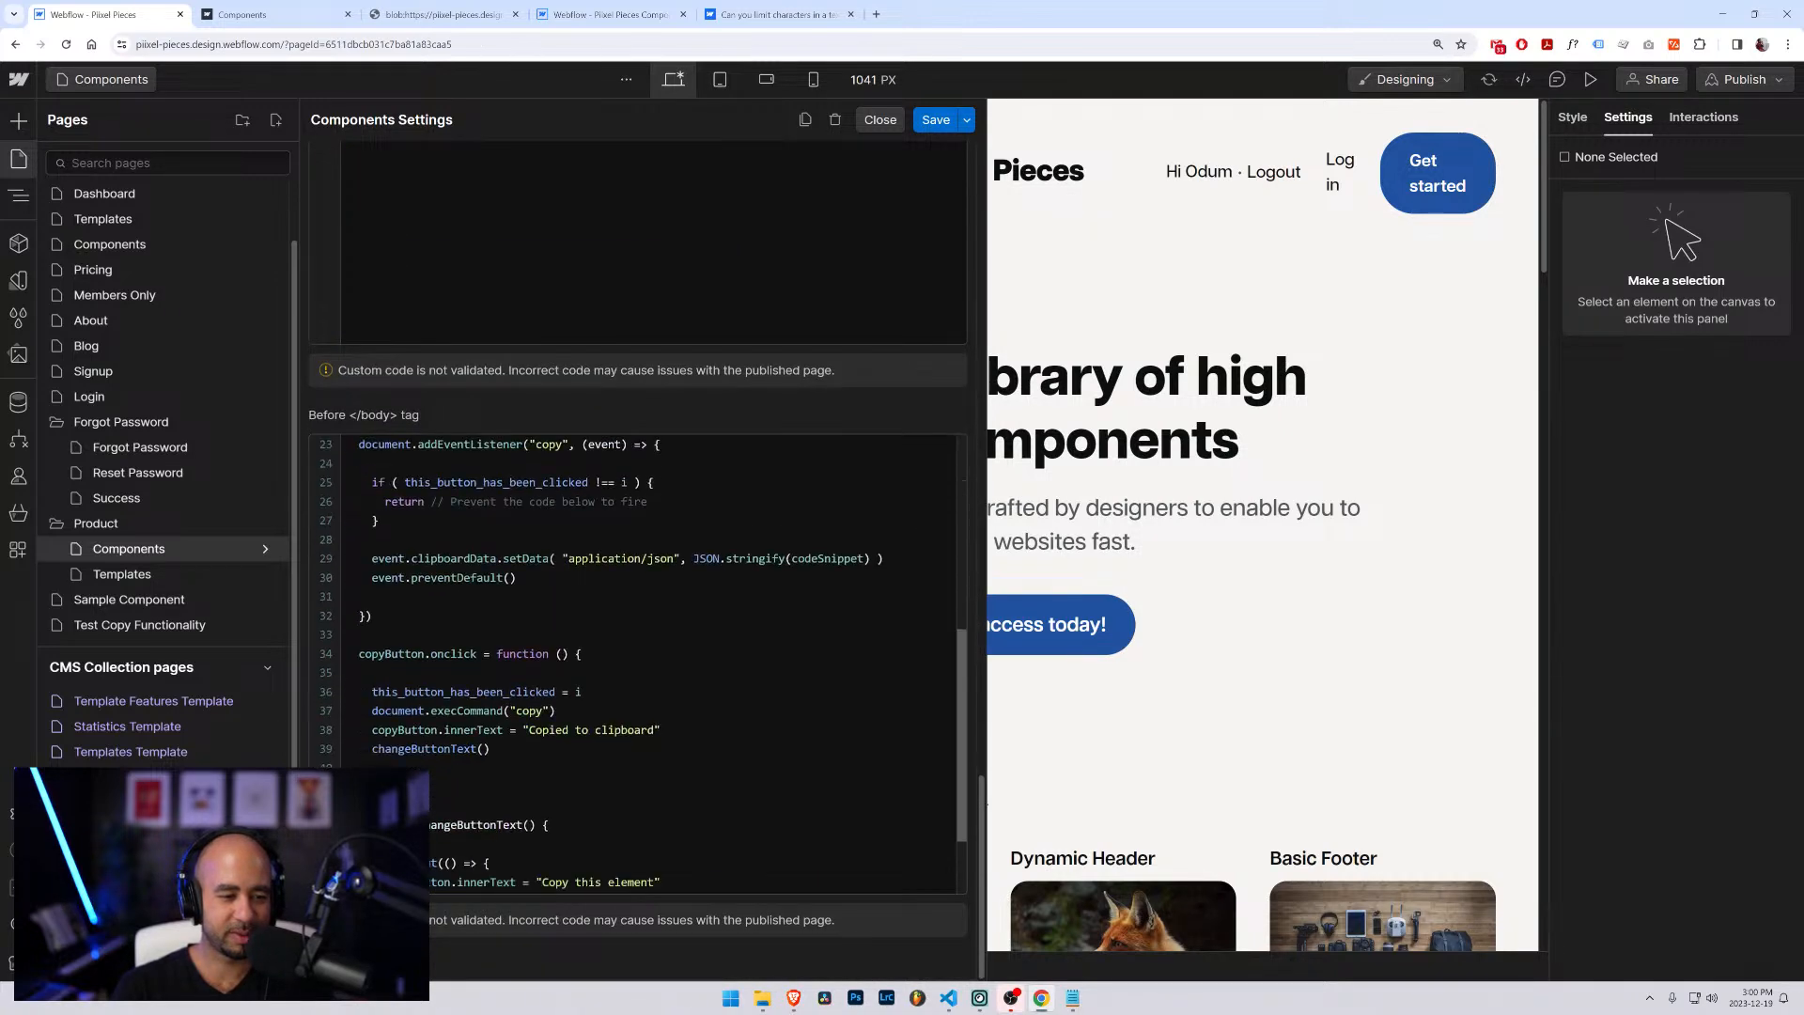
click(492, 810)
key(ctrl+a)
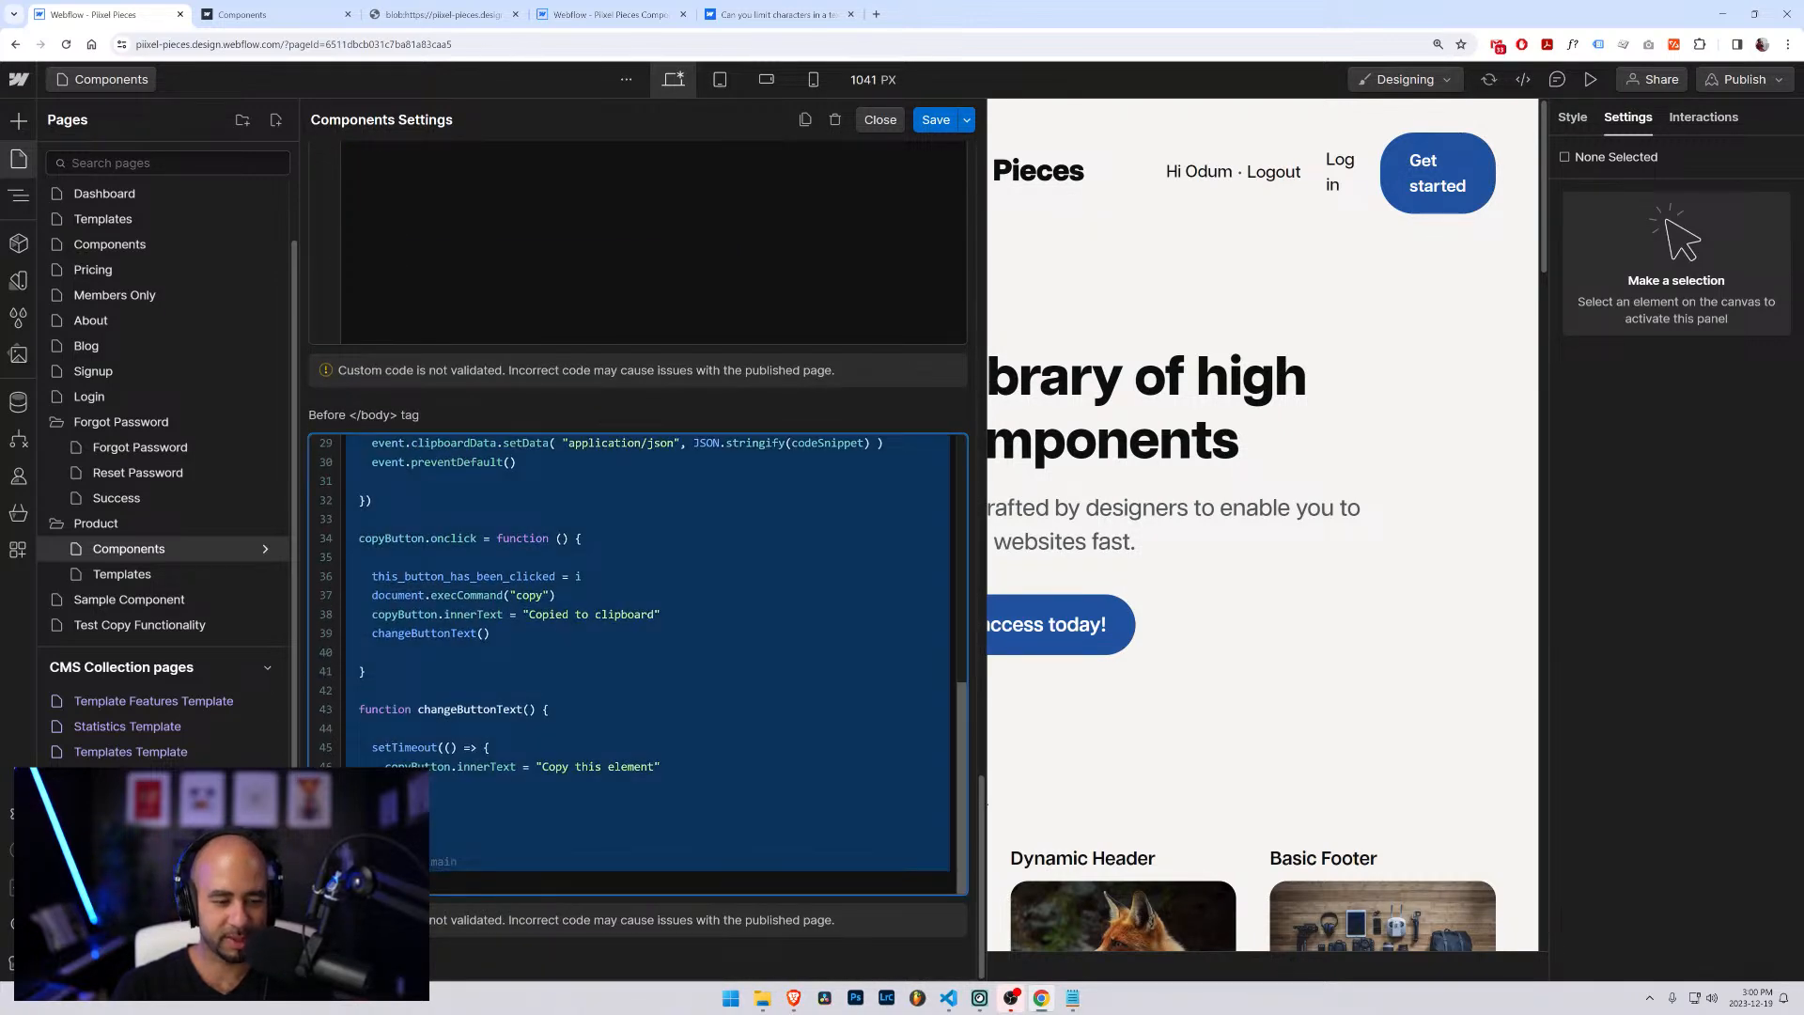
key(BackSpace)
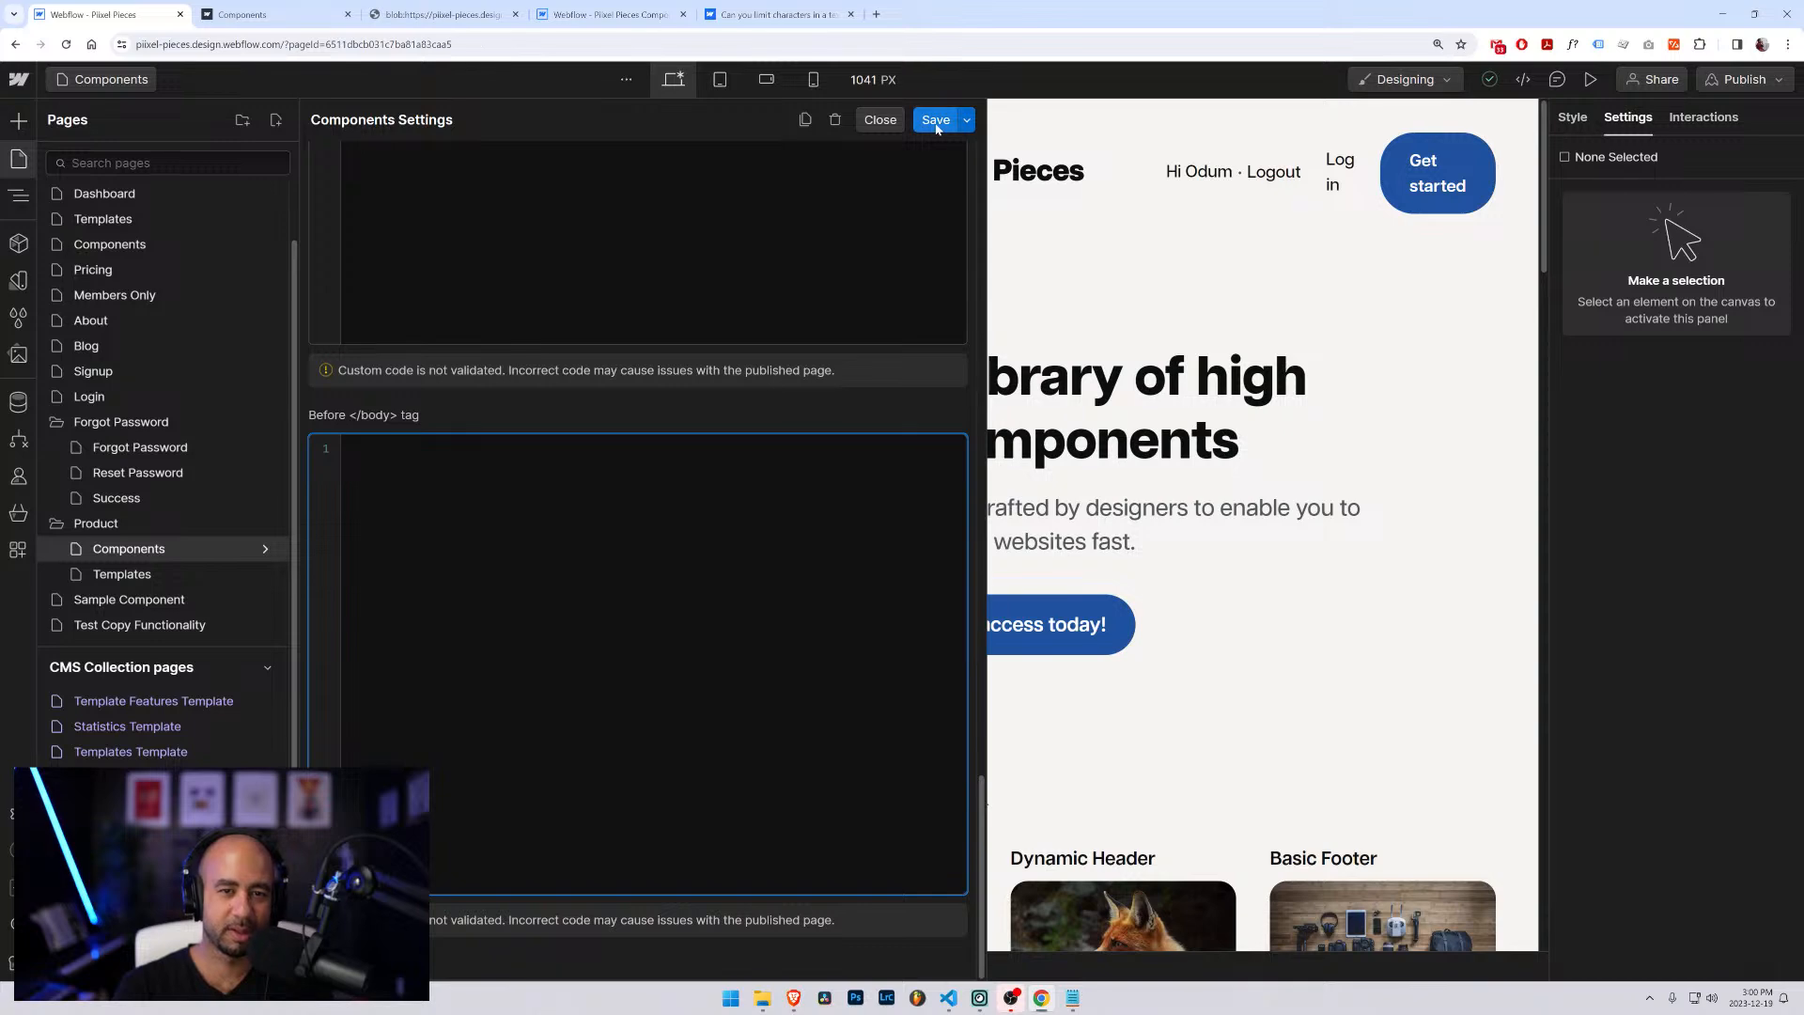
click(936, 119)
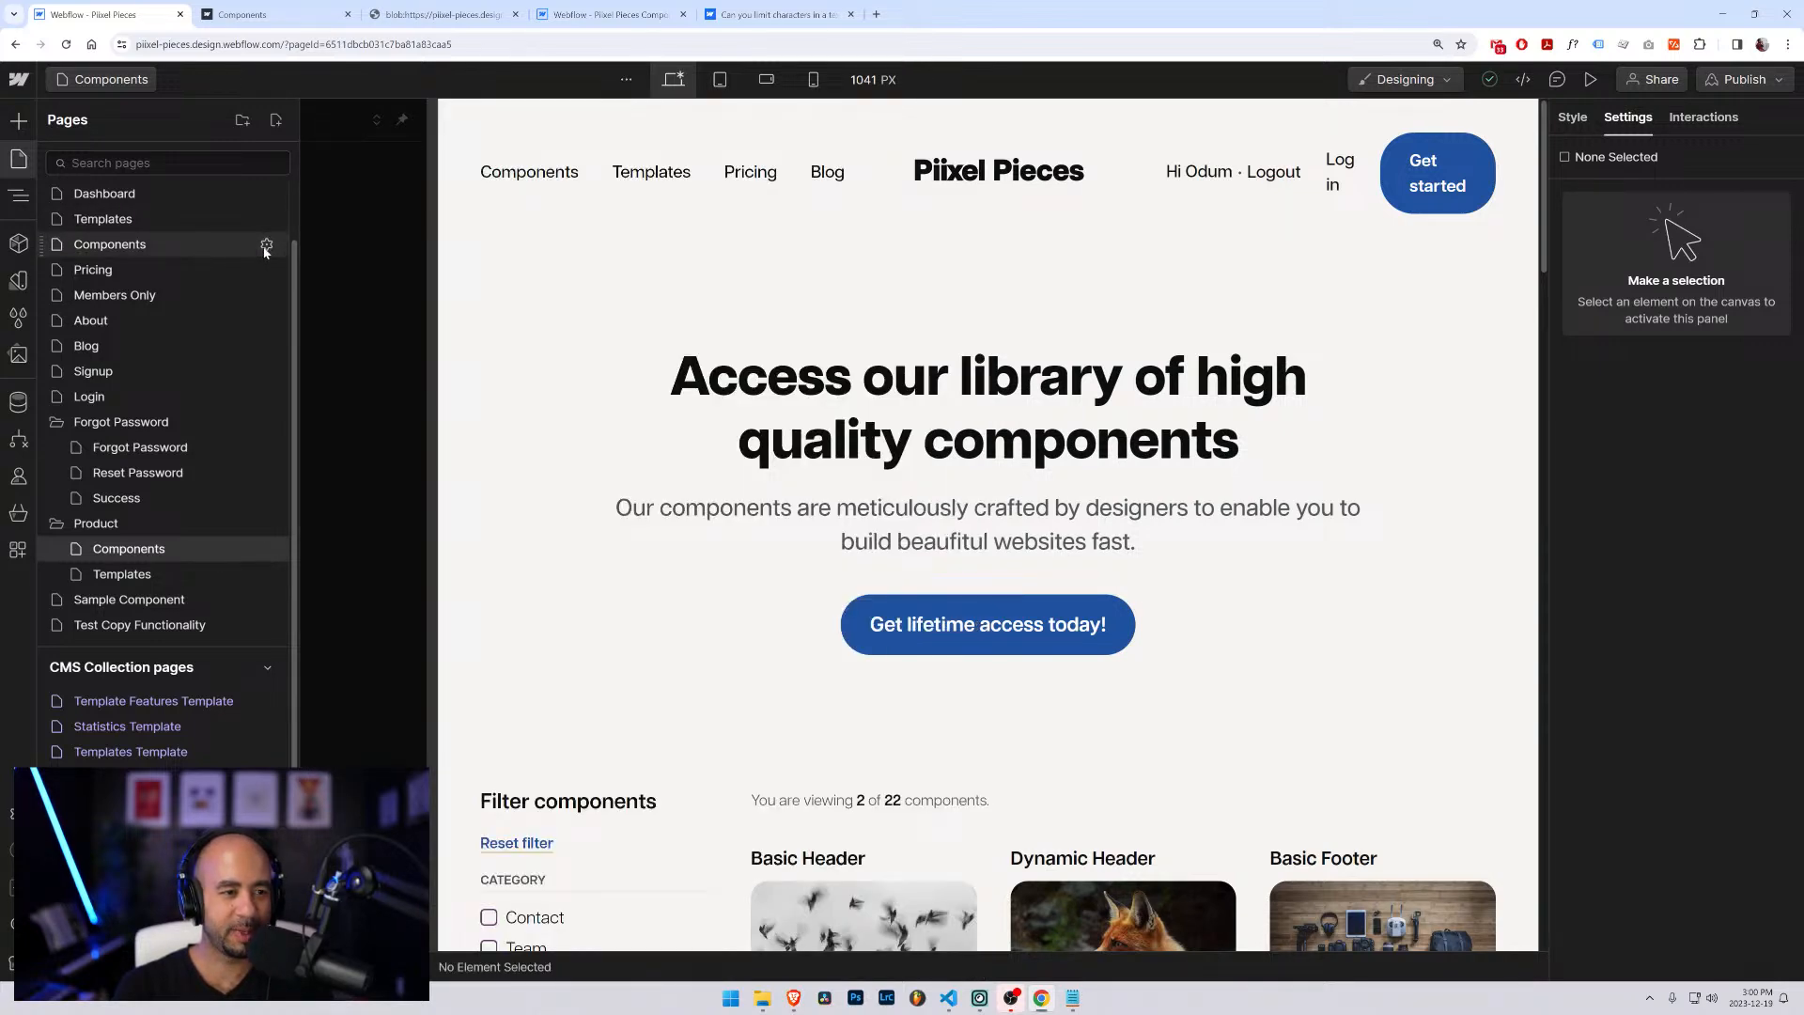
- Paste the "copy this element" buttons script into the top-level Components page's Before </body> tag code and save the settings
click(267, 243)
scroll(585, 778, down, 5)
scroll(584, 778, down, 15)
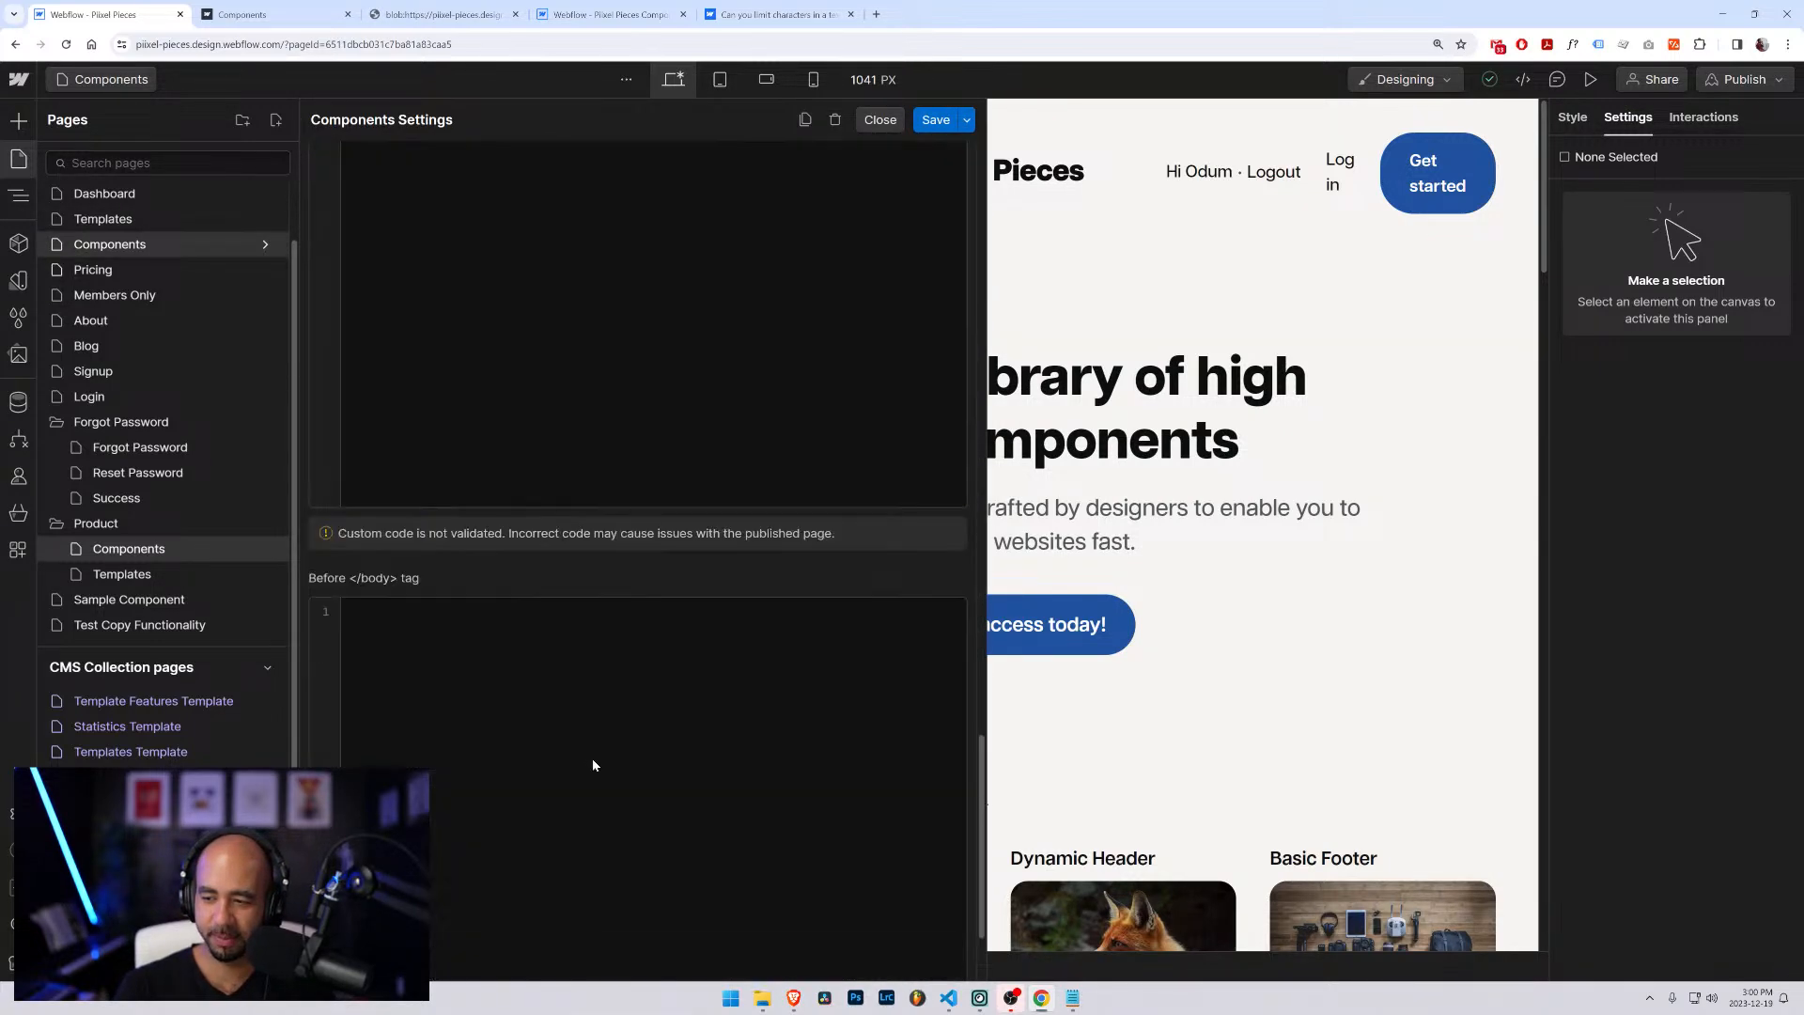
click(494, 508)
key(ctrl+v)
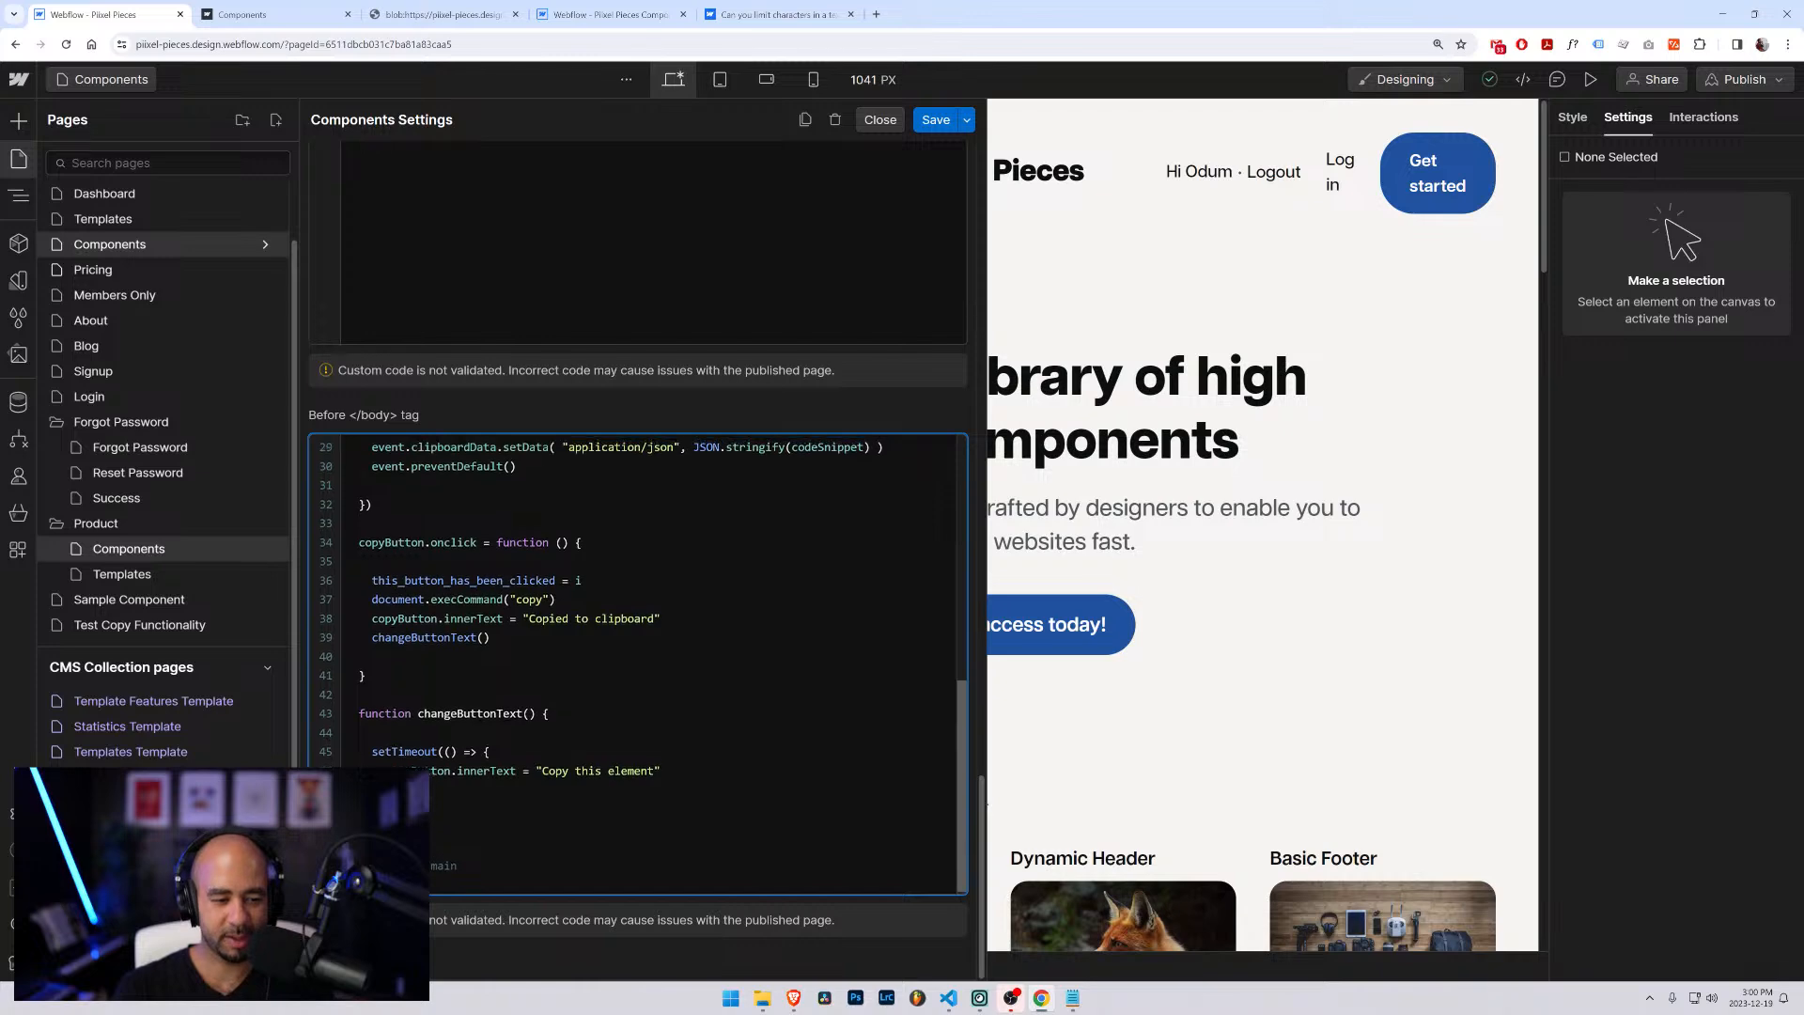
scroll(493, 508, up, 5)
click(937, 122)
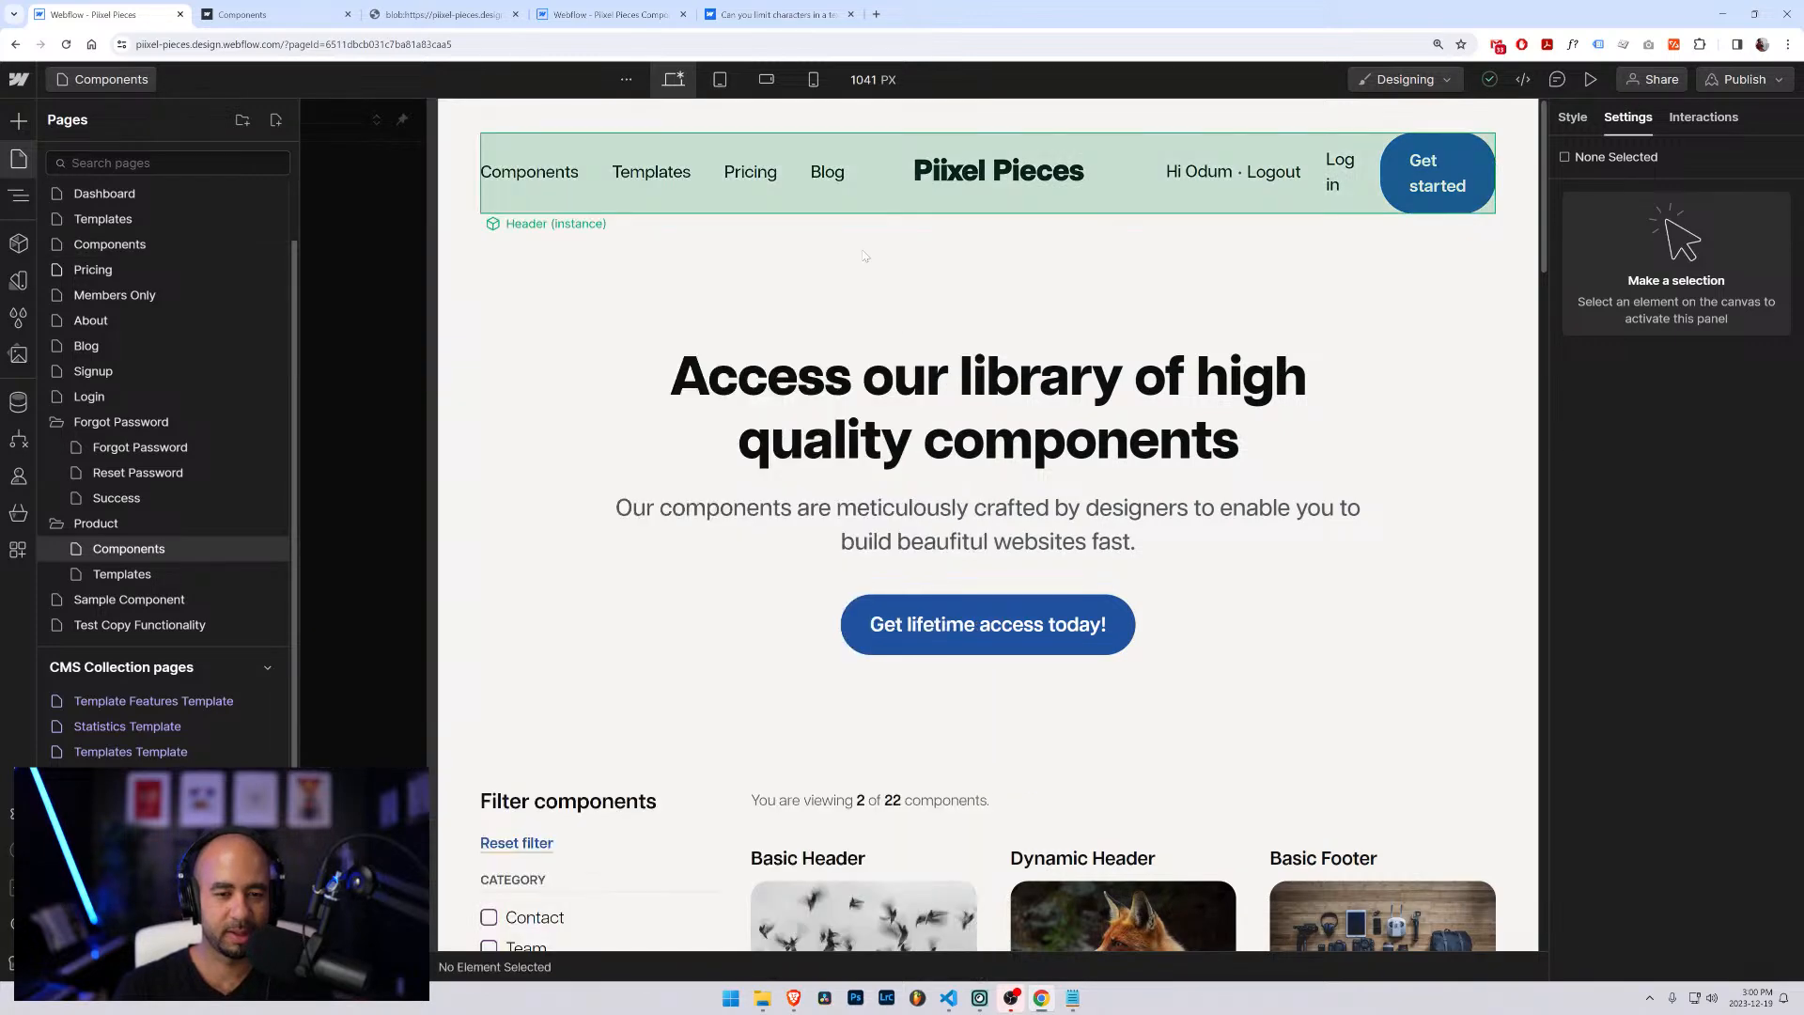
- Check the bmg_copy-this custom attributes on app_collection-items, the COPY link block and the hidden Code JSON text block
scroll(995, 461, down, 5)
click(995, 462)
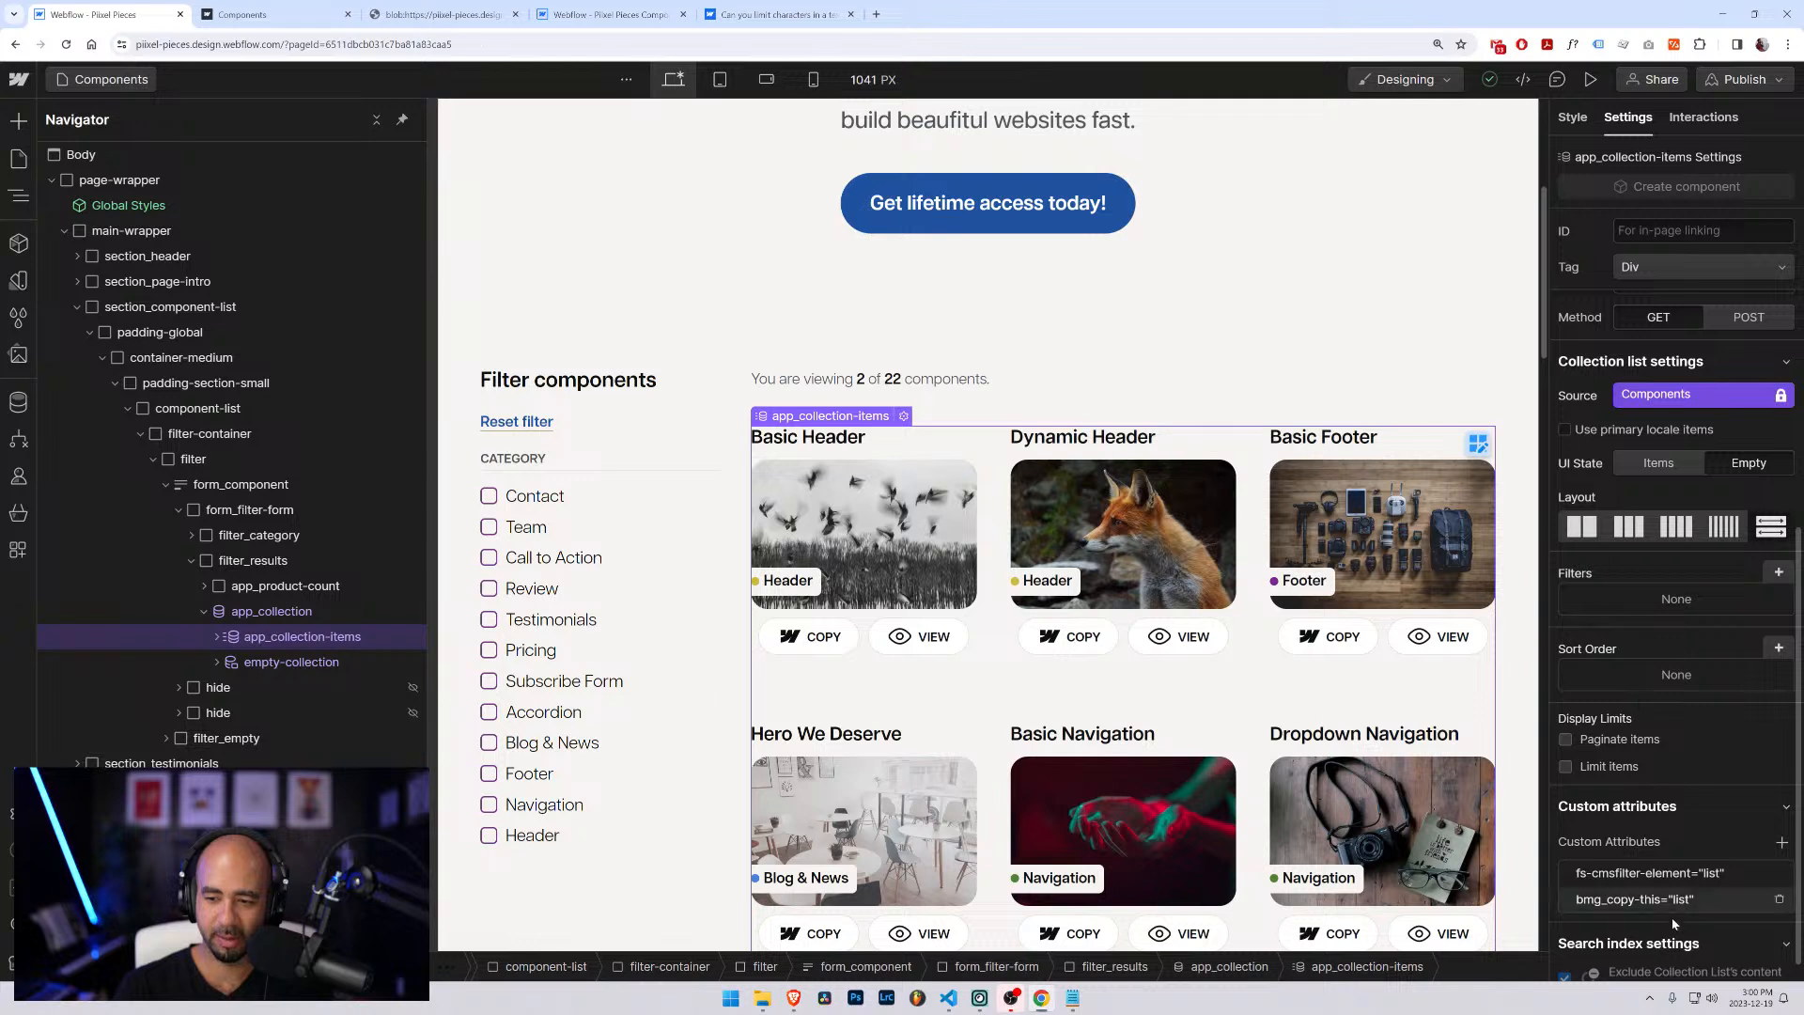
scroll(1628, 904, down, 1)
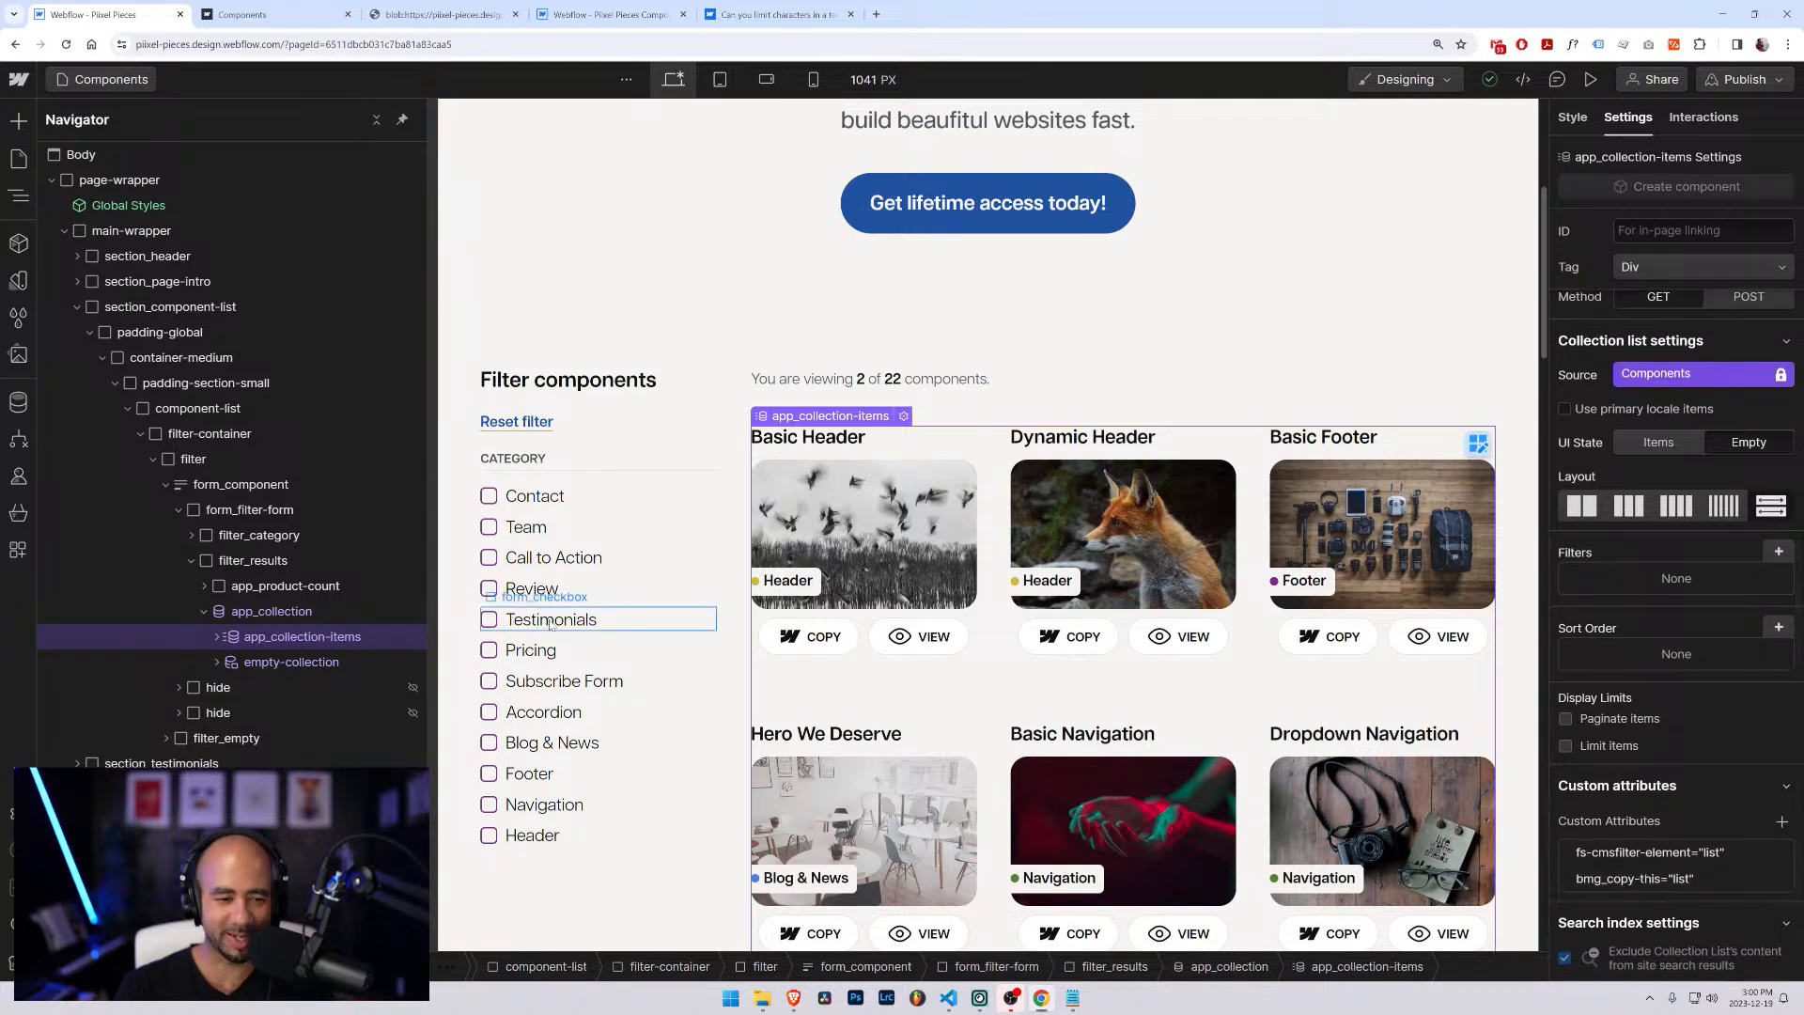
click(216, 638)
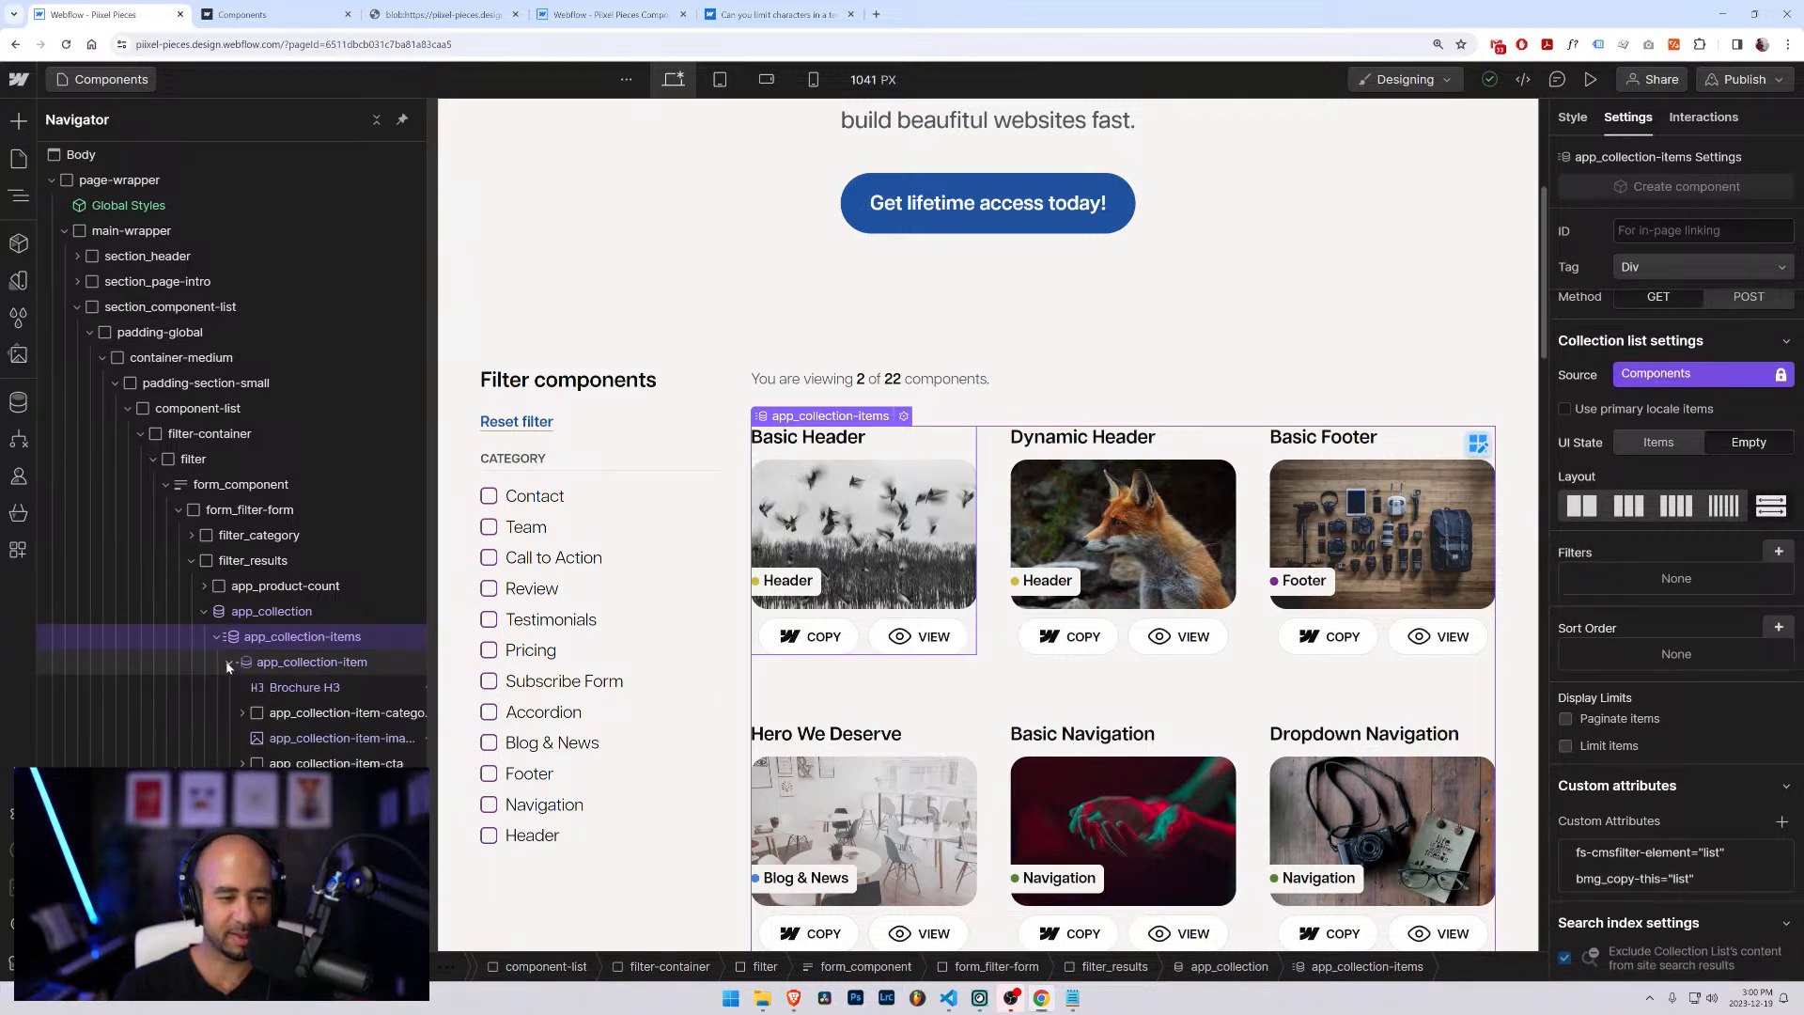
click(840, 628)
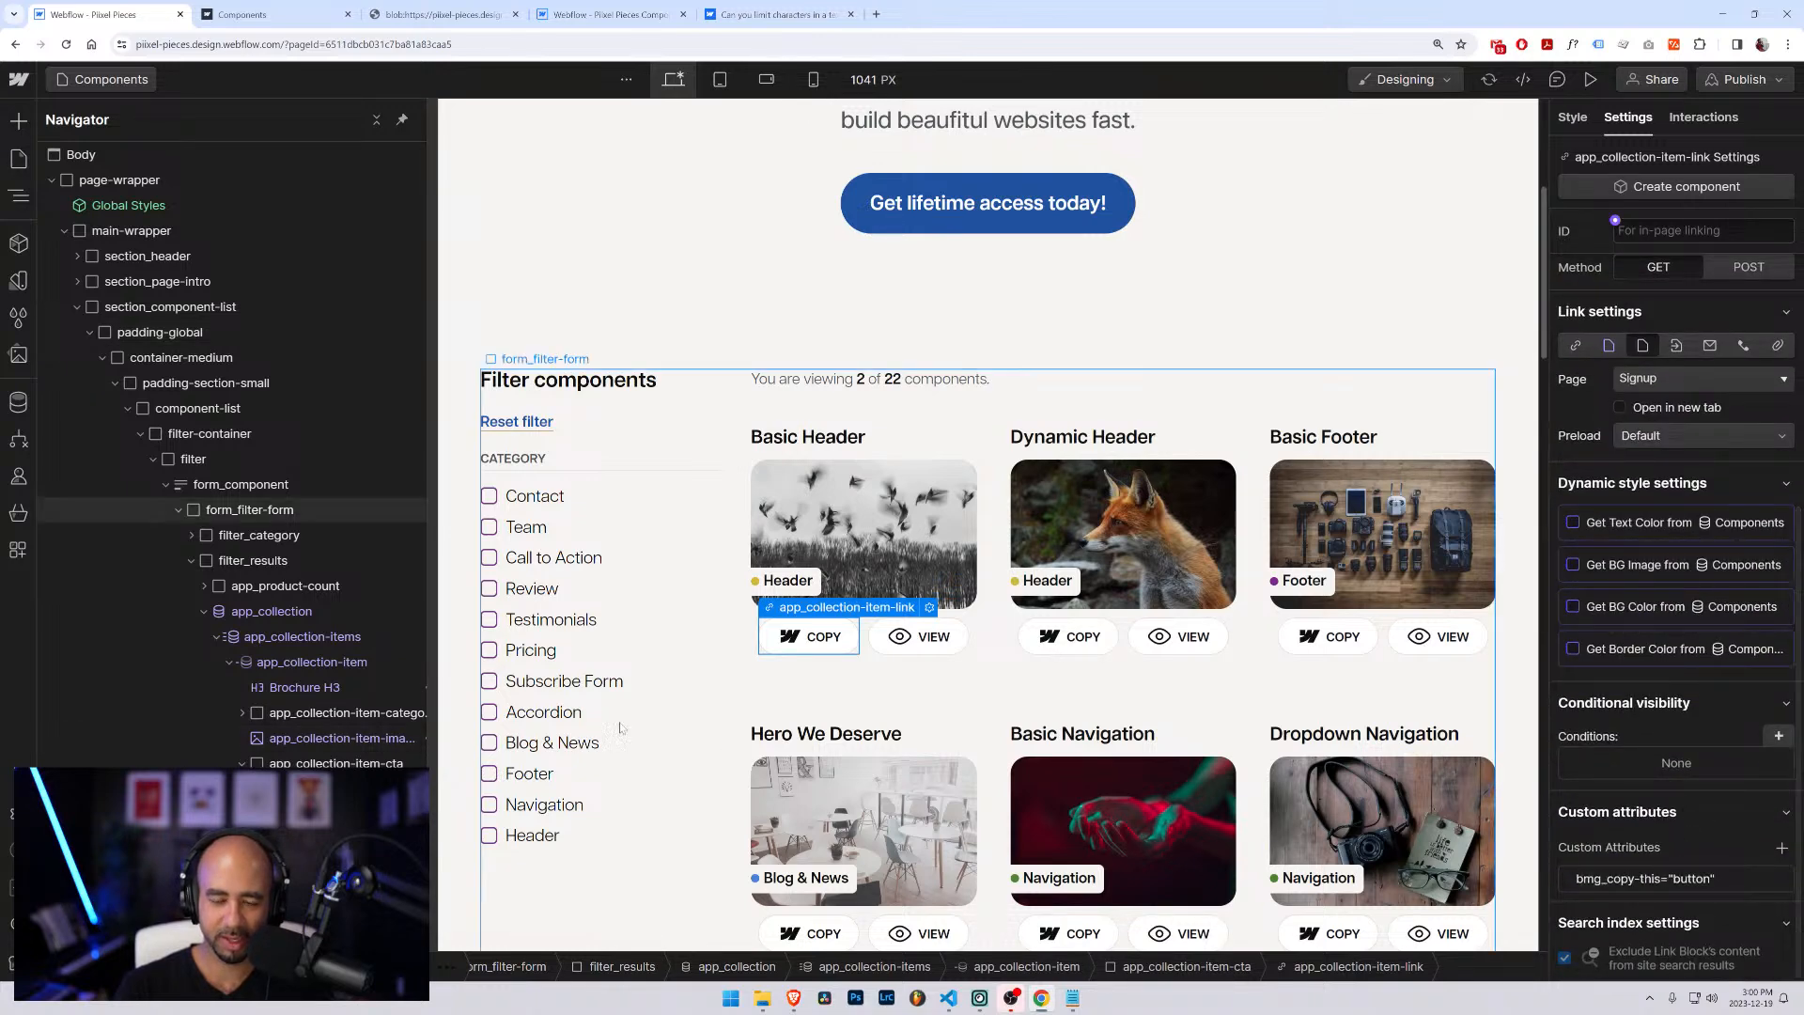
scroll(289, 687, down, 2)
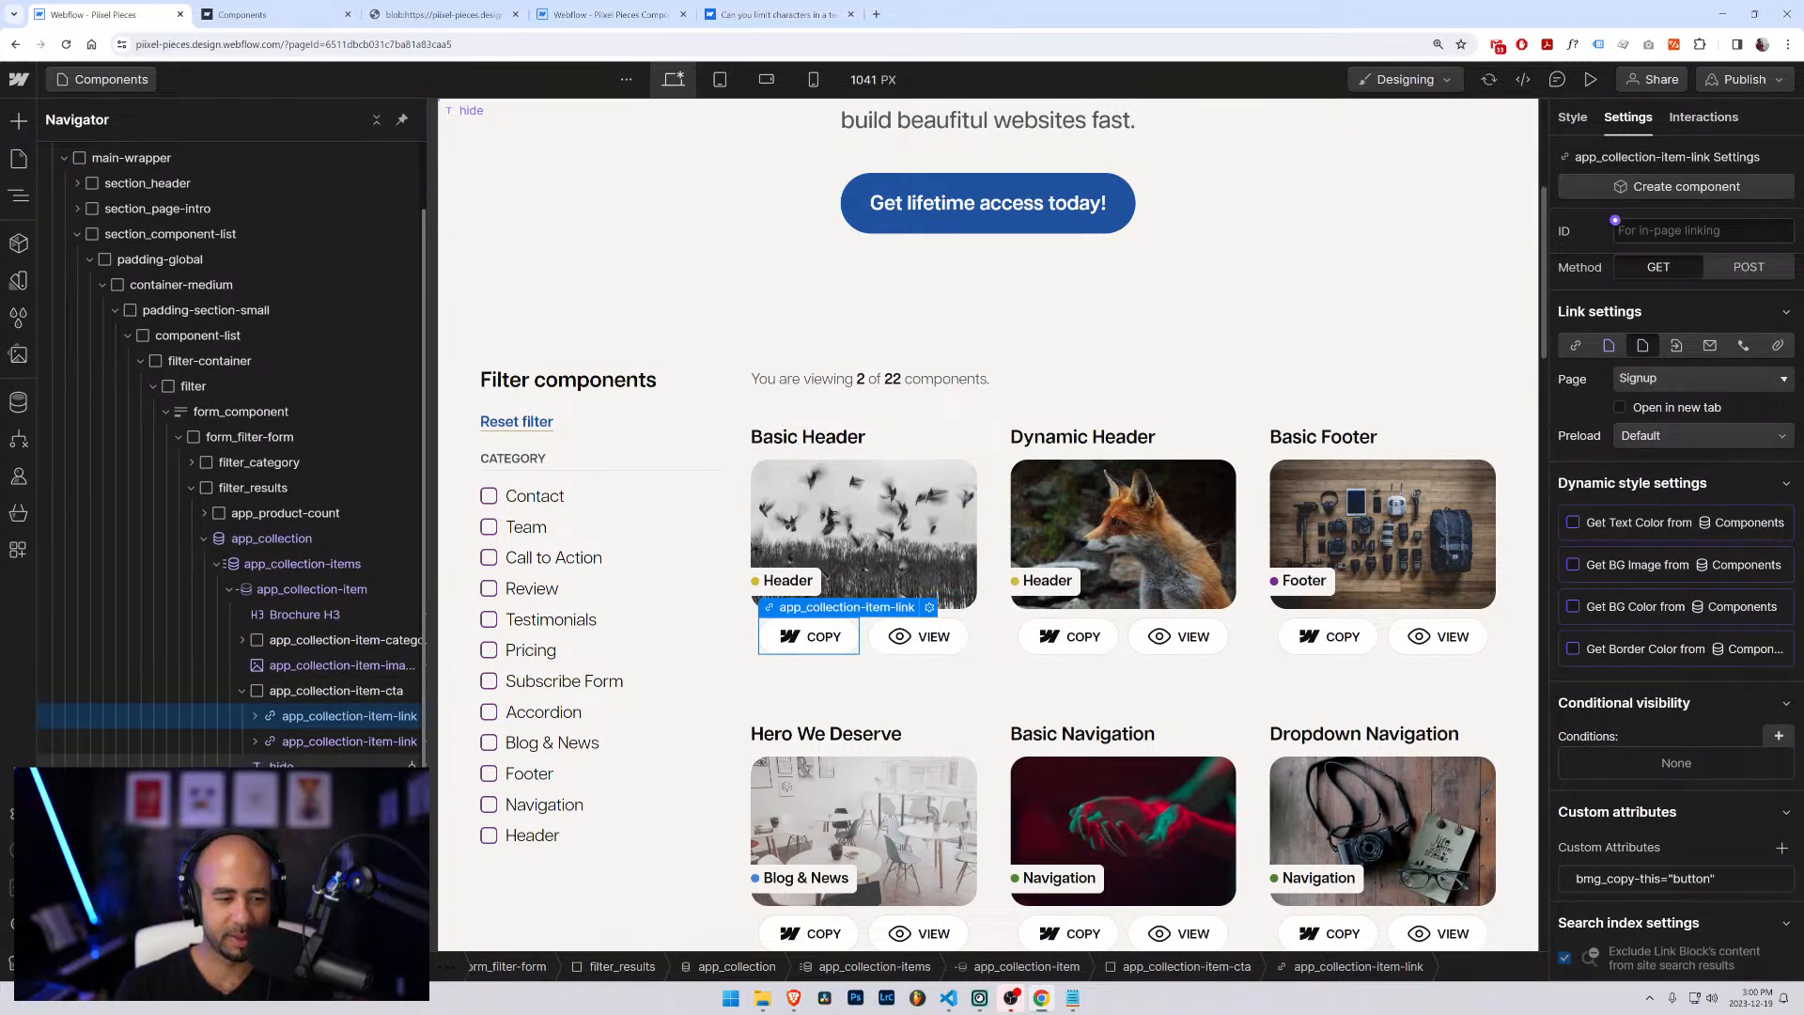
click(282, 764)
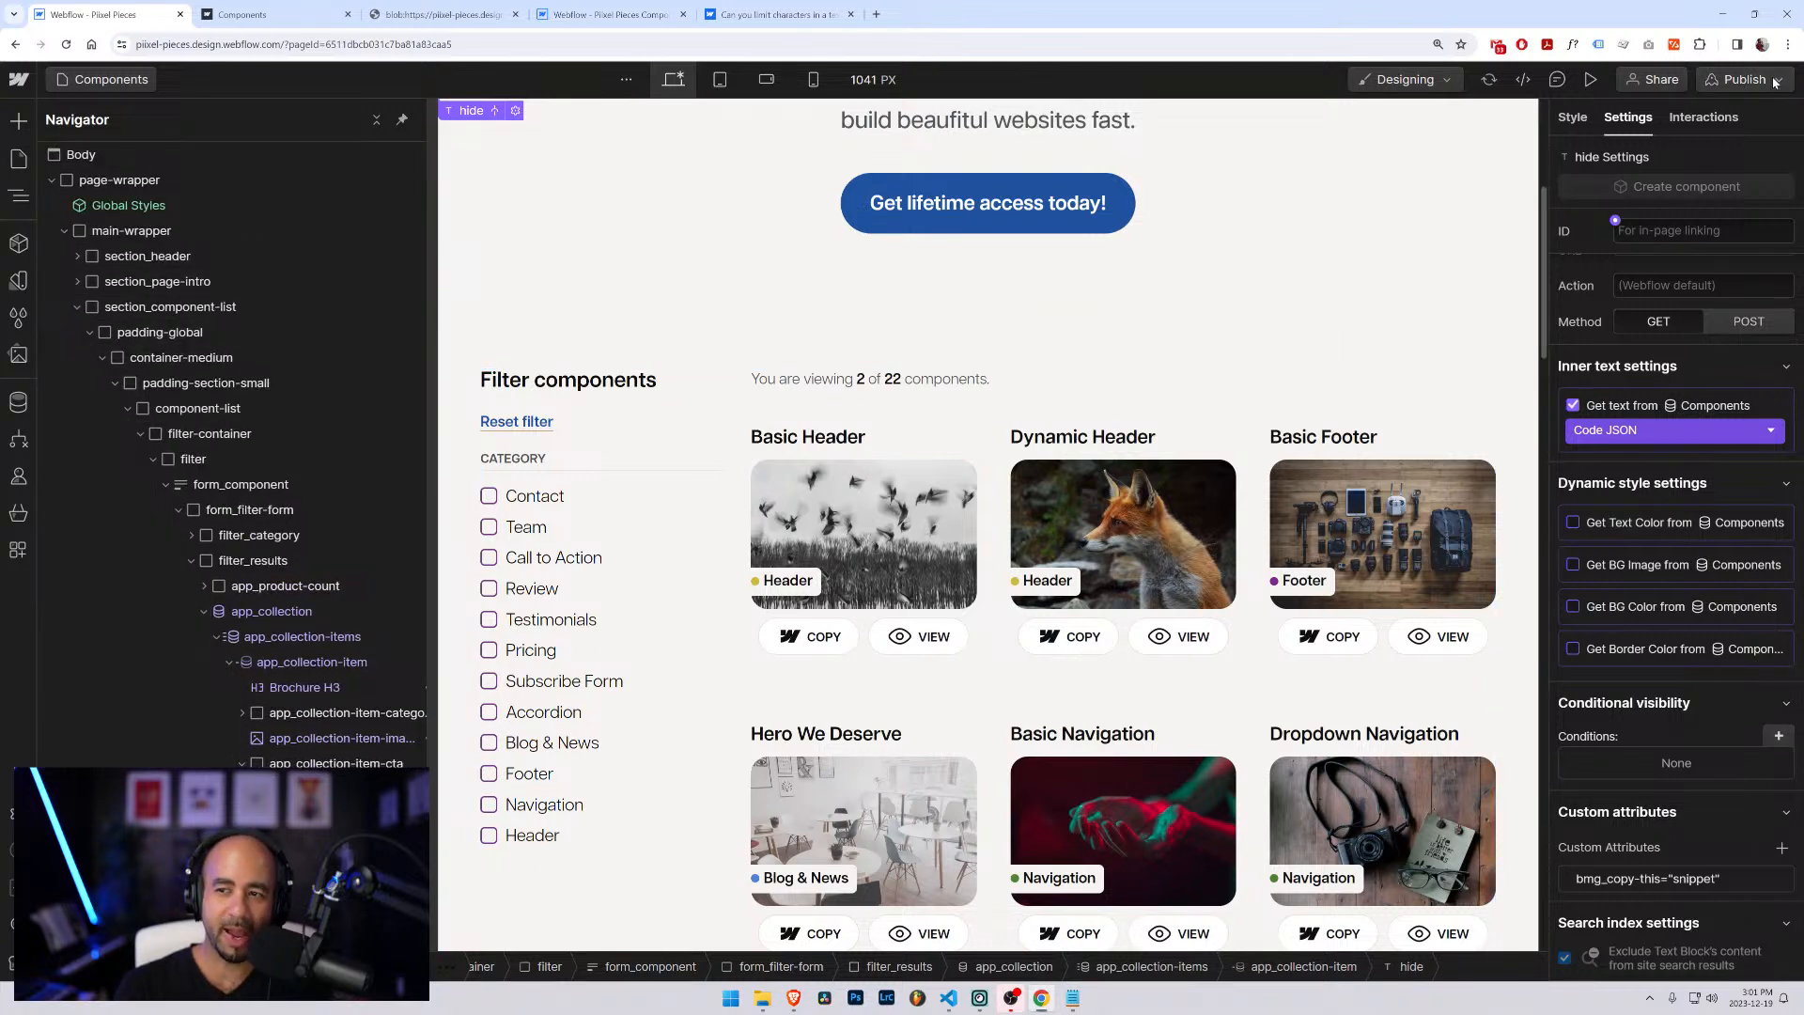
- Publish the site to the piixel-pieces.webflow.io staging domain
click(1745, 80)
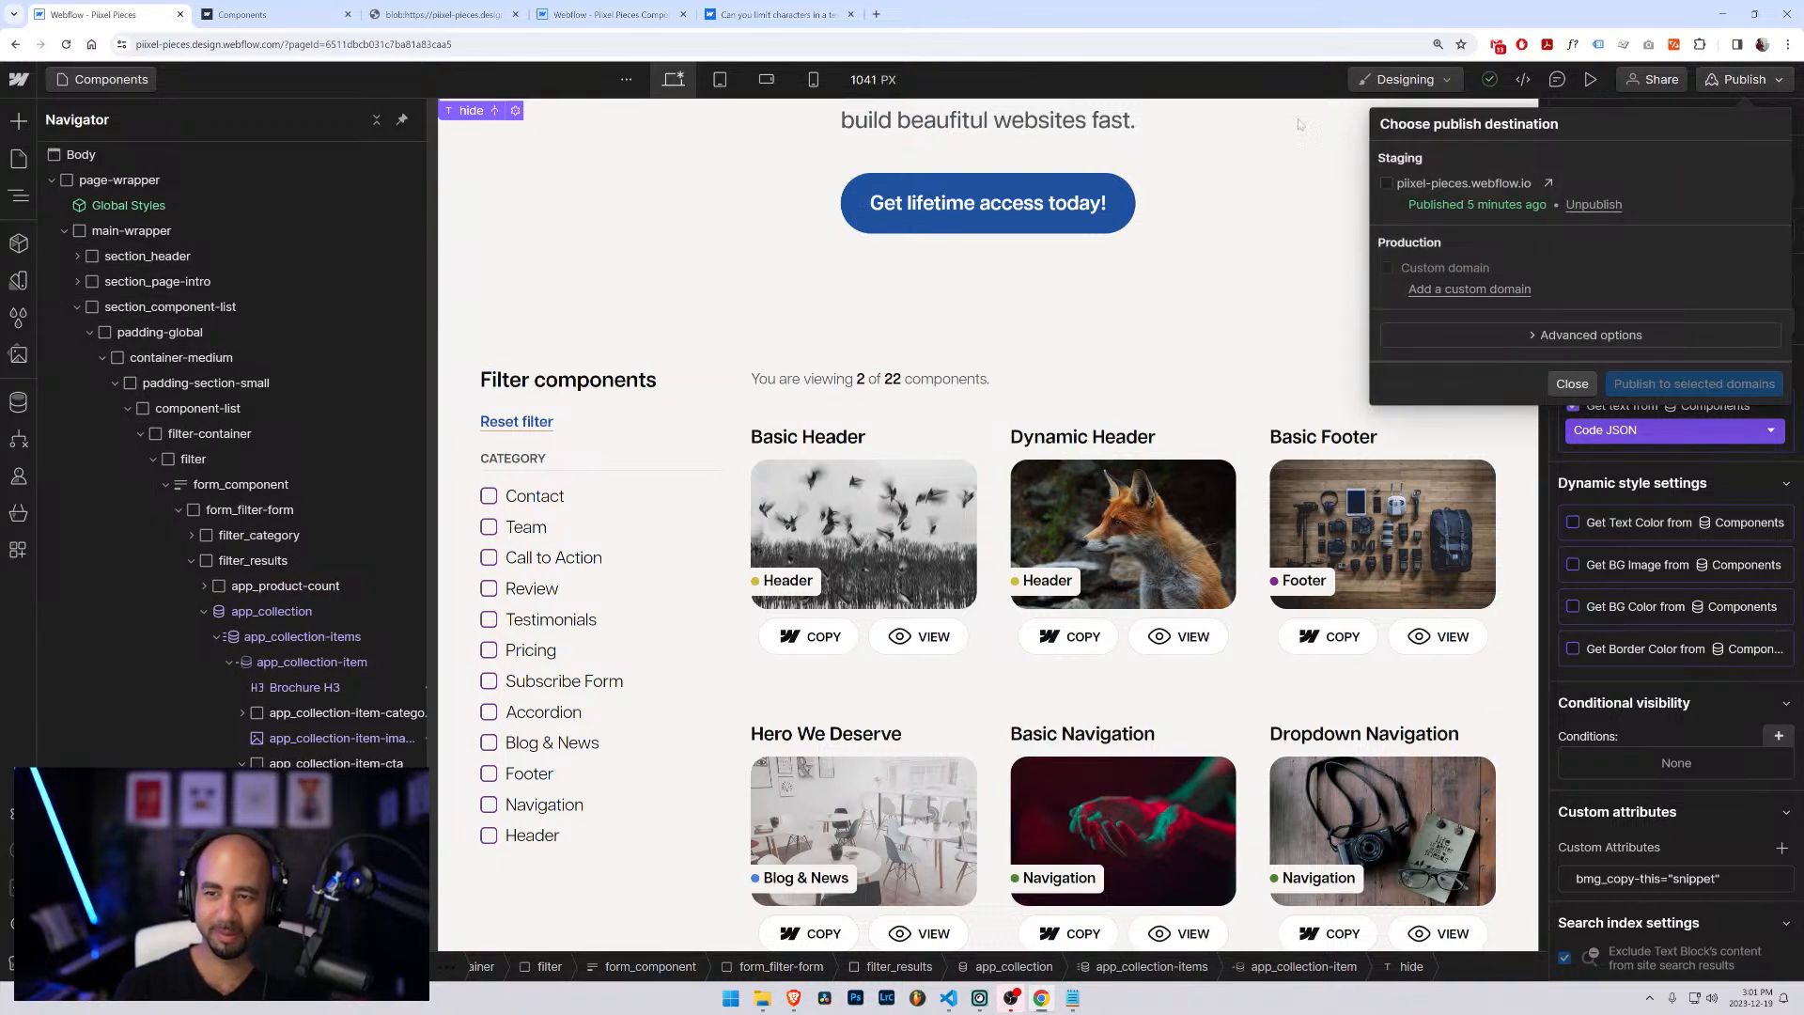
click(1386, 184)
click(1663, 384)
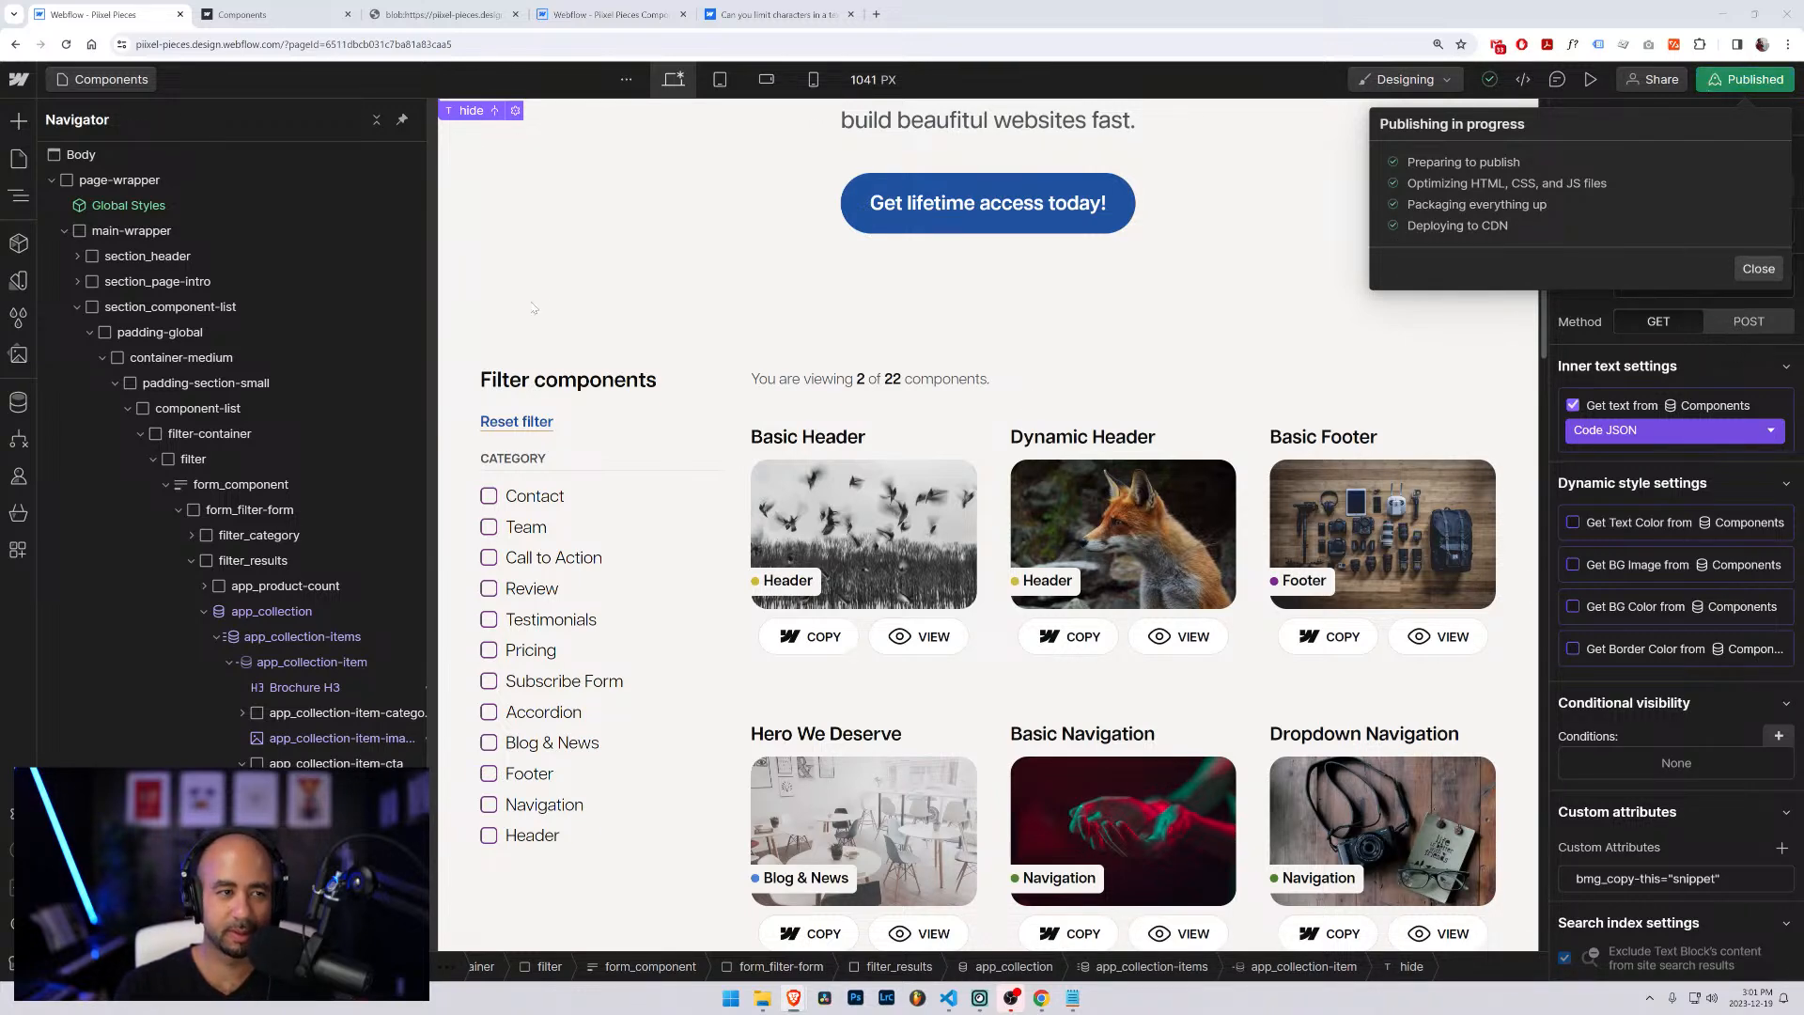
- Open the console on the published Components page and test the Dynamic Header's COPY button
click(286, 16)
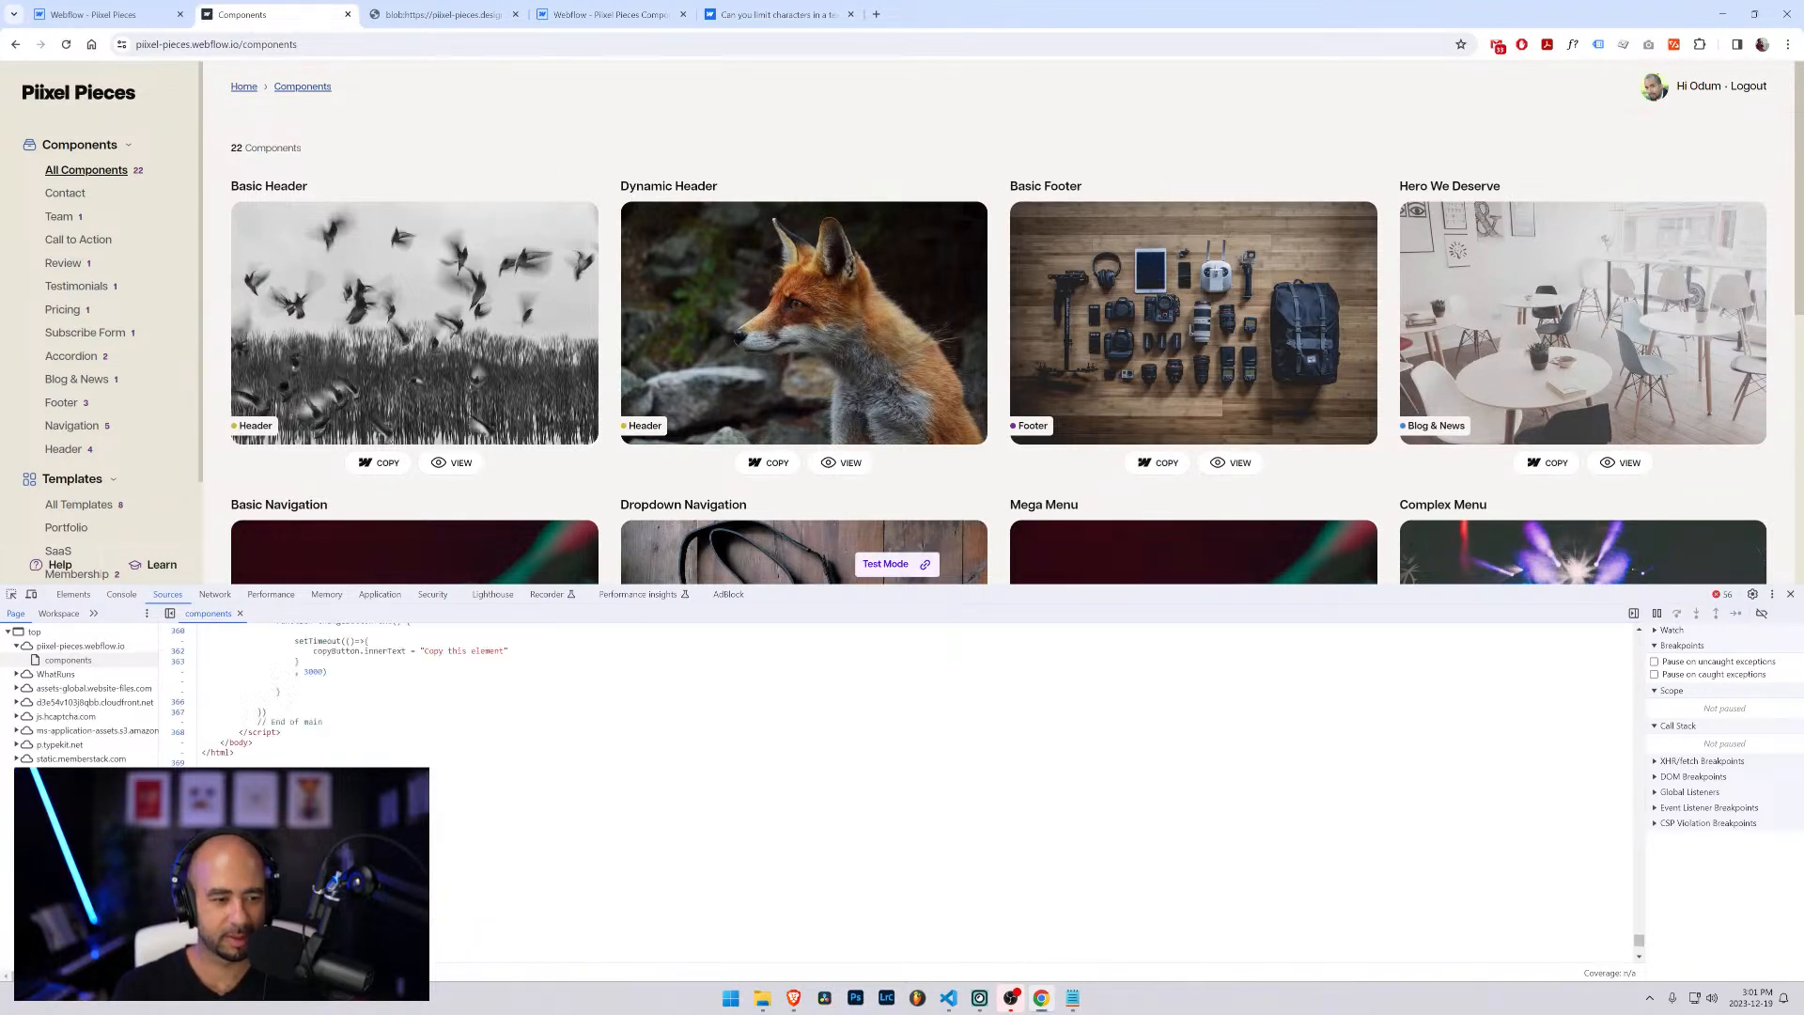
click(123, 595)
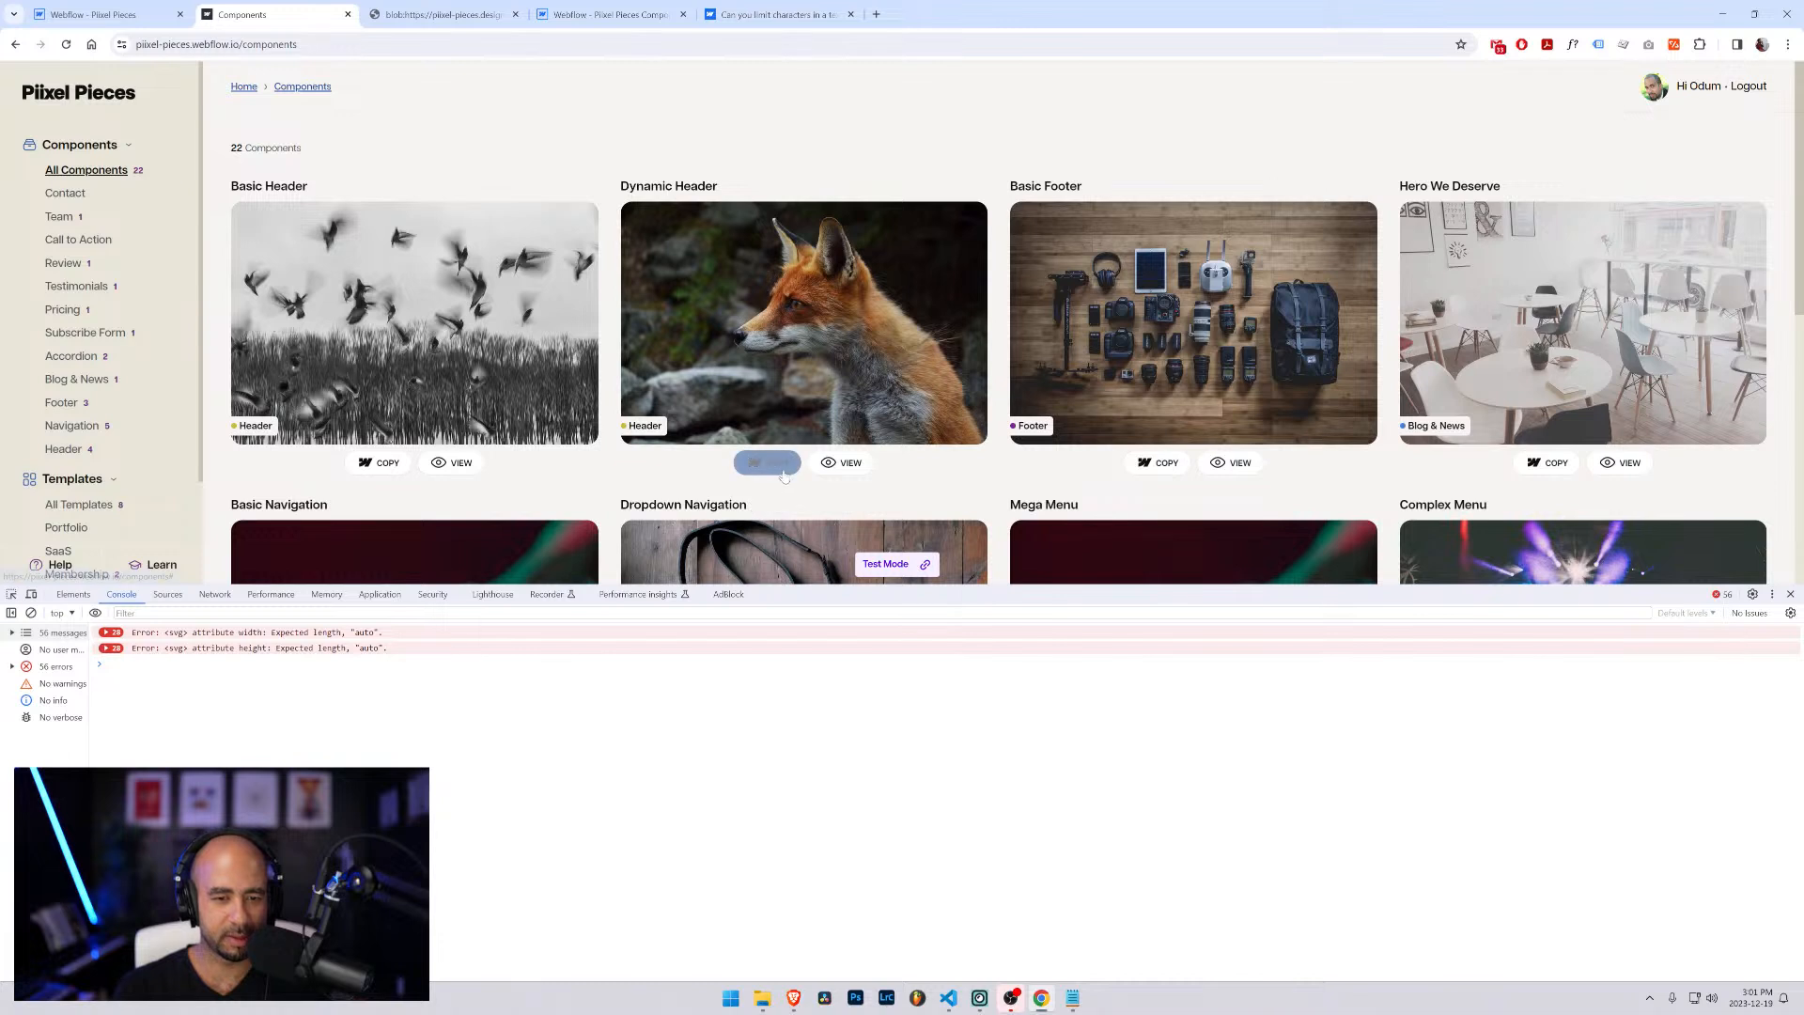
key(alt+Tab)
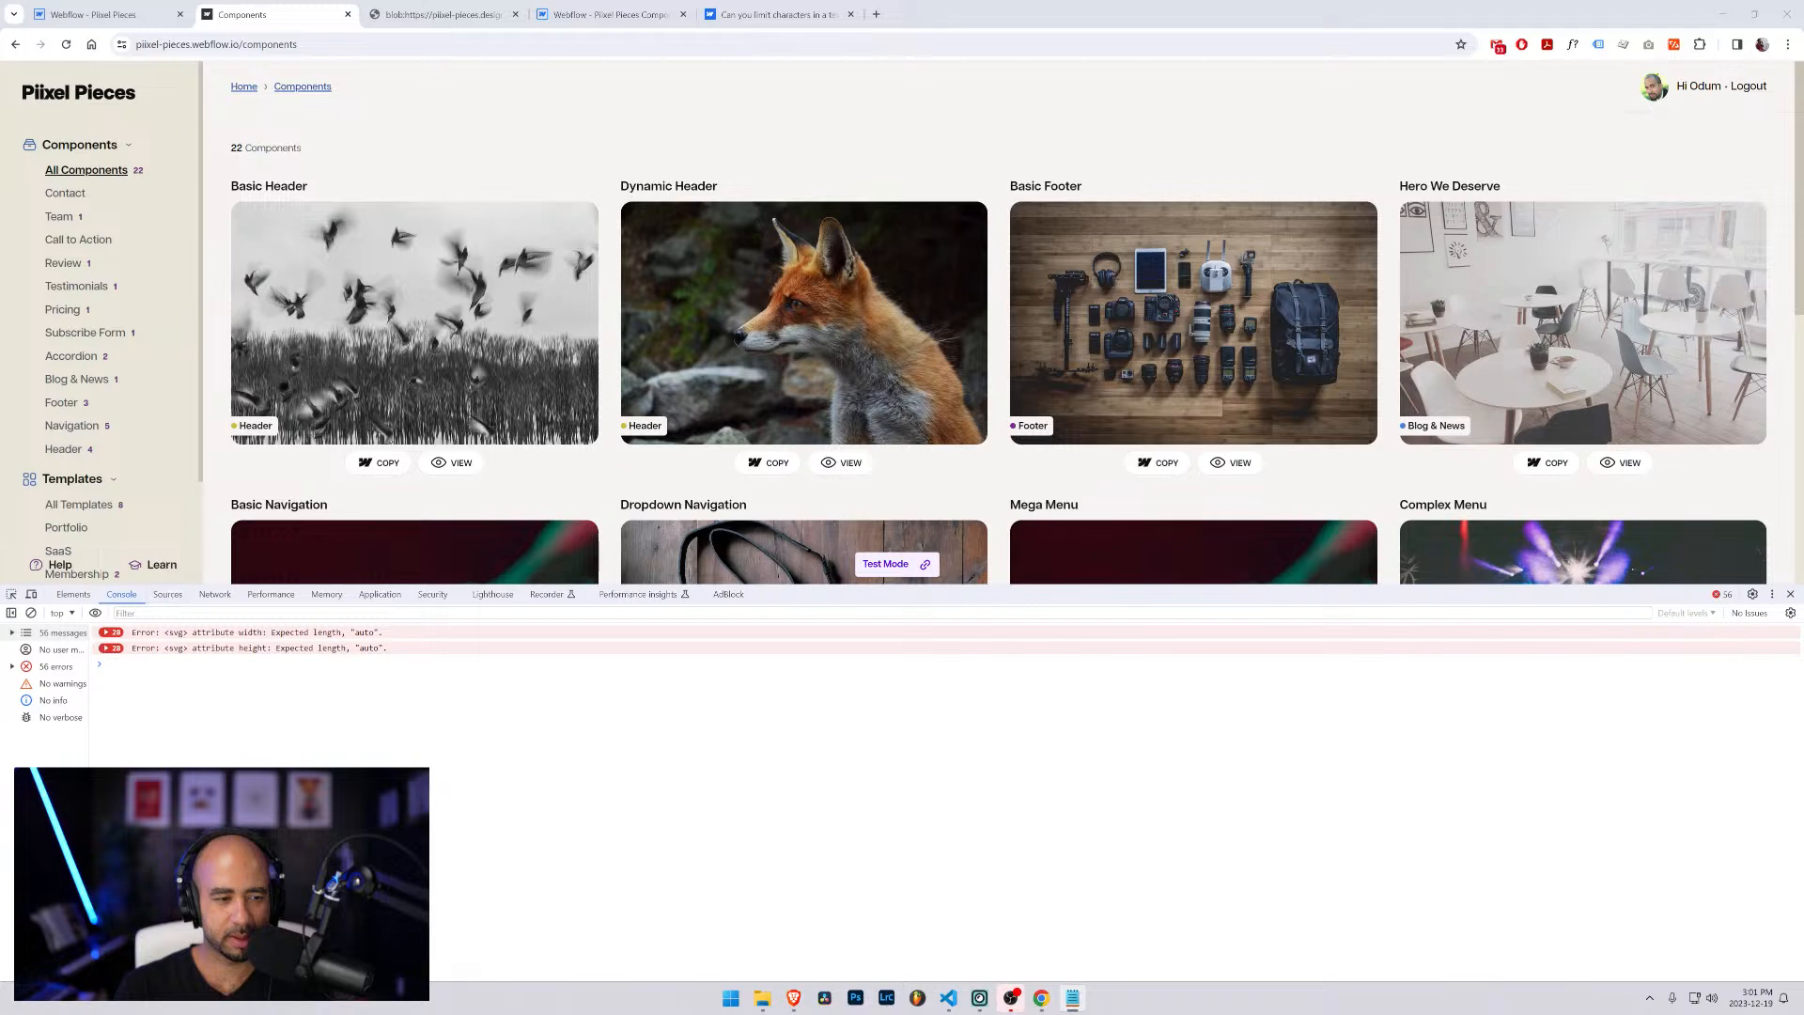
- Return to the Webflow Designer, dismiss the publish options, and recheck the custom attributes of the COPY link and app_collection-items
click(81, 8)
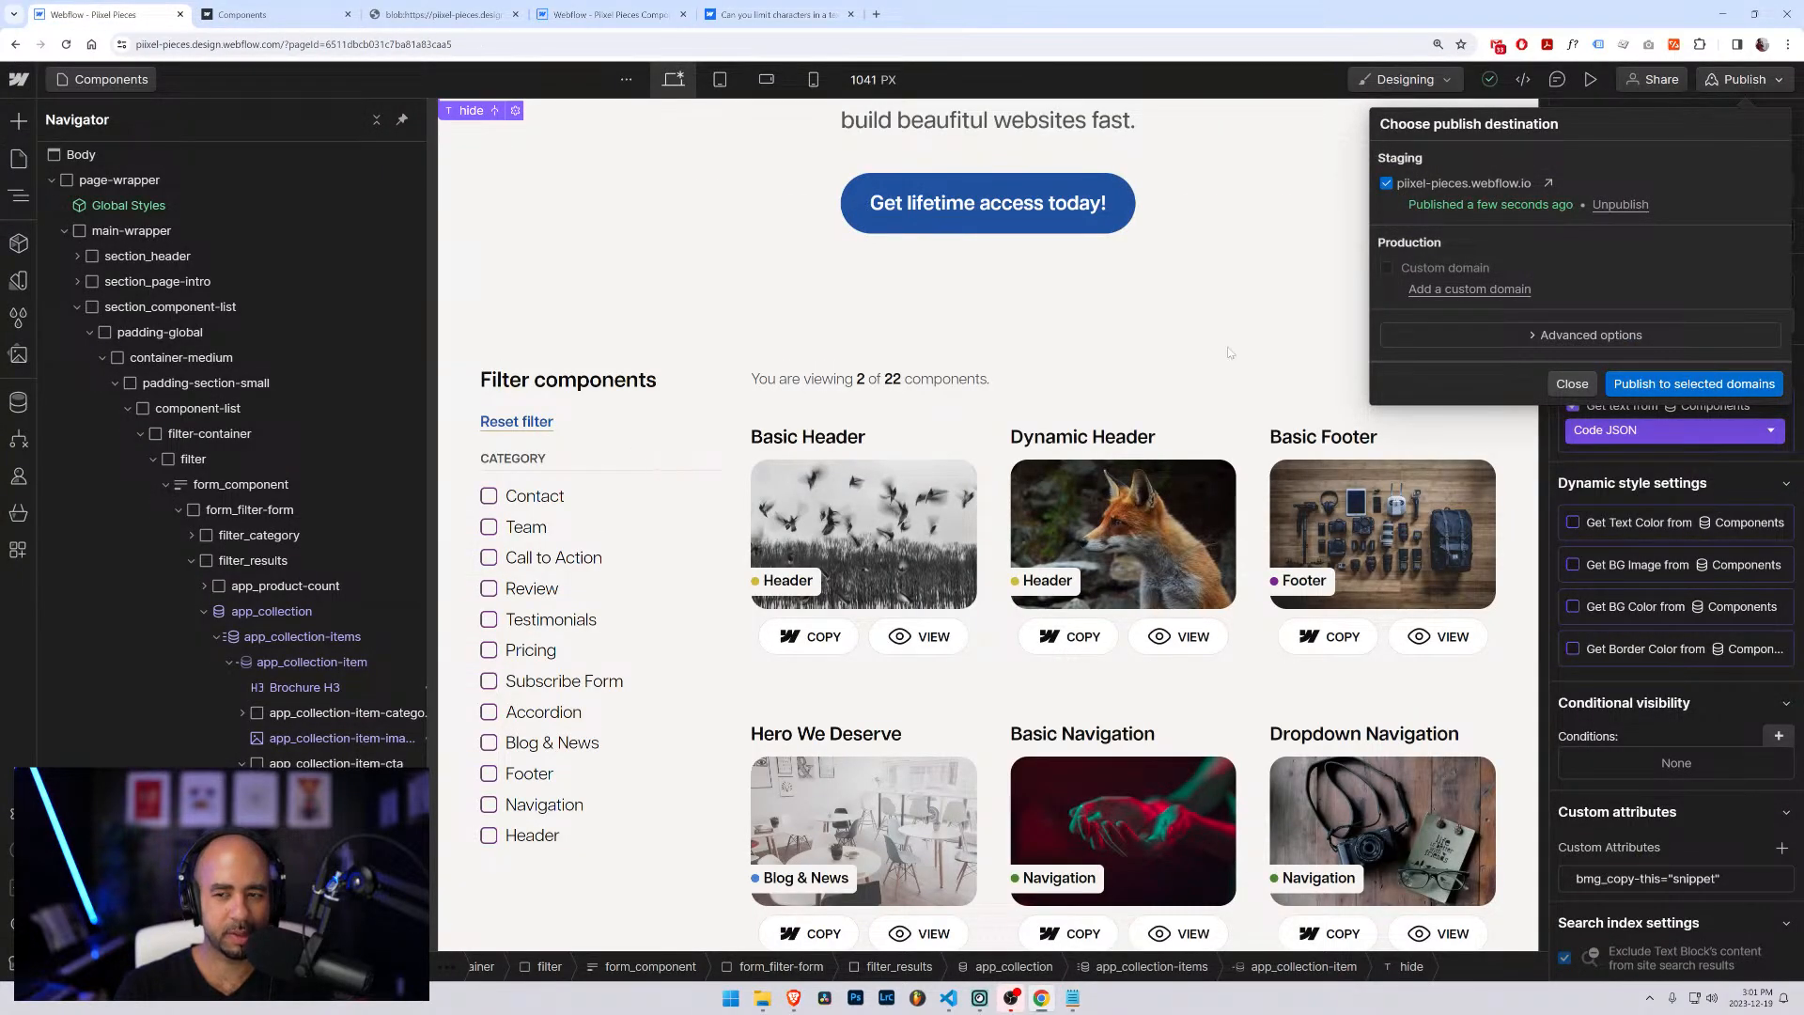
click(1571, 383)
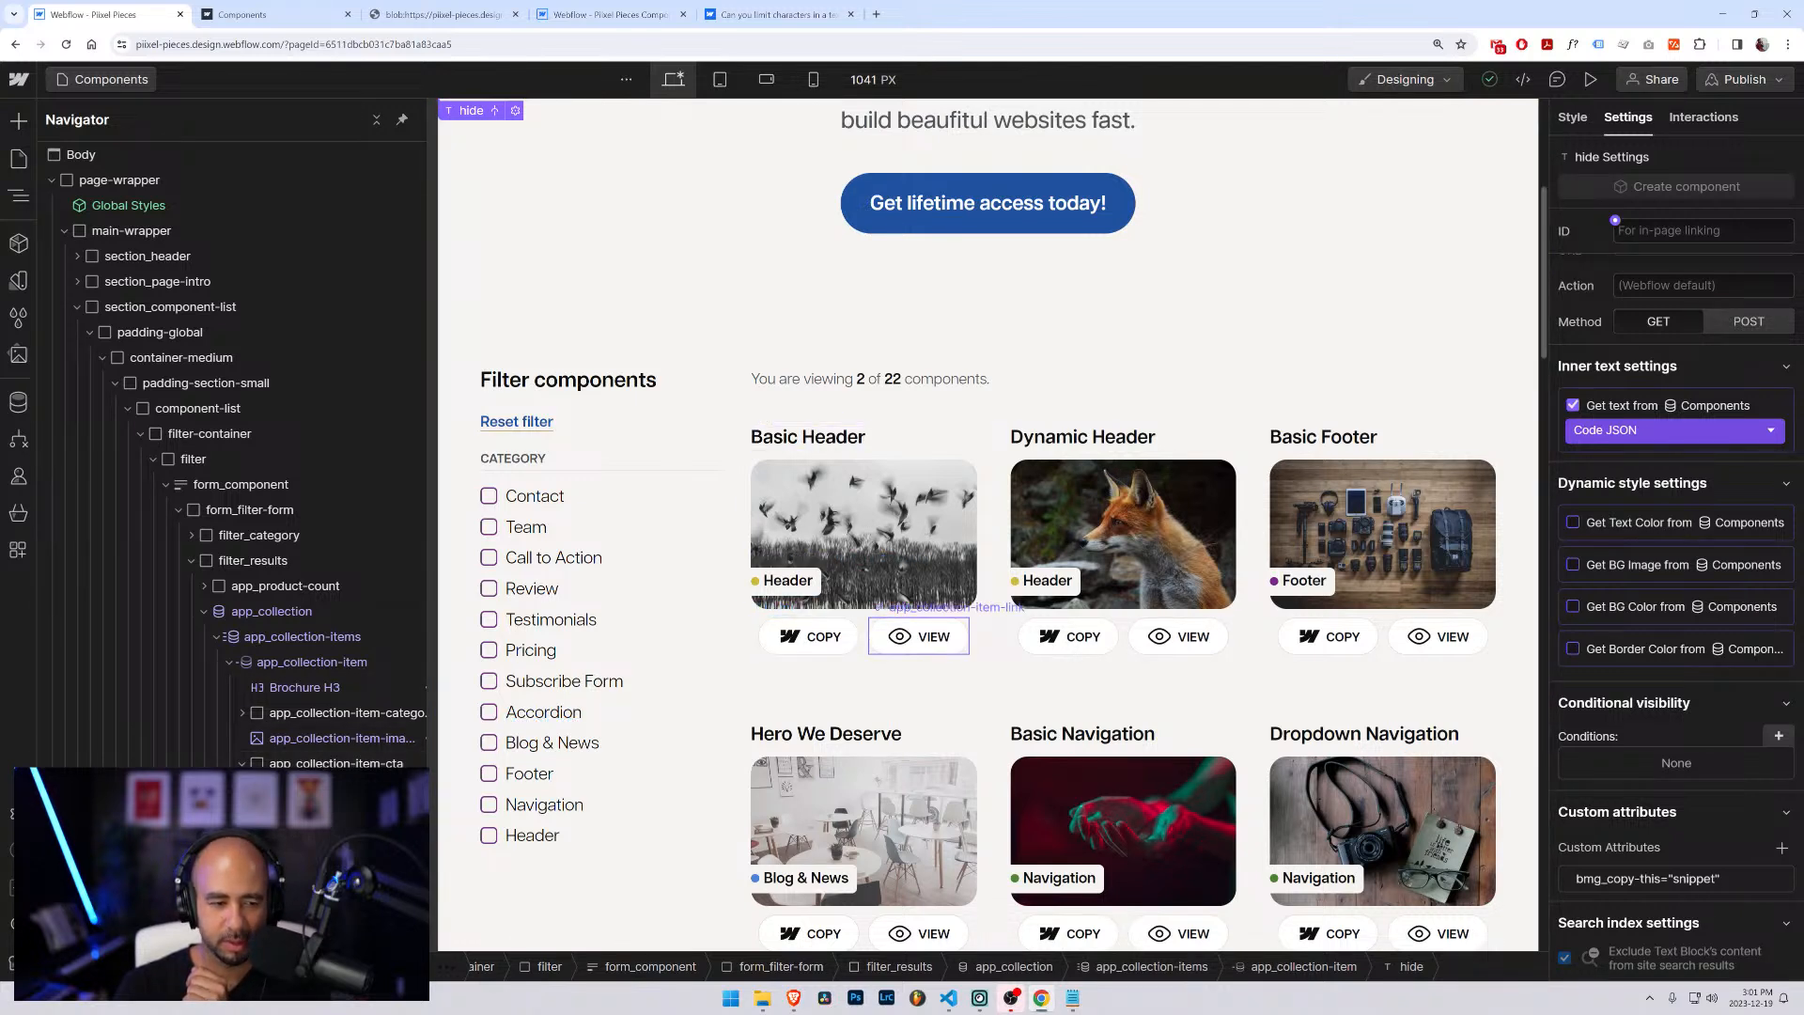
click(809, 636)
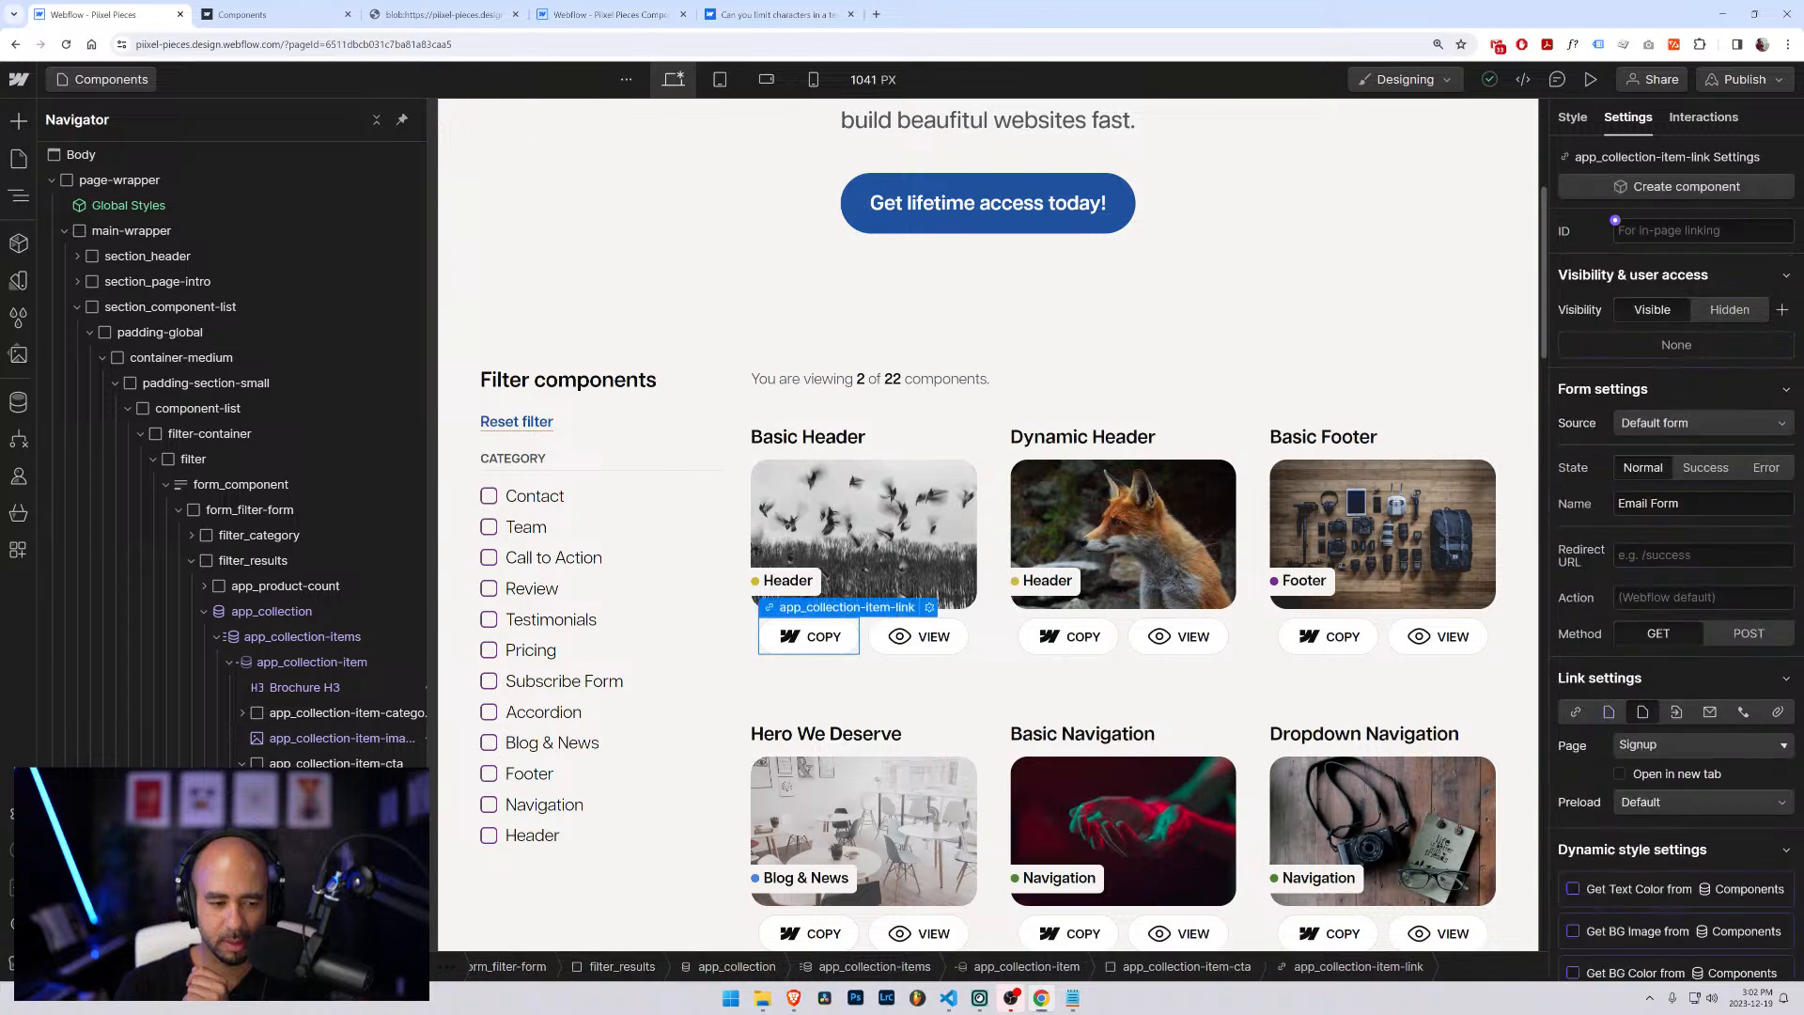
scroll(1635, 883, down, 4)
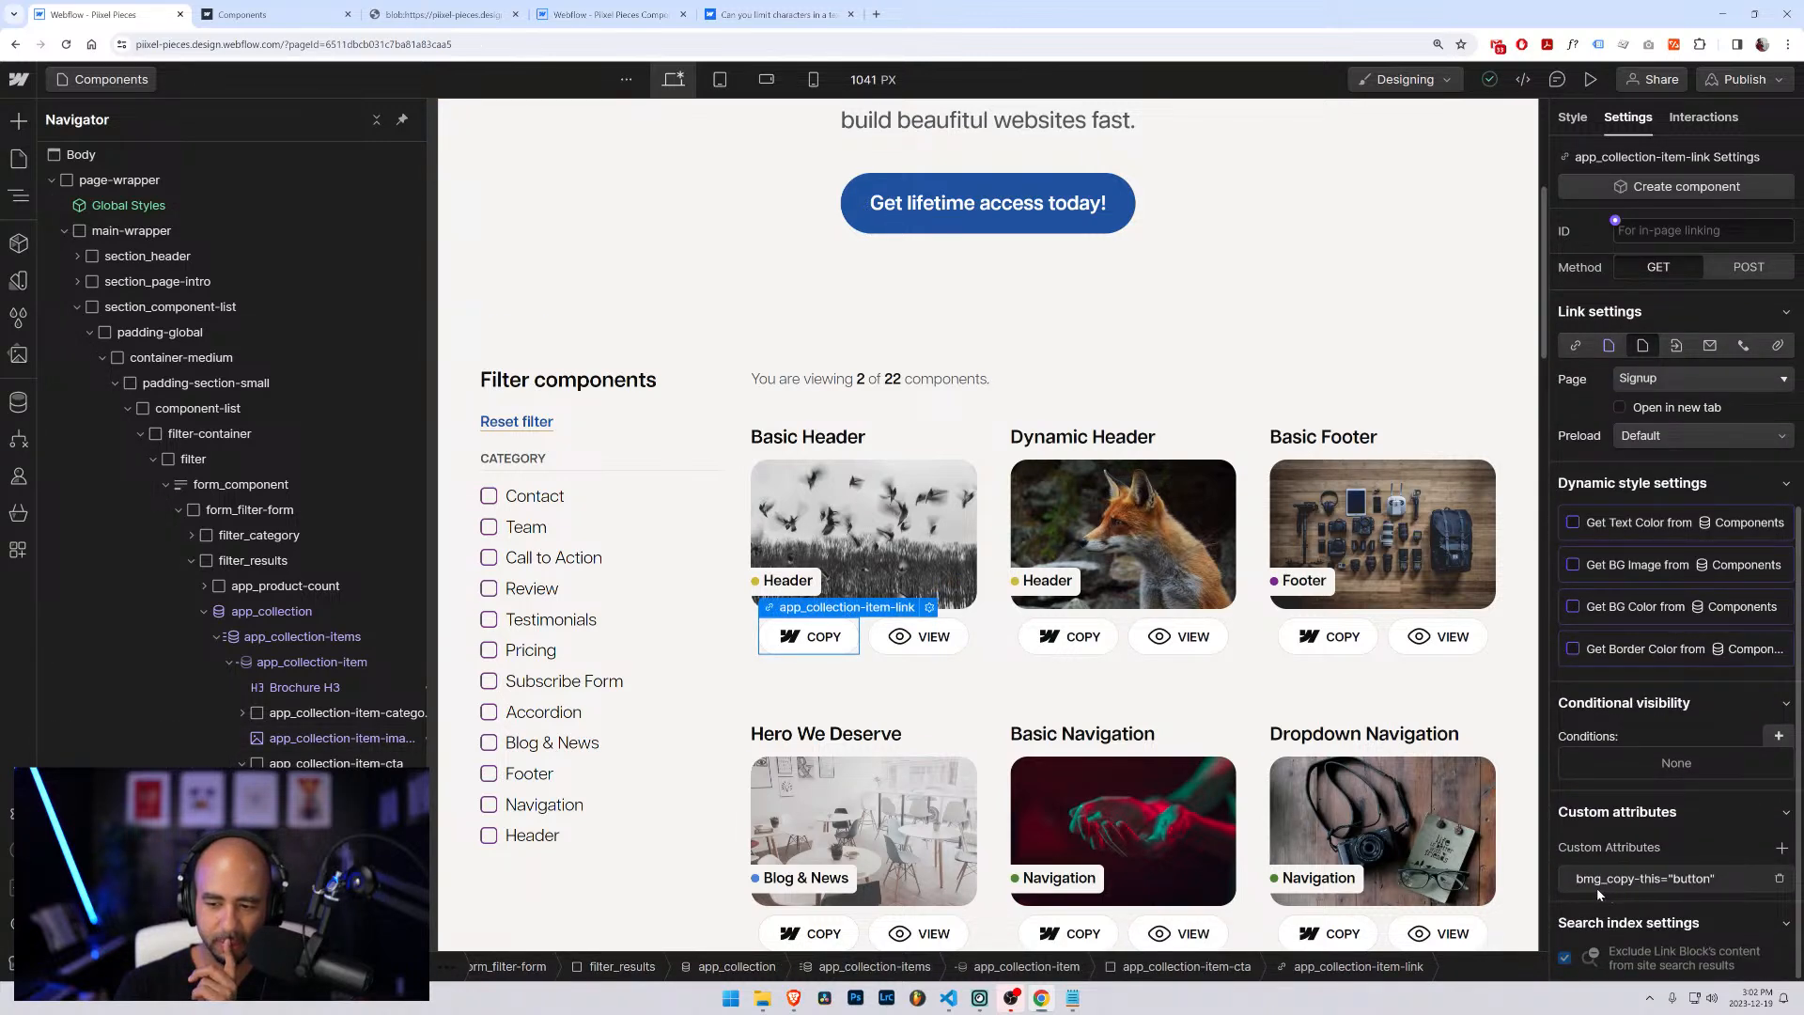
click(305, 637)
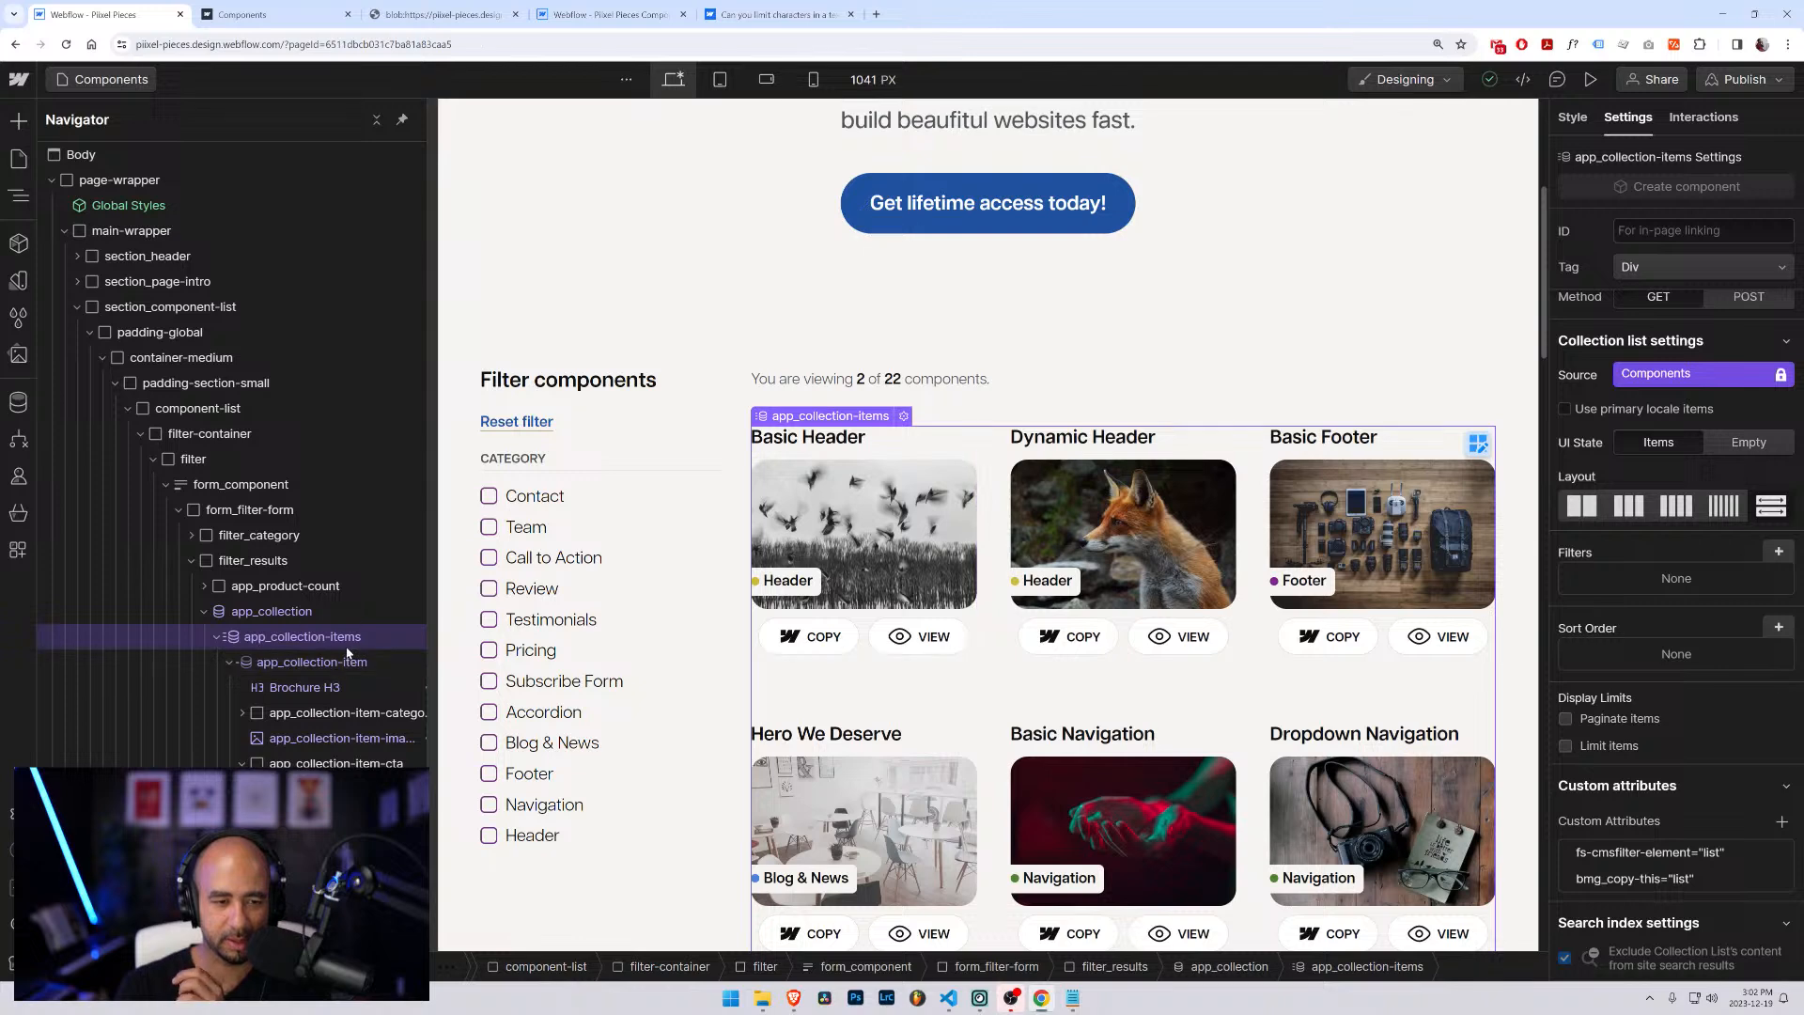
scroll(974, 634, up, 5)
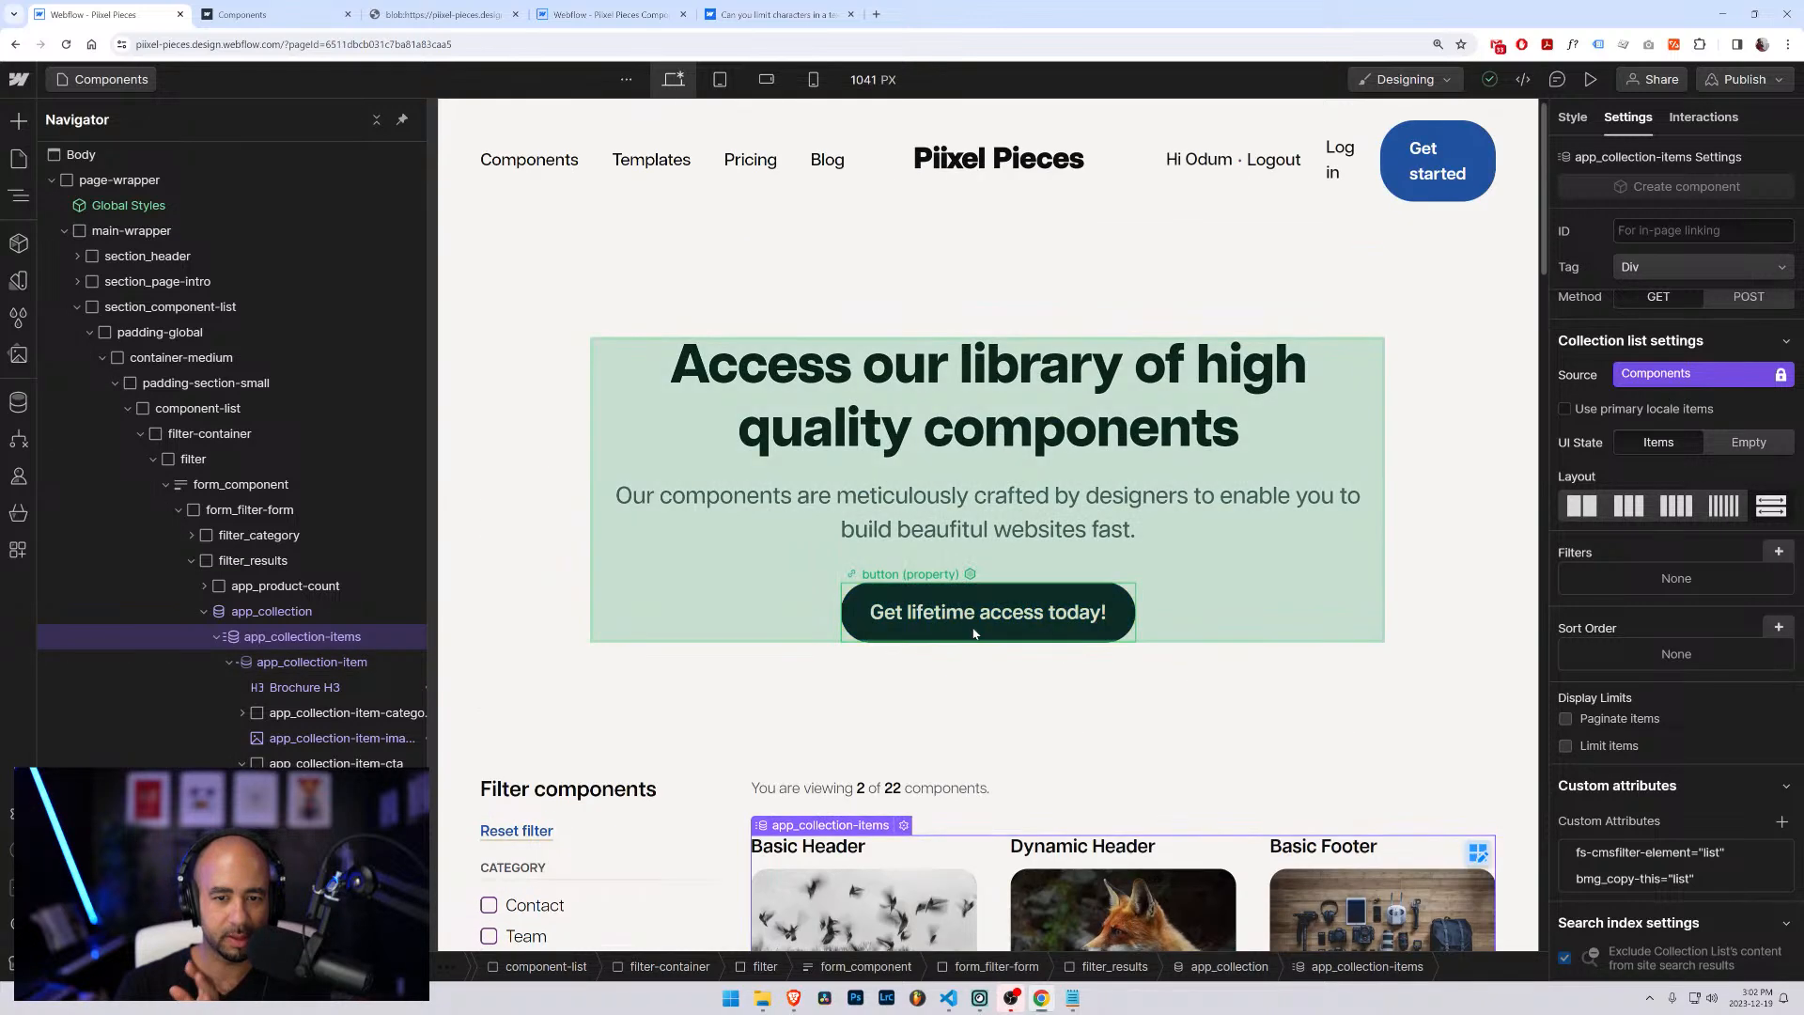
- Paste the "copy this element" buttons script into the Before </body> tag code of the Product folder's Components page and save
click(101, 78)
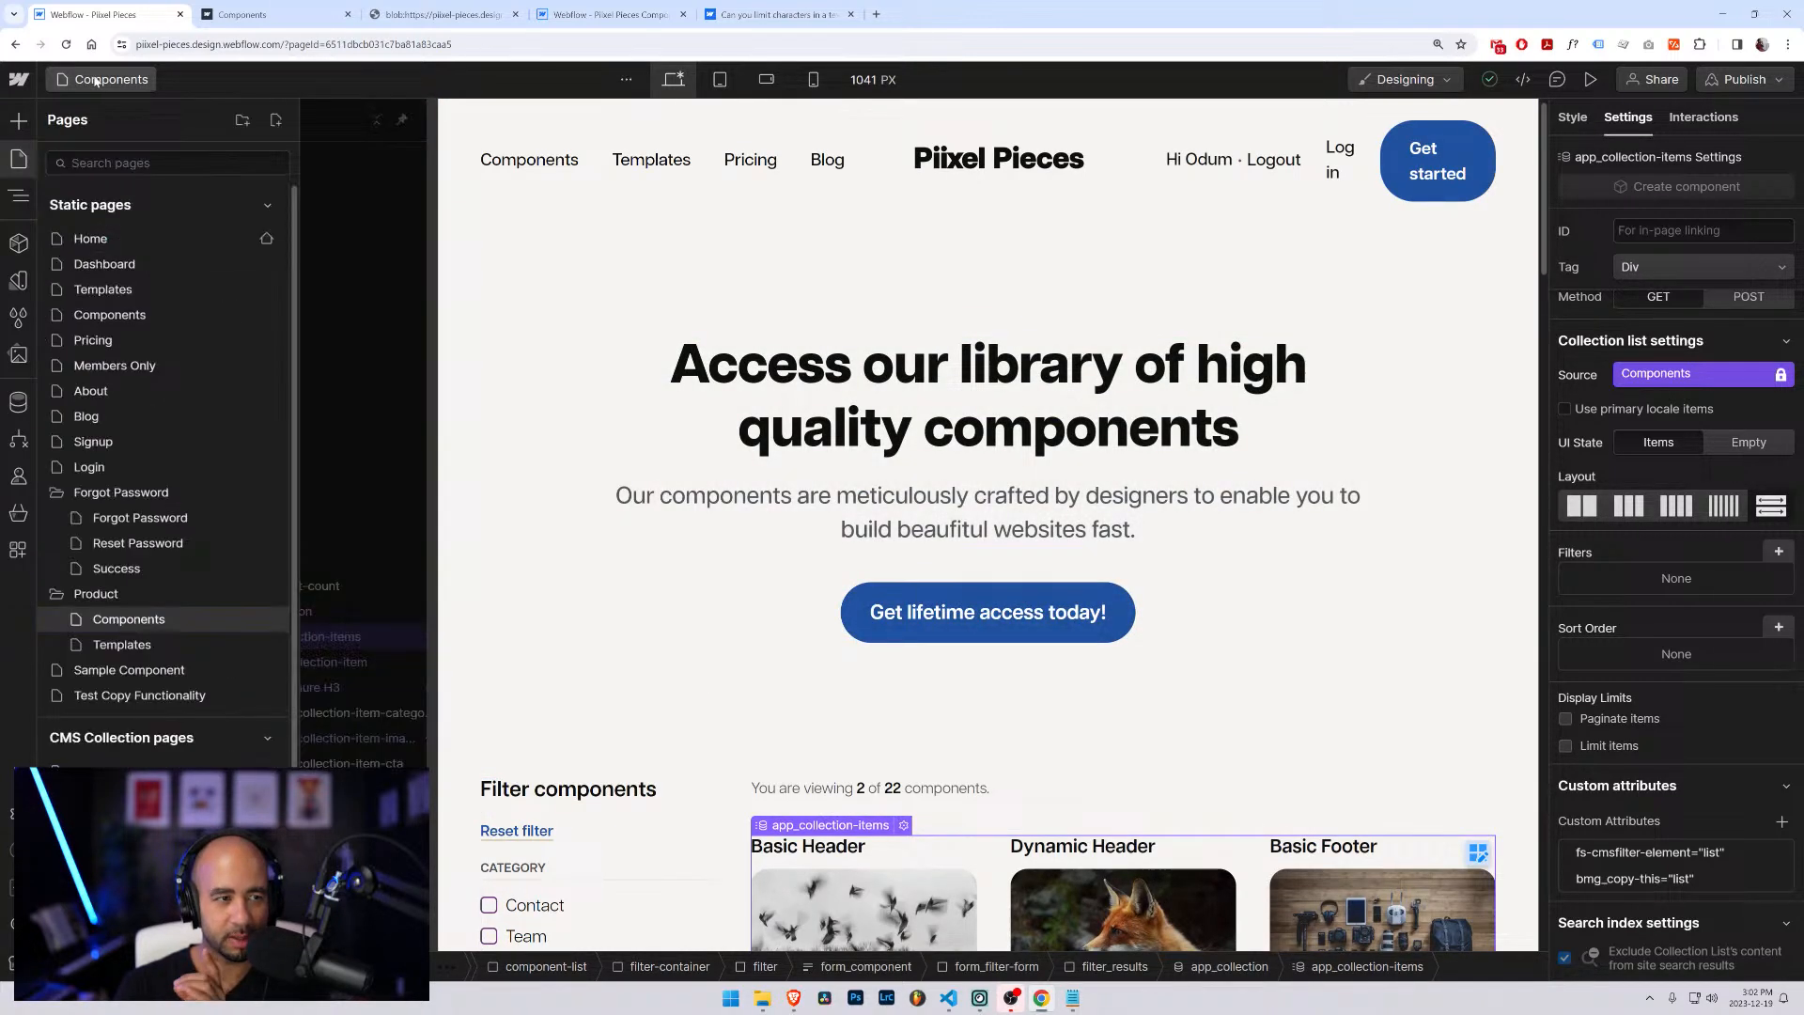
click(265, 619)
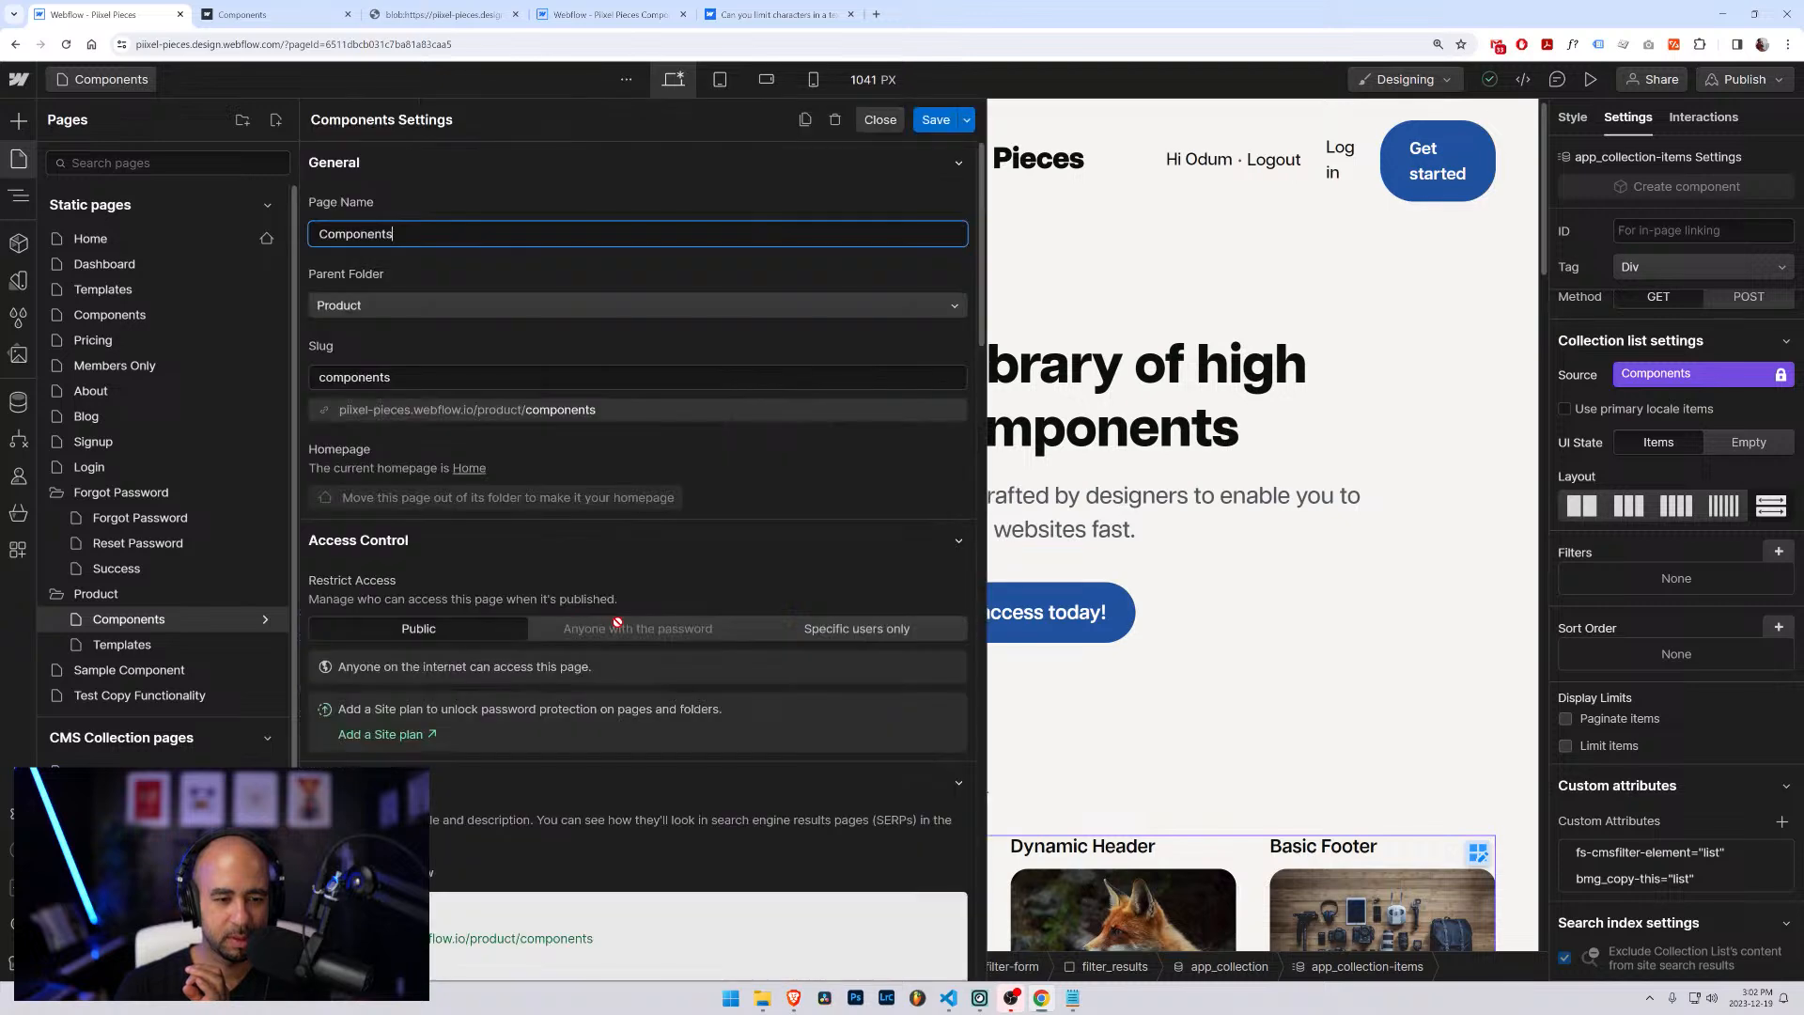
scroll(533, 664, down, 8)
scroll(534, 671, down, 10)
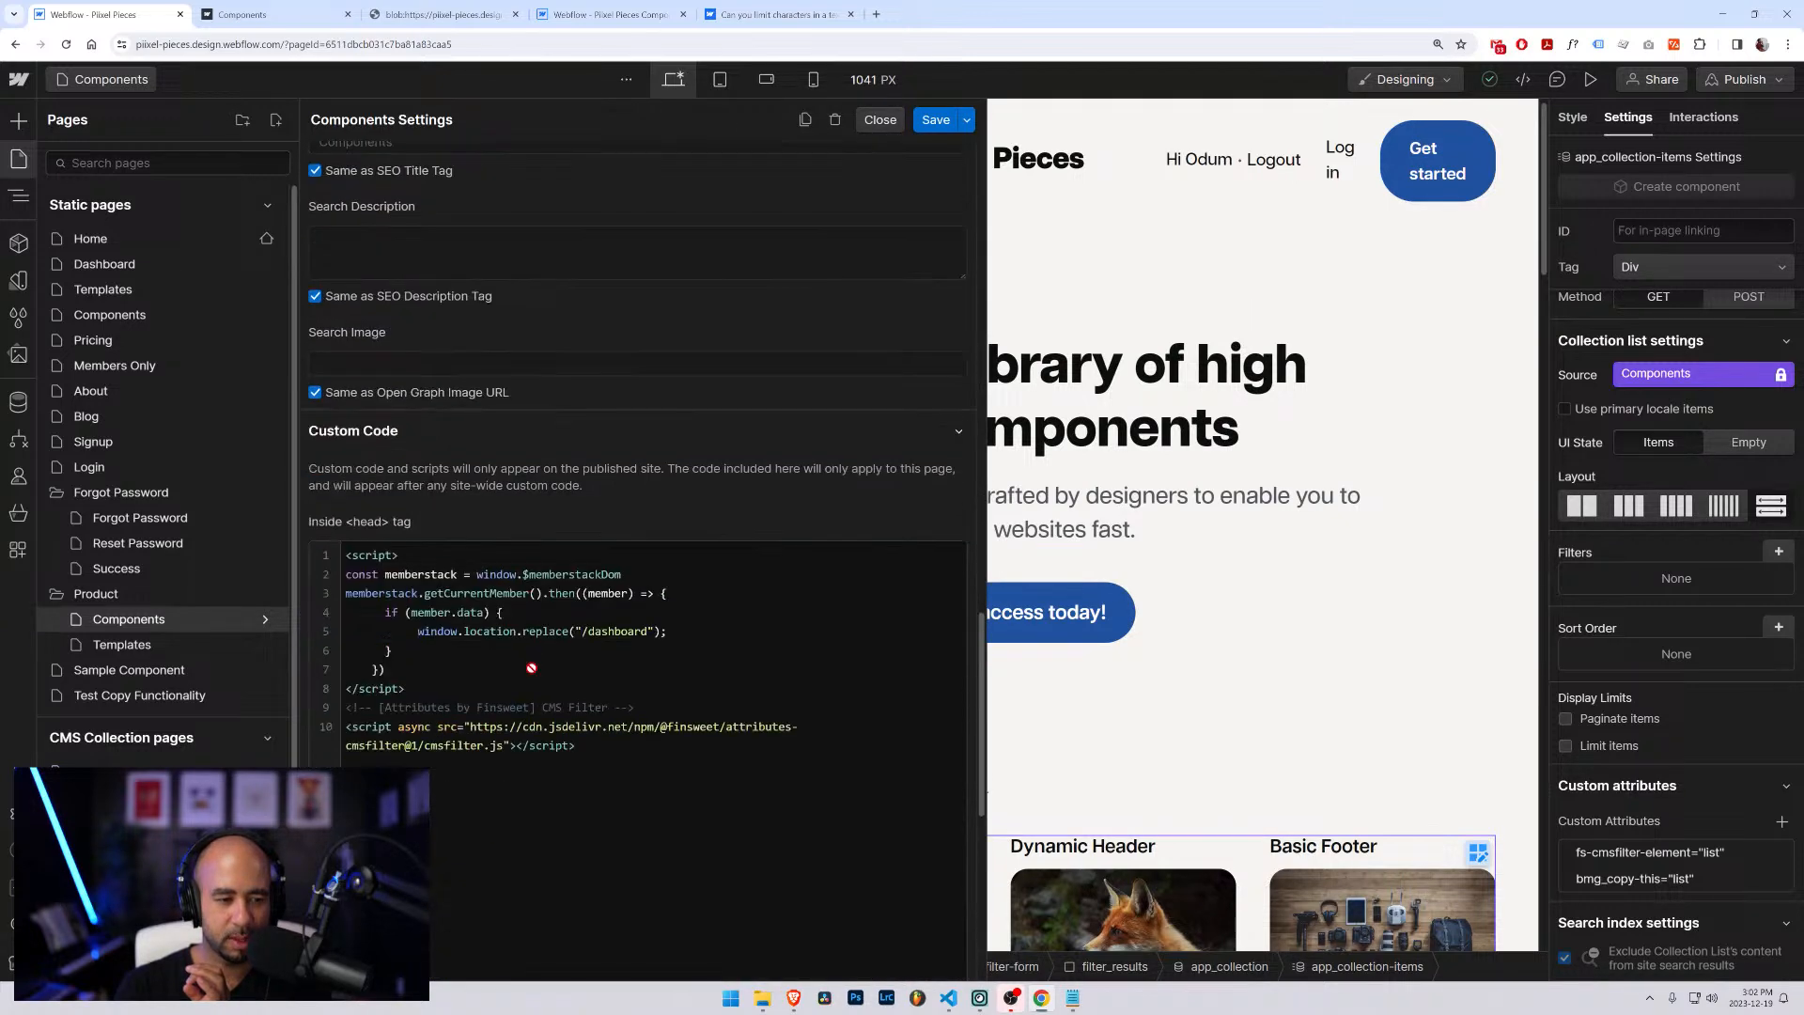
scroll(469, 661, down, 4)
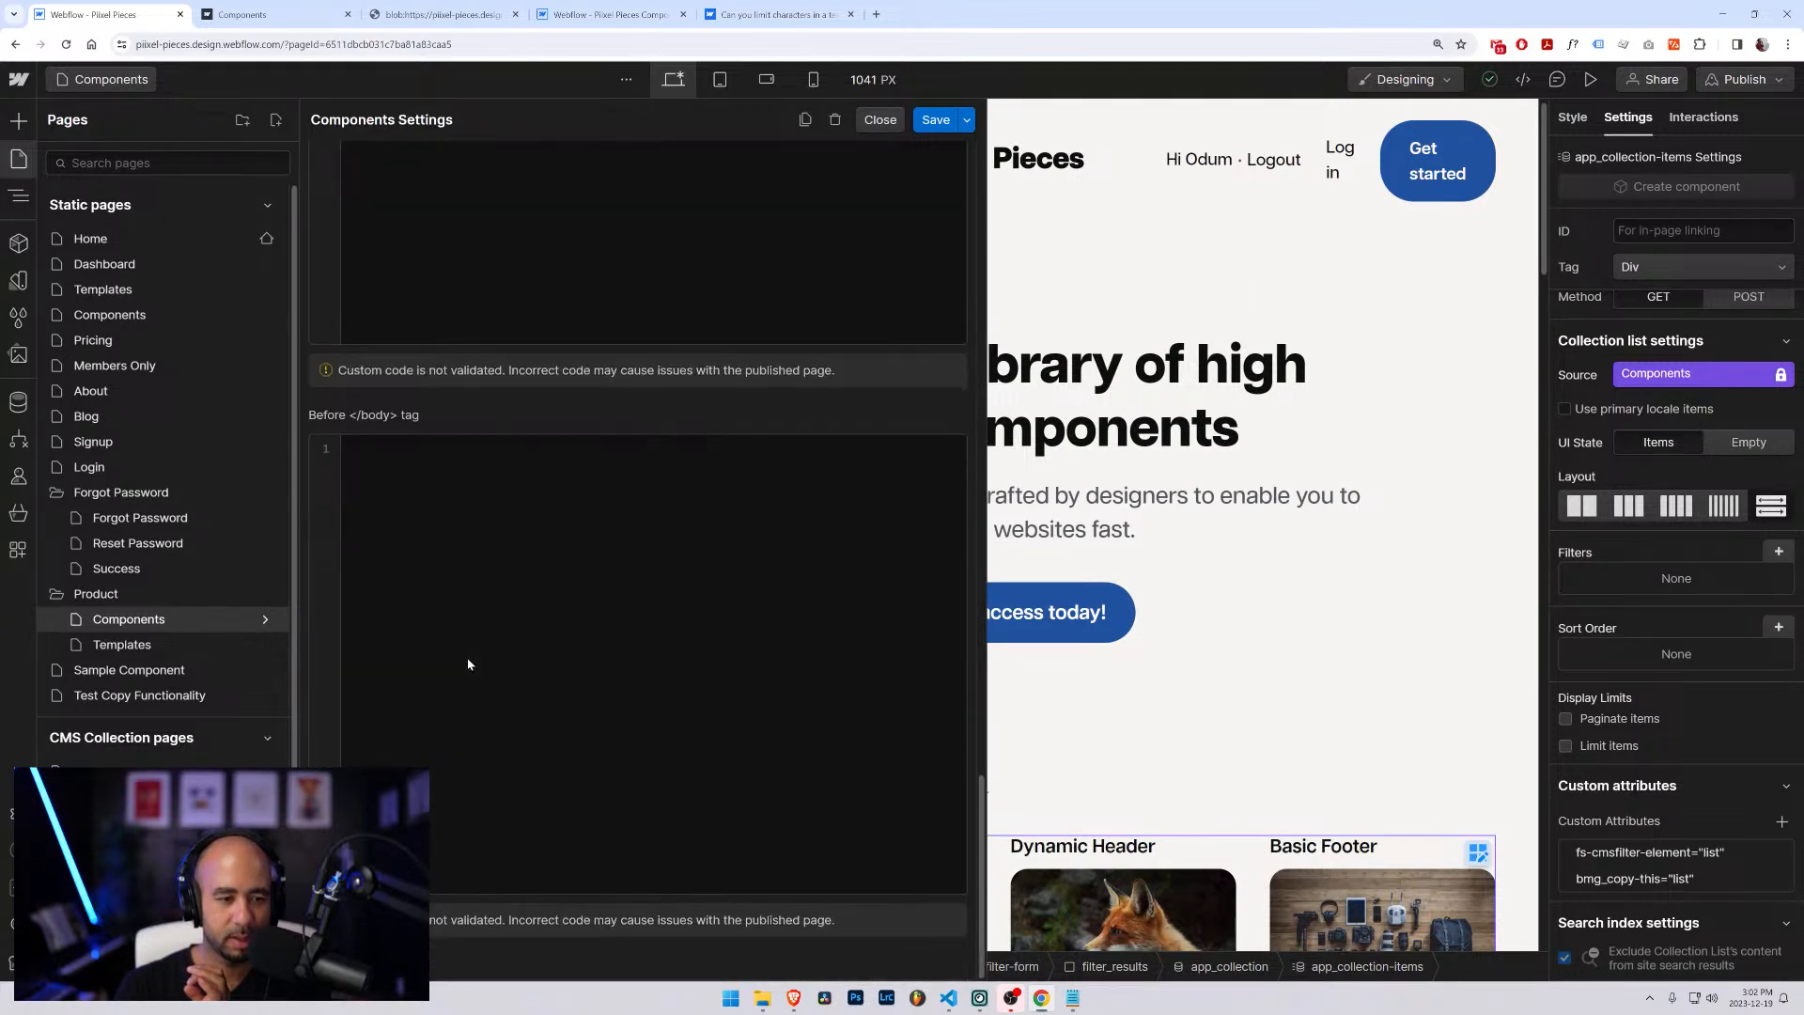
click(454, 554)
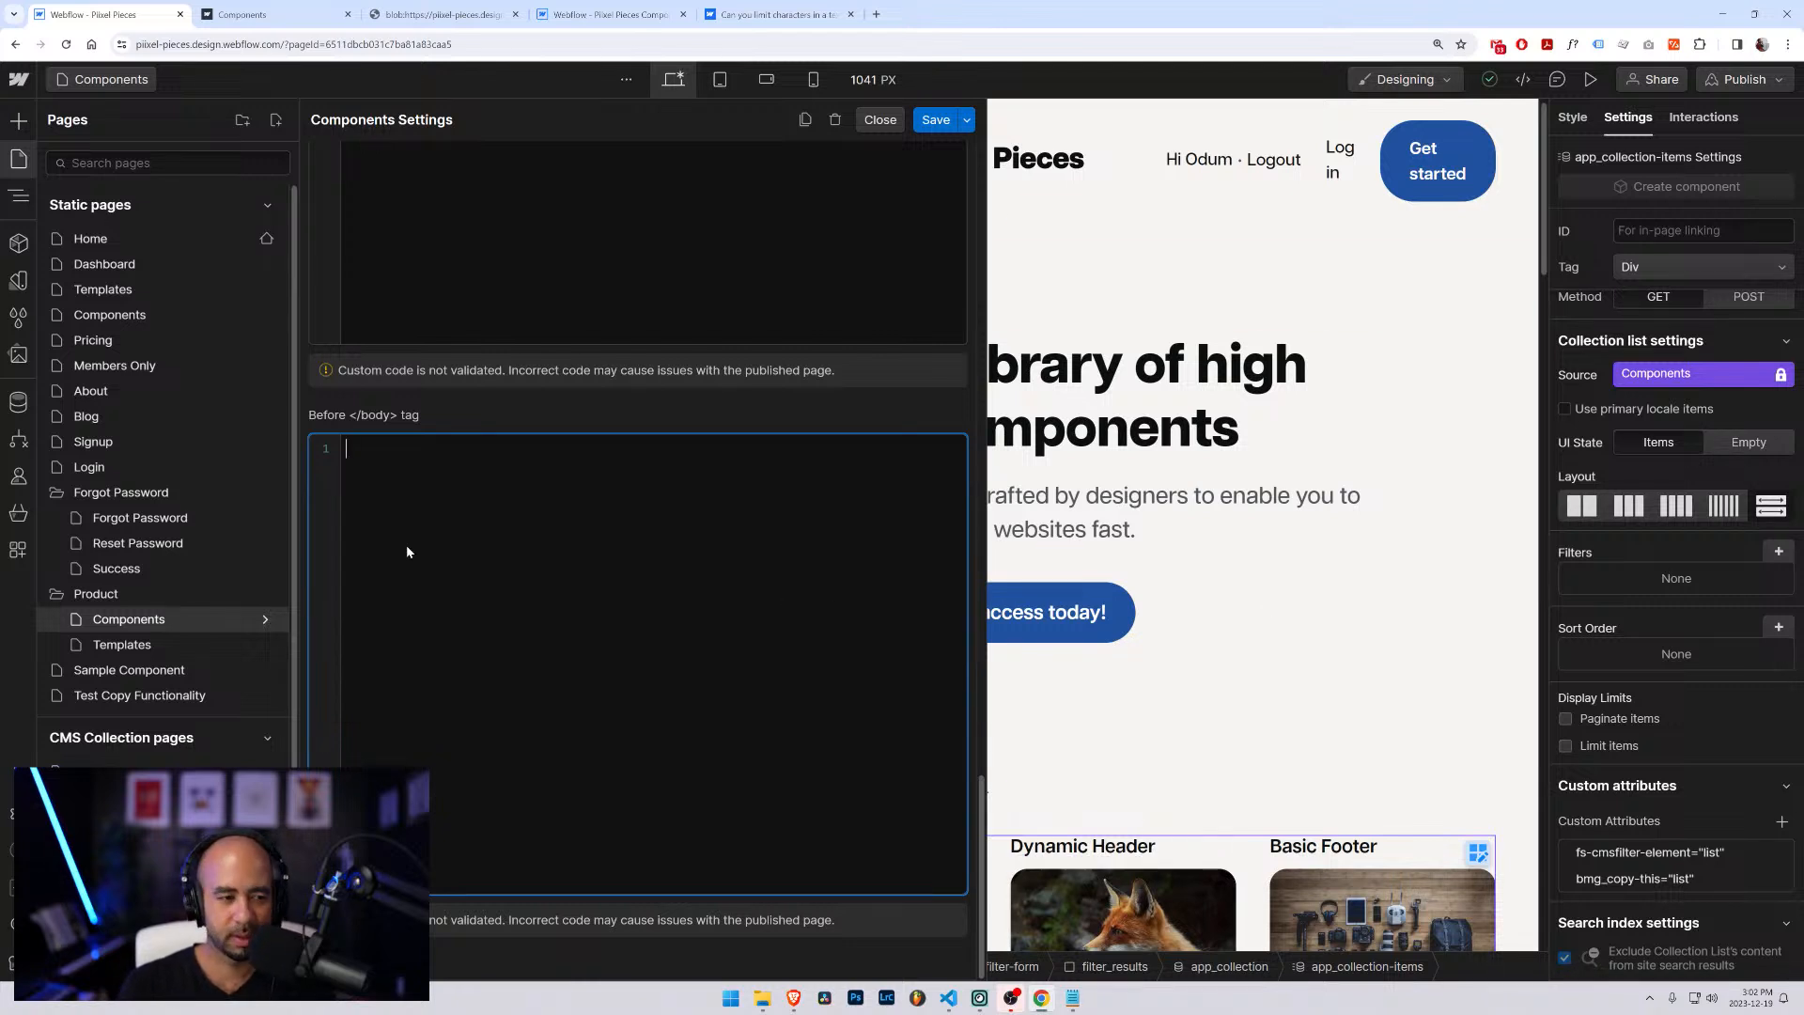
mouse_move(762, 1004)
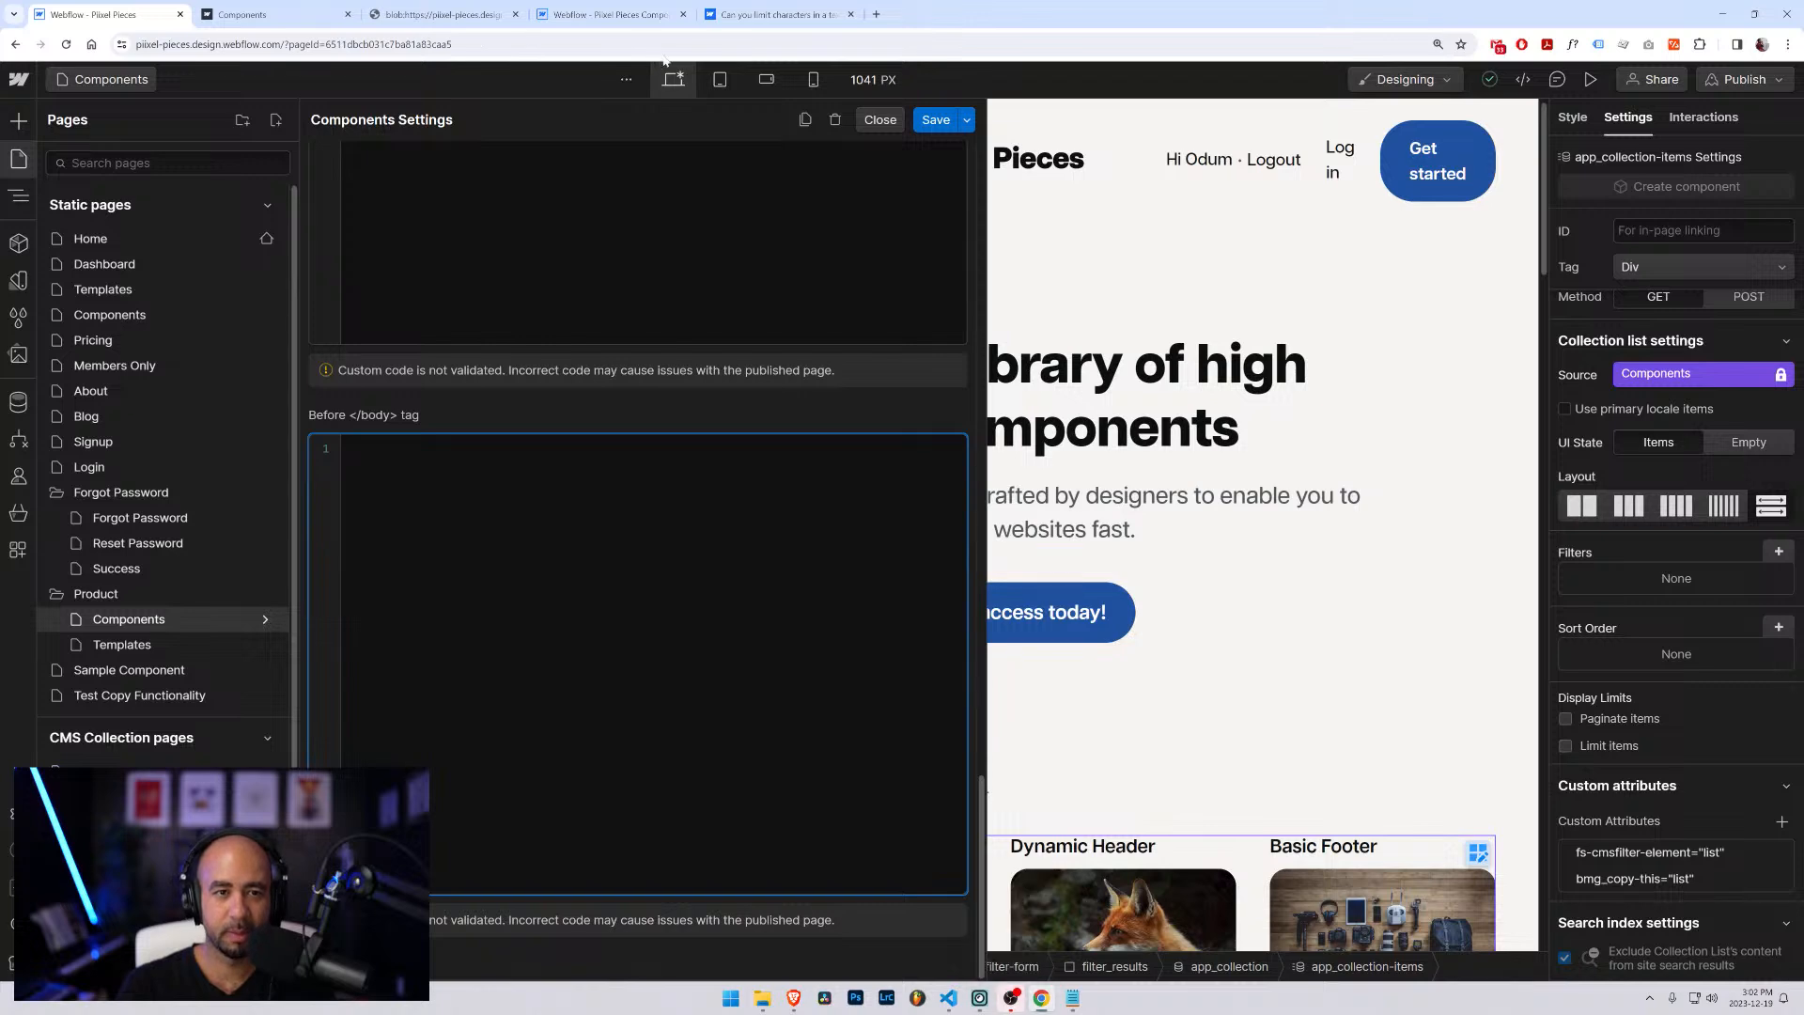
key(ctrl+v)
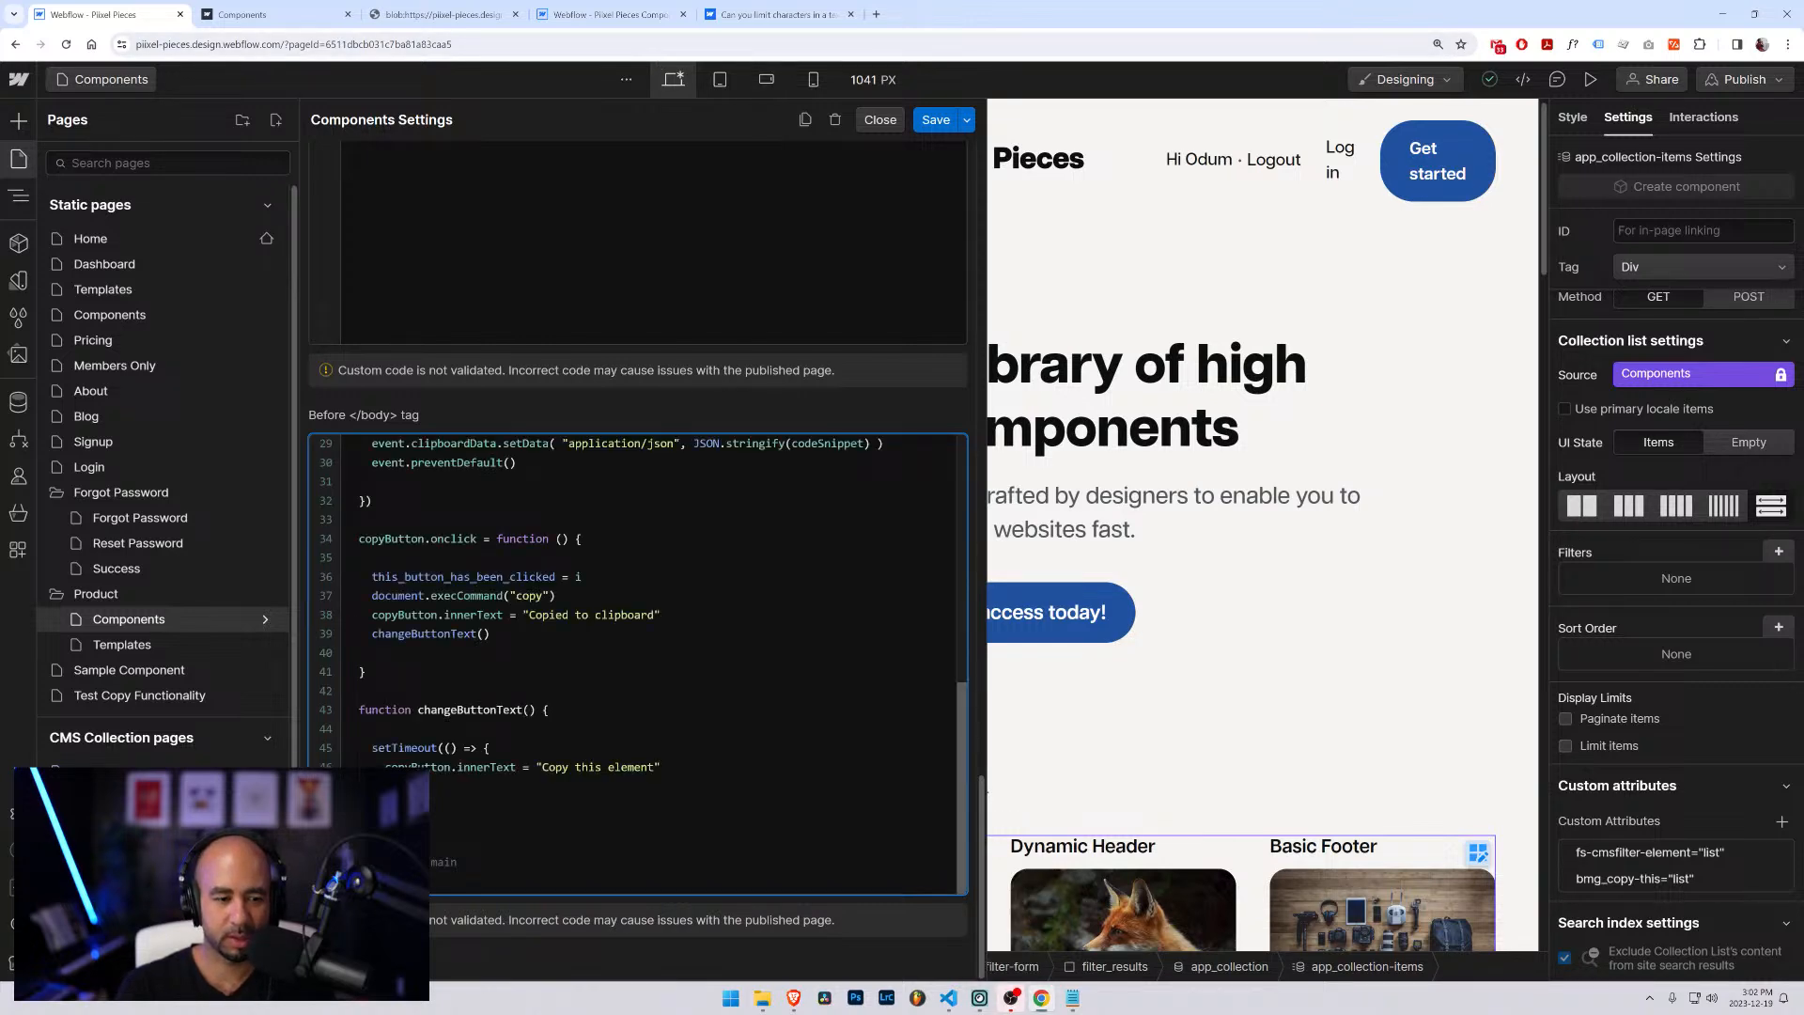
scroll(637, 663, up, 10)
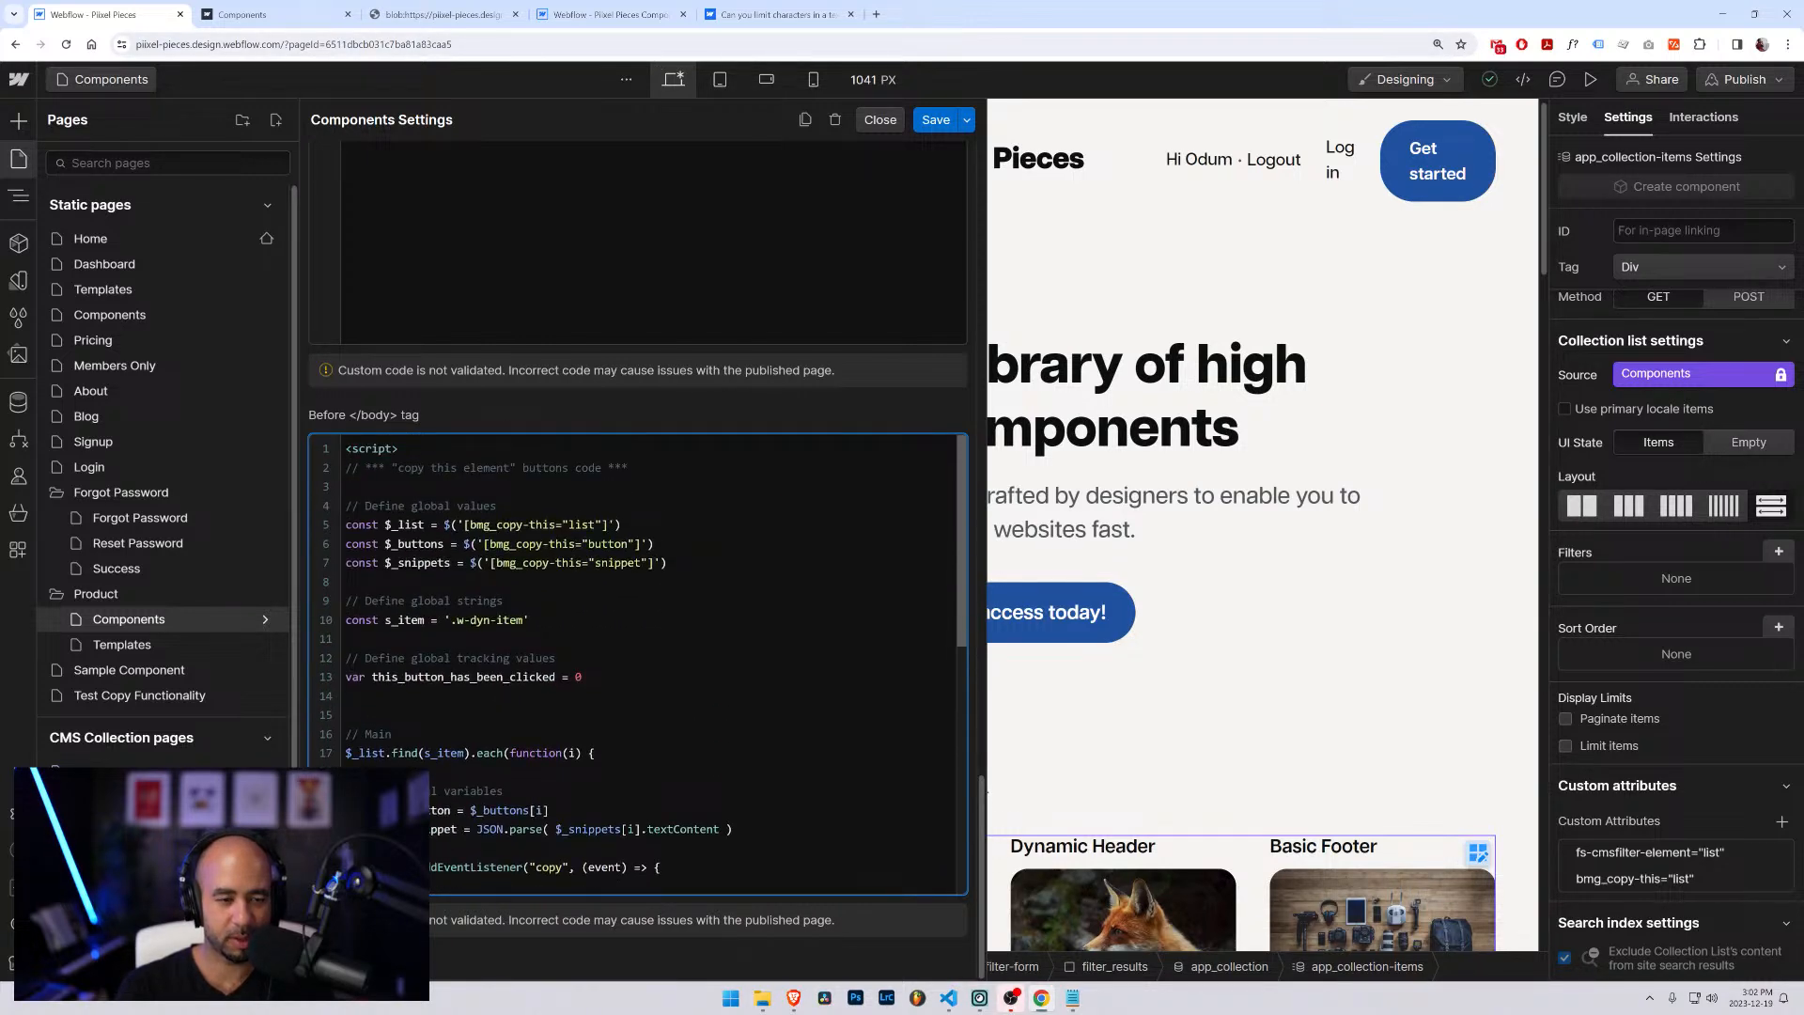
scroll(494, 566, up, 3)
scroll(493, 566, down, 3)
click(937, 121)
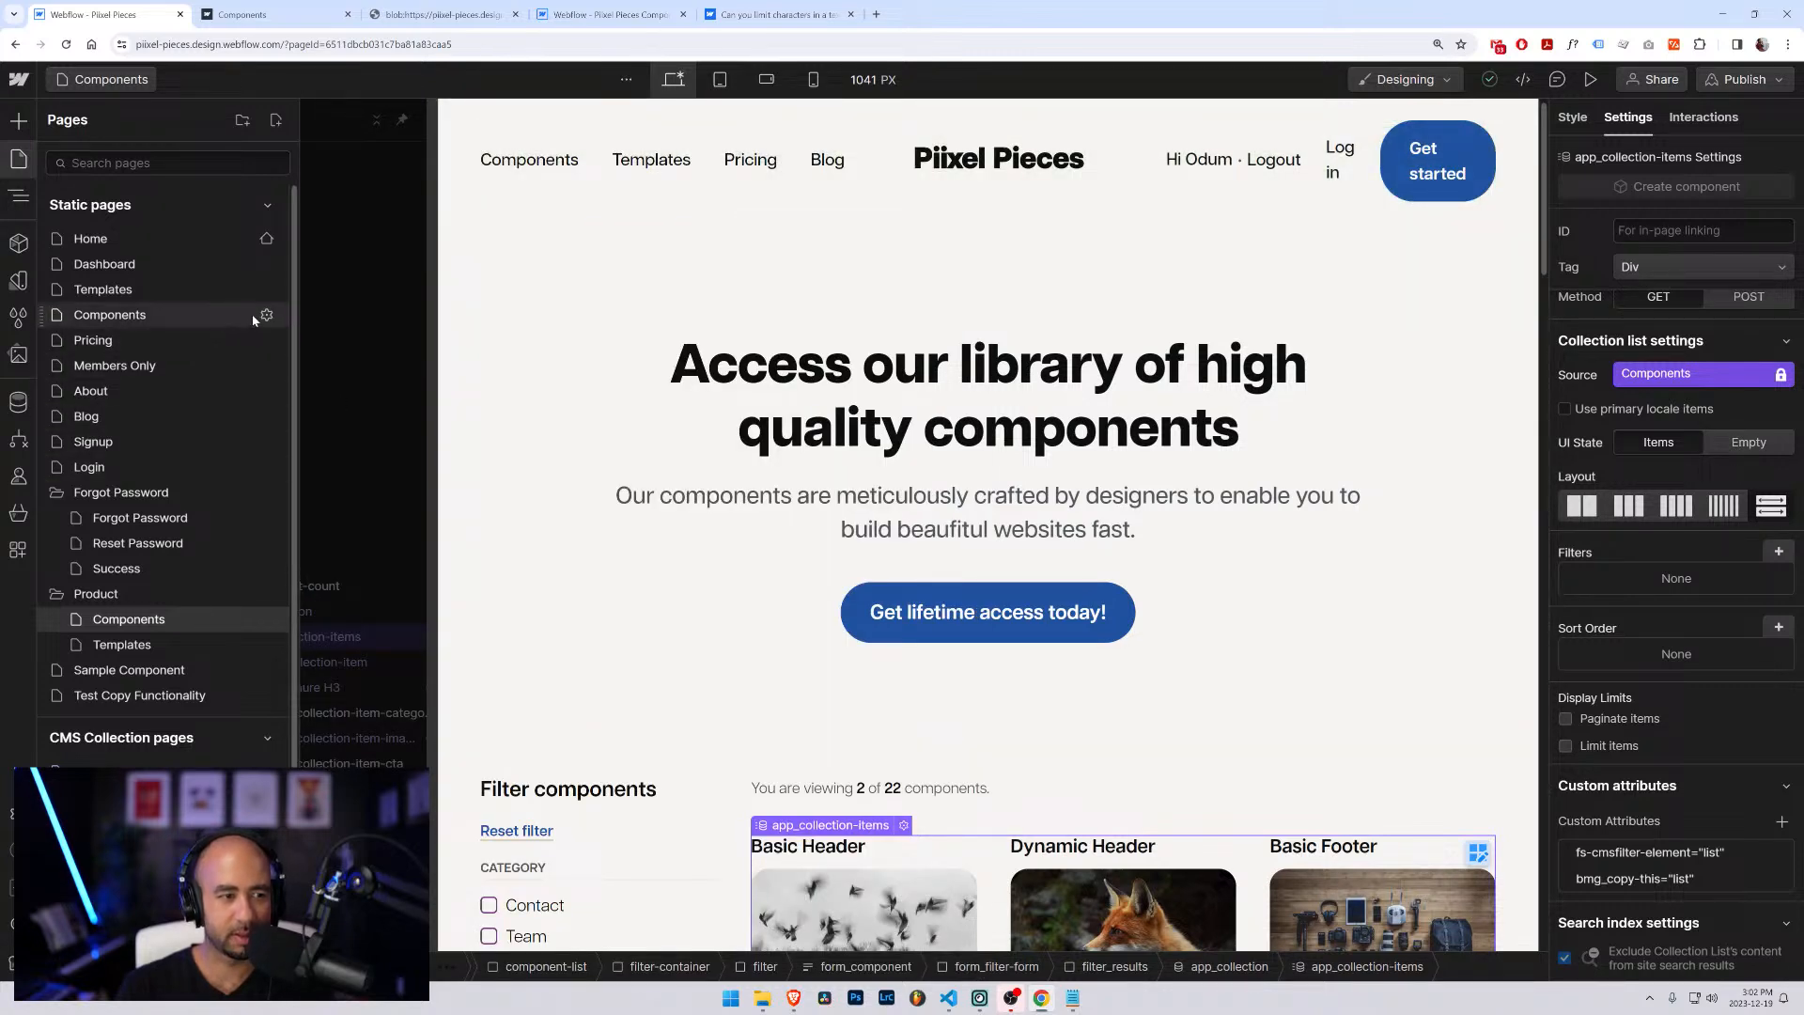
- Cut the "copy this element" buttons script out of the top-level Components page's Before </body> tag code and save the page settings
click(266, 315)
scroll(561, 628, down, 10)
scroll(561, 628, down, 15)
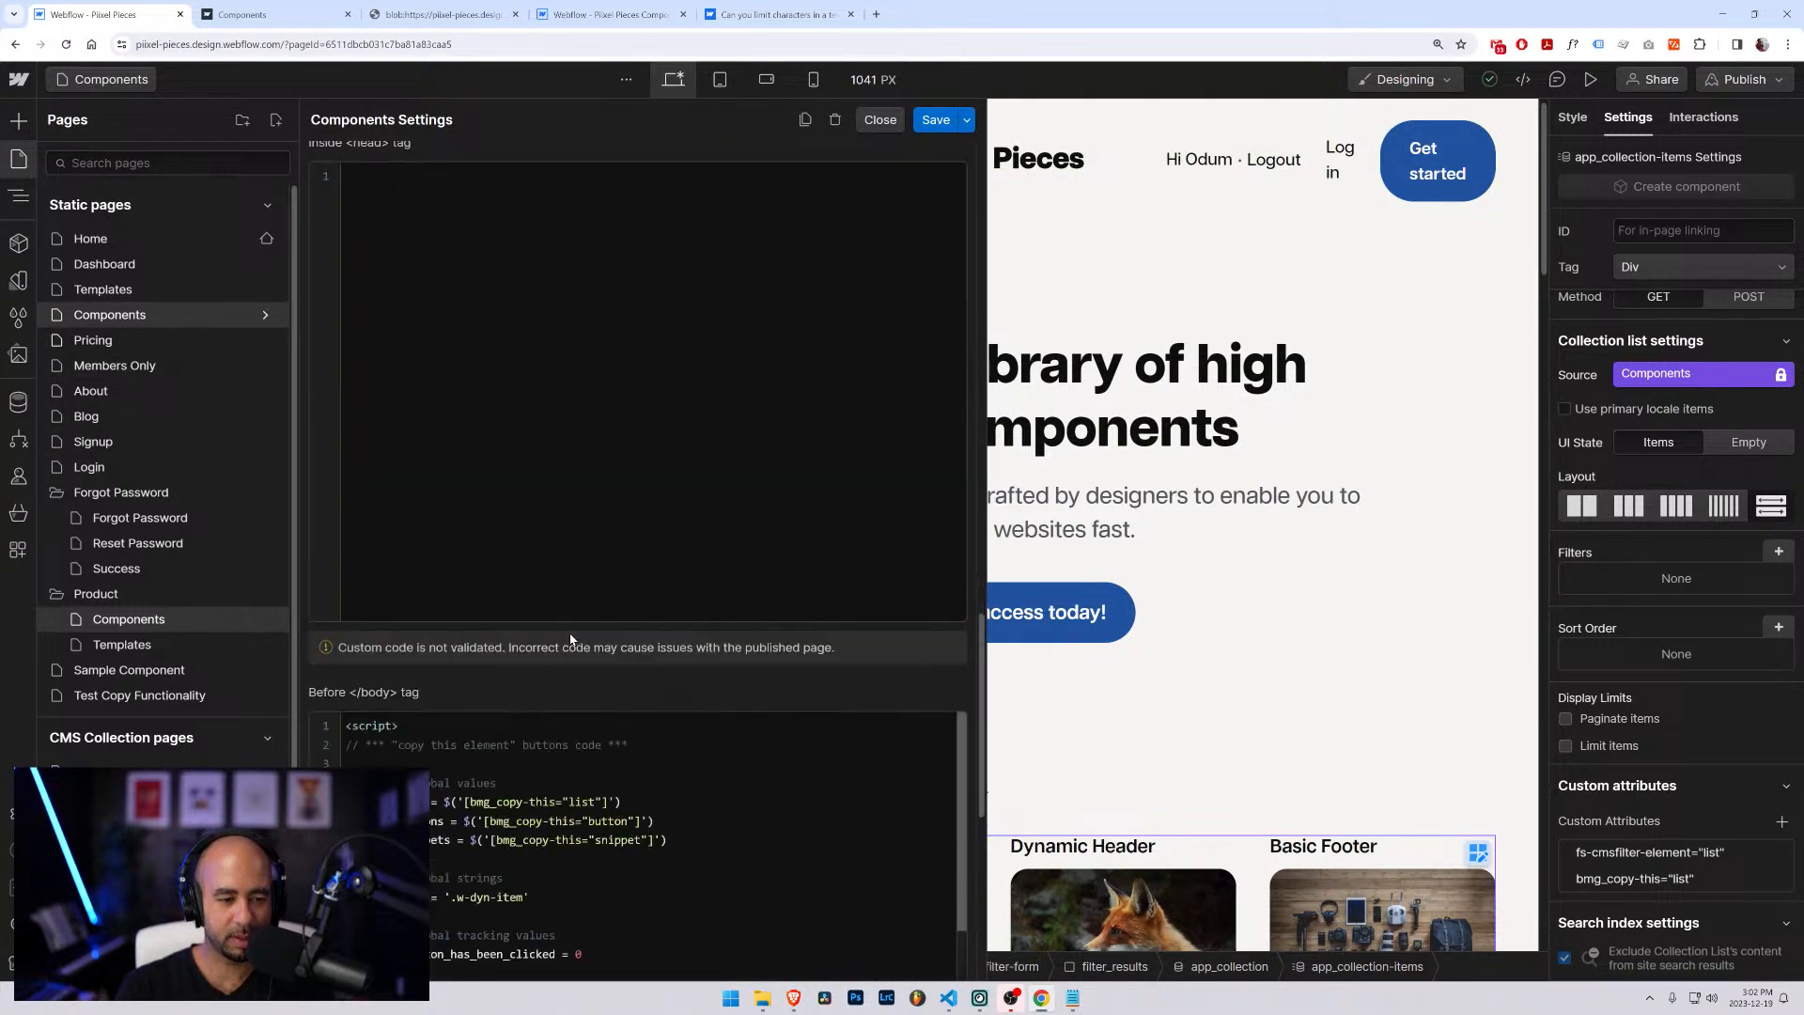
key(ctrl+a)
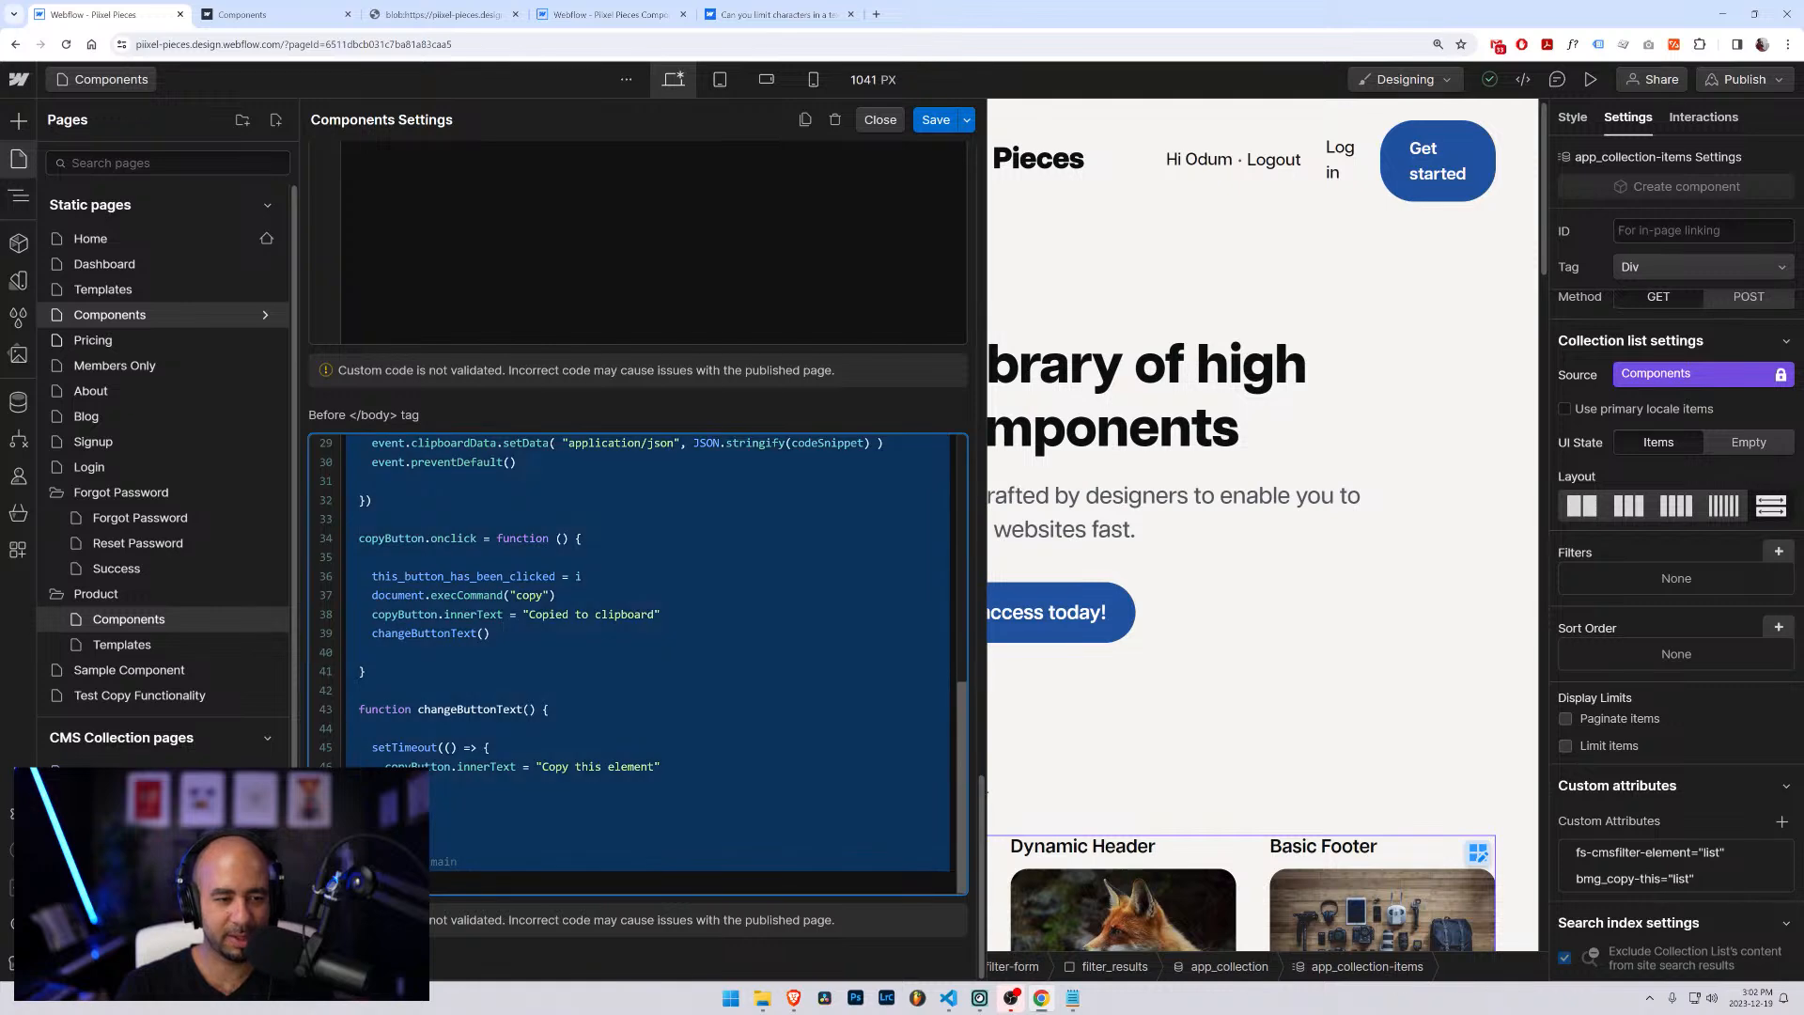
key(ctrl+x)
scroll(544, 635, up, 5)
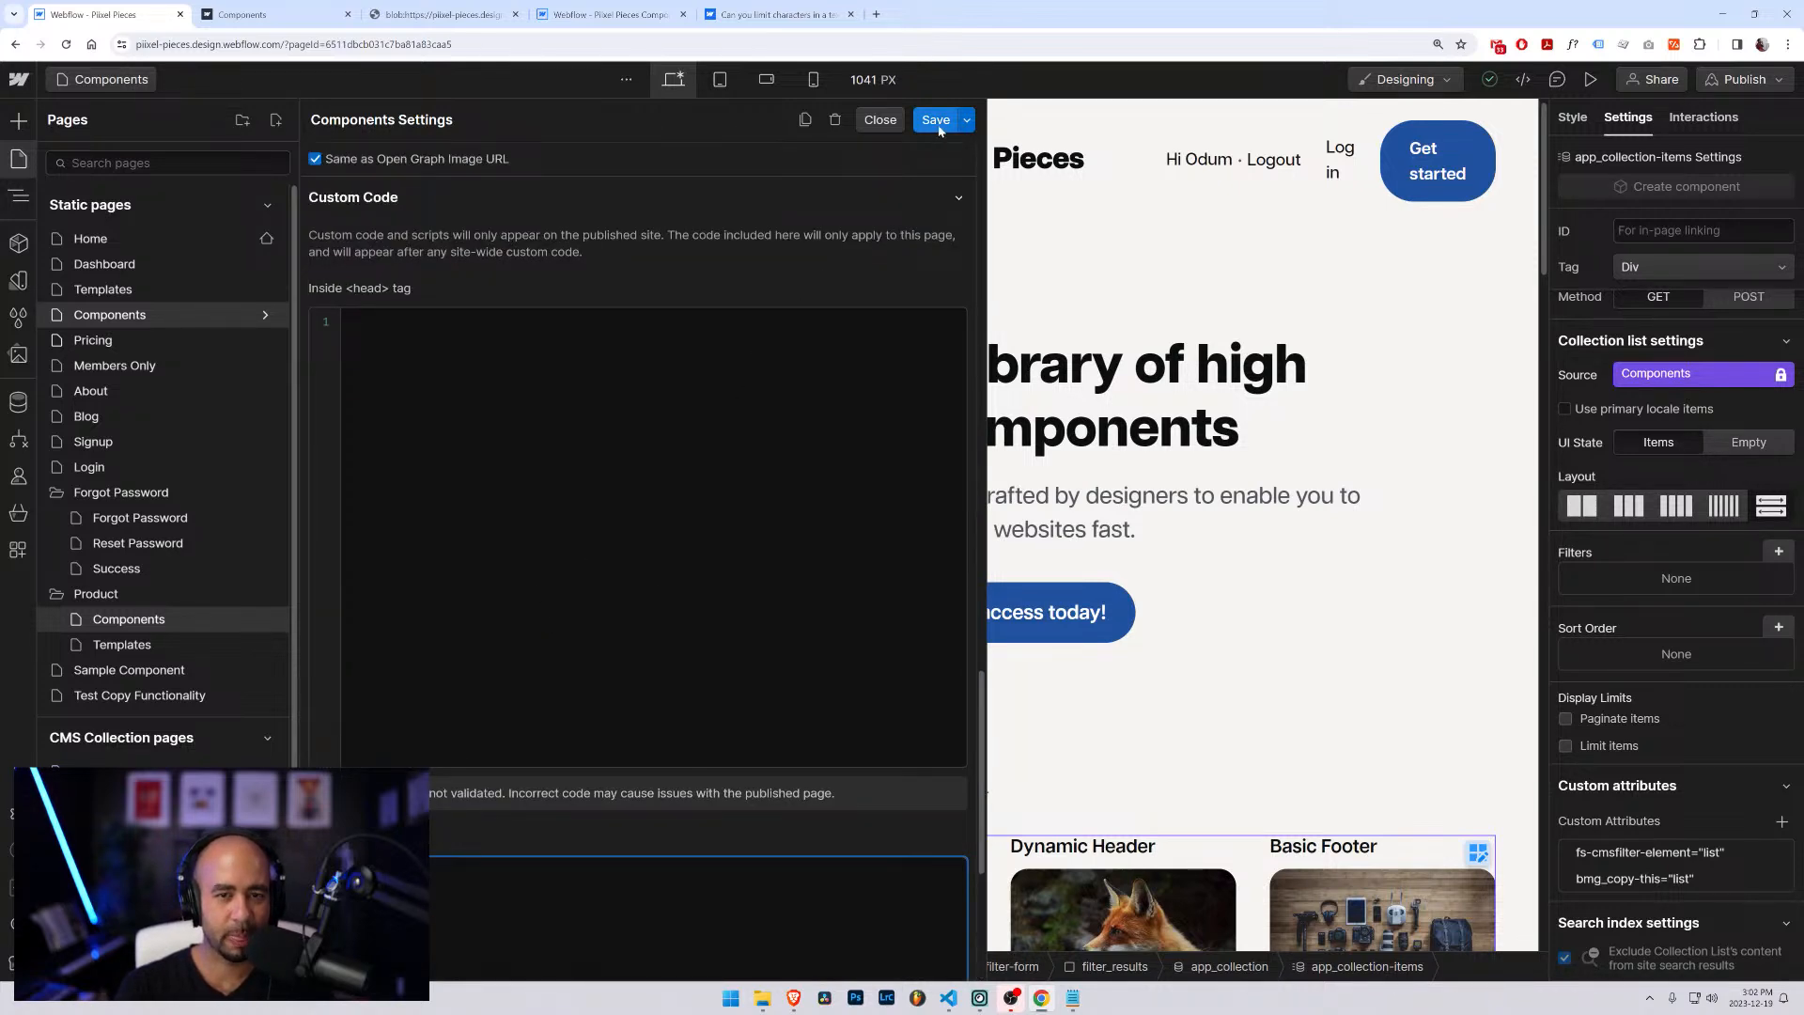
click(936, 121)
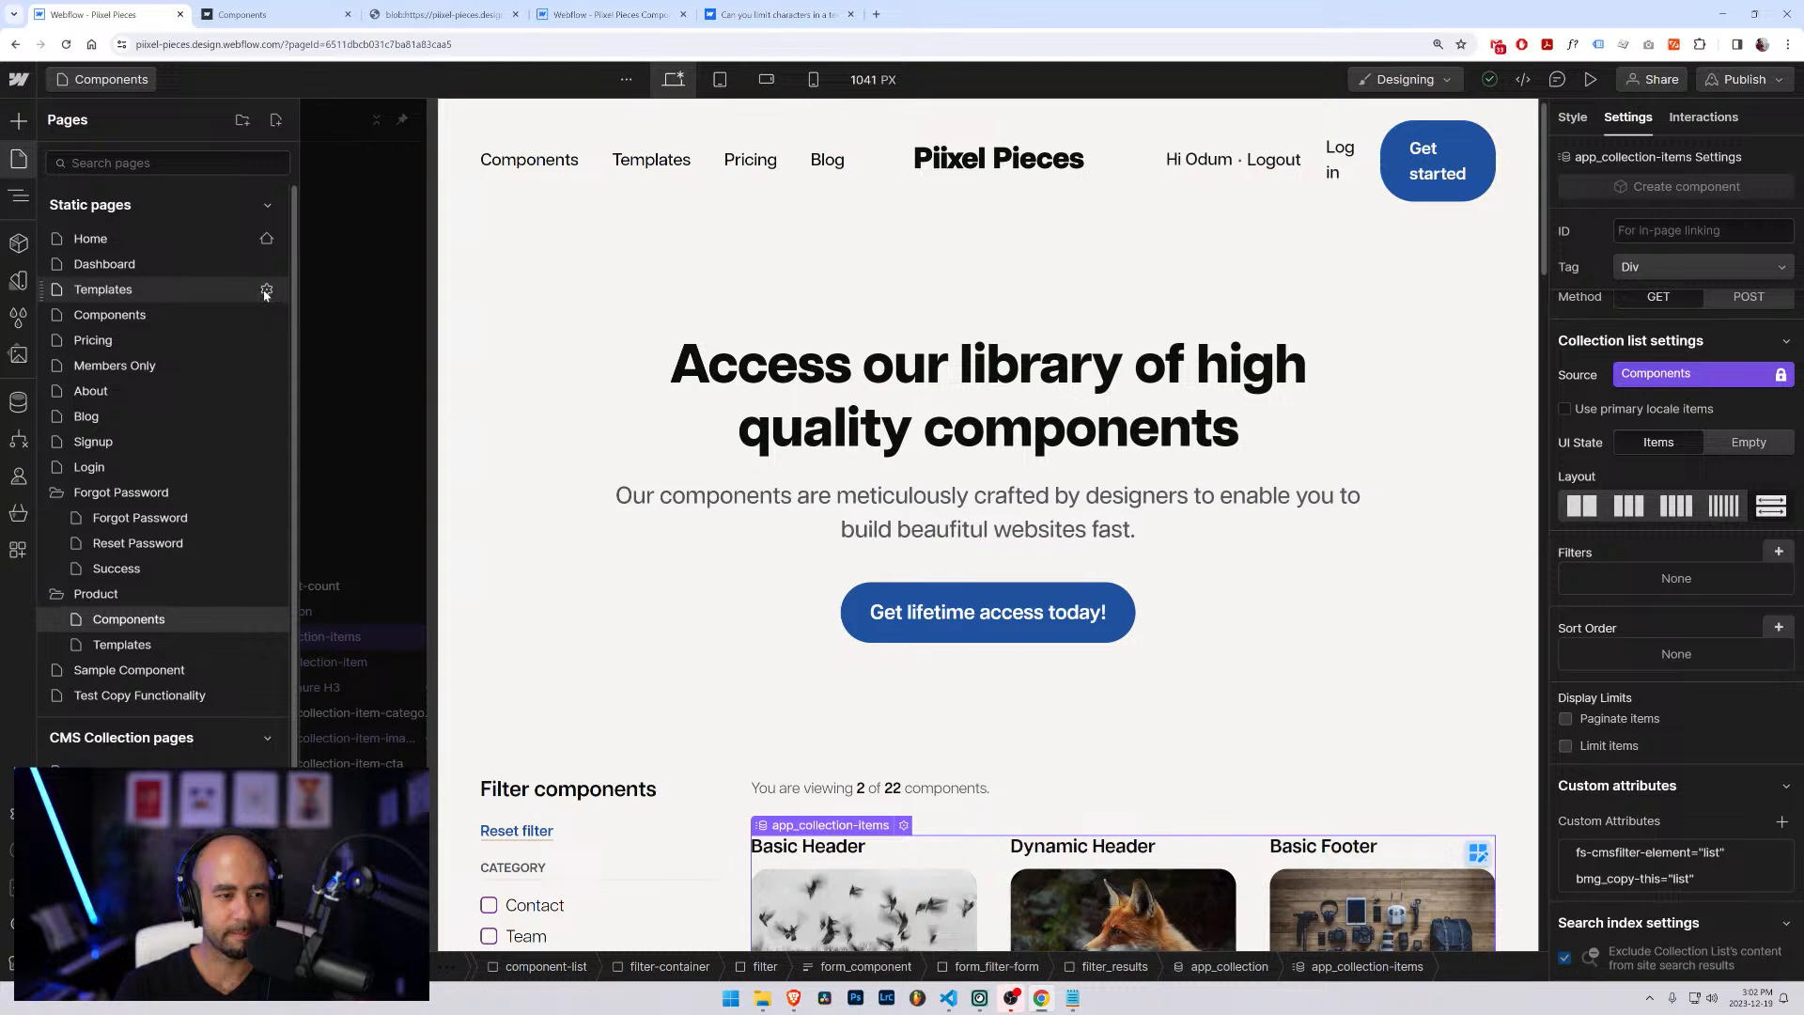
- Check the custom code in the top-level Templates page's settings and close them
click(264, 290)
scroll(525, 556, down, 20)
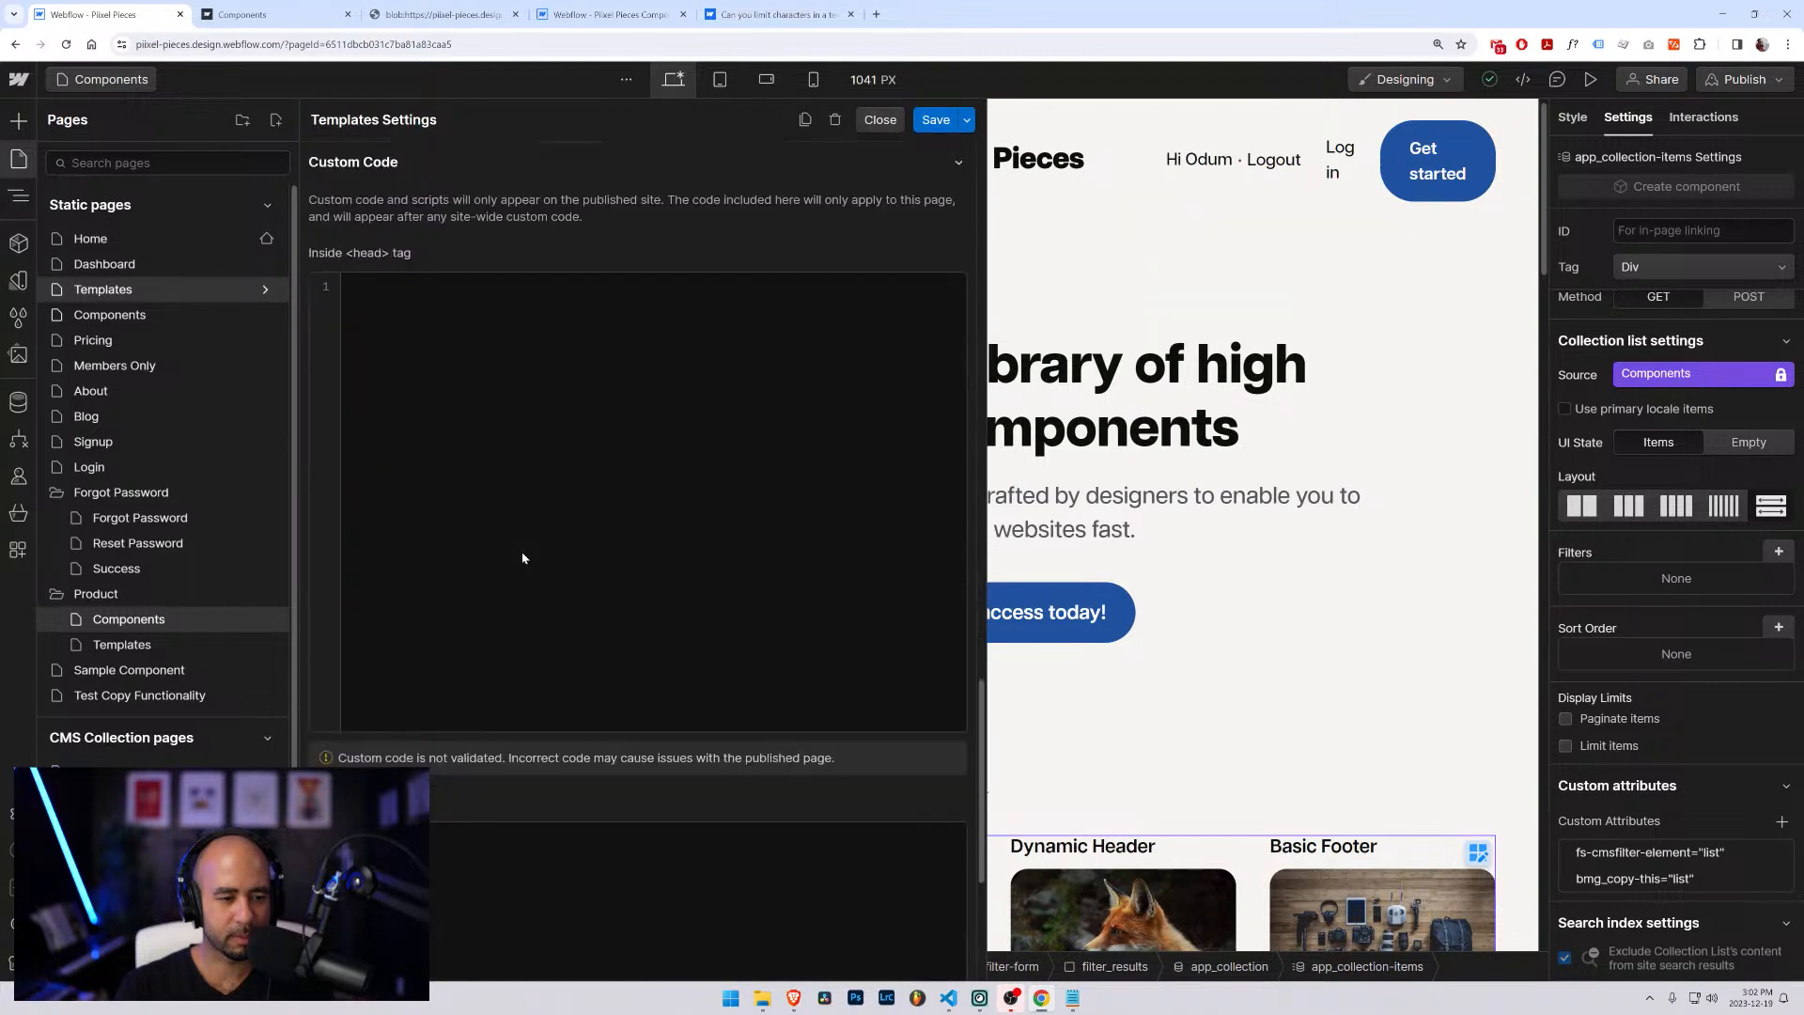
click(880, 119)
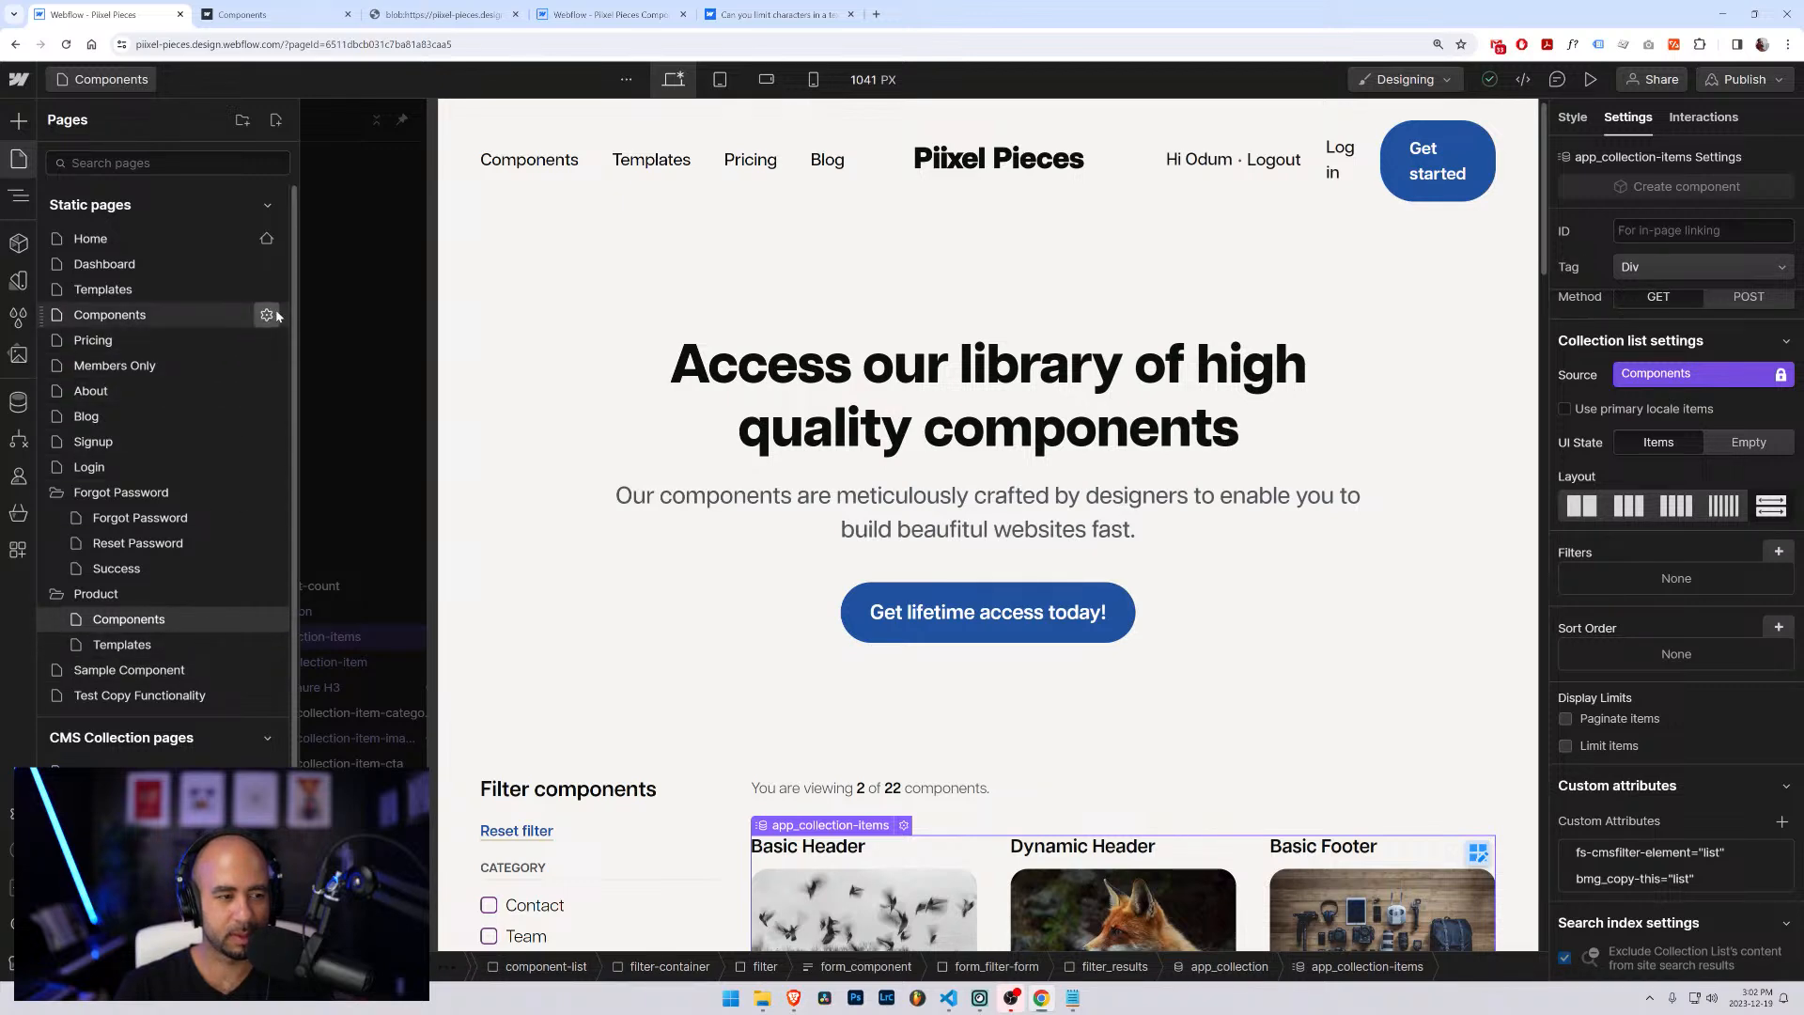
- Recheck the top-level Components page's head and body custom code, then leave its settings
click(266, 316)
scroll(461, 759, down, 15)
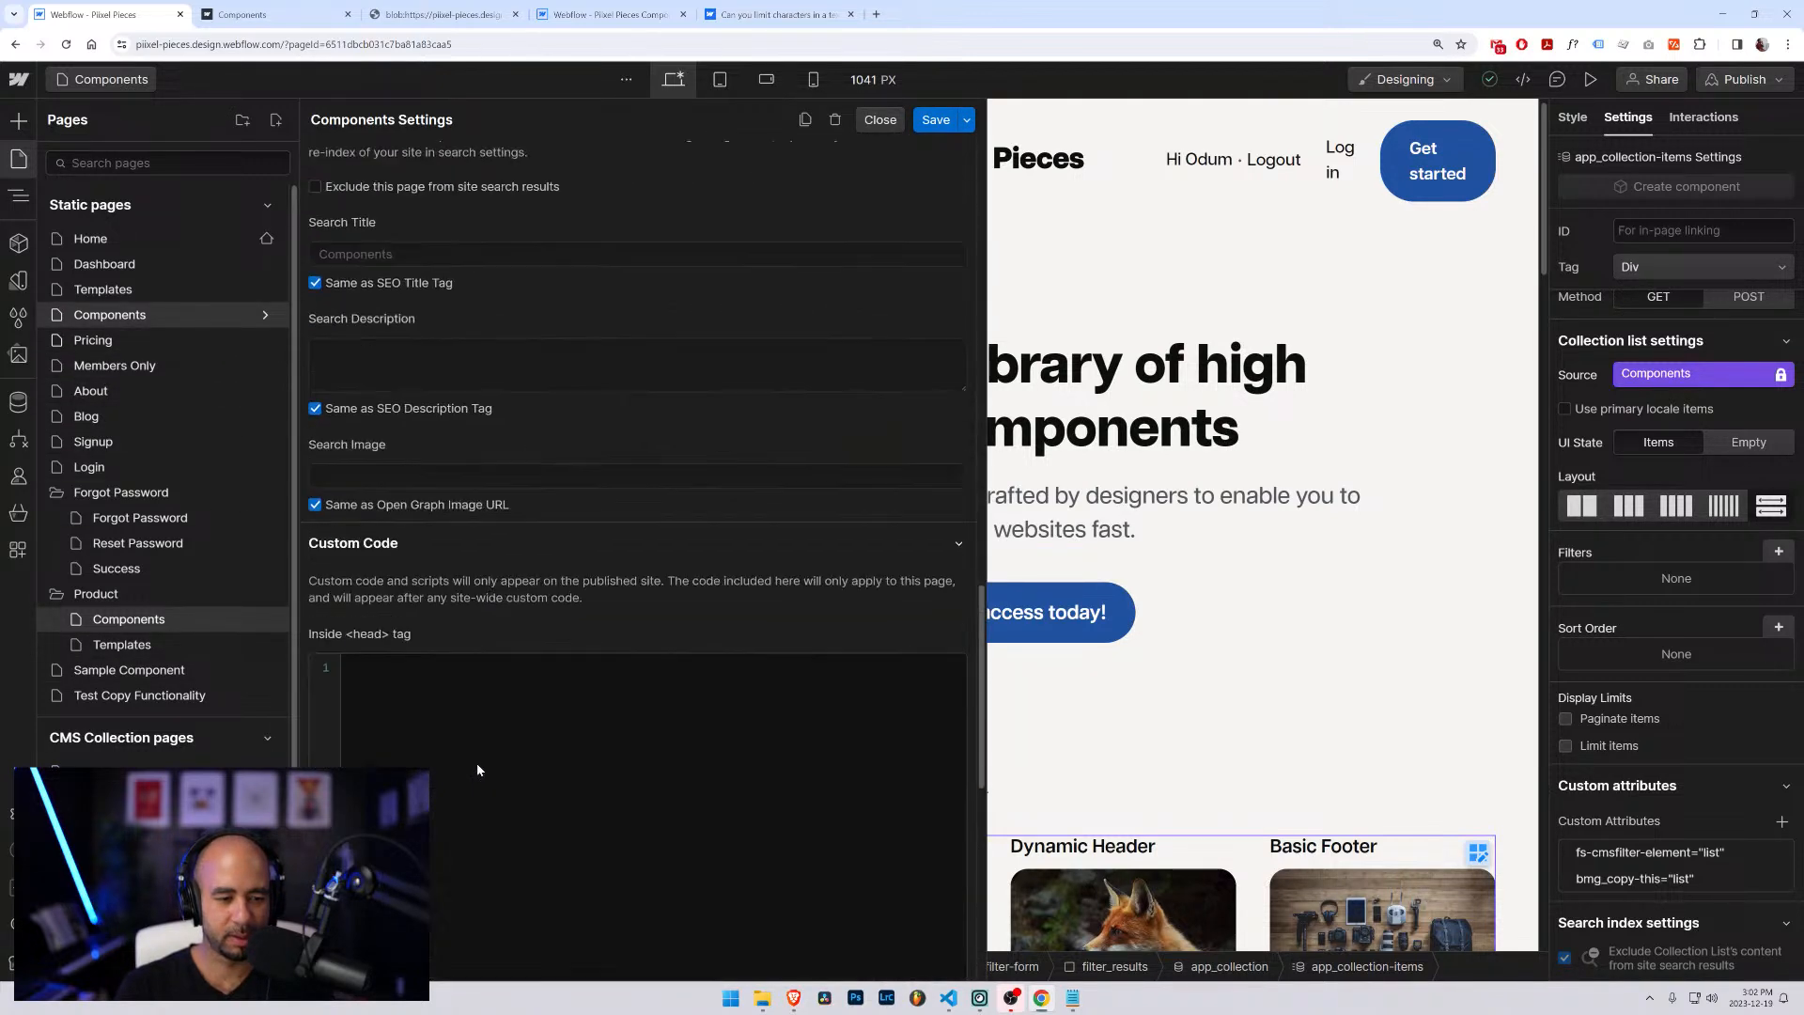
scroll(477, 769, down, 2)
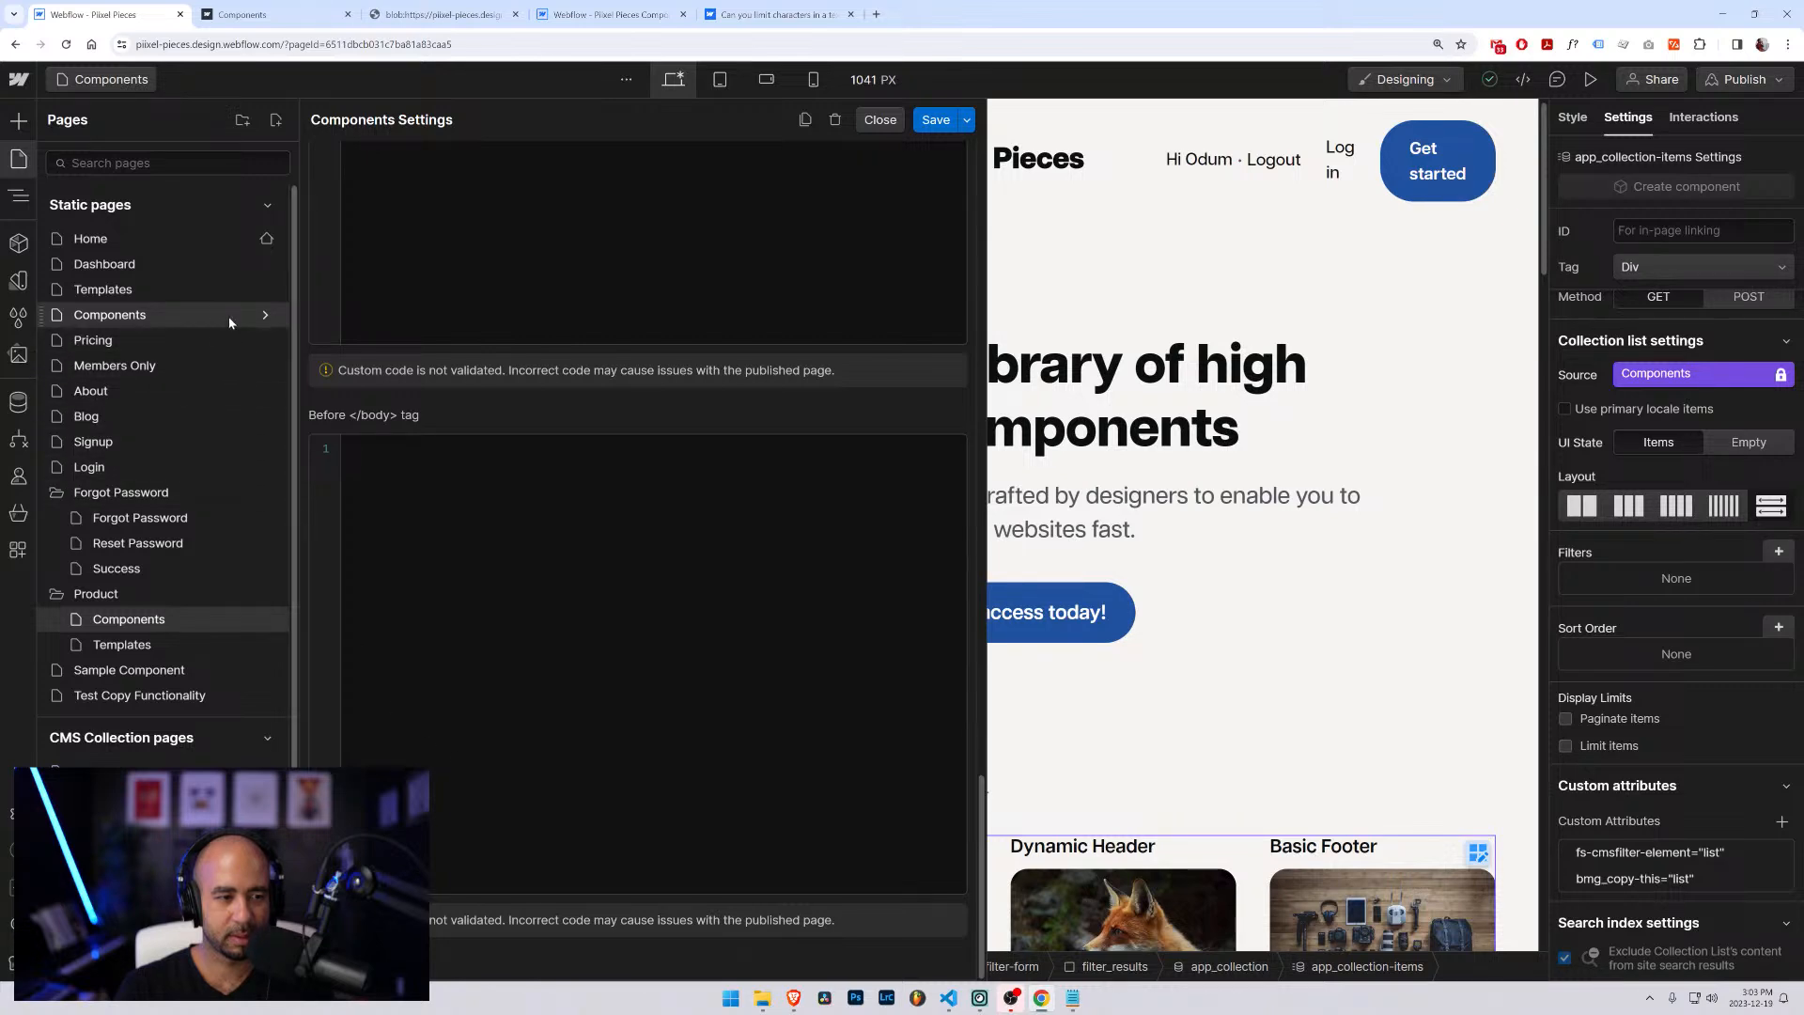
scroll(578, 612, up, 10)
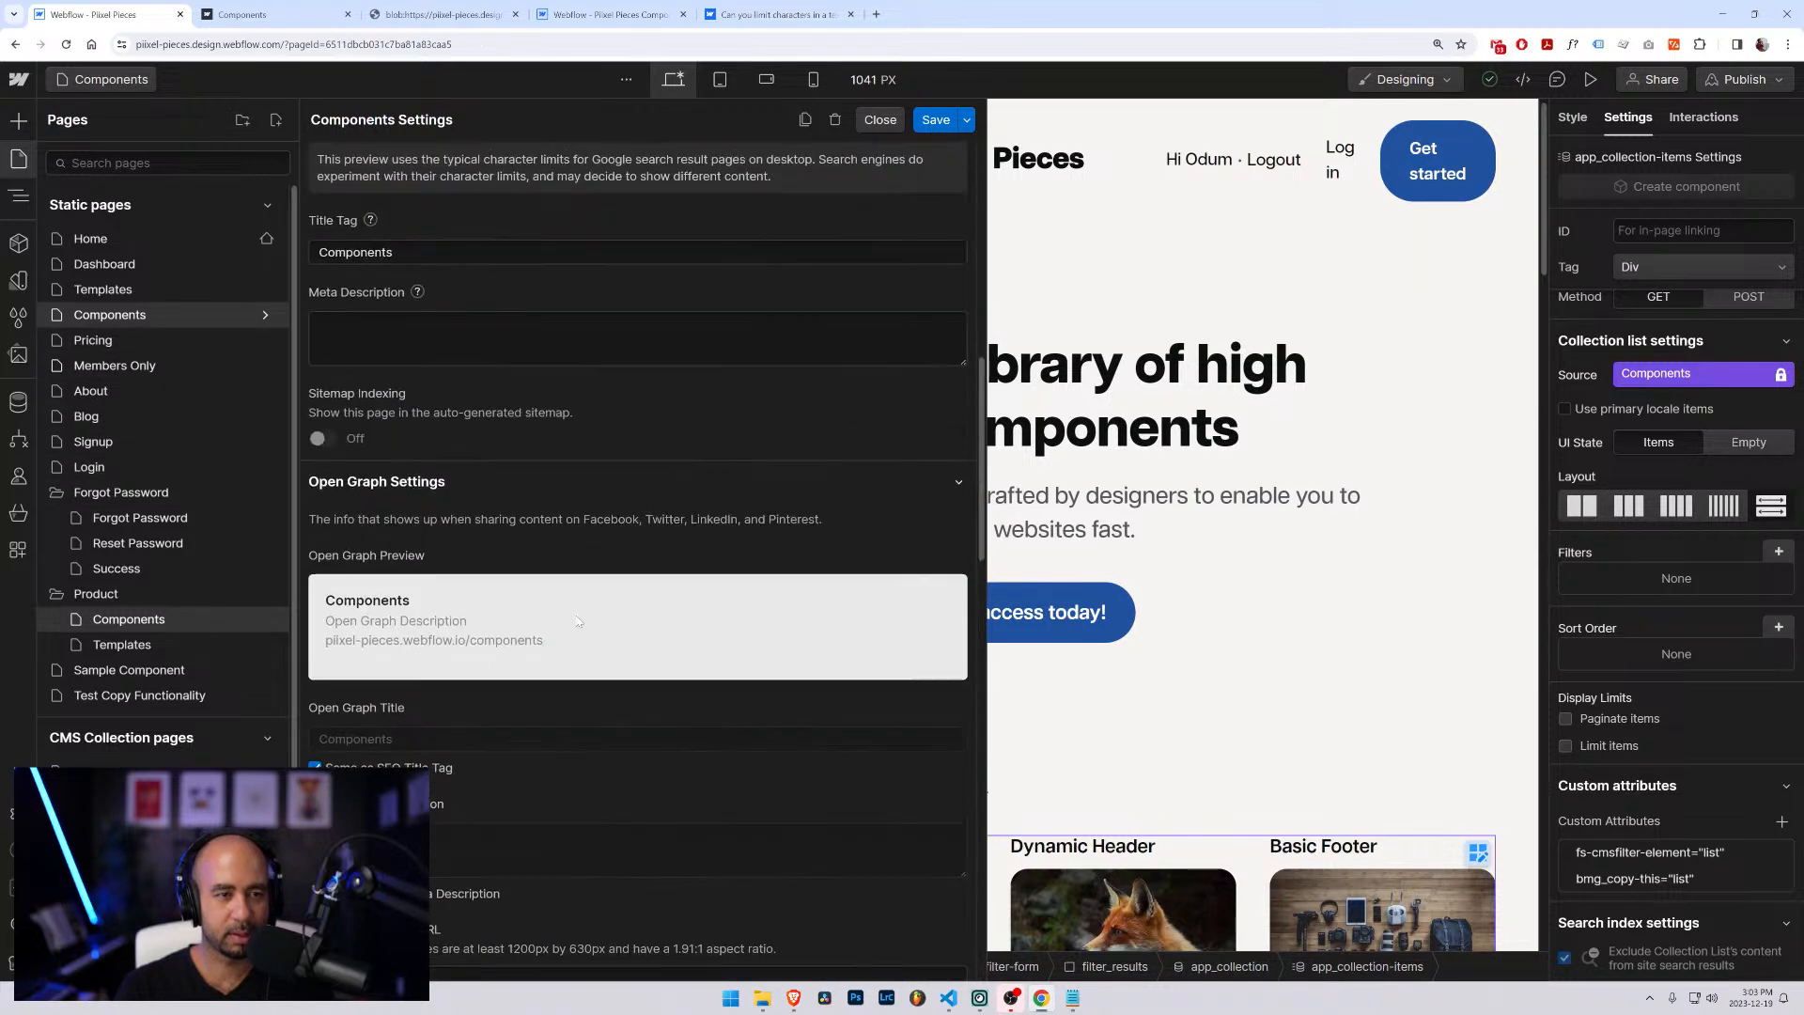
click(1071, 427)
click(682, 297)
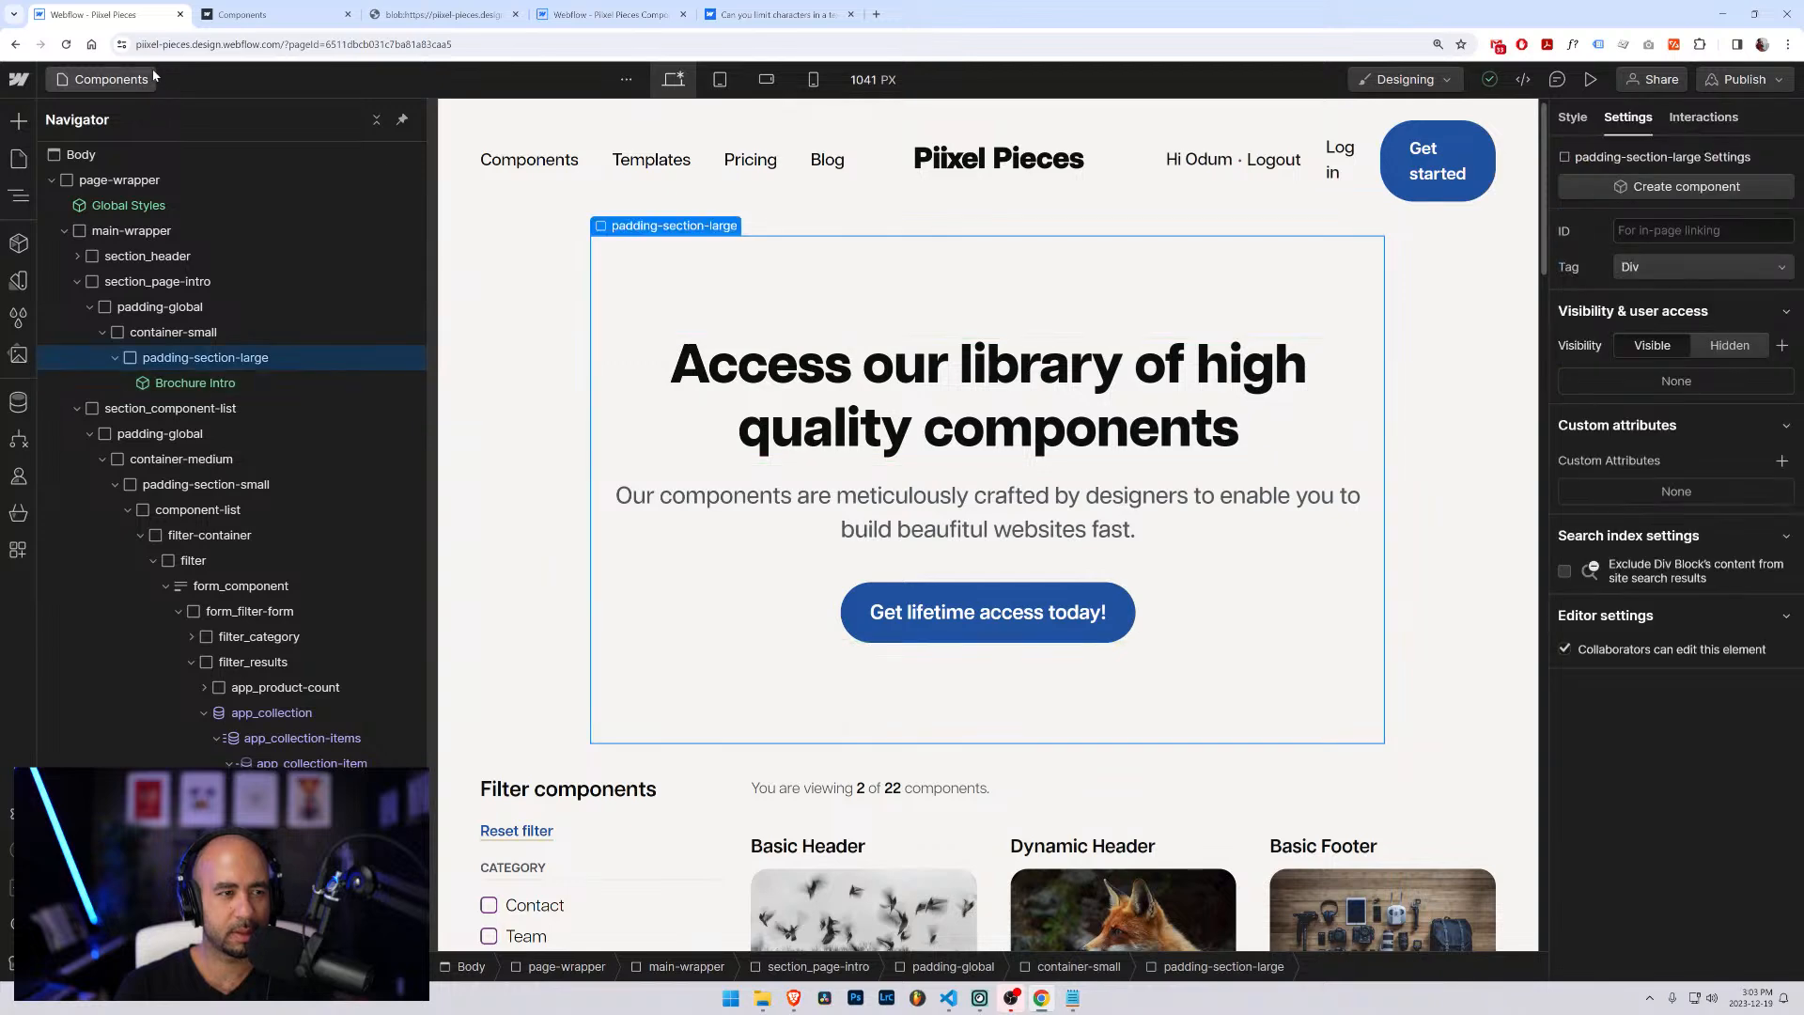
- Open the top-level Components page on the canvas and inspect the Inside <head> and Before </body> code in its settings
click(111, 79)
click(110, 315)
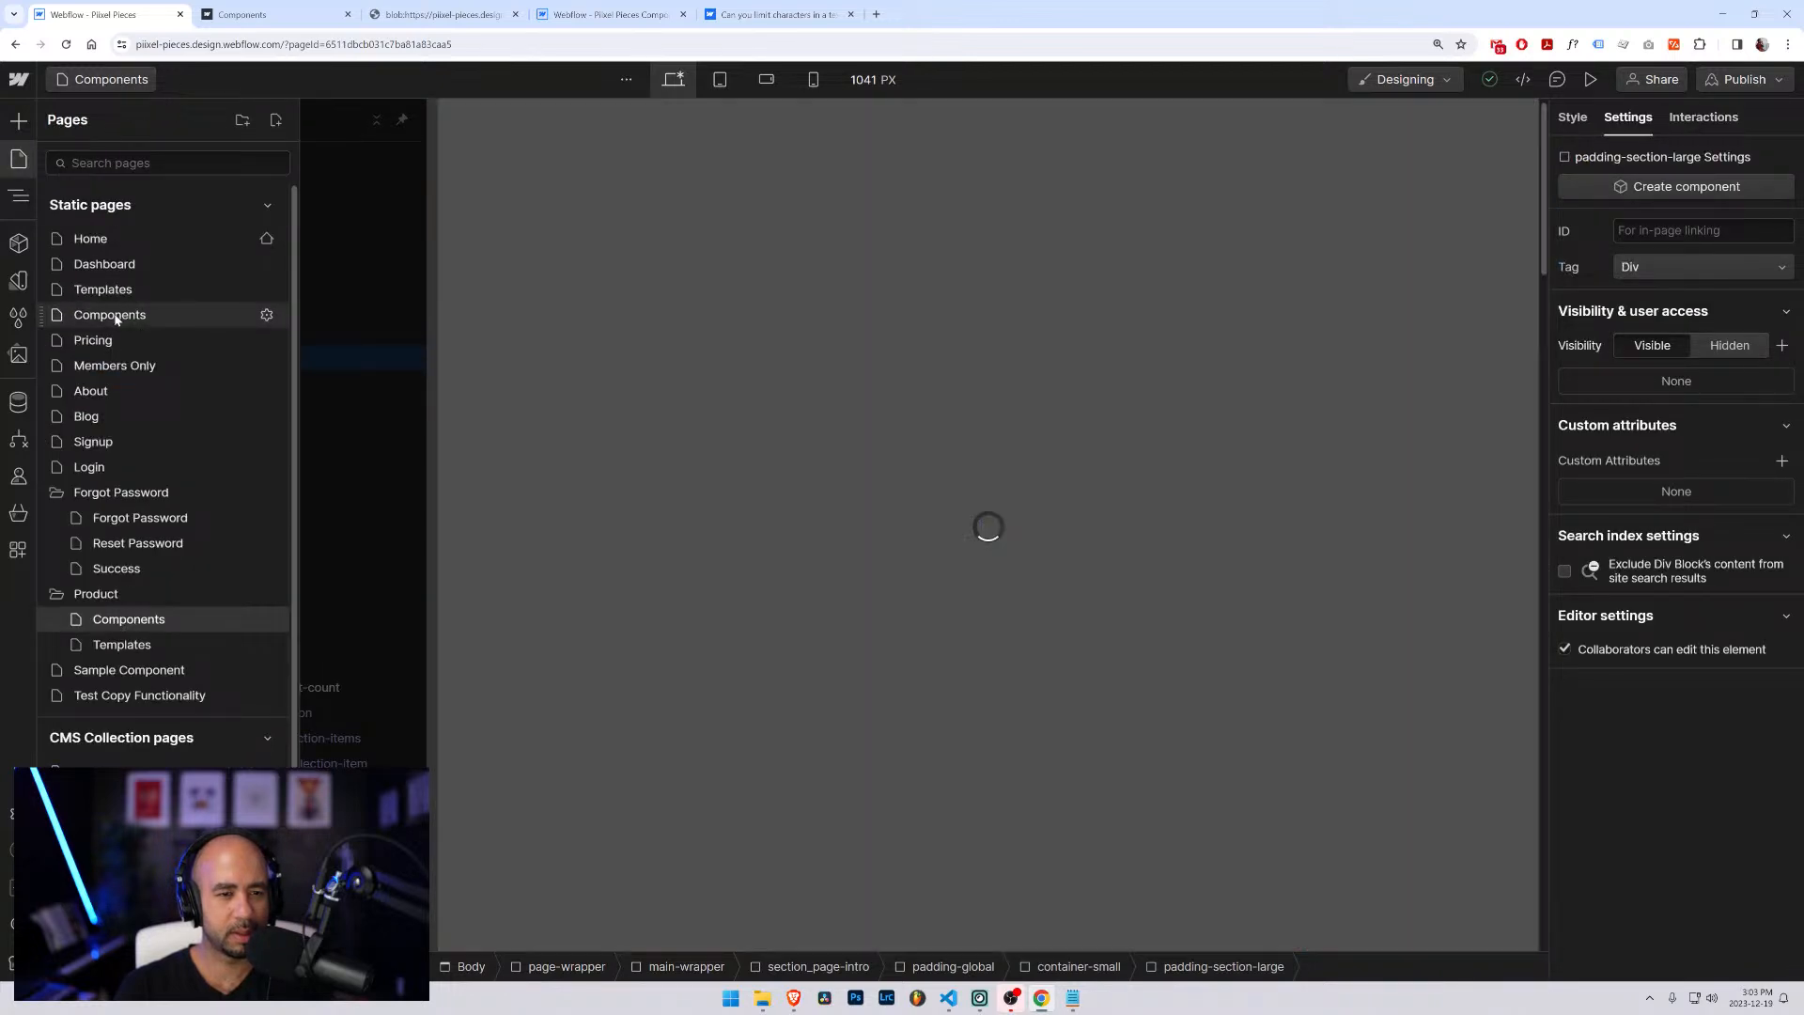
click(110, 79)
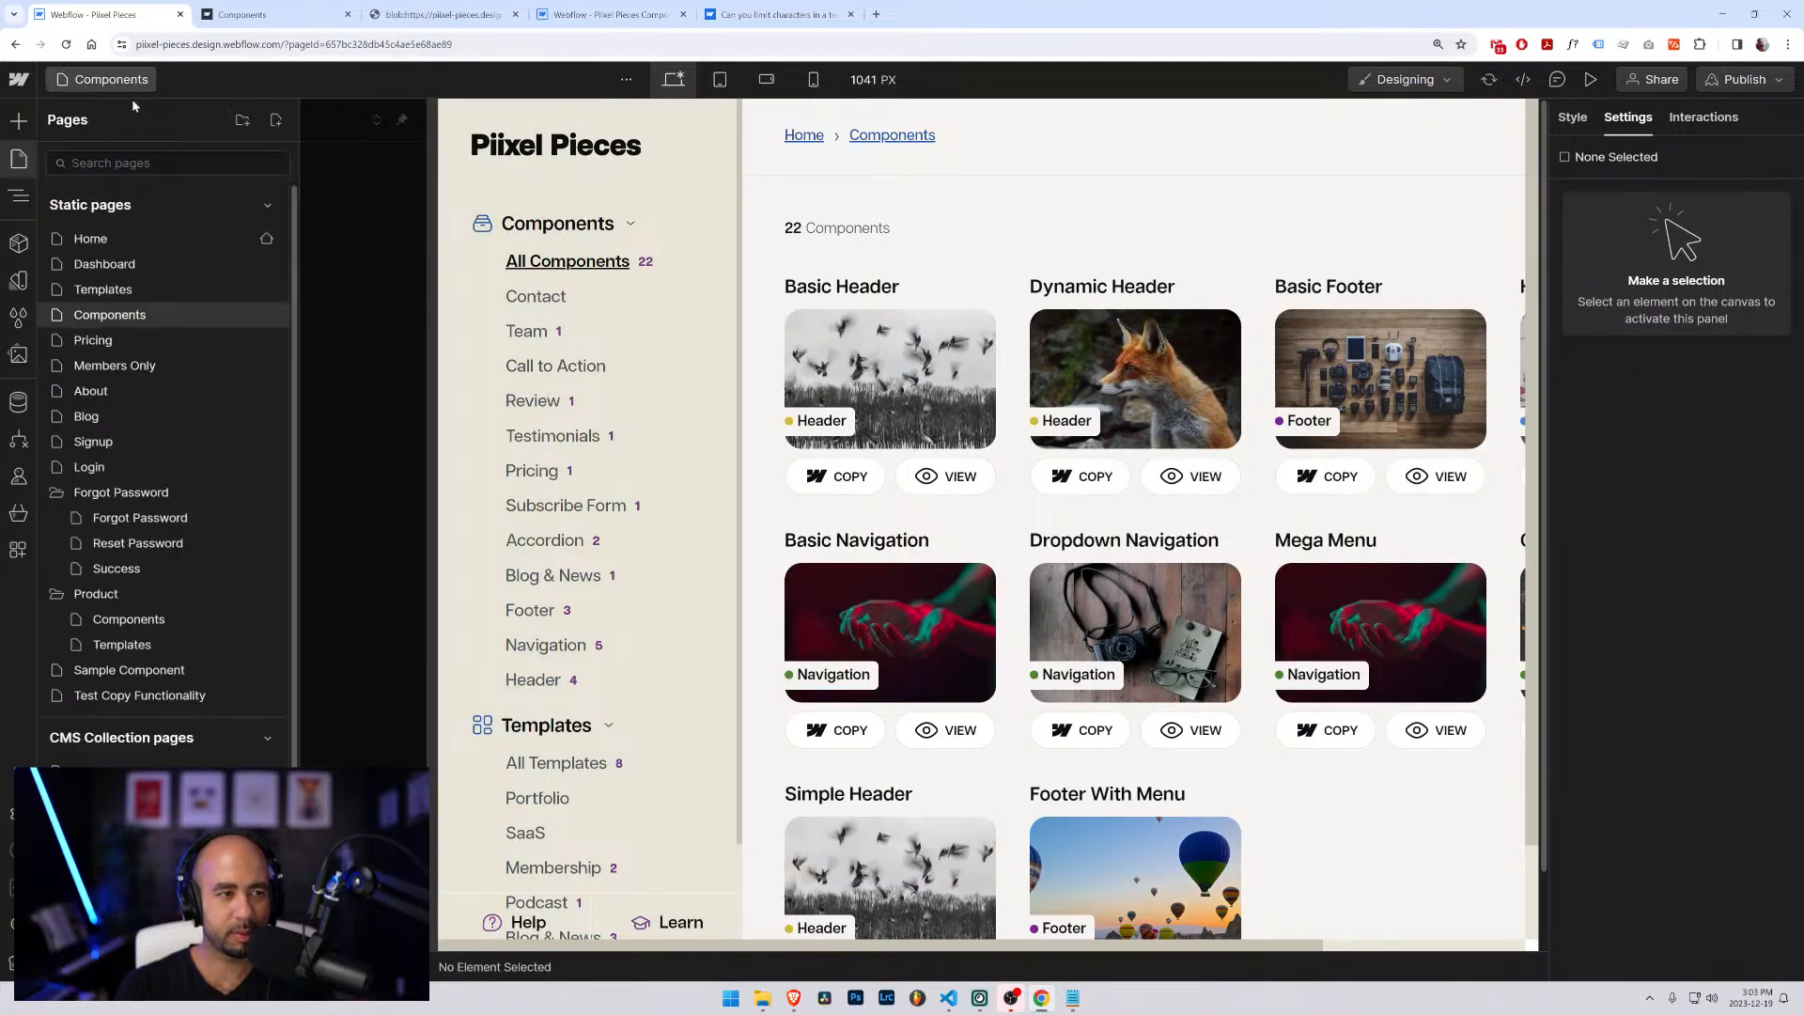
click(266, 314)
scroll(451, 620, down, 20)
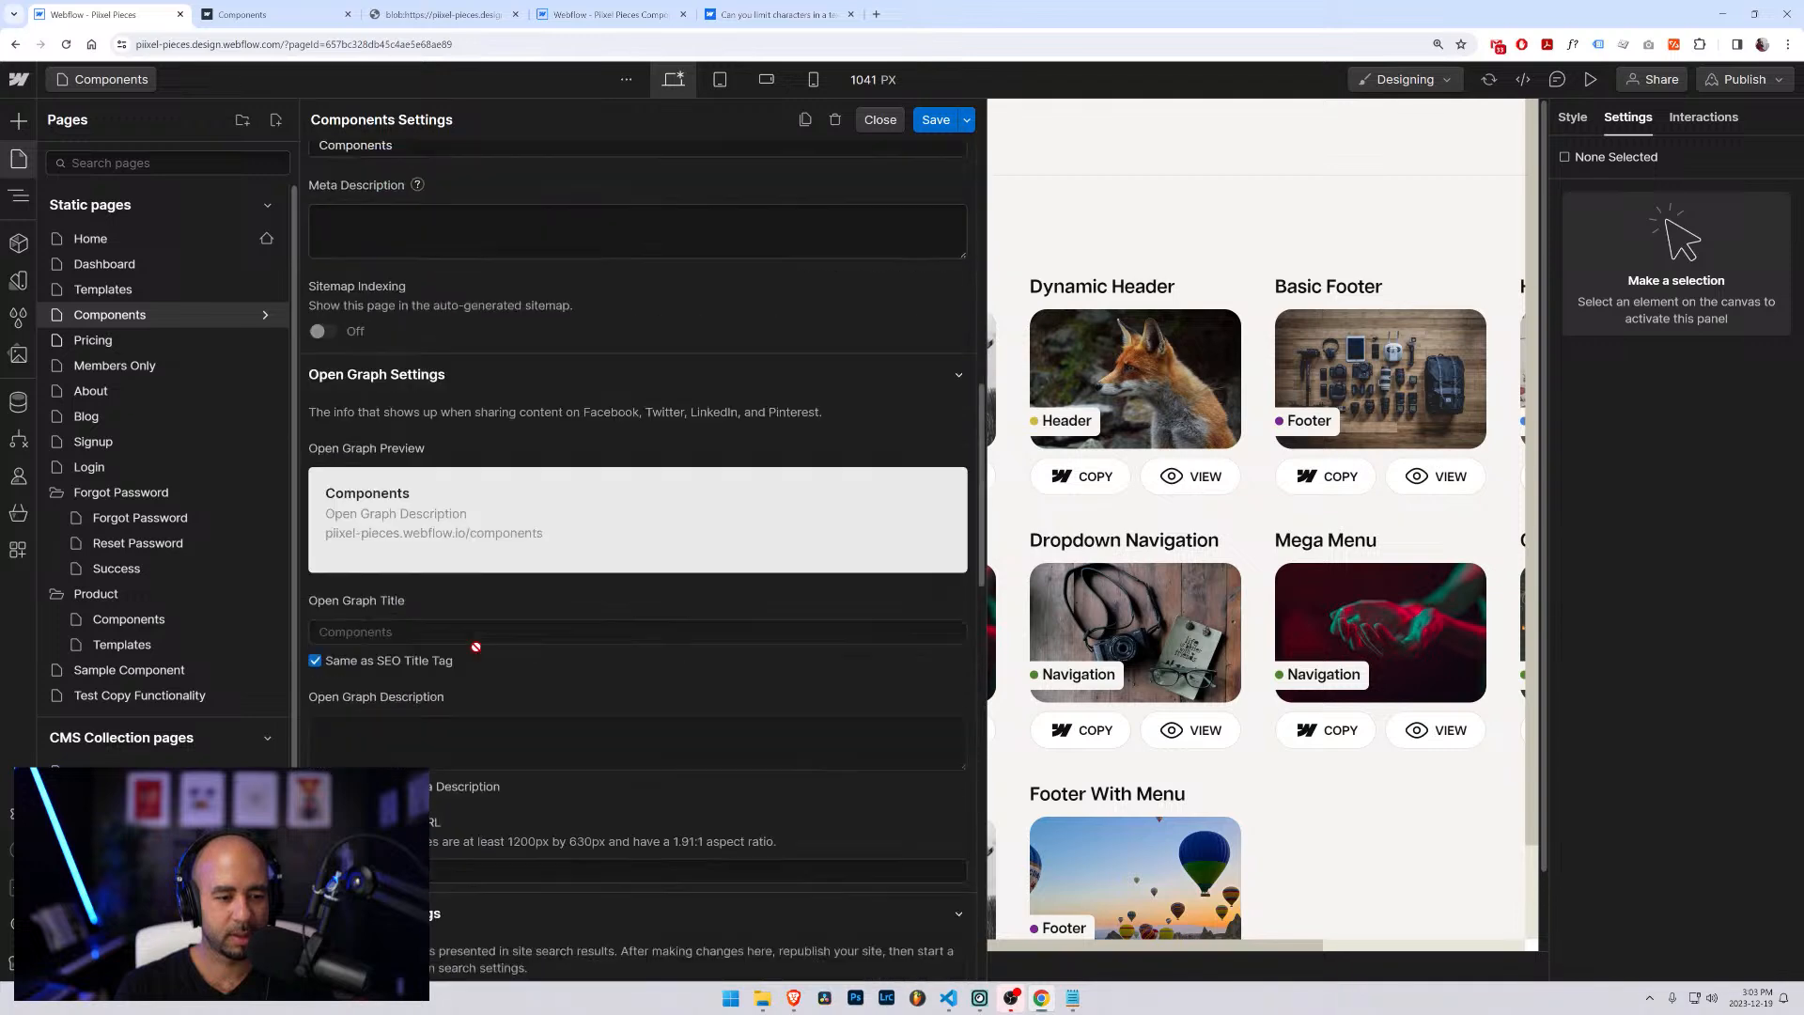
click(390, 528)
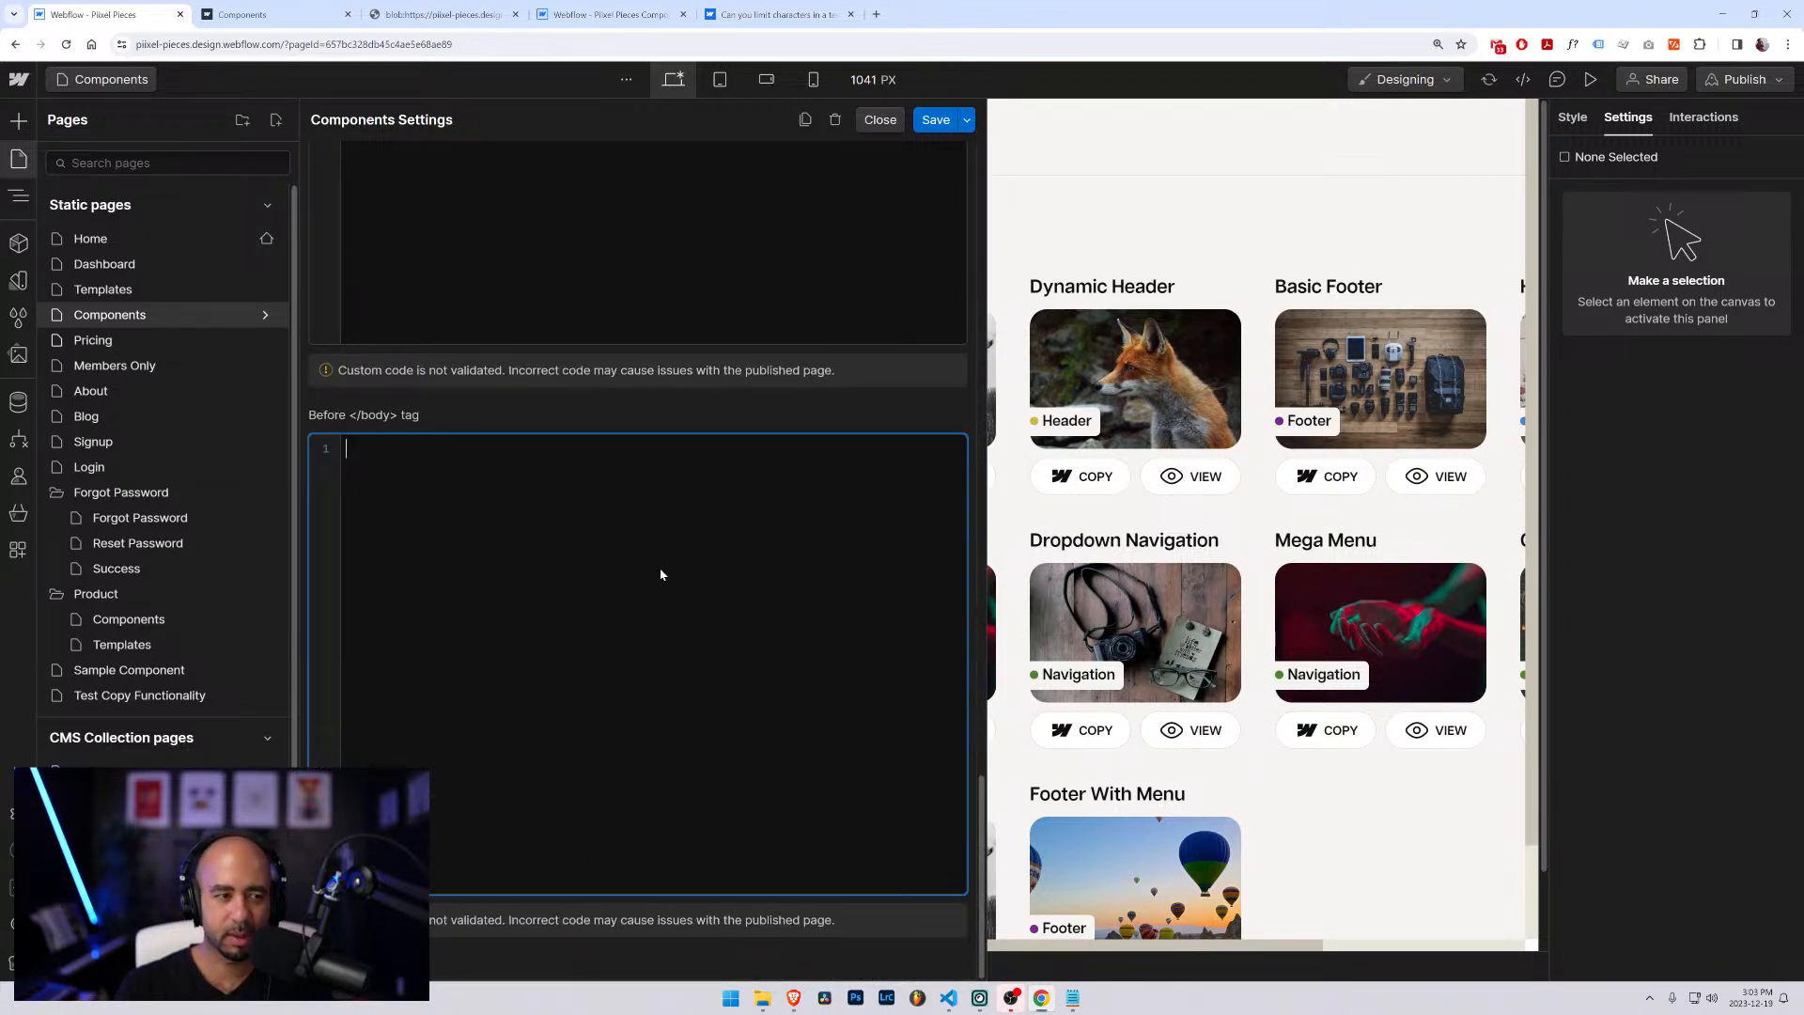
scroll(532, 342, up, 5)
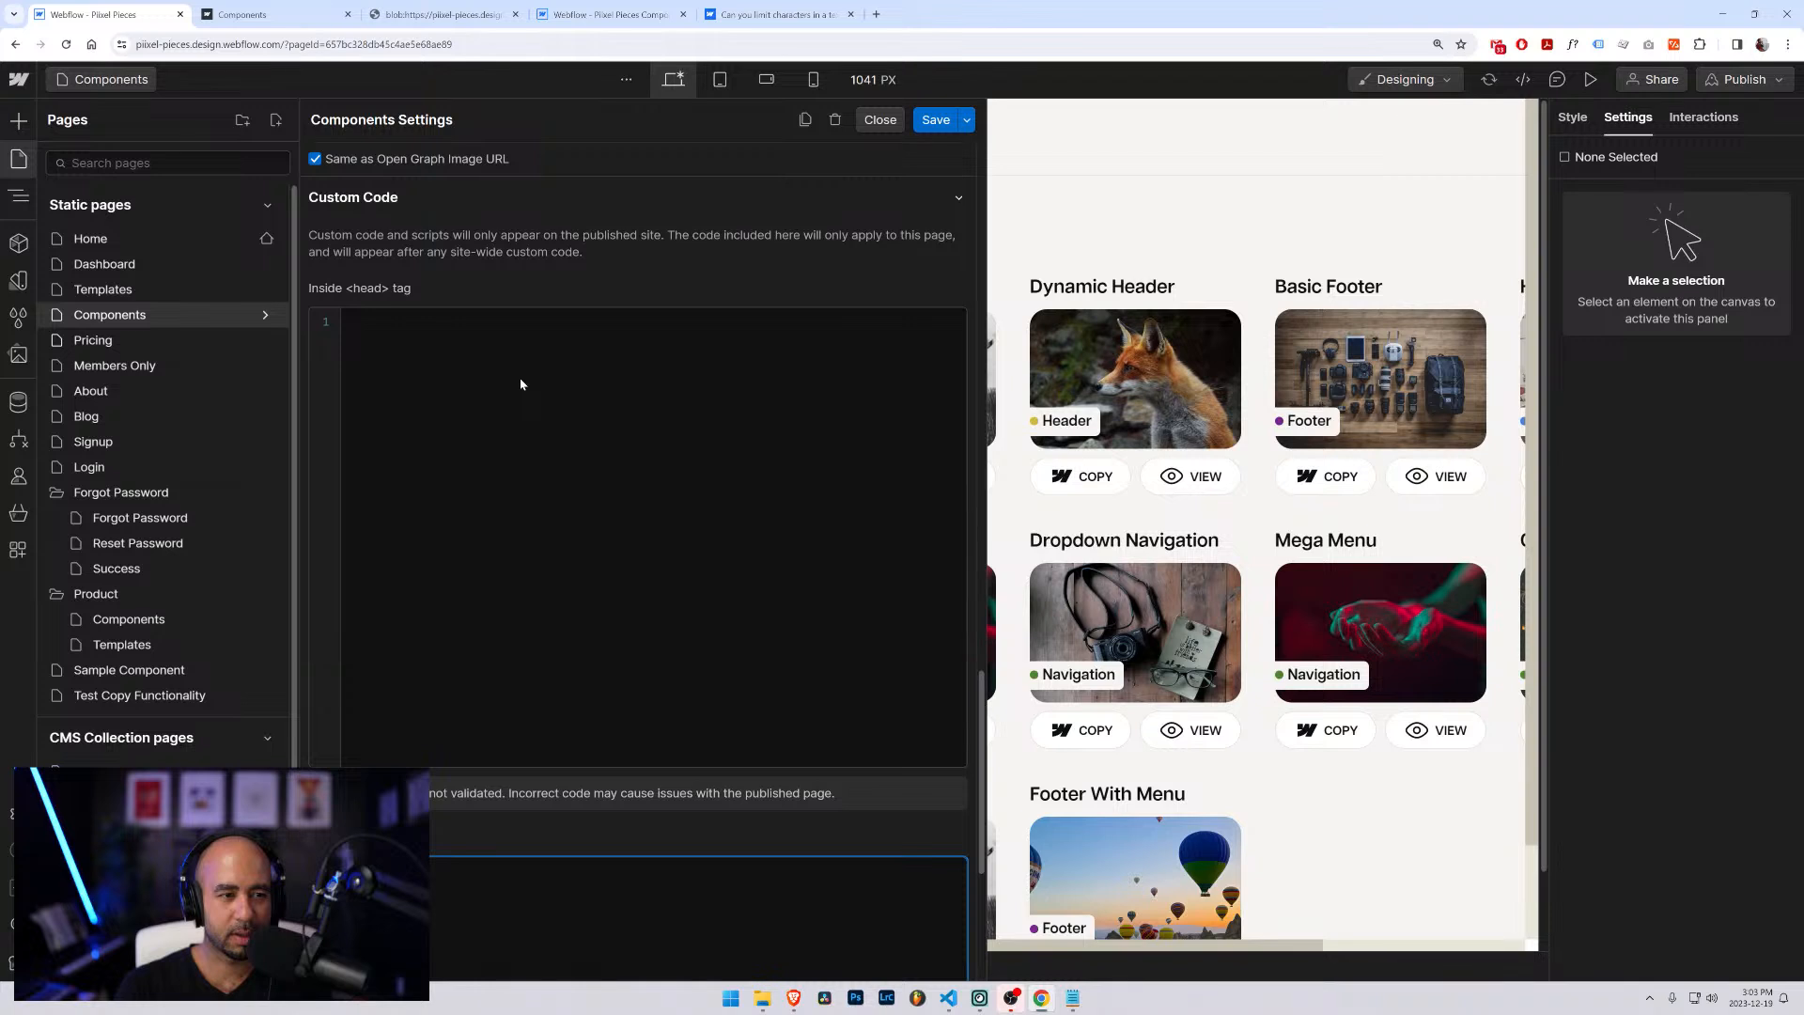
click(353, 364)
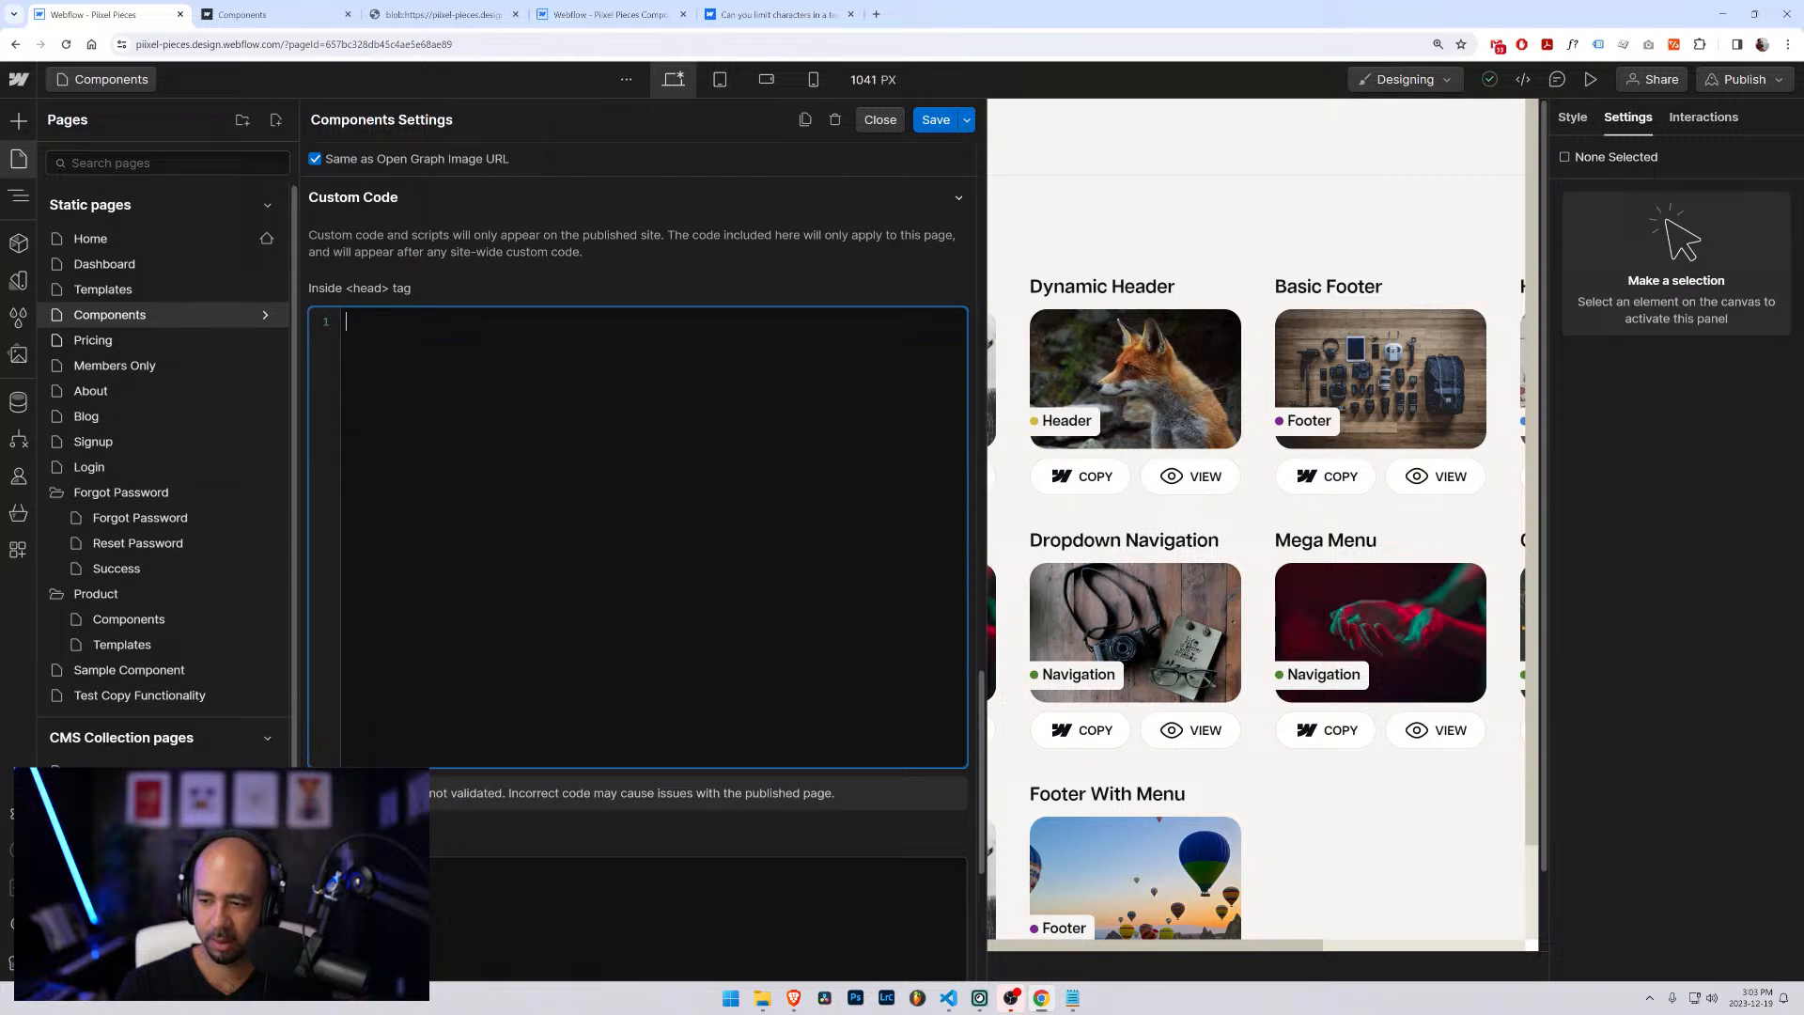
key(alt+Tab)
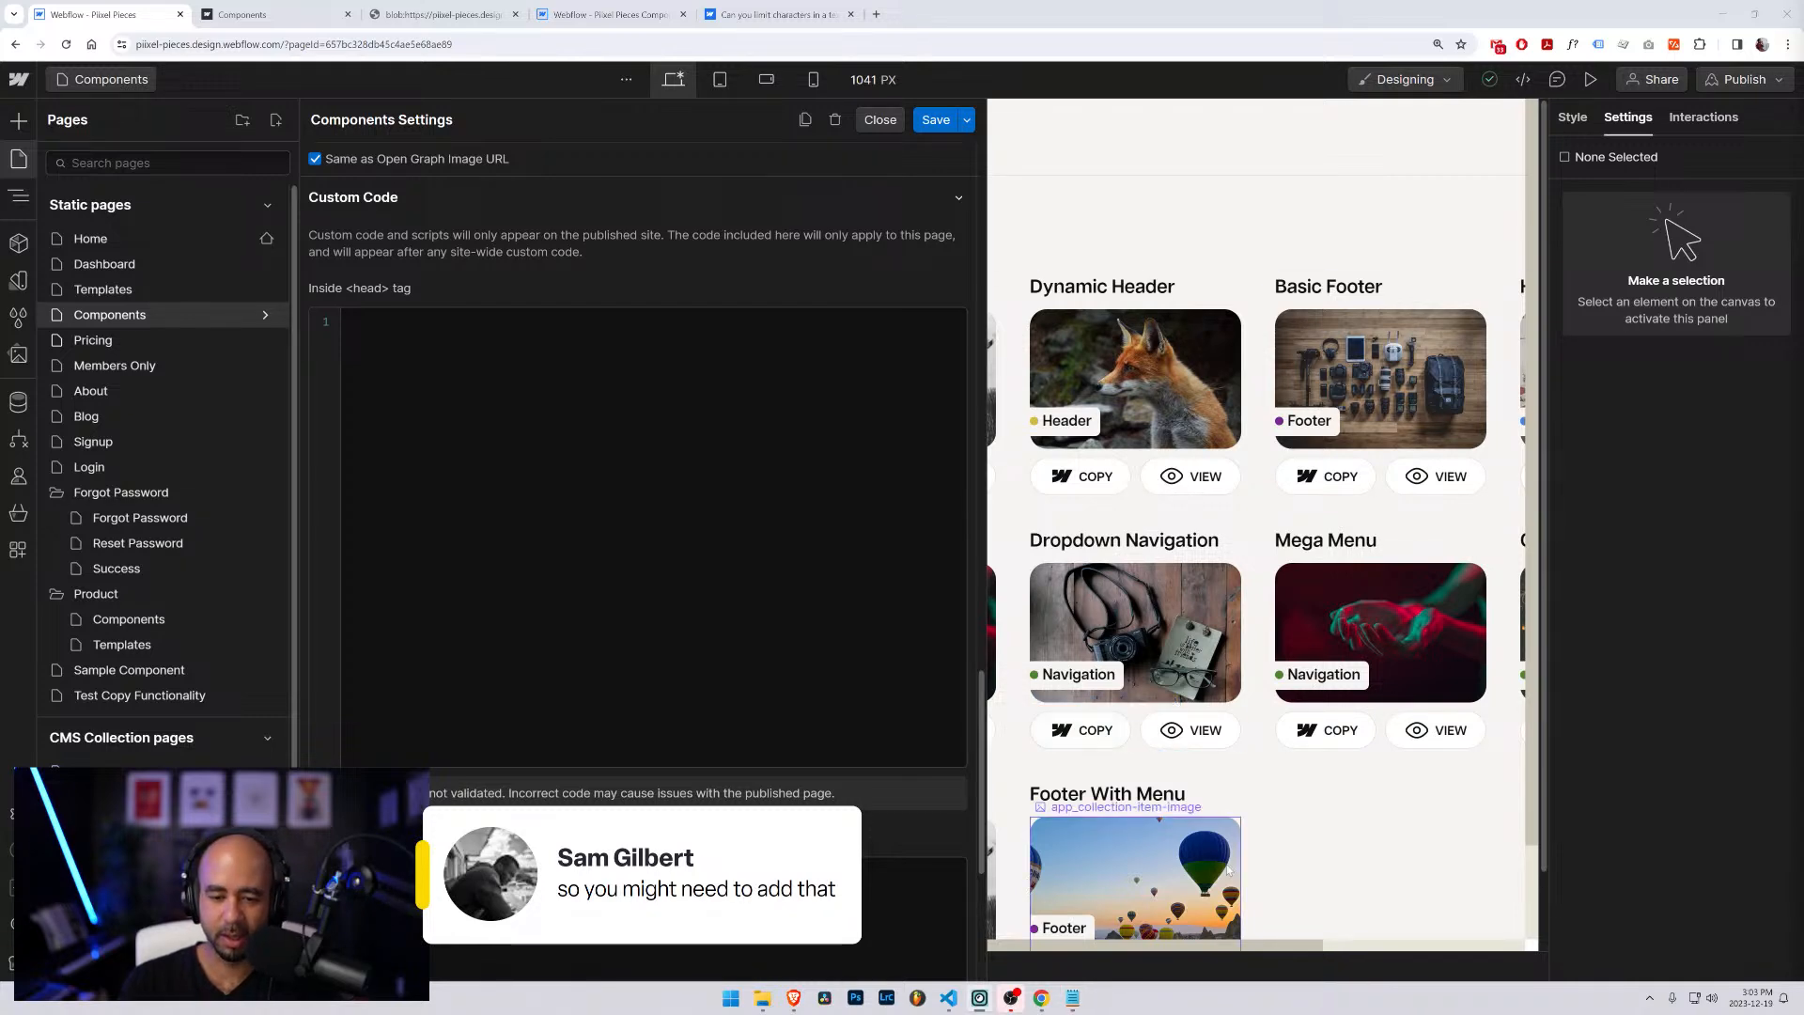
click(1038, 150)
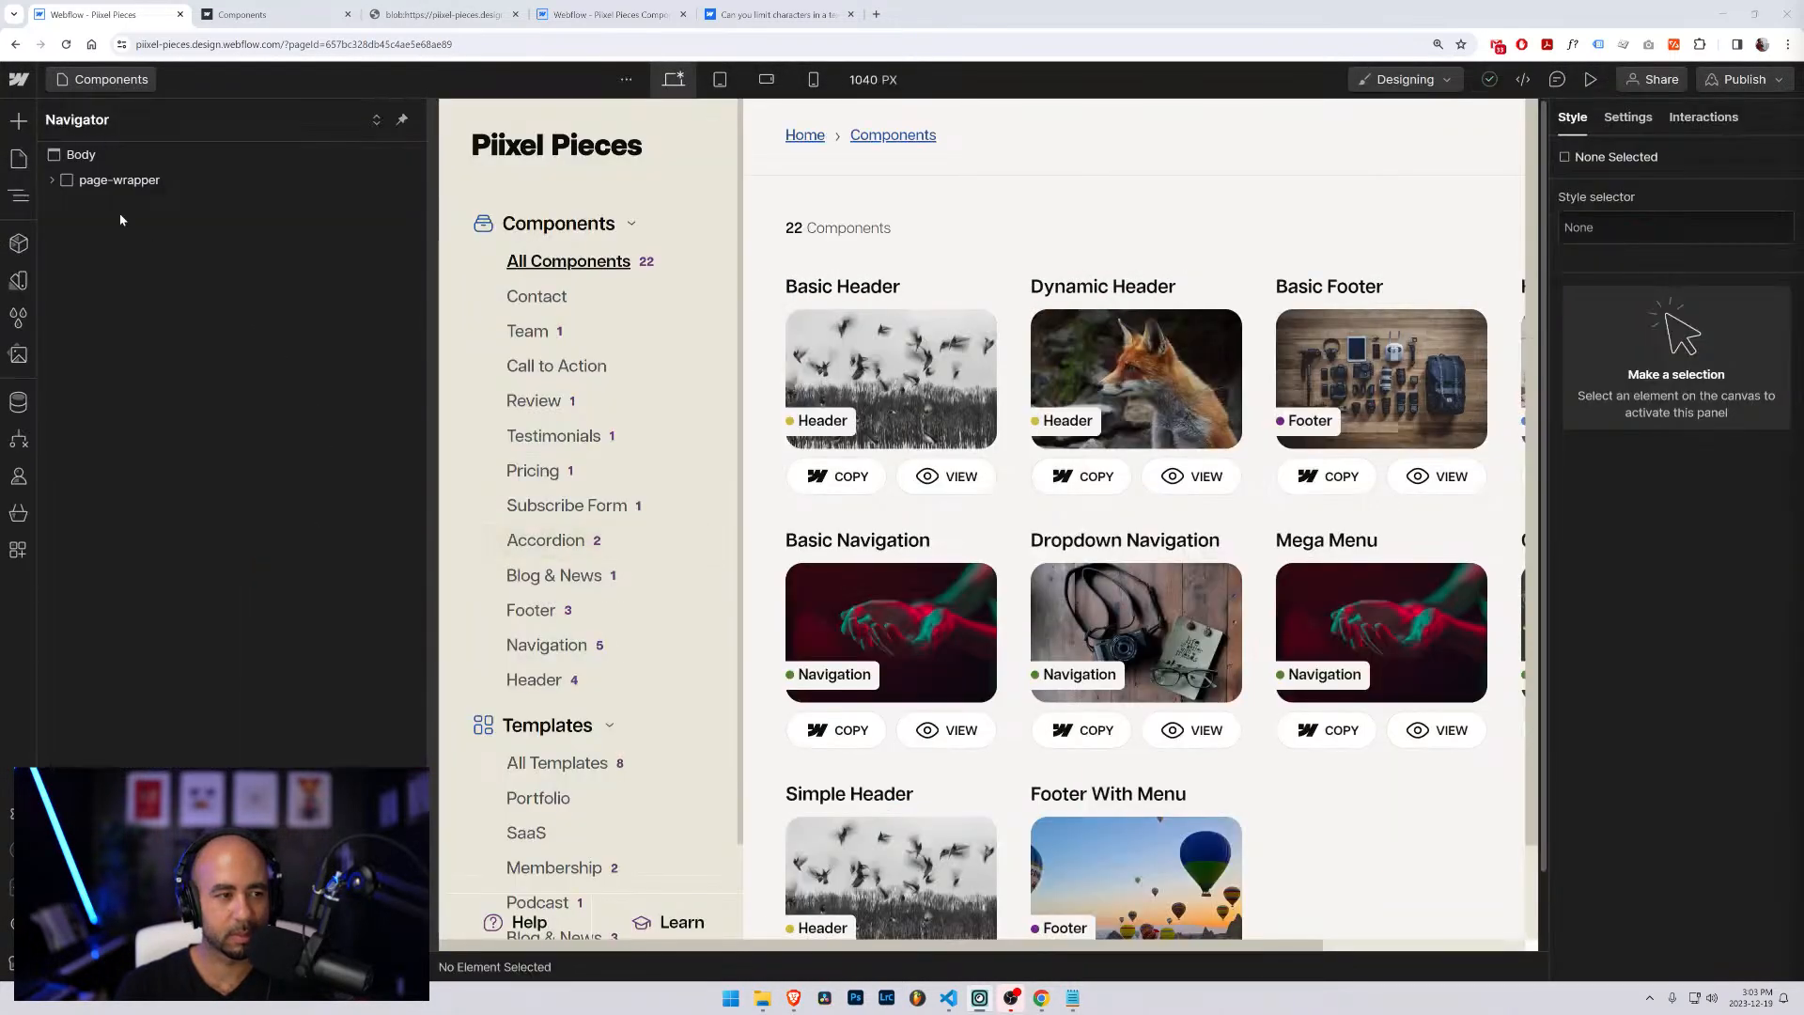
- Compare the custom code fields of the top-level Components and Templates pages, then close the settings
click(89, 81)
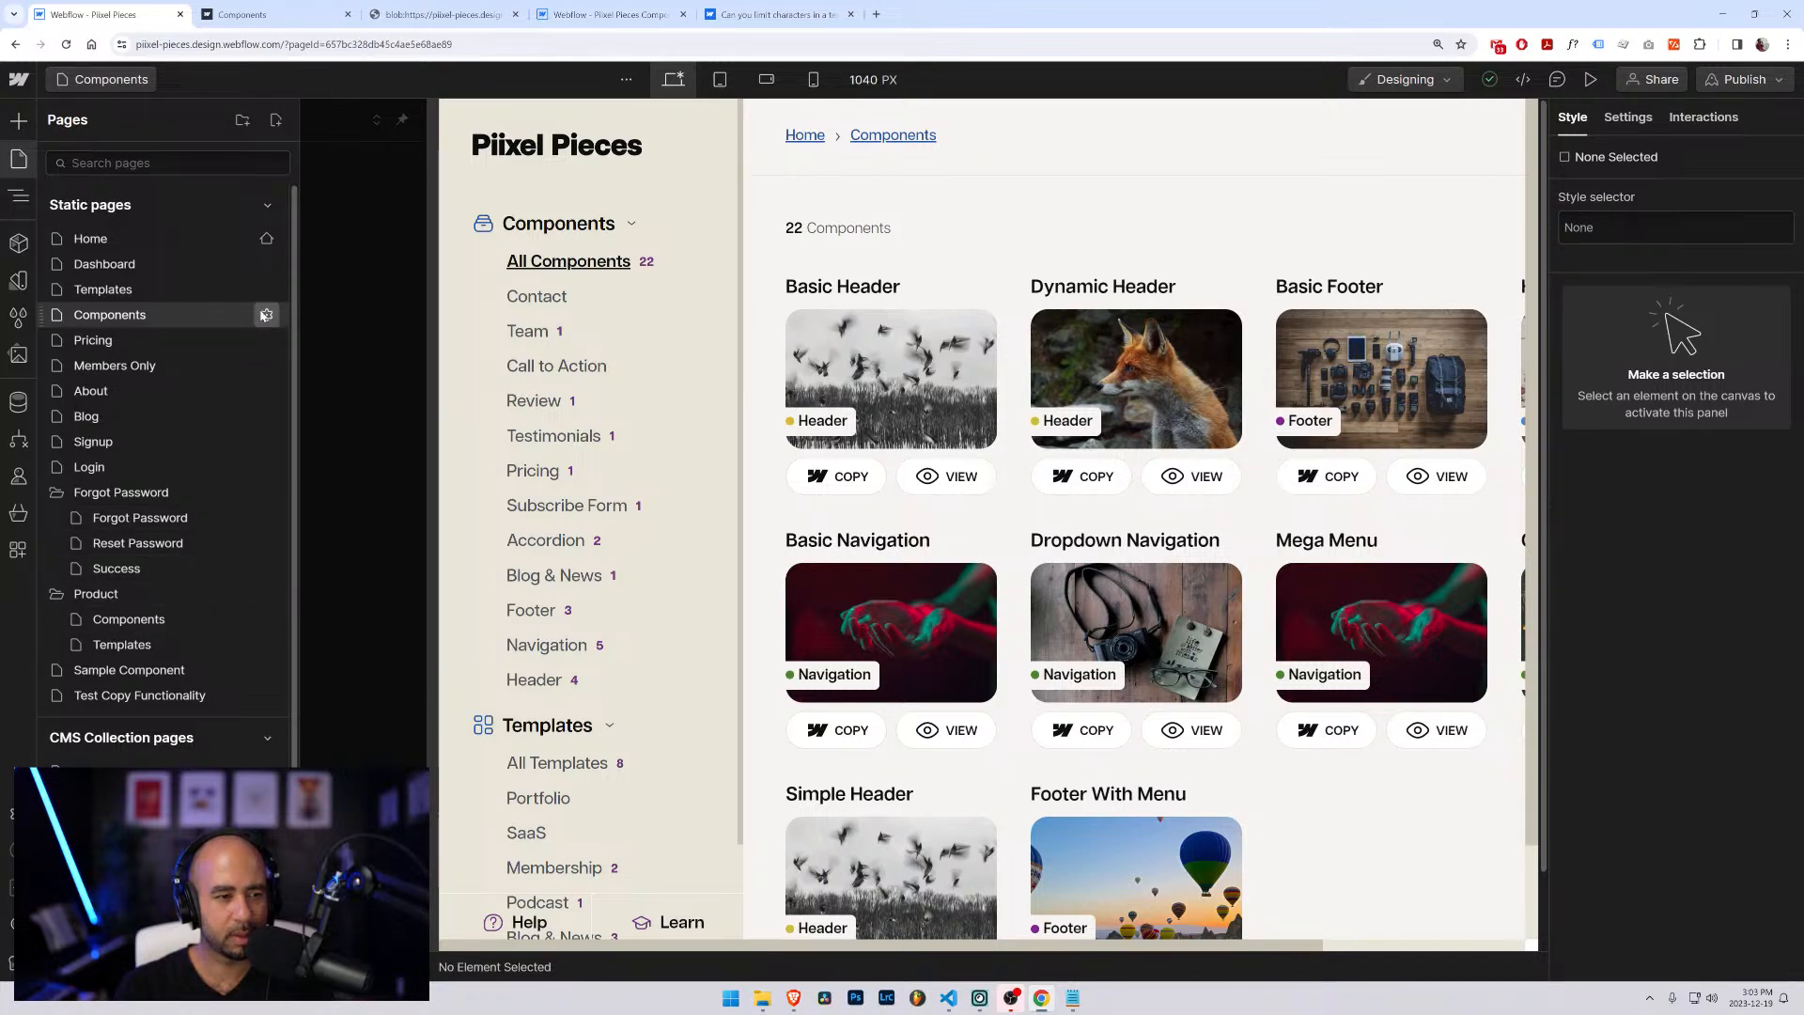
click(267, 316)
scroll(423, 745, down, 15)
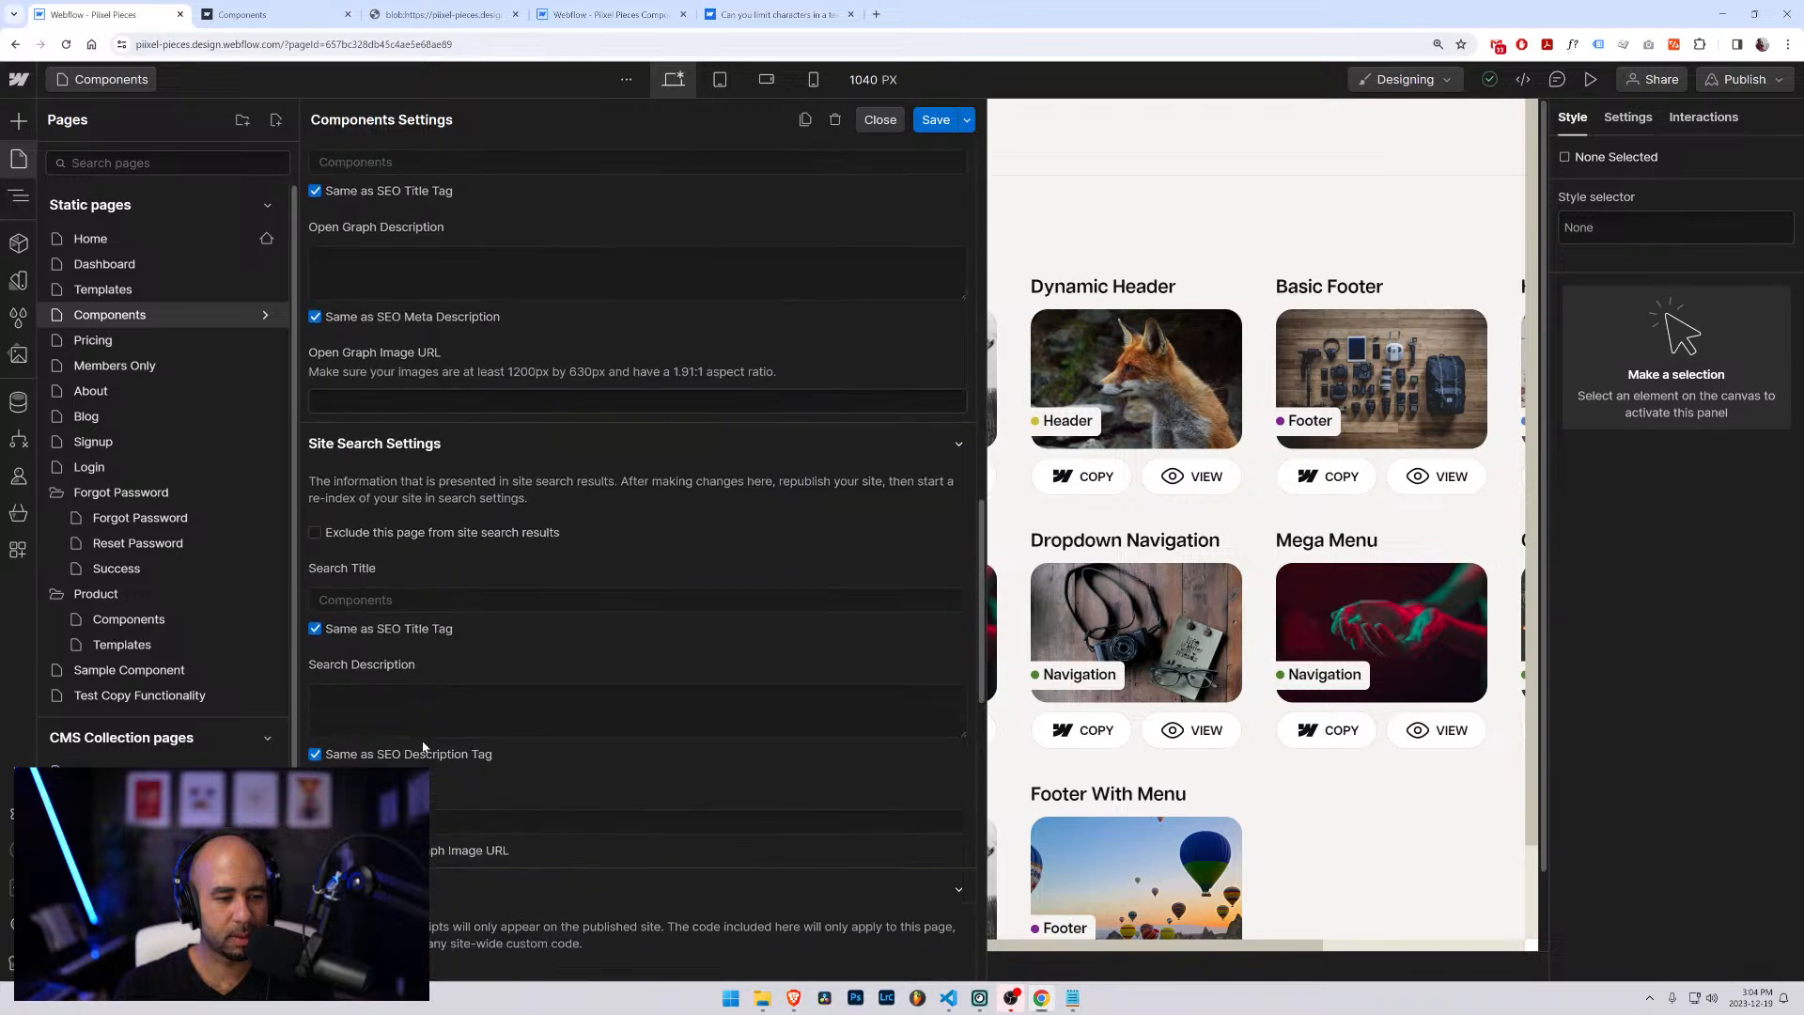
click(459, 389)
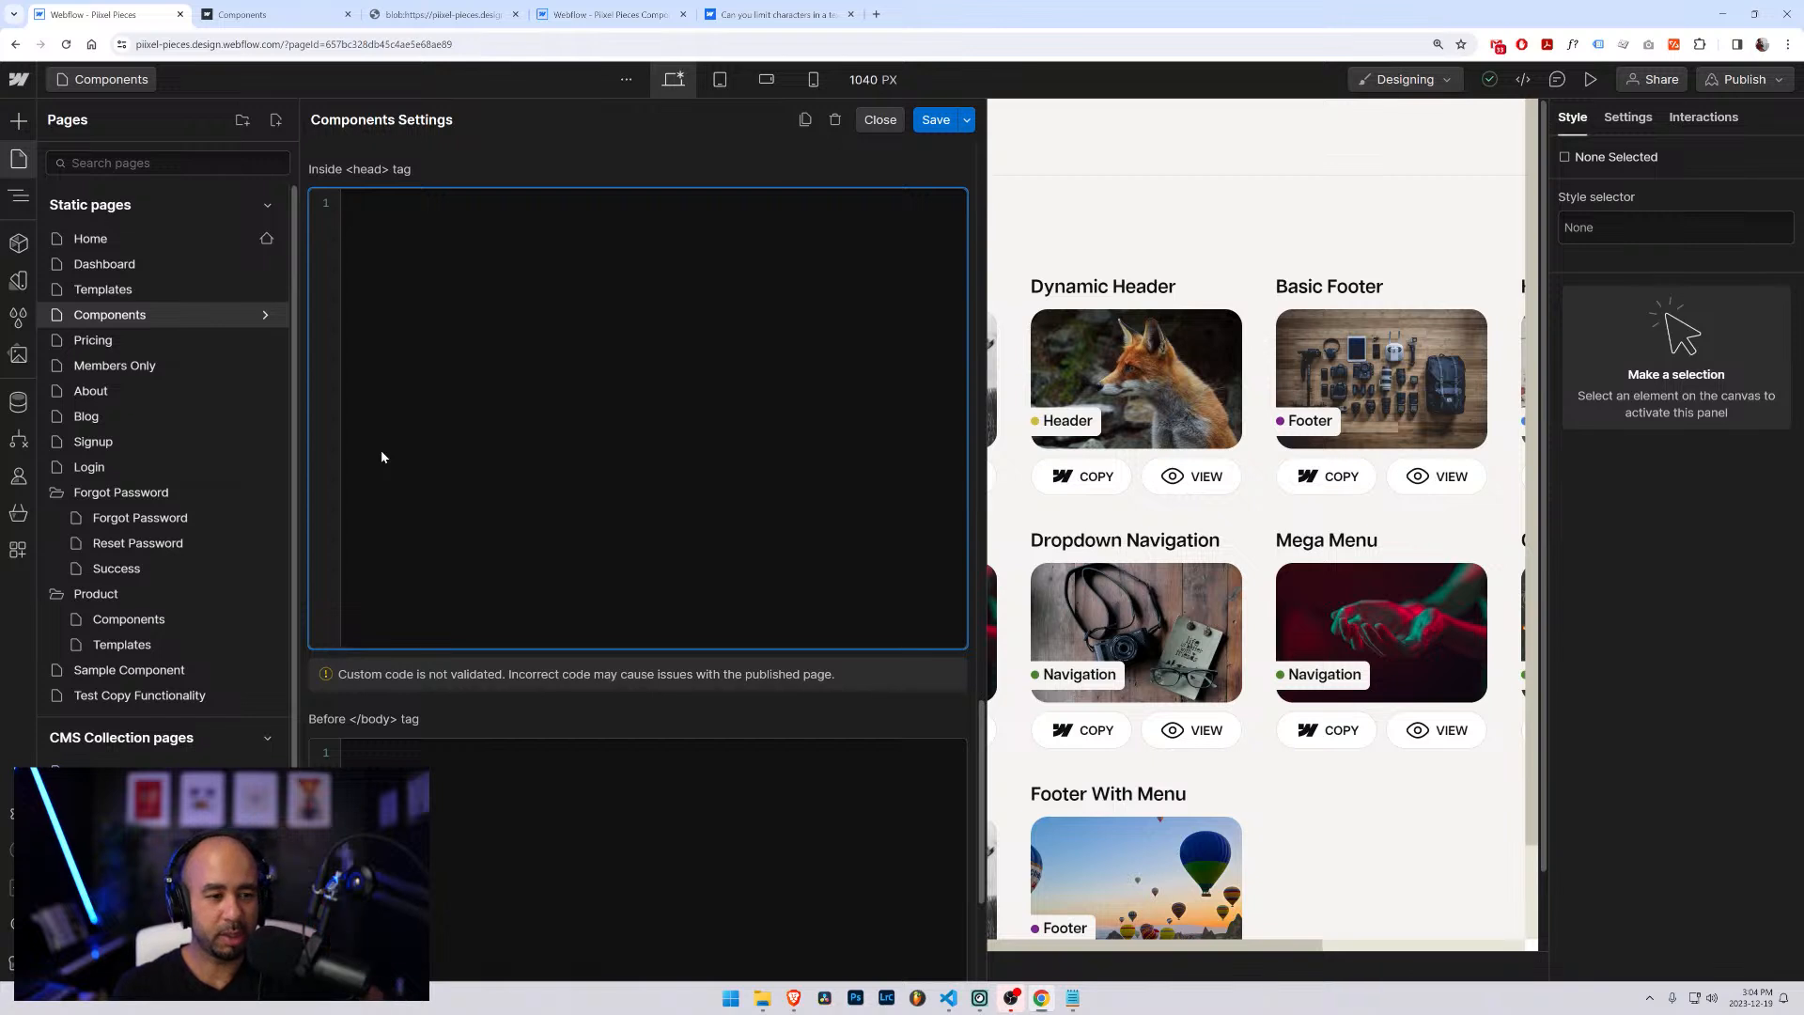
click(267, 291)
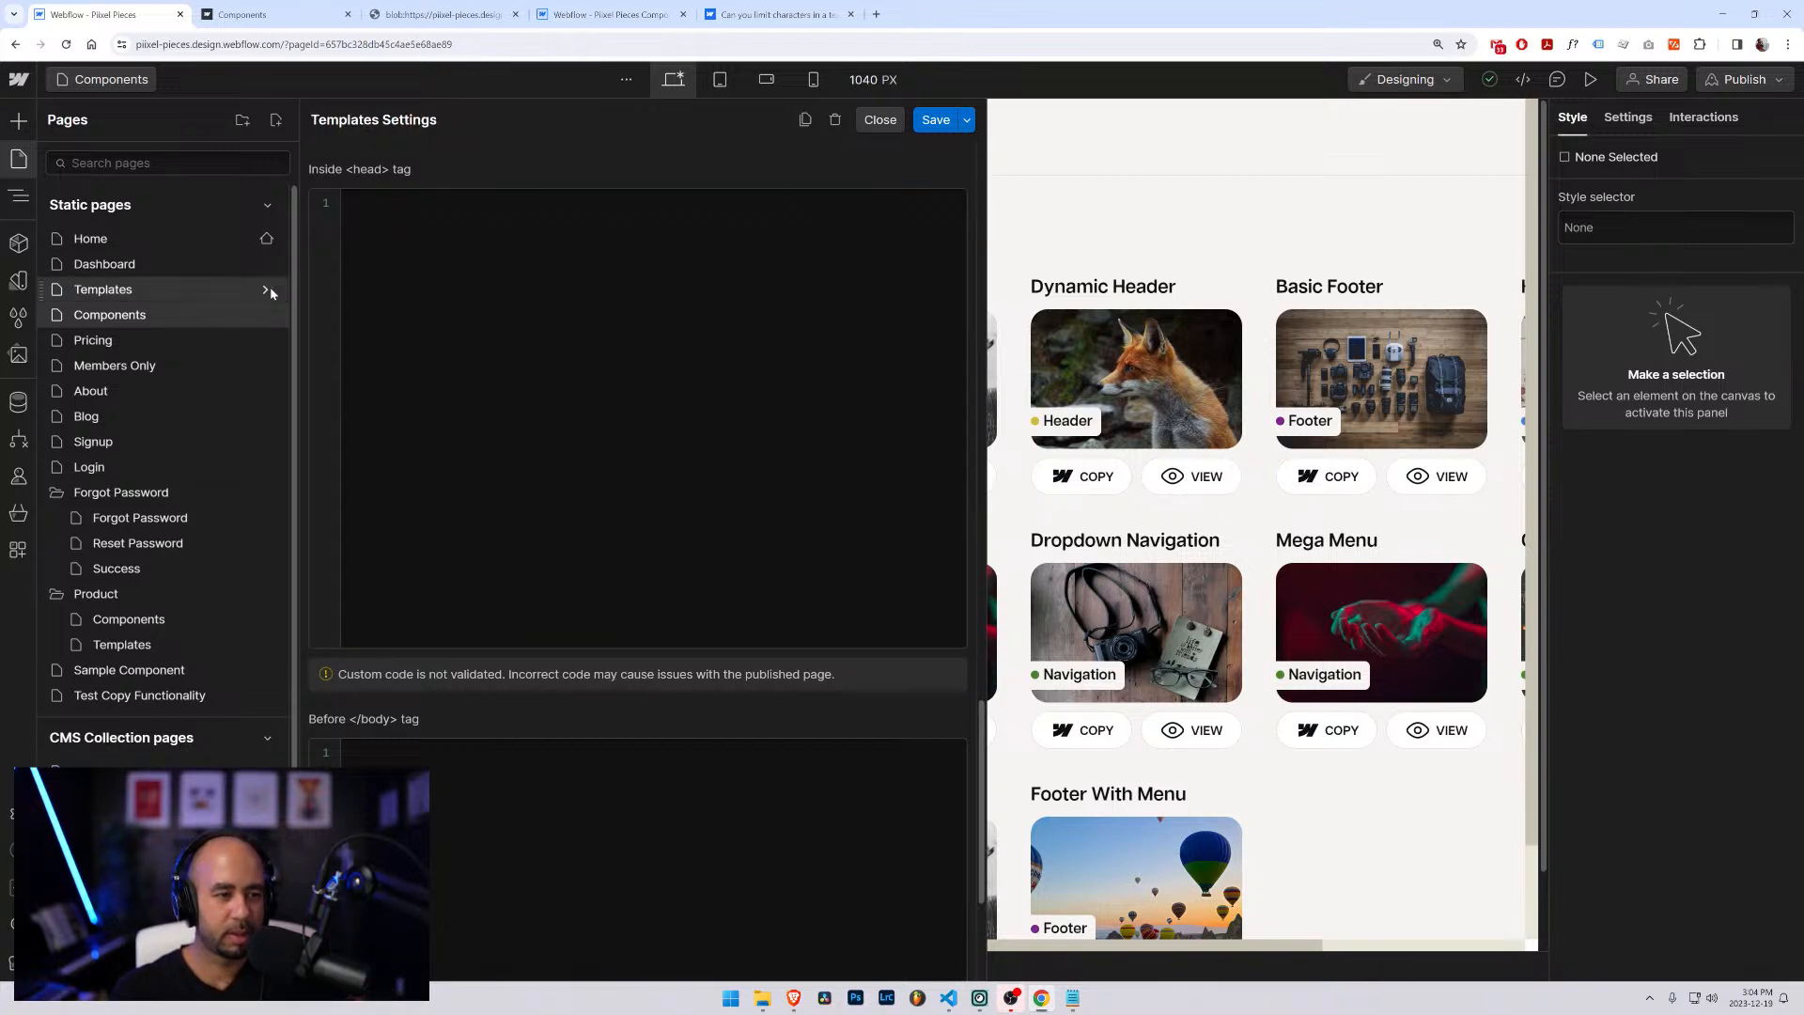
click(879, 120)
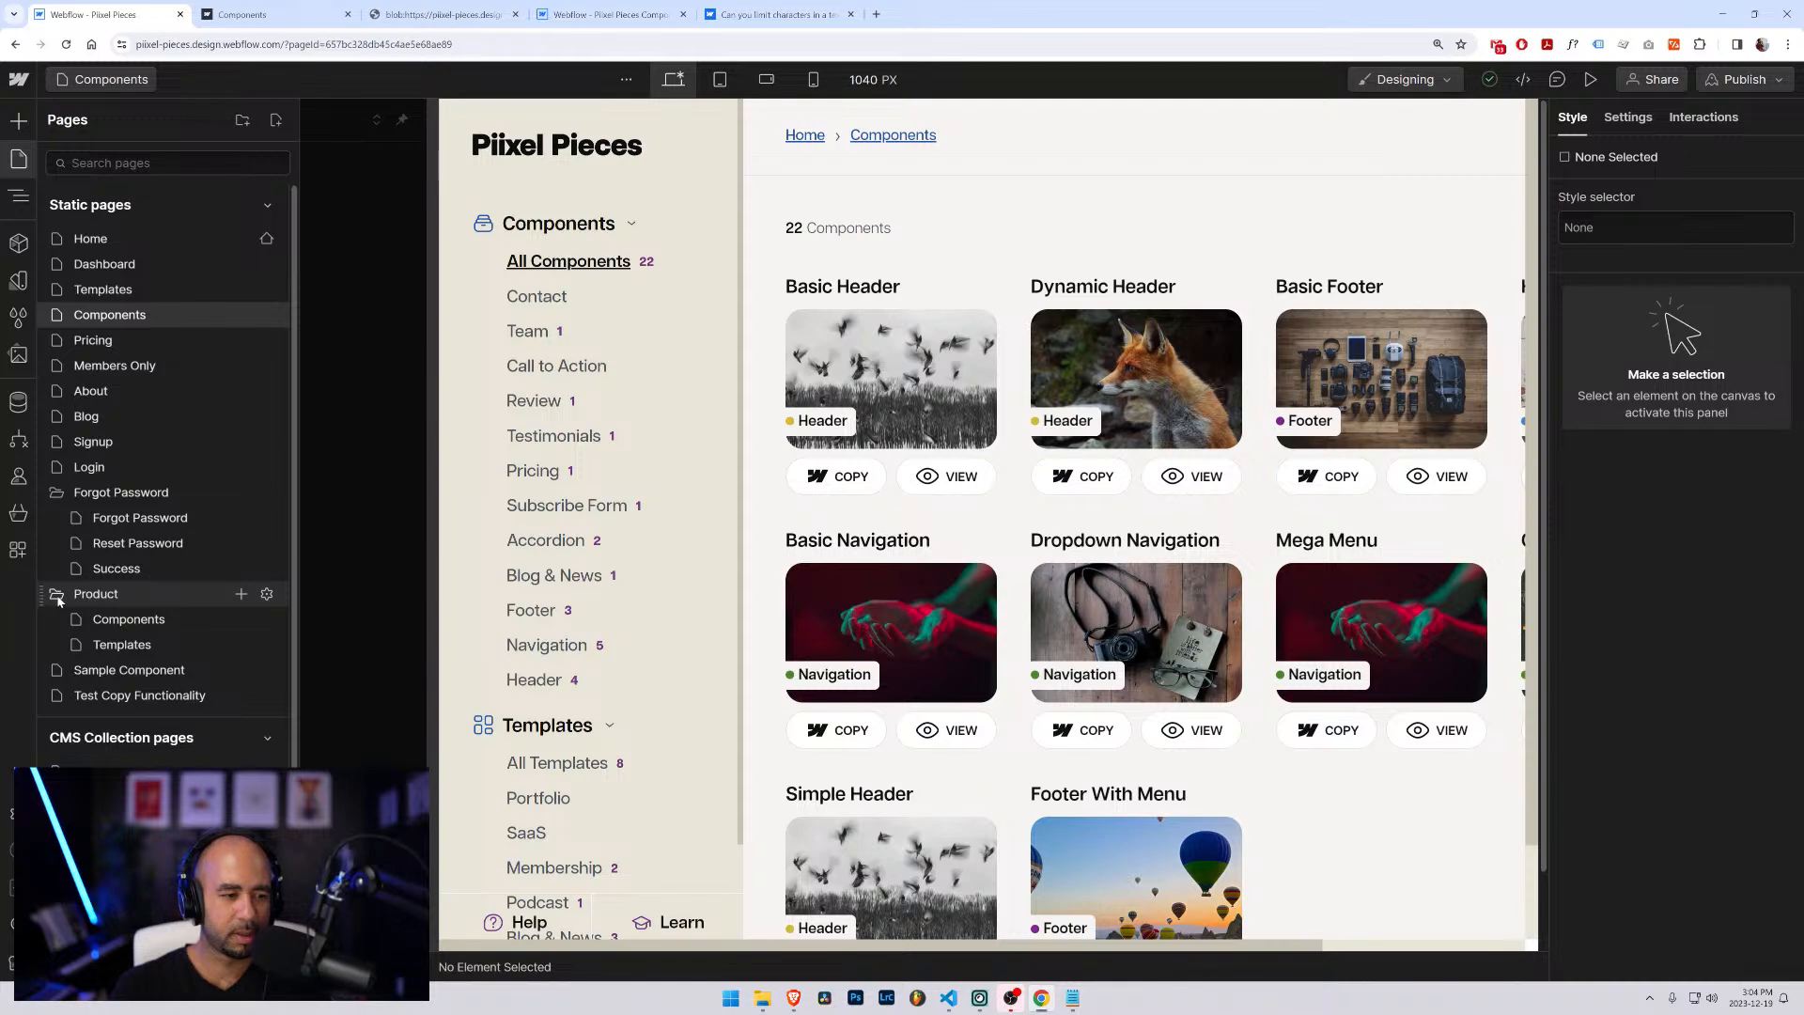
- Open the Product folder's Components page and look over its intro section and filterable component list
click(146, 621)
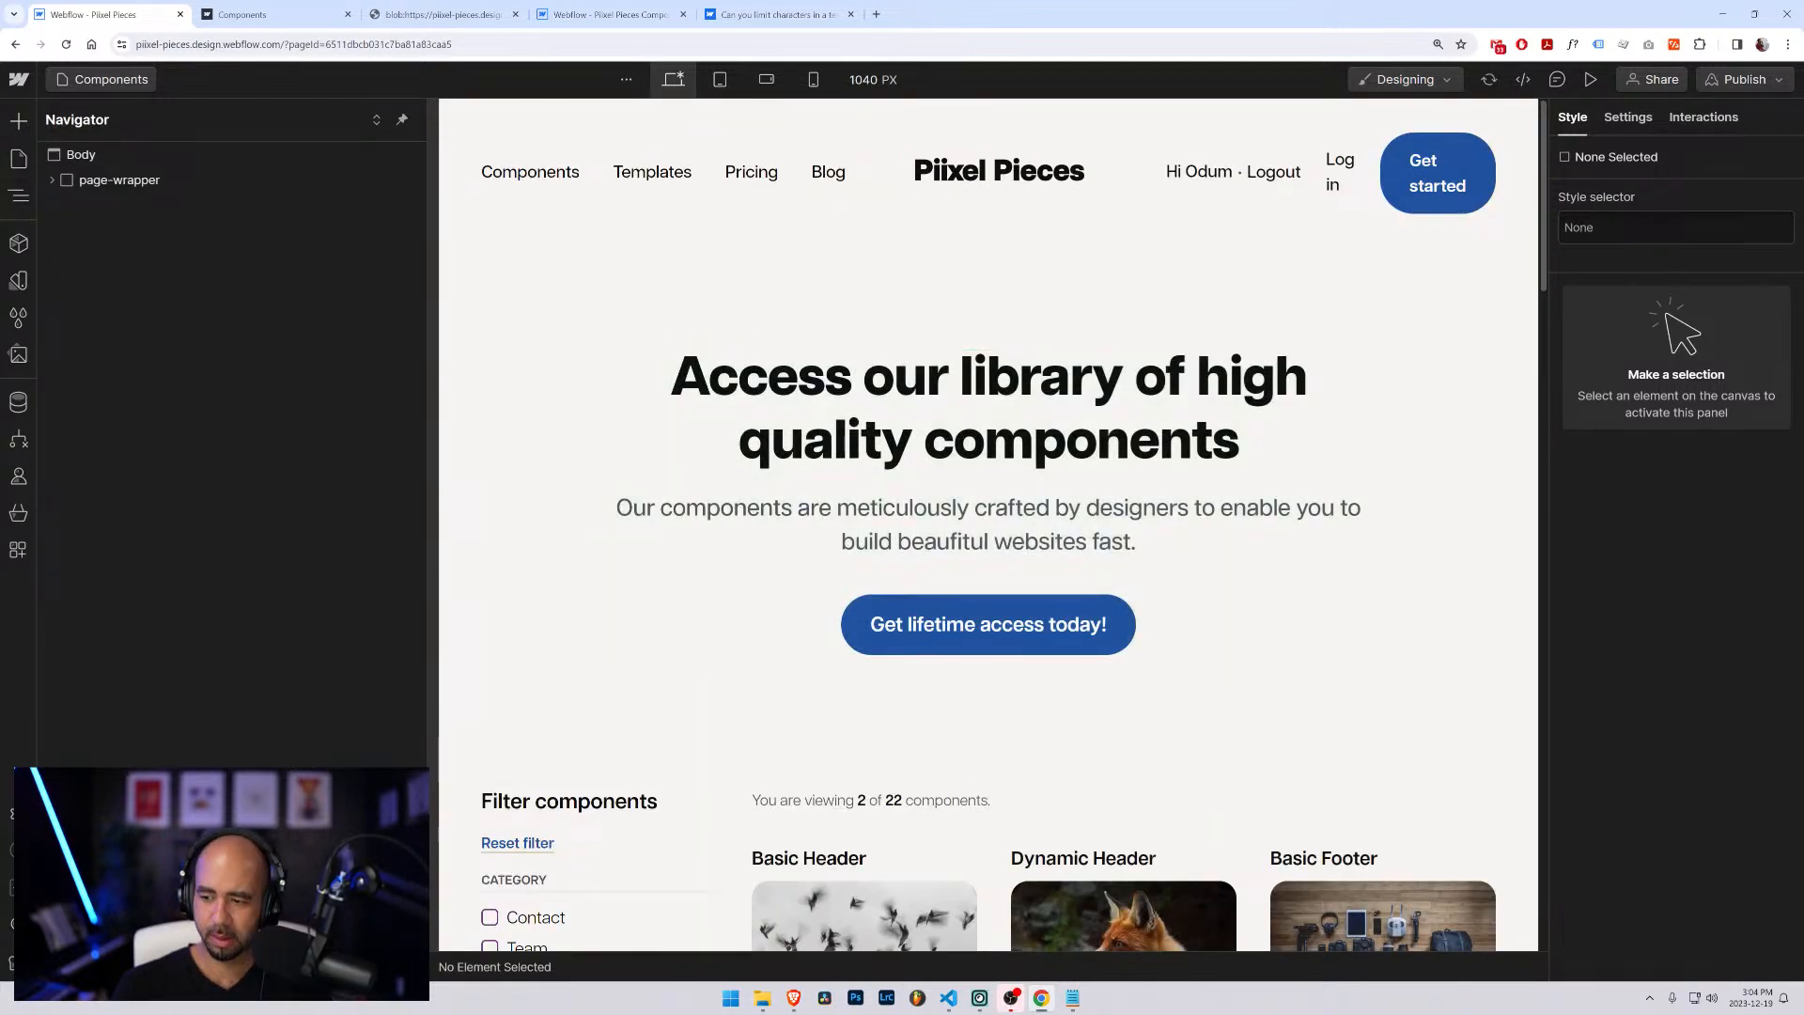
scroll(636, 687, down, 4)
scroll(637, 687, up, 4)
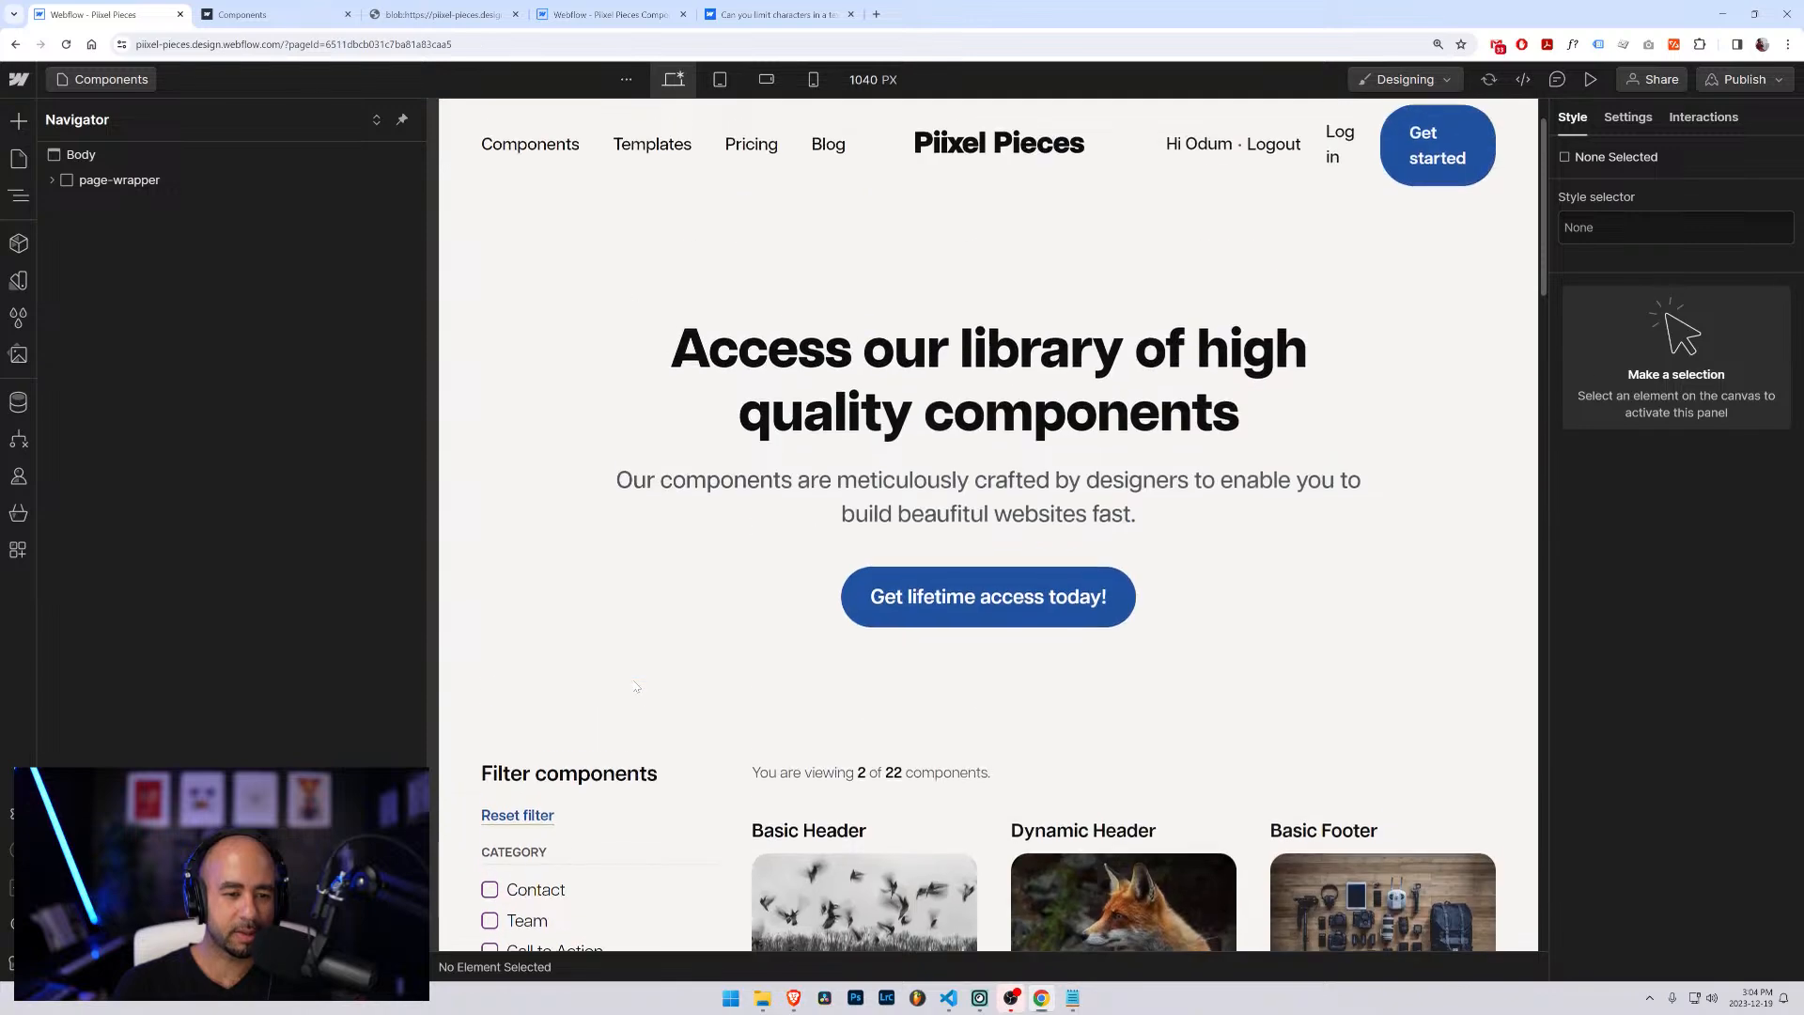
scroll(636, 687, down, 4)
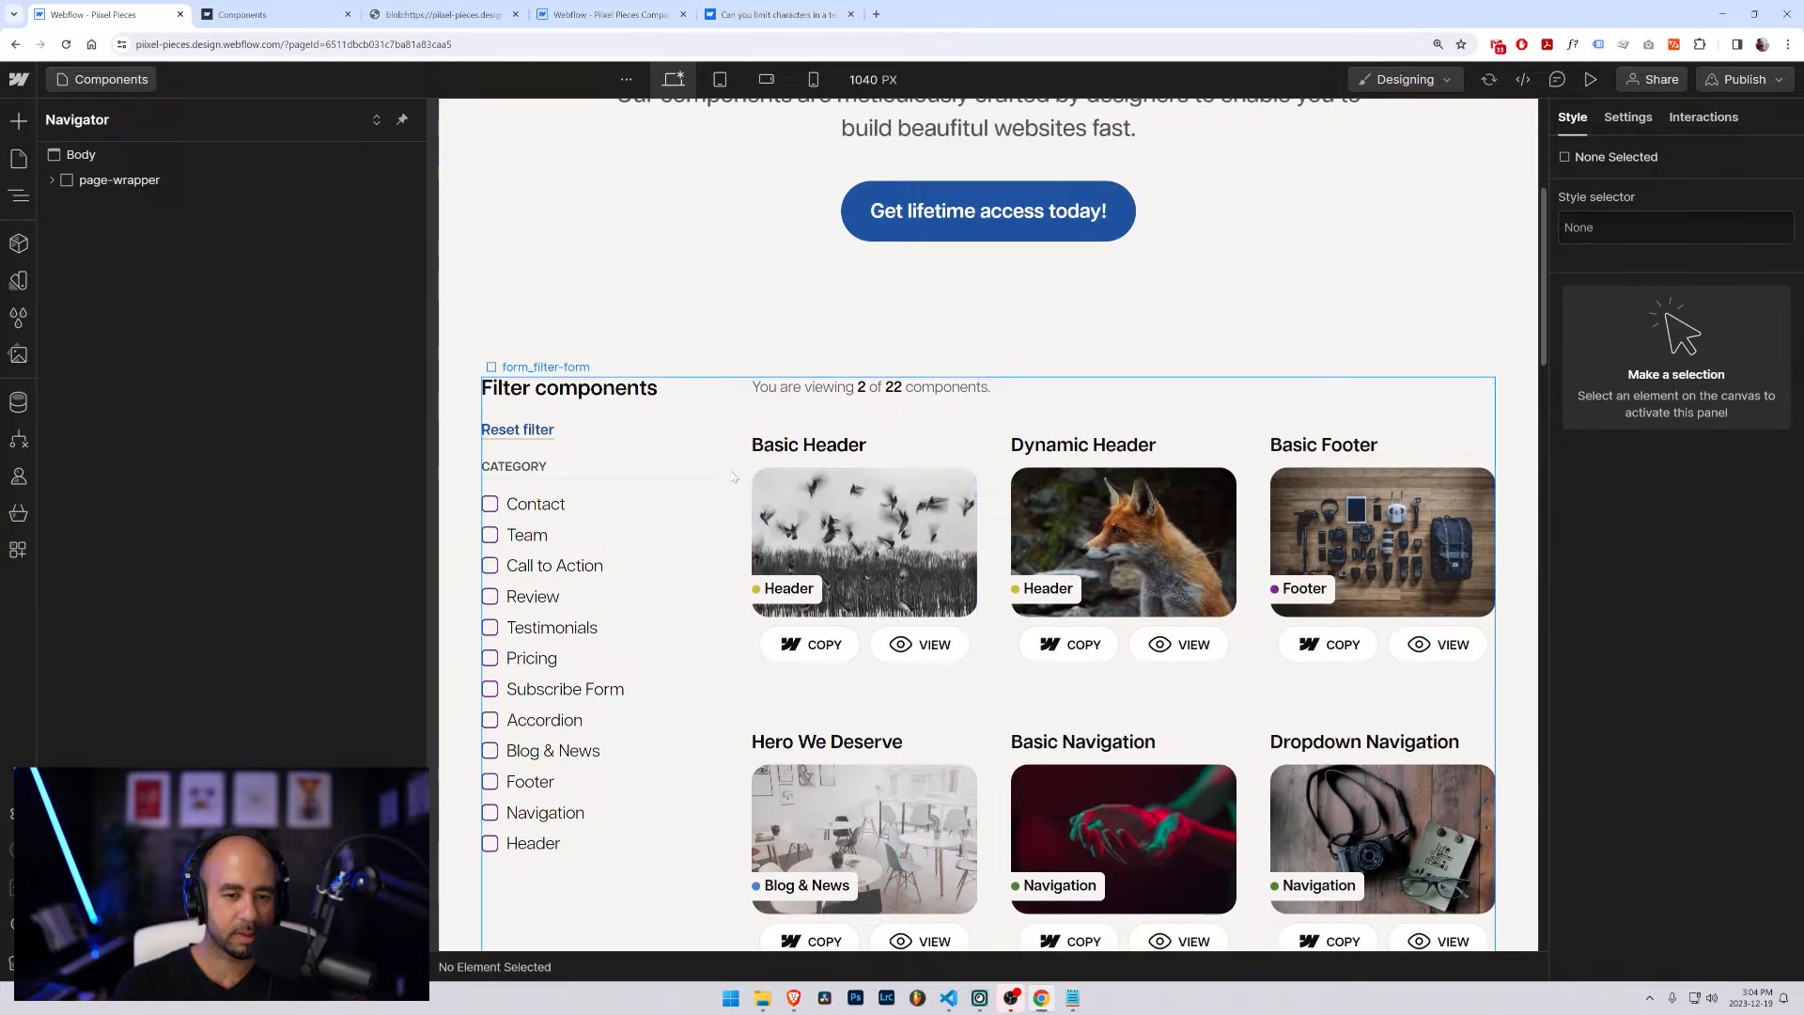
scroll(724, 475, up, 2)
scroll(724, 474, up, 3)
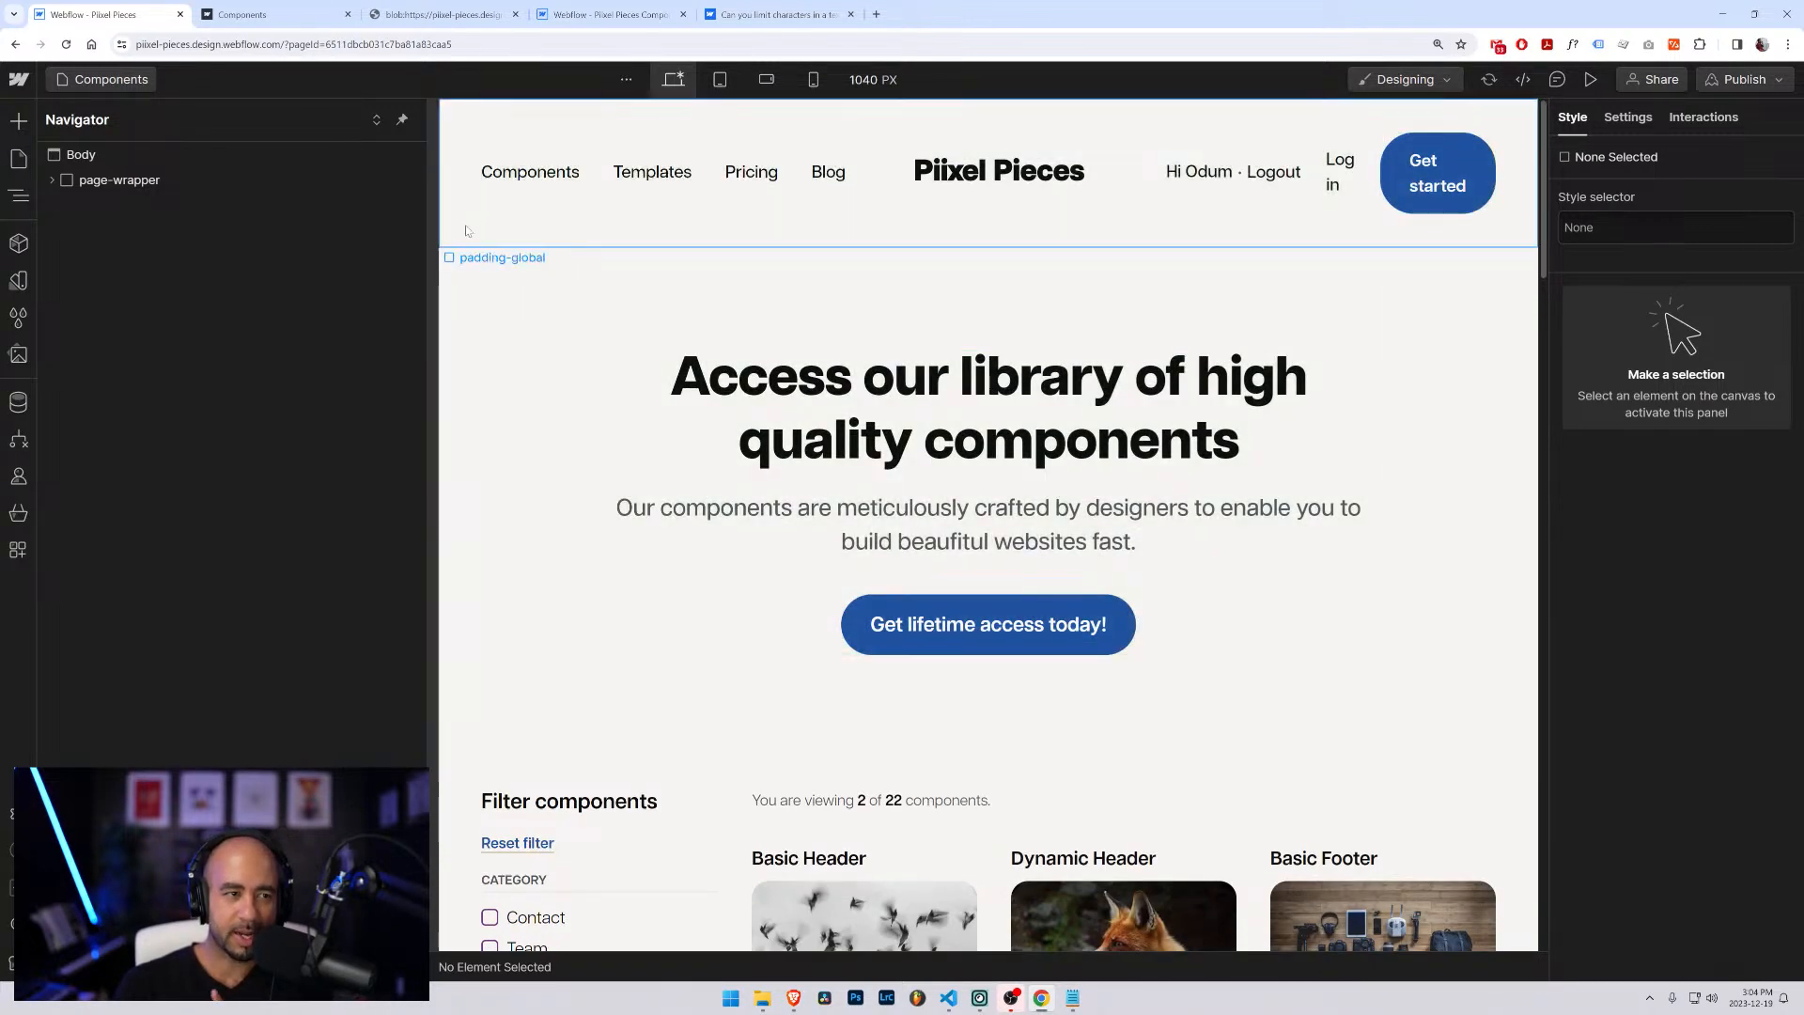
scroll(644, 461, down, 7)
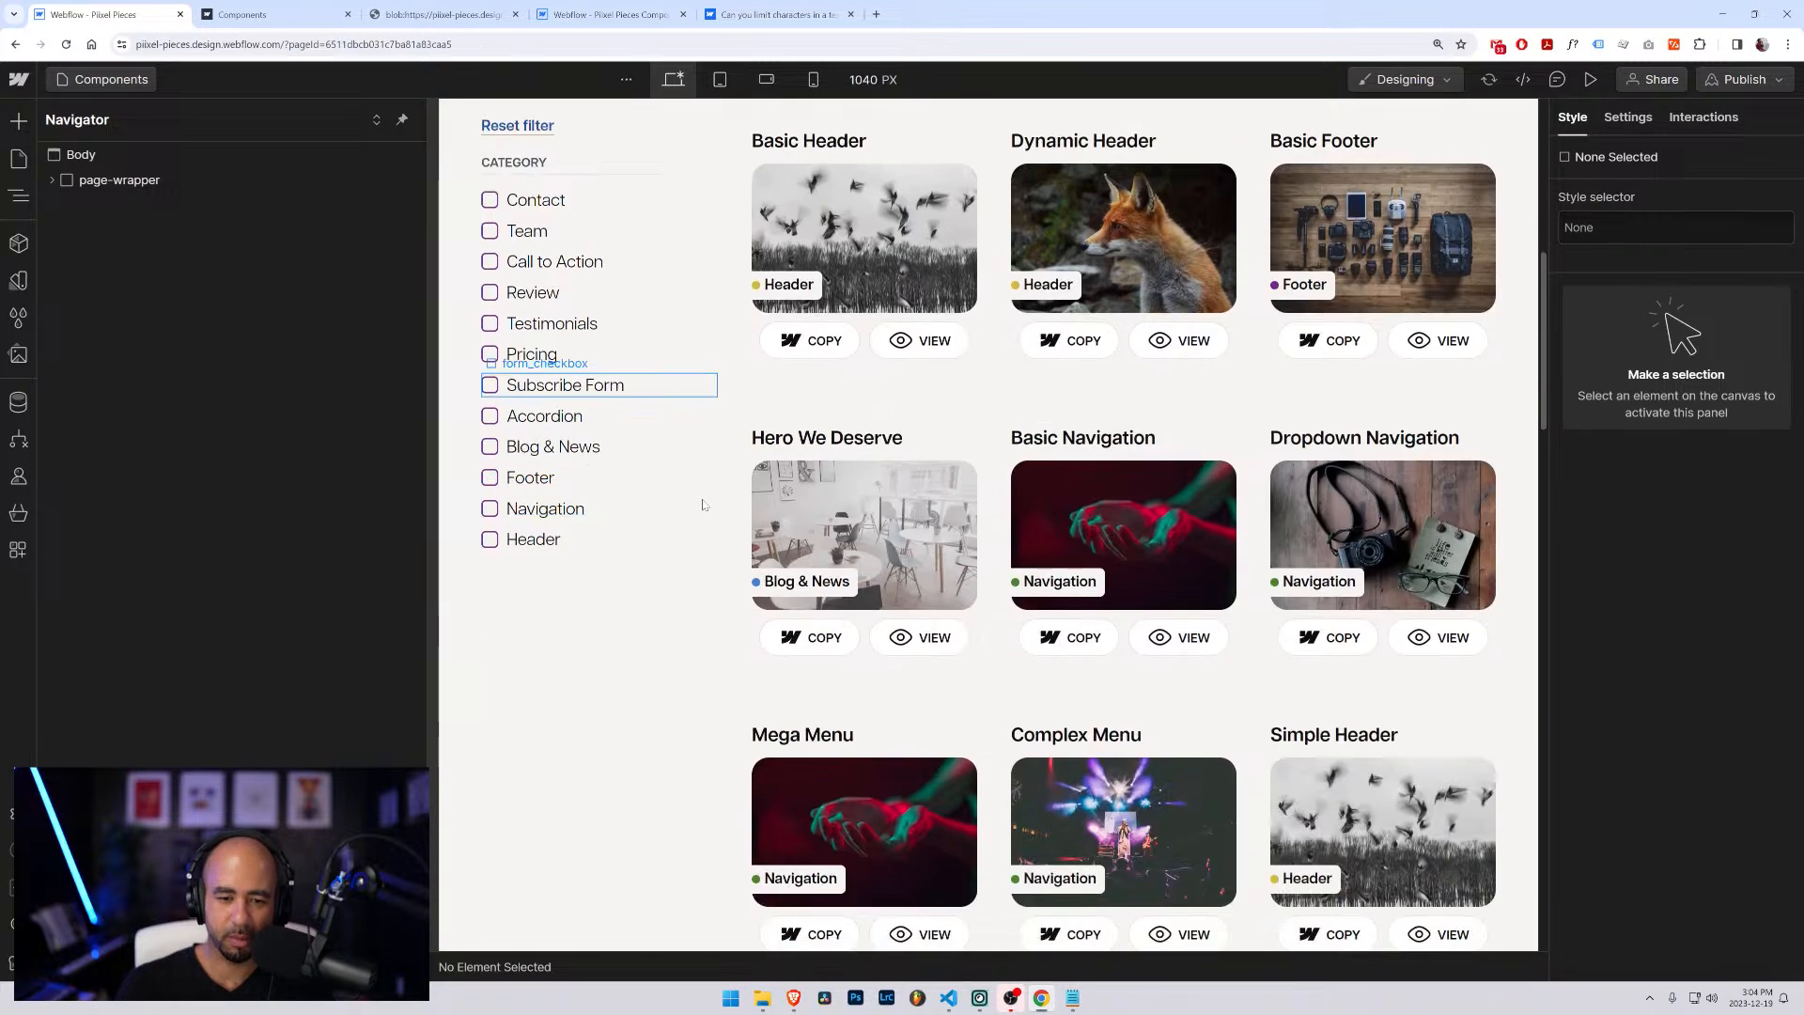
- Select the Basic Header's COPY link and review its styles and link settings
click(769, 344)
scroll(1663, 704, down, 3)
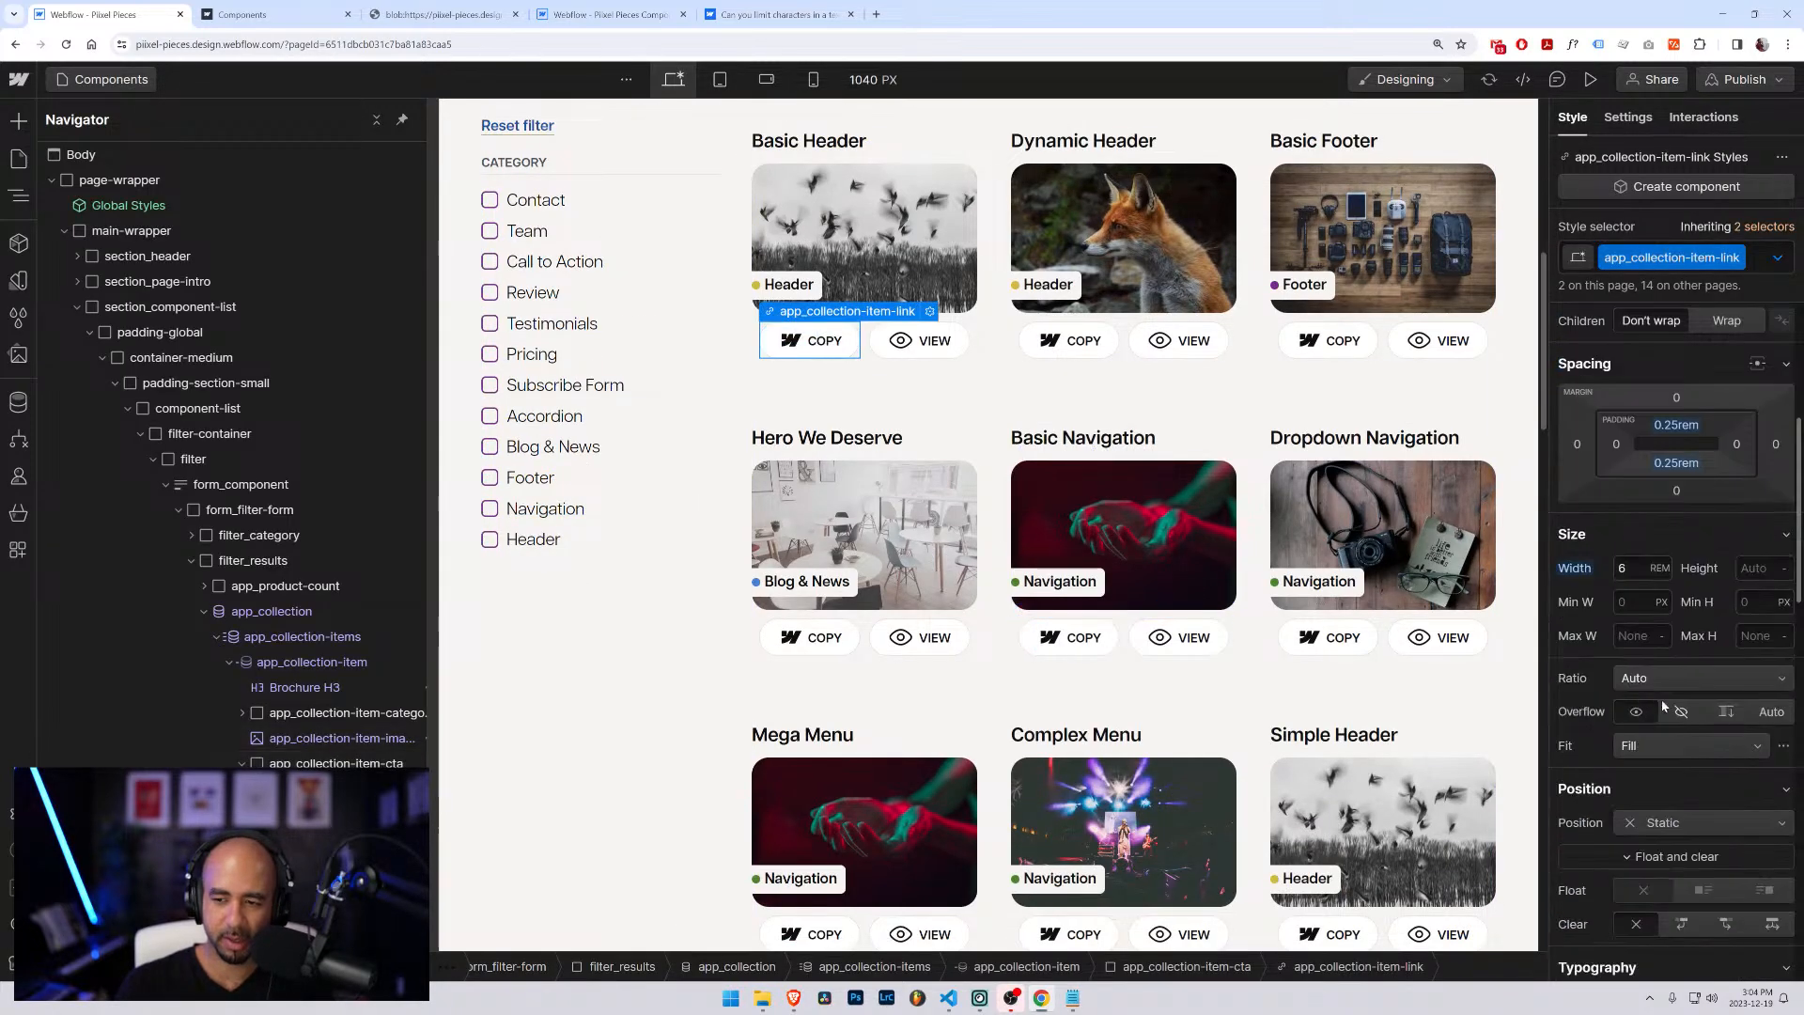
scroll(1642, 765, down, 5)
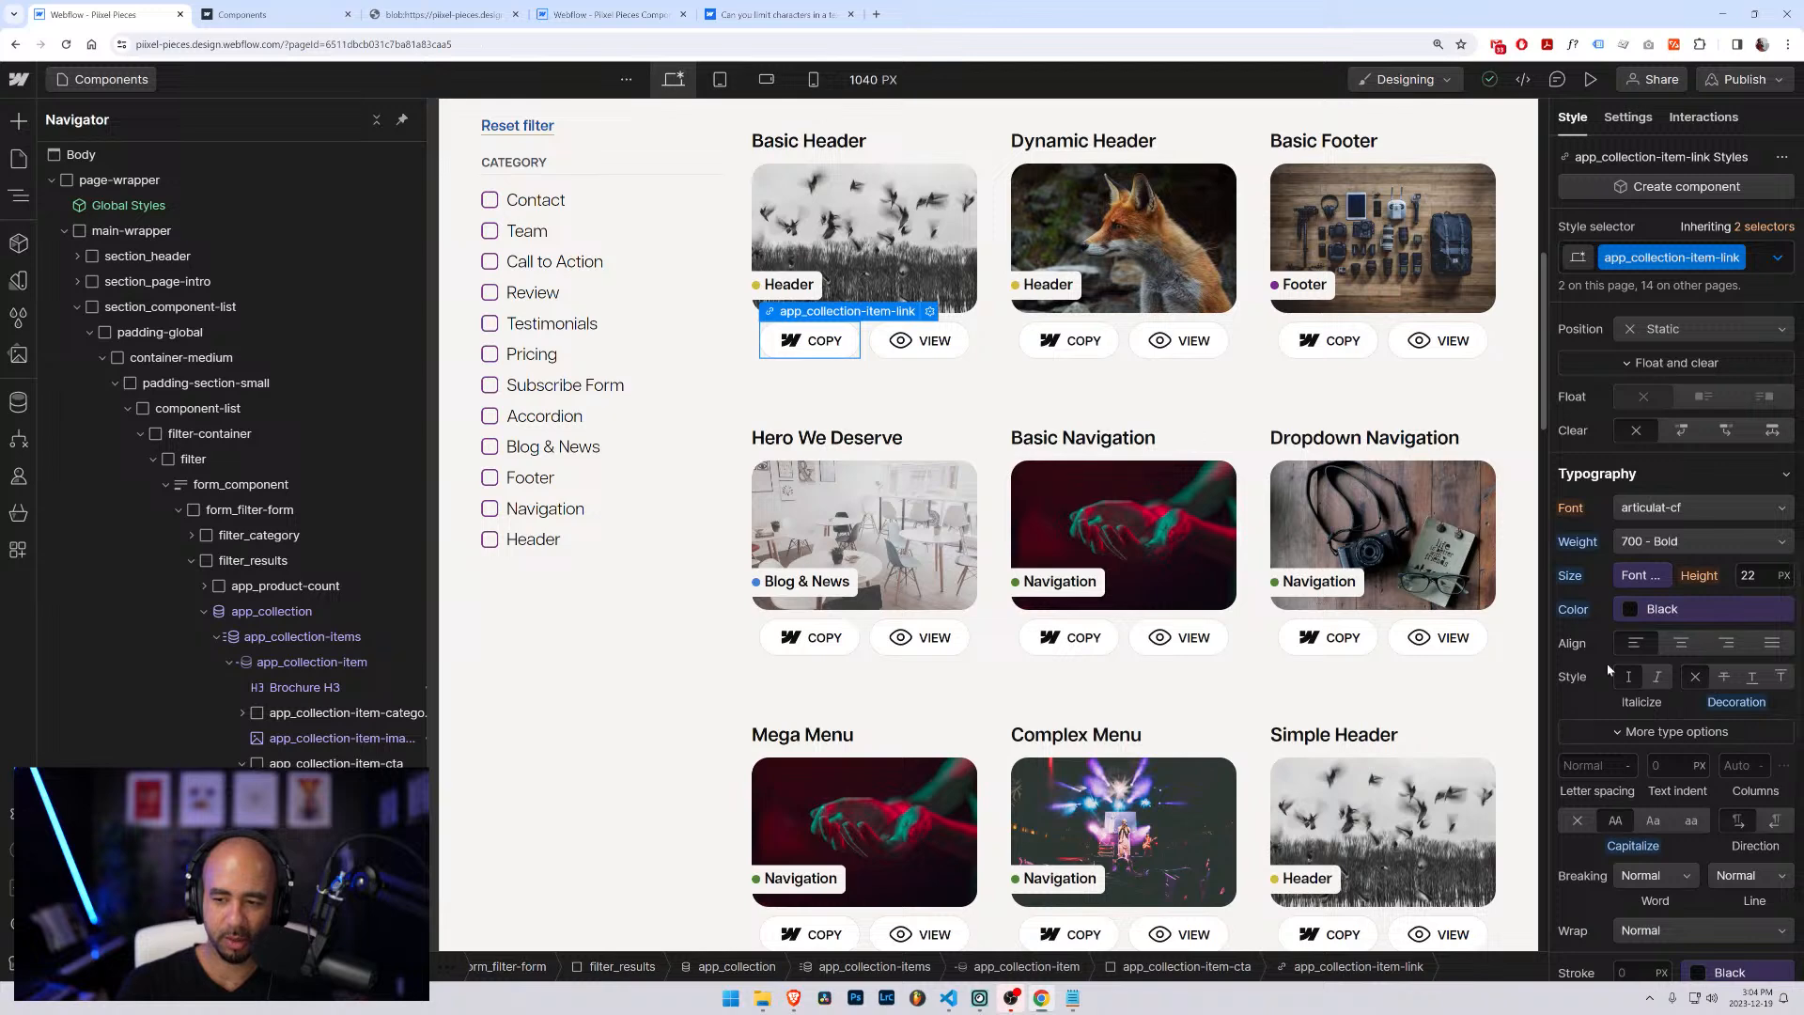
scroll(1607, 649, up, 8)
click(930, 313)
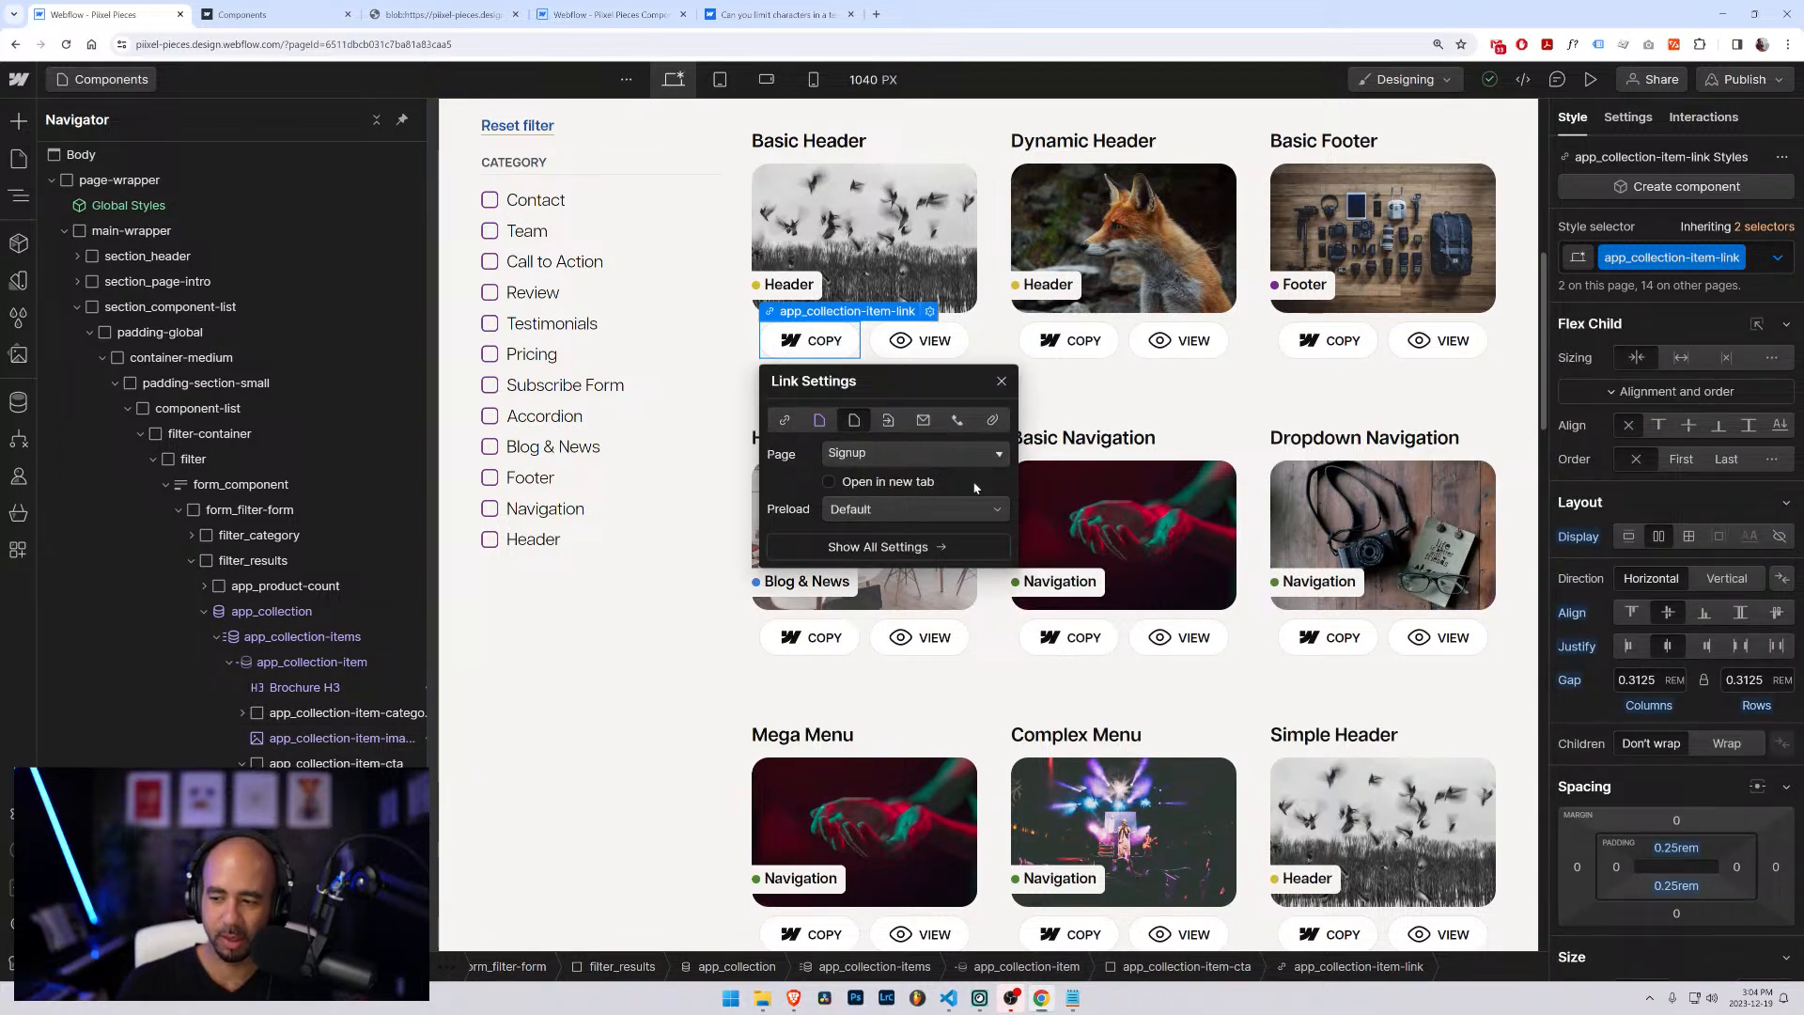
scroll(283, 735, down, 2)
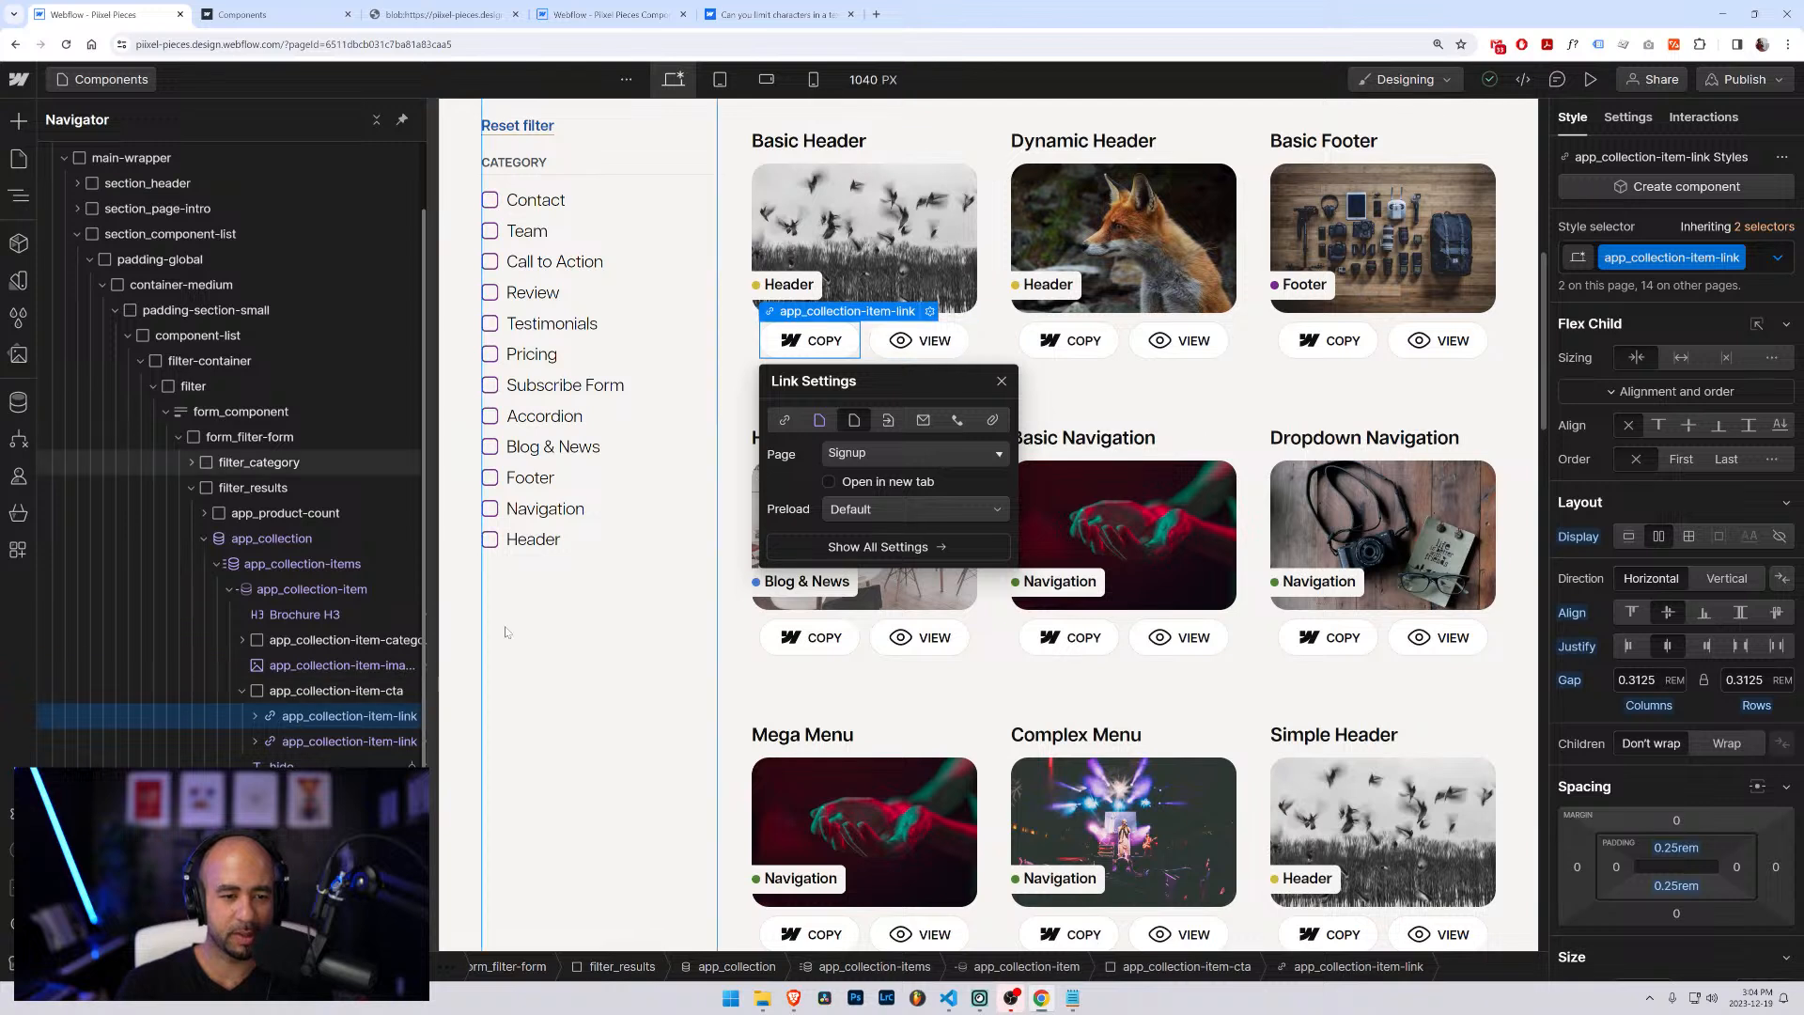
- Open the Product folder's Templates page and look through its filterable template list
click(132, 82)
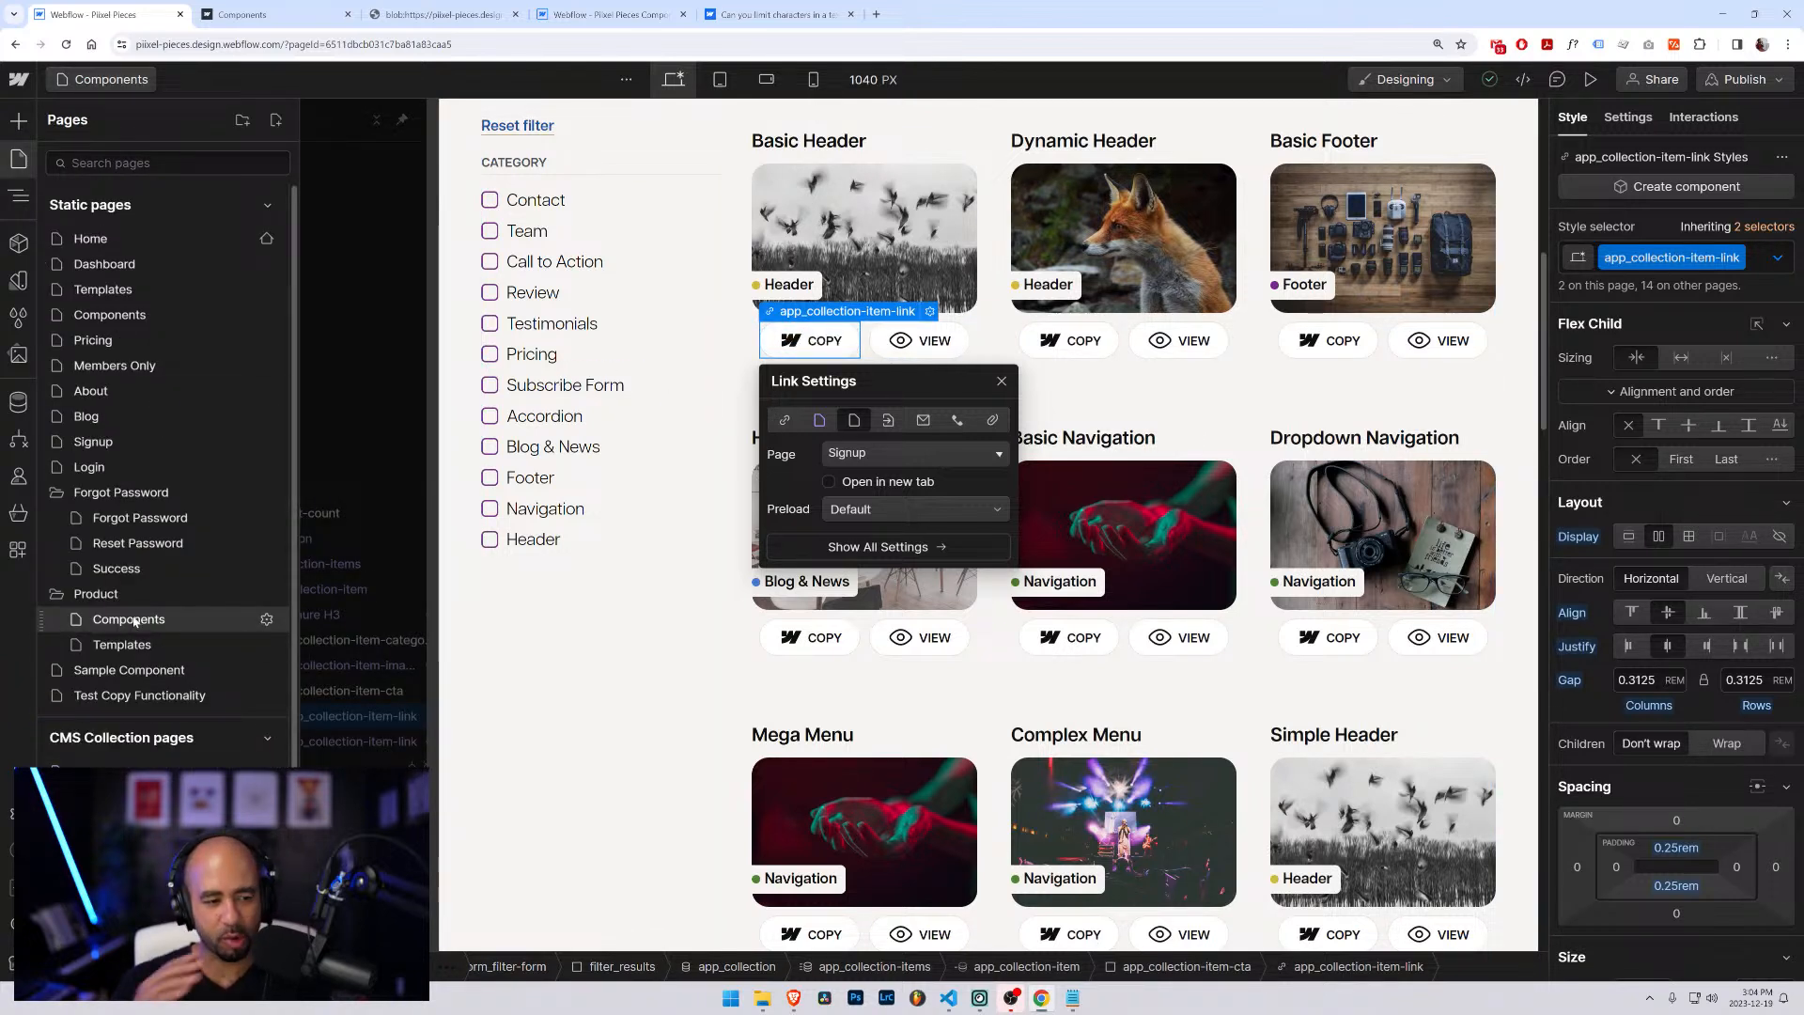
click(242, 649)
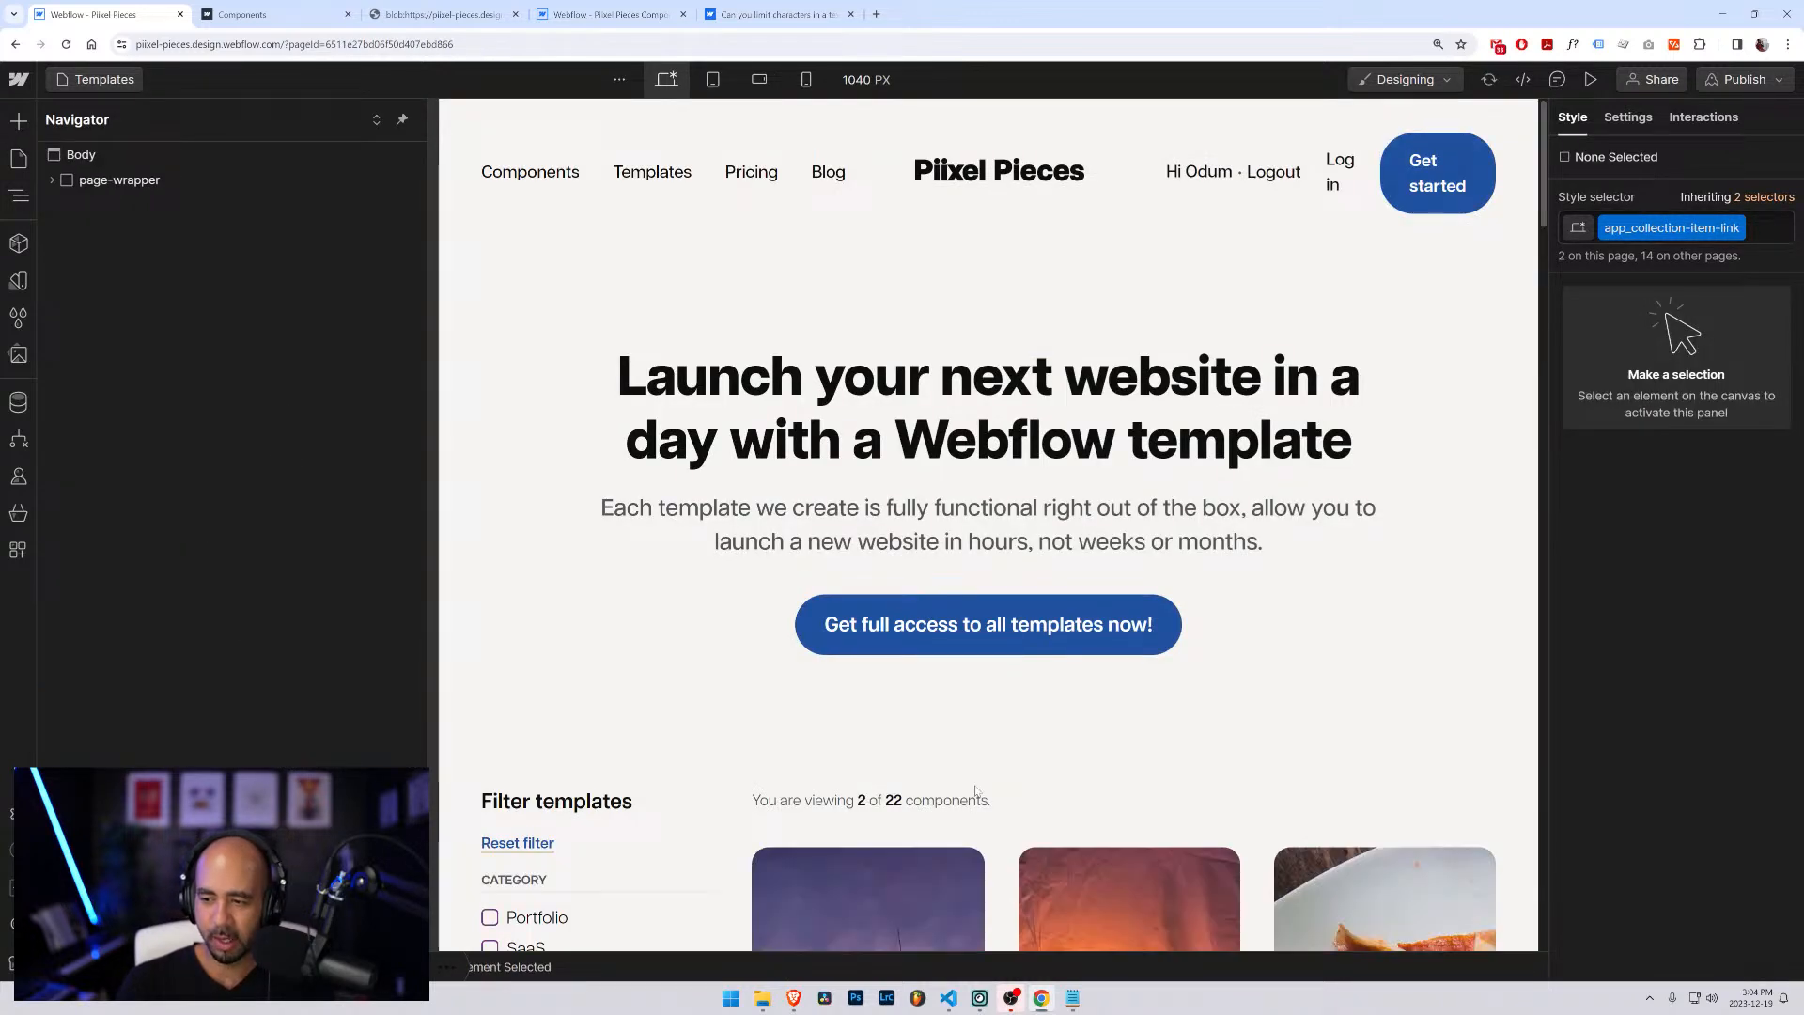
click(97, 81)
scroll(576, 623, down, 5)
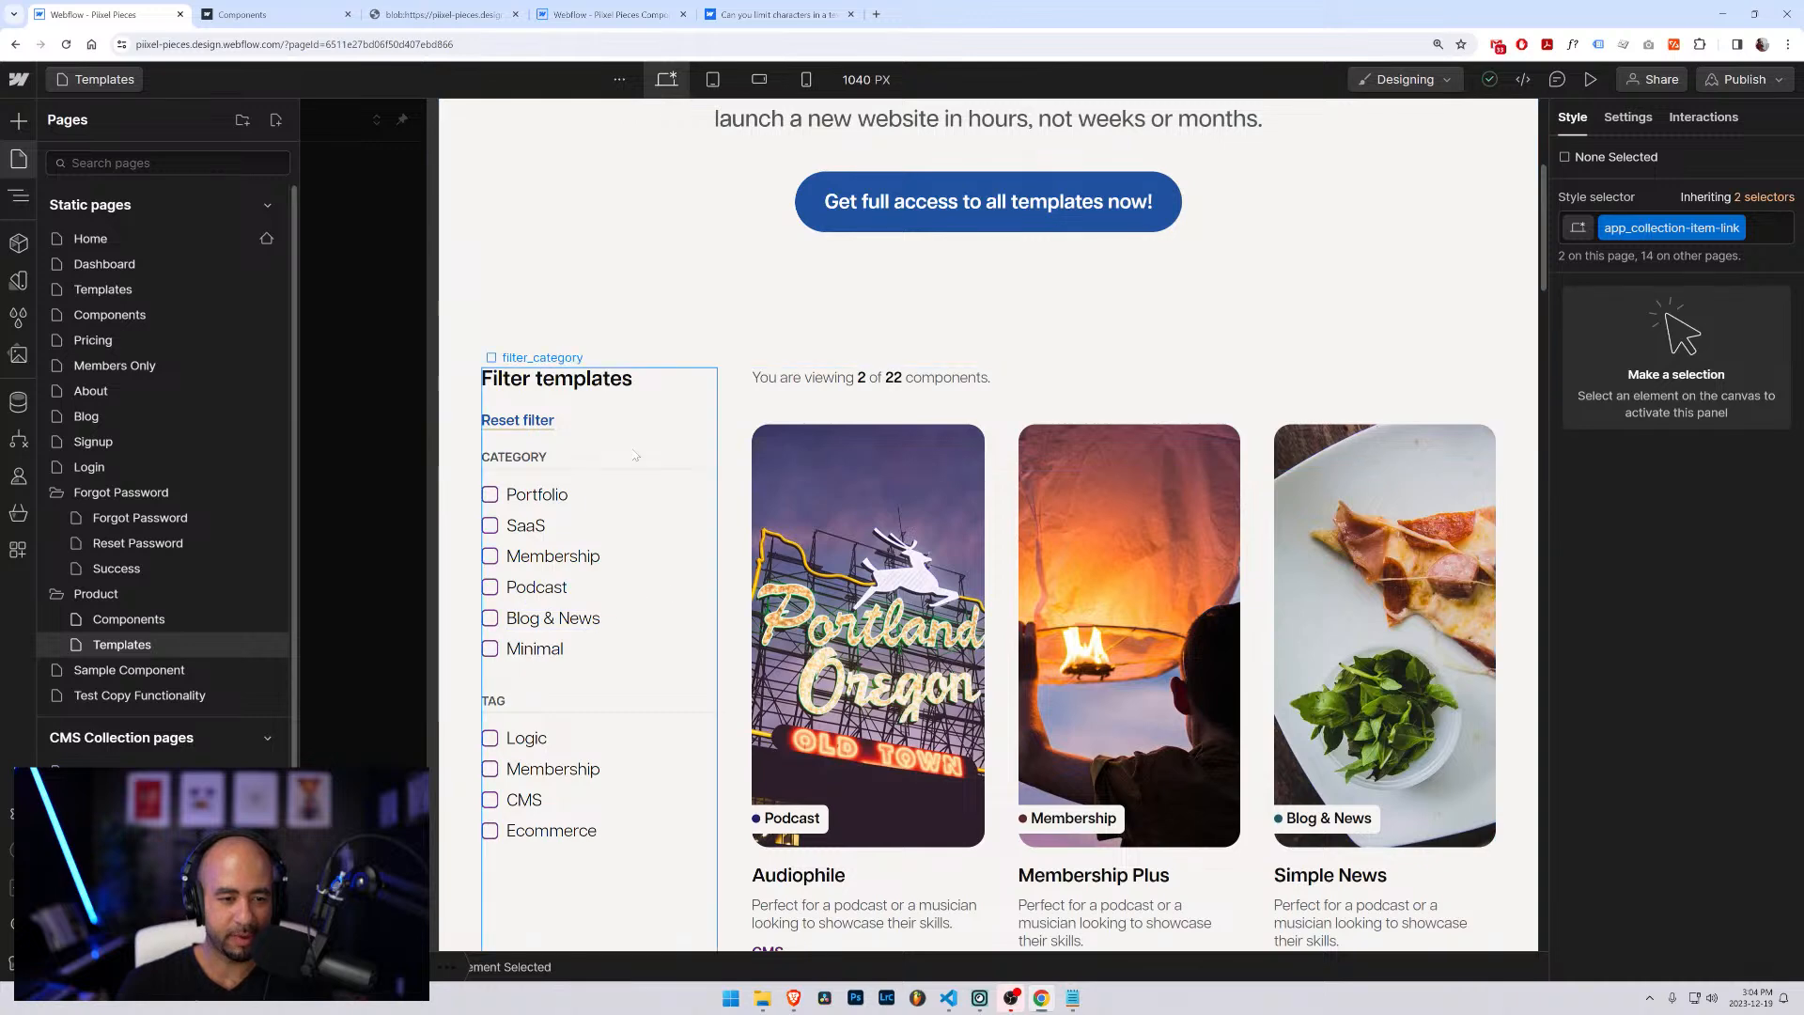
- Open the top-level Components page and bring up the custom code fields in its page settings
click(110, 314)
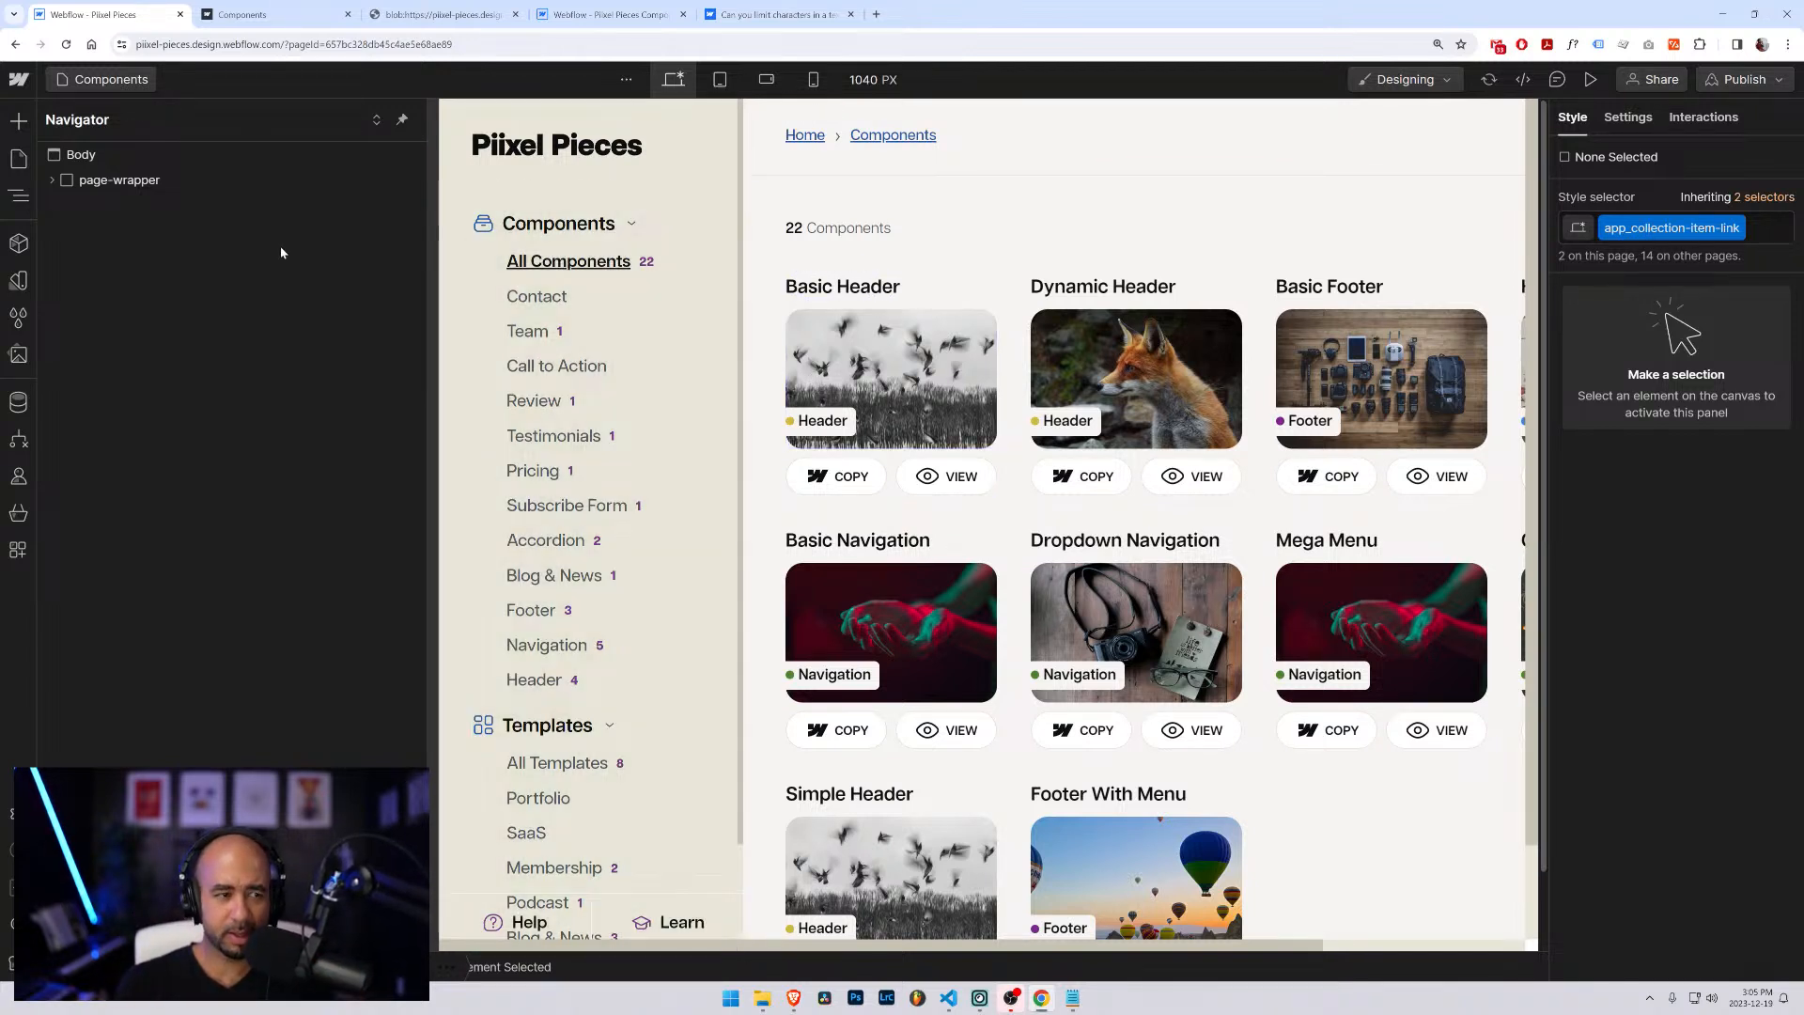
key(p)
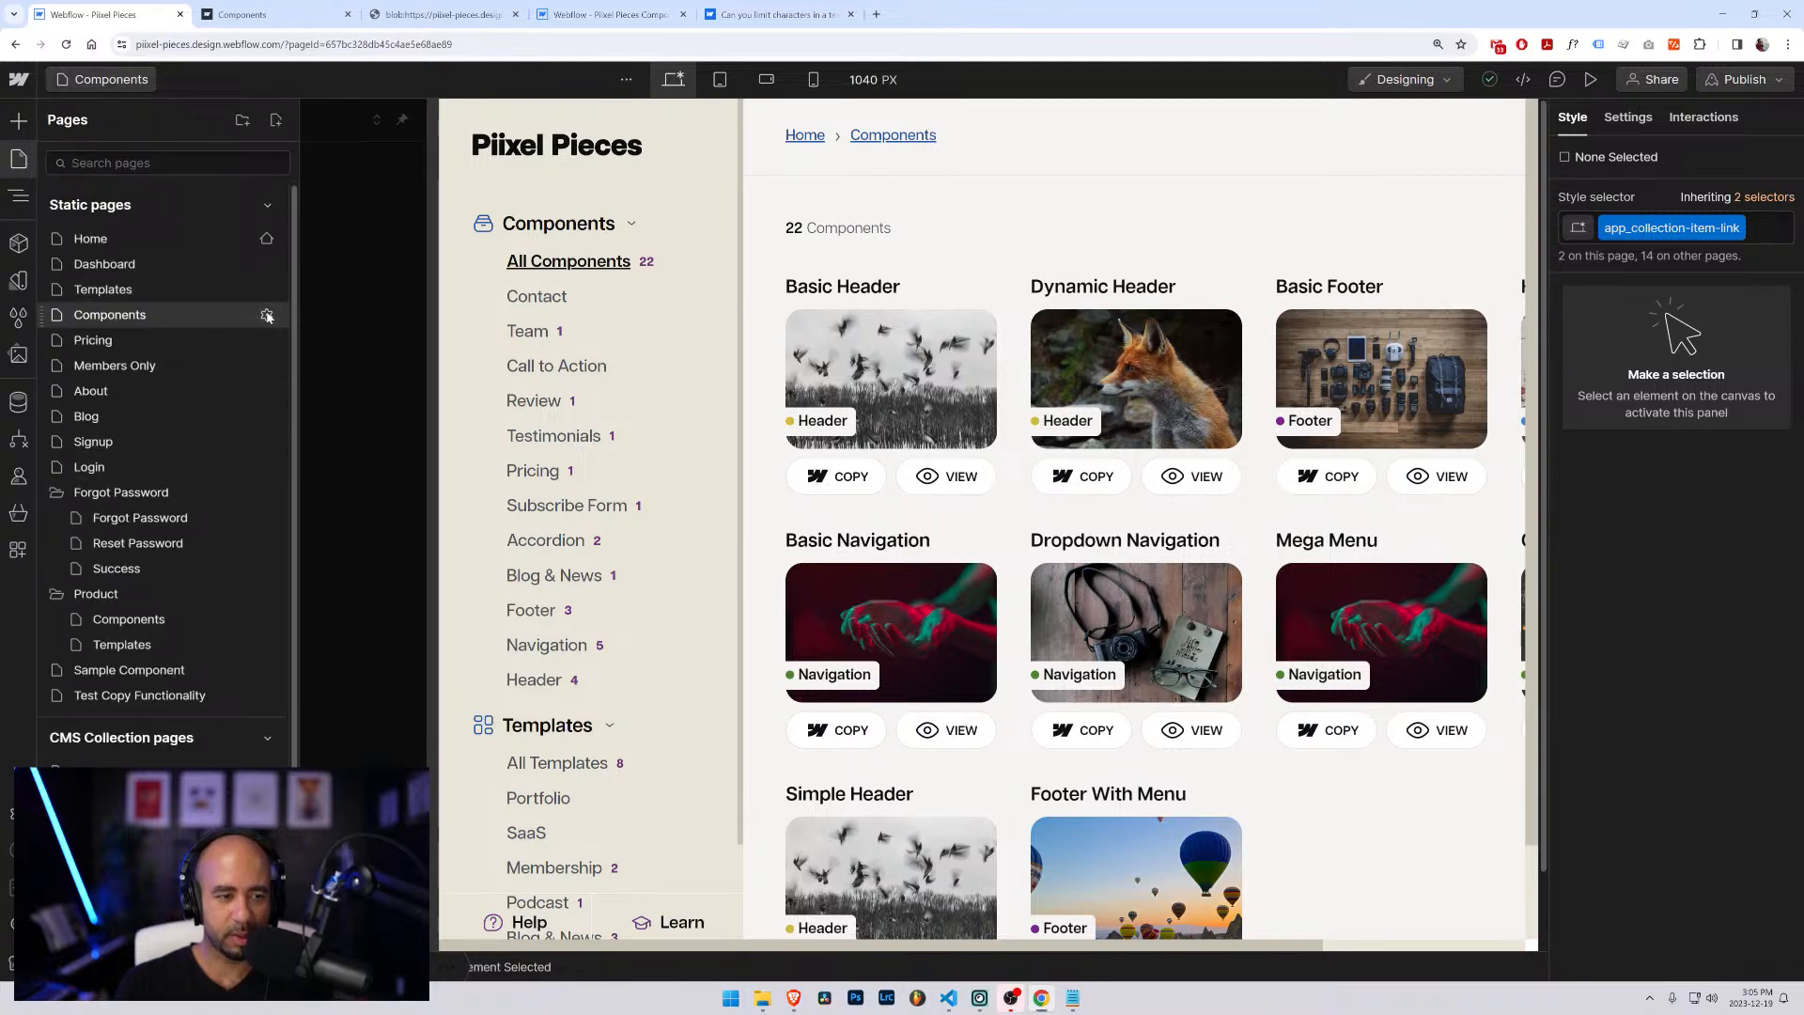
click(267, 315)
scroll(495, 577, down, 8)
scroll(495, 577, down, 10)
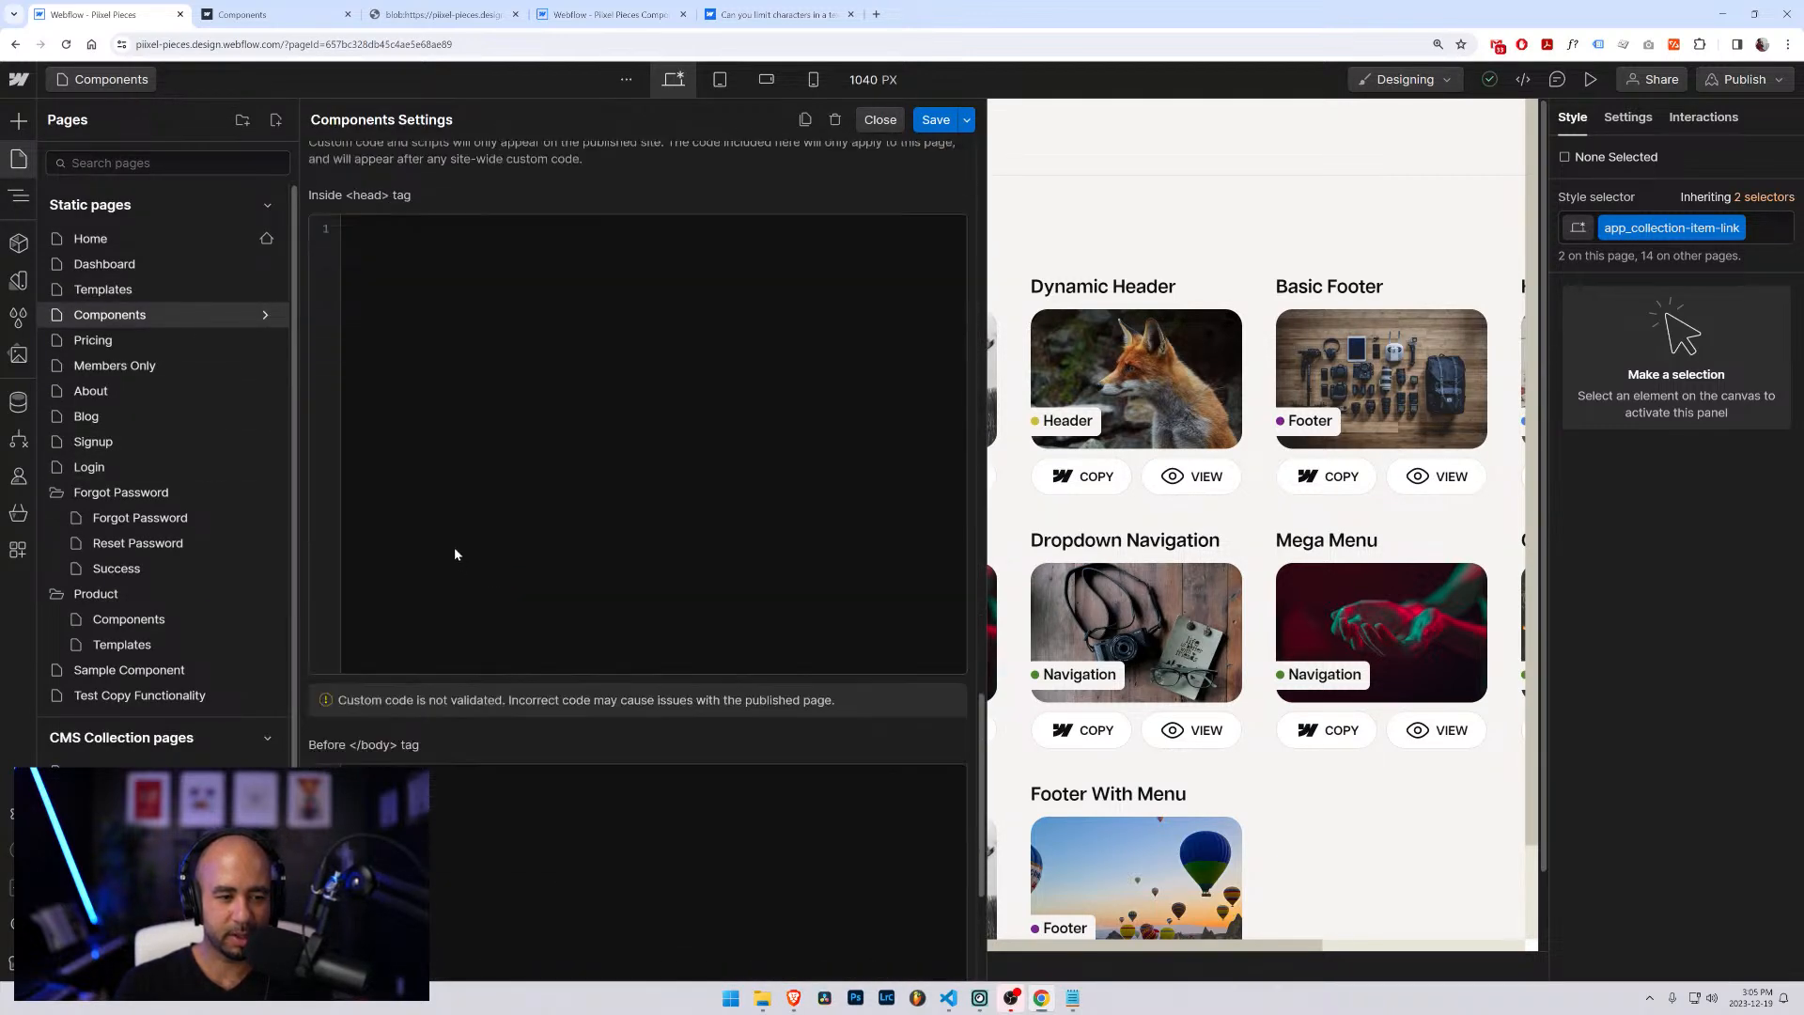
scroll(433, 442, up, 5)
click(471, 378)
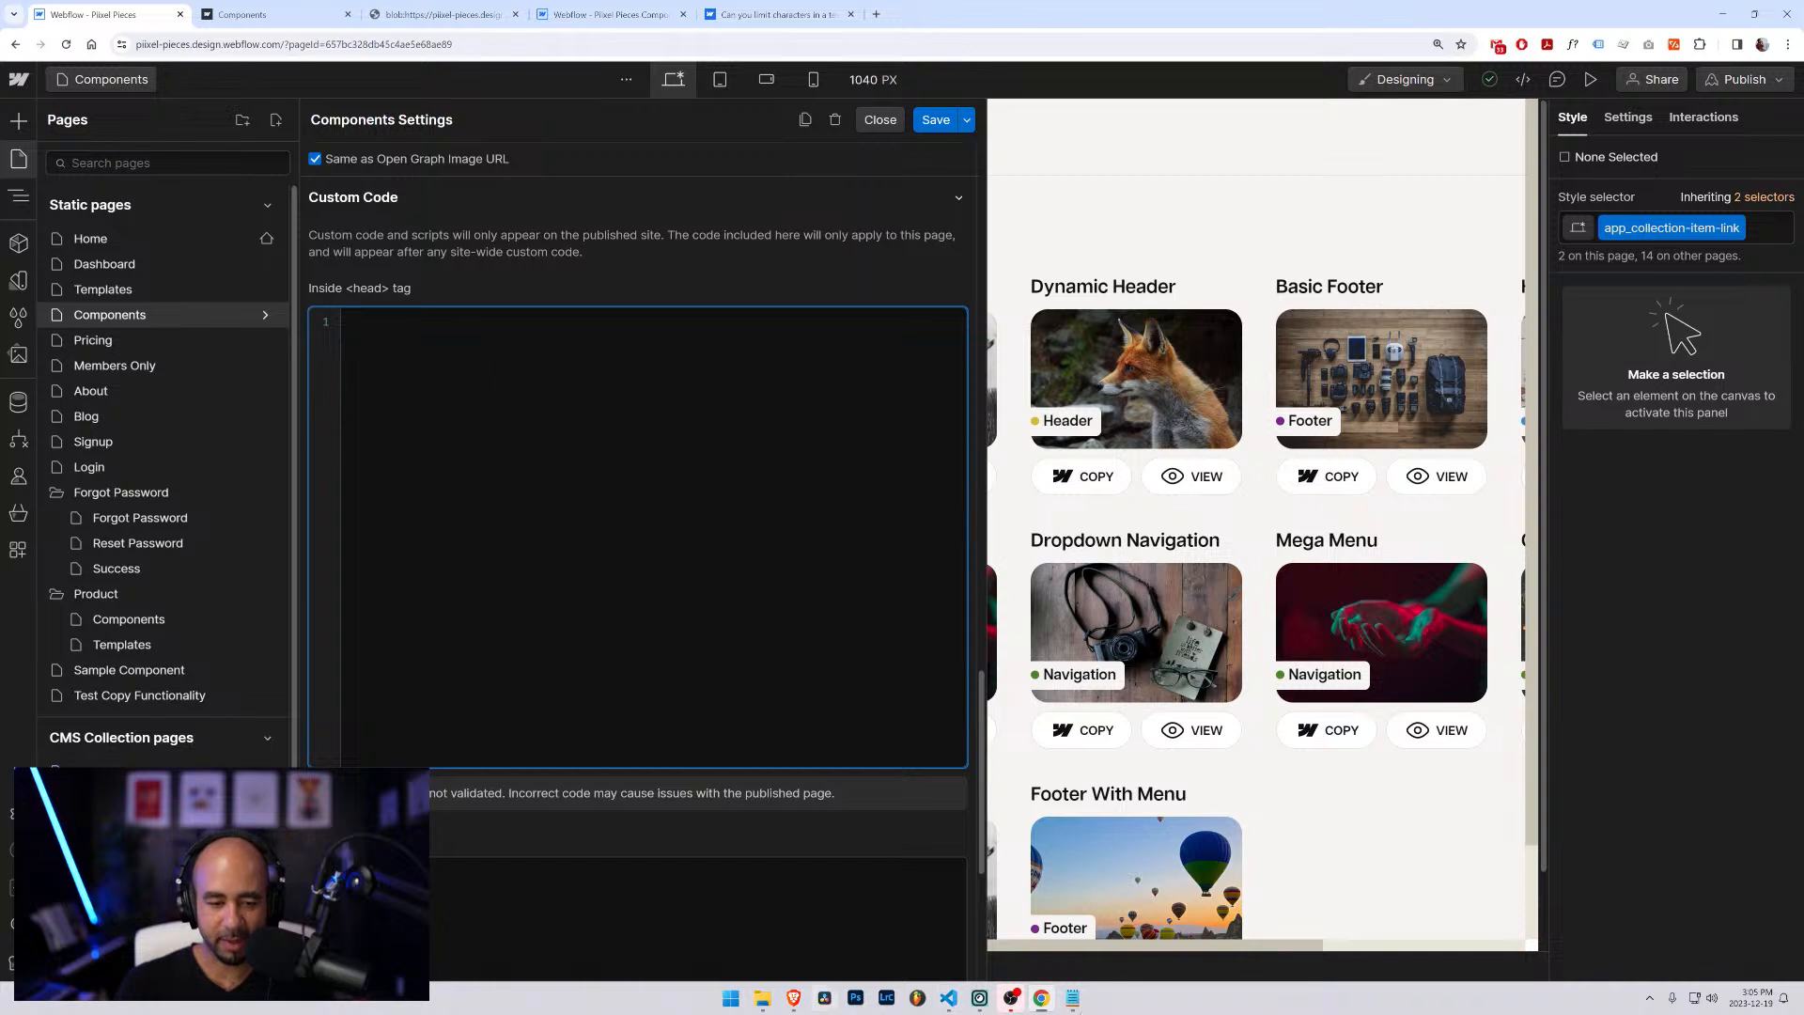
- Switch to the bmg.studio article in Brave and copy the whole modified "copy this element" buttons script
click(1073, 1000)
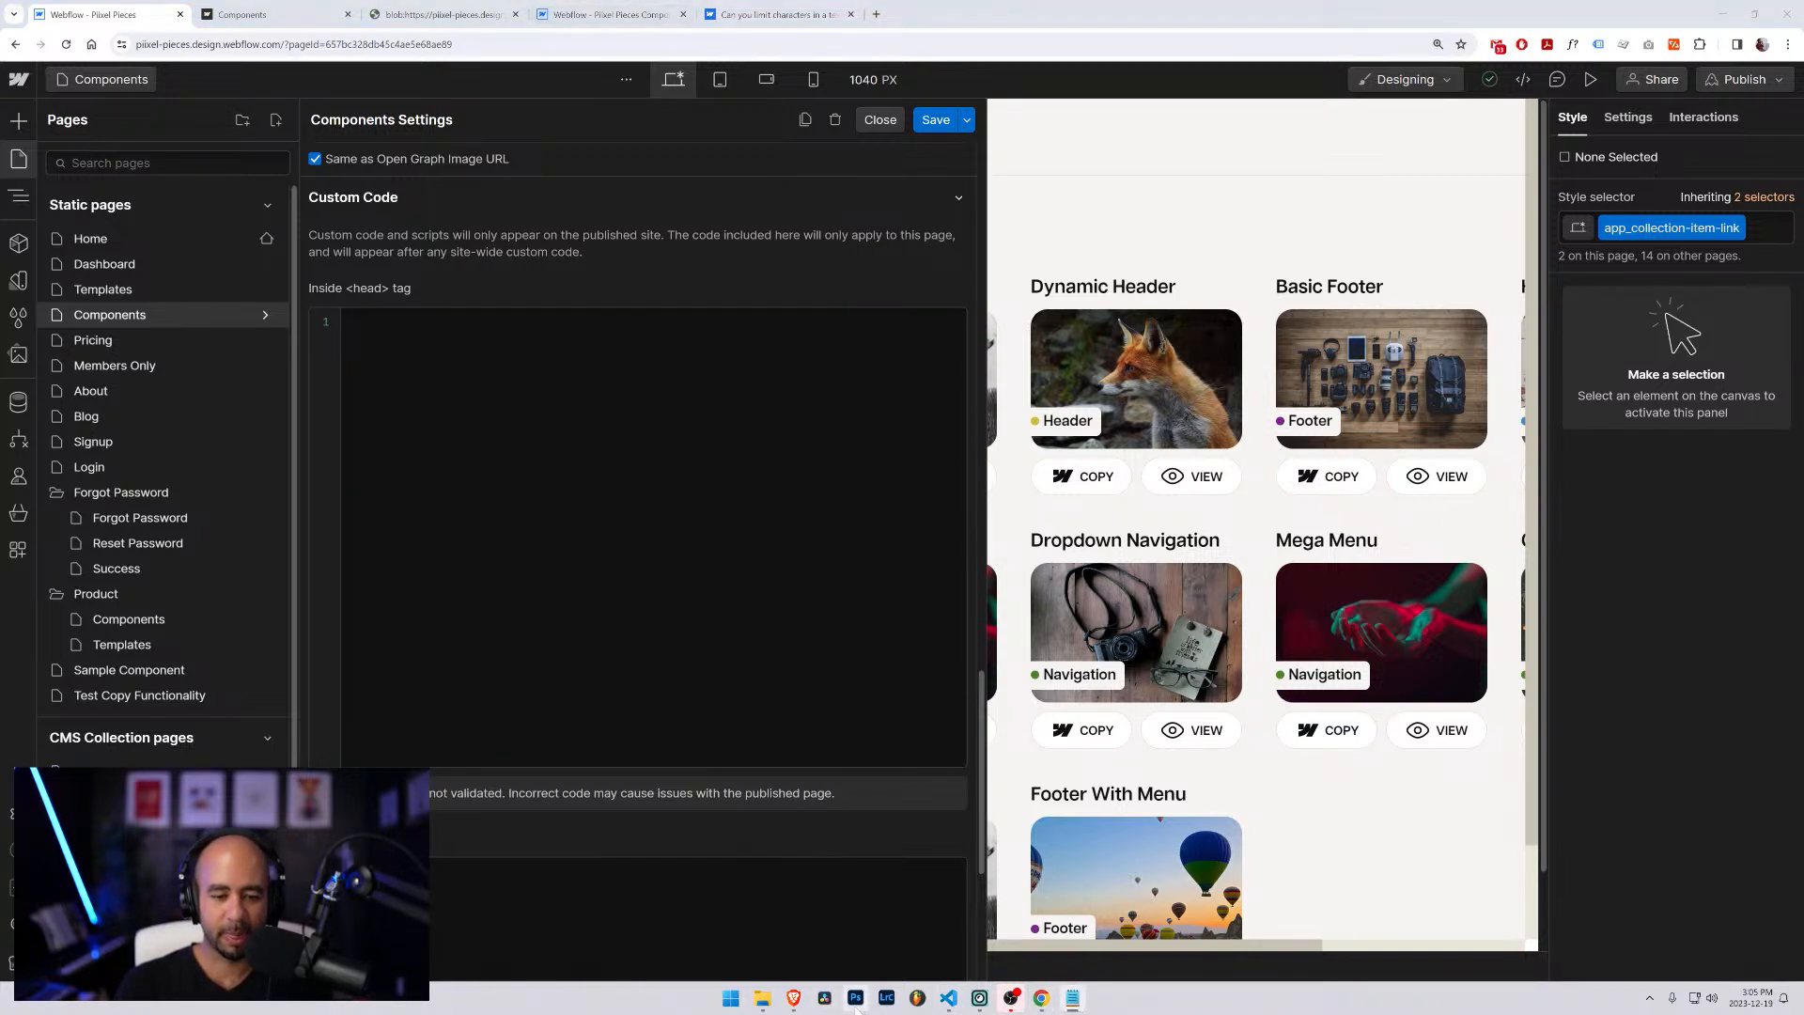
mouse_move(764, 994)
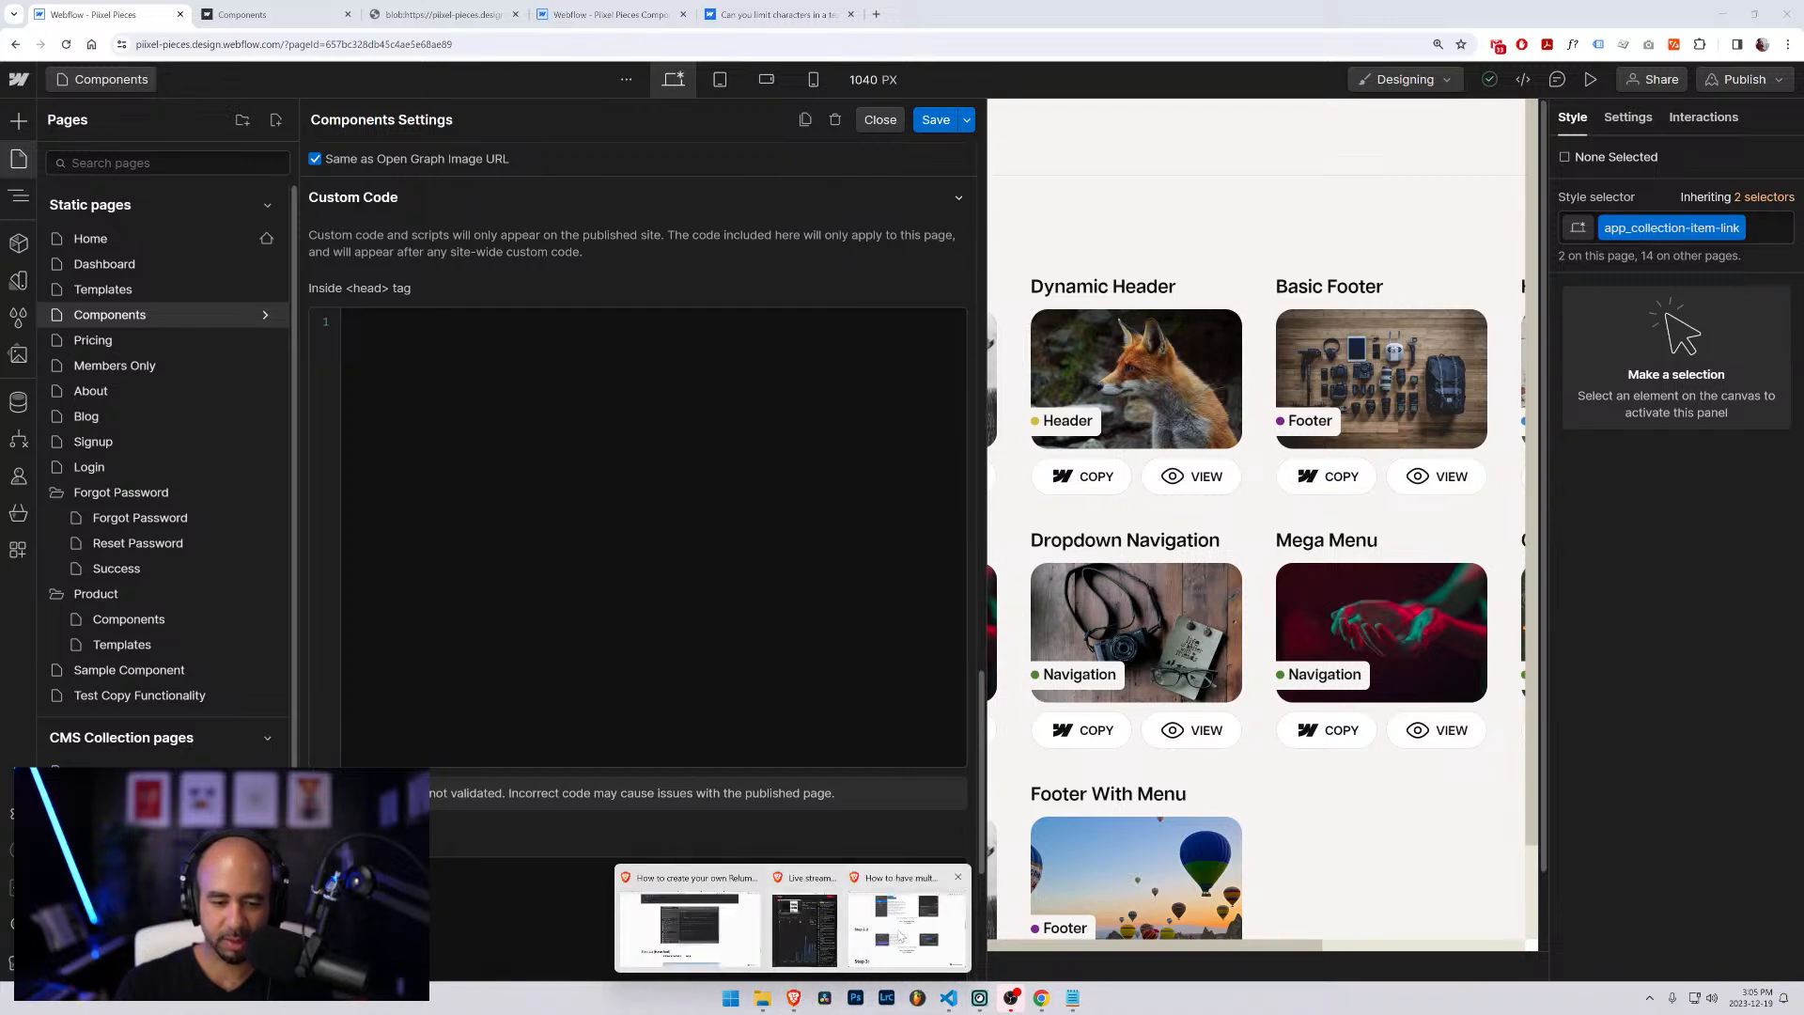
click(907, 925)
scroll(711, 575, up, 2)
scroll(712, 575, down, 1)
scroll(711, 574, down, 5)
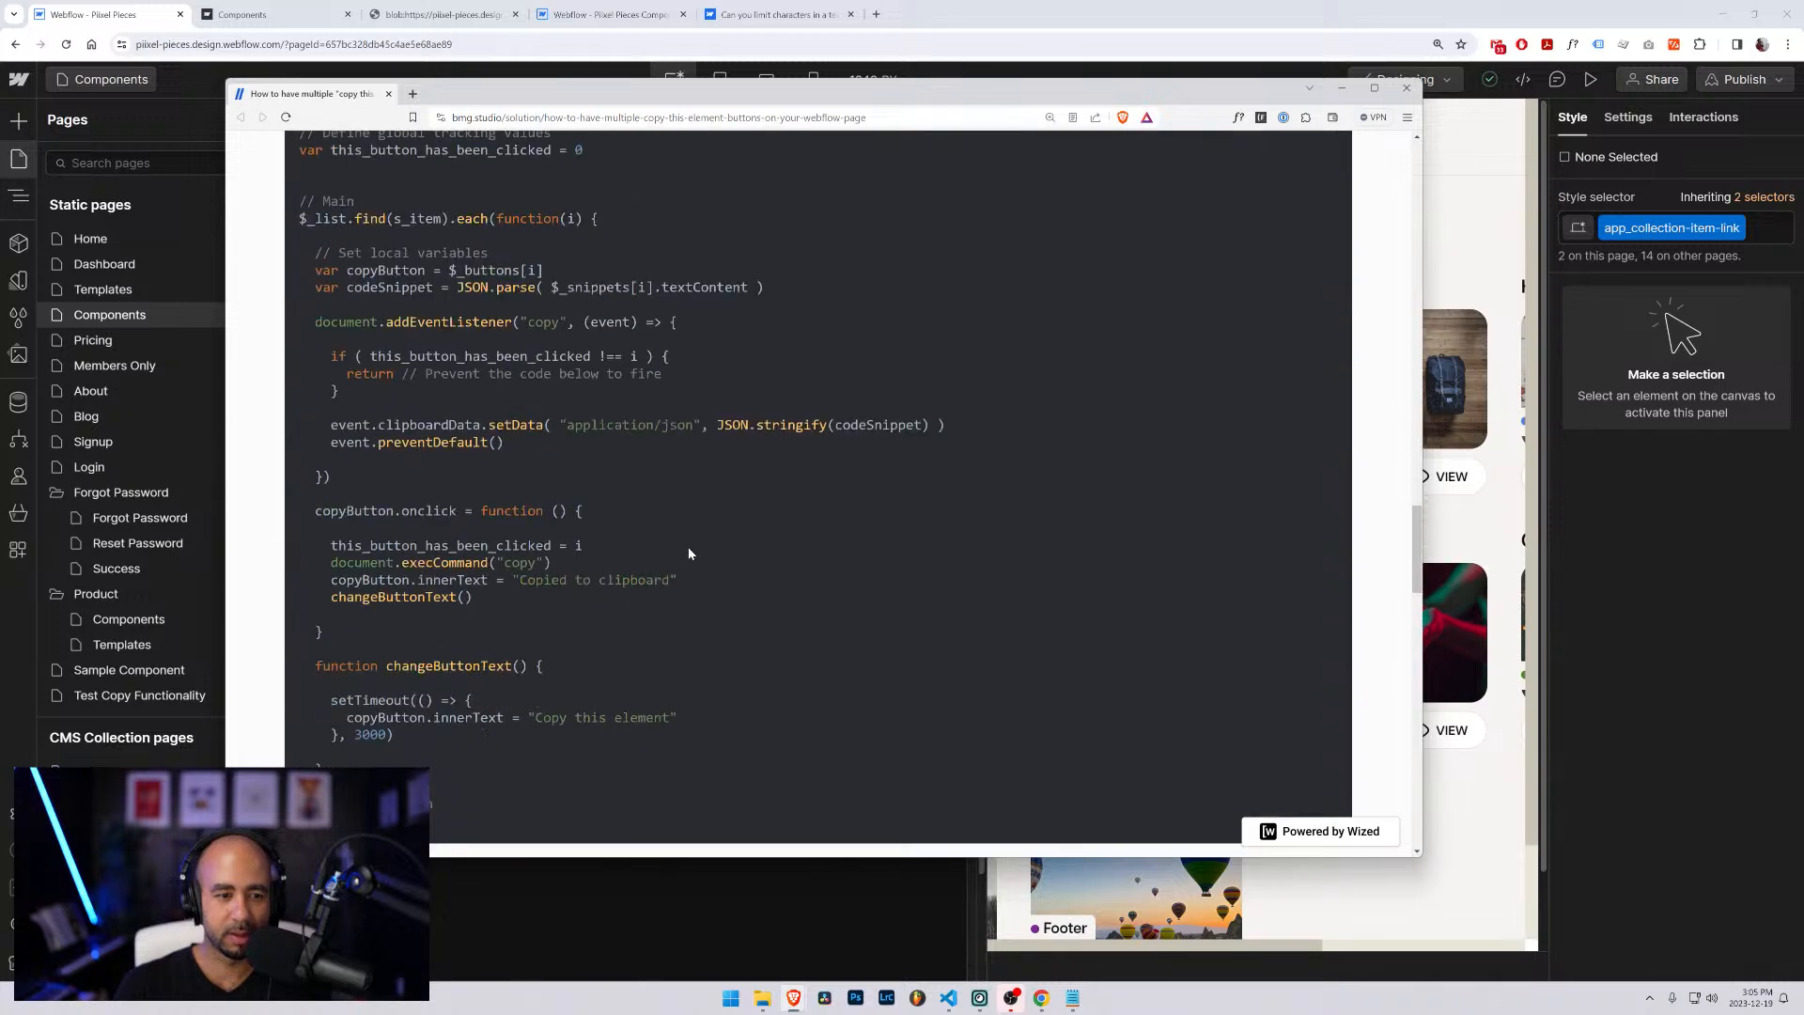
drag(432, 803, 302, 241)
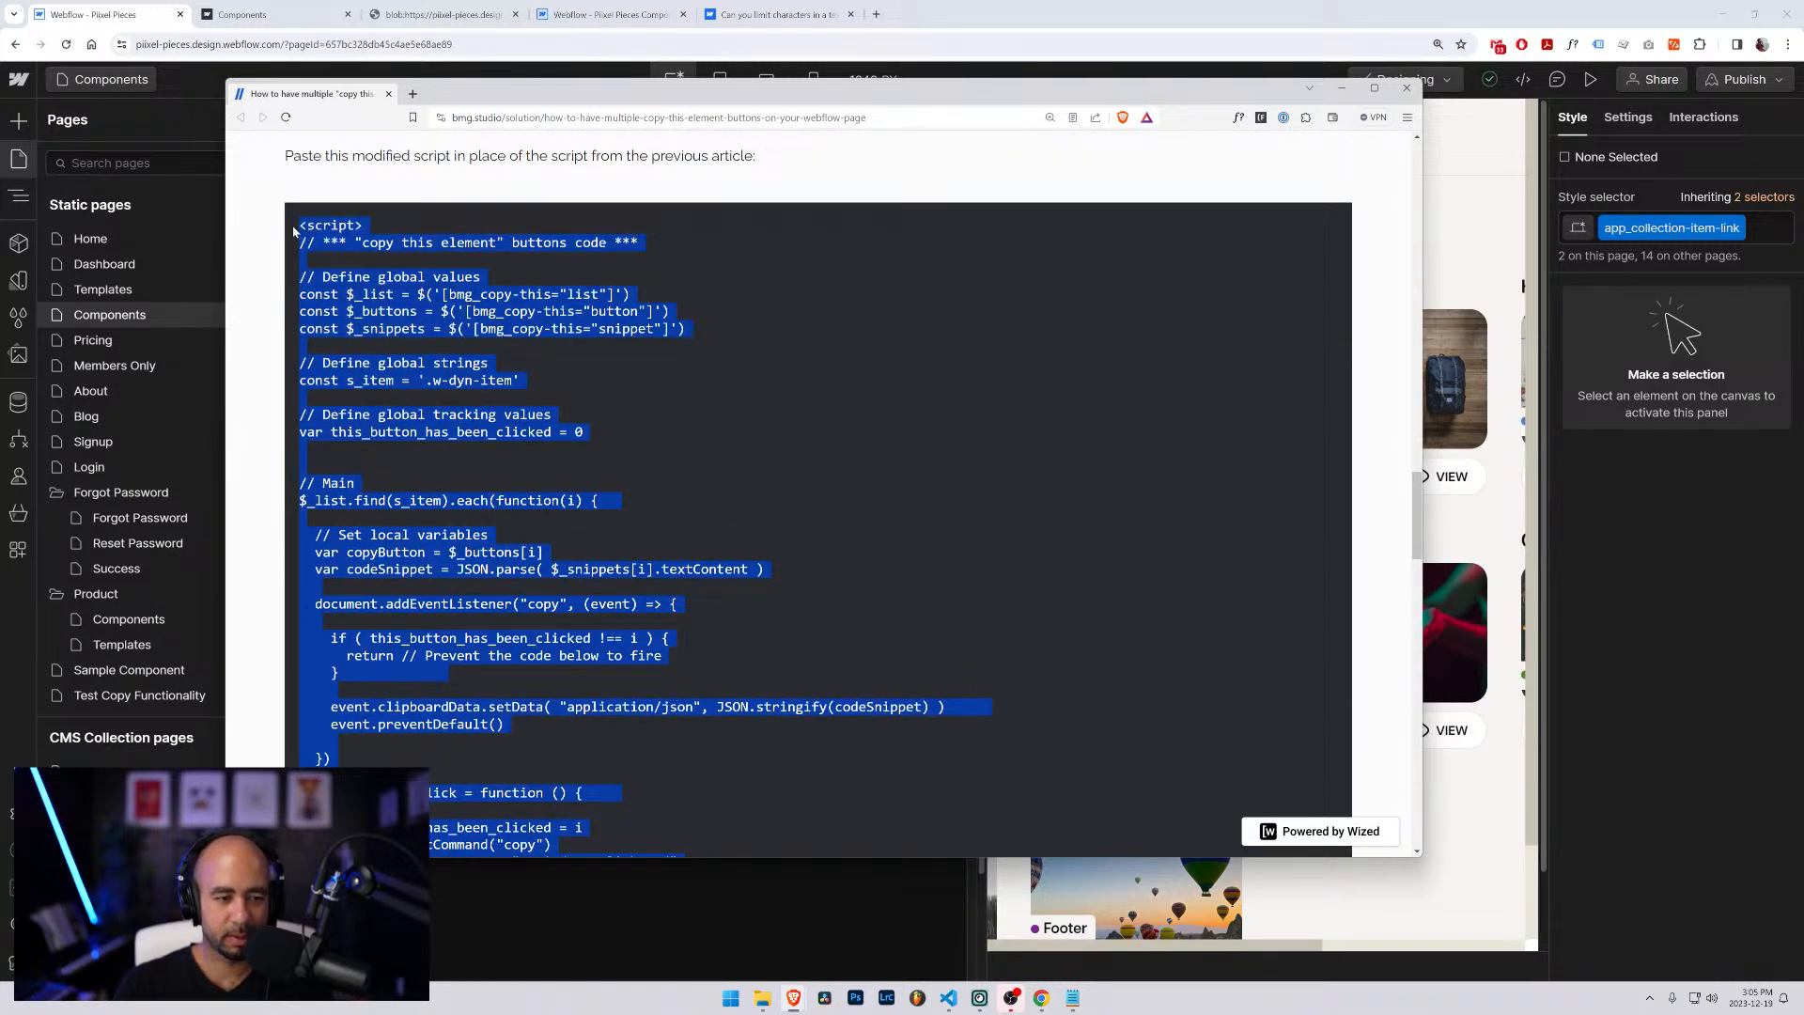
- Paste the copied script into the Components page's Before </body> tag custom code in Webflow and save the page settings
click(114, 133)
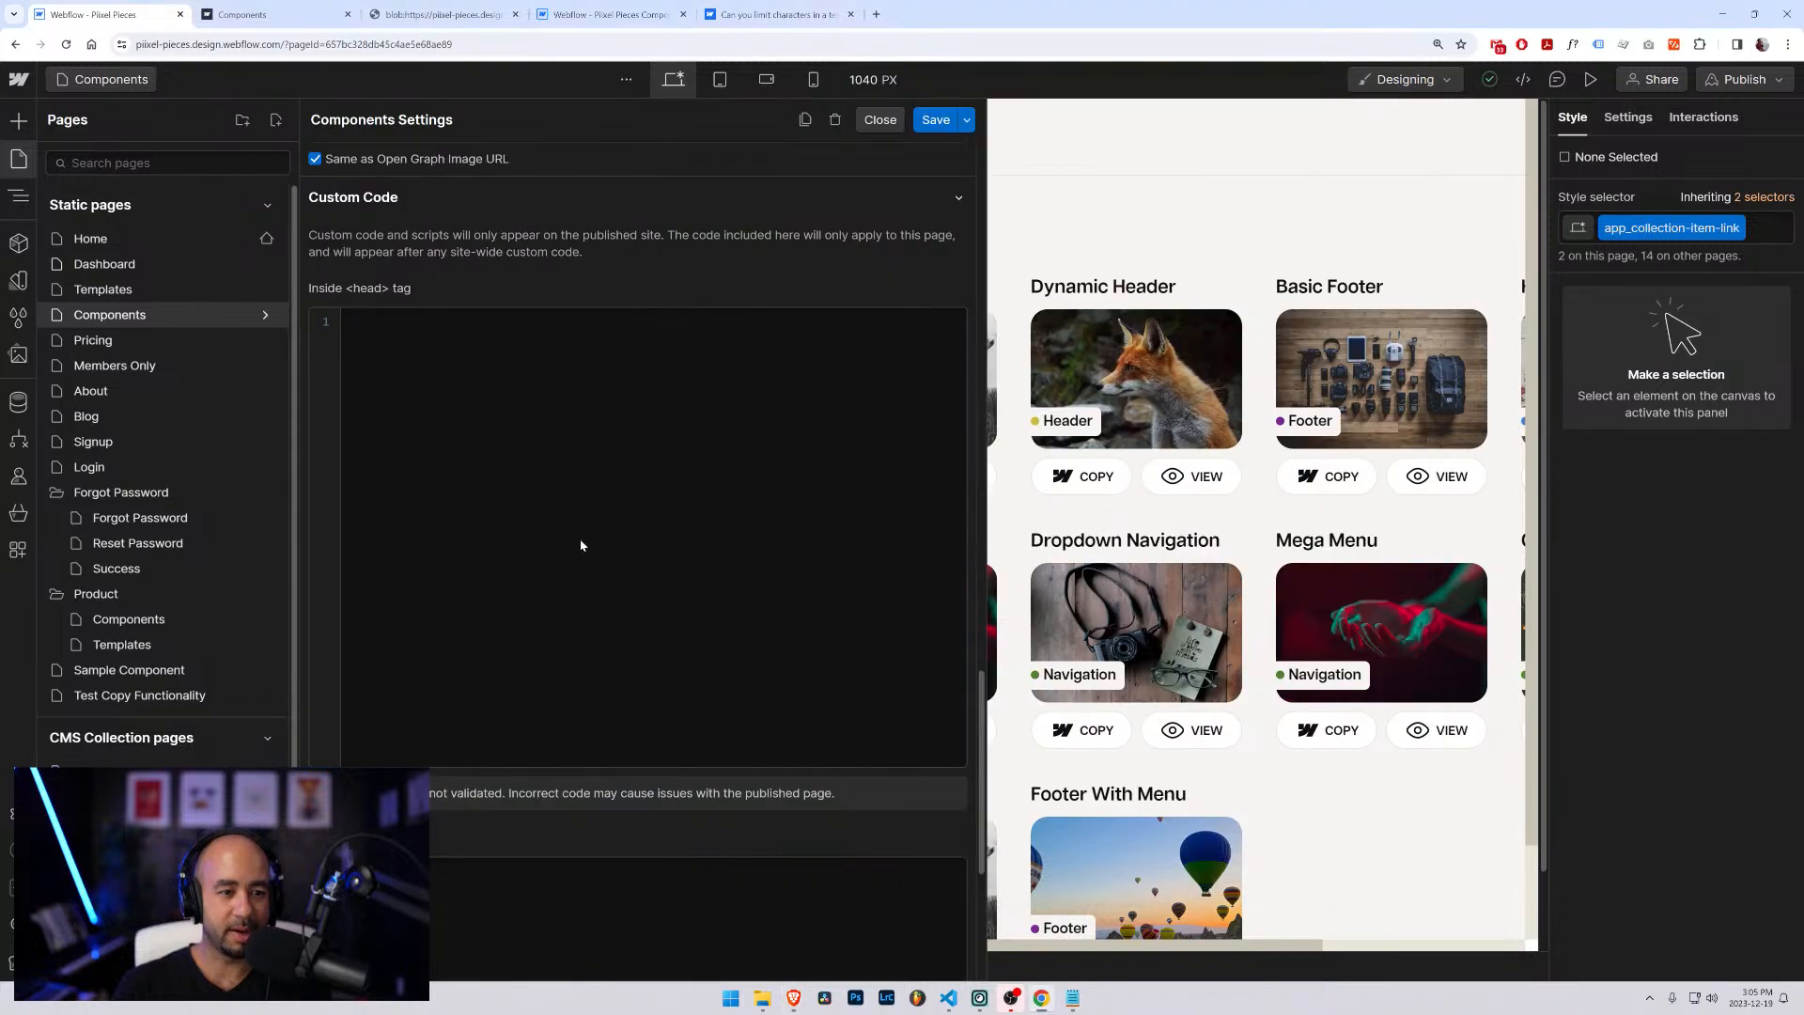
scroll(564, 550, up, 3)
click(432, 627)
scroll(430, 602, down, 5)
click(432, 676)
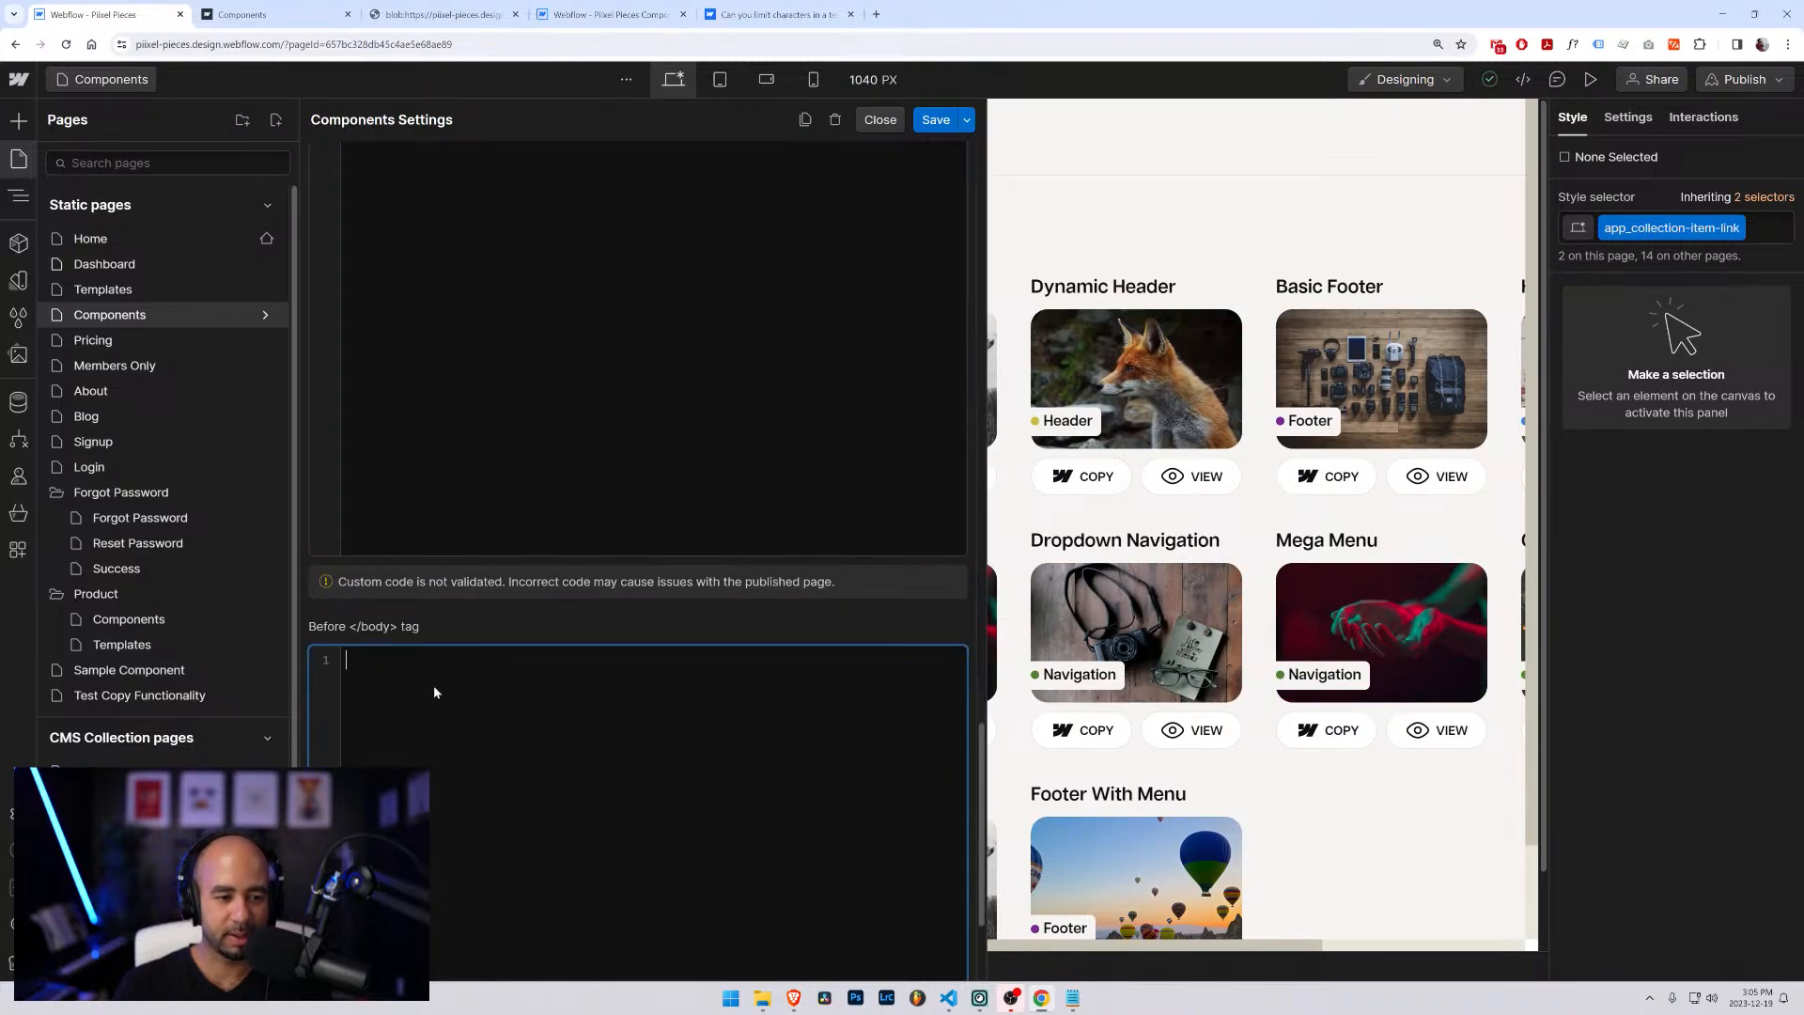
key(ctrl+v)
scroll(514, 394, up, 10)
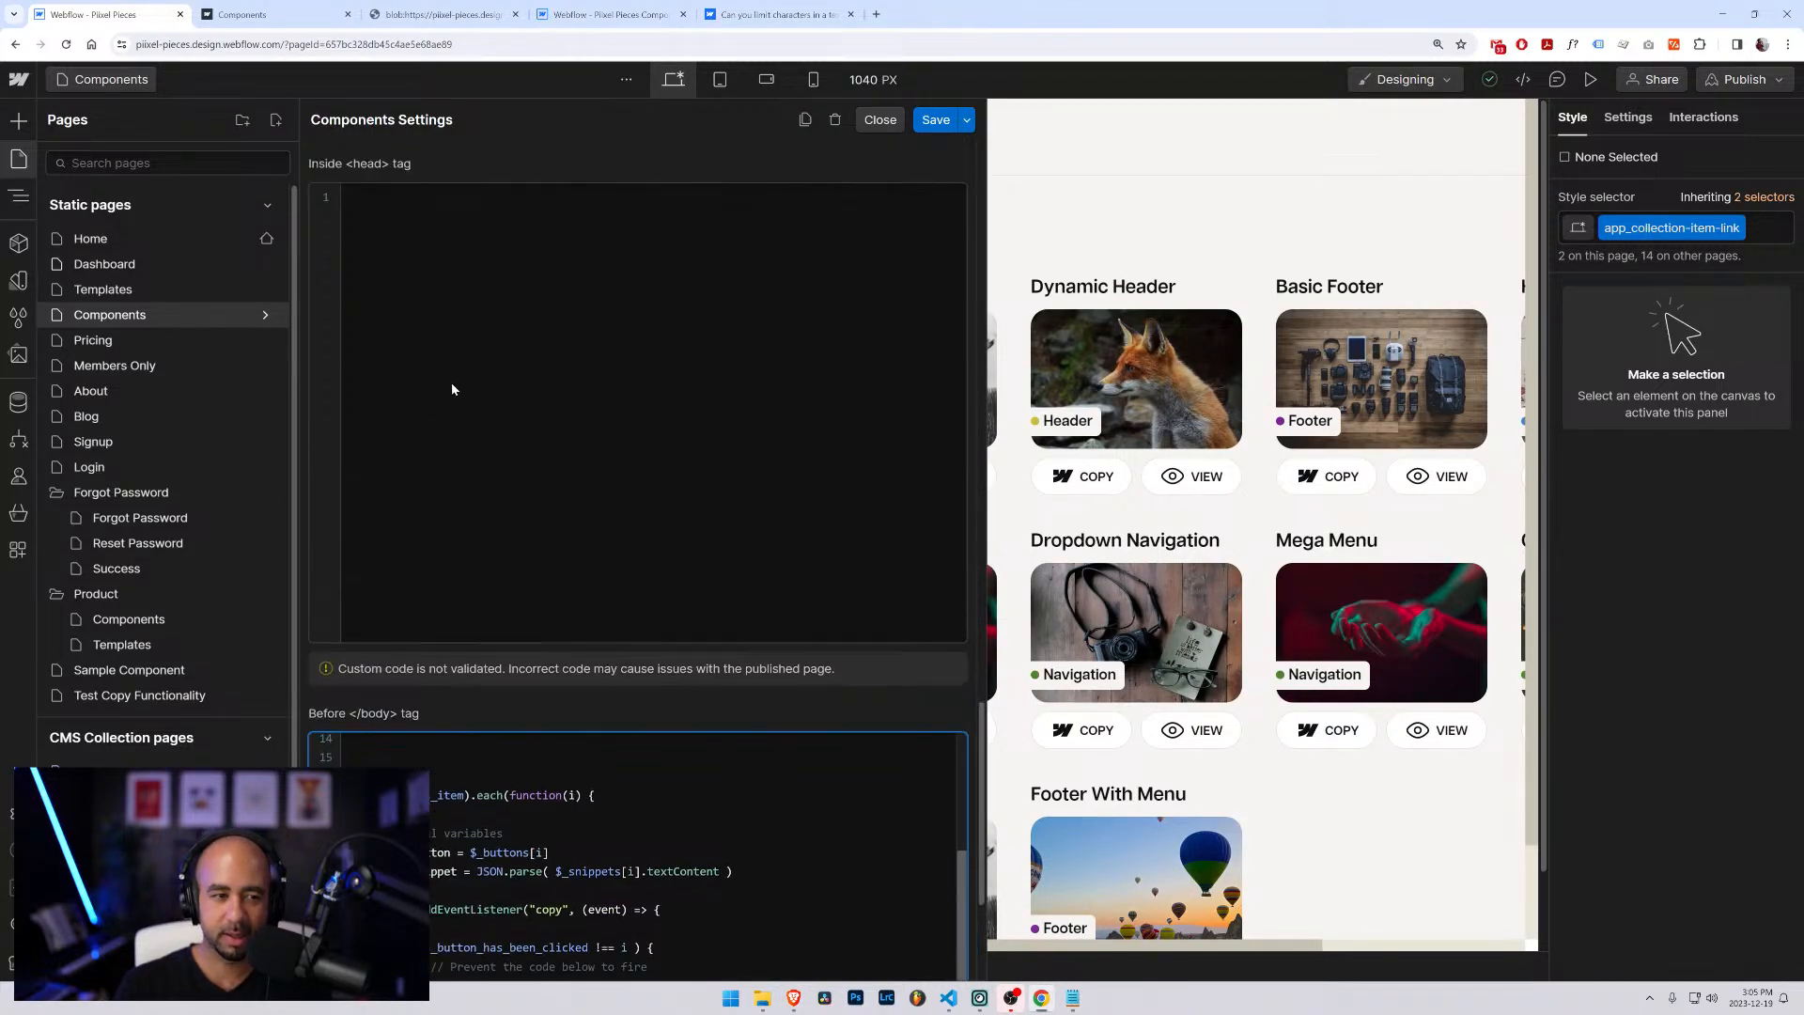
click(320, 213)
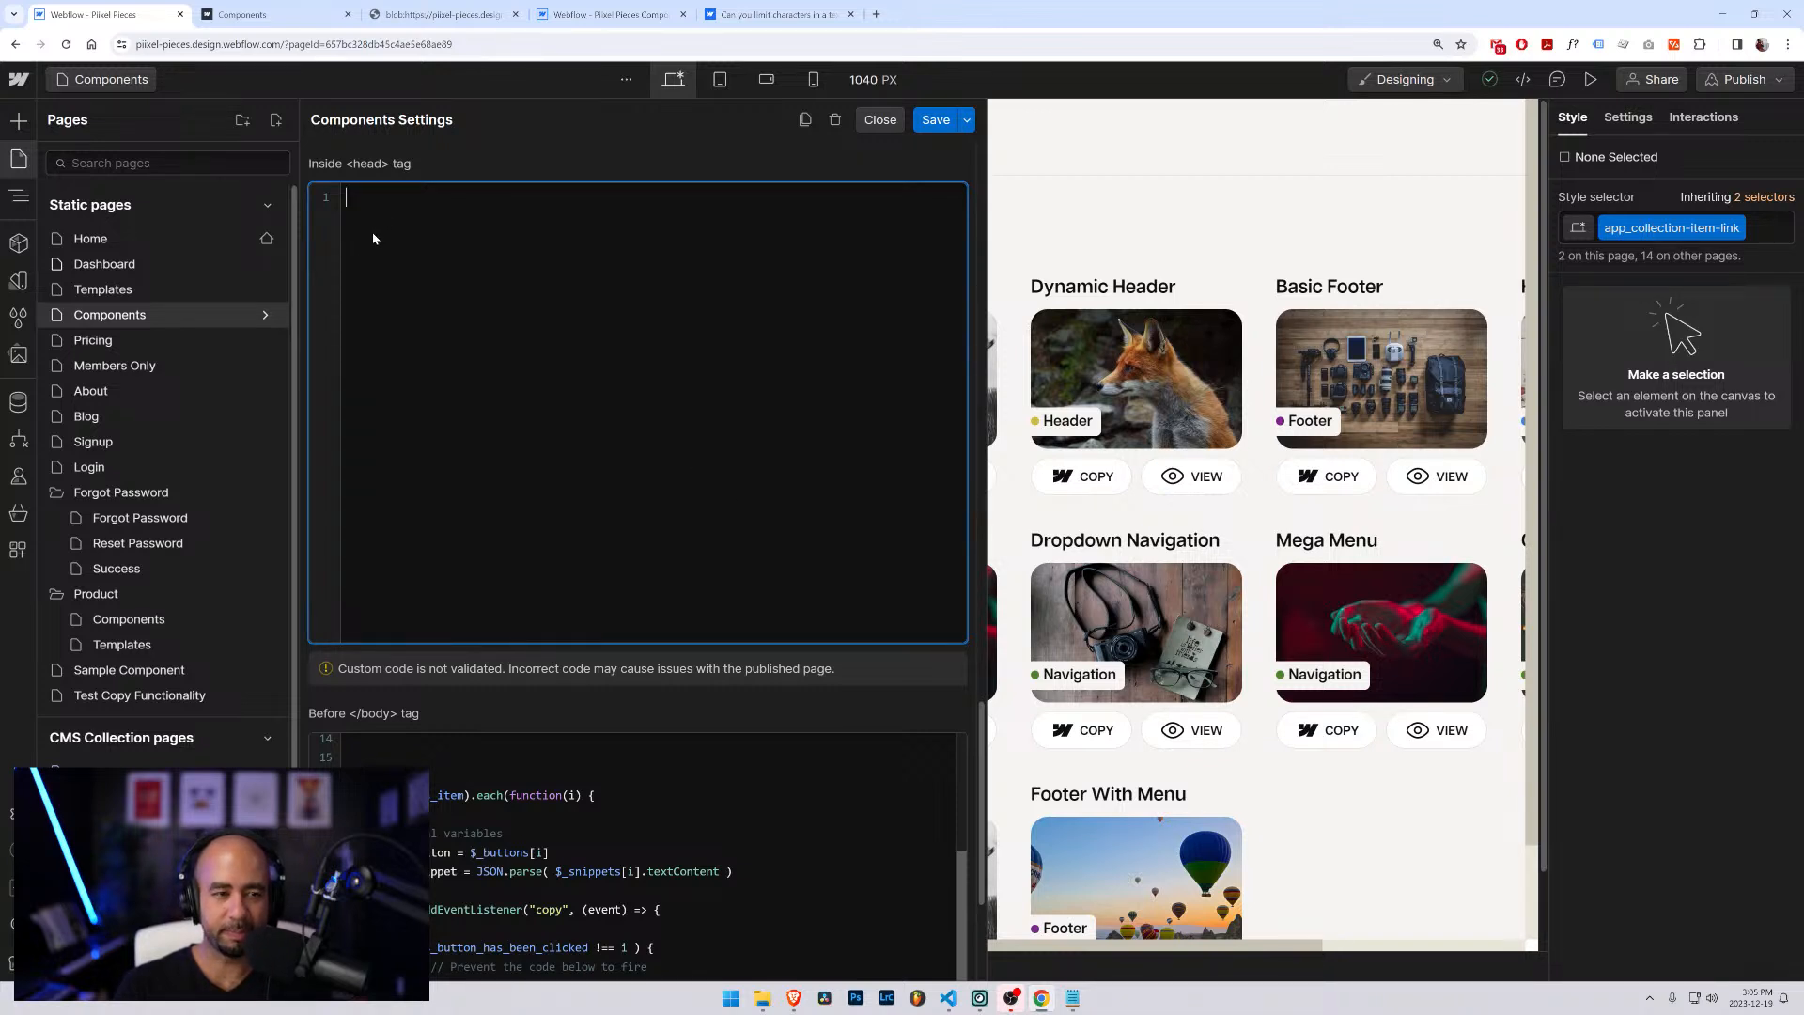
click(936, 120)
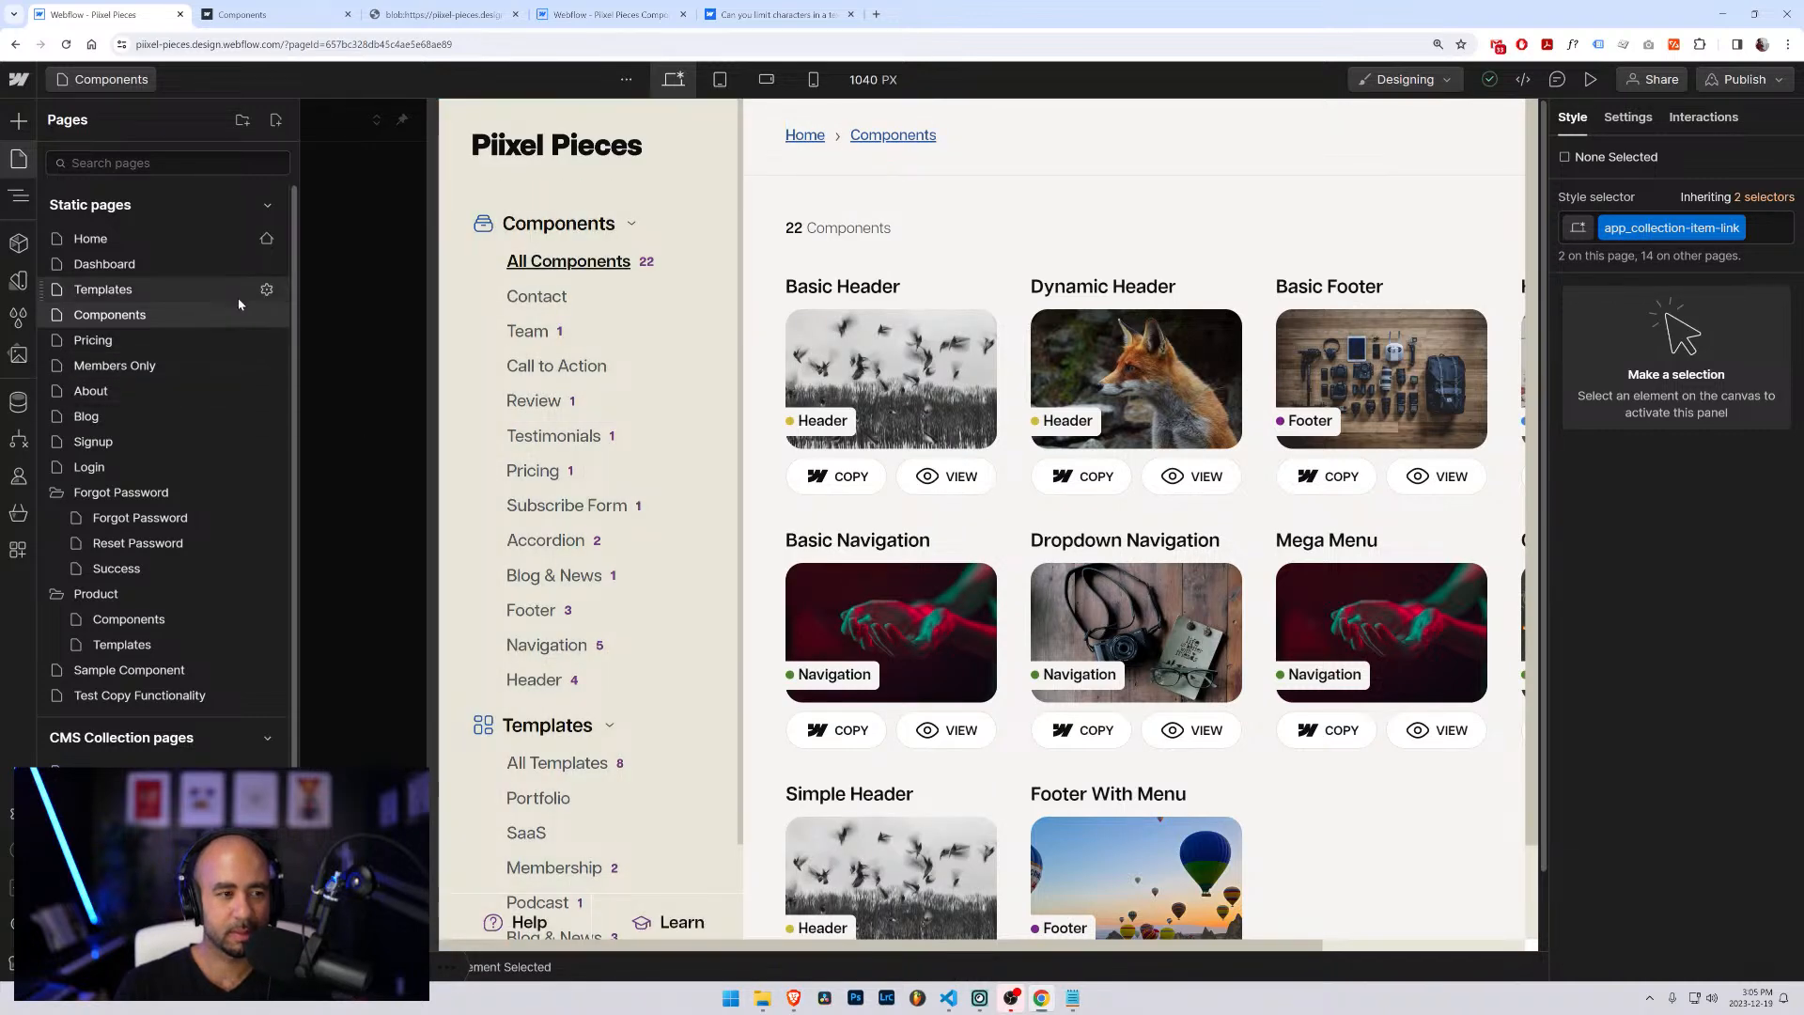
- Reopen the top-level Components page settings to check its custom code, then return to the canvas
click(265, 314)
scroll(539, 611, down, 15)
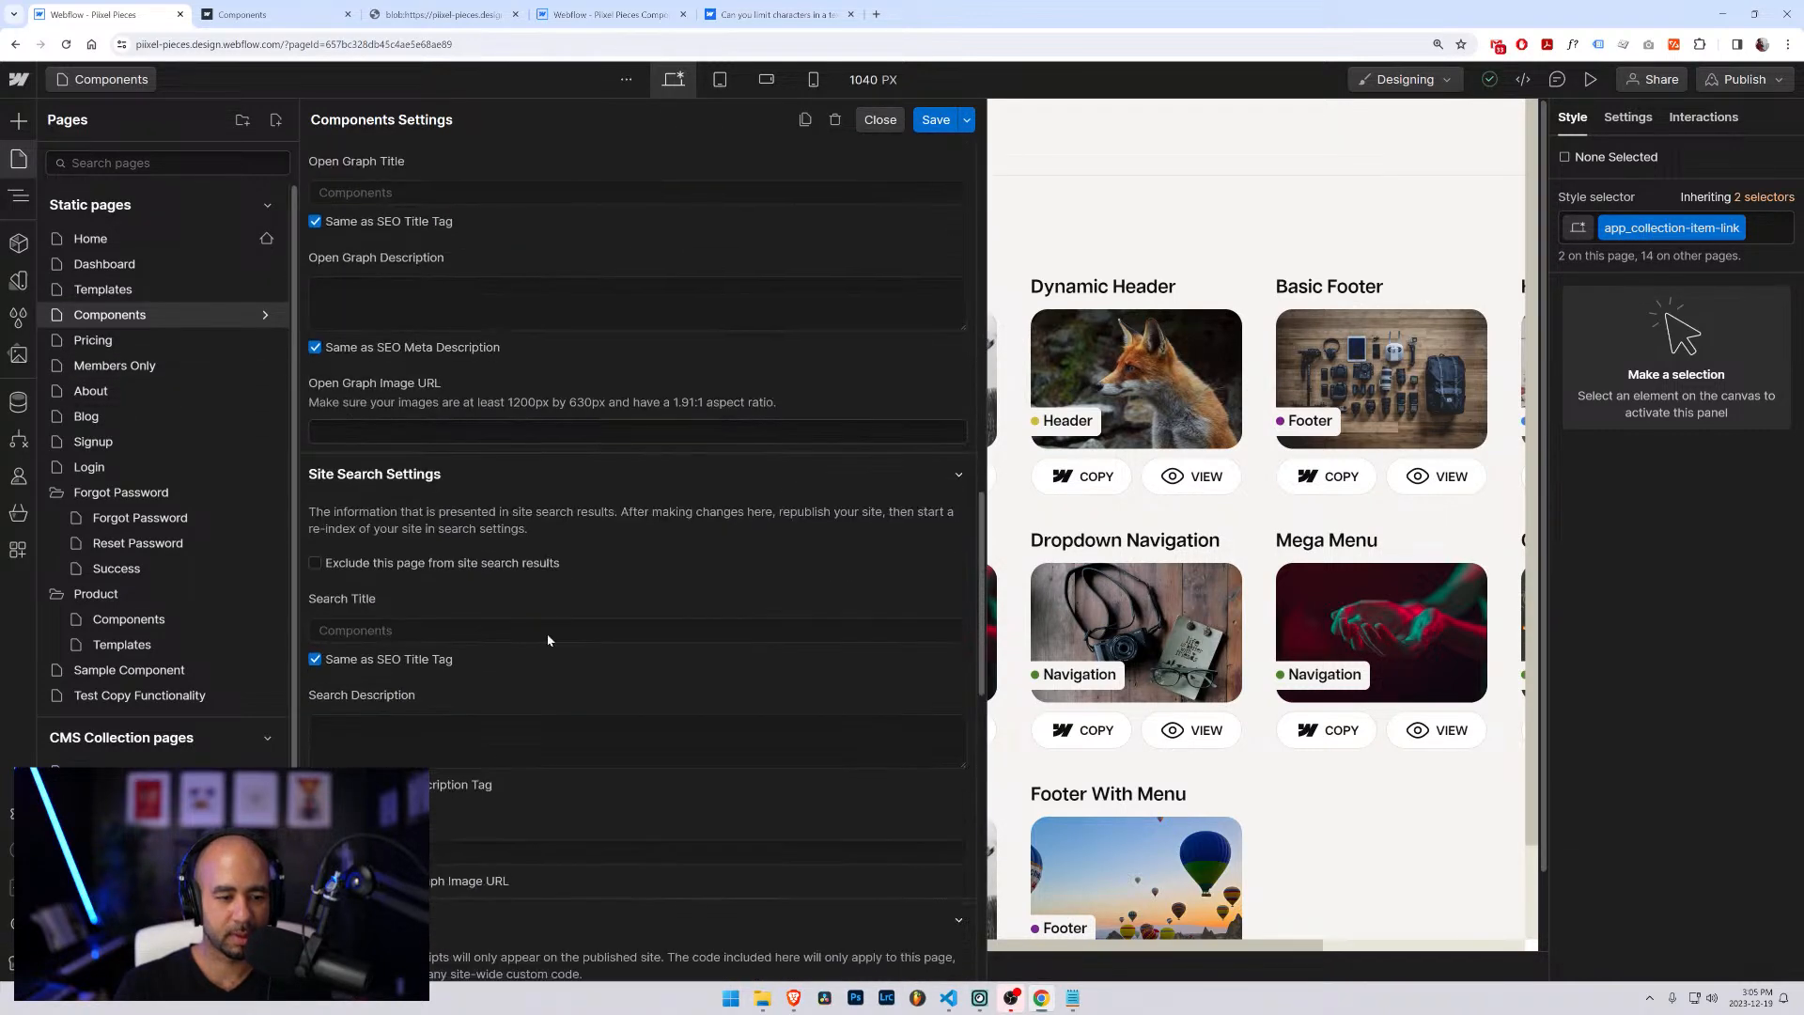
scroll(466, 374, up, 5)
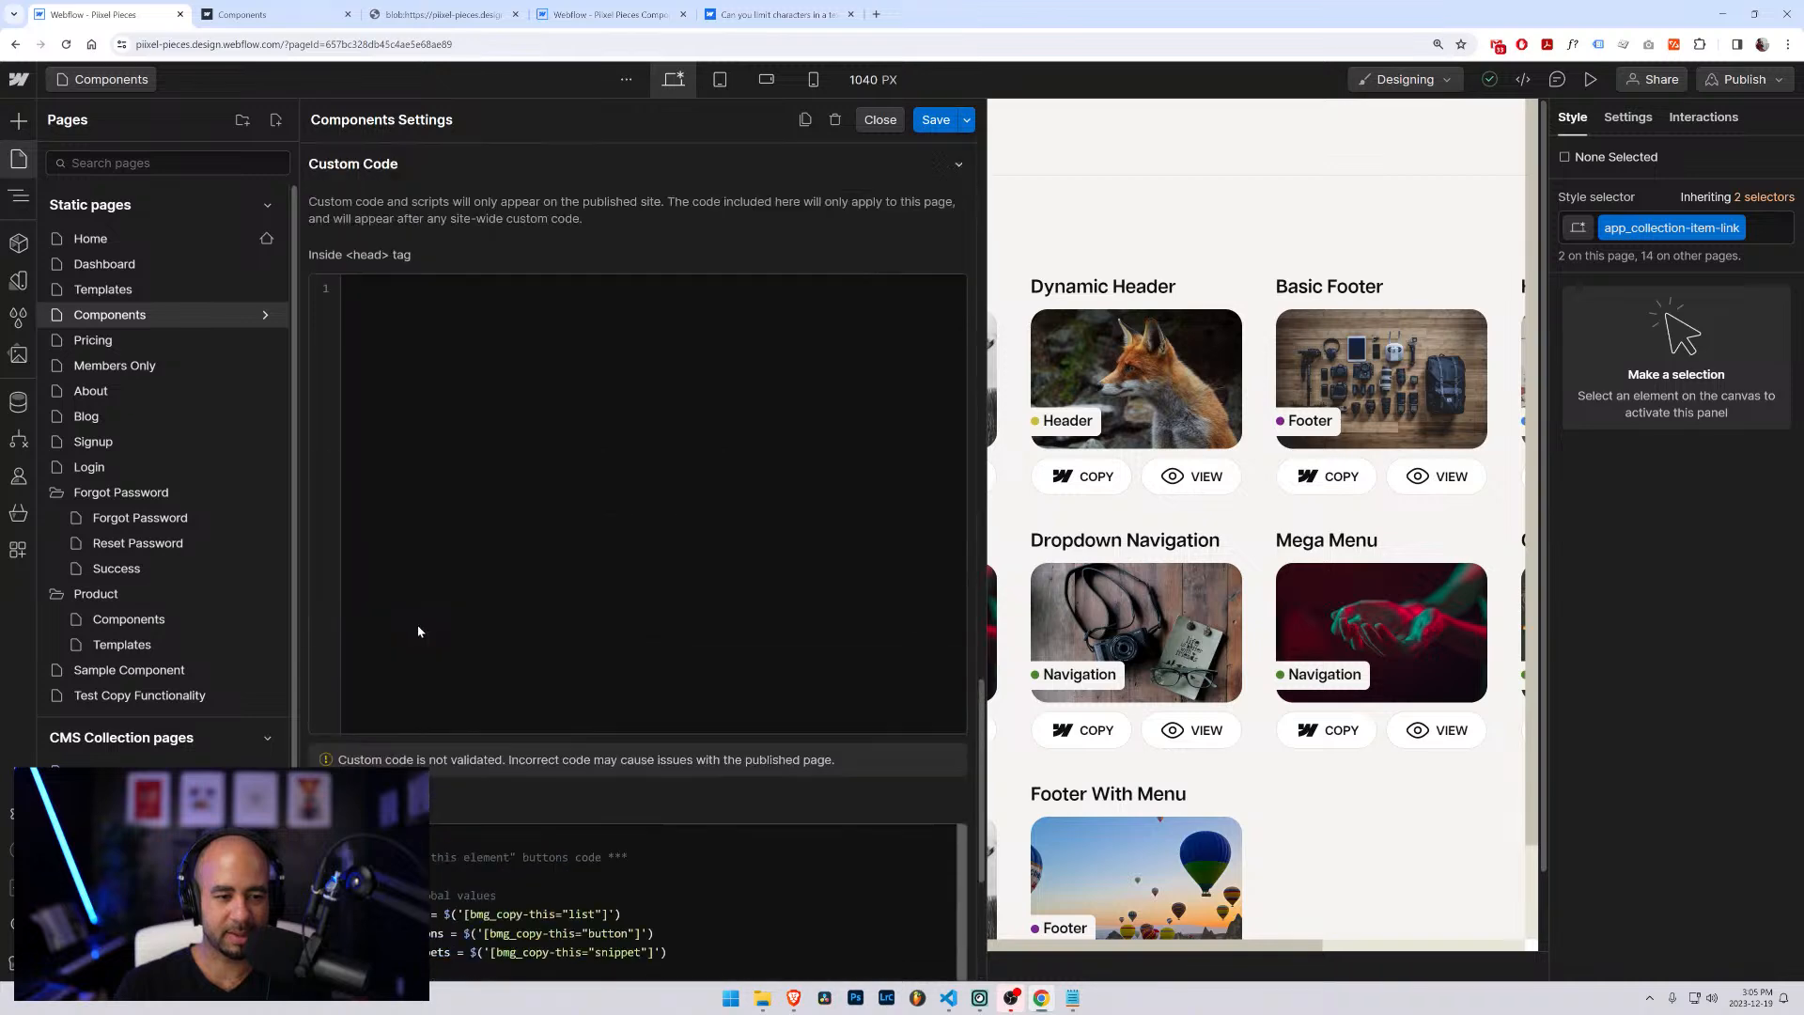
click(466, 374)
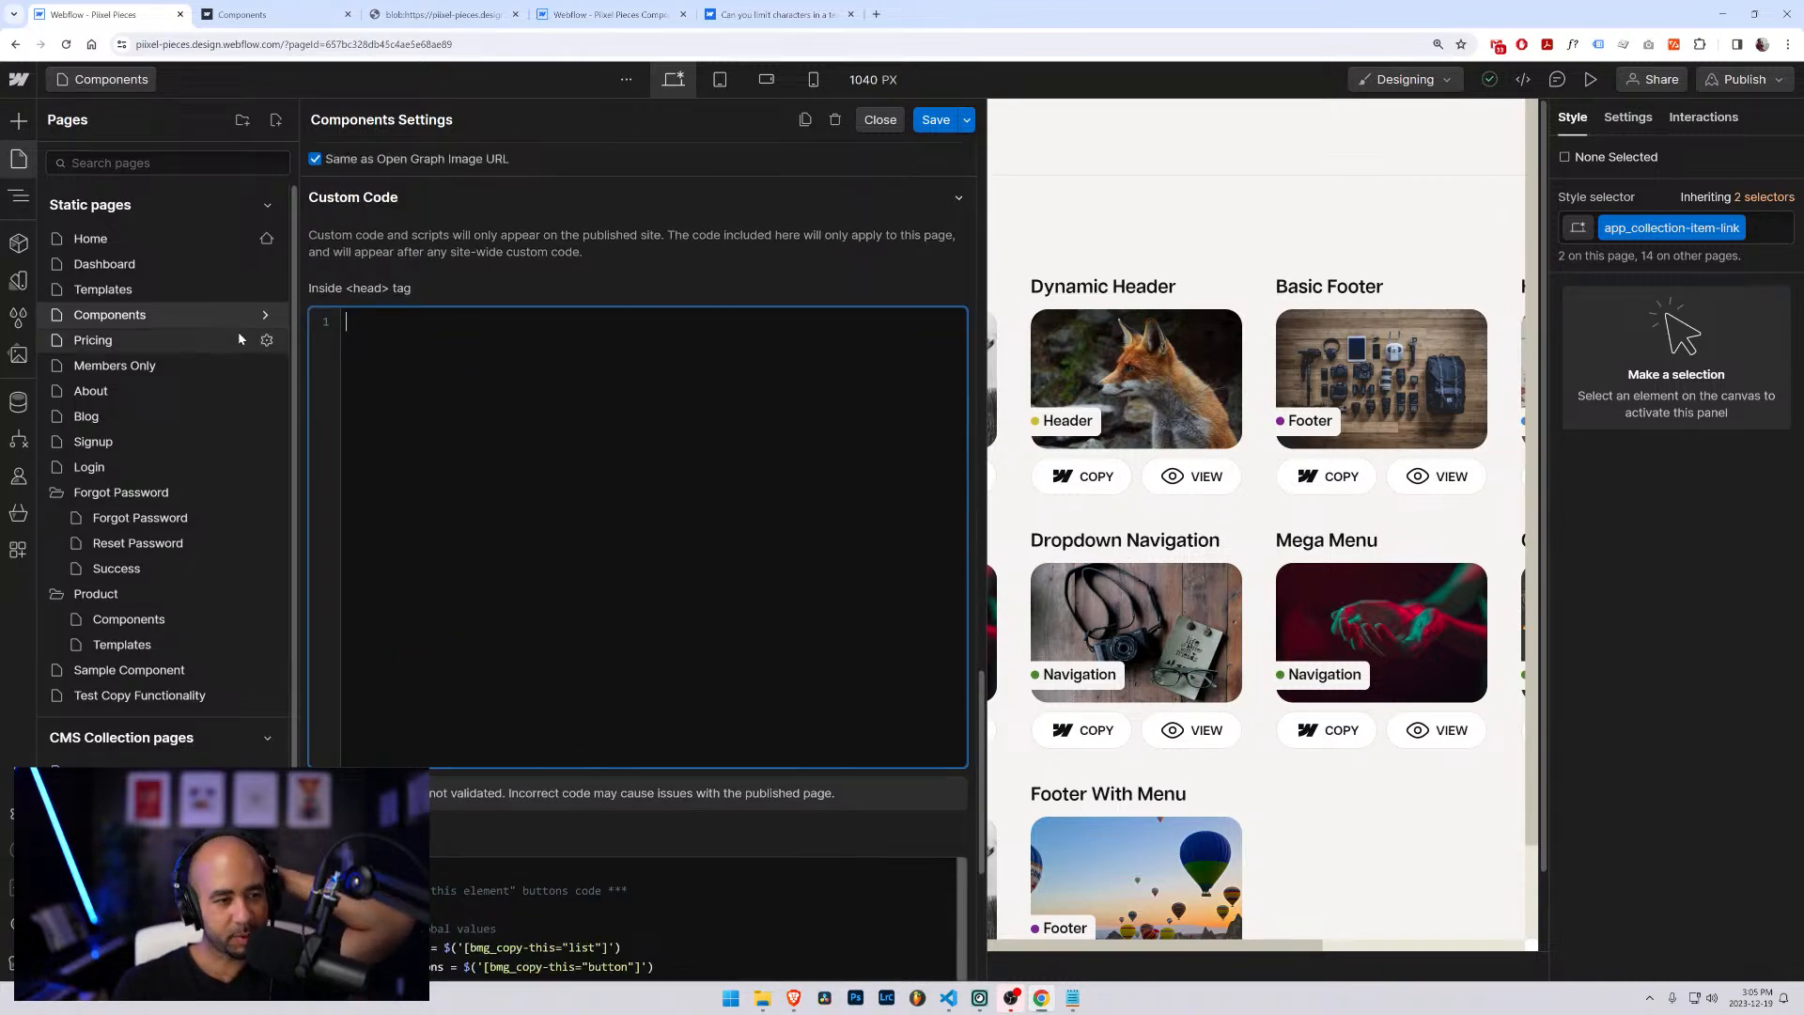
click(1019, 141)
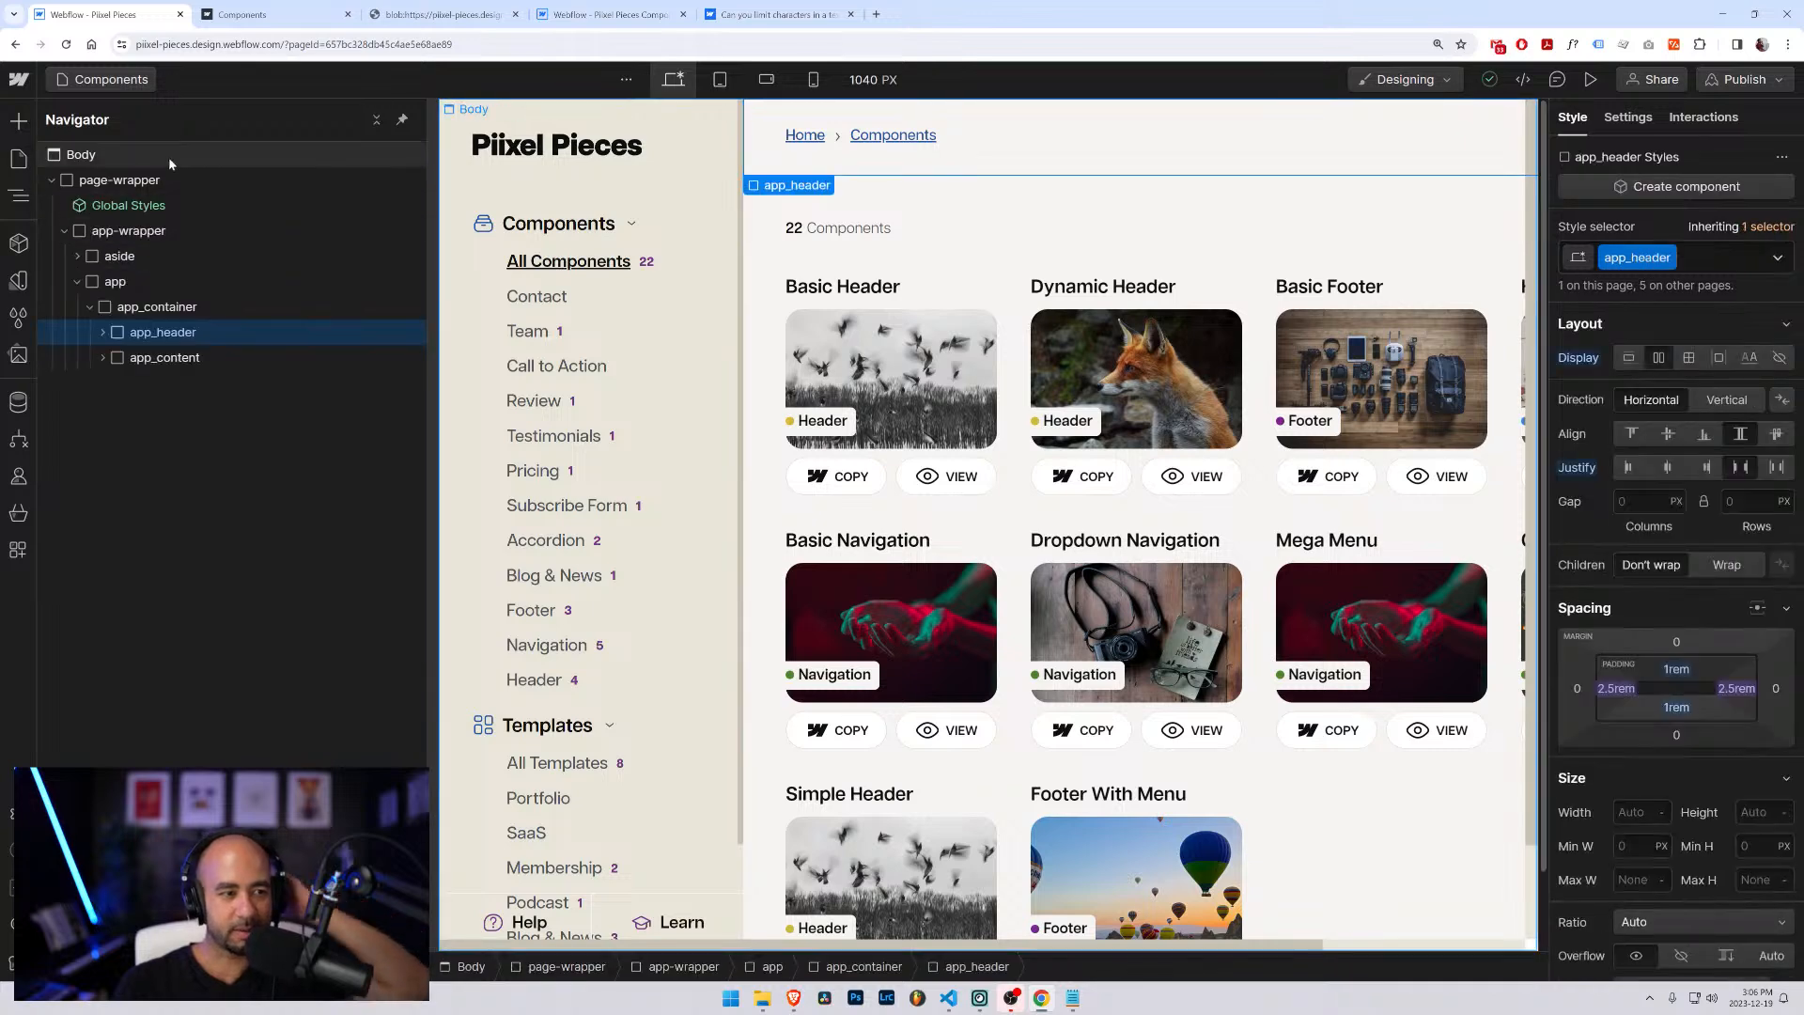
- Review the scripts in the Login page's Before </body> tag custom code
click(102, 79)
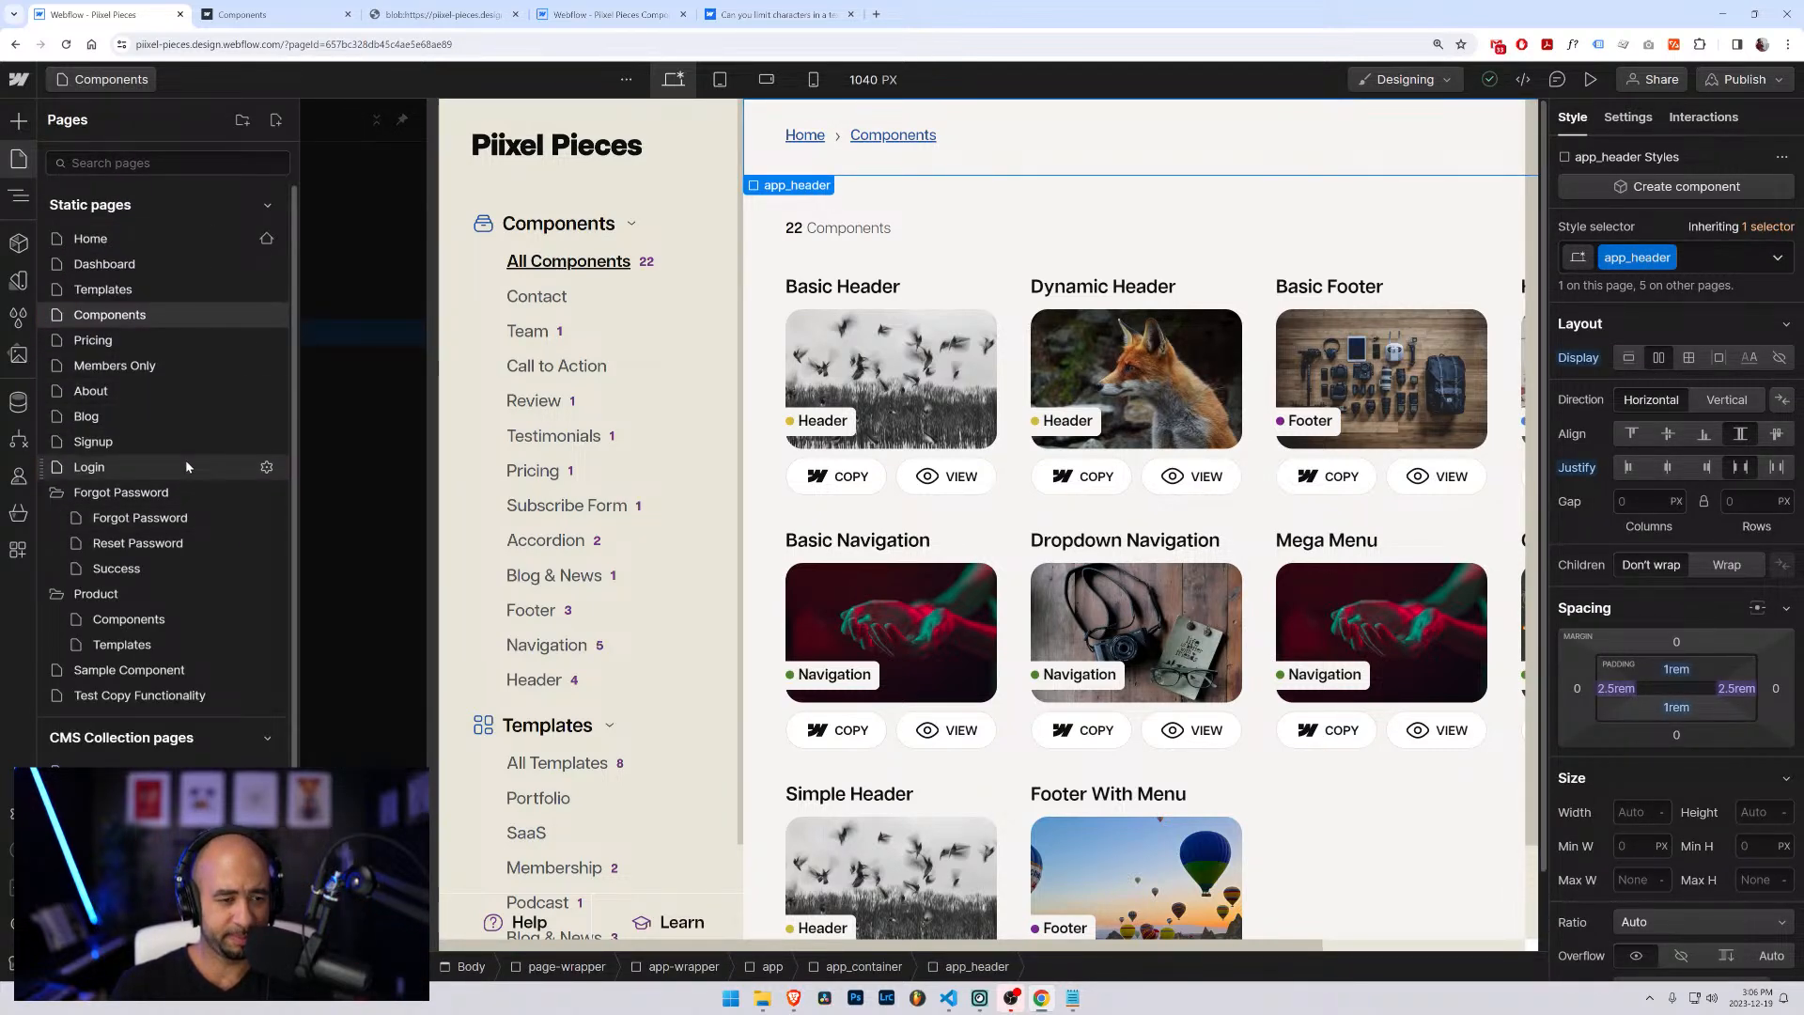
click(266, 467)
scroll(460, 607, down, 5)
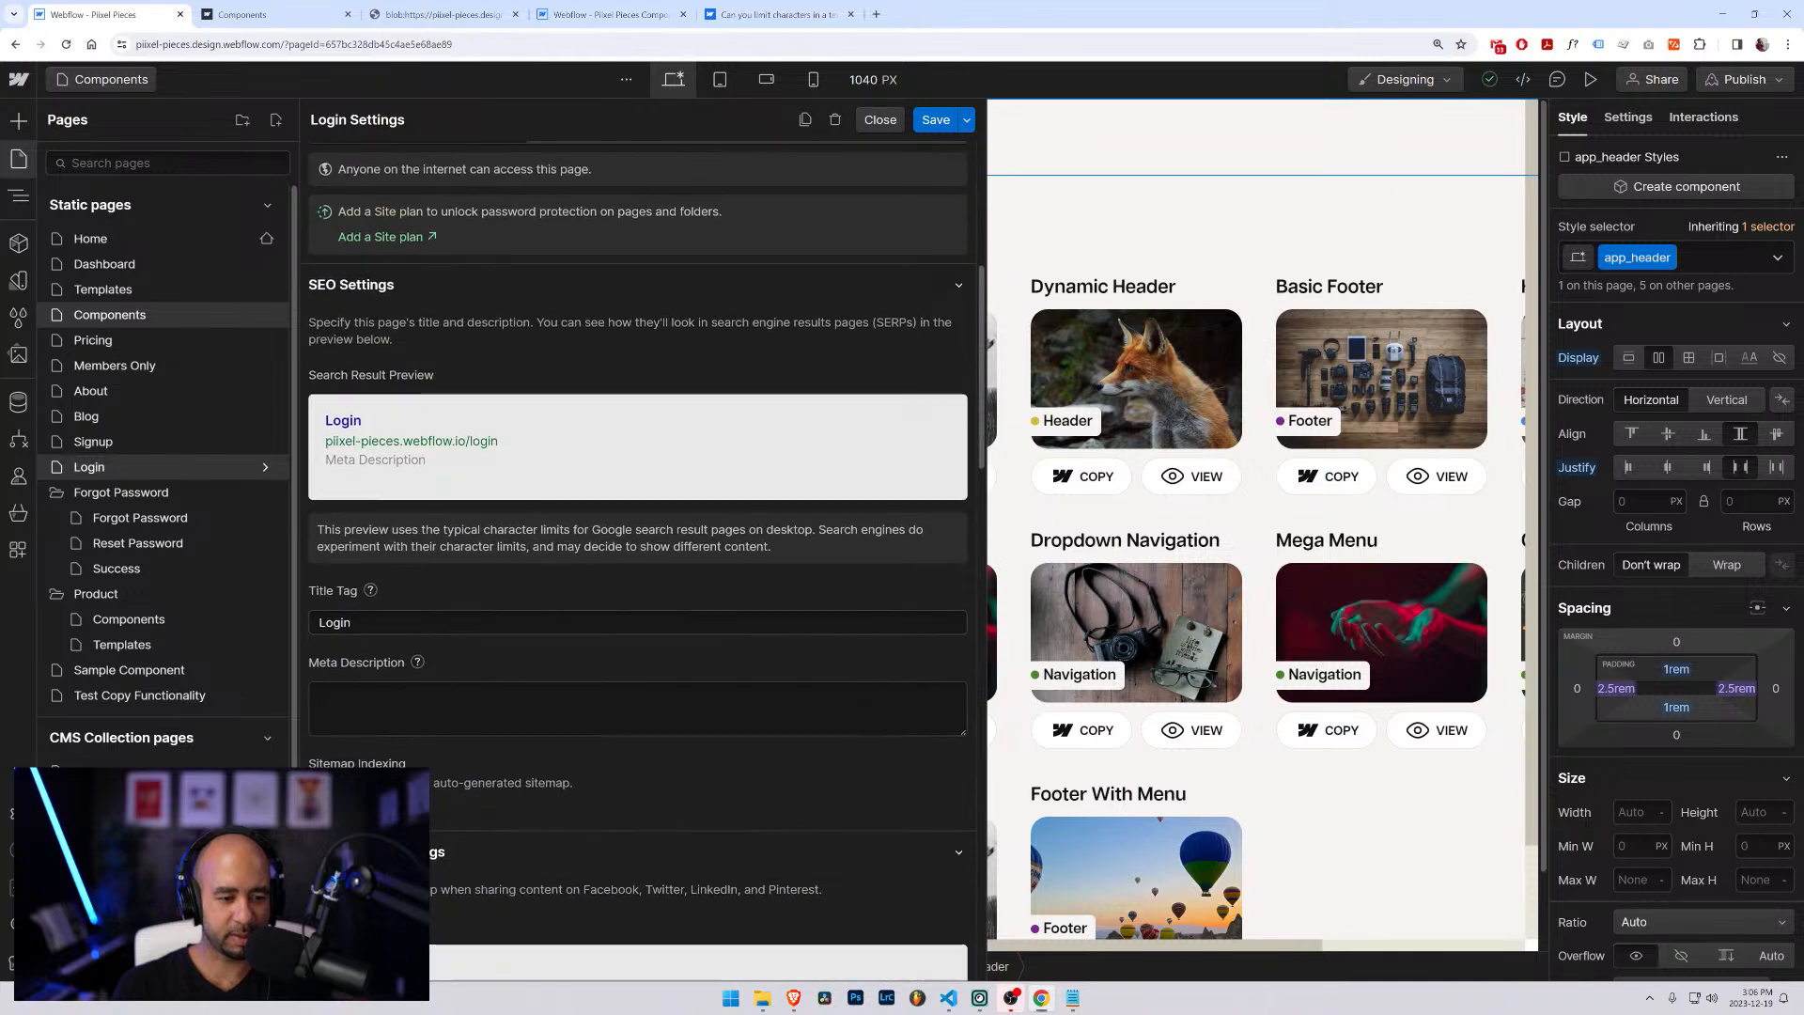
scroll(503, 637, down, 15)
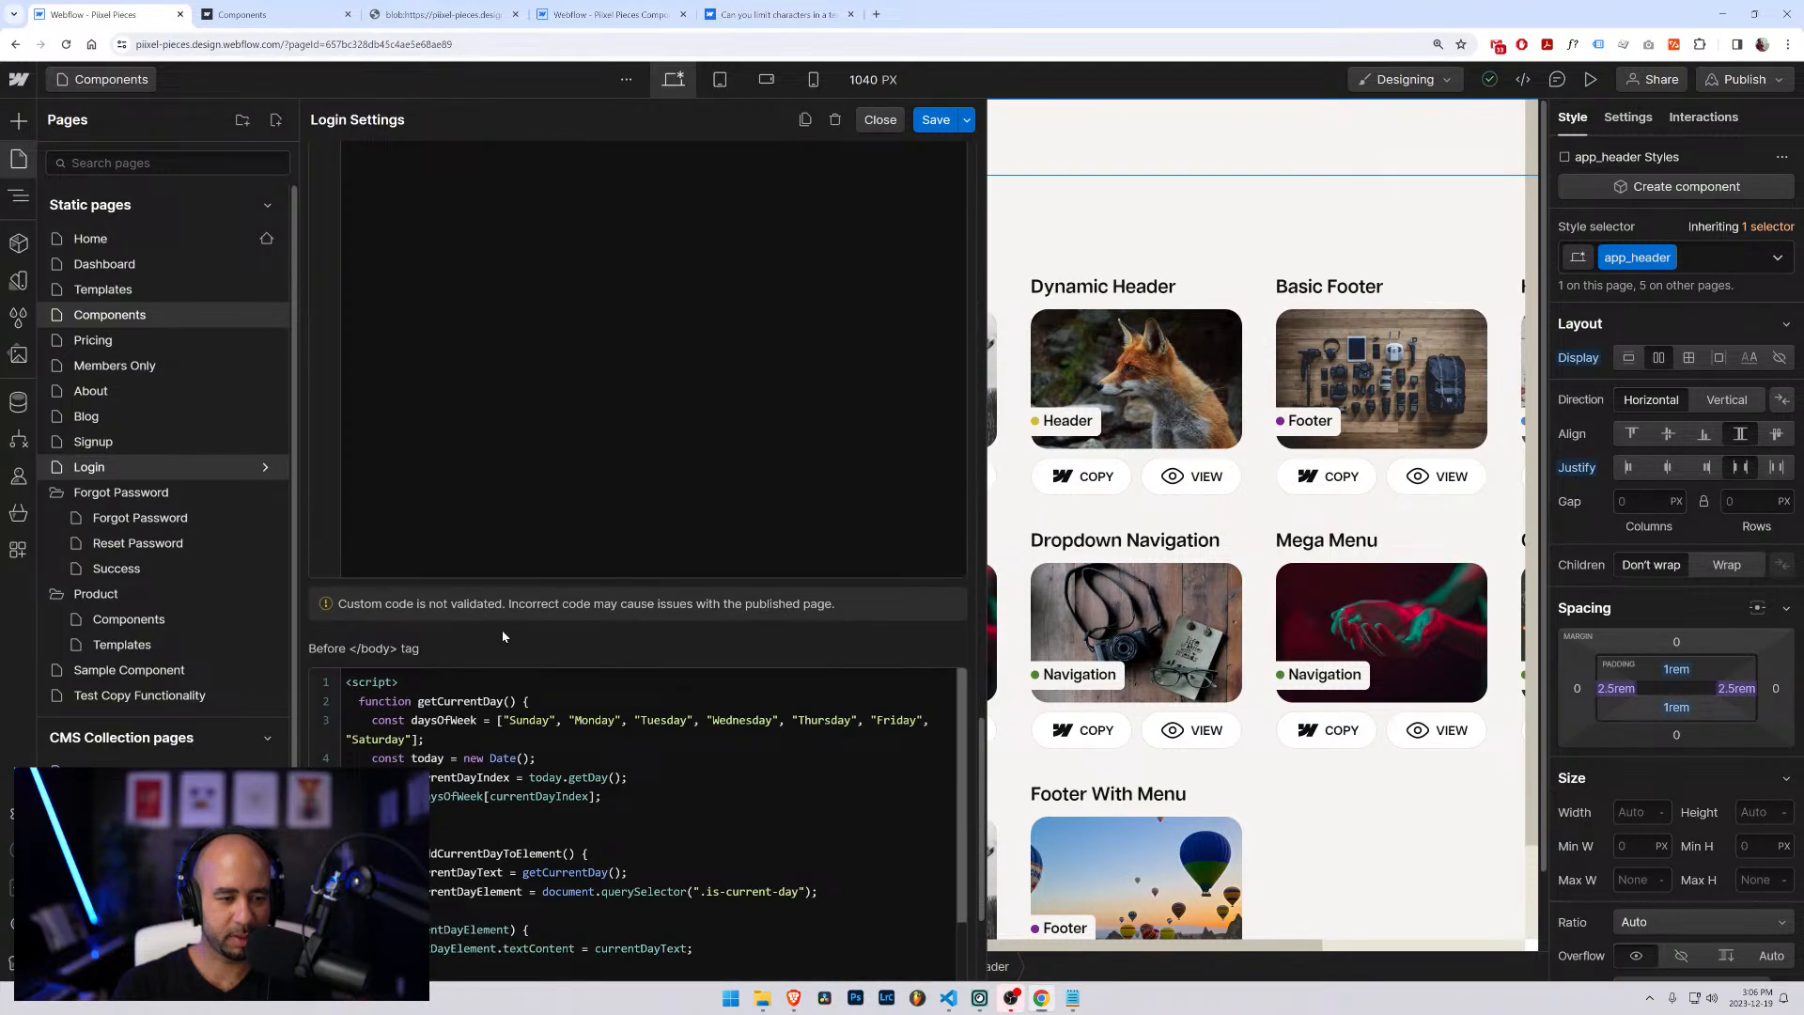
scroll(502, 637, down, 3)
scroll(503, 637, down, 3)
scroll(502, 637, up, 3)
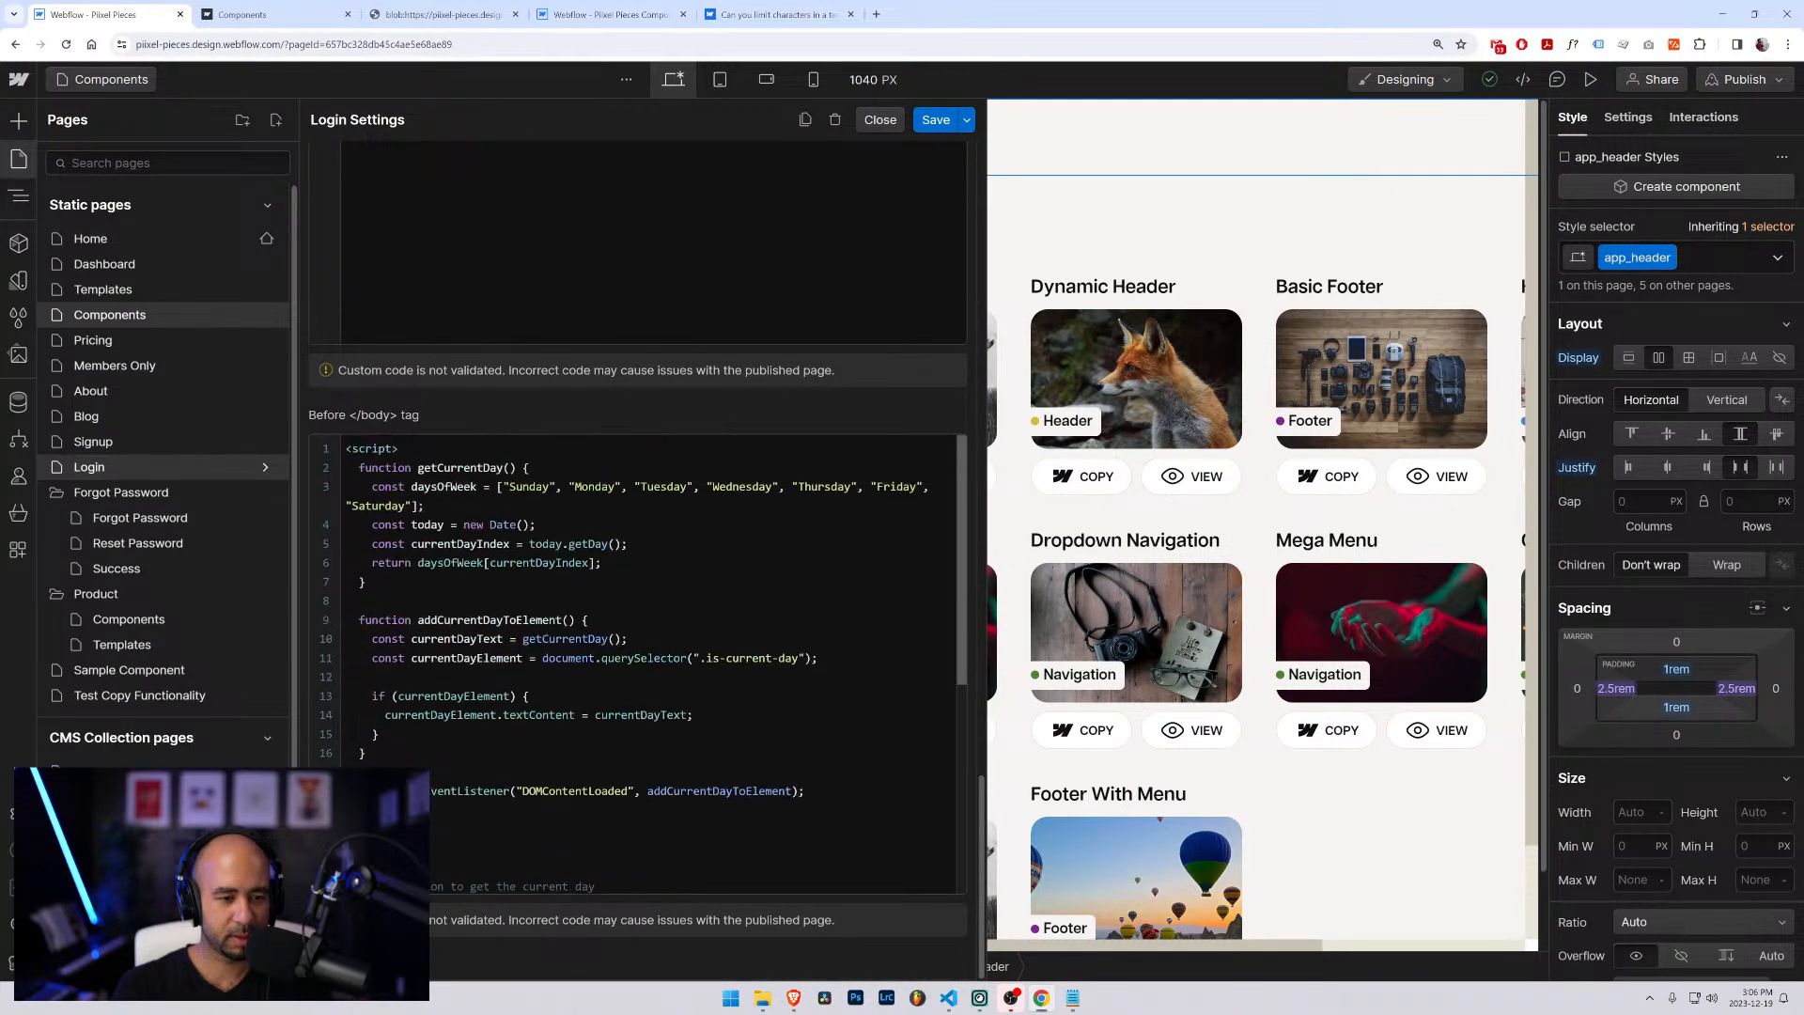
scroll(503, 637, down, 5)
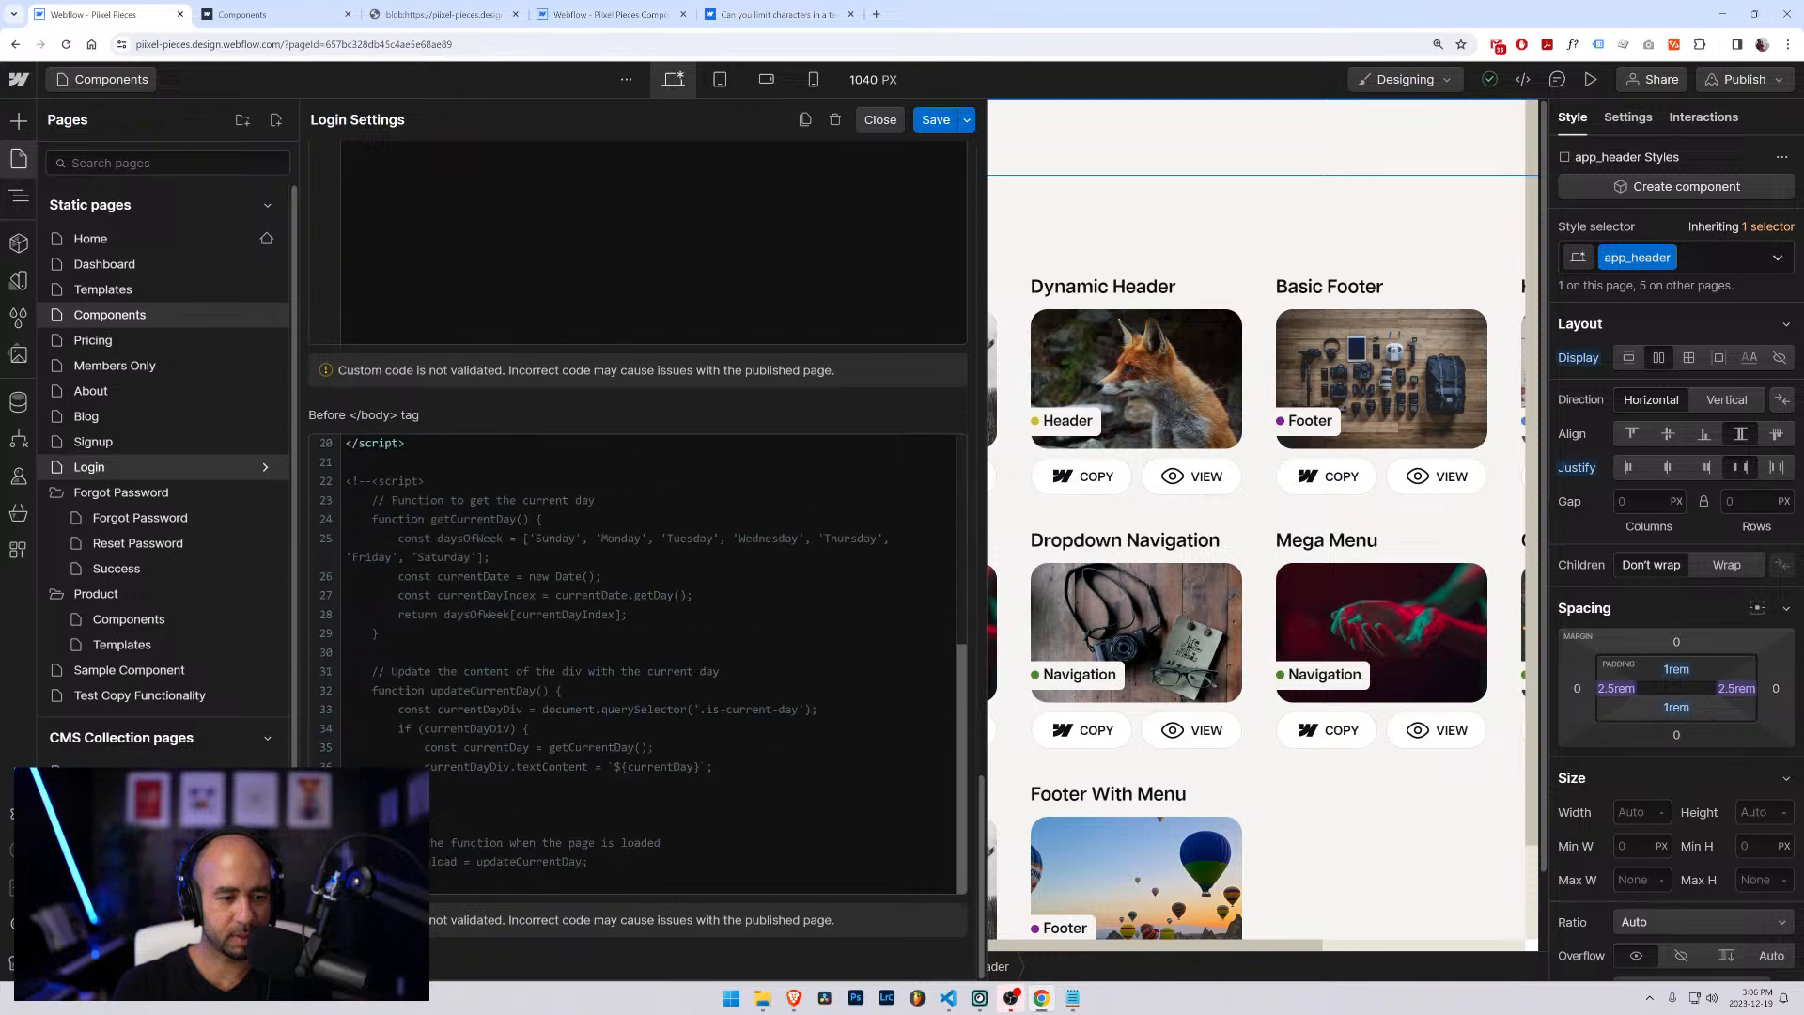
scroll(503, 637, up, 5)
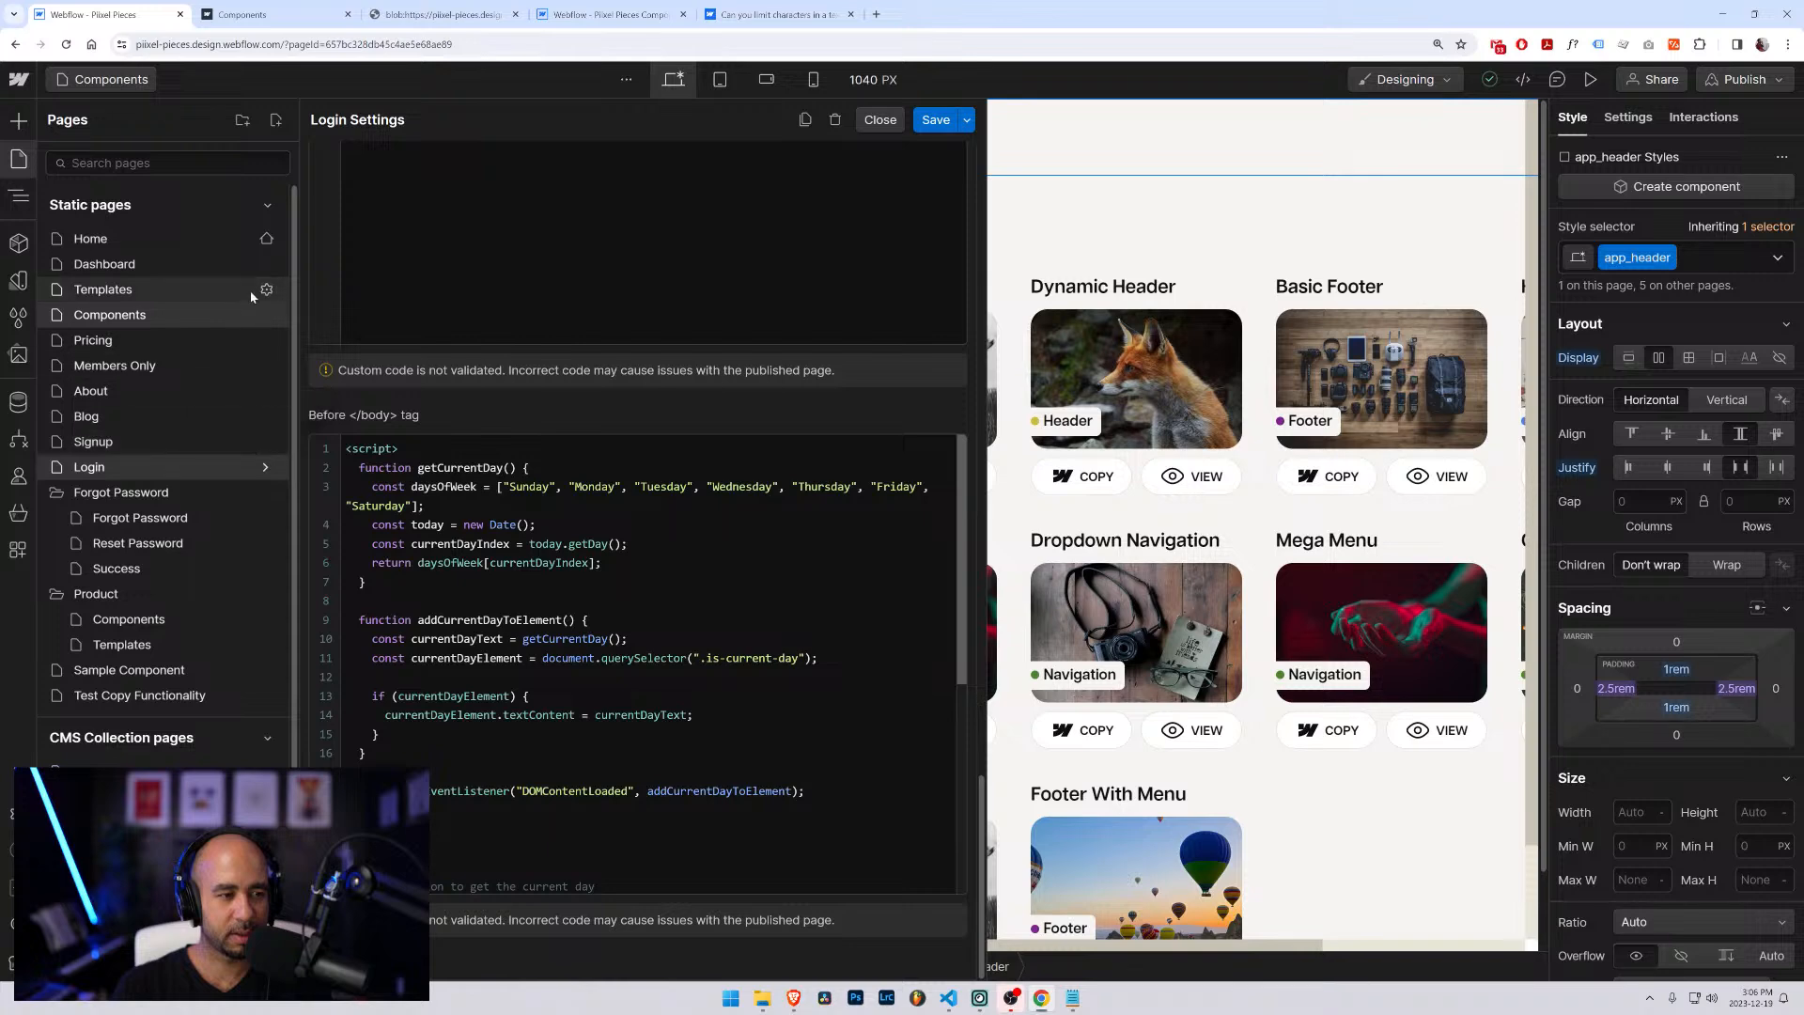
- Check the Dashboard page's custom code fields for any scripts
click(266, 264)
scroll(469, 357, up, 10)
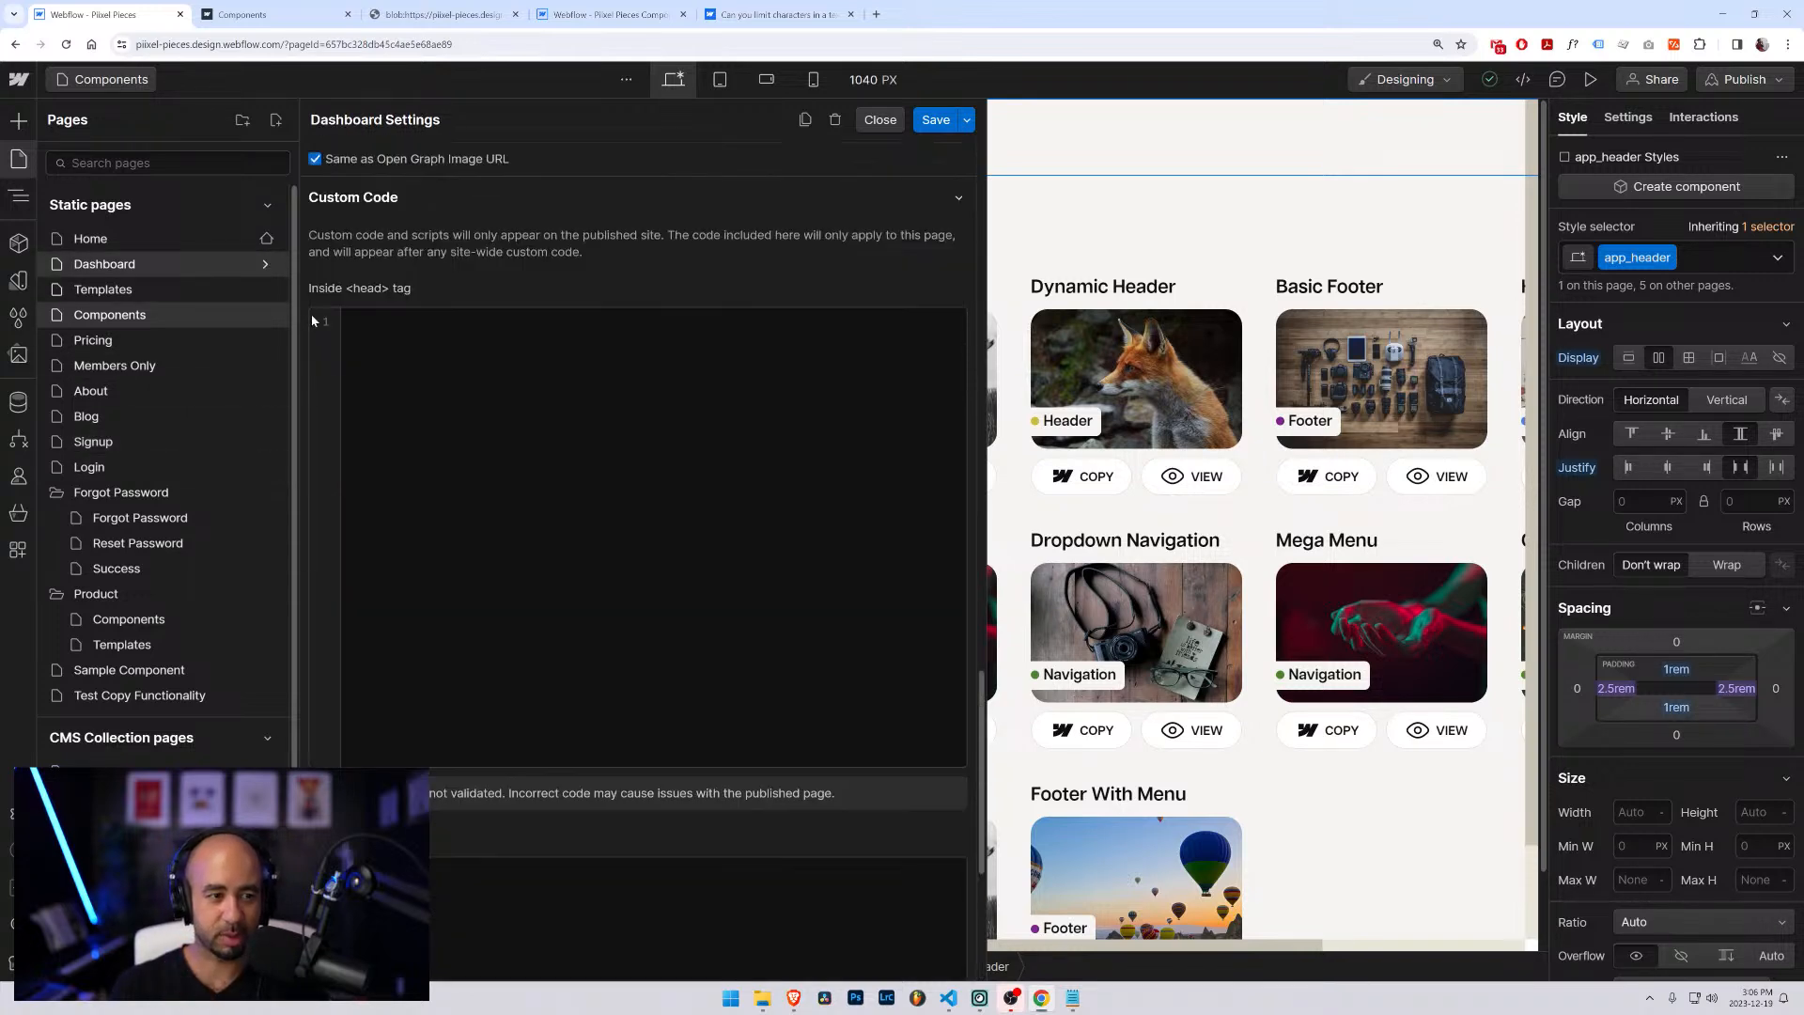
click(865, 125)
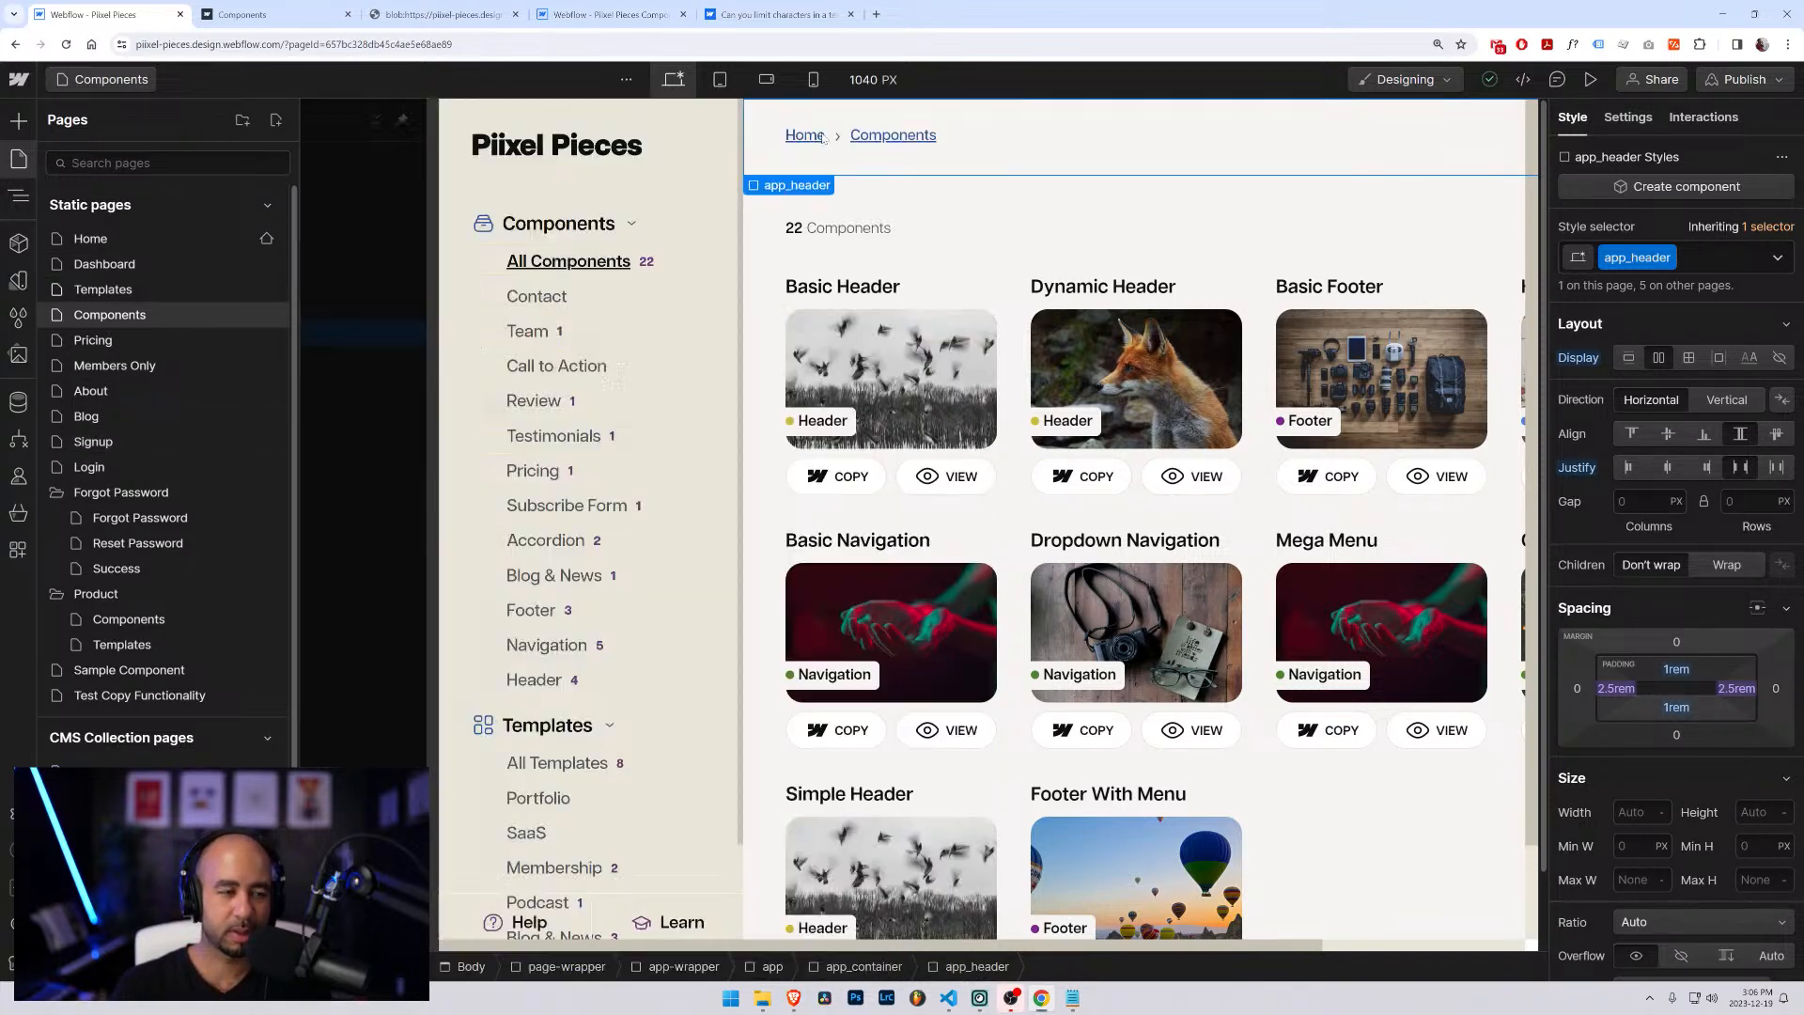
click(267, 264)
scroll(531, 586, down, 15)
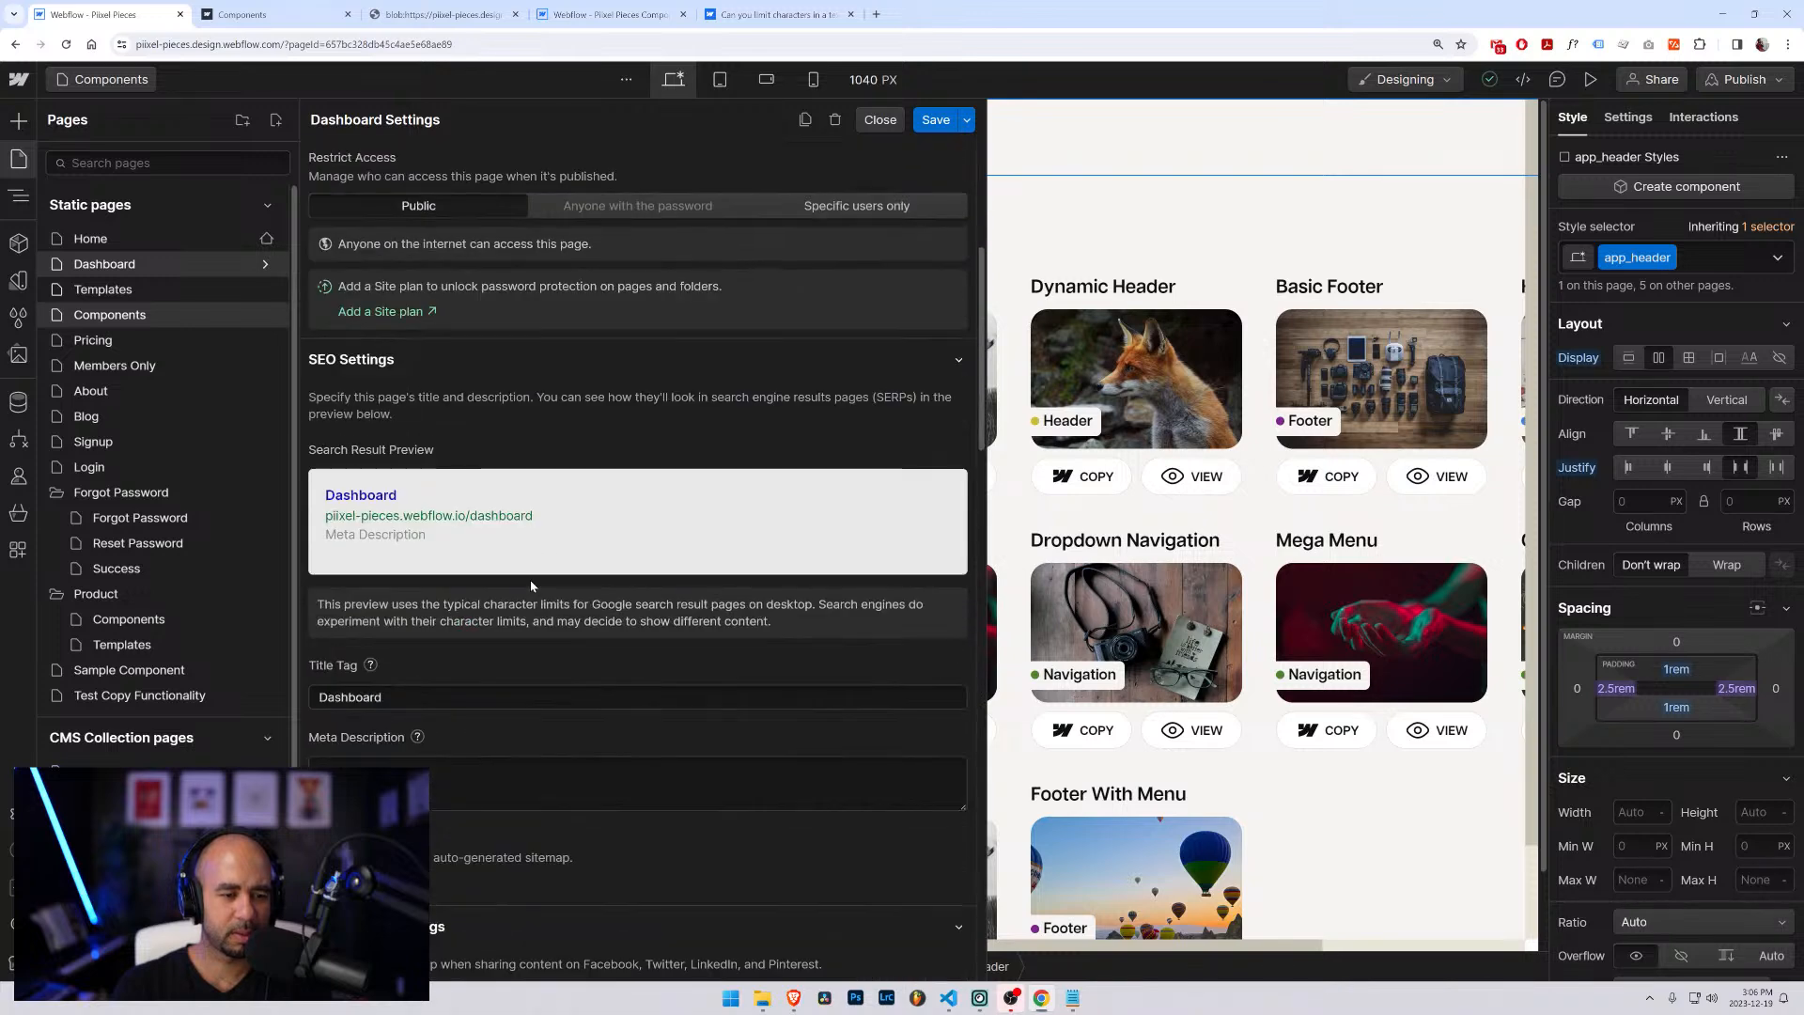
scroll(531, 586, down, 5)
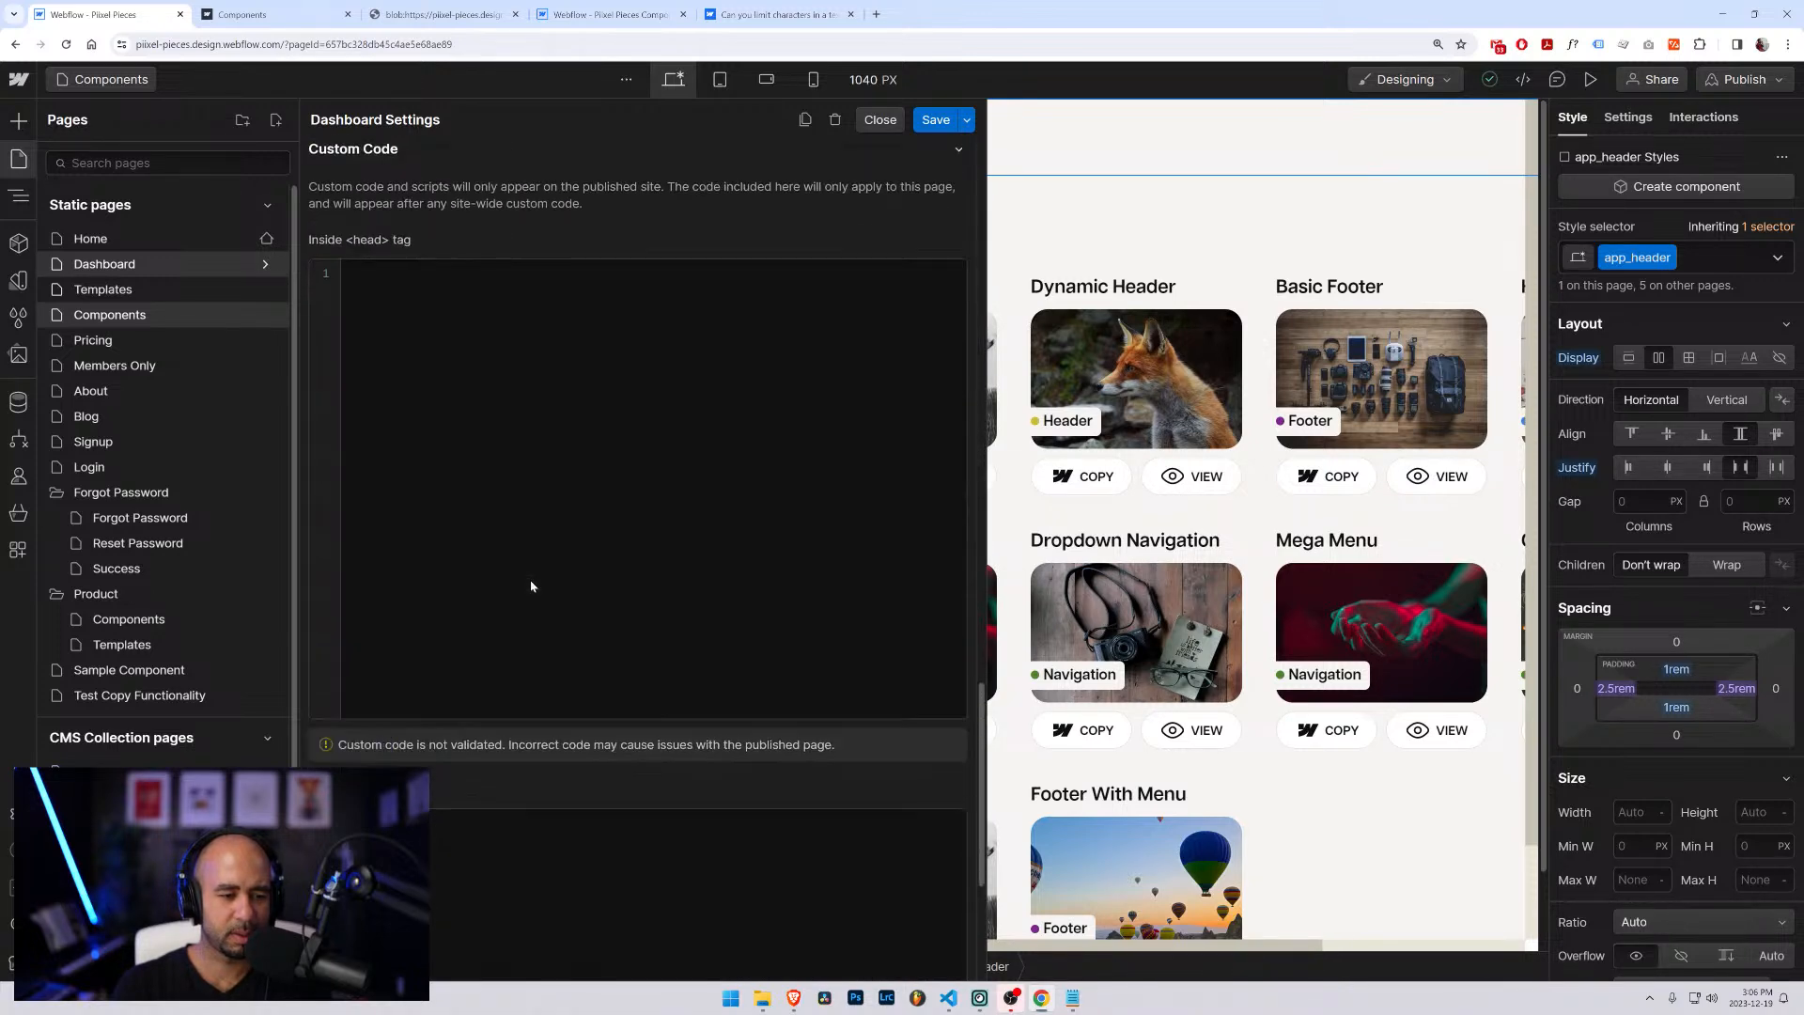
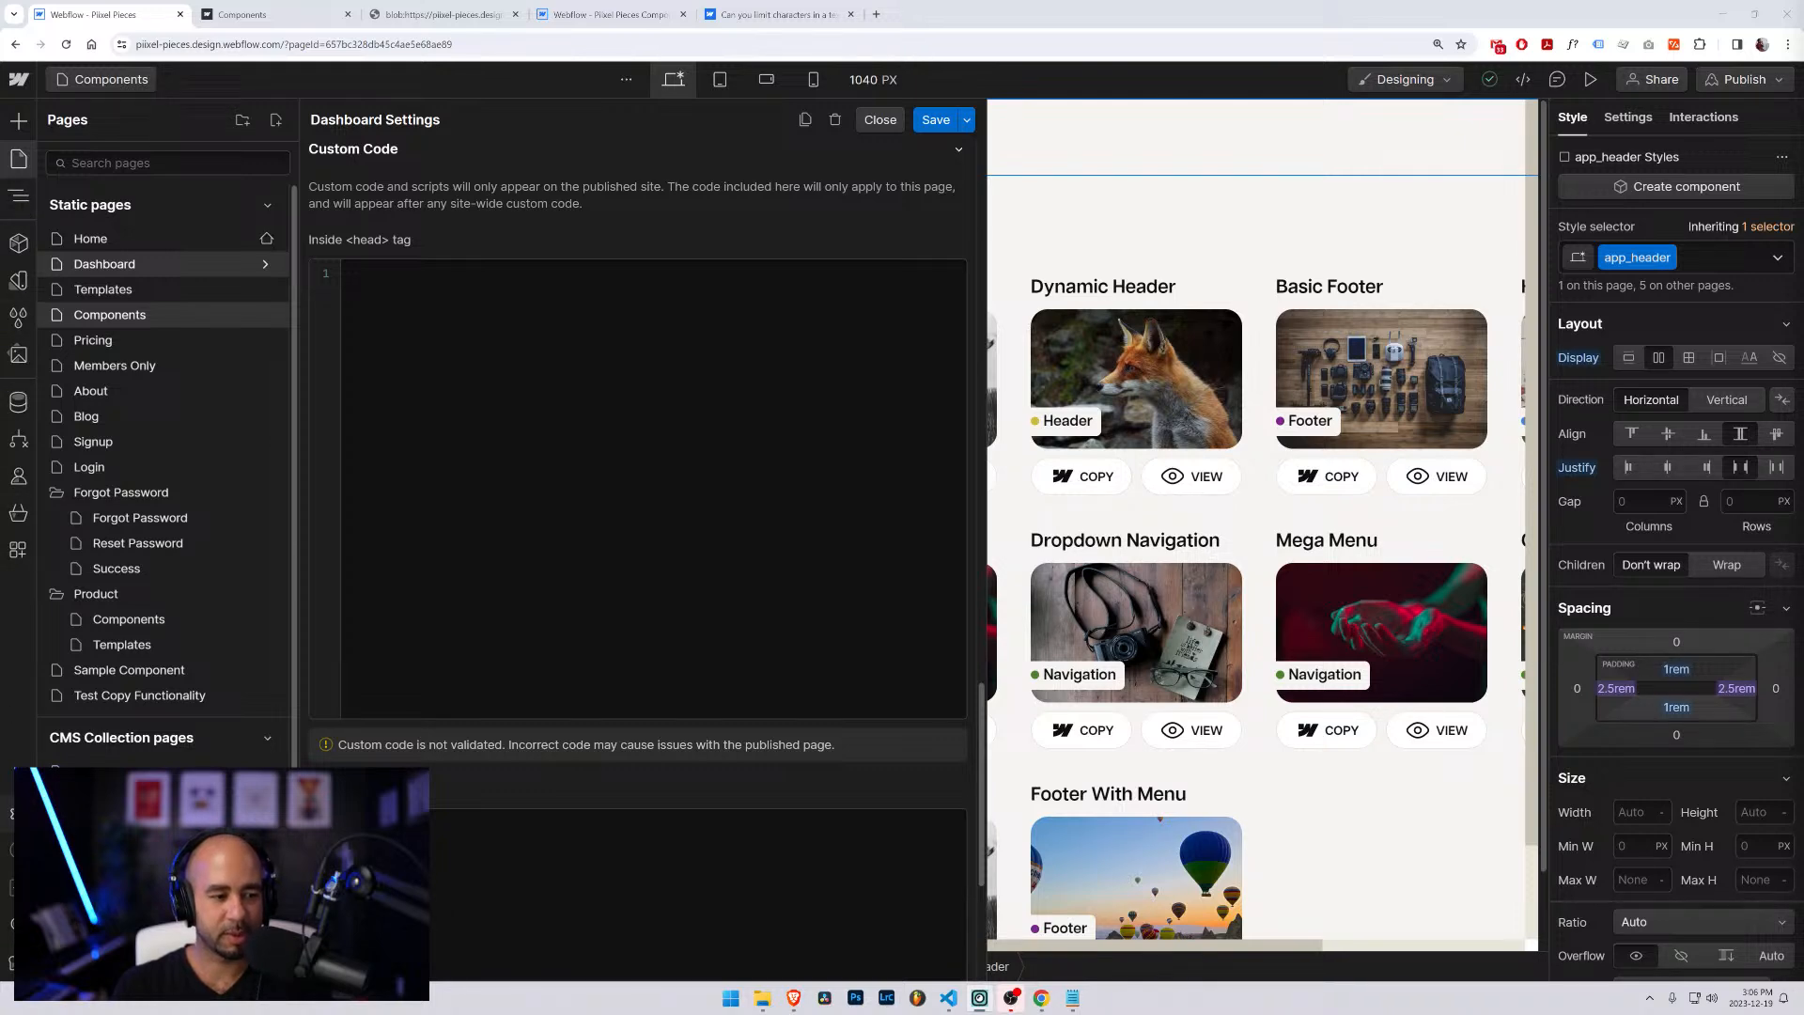
- Open a preview of the site's 1:12:47 pm automatic backup from today and dismiss the workflow tip
click(17, 814)
click(125, 230)
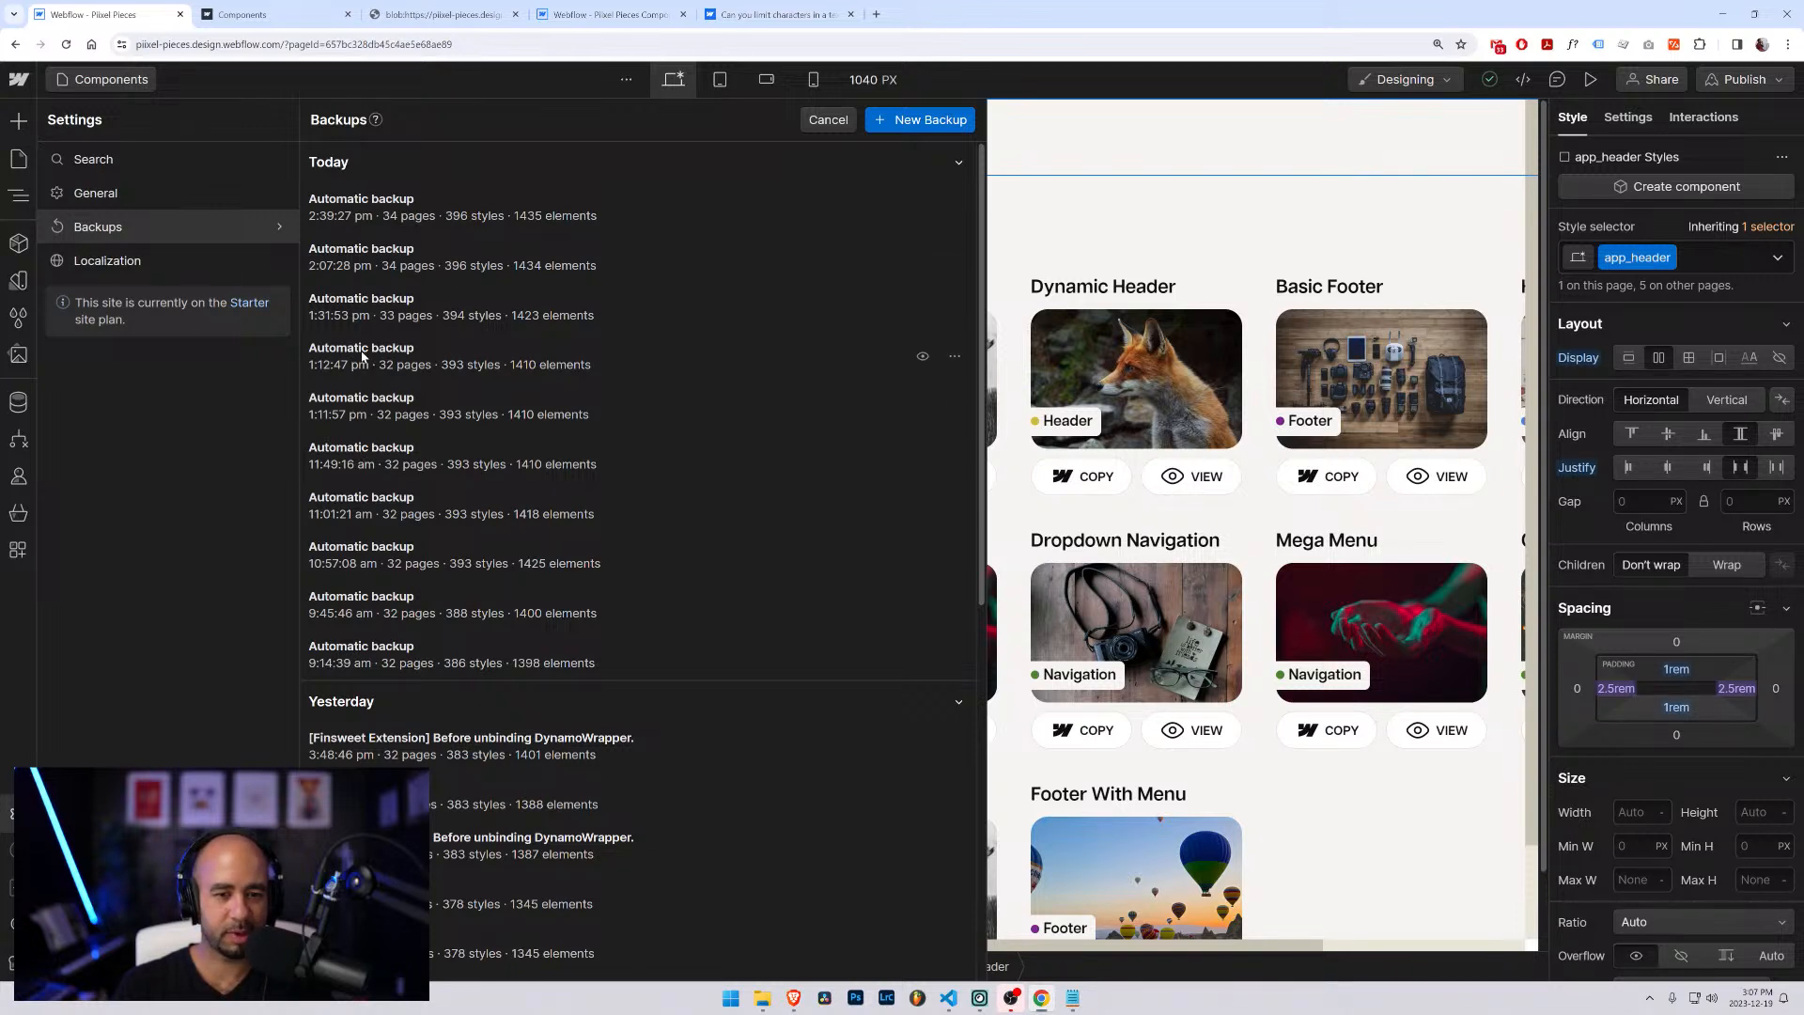
click(922, 356)
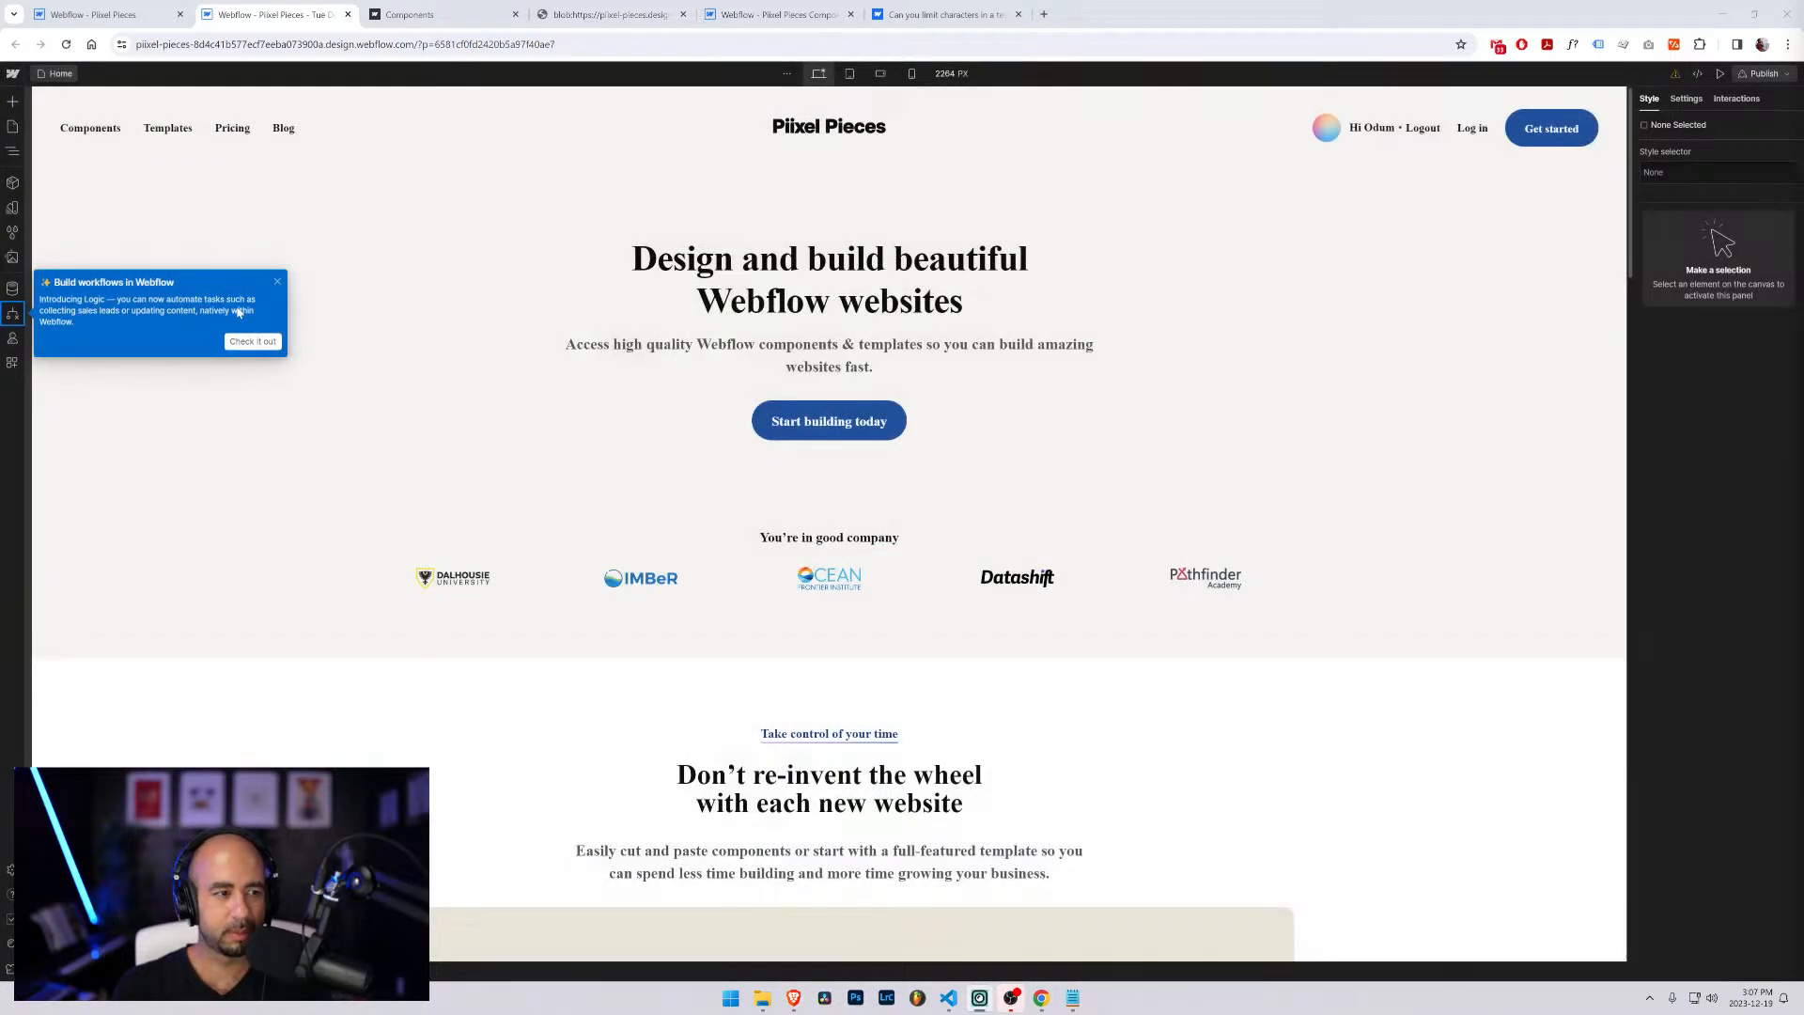
click(278, 281)
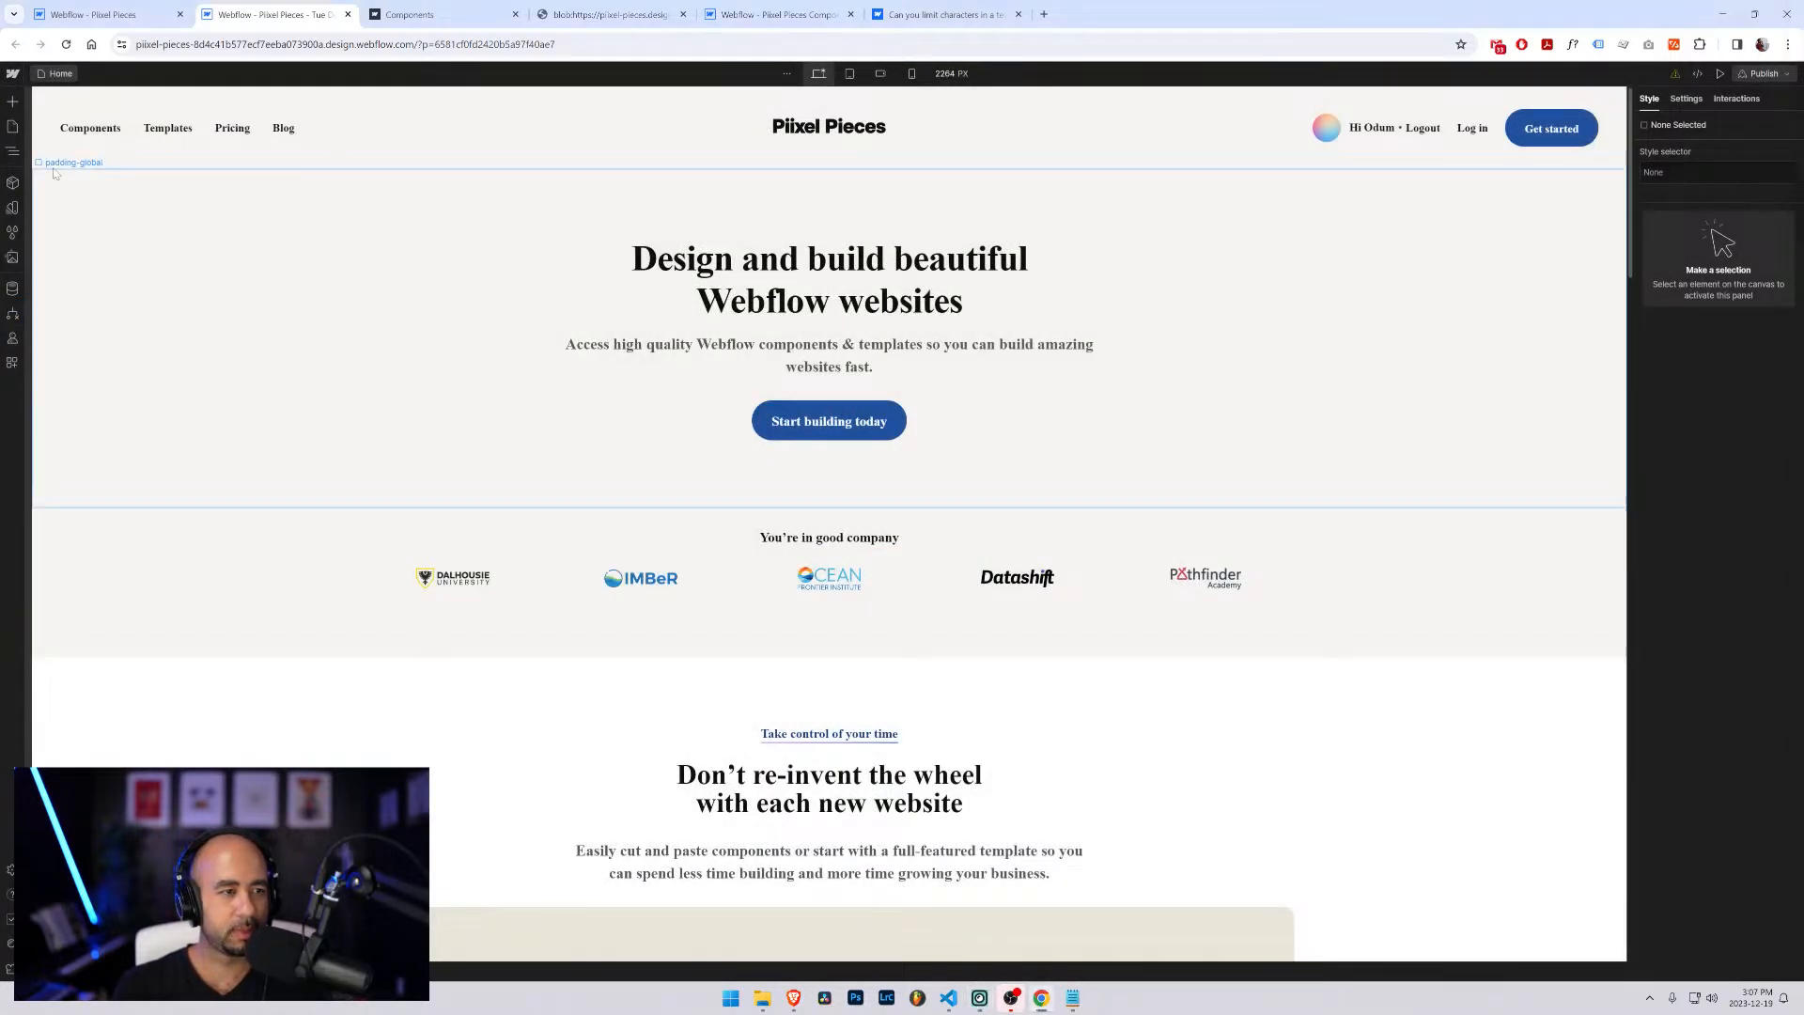
- Check the custom code of the top-level Components and Templates pages in the backup preview
click(7, 128)
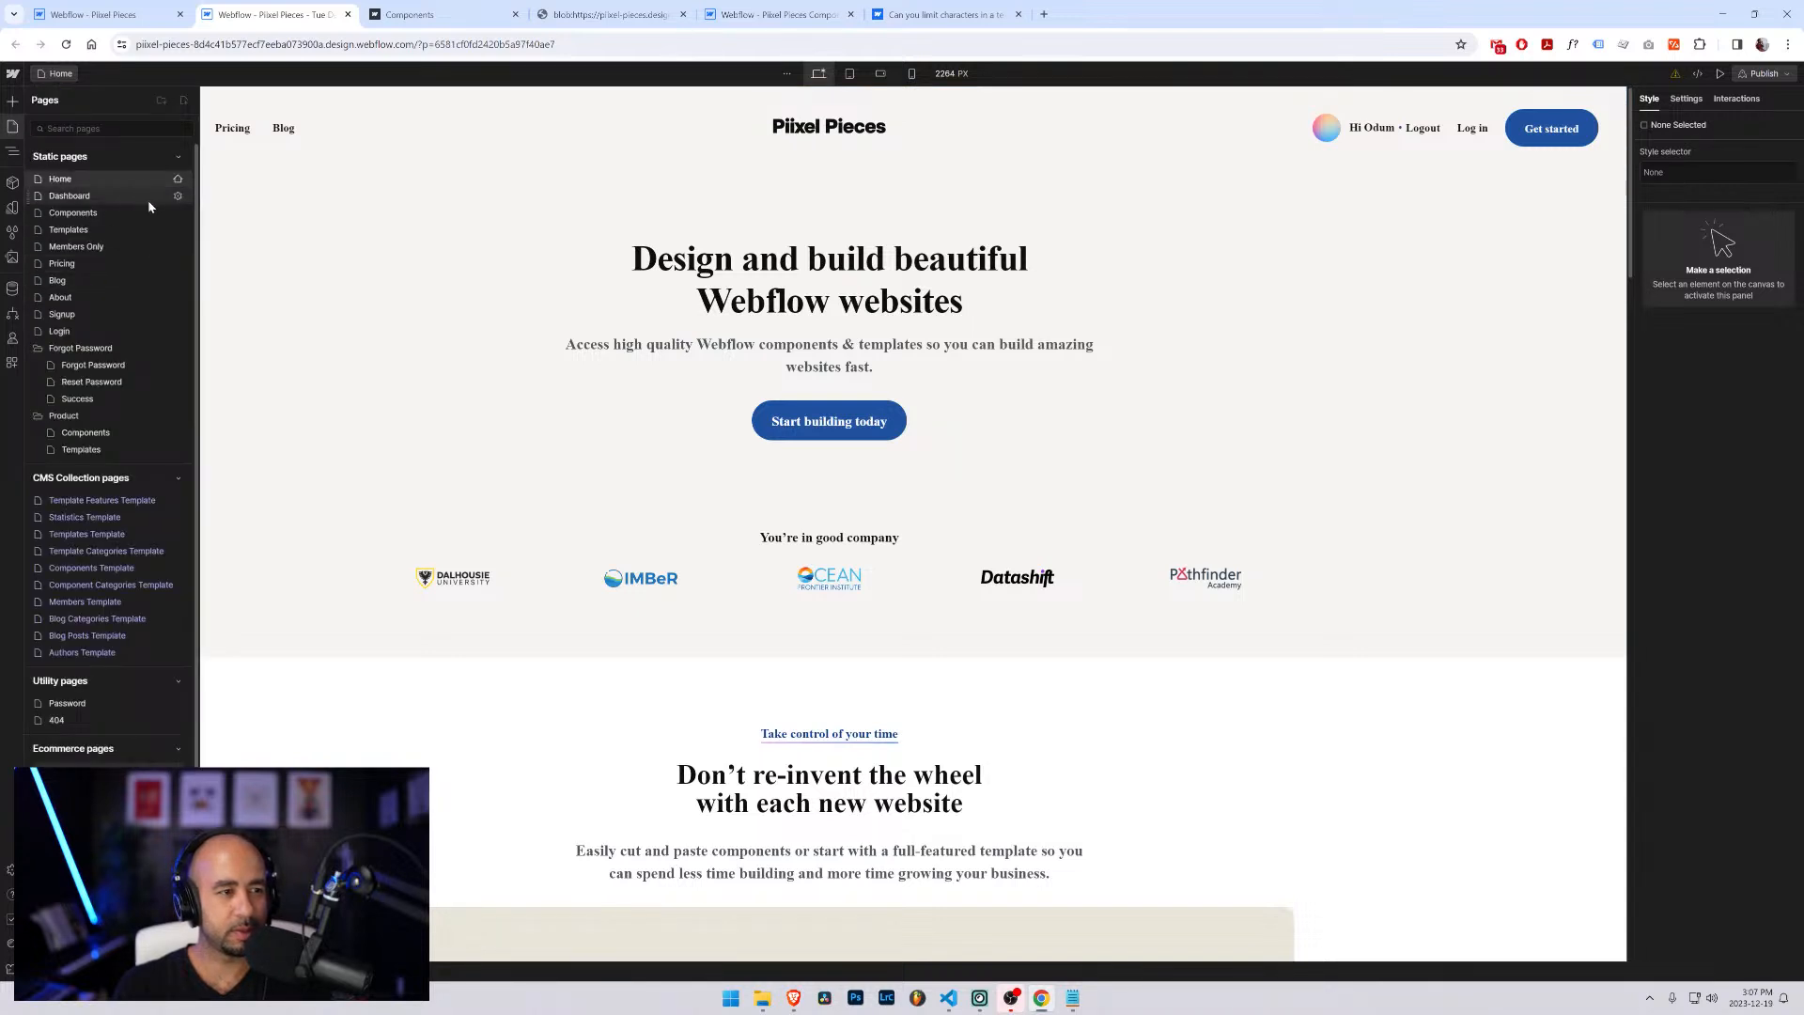
click(176, 214)
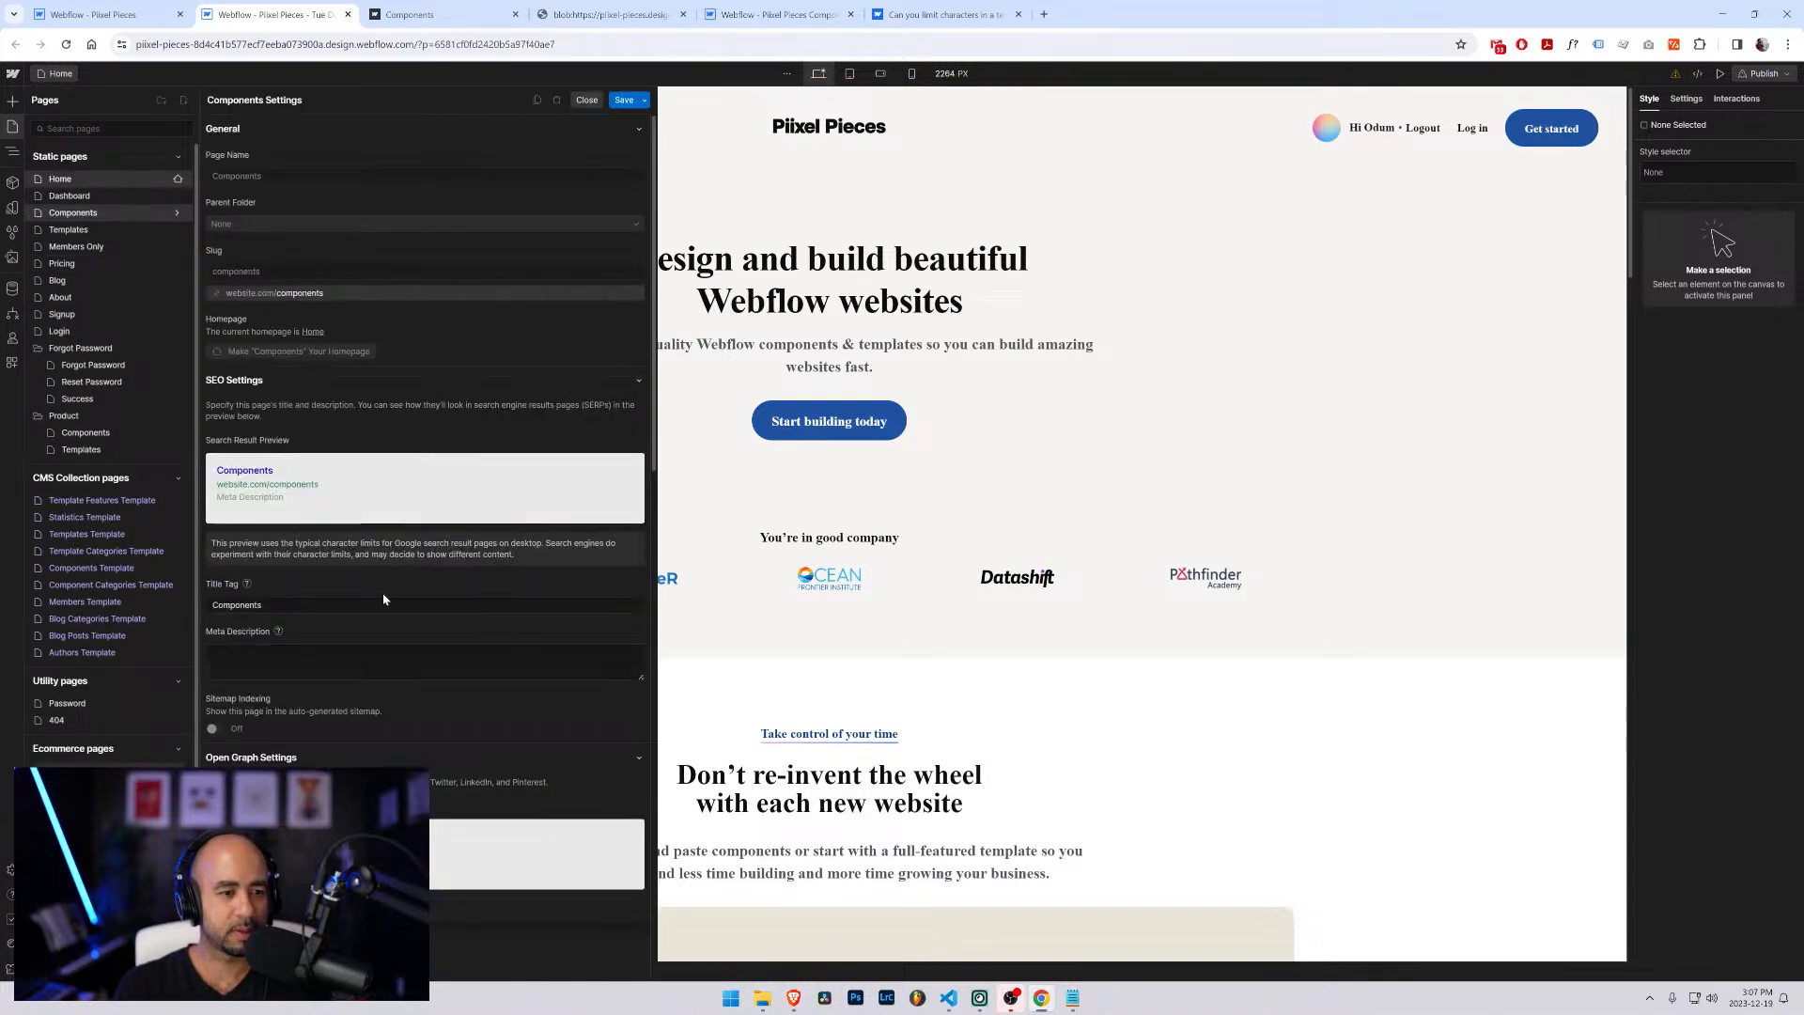
scroll(383, 597, down, 10)
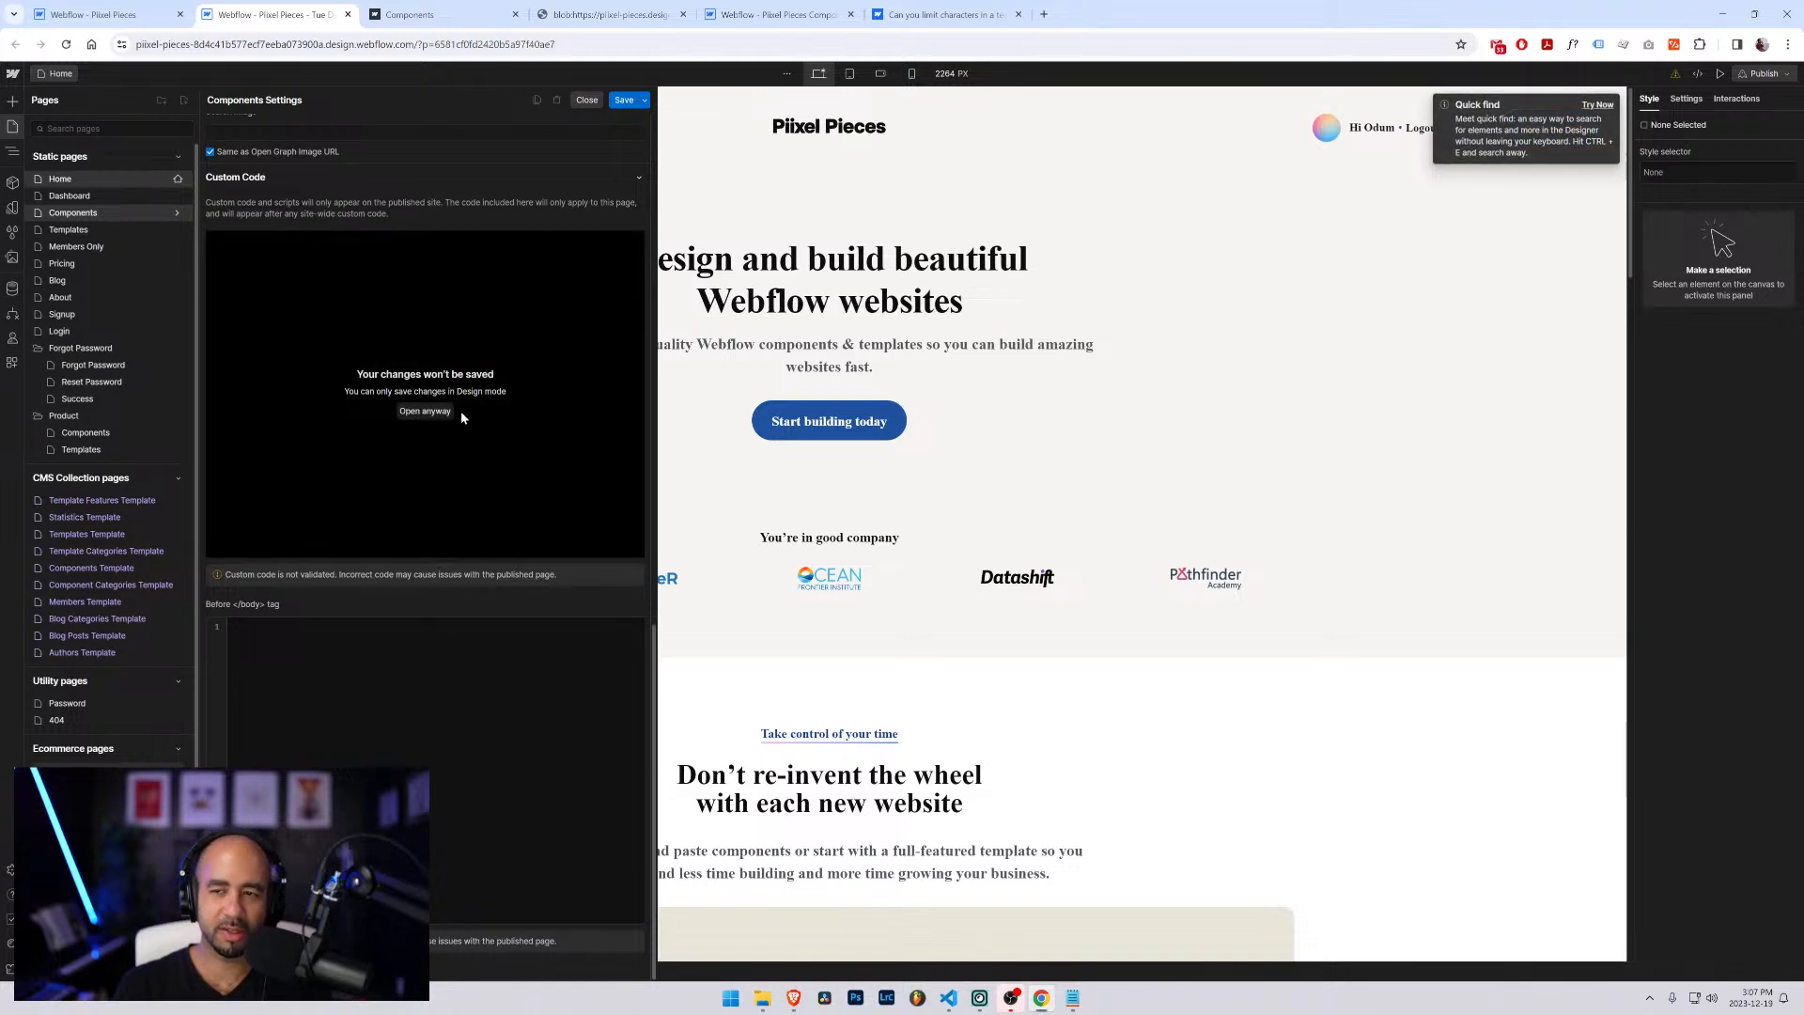
click(432, 411)
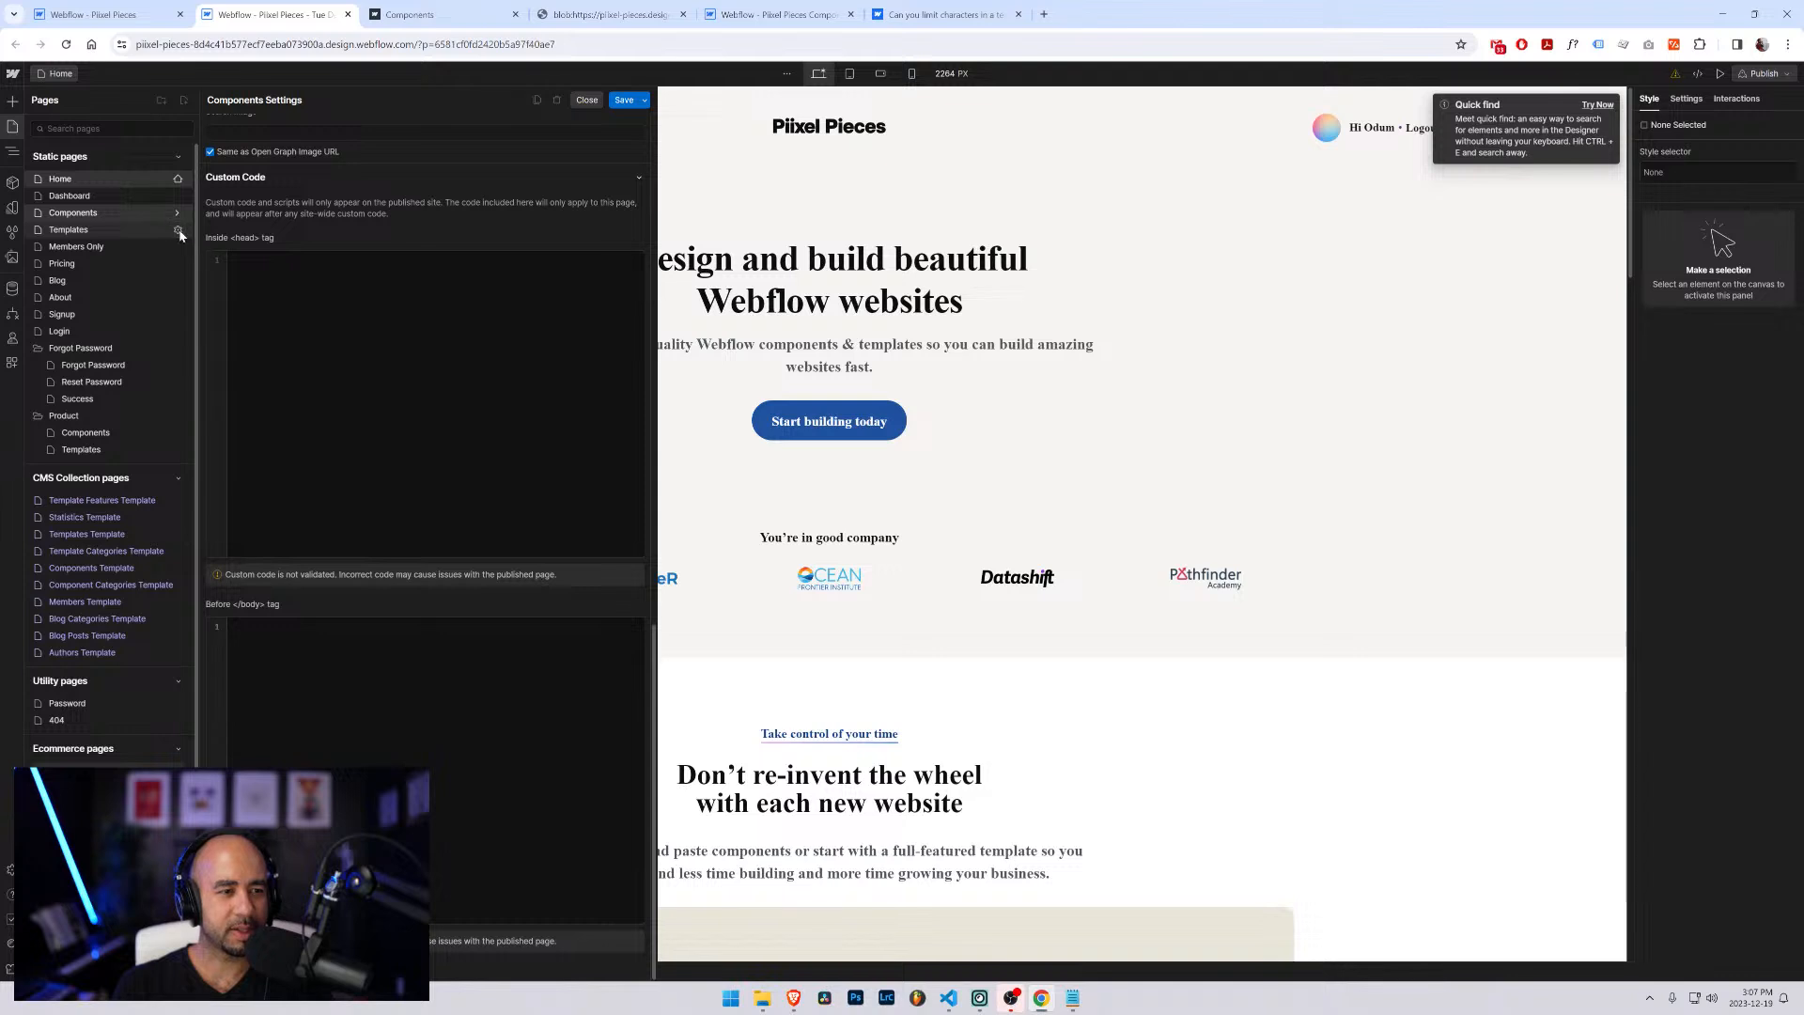
click(176, 230)
- Copy all the Inside <head> tag code from the Components page in the Product folder
click(178, 432)
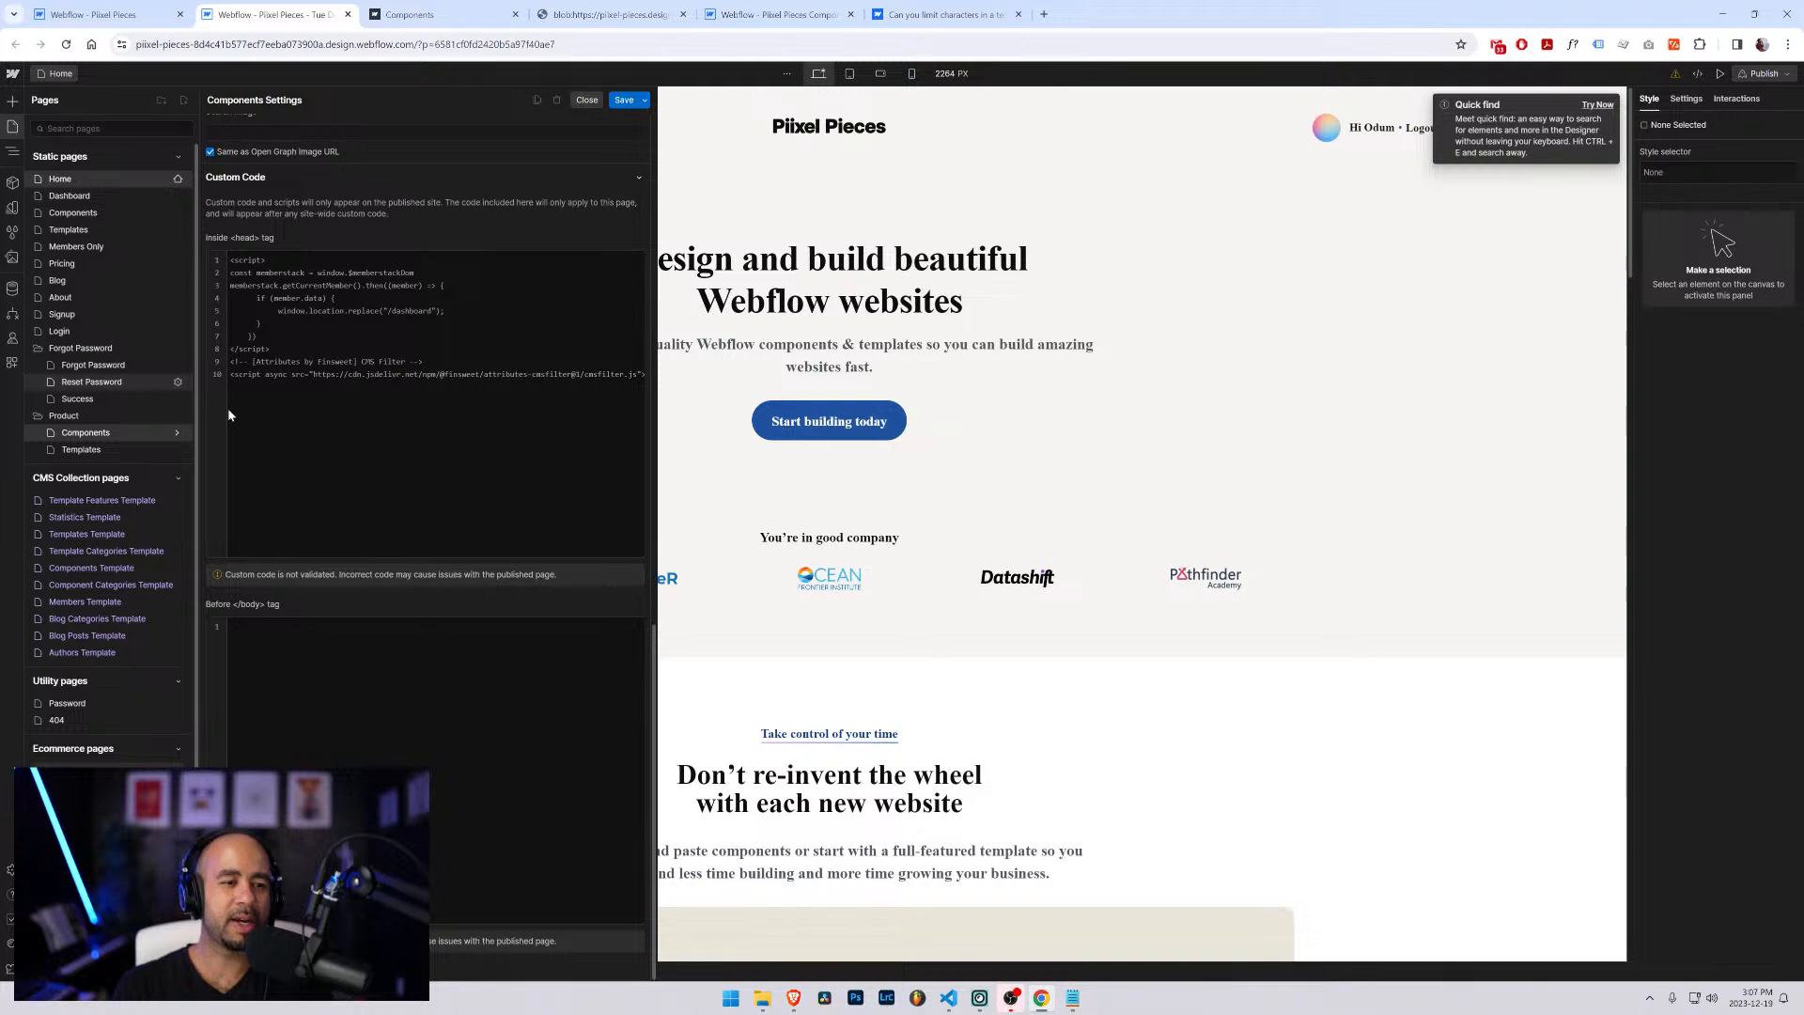
click(430, 415)
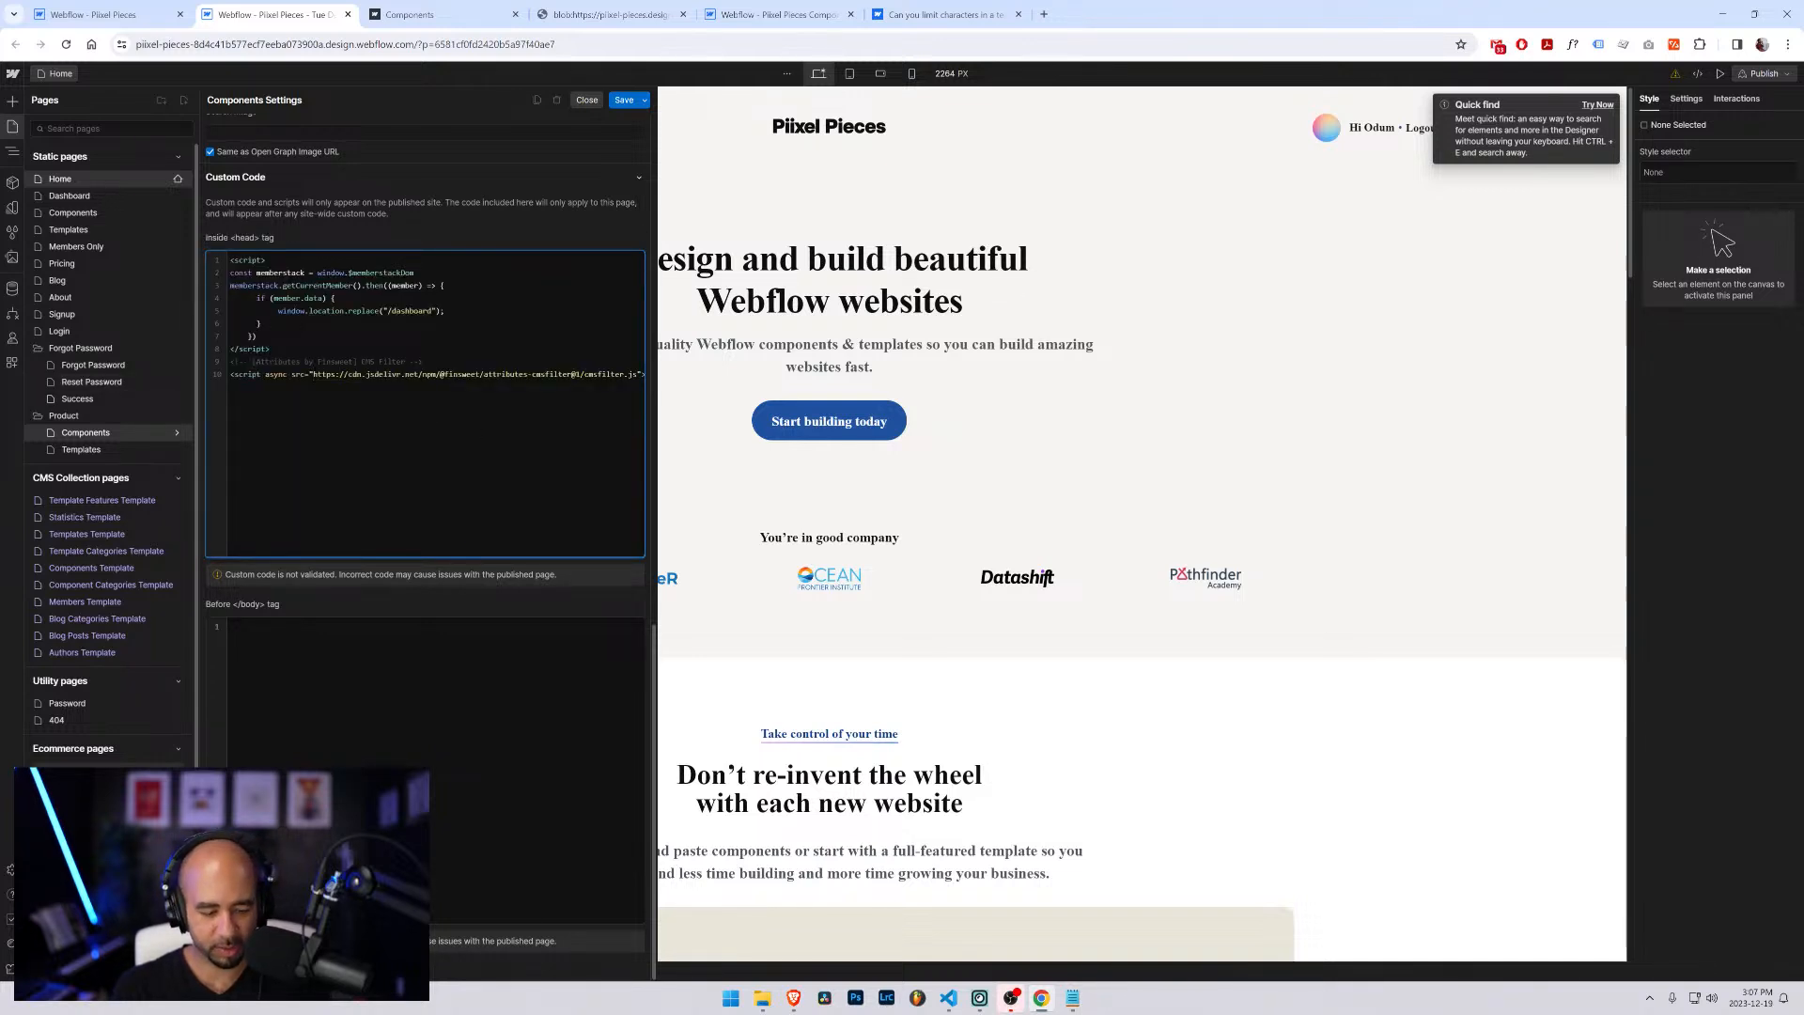
key(ctrl+a)
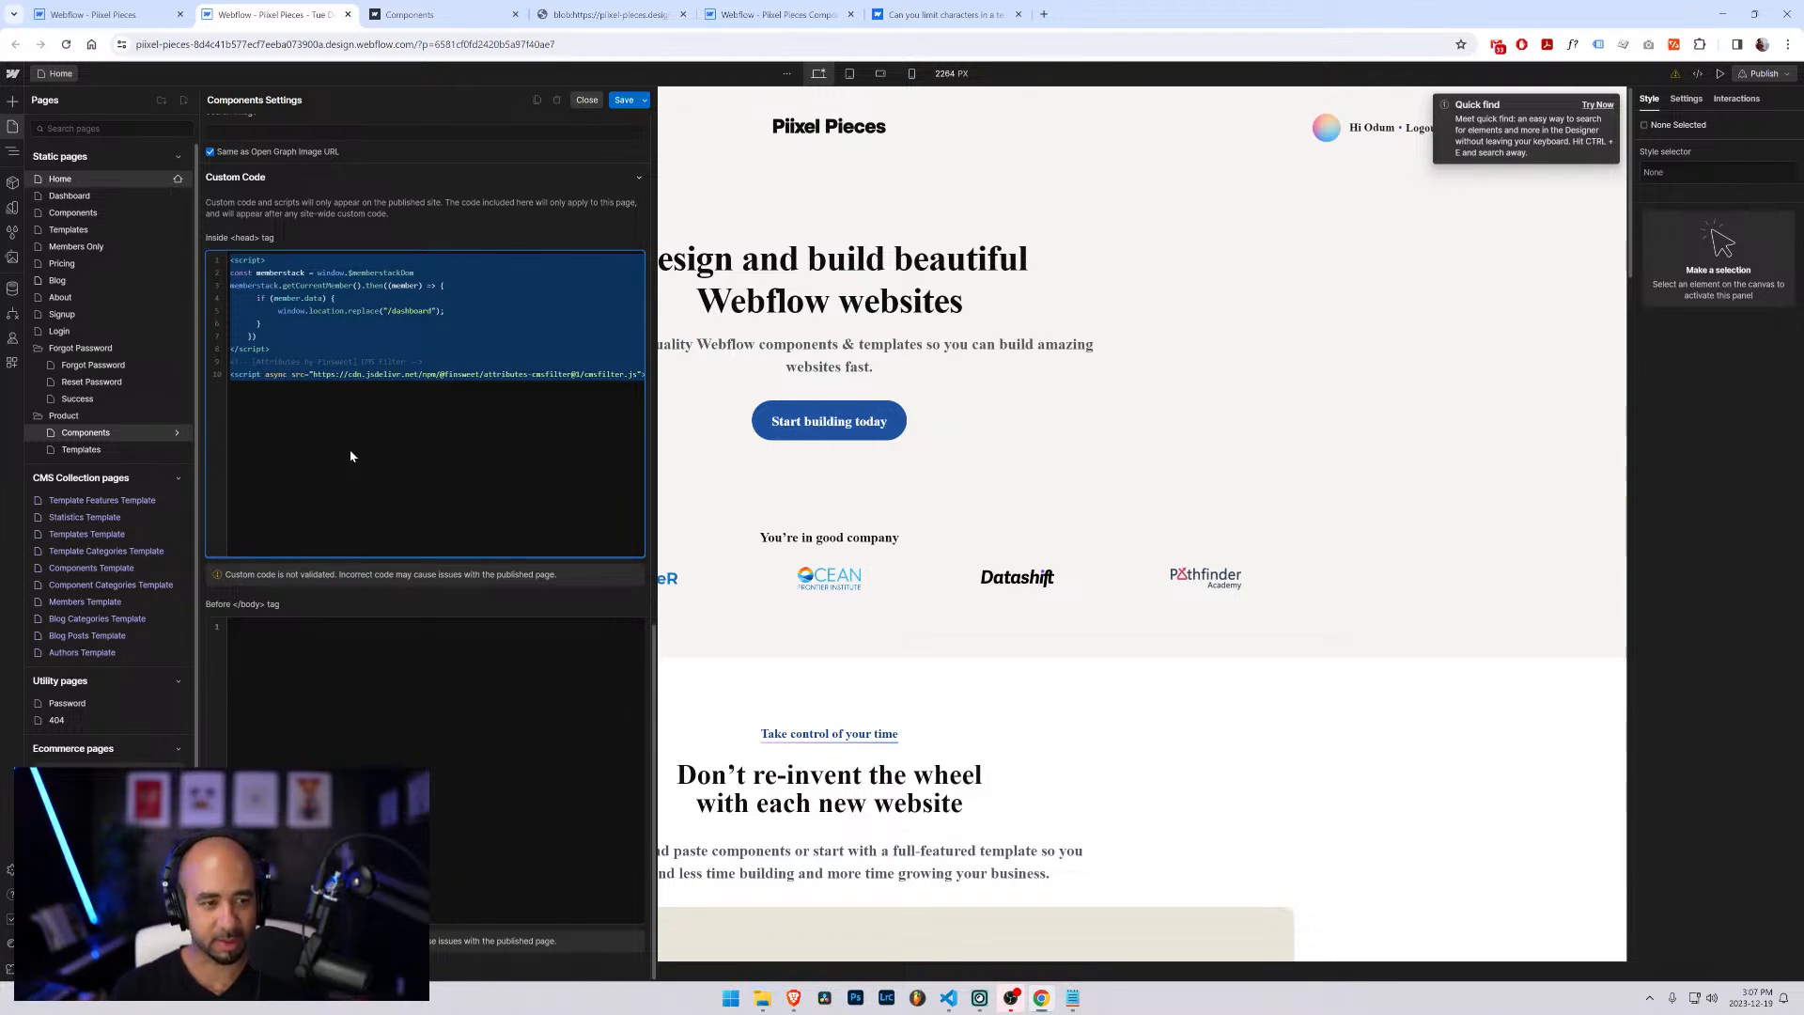
- Review the custom code of the Templates page in the Product folder, then close its settings
click(177, 450)
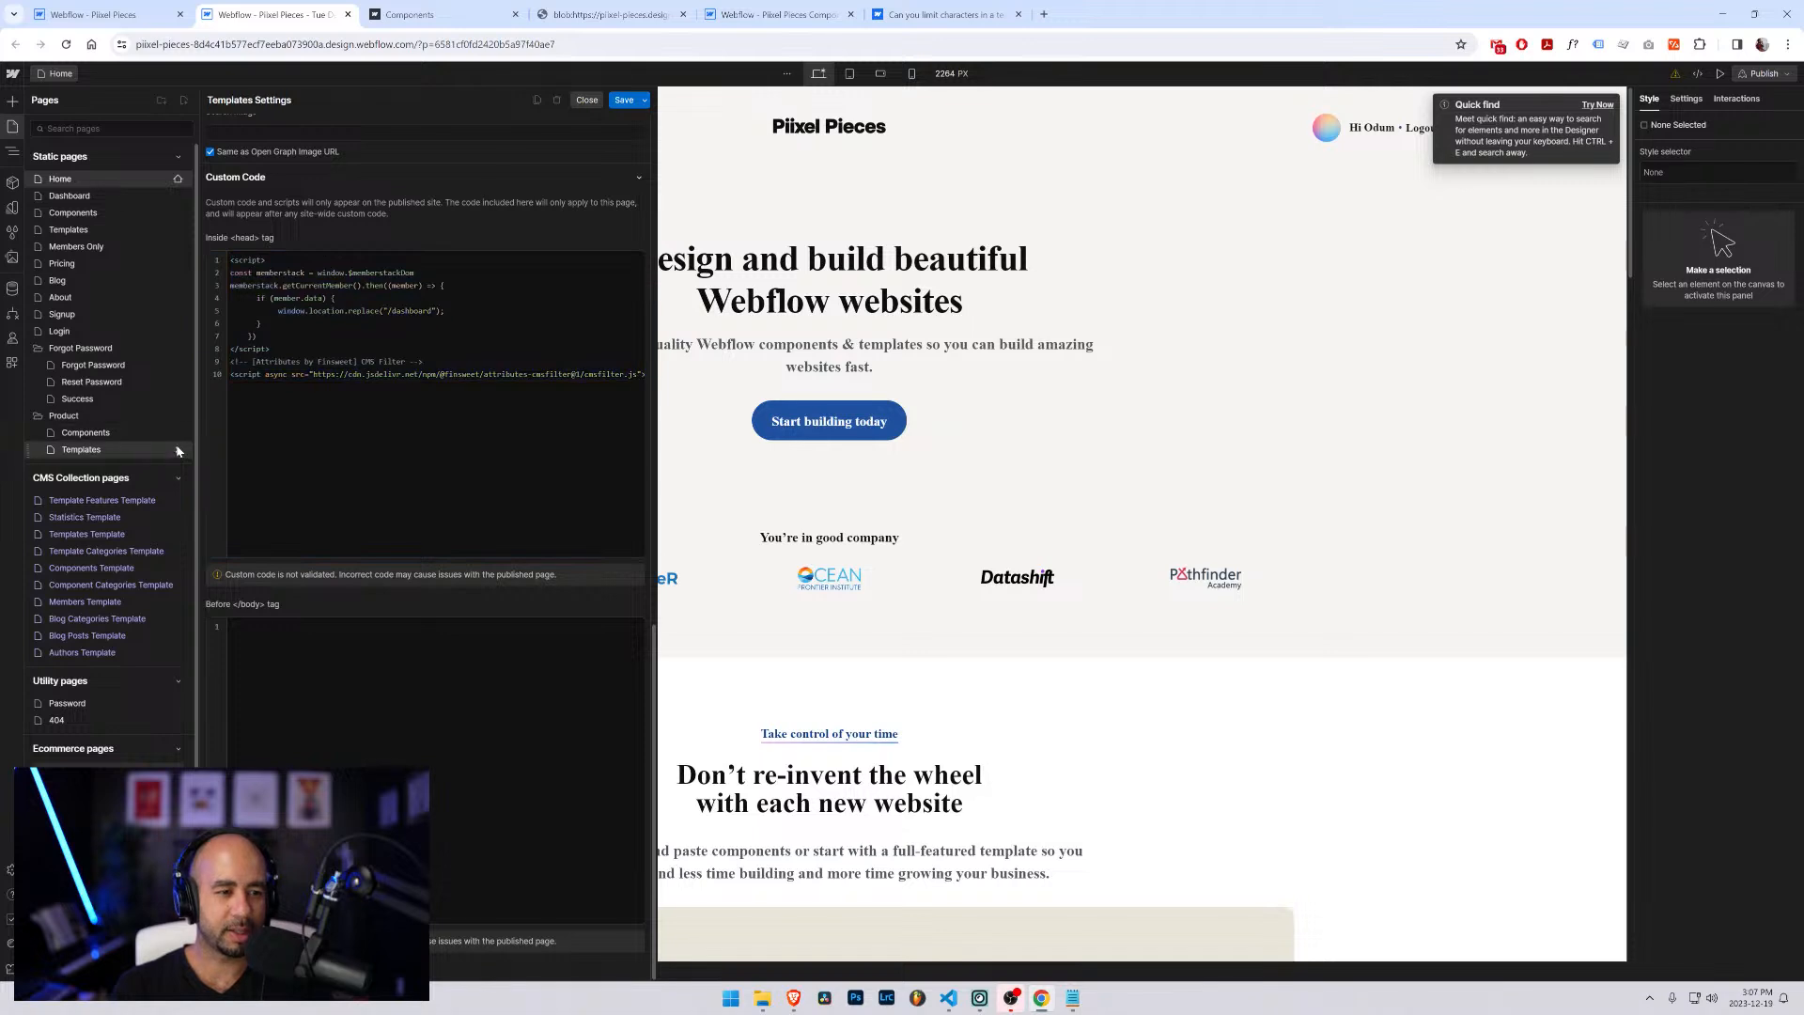
click(178, 450)
click(177, 450)
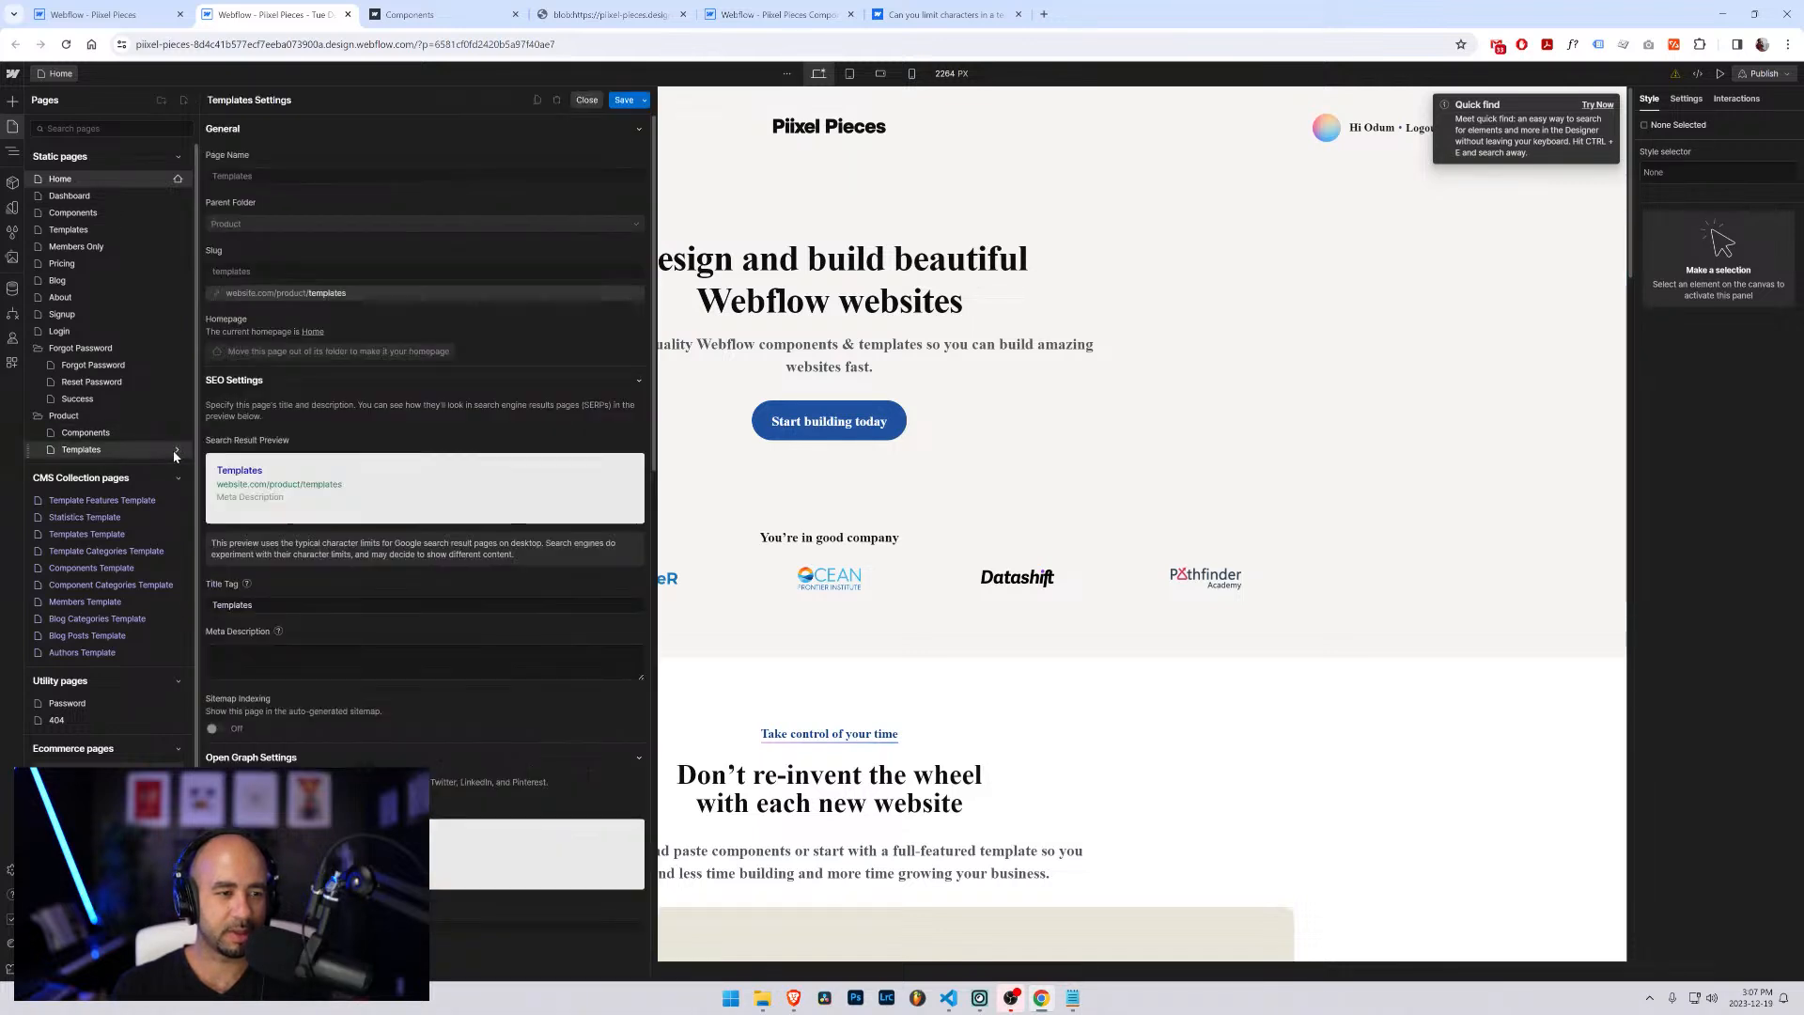
scroll(373, 598, down, 10)
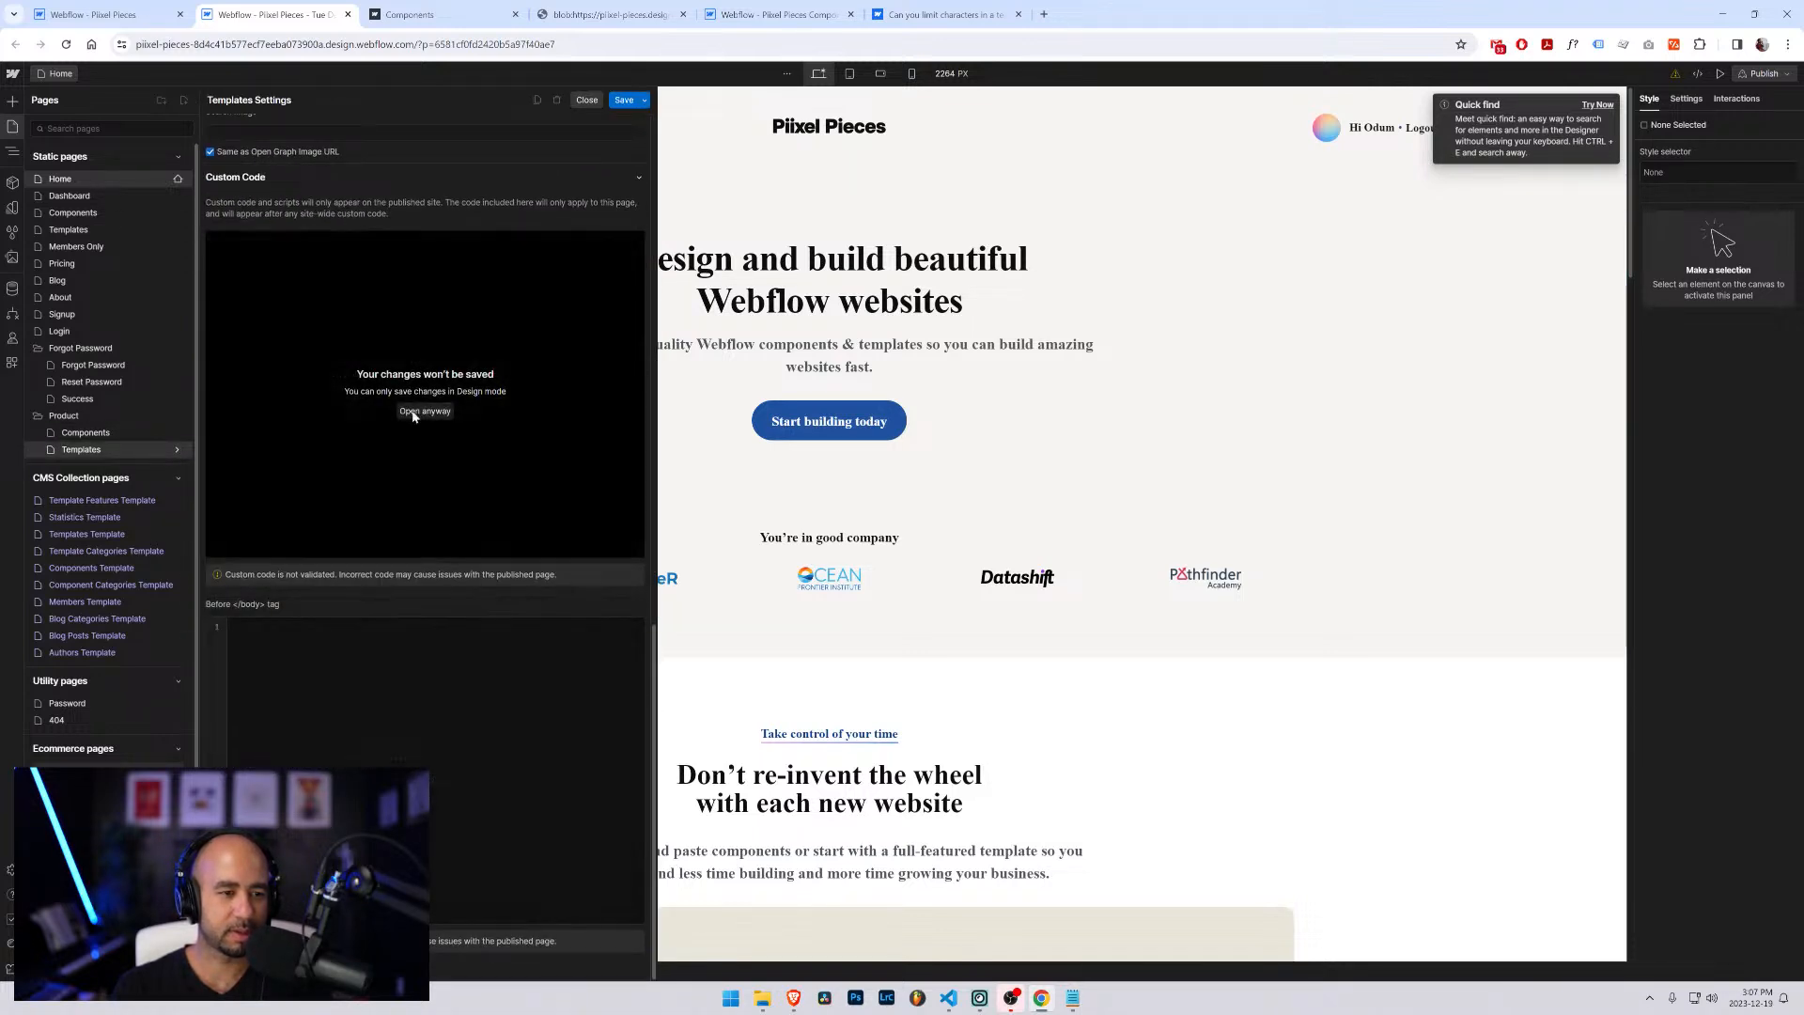
click(586, 100)
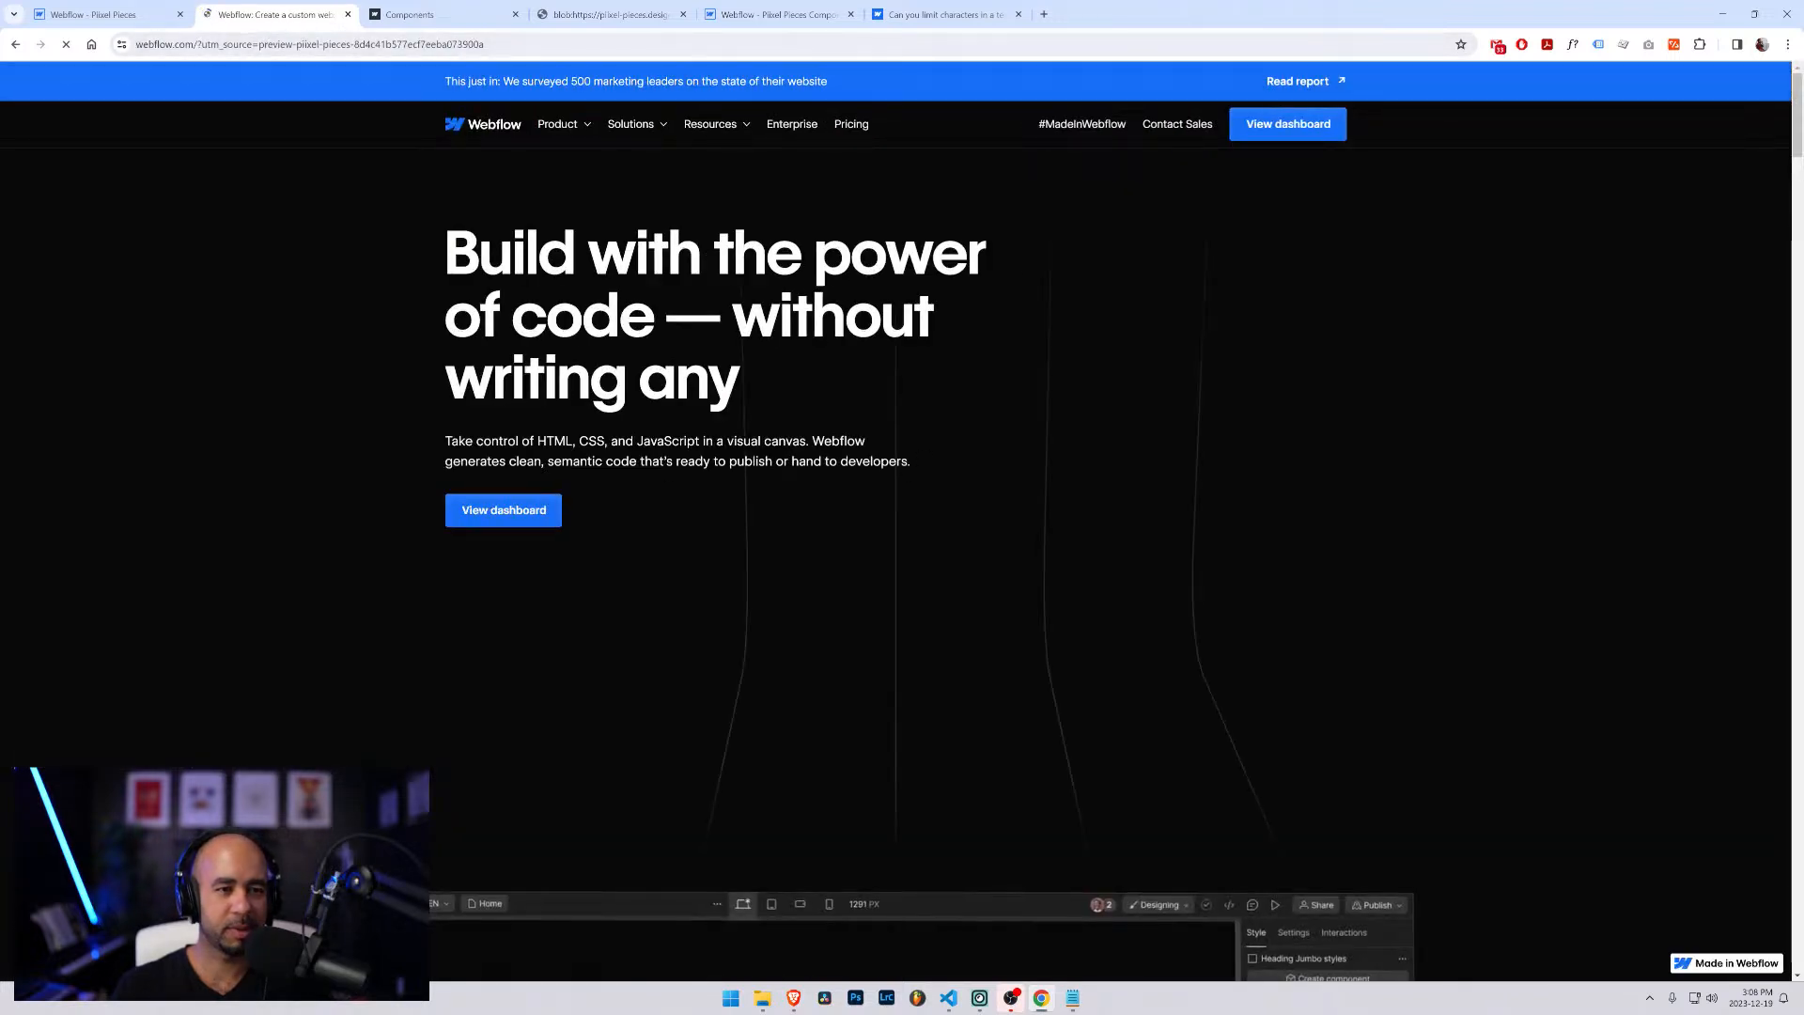
- Return to the Webflow dashboard and open the Piixel Pieces site from the Piixel Pieces folder in the Designer
click(1283, 130)
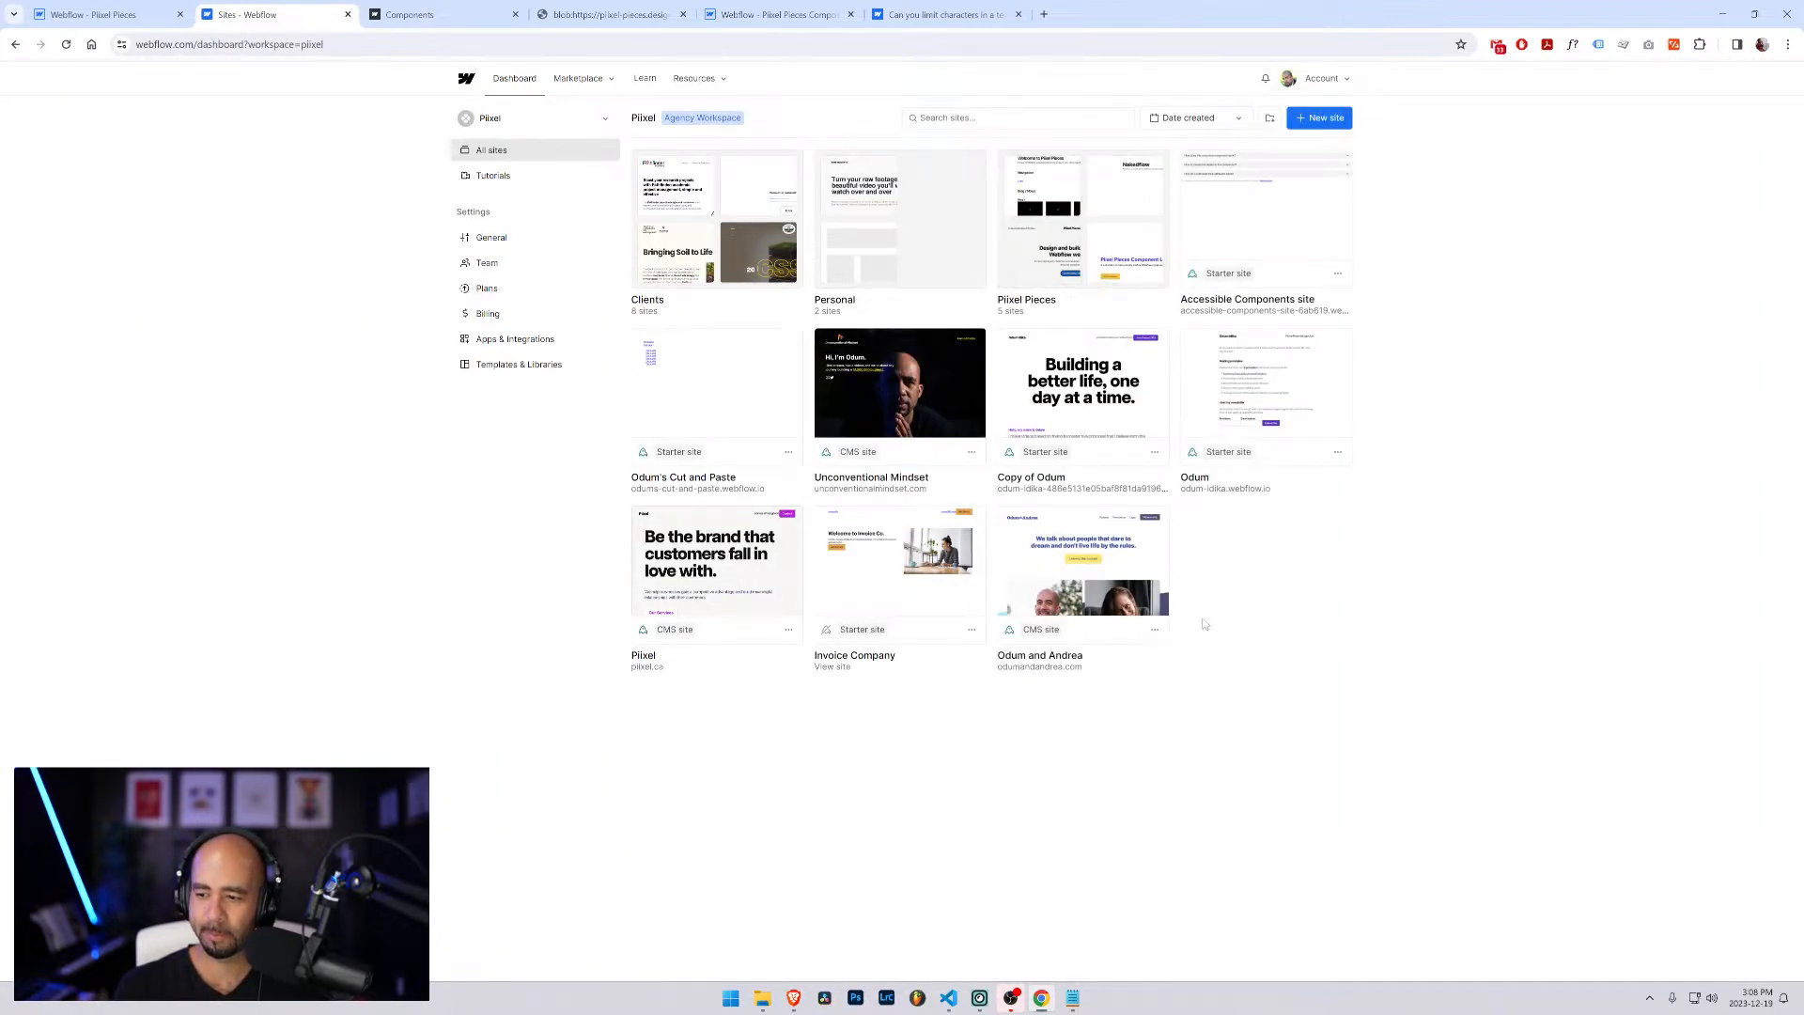
click(1087, 221)
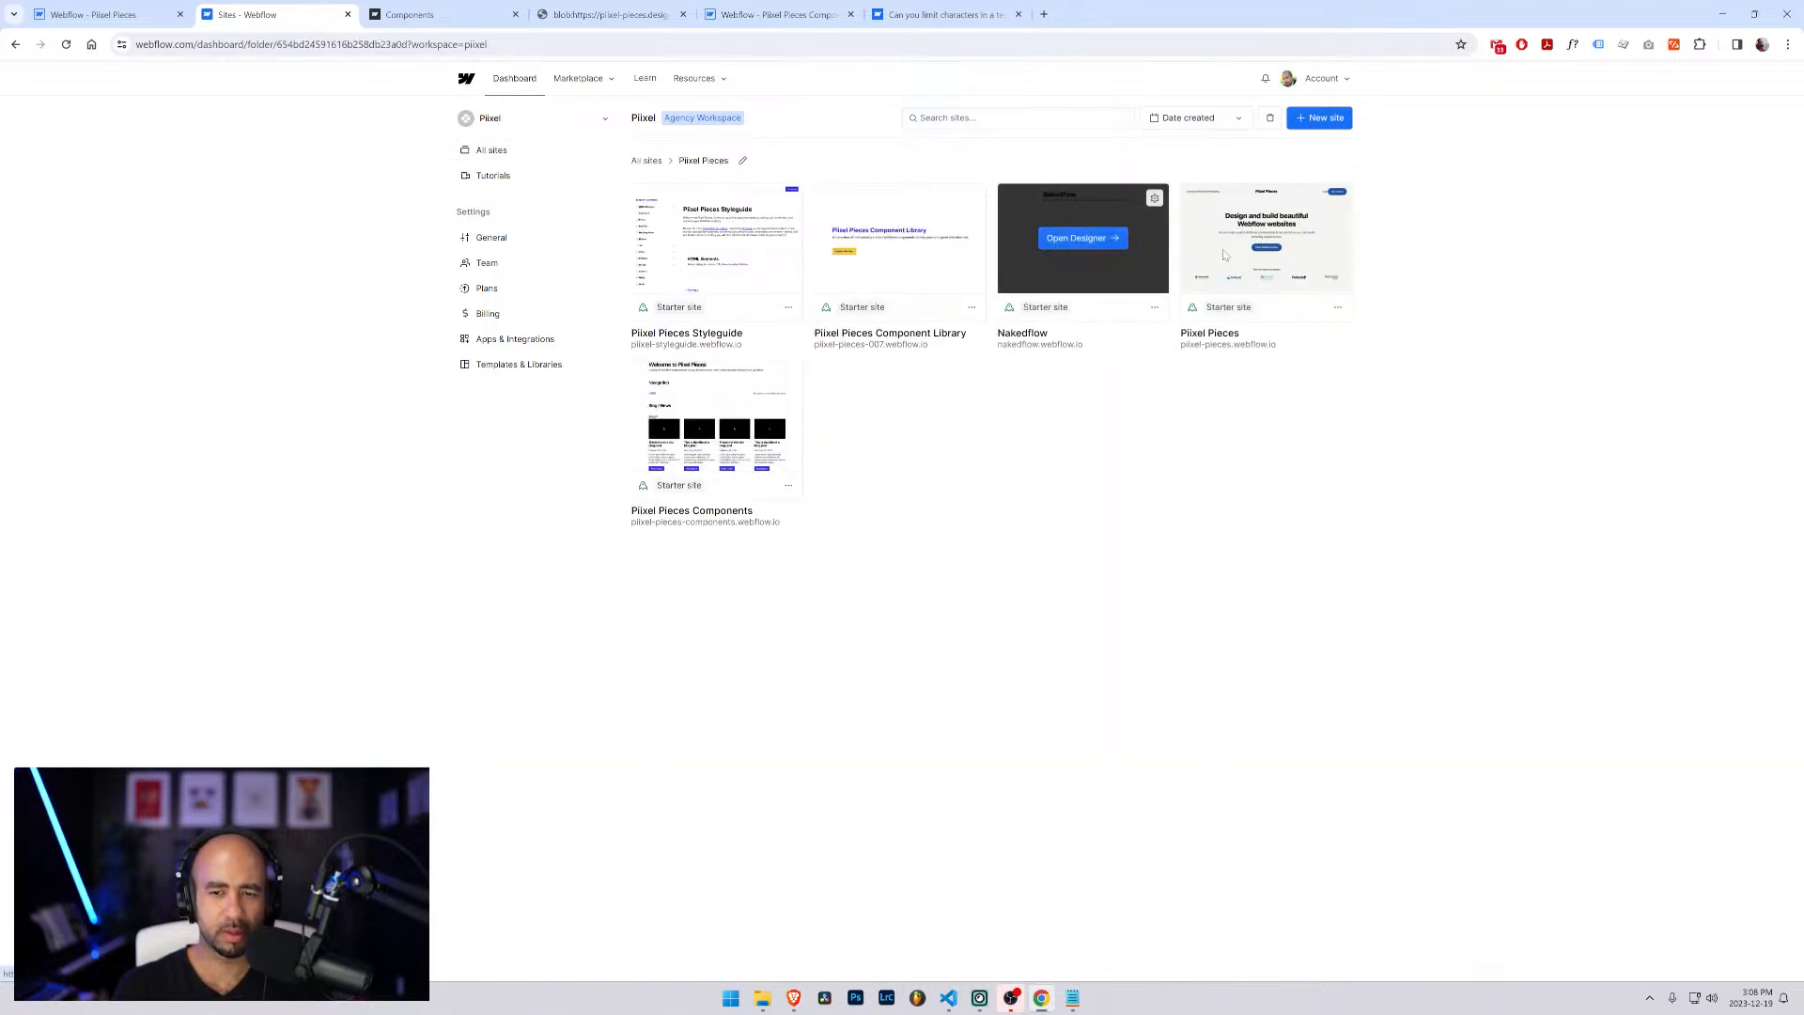
click(1267, 246)
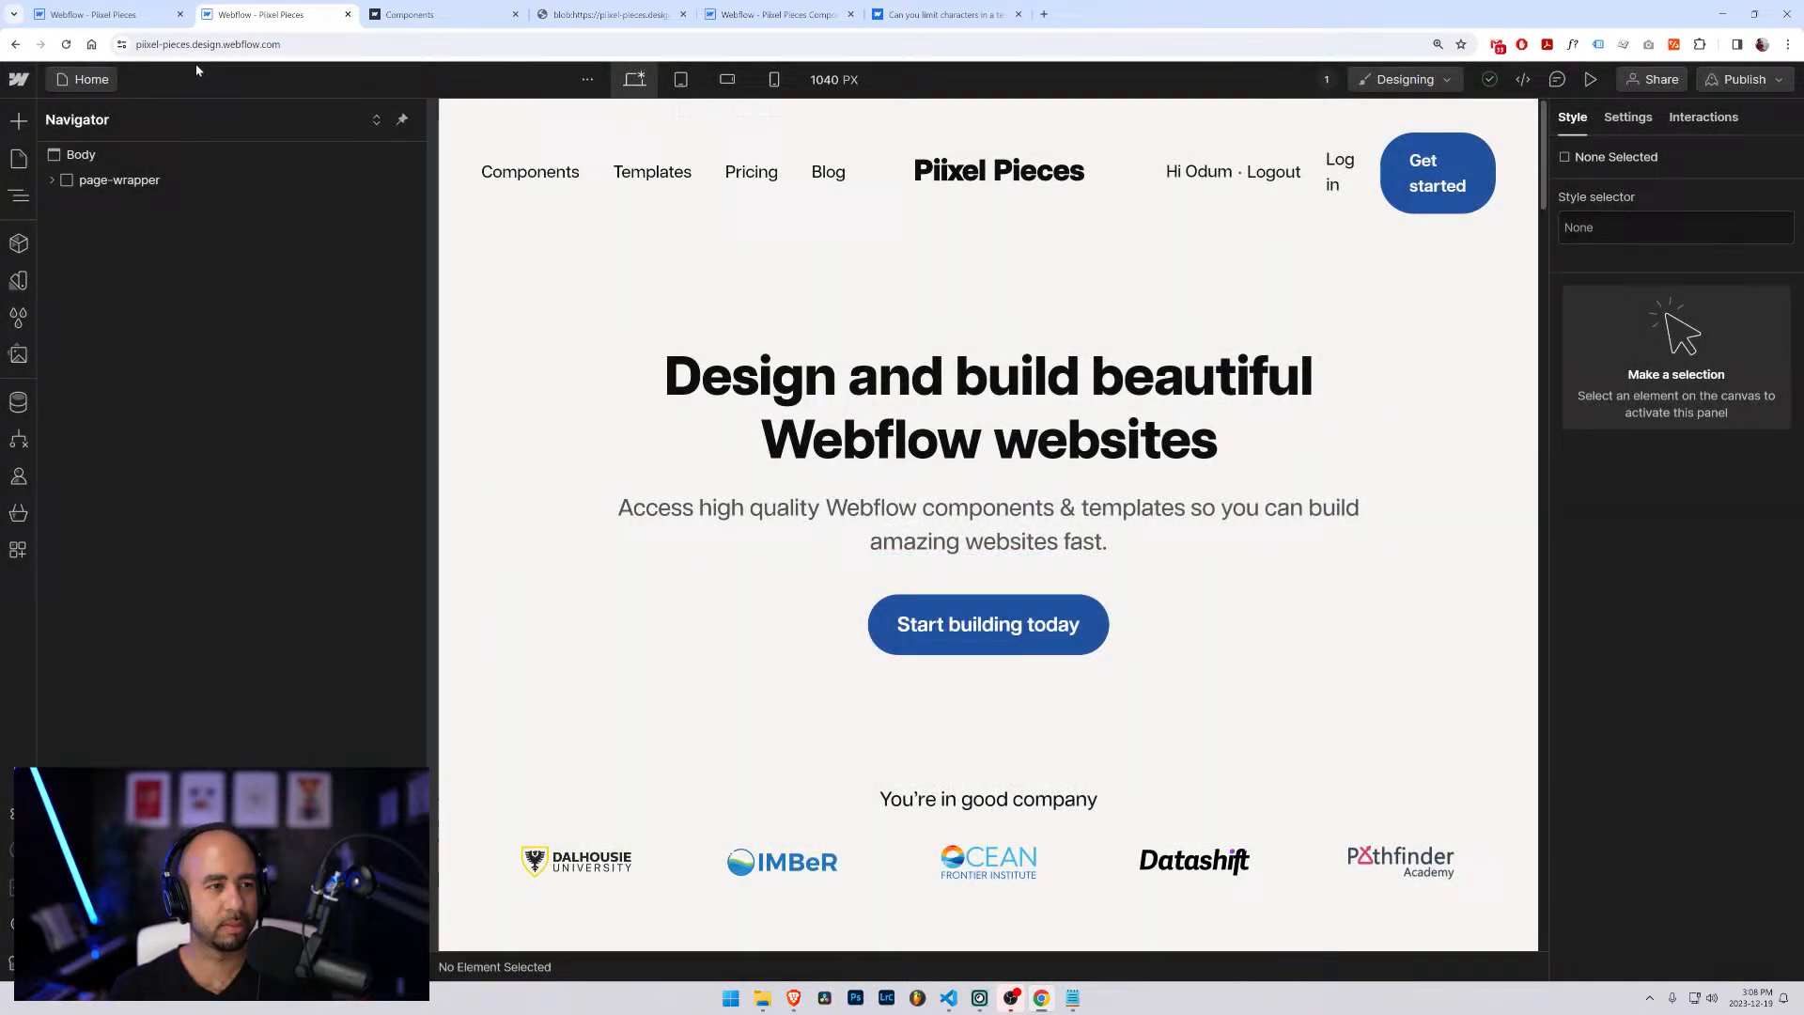
- Check the working mode and who is designing the page, then close the older duplicate Designer tab
click(122, 15)
click(266, 7)
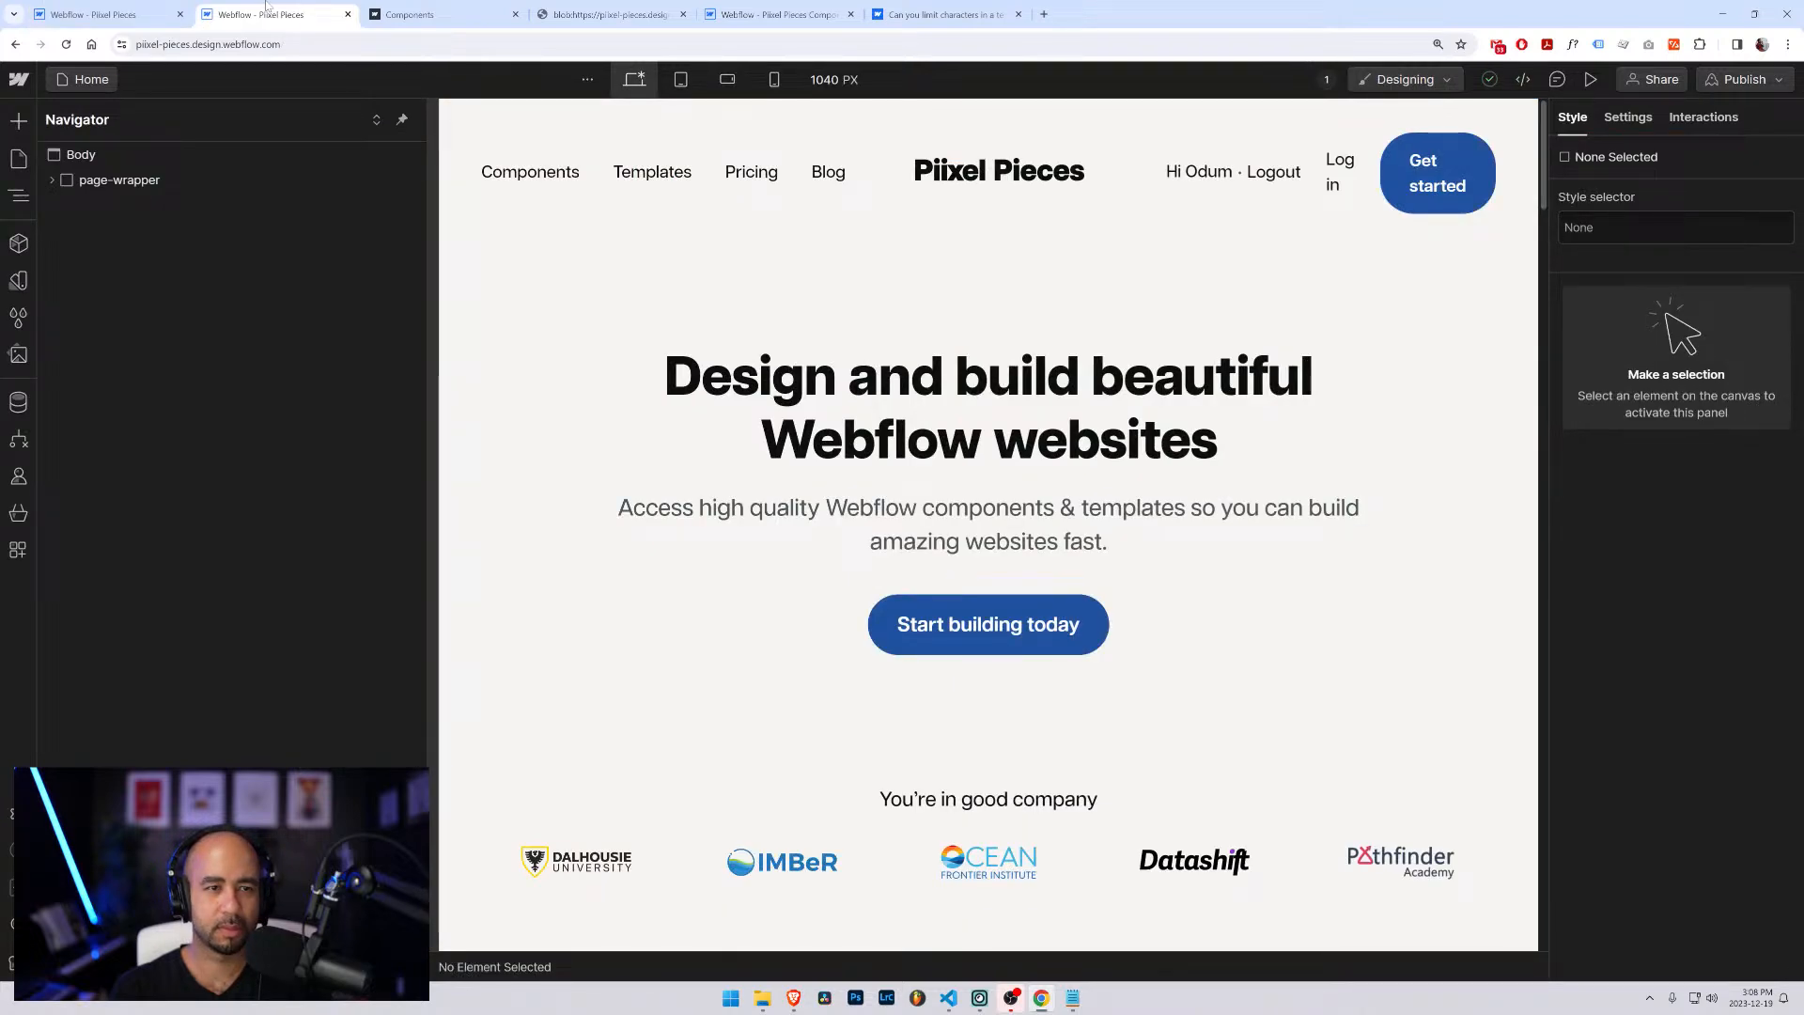
click(1388, 80)
click(1375, 138)
click(1329, 85)
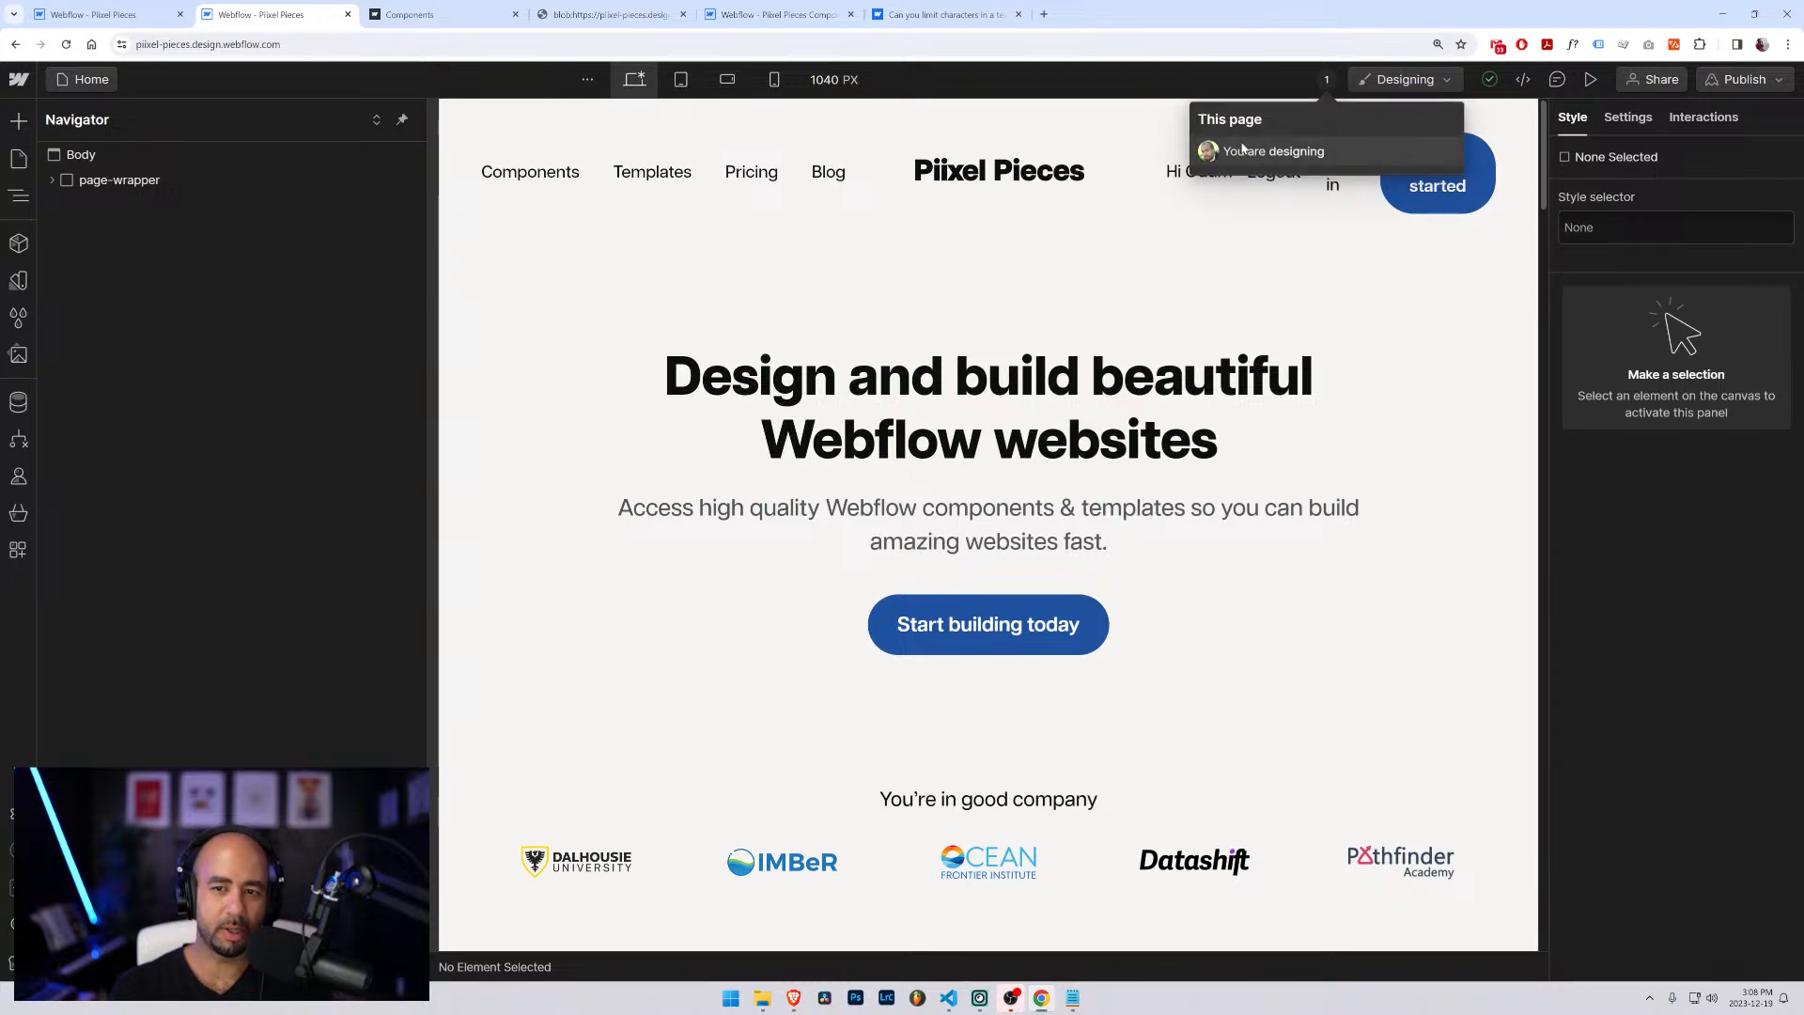
click(180, 15)
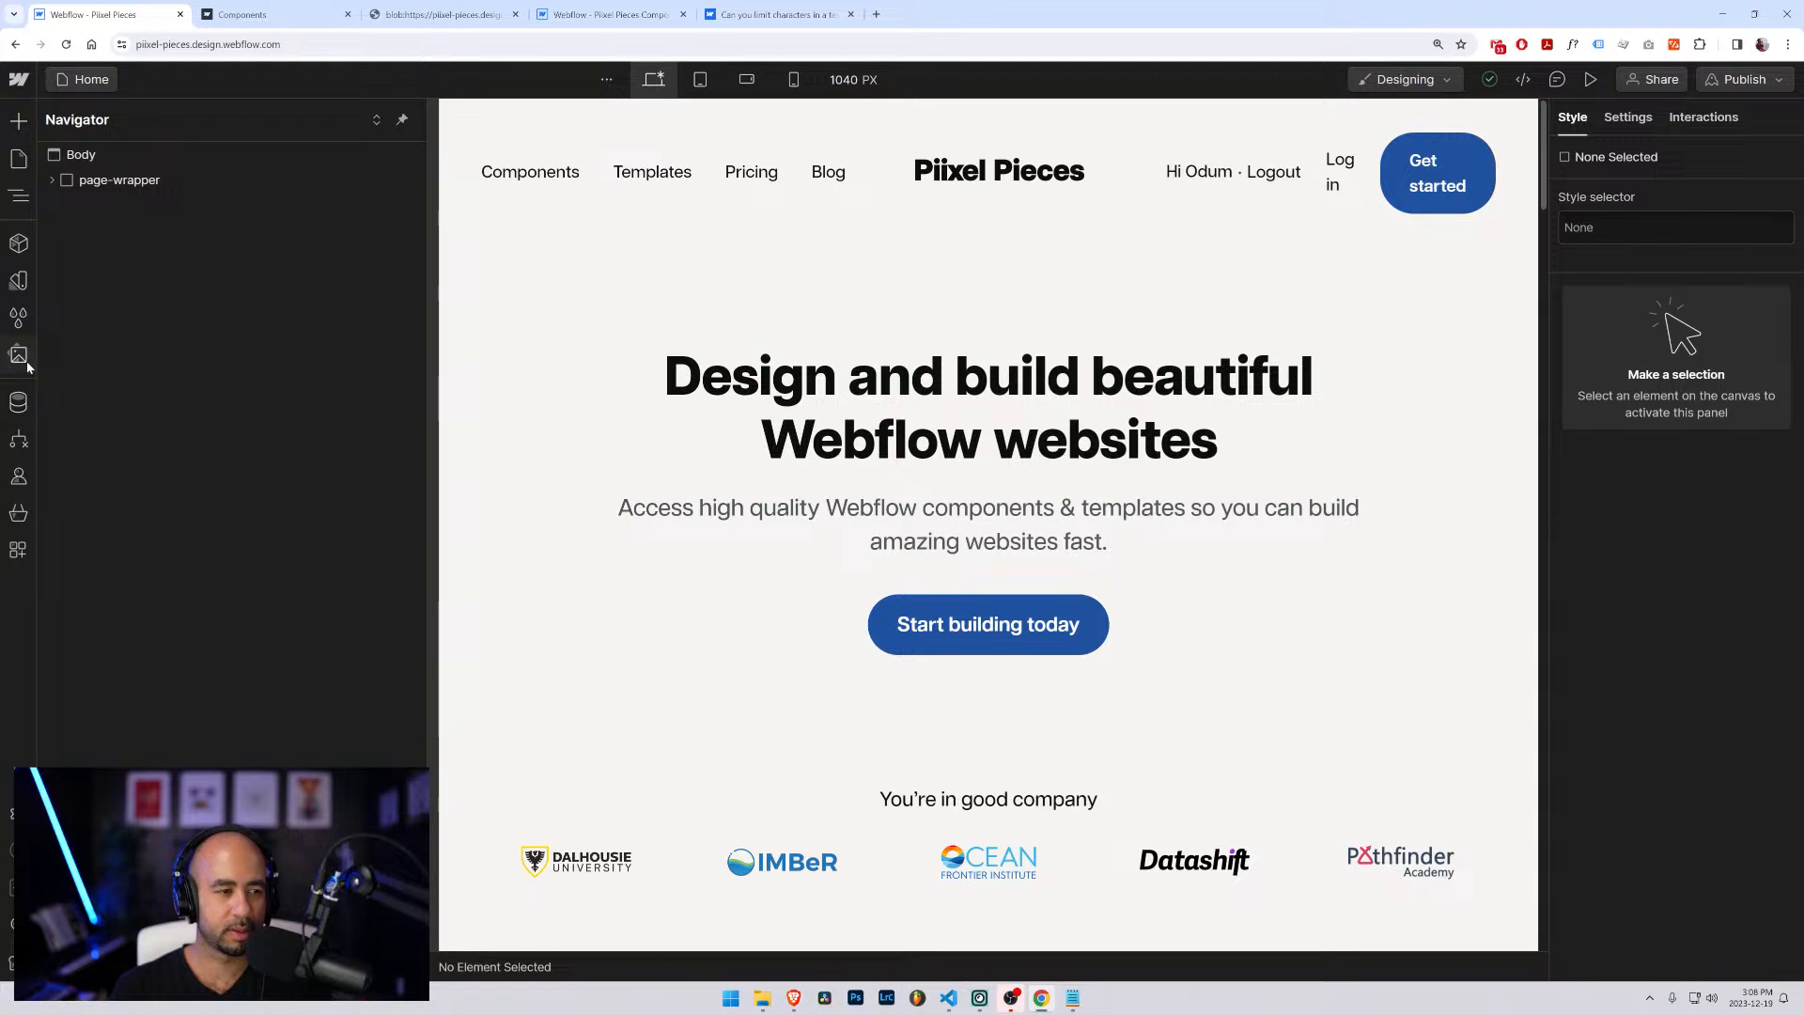
- Paste the copied Memberstack redirect and Finsweet CMS Filter scripts into the top-level Components page's Inside <head> tag code and save
click(19, 158)
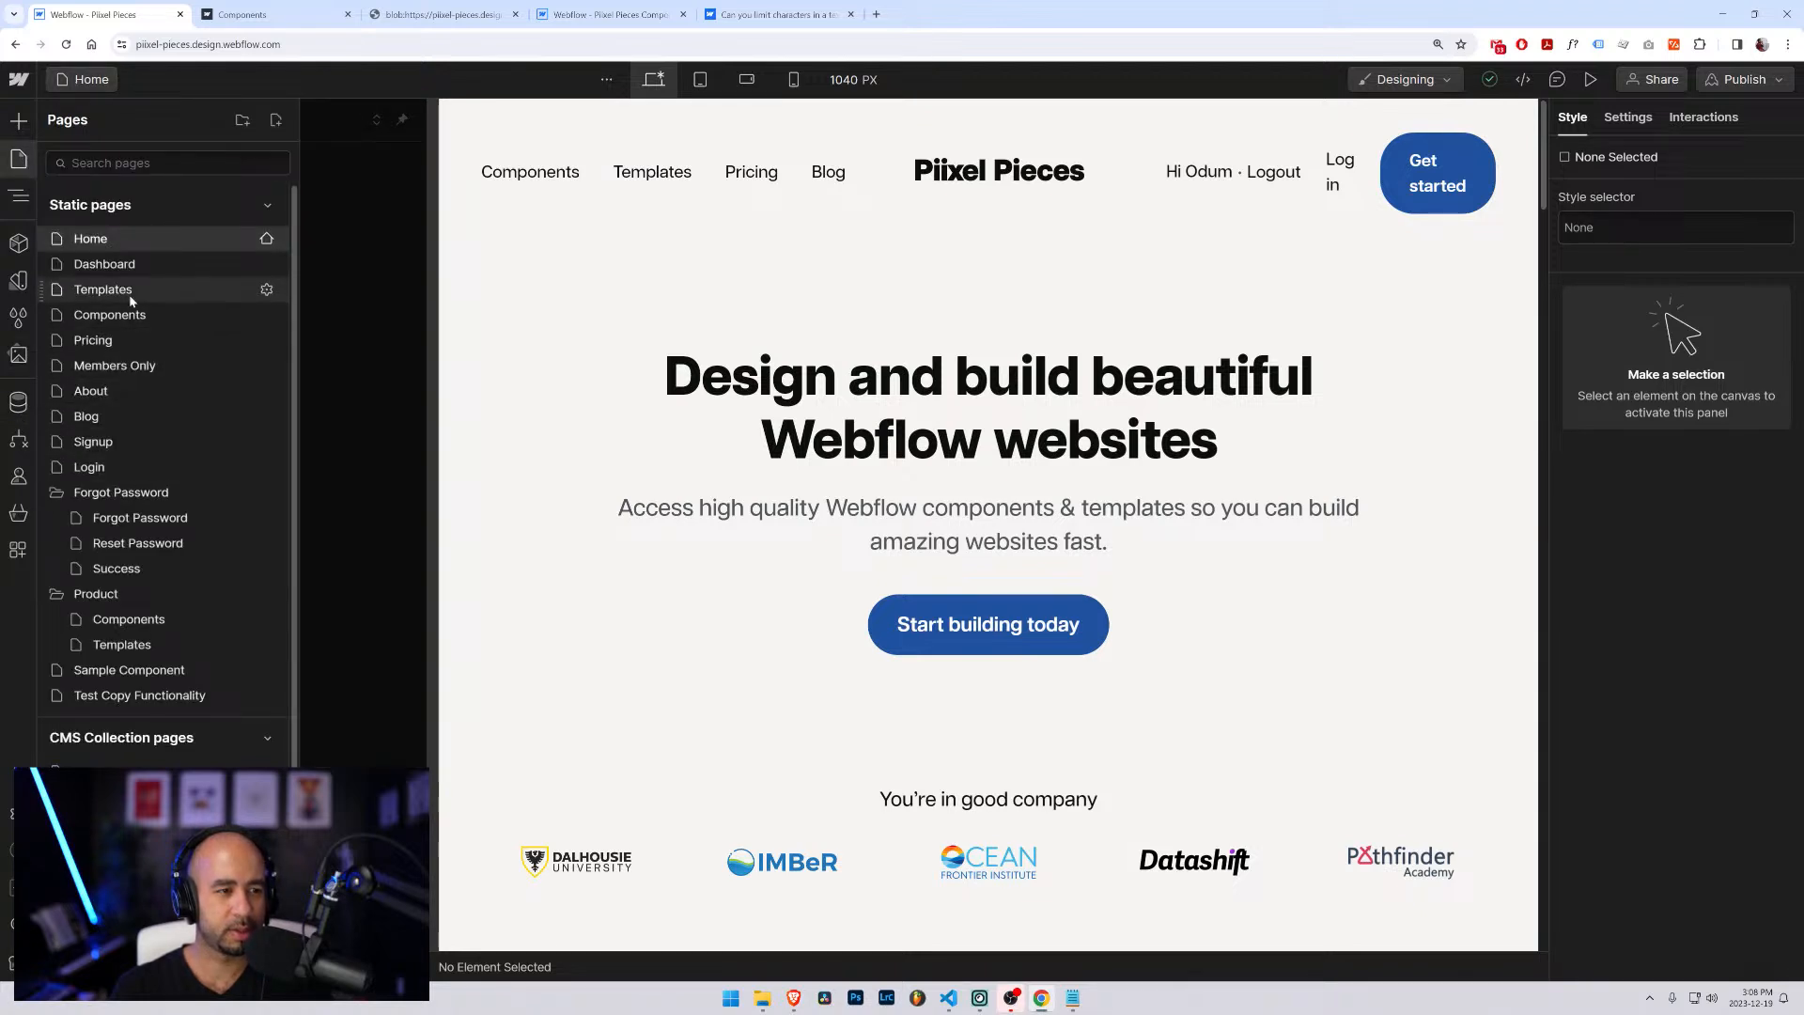
click(266, 316)
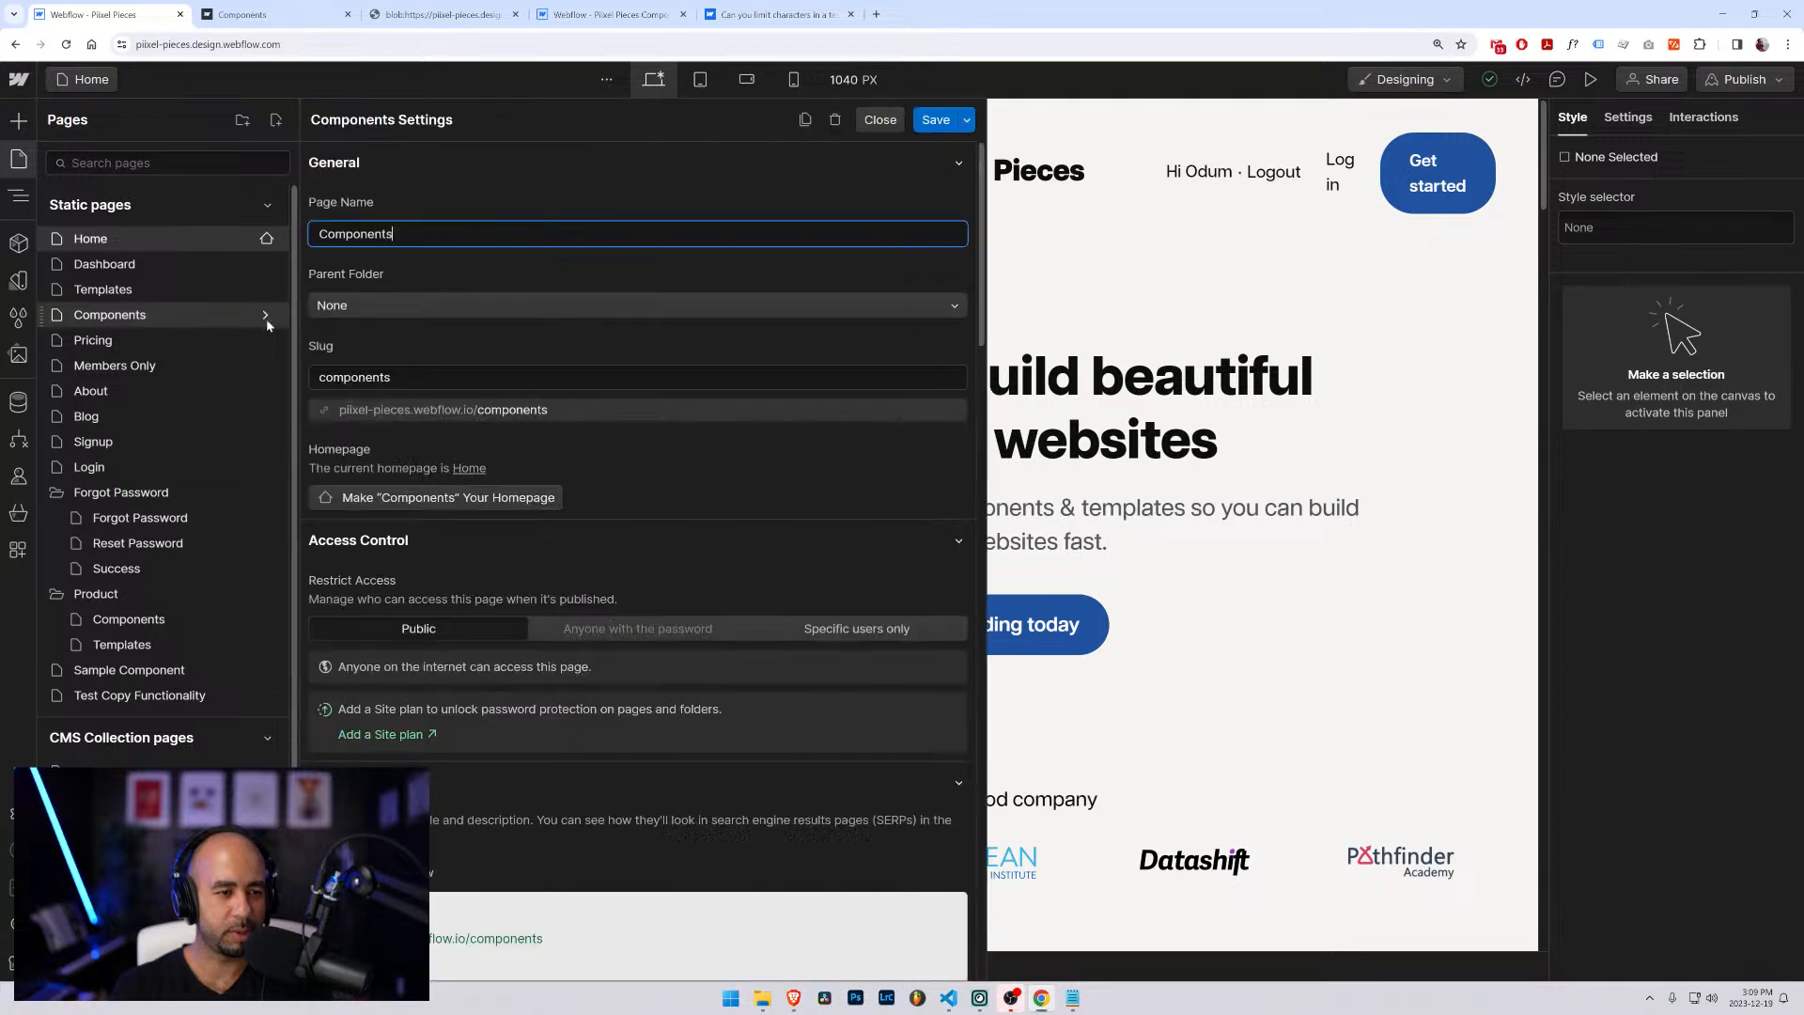
scroll(451, 596, down, 15)
scroll(458, 596, down, 4)
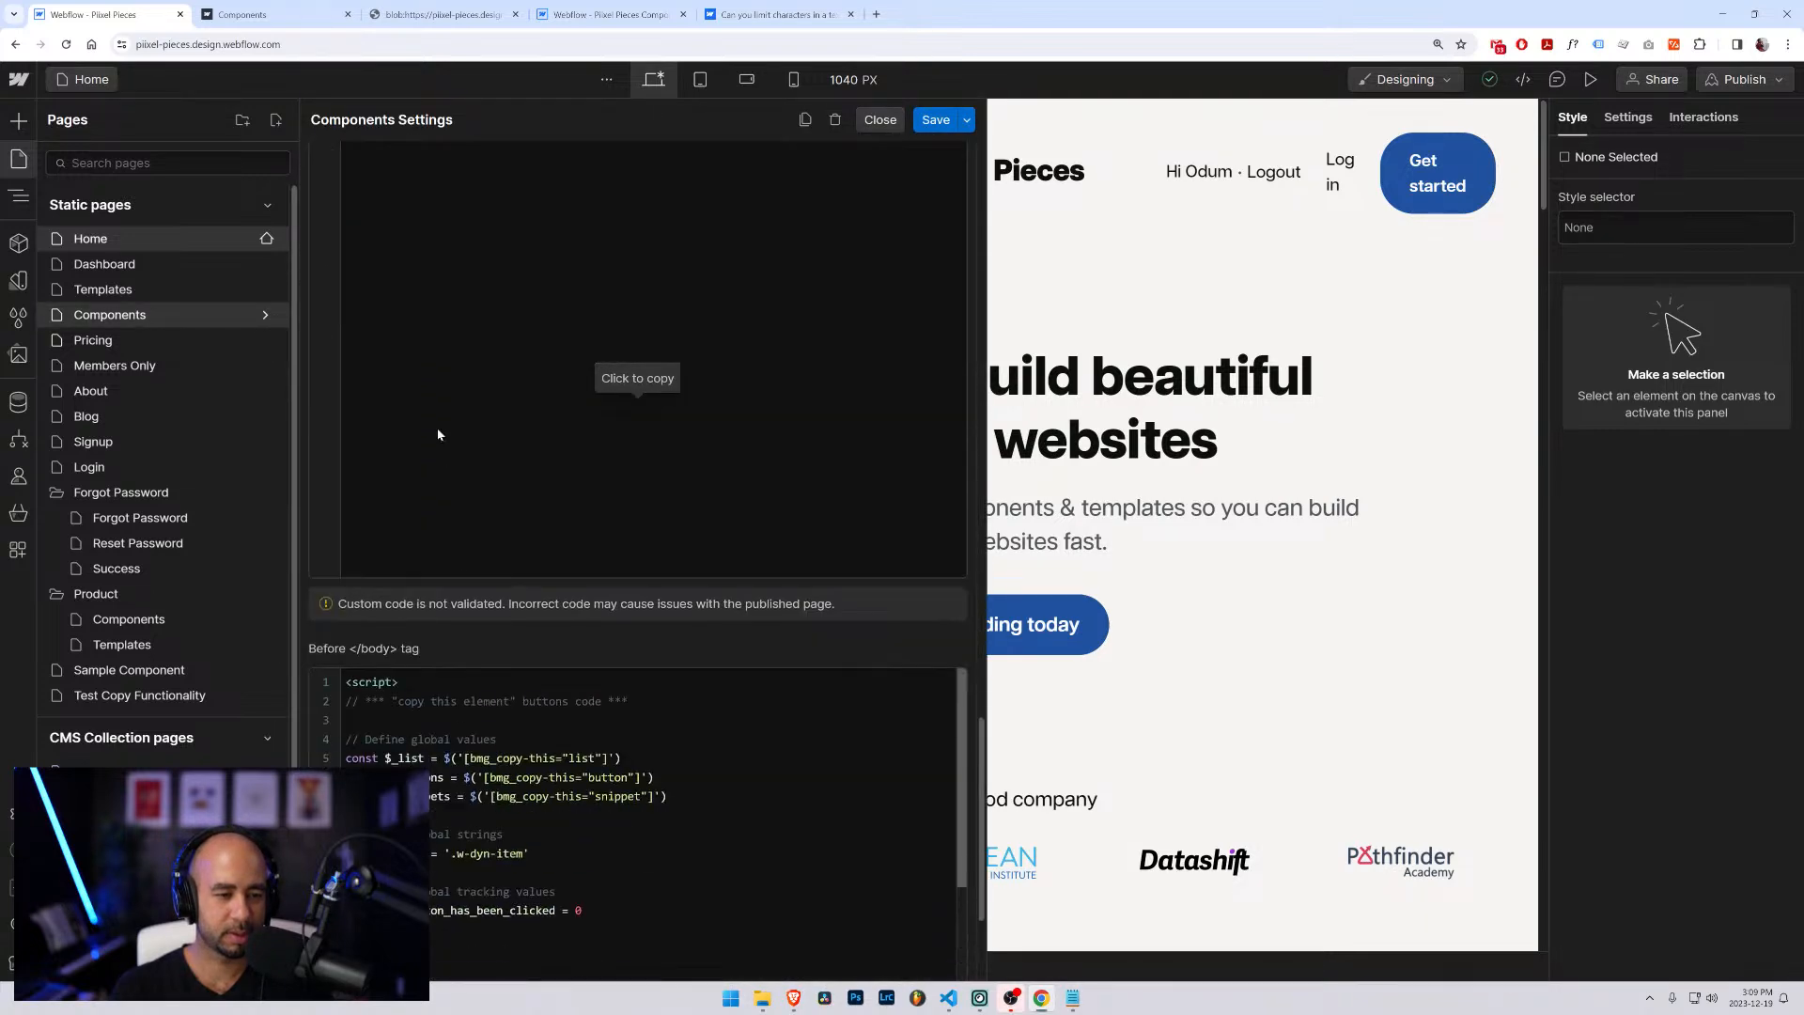
click(421, 276)
text(<script> const memberstack = window.$memberstackDom memberstack.getCurrentMember().then((member) => {       if (member.data) {           window.location.replace("/dashboard");       }     }) </script> <!-- [Attributes by Finsweet] CMS Filter --> <script async src="https://cdn.jsdelivr.net/npm/@finsweet/attributes-cmsfilter@1/cmsfilter.js"></script>)
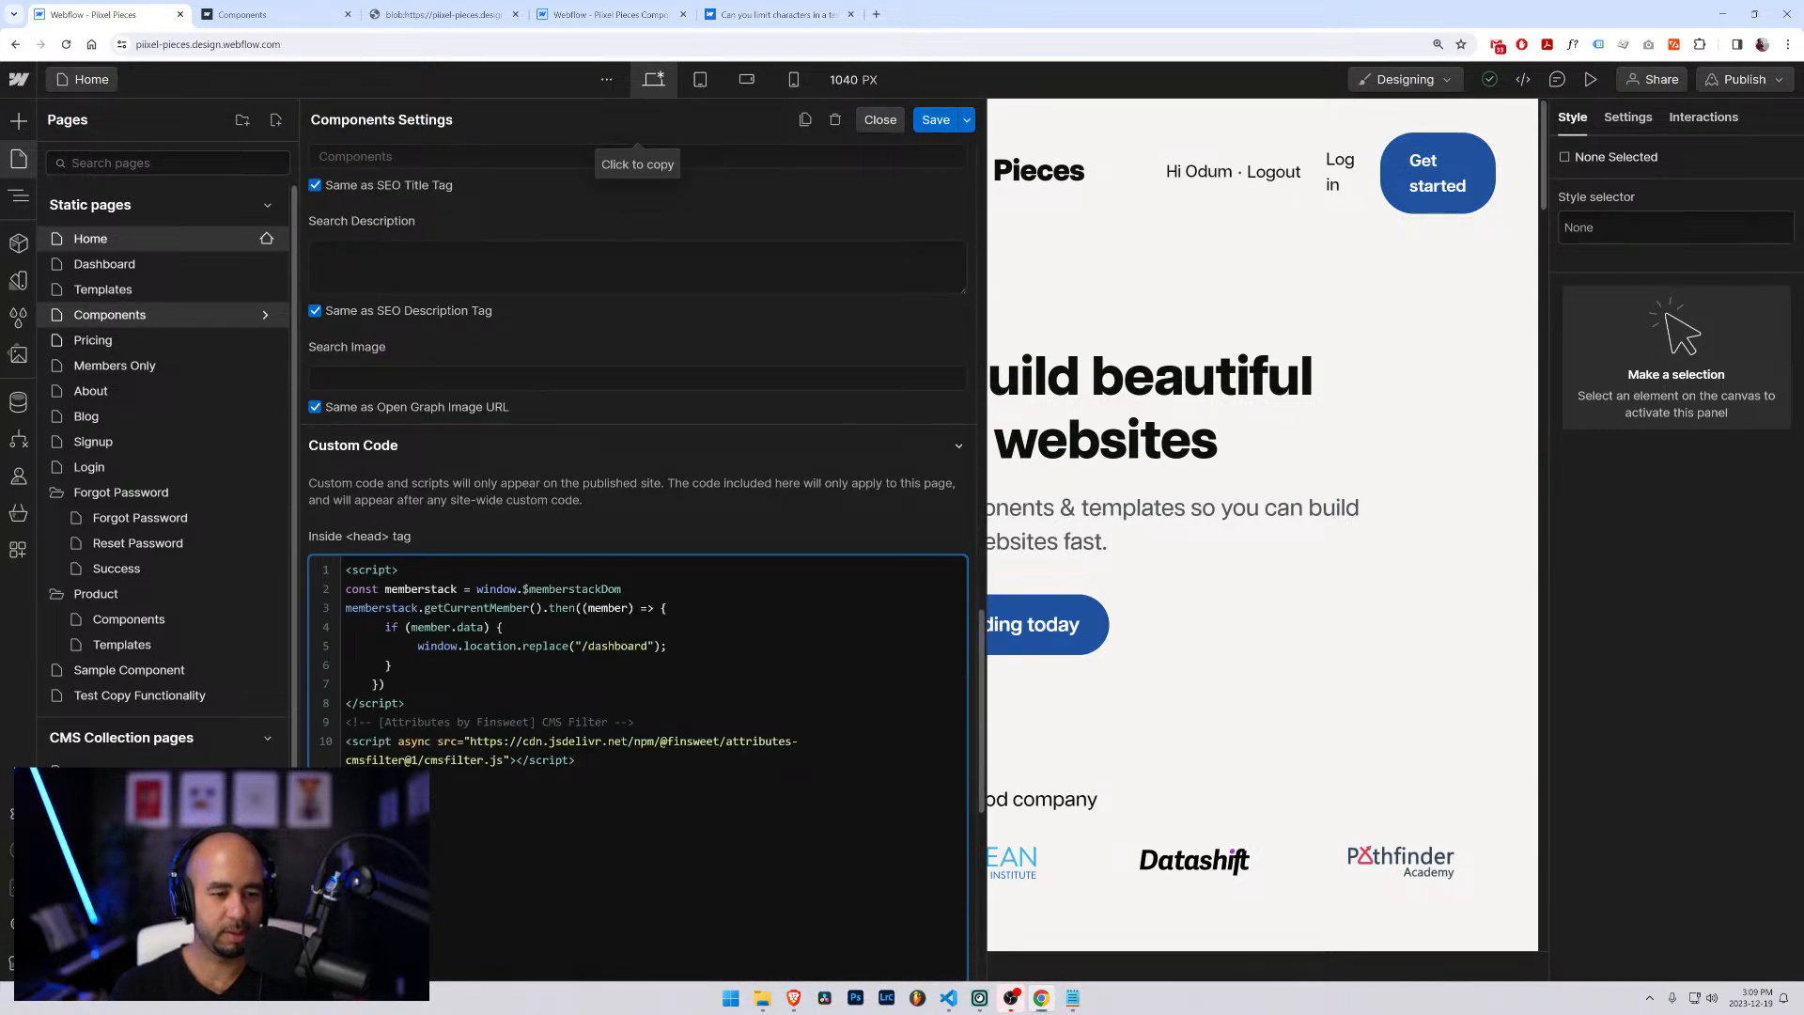
click(936, 120)
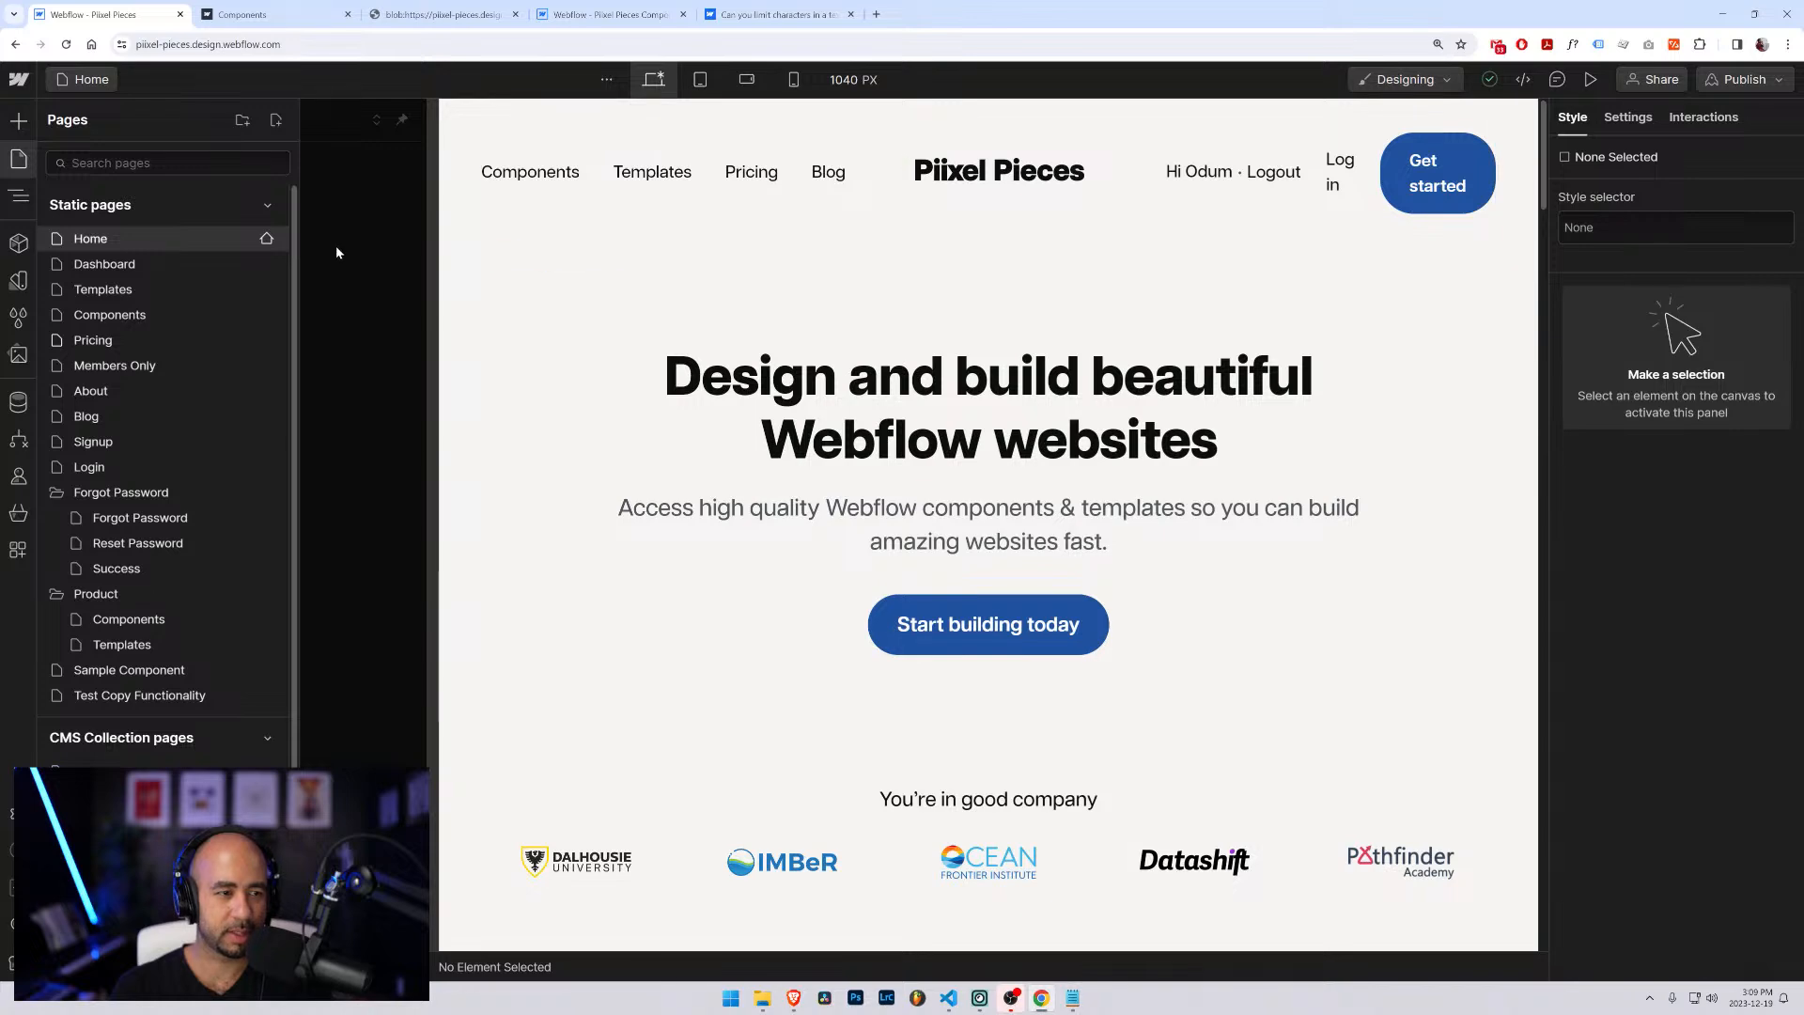
- Paste the same head scripts into the top-level Templates page's Inside <head> tag code and save the page settings
click(266, 291)
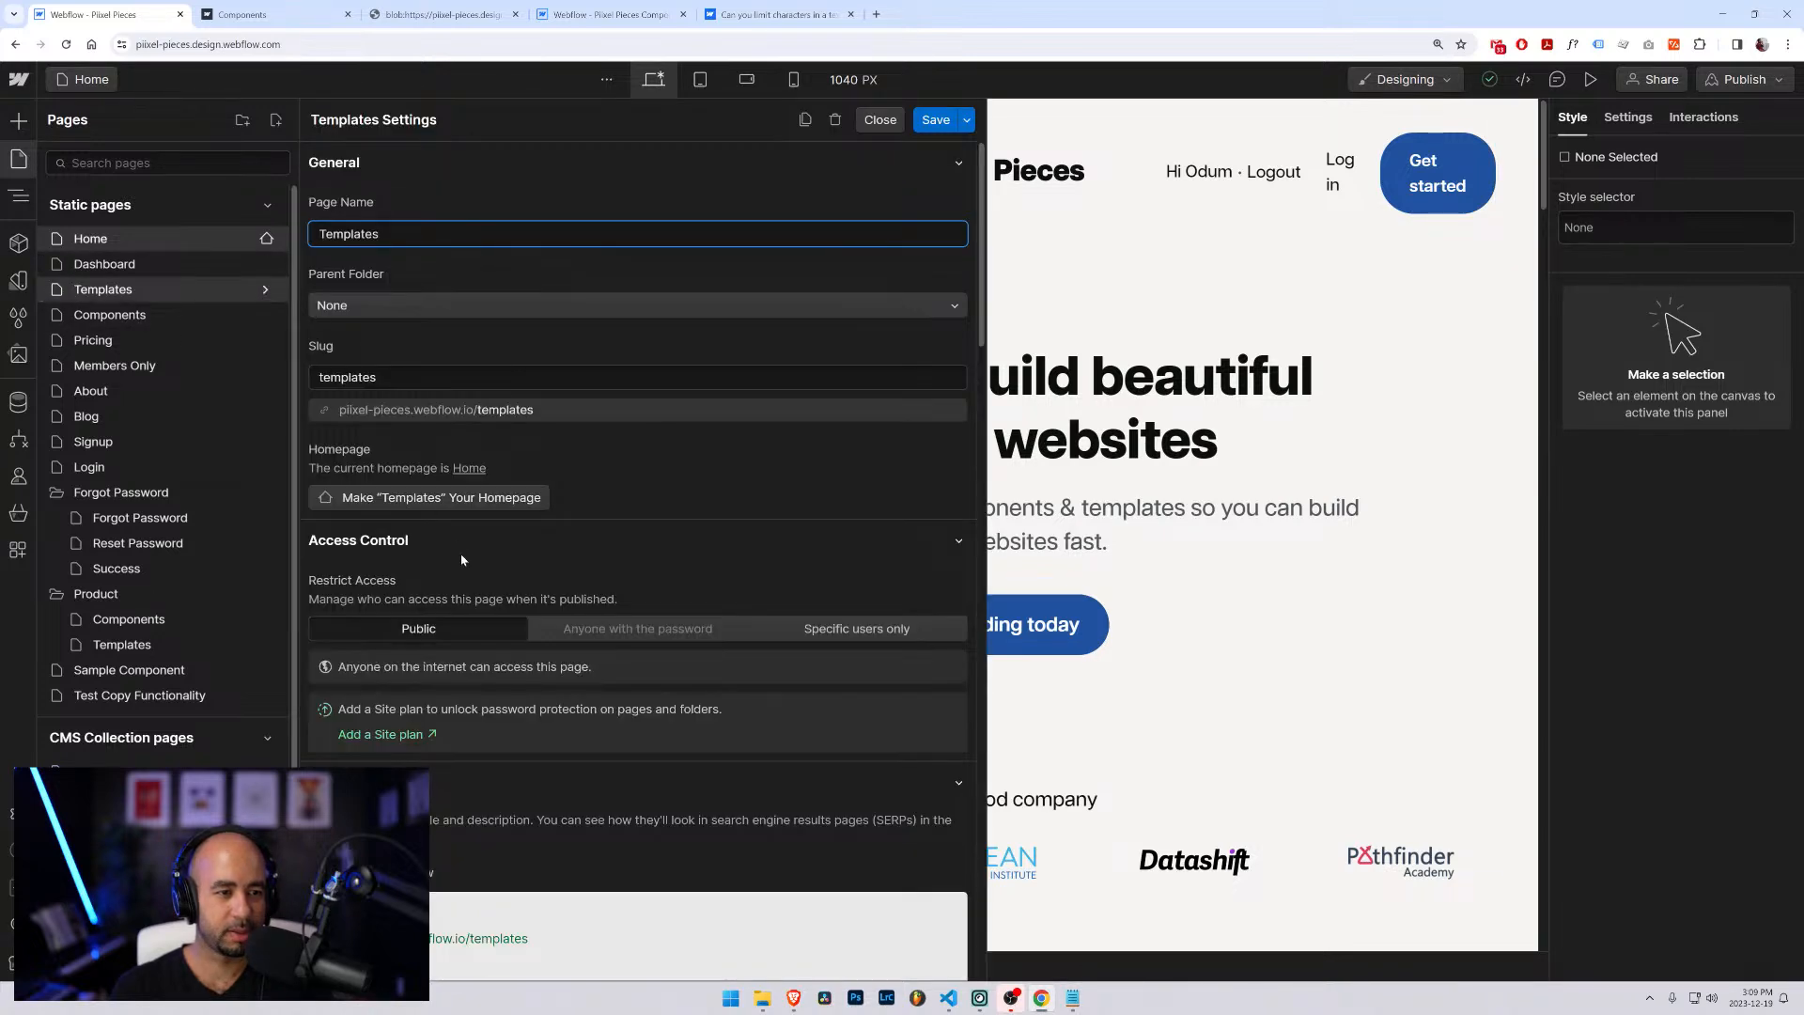
scroll(461, 560, down, 20)
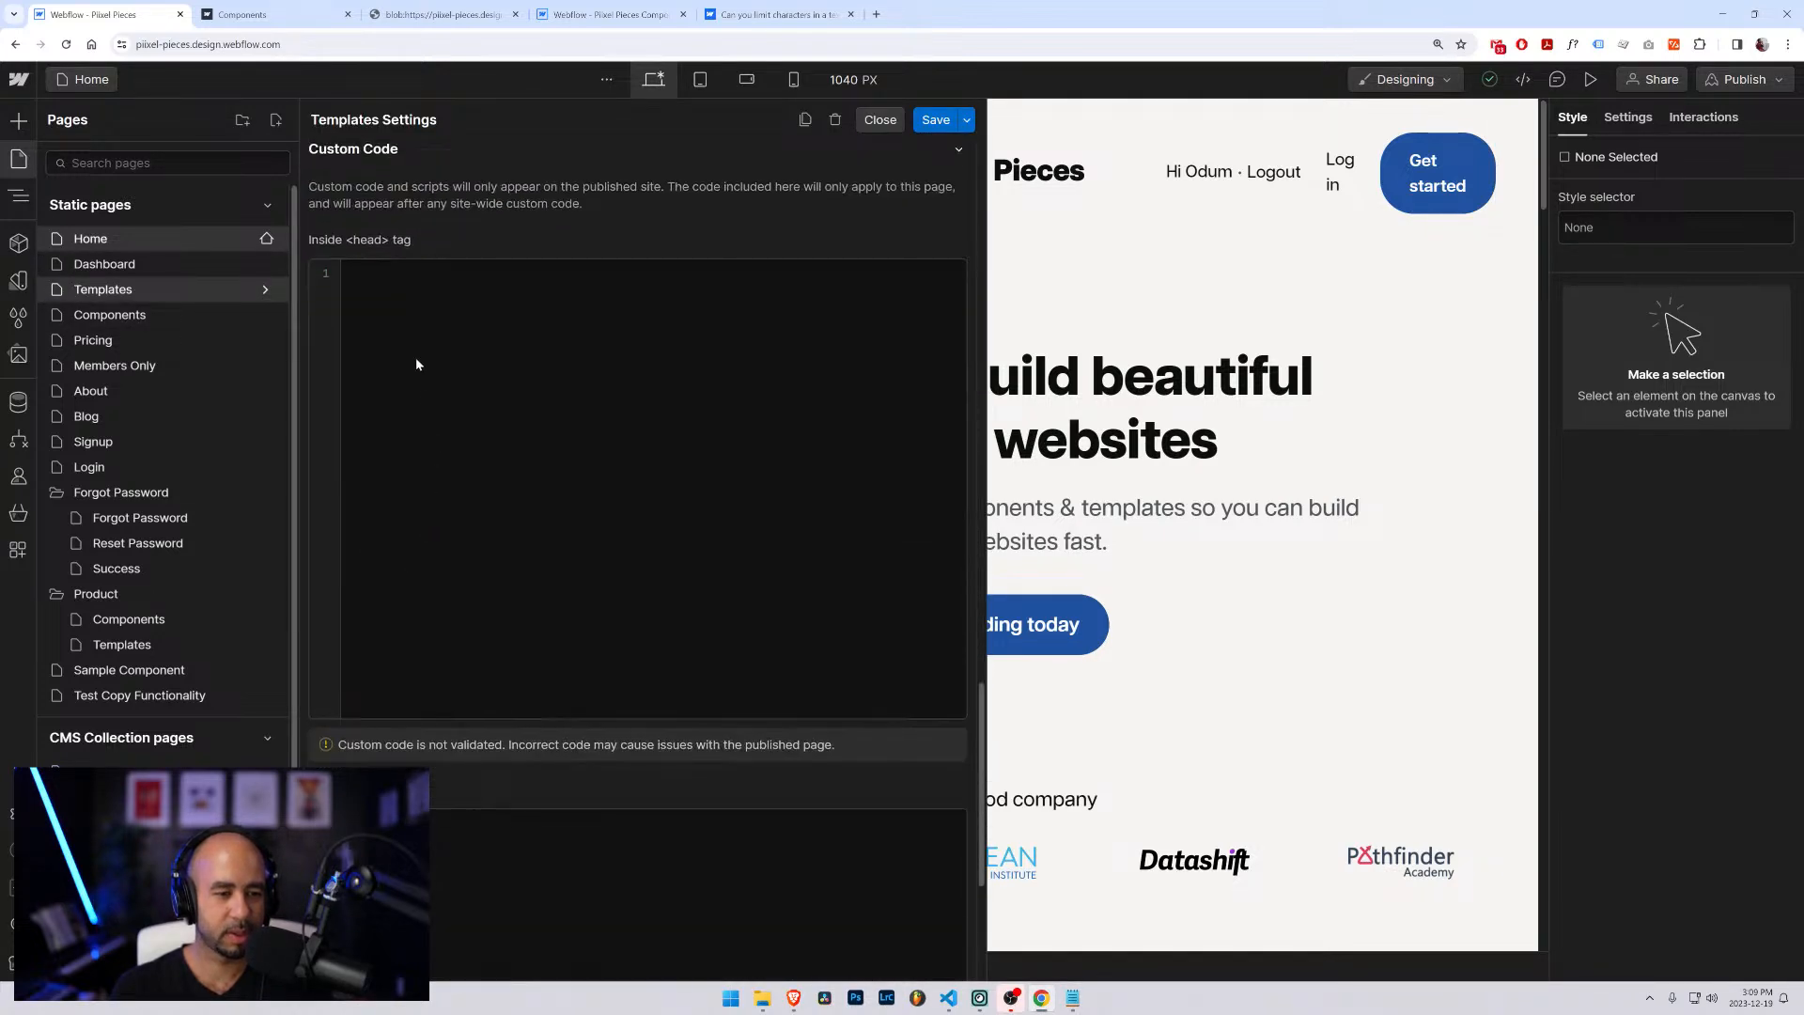
click(417, 364)
text(<script> const memberstack = window.$memberstackDom memberstack.getCurrentMember().then((member) => {       if (member.data) {           window.location.replace("/dashboard");       }     }) </script> <!-- [Attributes by Finsweet] CMS Filter --> <script async src="https://cdn.jsdelivr.net/npm/@finsweet/attributes-cmsfilter@1/cmsfilter.js"></script>)
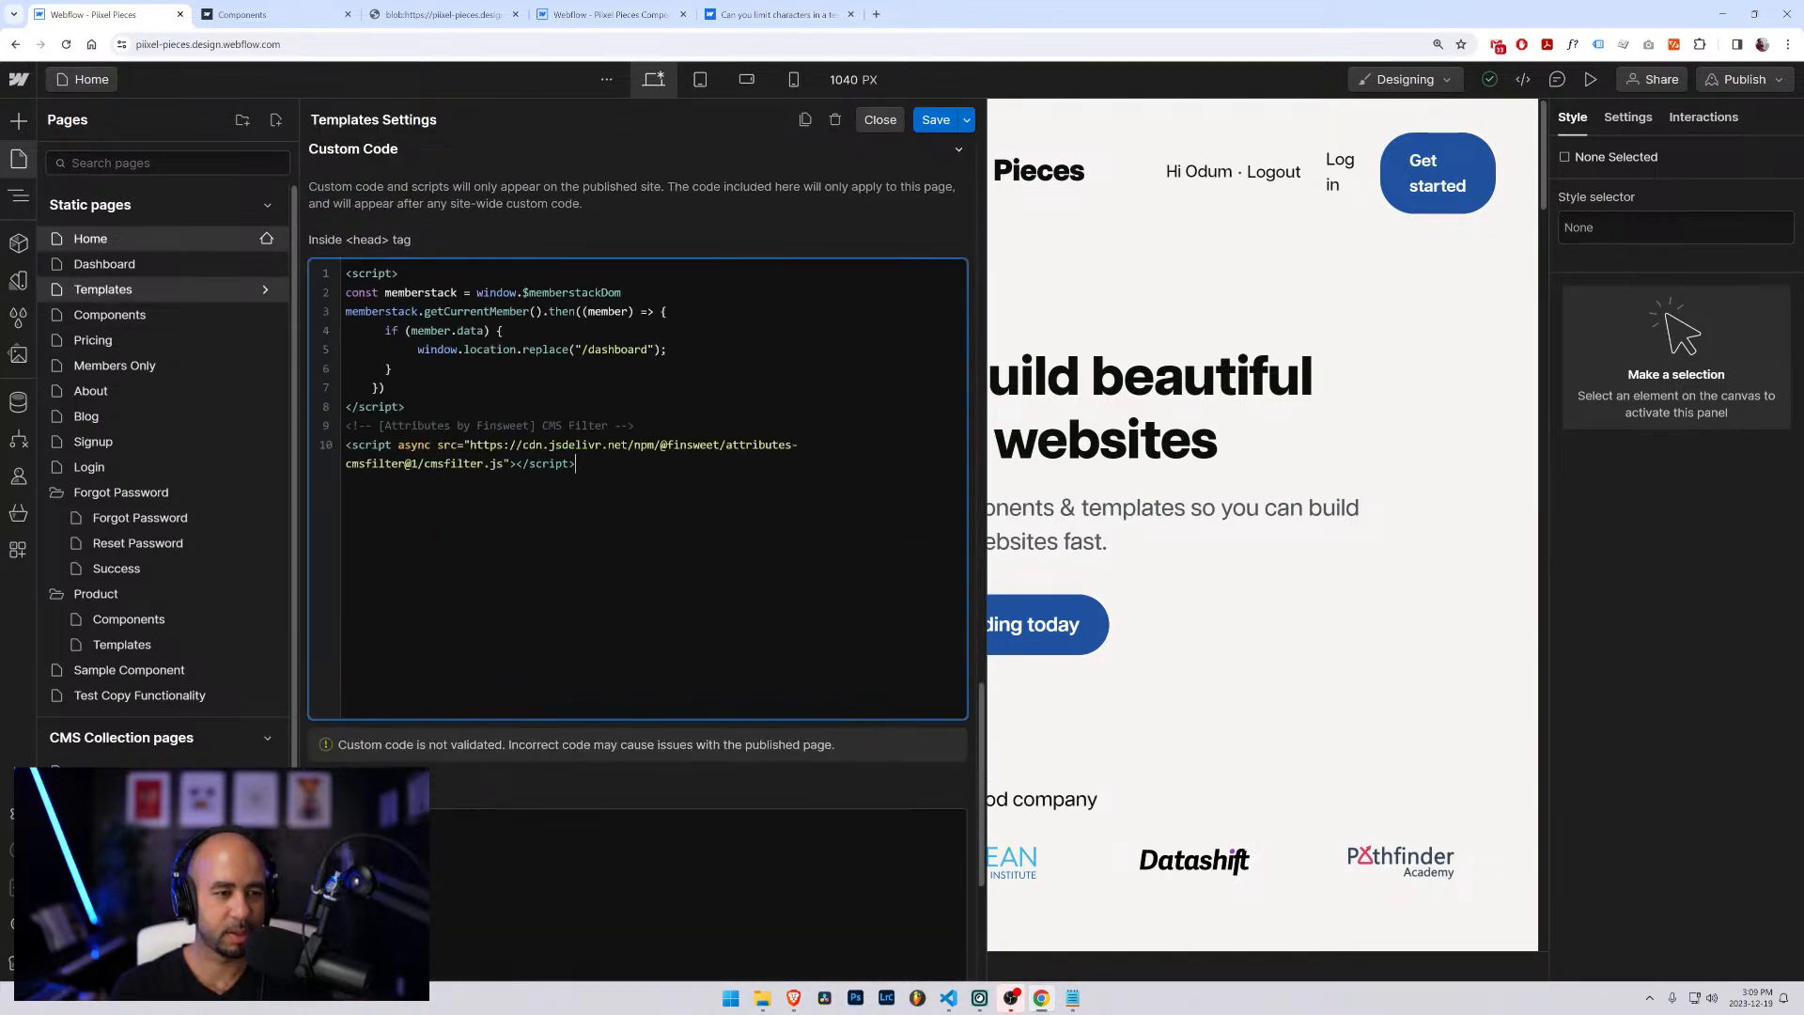
click(937, 122)
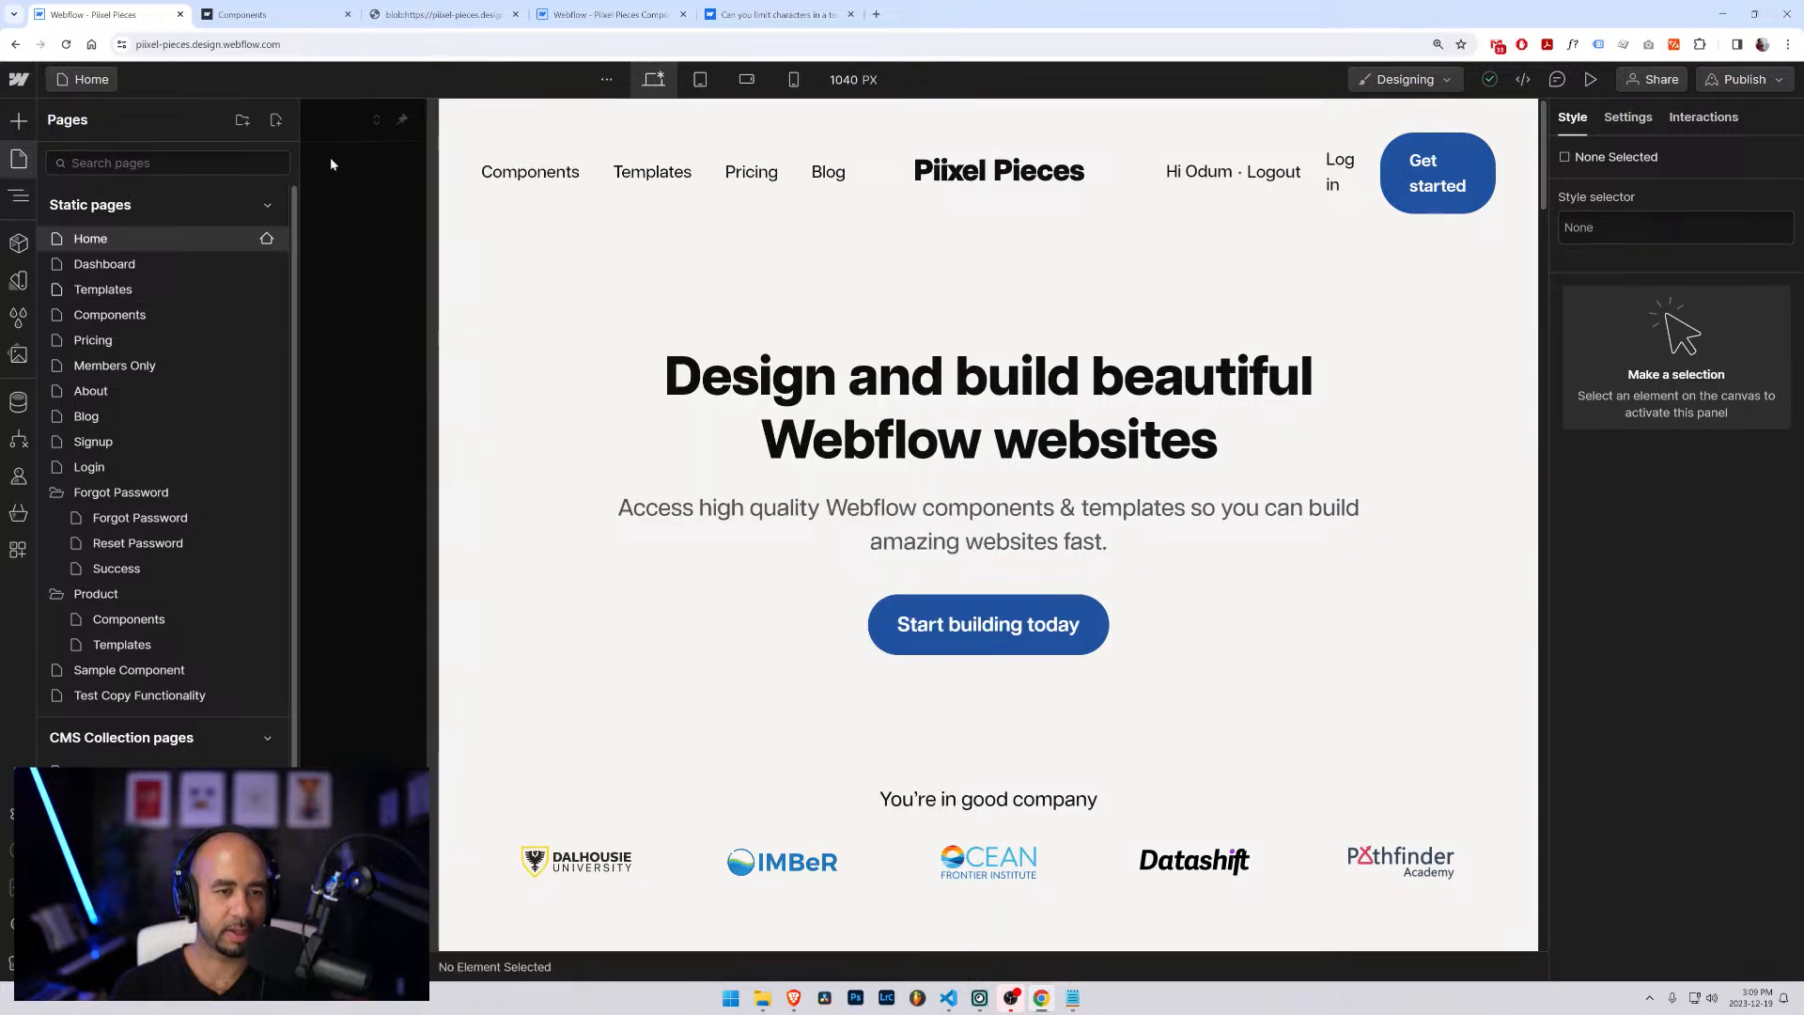
- Publish the site to the piixel-pieces.webflow.io staging domain and open the published site
click(1743, 79)
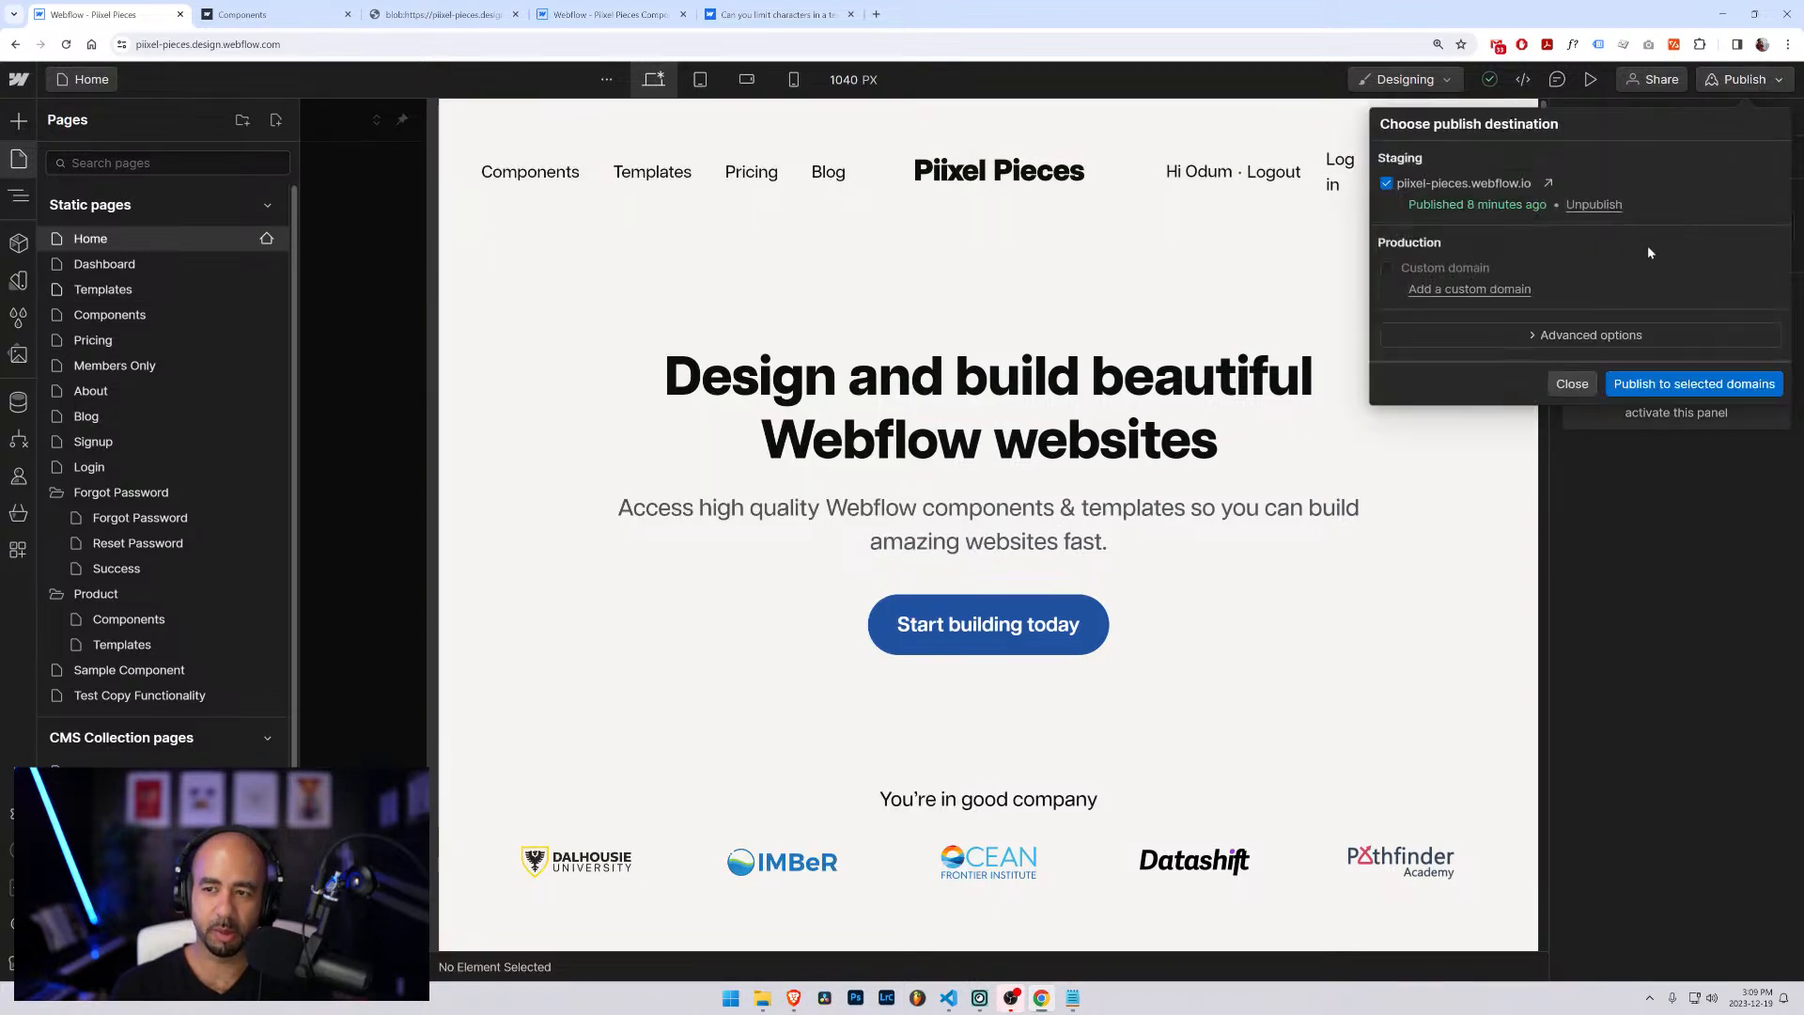
click(1657, 385)
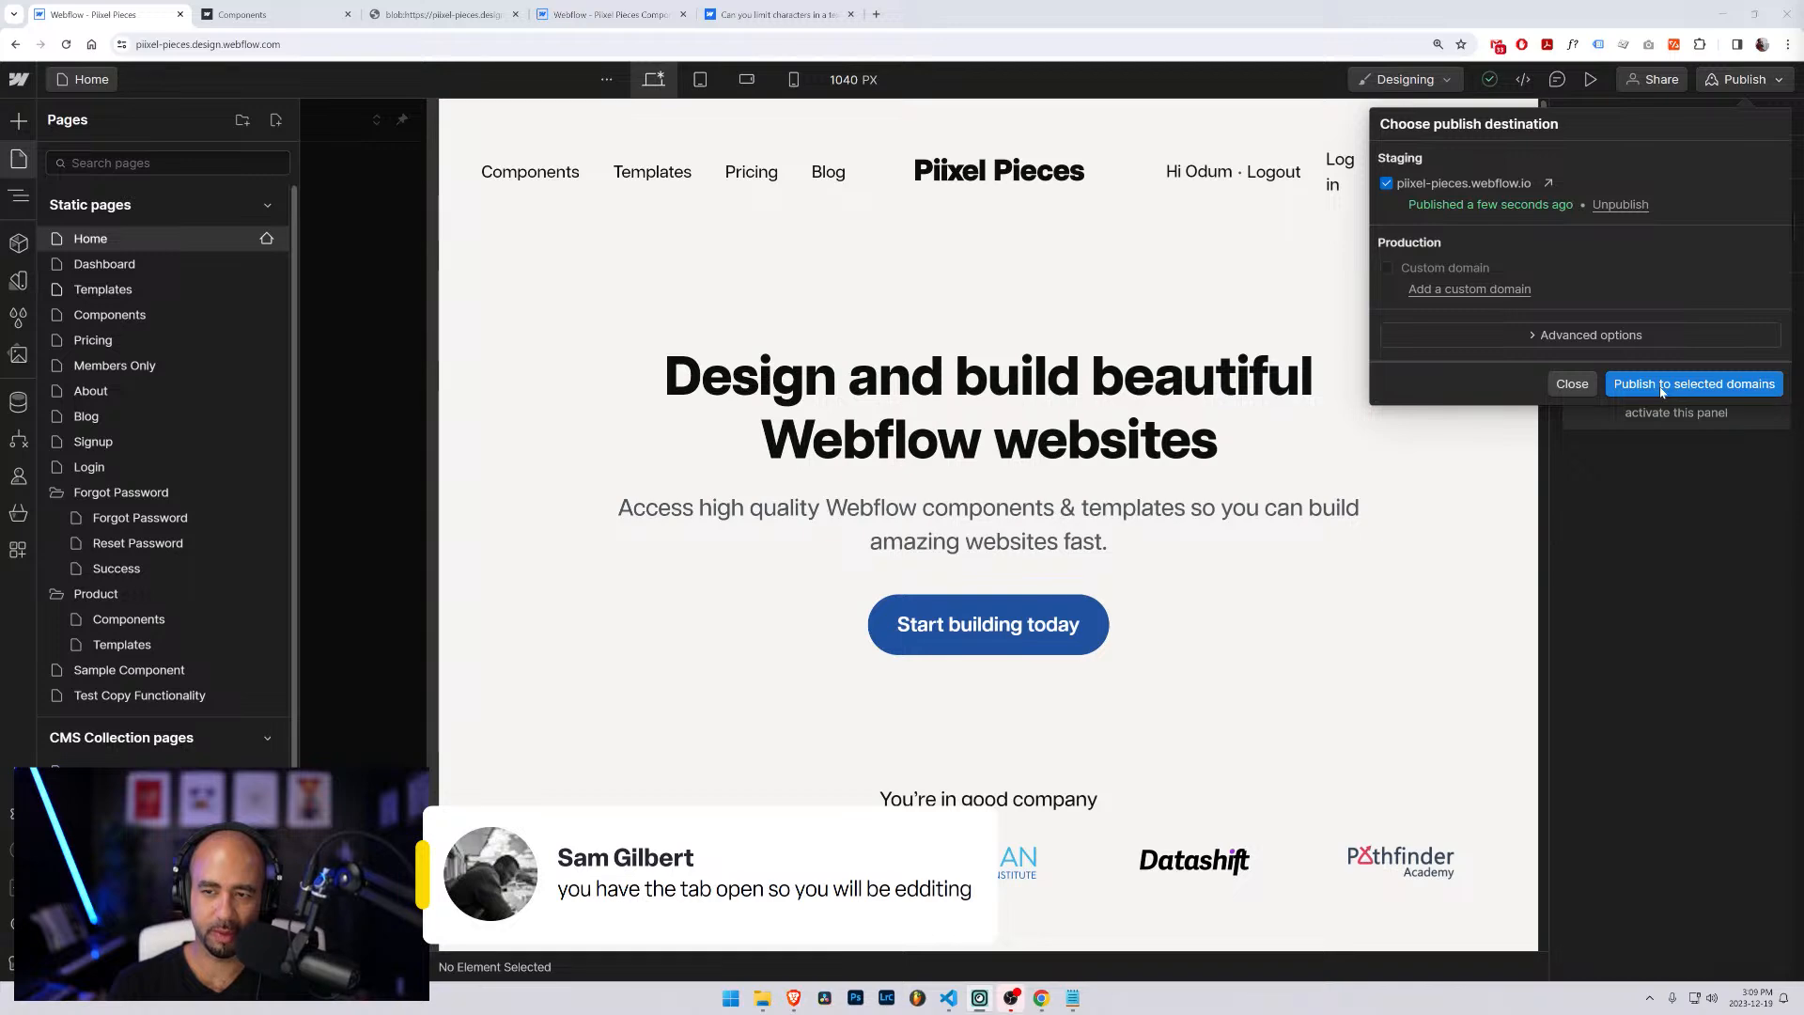
click(1548, 184)
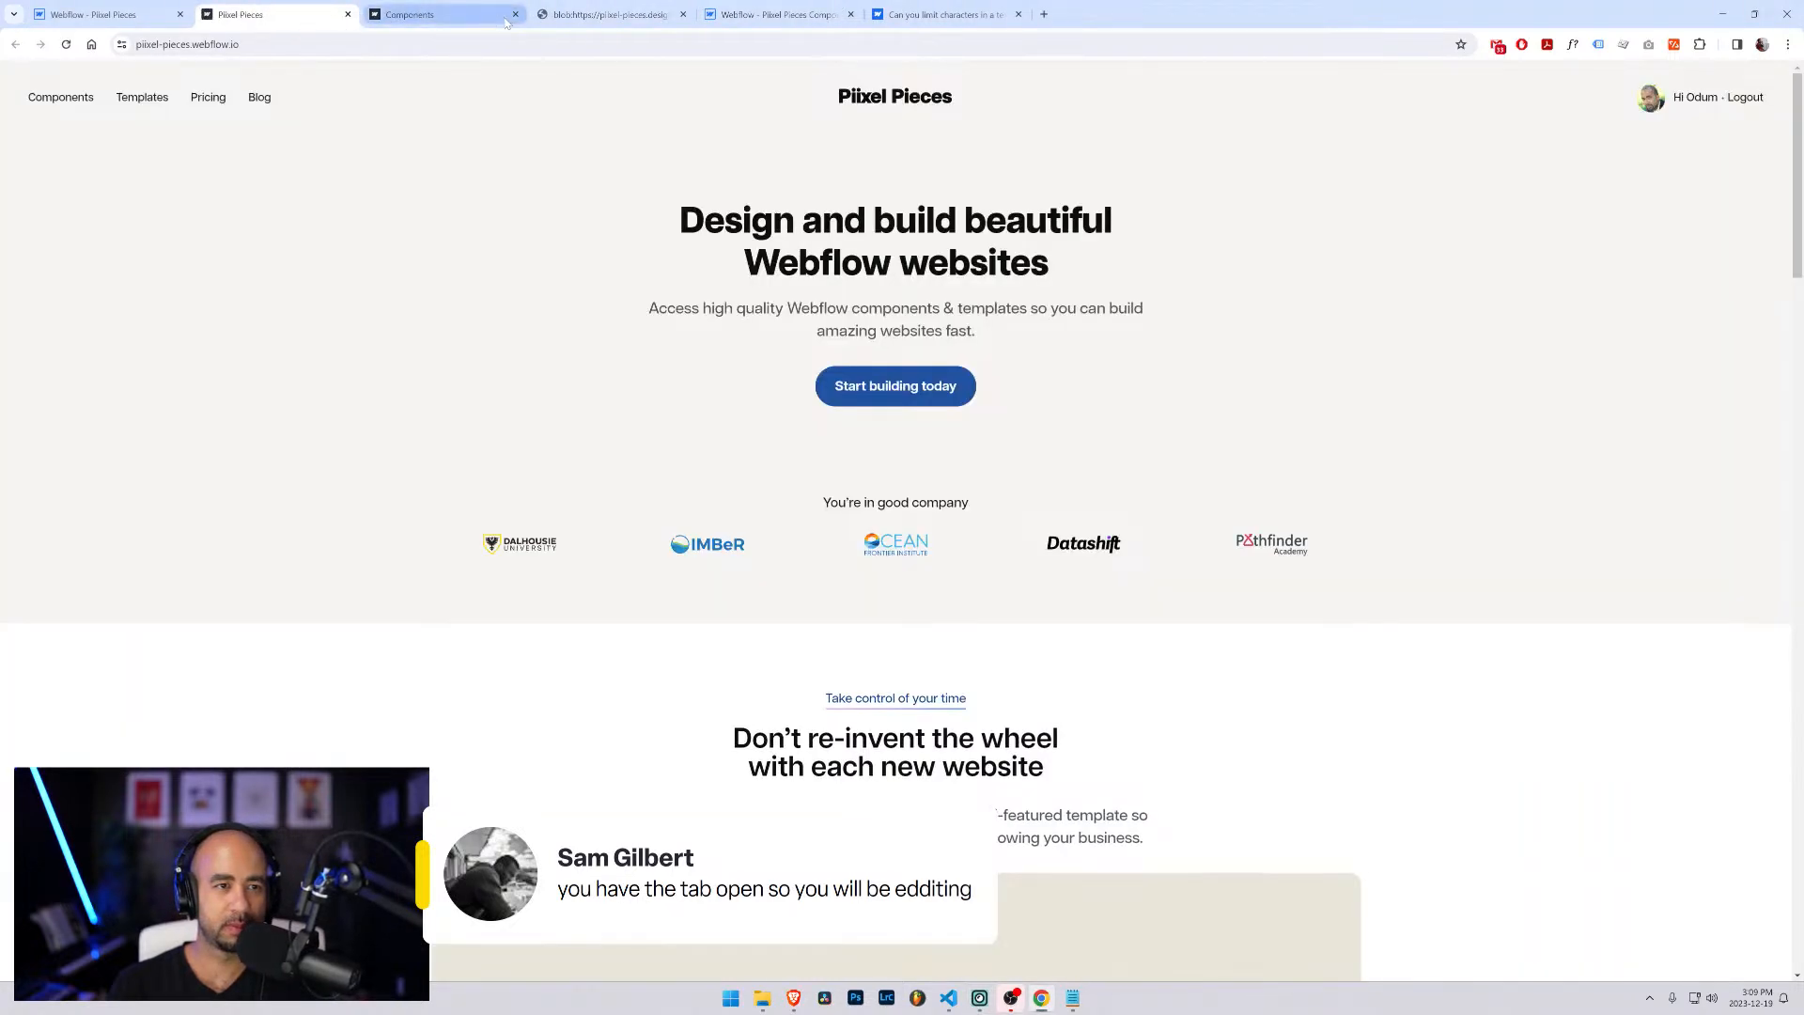
- Close the leftover browser tabs, keeping only the Designer and the published dashboard
click(683, 14)
click(683, 14)
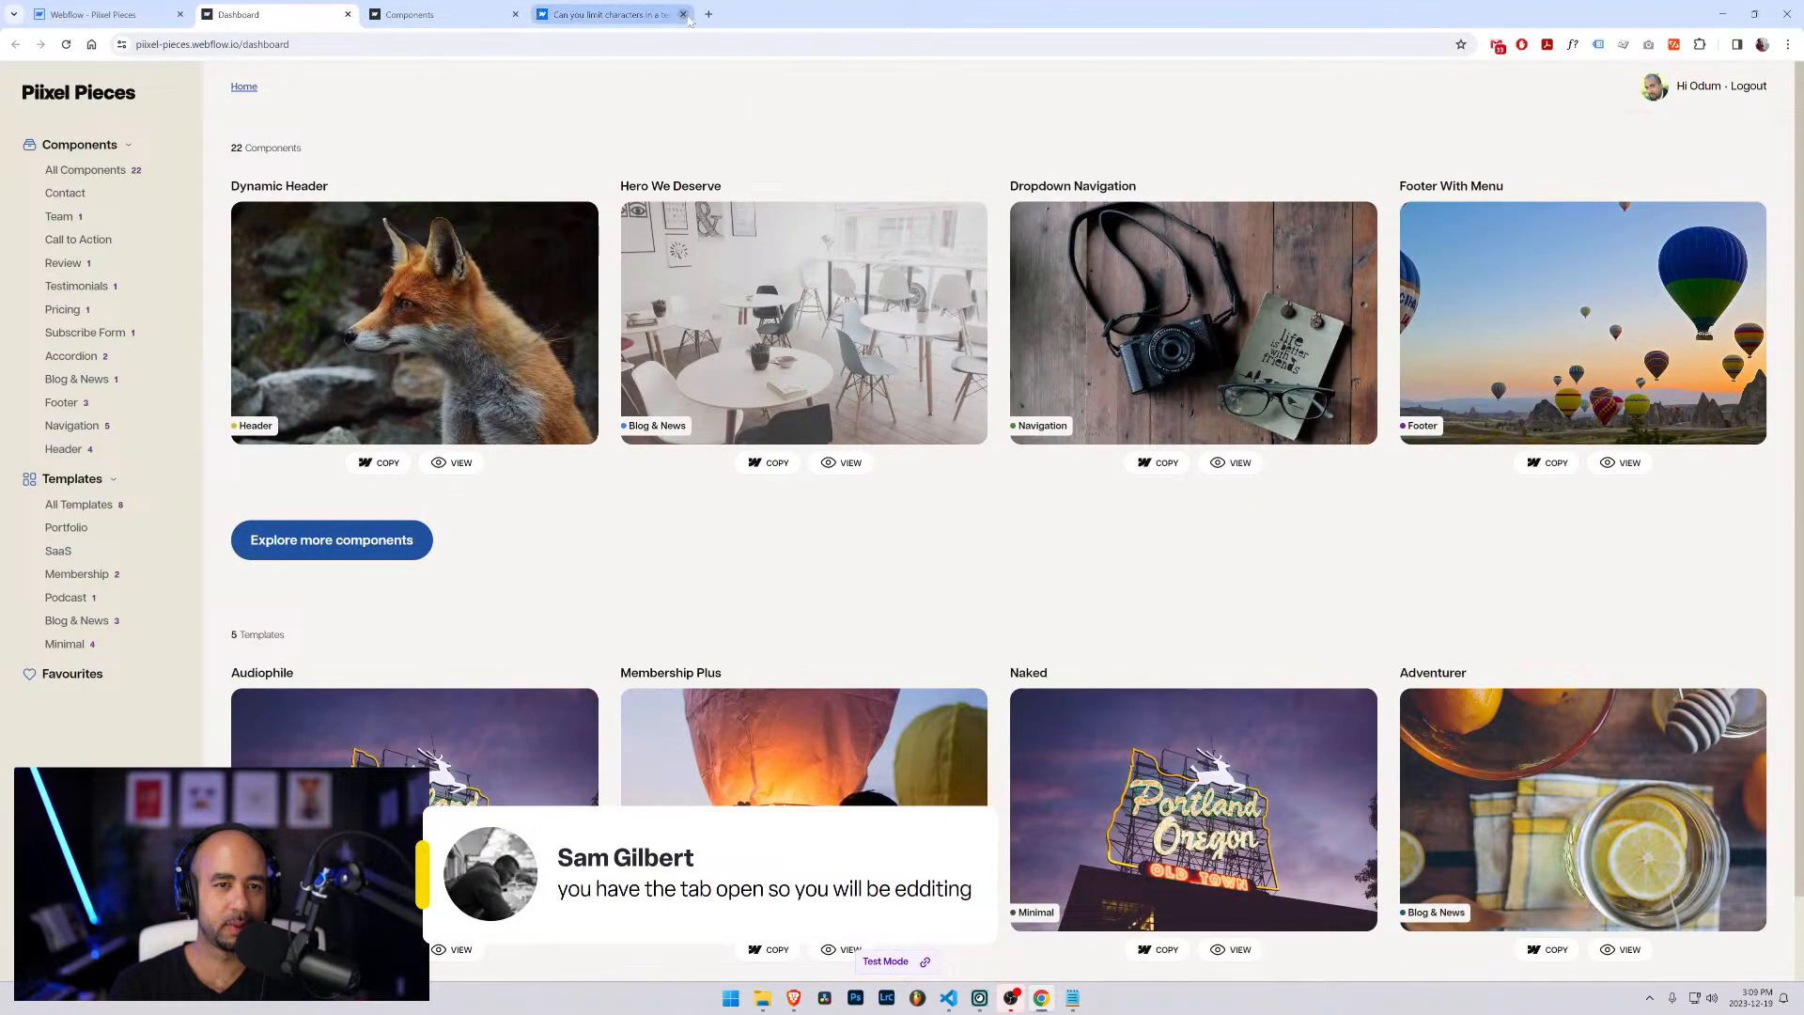
click(683, 14)
click(515, 14)
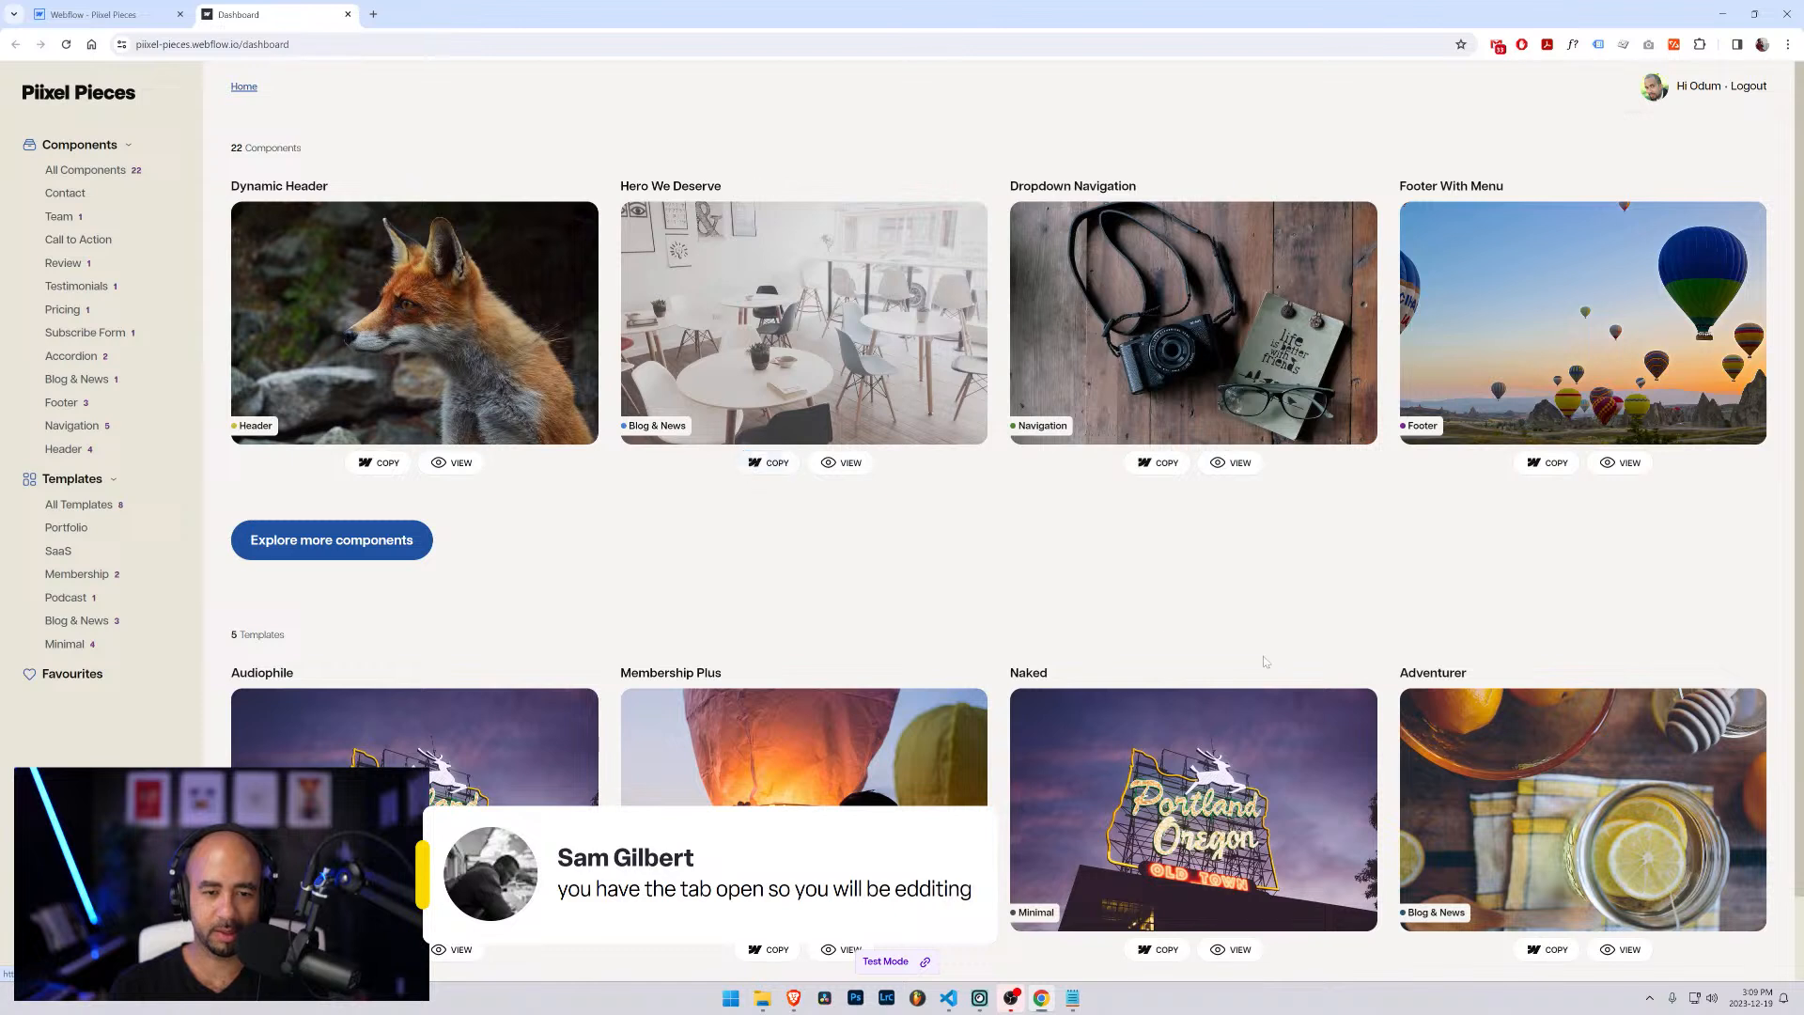
key(alt+Tab)
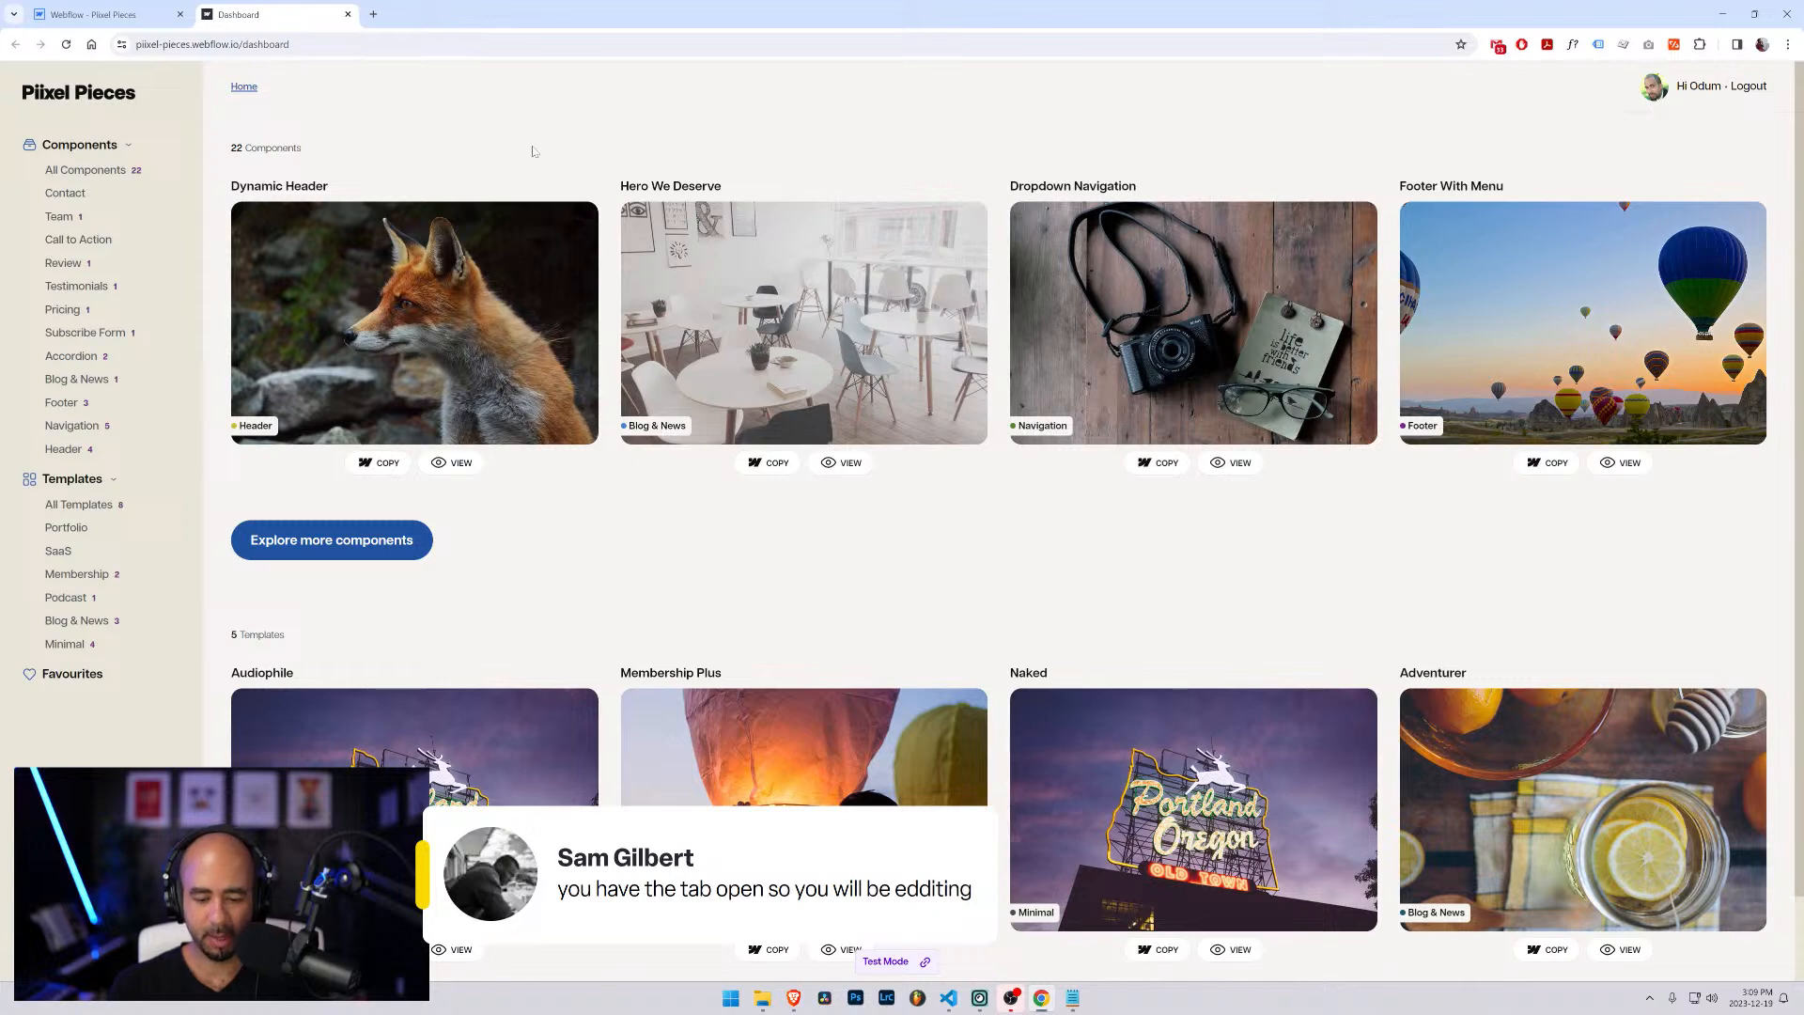
- Inspect the published dashboard's body markup in the developer tools, expanding the last div and checking the script elements above it
key(F12)
scroll(471, 459, down, 3)
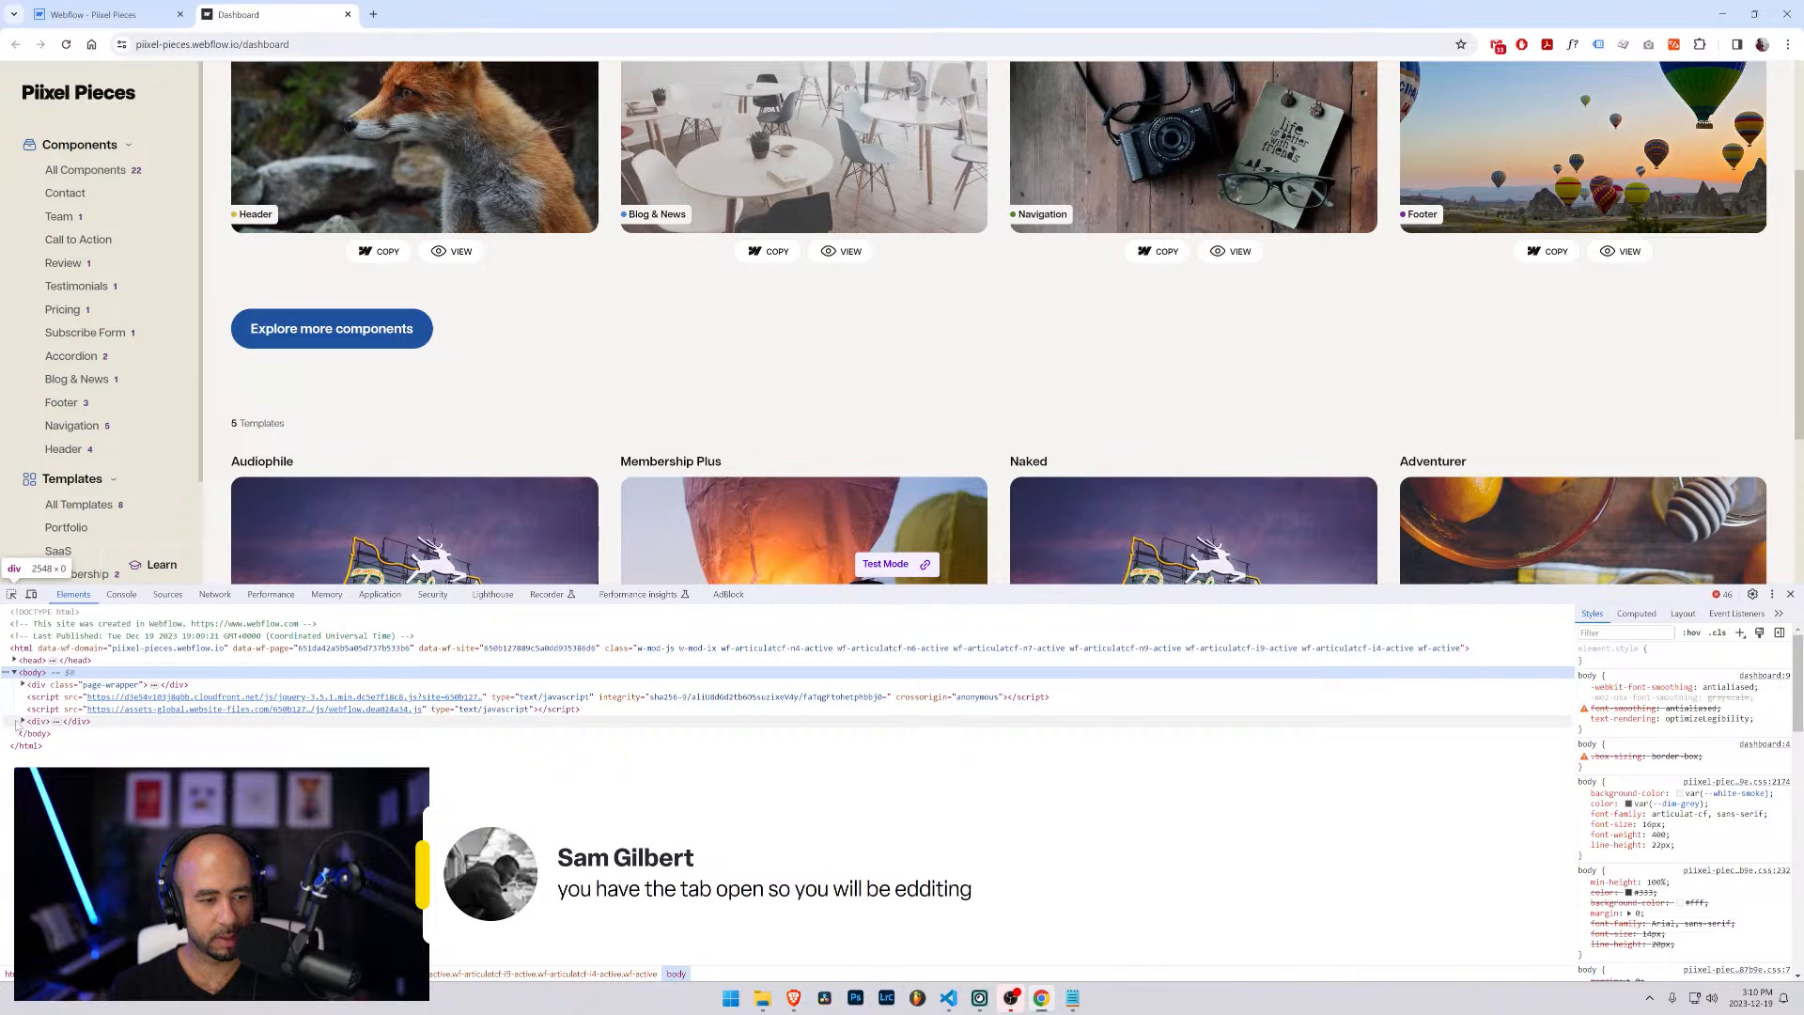
click(23, 720)
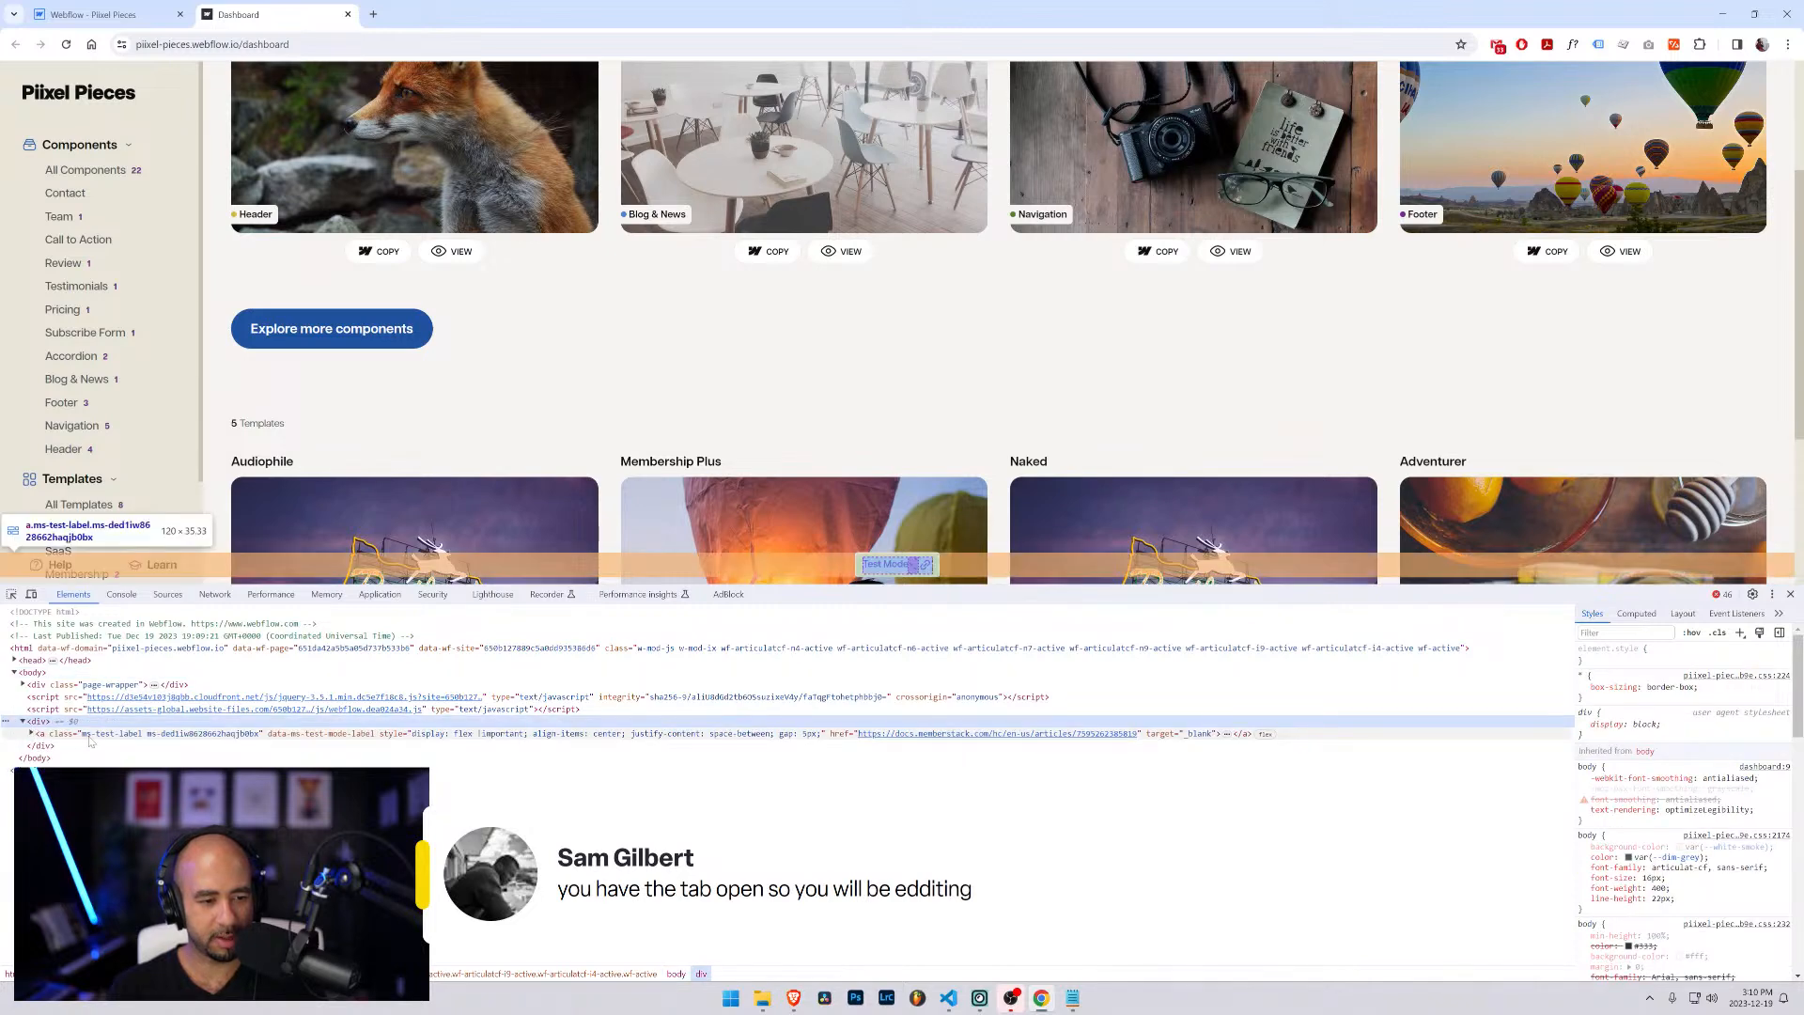
click(56, 747)
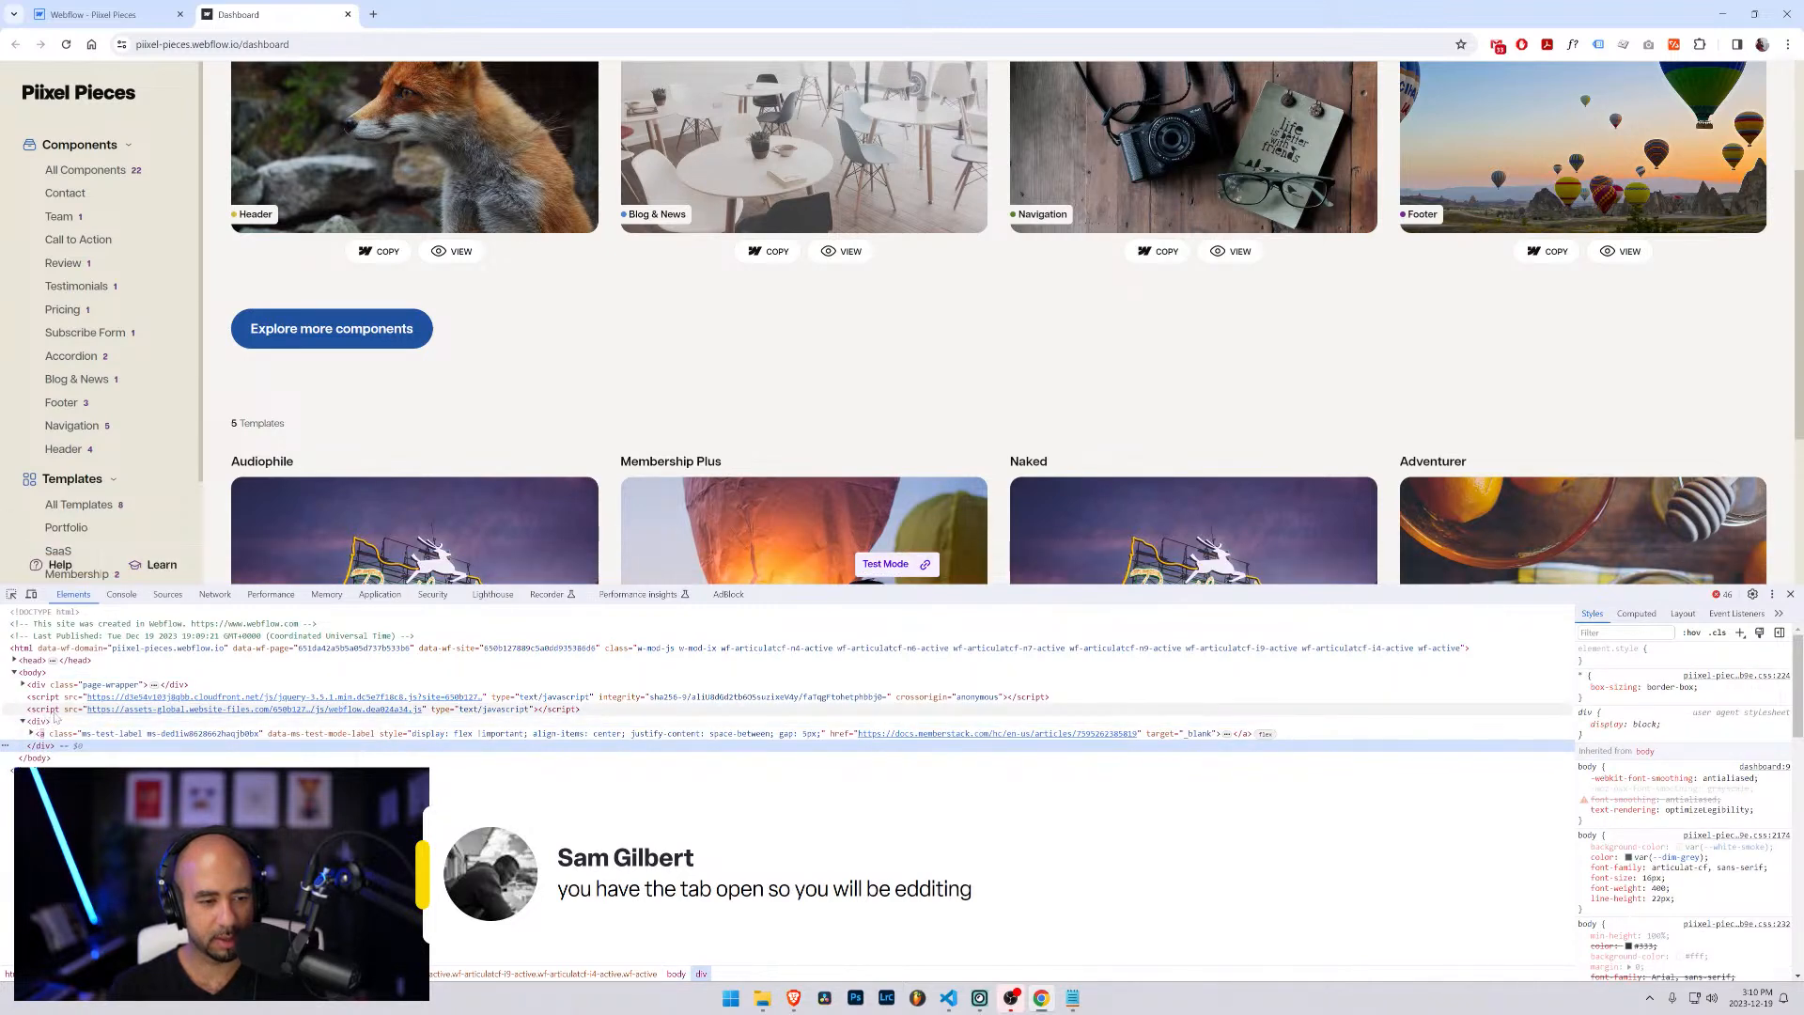
click(55, 712)
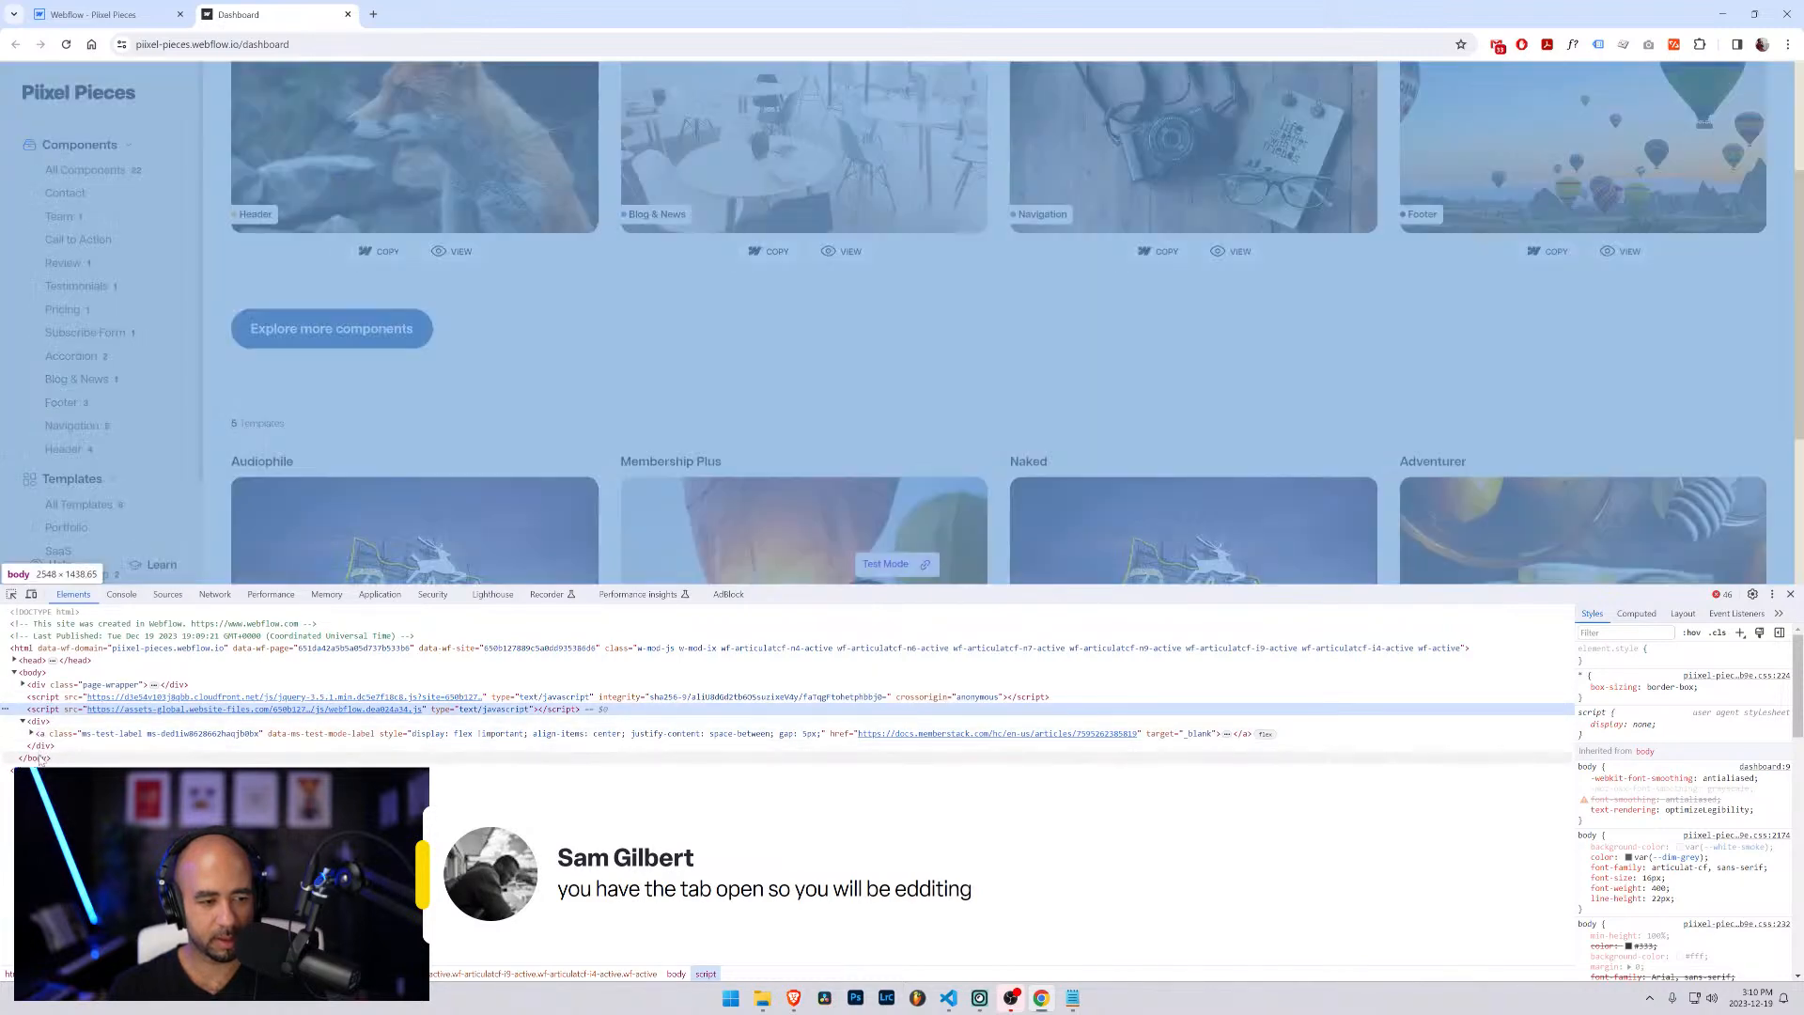
click(39, 758)
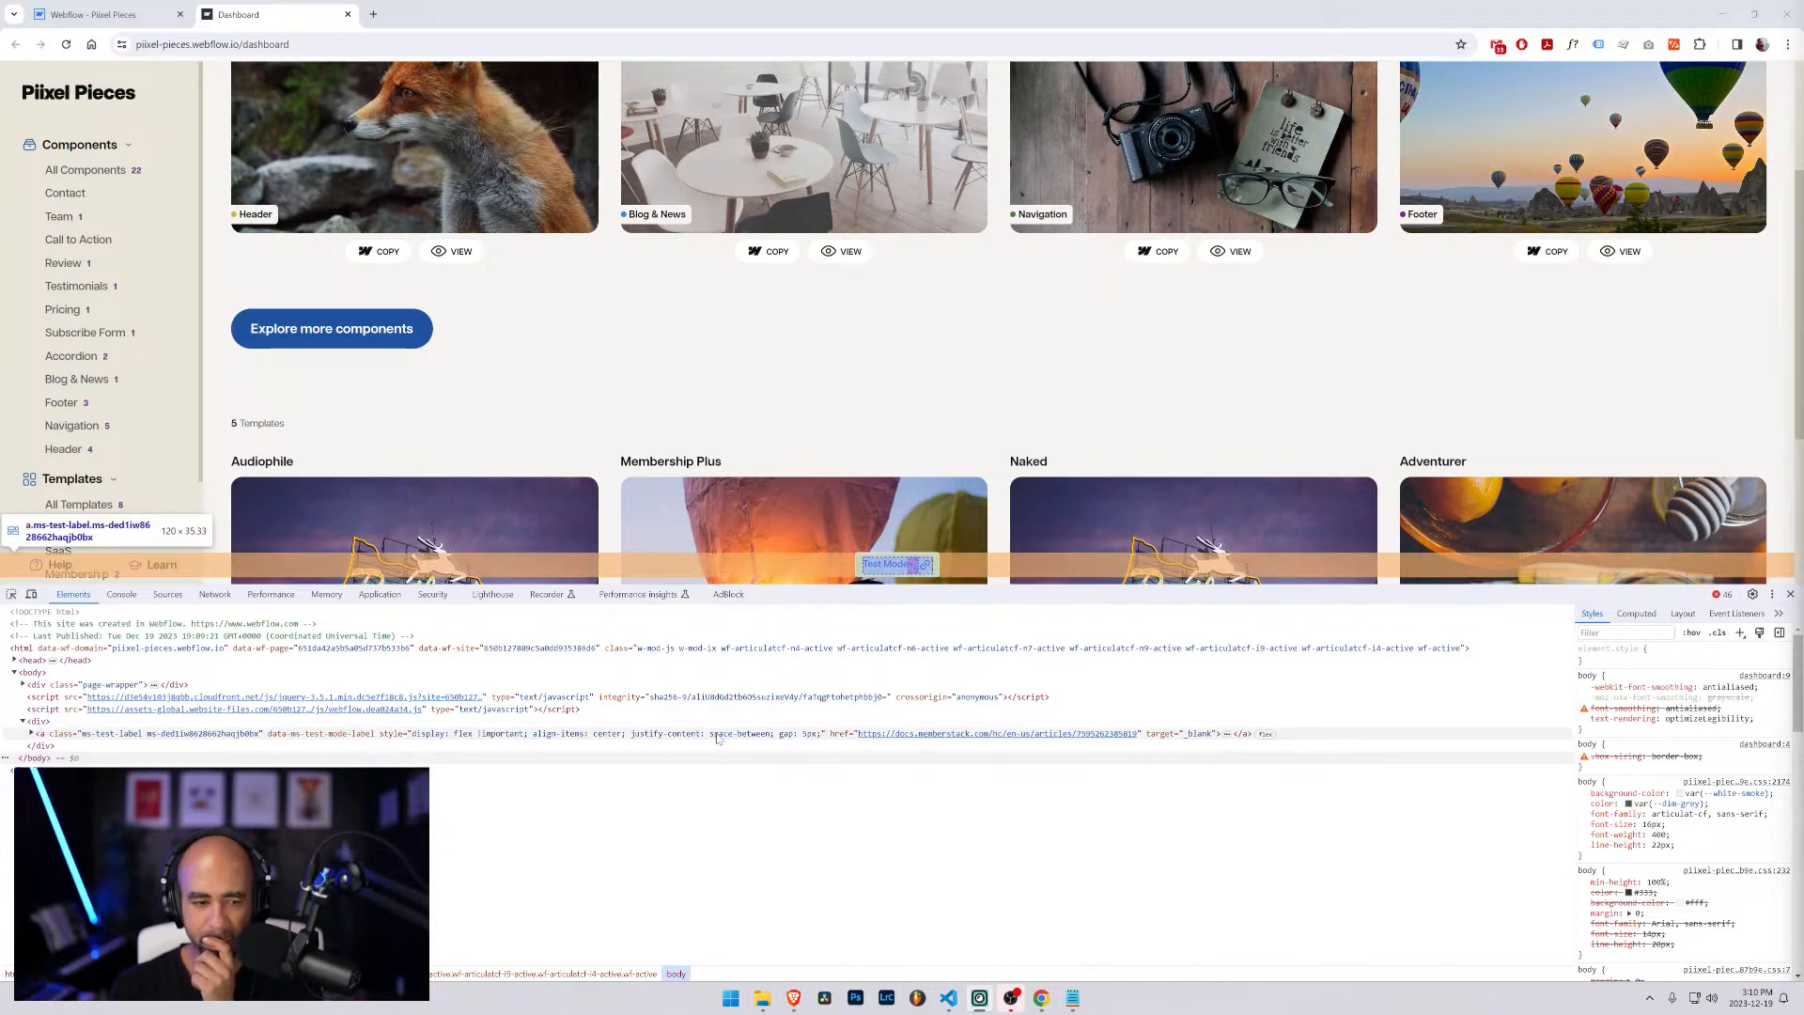
- Examine the full page source of the published dashboard for the embedded scripts
key(ctrl+u)
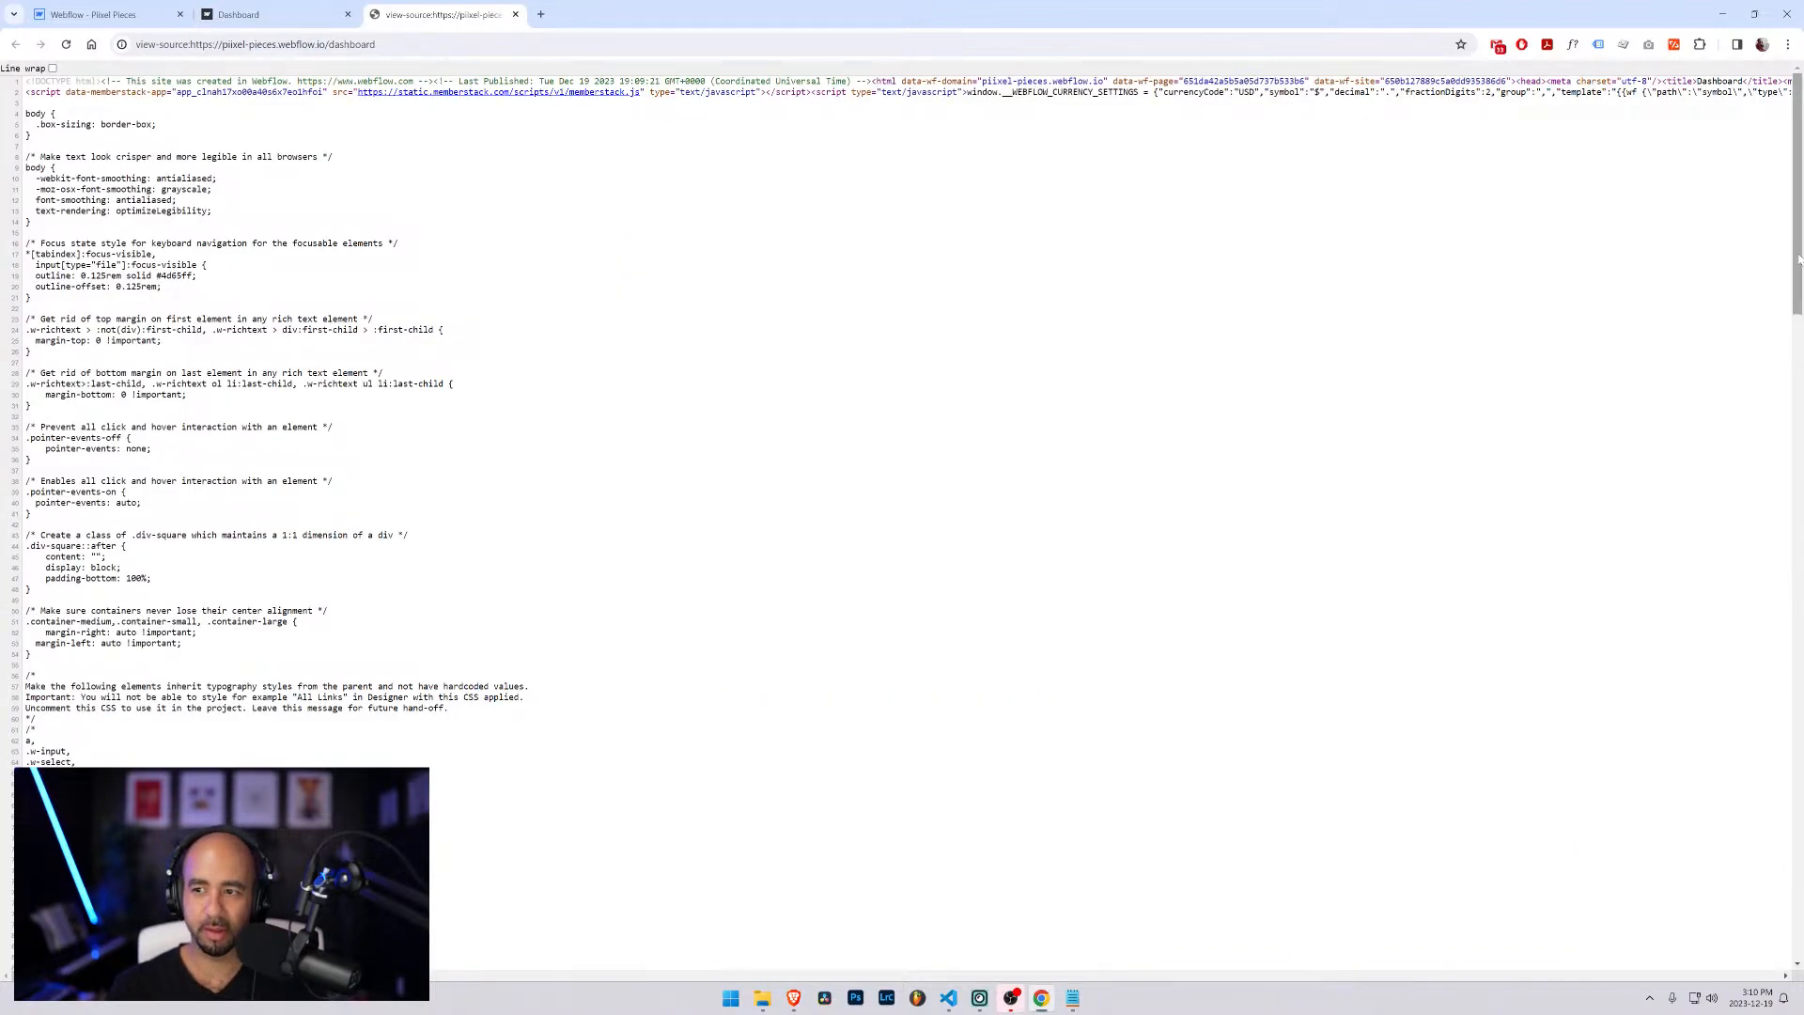
scroll(902, 507, down, 20)
scroll(902, 508, down, 3)
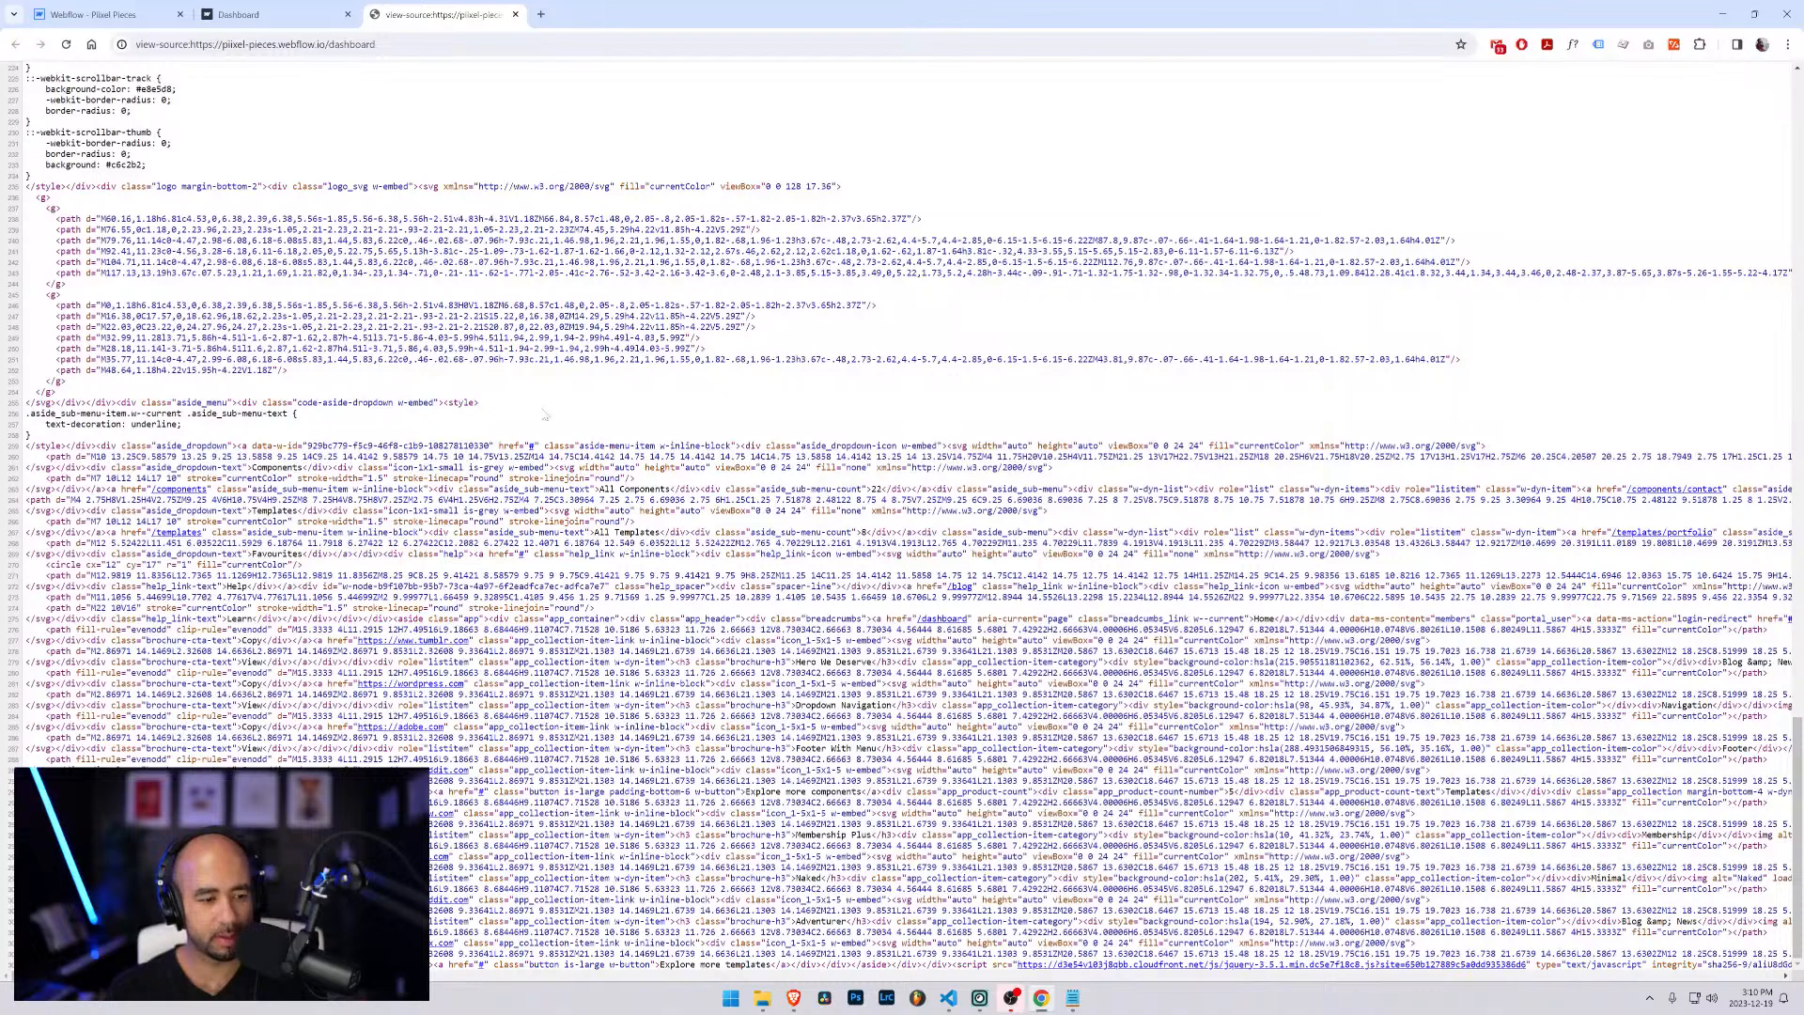
scroll(230, 641, up, 15)
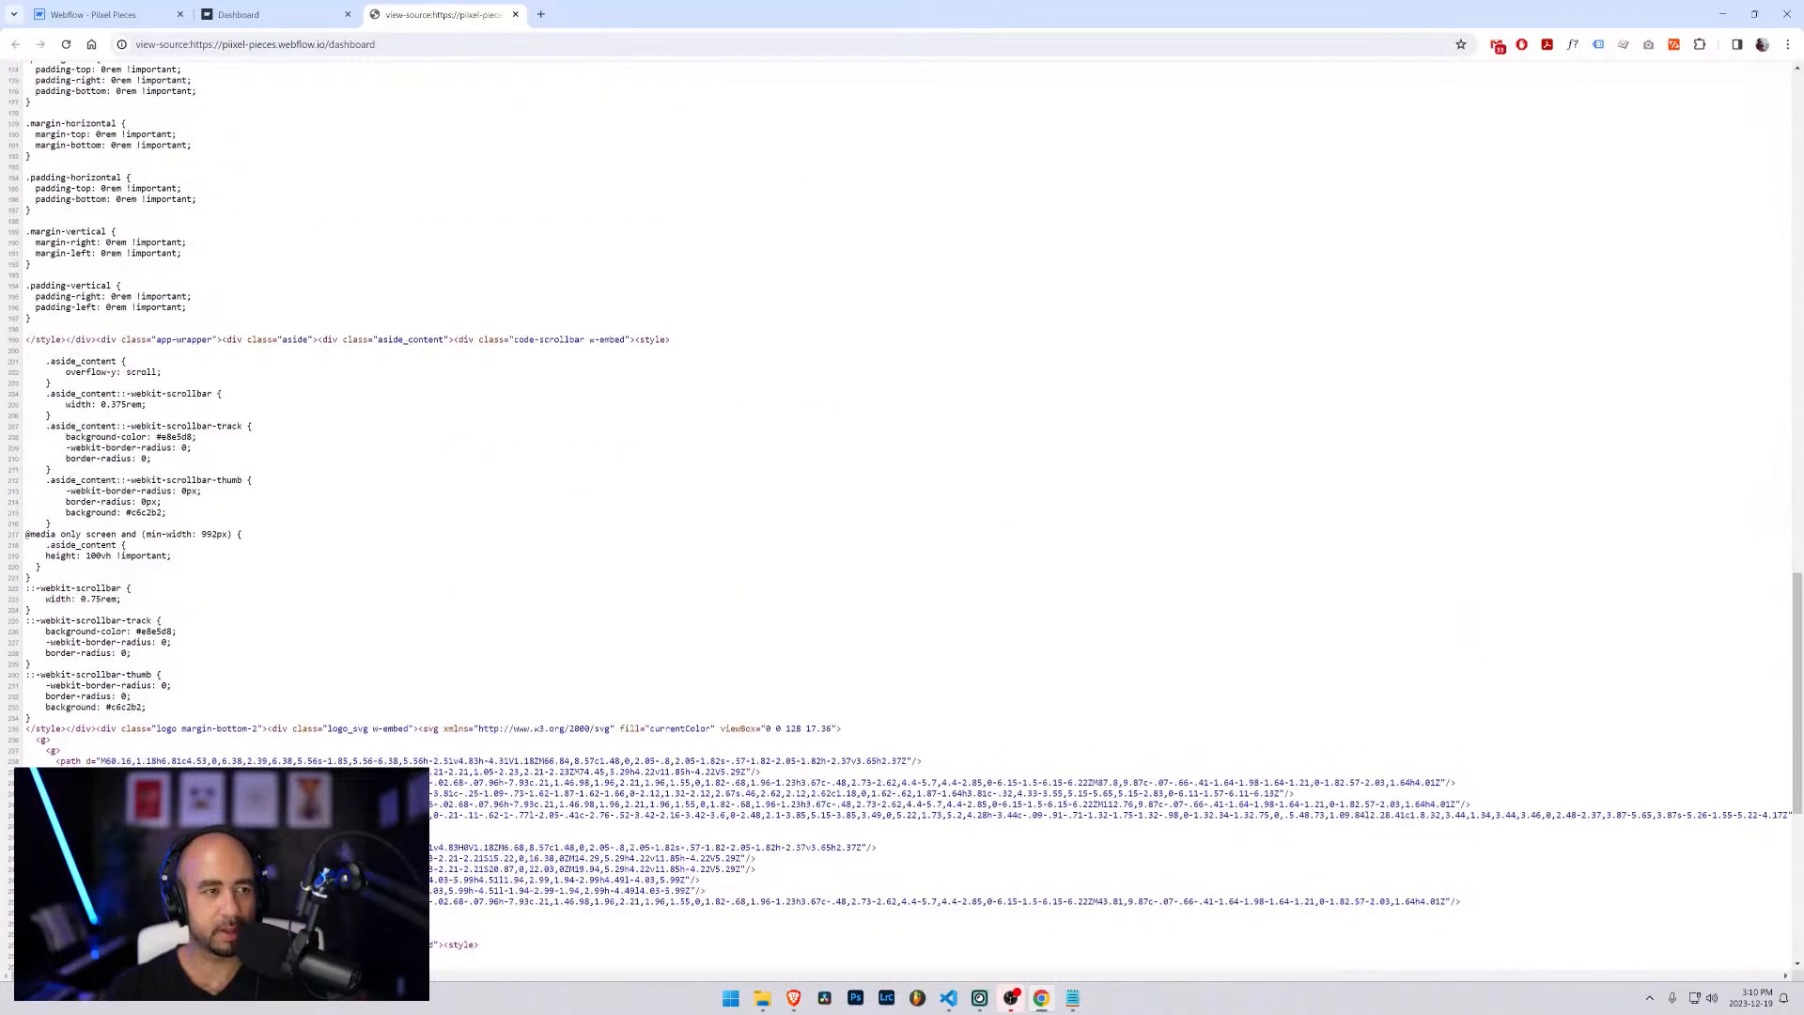
scroll(231, 642, up, 5)
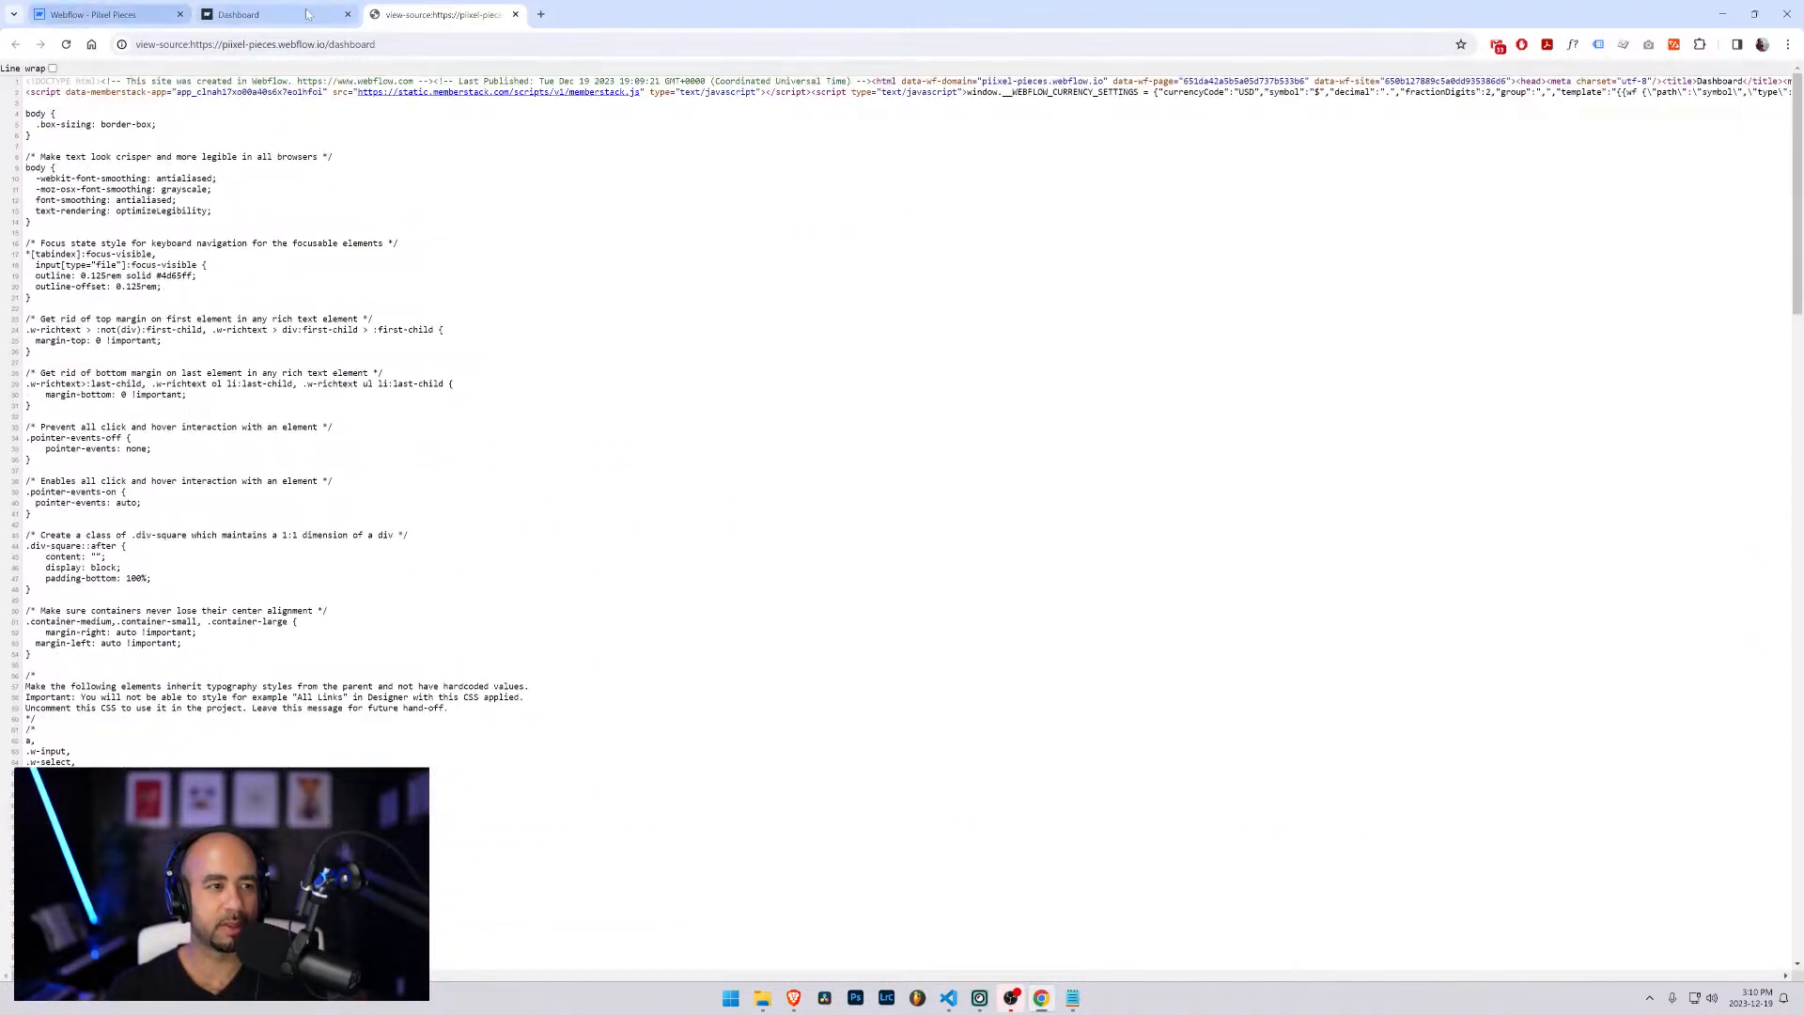
- Return to the Webflow Designer and review the copy-button script in the Components page's Before </body> tag code
click(96, 11)
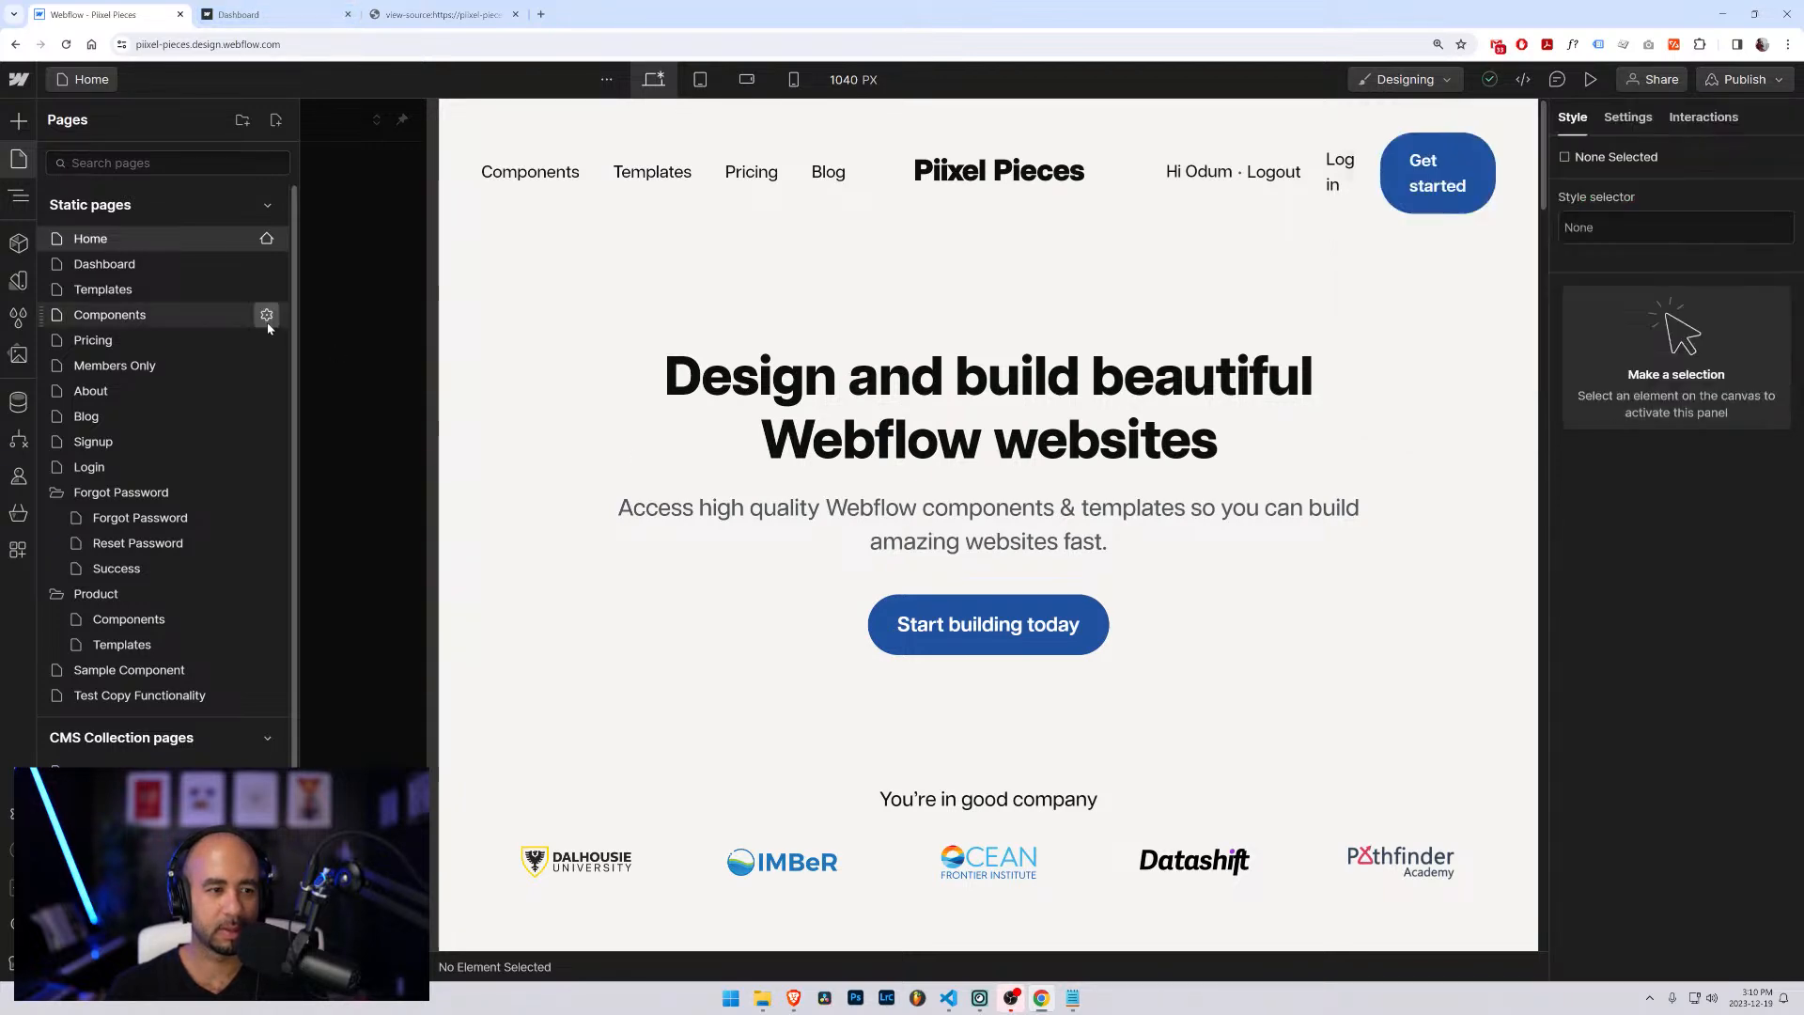
click(266, 314)
scroll(564, 647, down, 20)
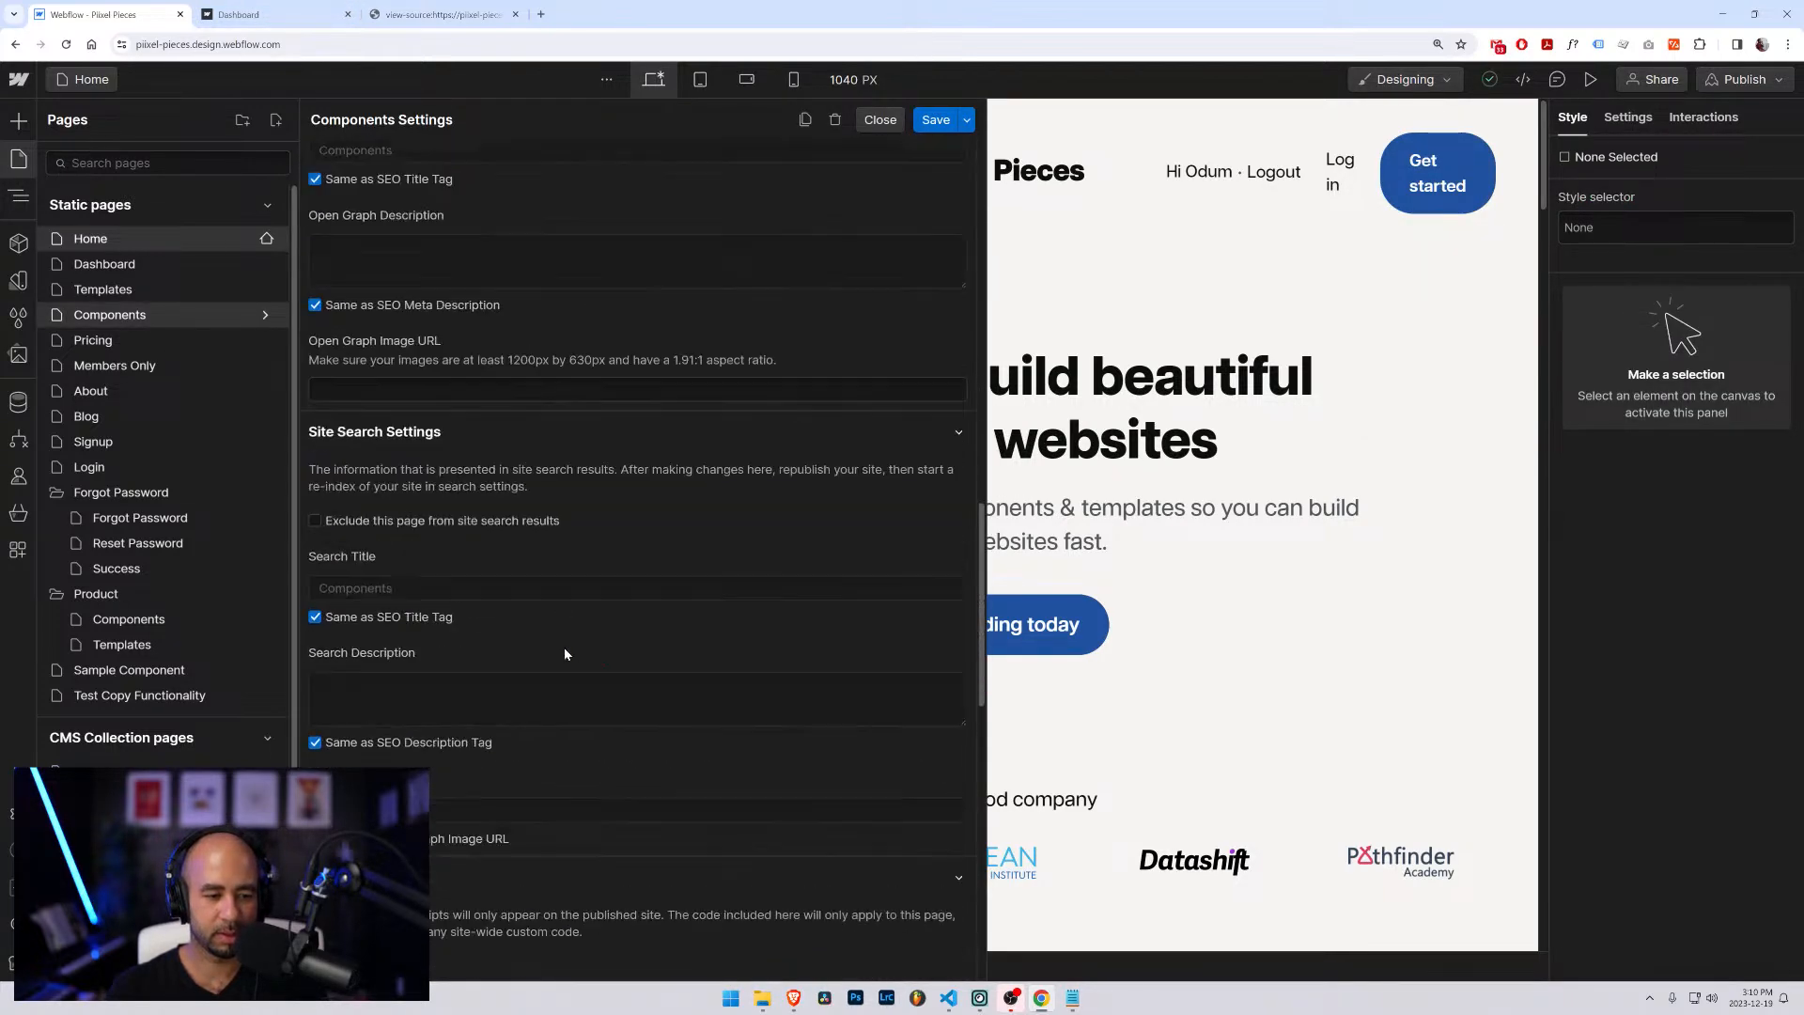
click(564, 641)
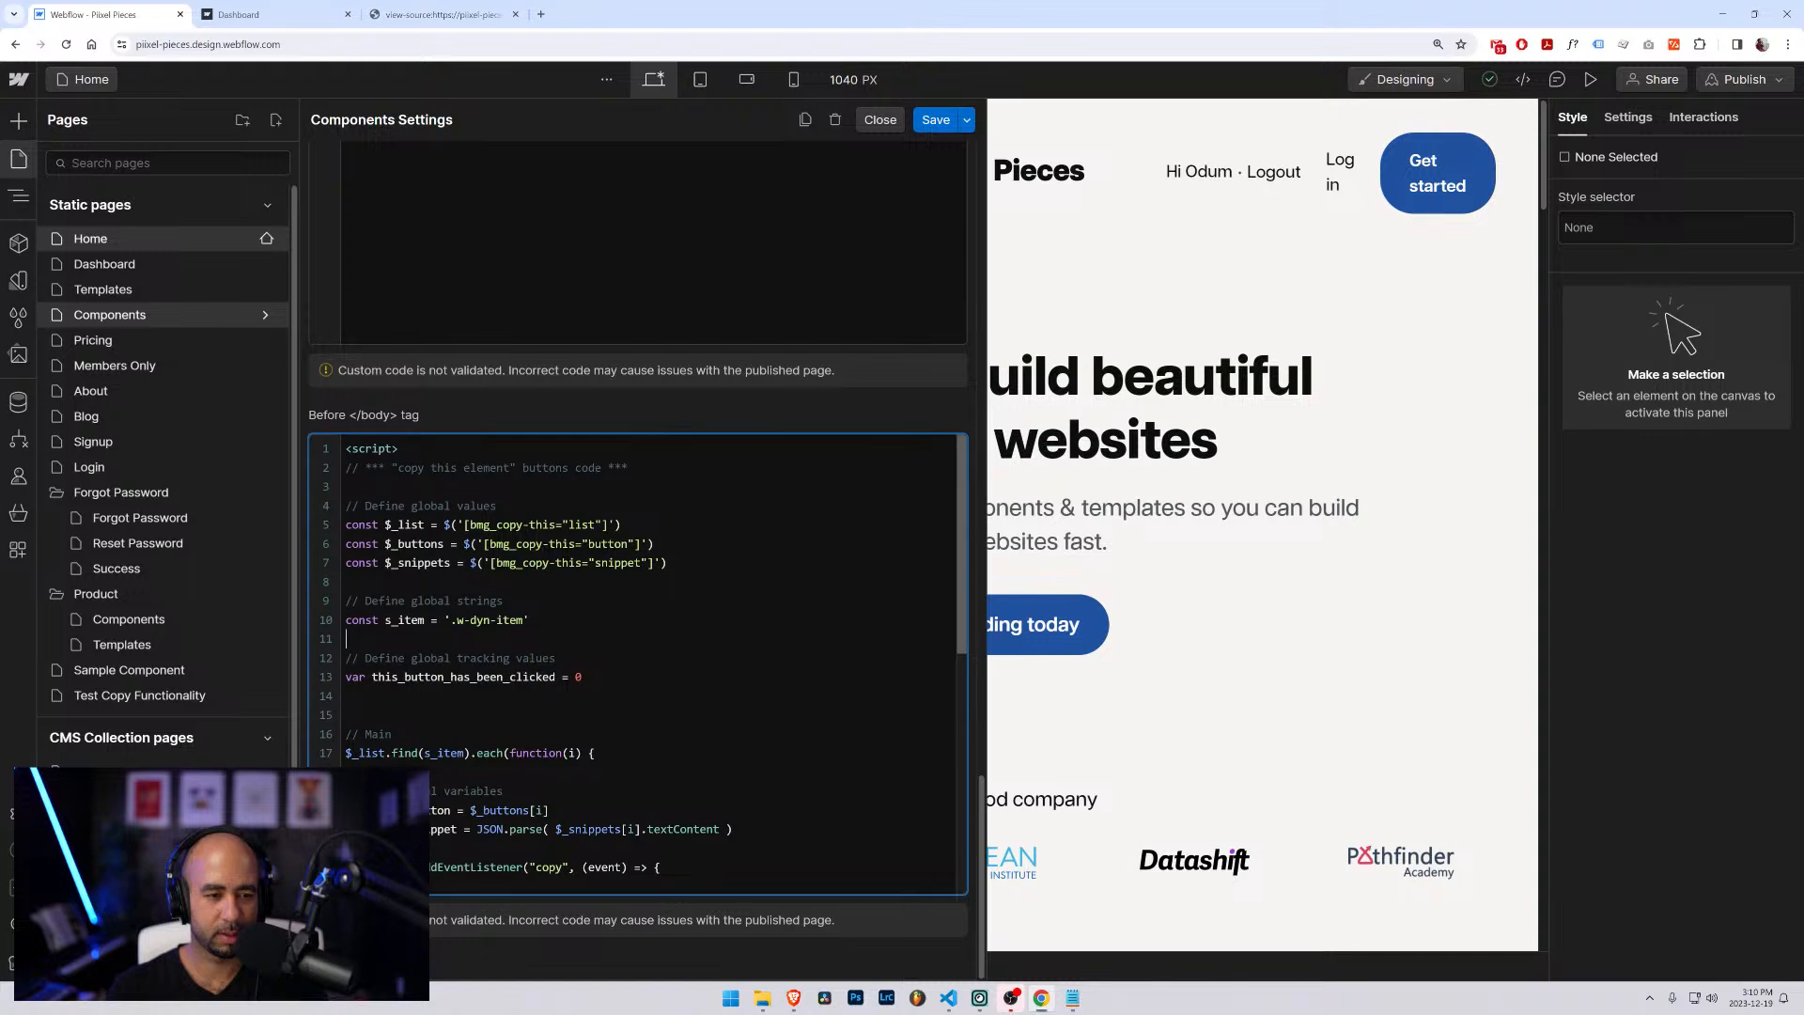
scroll(564, 641, down, 6)
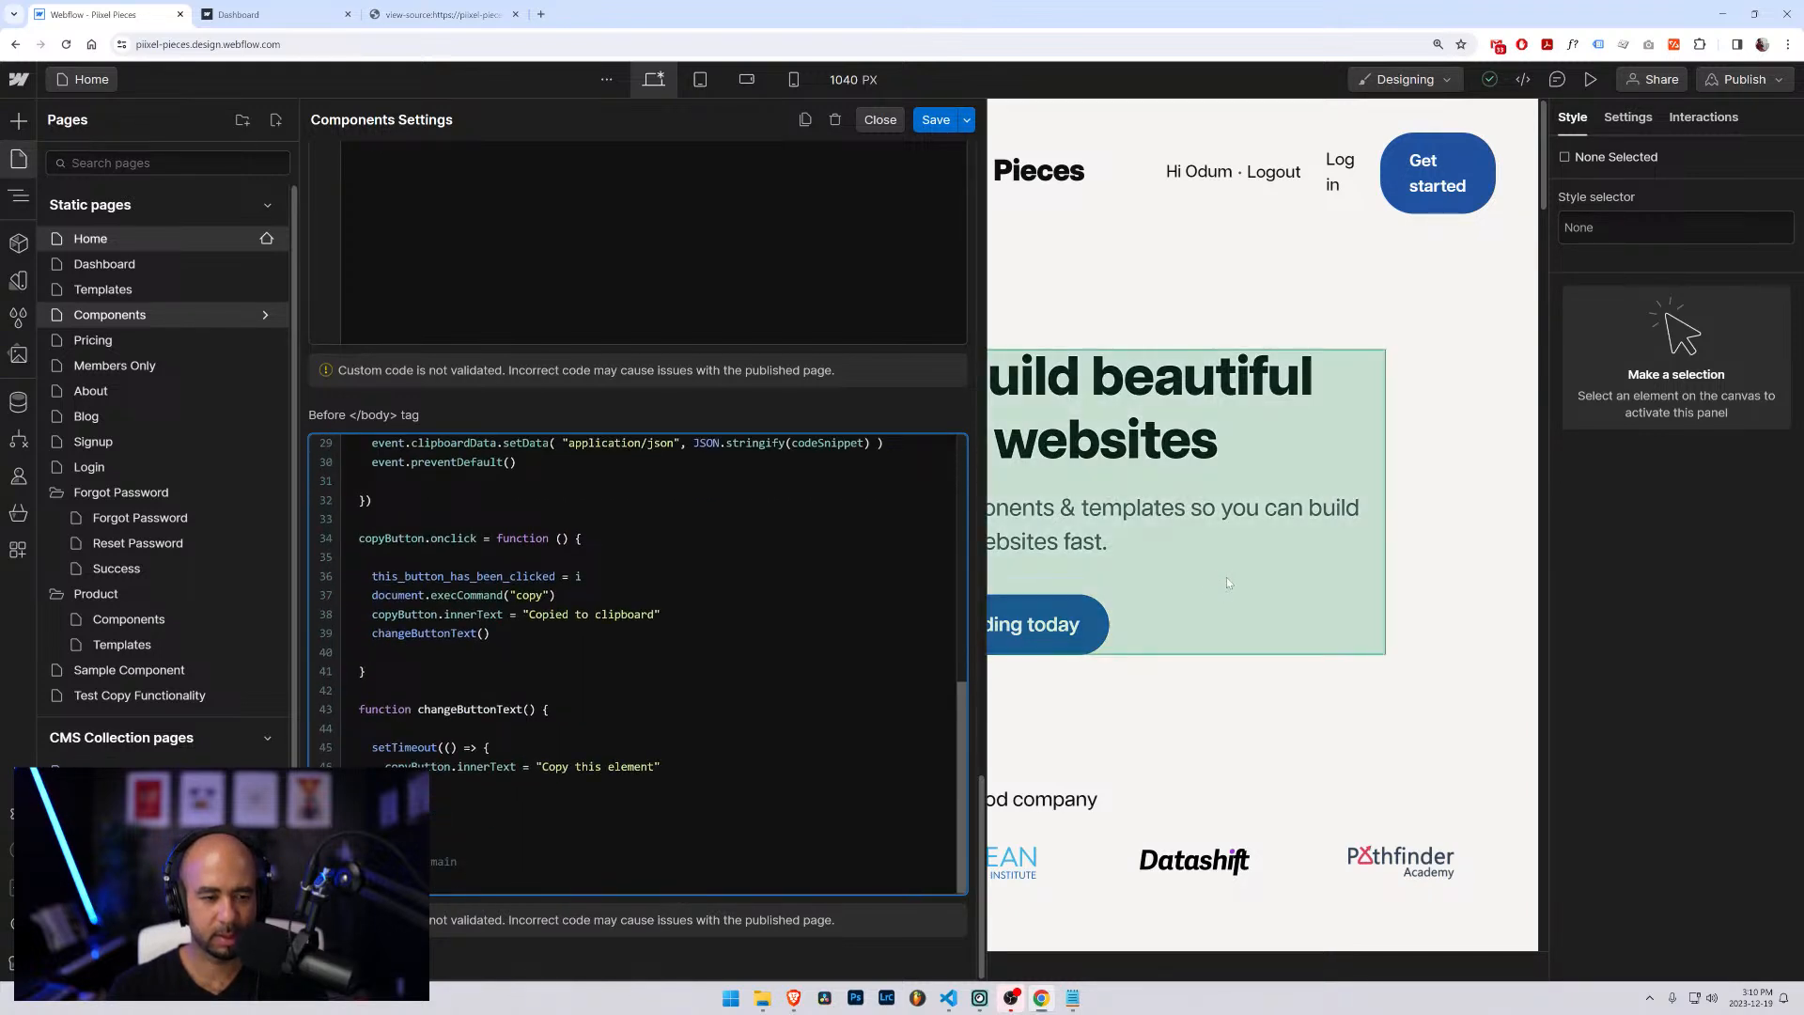
scroll(639, 657, up, 4)
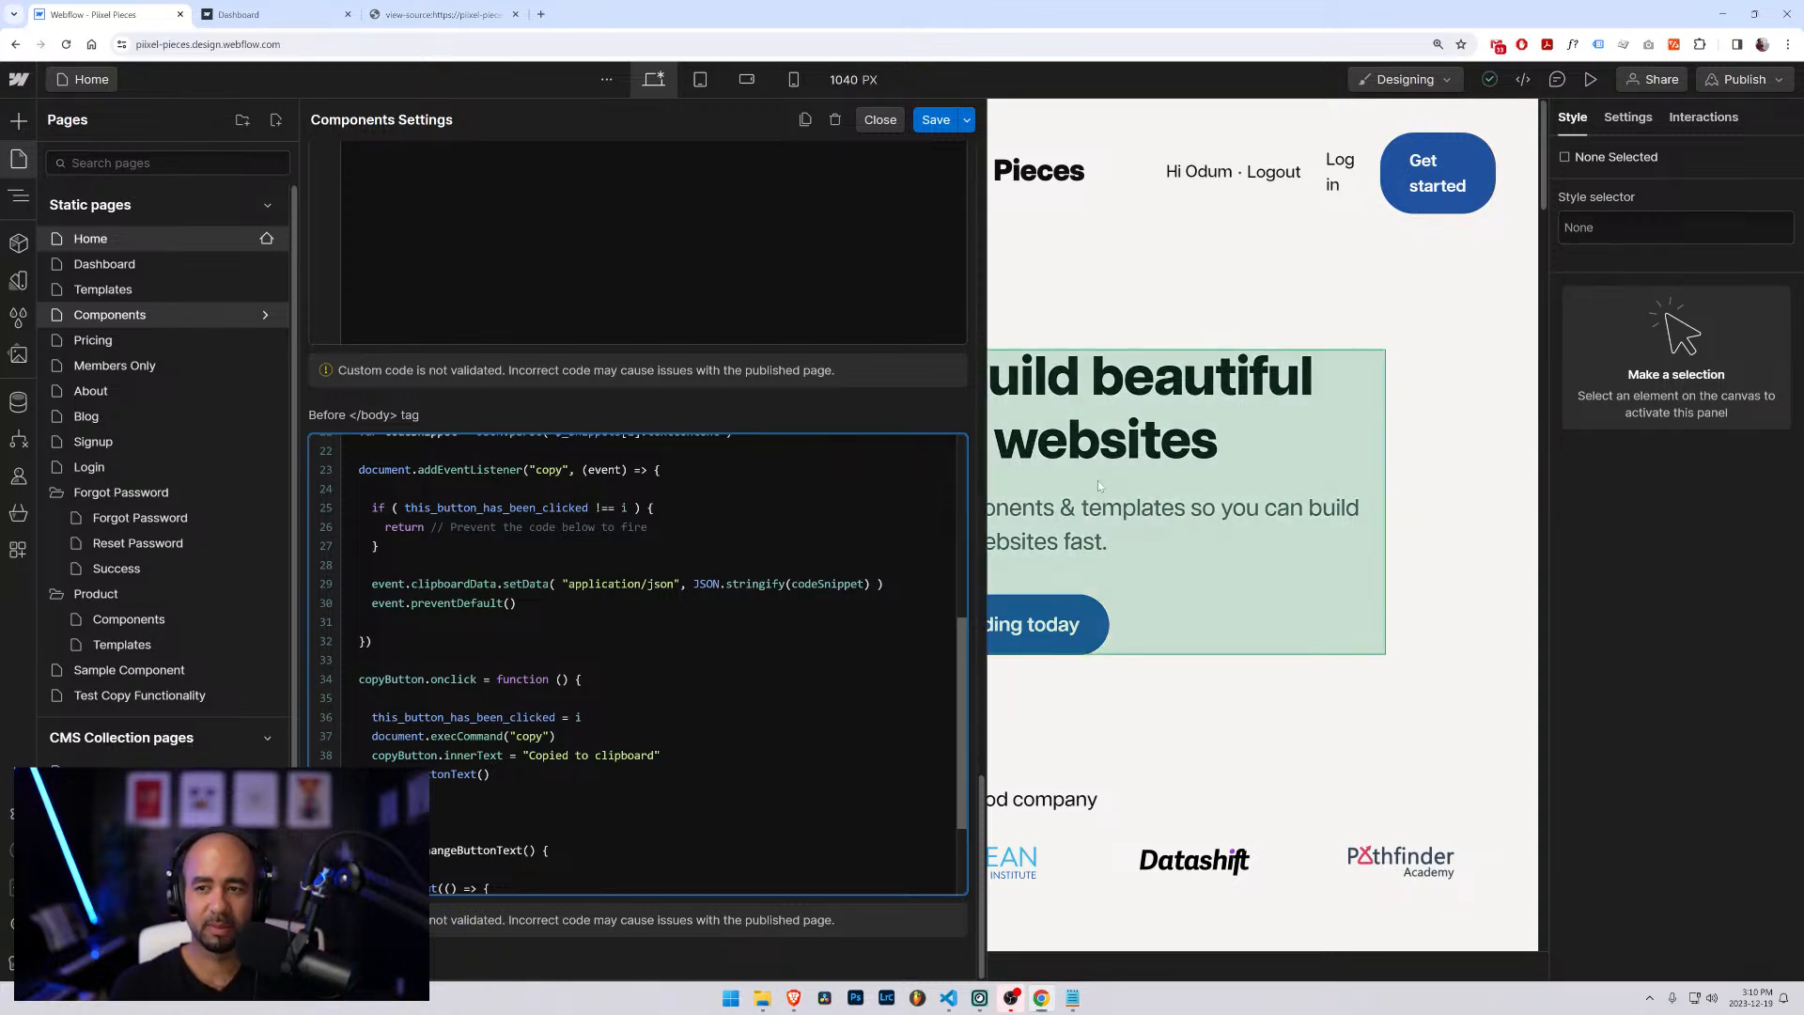
click(1203, 546)
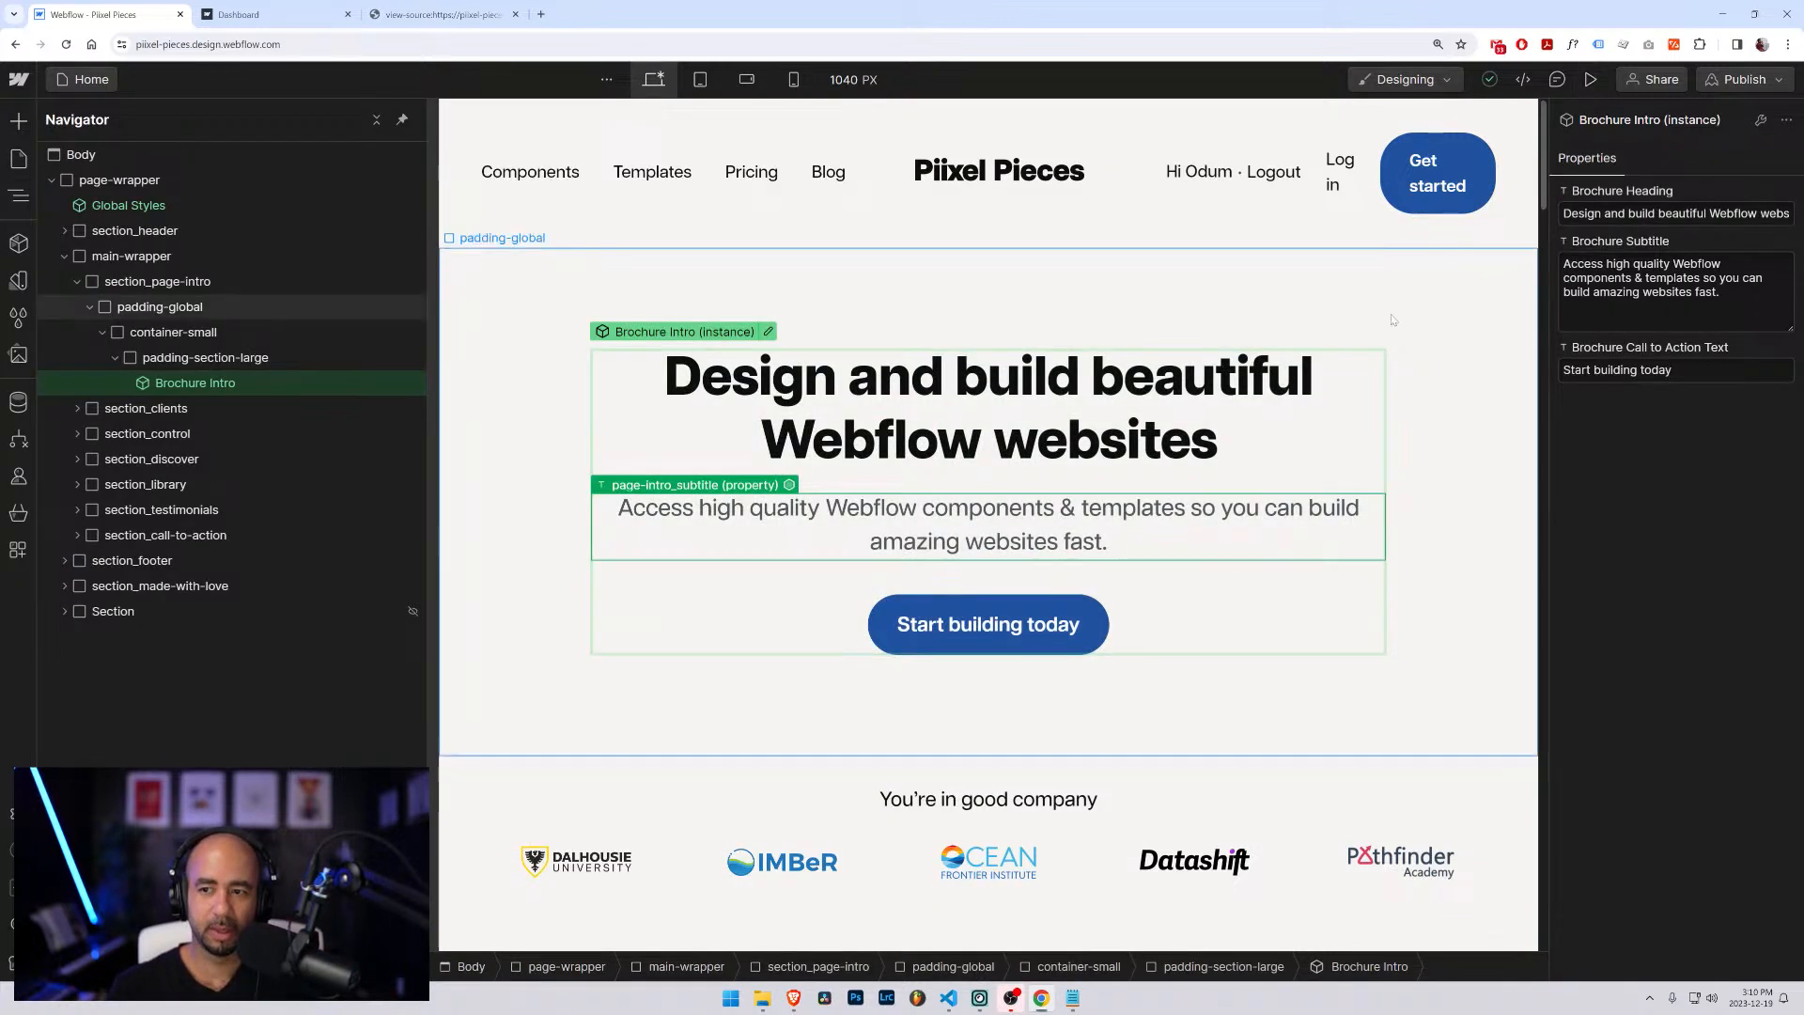
- Publish the site again from the Designer
click(463, 255)
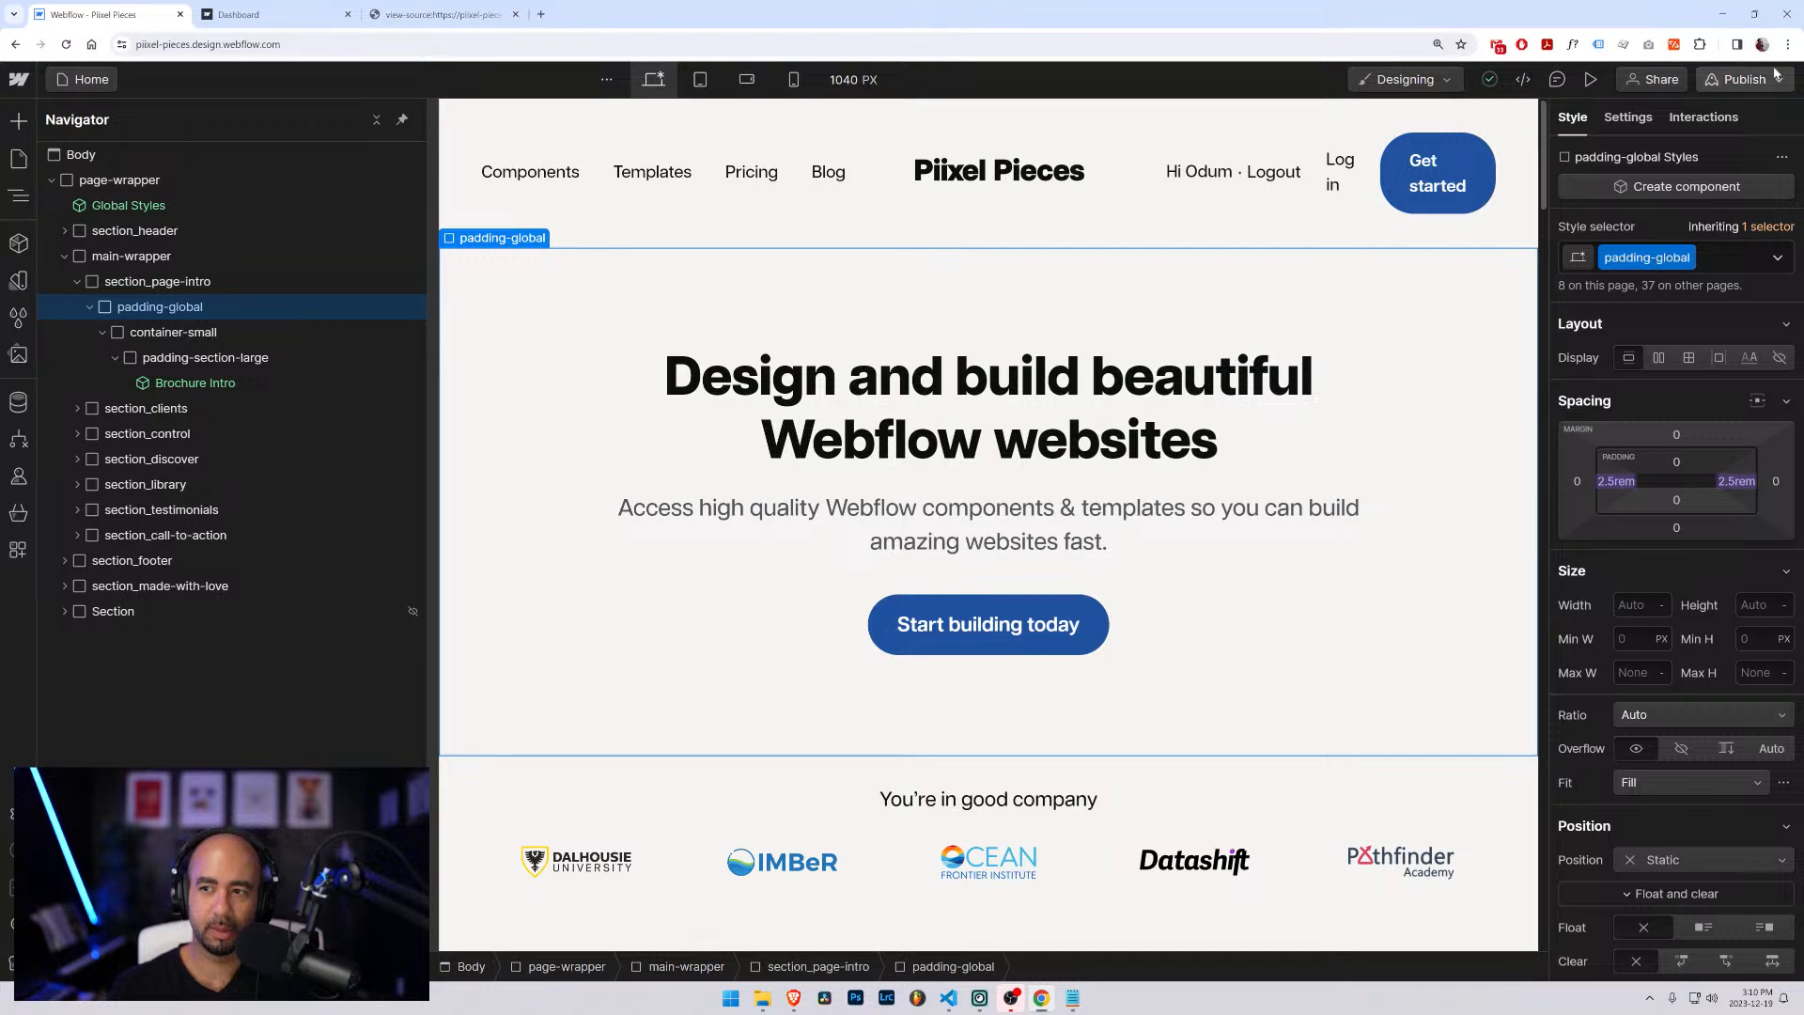
click(1745, 79)
click(1655, 378)
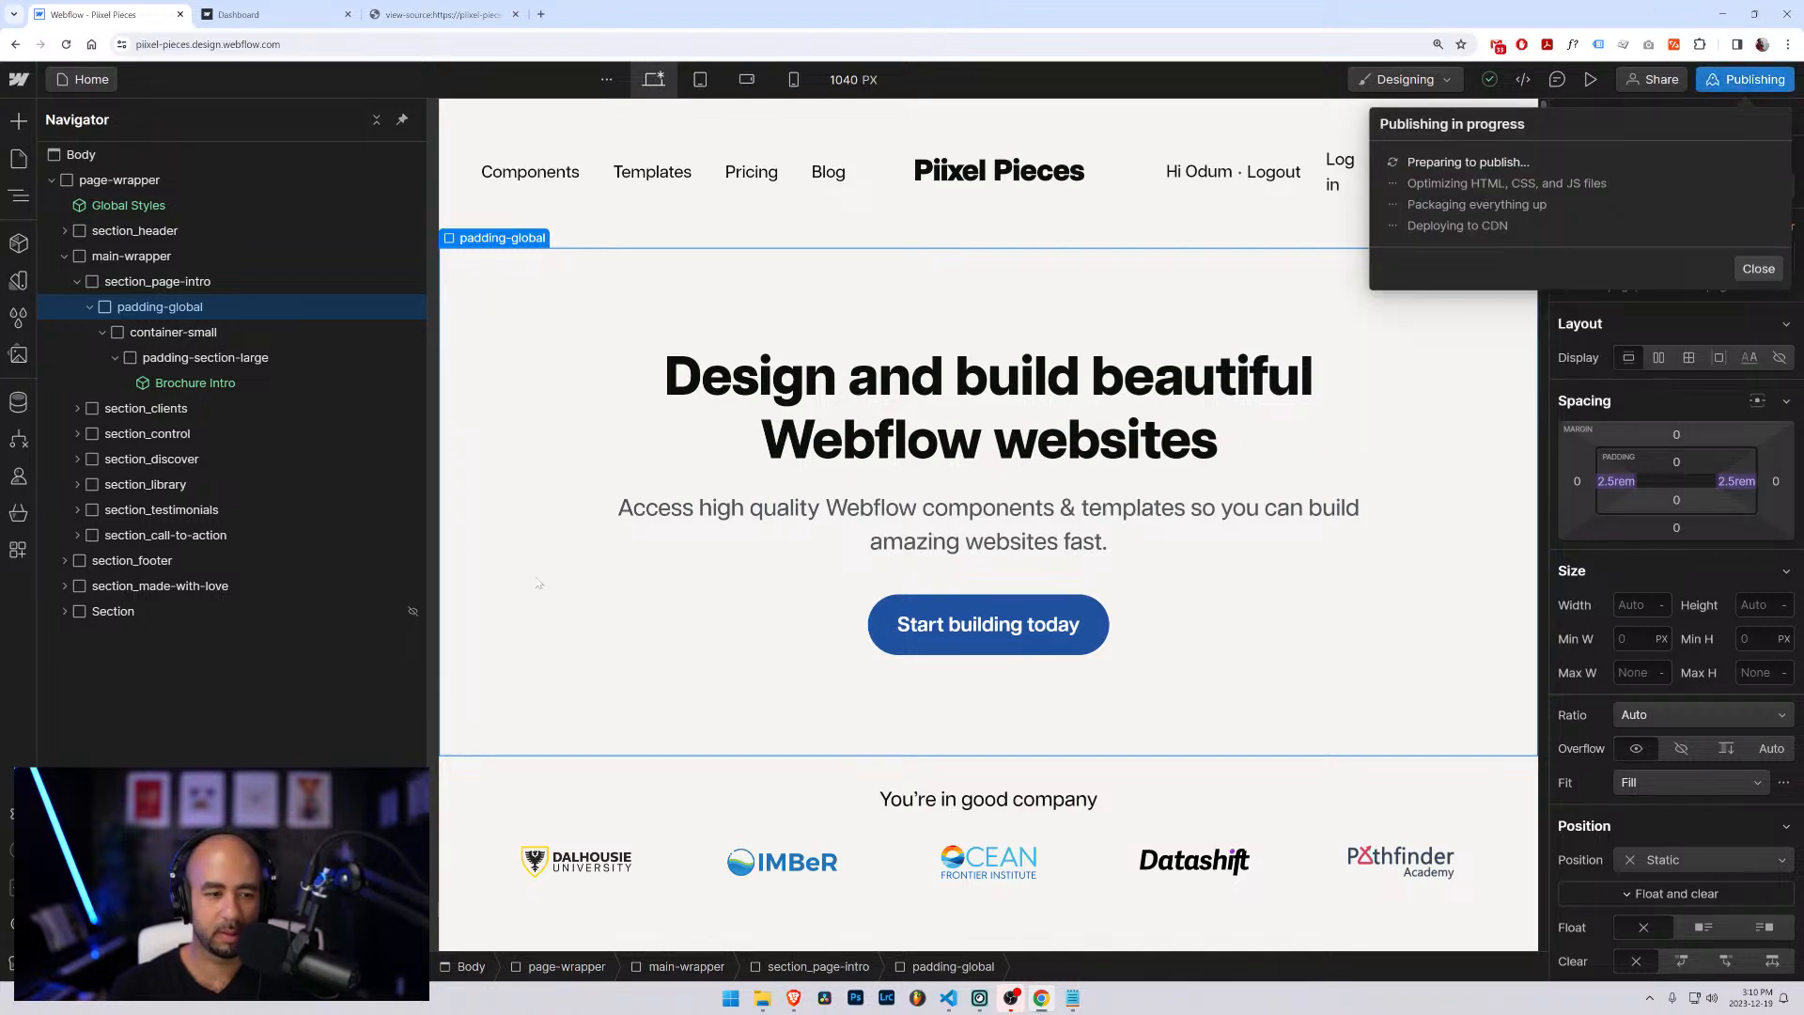
- Open the Components page and examine the element settings and custom attributes of the app_collection-items list
click(71, 81)
click(75, 80)
click(127, 313)
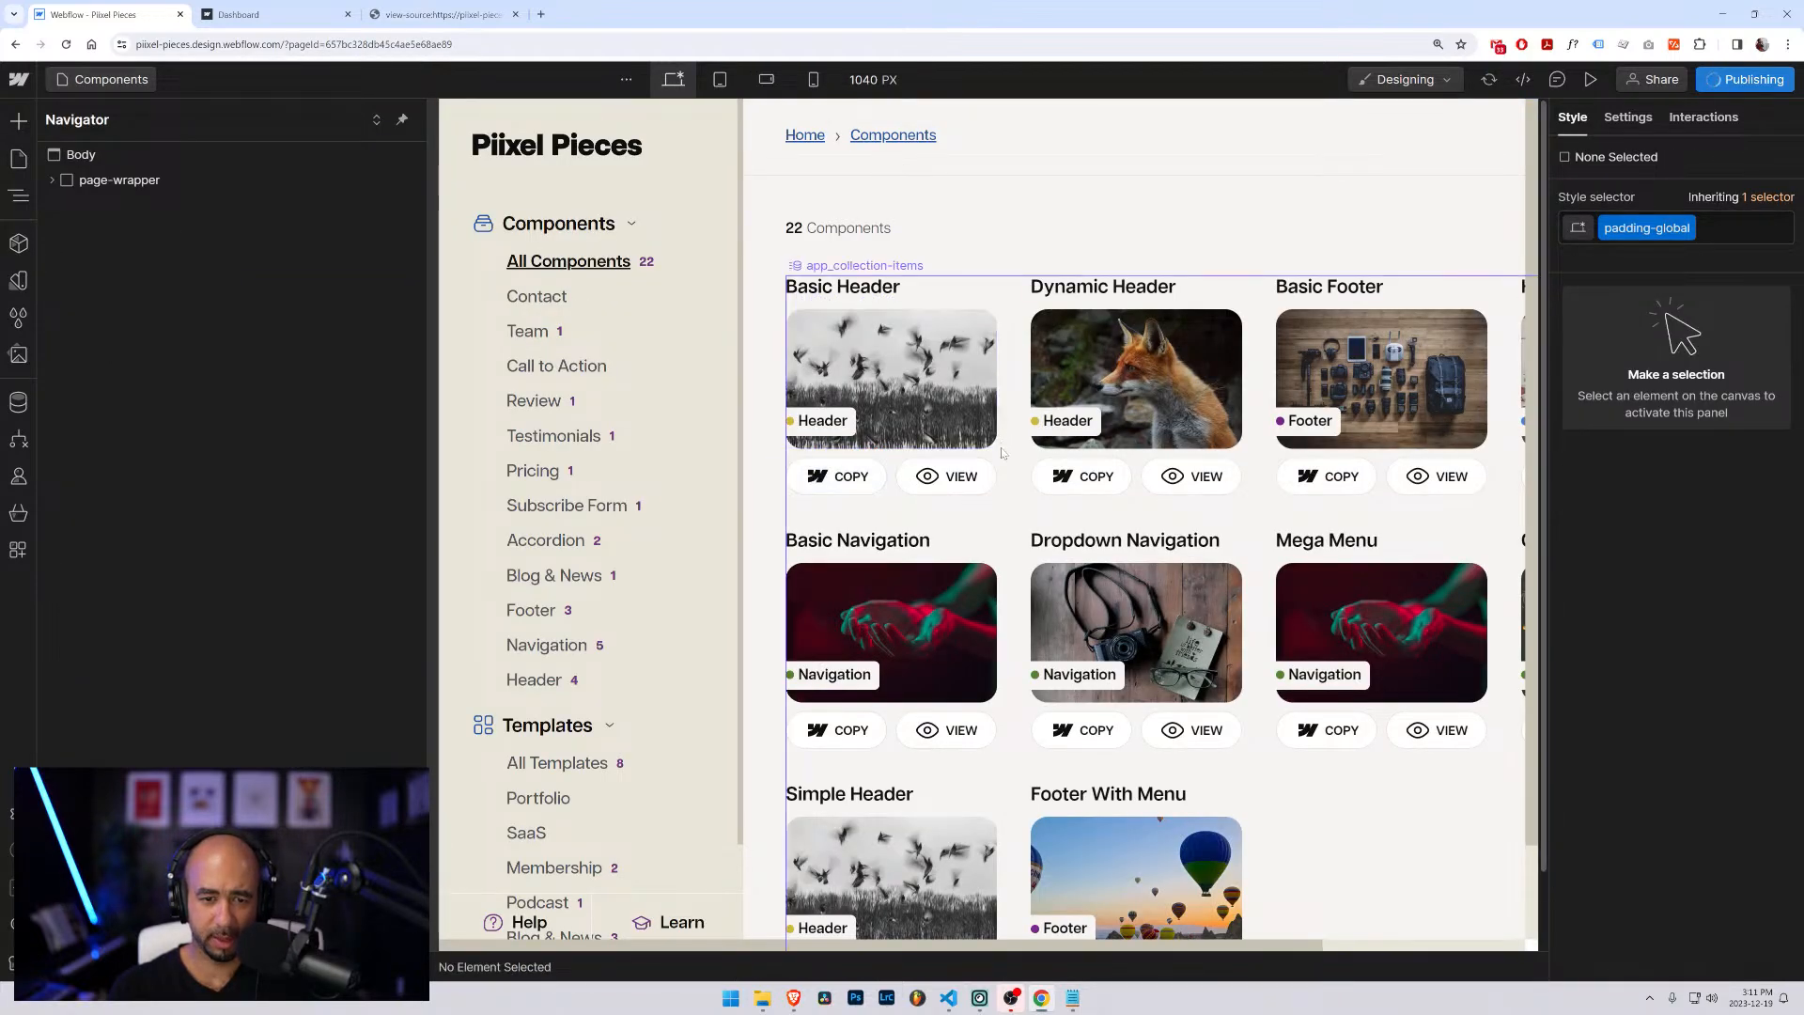
click(990, 457)
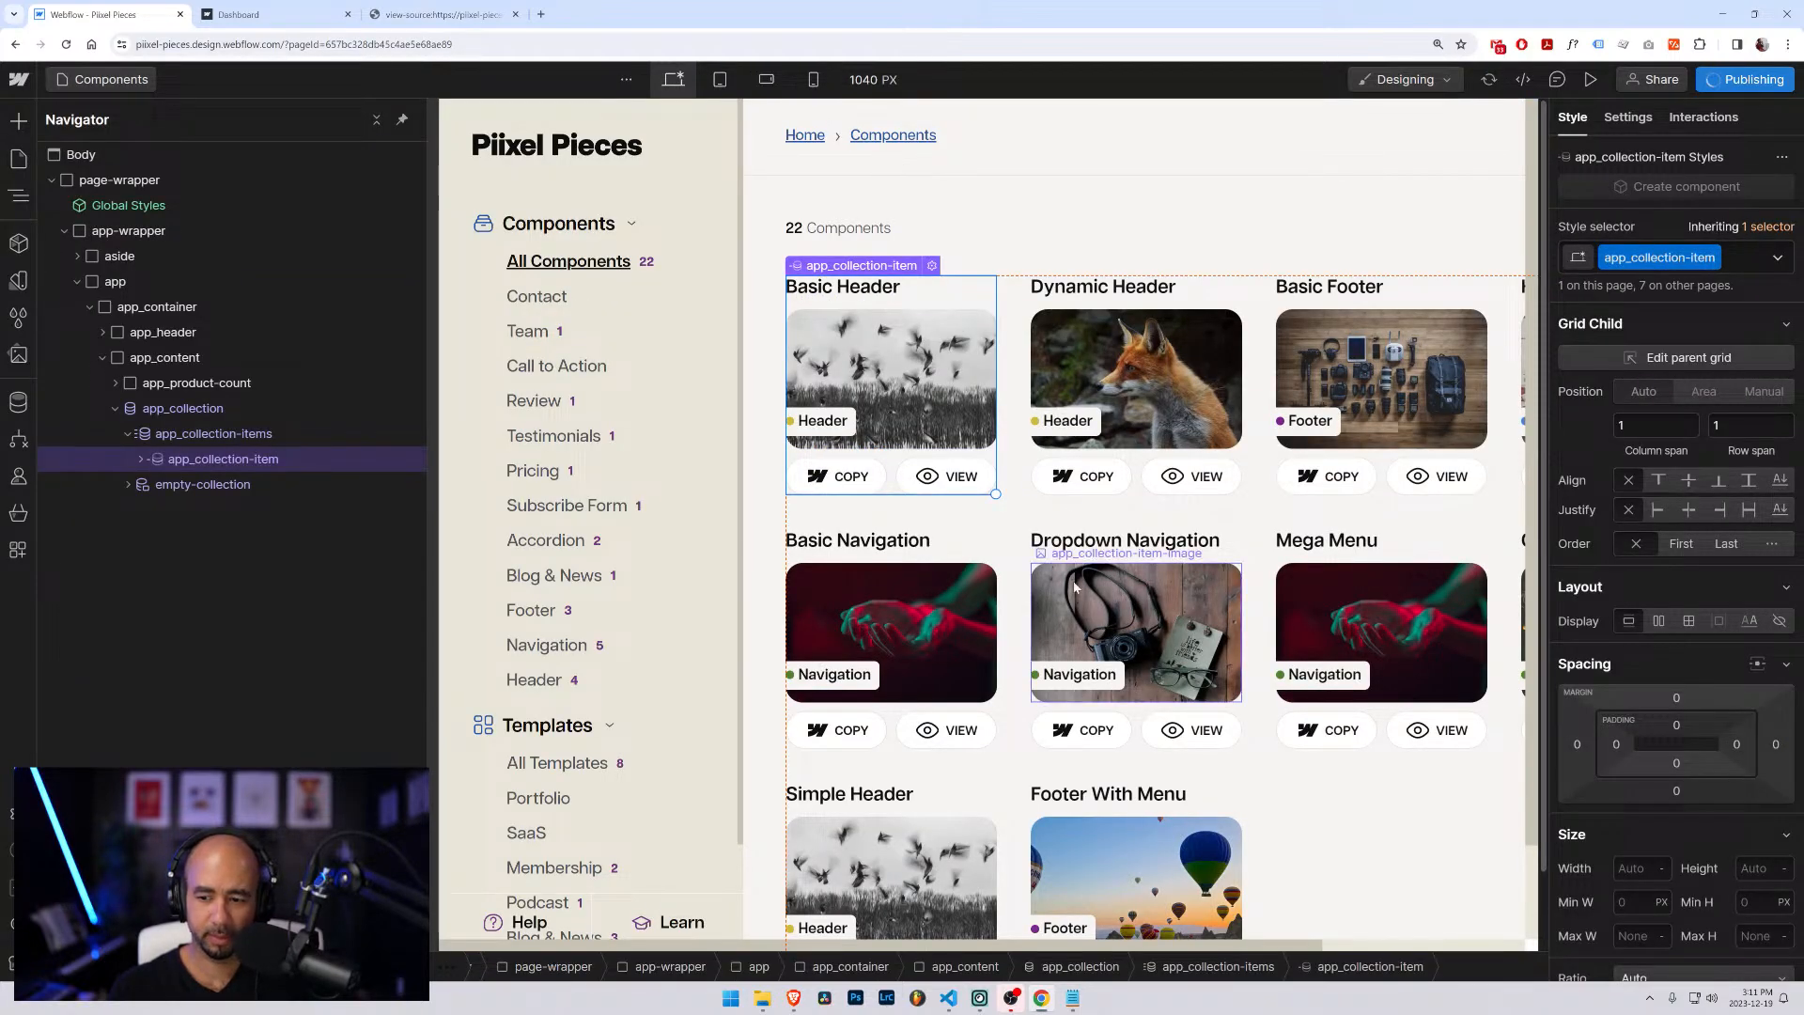
click(219, 433)
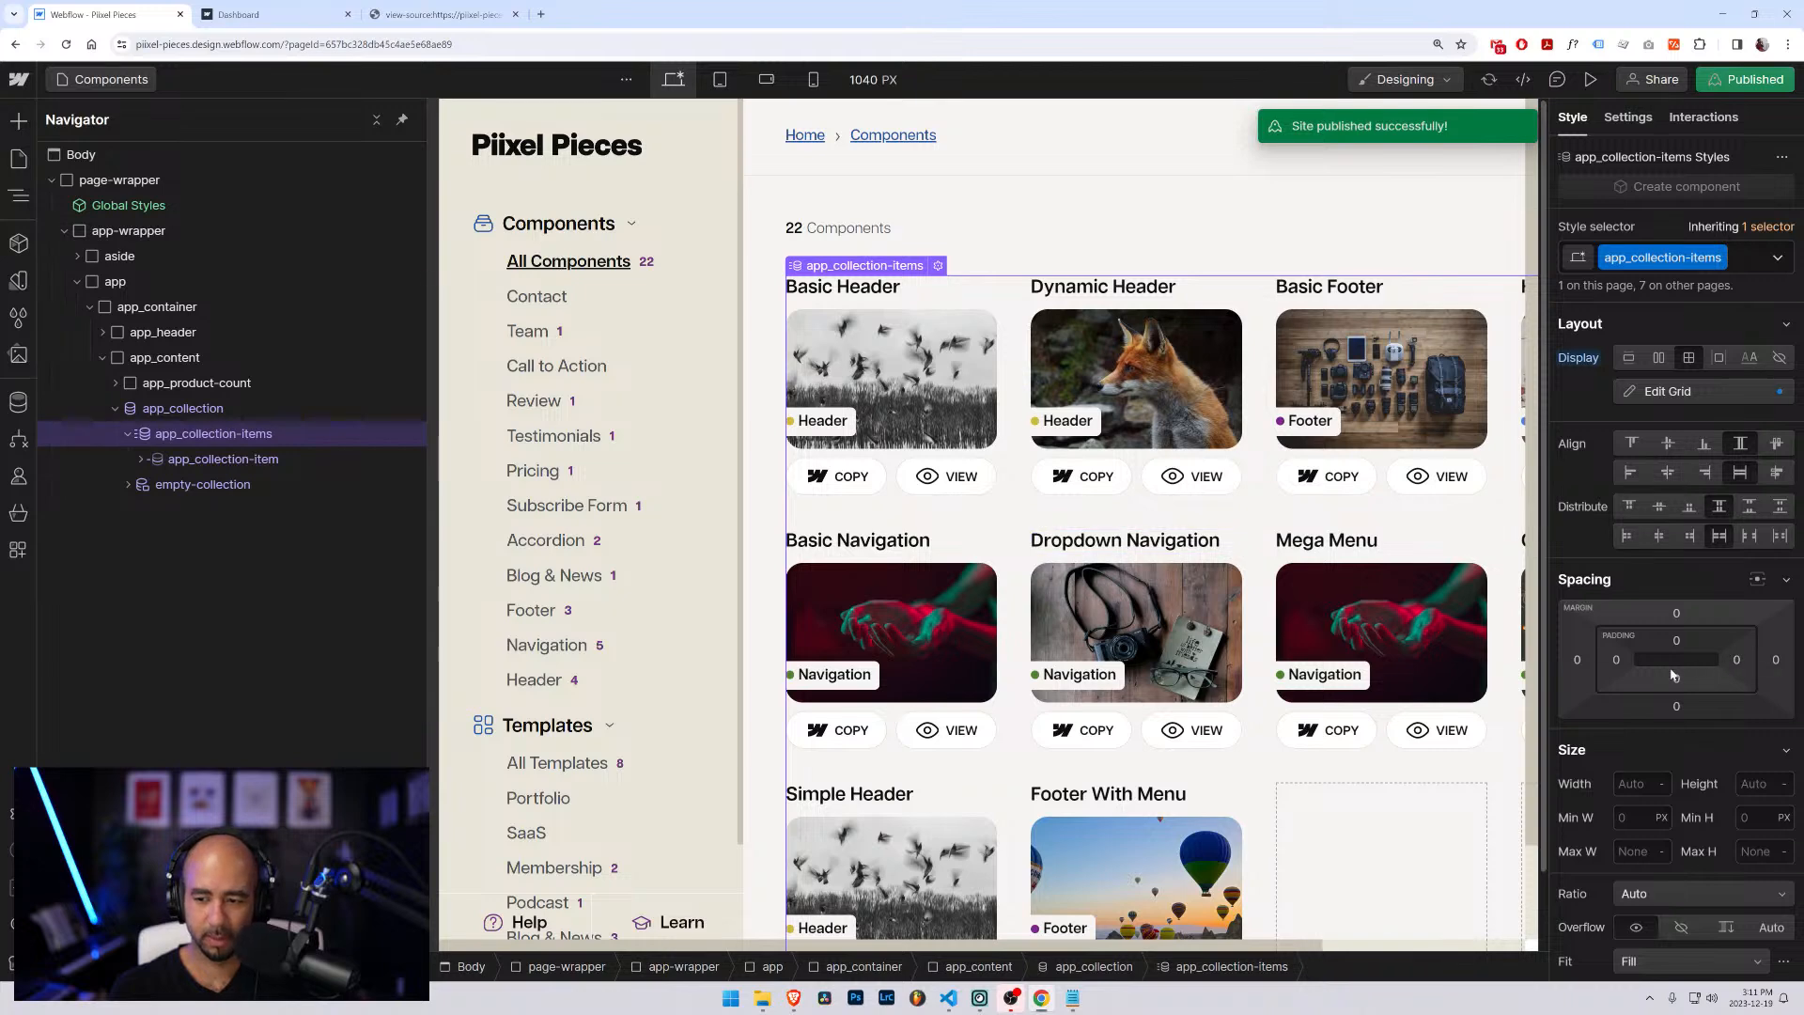
scroll(1667, 668, down, 10)
scroll(1667, 668, down, 5)
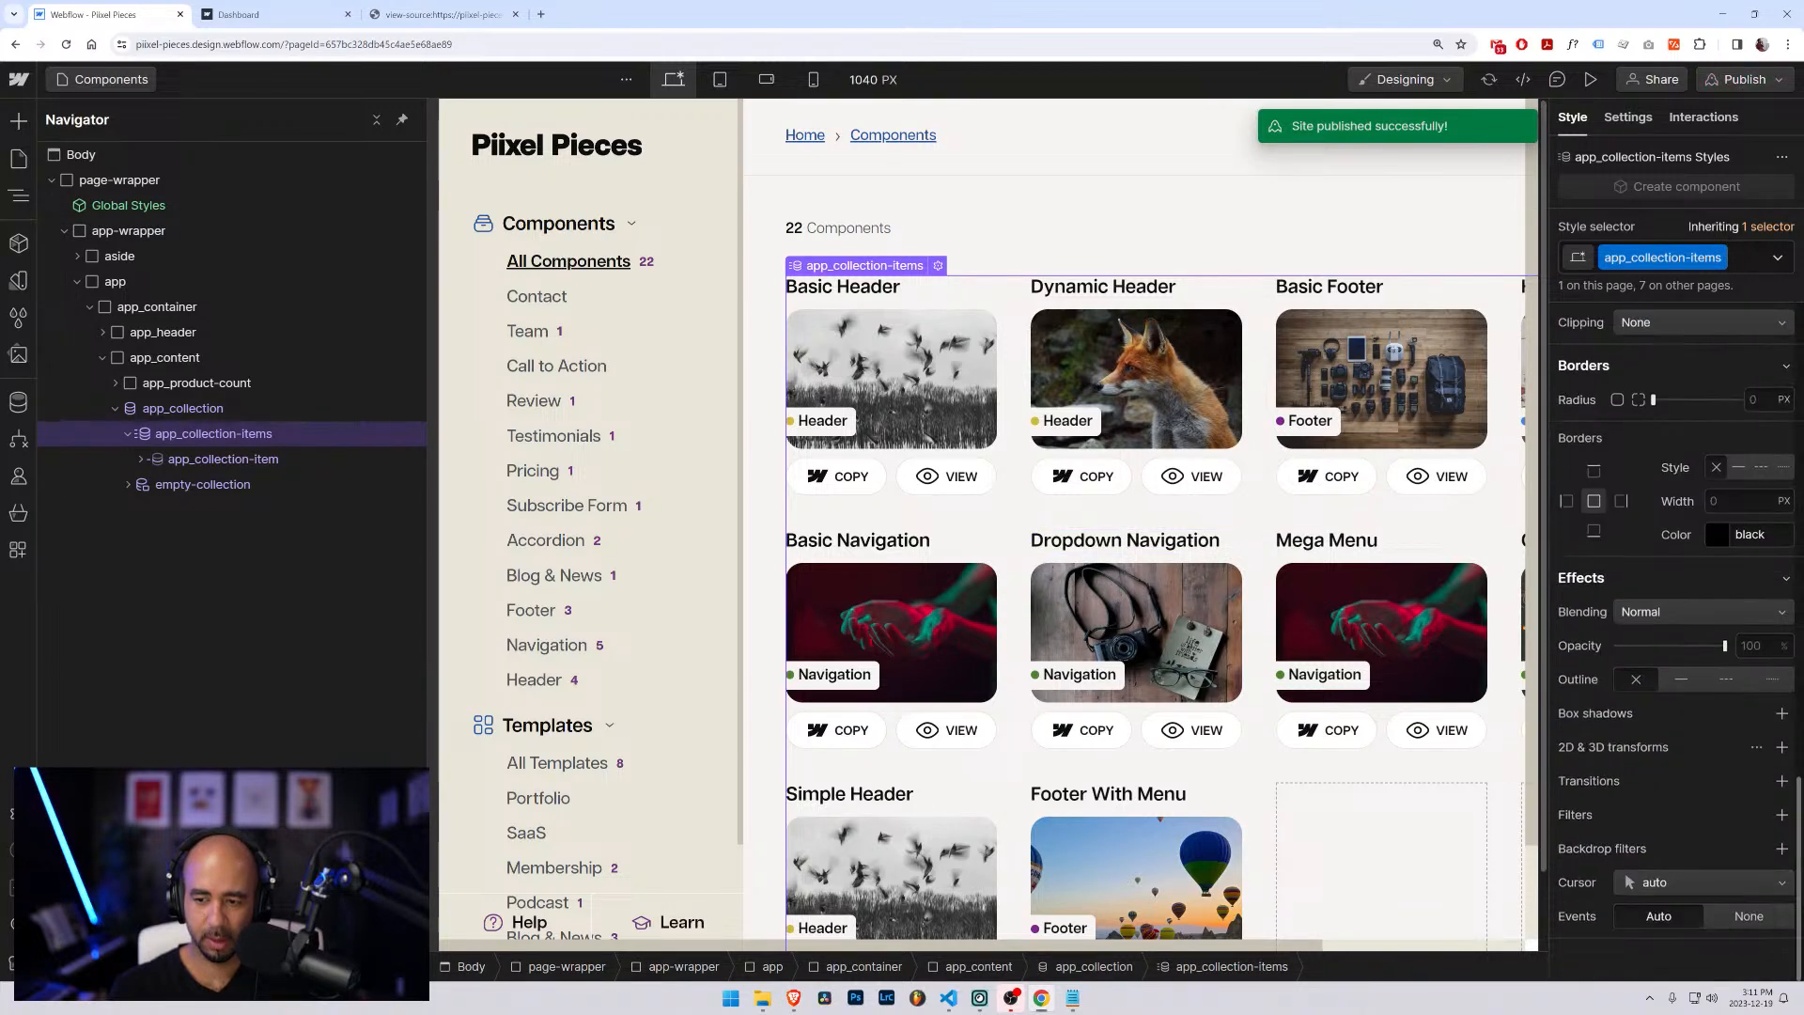
click(1628, 116)
scroll(1649, 676, down, 1)
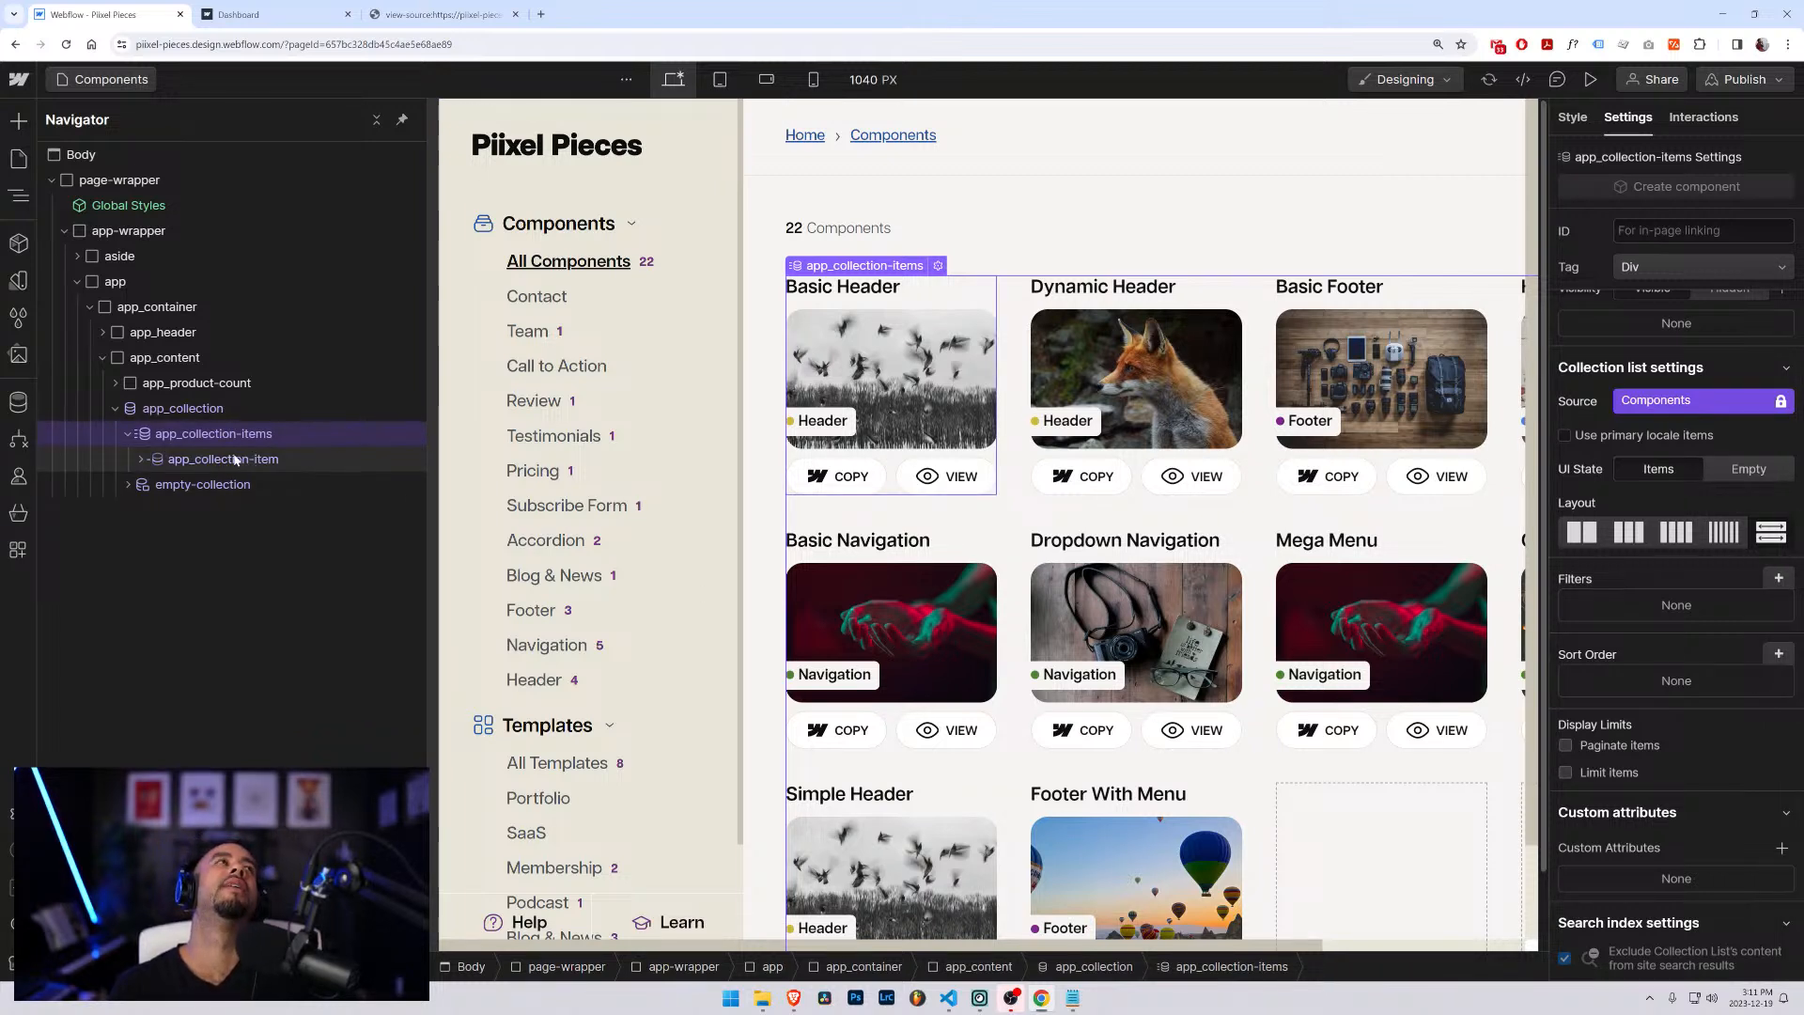
- Expand app_collection-item and check the settings of its app_collection-item-cta div for custom attributes
click(141, 458)
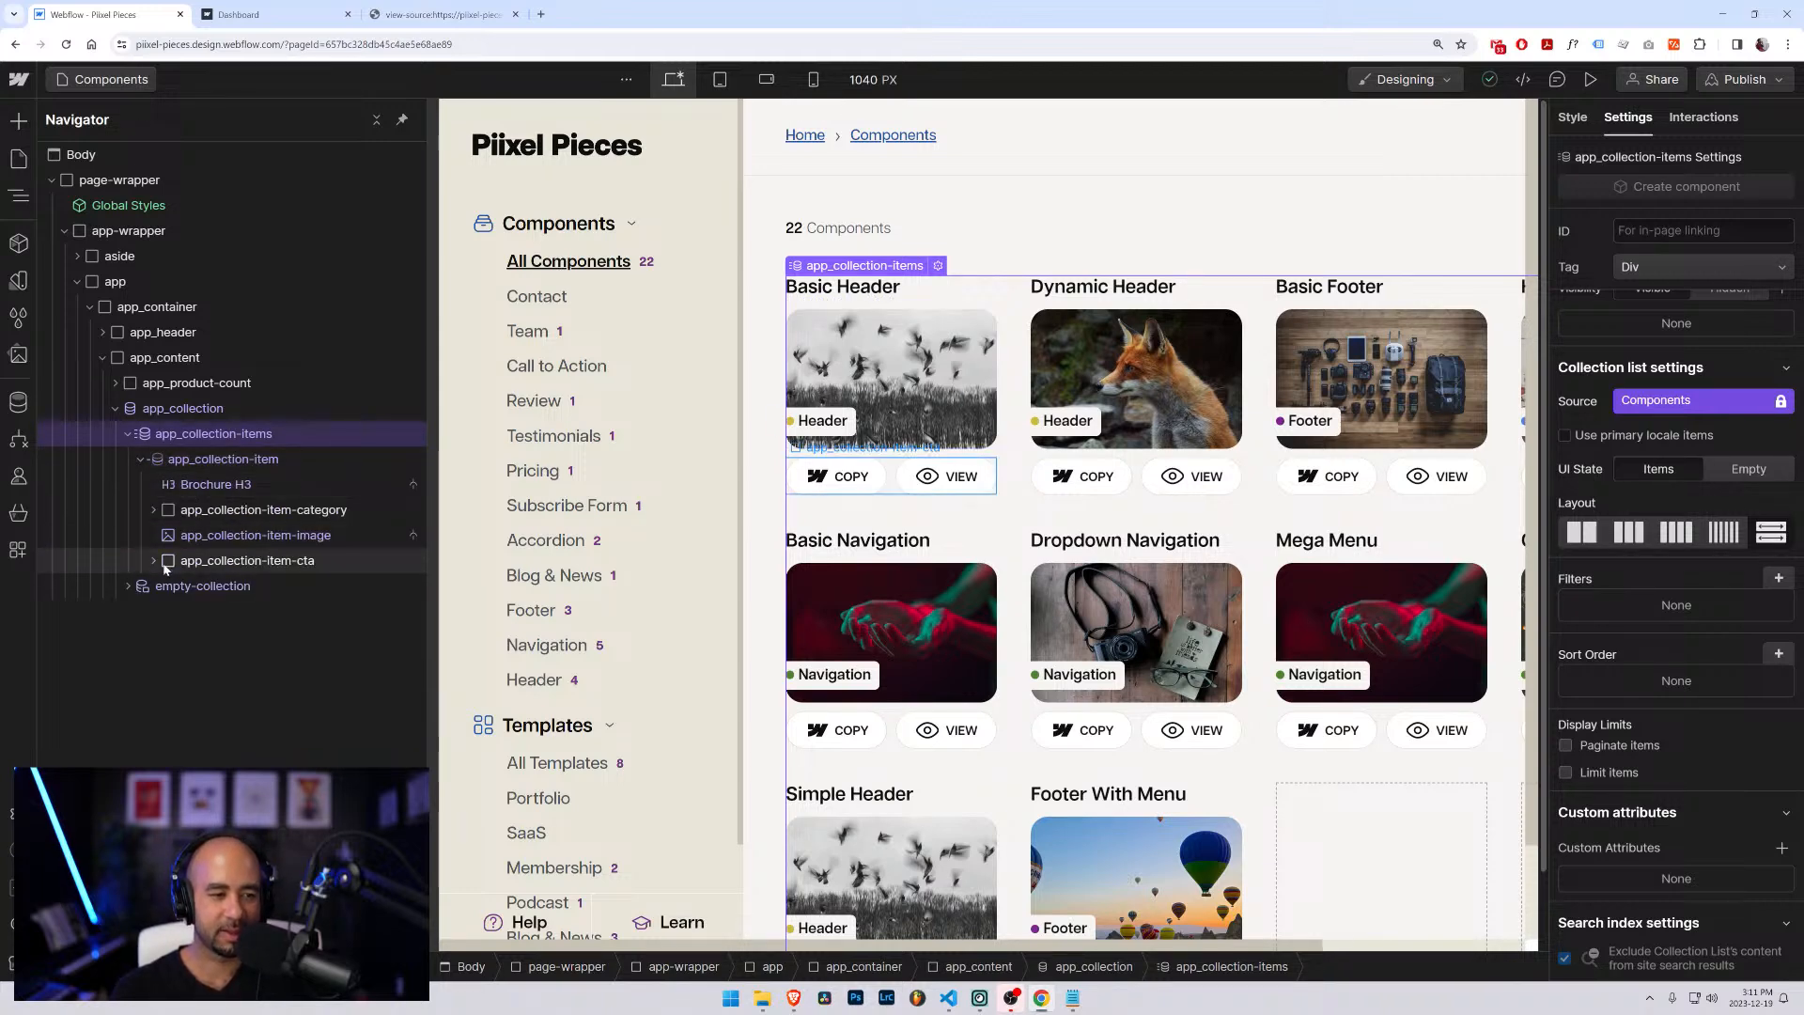
click(167, 534)
click(177, 561)
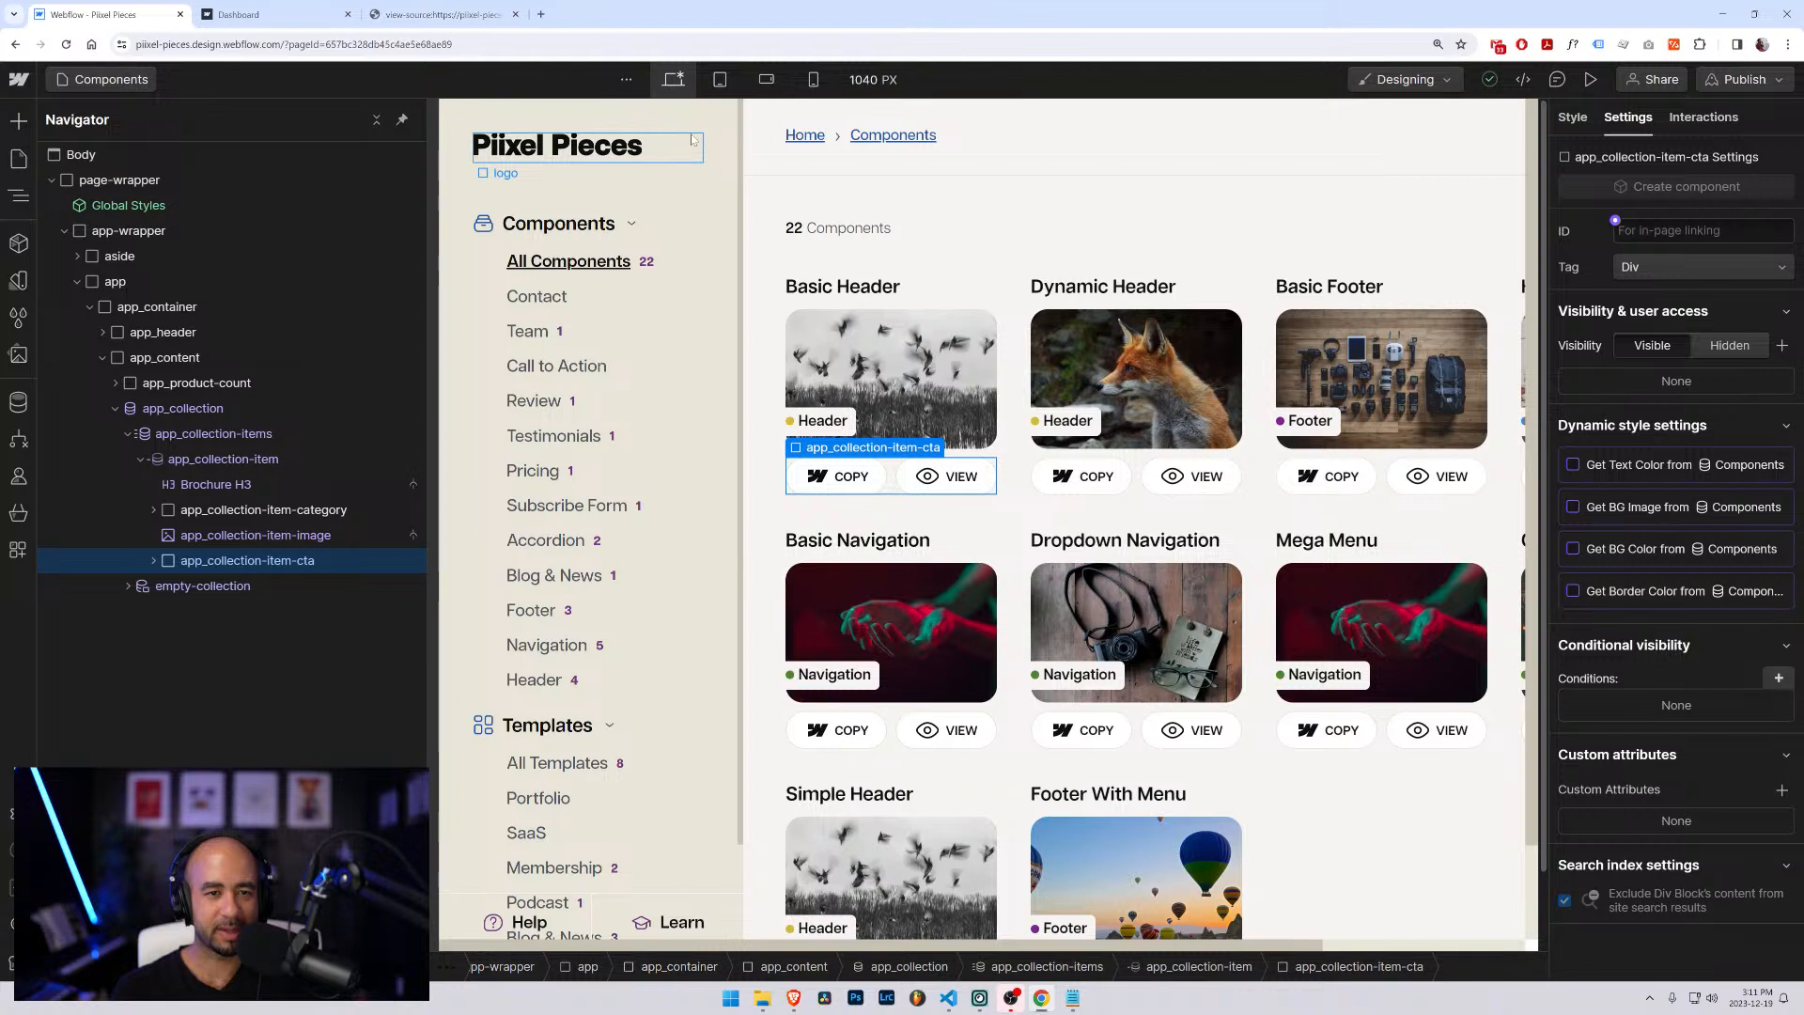
- Open the Signup page and view it briefly in preview mode
click(74, 81)
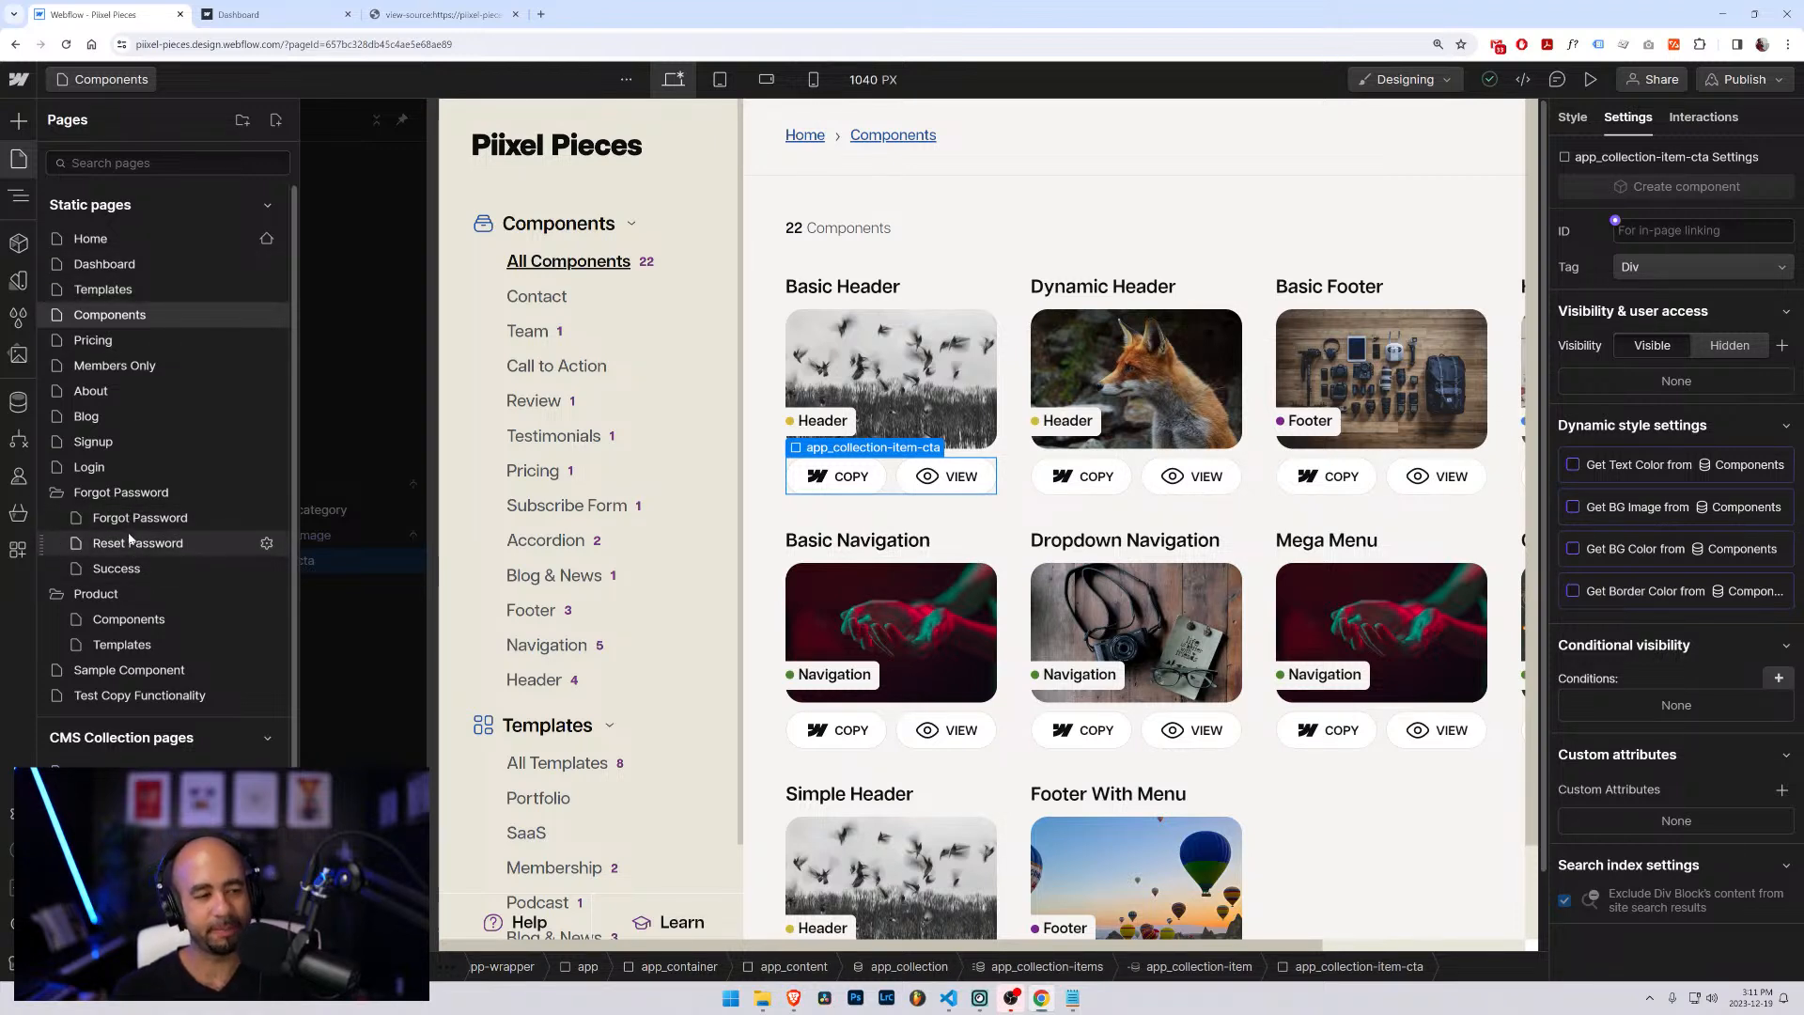
click(114, 442)
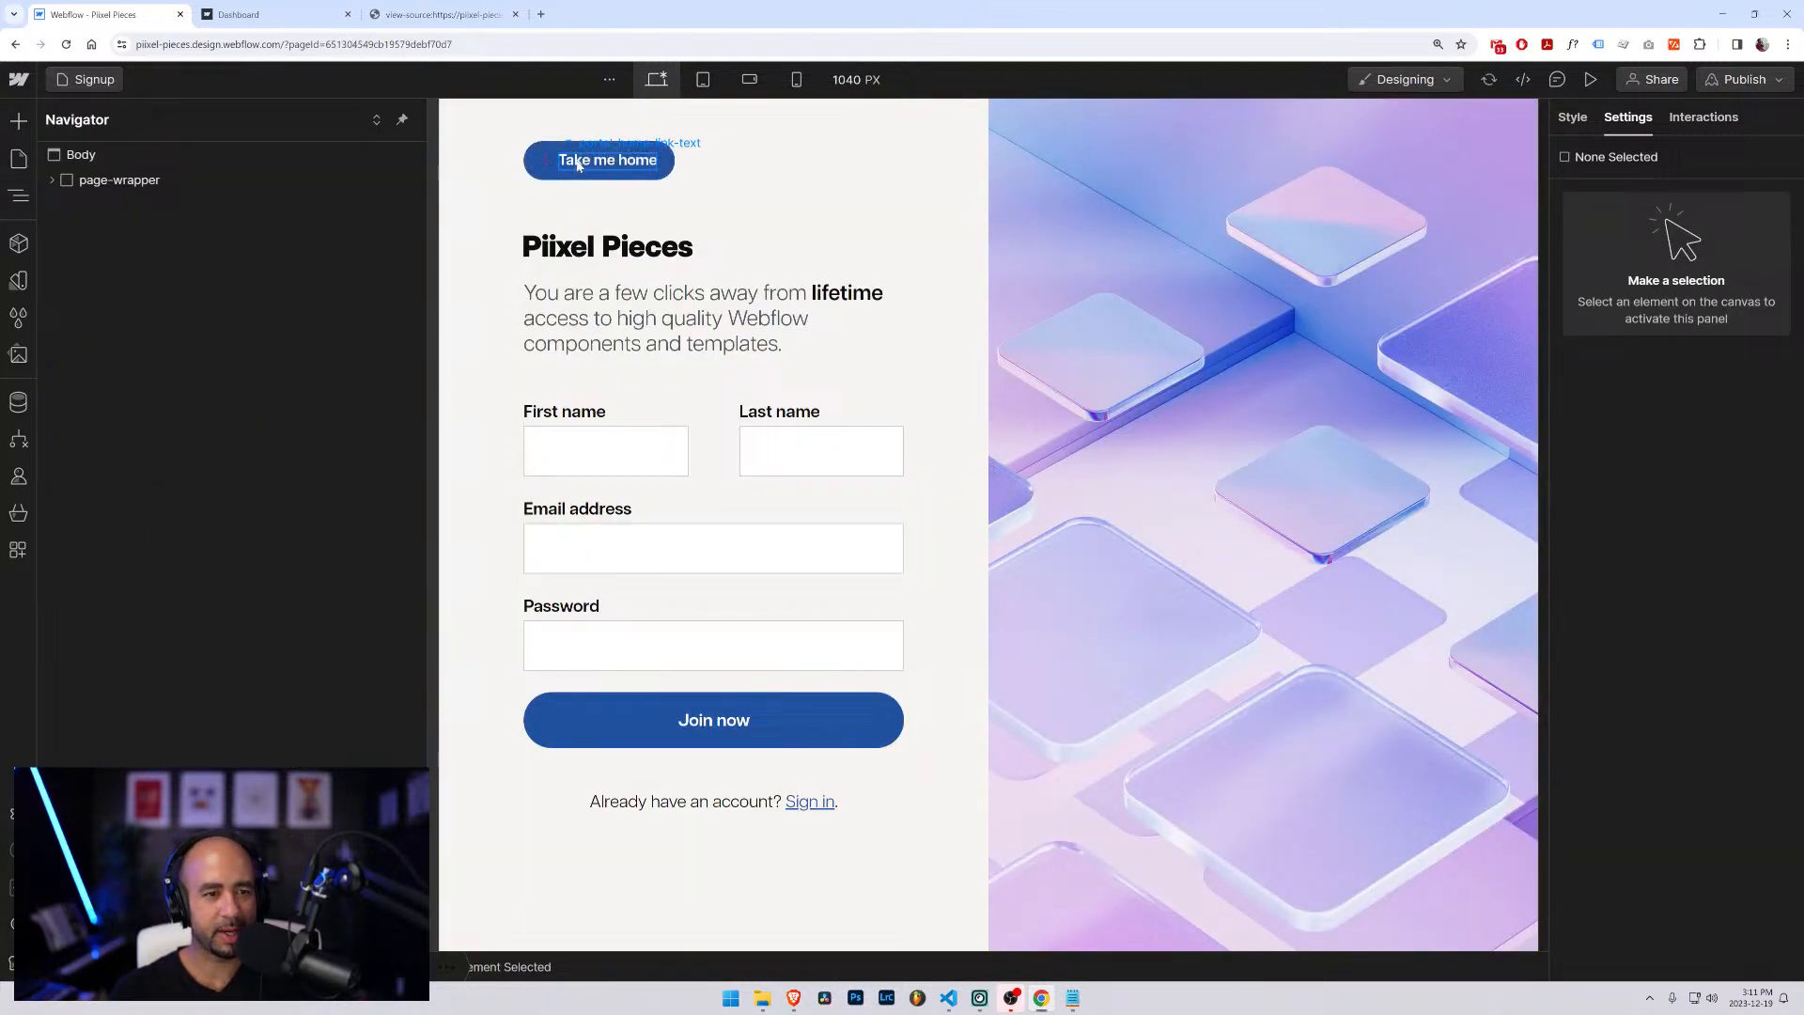
click(1591, 82)
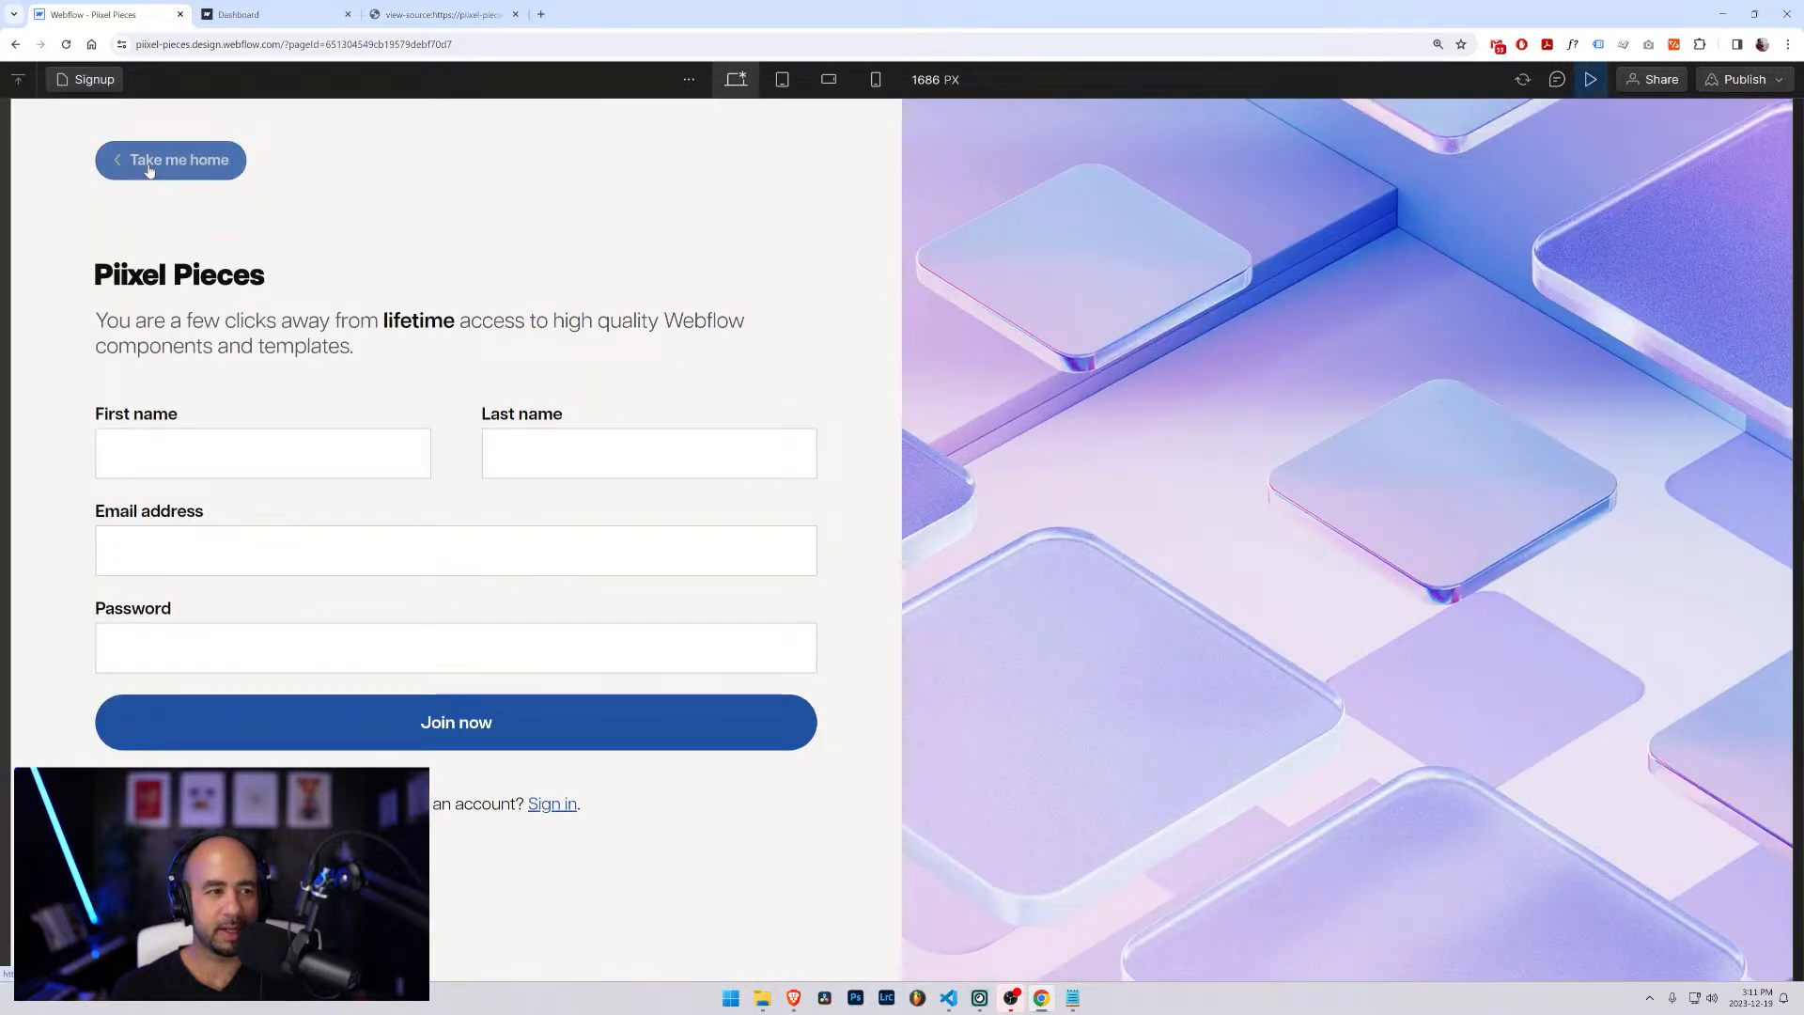
click(1587, 83)
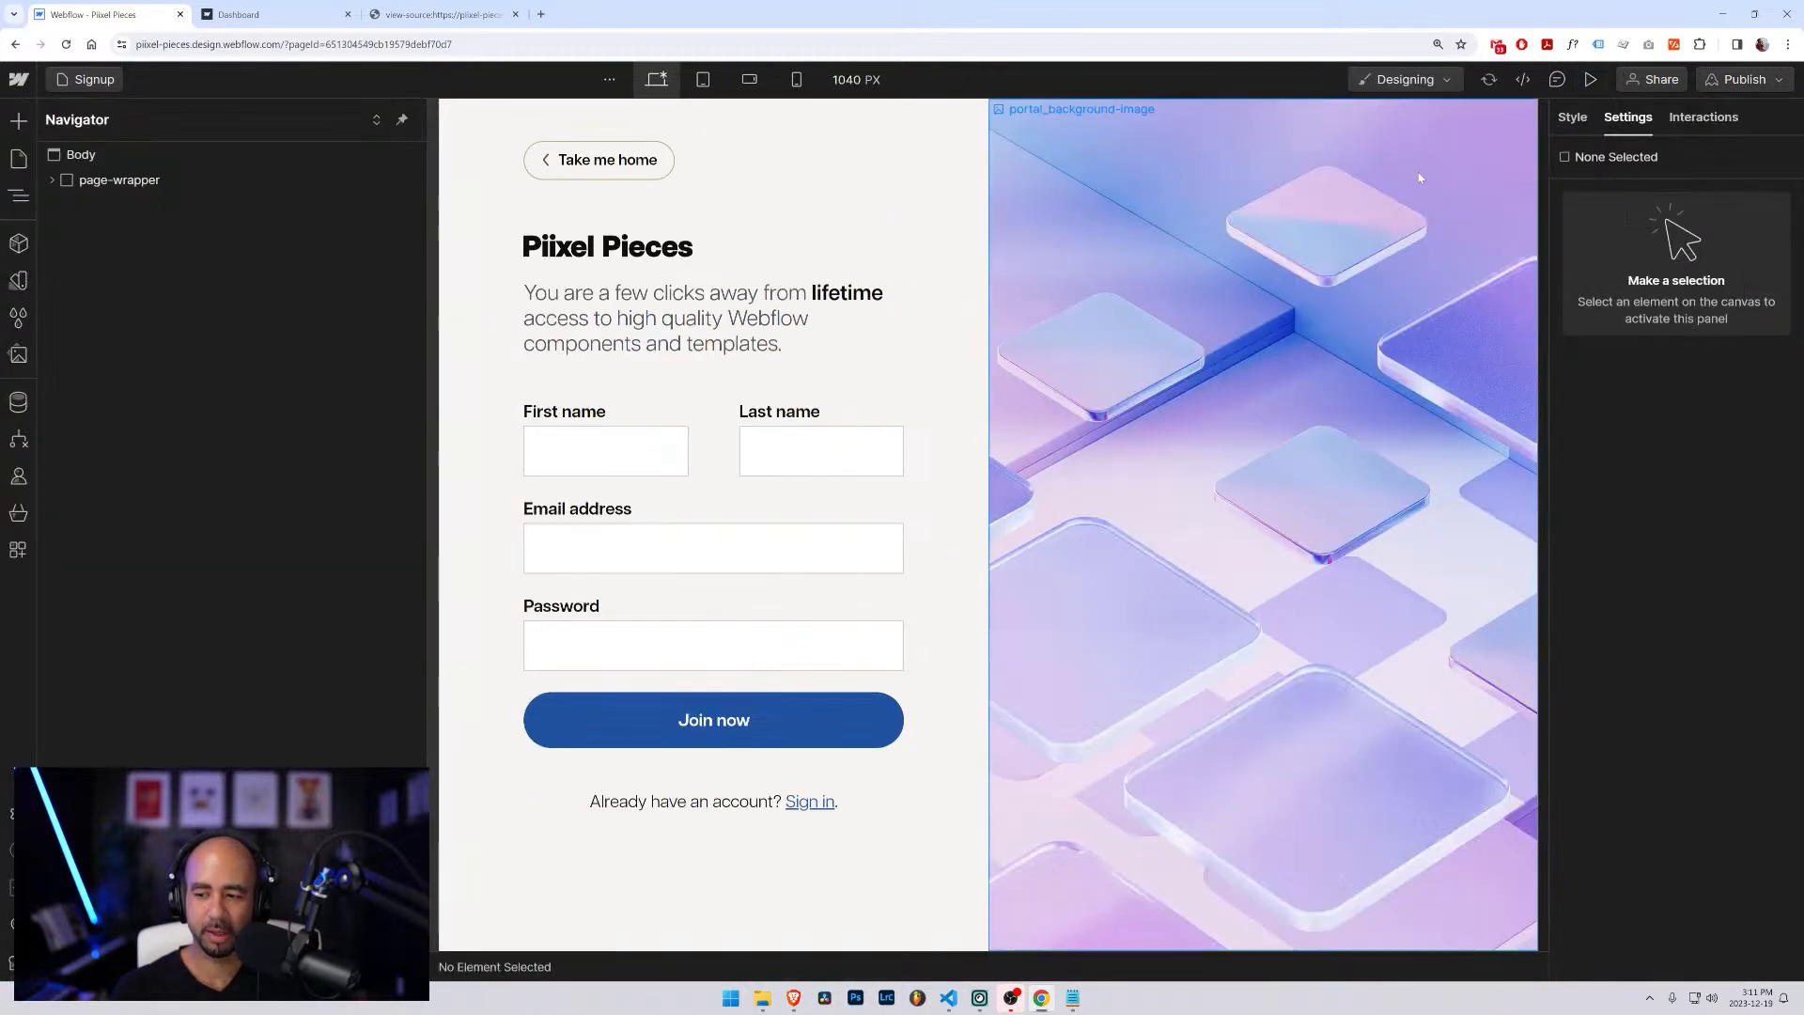
- Reopen the Components page and reload the Designer
click(89, 79)
click(109, 315)
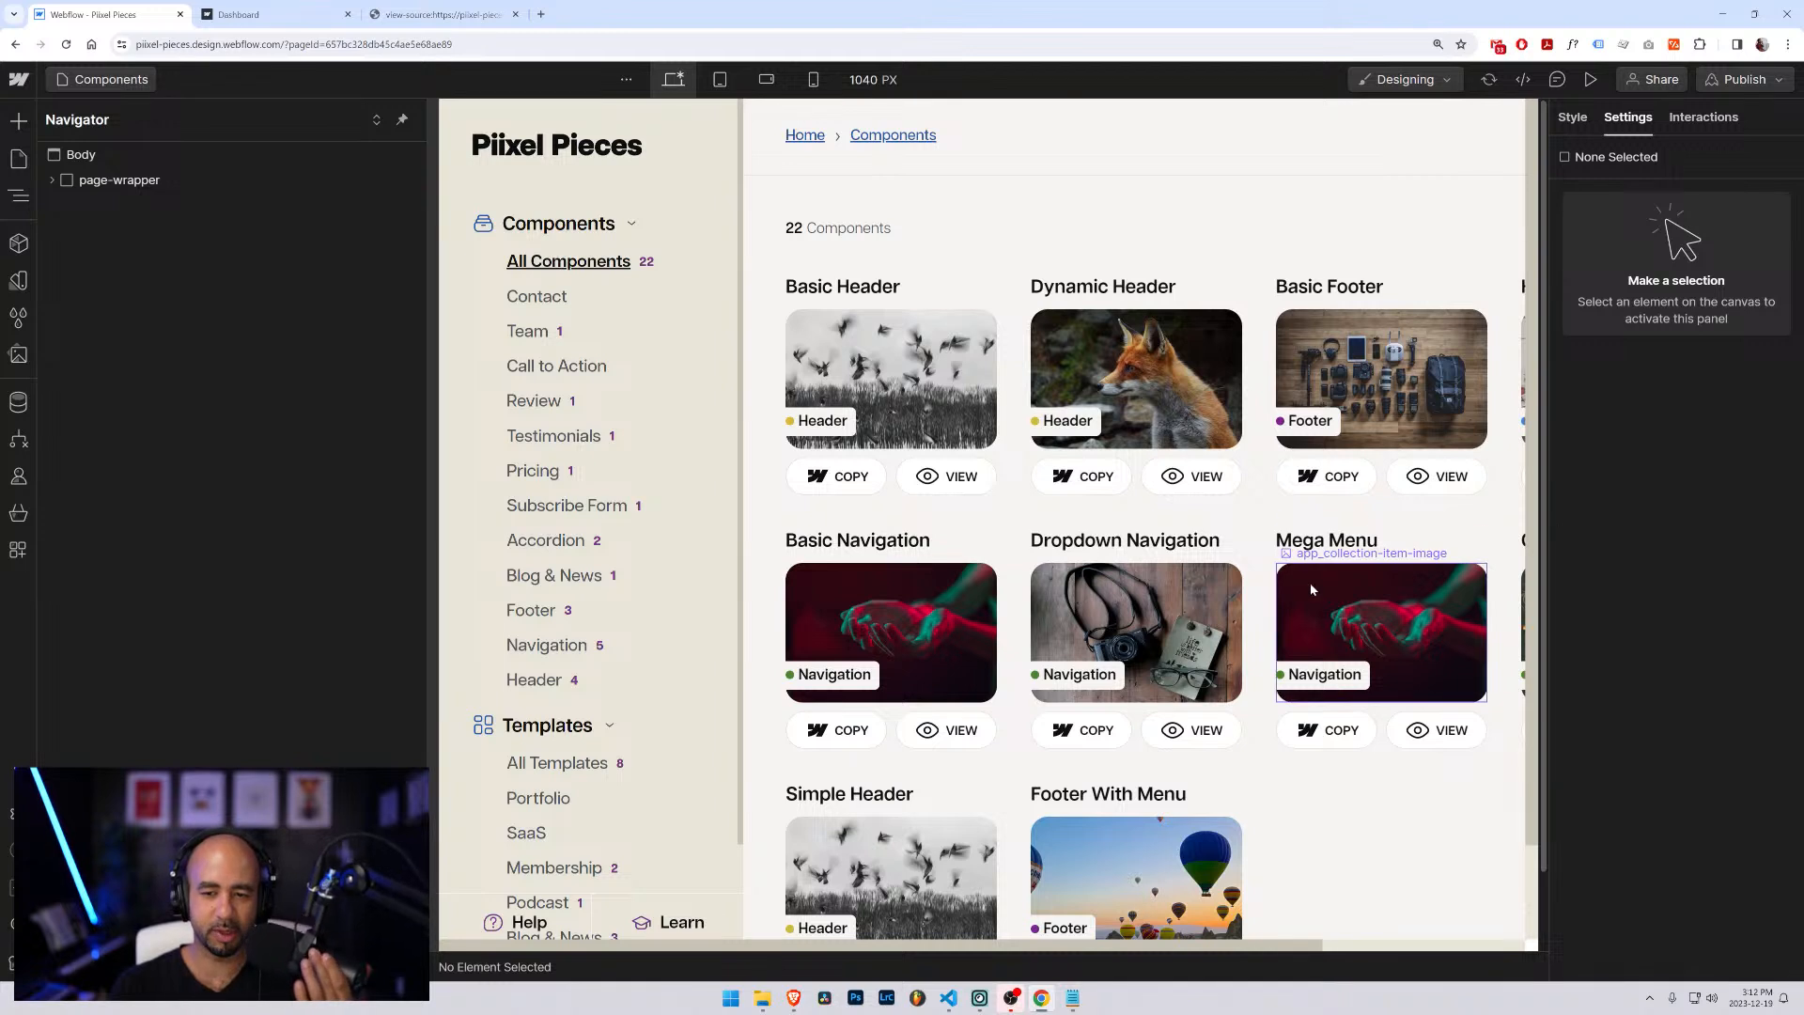
key(ctrl+r)
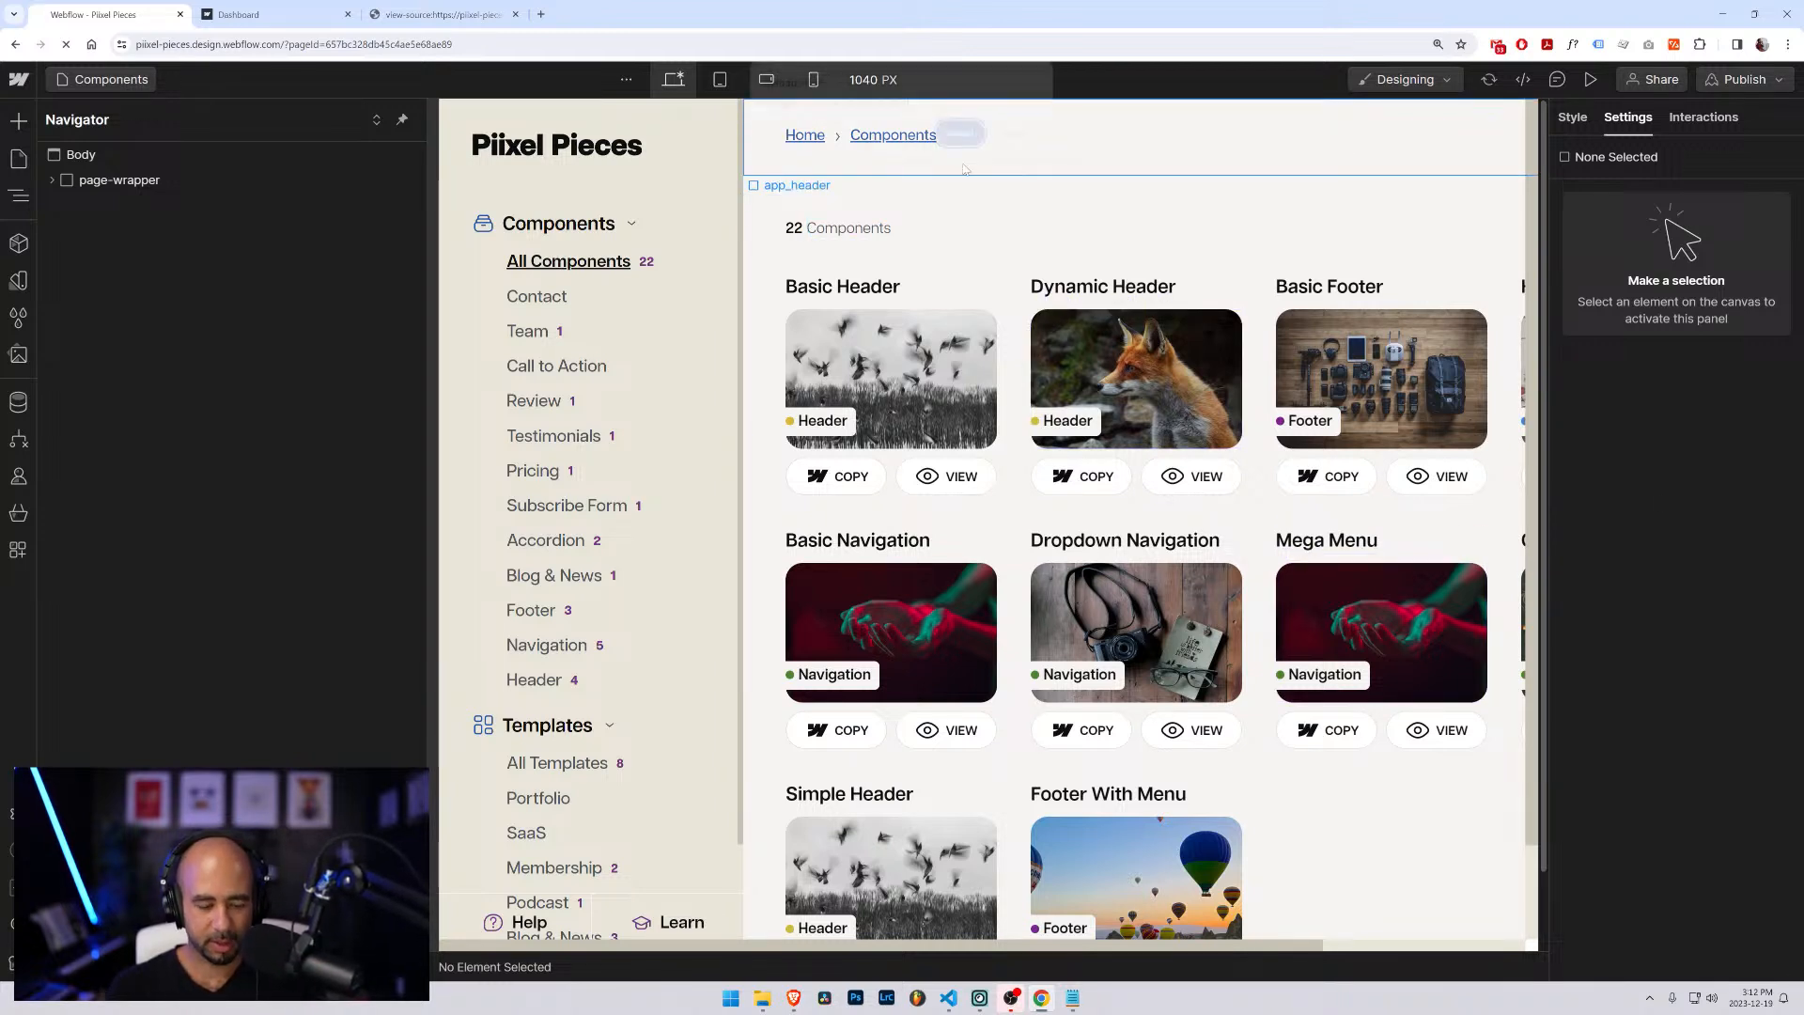
click(968, 137)
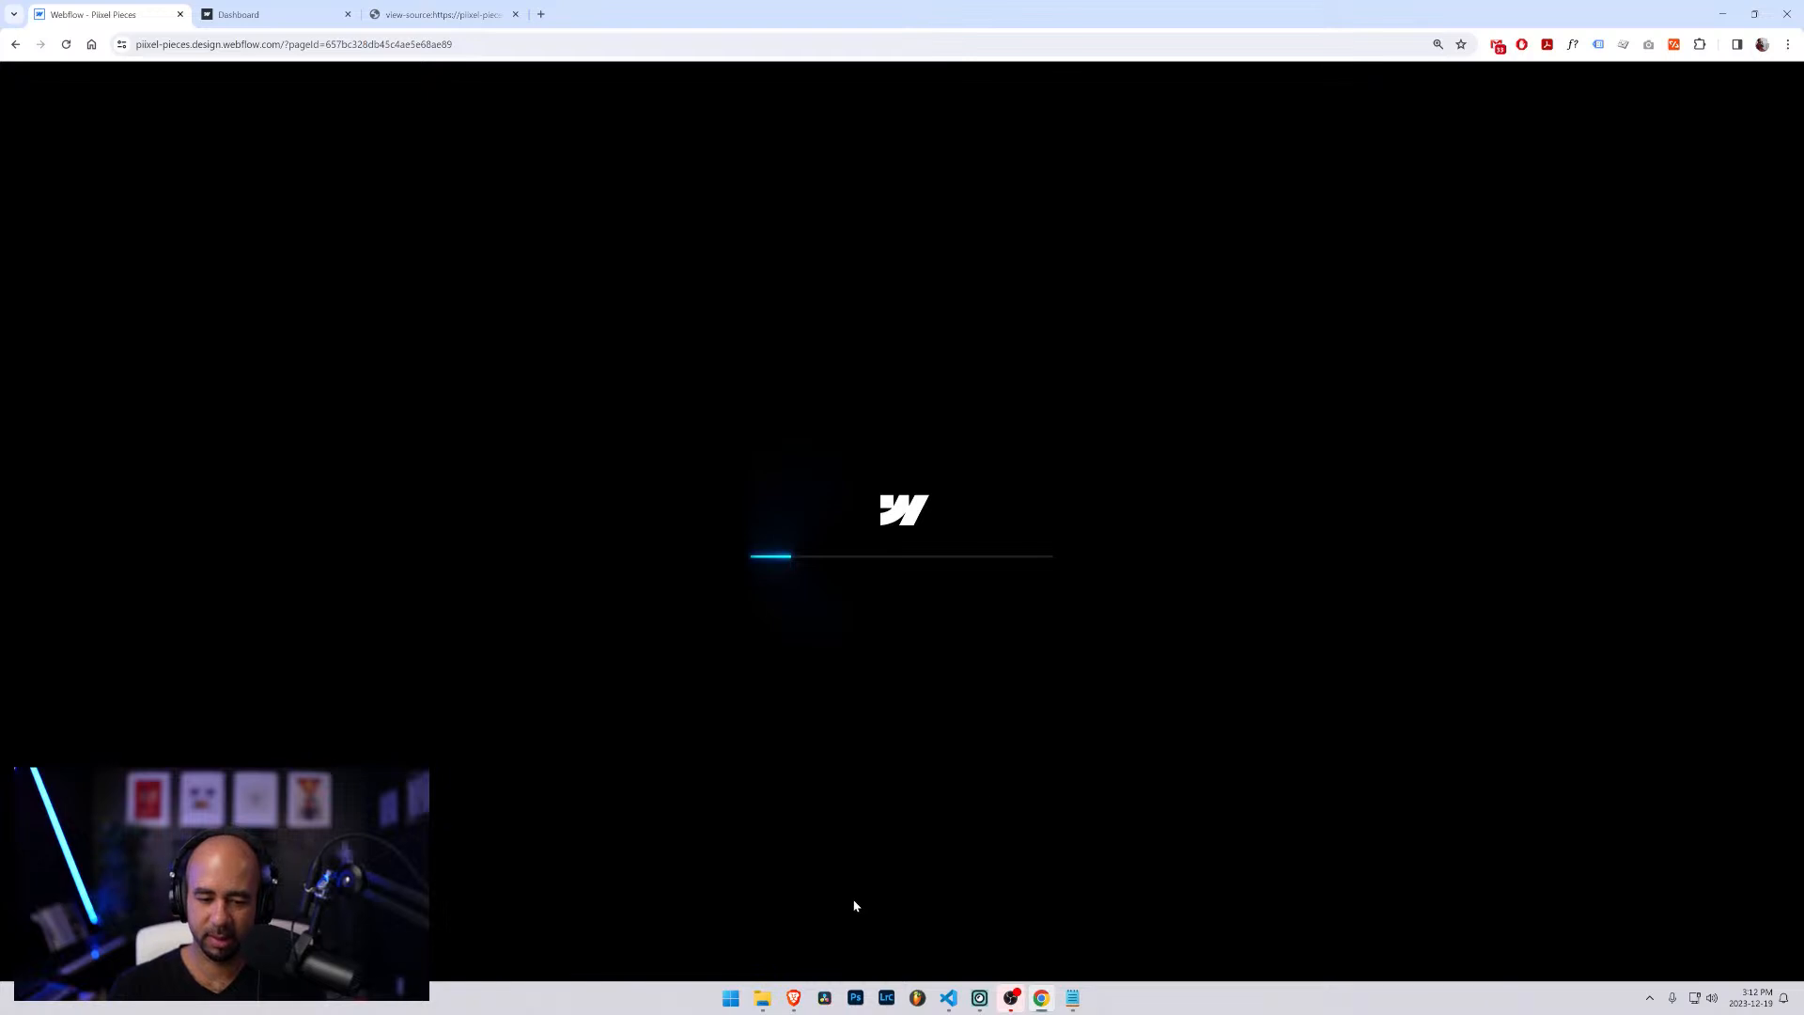
- Switch to the Brave browser to check the bmg.studio copy-button tutorial, and minimize its window again
mouse_move(793, 997)
click(690, 916)
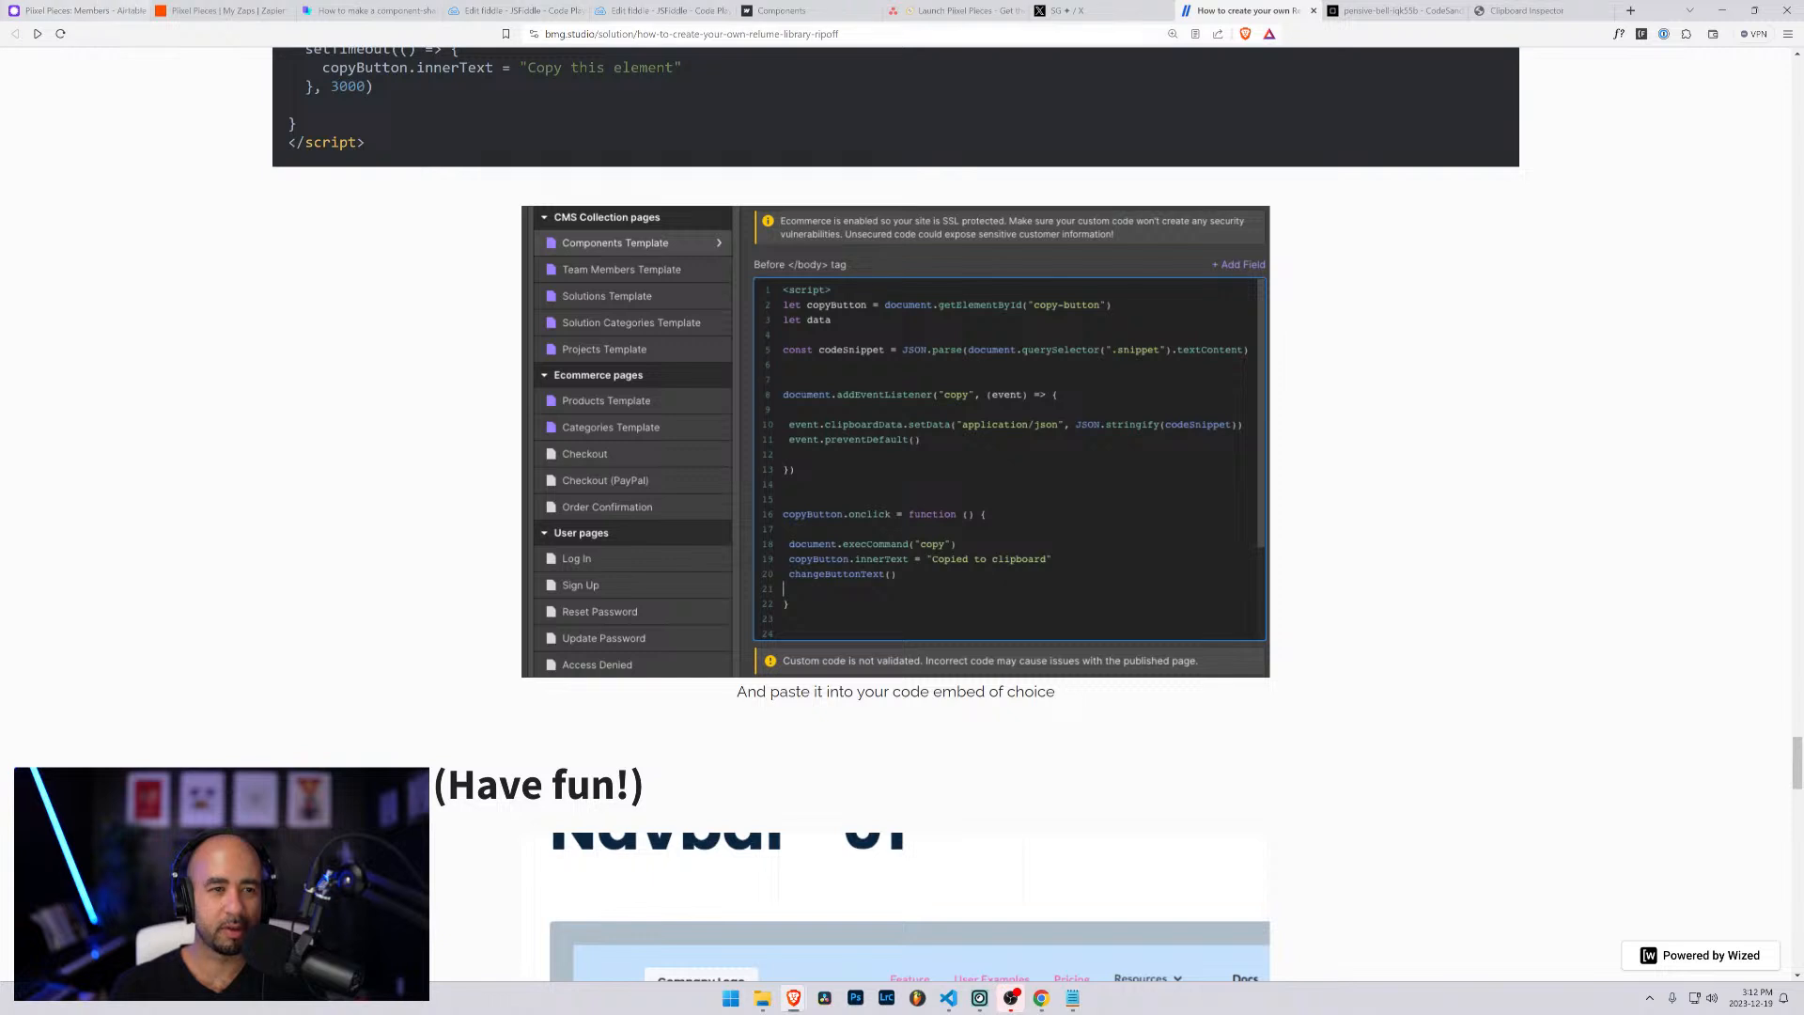
click(1722, 10)
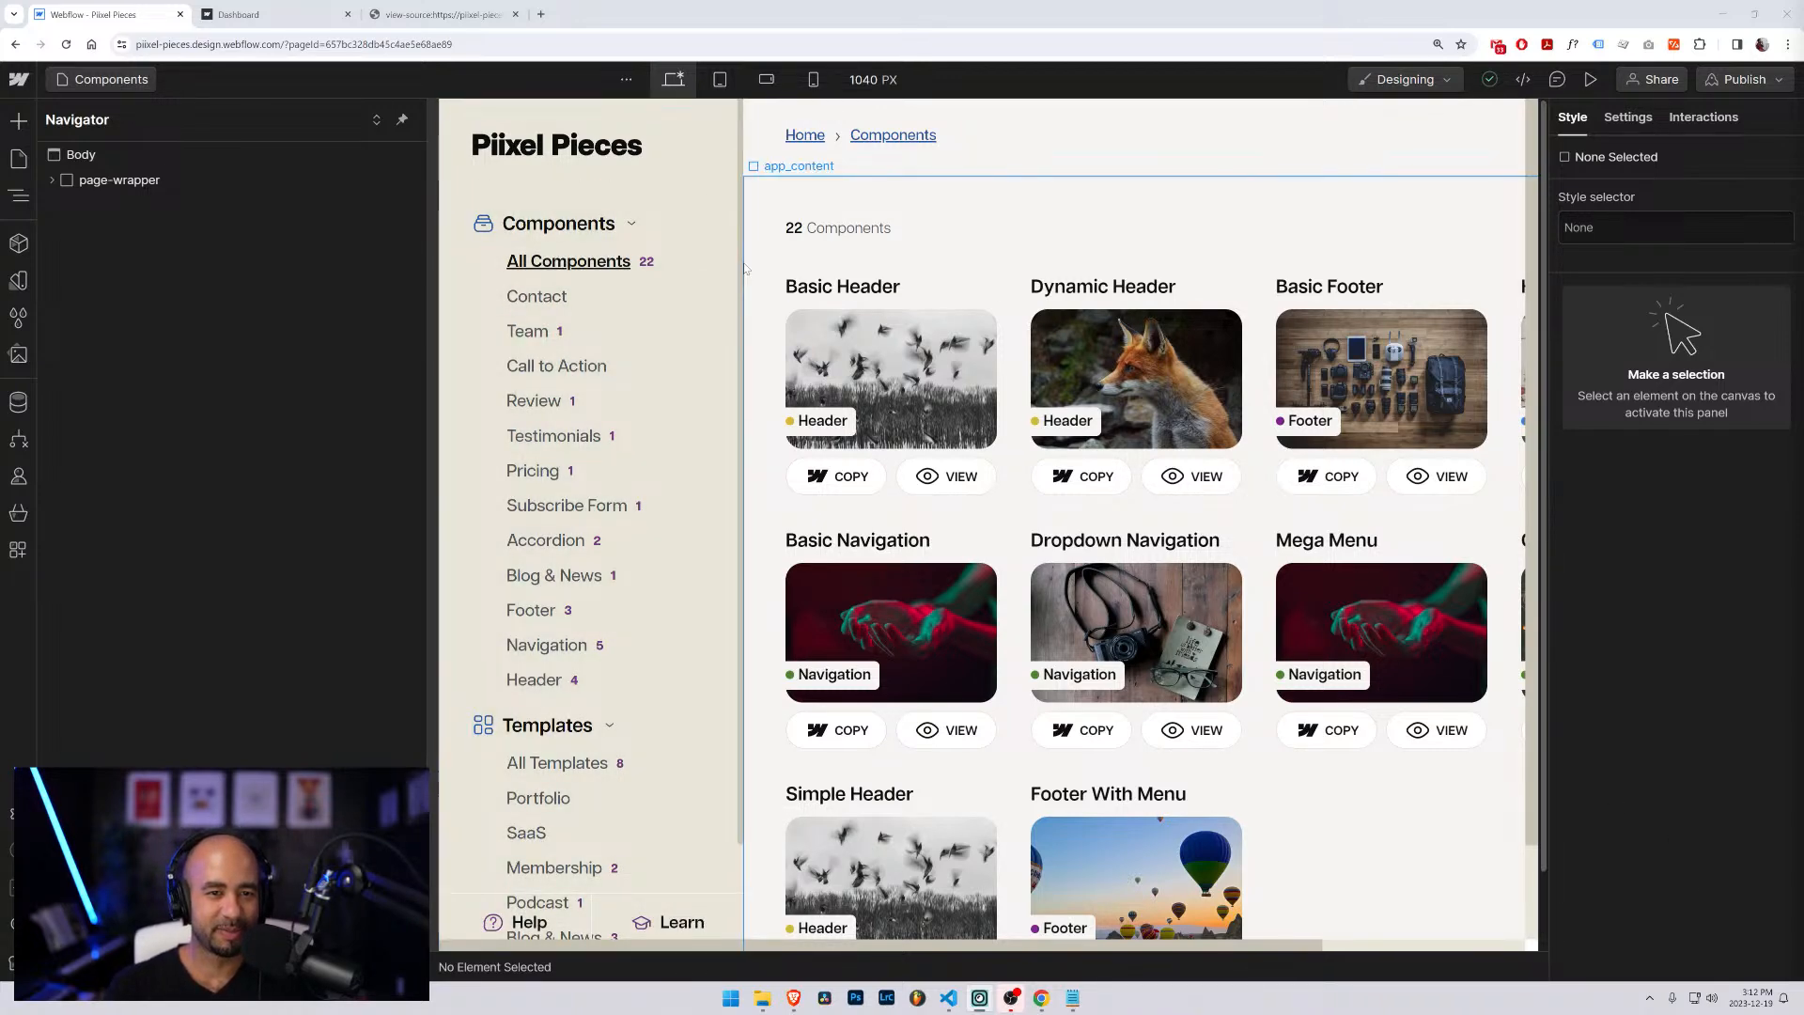
- Close the page-source tab and select the app_collection-items list on the Components page
click(747, 270)
click(524, 14)
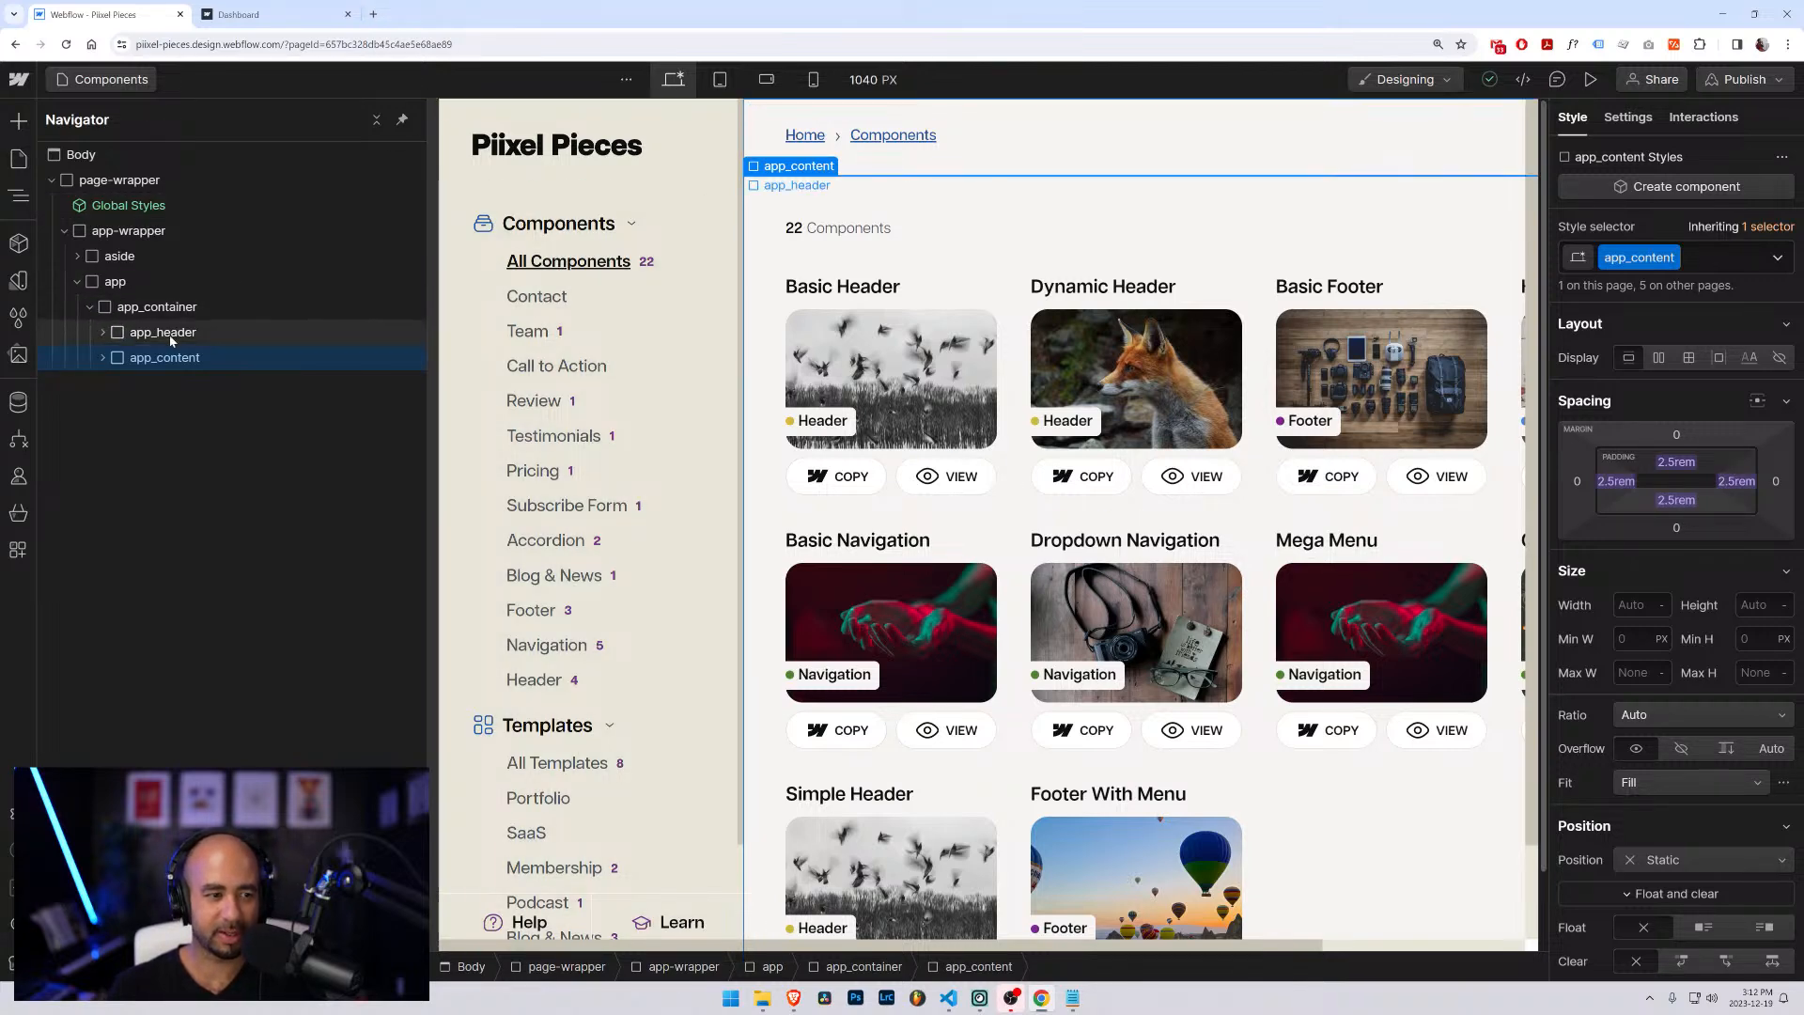
click(1259, 374)
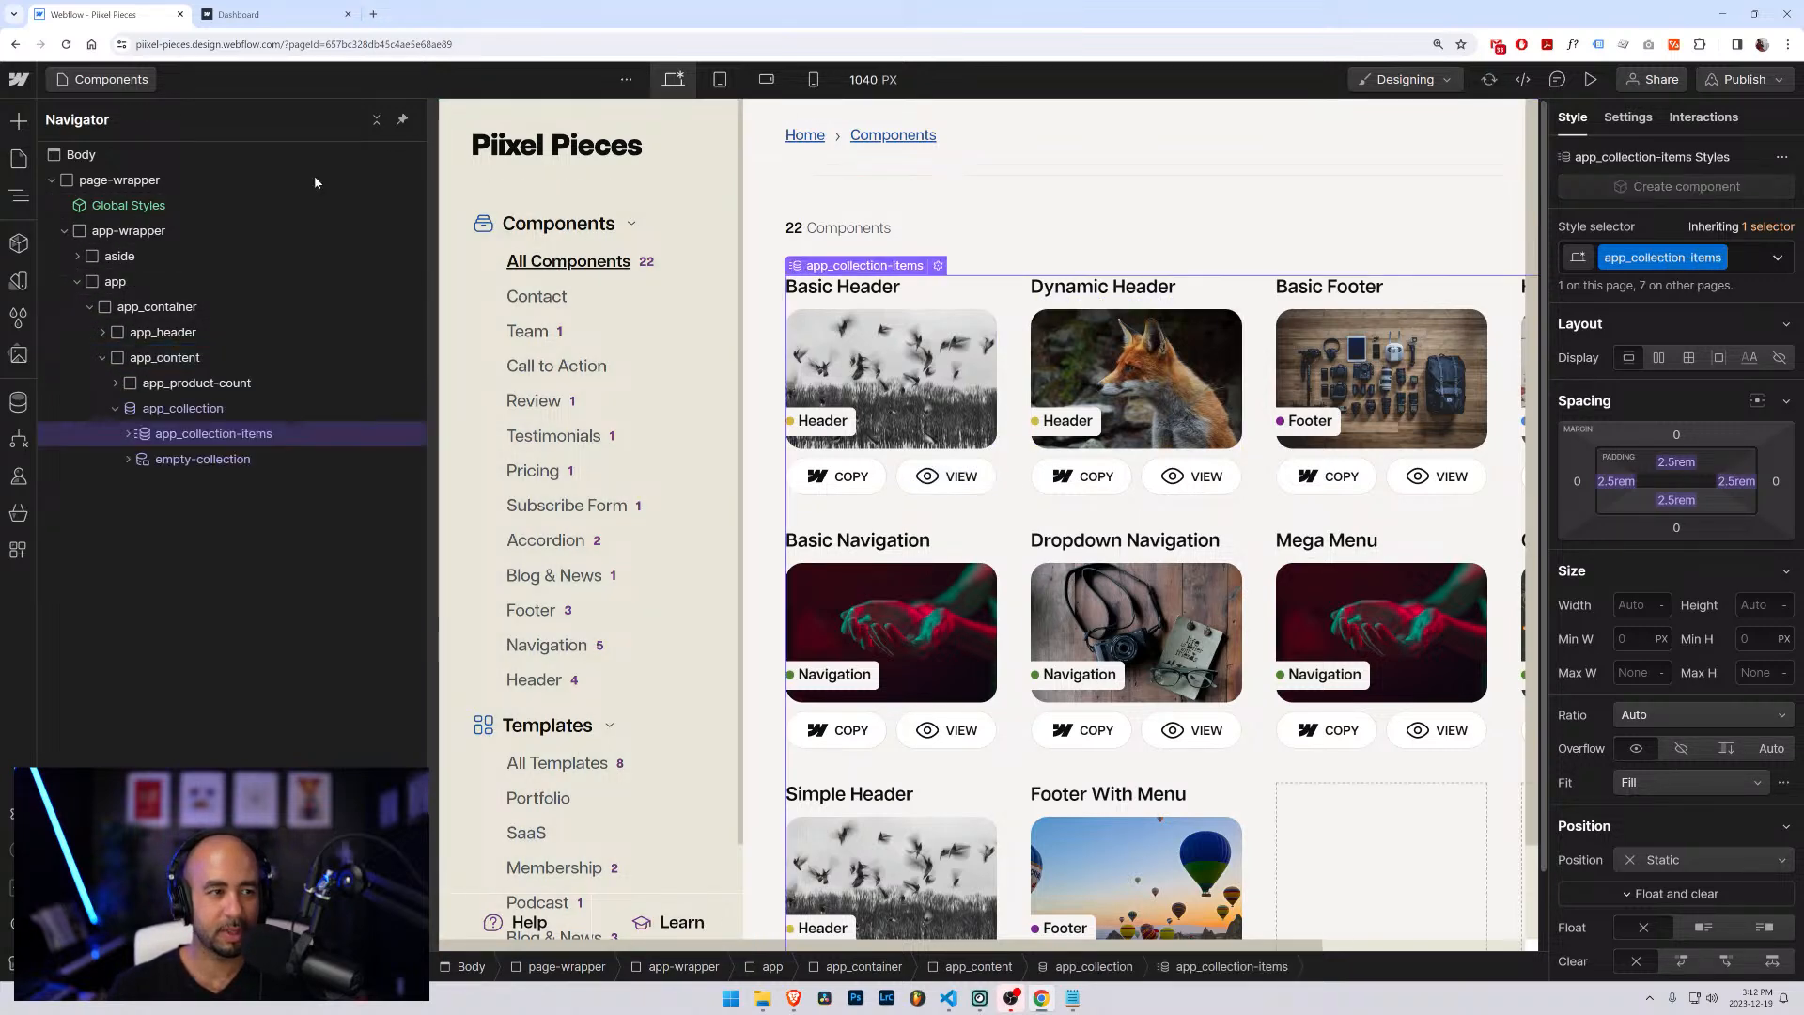
- Copy the attribute name bmg_copy-this from the before-body script in the Components page's settings, and return to the canvas
click(111, 79)
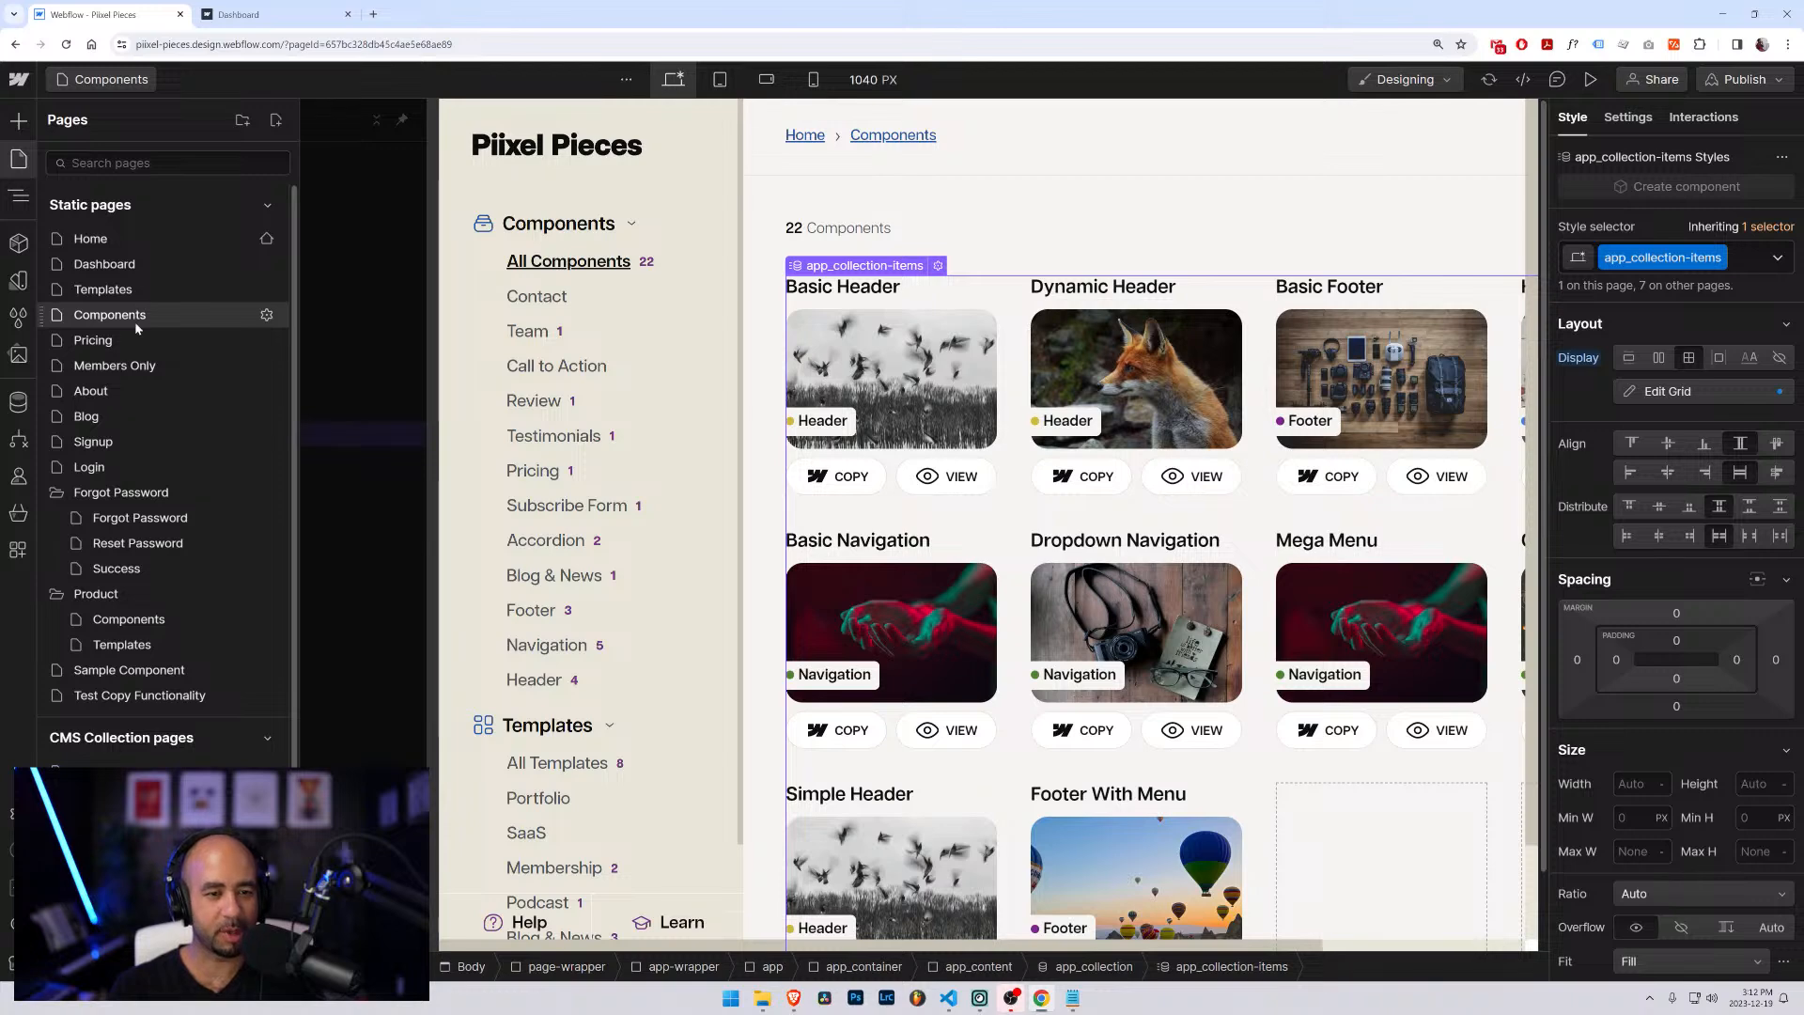
click(267, 315)
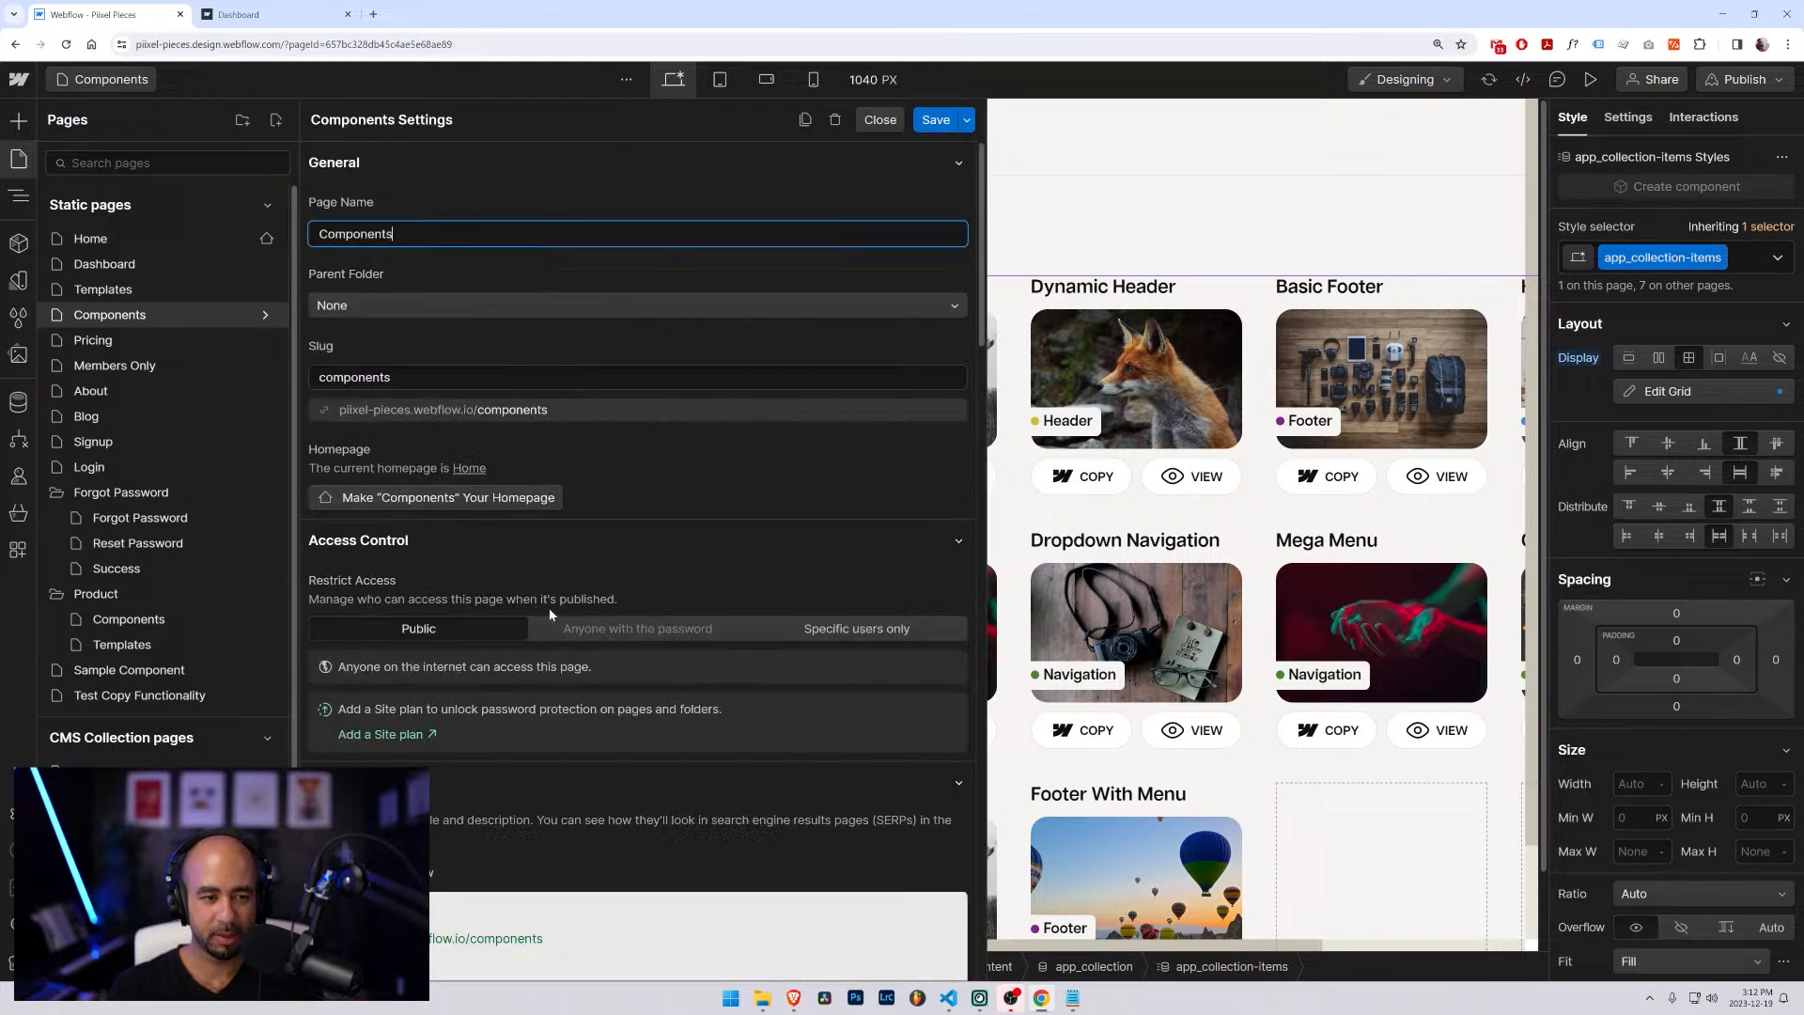
scroll(550, 610, down, 15)
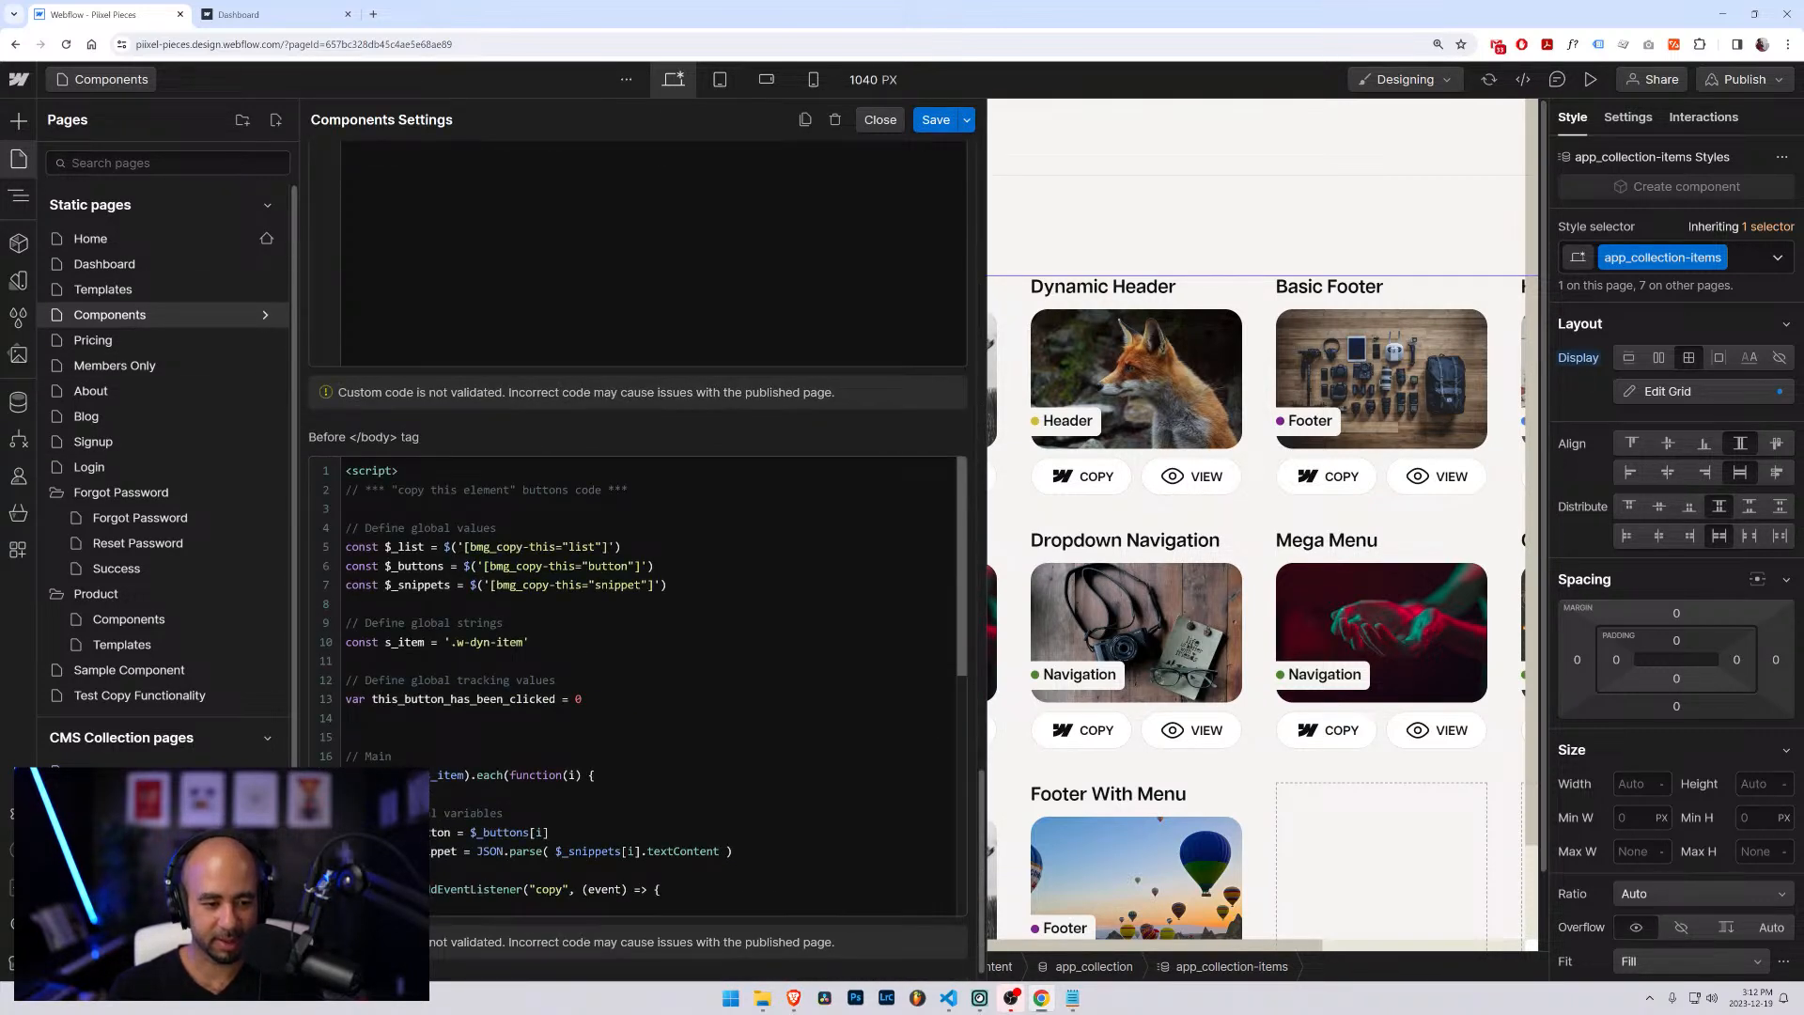
click(550, 606)
drag(555, 546, 468, 547)
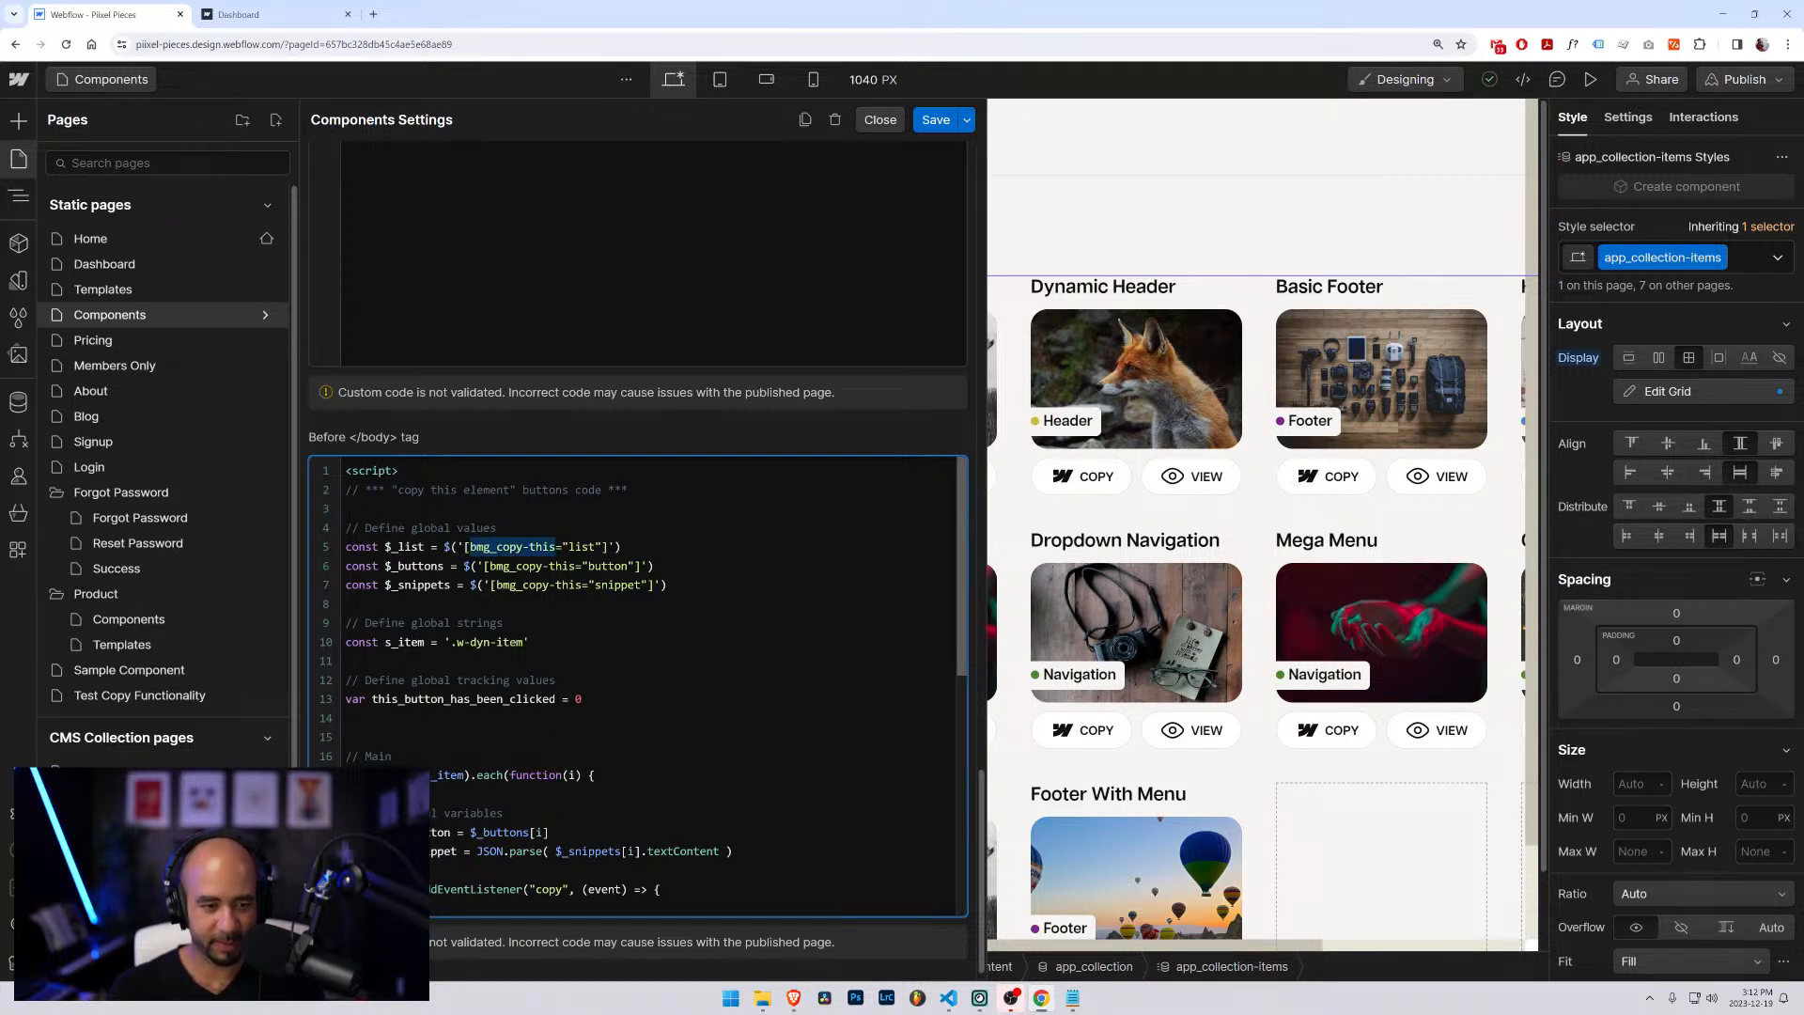
click(1127, 611)
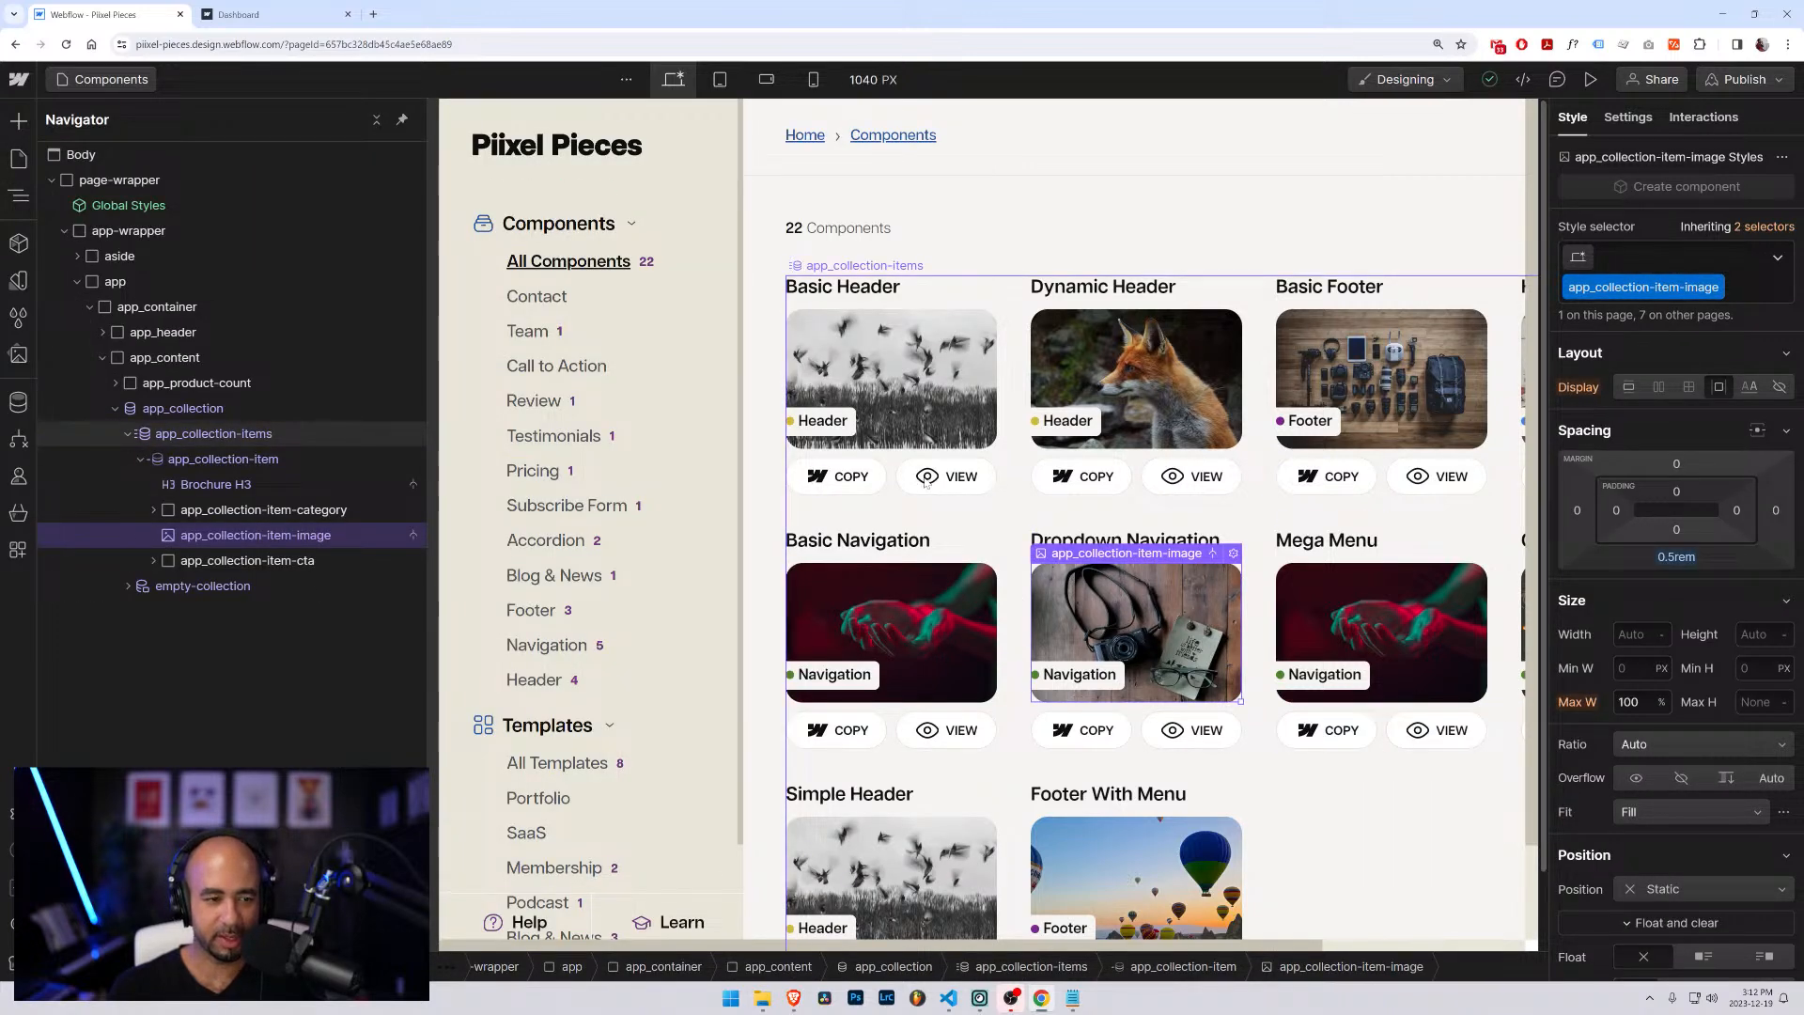
- Add a custom attribute named bmg_copy-this with the value list to the app_collection-items element
click(164, 438)
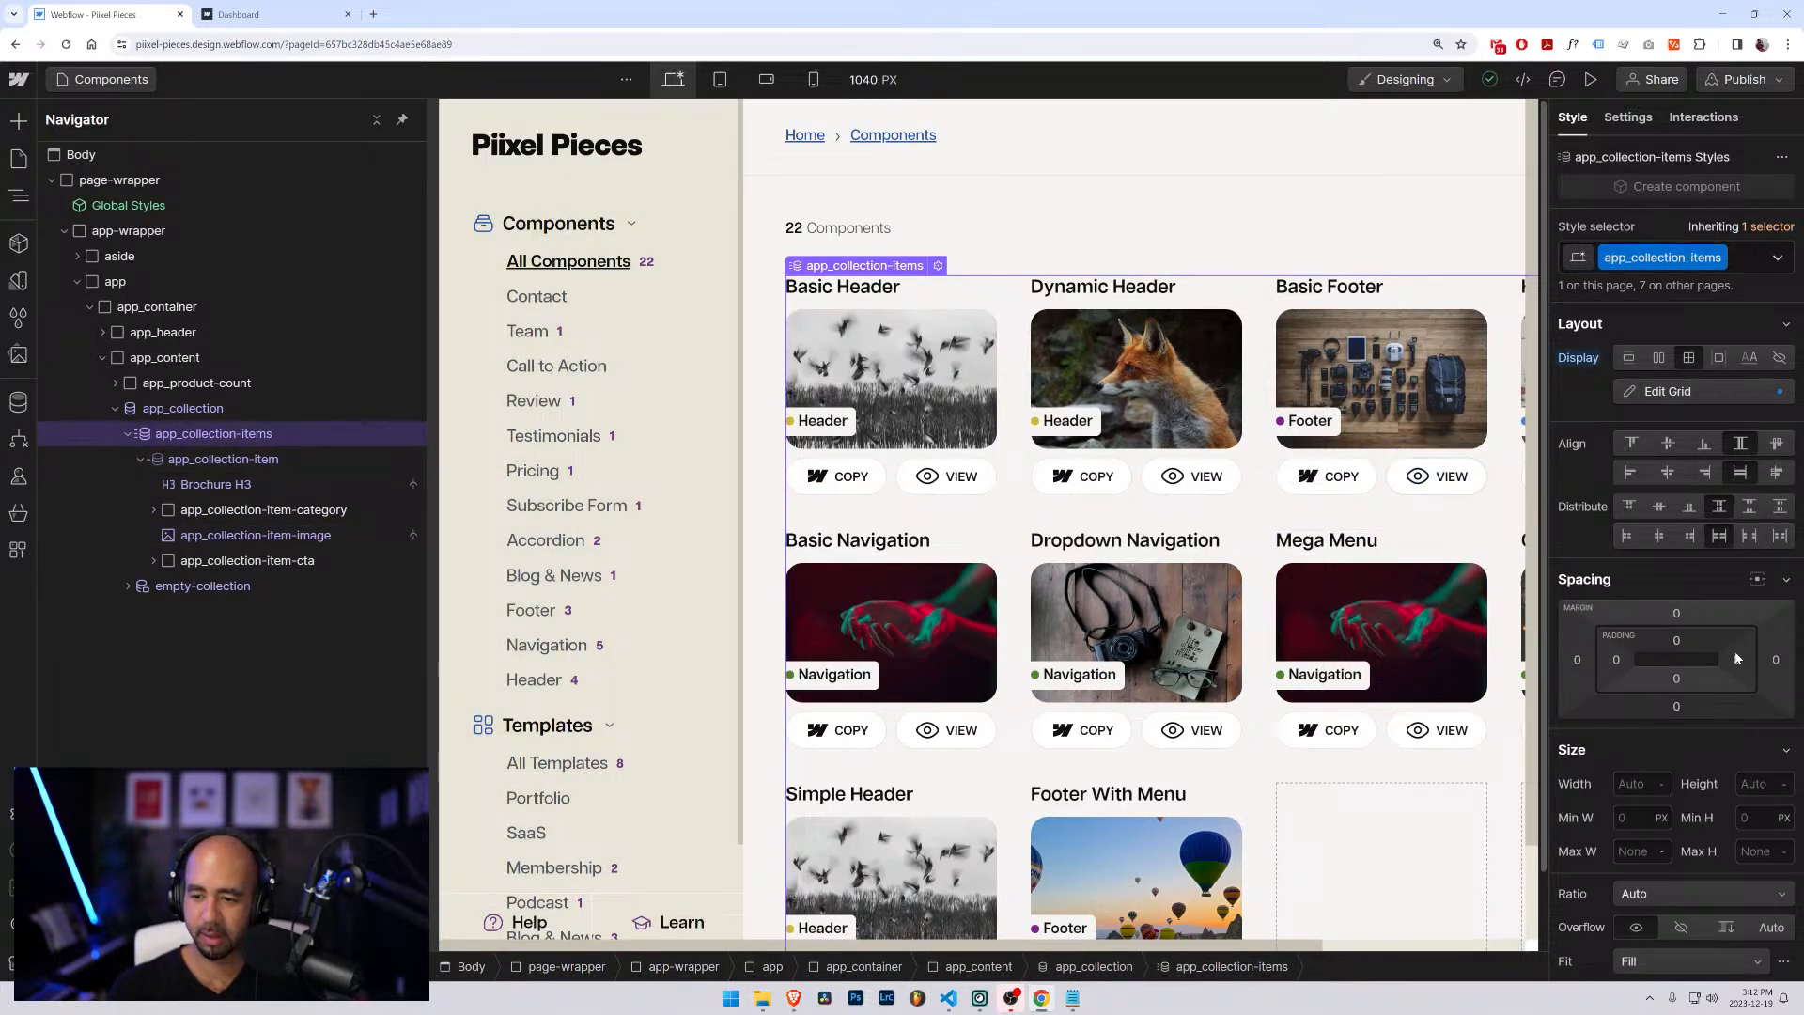
click(1654, 116)
scroll(1668, 660, down, 1)
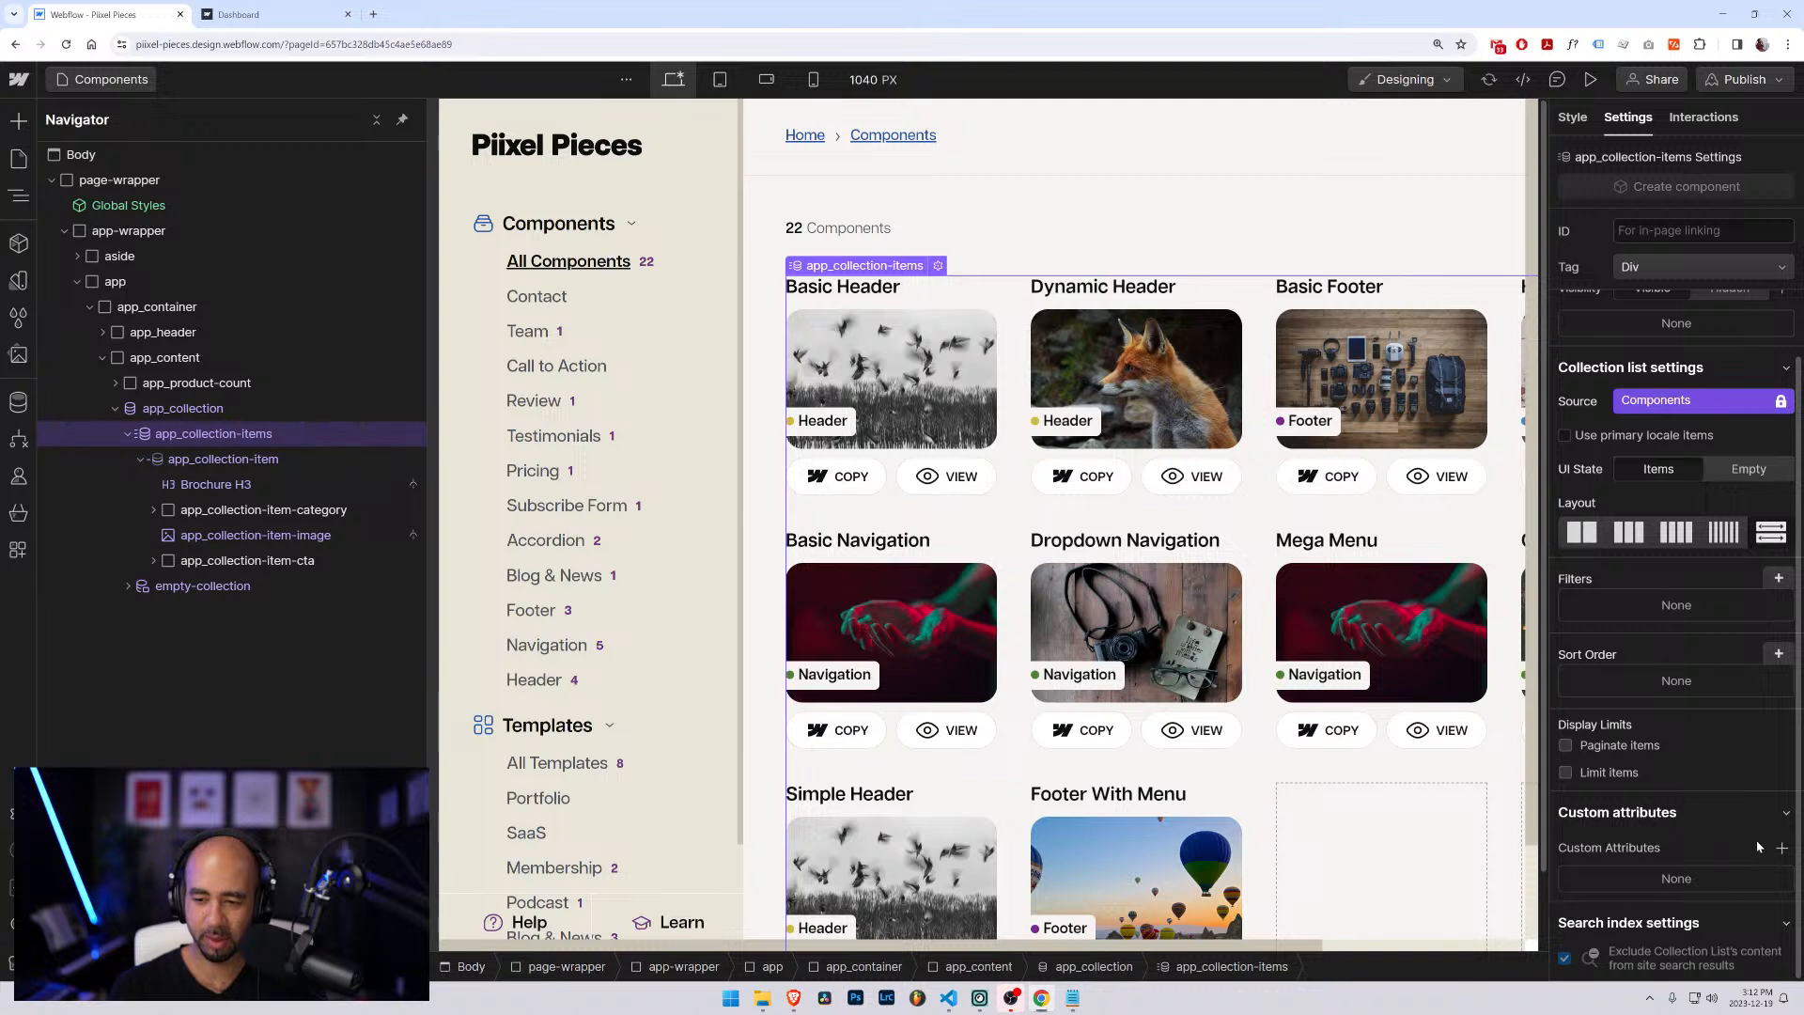
click(1781, 847)
text(bmg_copy-this)
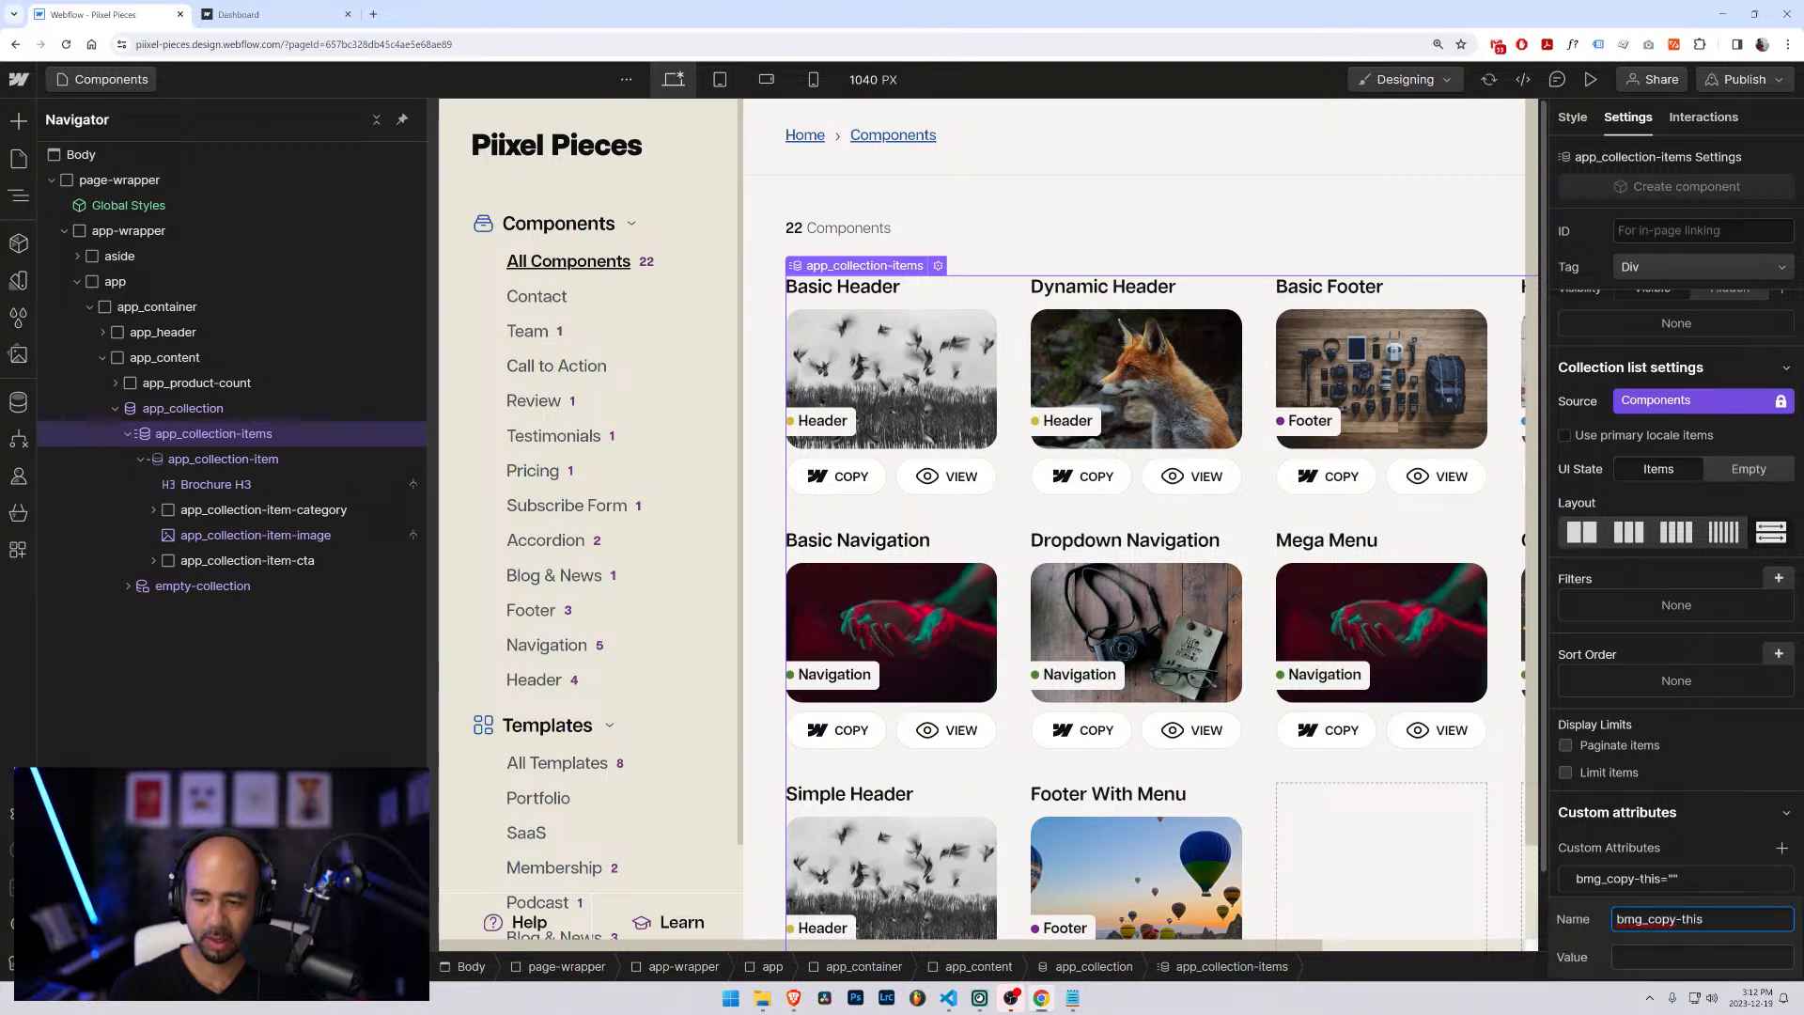
key(Tab)
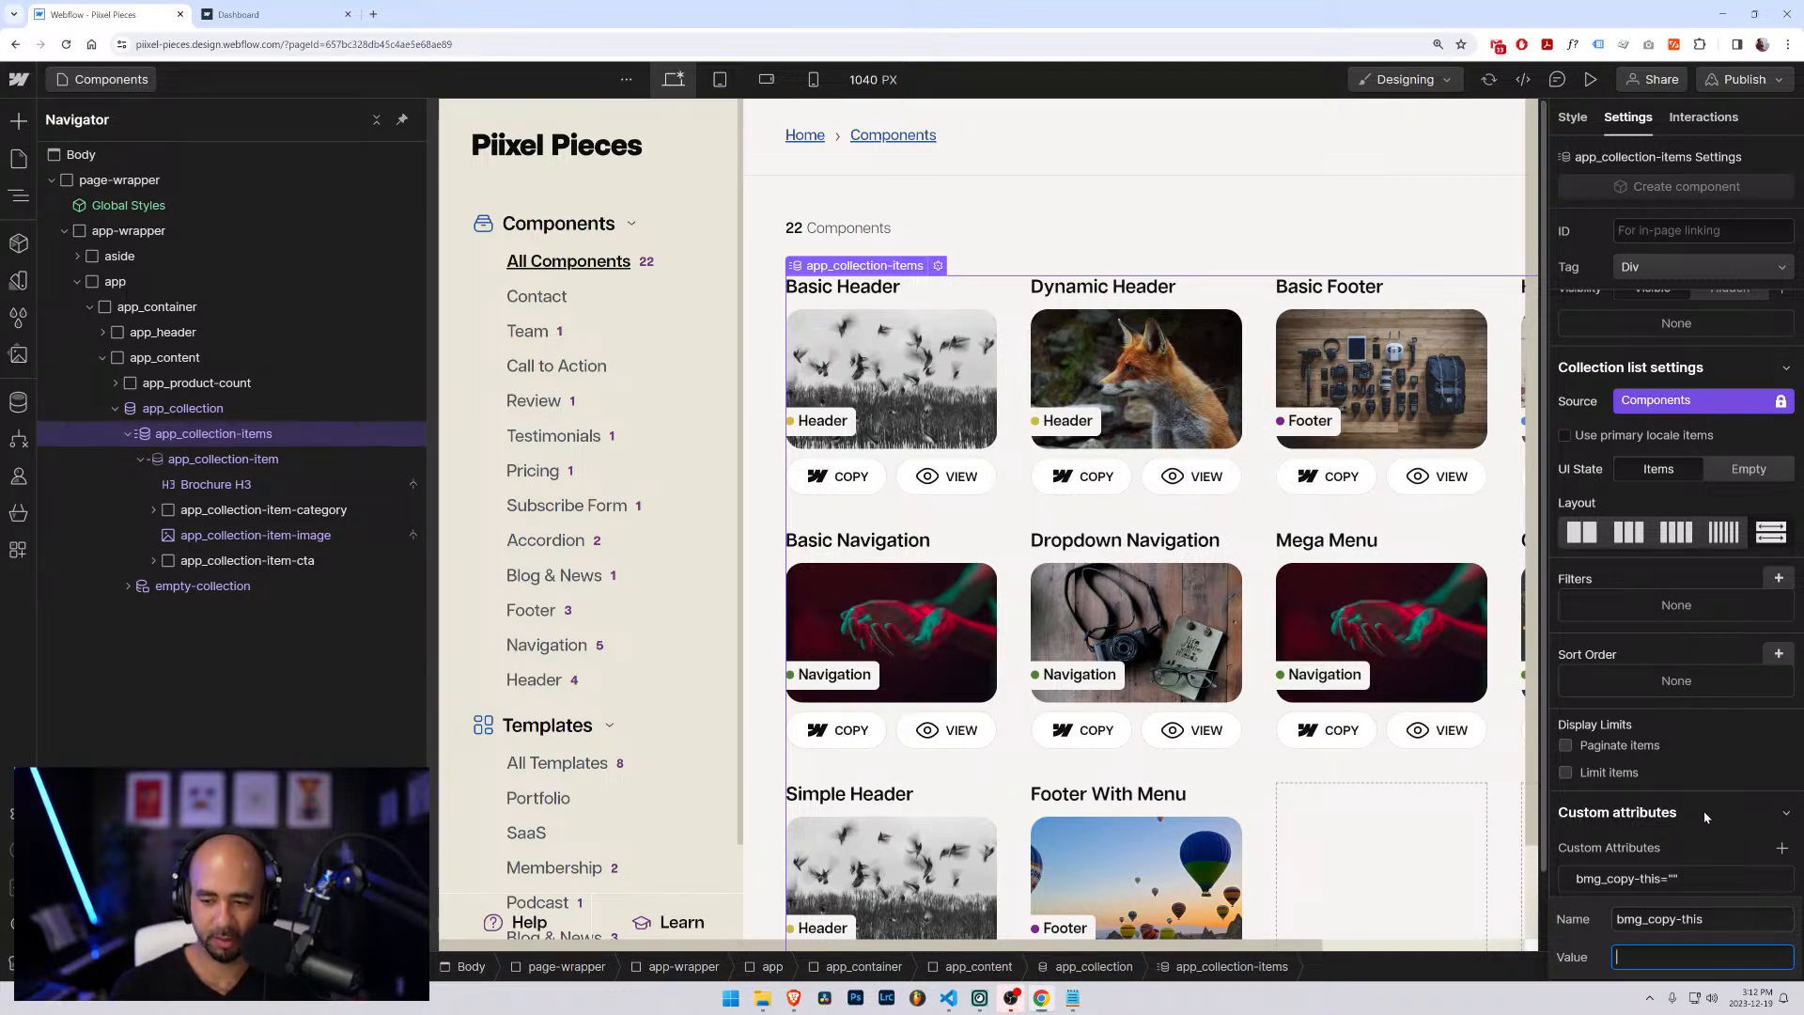
text(ist)
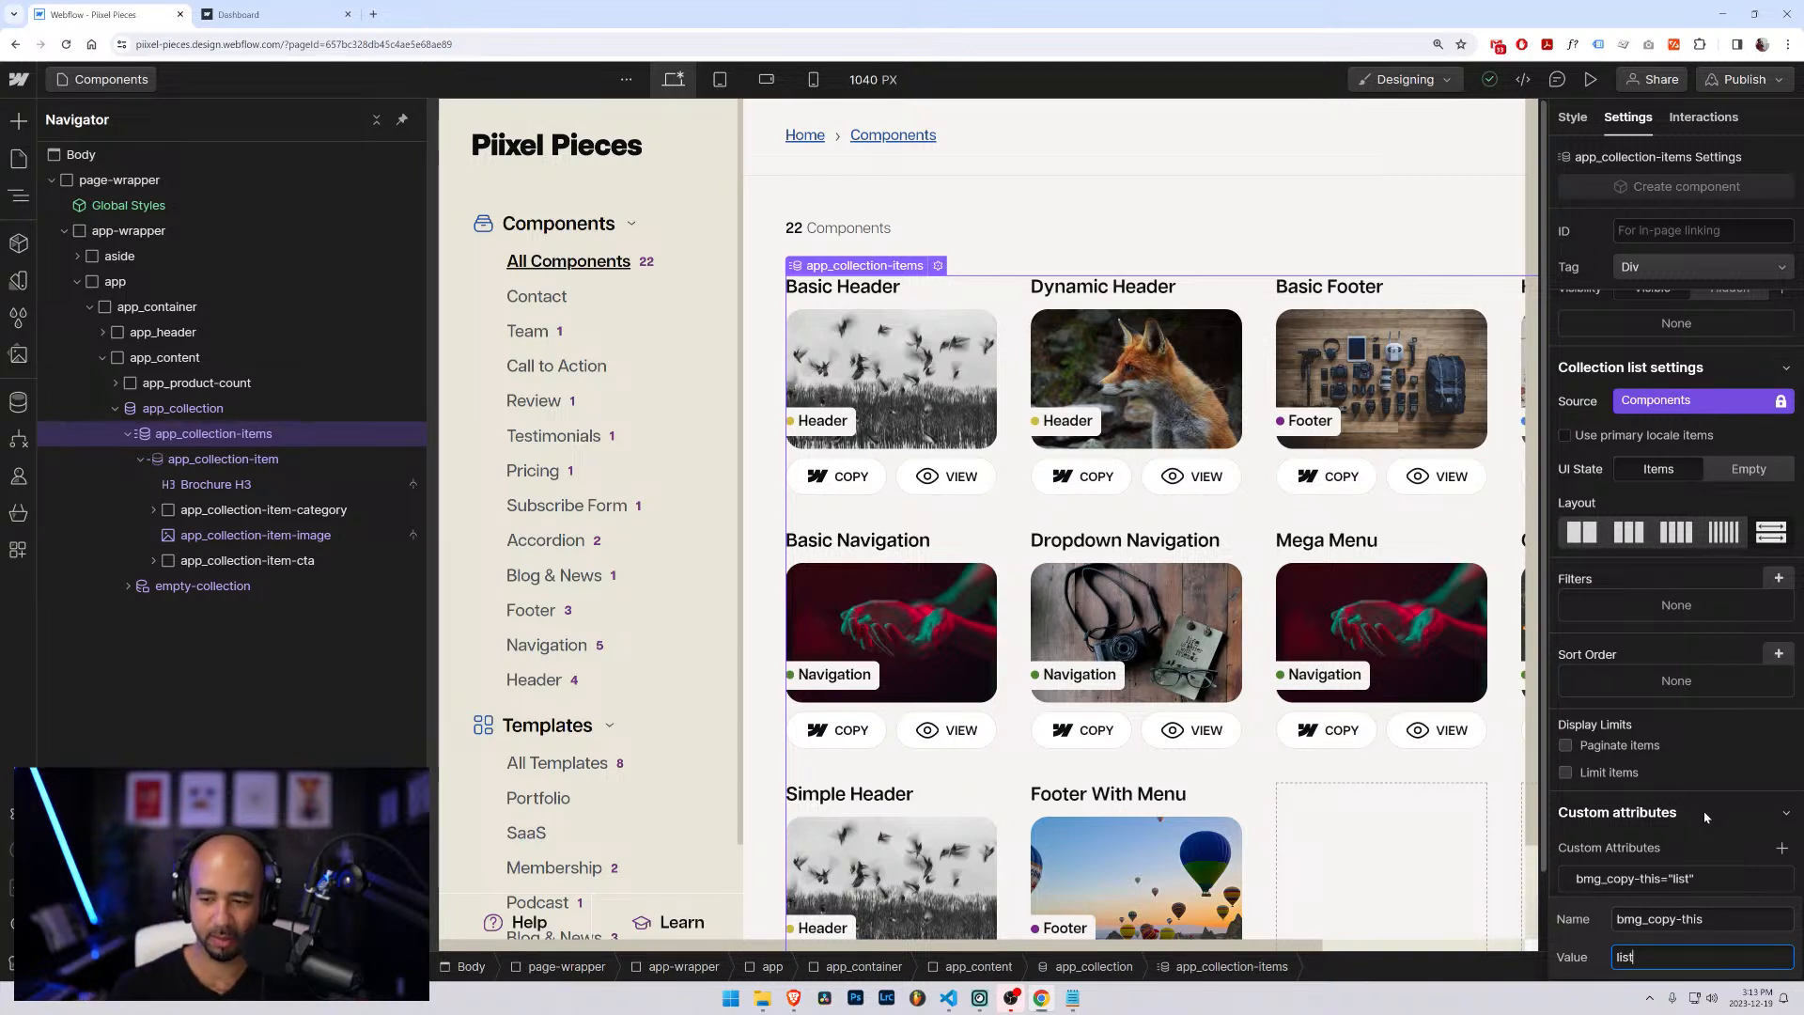
key(Return)
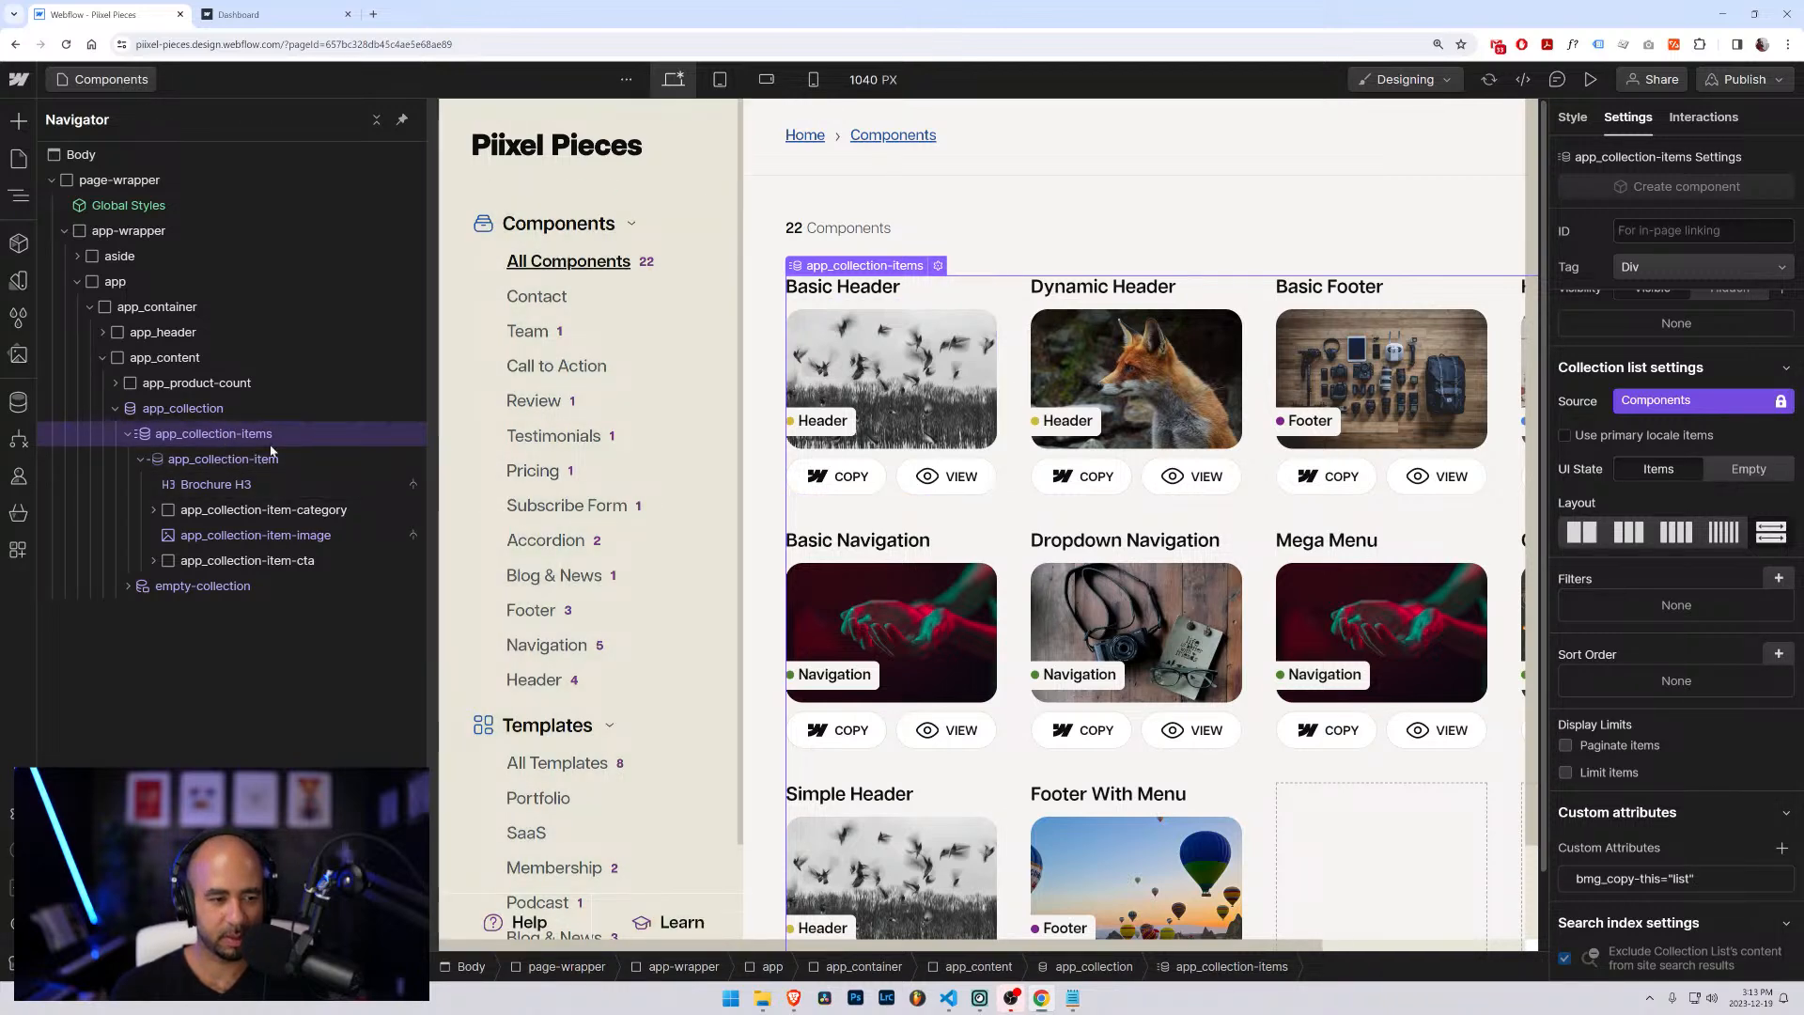
- Add a custom attribute named bmg_copy-this with the value button to the COPY link of the collection item
click(836, 476)
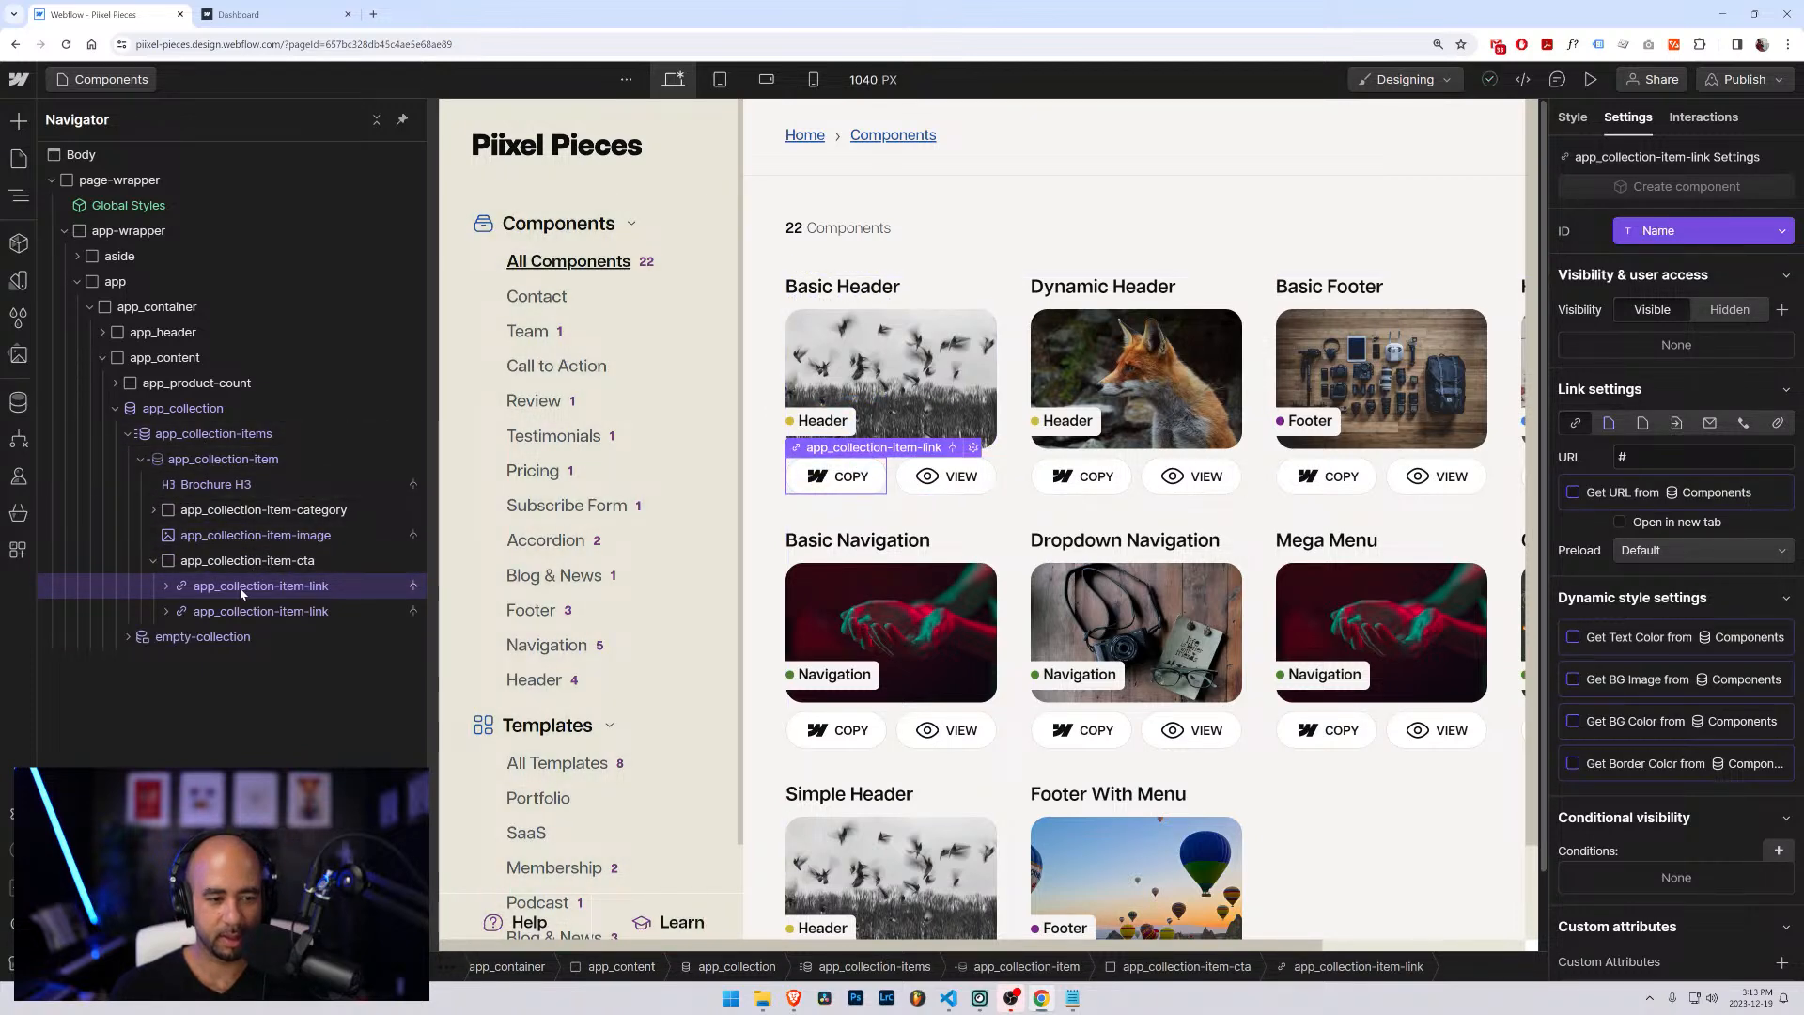
scroll(1668, 866, down, 1)
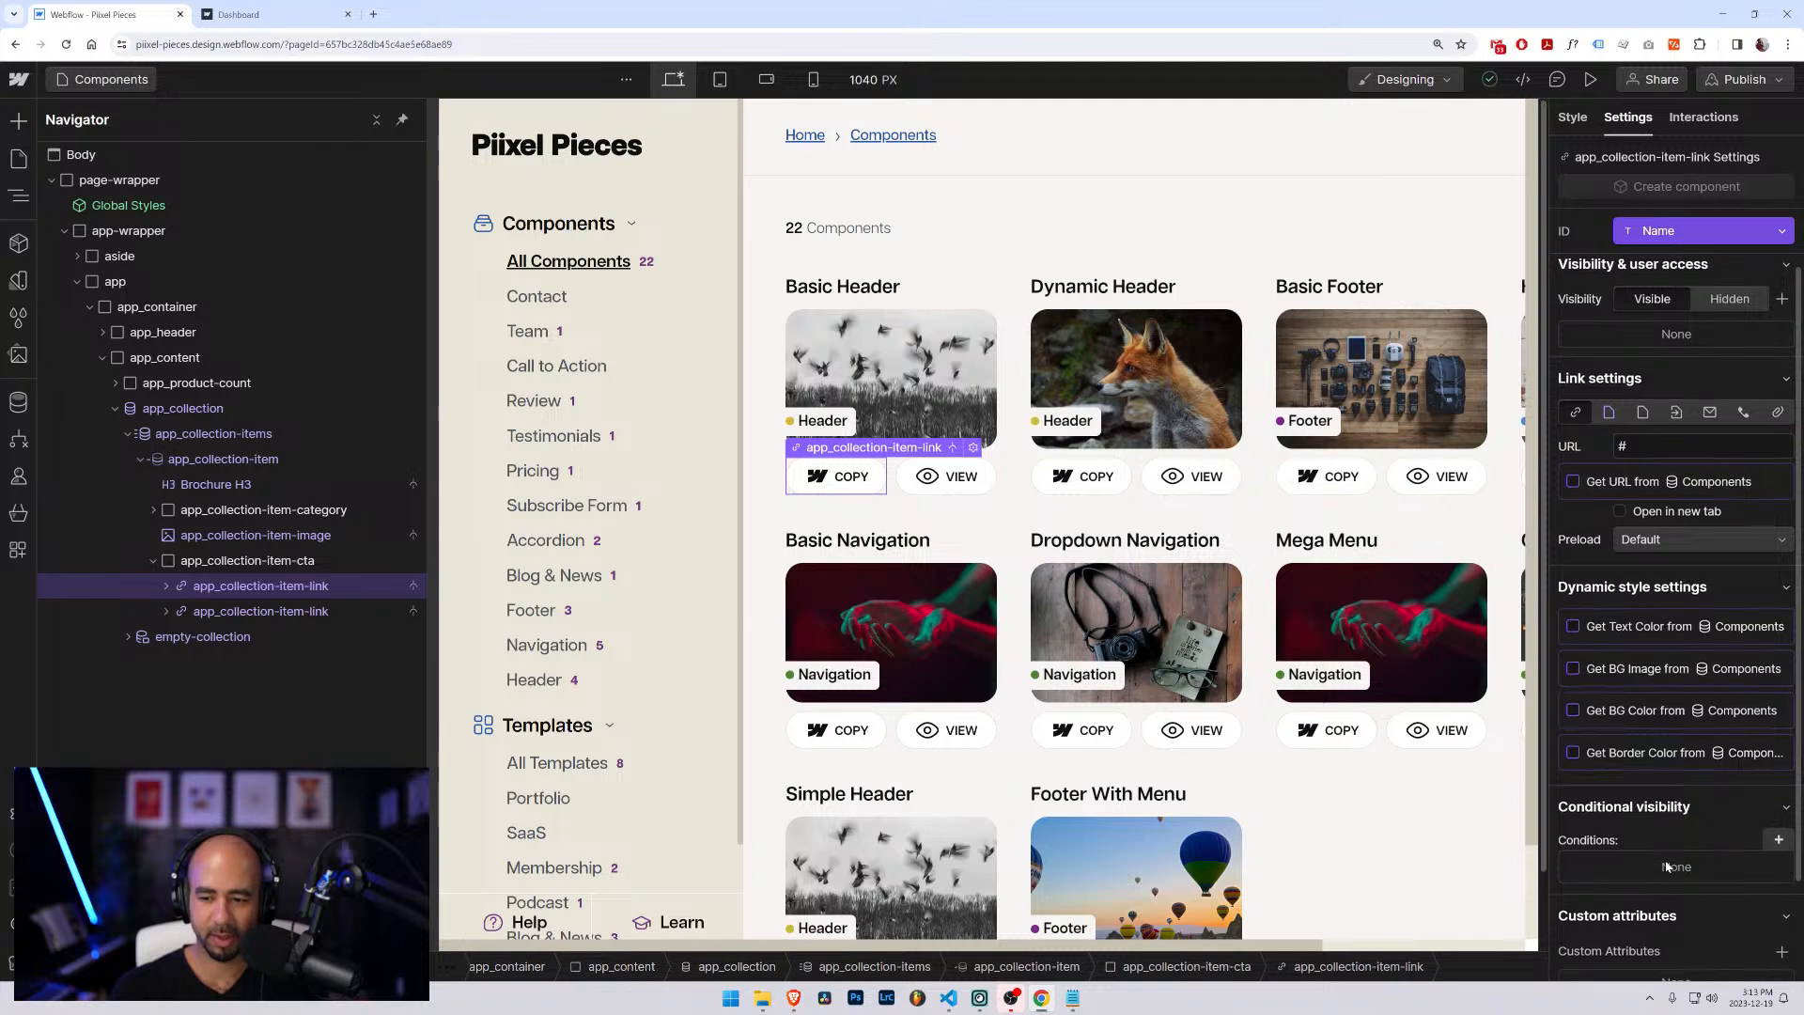
scroll(1668, 866, down, 2)
click(1779, 847)
text(bmg_copy-this)
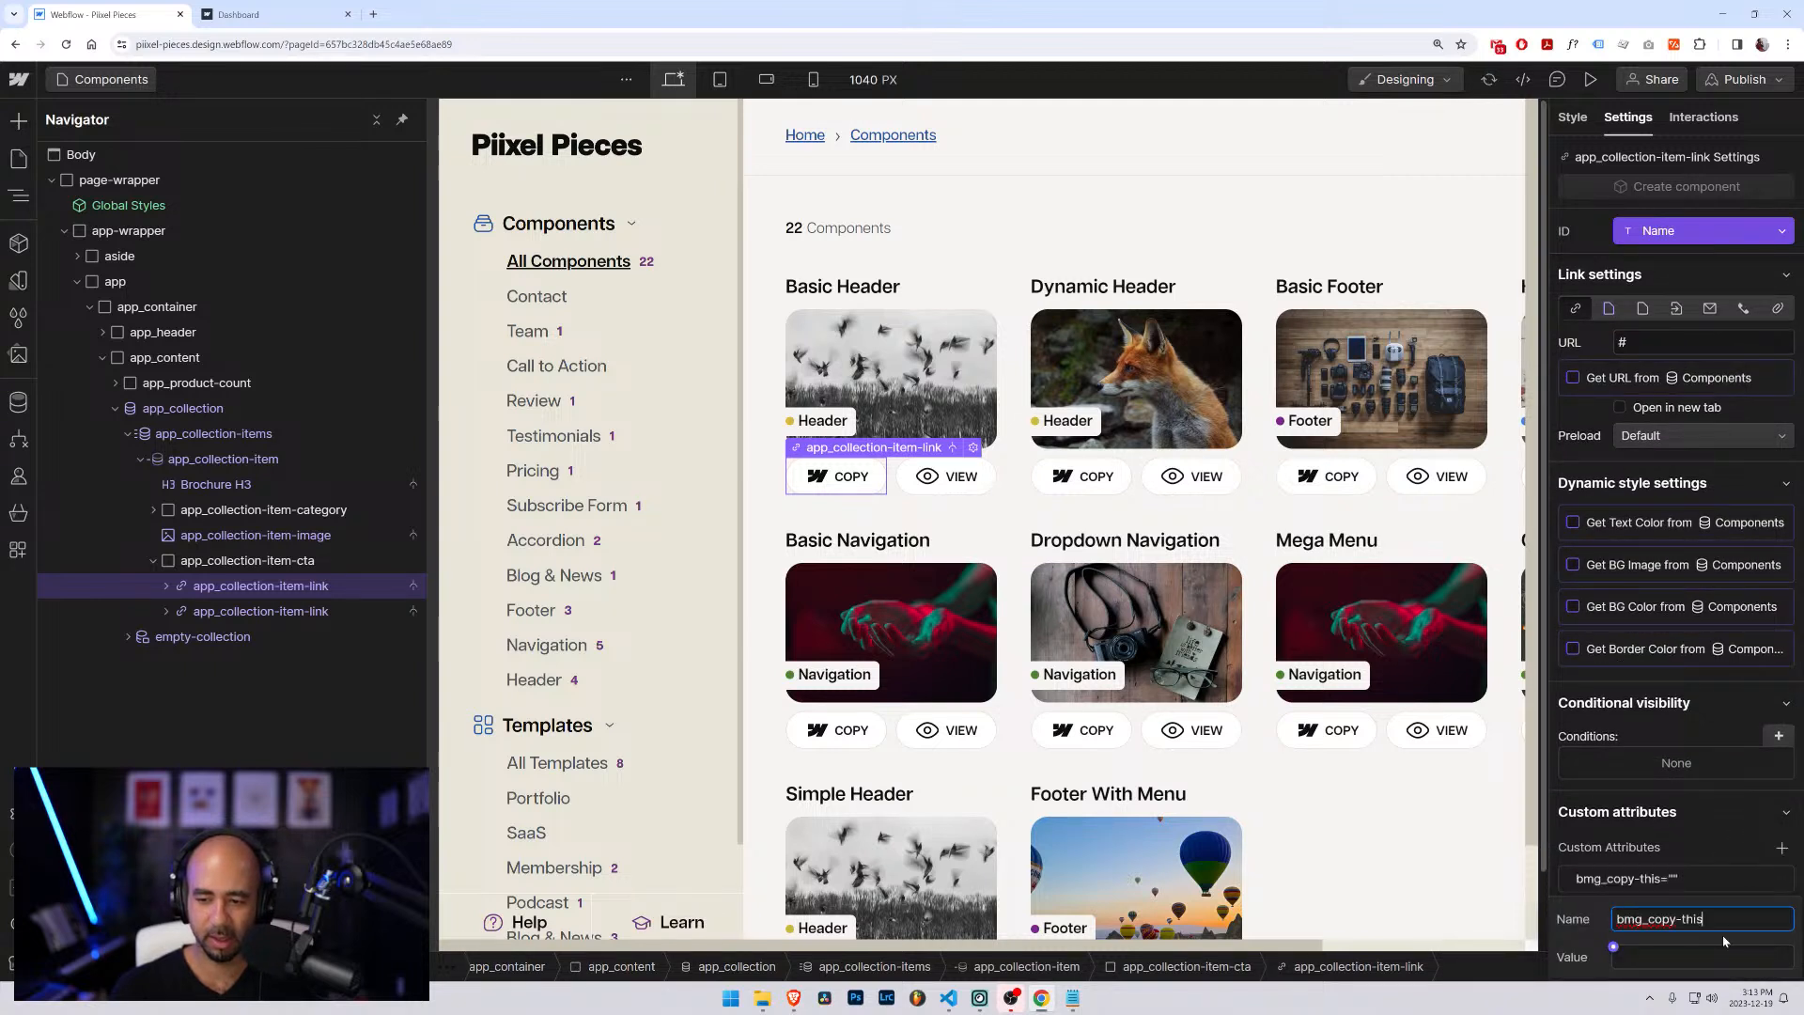
key(Tab)
text(button)
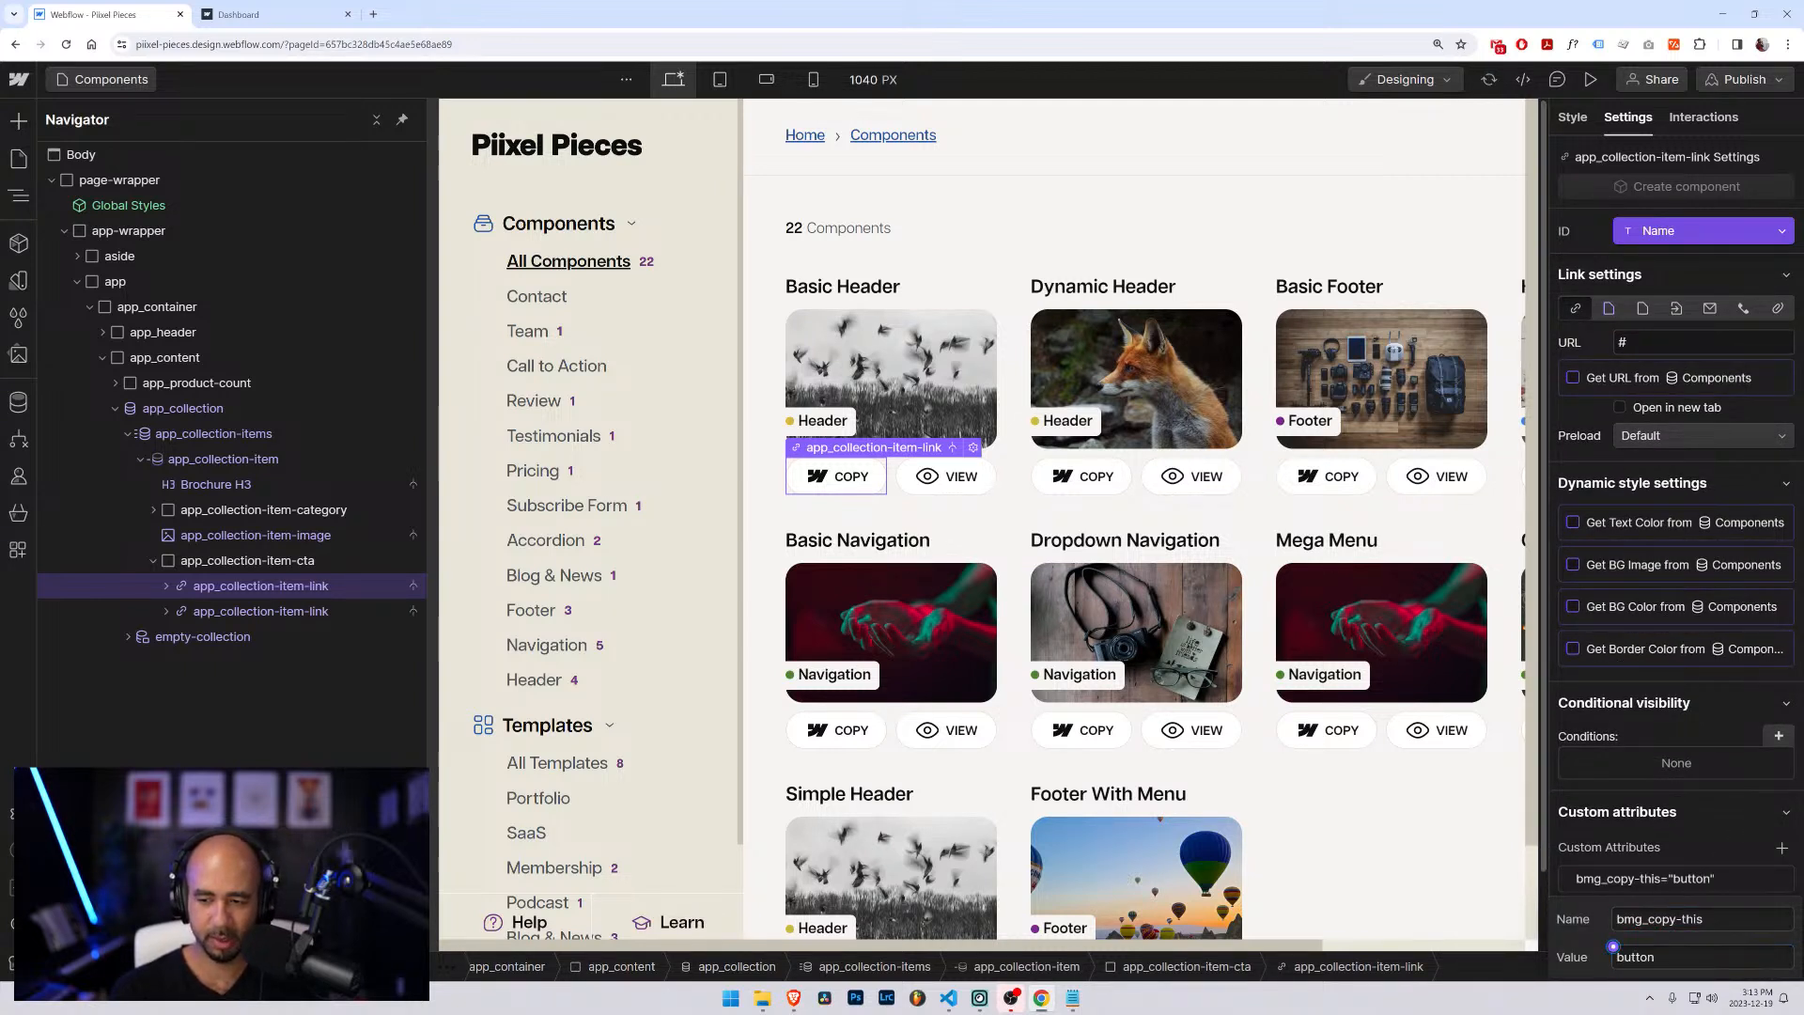
- Check the attribute values used by the copy script in the Components page's before-body code, and close the page settings
click(17, 161)
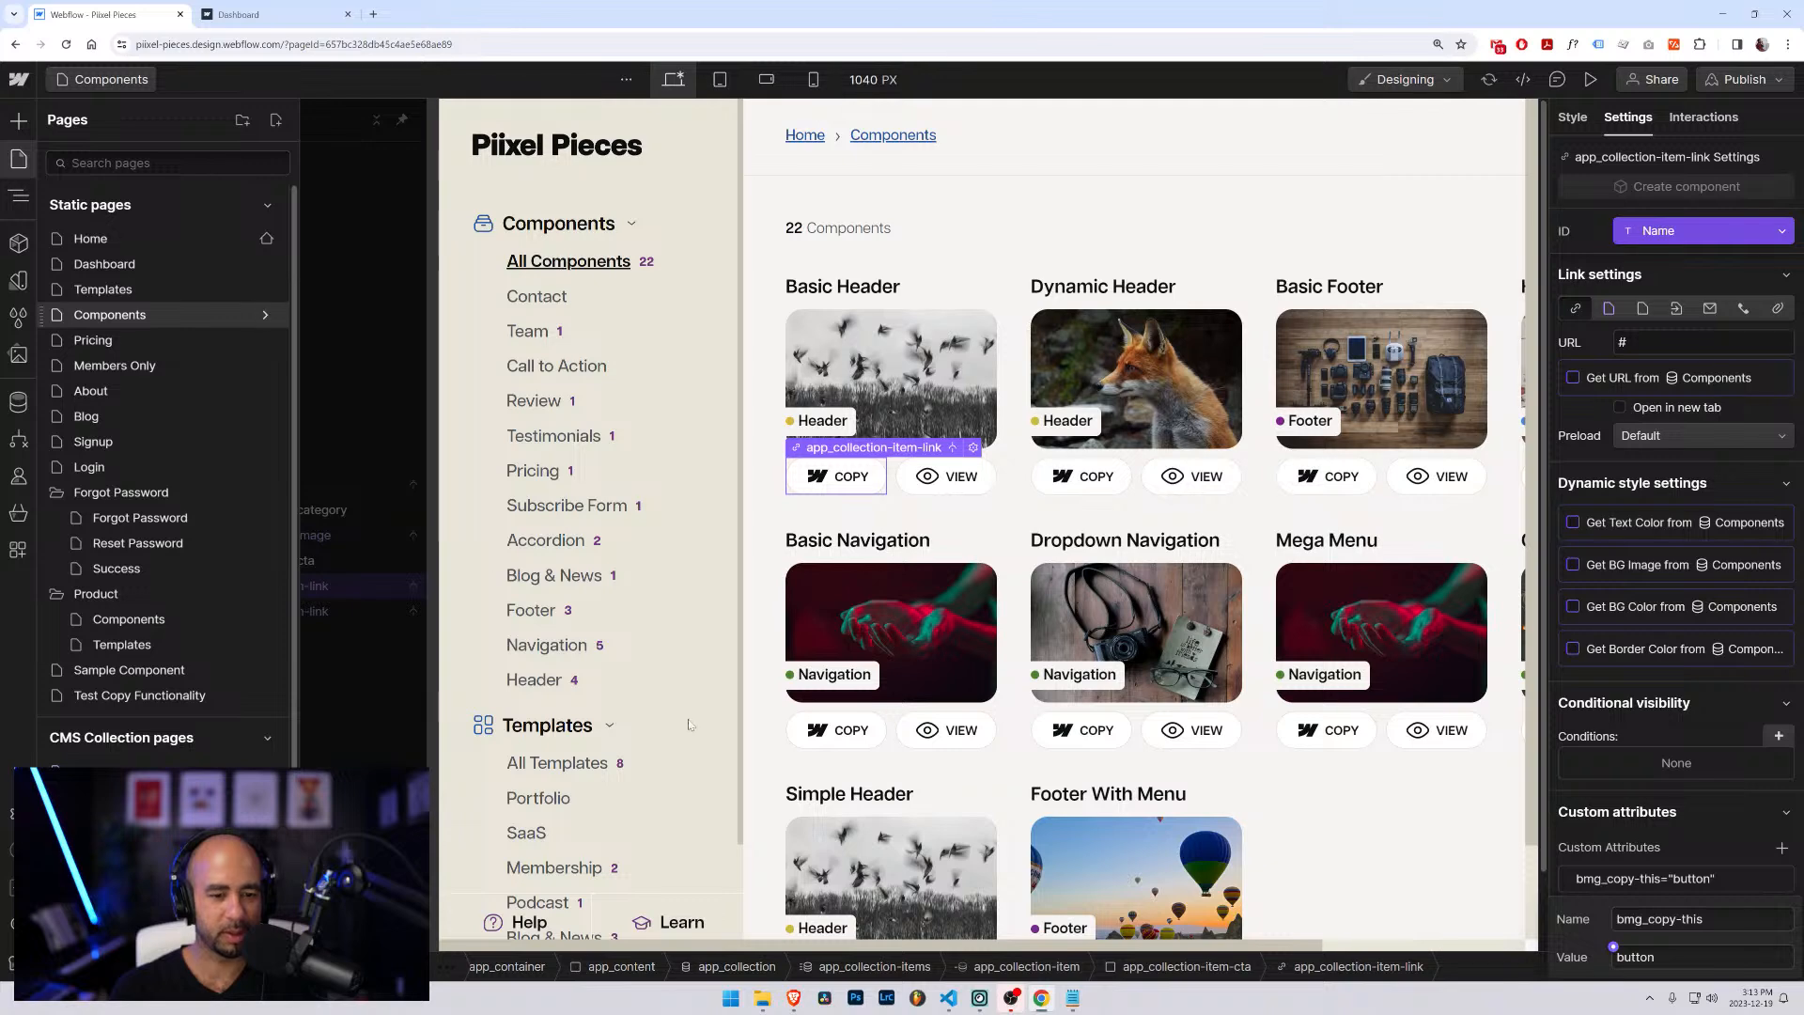
click(266, 315)
scroll(721, 716, down, 15)
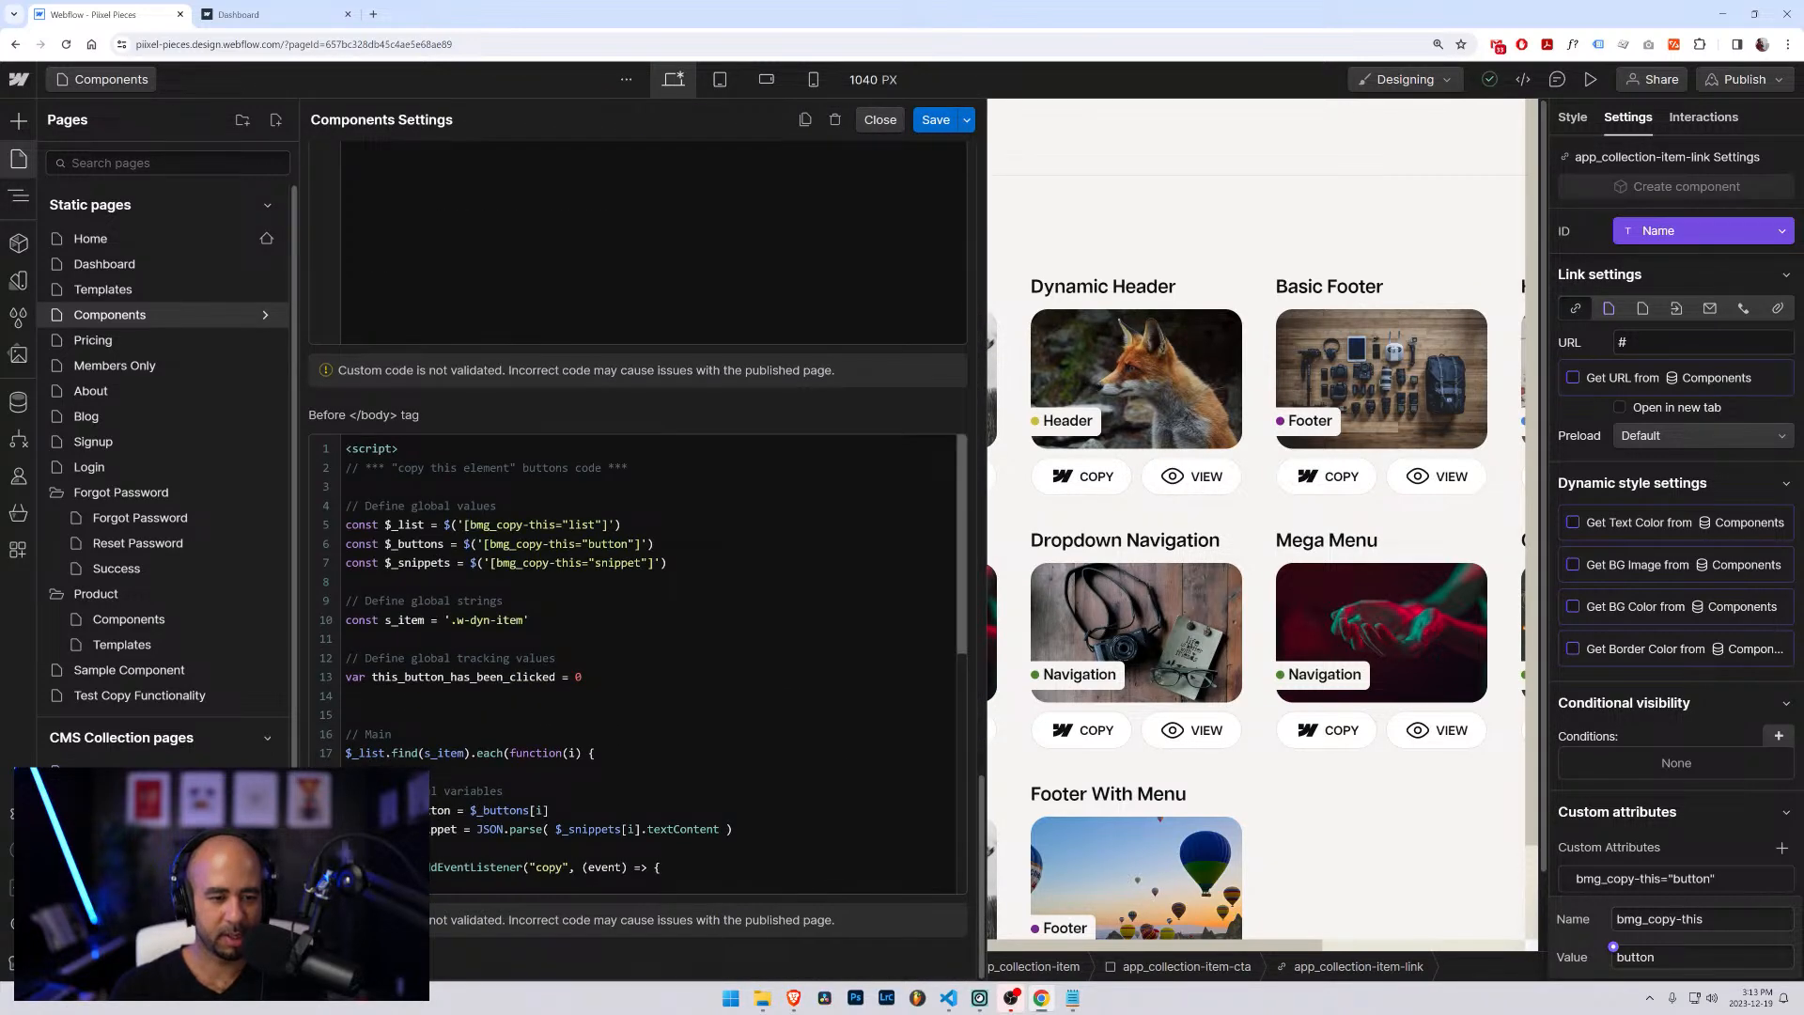
click(879, 120)
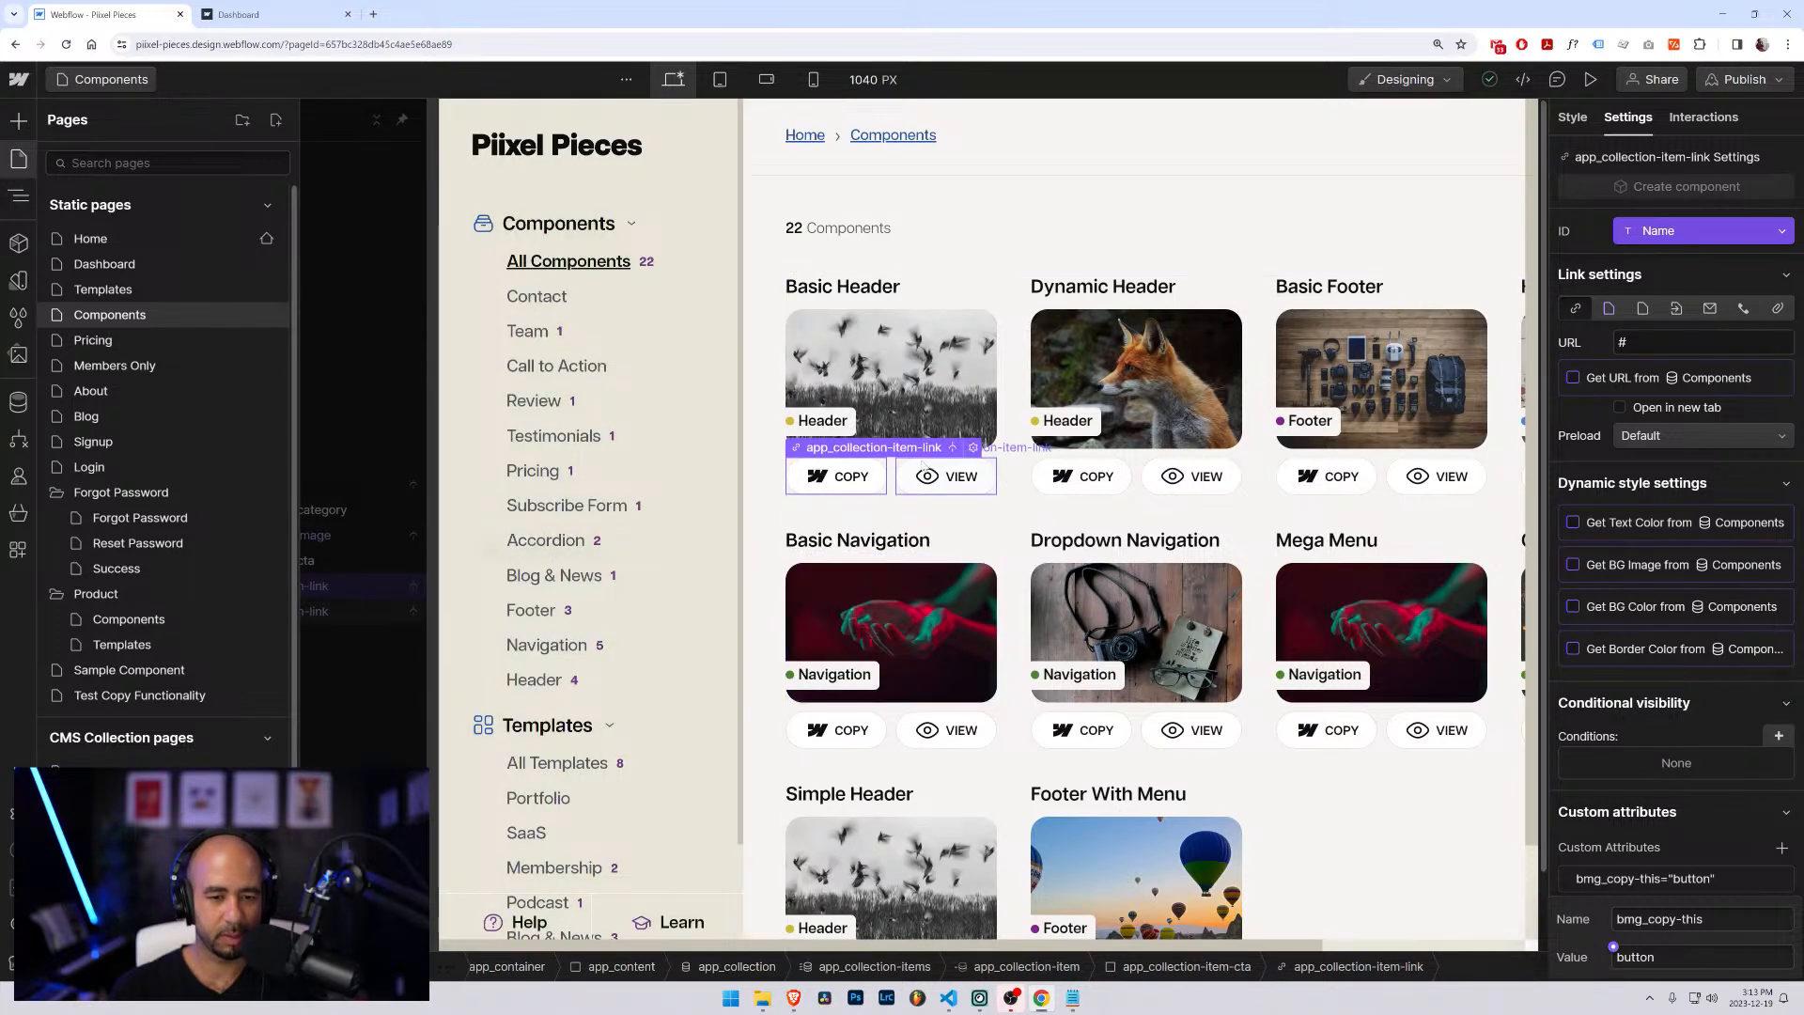
- Add a Text Block inside app_collection-item and bind its text to the Code JSON field of Components
click(893, 464)
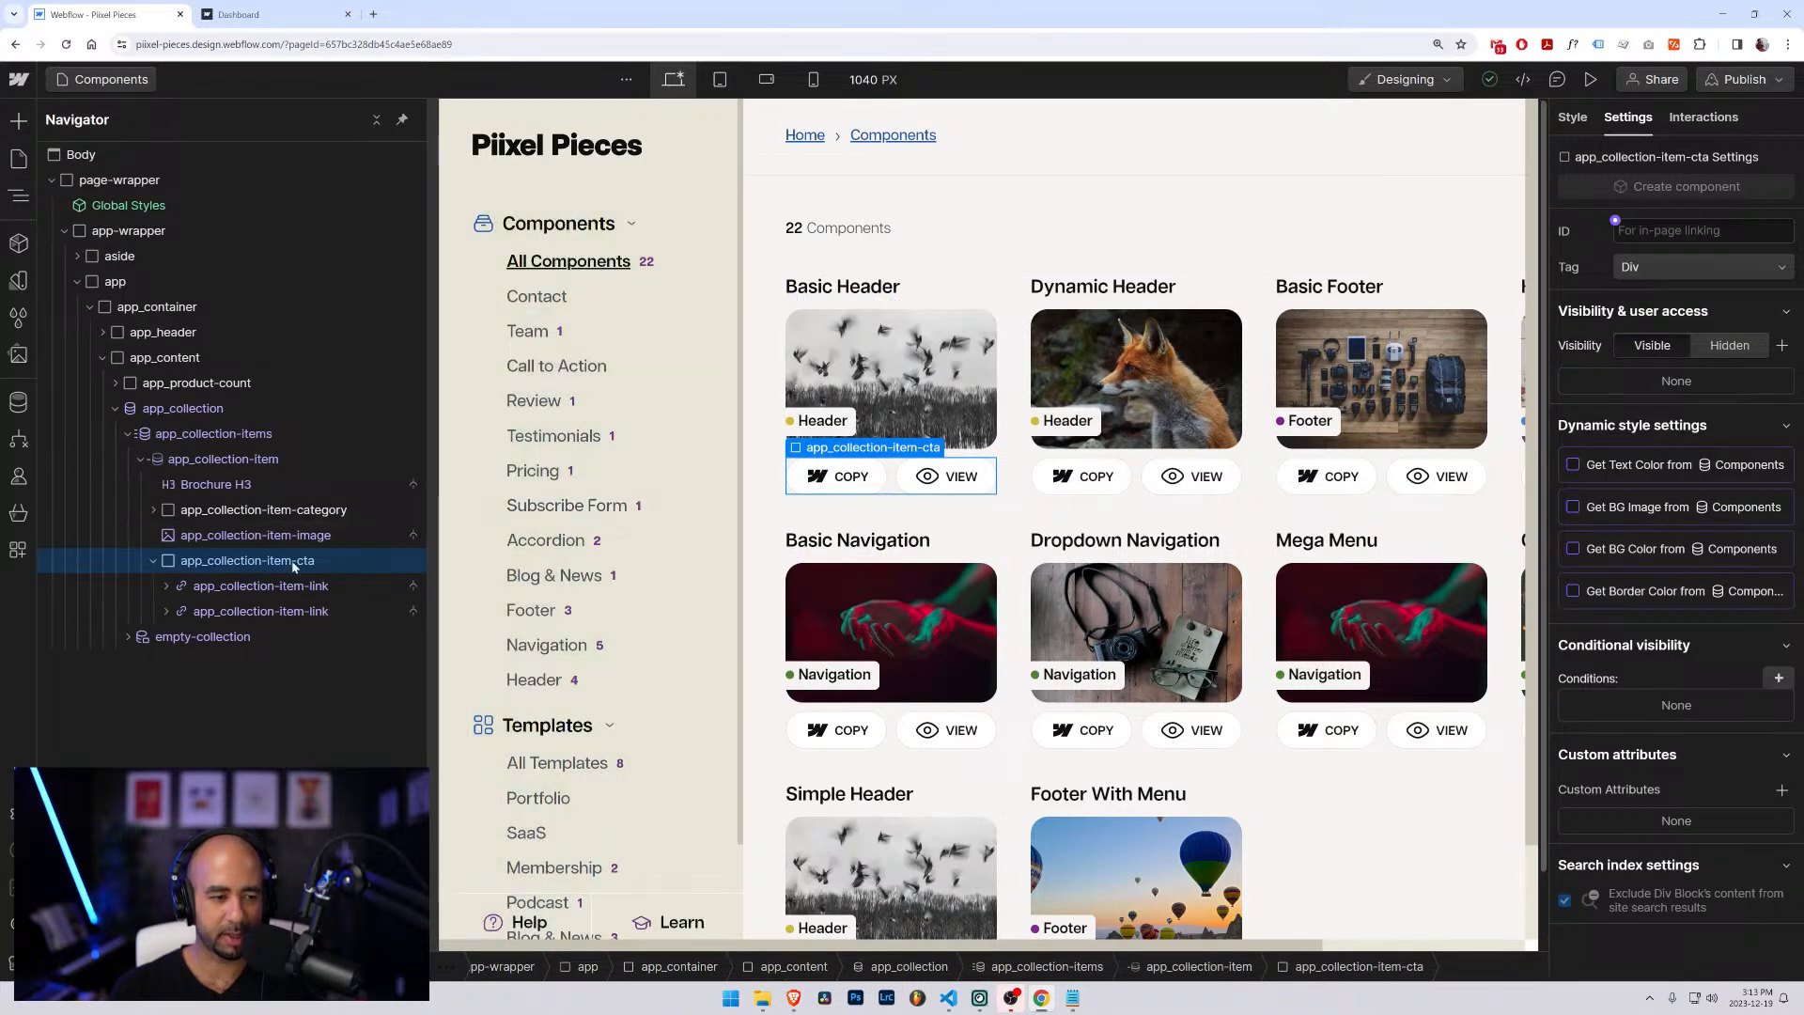
click(156, 561)
click(169, 460)
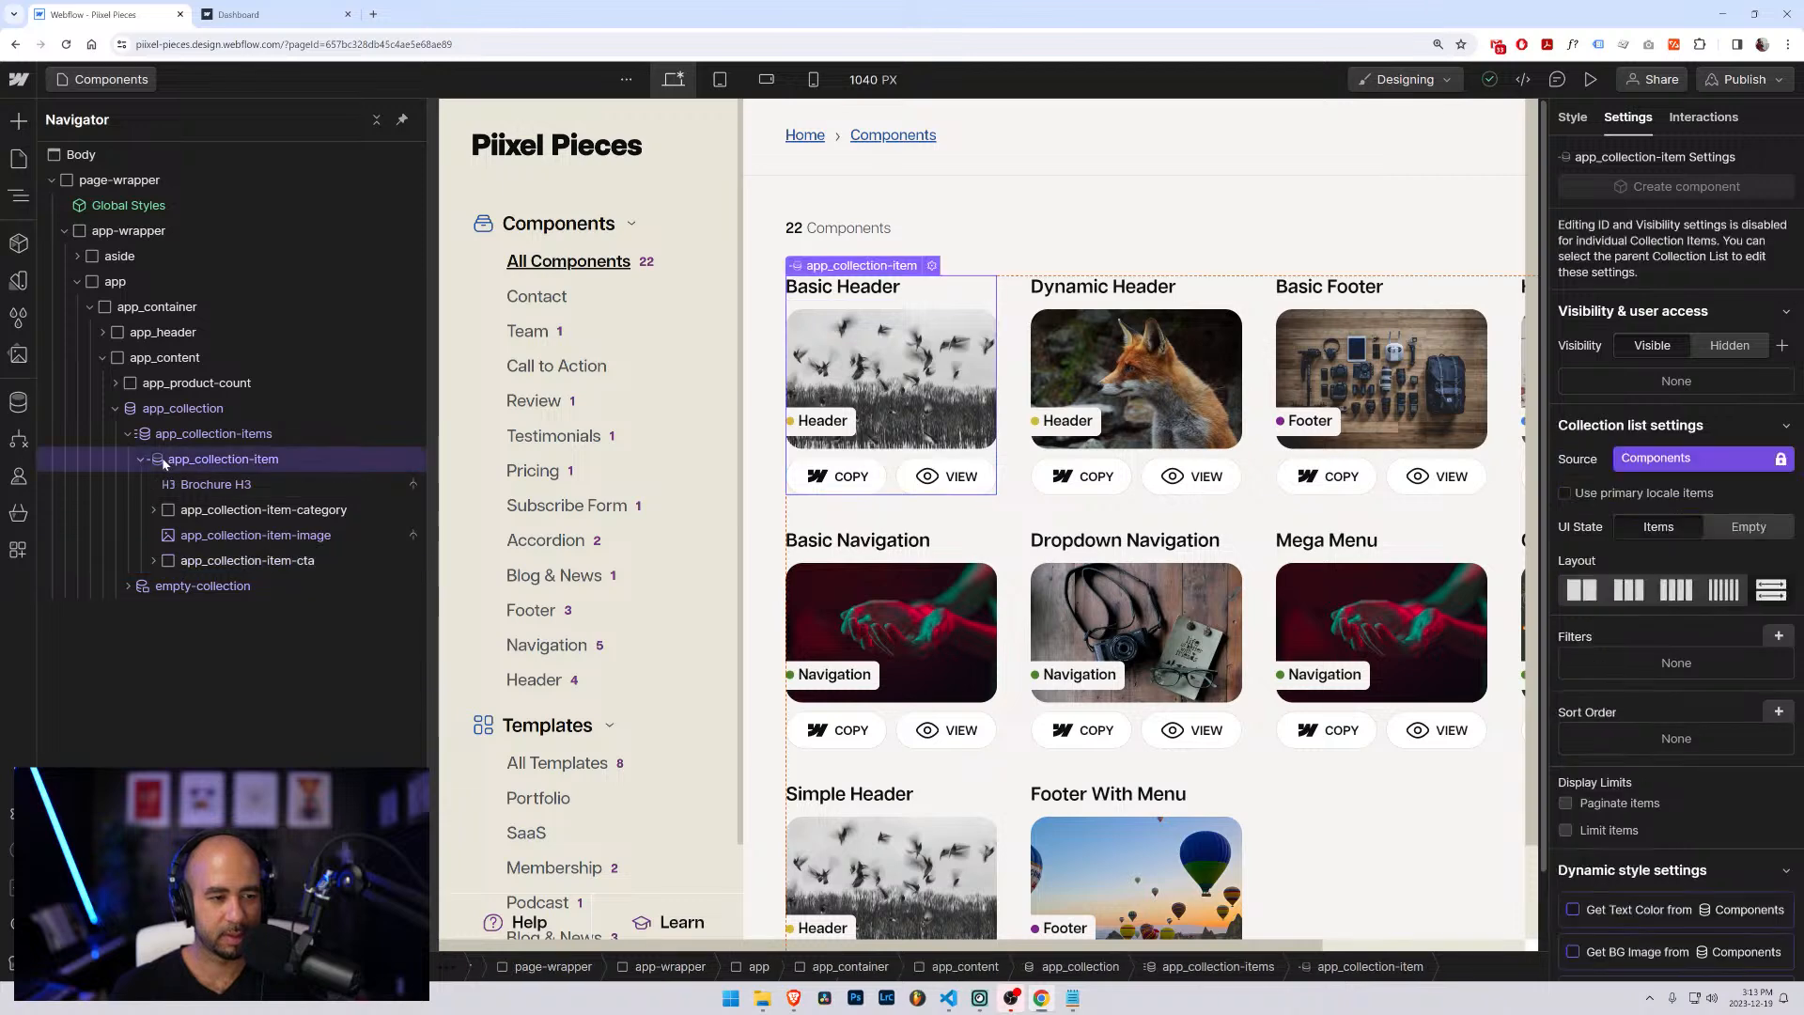
key(ctrl+k)
text(text)
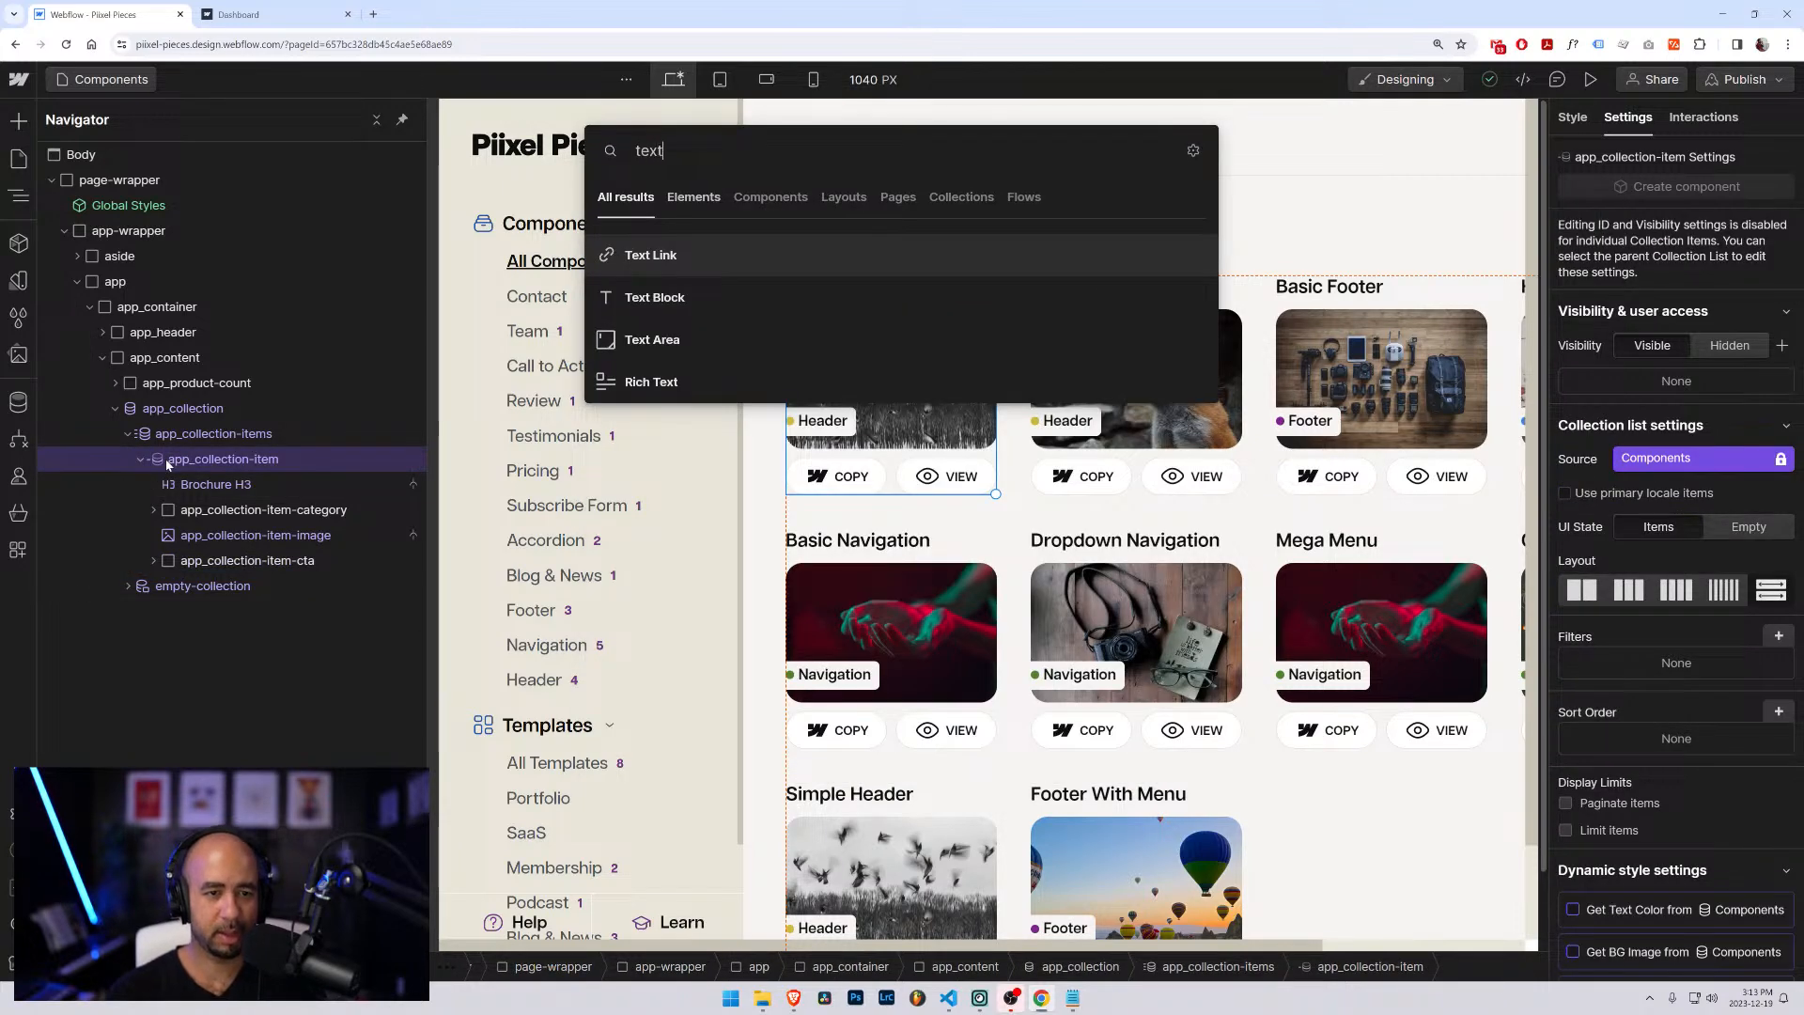
key(Down)
key(Return)
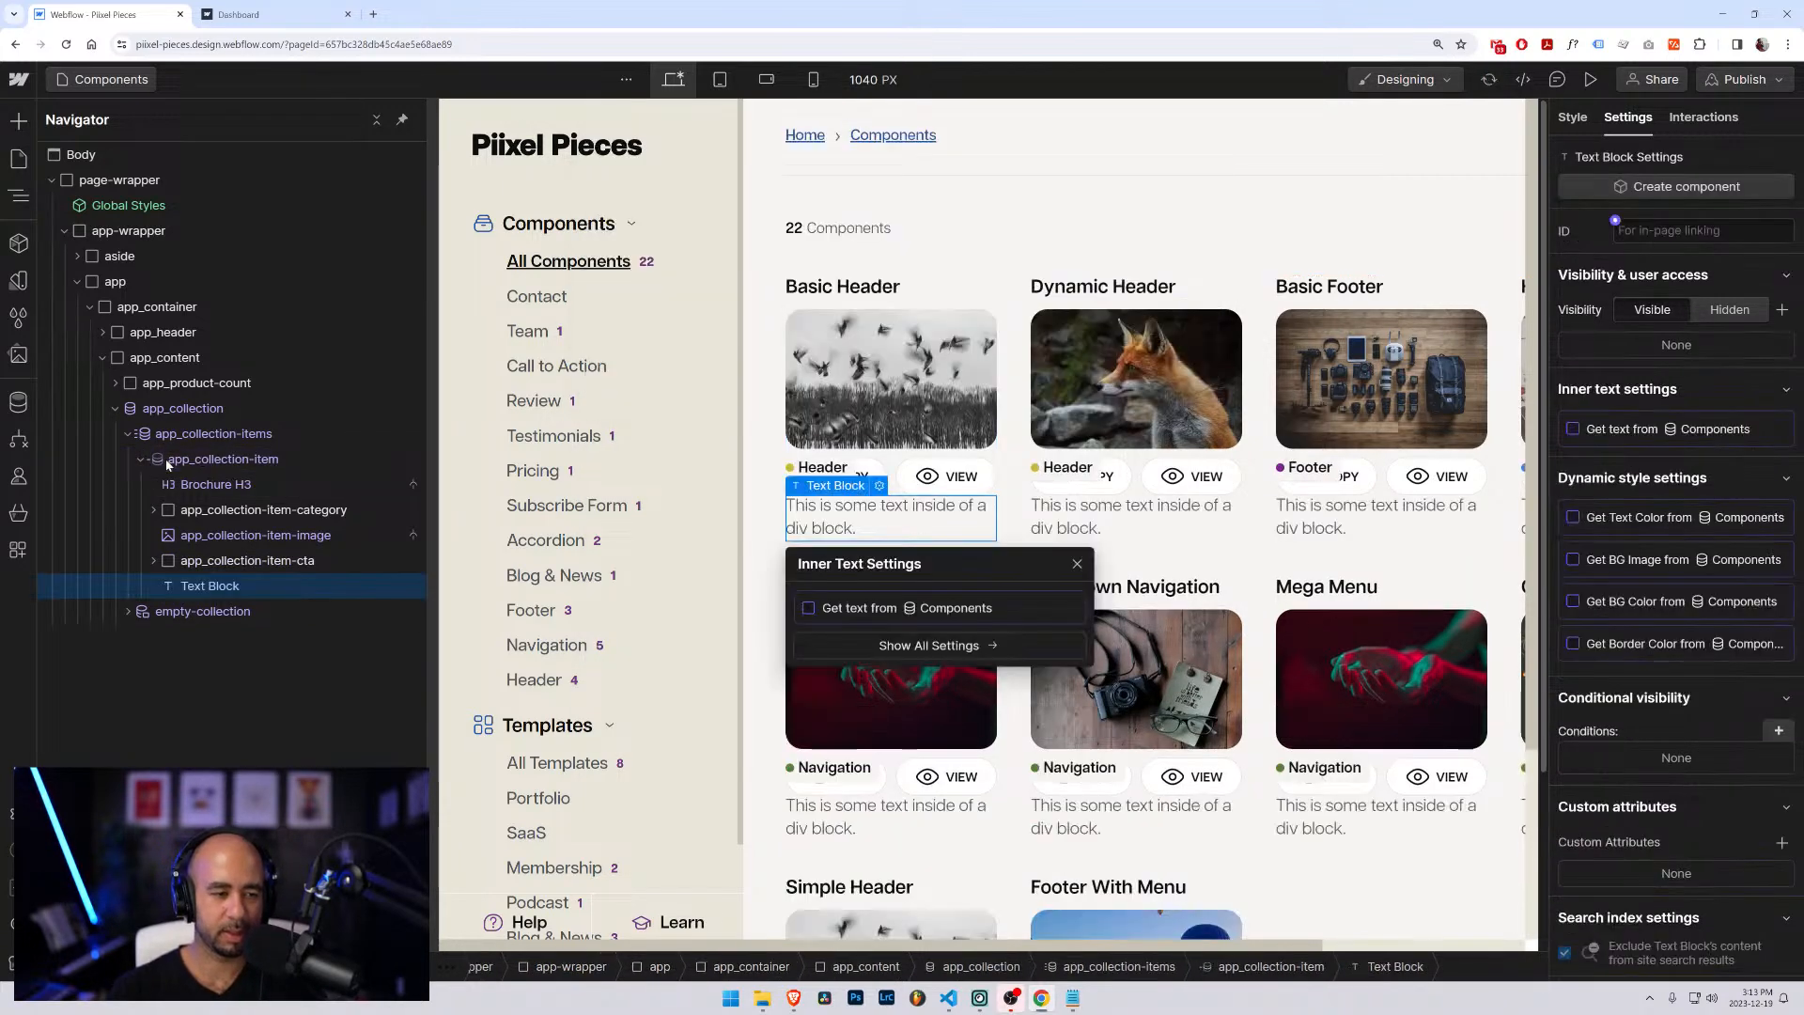
click(796, 608)
click(851, 630)
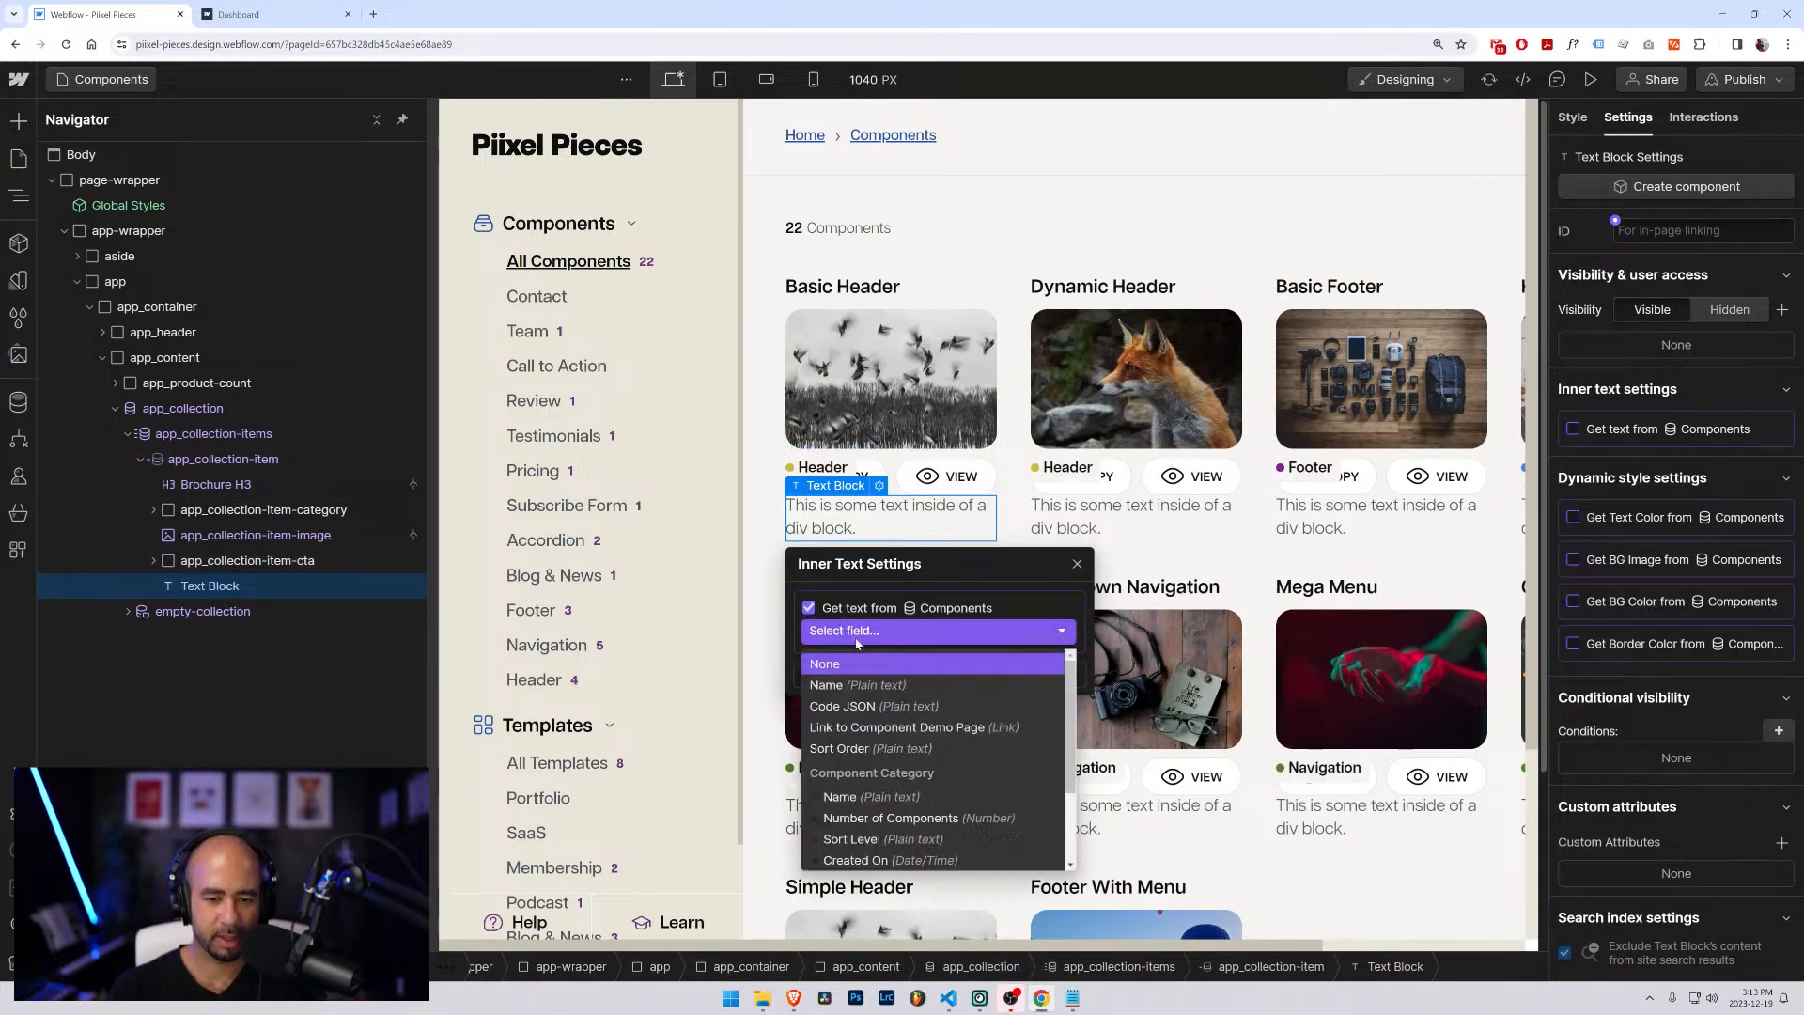
click(871, 708)
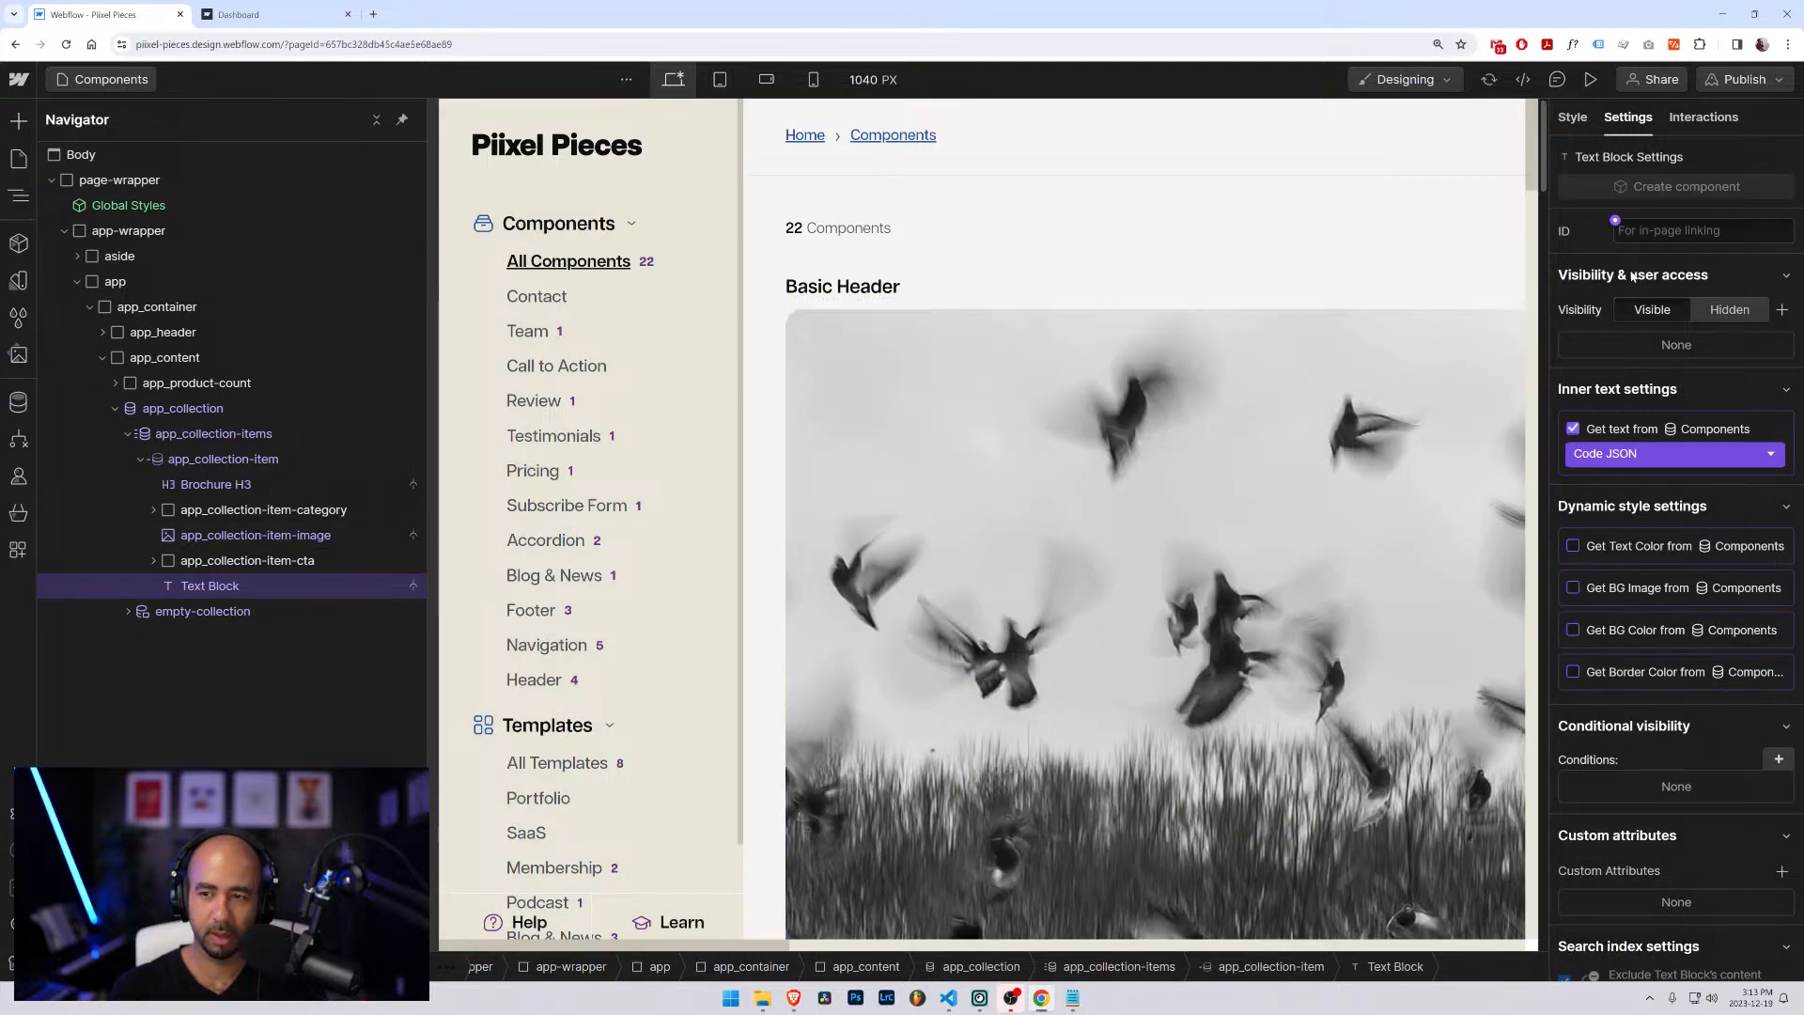
- Apply the existing hide class to the new text block
click(1574, 120)
click(1681, 258)
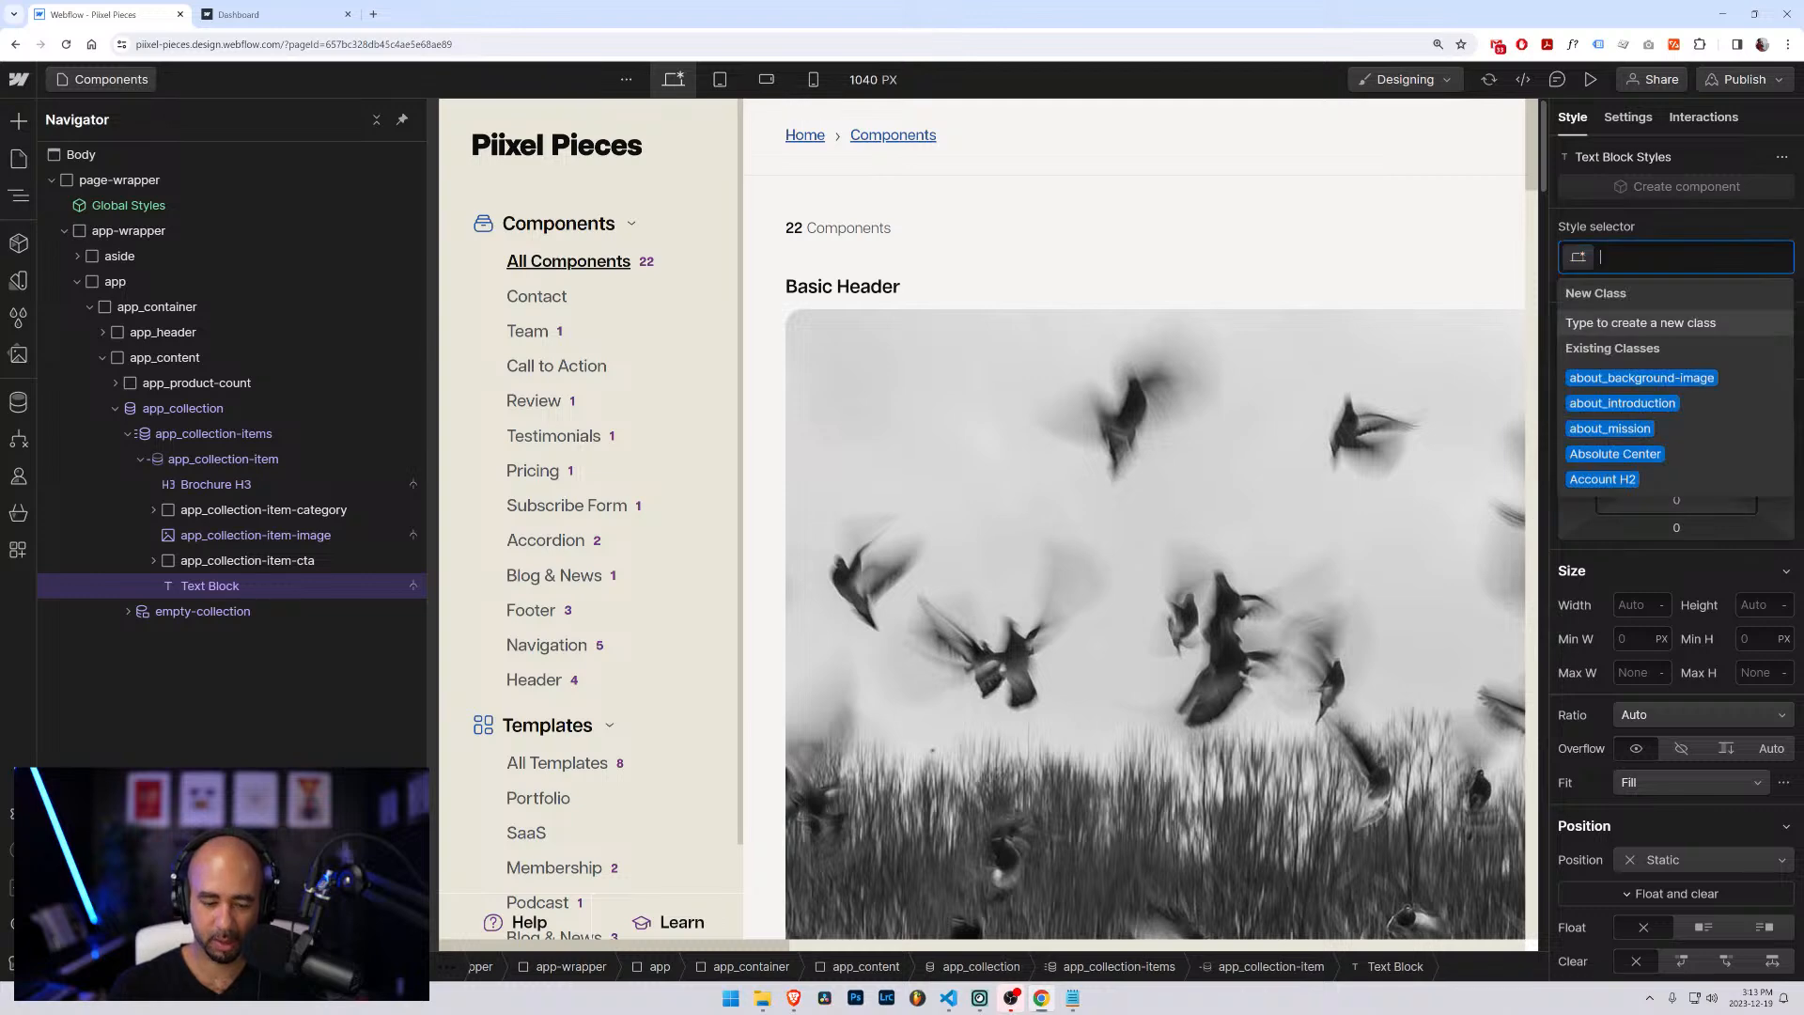
text(hide)
key(Return)
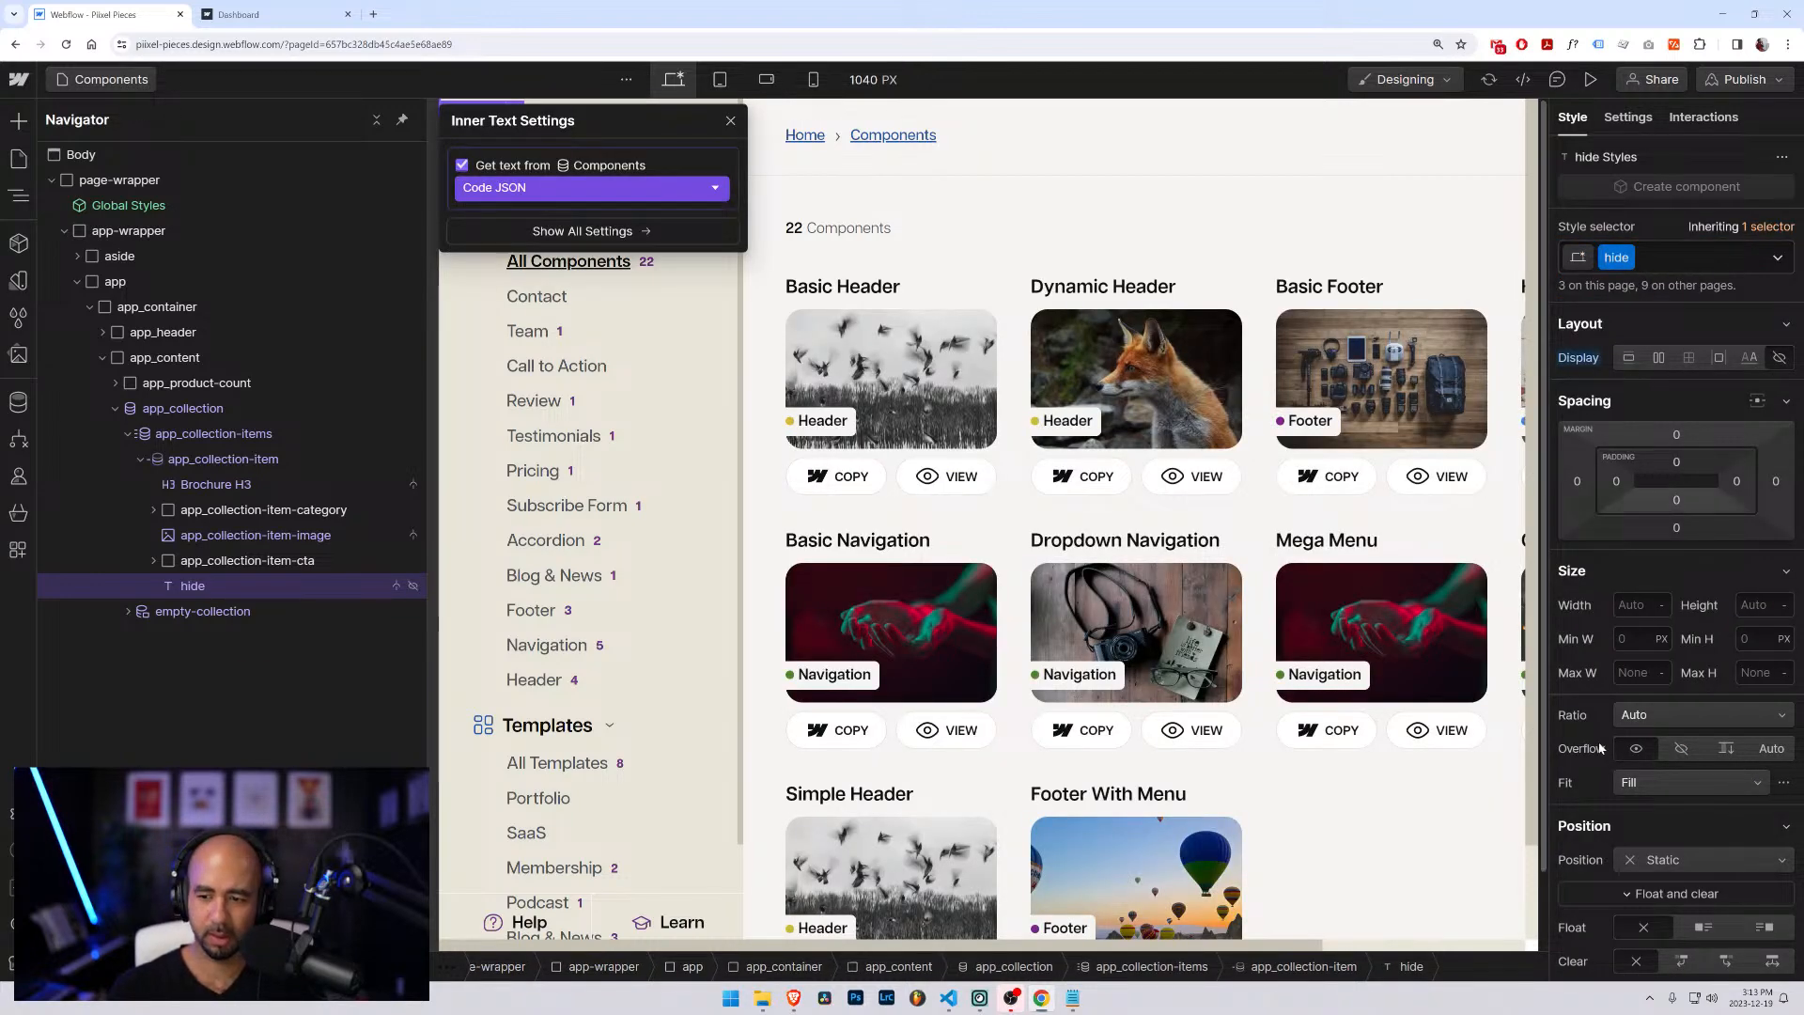
- Add a custom attribute named bmg_copy-this with the value snippet to the hidden text block
scroll(1635, 761, down, 5)
click(1627, 116)
scroll(1687, 672, down, 1)
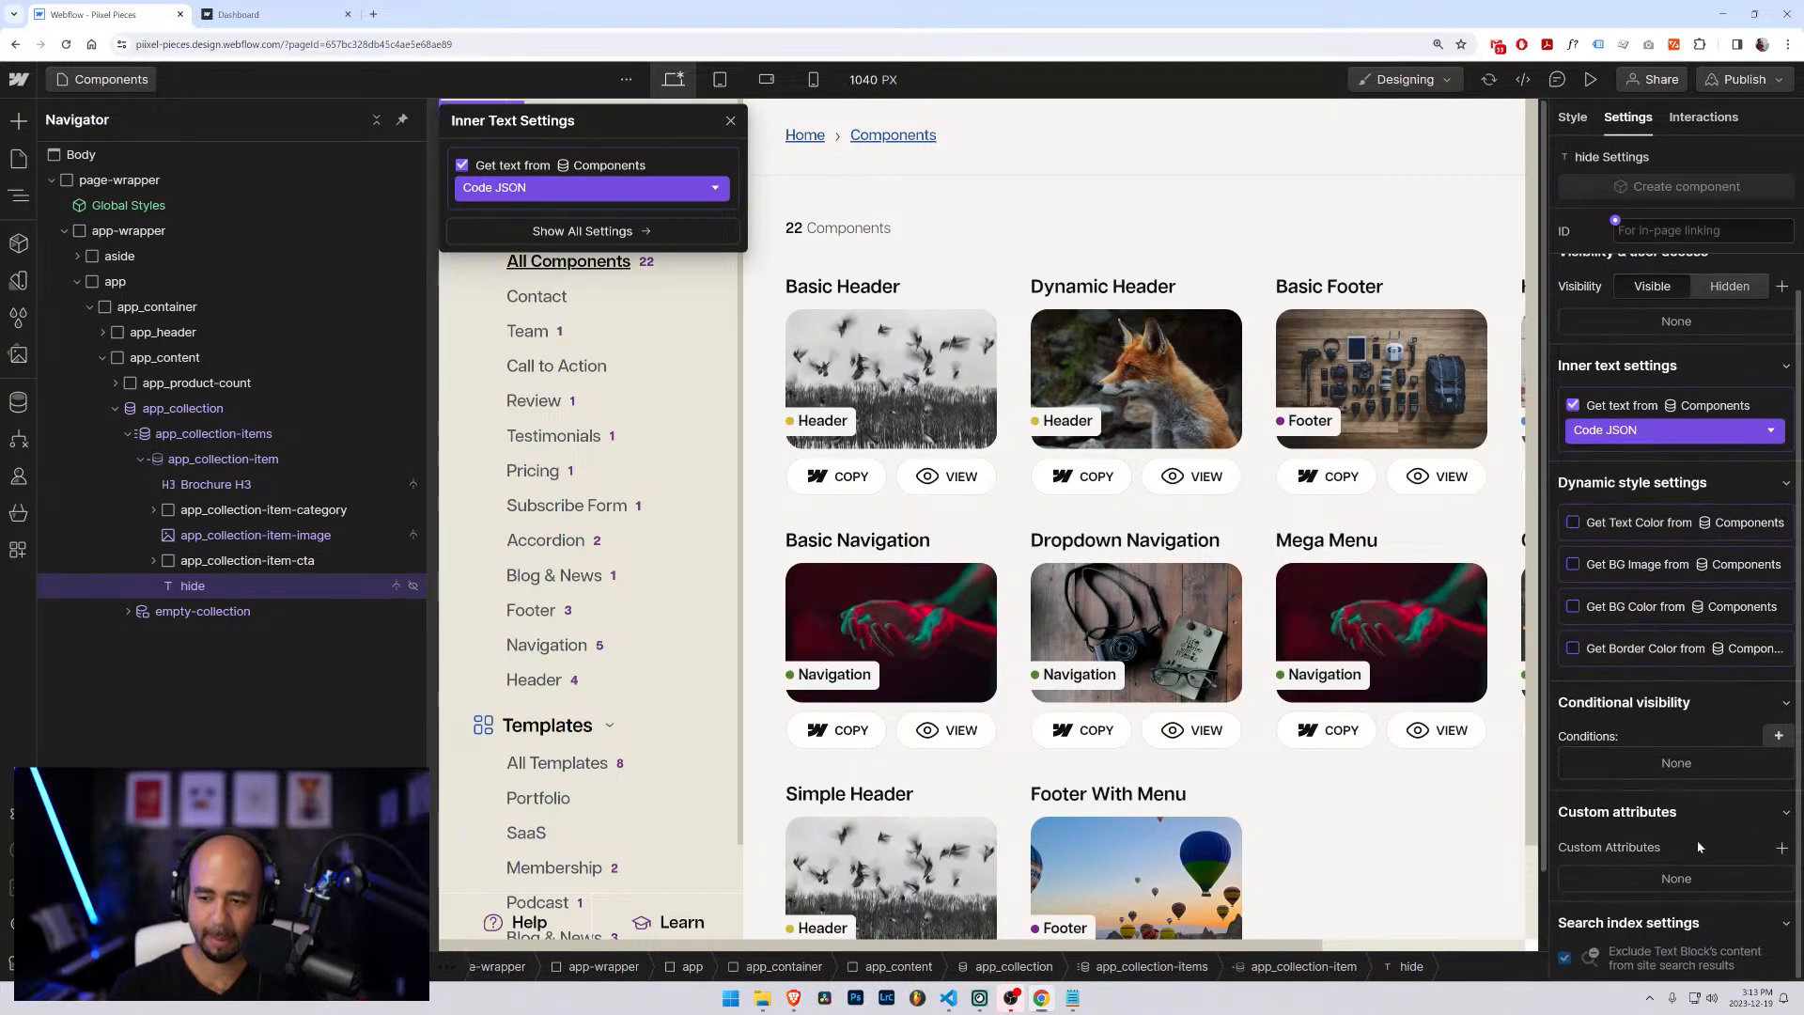
click(1782, 849)
text(bmg_copy-this)
key(Tab)
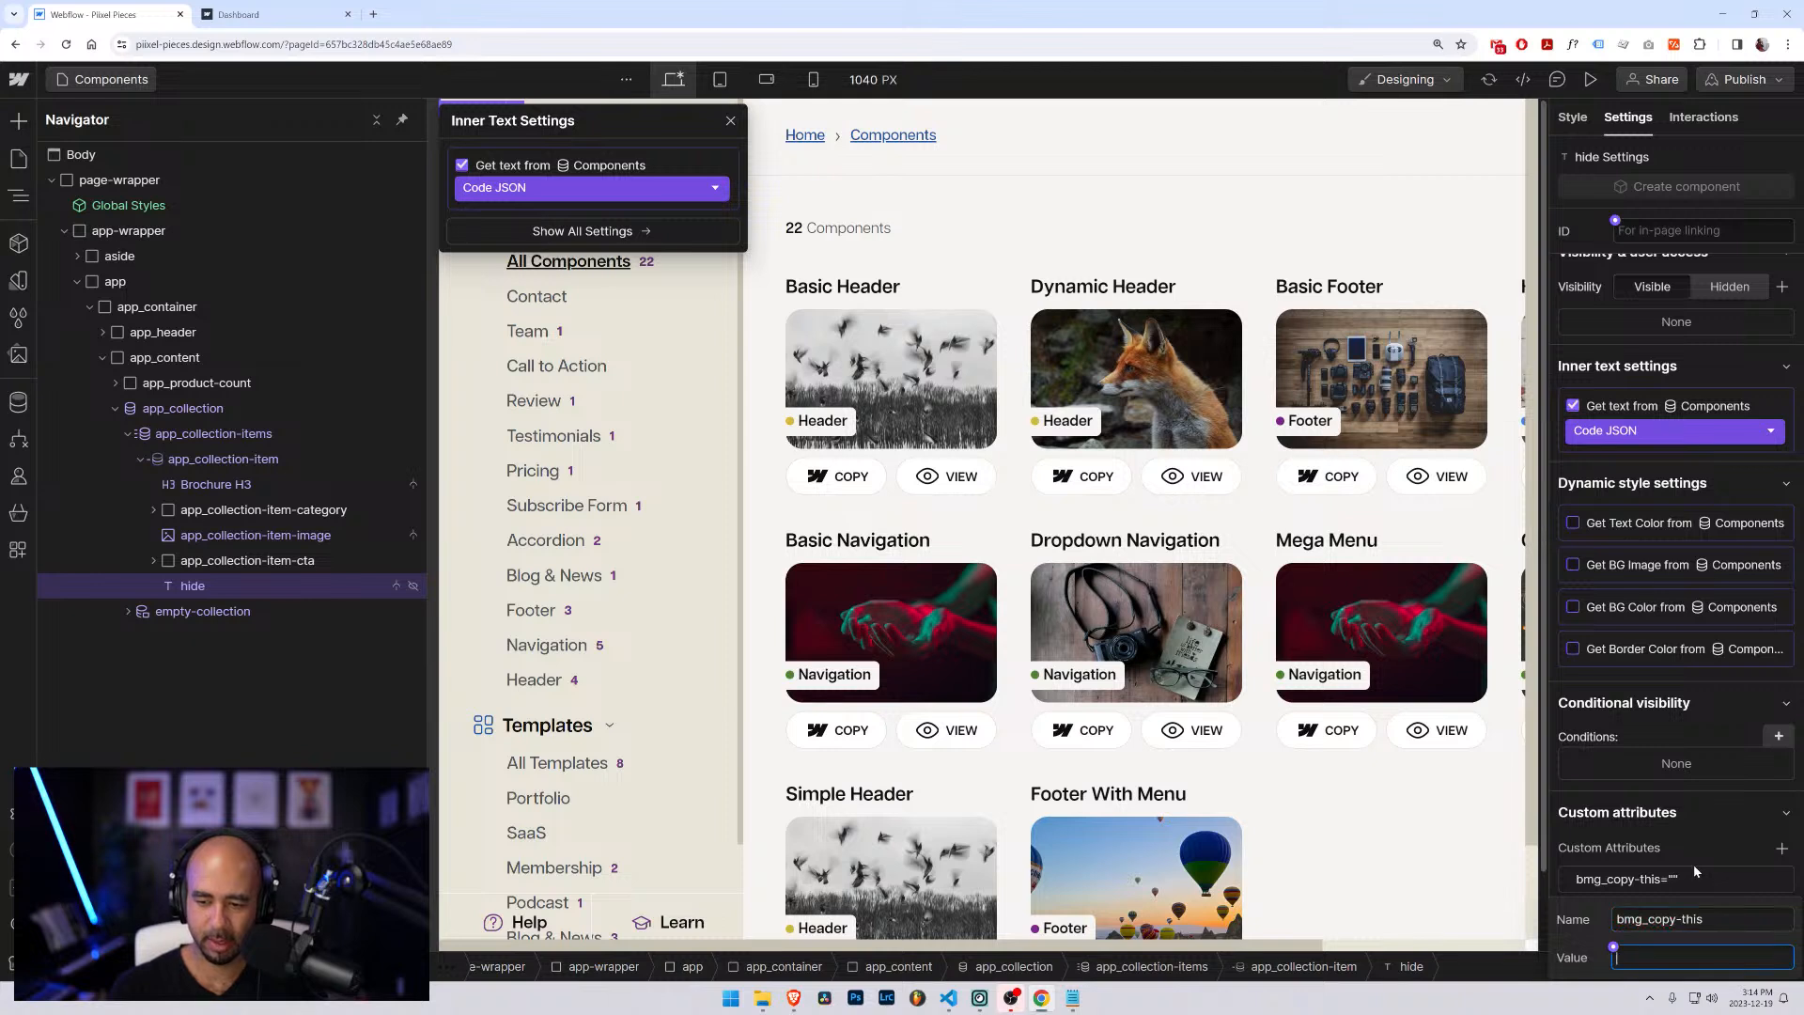
text(snippet)
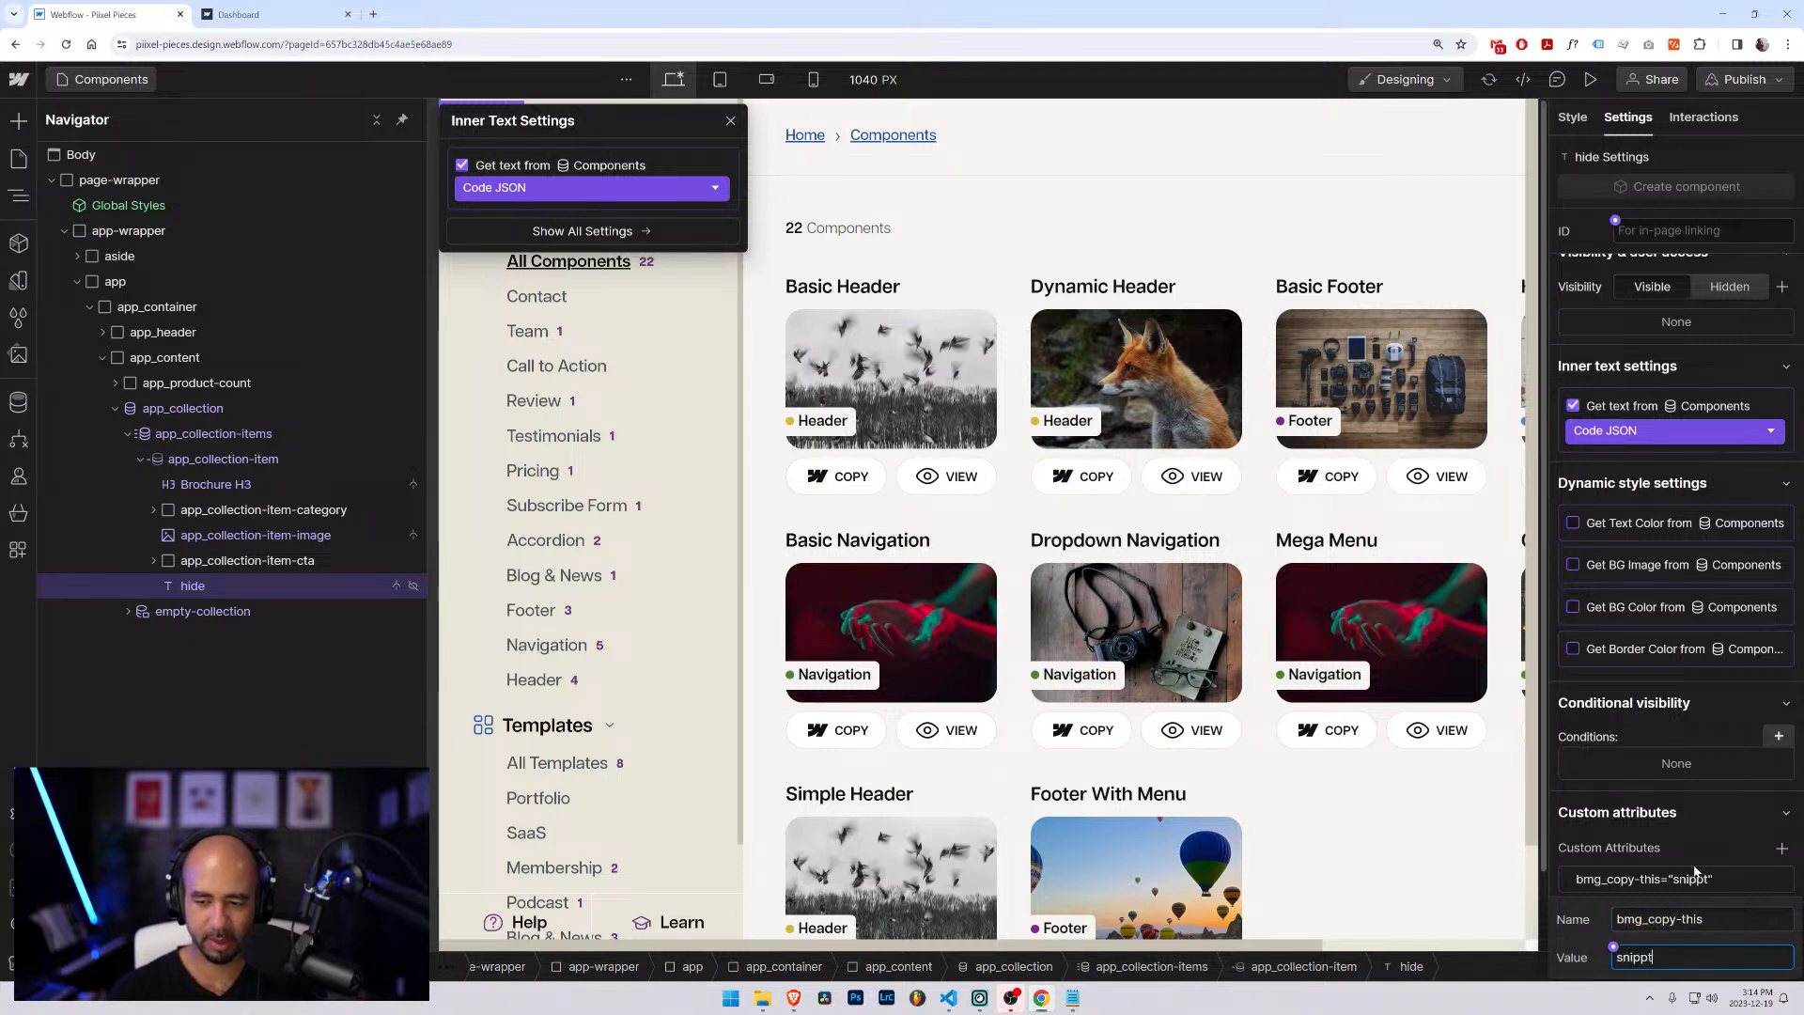
key(Tab)
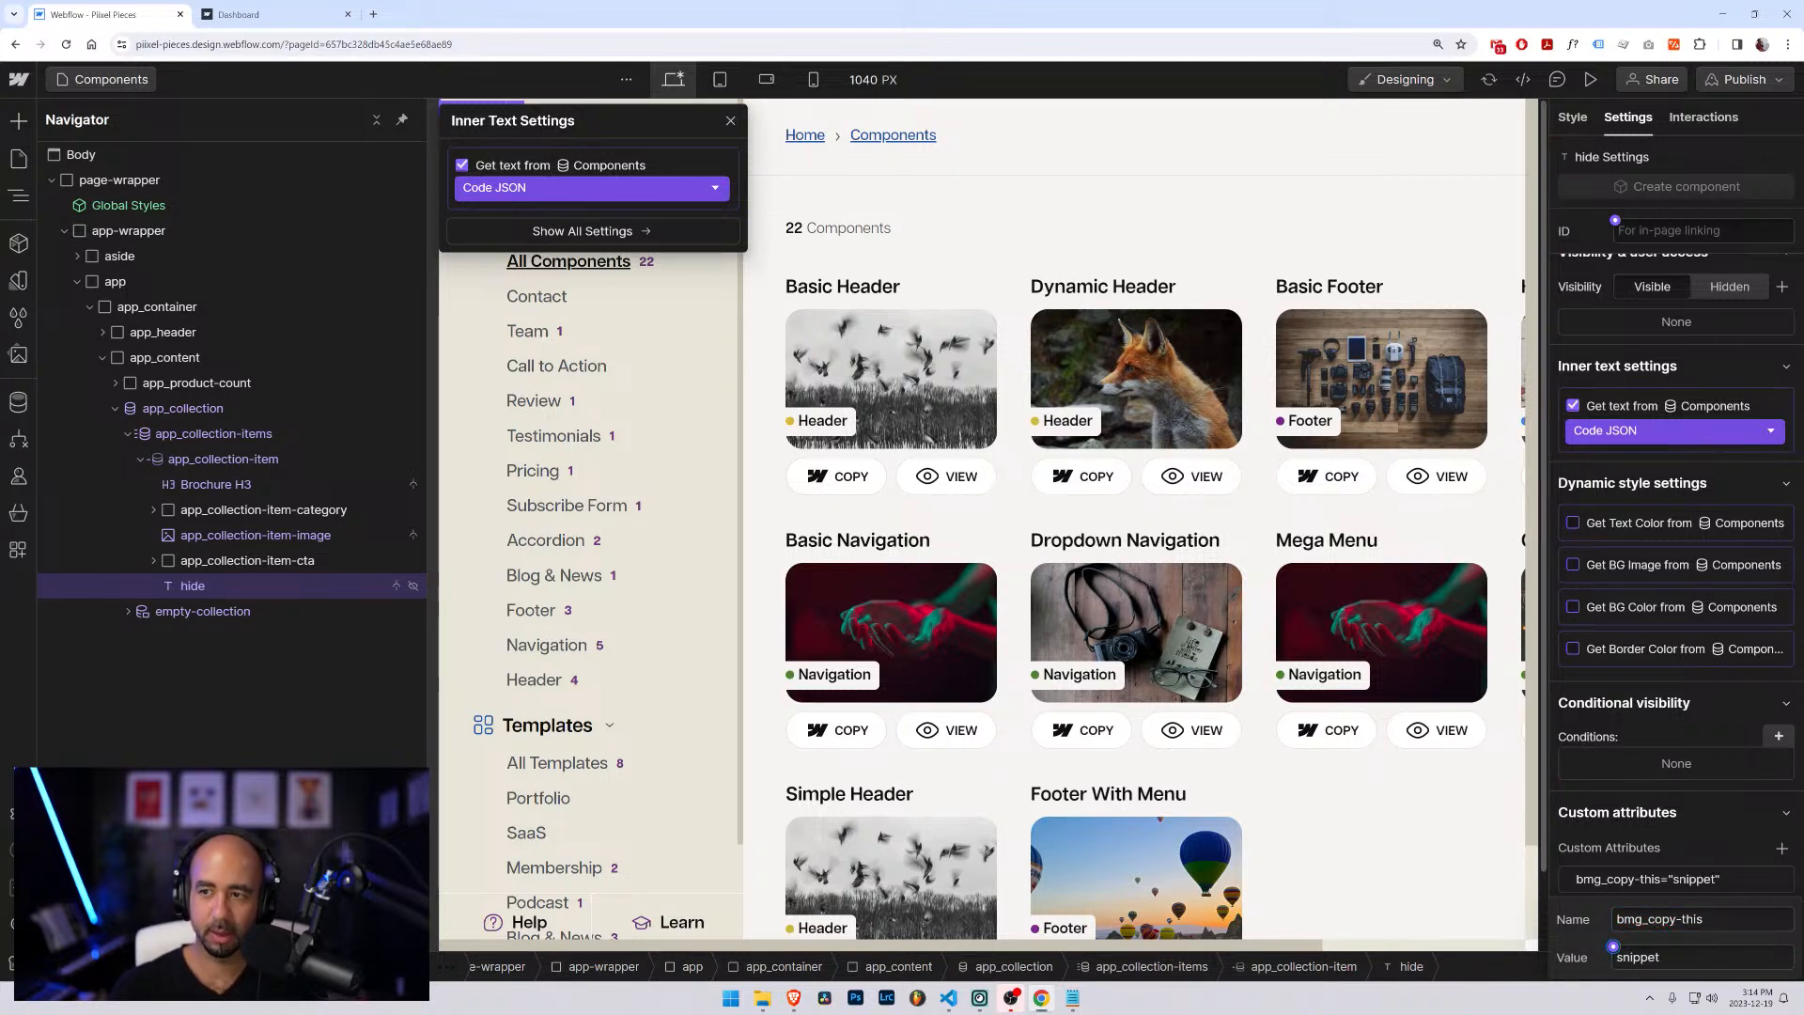
- Publish the site to the piixel-pieces.webflow.io staging domain, and inspect the developer console on the published Dashboard page
click(1749, 81)
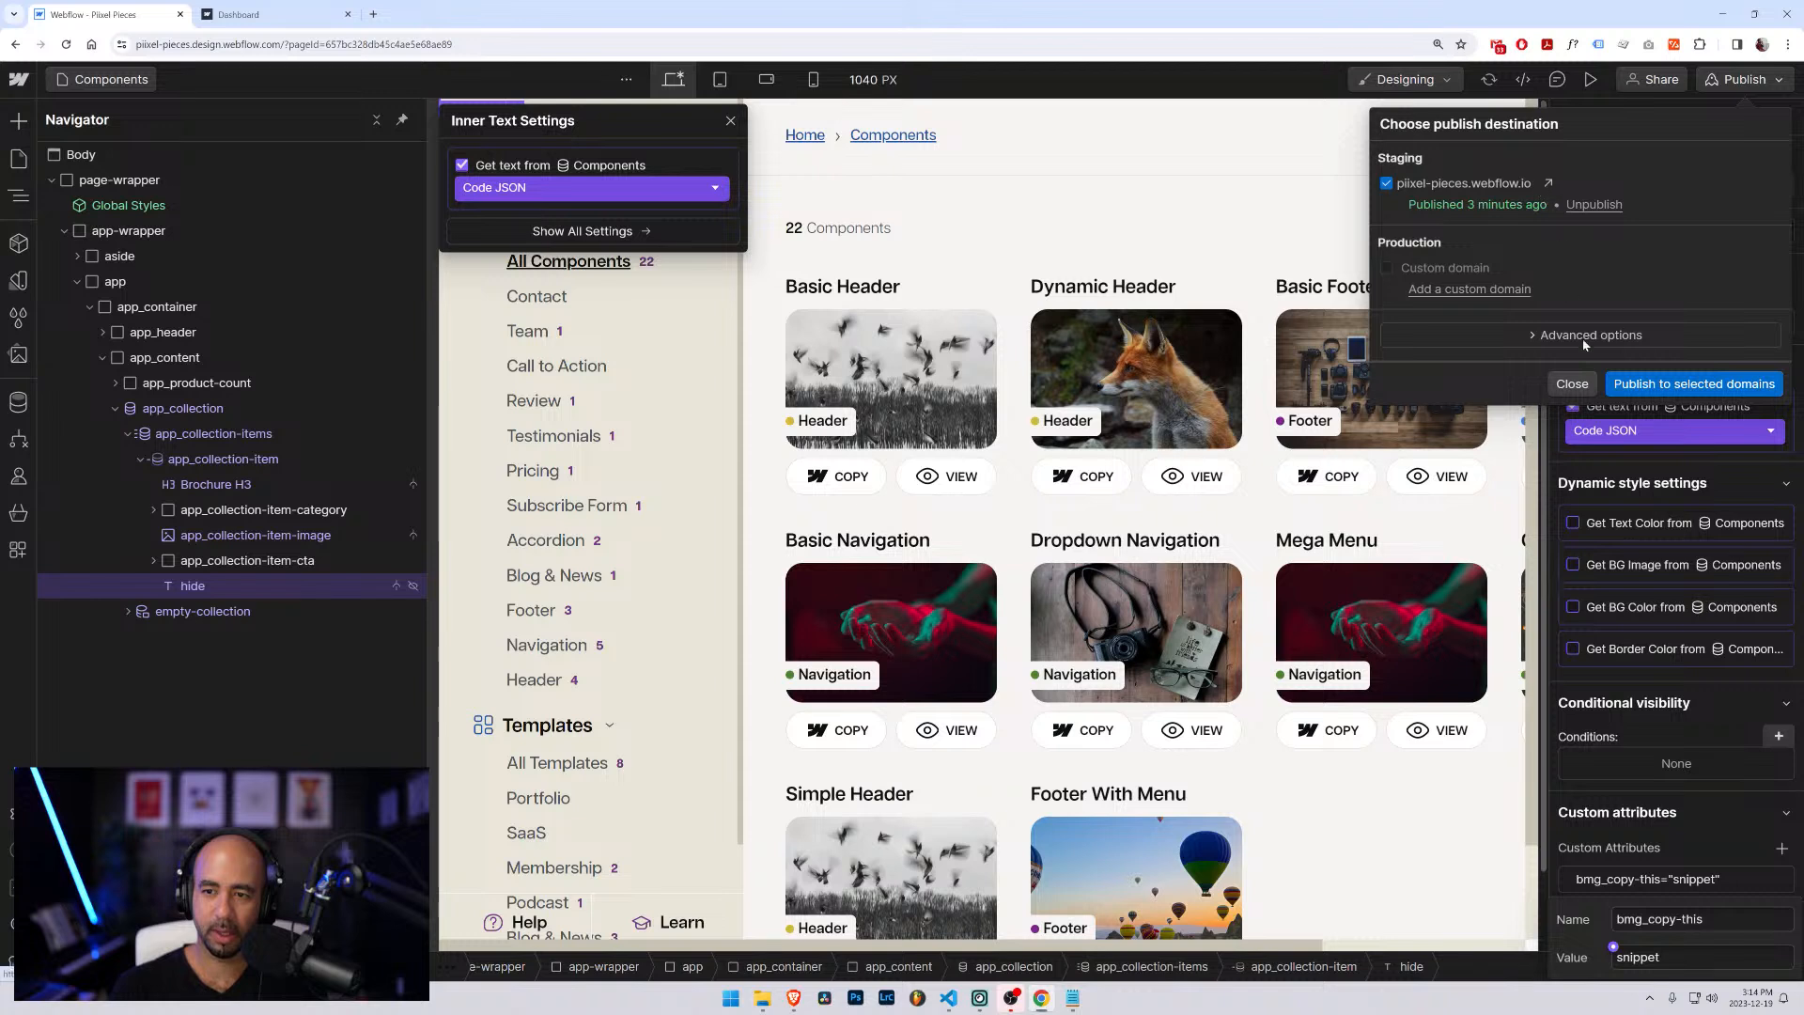
click(1652, 384)
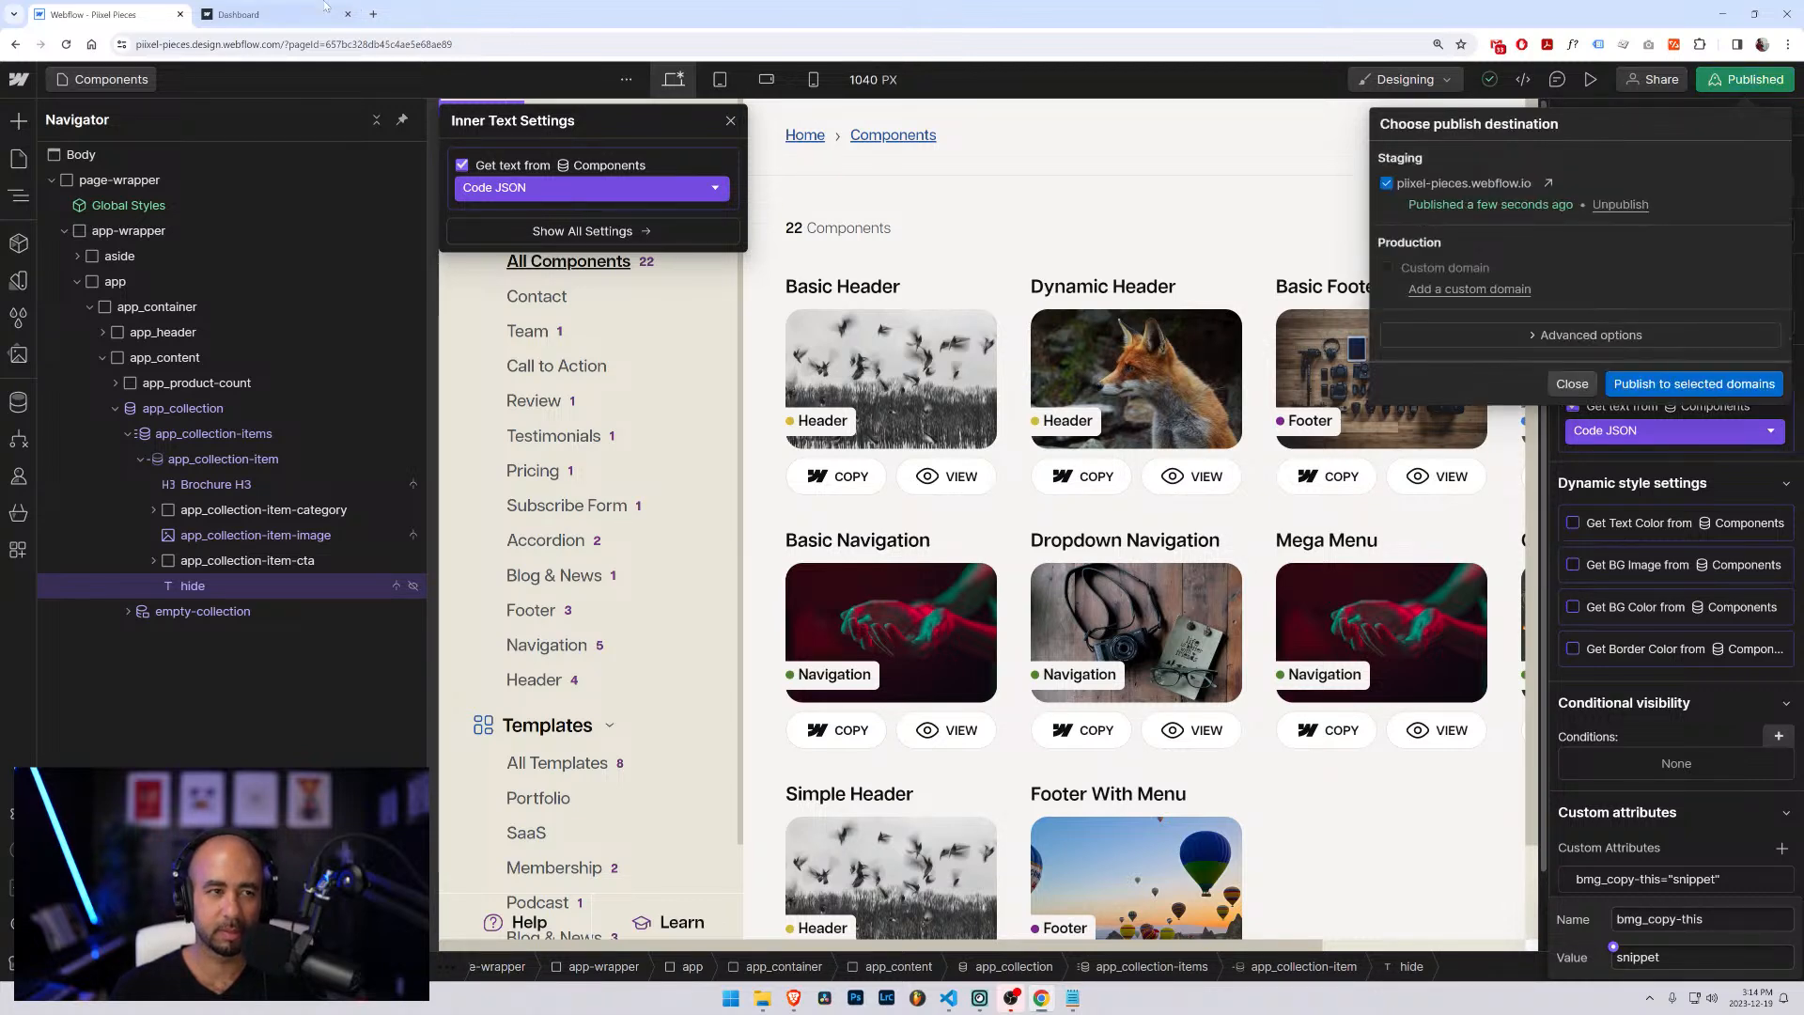
click(272, 14)
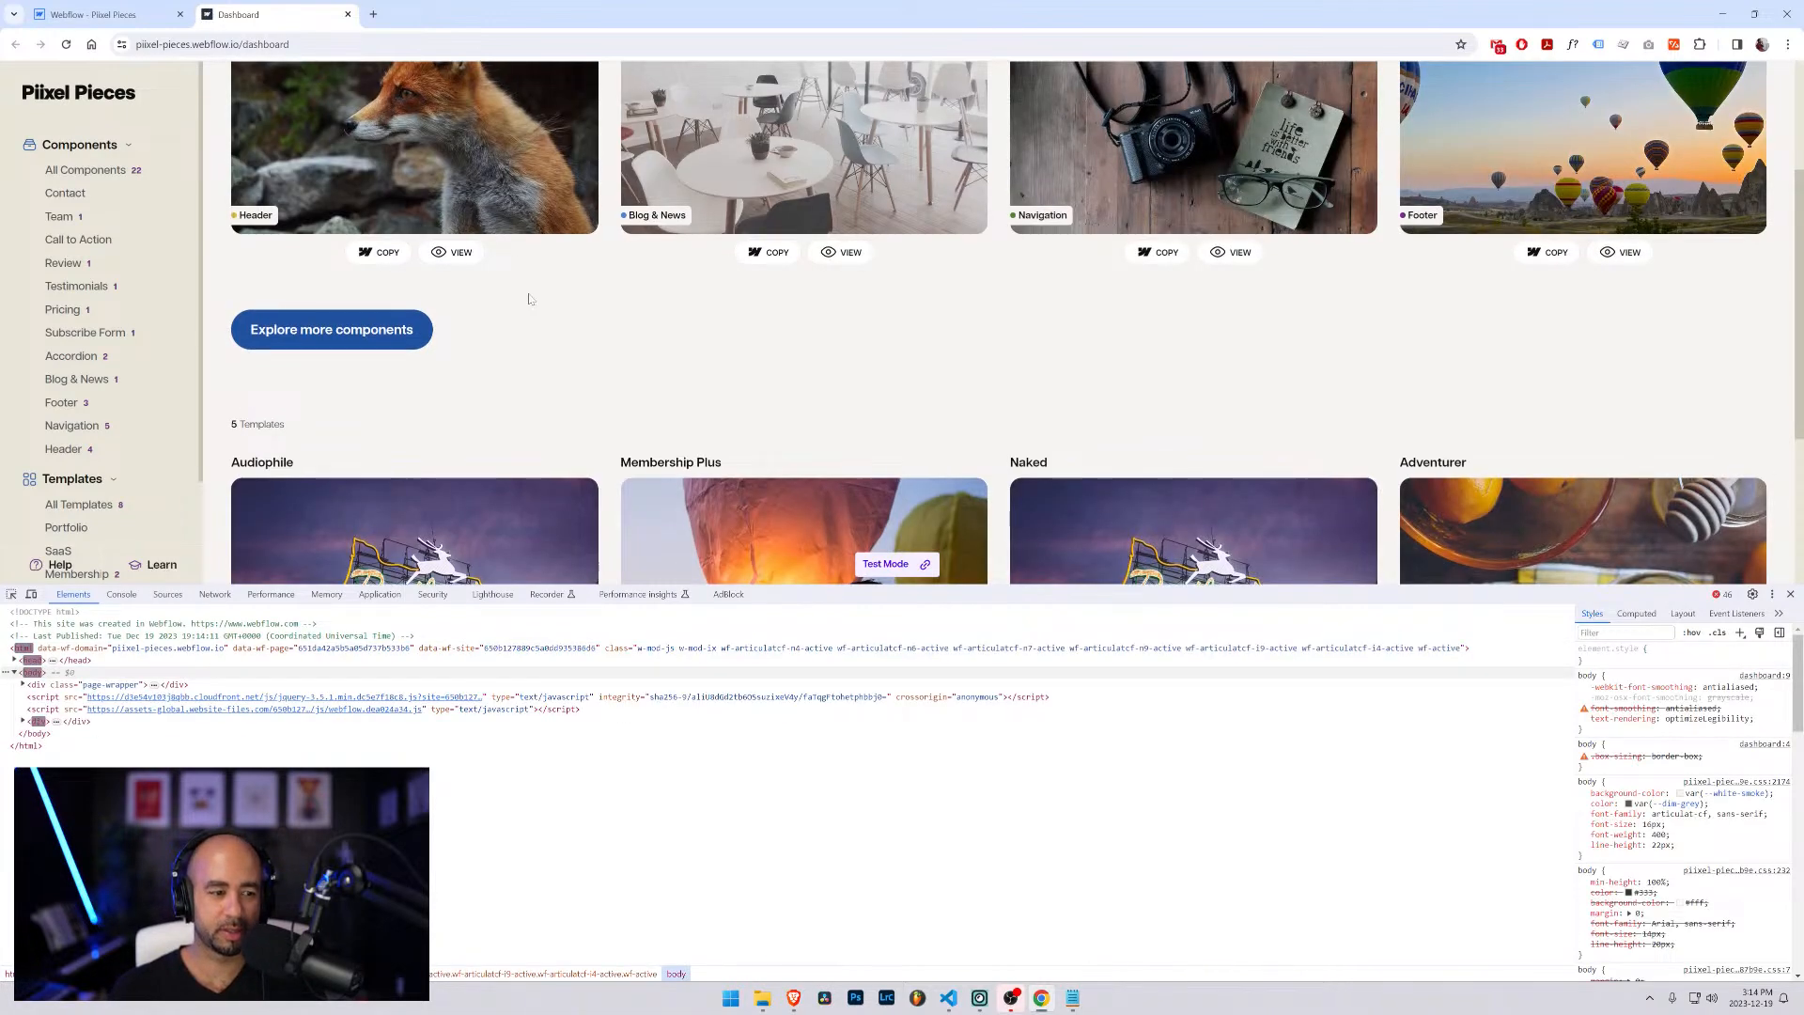
click(121, 594)
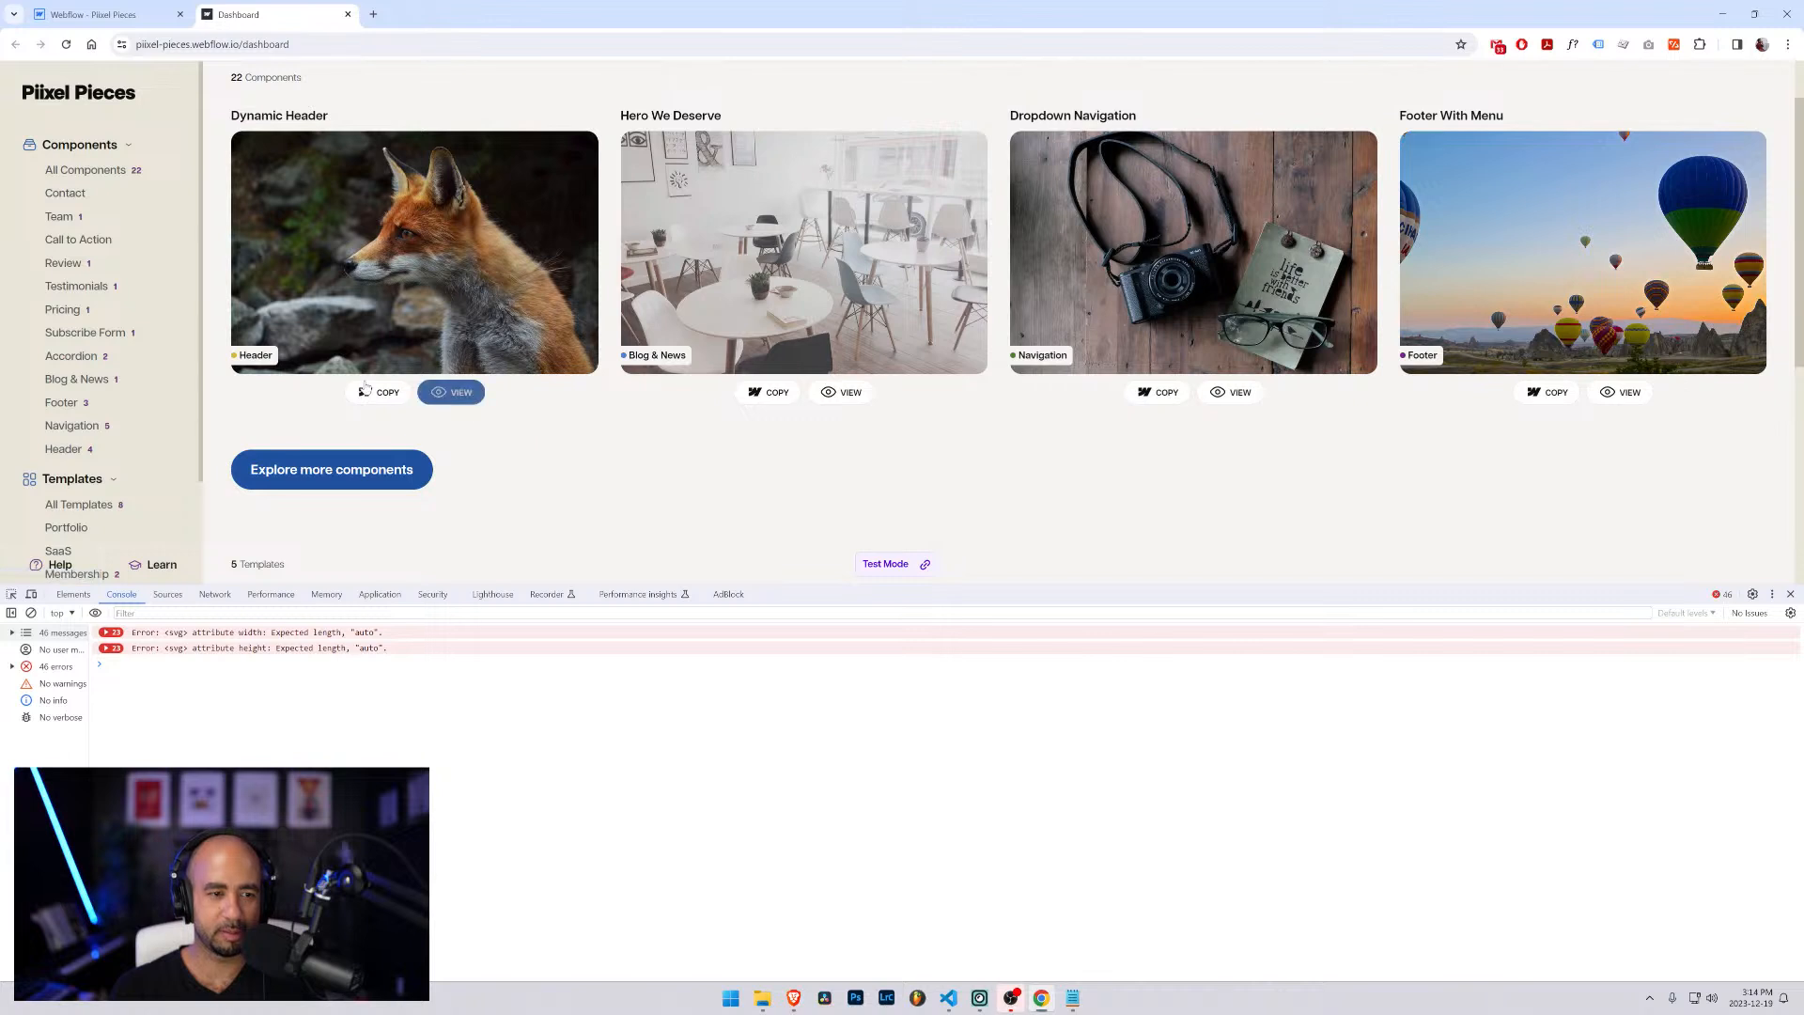
click(1075, 1001)
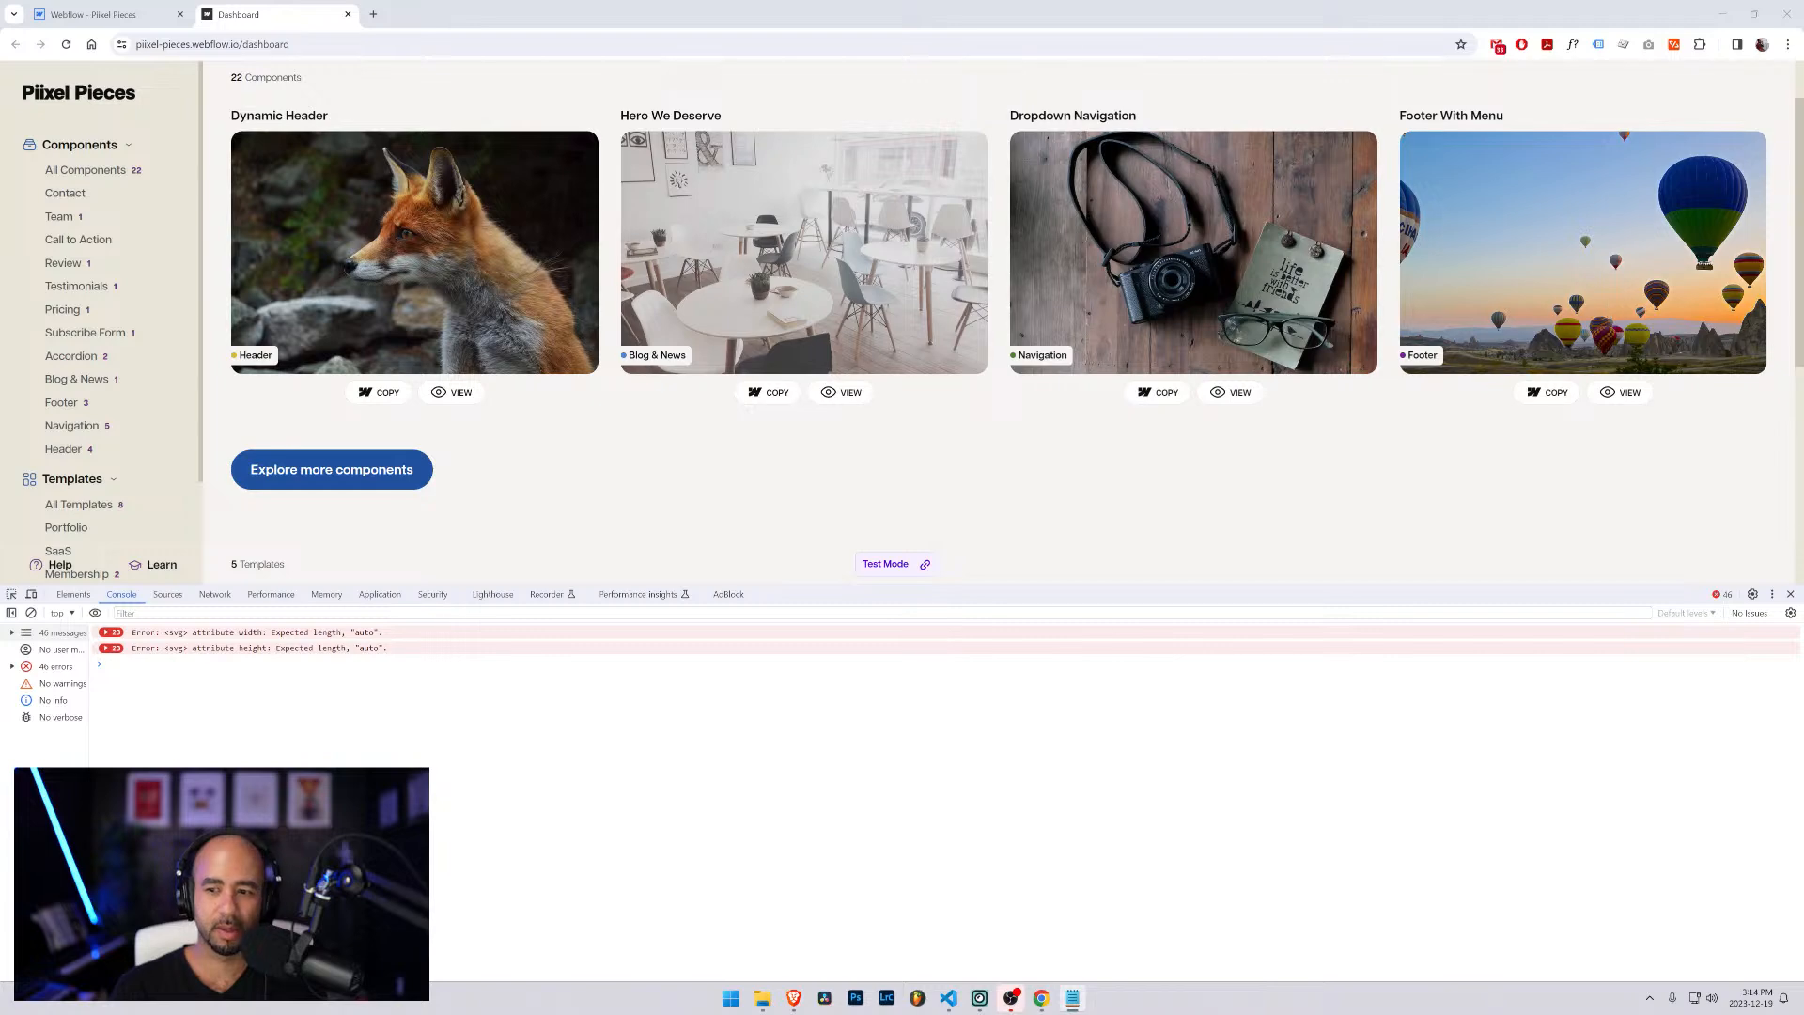
- Open the Test Copy Functionality page in the Webflow Designer and try to paste the clipboard contents into its Body
click(104, 14)
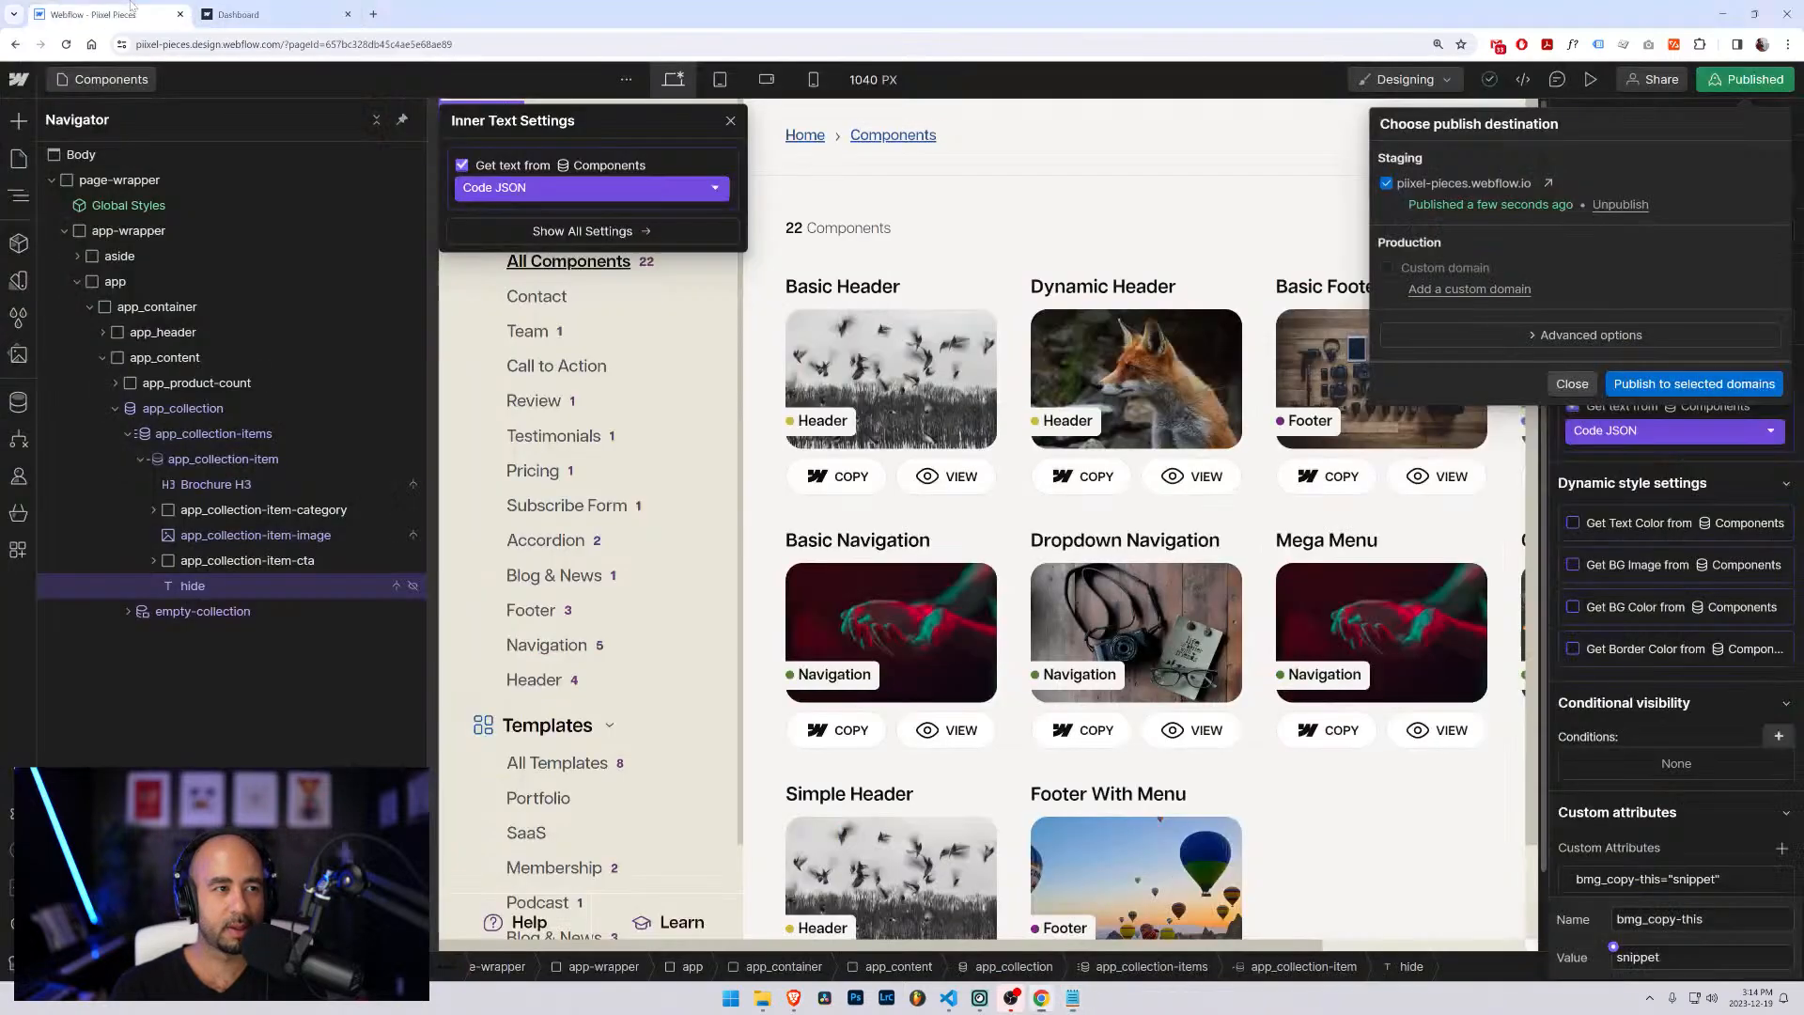
click(87, 125)
click(102, 81)
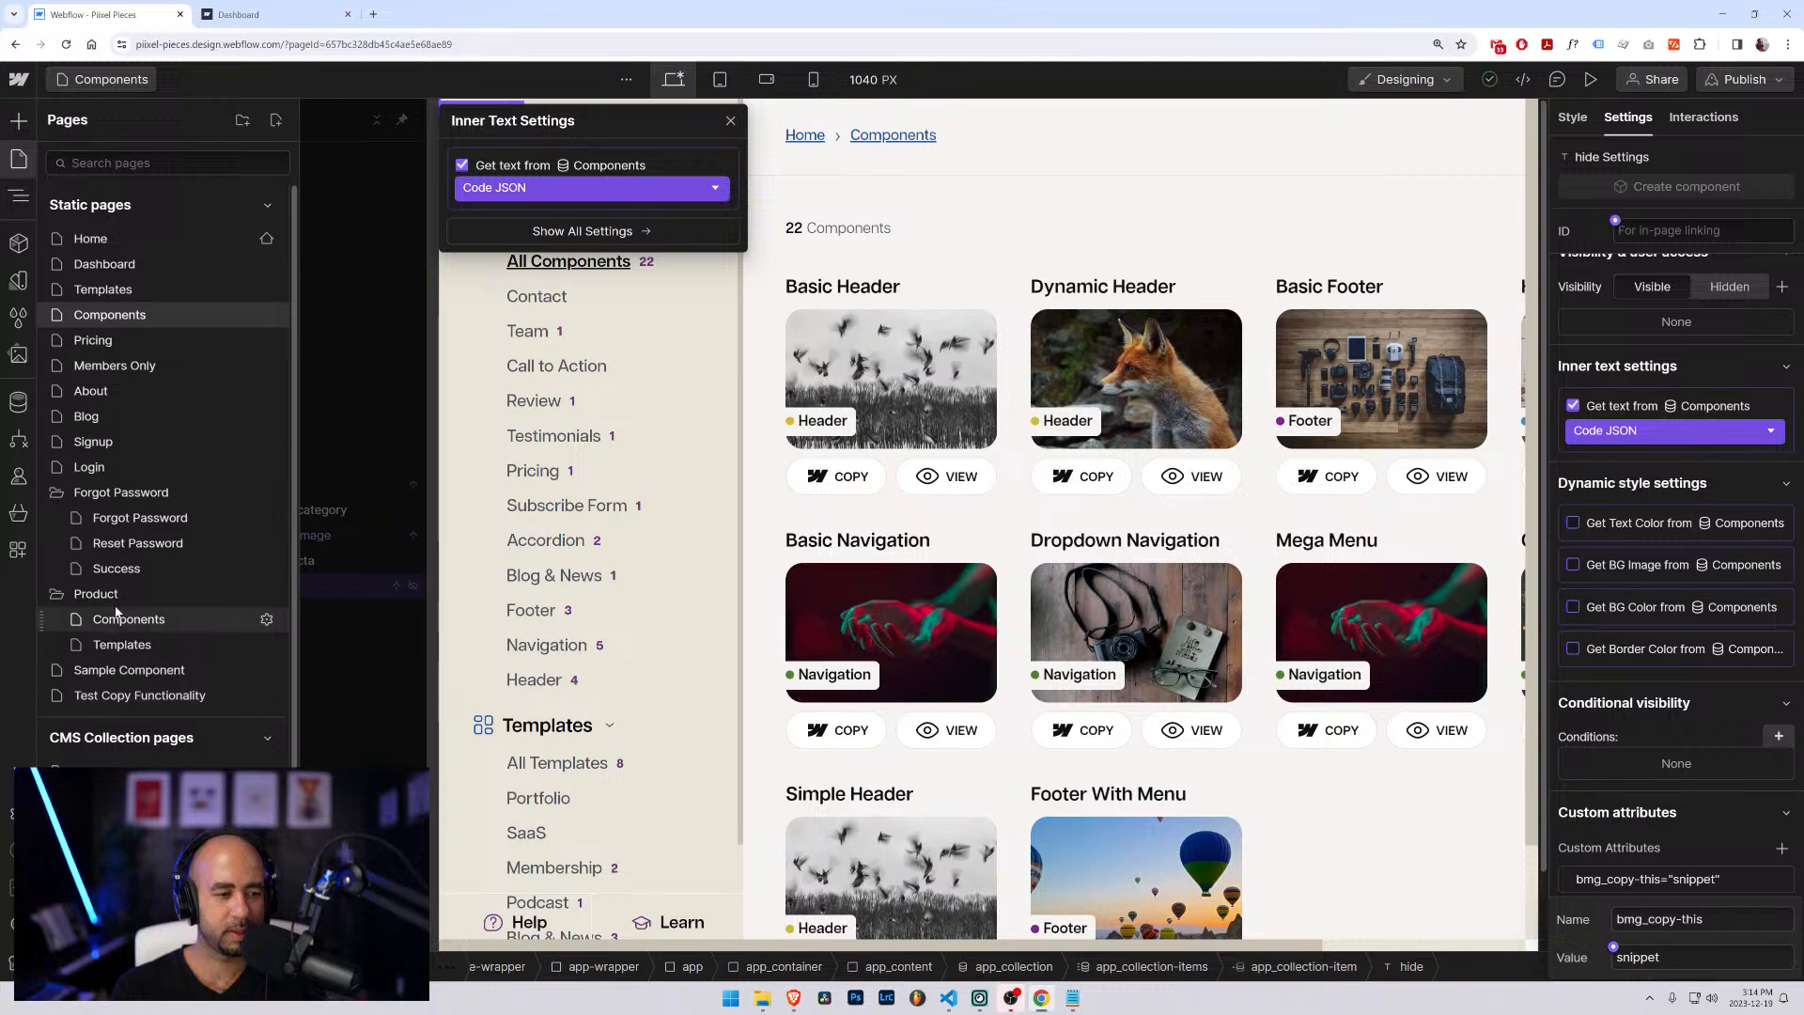
click(130, 695)
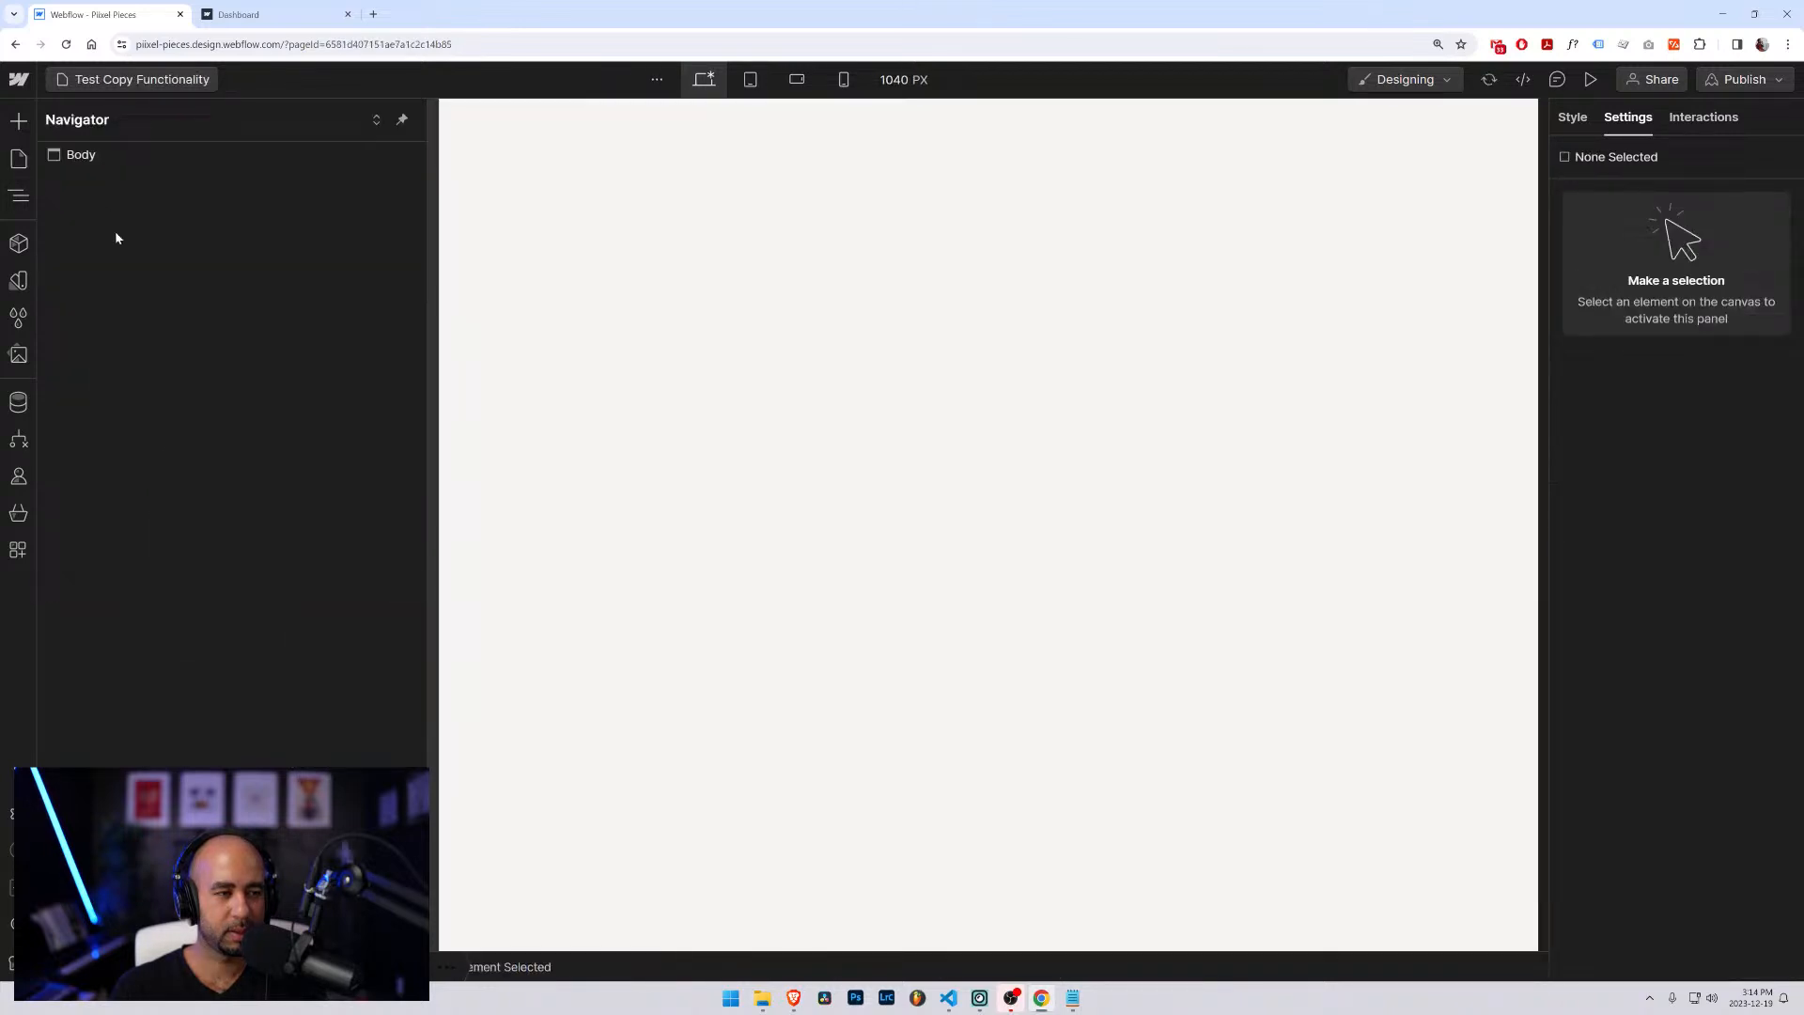
click(73, 162)
key(ctrl+v)
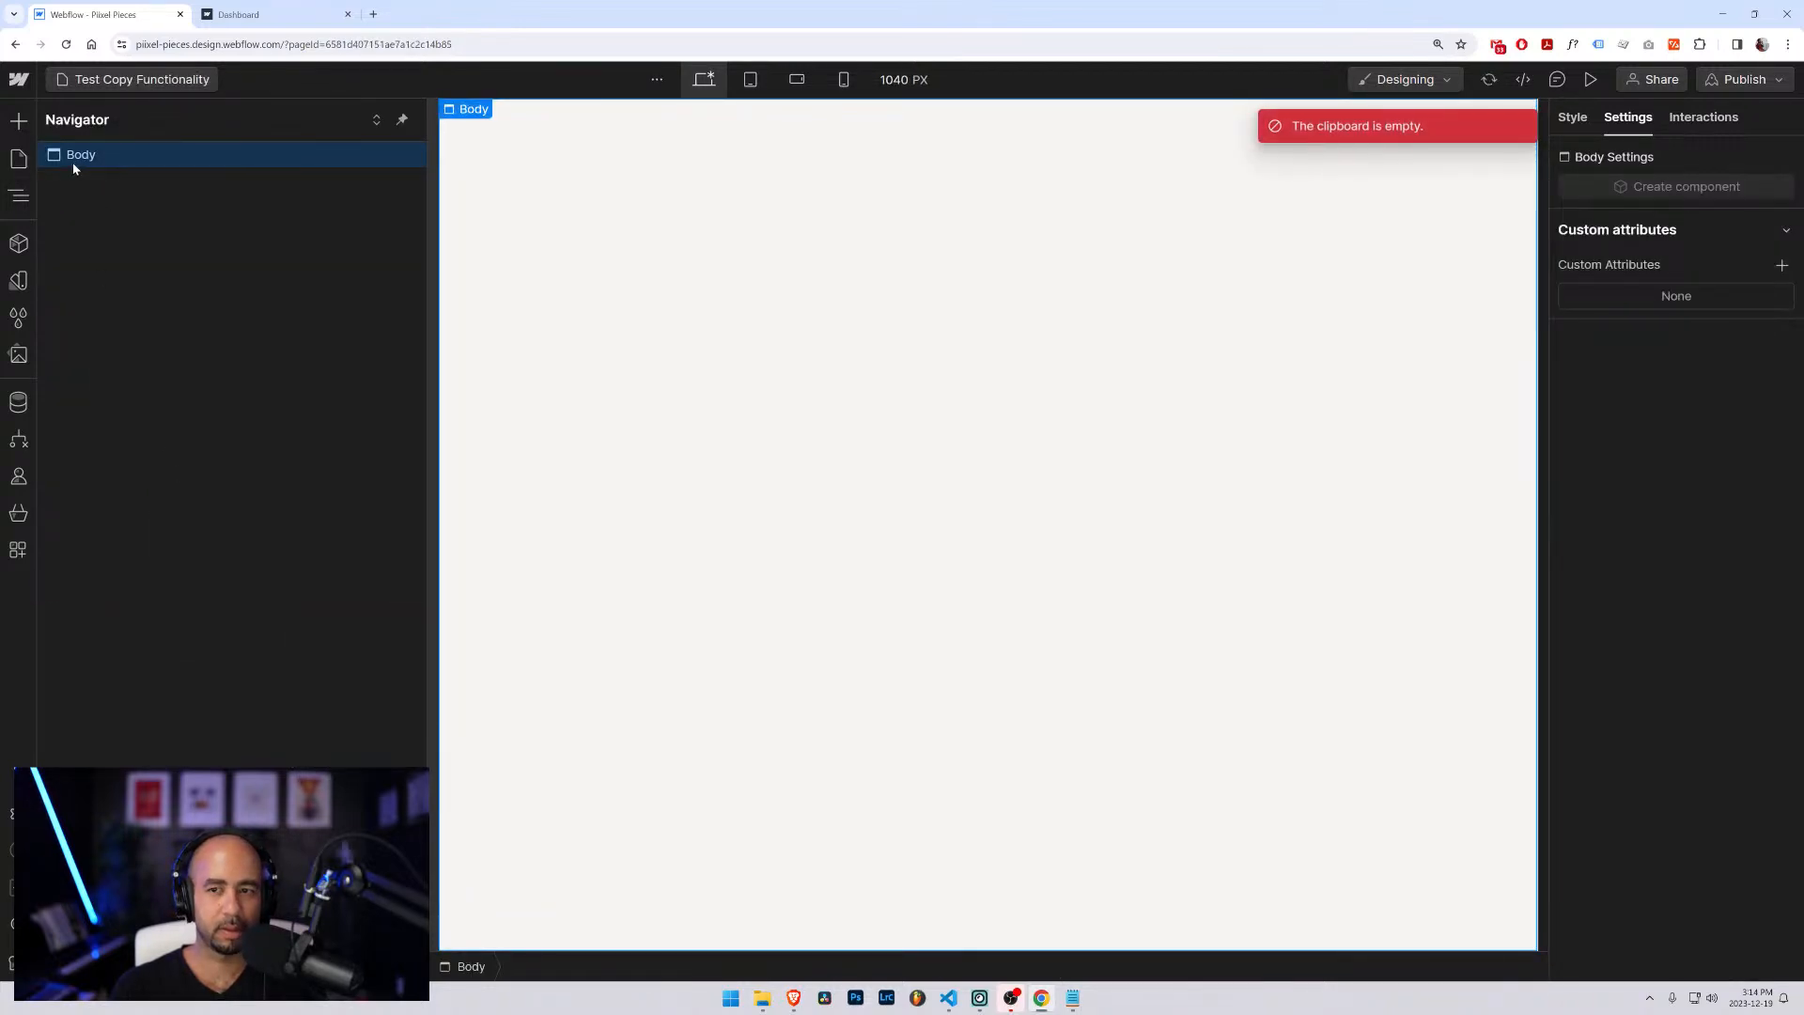
- Close the developer console on the published Dashboard page and open the Header components category
click(251, 11)
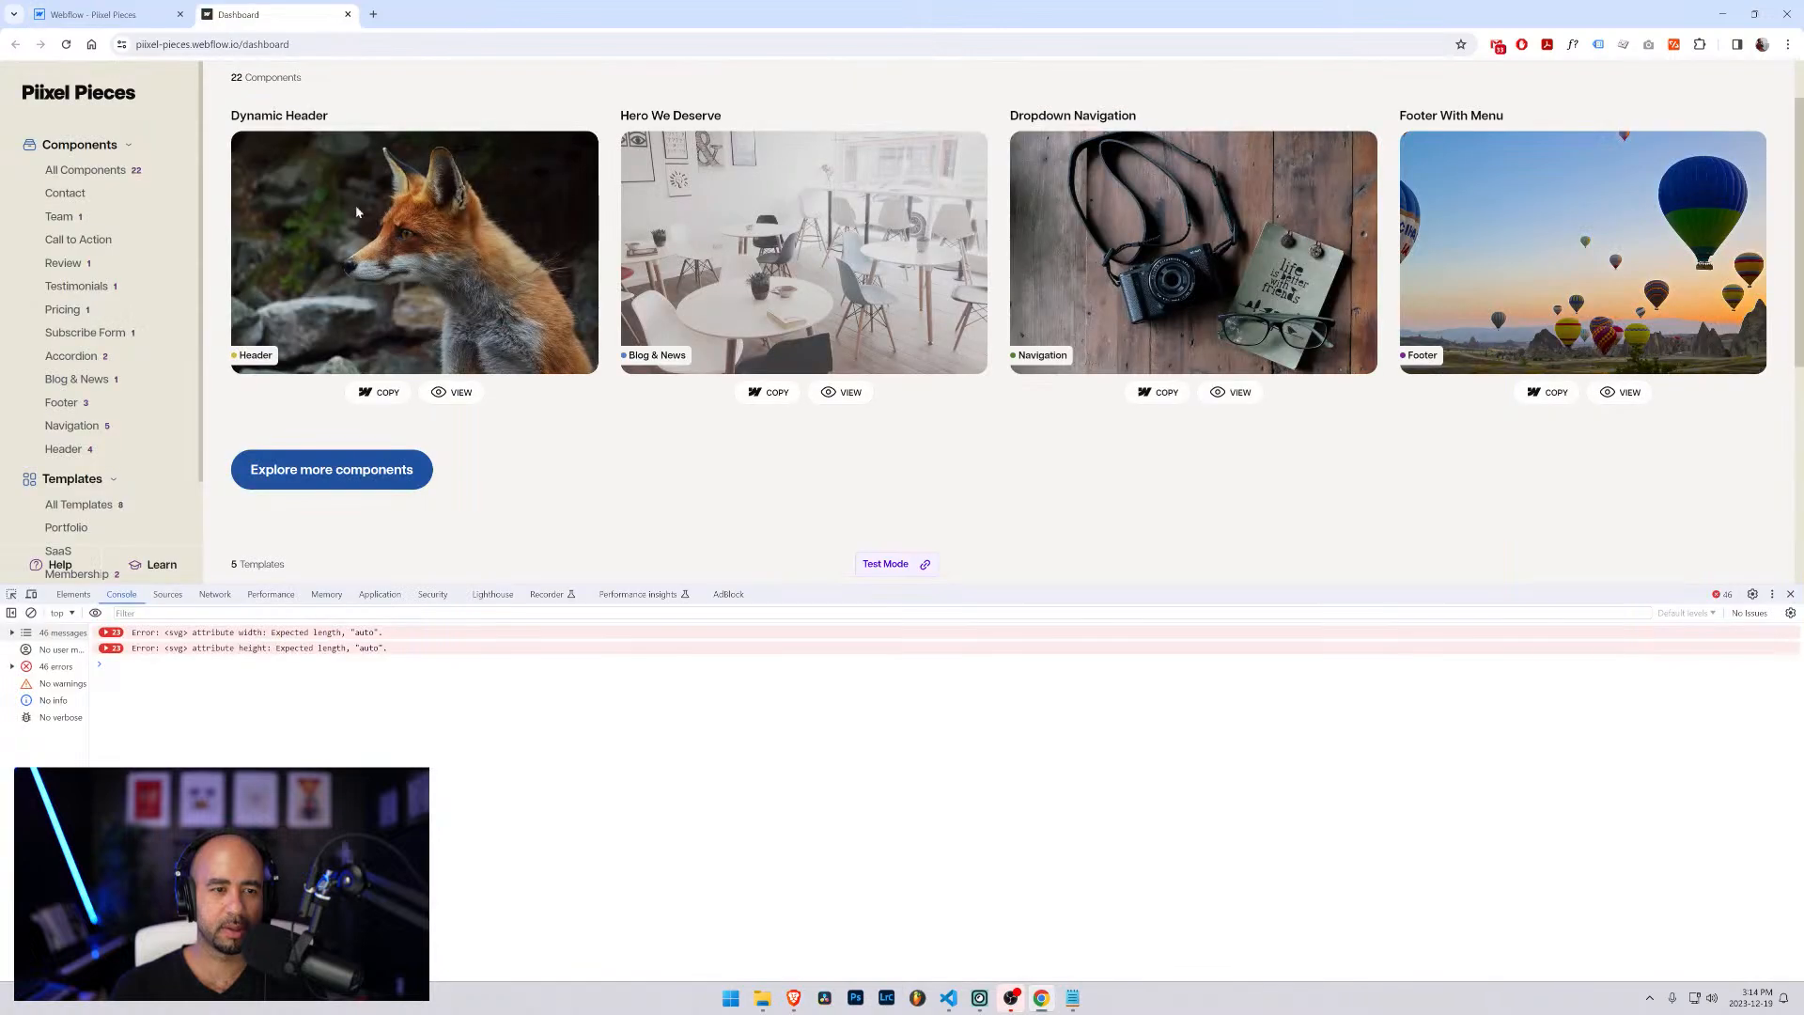
scroll(635, 457, down, 4)
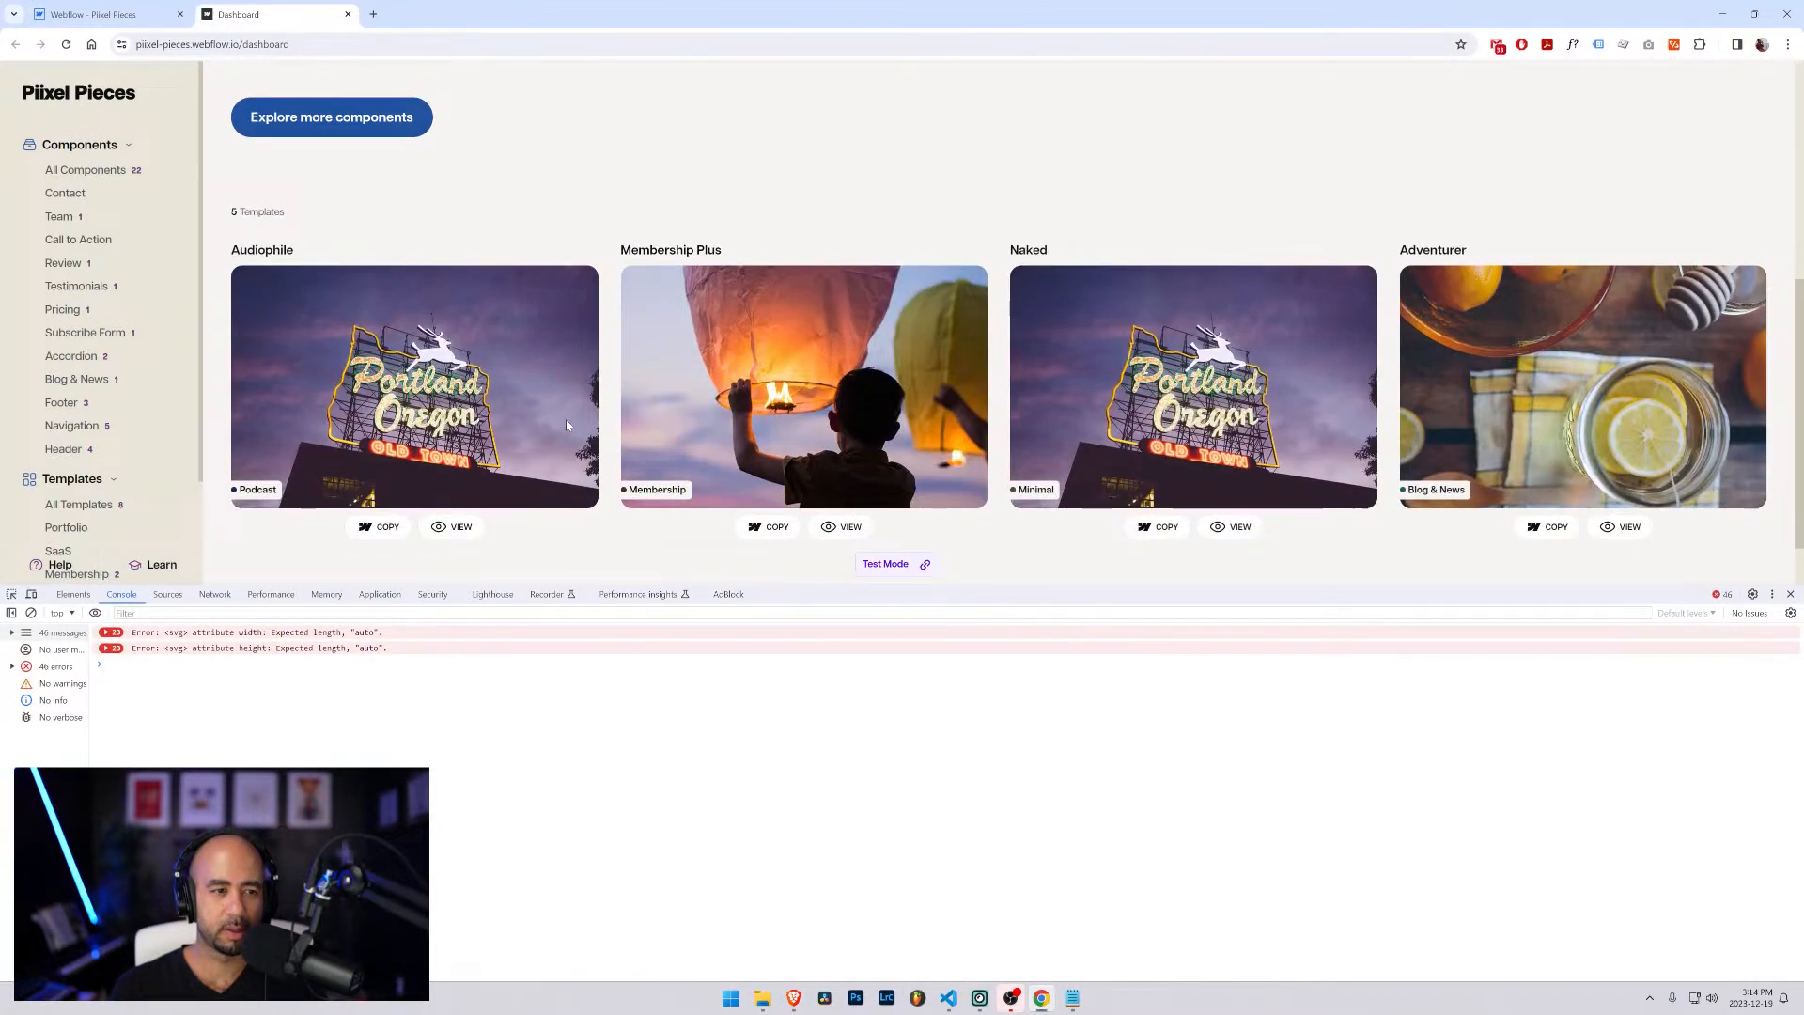
scroll(635, 457, up, 4)
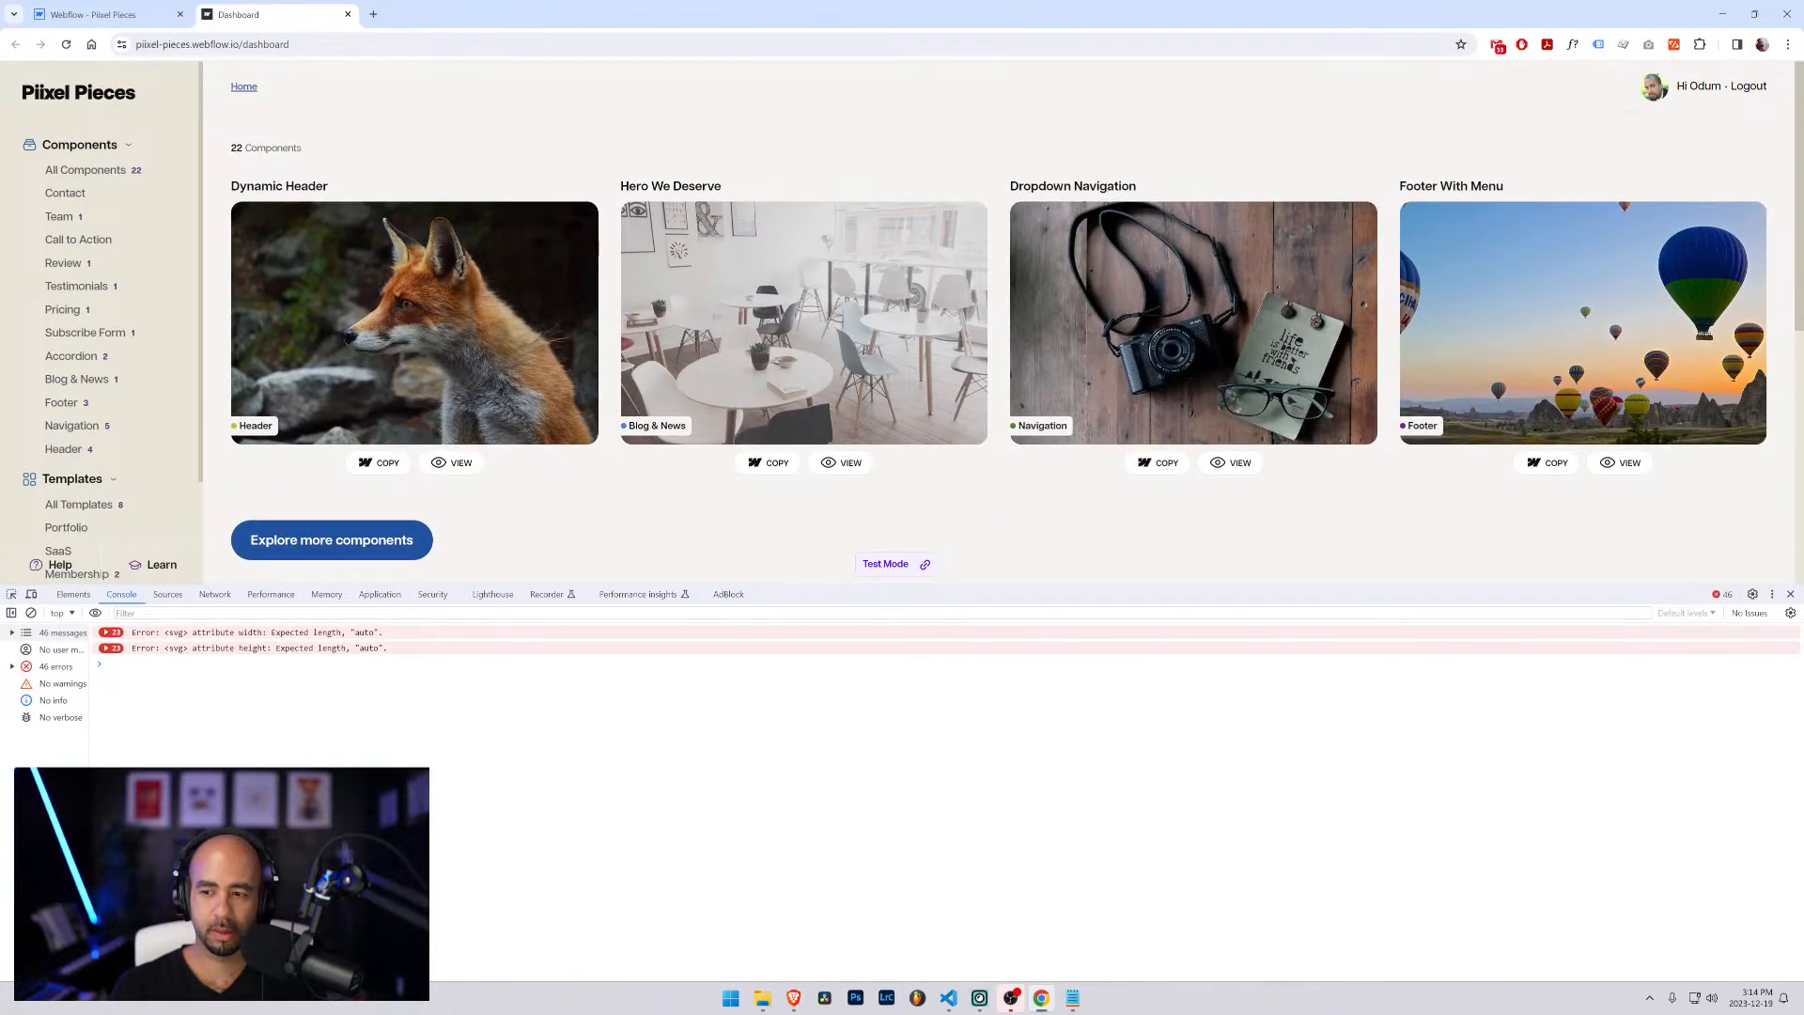
click(1790, 593)
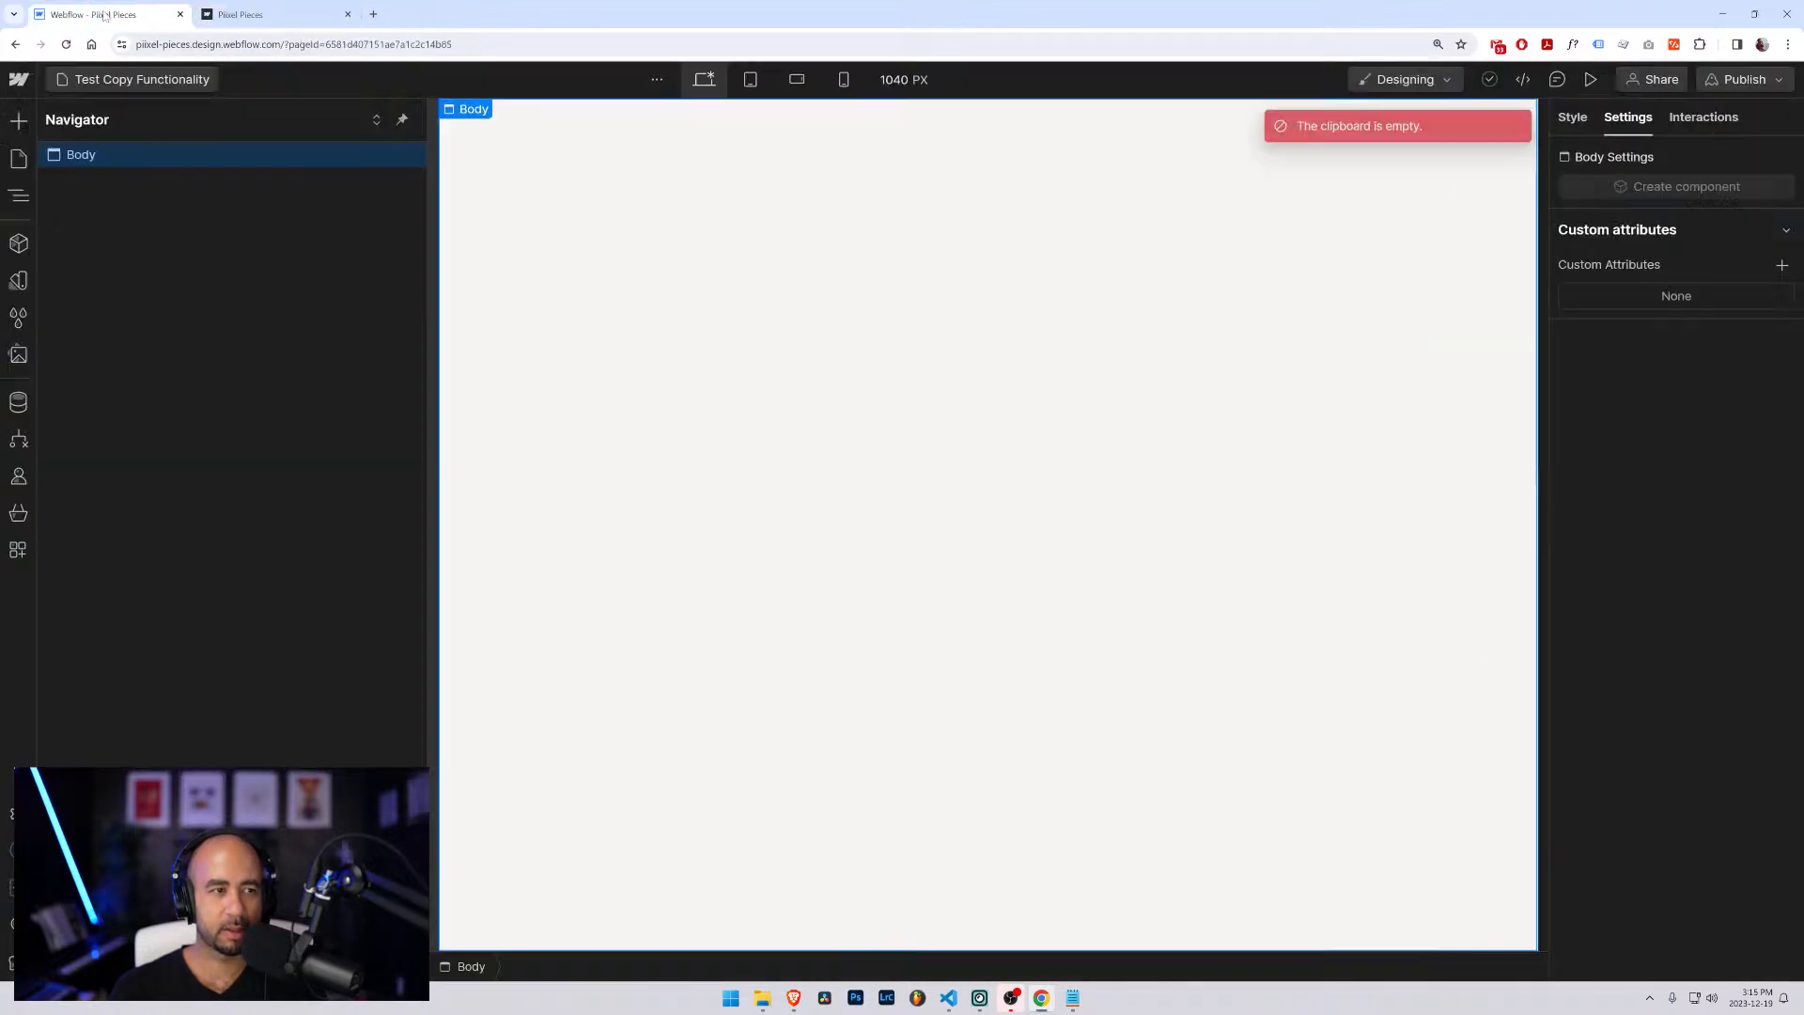
- Check the Code JSON values in the Components CMS collection against the components on the published Header page
click(111, 16)
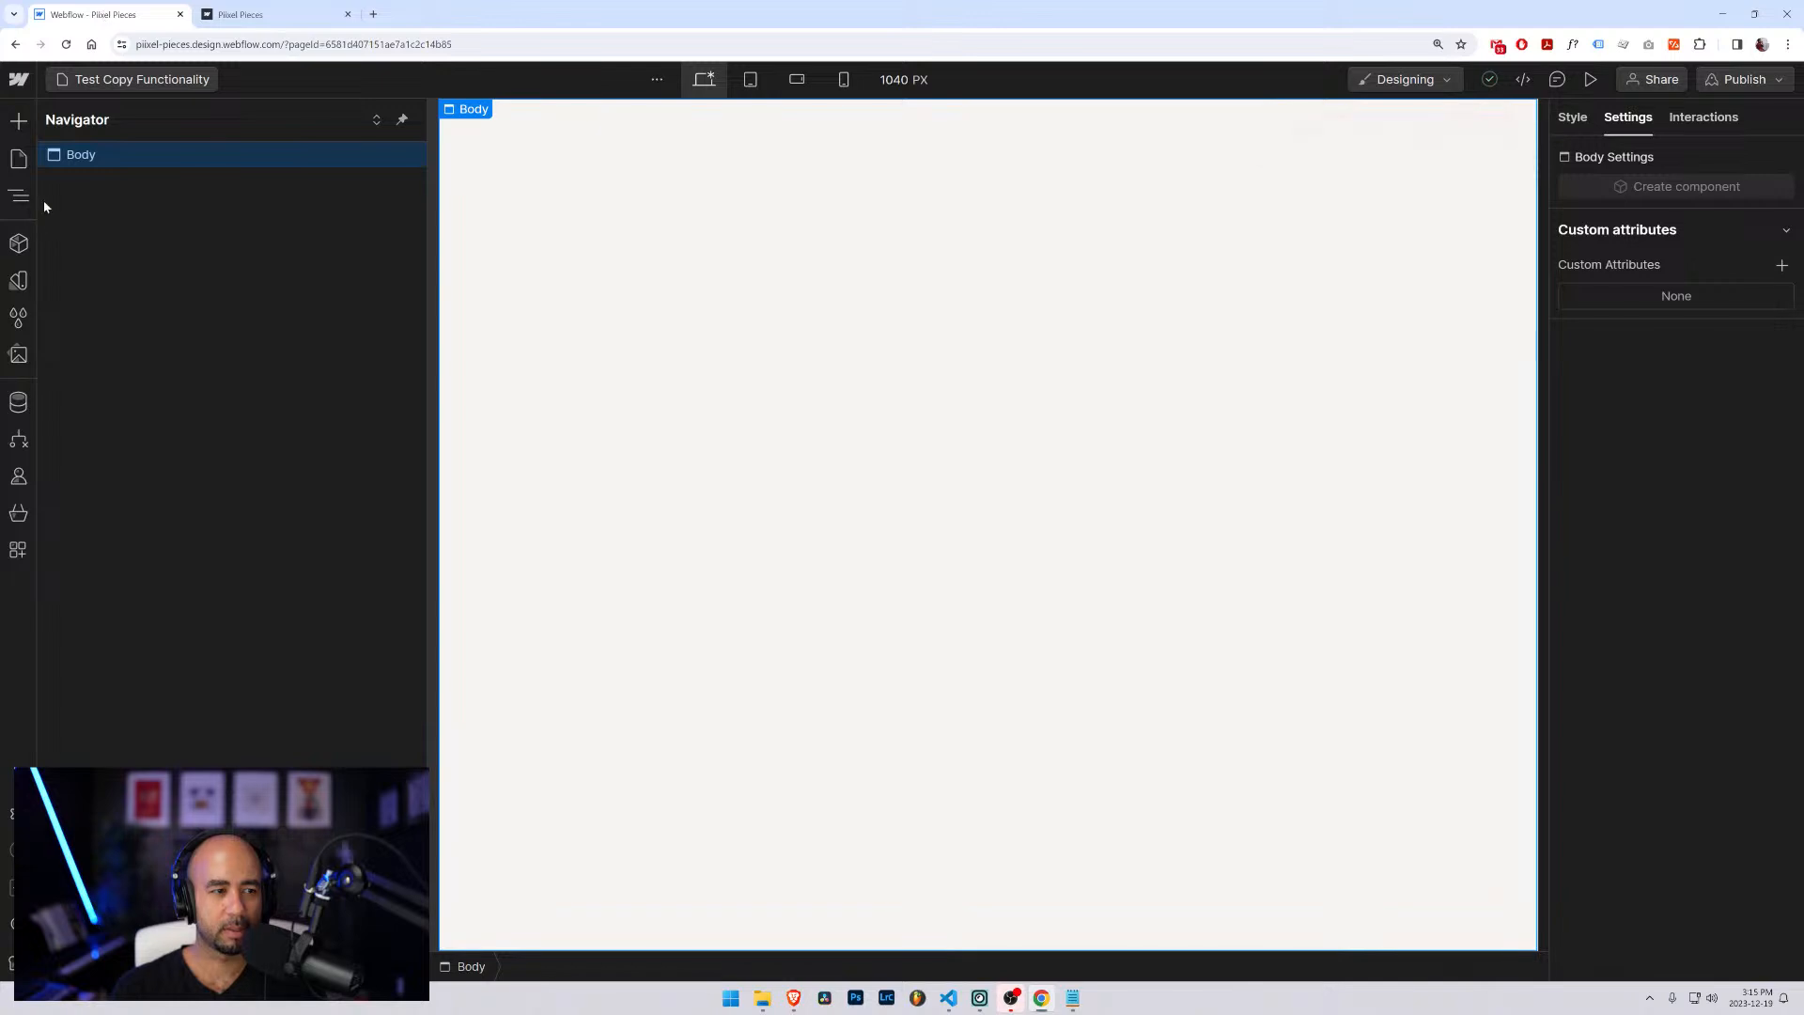
click(19, 402)
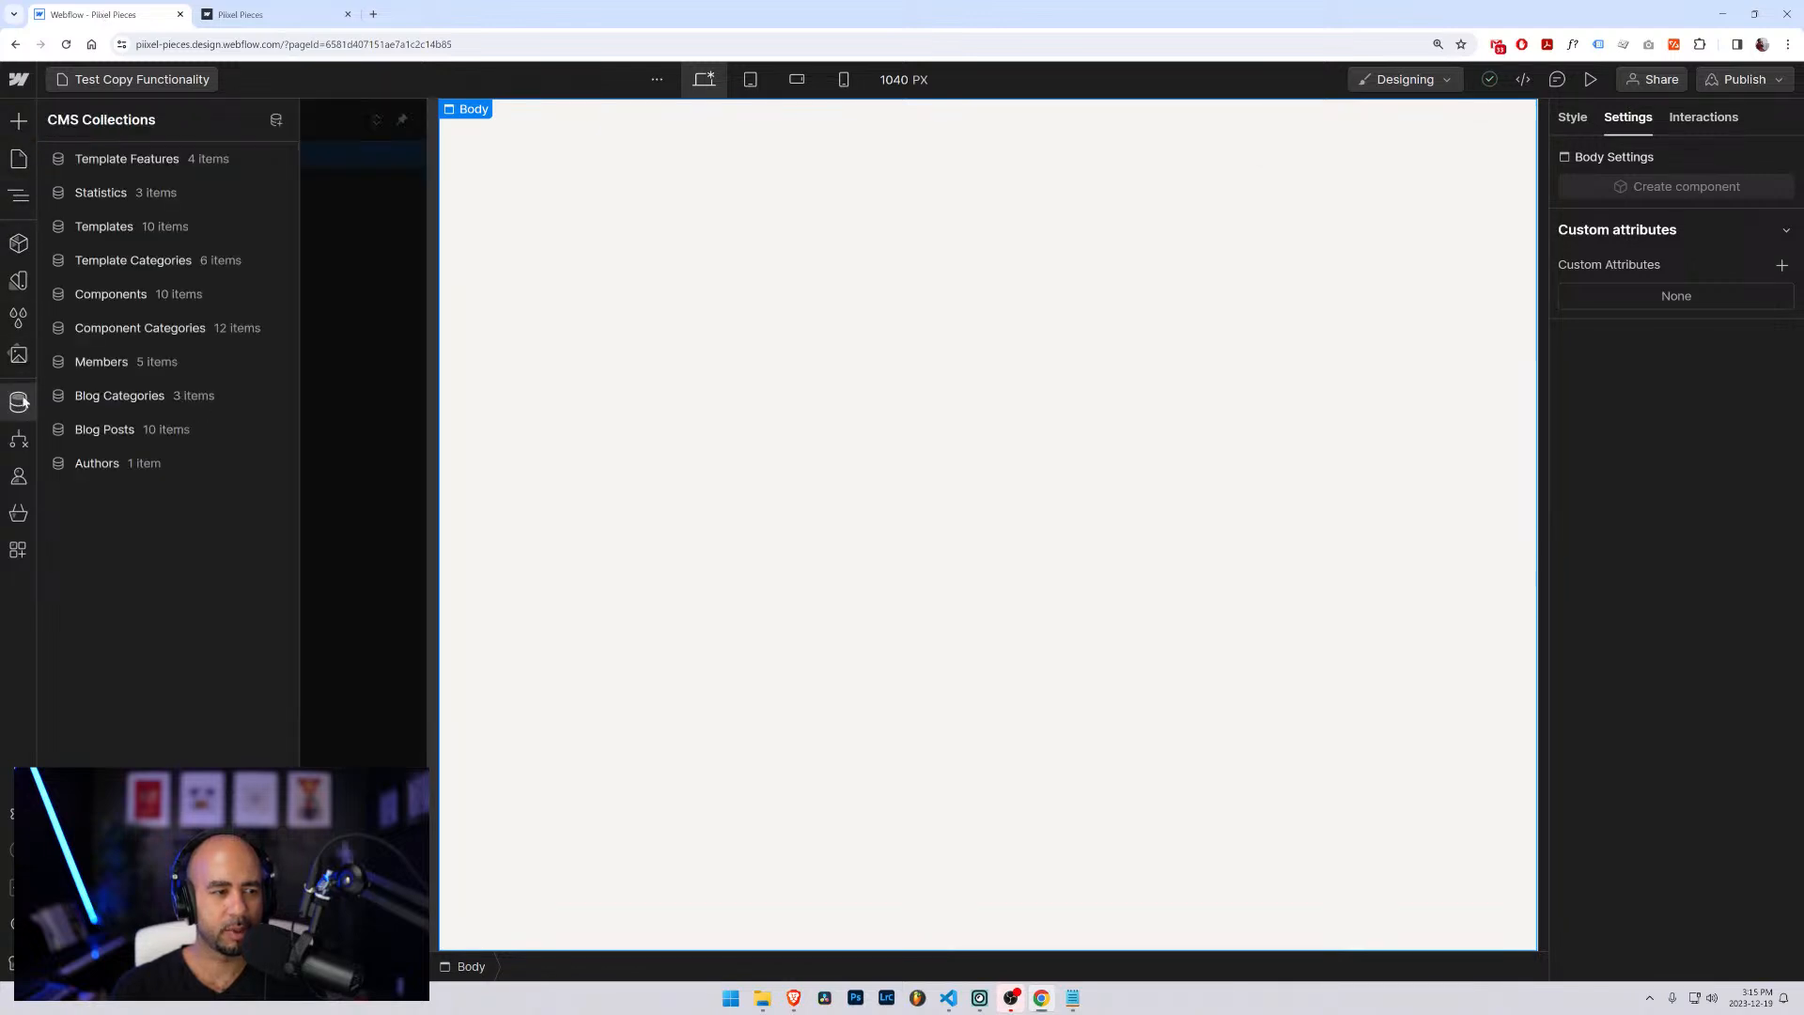
click(126, 297)
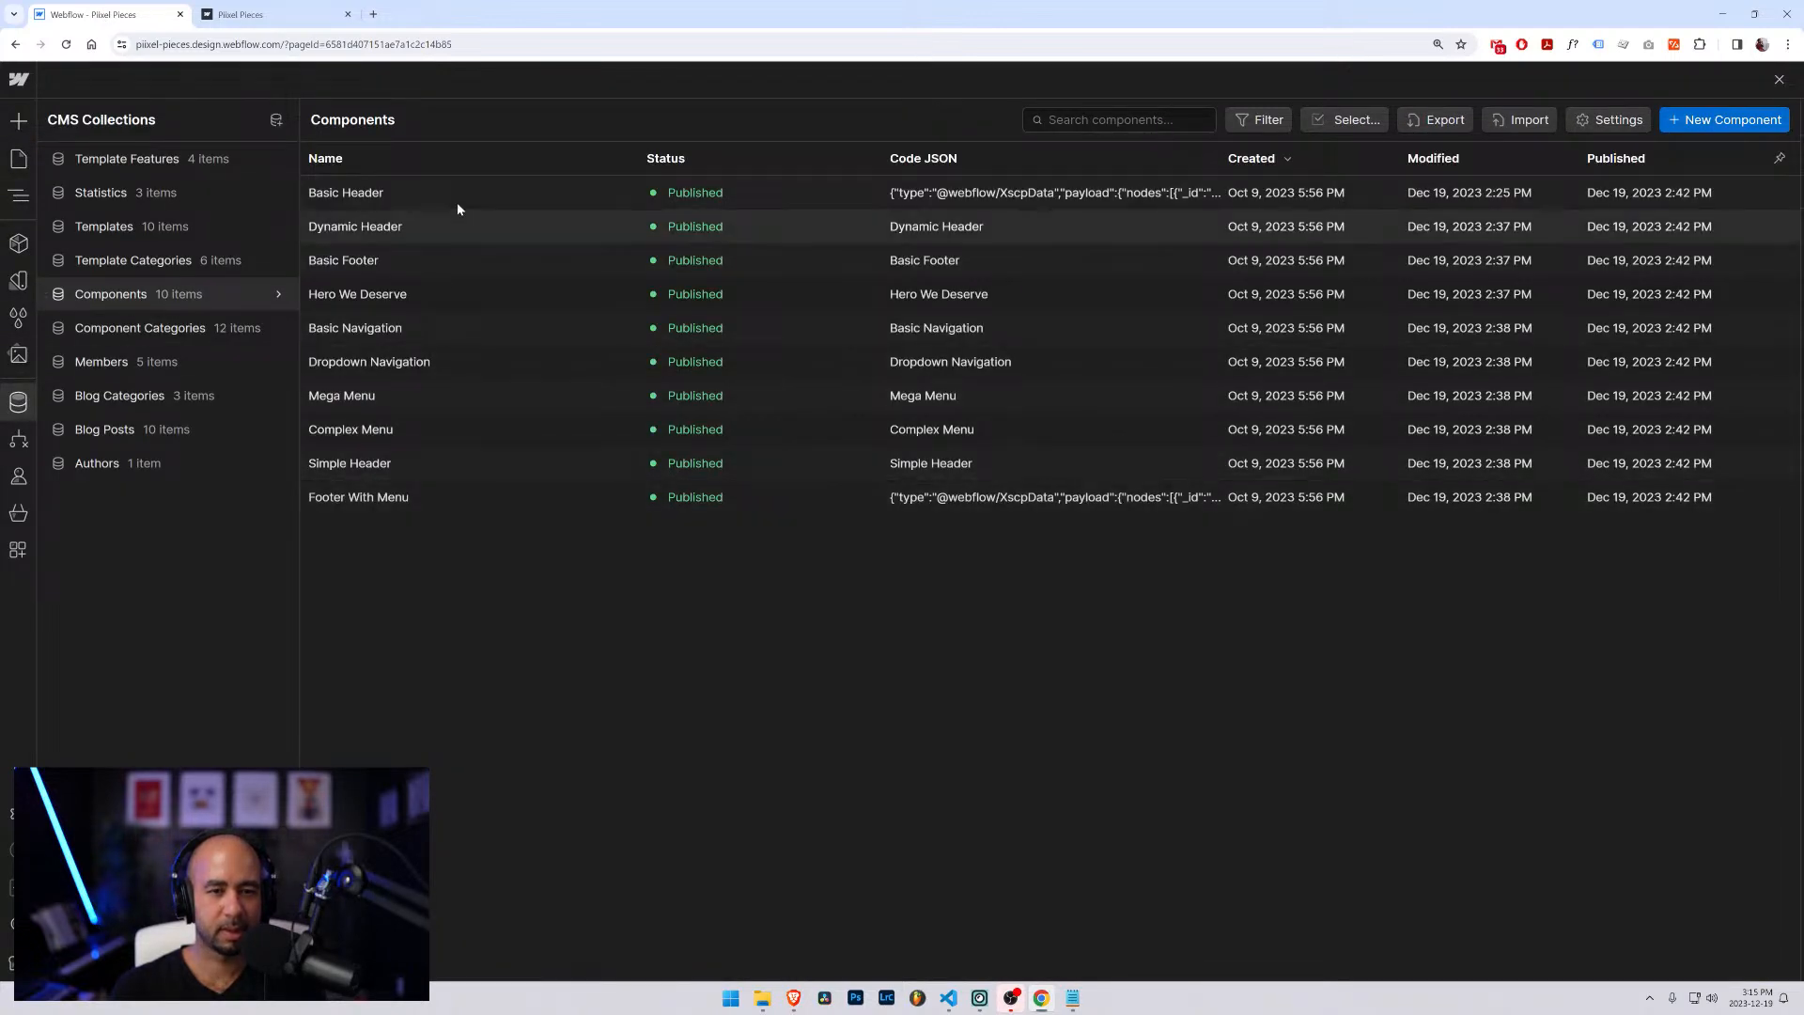
click(254, 14)
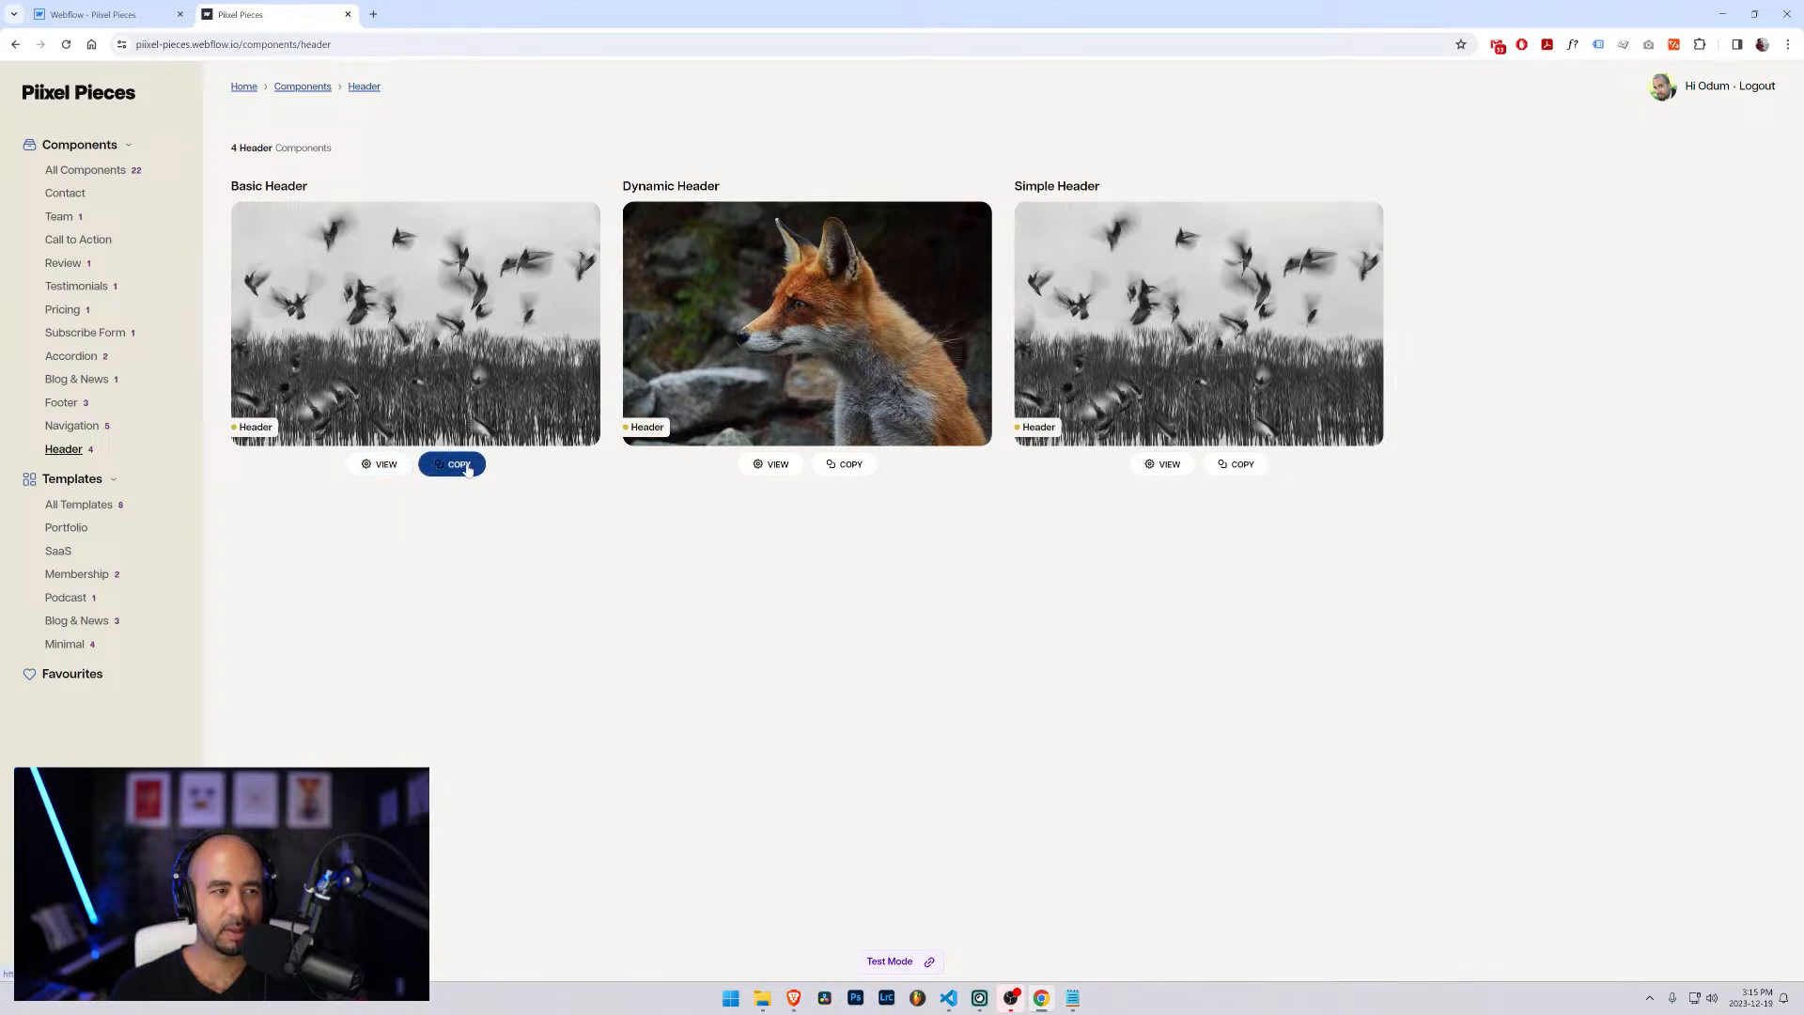
key(F5)
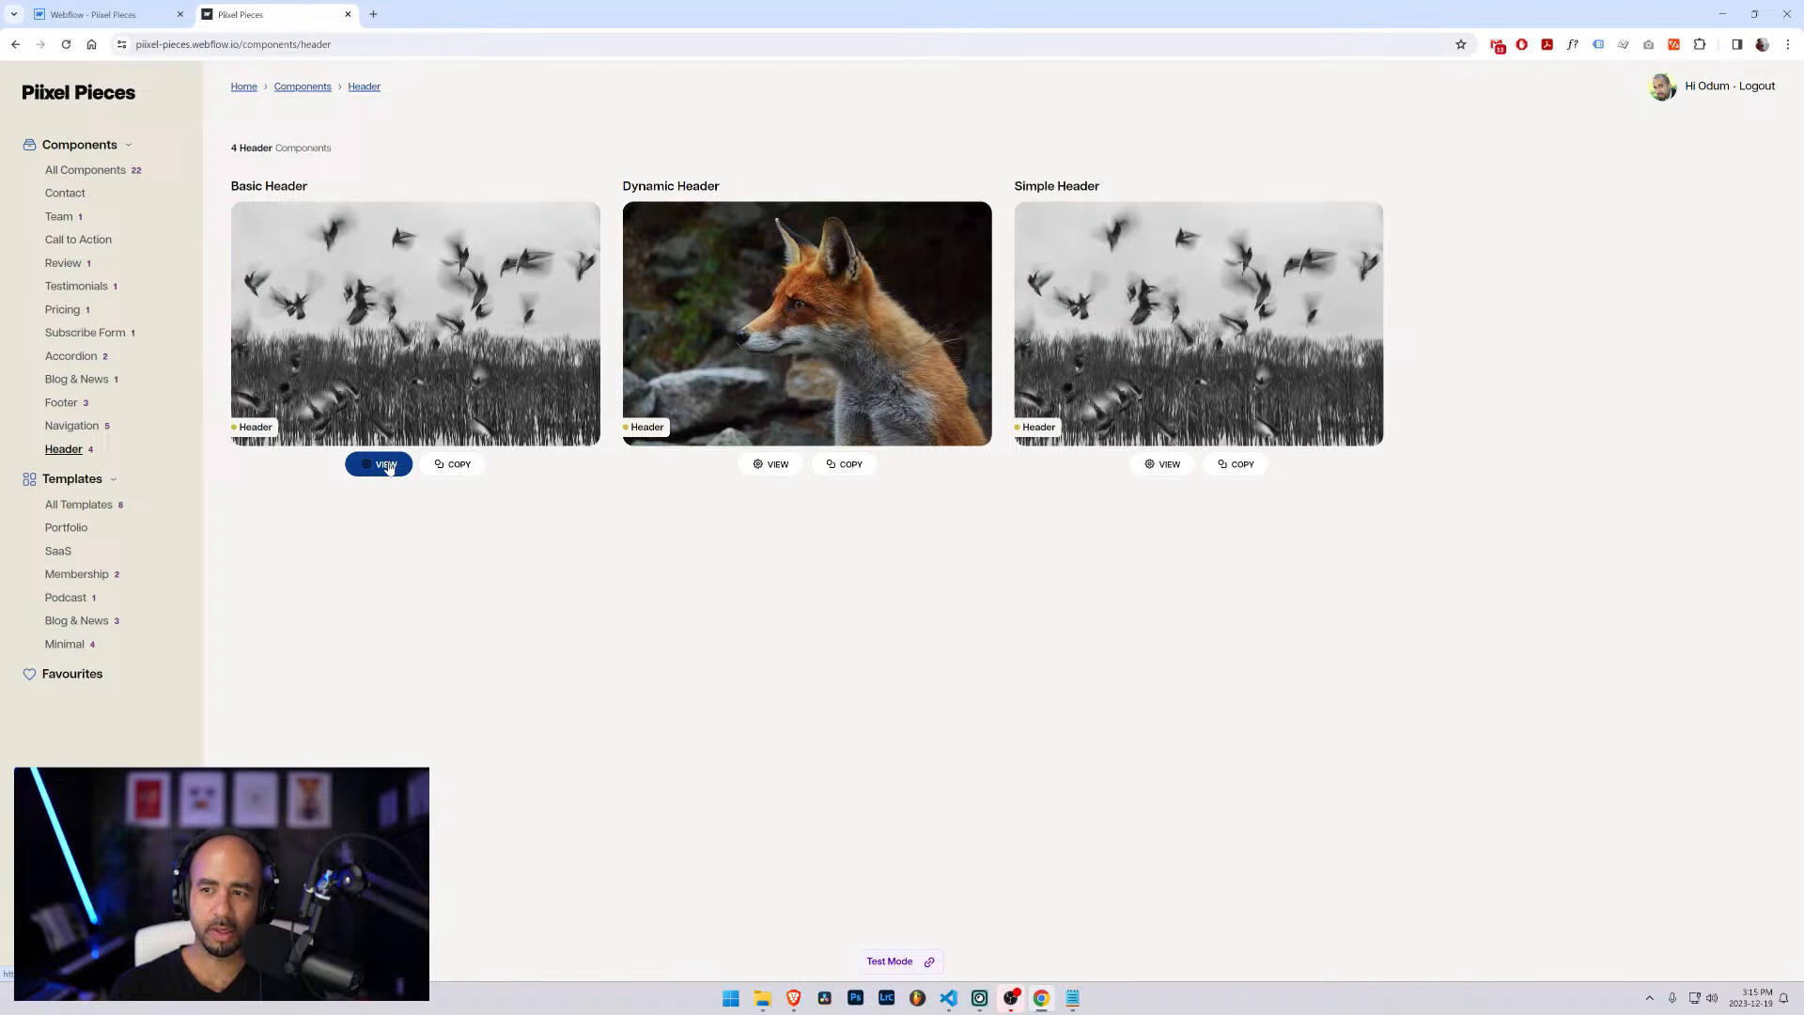
click(113, 15)
click(259, 15)
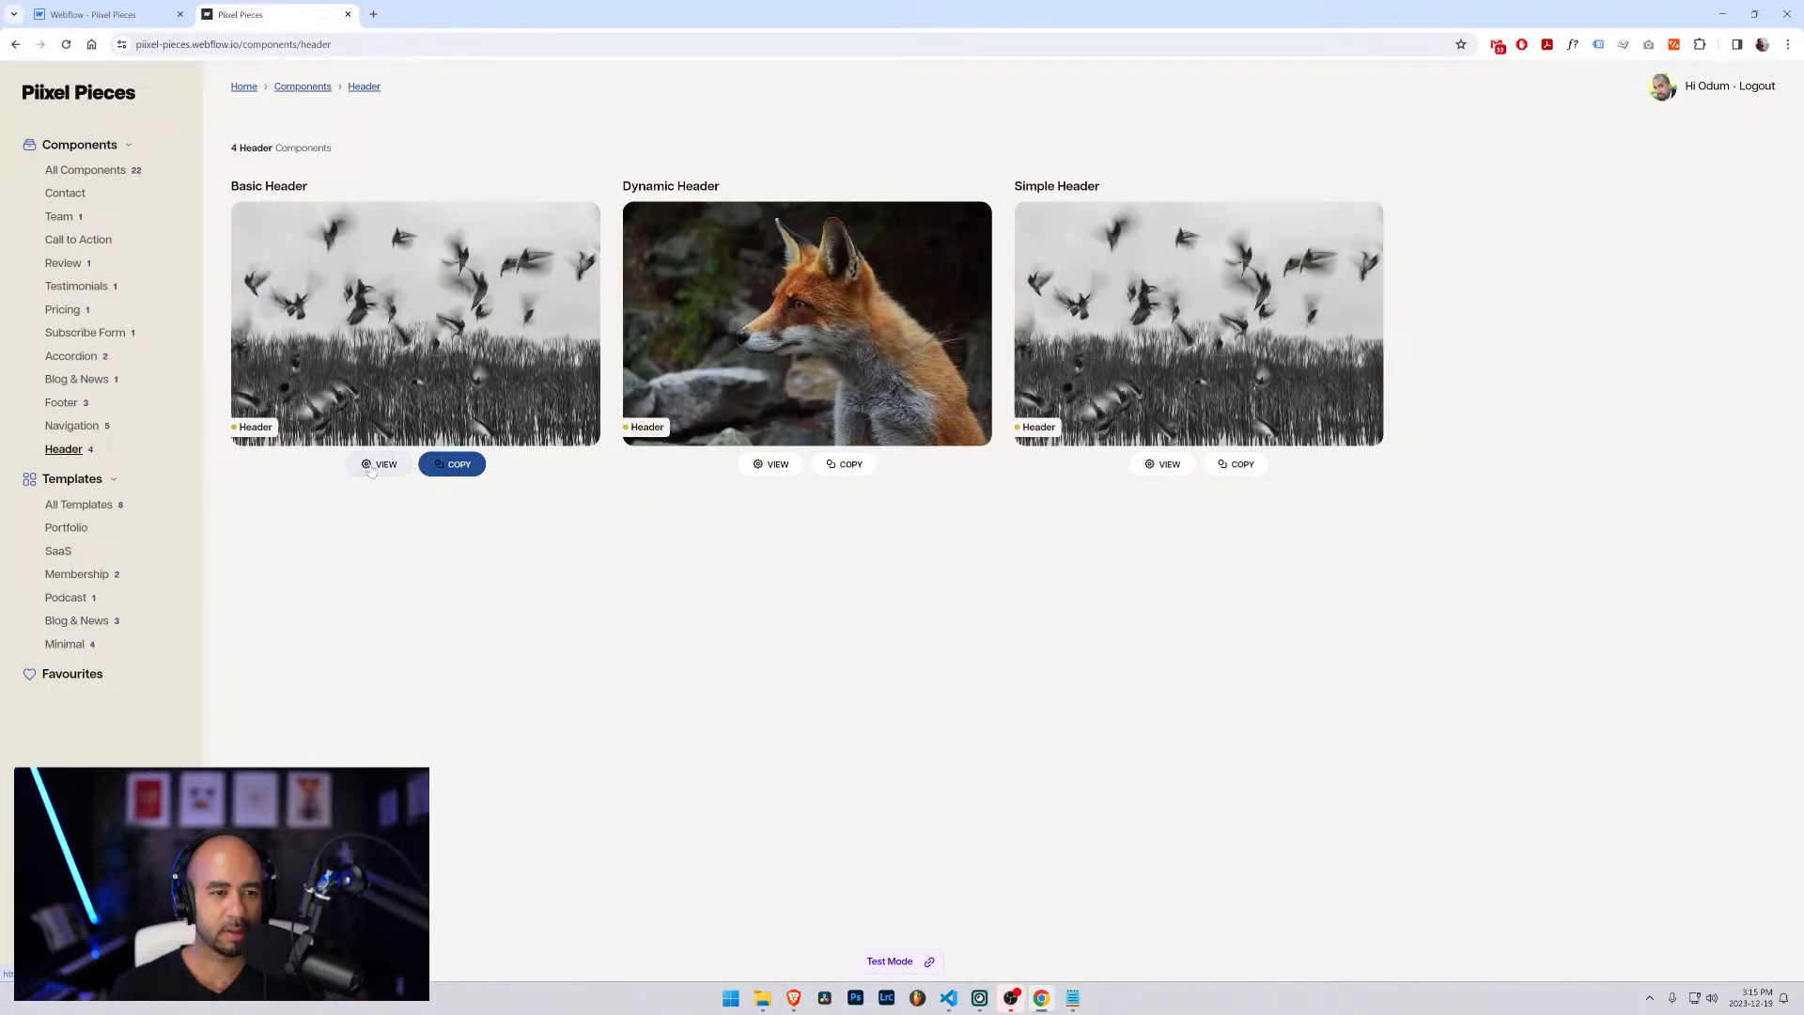
click(113, 15)
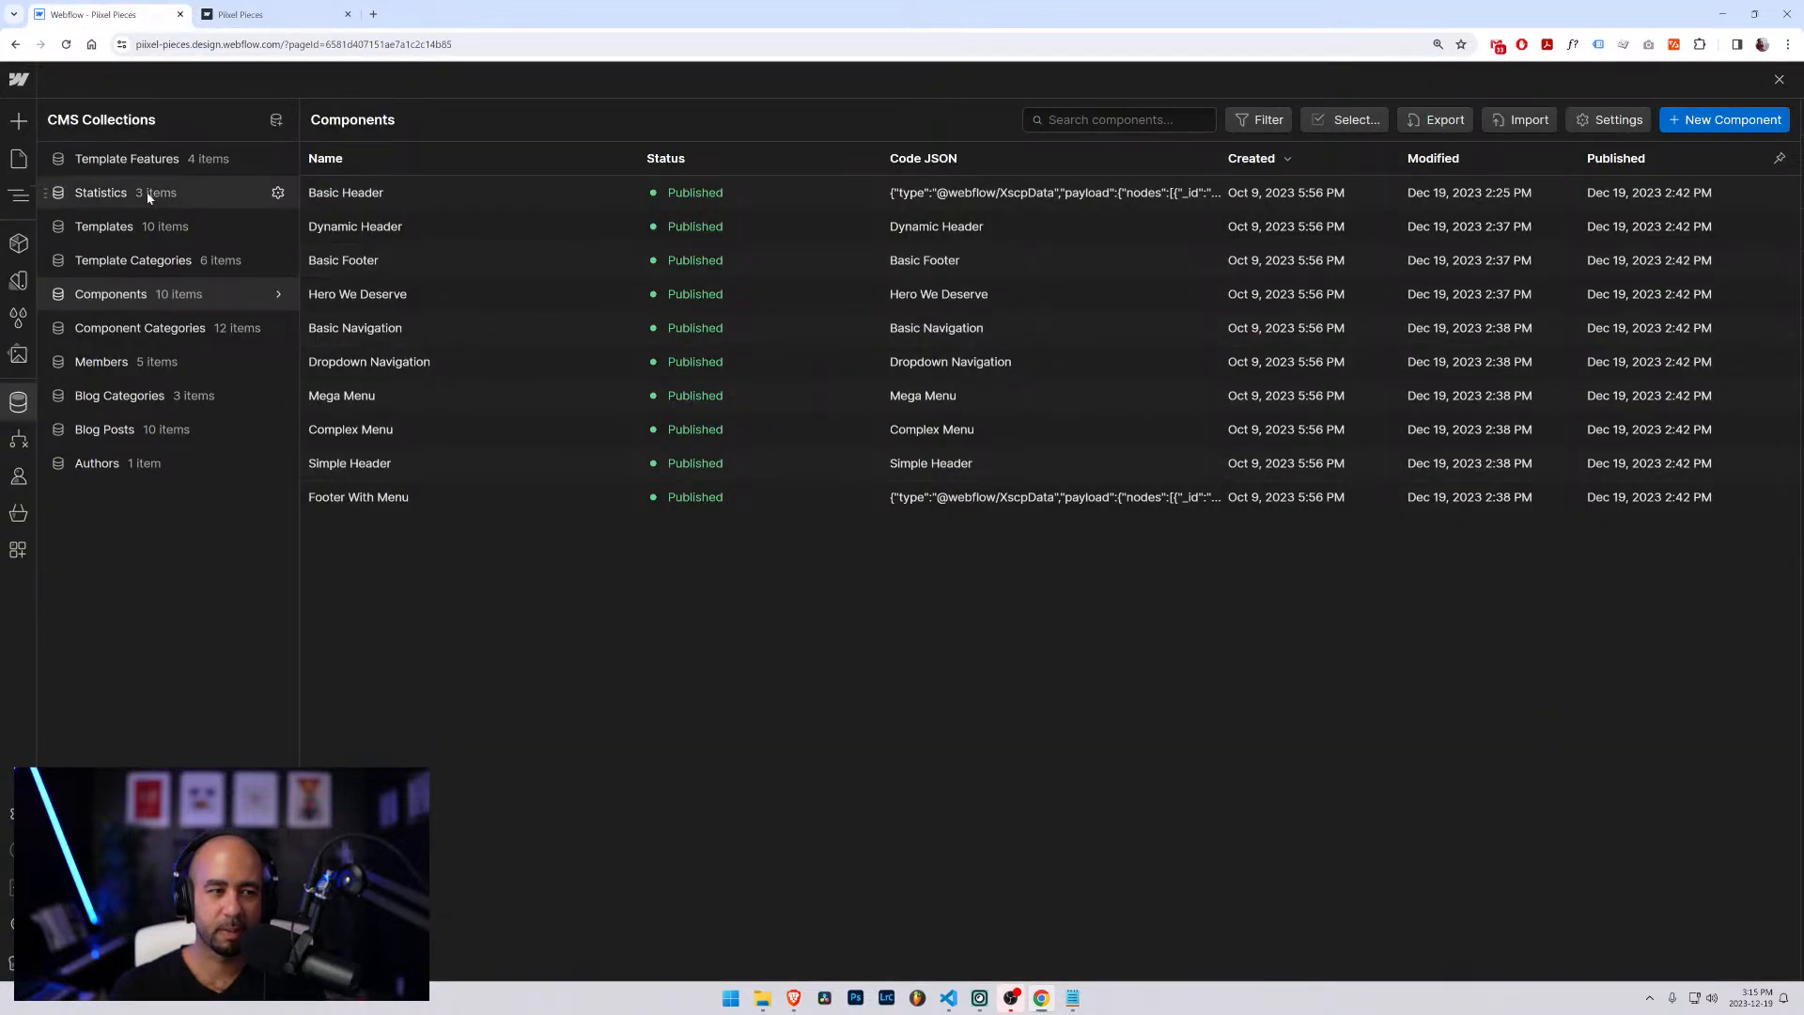
- Open the static Components page in the Designer and compare its copy buttons with those on the published Header and Dashboard pages
click(19, 160)
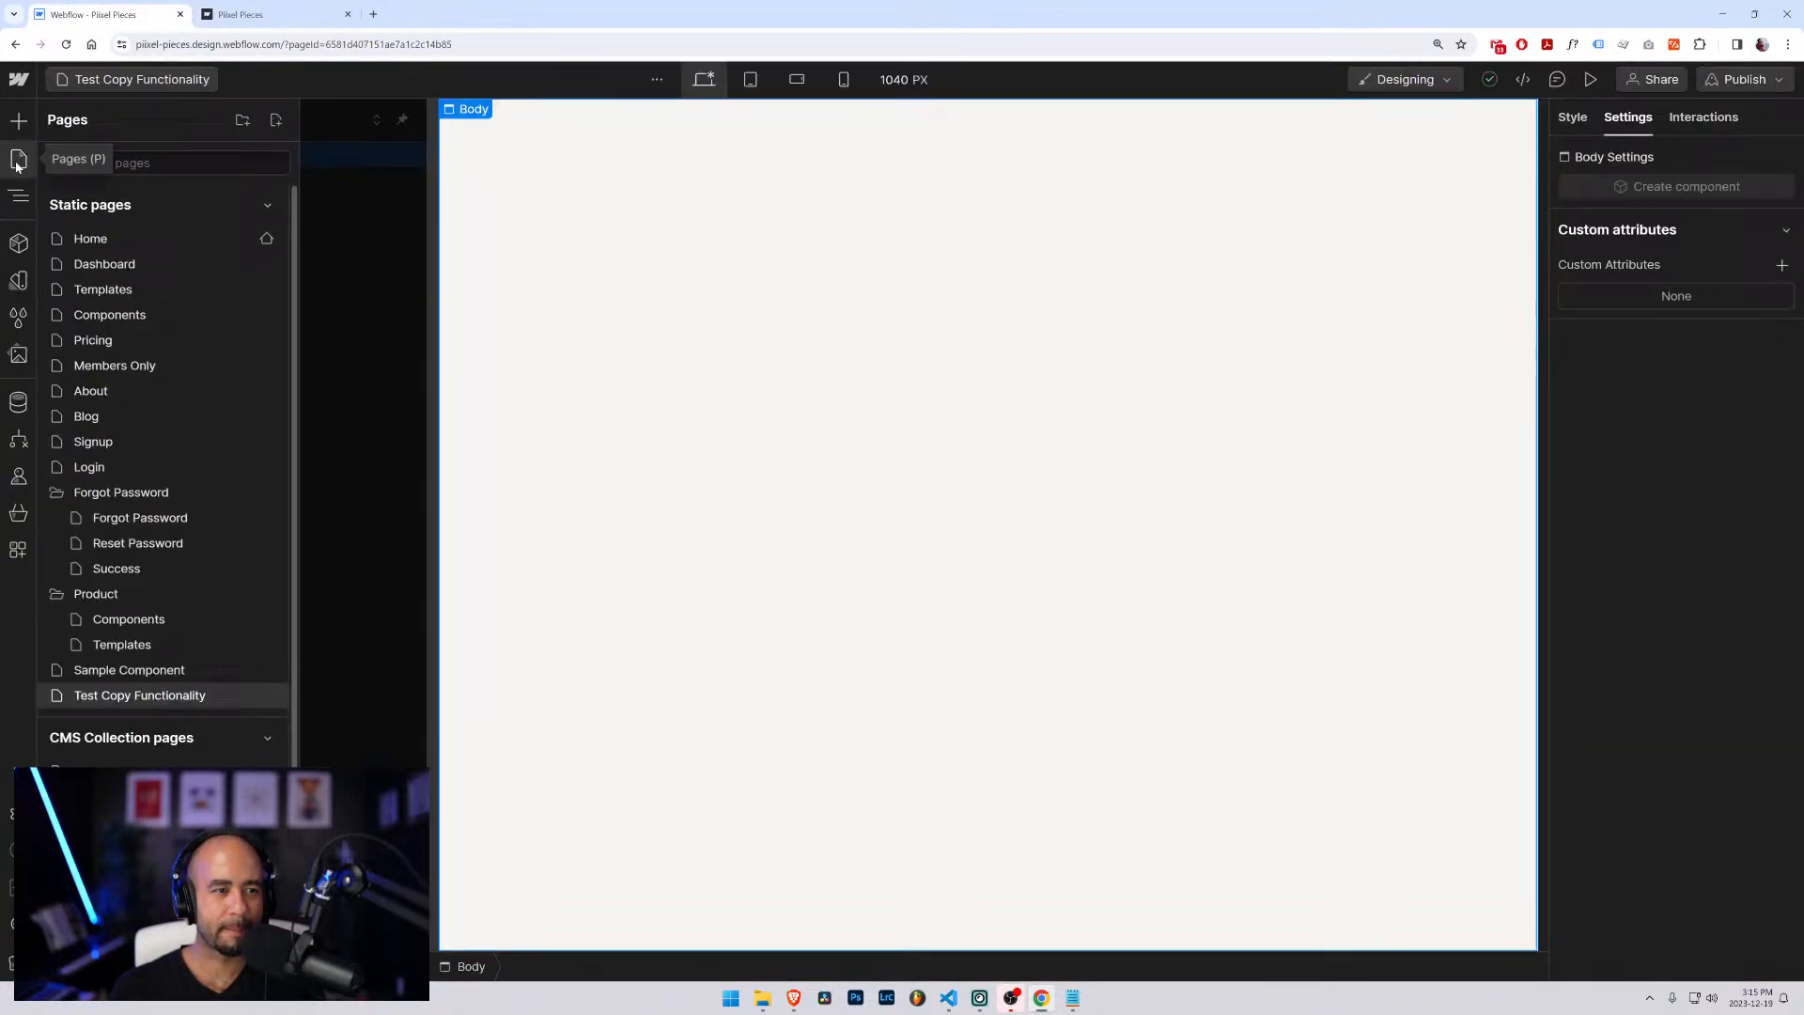
click(161, 318)
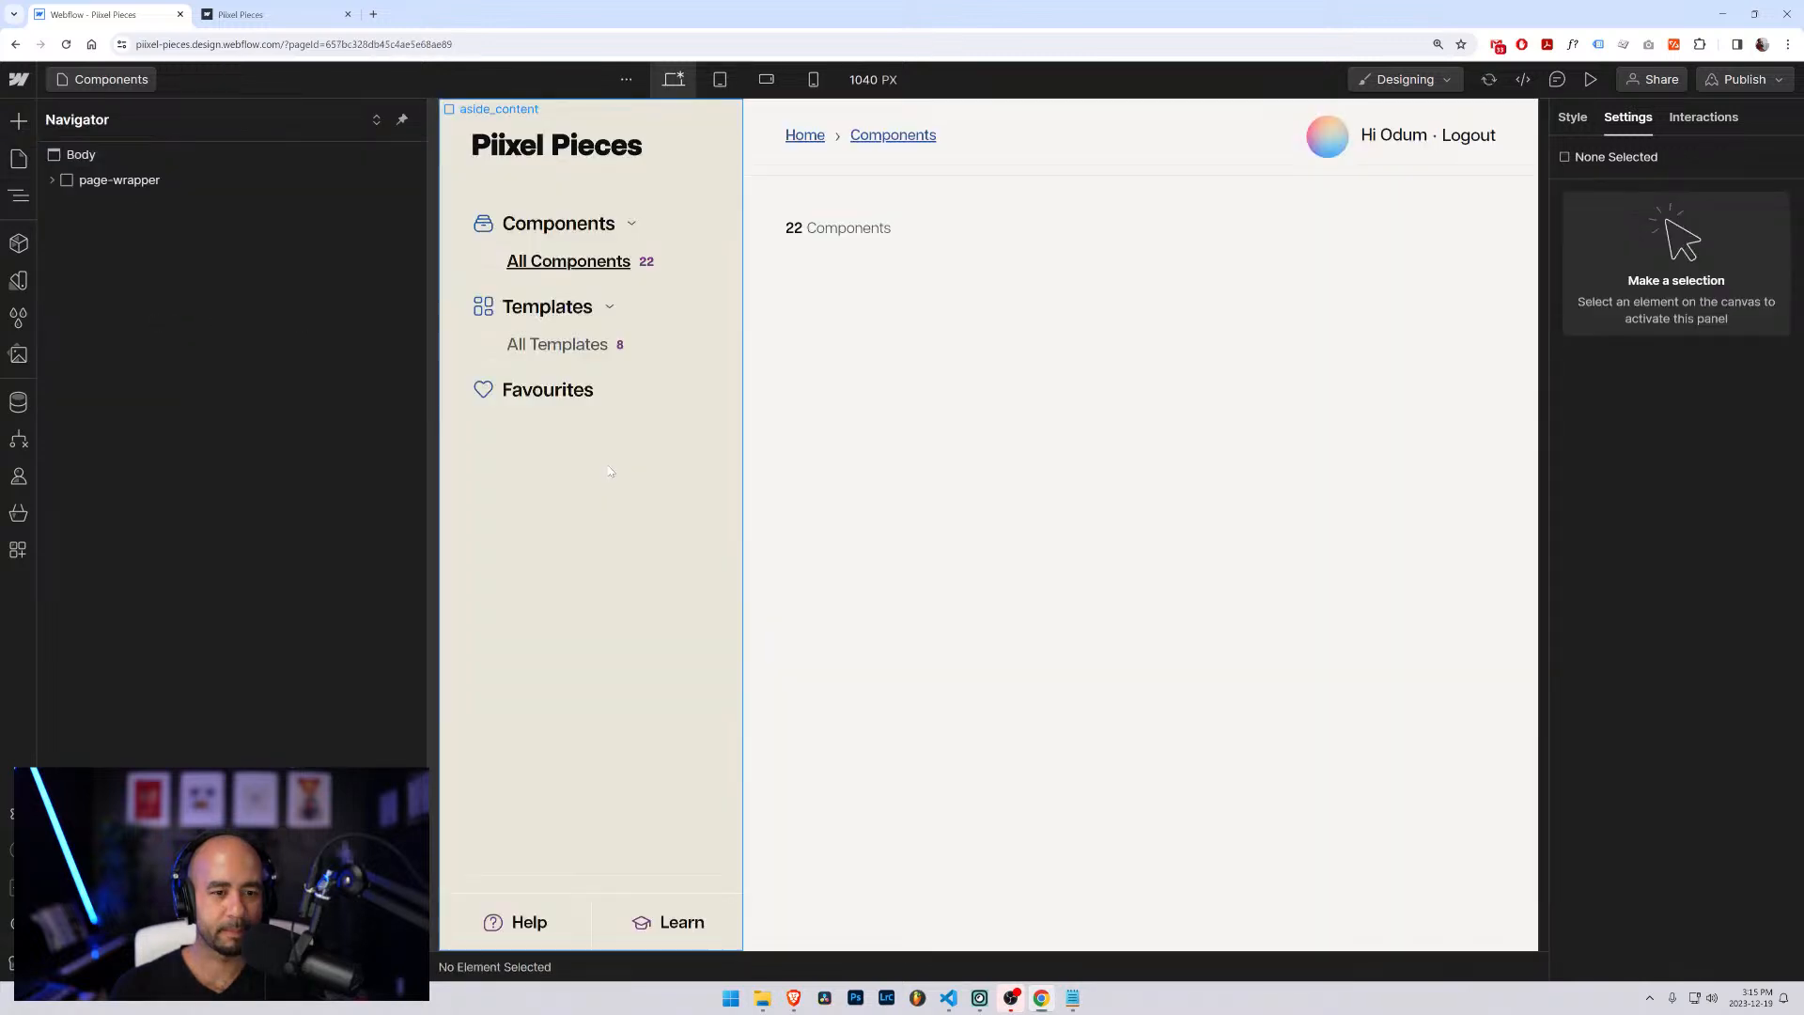
click(272, 14)
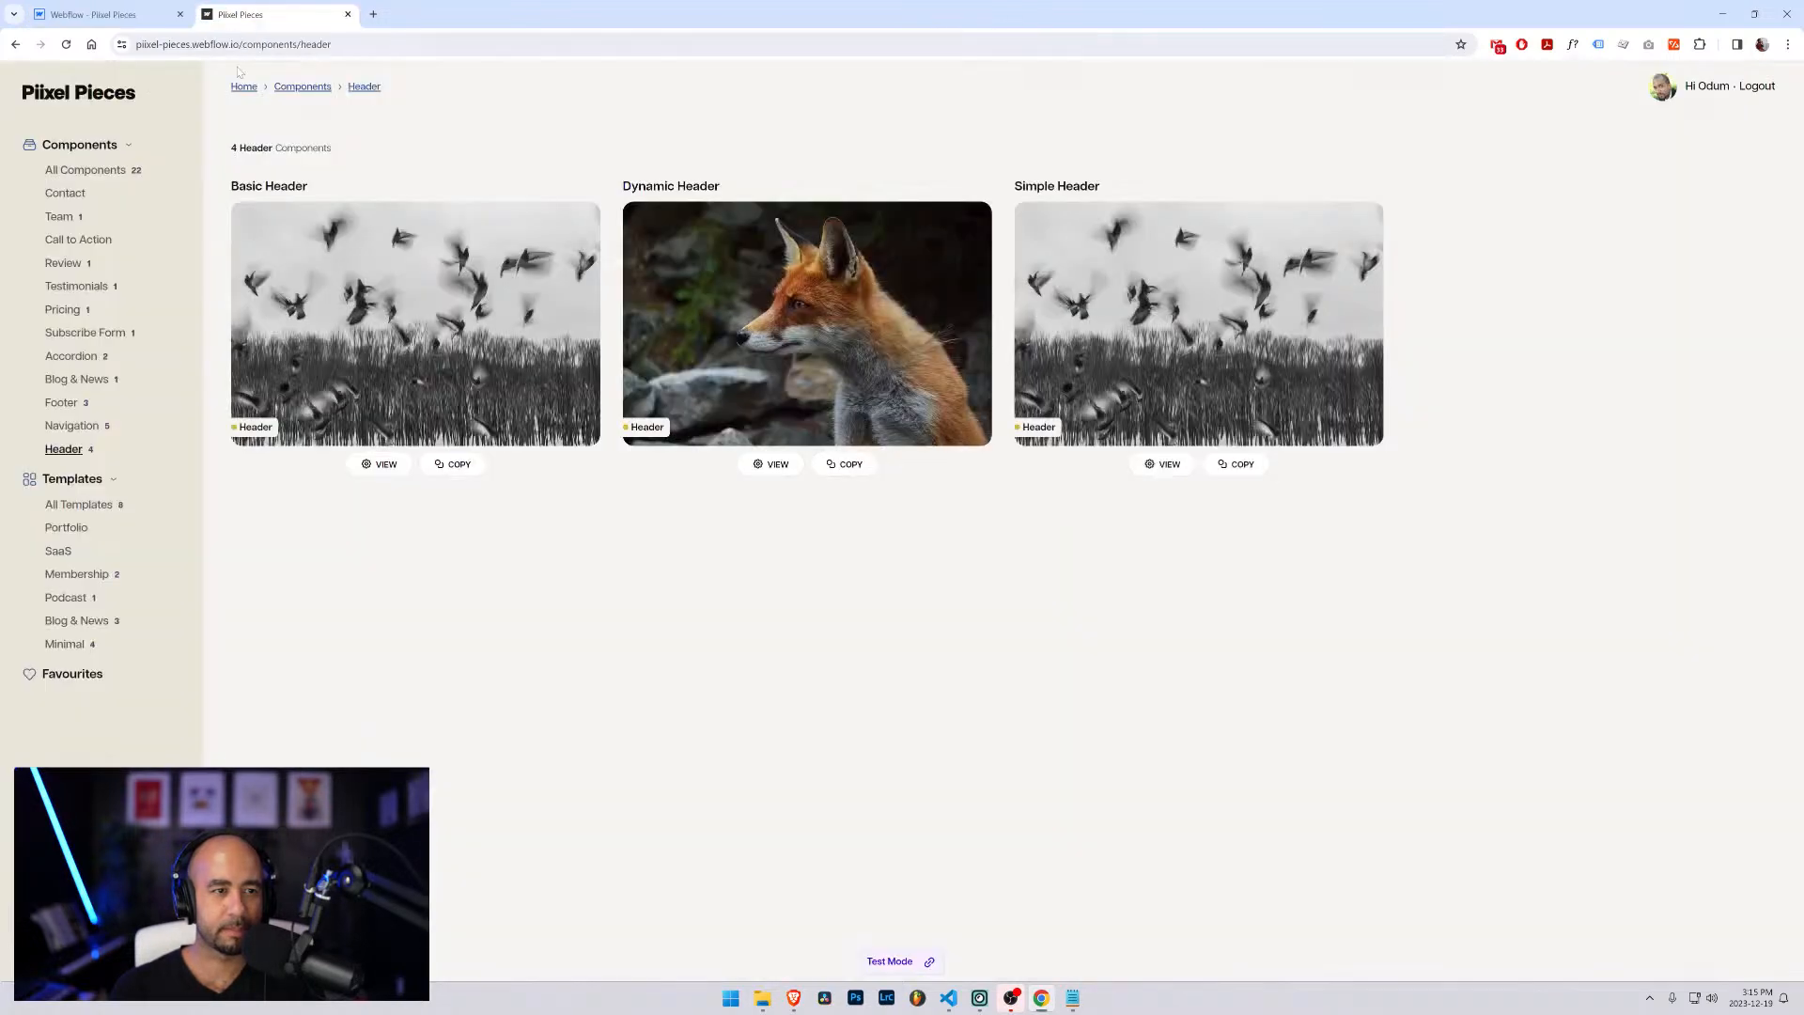
click(16, 45)
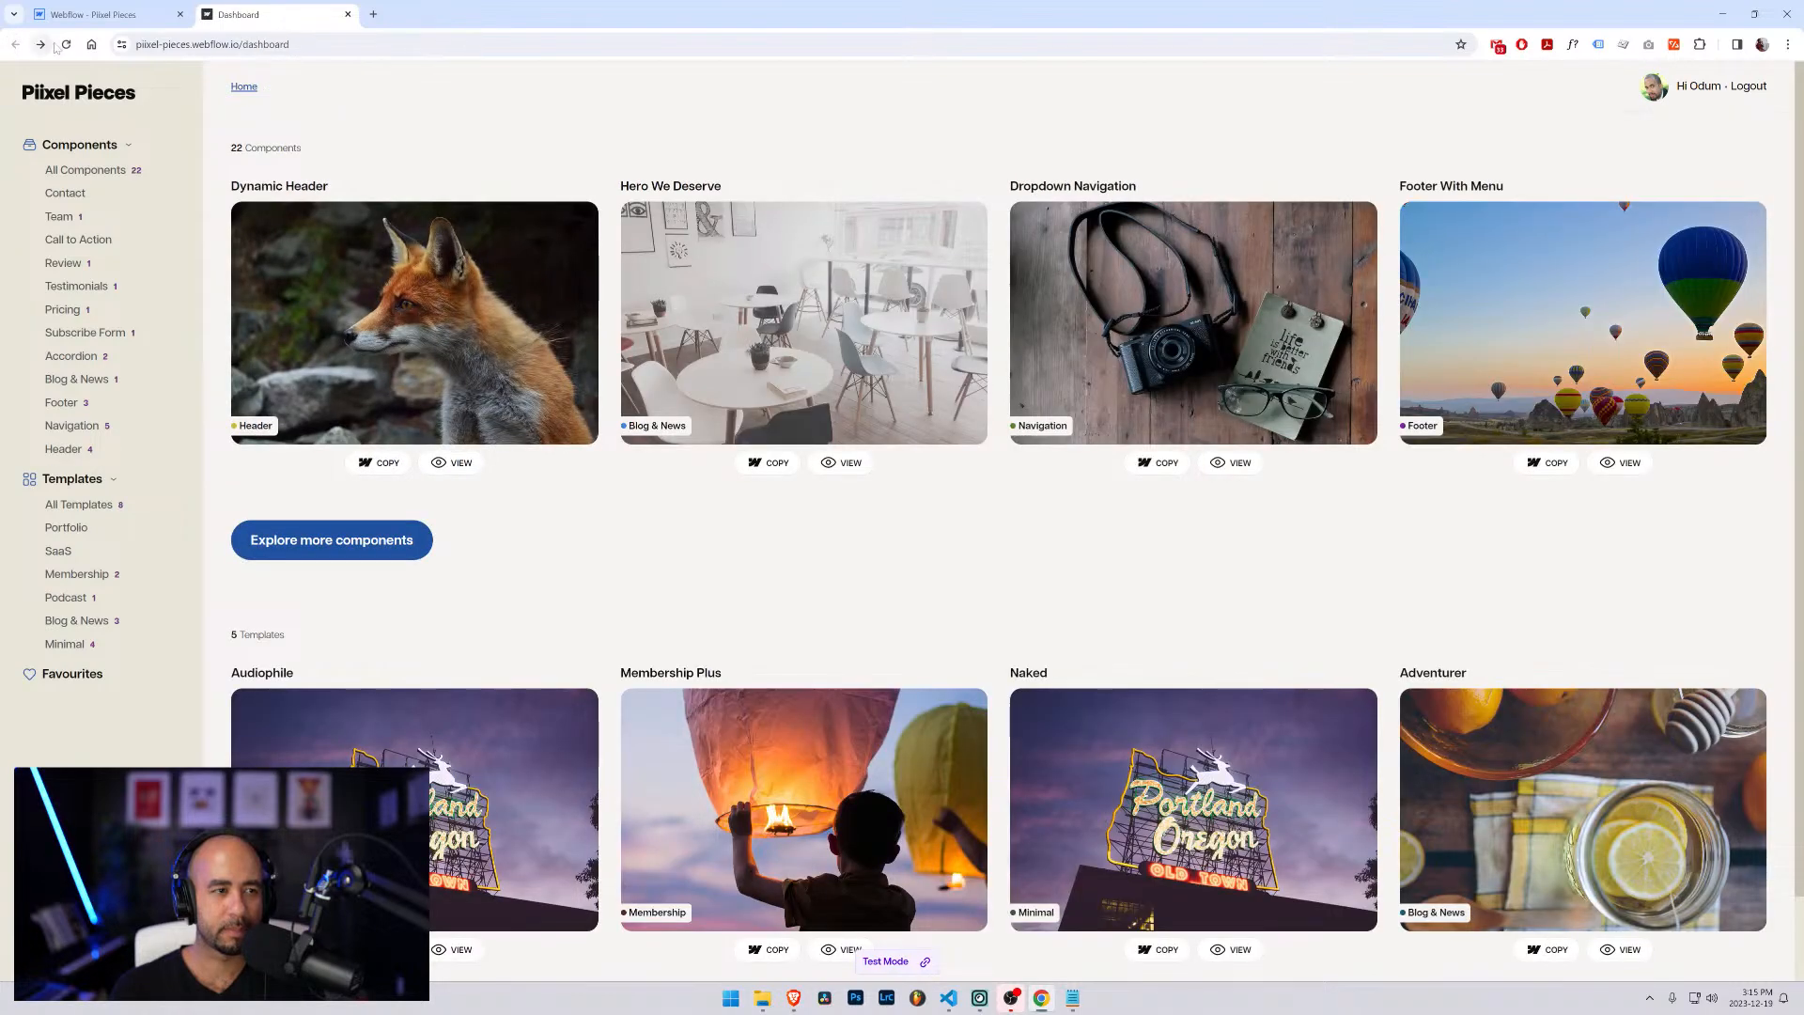
click(40, 44)
click(89, 14)
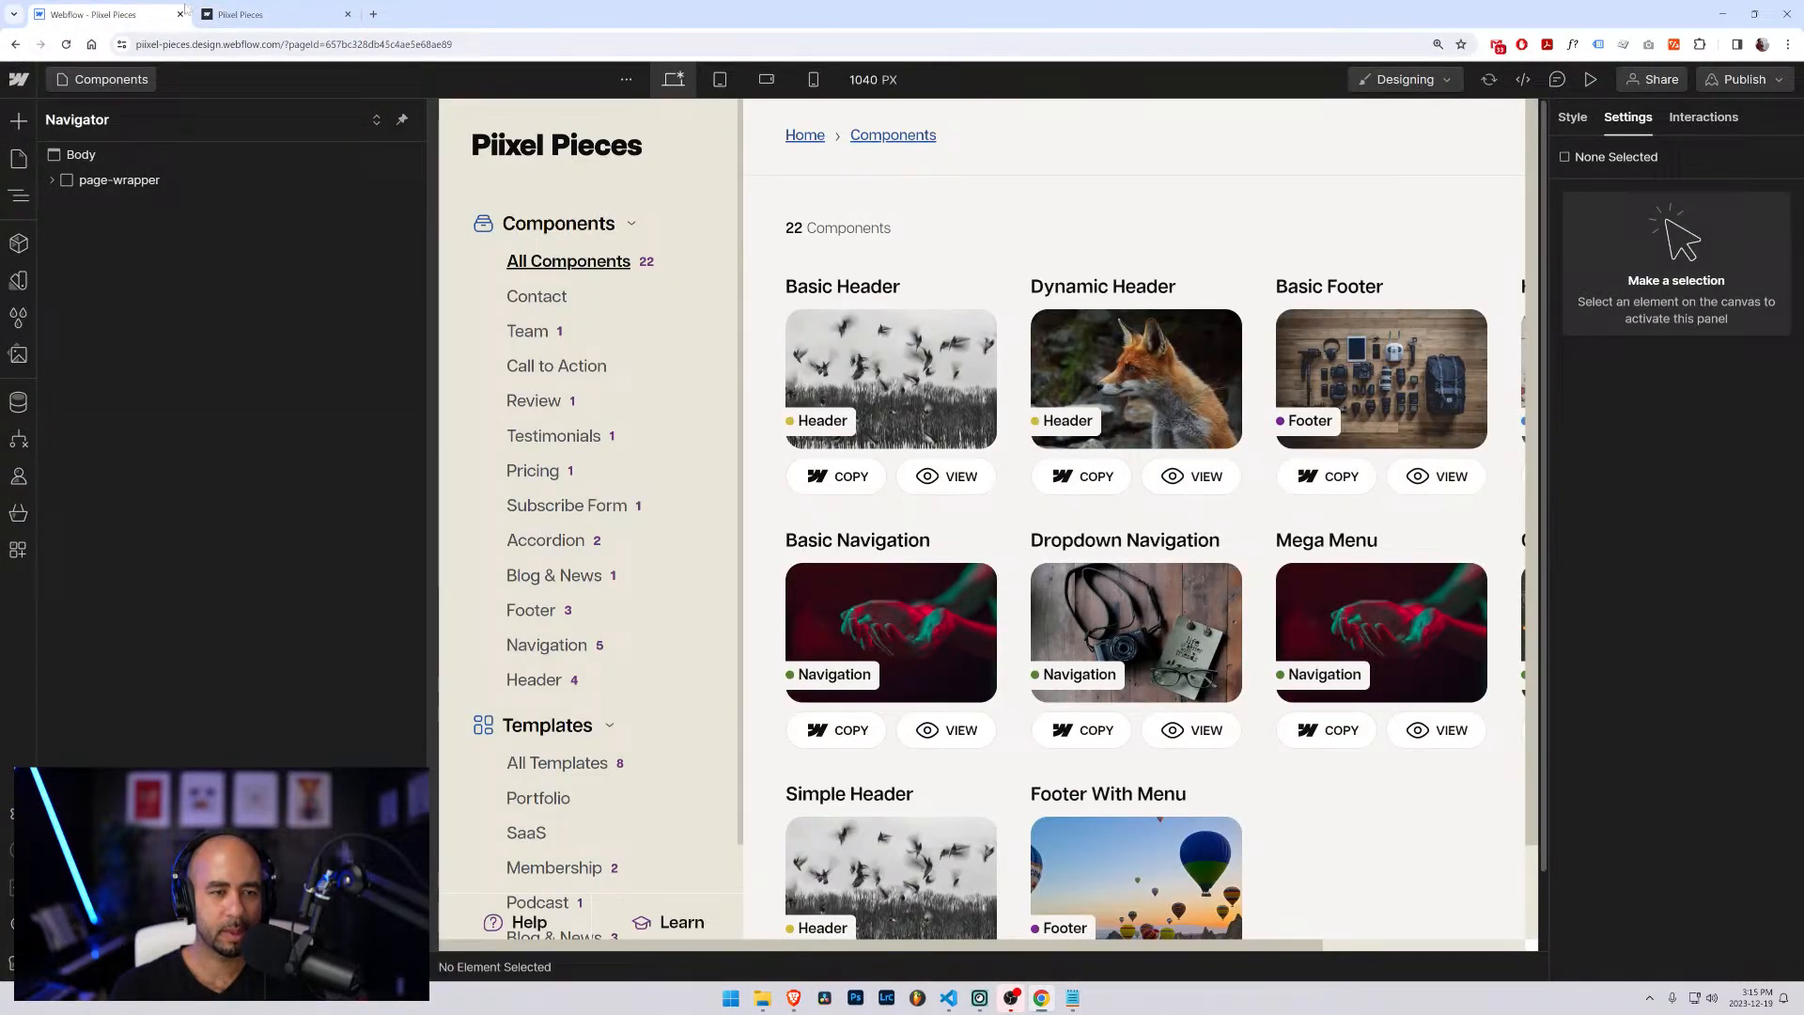
- Copy Footer With Menu from the published Dashboard and try to paste it into the Body of the Test Copy Functionality page
click(235, 11)
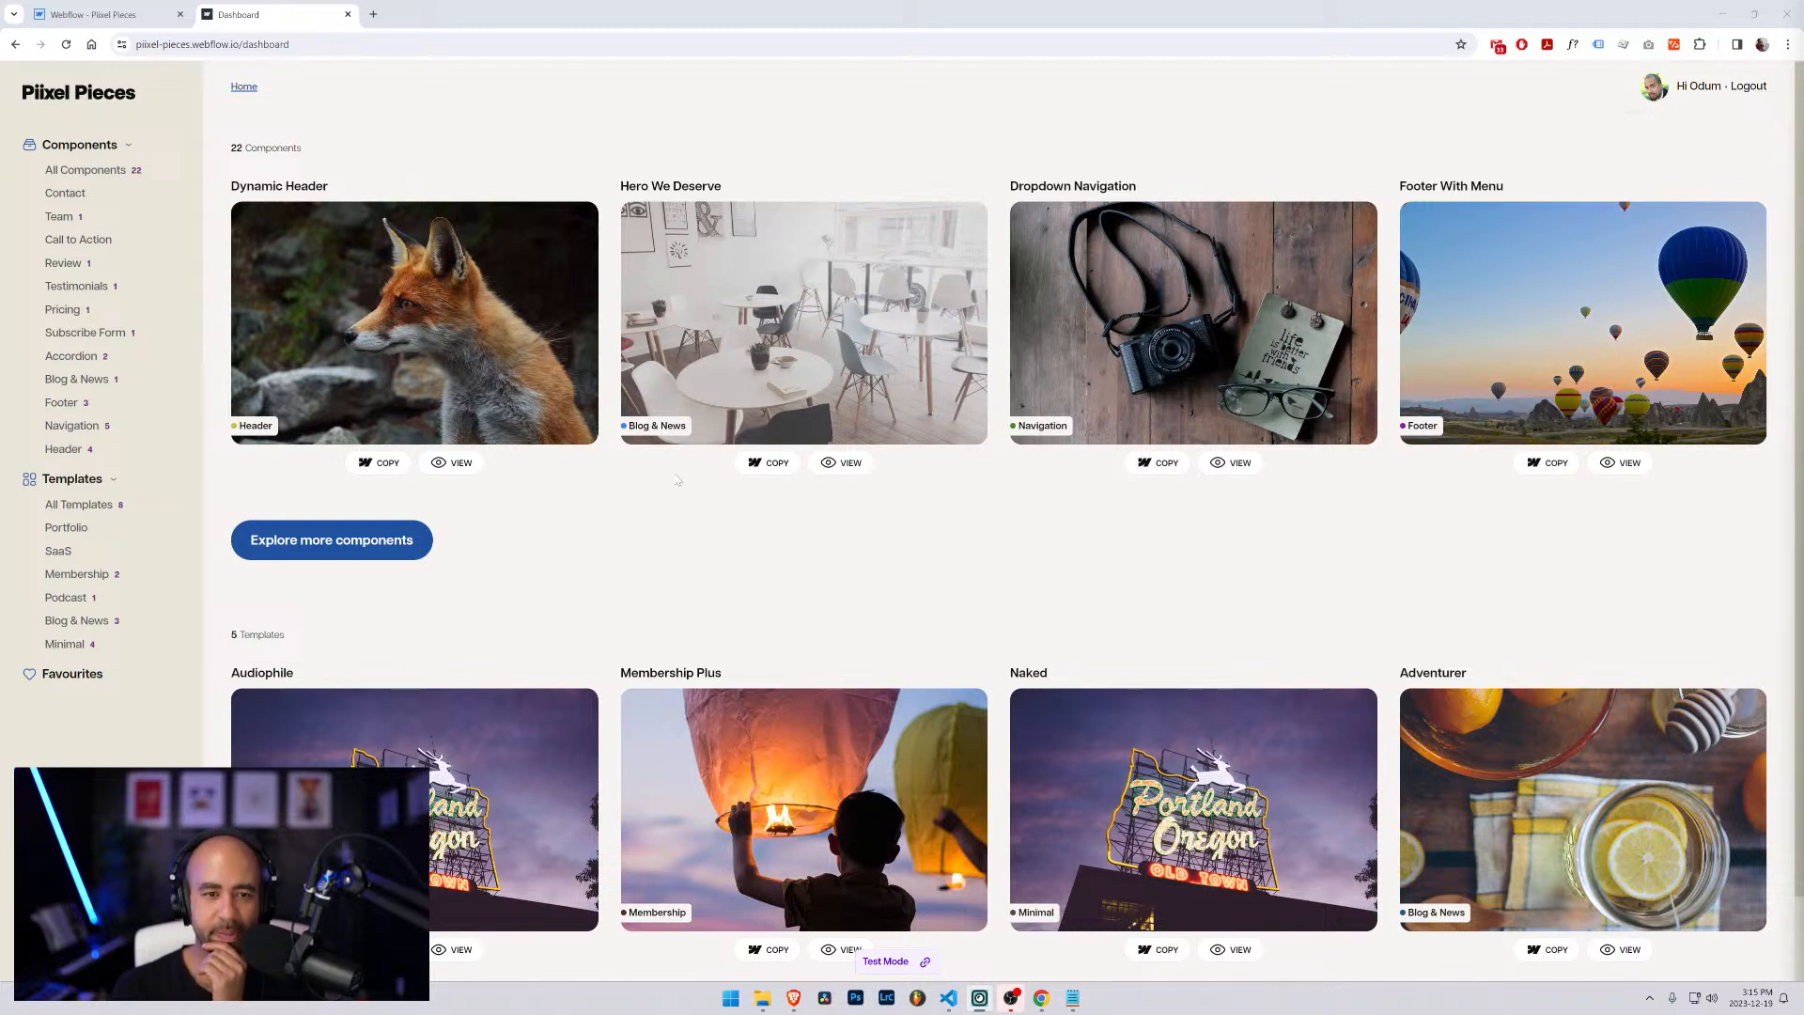
click(1546, 466)
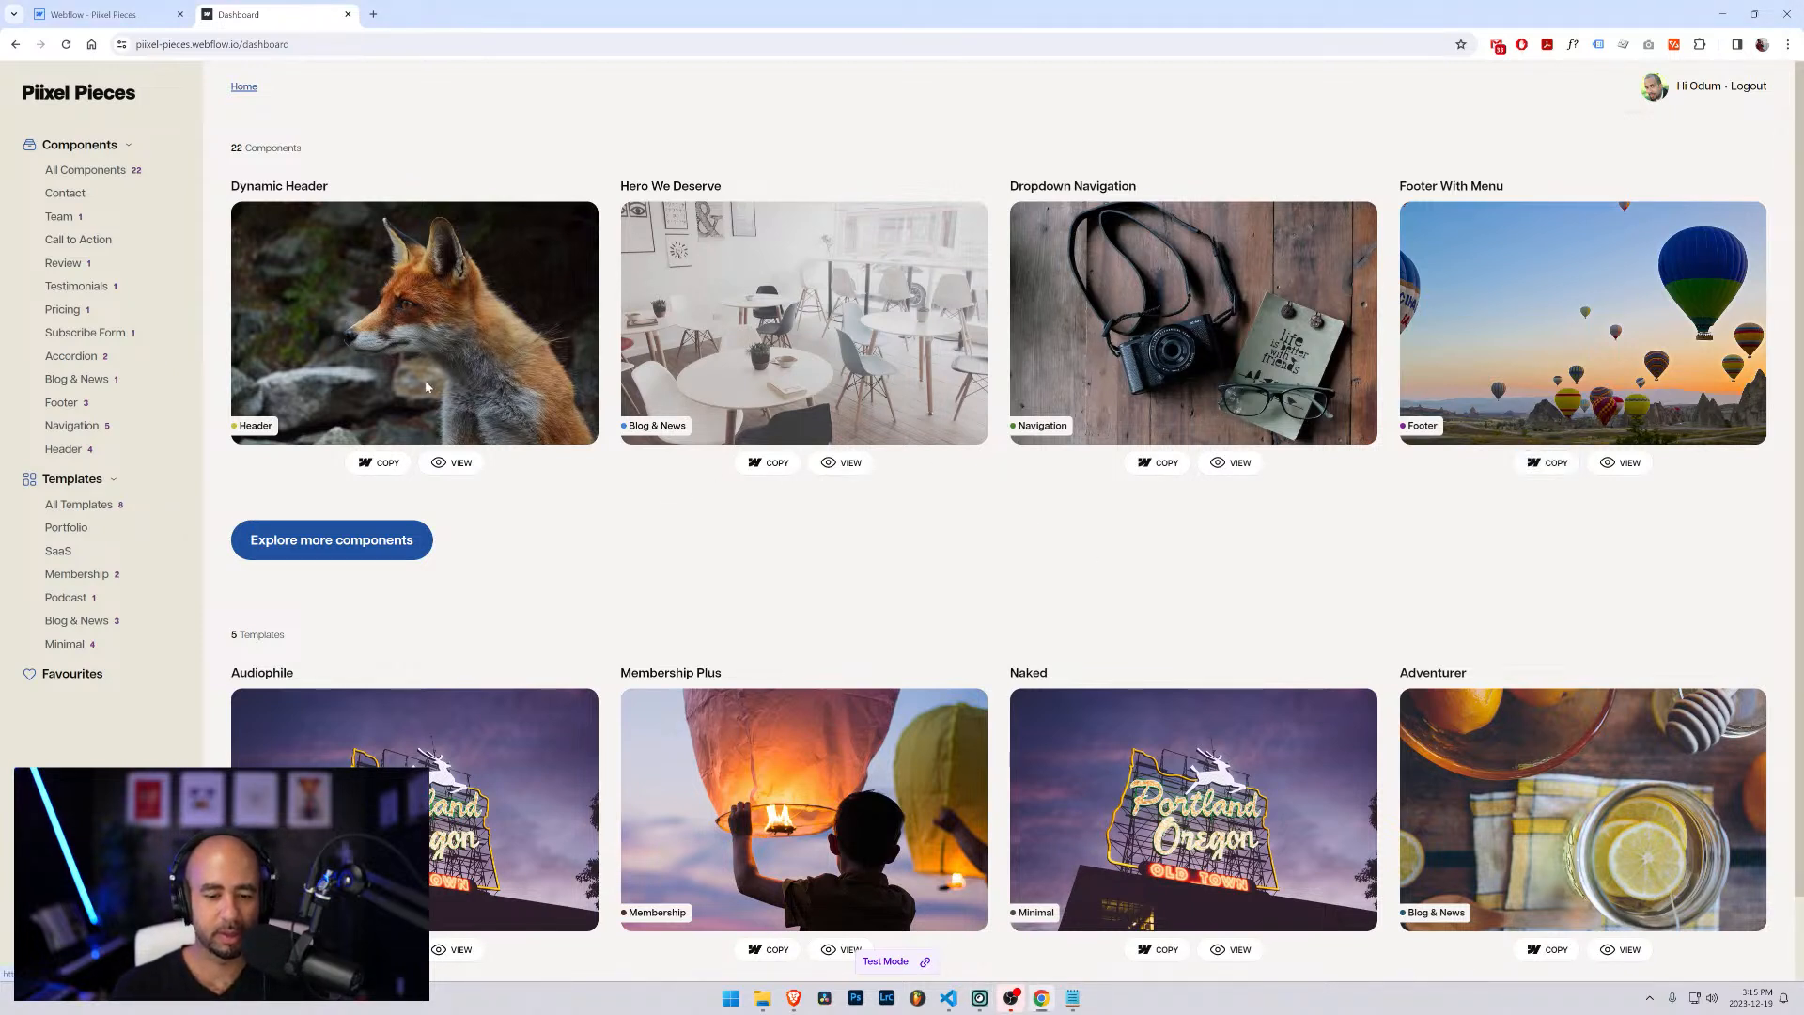
click(103, 14)
click(52, 179)
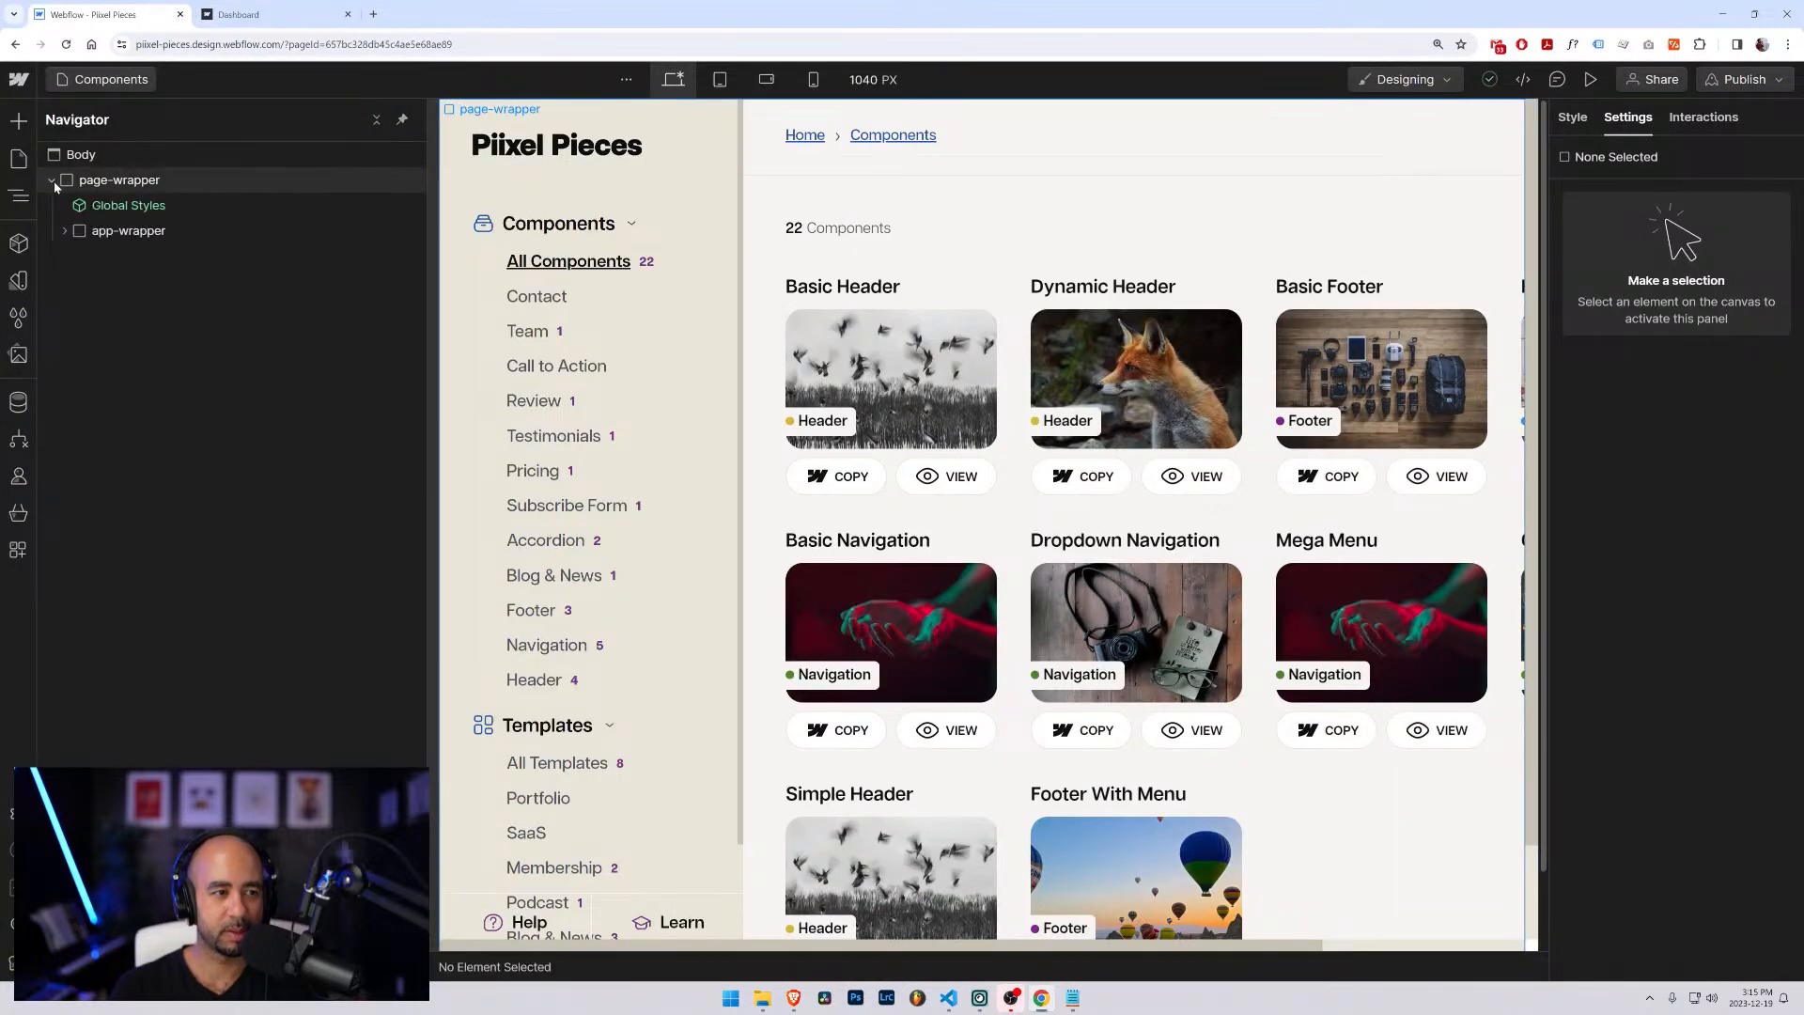
click(63, 230)
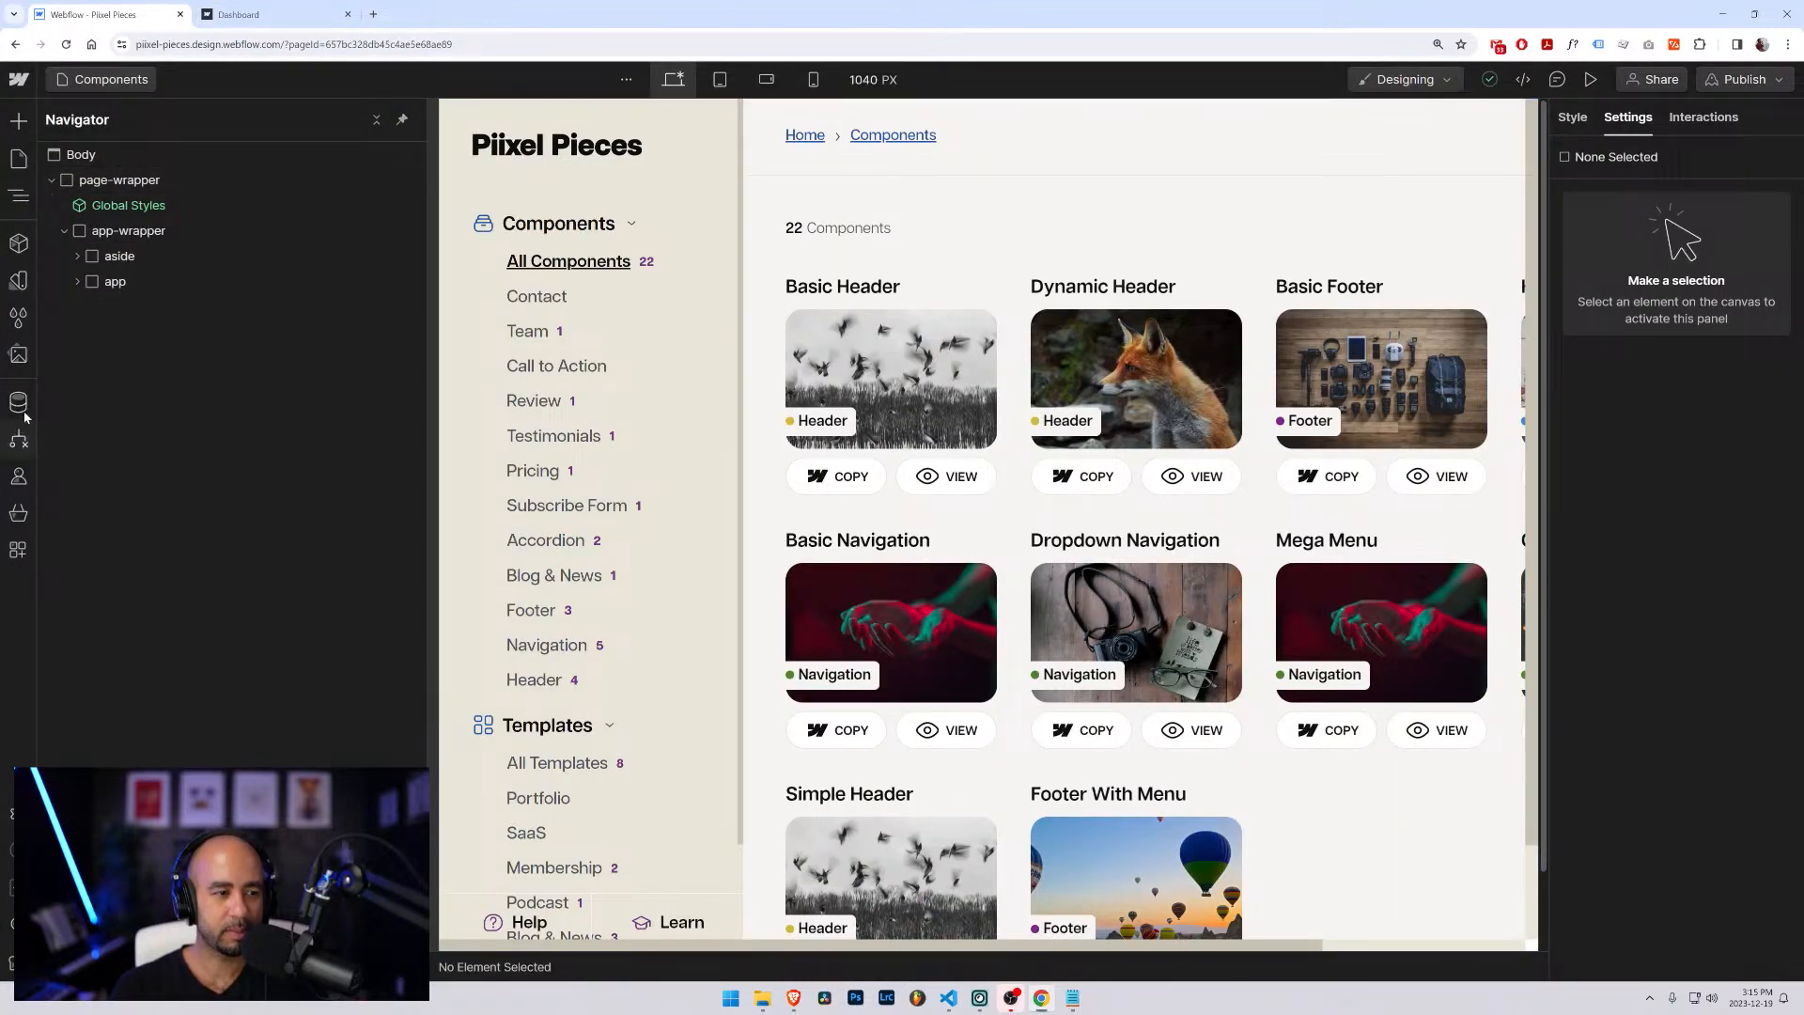
click(18, 159)
click(101, 695)
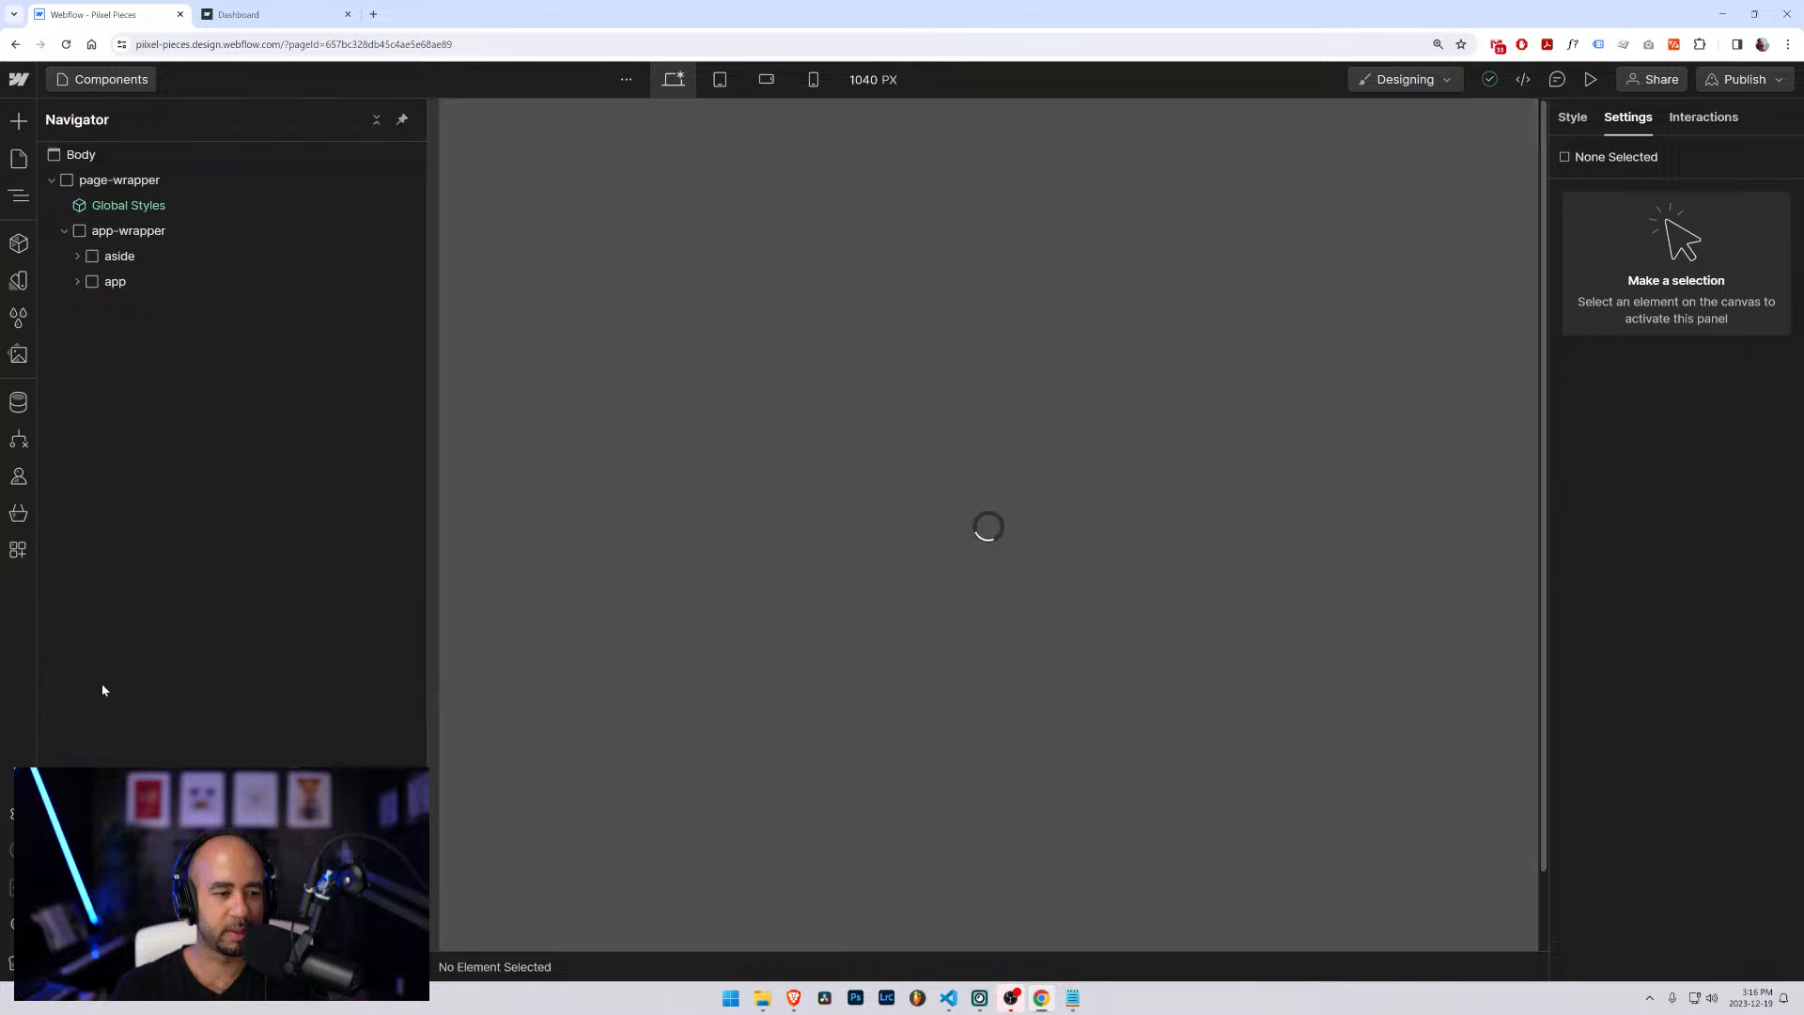
click(66, 158)
key(ctrl+v)
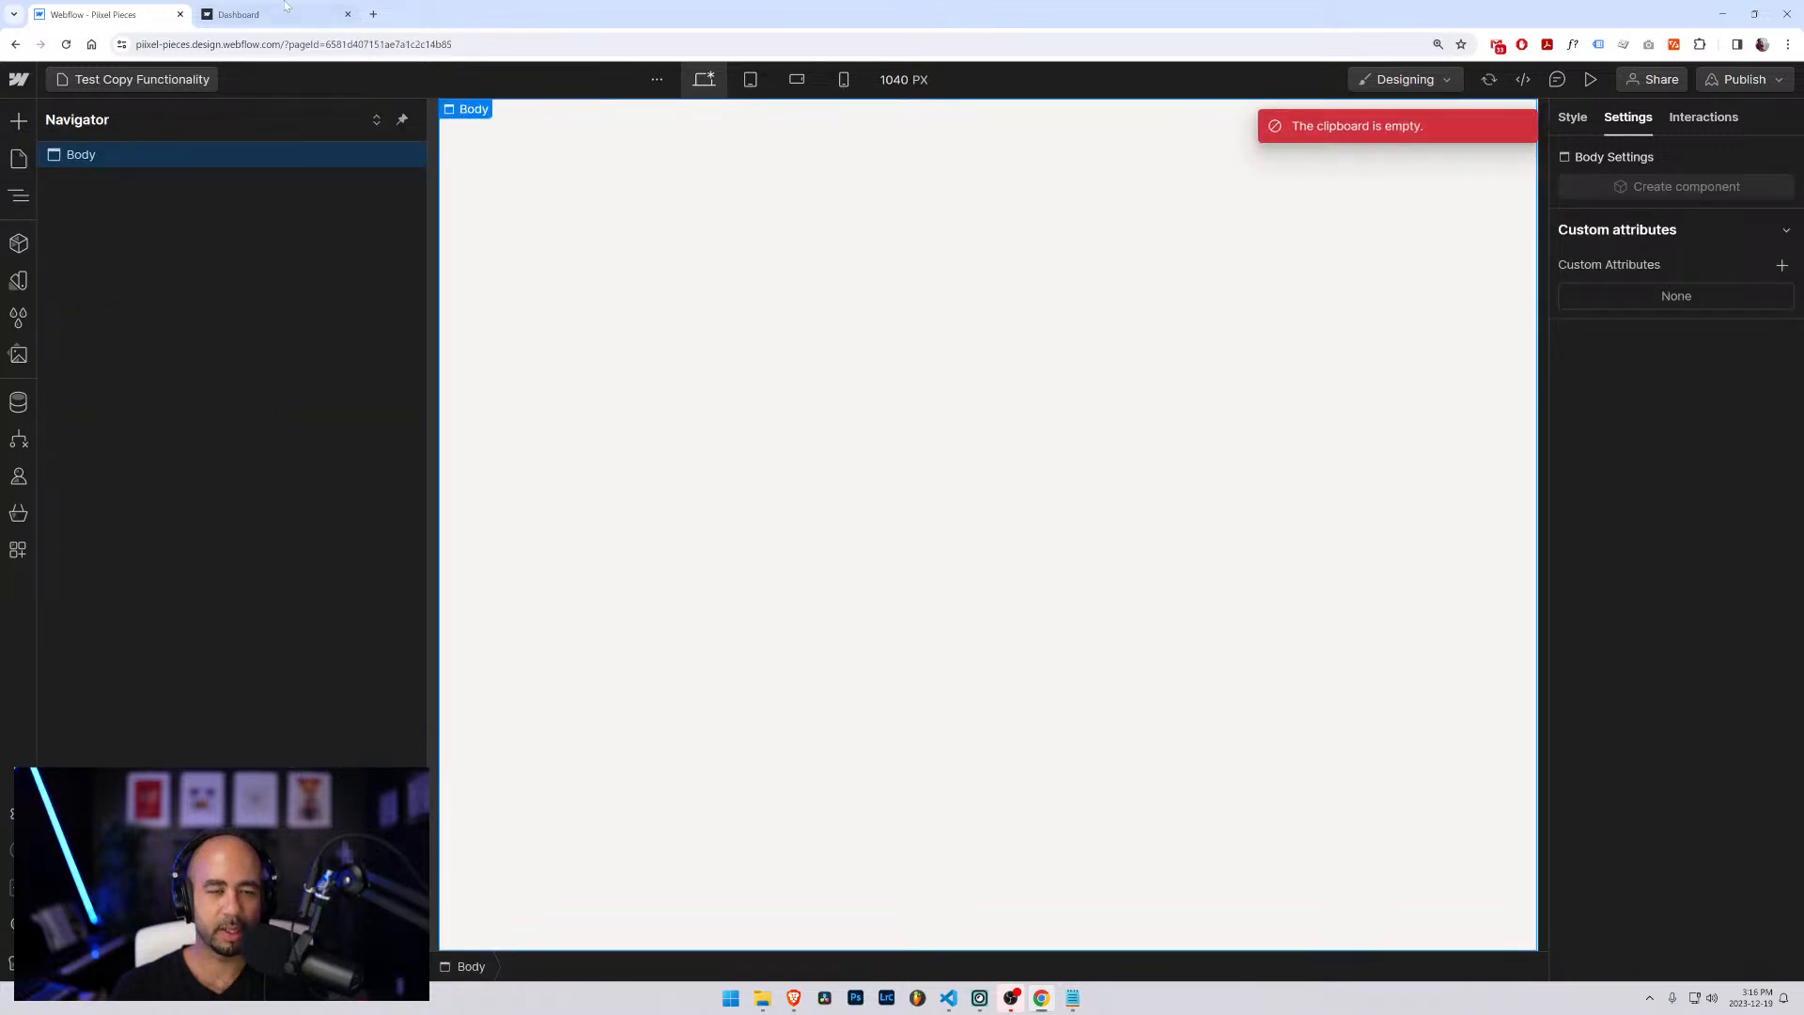
- Switch back to the Designer and open the static Components page from the site's page list
click(270, 11)
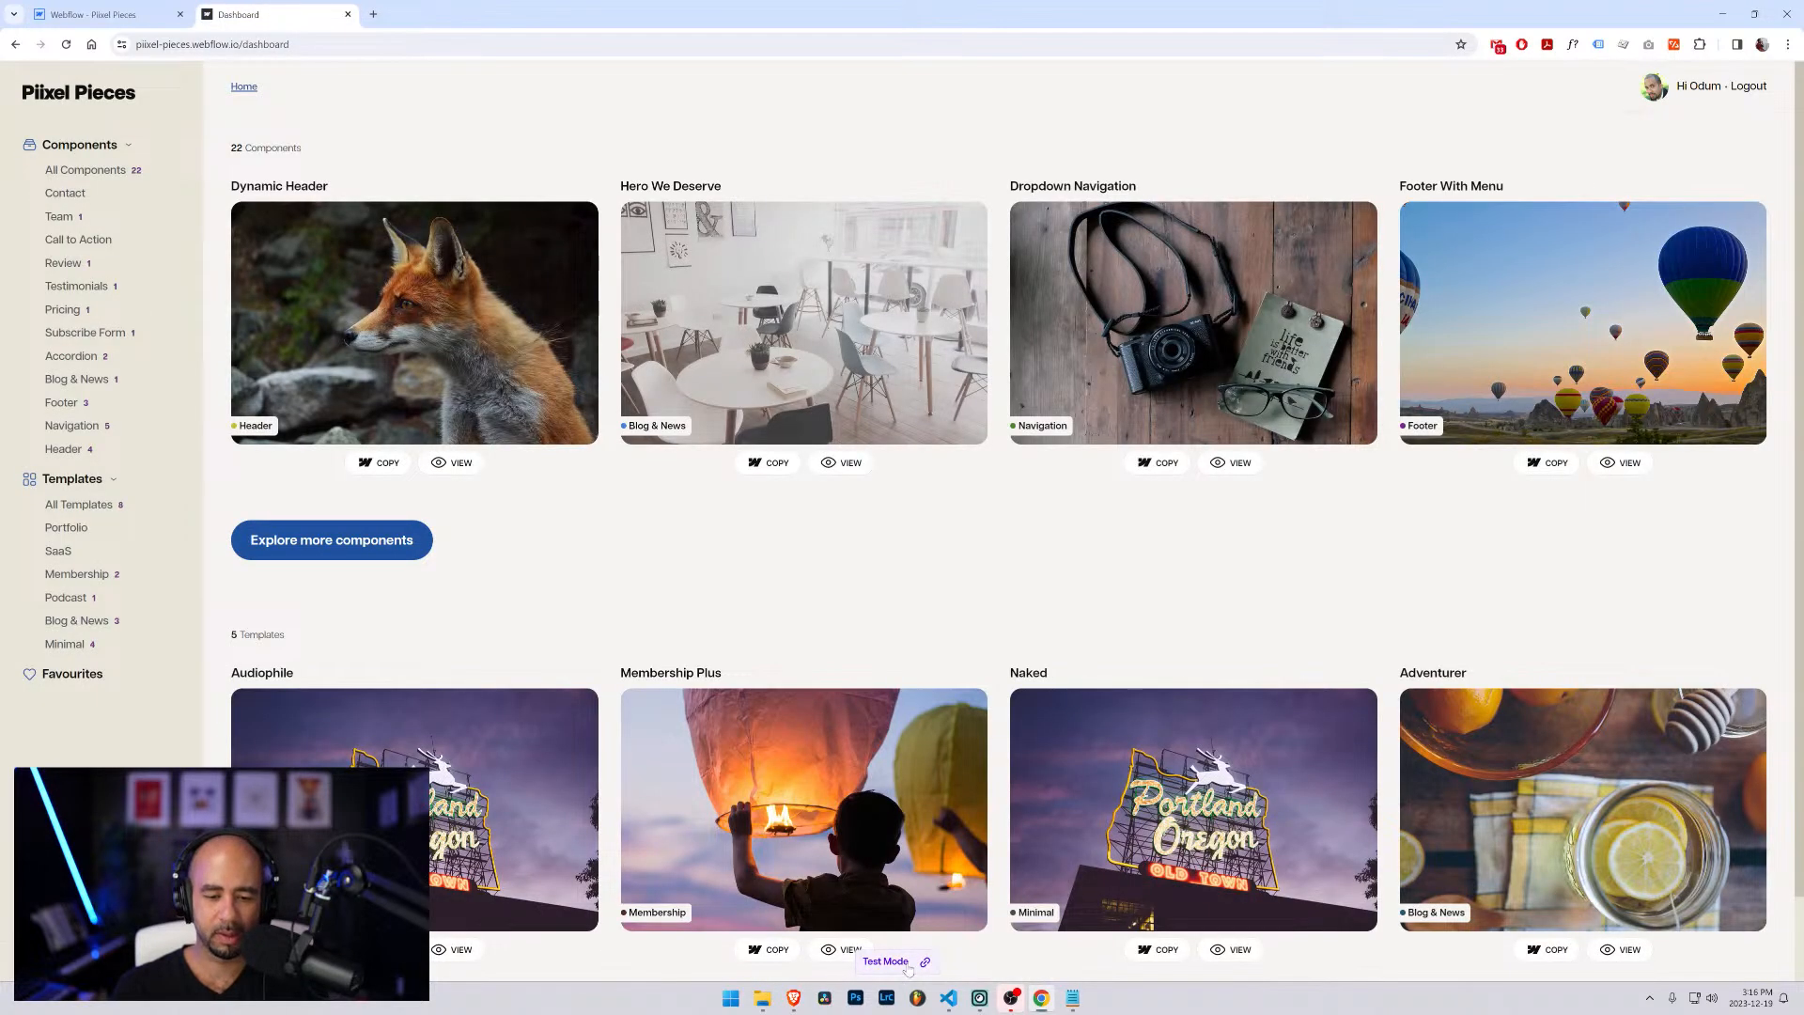
mouse_move(1033, 1003)
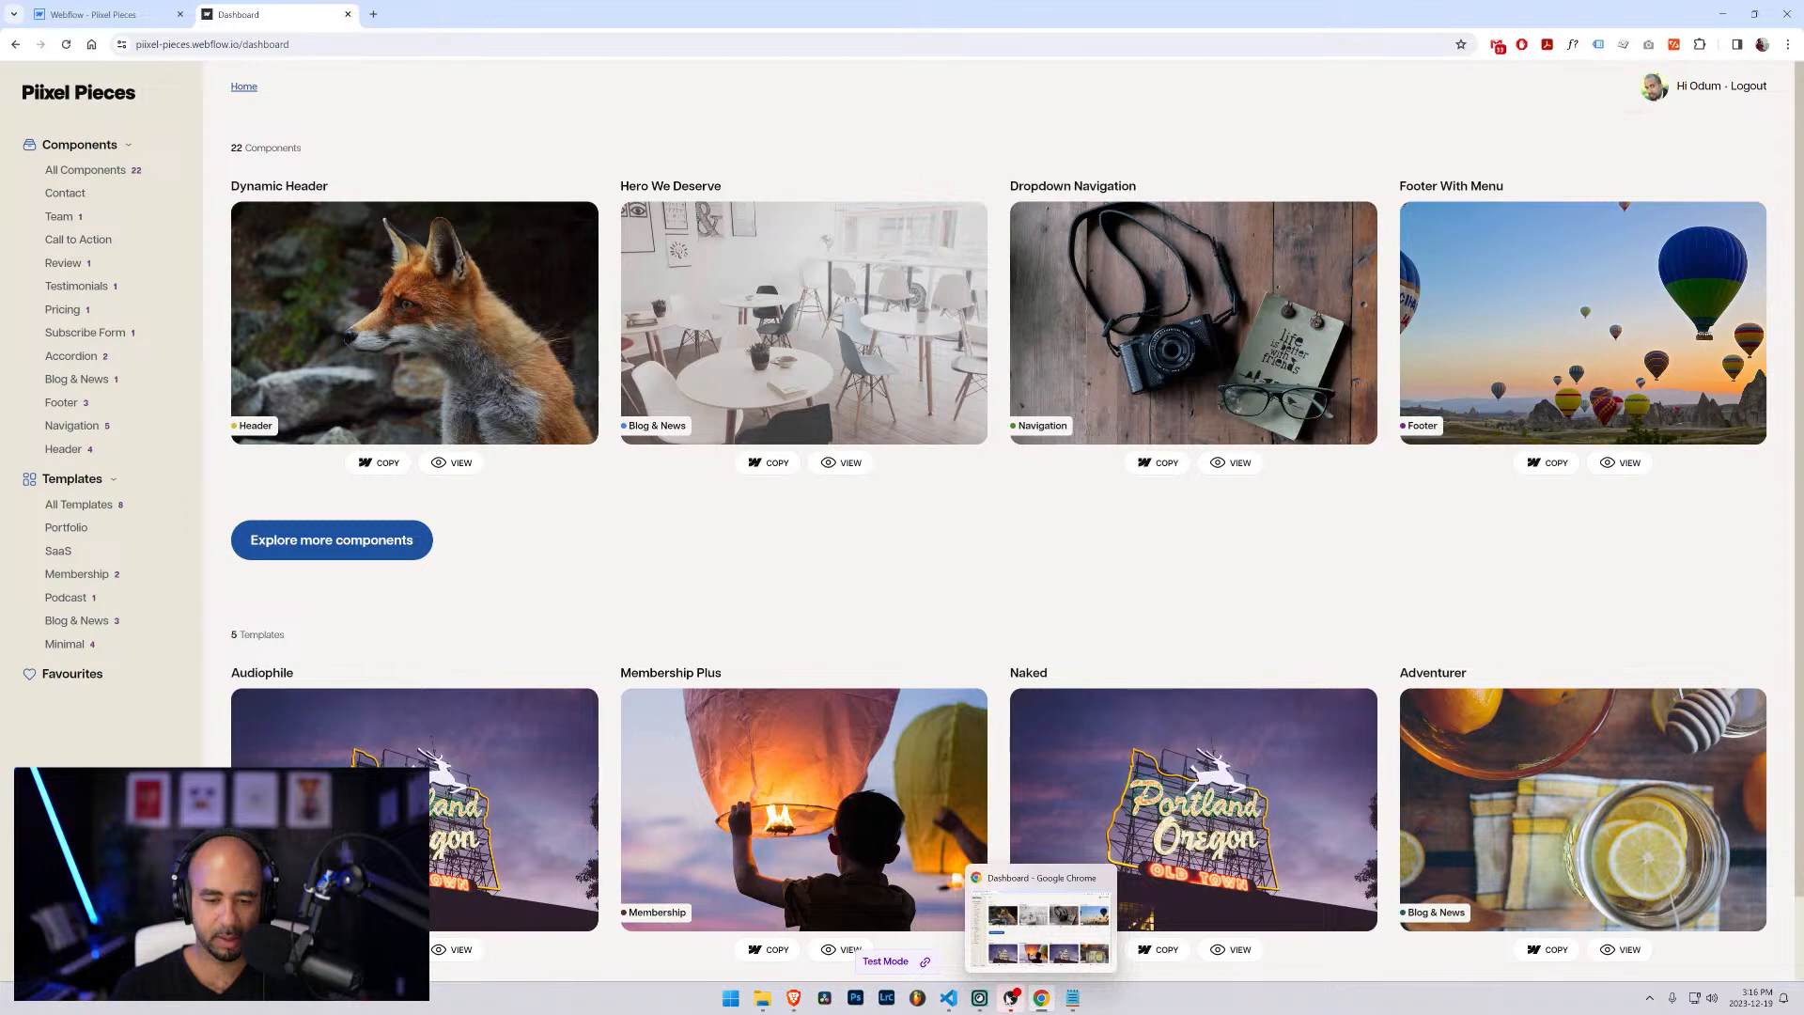
click(122, 13)
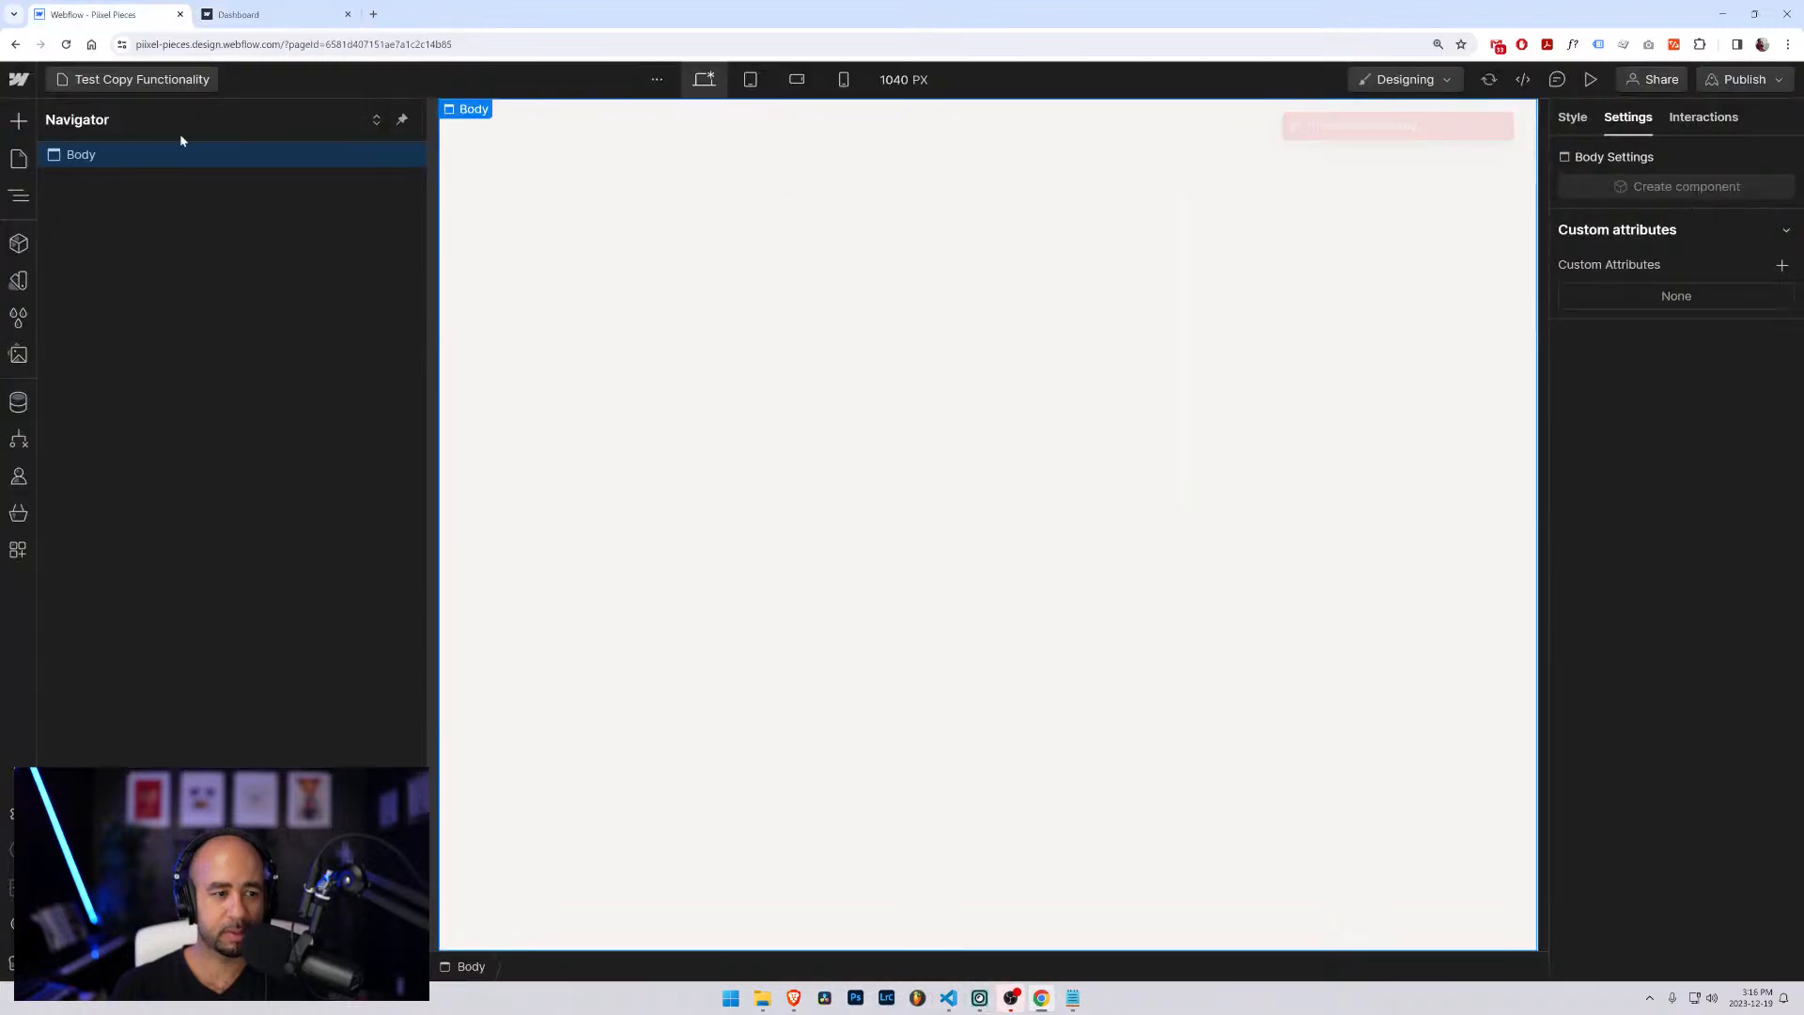
click(131, 79)
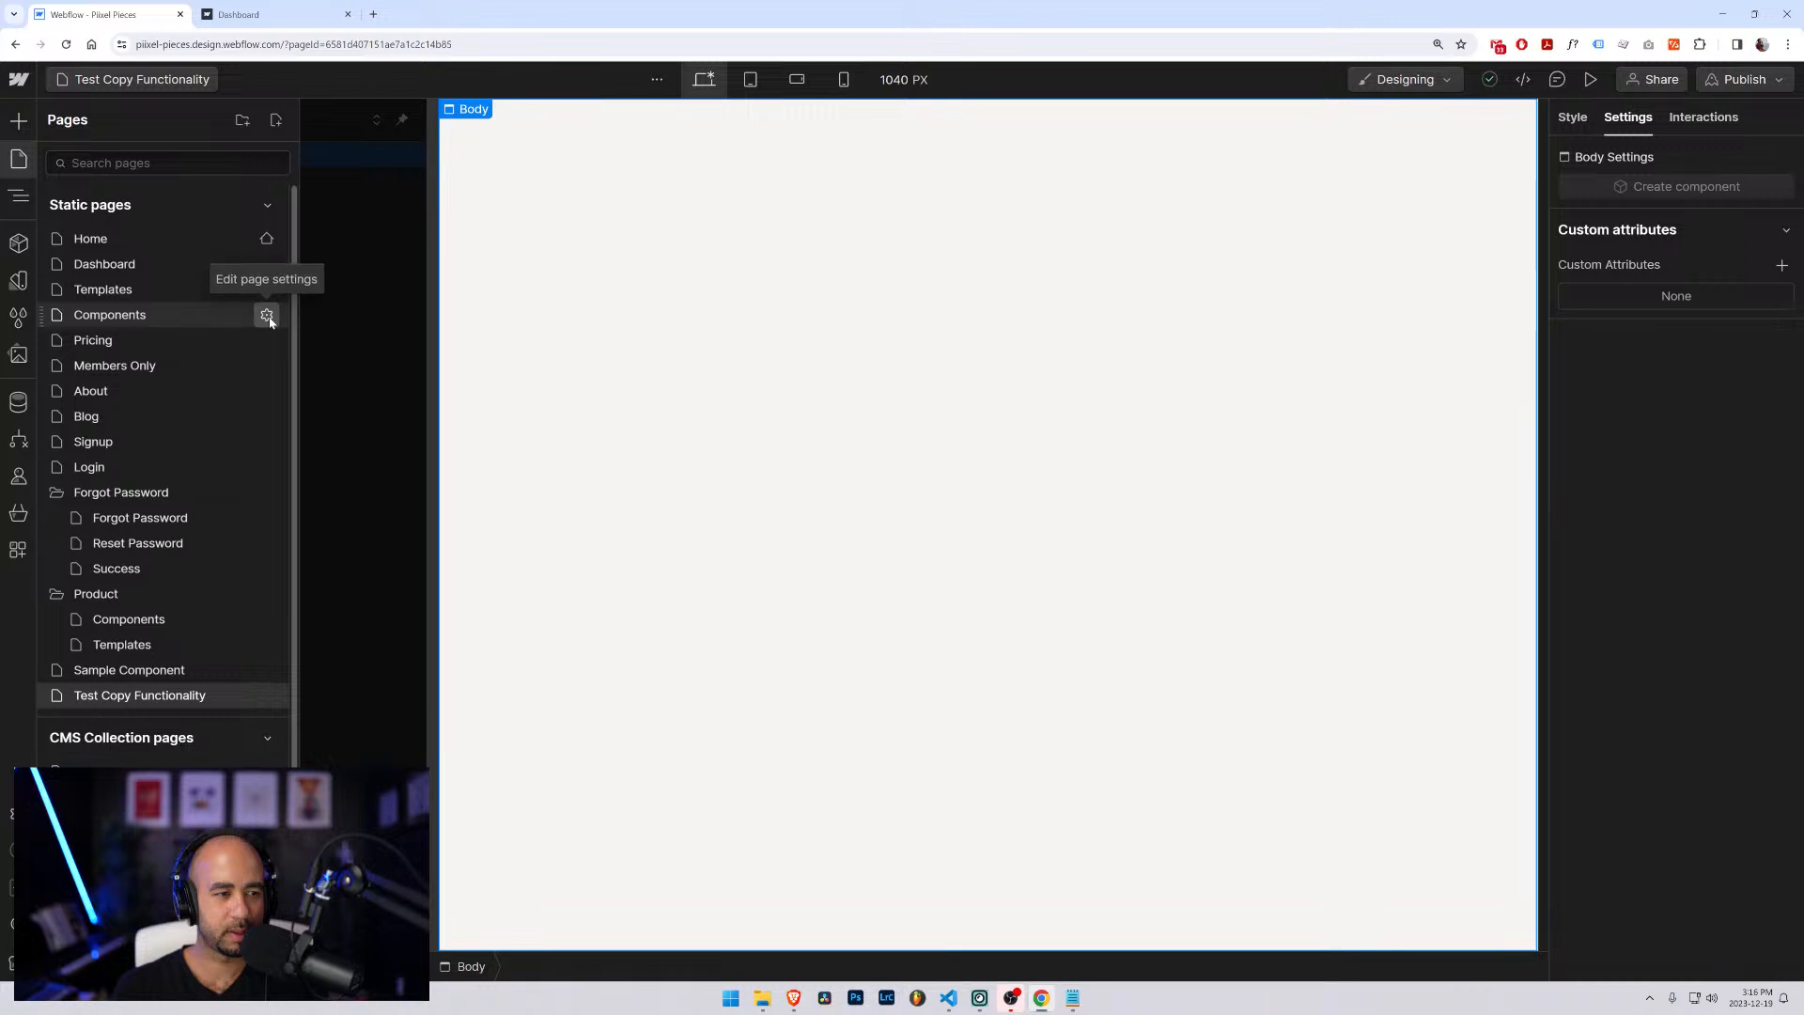
click(267, 316)
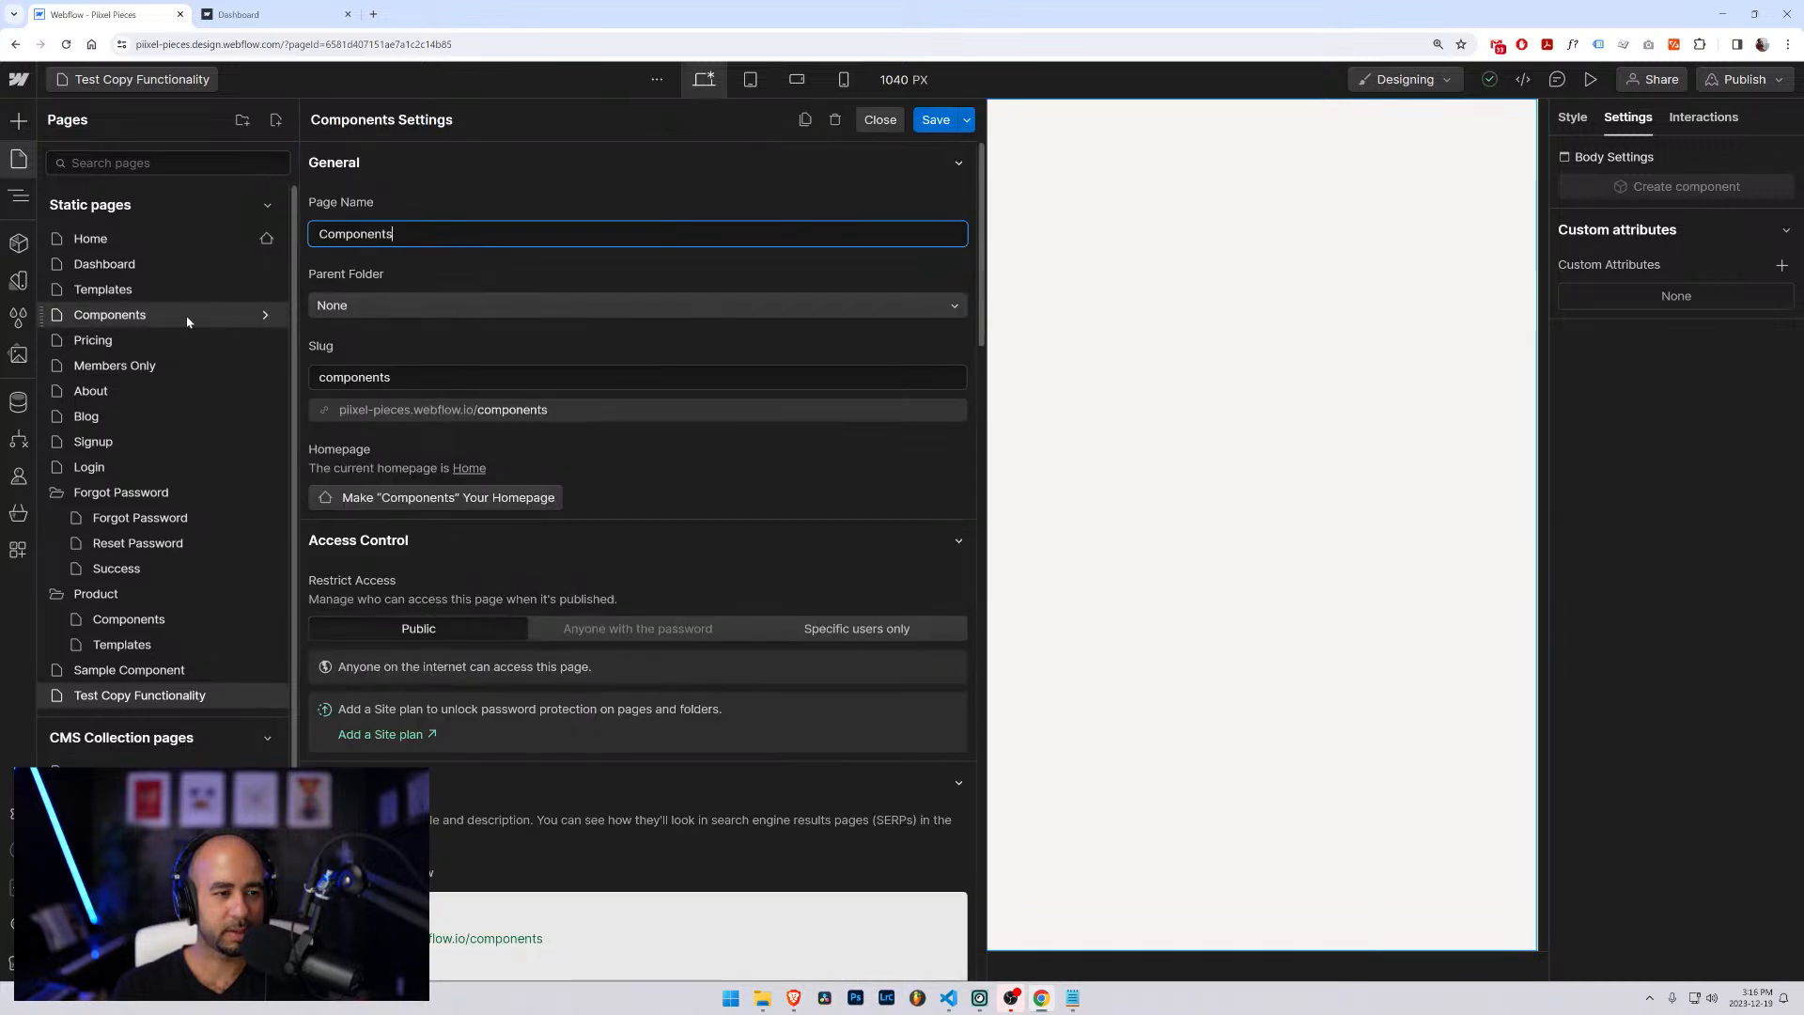
click(254, 317)
click(235, 316)
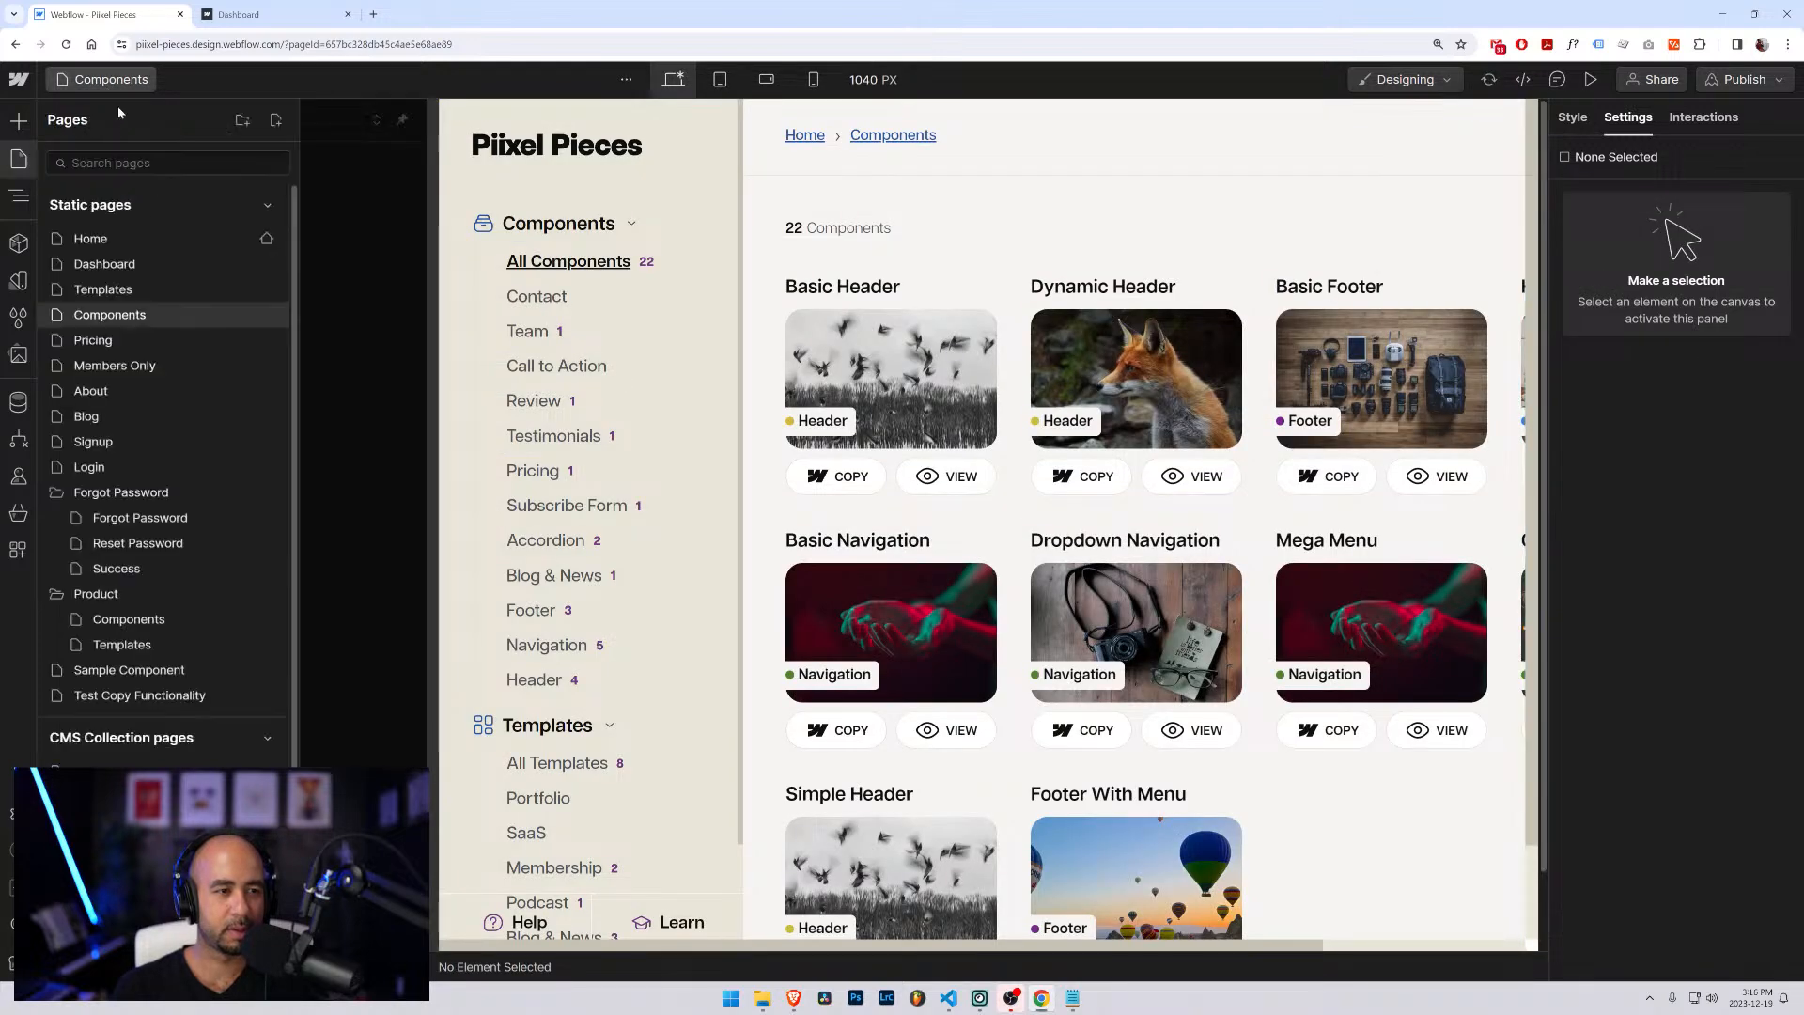
- Open the Components page settings and add a blank line after changeButtonText() in the copyButton.onclick function of the before-body code
click(266, 315)
scroll(560, 583, down, 12)
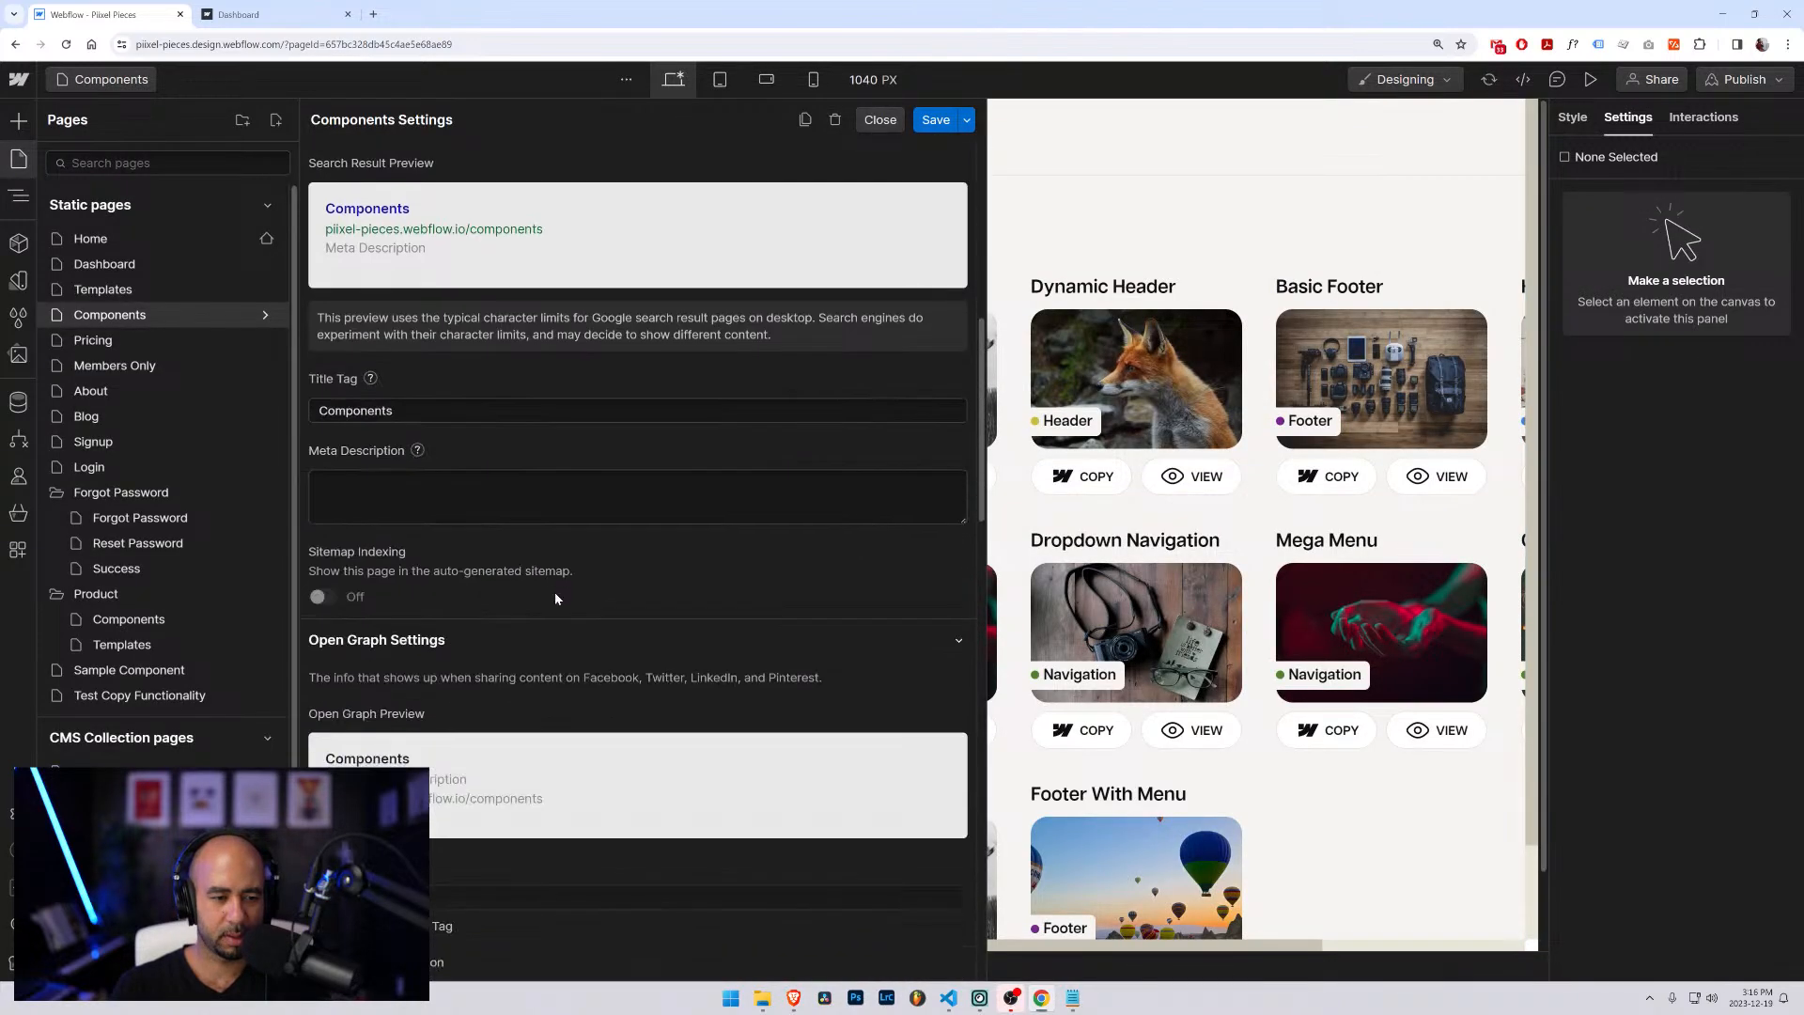
scroll(555, 599, down, 6)
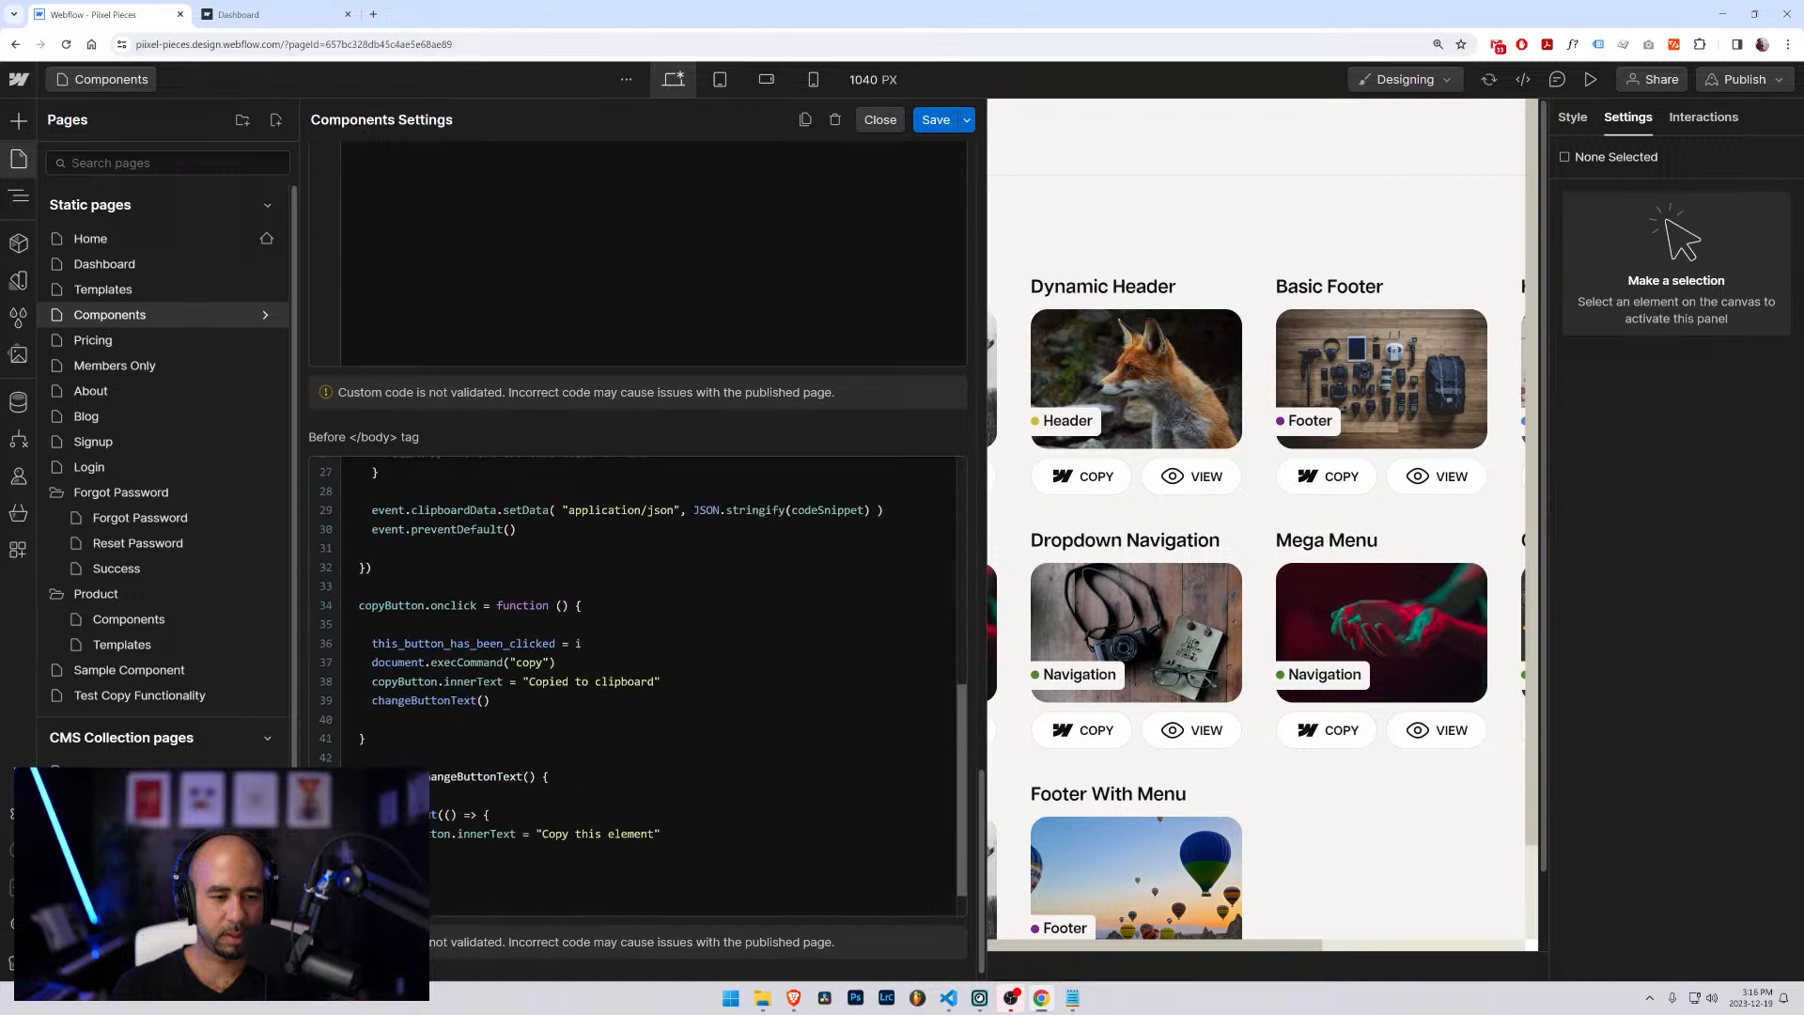
click(662, 682)
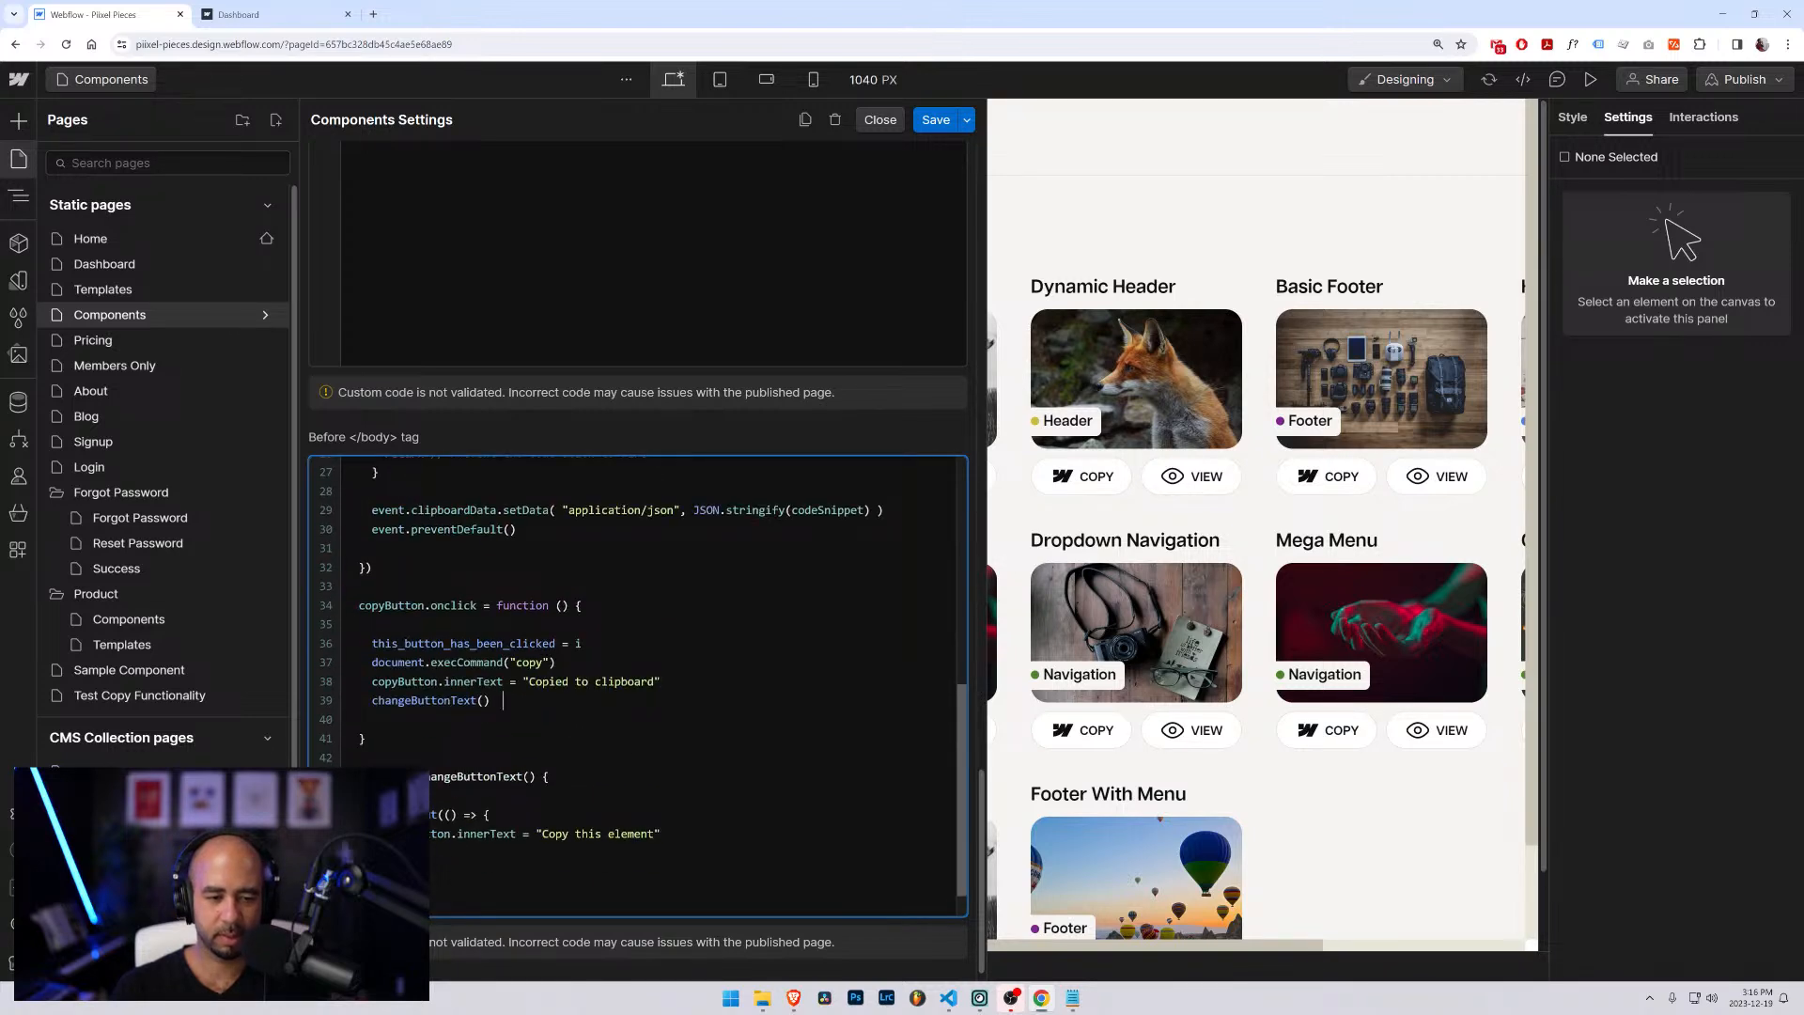
key(Return)
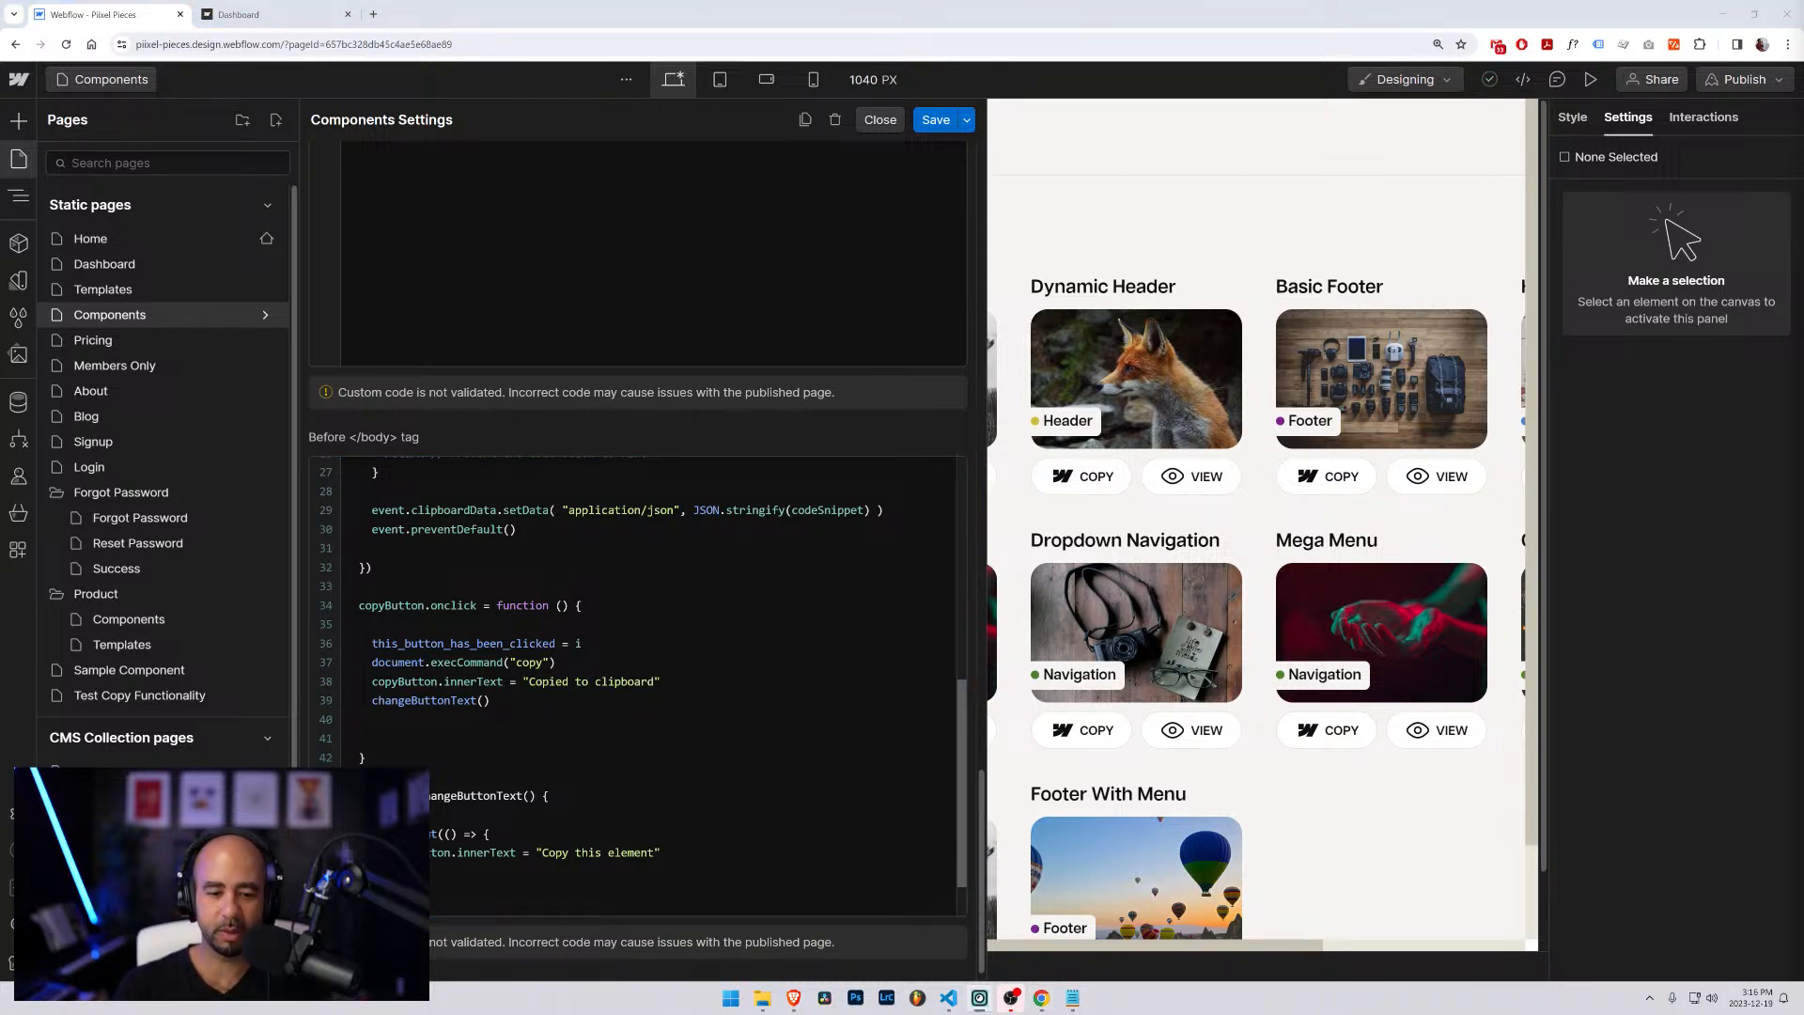
- Switch to Brave, copy the console.log("Button clicked"); line from the JSFiddle script, and return to the Webflow Designer
mouse_move(793, 998)
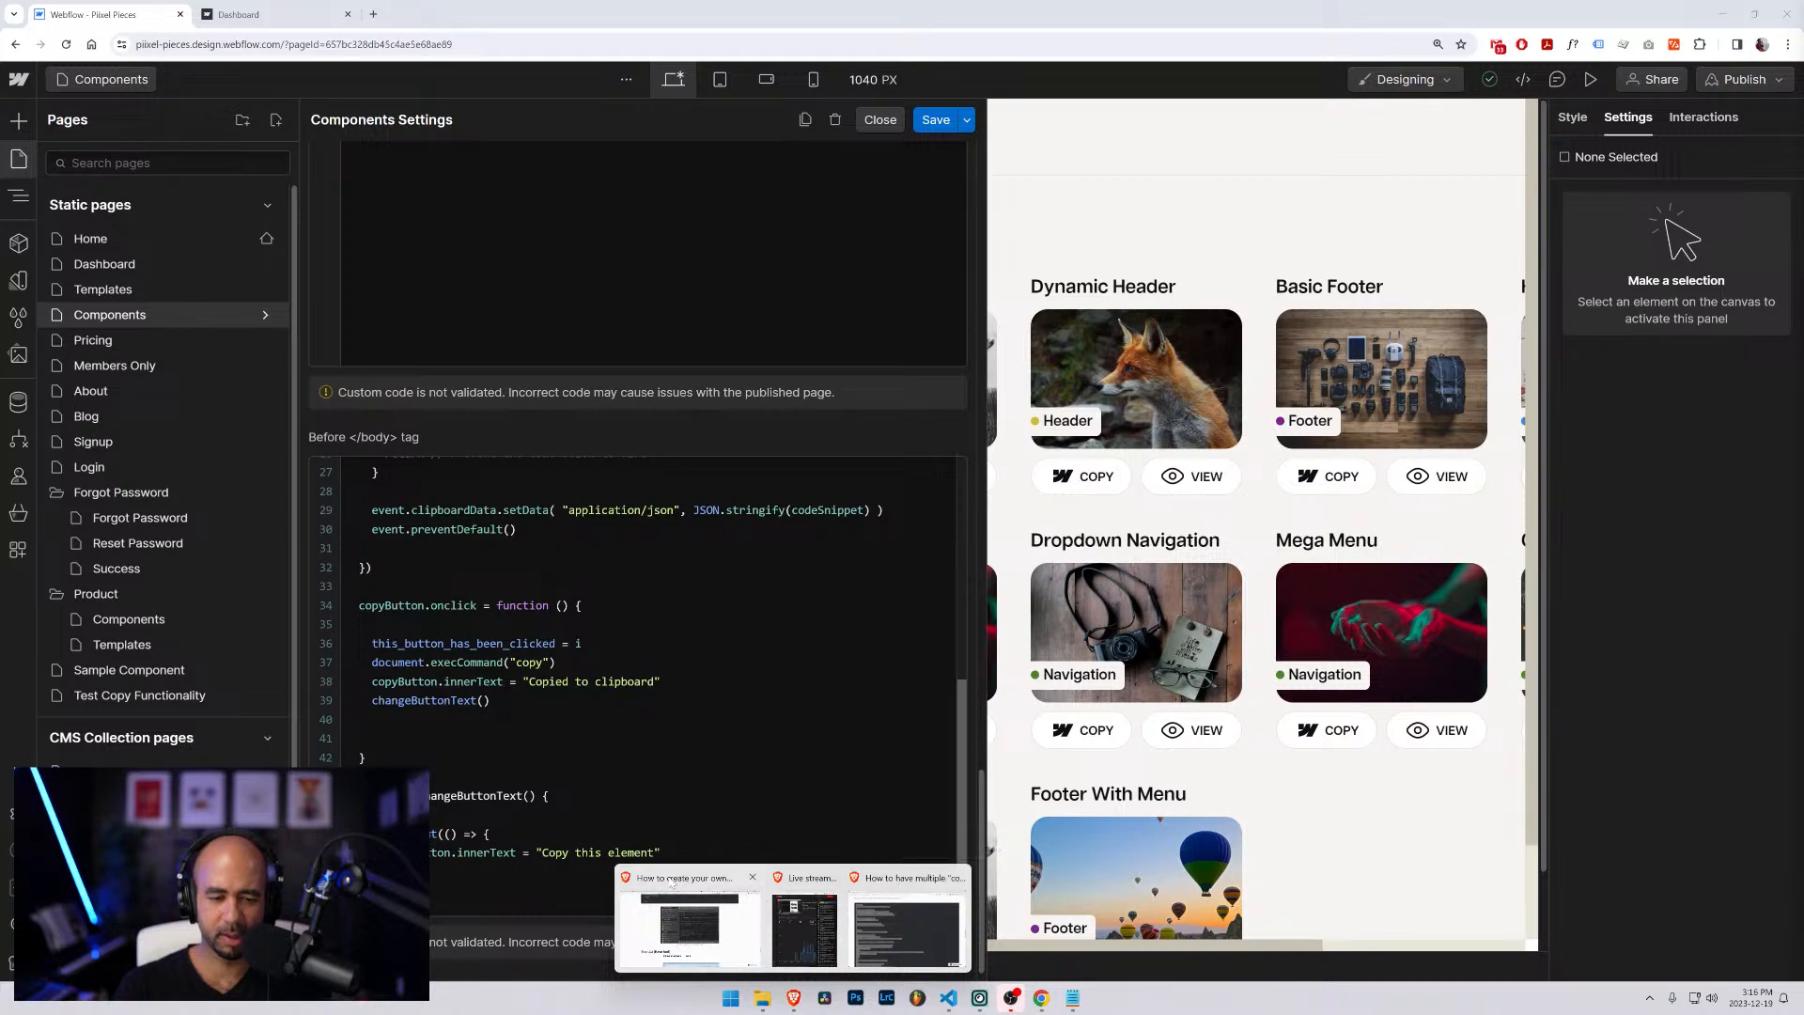
click(689, 925)
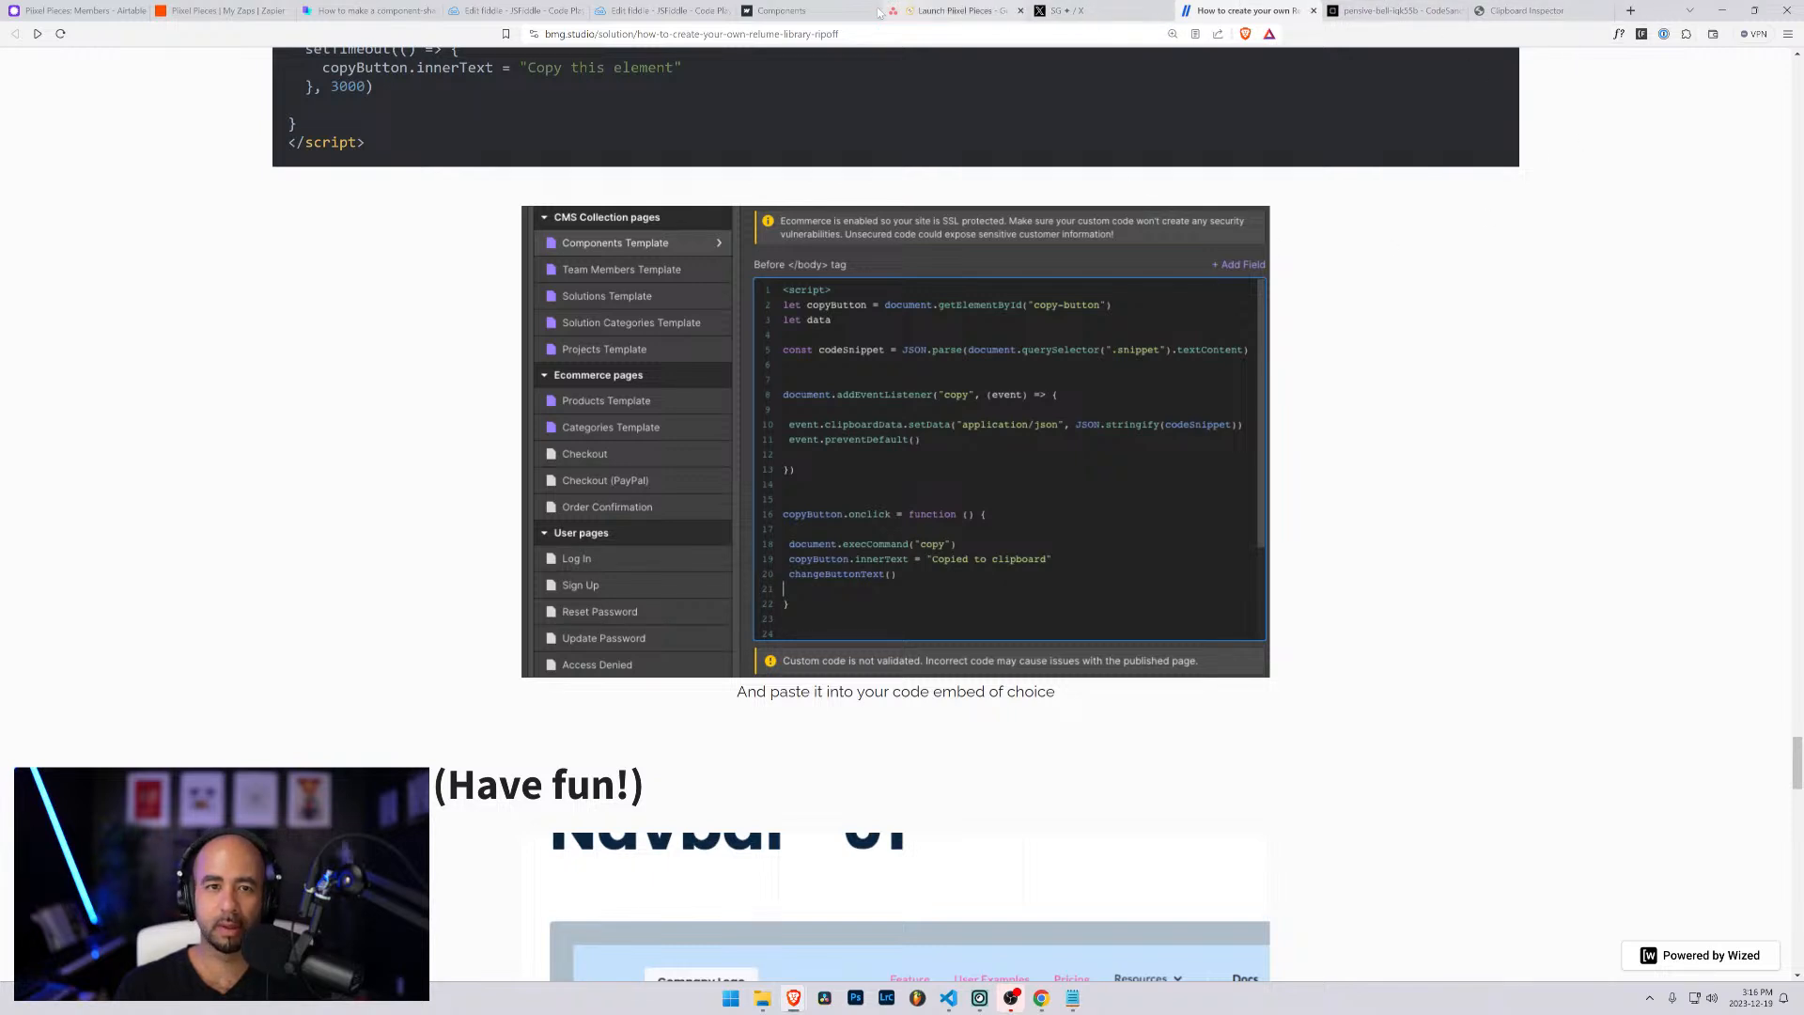
click(526, 10)
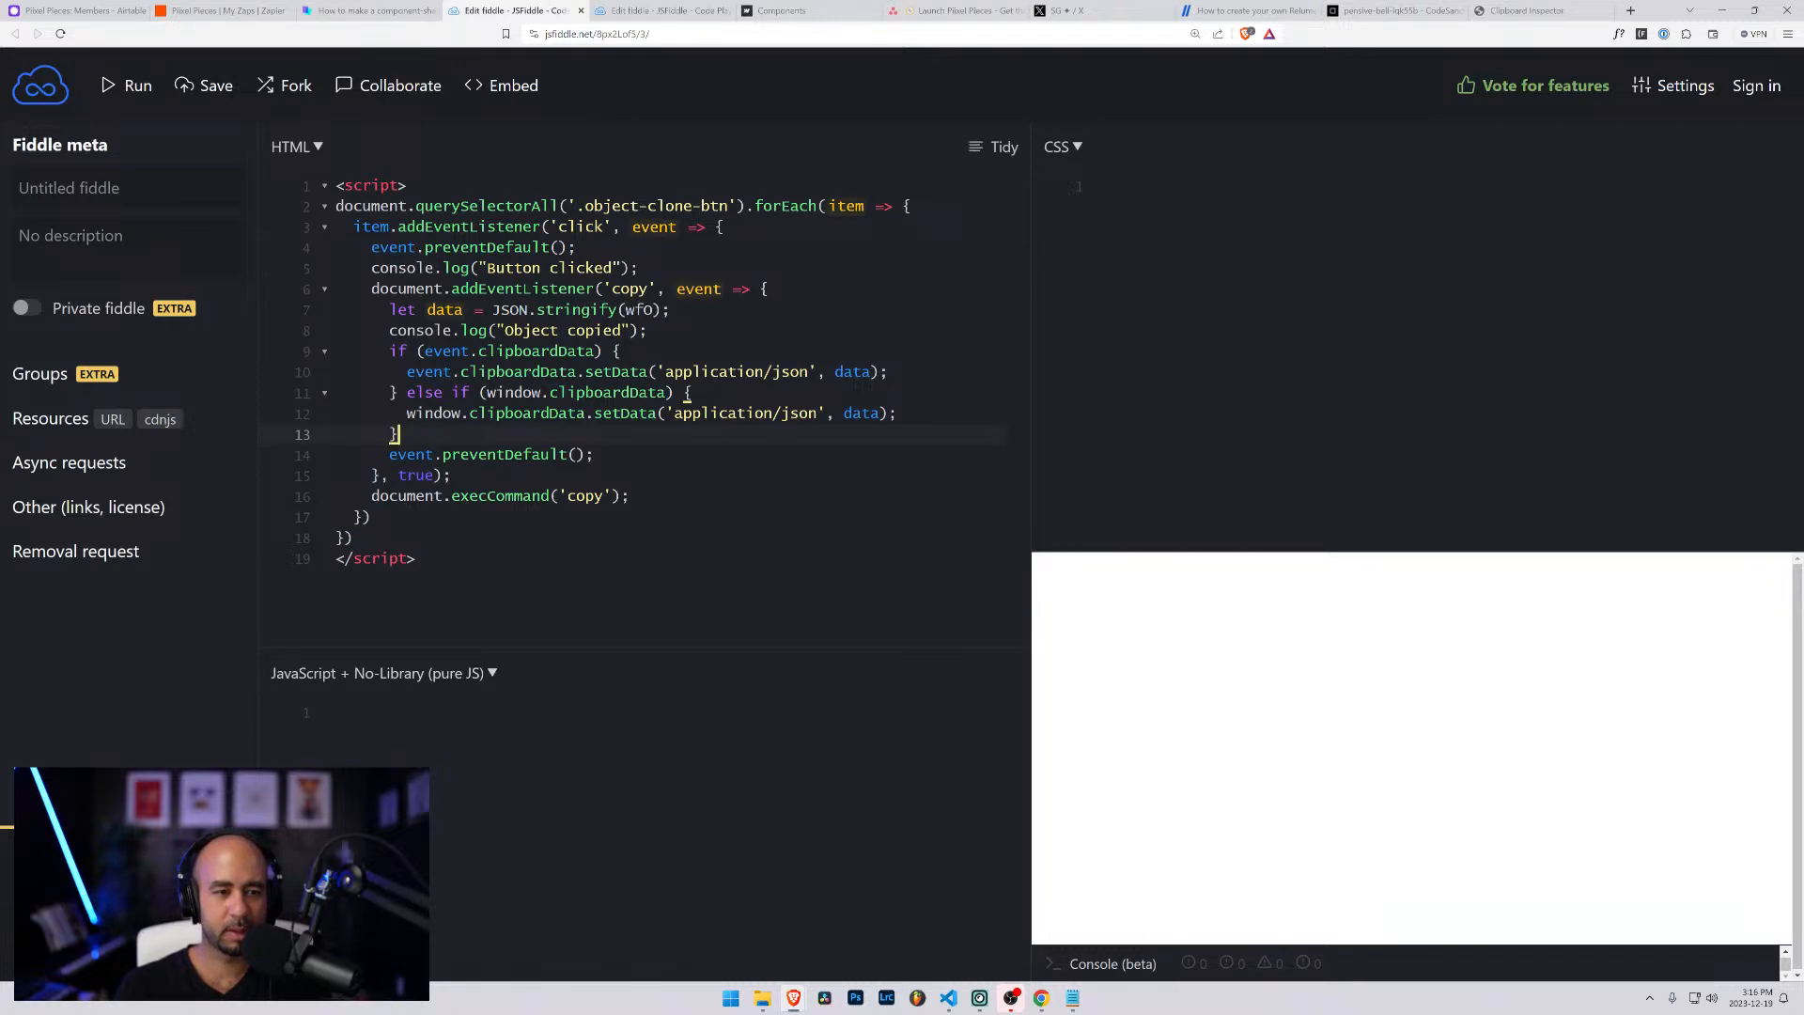
drag(638, 267, 371, 268)
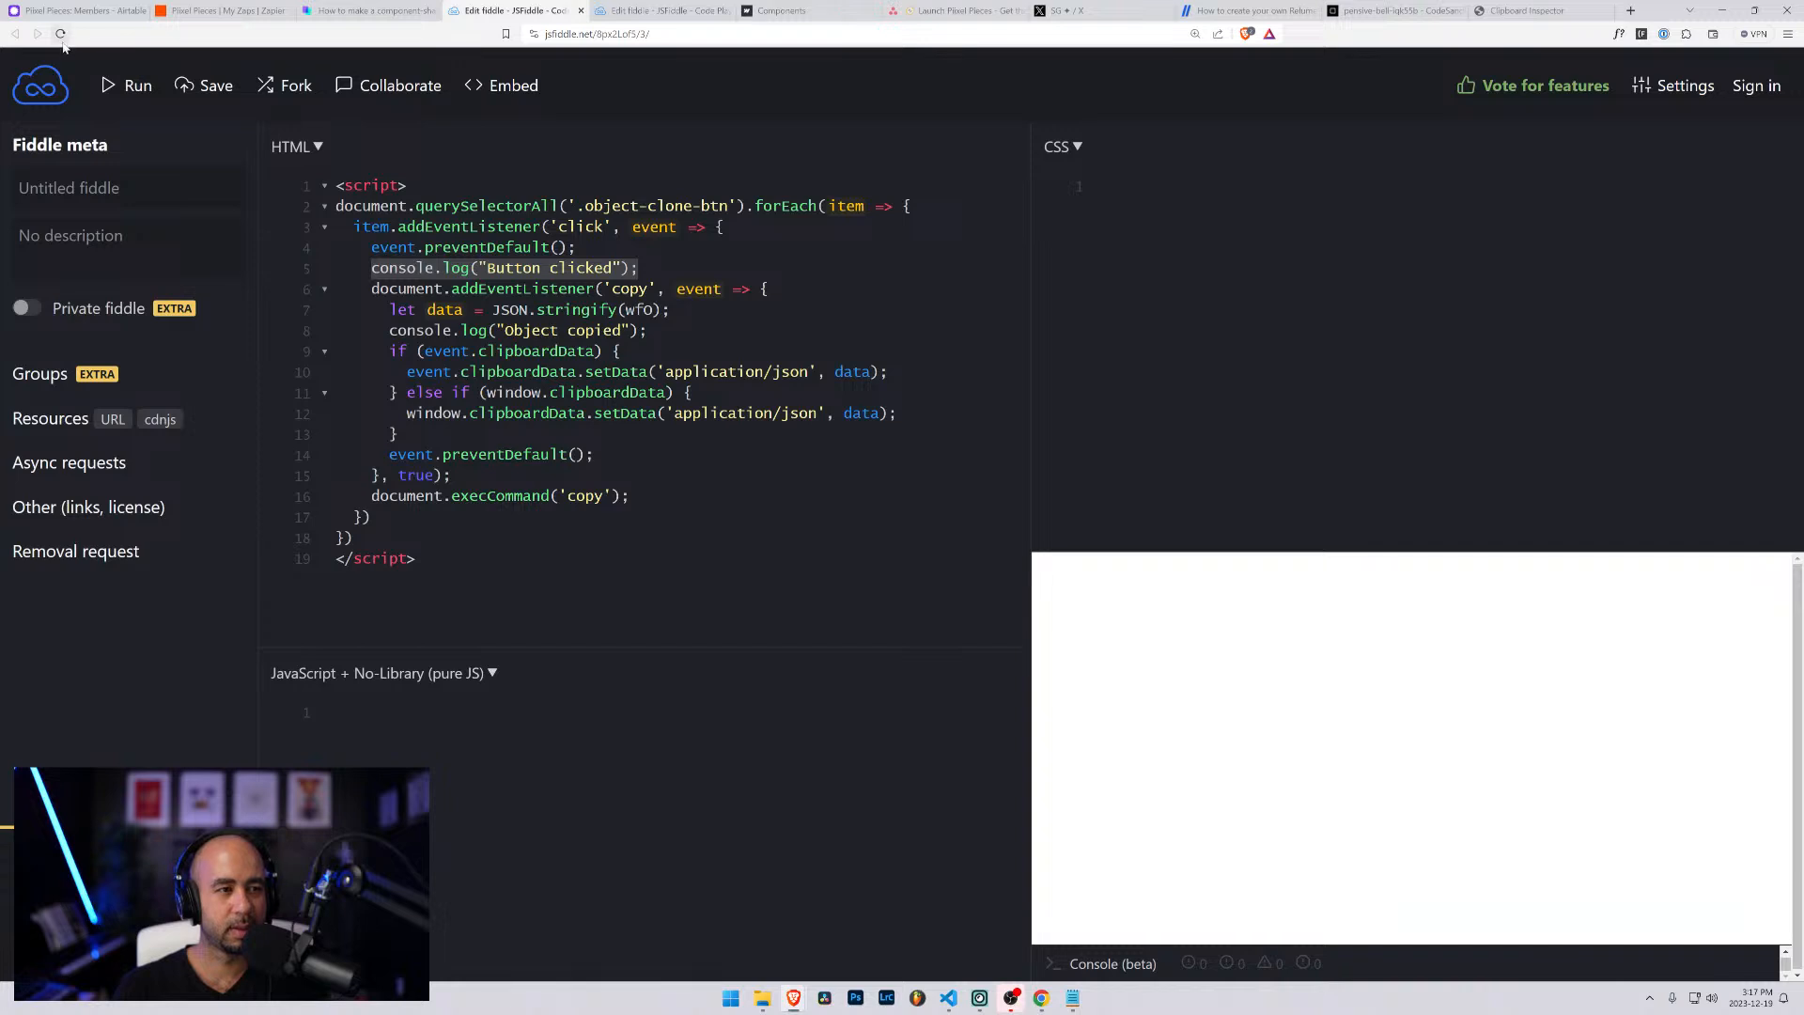
click(75, 11)
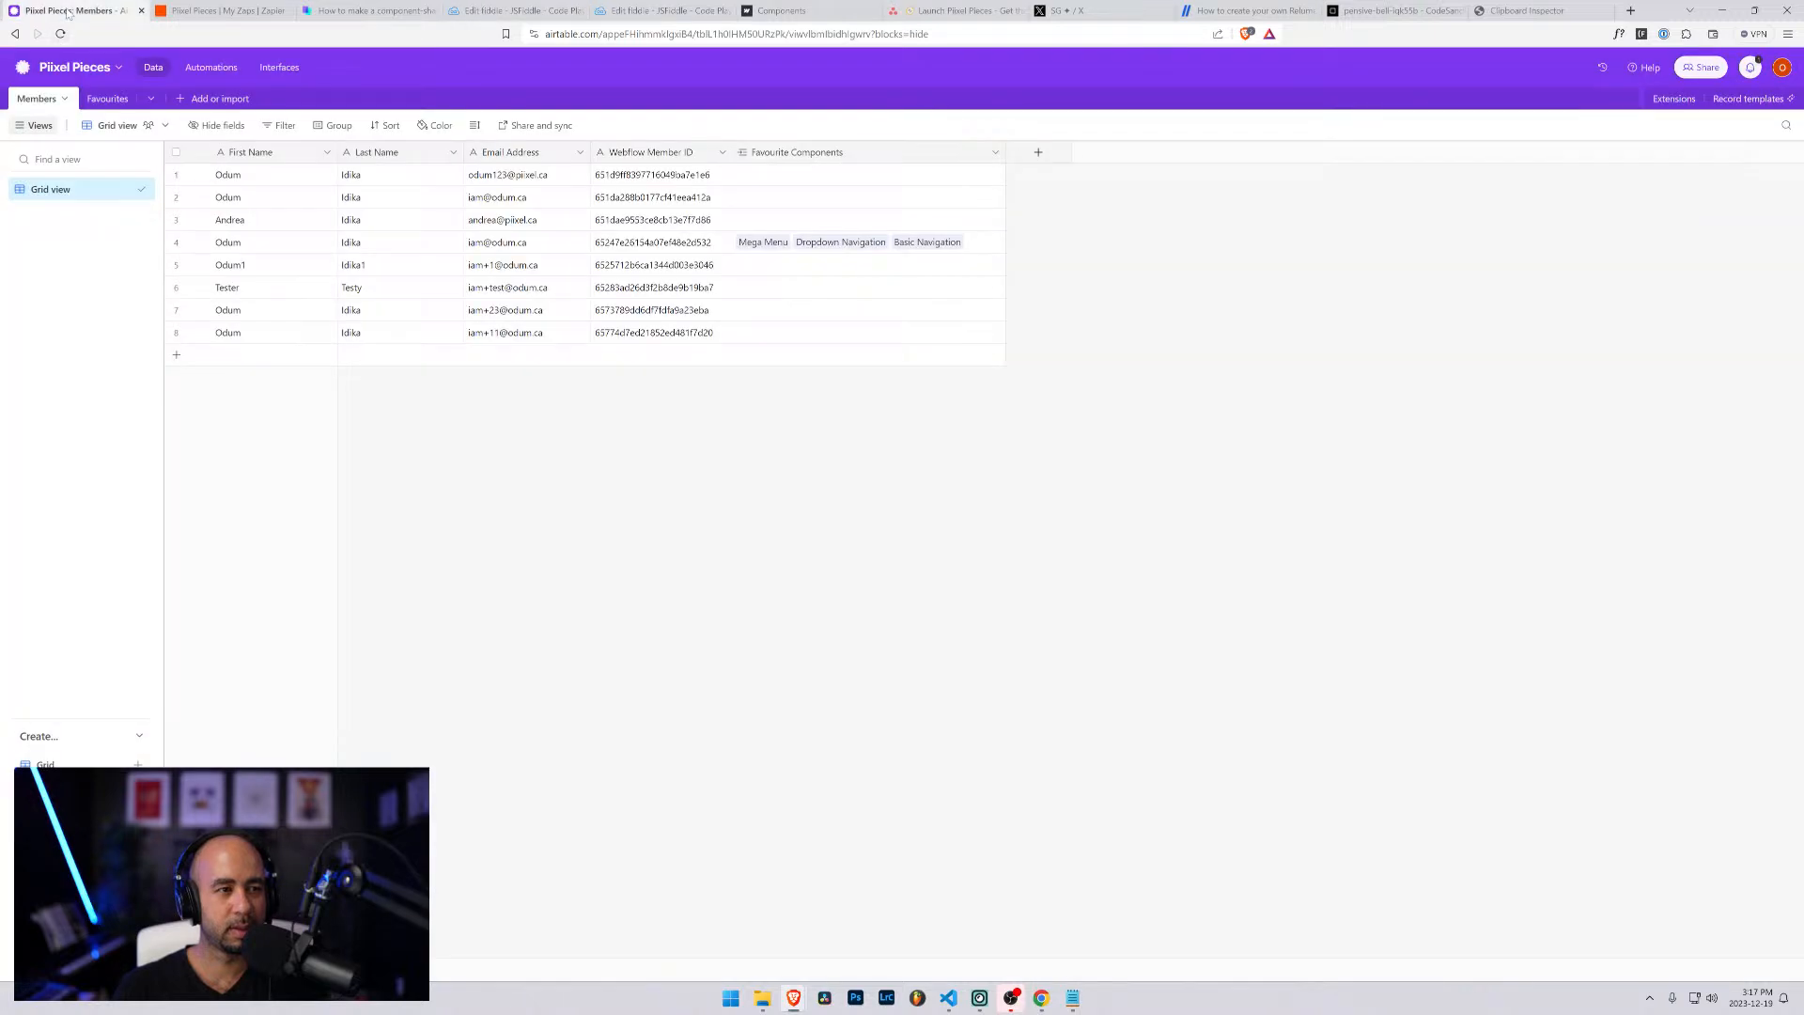
click(1722, 10)
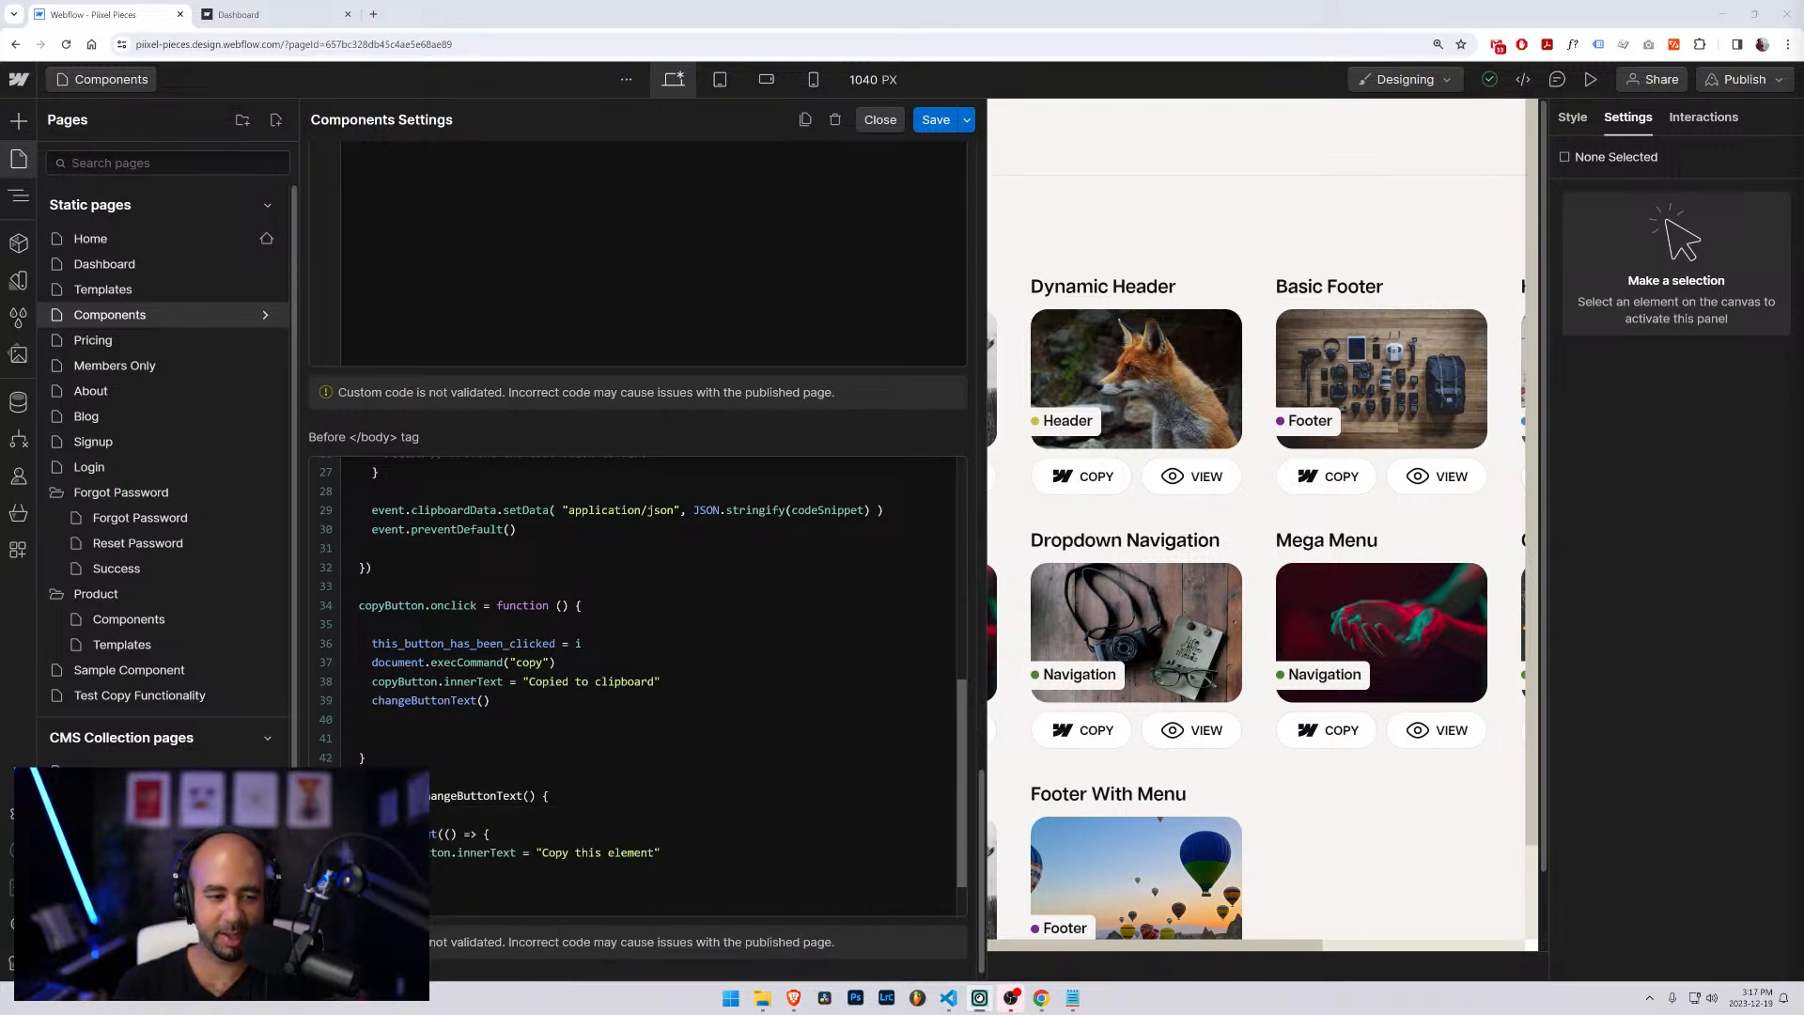
- Paste console.log("Button clicked"); below changeButtonText() in the copyButton.onclick function
click(373, 719)
text(console.log("Button clicked");)
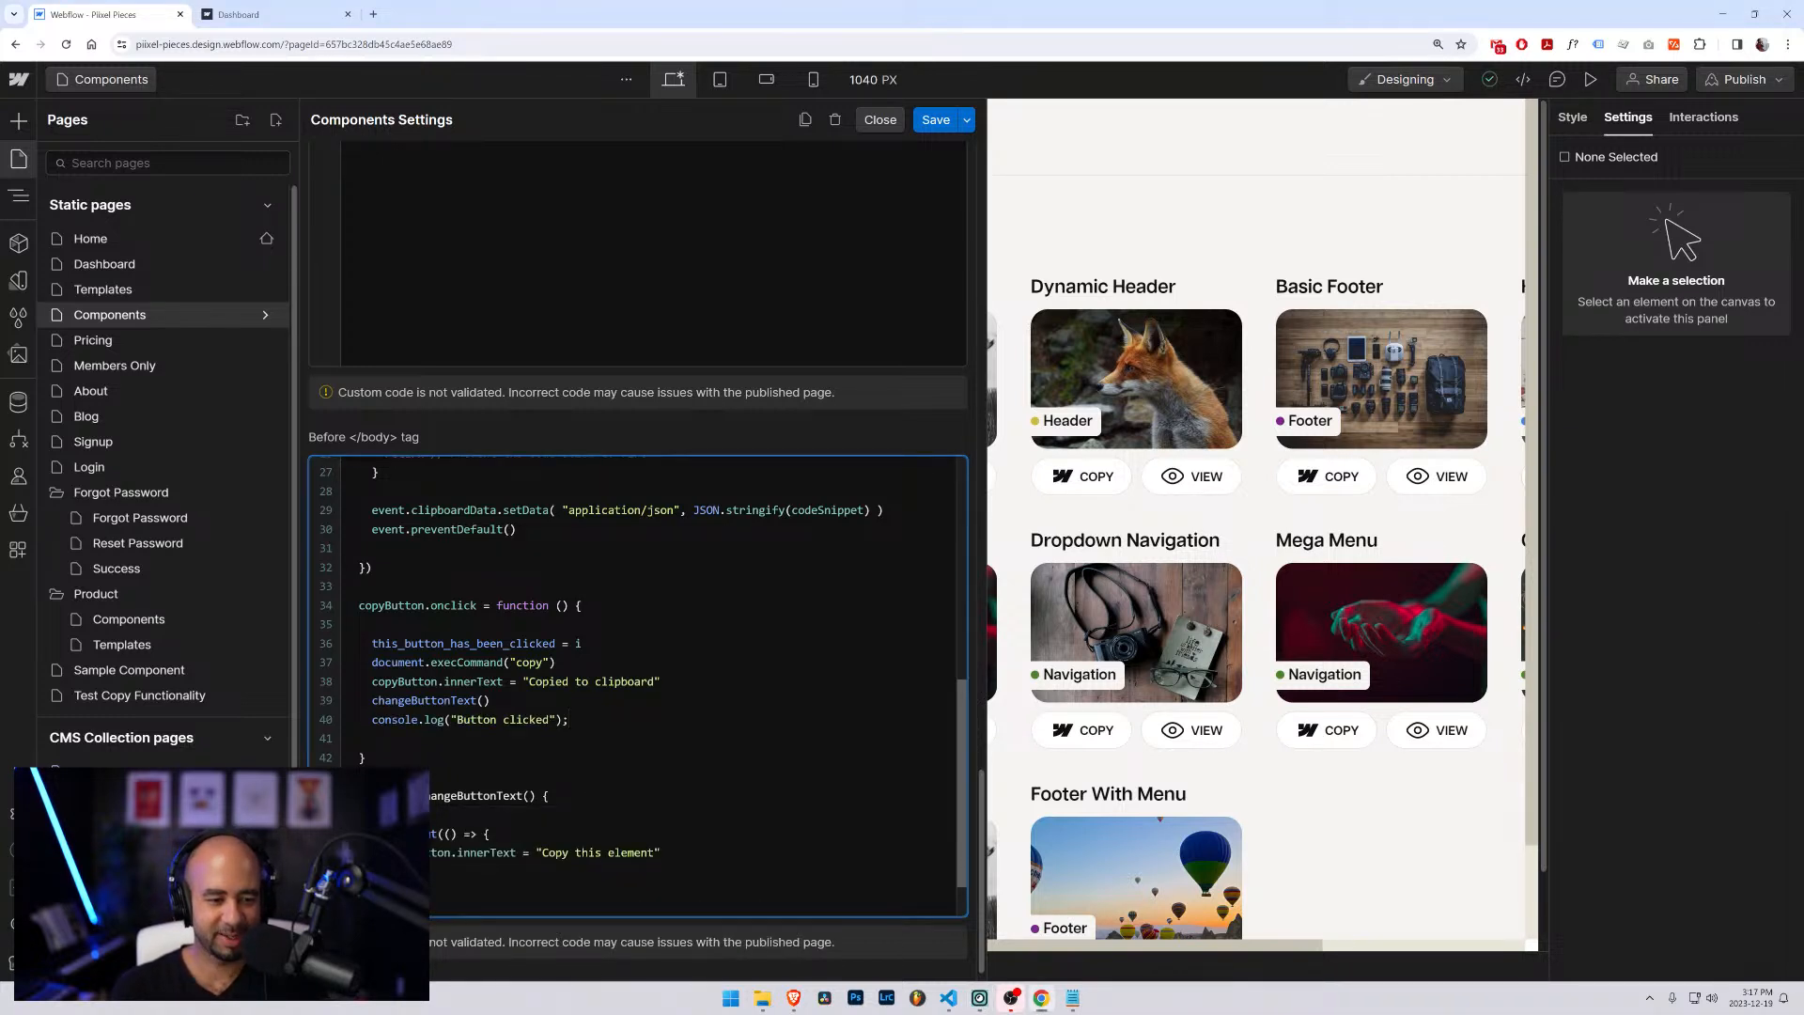
scroll(637, 686, down, 1)
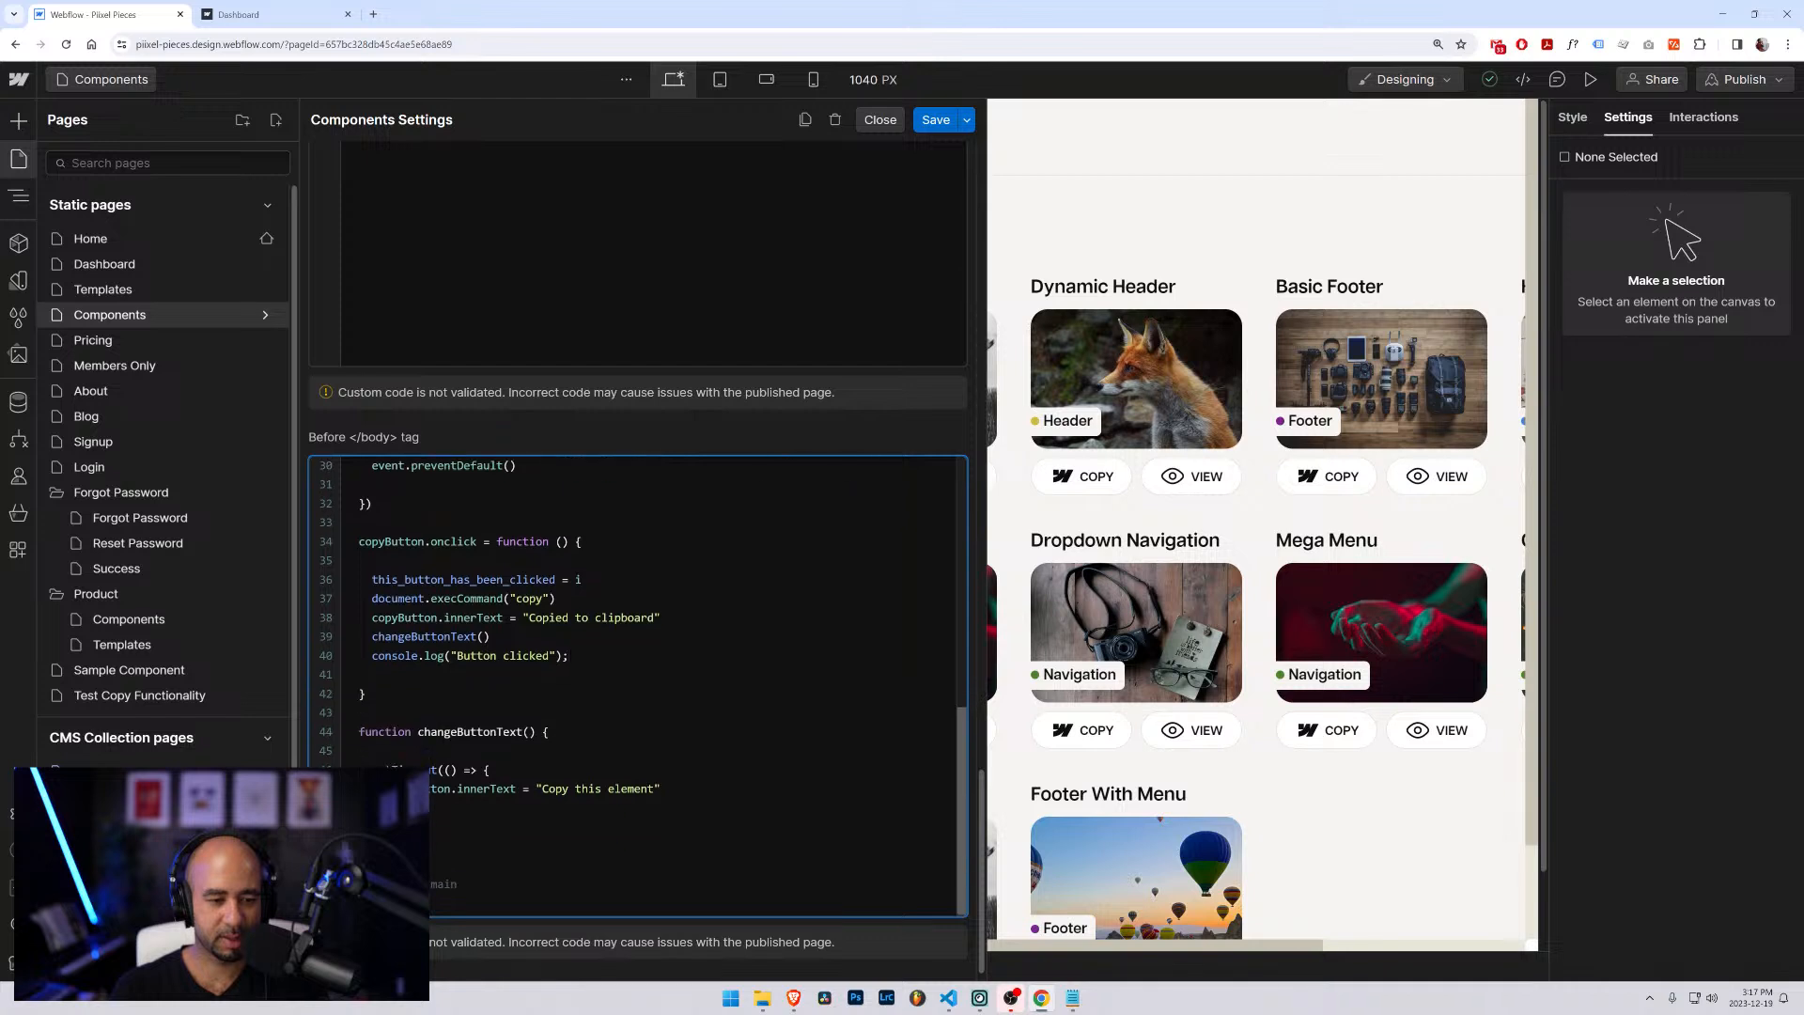
scroll(637, 686, up, 1)
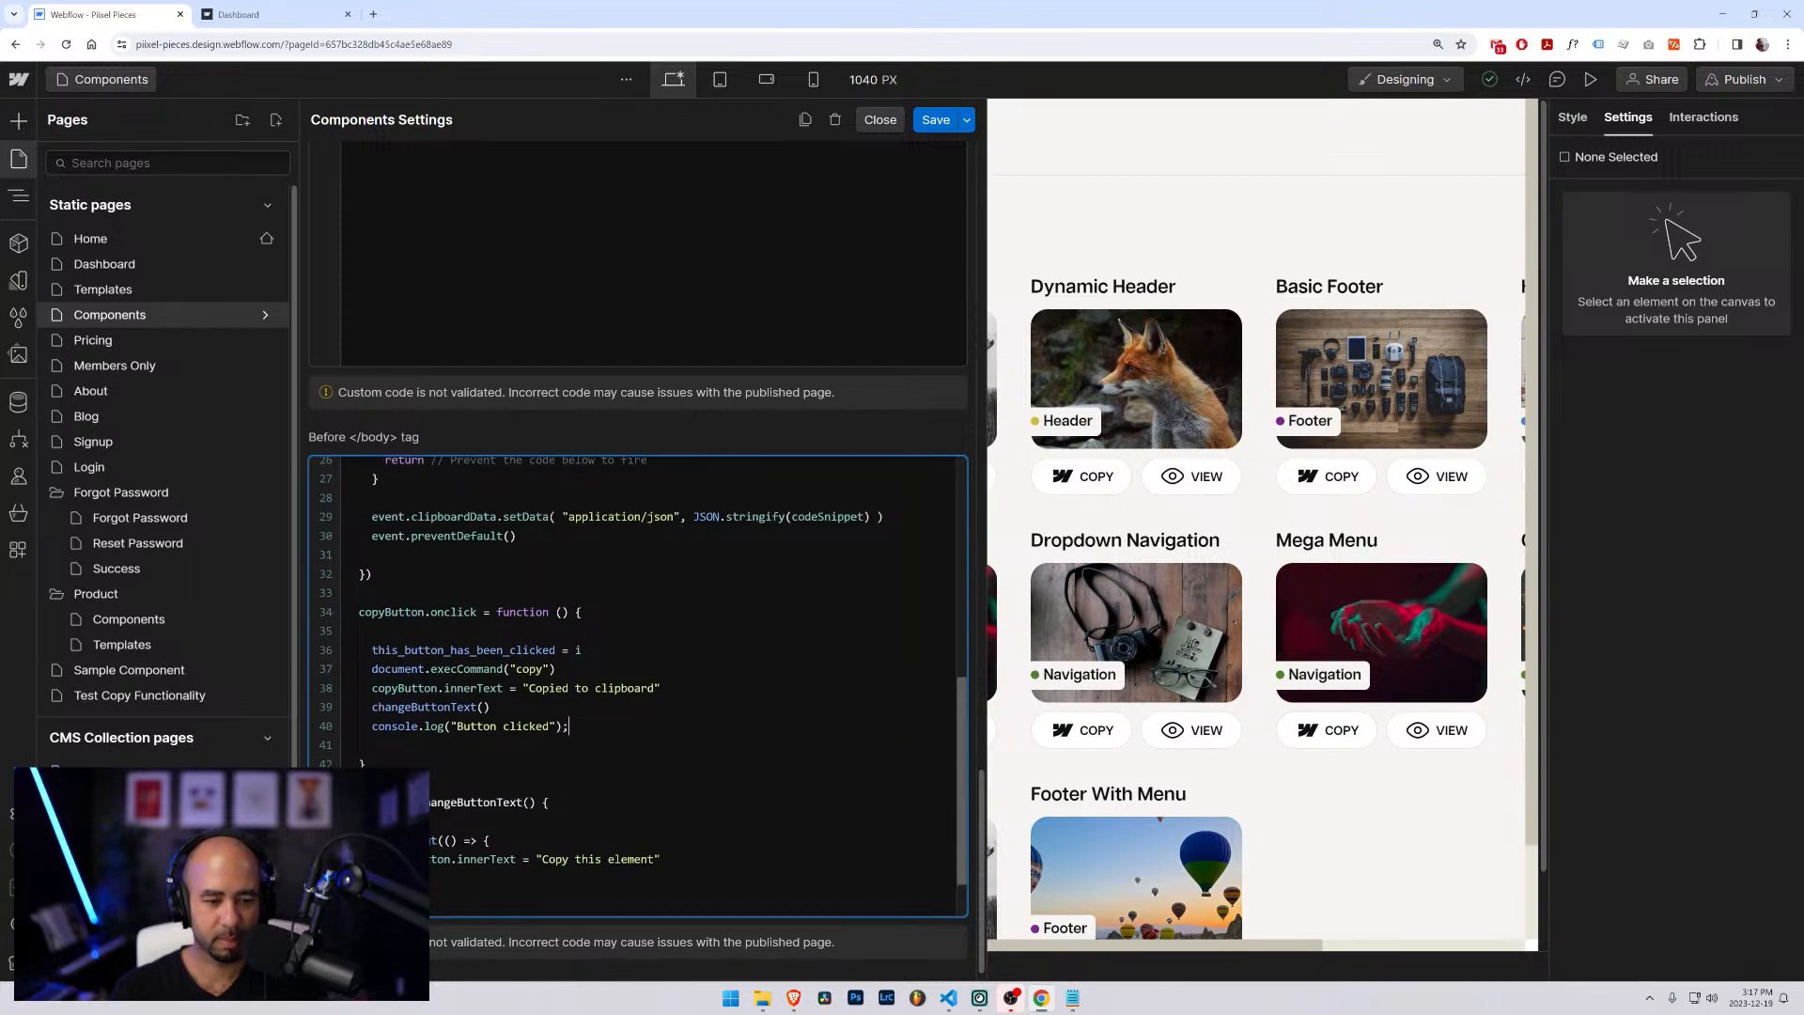
- Save the Components page settings and publish the site to the piixel-pieces.webflow.io staging domain
click(936, 120)
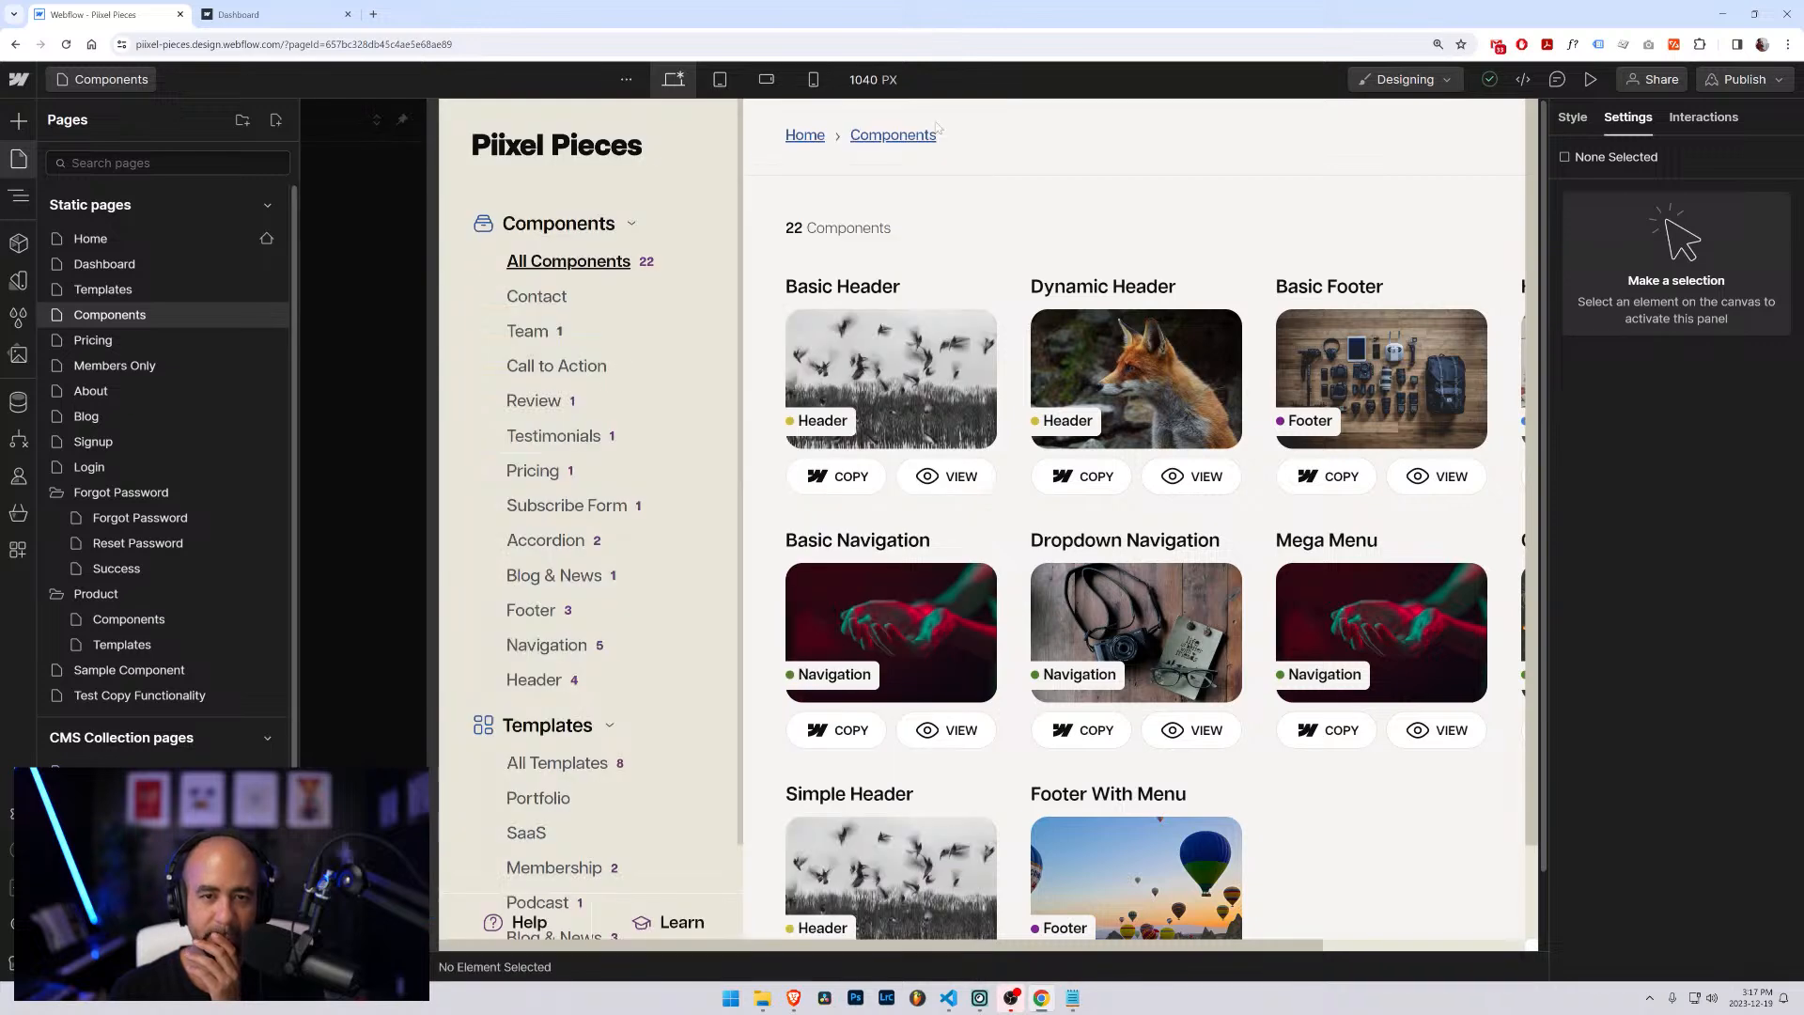
click(1780, 81)
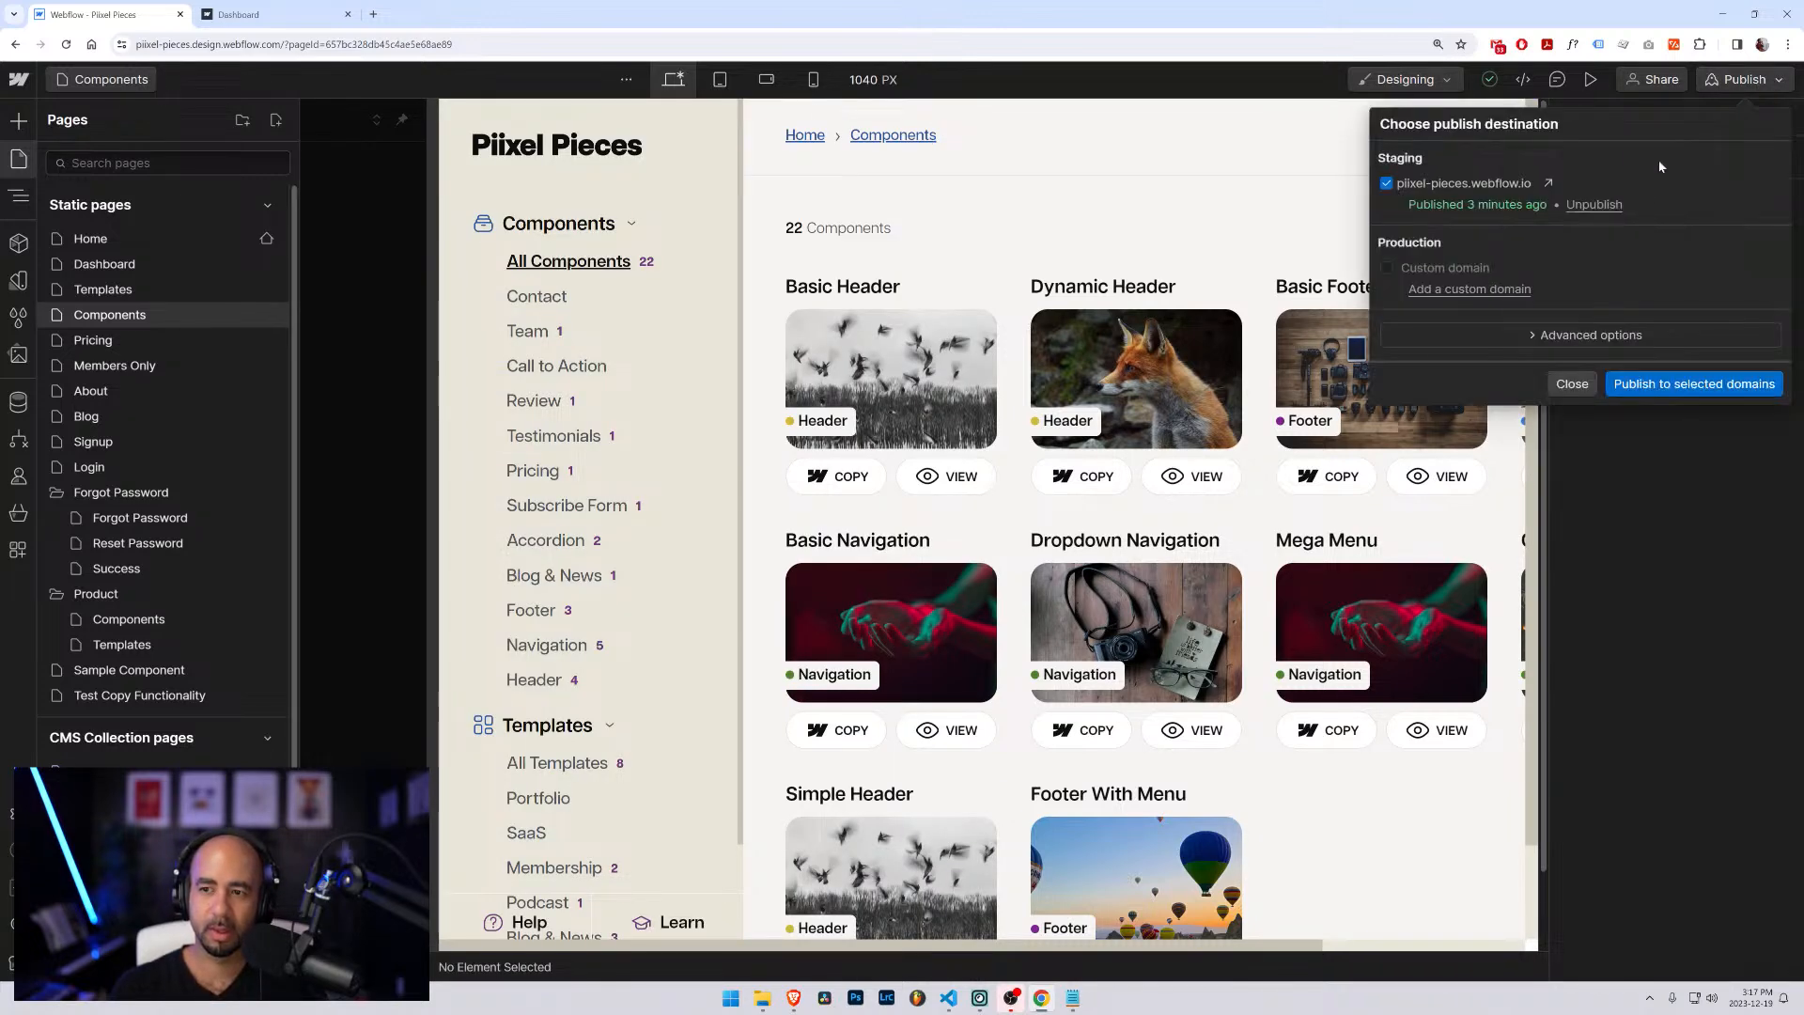
click(1679, 388)
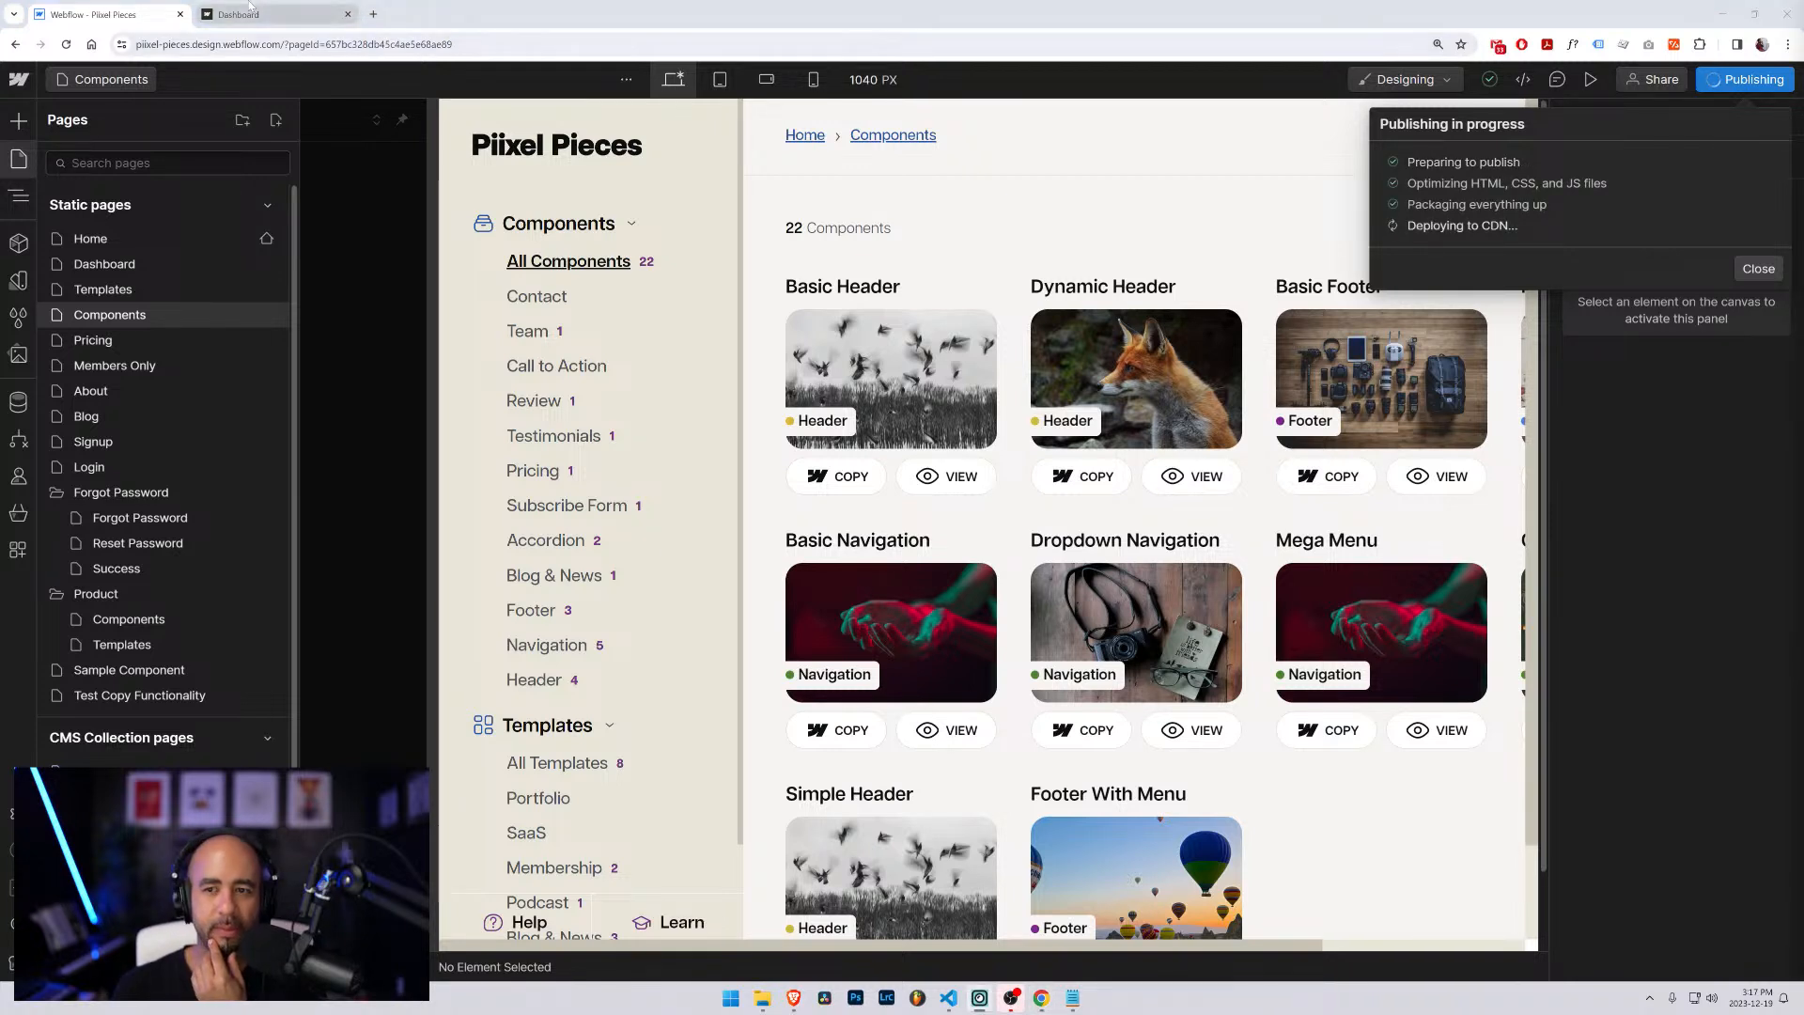
- Switch to the published Dashboard page and open its developer console
mouse_move(252, 10)
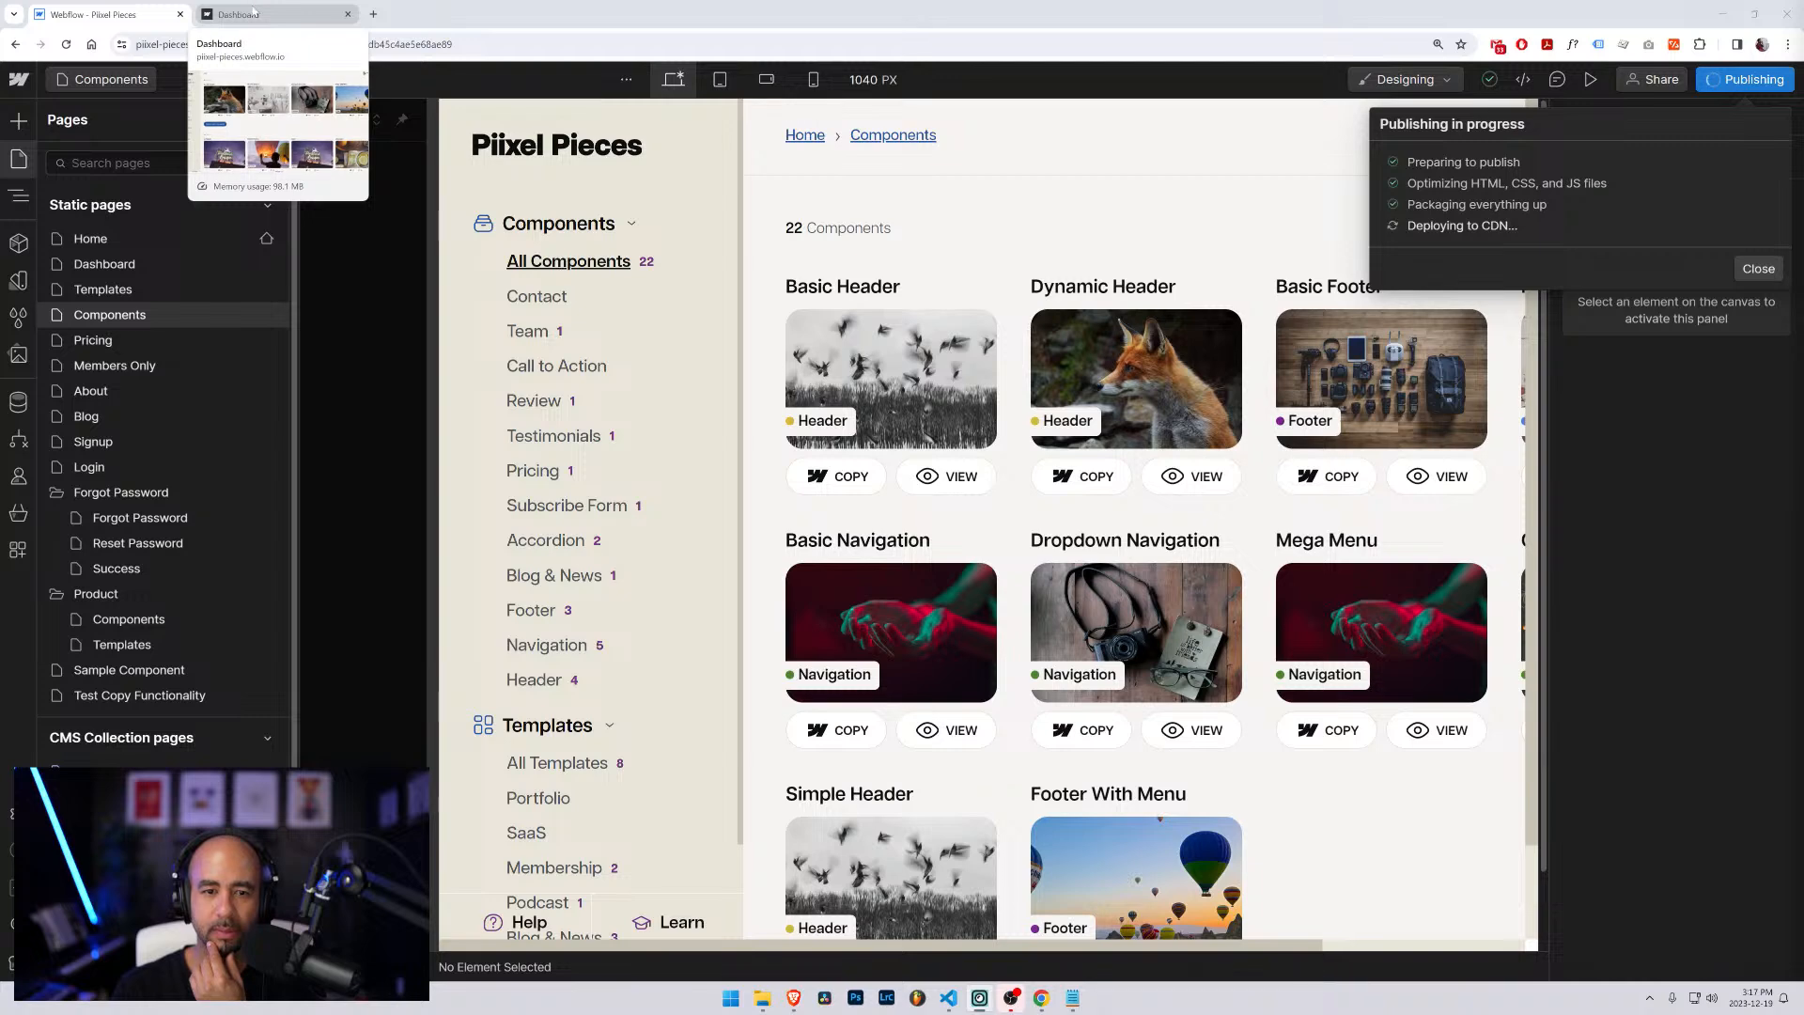
click(278, 11)
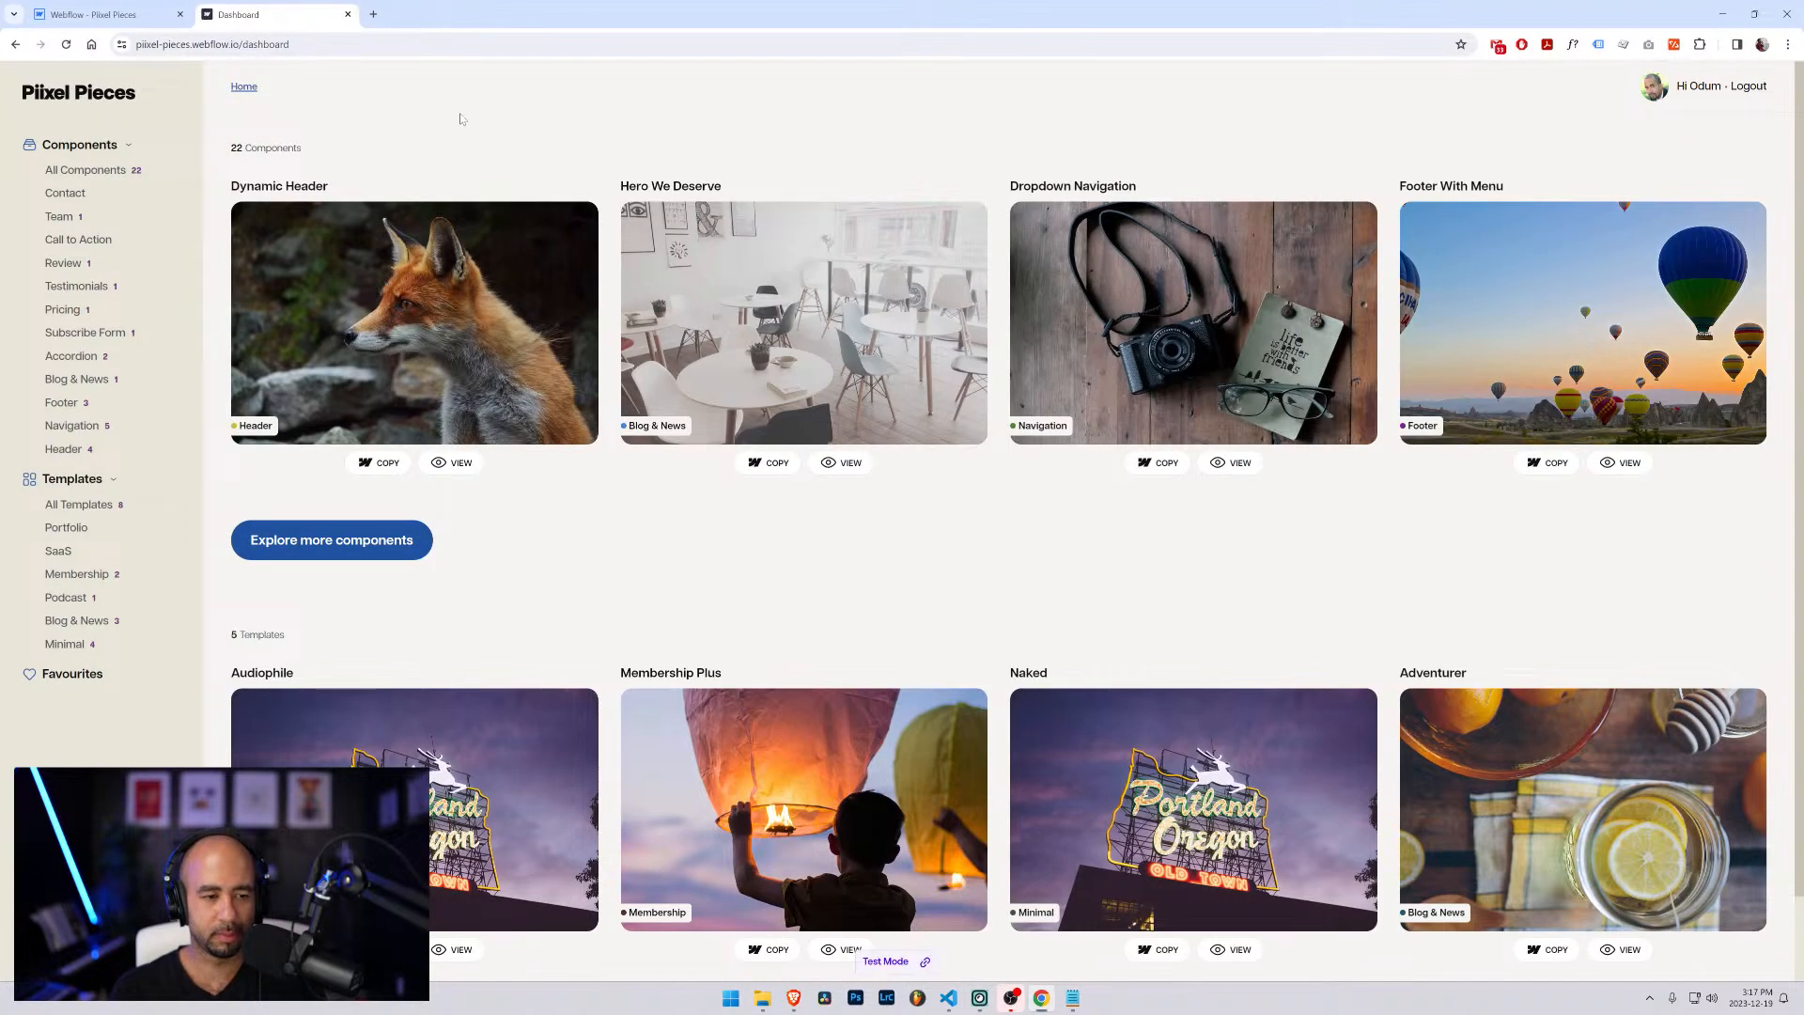
key(ctrl+shift+j)
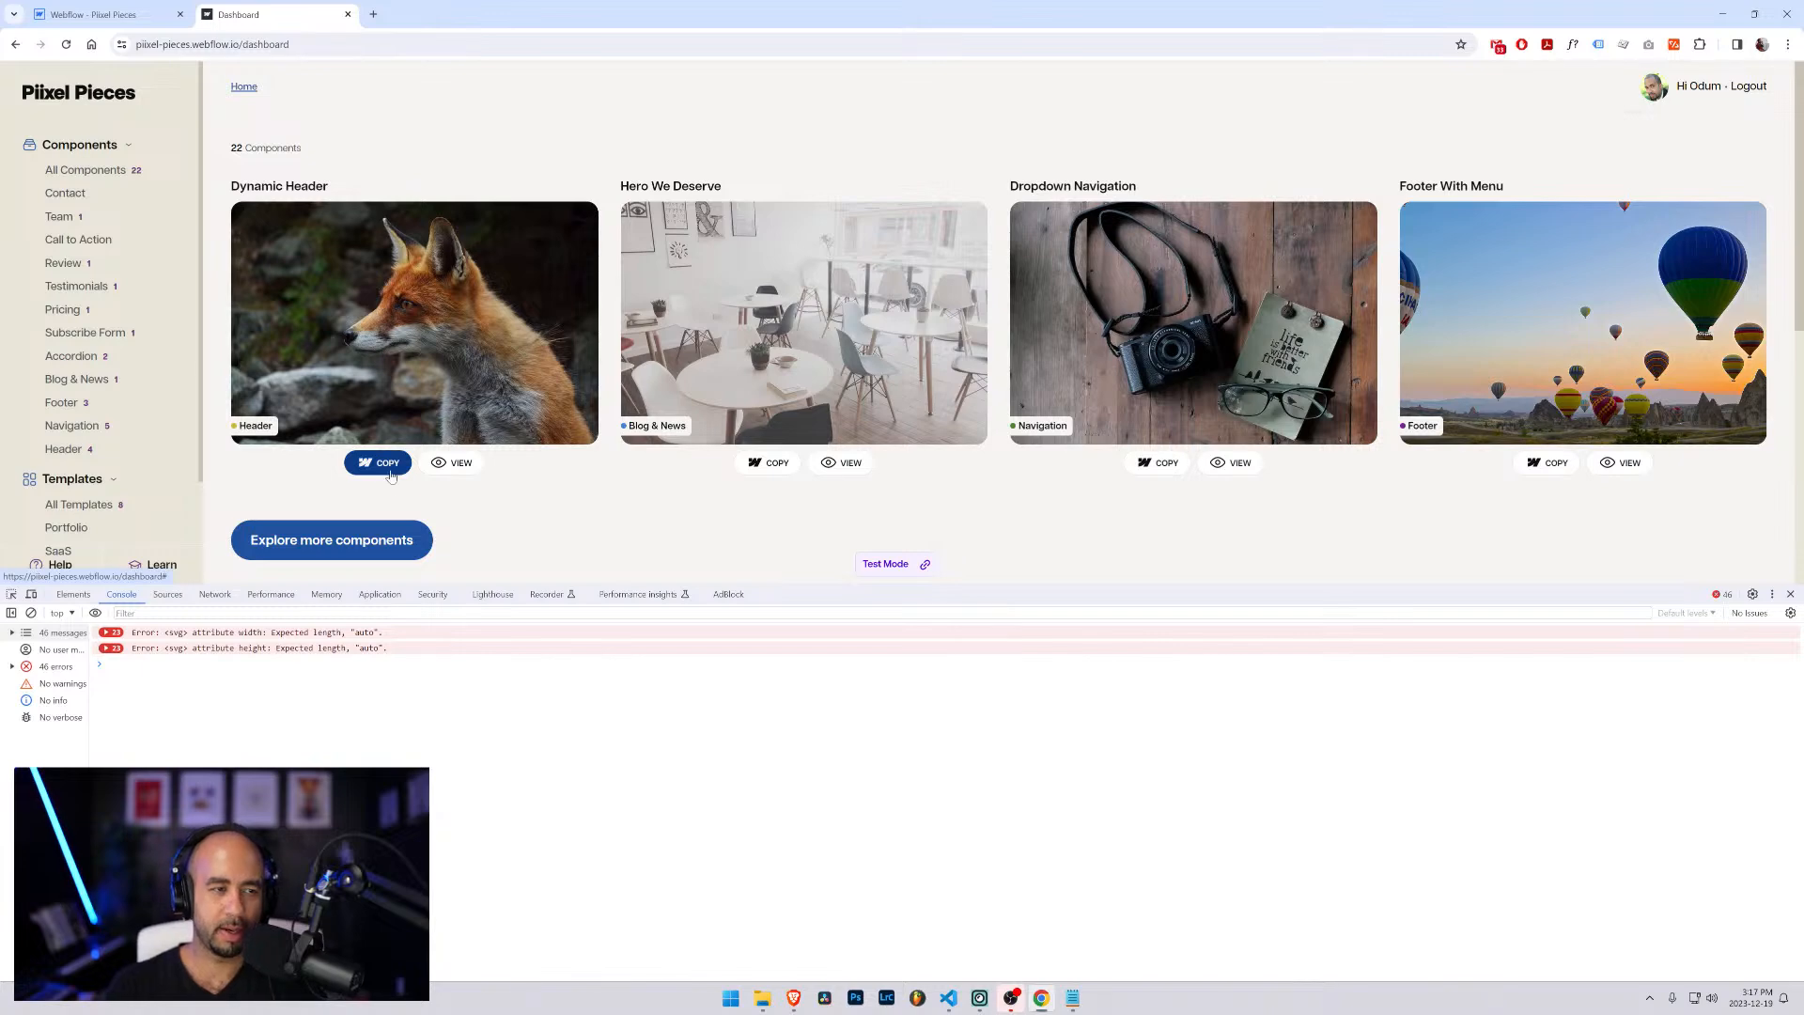
- Return to the Designer, dismiss the publishing dialog and reopen the static Components page's settings
click(94, 14)
click(1647, 437)
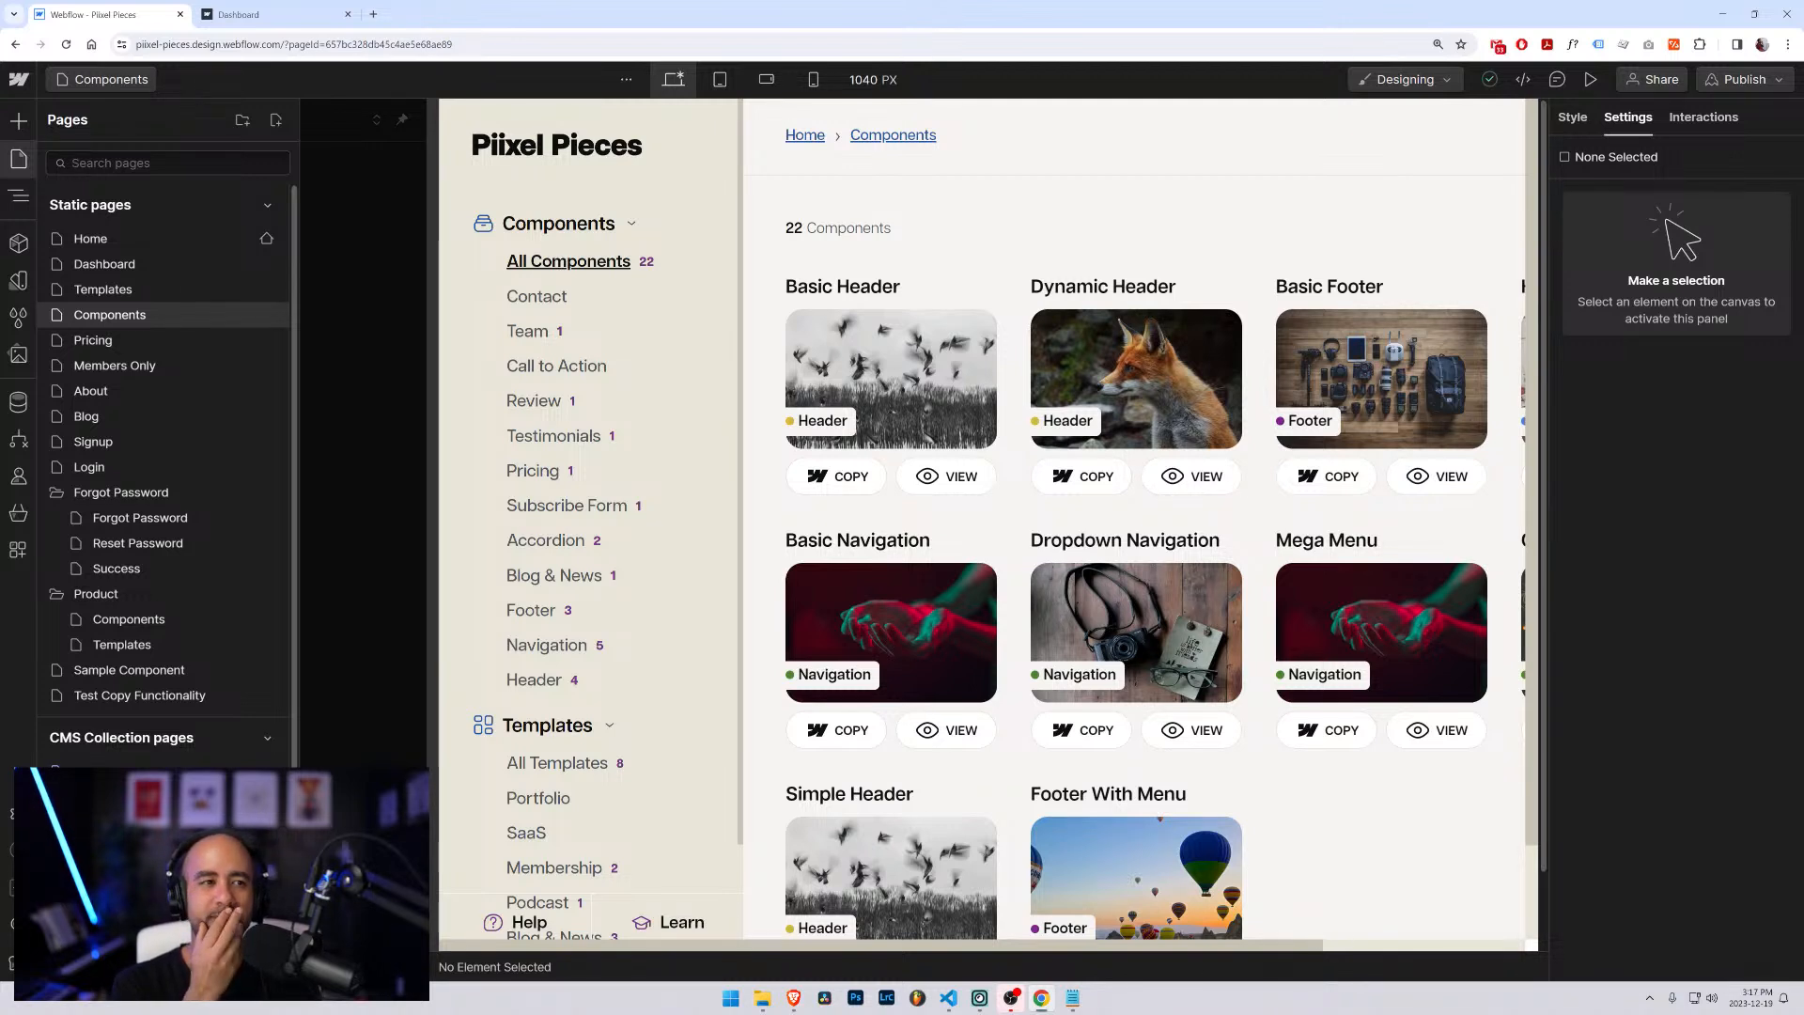
scroll(244, 530, down, 1)
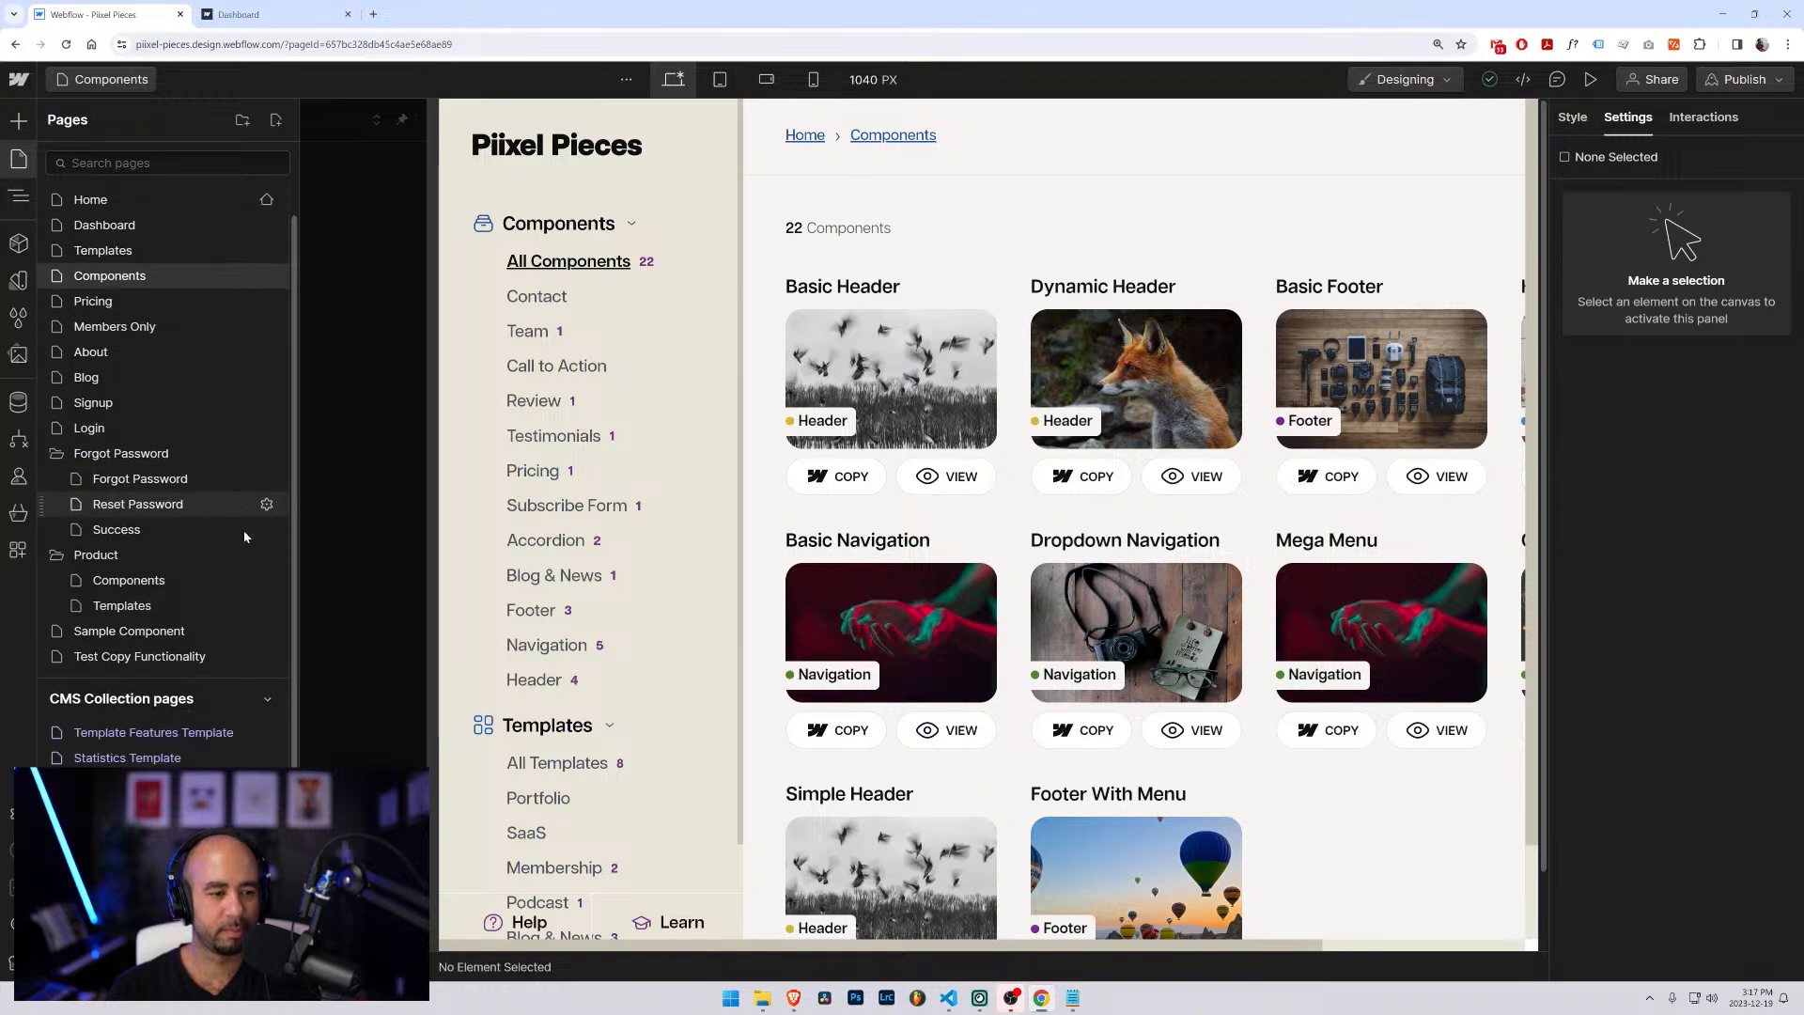
scroll(224, 344, up, 1)
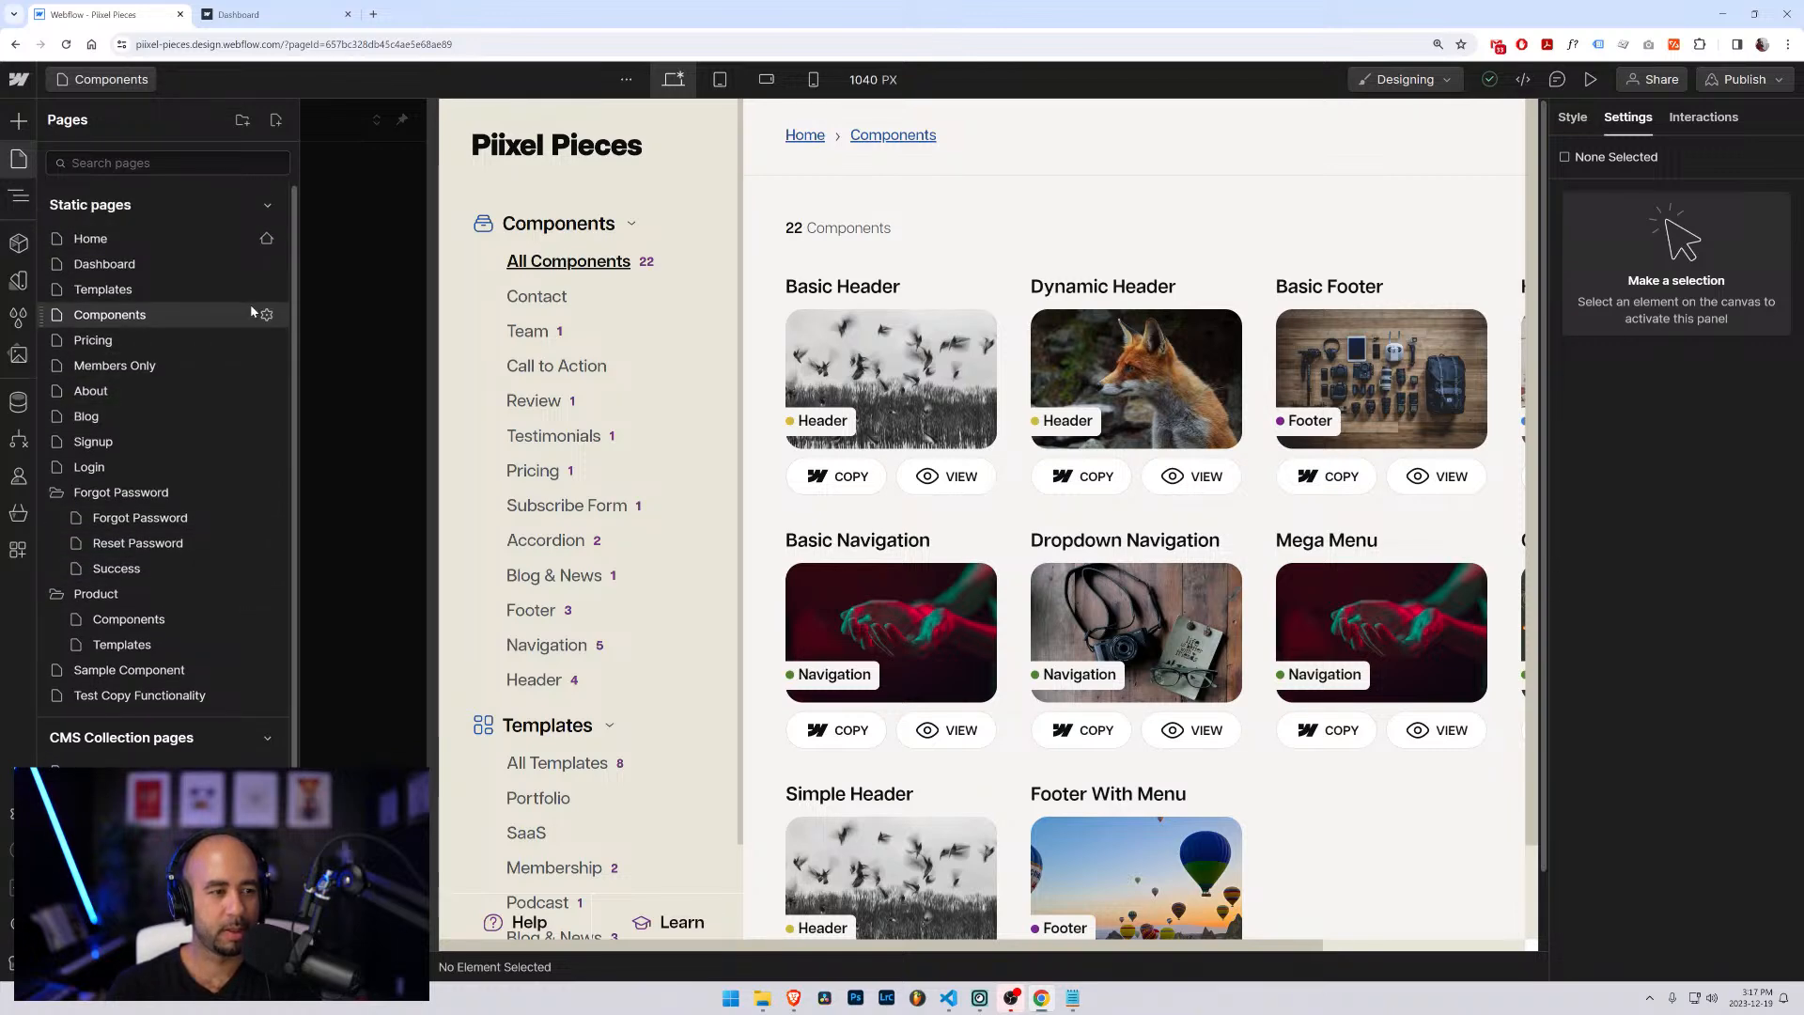
click(267, 316)
- Examine the copy-button script in the Components page's before-body code, especially the copyButton.onclick function and the copy event listener
scroll(554, 601, down, 10)
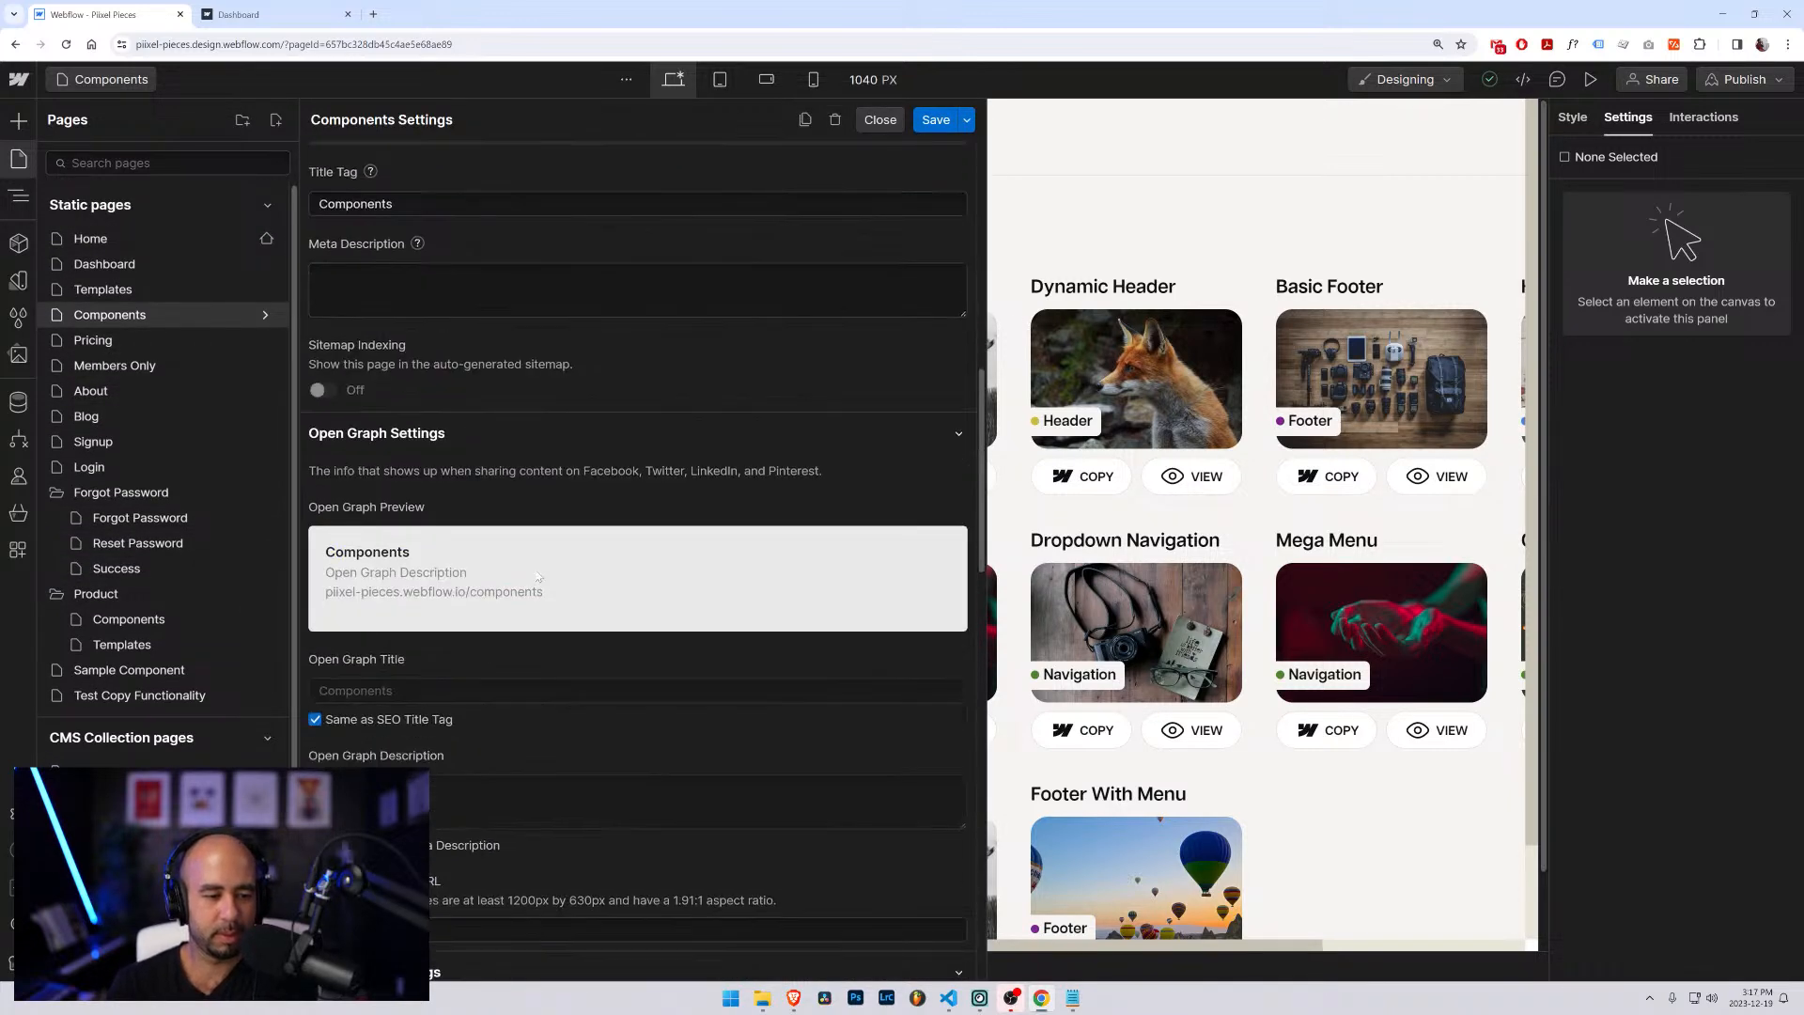
scroll(550, 591, down, 5)
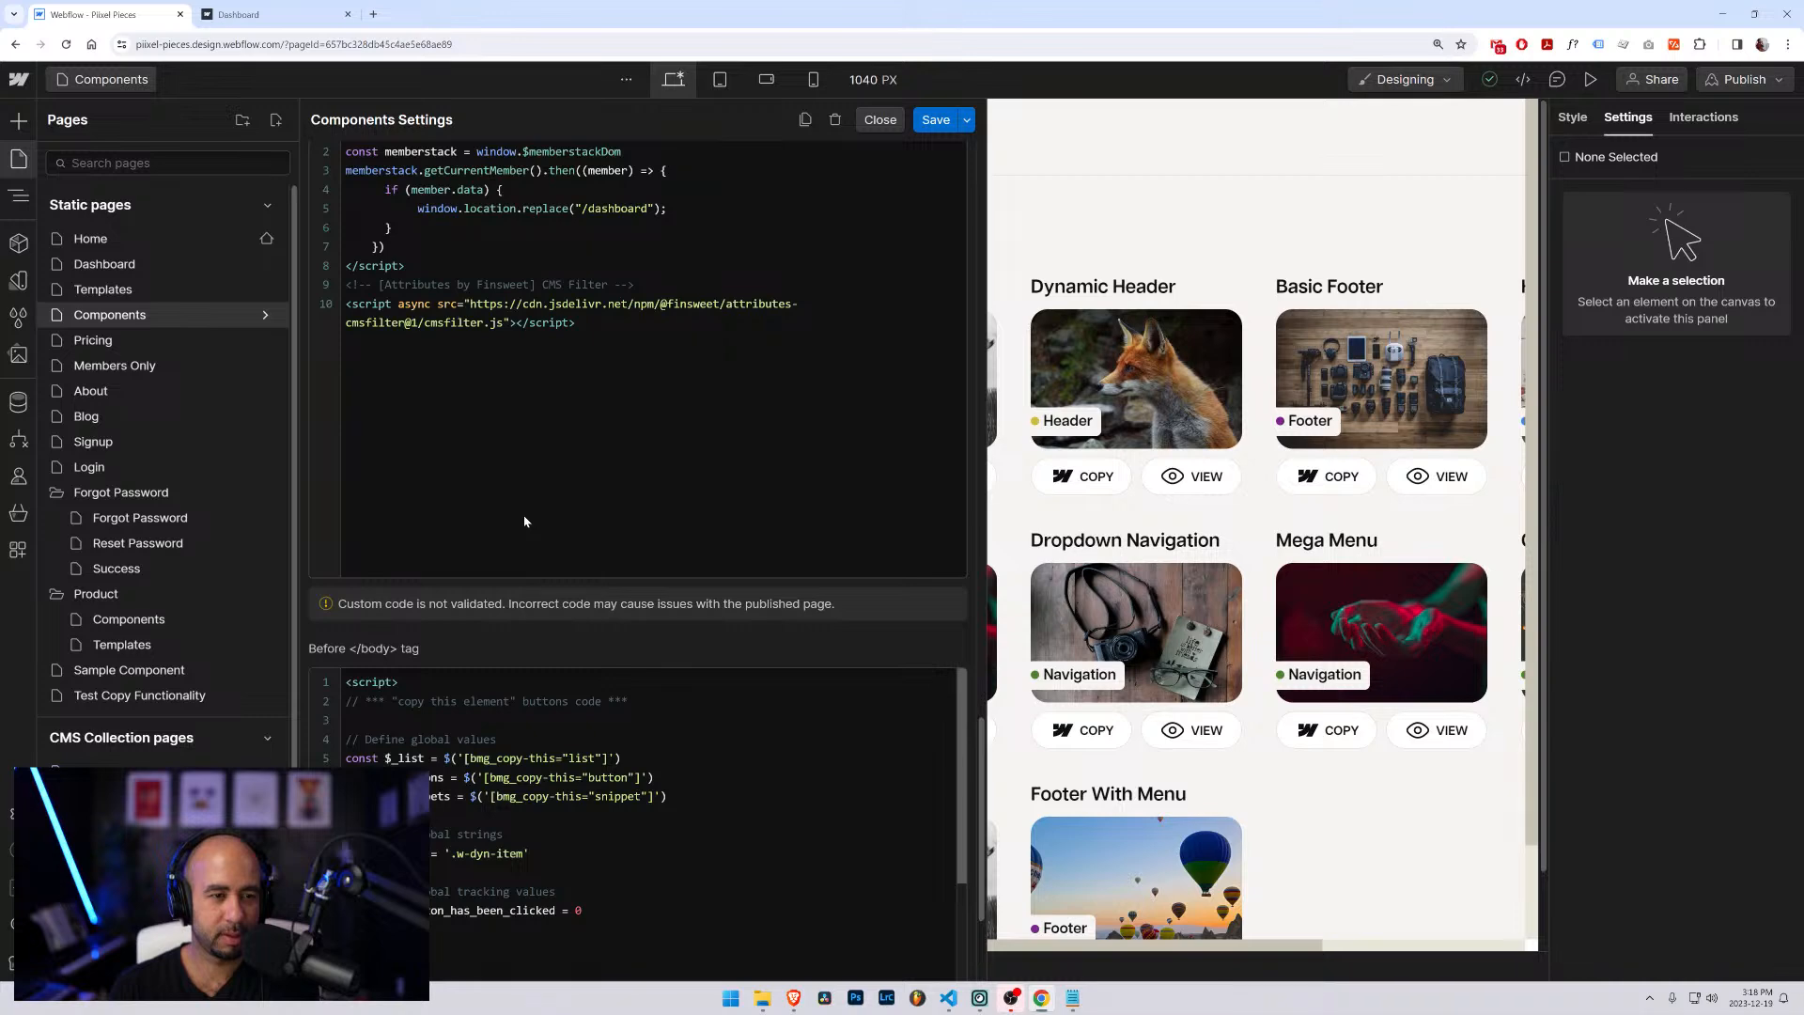
scroll(524, 522, down, 3)
scroll(638, 676, down, 1)
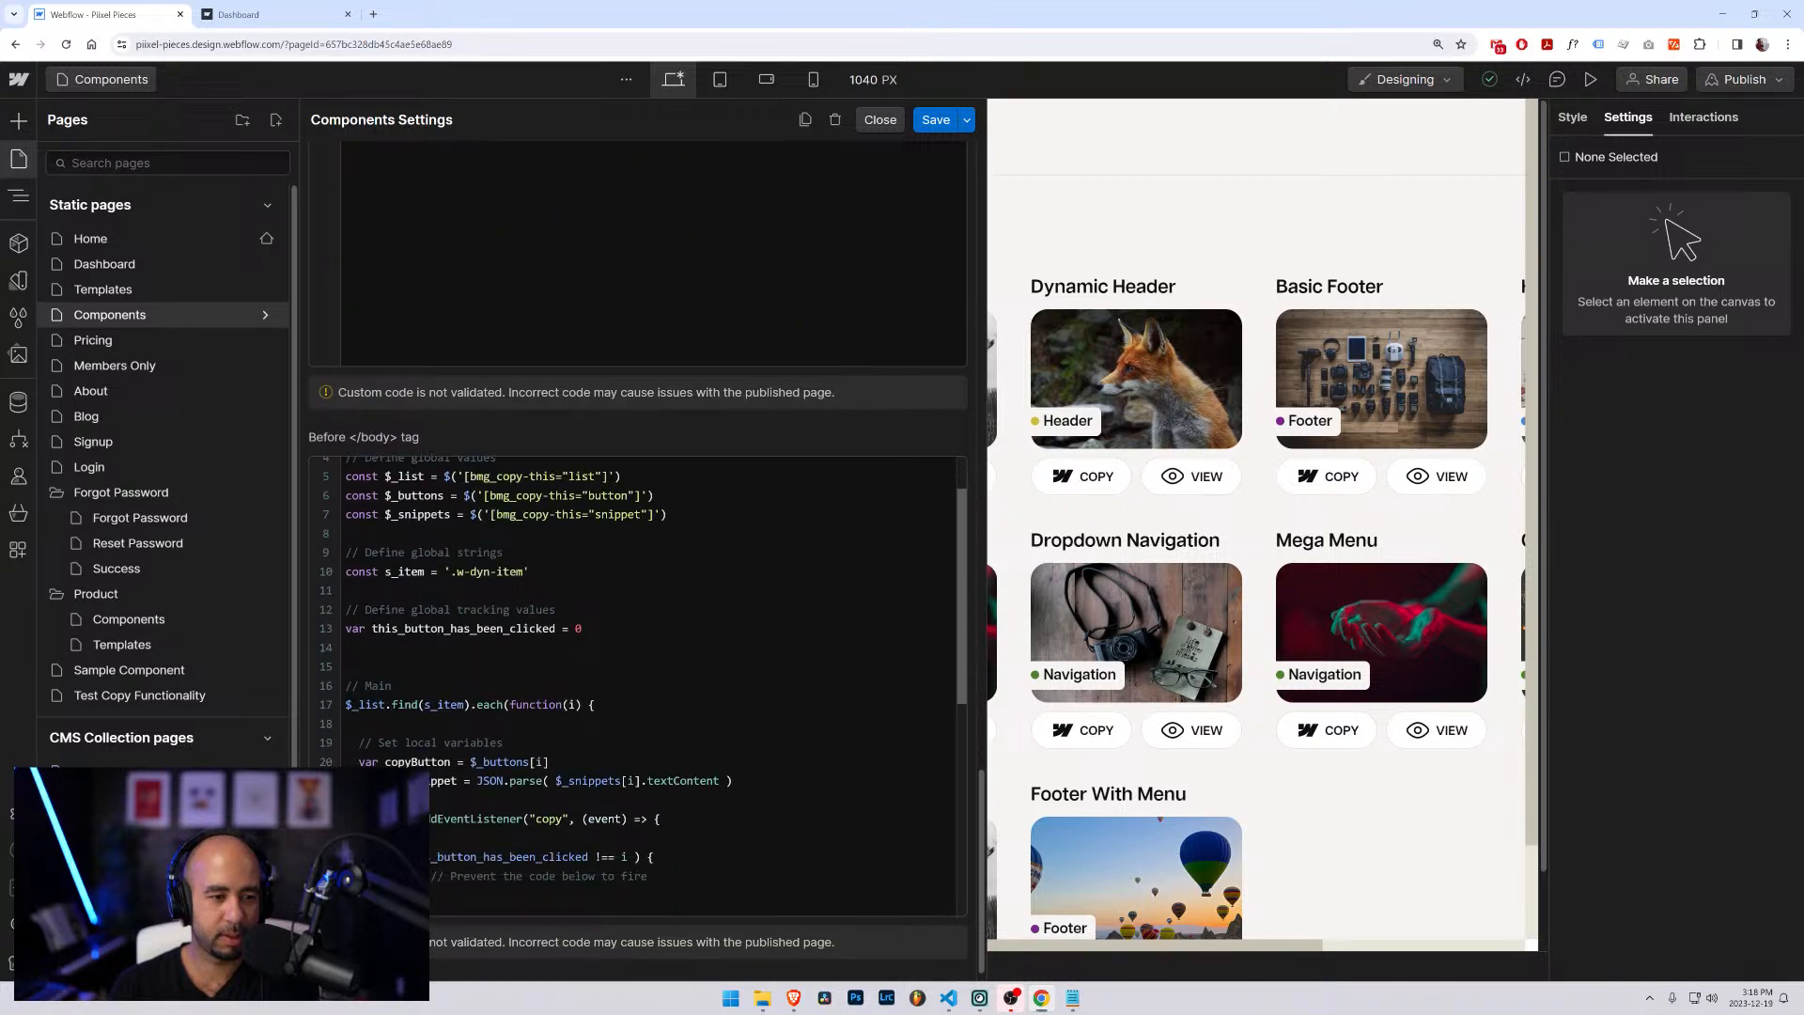
scroll(638, 677, down, 5)
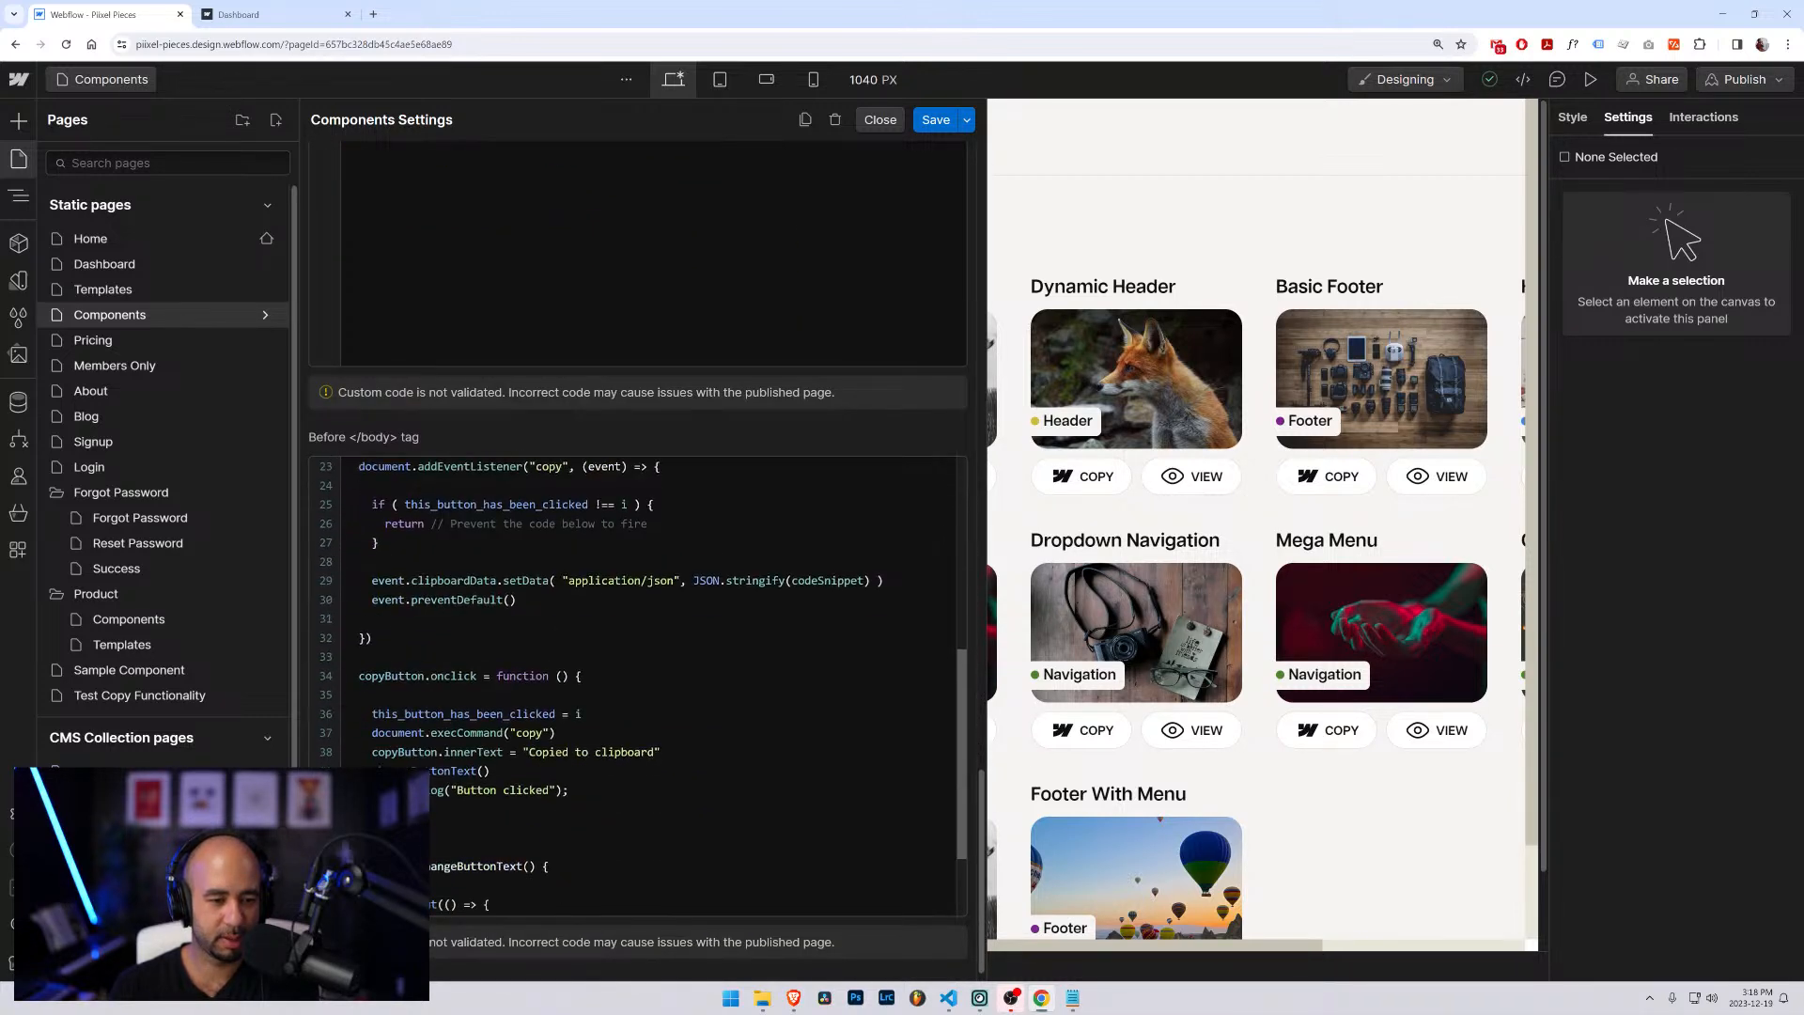
drag(352, 677, 603, 678)
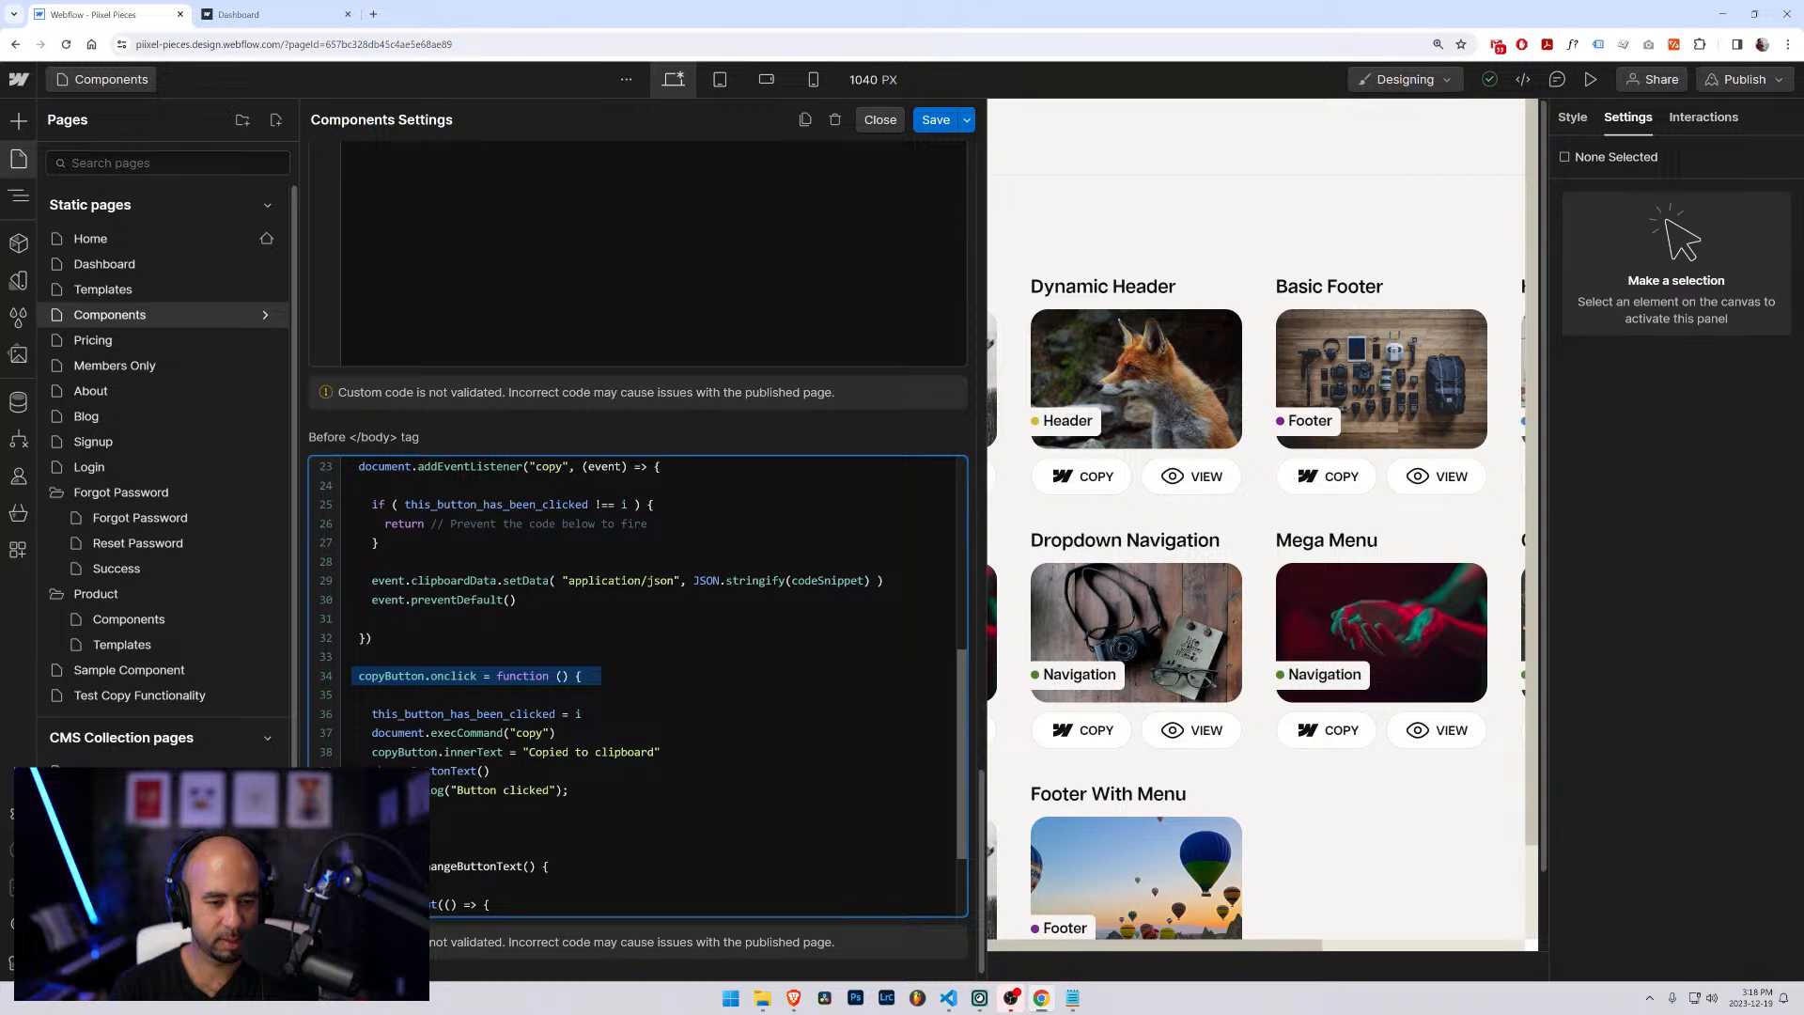
scroll(639, 686, down, 3)
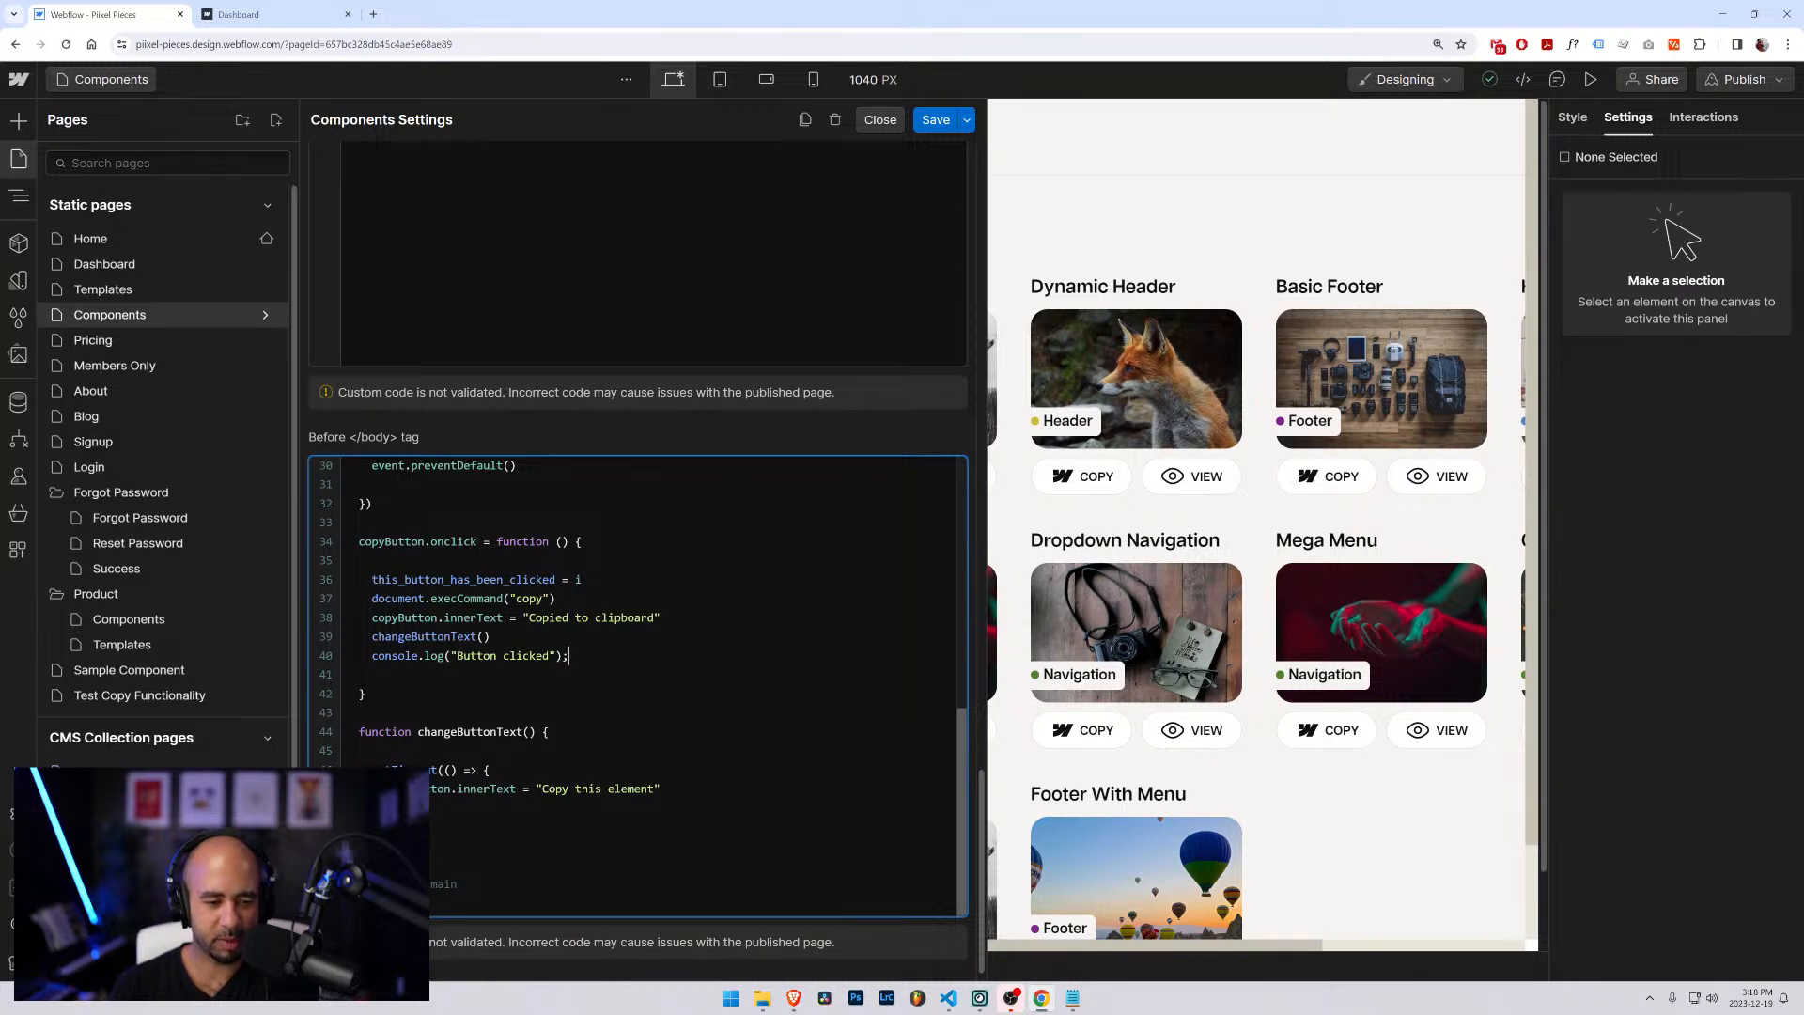
scroll(639, 685, up, 3)
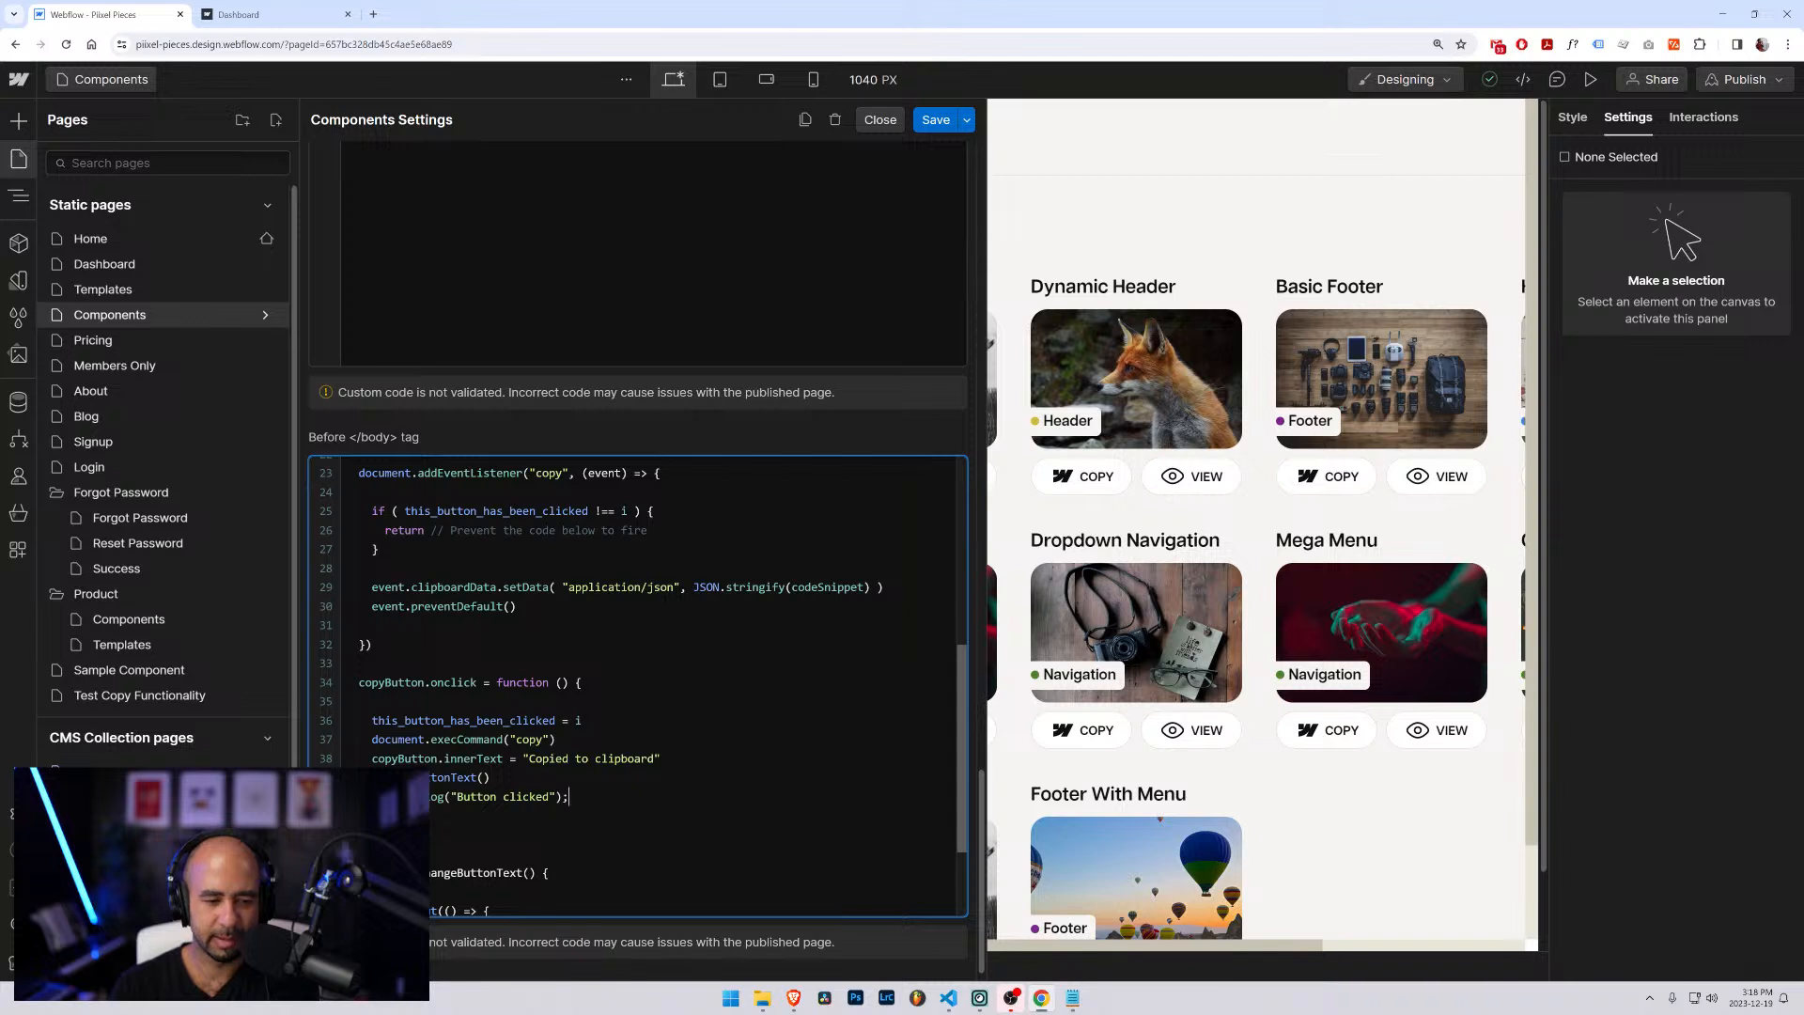
scroll(639, 686, up, 2)
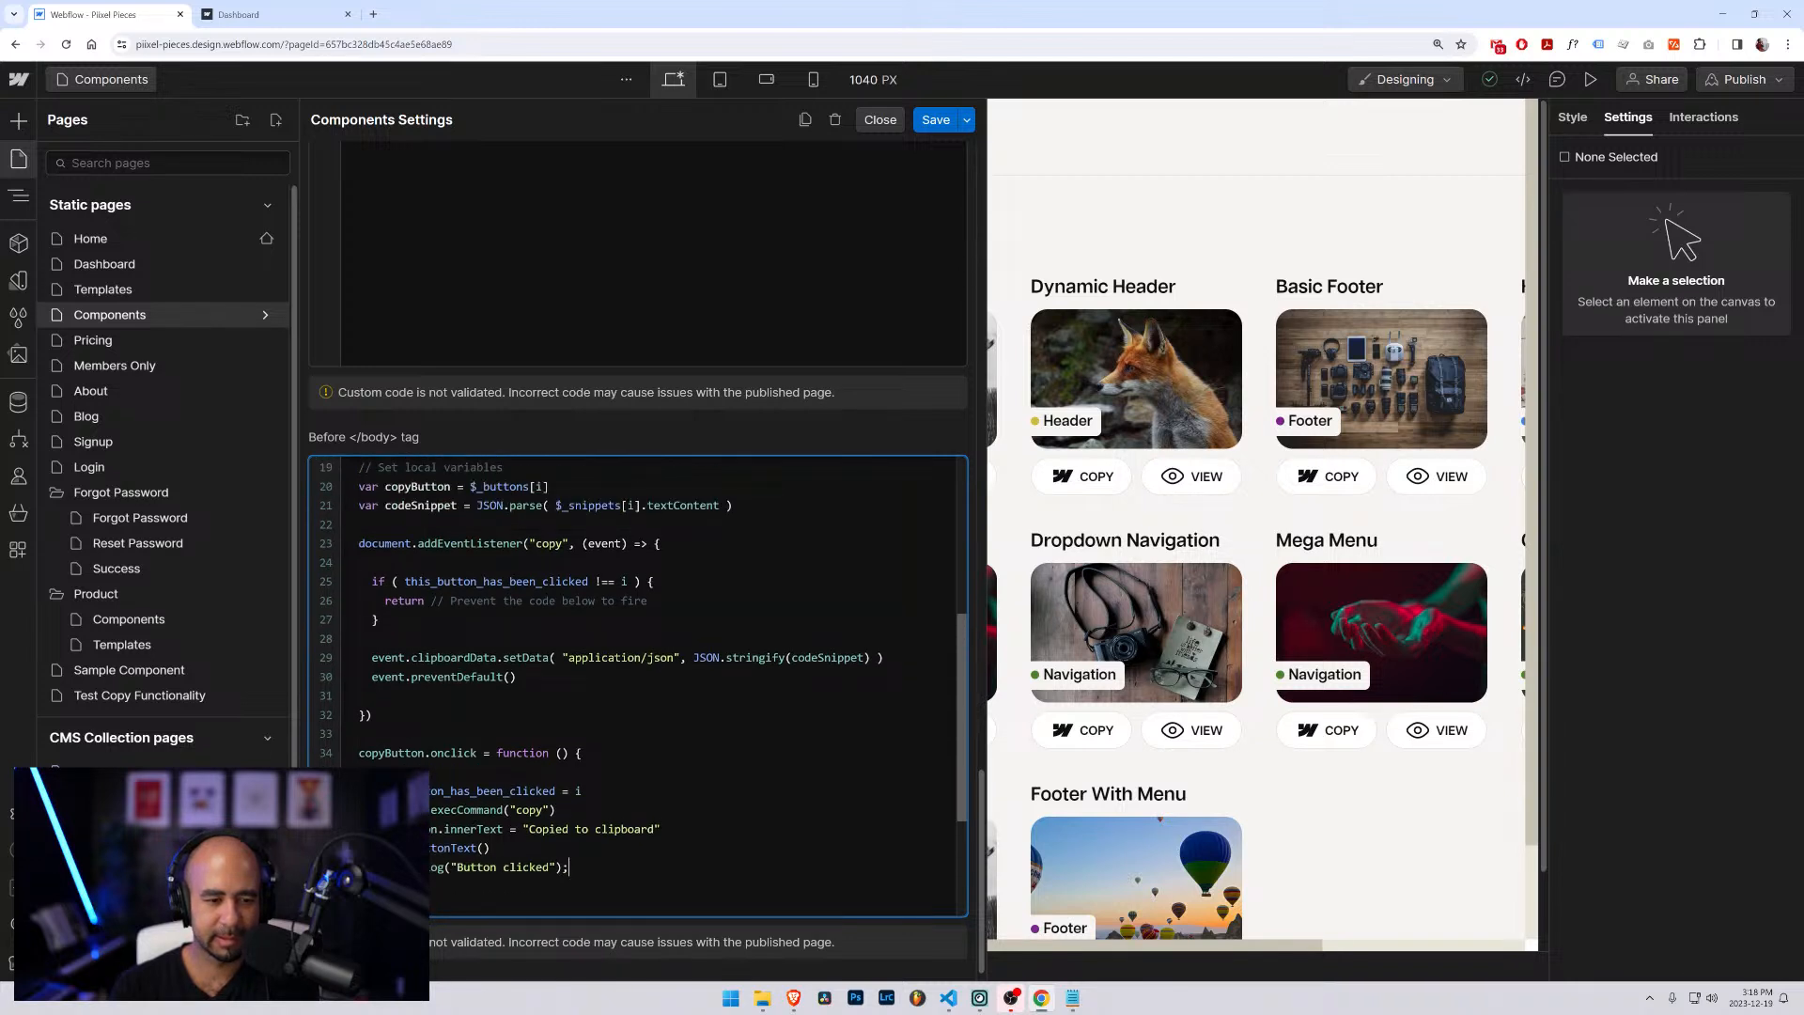
scroll(639, 686, down, 2)
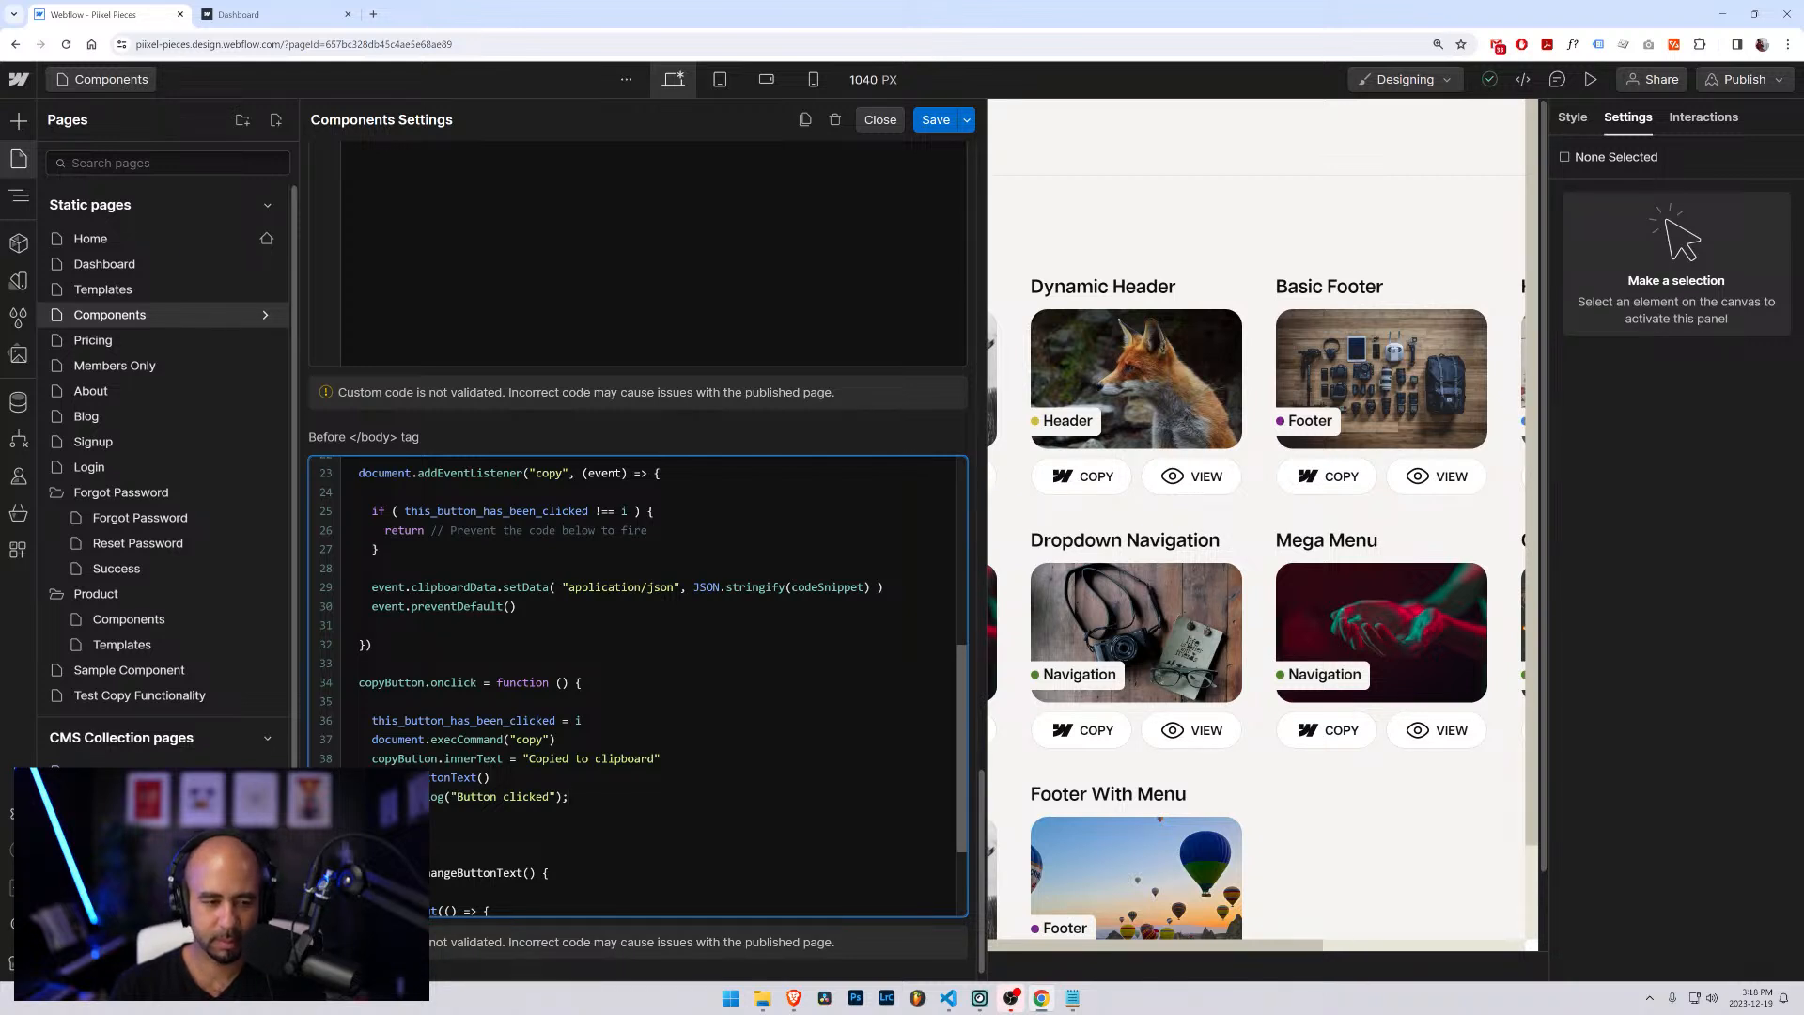
- Remove the semicolon after console.log("Button clicked"), save the page settings and republish the site to piixel-pieces.webflow.io
key(BackSpace)
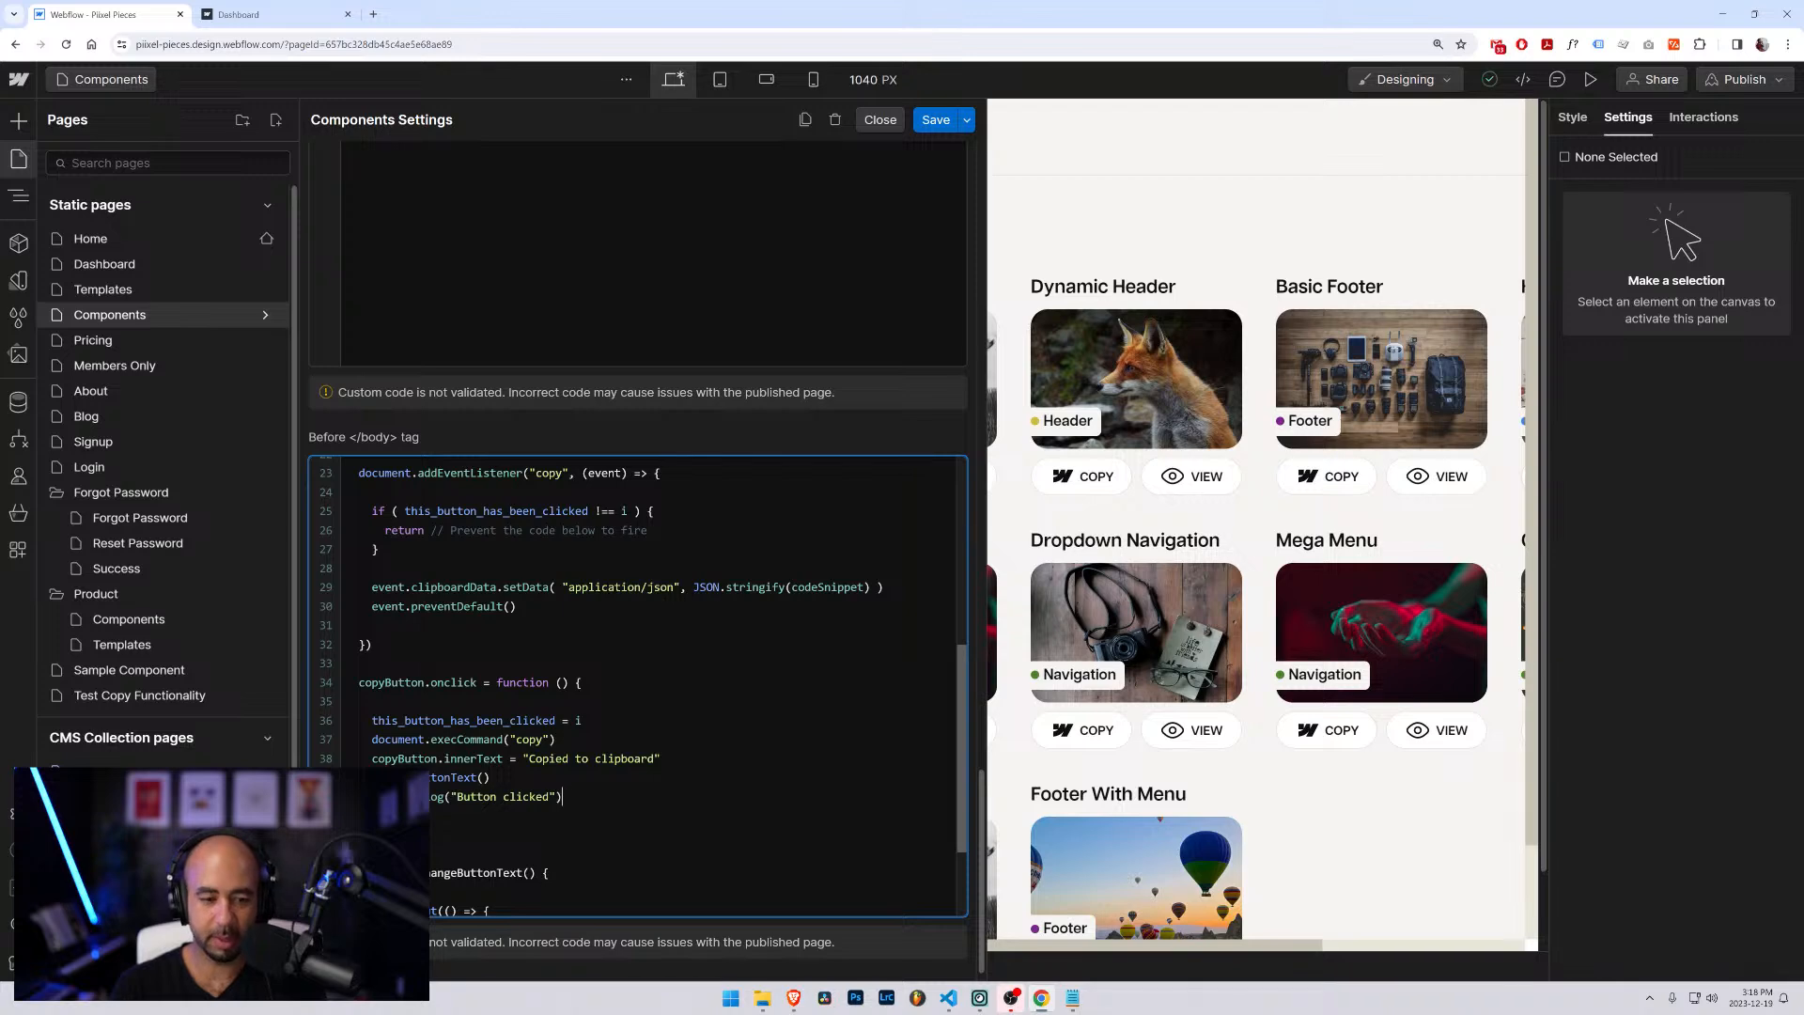
click(935, 122)
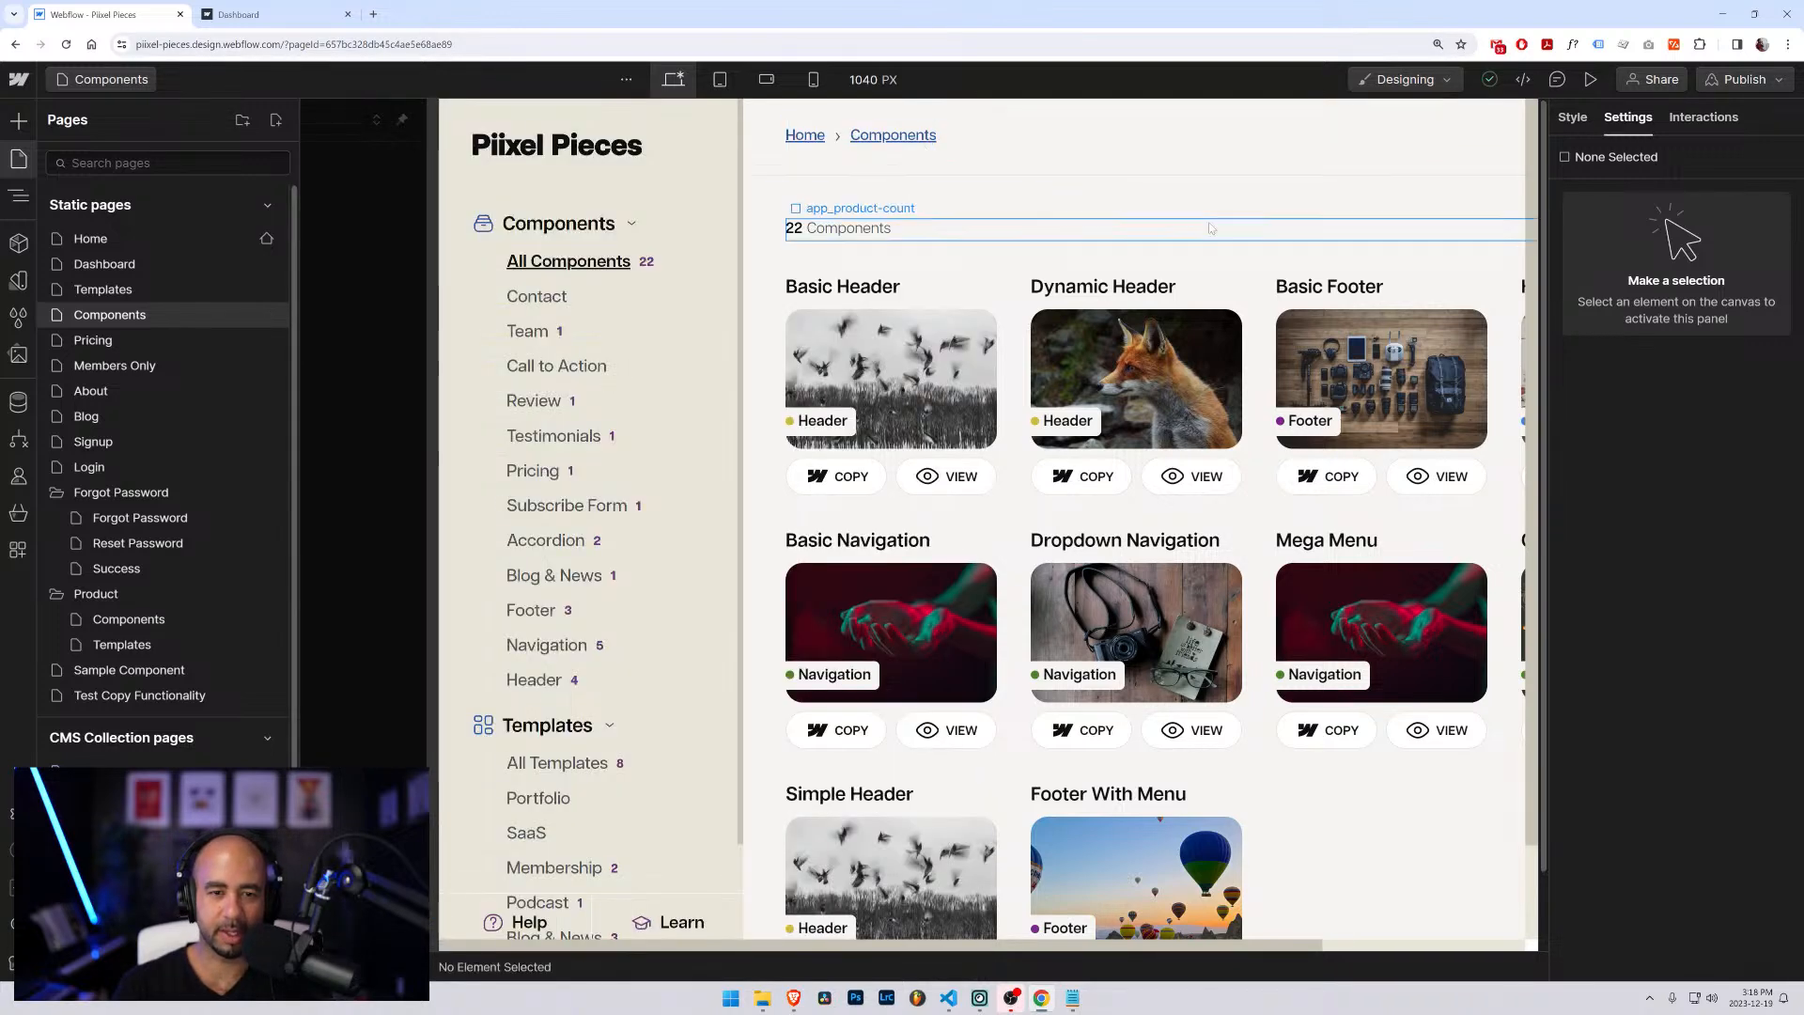
click(1708, 83)
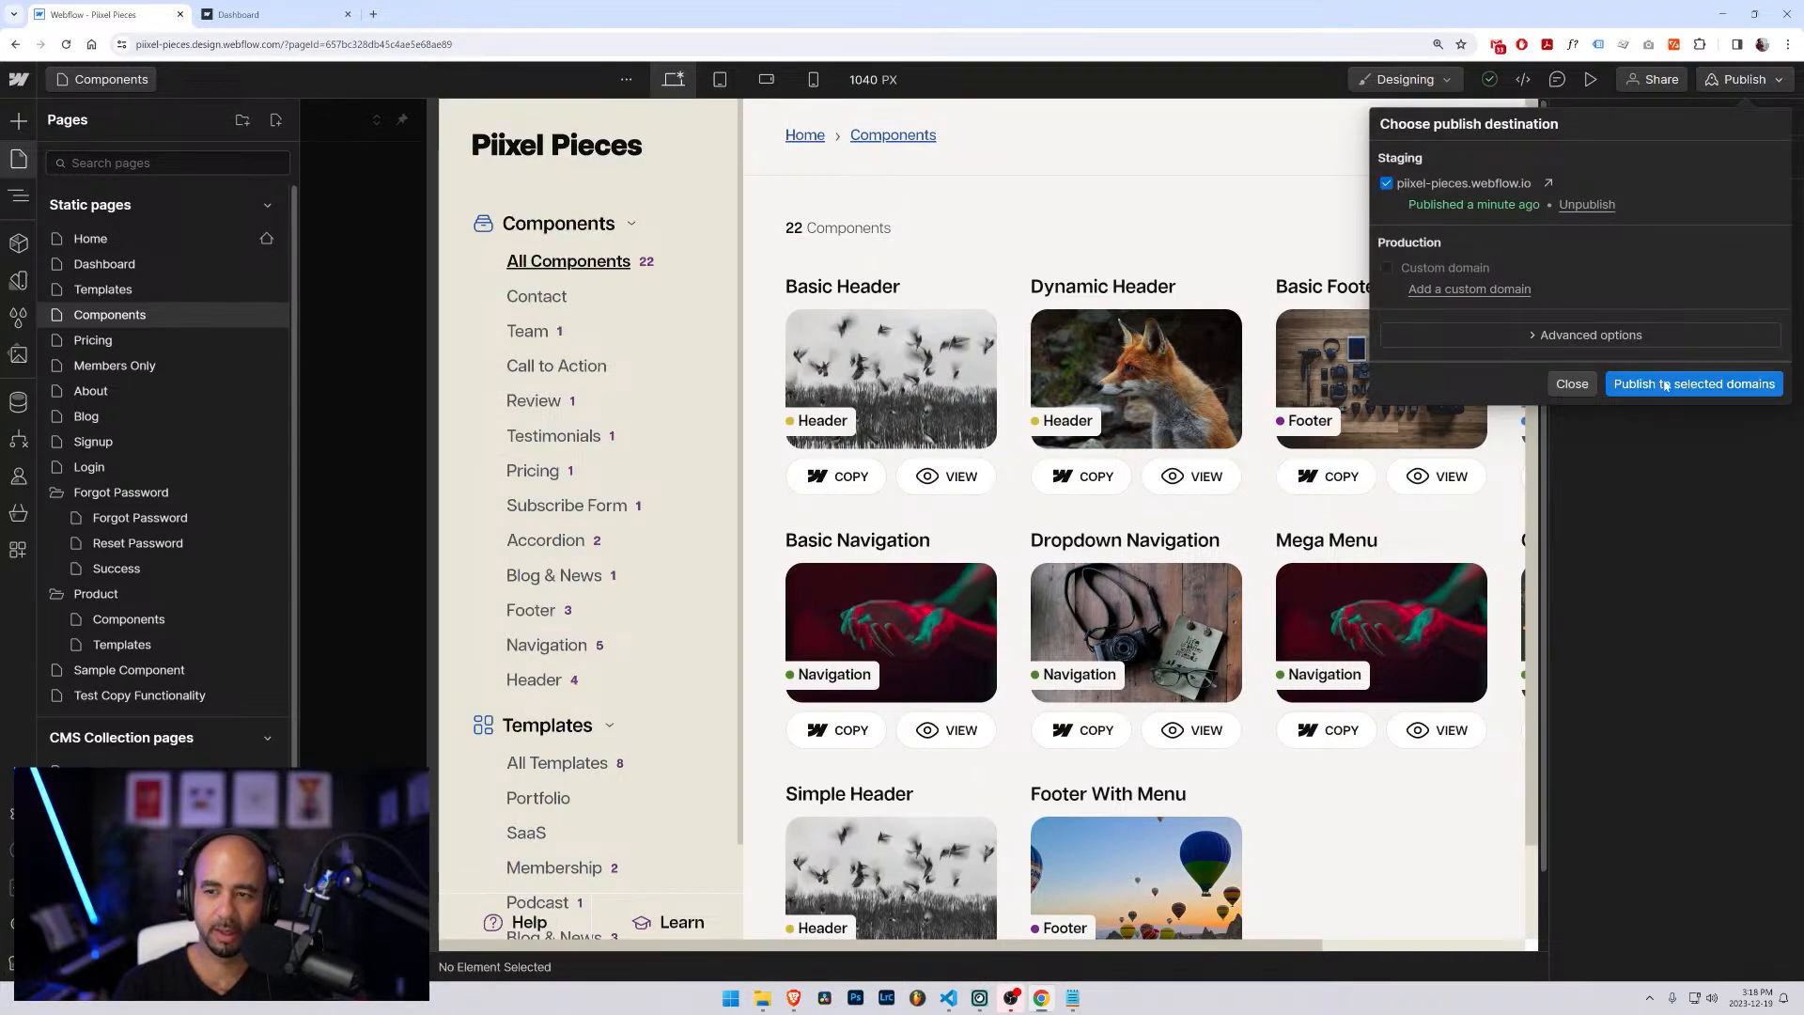
click(1694, 383)
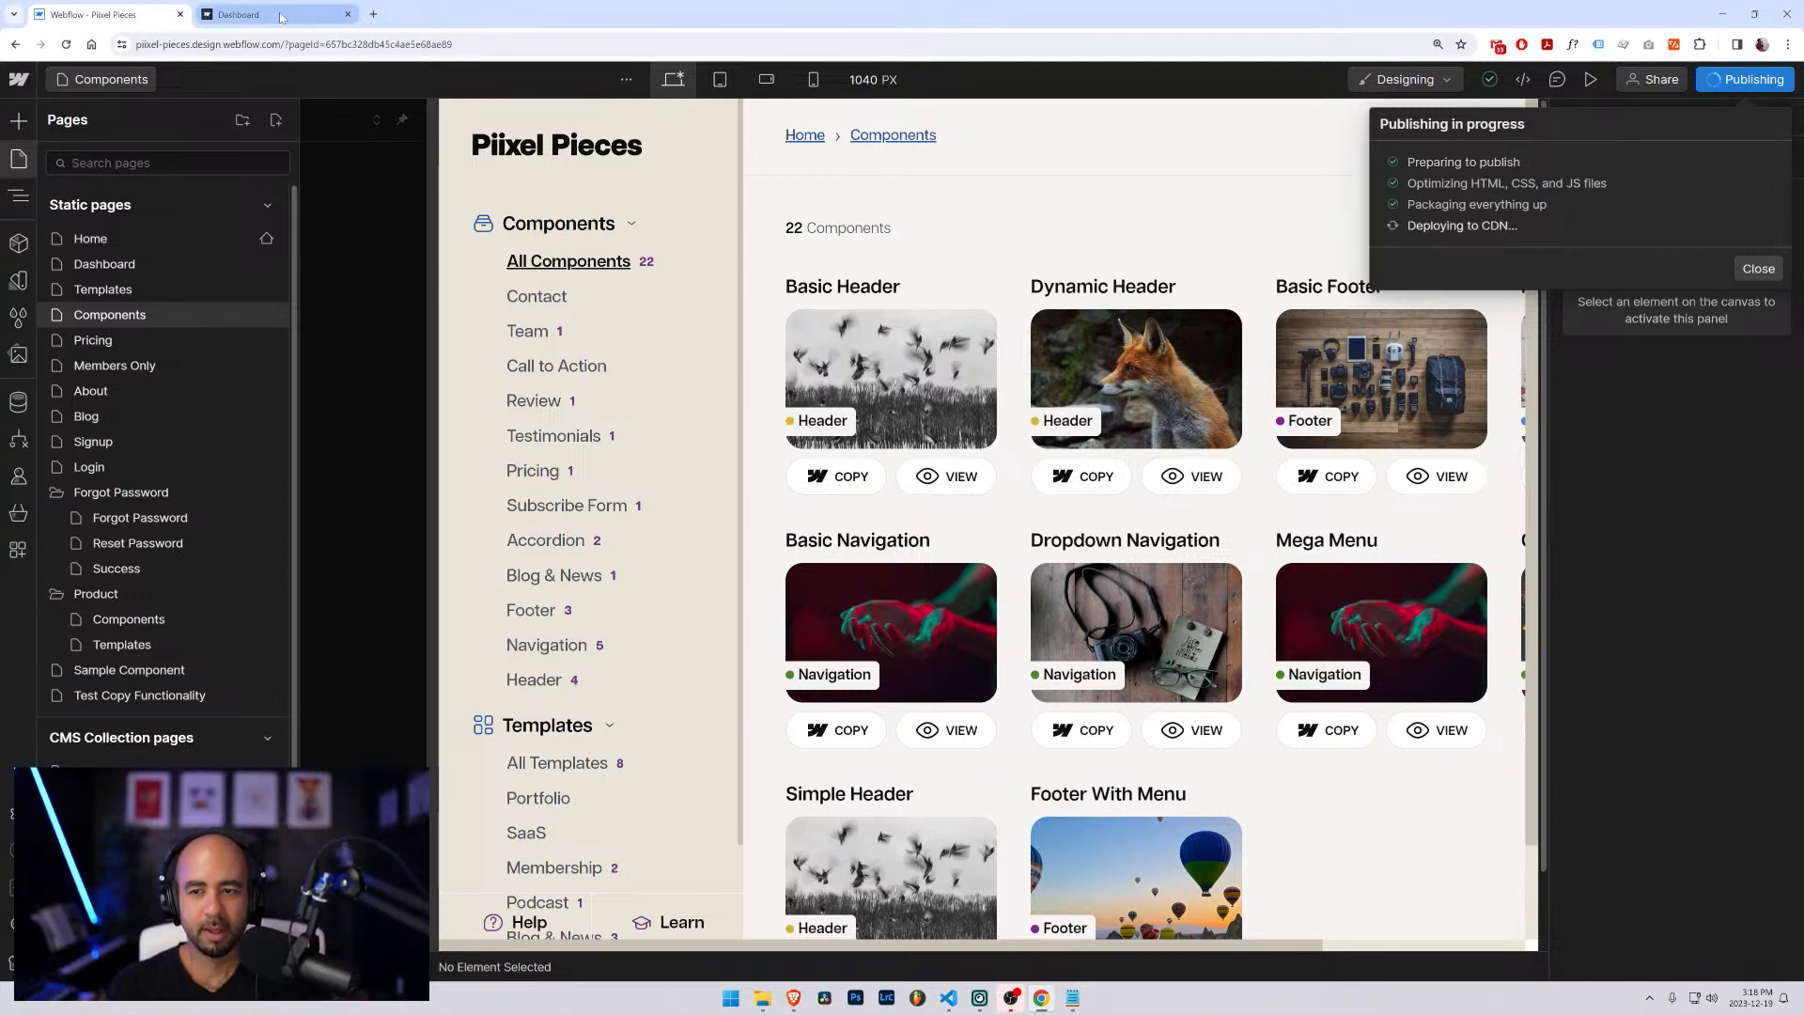
- Test the Dynamic Header component's Copy button on the published Dashboard page with the console open
mouse_move(281, 17)
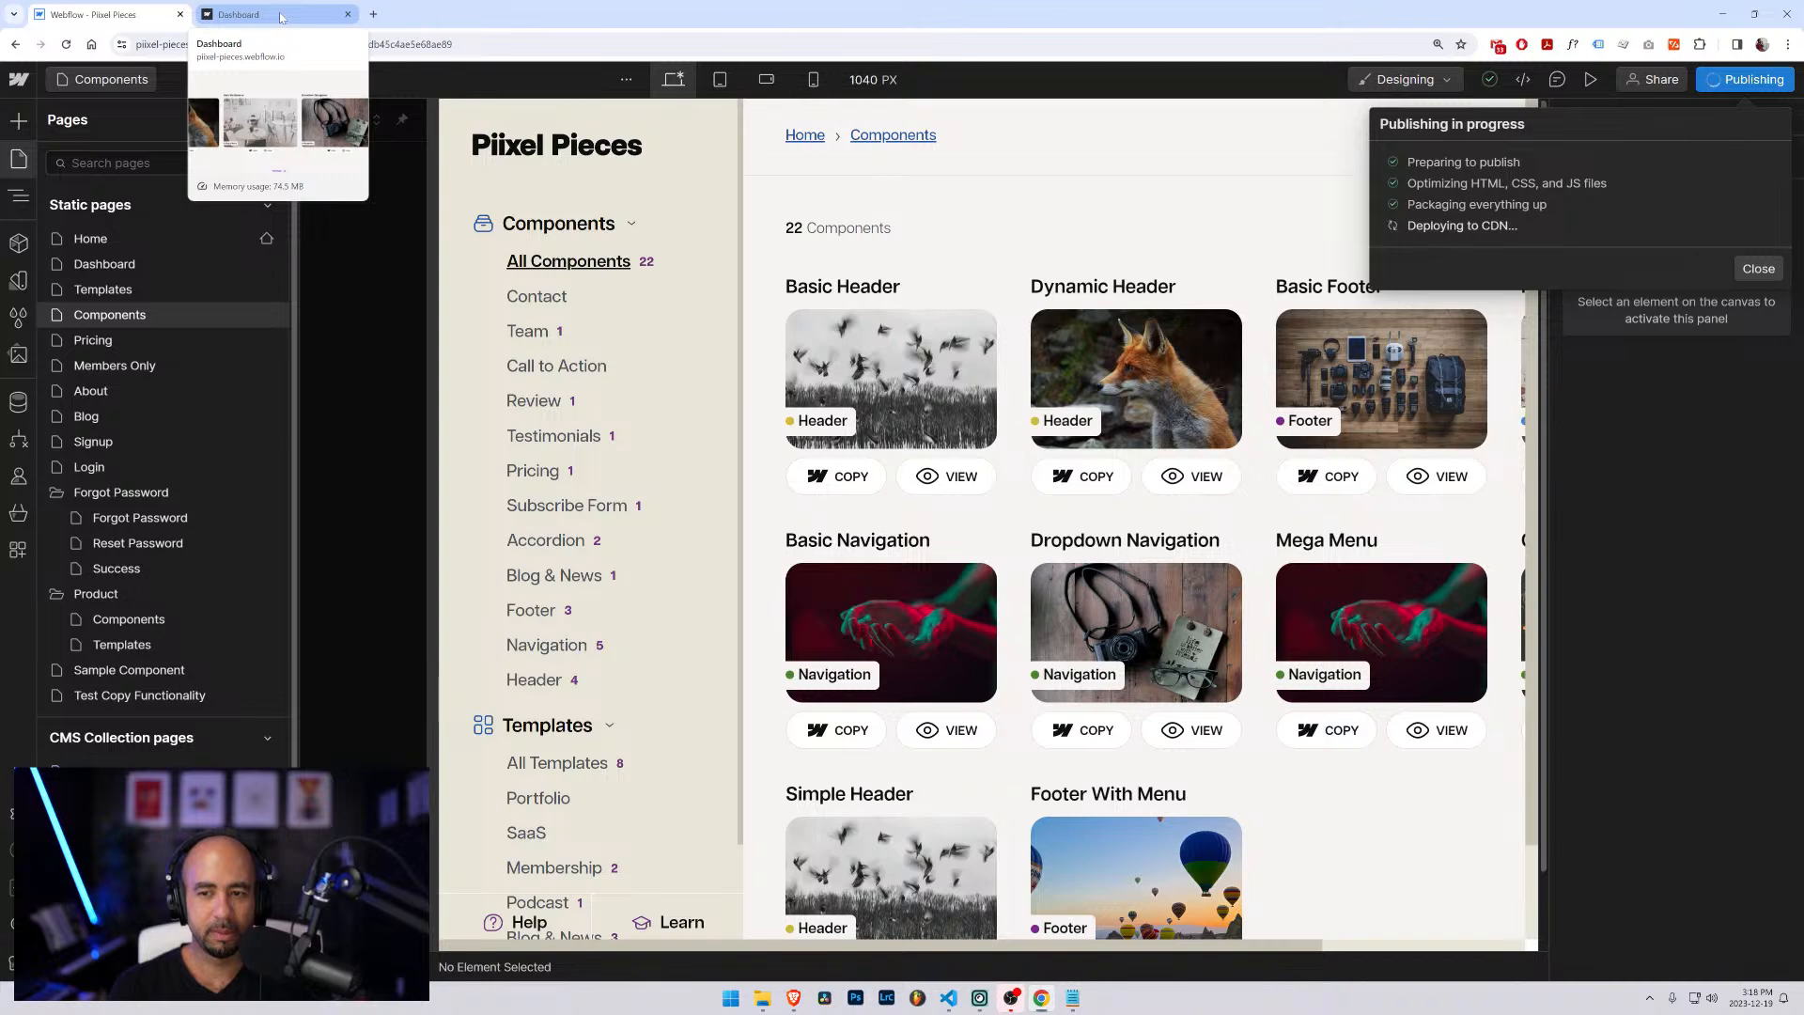
click(281, 17)
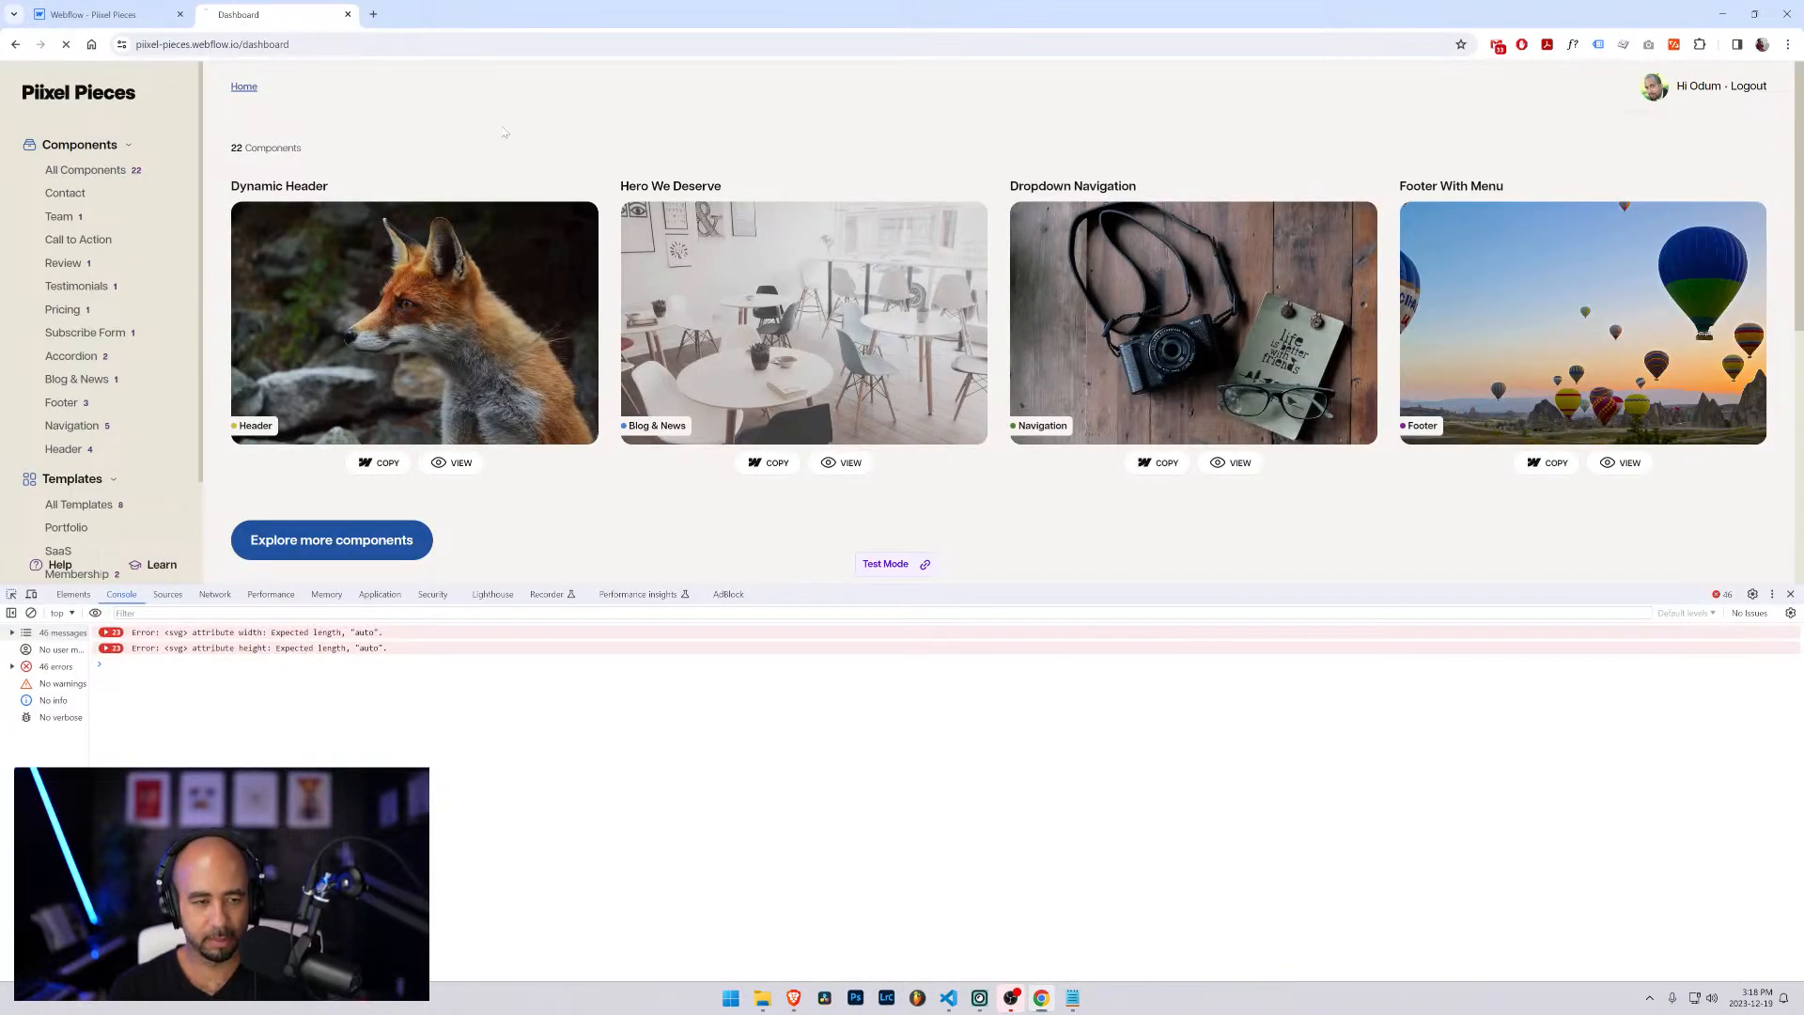
click(383, 466)
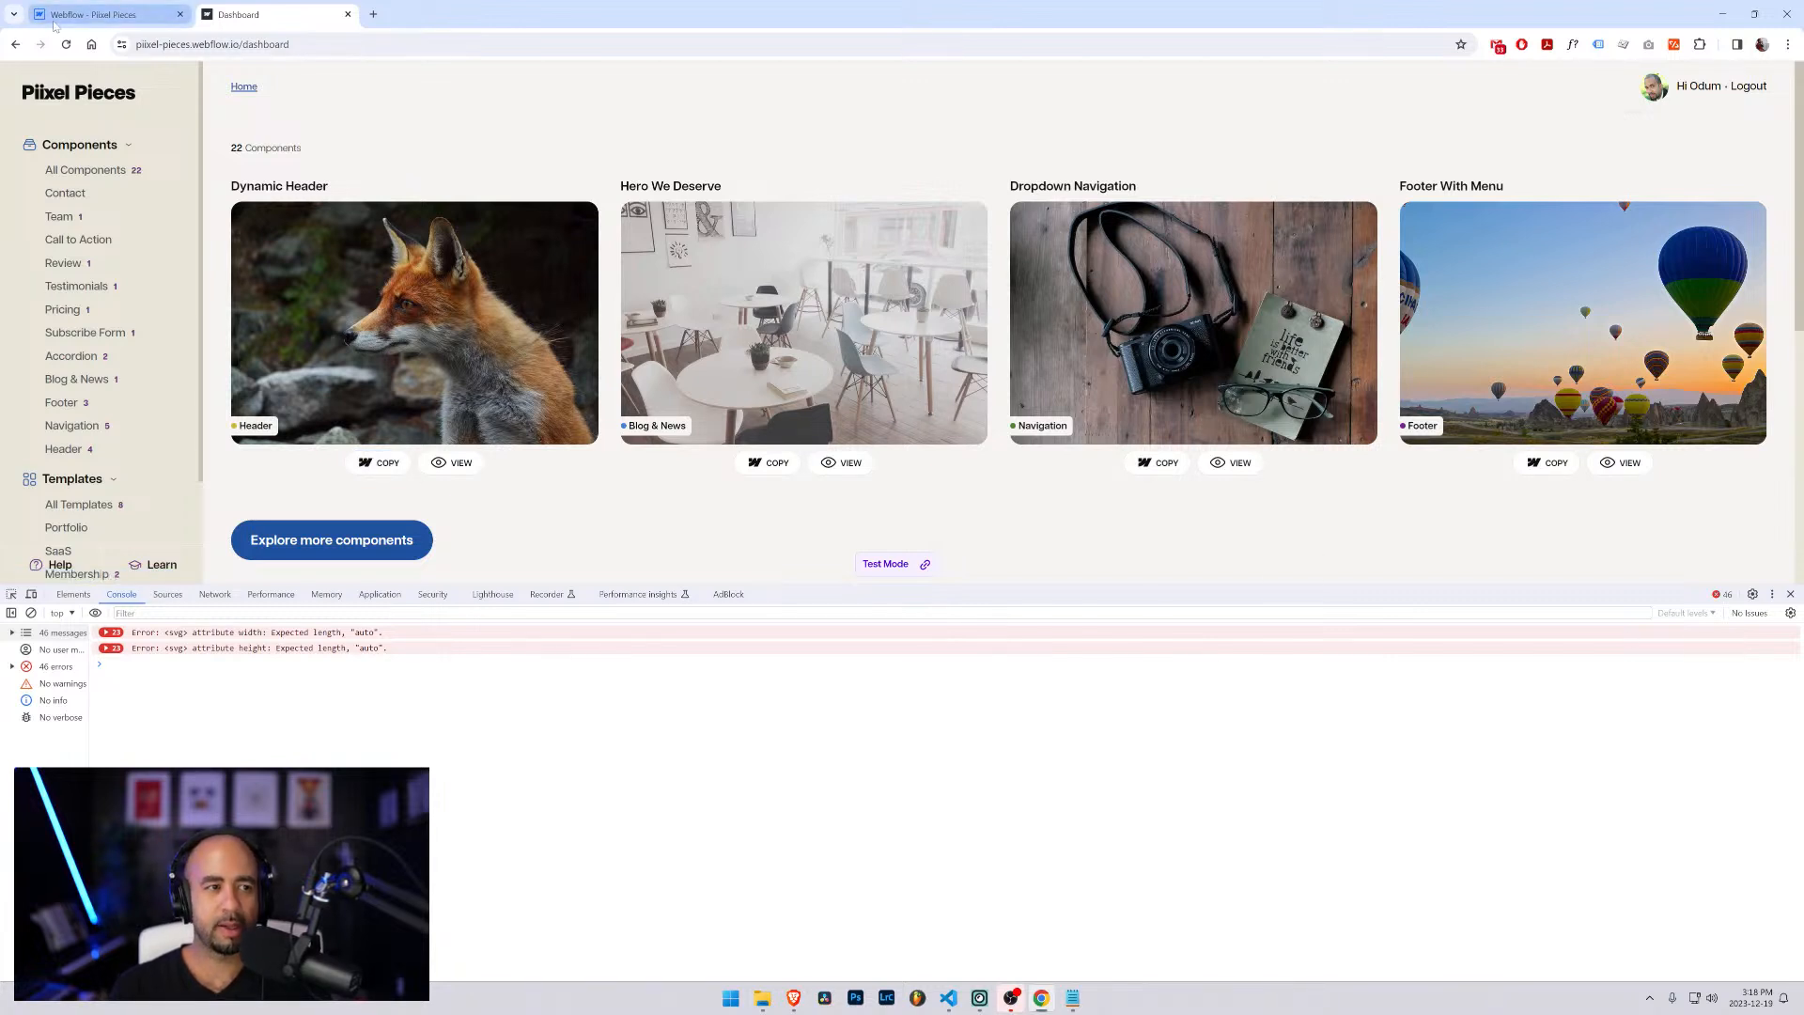
mouse_move(64, 23)
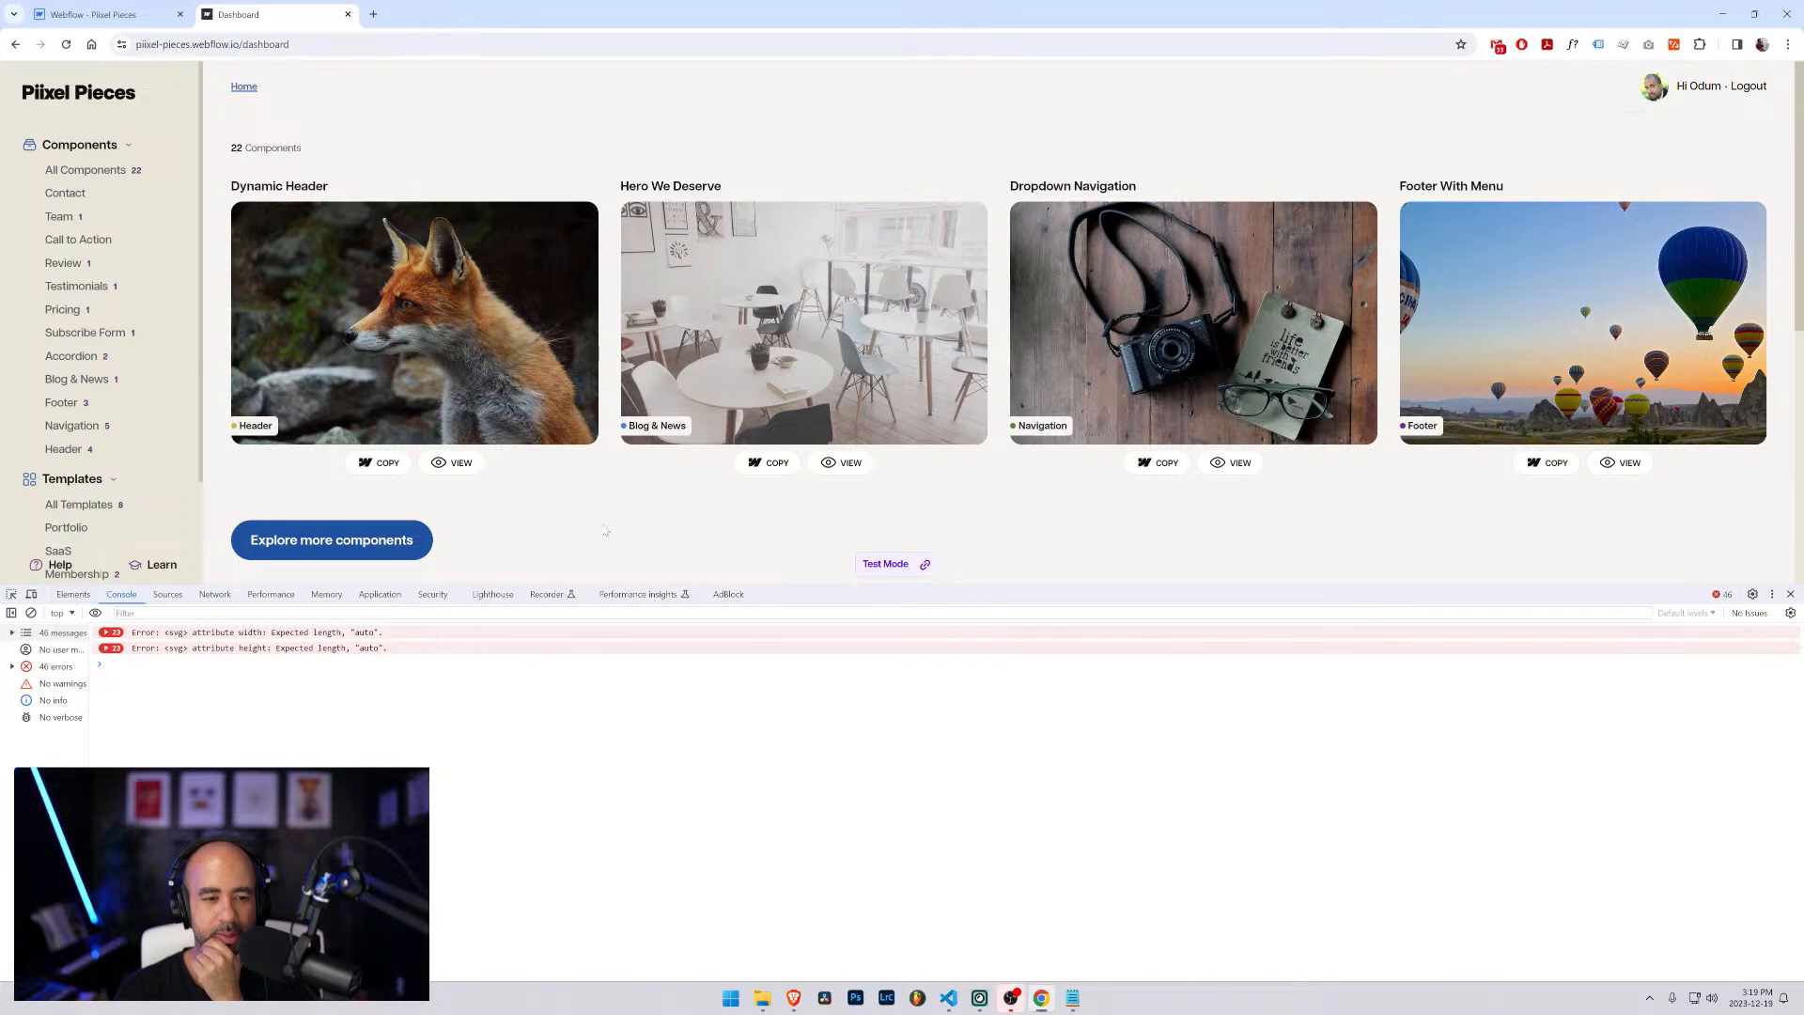
- Inspect the Dashboard's body markup, expanding the last div and checking the script tags before the closing body tag
click(74, 594)
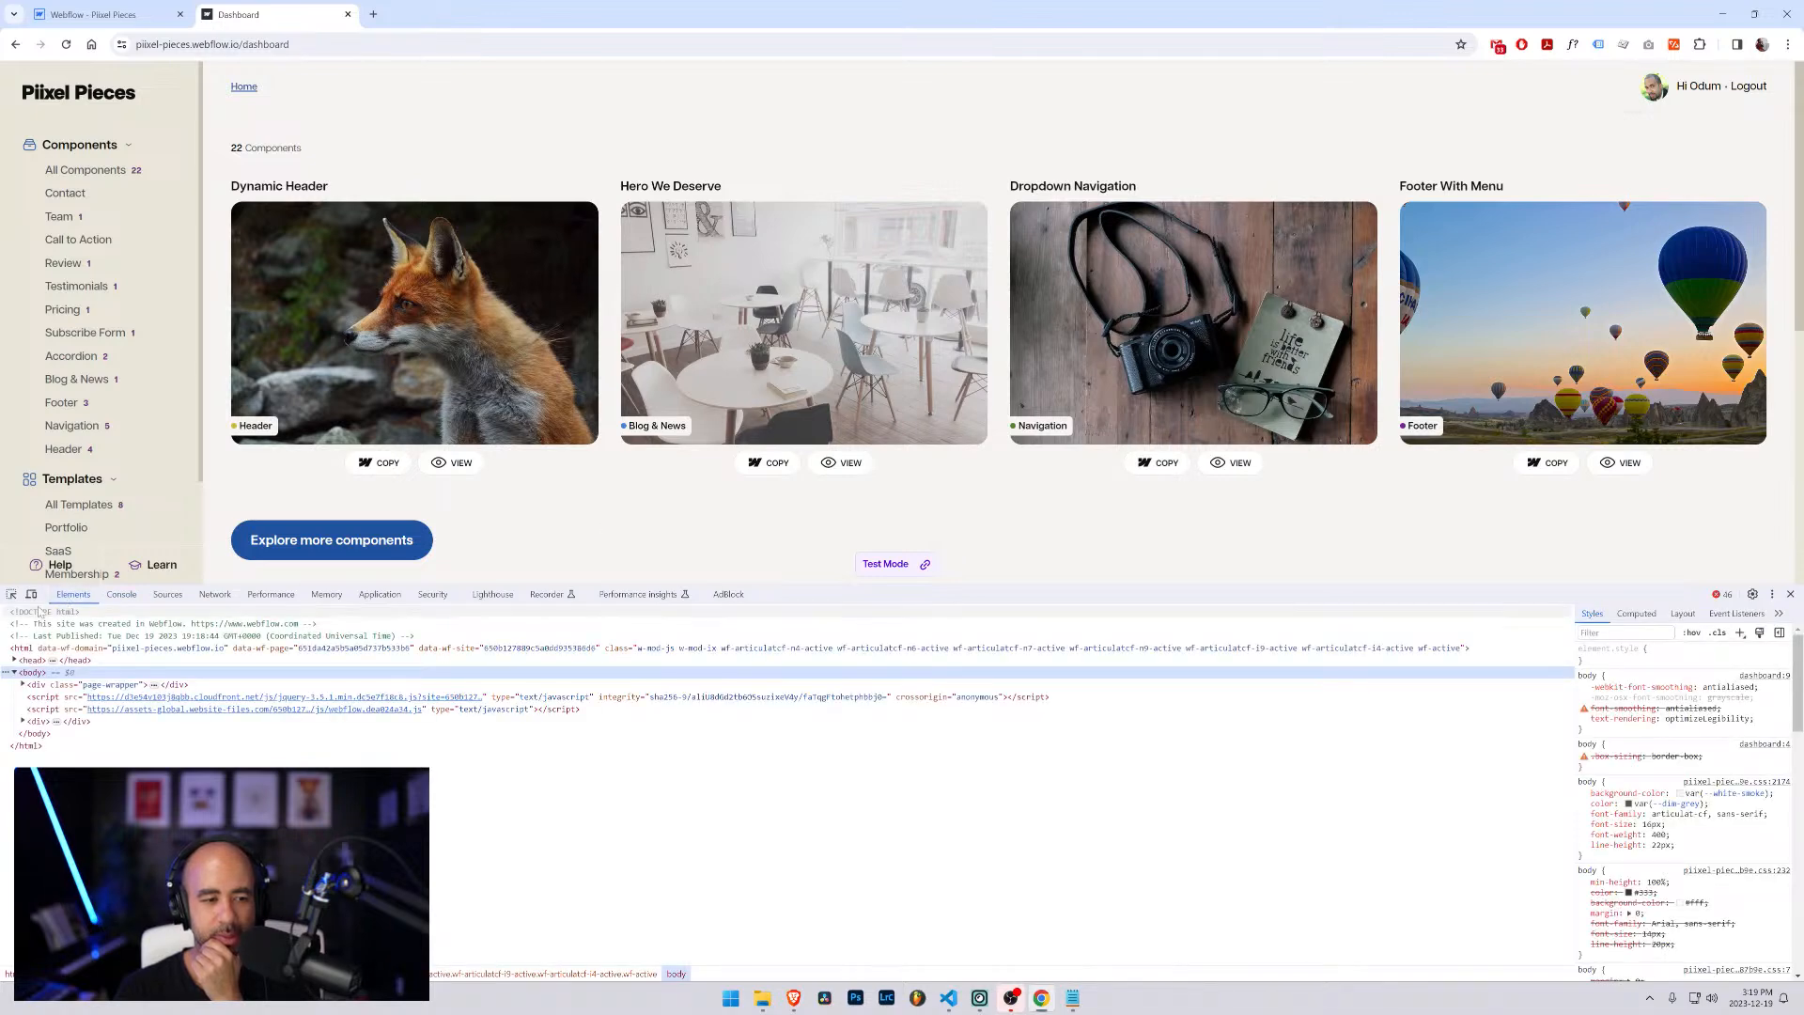
click(22, 722)
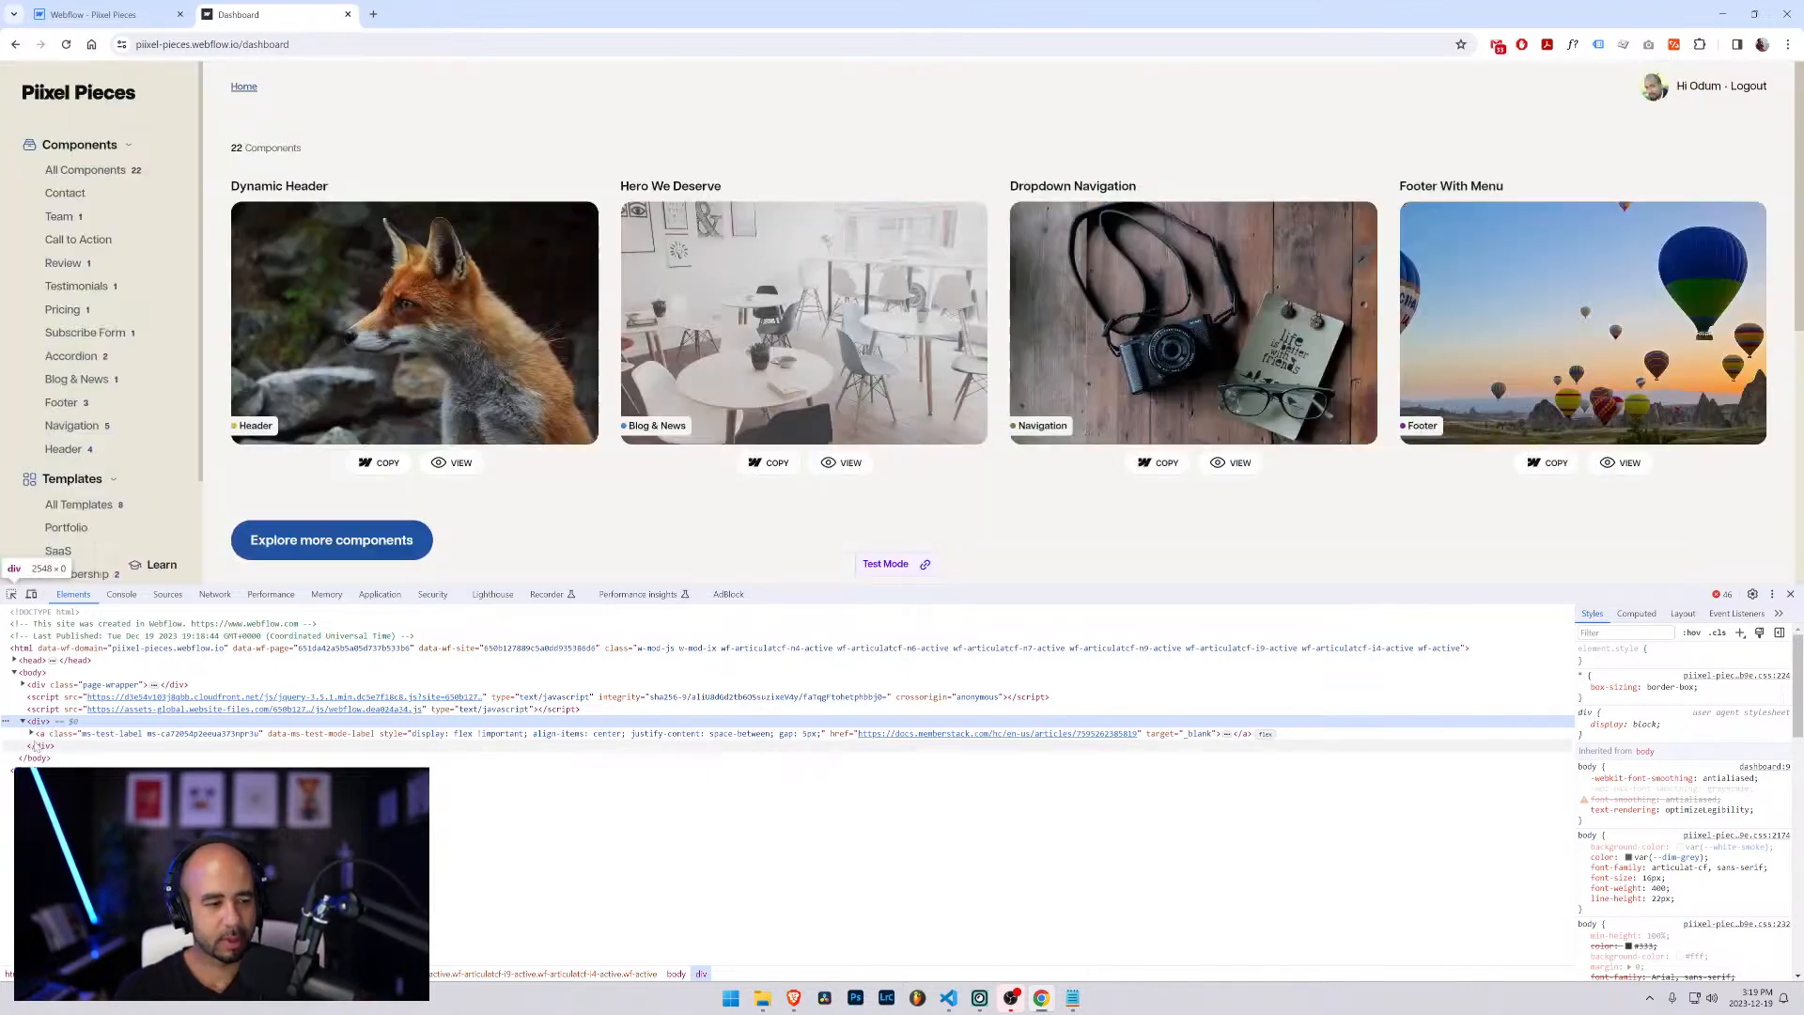
click(42, 700)
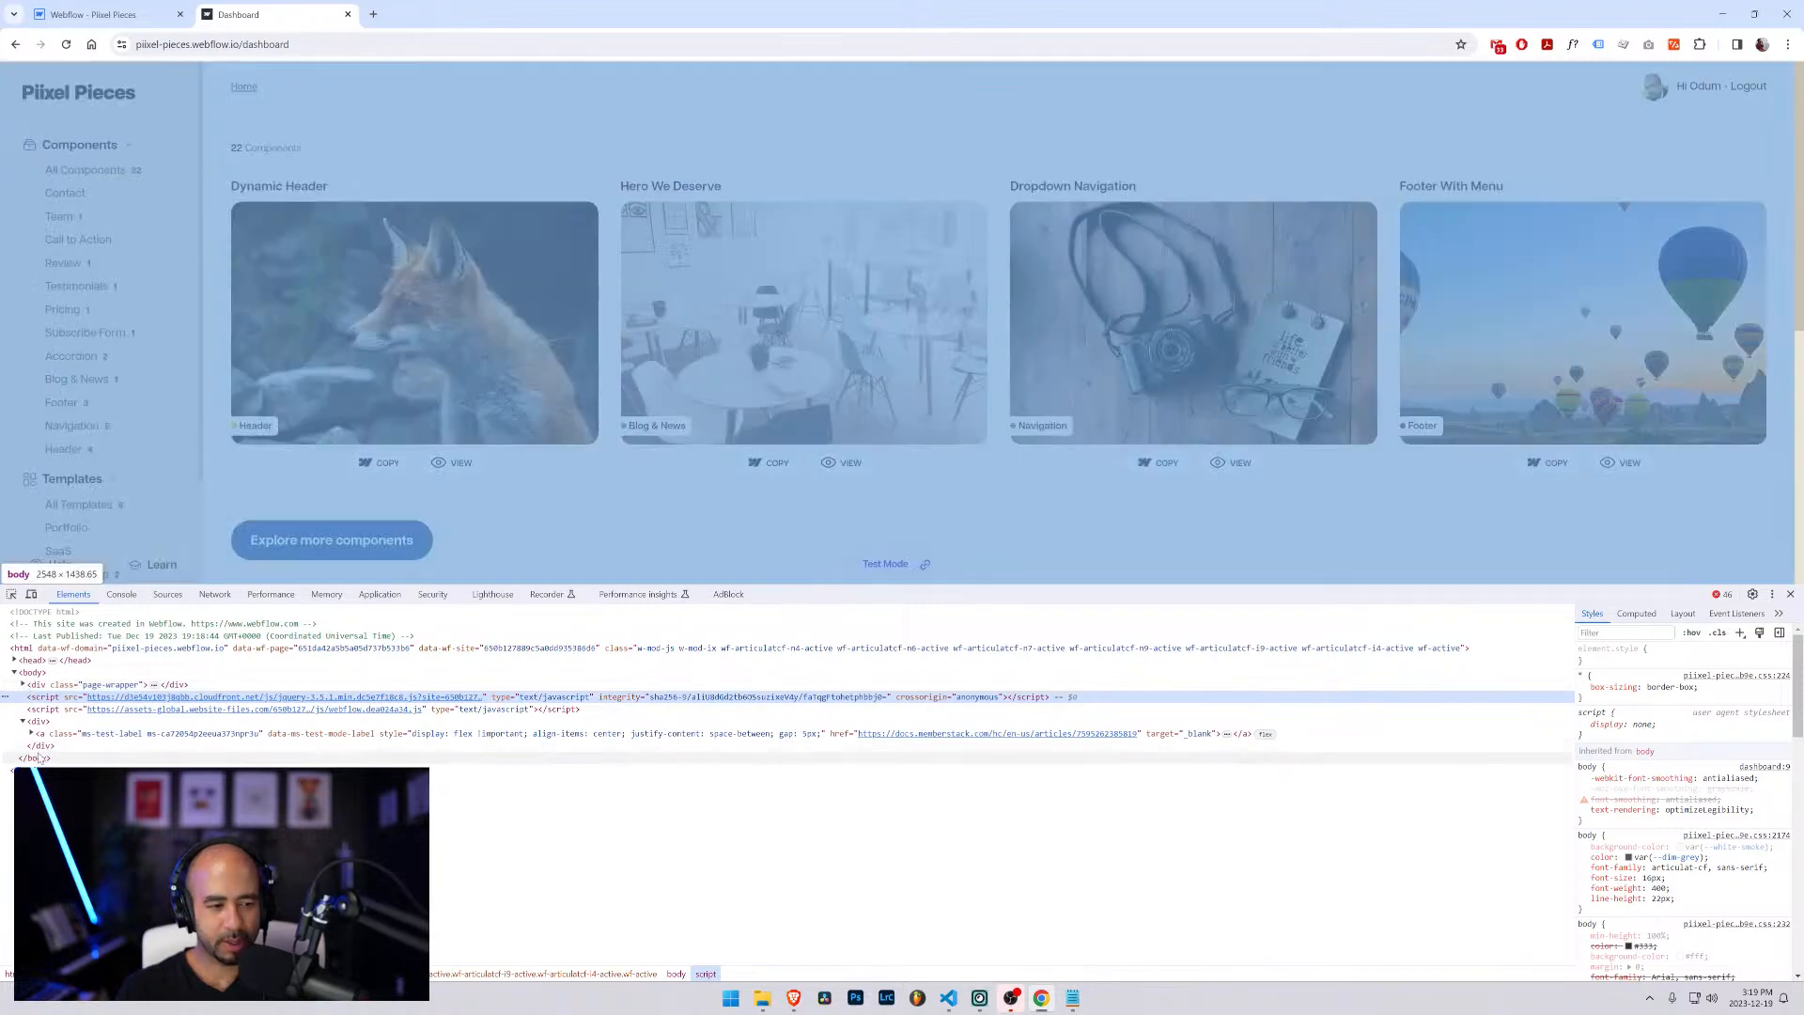
click(38, 757)
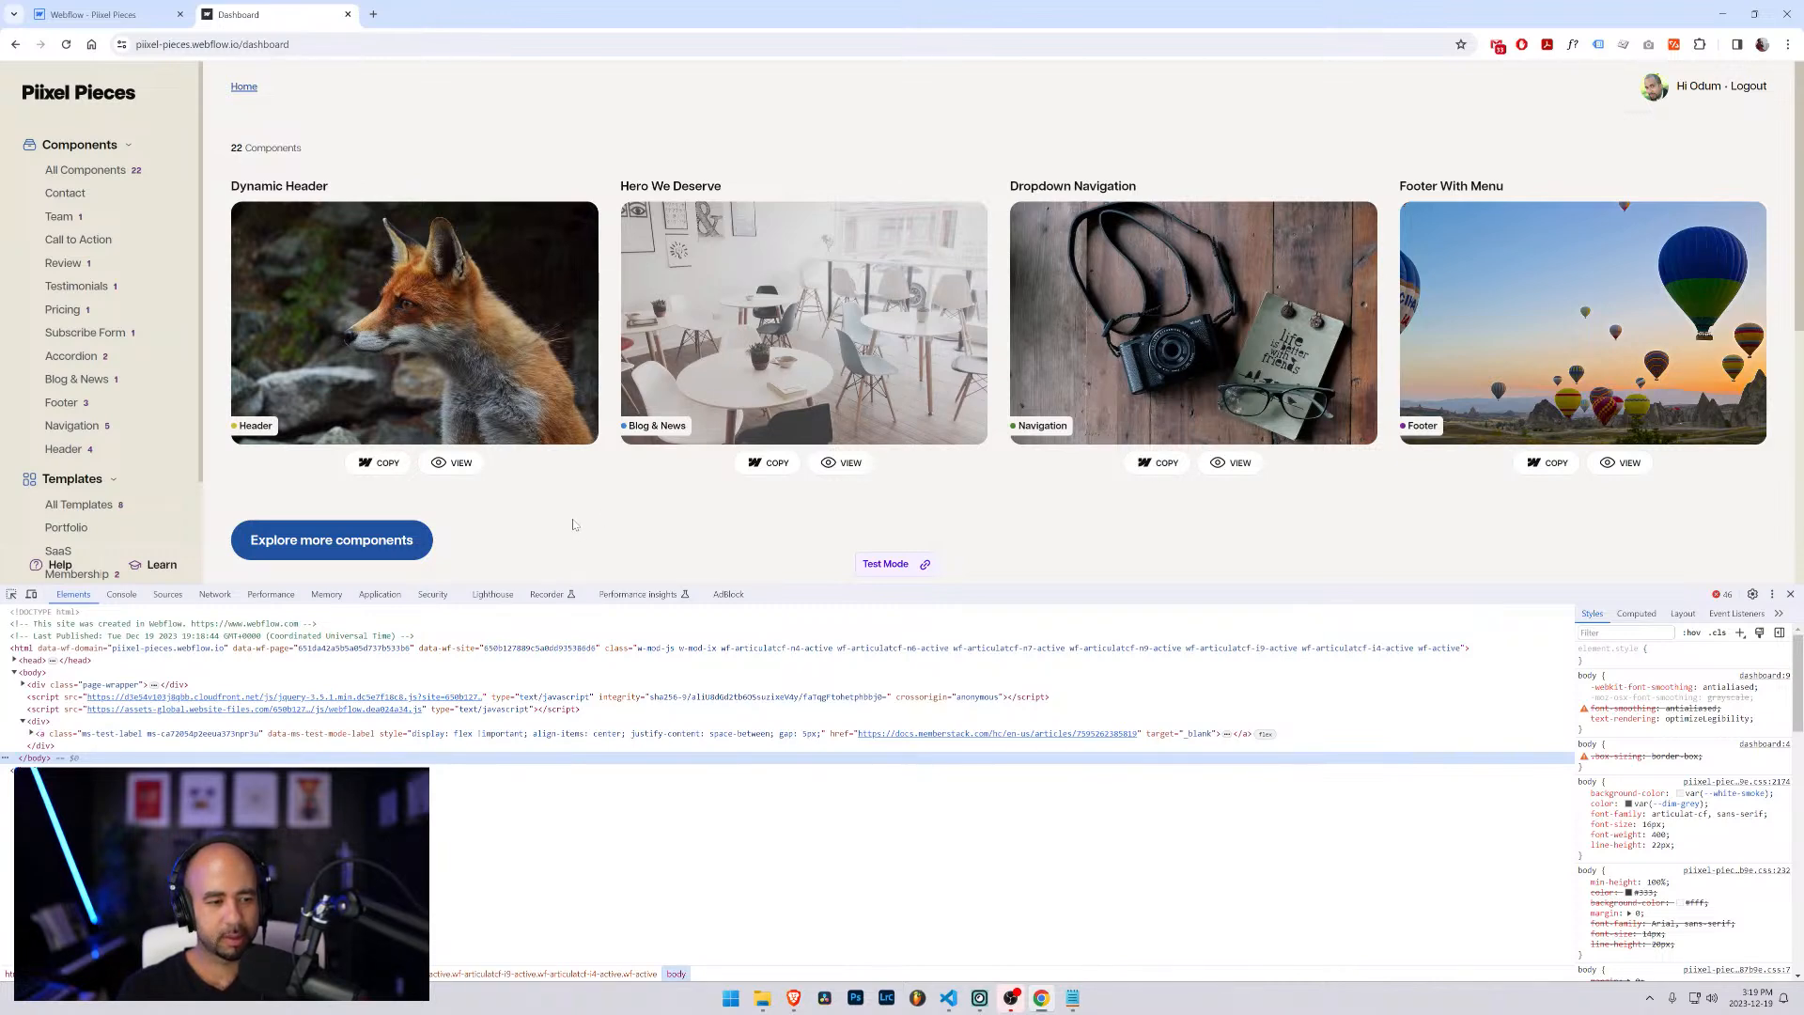
- Return to the Designer, open the static Components page's settings and copy the "[Attributes by Finsweet] CMS Filter" comment from its head code
click(94, 14)
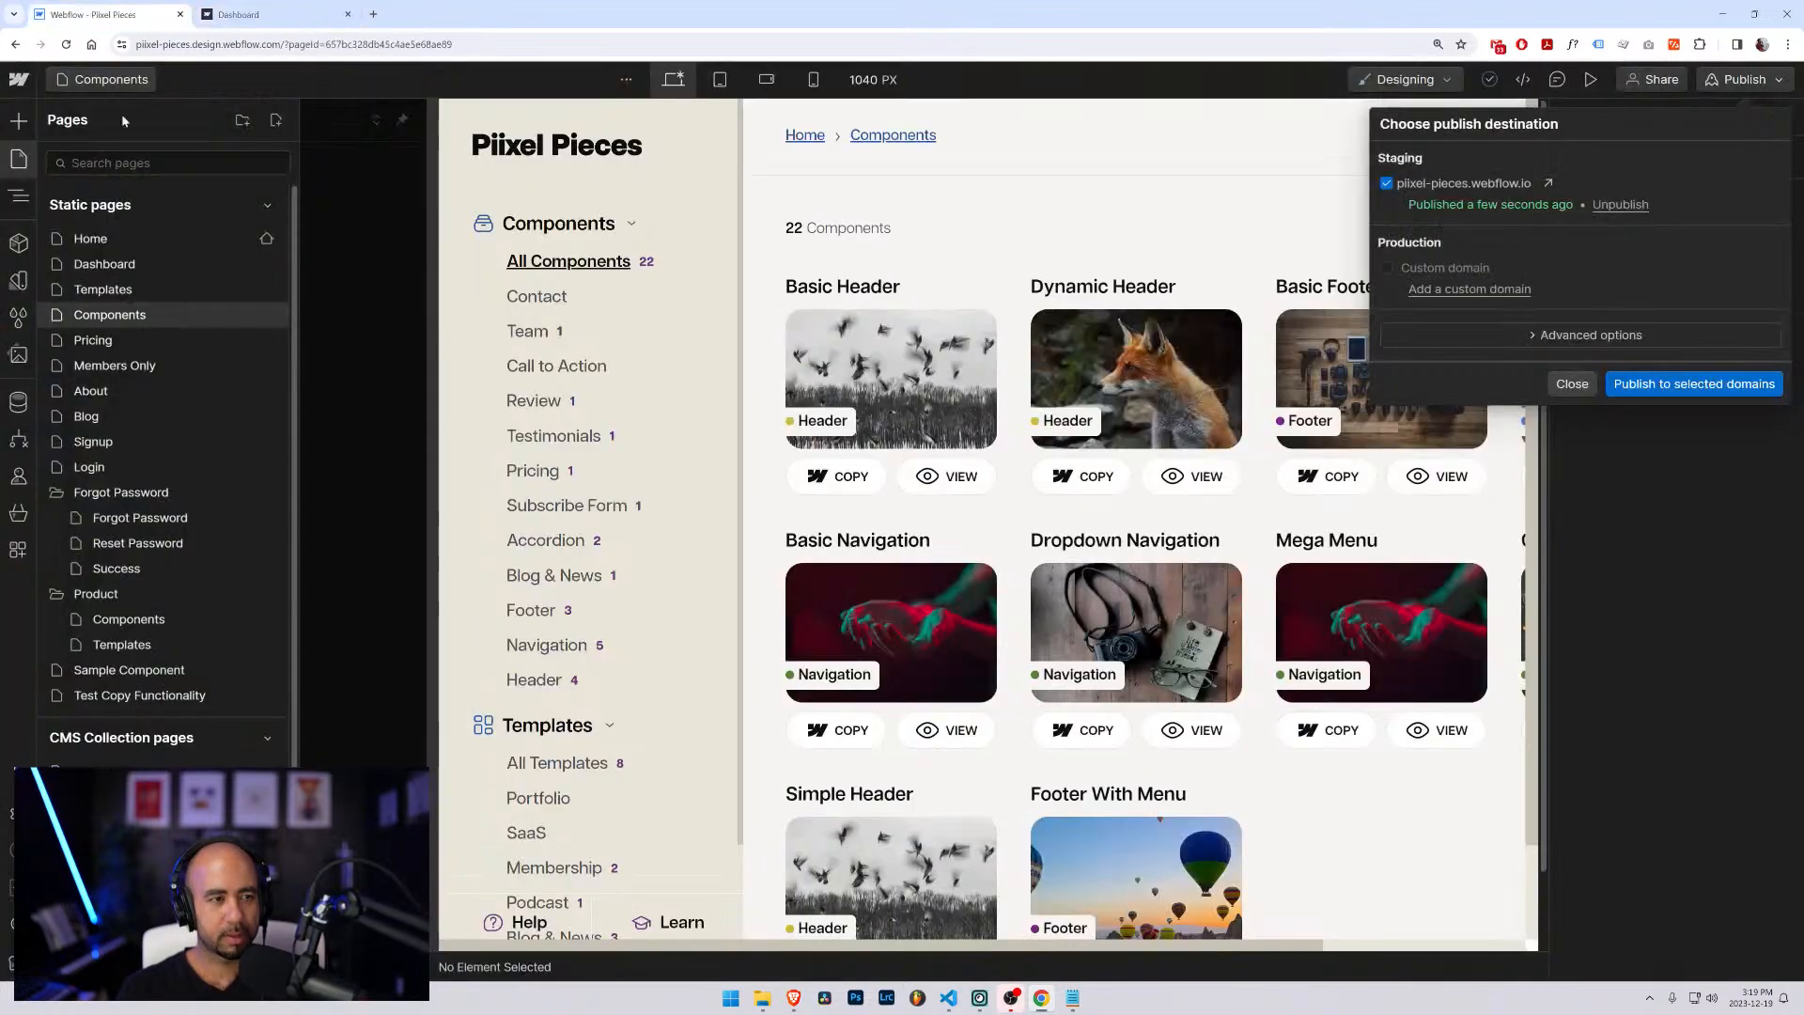
click(286, 318)
click(266, 315)
scroll(513, 727, down, 5)
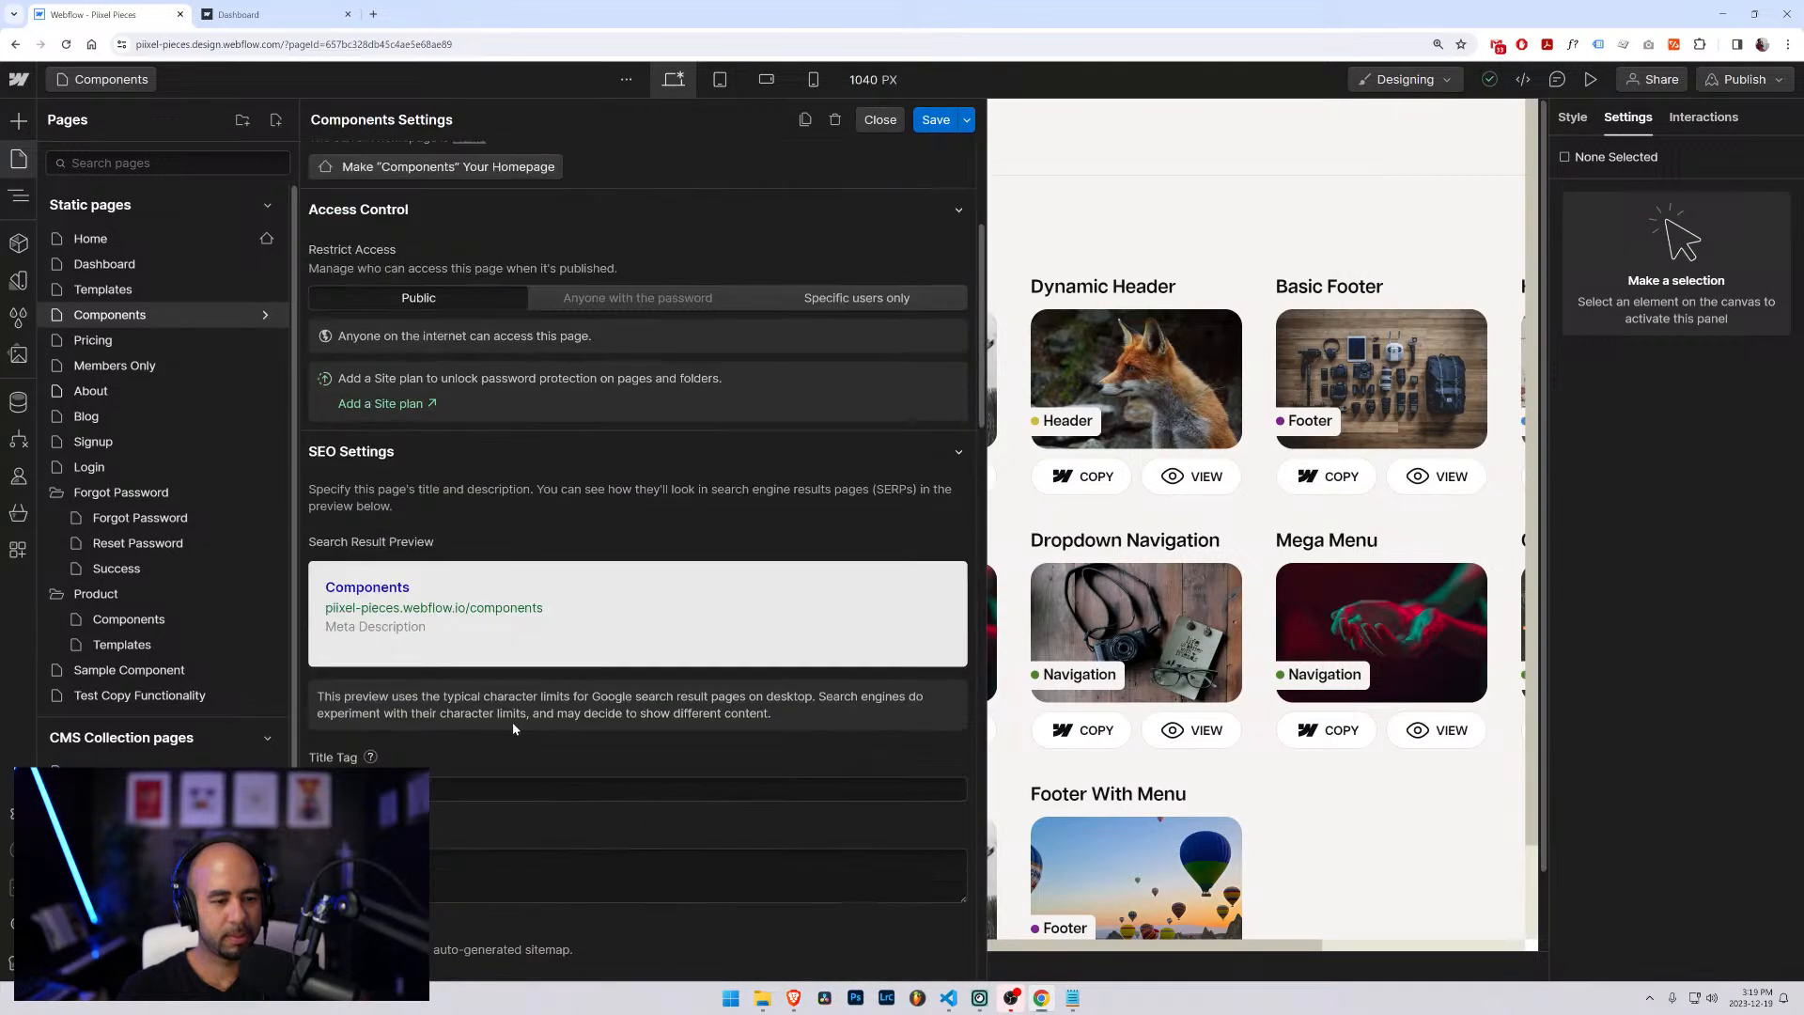
scroll(513, 726, down, 10)
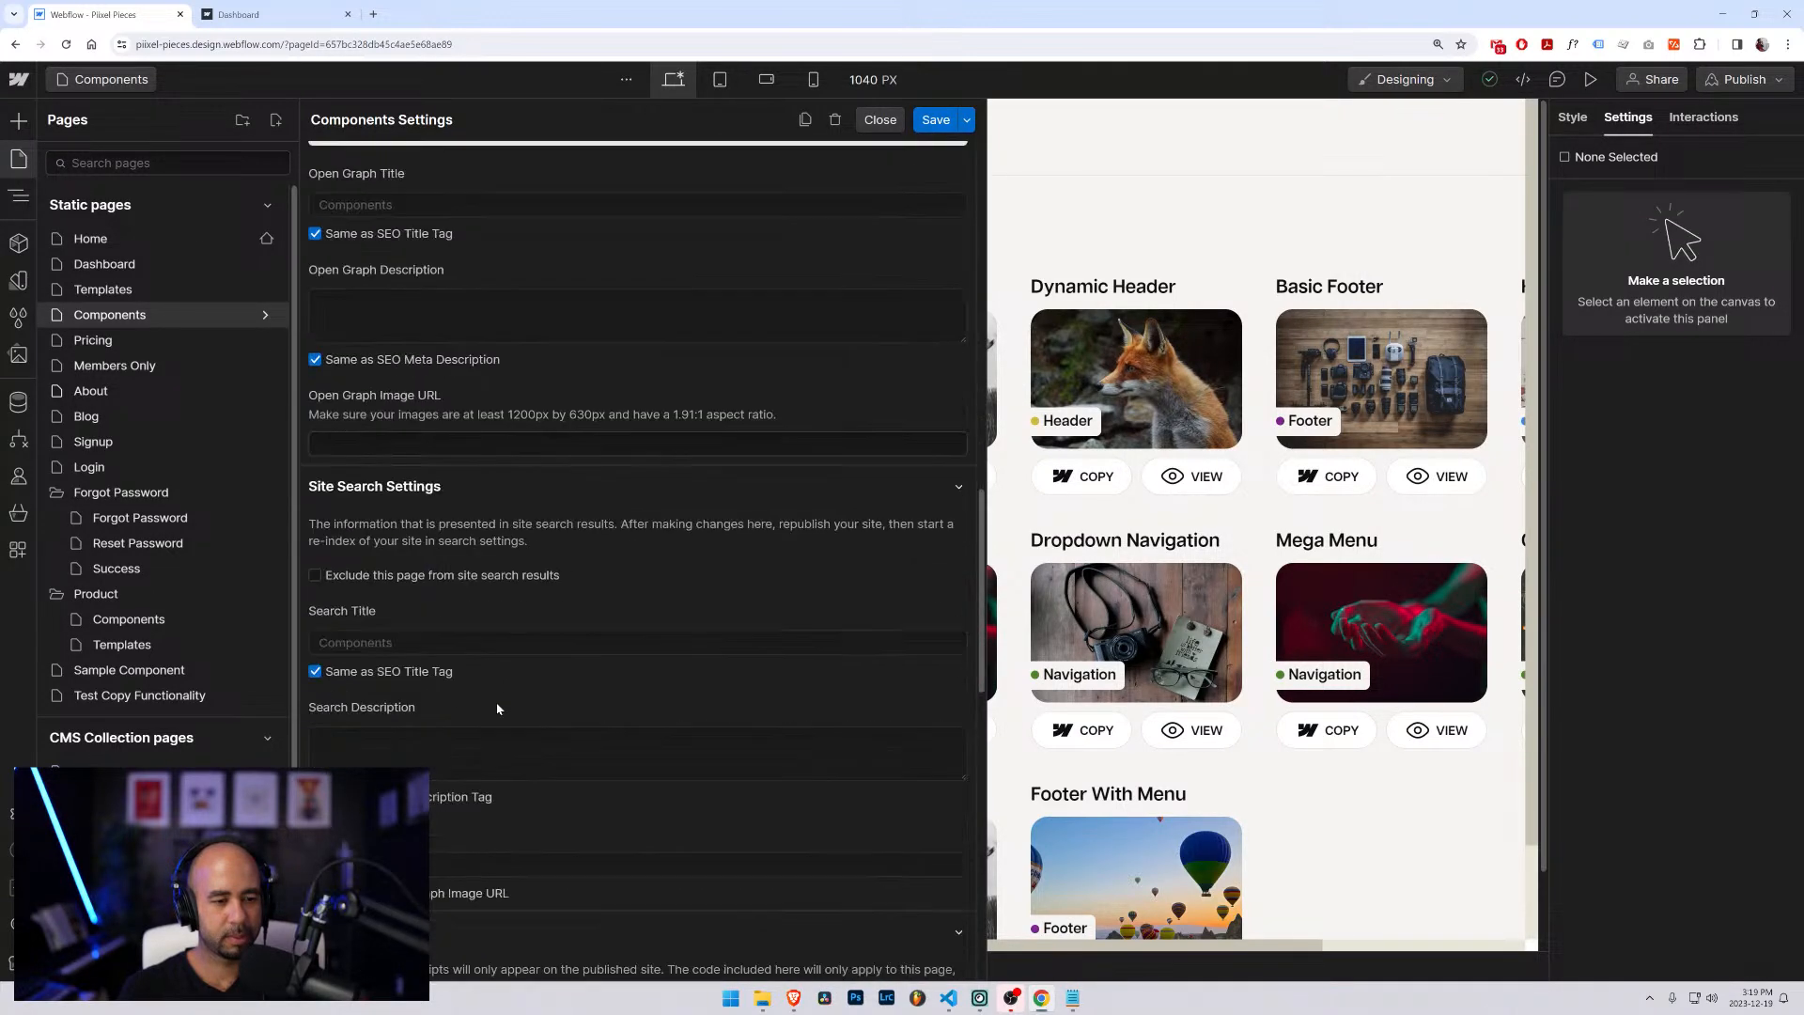
scroll(498, 709, down, 5)
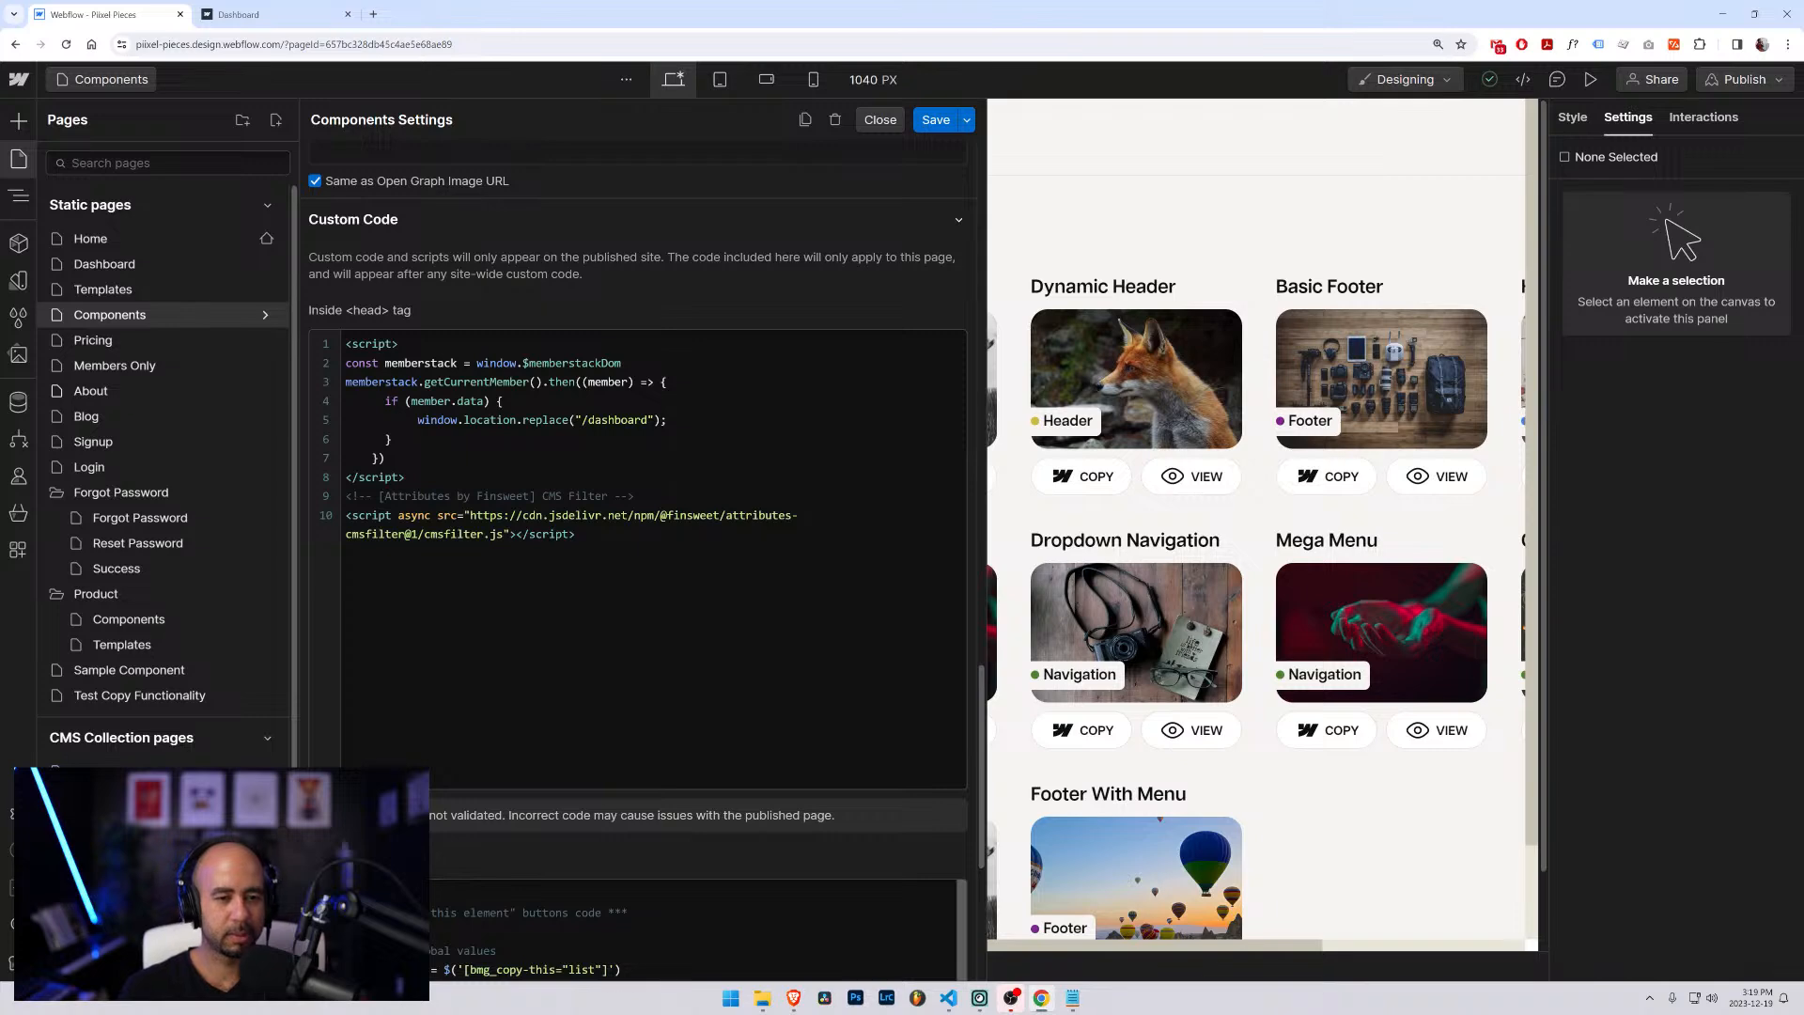
drag(634, 496, 346, 496)
key(ctrl+c)
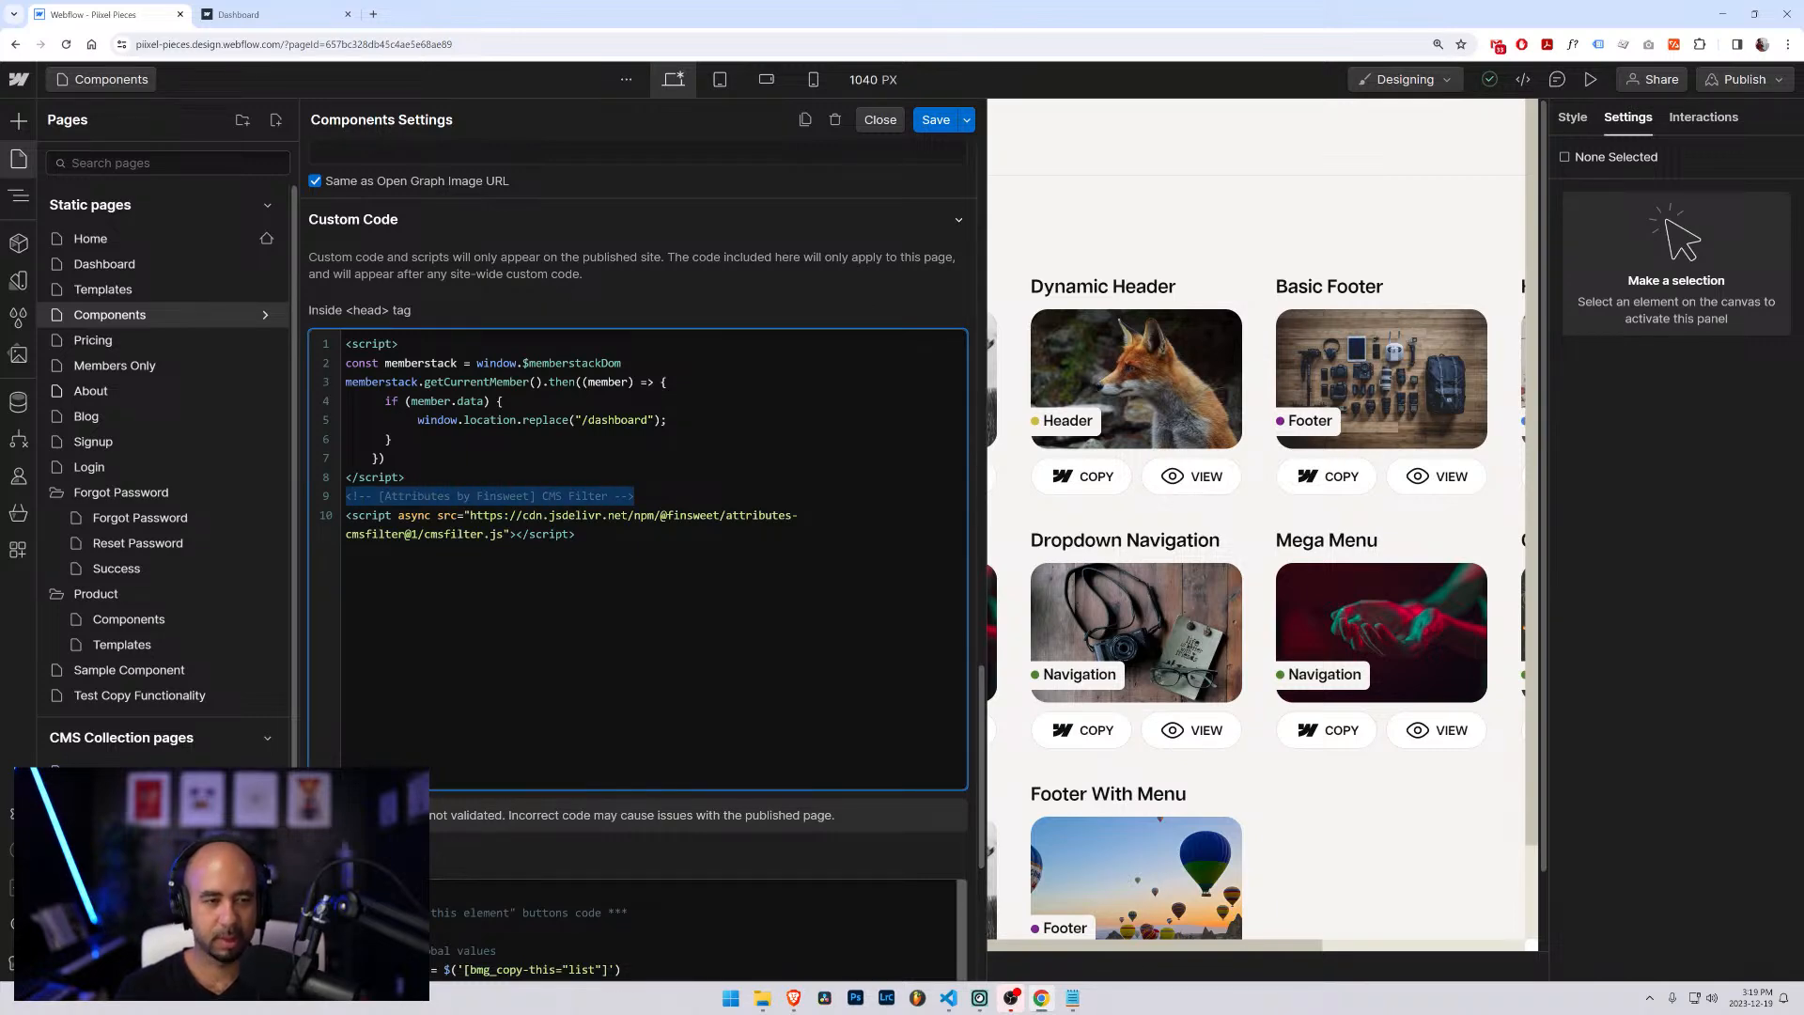
- Search the published Dashboard's page source for the copied comment, shorten the search to "<!--" and step through the matches
key(ctrl+Tab)
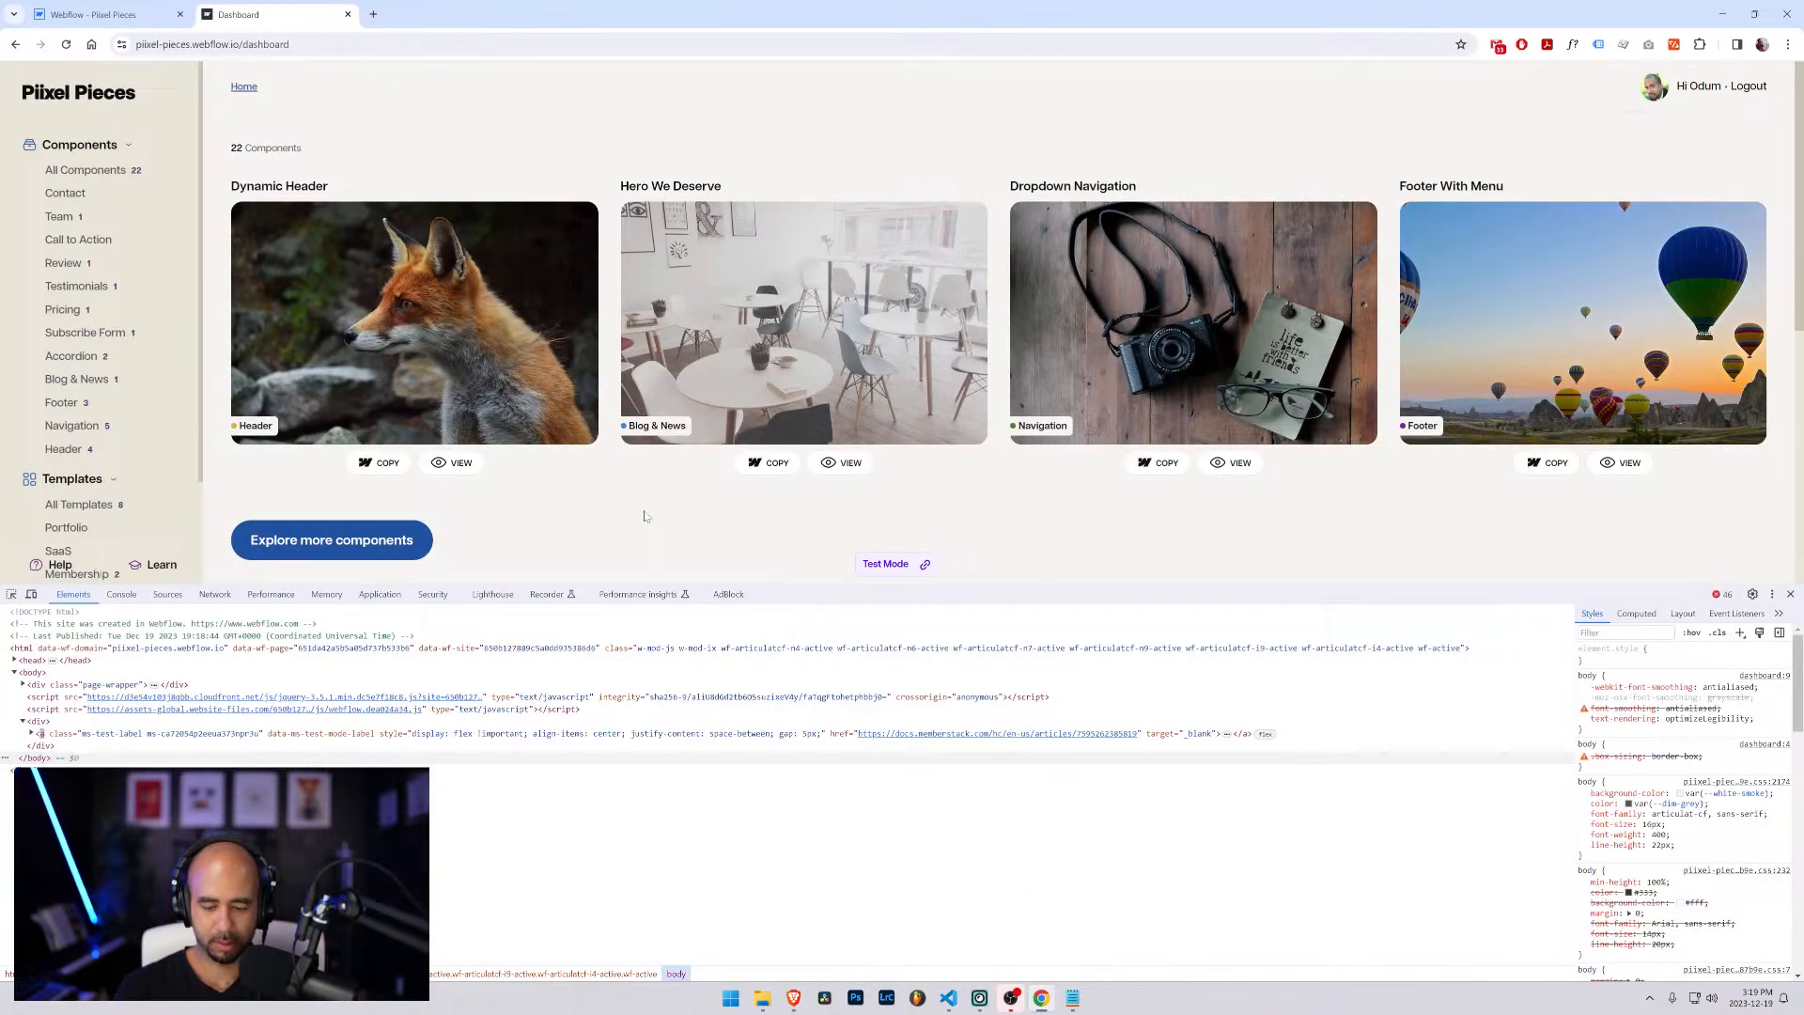
key(ctrl+u)
key(ctrl+f)
key(ctrl+v)
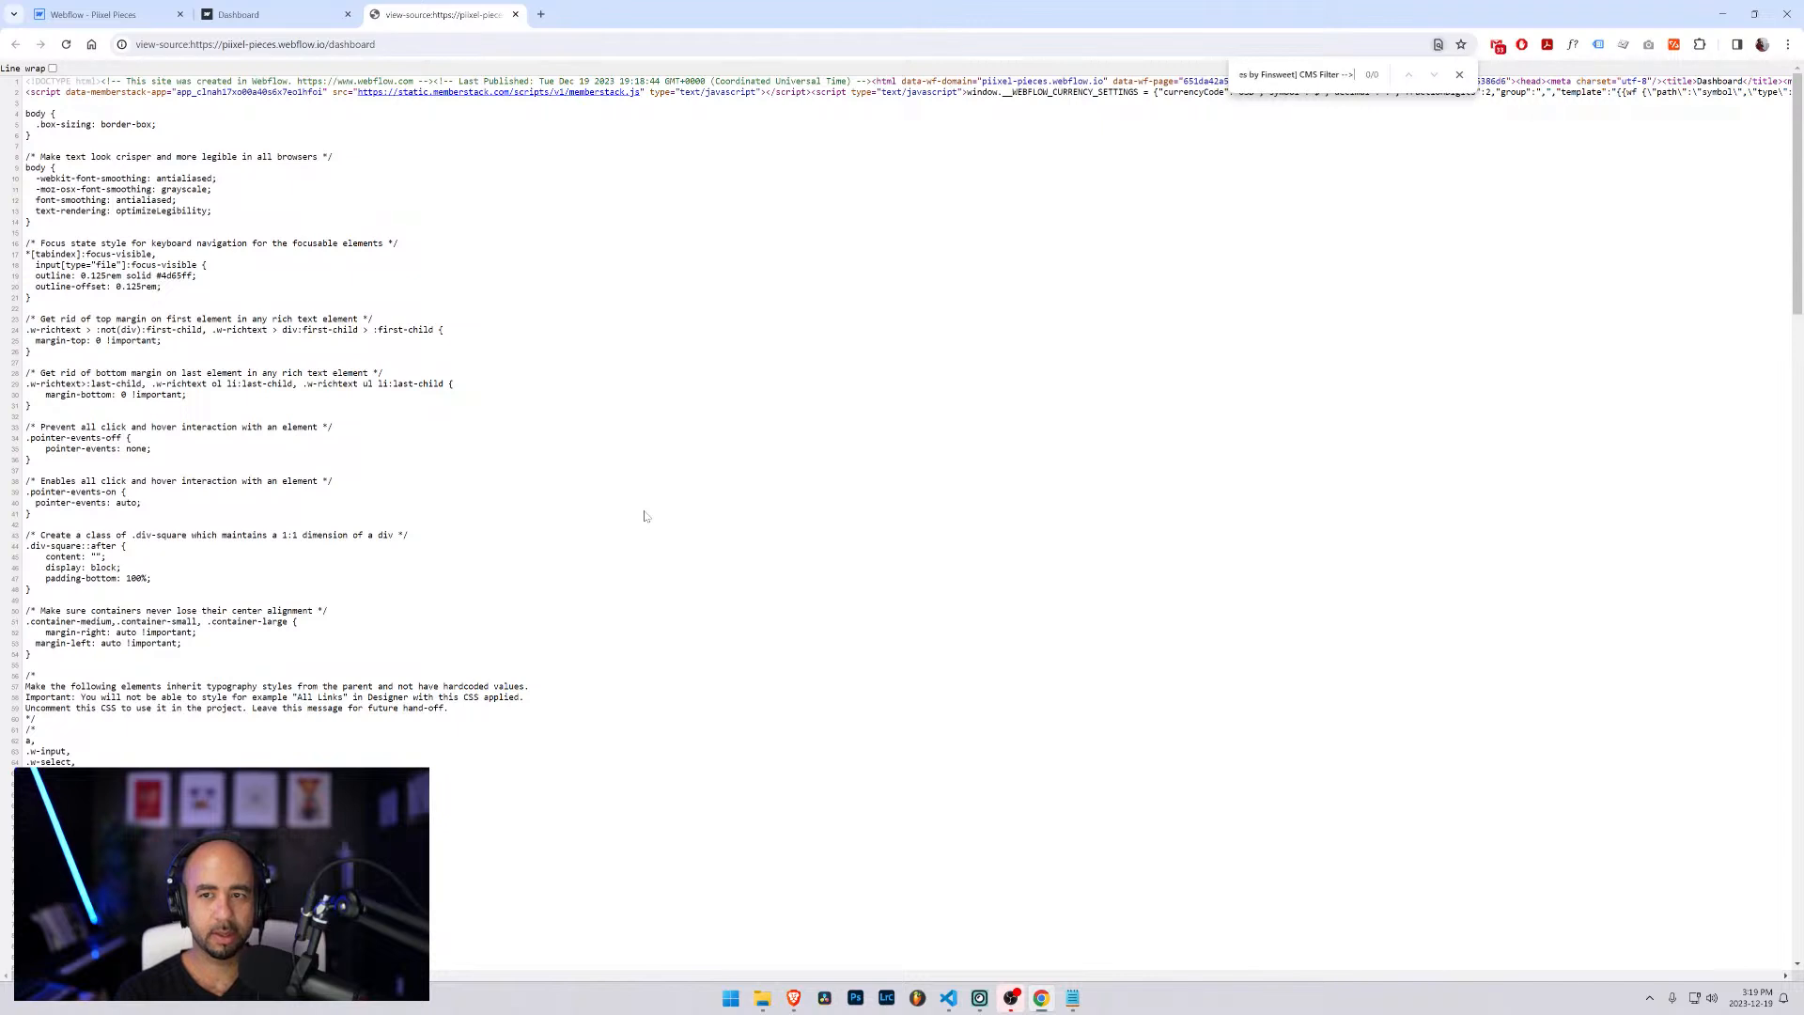
key(BackSpace)
key(BackSpace)
key(BackSpace)
key(BackSpace)
key(BackSpace)
key(BackSpace)
key(BackSpace)
key(BackSpace)
key(BackSpace)
key(BackSpace)
key(BackSpace)
key(BackSpace)
key(BackSpace)
key(BackSpace)
key(BackSpace)
key(BackSpace)
key(BackSpace)
key(BackSpace)
key(BackSpace)
key(BackSpace)
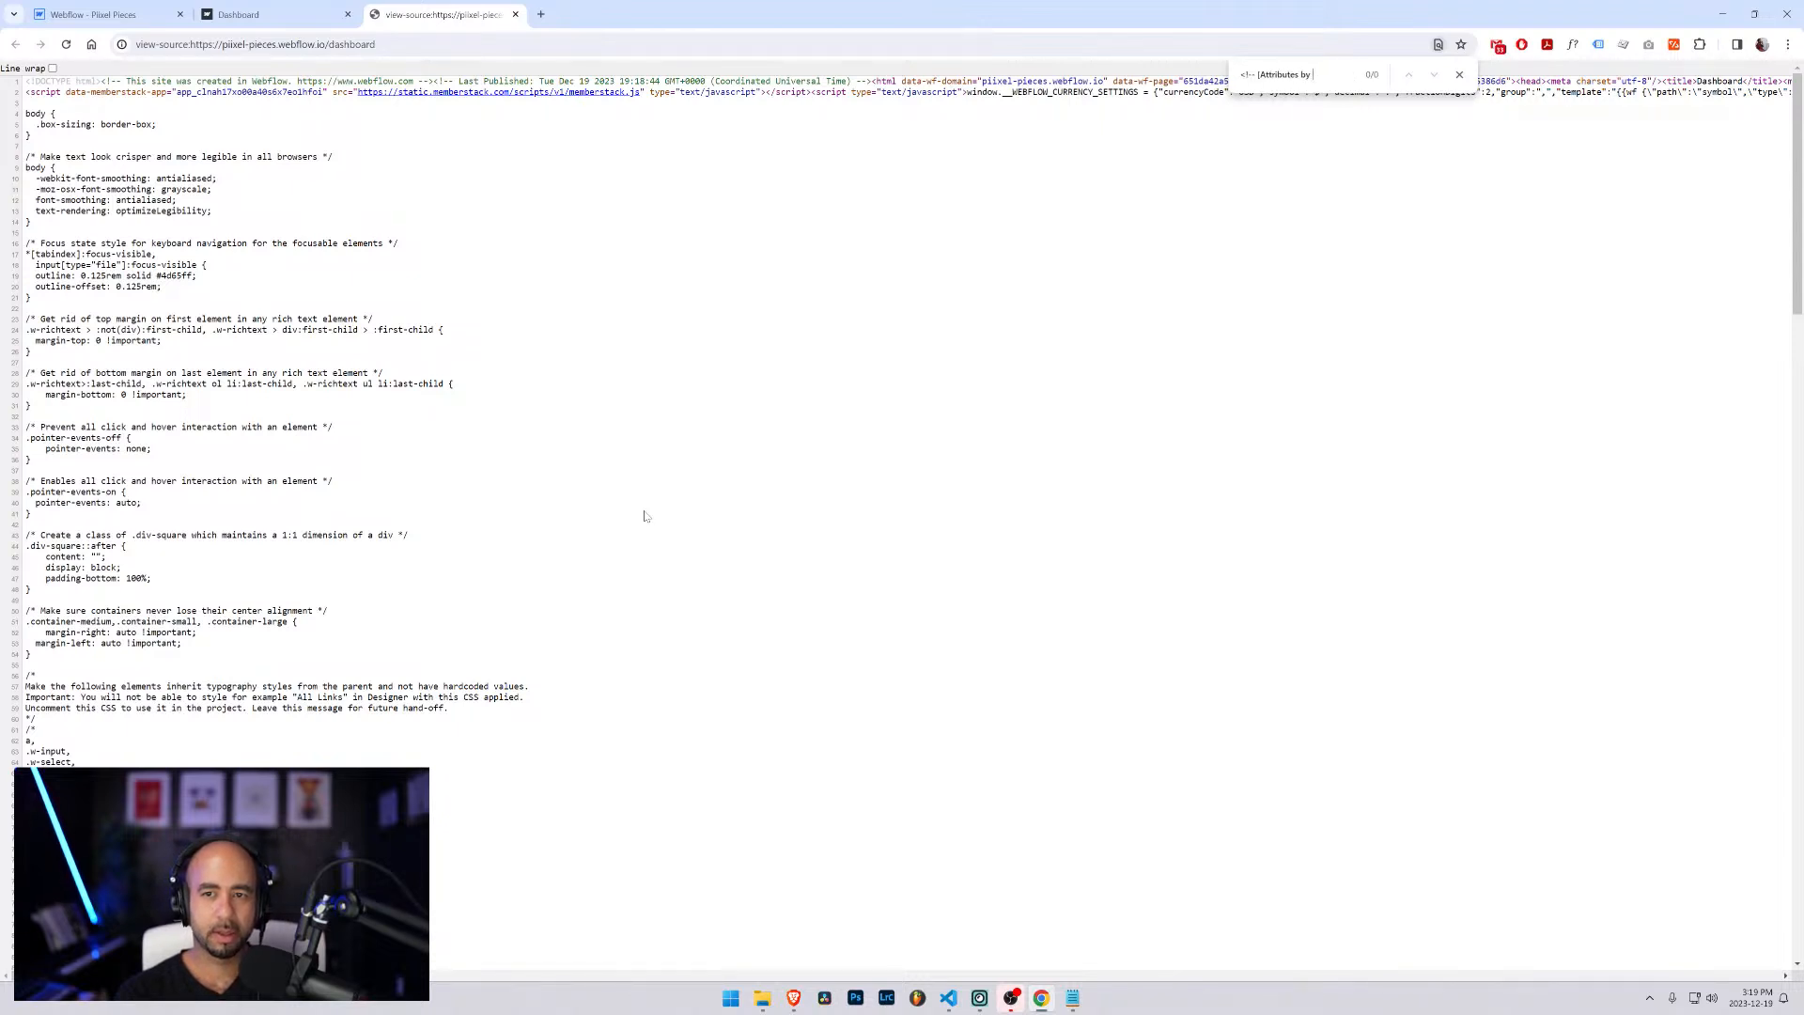
key(BackSpace)
key(BackSpace)
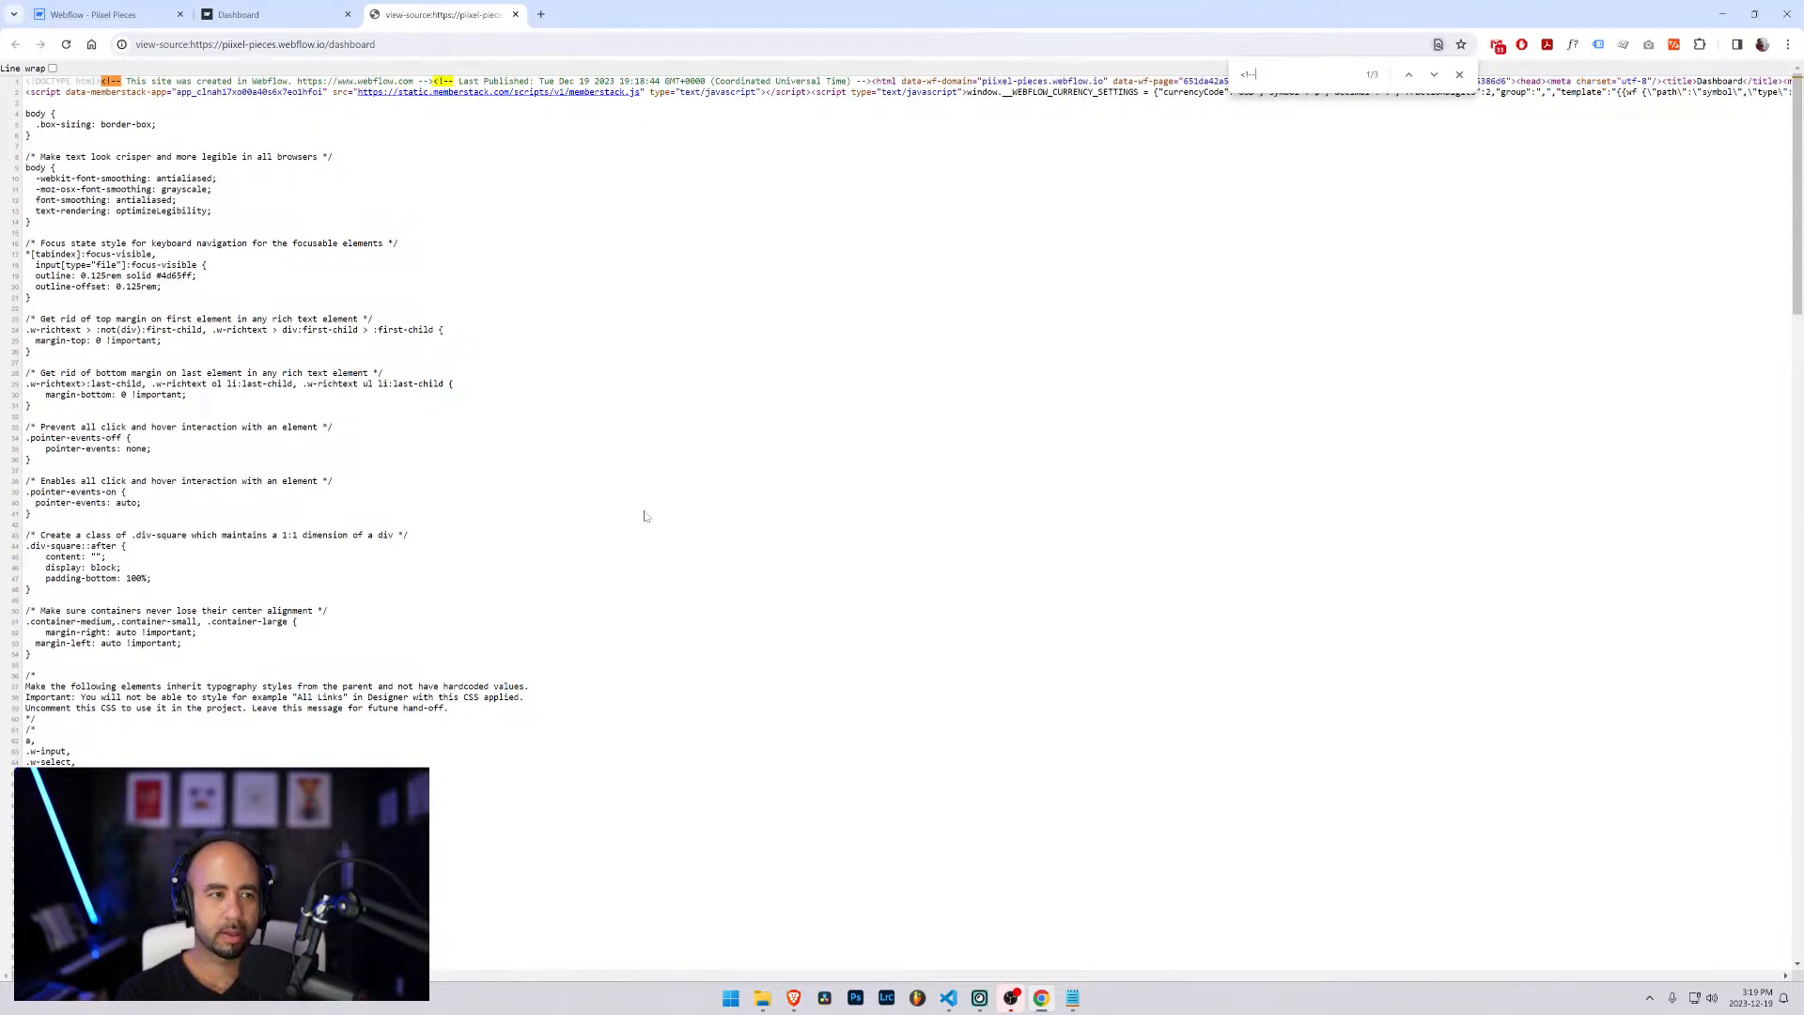
key(Return)
key(Return)
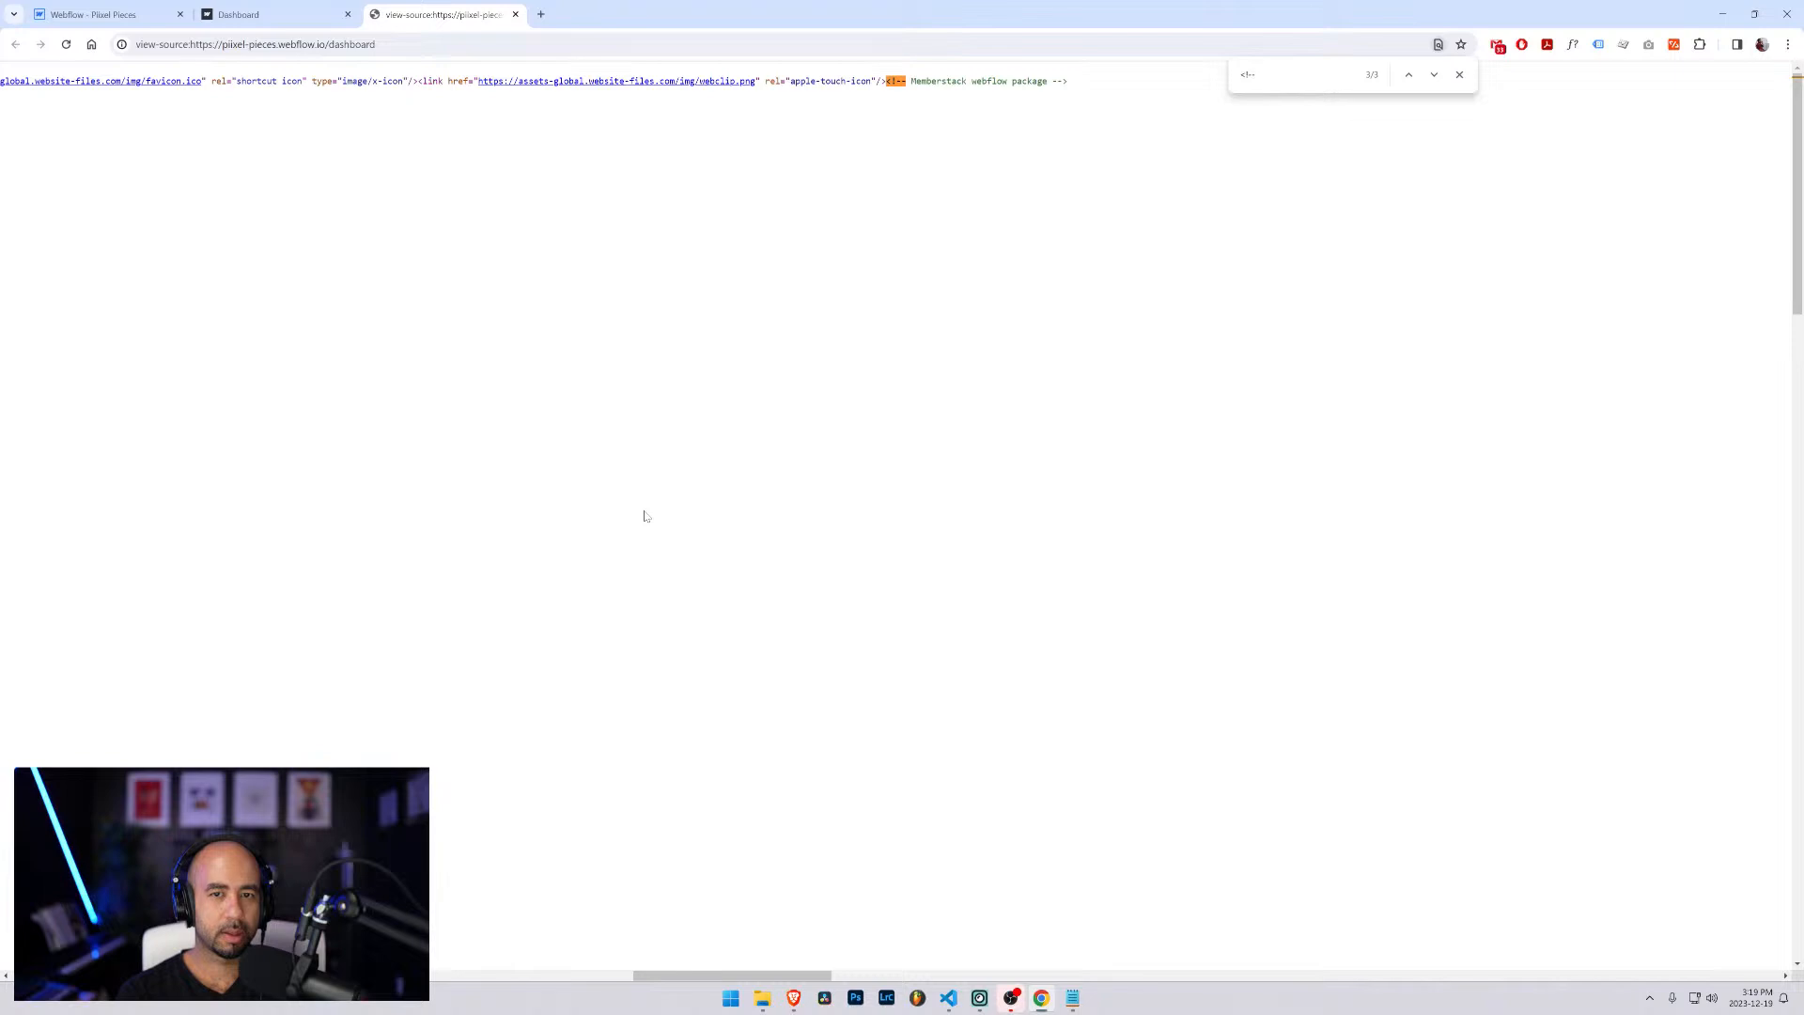
- Examine the Dashboard's minified page source from start to end for the custom code and copy-button script
scroll(282, 705, down, 10)
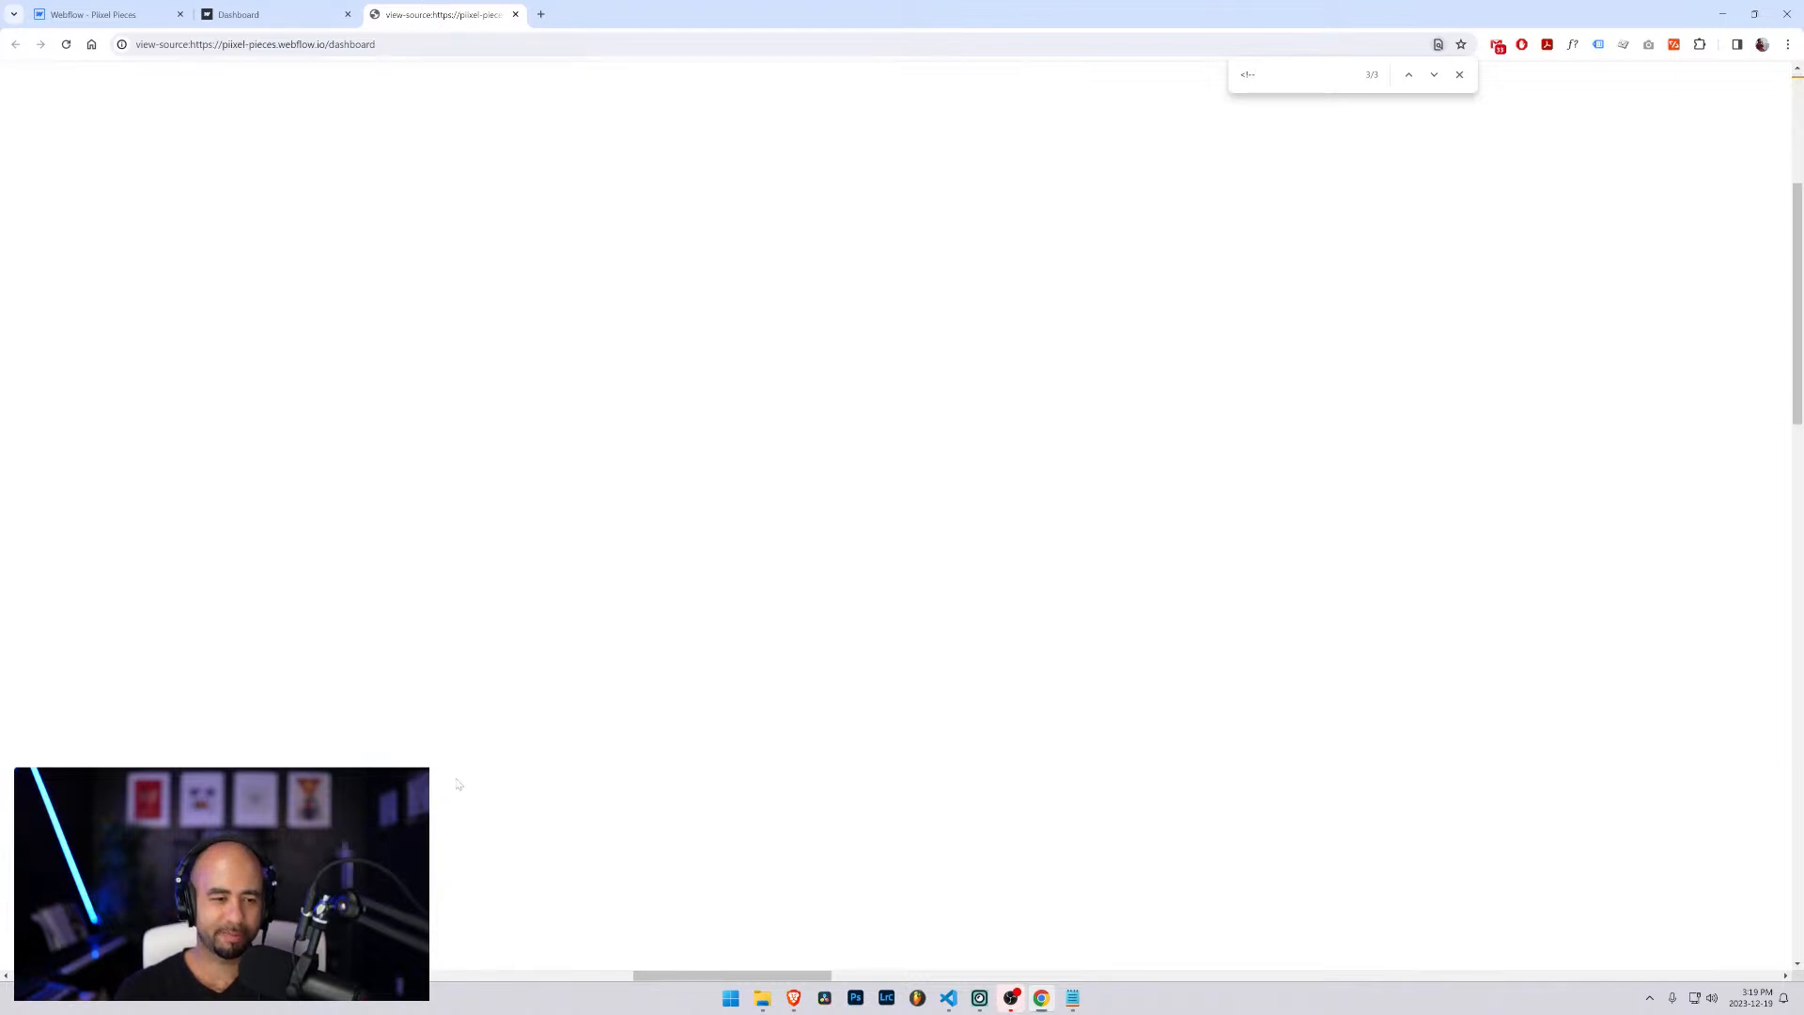
mouse_move(762, 994)
drag(742, 976, 113, 976)
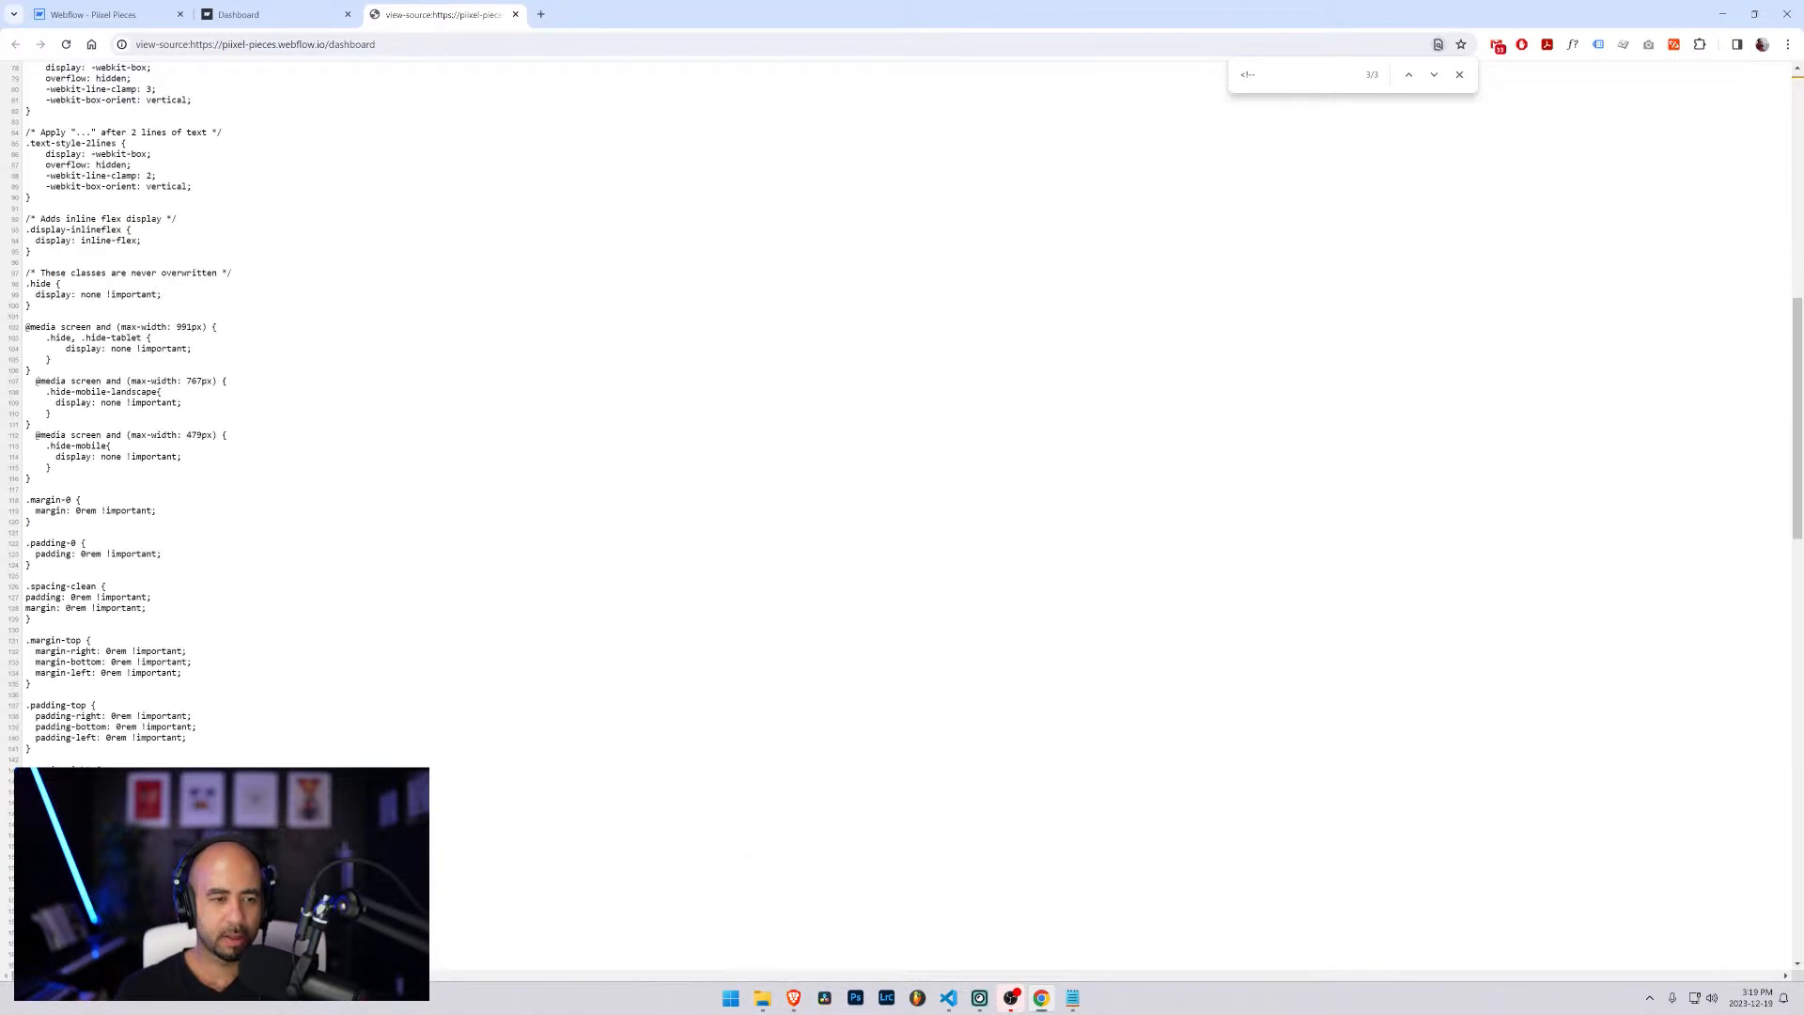
scroll(141, 892, down, 4)
scroll(141, 893, up, 4)
scroll(254, 663, up, 7)
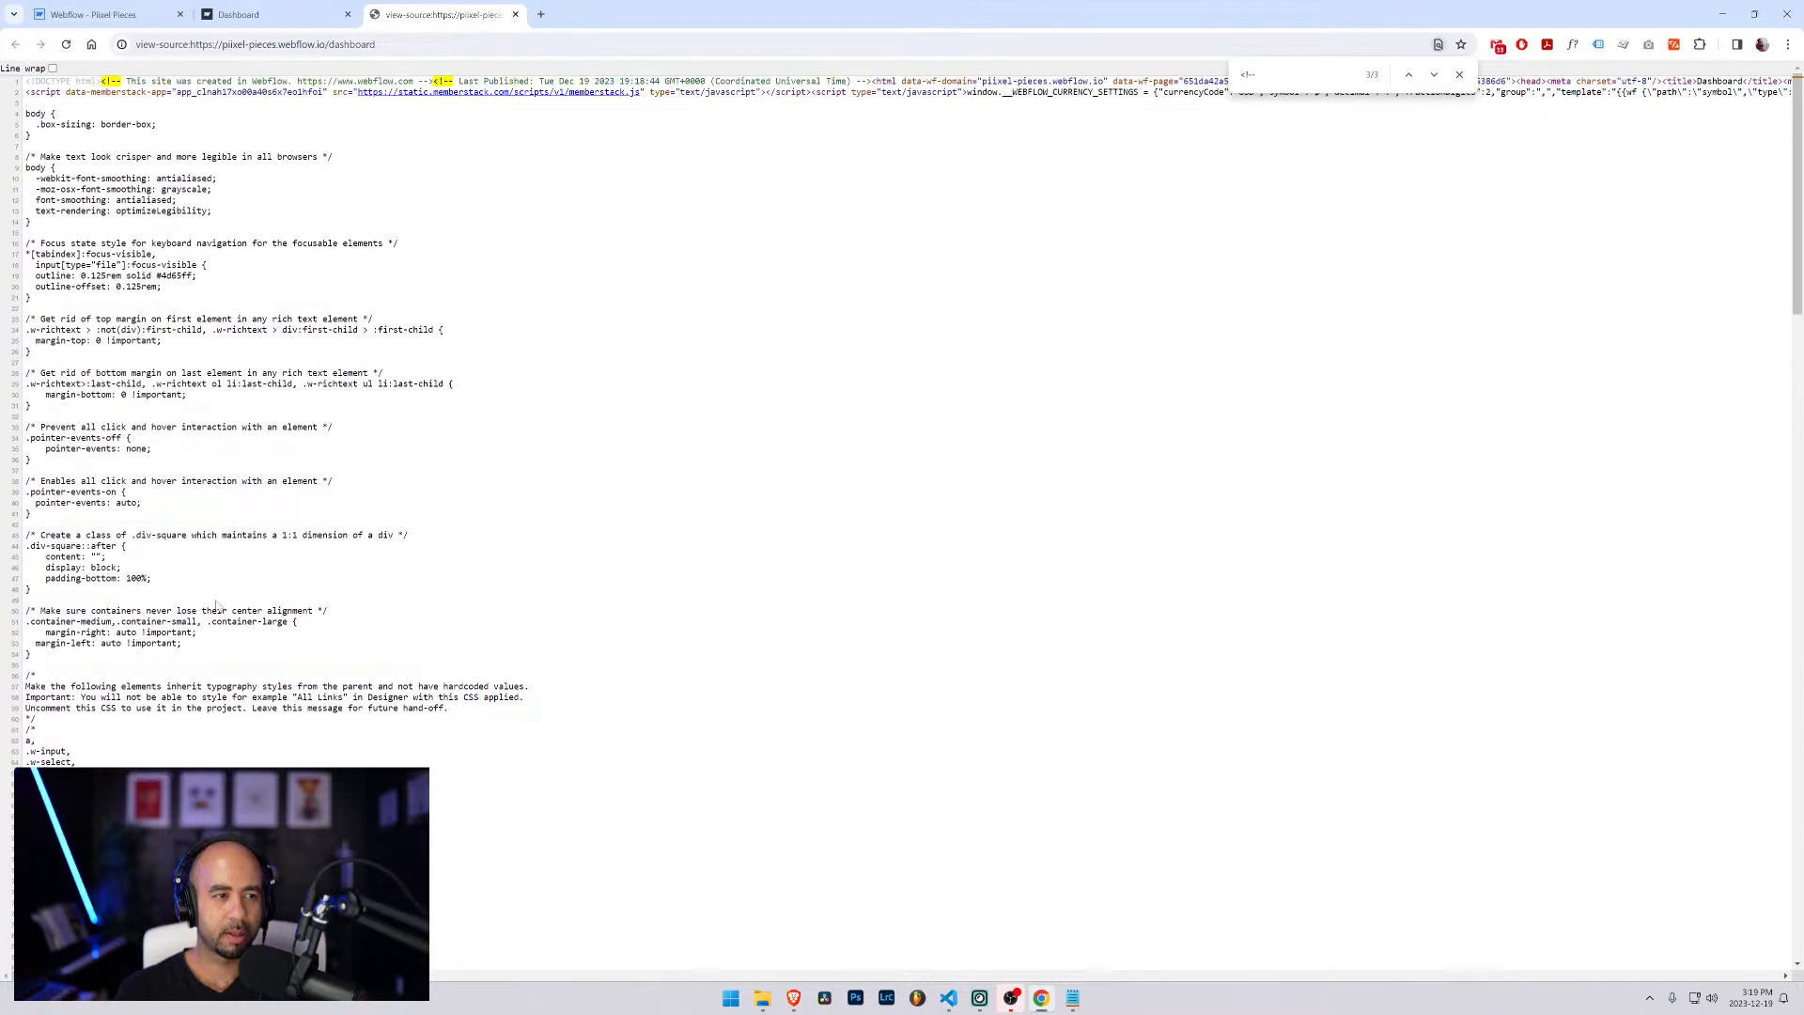
scroll(254, 663, down, 14)
scroll(253, 663, down, 8)
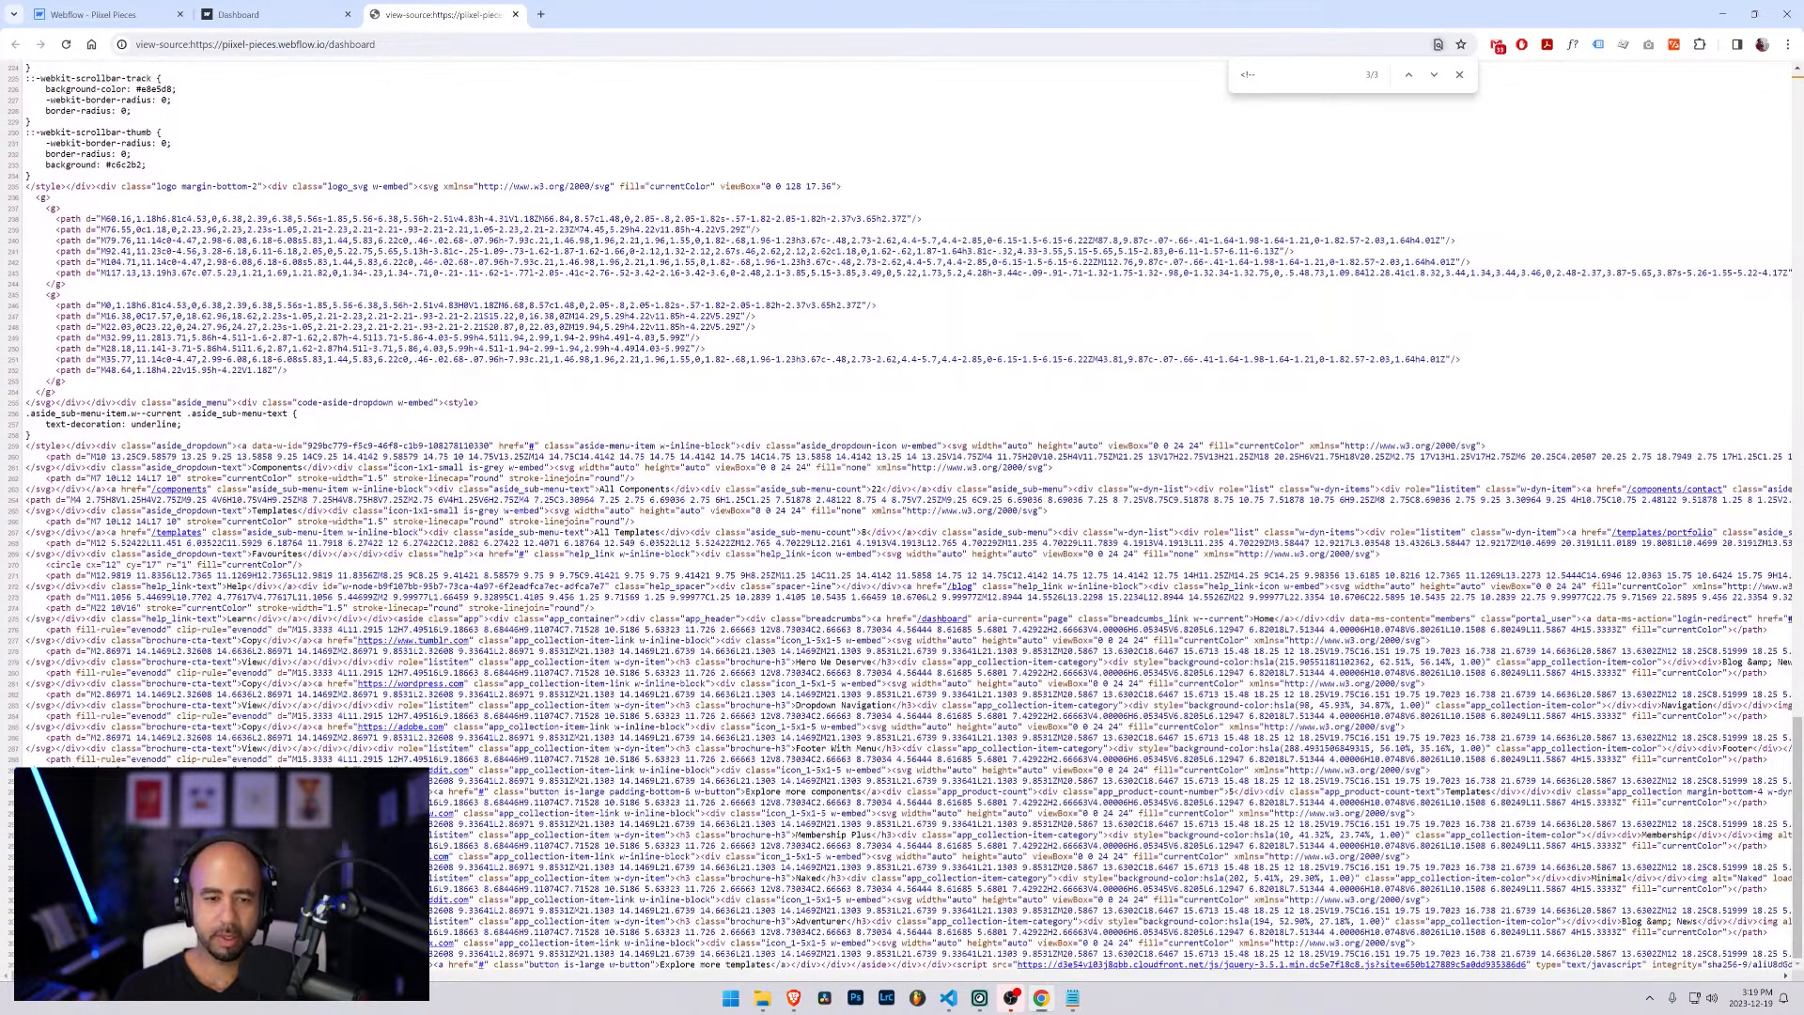
- Return to the Designer, turn off Minify HTML and Minify JS, and republish the site to piixel-pieces.webflow.io
click(90, 14)
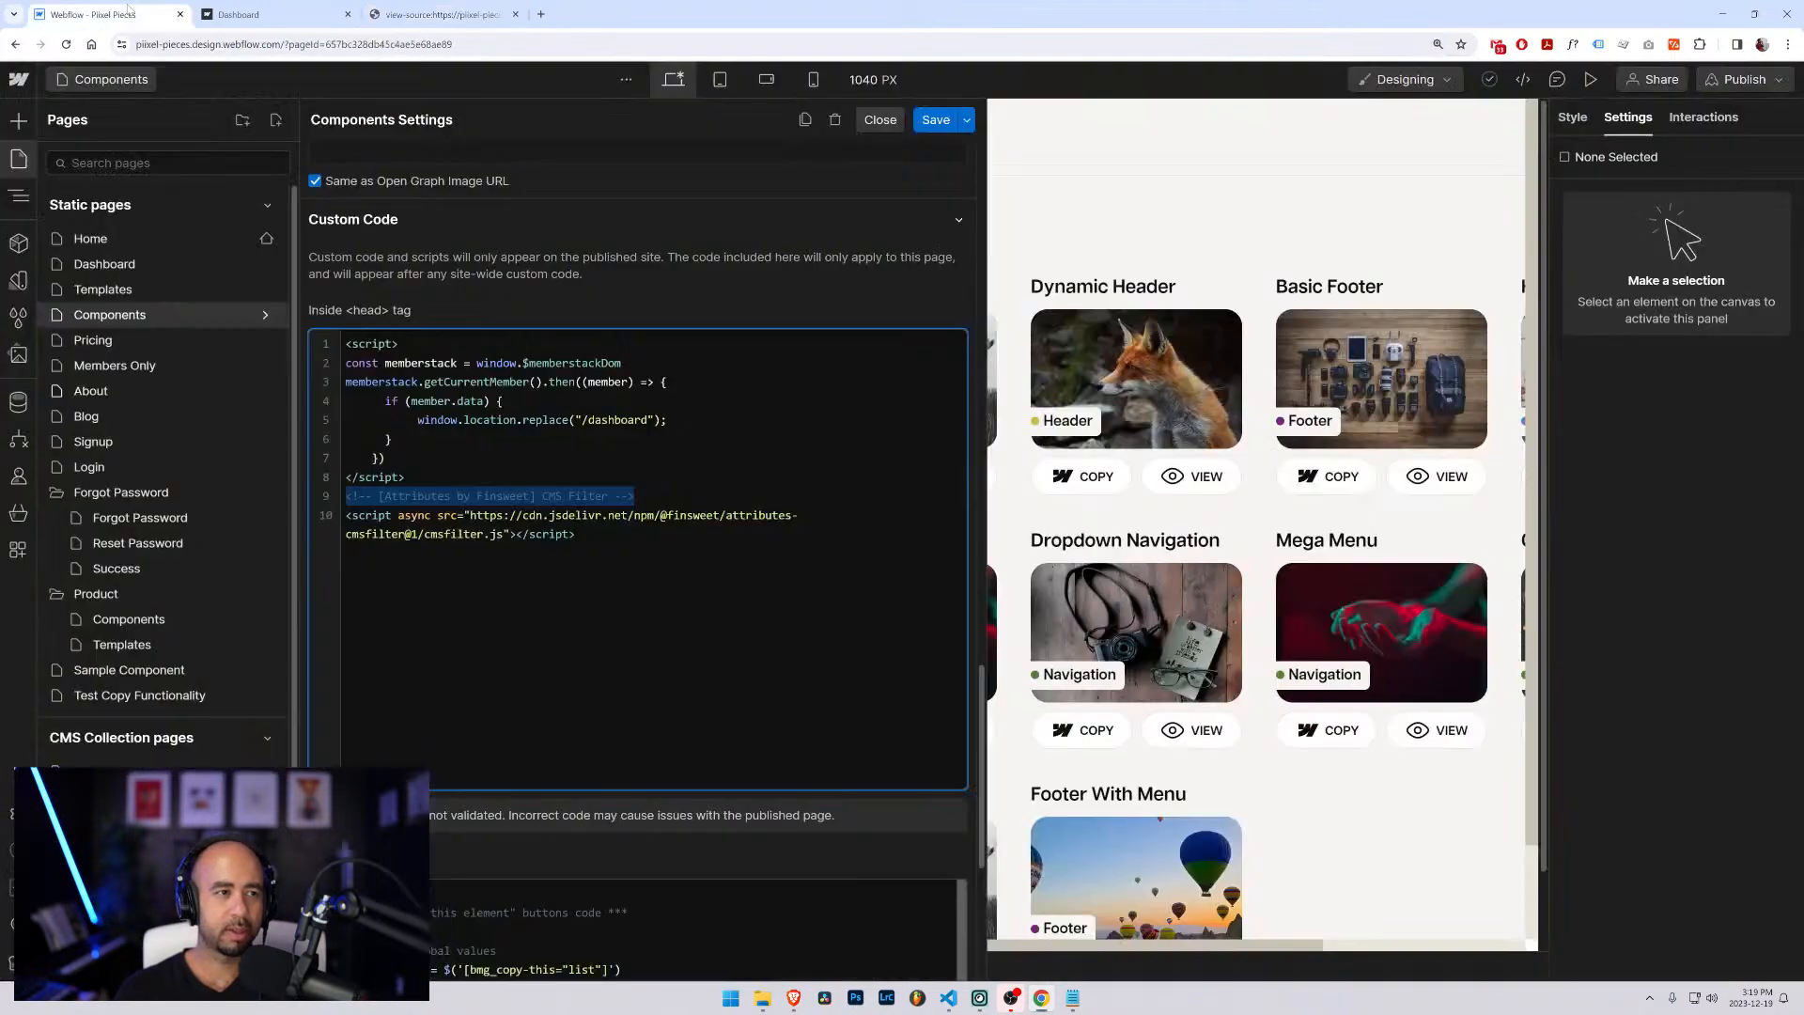
click(1779, 80)
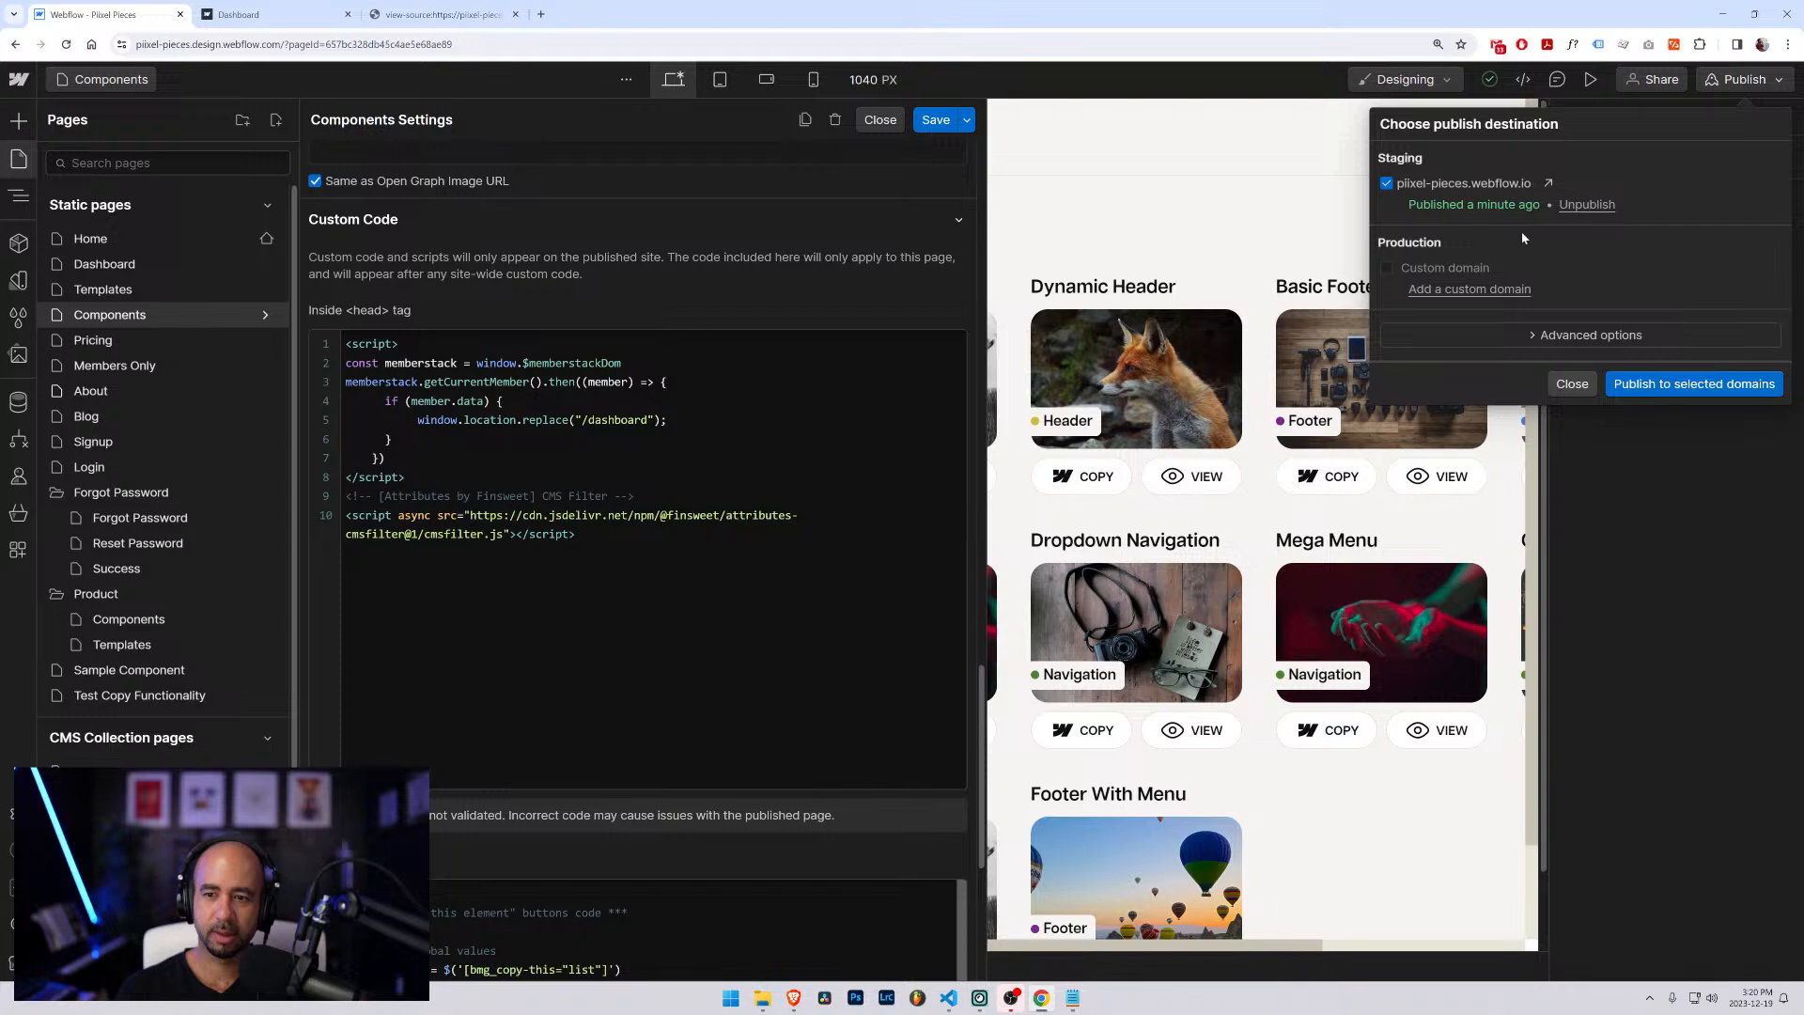
click(1528, 338)
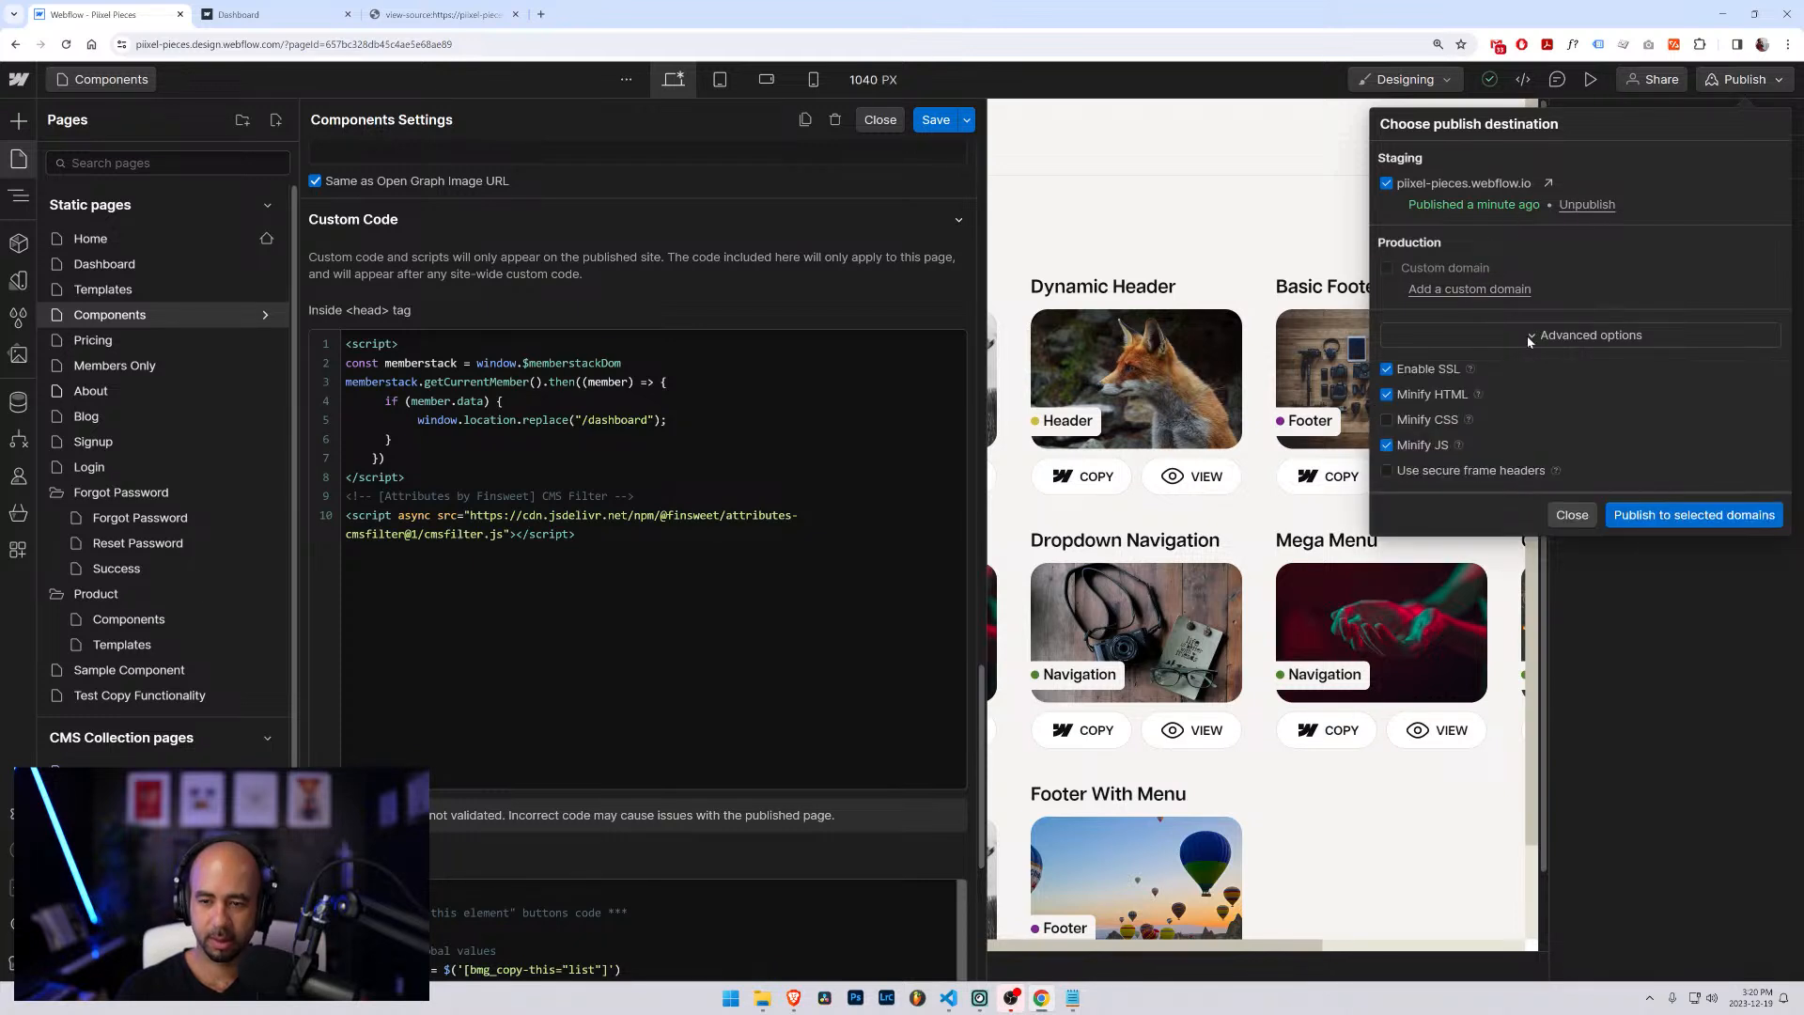
click(1387, 394)
click(1387, 447)
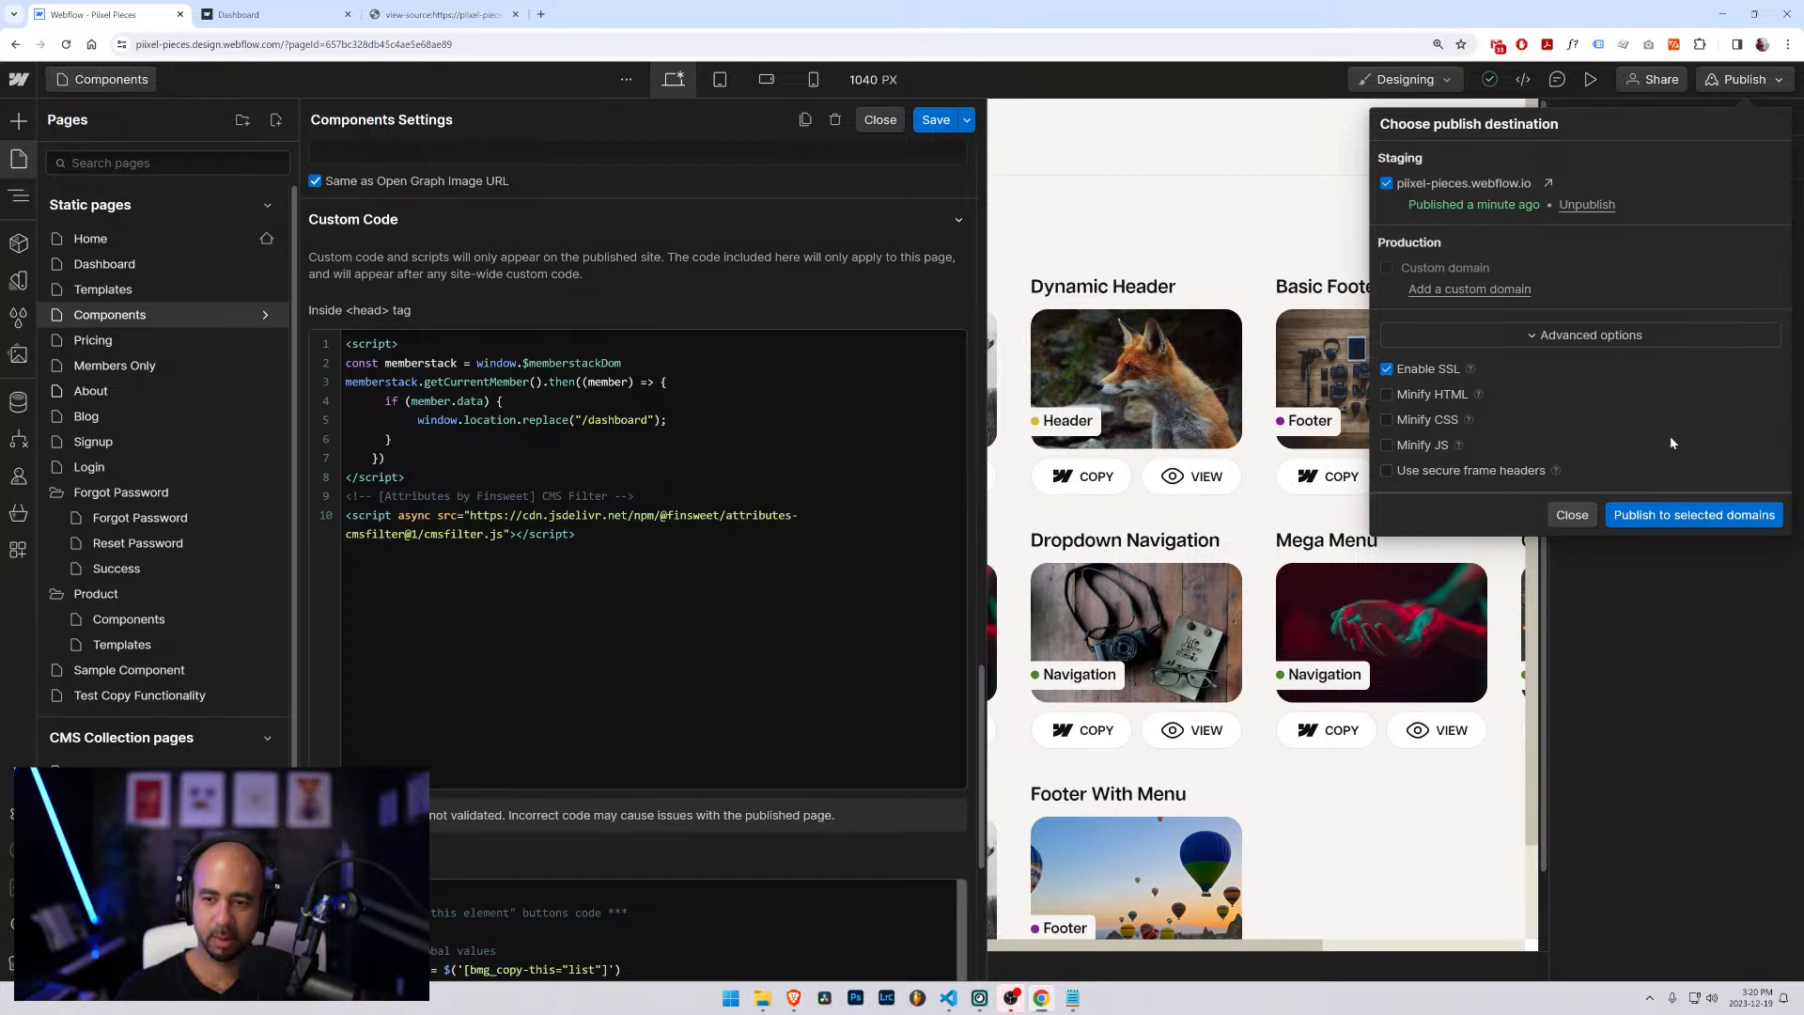
click(1671, 516)
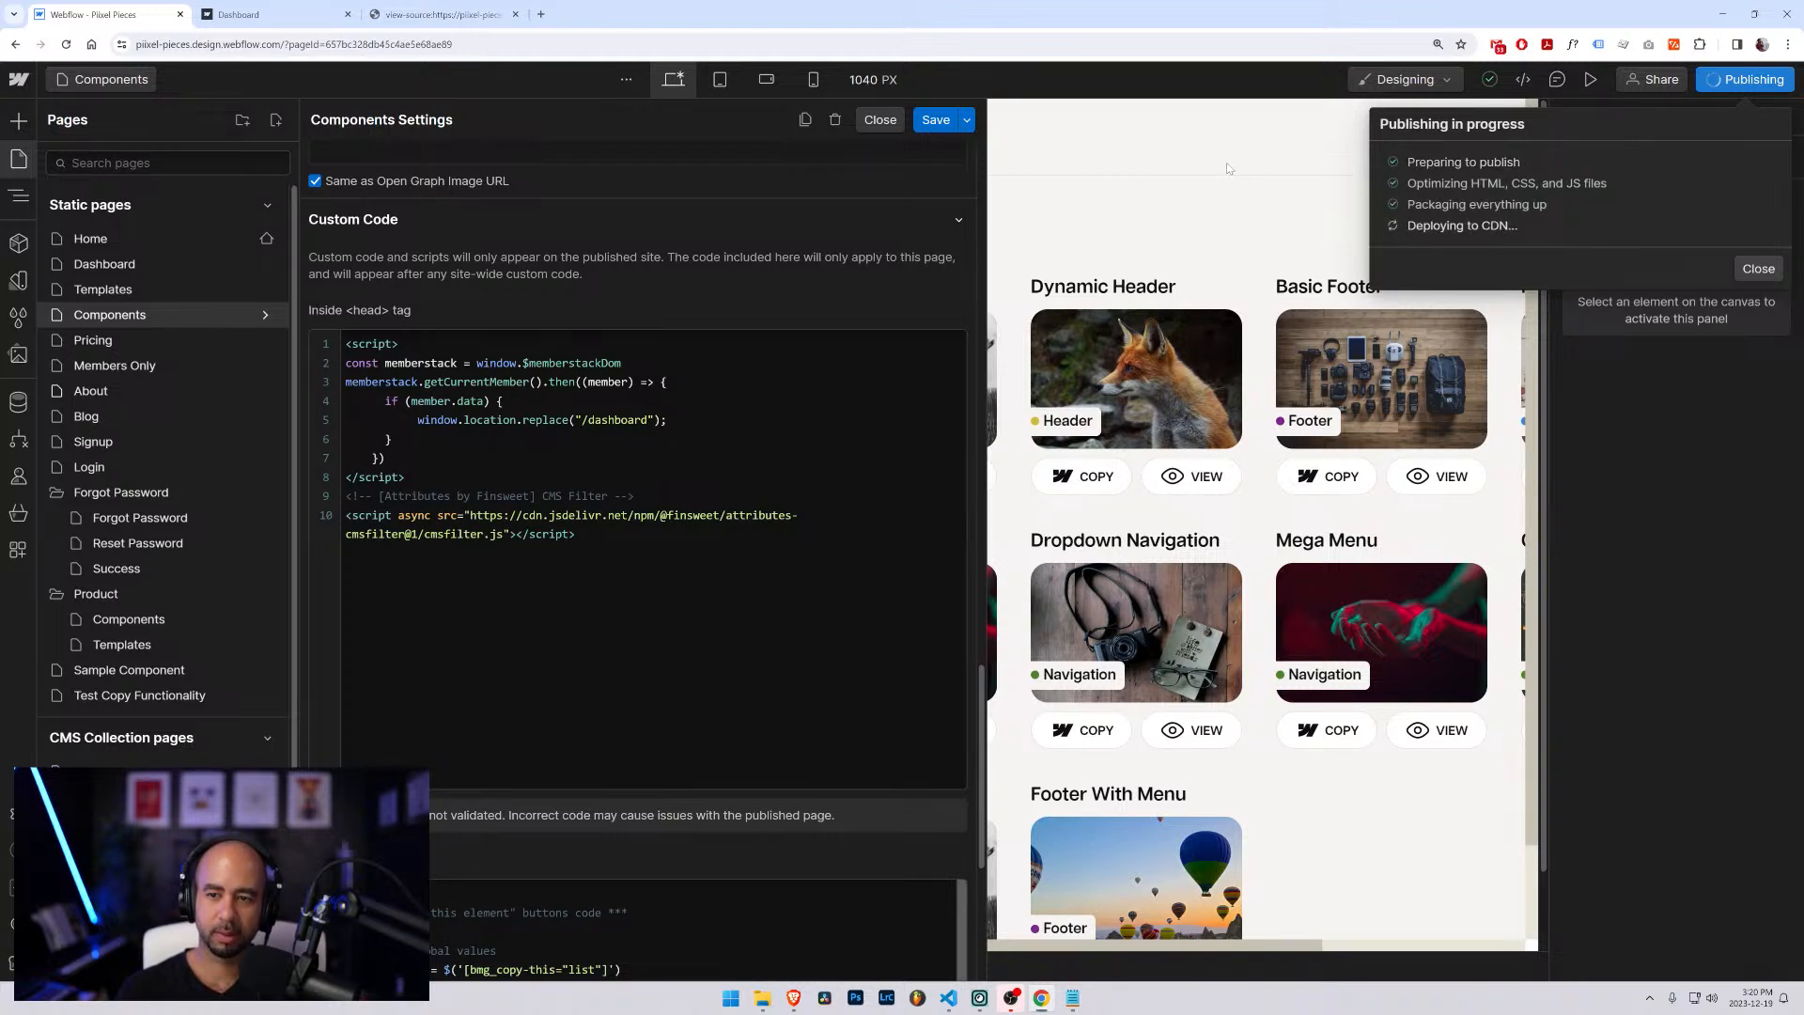
- Reload the published Dashboard page and close the outdated page-source tab
click(272, 14)
key(ctrl+r)
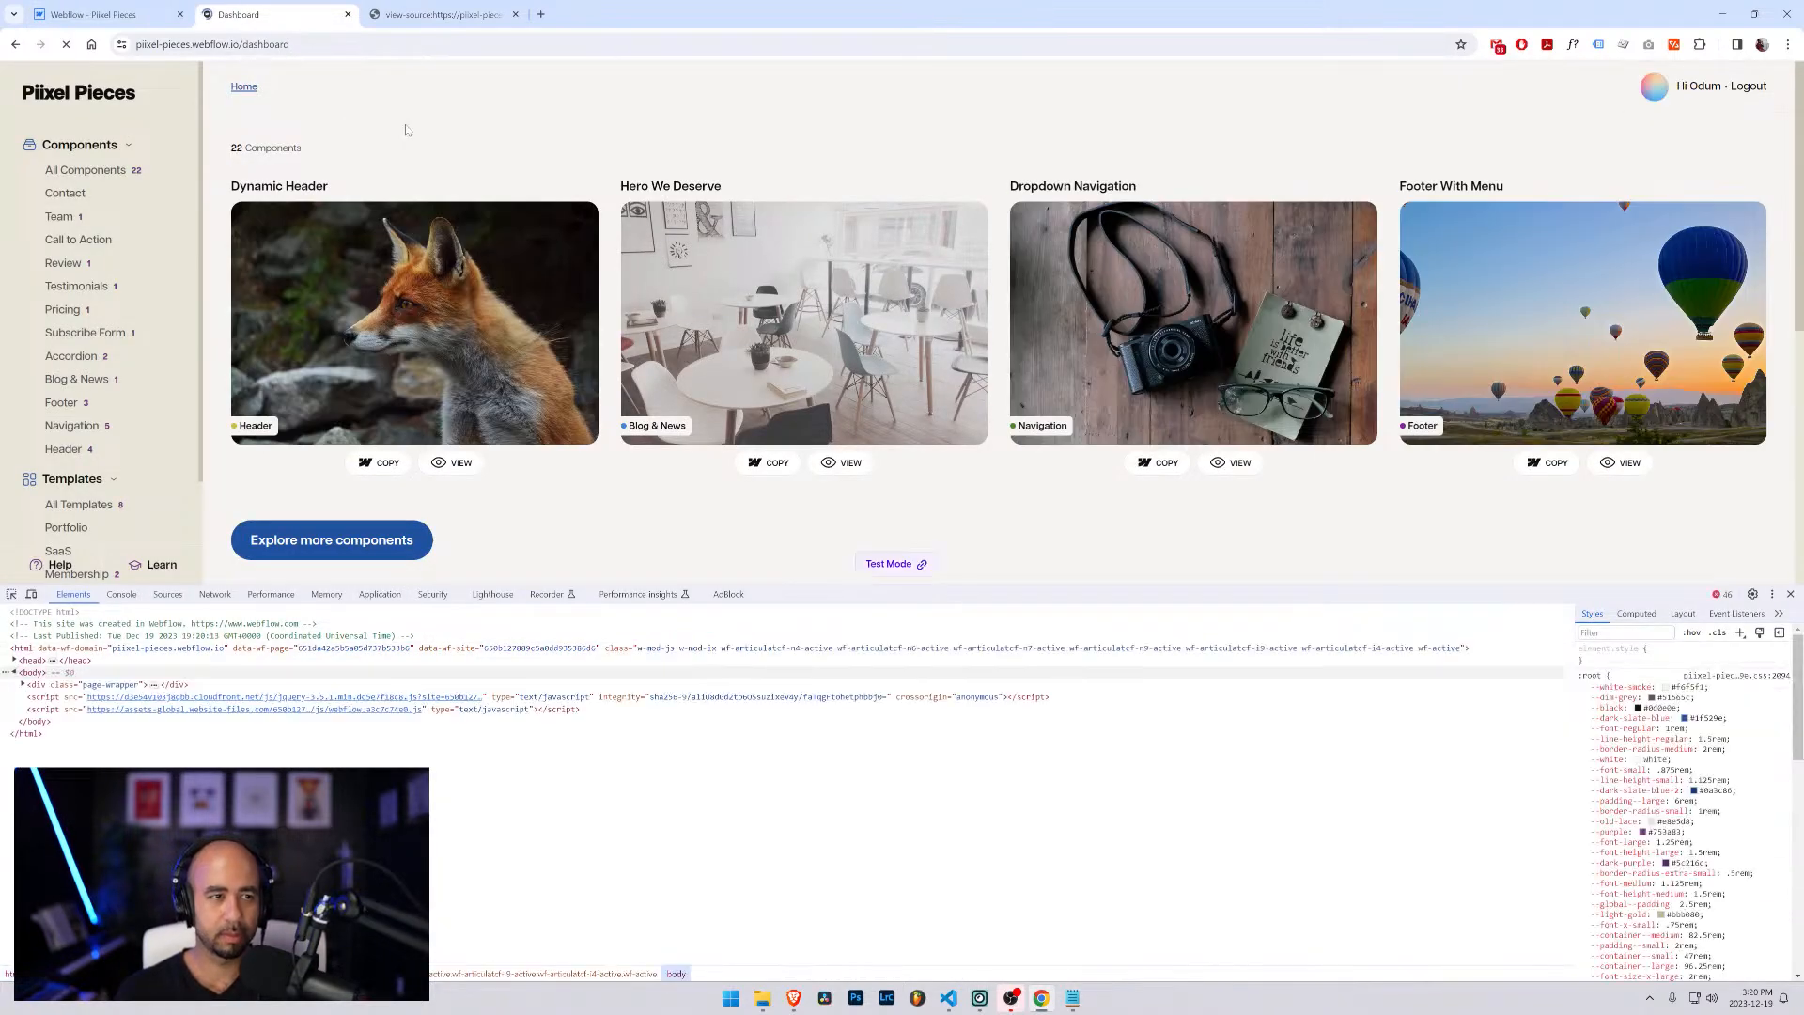
click(527, 15)
click(515, 14)
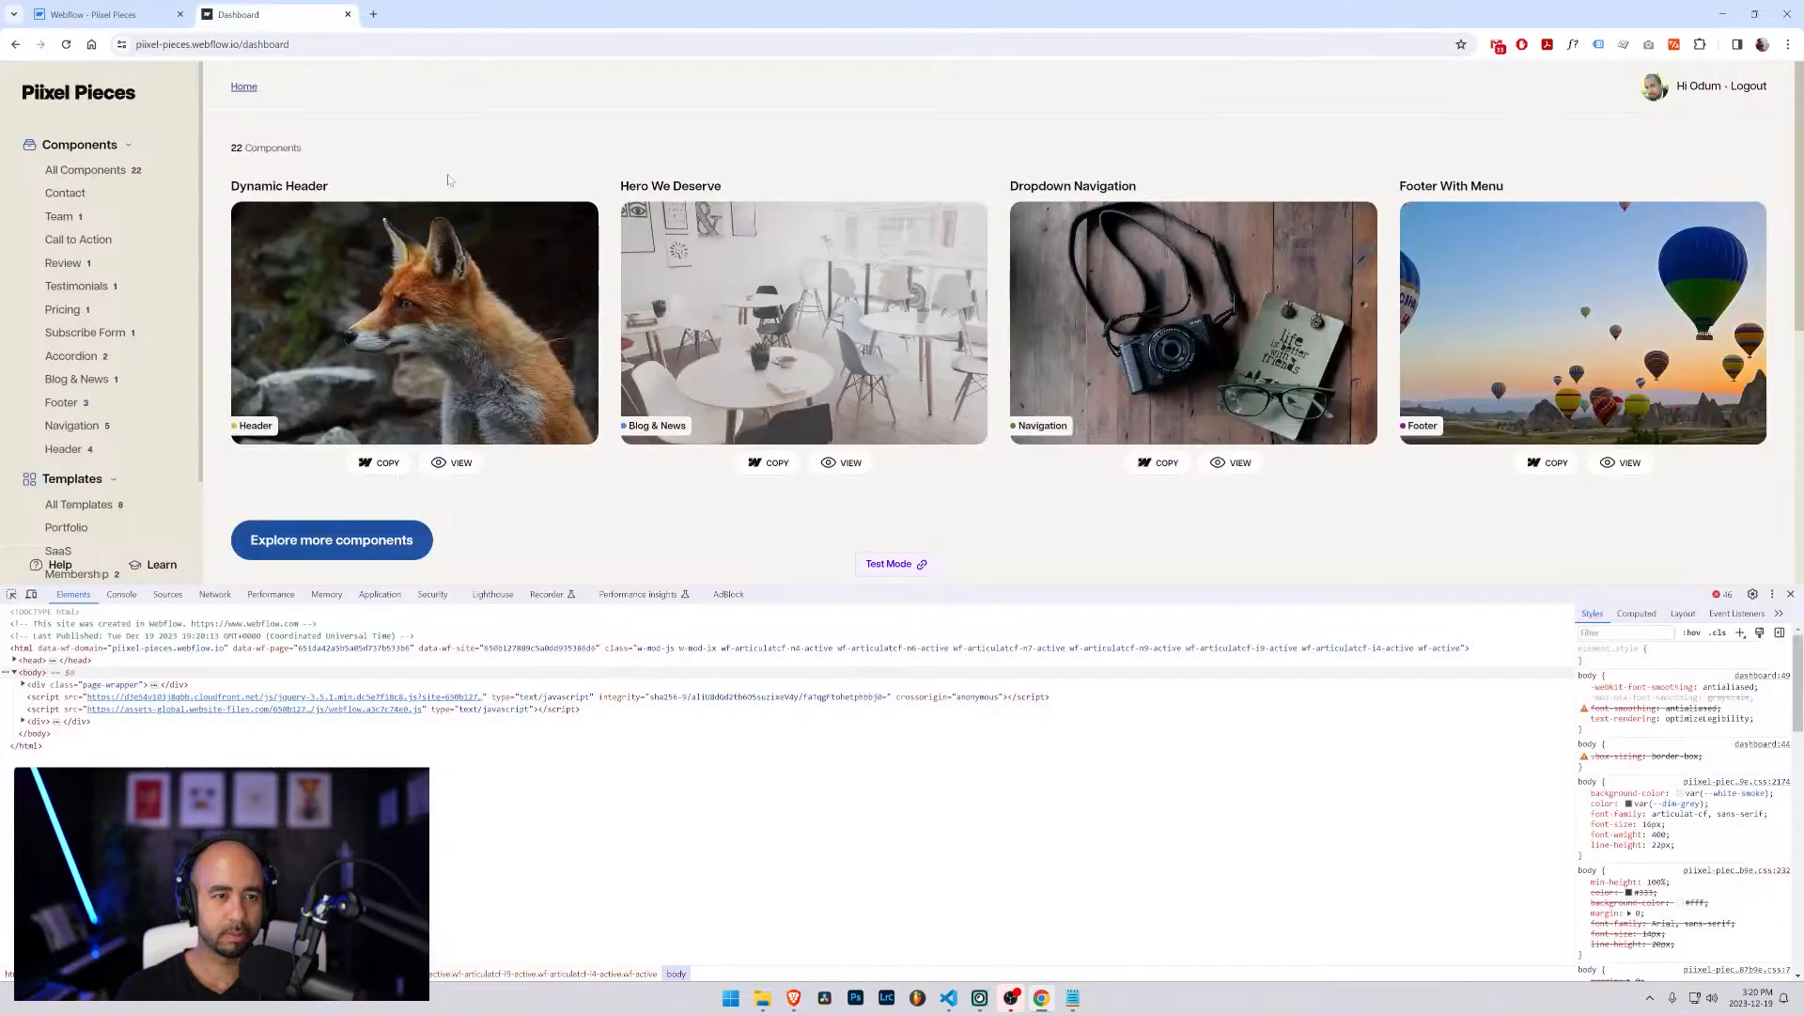
- Open the republished Dashboard's page source and examine its head, component markup and closing scripts for the custom code
key(ctrl+u)
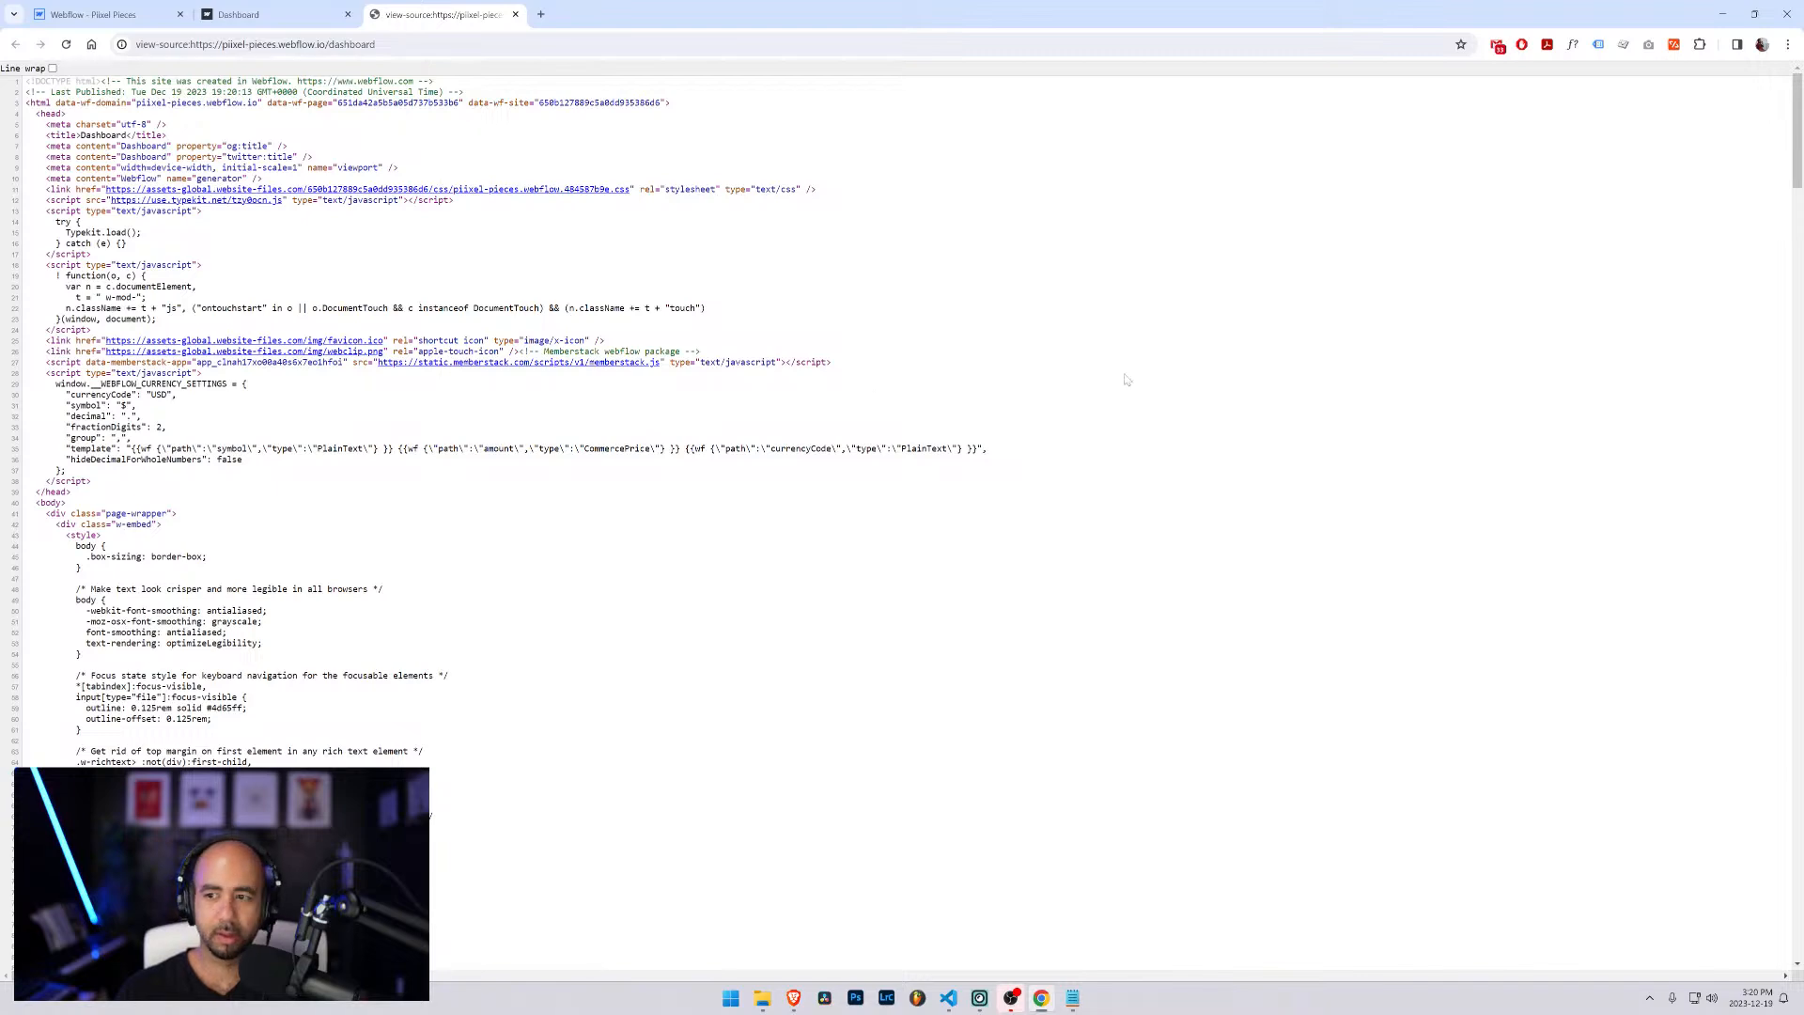
scroll(870, 826, down, 20)
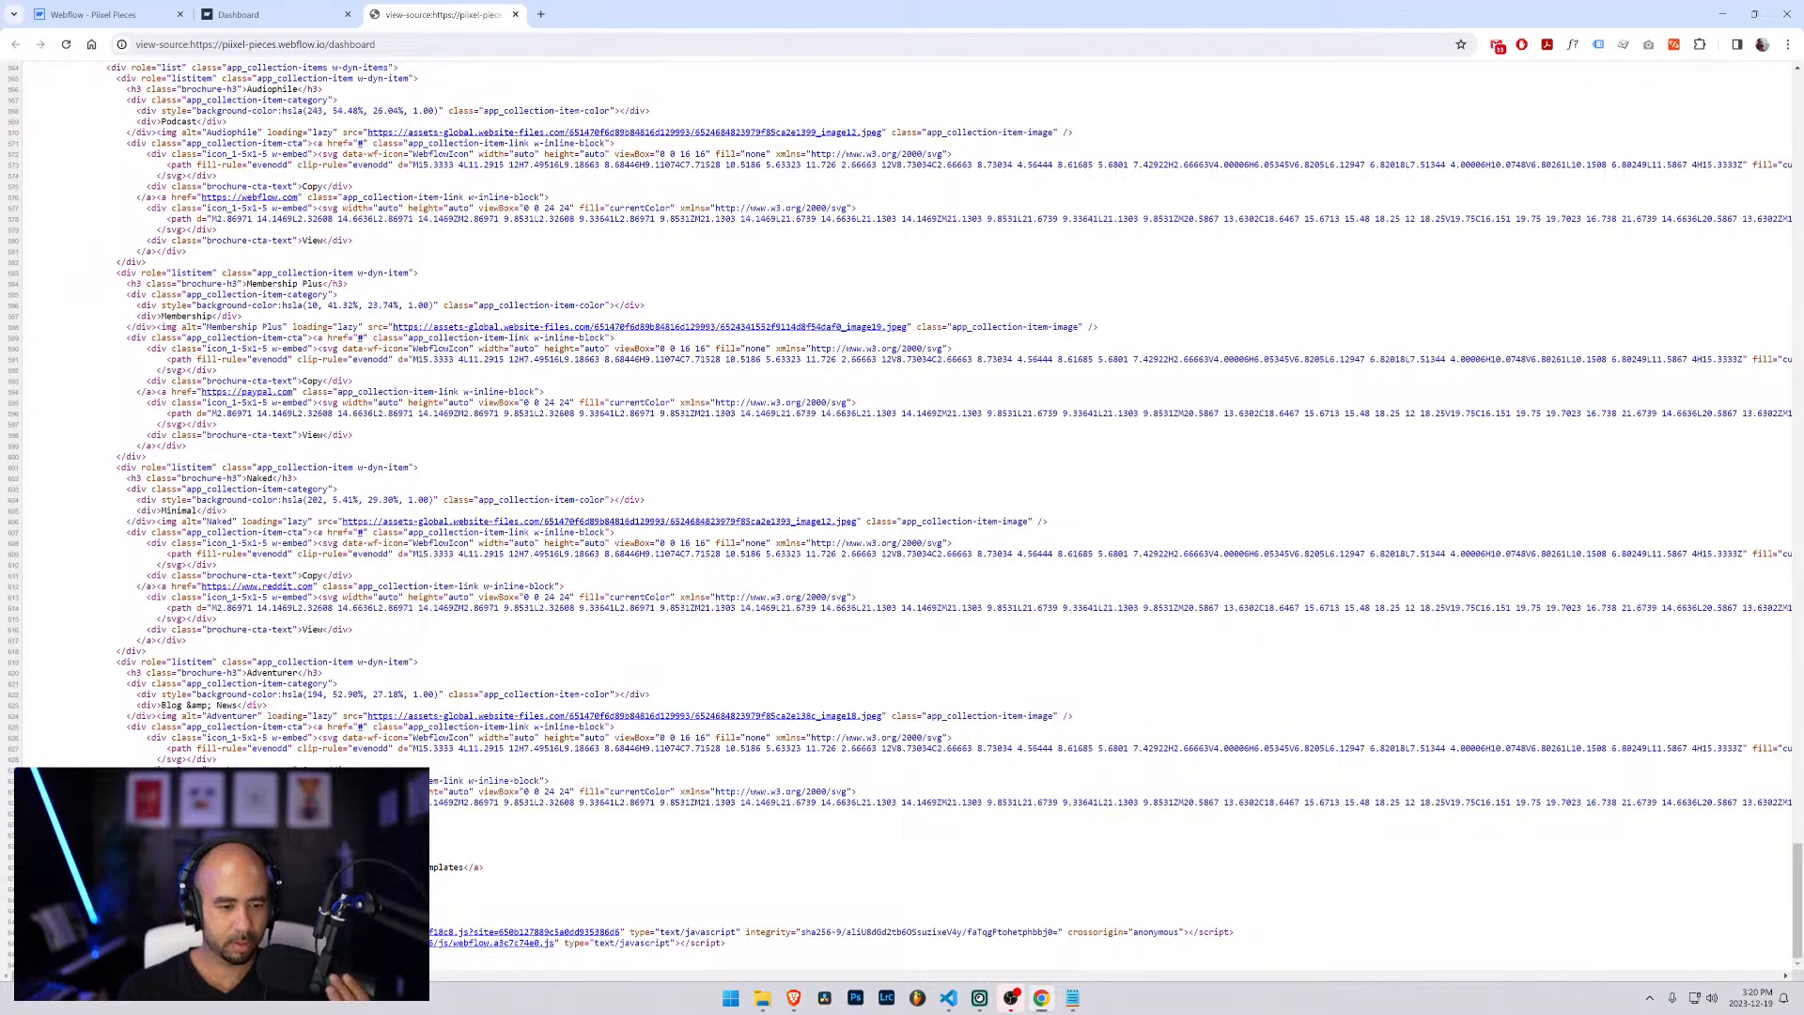
scroll(902, 413, up, 20)
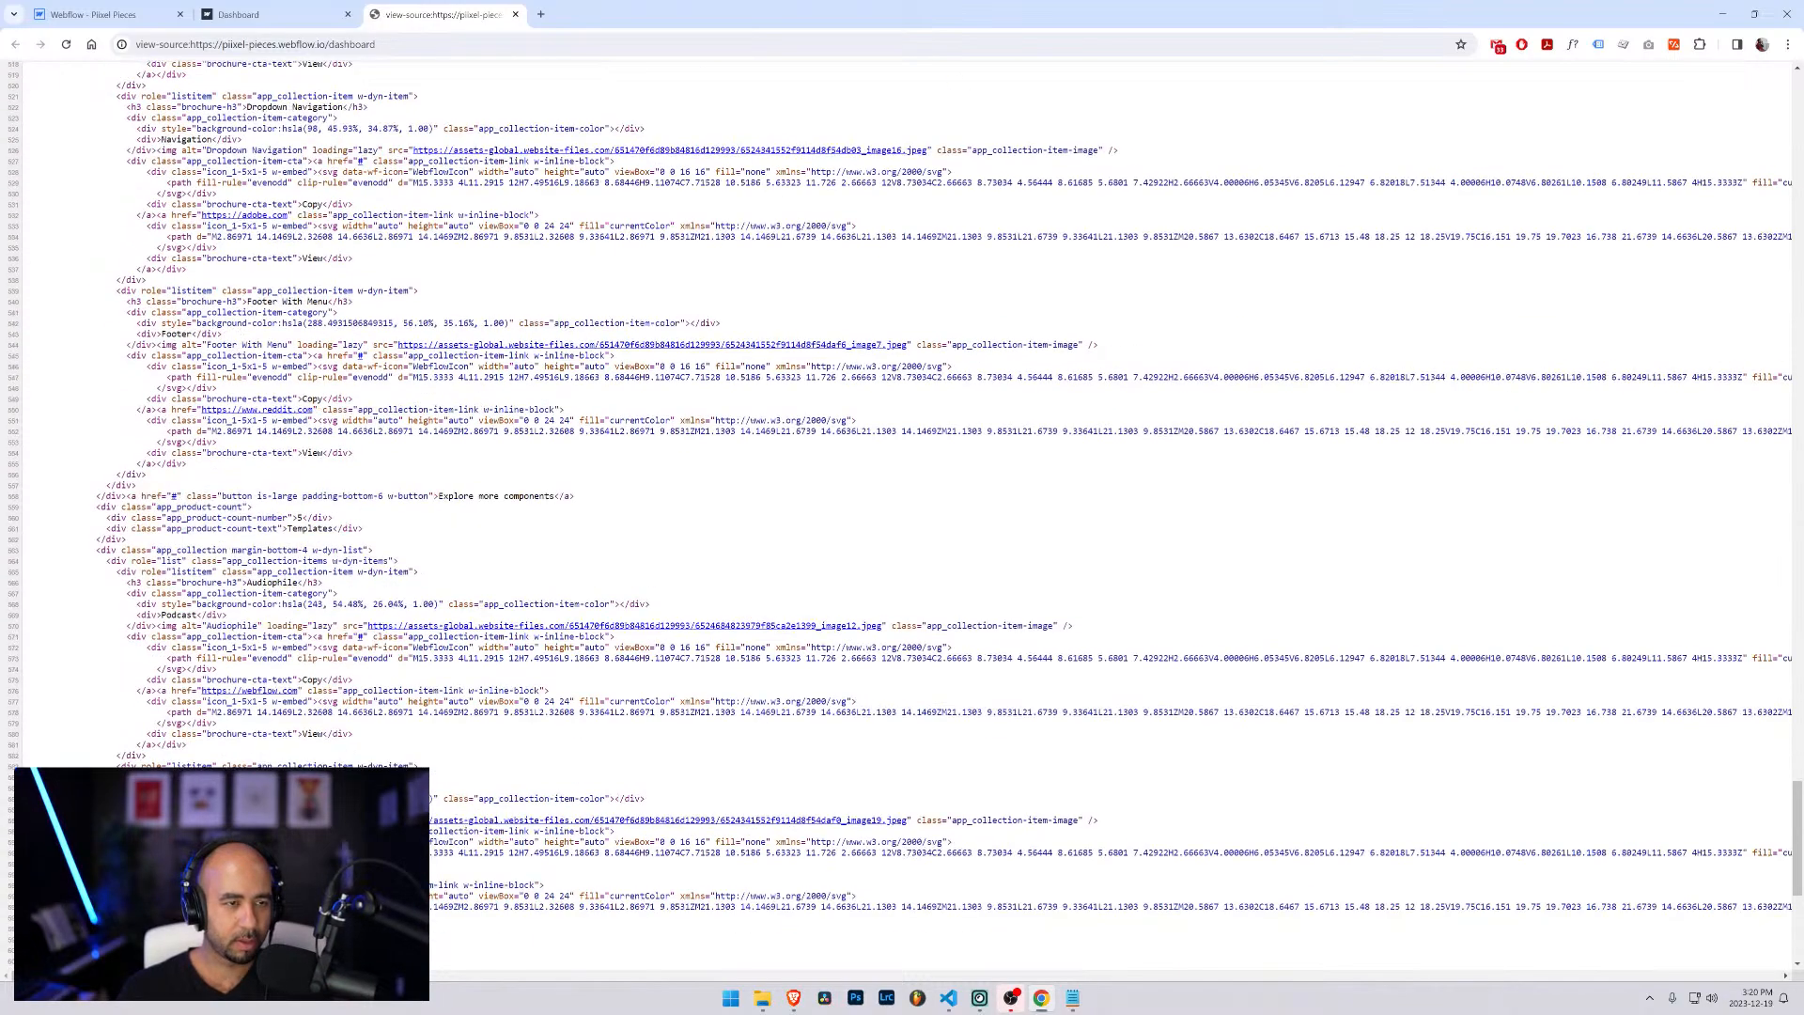
scroll(901, 413, up, 8)
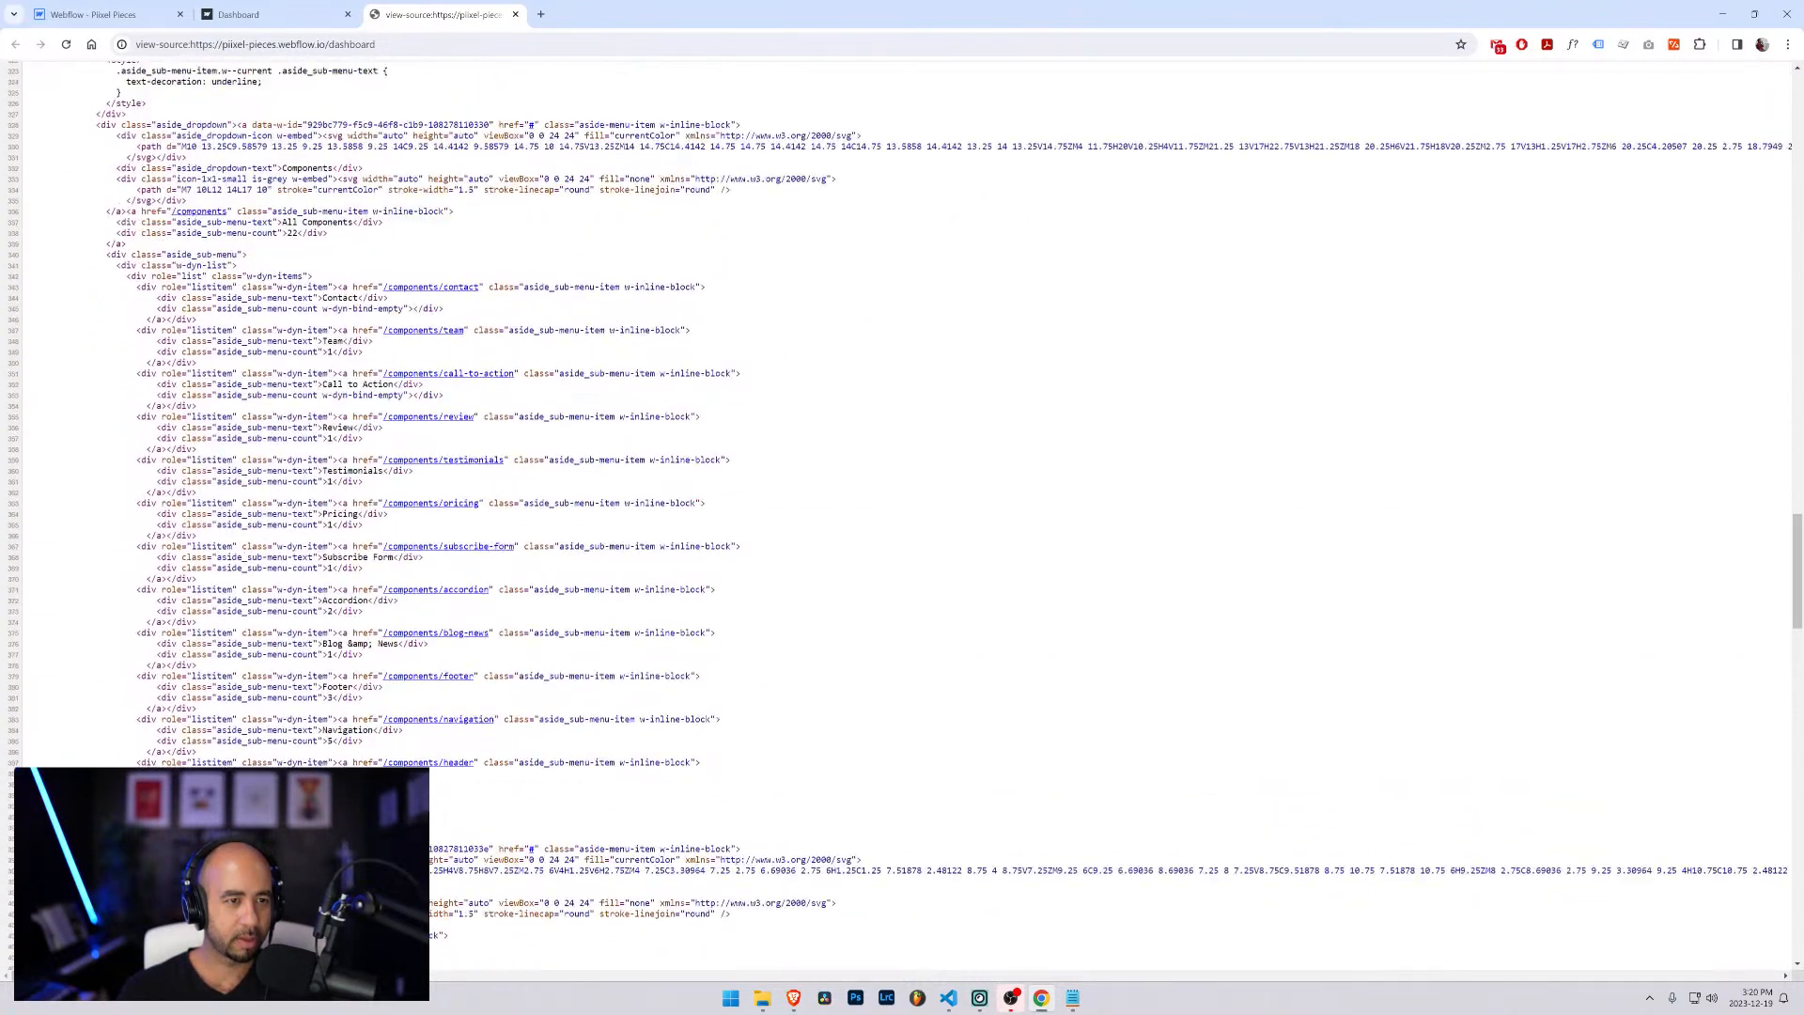
scroll(902, 413, up, 20)
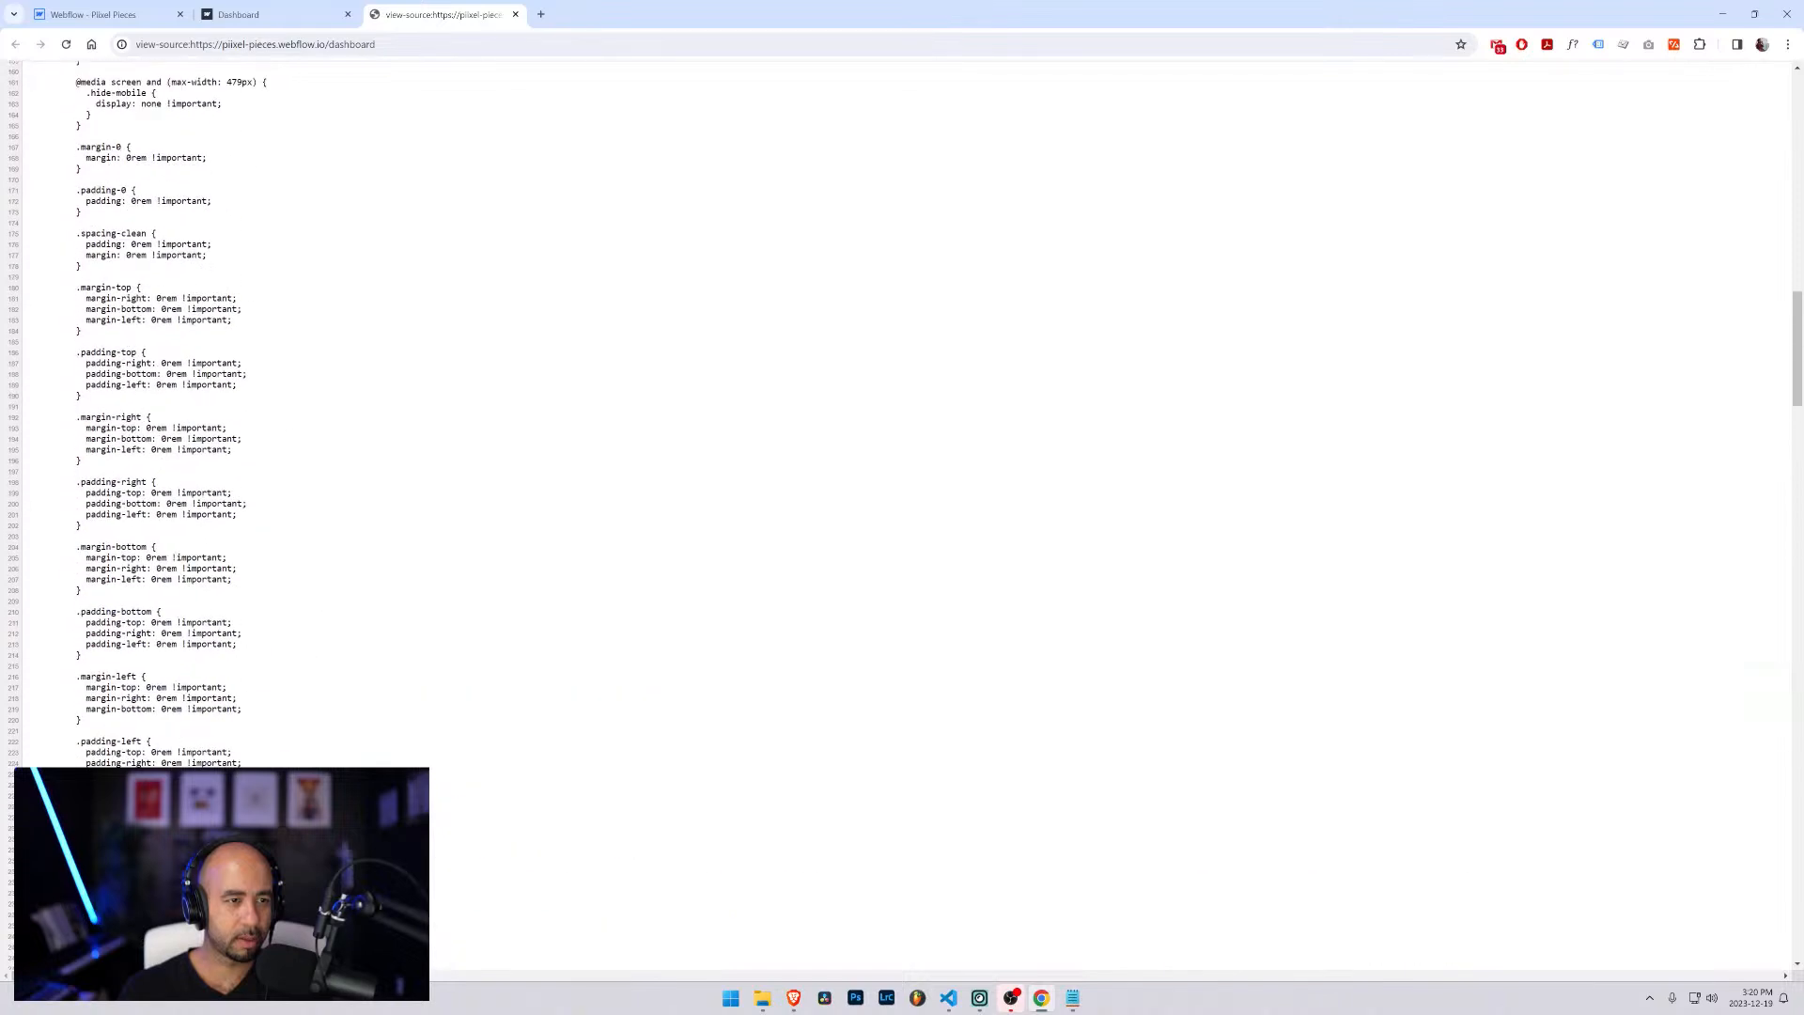
scroll(902, 413, up, 3)
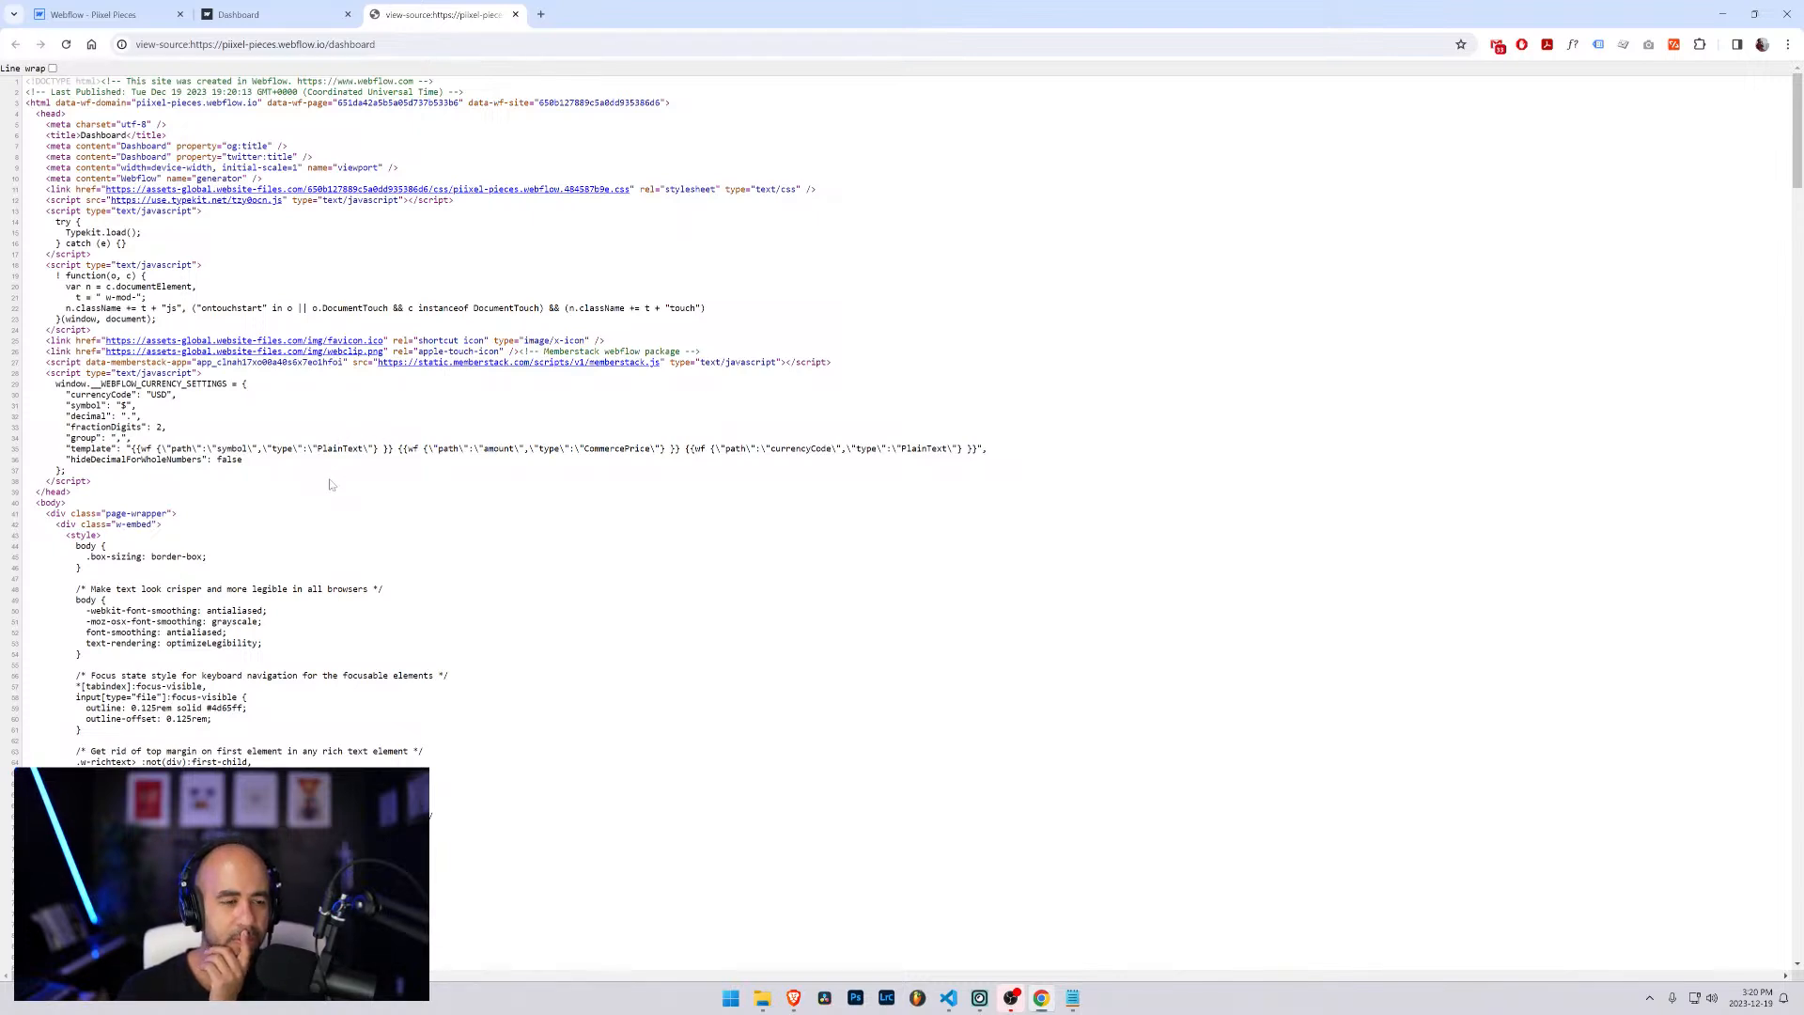
- Scan the upper part of the Dashboard's page source, and select the Components page's whole head code for comparison
scroll(310, 524, down, 20)
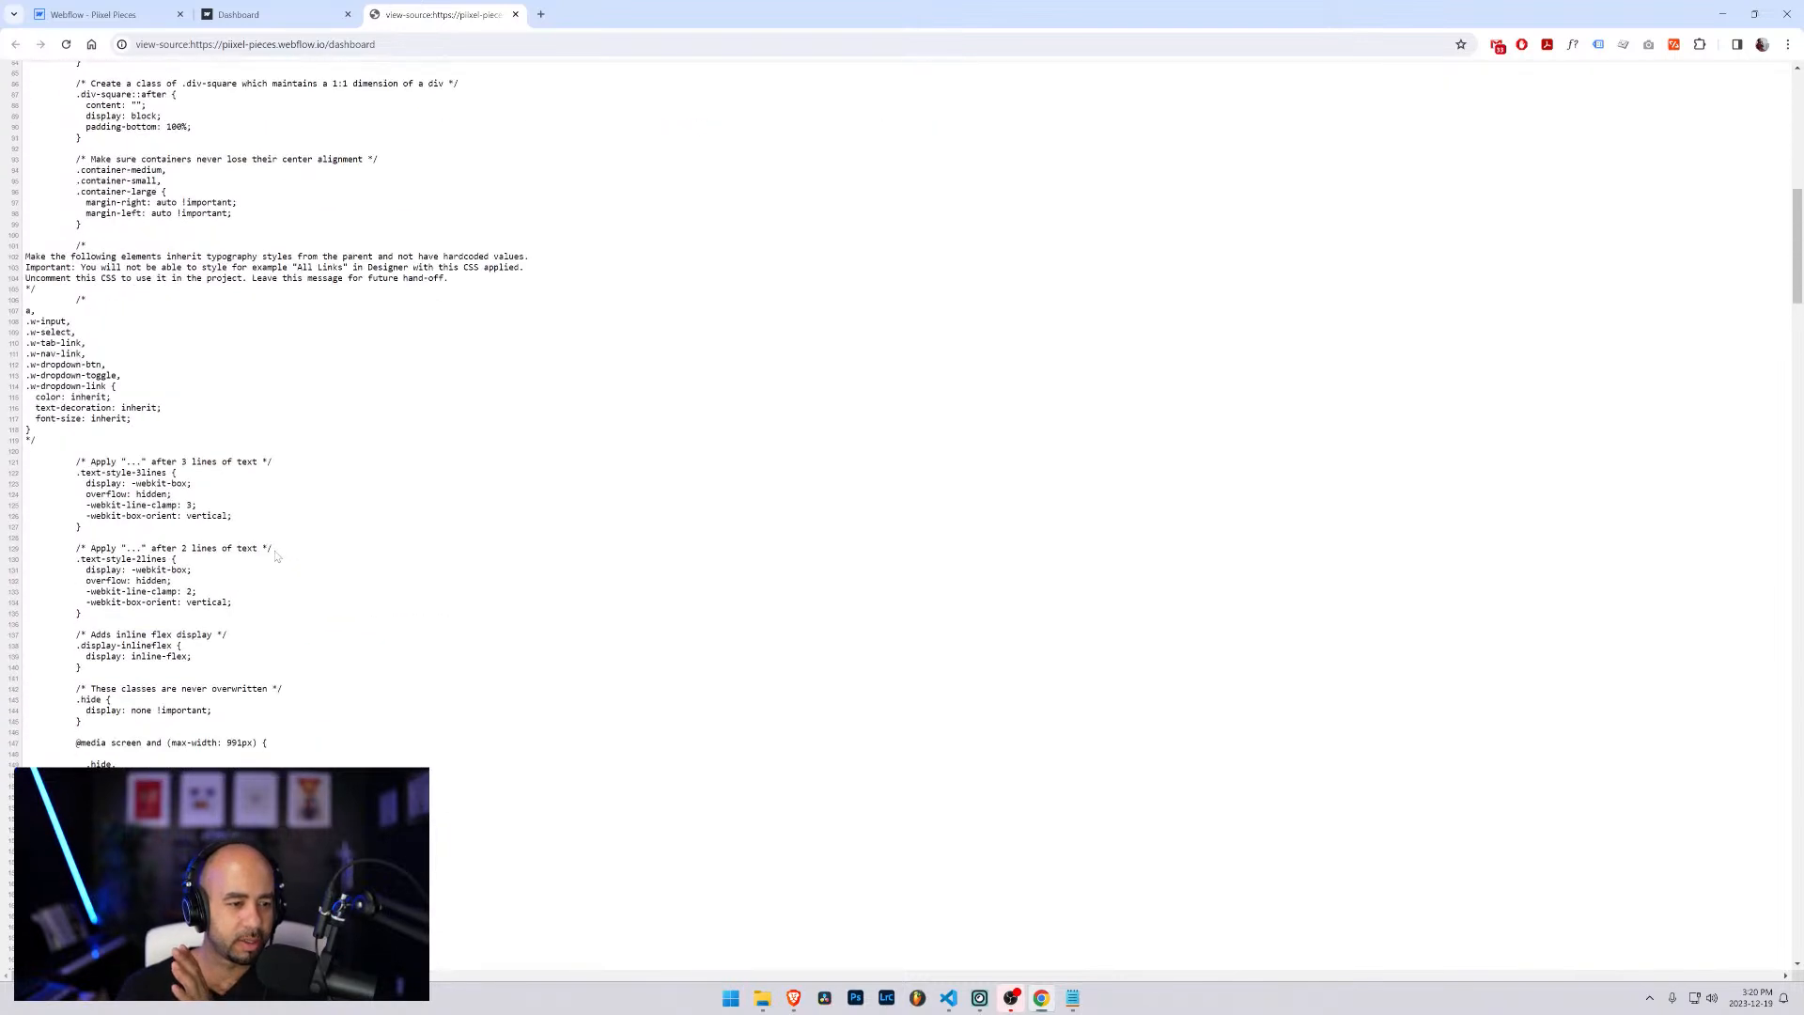
scroll(277, 564, down, 10)
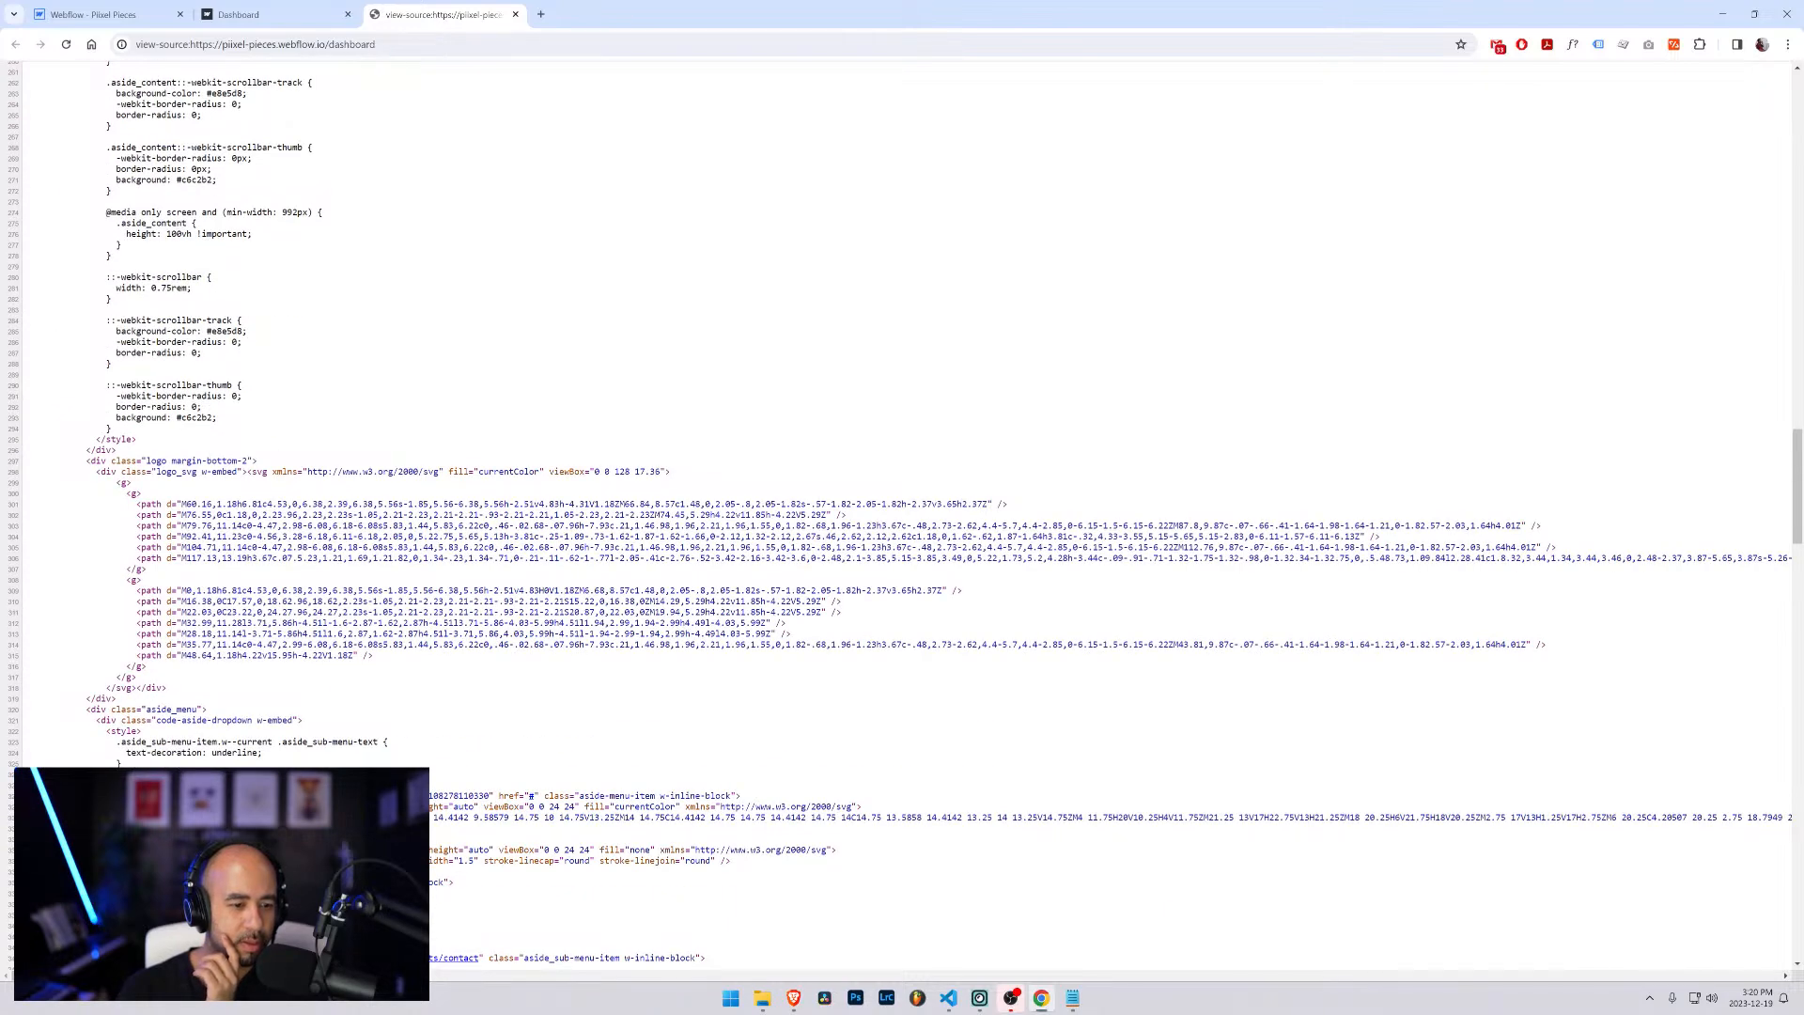
scroll(295, 553, up, 20)
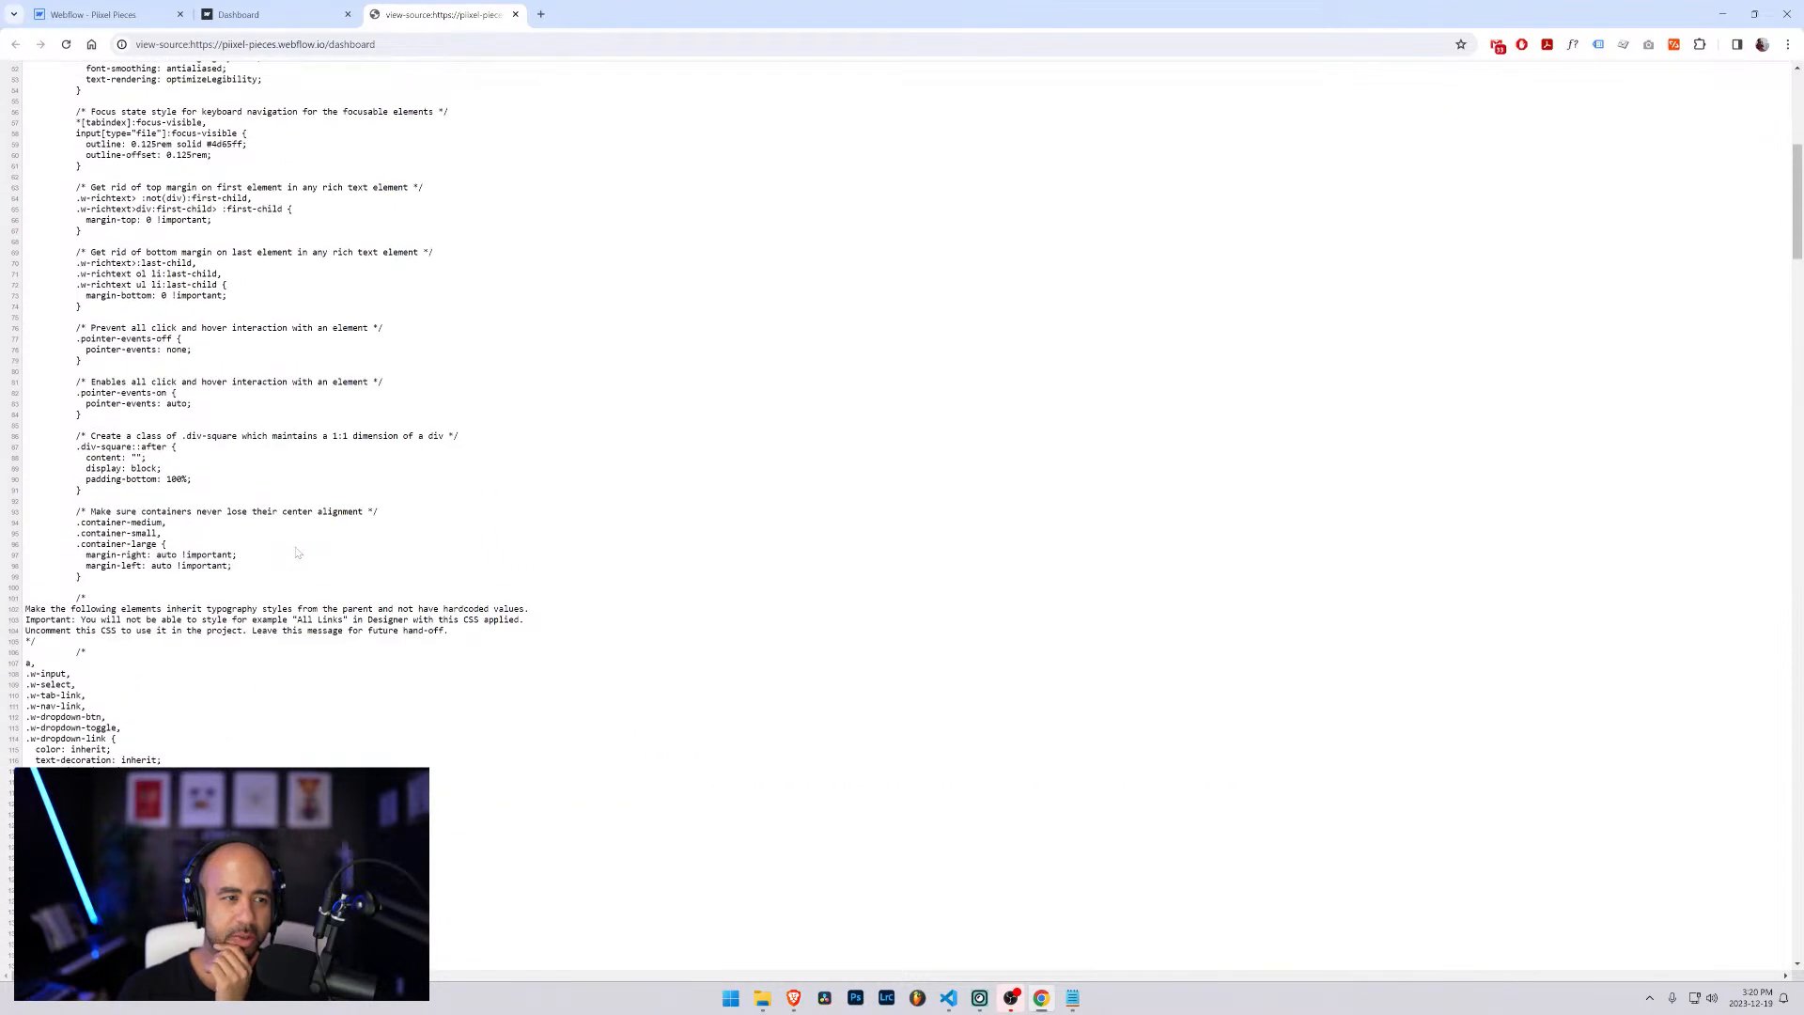
scroll(296, 552, up, 5)
key(ctrl+1)
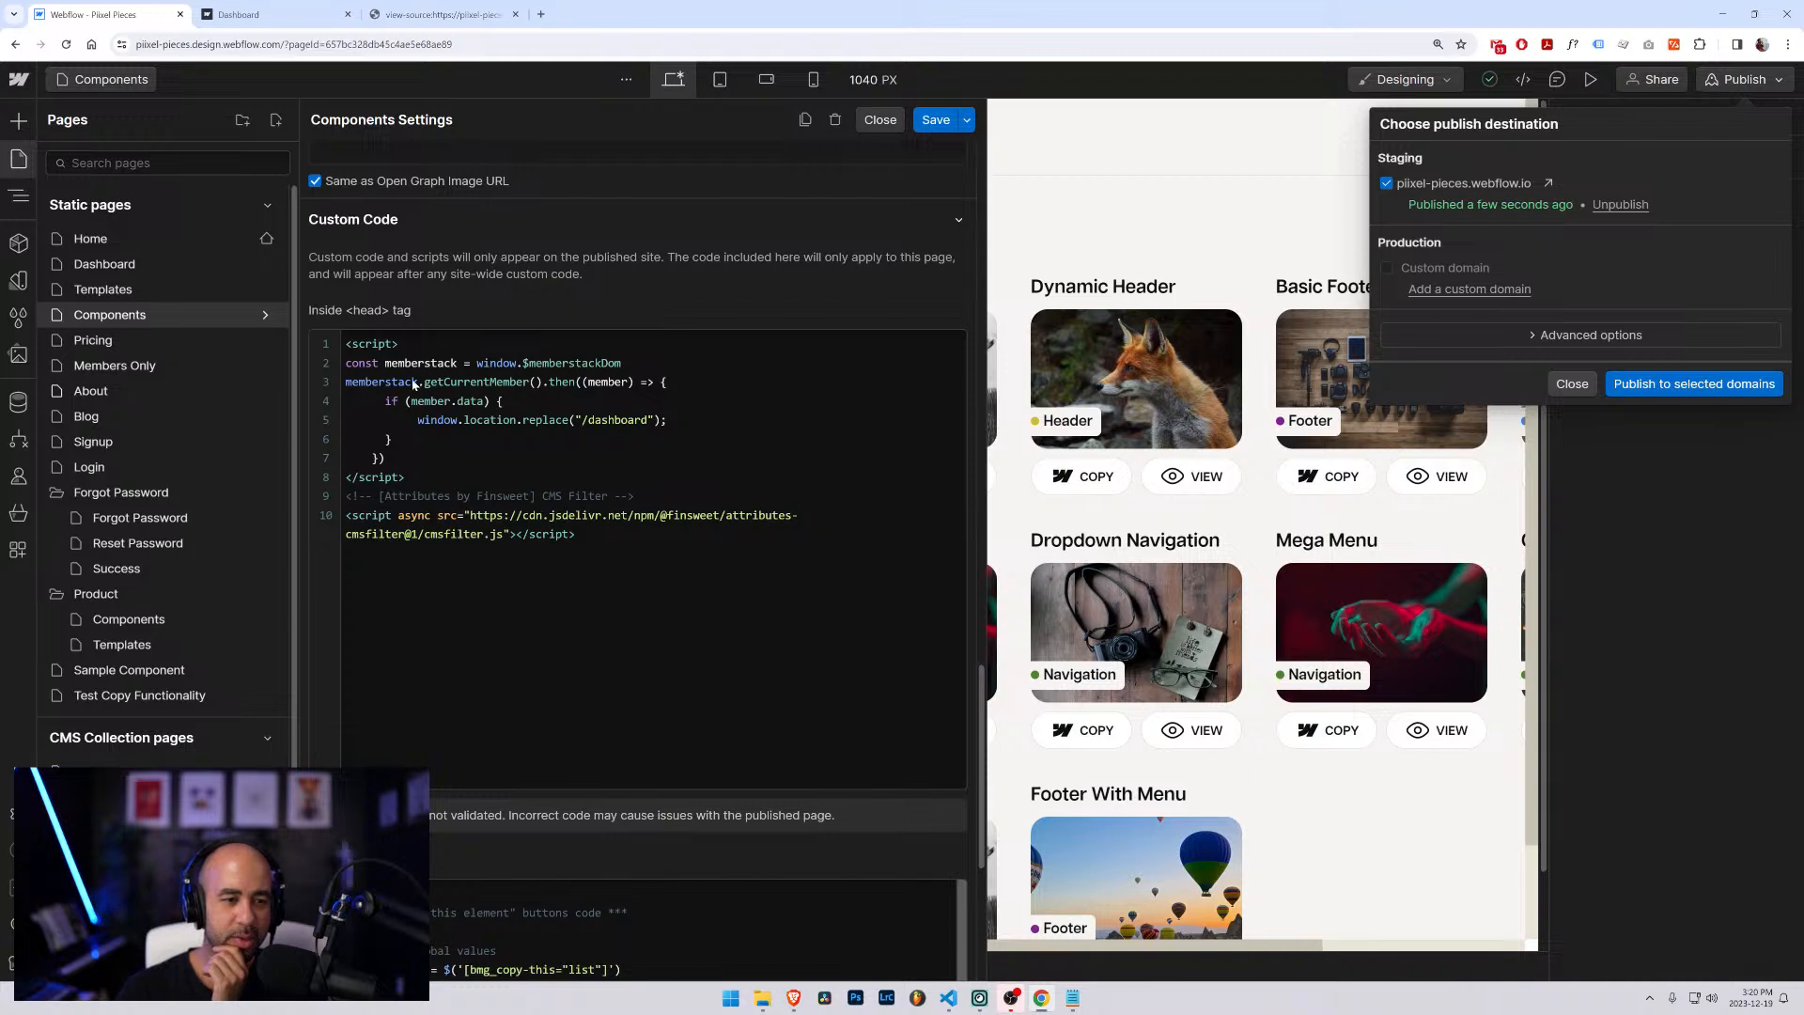
click(413, 385)
click(414, 384)
key(ctrl+a)
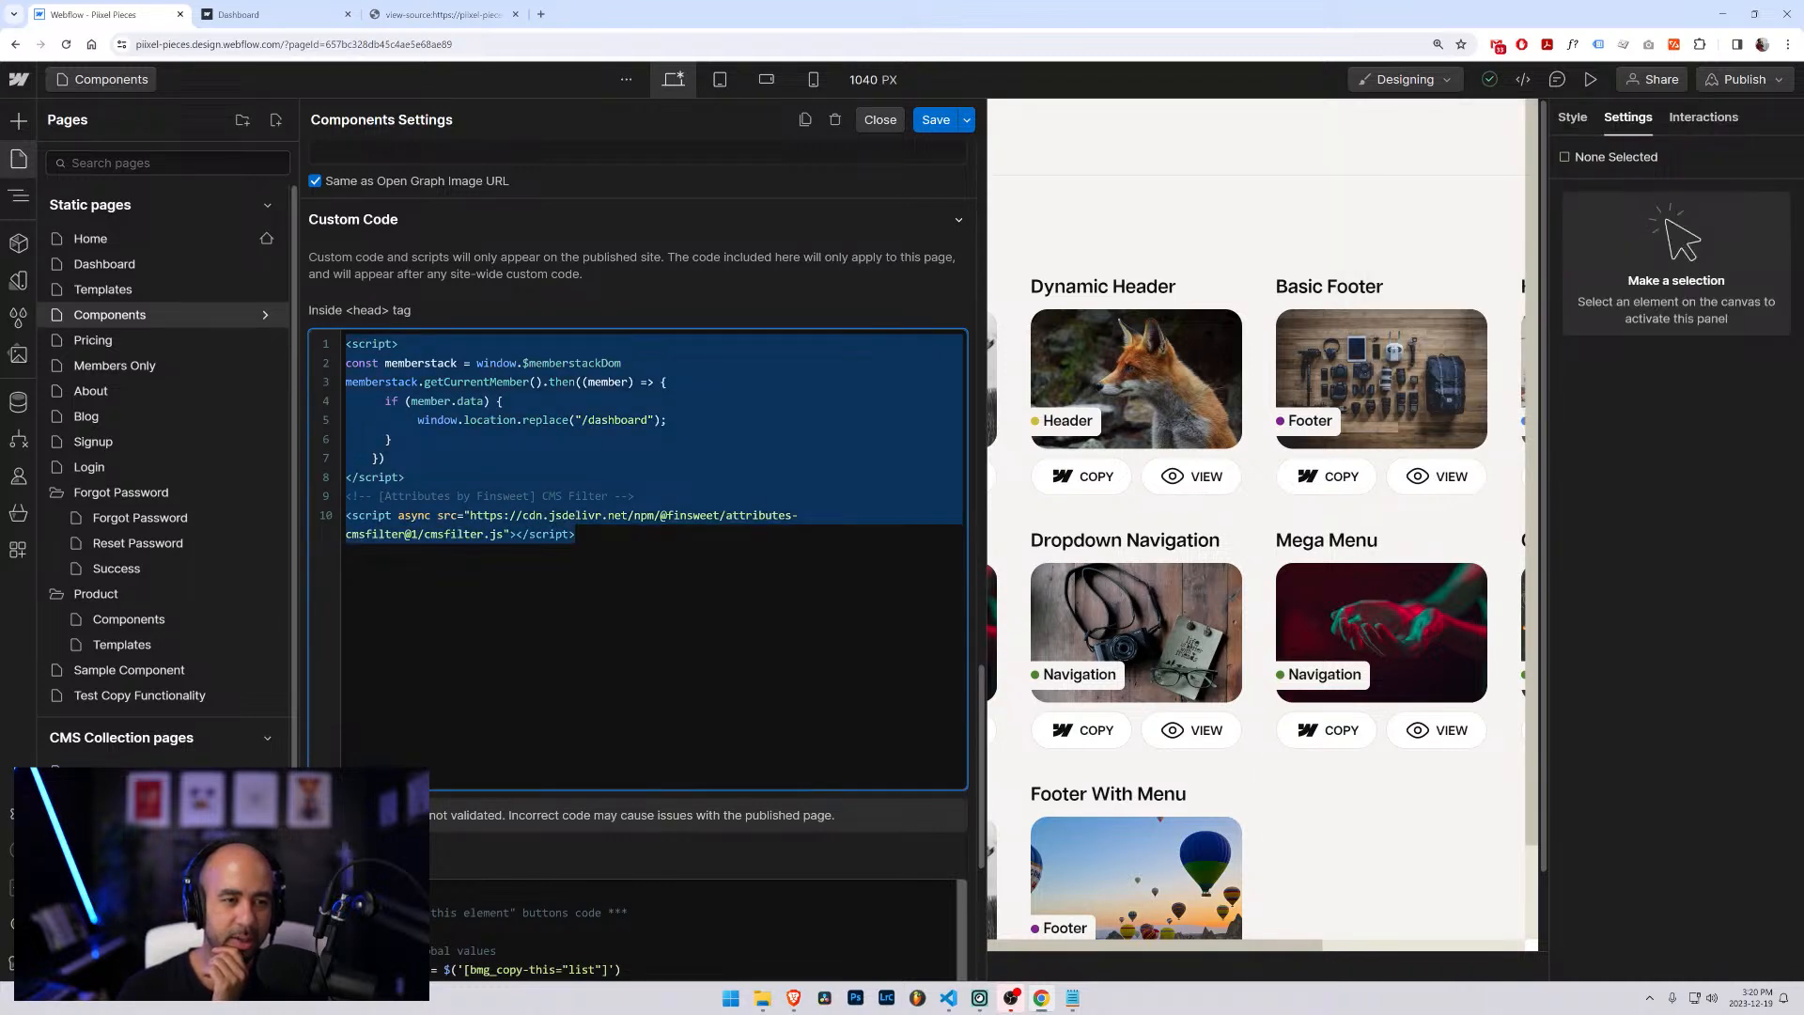
- Compare the Memberstack script line in the Dashboard's page source with the Components page's head code
key(ctrl+3)
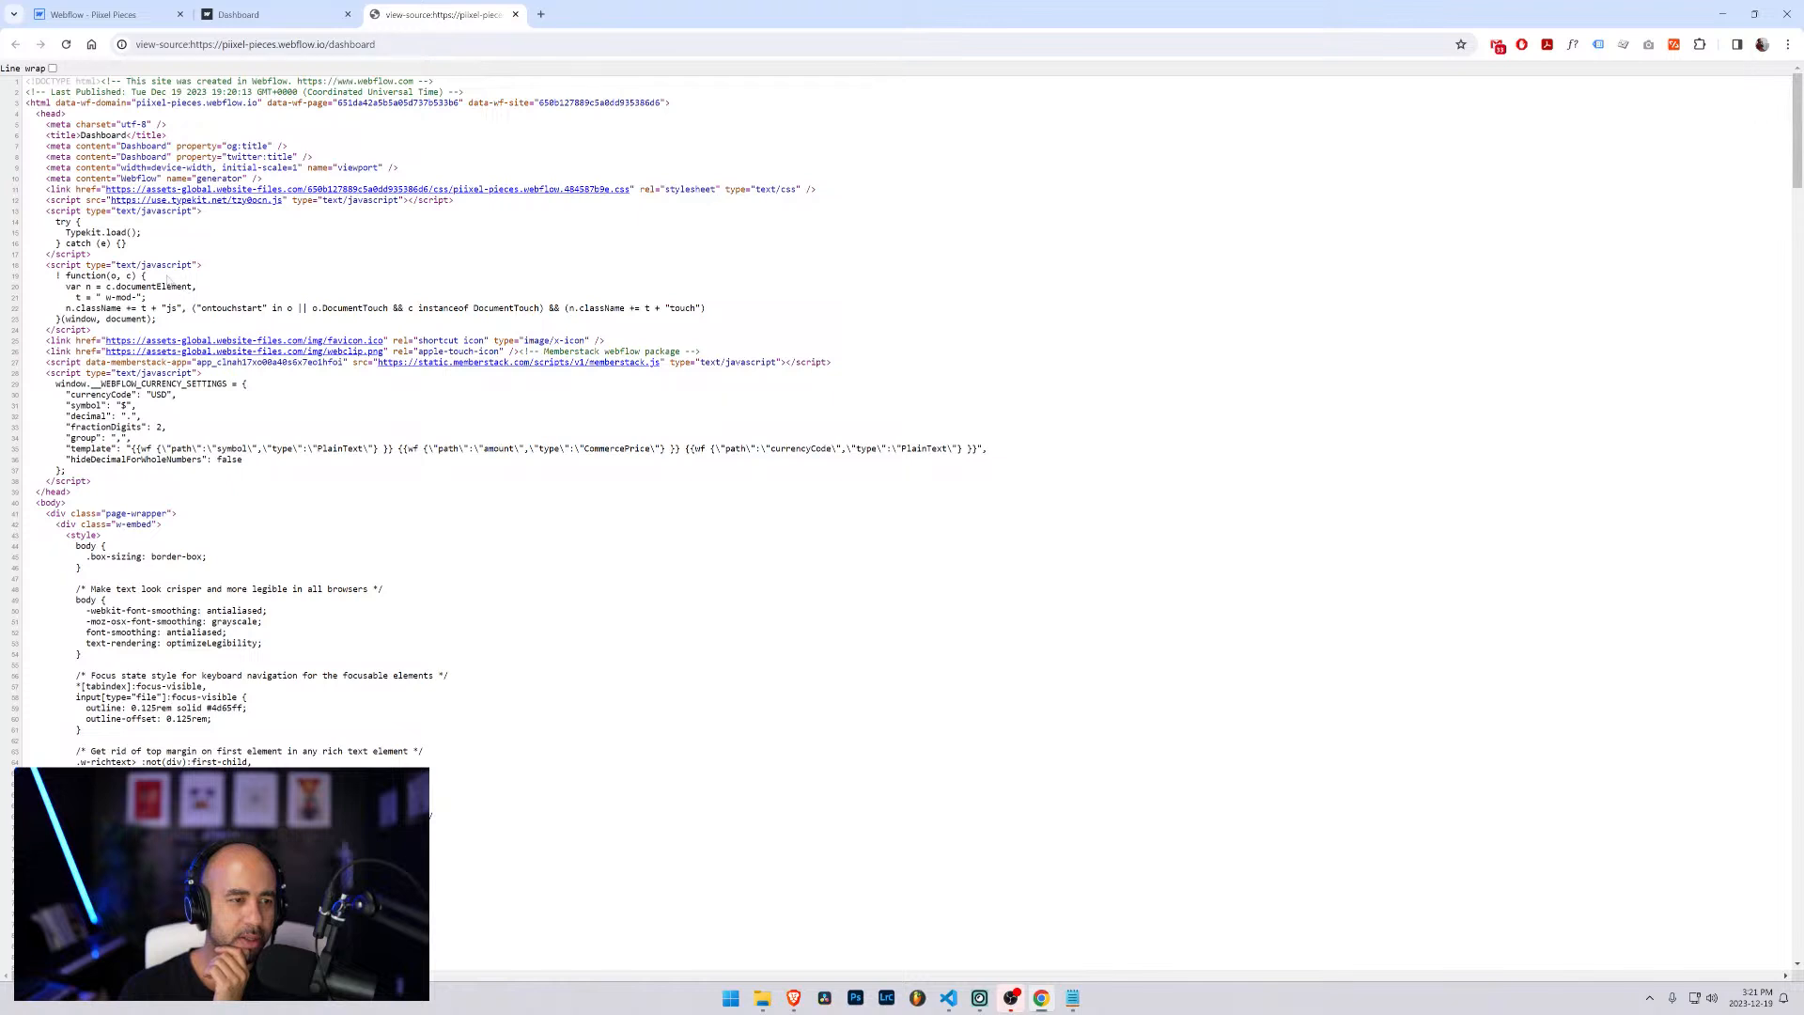
click(111, 14)
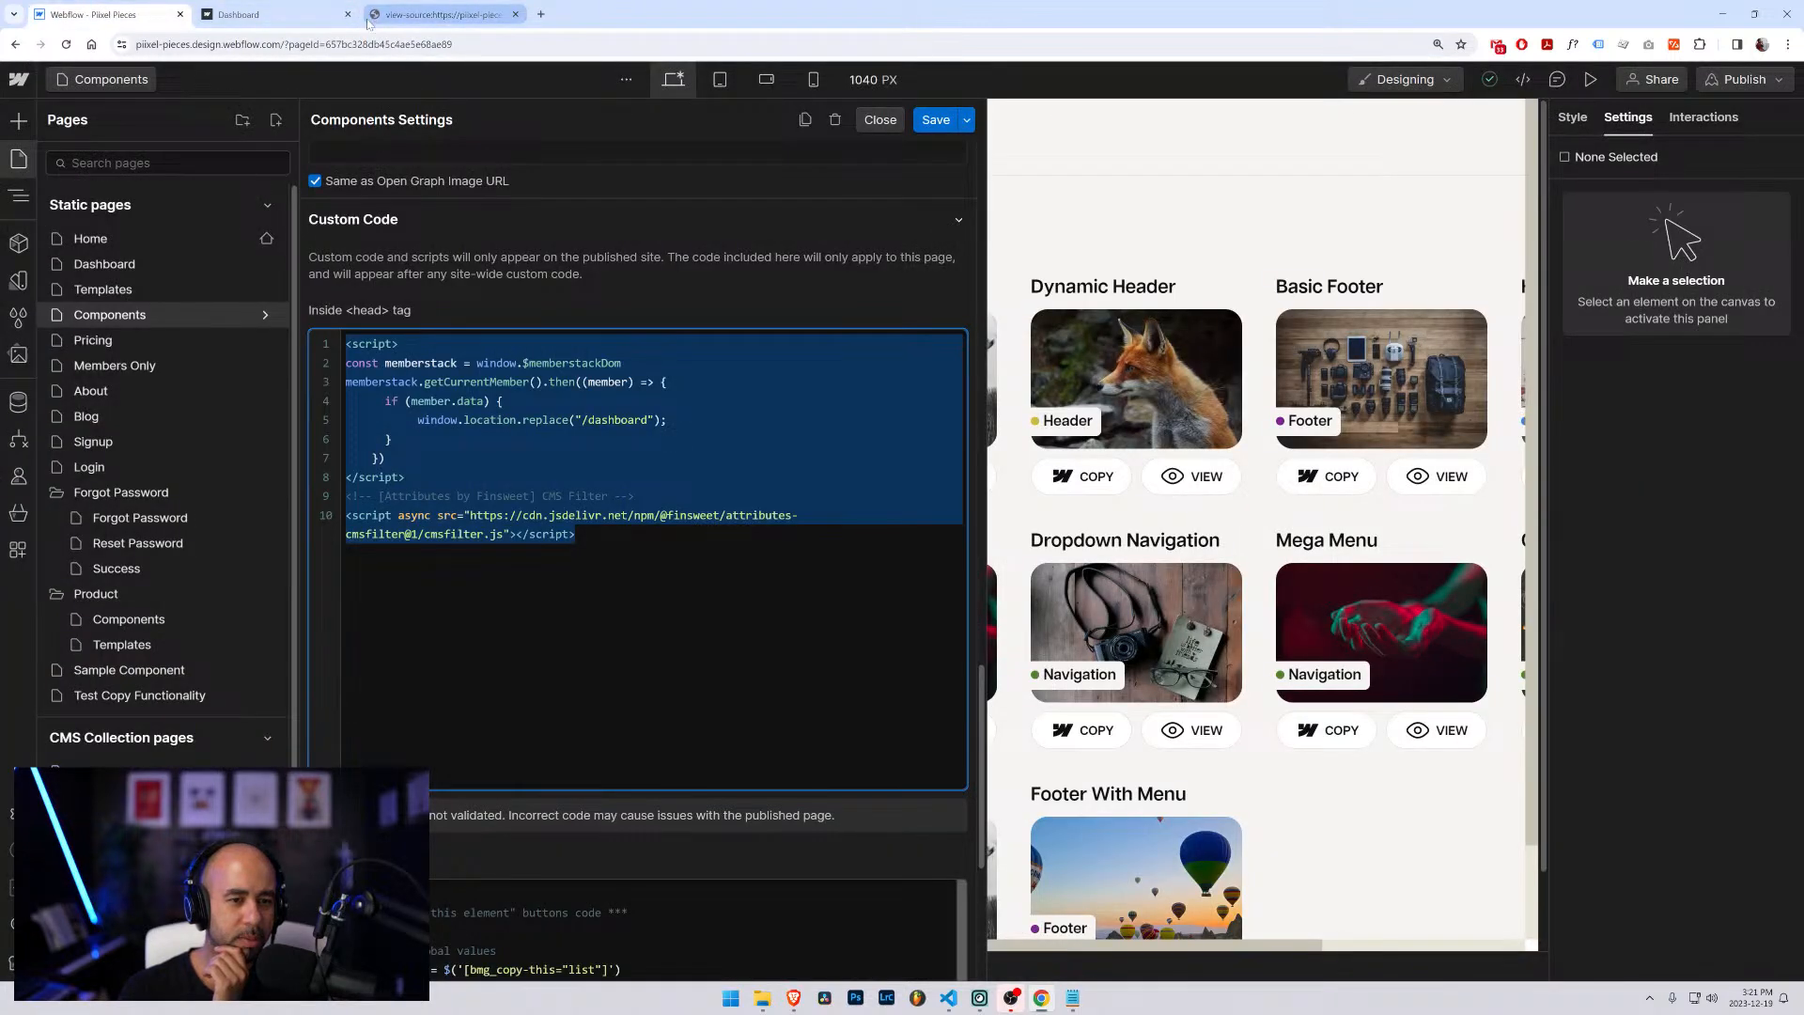
click(367, 24)
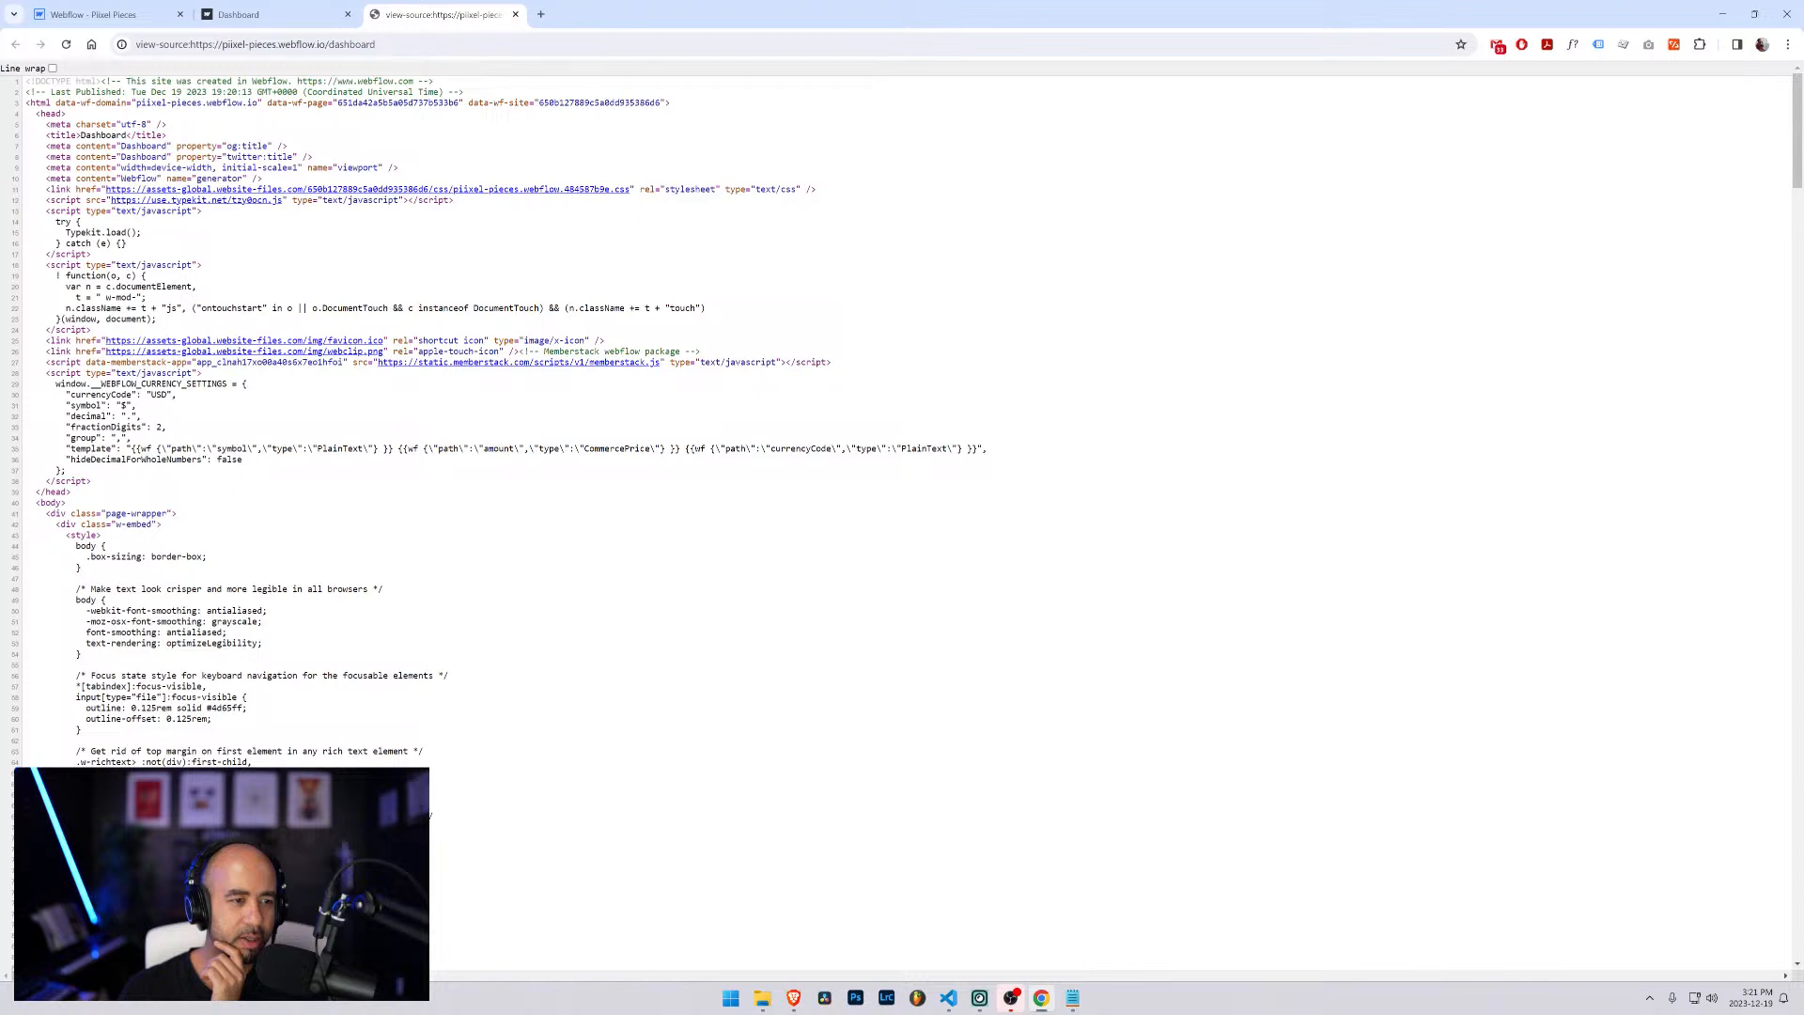
drag(50, 362, 837, 365)
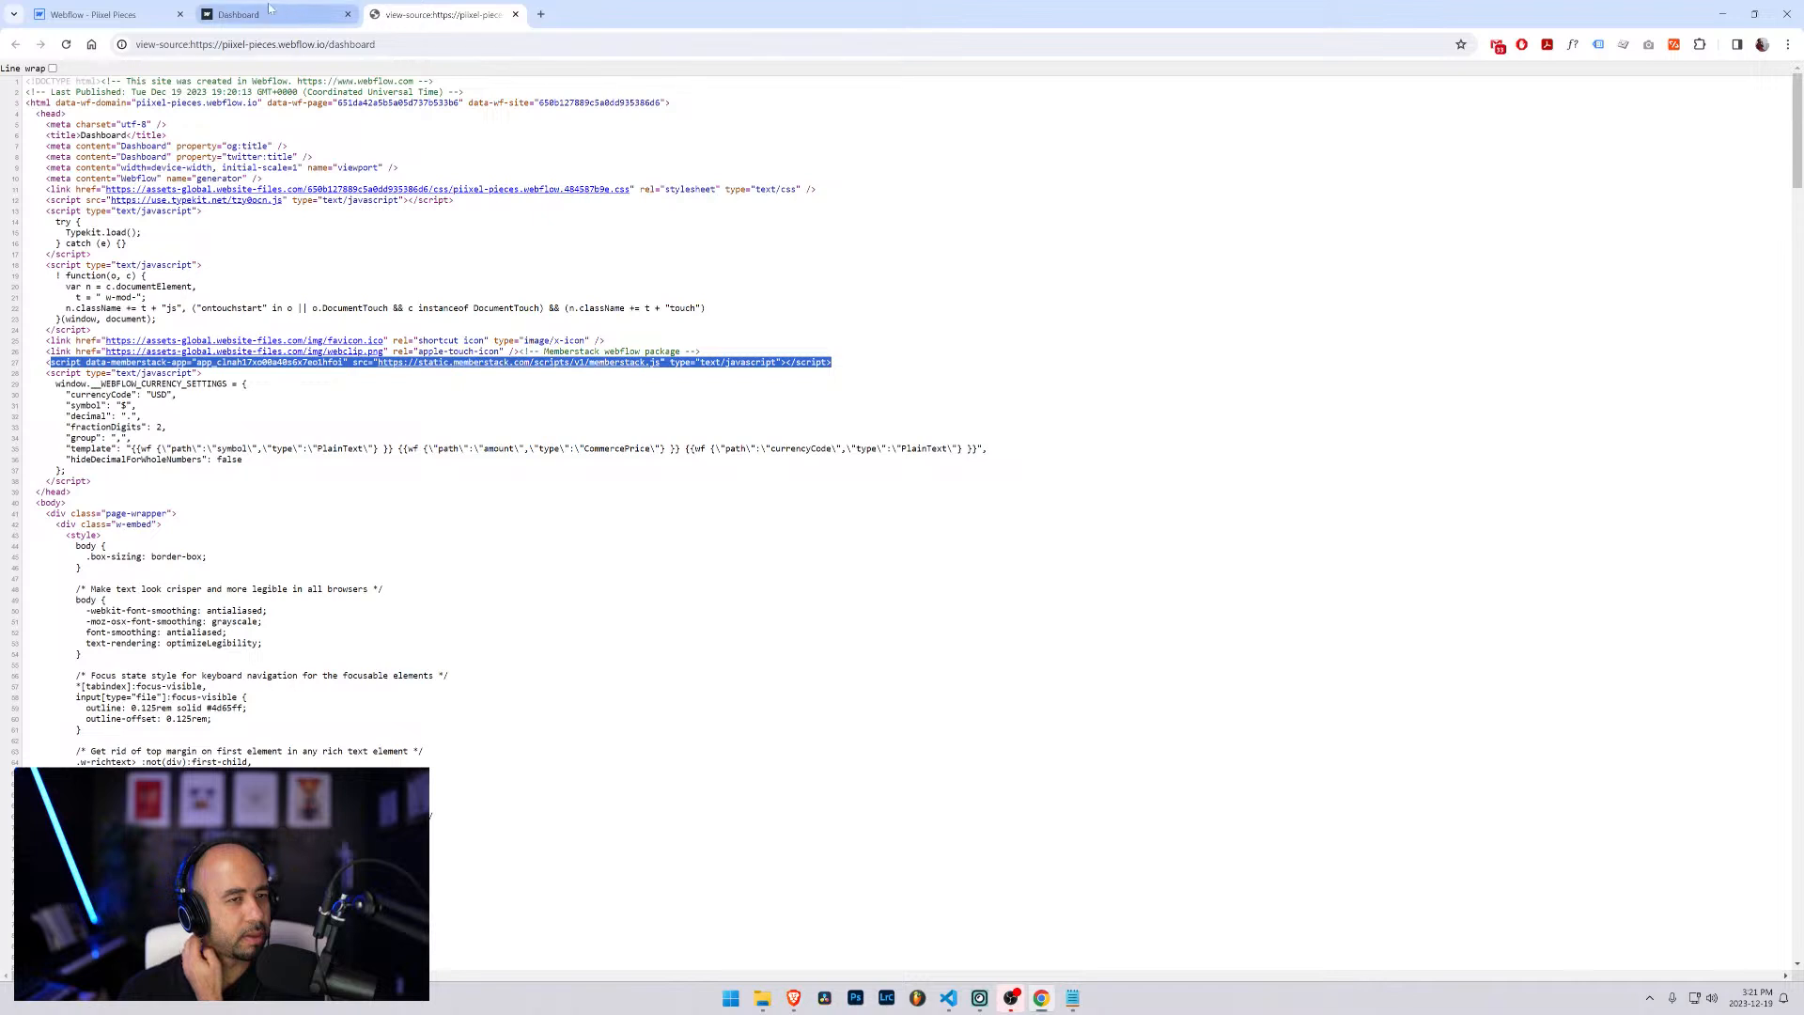
click(108, 13)
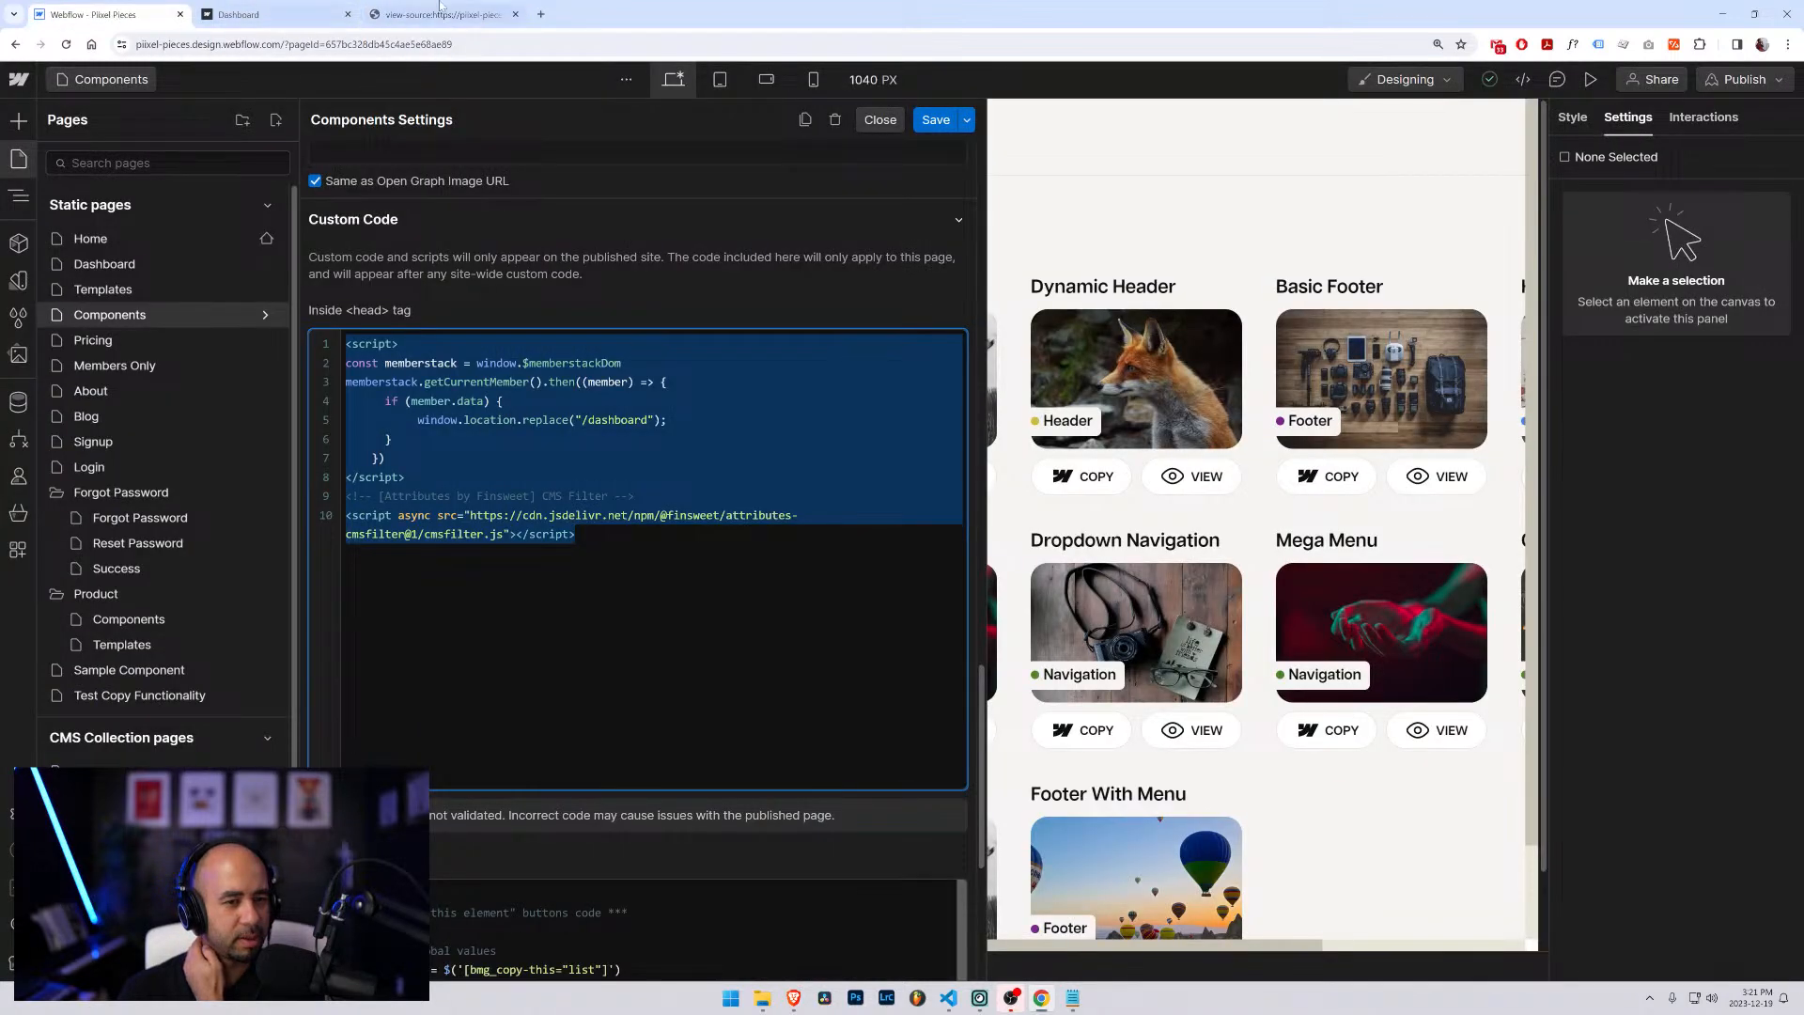
click(474, 6)
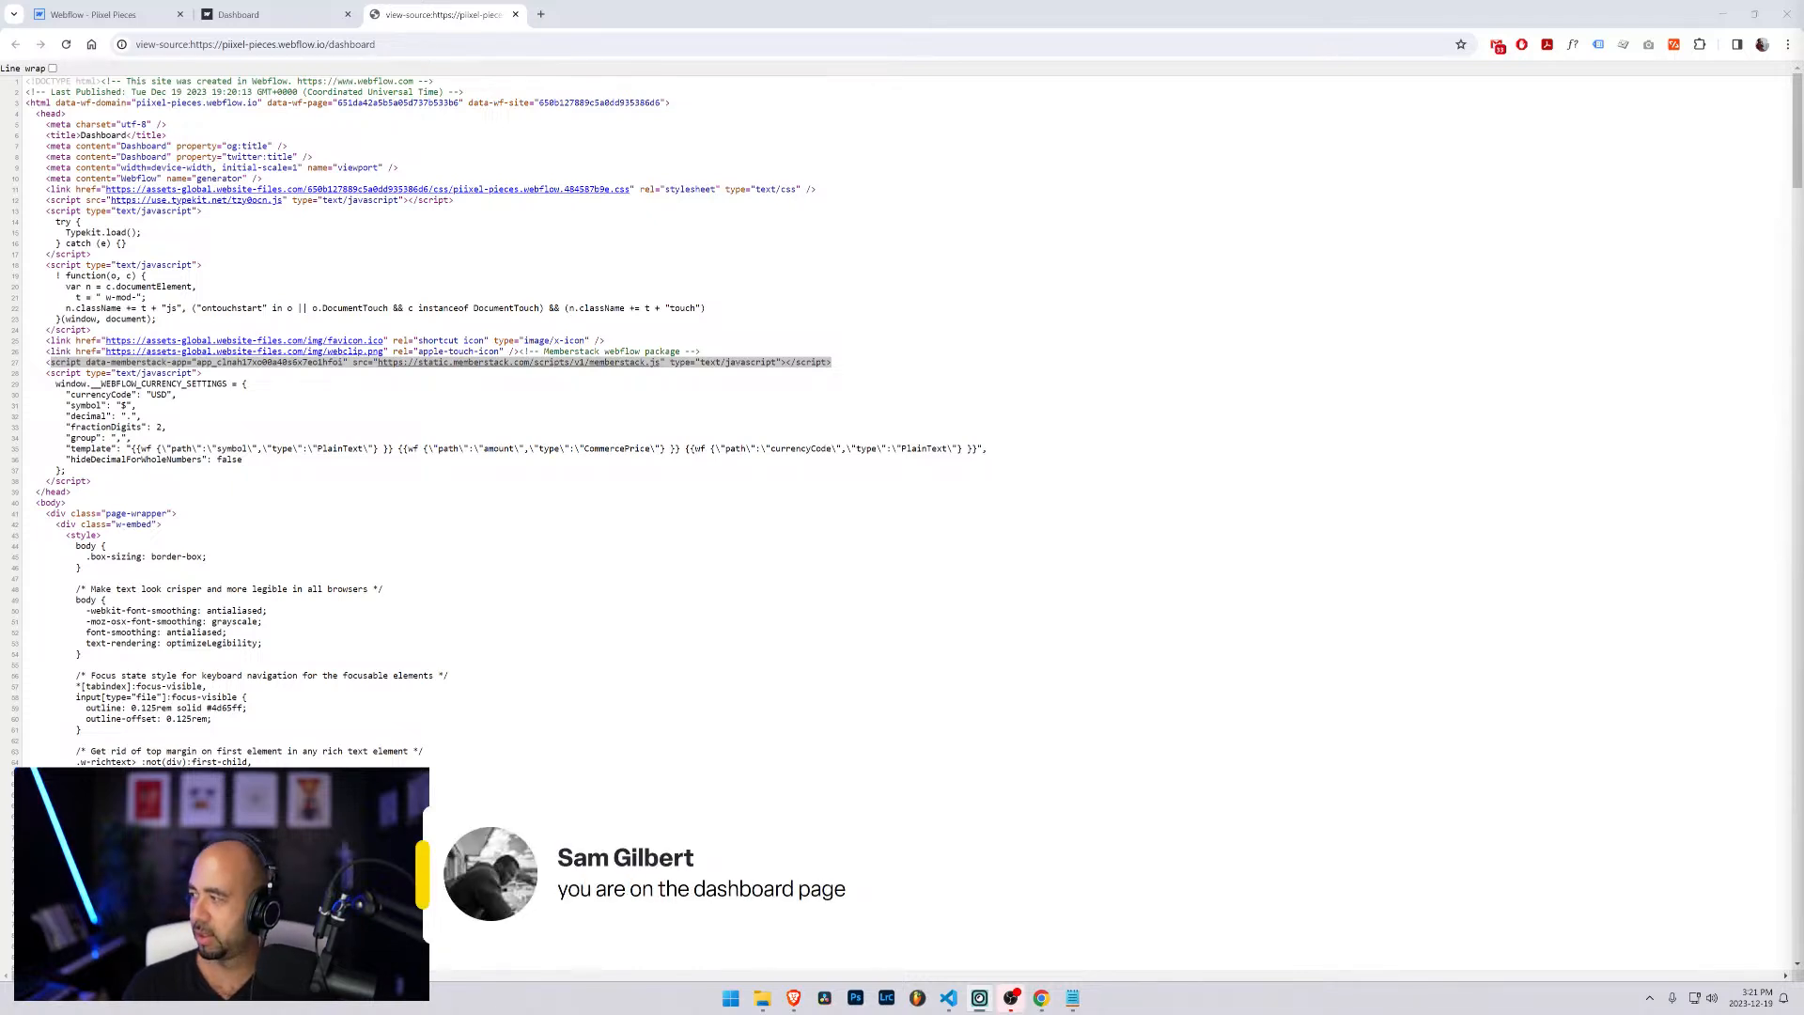
- Test the All Components link and Dynamic Header's Copy button on the published Dashboard, checking the browser console for errors
click(242, 13)
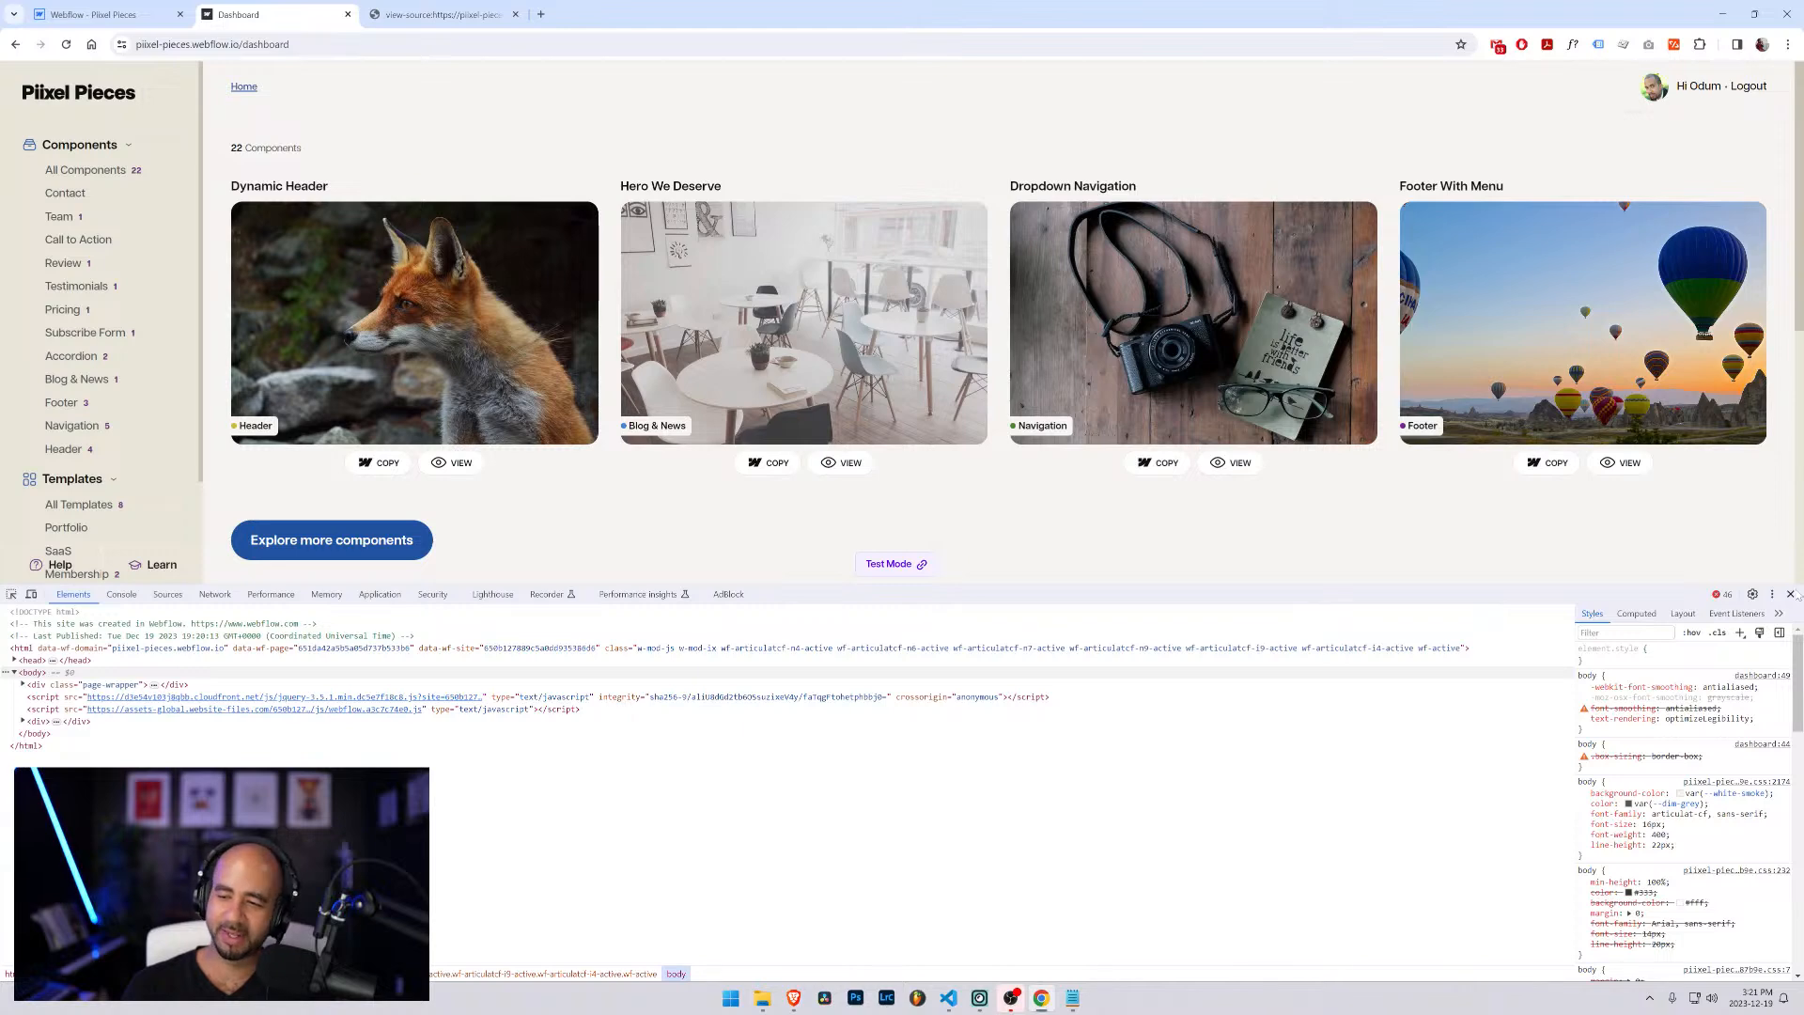
key(F12)
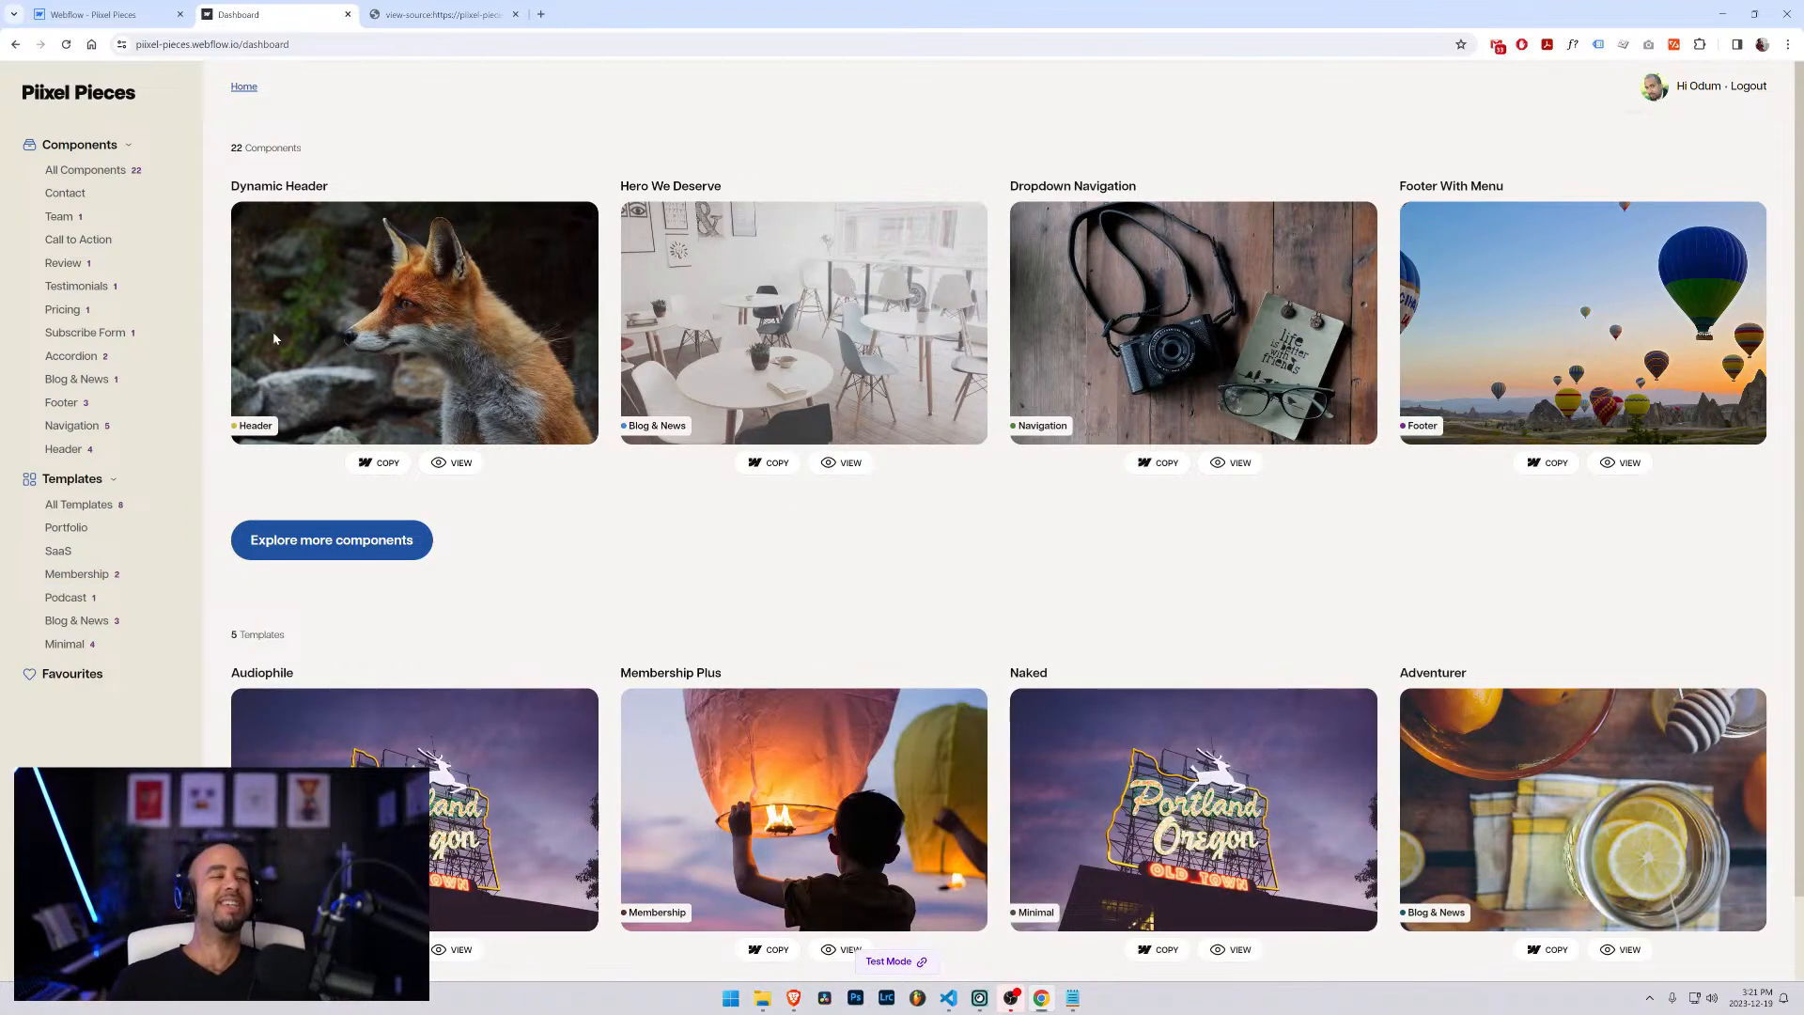
click(81, 172)
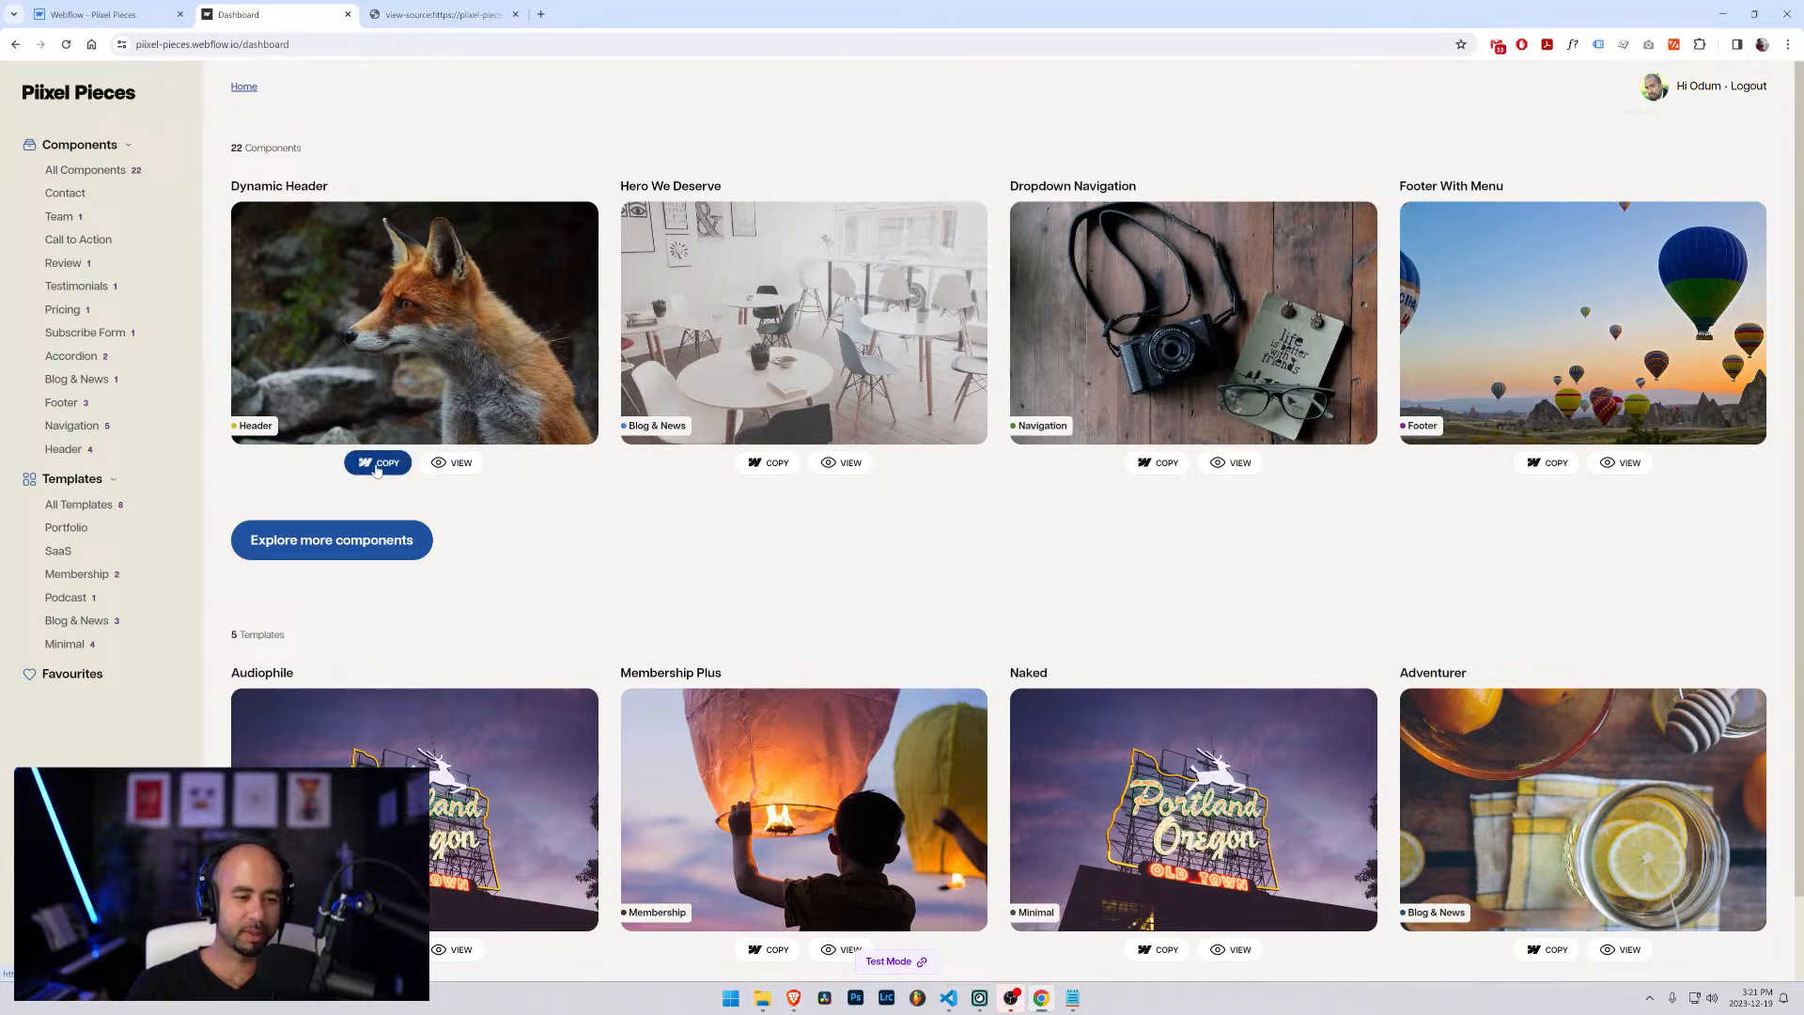
key(ctrl+shift+i)
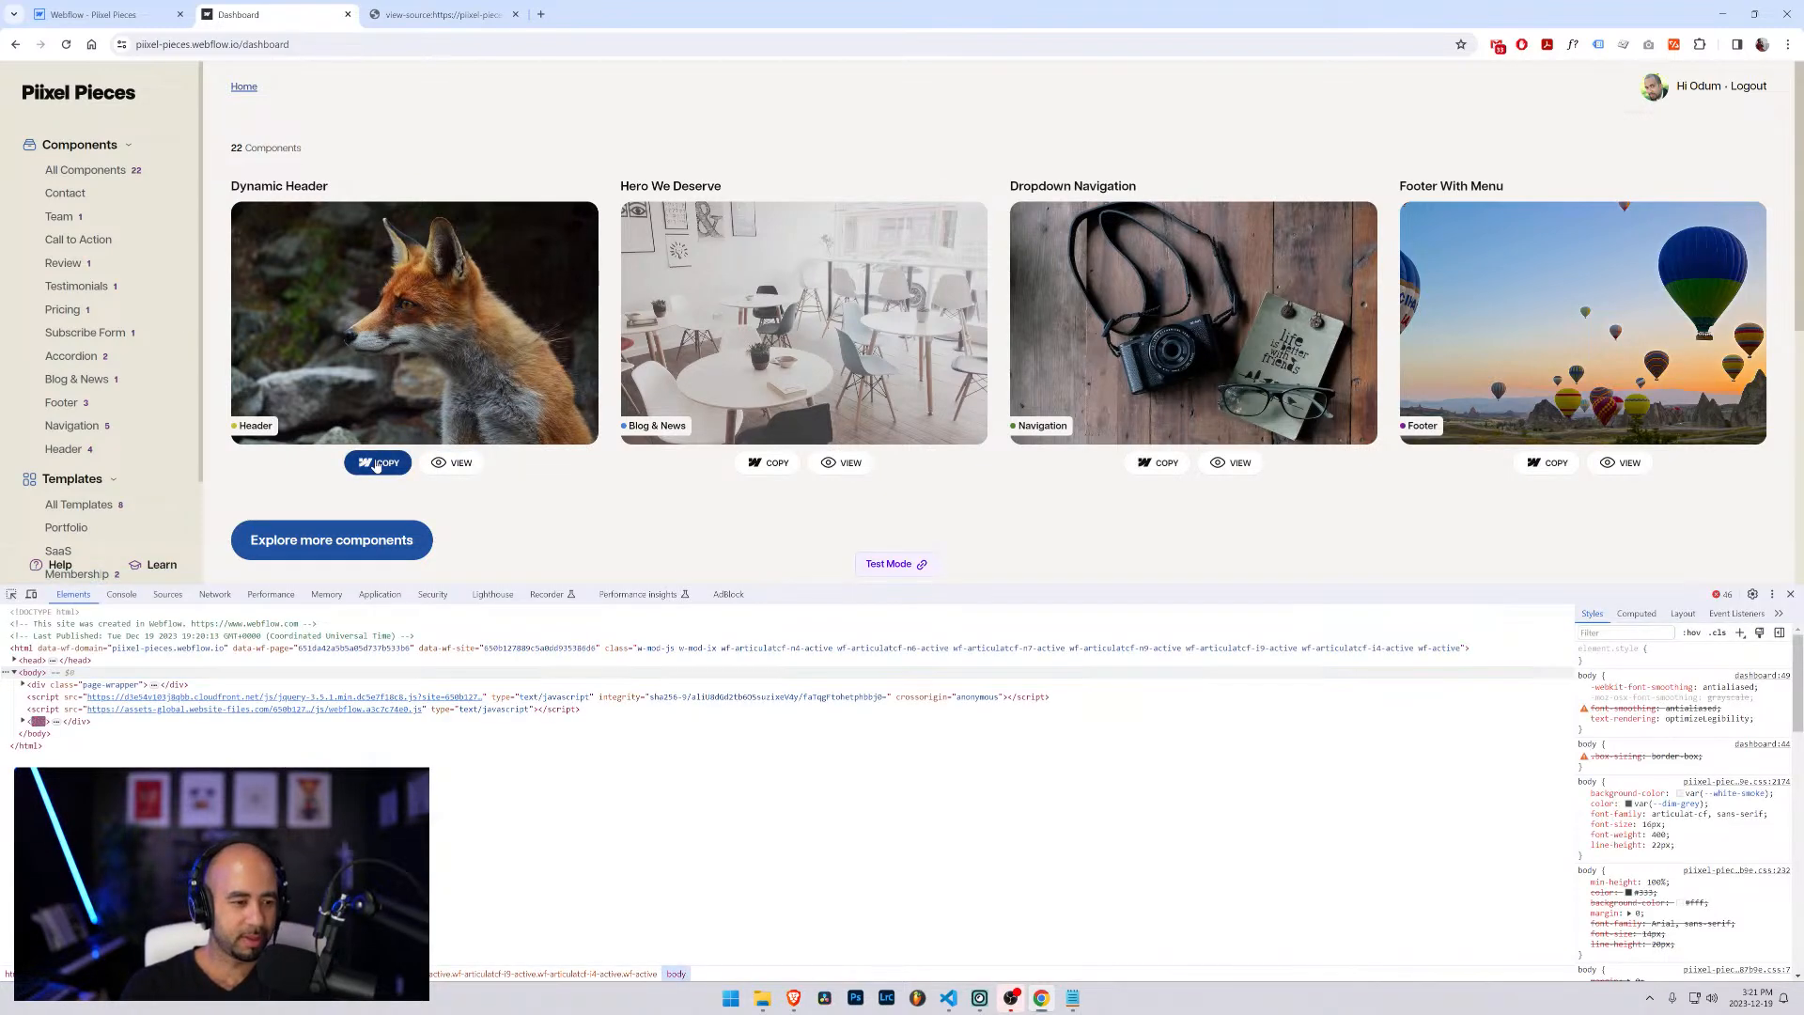
click(376, 465)
key(ctrl+shift+j)
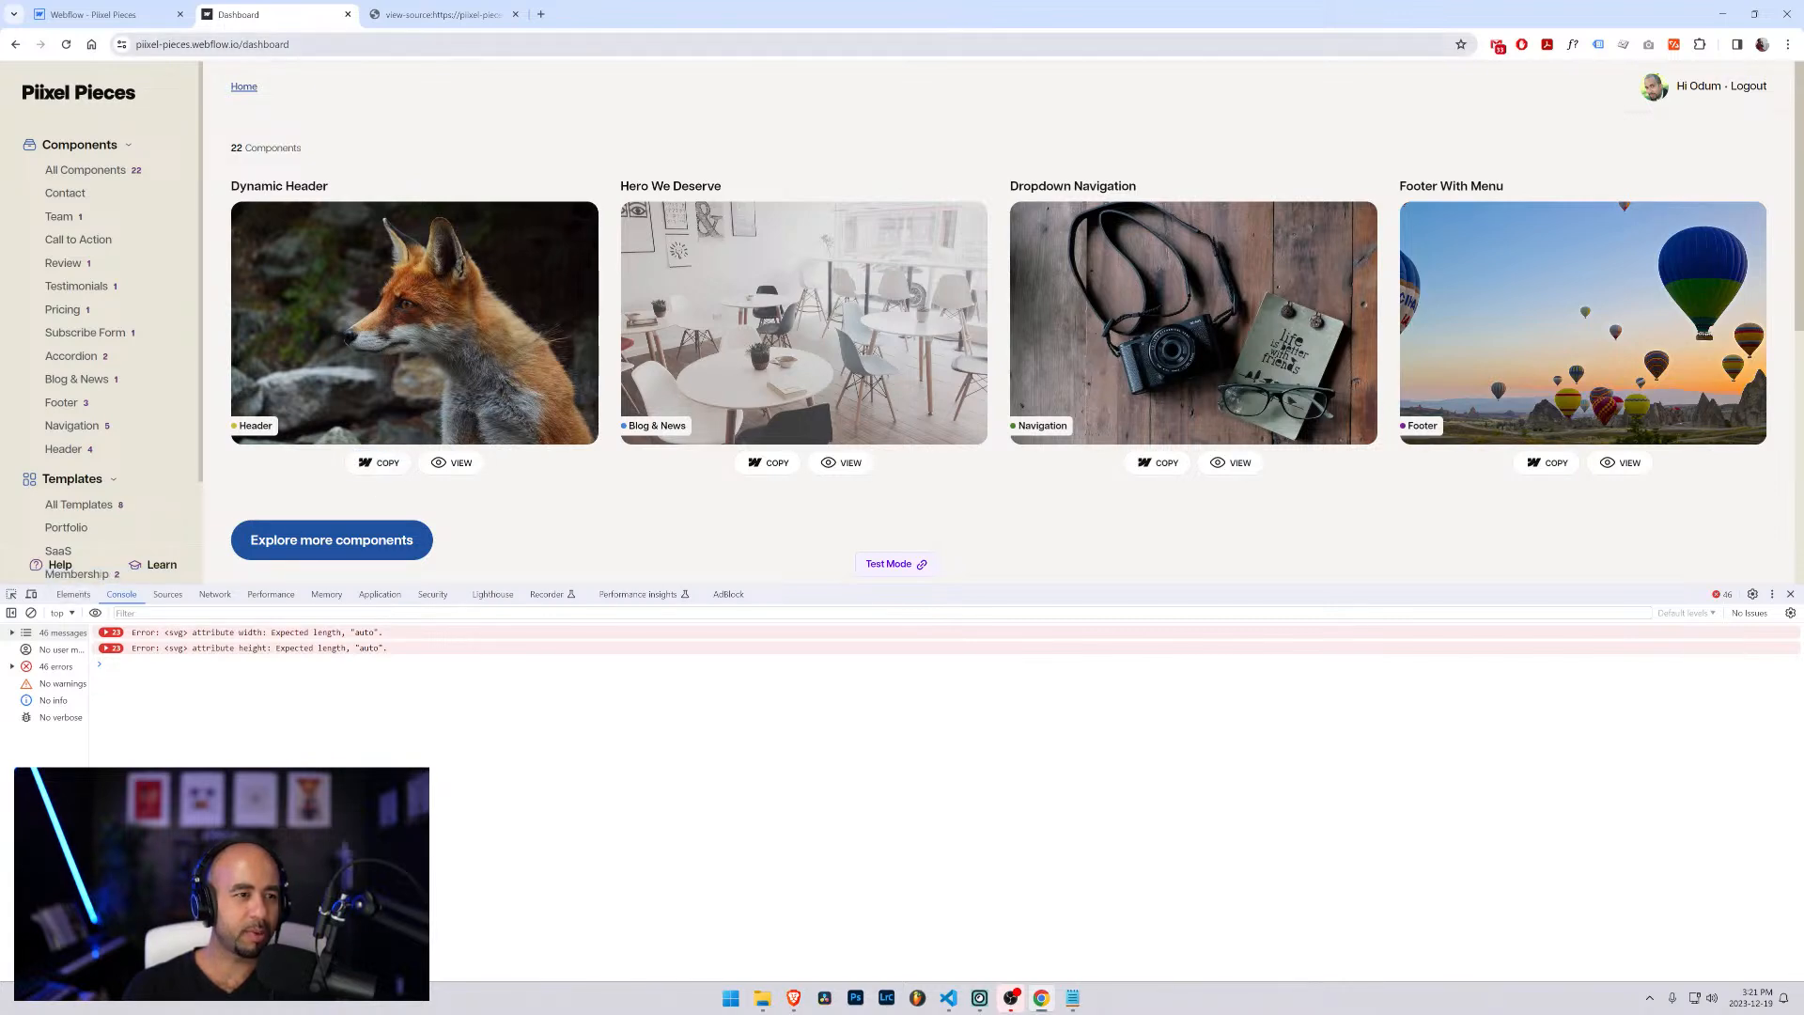
click(85, 170)
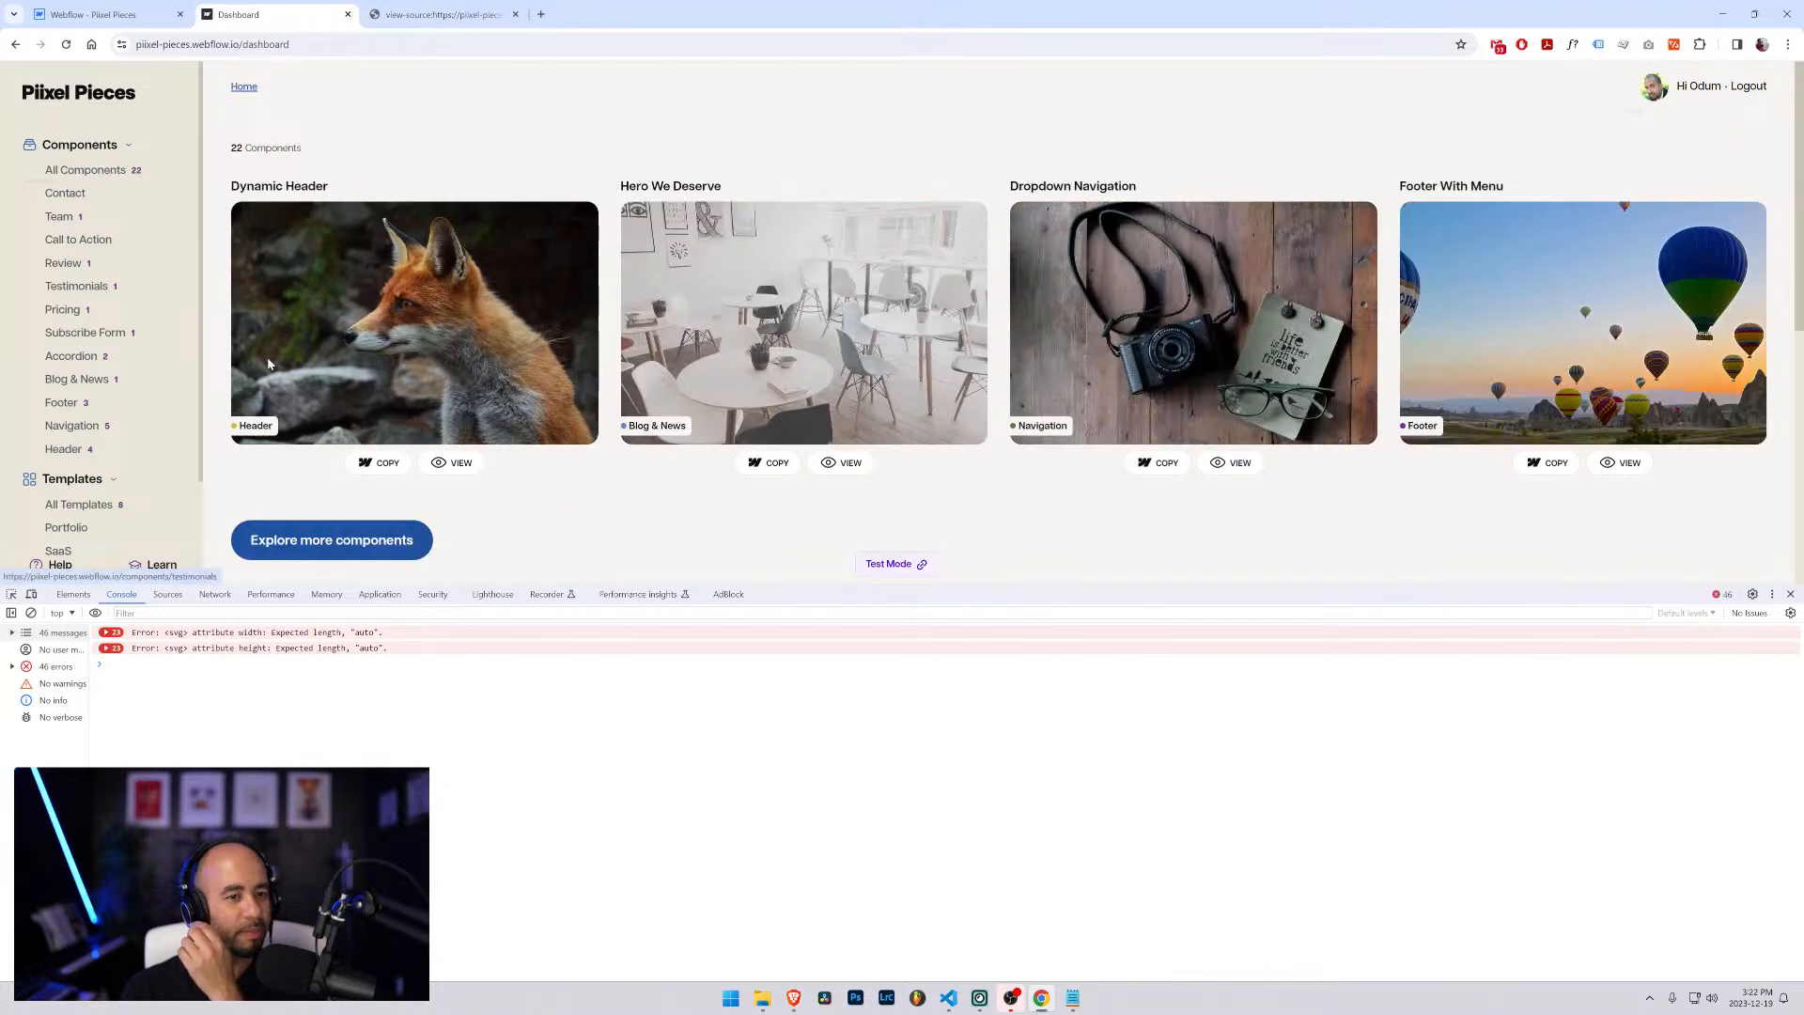
click(86, 170)
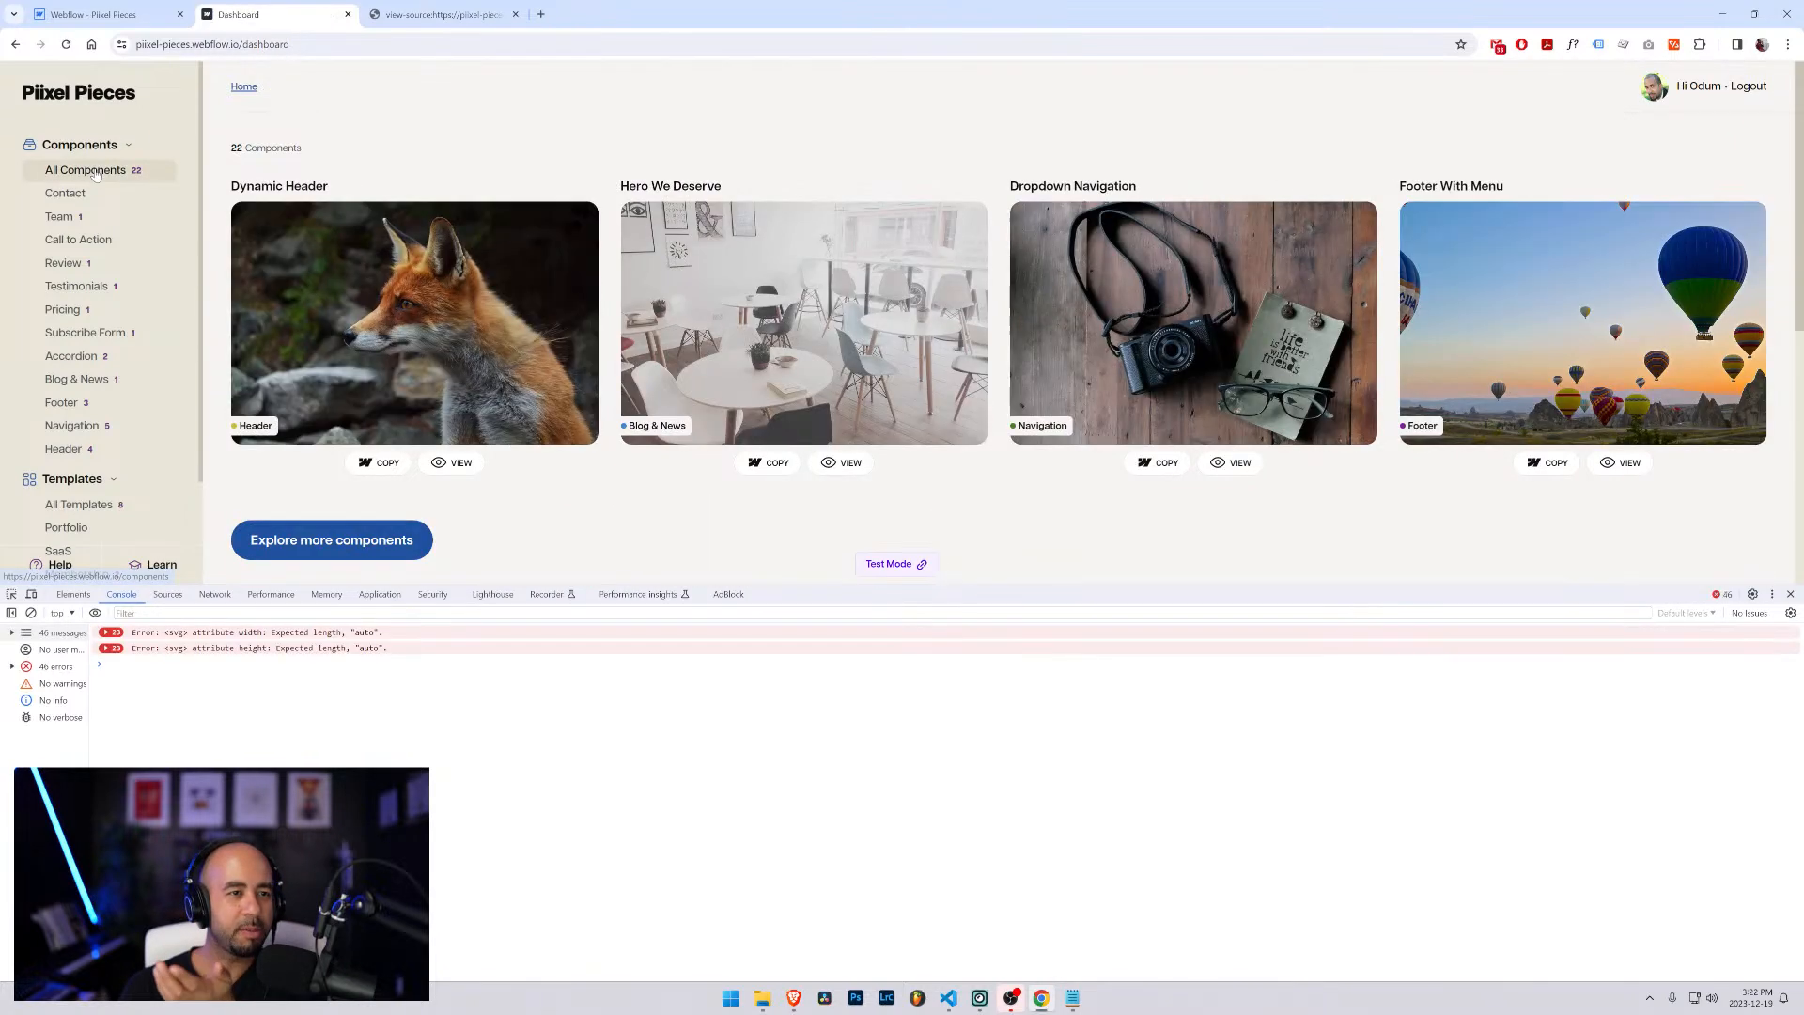
click(1790, 594)
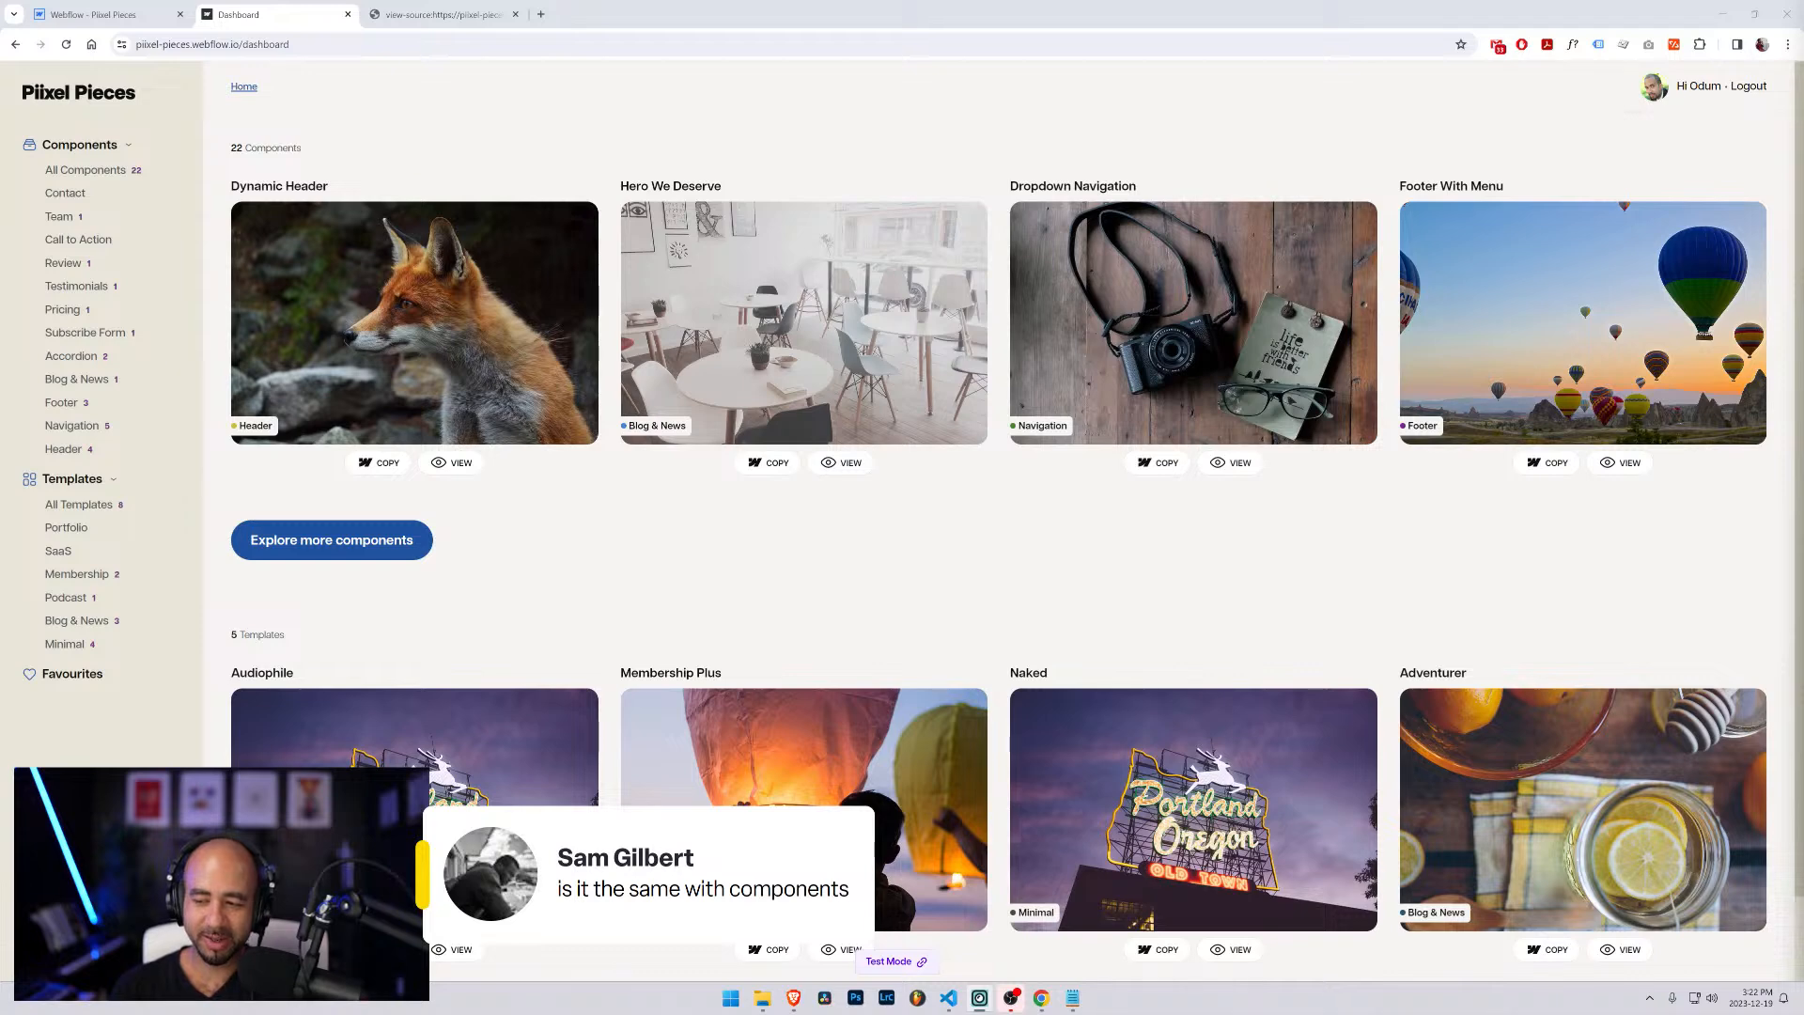
- Return to the Designer and review the Memberstack redirect in the Components page's head code and its copy-button body script
click(110, 14)
click(585, 584)
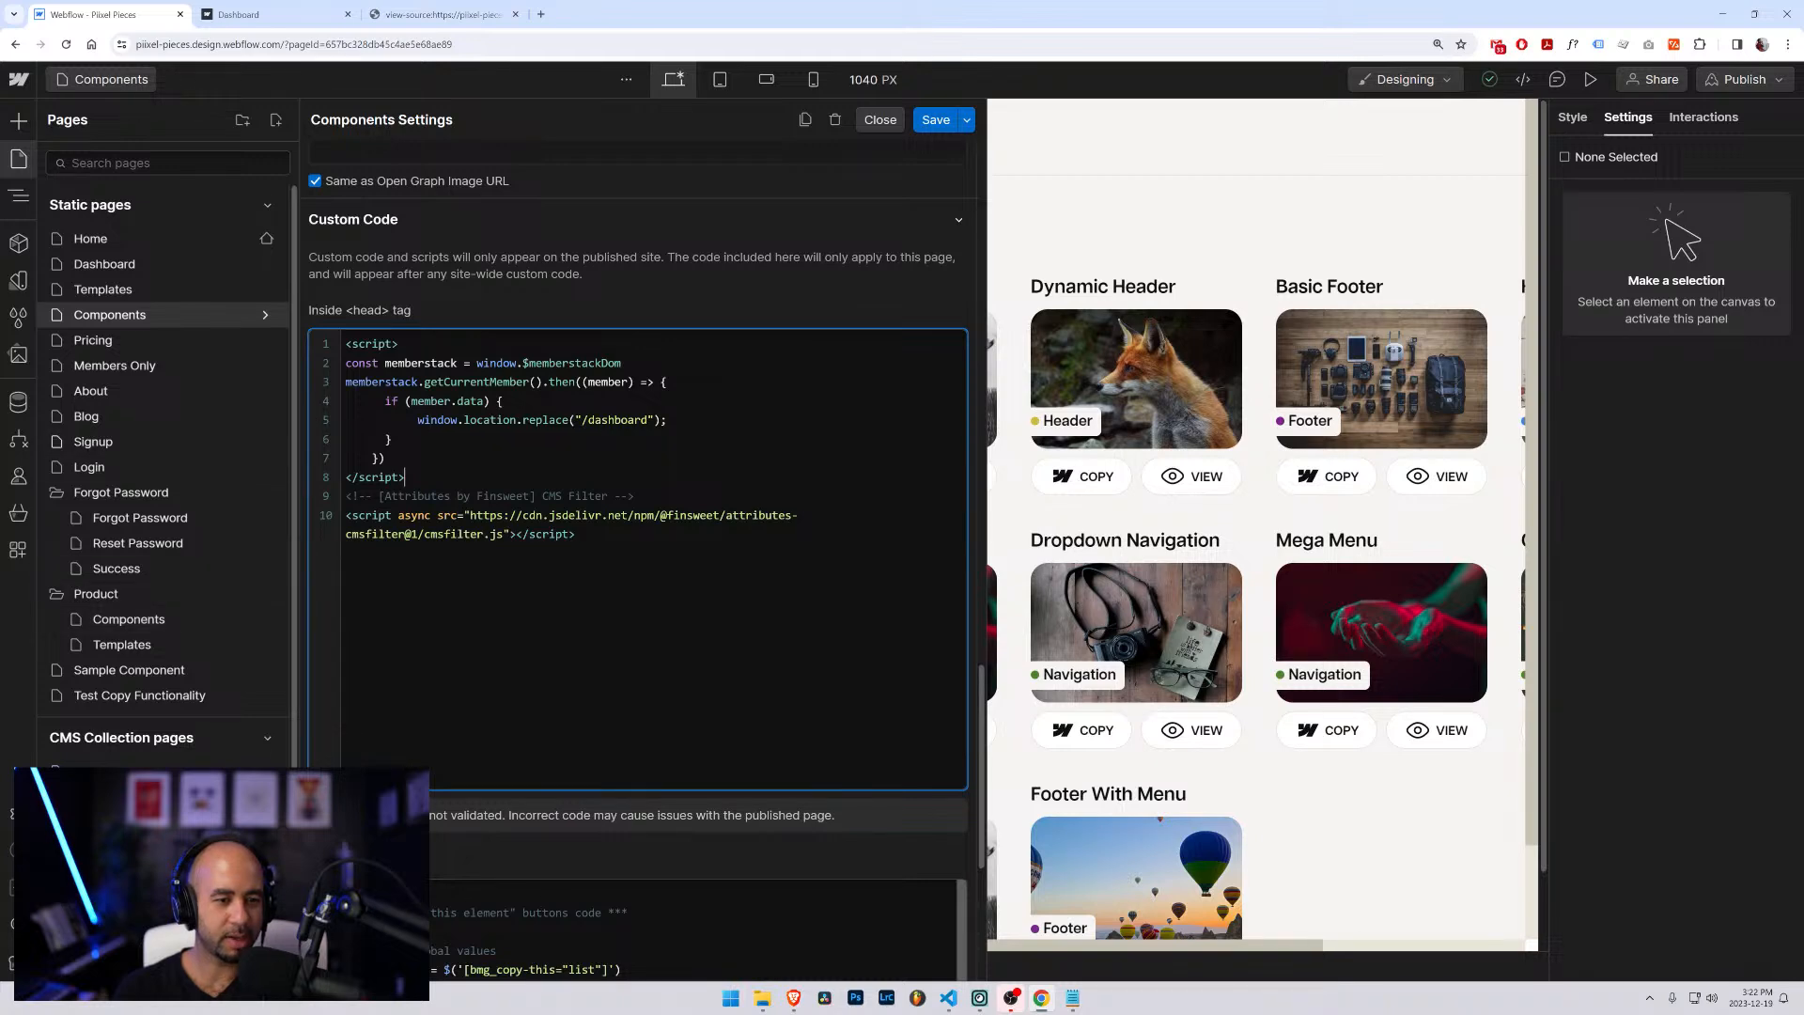
drag(405, 477, 345, 458)
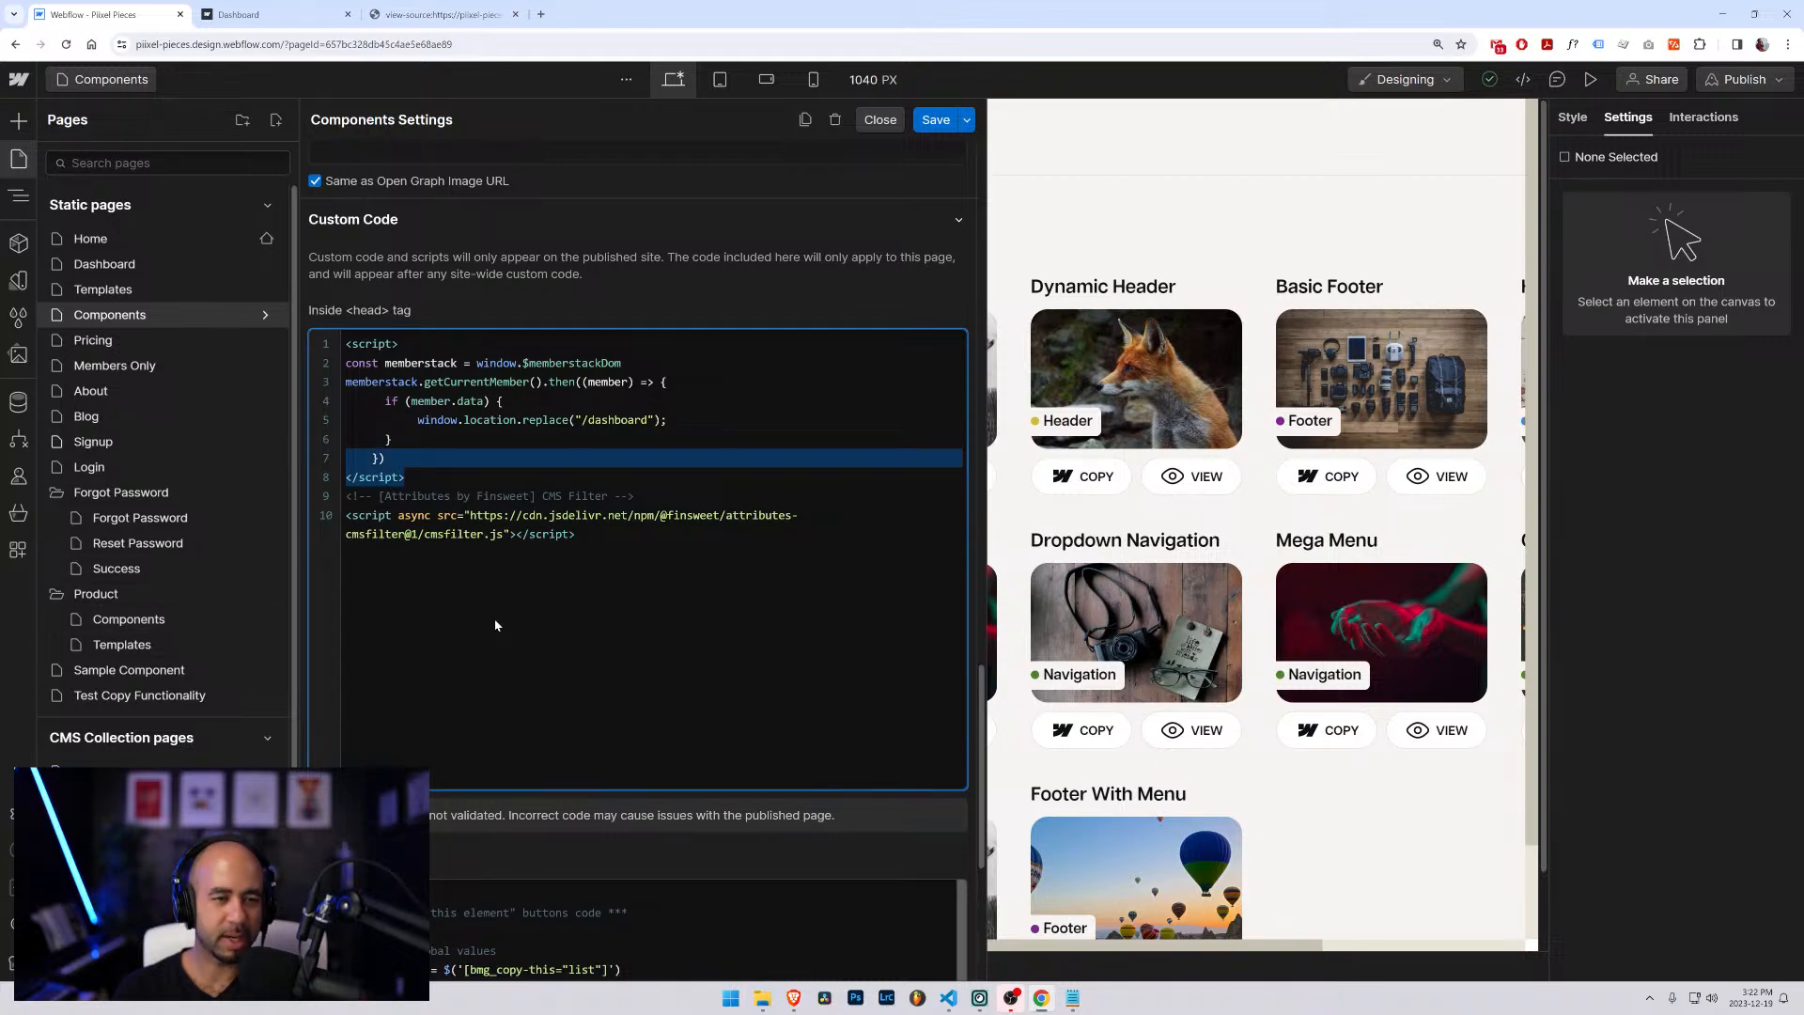
scroll(495, 628, down, 4)
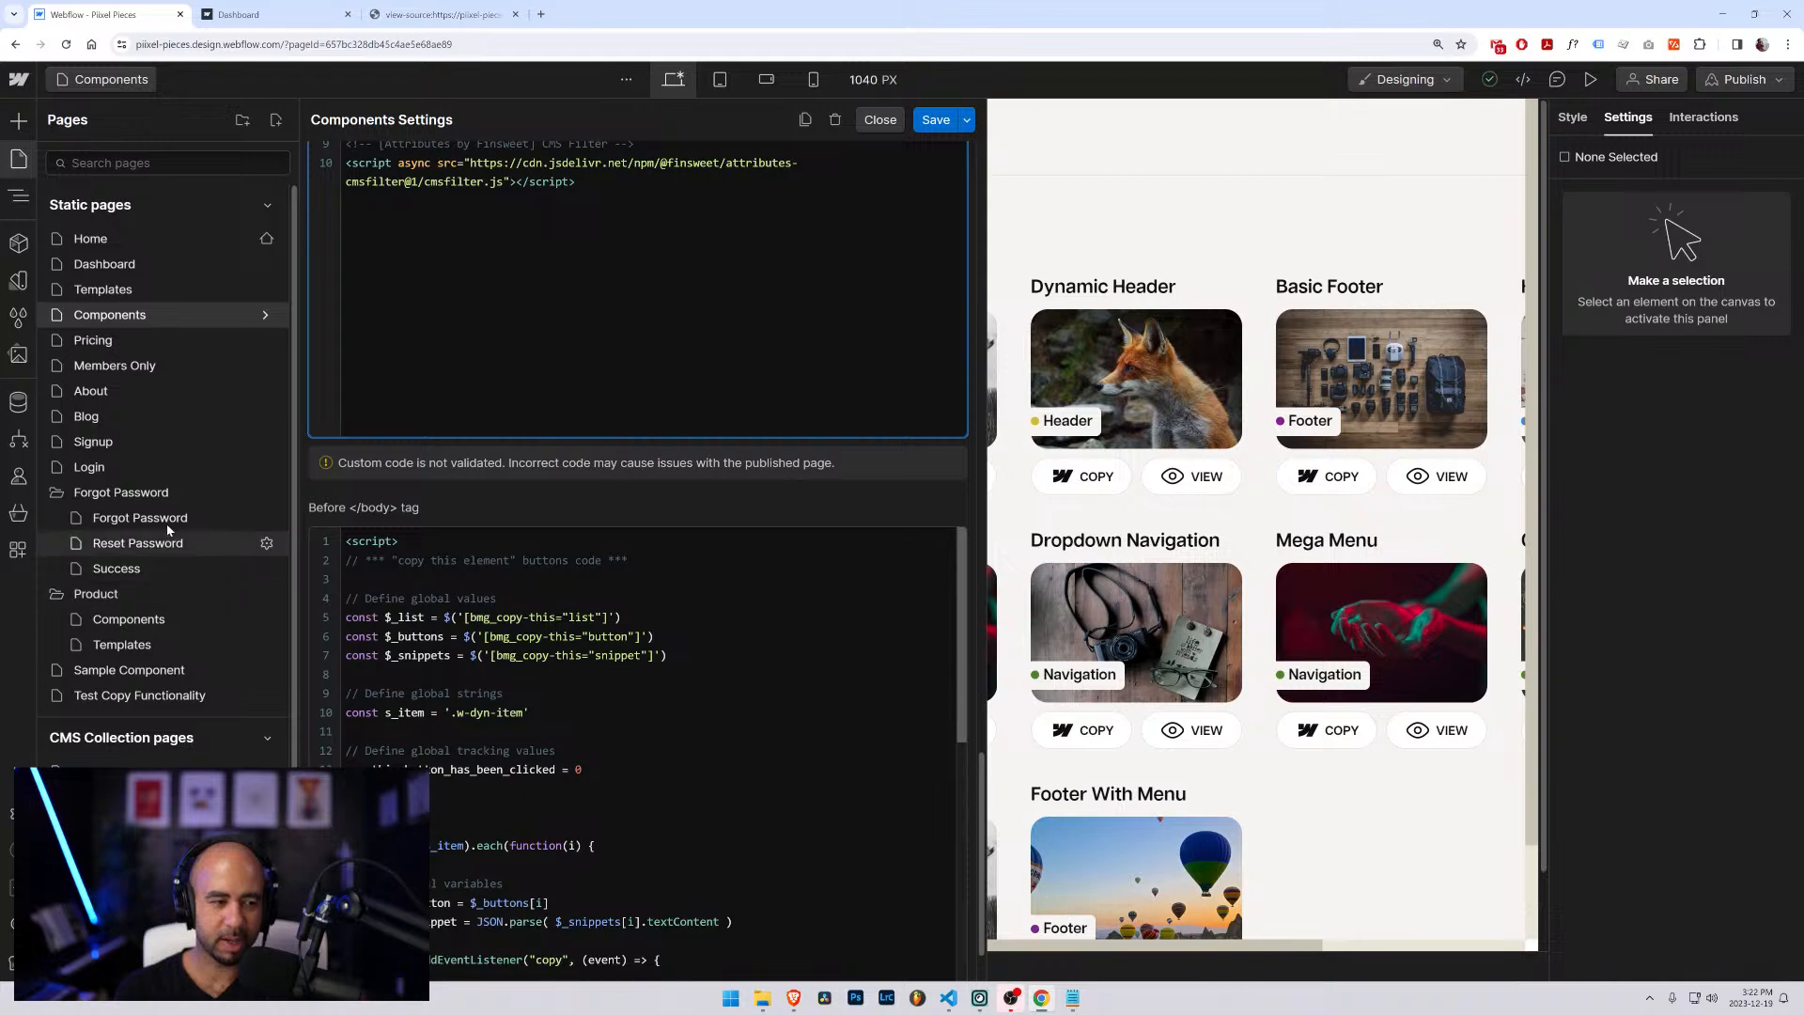
scroll(720, 341, up, 2)
scroll(639, 439, up, 2)
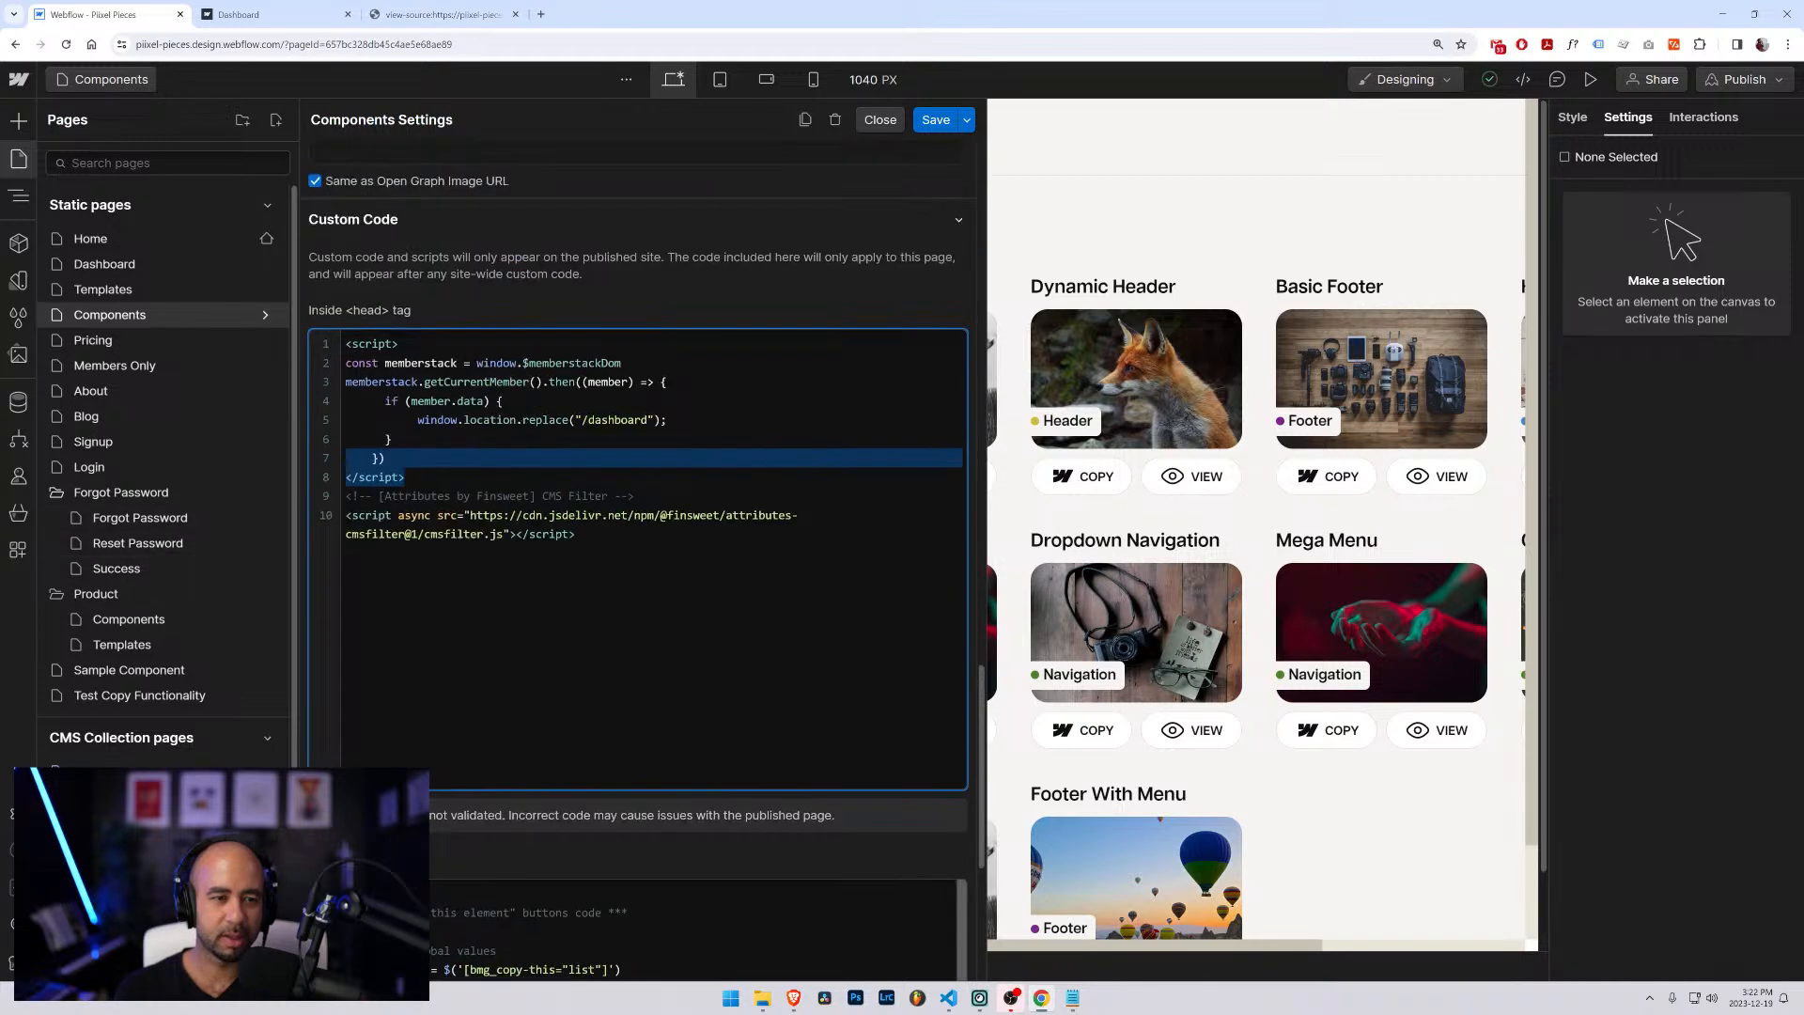
click(393, 439)
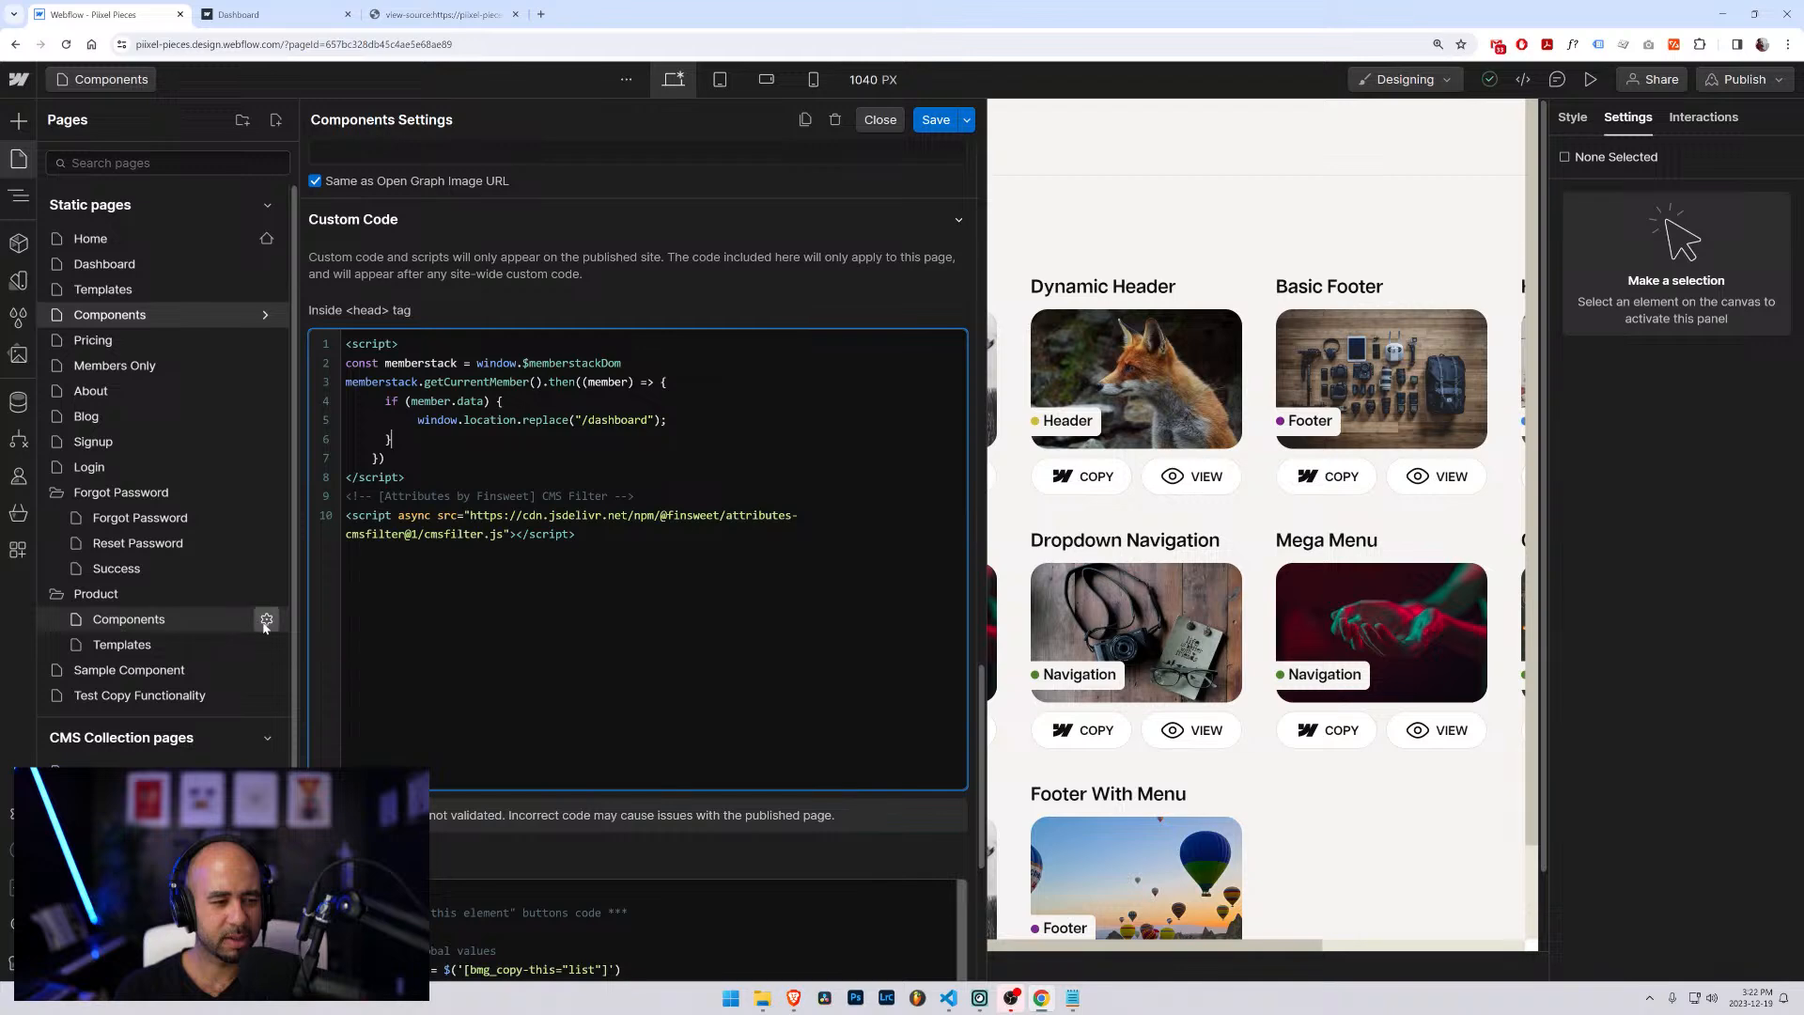
- Open the settings of the Components page in the Product folder and check its head and body custom code
click(267, 621)
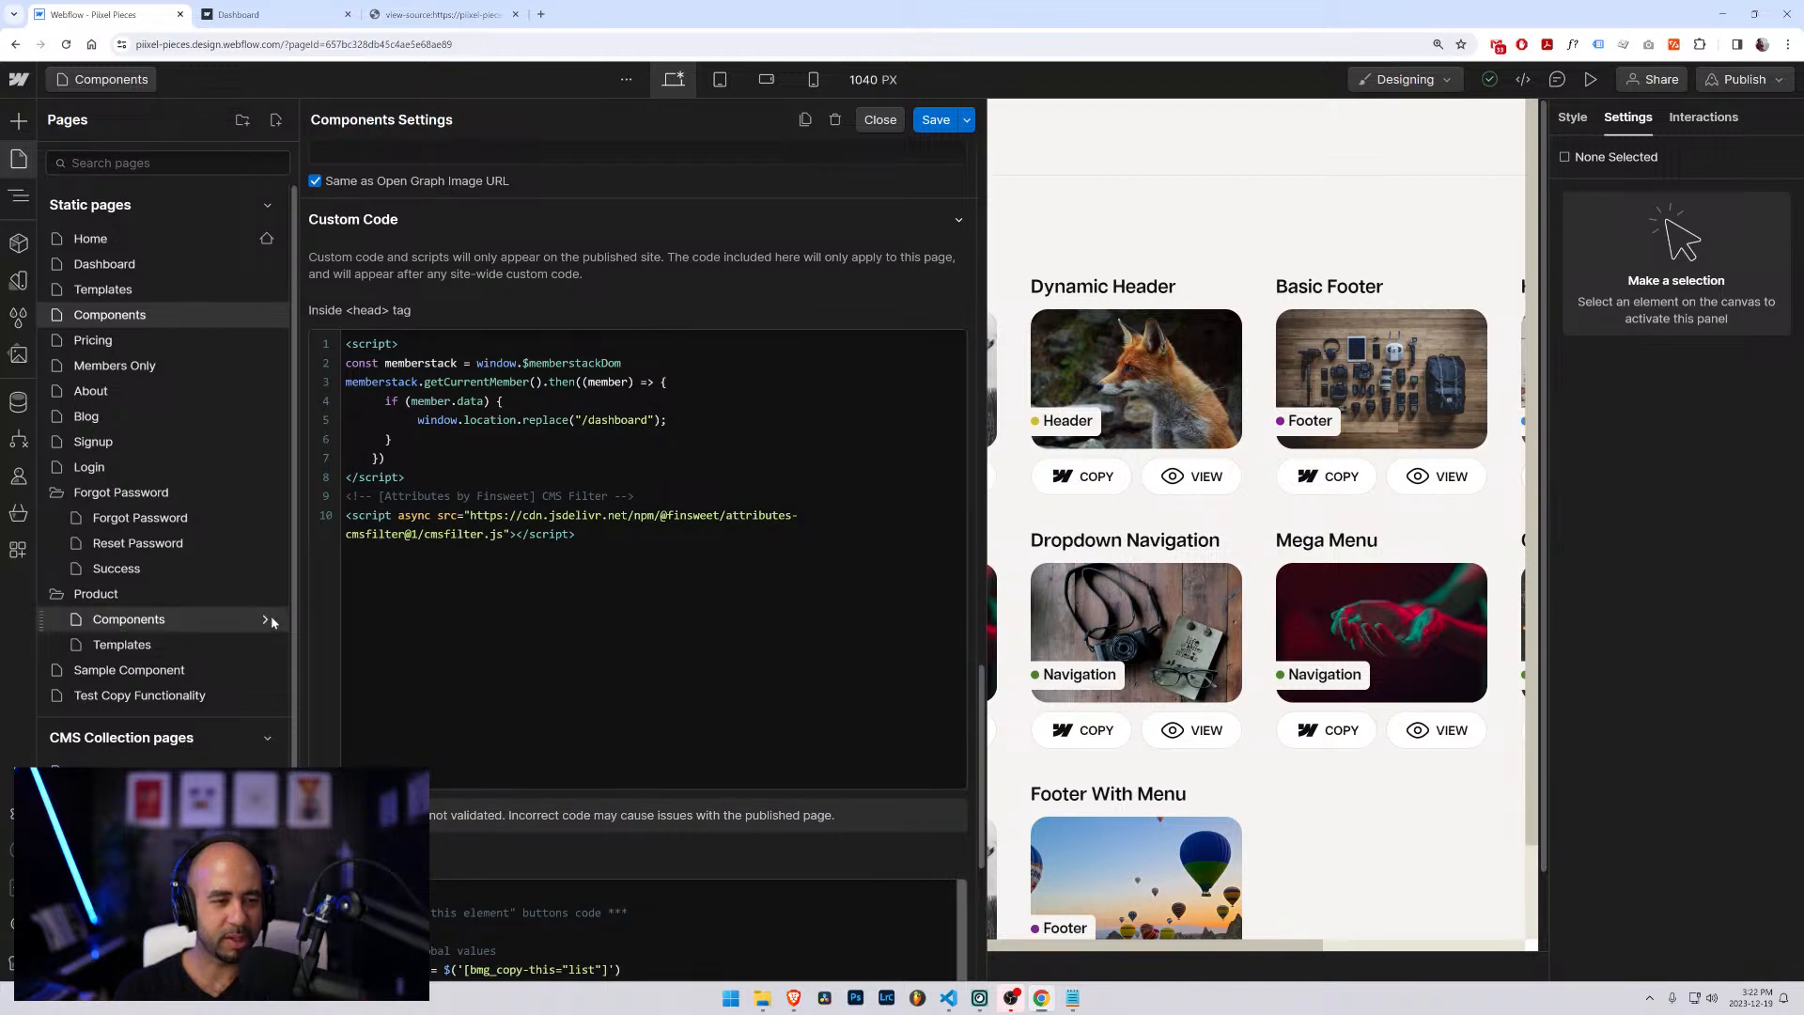
click(263, 621)
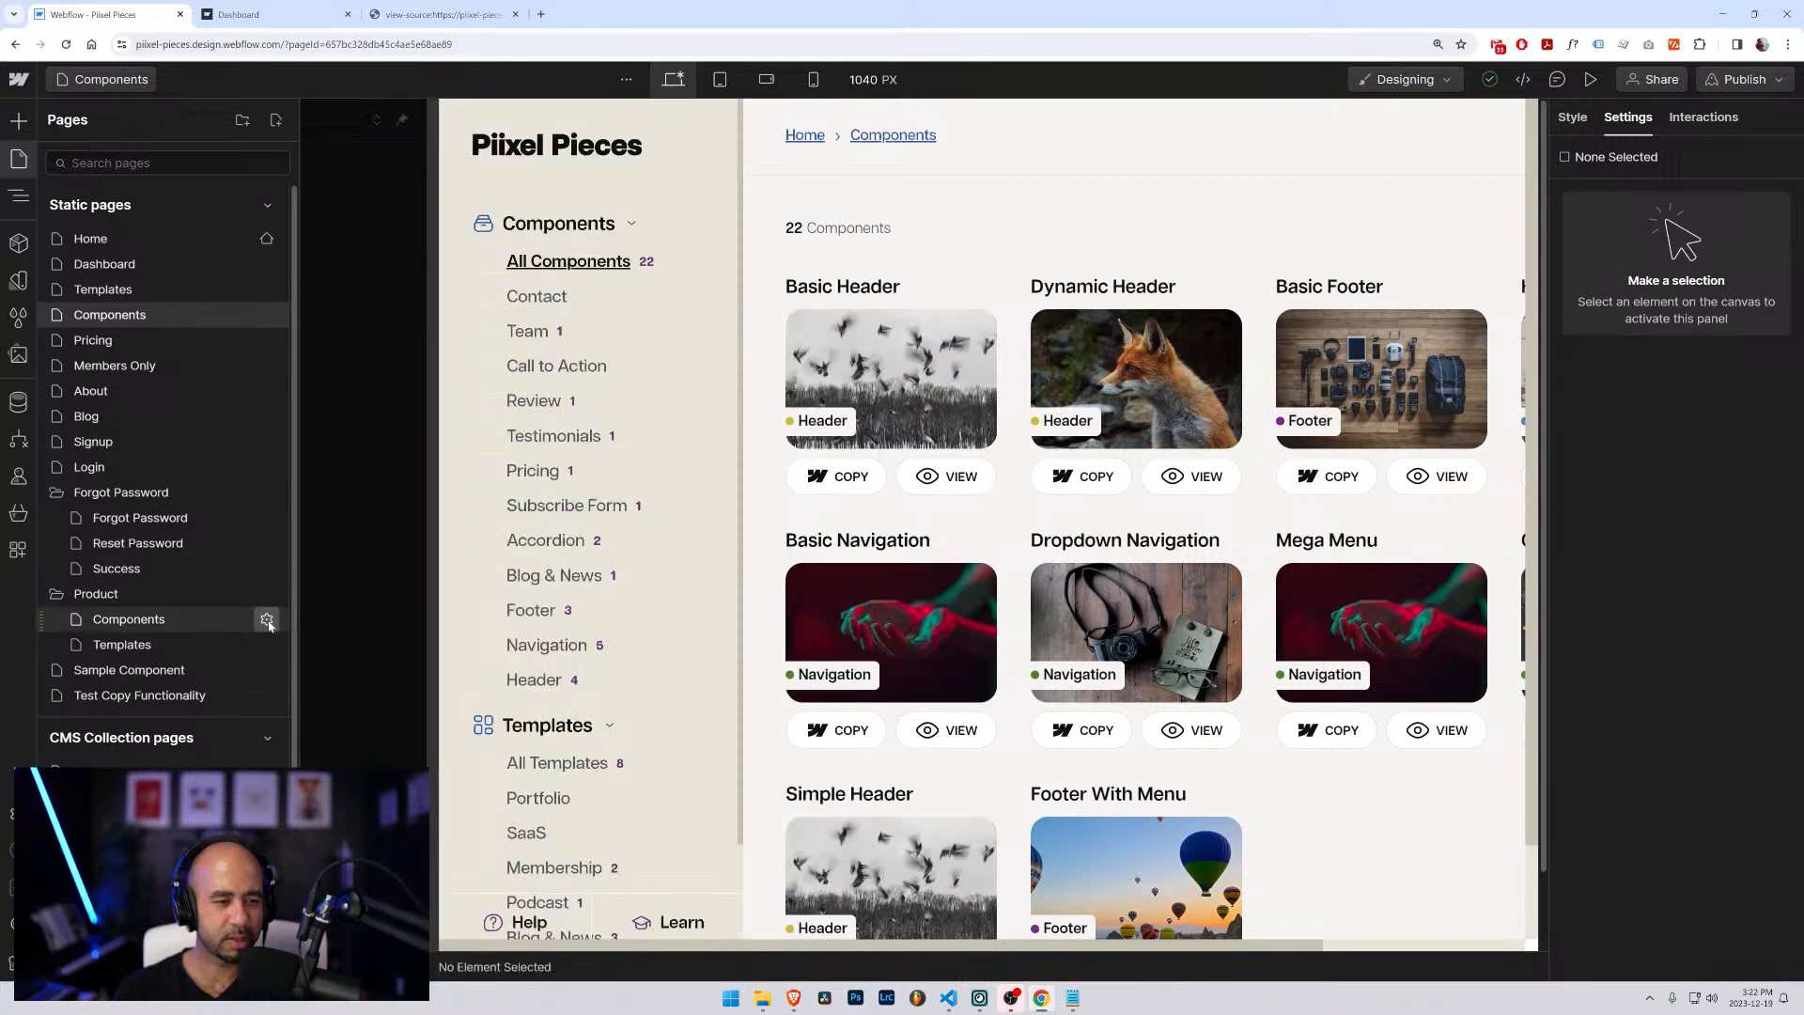
click(263, 621)
scroll(656, 597, down, 5)
scroll(657, 606, down, 15)
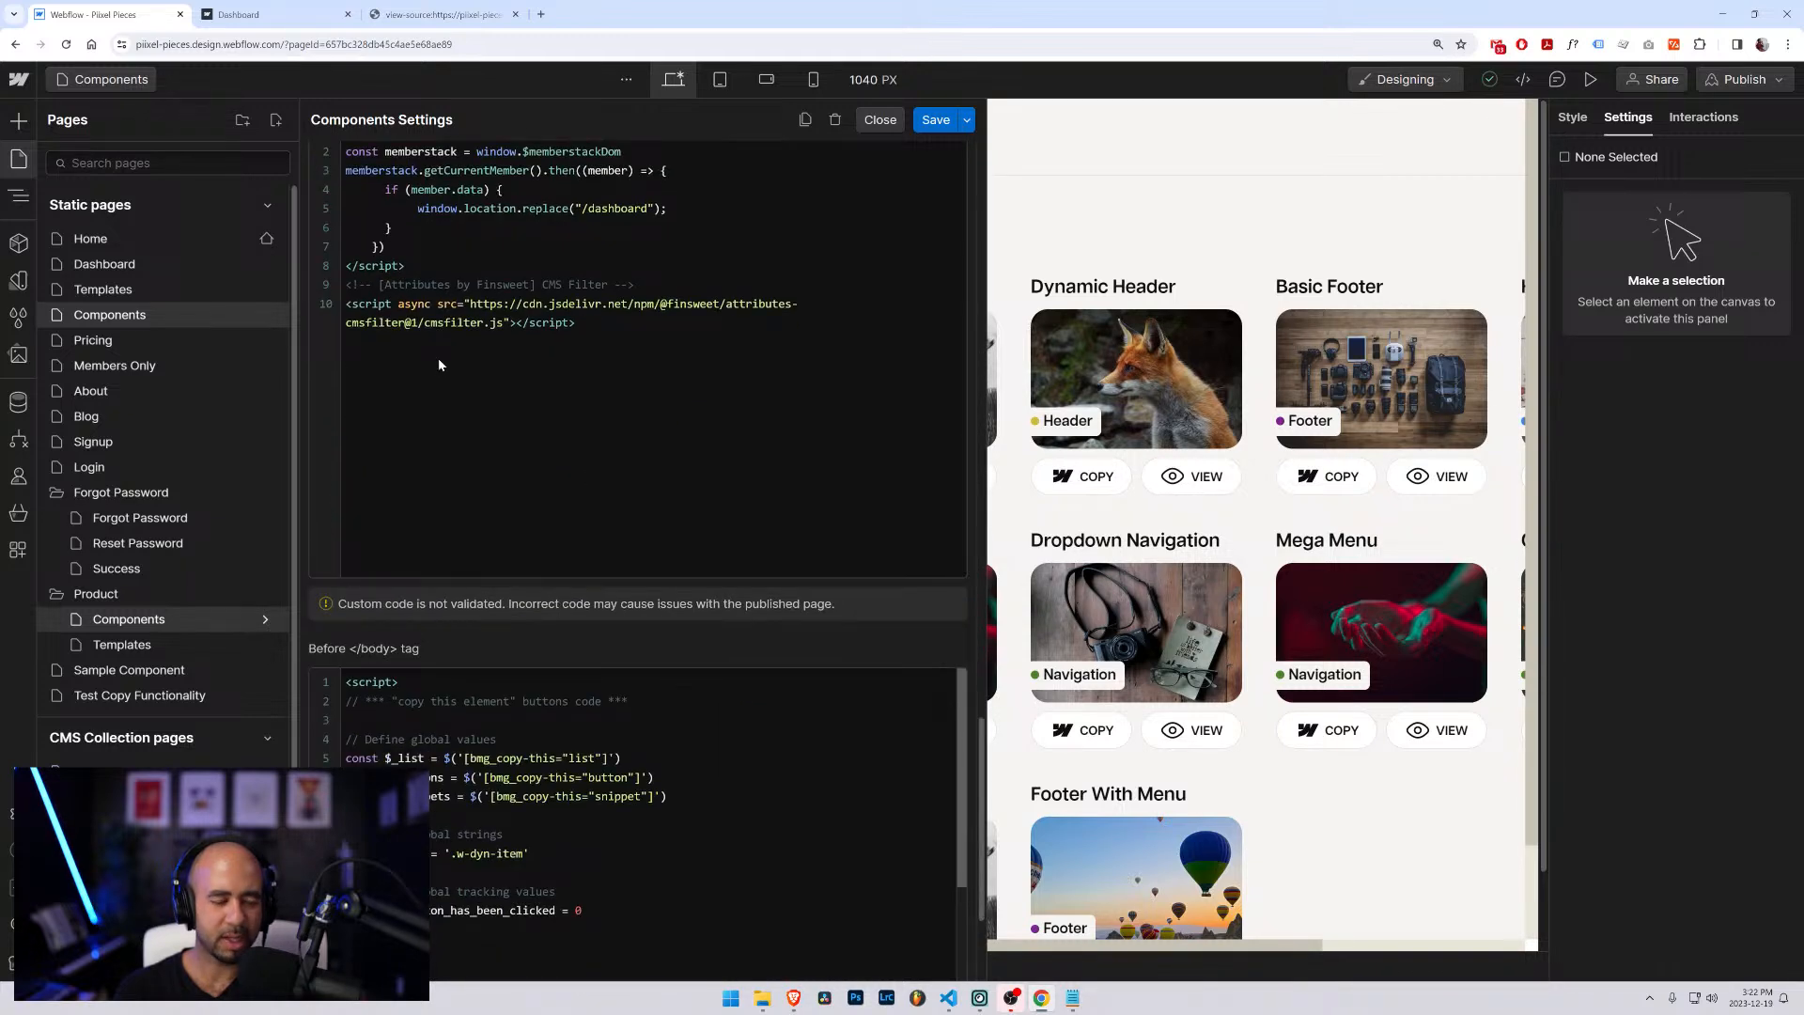
- Delete all head code, the Memberstack dashboard redirect and the Finsweet CMS Filter script, from the top-level Components page and save its settings
click(267, 316)
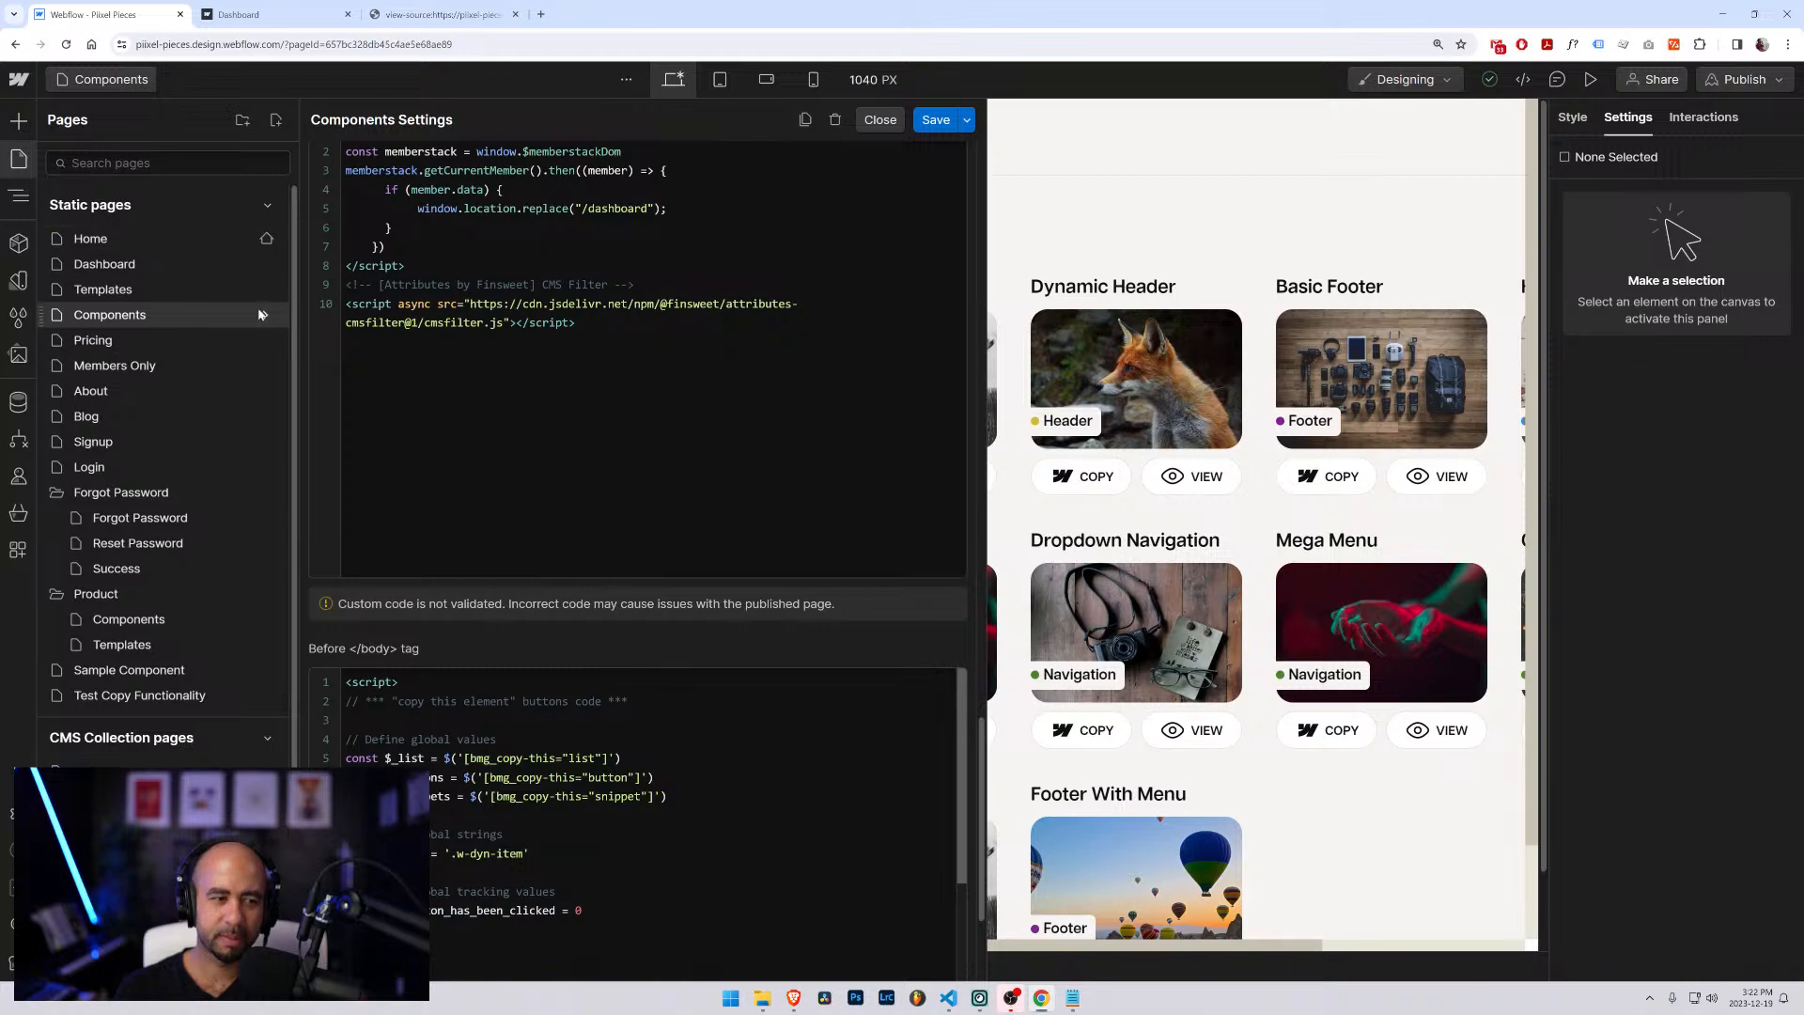
click(266, 316)
click(266, 316)
scroll(493, 632, down, 10)
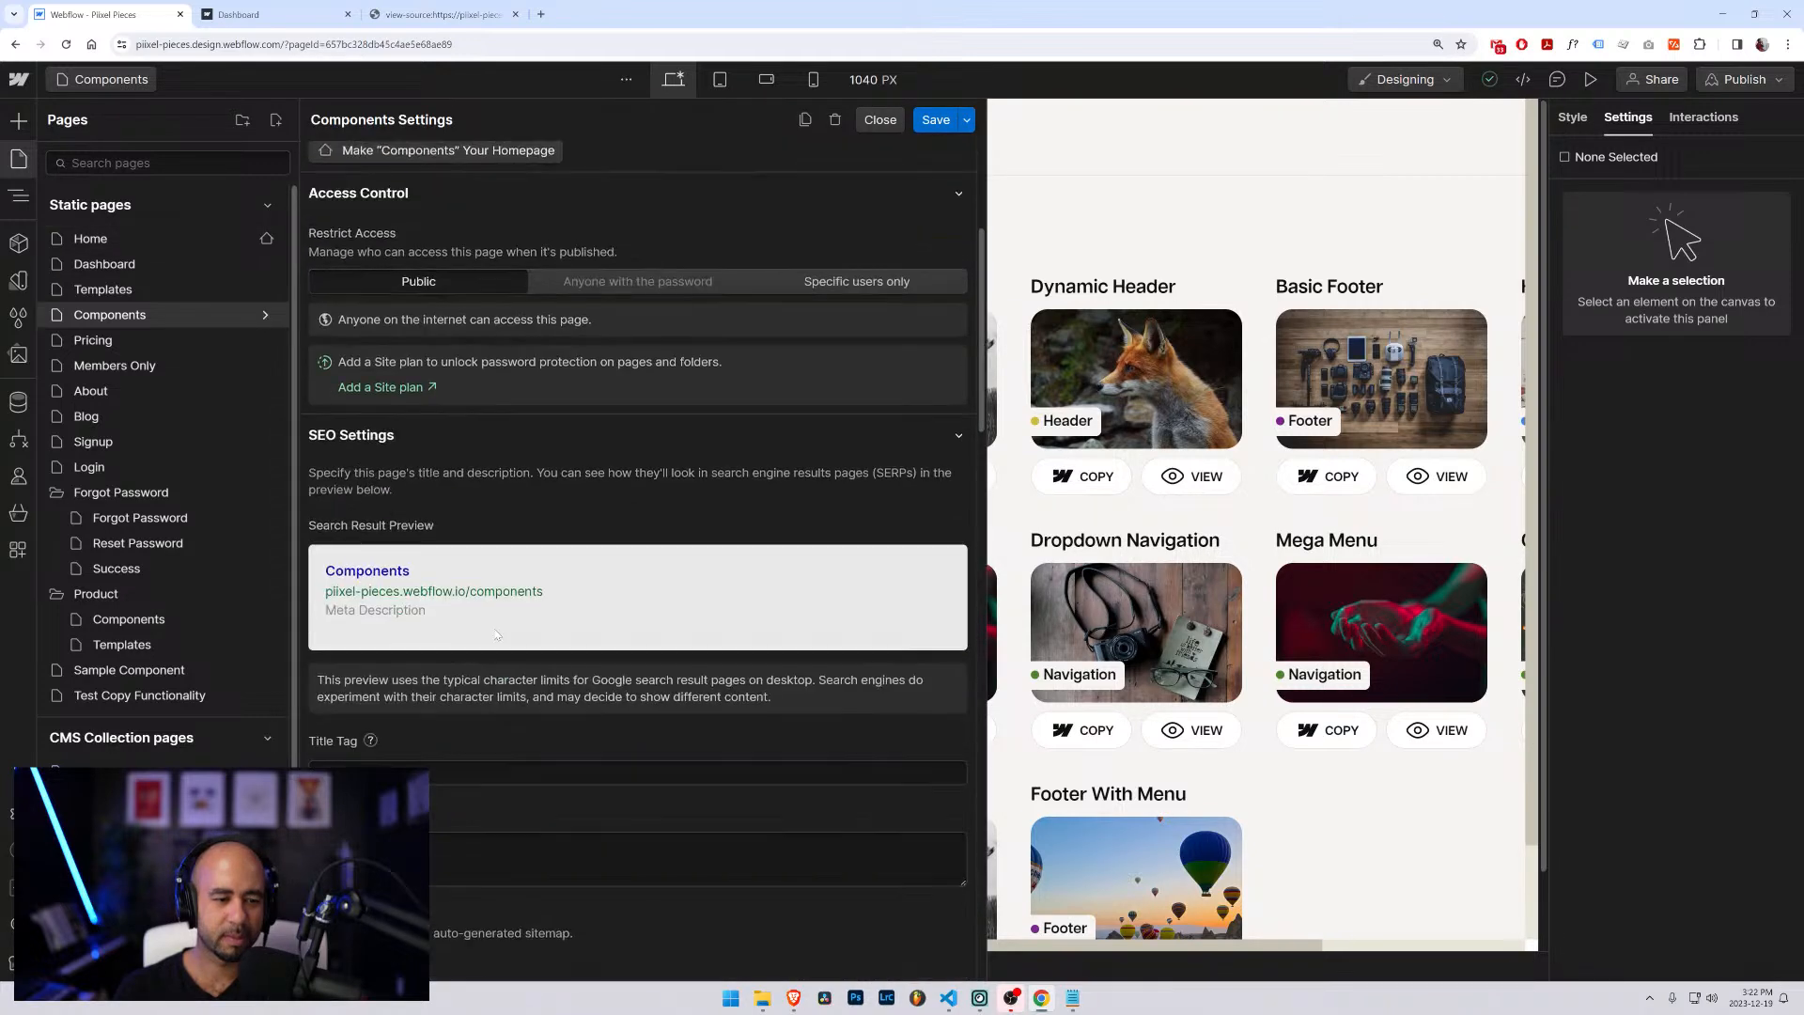
scroll(494, 632, down, 10)
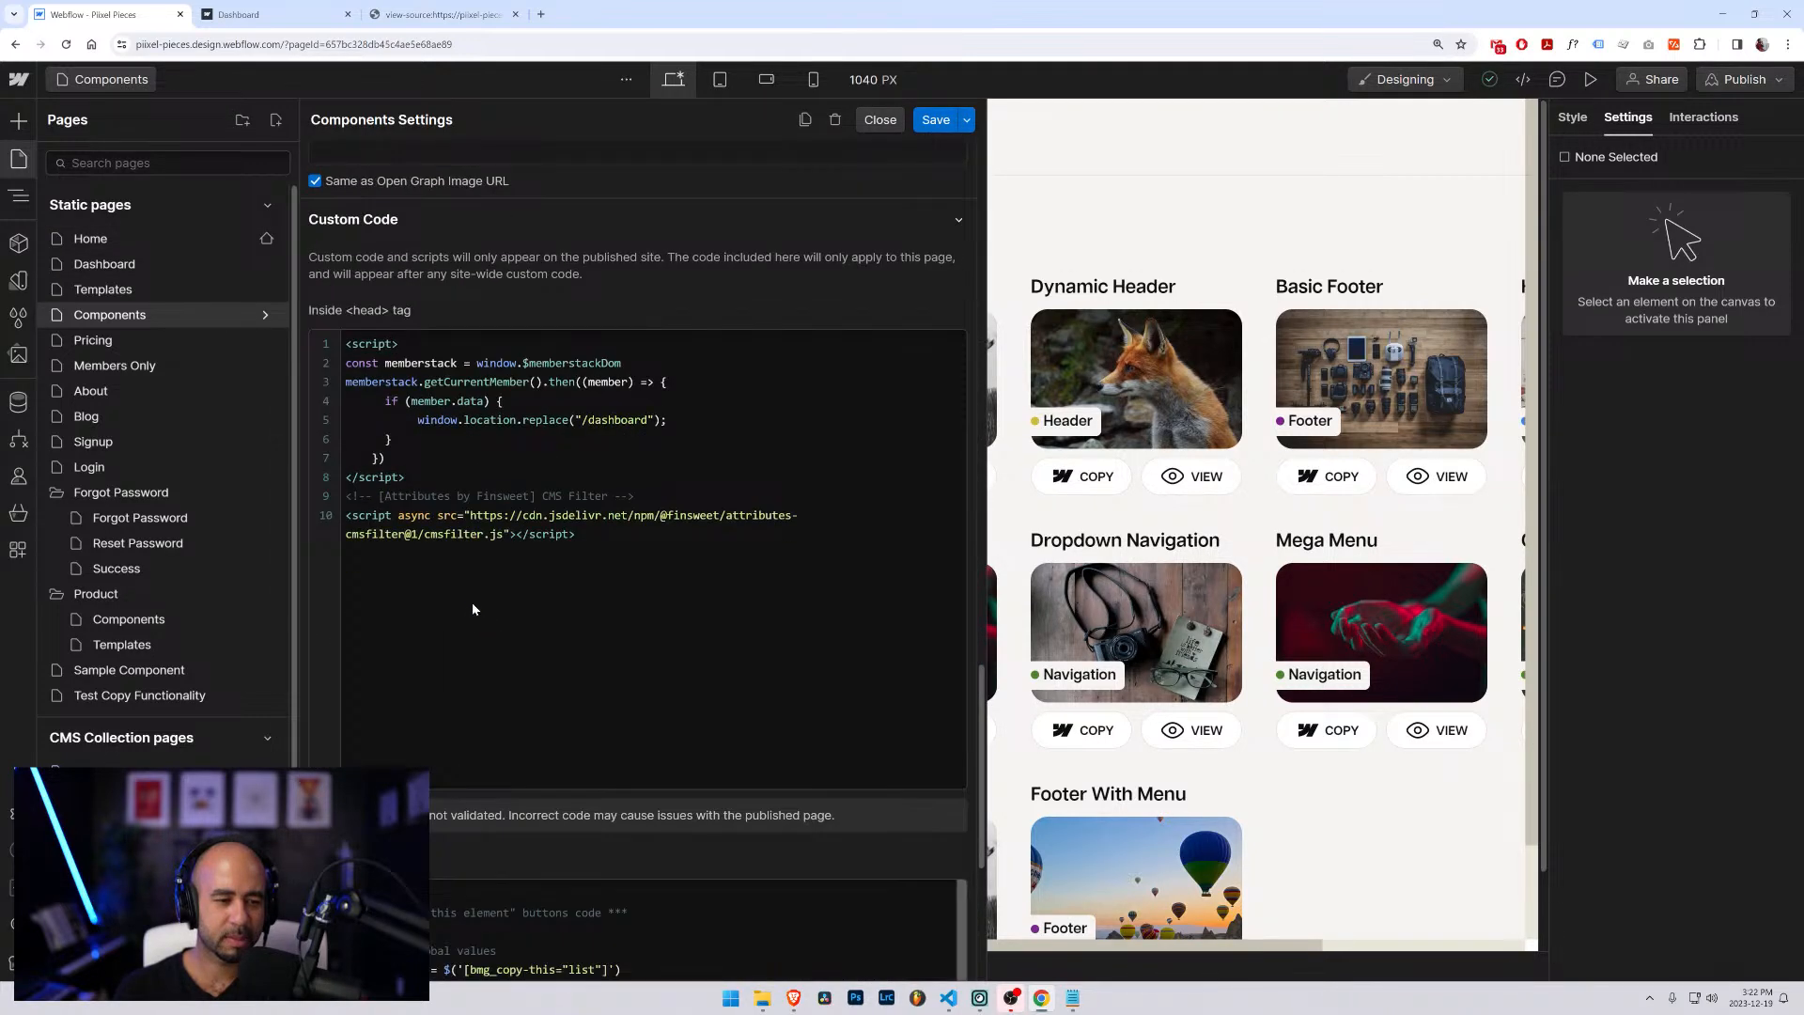
drag(585, 536, 317, 337)
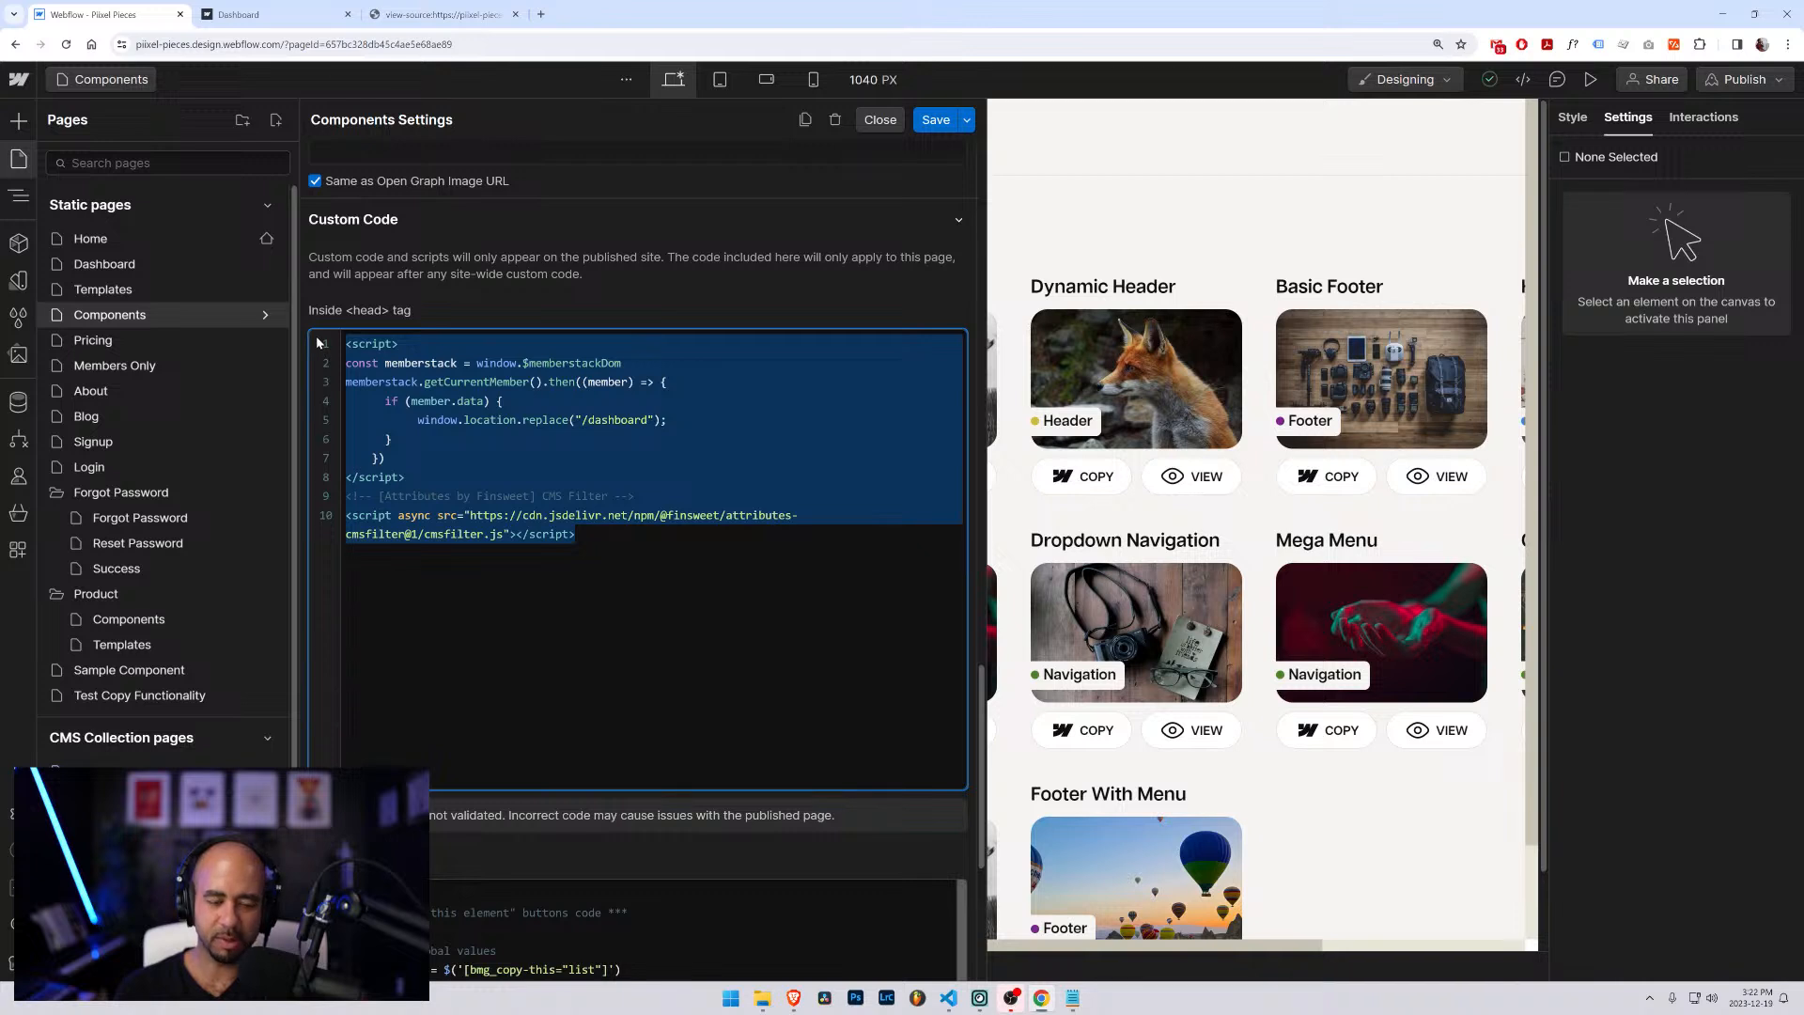
key(BackSpace)
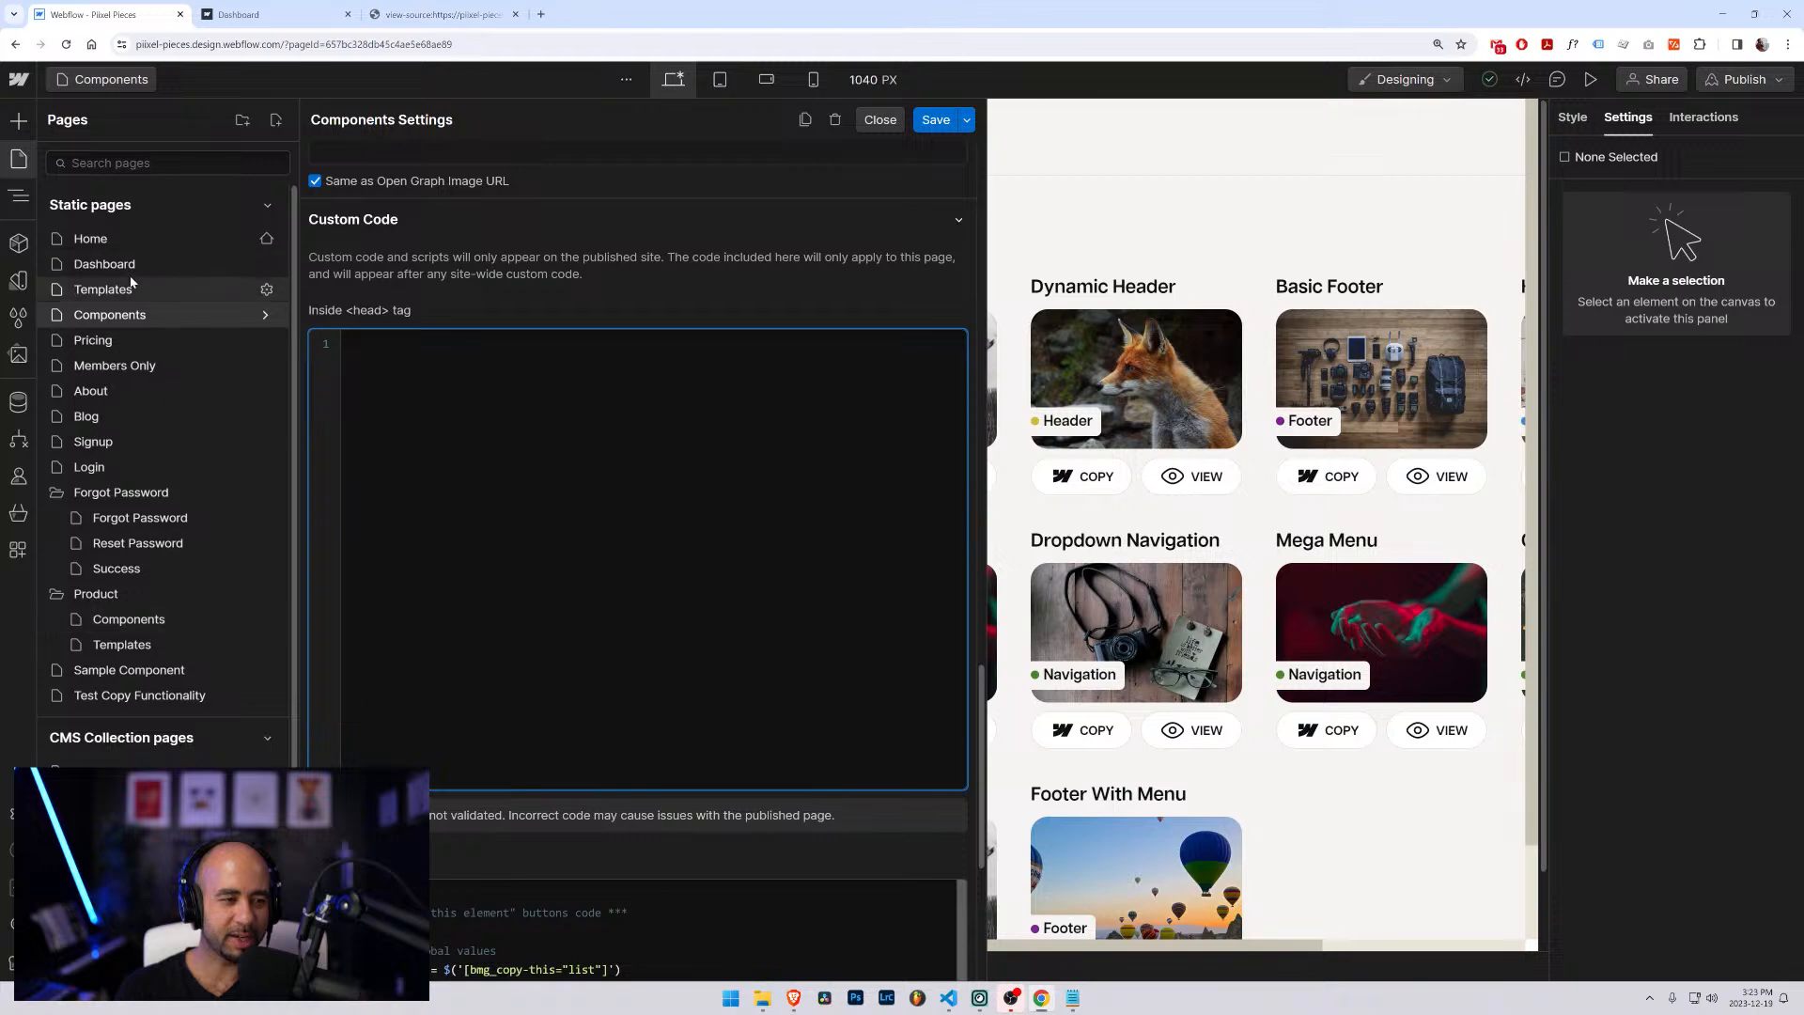
click(935, 127)
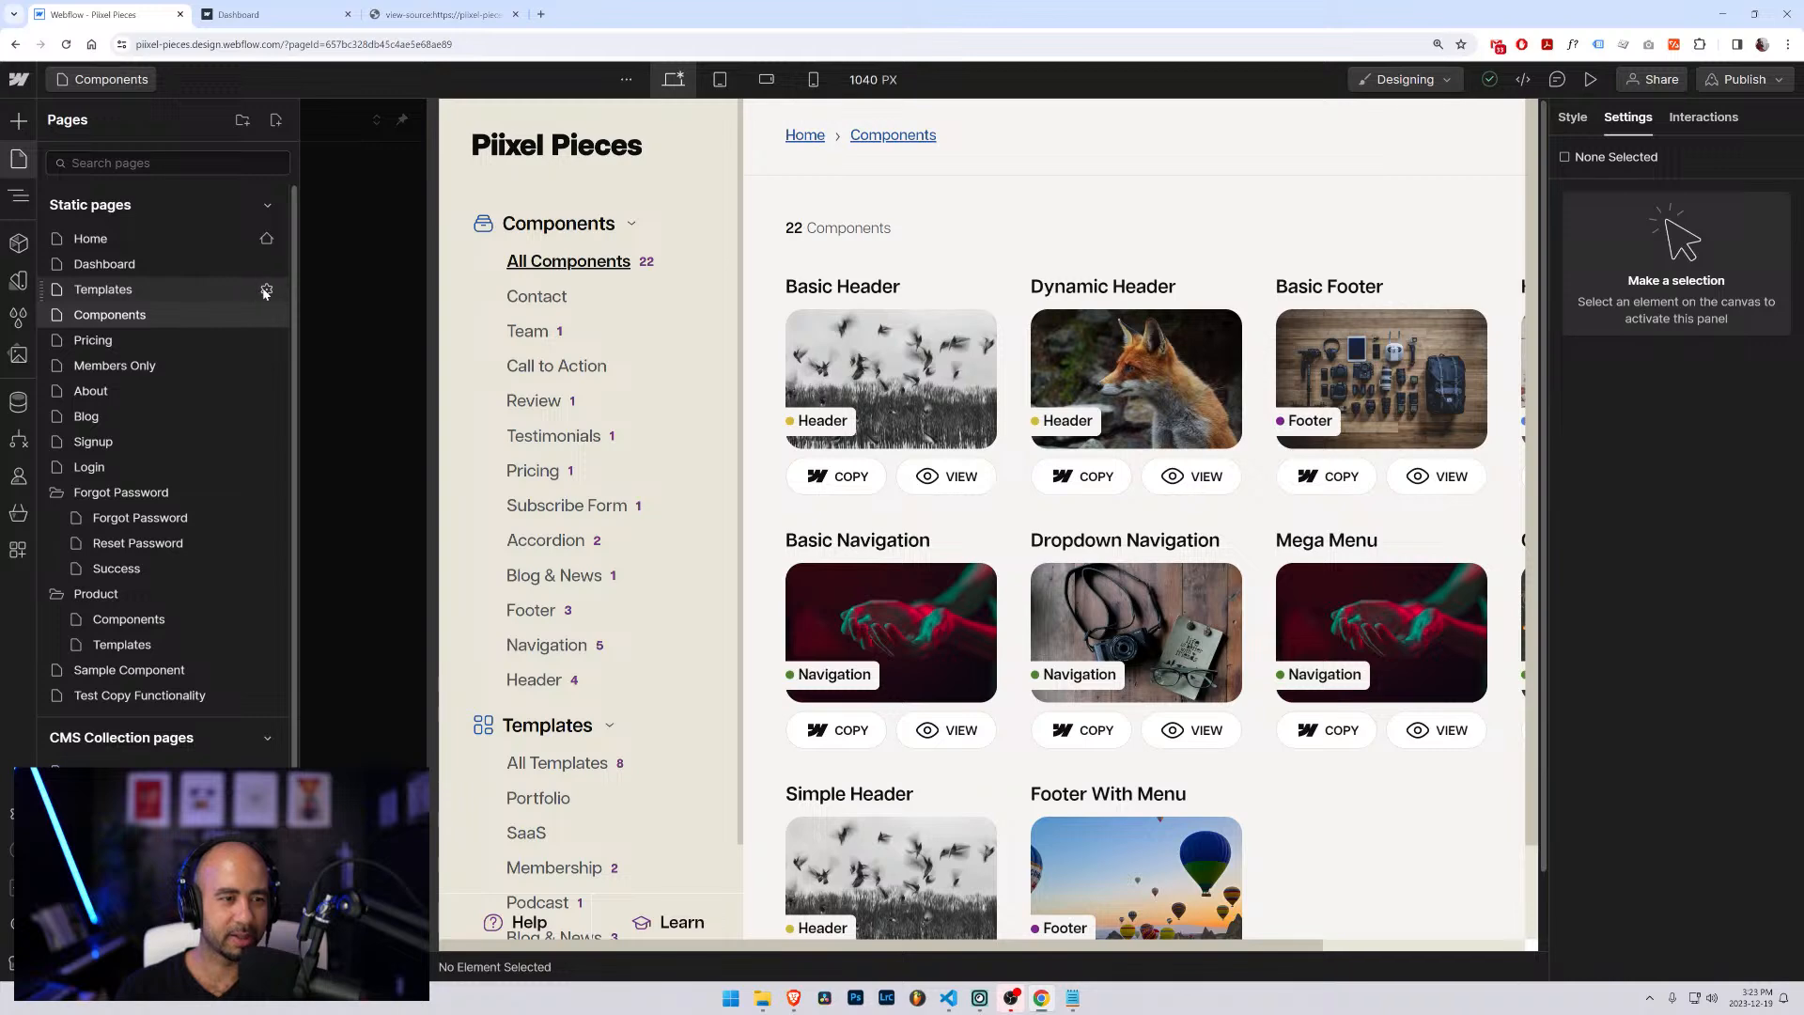
- Delete all head code, the Memberstack dashboard redirect and the Finsweet CMS Filter script, from the top-level Templates page and save its settings
click(266, 291)
scroll(520, 636, down, 15)
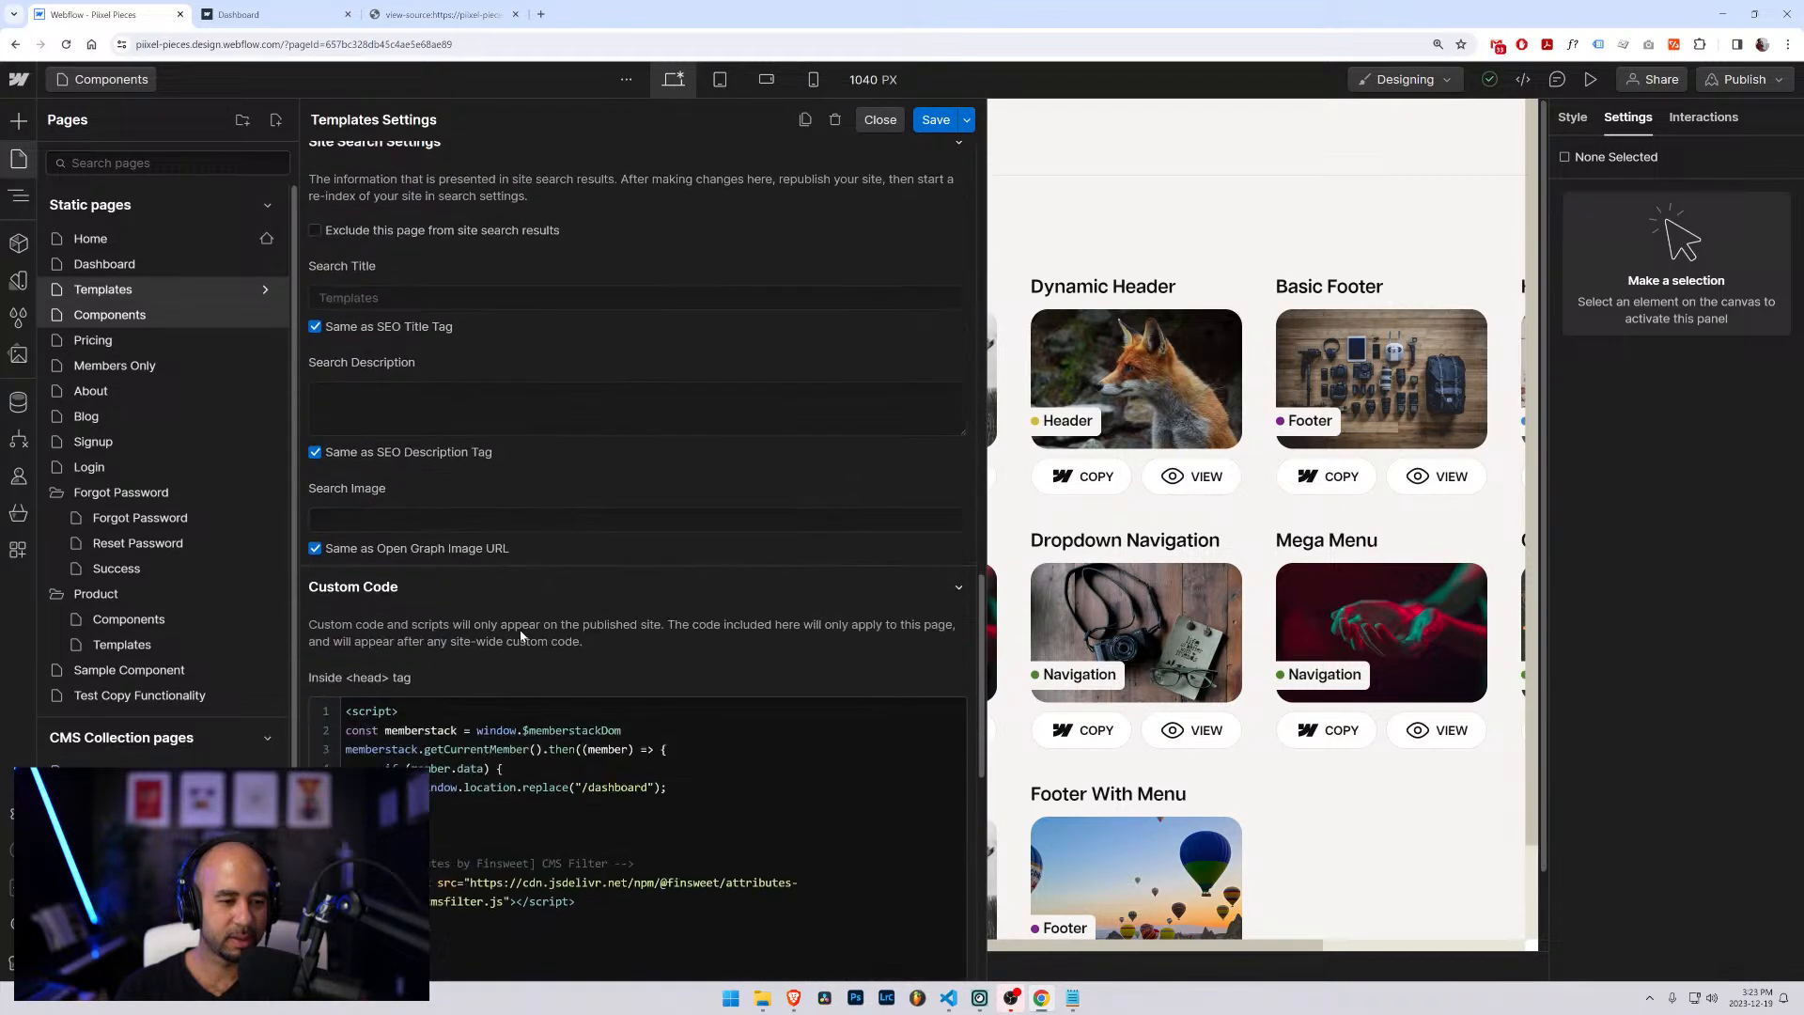
scroll(520, 636, down, 5)
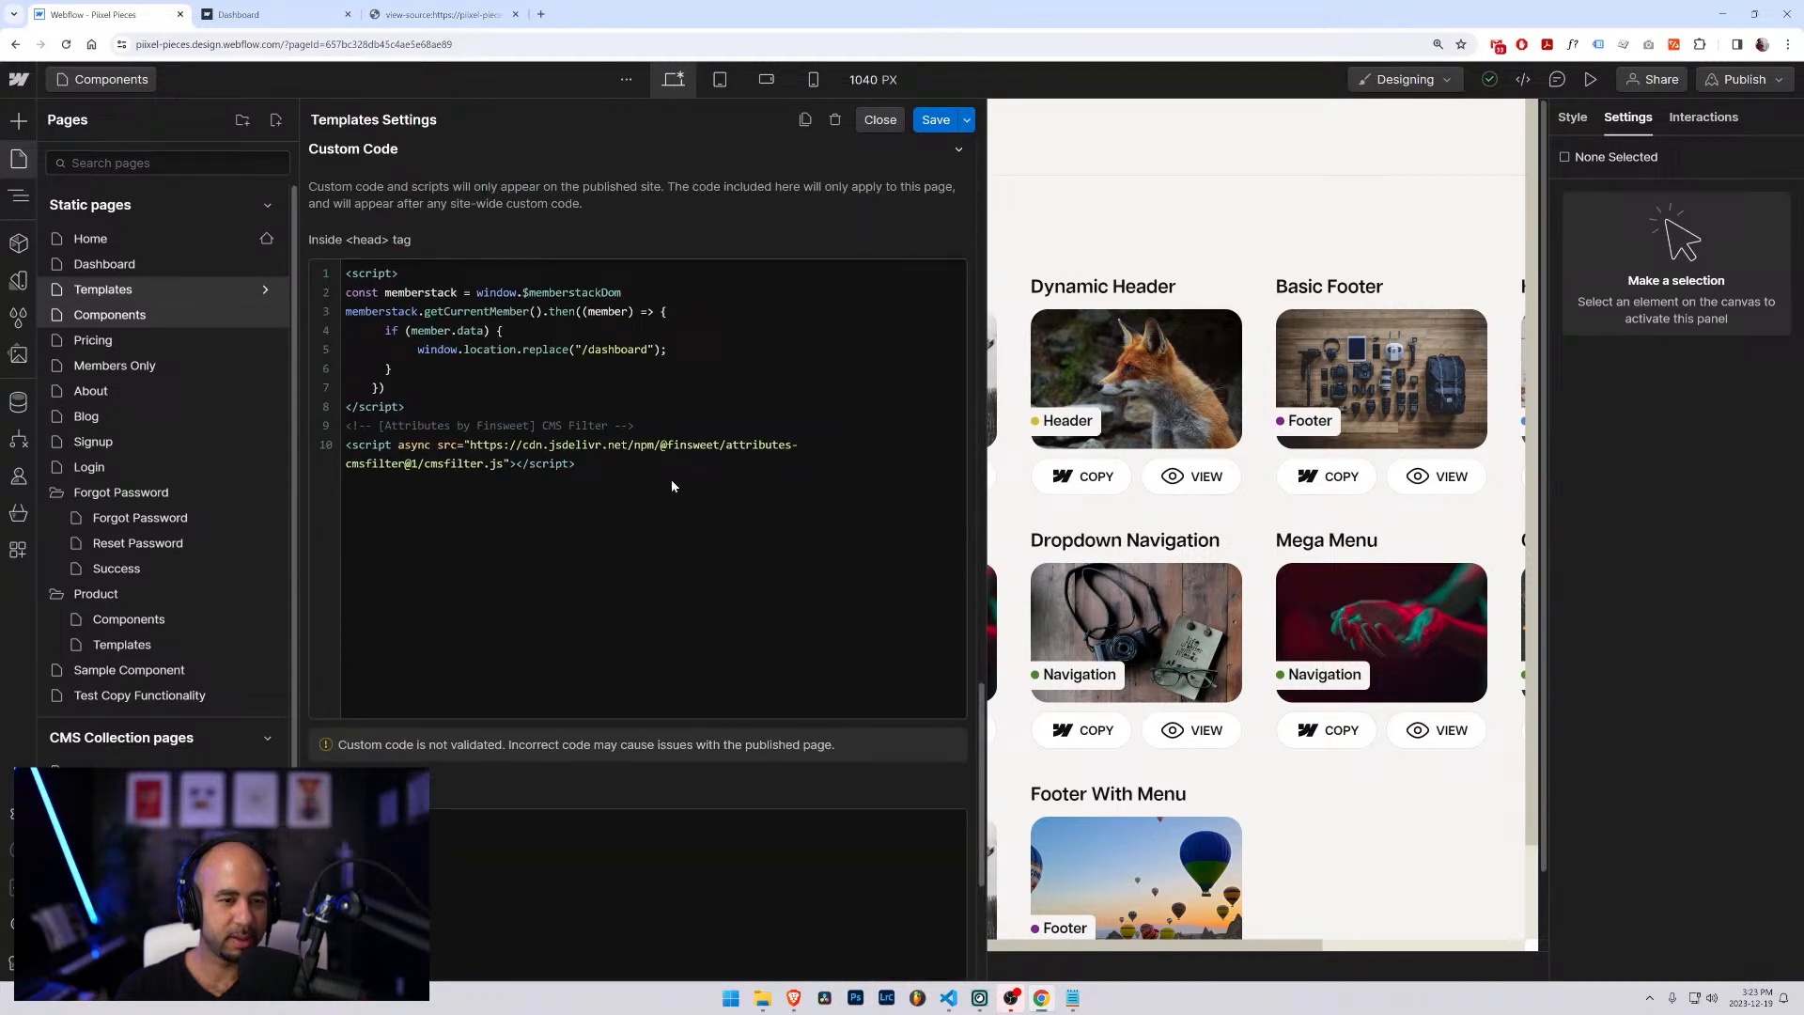
click(585, 485)
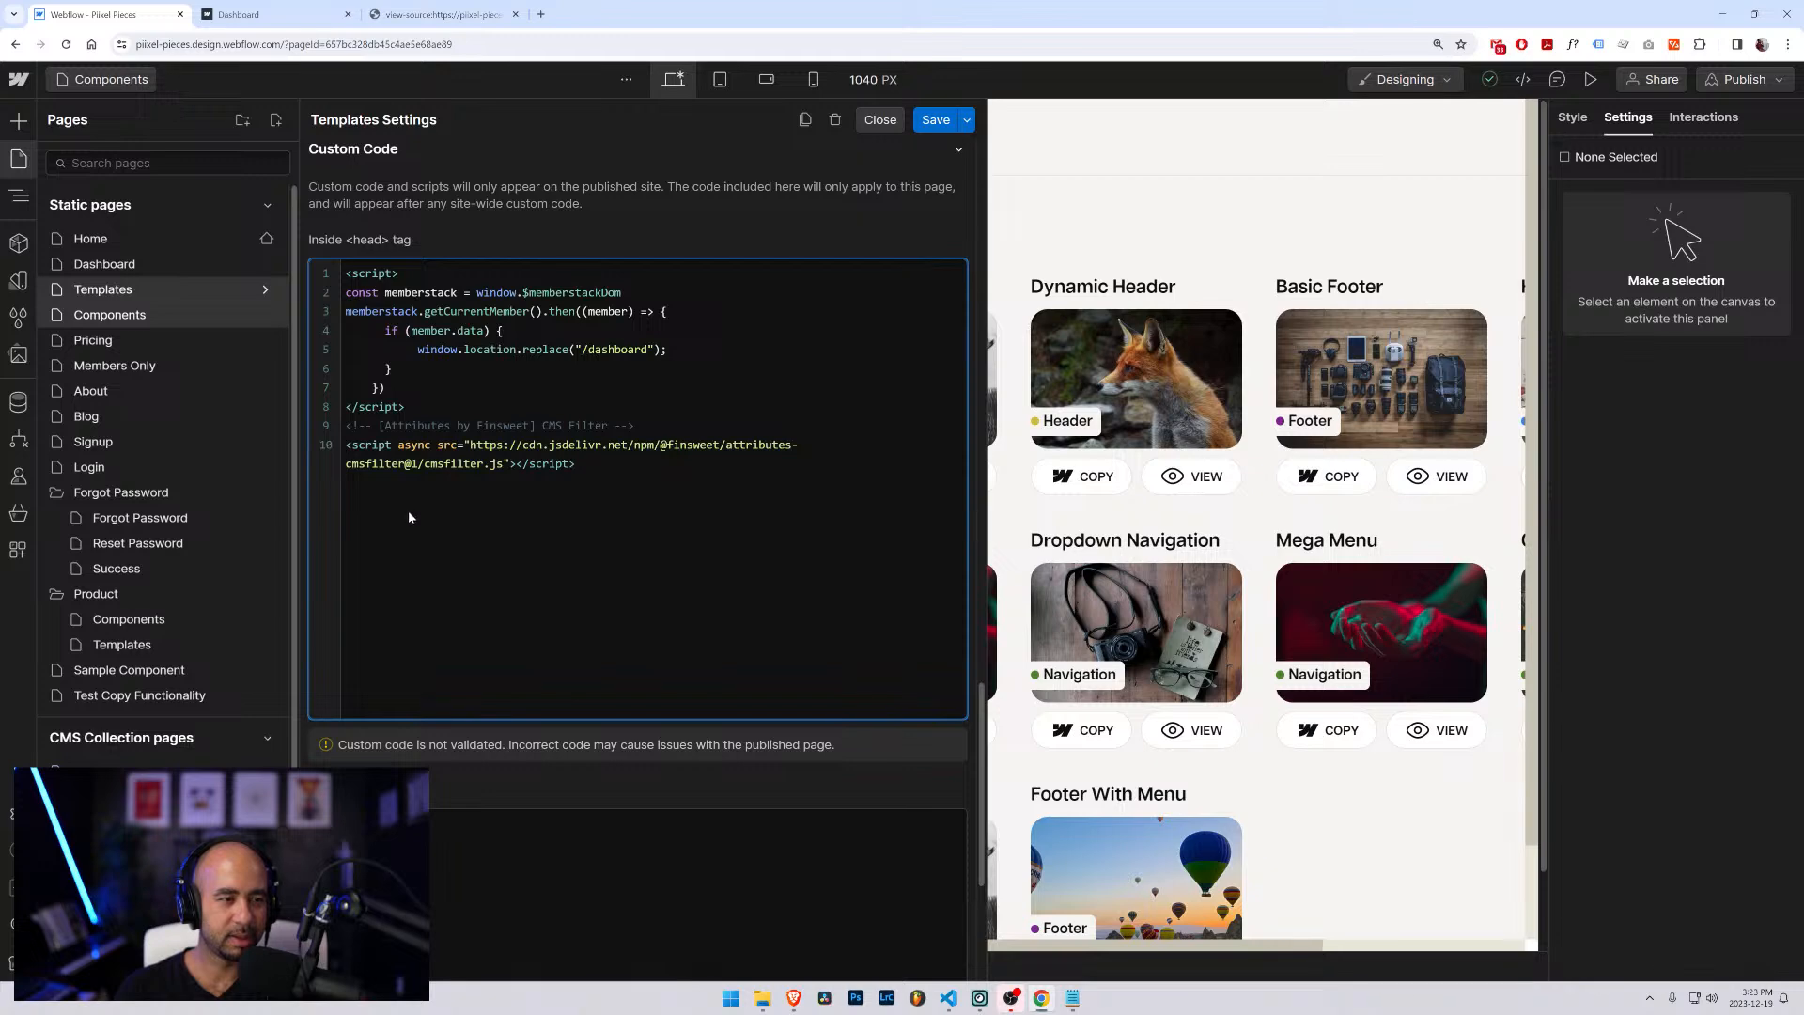
drag(577, 465, 332, 271)
key(BackSpace)
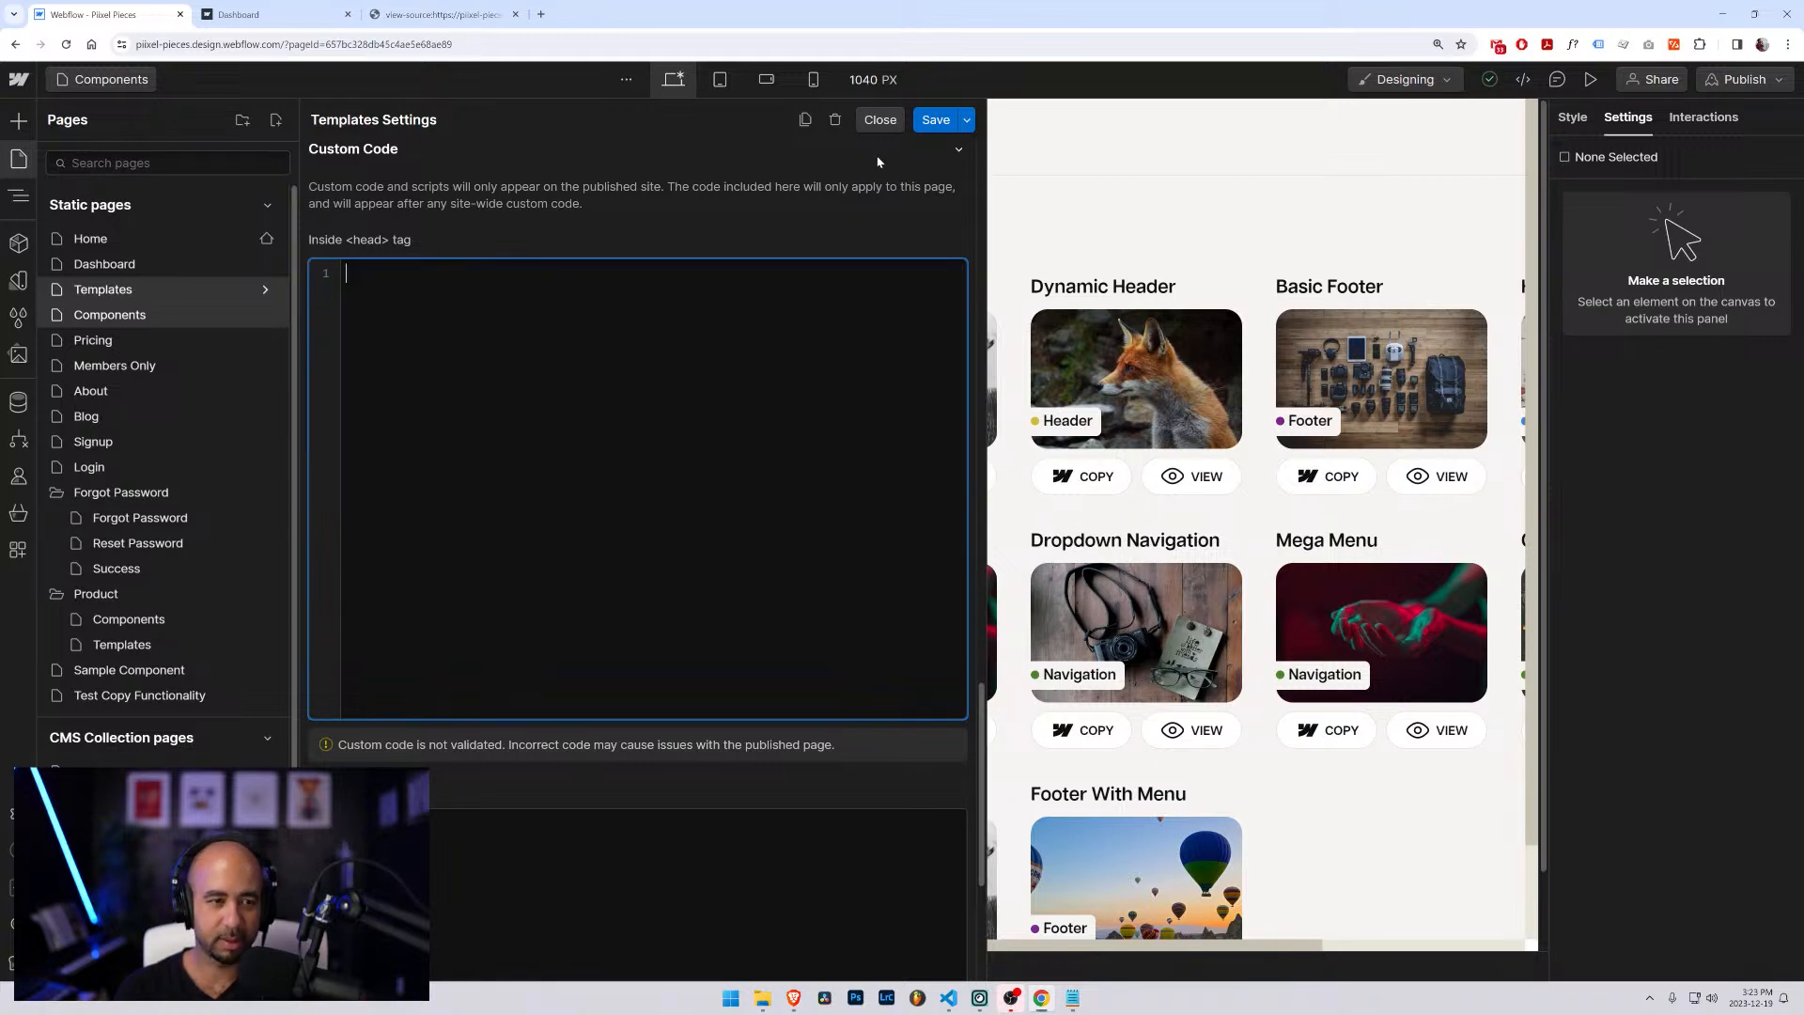
click(936, 119)
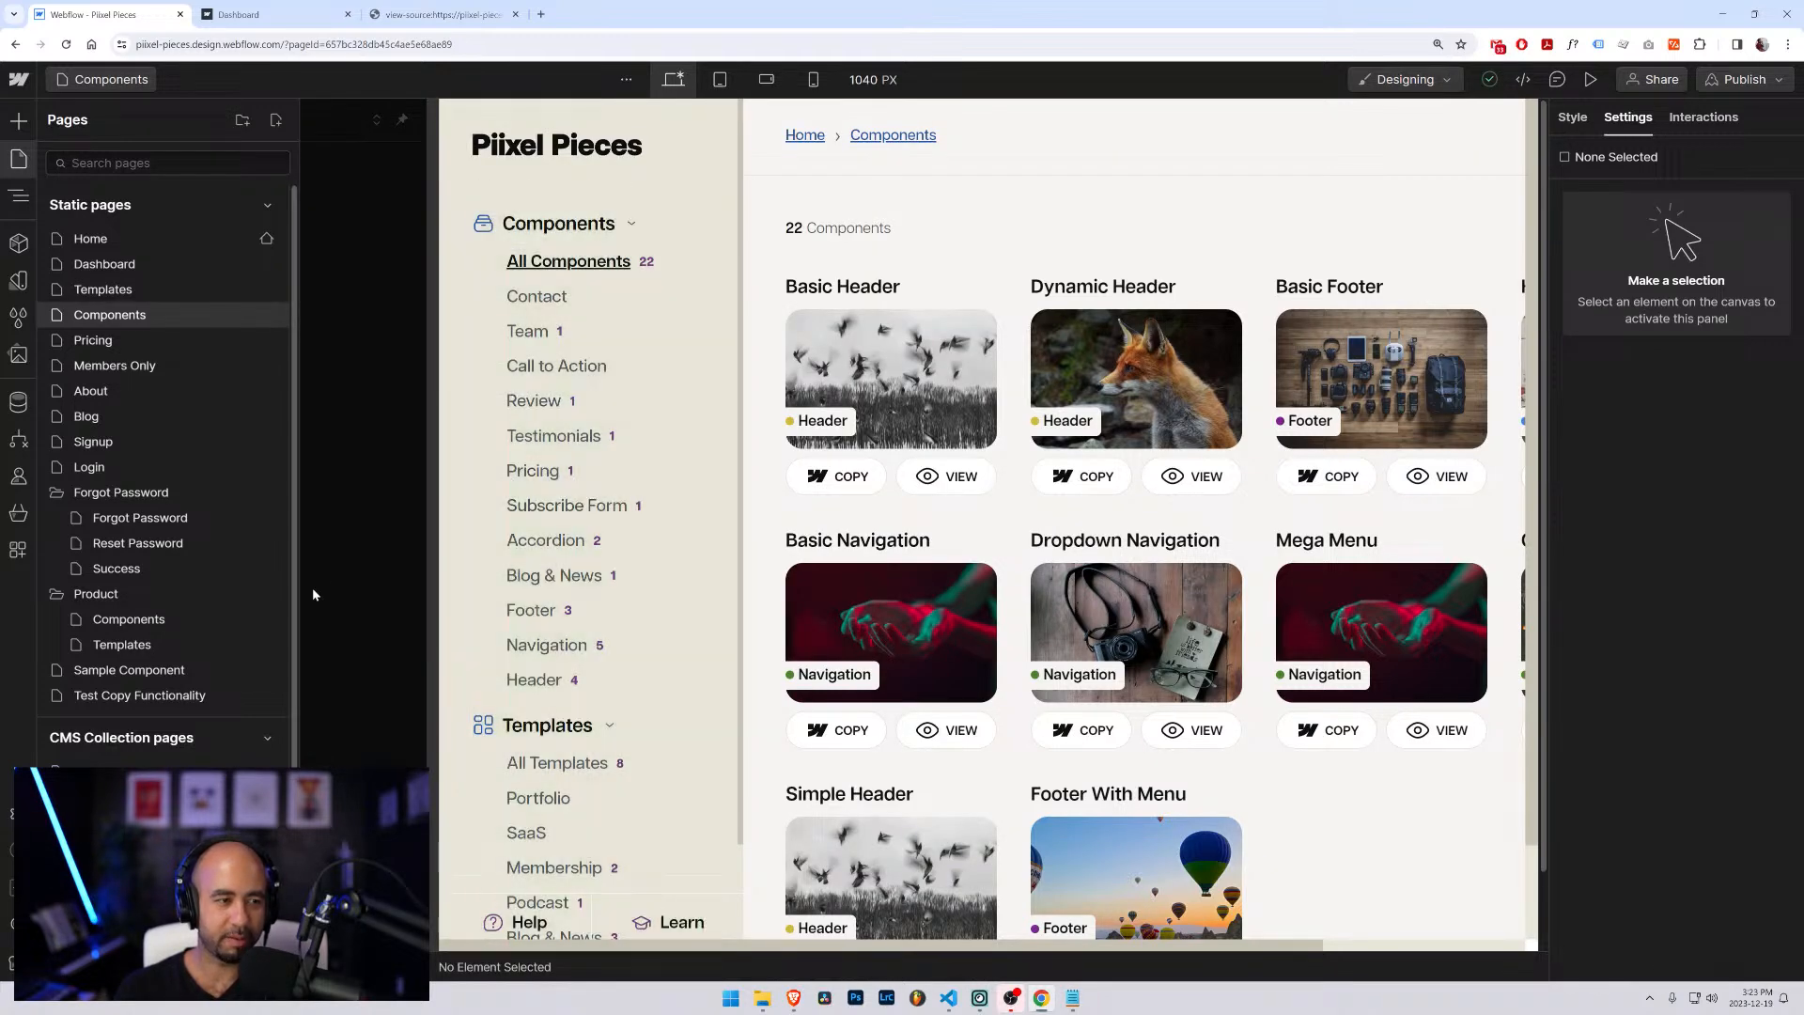
- Publish the site to the piixel-pieces.webflow.io staging domain and open All Components from the reloaded published Dashboard
click(1745, 80)
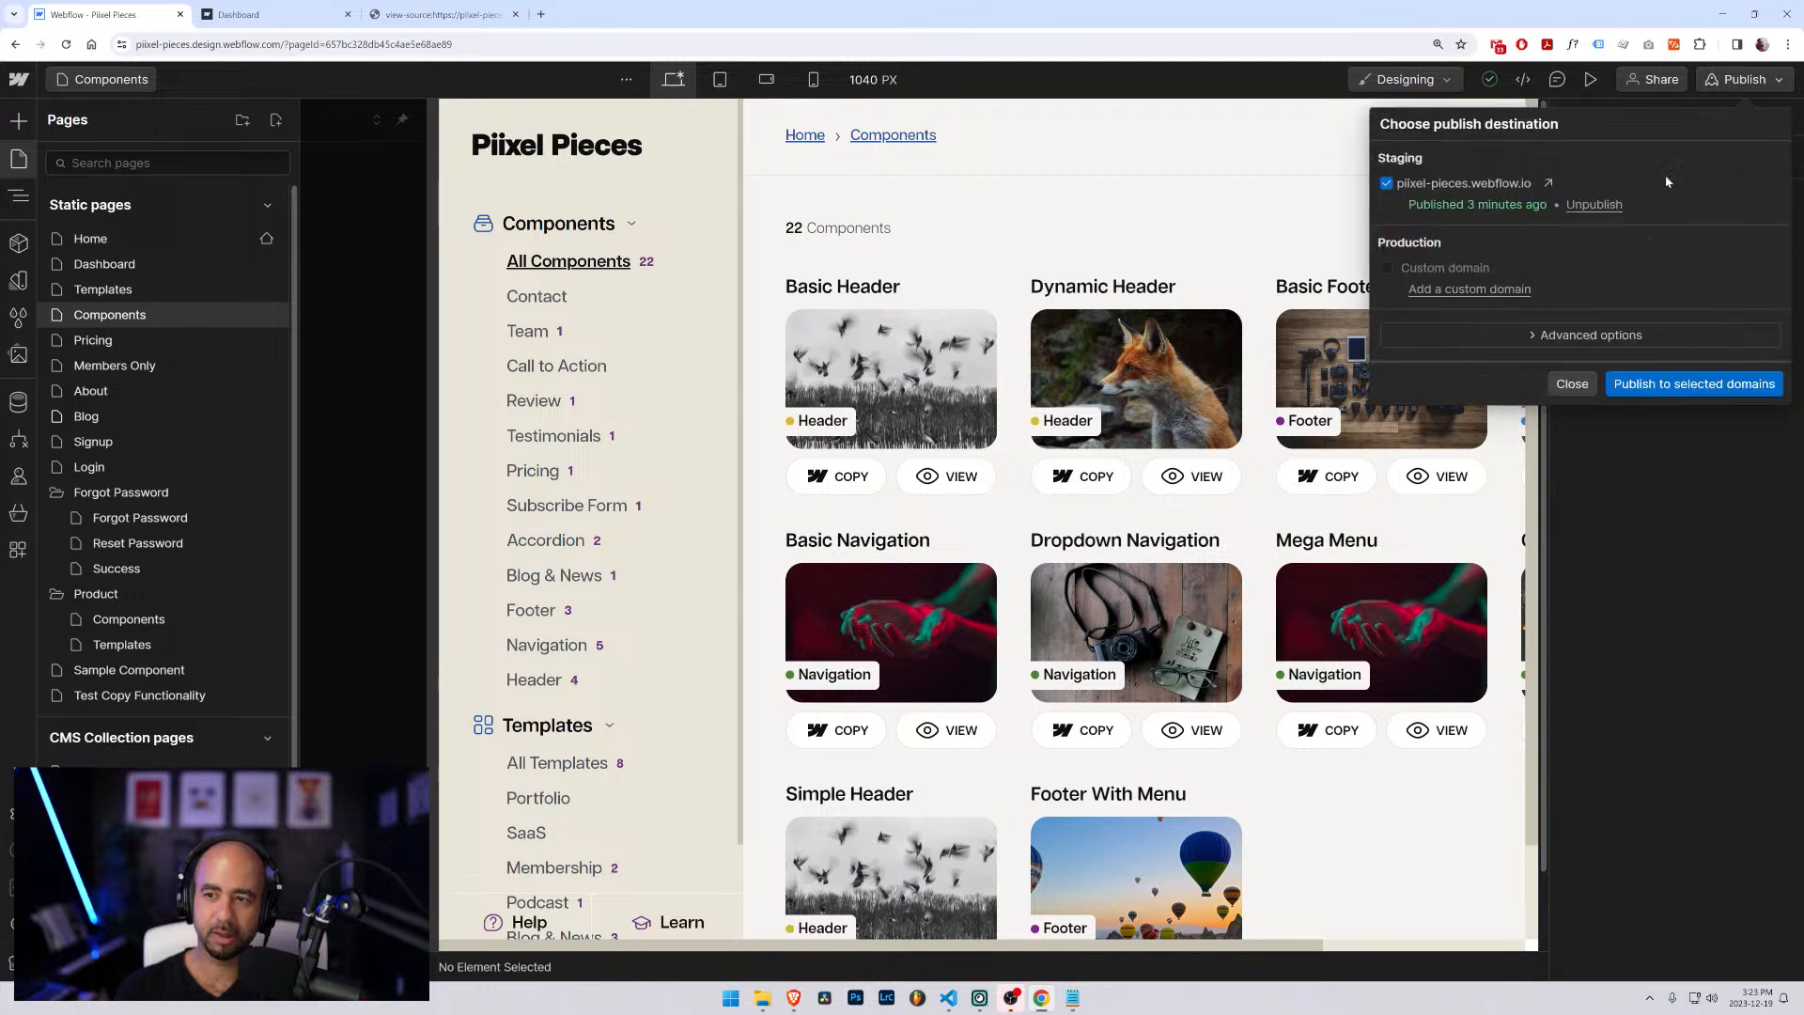
click(1655, 383)
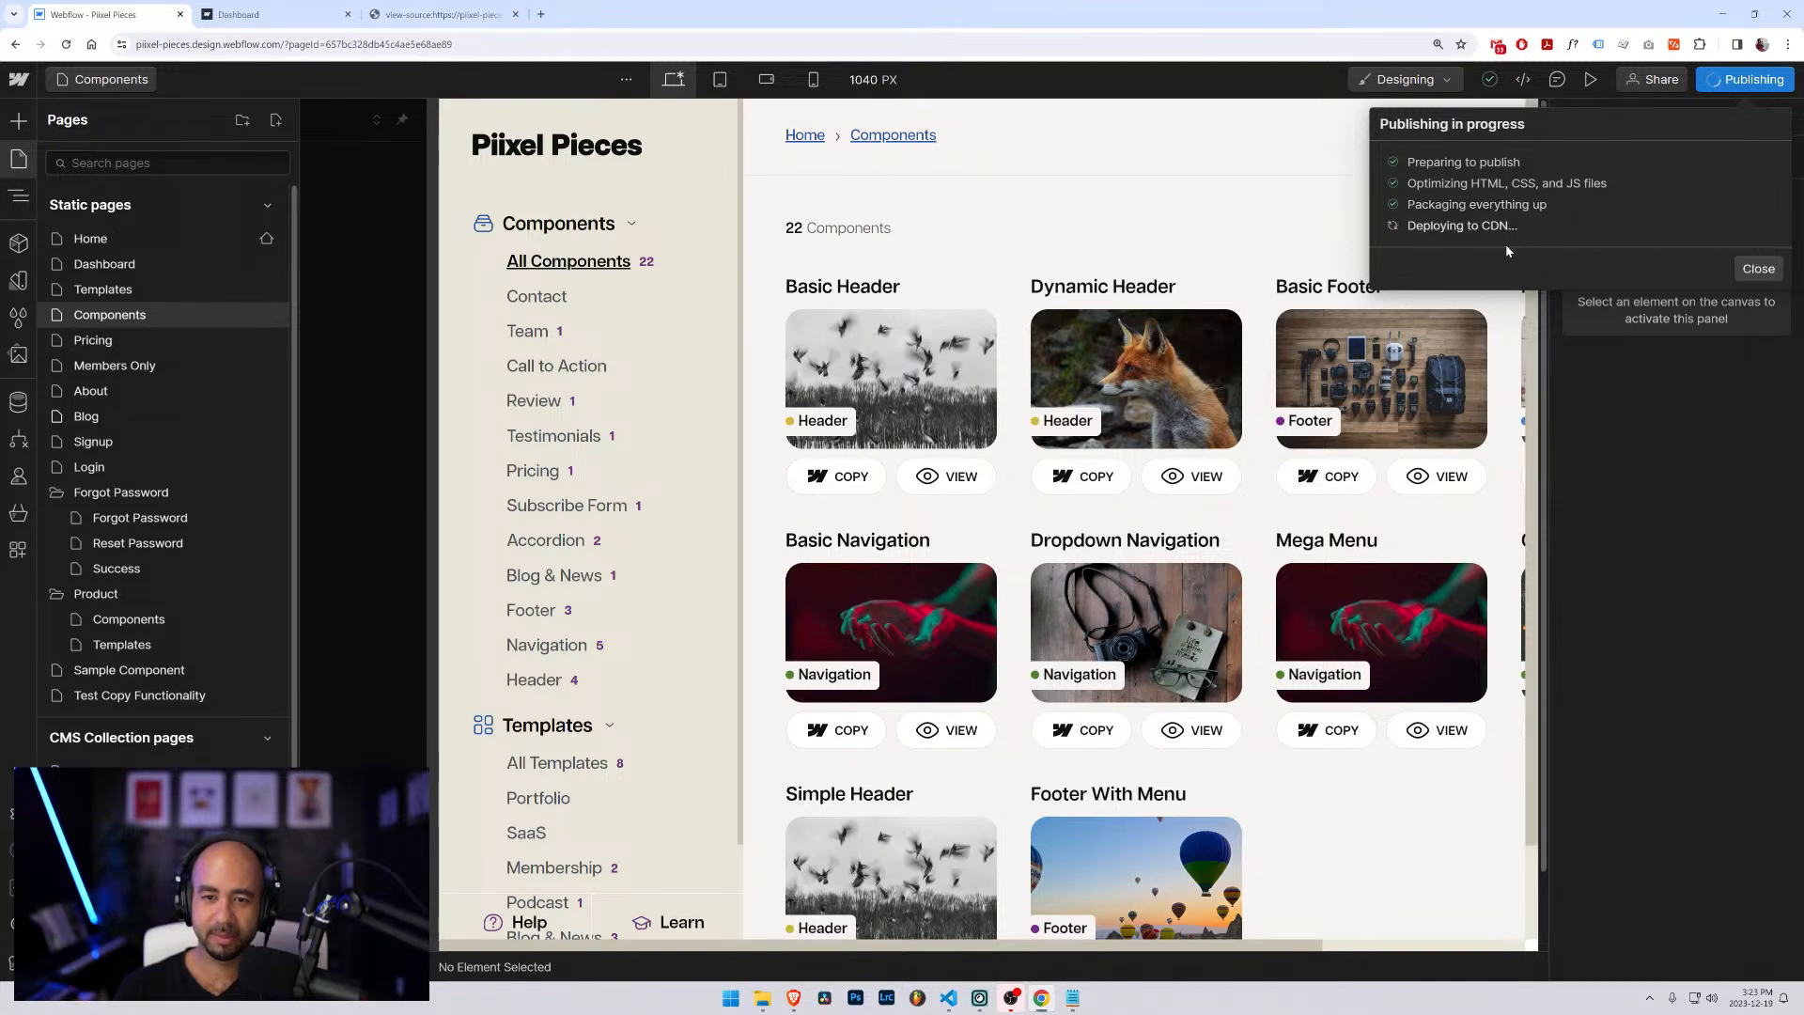
click(264, 14)
key(ctrl+r)
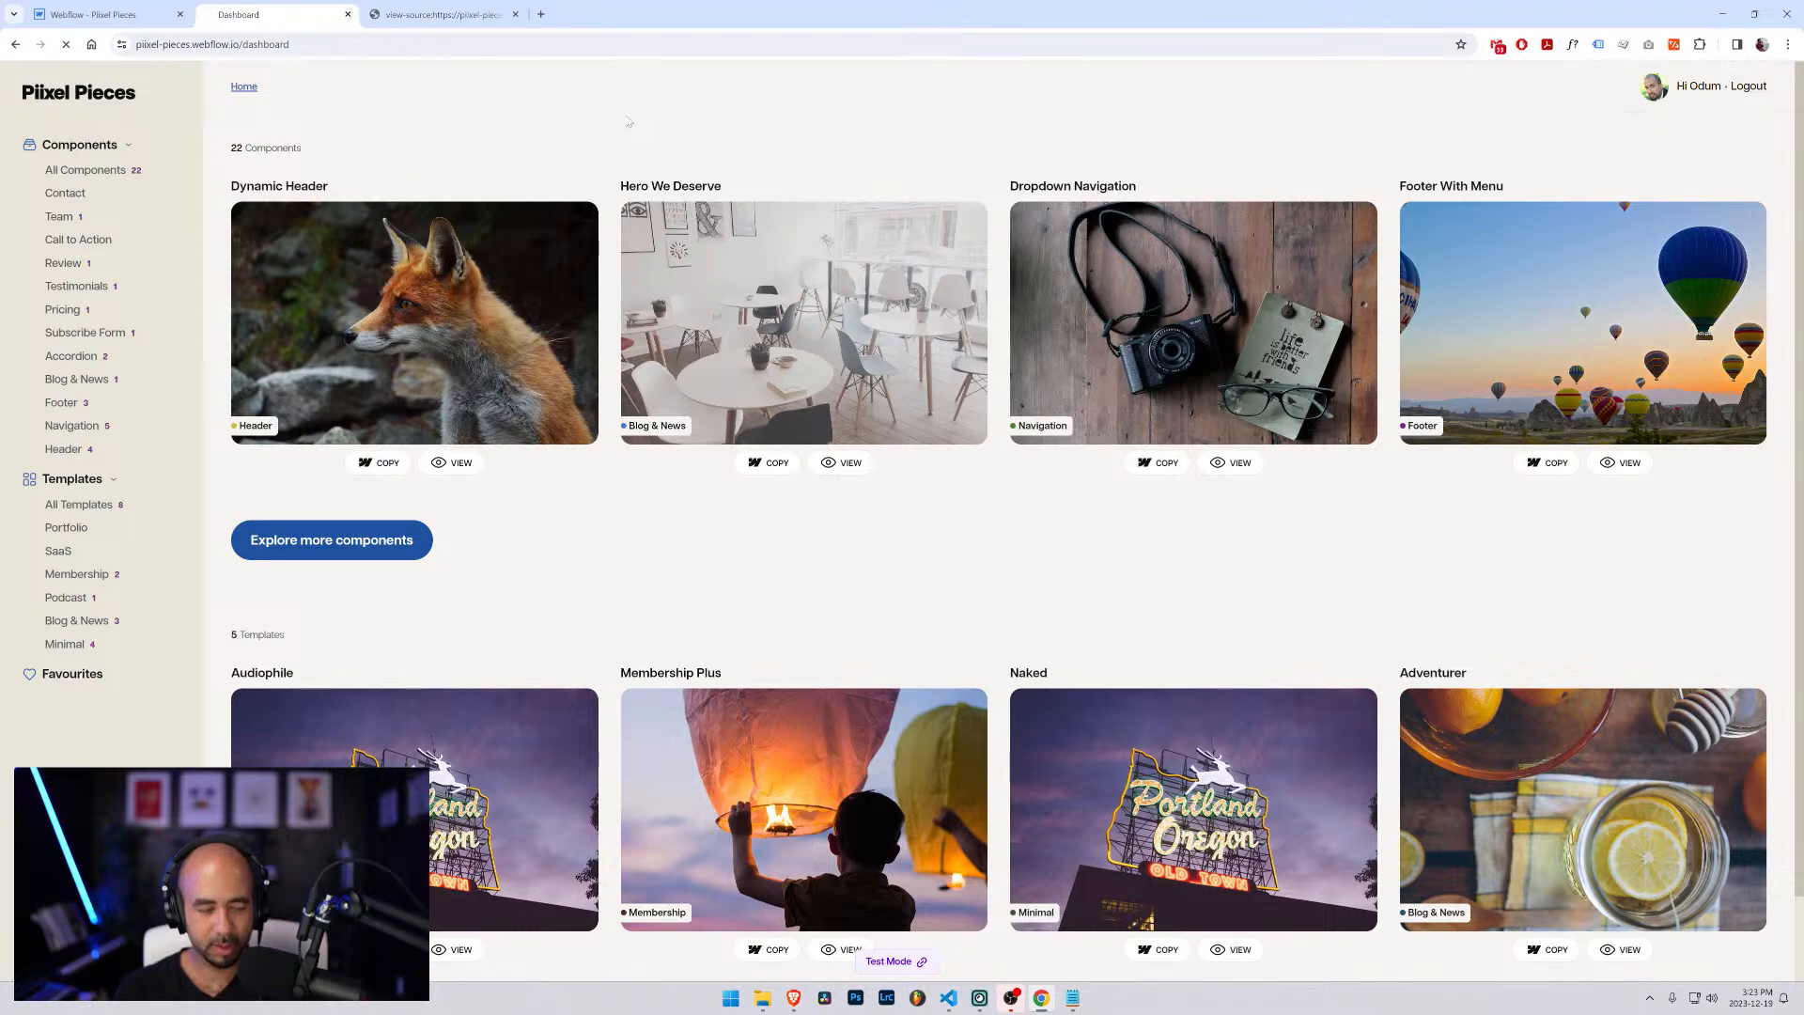
click(120, 171)
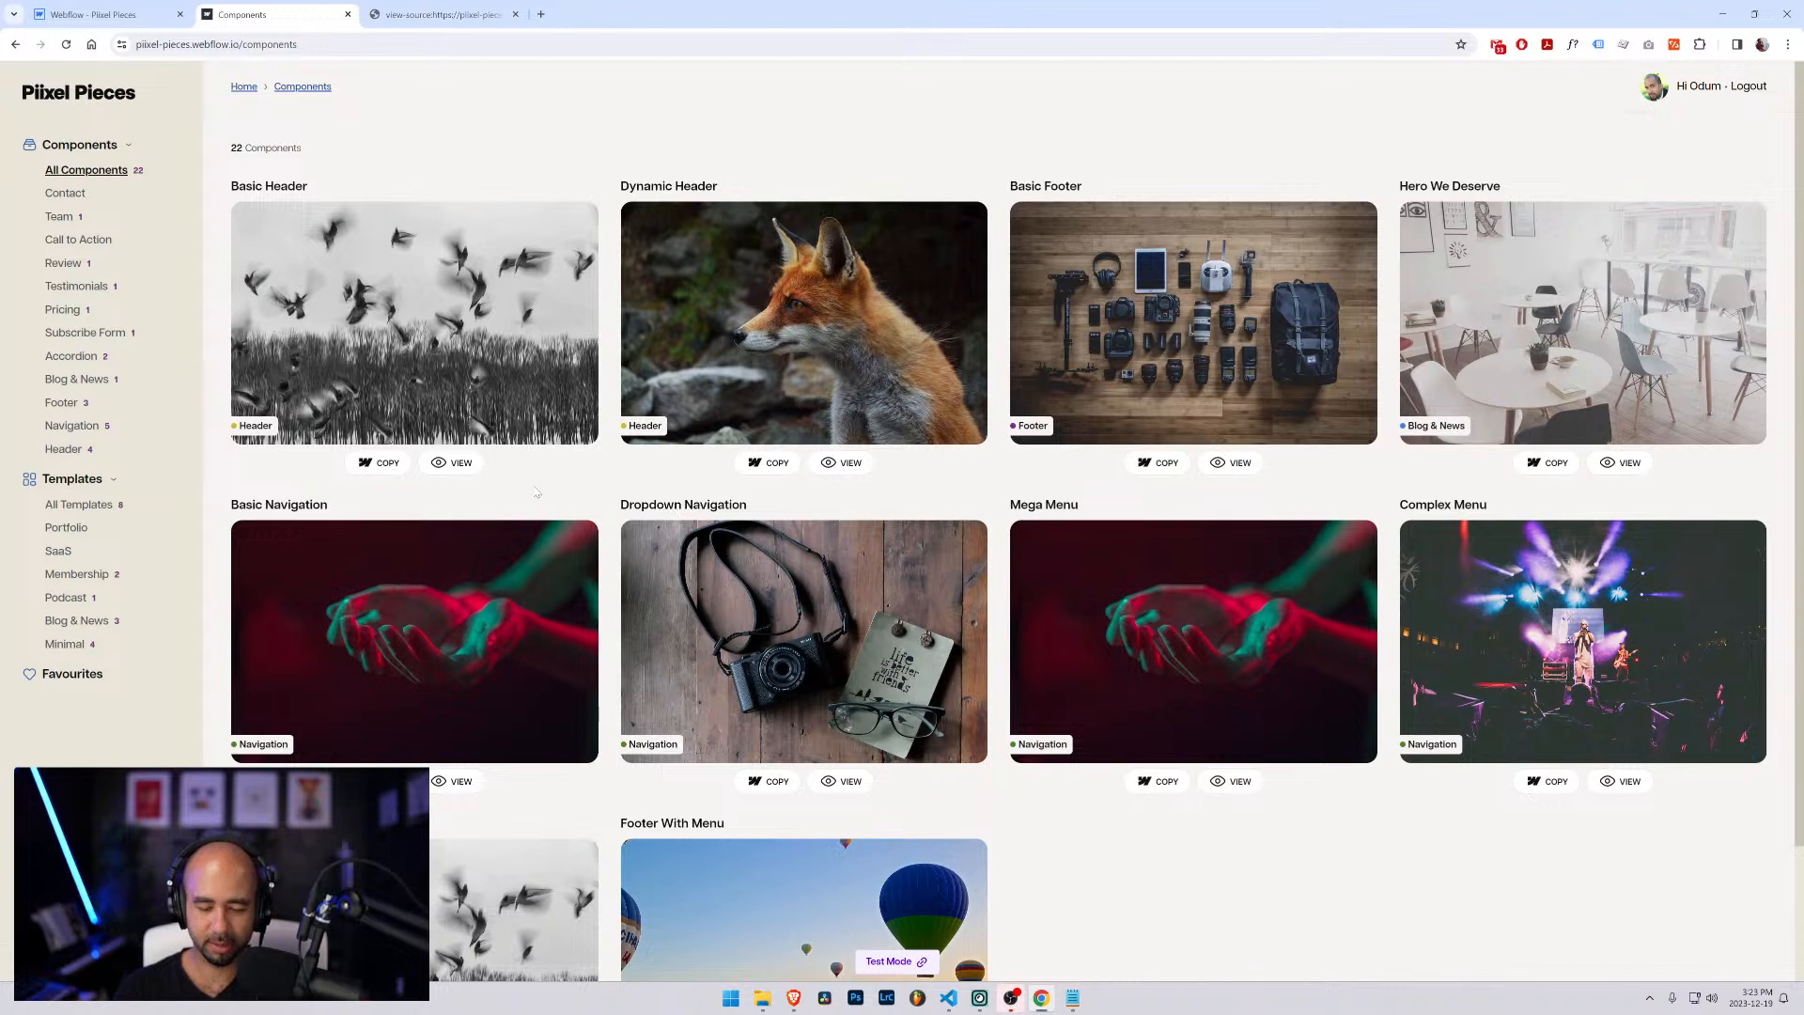
- Open the browser console on the published Components page and check for errors while looking through the component cards
key(ctrl+shift+j)
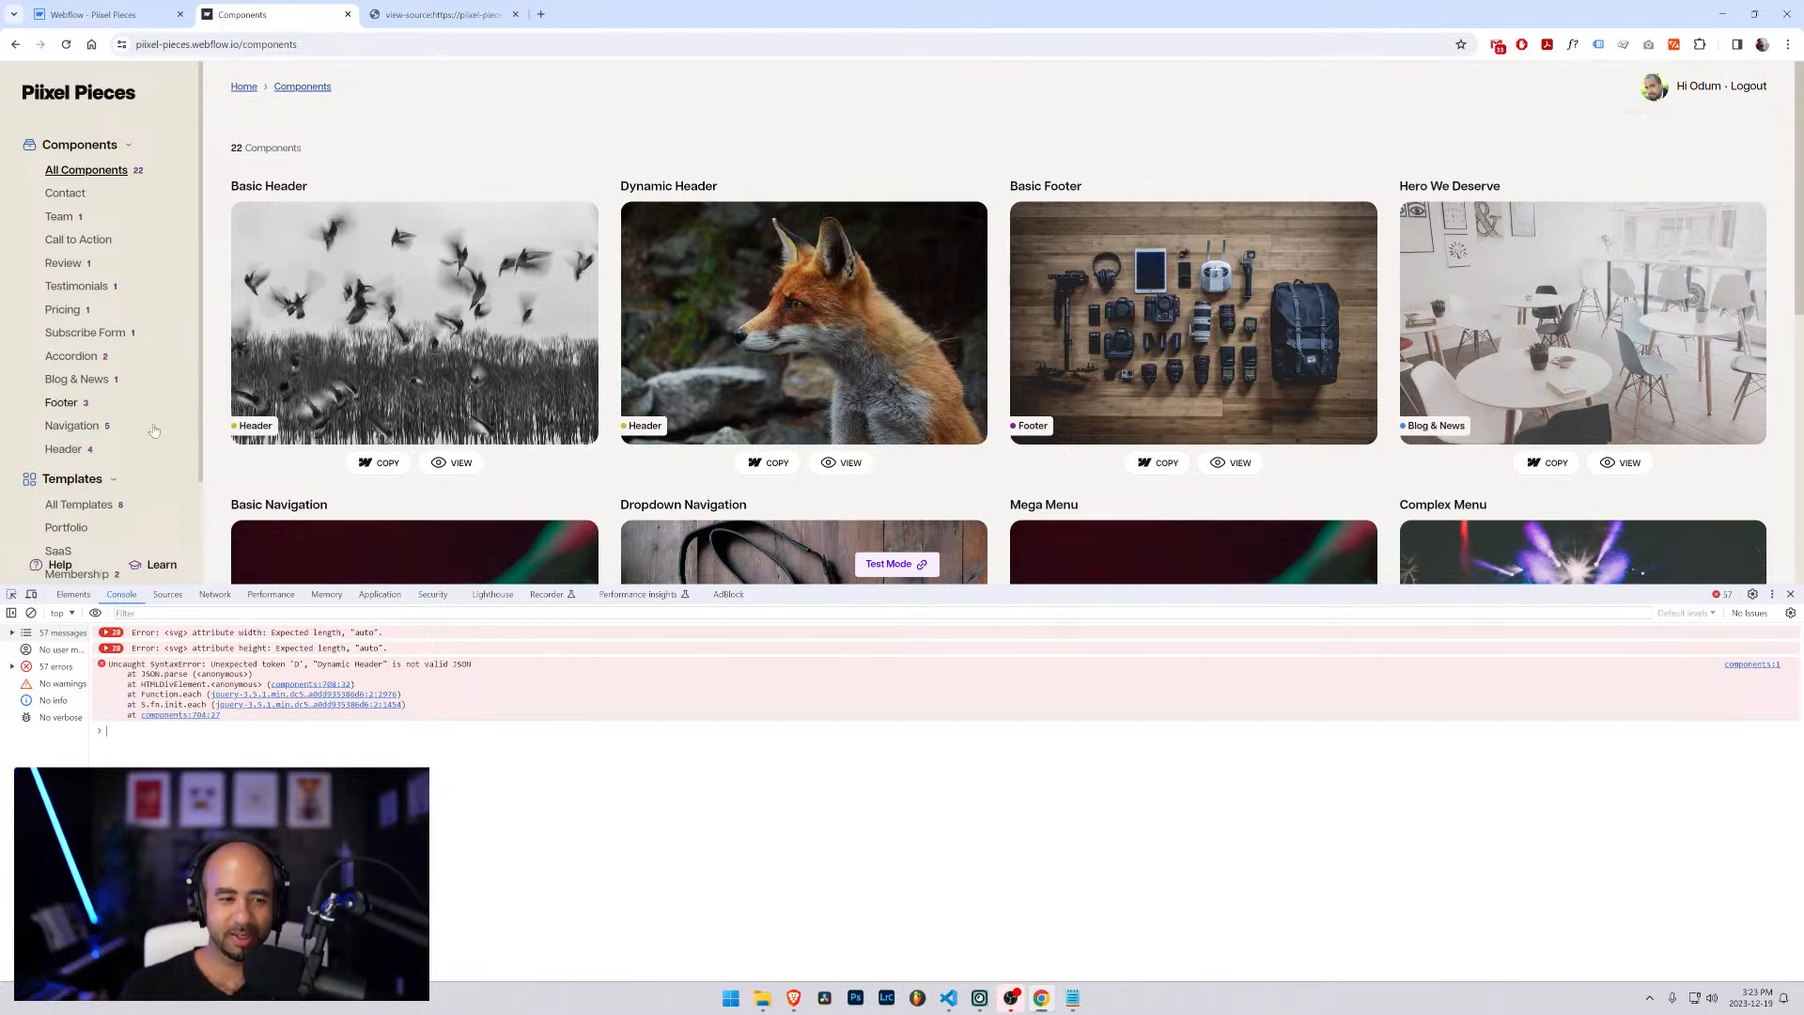
click(398, 470)
scroll(404, 465, down, 2)
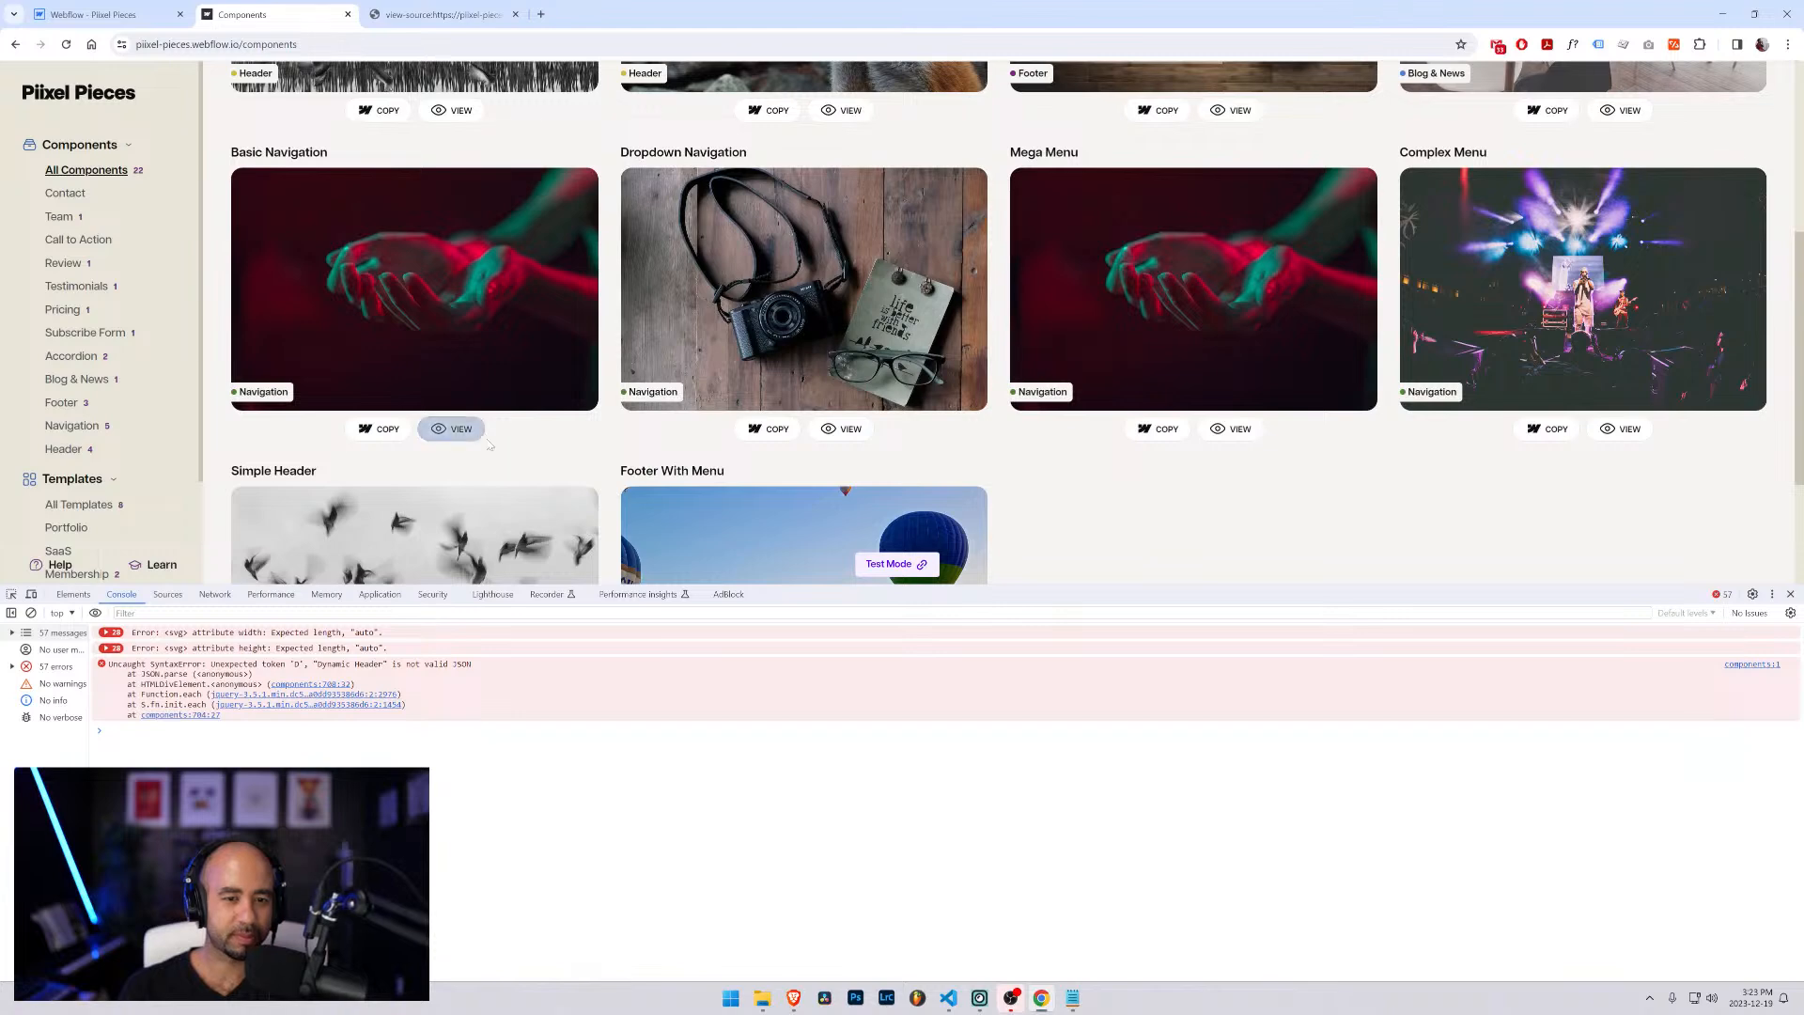
scroll(487, 453, up, 2)
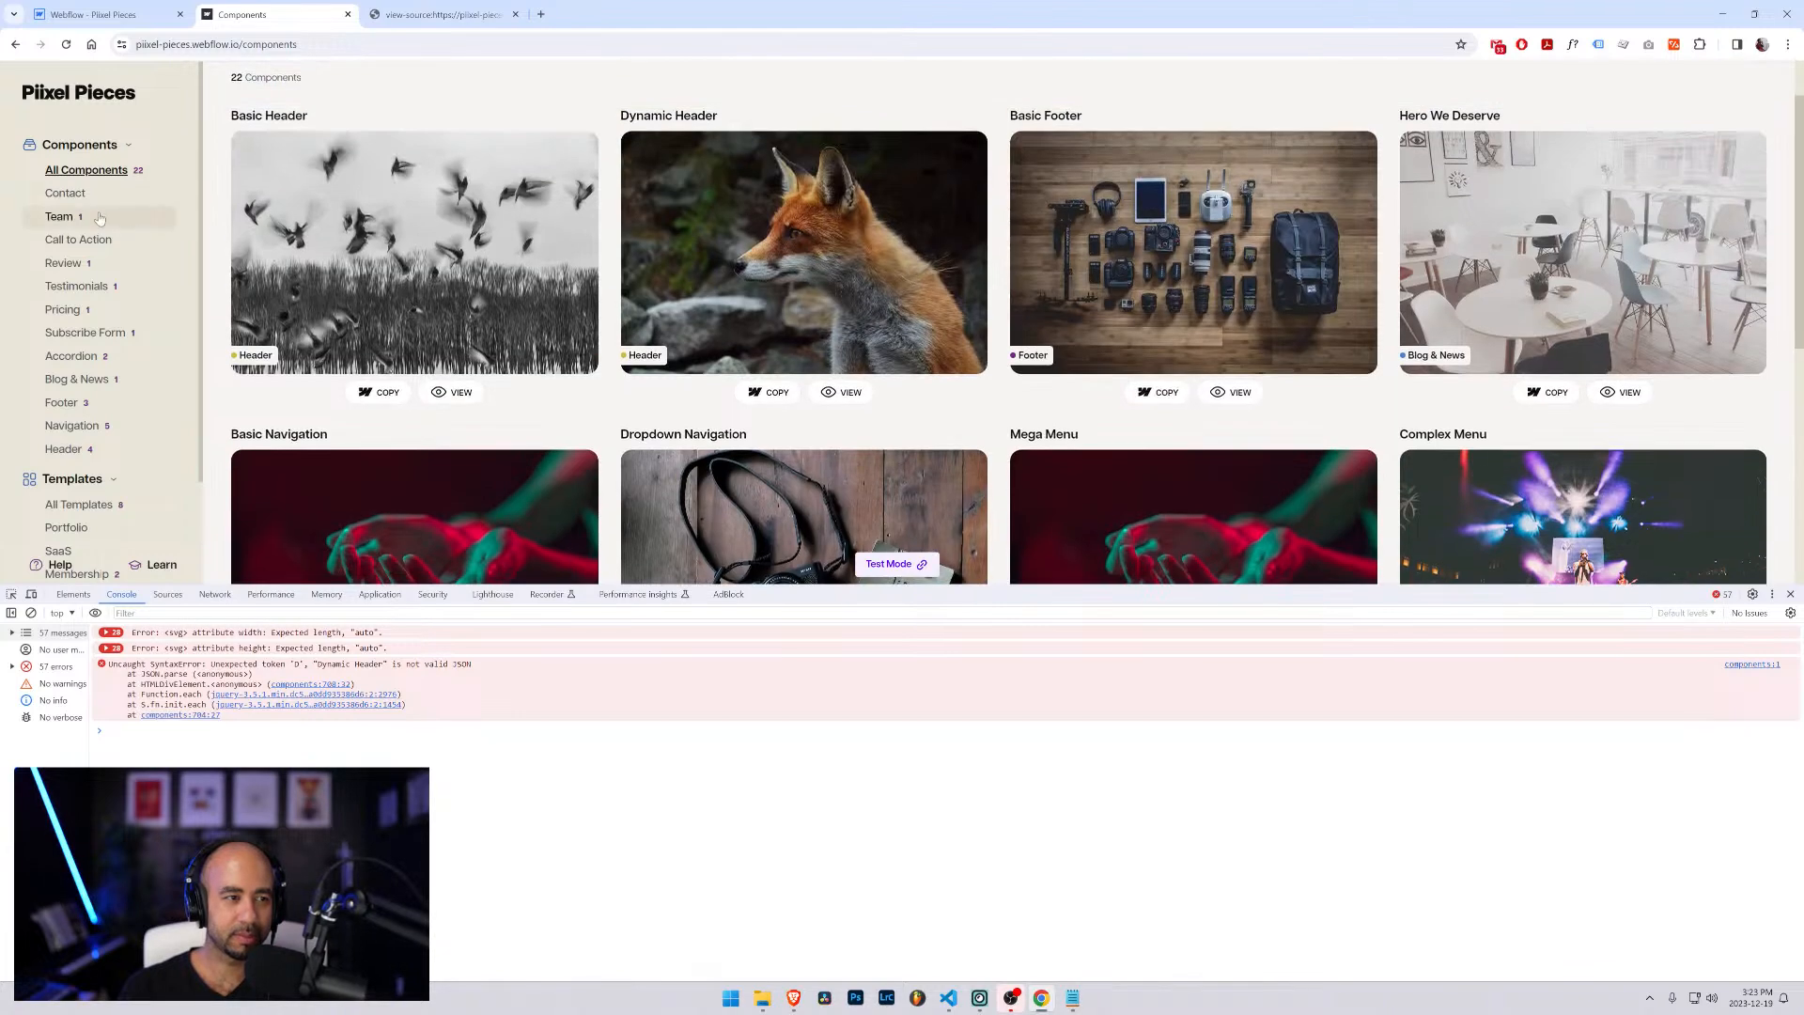
- Check the published Header category page, return to All Components and test Basic Header's Copy button
click(67, 450)
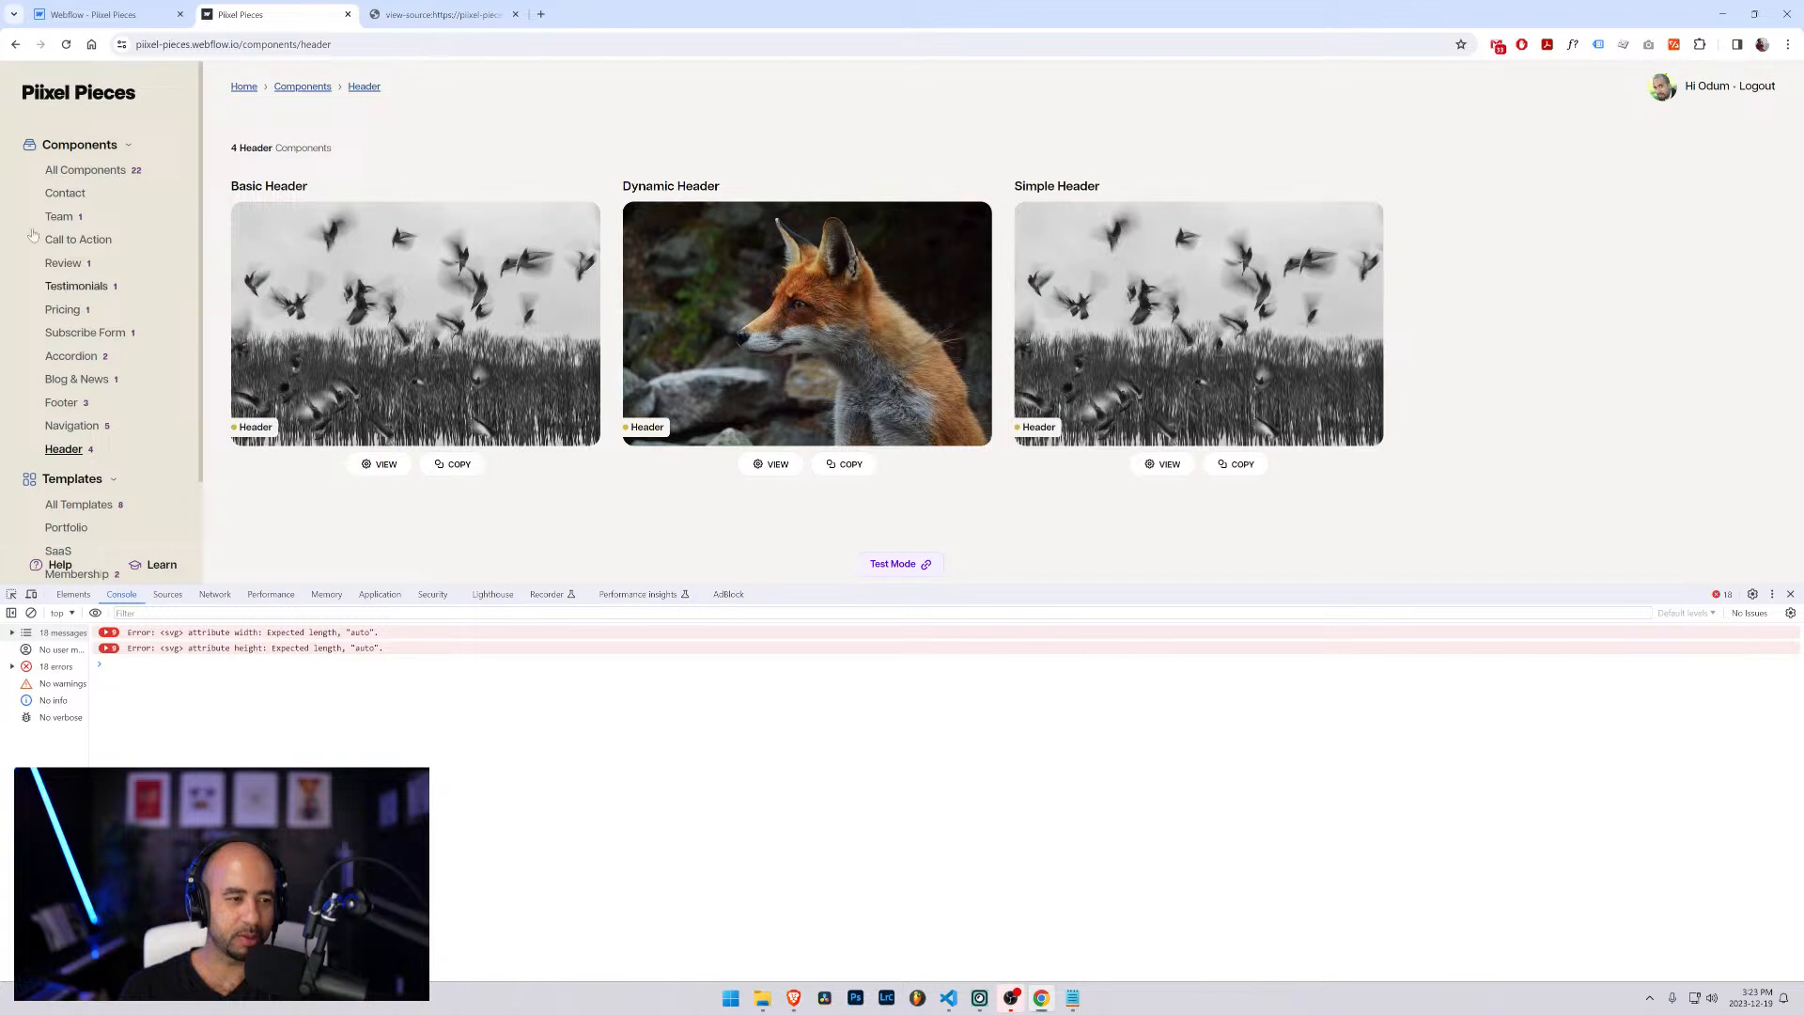
click(86, 171)
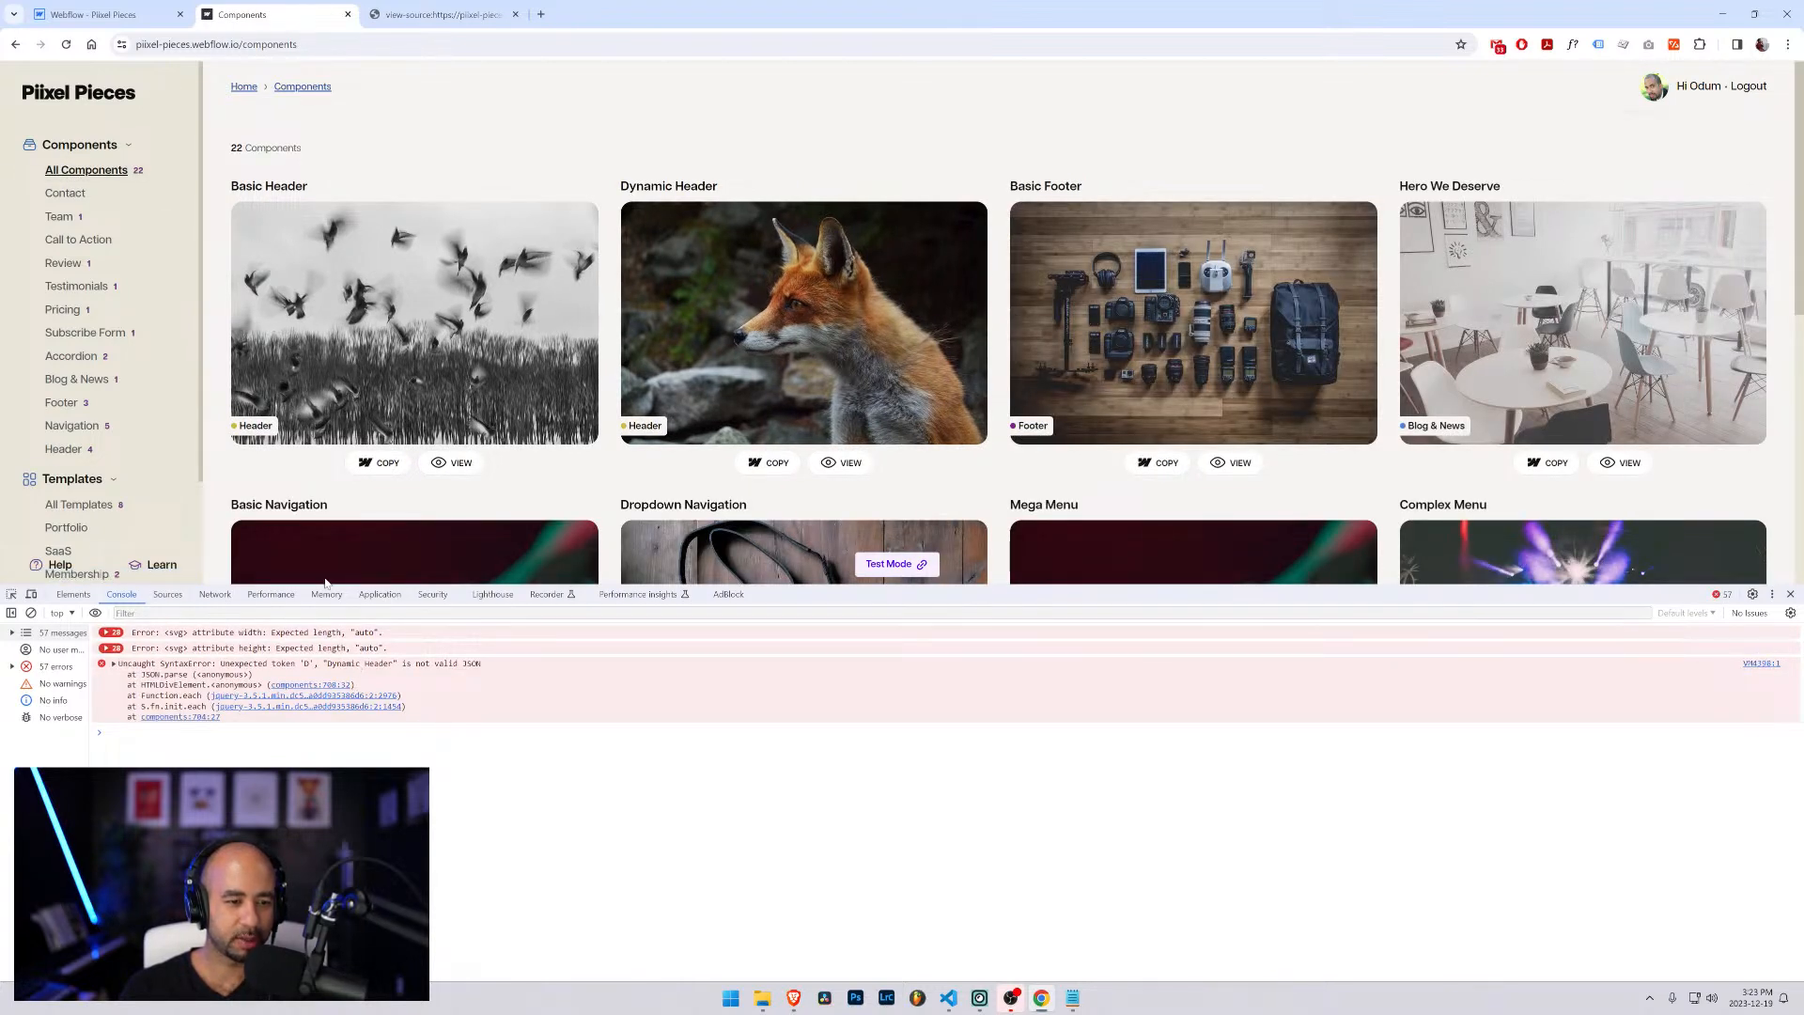
click(368, 465)
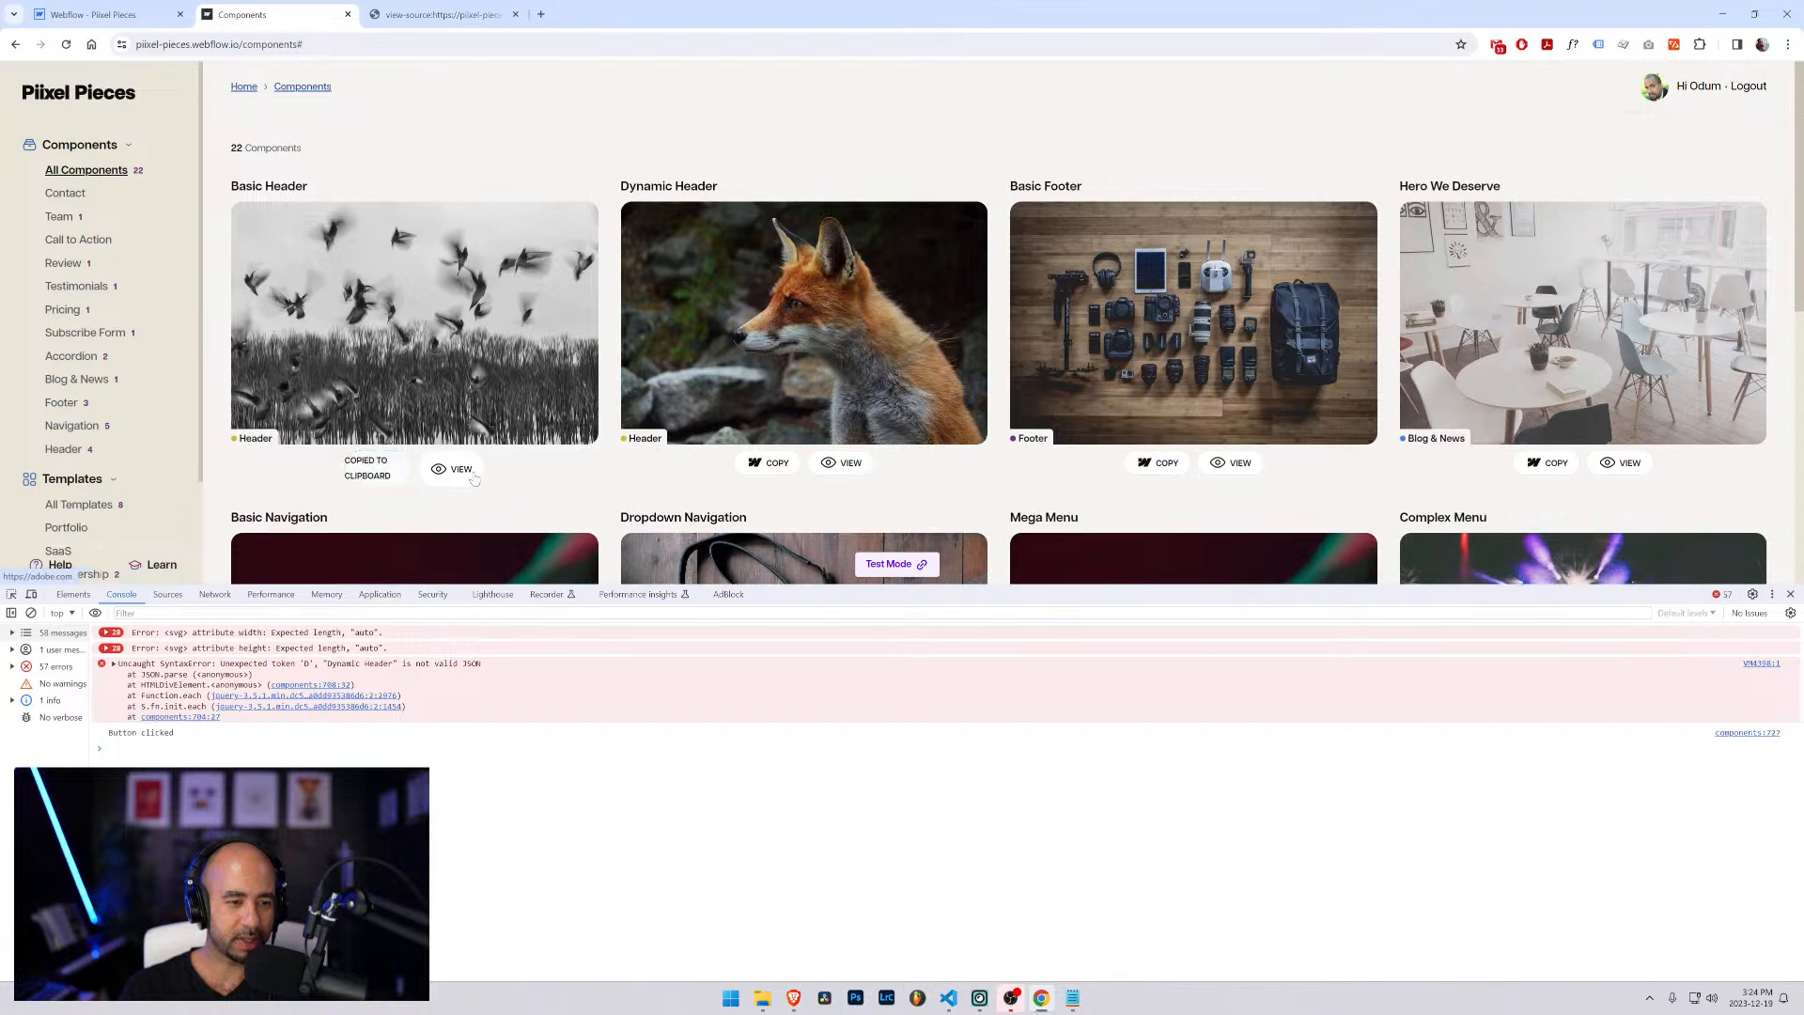
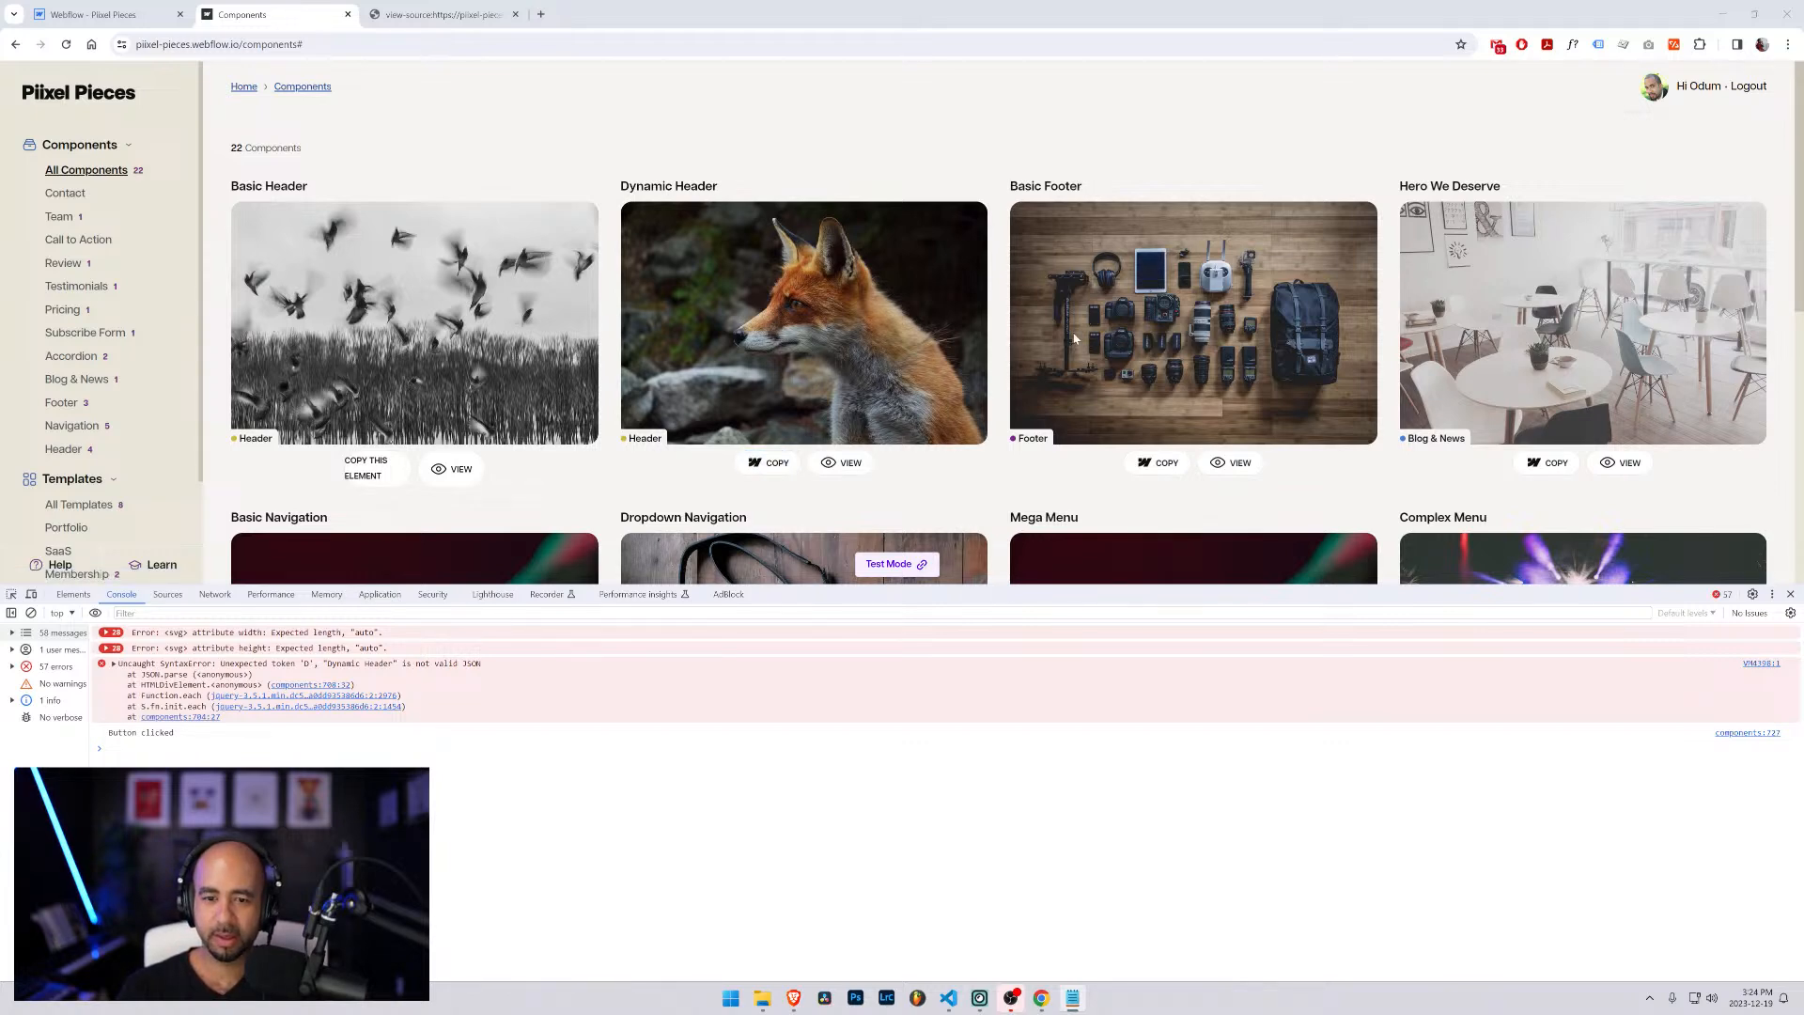
click(56, 14)
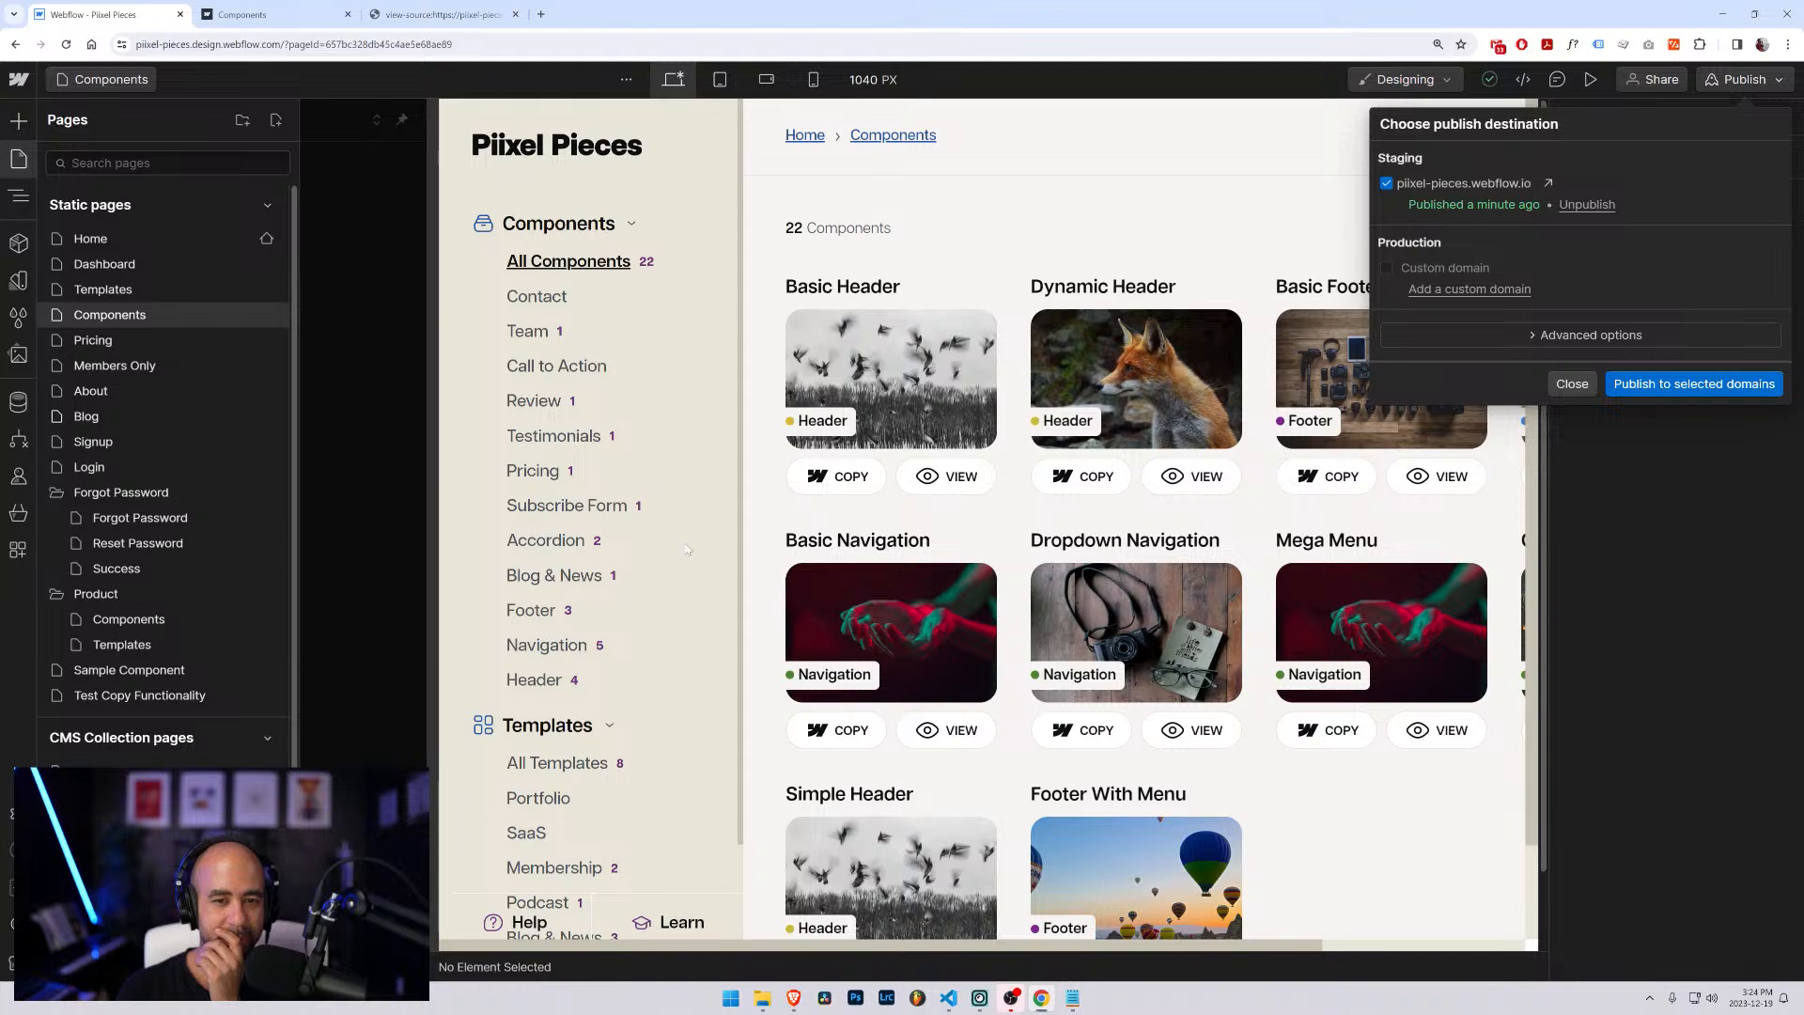
click(442, 14)
click(280, 9)
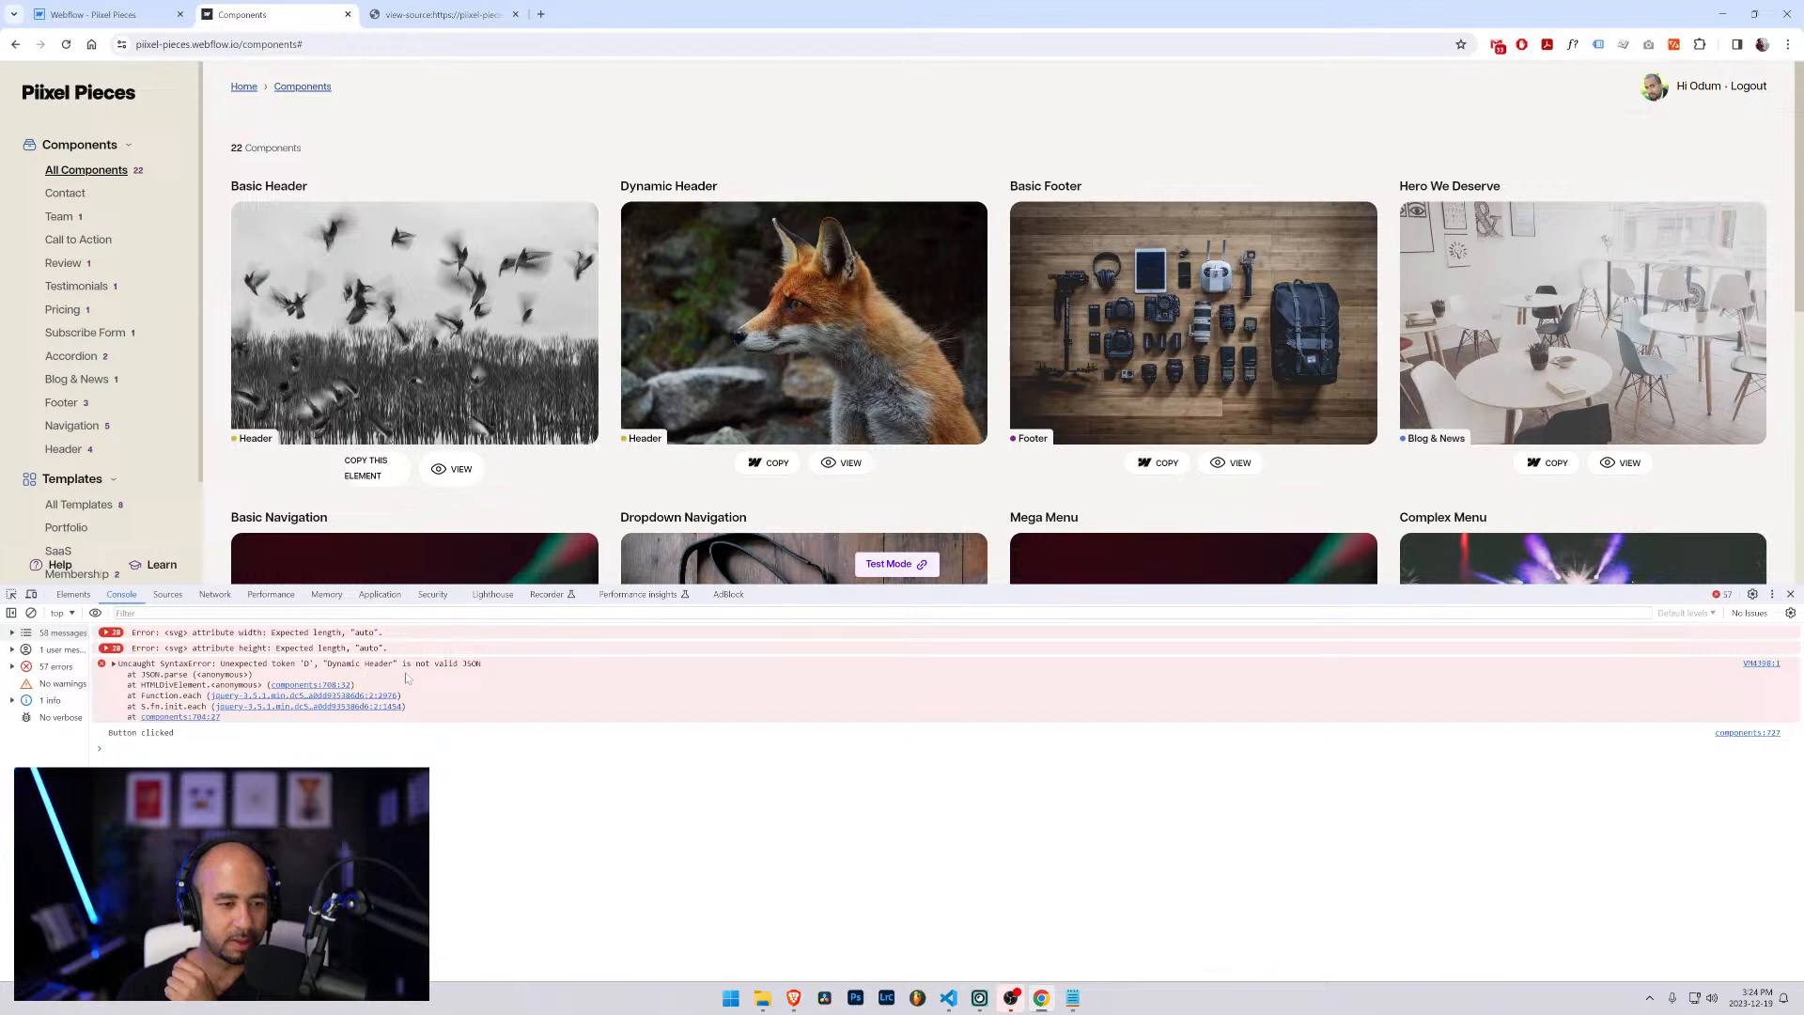
- Return to the Webflow Designer and open the item list of the Components CMS collection
click(75, 5)
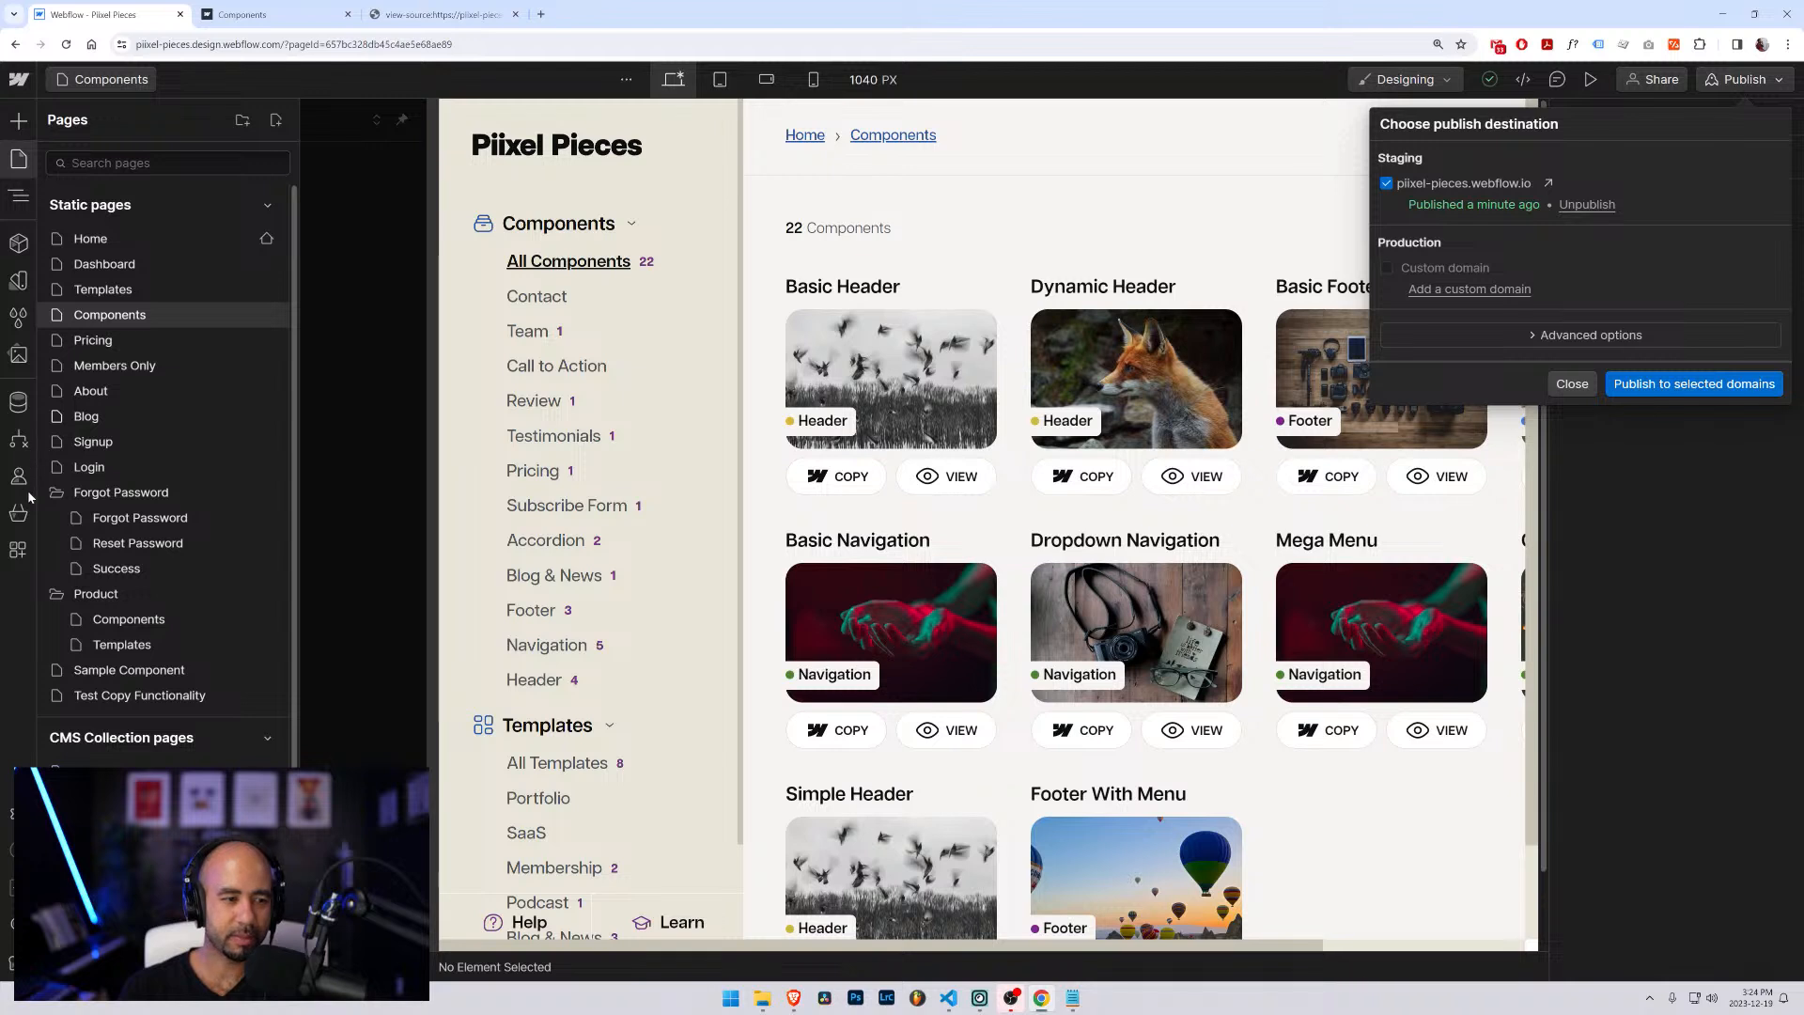
click(18, 402)
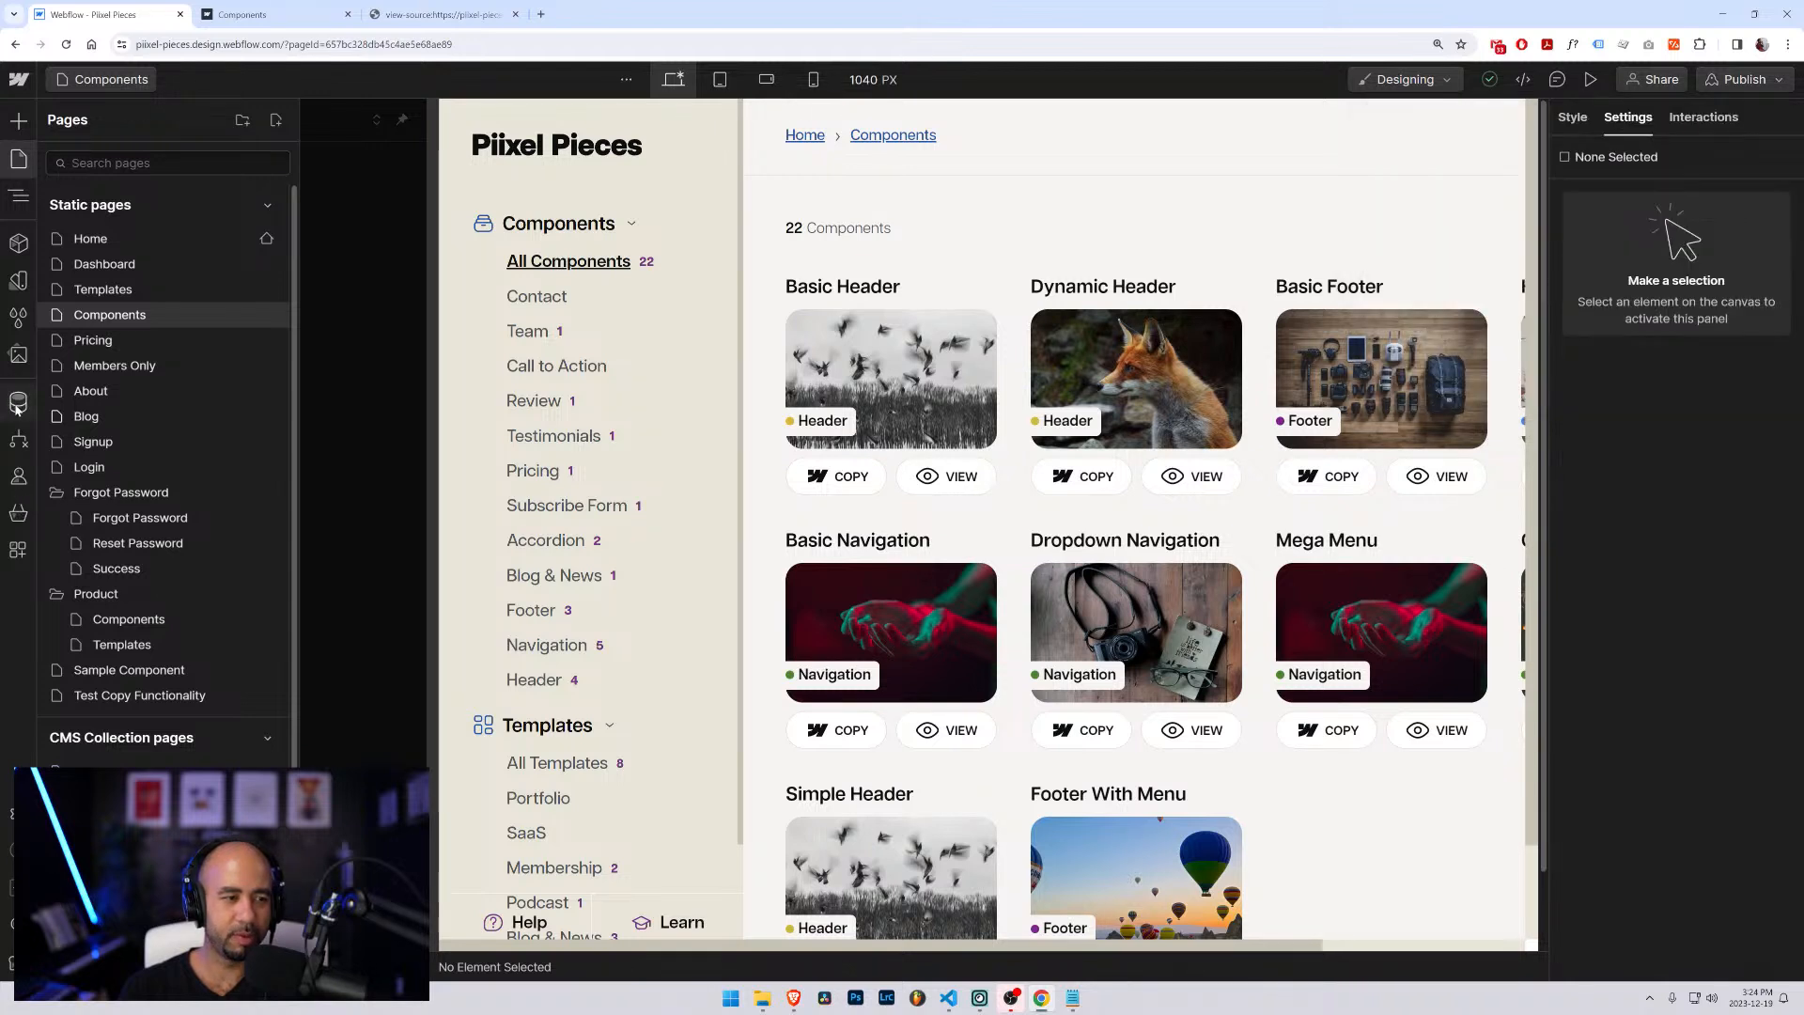
click(18, 402)
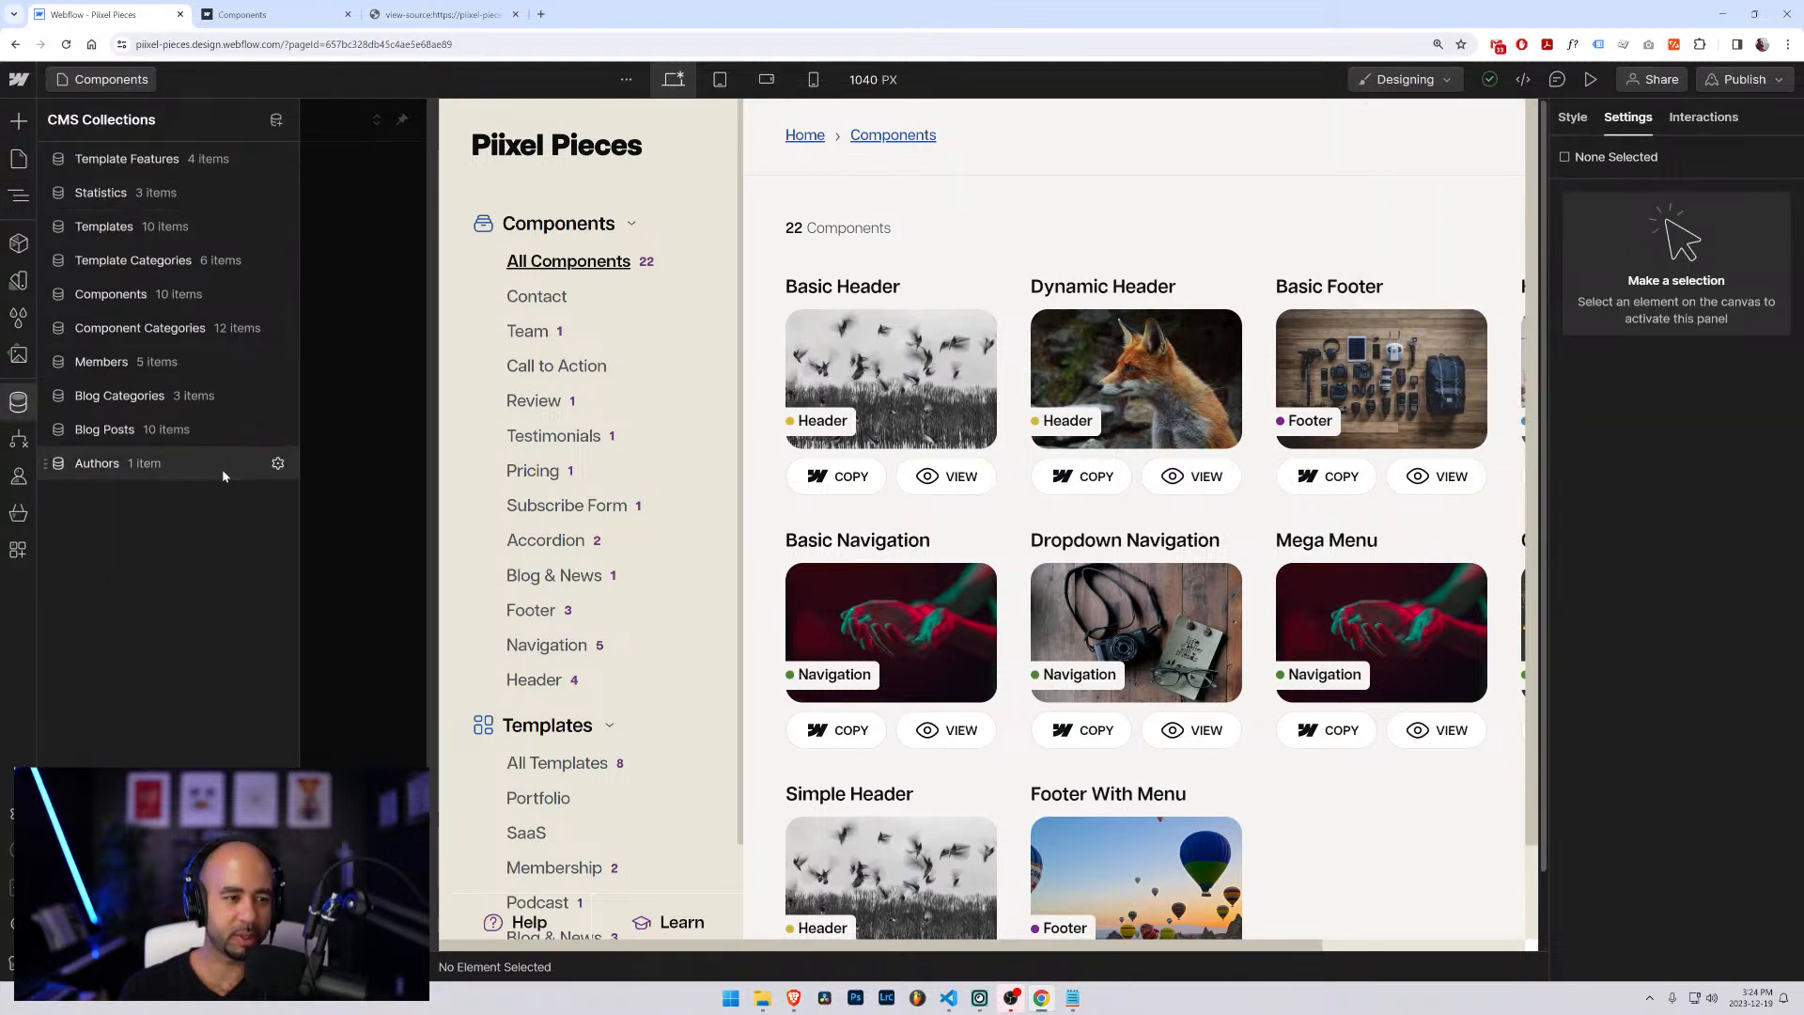
click(277, 294)
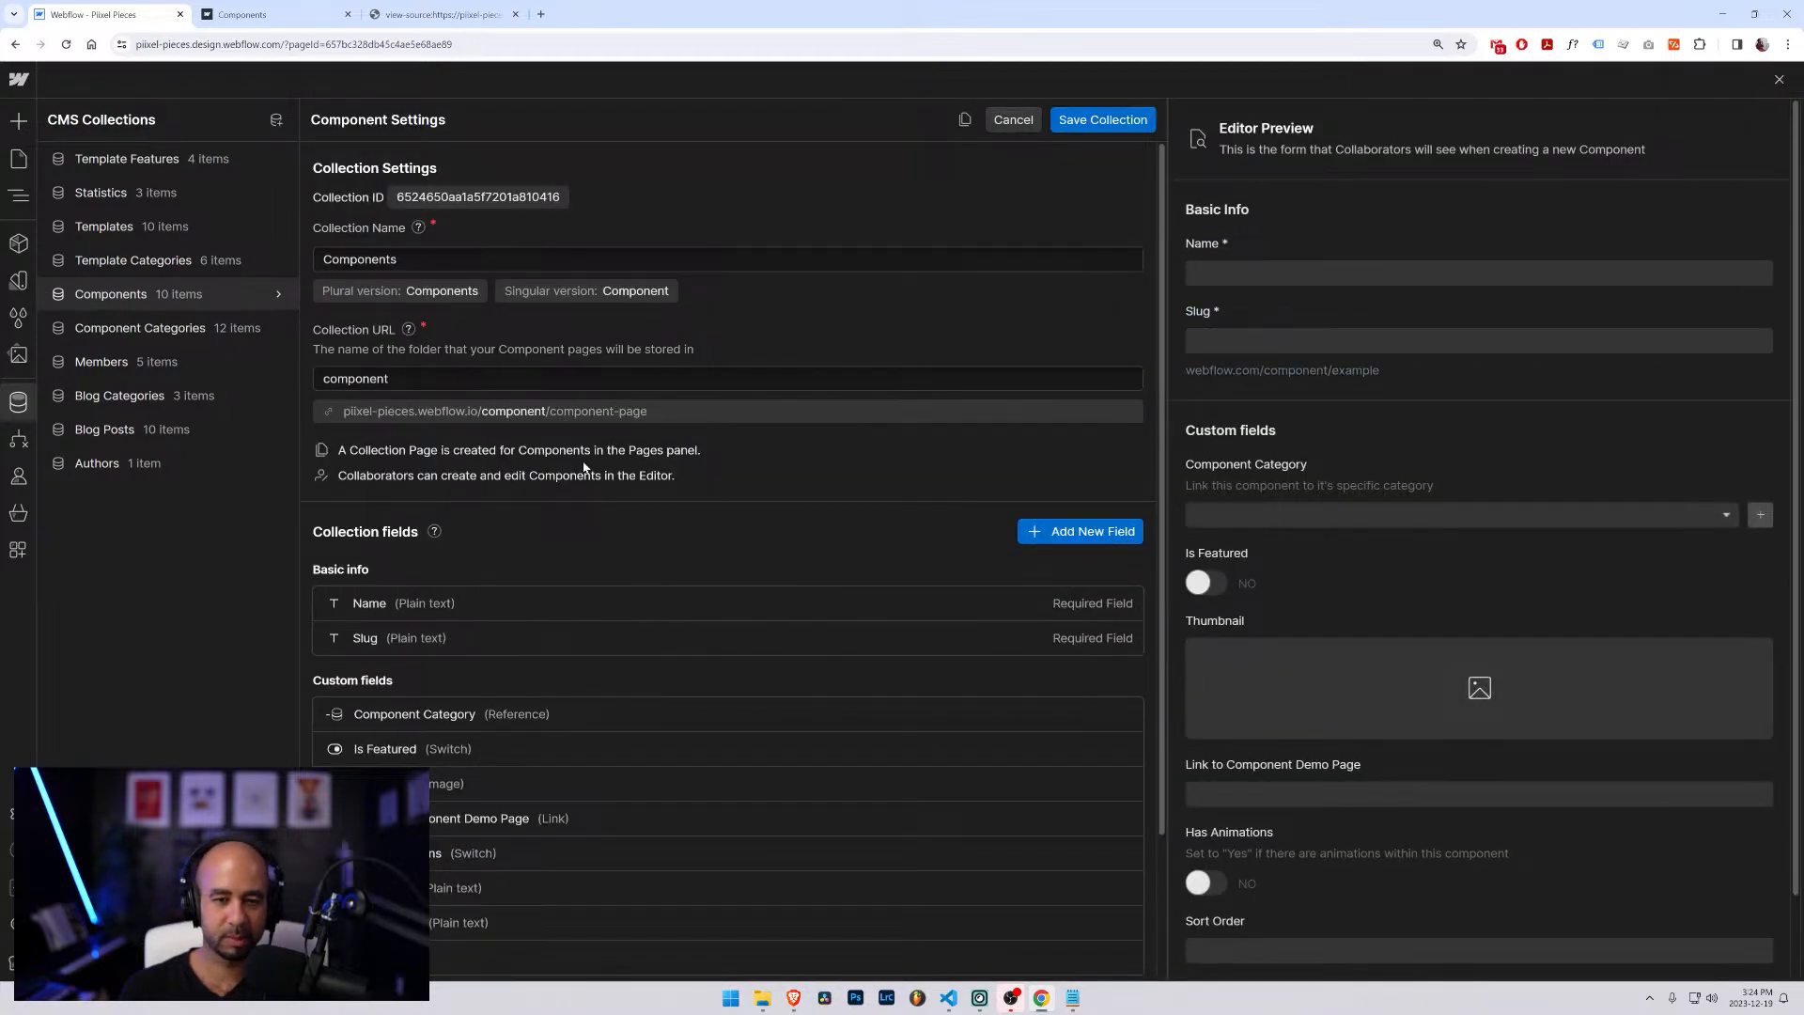
click(179, 295)
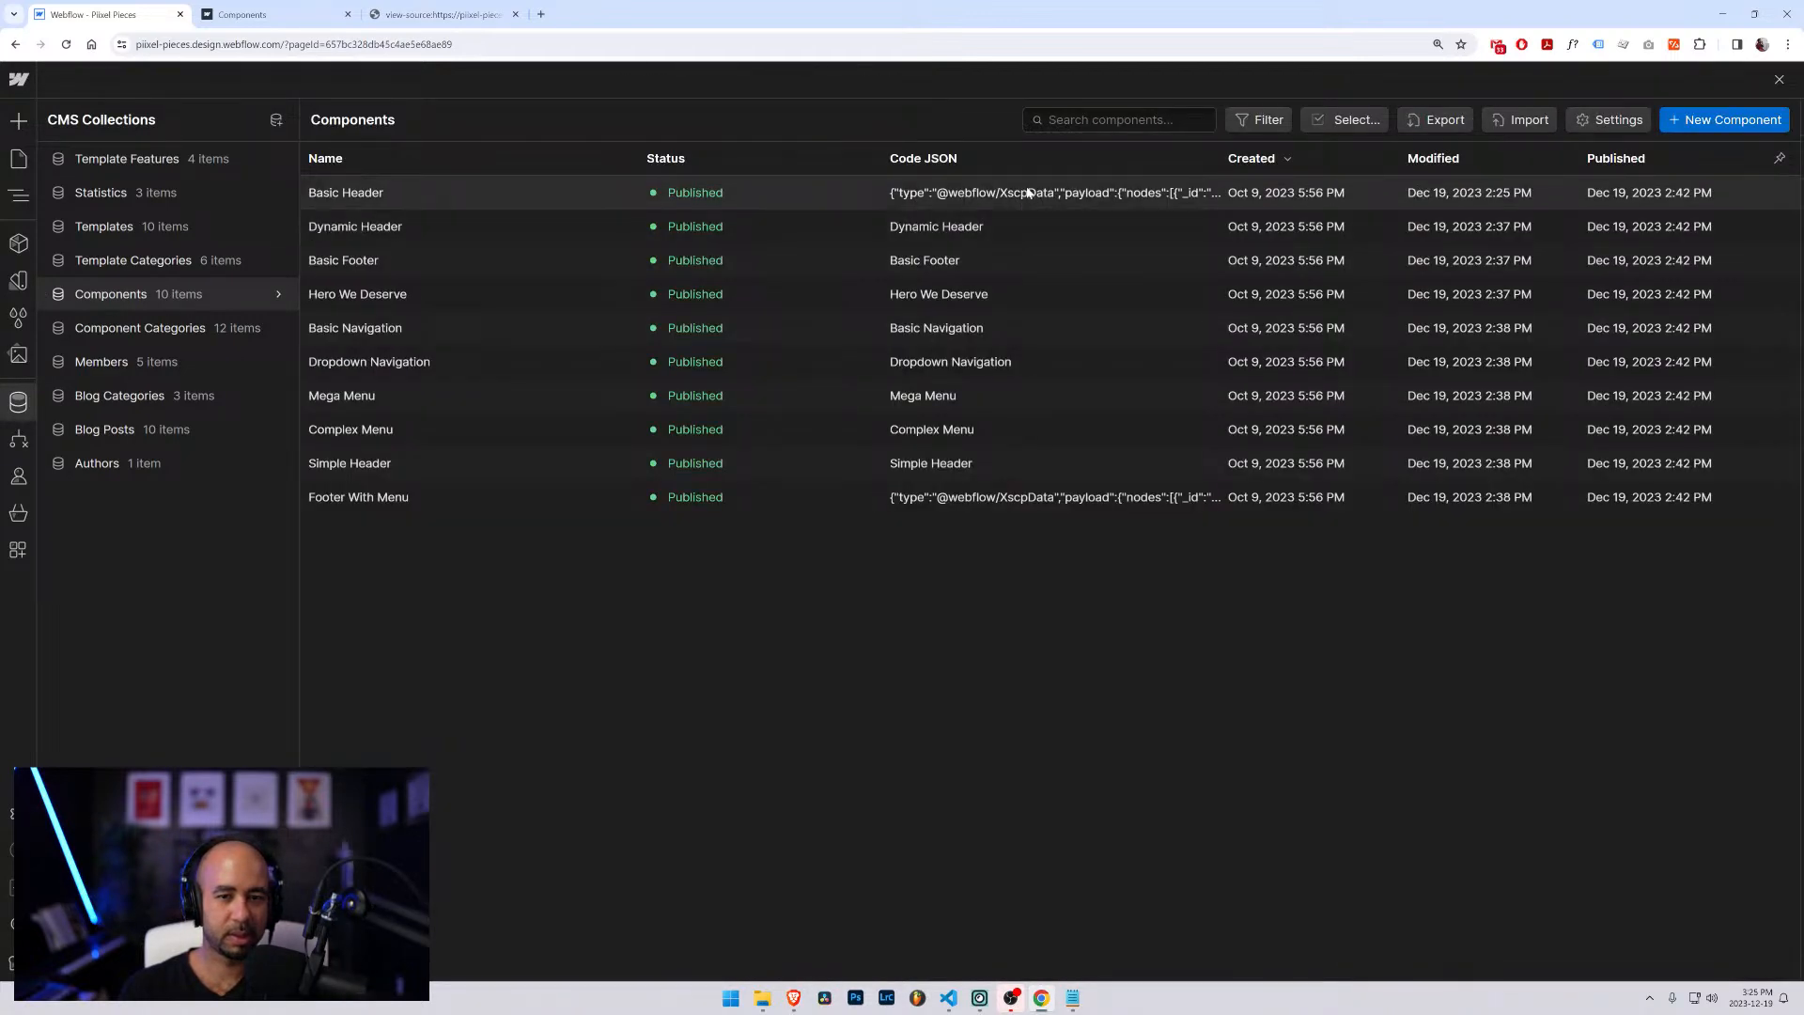
- Clear the Code JSON field of the Dynamic Header component item and save it
click(955, 224)
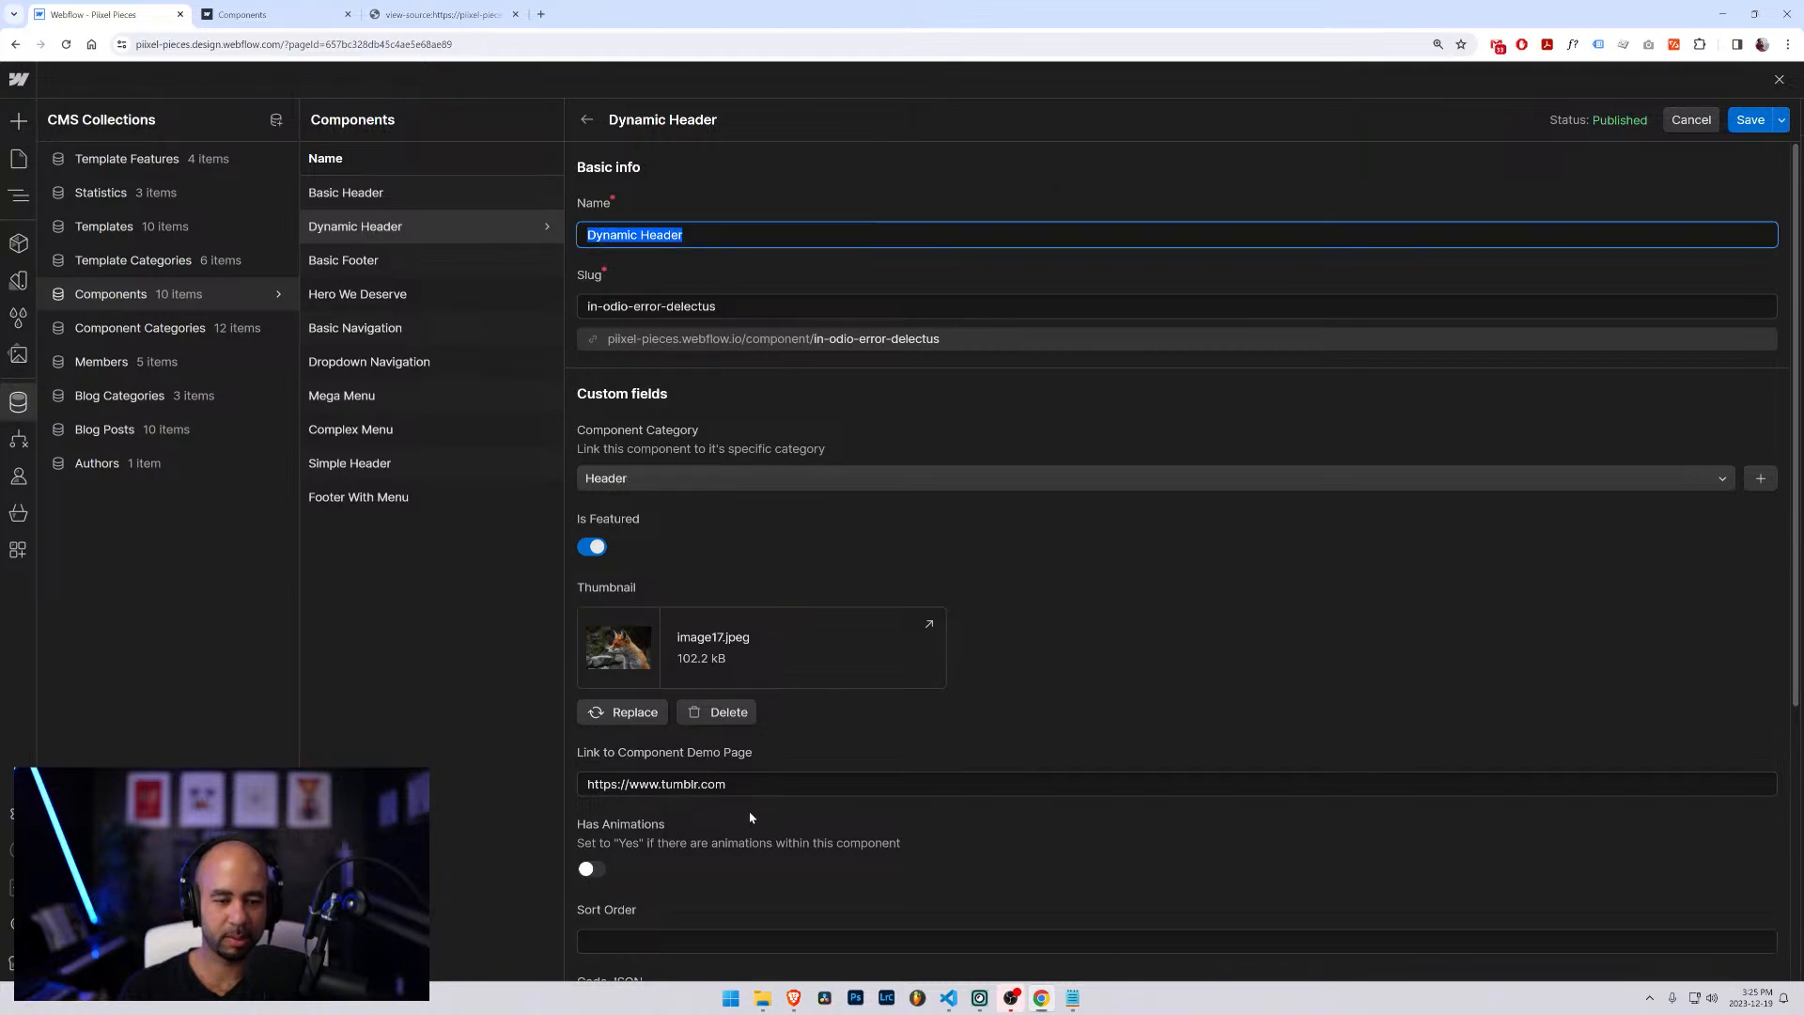
scroll(750, 816, down, 4)
triple_click(738, 625)
key(BackSpace)
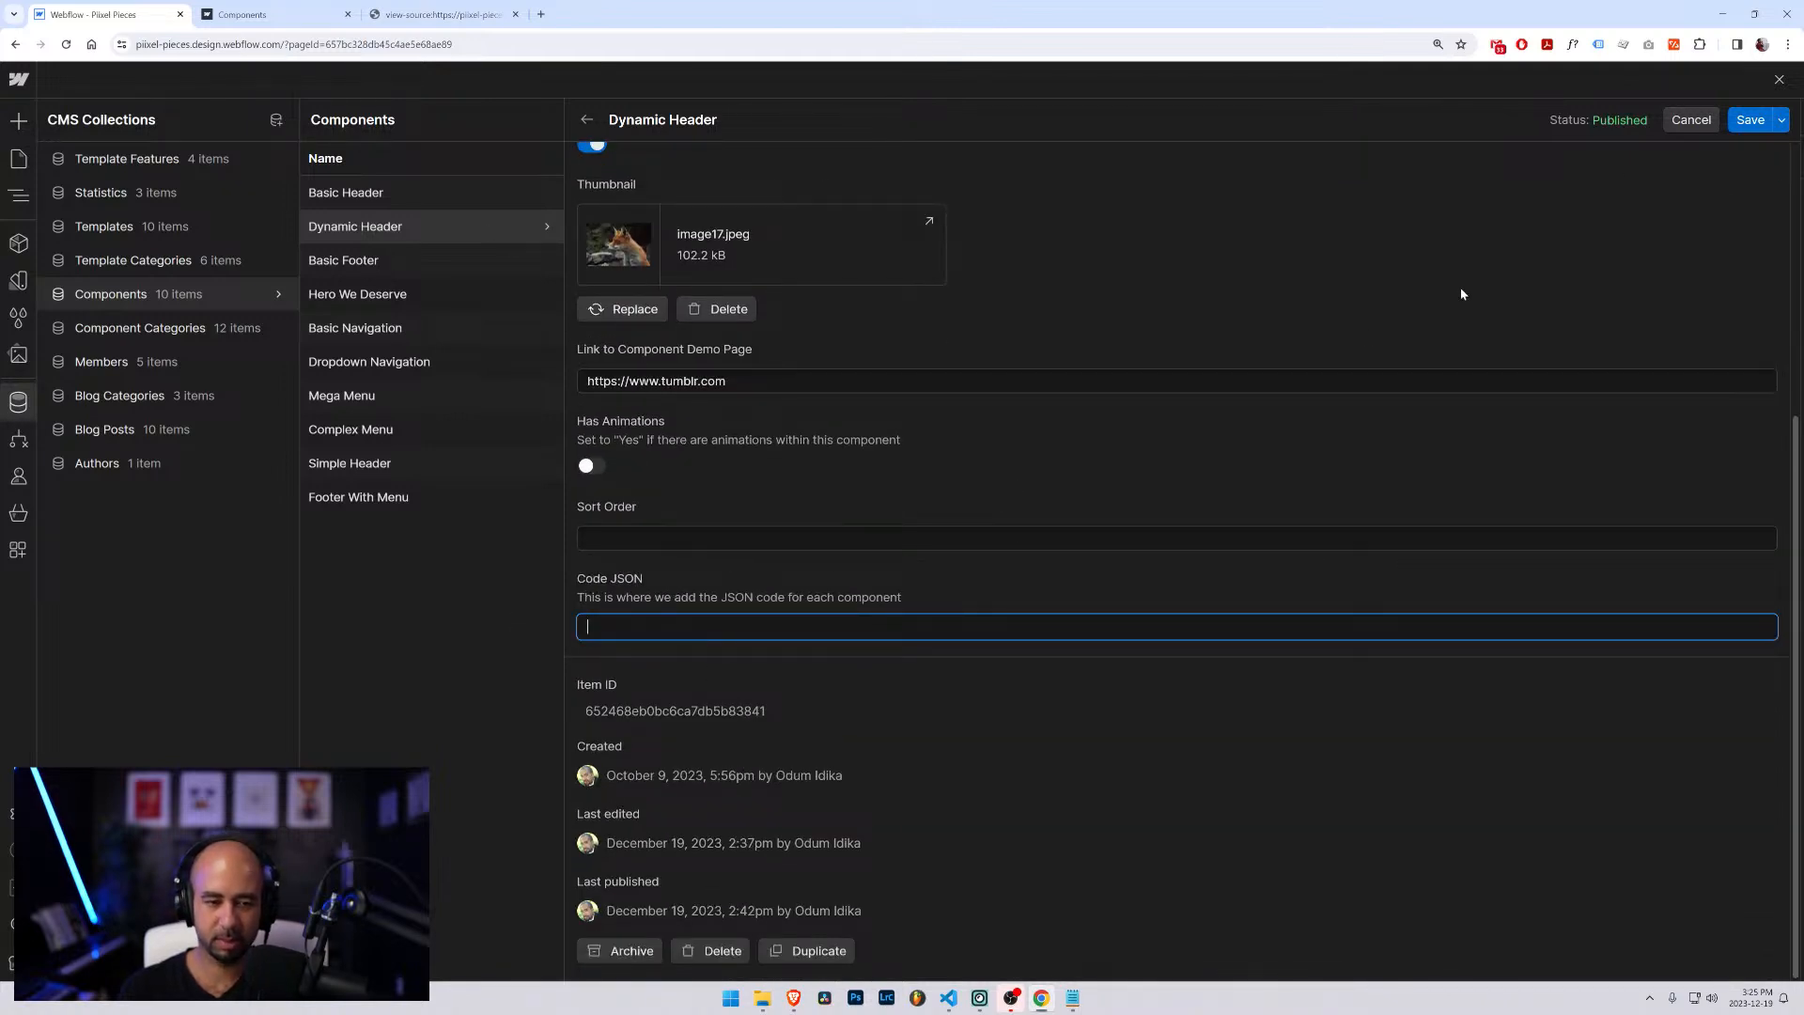
click(1742, 125)
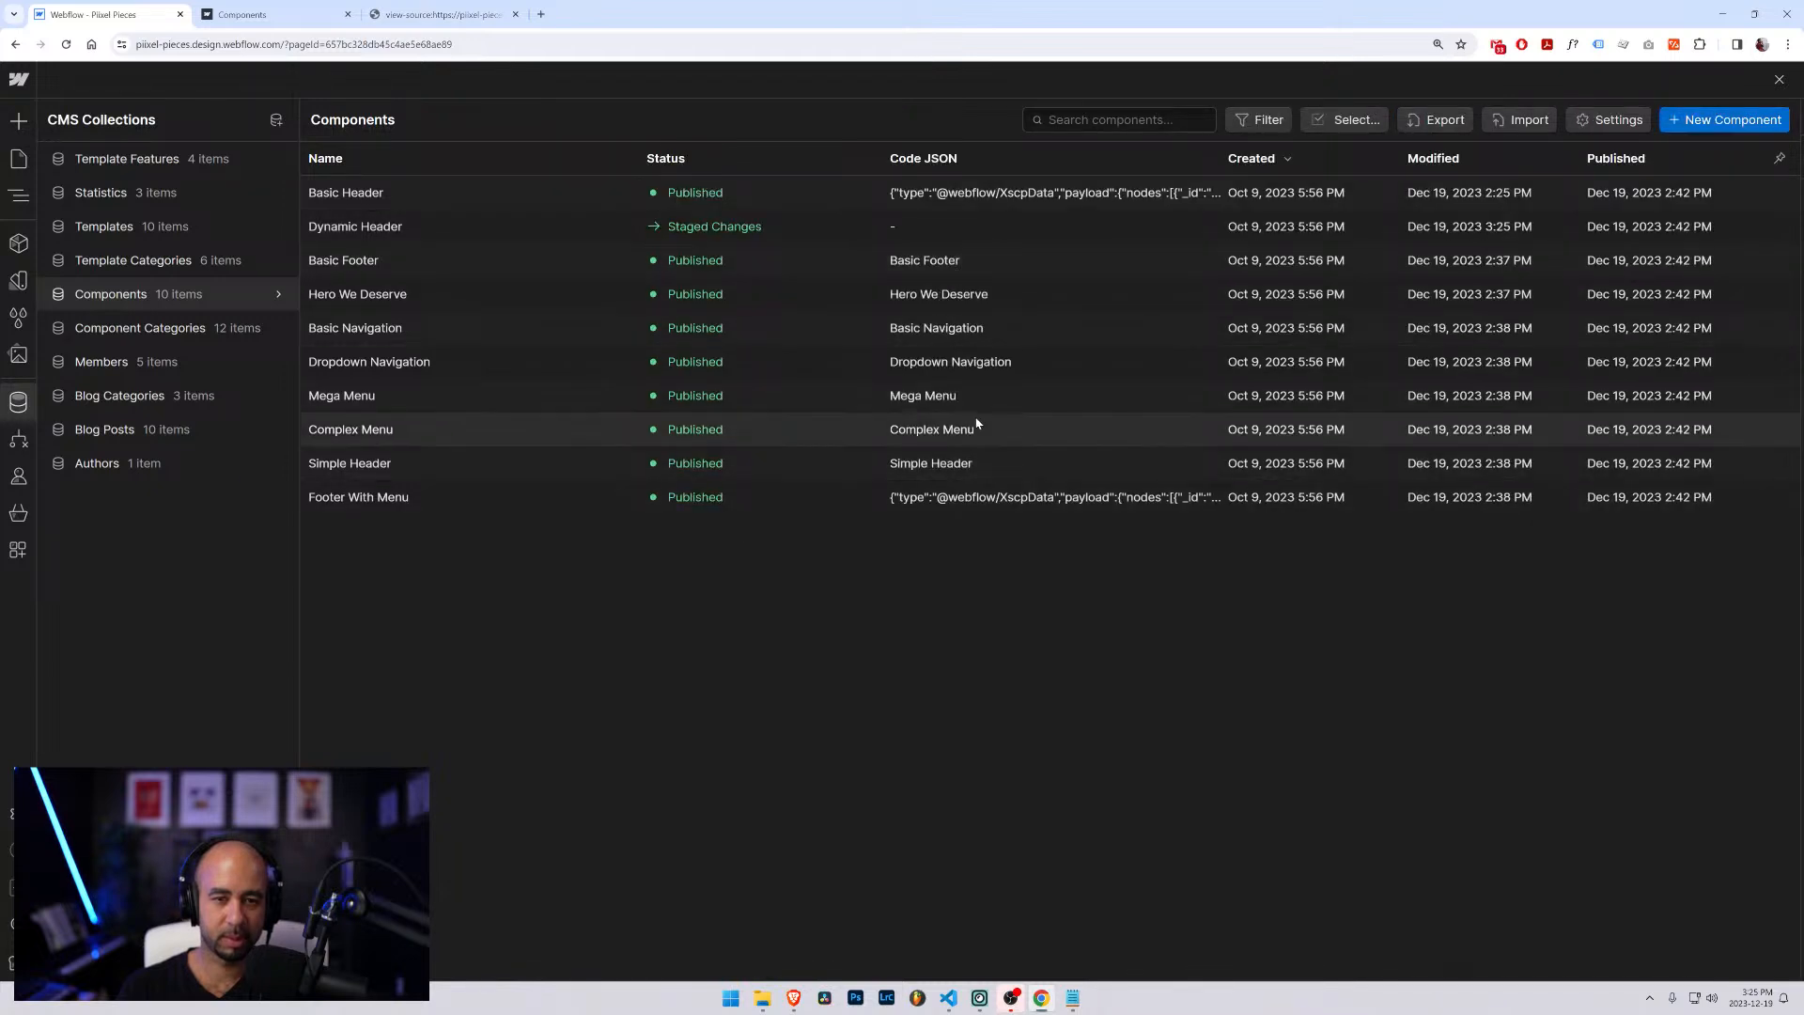
- Empty the Code JSON field of the Basic Footer component item and save the item
click(939, 262)
scroll(670, 736, down, 5)
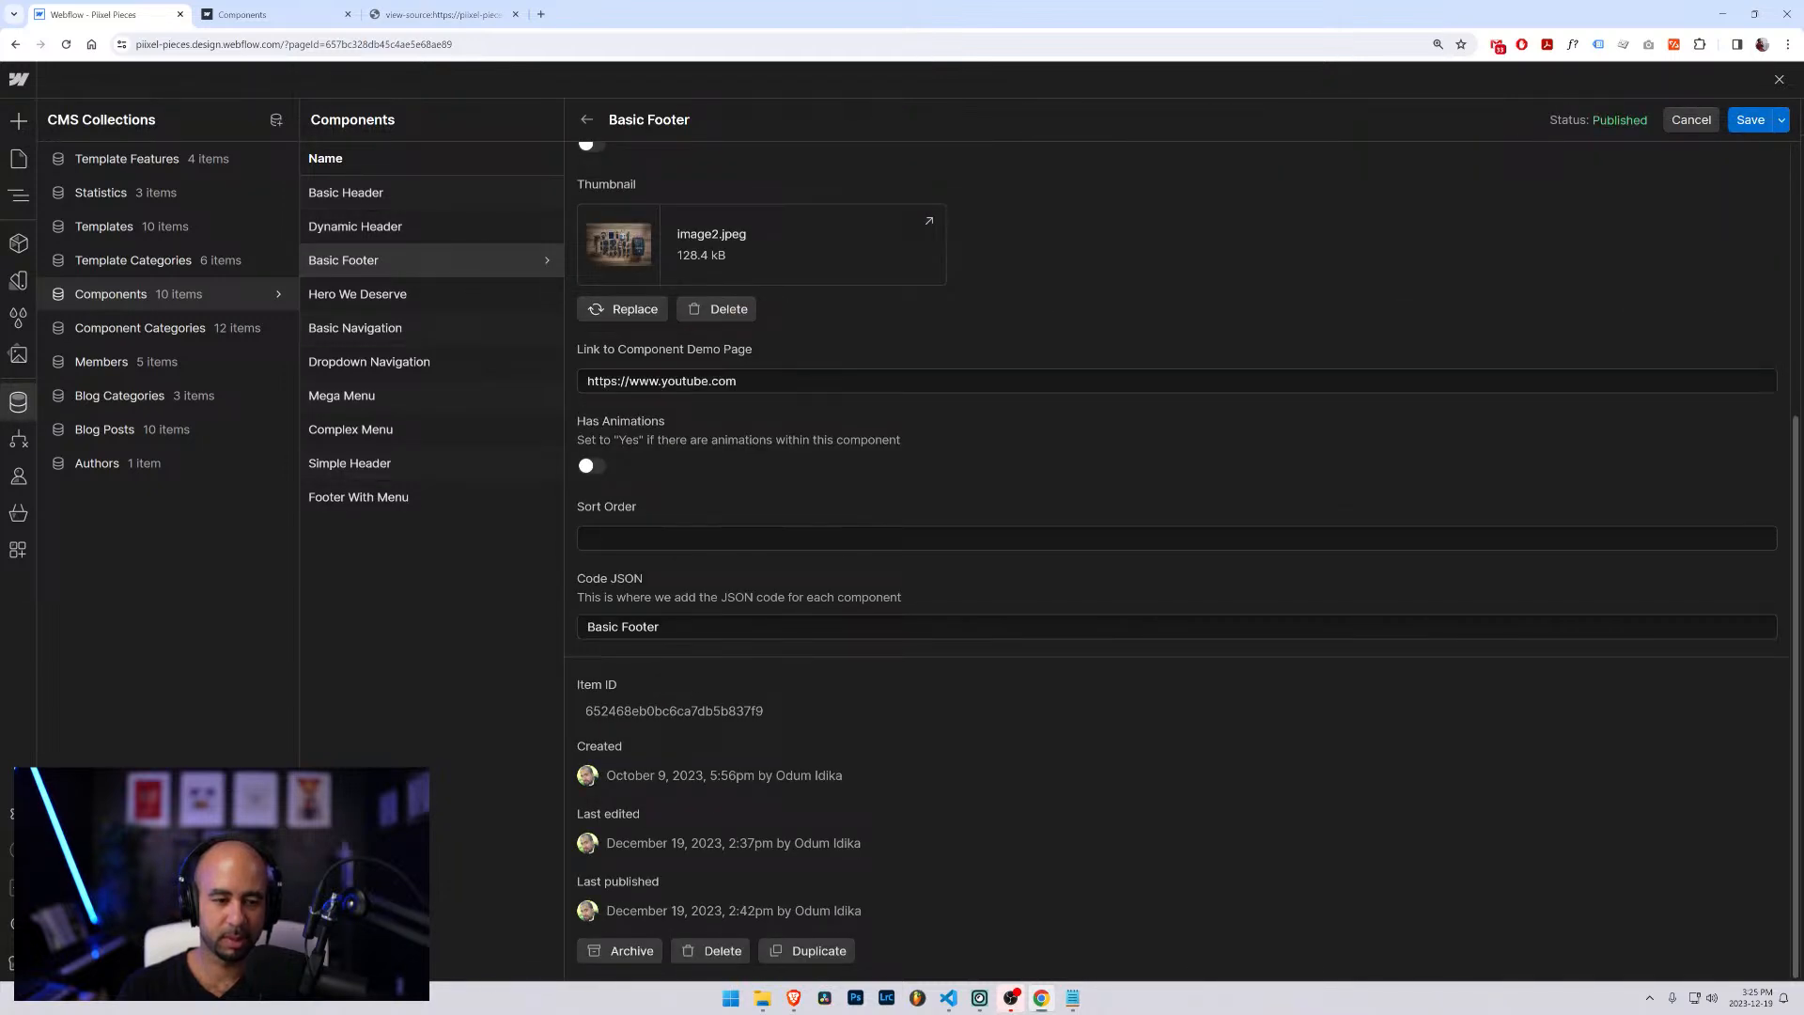
drag(672, 627, 496, 630)
key(BackSpace)
click(1751, 119)
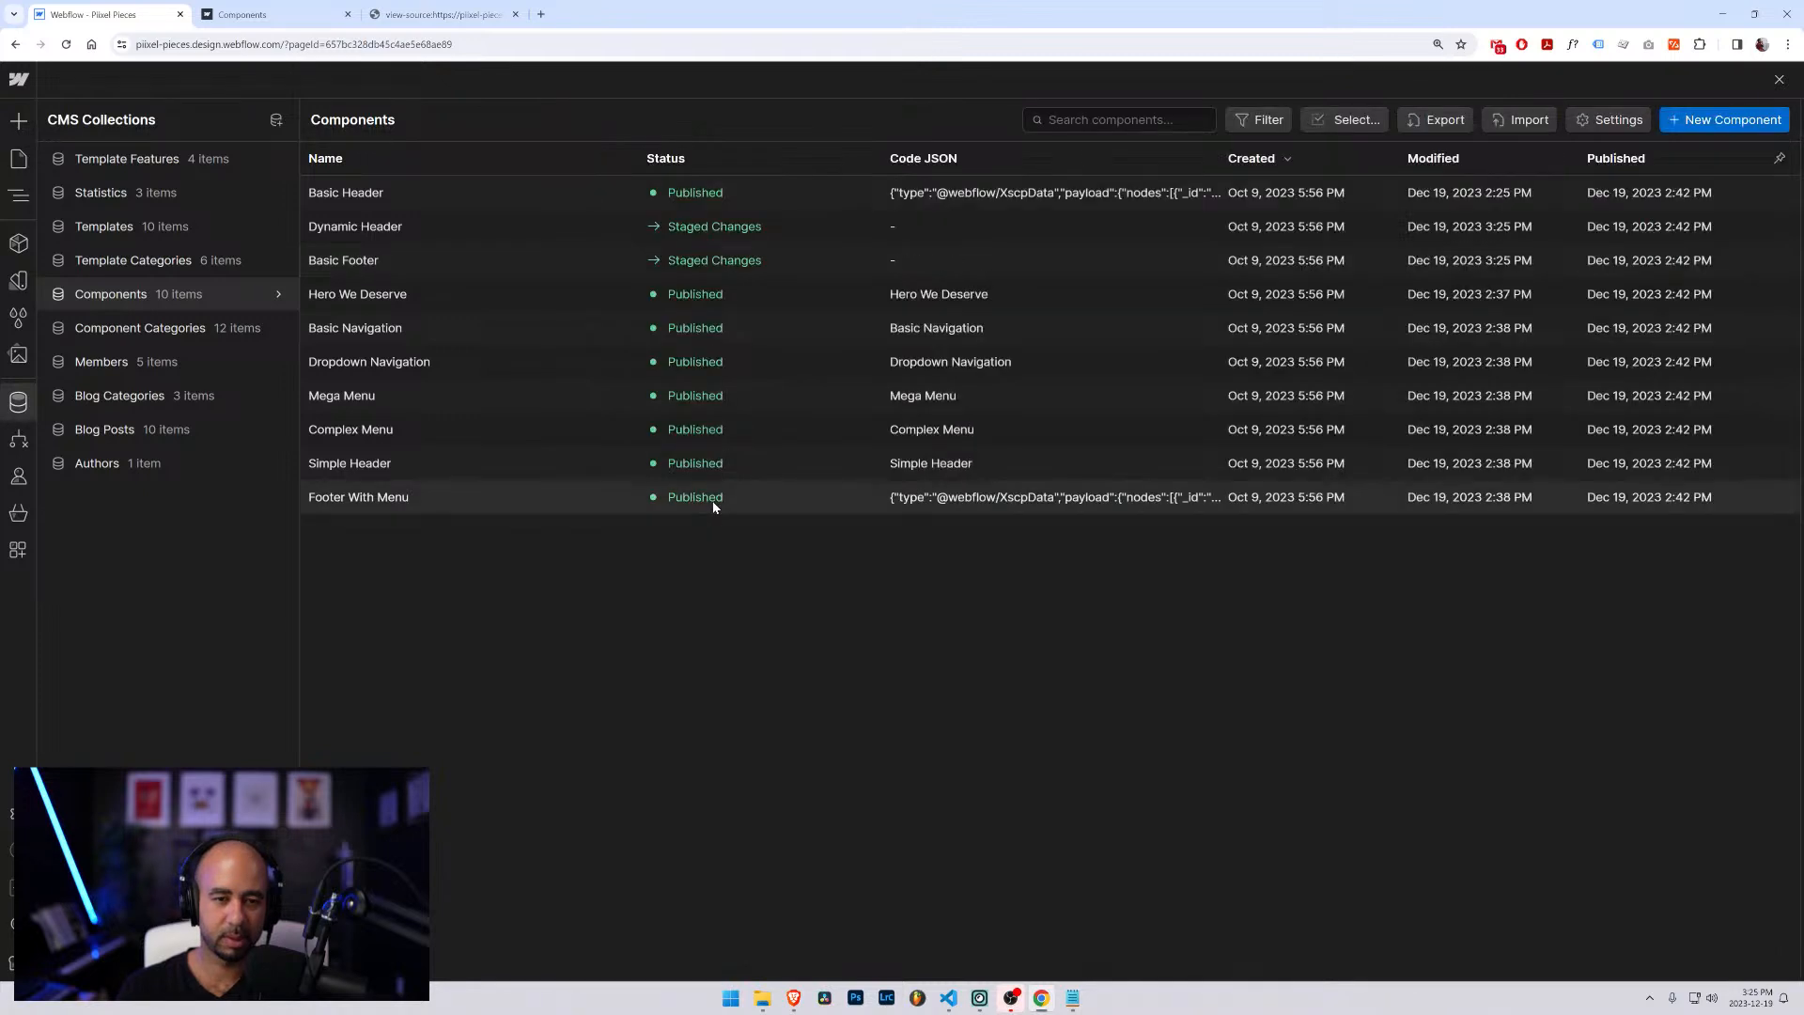
- Try to clear and save the Code JSON of the Hero We Deserve item, and exit to Basic Navigation without saving
click(958, 295)
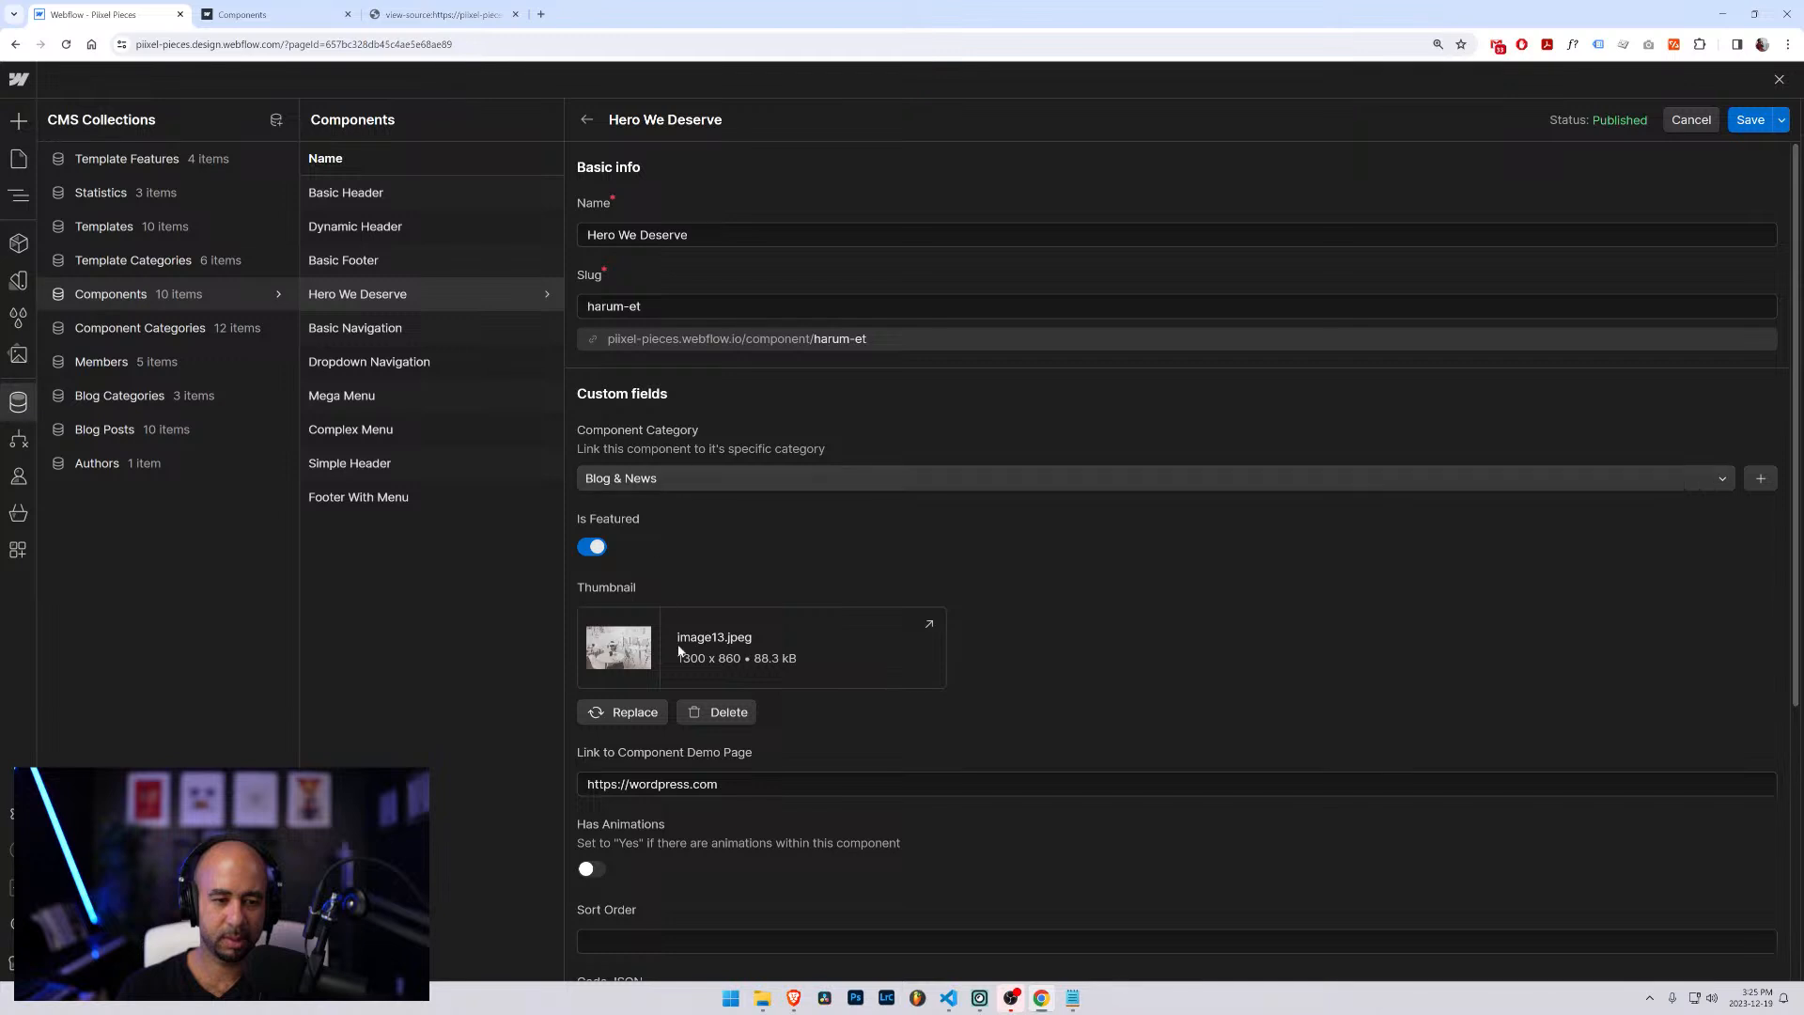
scroll(658, 729, down, 4)
drag(695, 627, 476, 618)
key(BackSpace)
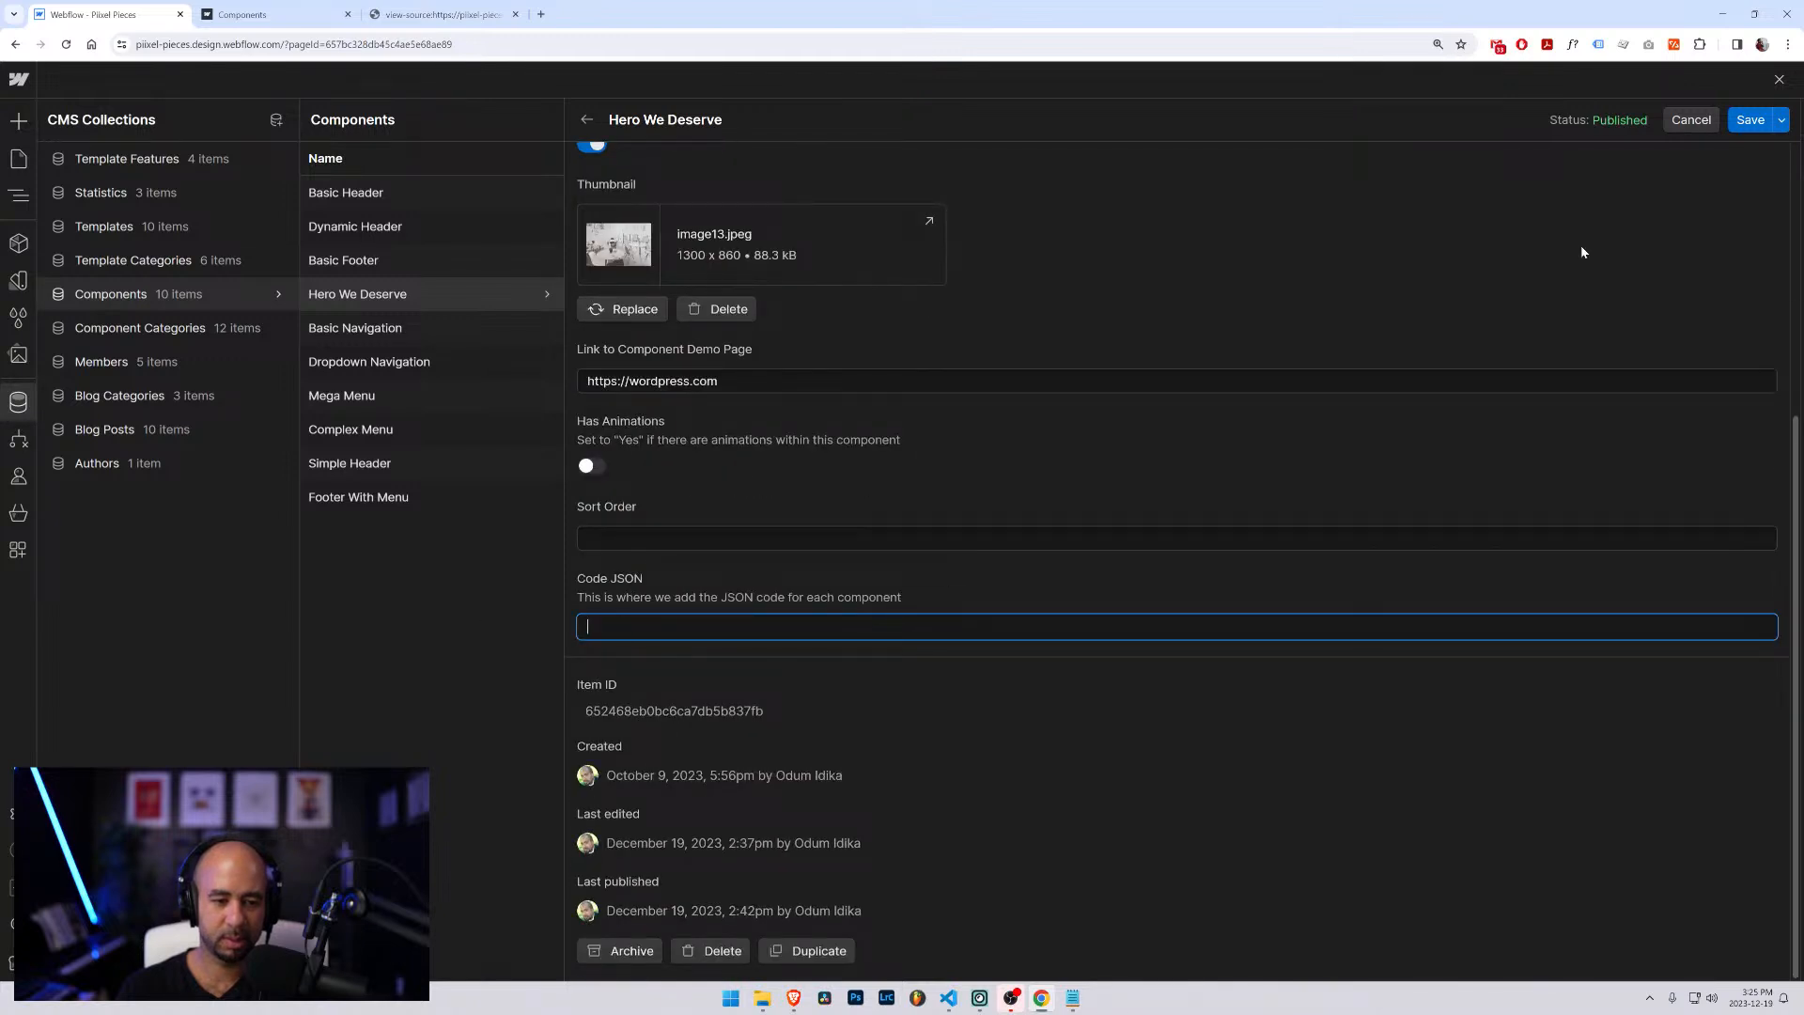
click(1749, 120)
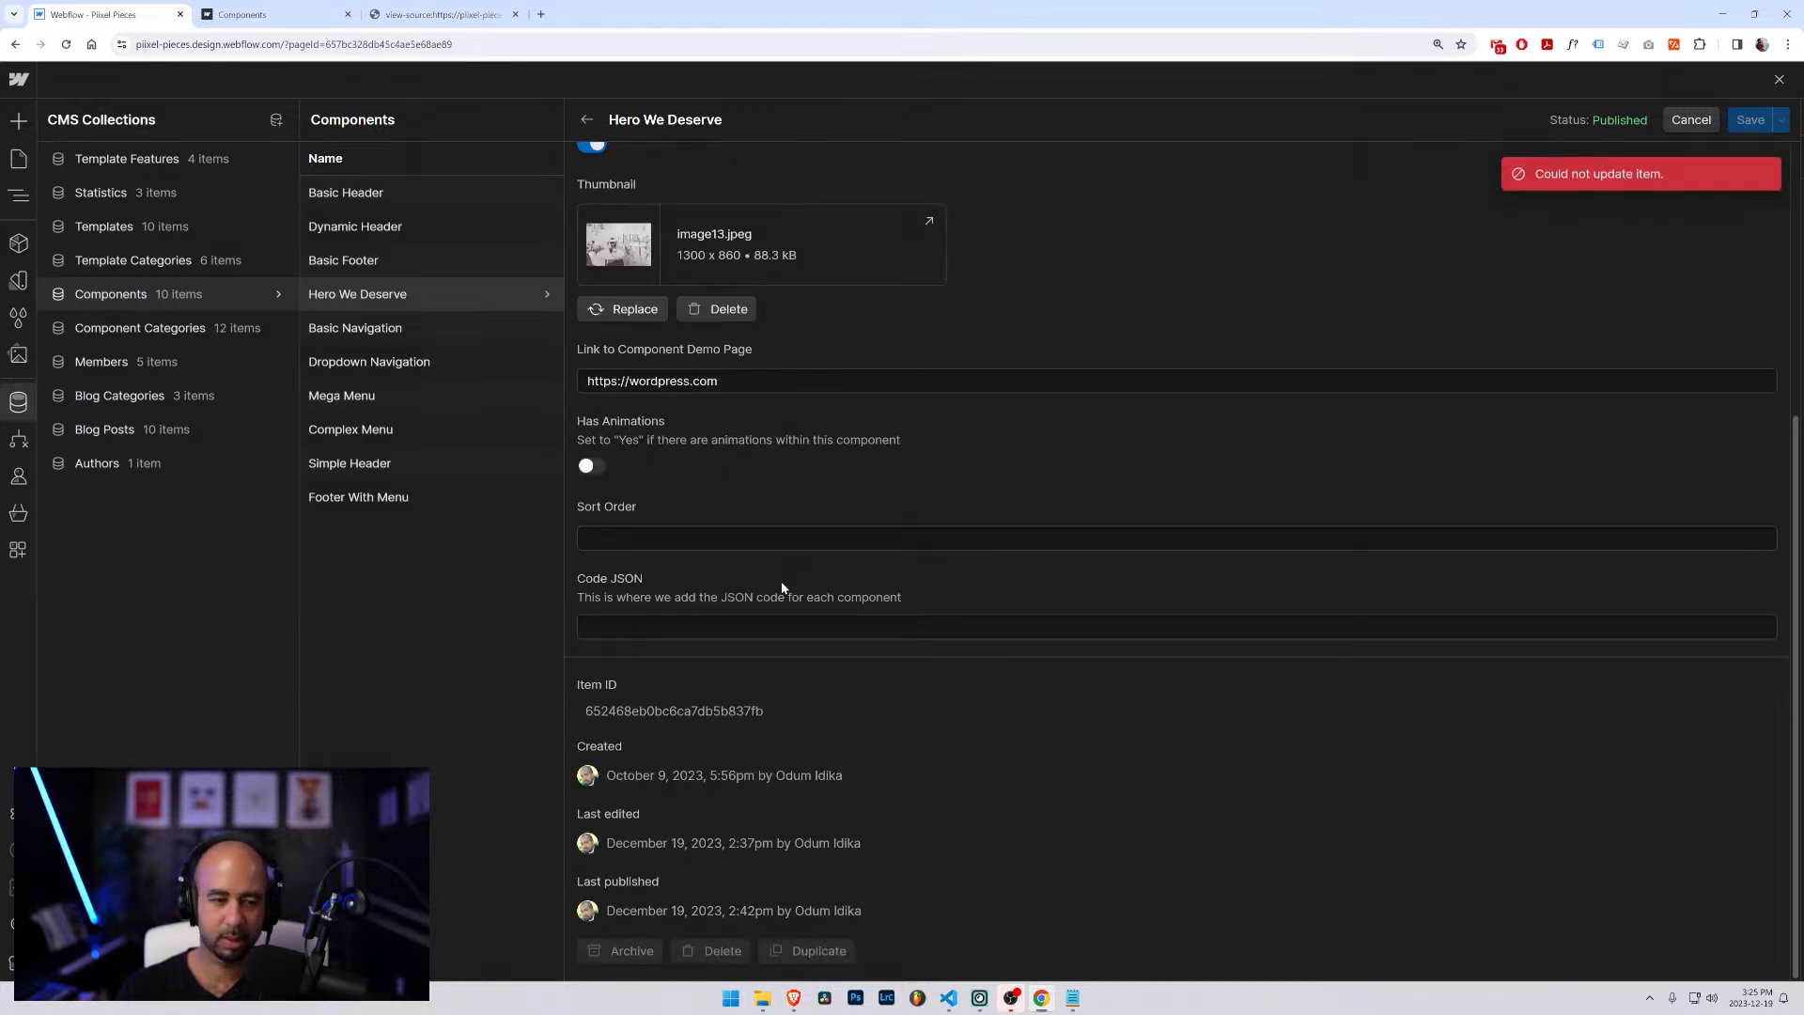
click(390, 325)
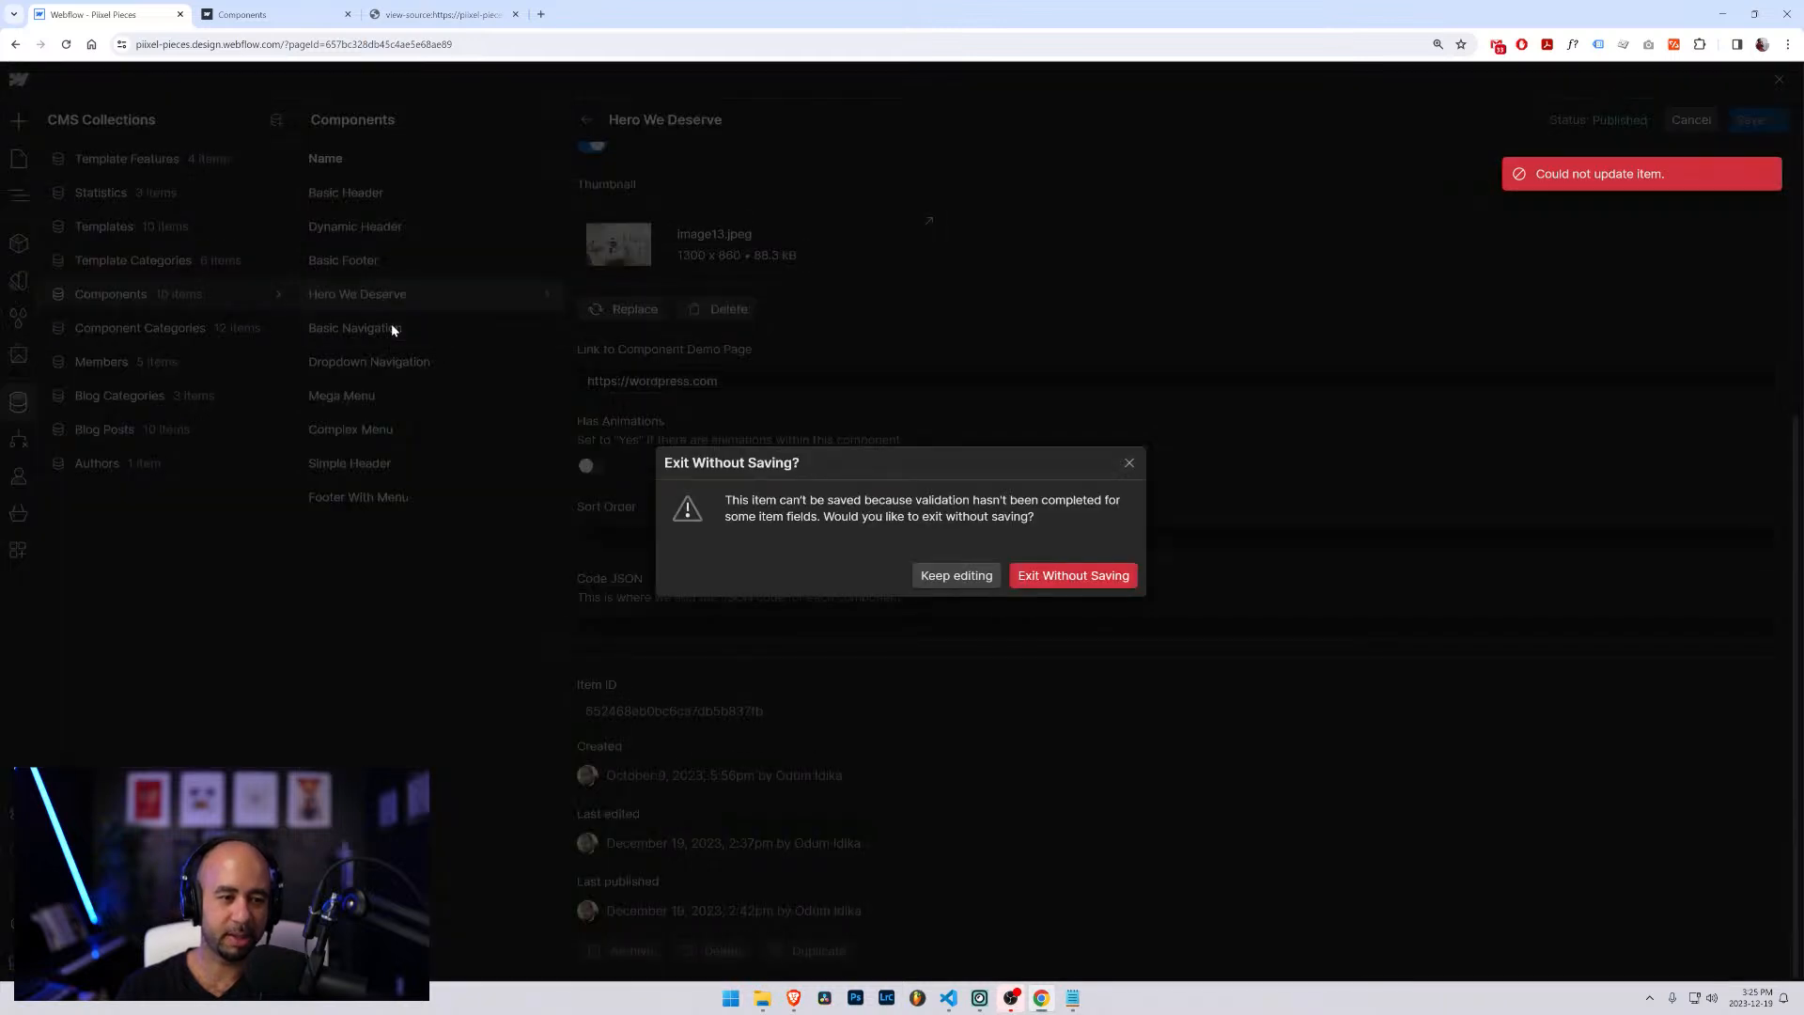
click(964, 575)
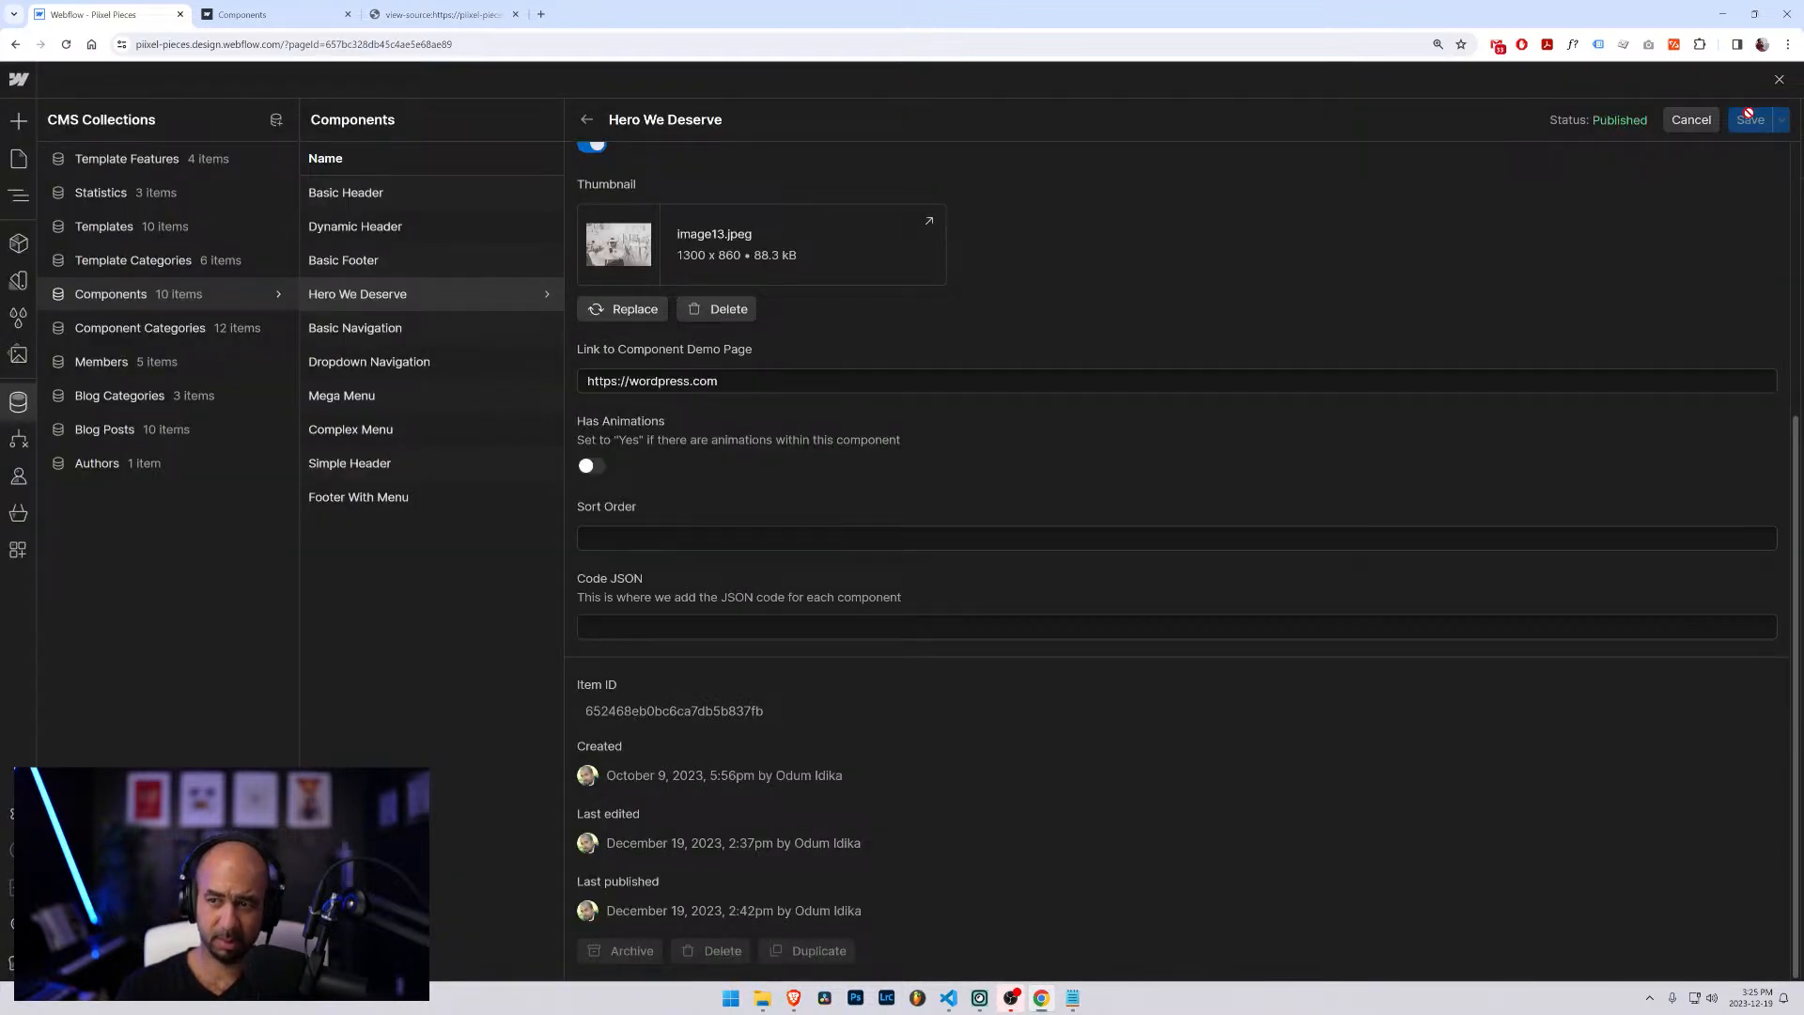
click(374, 331)
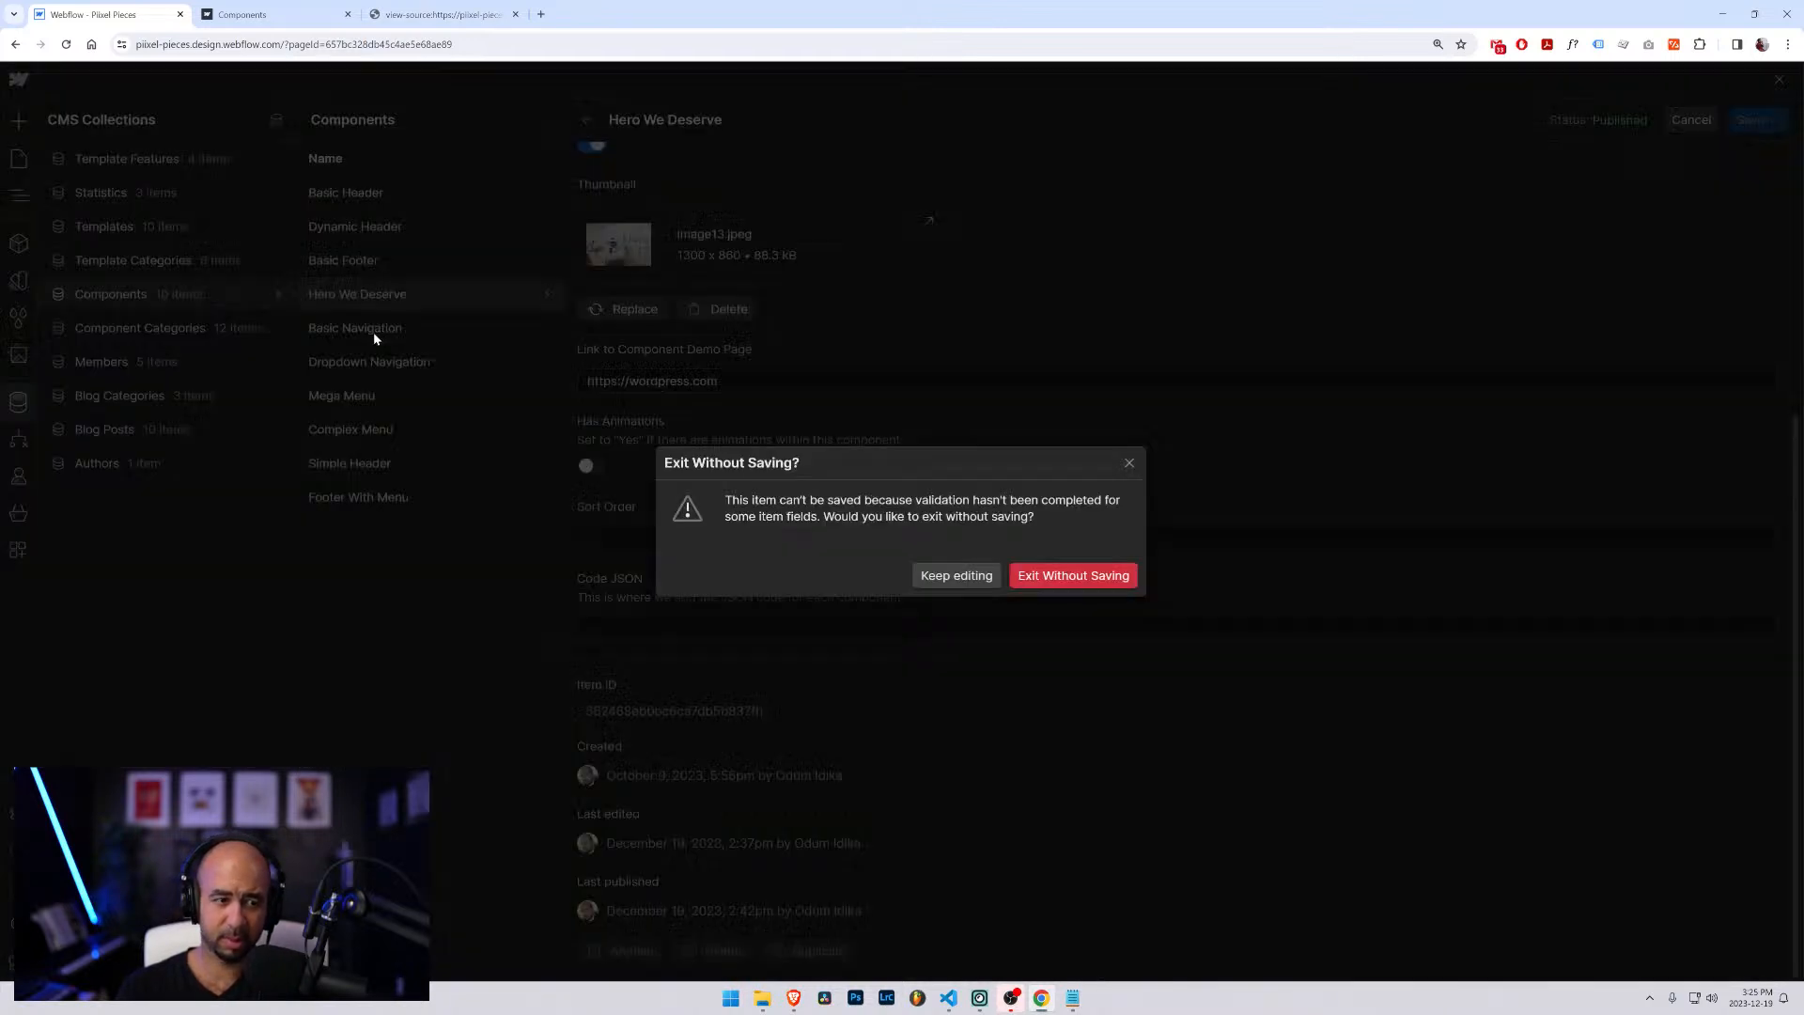
click(1065, 573)
- Clear the Code JSON field of the Basic Navigation component item and save it
scroll(720, 712, down, 2)
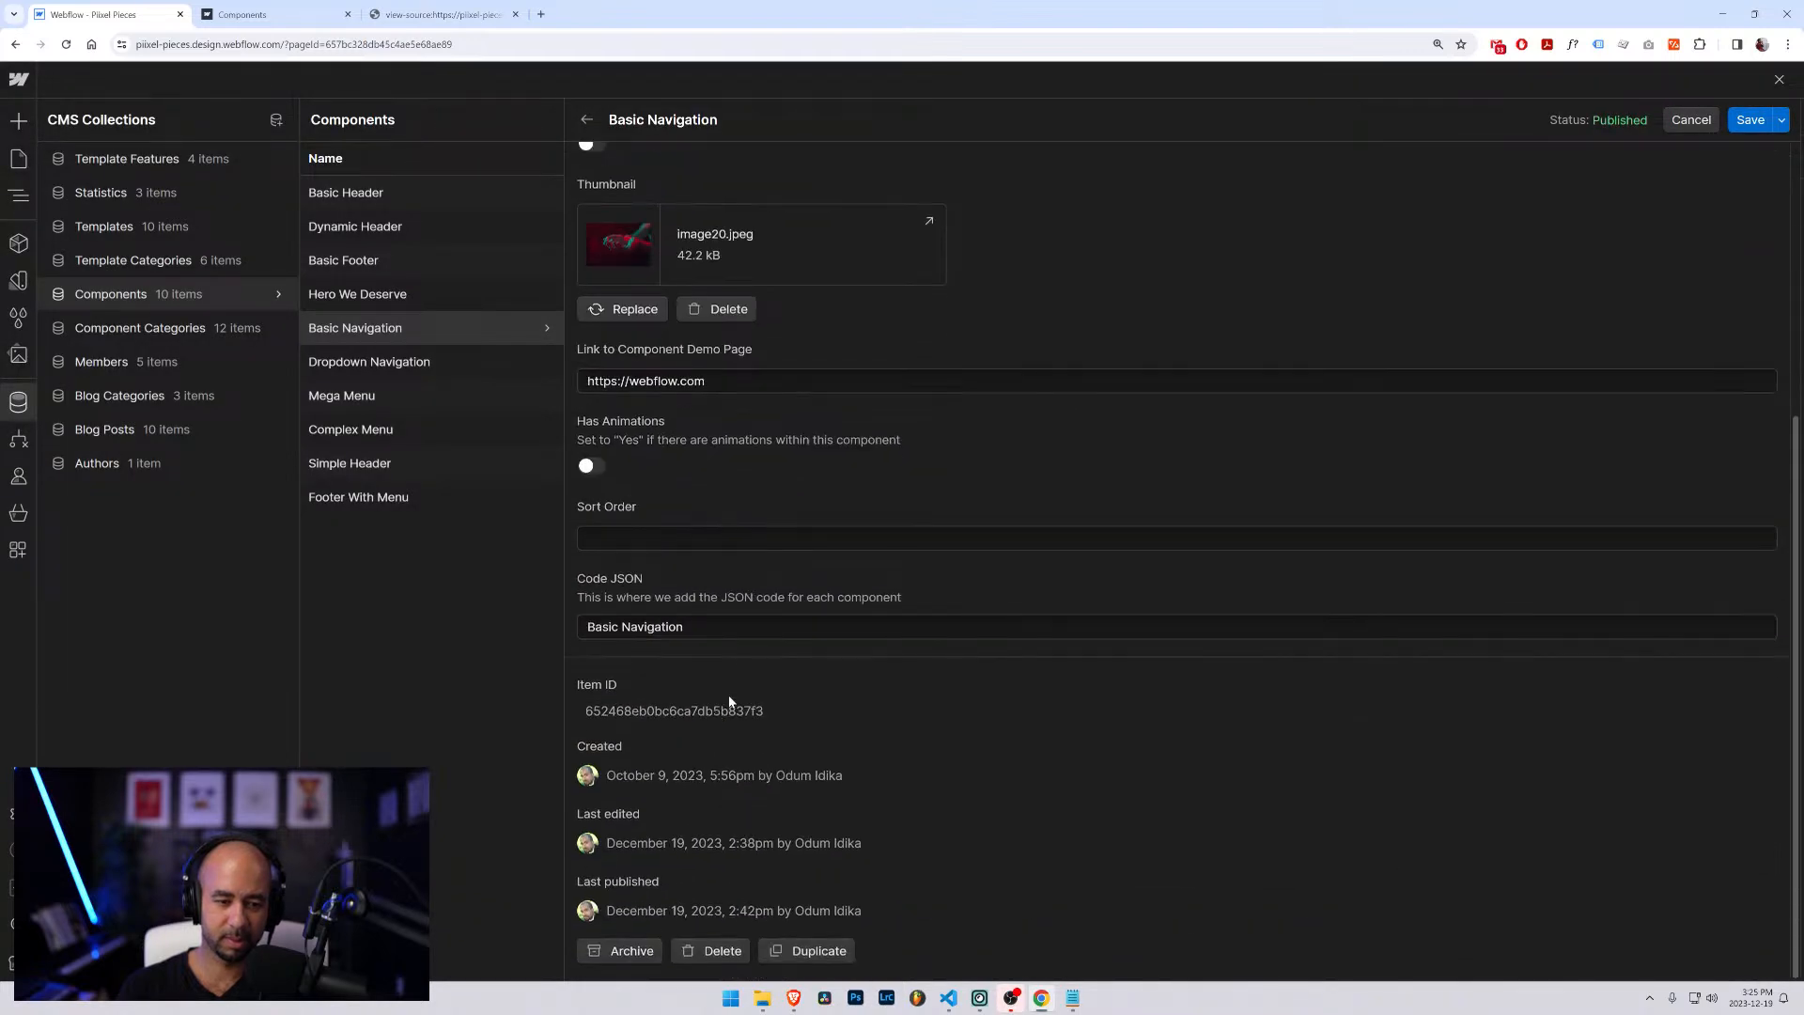
click(729, 627)
key(ctrl+a)
key(BackSpace)
click(1759, 115)
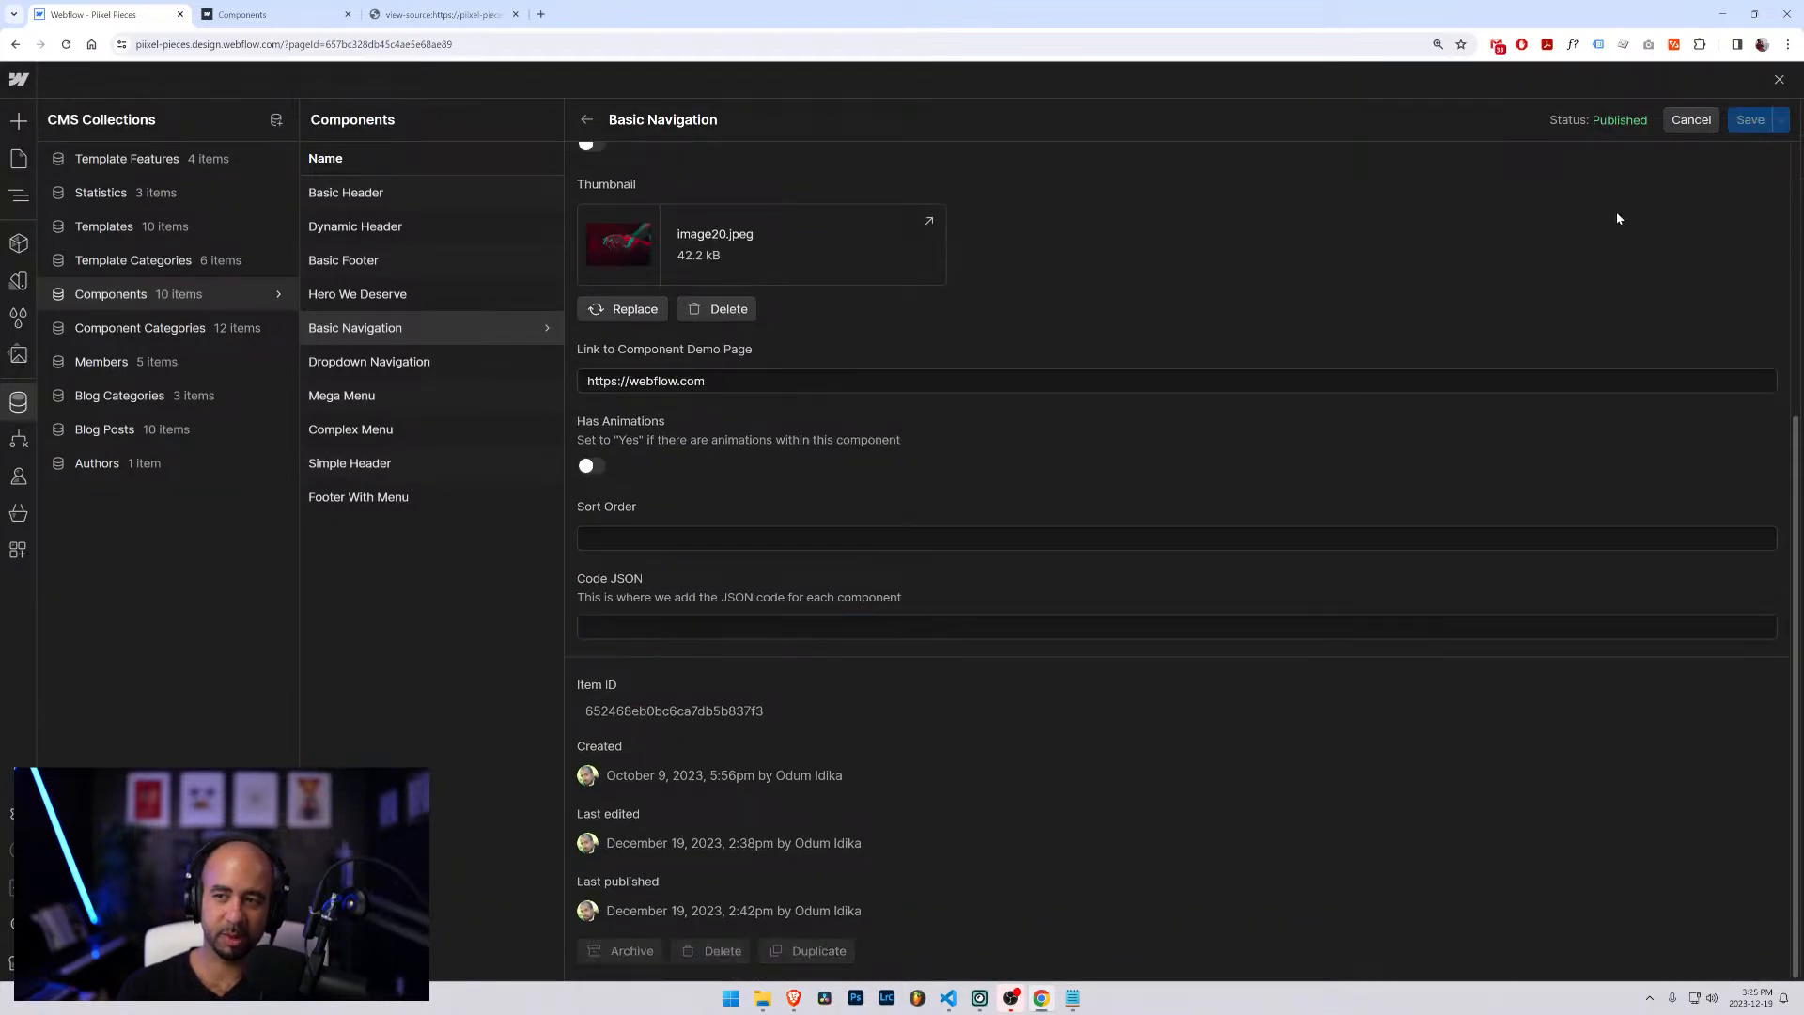
- Clear the Code JSON field of the Dropdown Navigation component item and save it
click(684, 368)
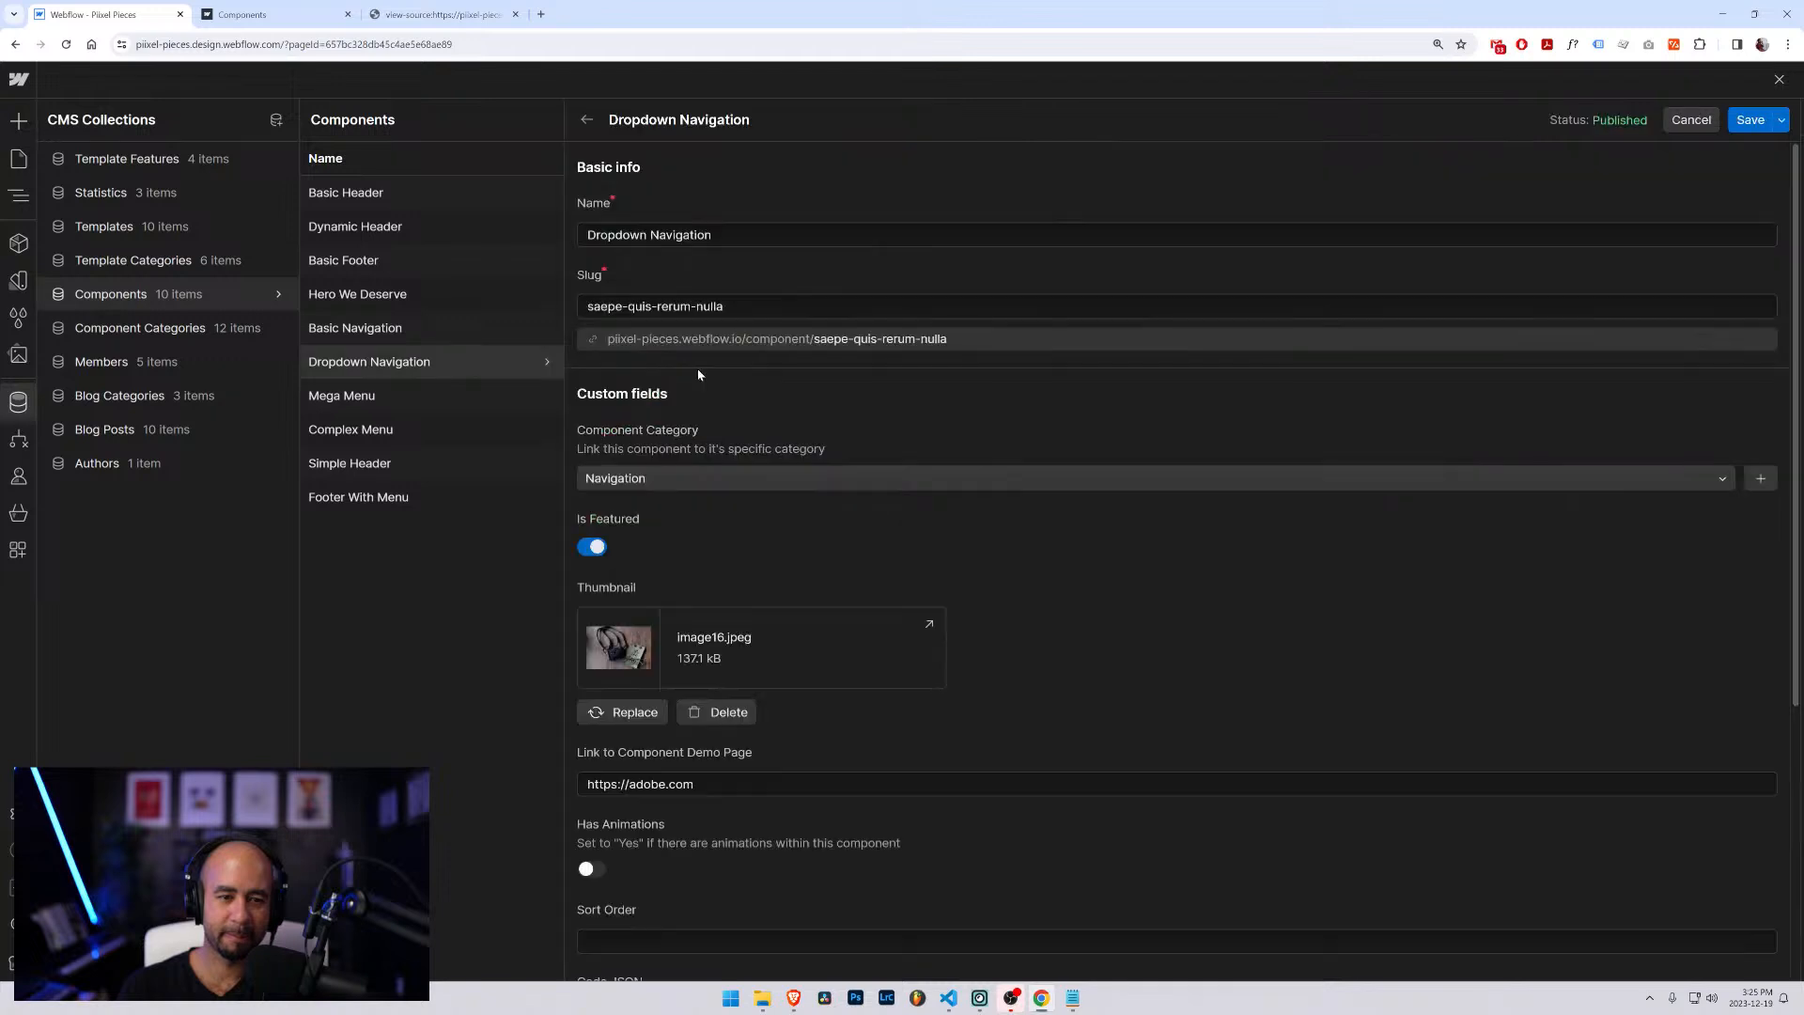
scroll(680, 747, down, 4)
click(718, 627)
key(ctrl+a)
key(BackSpace)
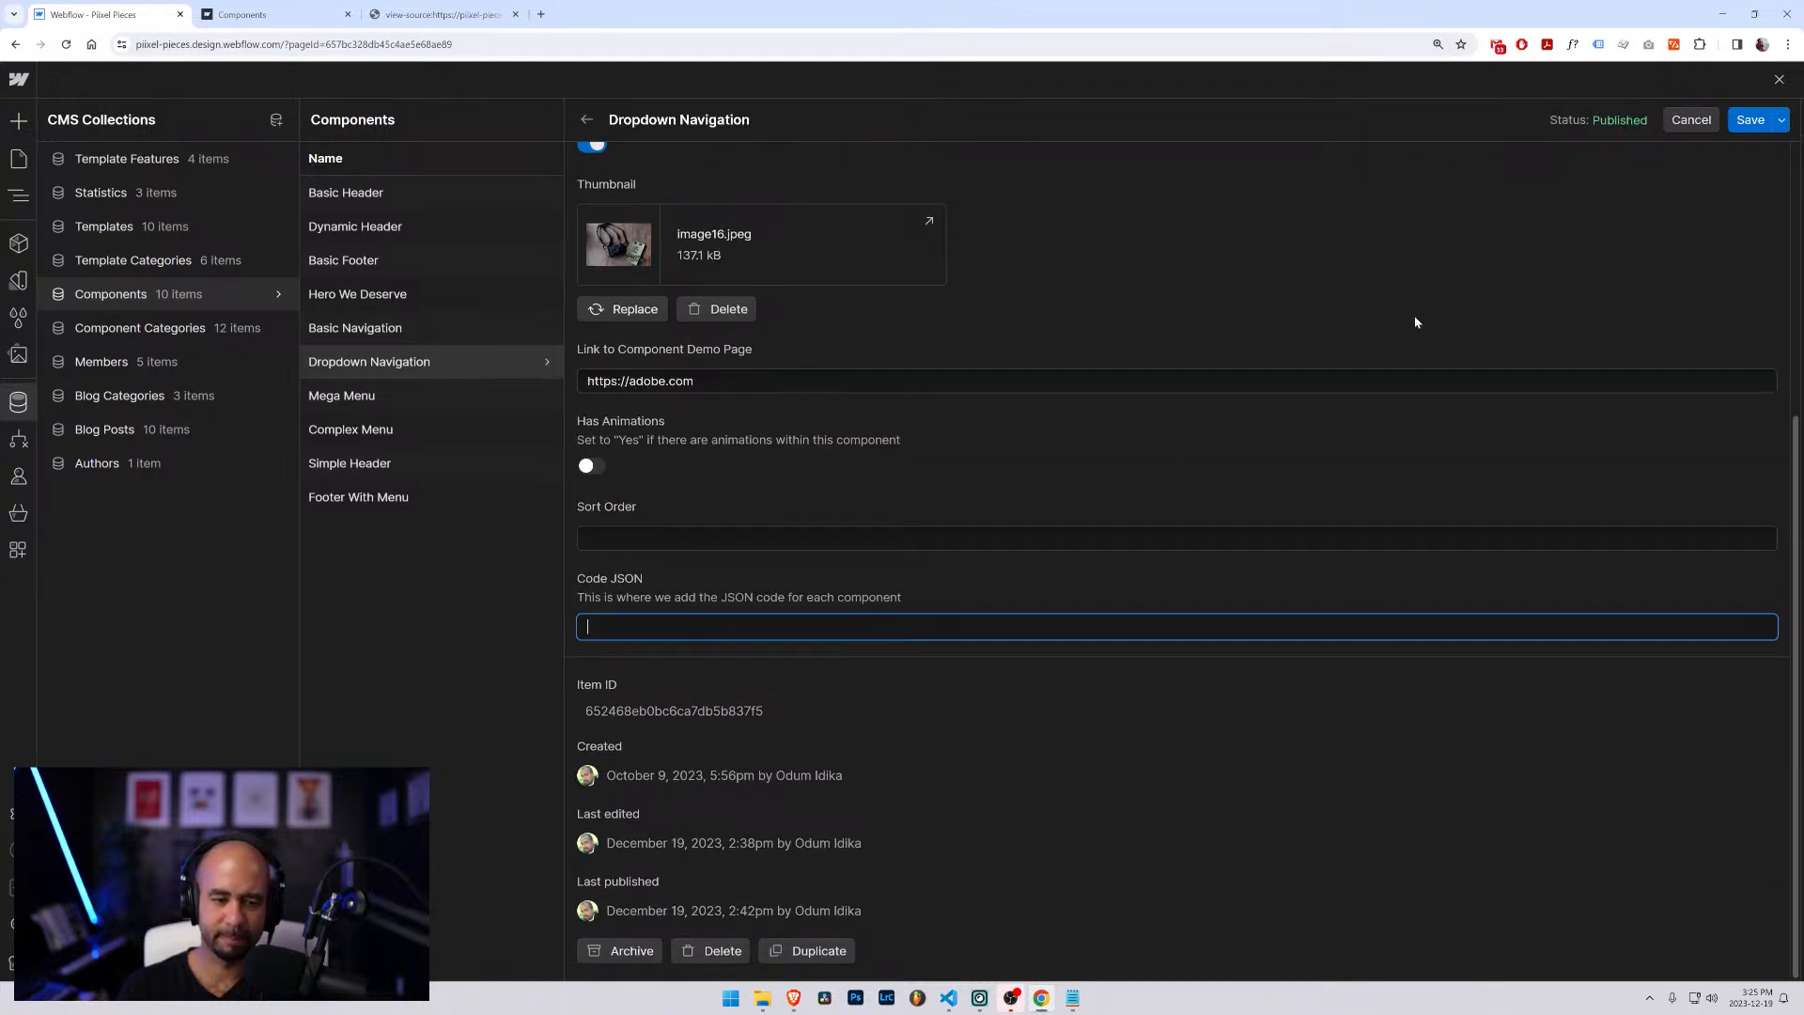
click(1750, 119)
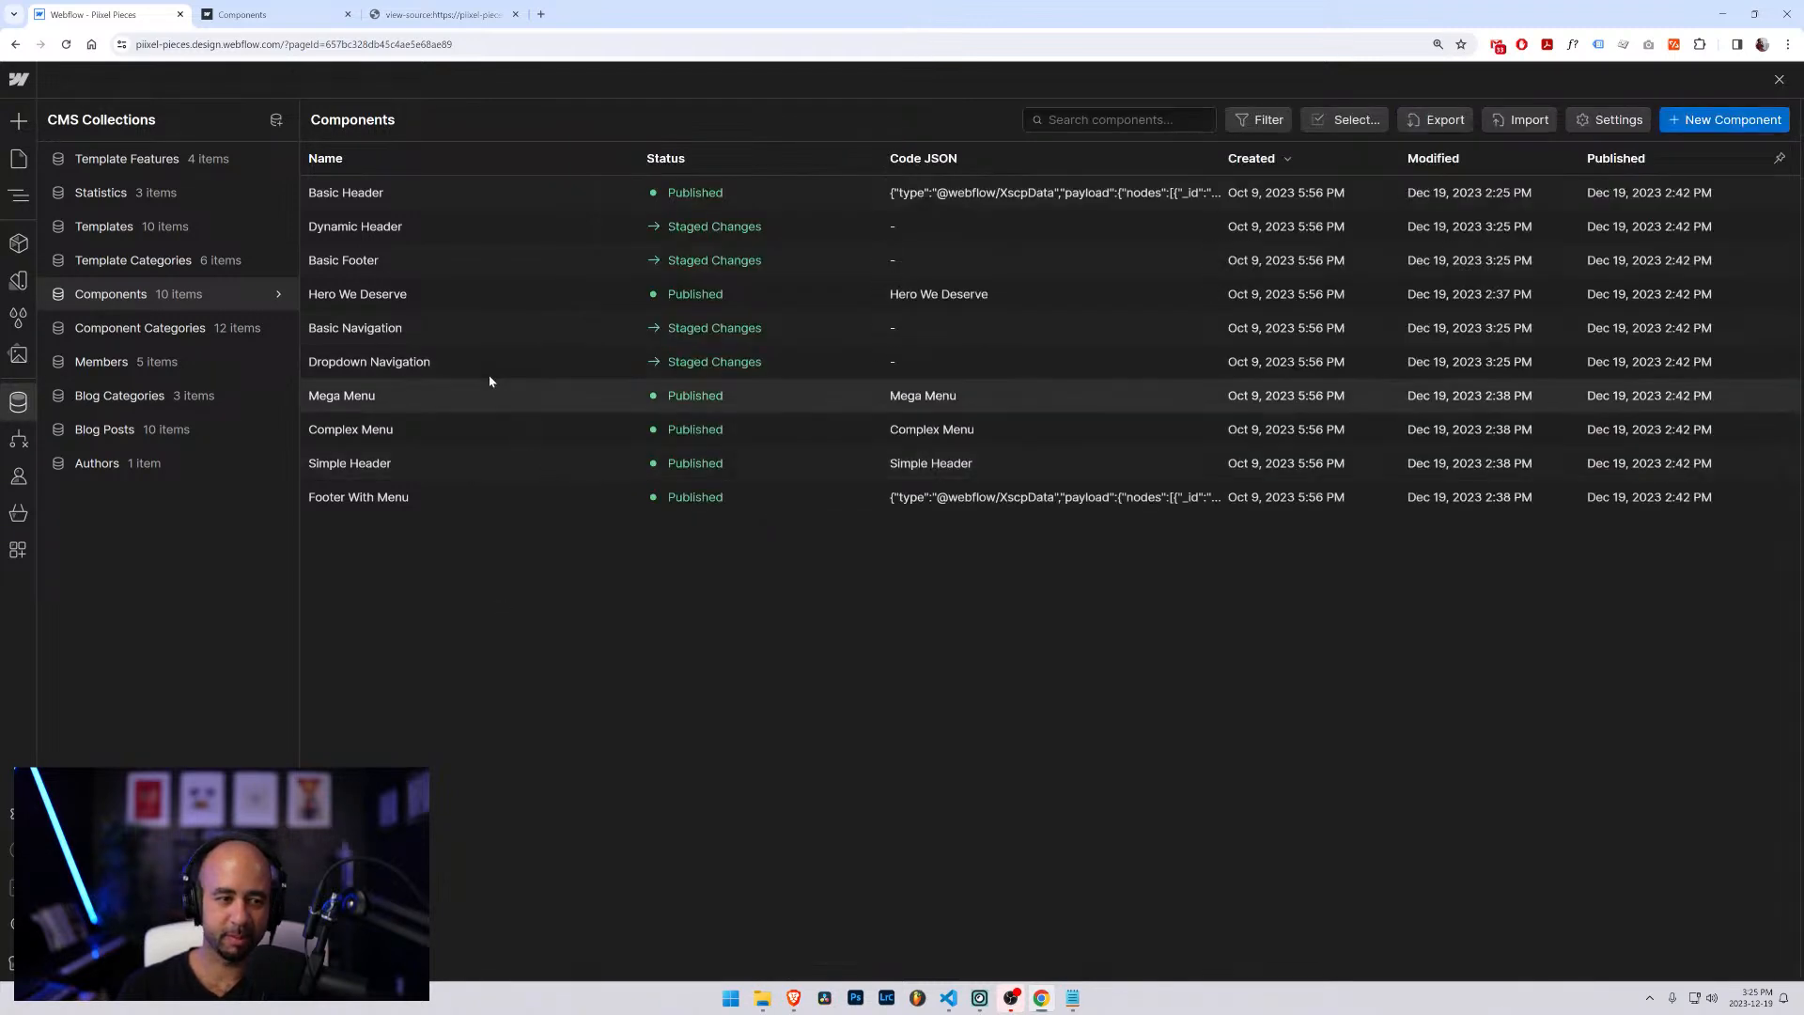
- Delete the placeholder text in the Mega Menu item's Code JSON field and save the item
click(490, 399)
scroll(827, 720, down, 4)
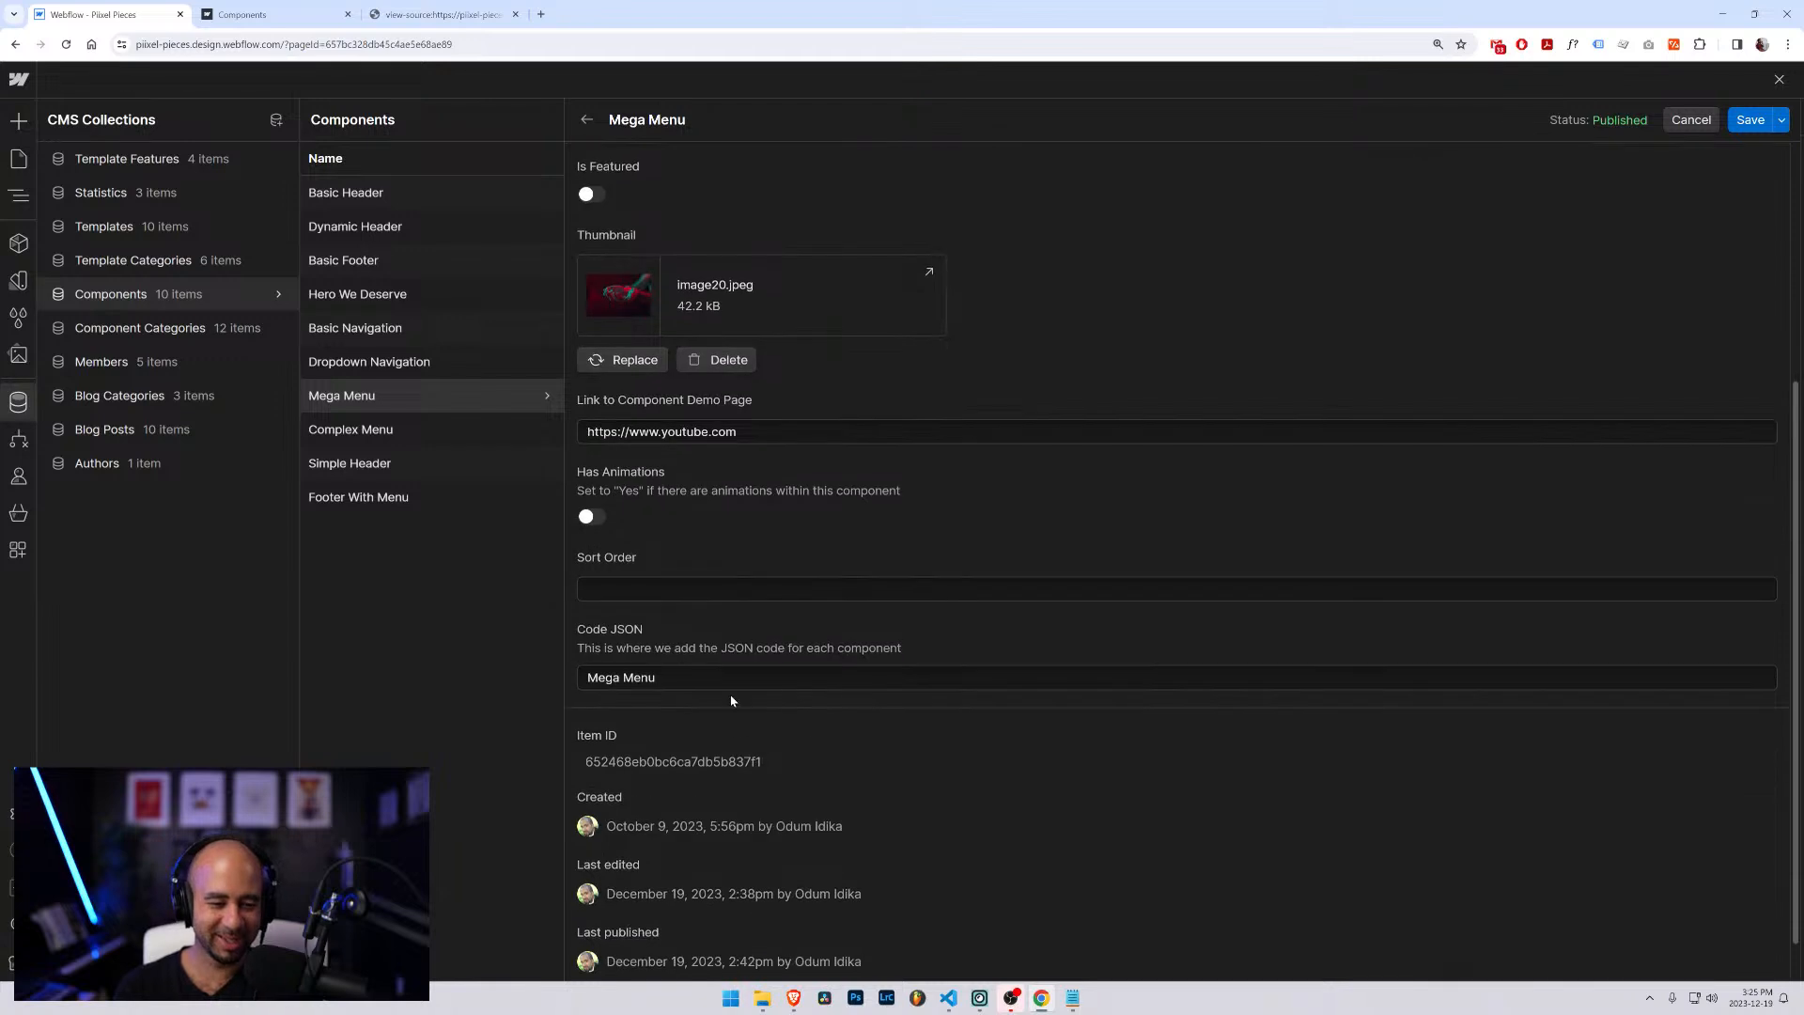
drag(722, 680, 521, 671)
key(BackSpace)
click(1750, 120)
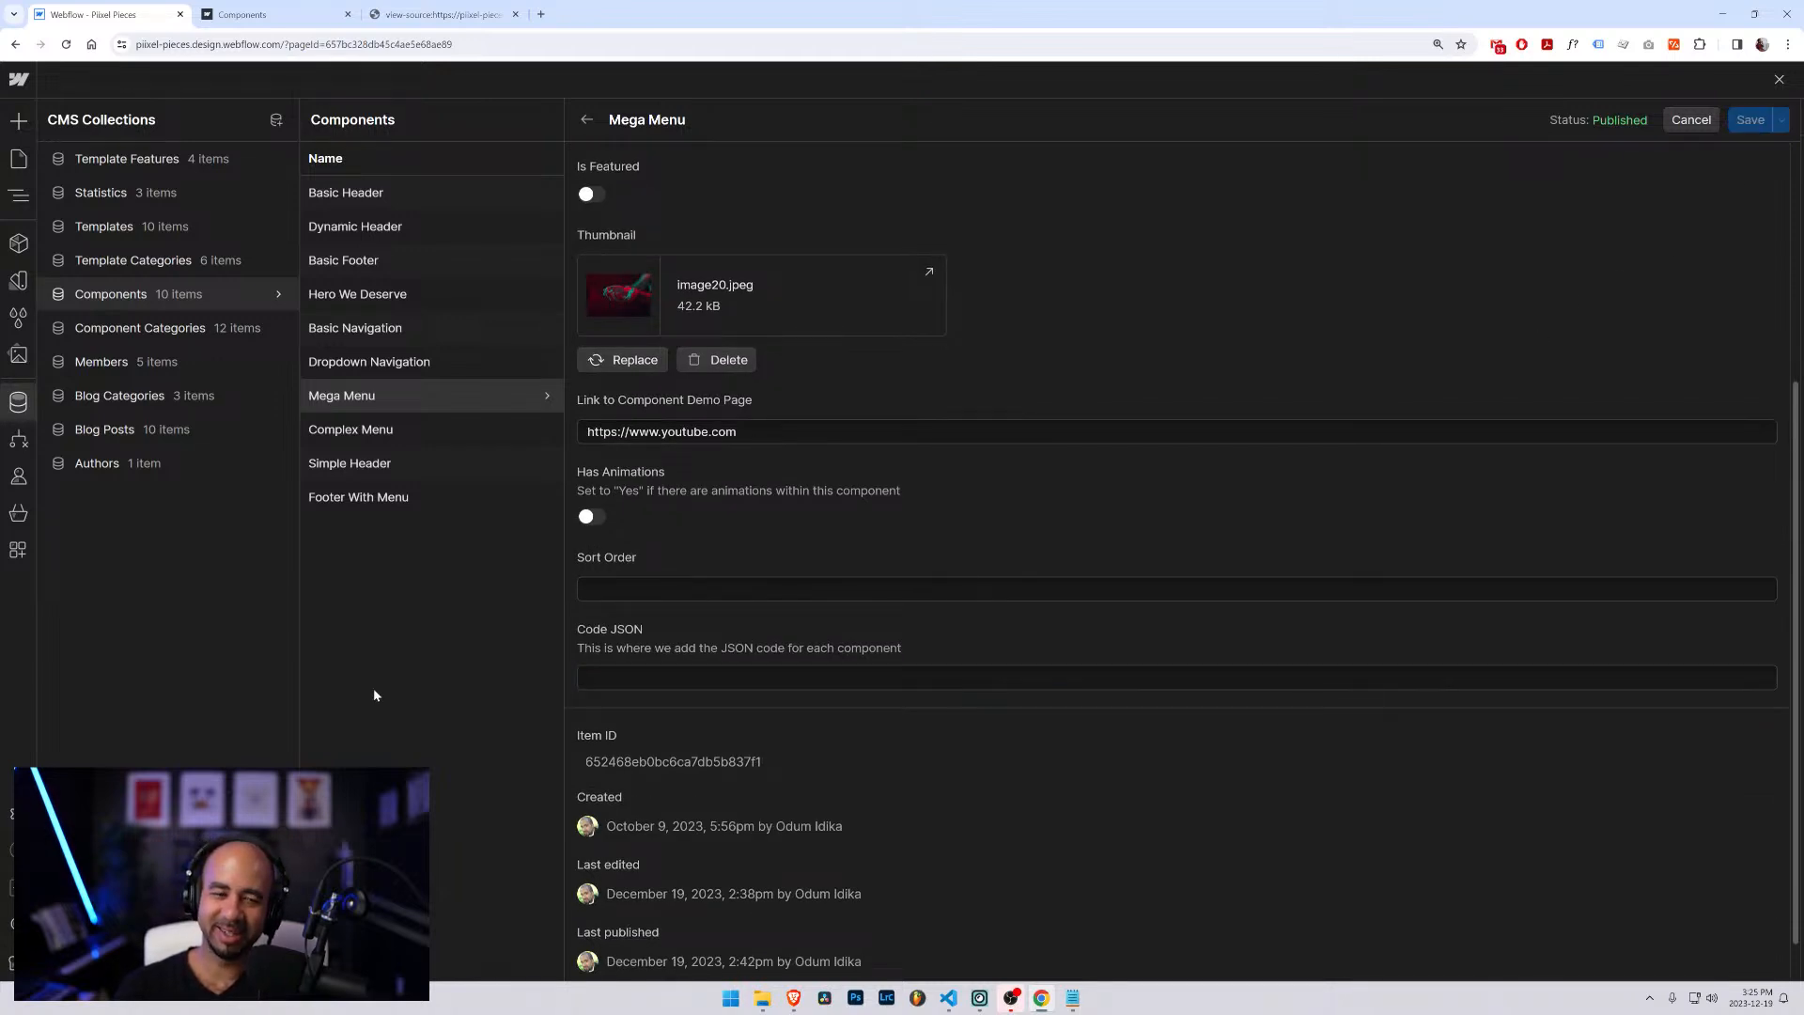
- Delete the placeholder text in the Complex Menu item's Code JSON field and save the item
click(373, 429)
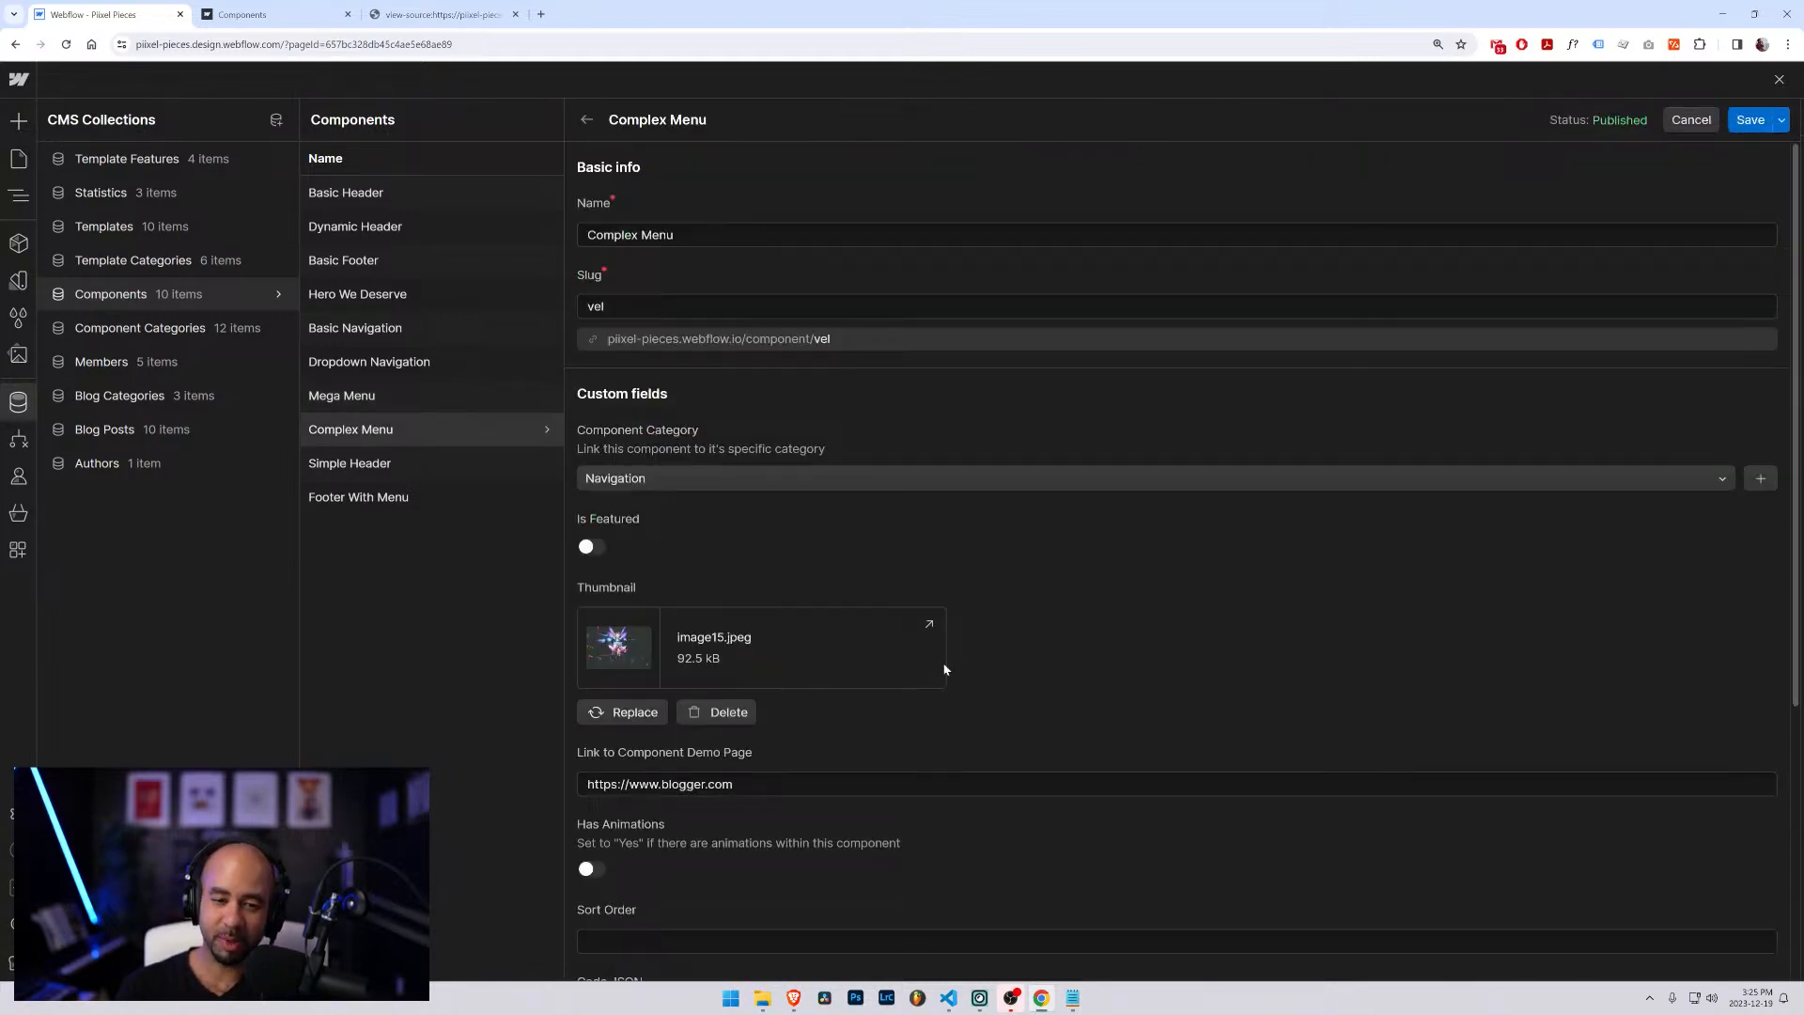
scroll(738, 708, down, 4)
drag(694, 678, 513, 667)
key(BackSpace)
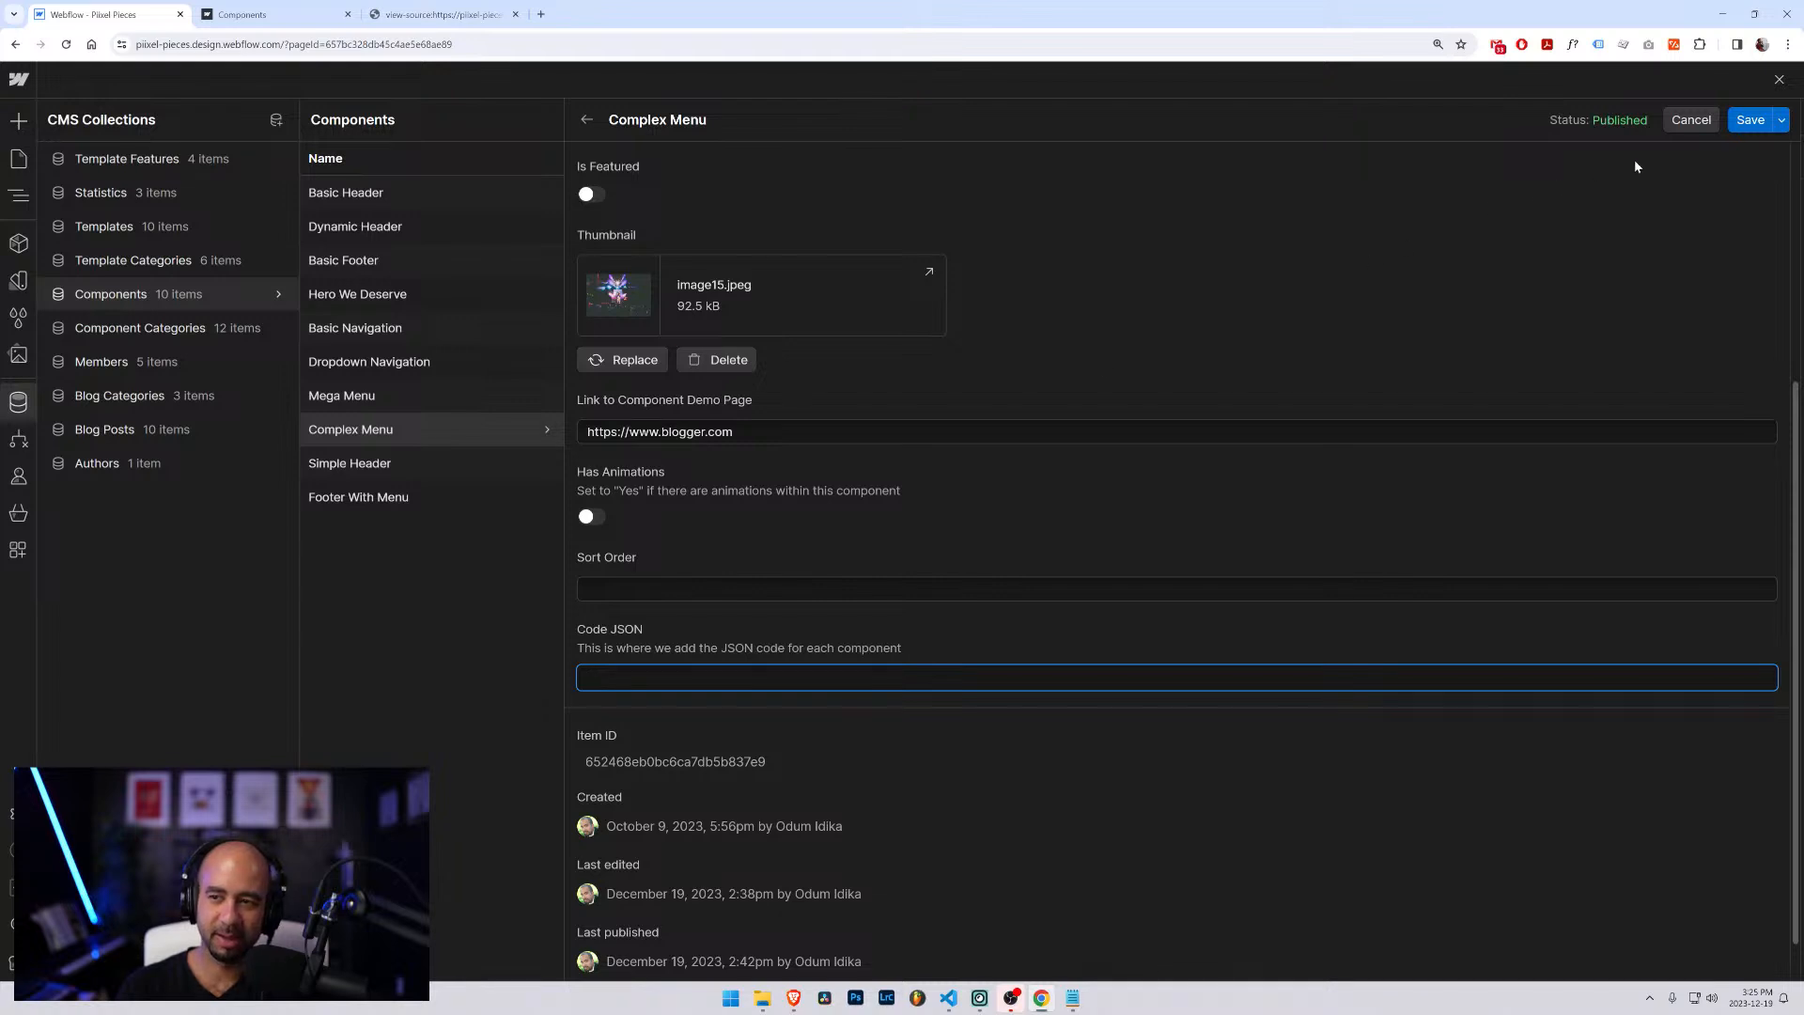
click(1749, 119)
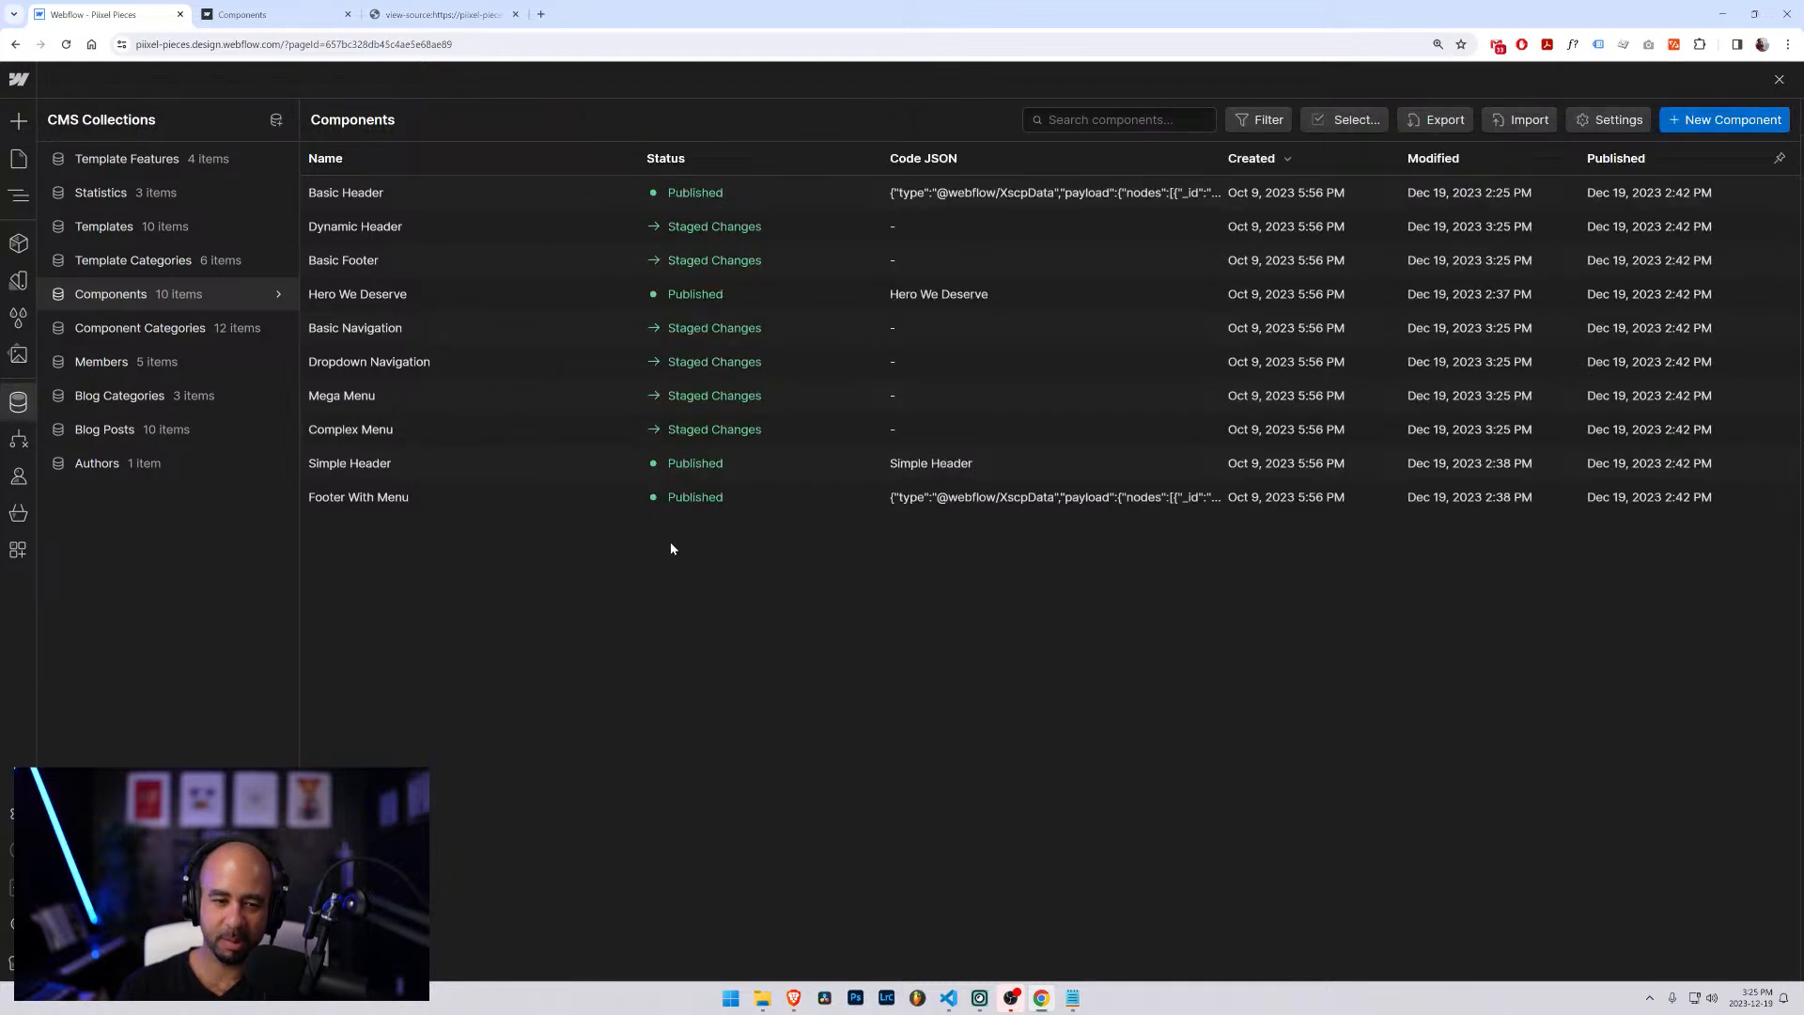
- Clear the Code JSON field of the Simple Header component item and save it
click(691, 467)
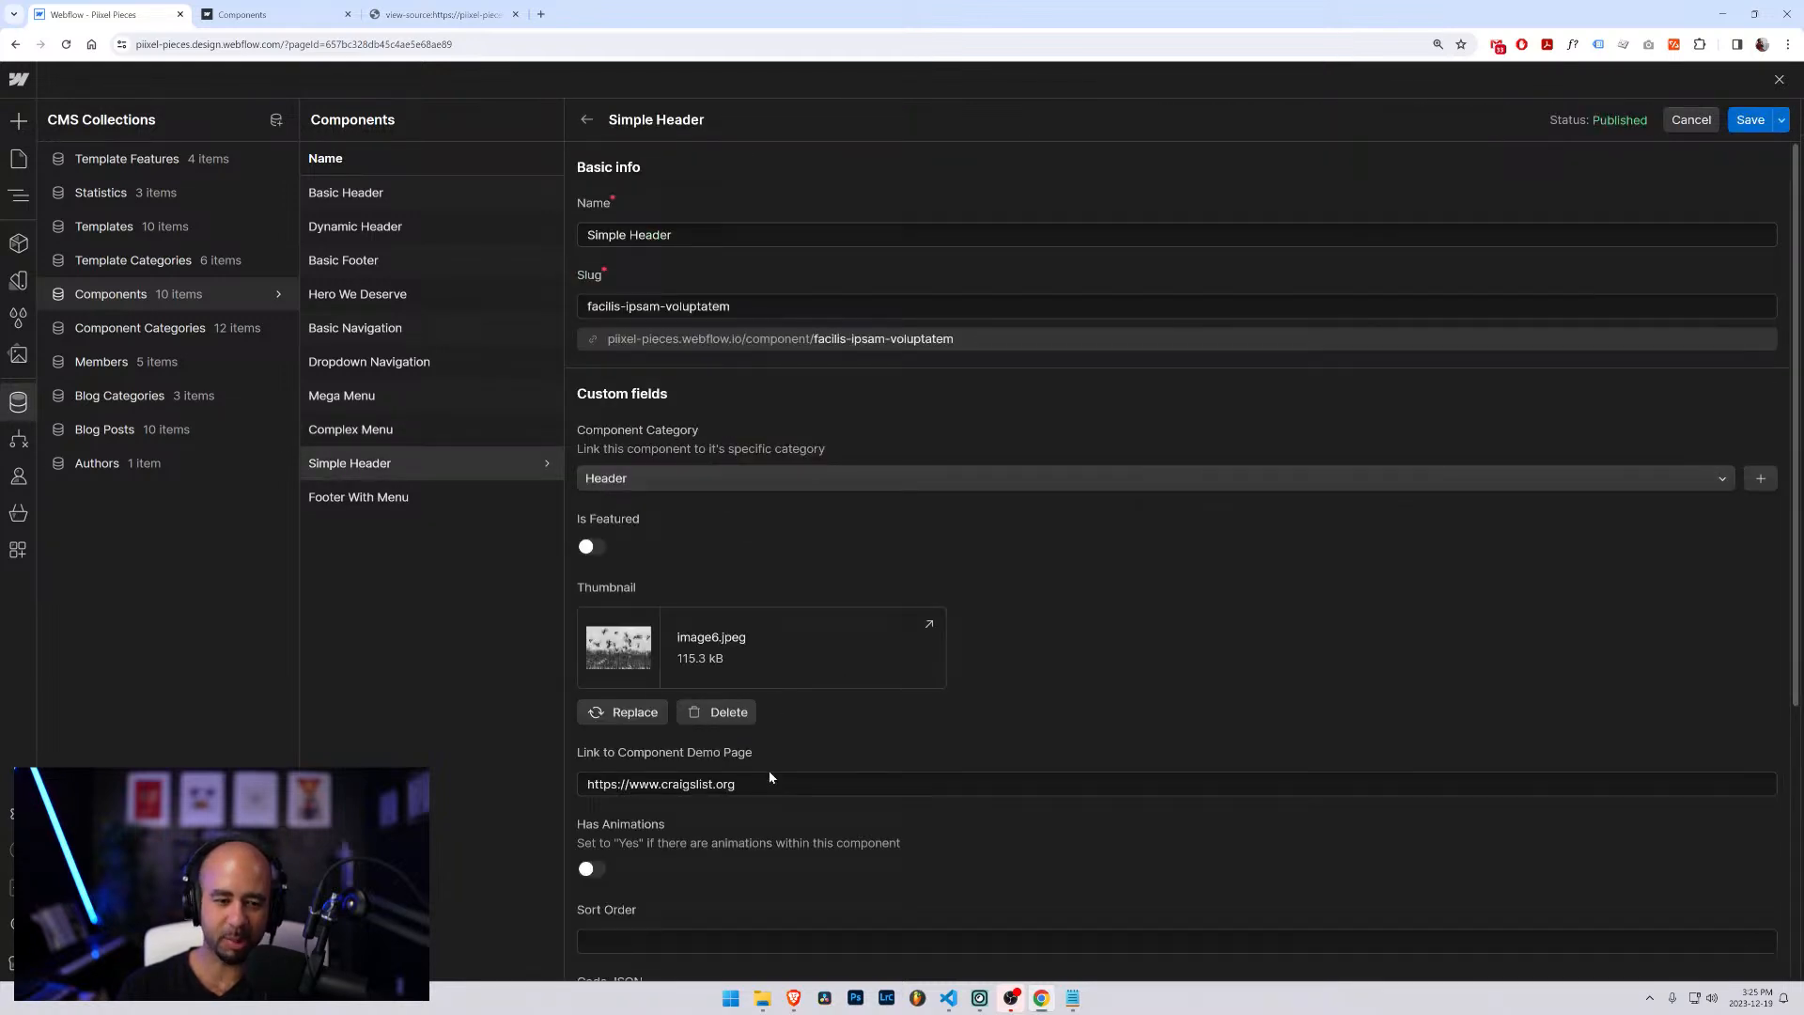
scroll(762, 742, down, 2)
click(684, 826)
key(ctrl+a)
key(BackSpace)
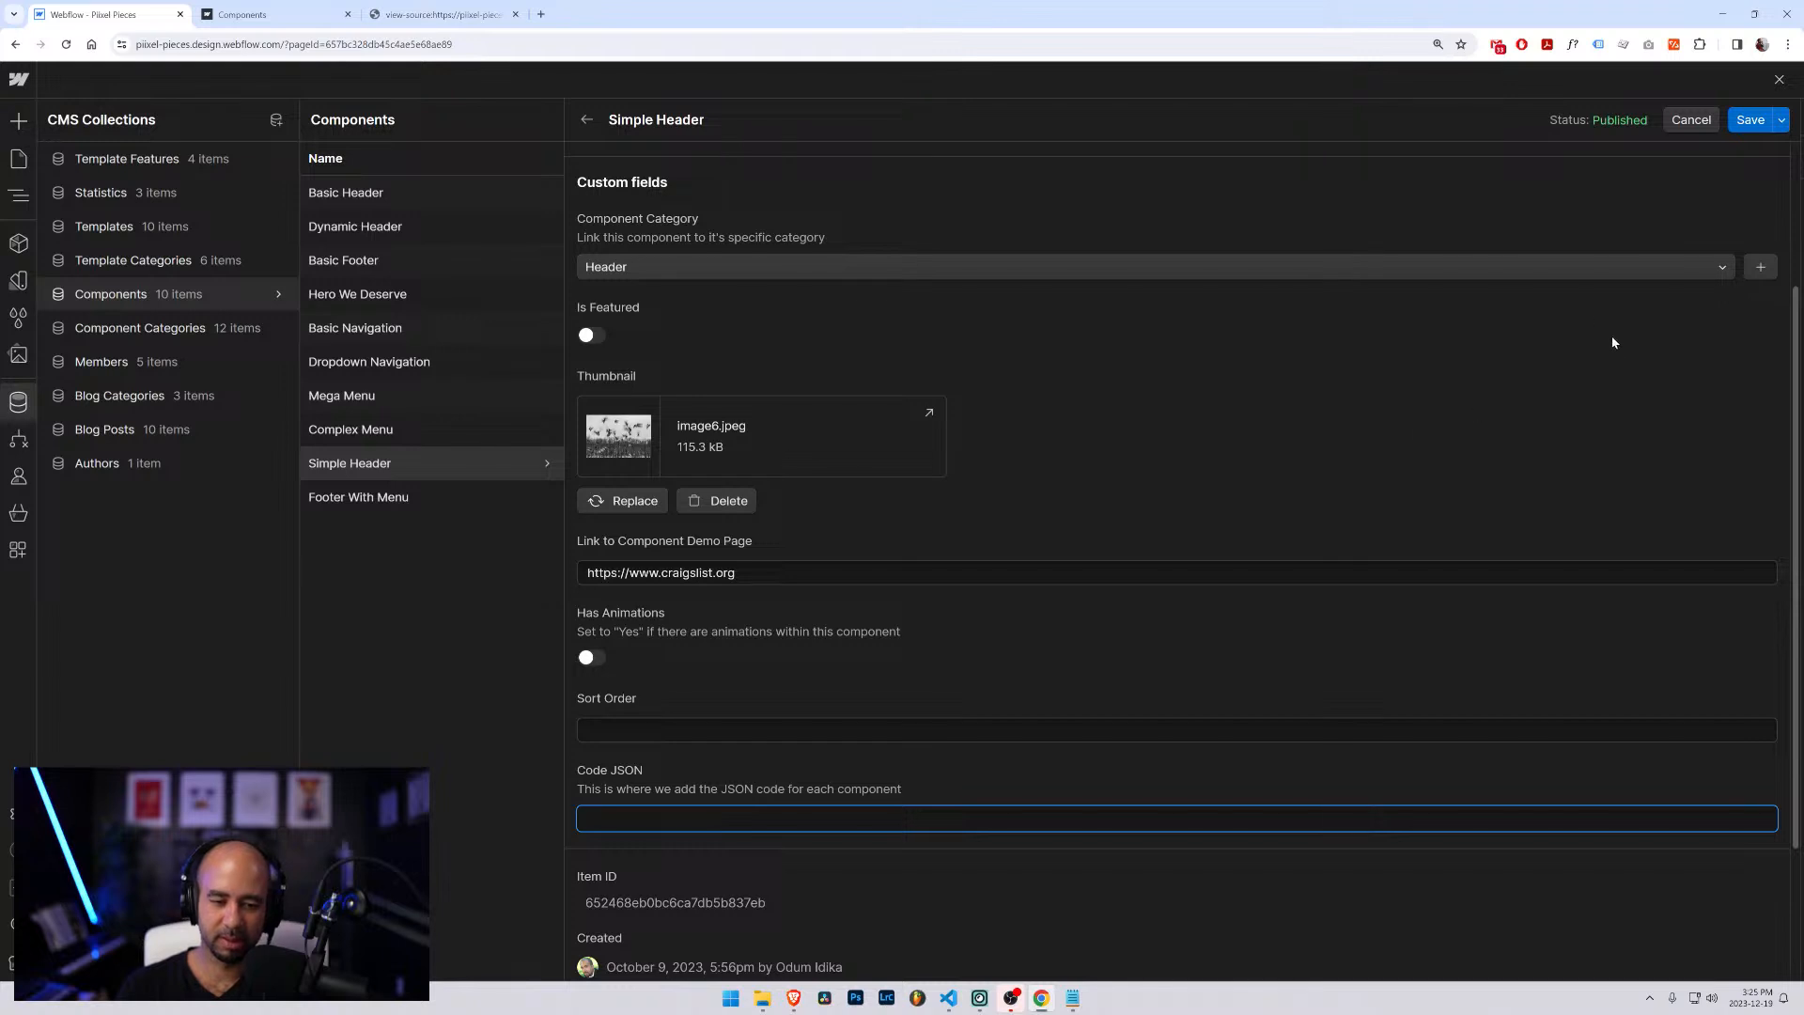
click(1743, 120)
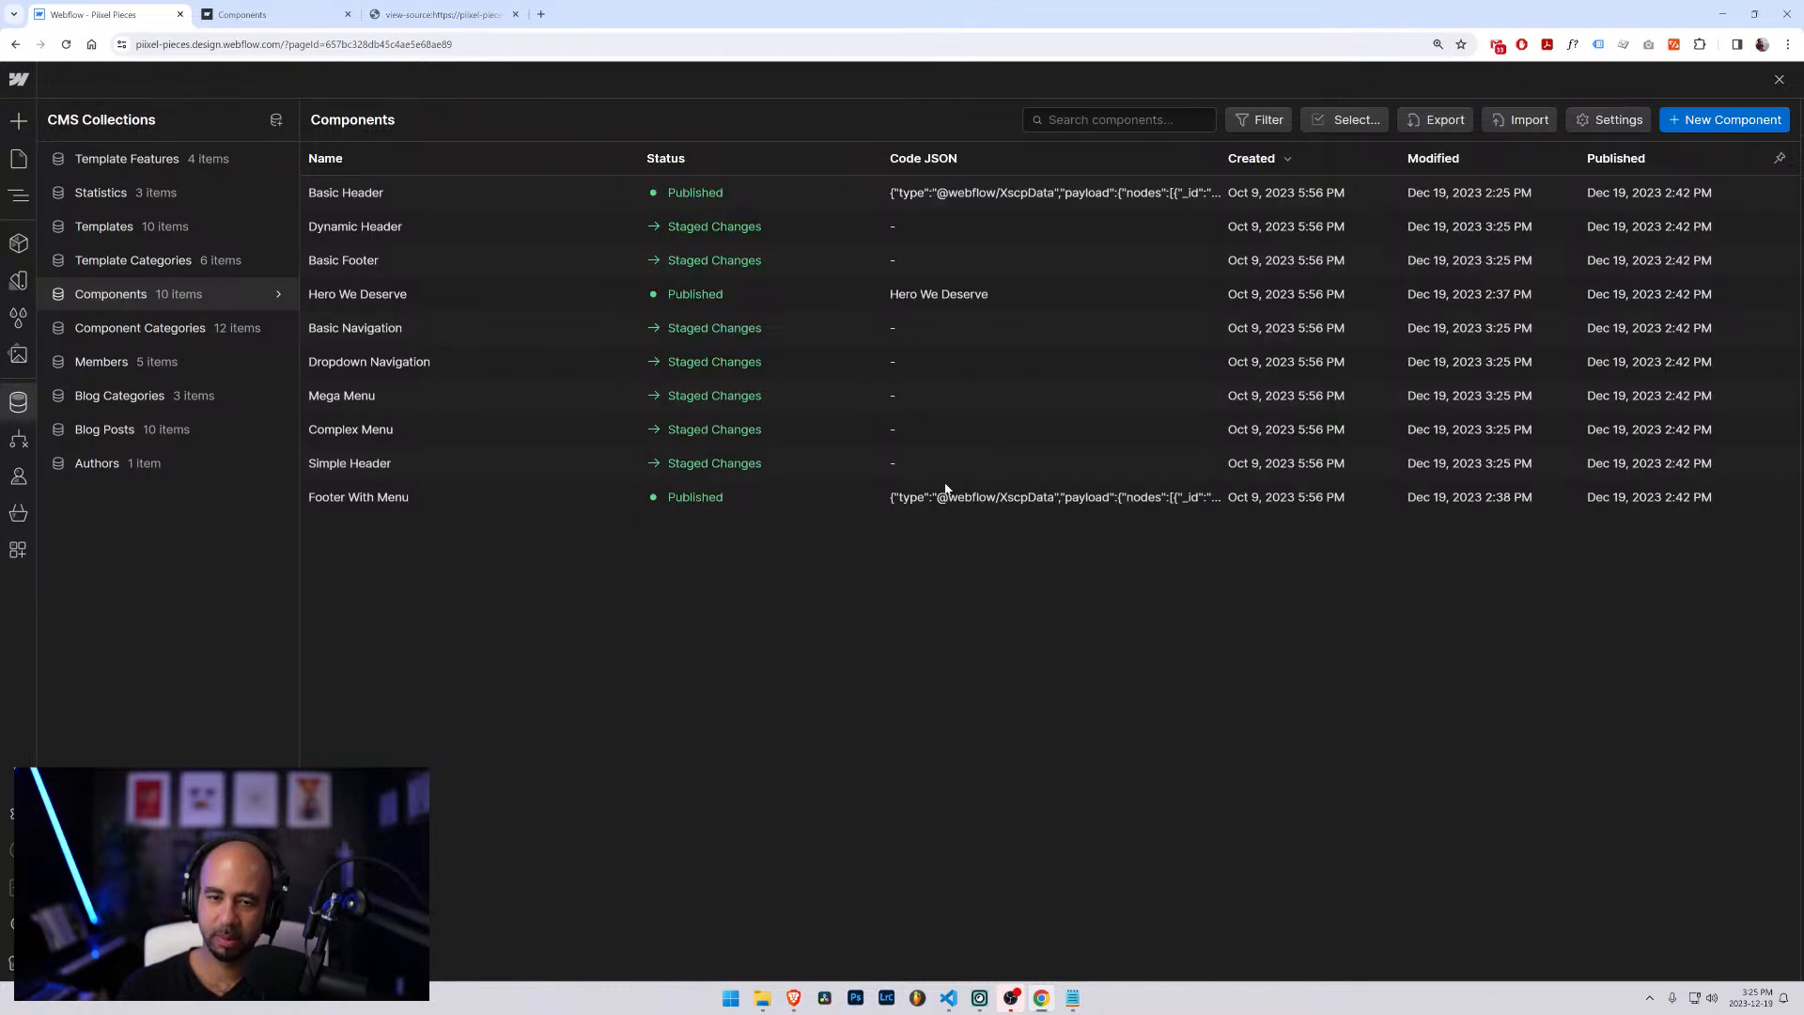
- Reopen the Hero We Deserve component item, clear its Code JSON field and save it
click(863, 296)
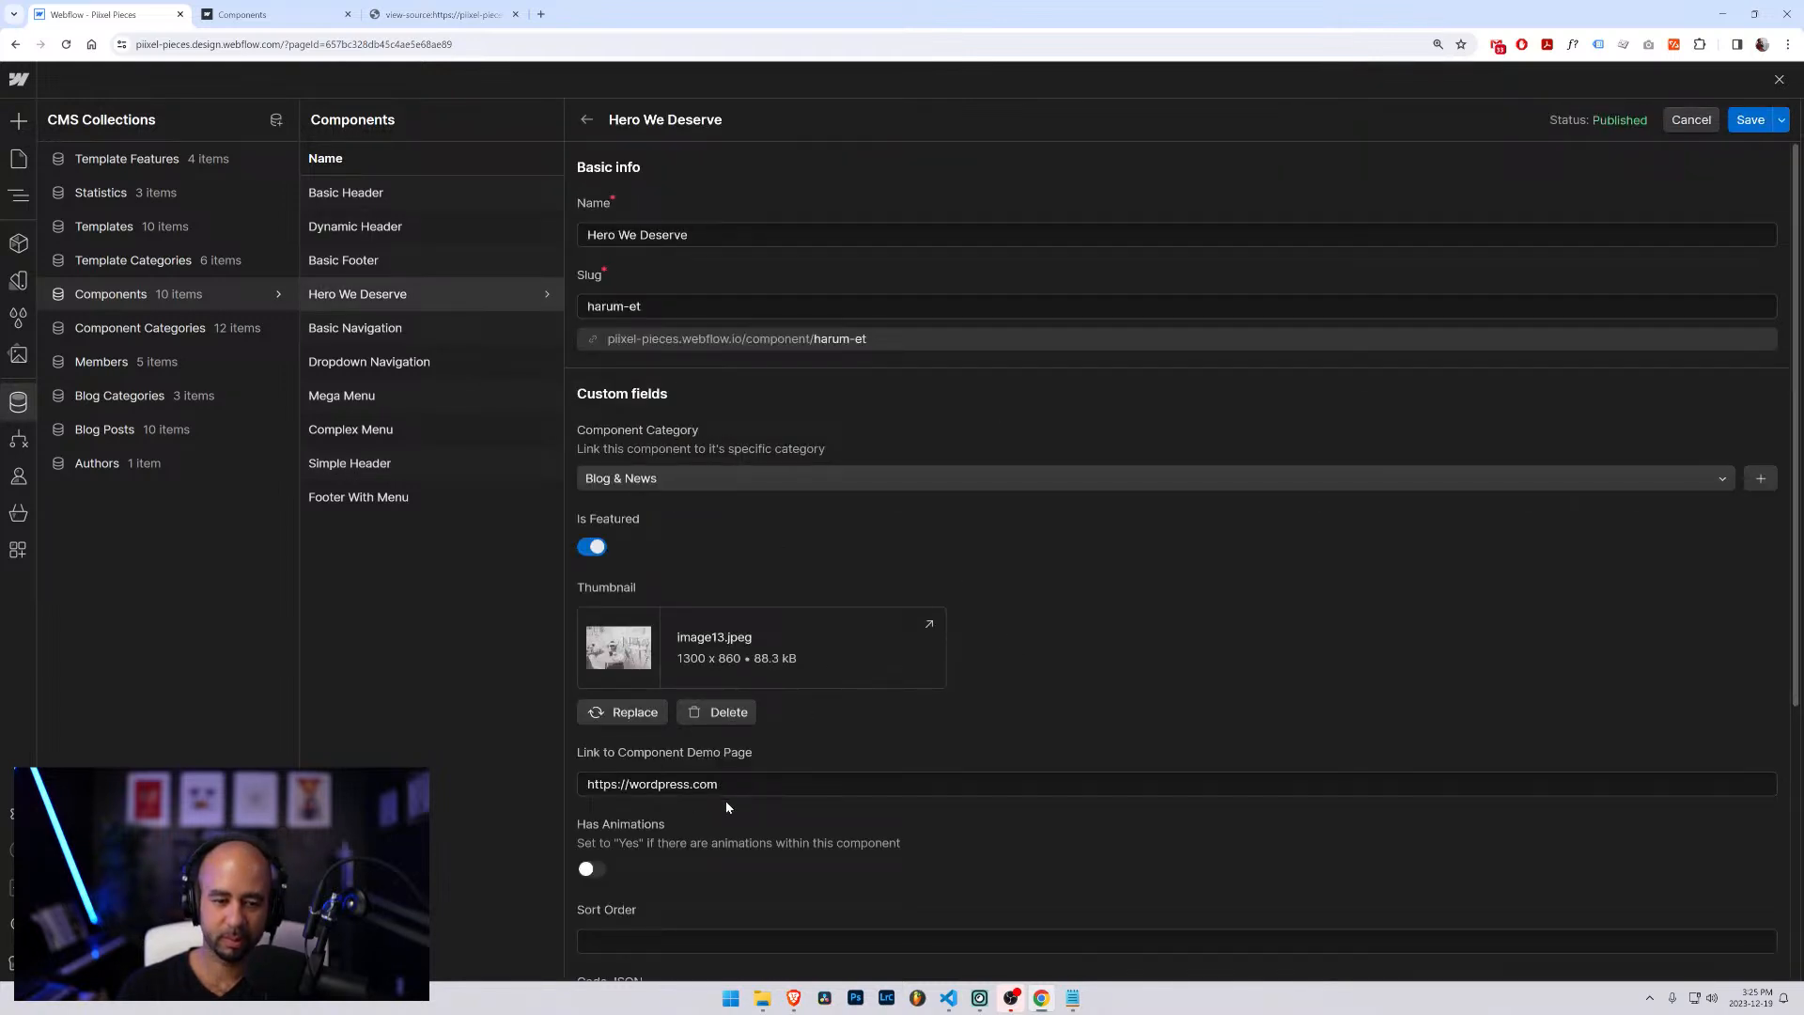
scroll(1174, 564, down, 4)
click(705, 677)
key(ctrl+a)
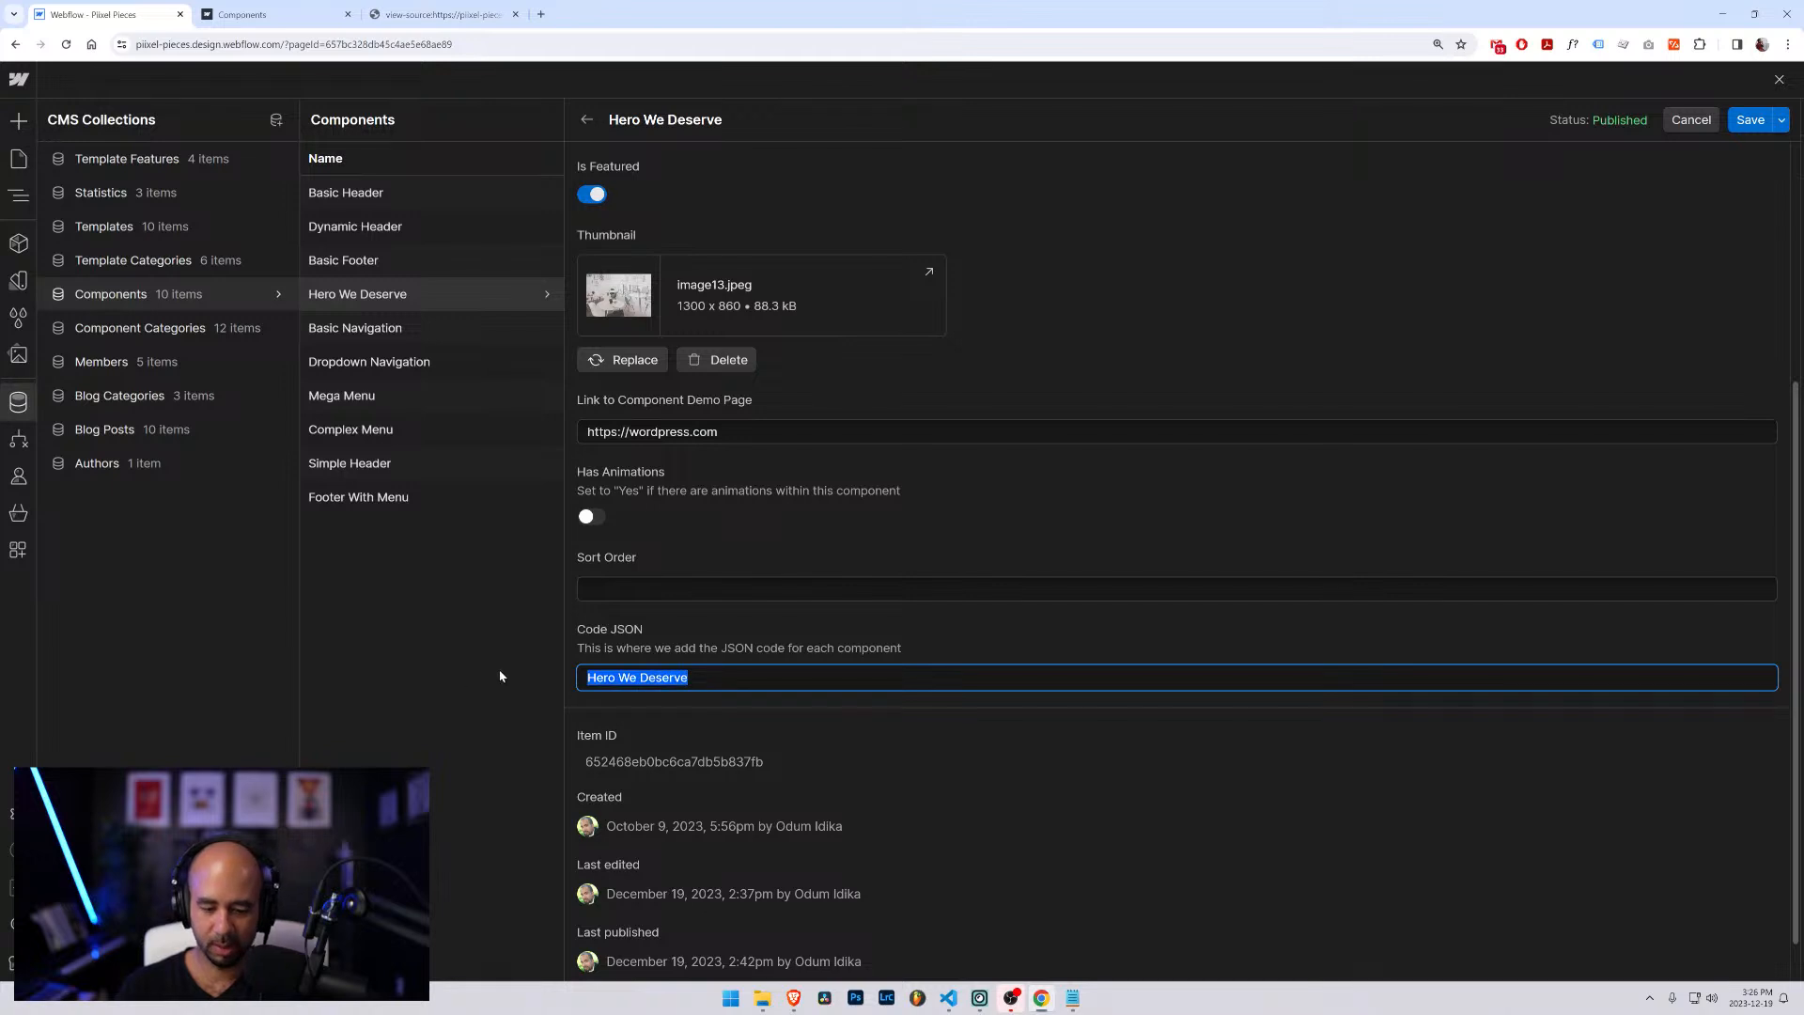
key(BackSpace)
click(1749, 119)
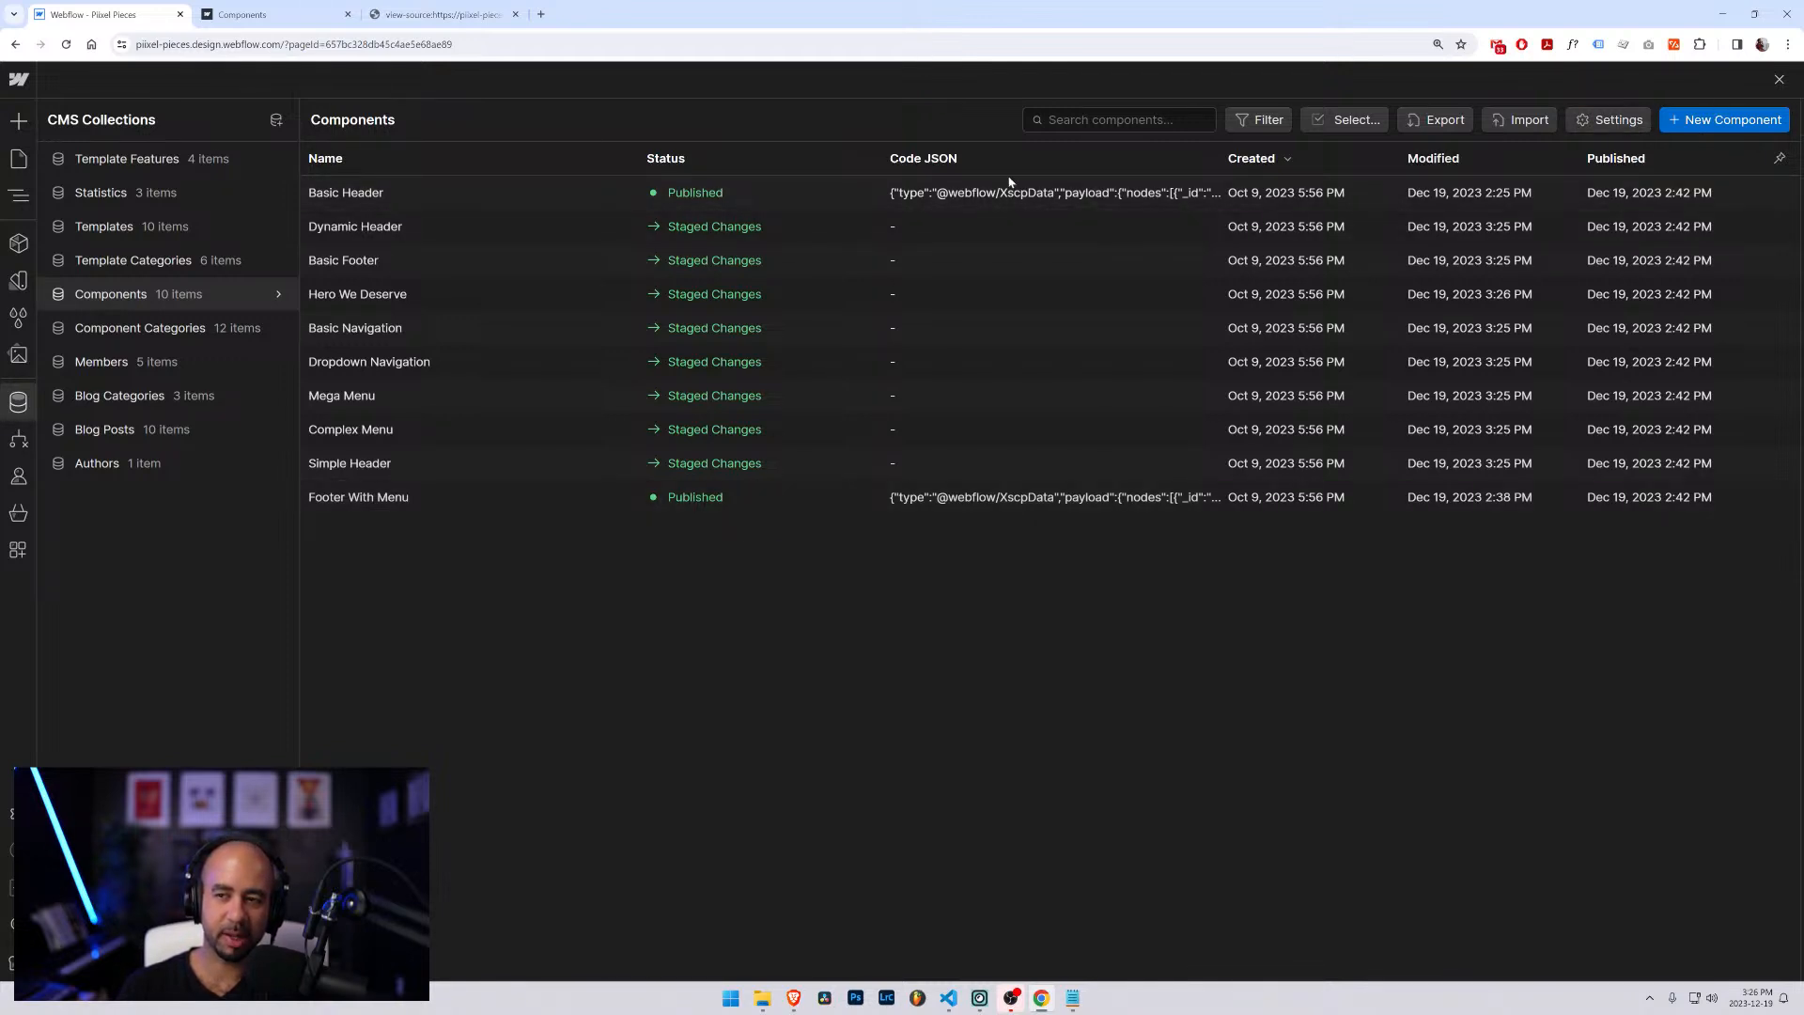
- Capture a screen snip of the Components collection list and open Paint
key(super+shift+s)
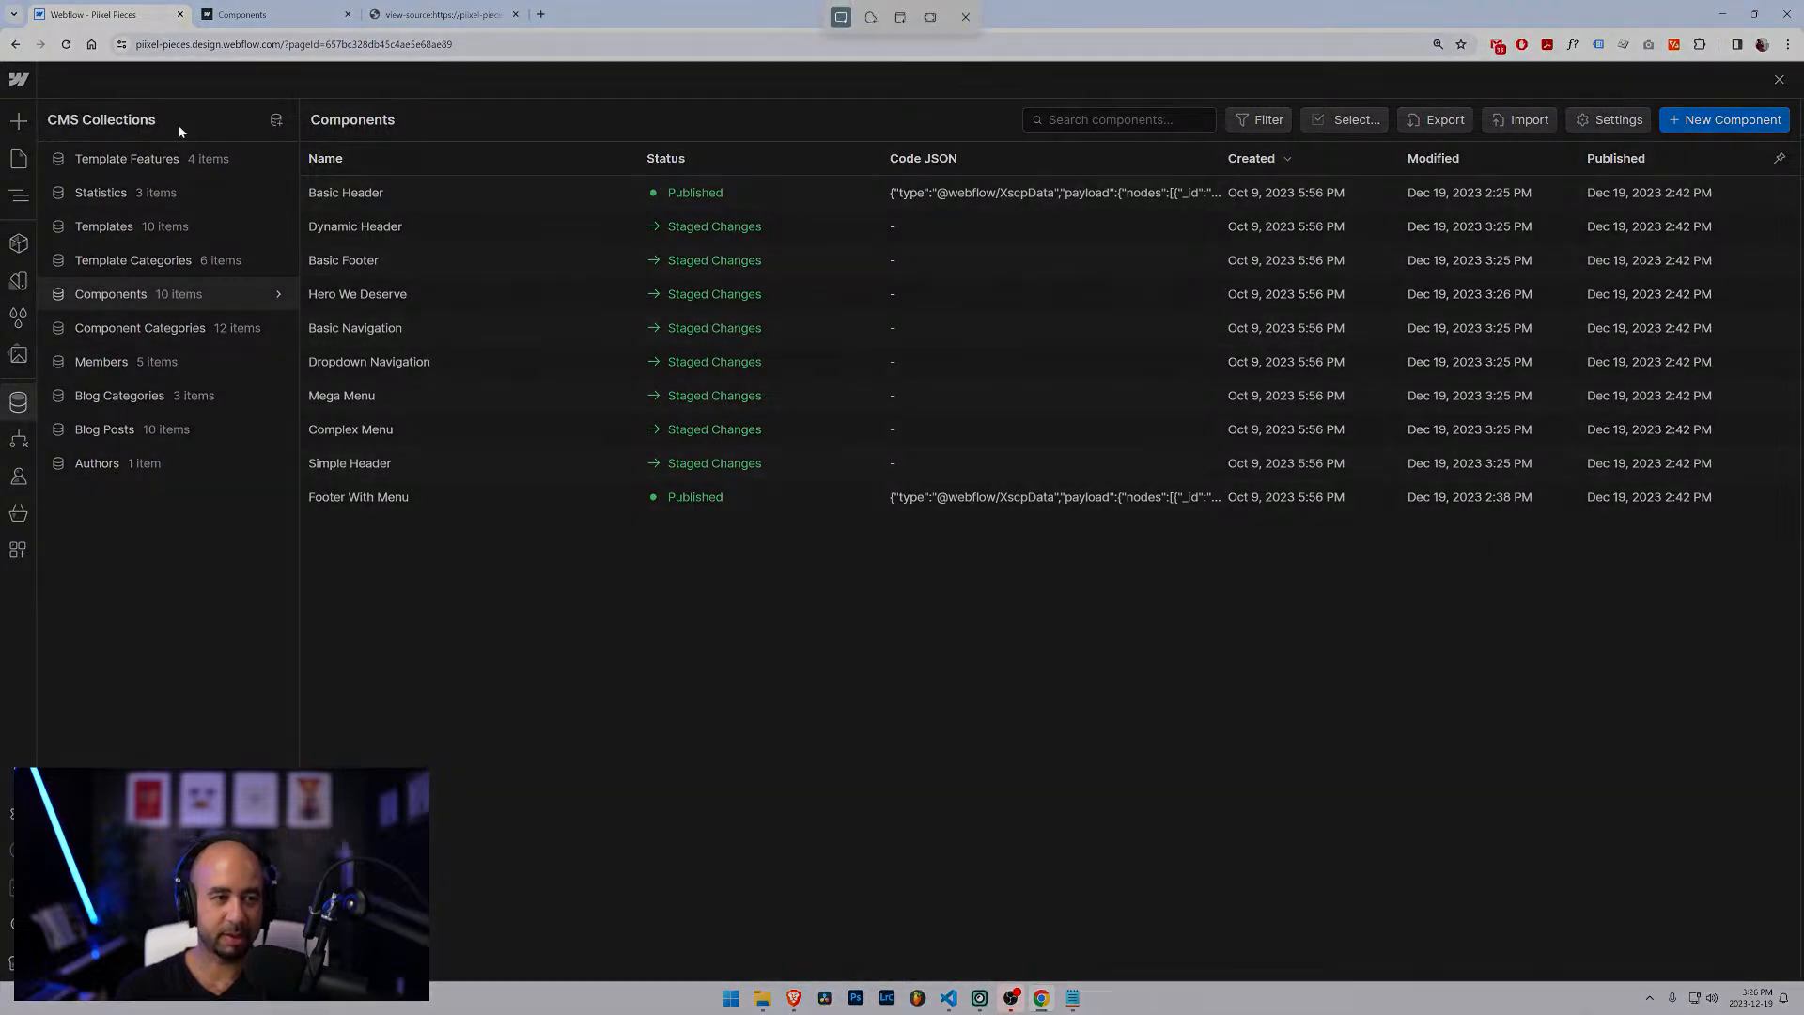
drag(69, 87, 1221, 574)
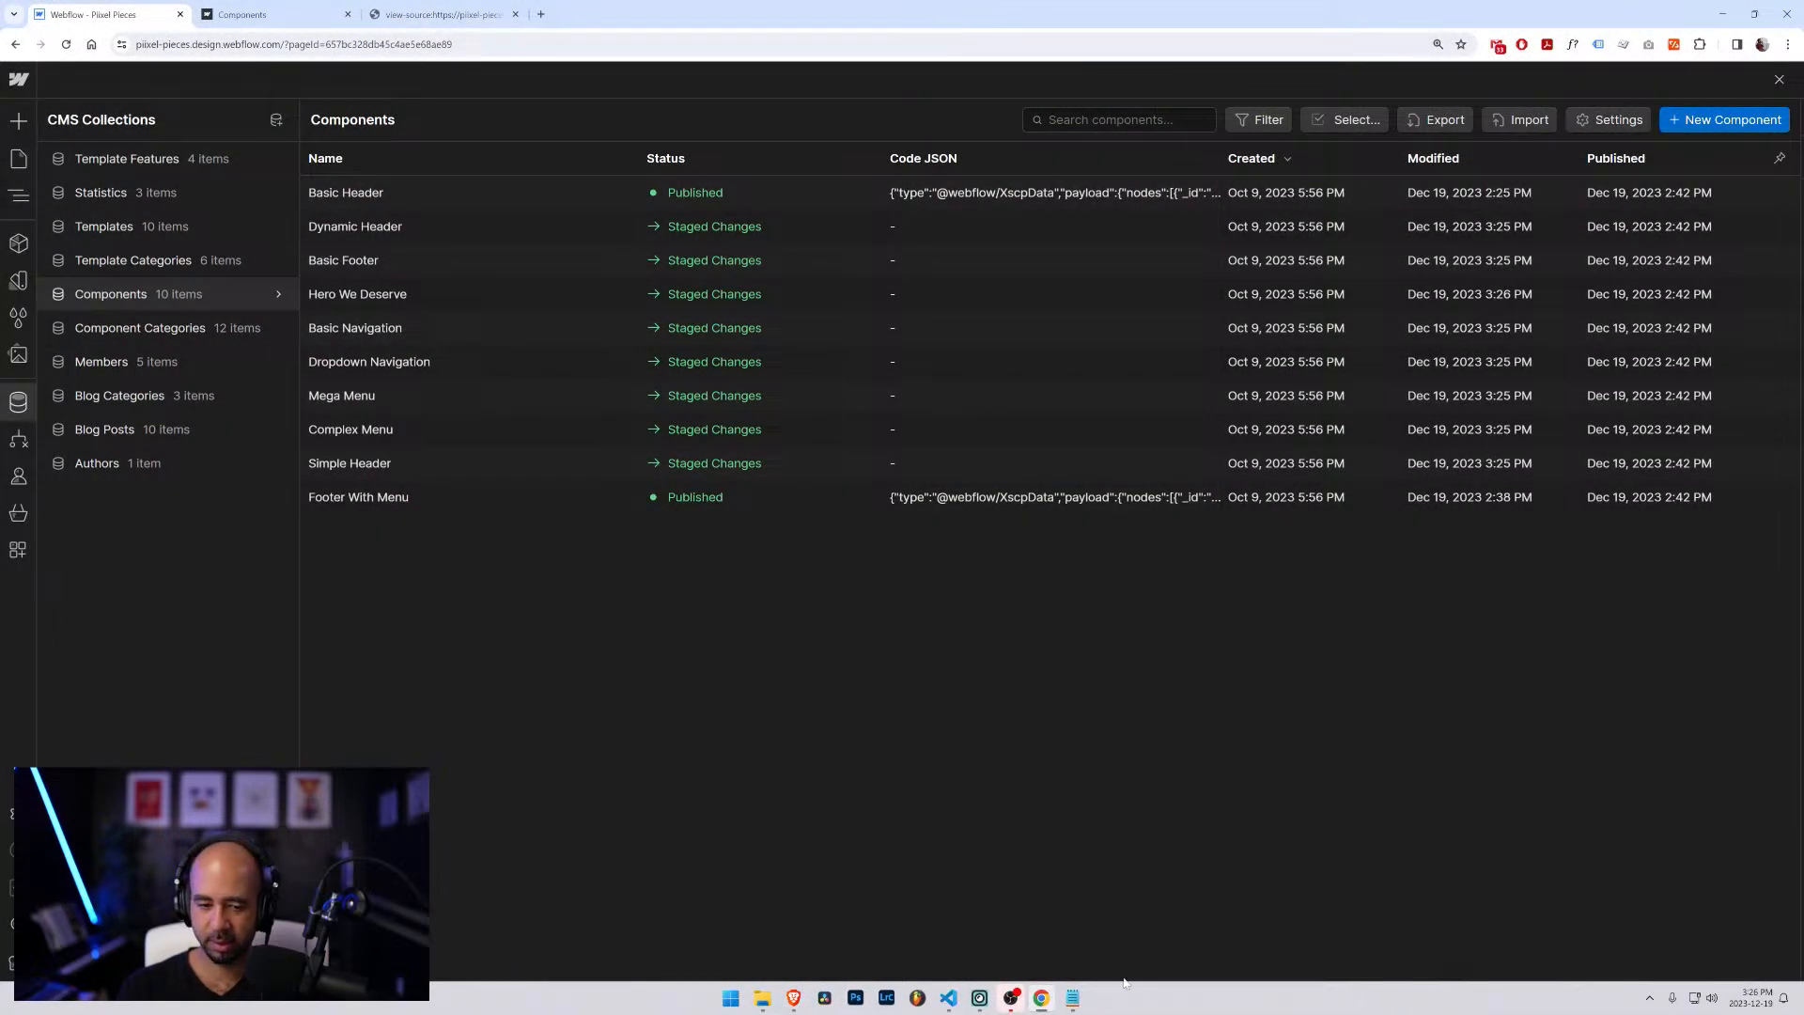
key(super)
text(paint)
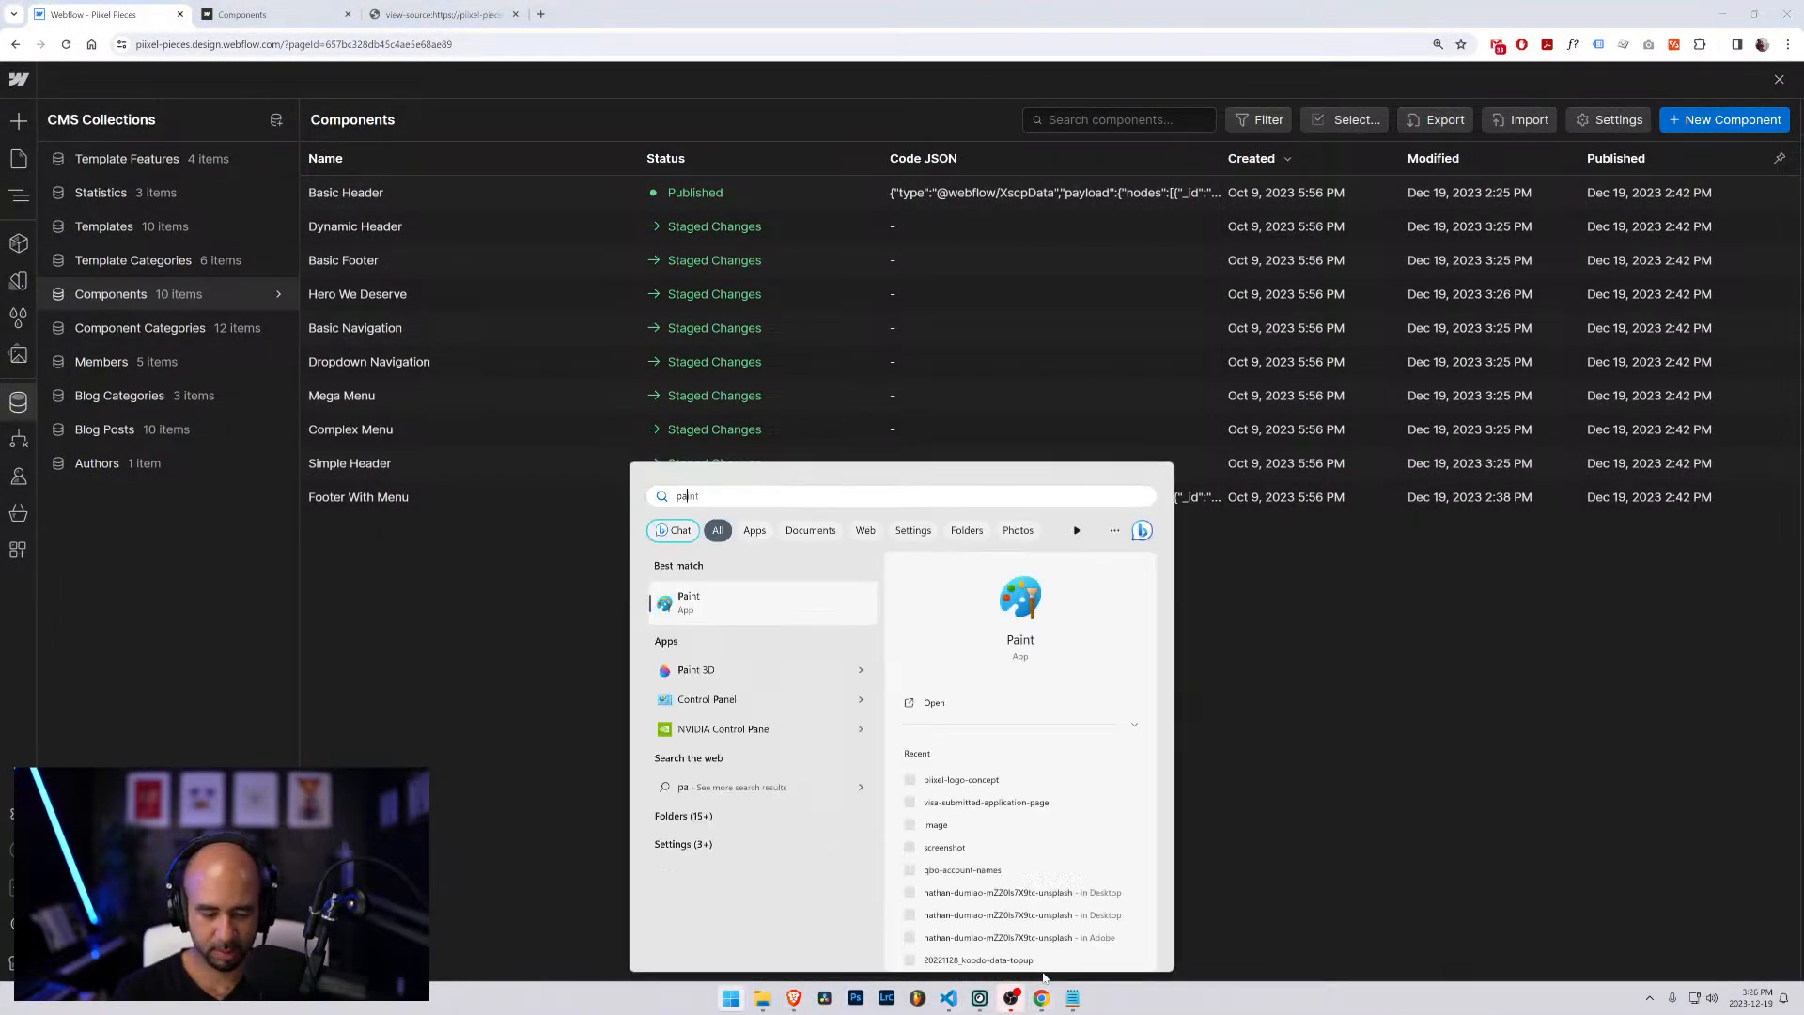
key(Return)
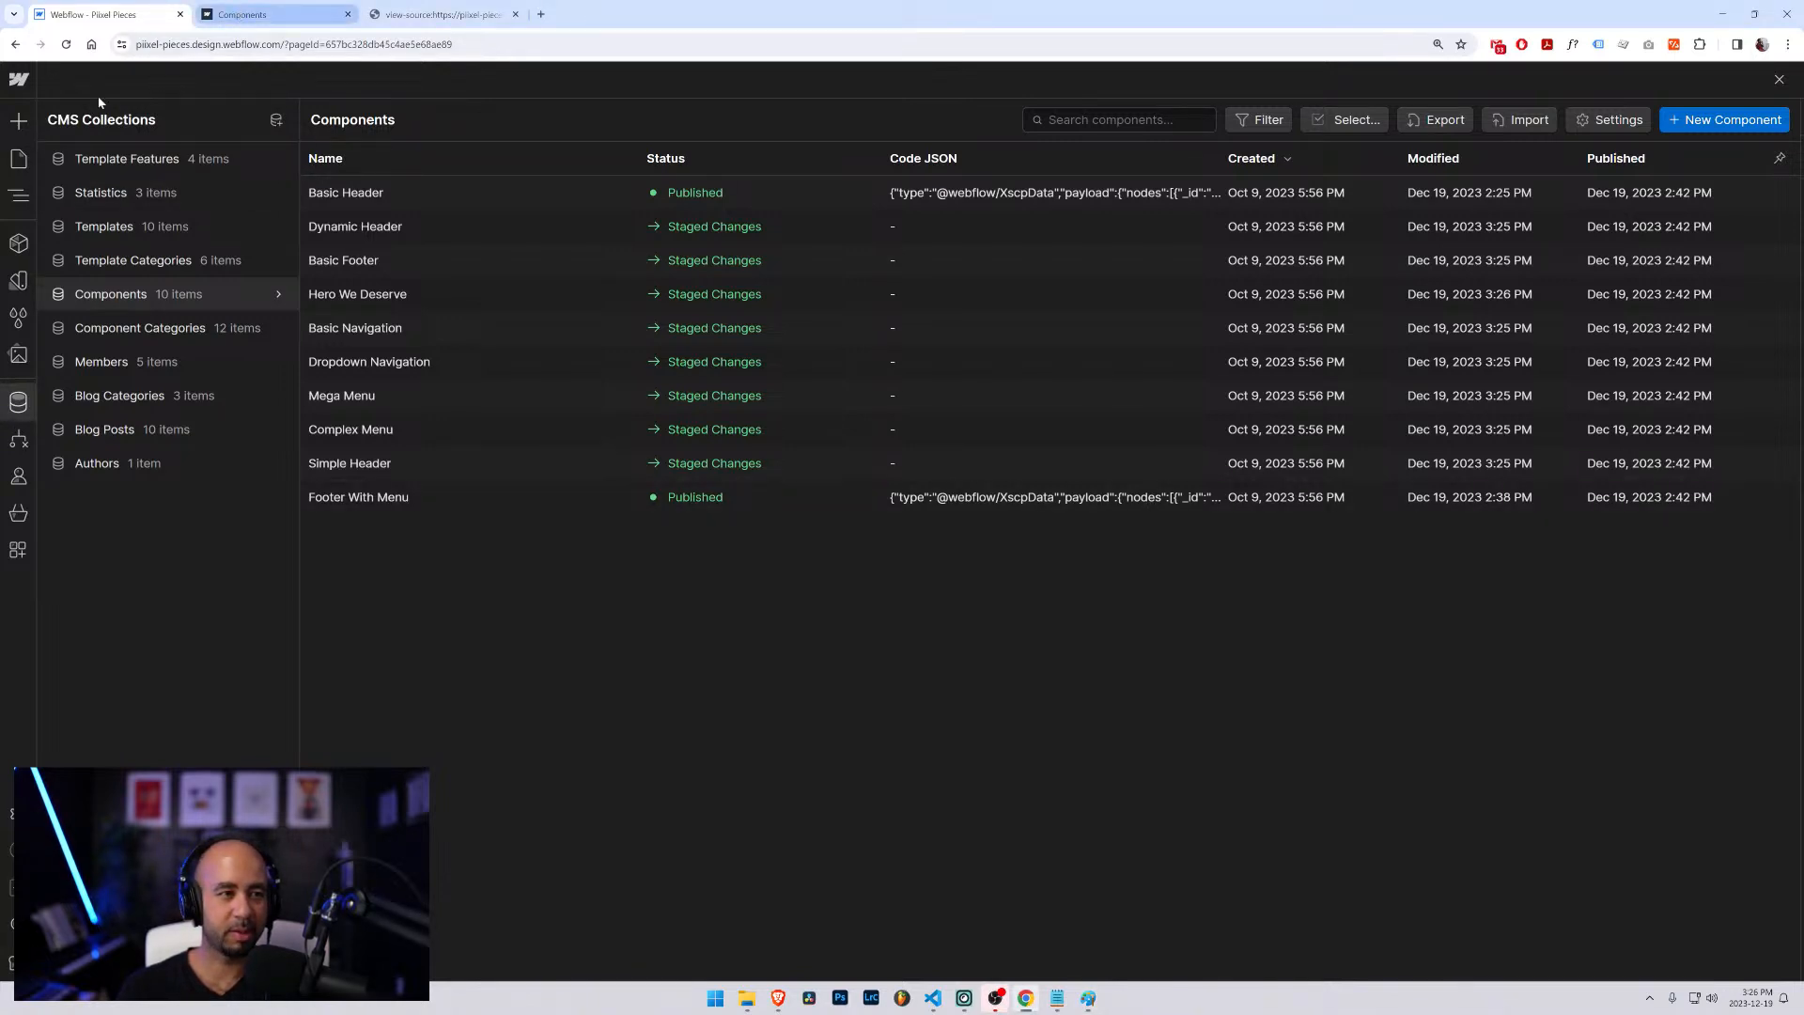
- Return to the page canvas and publish the site to the staging domain piixel-pieces.webflow.io
click(21, 162)
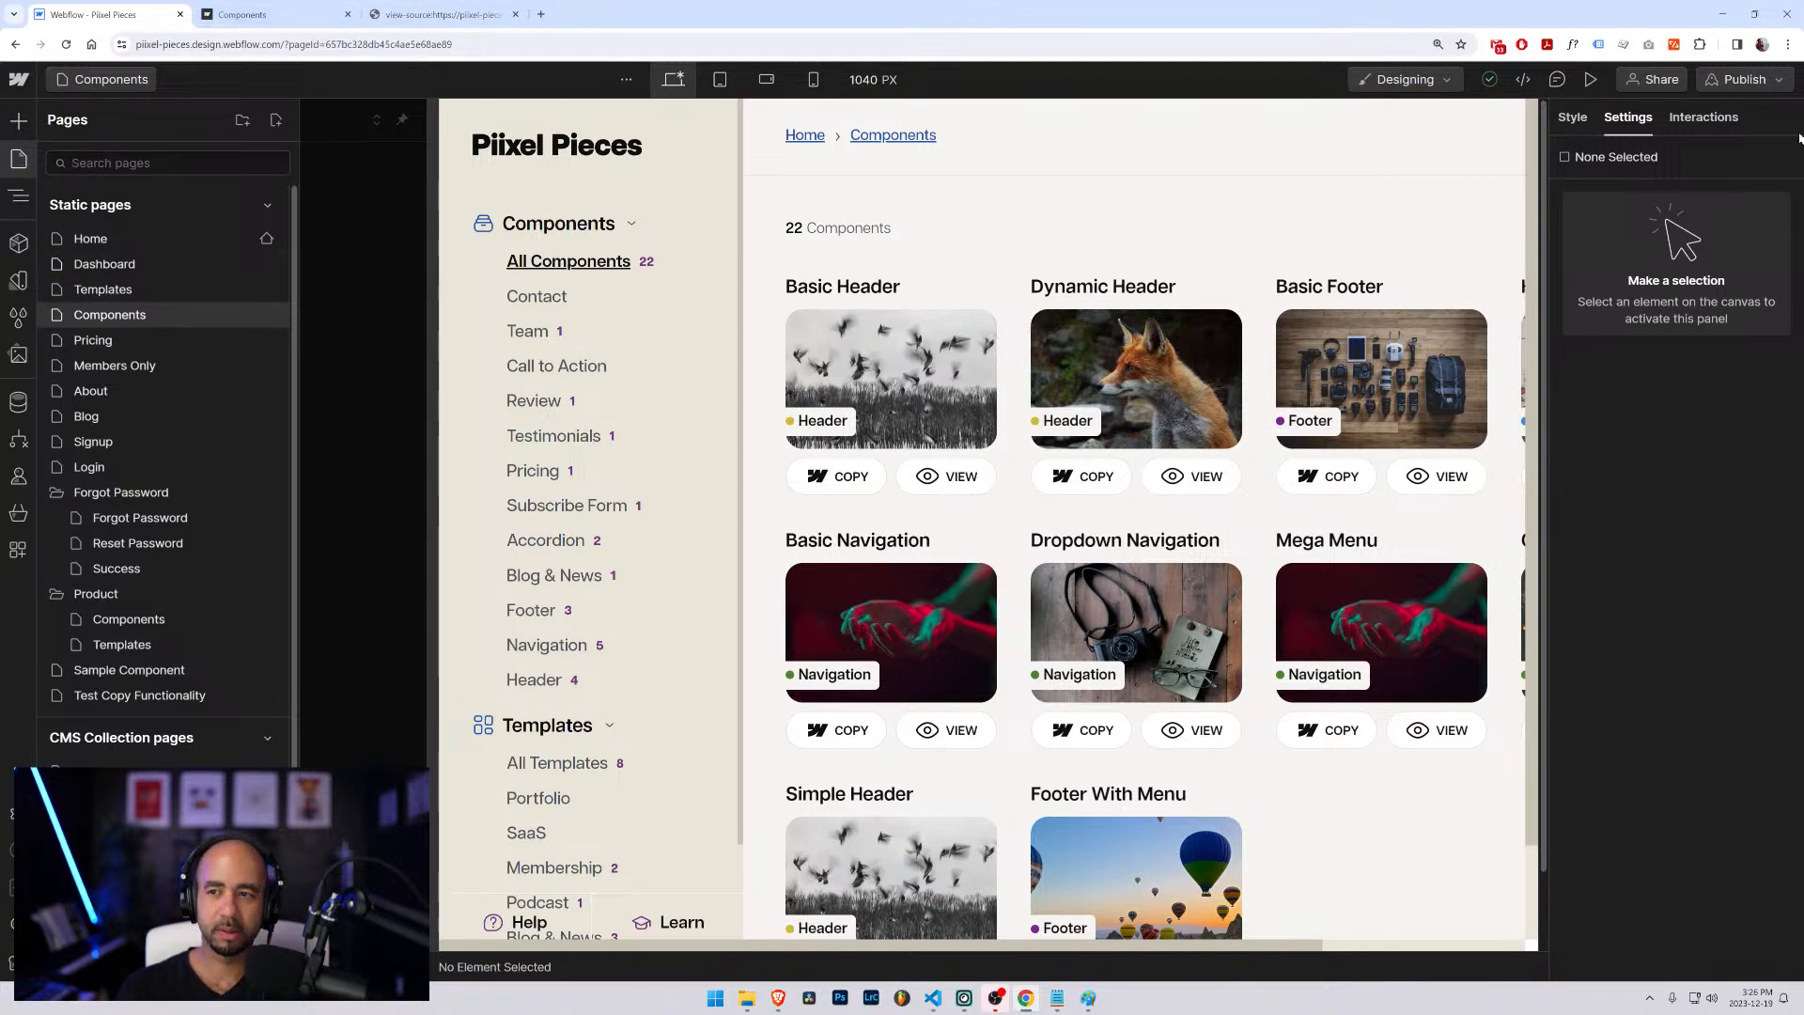
click(1745, 79)
click(1694, 384)
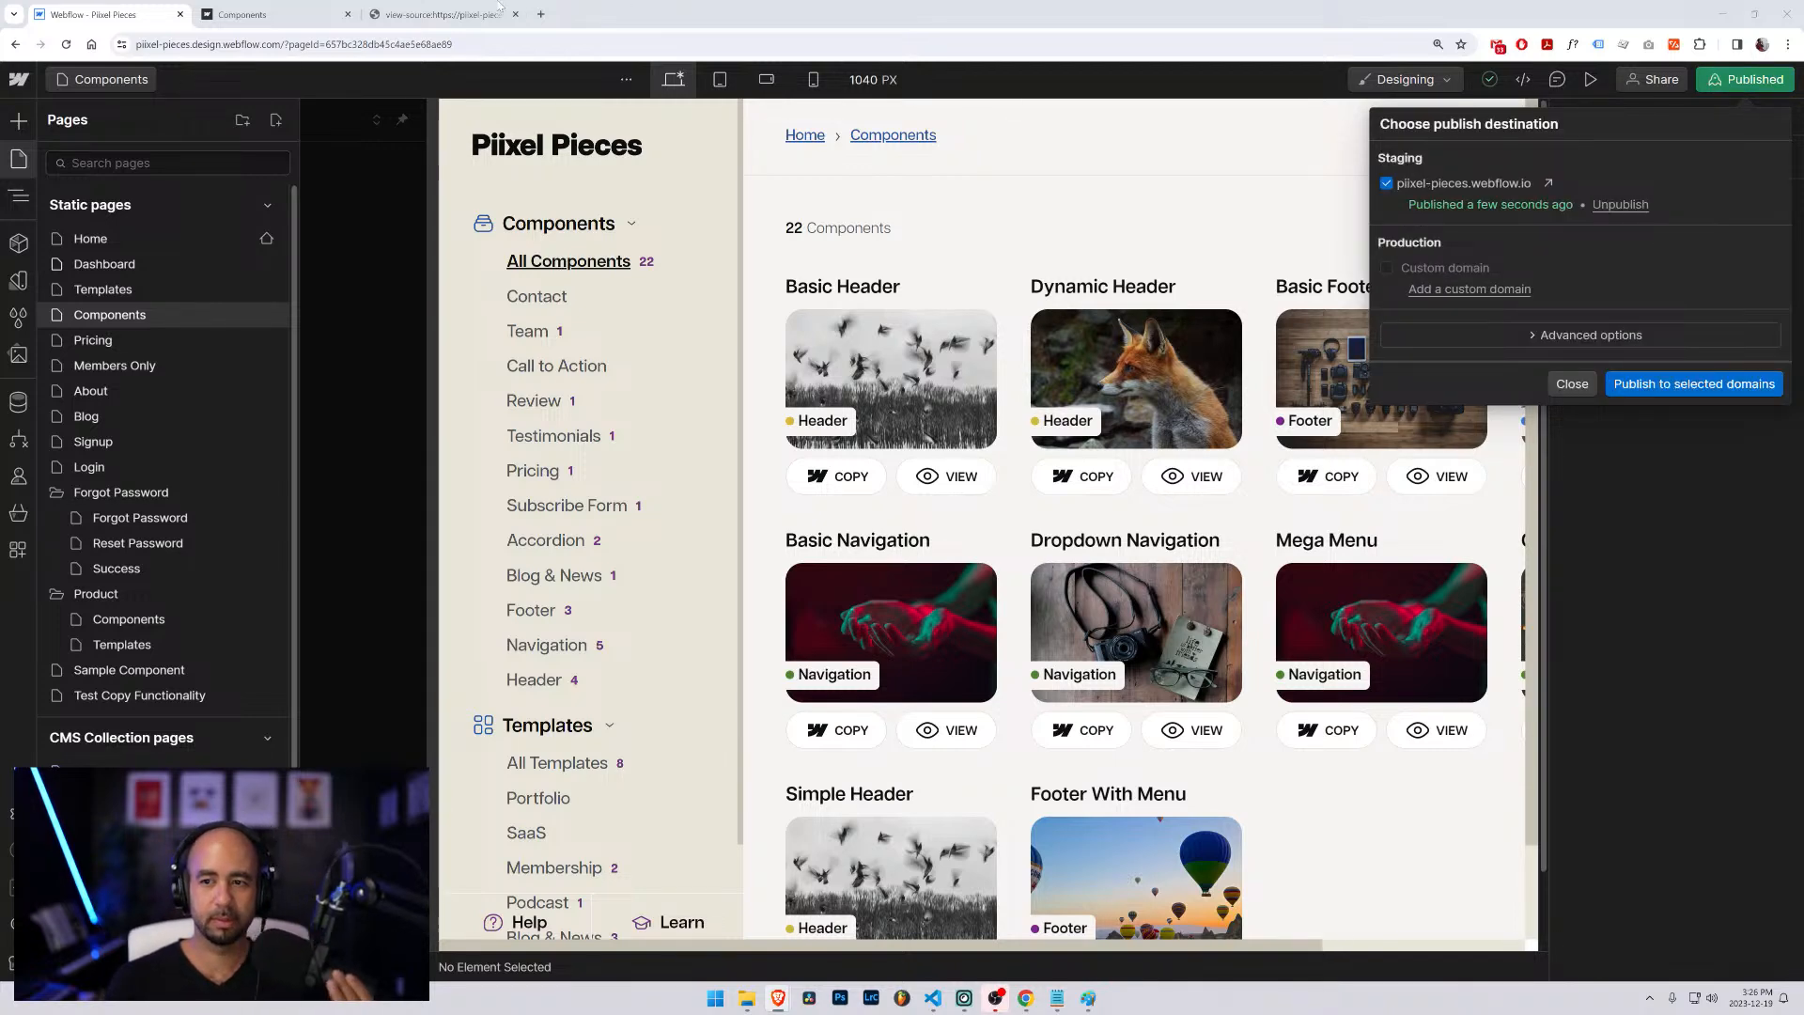
- Copy the Basic Header component from the published Components page and paste it into the Body of the Test Copy Functionality page
click(299, 16)
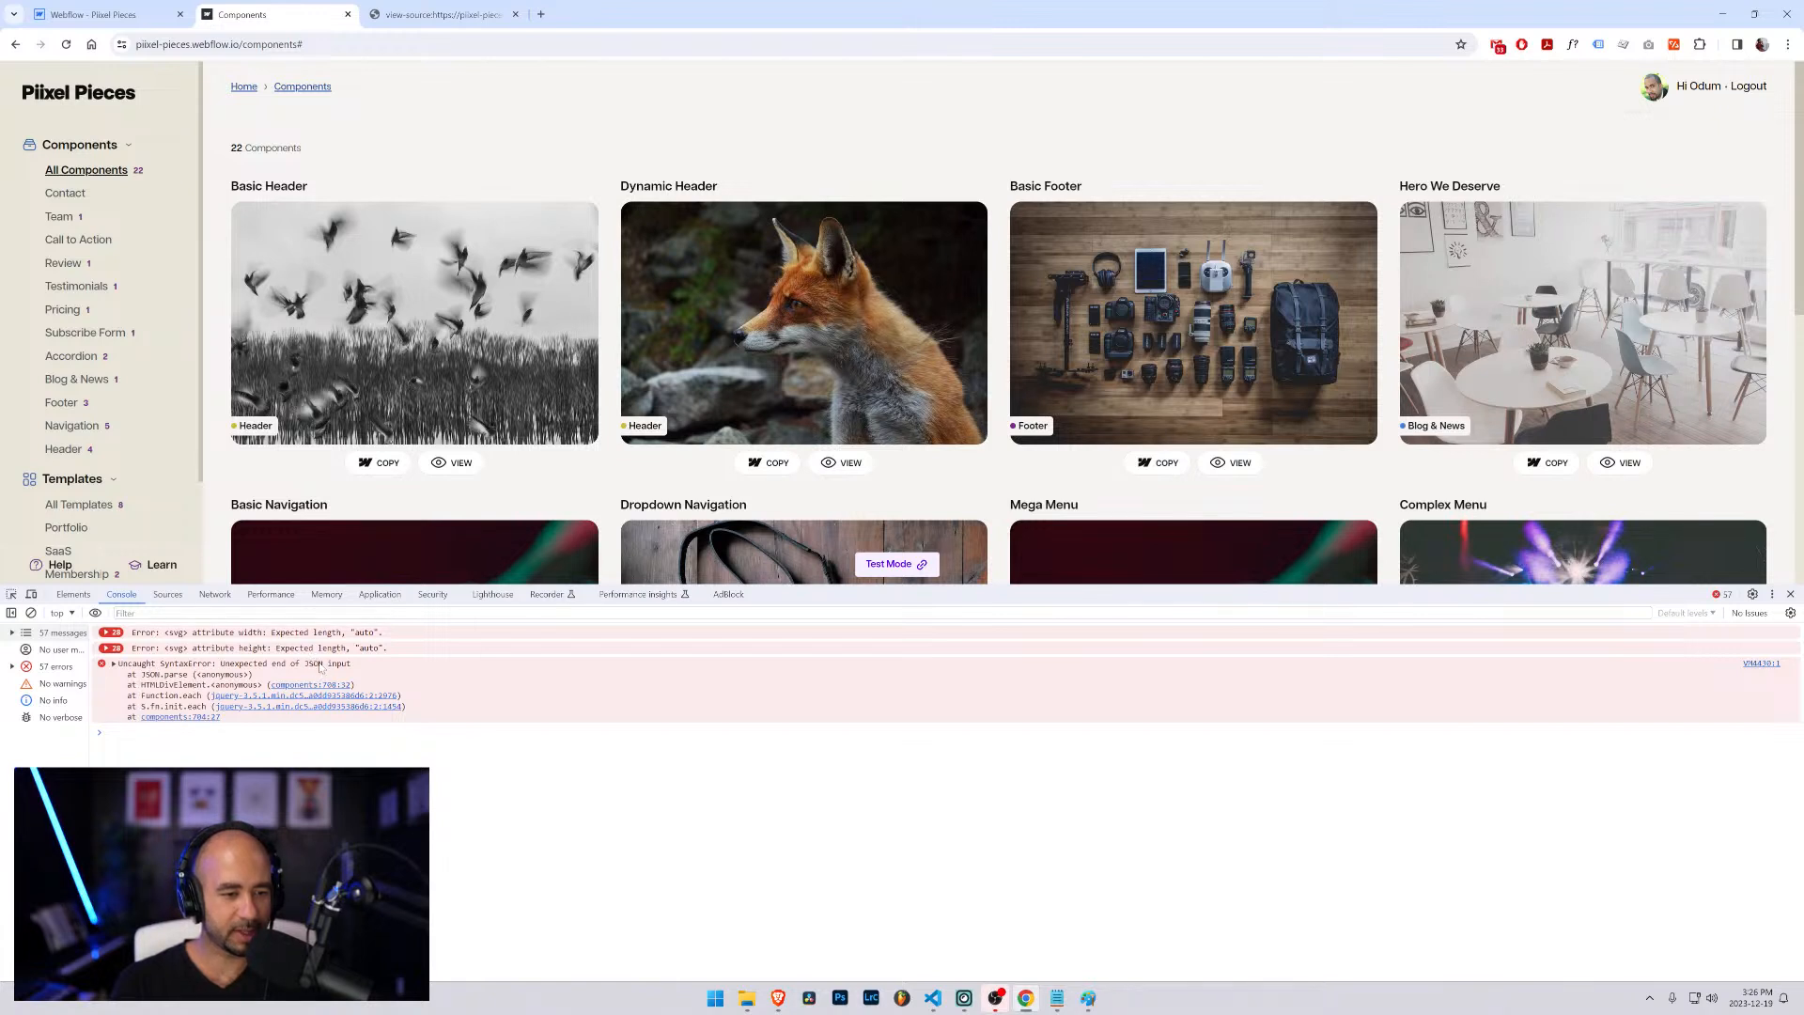
click(380, 464)
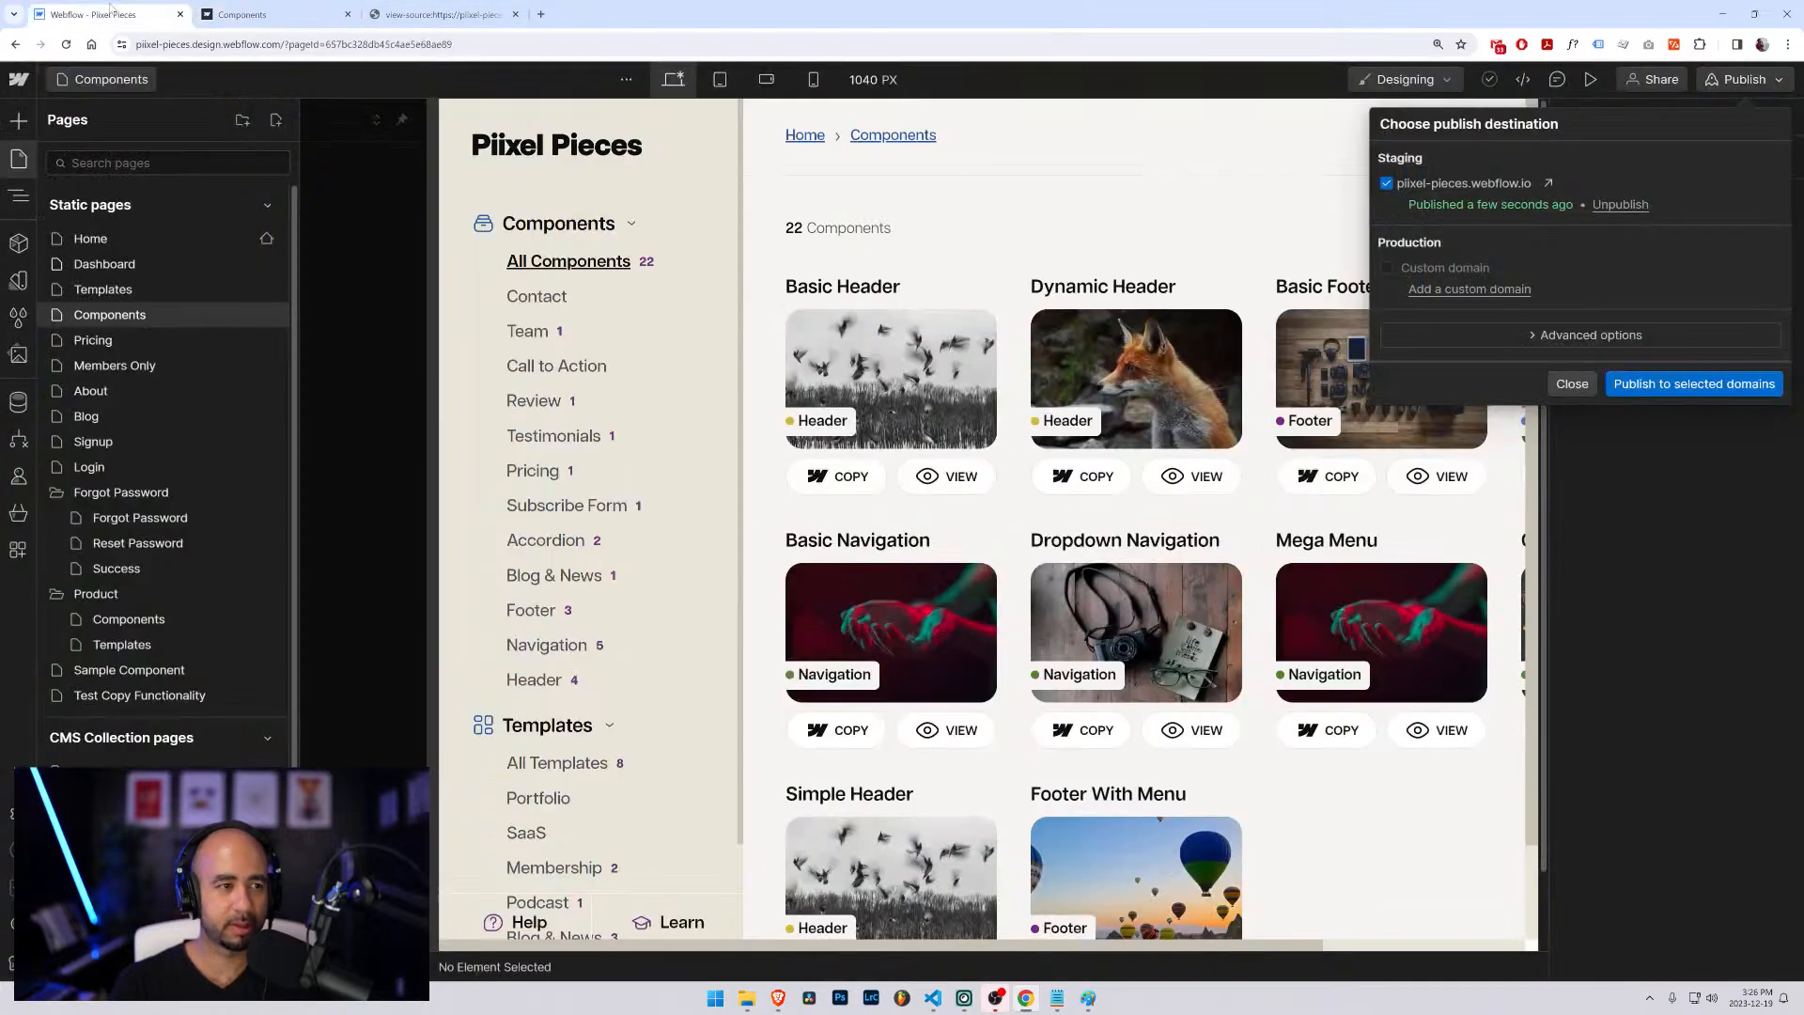
click(94, 14)
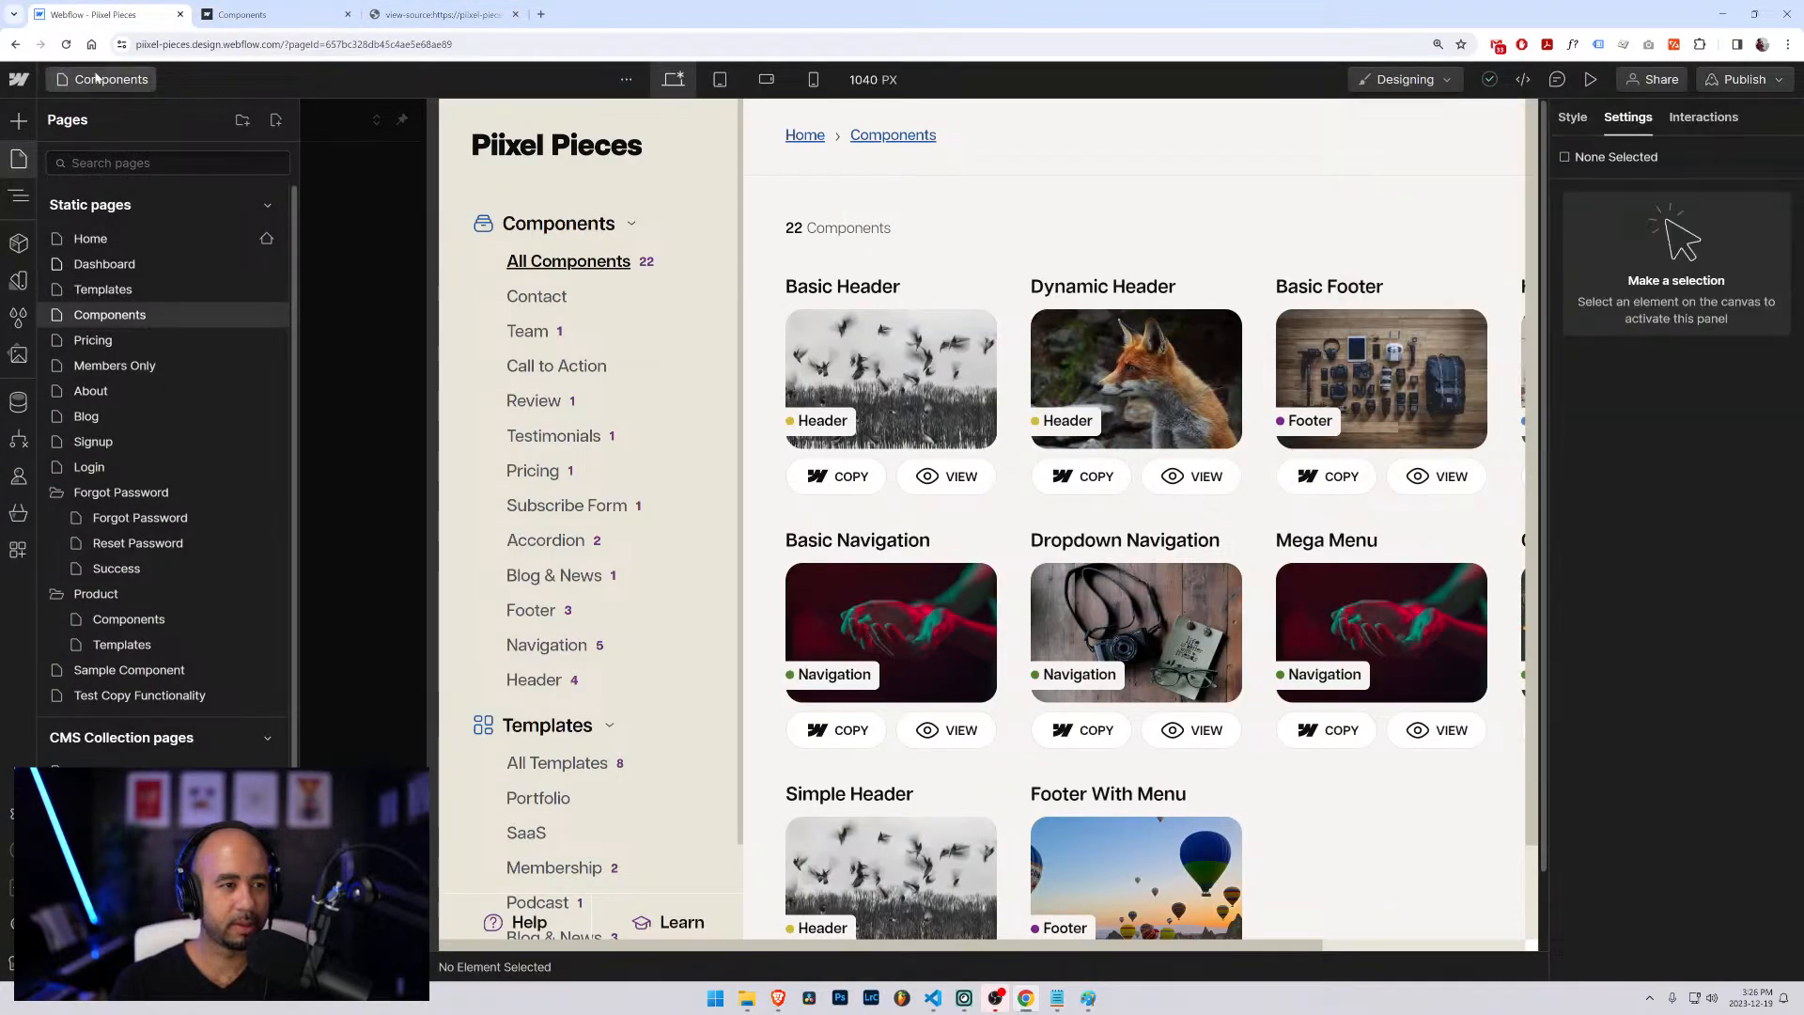
key(z)
click(54, 180)
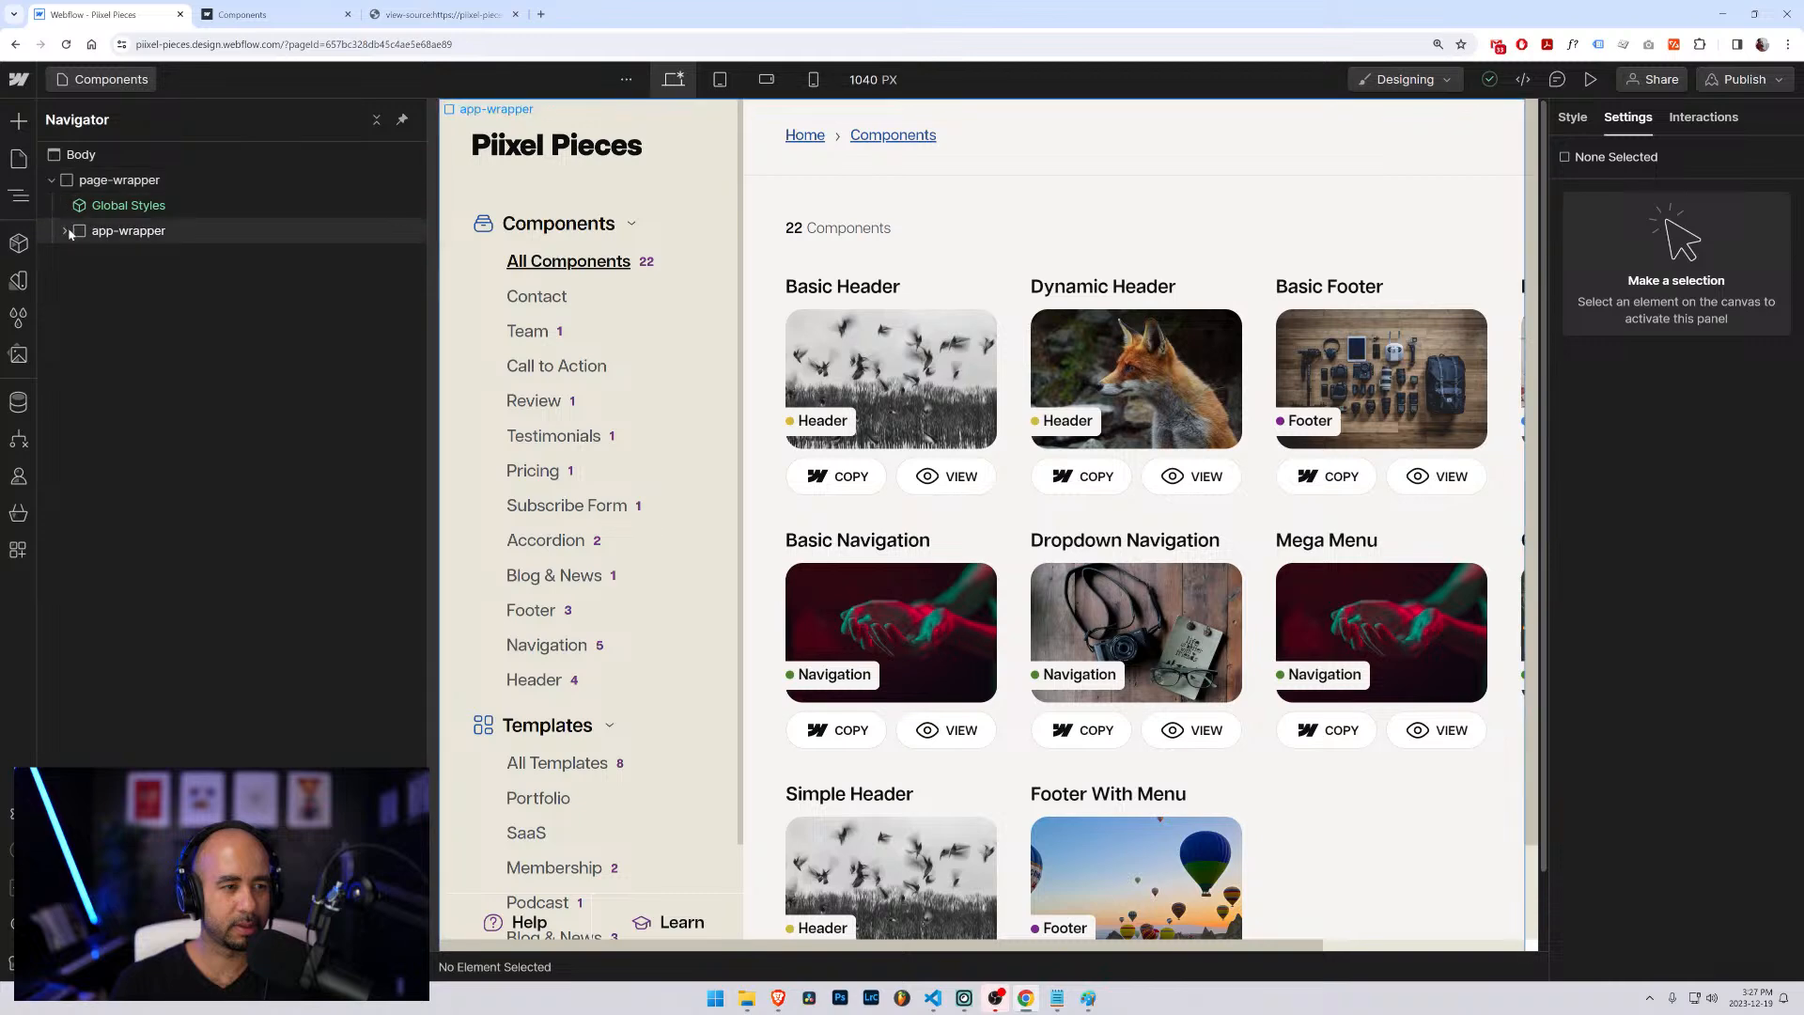
click(98, 79)
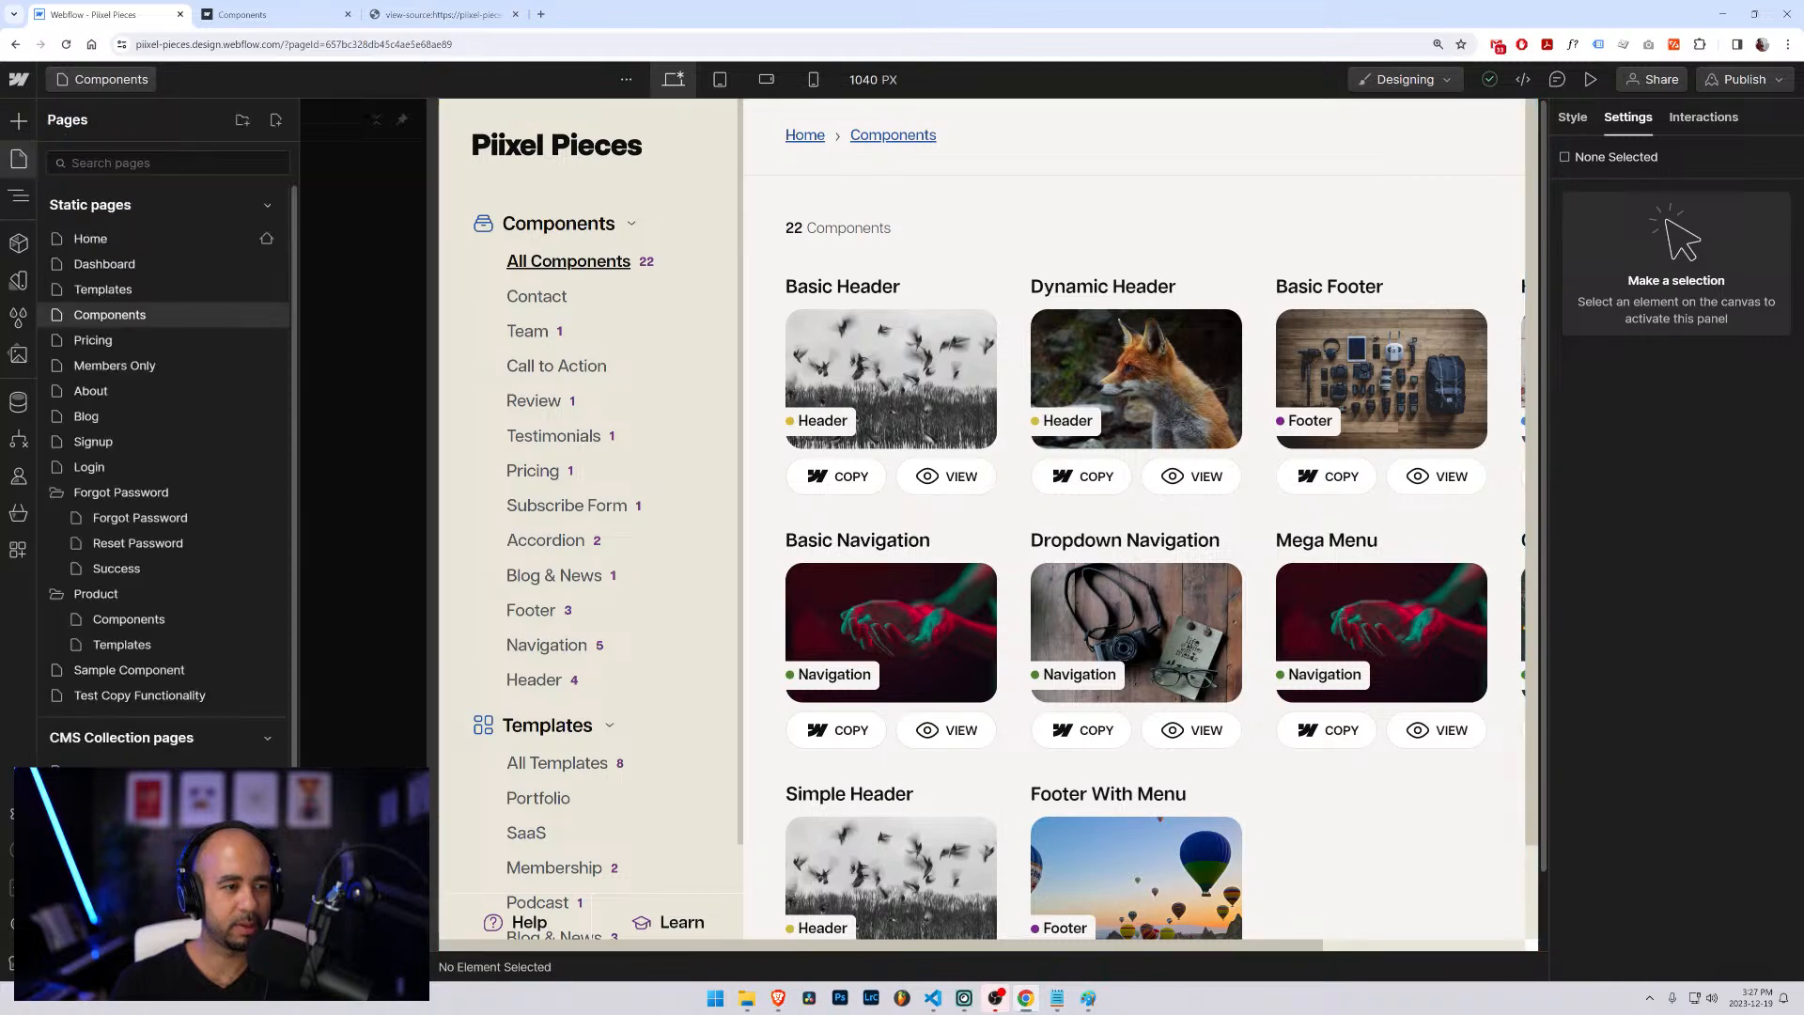
click(128, 694)
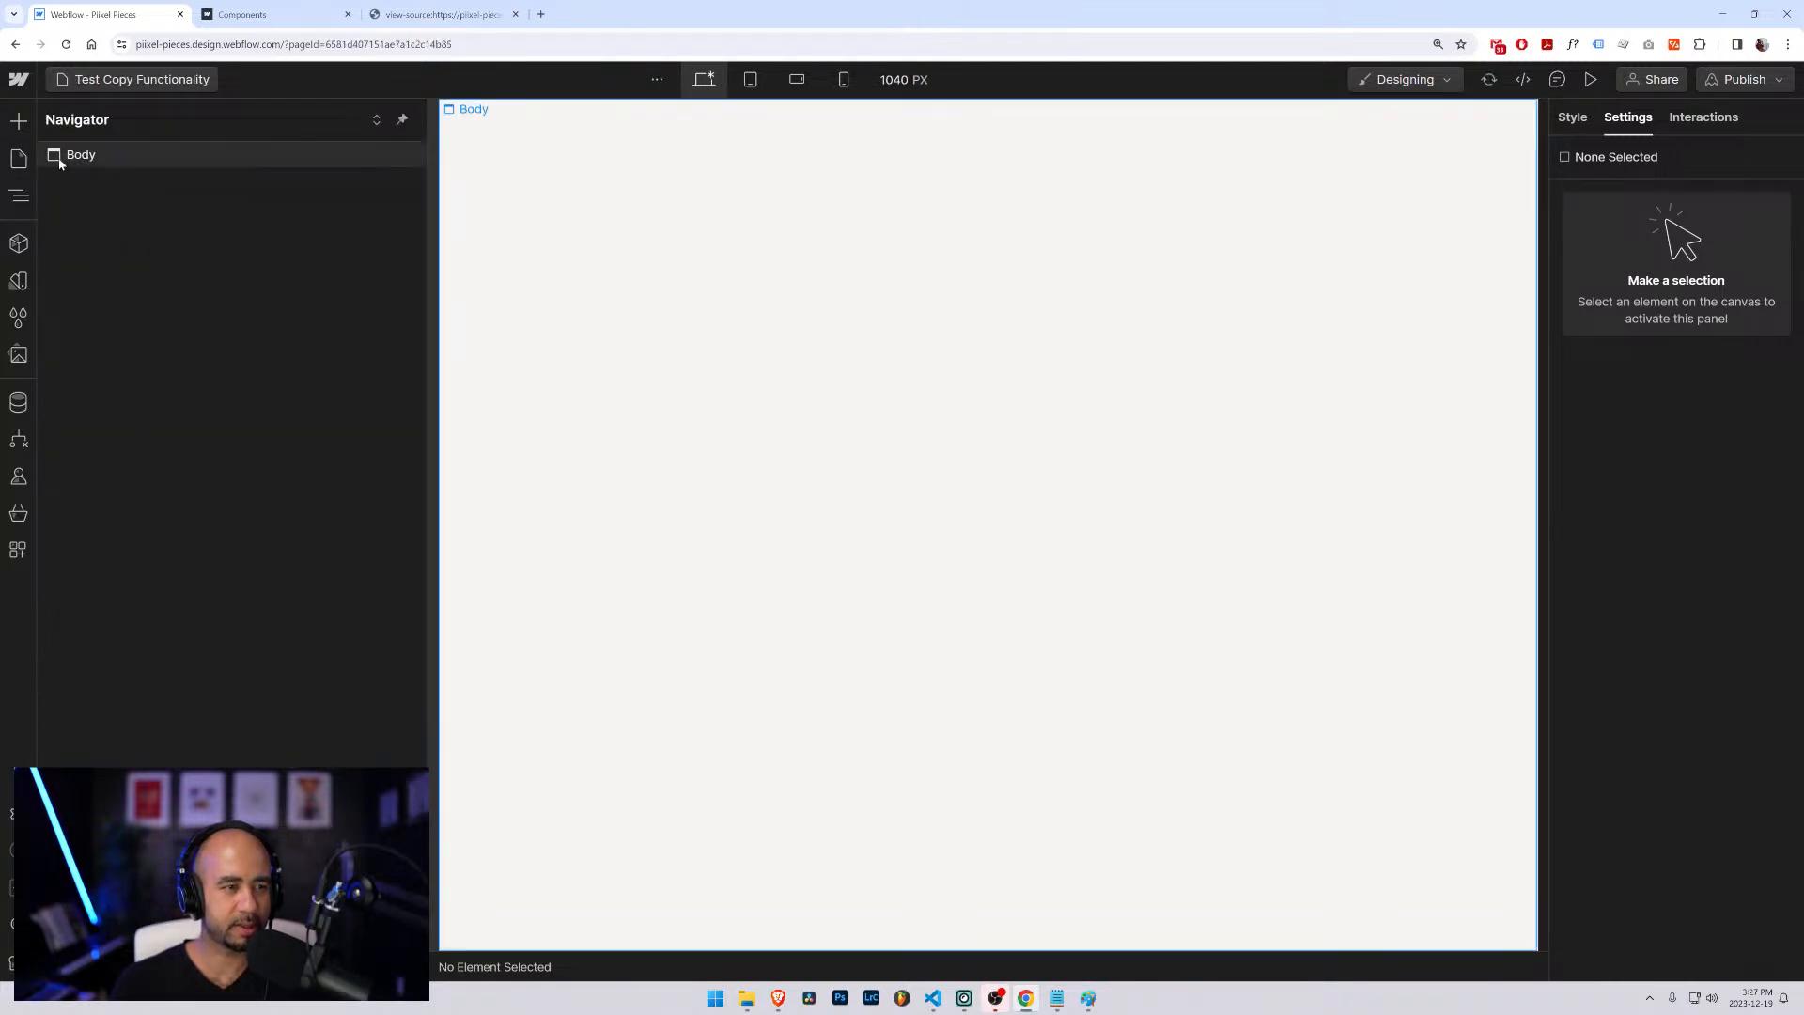
click(59, 160)
key(ctrl+v)
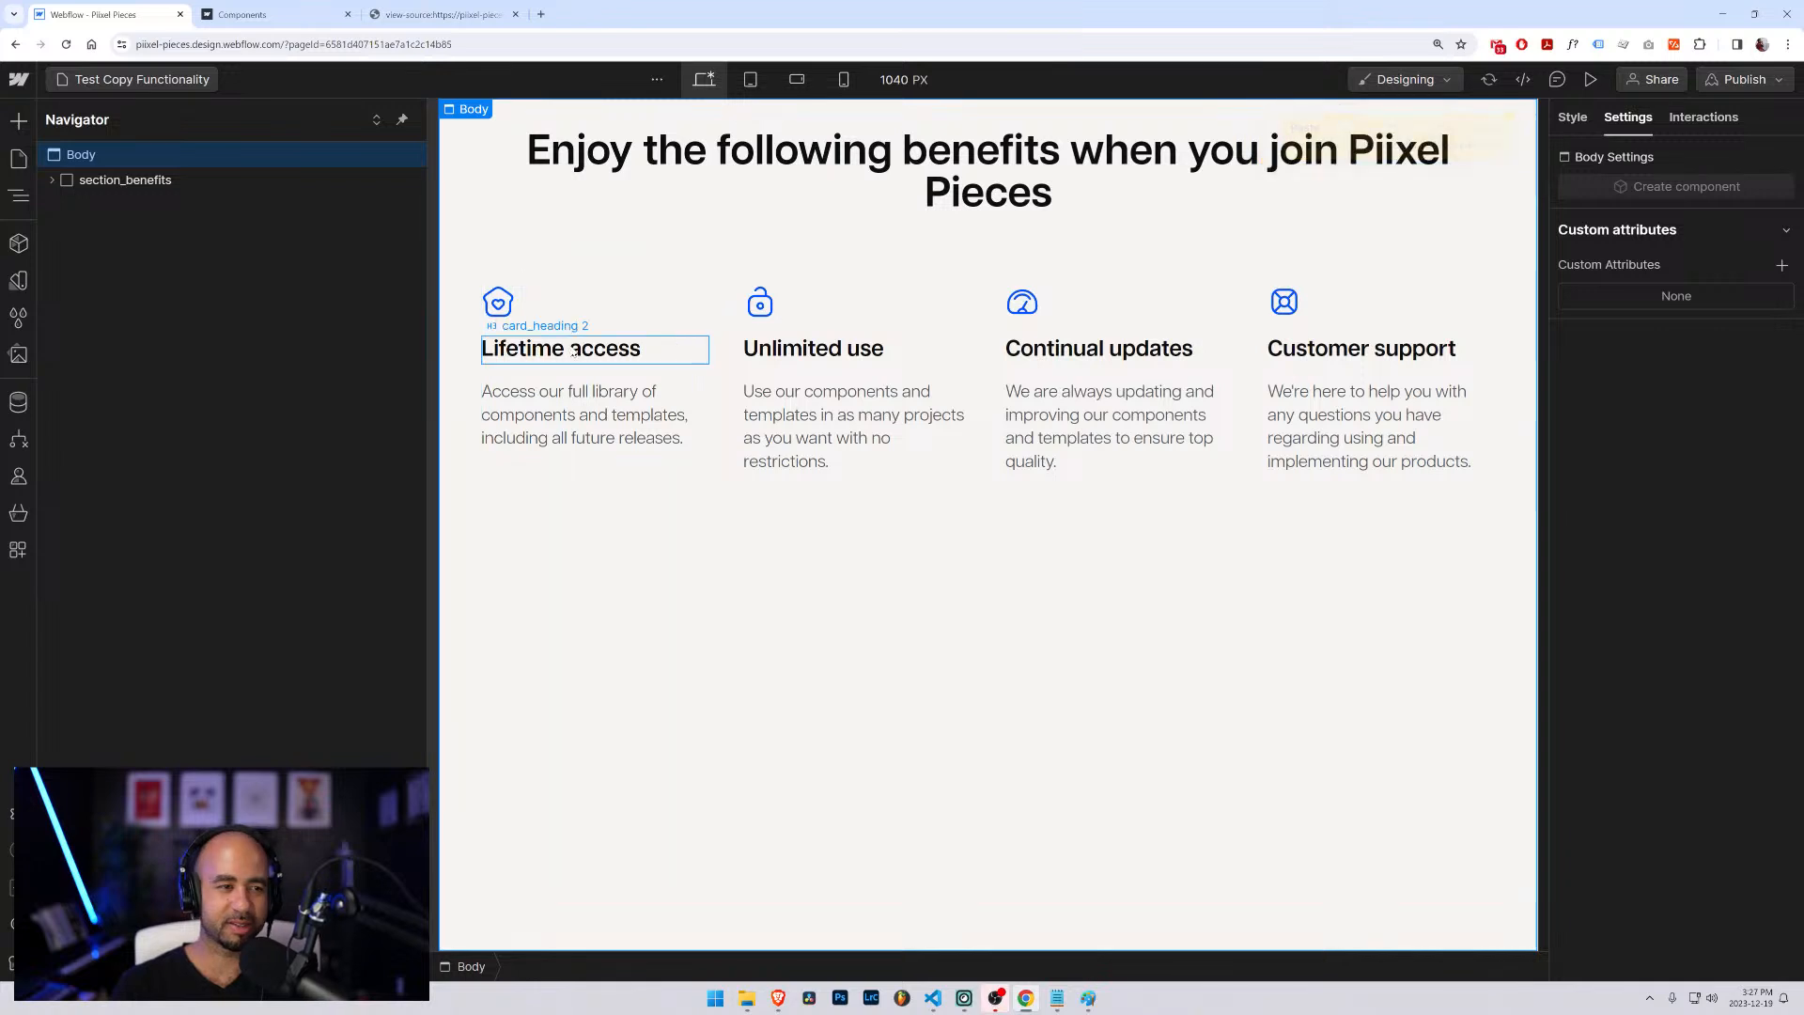
click(432, 15)
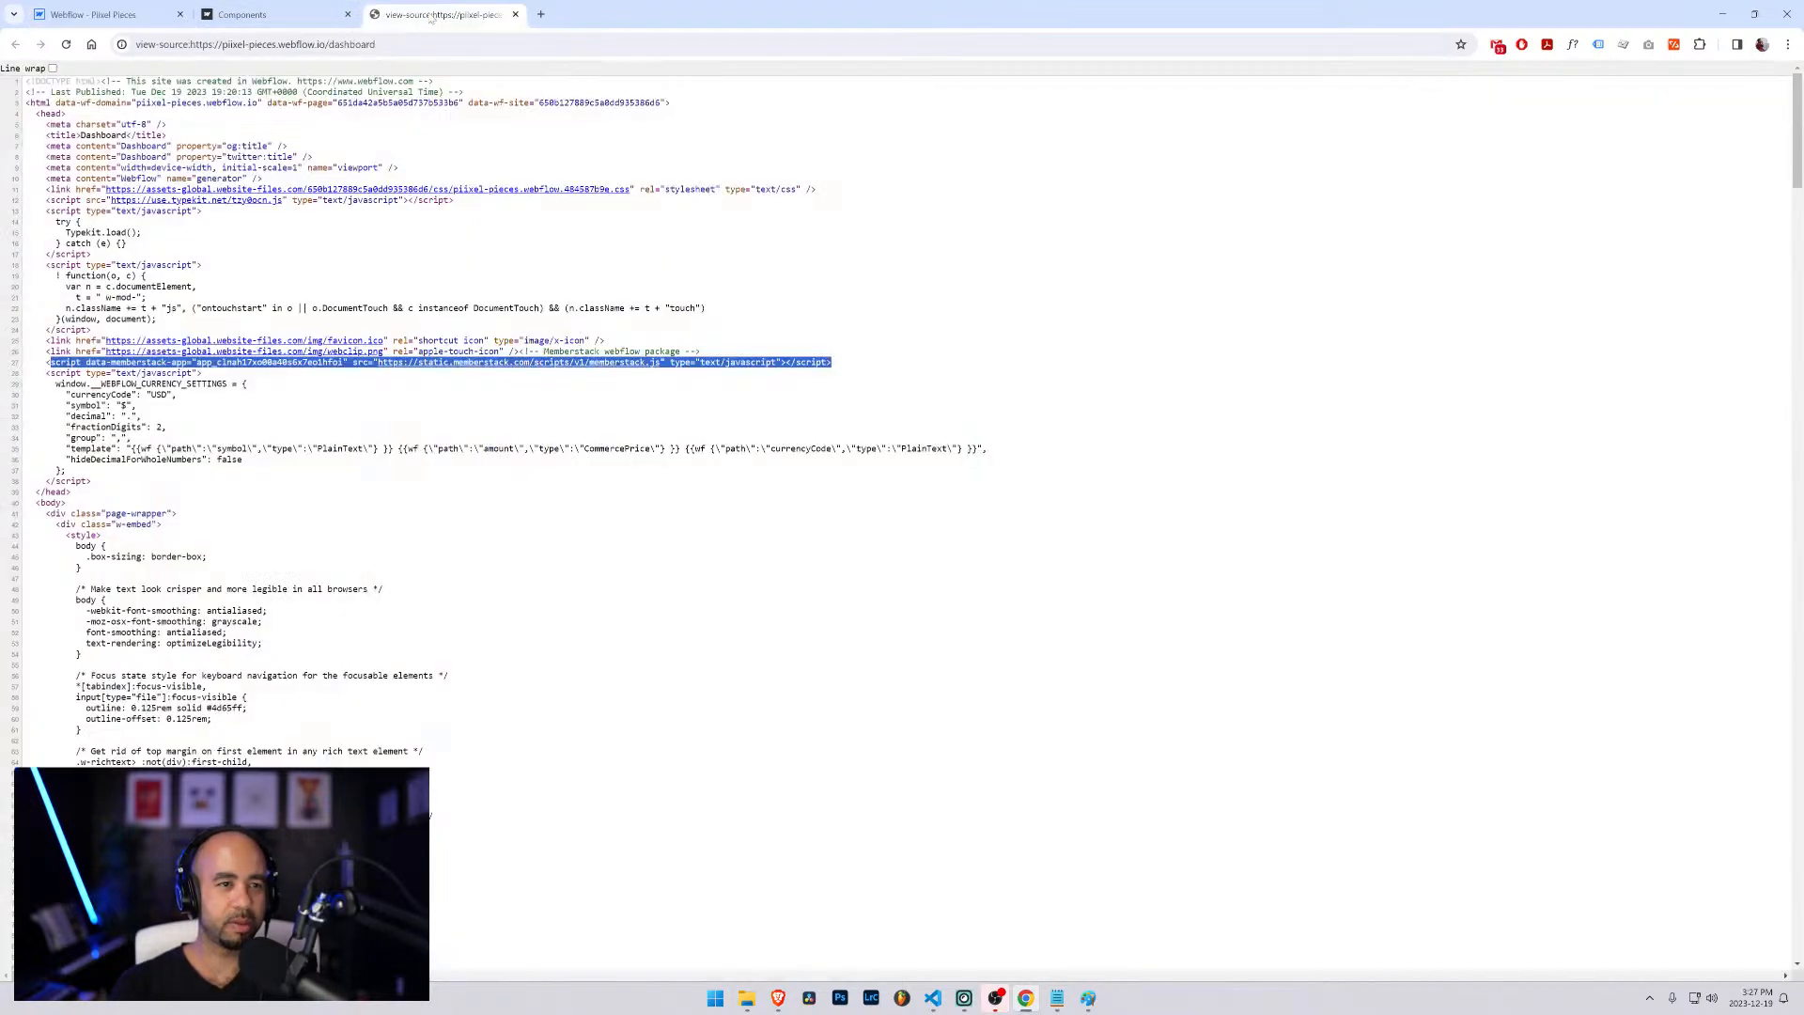
click(104, 14)
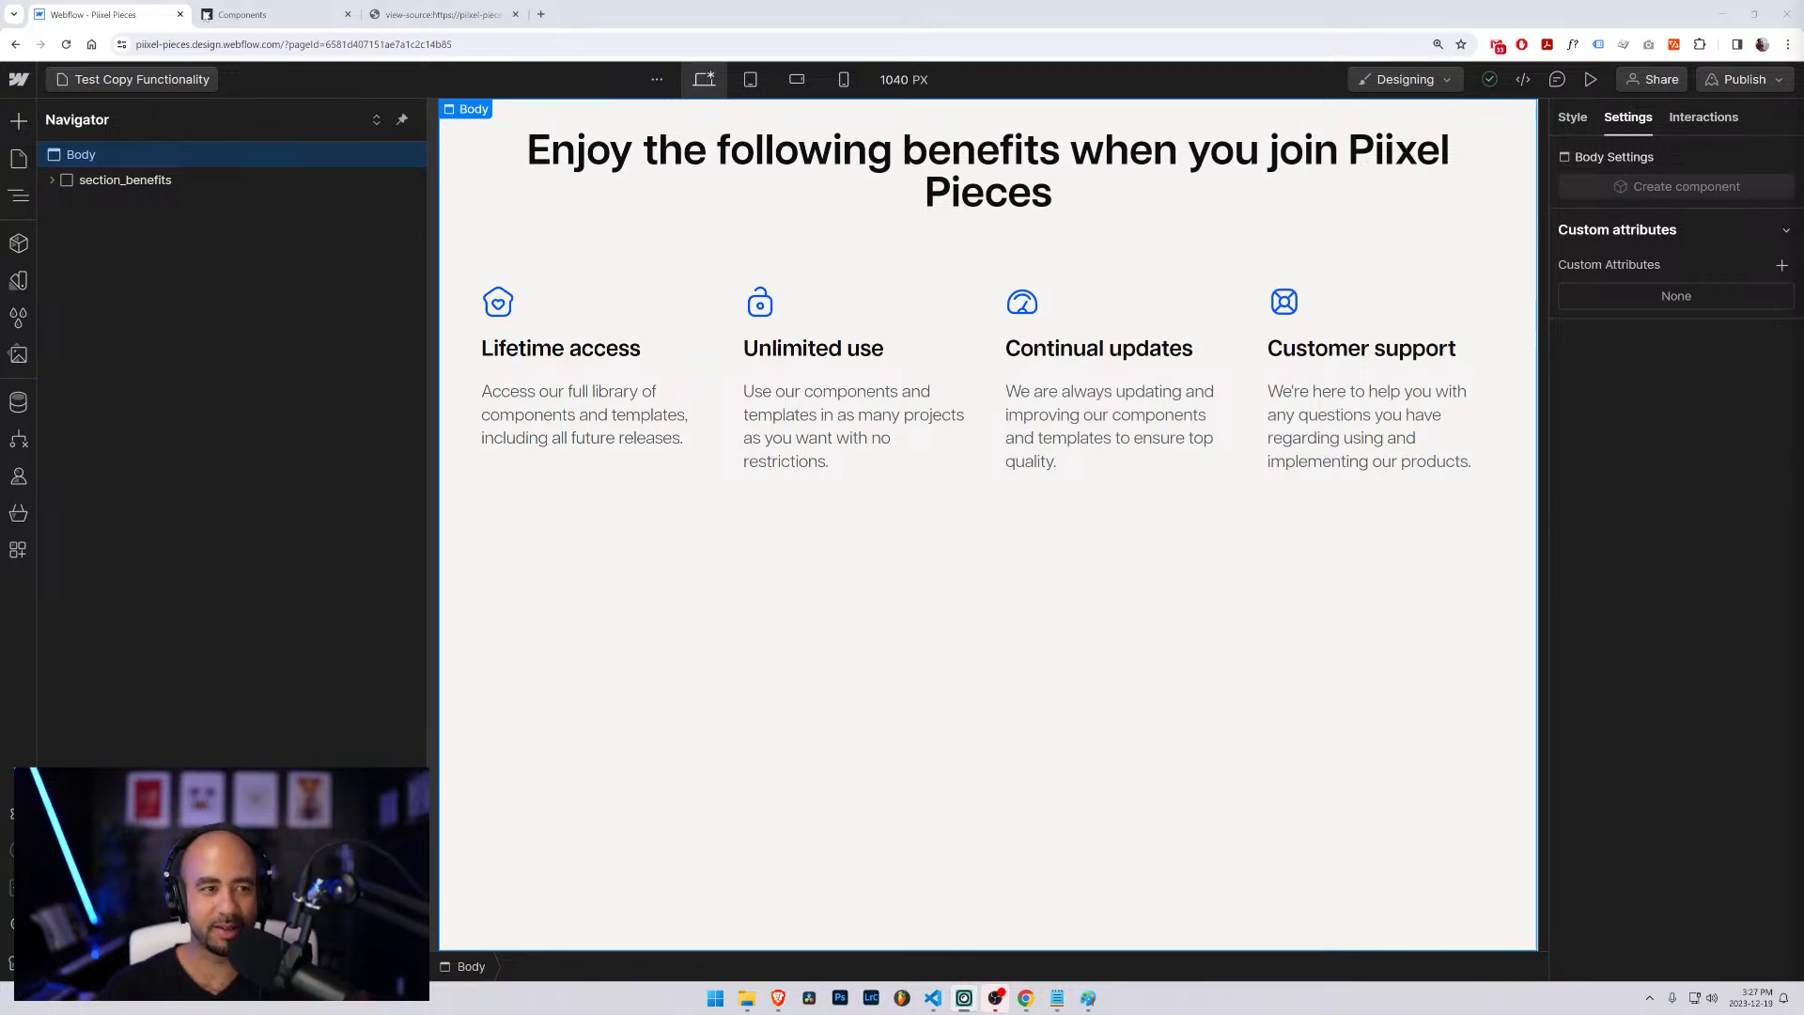
click(268, 13)
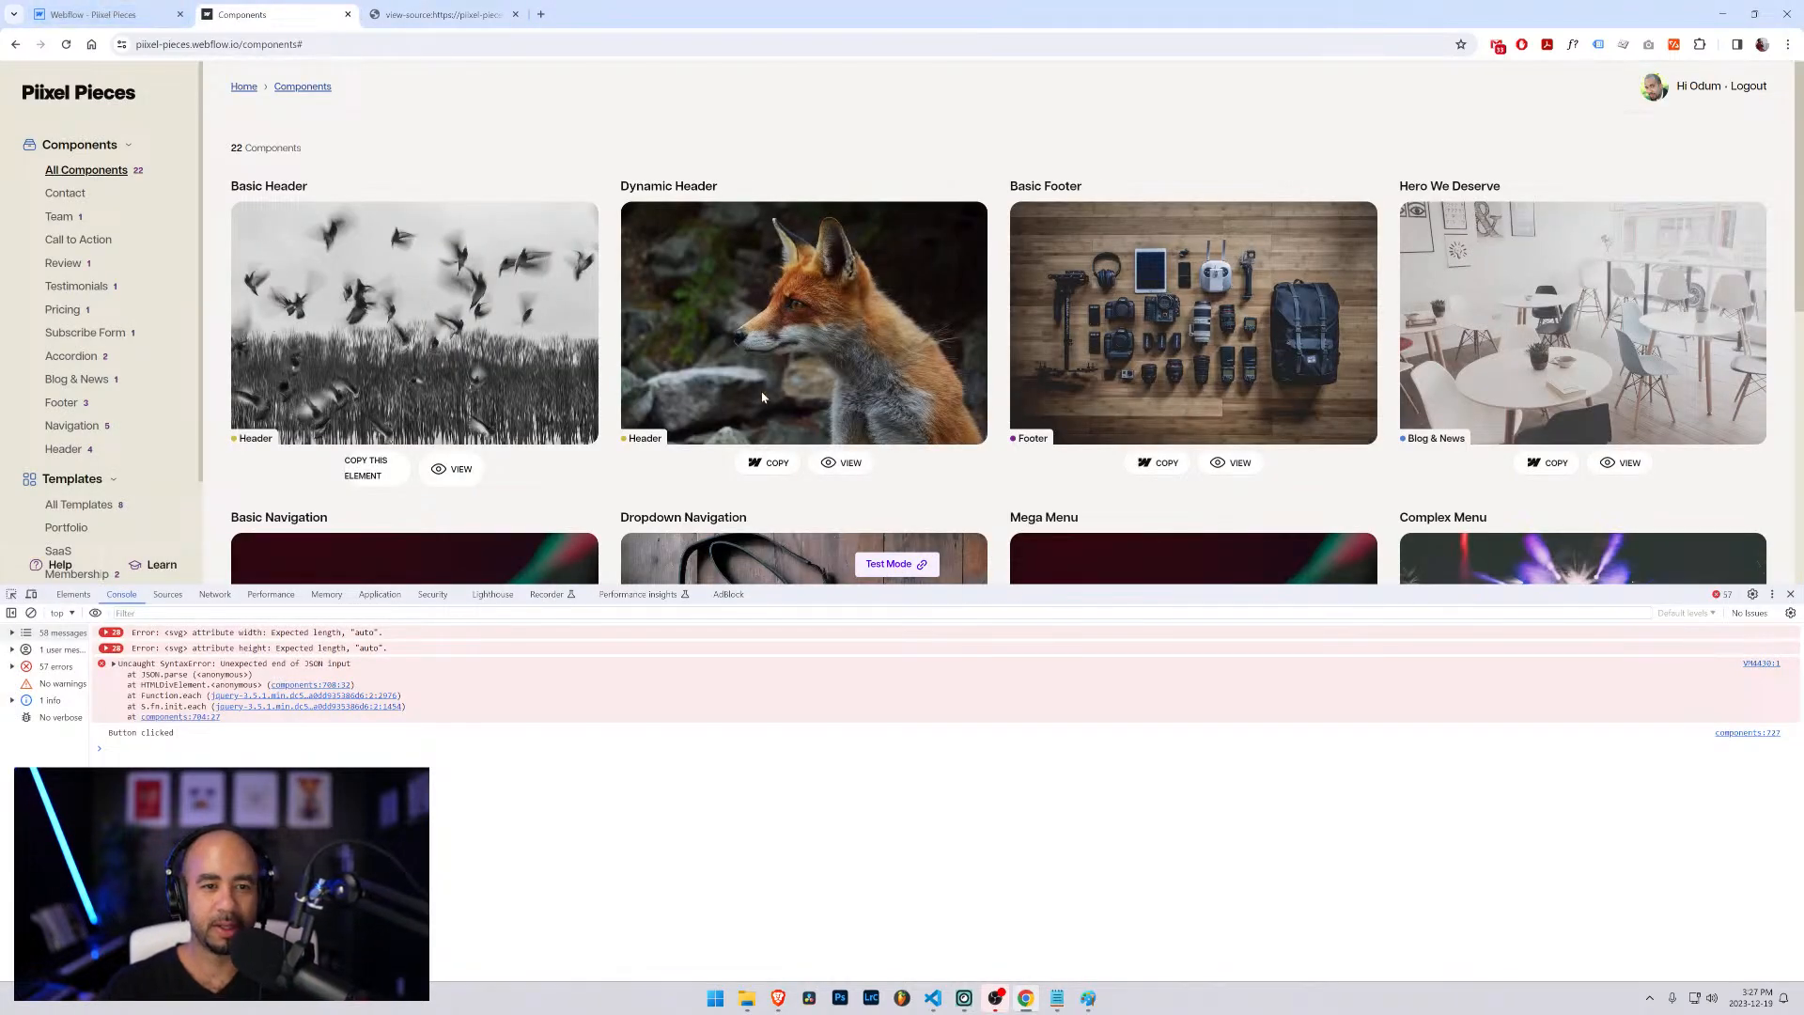
click(1790, 594)
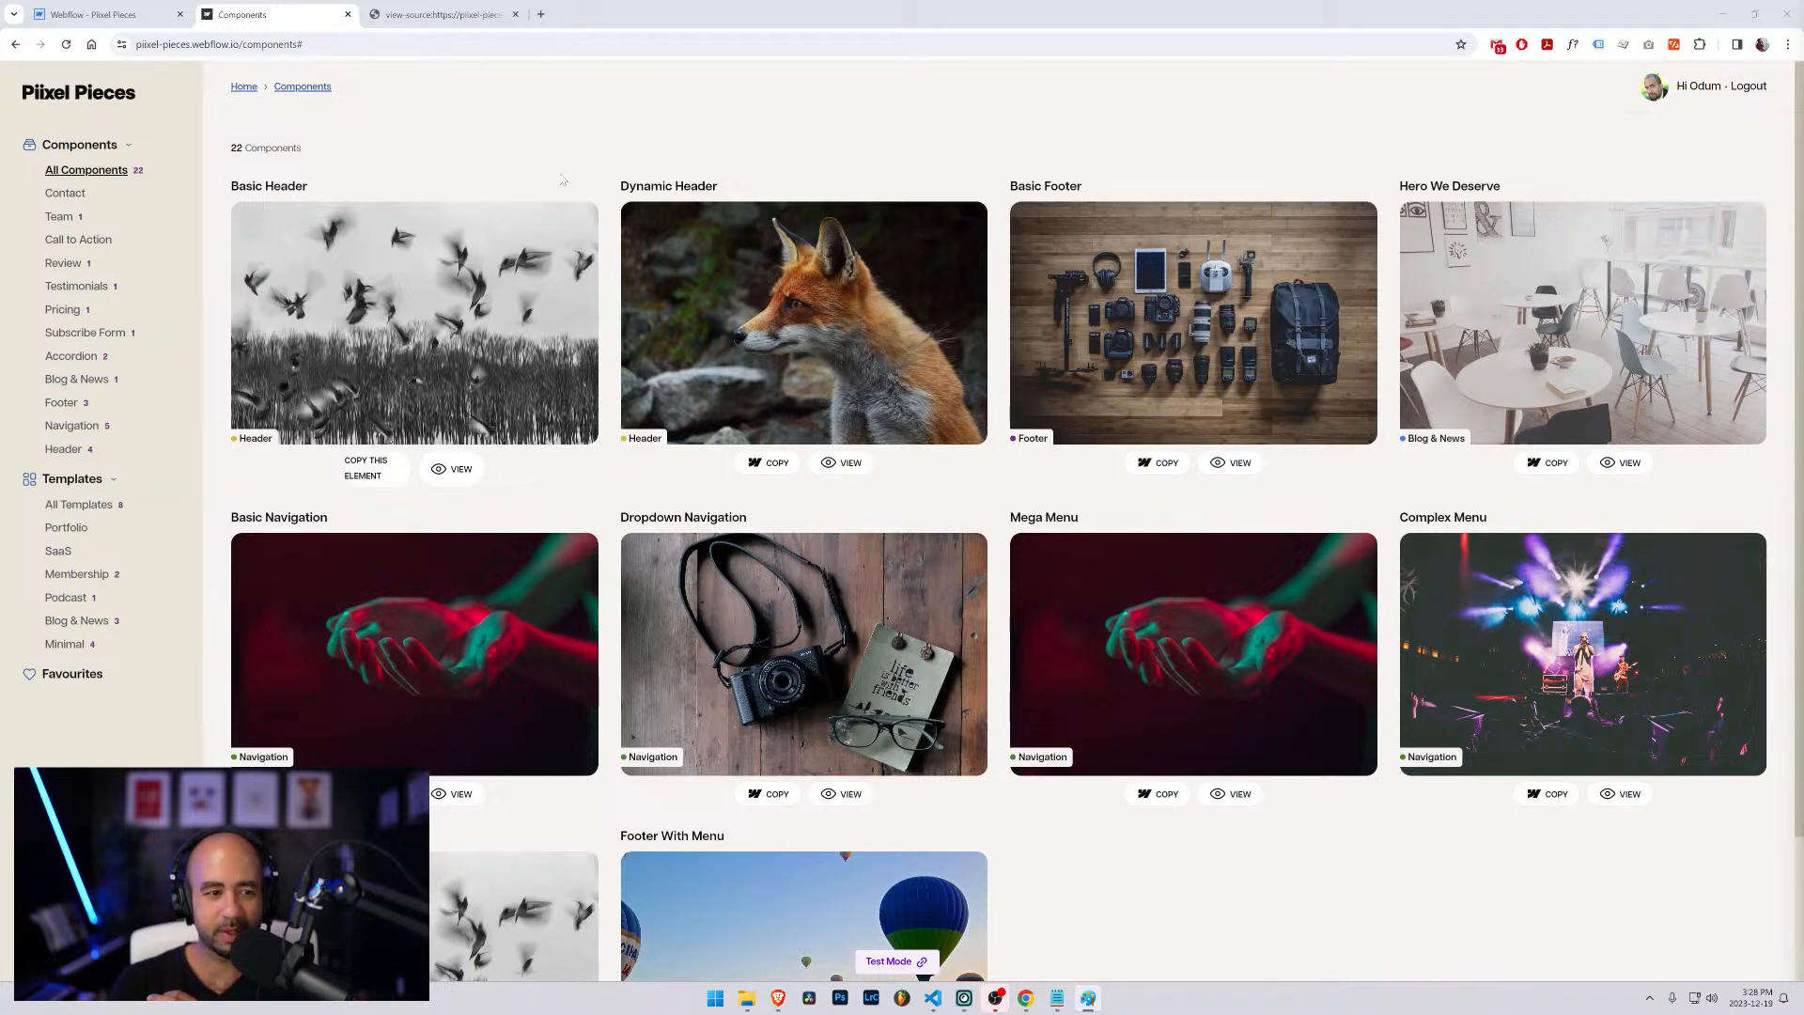
- Try the copy button of Footer With Menu on the published page and paste into the test page's Body
scroll(562, 178, down, 2)
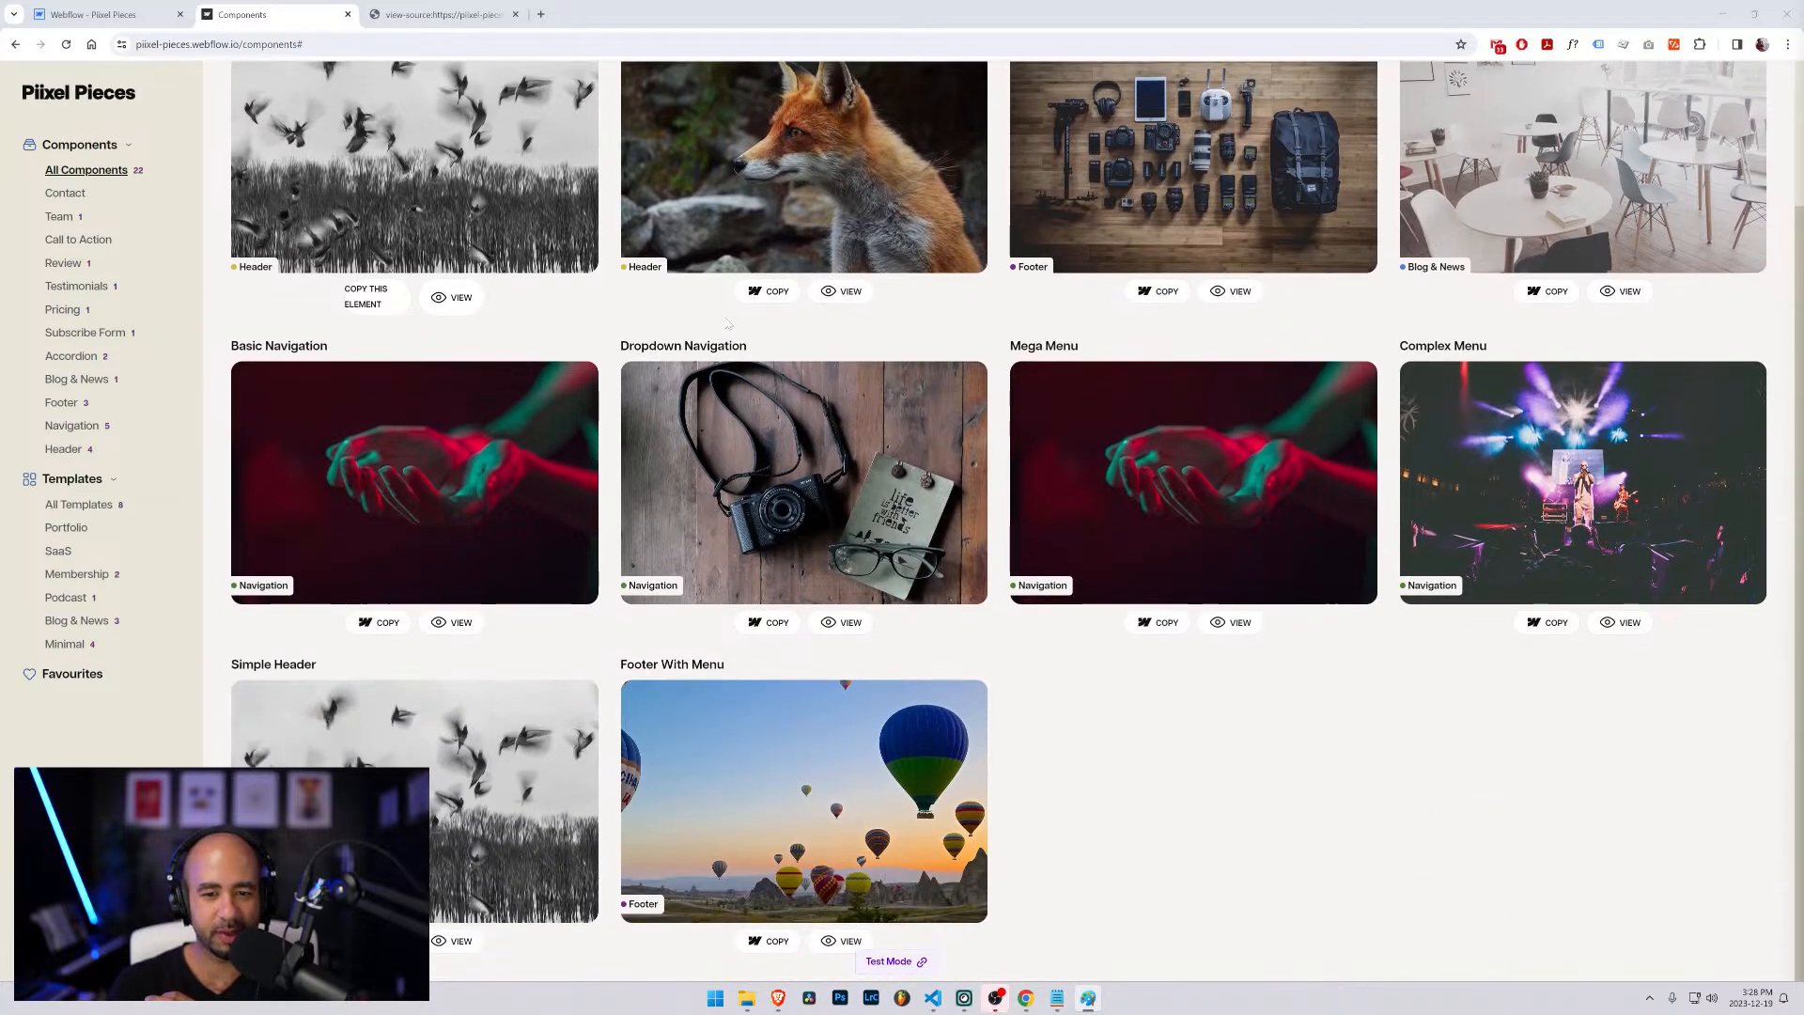
click(773, 941)
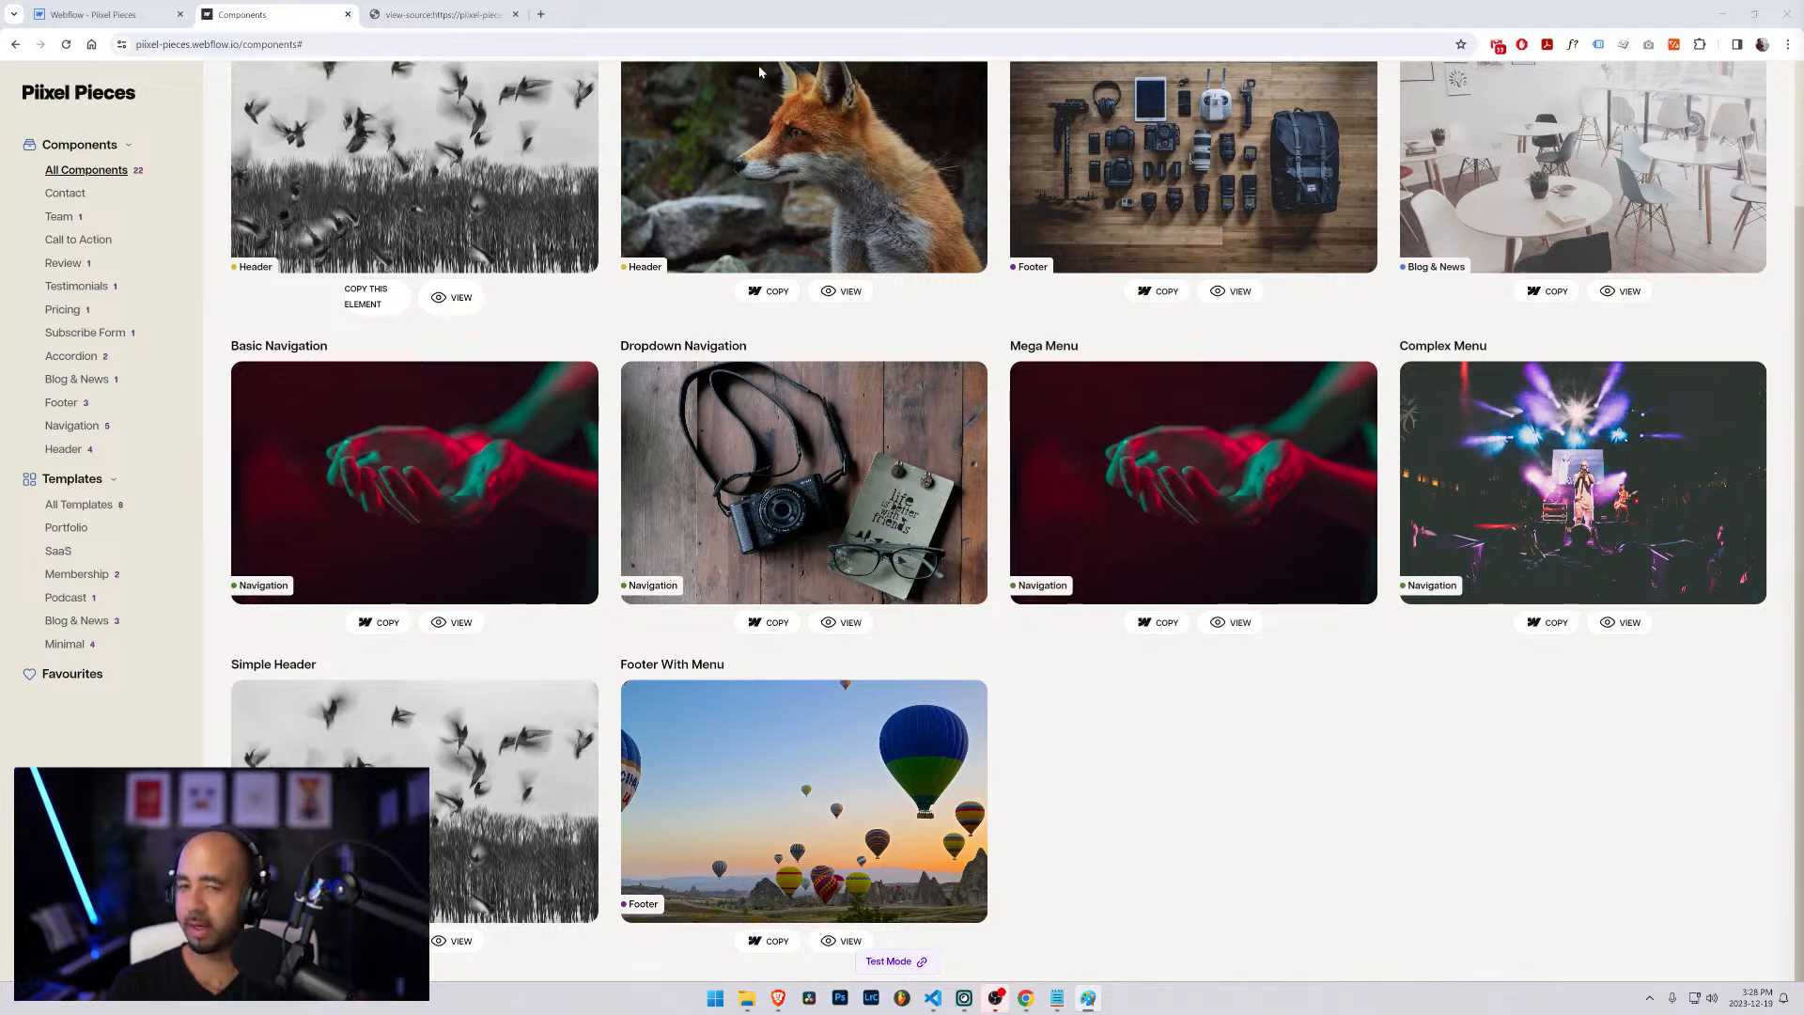
key(ctrl+shift+j)
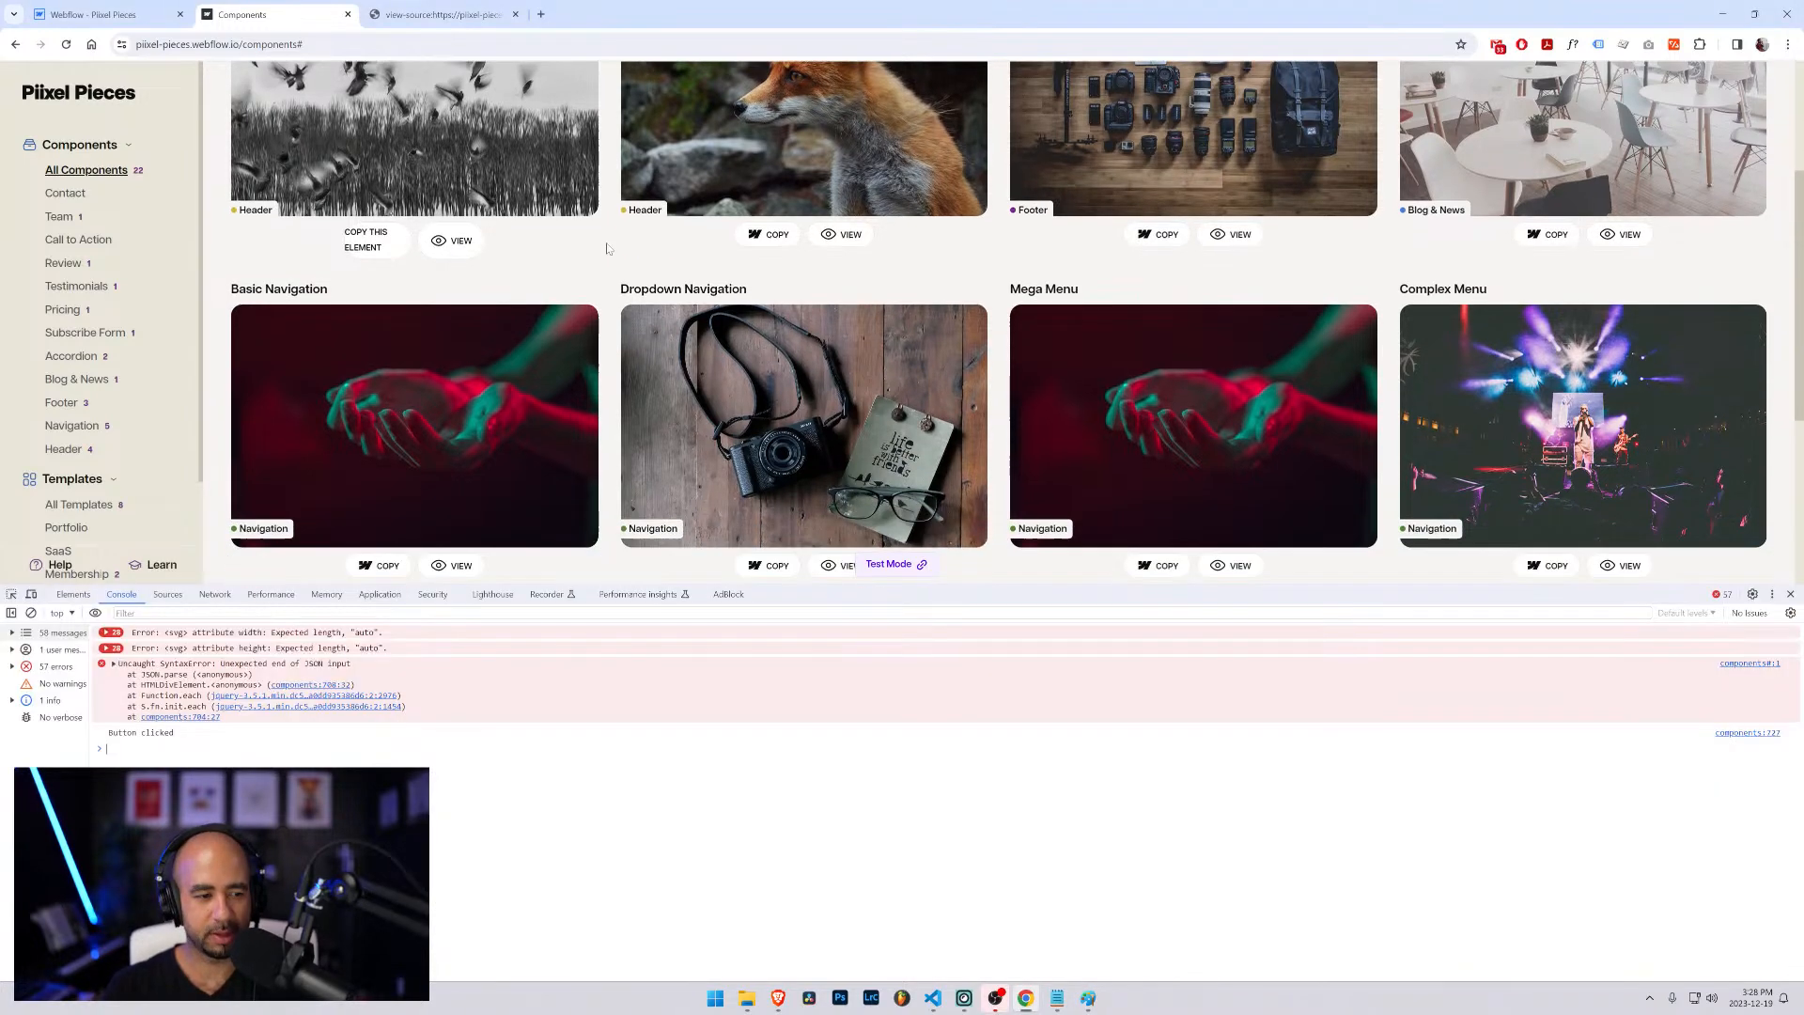
scroll(482, 200, down, 4)
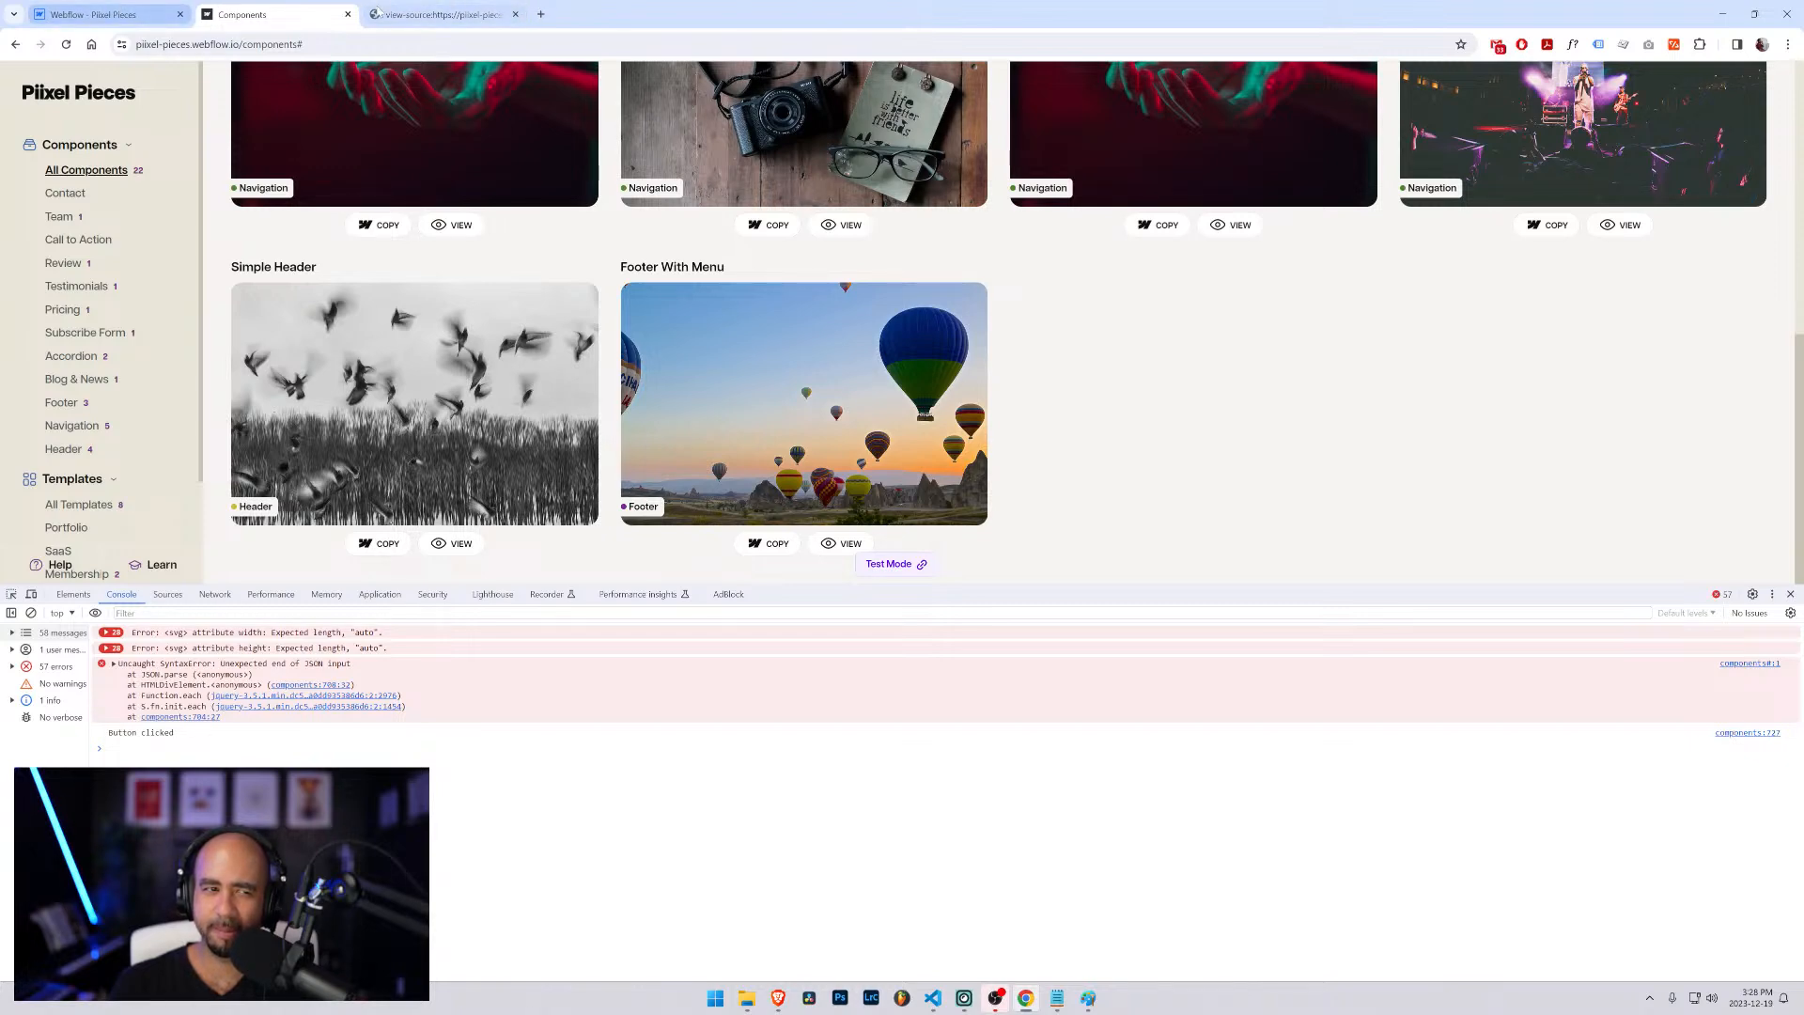
click(103, 14)
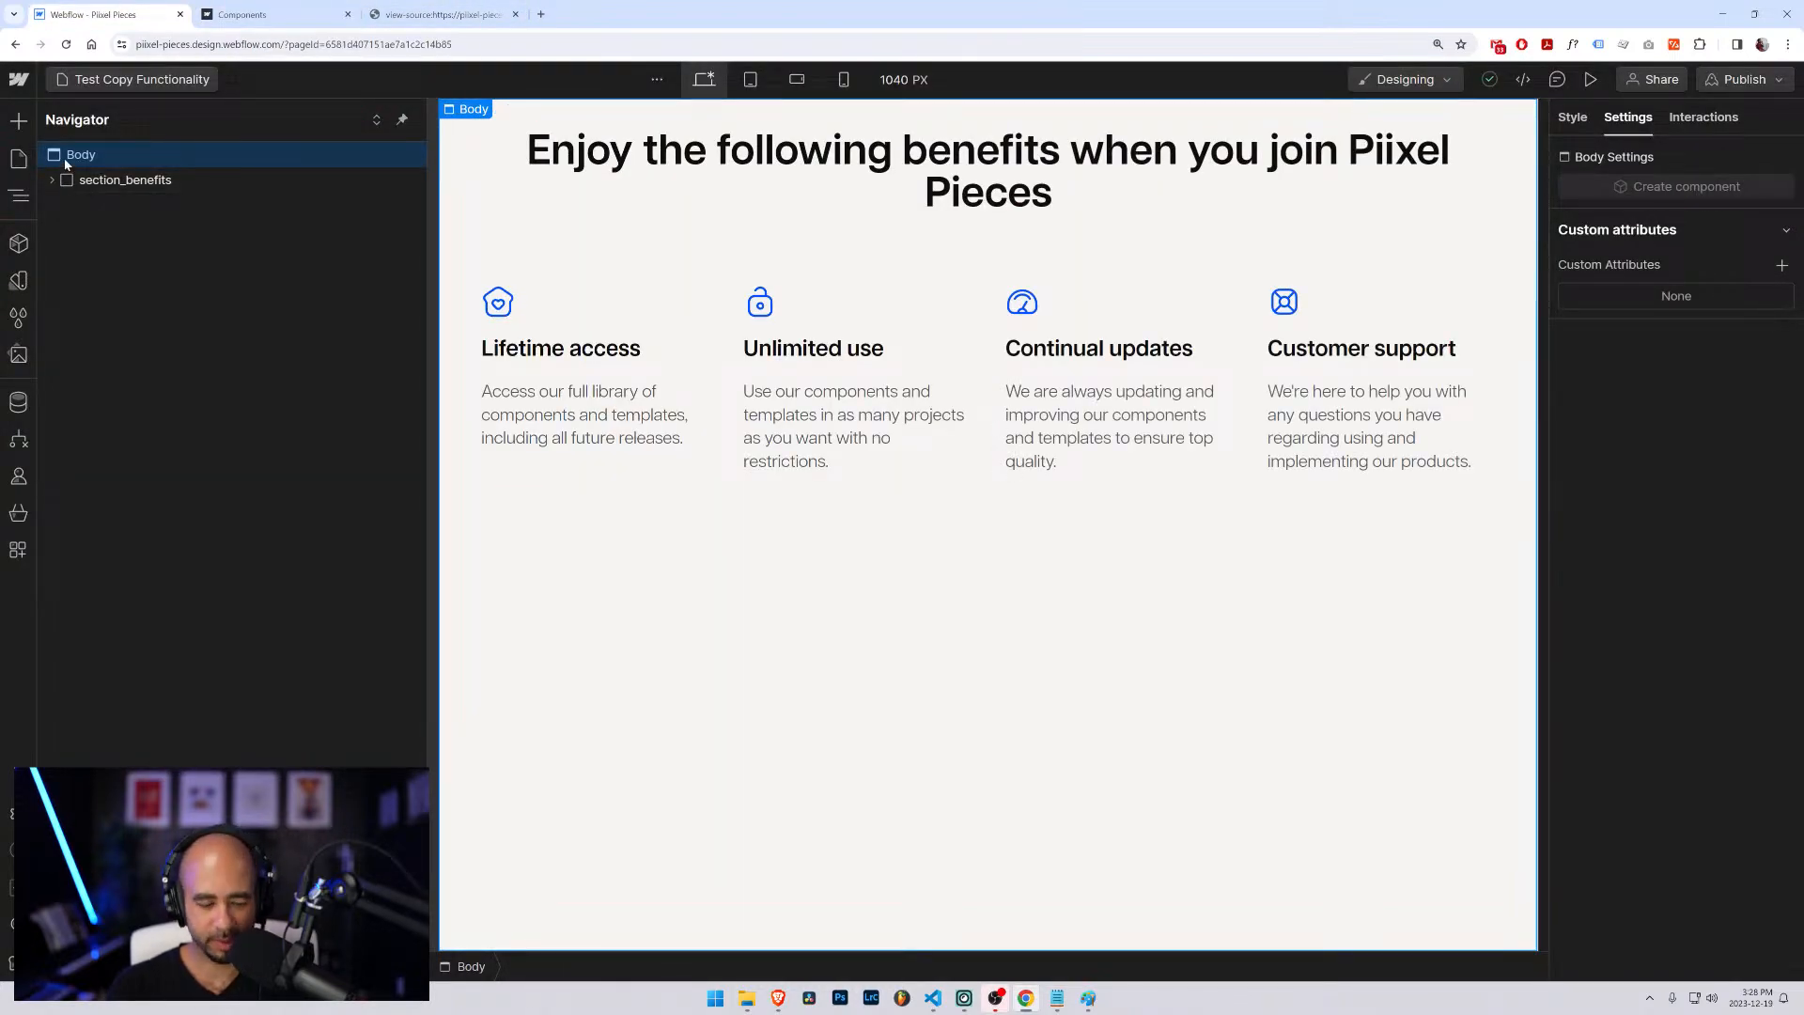
key(ctrl+v)
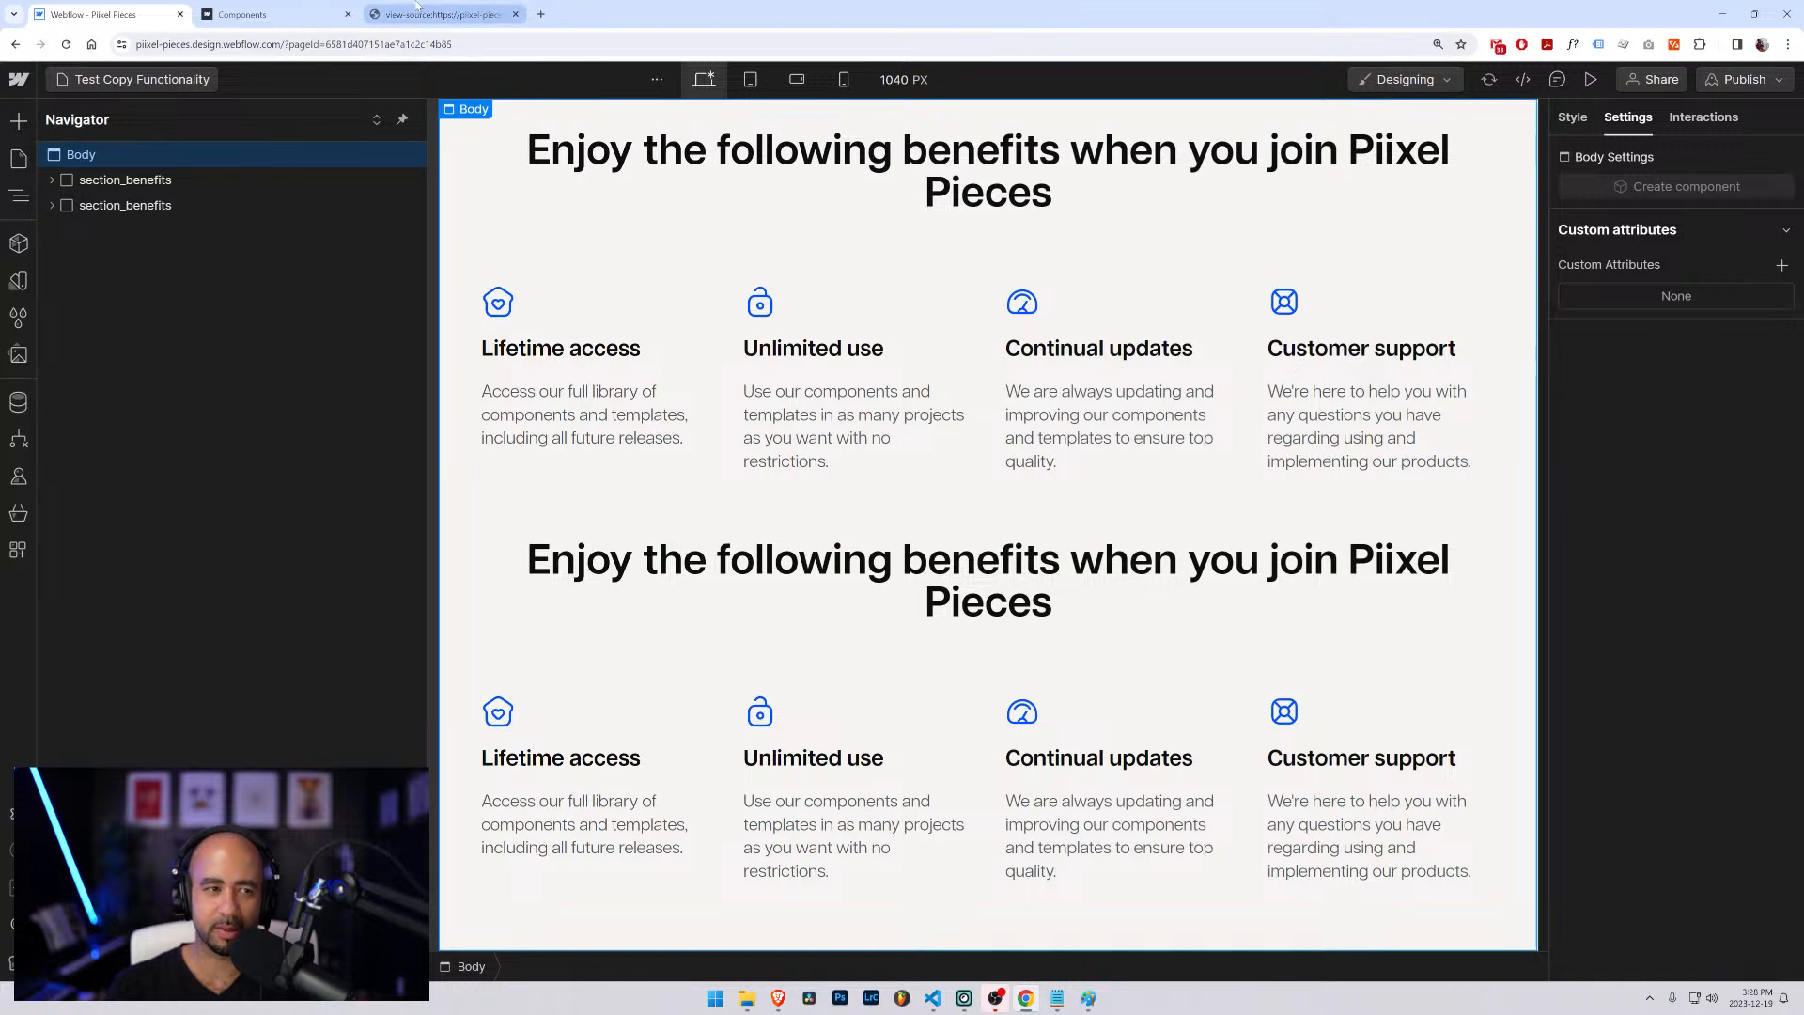
- Reload the published Components page, shrink the console, and retry copying Footer With Menu into the test page's Body
click(291, 10)
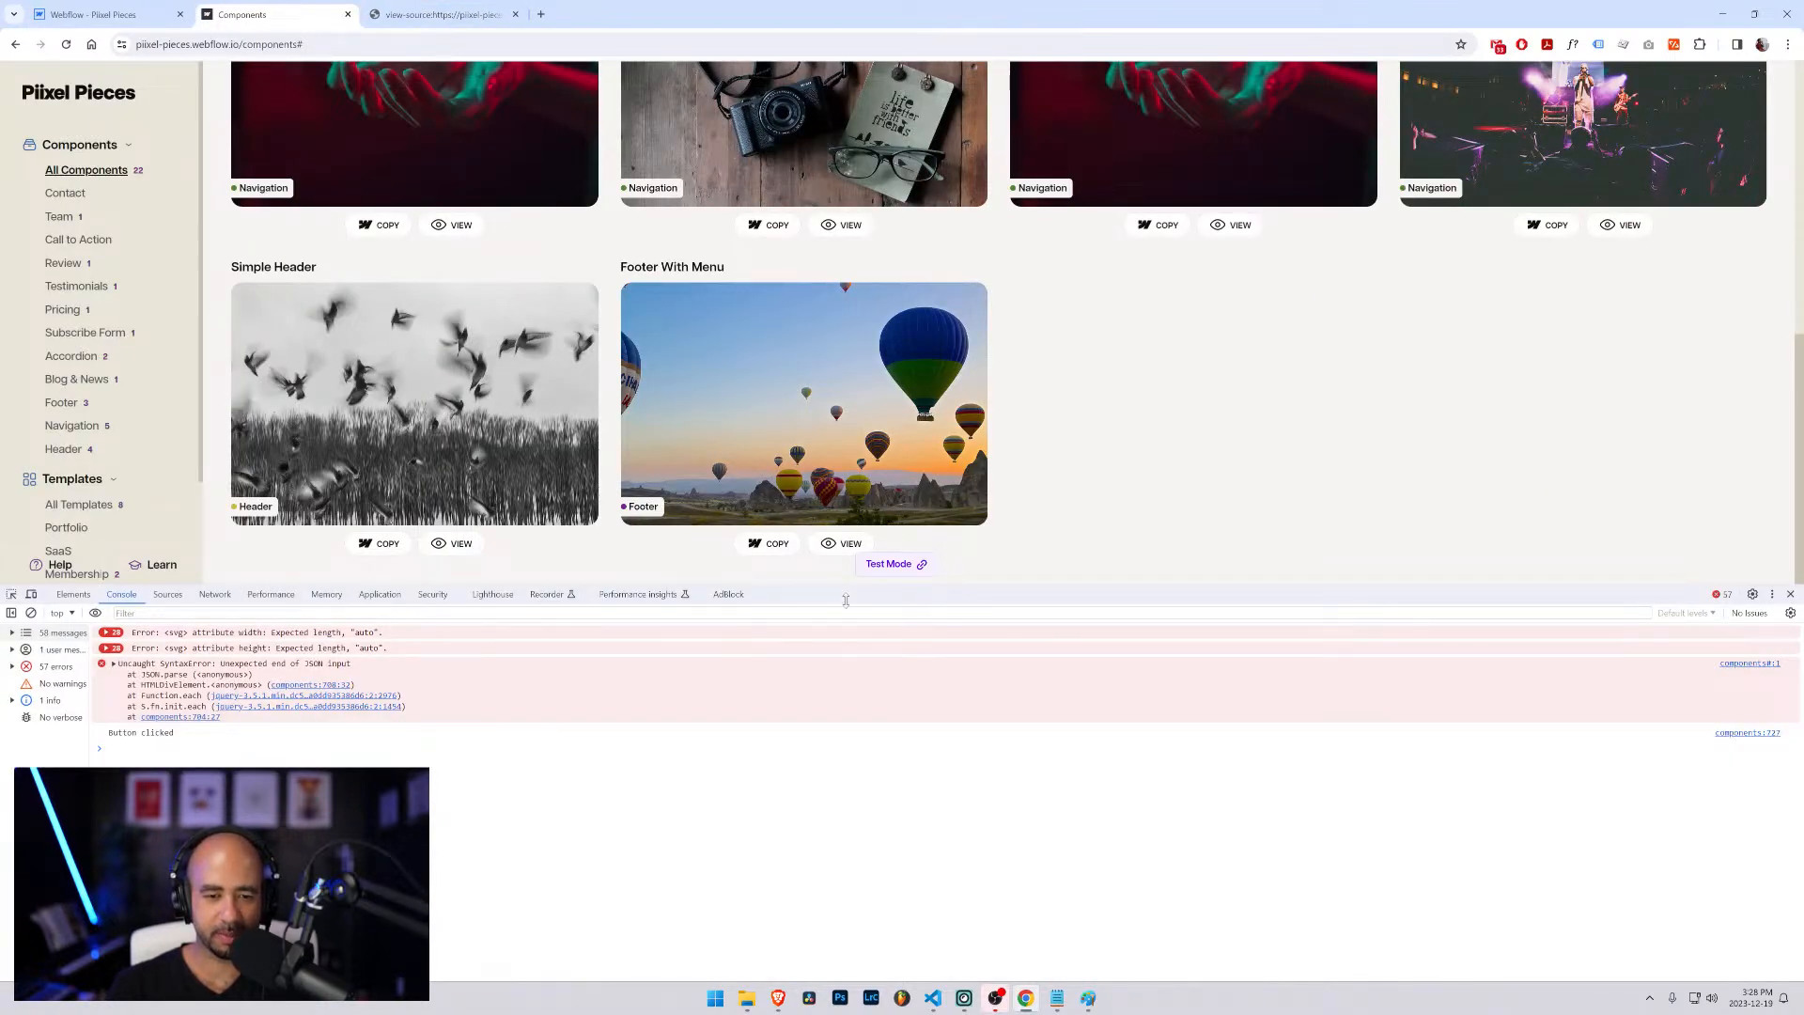
click(66, 44)
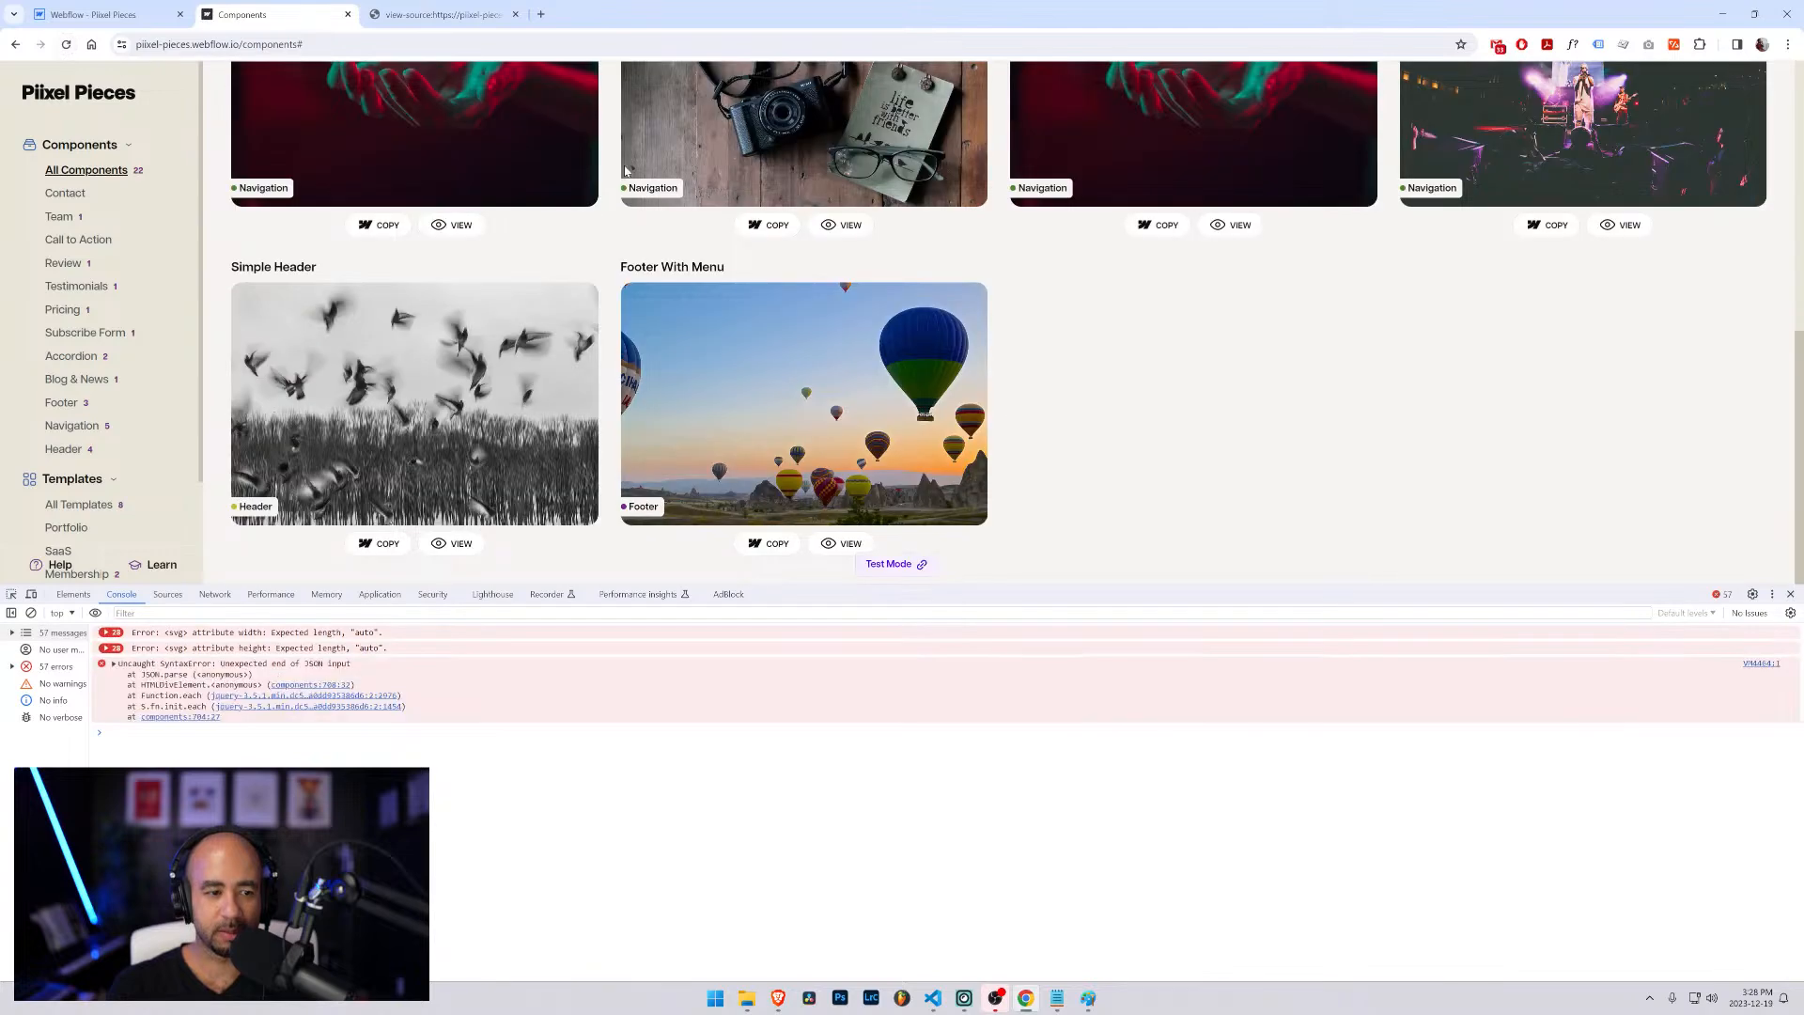
click(759, 552)
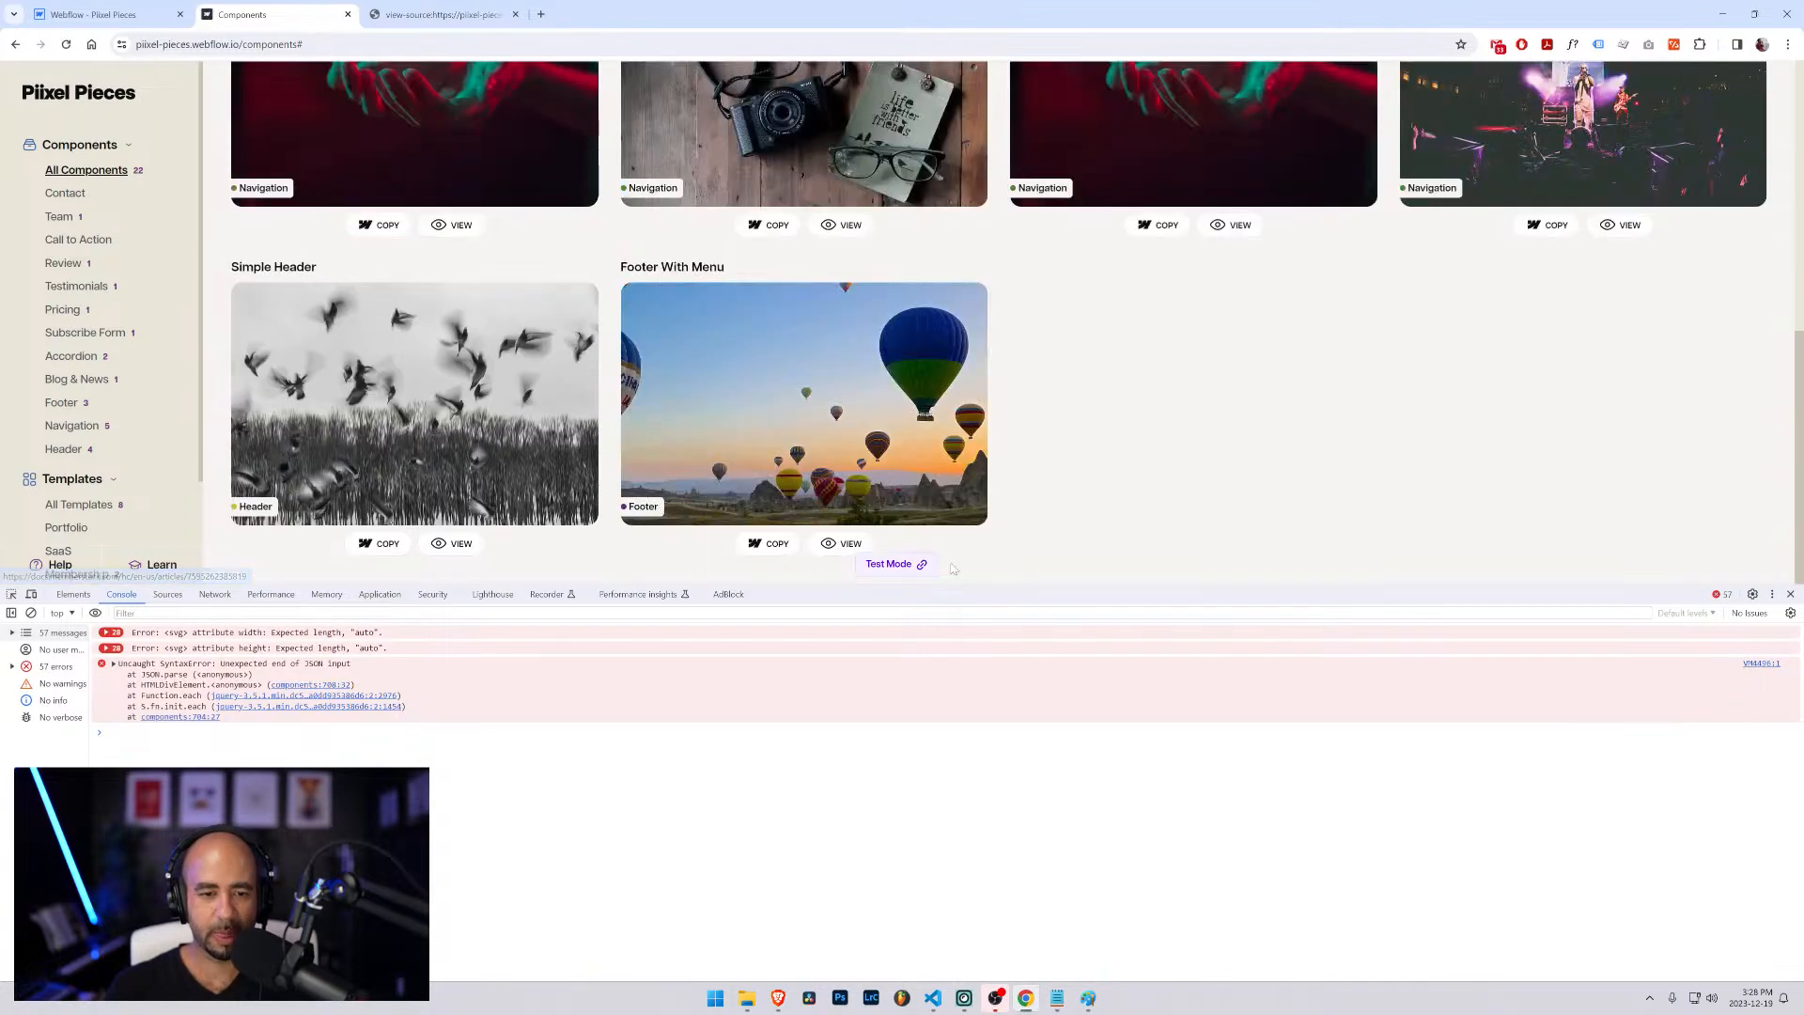
drag(955, 588, 1024, 705)
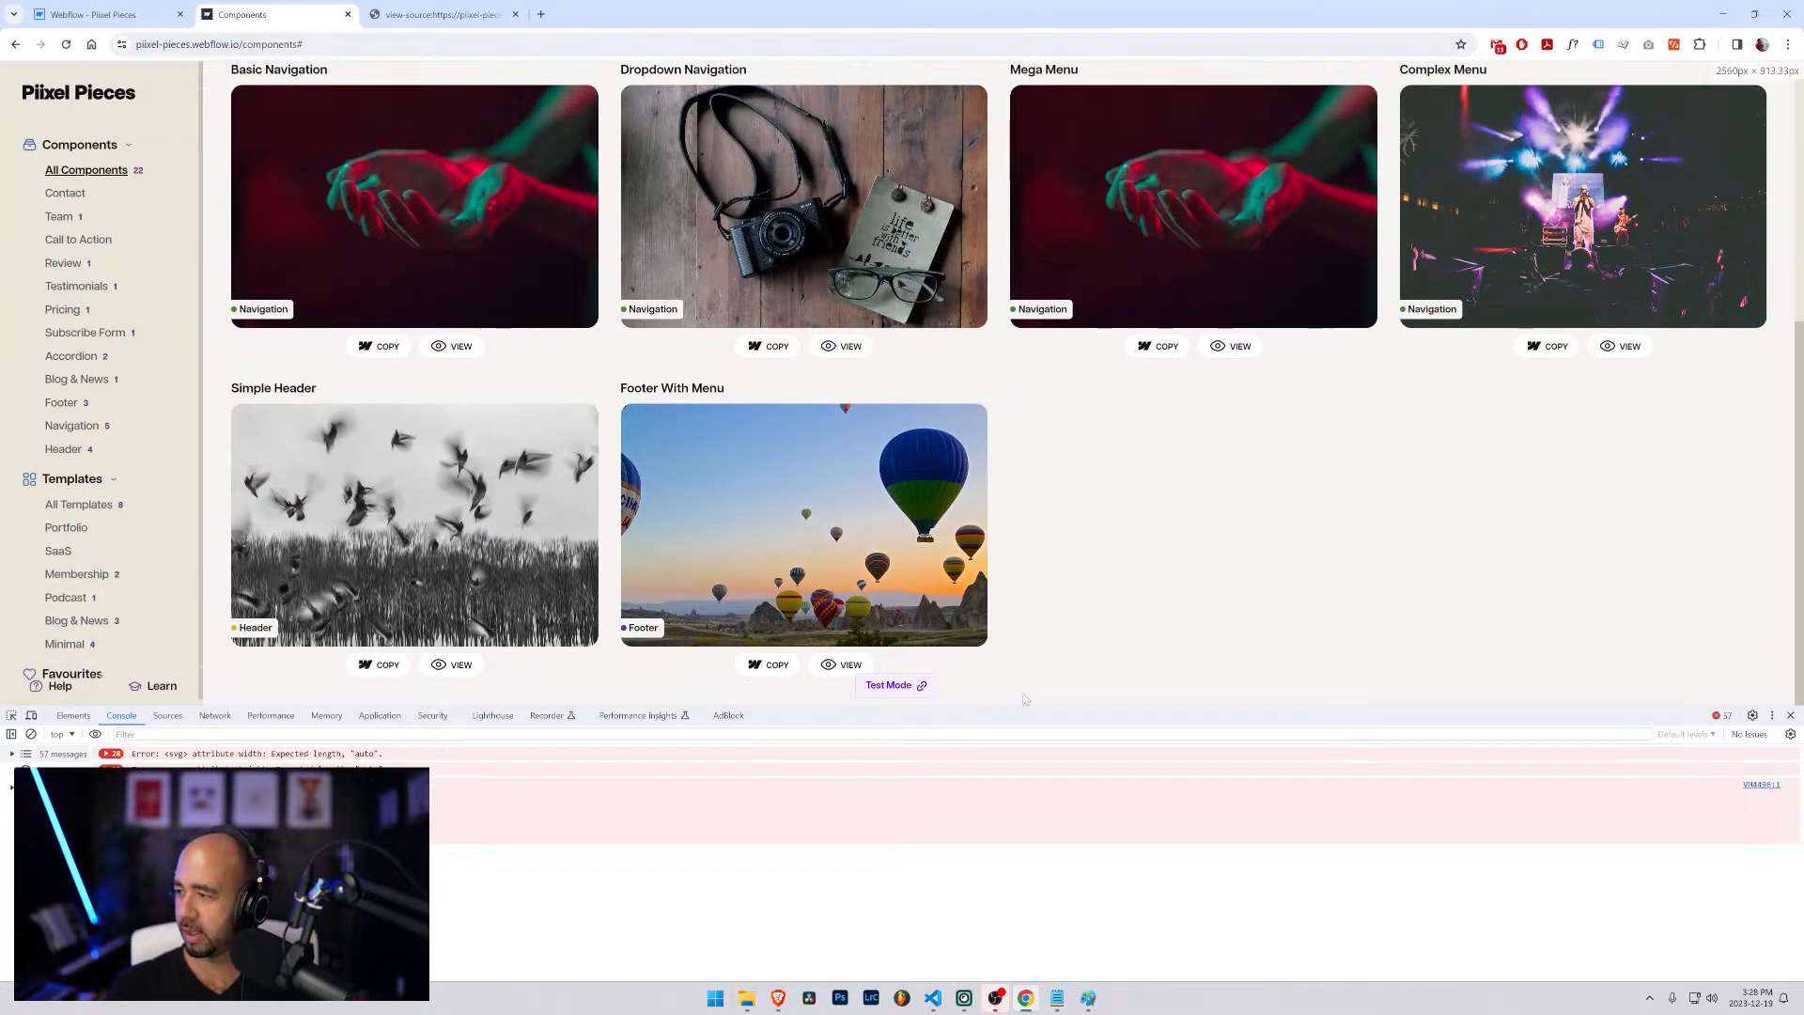
click(768, 667)
click(99, 14)
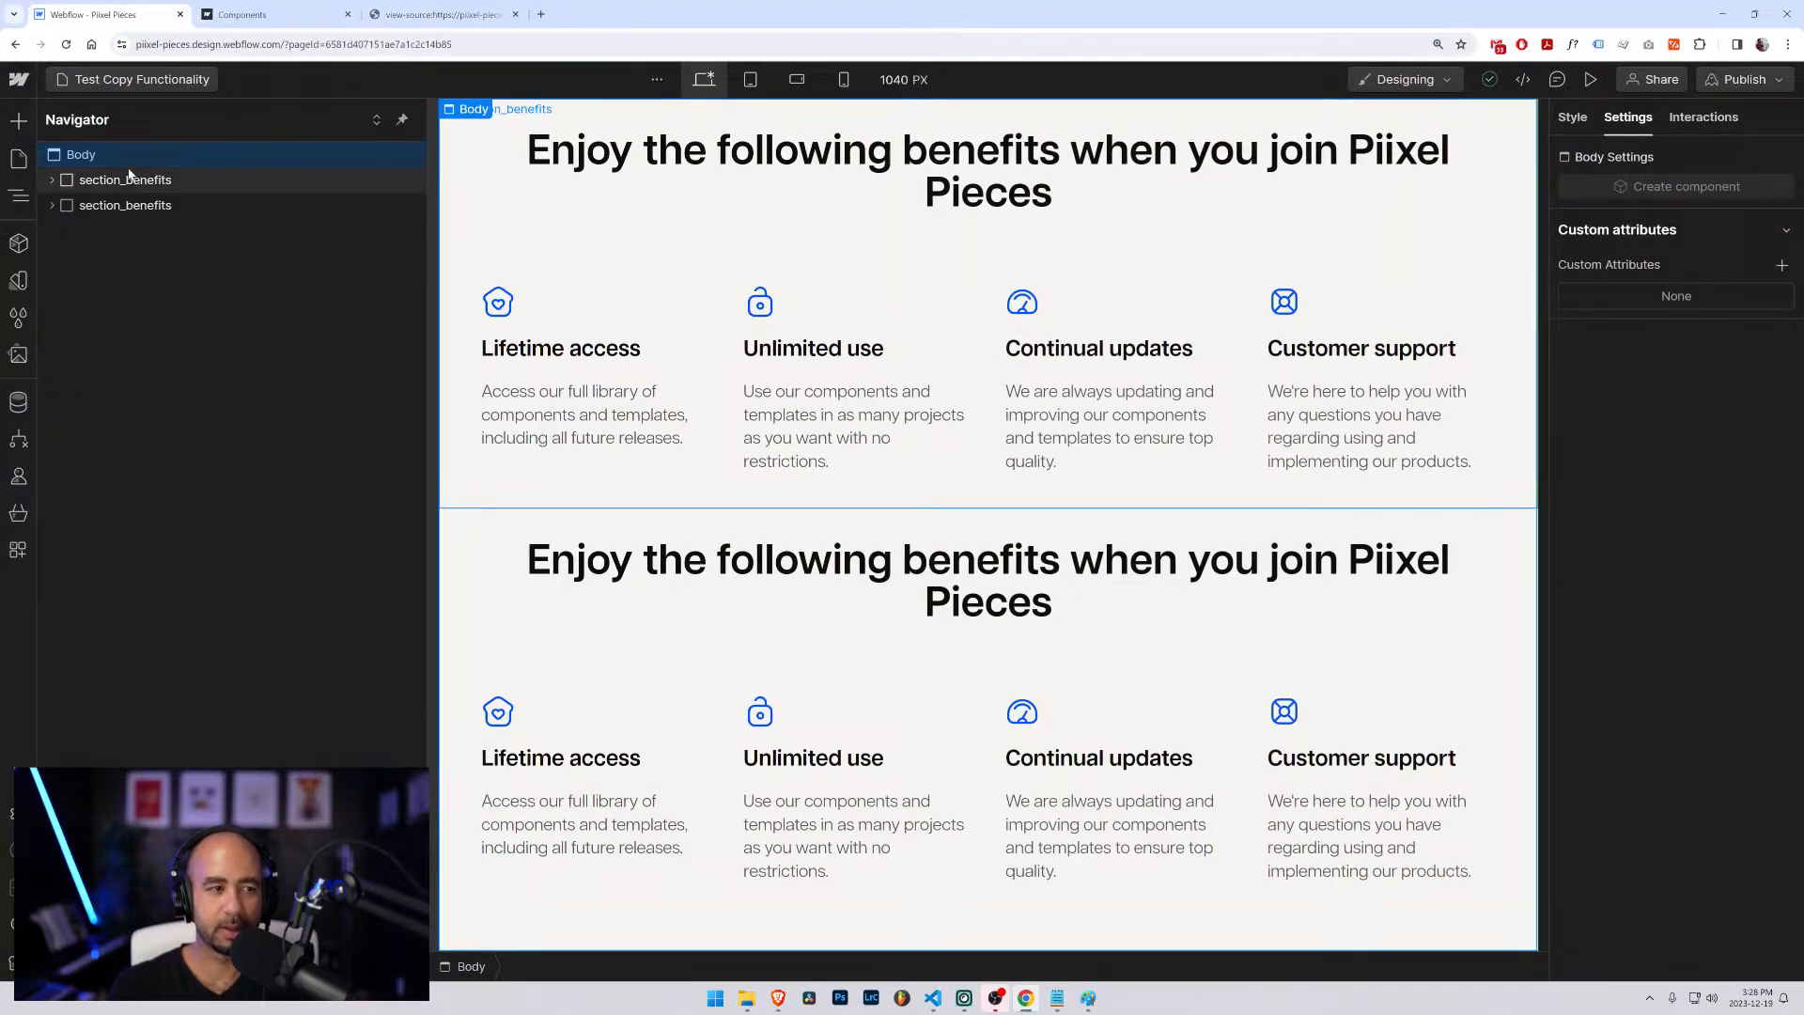
key(ctrl+v)
- Undo the test pastes on the Test Copy Functionality page until its Body is empty
key(ctrl+z)
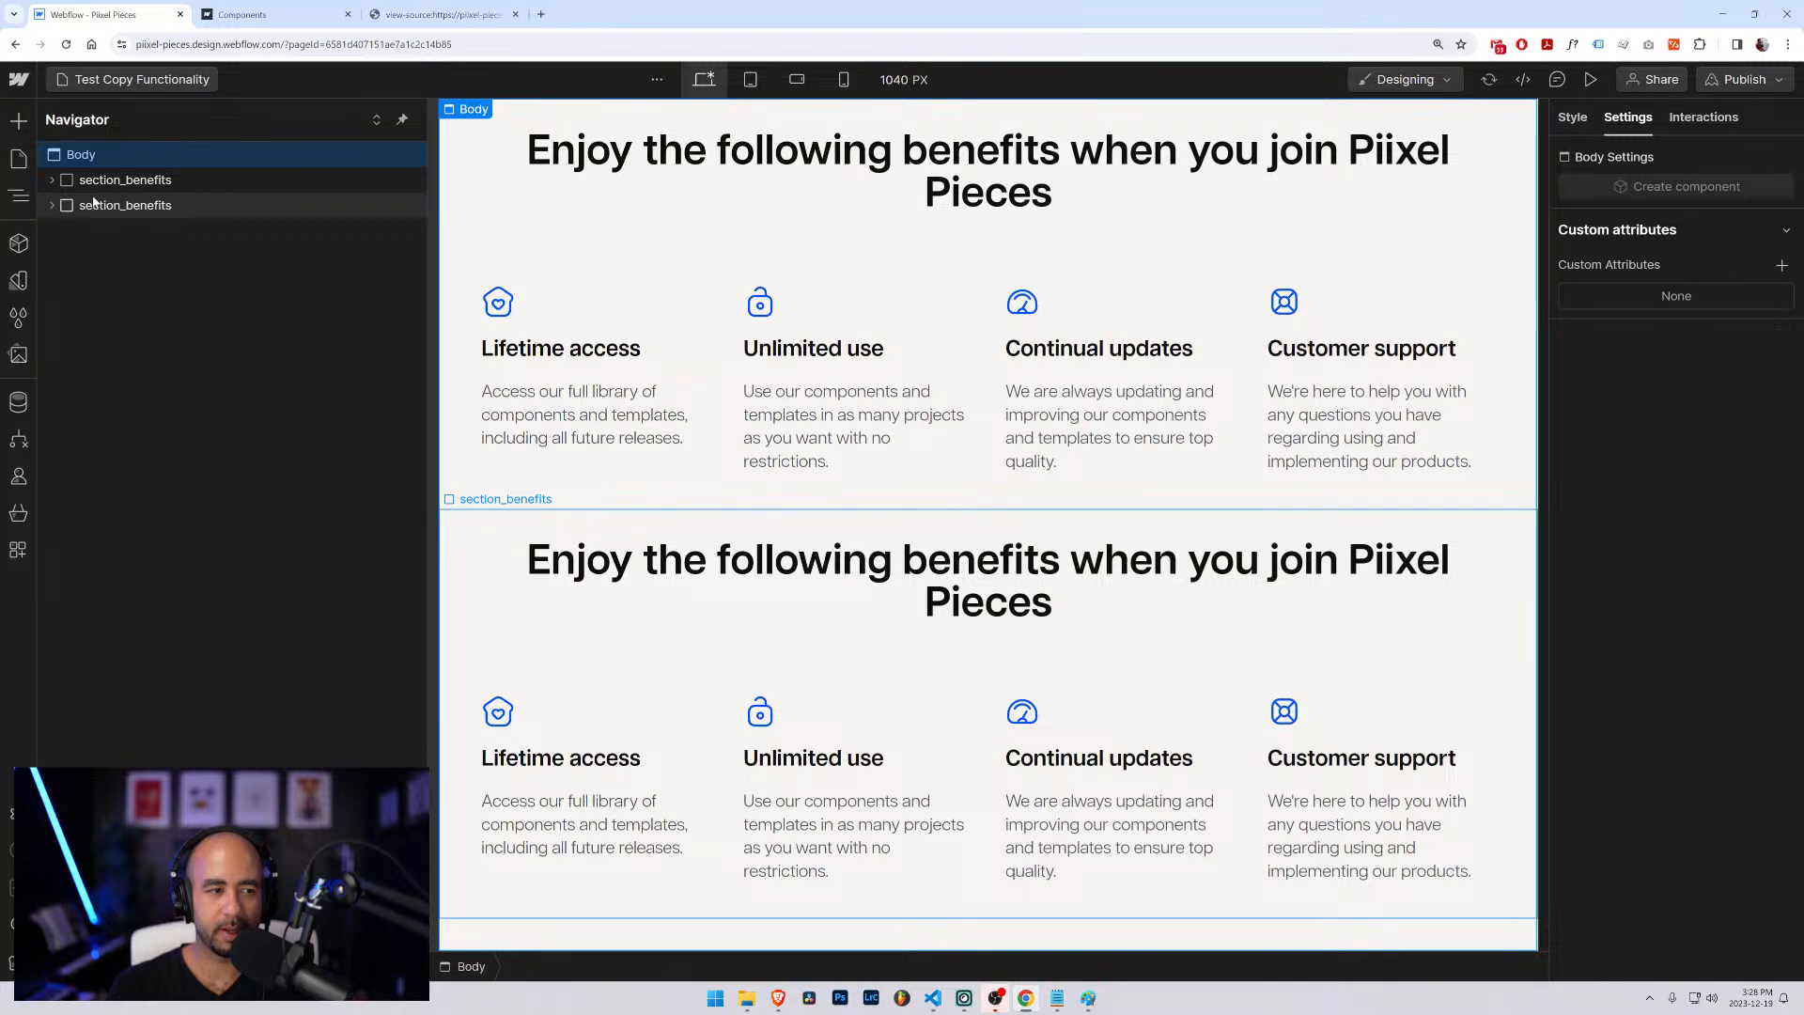
key(ctrl+z)
key(ctrl+z)
- Copy the Basic Header component again from the published Components page and return to the Webflow Designer
key(ctrl+Tab)
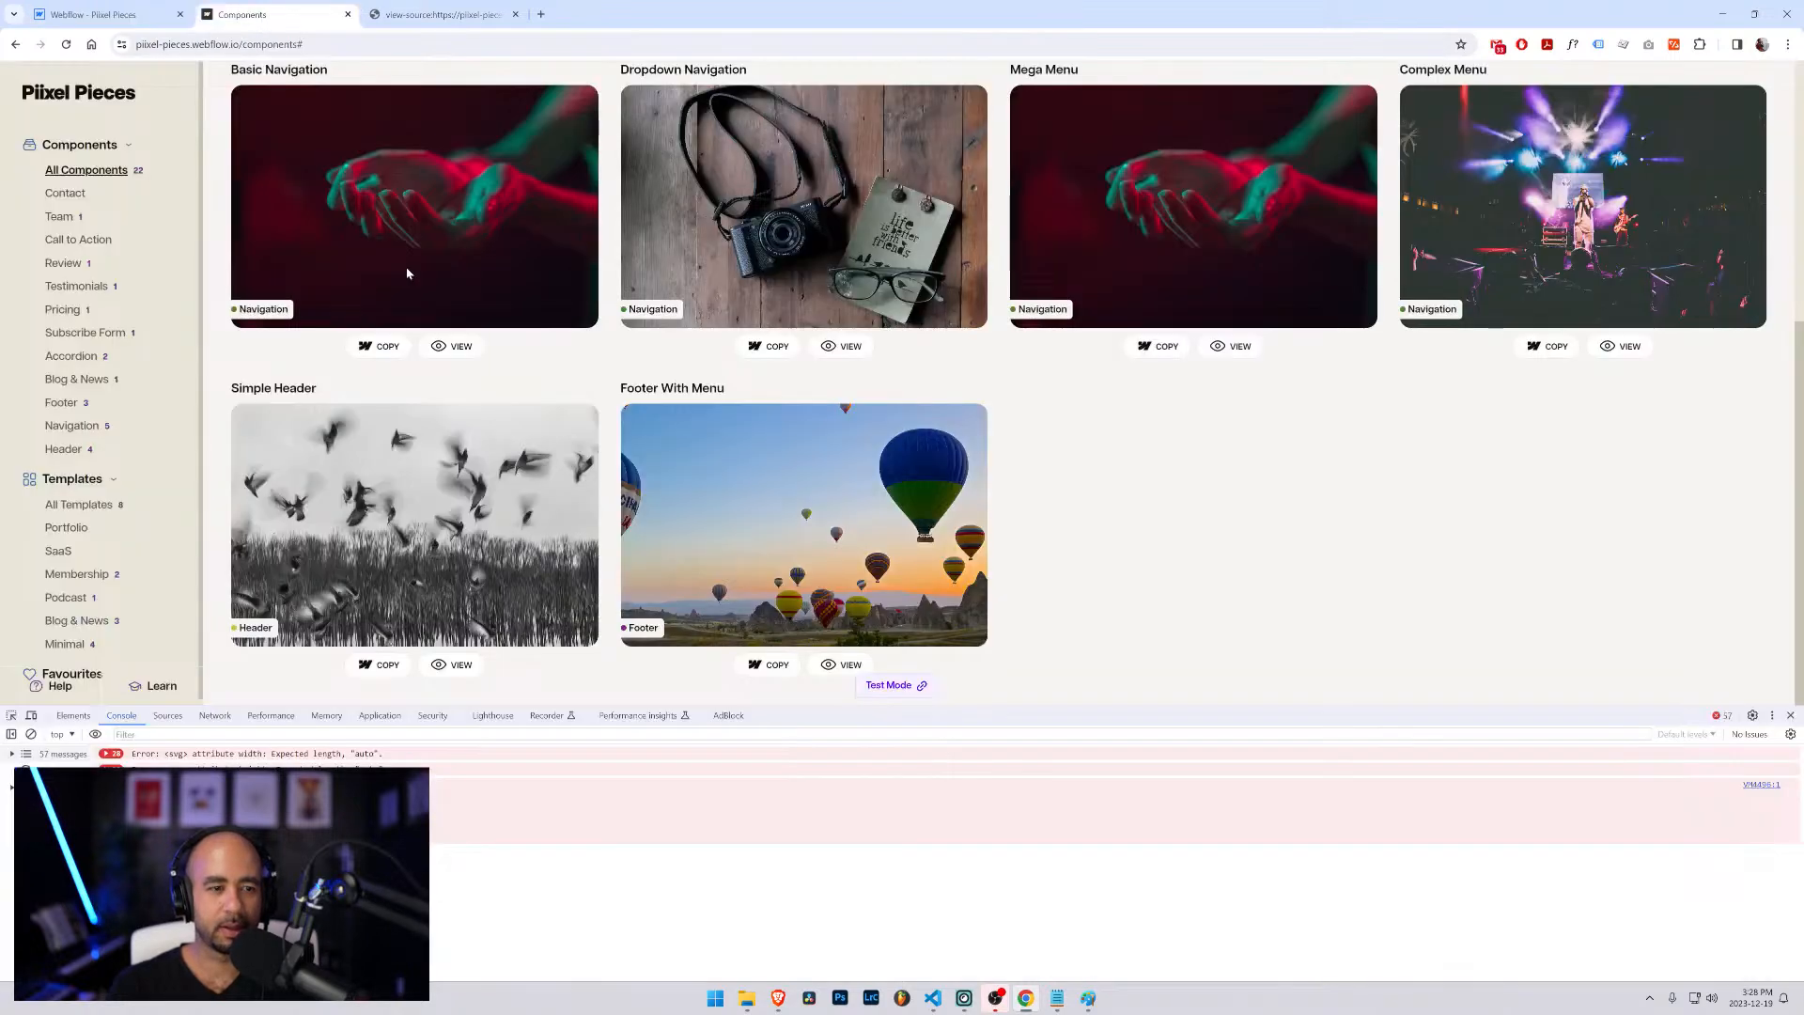
scroll(406, 325, up, 2)
scroll(399, 324, up, 3)
click(376, 456)
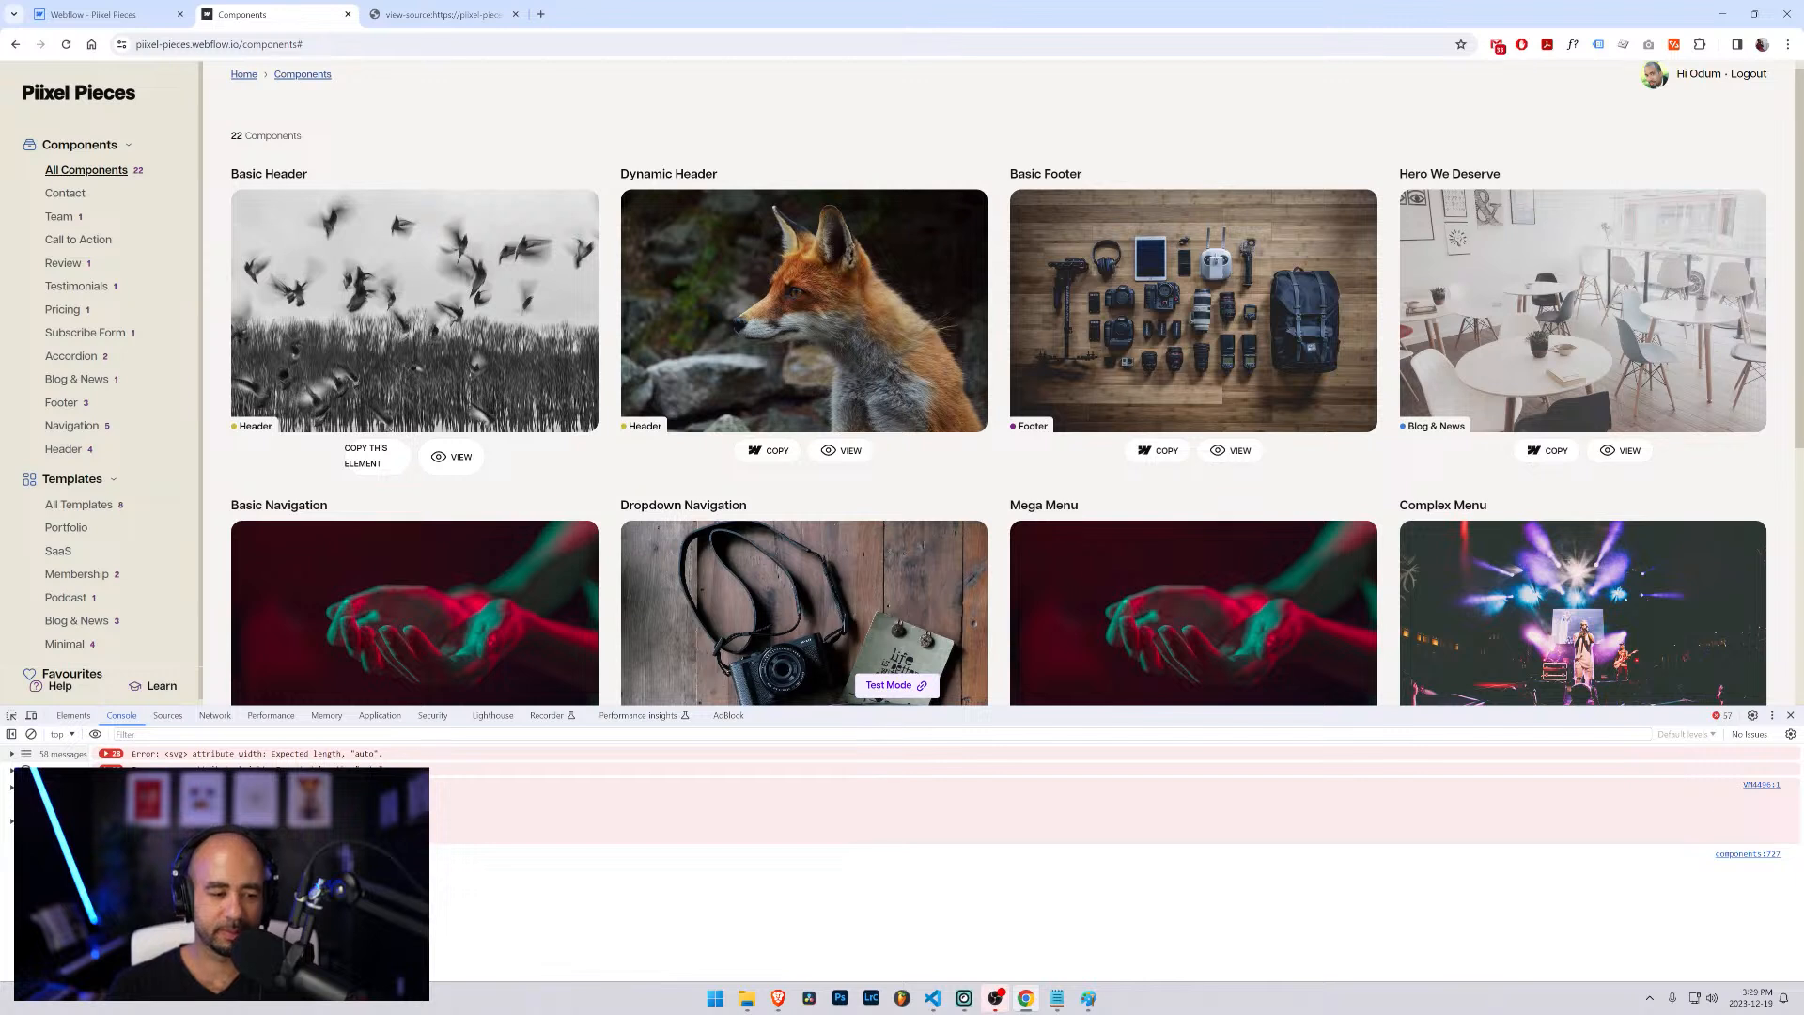
click(94, 14)
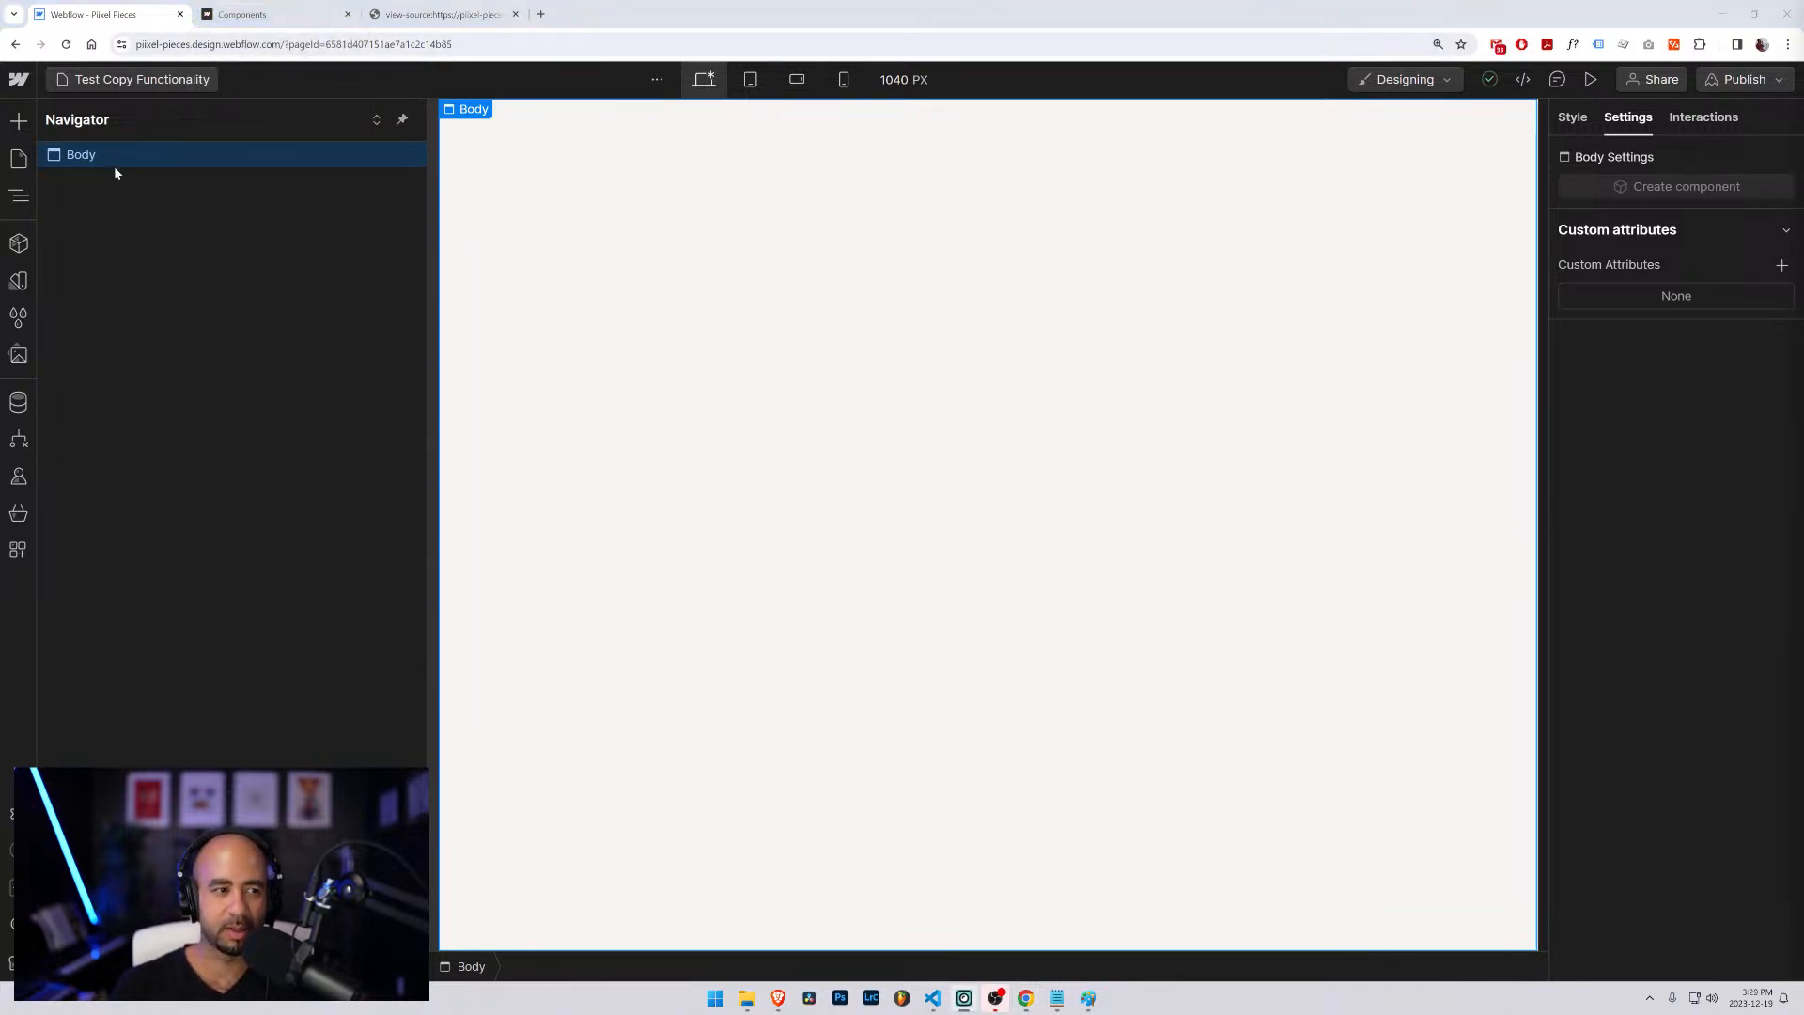
- Open the Forgot Password page and copy the portal_container element inside its page-wrapper
click(80, 77)
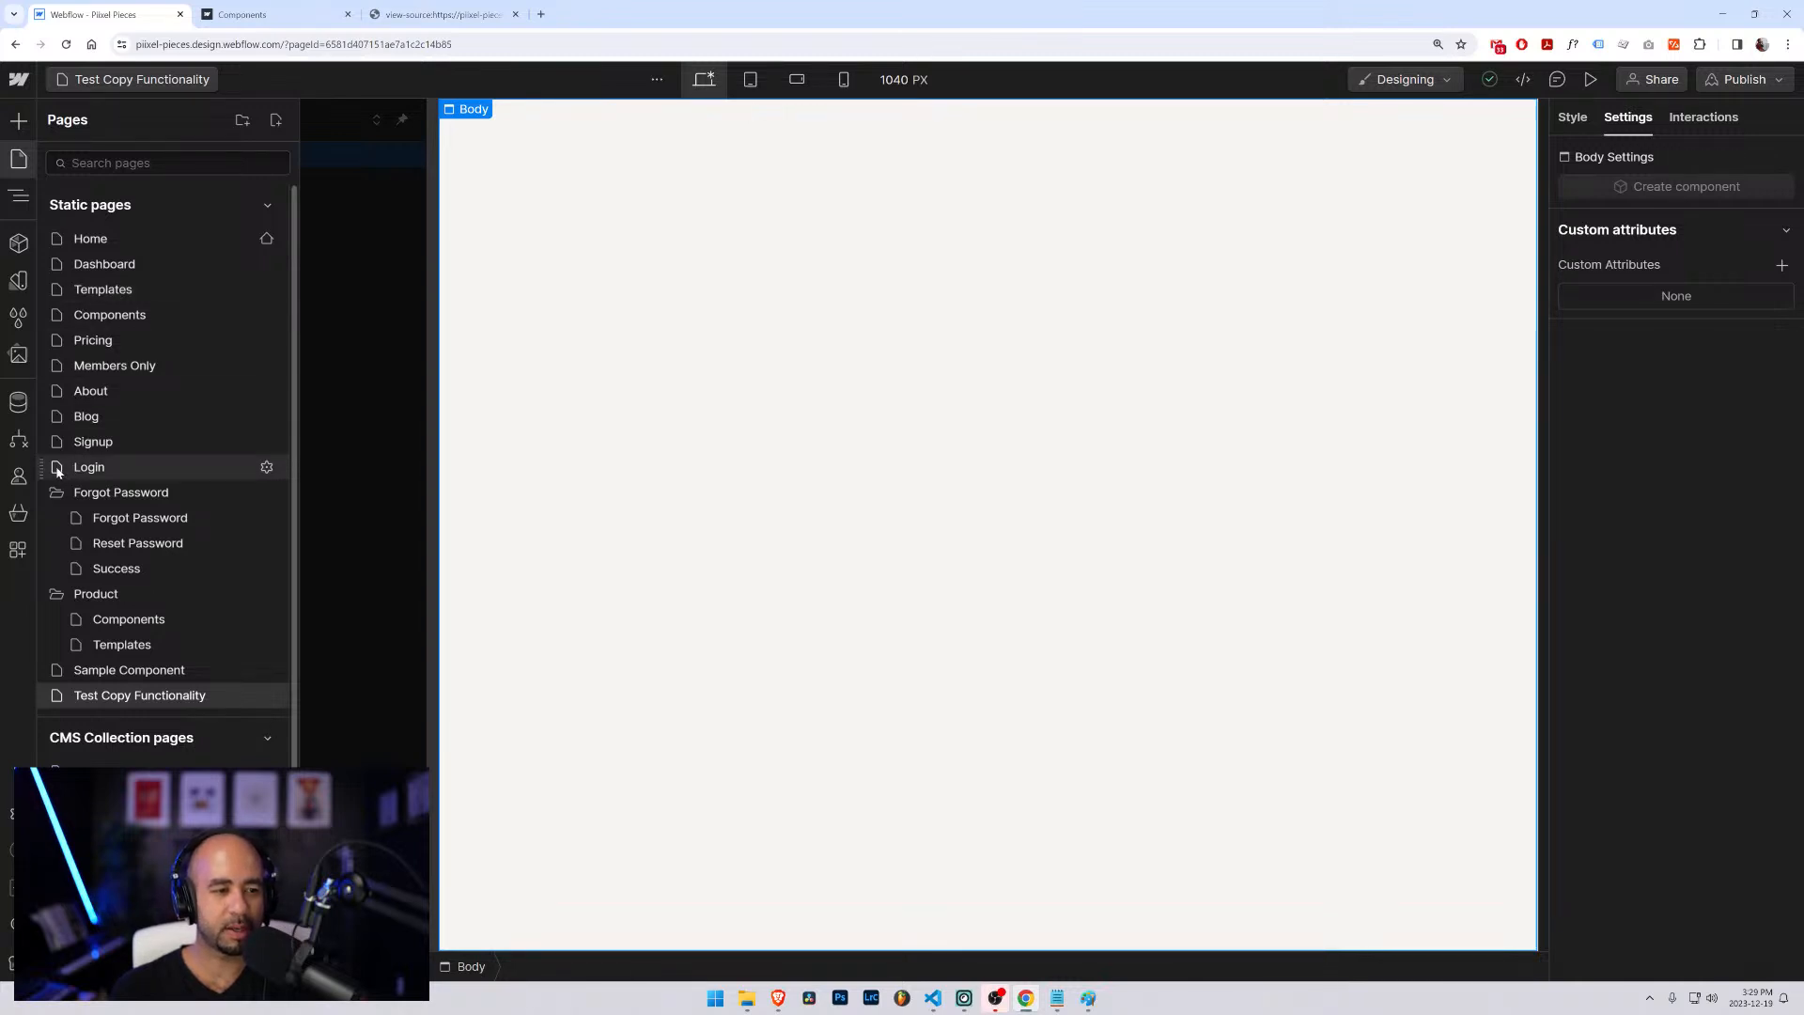
click(109, 519)
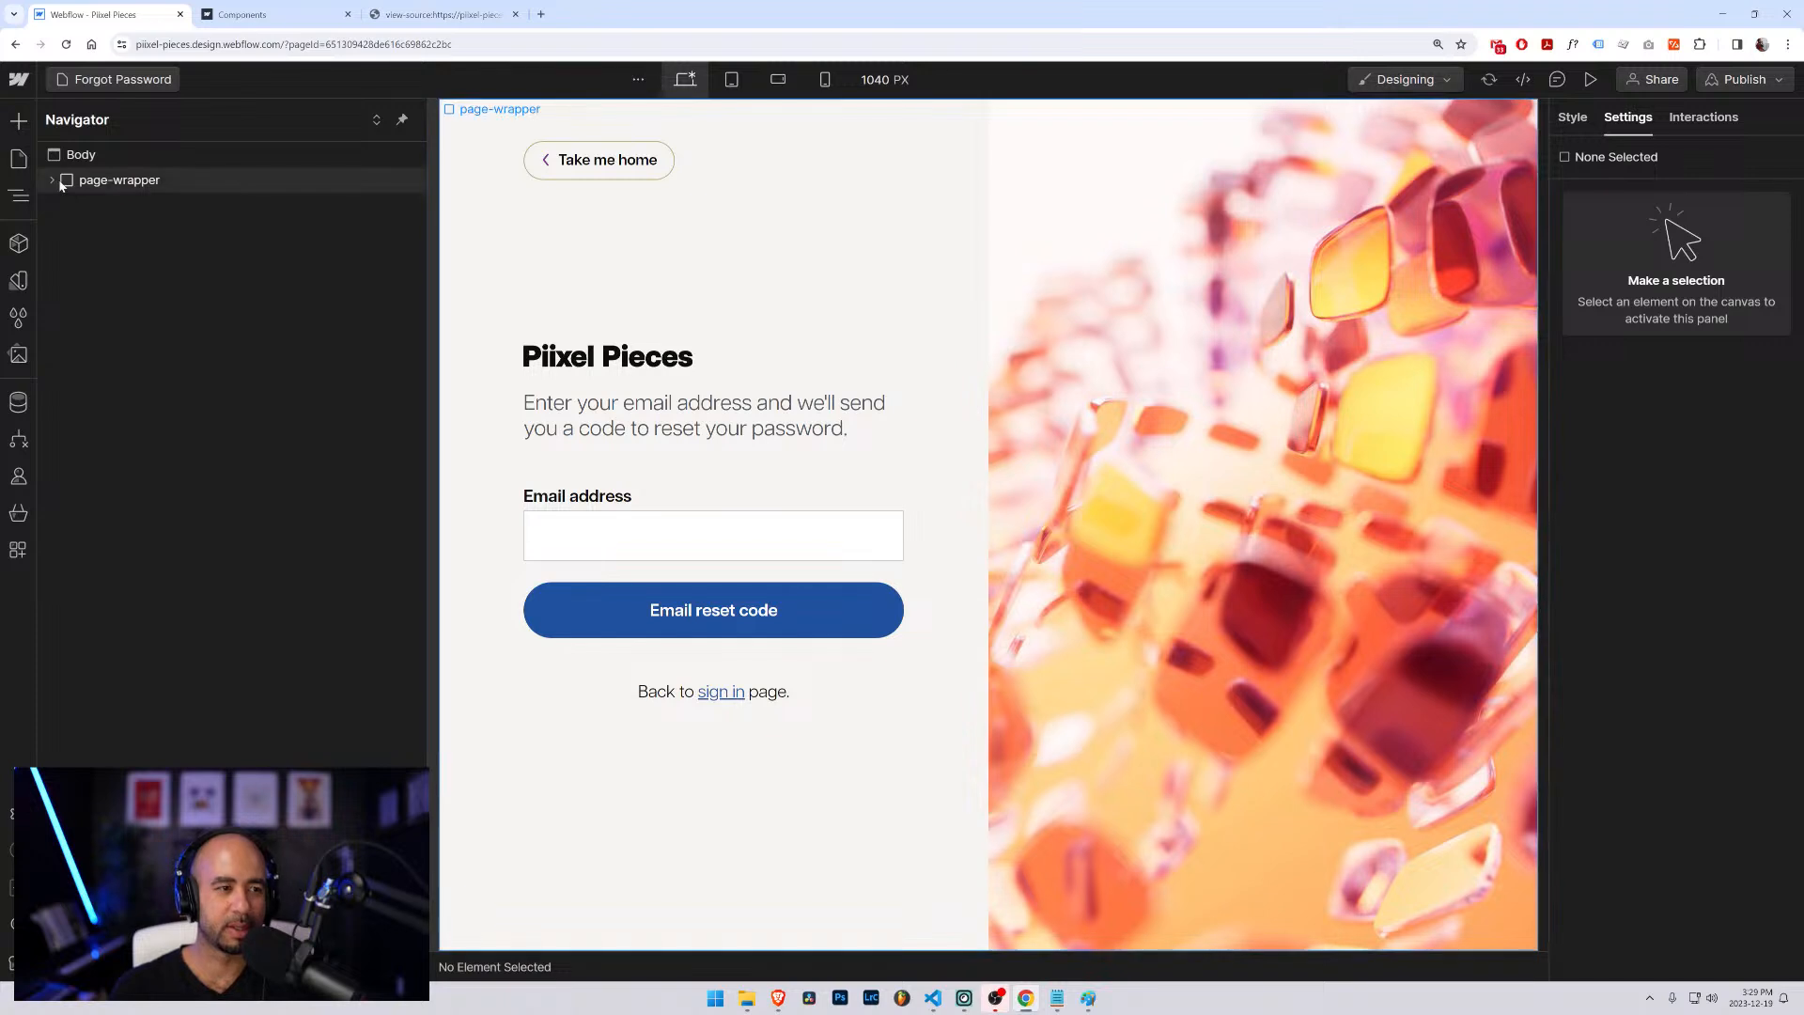
click(59, 183)
click(83, 235)
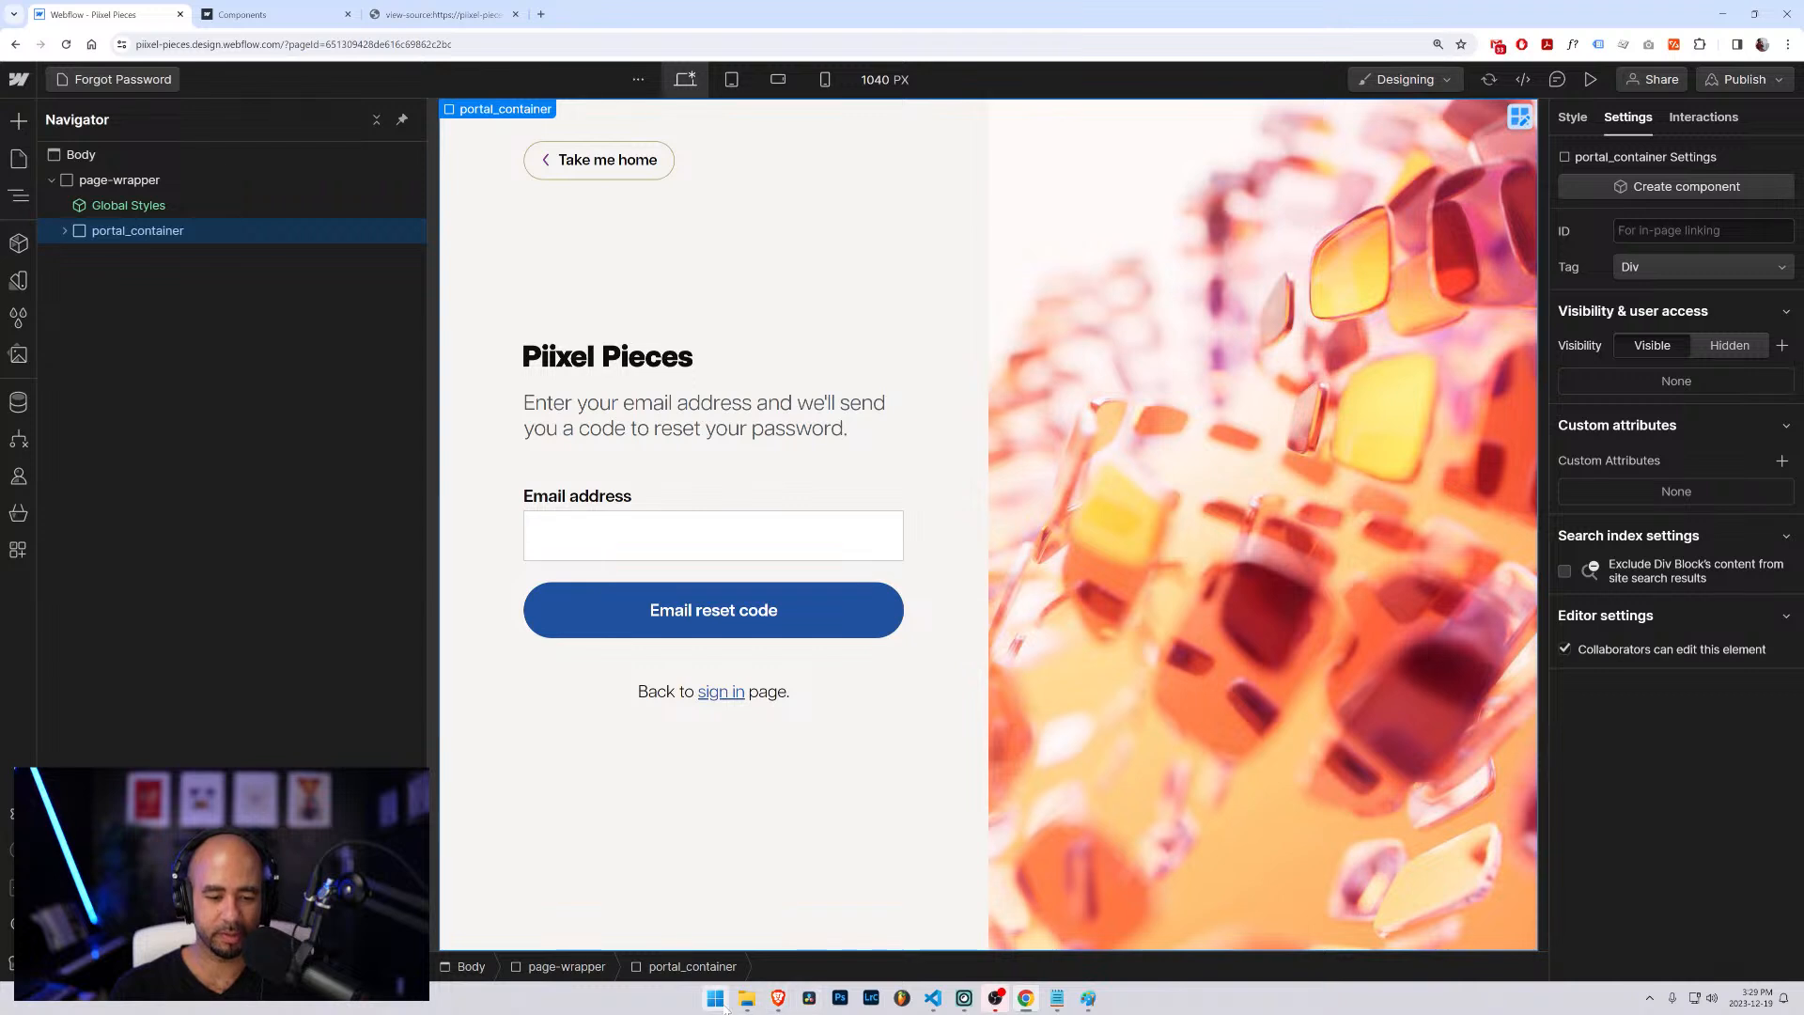
mouse_move(745, 997)
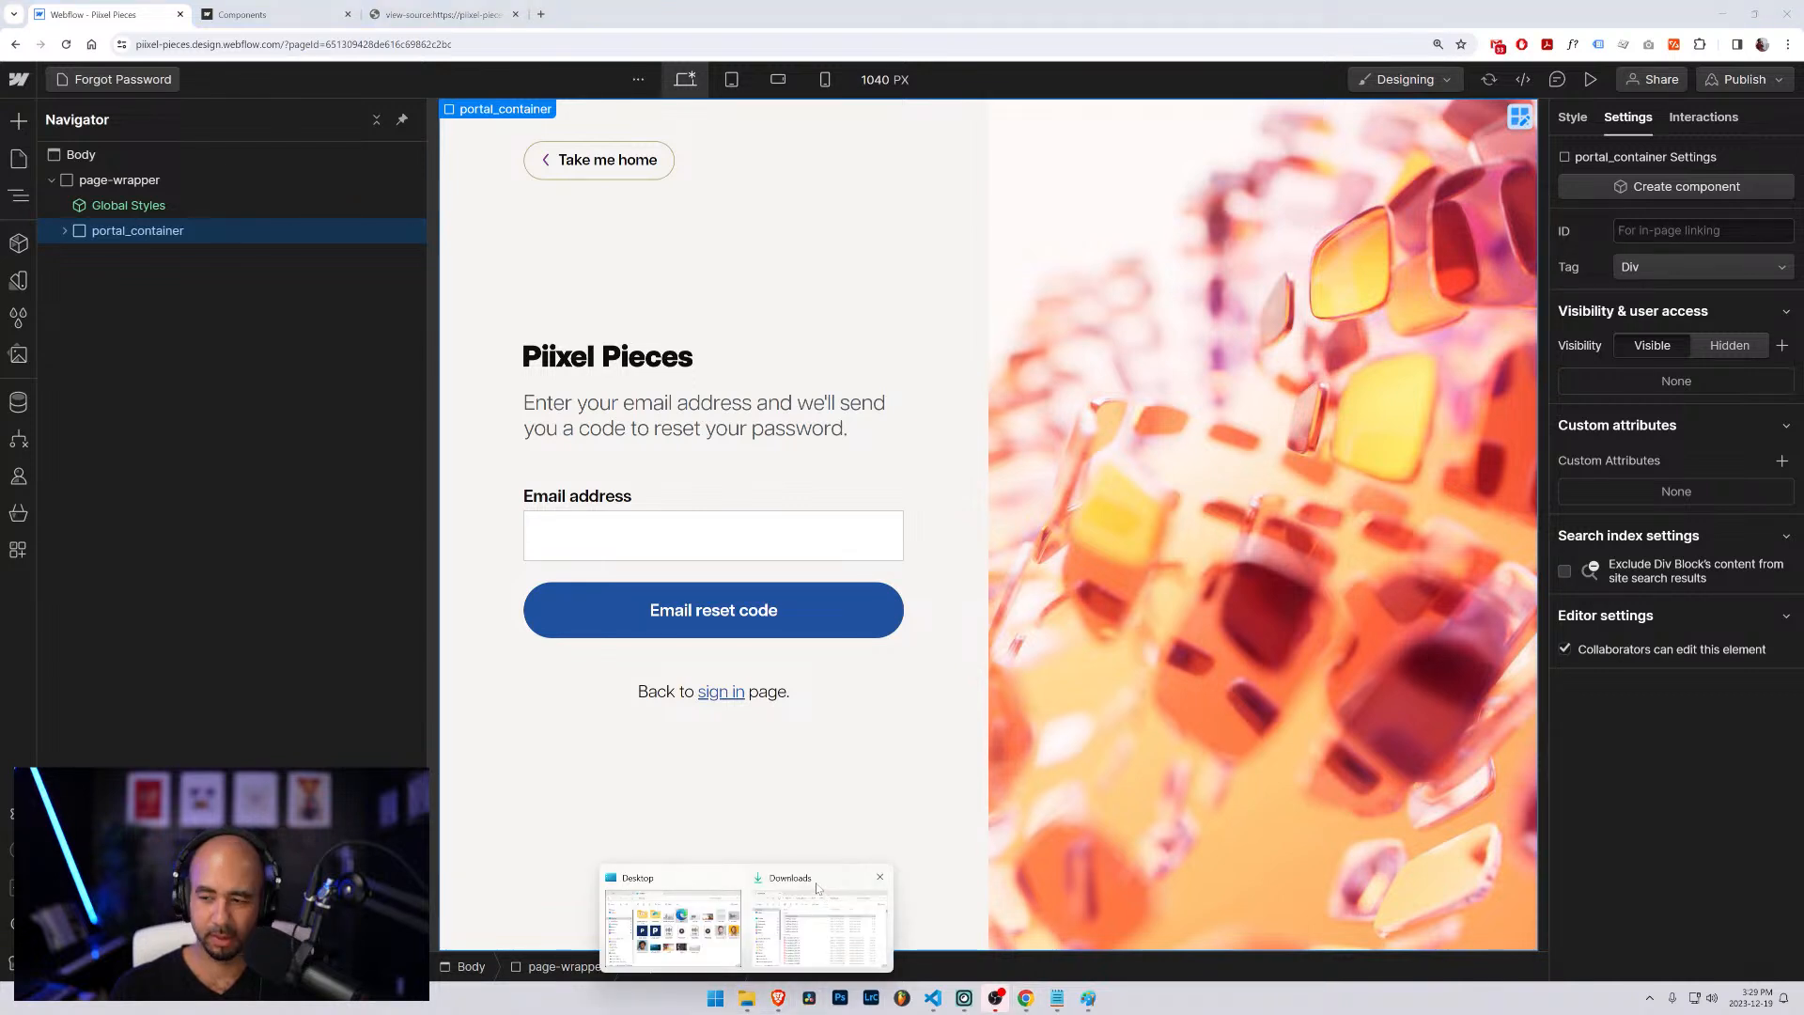
click(879, 877)
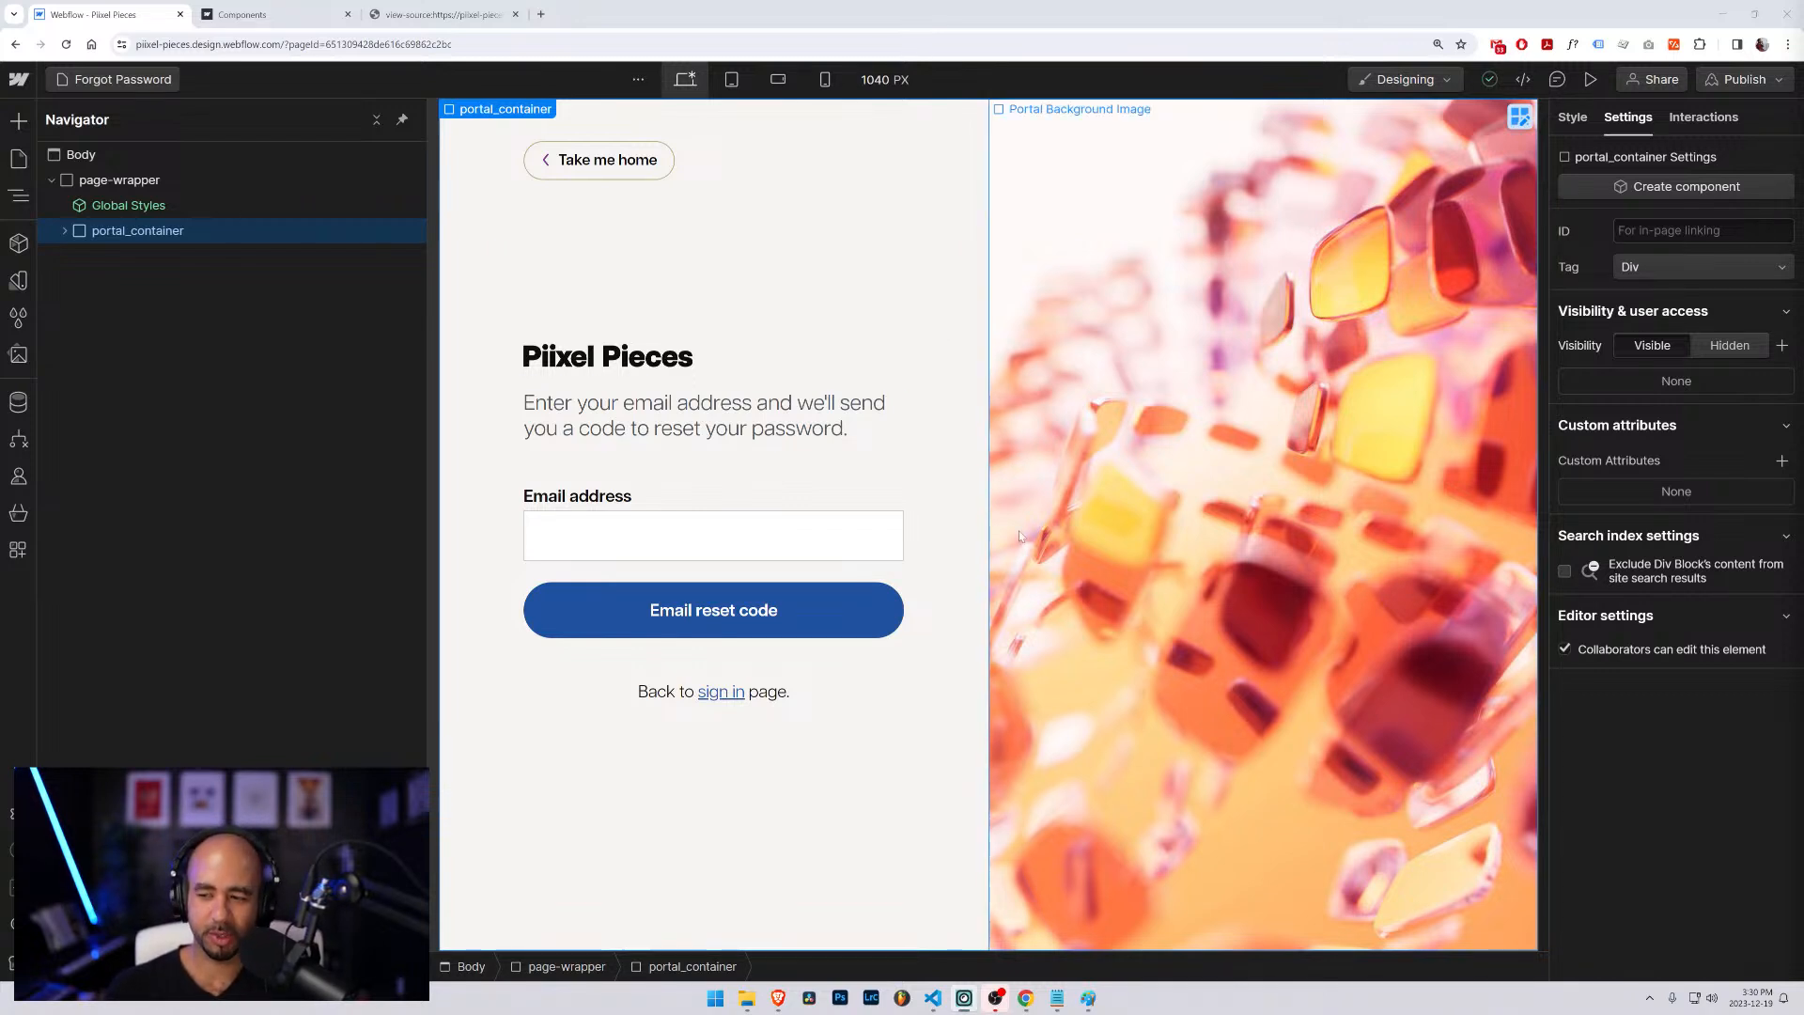
- Switch to the bmg.studio article in Brave and review its script and attribute setup steps for multiple copy buttons
mouse_move(773, 1003)
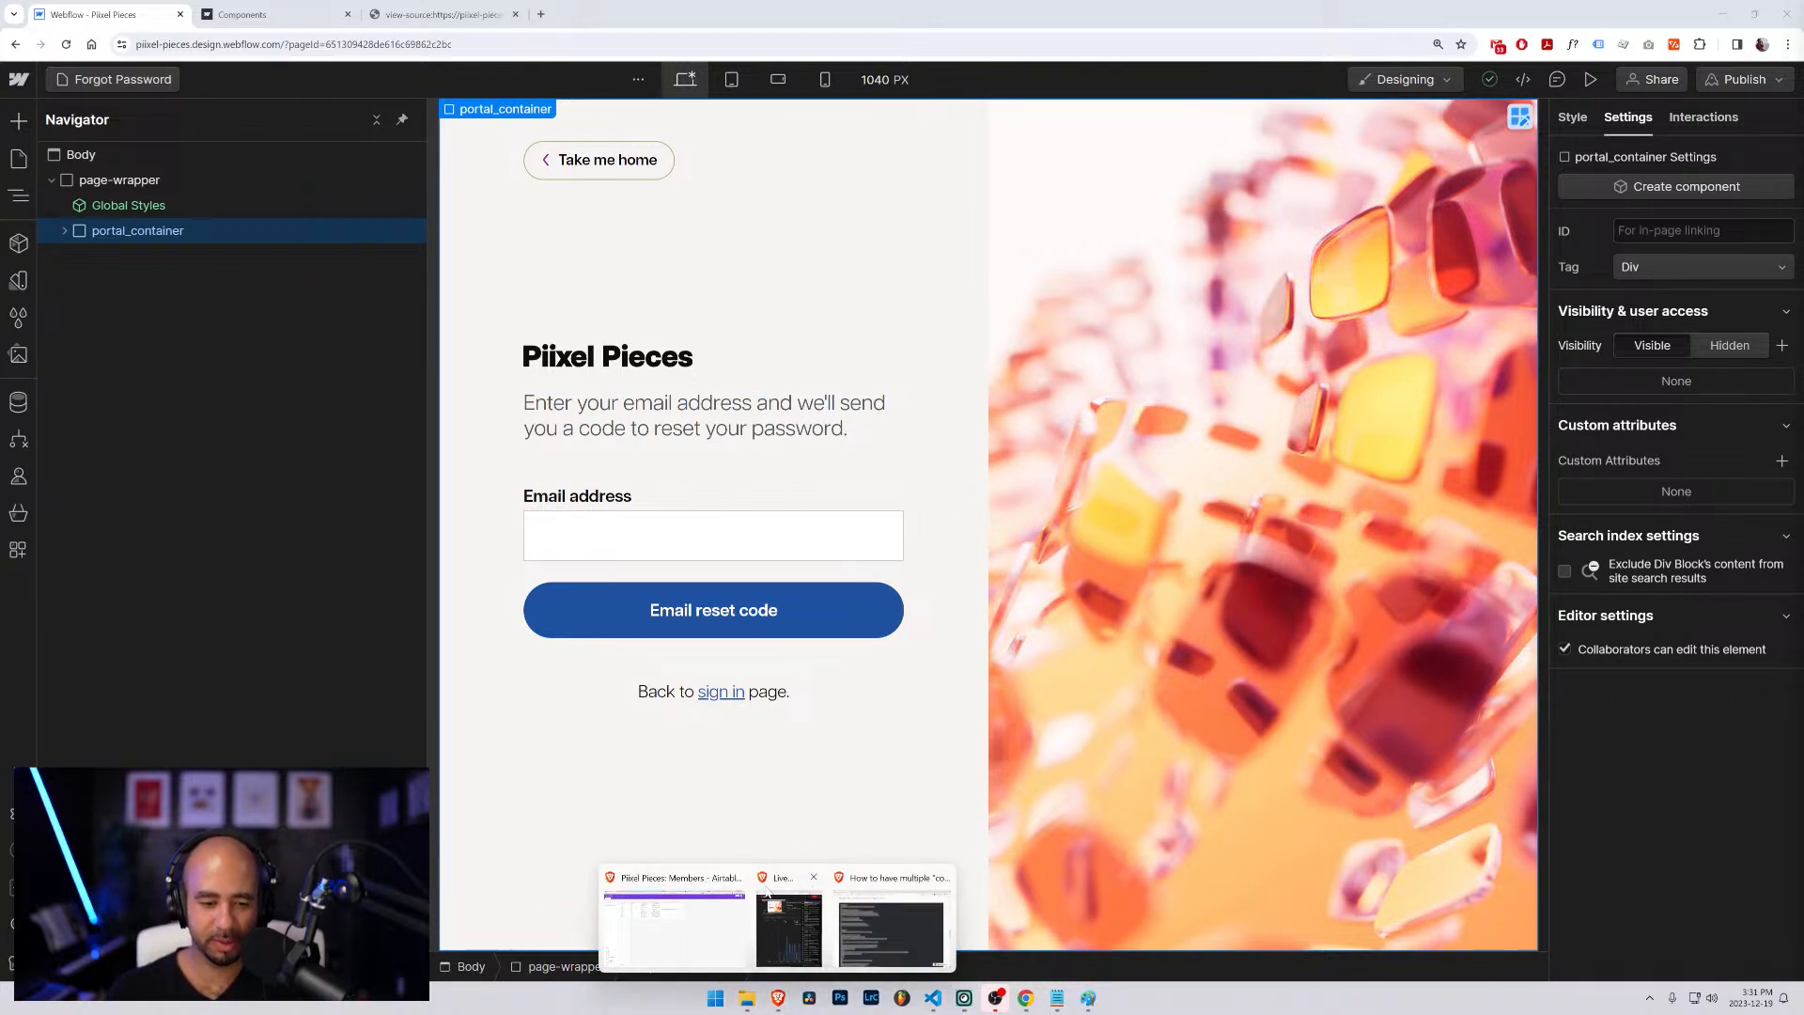
click(893, 897)
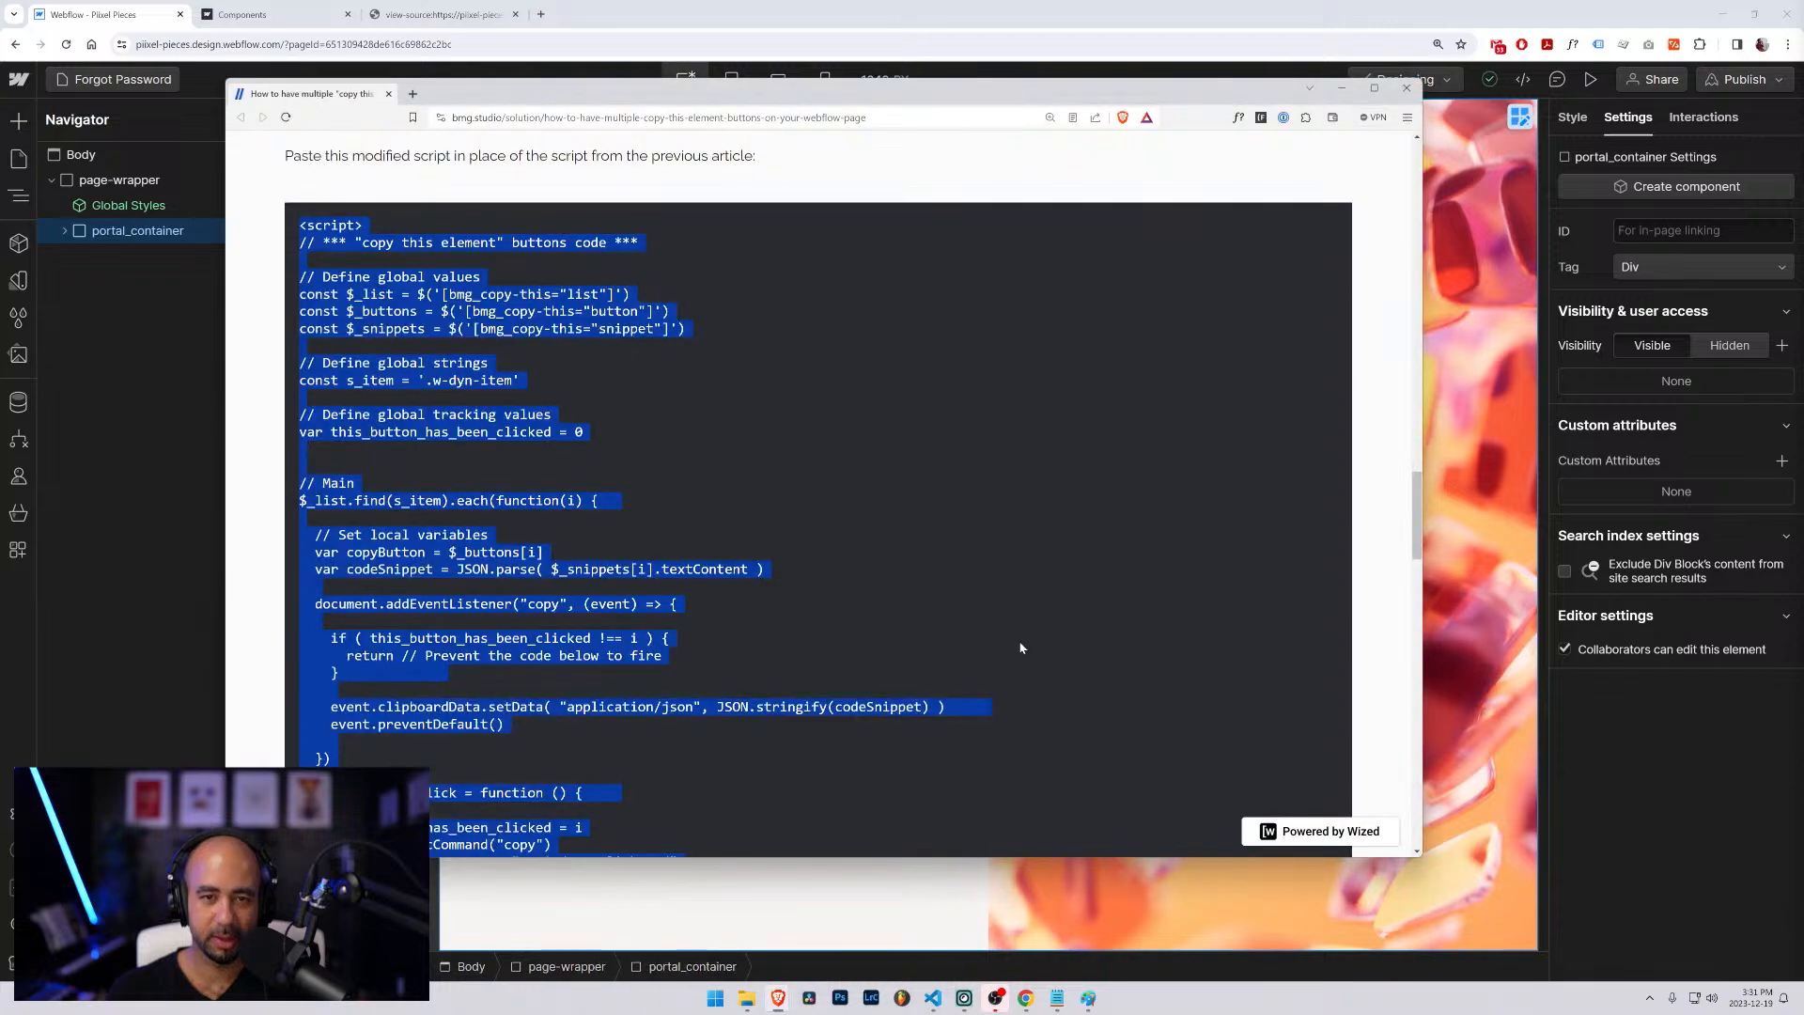
click(412, 93)
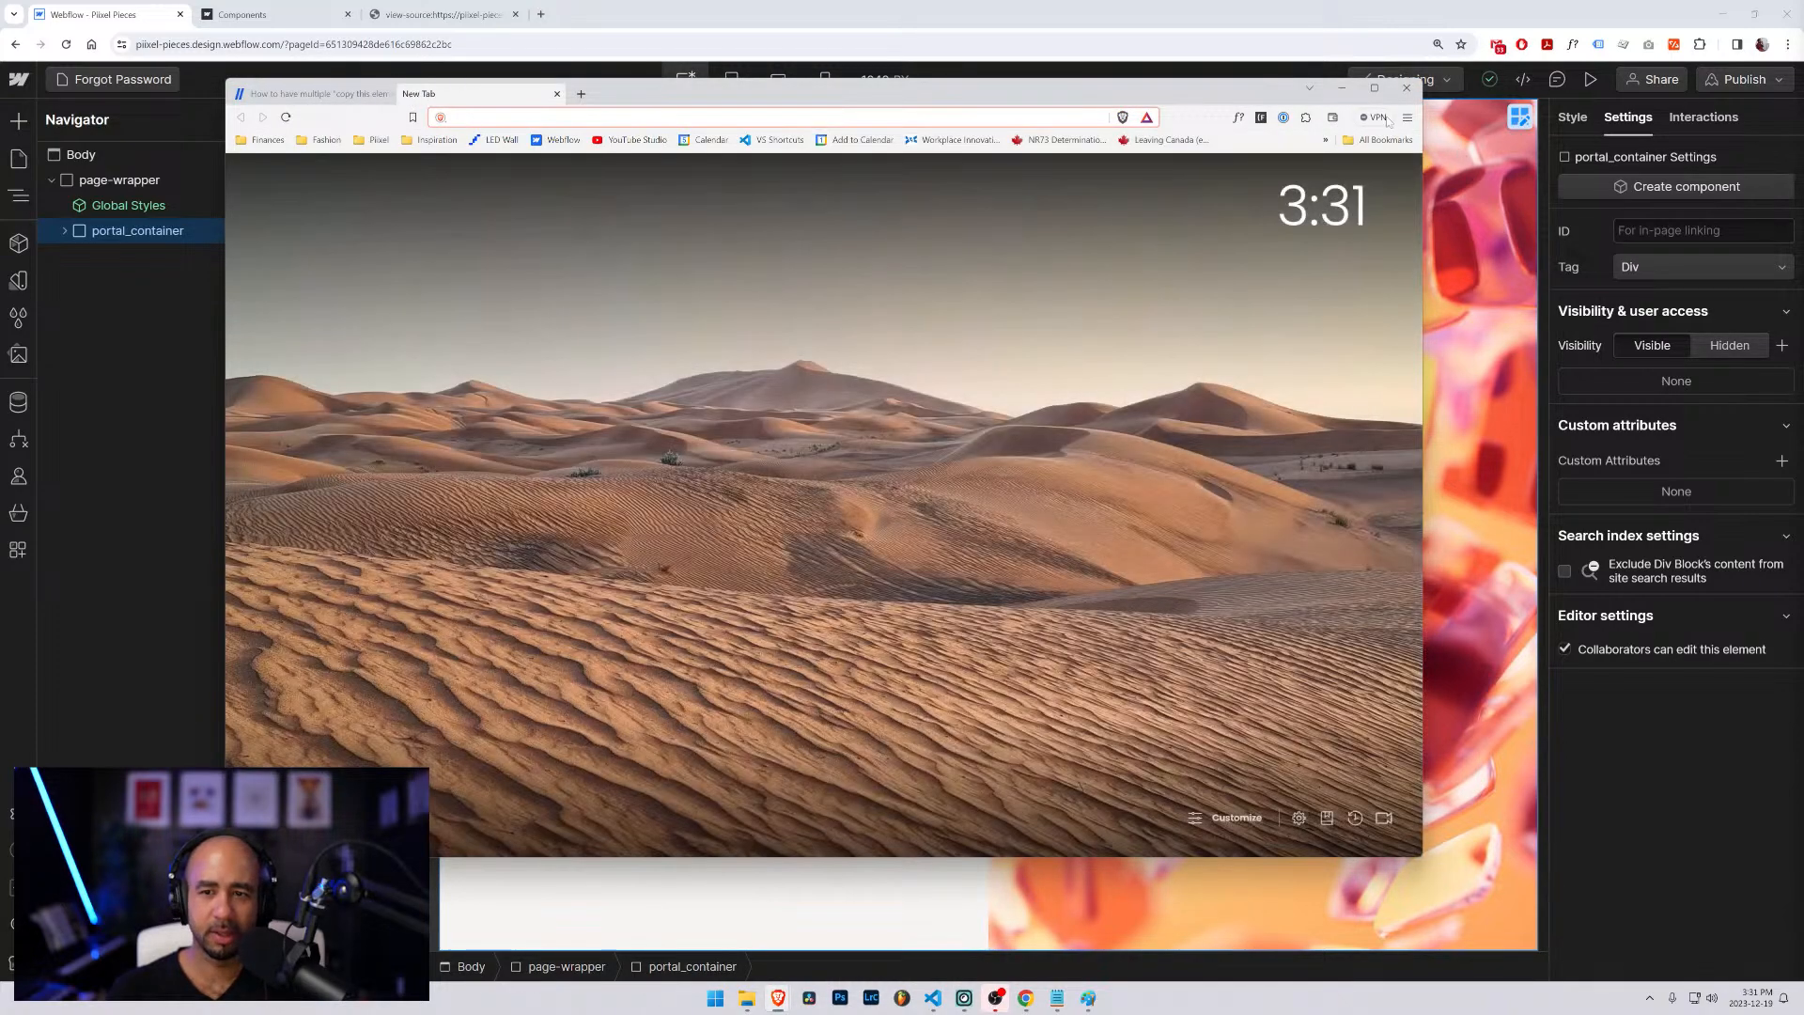
click(314, 93)
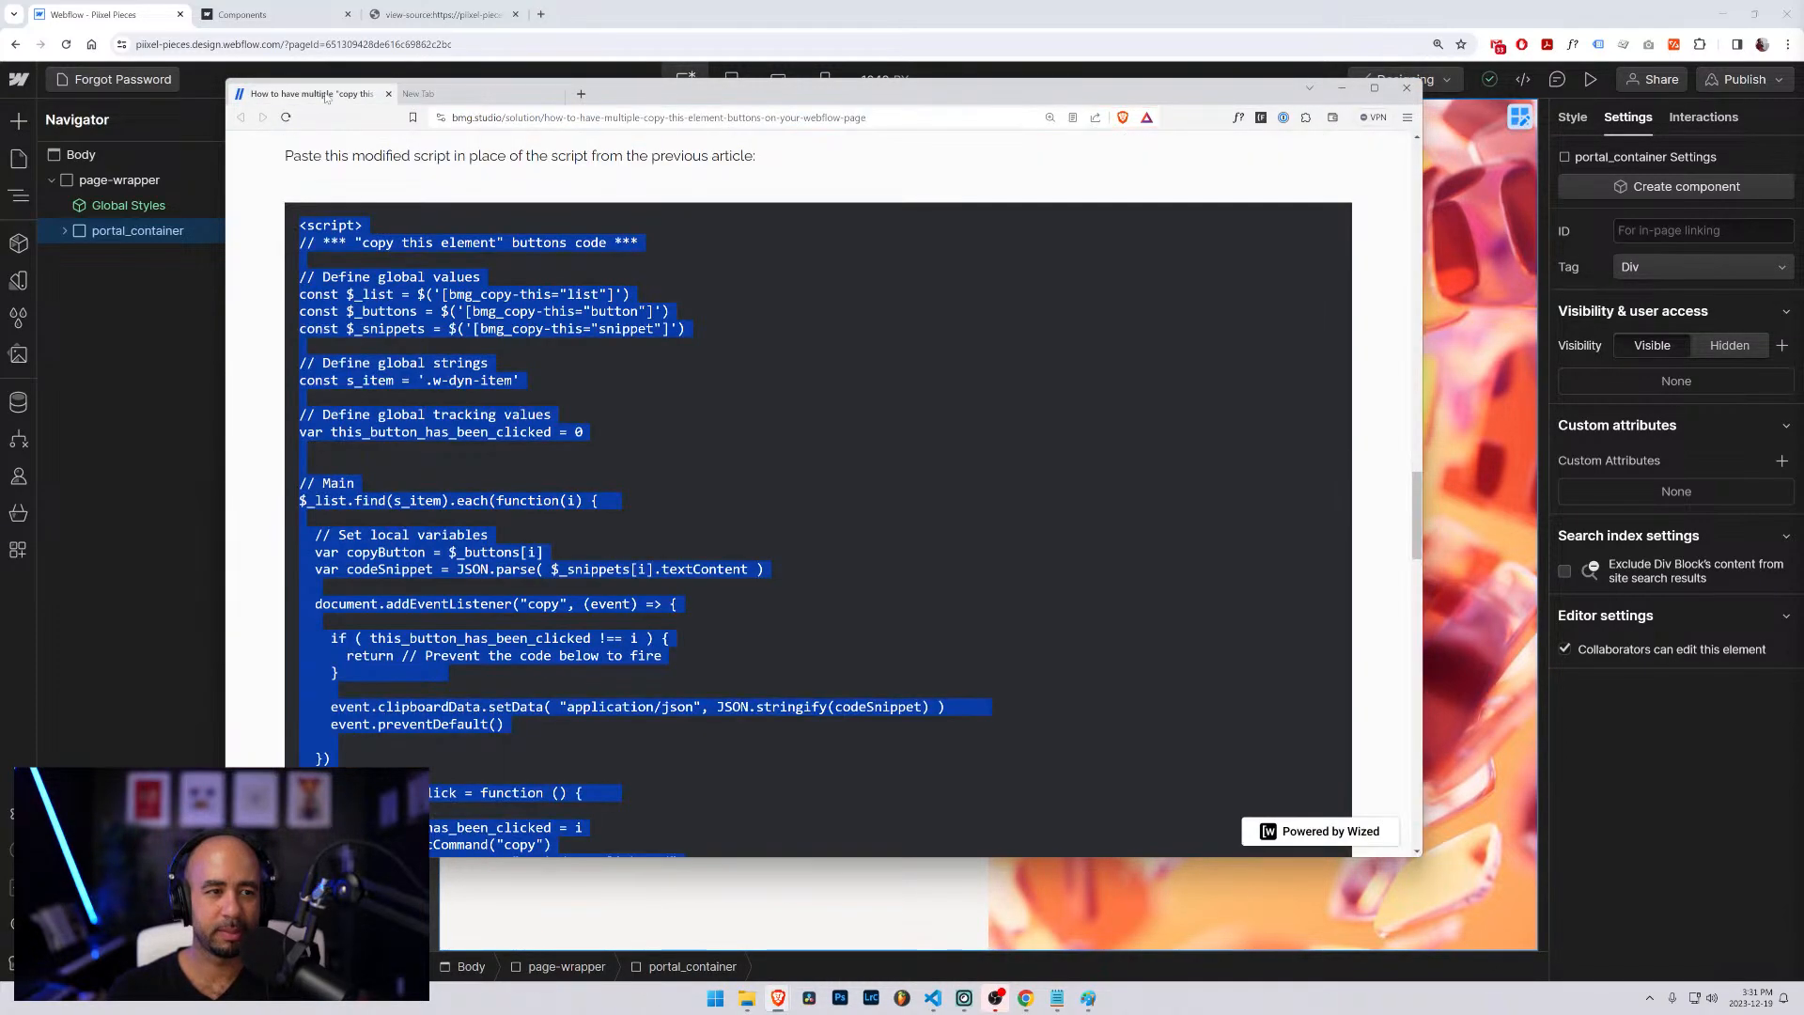
scroll(711, 439, up, 15)
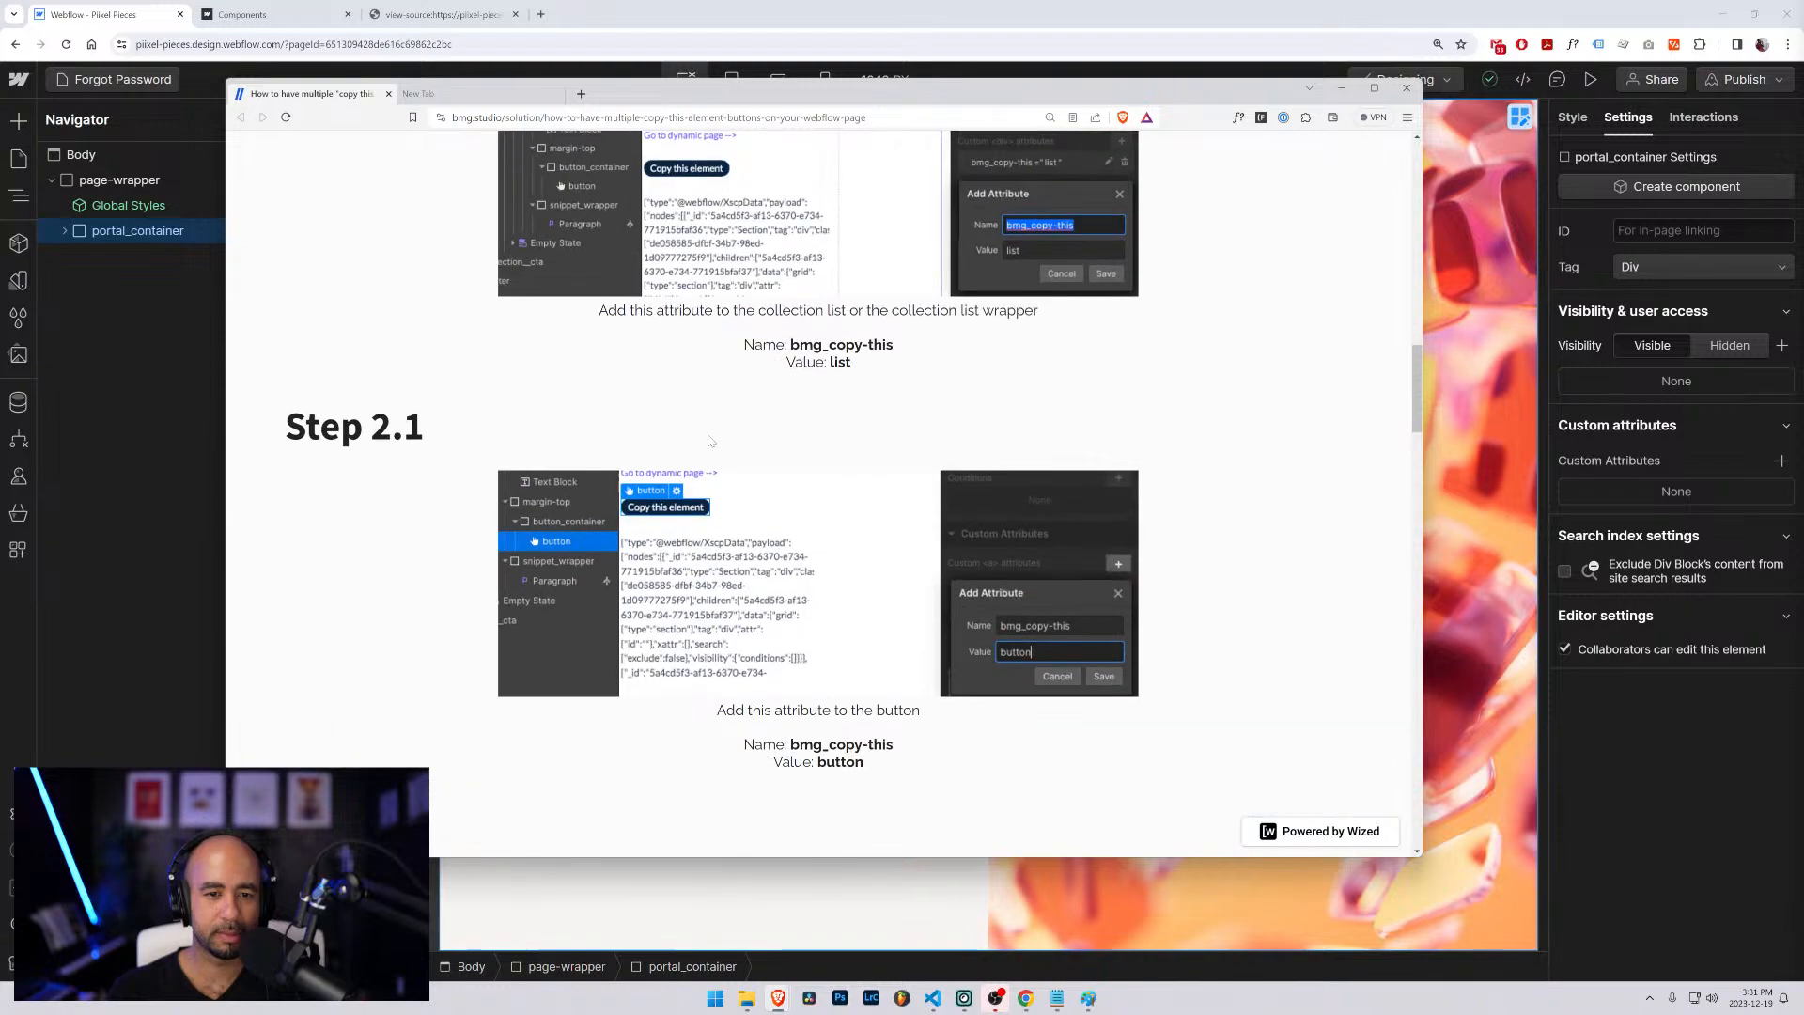
scroll(738, 465, down, 4)
scroll(757, 481, up, 2)
scroll(759, 480, down, 2)
scroll(752, 402, up, 4)
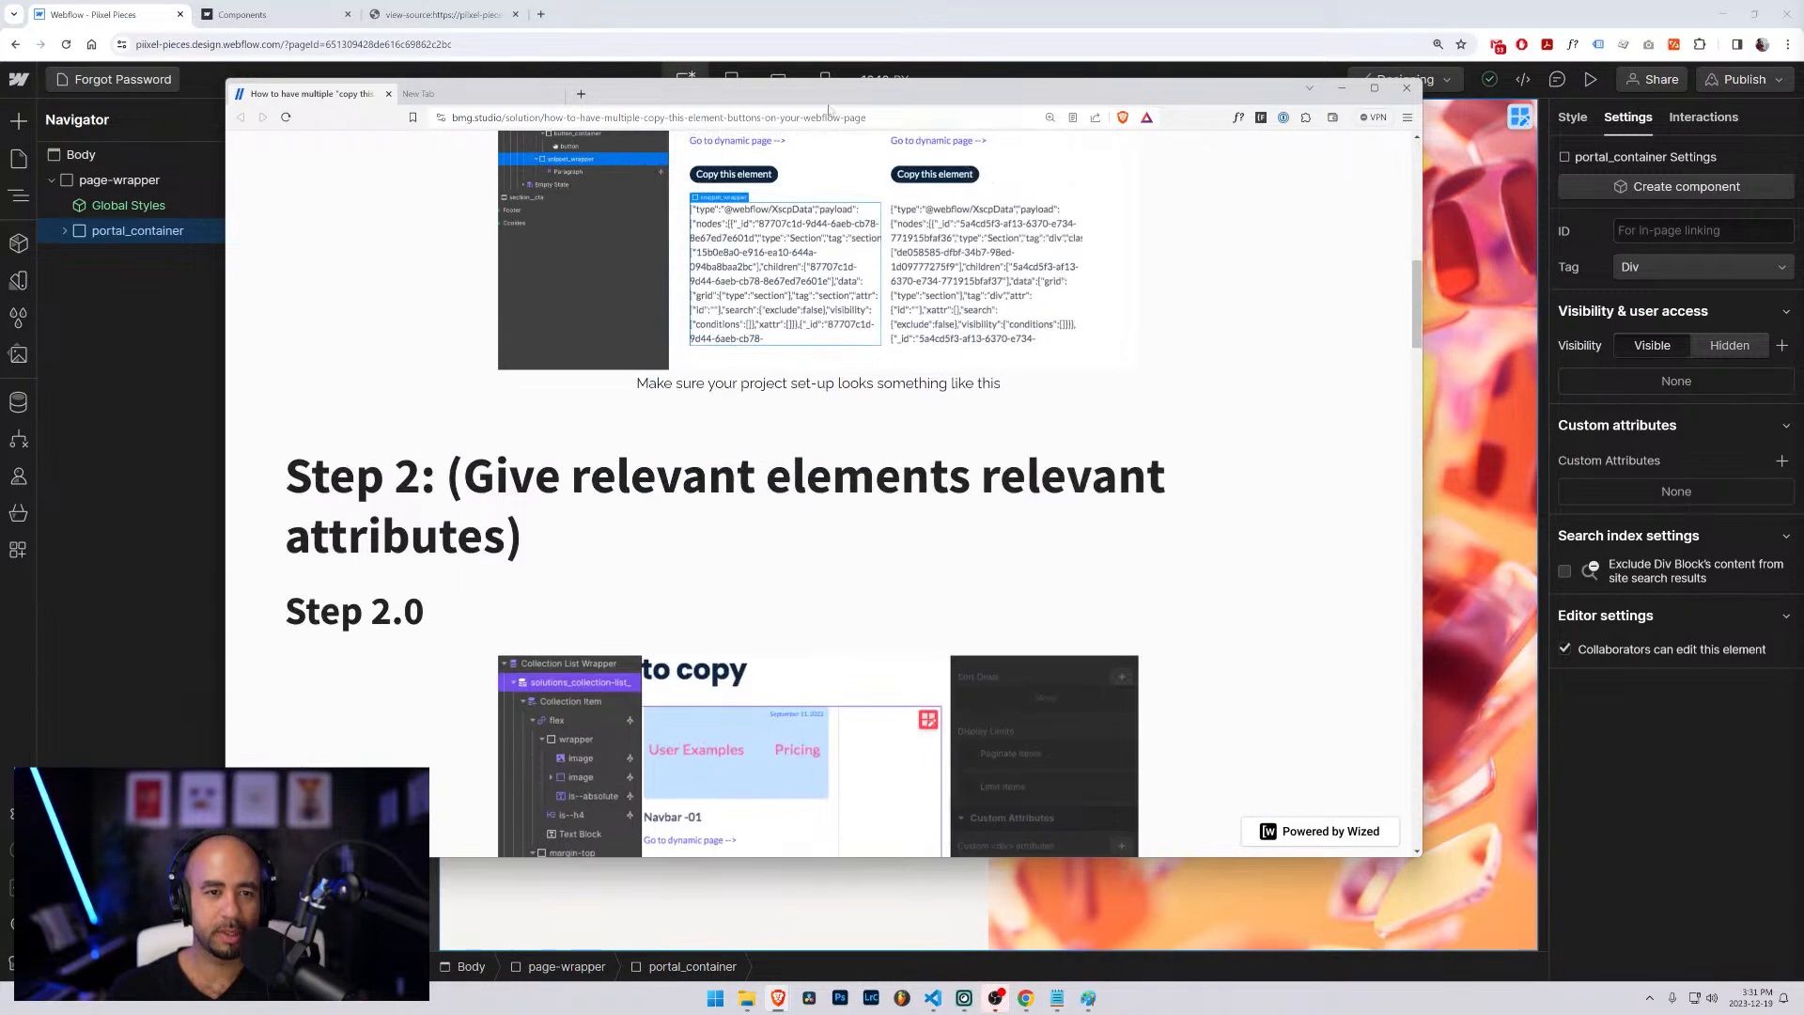
drag(830, 92, 1802, 193)
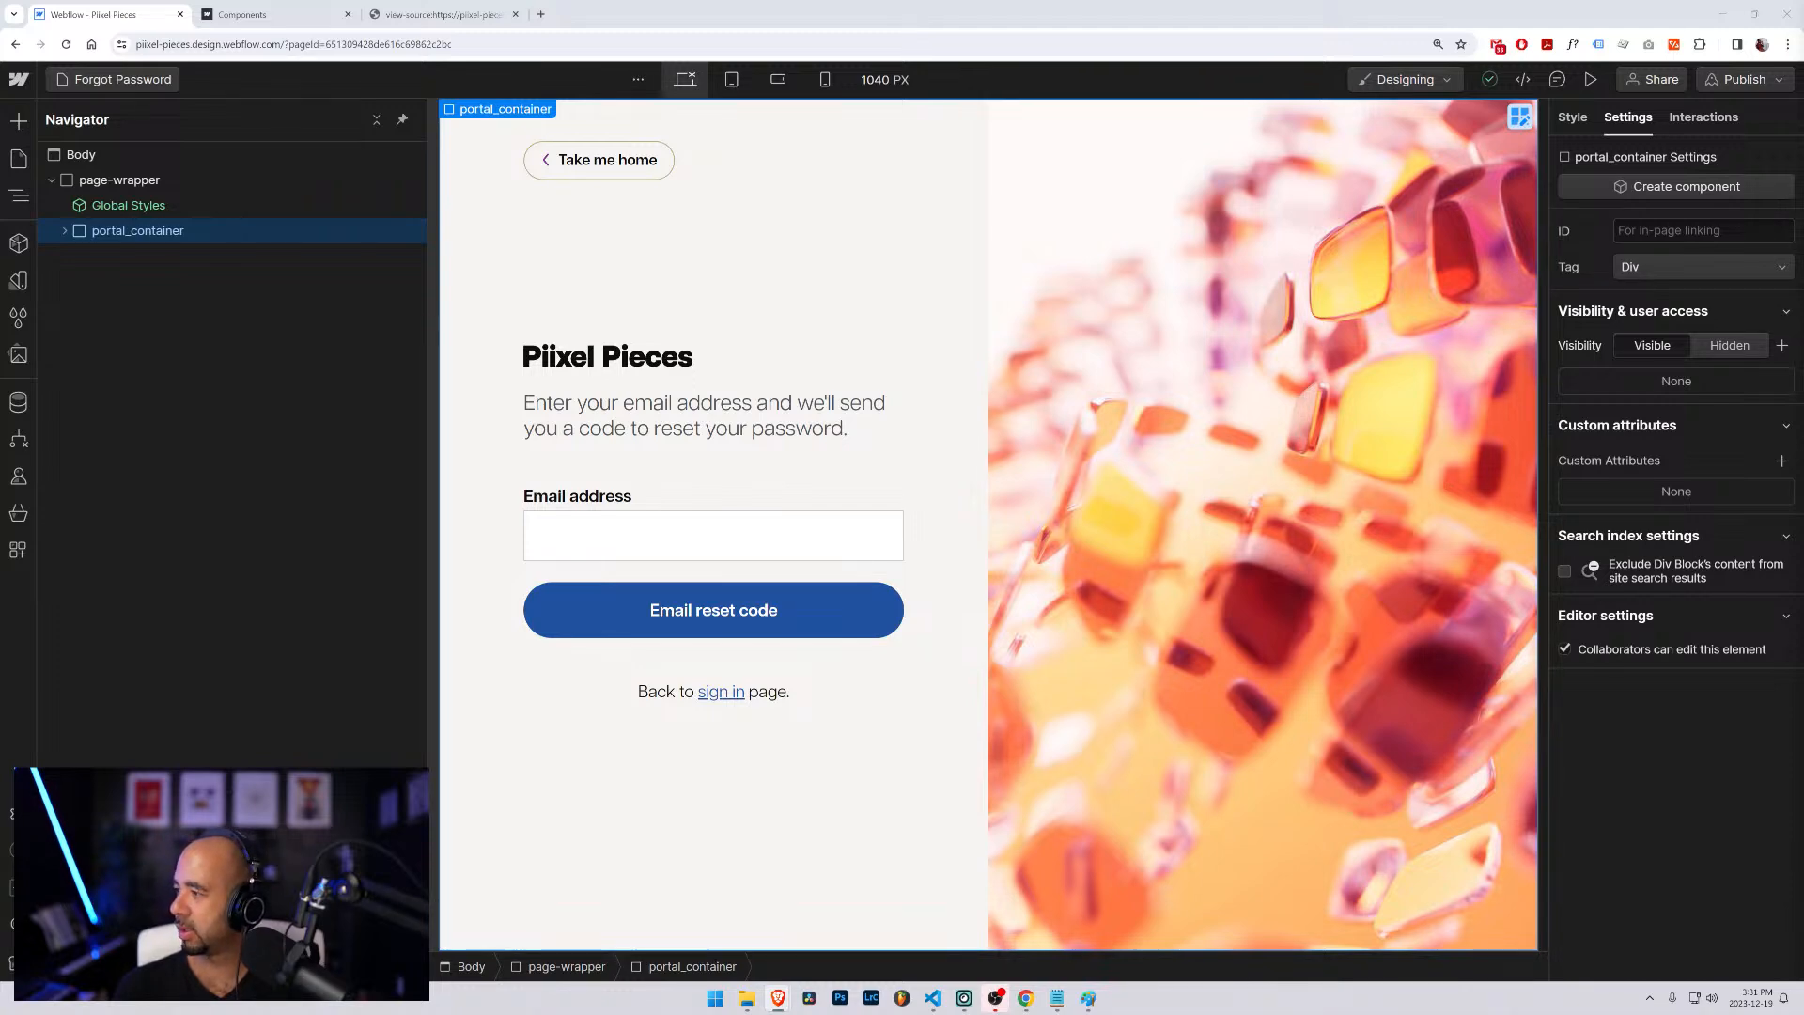
- Paste the copied portal_container into Clipboard Inspector, copy its full application/json code, and return to the Webflow Designer
drag(1802, 329, 1103, 106)
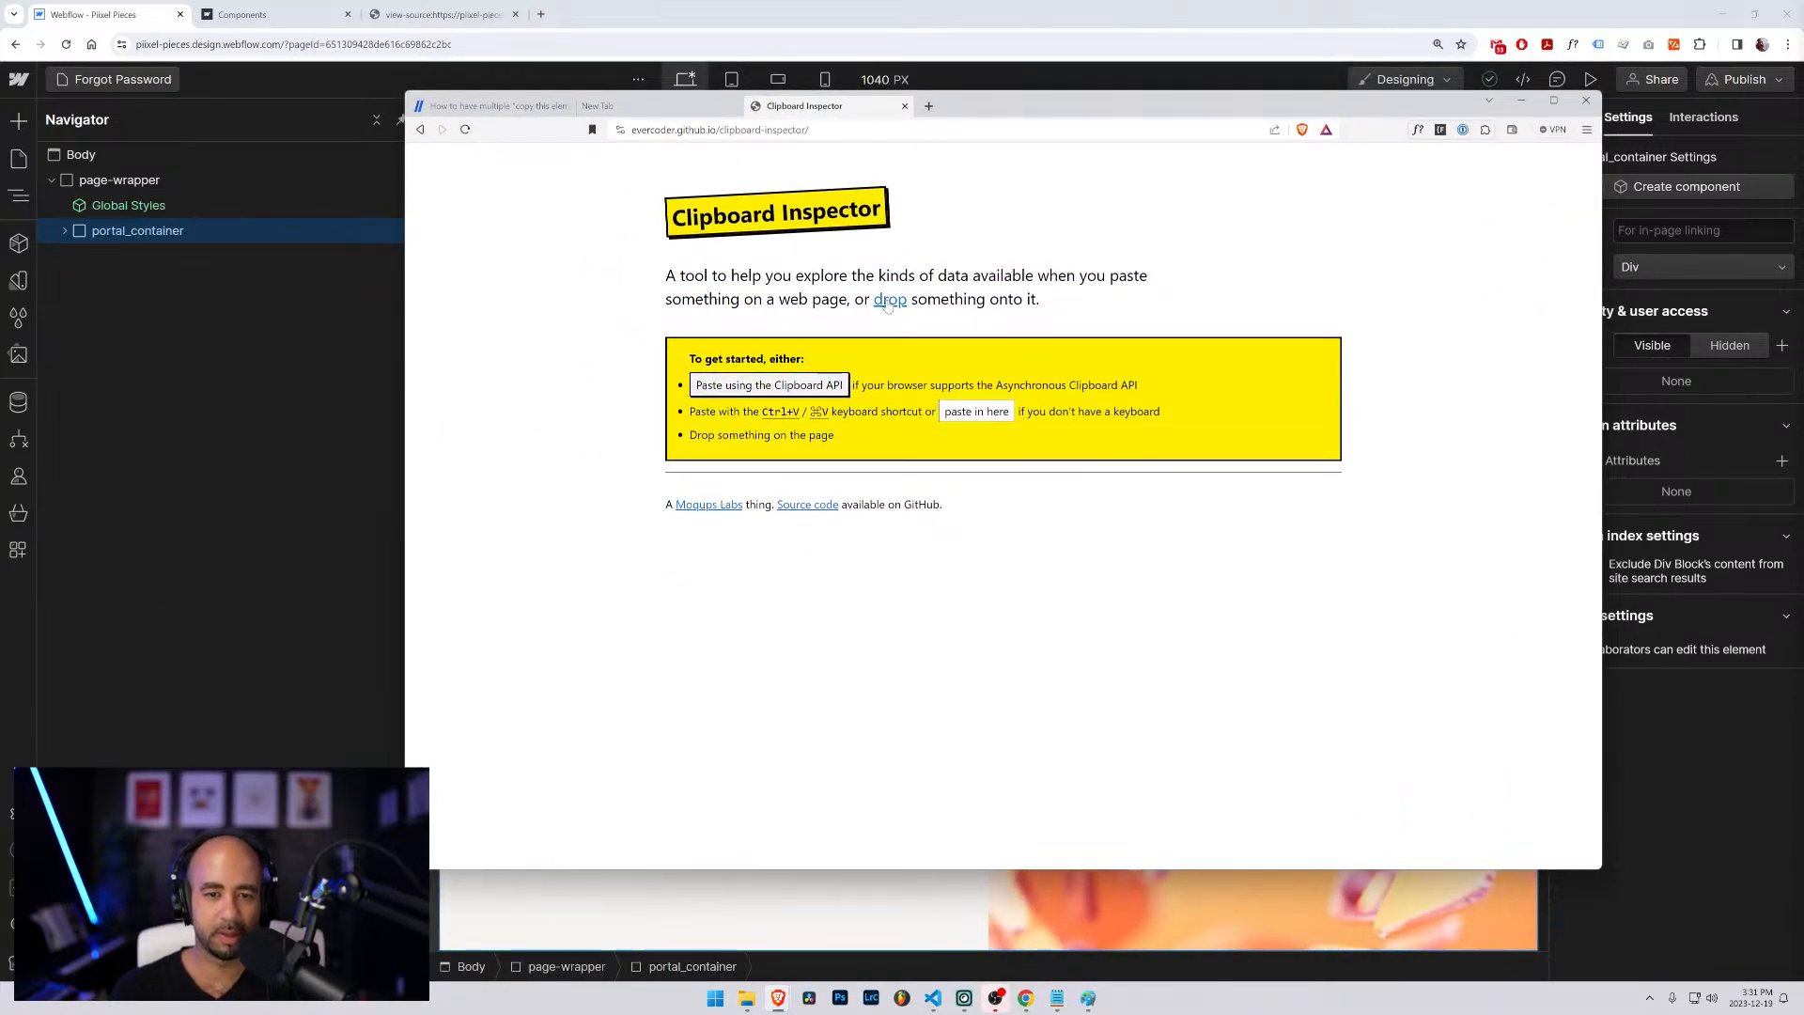
click(964, 405)
key(ctrl+v)
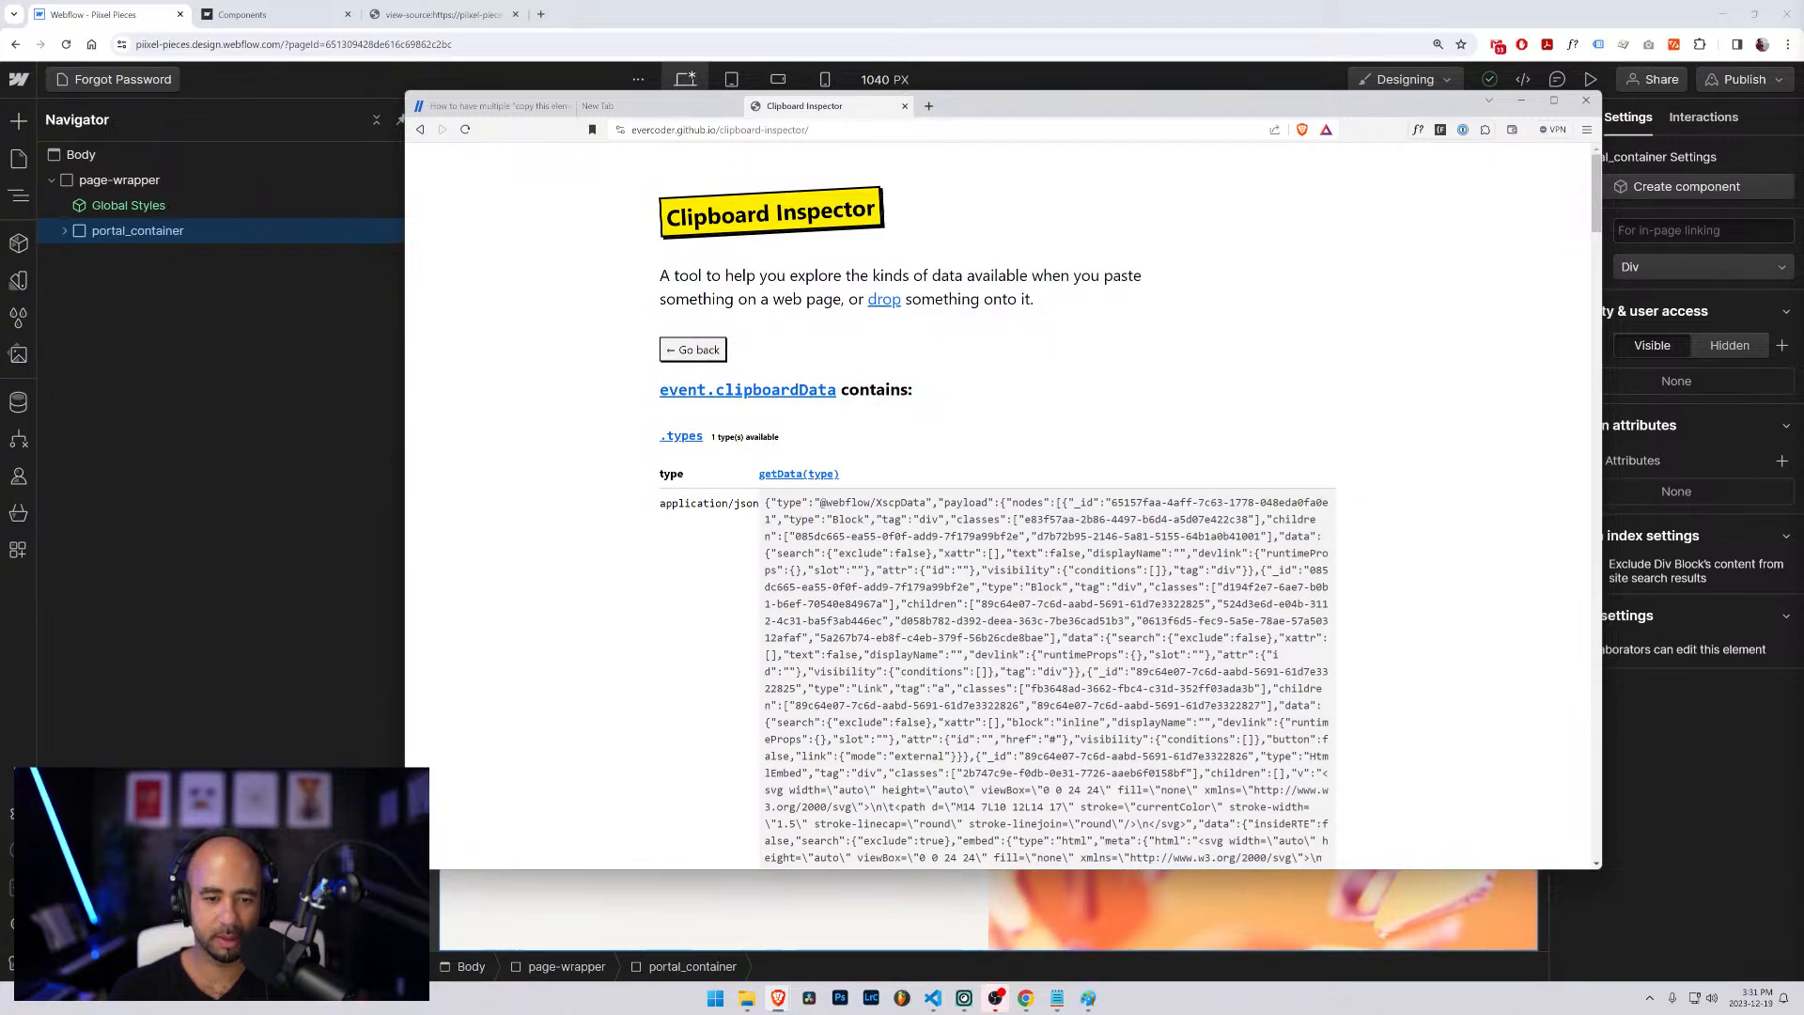
drag(764, 503, 1128, 574)
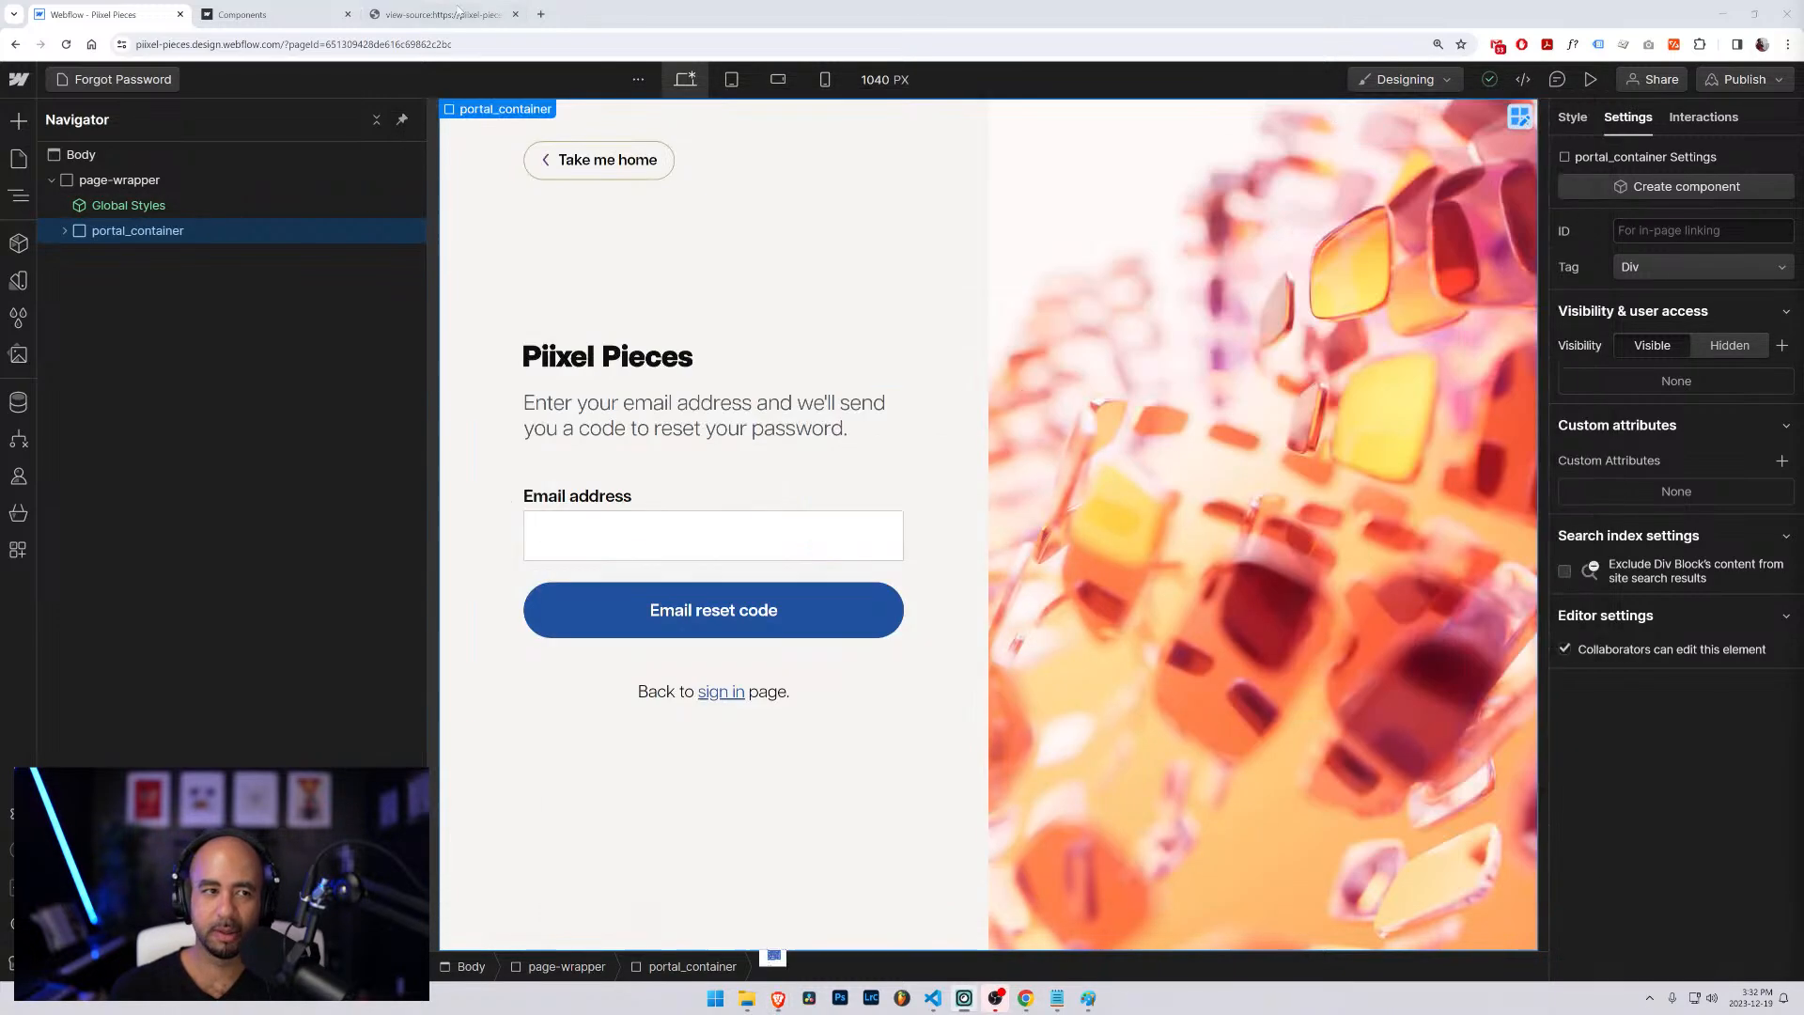
click(1522, 102)
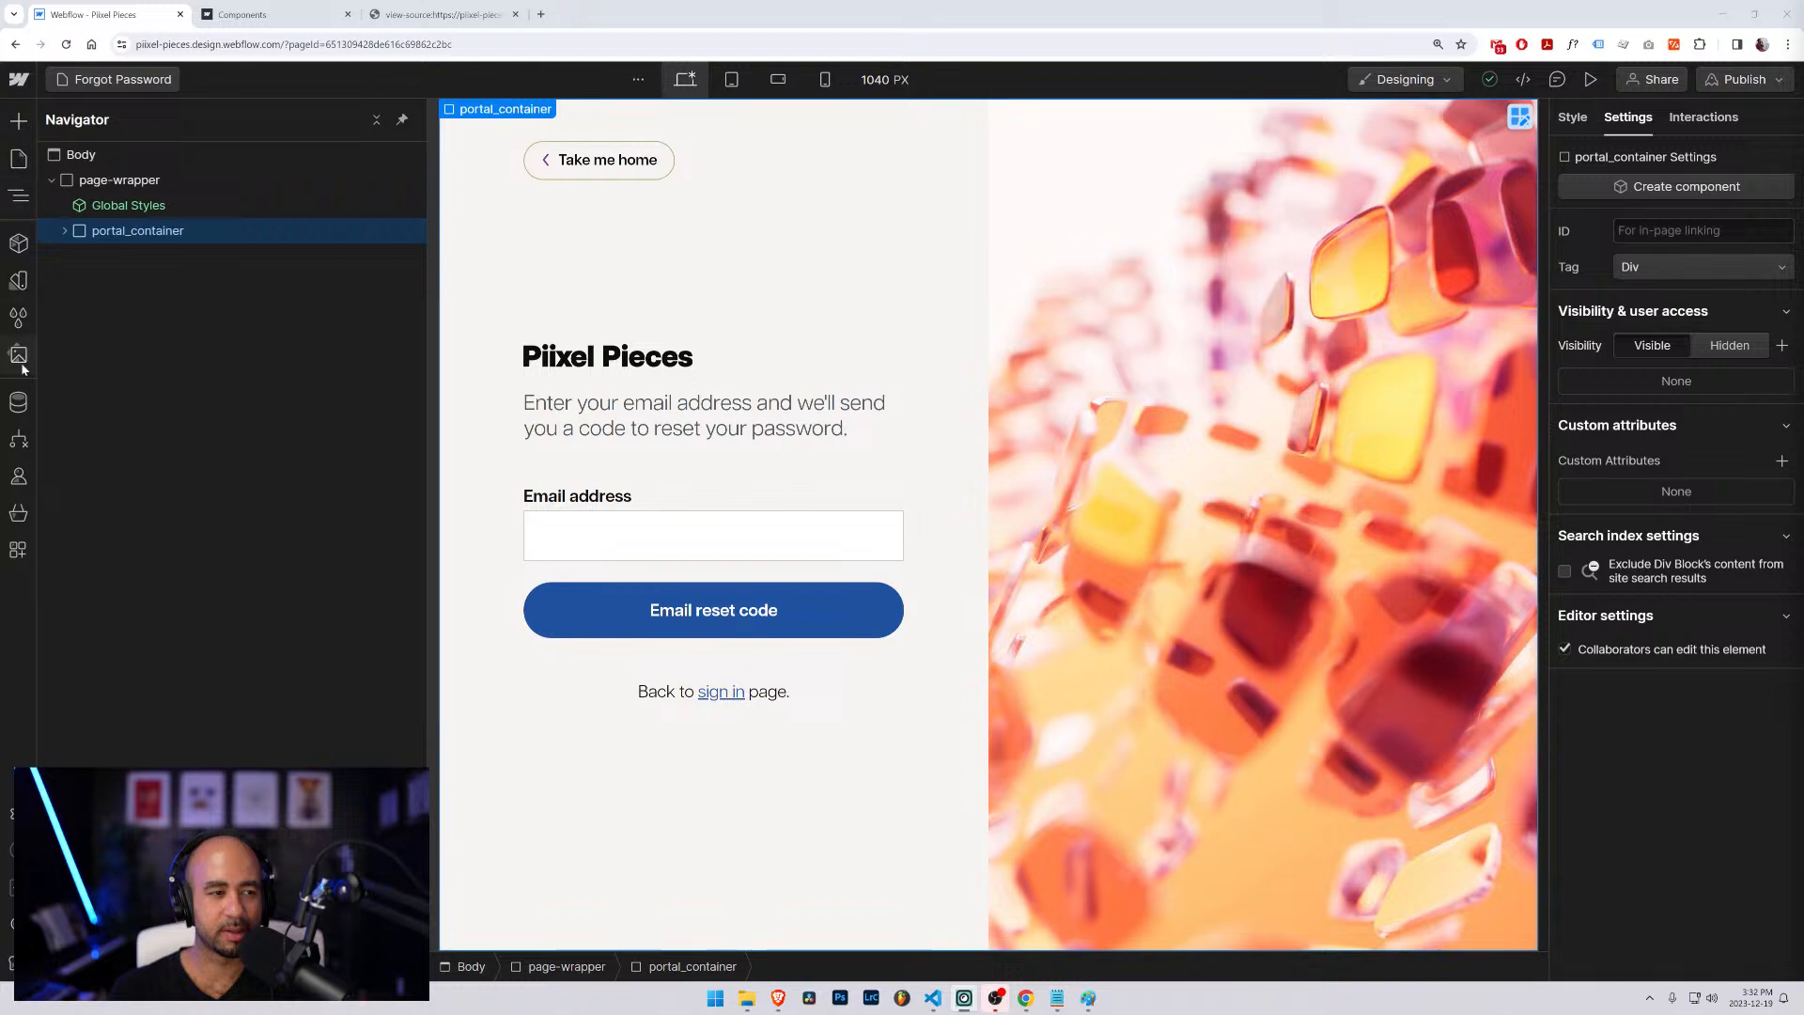
- Check the CMS collections list and leave the current Designer session for the Webflow login page
click(18, 402)
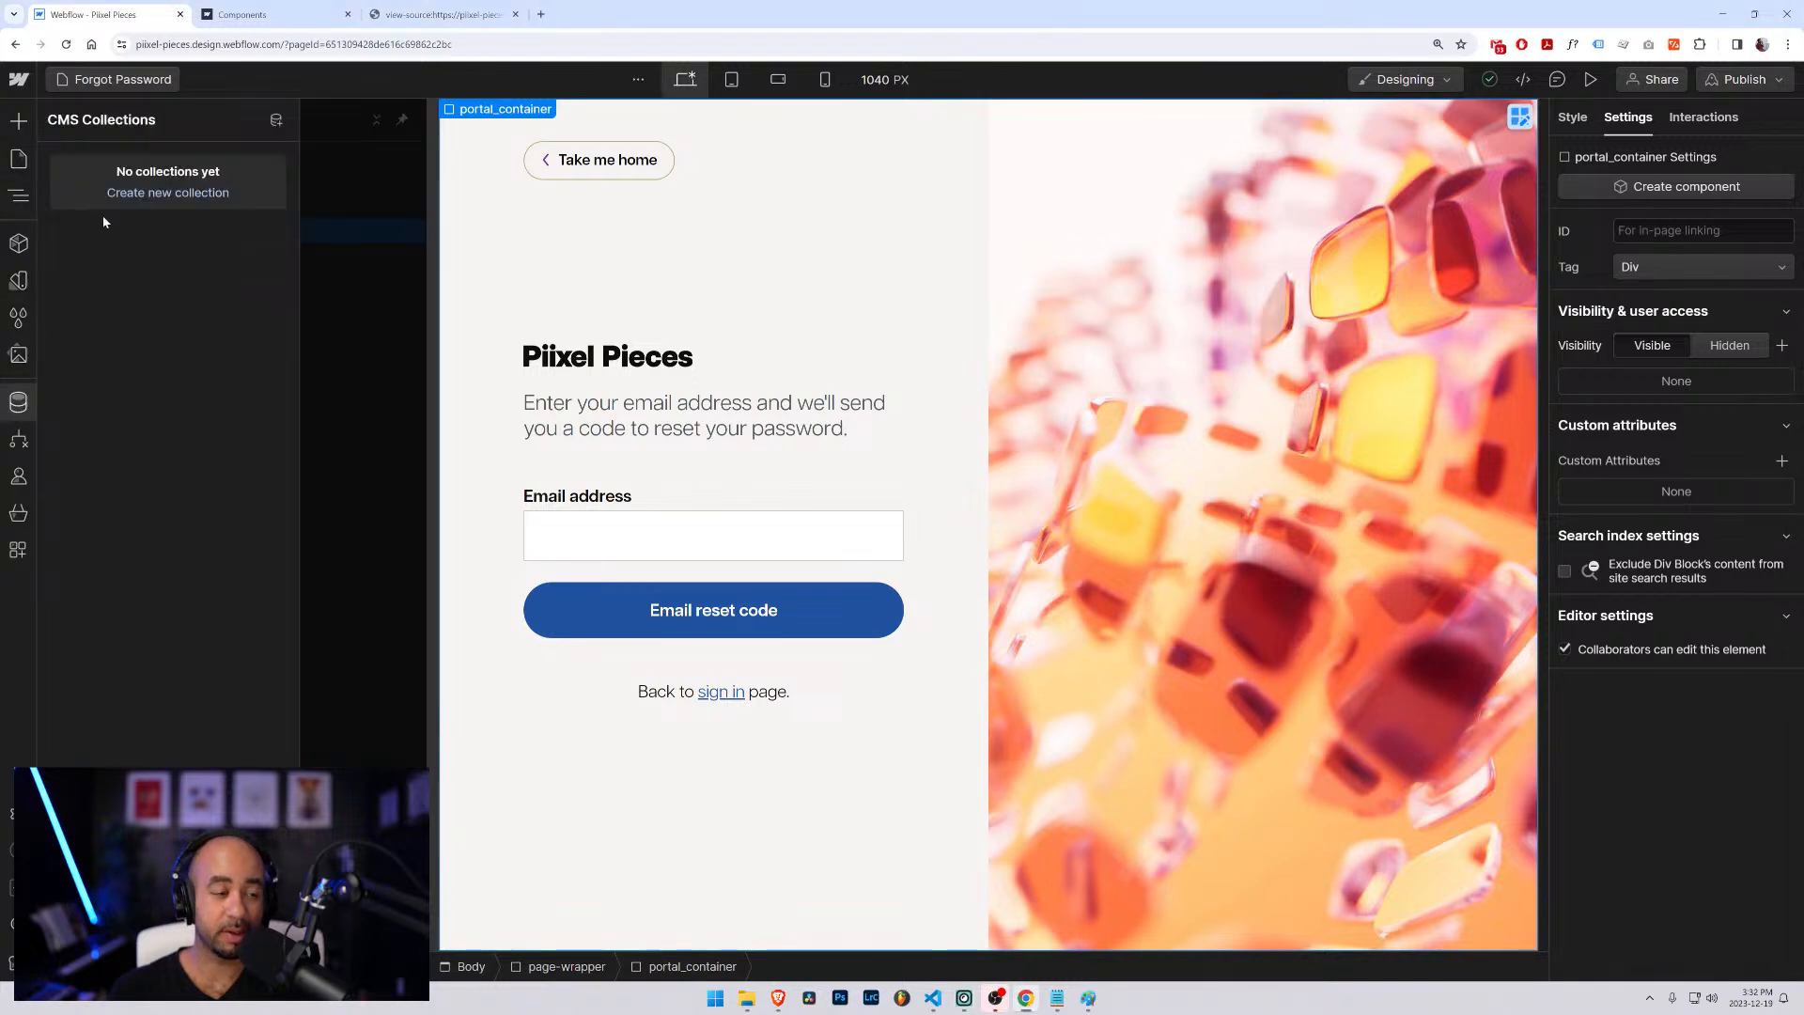
click(16, 399)
click(15, 401)
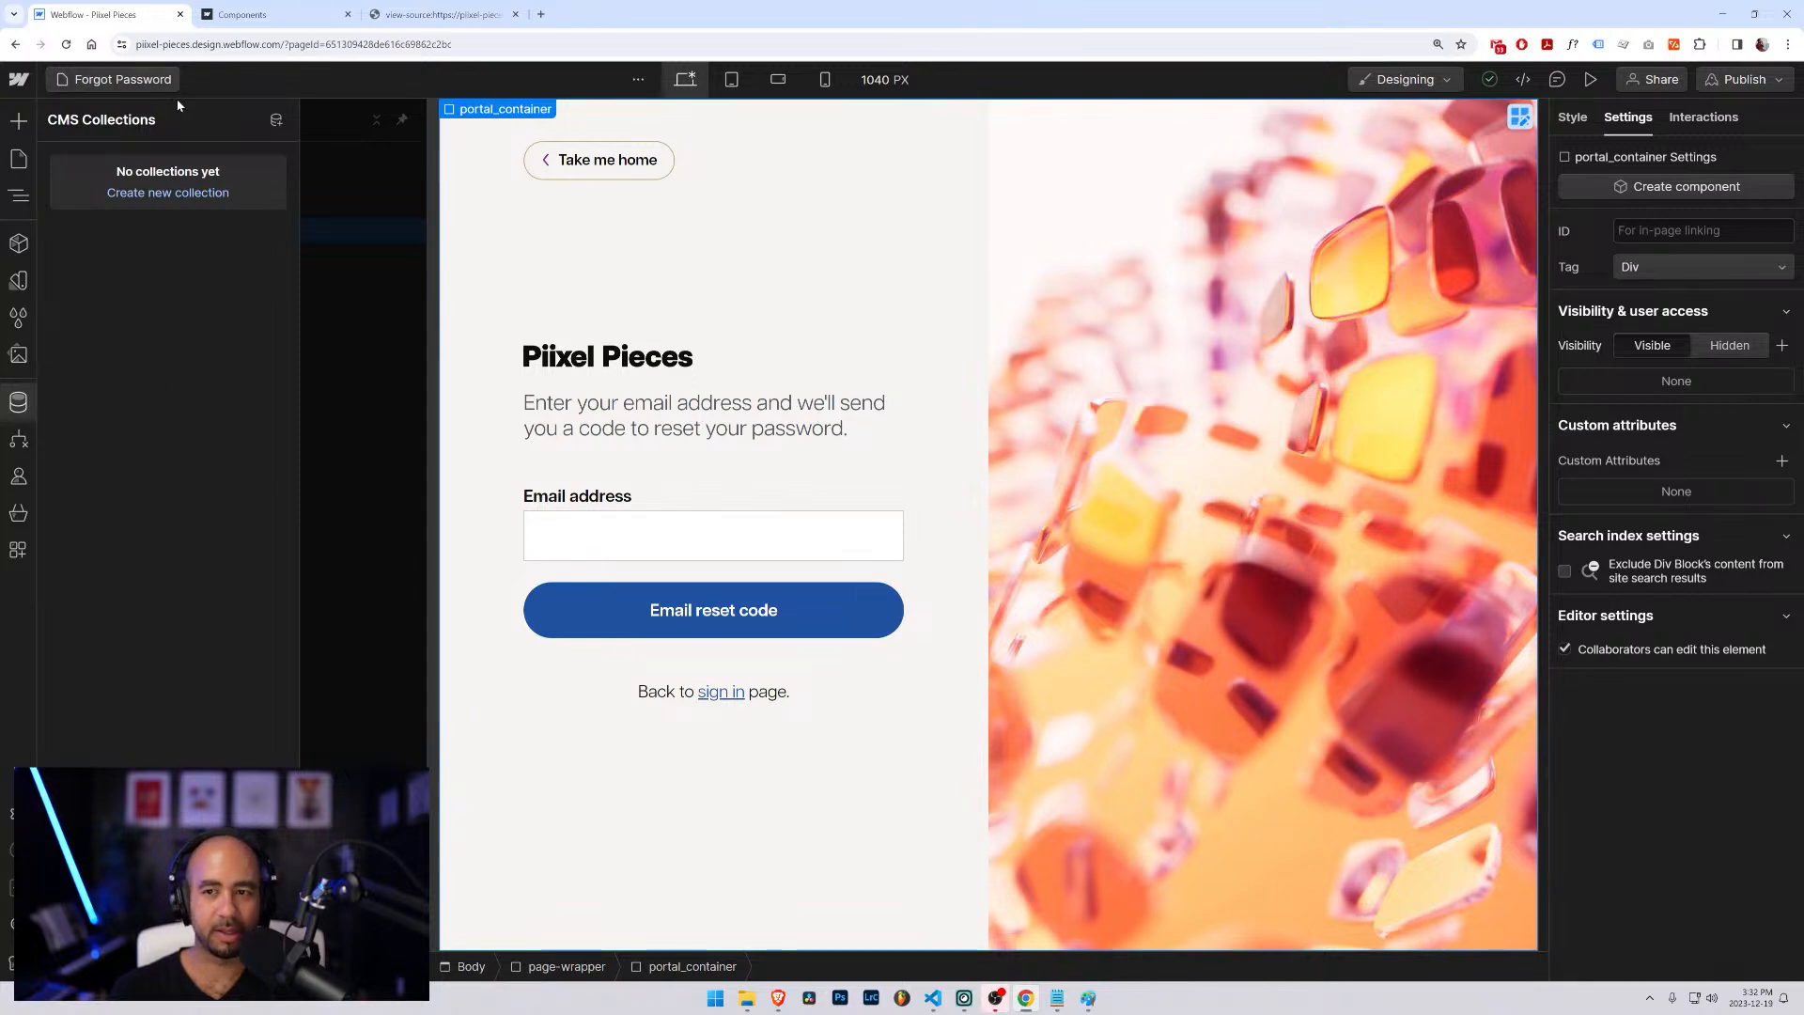
click(16, 45)
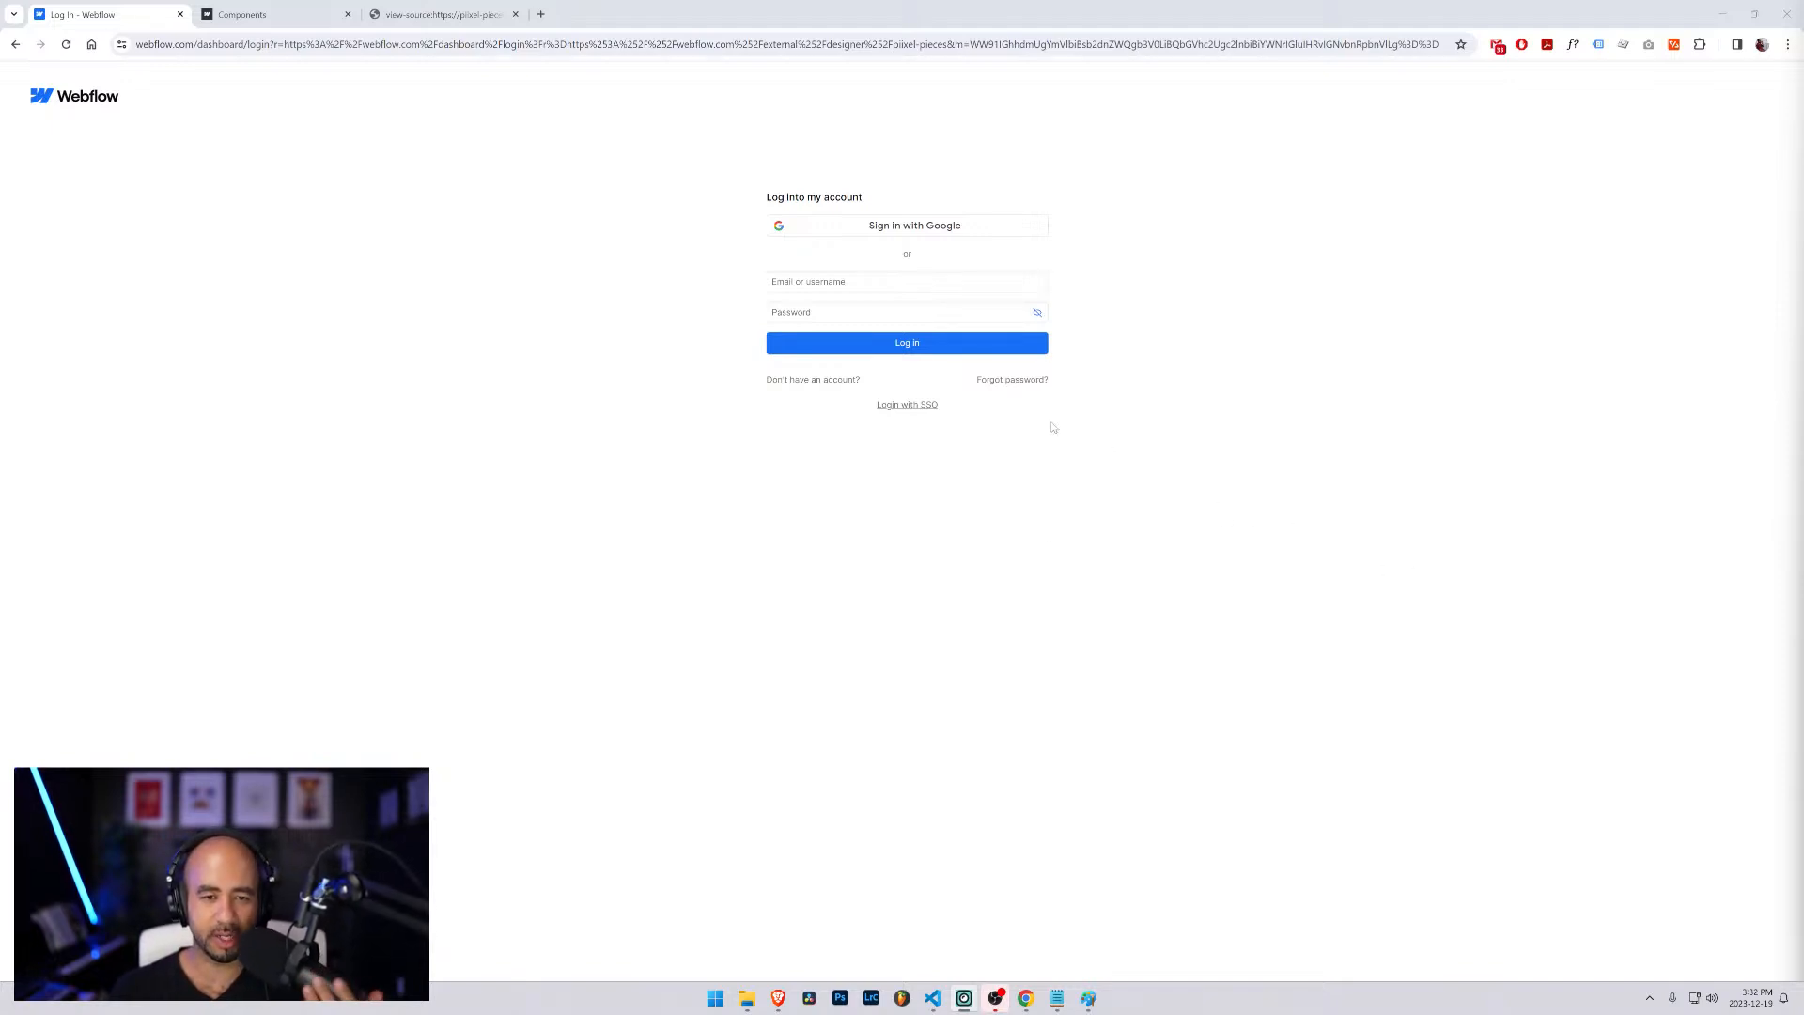
- Open the password manager and log back into Webflow with the account's e-mail and password
mouse_move(1088, 998)
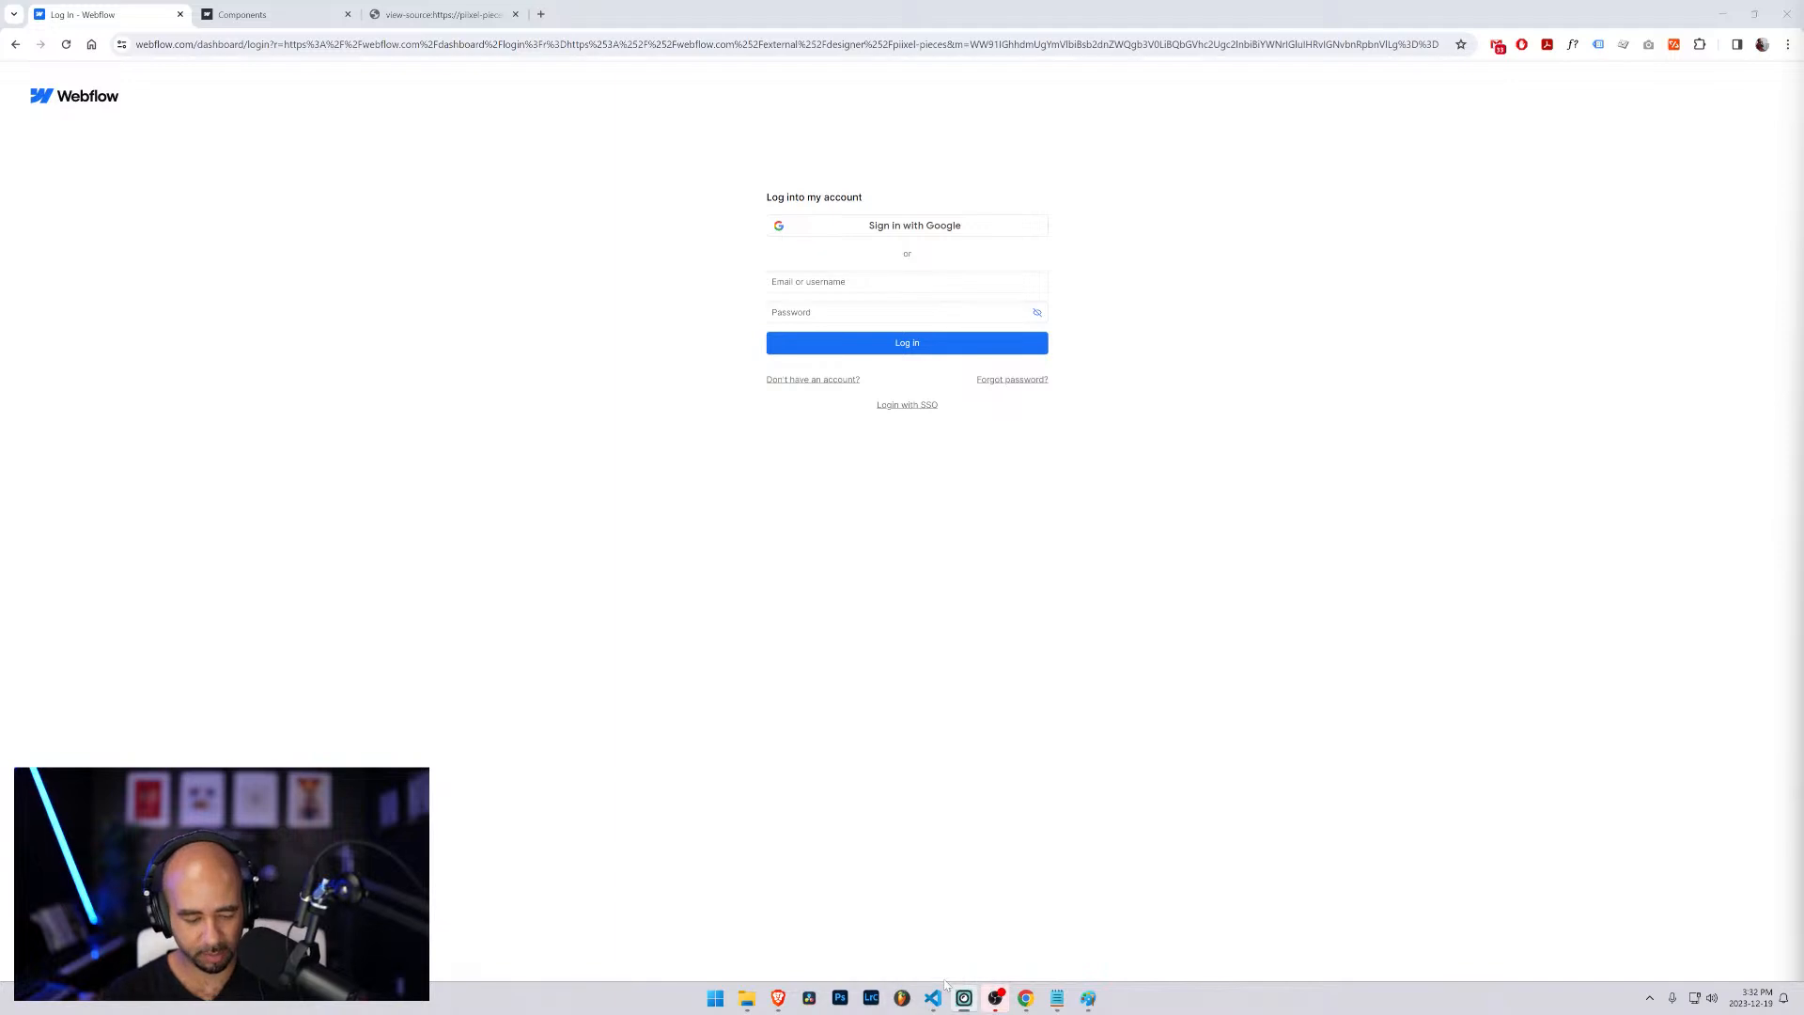
key(super)
text(1pas)
key(Return)
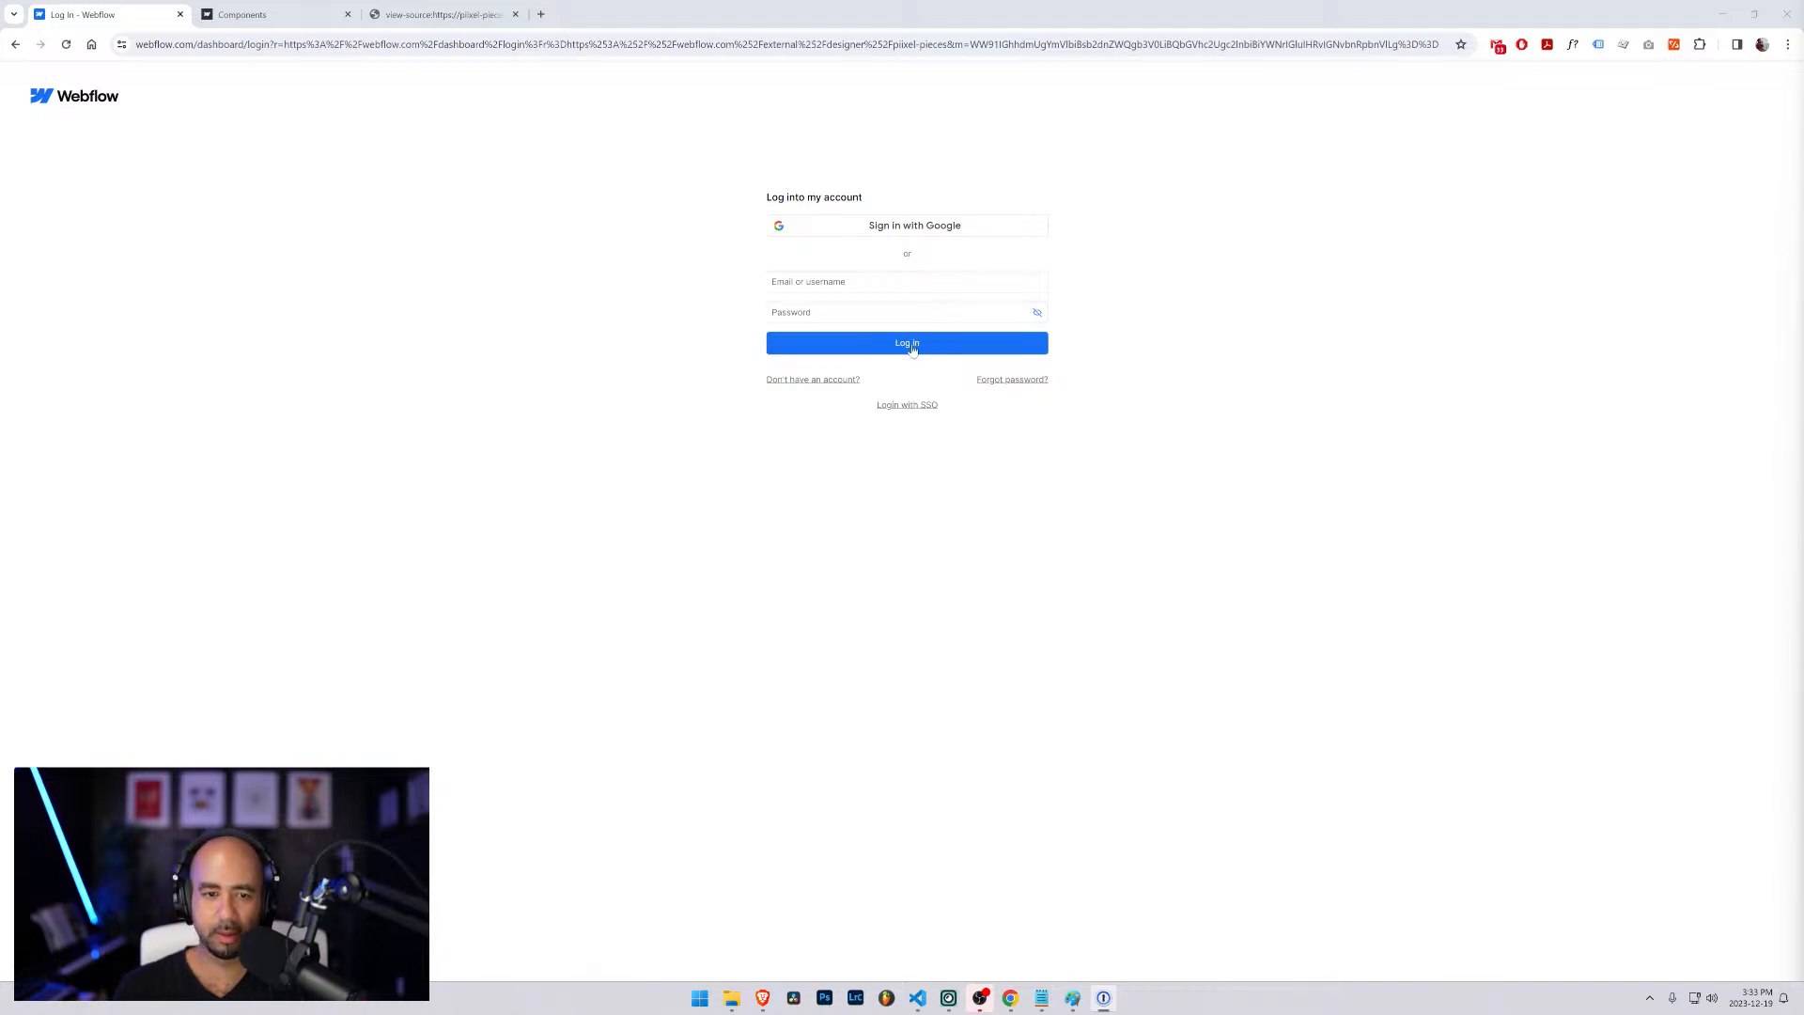
click(862, 282)
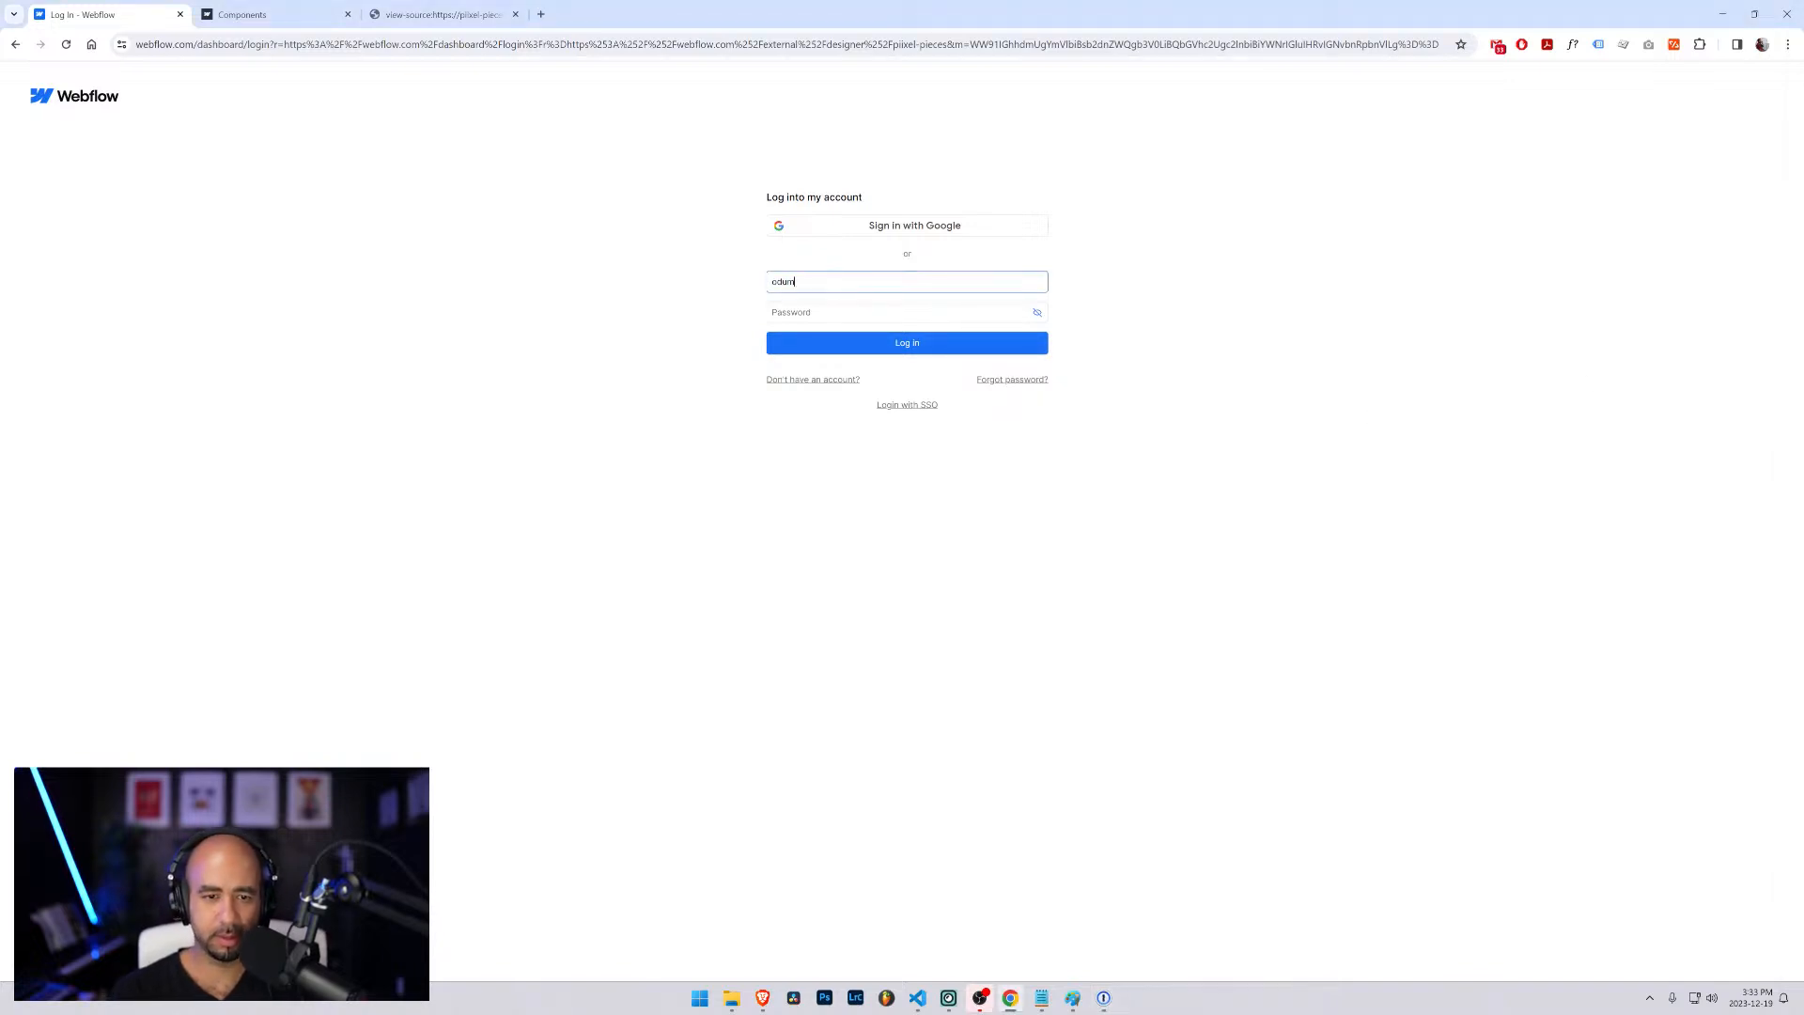
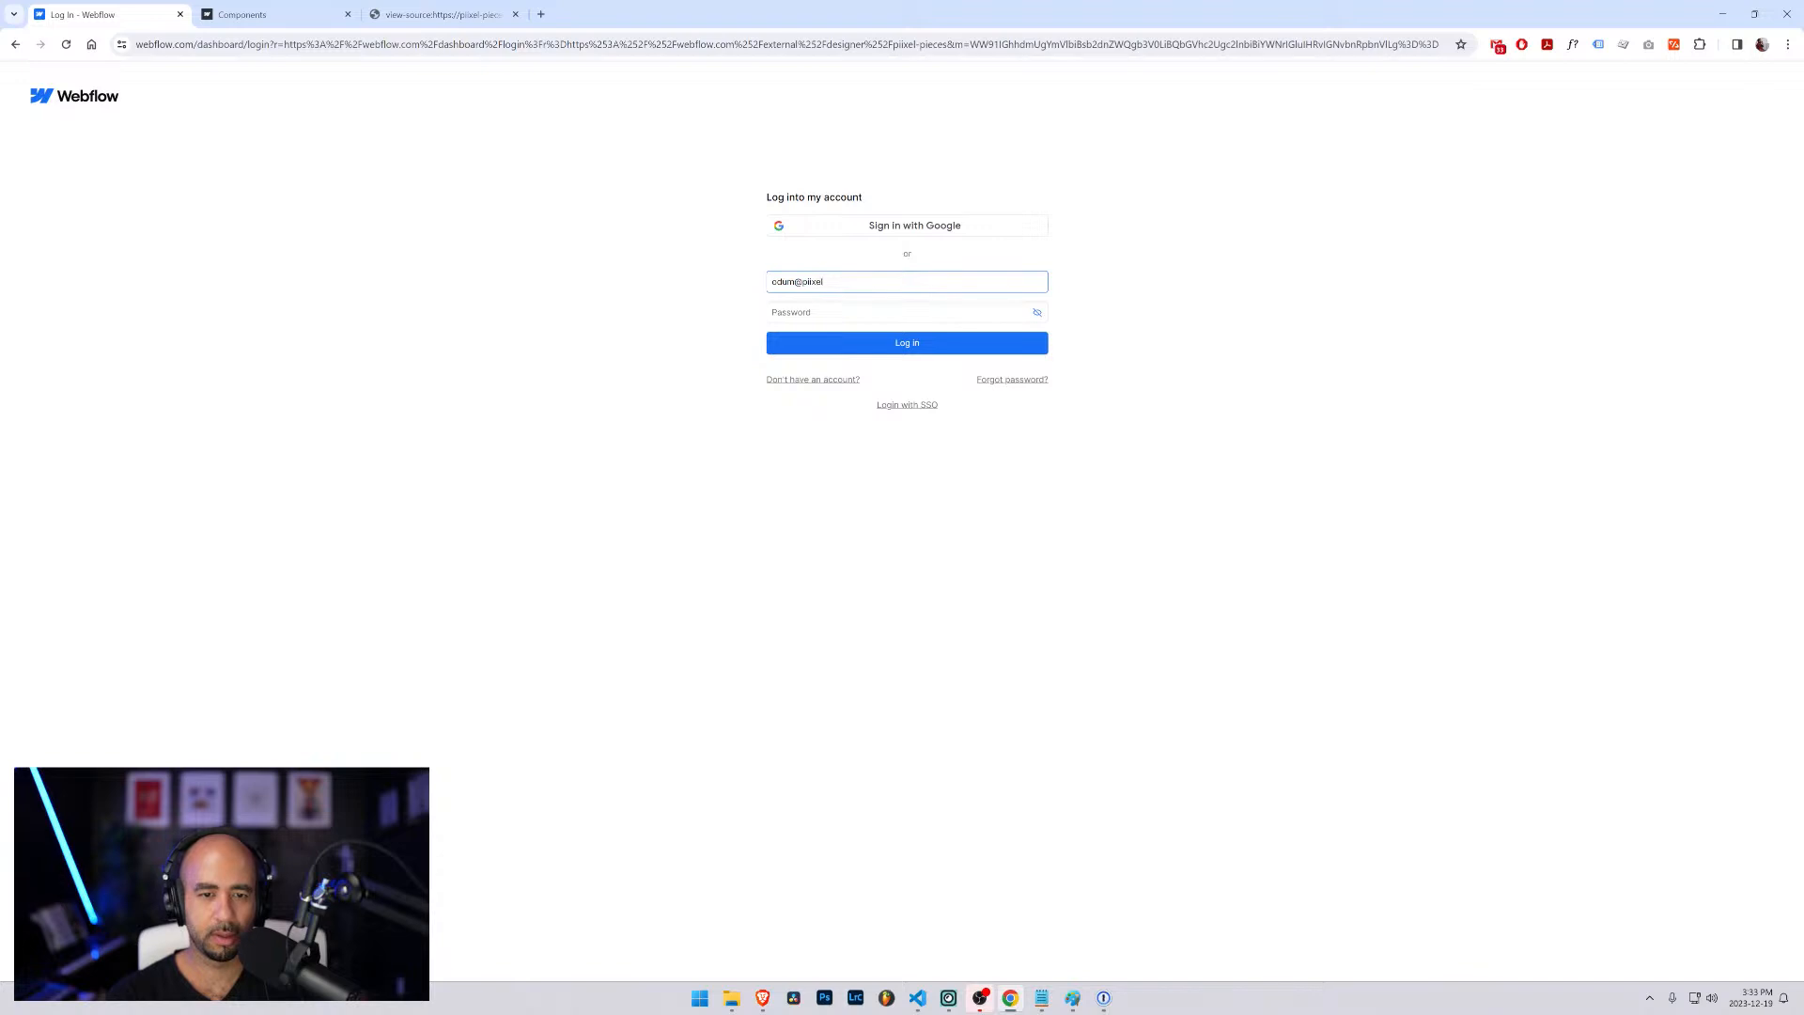
key(Tab)
key(ctrl+v)
key(Return)
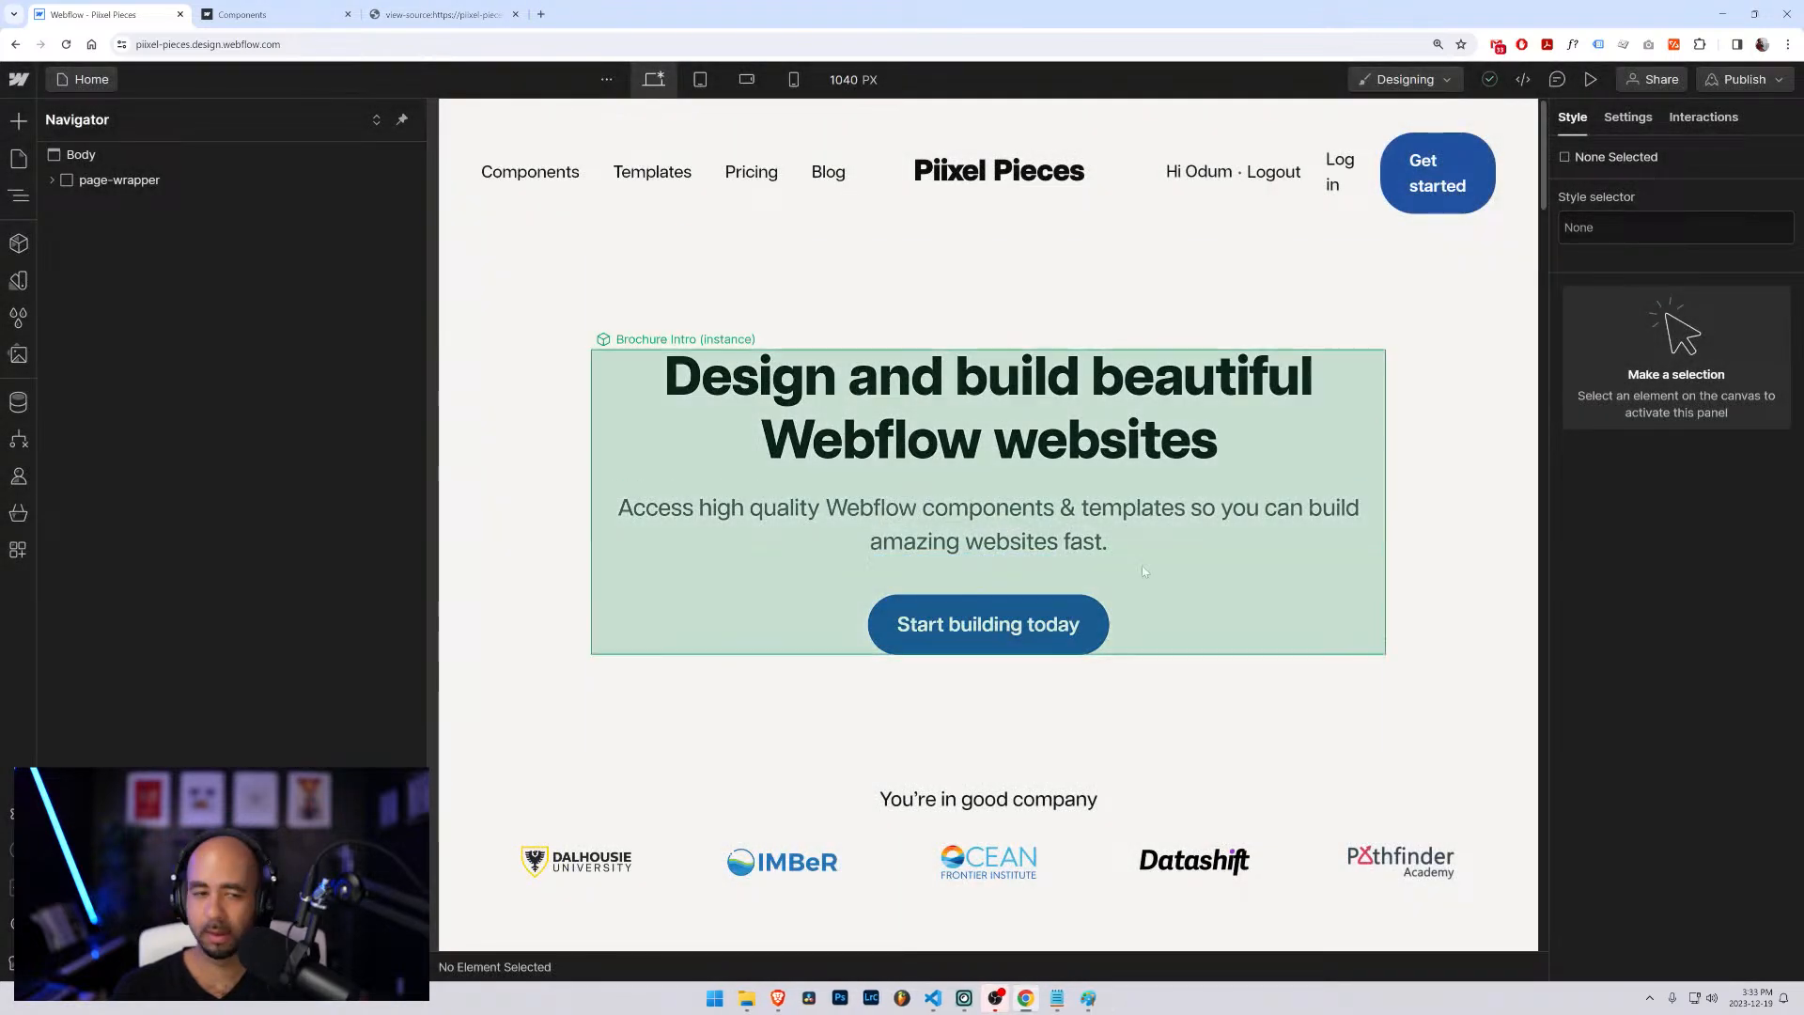
- Open the Dynamic Header item in the Components CMS collection and go to its Code JSON field
click(19, 402)
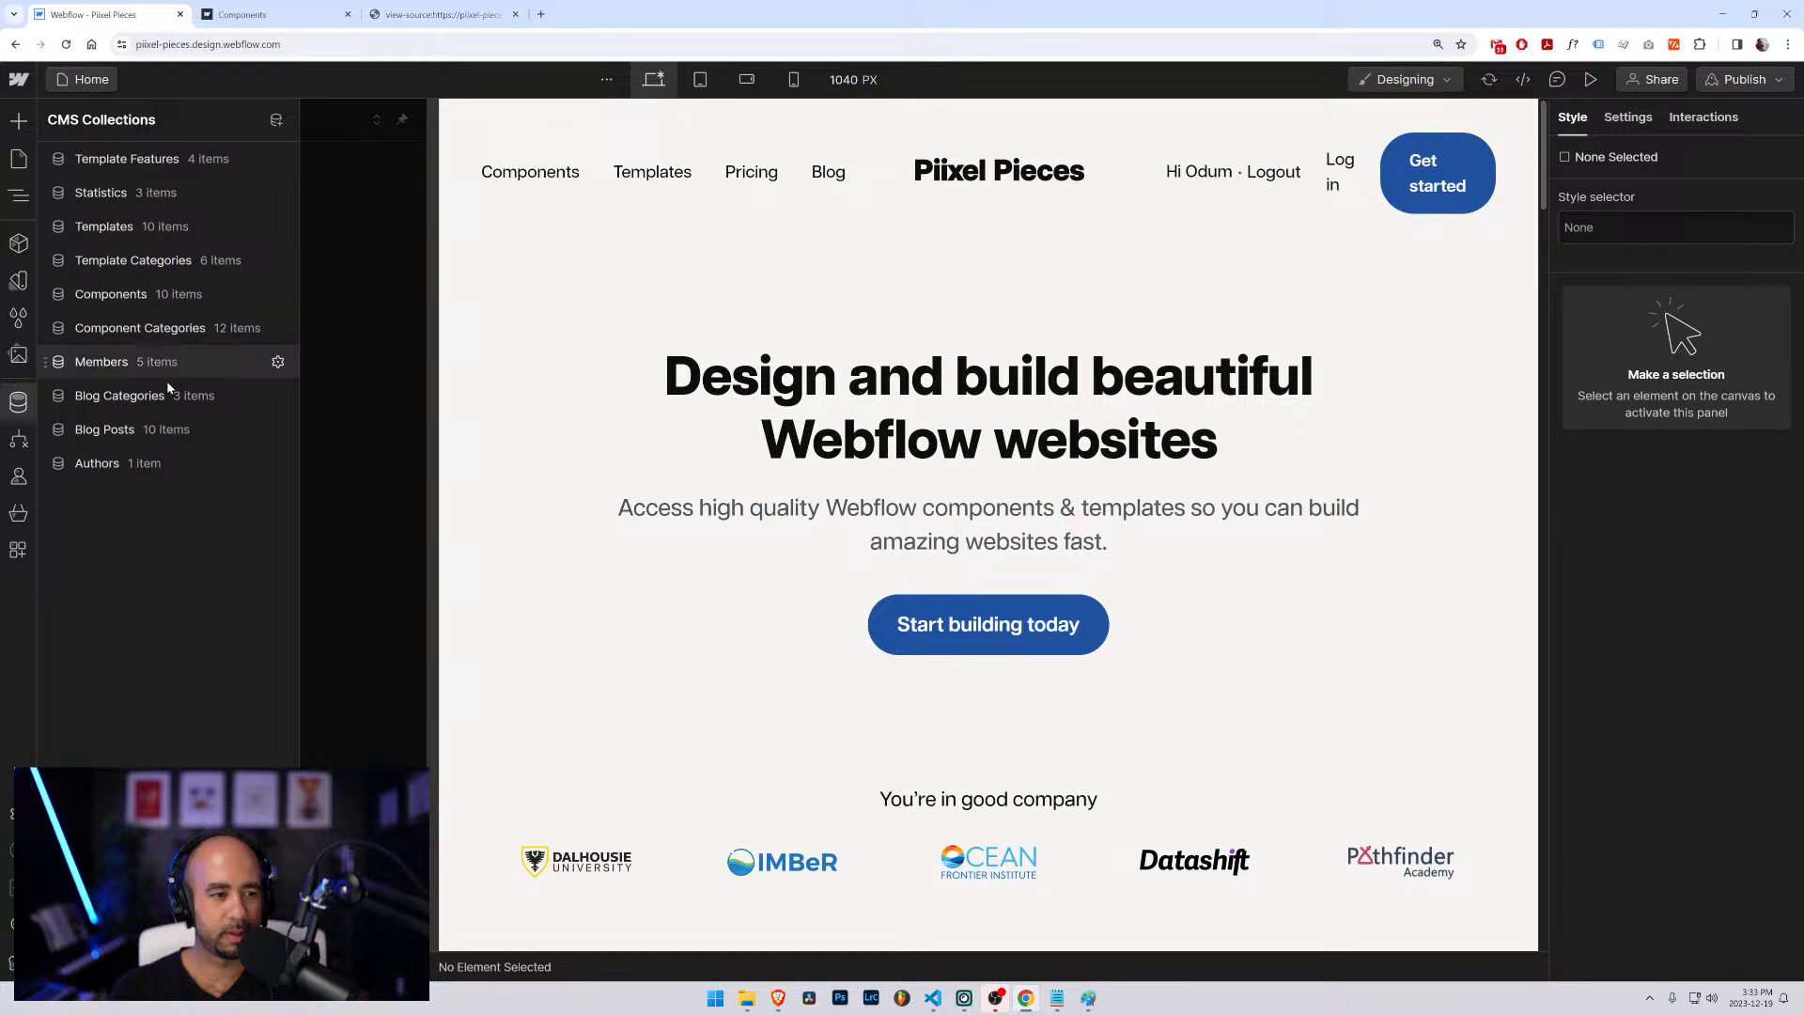
click(129, 297)
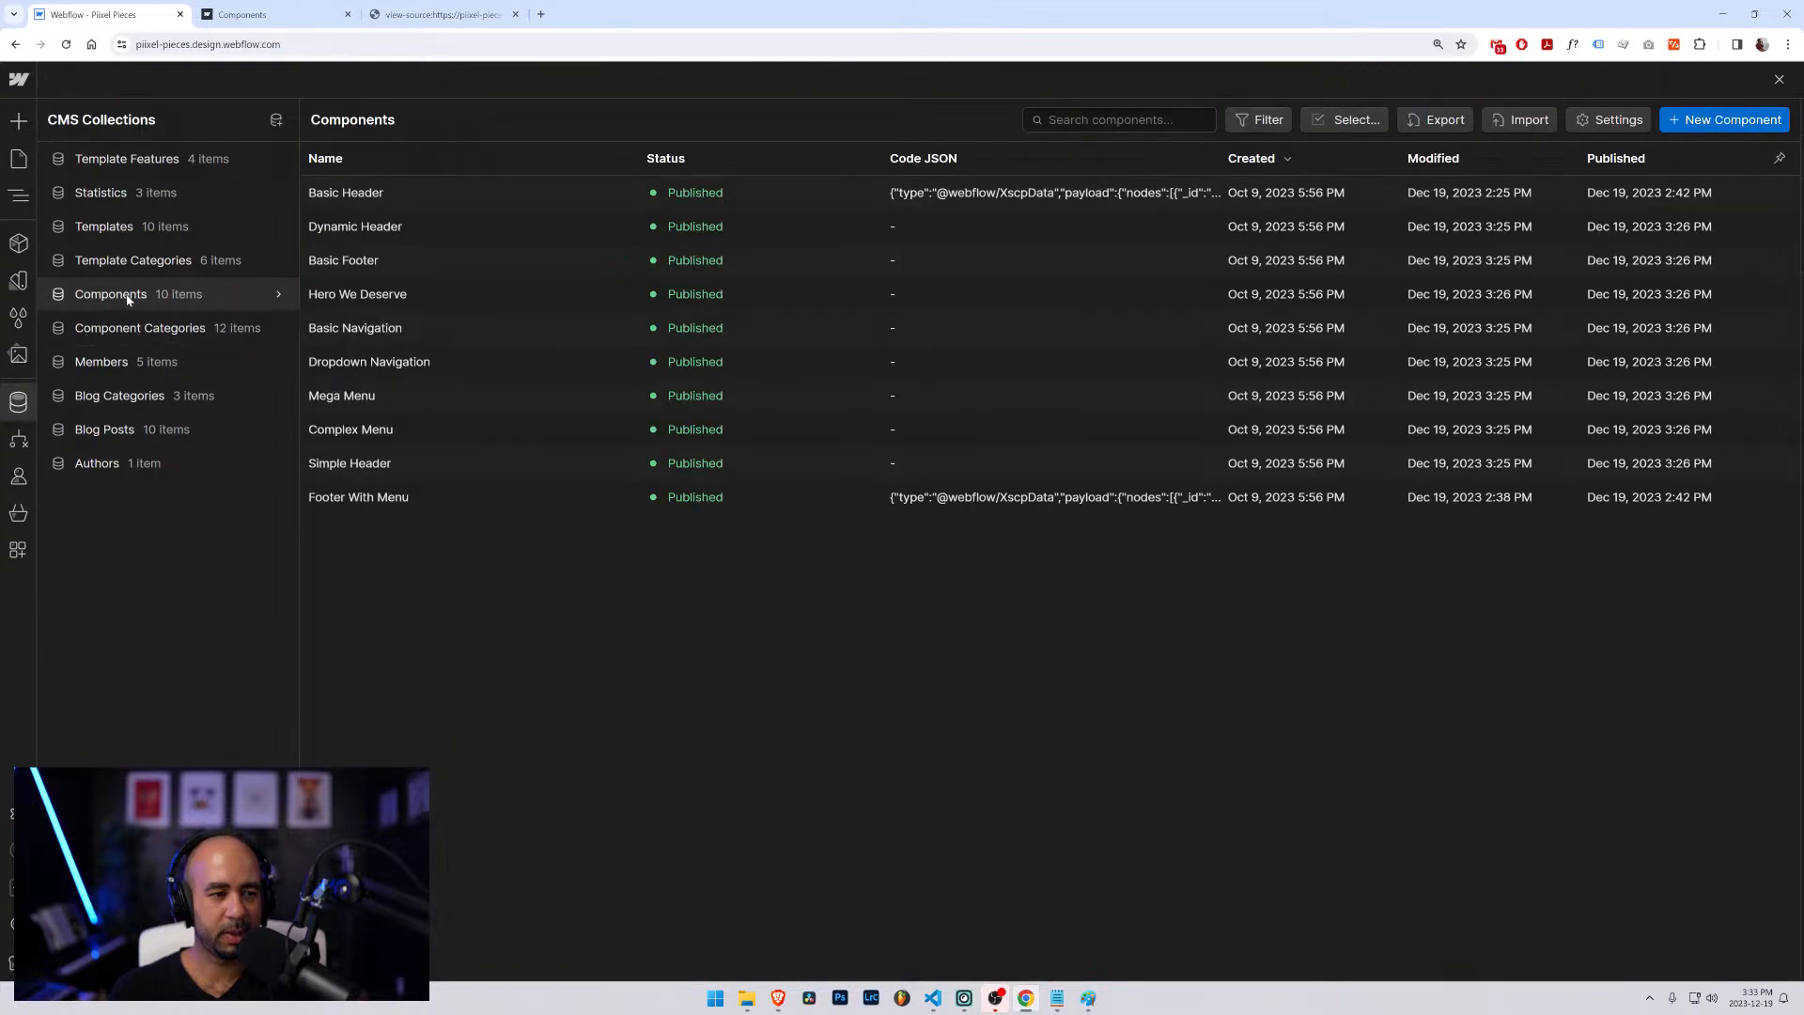
click(426, 227)
scroll(653, 667, down, 4)
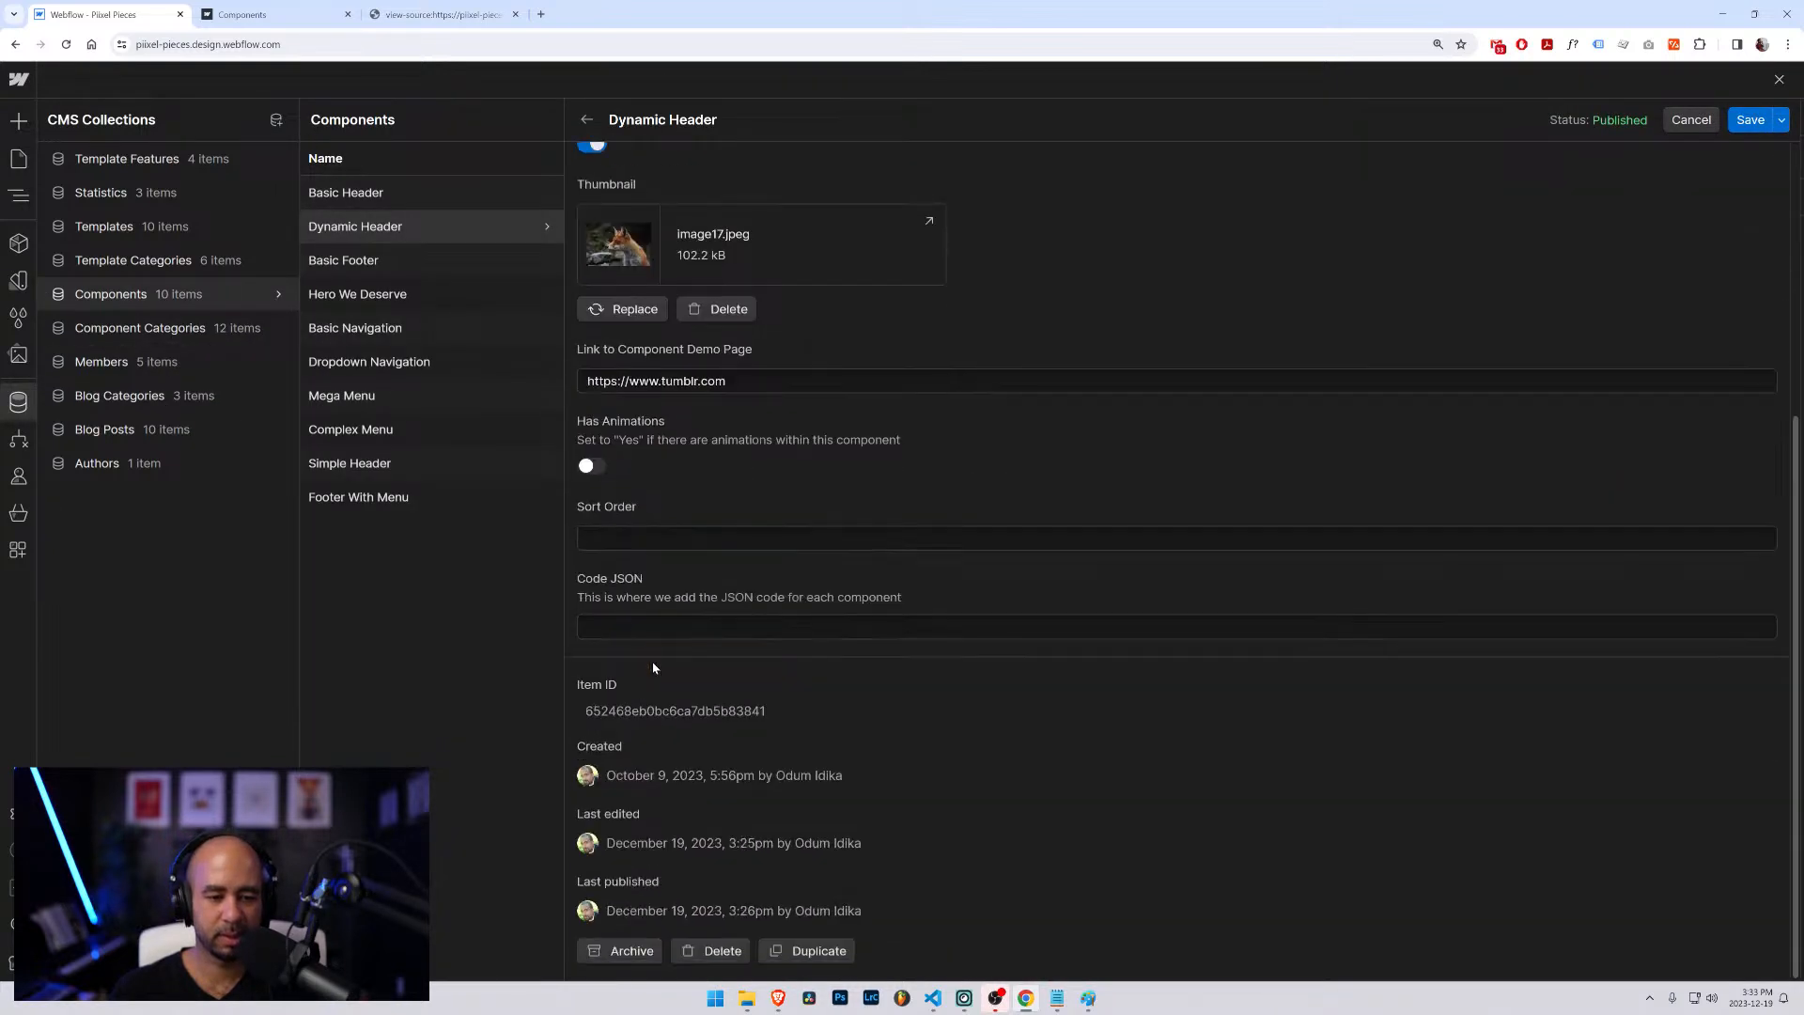
click(658, 626)
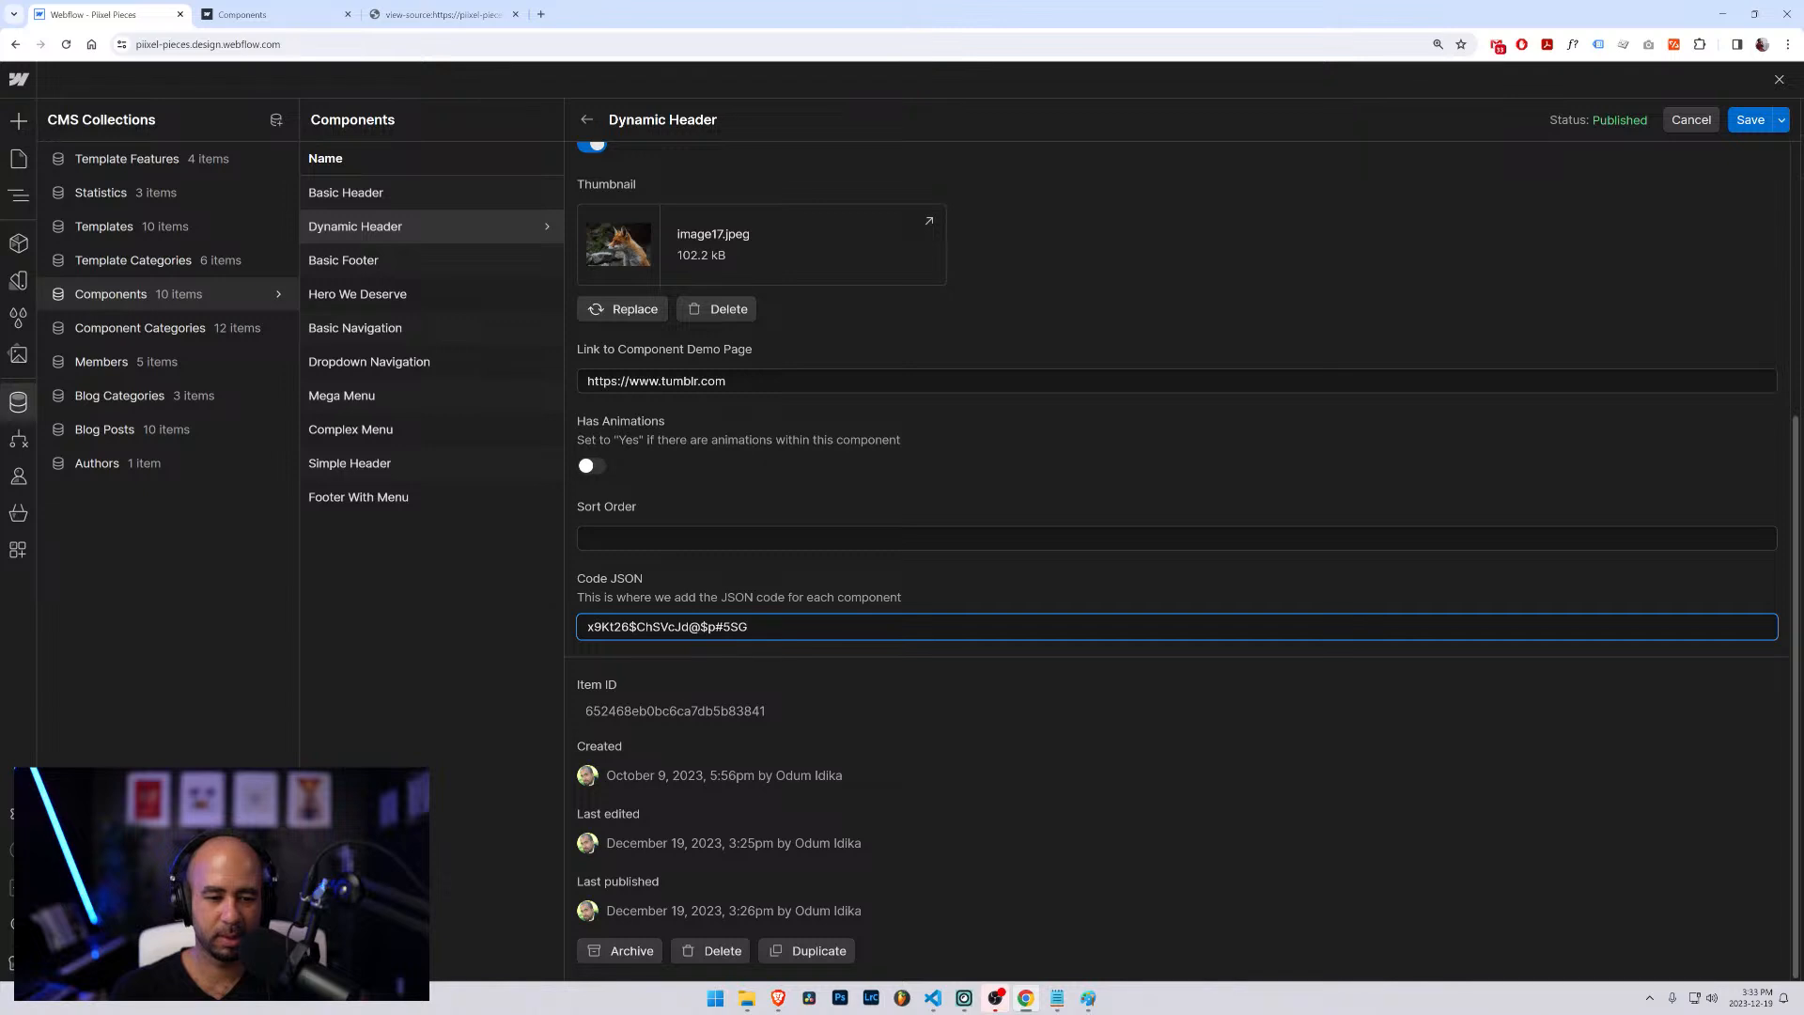
key(ctrl+a)
key(BackSpace)
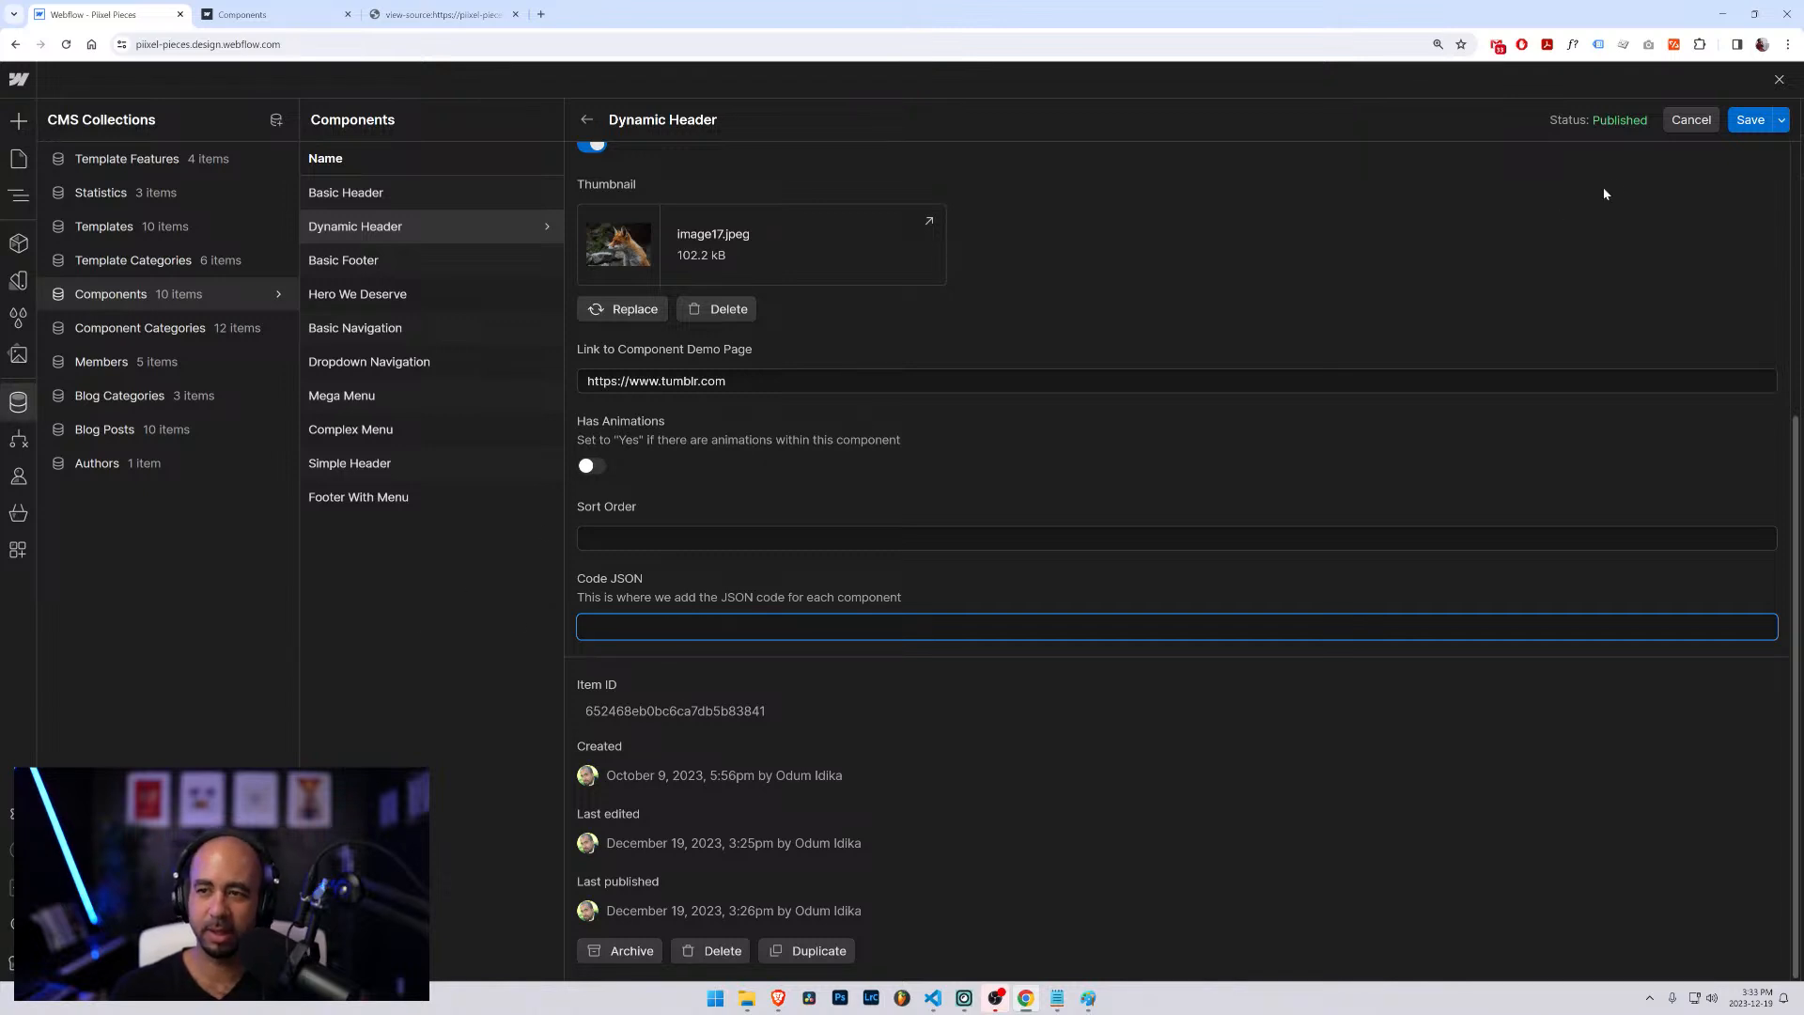
- Minimize the browser to reach the VS Code window showing demo-component.json
click(1722, 14)
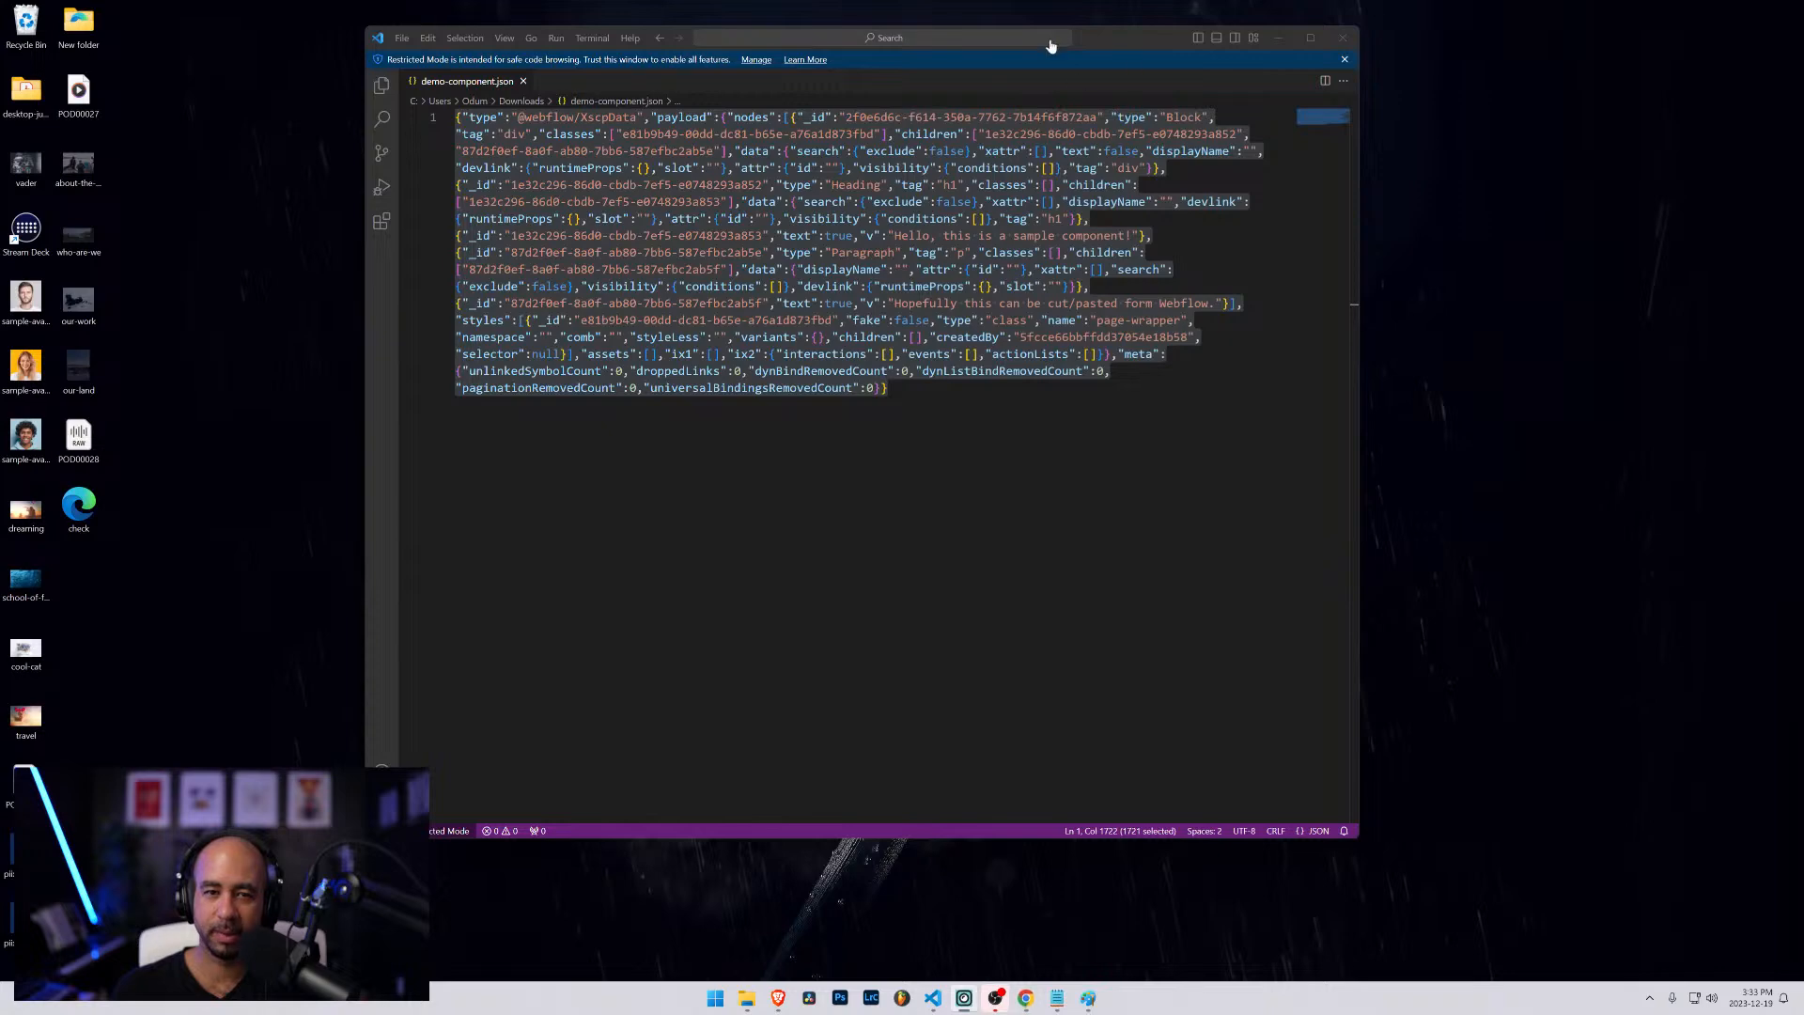
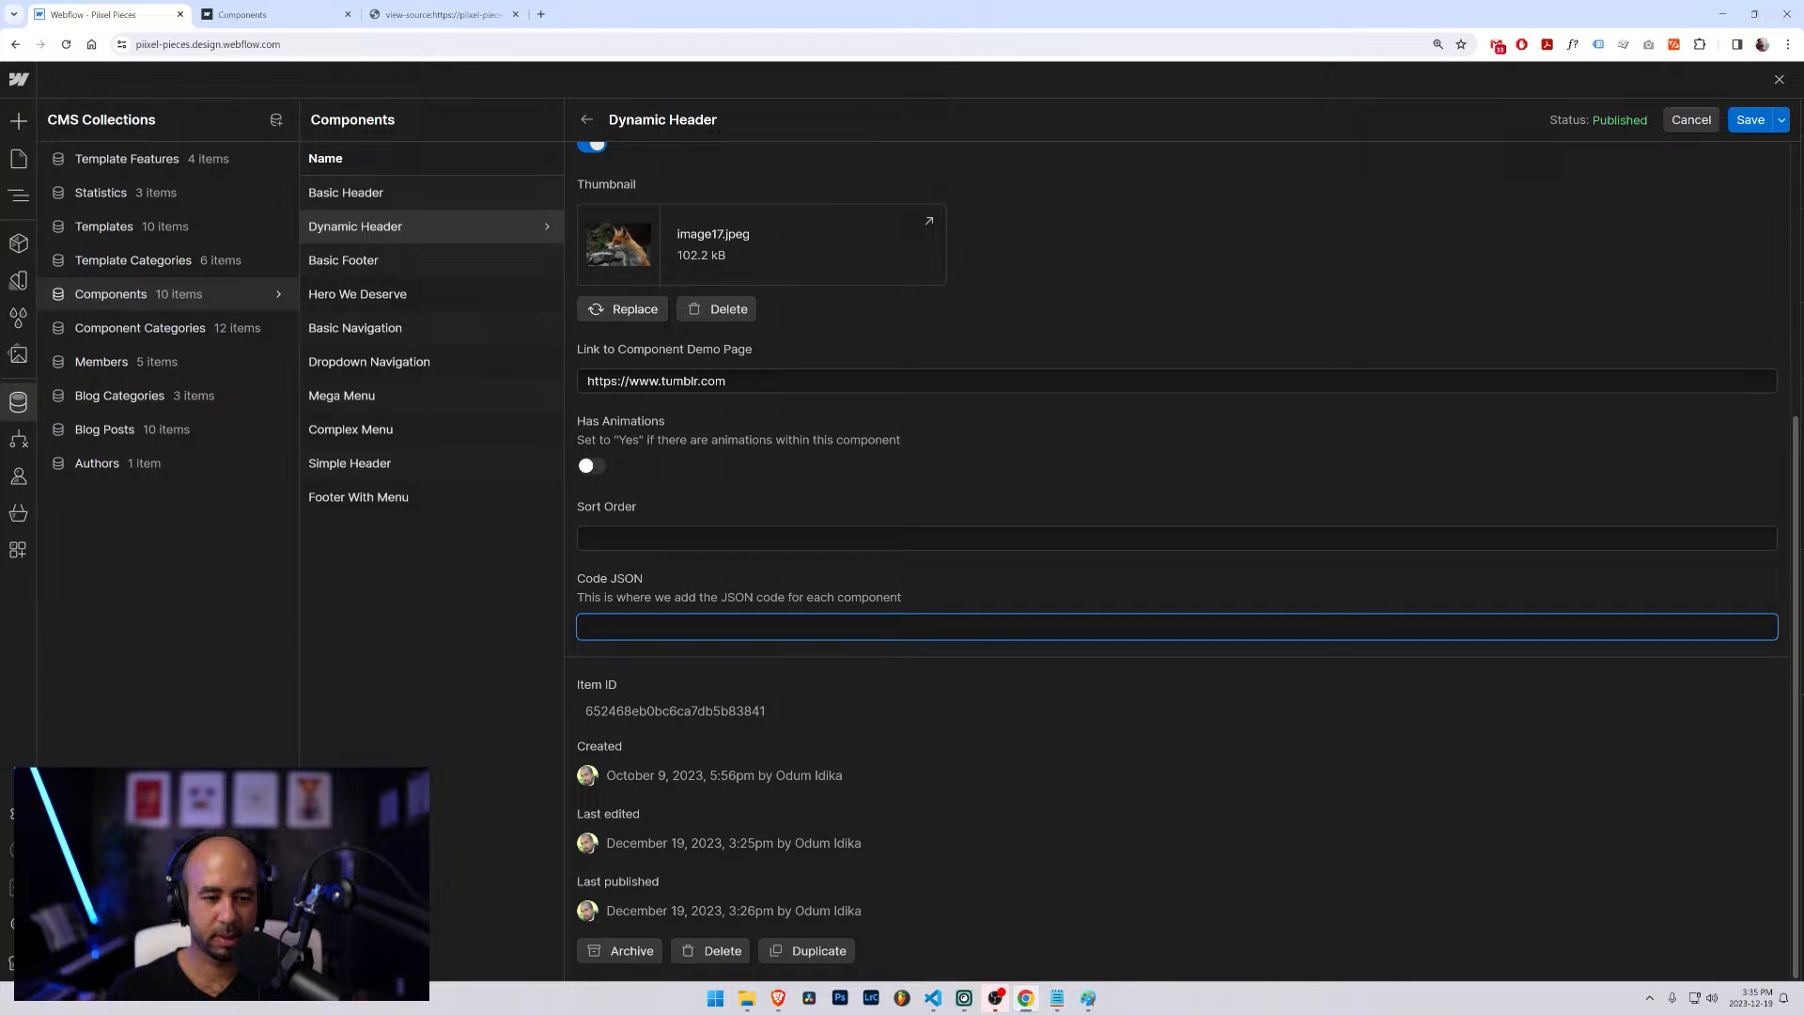
- Try to paste the clipboard contents into the Dynamic Header item's Code JSON field
right_click(594, 626)
click(645, 744)
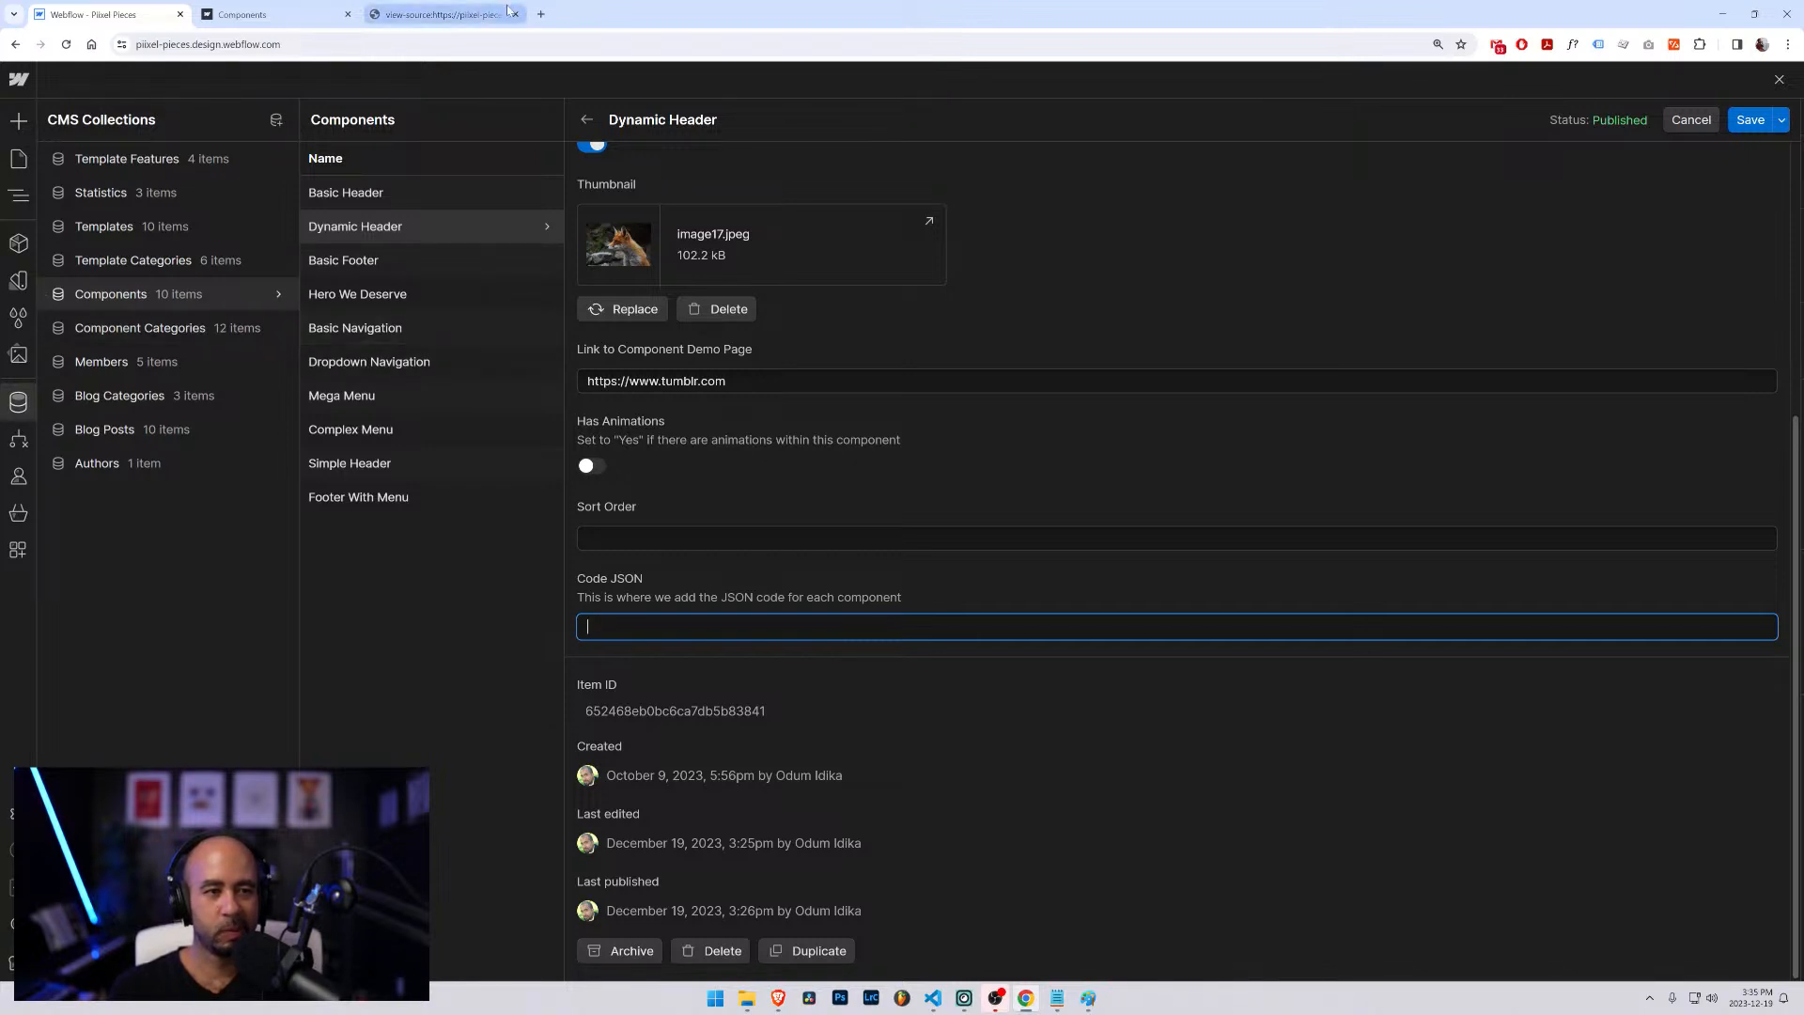
scroll(632, 464, up, 3)
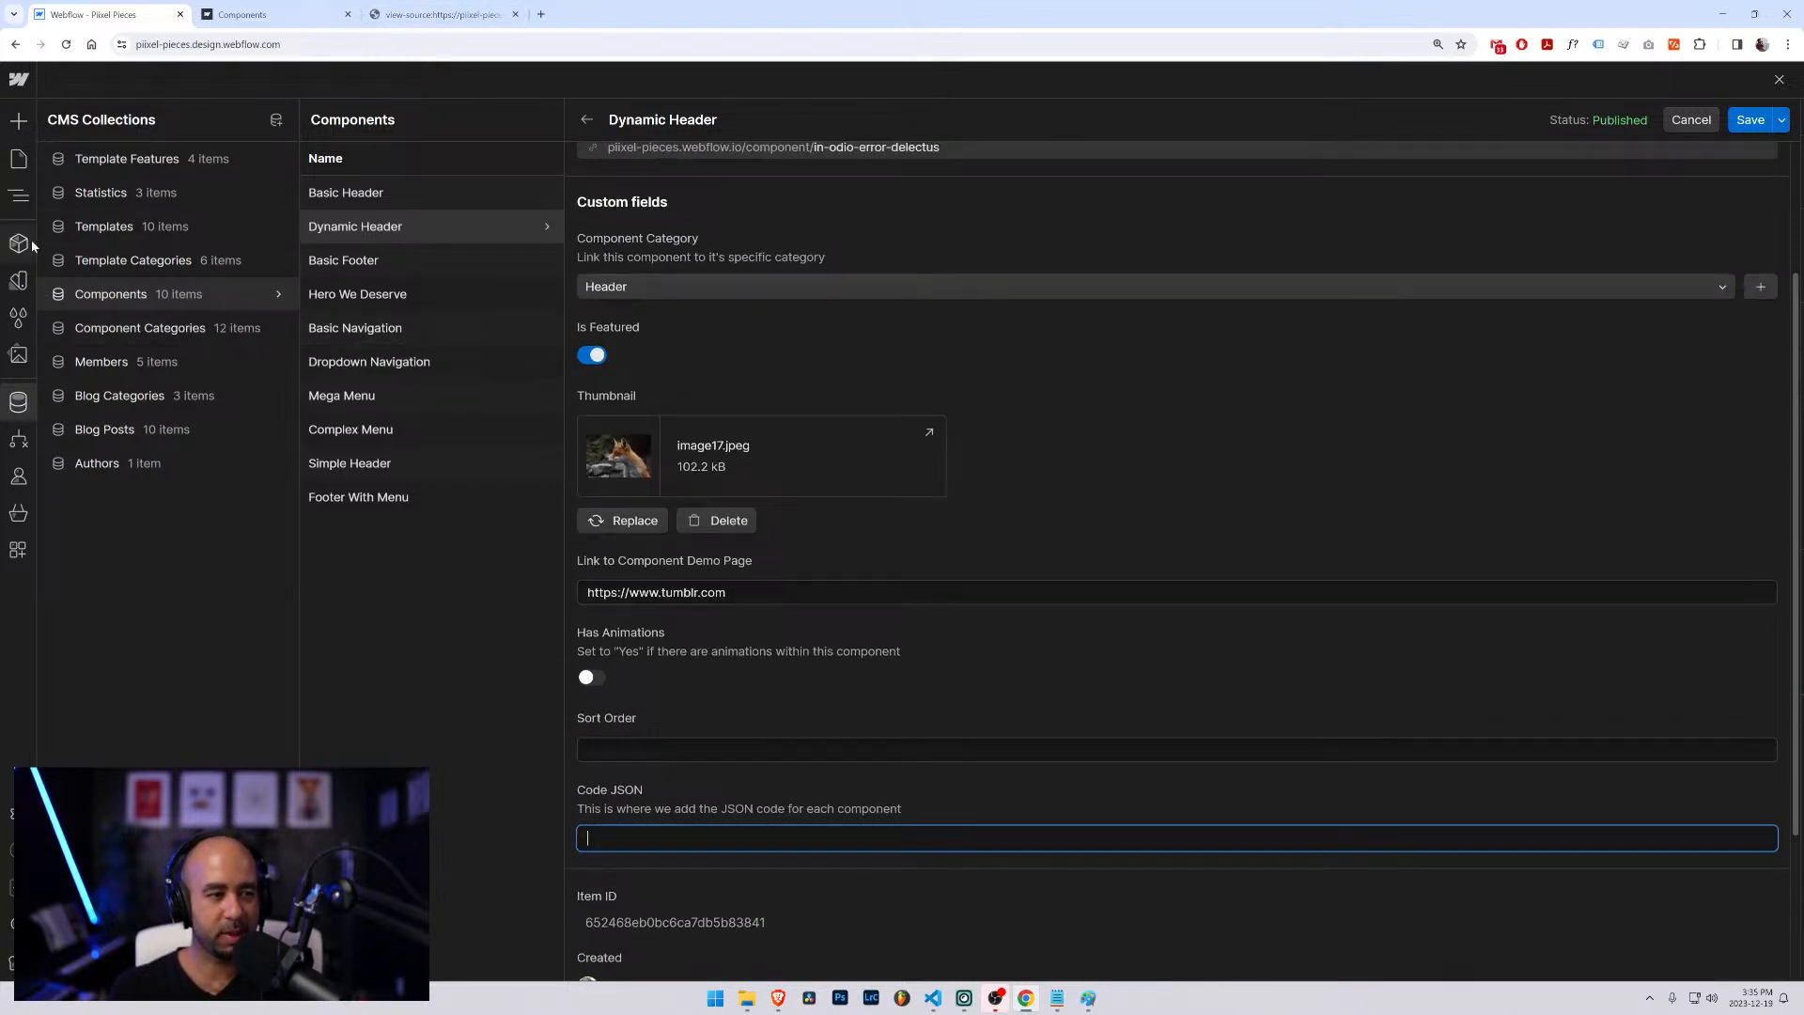
- Return to the Home page canvas and copy the section_footer element
click(17, 163)
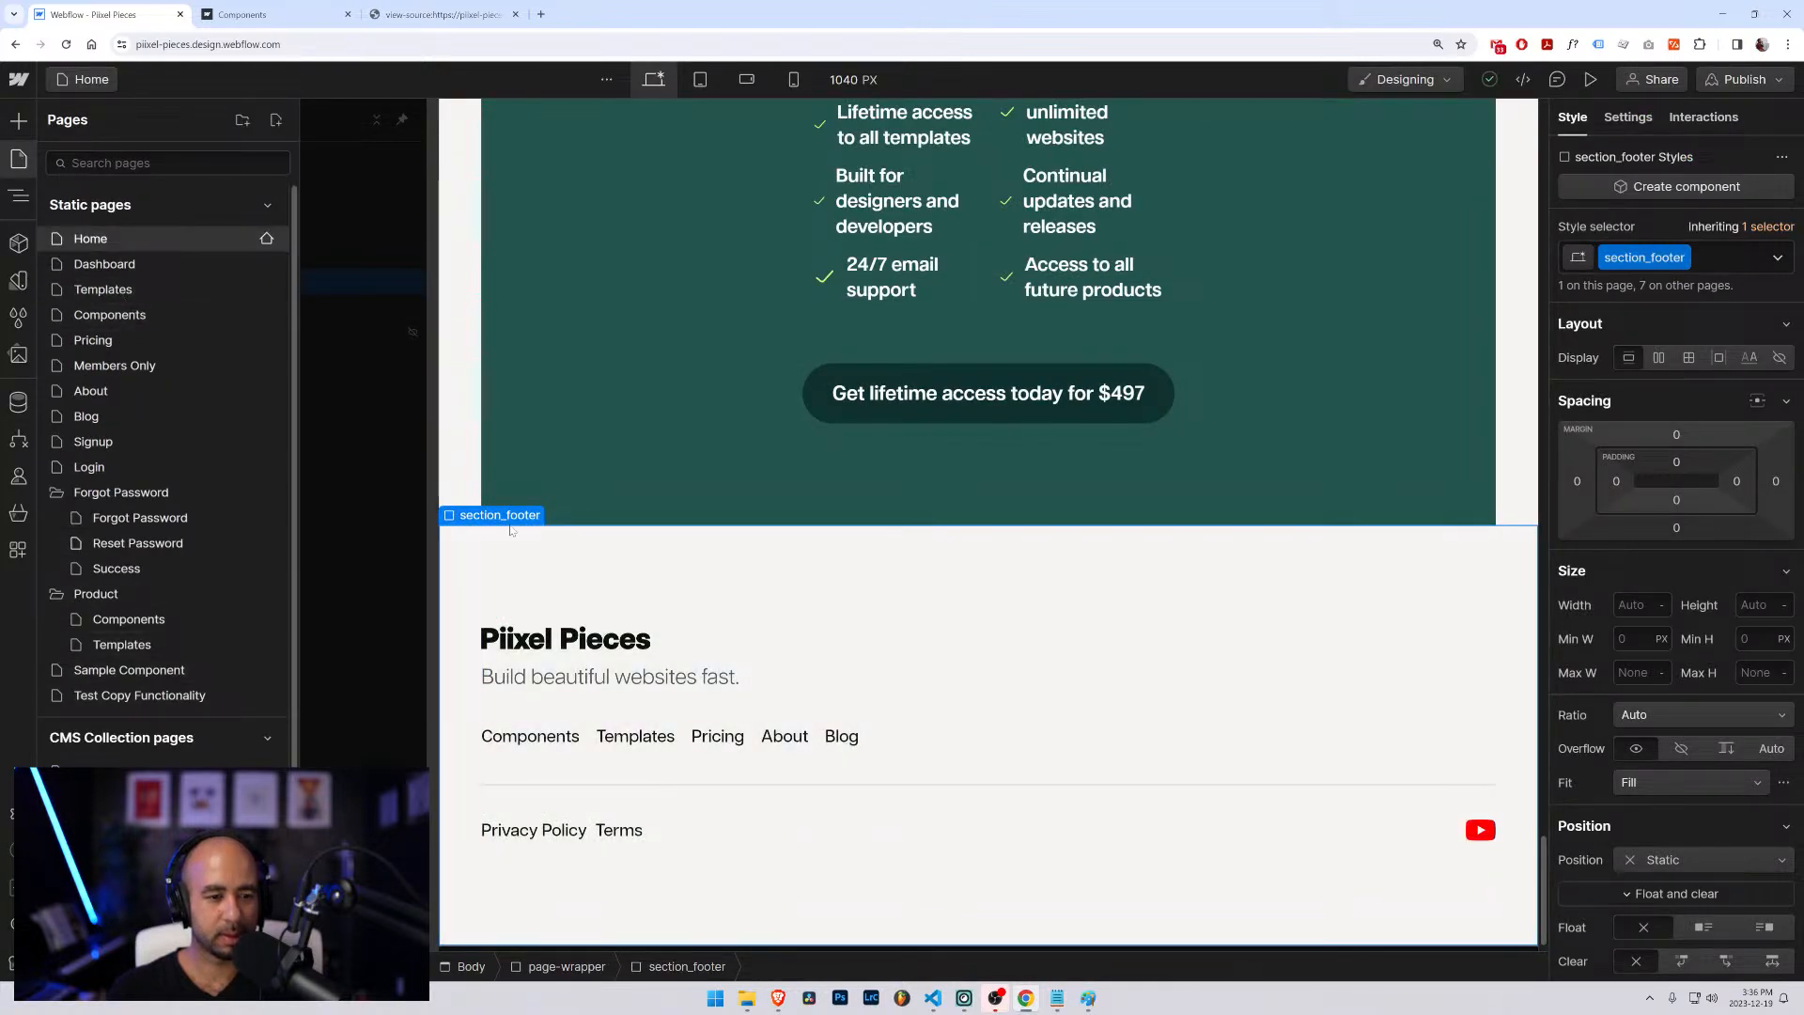
right_click(504, 522)
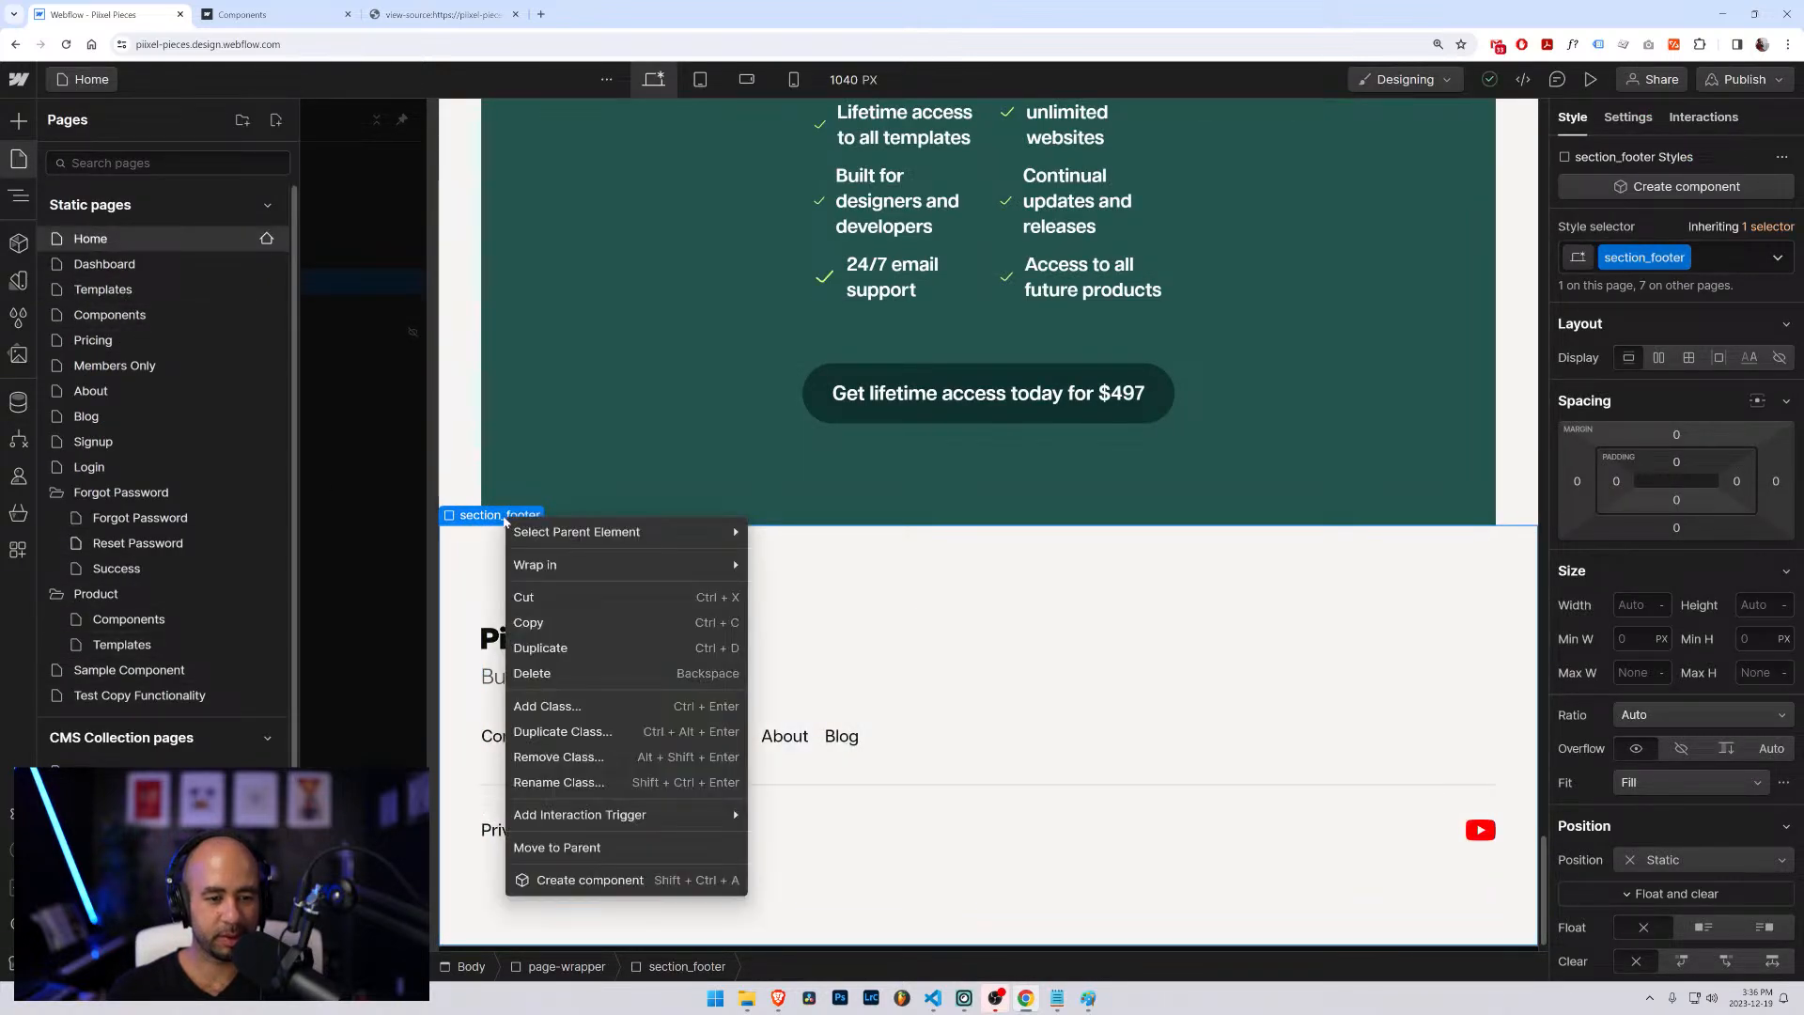
click(595, 617)
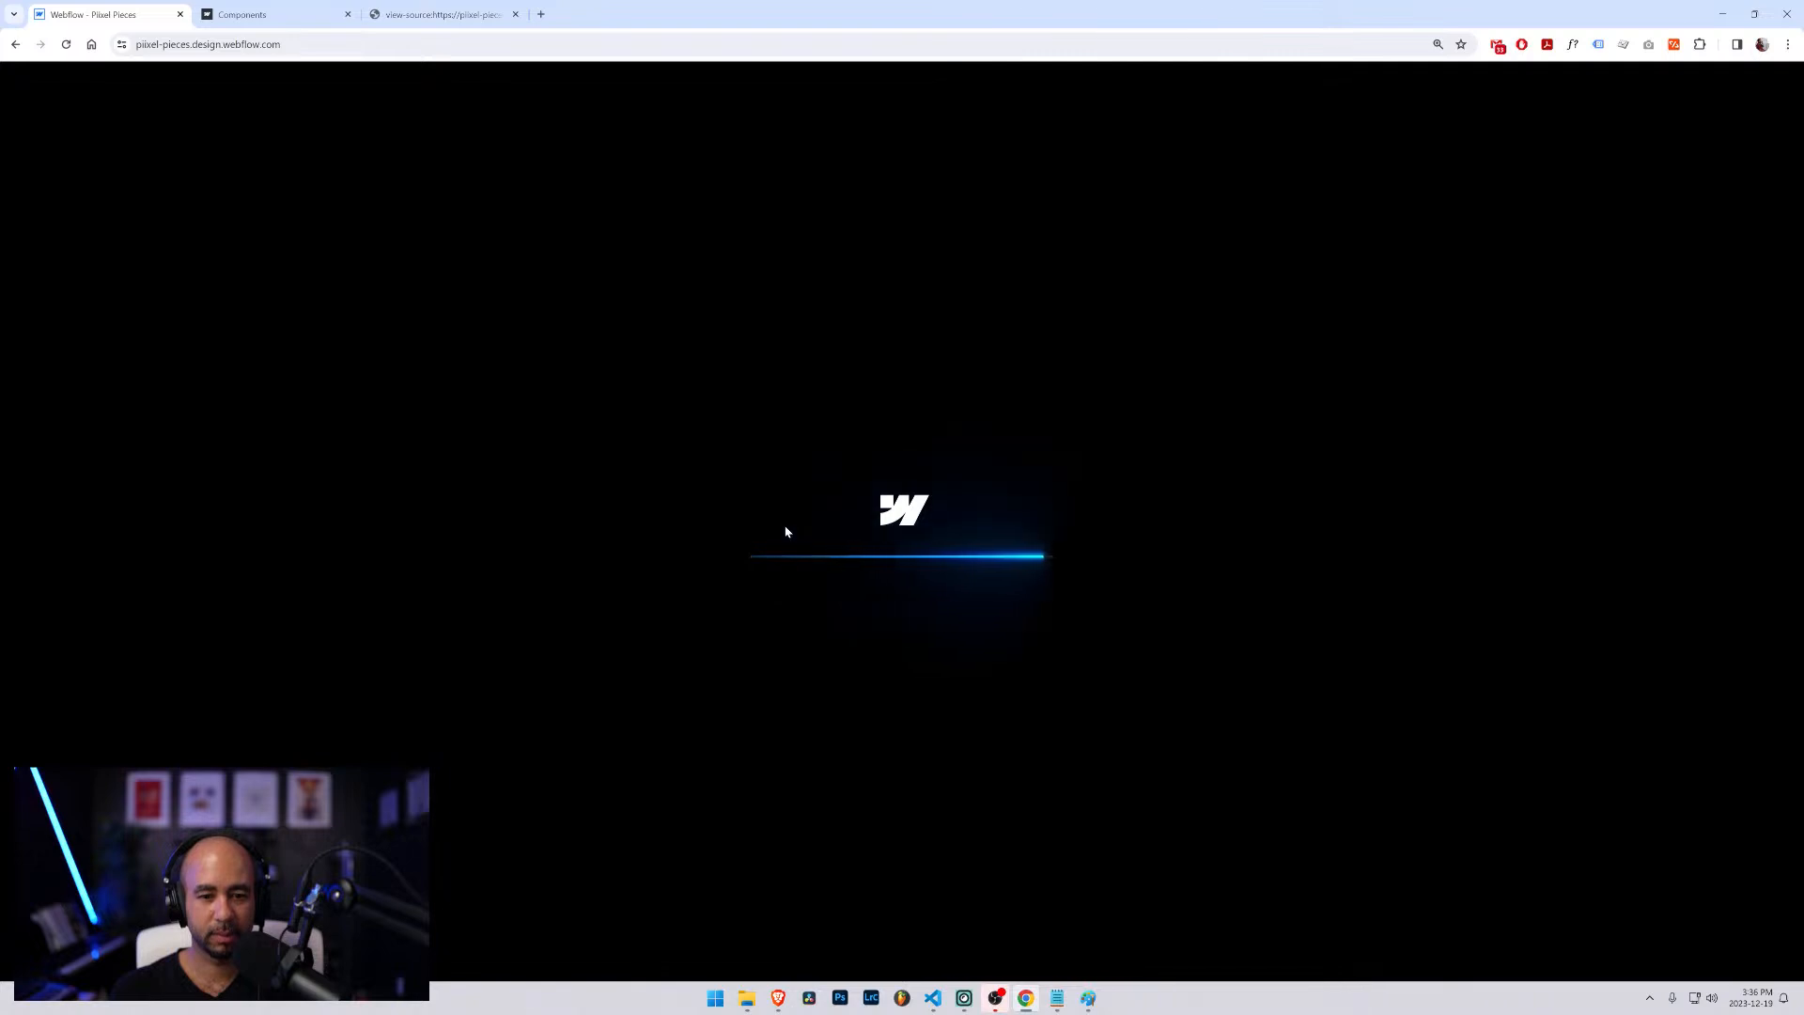
- Copy the section_control element containing the "Don't re-invent the wheel with each new website" heading on the Home page
scroll(650, 620, down, 5)
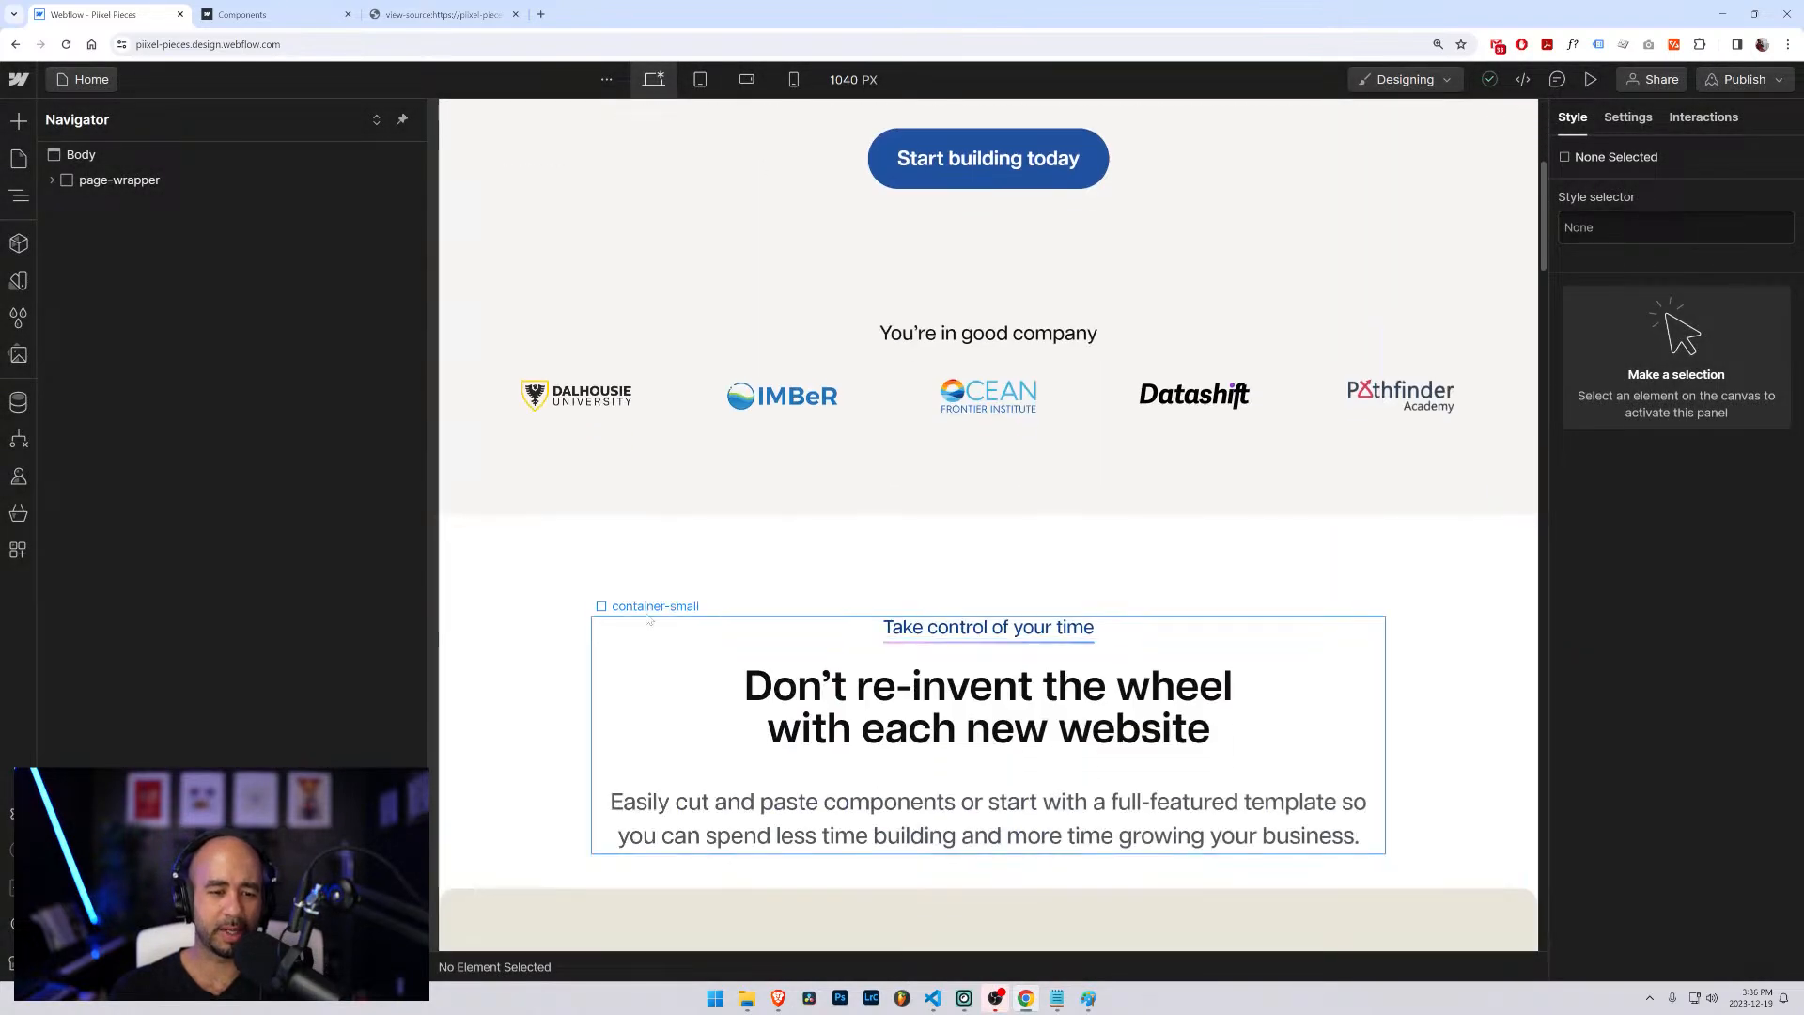
click(704, 648)
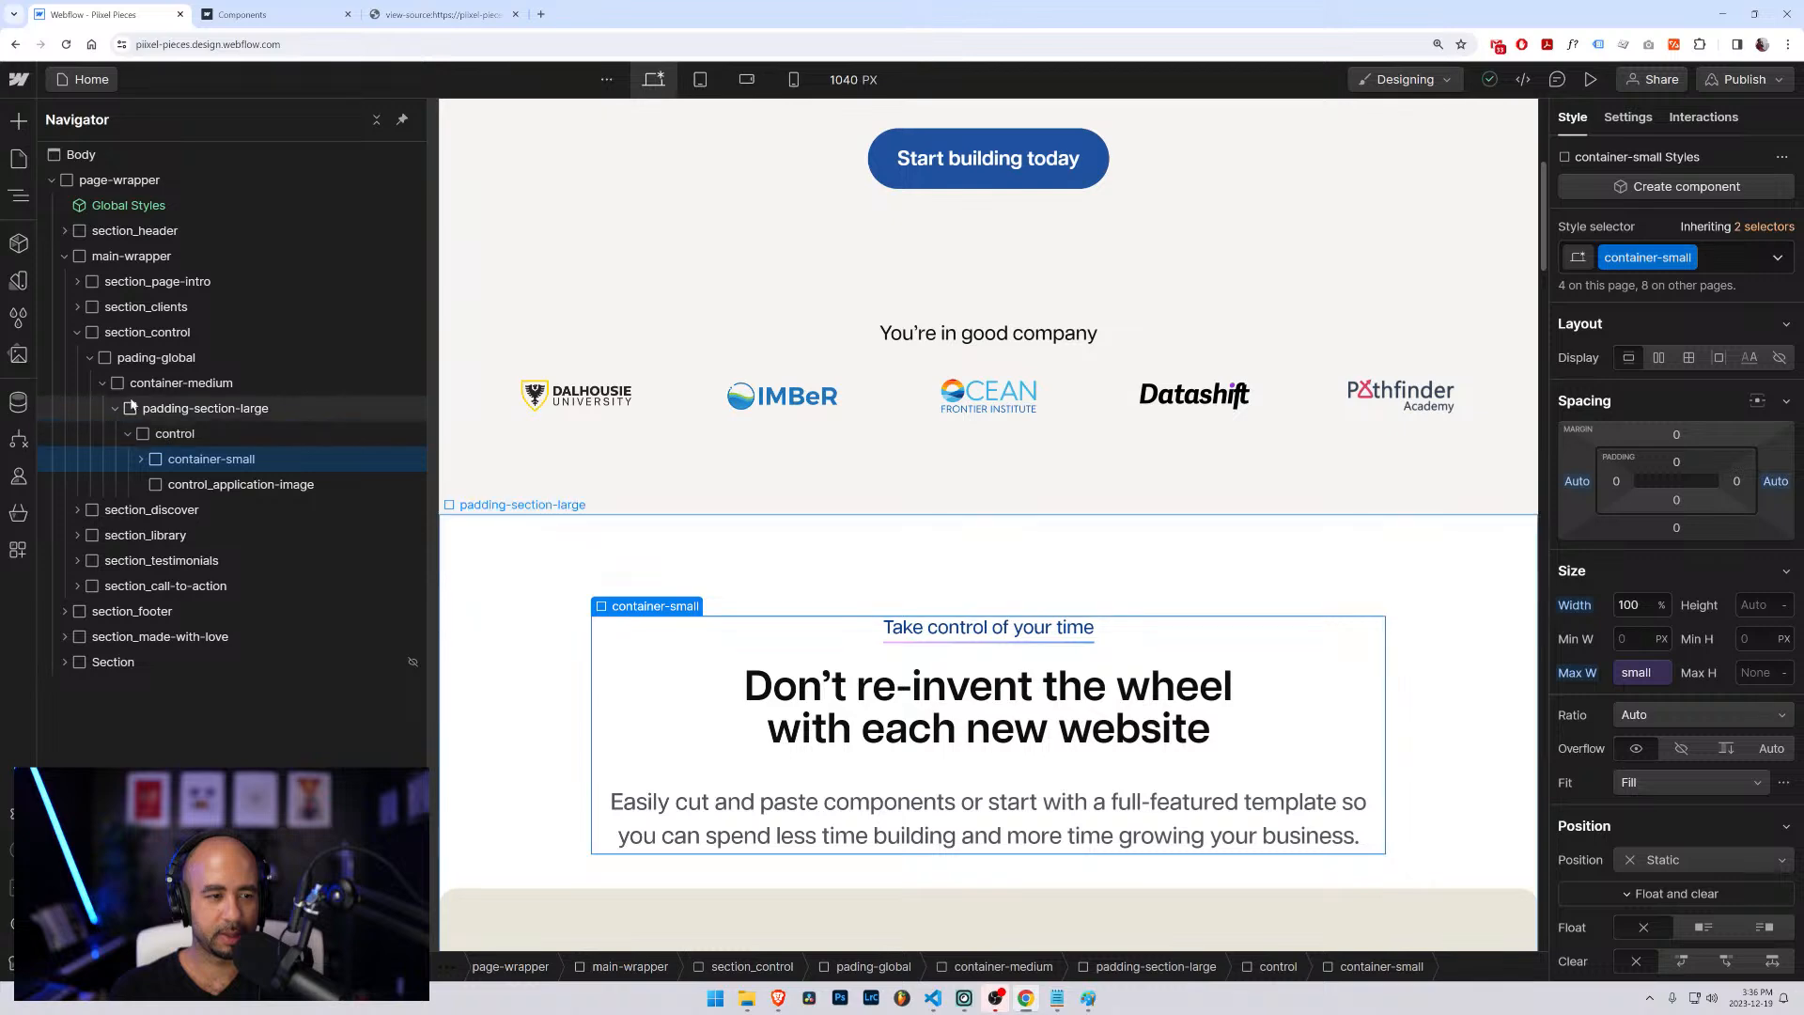
click(98, 335)
right_click(99, 334)
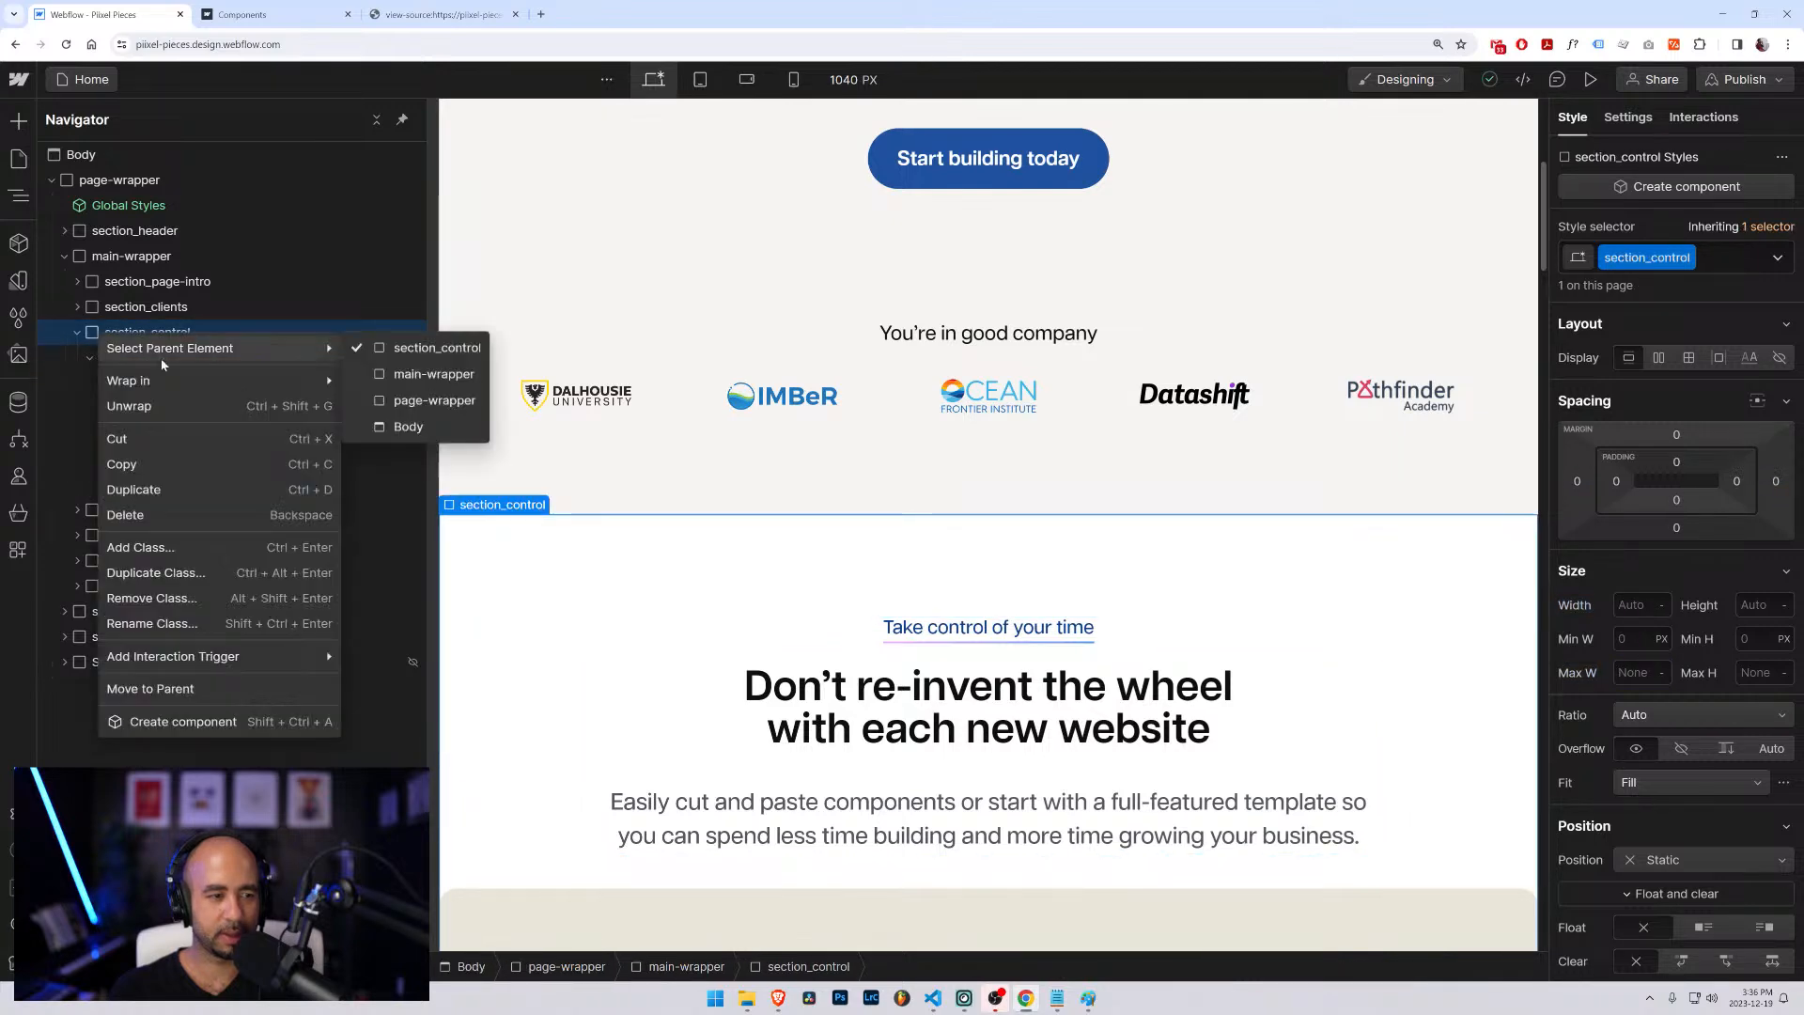
click(171, 464)
- Switch to Clipboard Inspector in Brave, clear the previous result and paste the copied section_control element
mouse_move(778, 998)
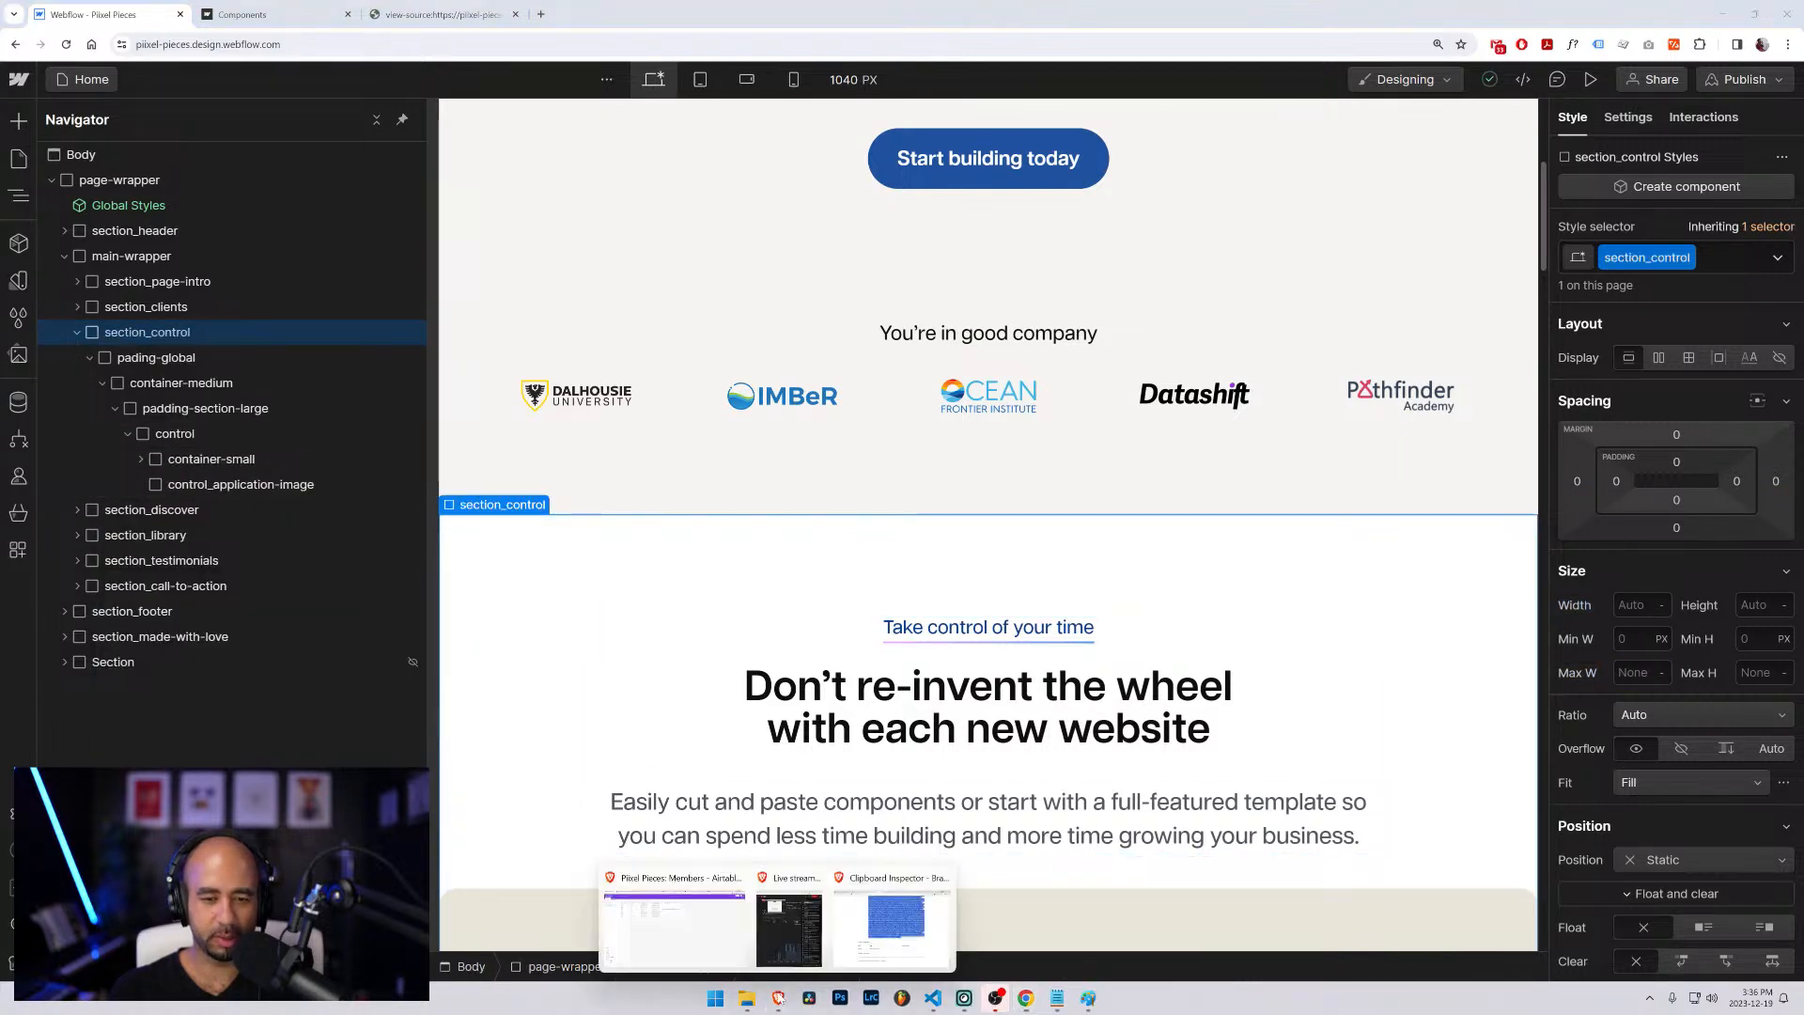
click(888, 883)
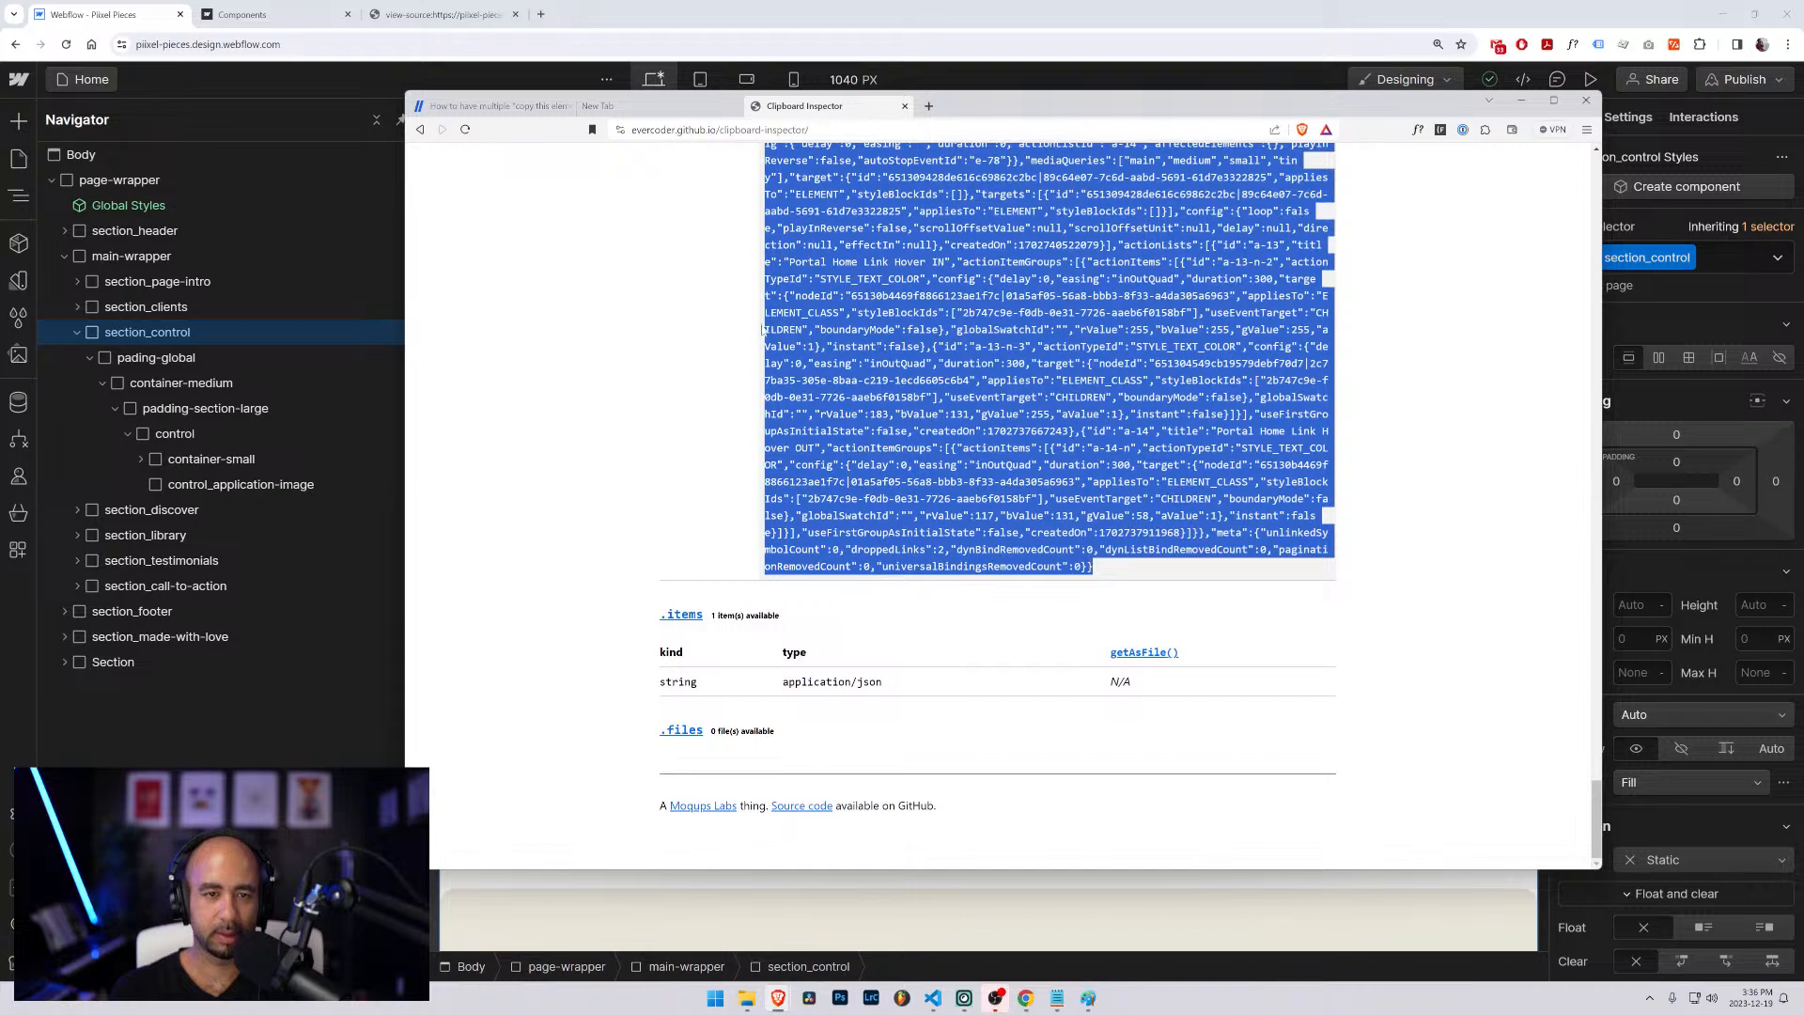
scroll(762, 329, up, 10)
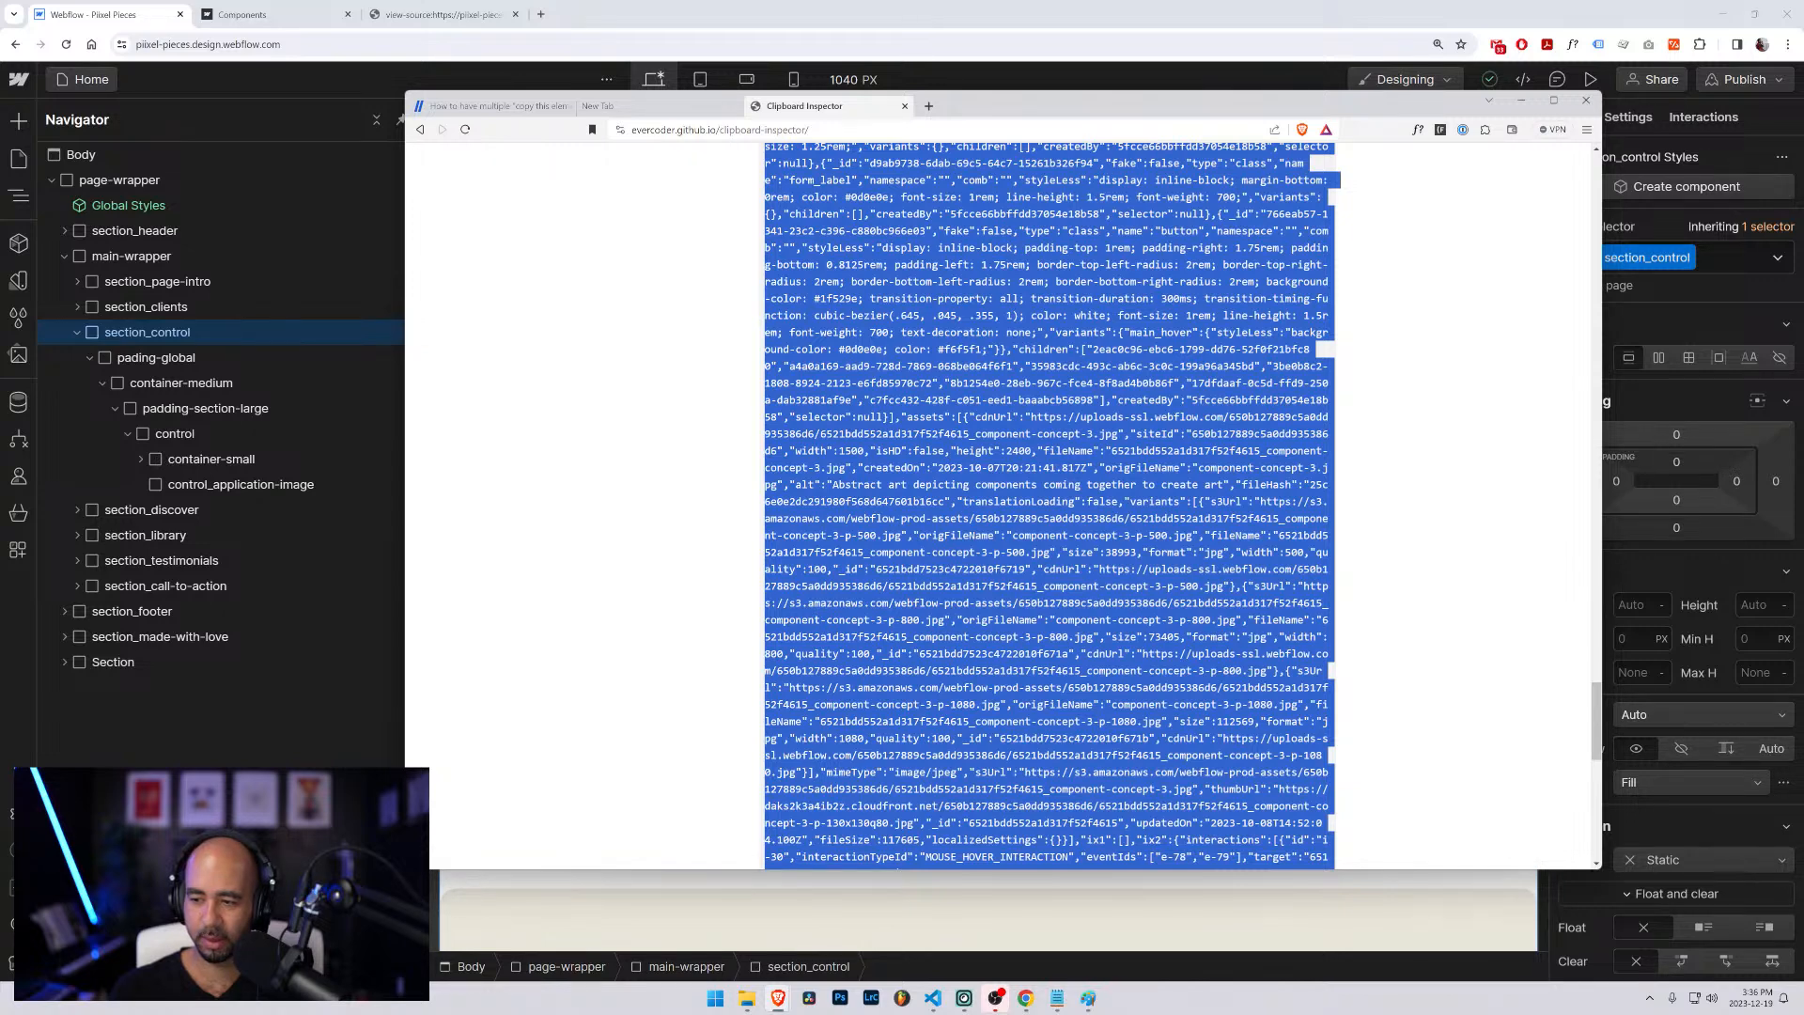
key(alt+Tab)
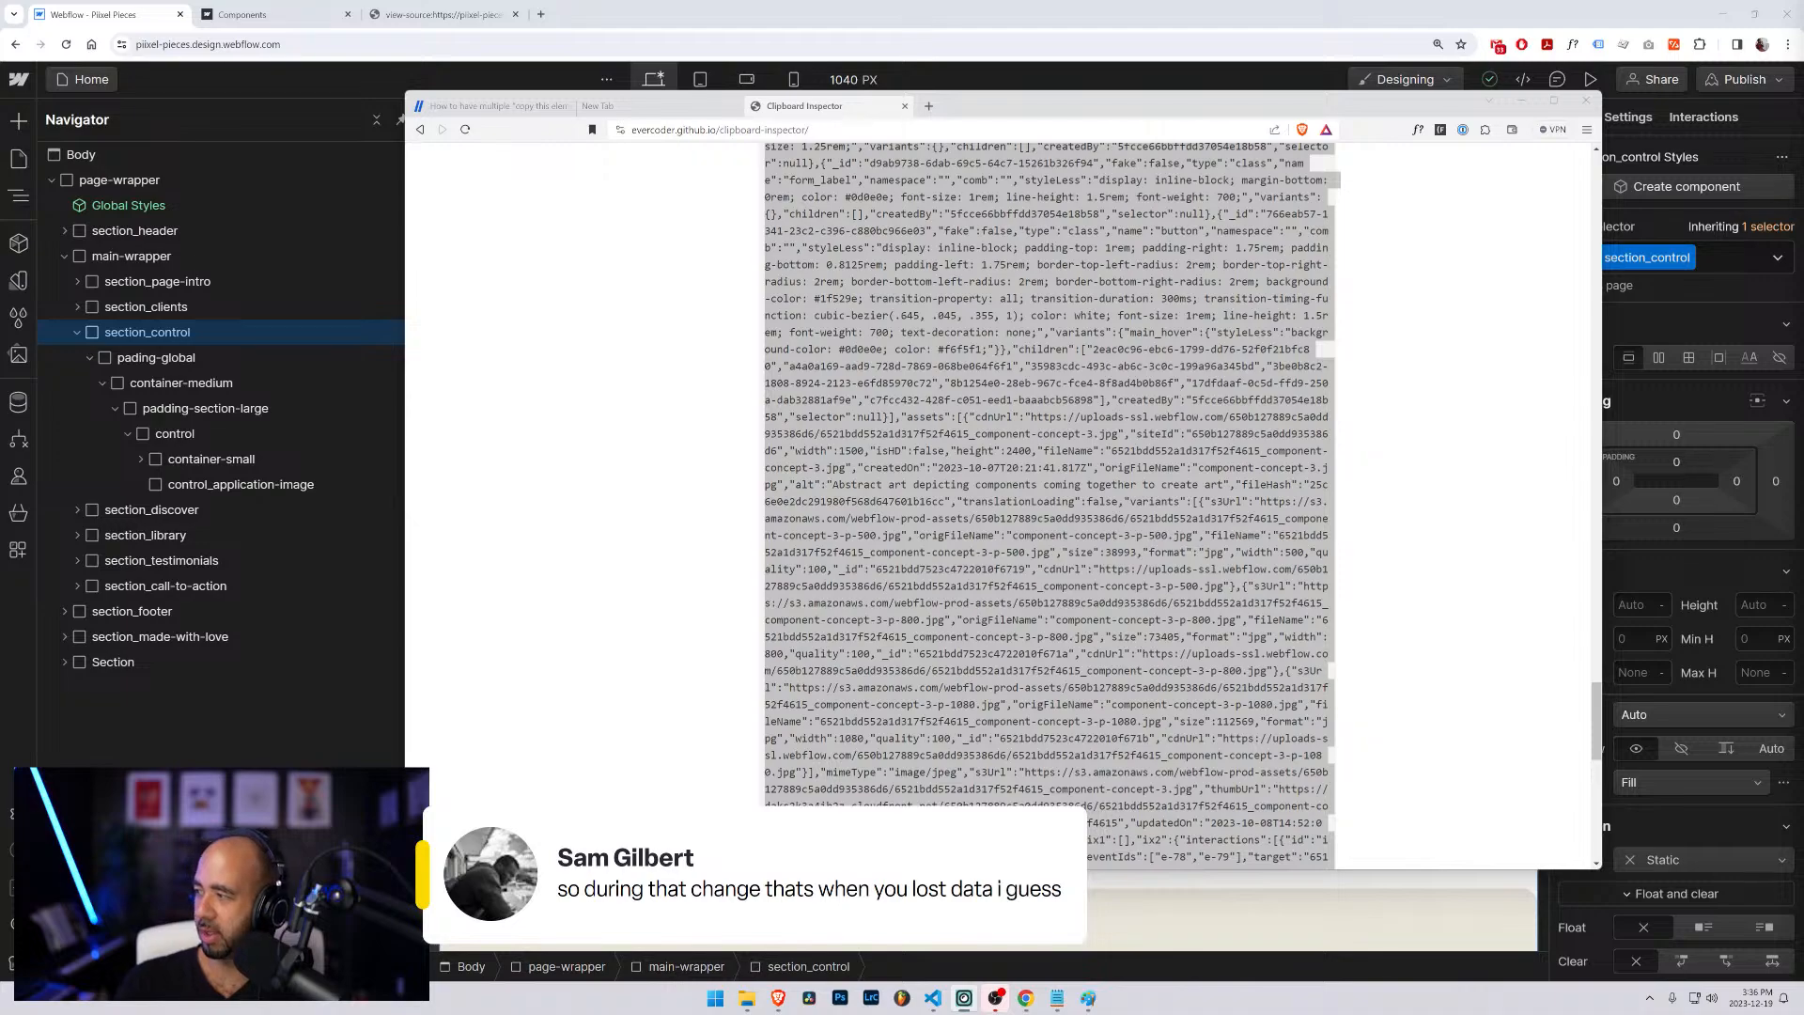
scroll(1048, 507, up, 15)
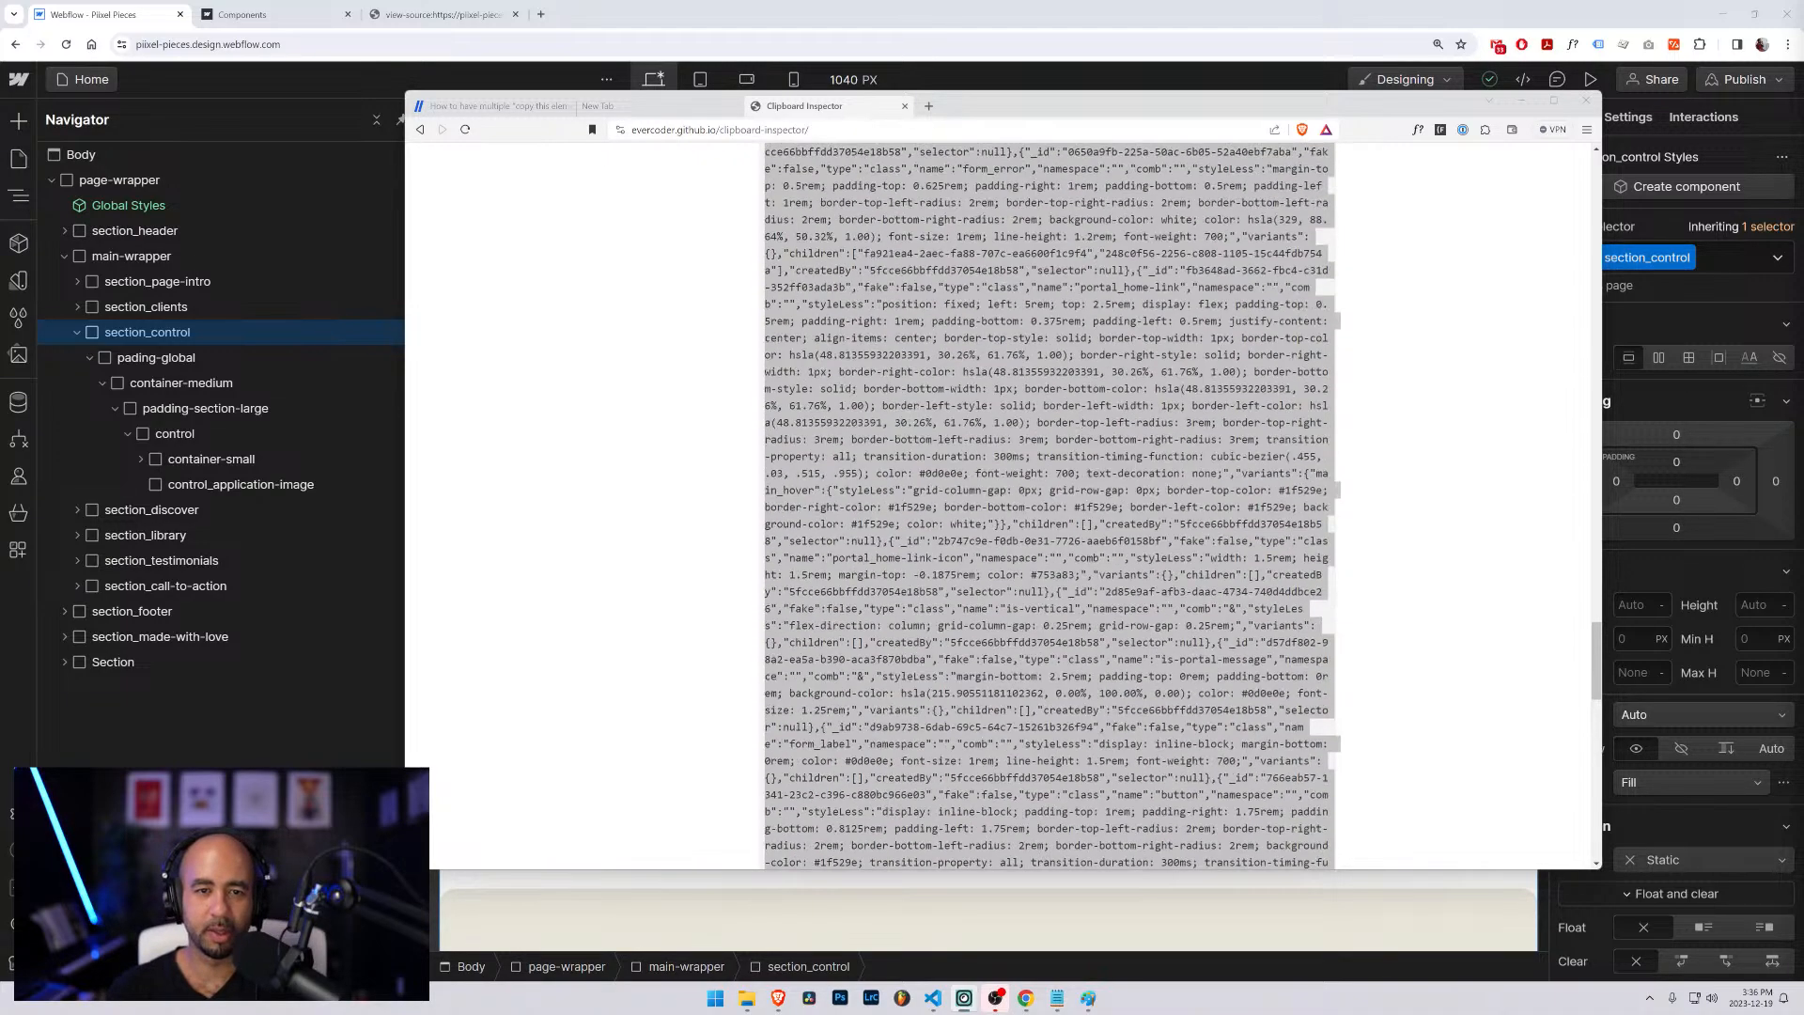
key(alt+Left)
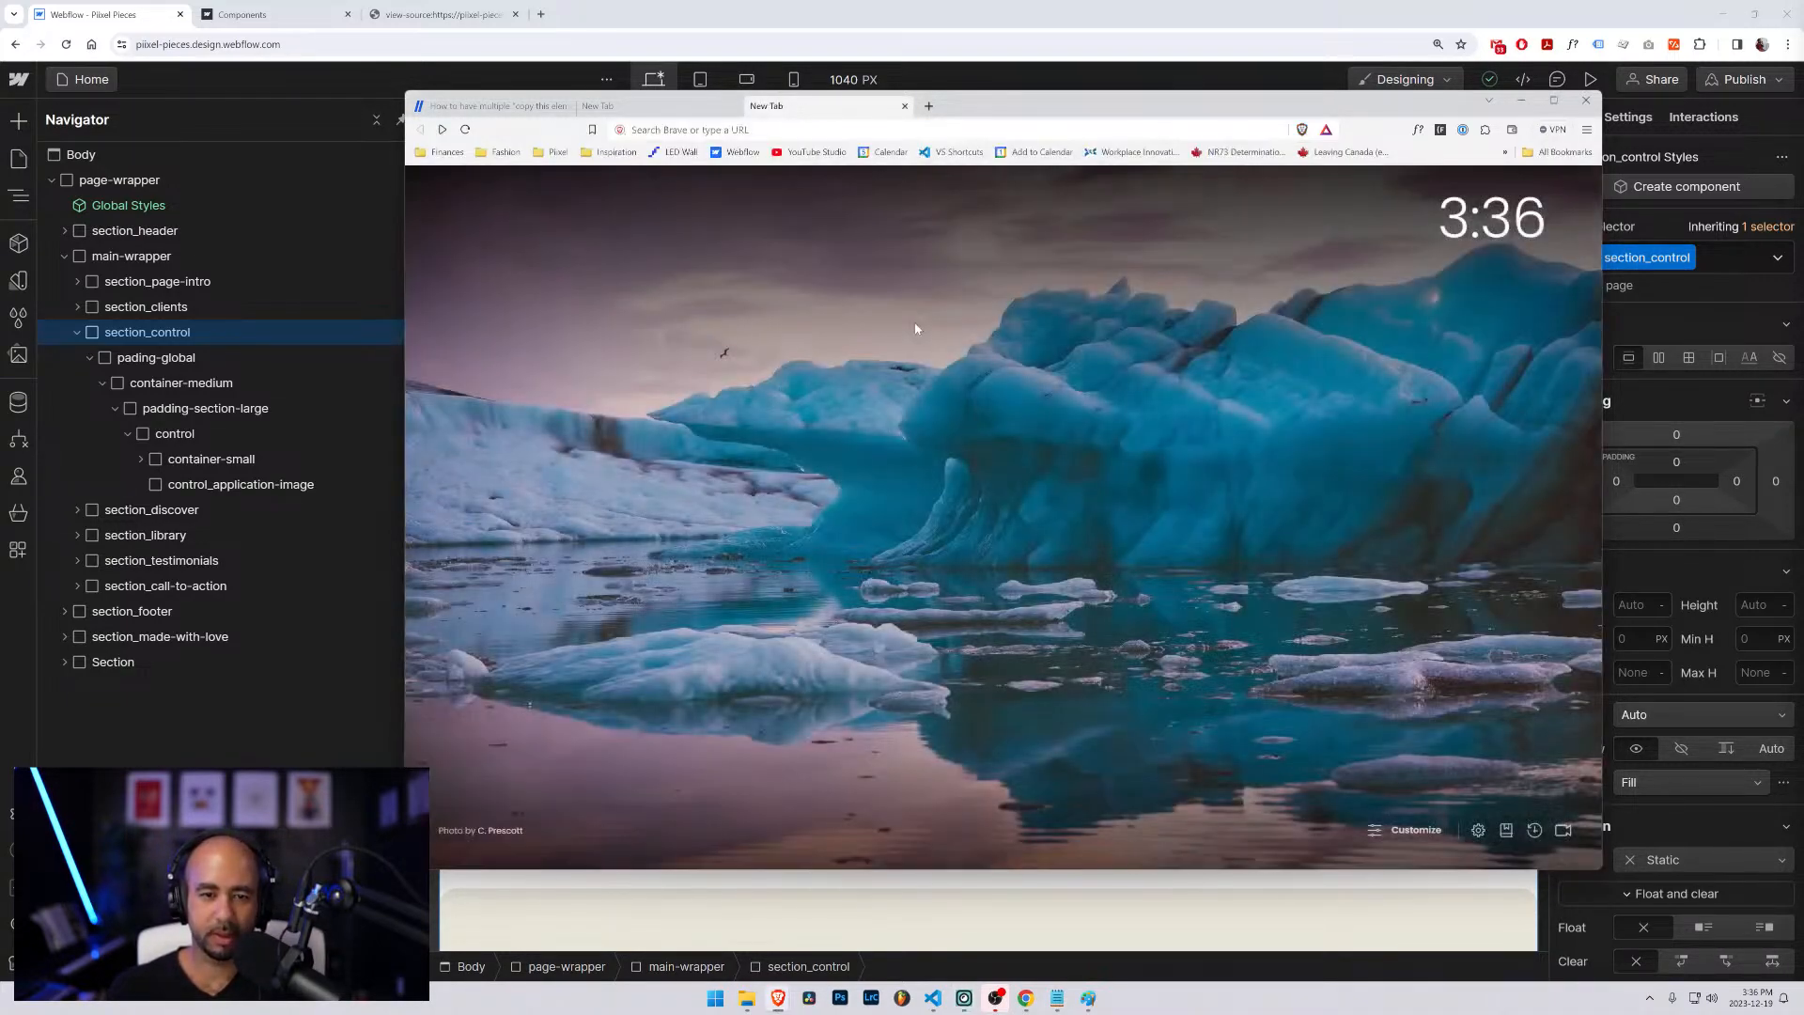
key(alt+Right)
scroll(843, 230, up, 15)
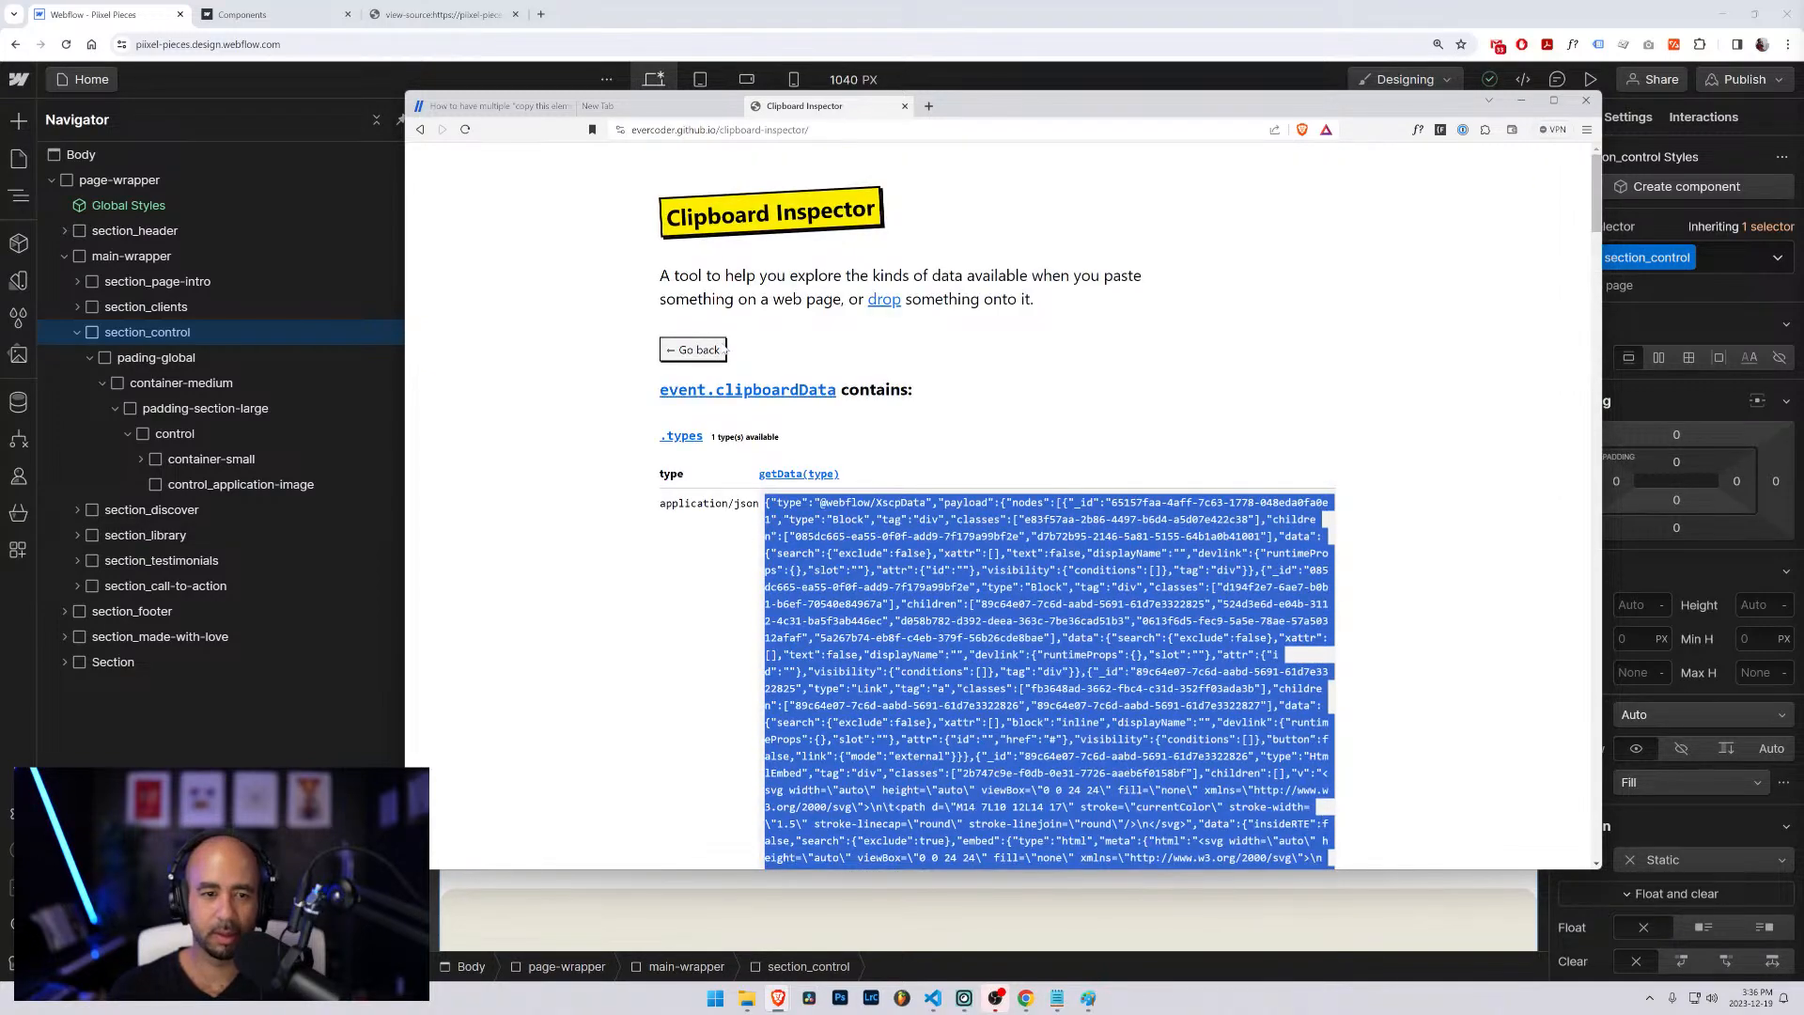
click(719, 349)
click(977, 412)
key(ctrl+v)
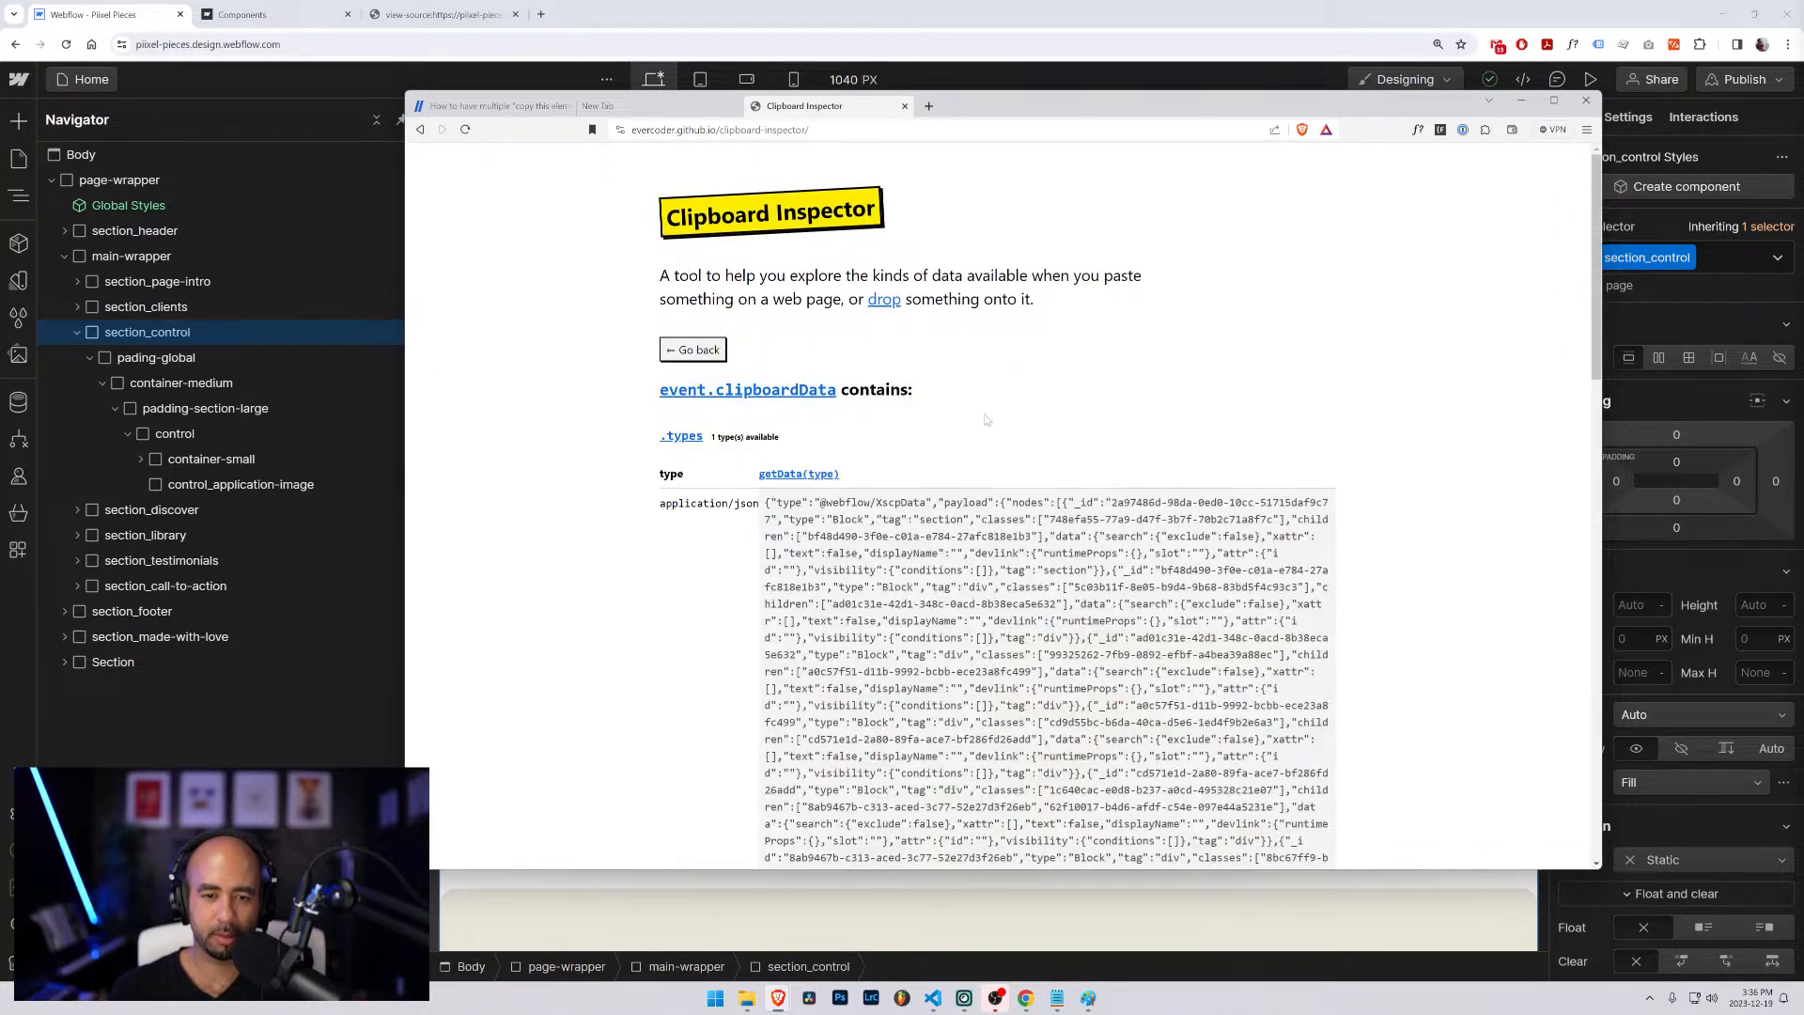
- Select and copy the entire application/json data of section_control in Clipboard Inspector
scroll(872, 552, down, 20)
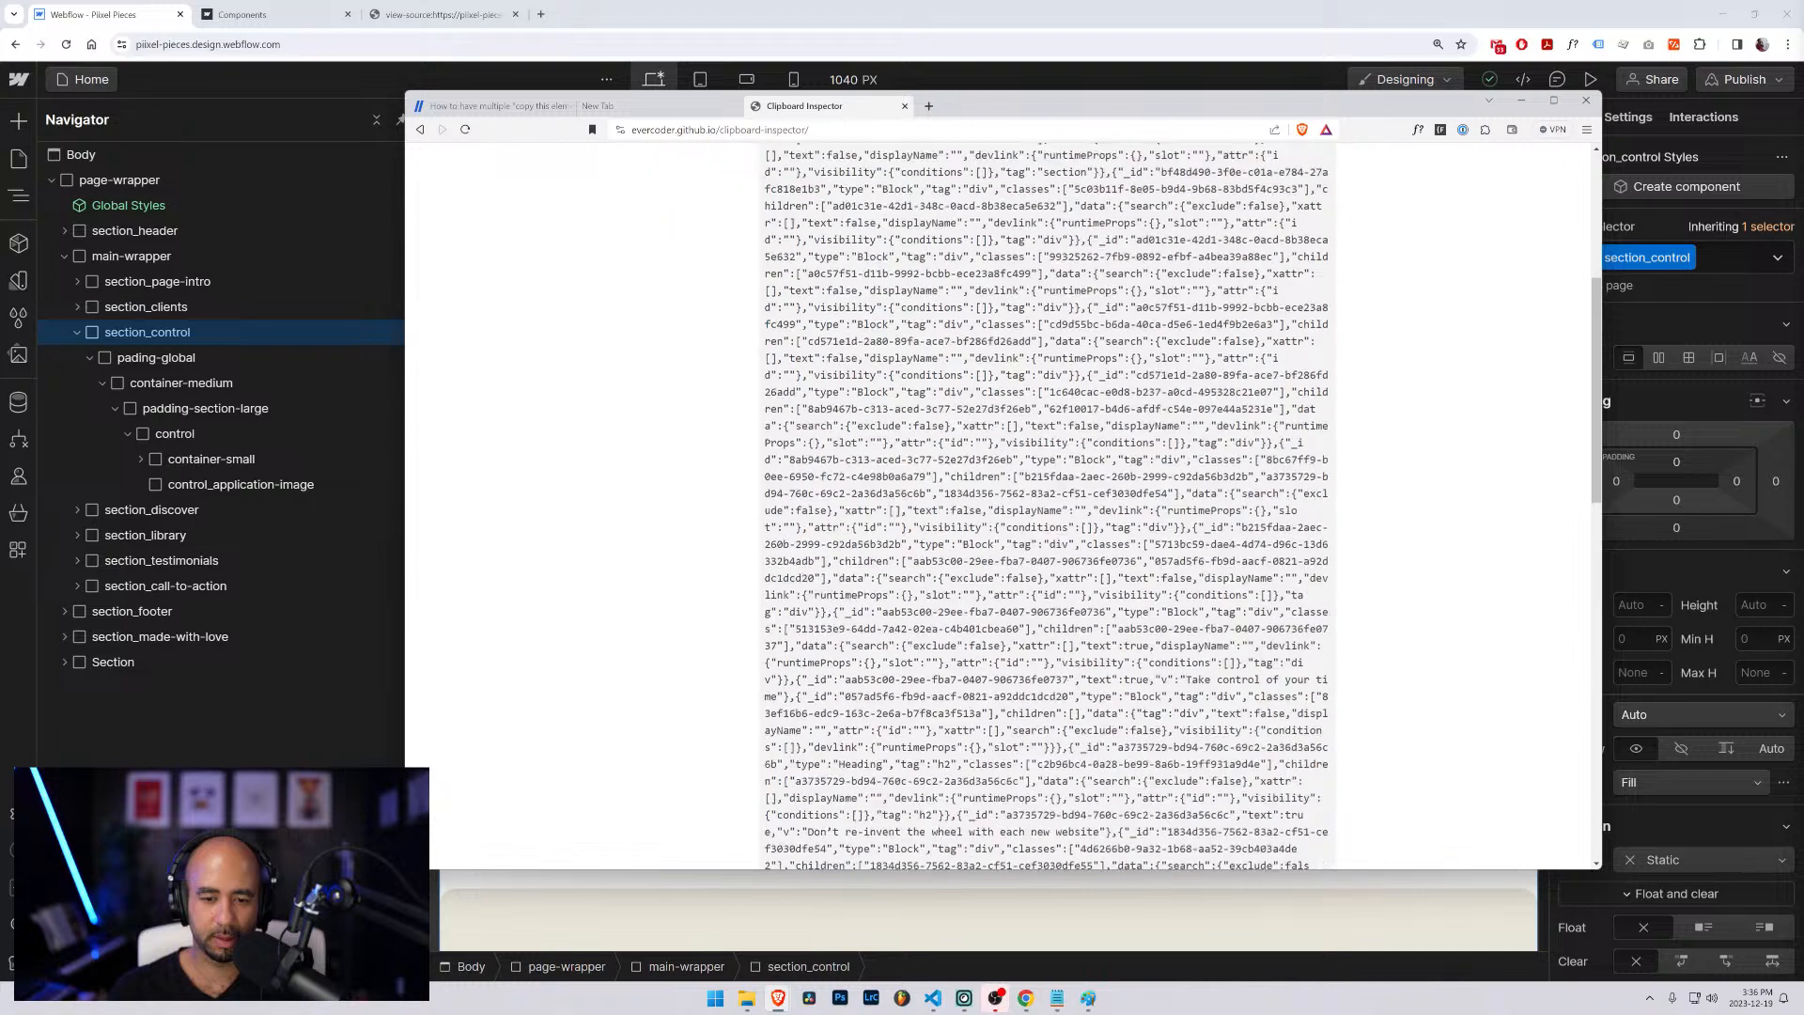
drag(1189, 567, 775, 439)
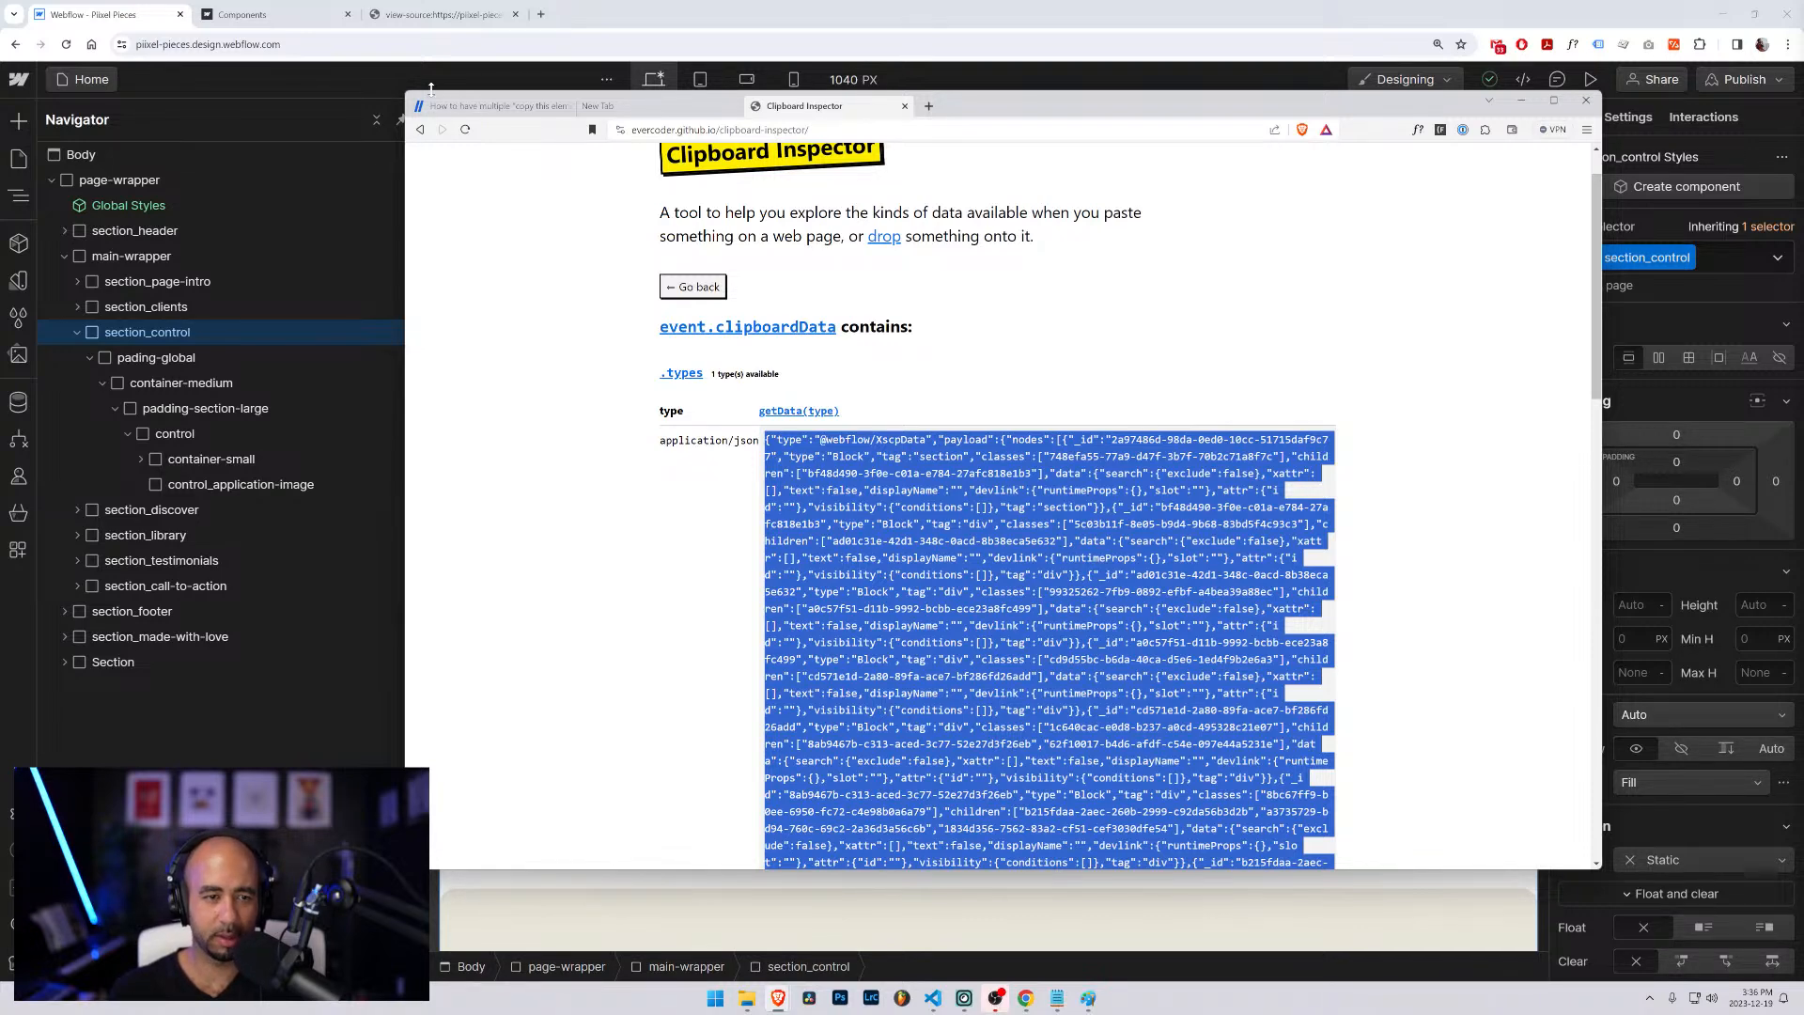
- In Webflow's Components collection, paste the copied JSON into the Dynamic Header item's Code JSON field and save the item
click(17, 403)
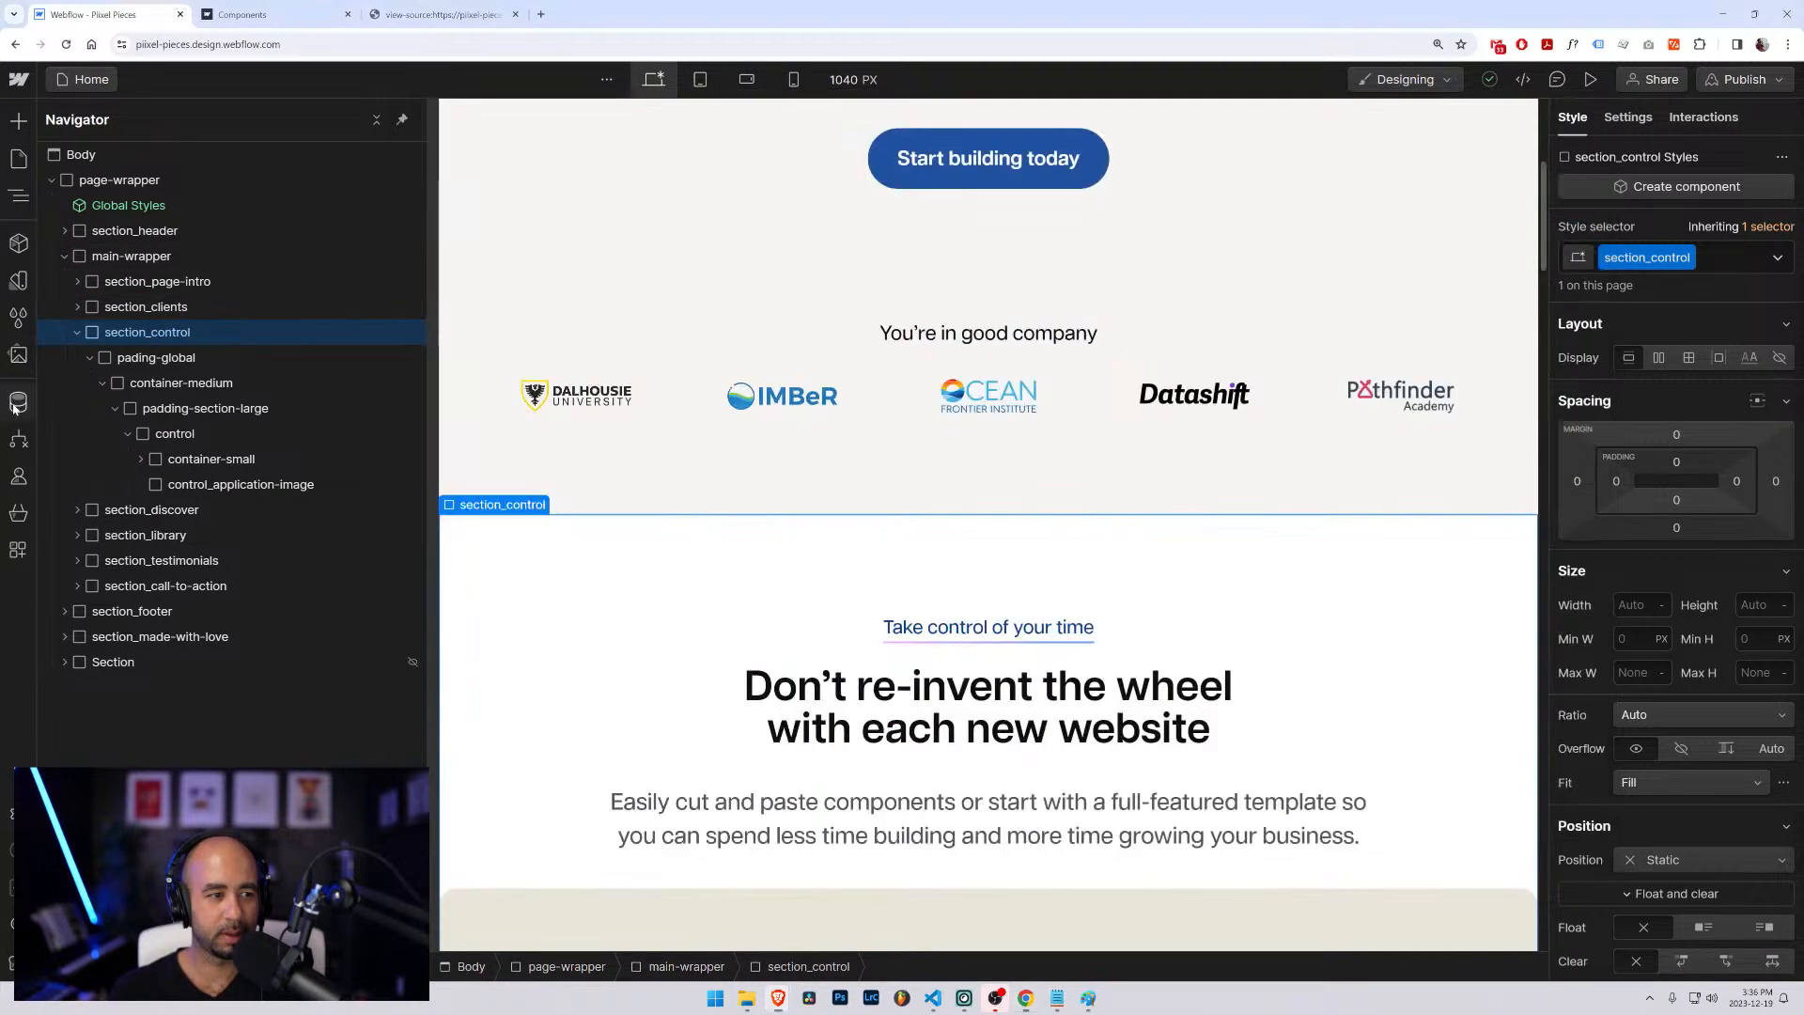
click(109, 294)
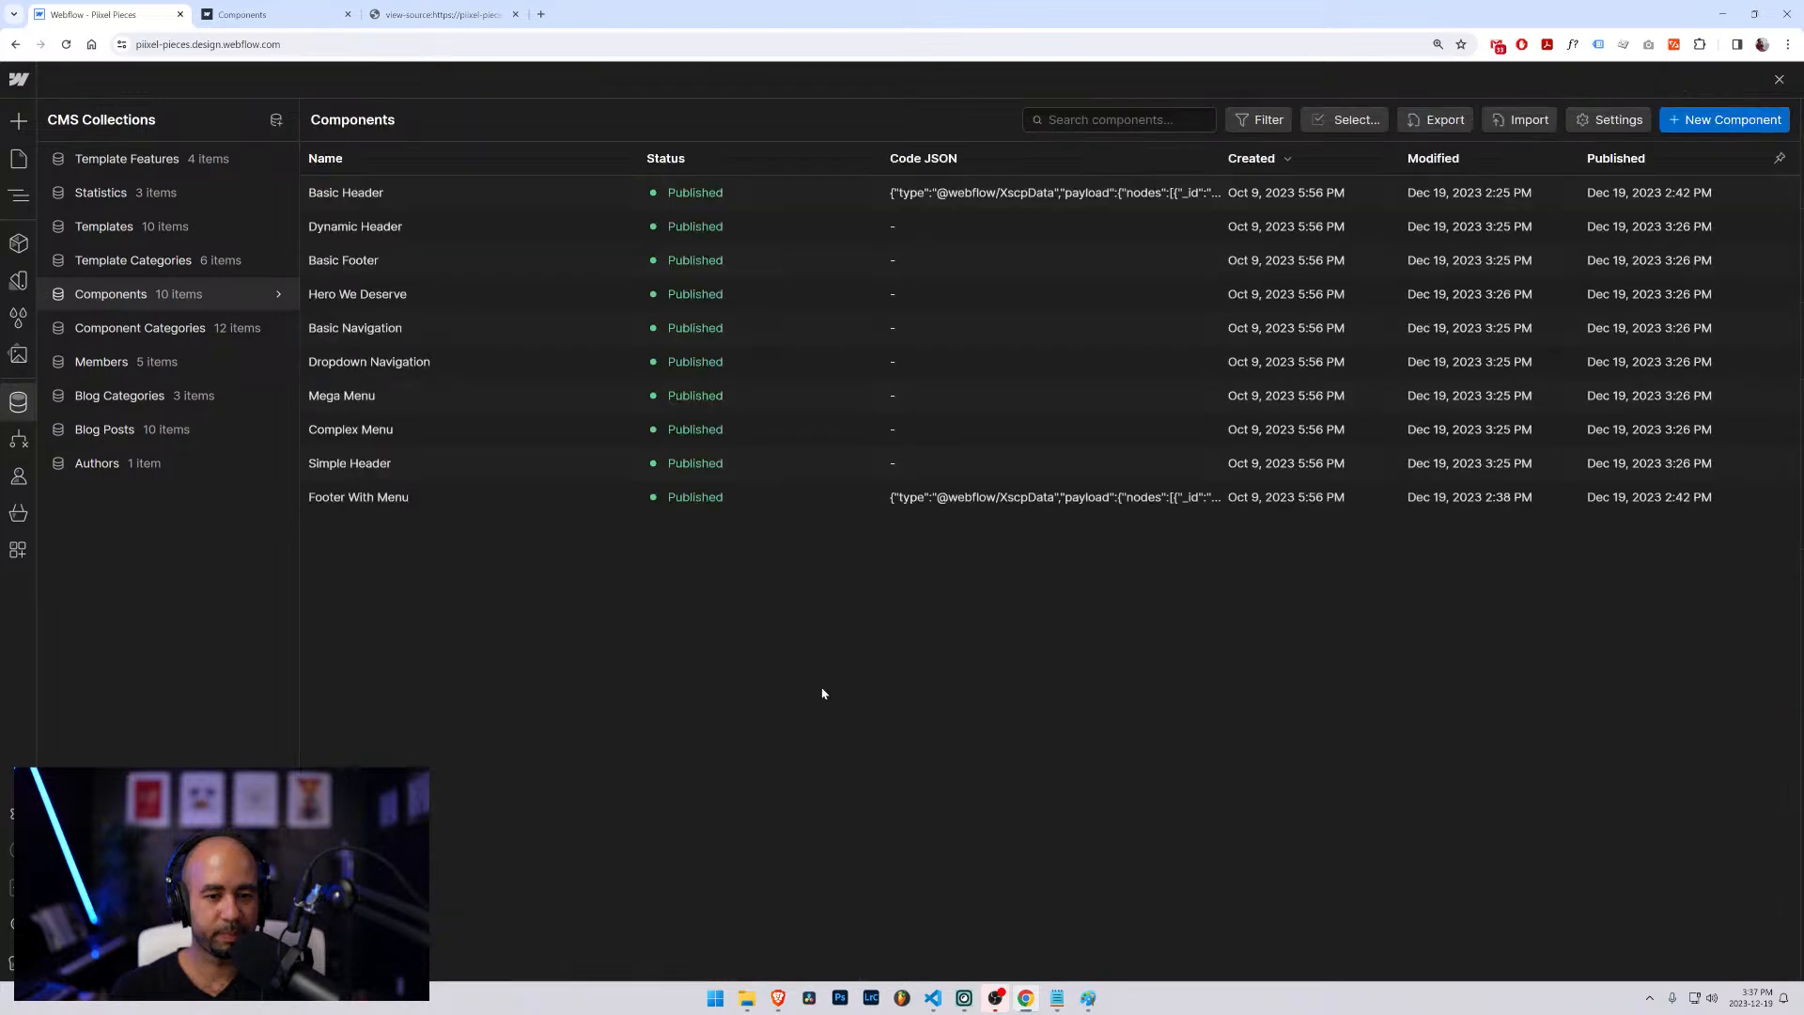
click(918, 225)
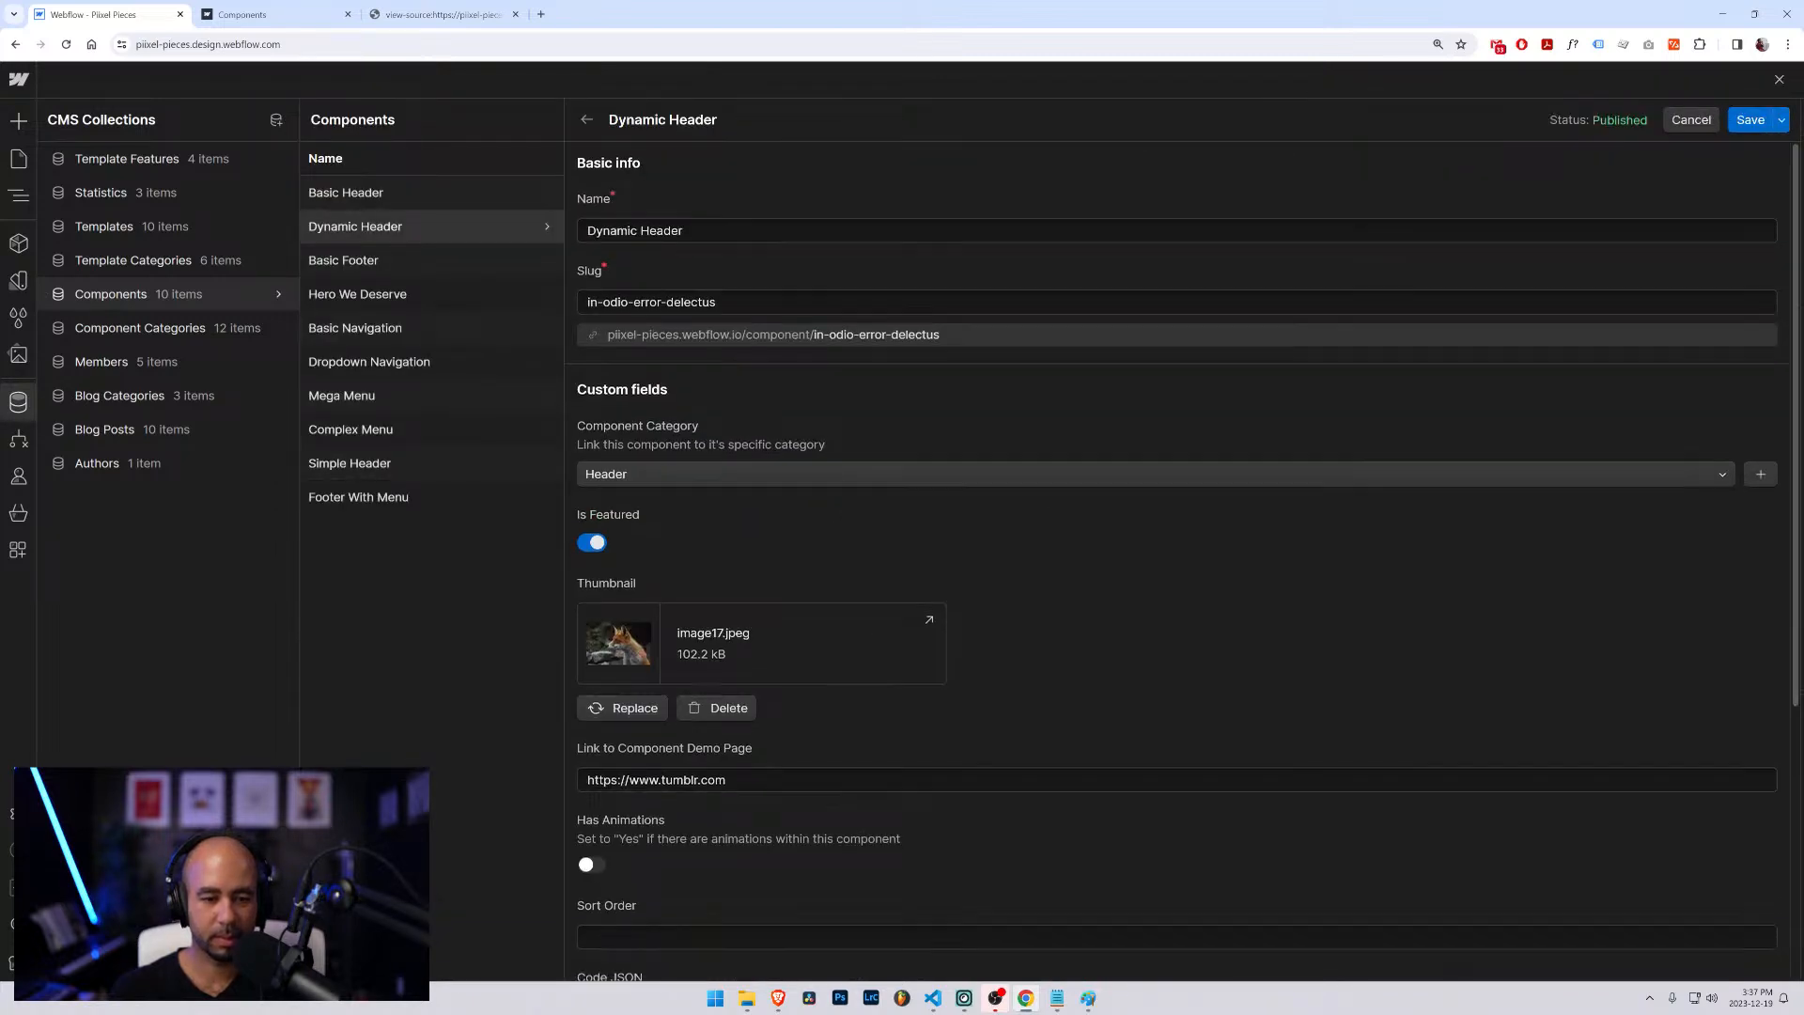
scroll(634, 662, down, 4)
click(634, 627)
key(ctrl+v)
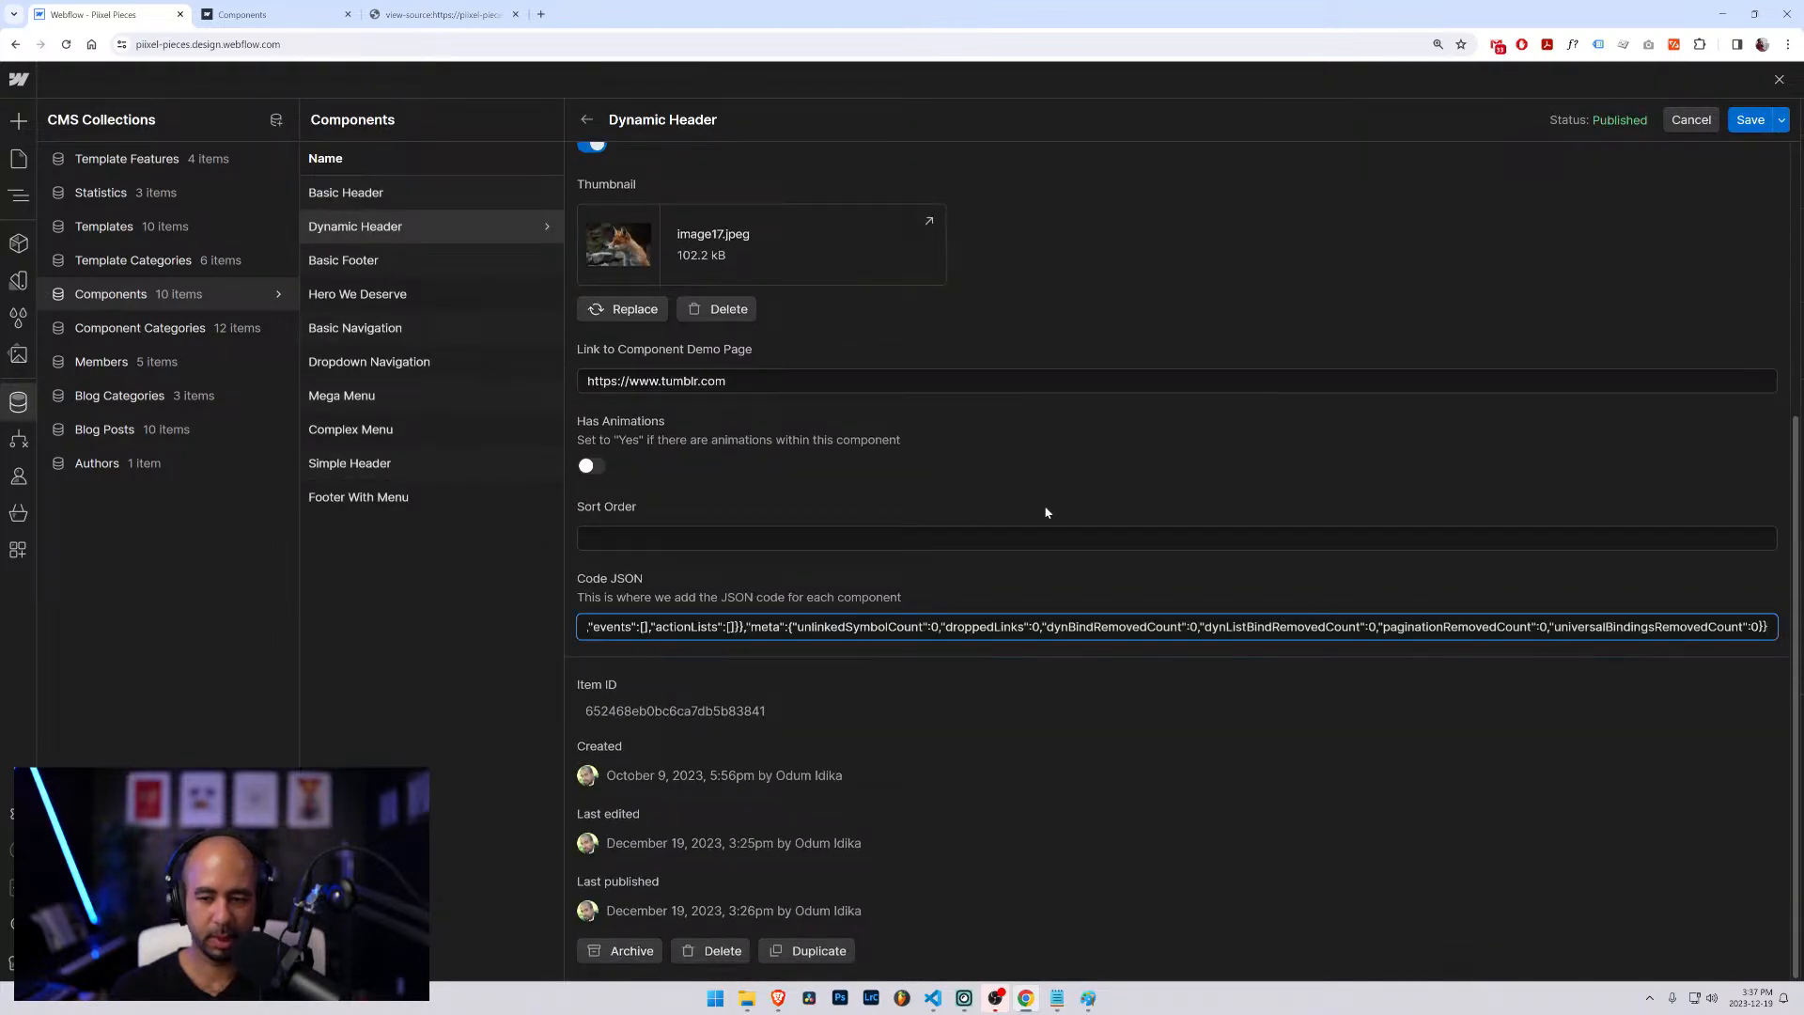
click(1749, 120)
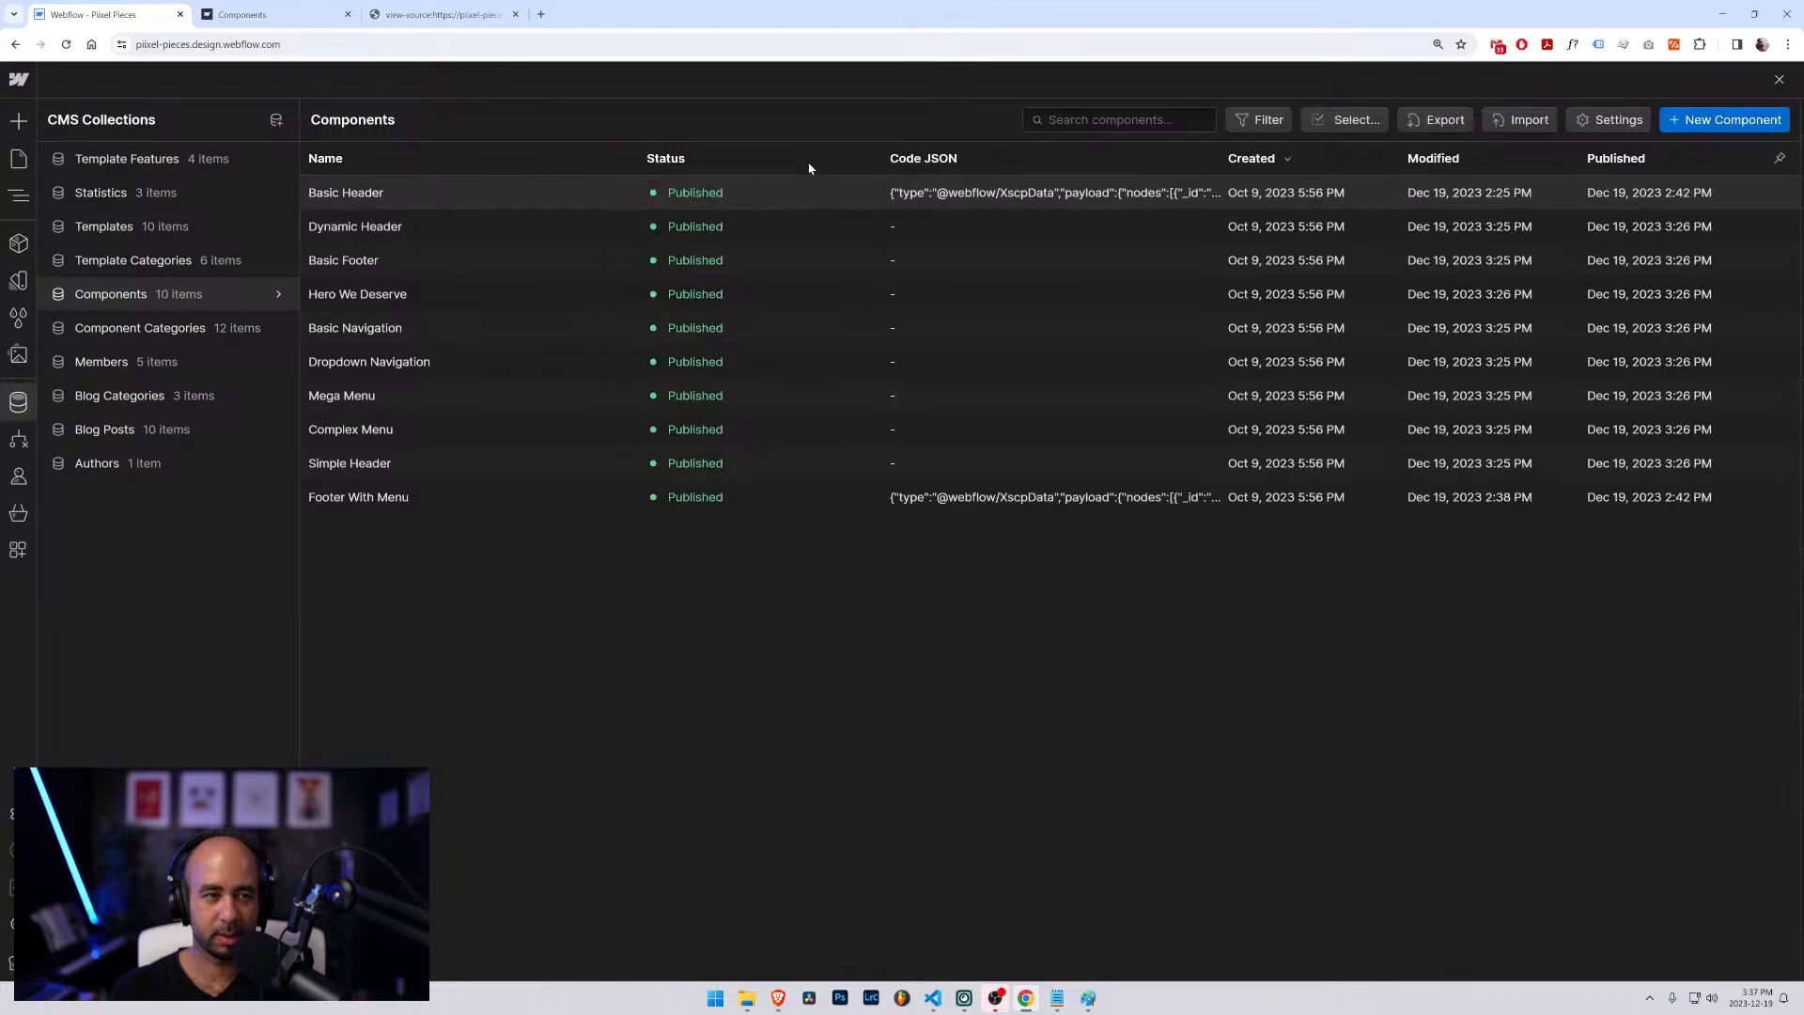
- Return to the Home page and copy the section_clients element with the client logos
click(18, 158)
click(676, 438)
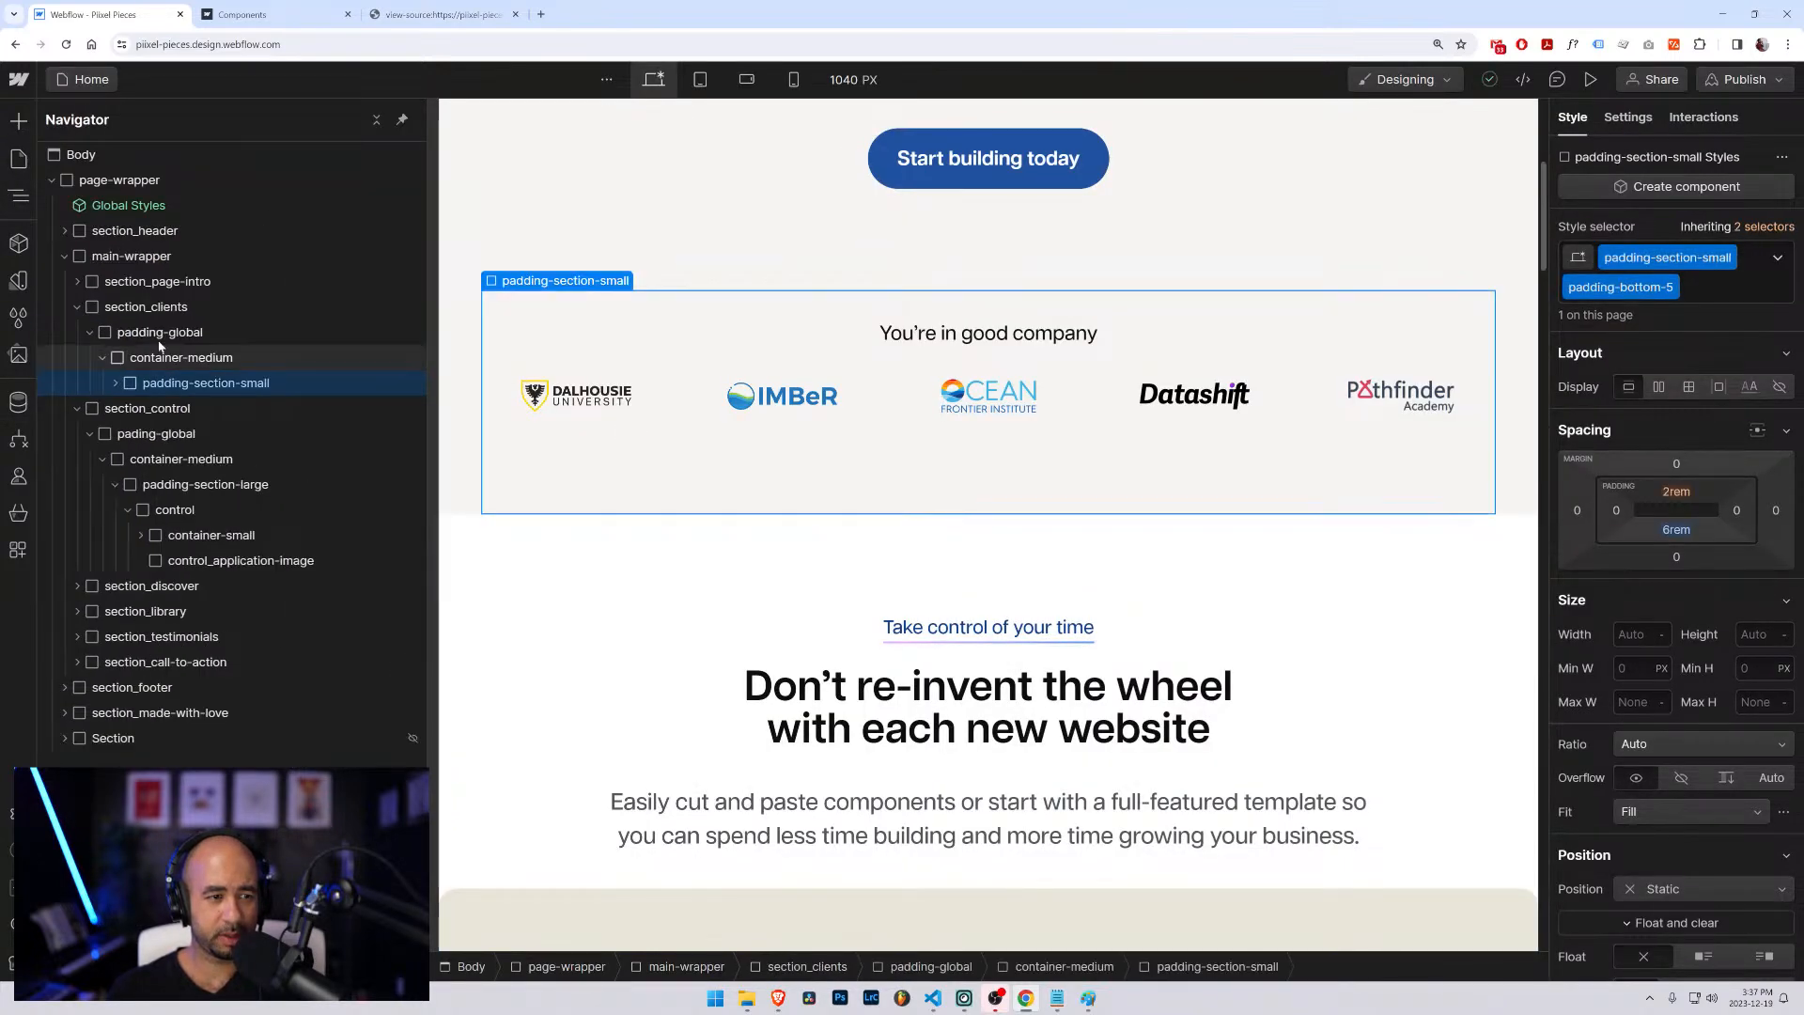
click(132, 282)
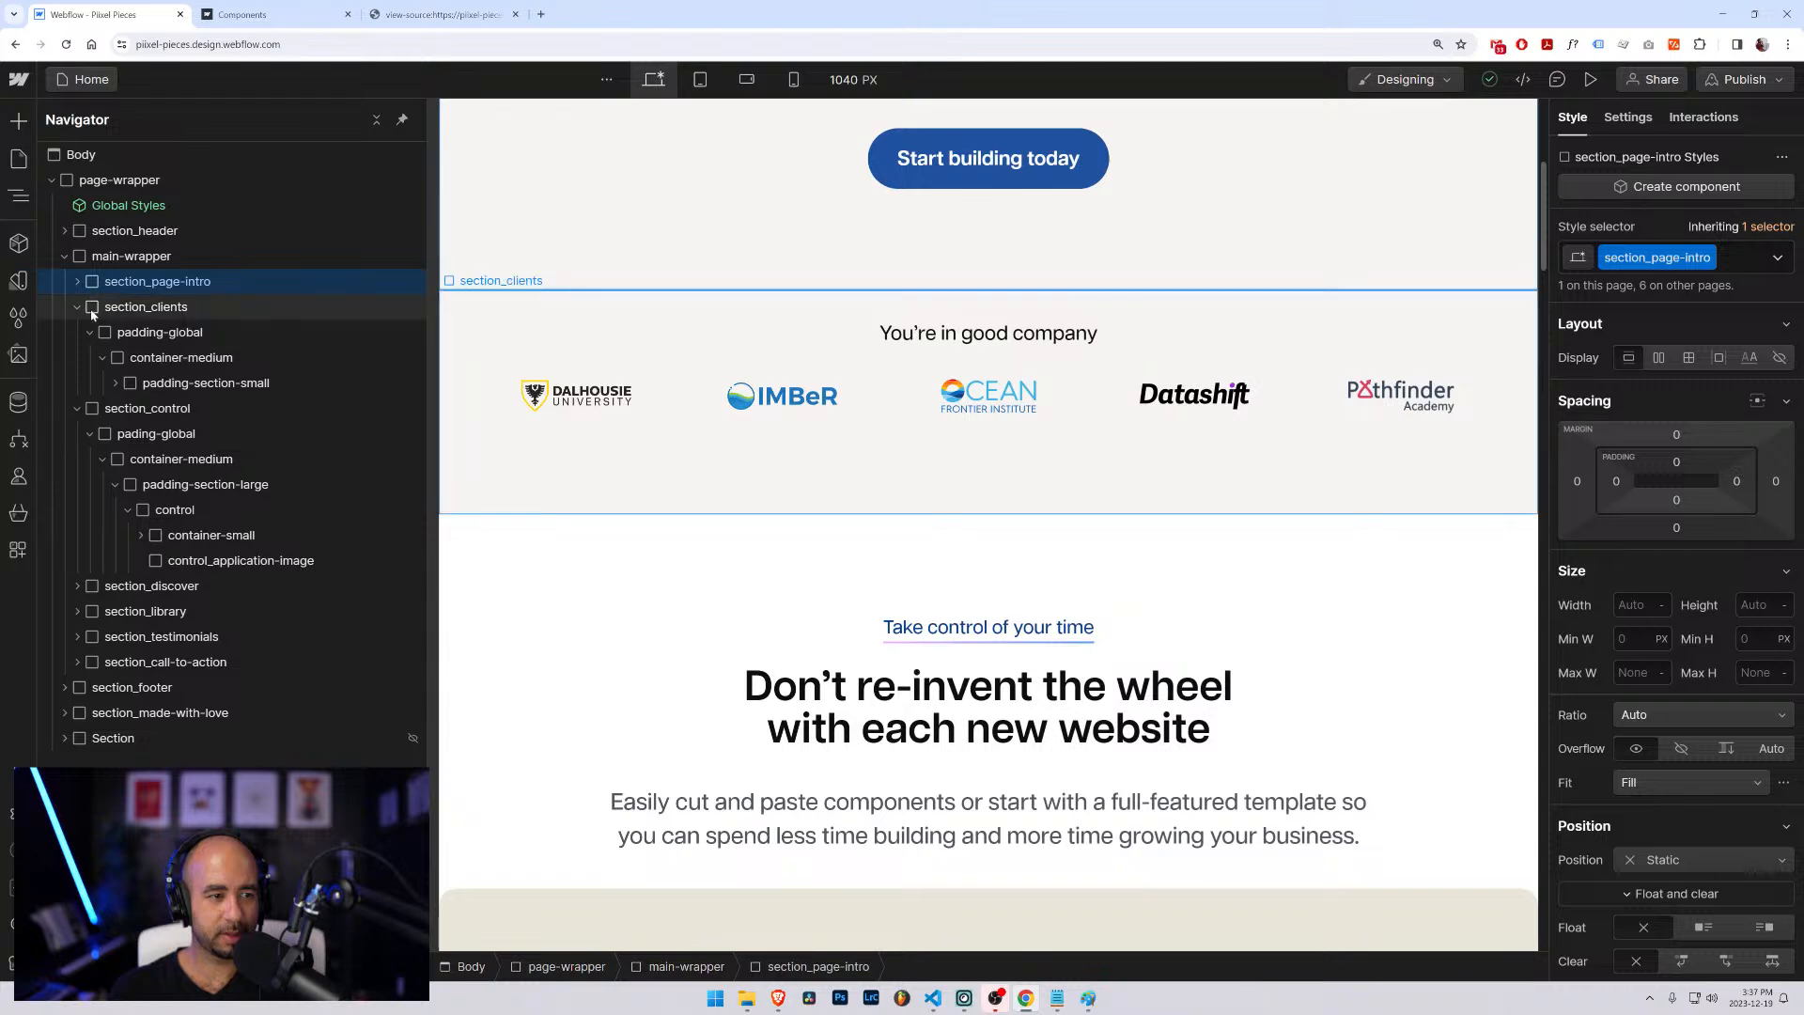
click(104, 309)
right_click(101, 313)
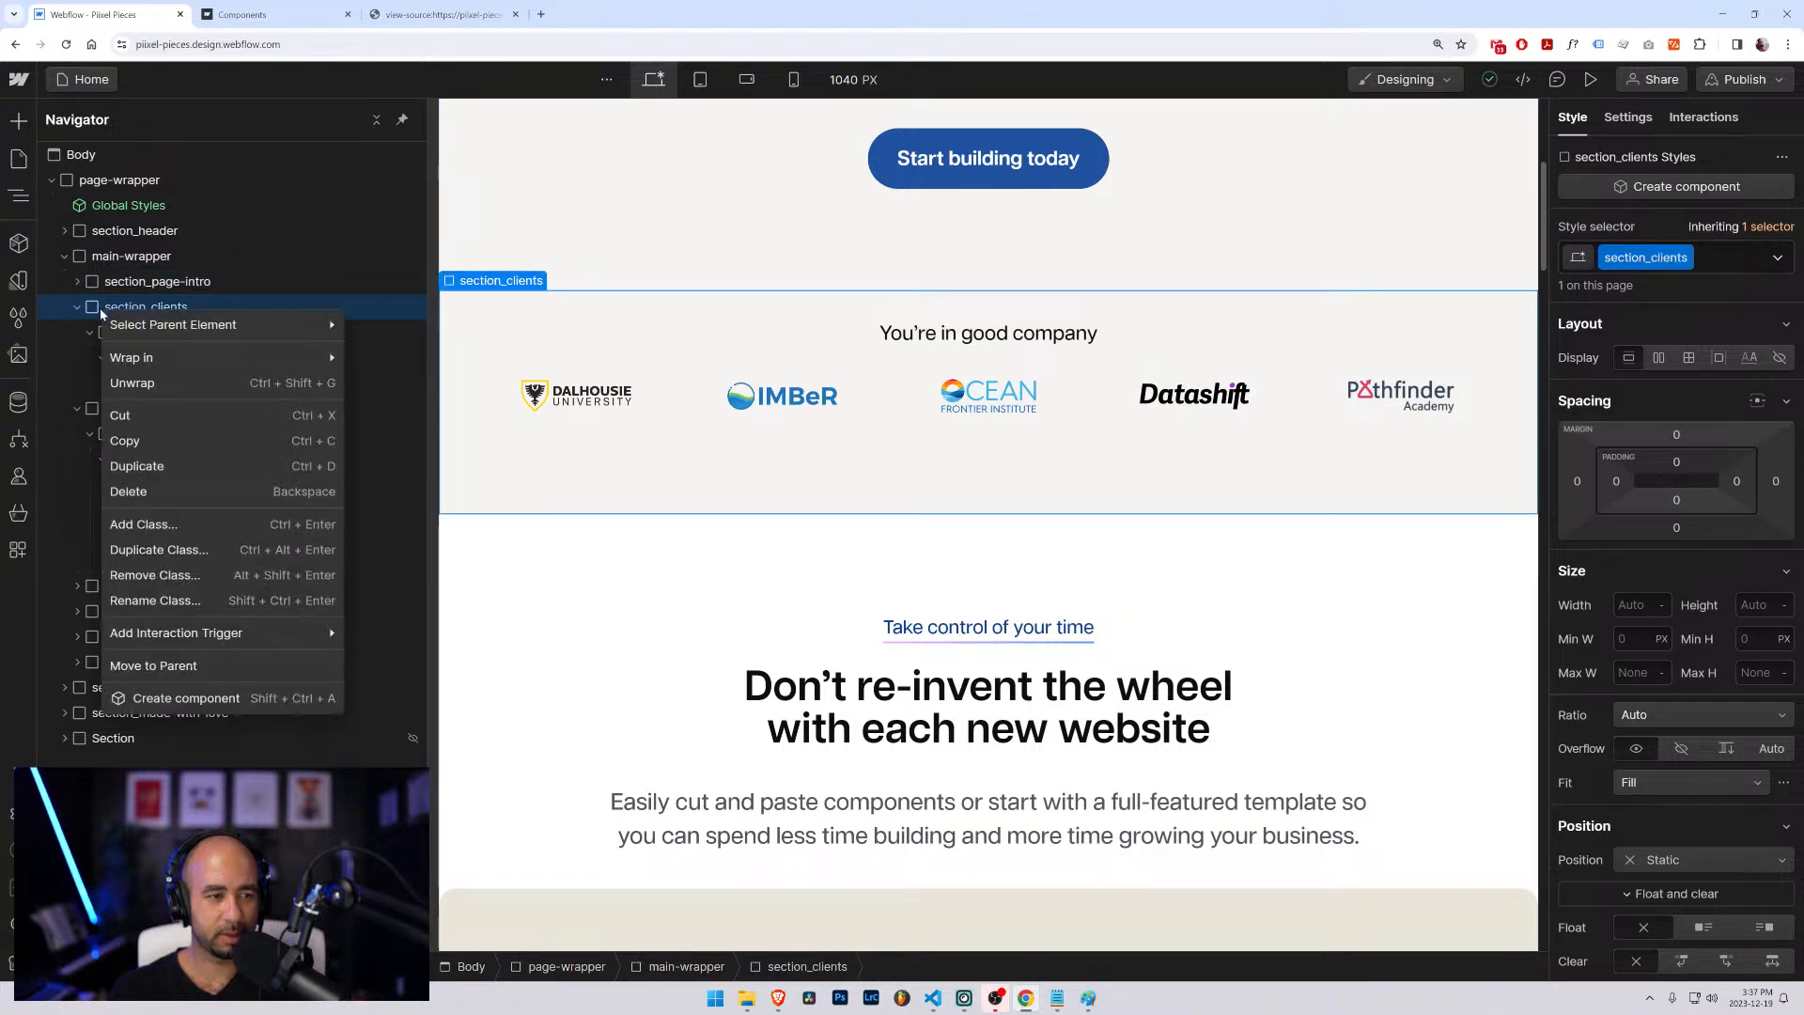
click(181, 440)
- Switch to Clipboard Inspector in Brave and replace its previous result with the copied section_clients data
click(443, 11)
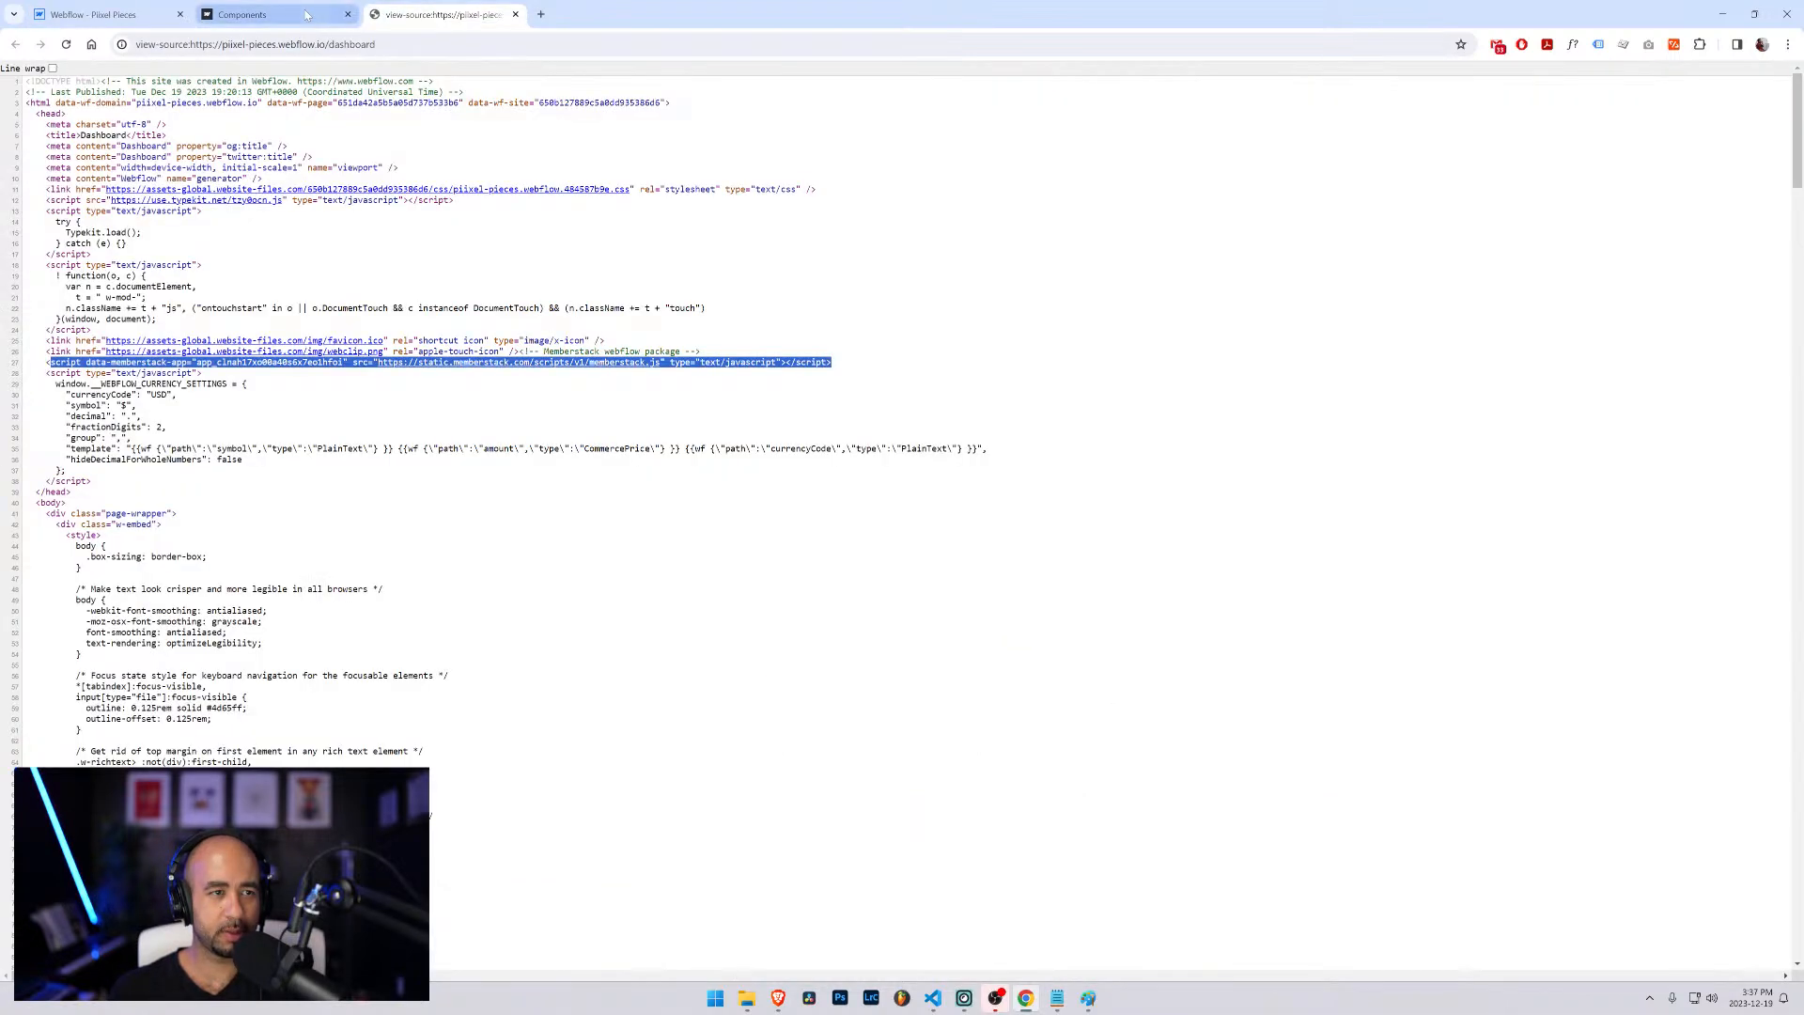
click(304, 15)
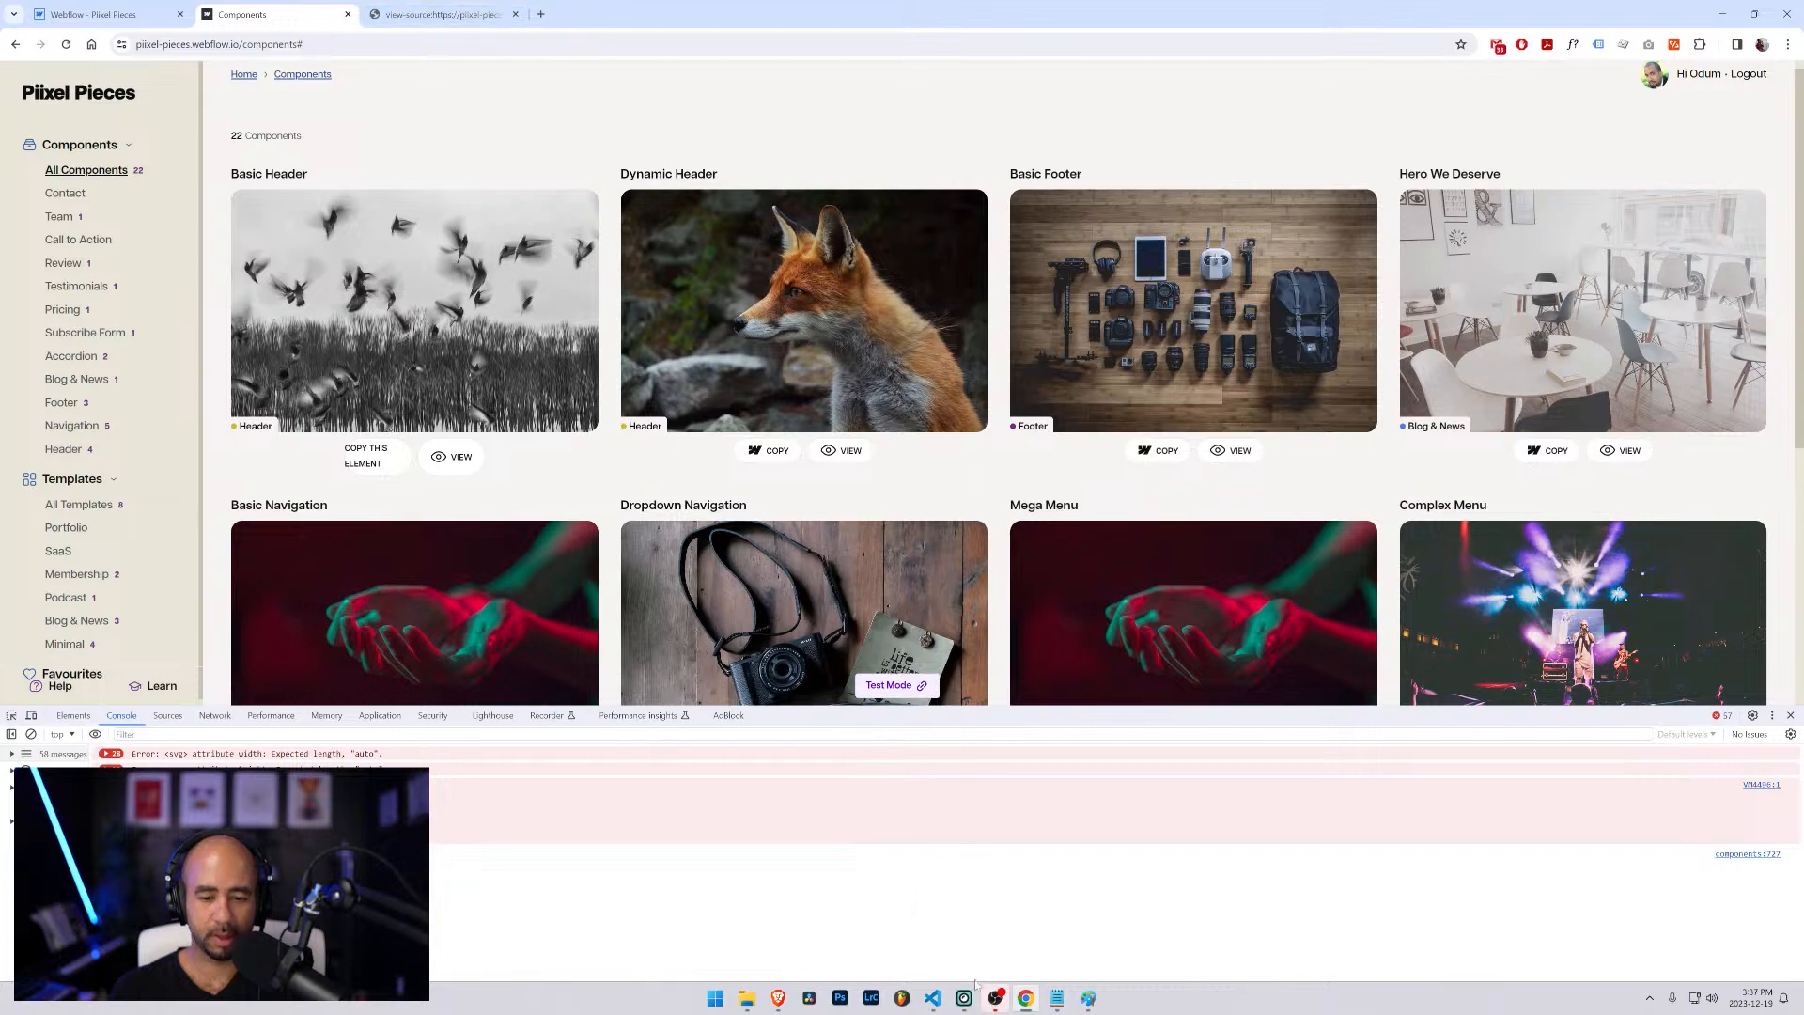
mouse_move(779, 999)
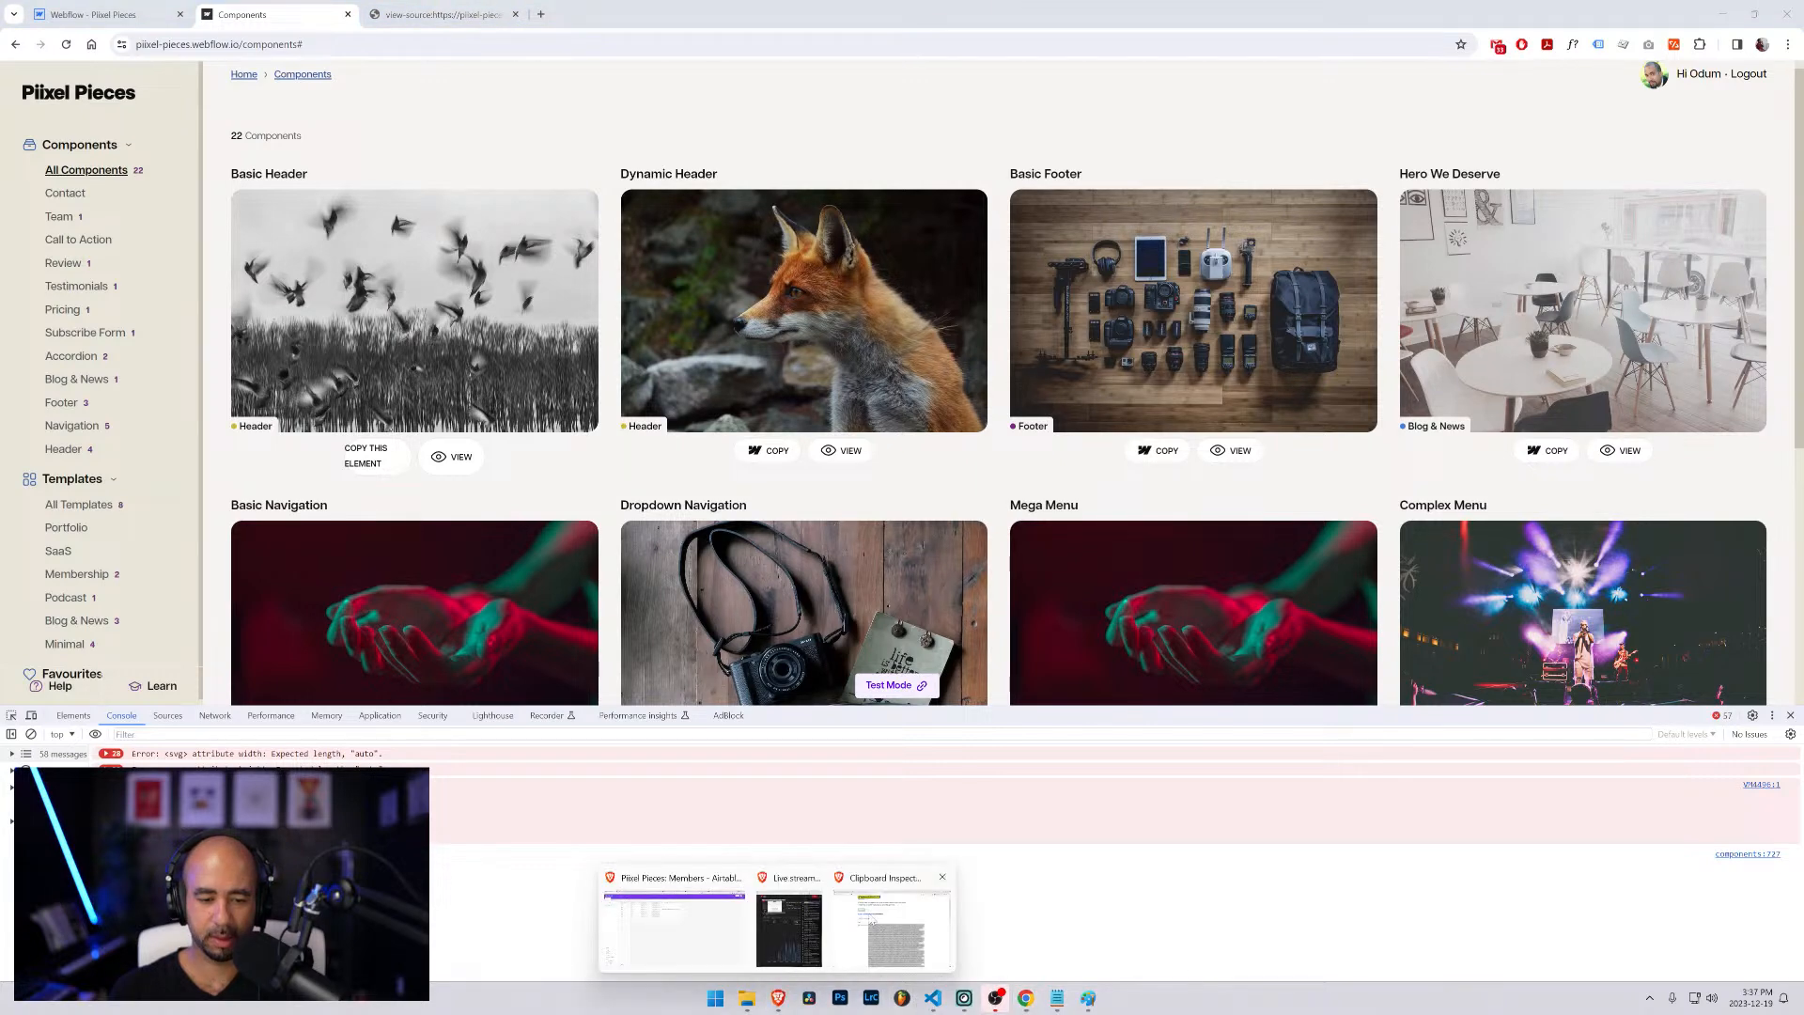
click(848, 927)
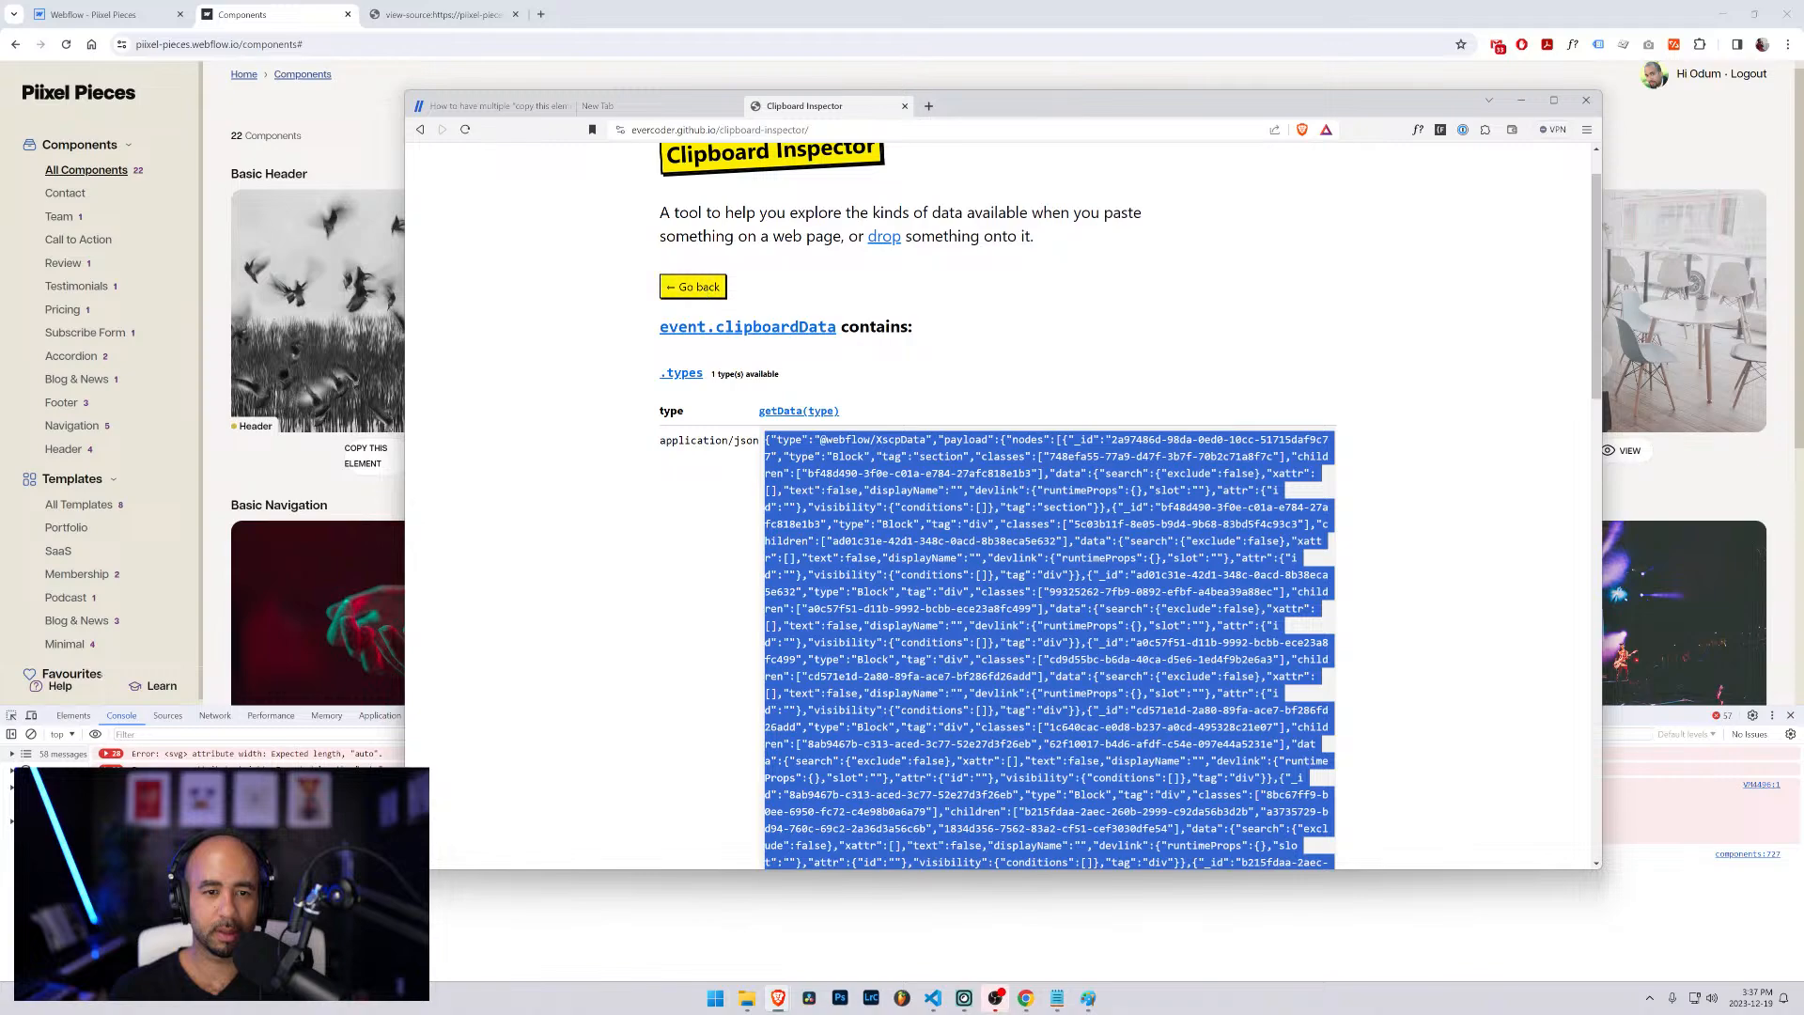
click(692, 287)
key(ctrl+v)
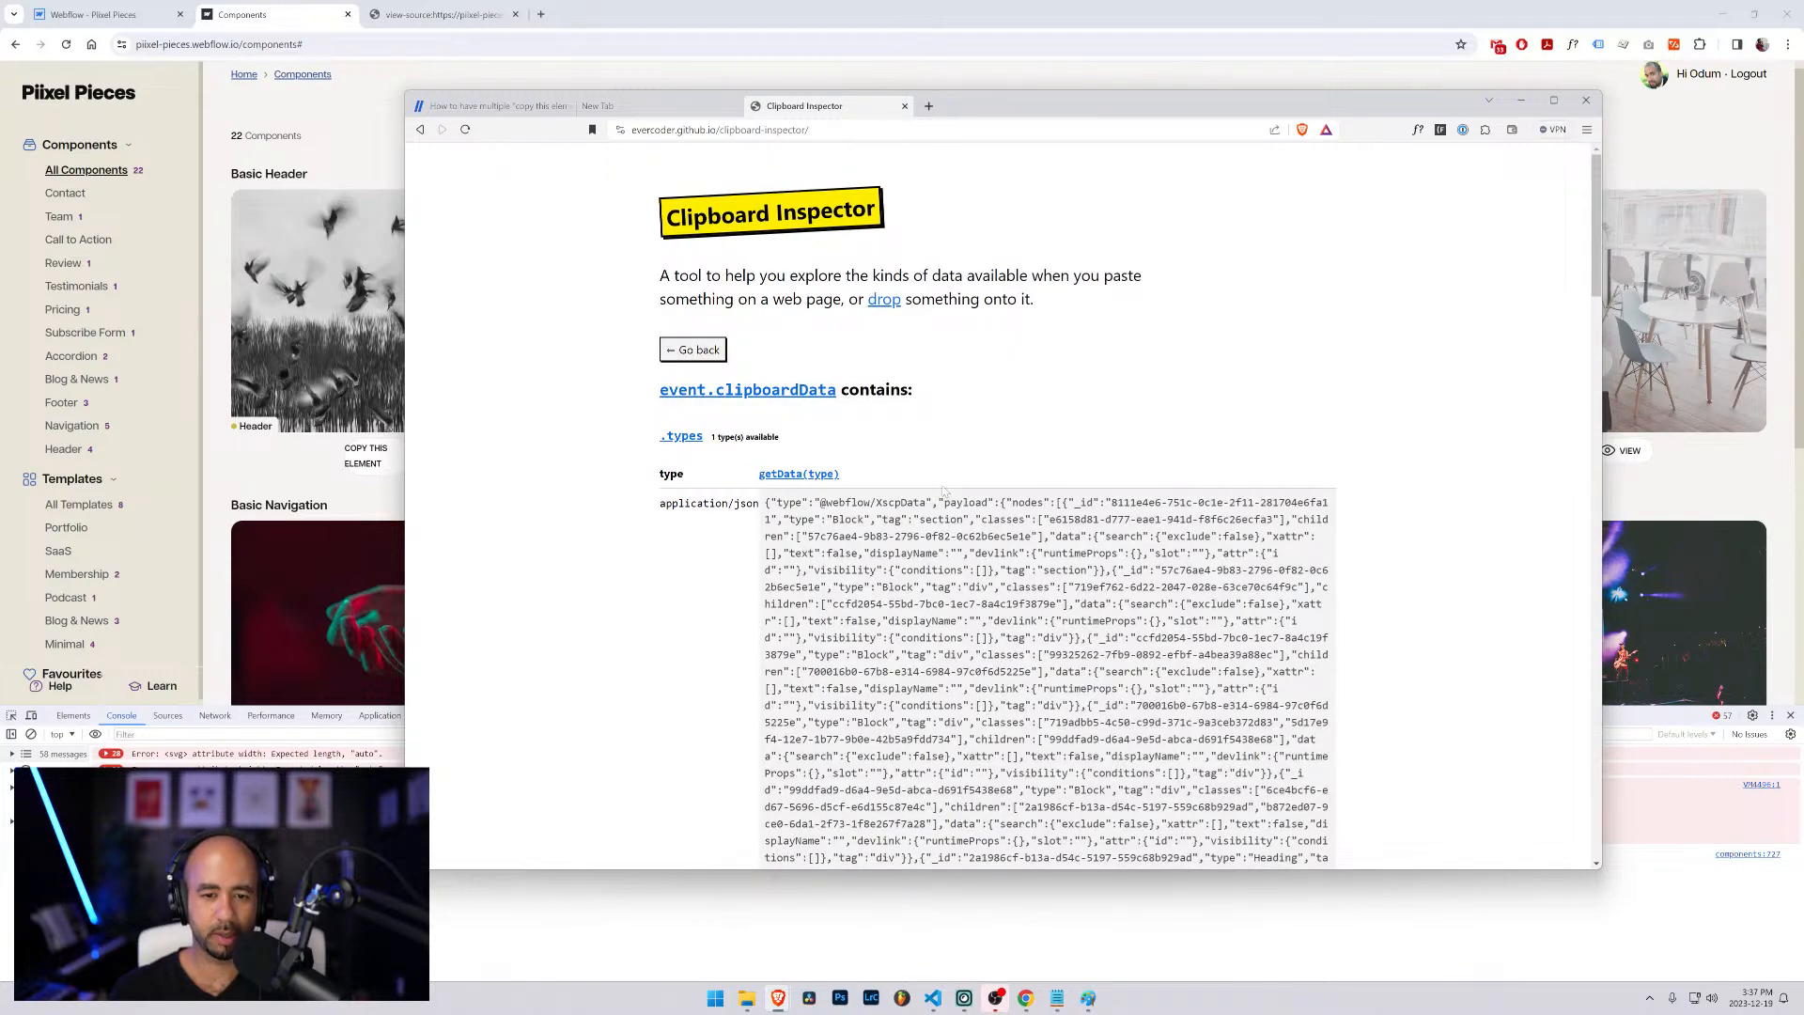
- Select and copy the complete application/json data of section_clients from its first to its last line
drag(765, 503, 1260, 581)
scroll(949, 658, down, 5)
scroll(973, 660, down, 10)
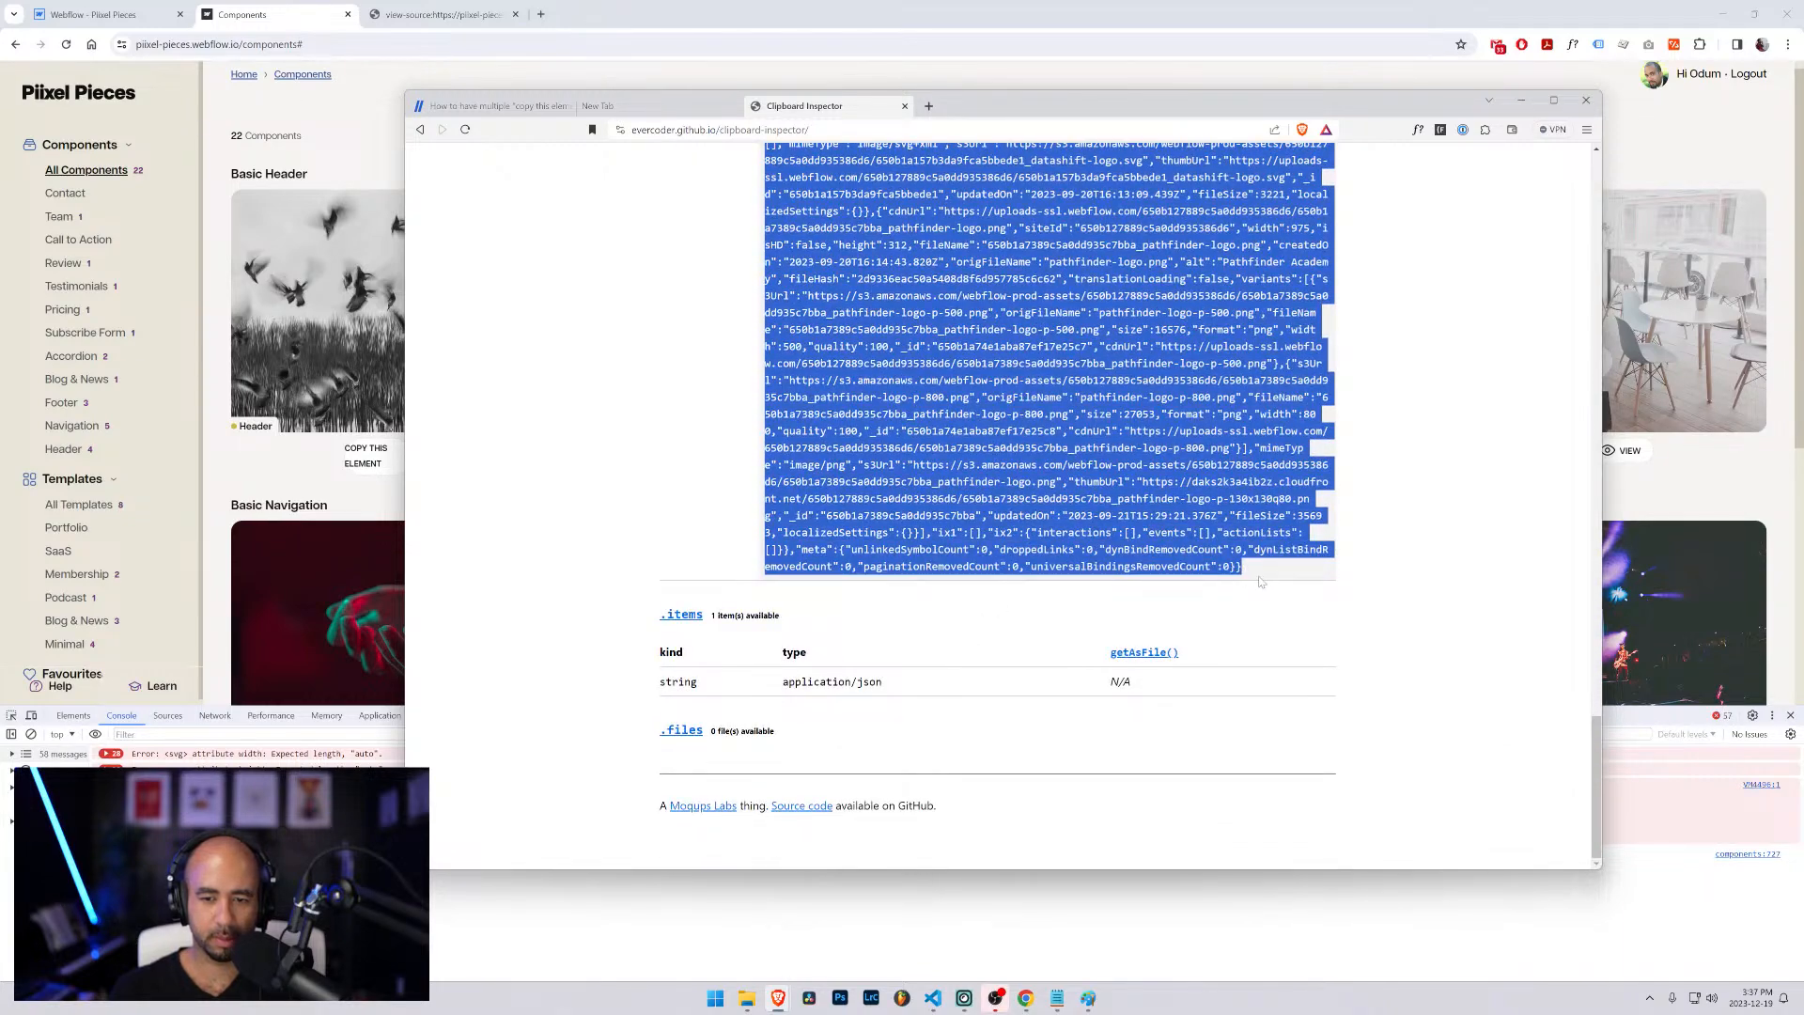
- In Webflow's Components collection, paste the copied JSON into the Basic Footer item's Code JSON field and save the item
click(94, 14)
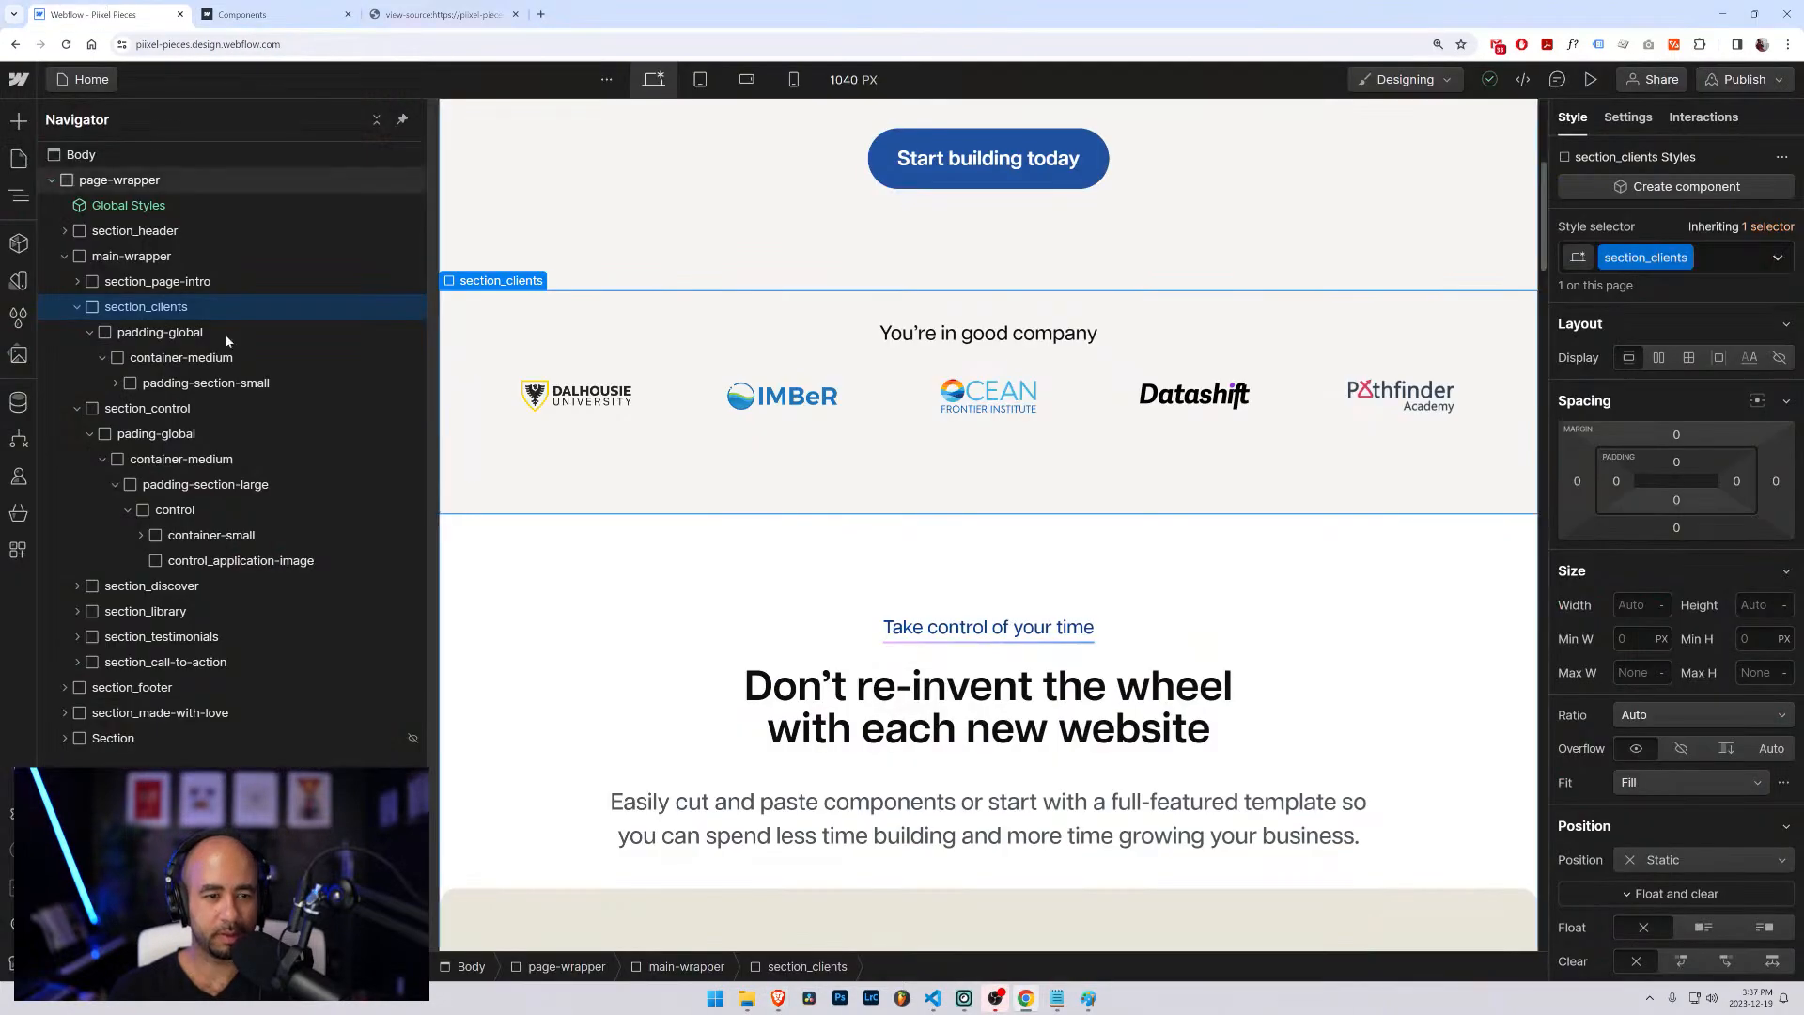
click(18, 402)
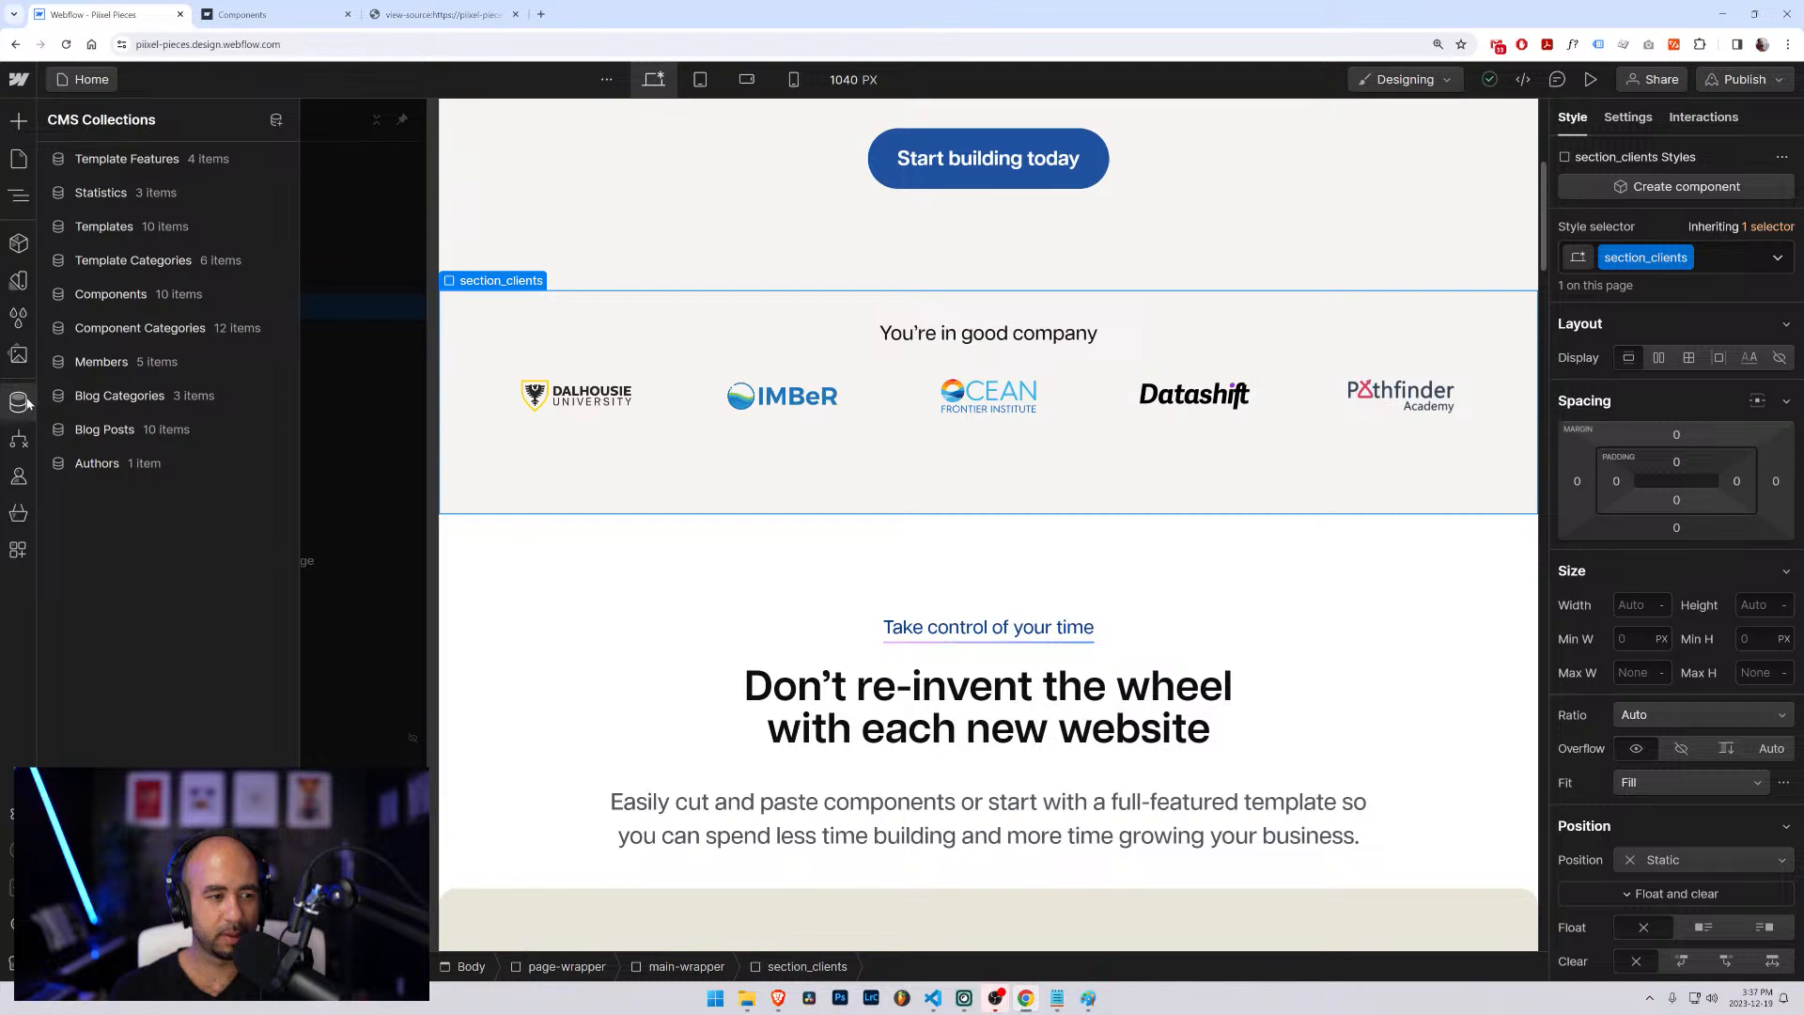
click(153, 291)
click(897, 264)
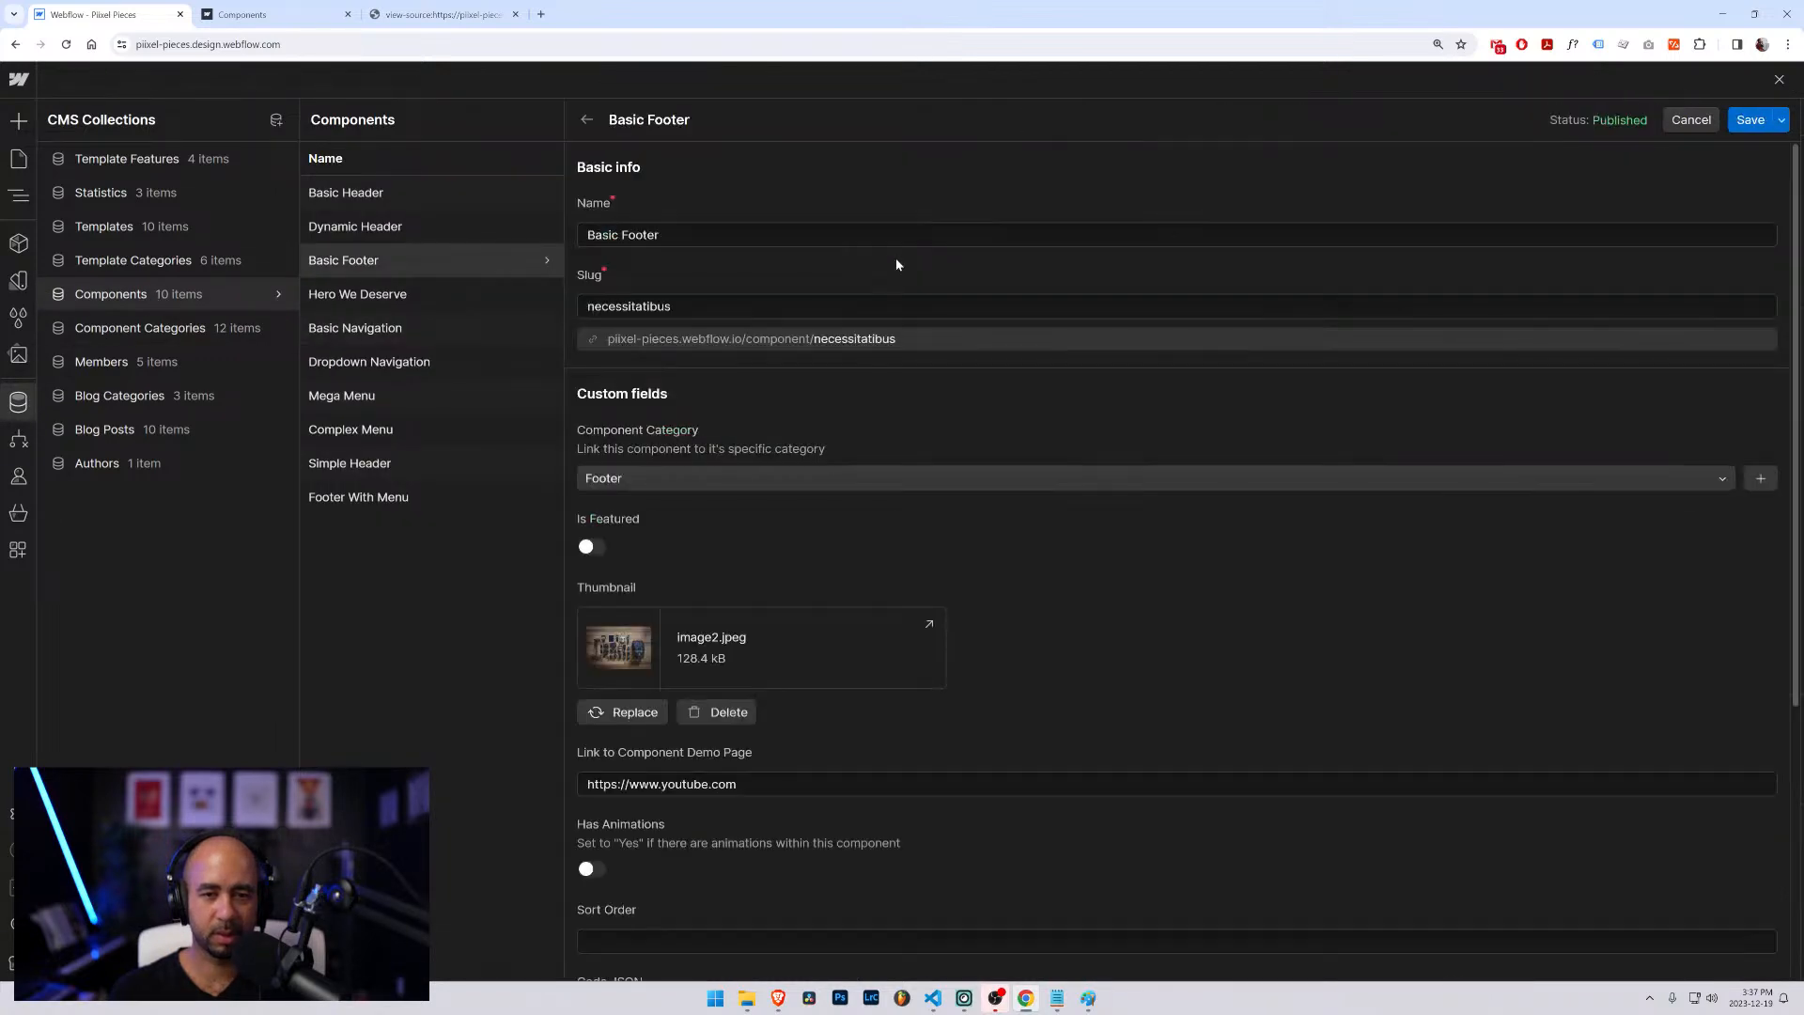
scroll(645, 676, down, 4)
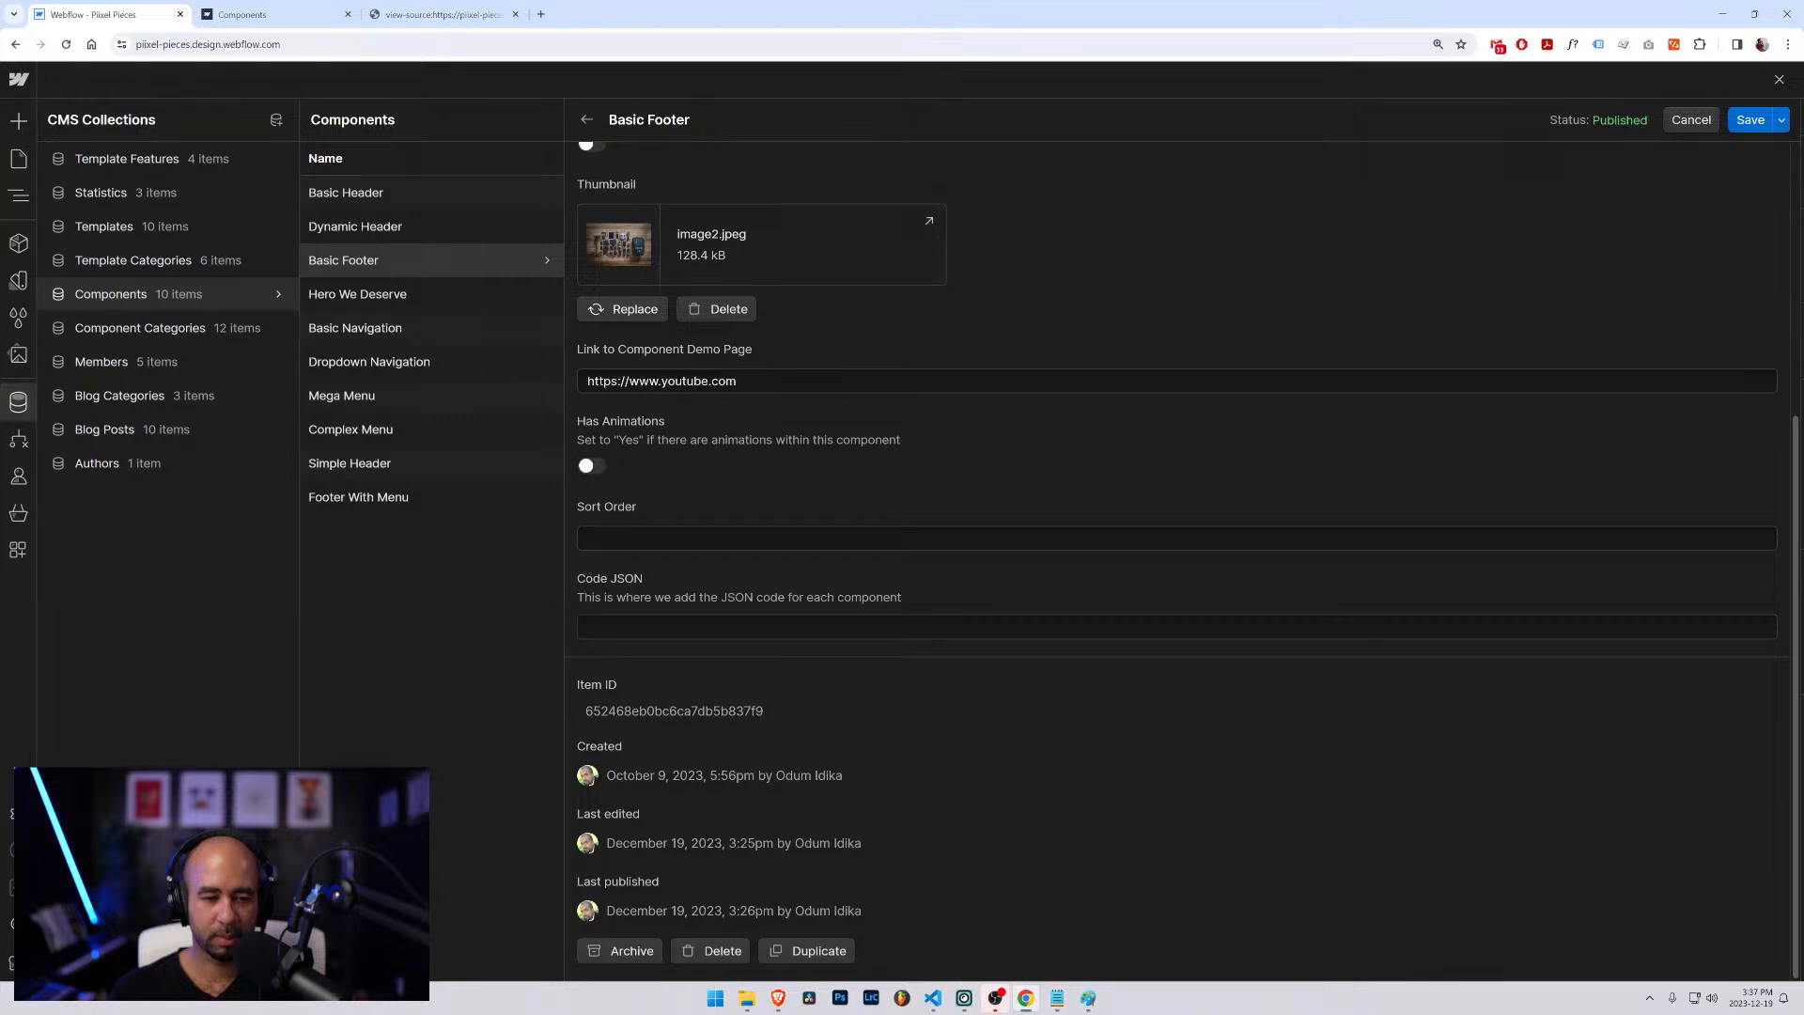
click(646, 627)
key(ctrl+v)
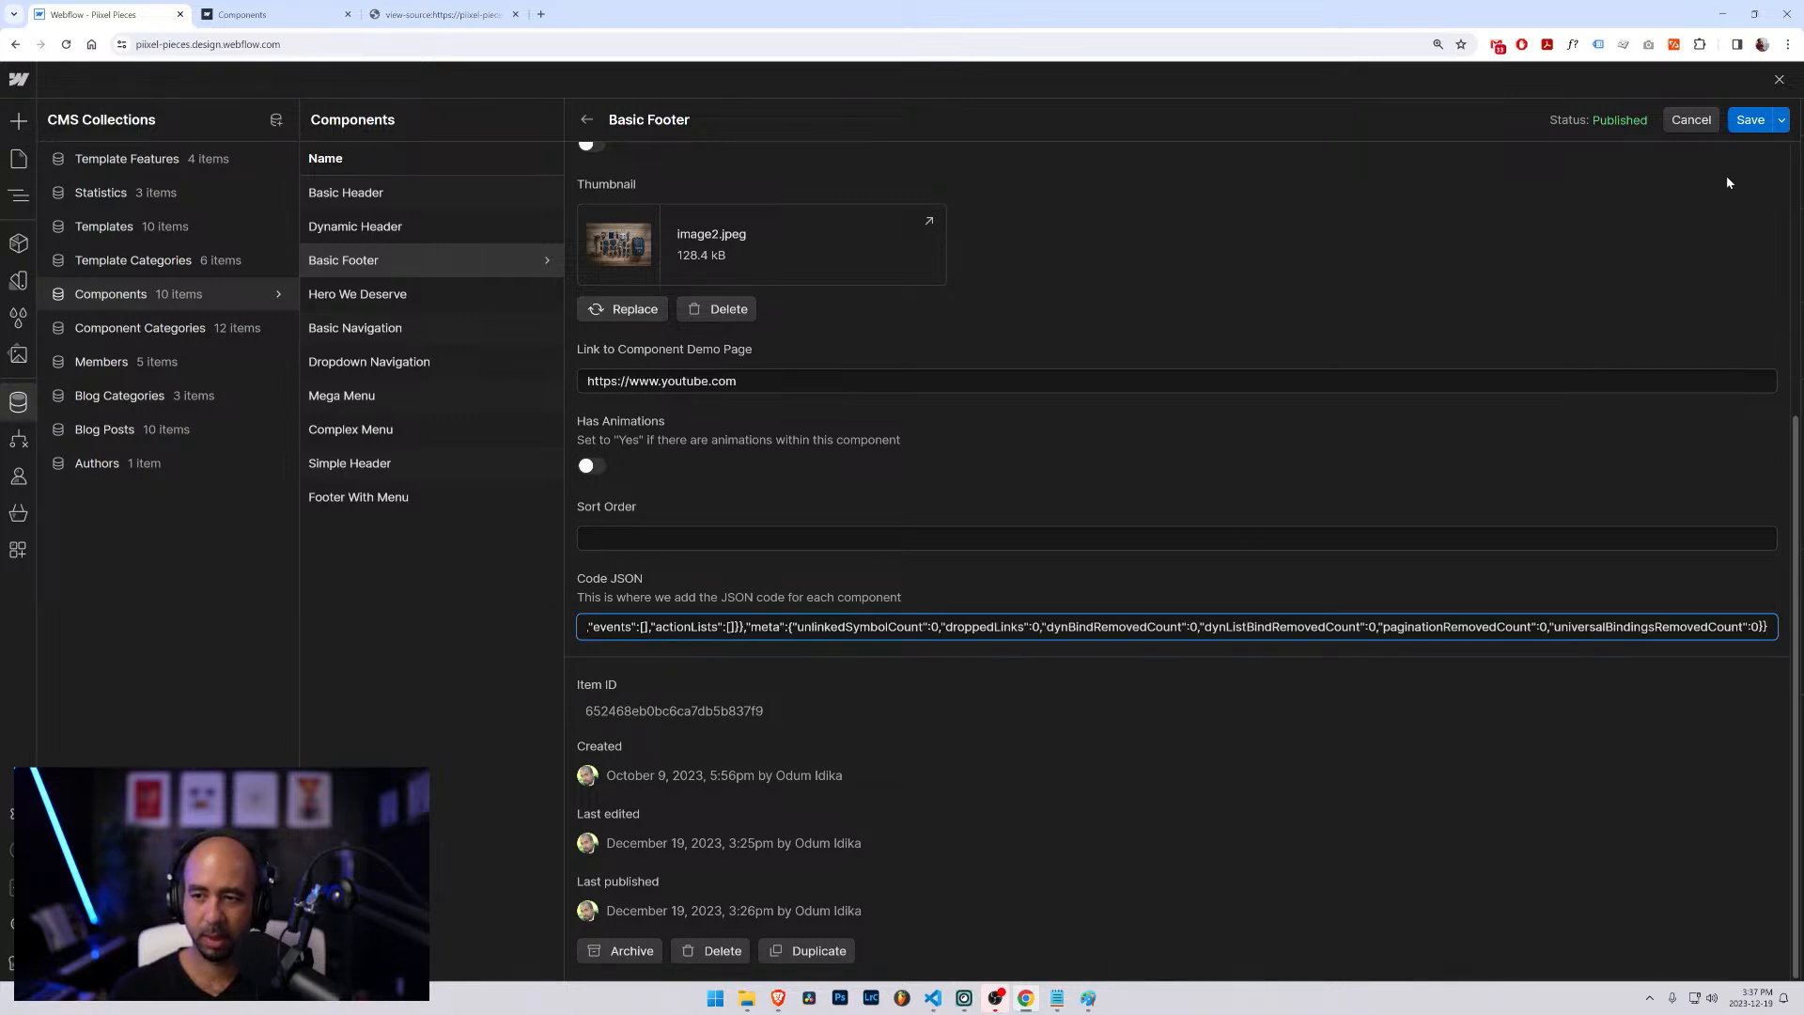
click(1743, 122)
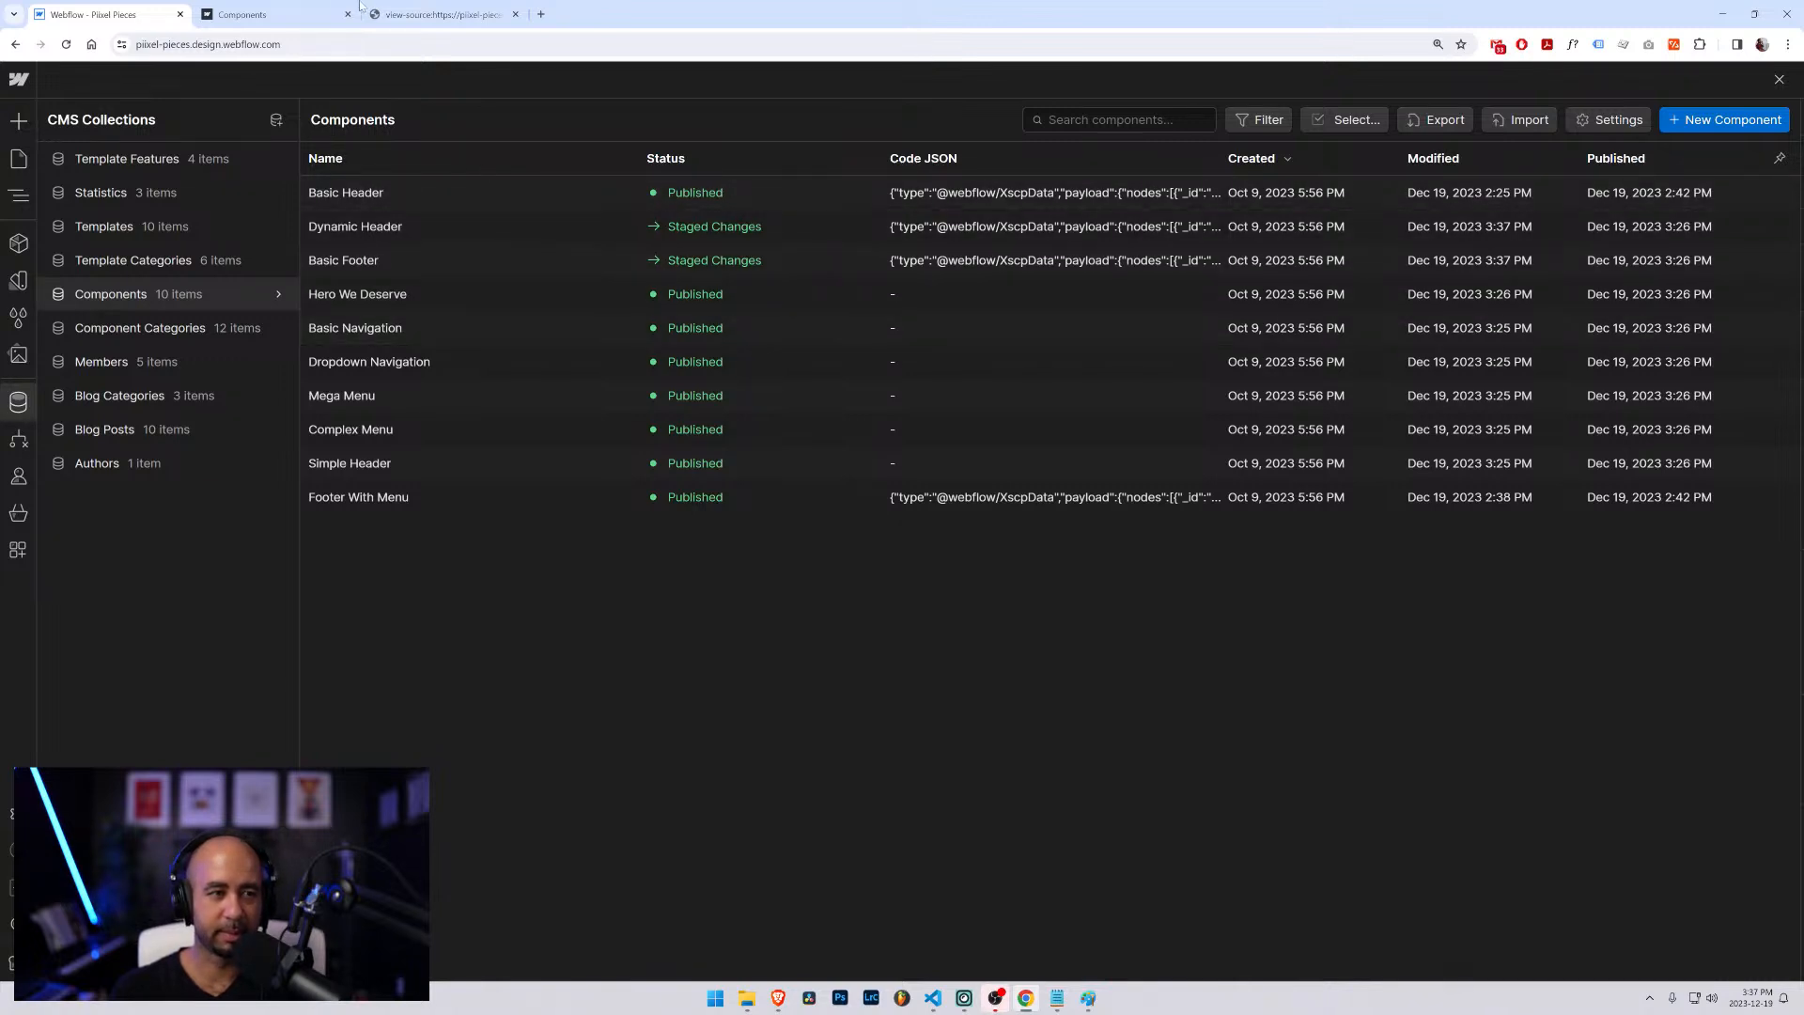
- Return to the Home page and copy the section_discover element containing the 'Discover why people choose Piixel Pieces' heading
click(19, 161)
scroll(637, 656, down, 10)
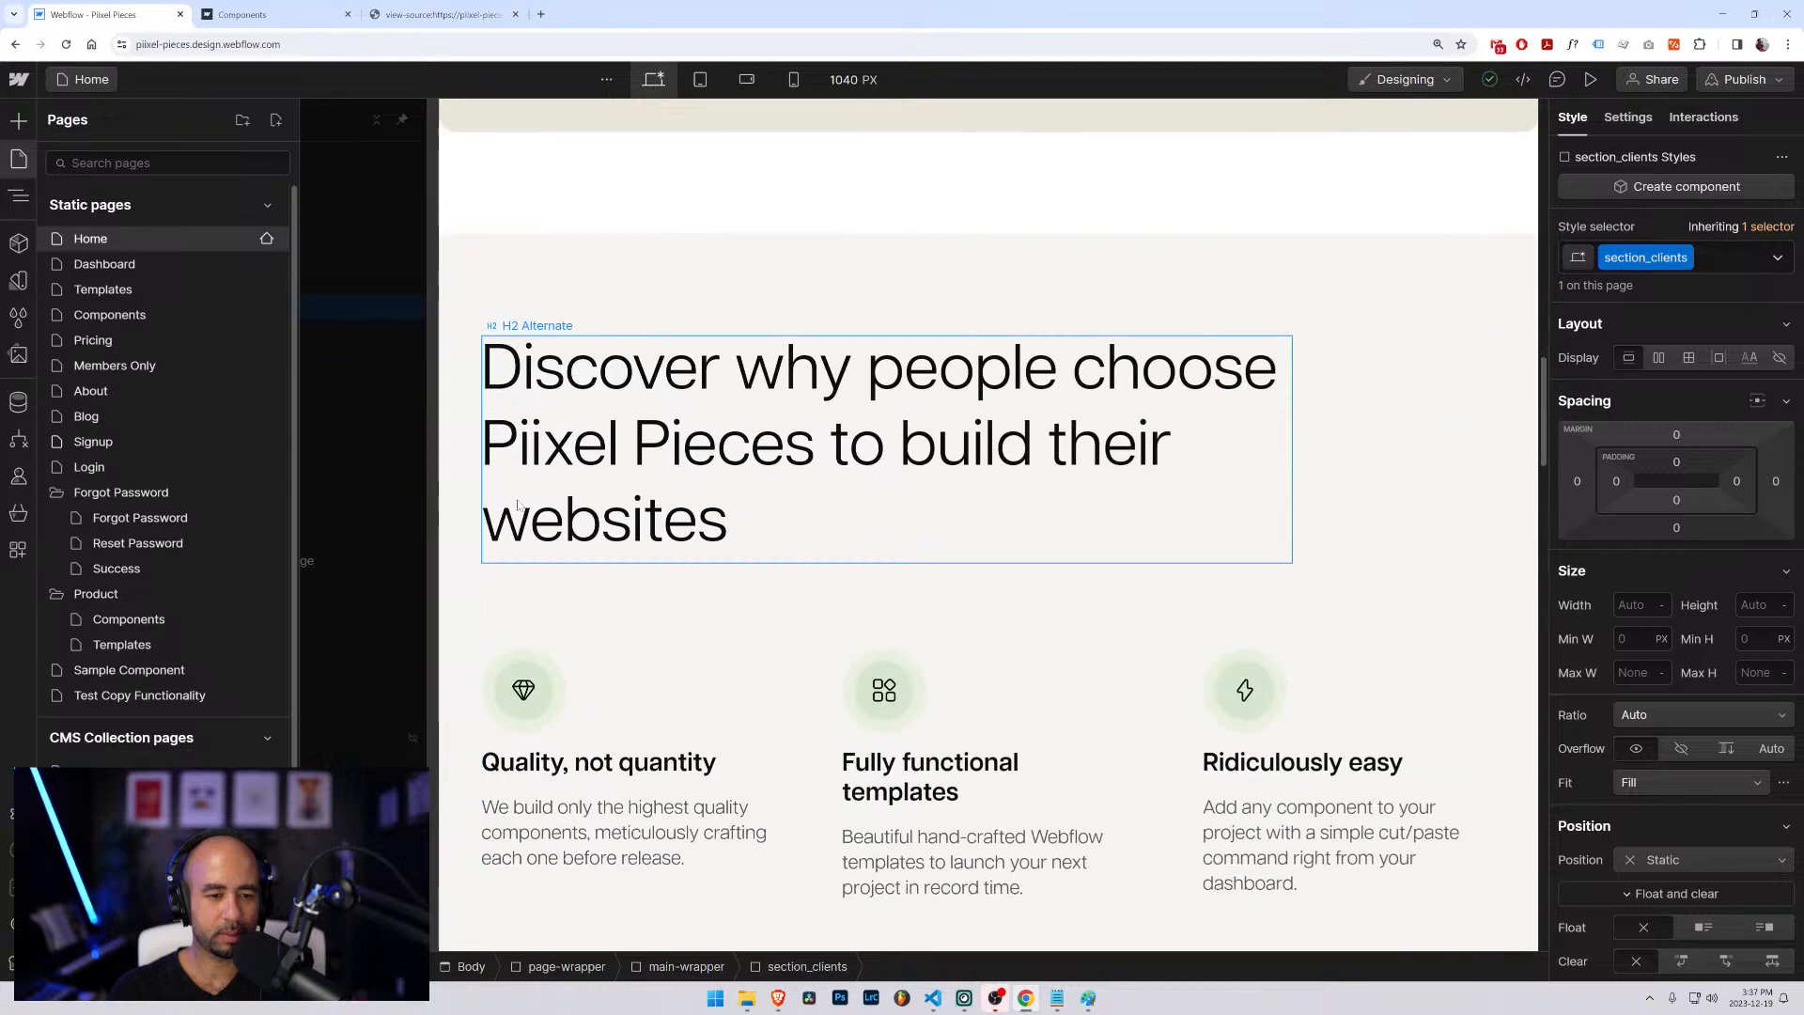
click(527, 576)
key(z)
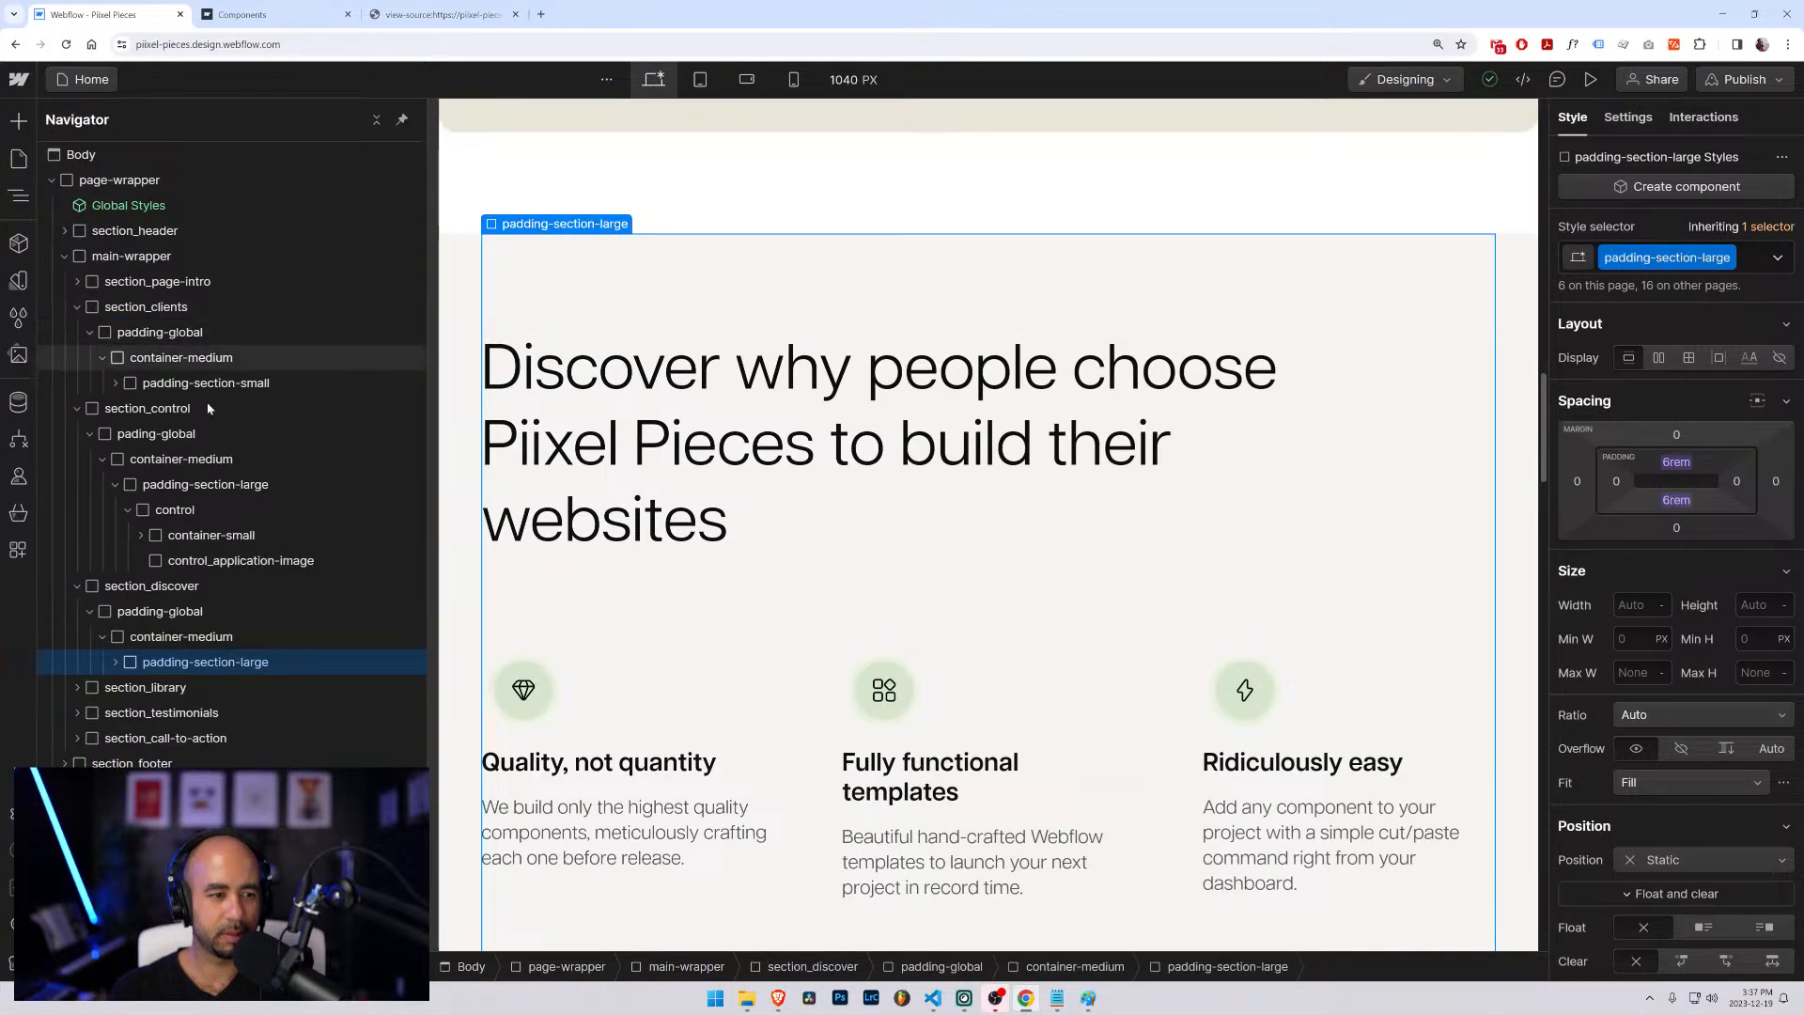
click(99, 587)
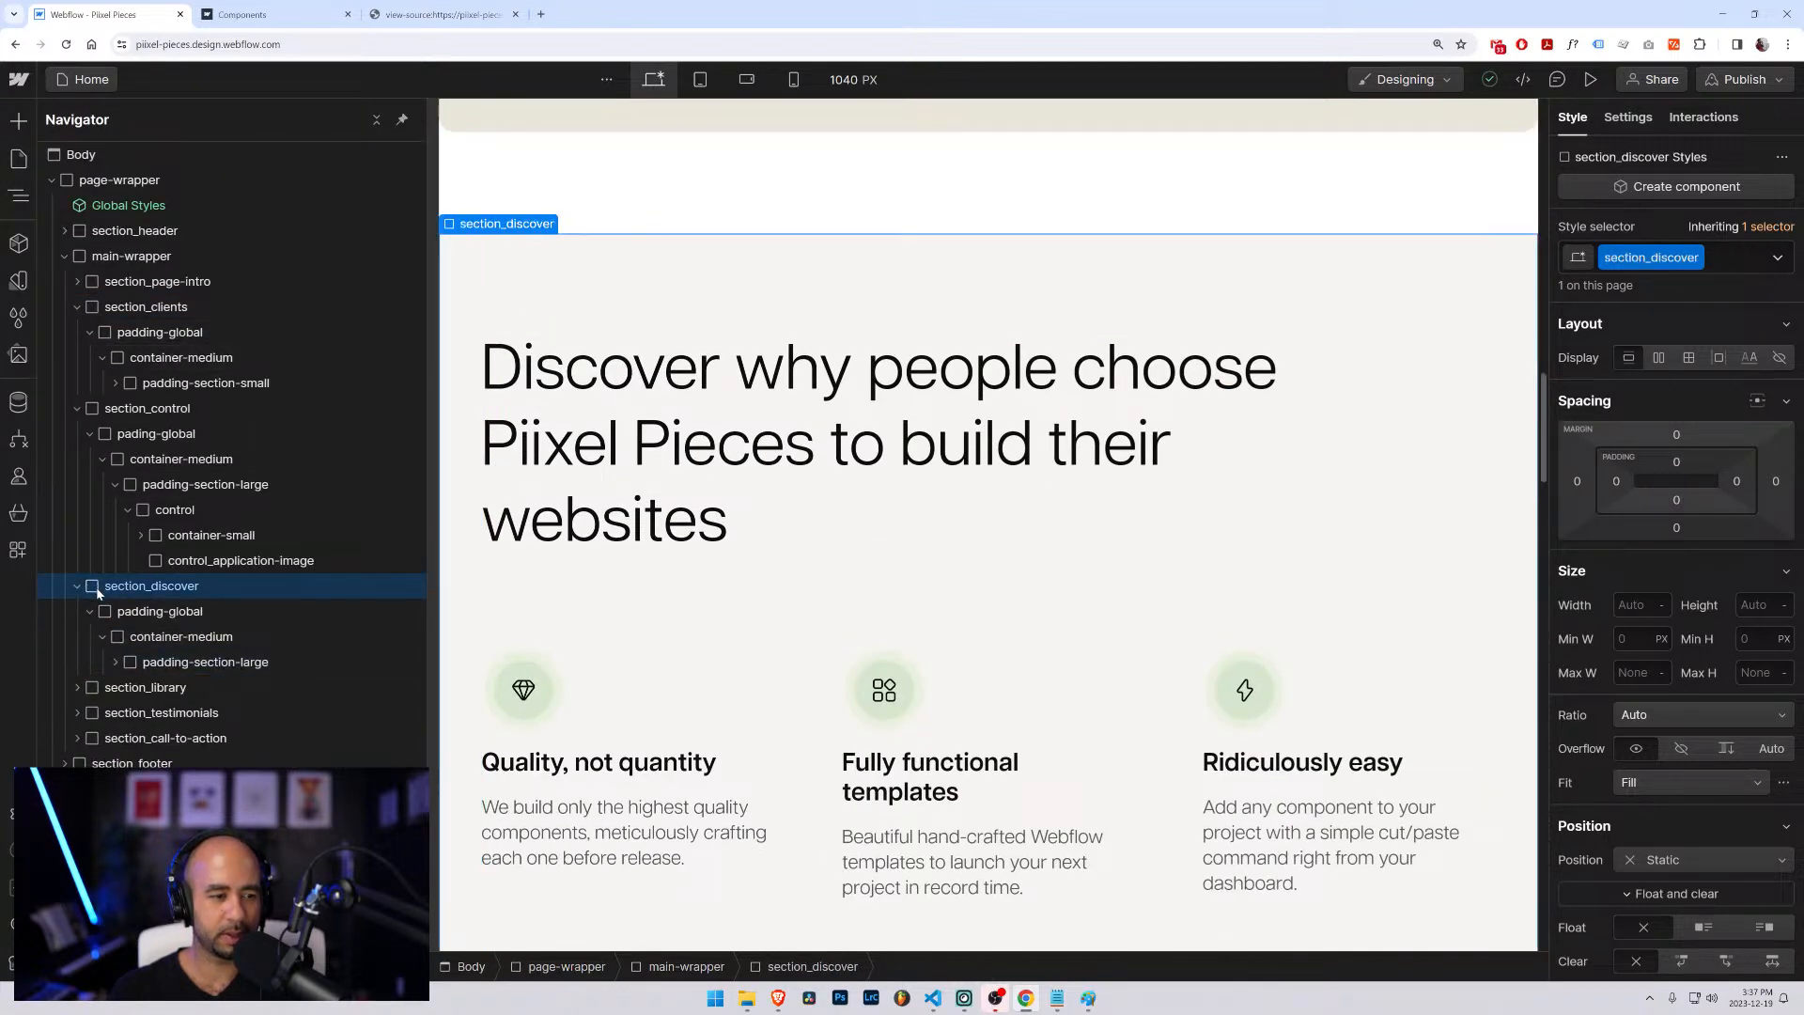
right_click(98, 591)
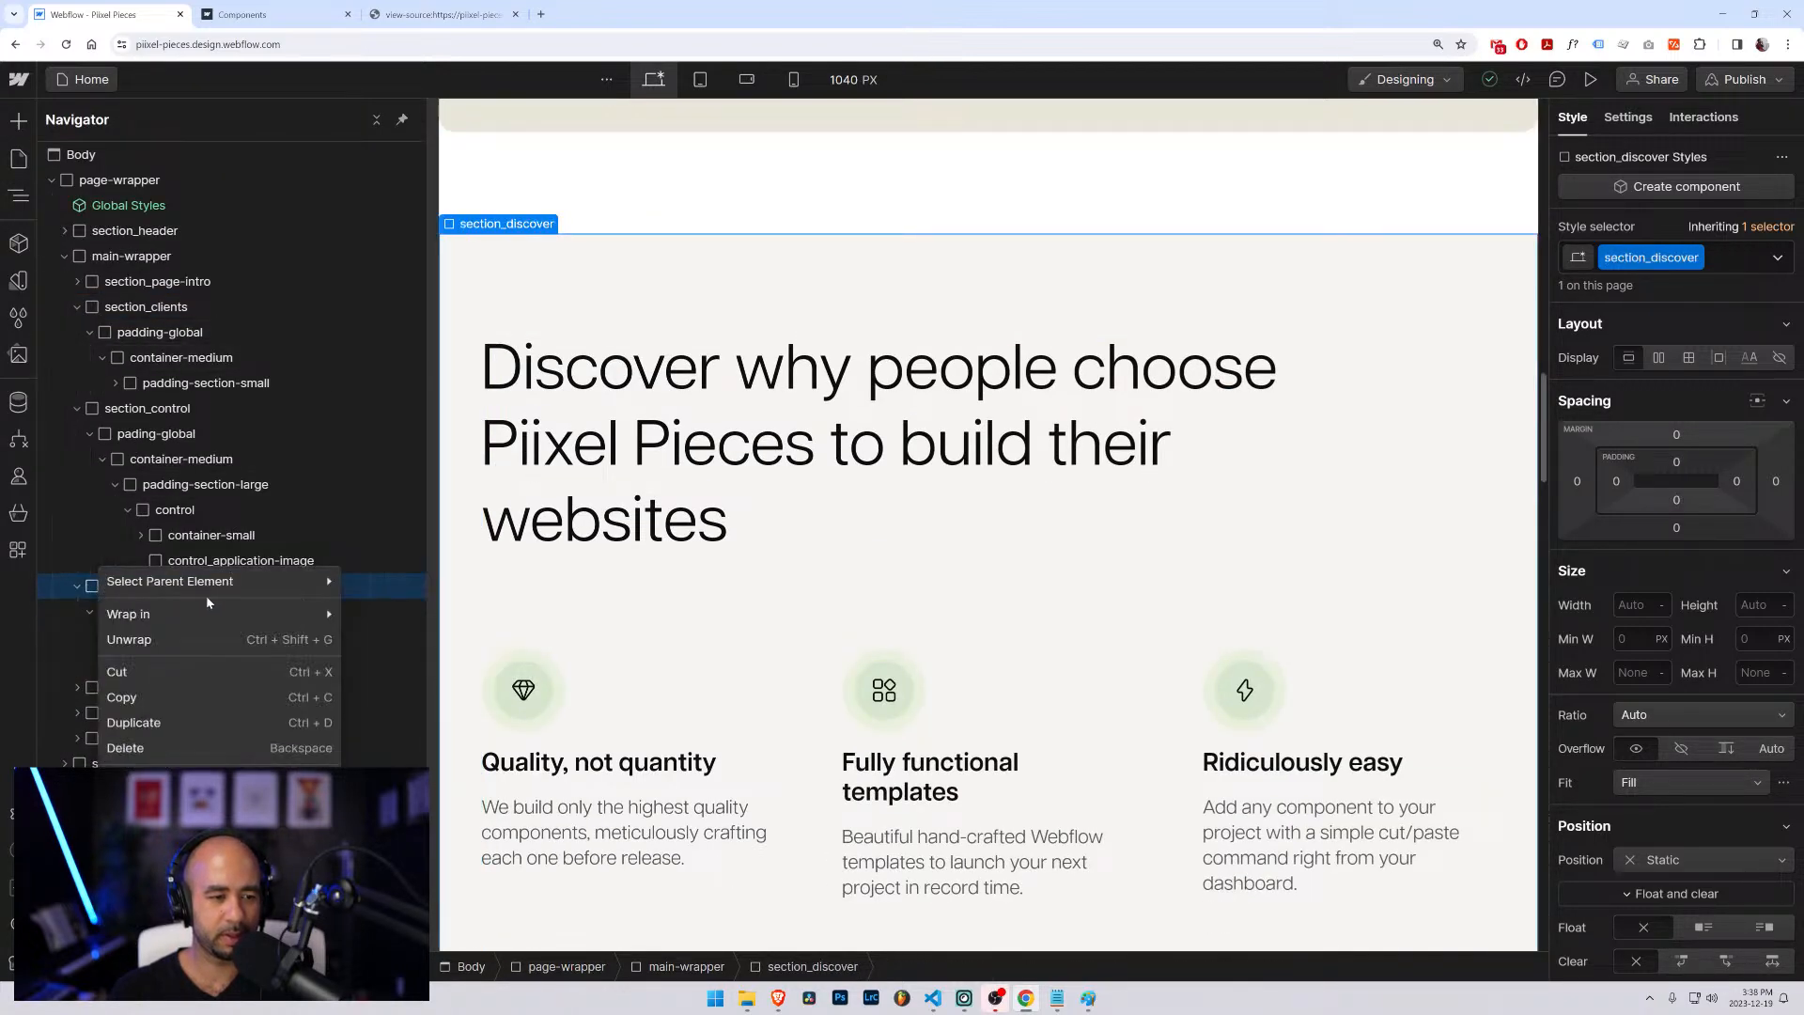
click(214, 697)
- Switch to Clipboard Inspector in Brave and arrange it side by side with the Chrome window, giving Chrome the slightly wider share
click(411, 13)
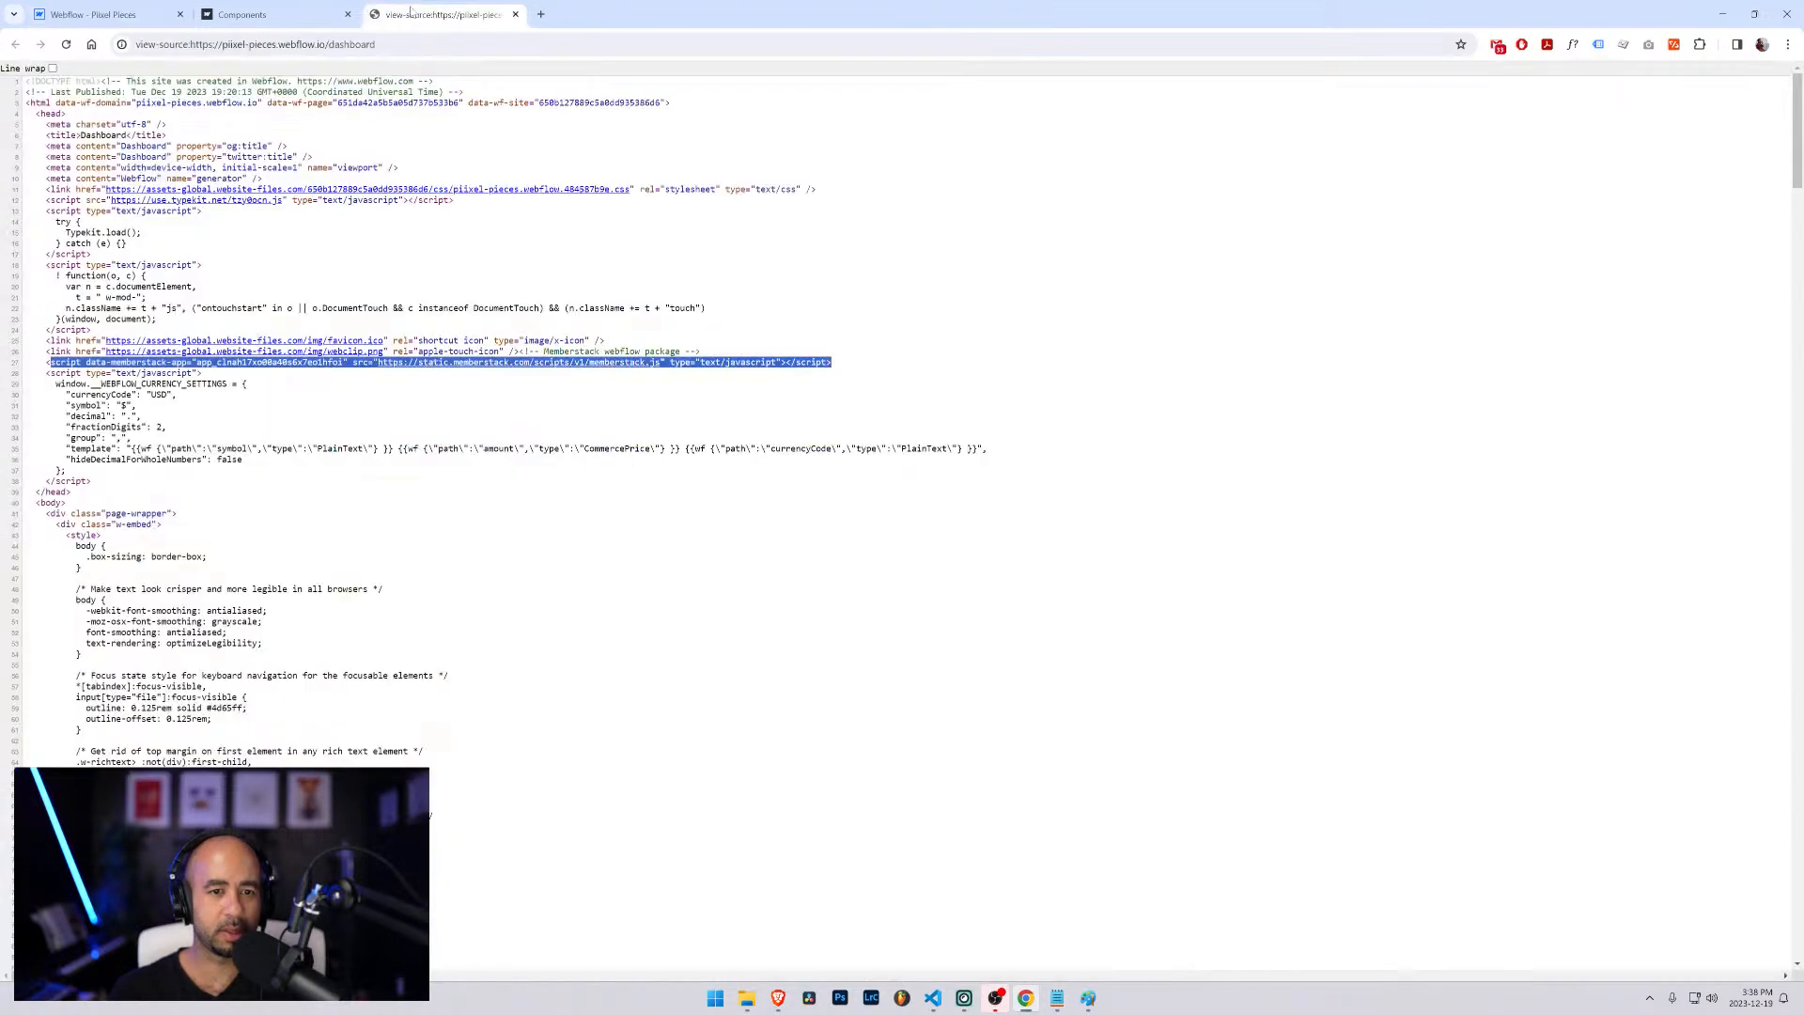
click(272, 14)
click(442, 13)
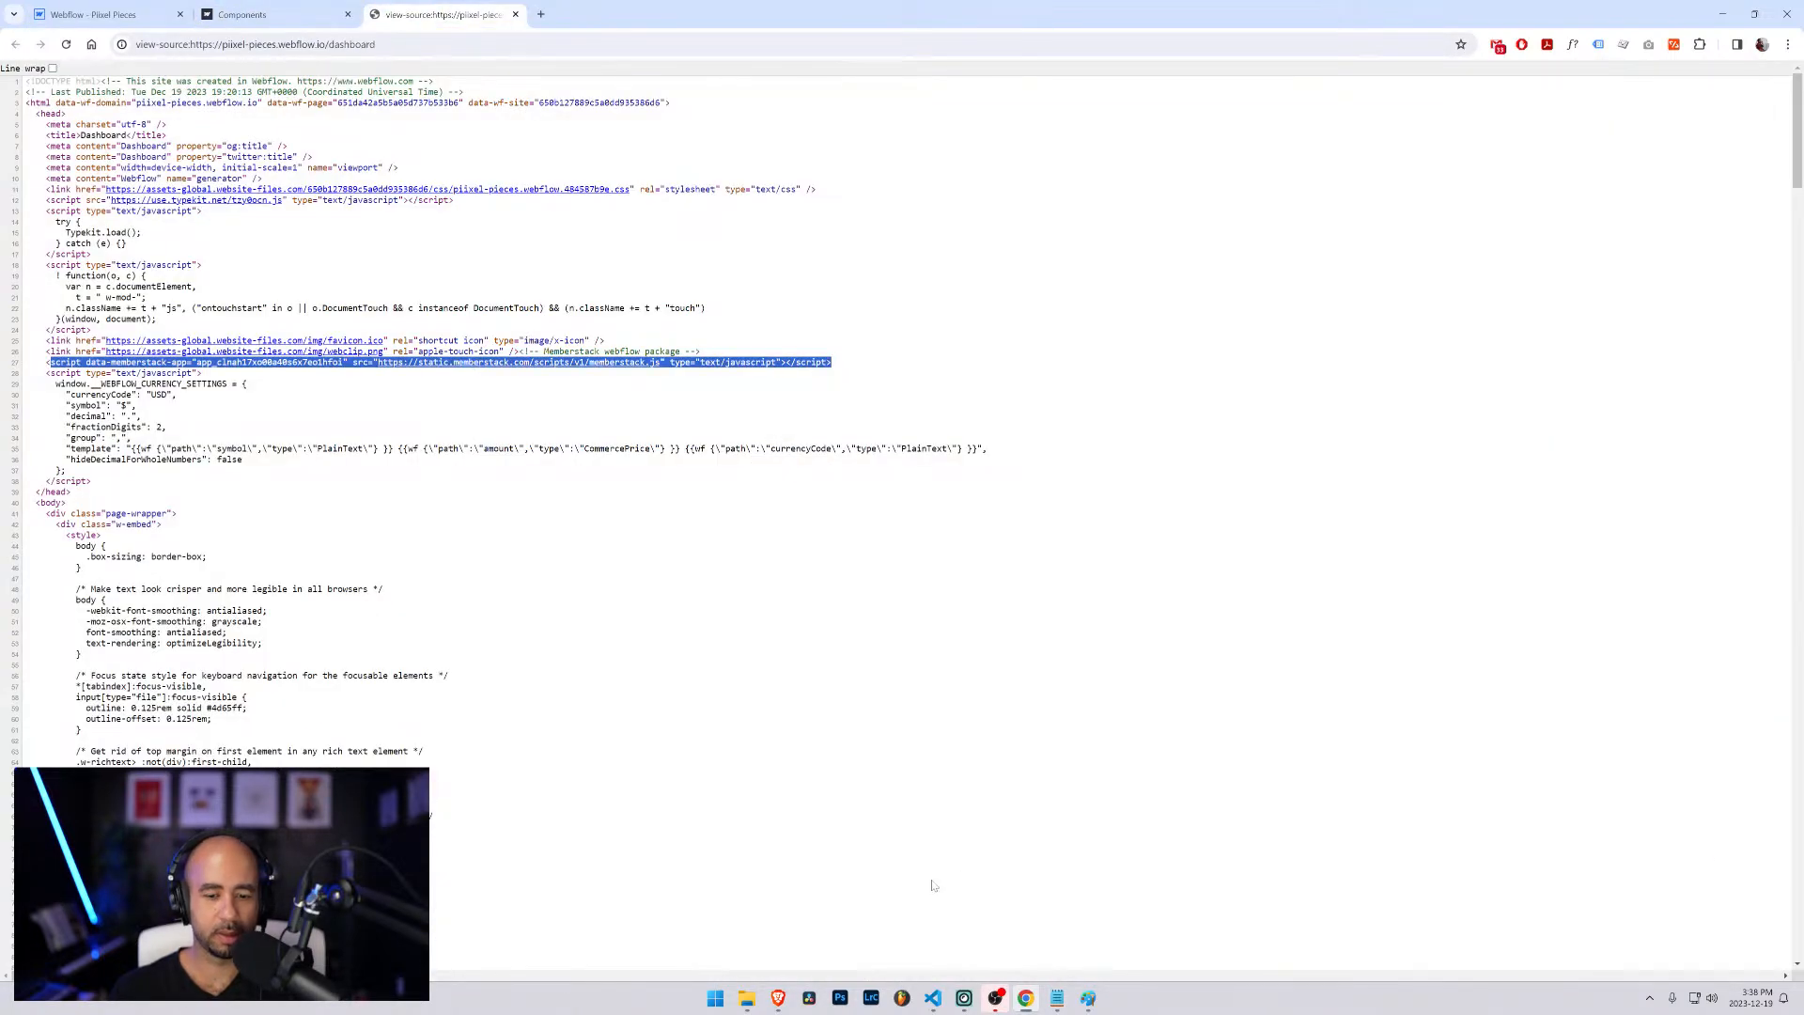
click(778, 1000)
click(892, 883)
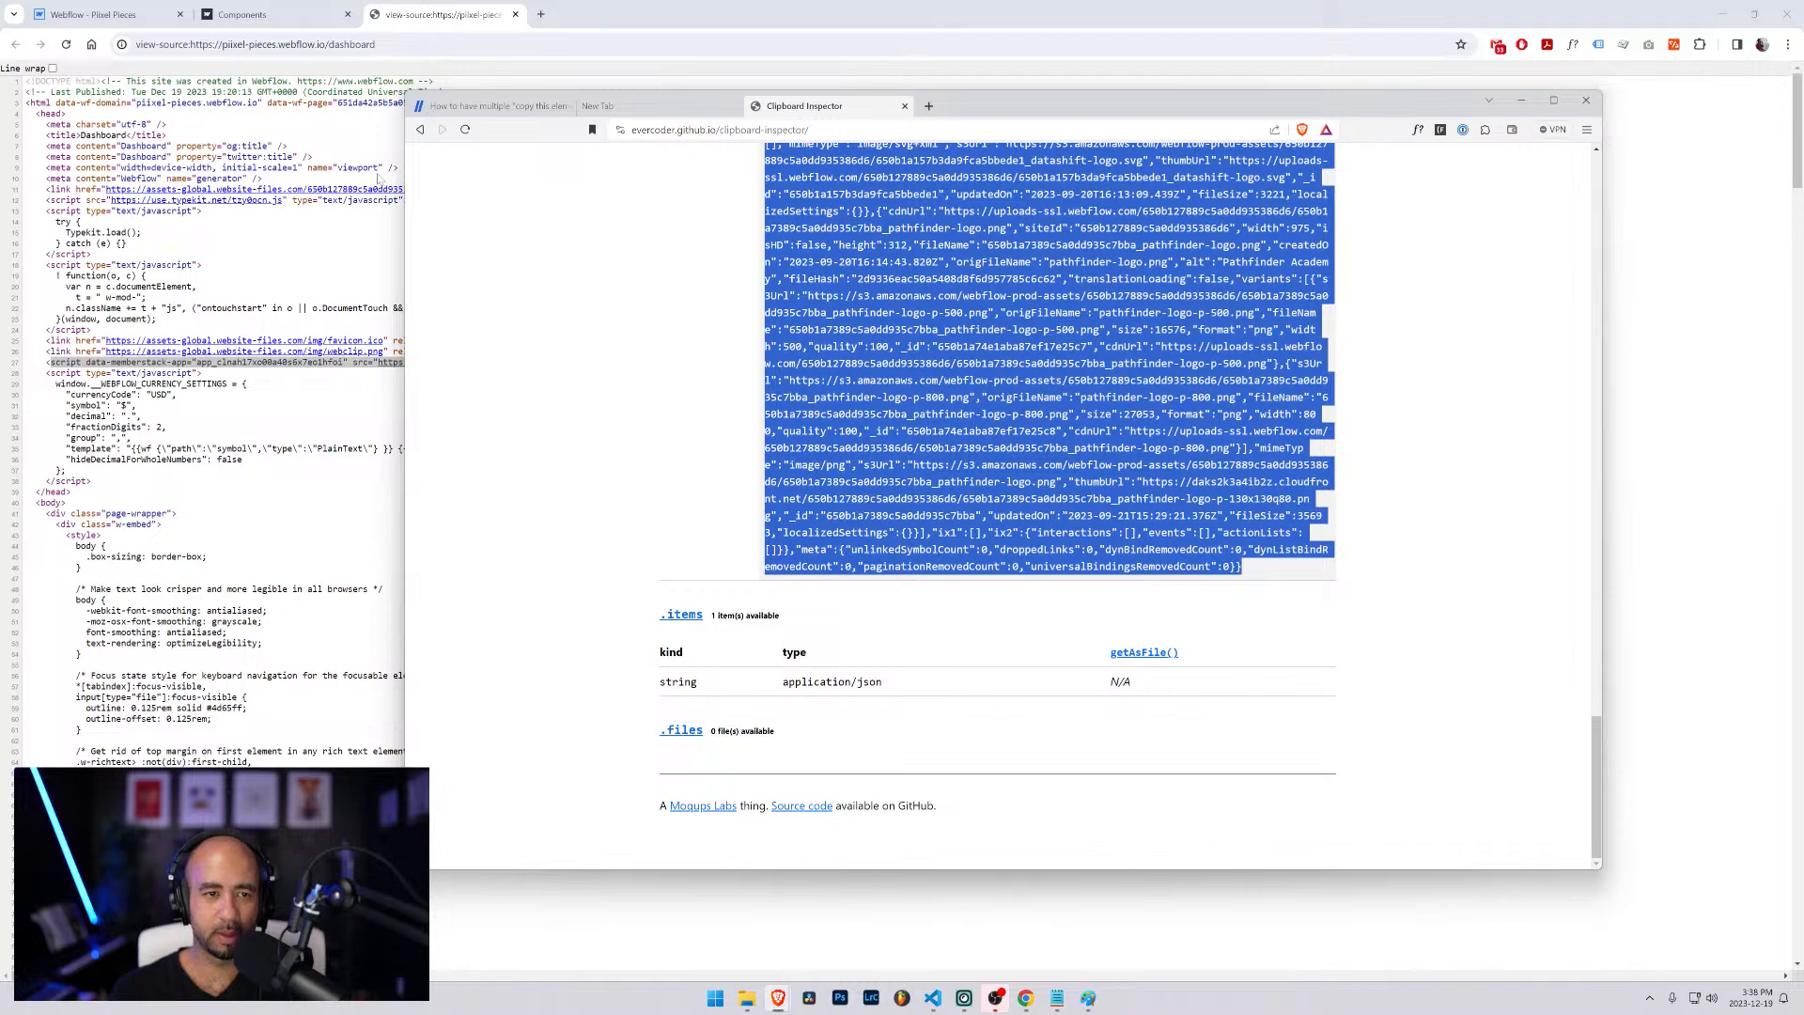
click(420, 131)
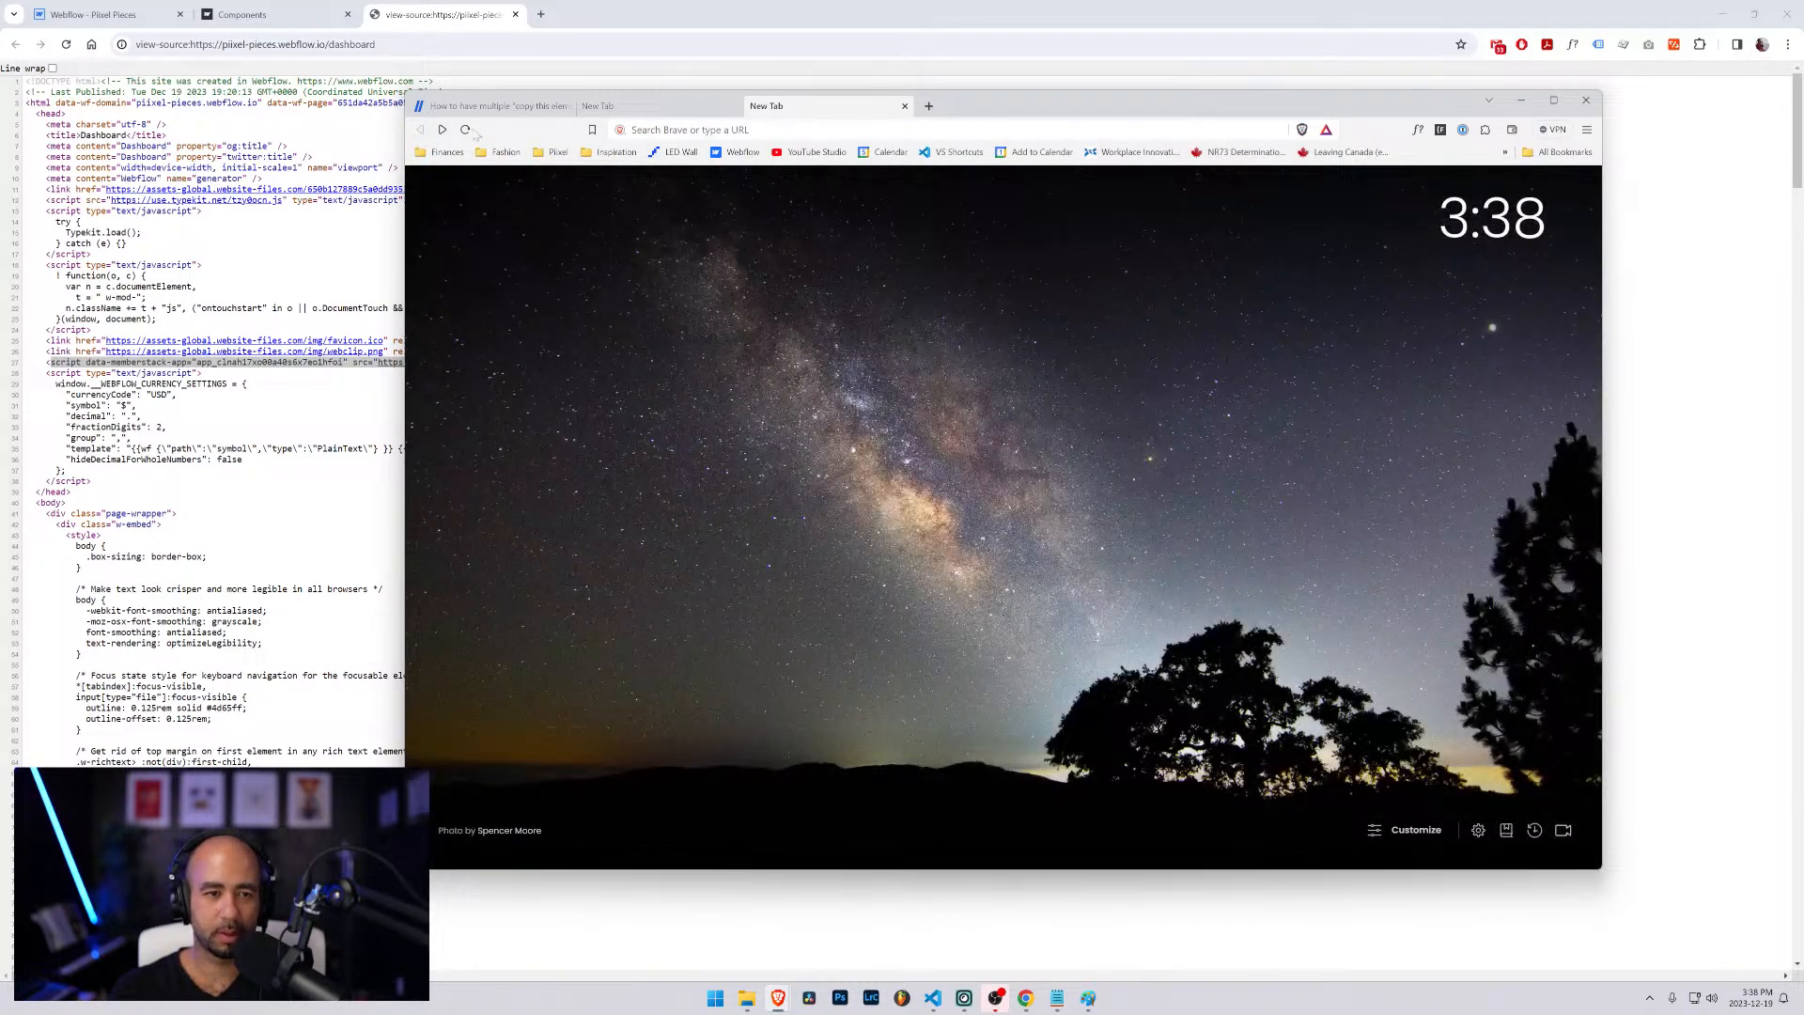
click(442, 130)
scroll(1050, 508, up, 10)
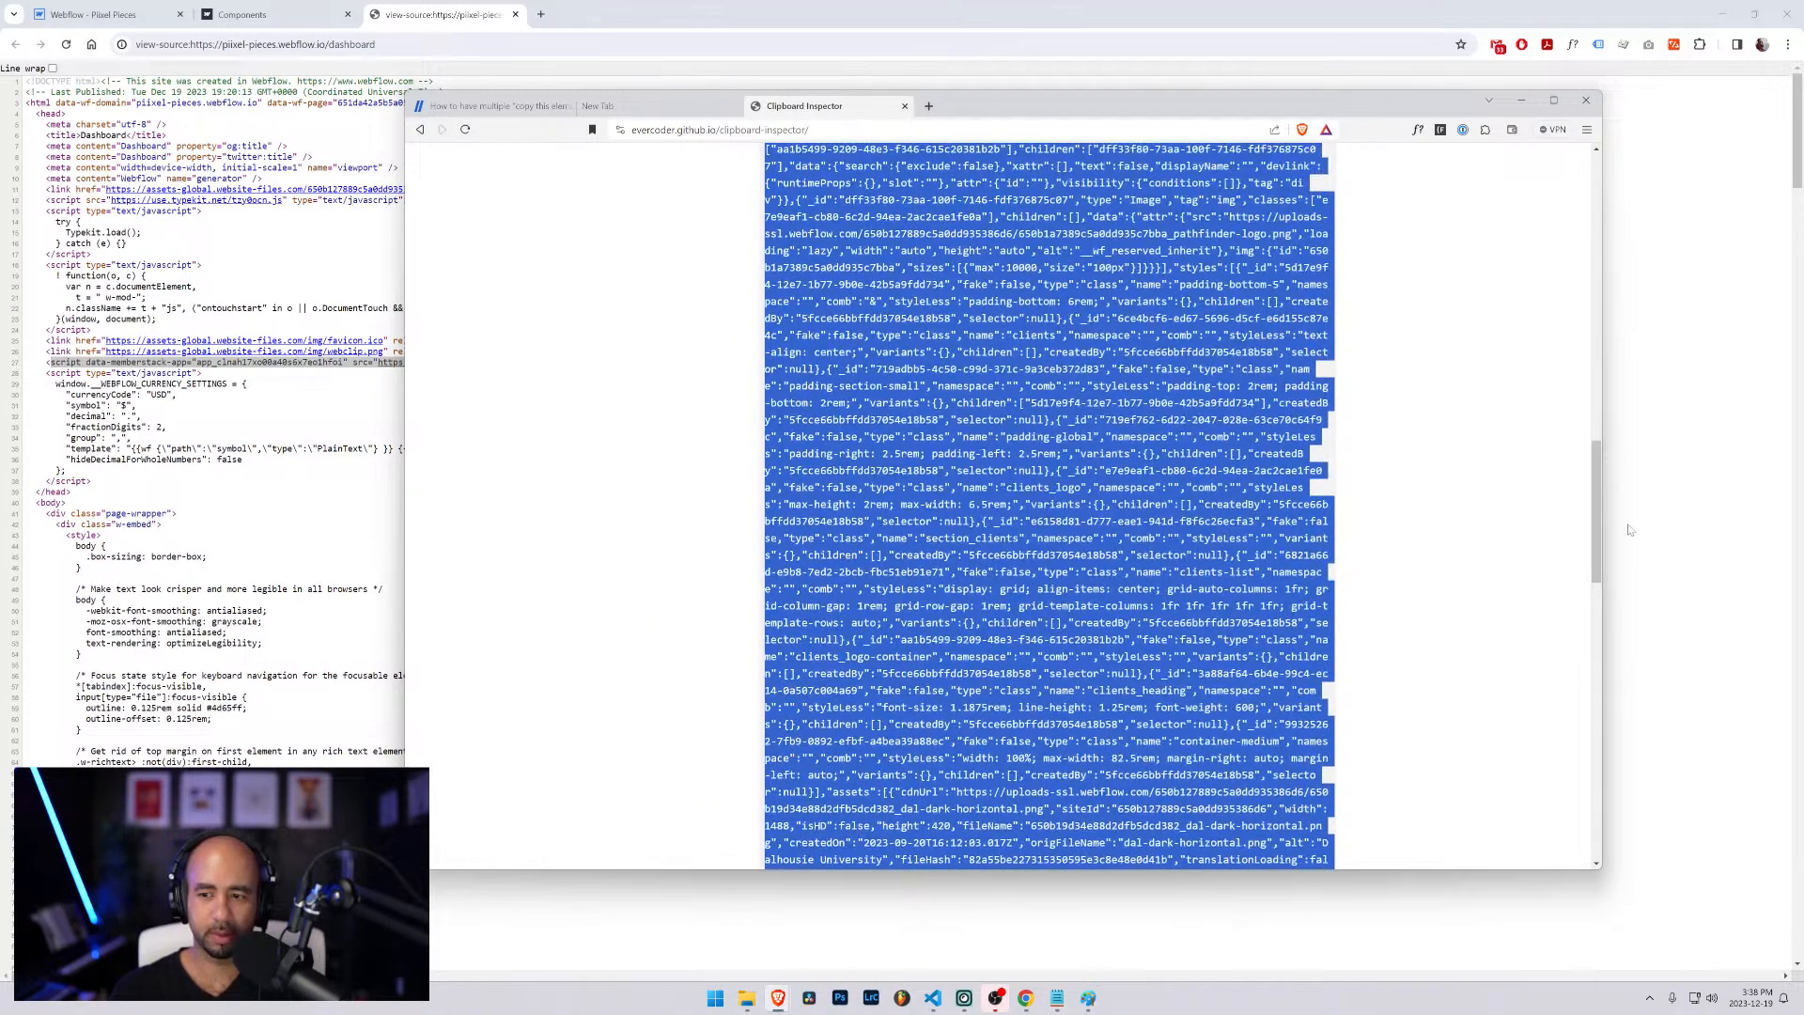
drag(1596, 523, 1594, 207)
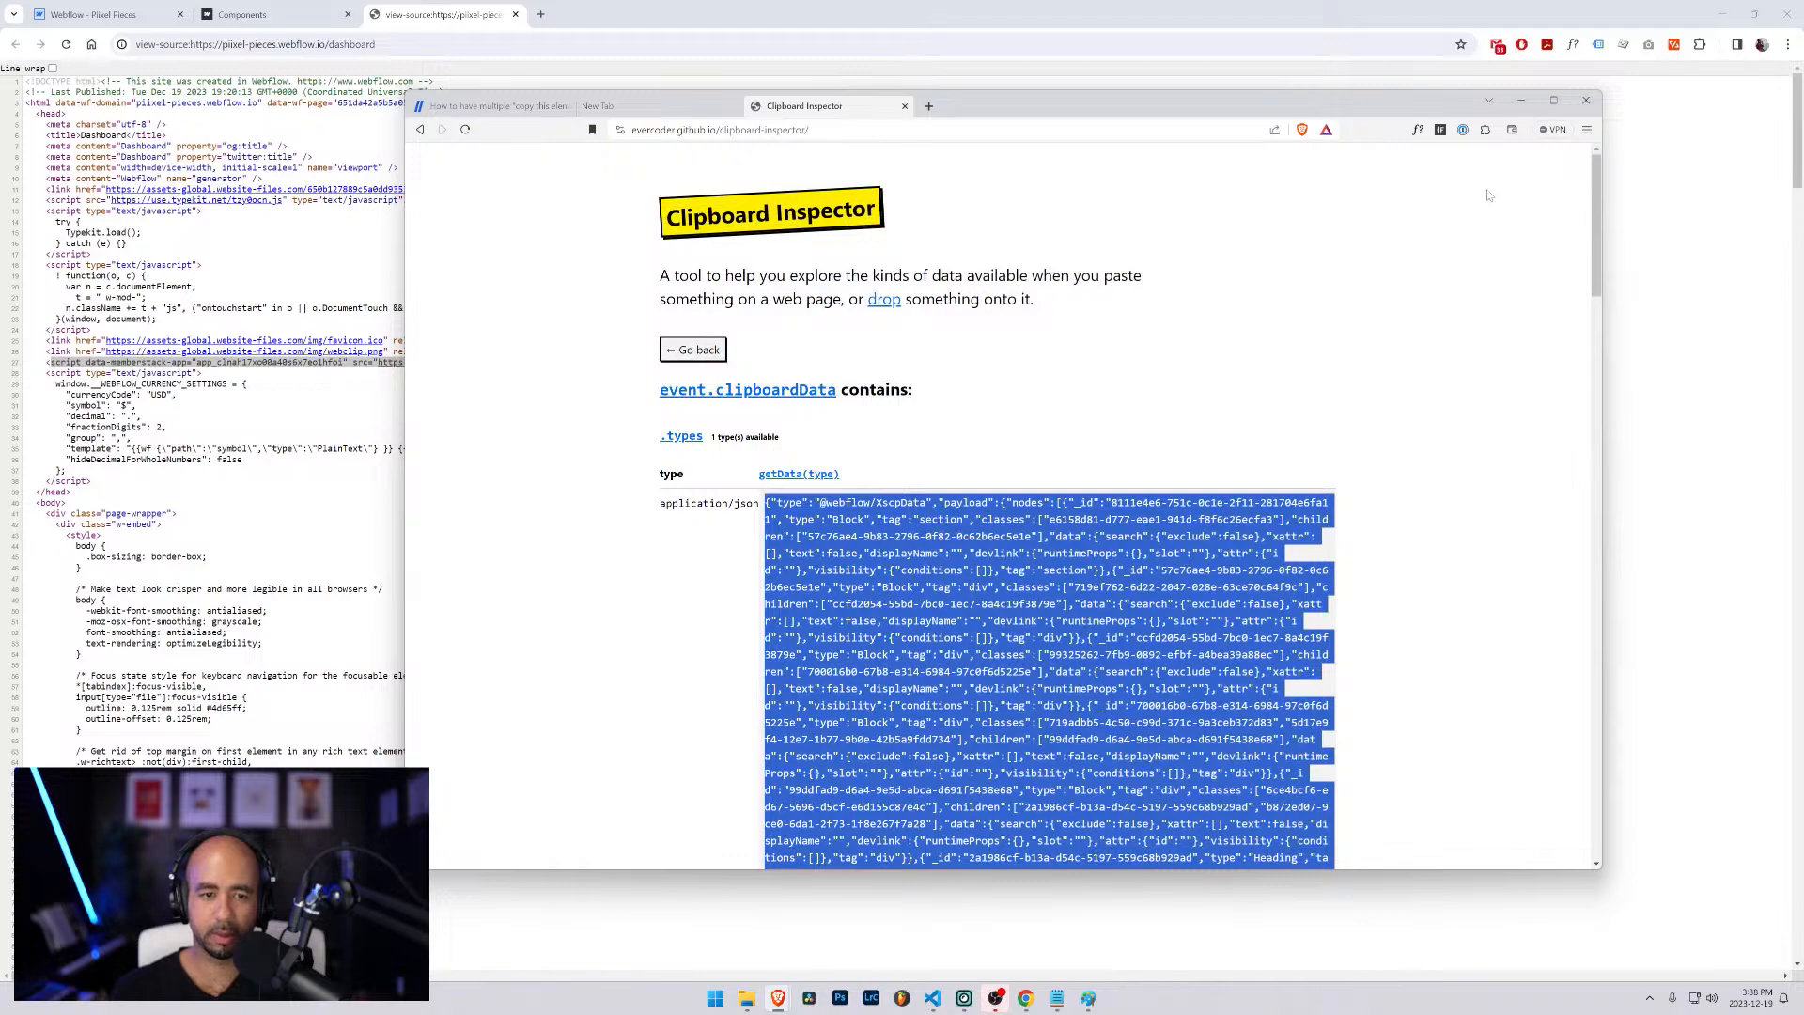
key(super+Right)
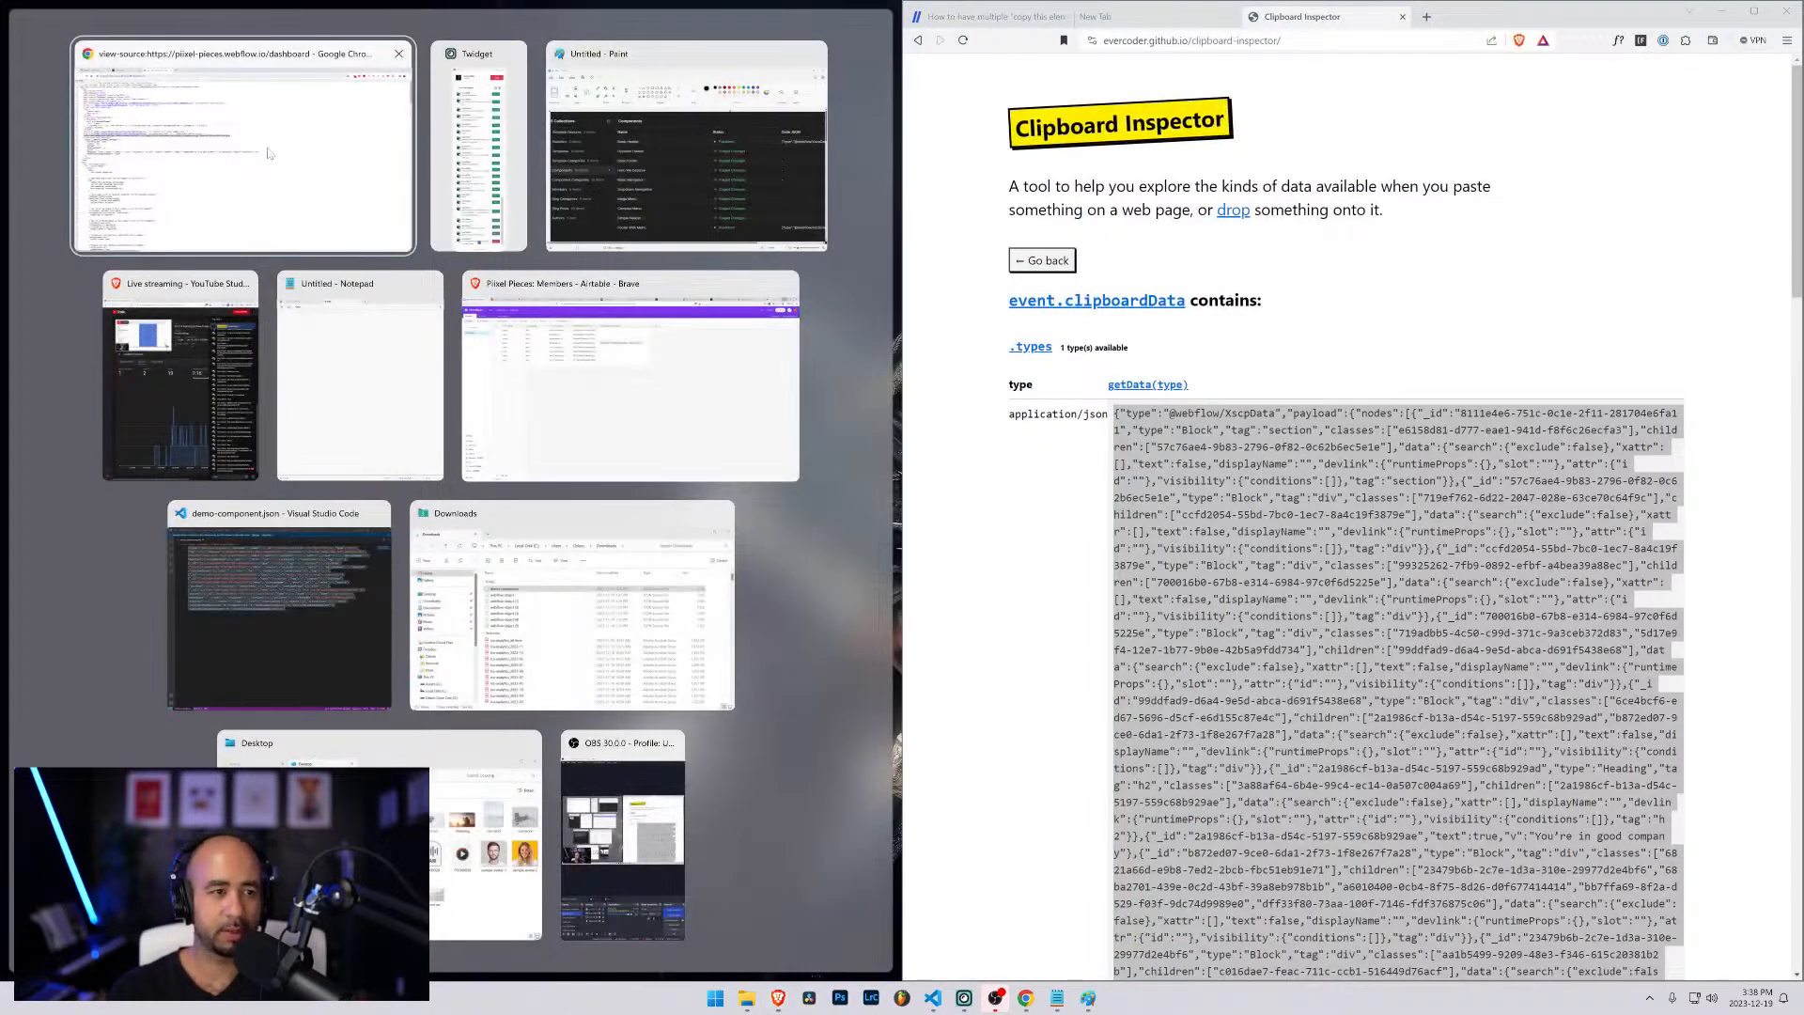
click(404, 110)
drag(902, 251, 1018, 254)
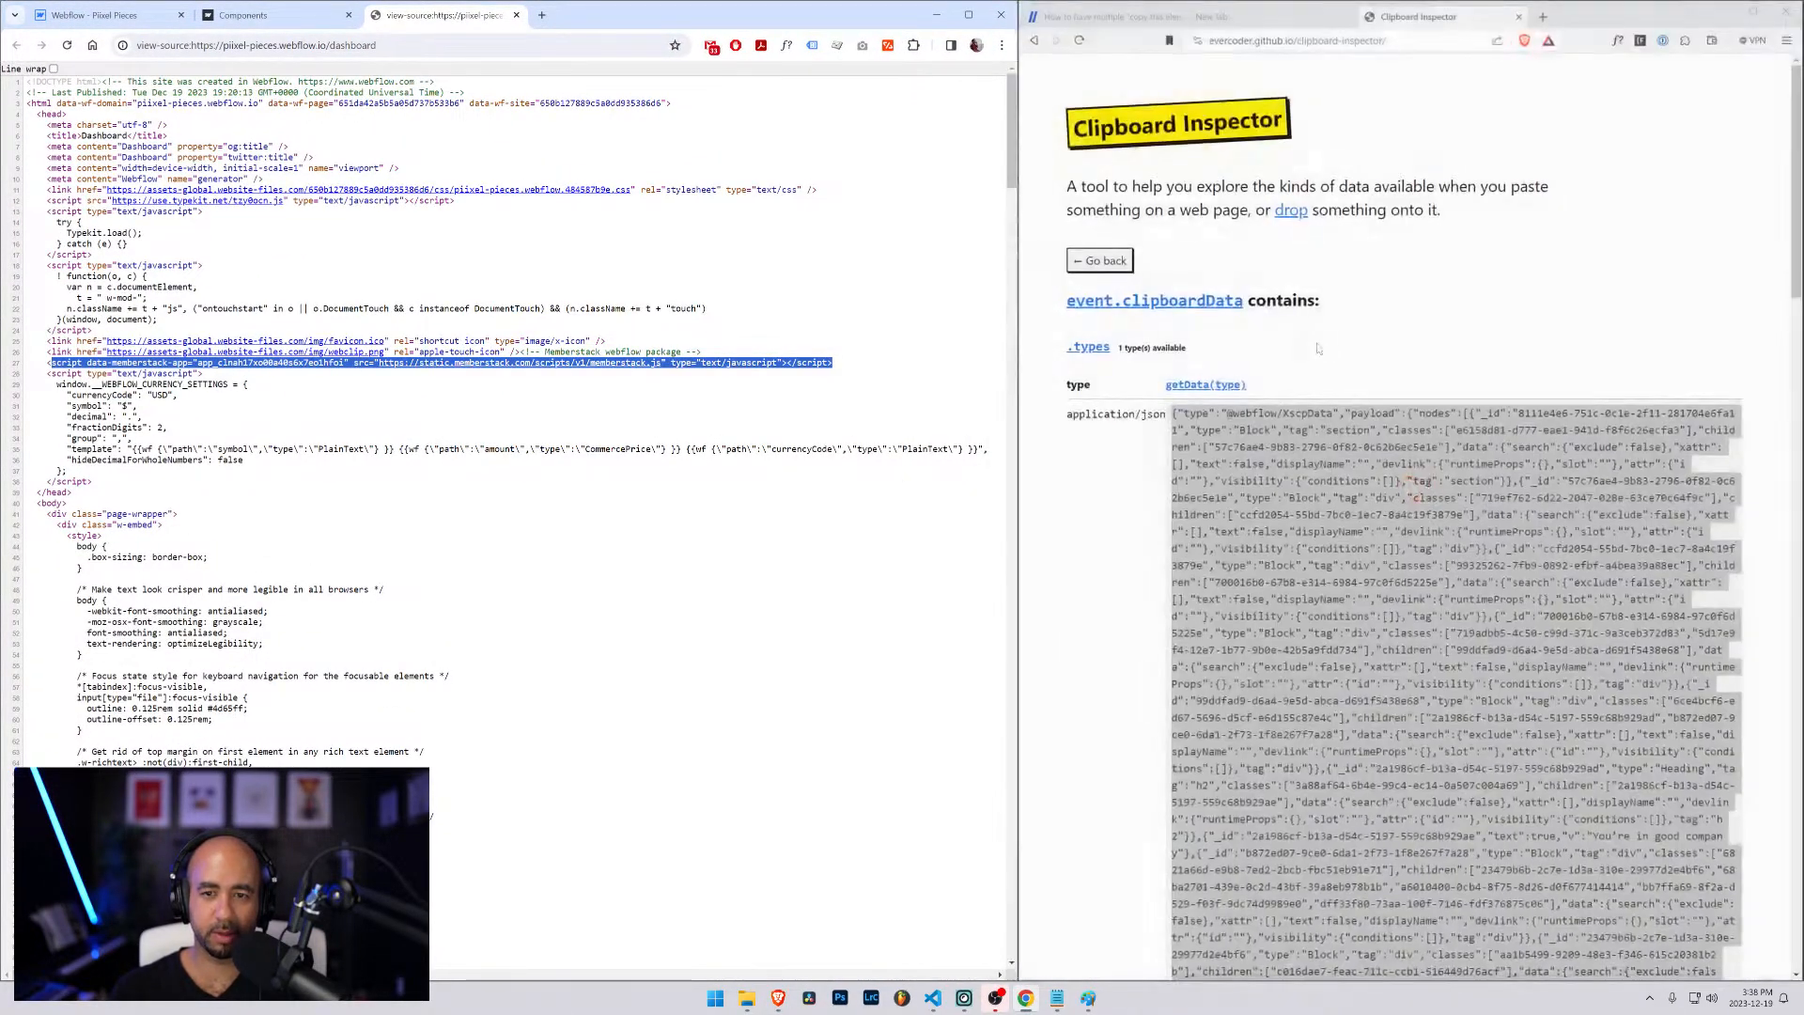
- Replace Clipboard Inspector's previous result with the section_discover data, and select and copy its complete application/json text
click(1120, 262)
click(1392, 322)
key(ctrl+v)
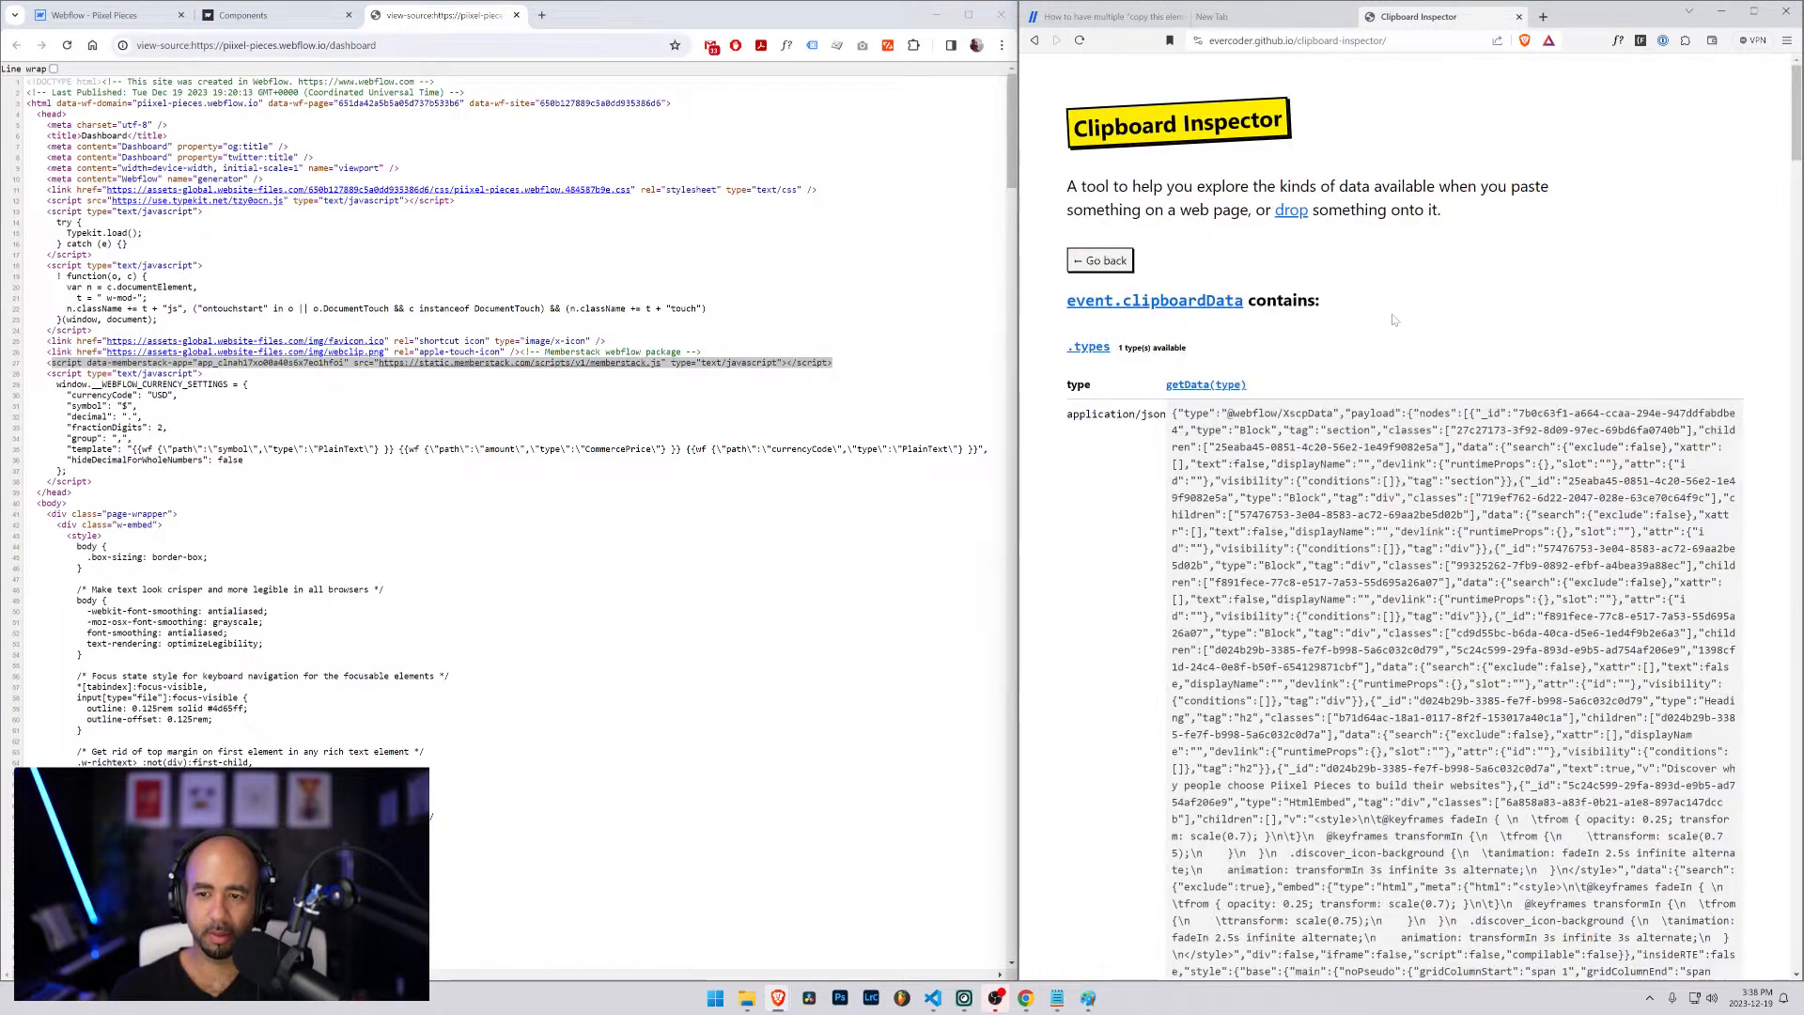
drag(1172, 414, 1451, 678)
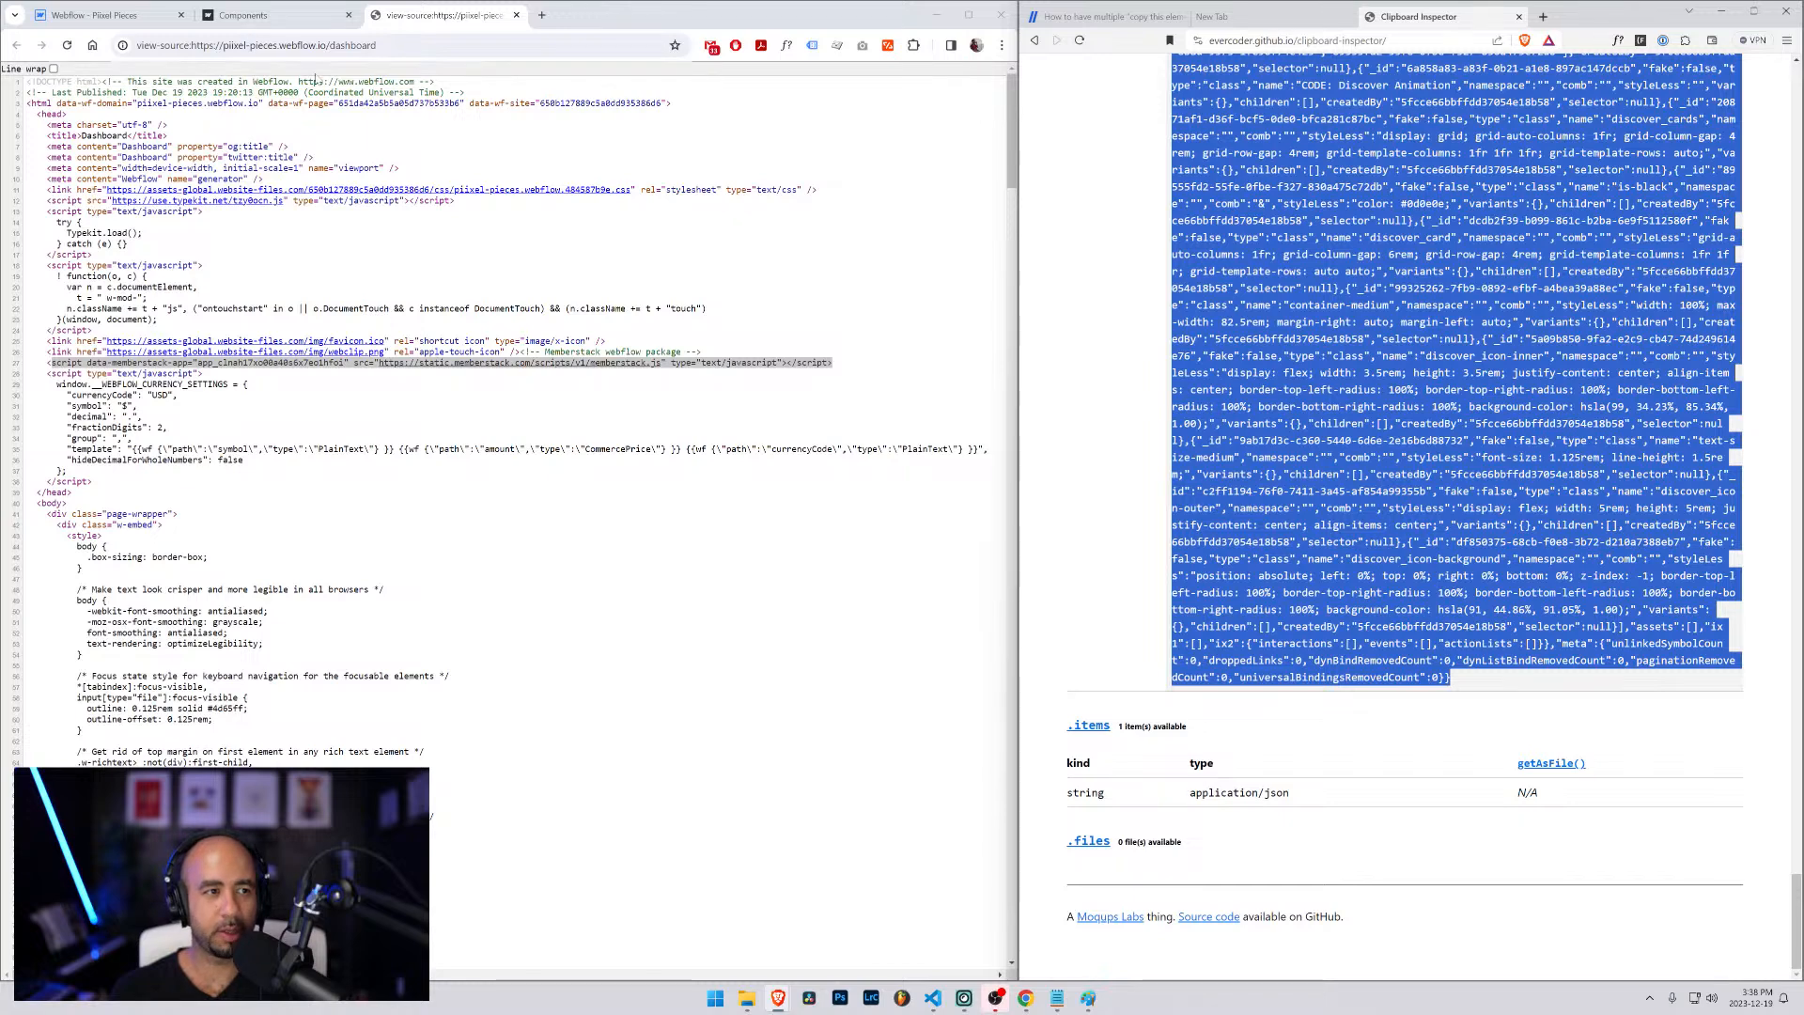
- In Webflow's Components collection, open the Hero We Deserve item and paste the copied JSON into its Code JSON field
click(116, 17)
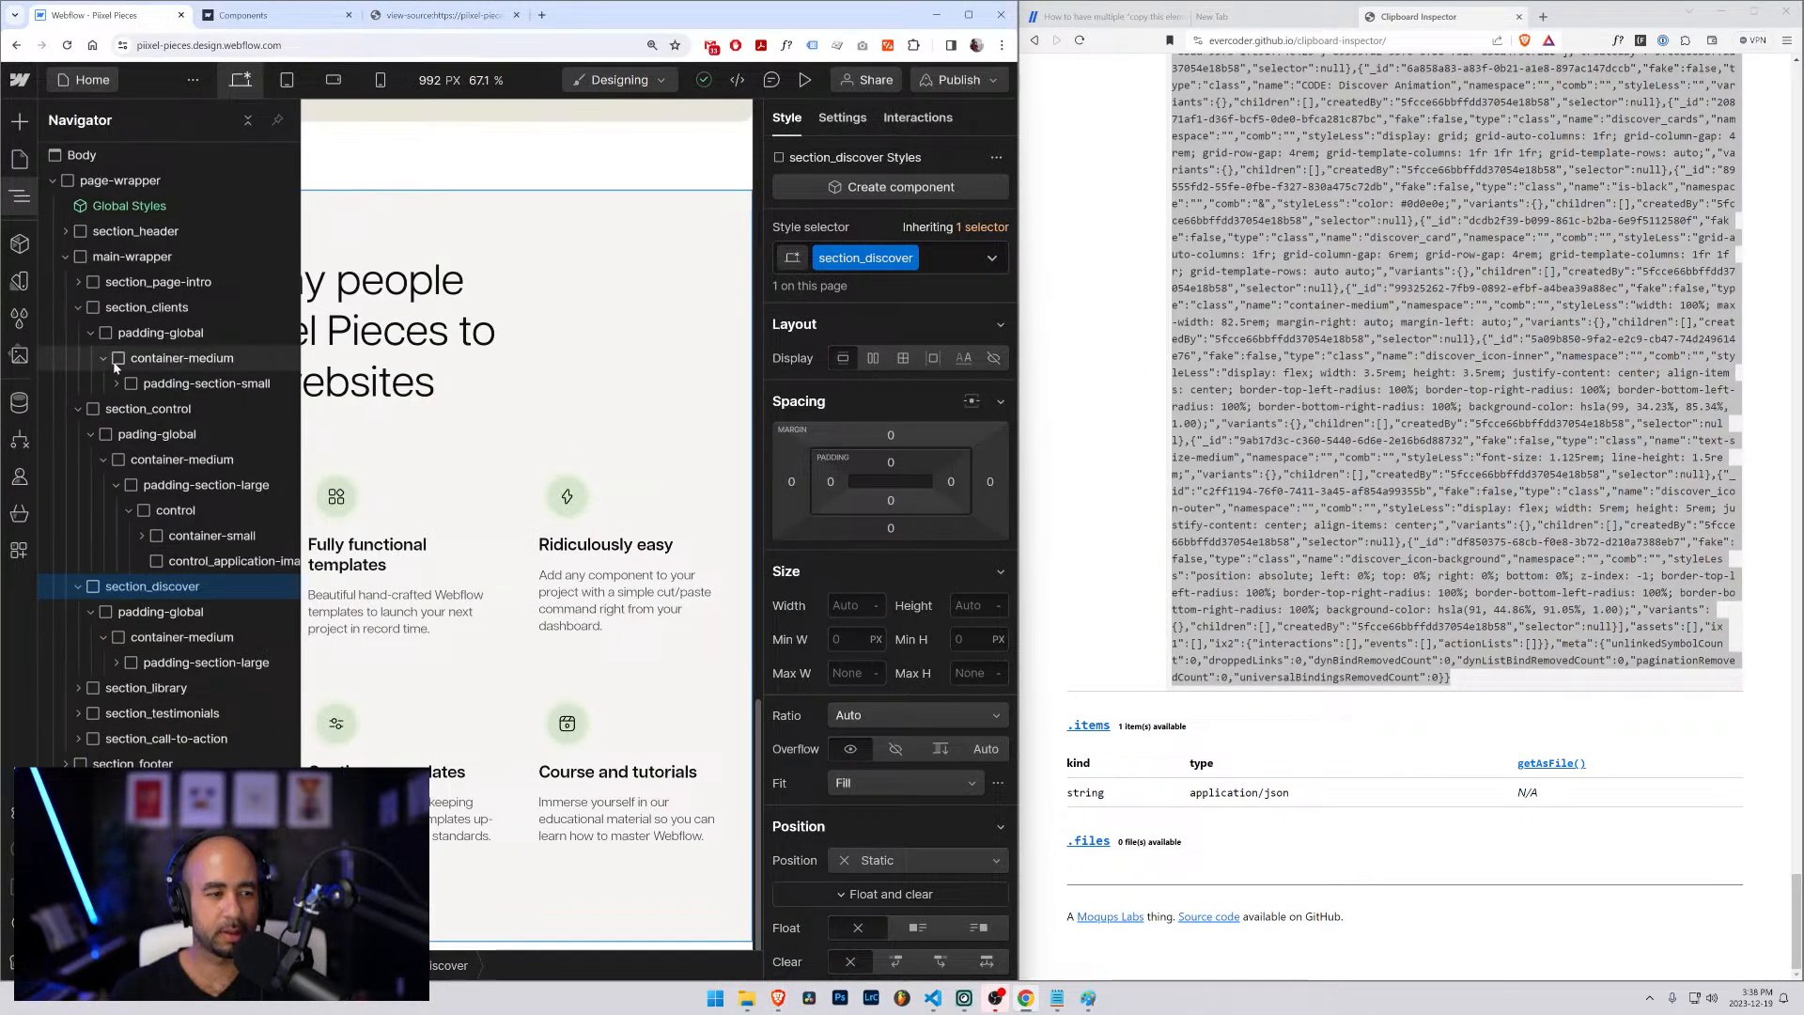
click(19, 402)
click(140, 297)
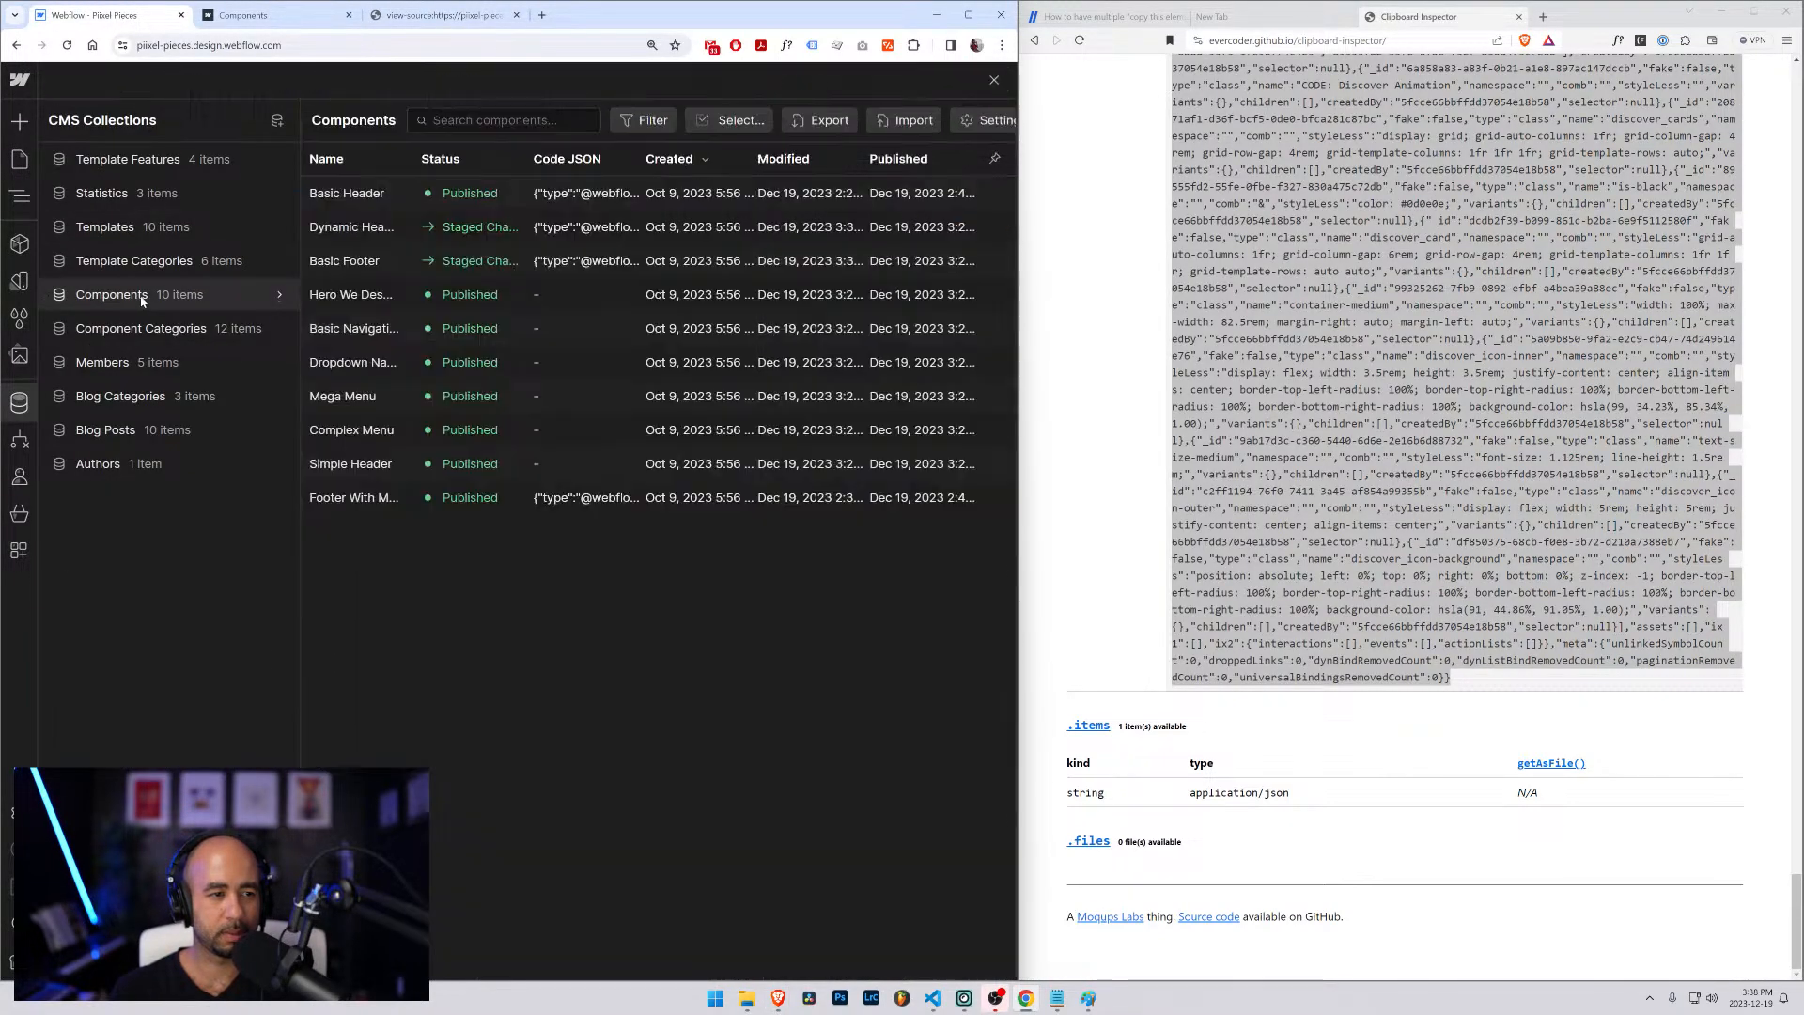
click(554, 304)
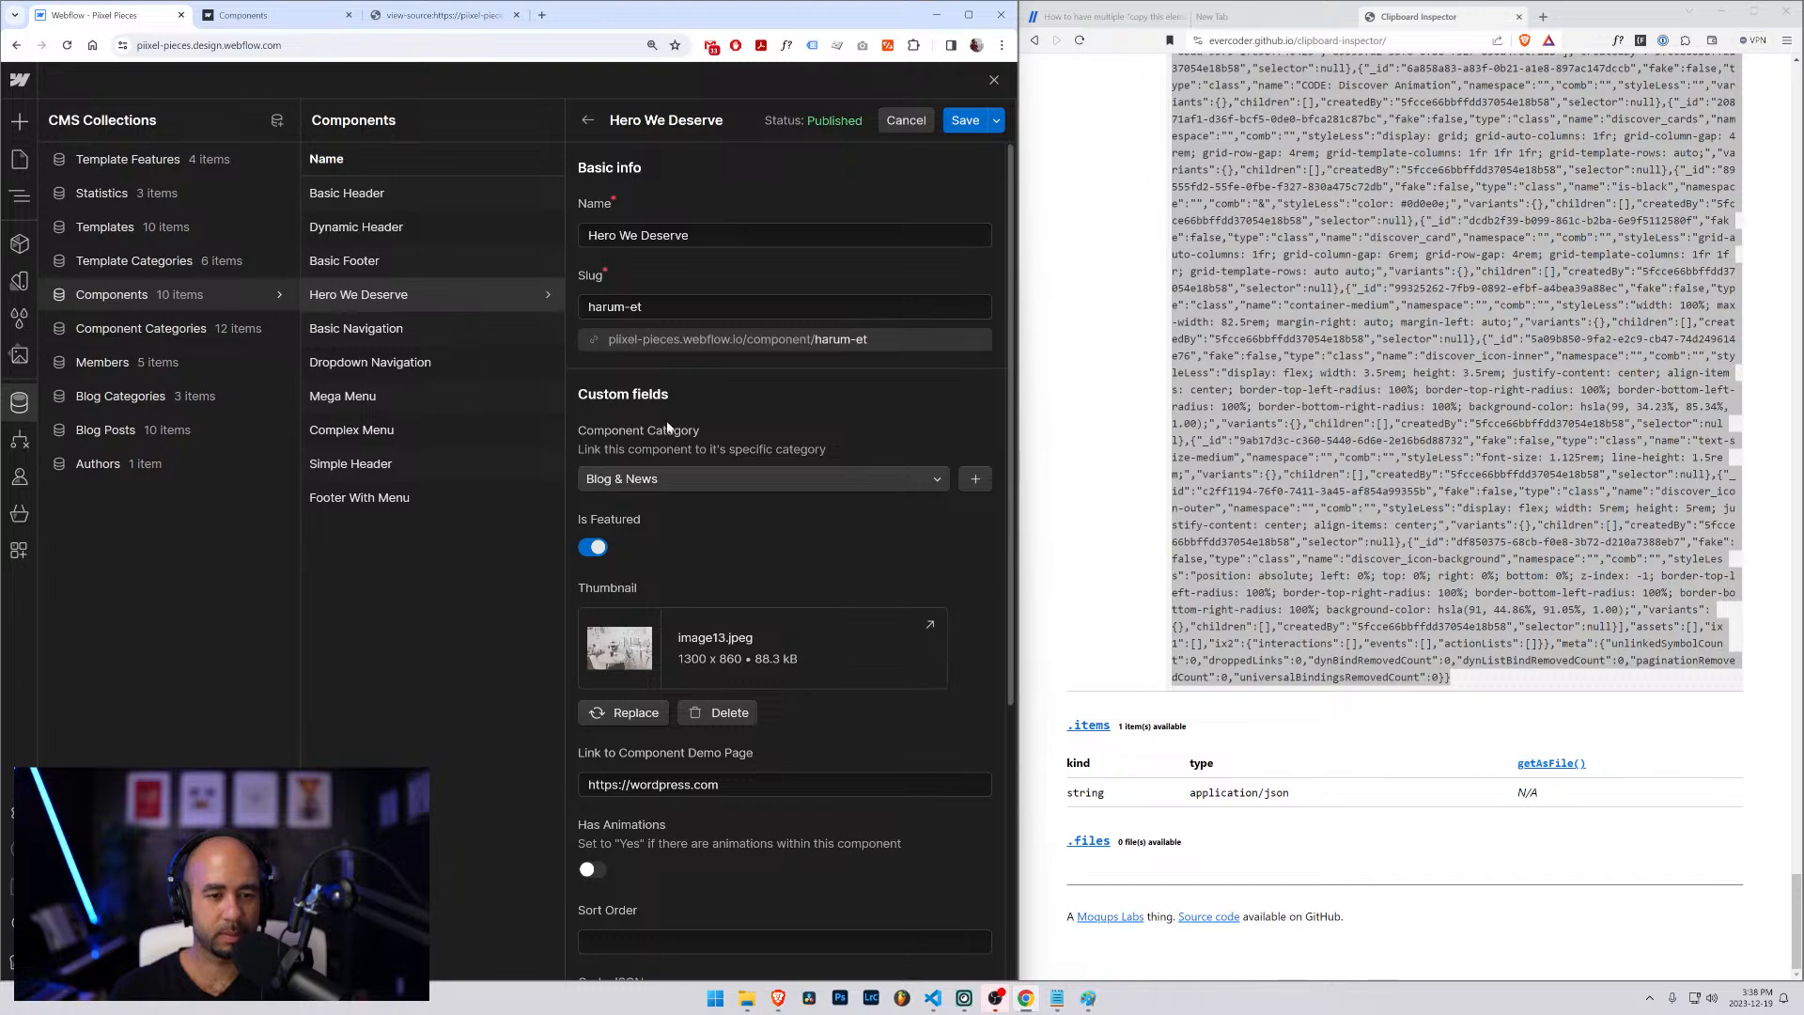
scroll(666, 461, down, 5)
click(676, 626)
key(ctrl+v)
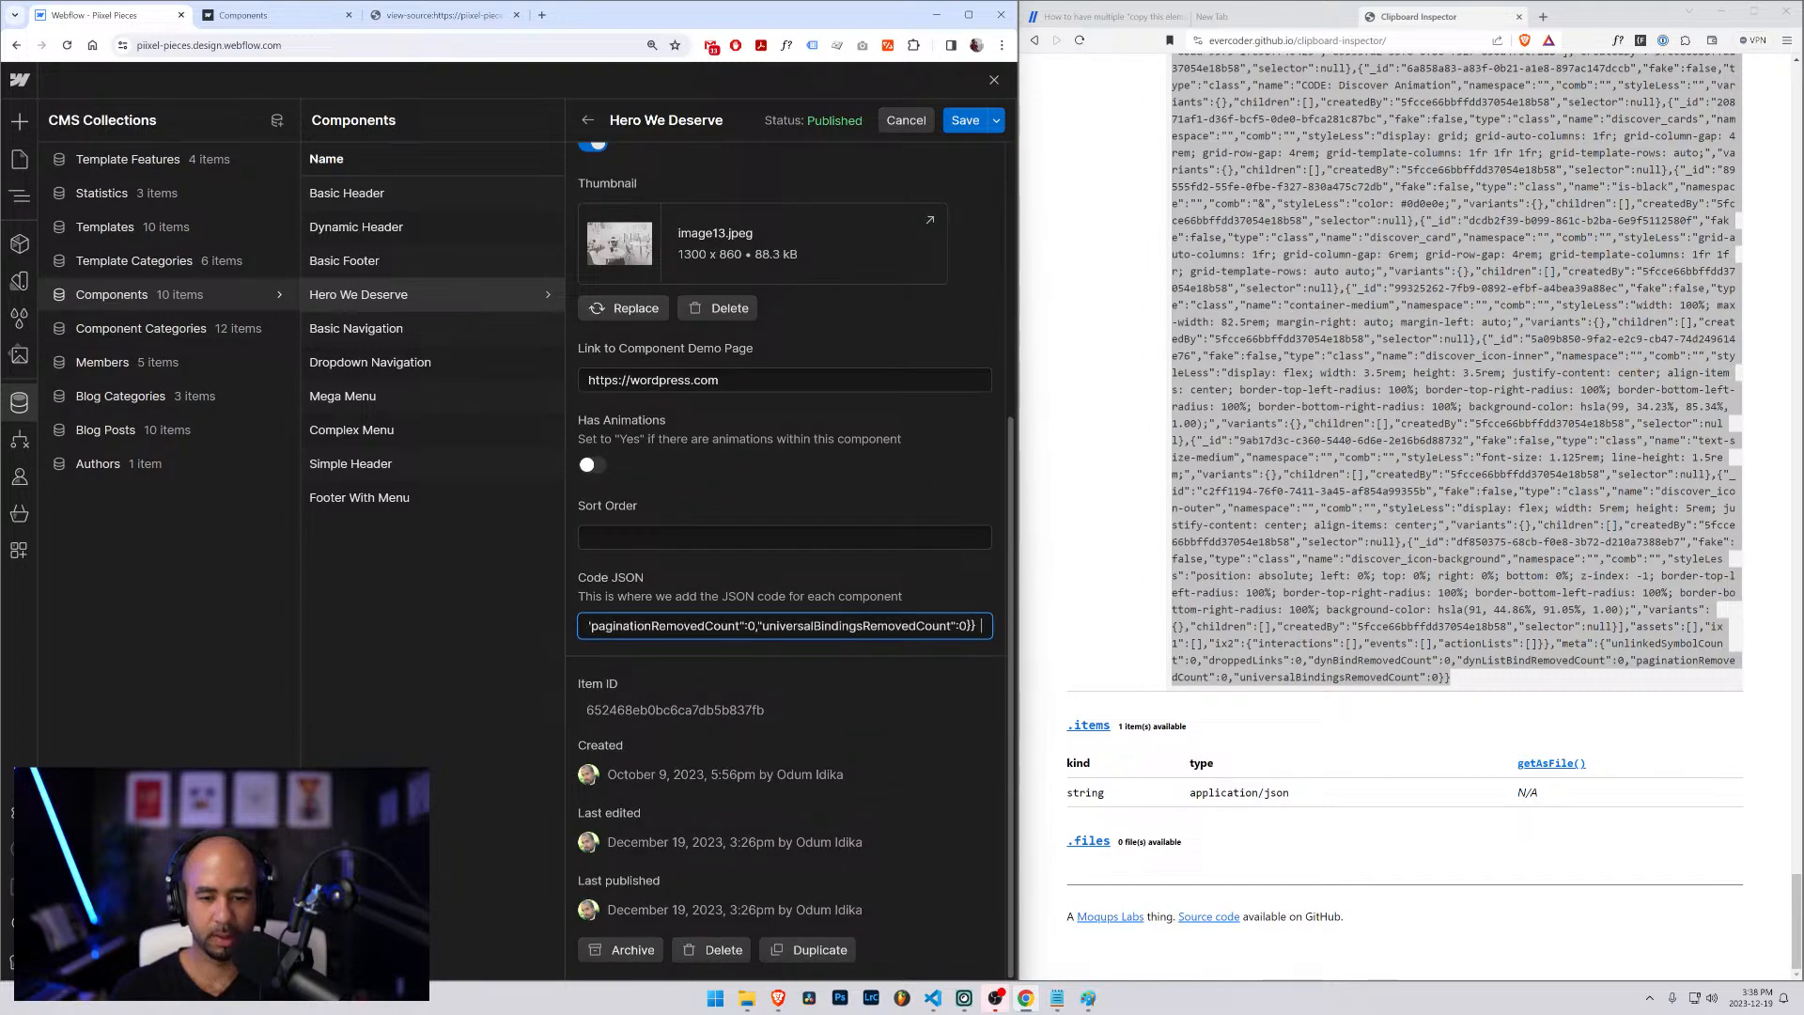
- Re-enter the two closing braces at the end of Hero We Deserve's Code JSON value and save the item
key(BackSpace)
key(BackSpace)
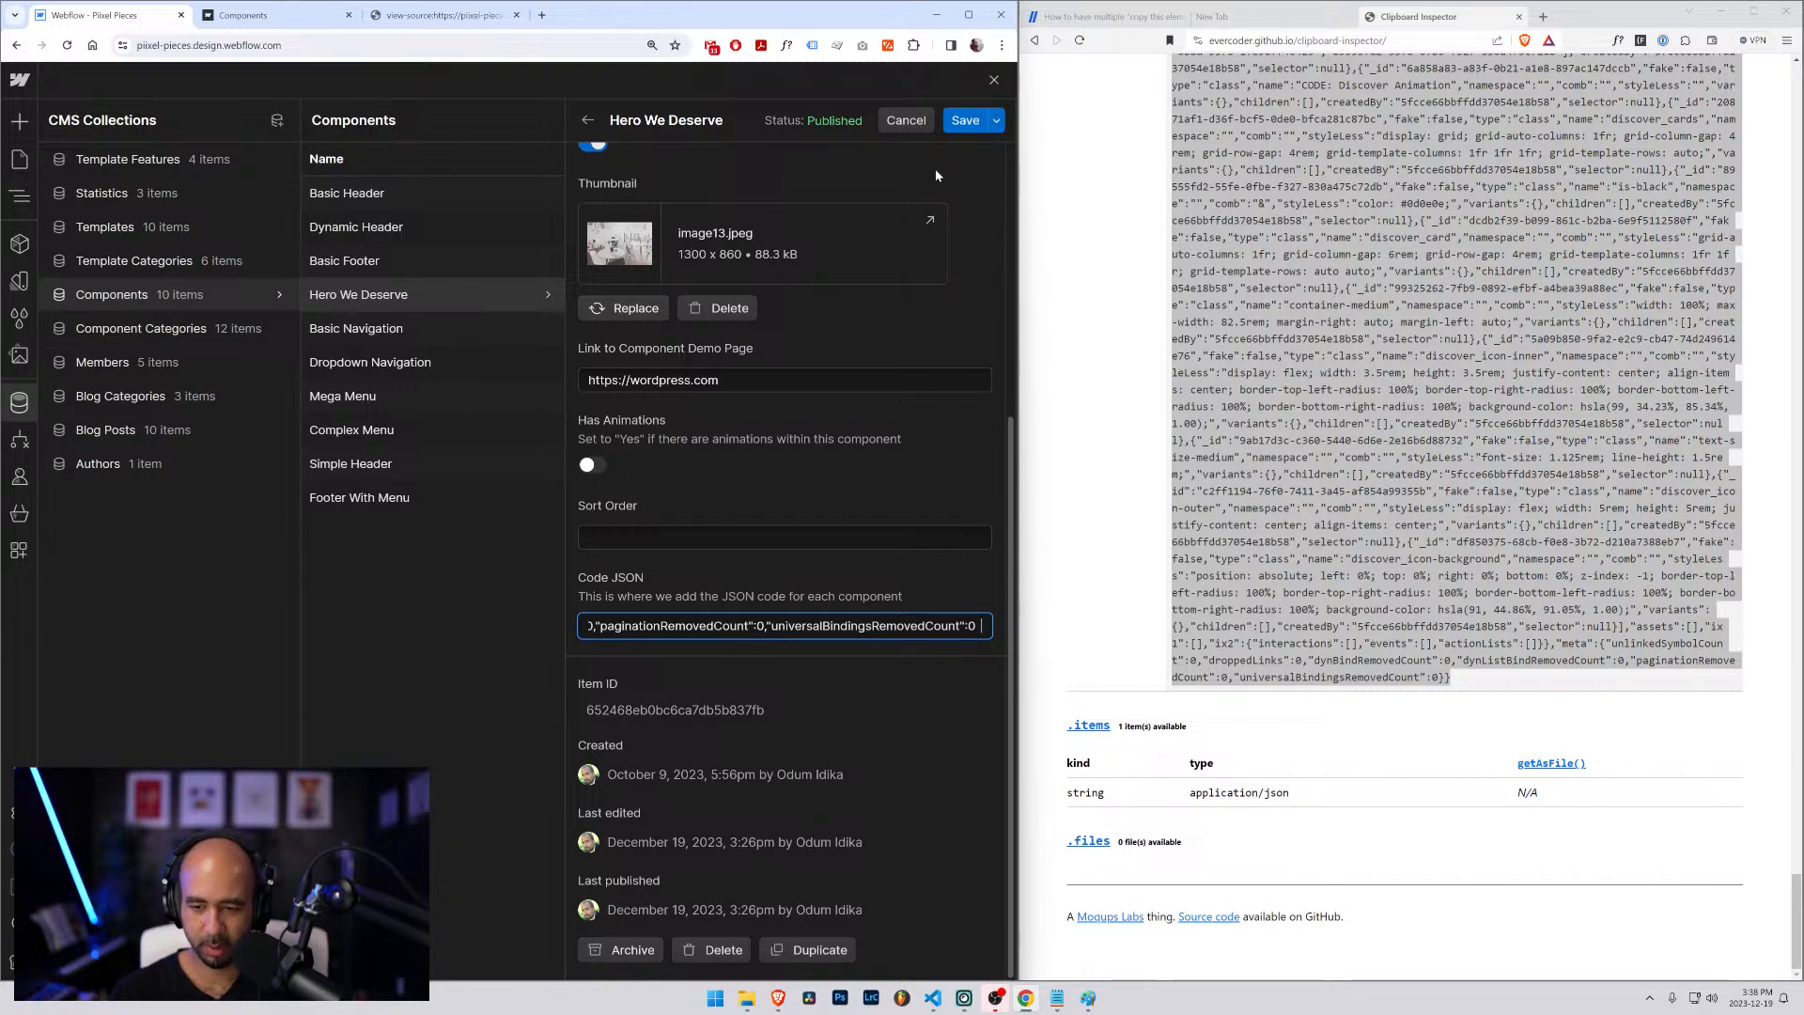
text(}})
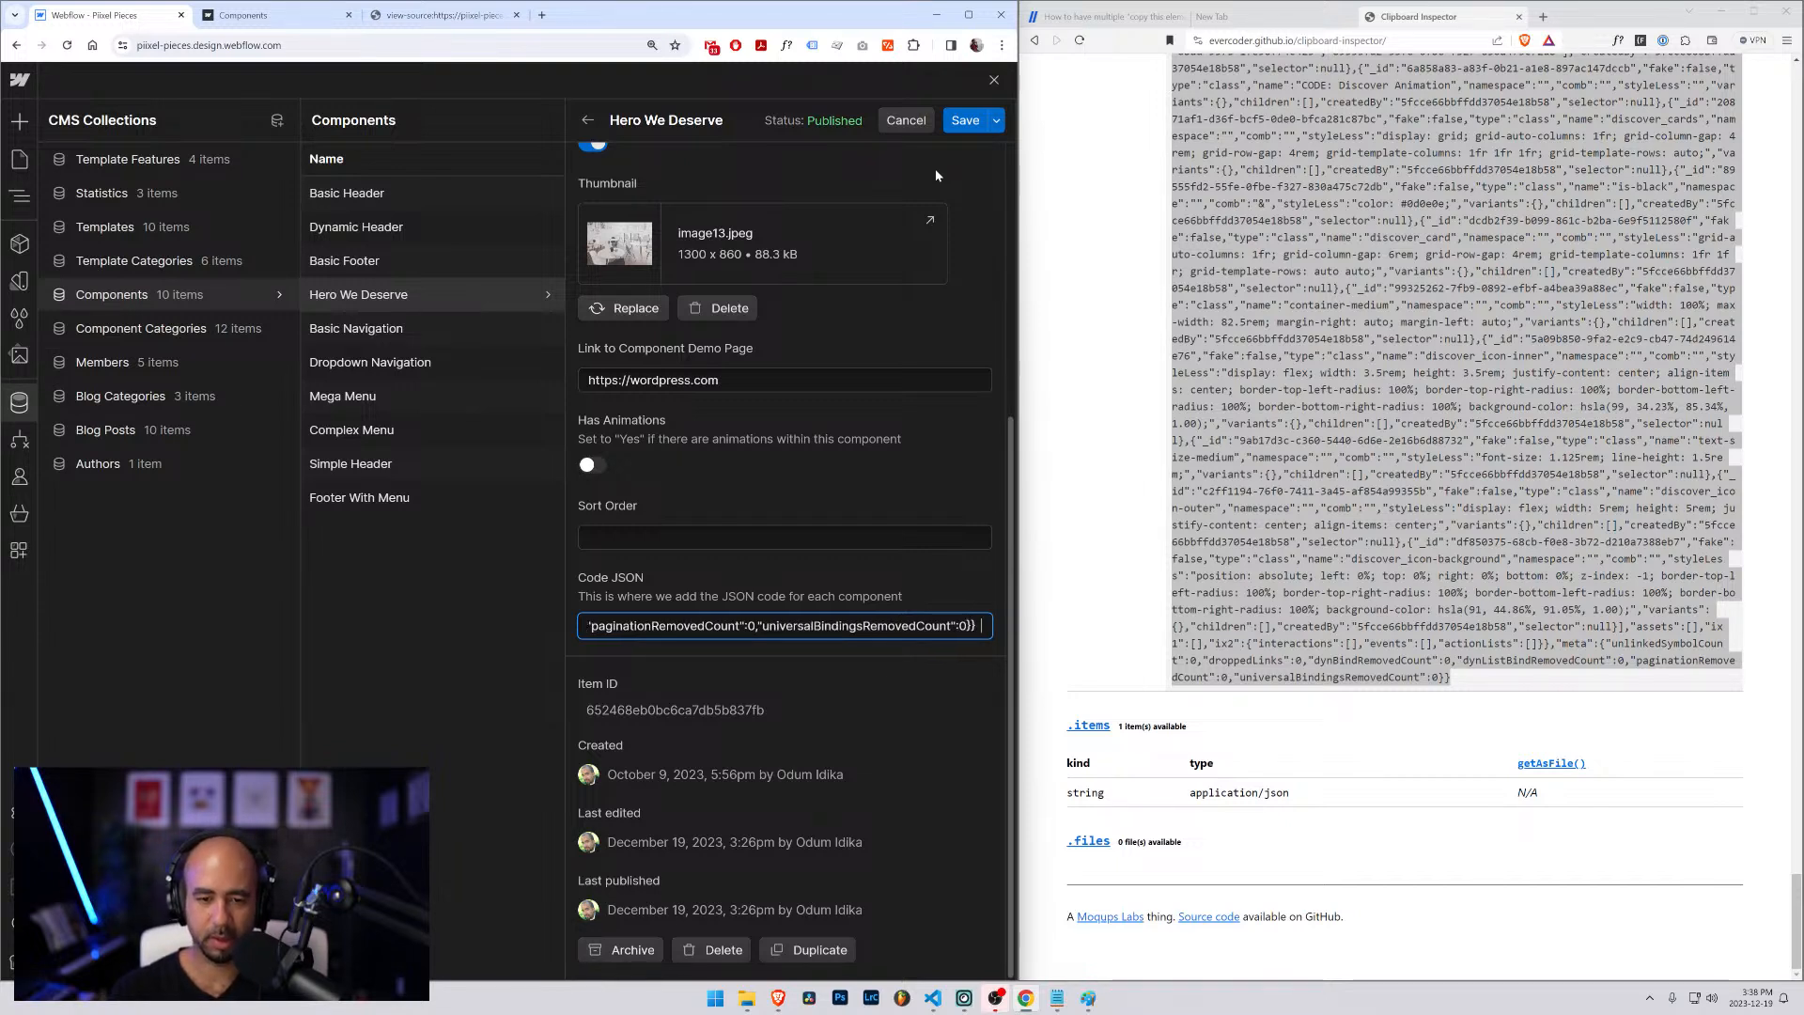
click(971, 122)
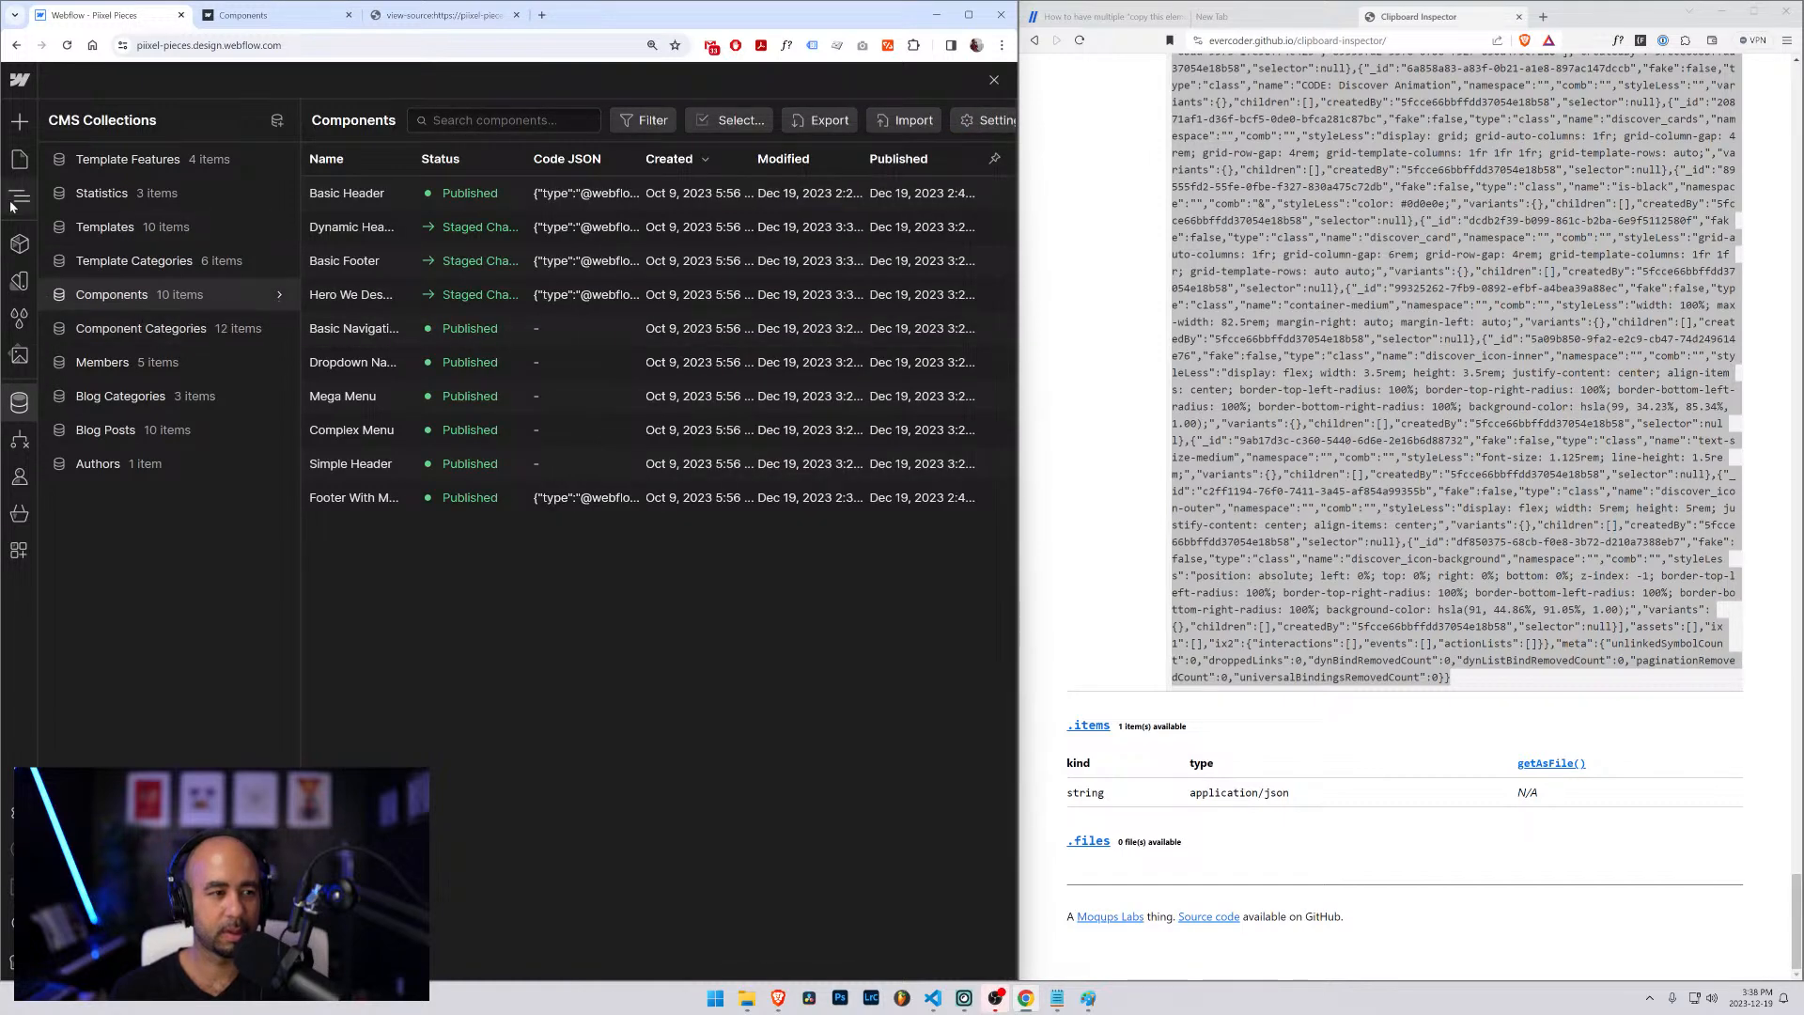
- Return to the Home page and copy the discover_card element titled 'Fully functional templates'
click(19, 161)
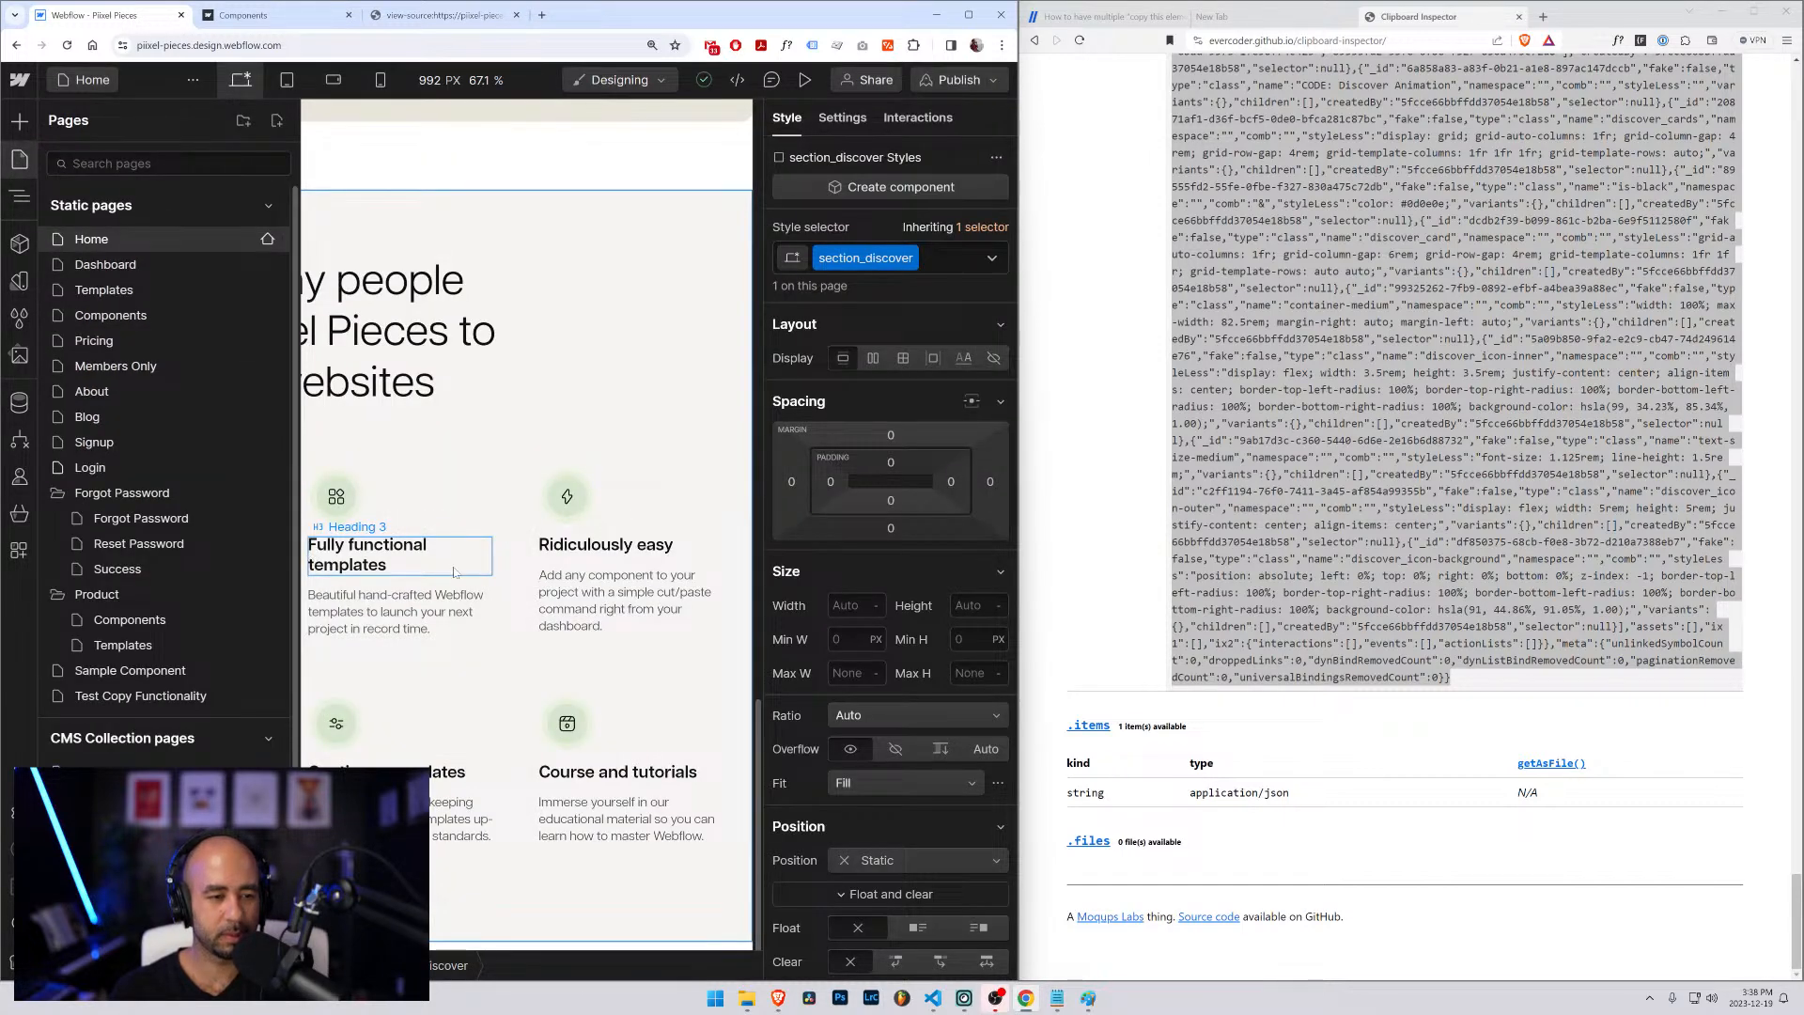
click(379, 467)
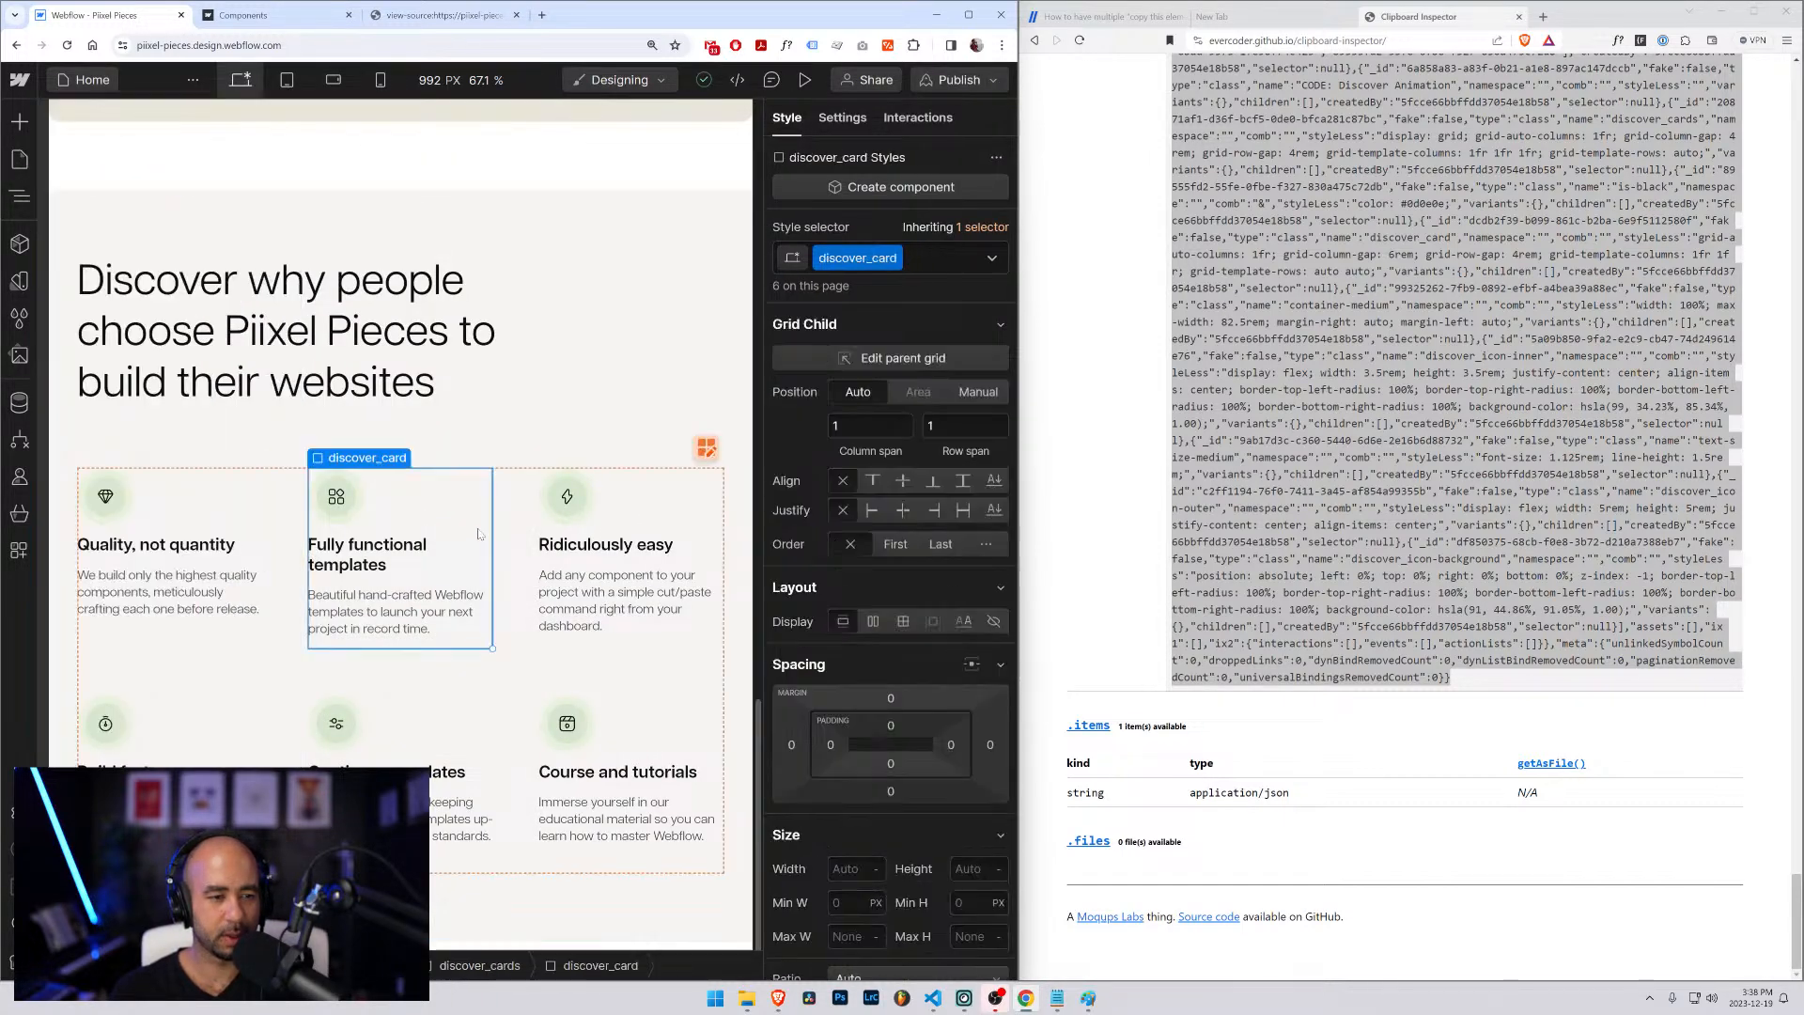
right_click(379, 467)
click(429, 626)
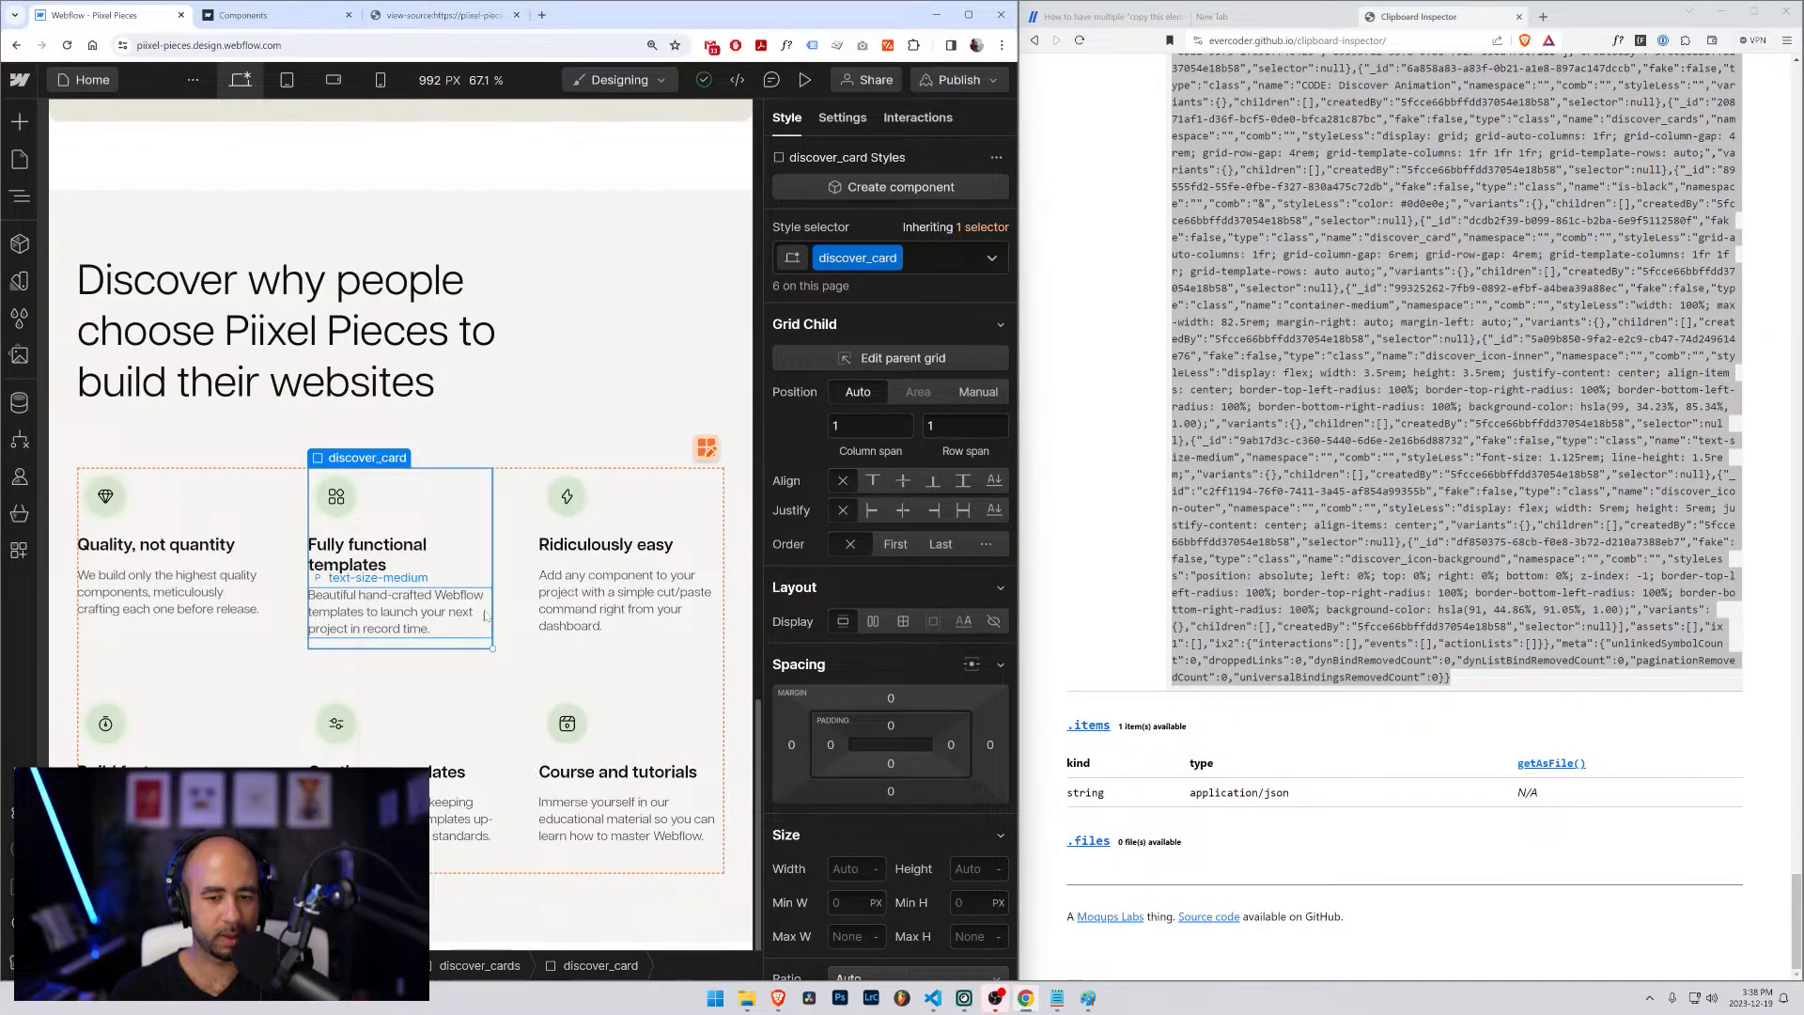
- Replace the section_discover result in Clipboard Inspector with the copied discover_card data
scroll(1215, 397, up, 10)
scroll(1214, 396, up, 15)
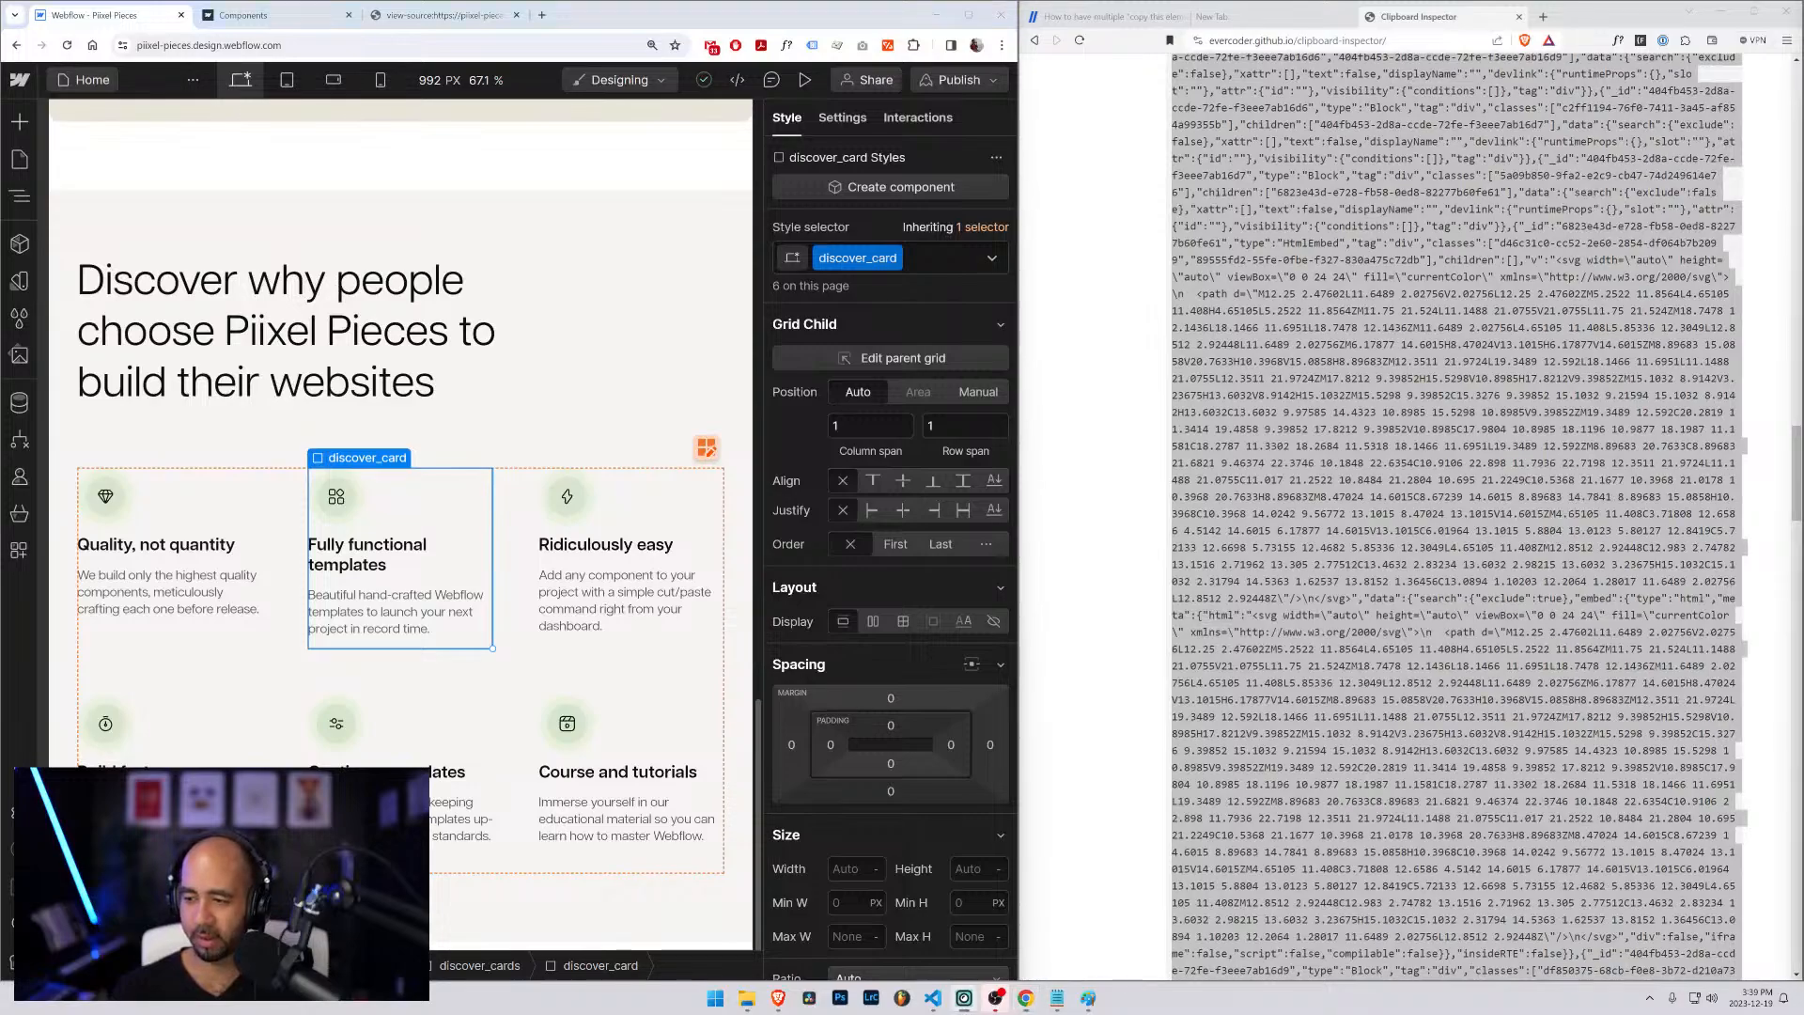
scroll(1214, 396, up, 15)
scroll(1215, 396, up, 15)
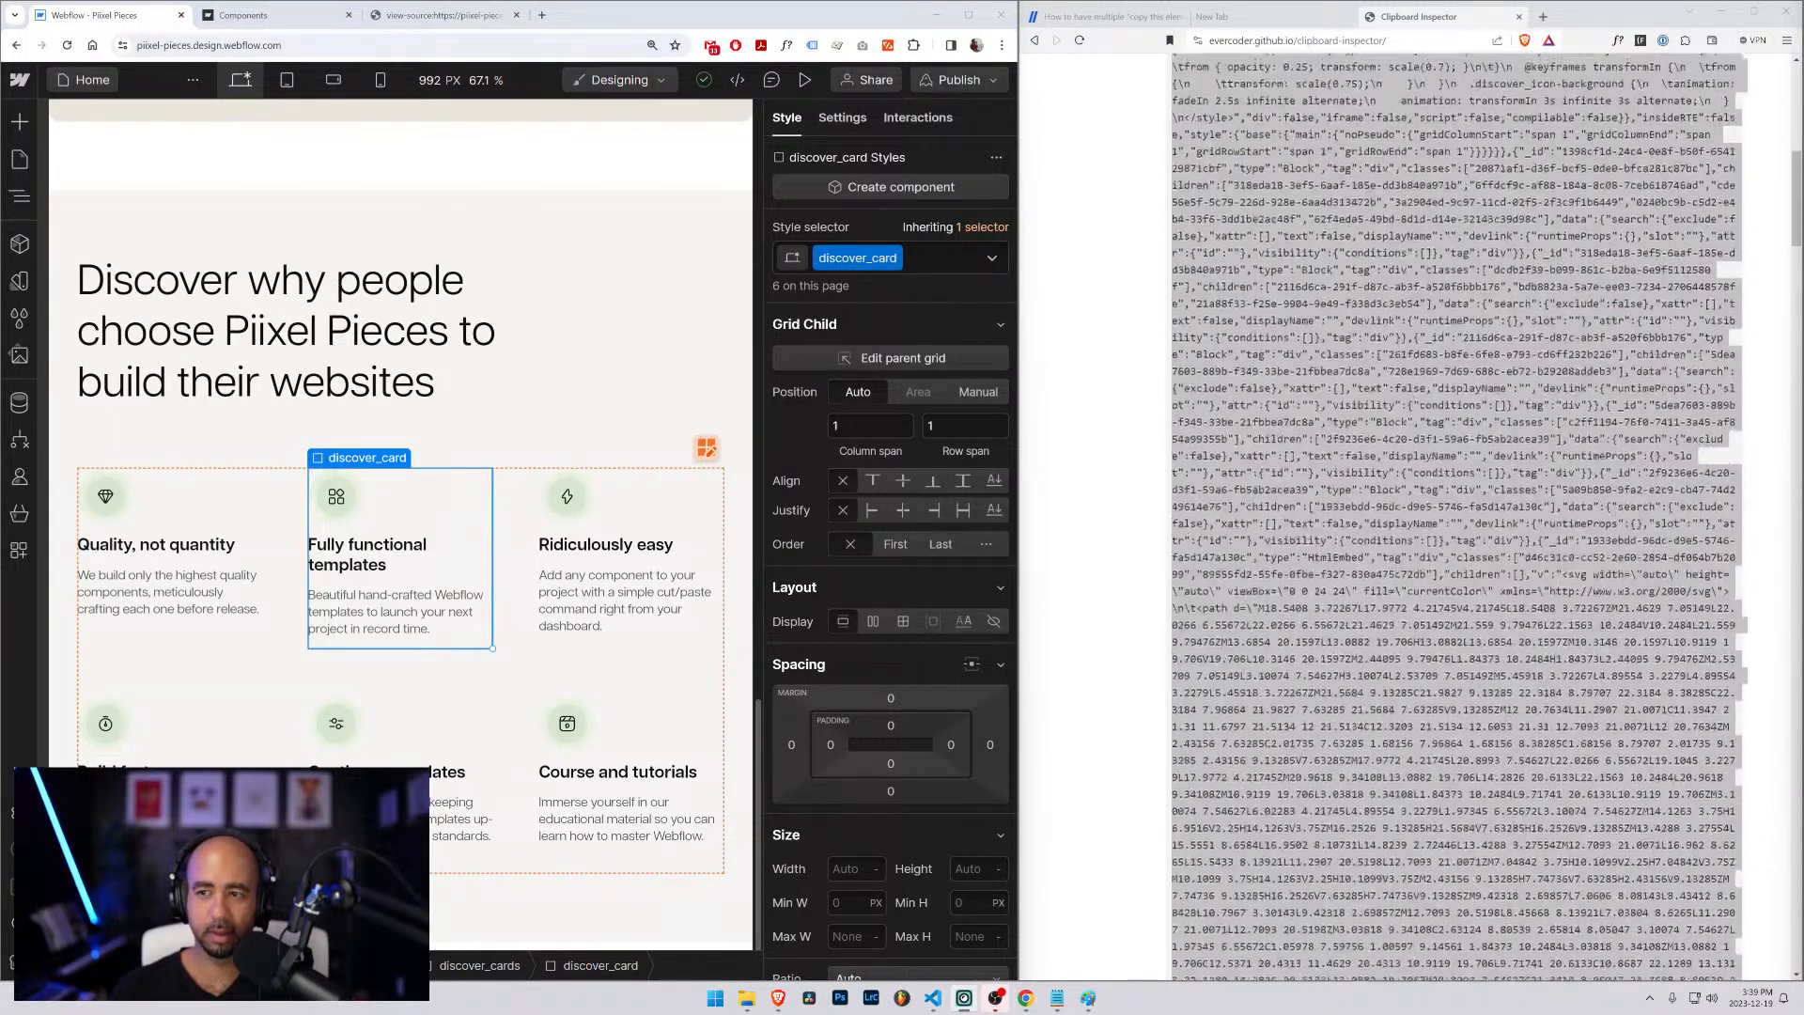
click(1103, 264)
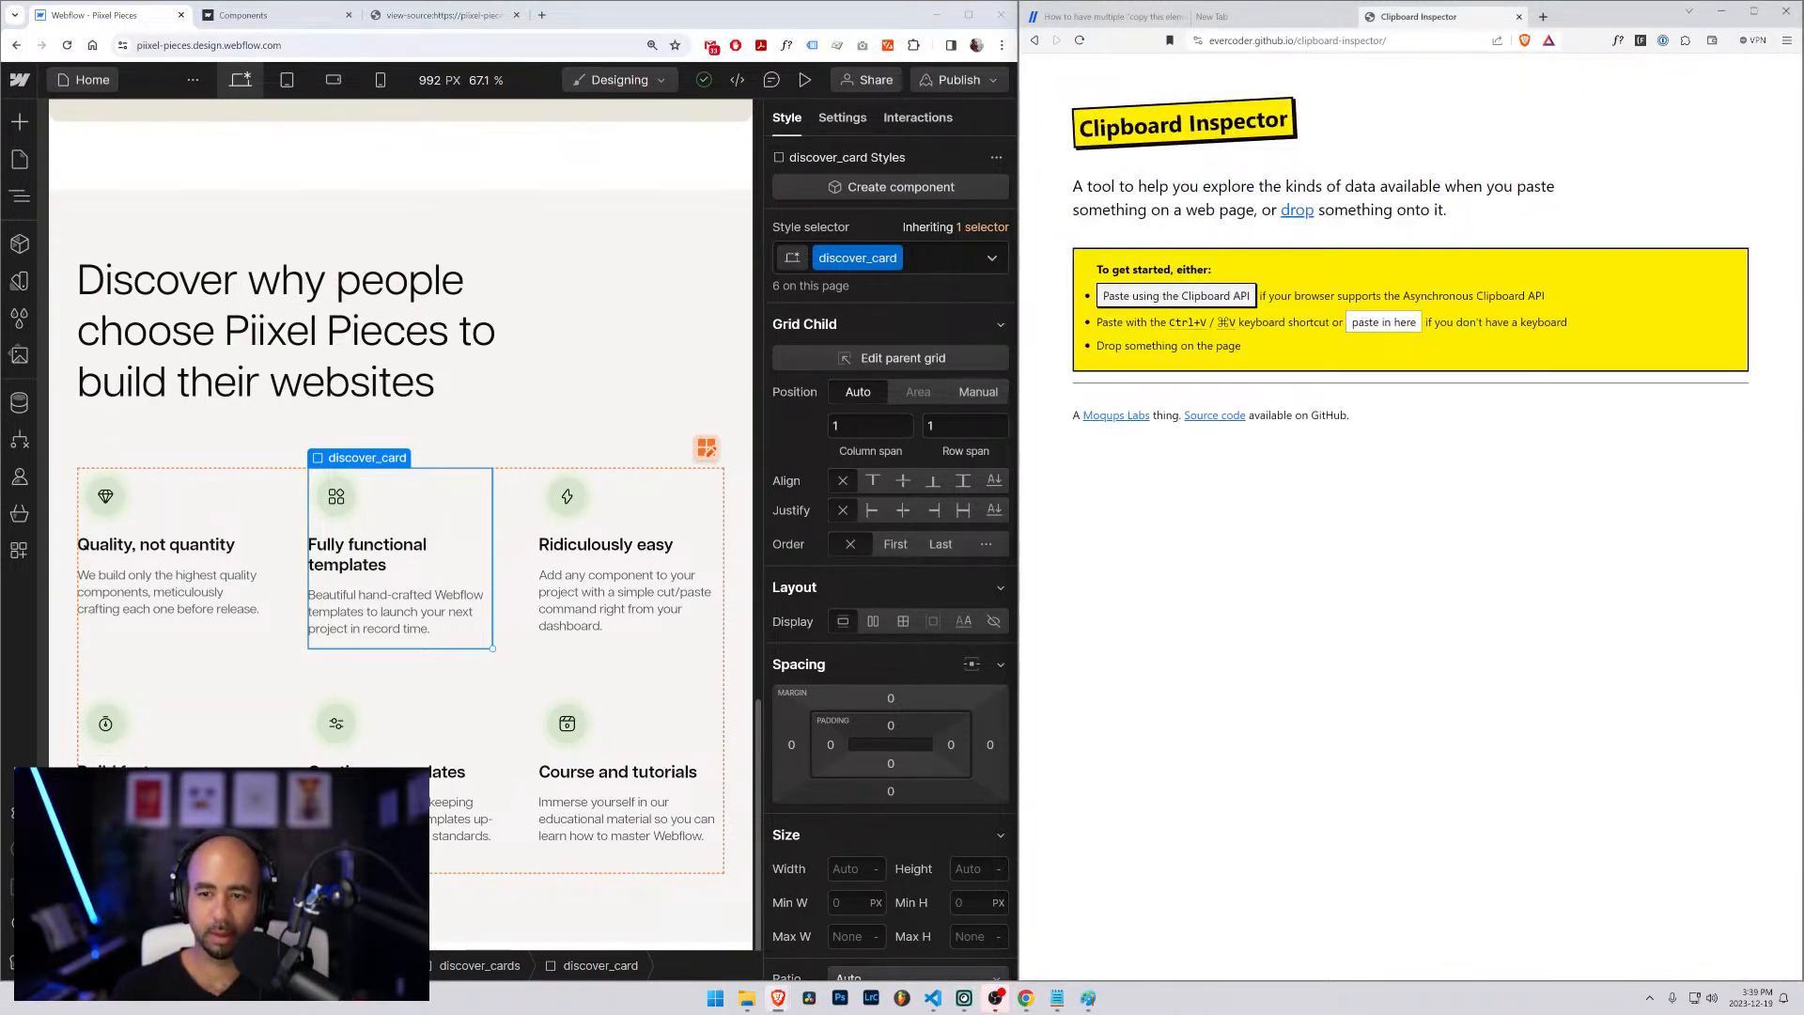
click(1386, 322)
key(ctrl+v)
- Select and copy the complete application/json data of the discover_card from its last line back to its first
scroll(1342, 381, down, 9)
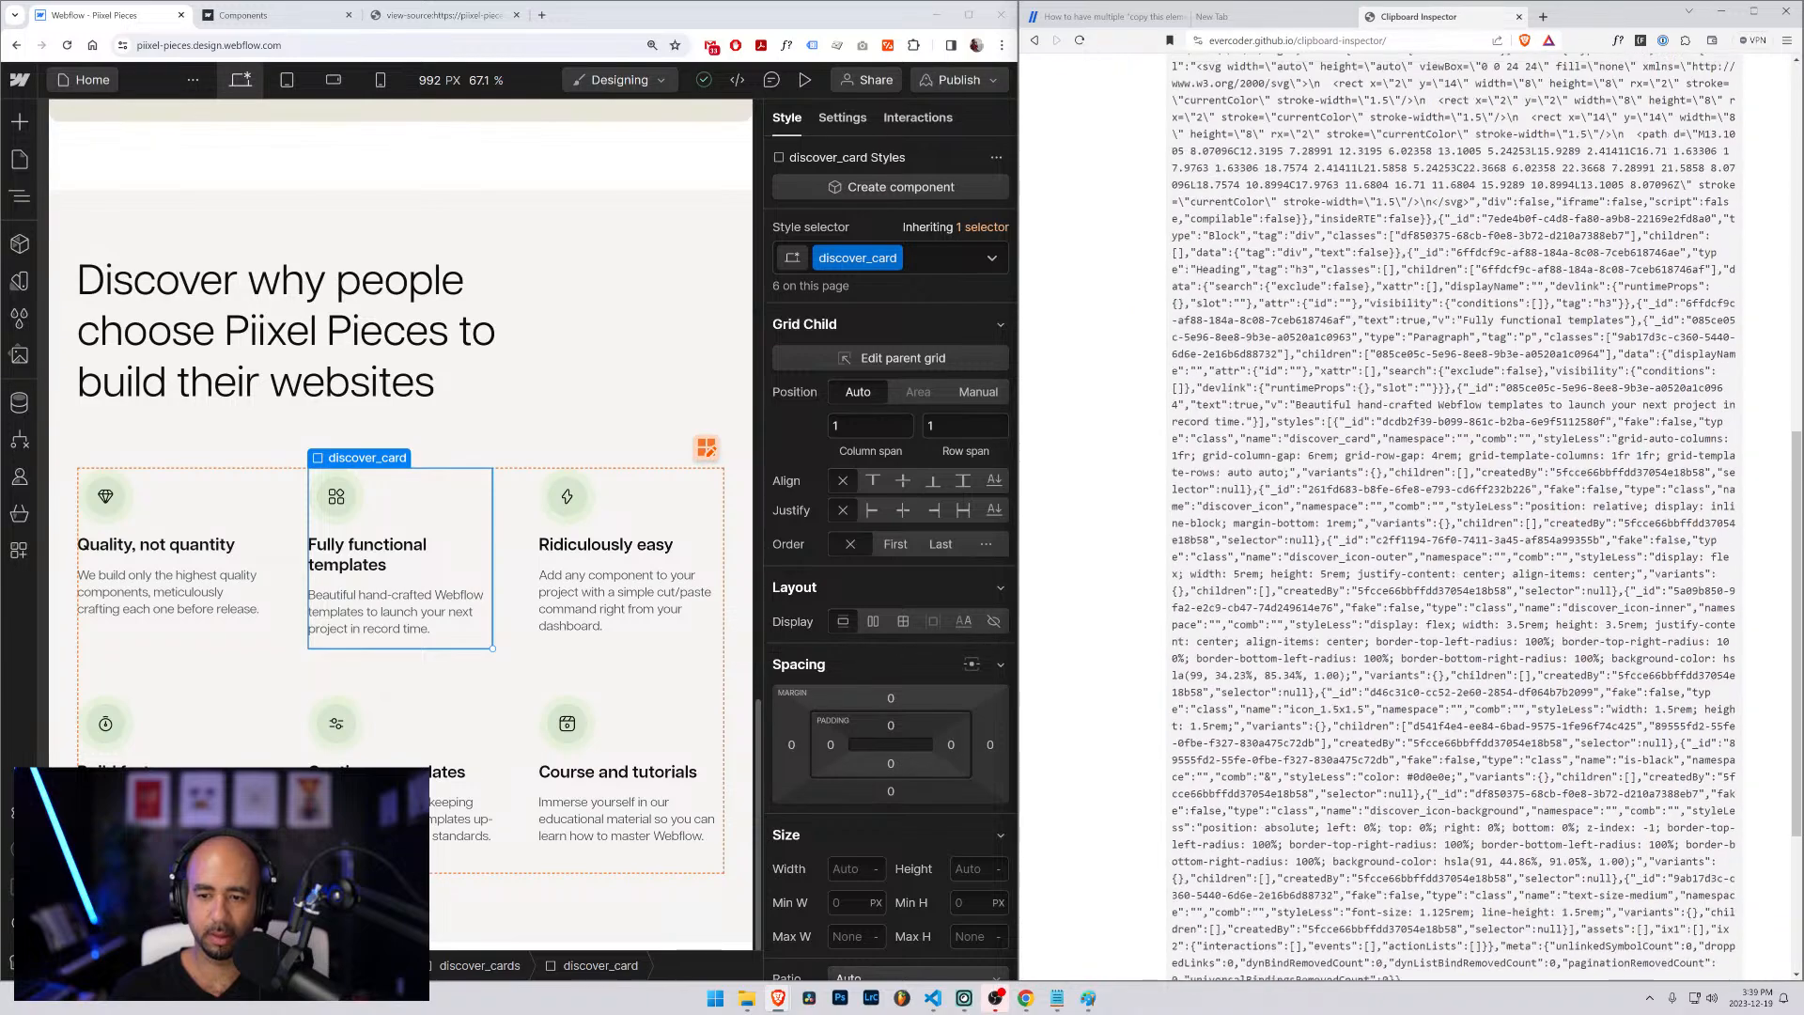
scroll(1433, 517, down, 4)
drag(1236, 326, 1171, 331)
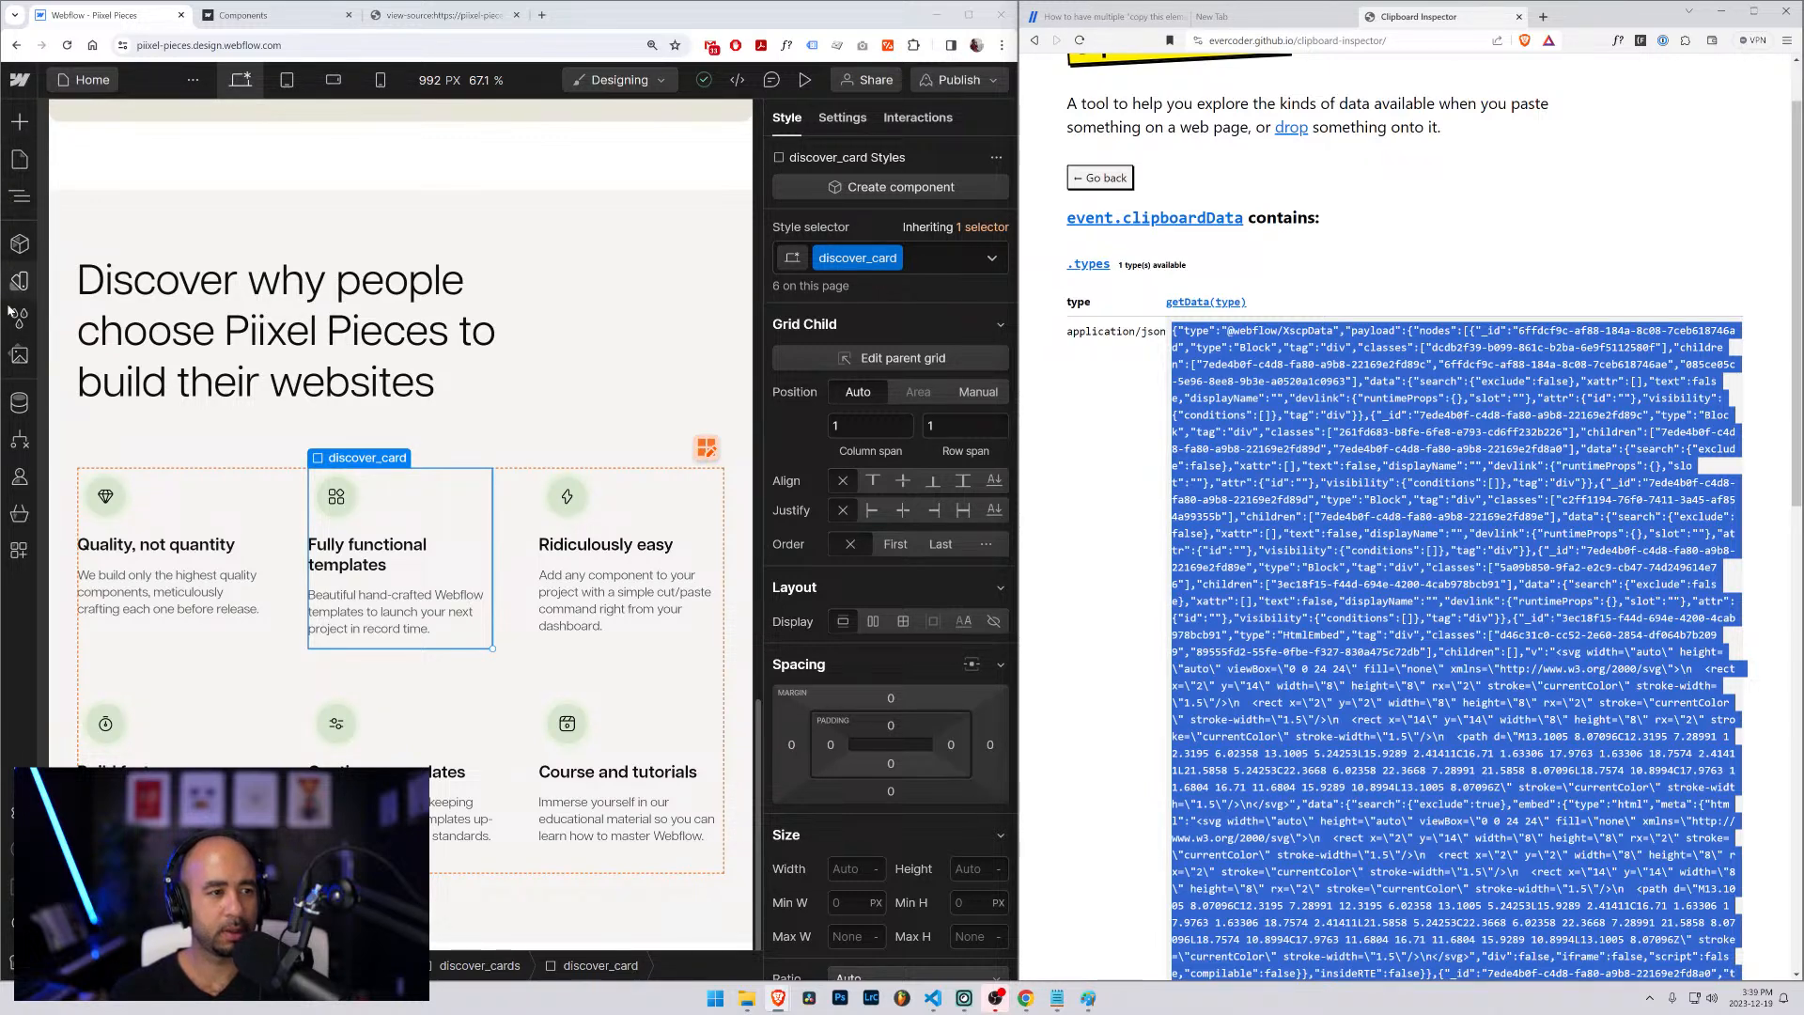
- Paste the copied discover_card JSON into the Code JSON field of the Basic Navigation item in Components and save the item
click(19, 402)
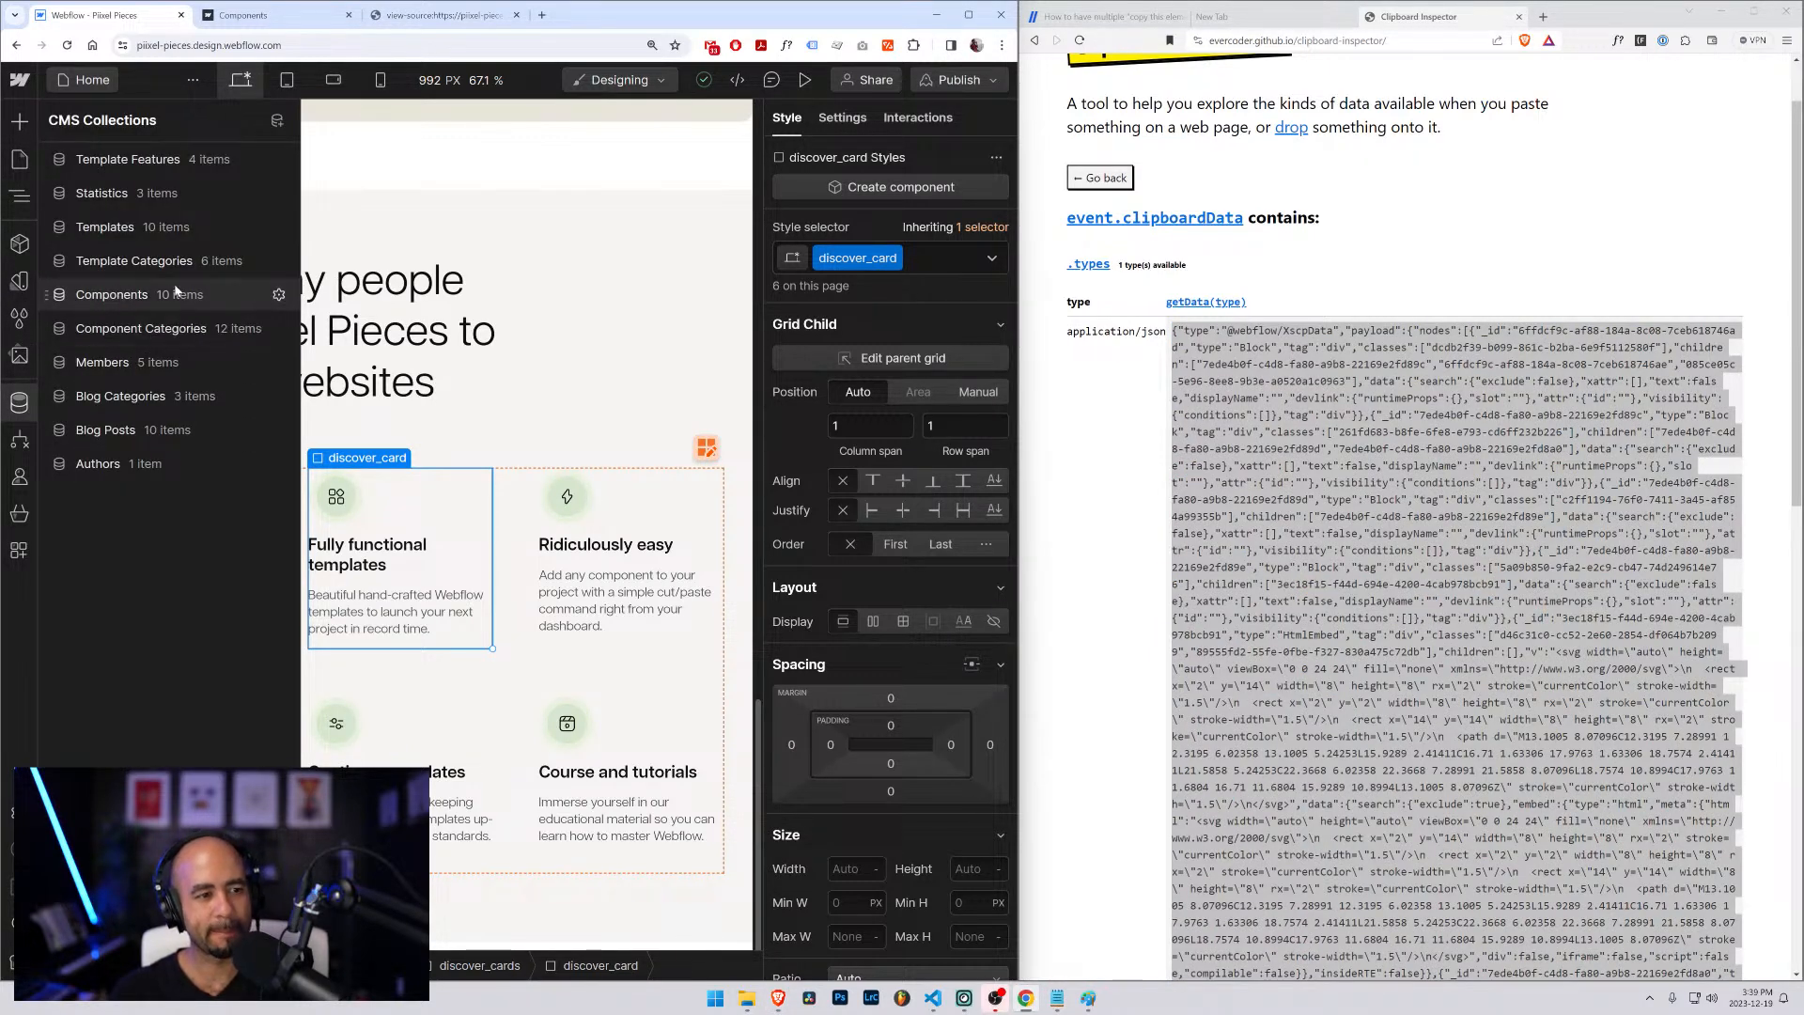
click(177, 294)
click(598, 328)
scroll(624, 752, down, 5)
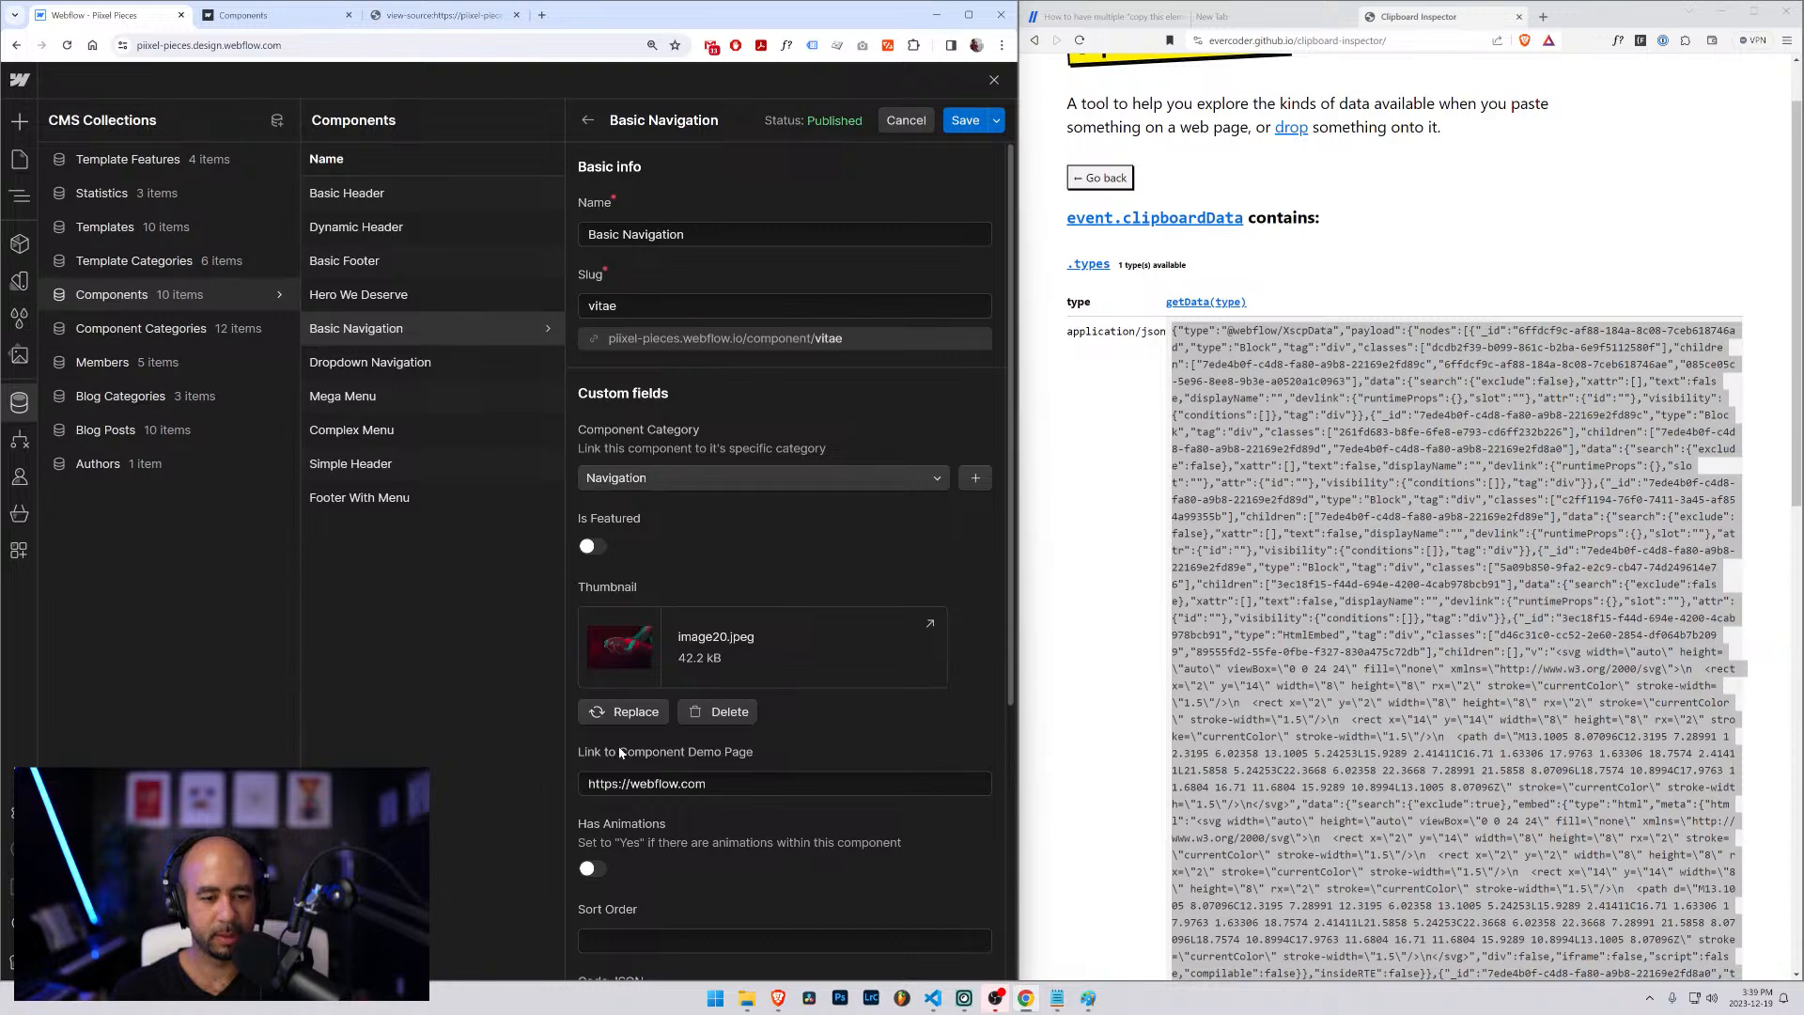
click(641, 625)
key(ctrl+v)
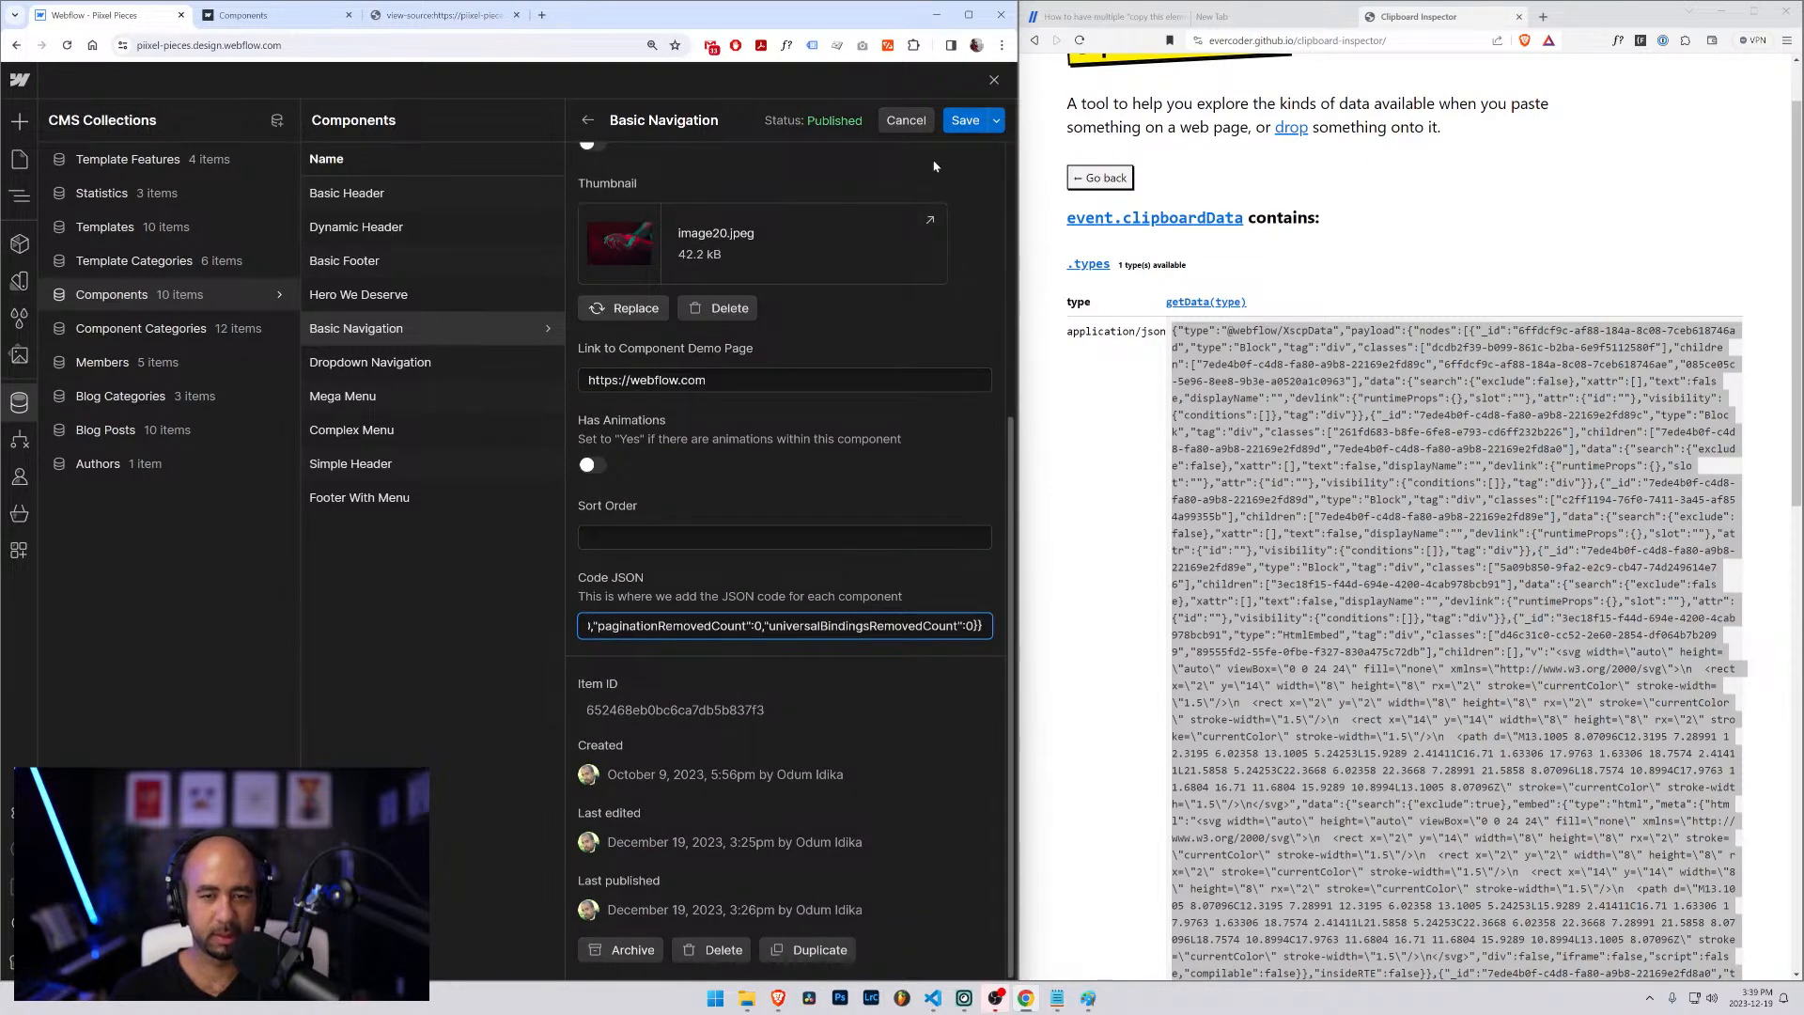
click(965, 120)
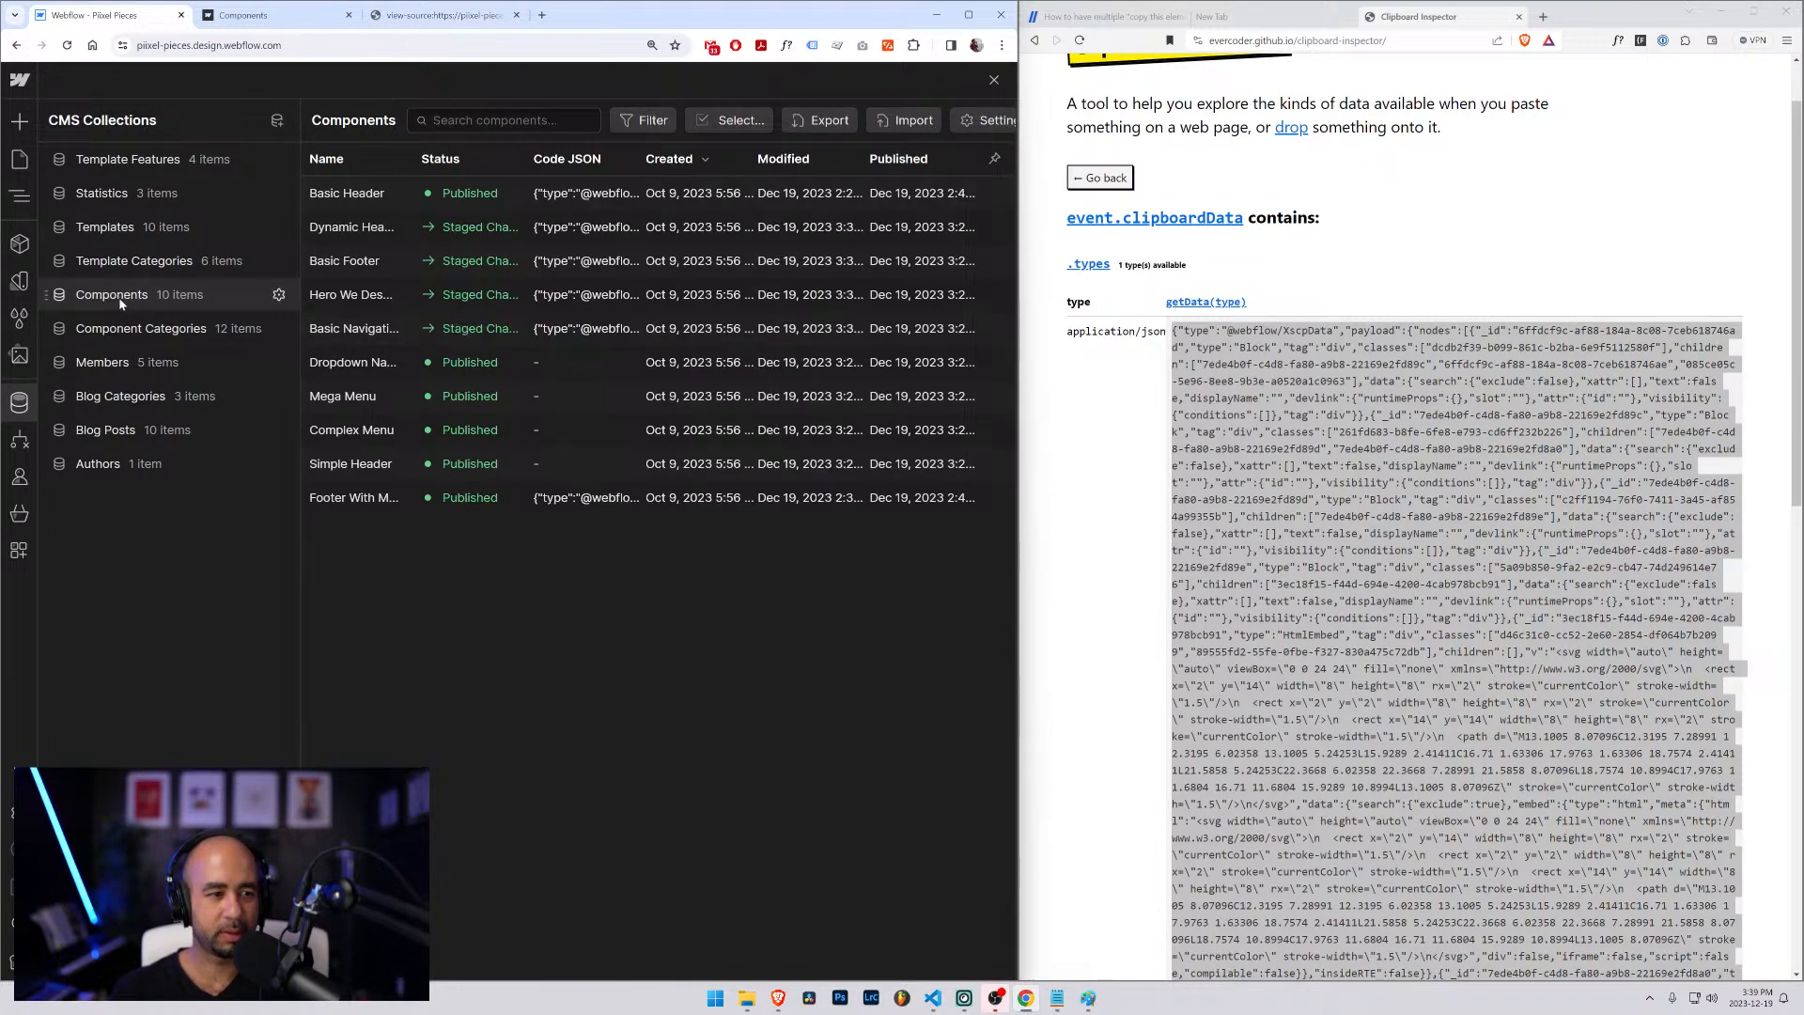
- Return to the Home page and copy the discover_card element titled 'Ridiculously easy'
click(18, 159)
click(626, 531)
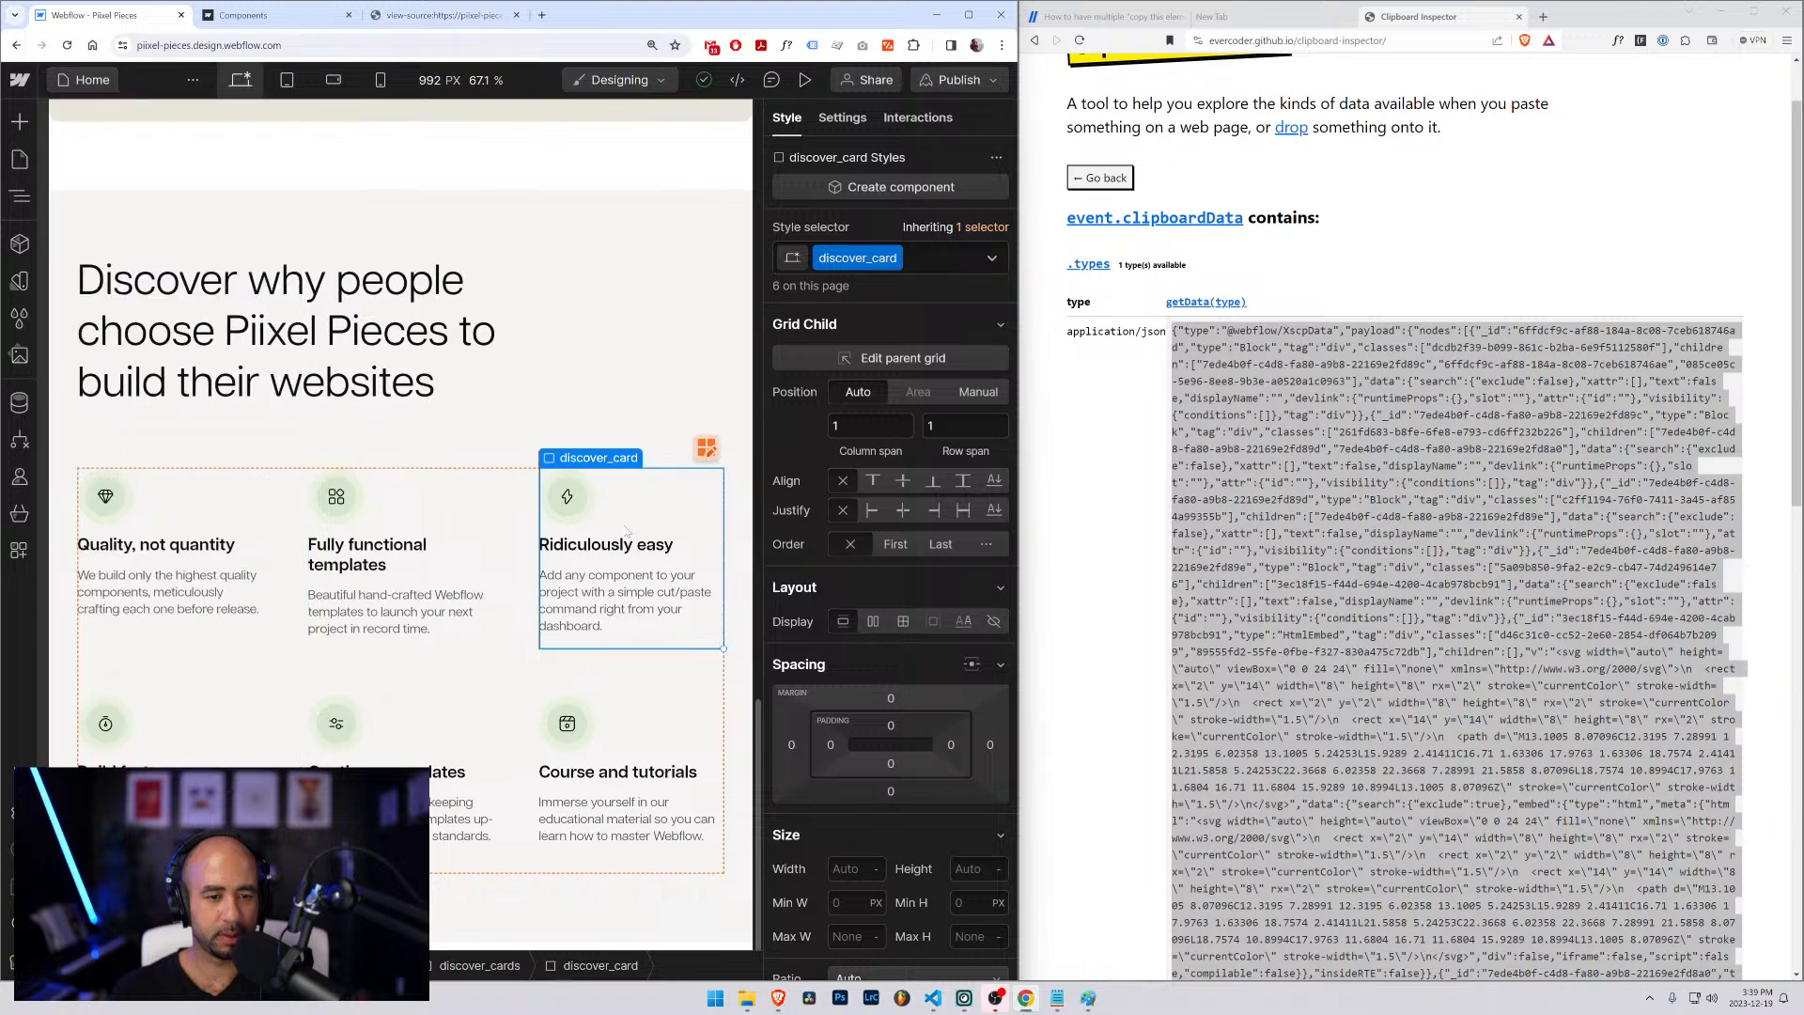
right_click(627, 531)
click(561, 691)
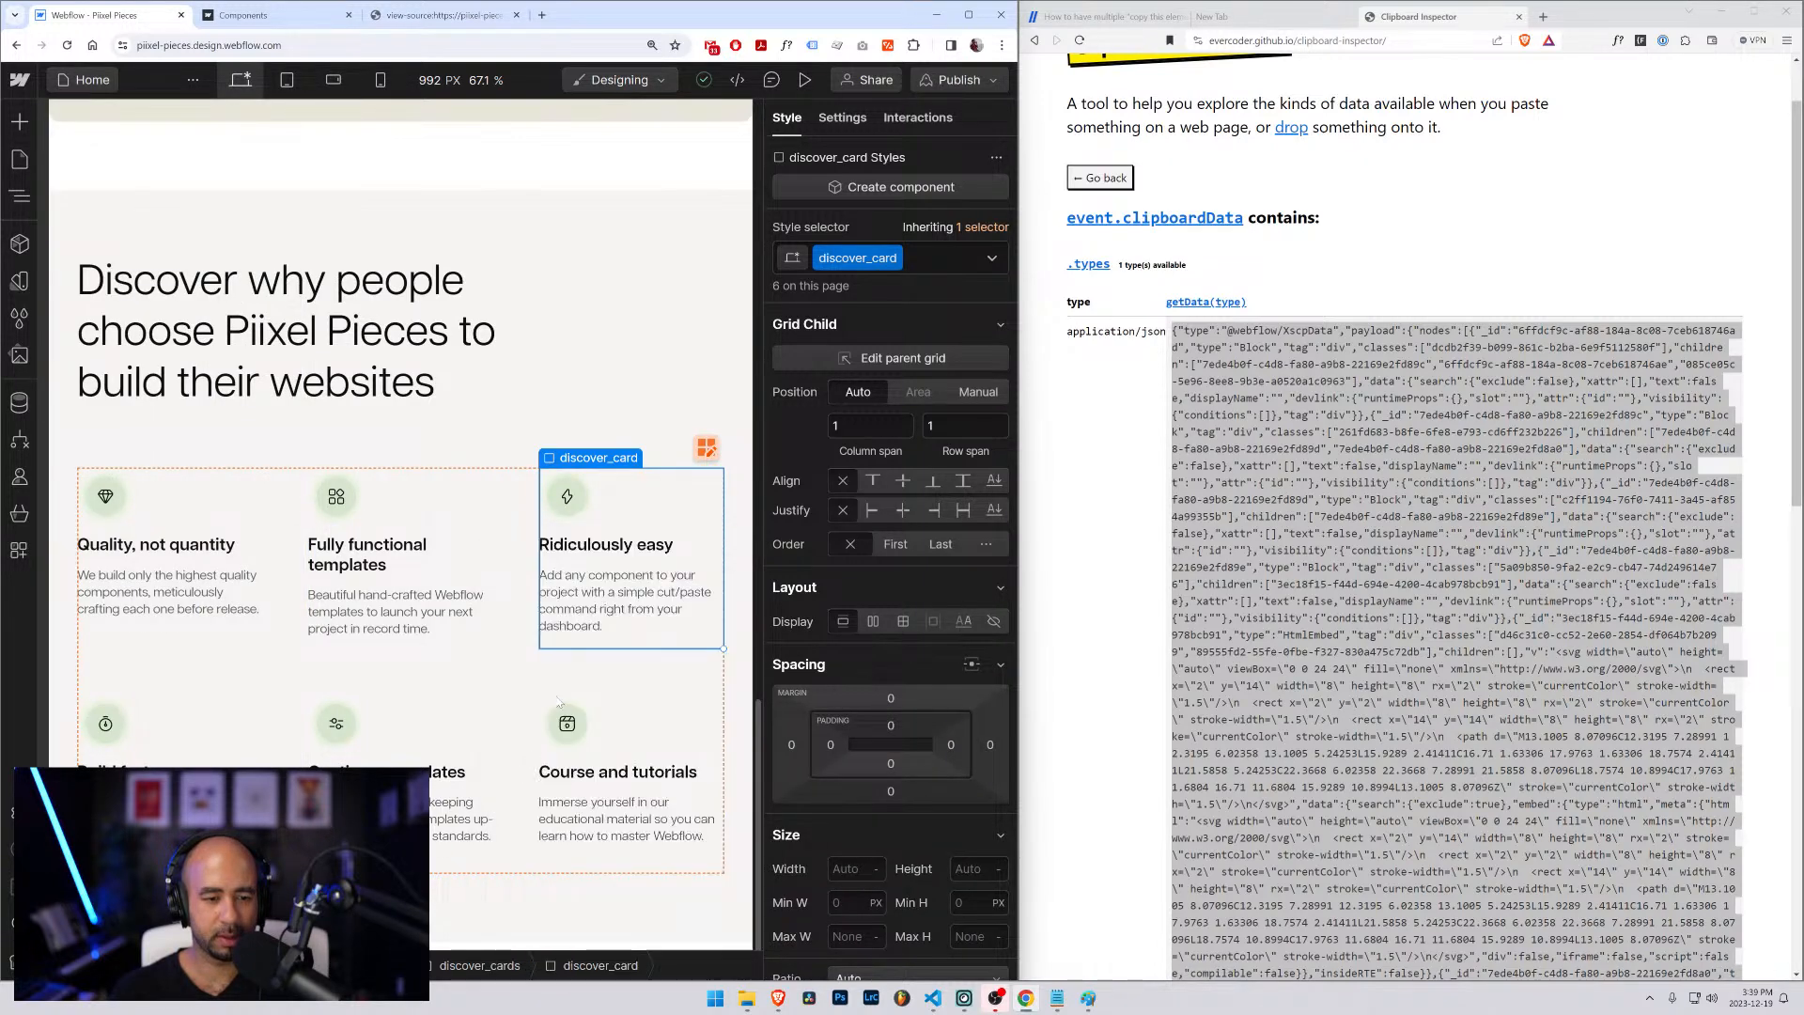
- Replace the Clipboard Inspector result with the 'Ridiculously easy' card's data and copy its complete application/json text
click(1111, 178)
key(ctrl+v)
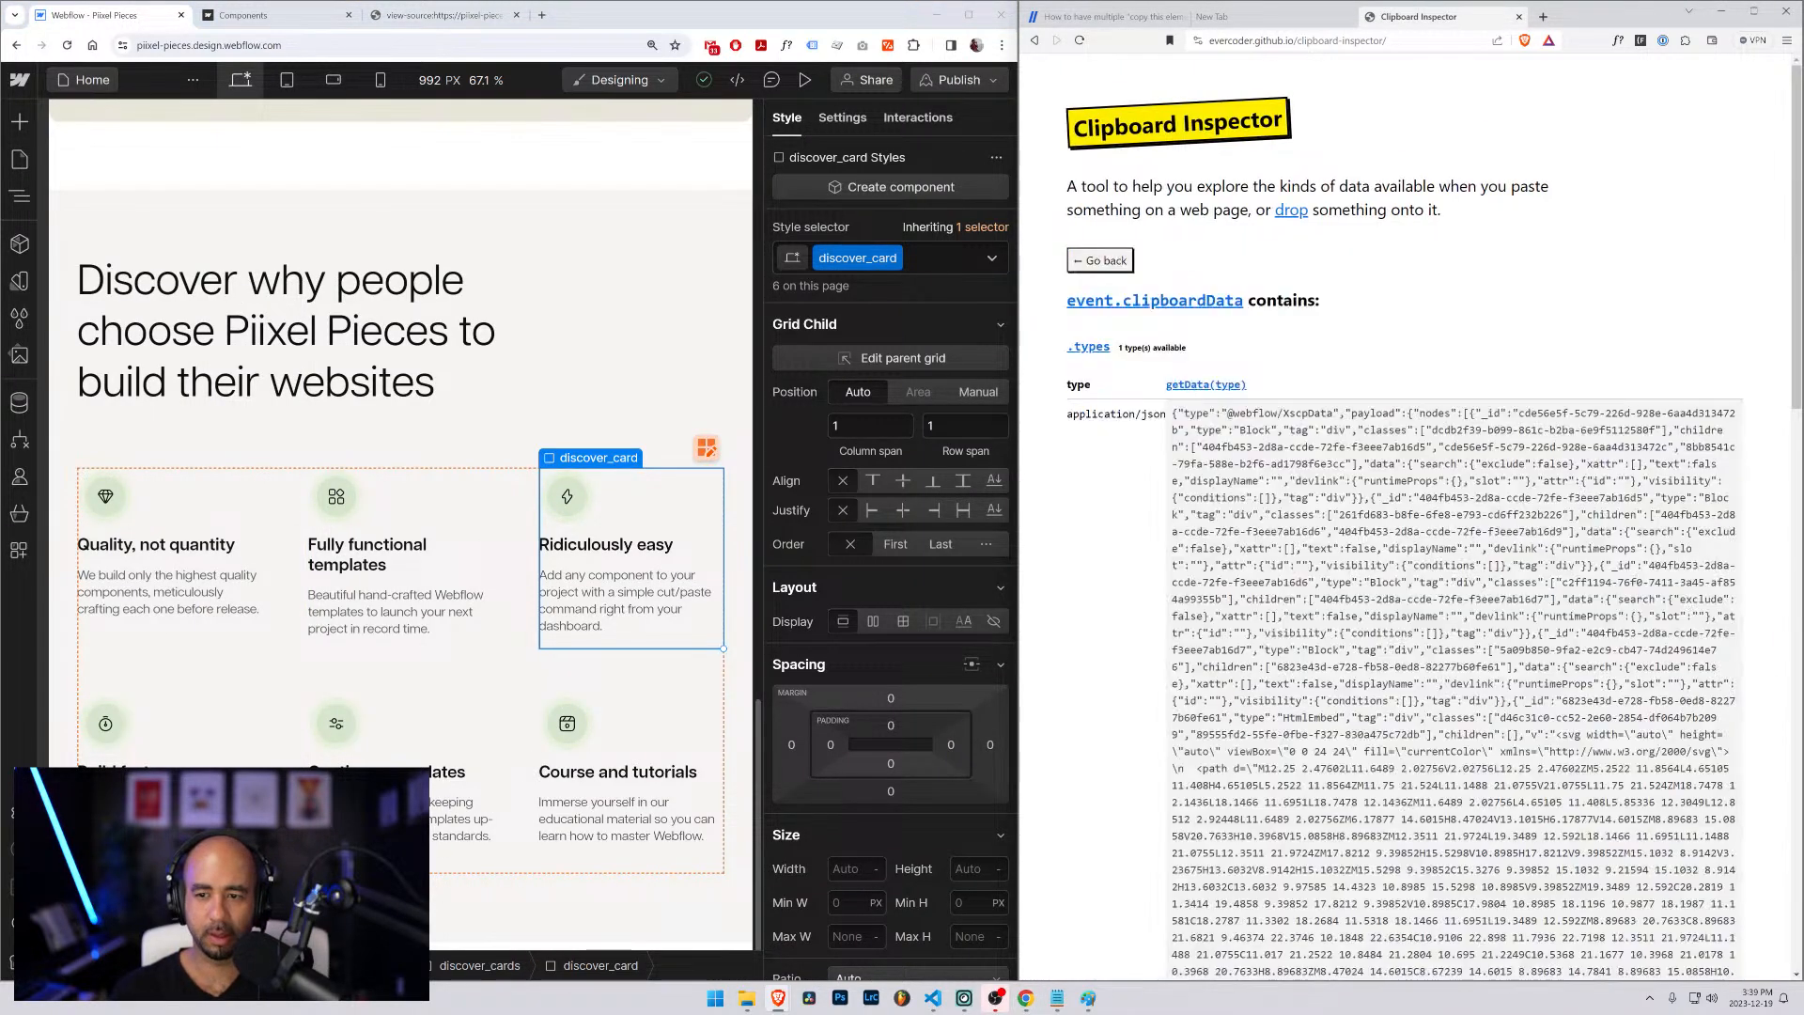
drag(1172, 411, 1422, 680)
scroll(1410, 564, up, 15)
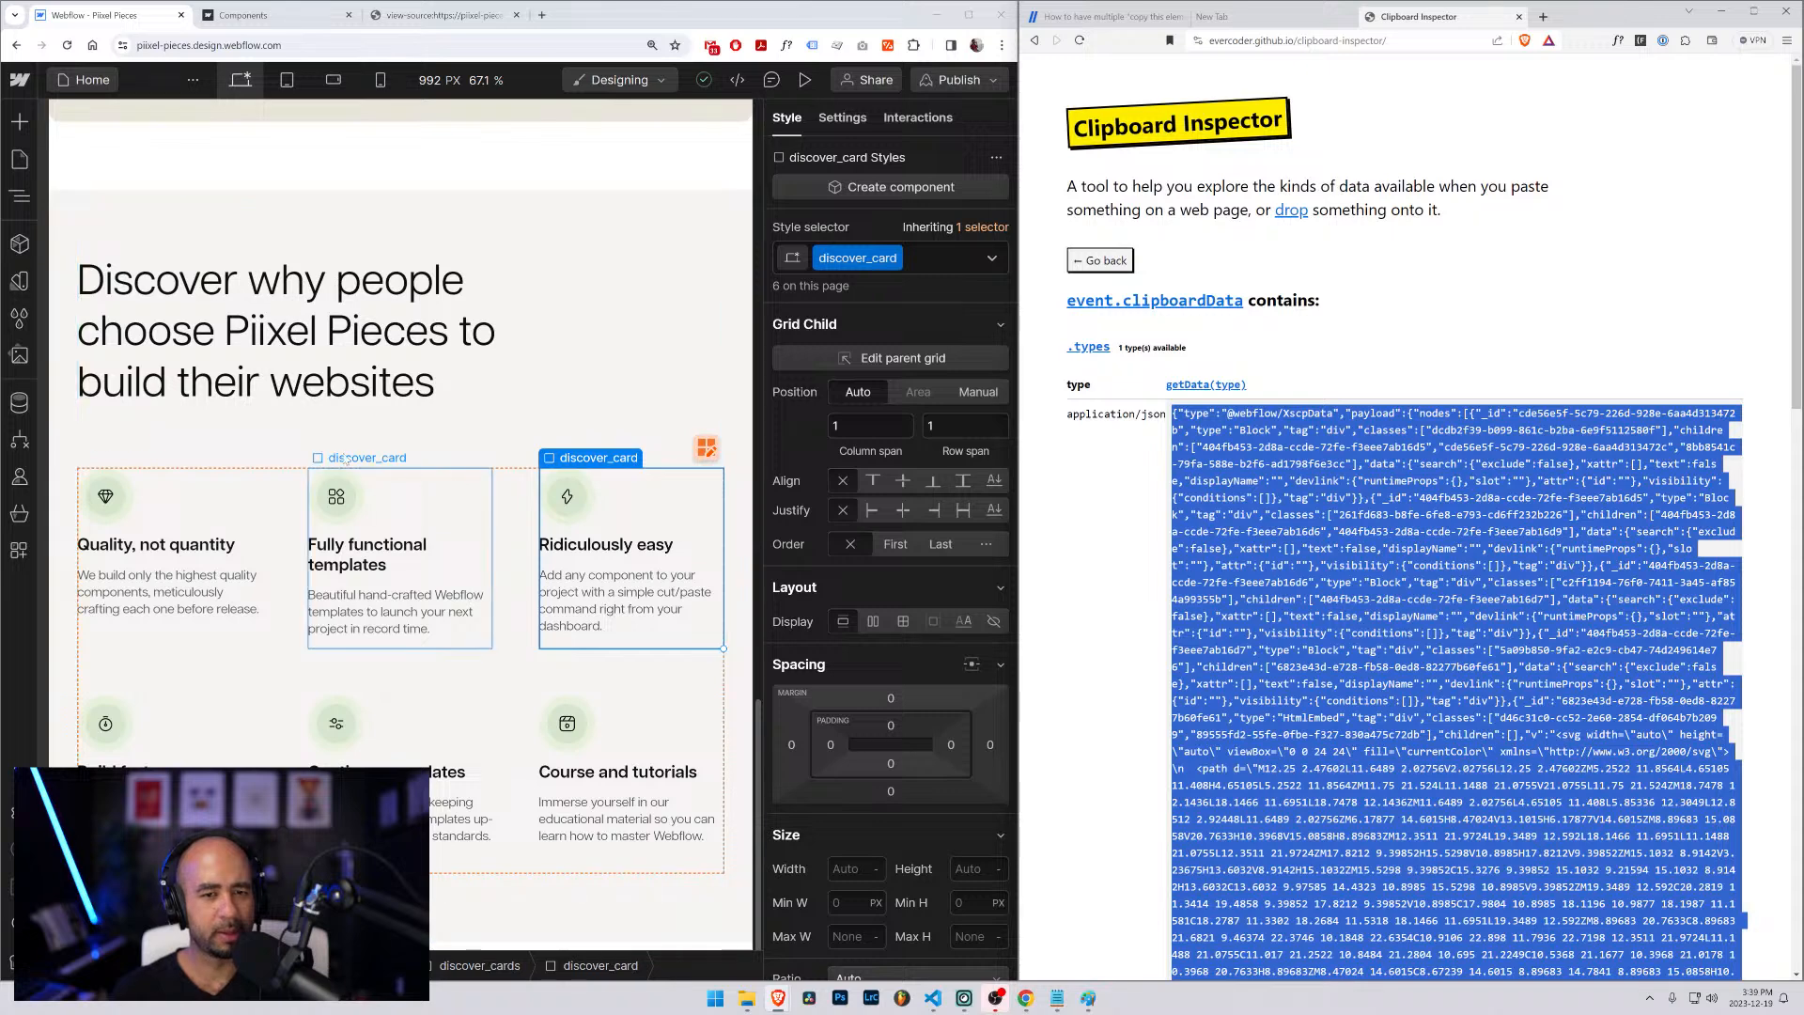
- Try to save the copied JSON in the Code JSON field of Dropdown Navigation, and exit the item without saving
click(18, 402)
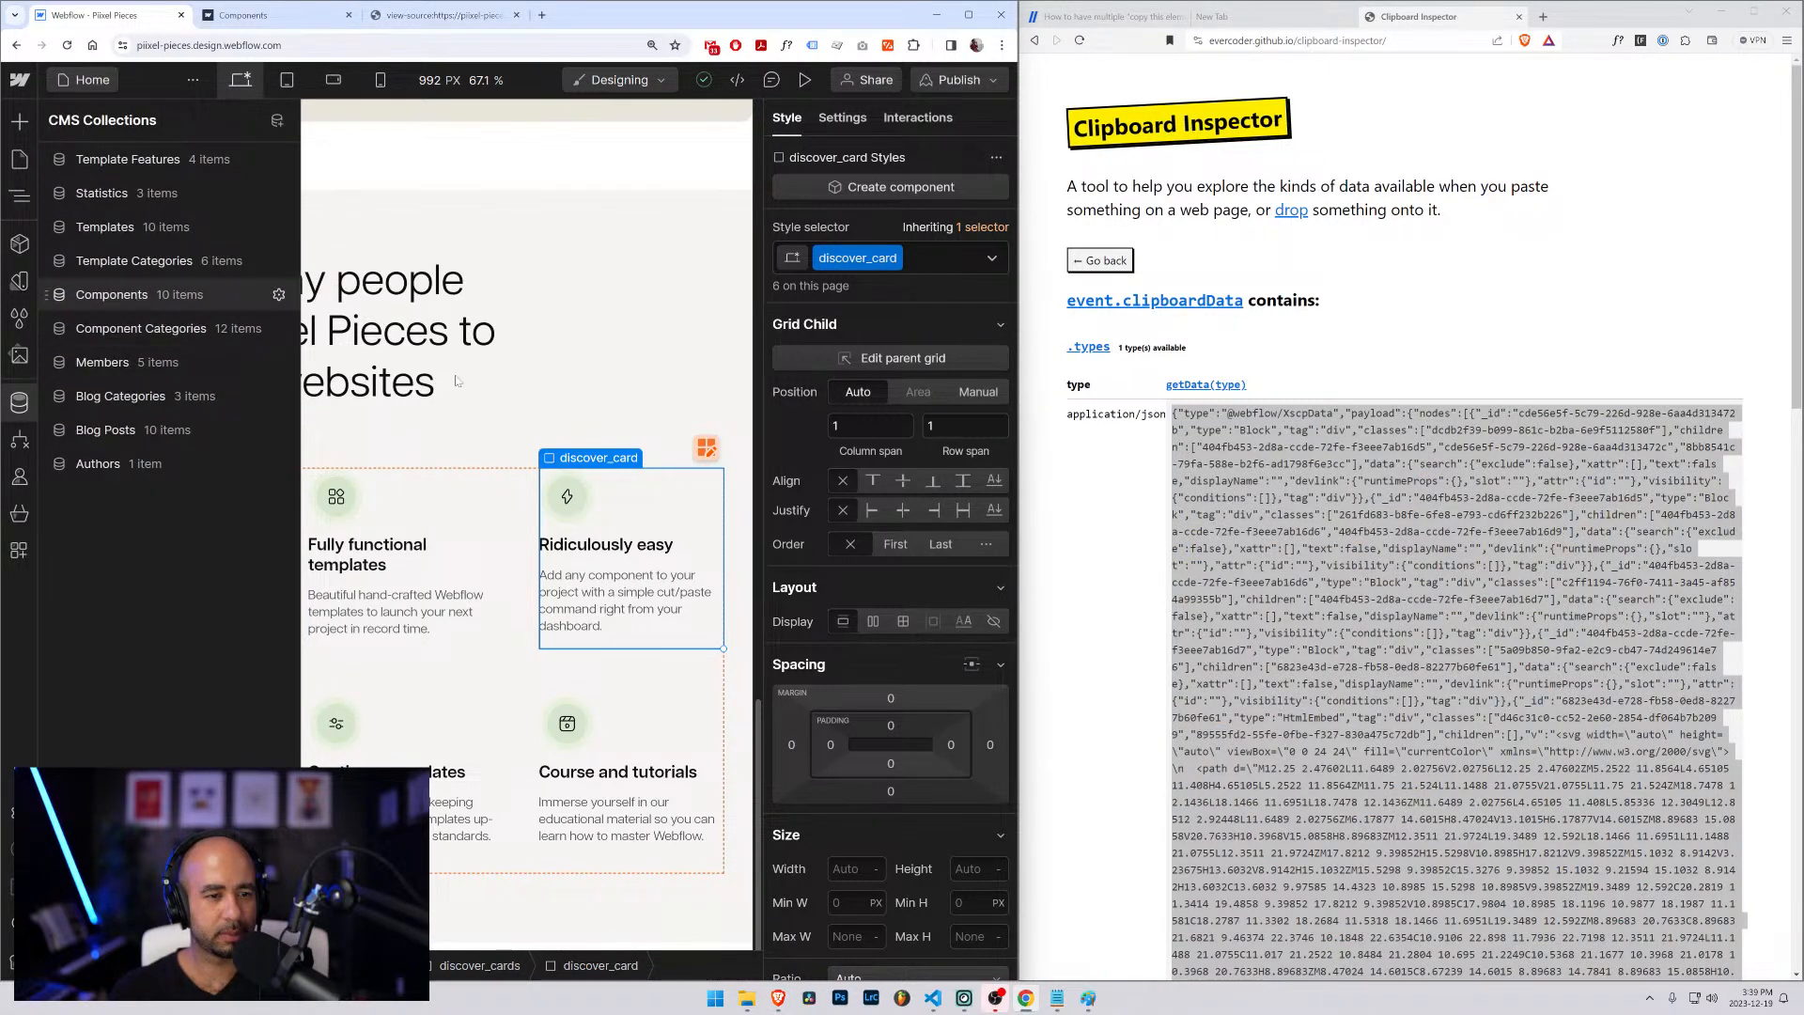
click(112, 294)
click(503, 364)
scroll(655, 566, down, 3)
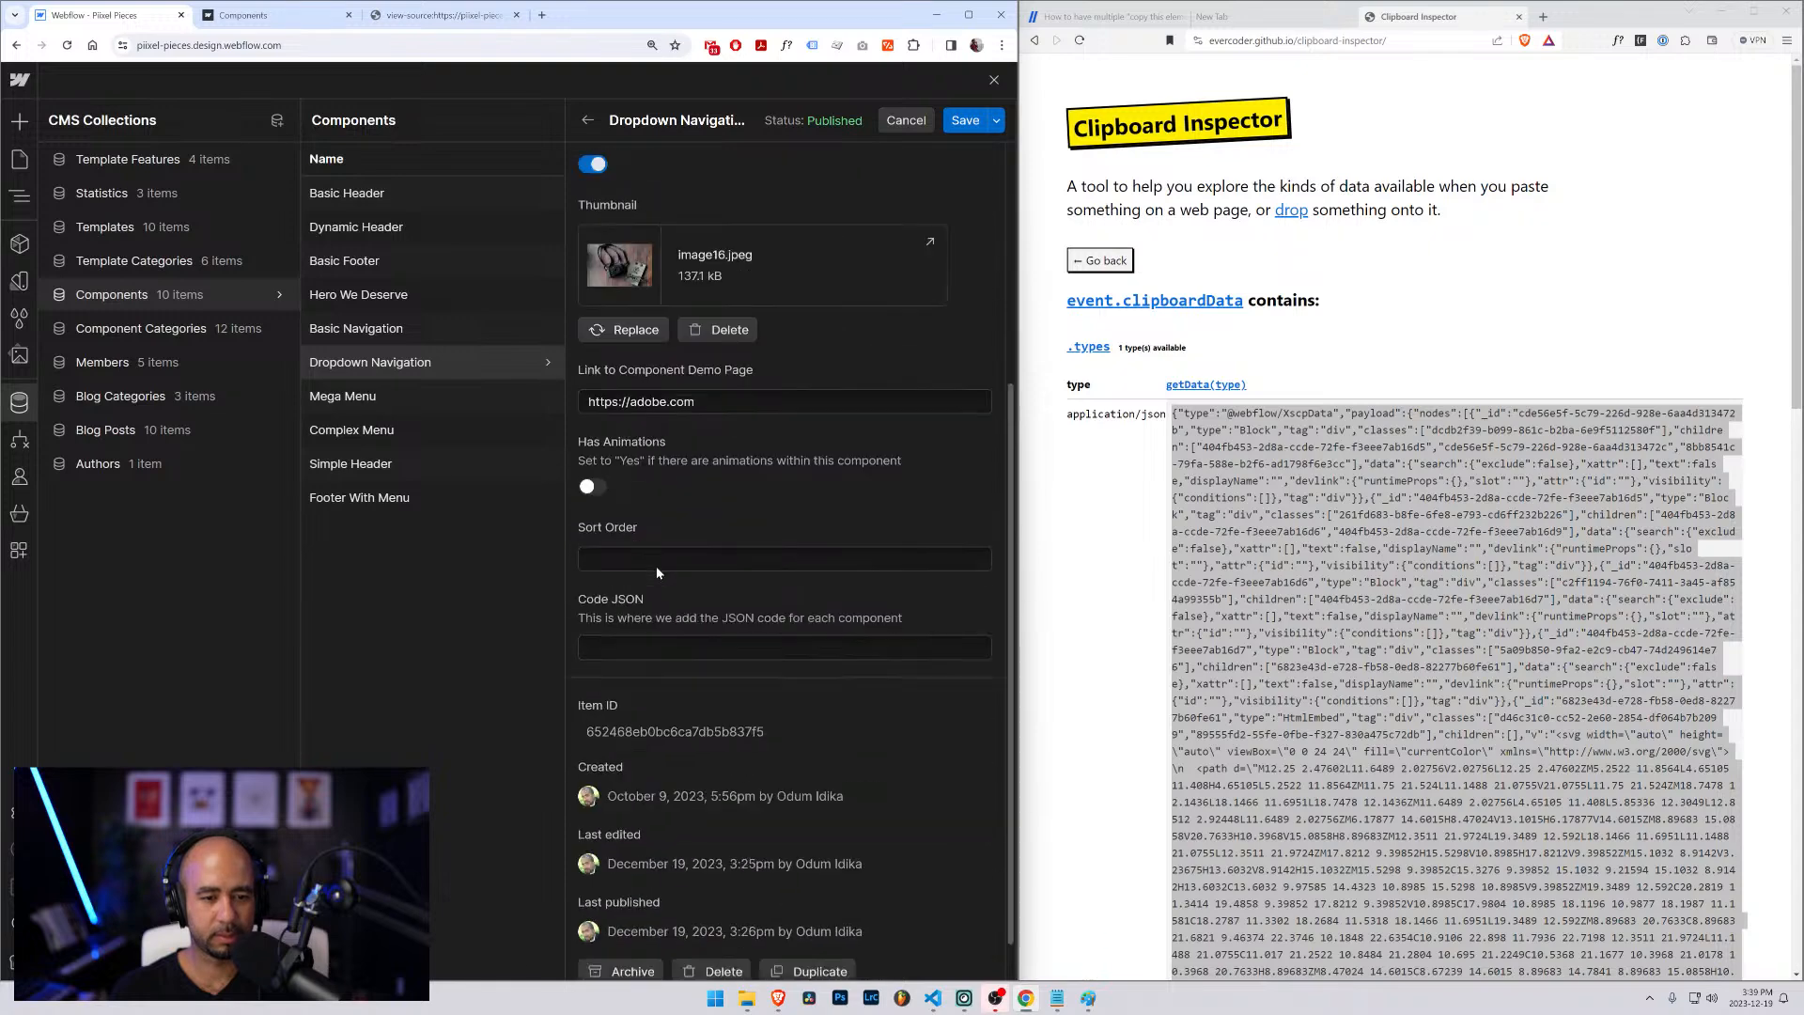
click(714, 625)
key(ctrl+v)
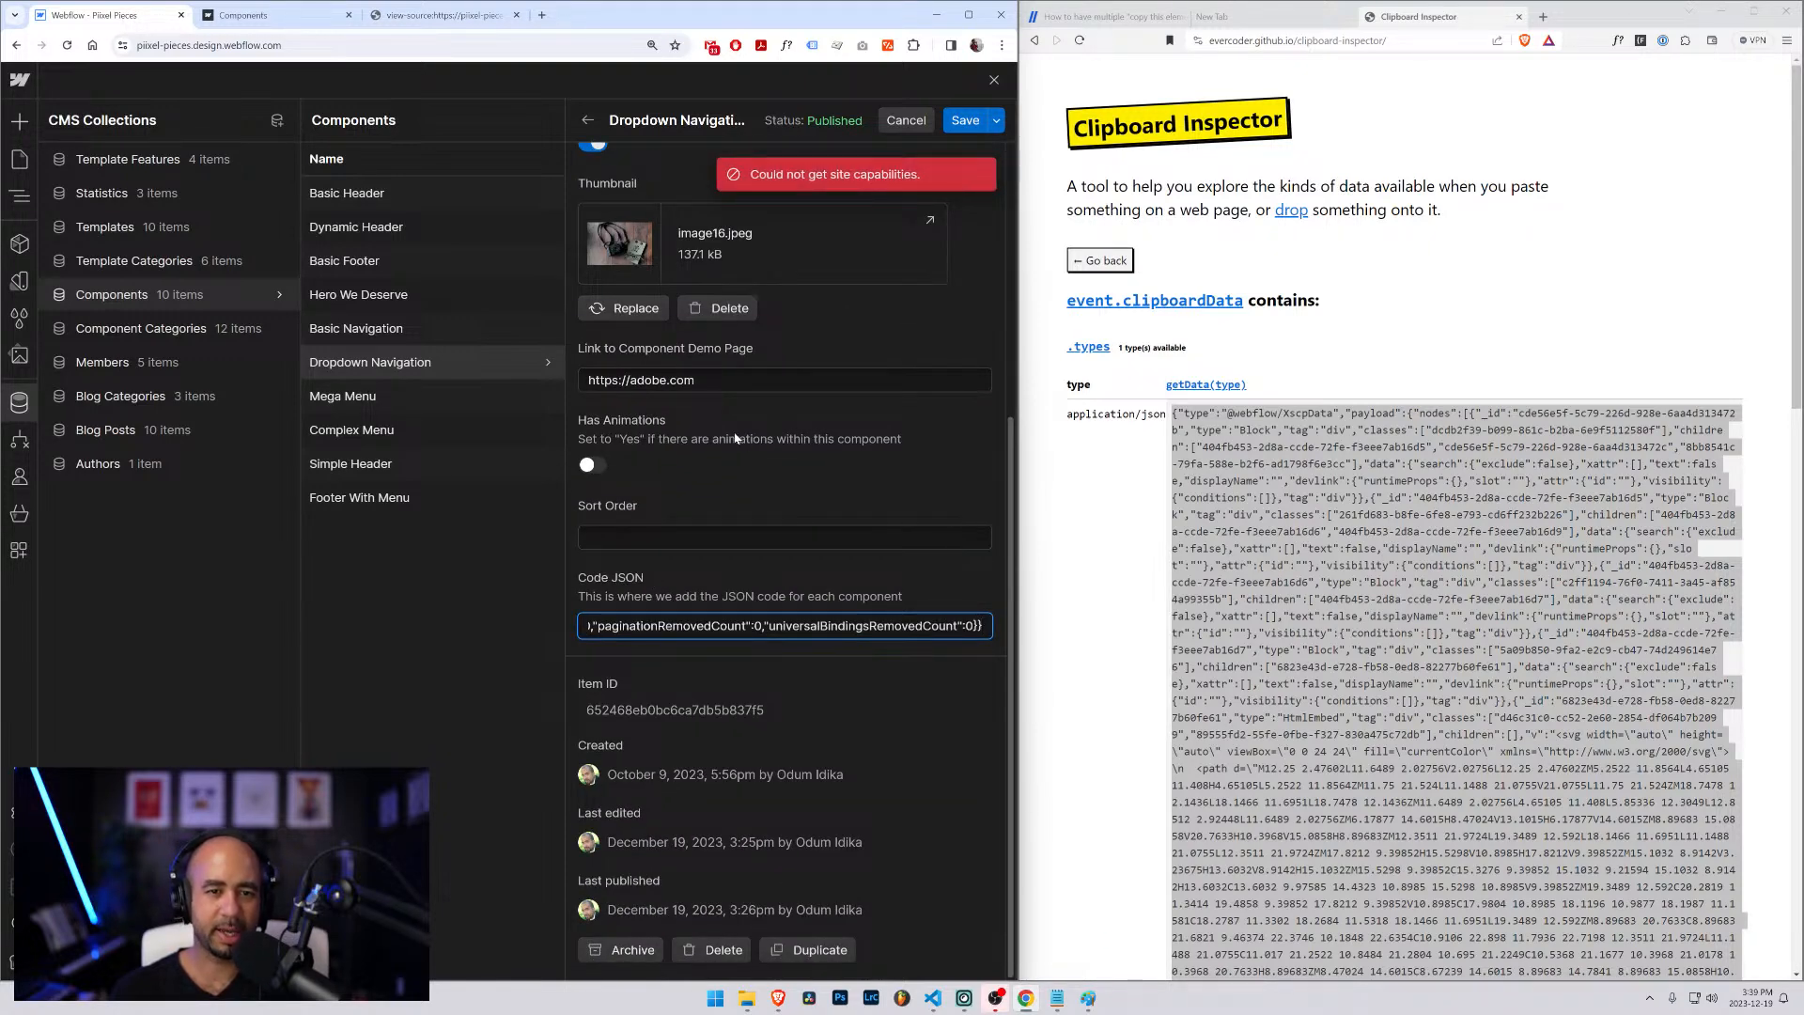
click(967, 122)
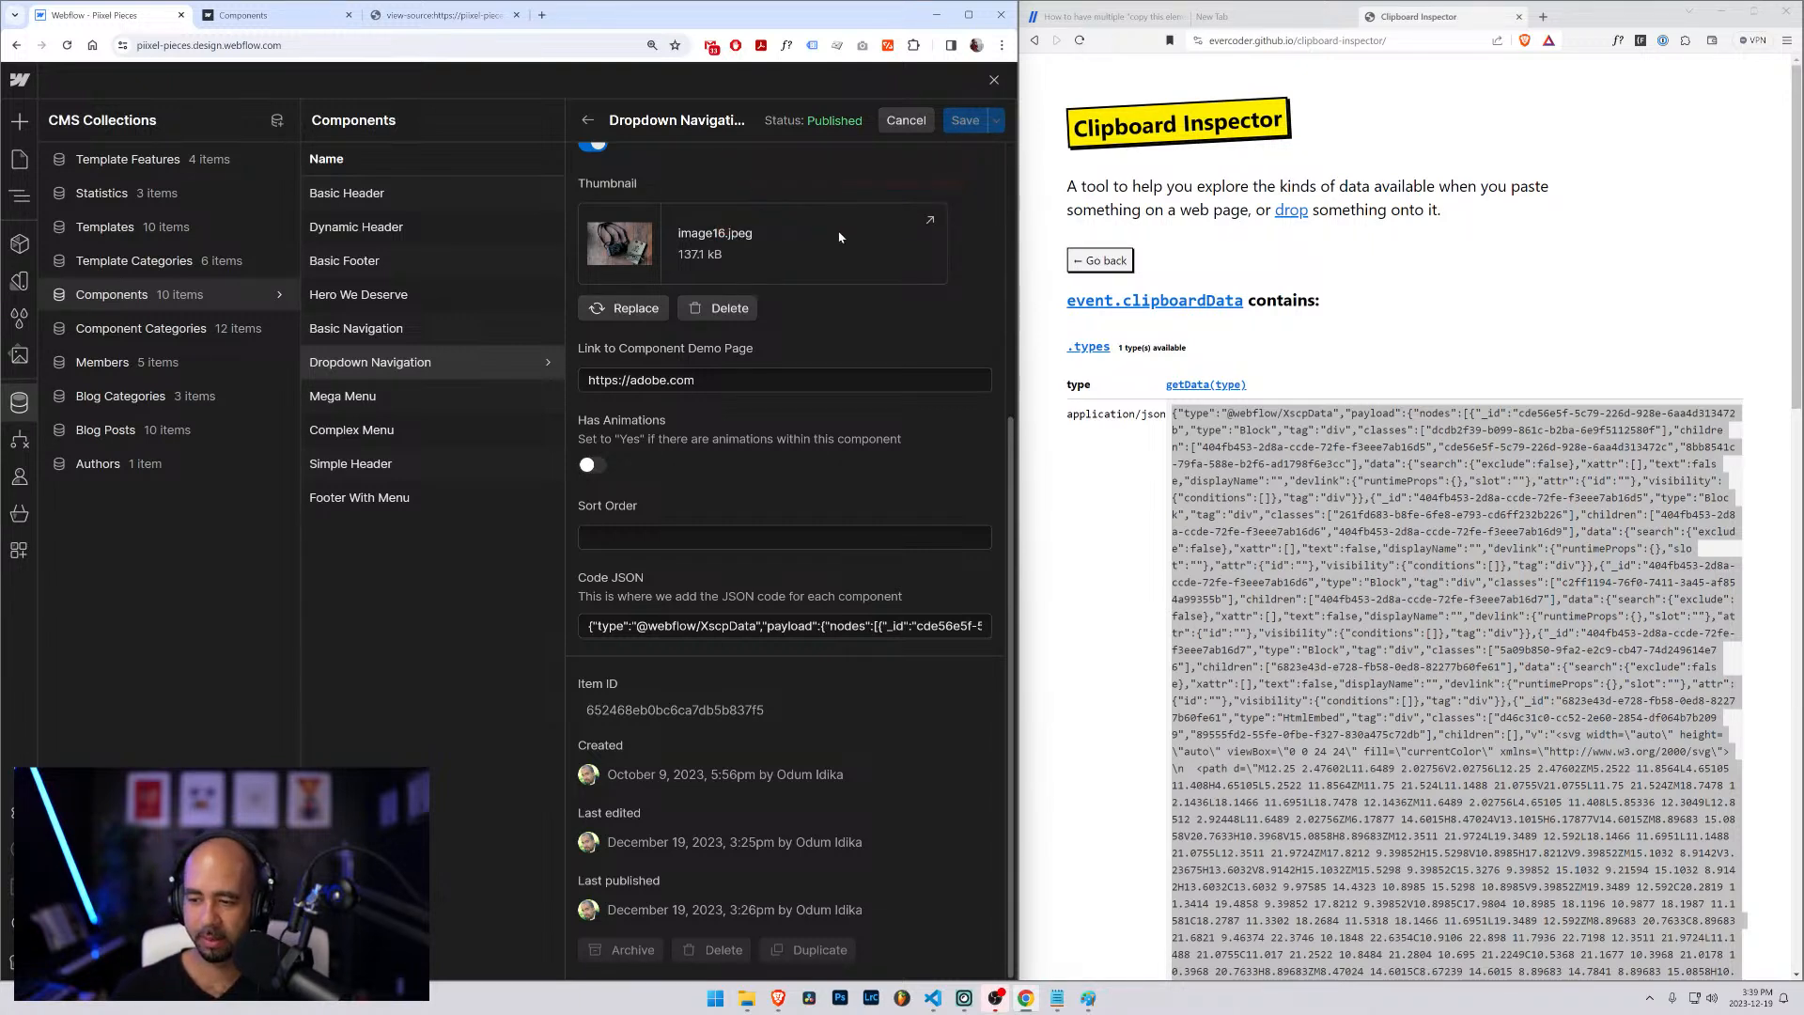
click(382, 361)
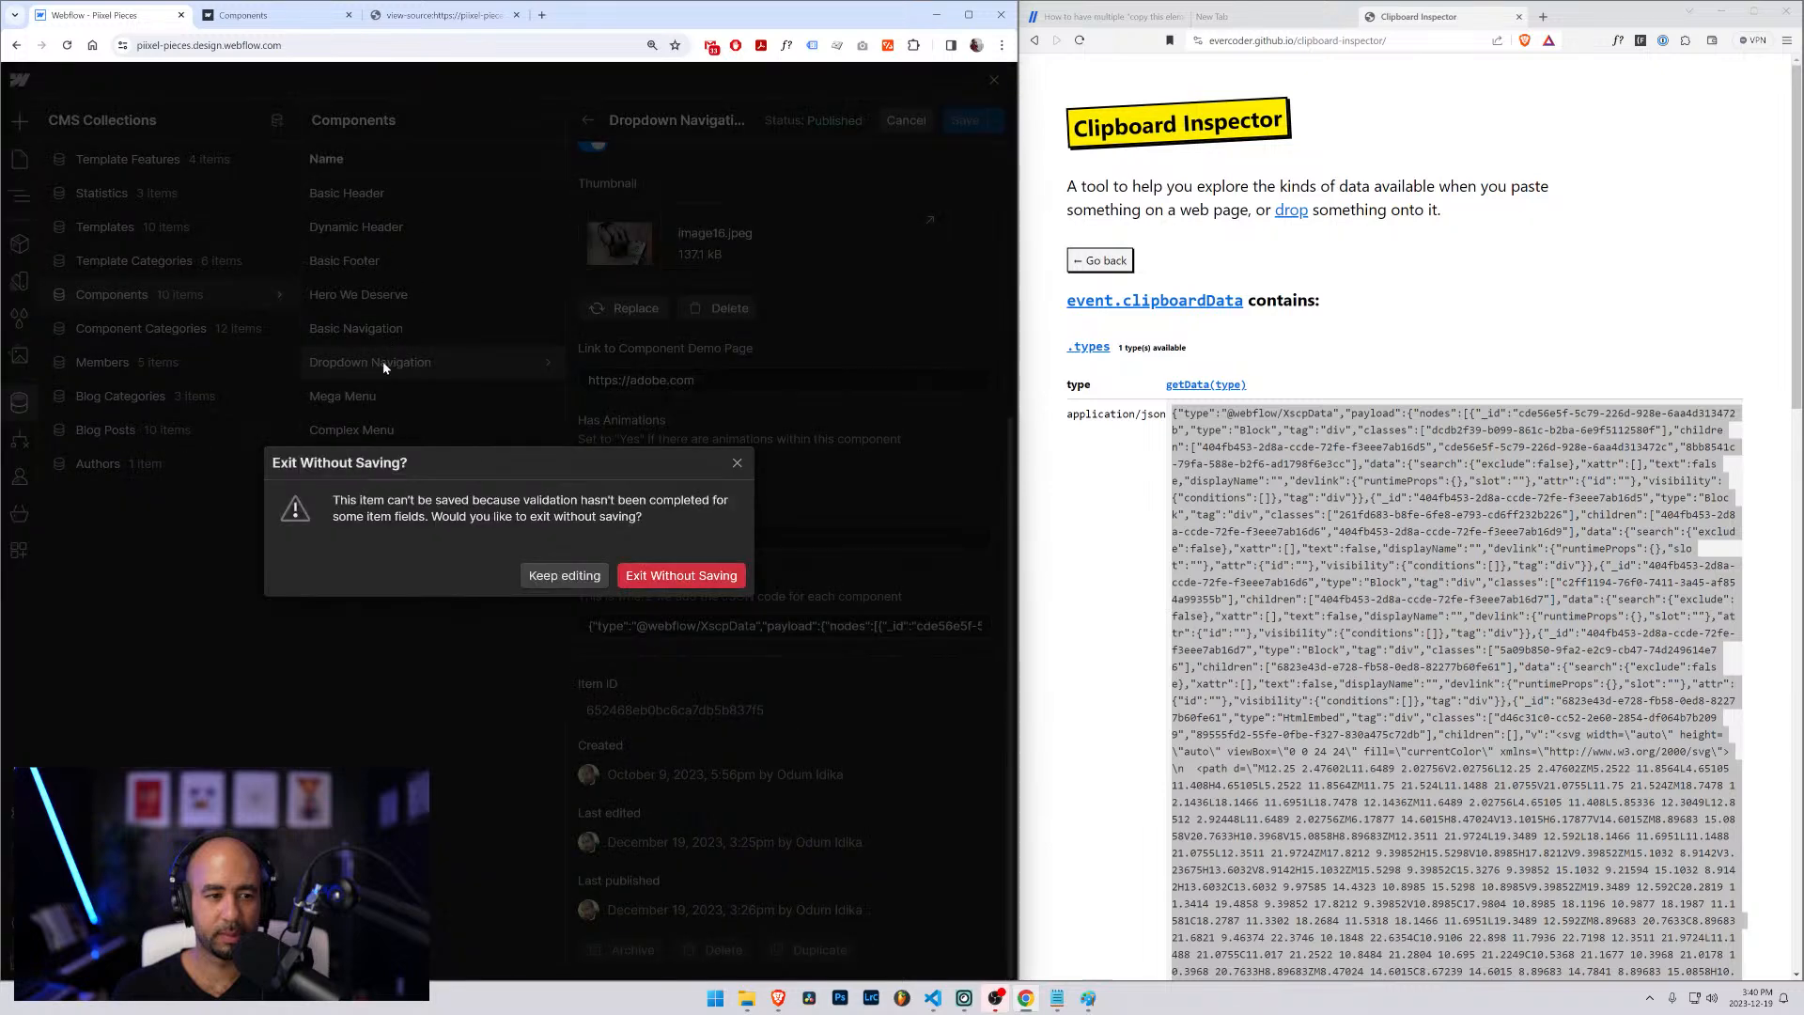
click(655, 576)
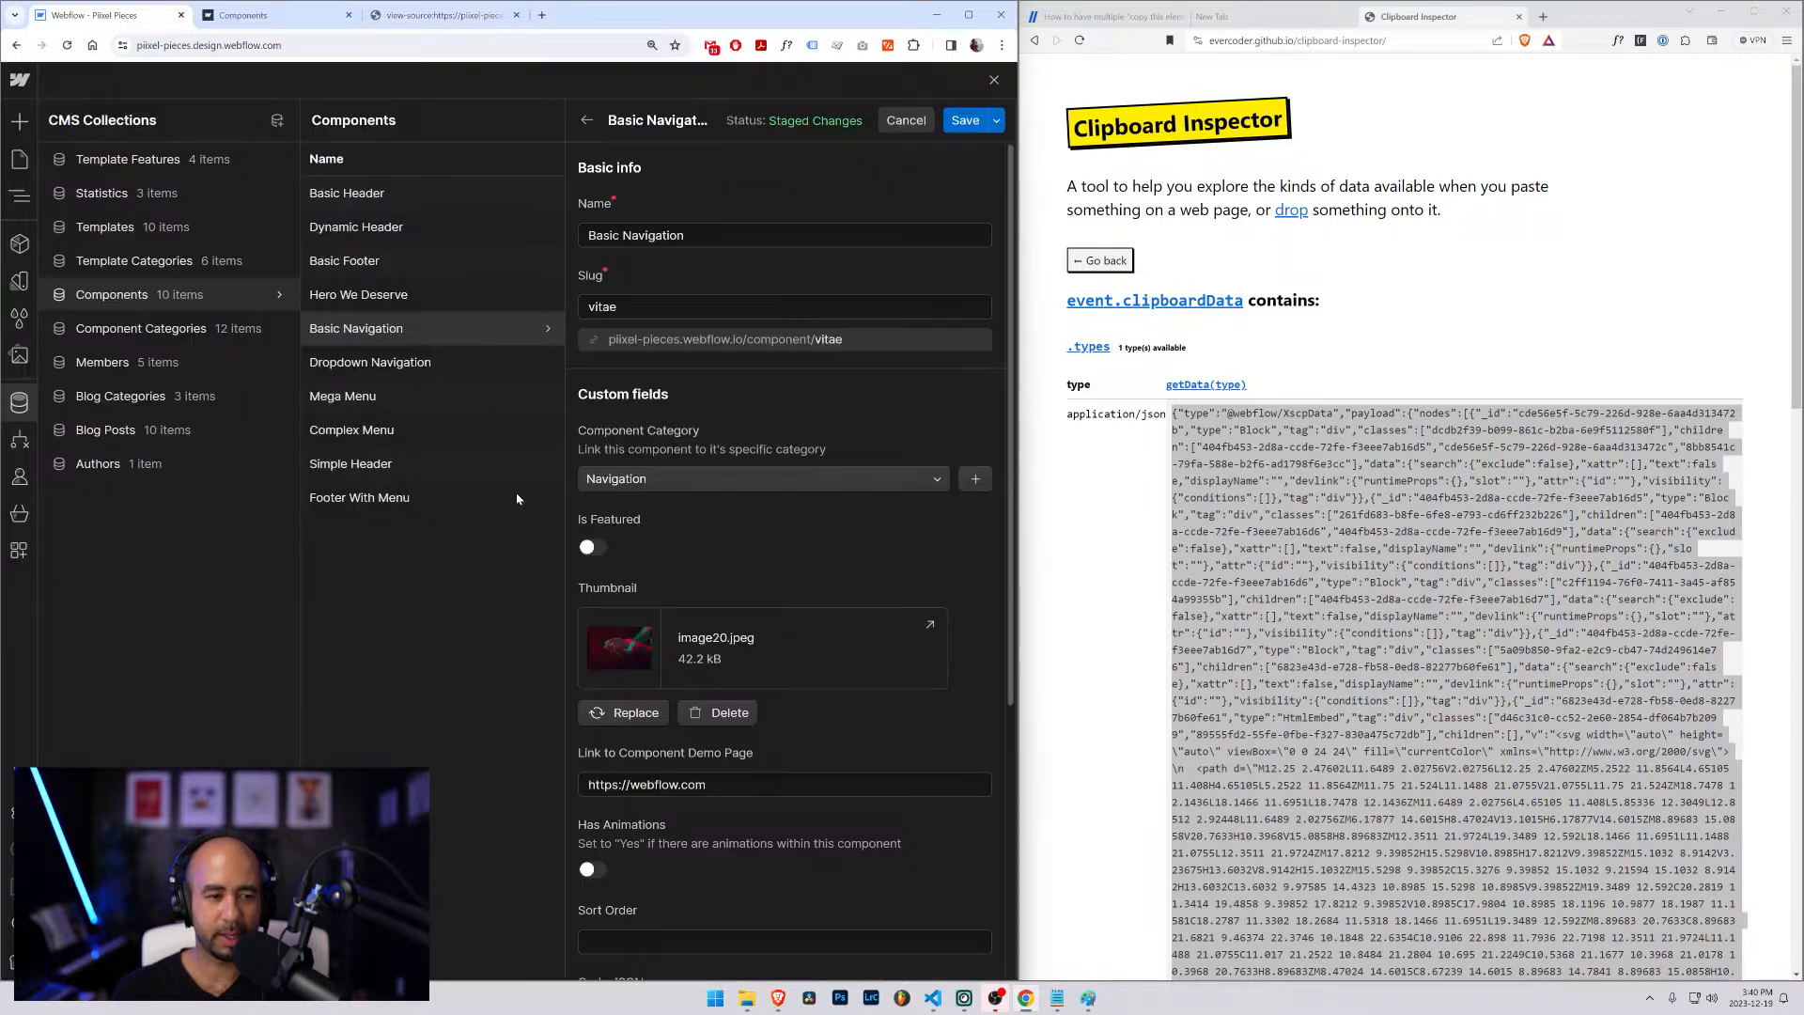
- Reopen Dropdown Navigation, paste the copied JSON into its Code JSON field, save it, and open the Mega Menu item
click(432, 364)
scroll(742, 590, down, 5)
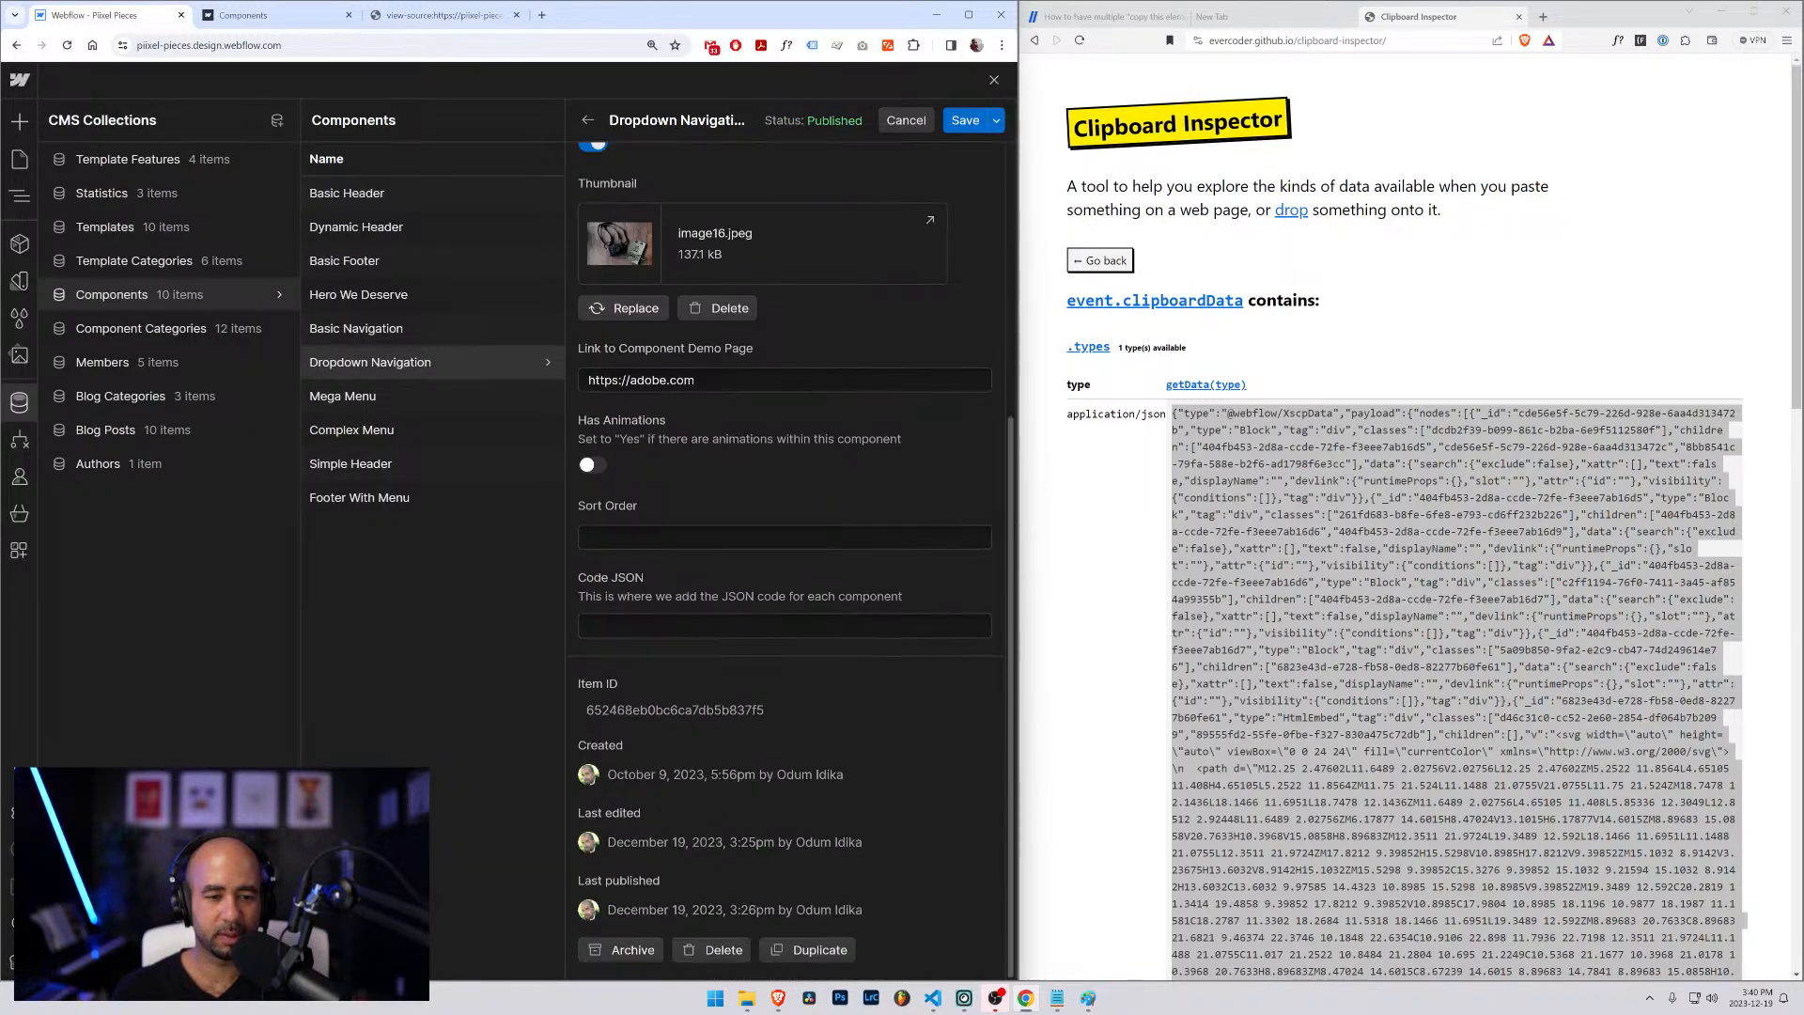
click(740, 625)
key(ctrl+v)
click(967, 122)
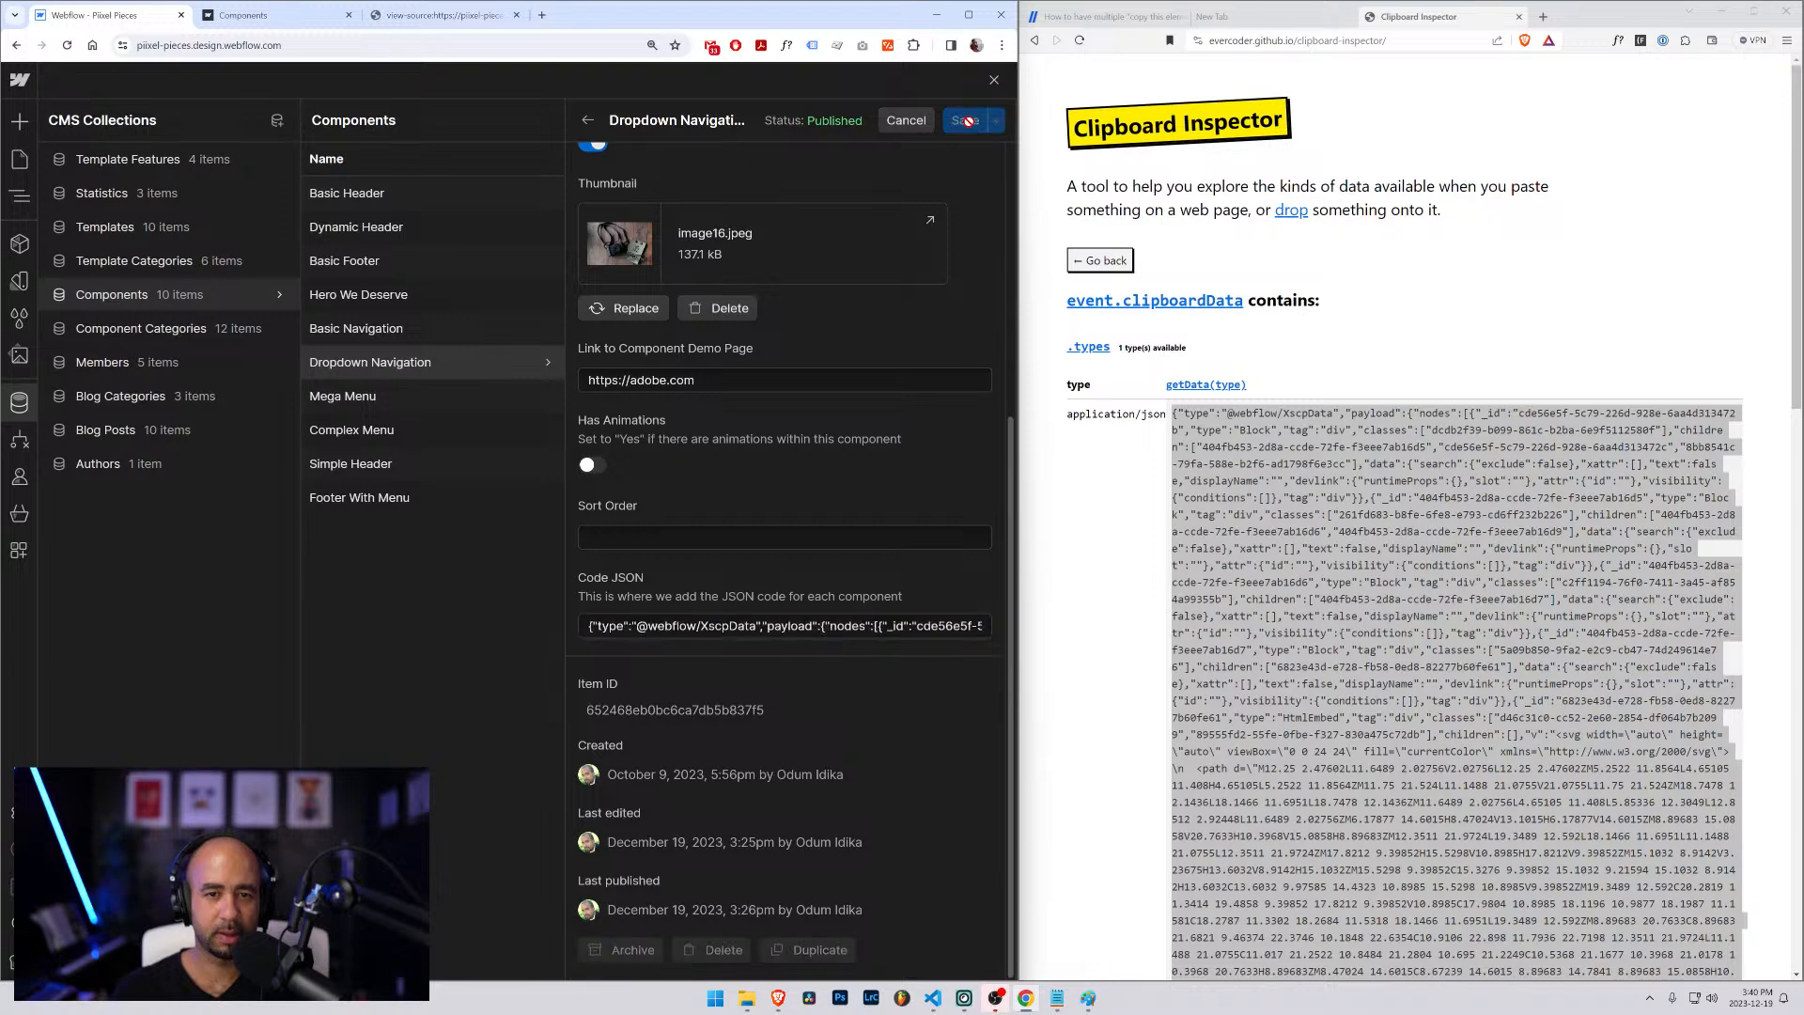
click(420, 397)
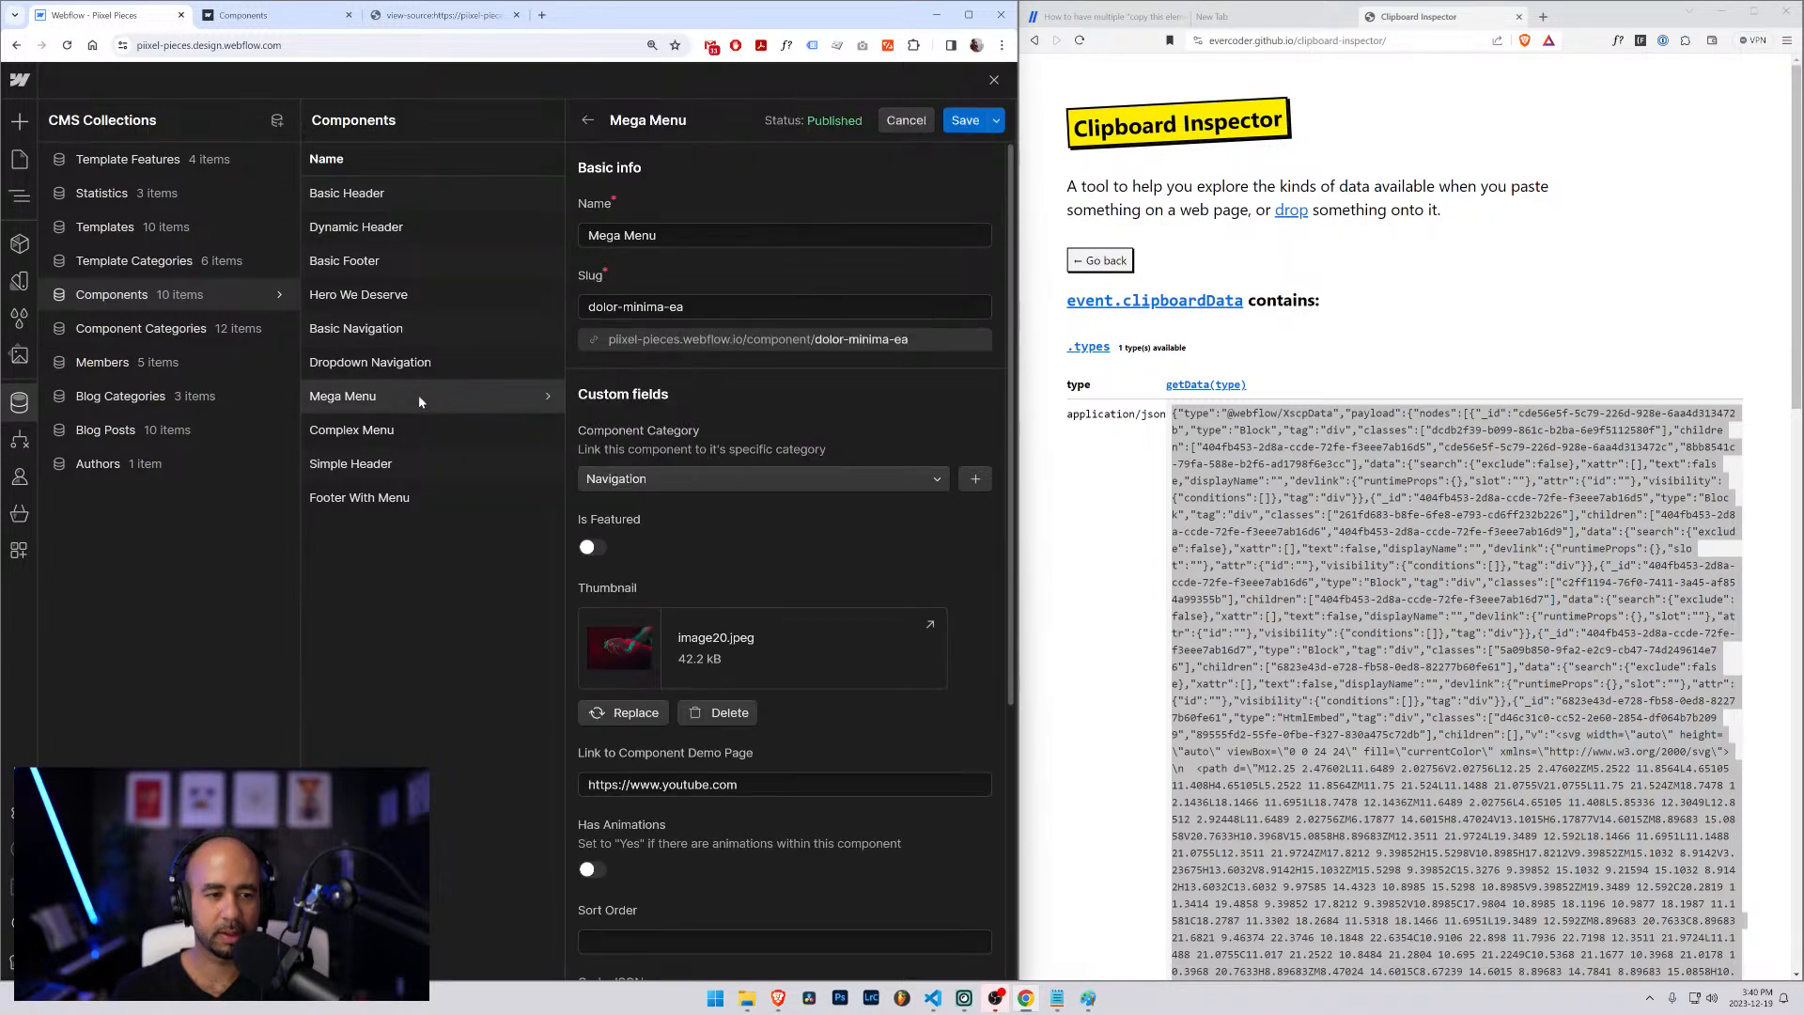
- Return to the Home page and copy the text-size-medium paragraph of the 'Course and tutorials' card
click(18, 159)
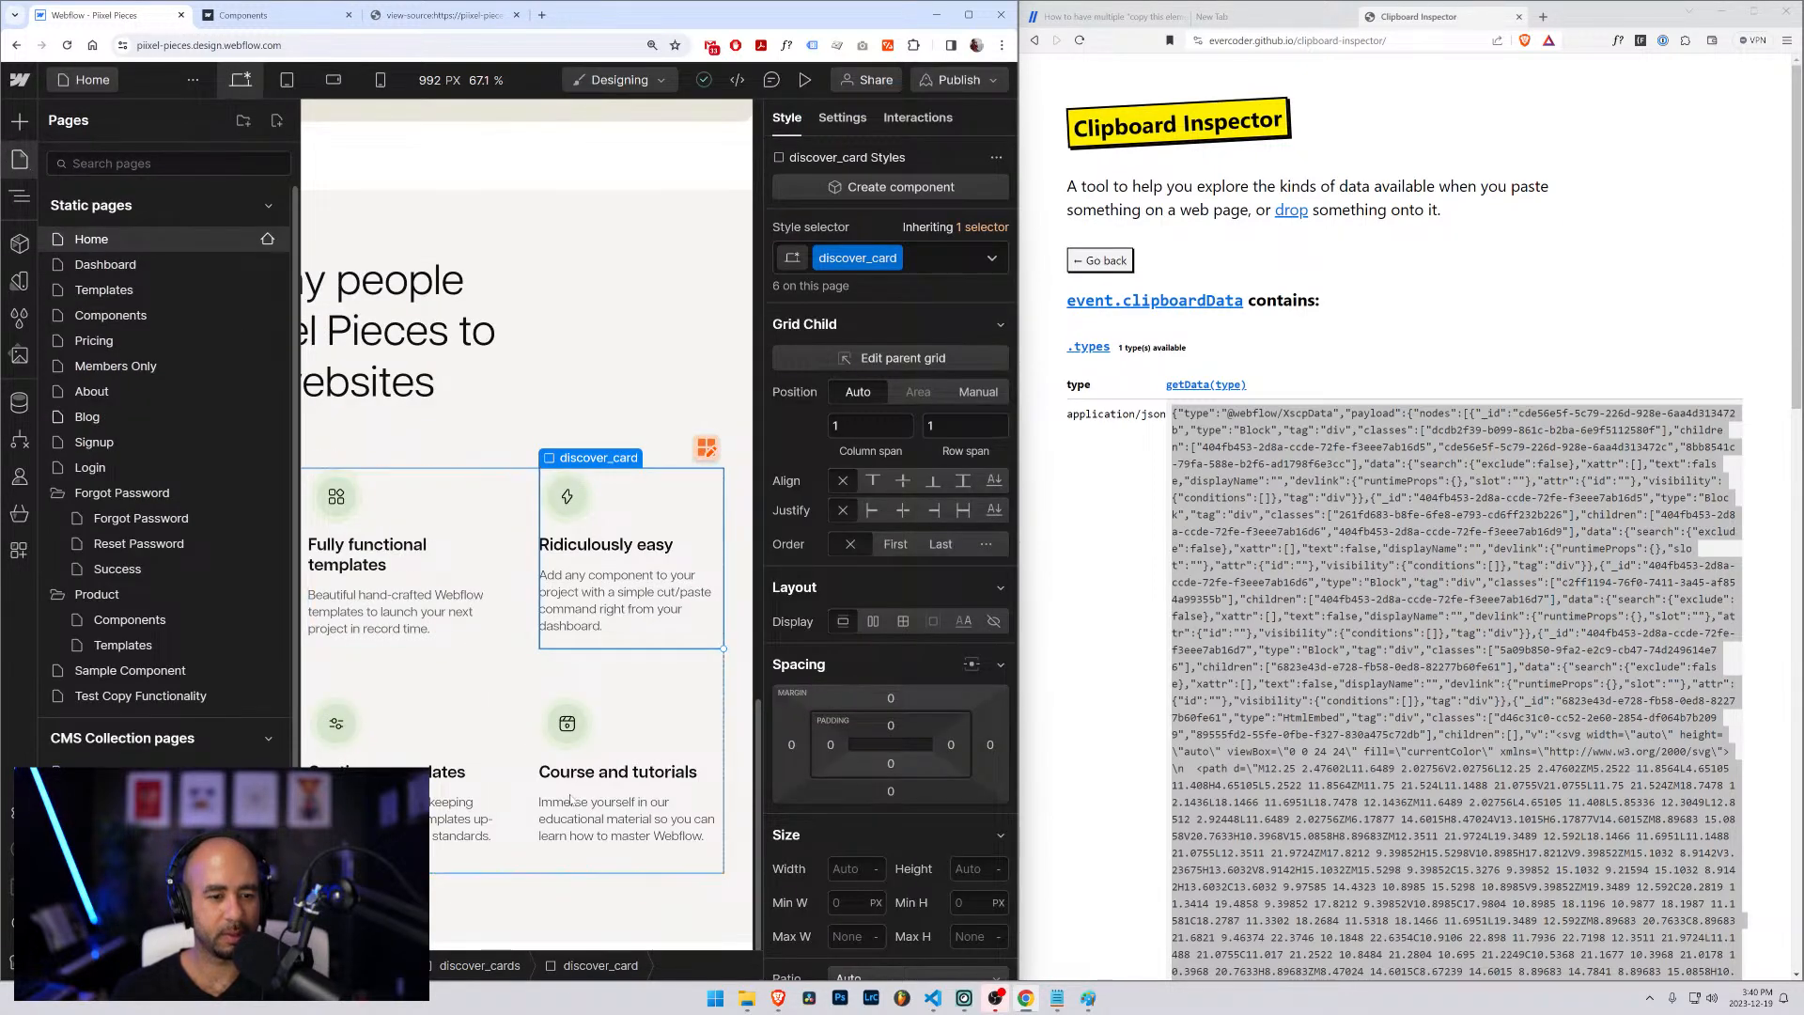
click(634, 741)
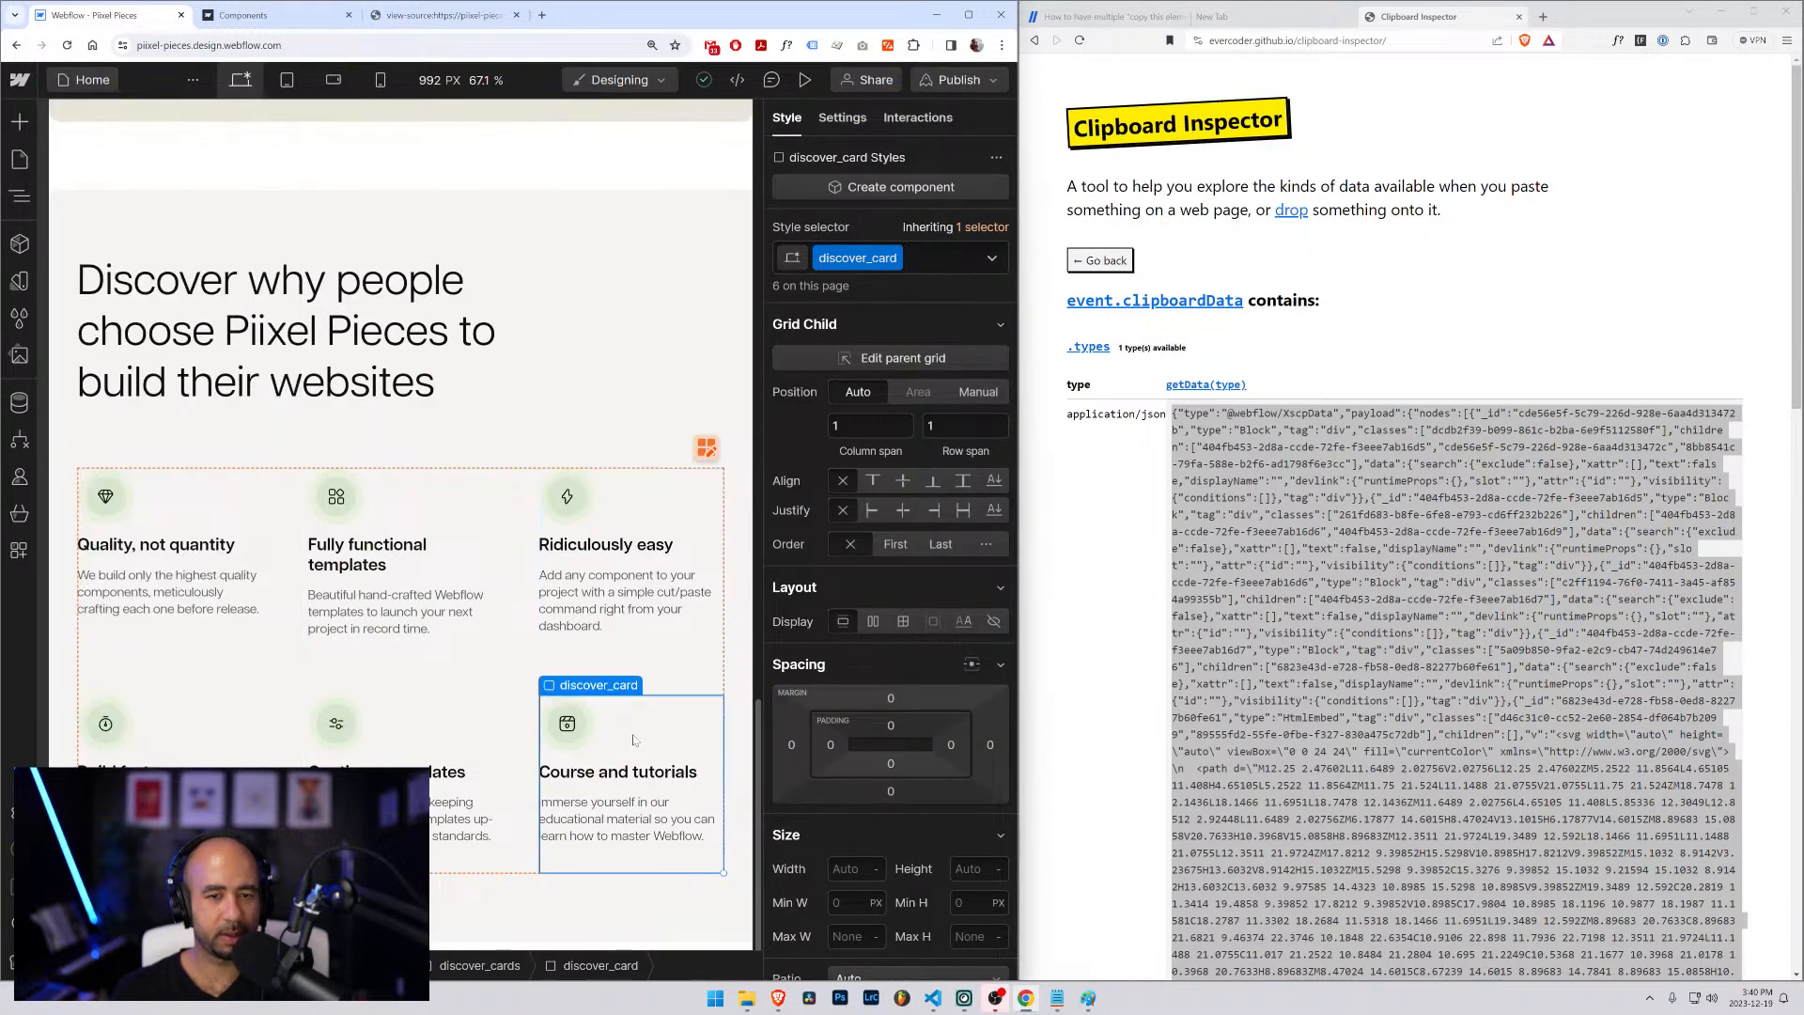
click(606, 774)
click(584, 805)
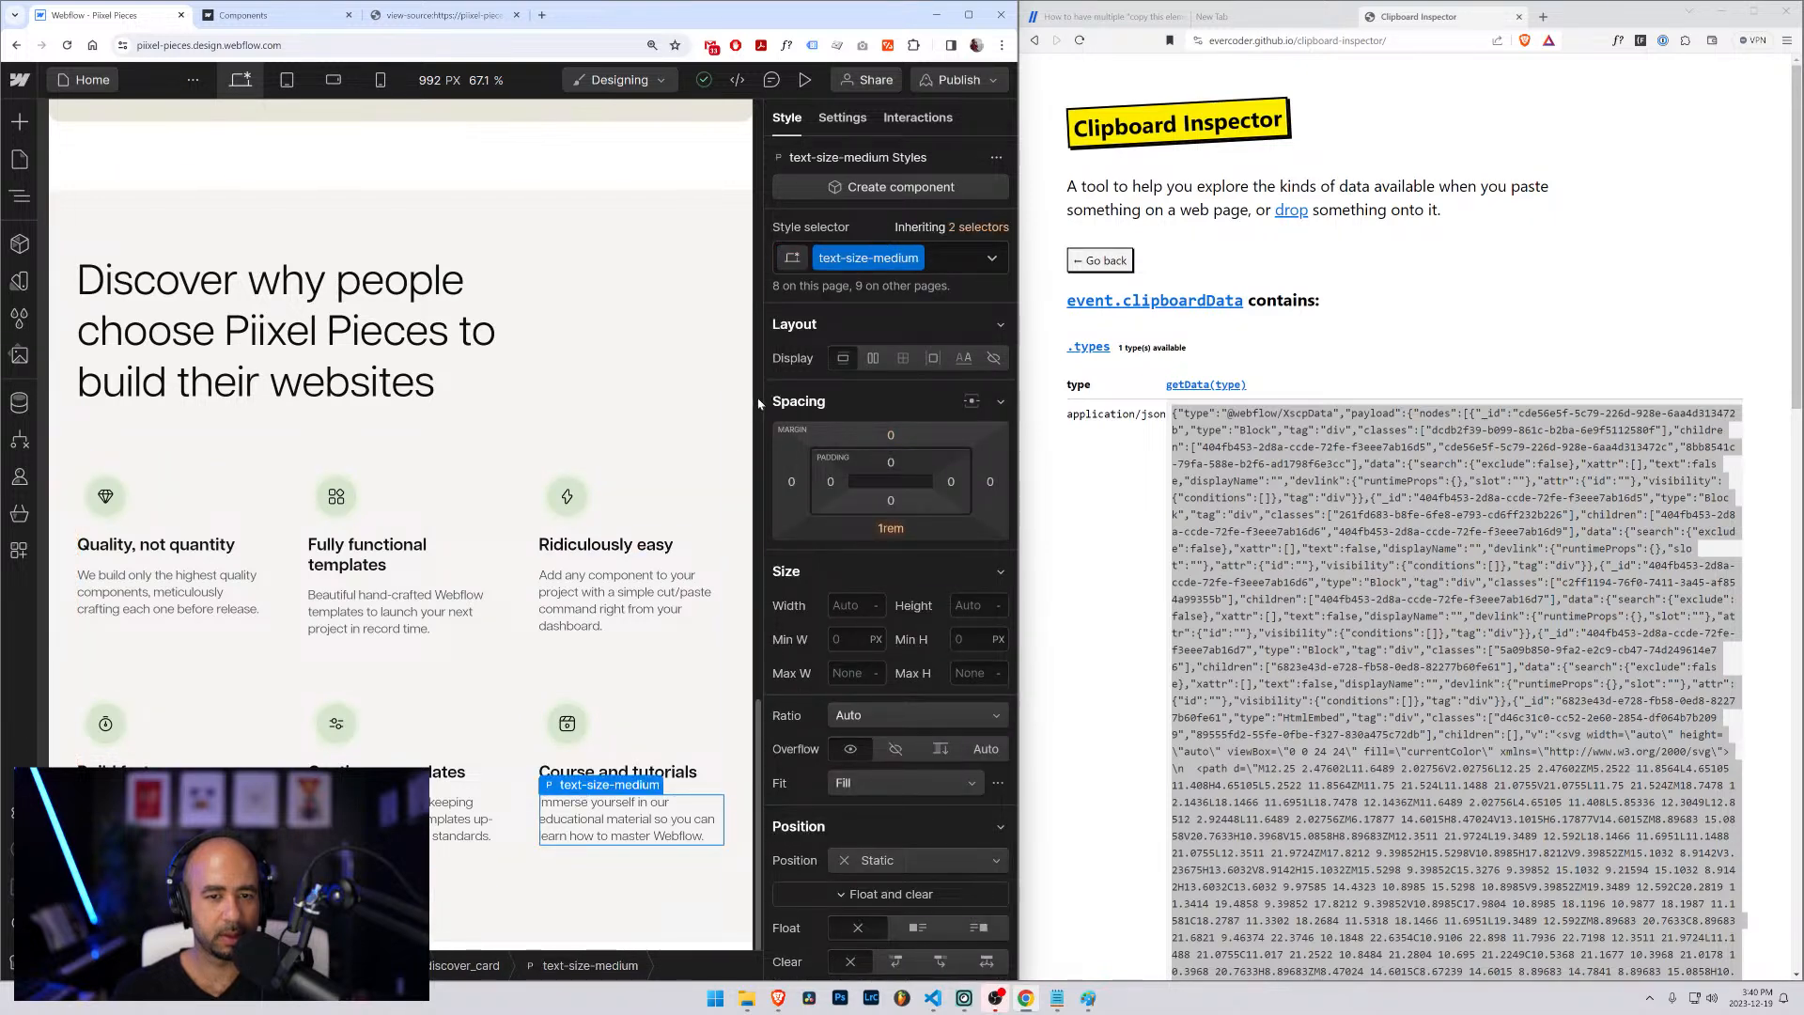
right_click(612, 810)
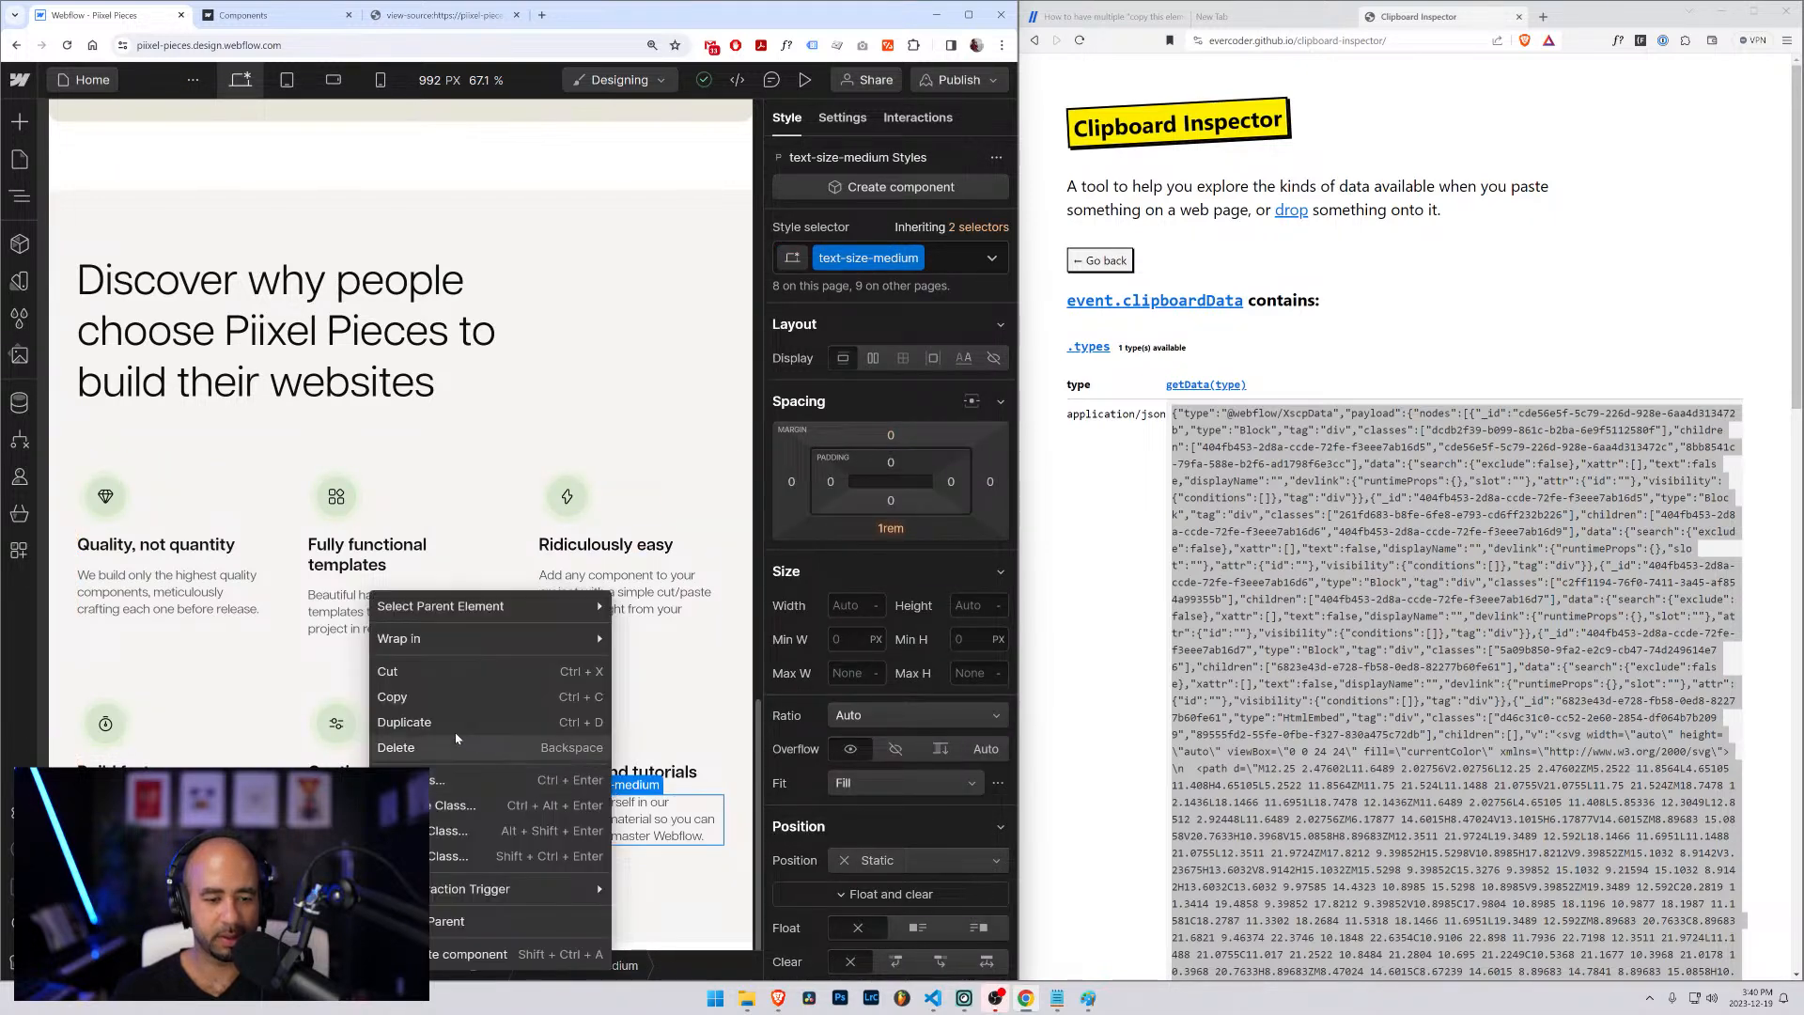
click(442, 707)
- Replace the Clipboard Inspector result with the copied paragraph's data and copy its complete application/json text
click(1101, 261)
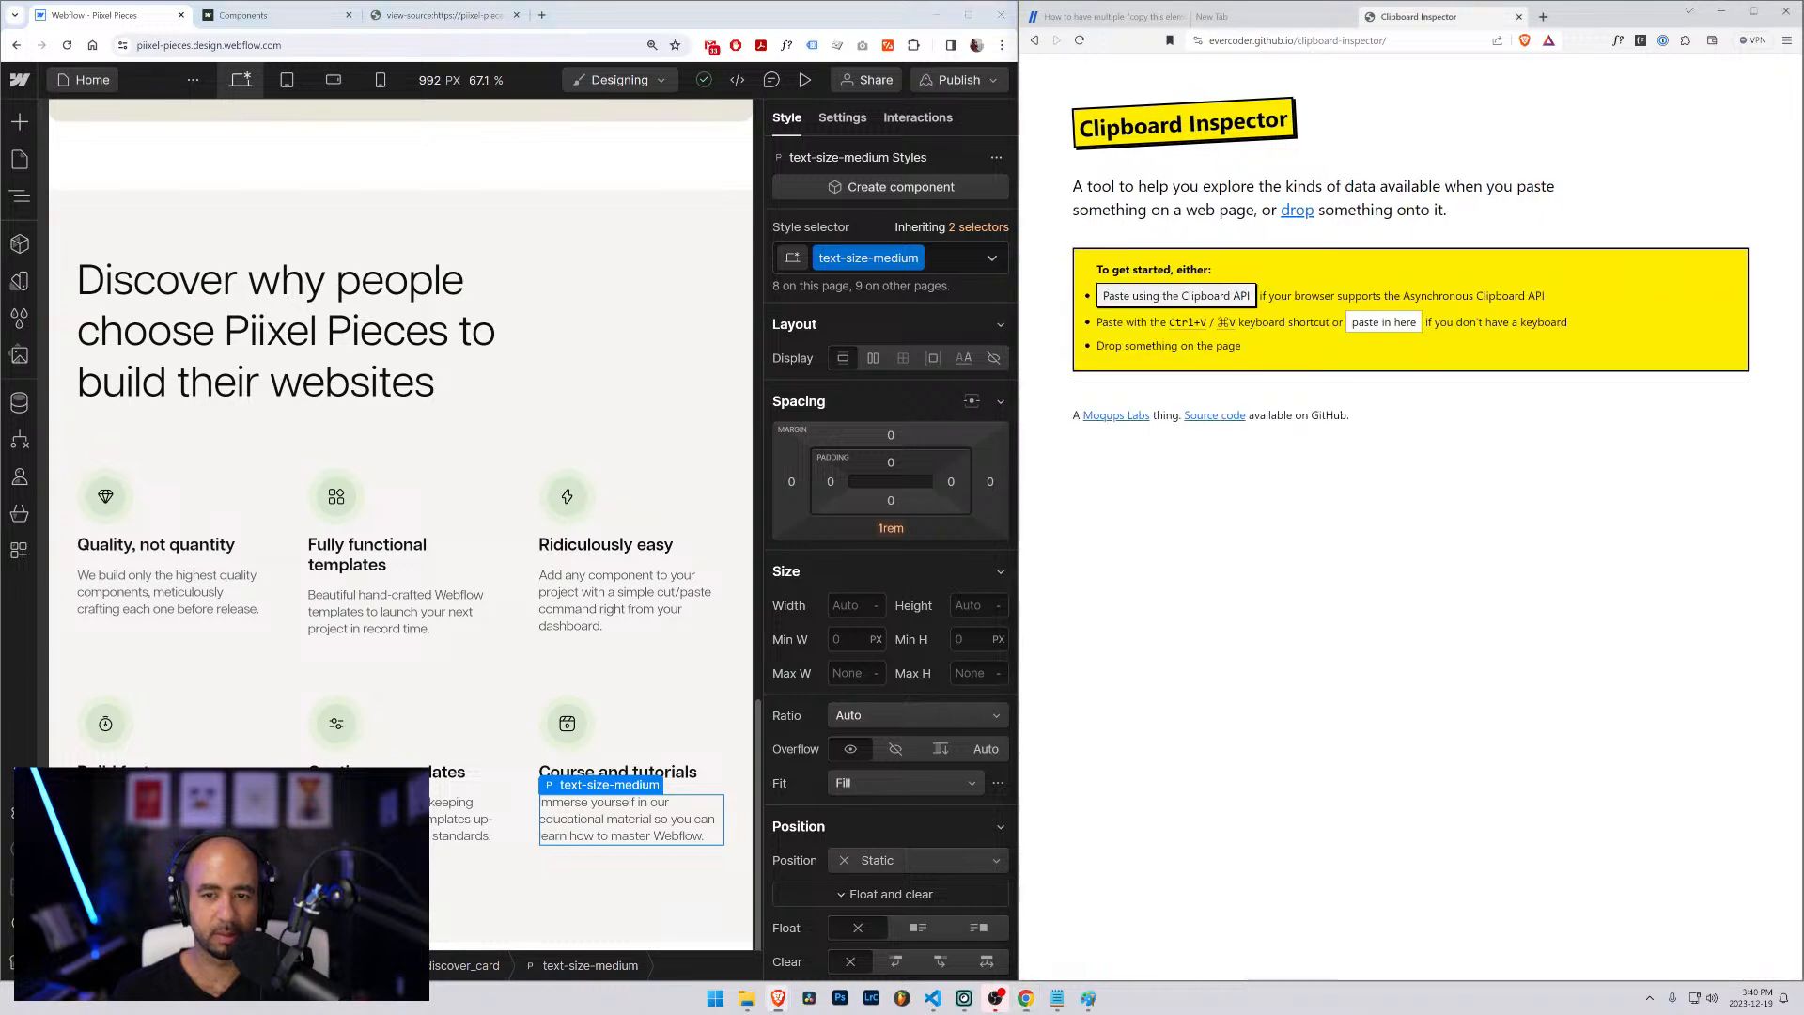
click(1382, 322)
key(ctrl+v)
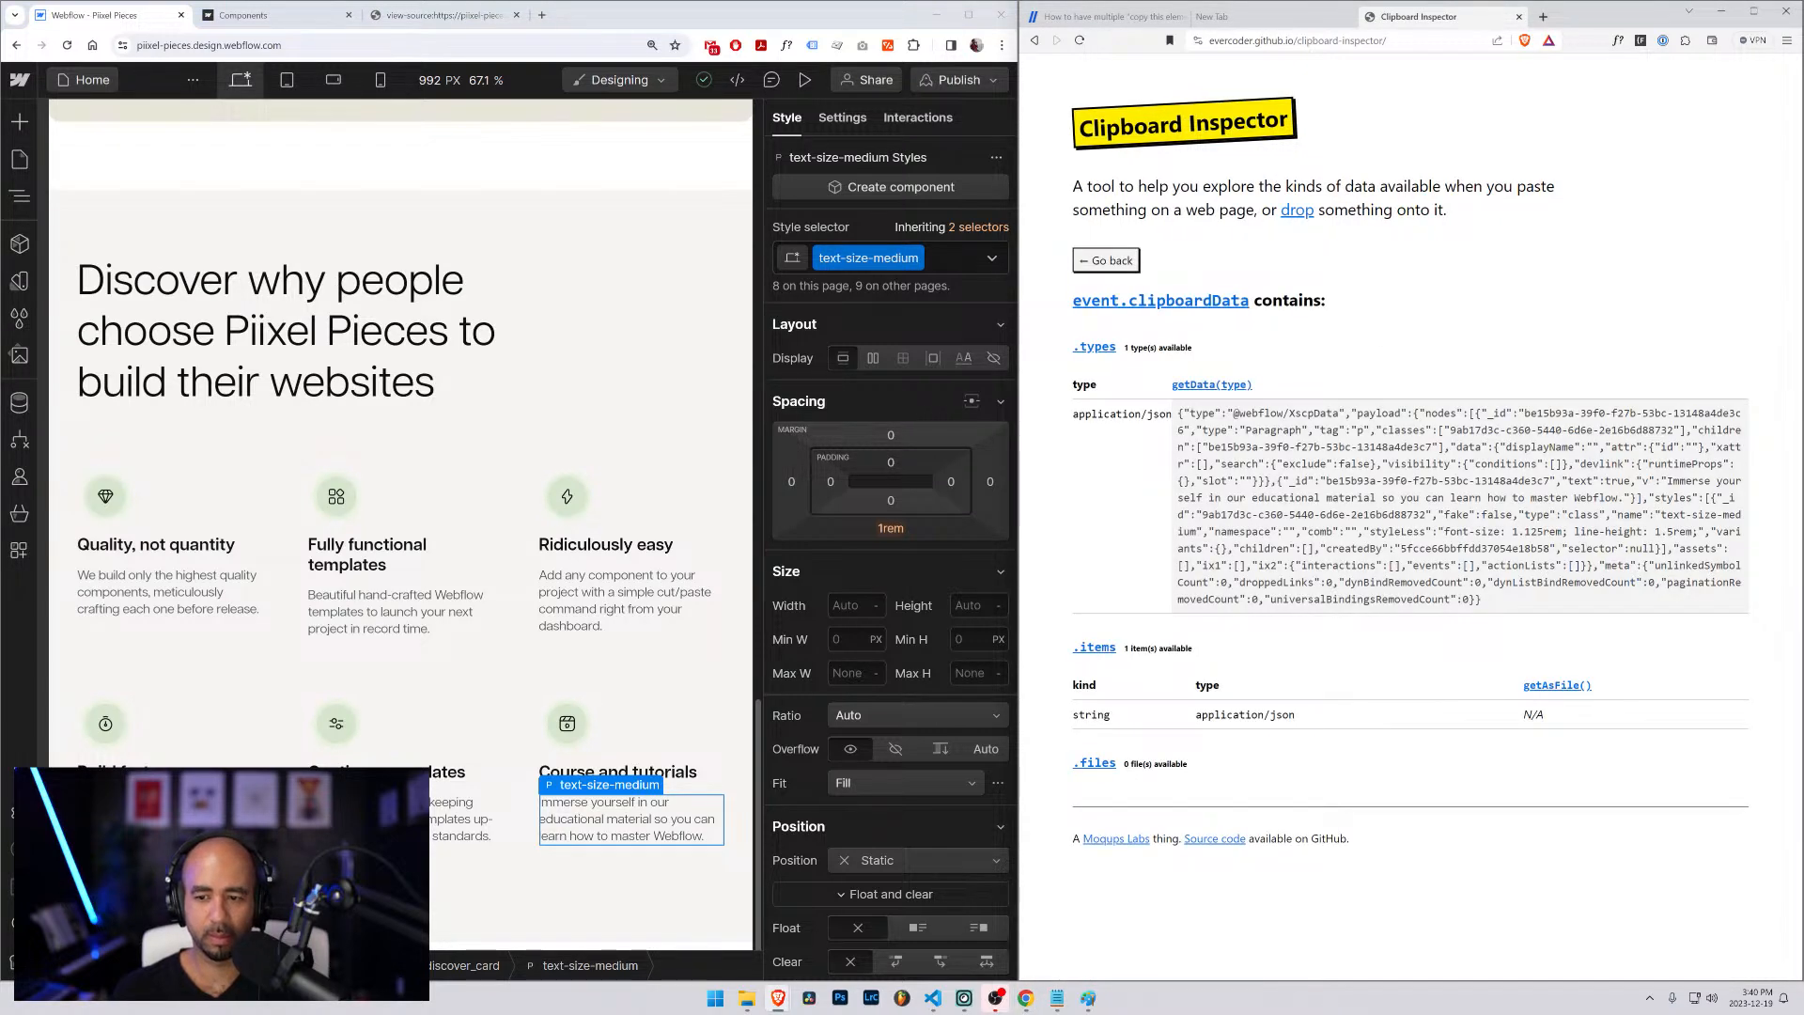
drag(1492, 602, 1183, 423)
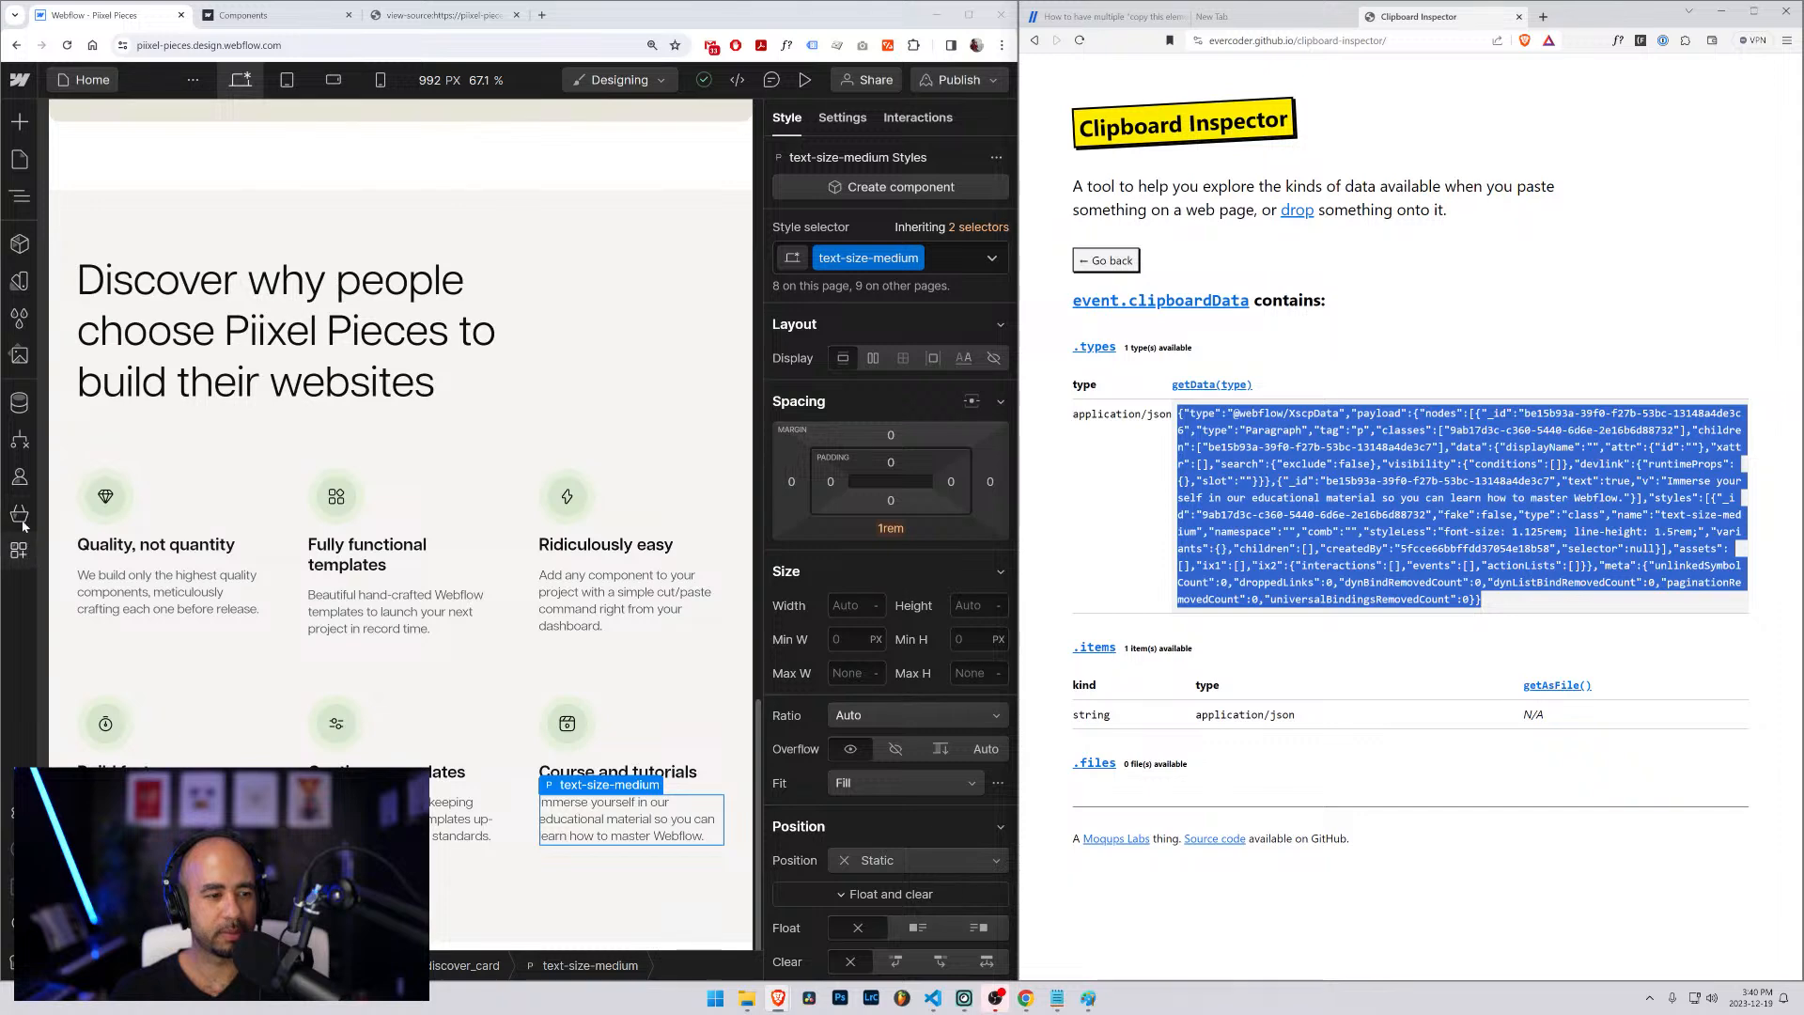
- Paste the paragraph's JSON into the Code JSON field of the Mega Menu item in Components and save the item
click(20, 162)
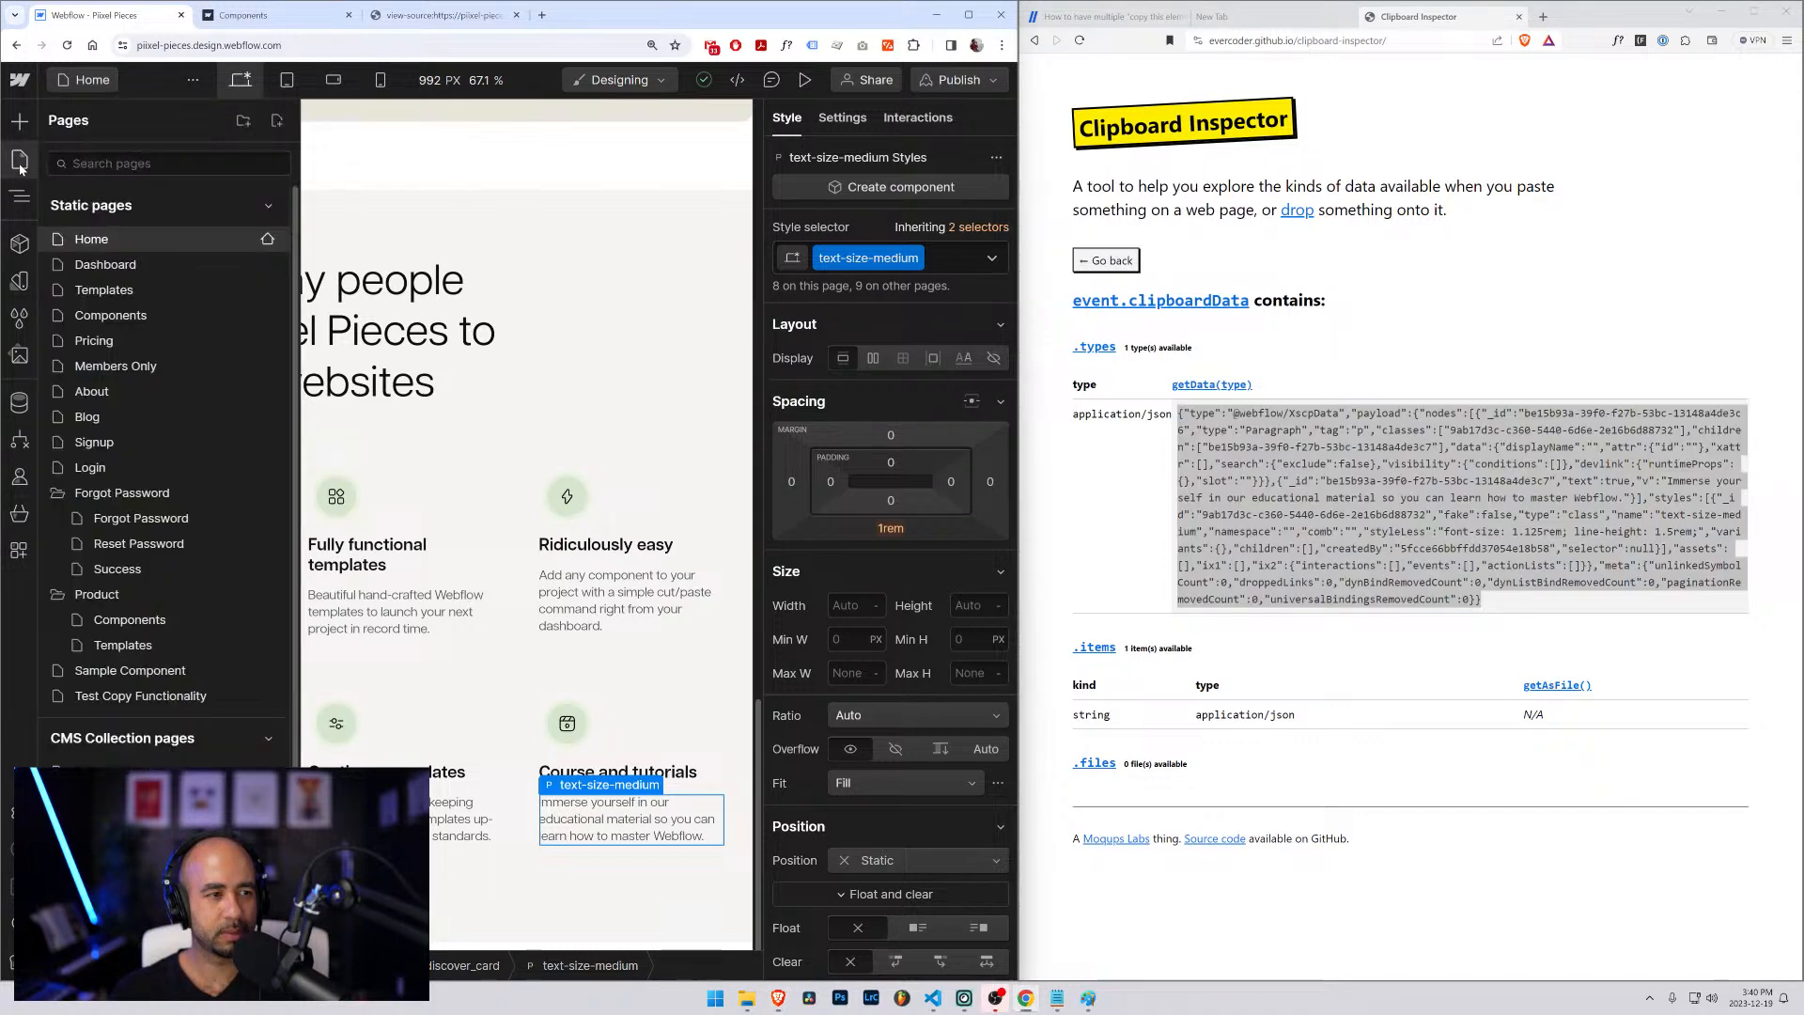
click(18, 402)
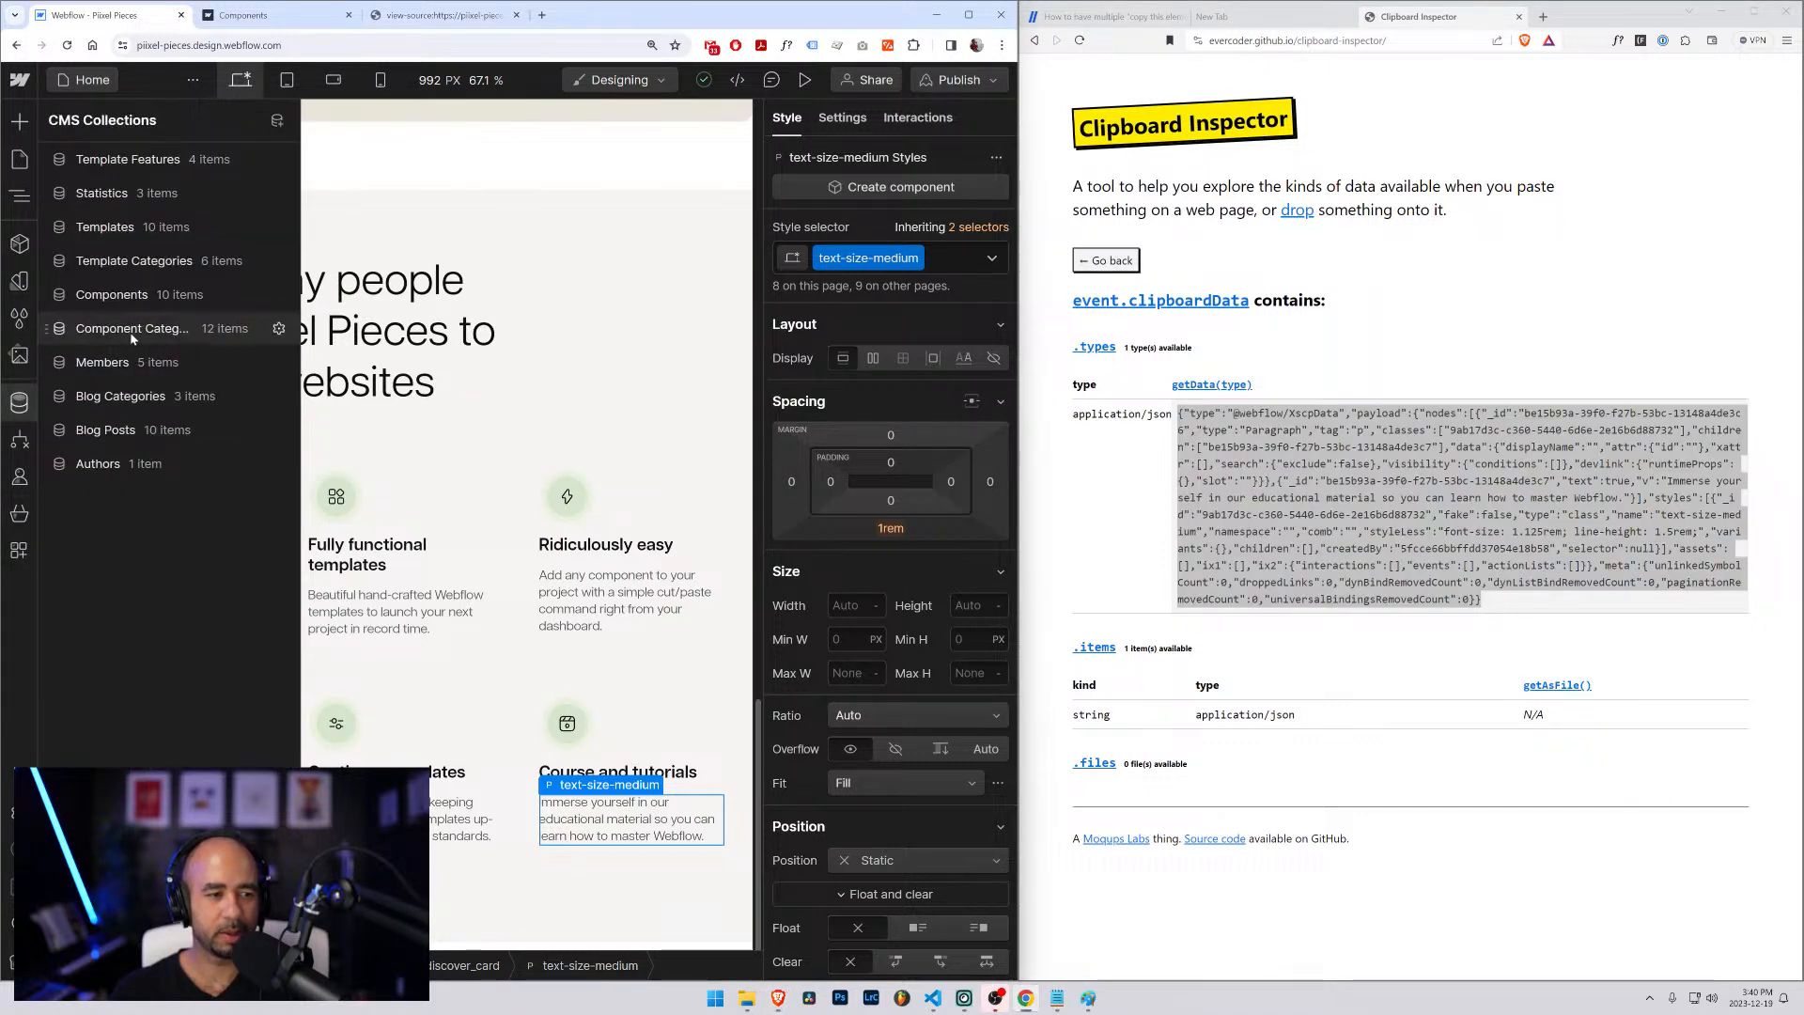
click(118, 296)
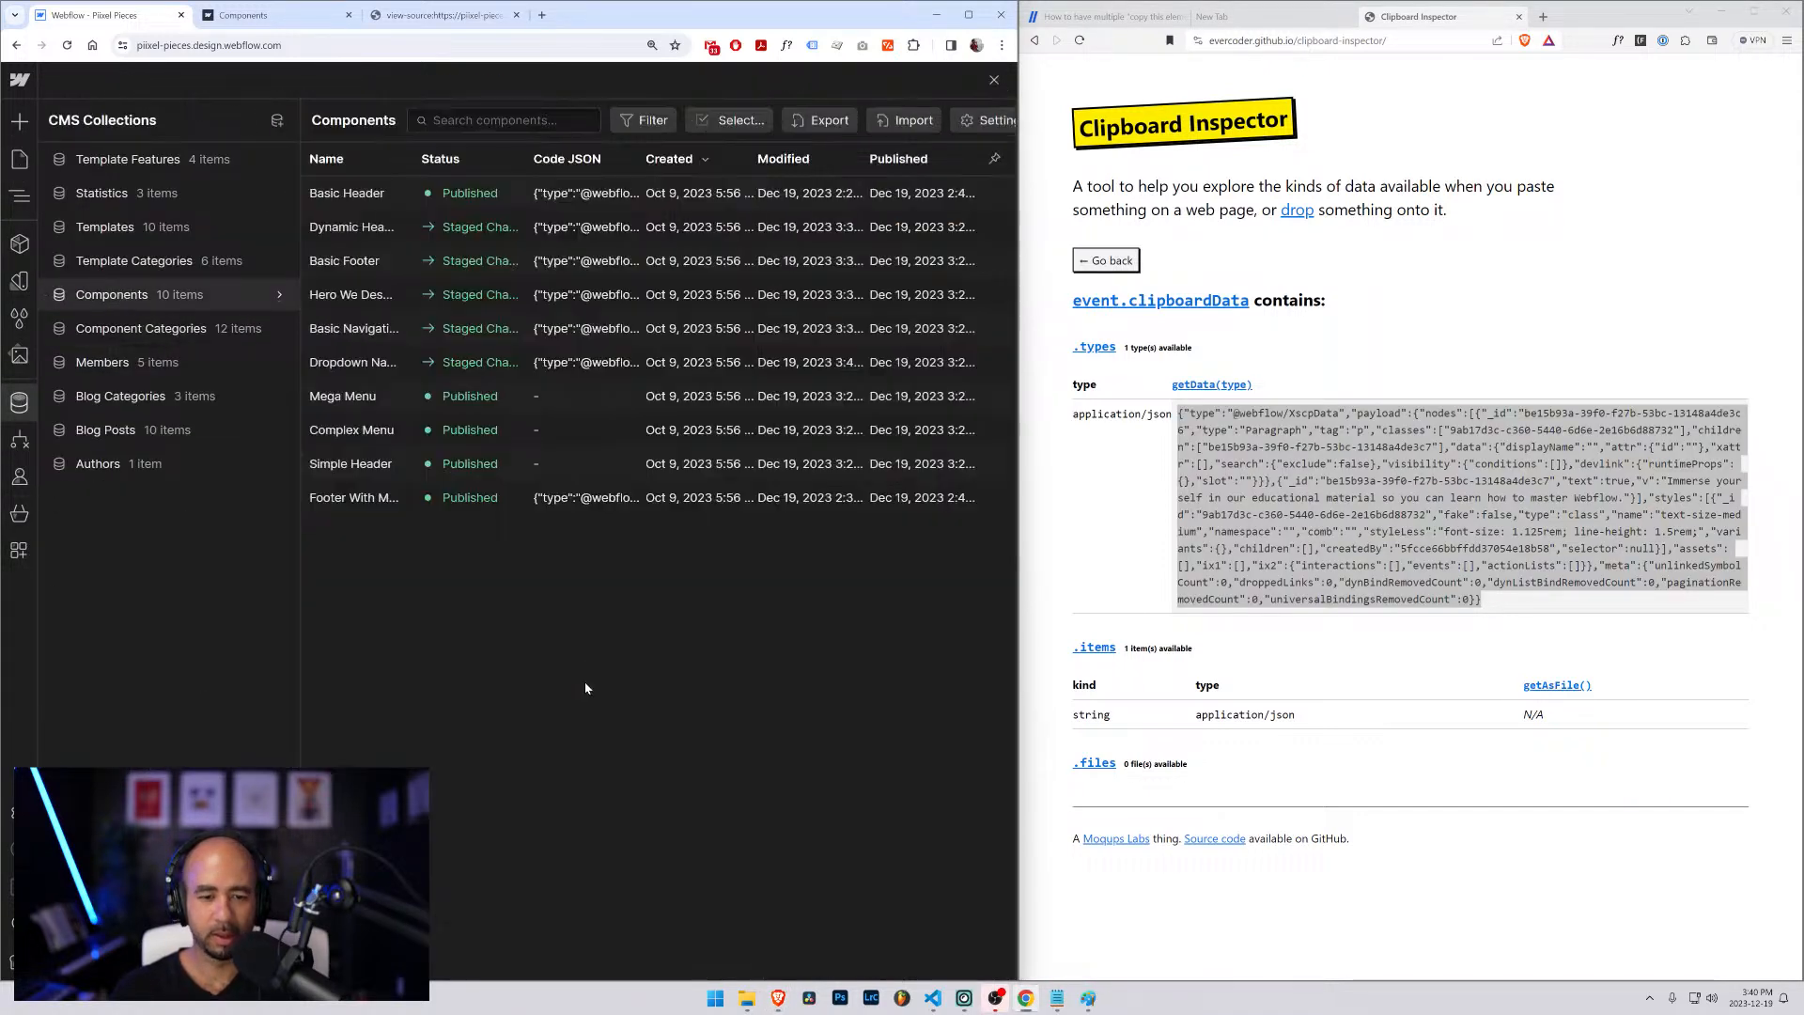
click(541, 401)
scroll(649, 824, down, 3)
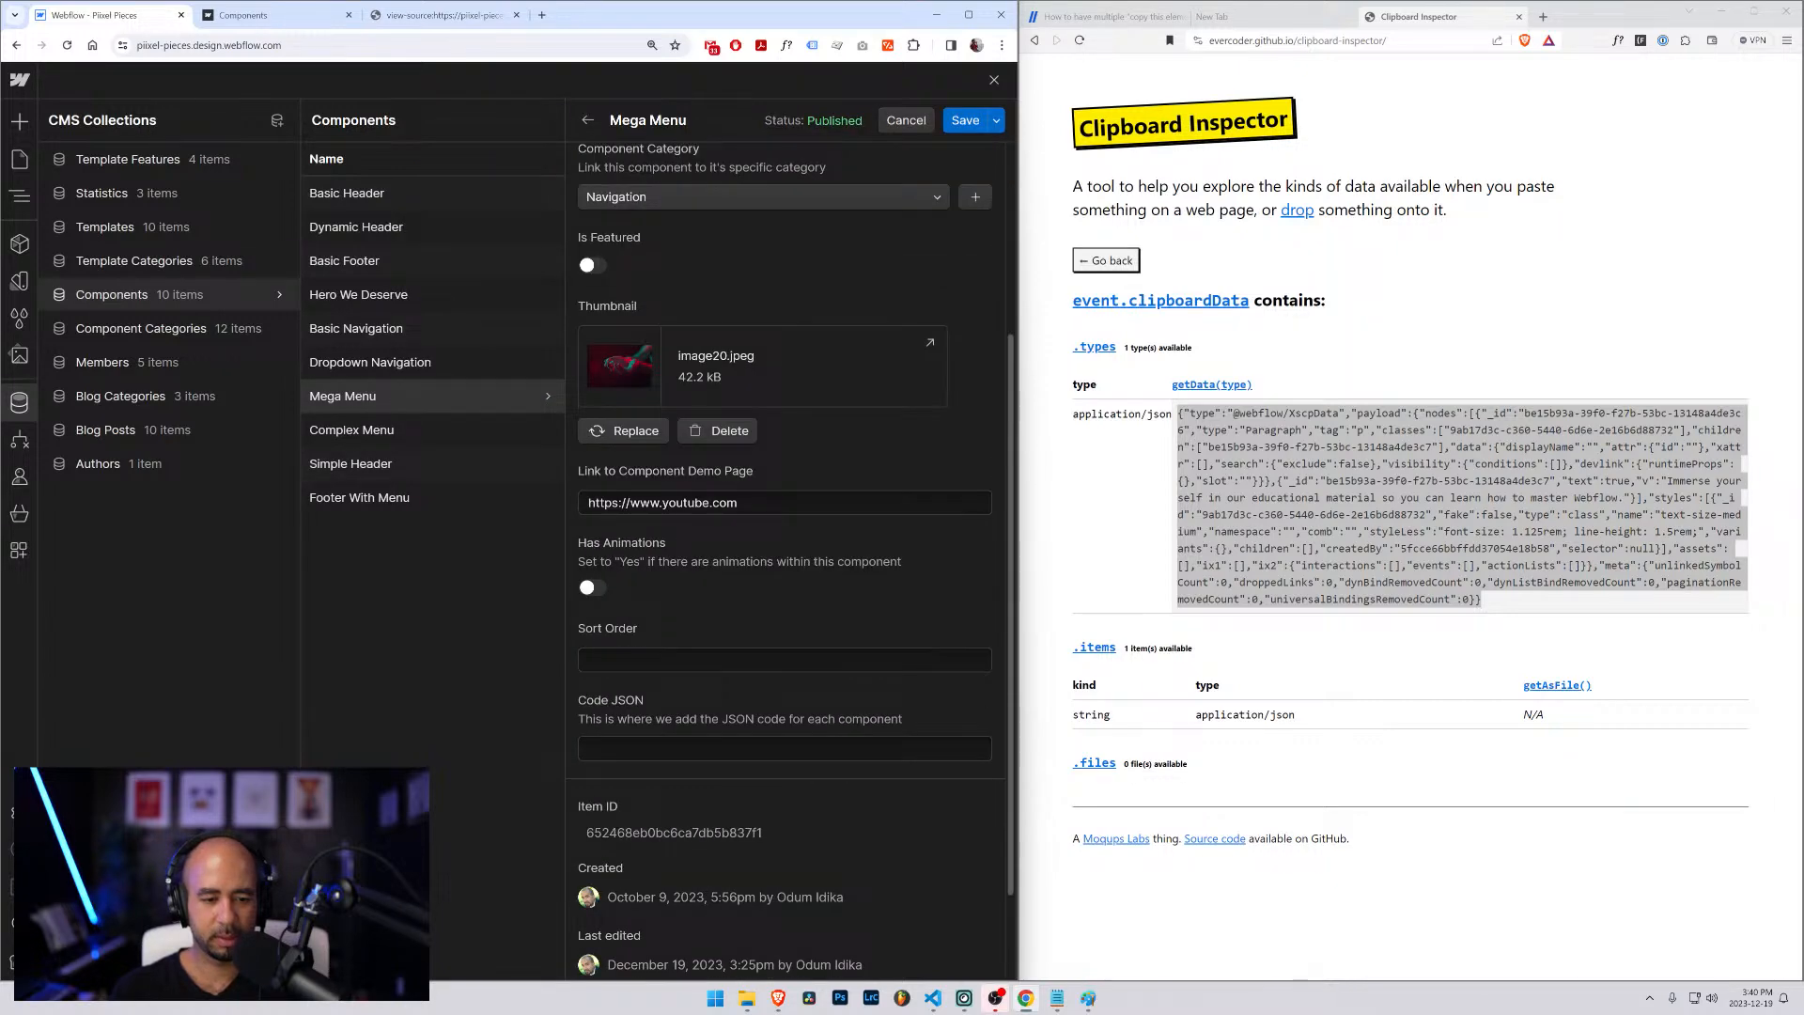
click(649, 749)
key(ctrl+v)
click(970, 123)
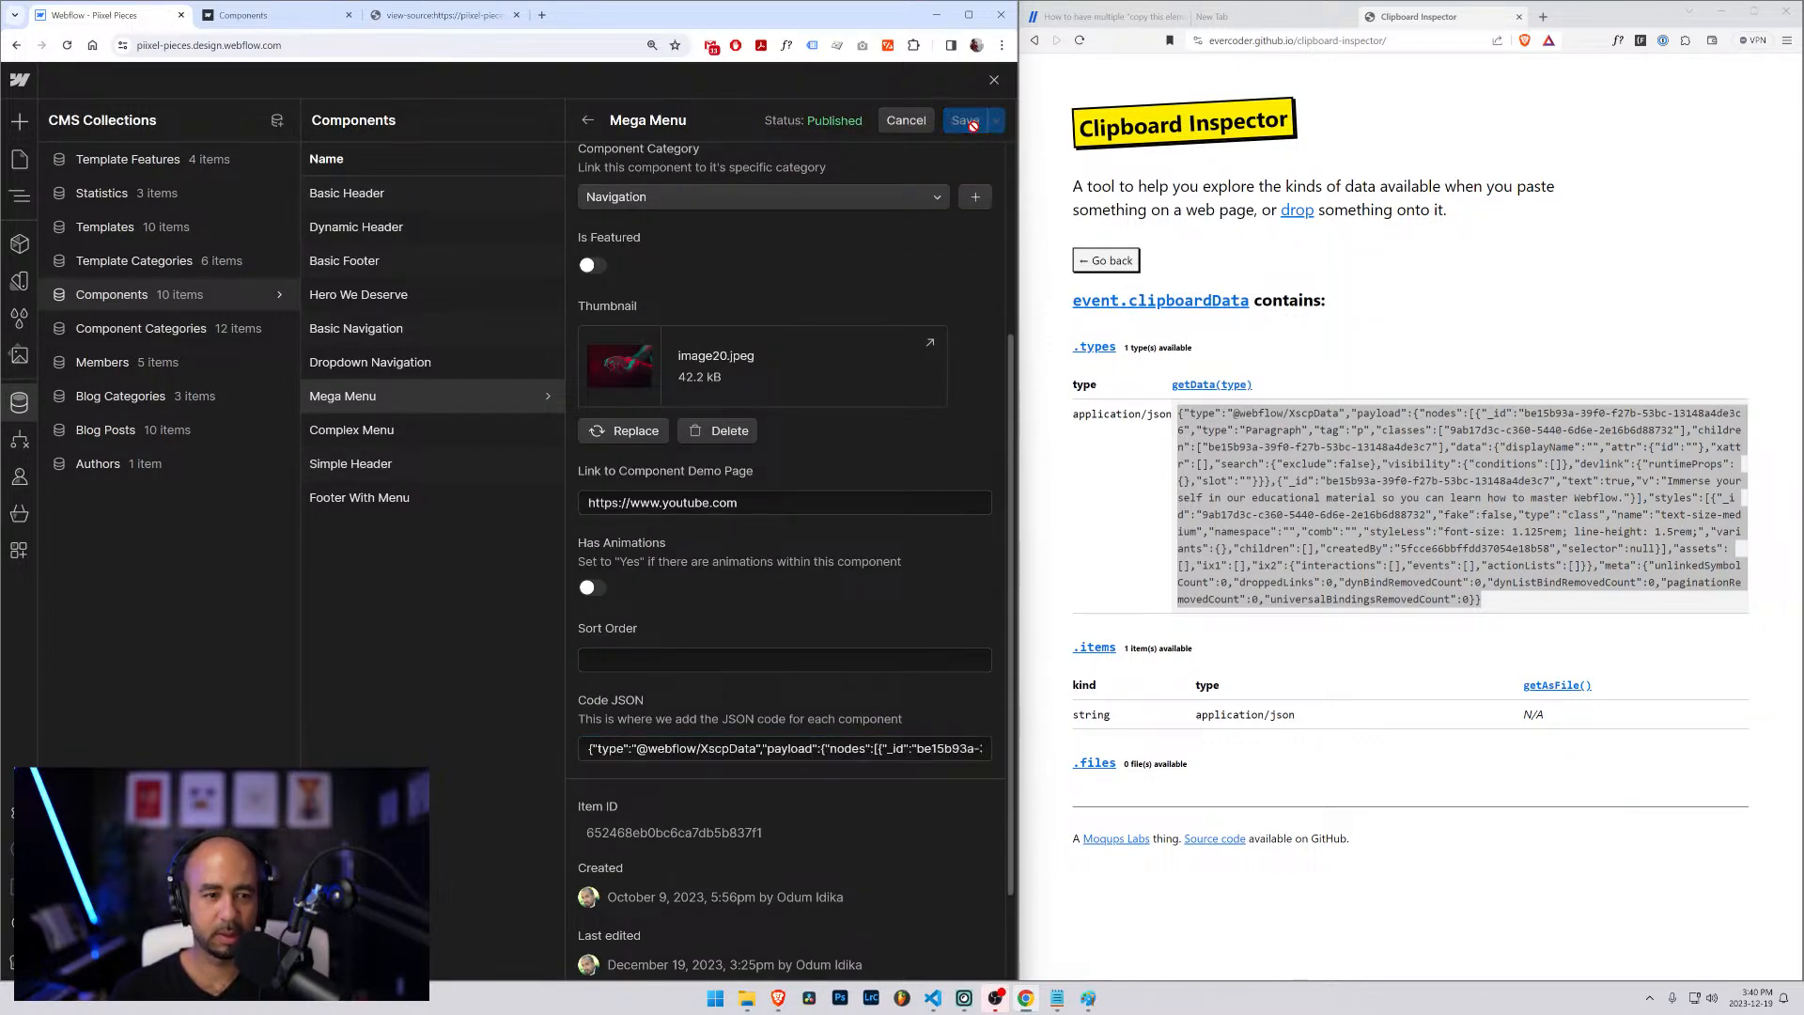
- Return to the Home page and copy the discover_icon-inner element of the middle card in the second row
click(13, 167)
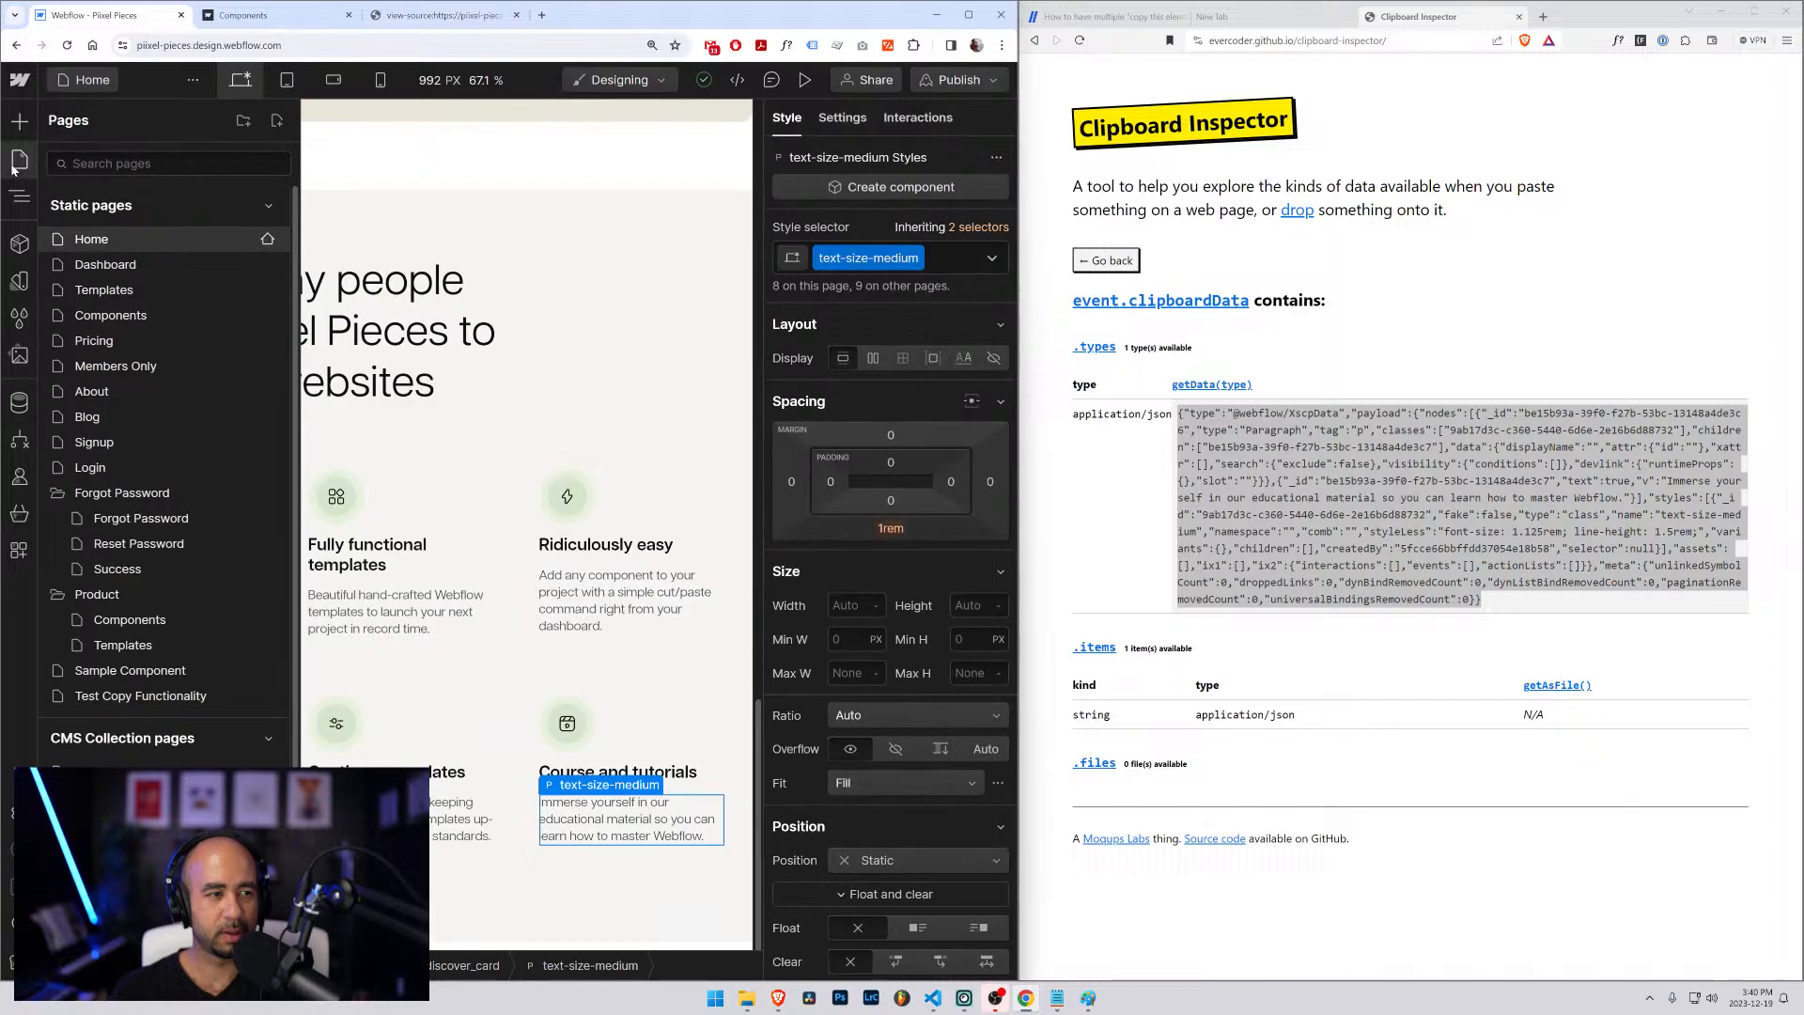
click(352, 714)
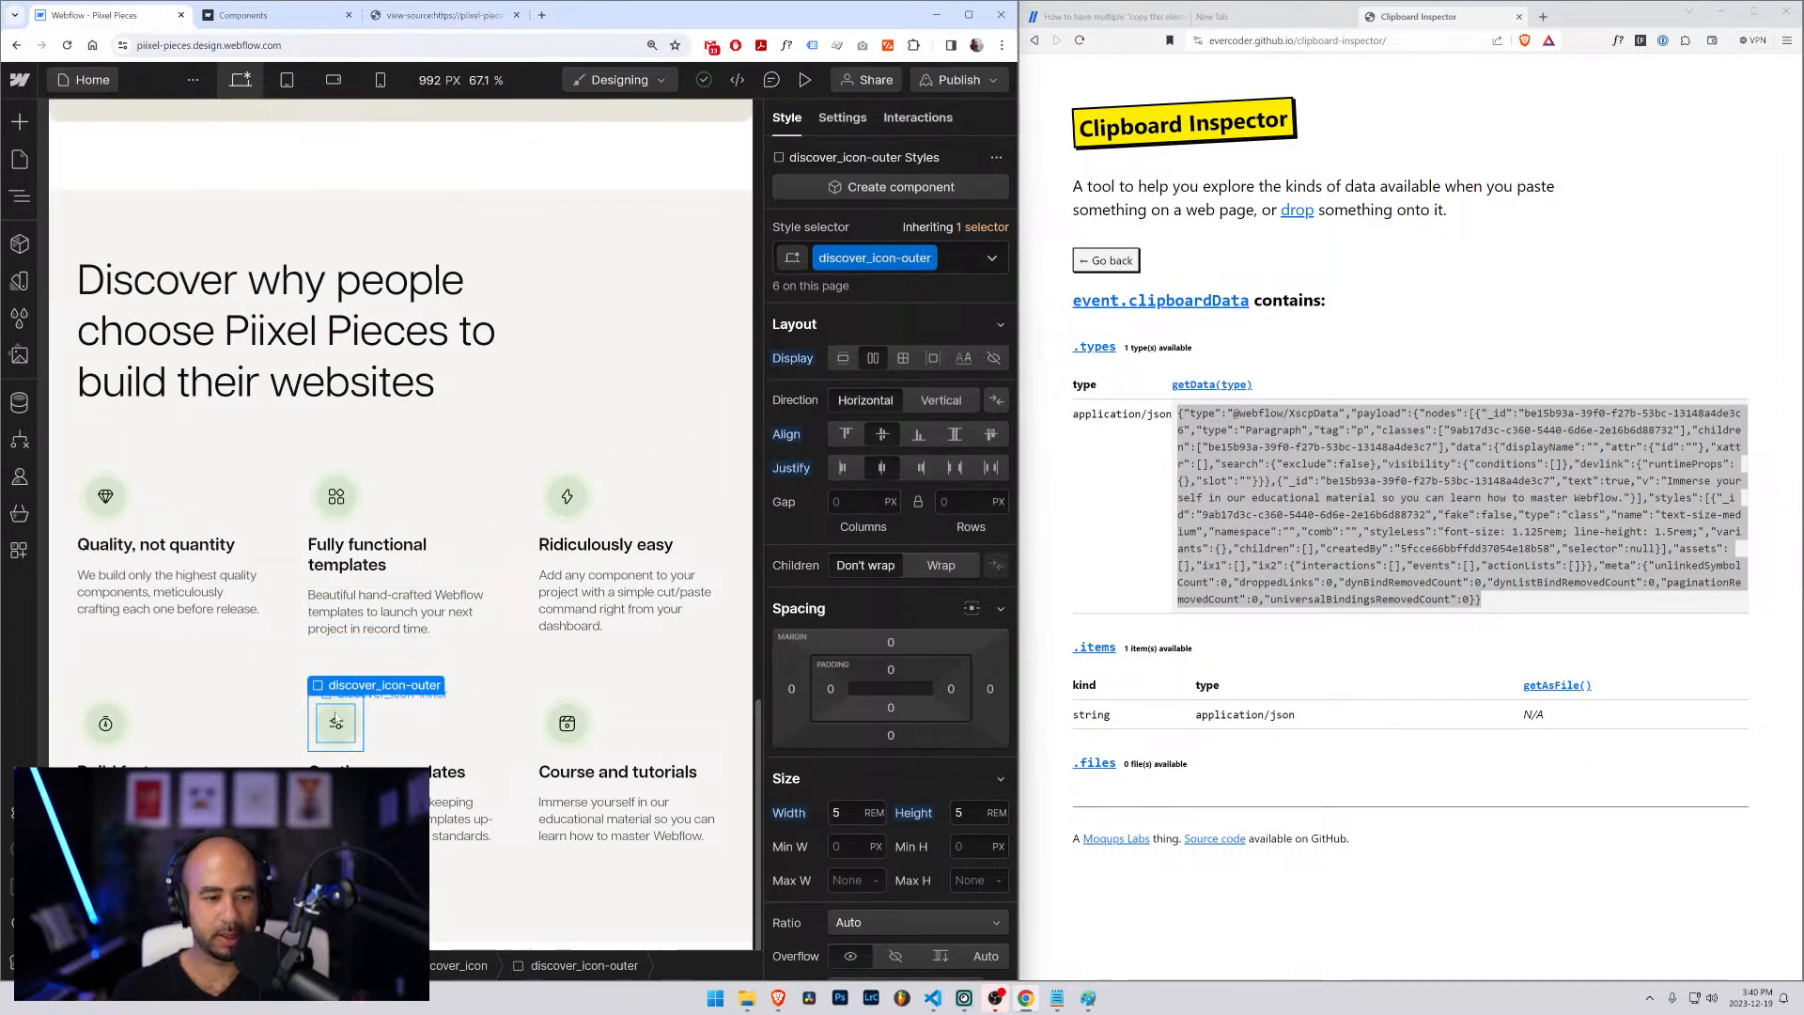
right_click(341, 723)
click(341, 696)
right_click(343, 714)
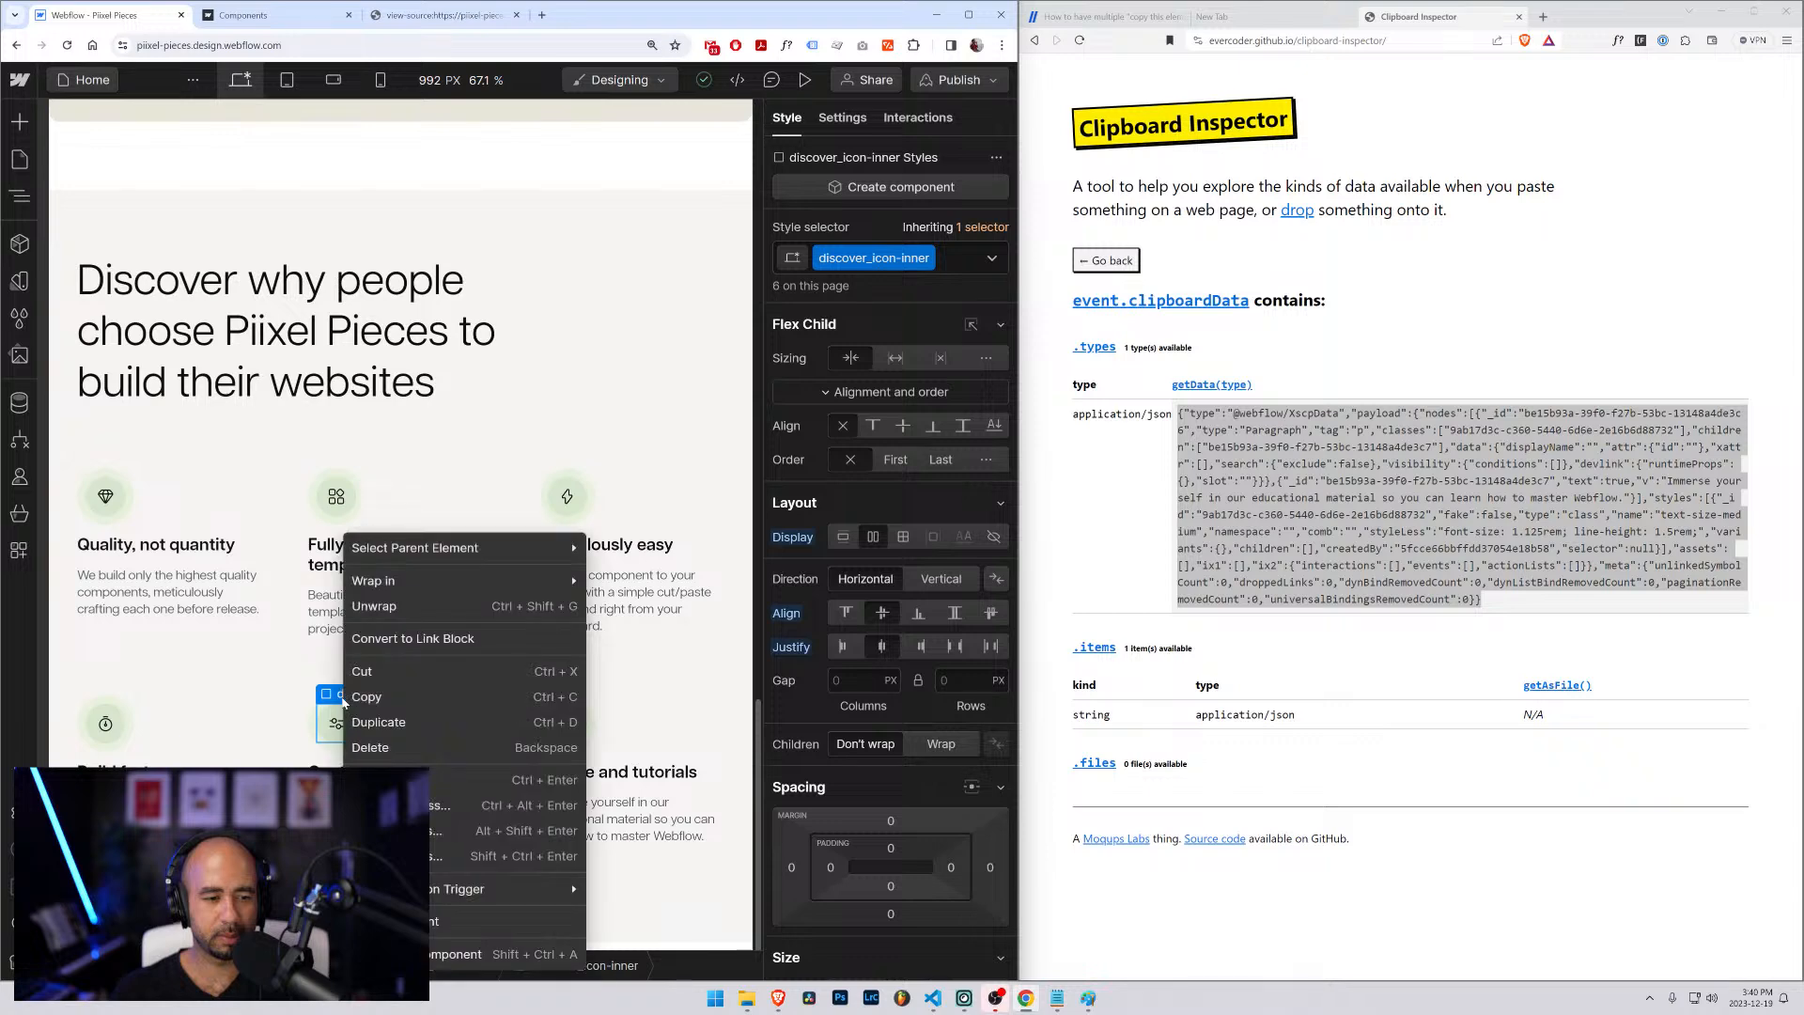
click(404, 696)
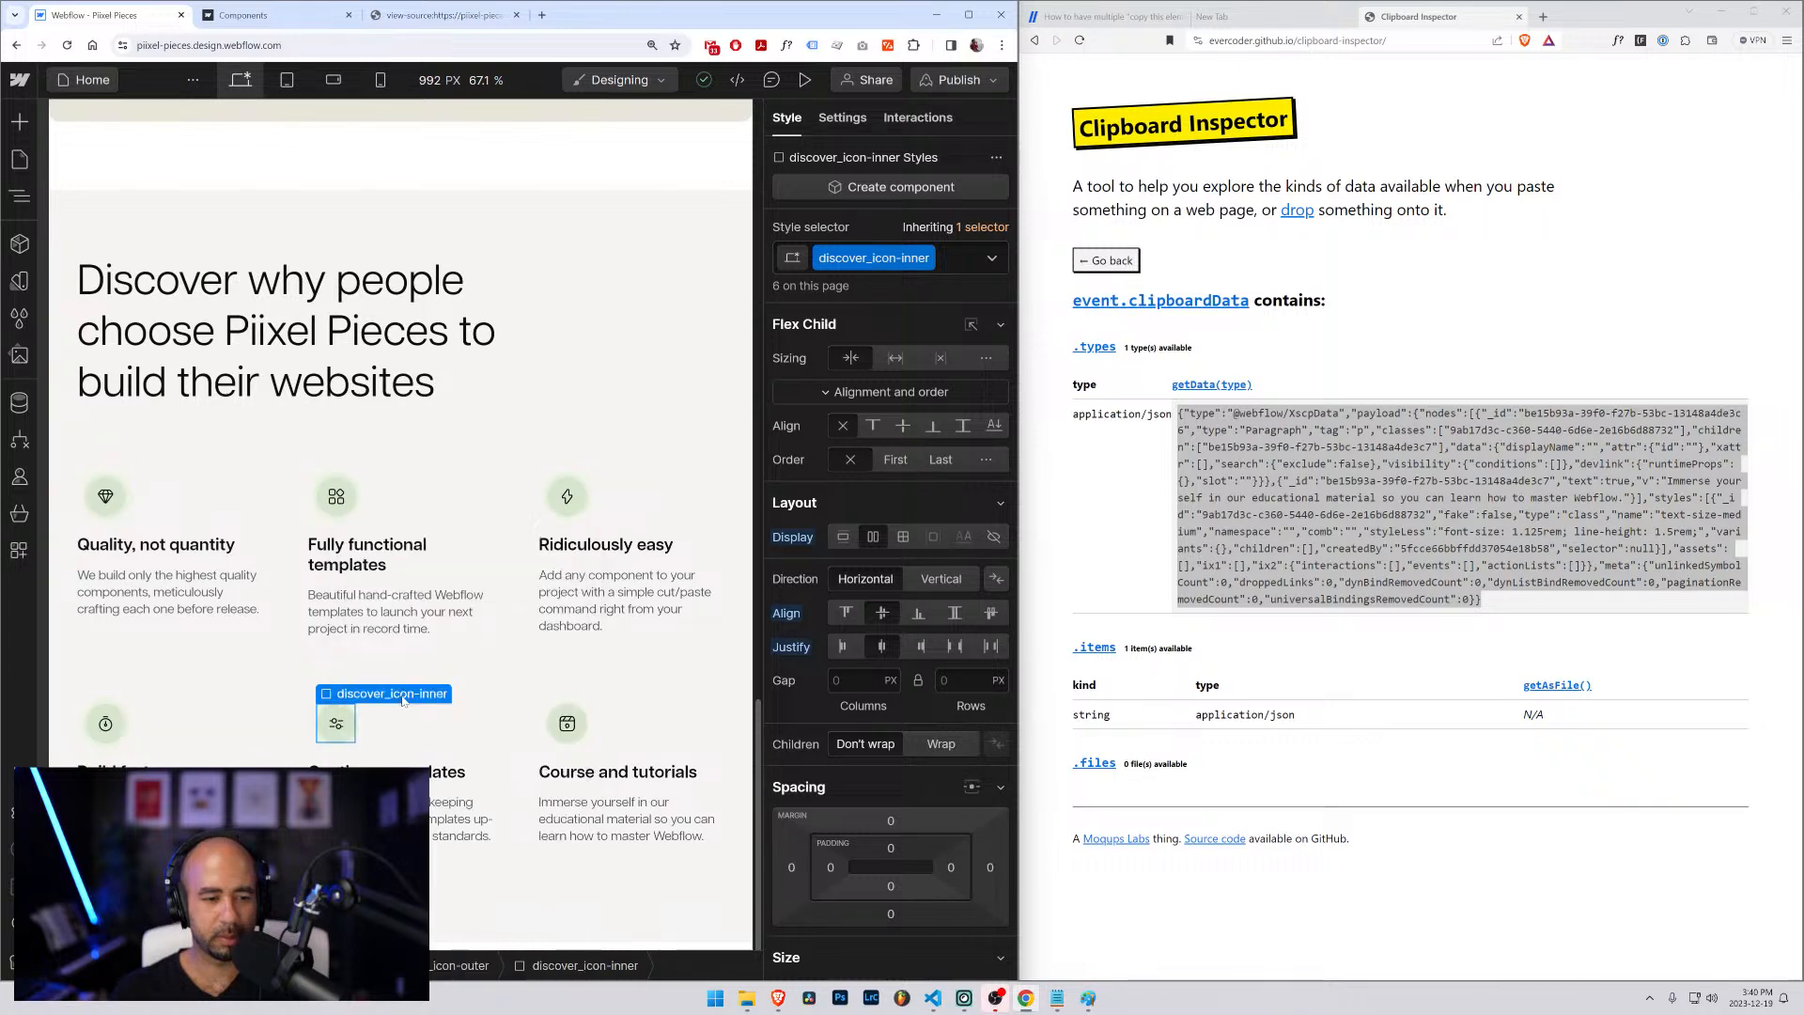
- Replace the Clipboard Inspector result with the discover_icon-inner data and select its complete application/json text
click(1126, 260)
click(1383, 322)
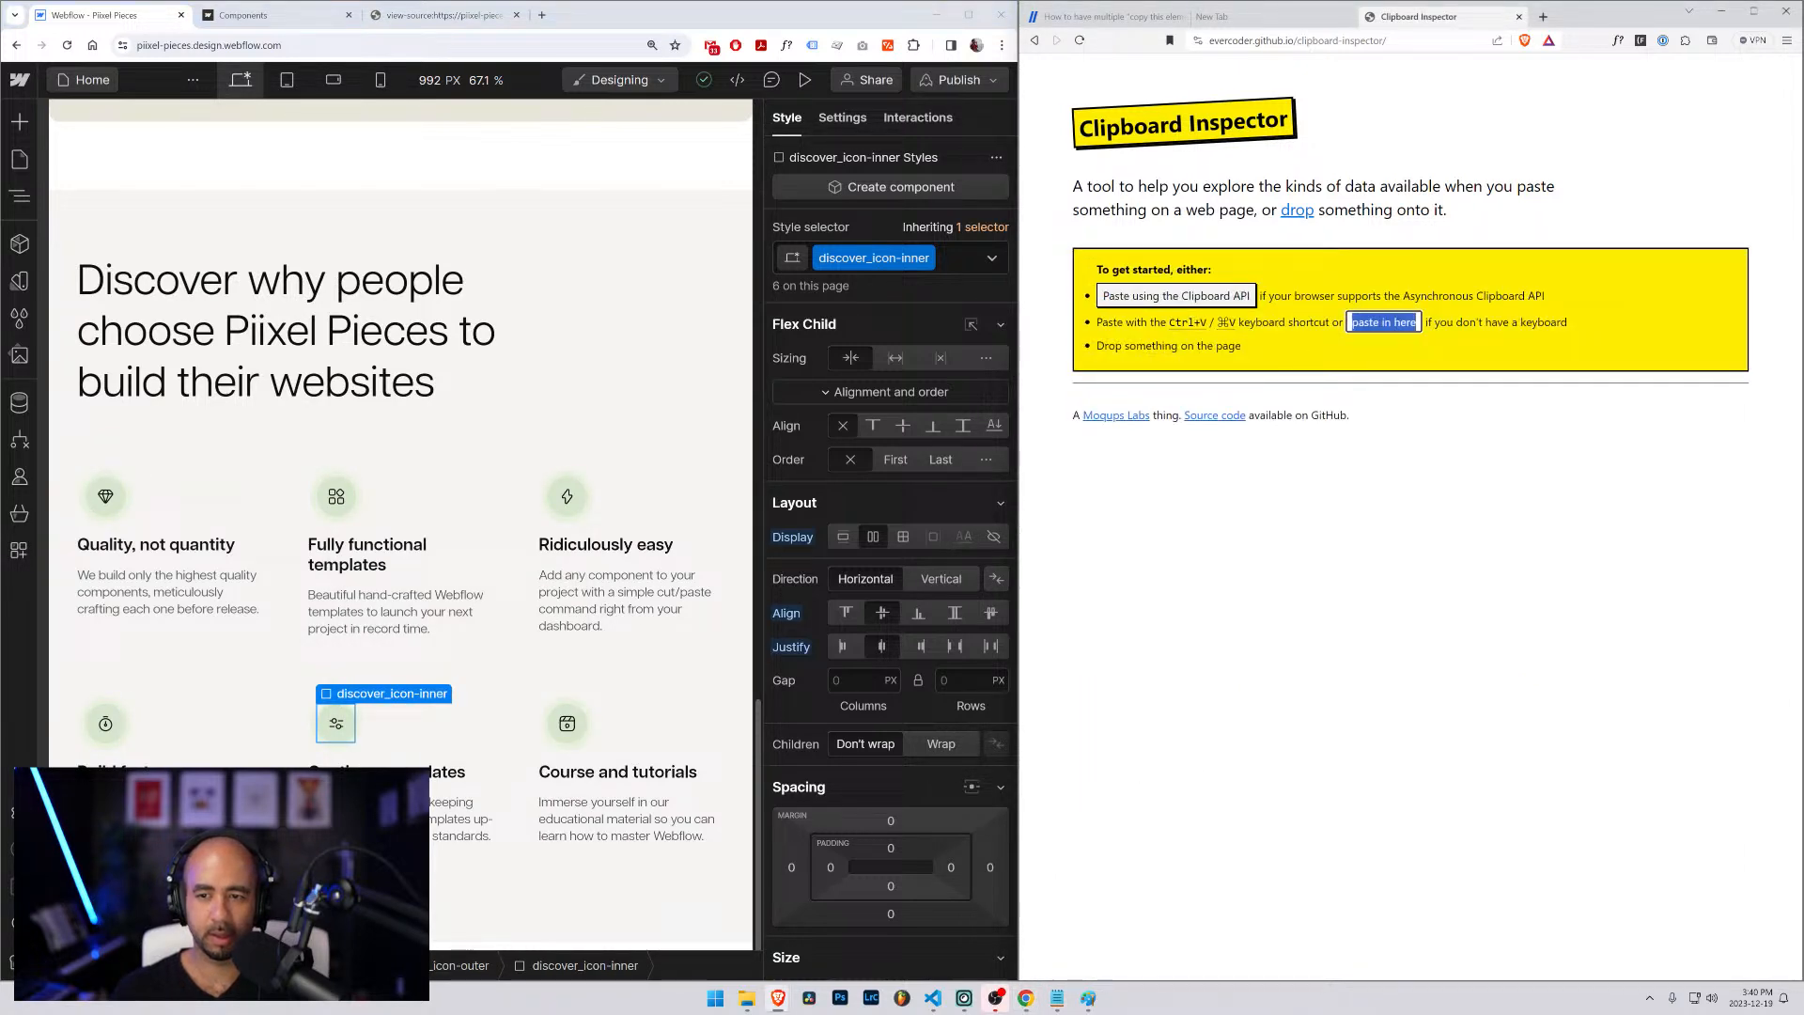
key(ctrl+v)
drag(1173, 427, 1595, 678)
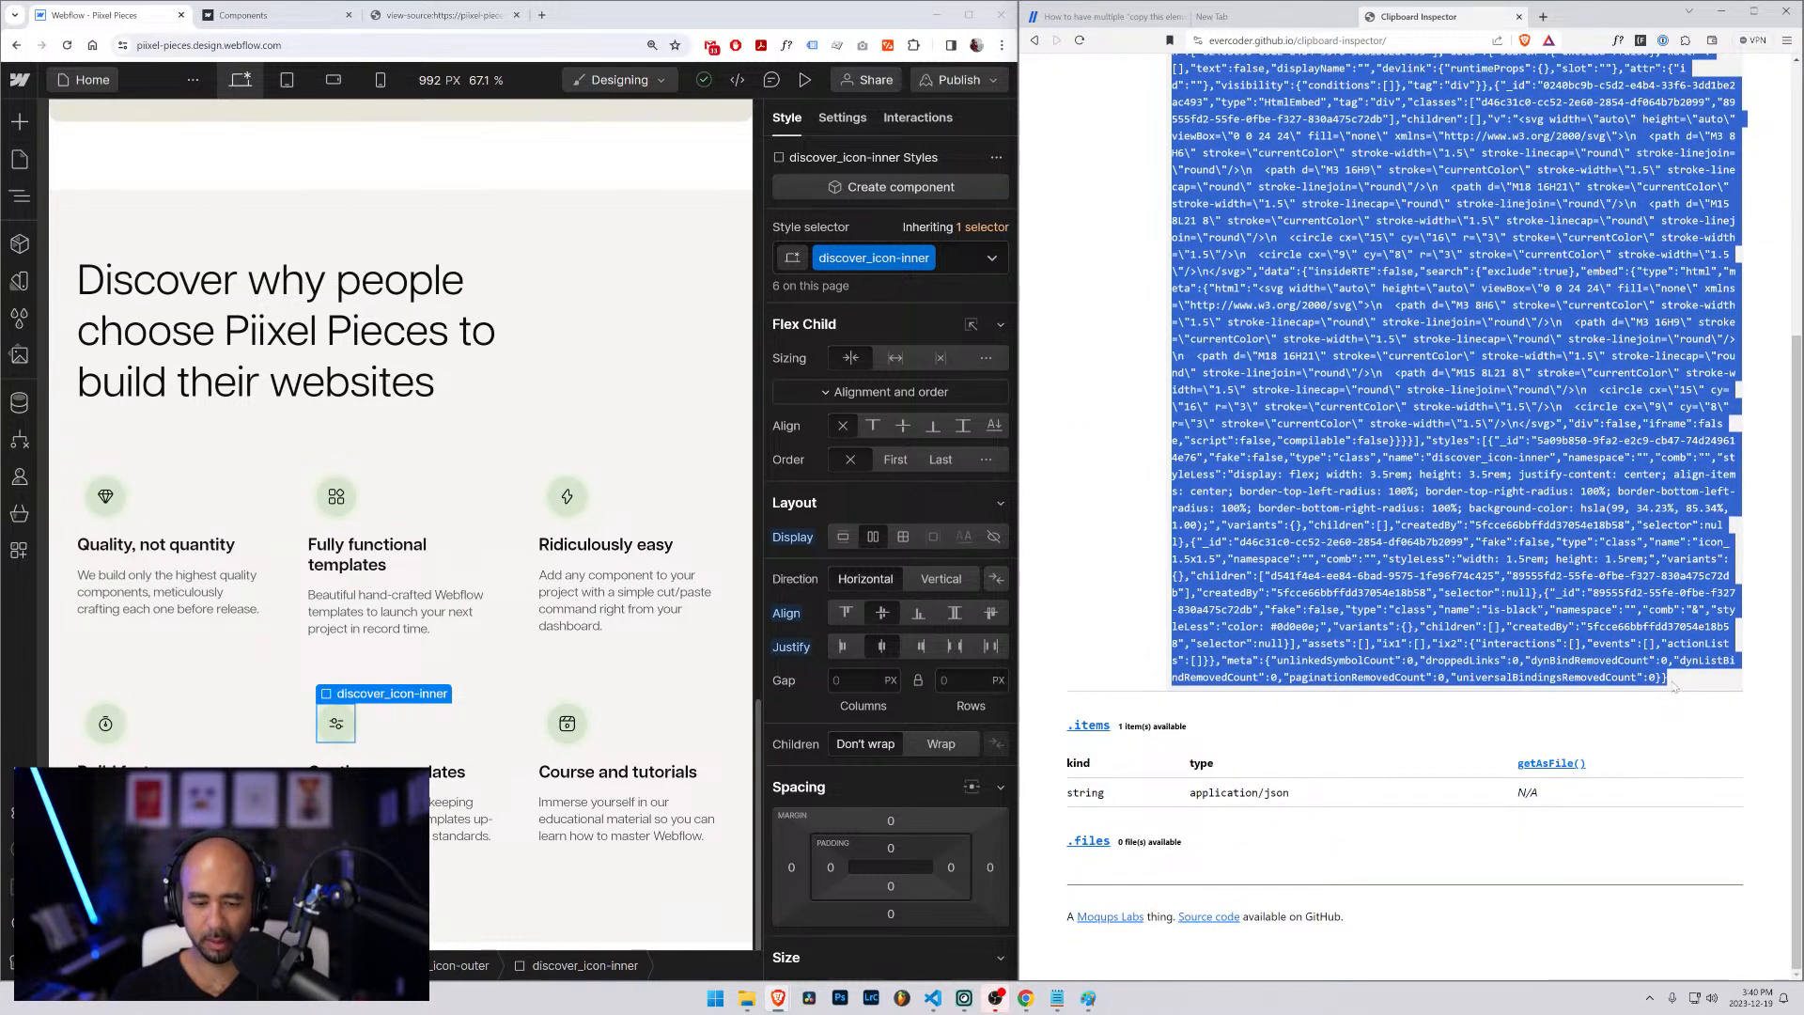
- Paste the discover_icon-inner JSON into the Code JSON field of the Complex Menu item in Components and save the item
click(26, 402)
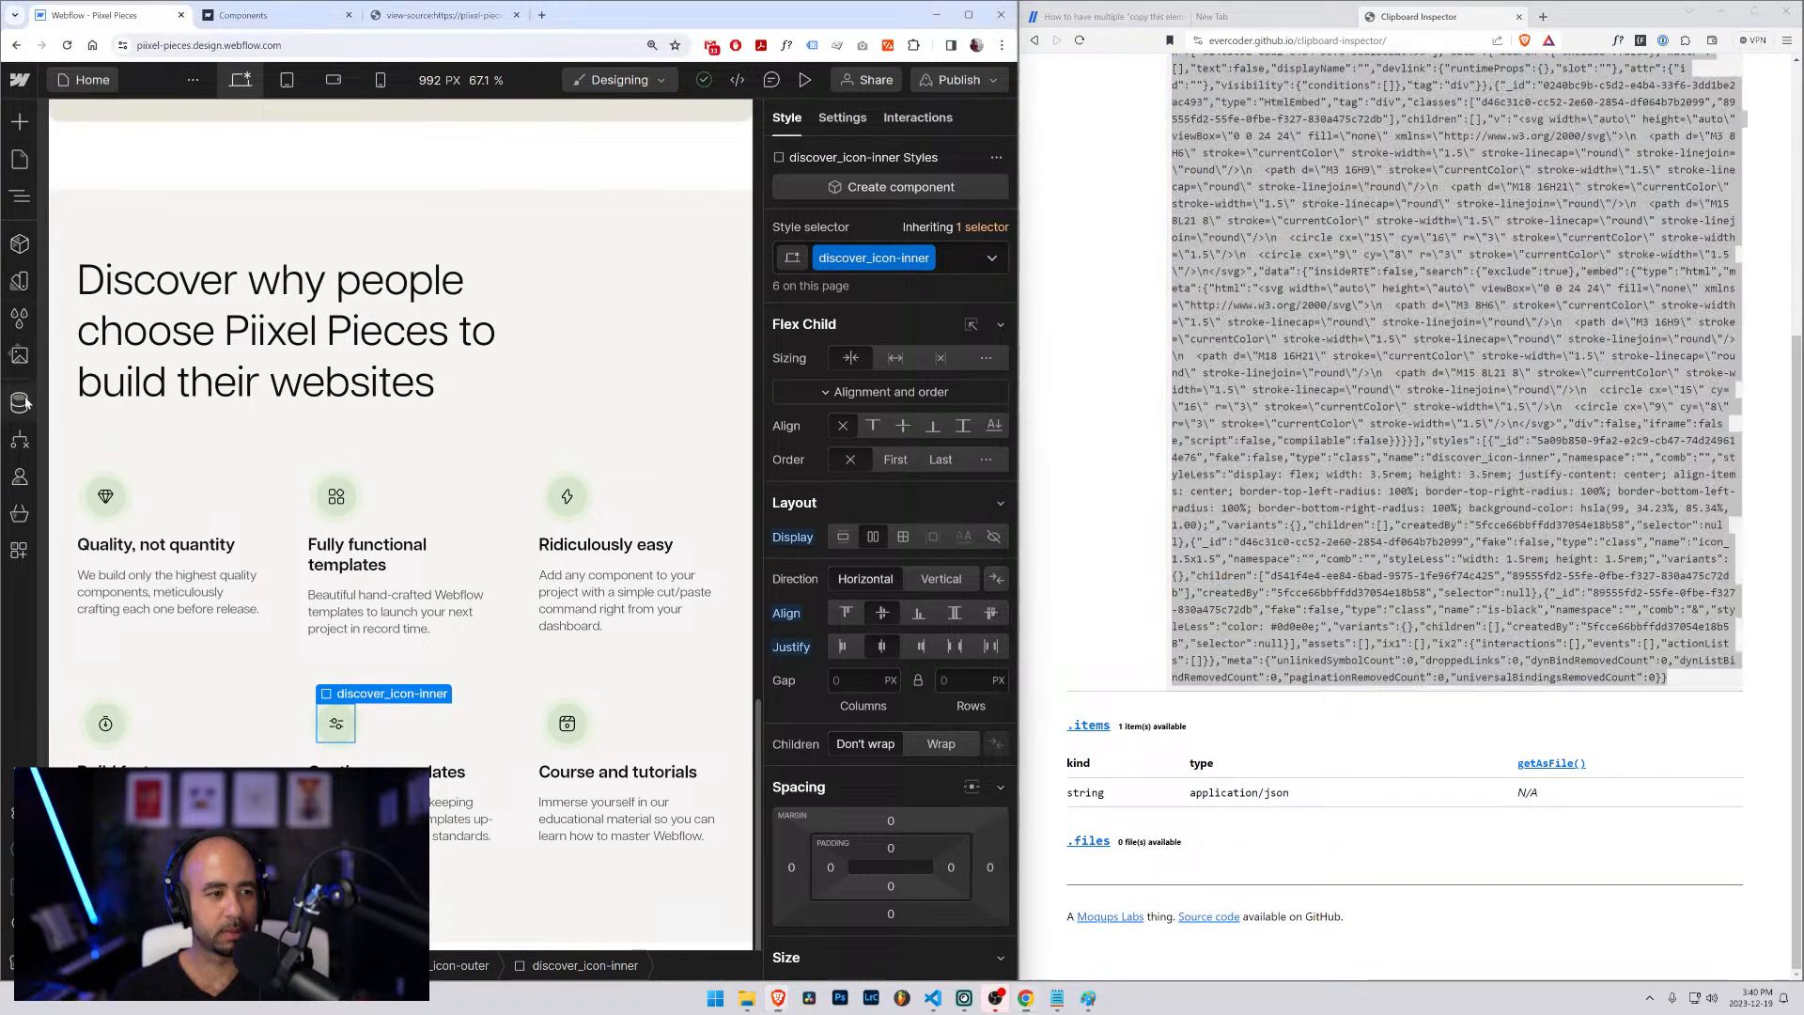
click(25, 402)
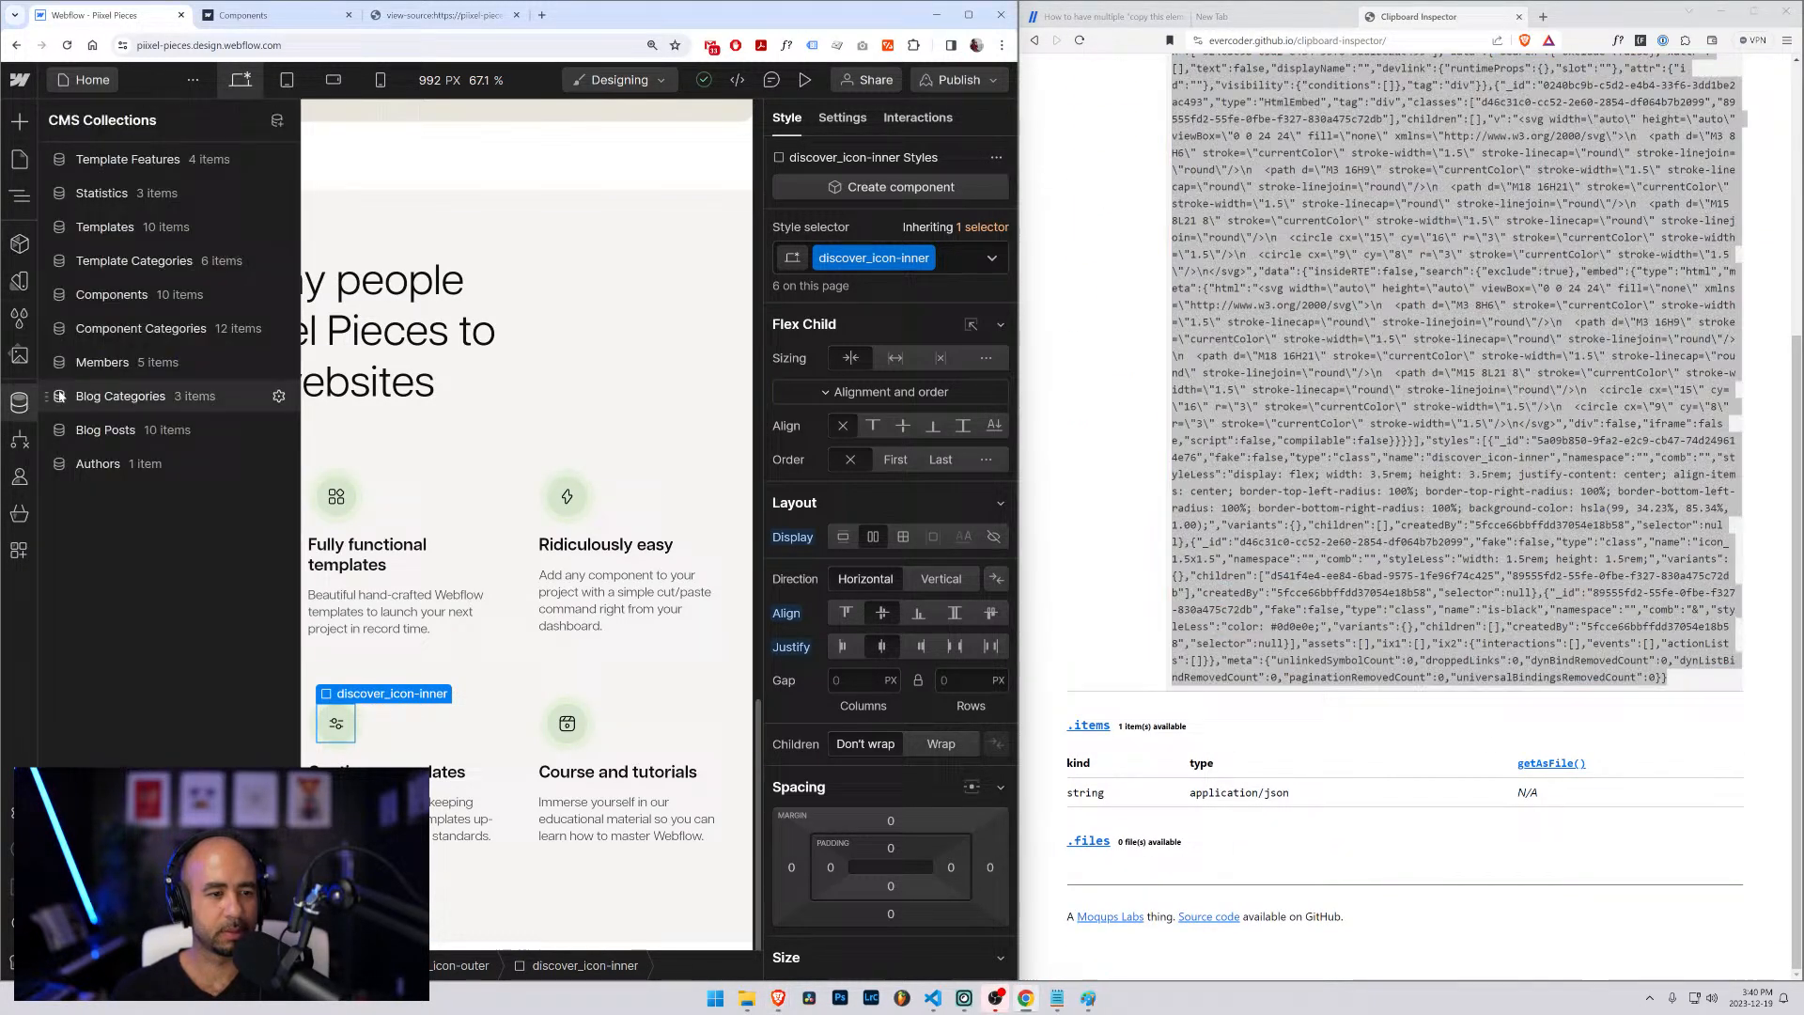
click(117, 297)
click(562, 435)
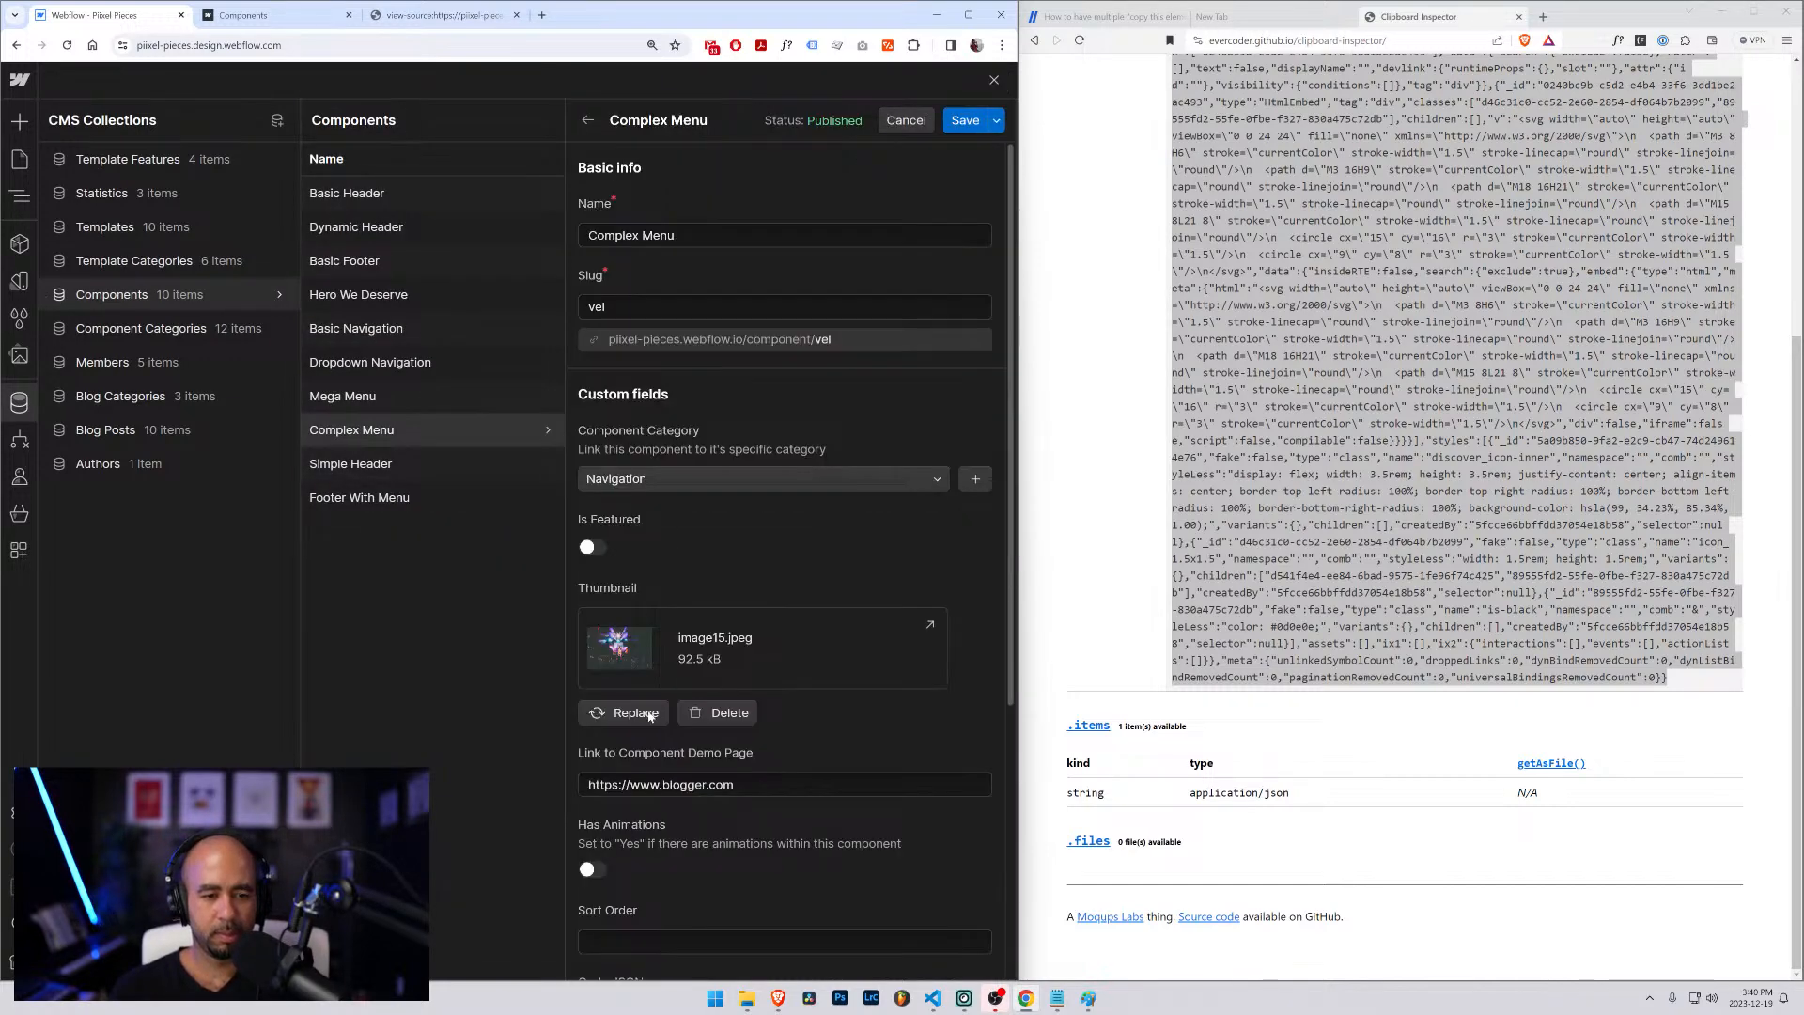
scroll(648, 715, down, 4)
click(667, 627)
key(ctrl+v)
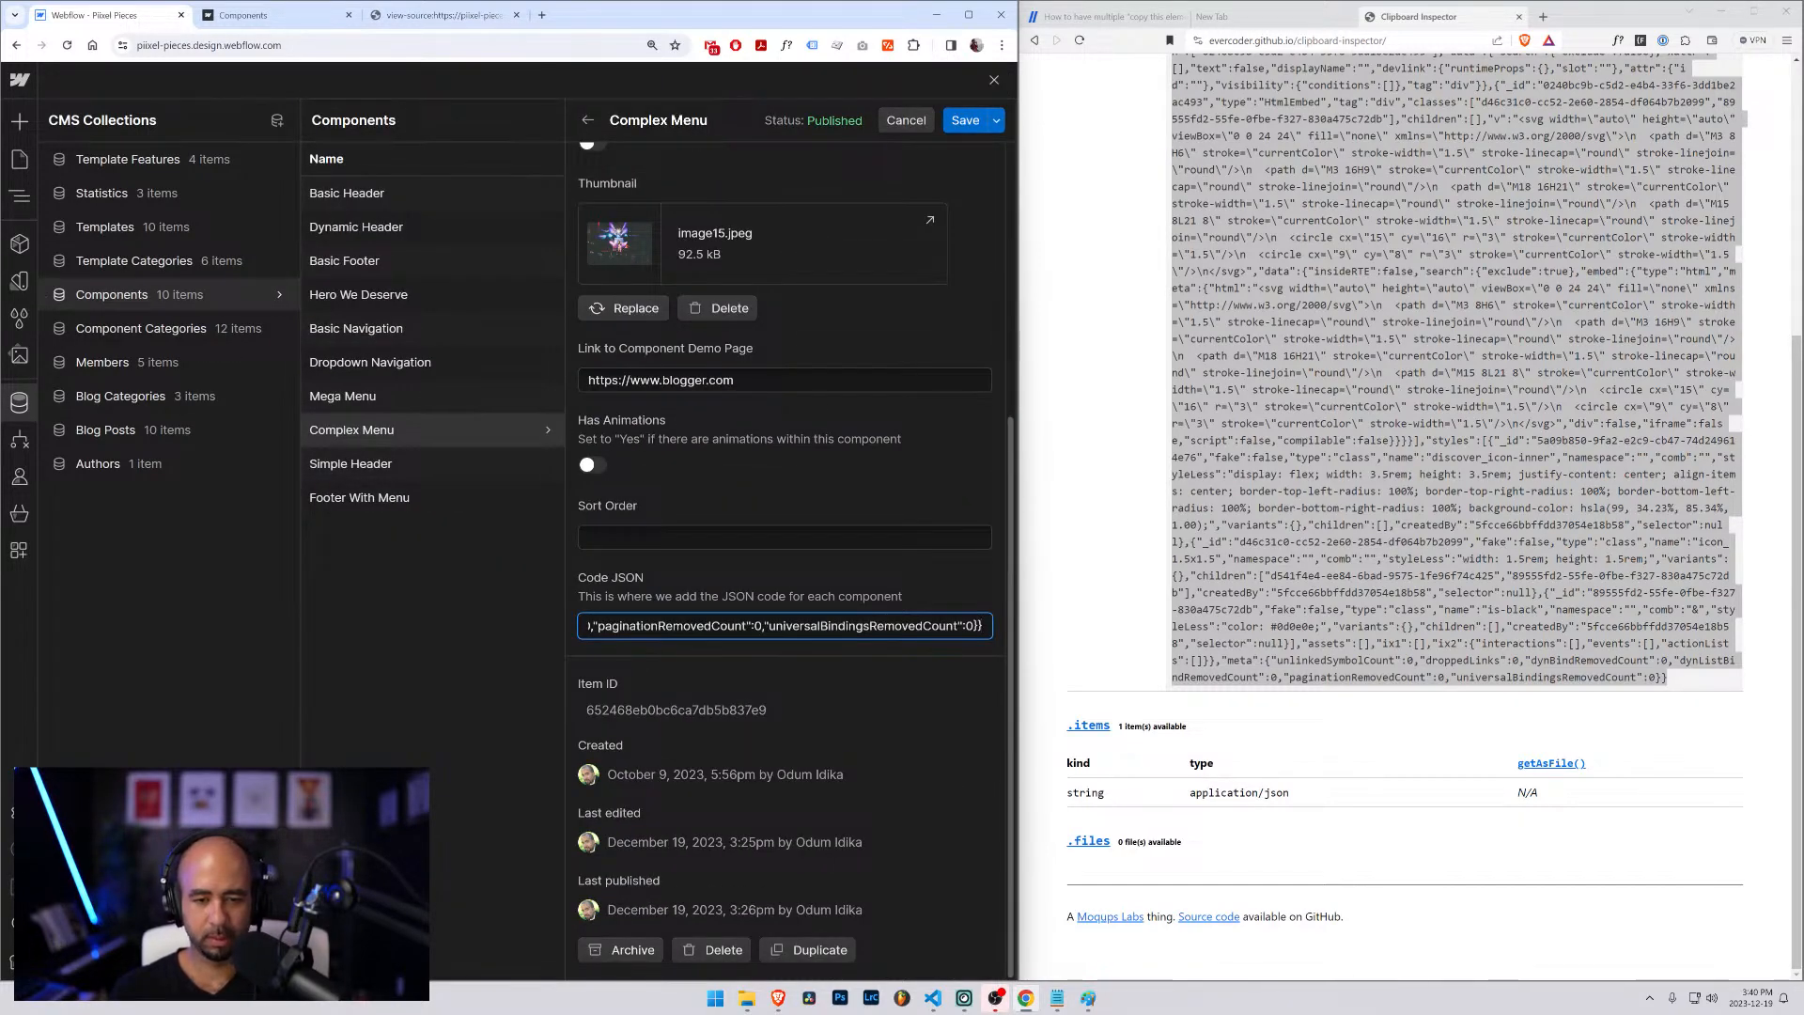
click(959, 129)
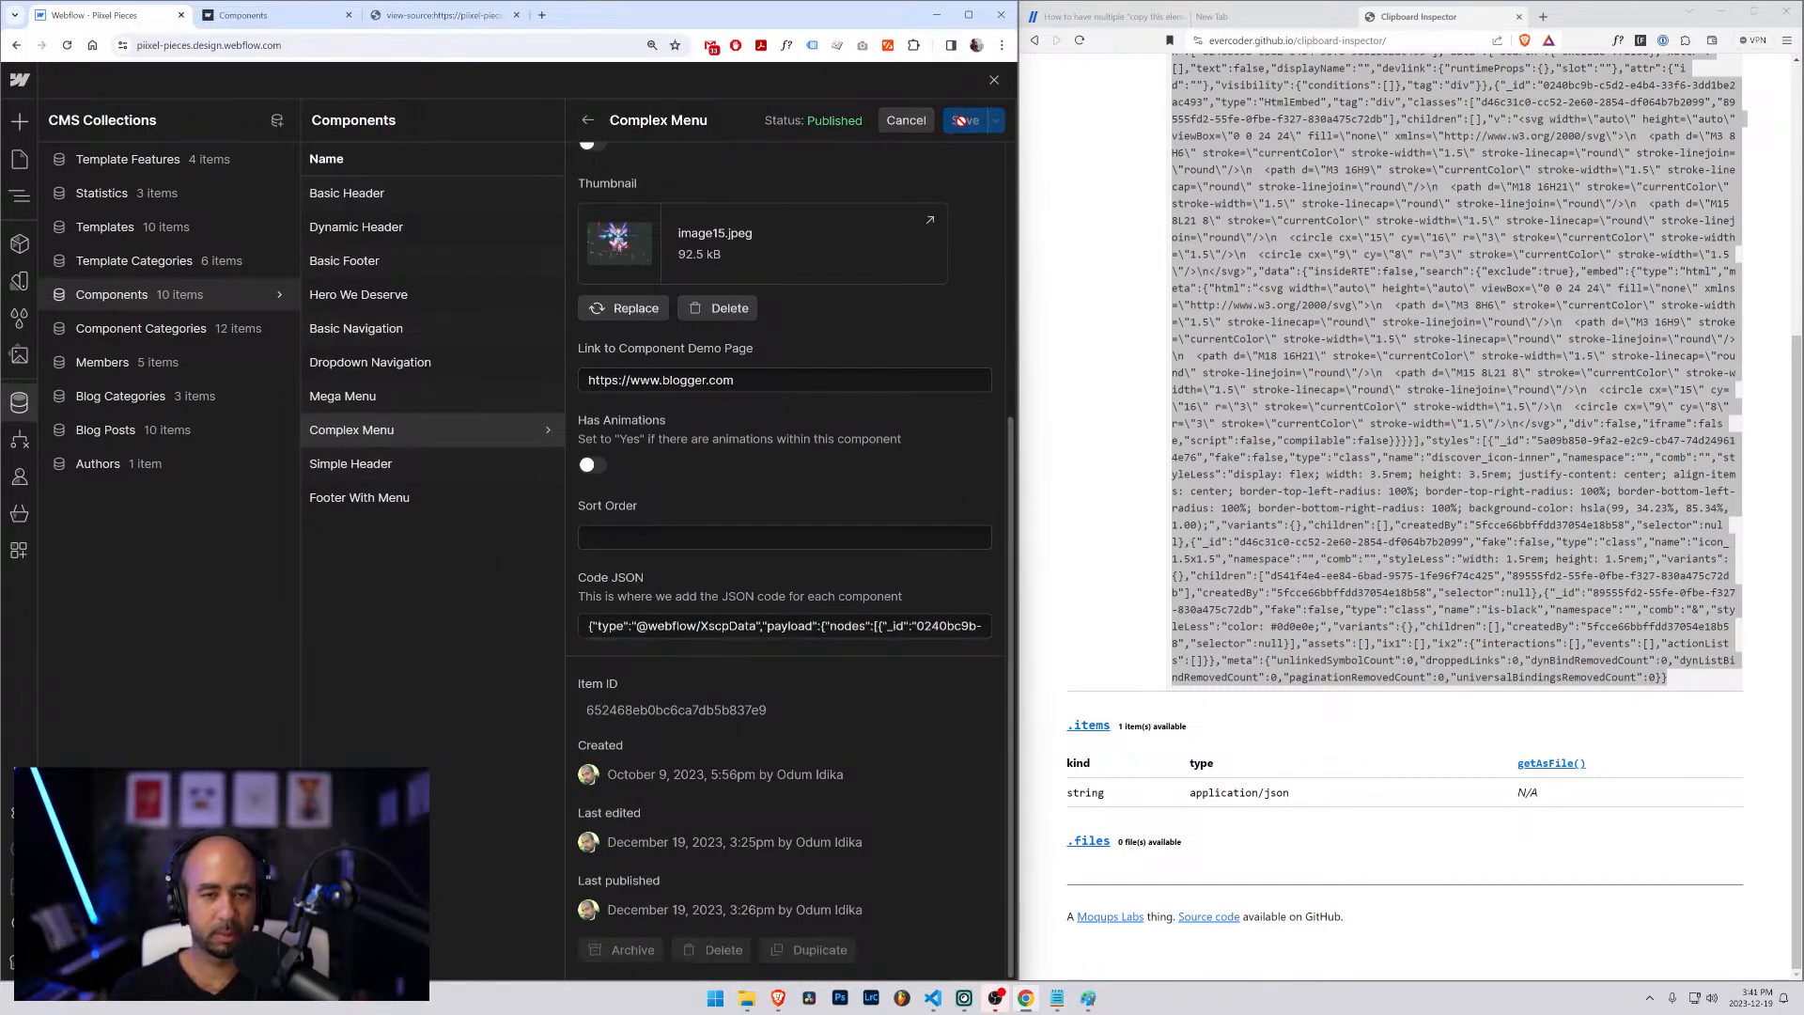
- Return to the Home page and copy the padding-section-large block of the Professional library section
click(20, 160)
scroll(564, 376, down, 7)
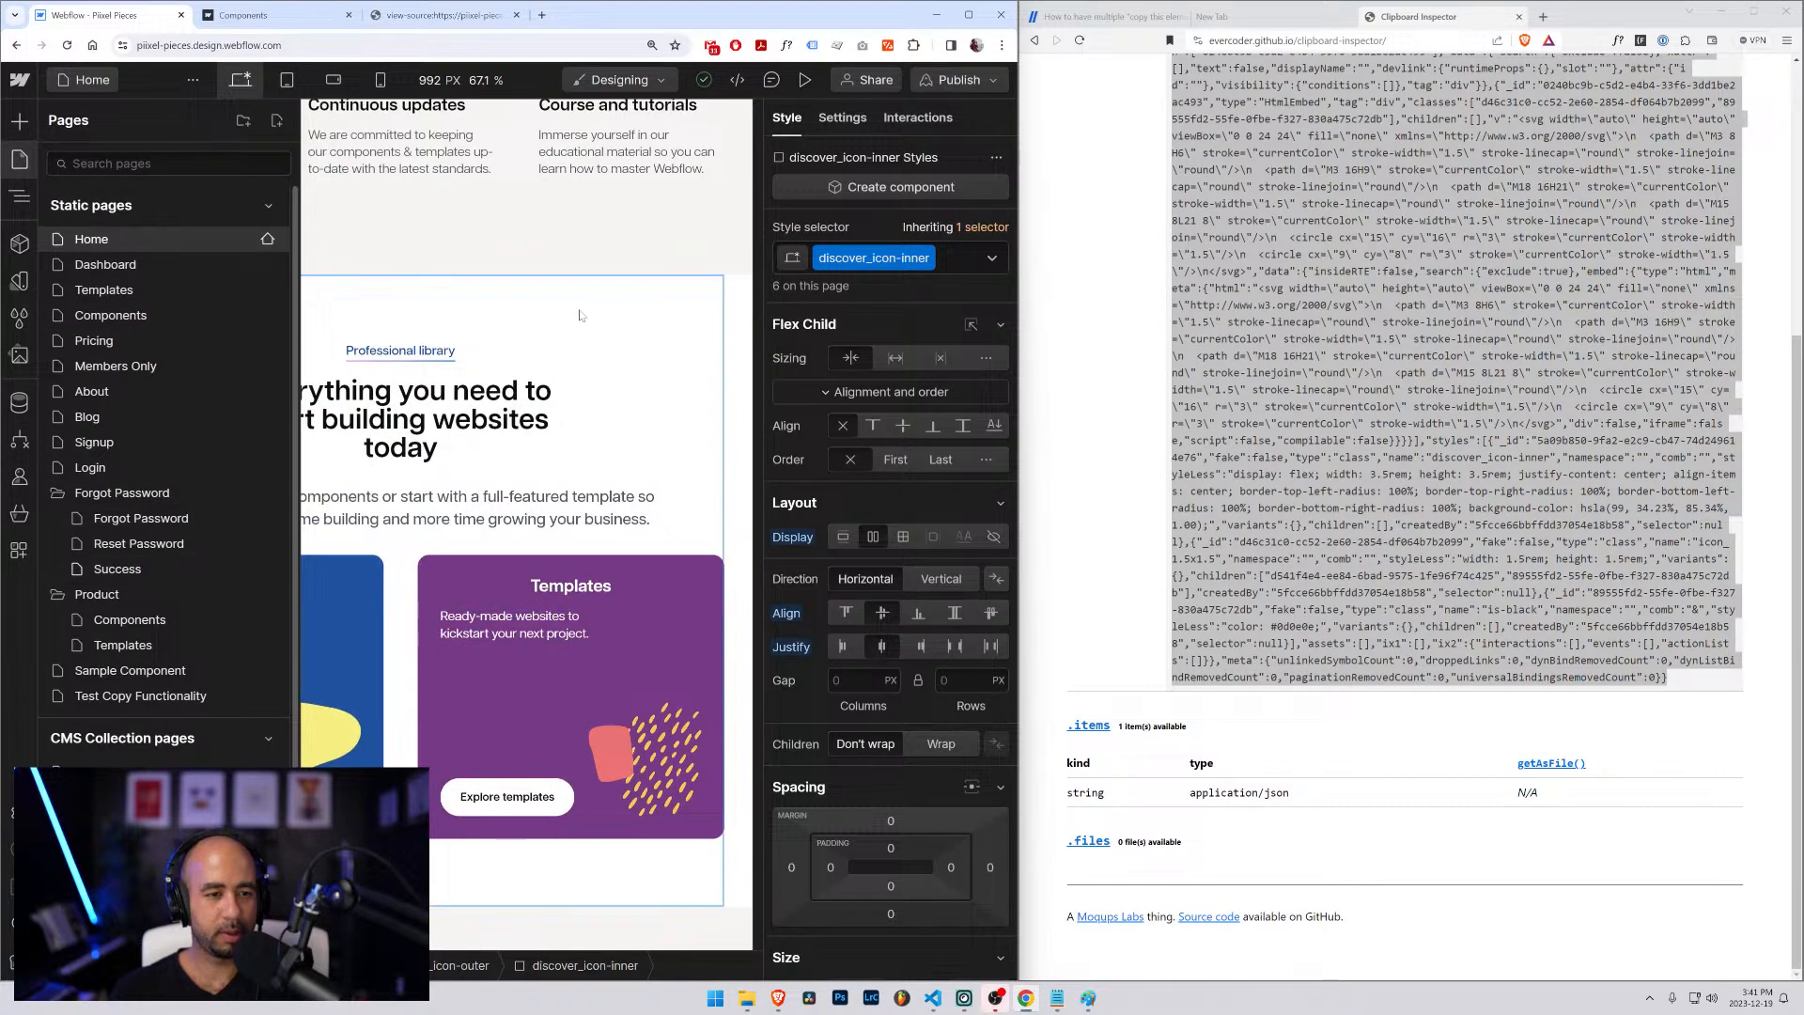
click(580, 316)
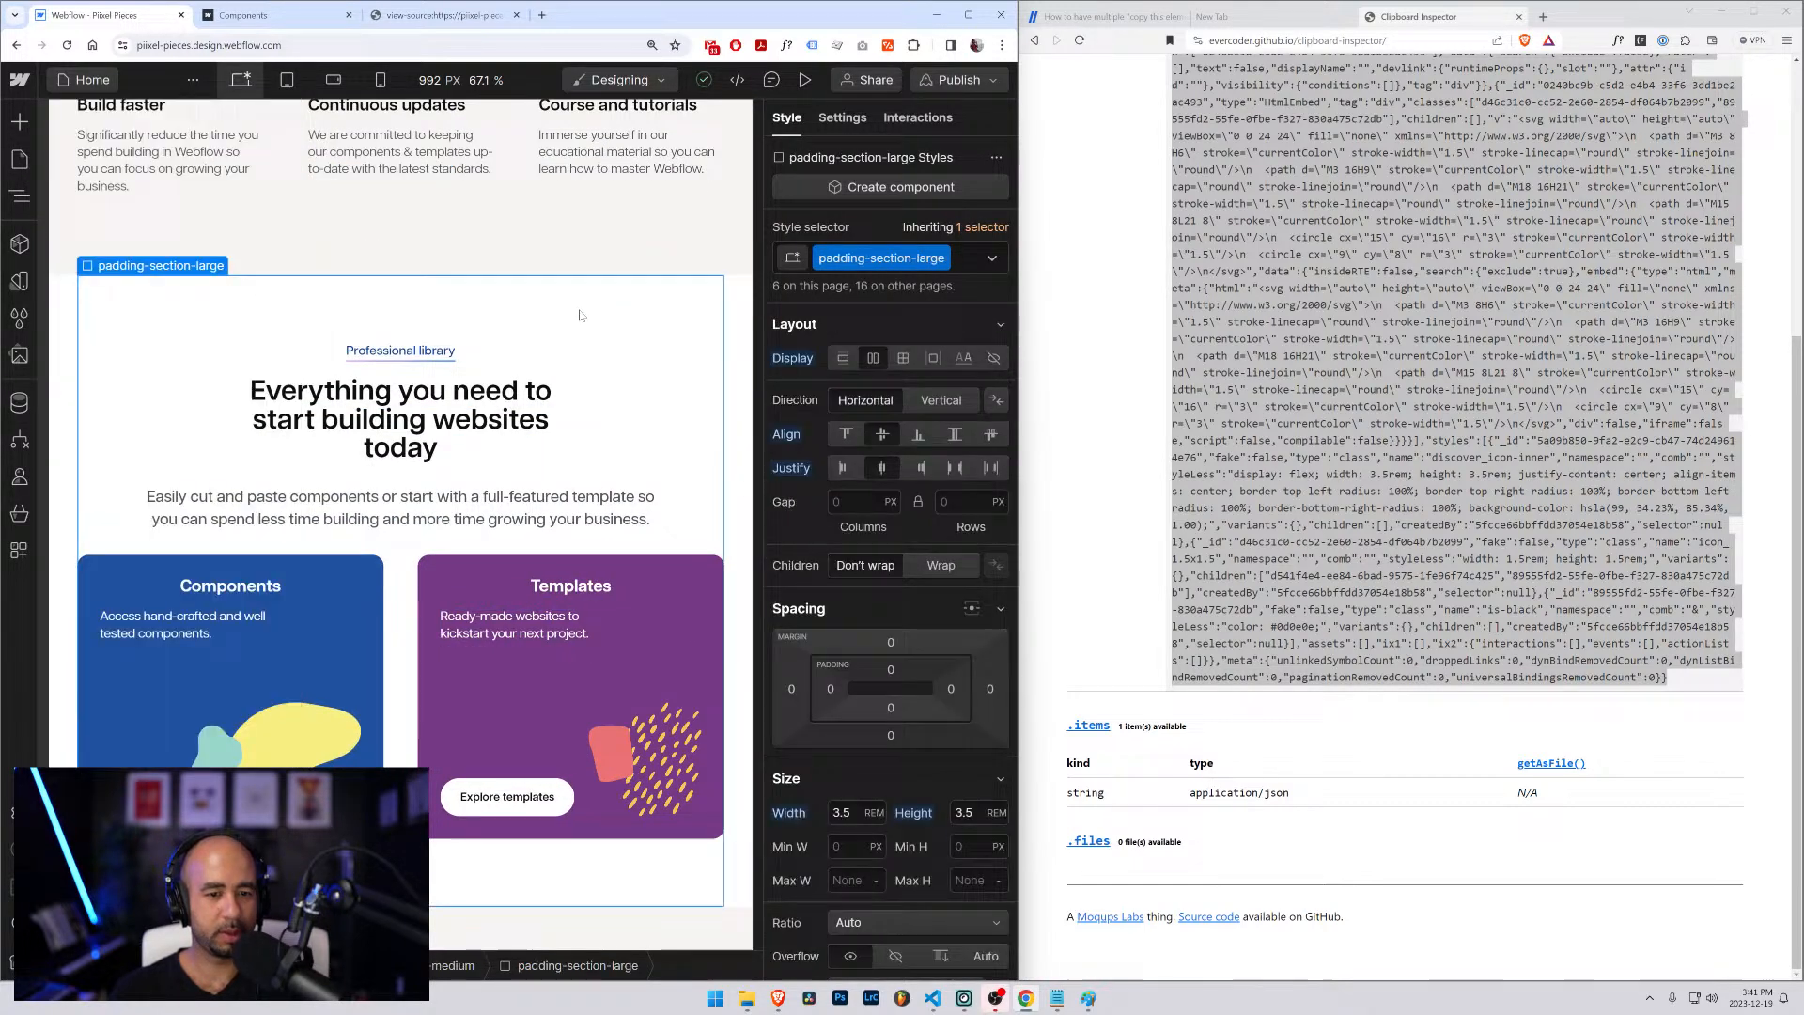
right_click(484, 300)
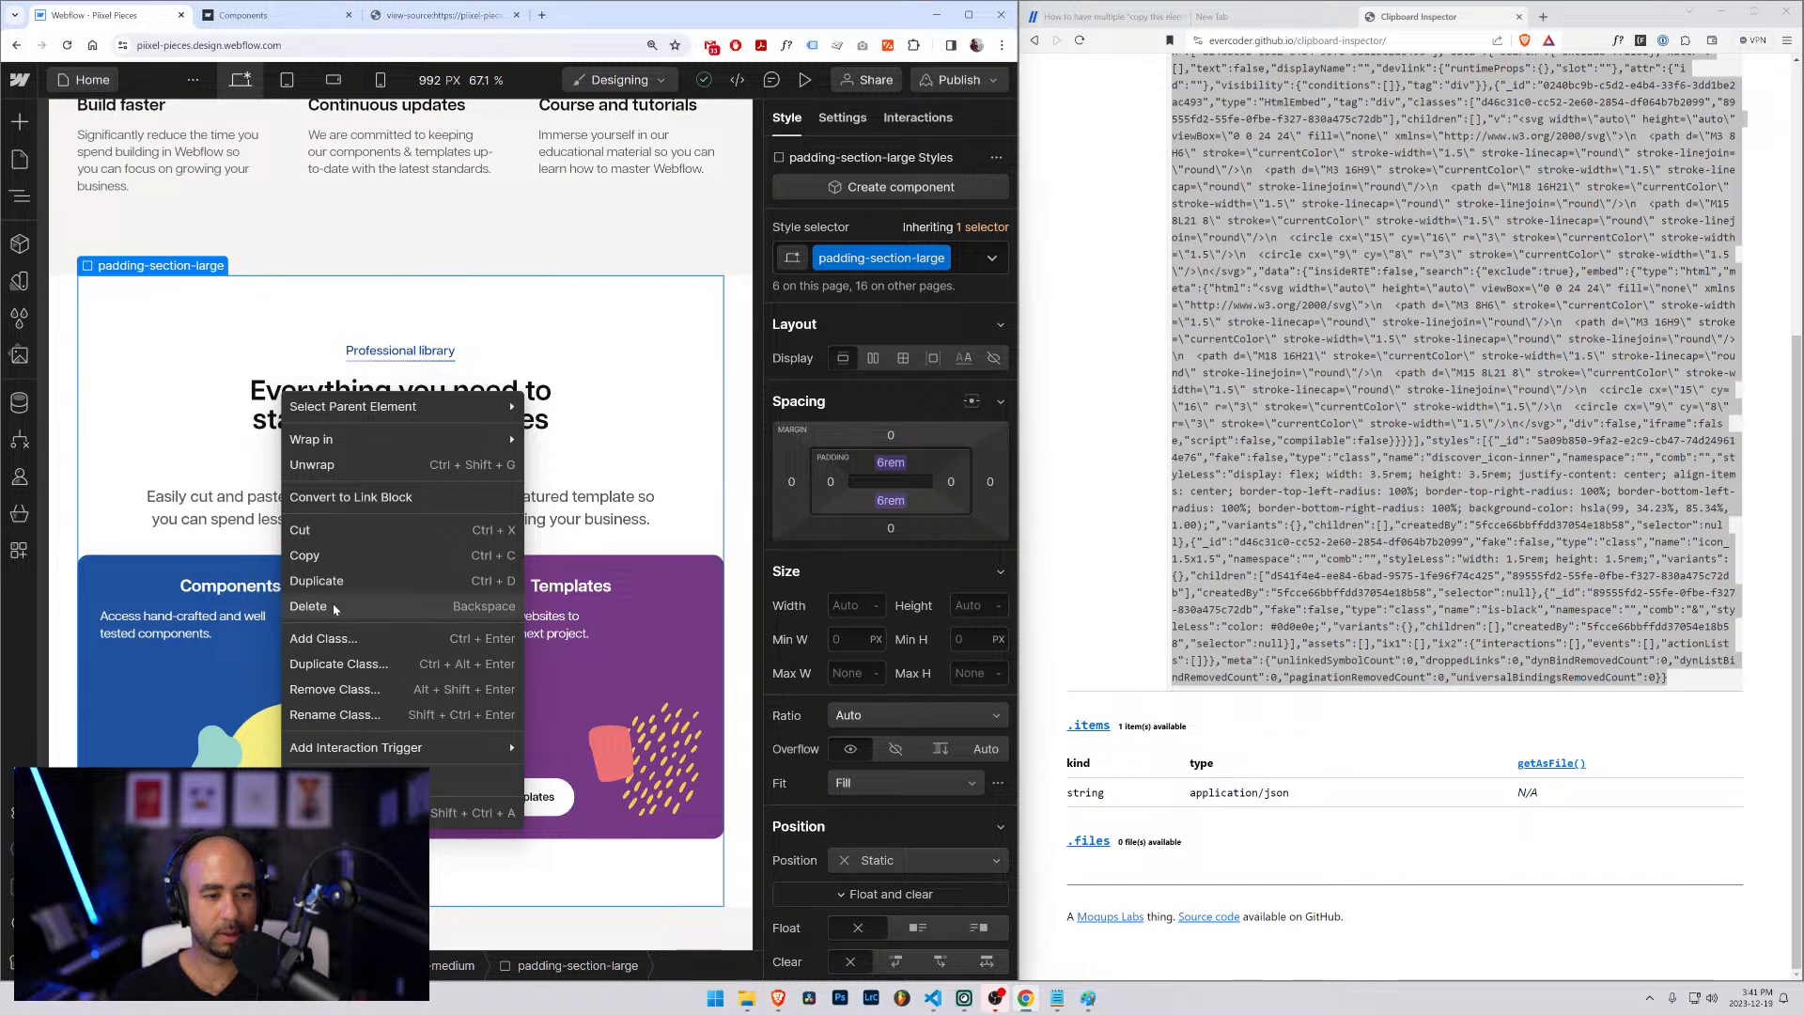
click(330, 556)
- Replace the Clipboard Inspector result with the padding-section-large data and copy its complete application/json text
key(alt+Tab)
key(ctrl+v)
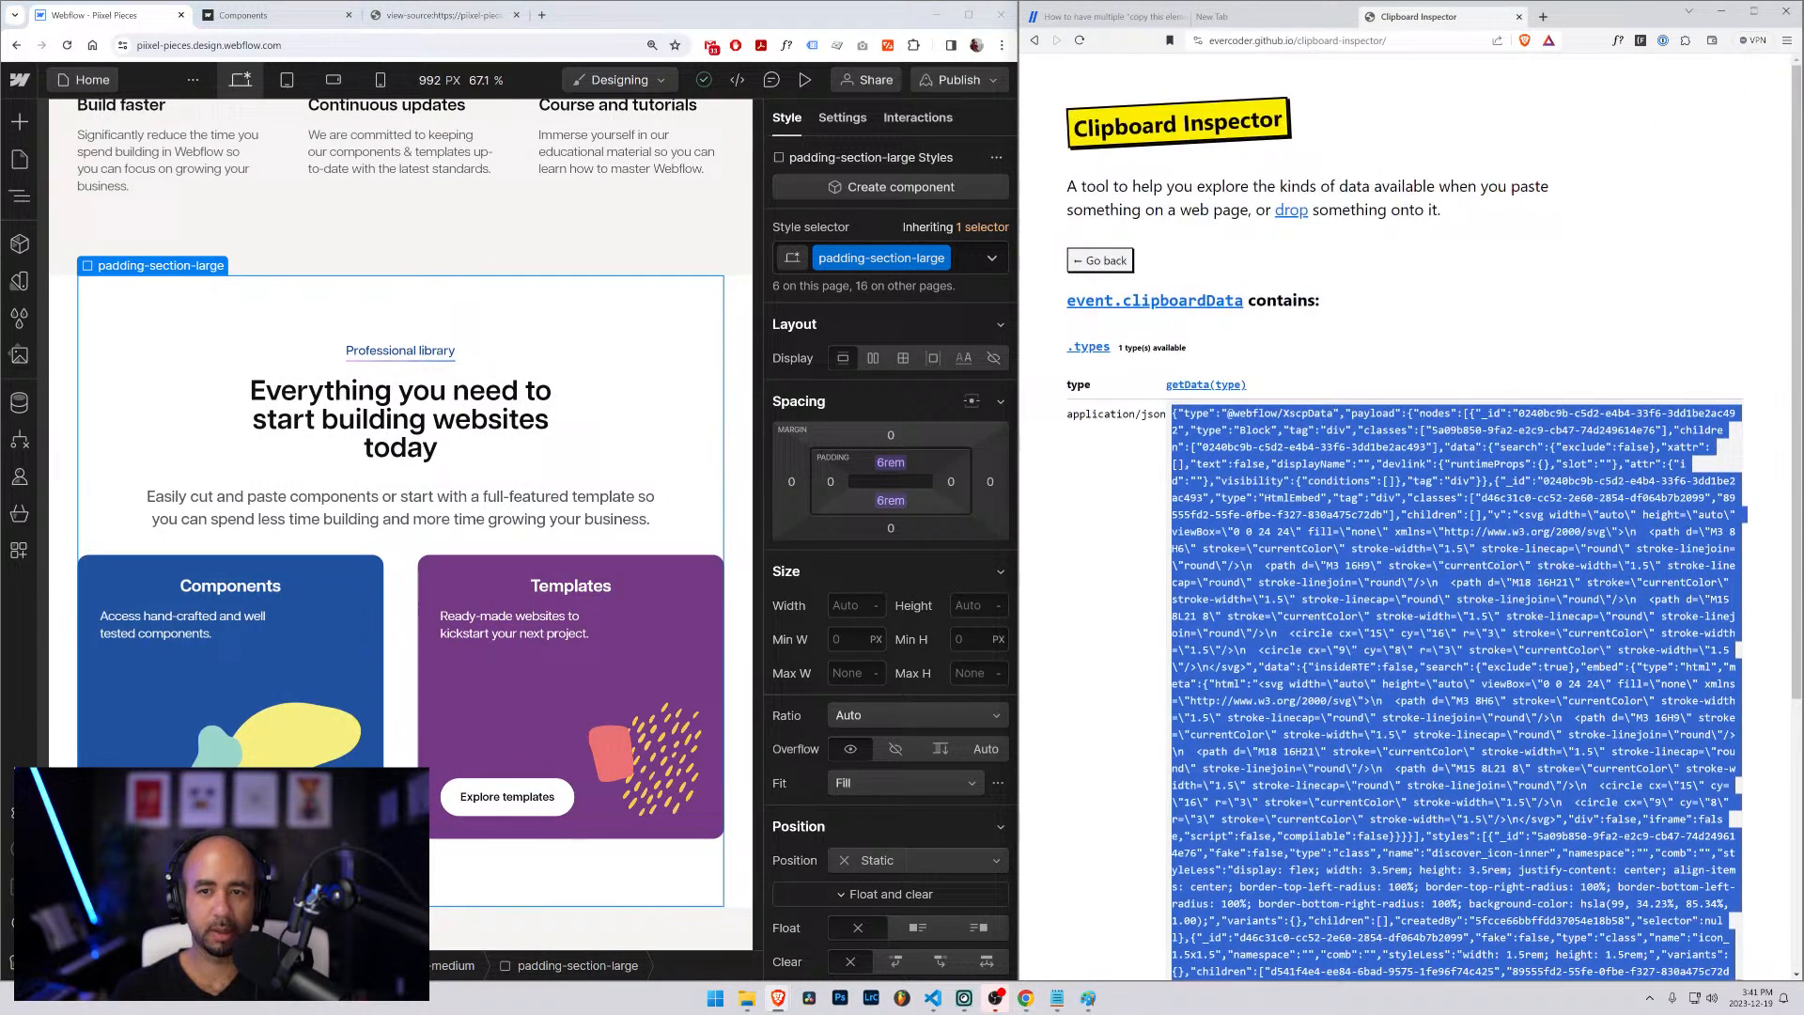
click(1100, 261)
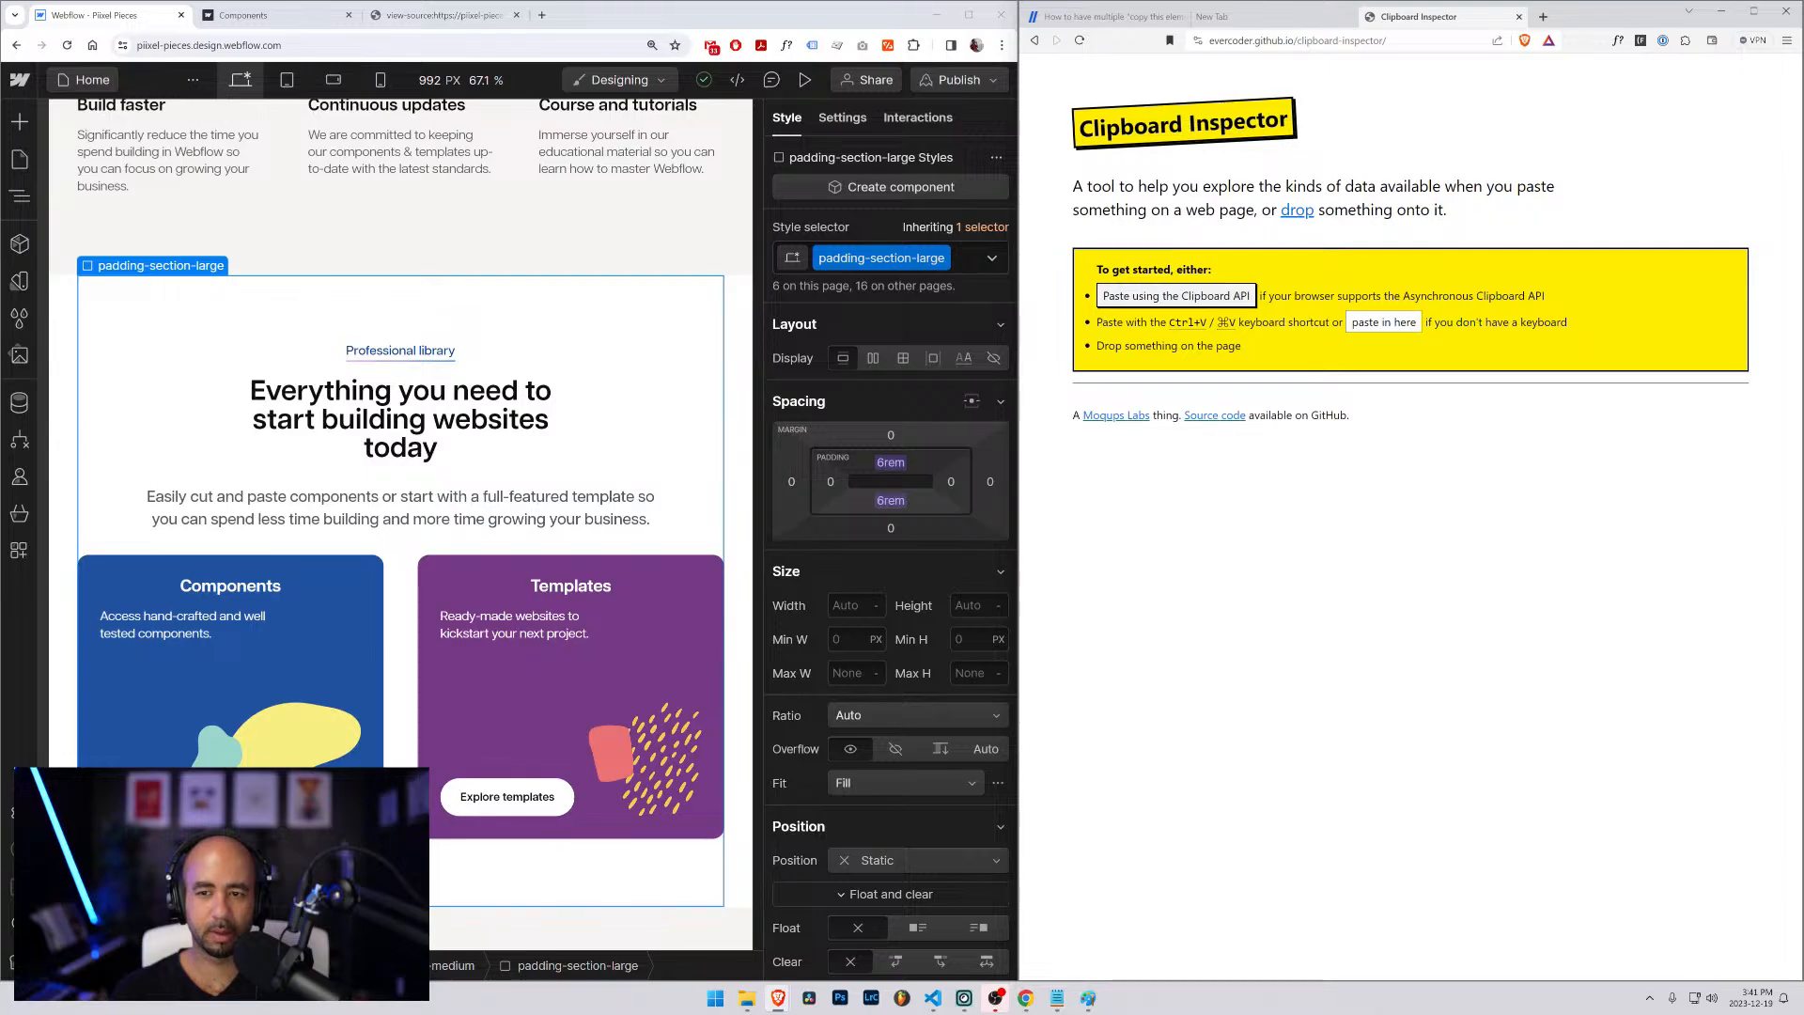
click(1387, 326)
key(ctrl+v)
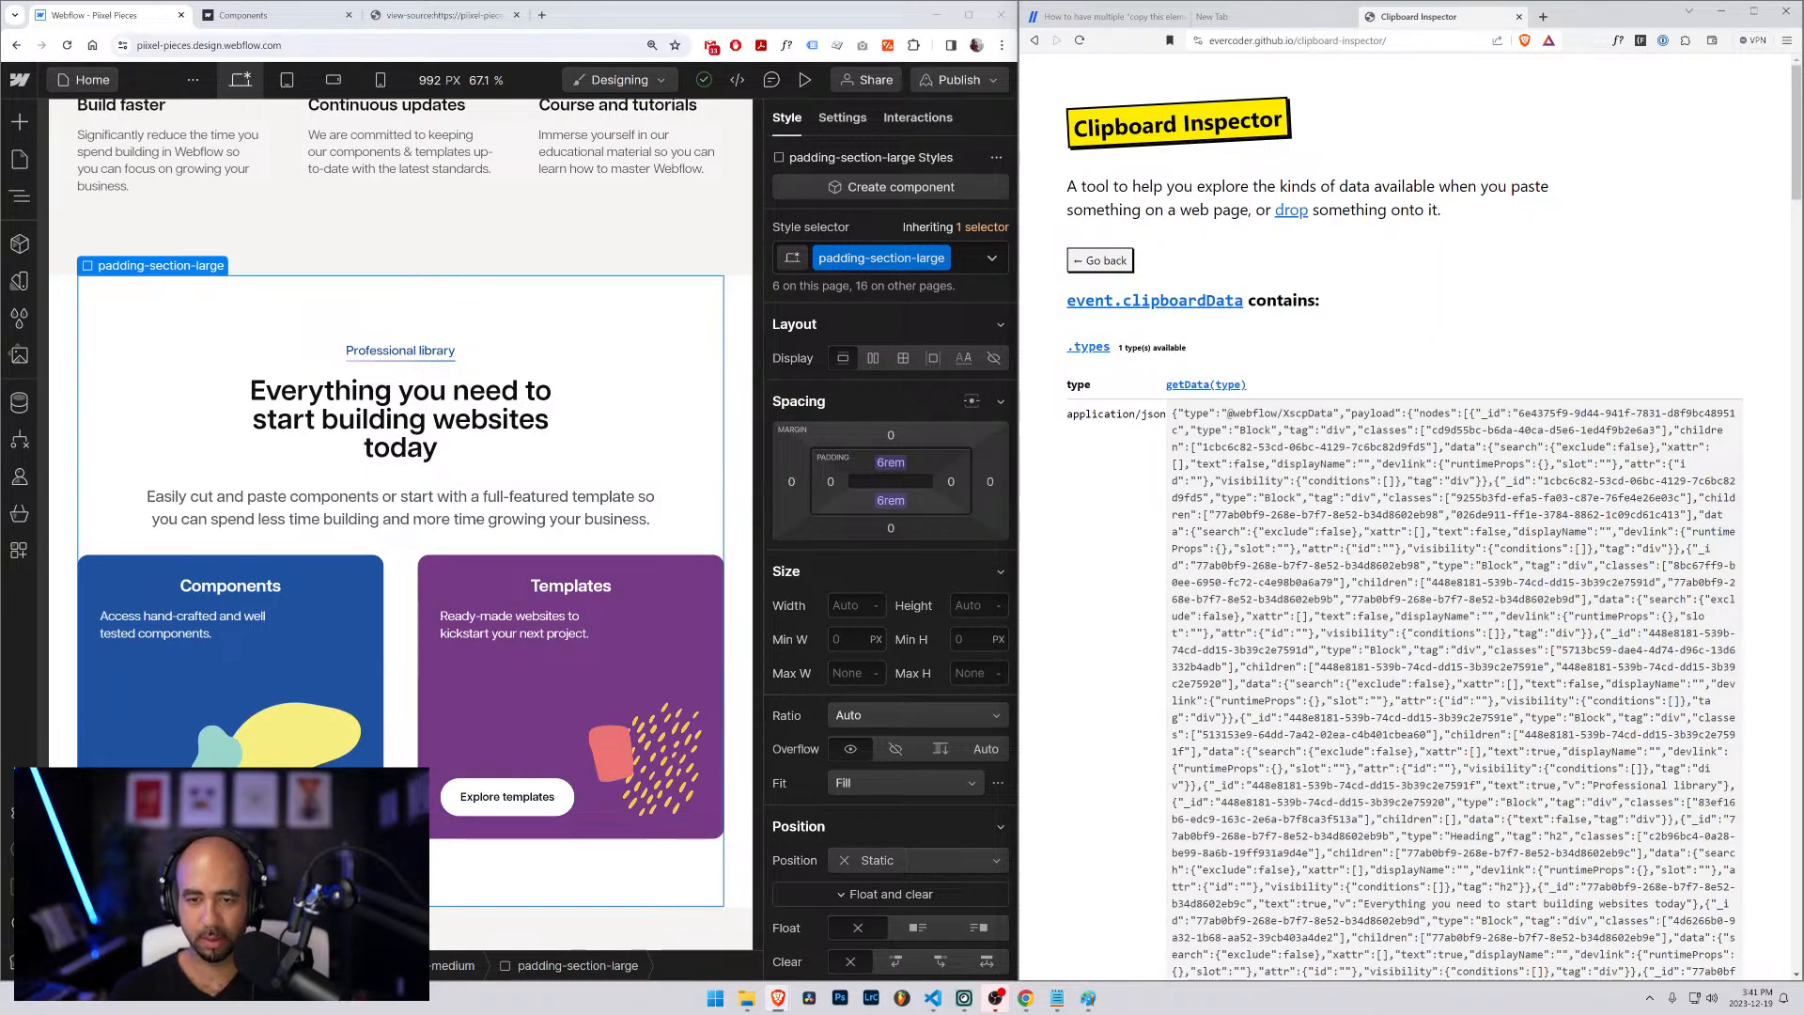
drag(1171, 413, 1535, 687)
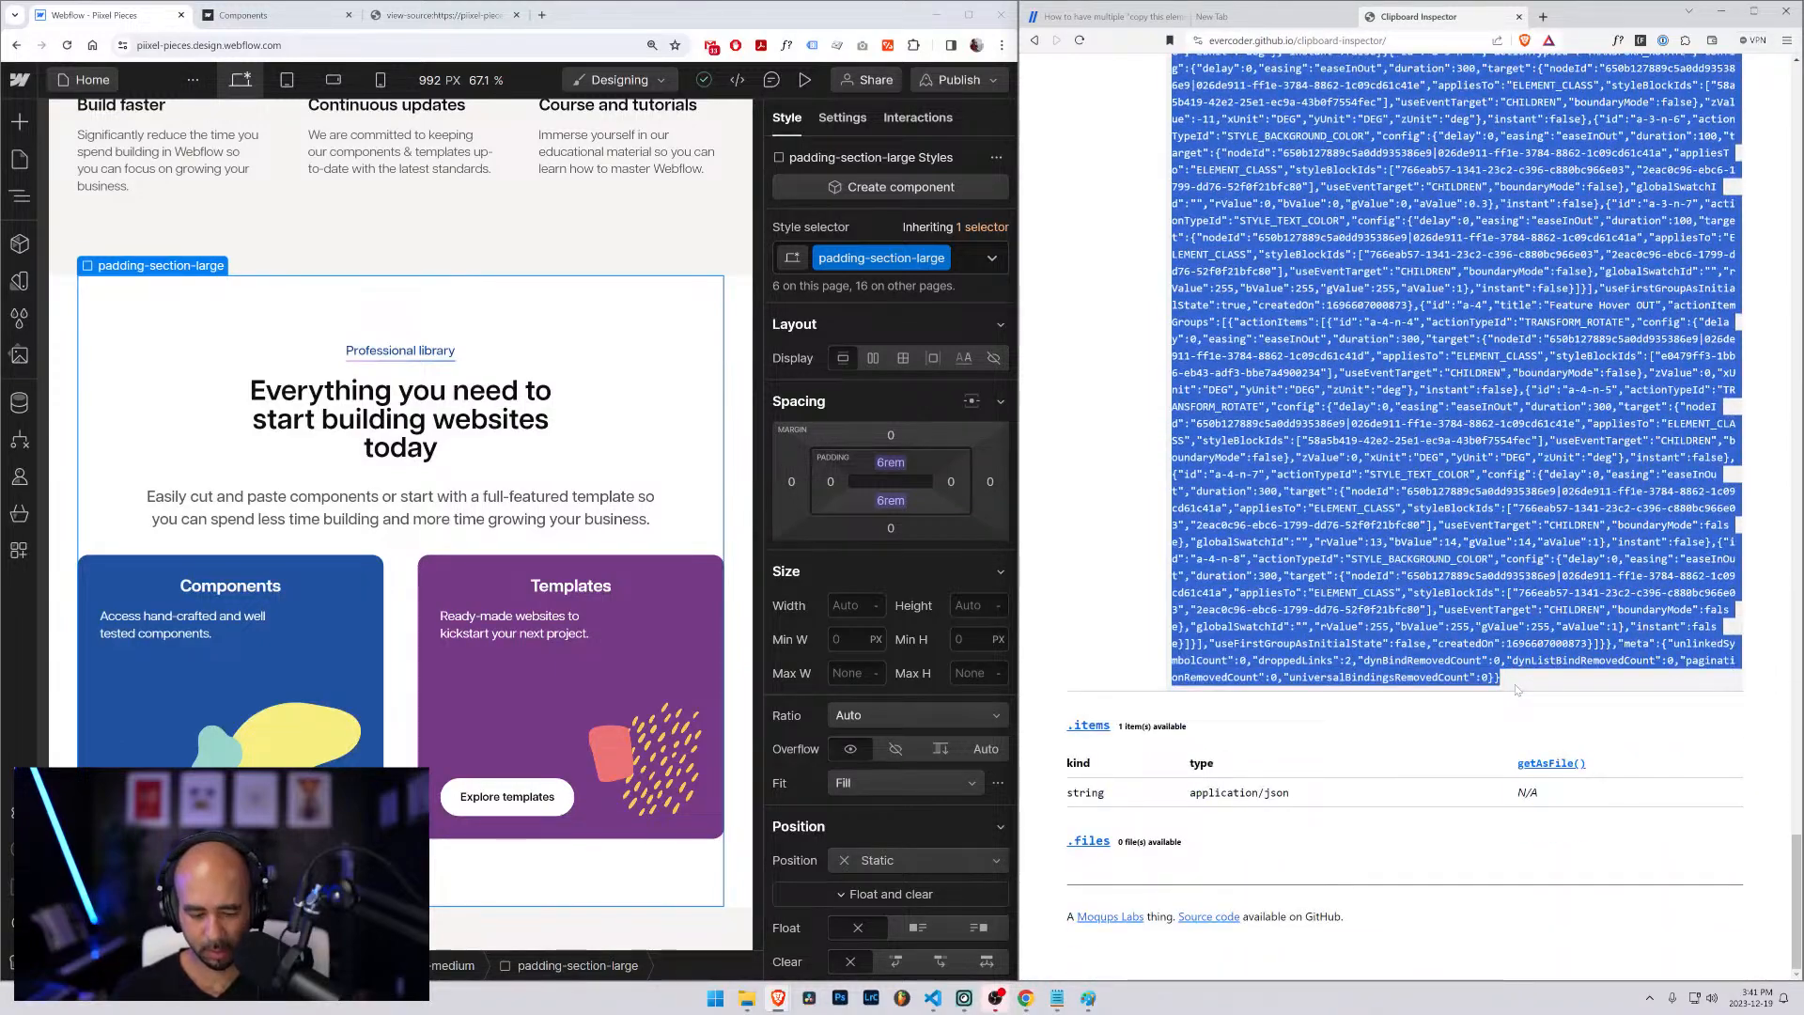
- Paste the padding-section-large JSON into the Code JSON field of the Simple Header item in Components and save the item
click(19, 402)
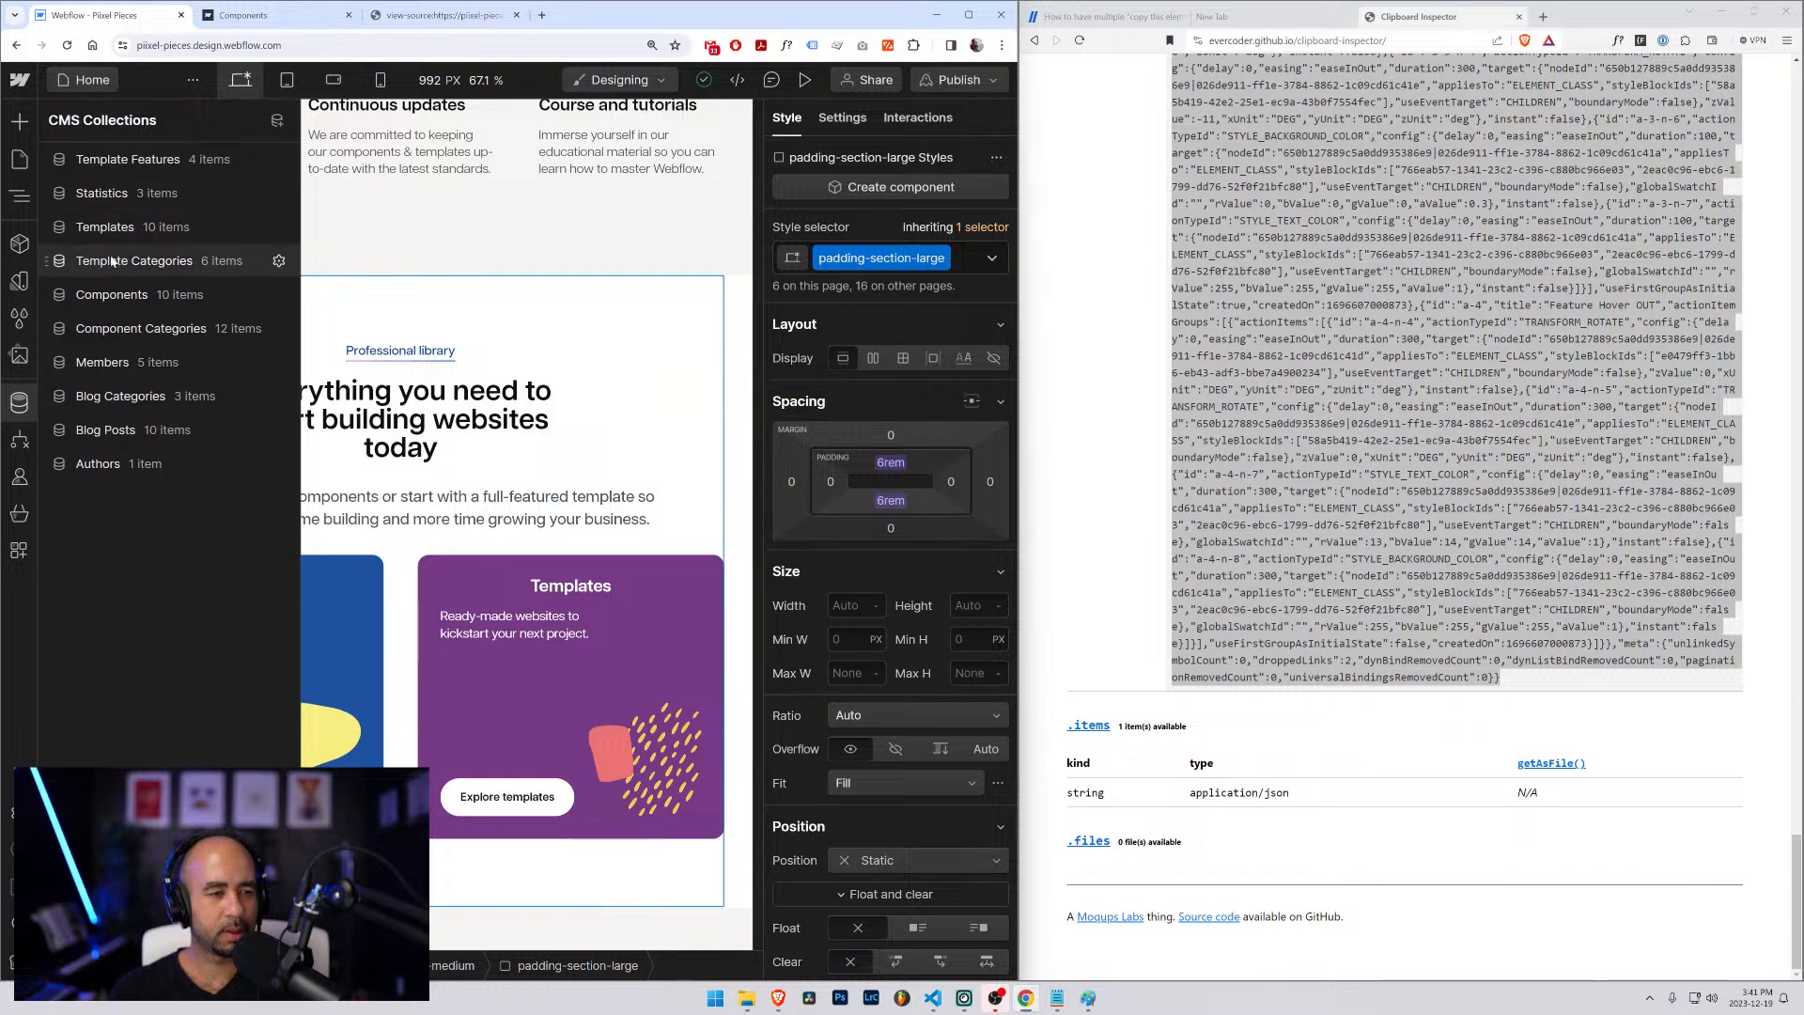
click(115, 303)
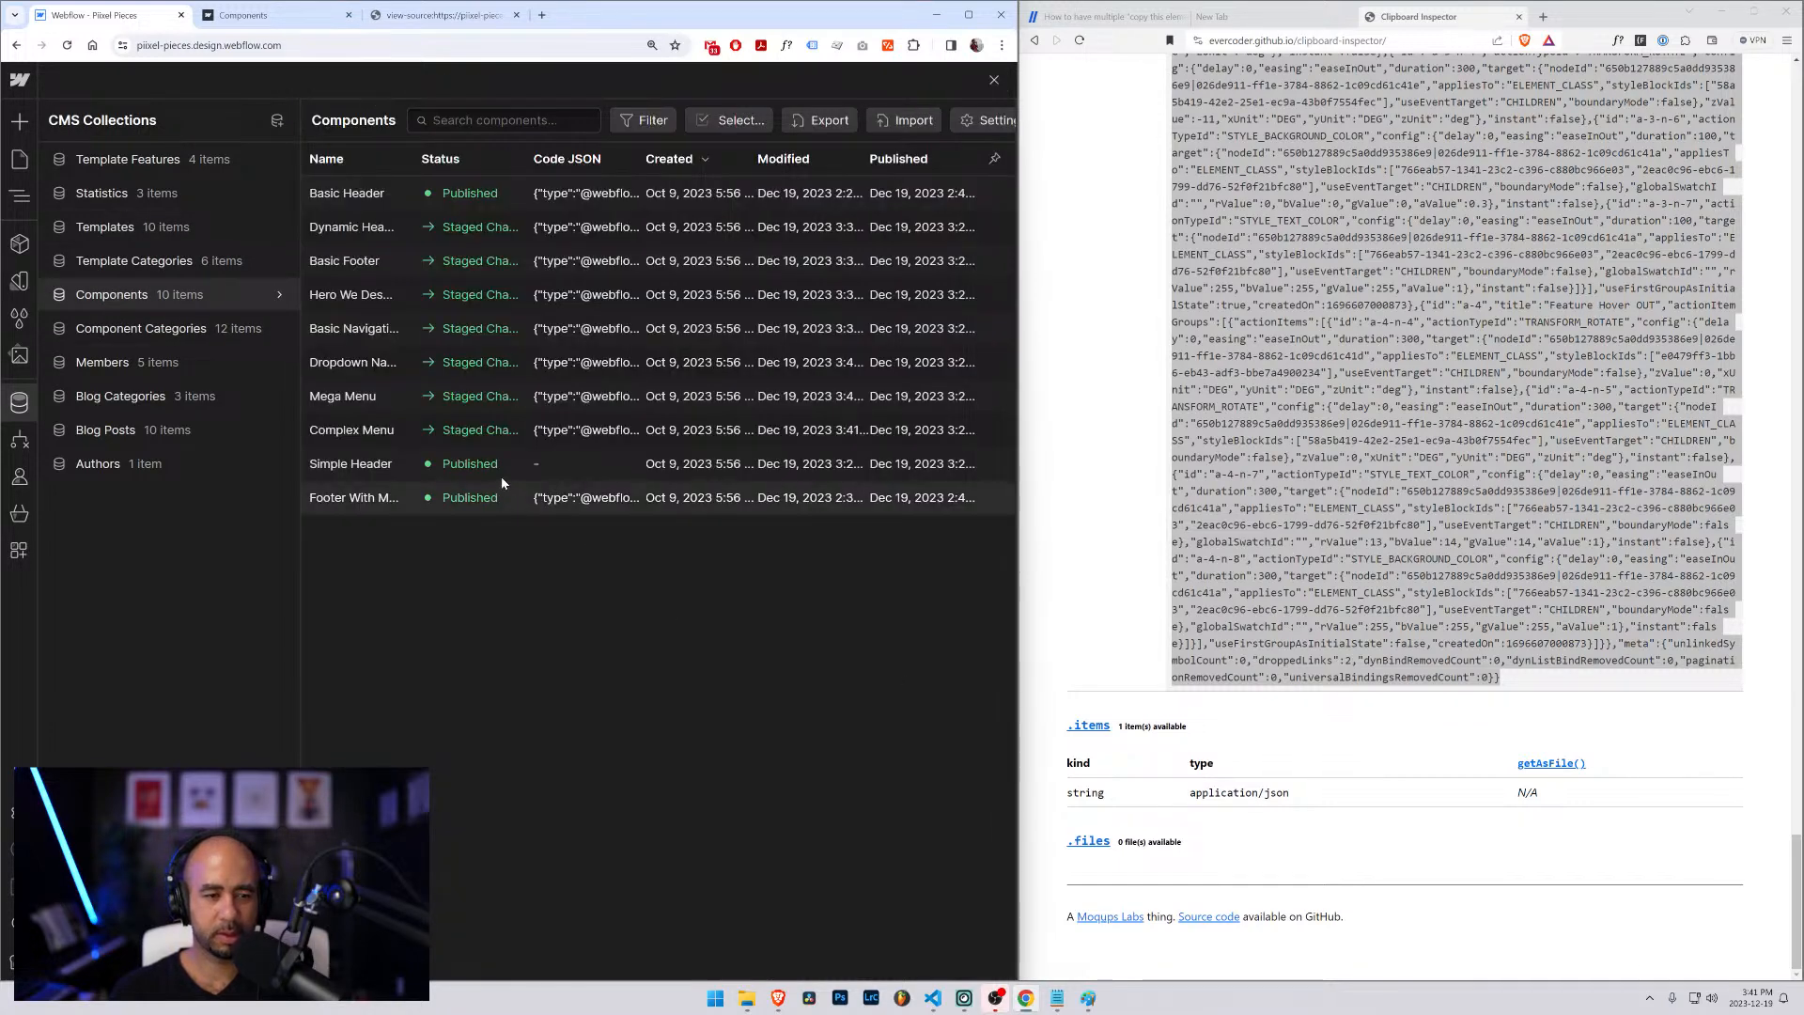
click(494, 467)
scroll(676, 563, down, 5)
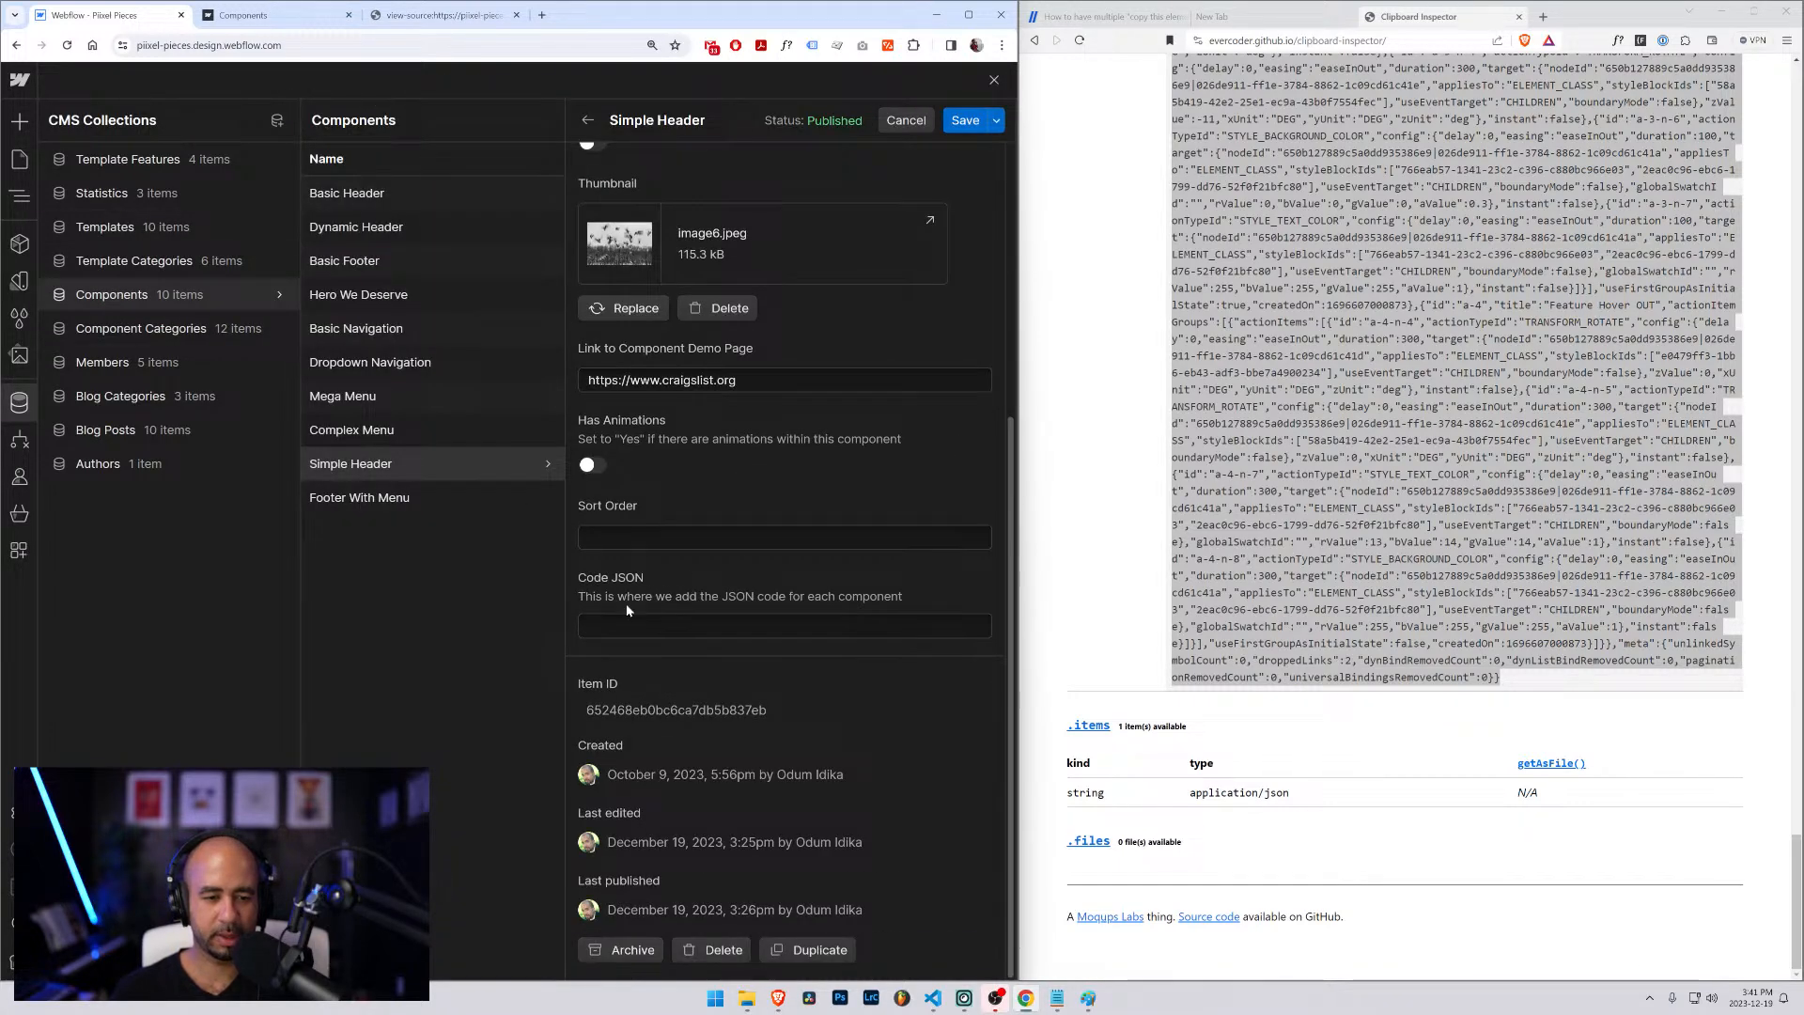
click(627, 625)
key(ctrl+v)
click(965, 120)
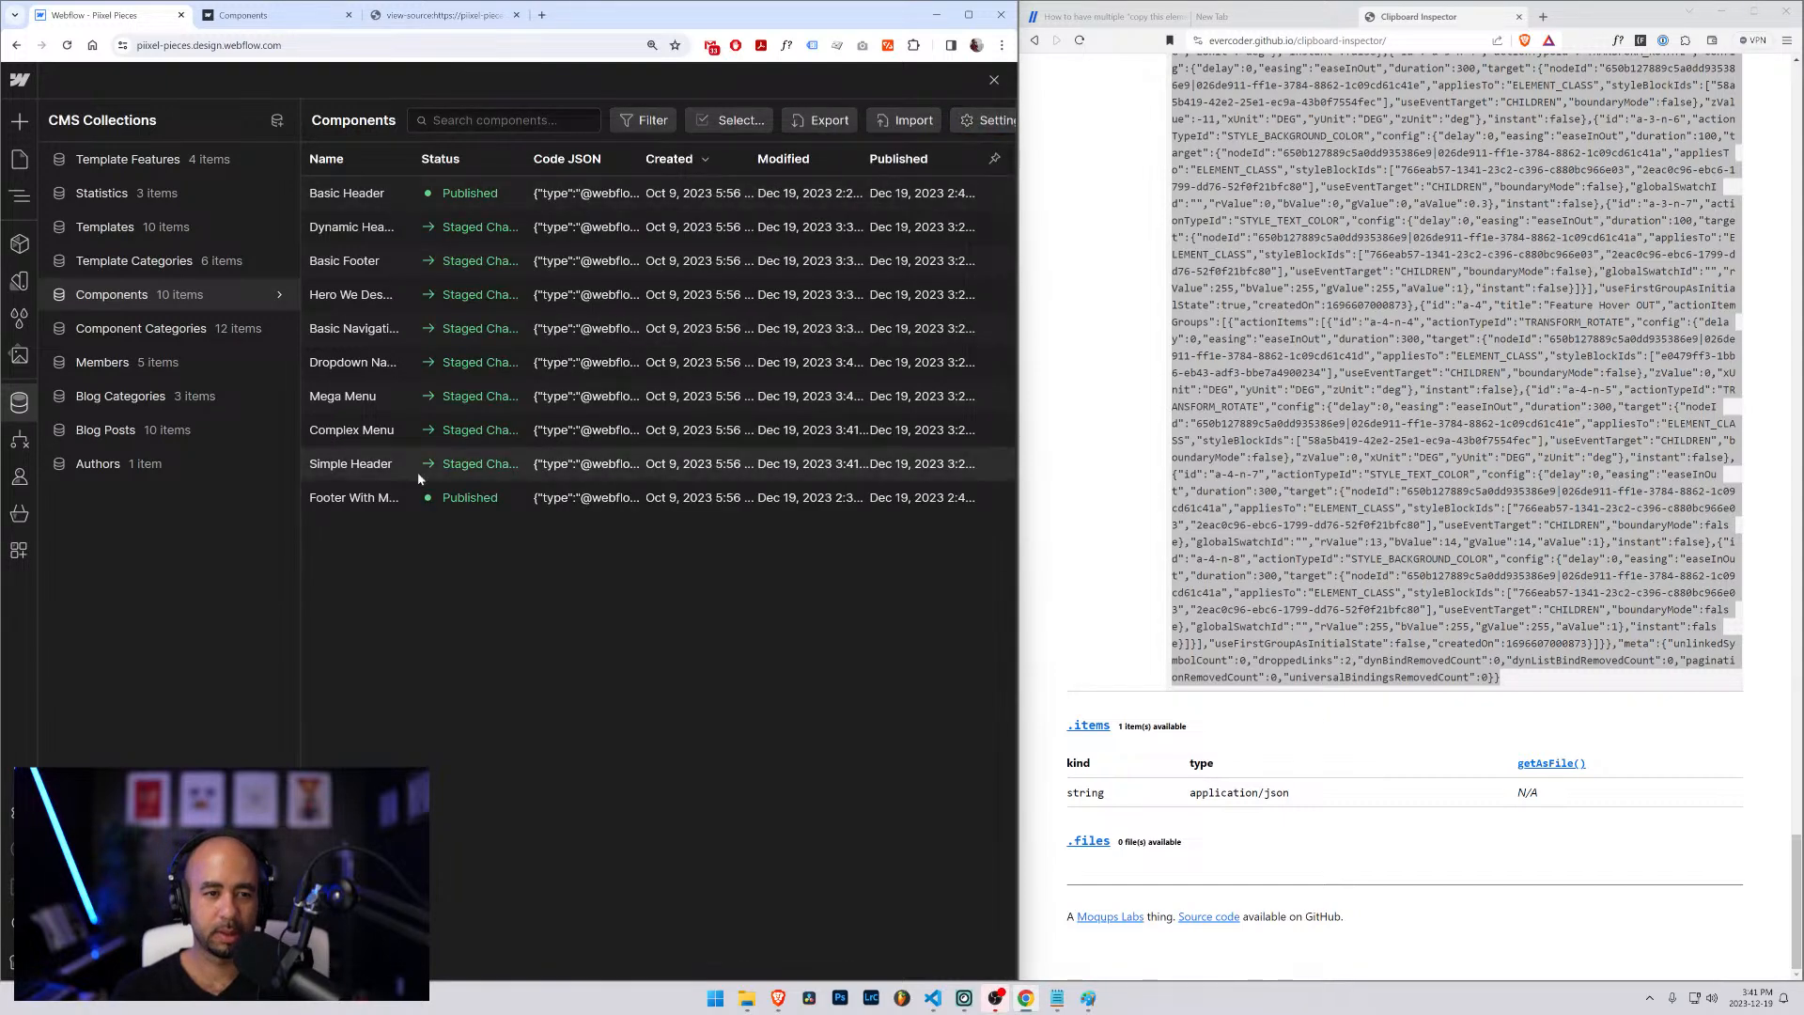
- Maximize the Webflow window and publish the site to the piixel-pieces.webflow.io staging domain
click(969, 15)
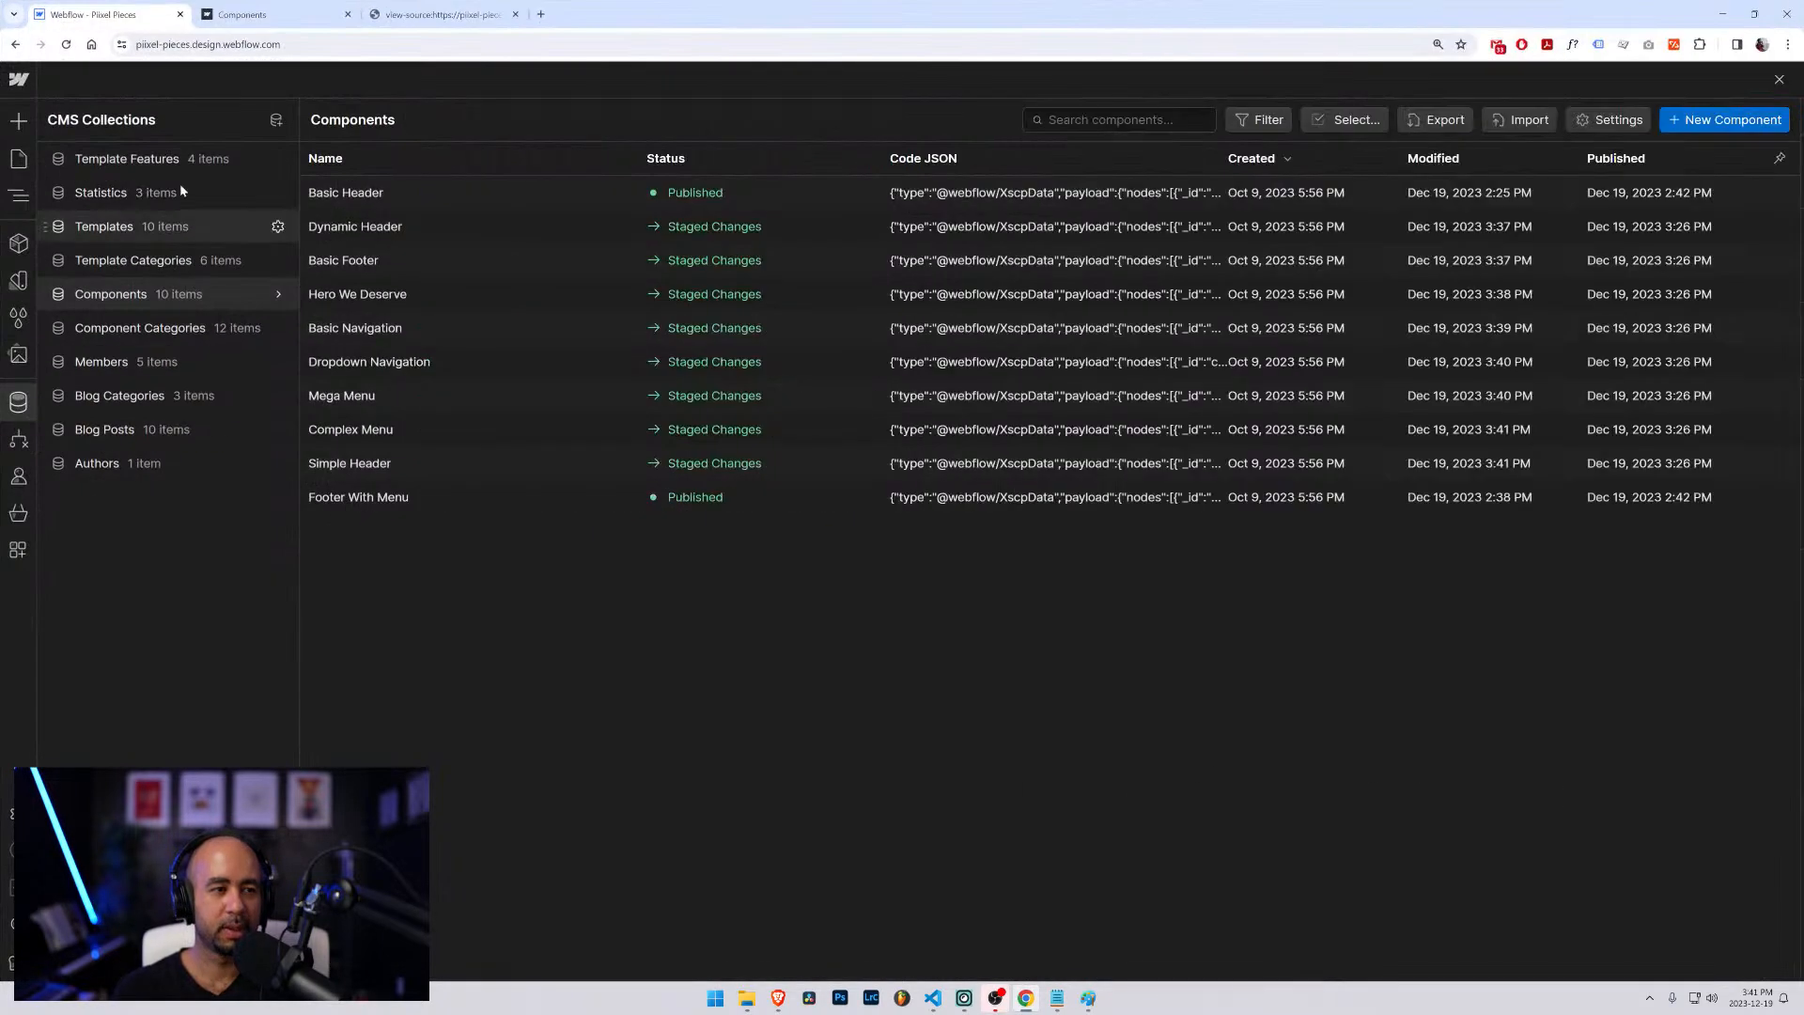
click(19, 162)
click(1733, 79)
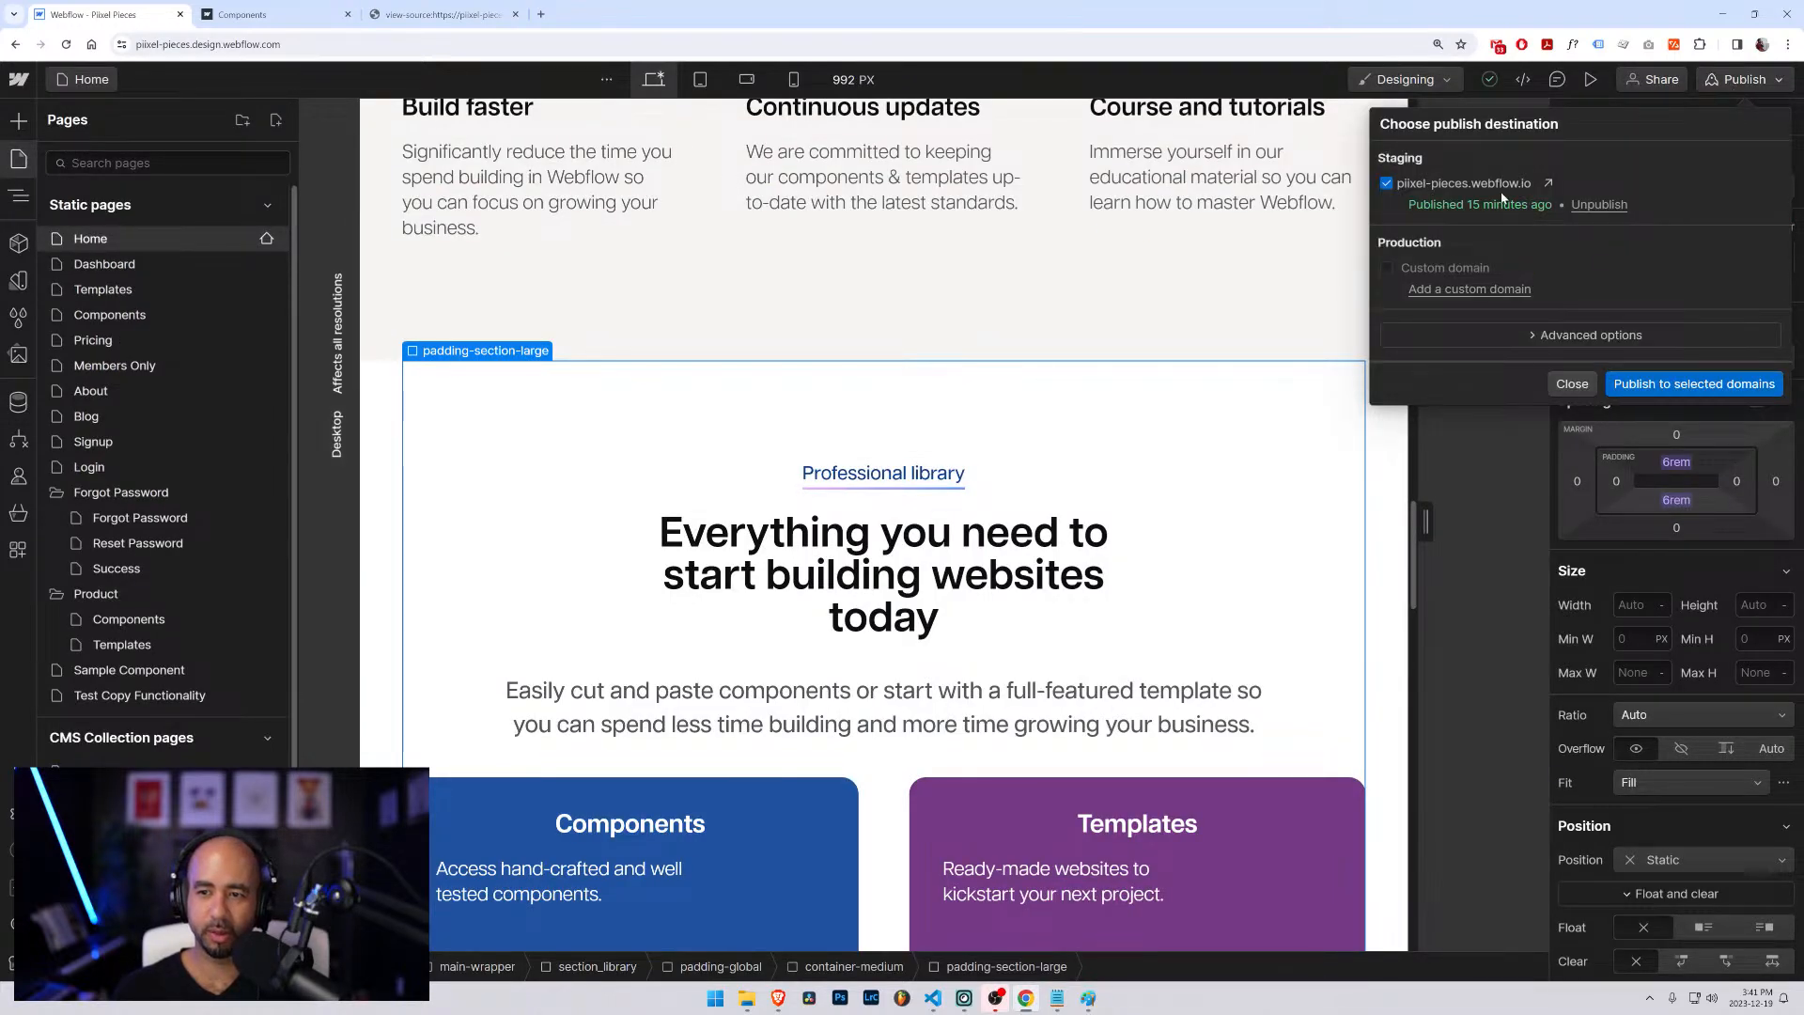
click(1648, 387)
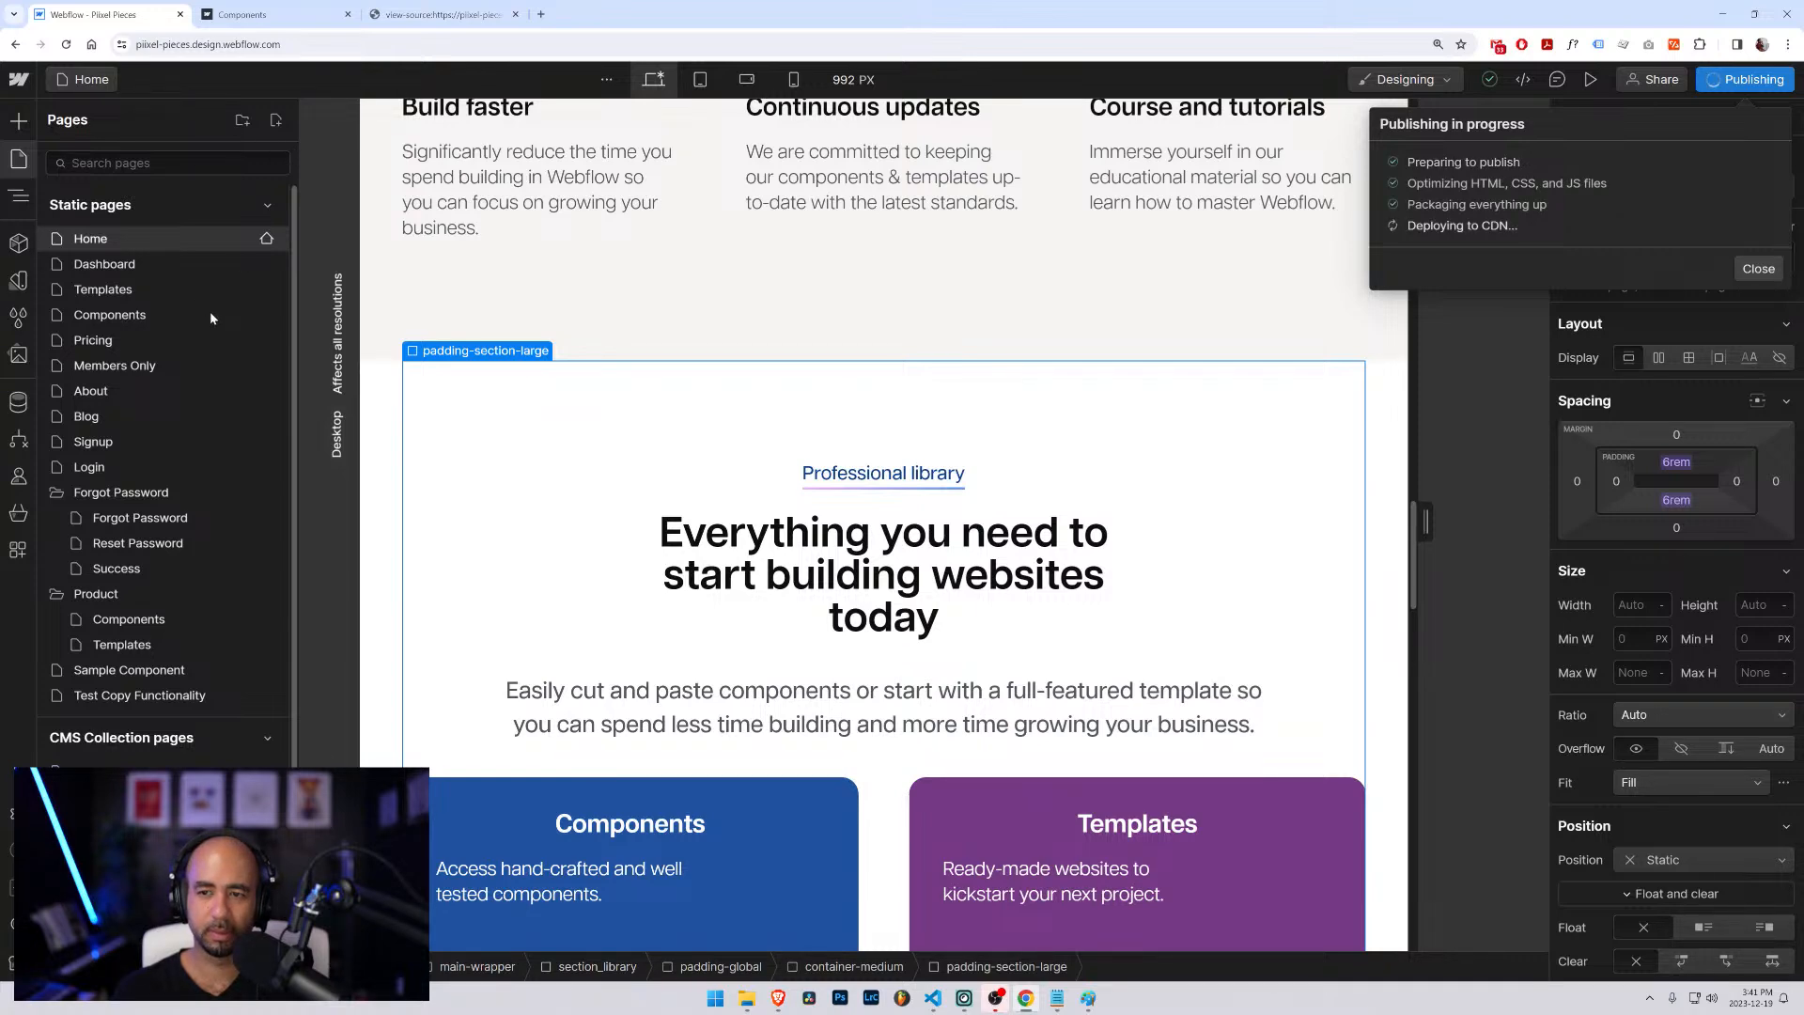
- Switch to the live Components page and copy the Dynamic Header component to the clipboard
click(265, 14)
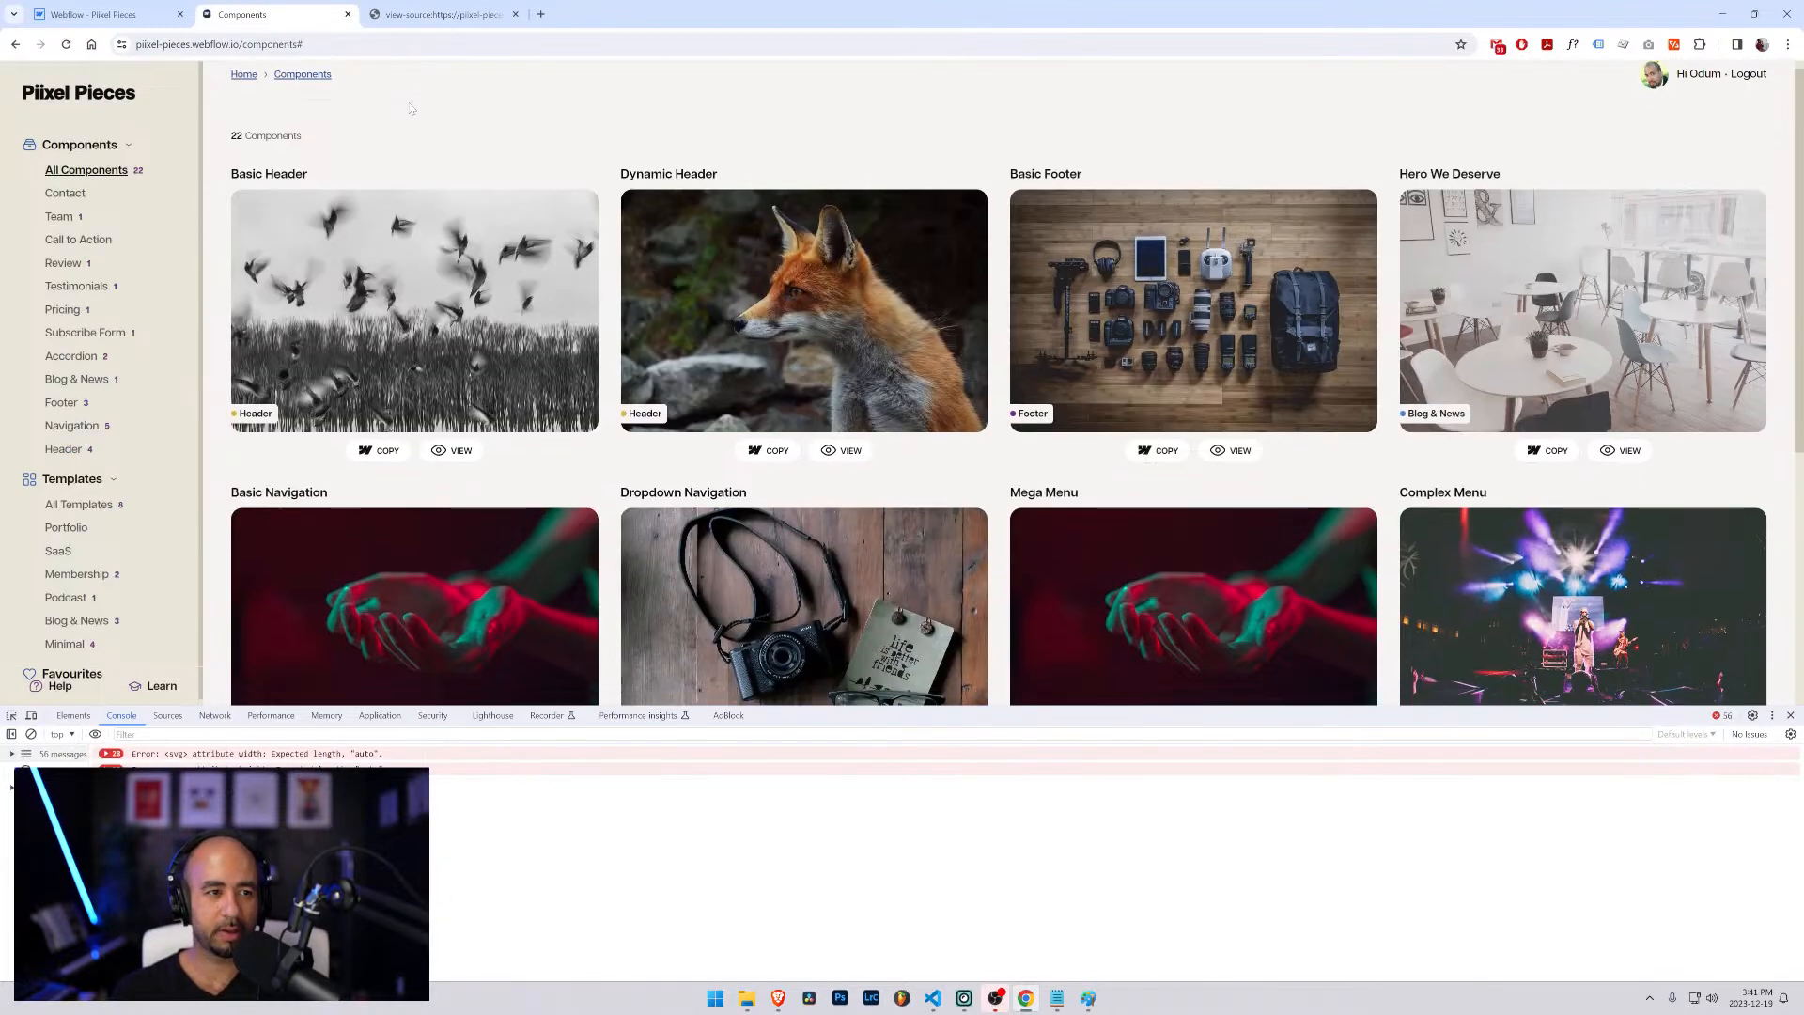
scroll(413, 118, down, 4)
scroll(563, 329, up, 4)
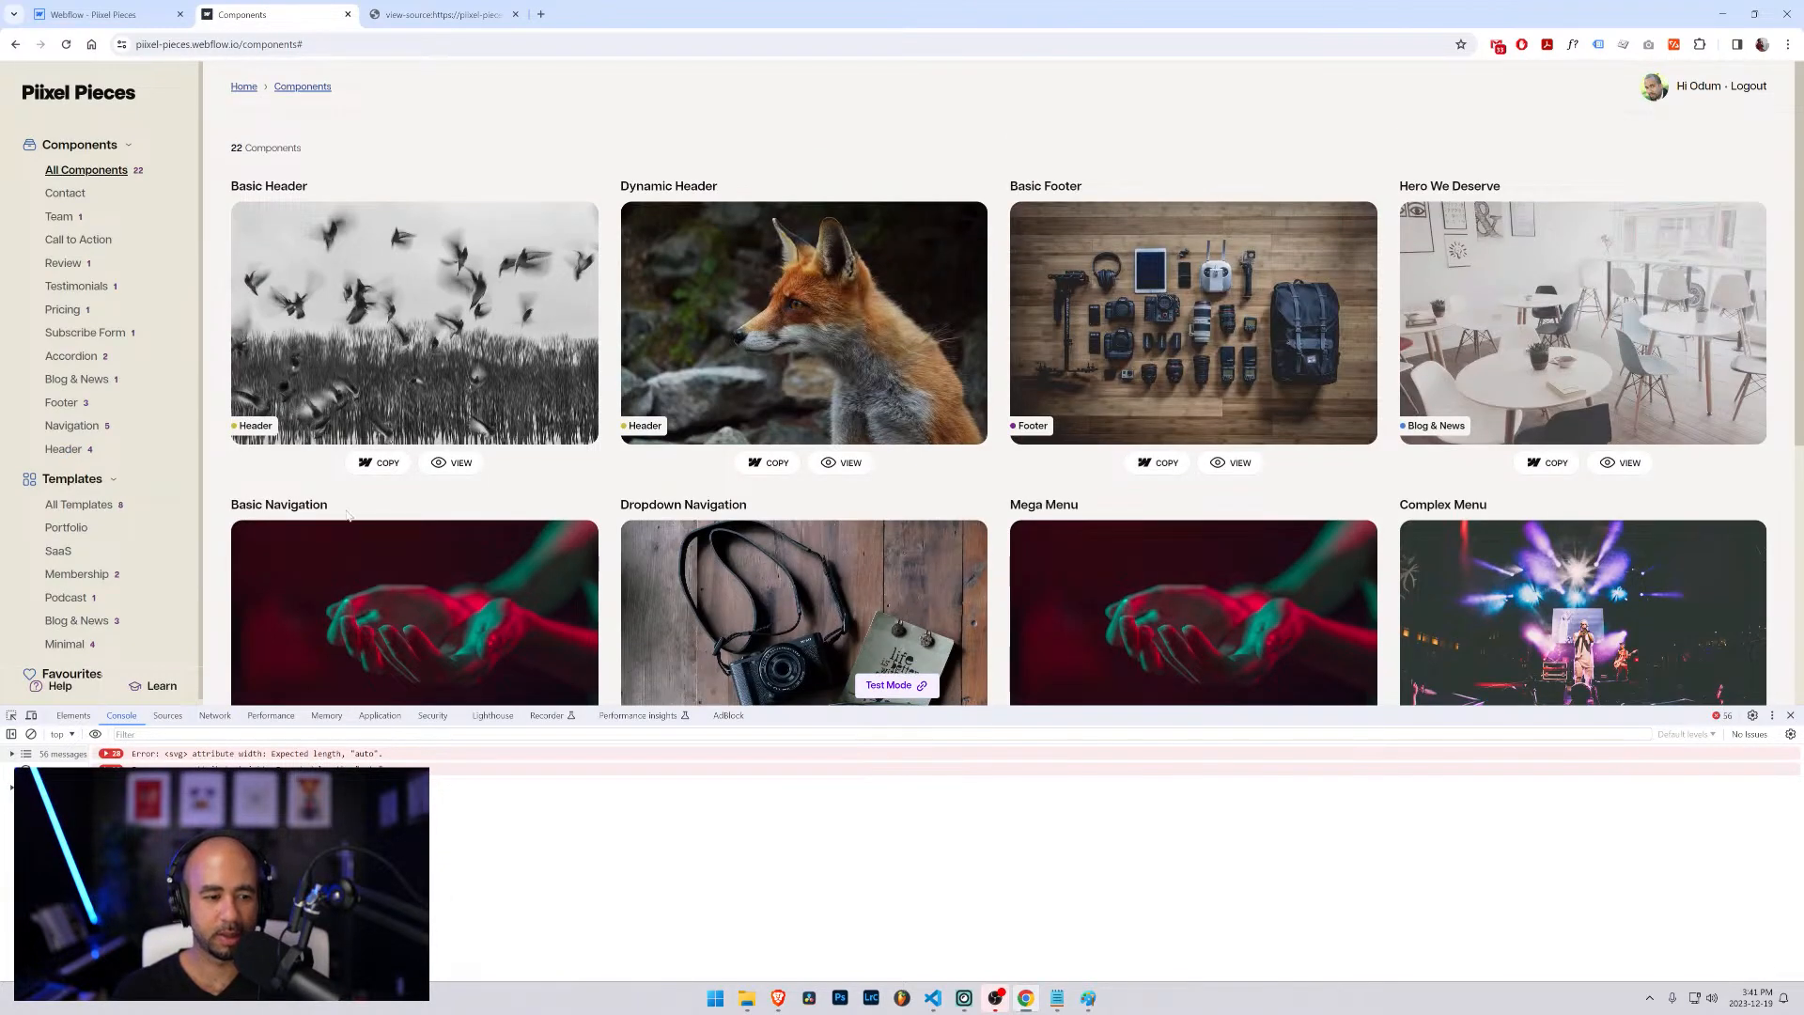
click(768, 463)
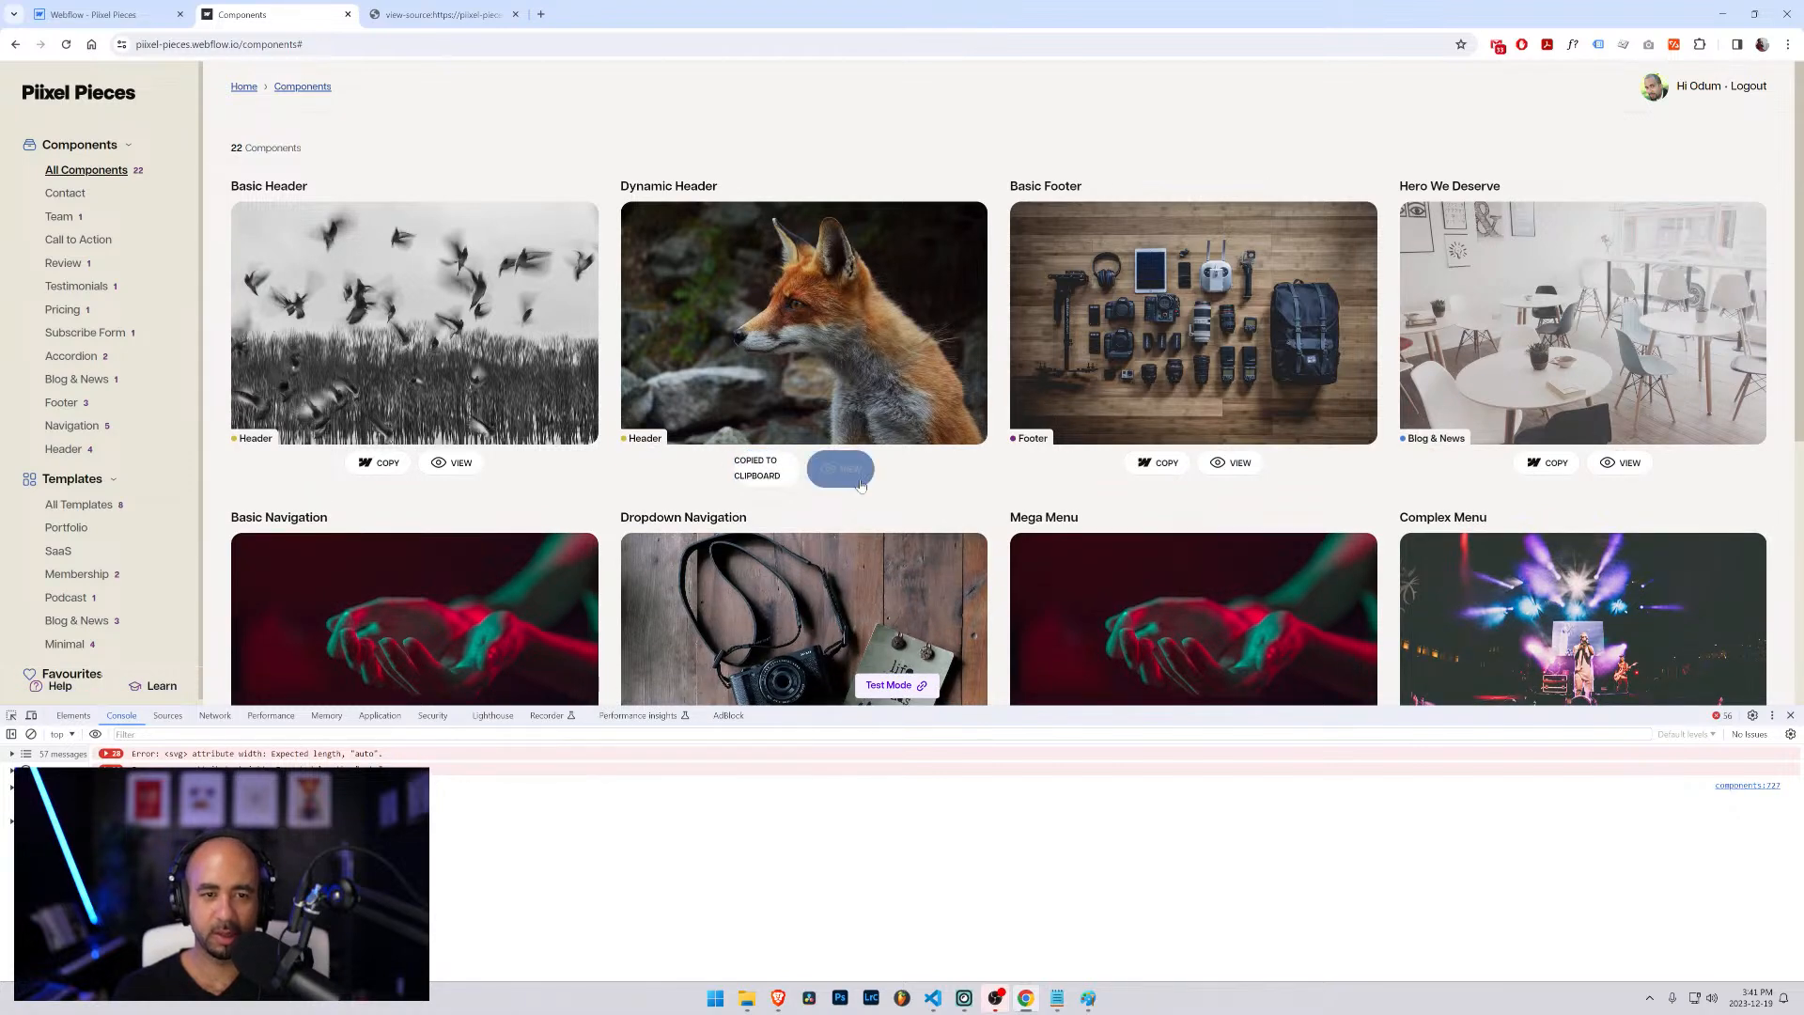
- In the Webflow Designer, widen the Navigator, open the Test Copy Functionality page and paste the copied Dynamic Header into its Body
click(97, 14)
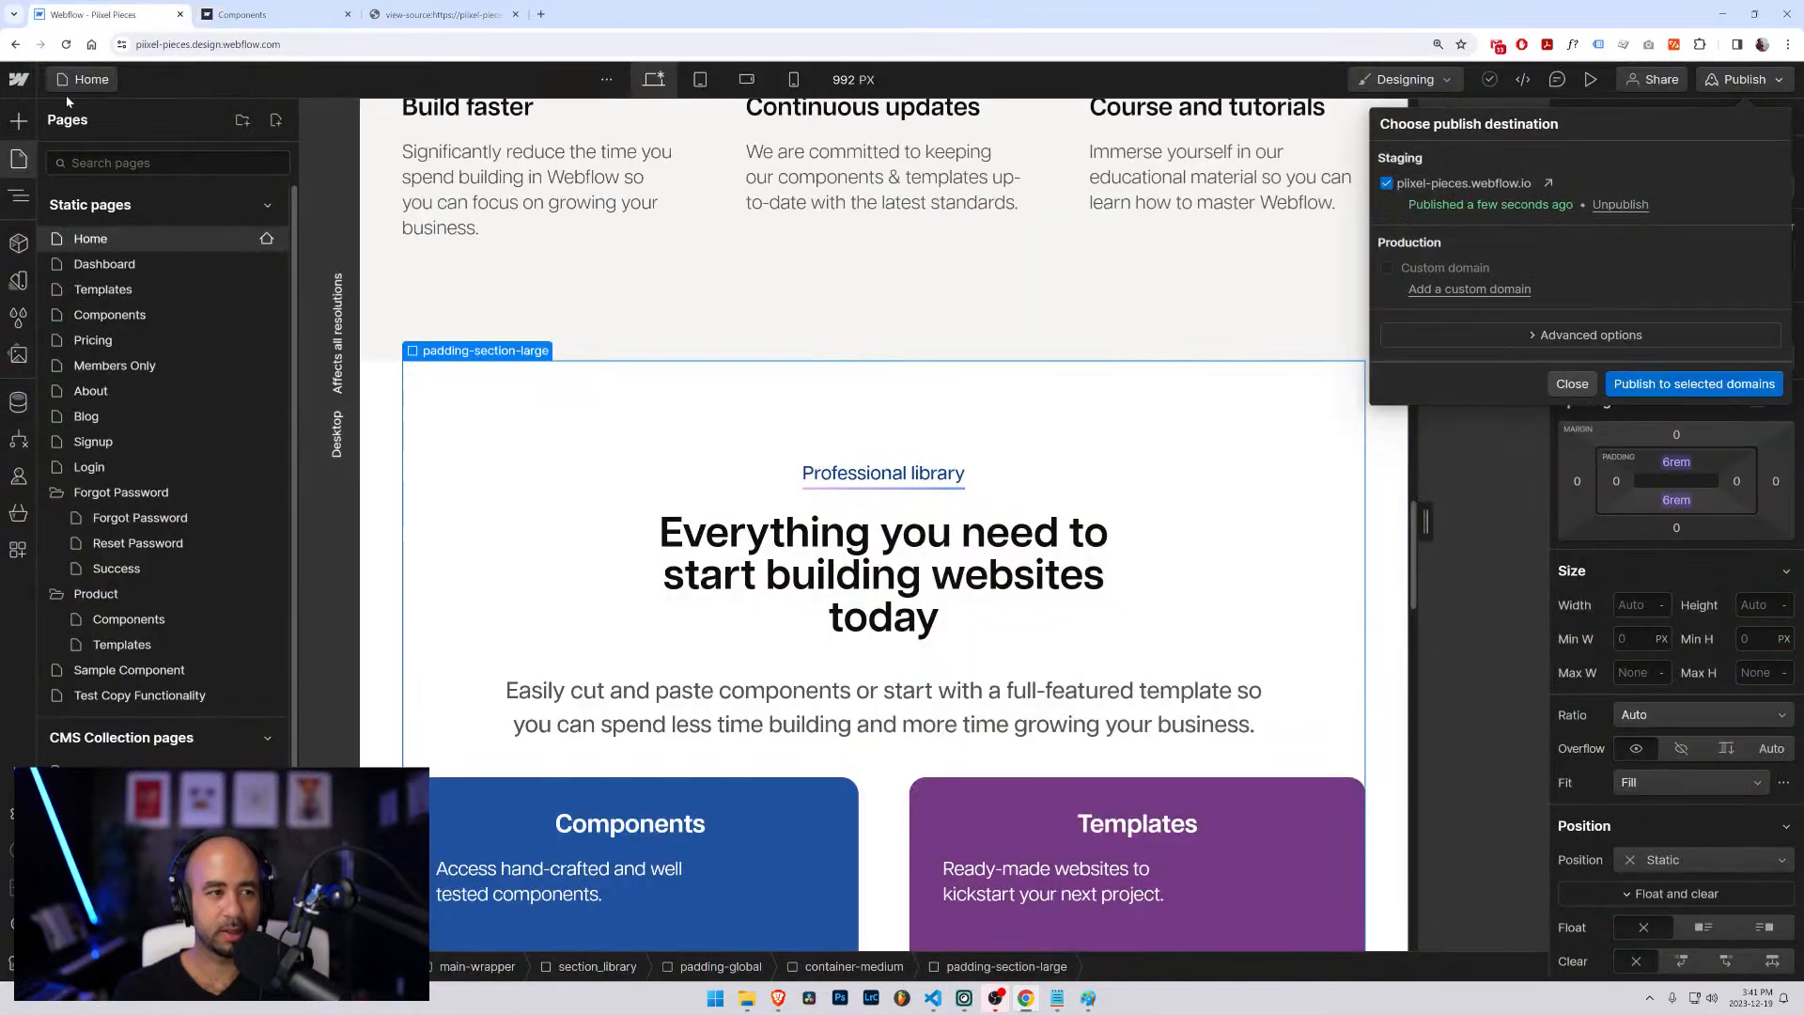
click(82, 81)
click(82, 81)
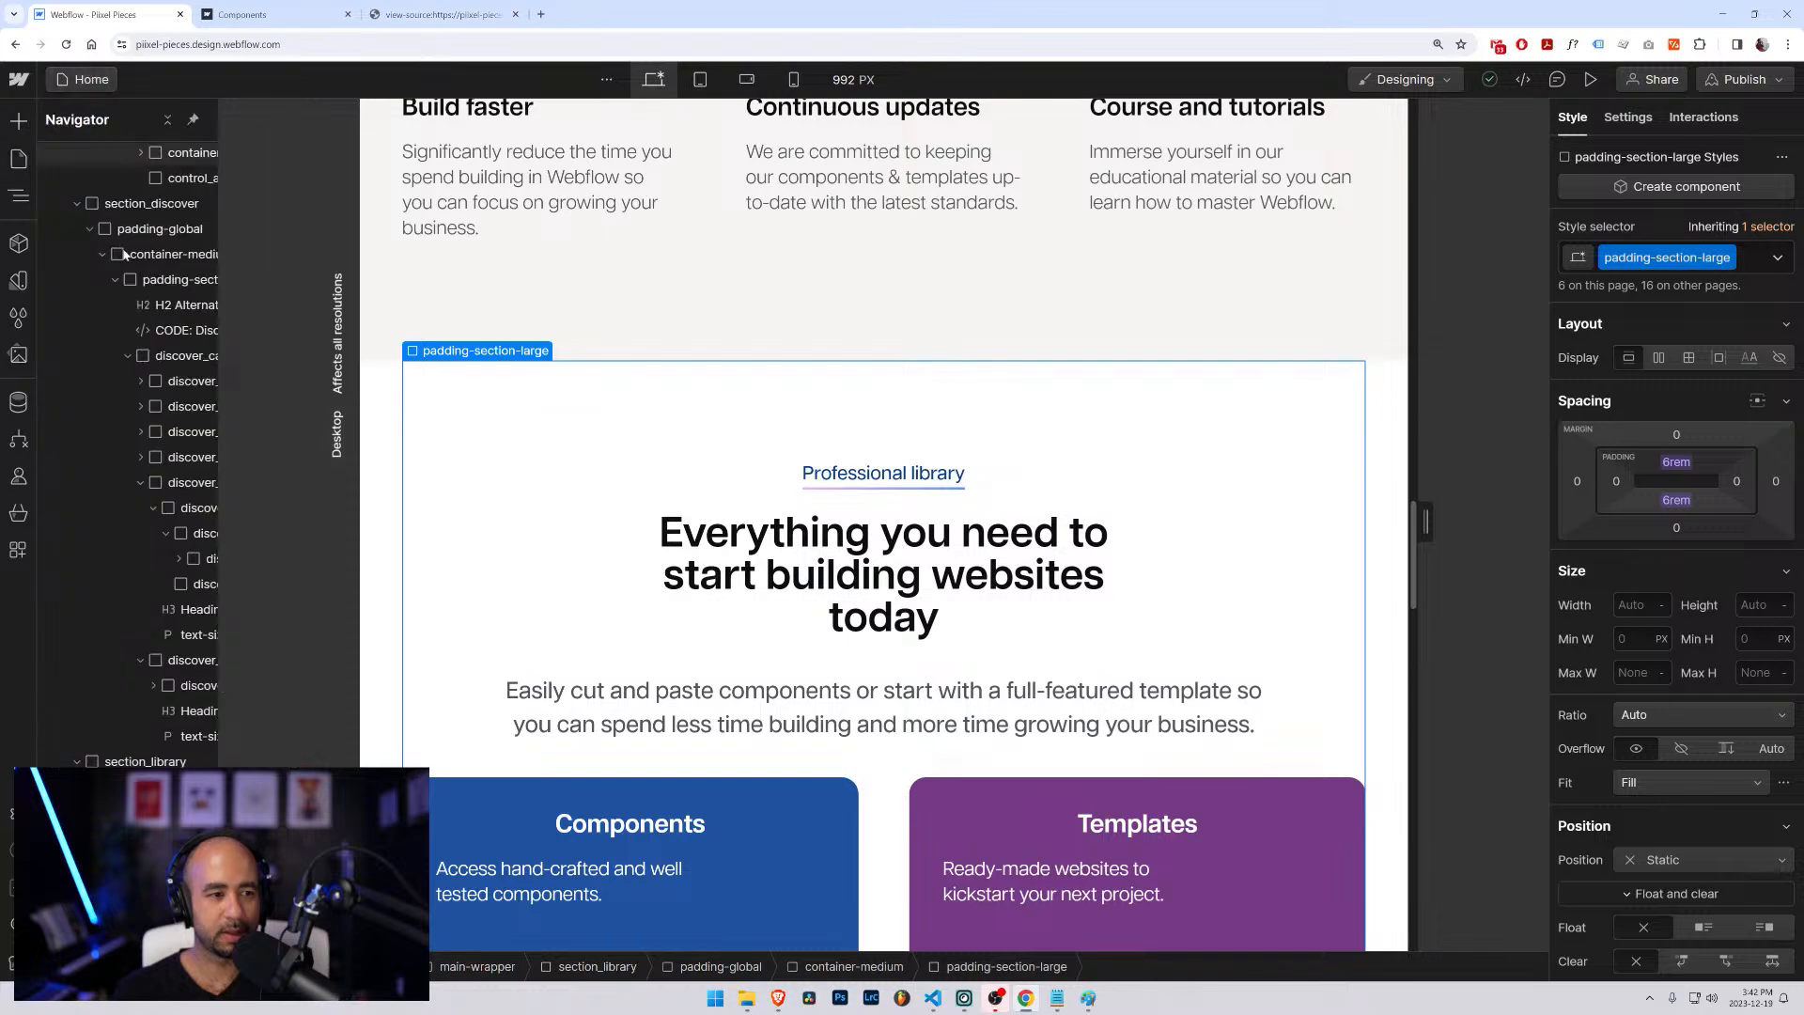
drag(217, 391, 363, 394)
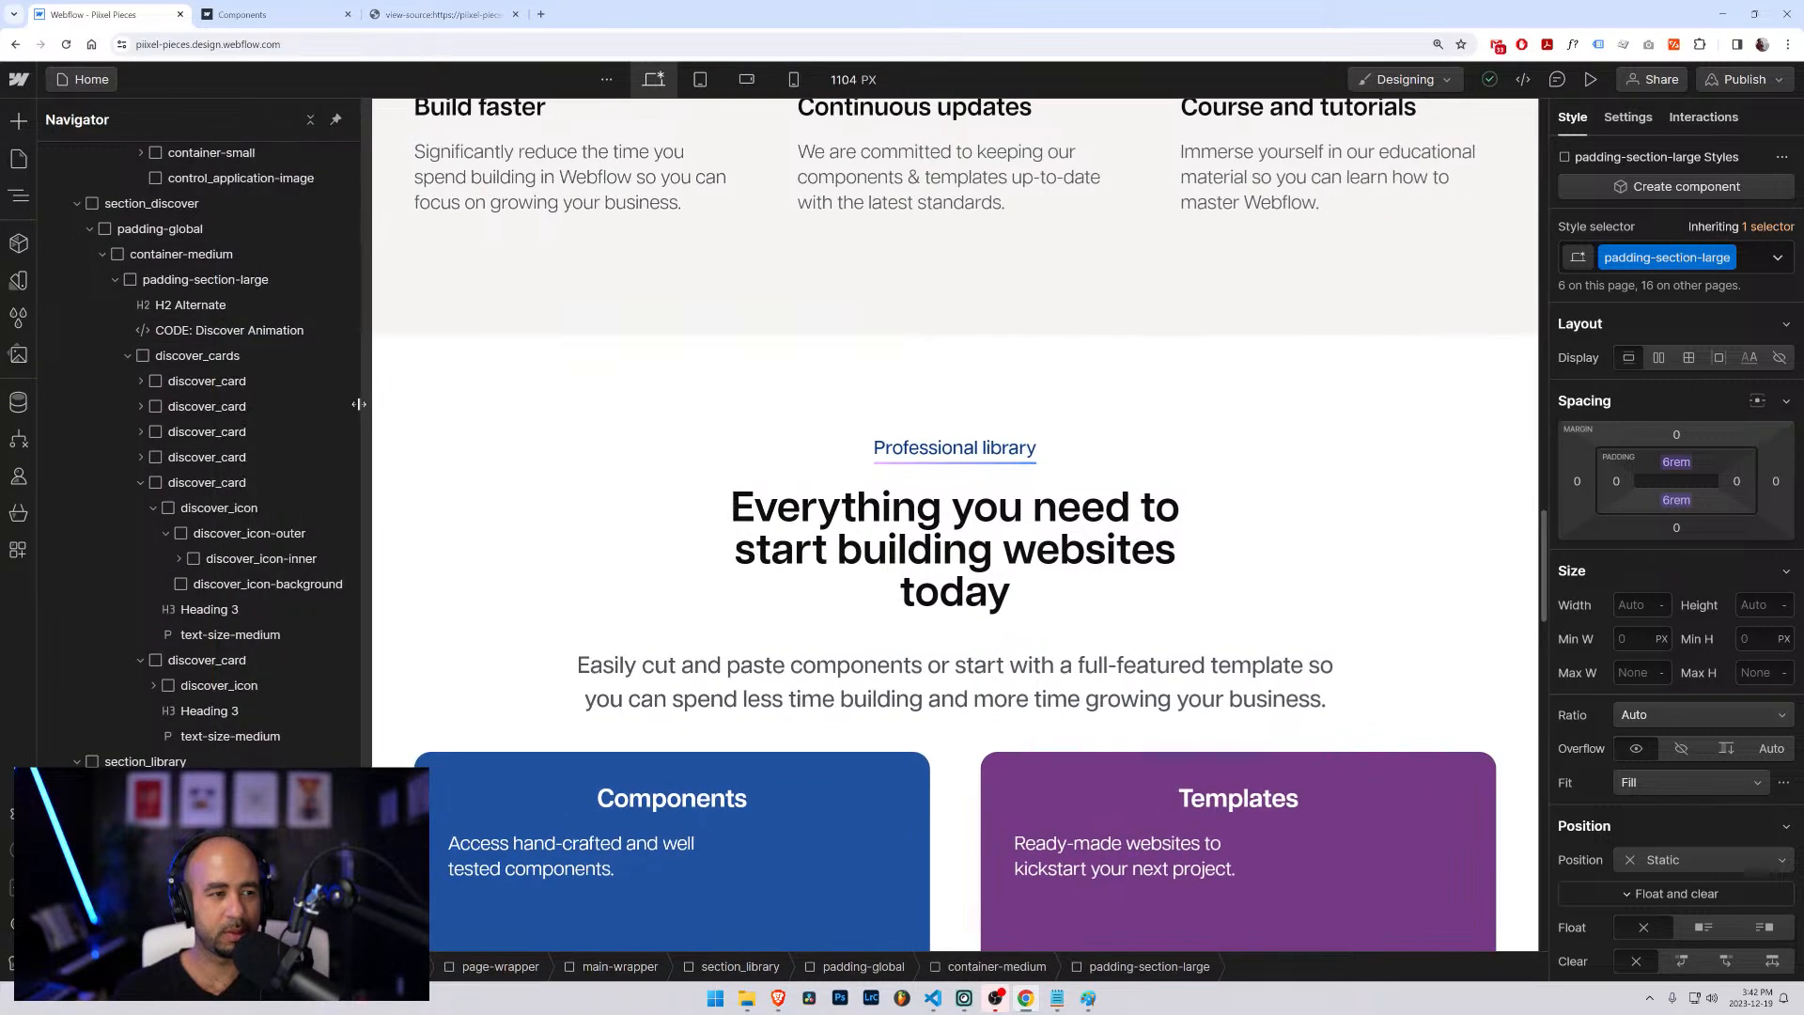
click(106, 78)
scroll(121, 551, down, 1)
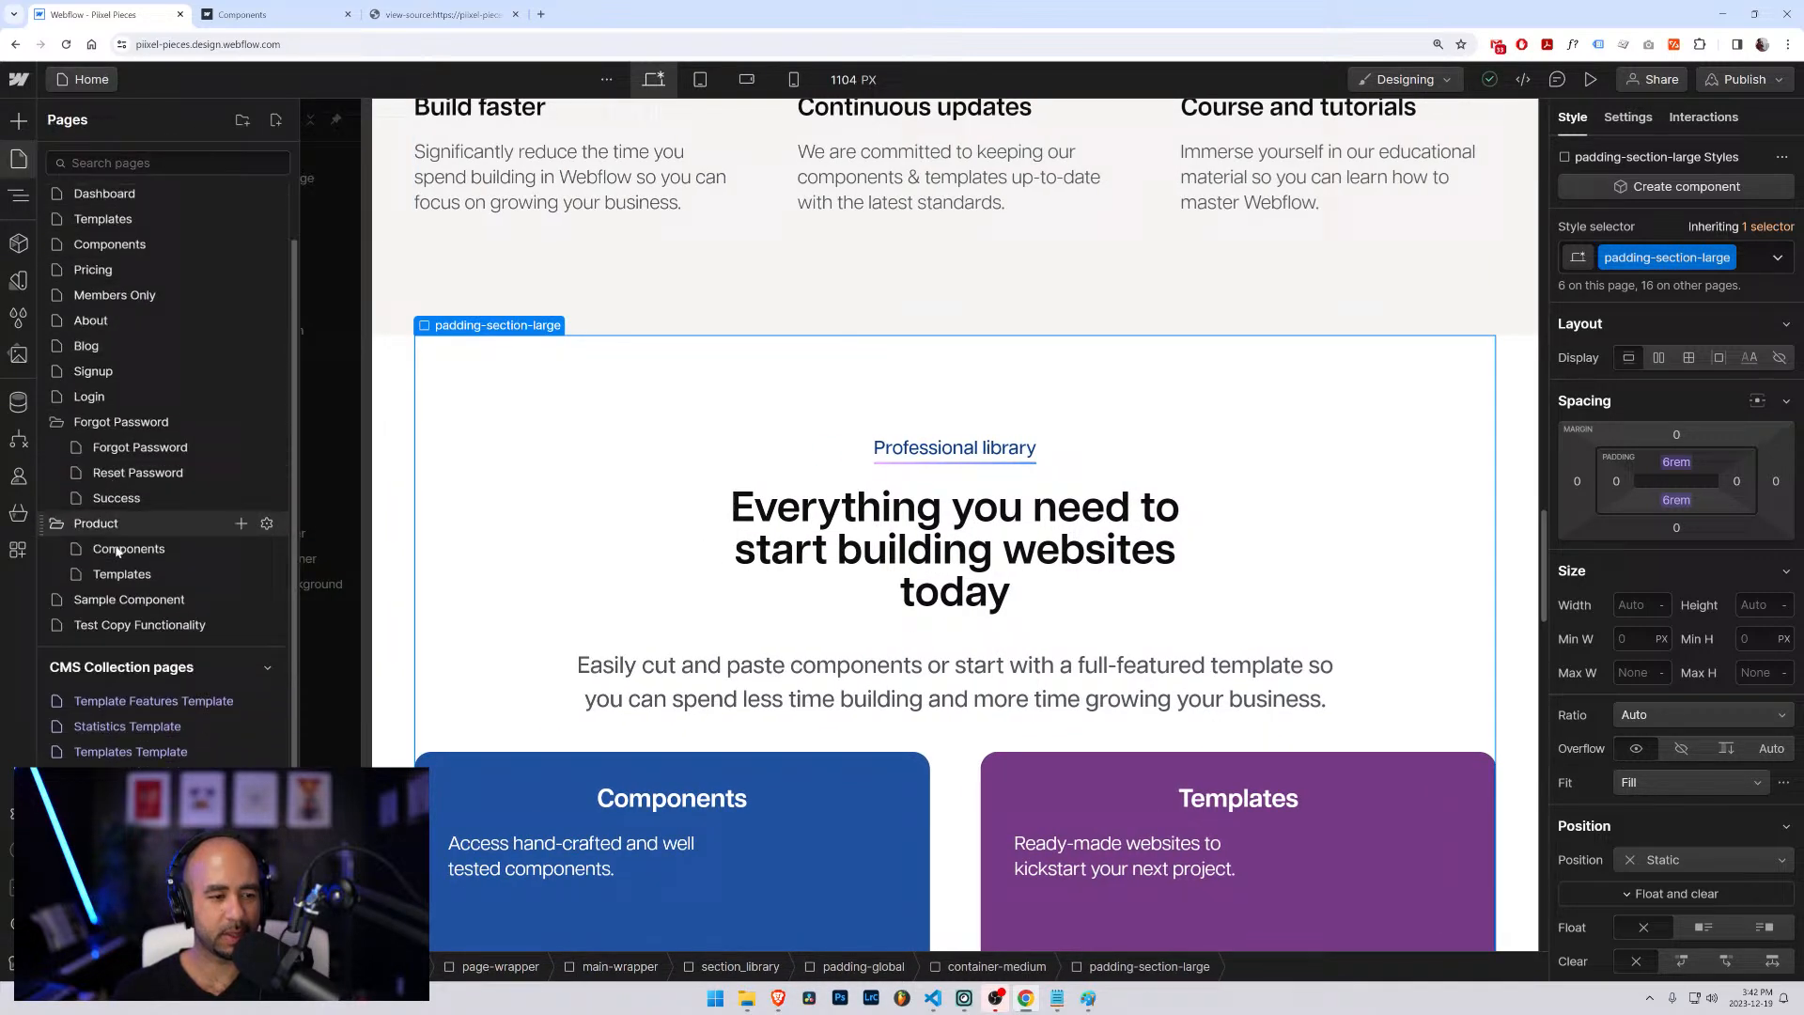
click(122, 624)
click(71, 160)
key(ctrl+v)
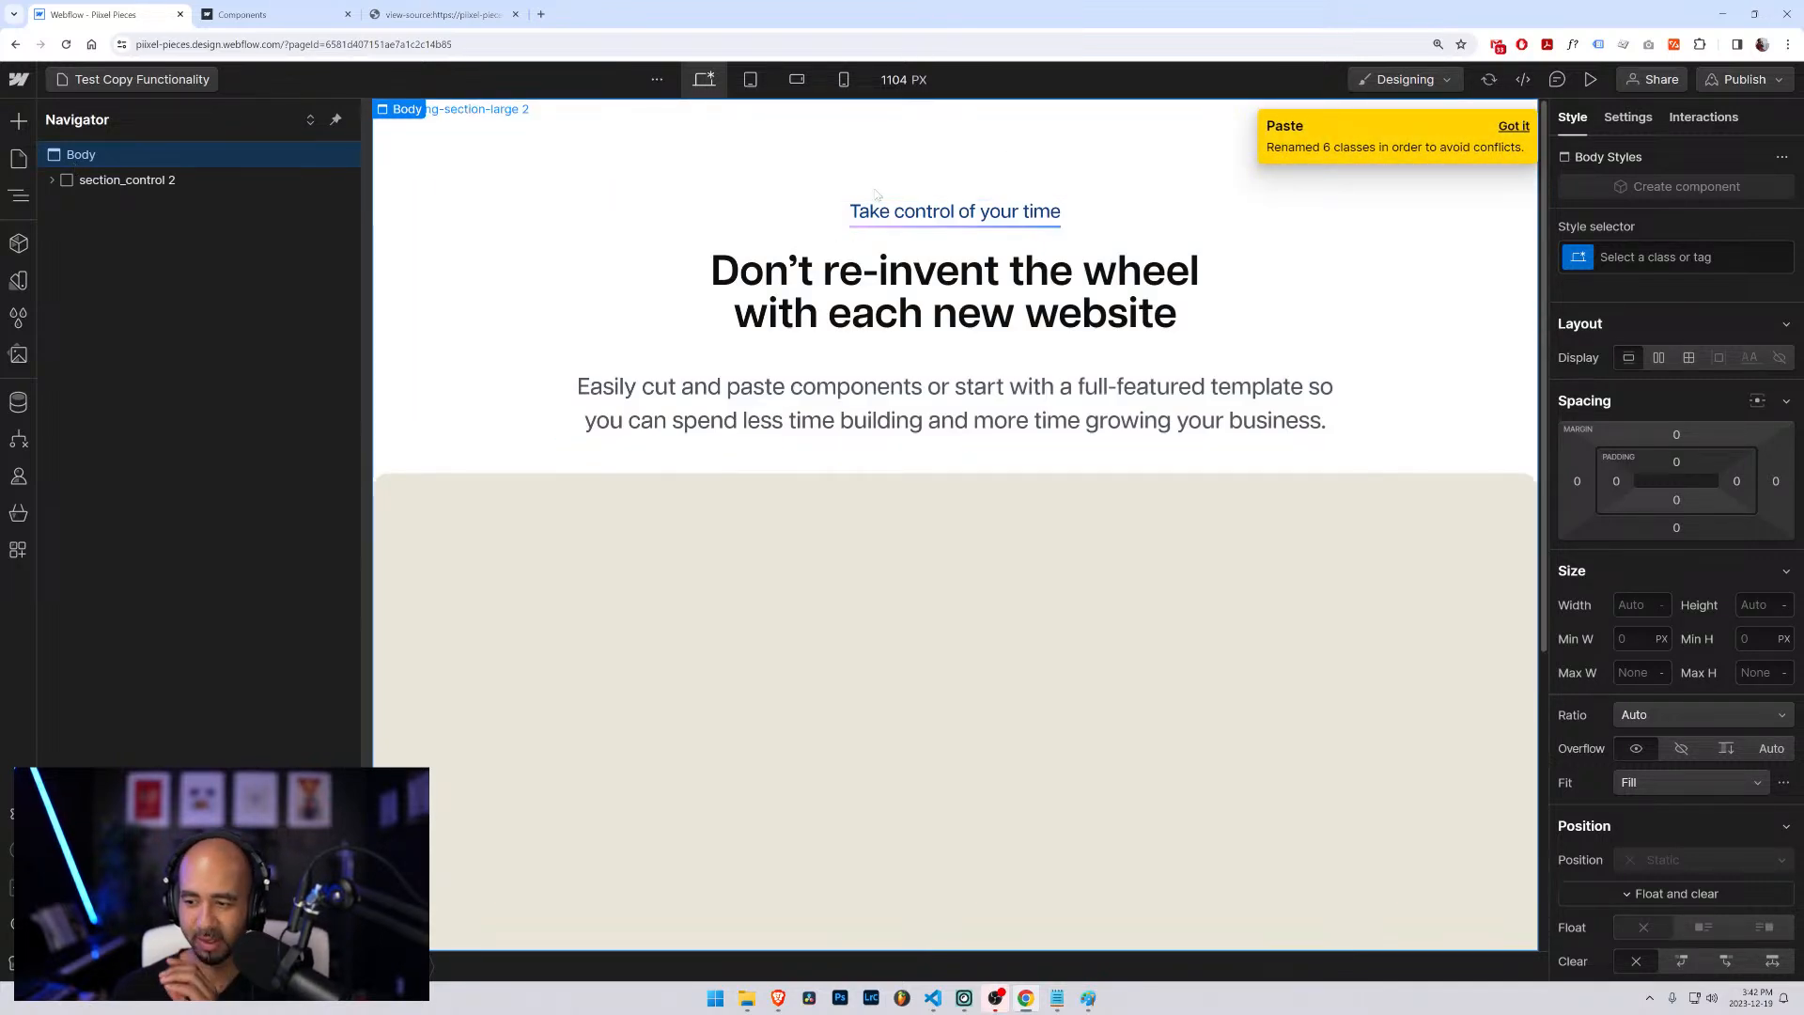
- Copy the Hero We Deserve component from the live Components page, paste it into the test page's Body and select the pasted section
click(254, 14)
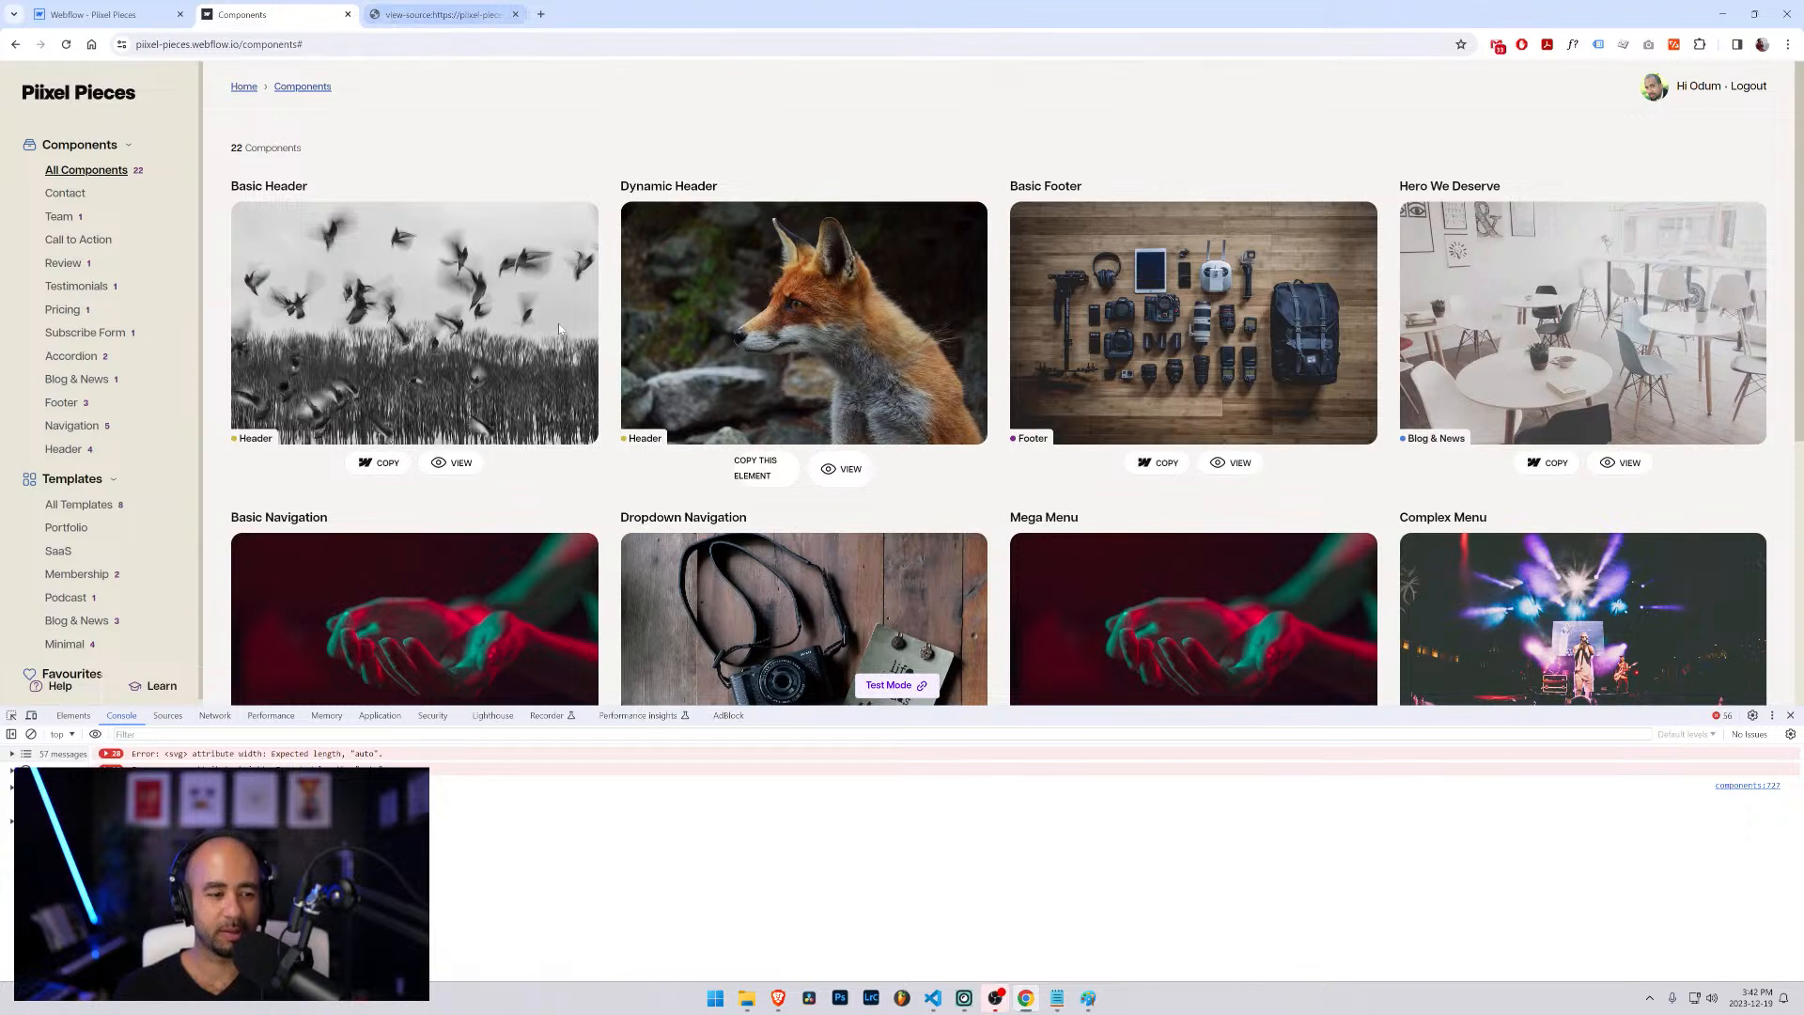
click(1555, 464)
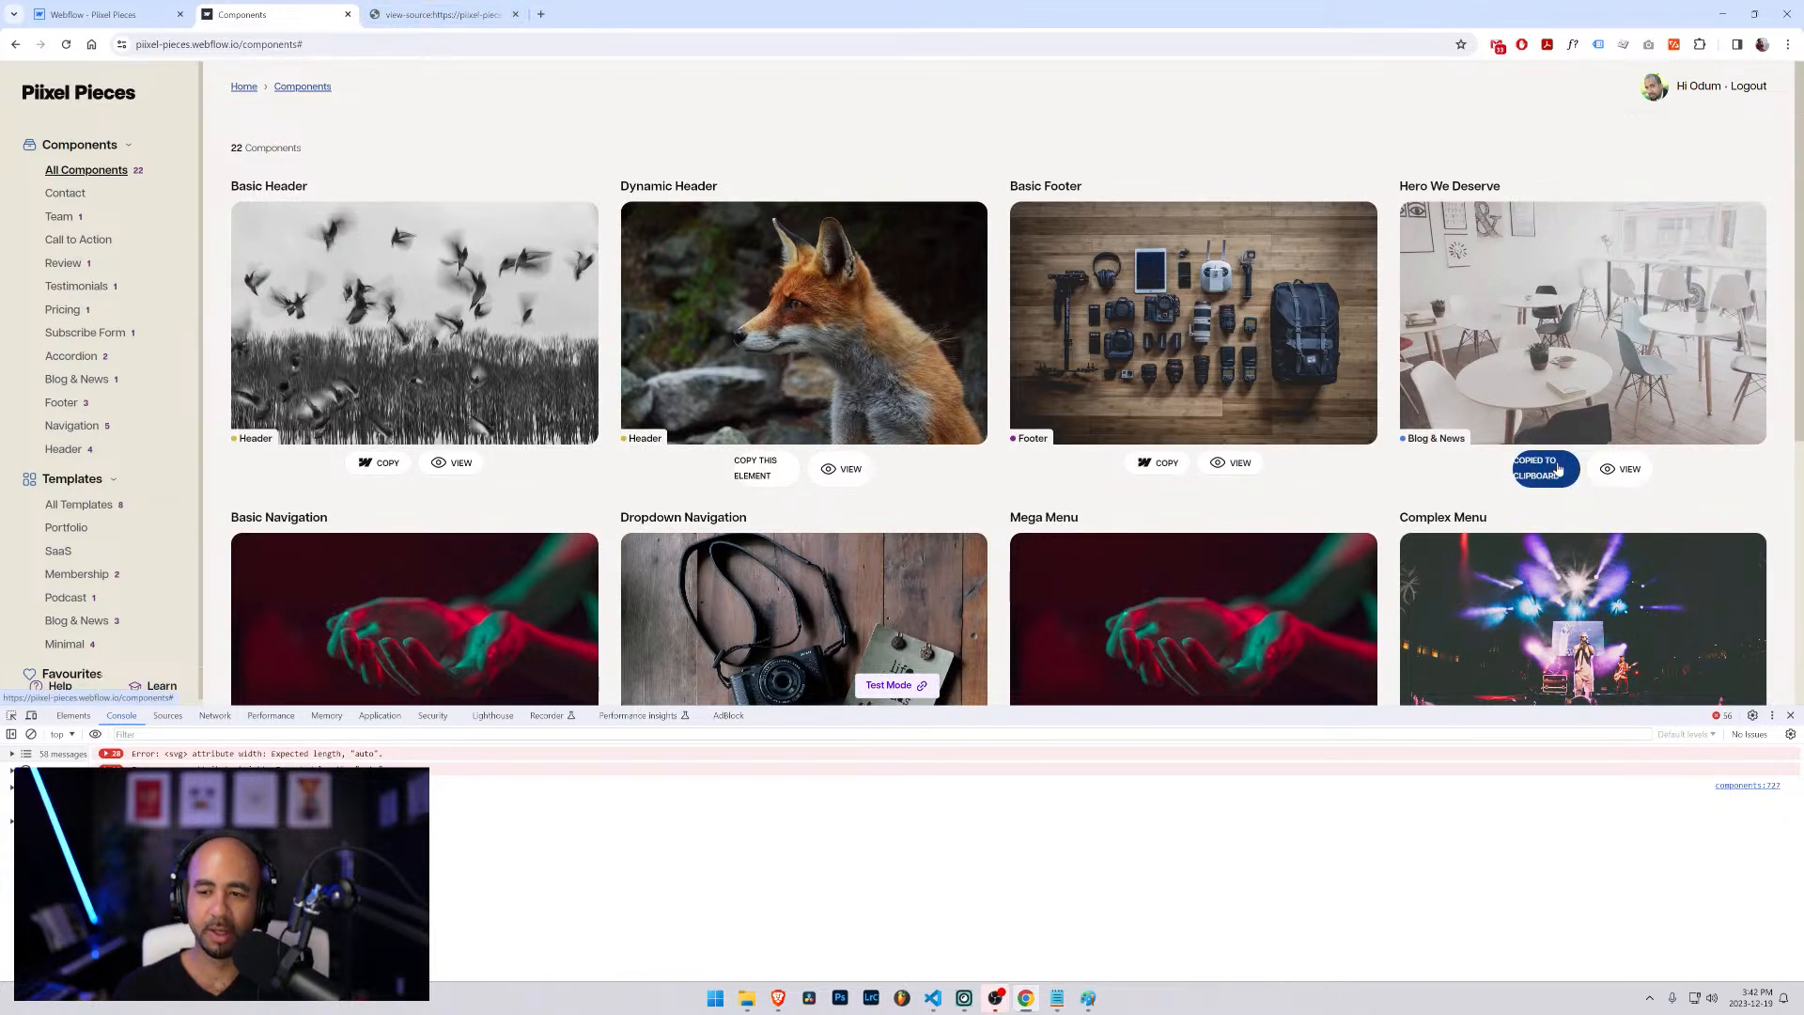
click(94, 14)
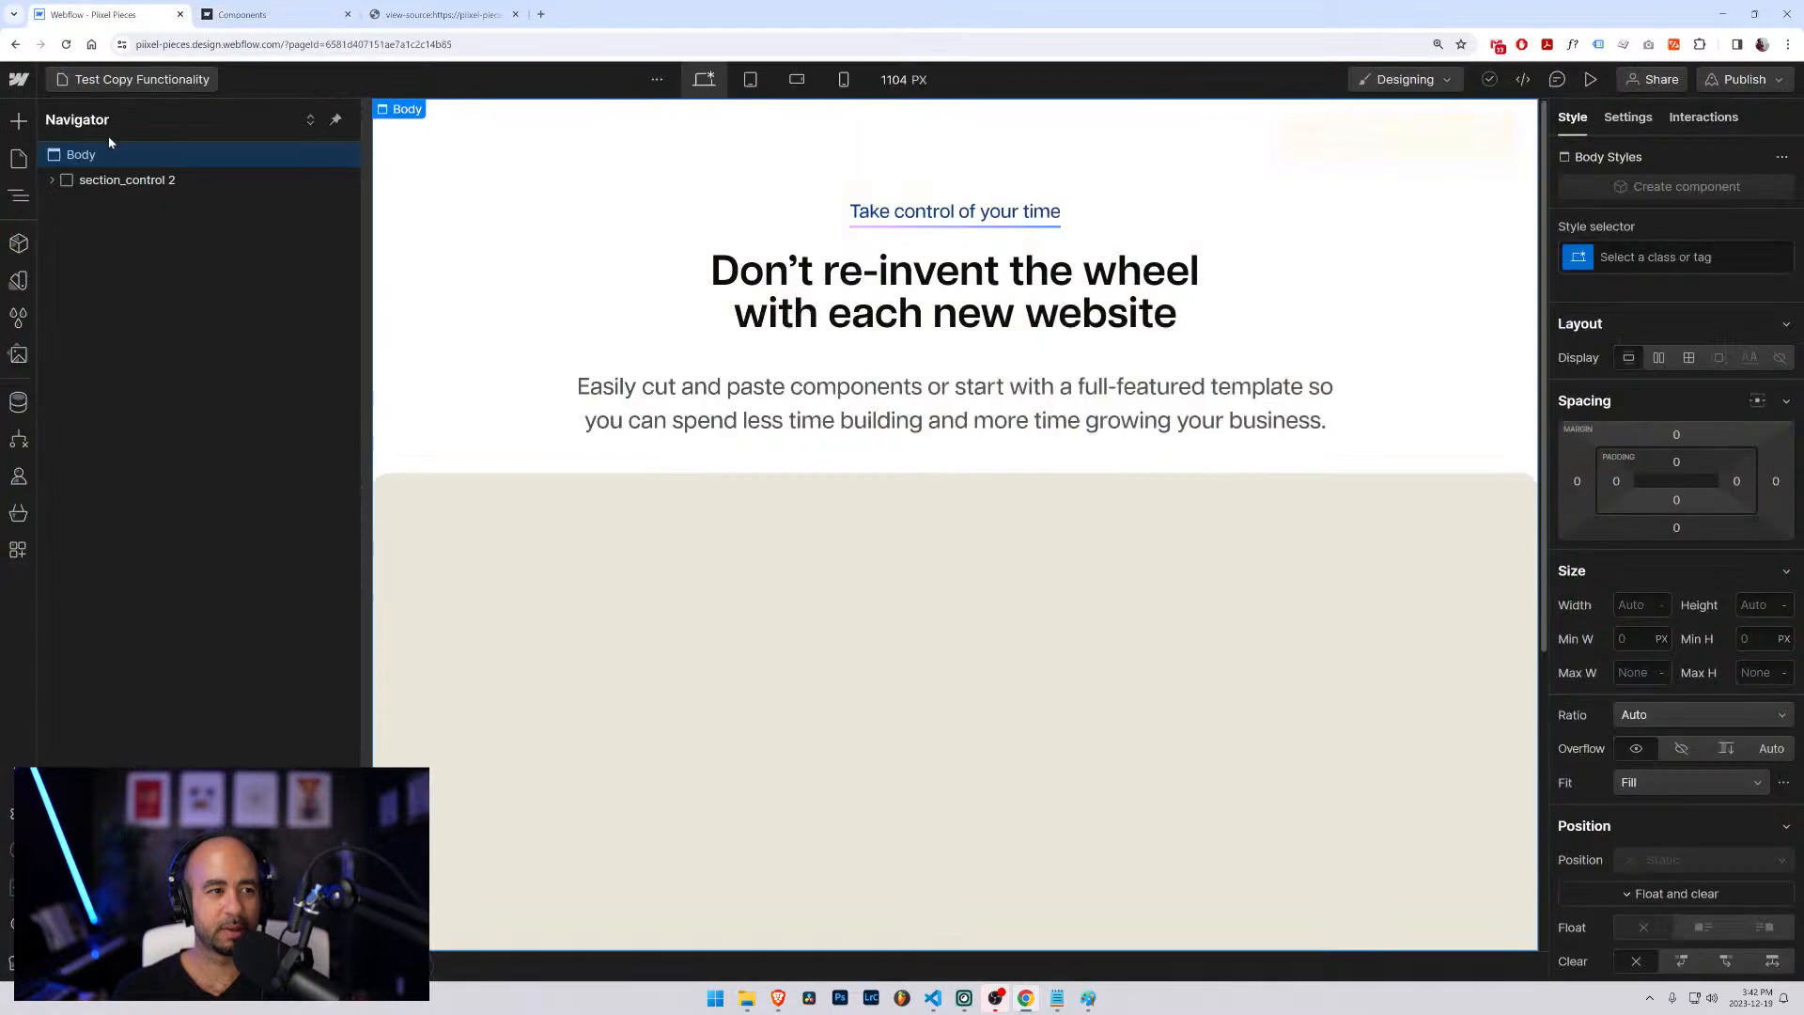
key(ctrl+v)
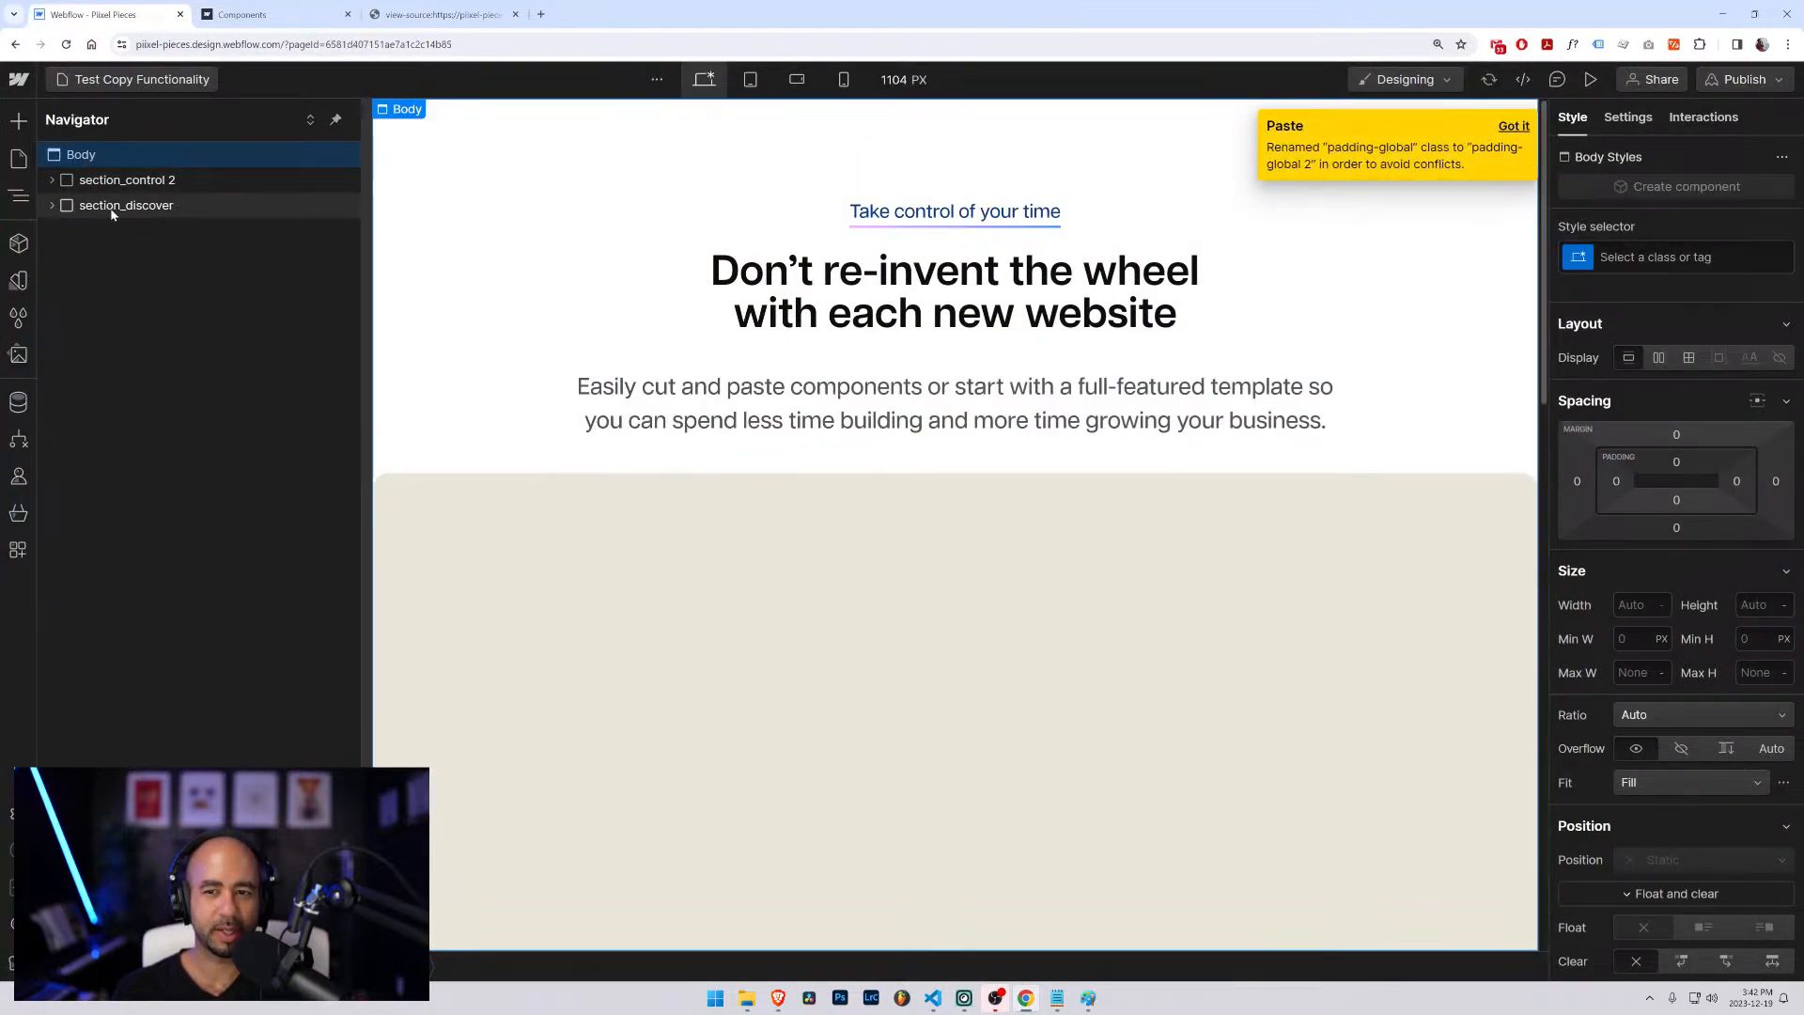
click(112, 208)
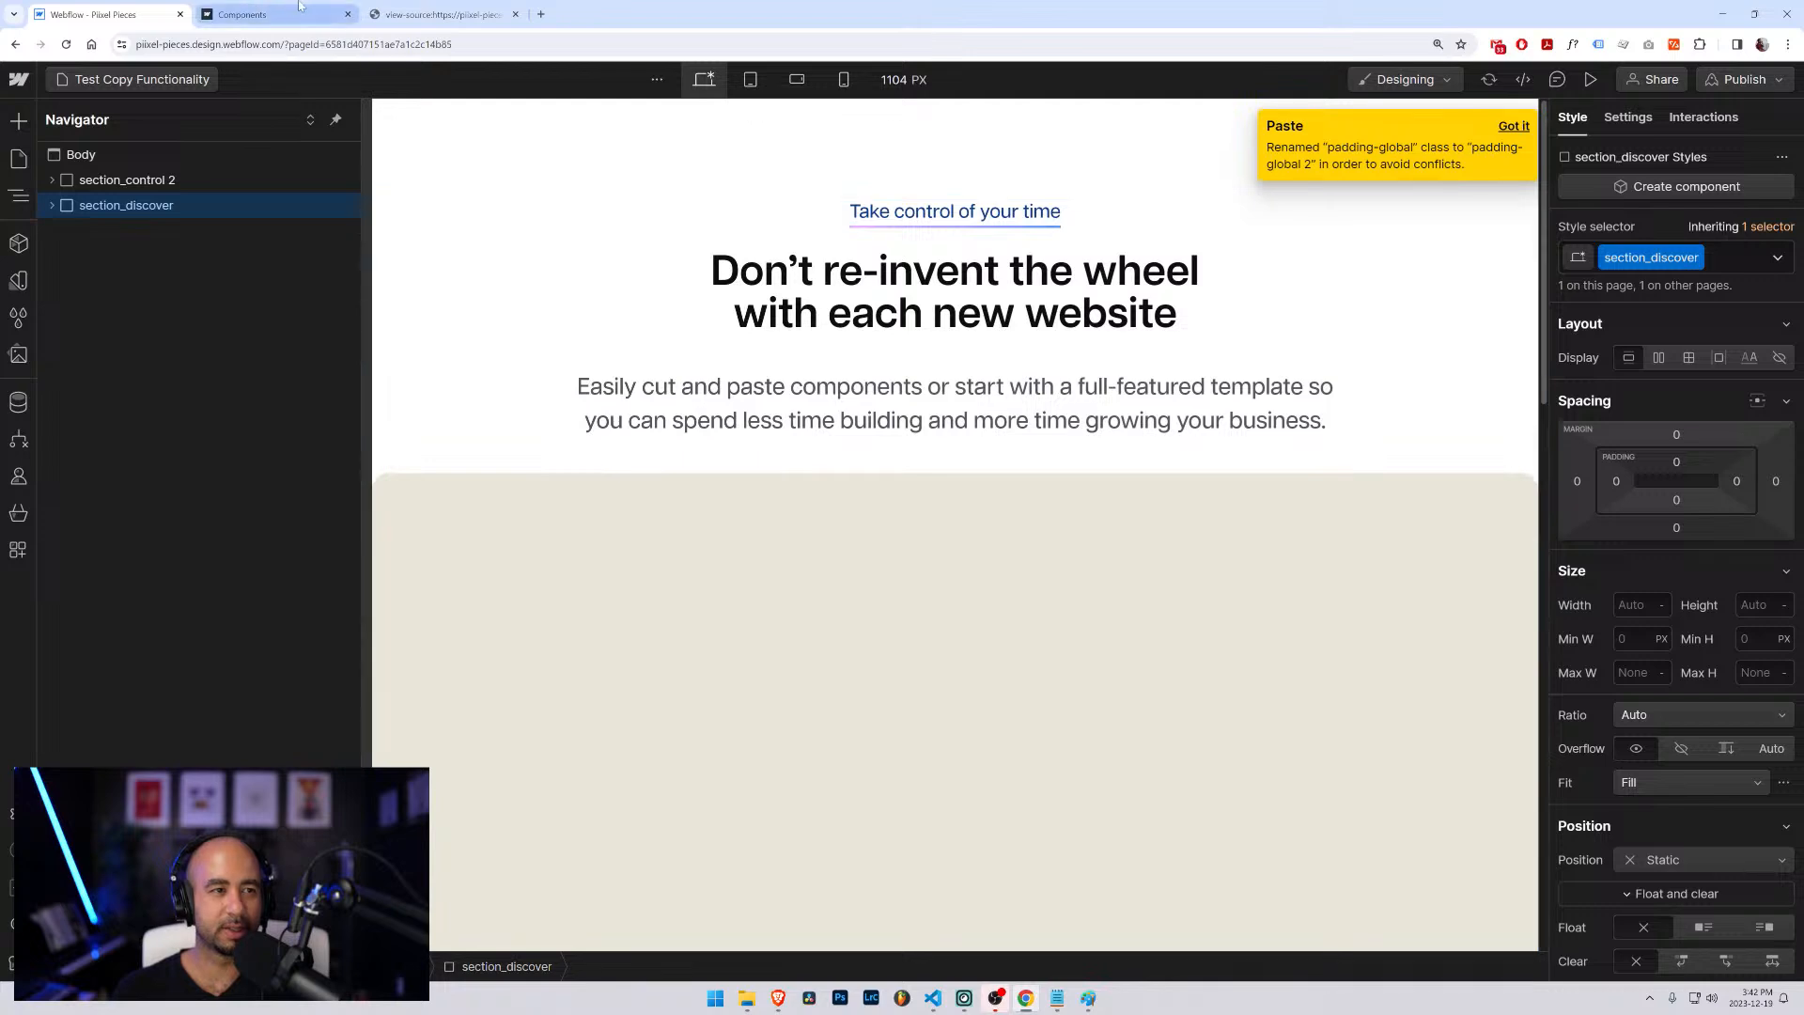
- Return to the live Components page and copy the Dropdown Navigation component to the clipboard
click(272, 14)
scroll(1045, 375, down, 3)
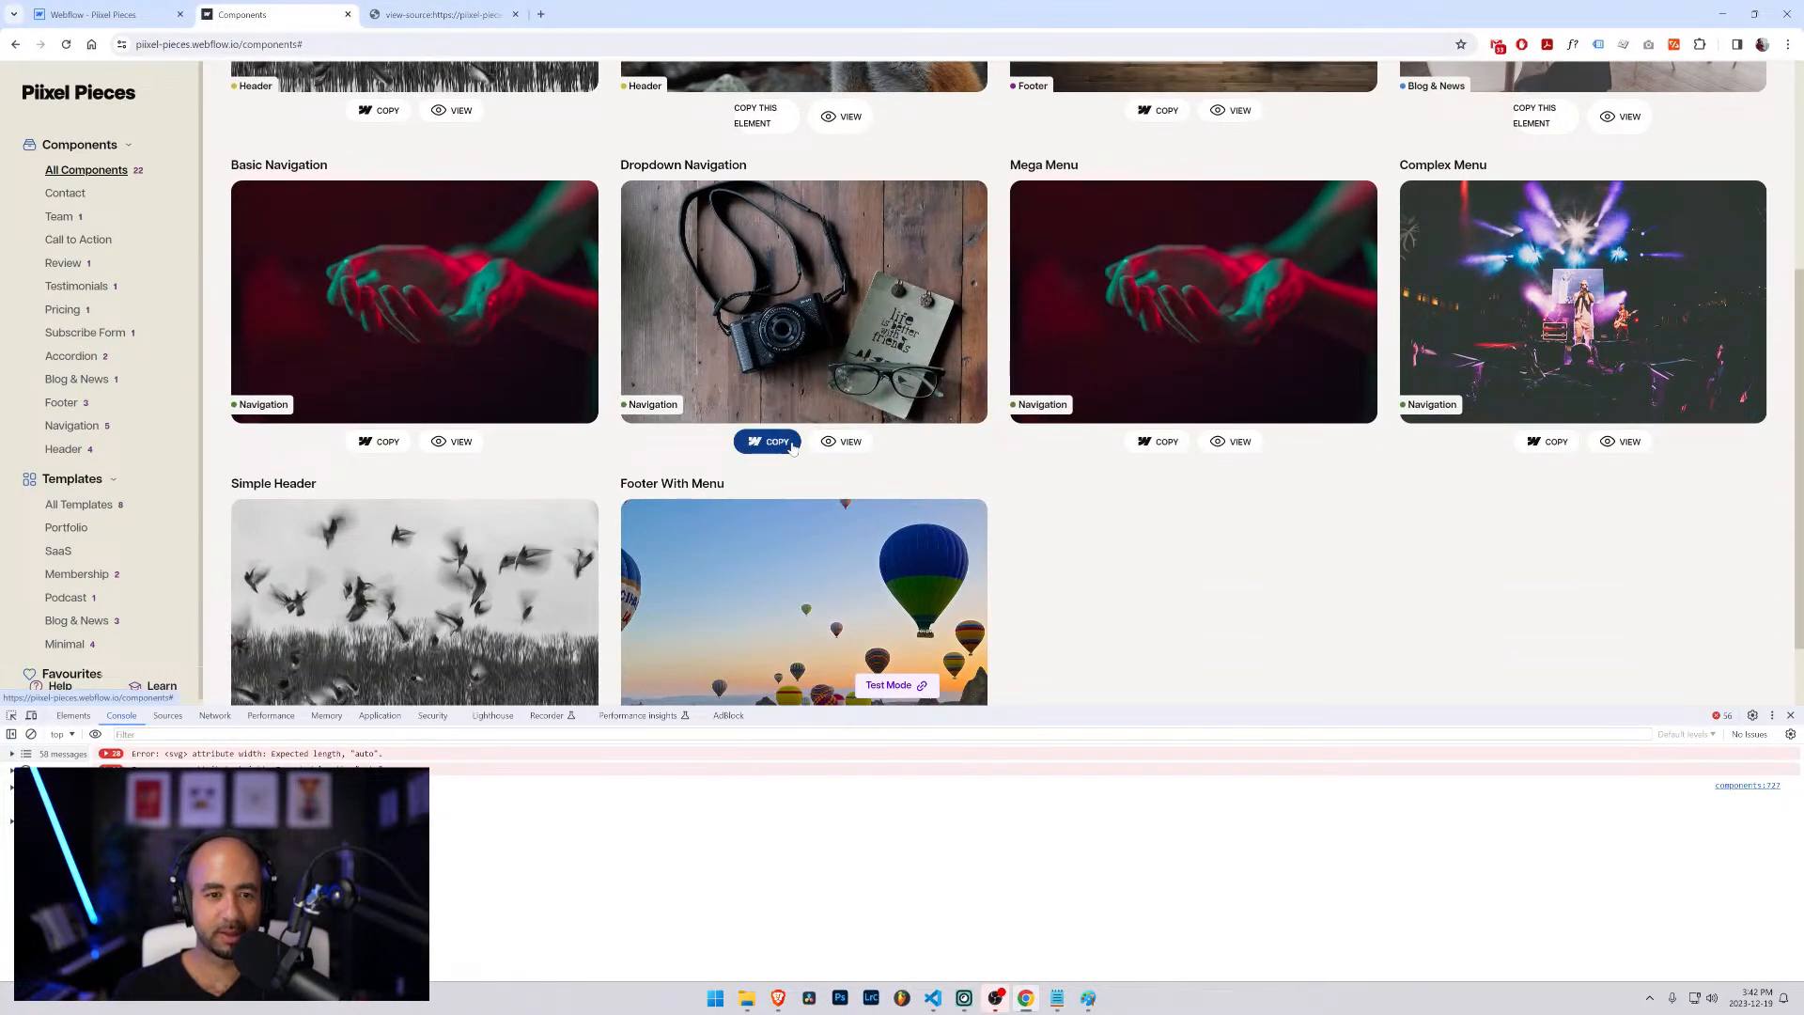
click(792, 448)
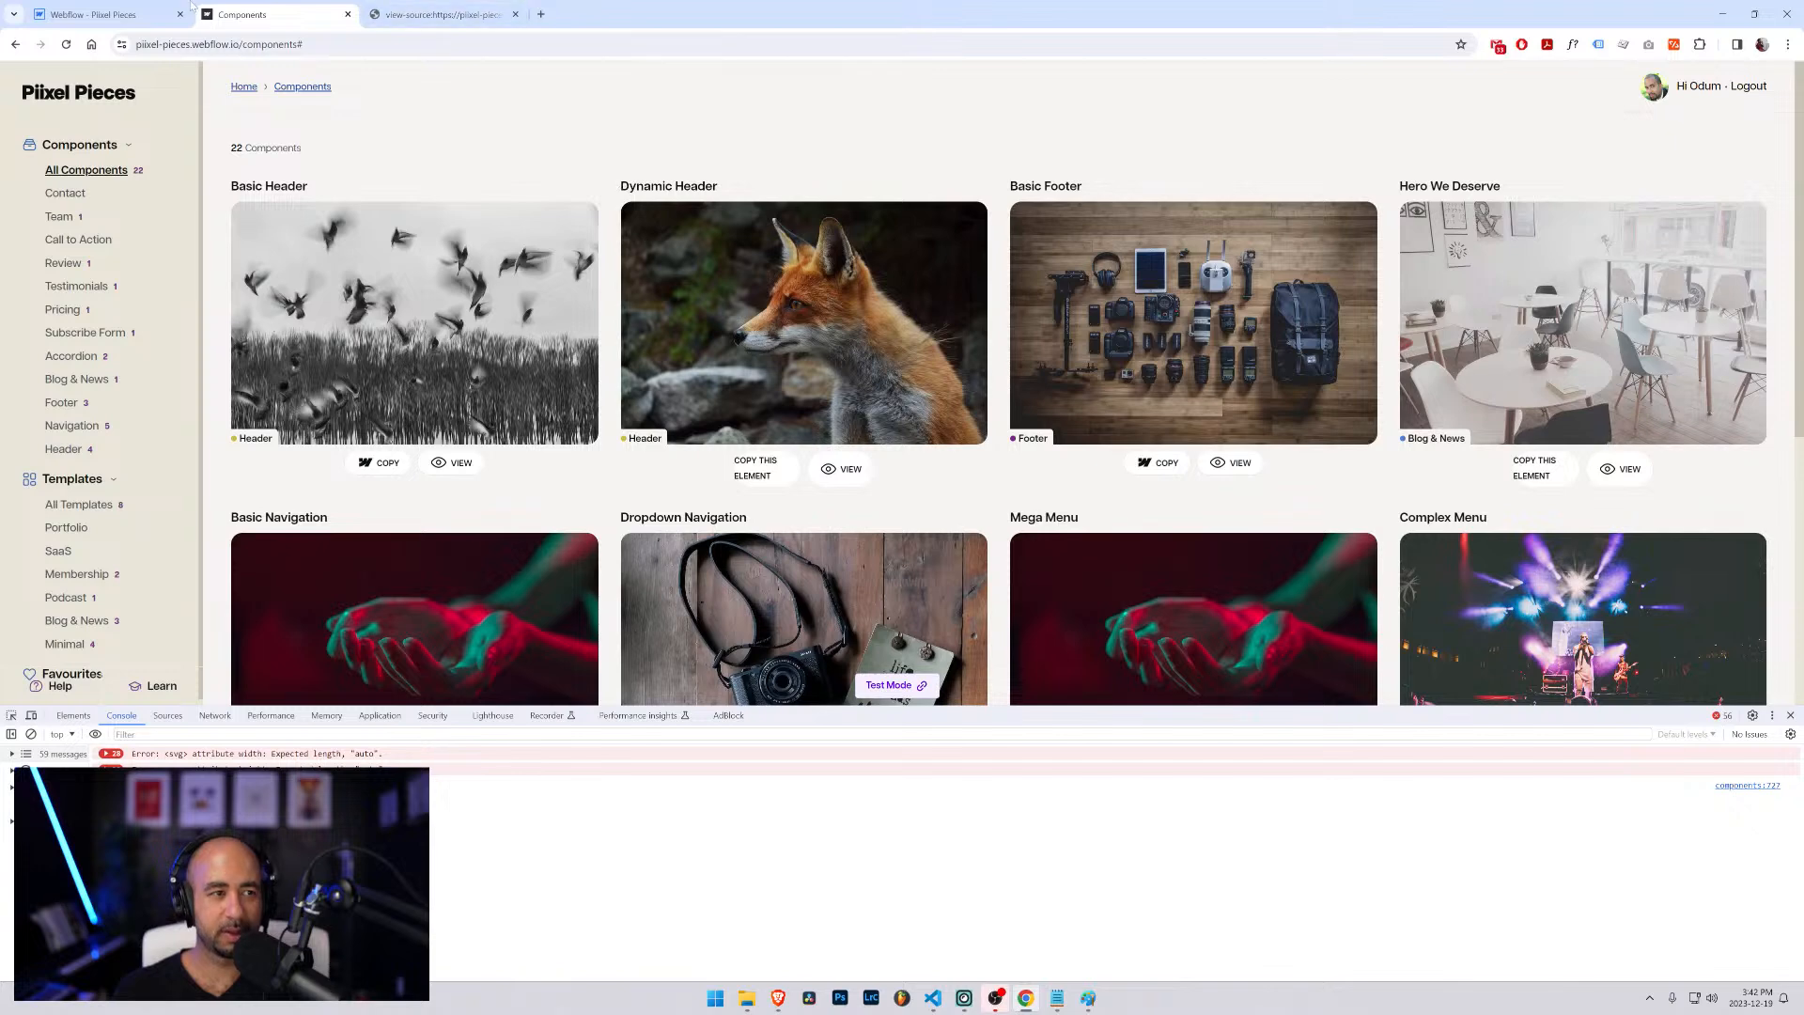
scroll(883, 459, down, 5)
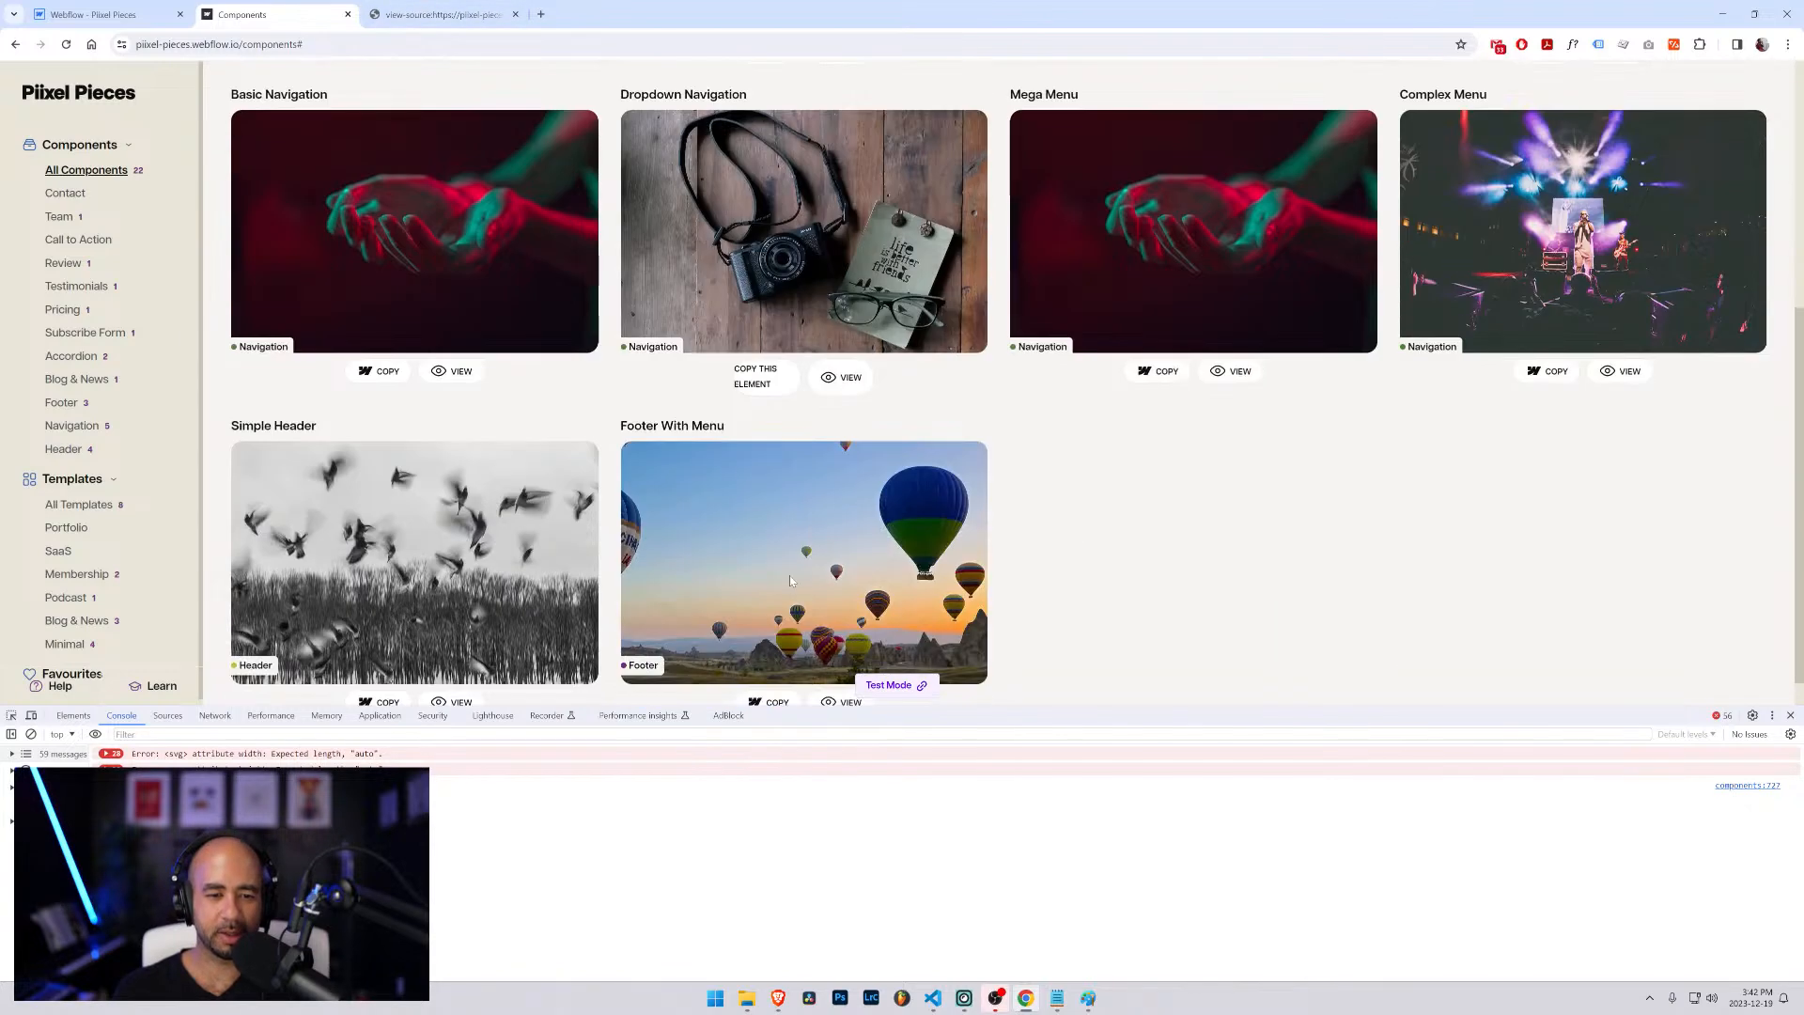
- Switch to the Webflow Designer and paste the copied Dropdown Navigation component into the Test Copy Functionality page's Body
scroll(584, 128, up, 2)
click(84, 14)
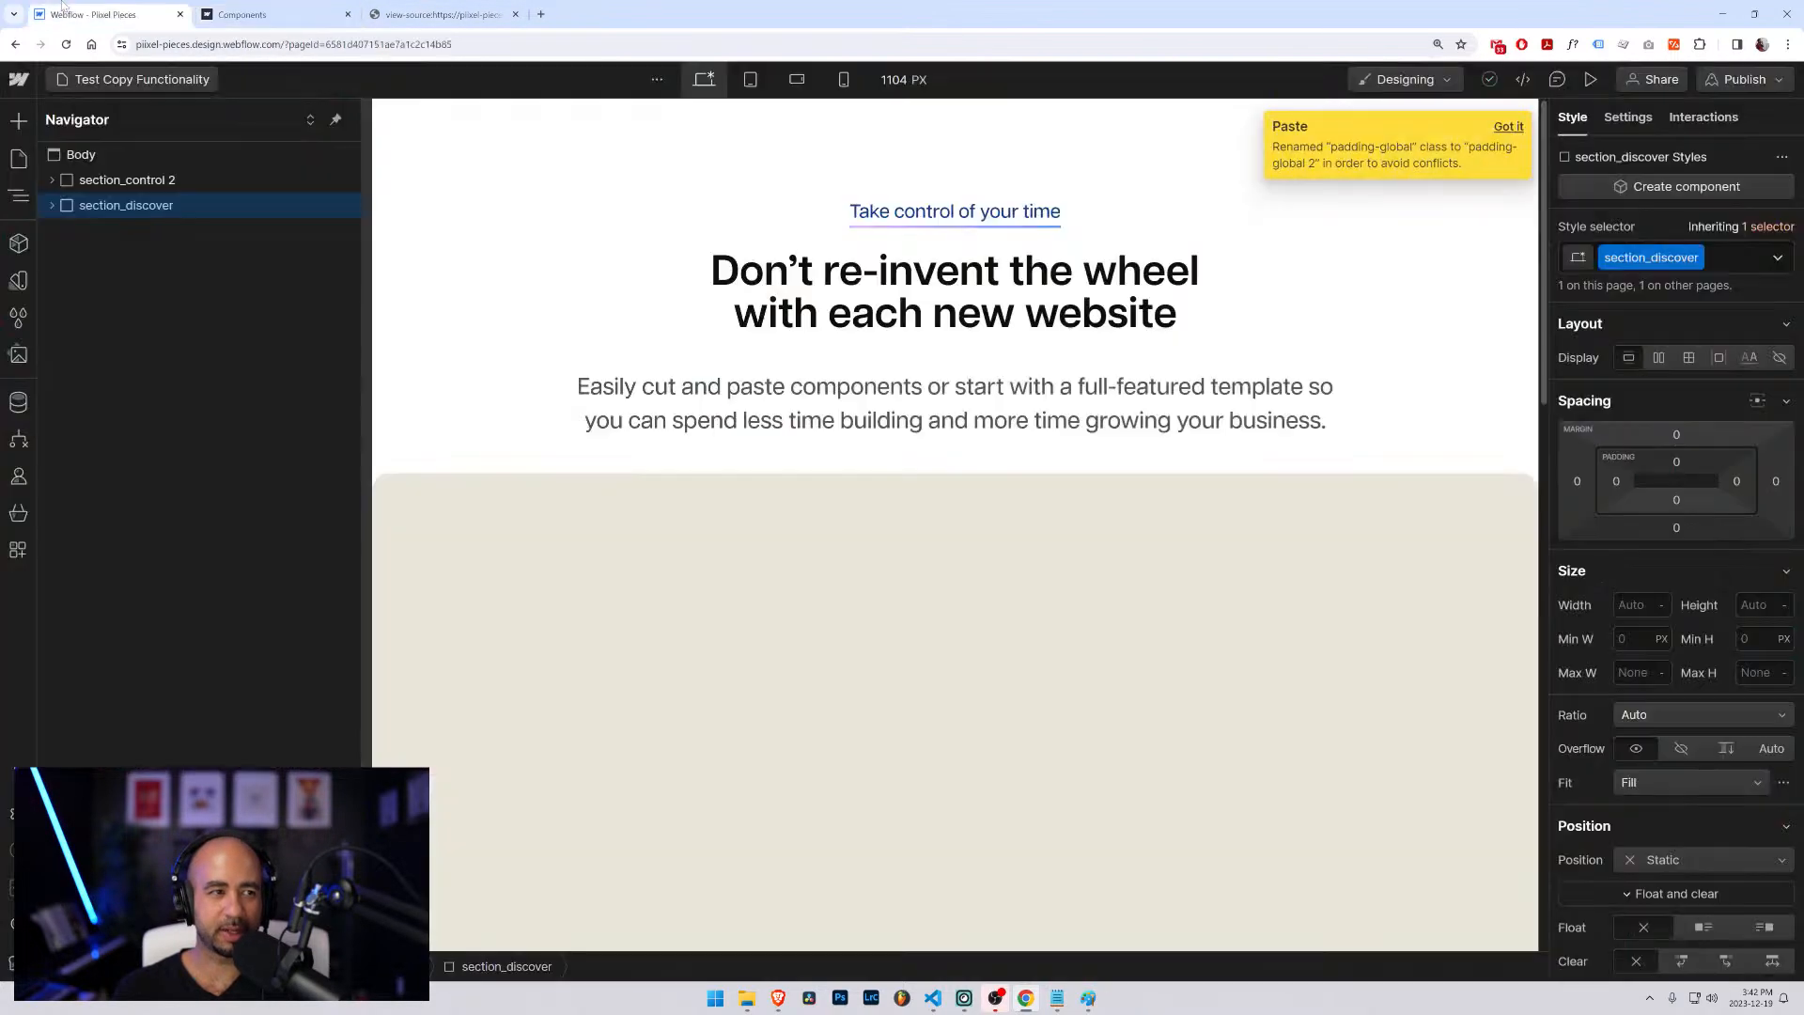
click(74, 154)
key(ctrl+v)
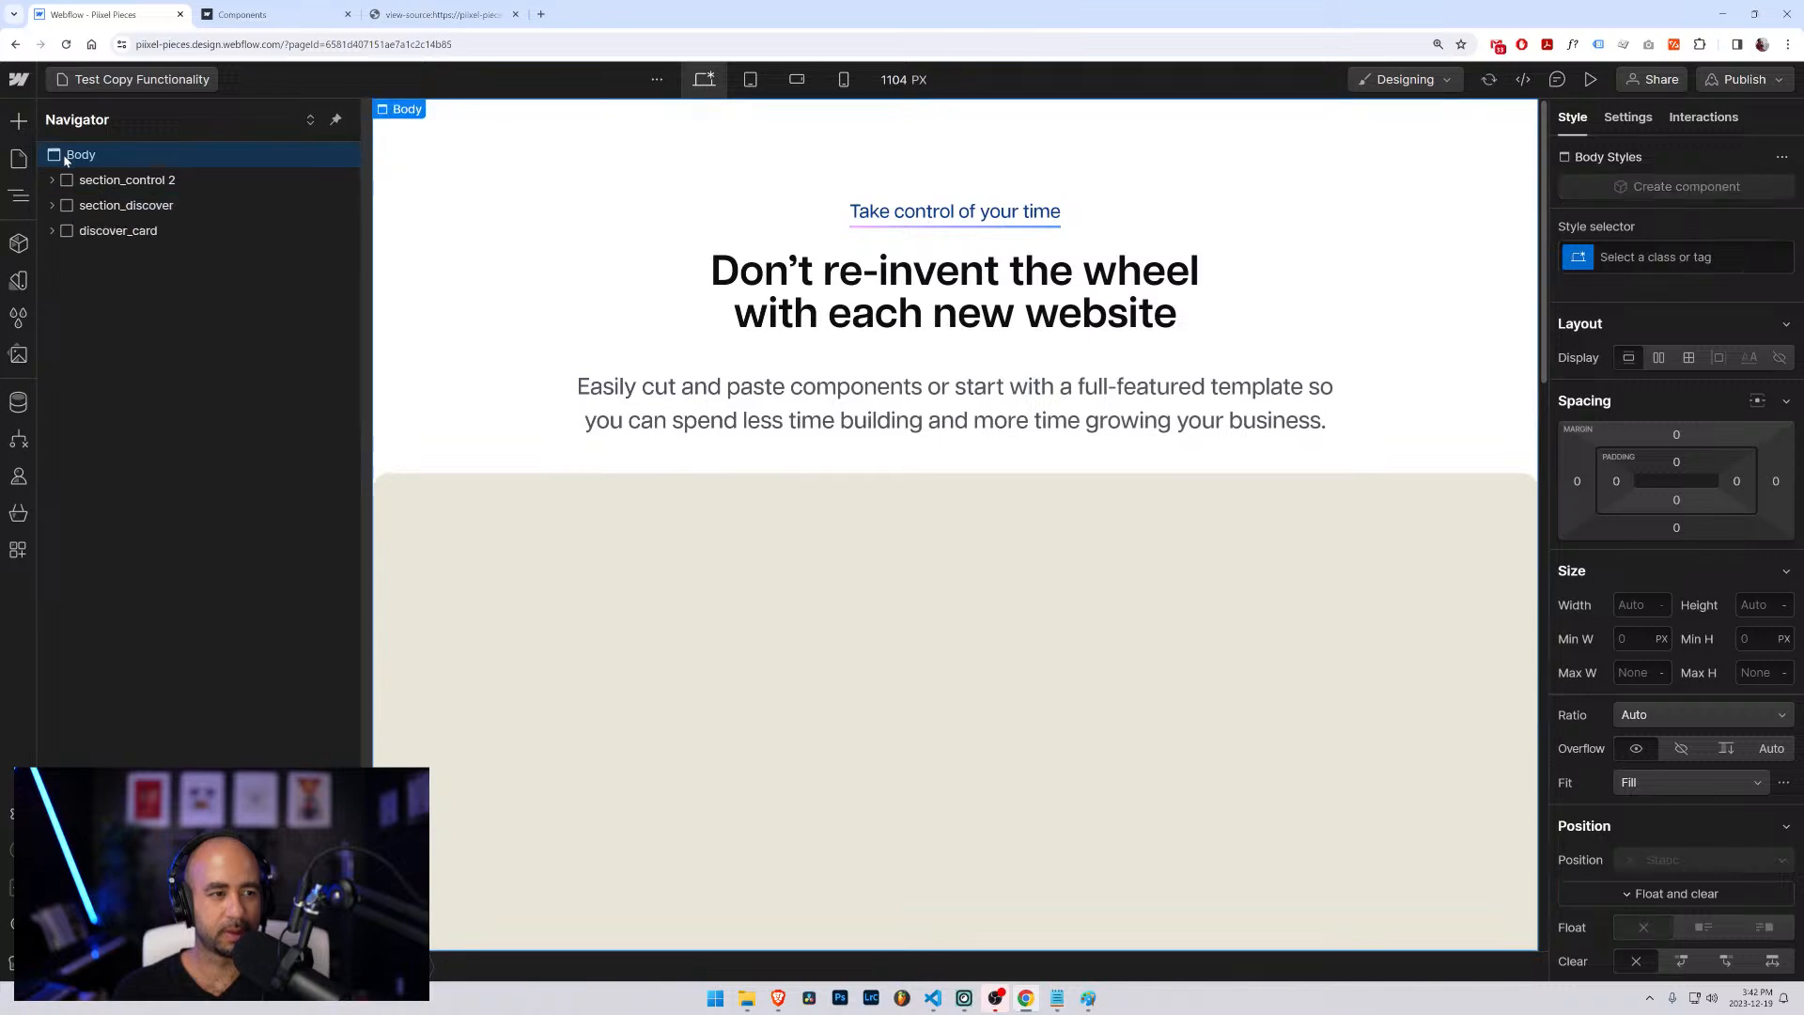
scroll(606, 527, down, 5)
scroll(612, 590, down, 5)
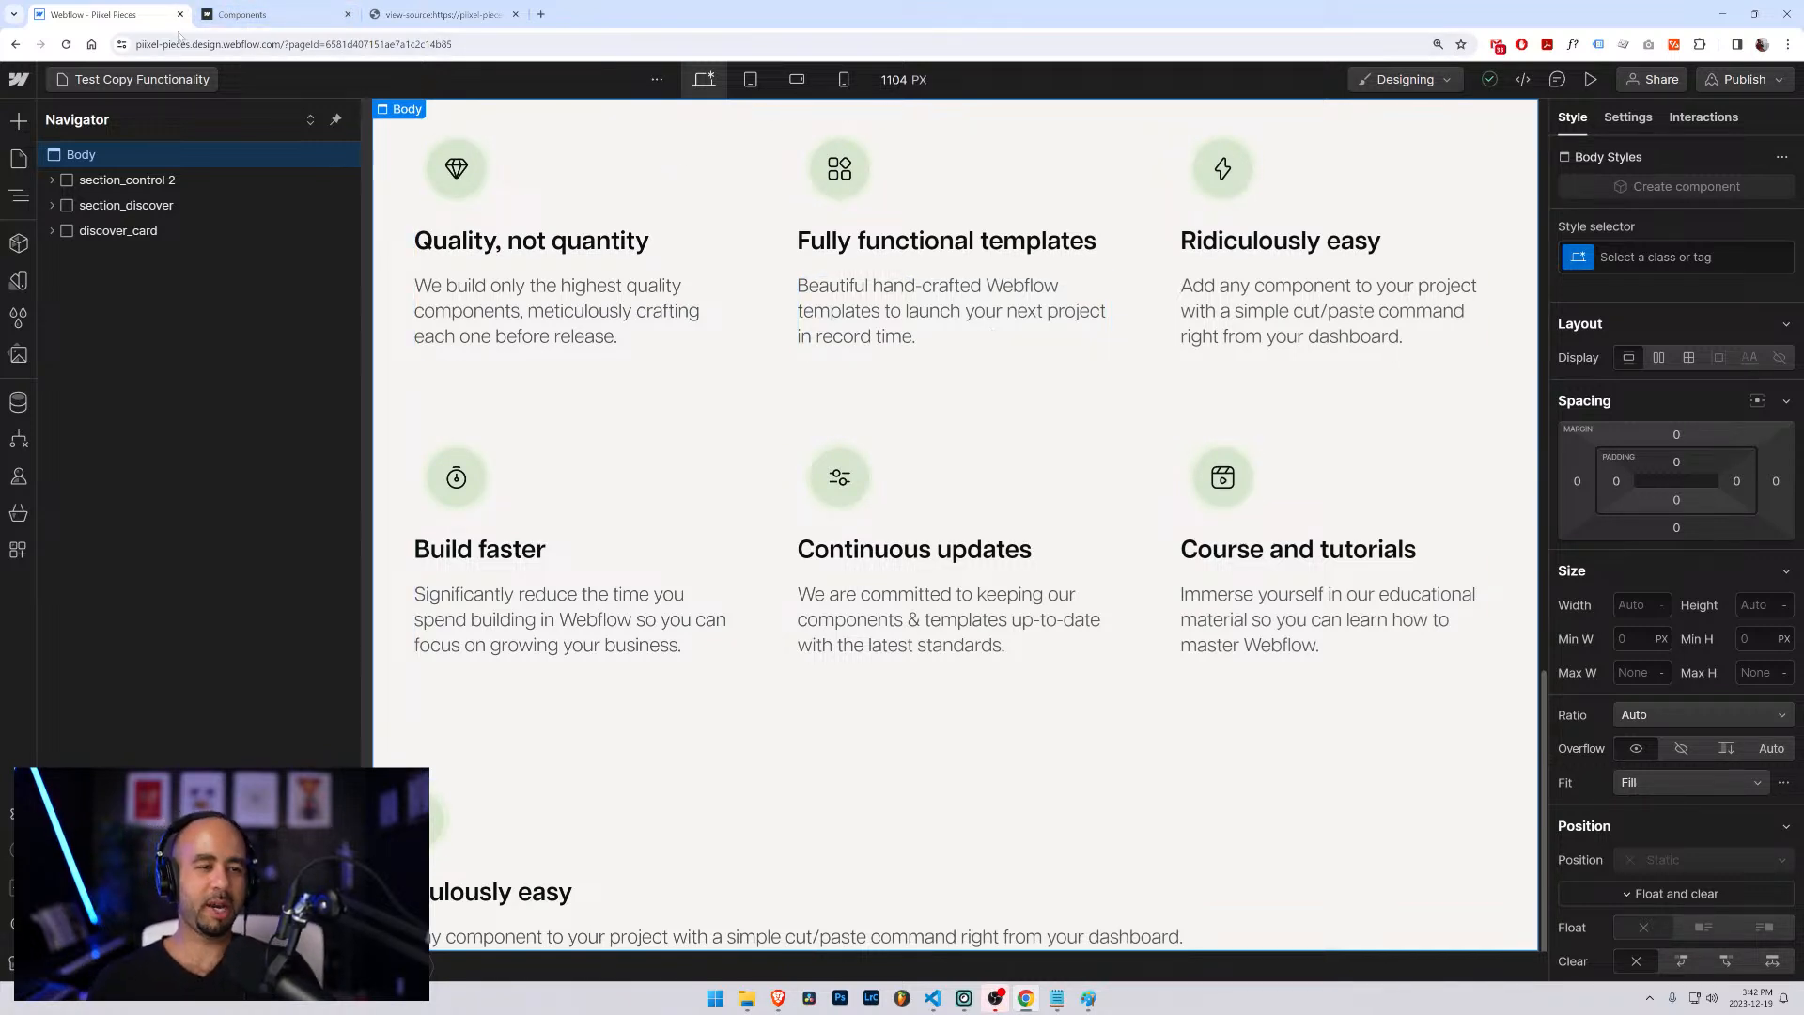
- Copy the Footer With Menu component from the live Components page, paste it into the test page's Body and review the pasted sections
click(246, 14)
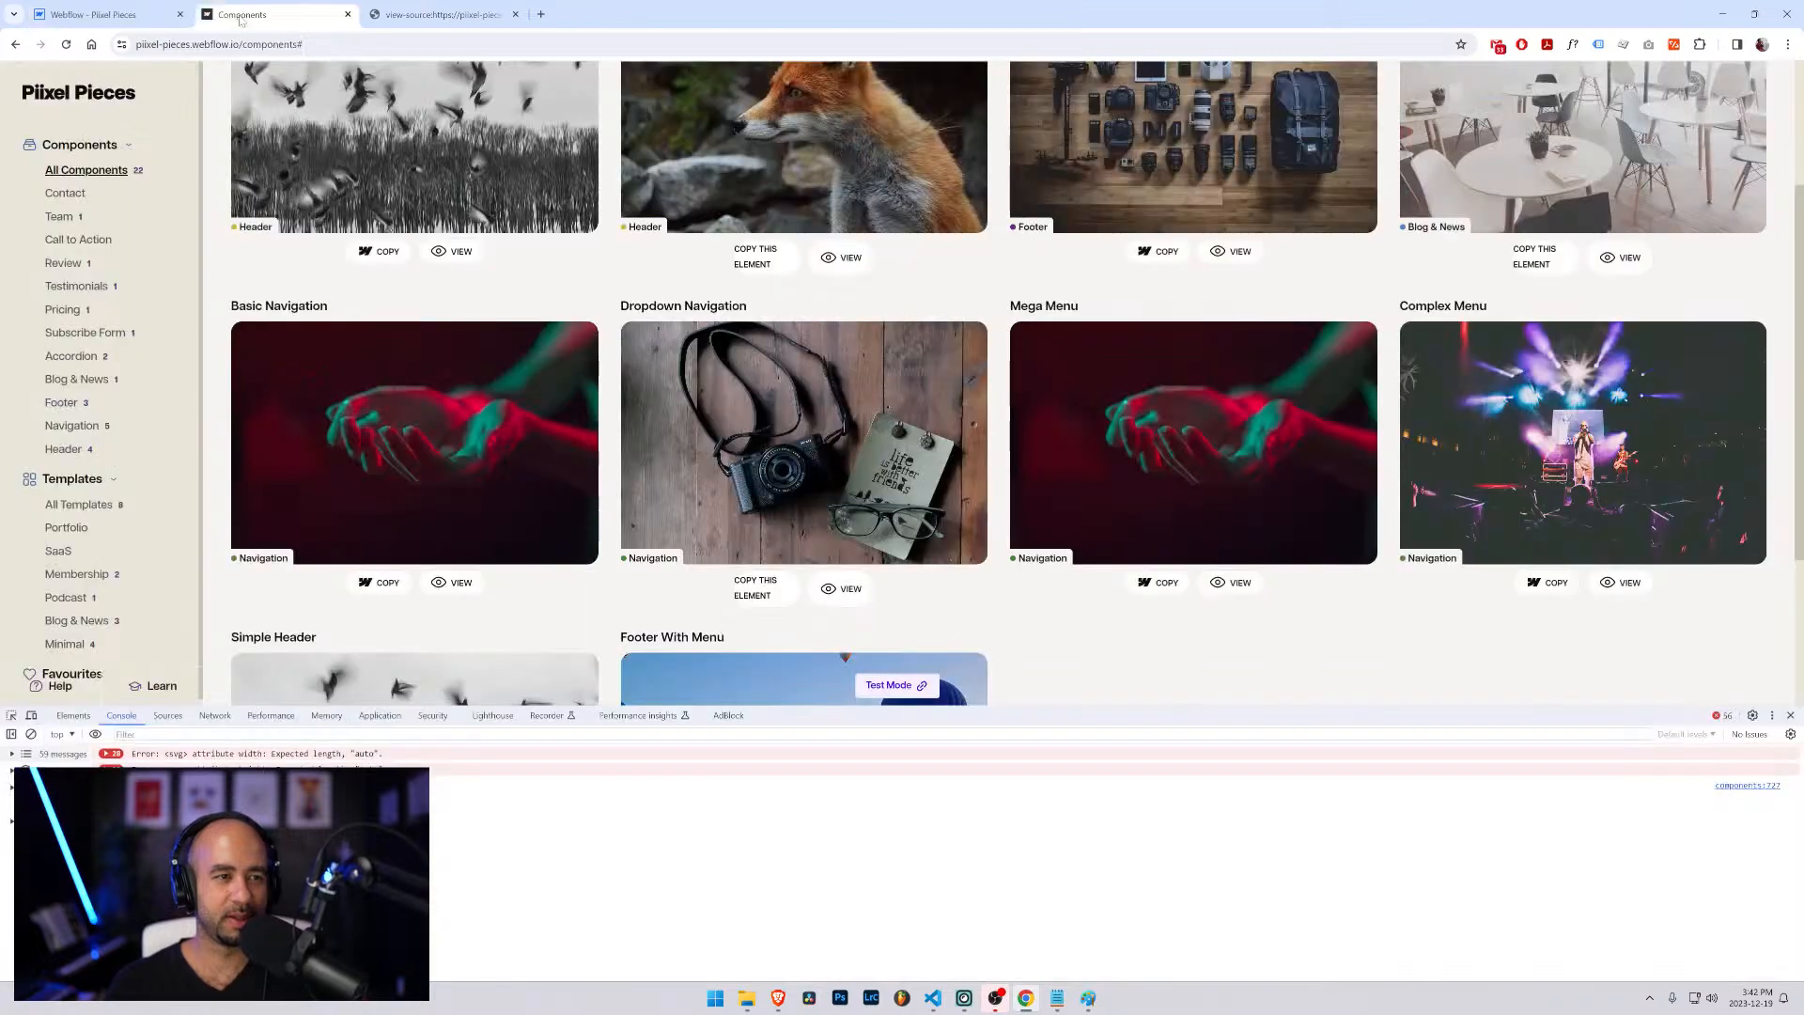
scroll(795, 672, down, 3)
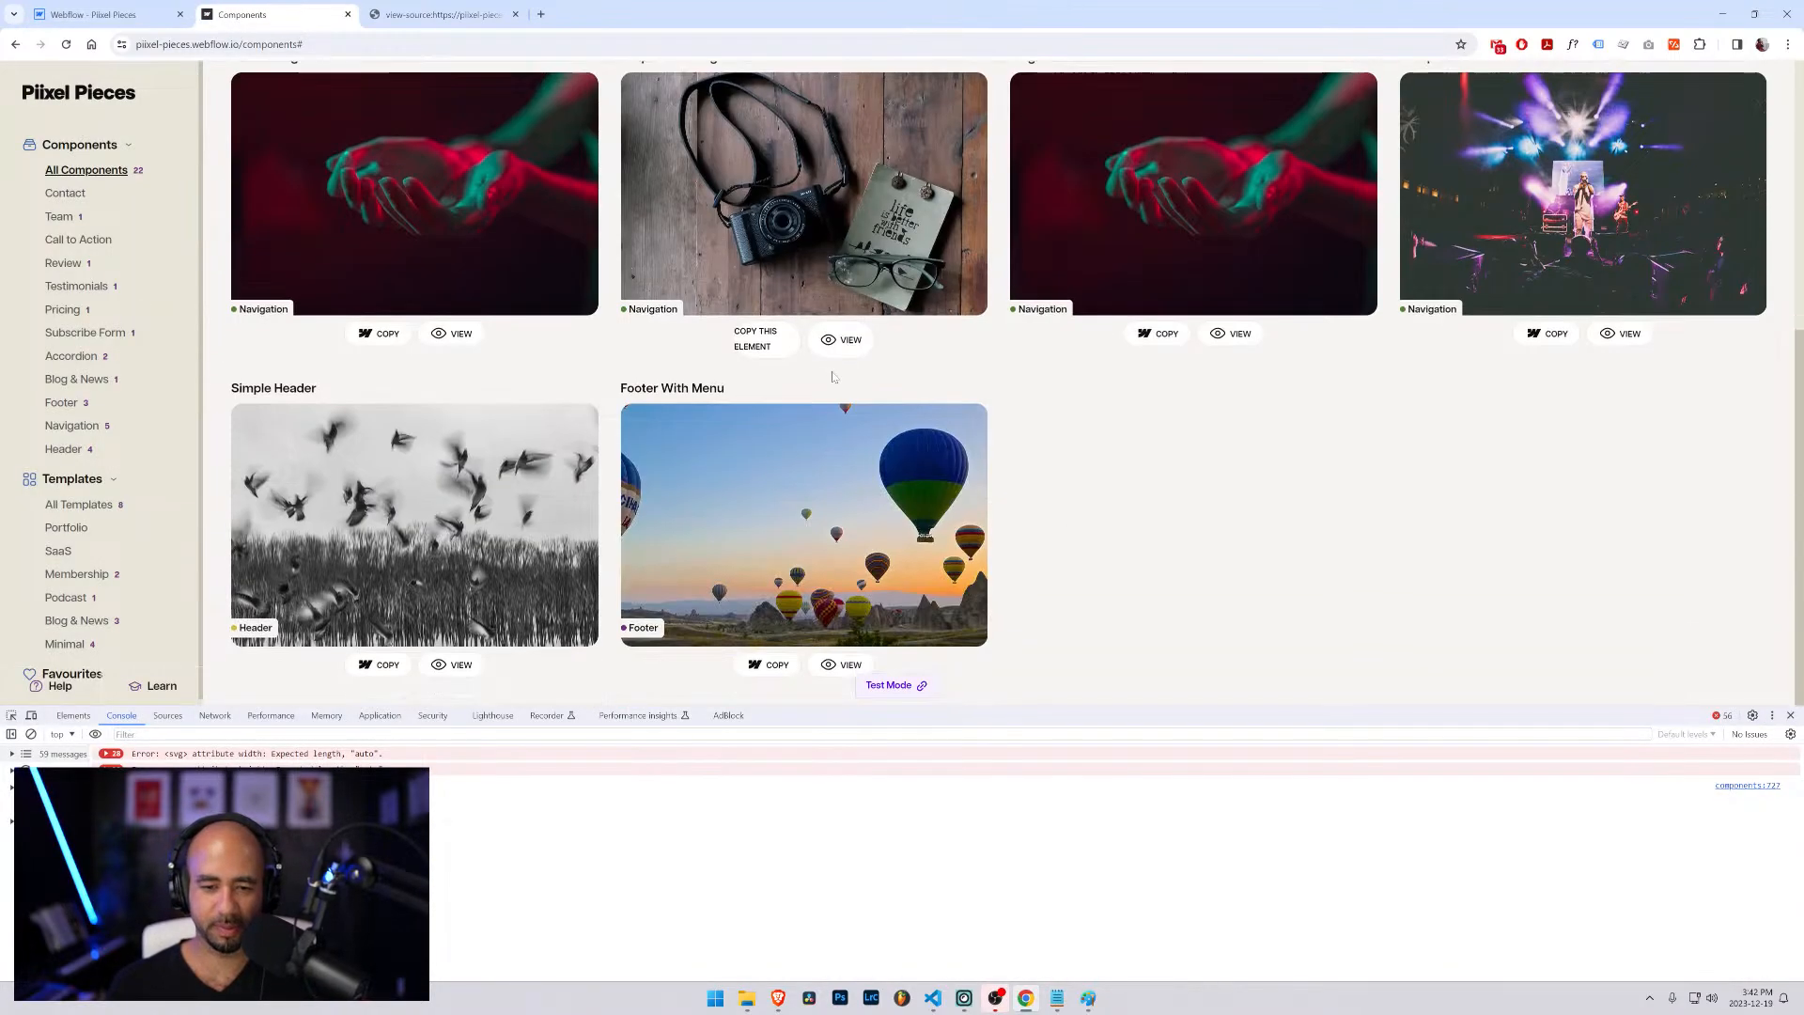
click(794, 669)
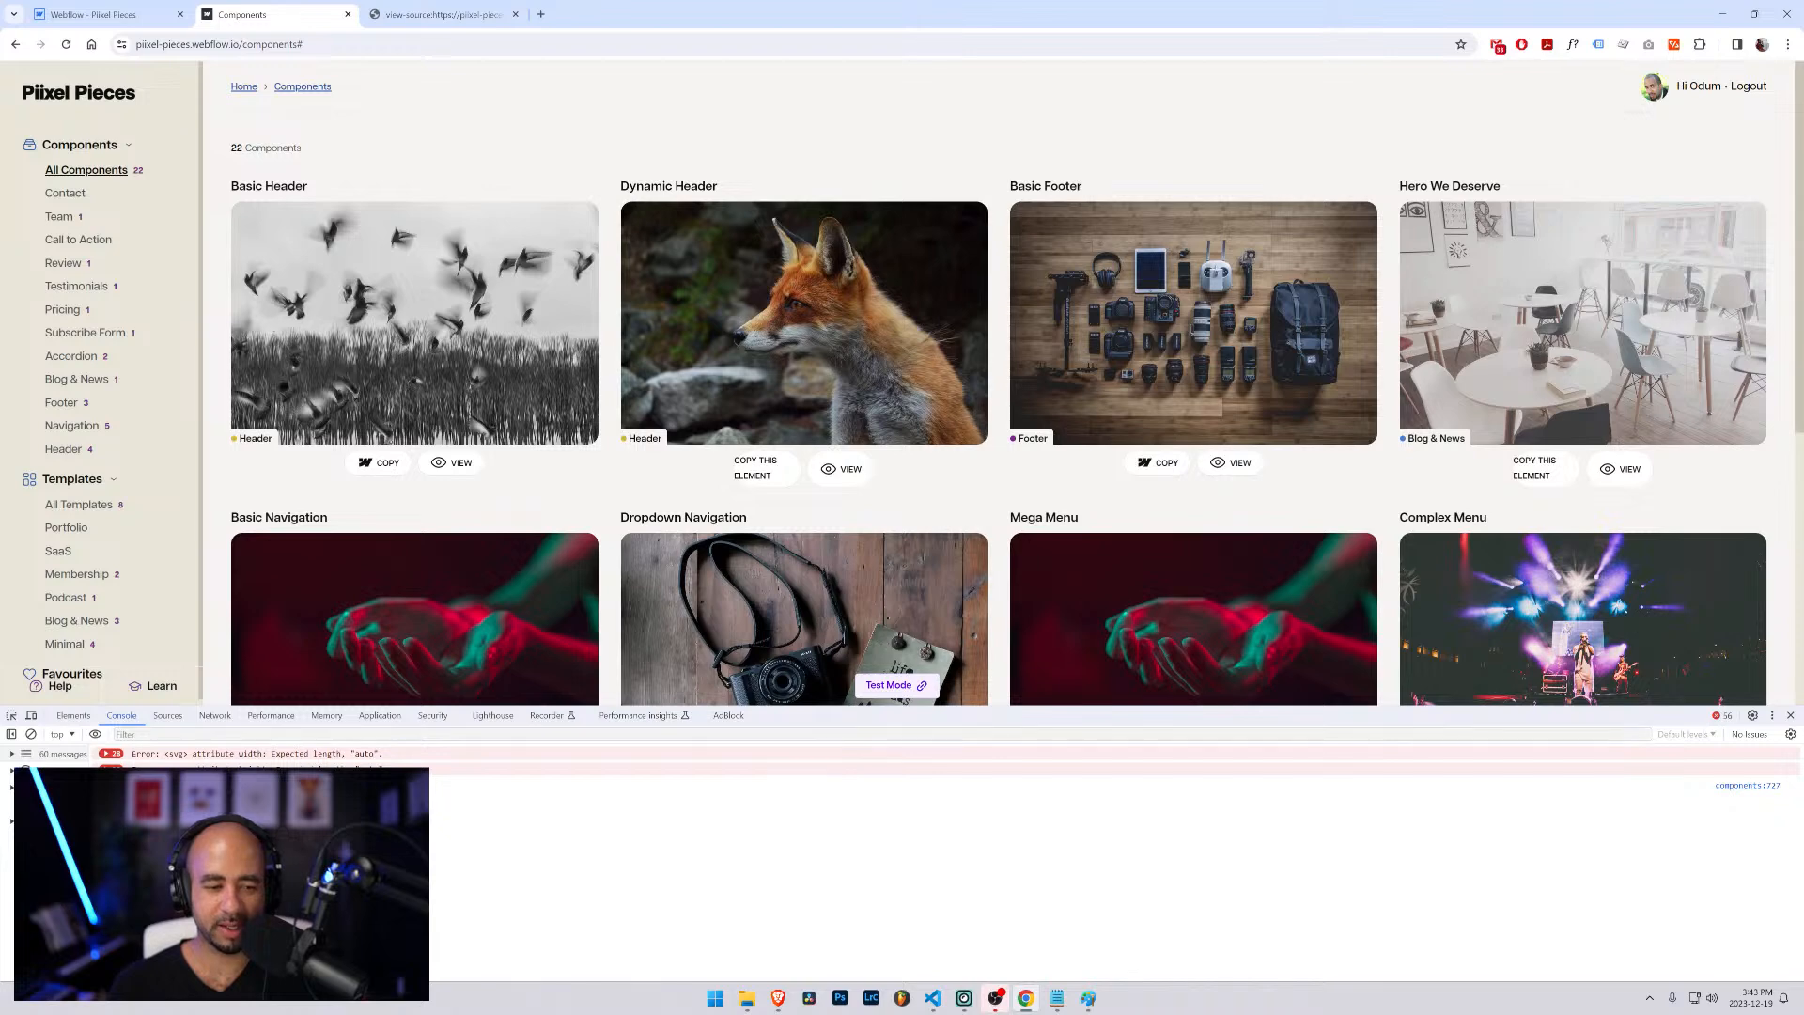
click(74, 11)
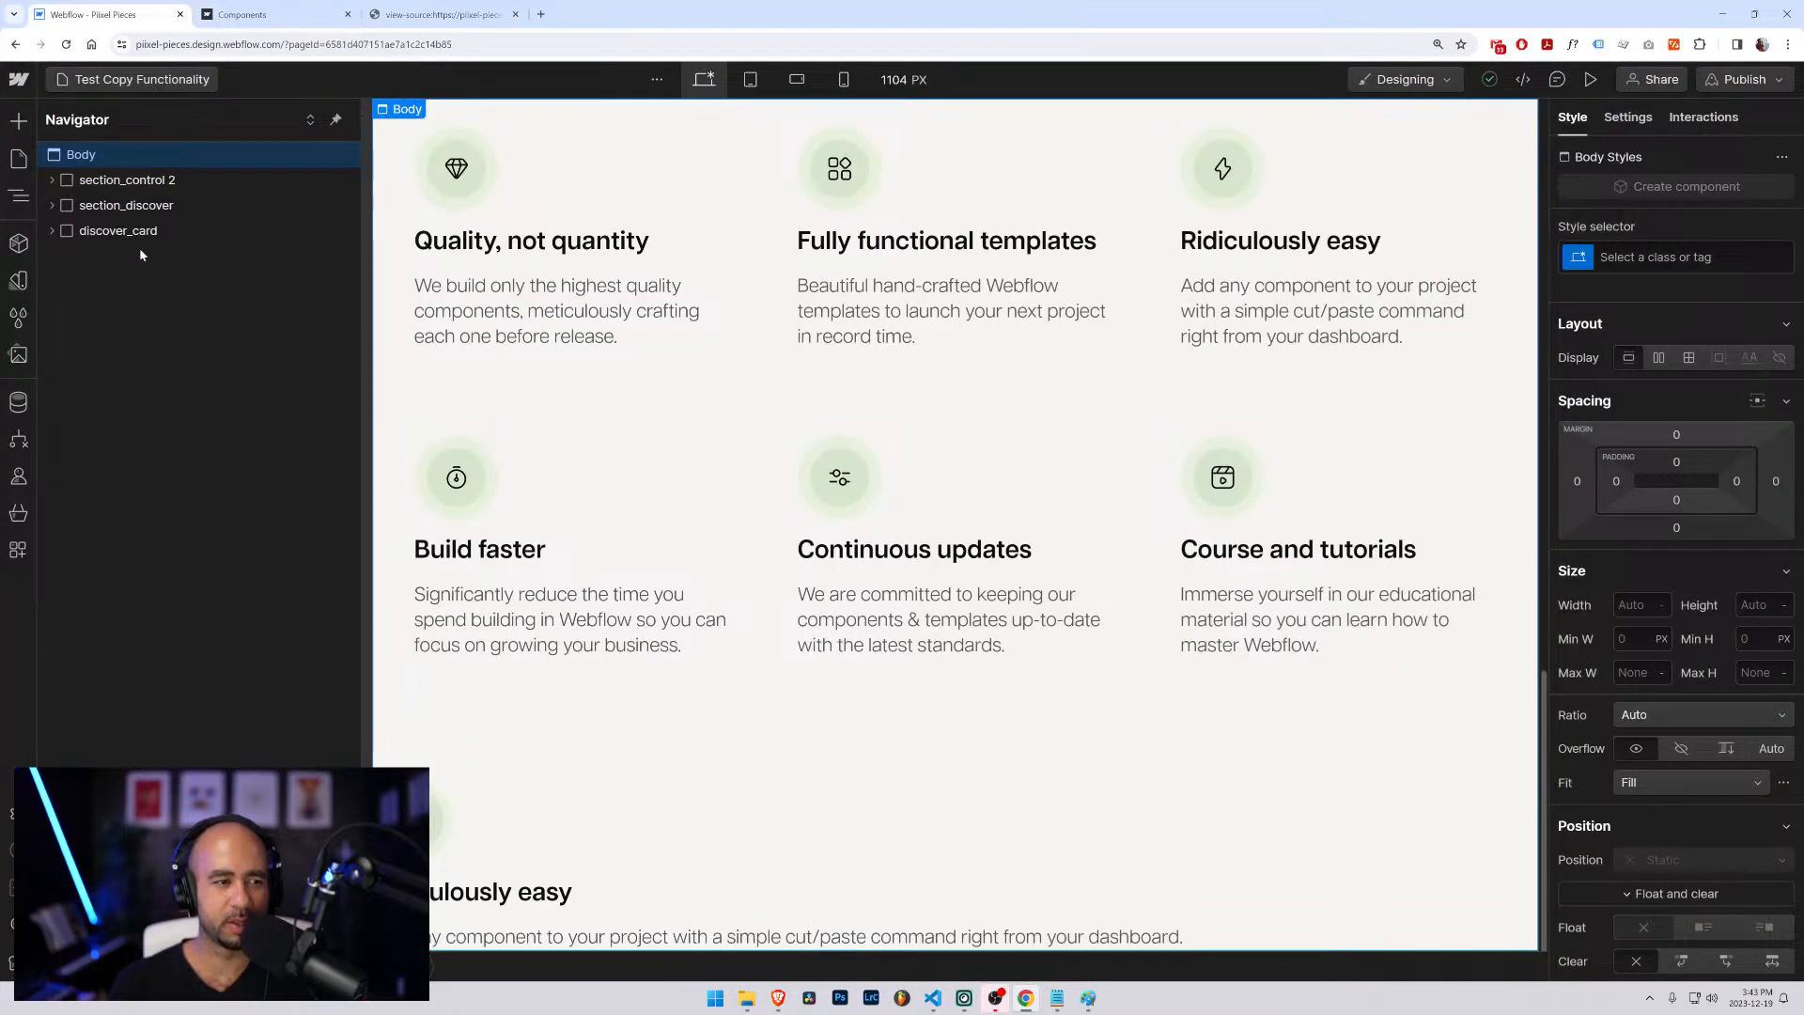
key(ctrl+v)
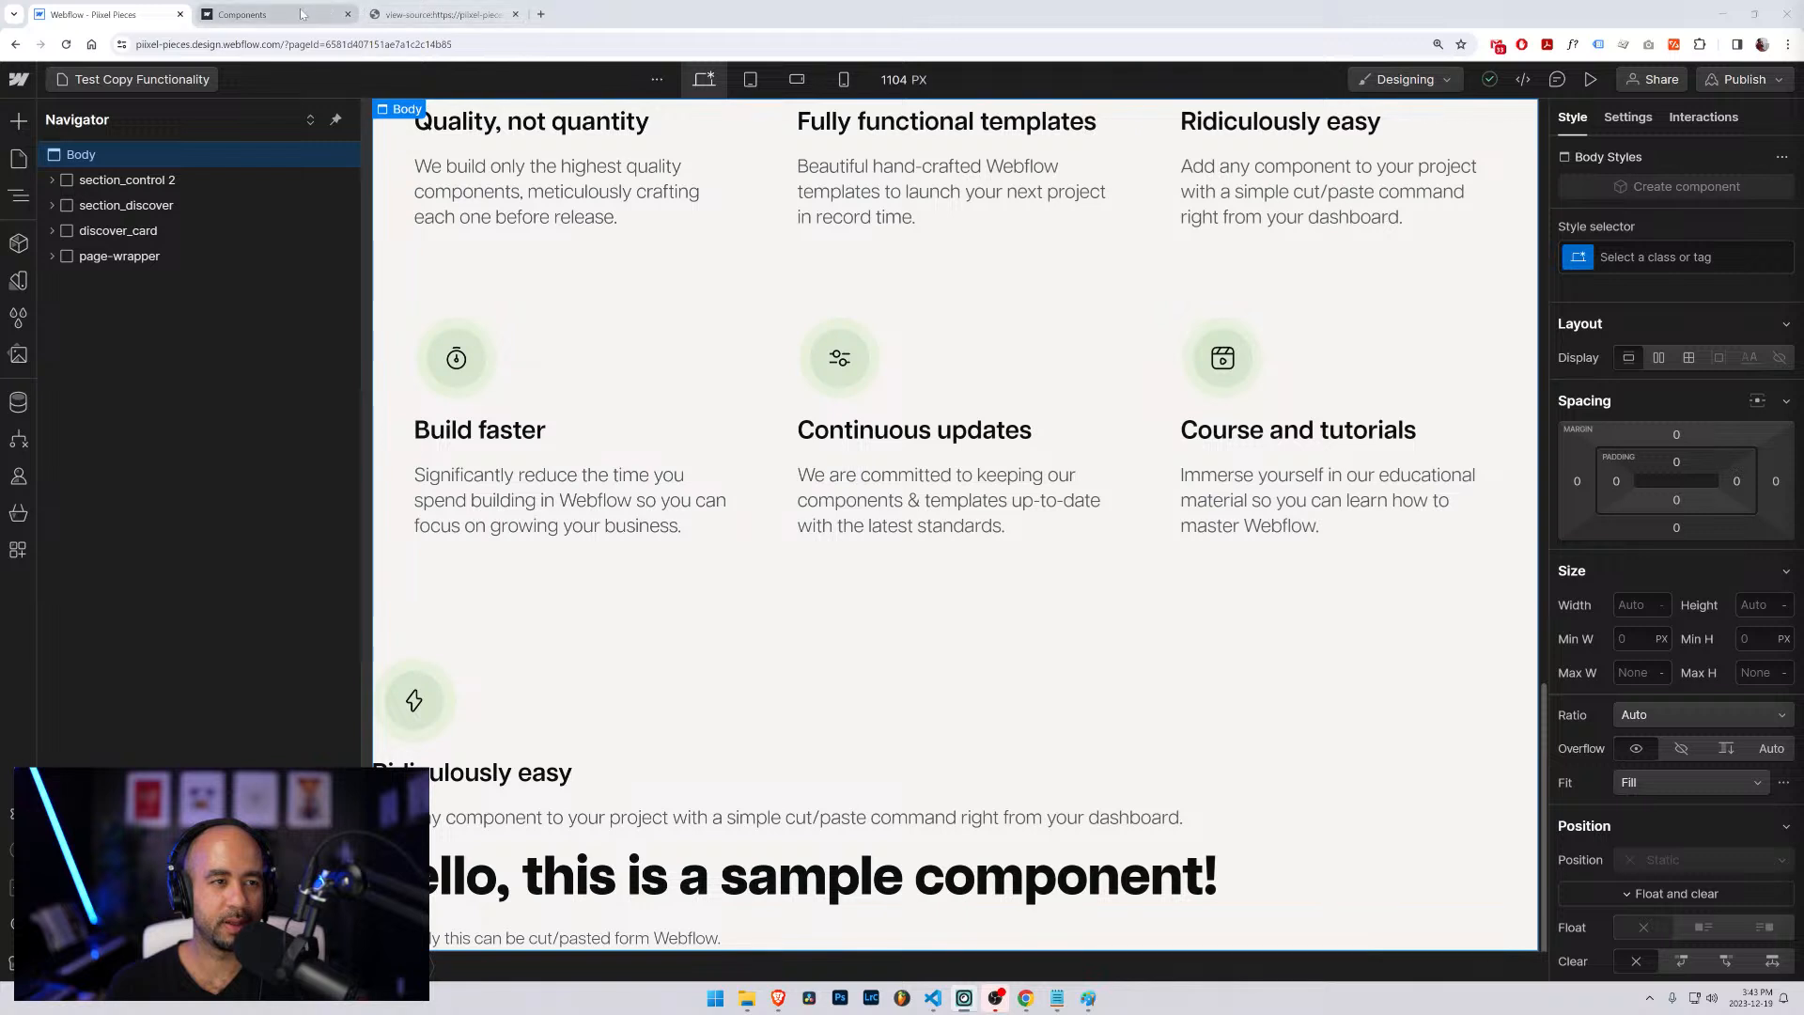
mouse_move(301, 14)
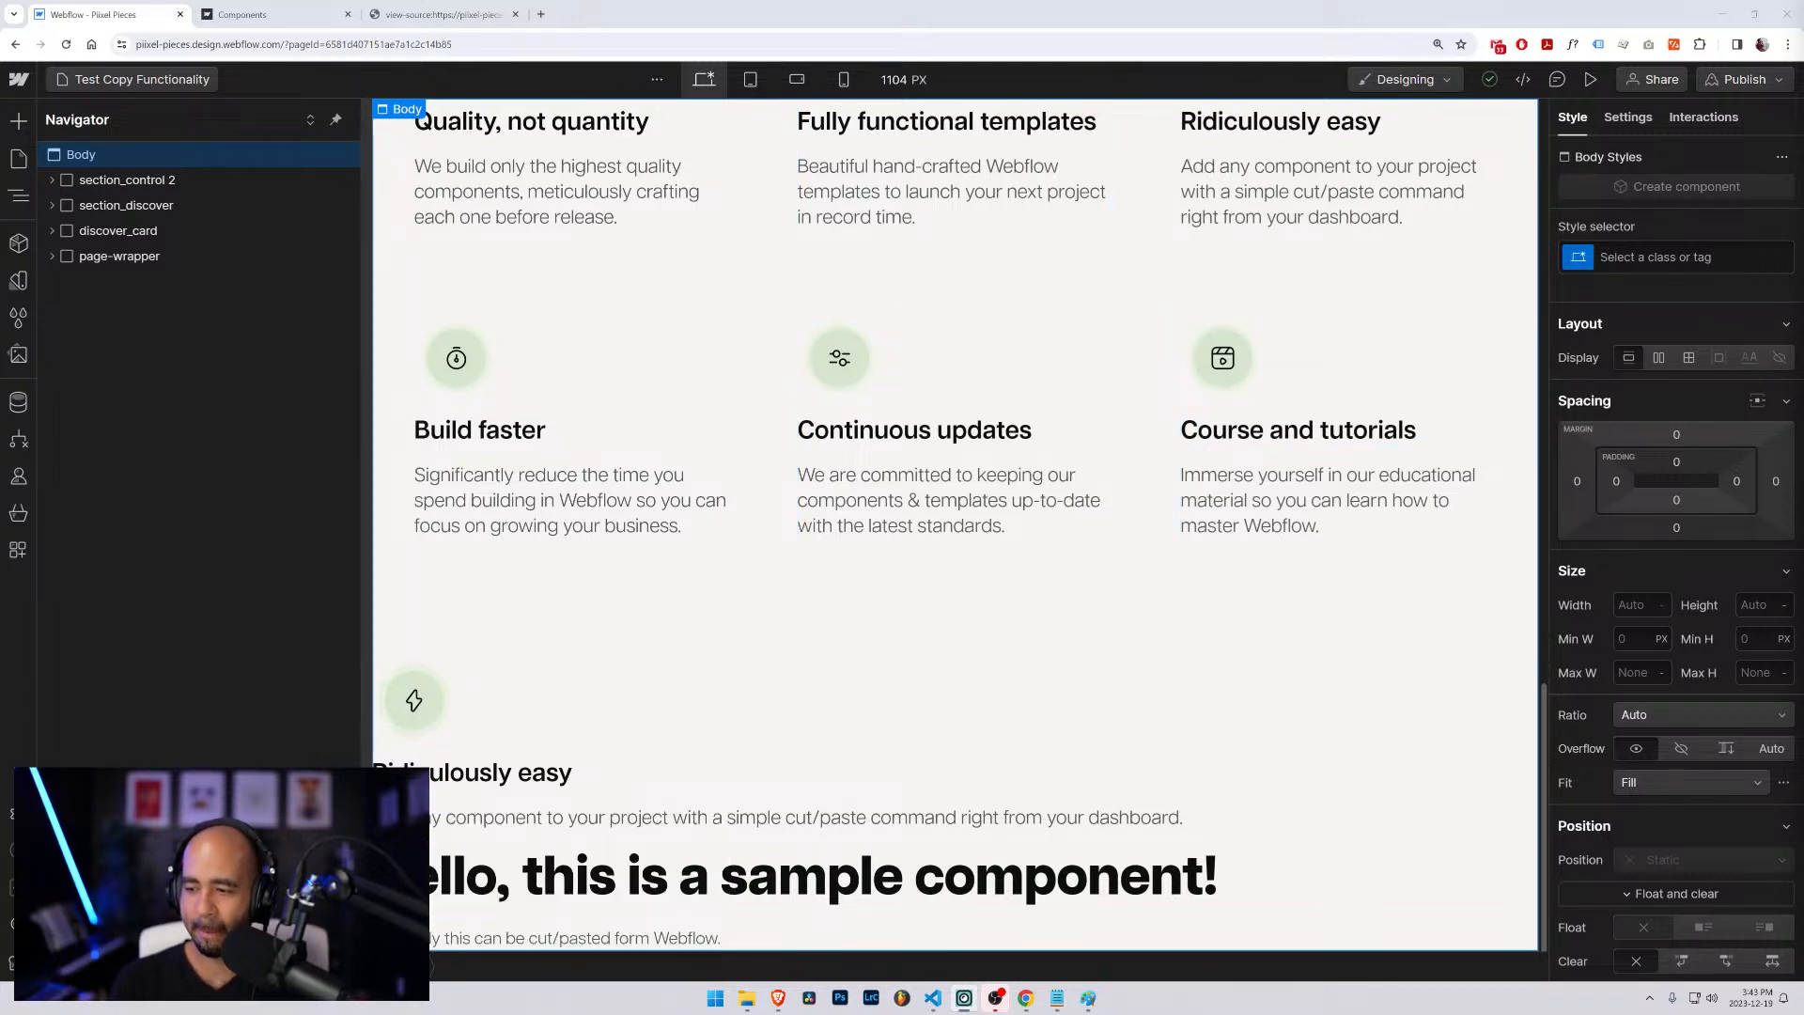
scroll(655, 491, up, 10)
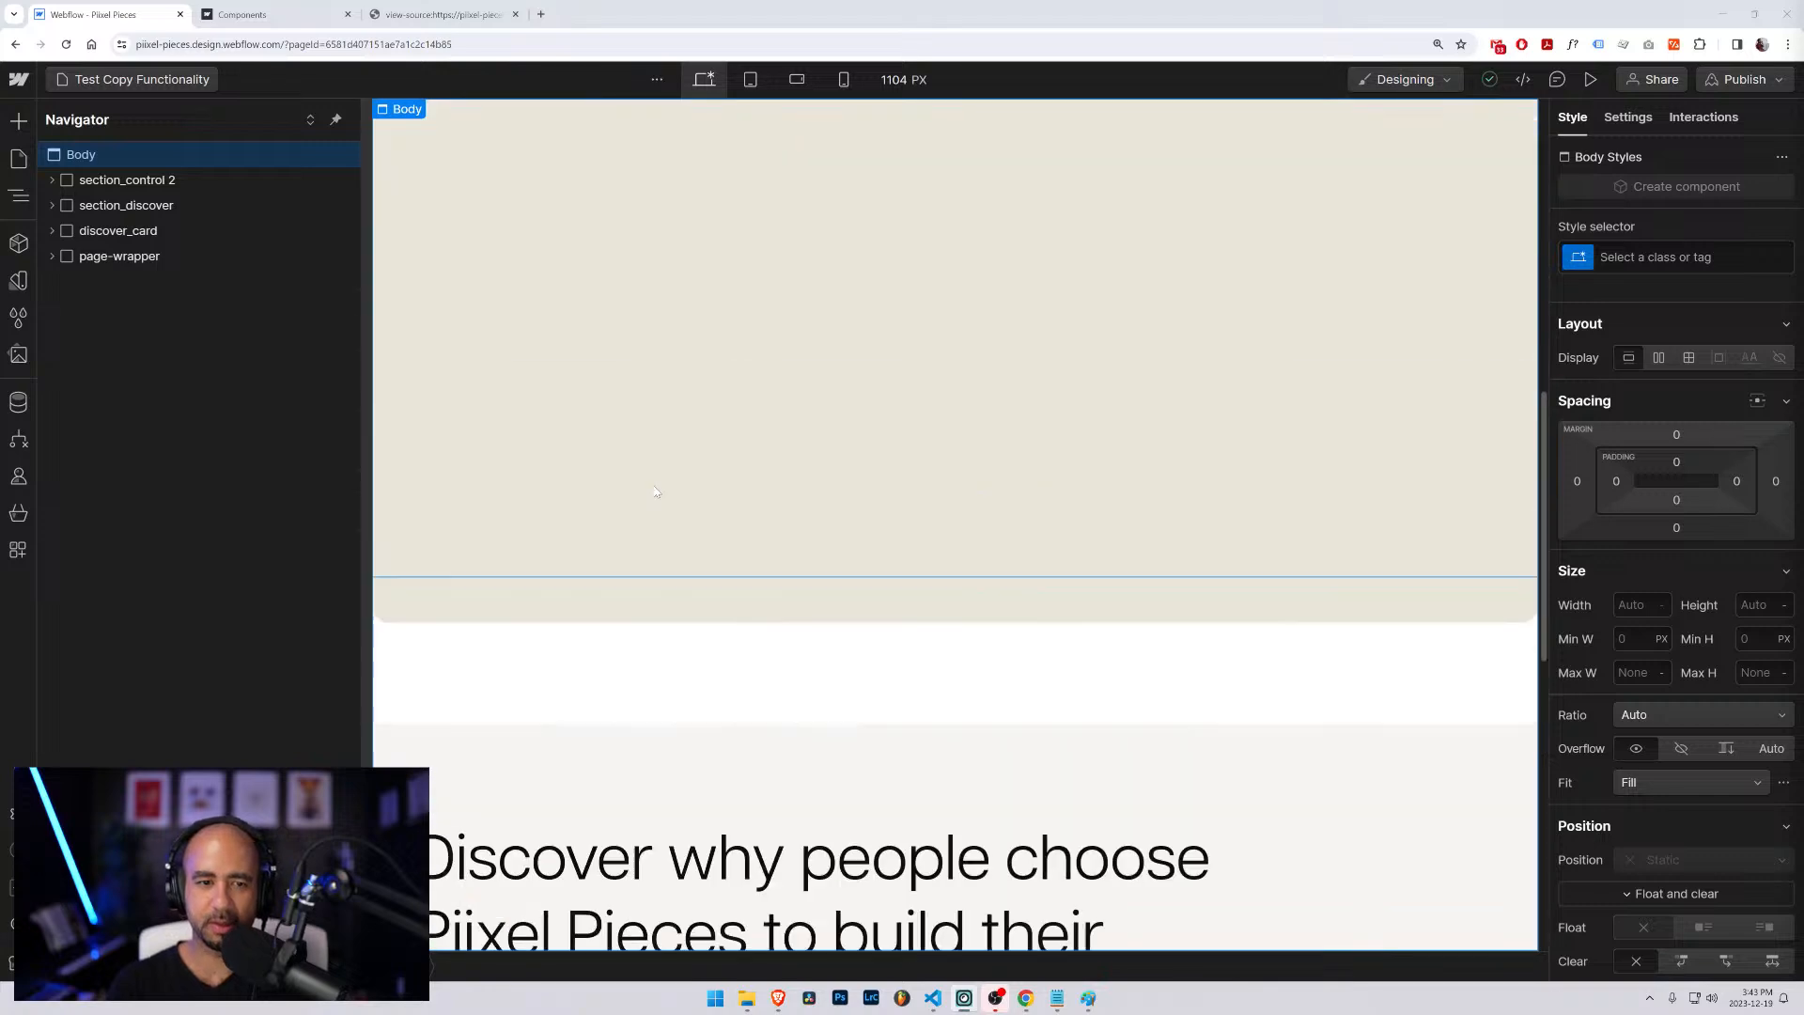
scroll(624, 464, down, 10)
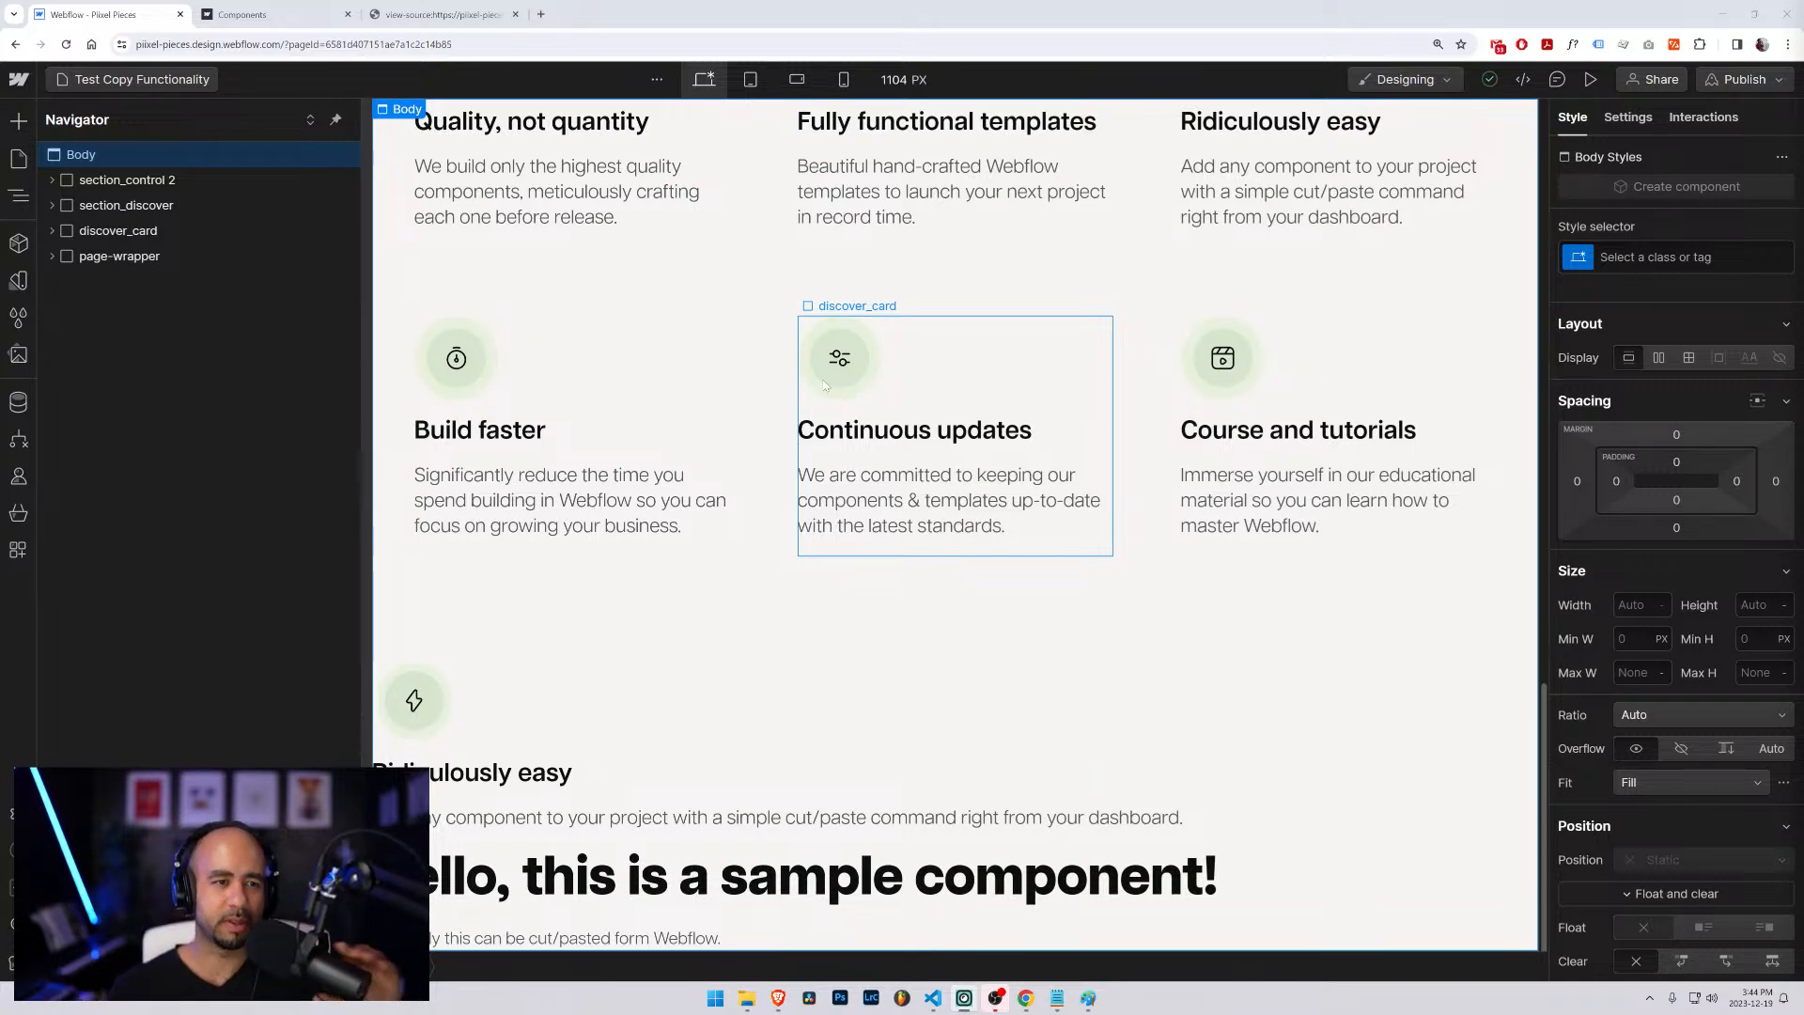
scroll(499, 294, up, 5)
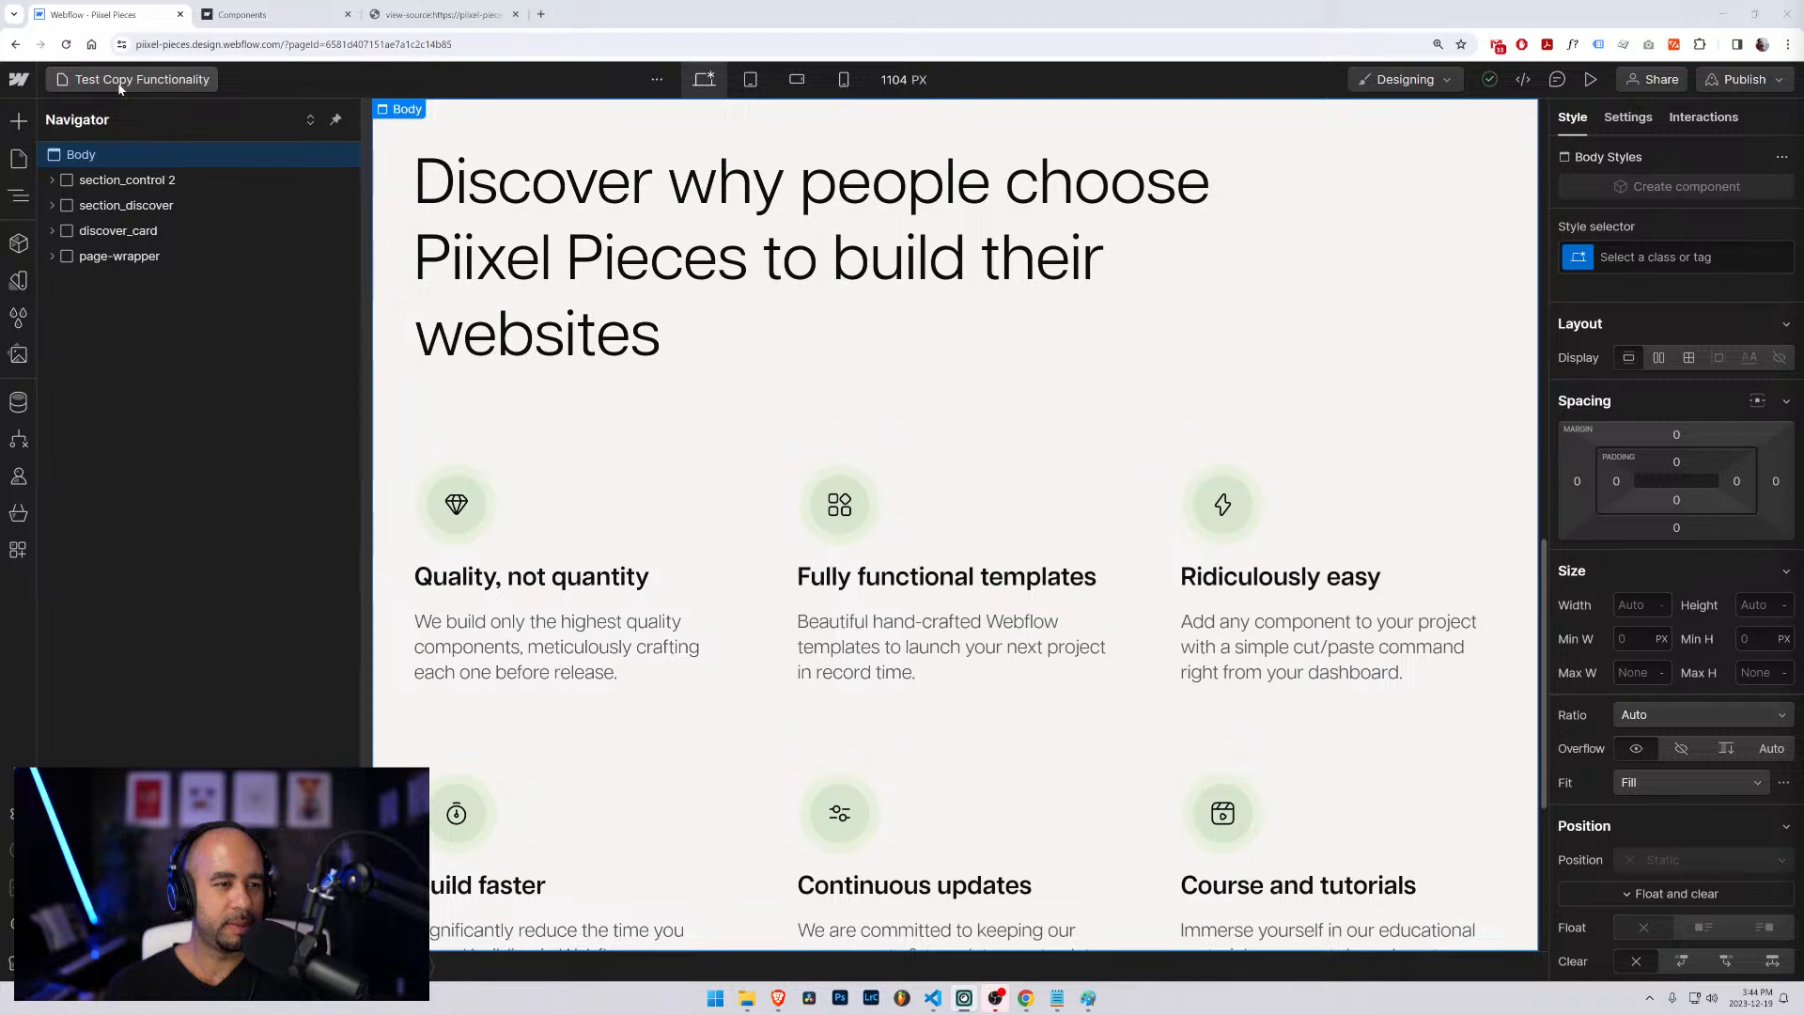
- Open the static Components page in the Designer and clear the URL of the Copy link in the component collection item
click(85, 80)
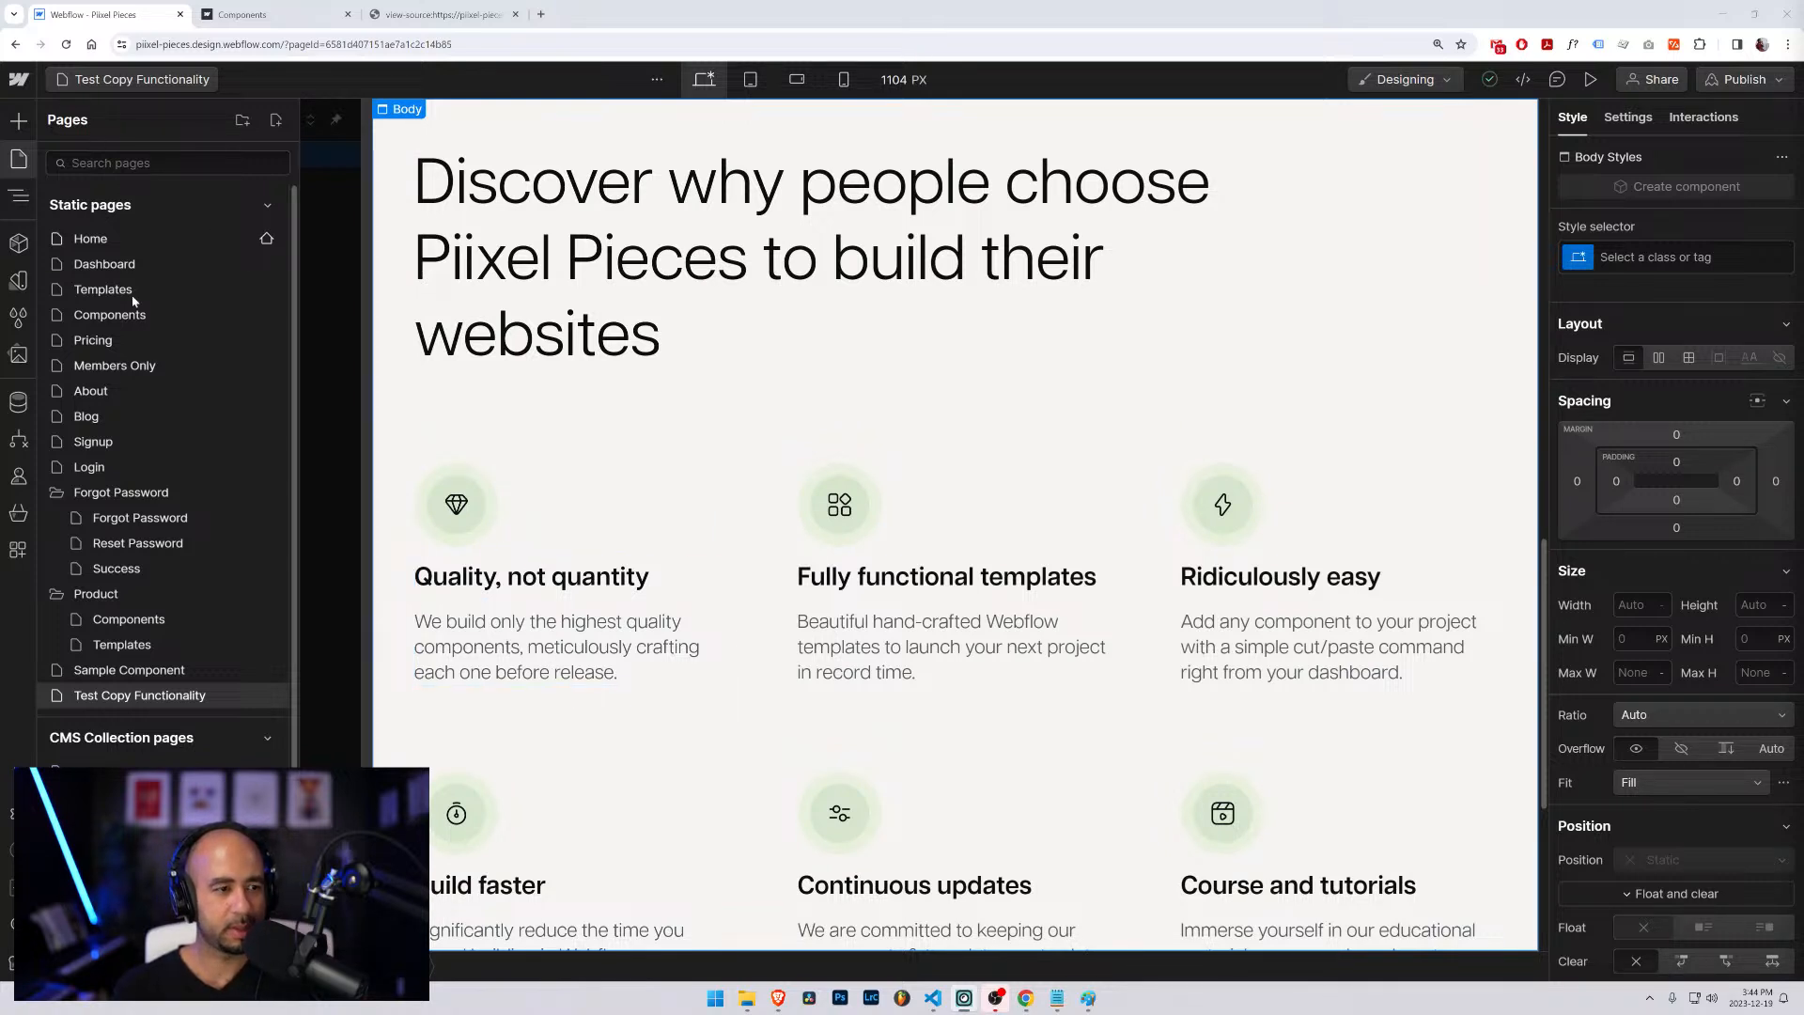
click(104, 315)
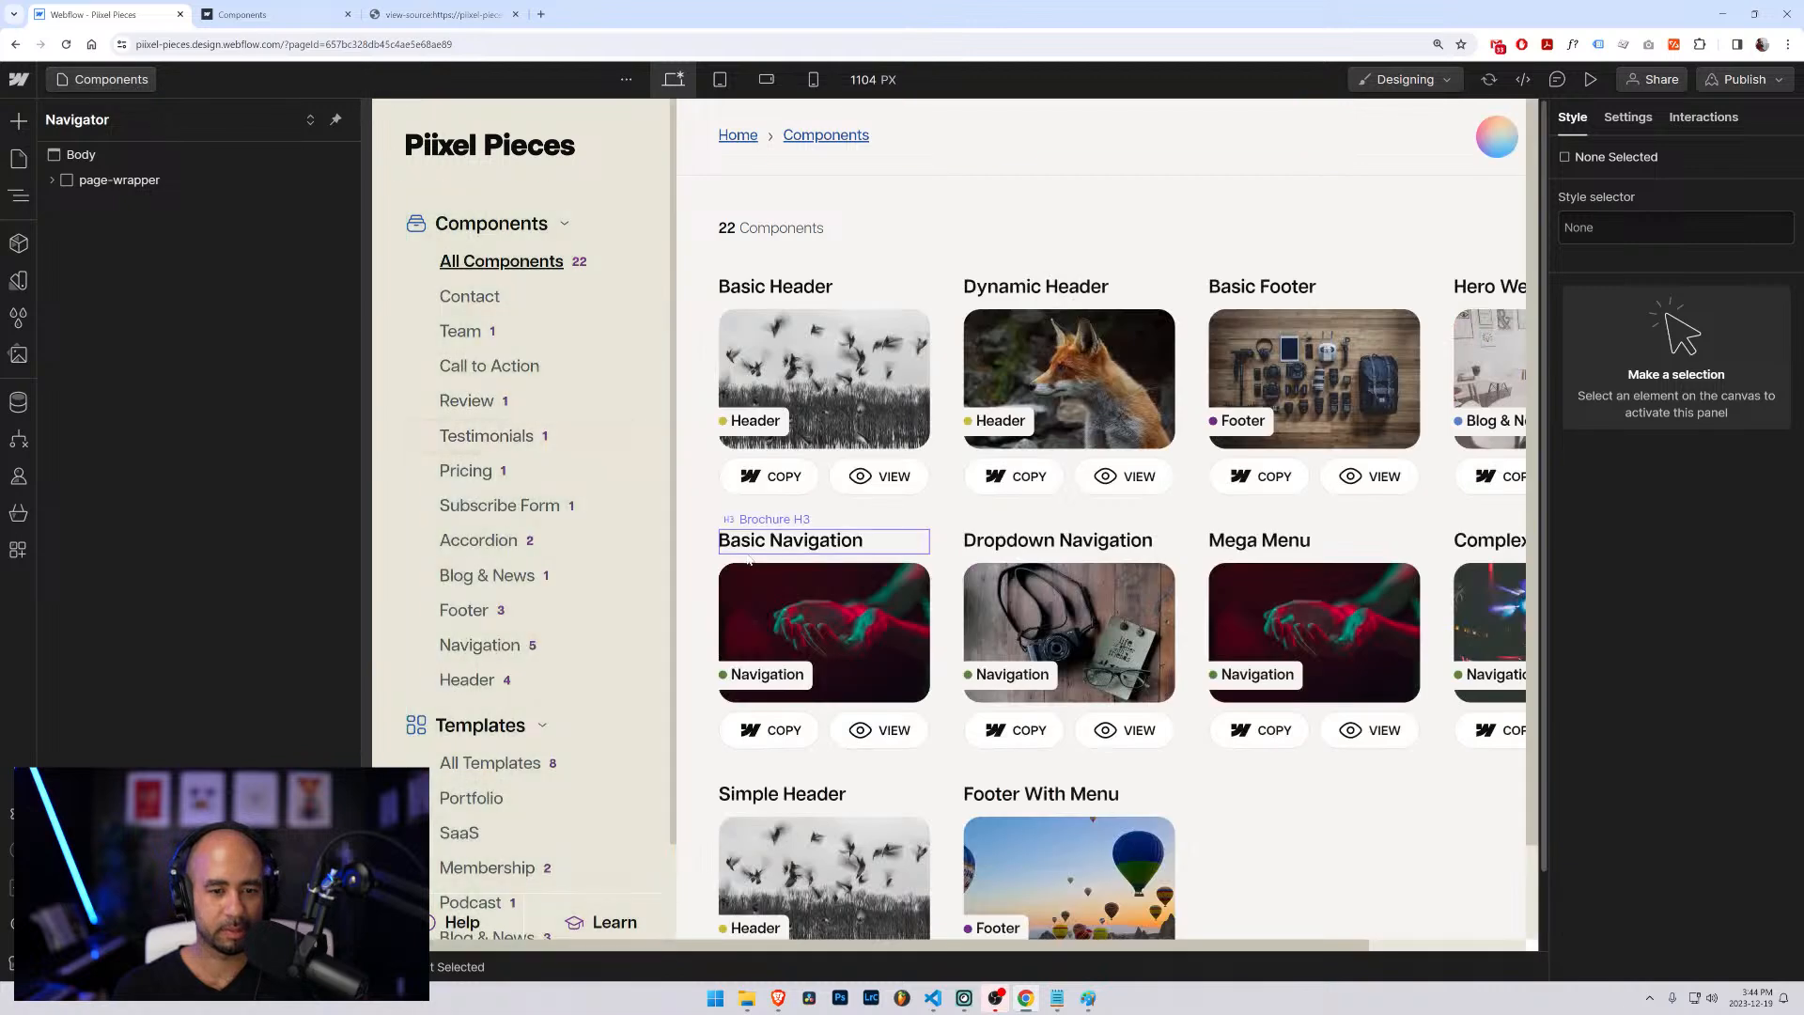
click(737, 473)
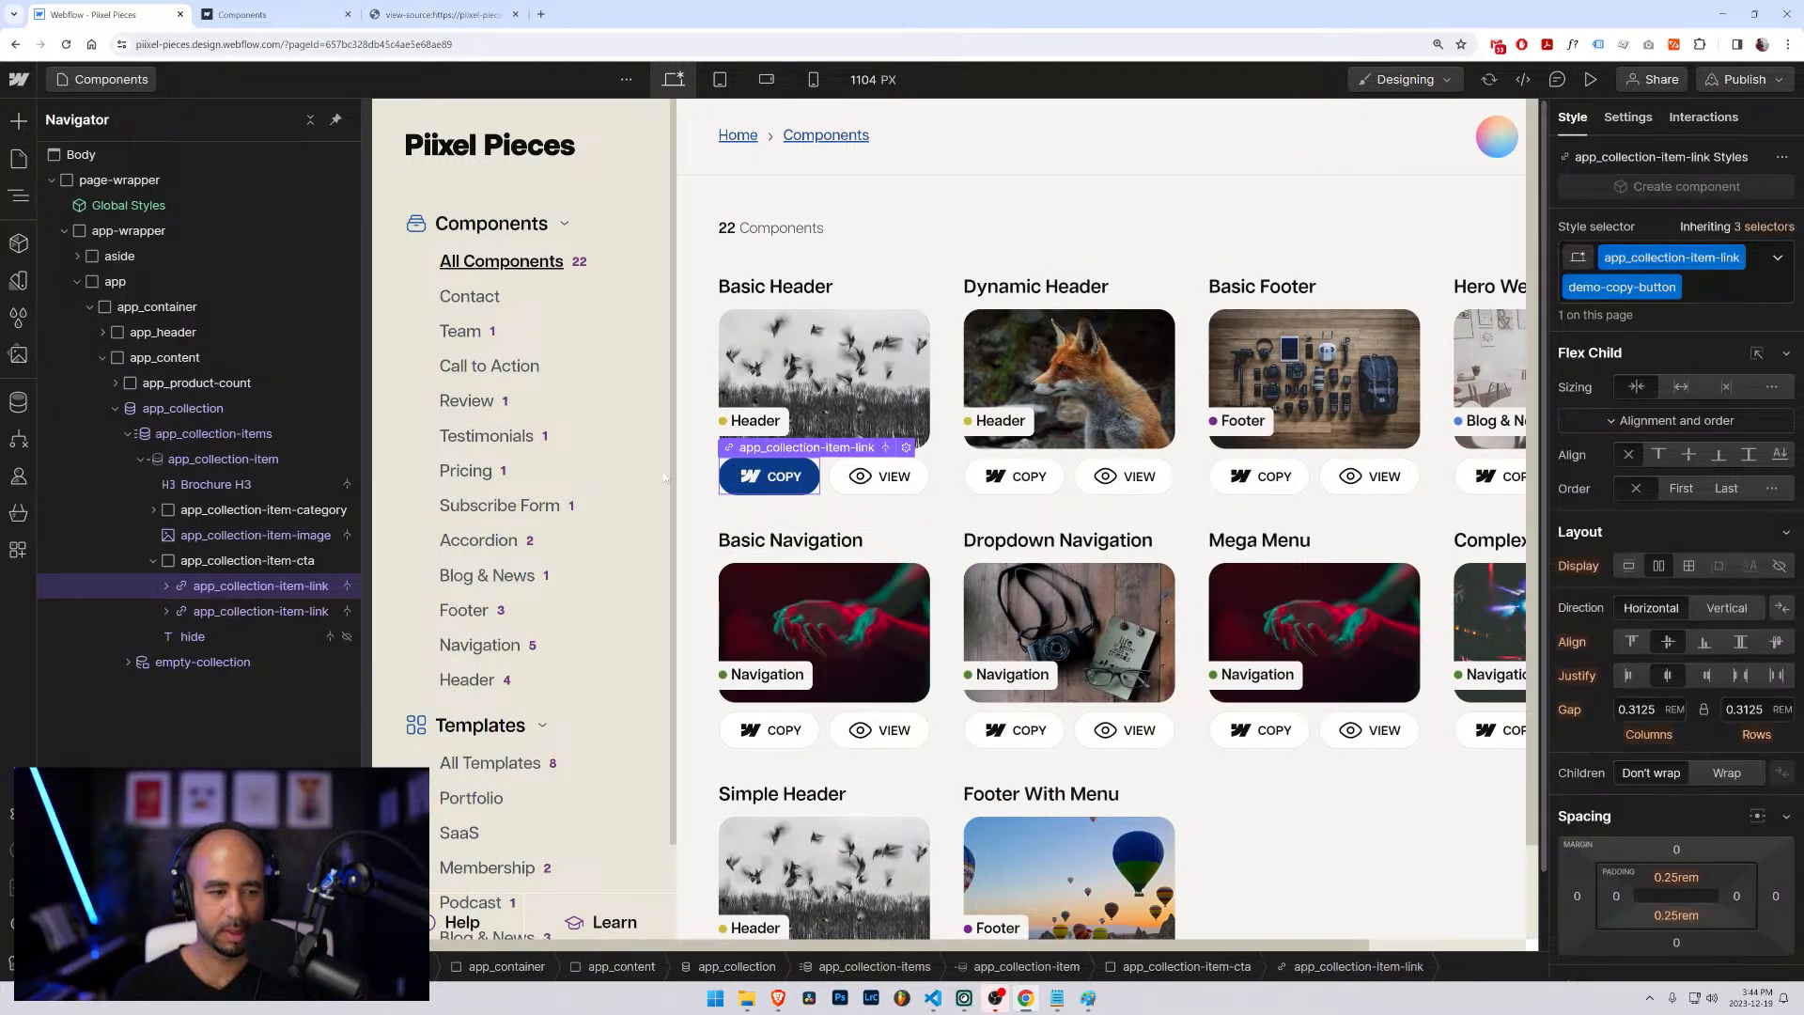
click(906, 448)
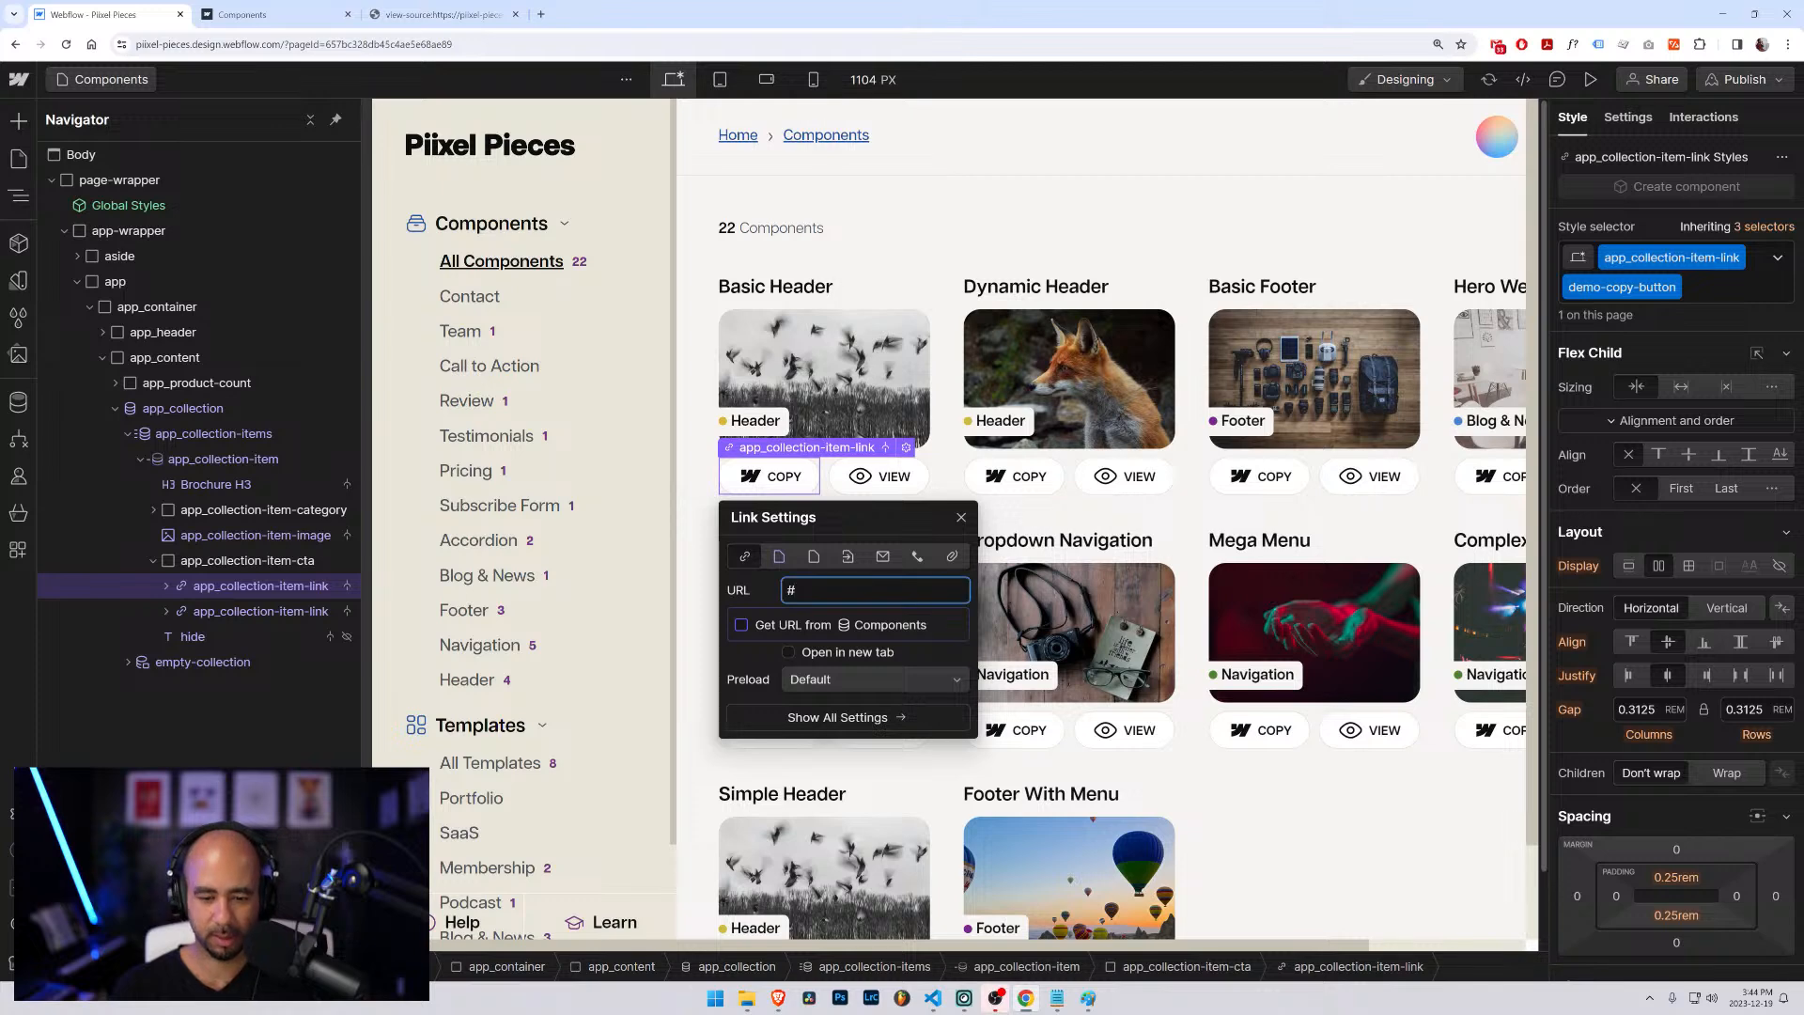
click(831, 583)
key(BackSpace)
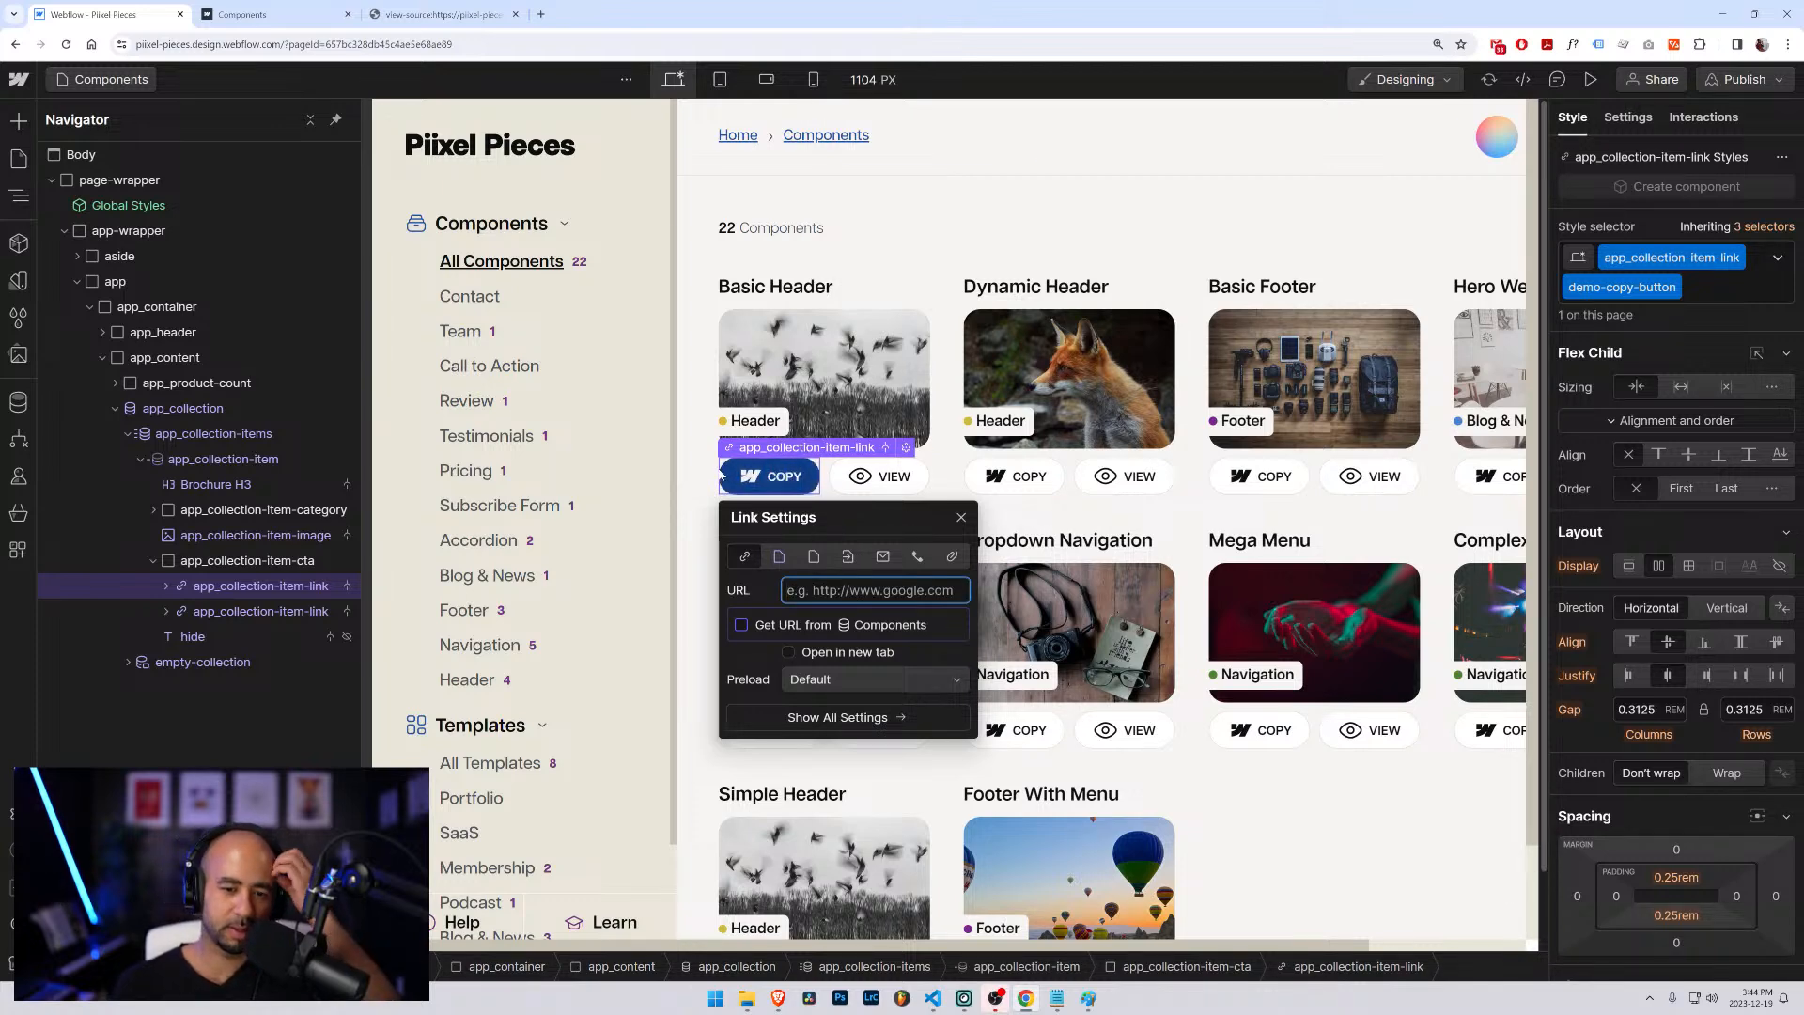
click(703, 315)
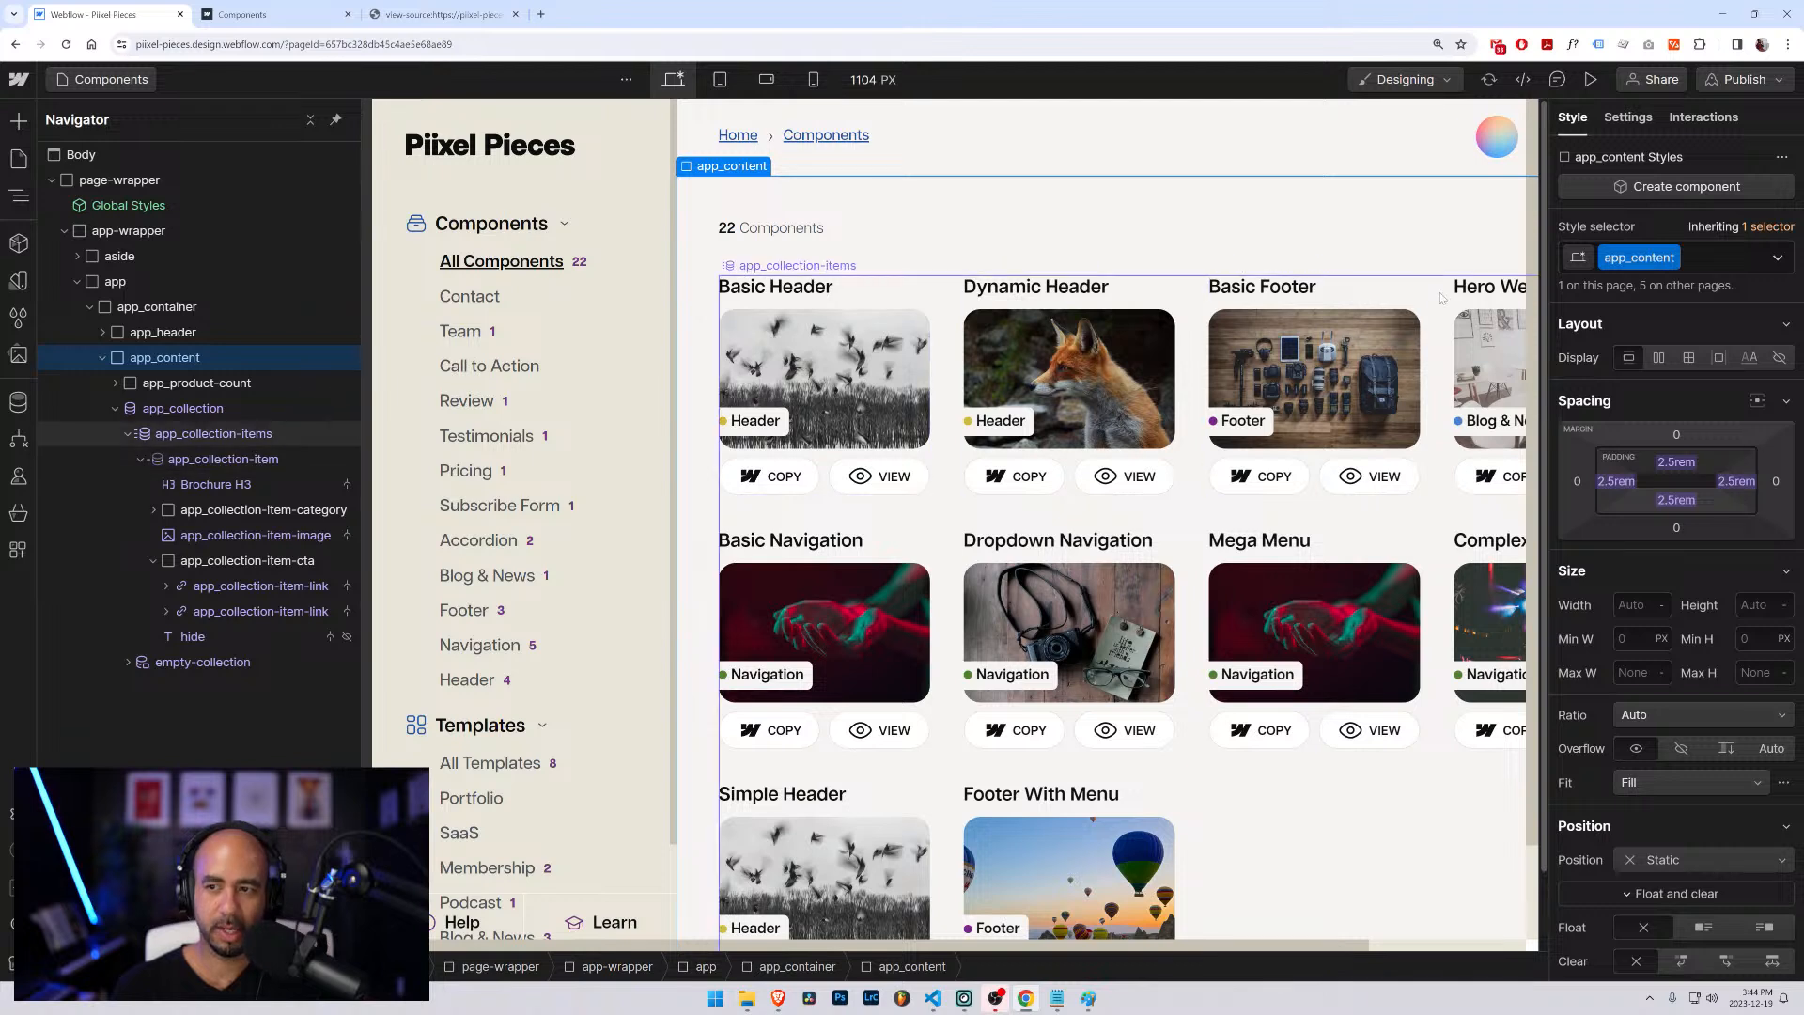
- Publish the site to the piixel-pieces.webflow.io staging domain and switch to the live Components page
click(1788, 82)
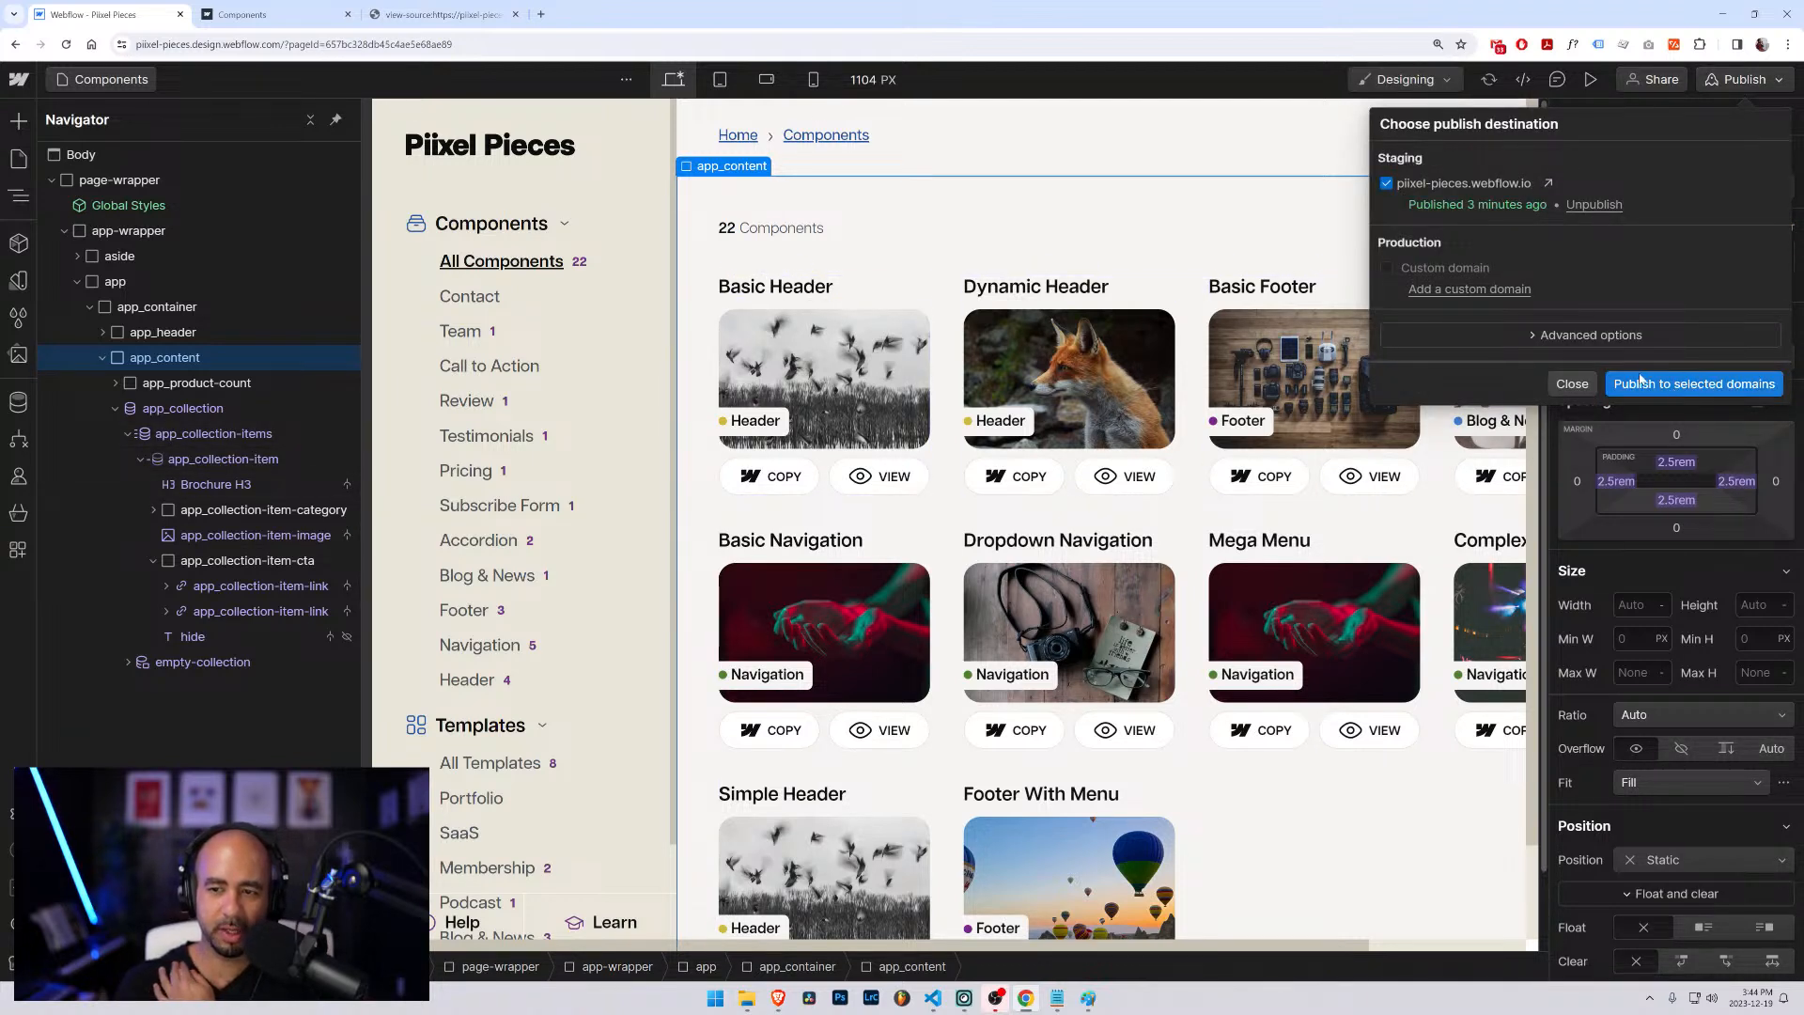
click(1654, 385)
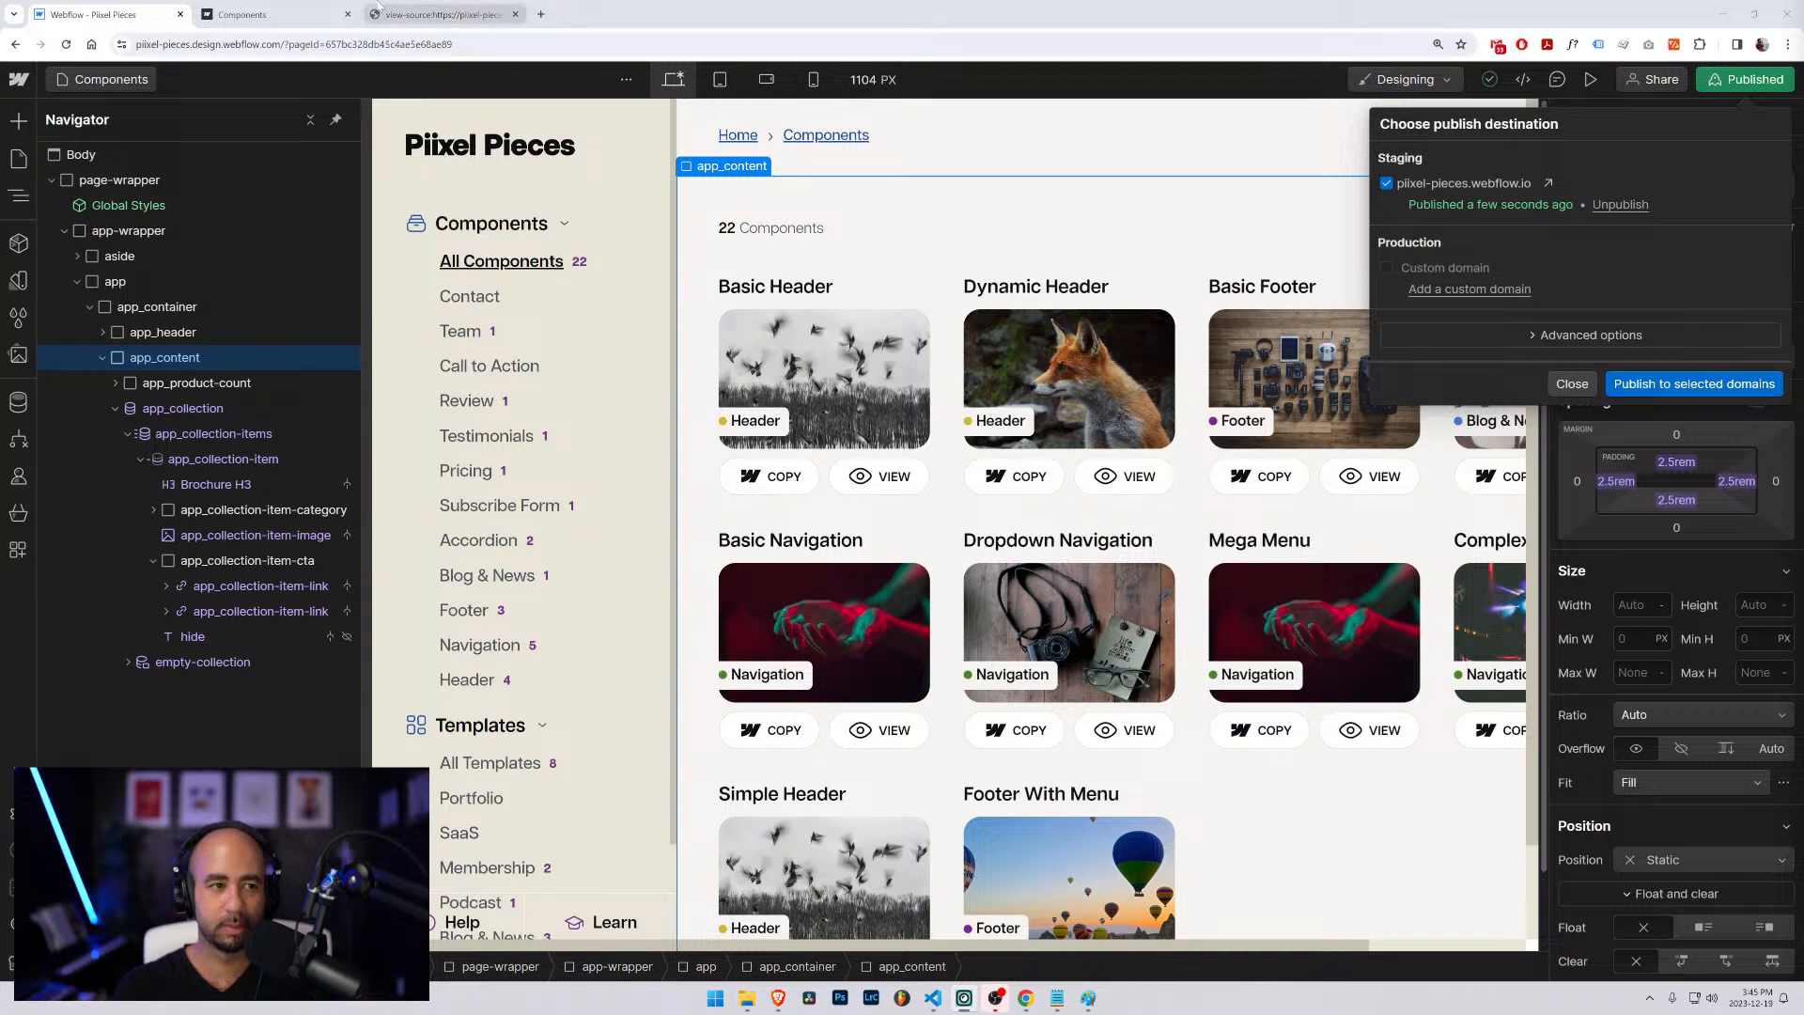
click(268, 14)
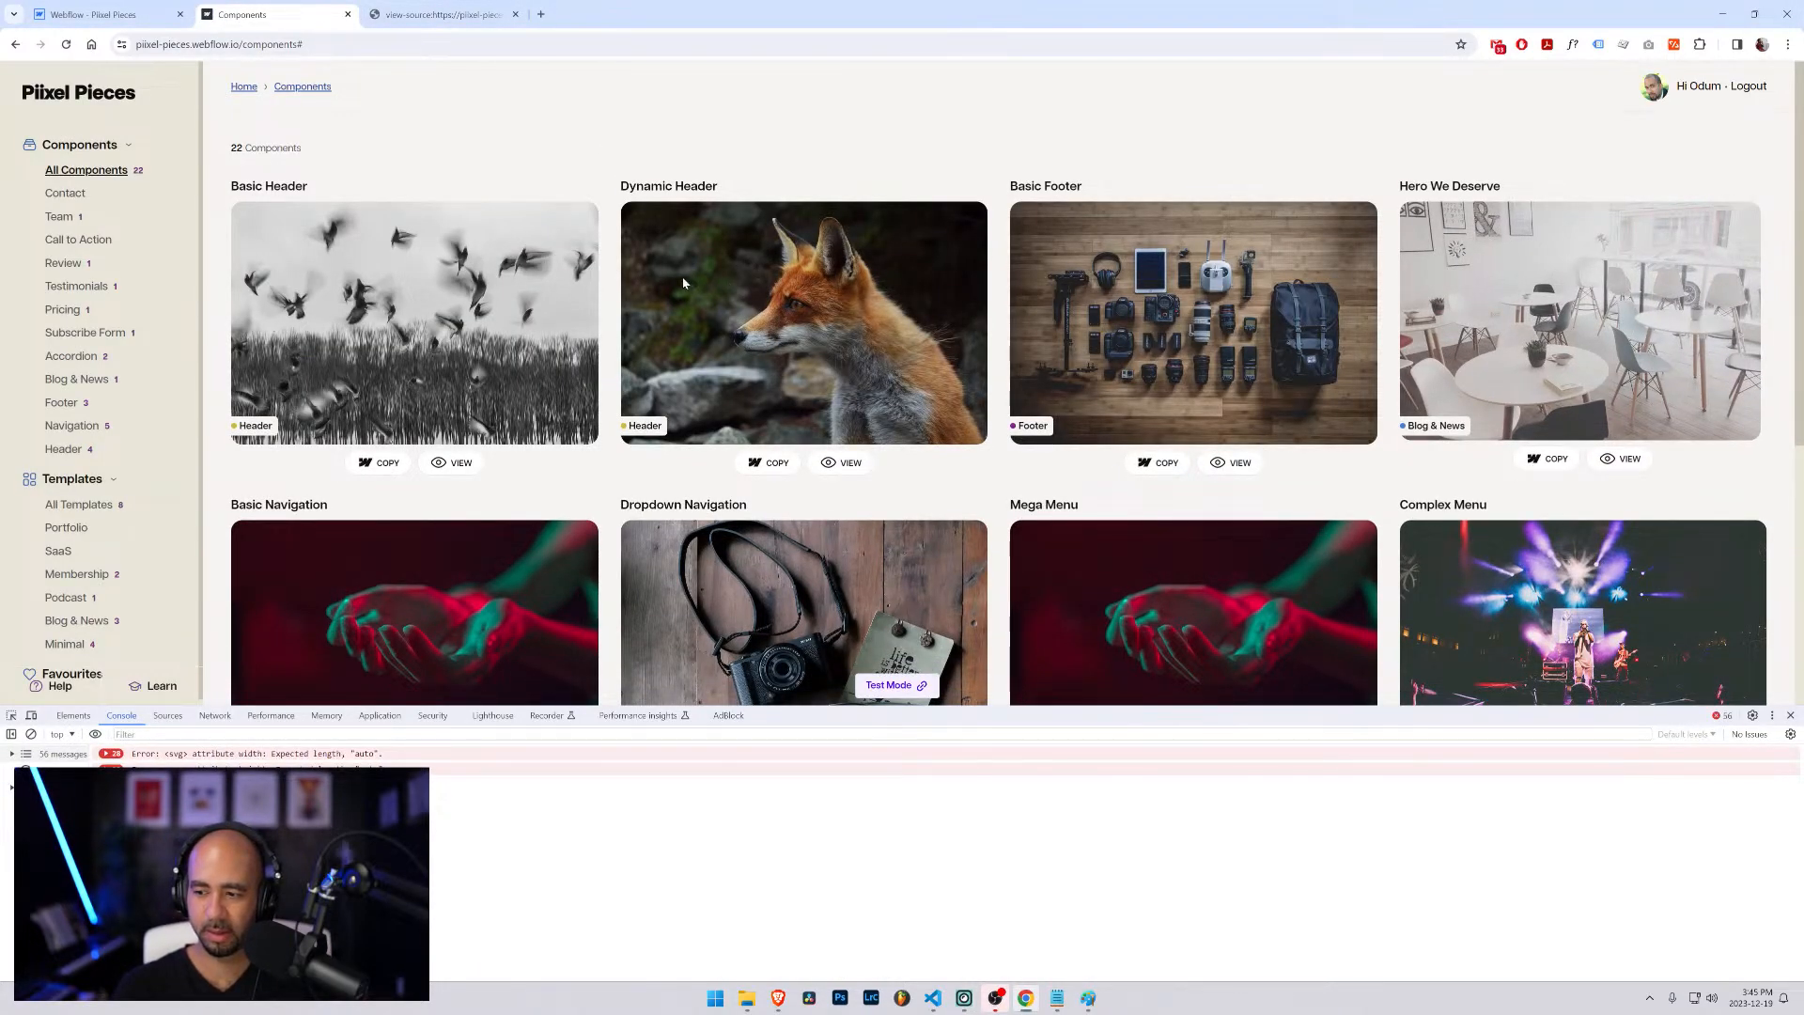
- Test the copy function of the Mega Menu and Complex Menu components on the live Components page
scroll(684, 282, down, 2)
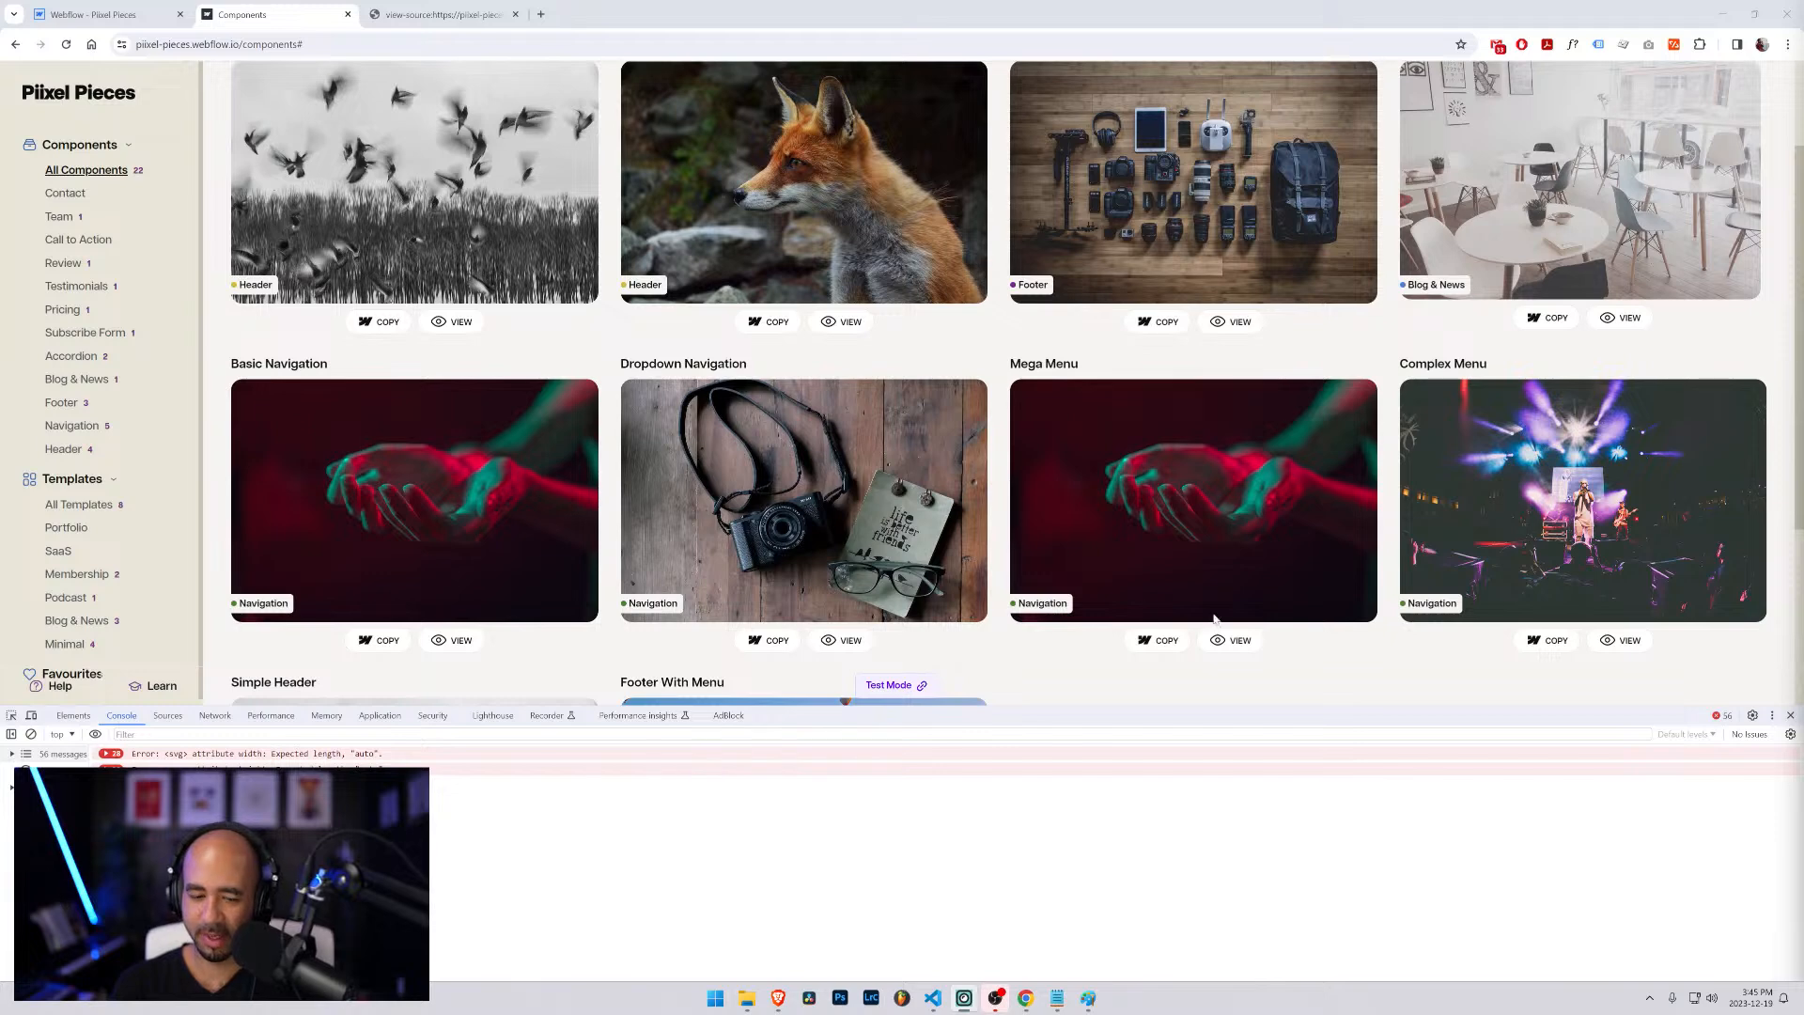
click(1157, 321)
scroll(1157, 338, down, 3)
click(1155, 367)
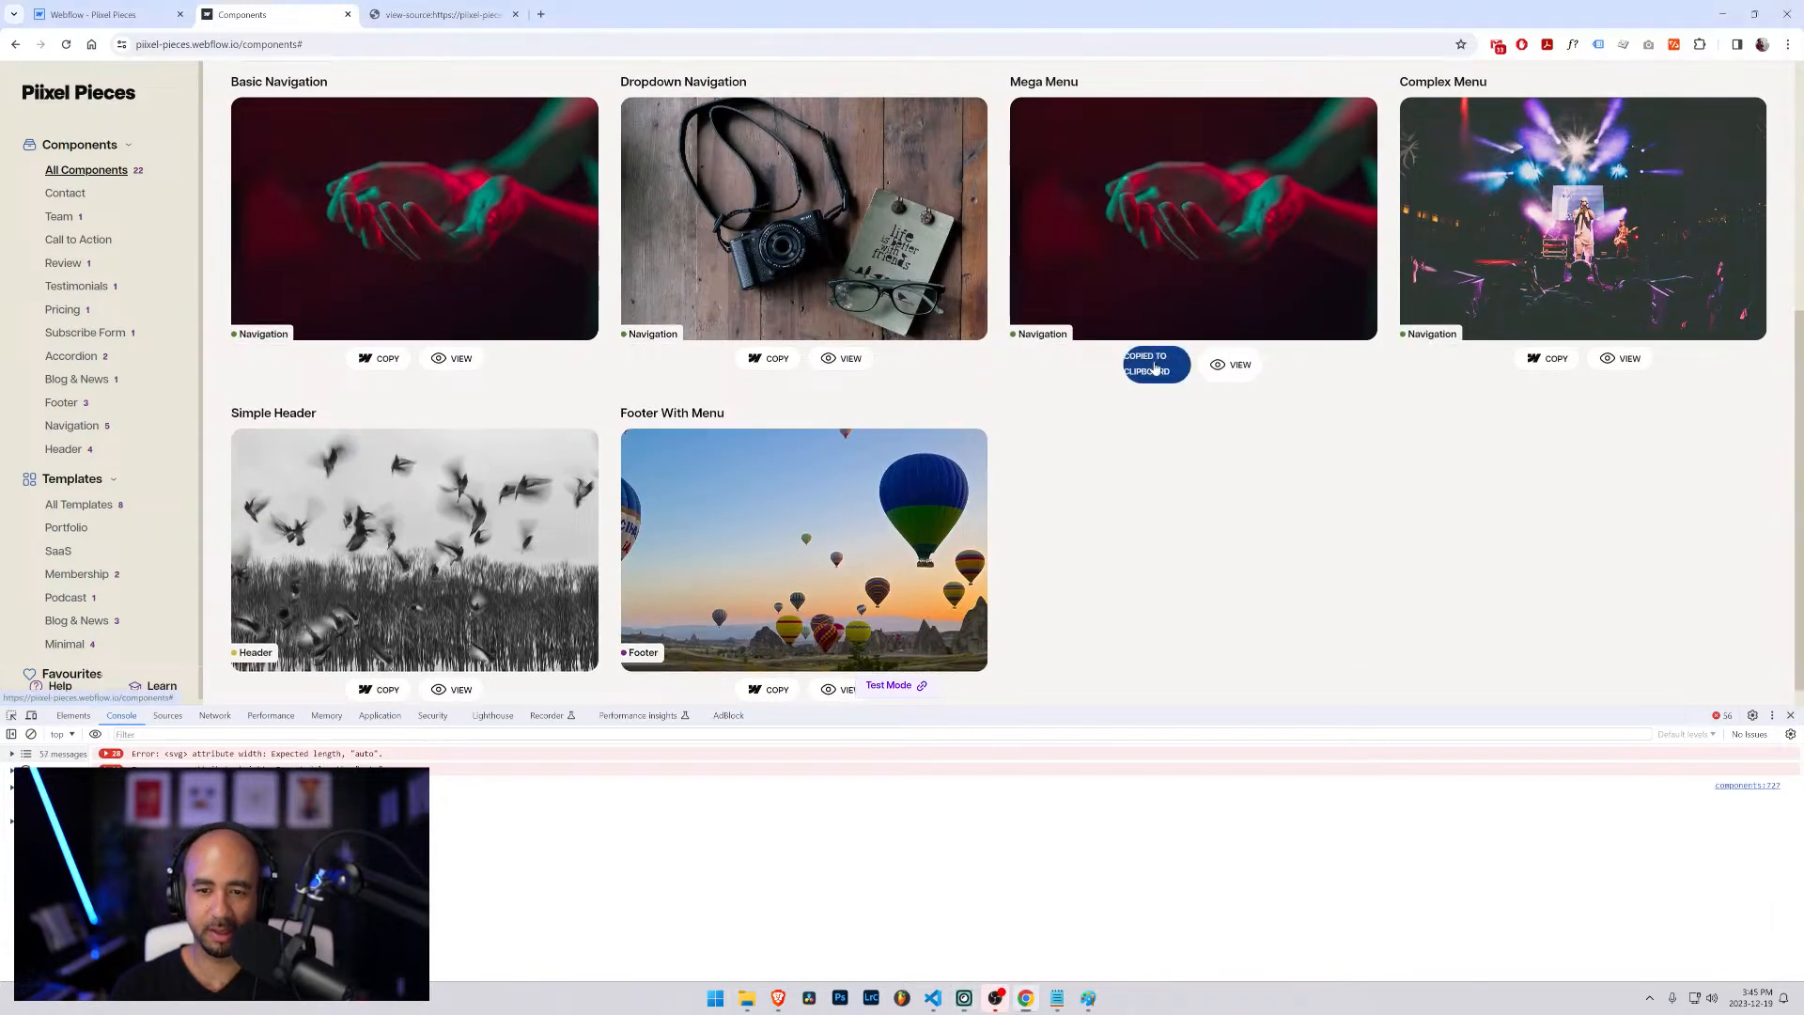
scroll(1553, 369, up, 5)
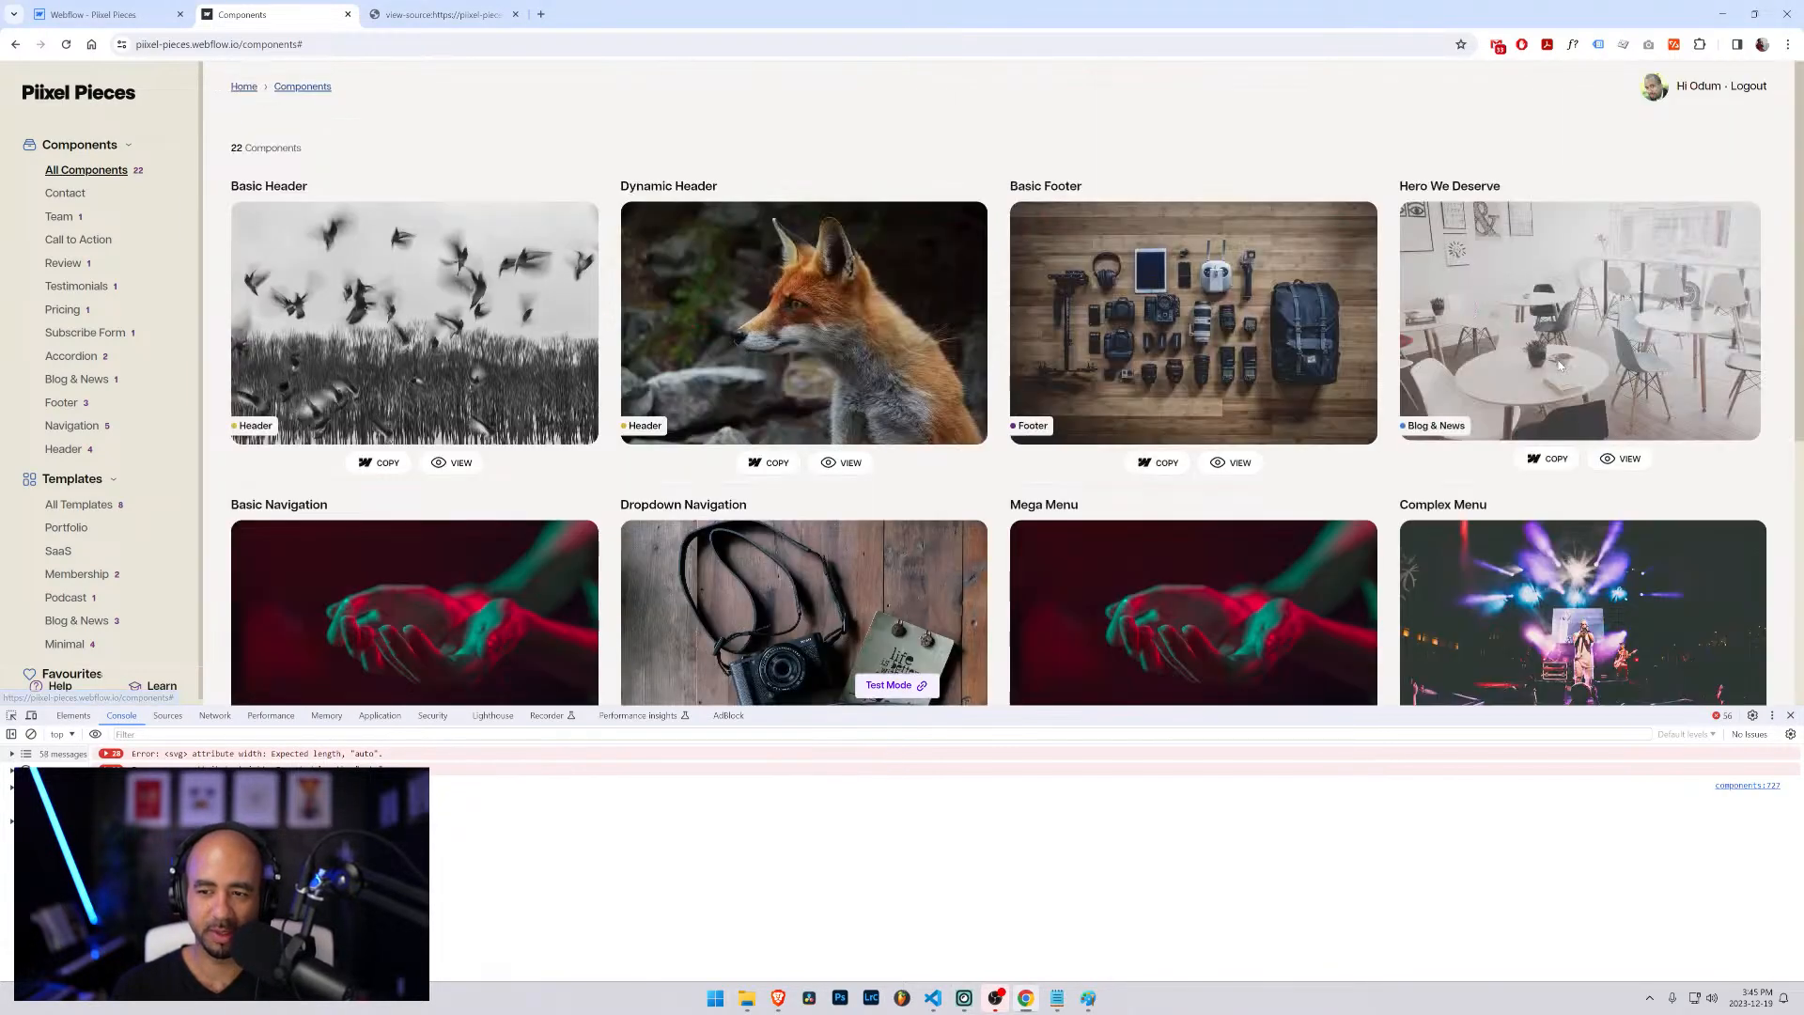
scroll(1209, 536, down, 5)
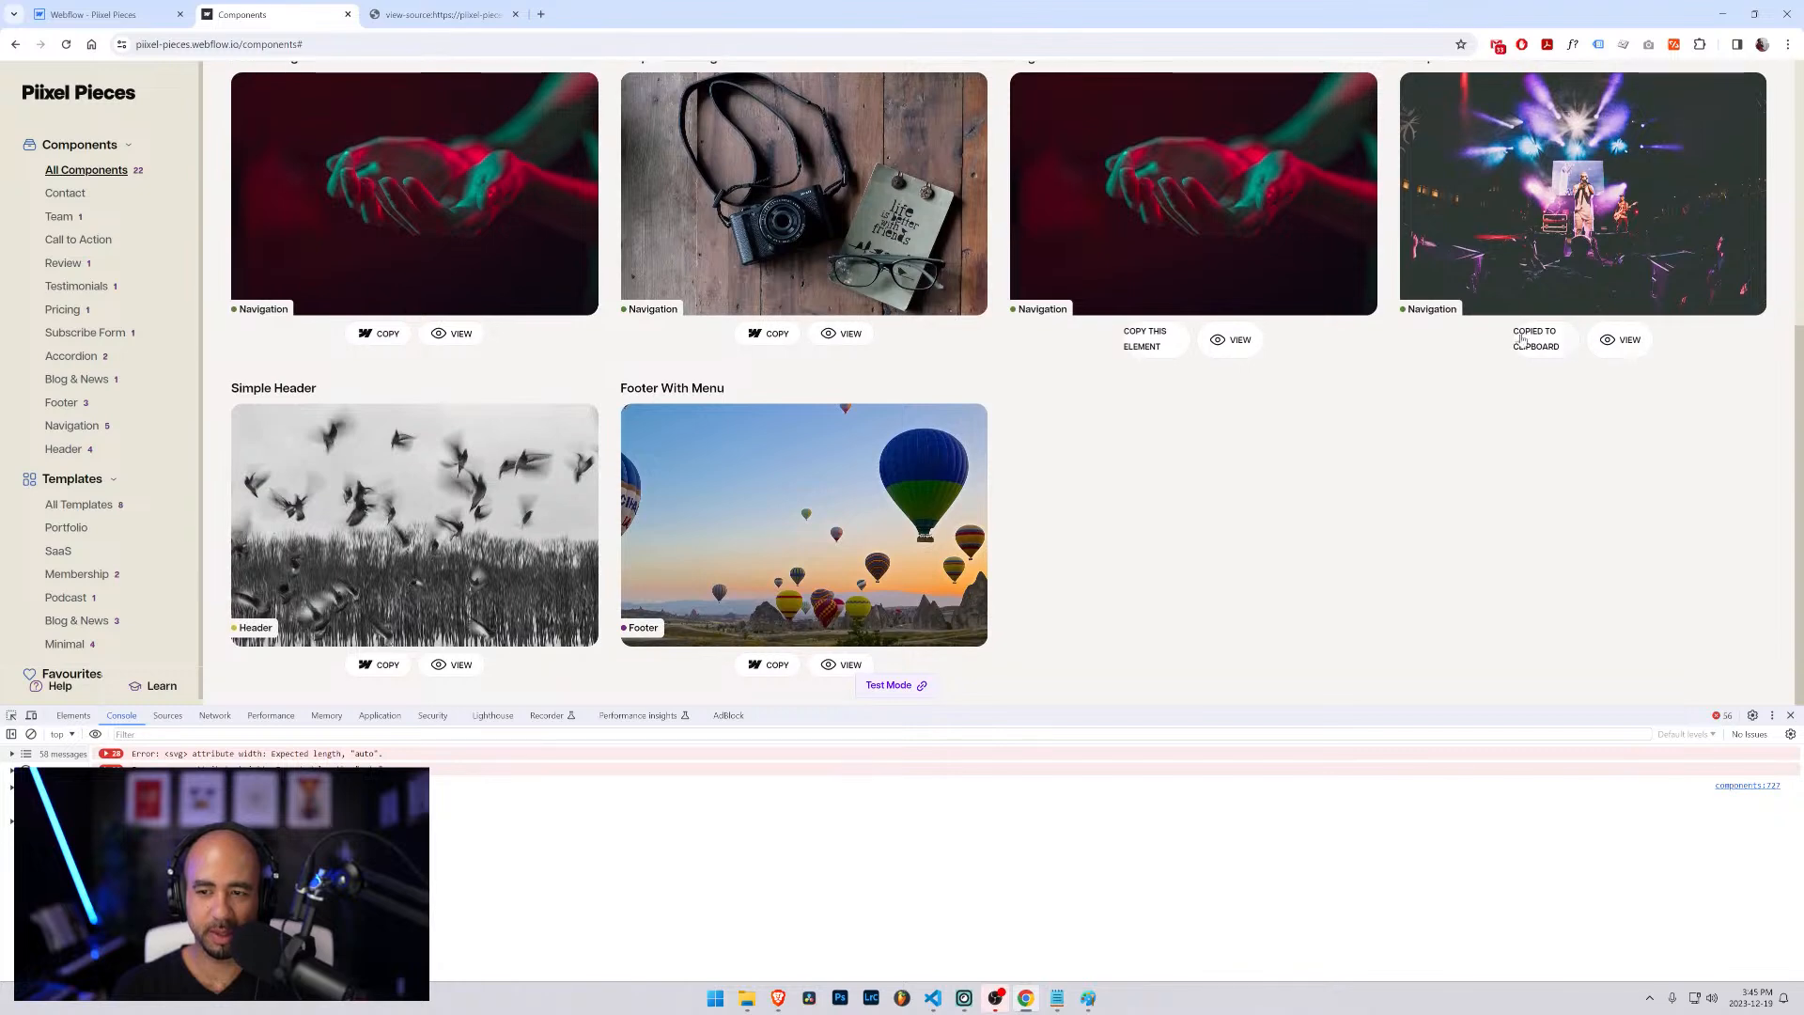
scroll(767, 346, up, 5)
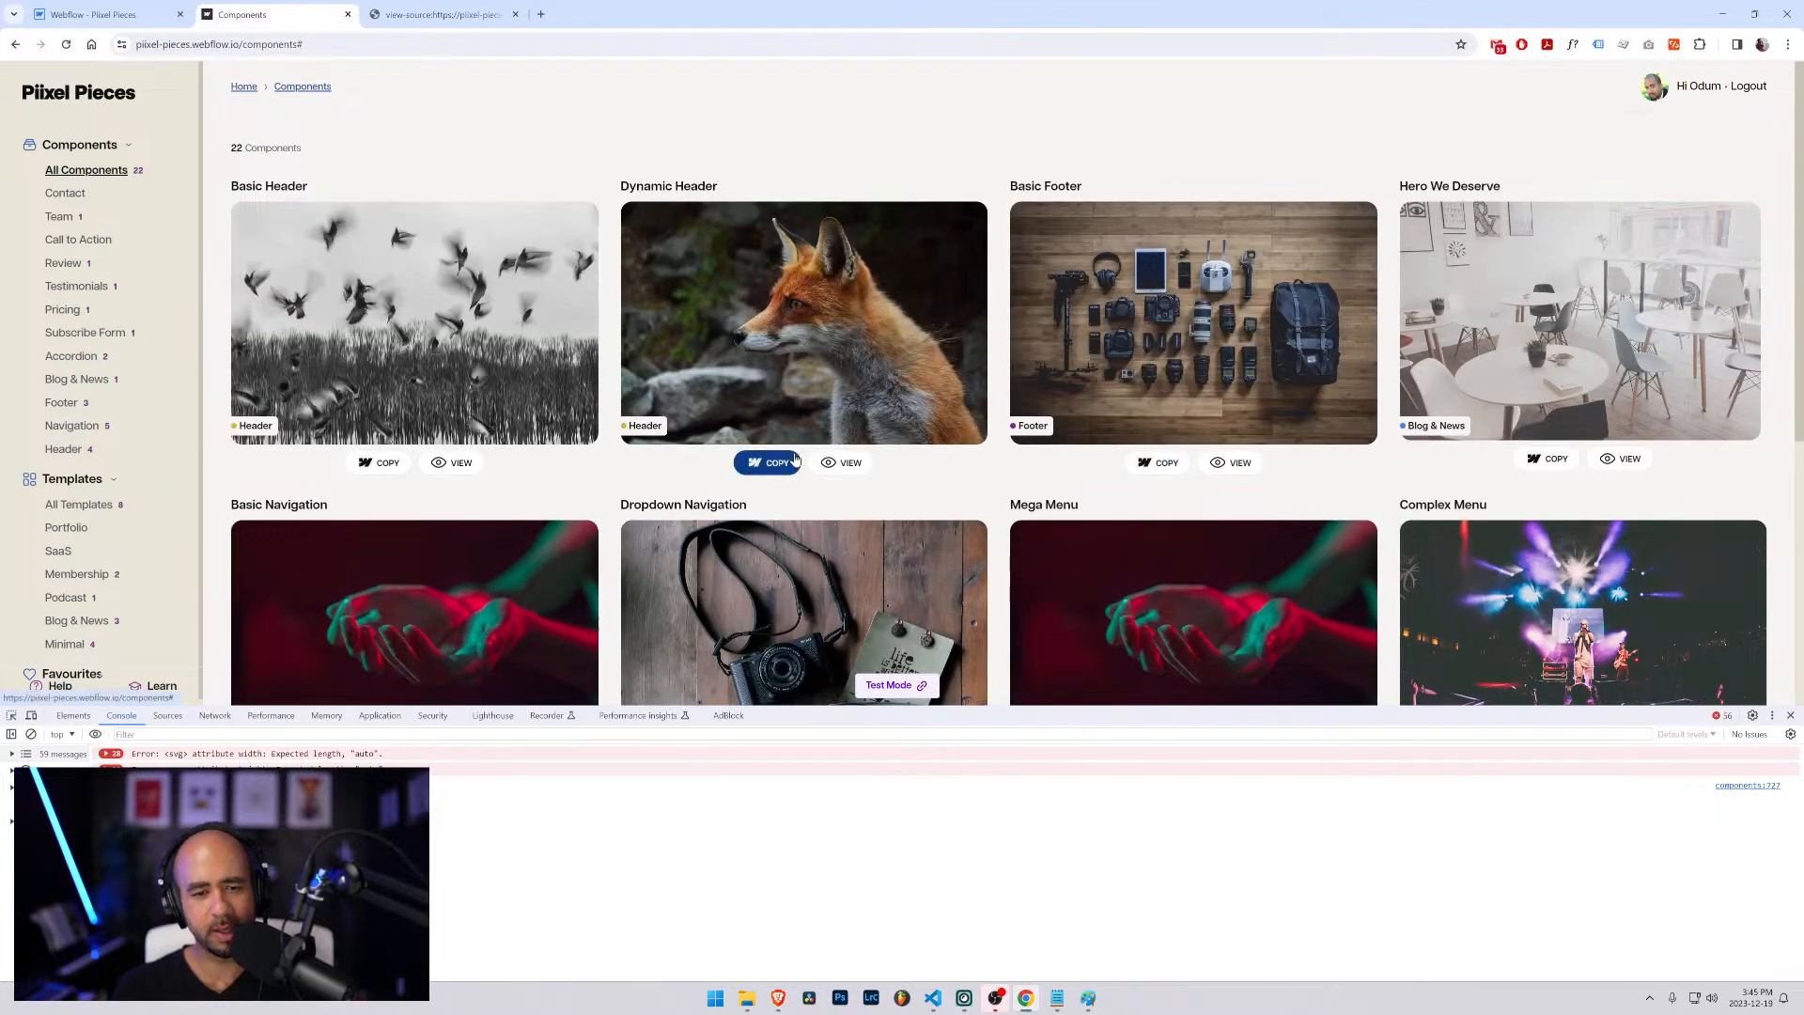
- Test copying the Basic Footer, Dynamic Header, Dropdown Navigation, Mega Menu and Complex Menu components one after another
click(1161, 462)
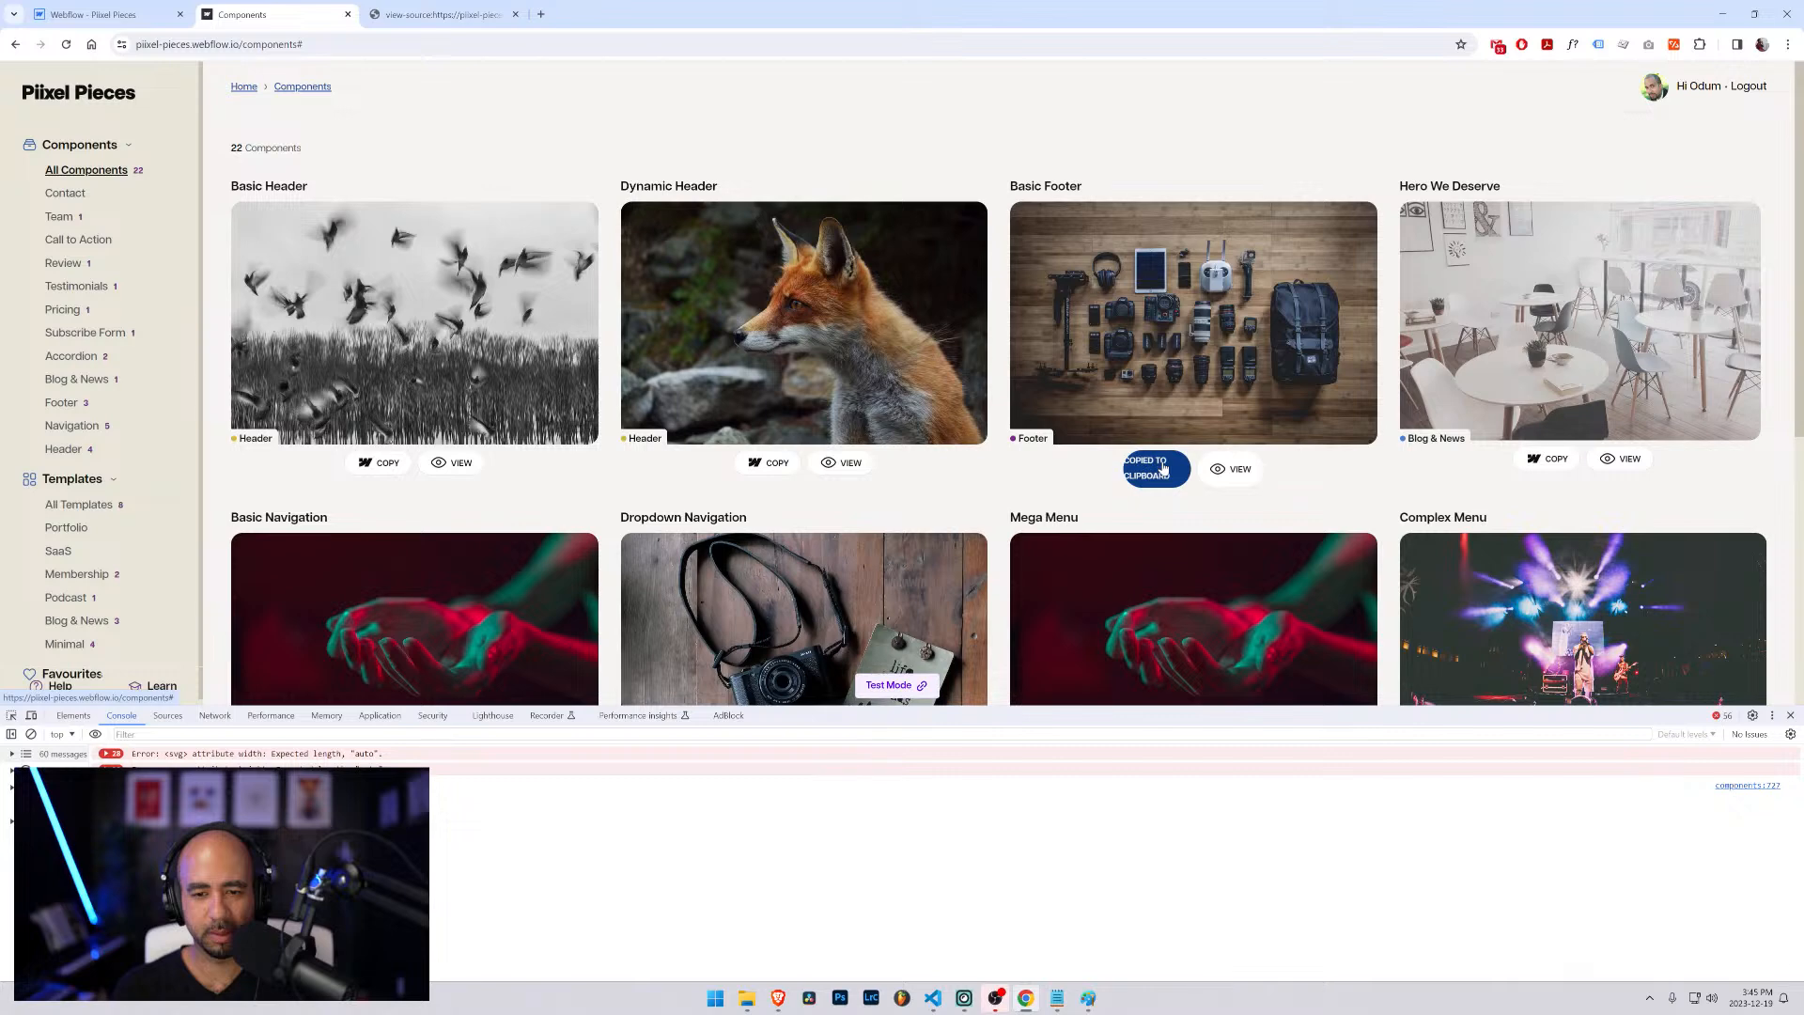
click(765, 464)
scroll(887, 489, down, 2)
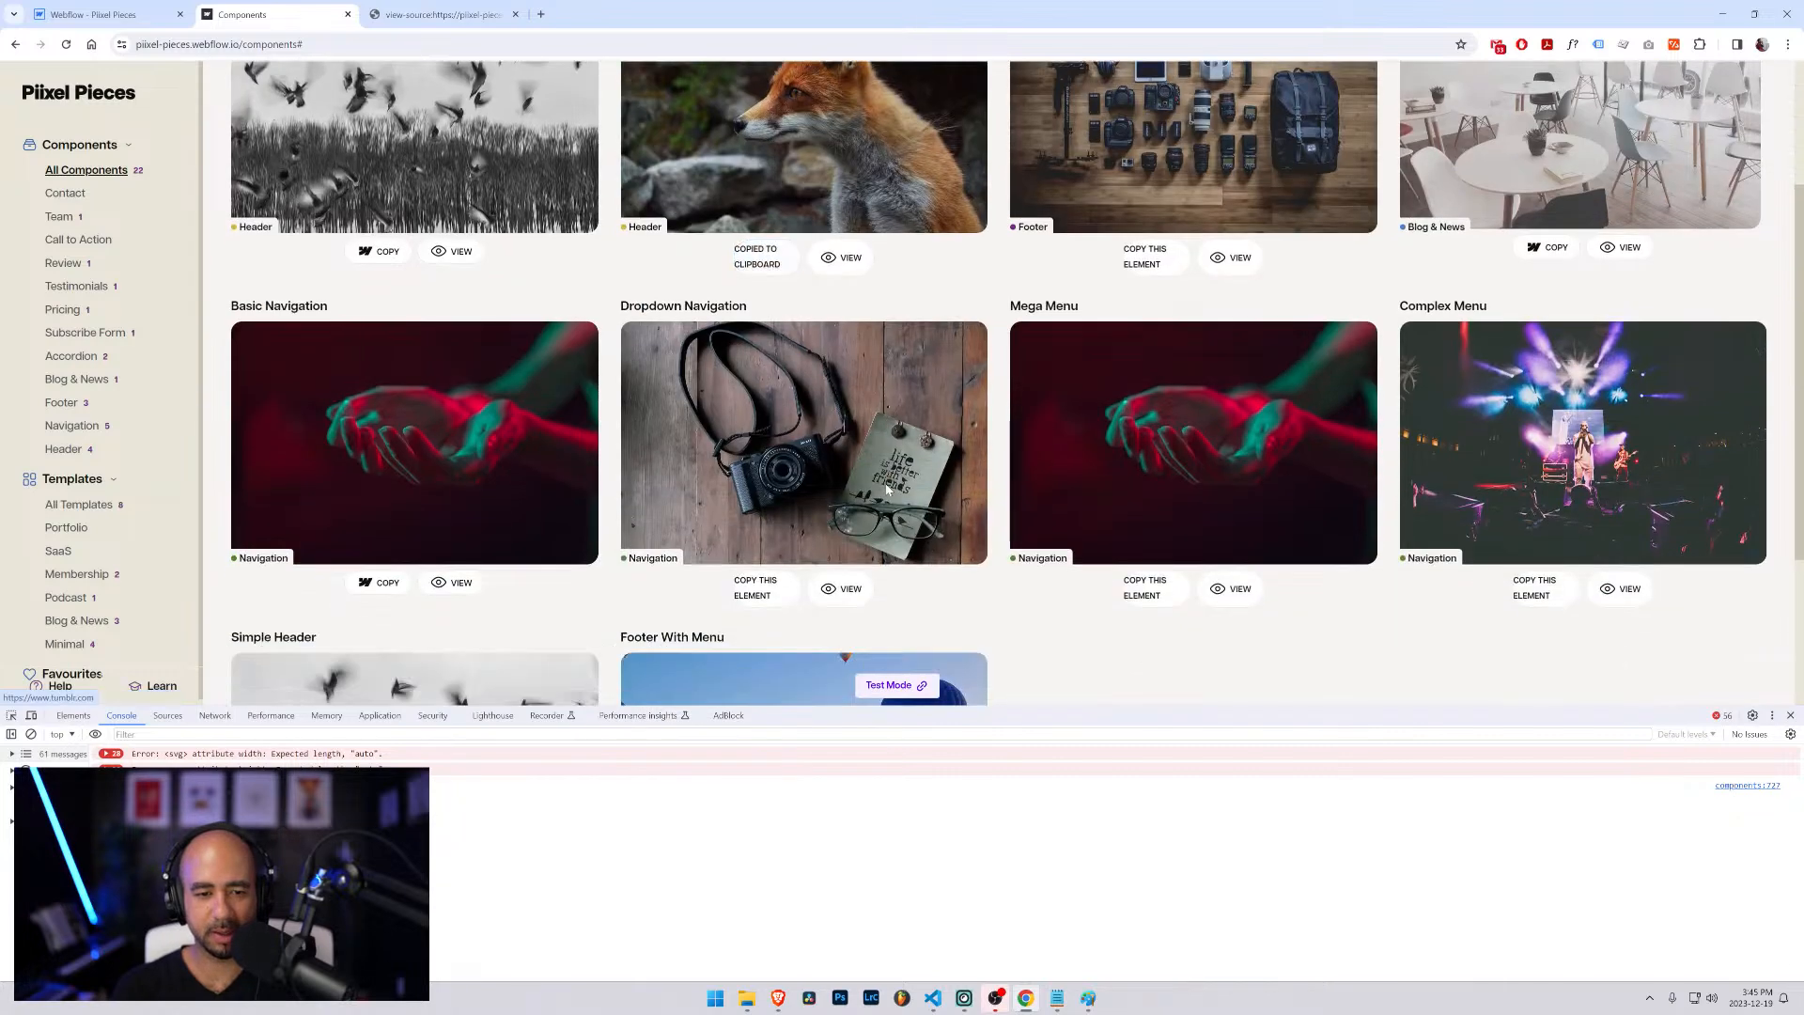
click(757, 588)
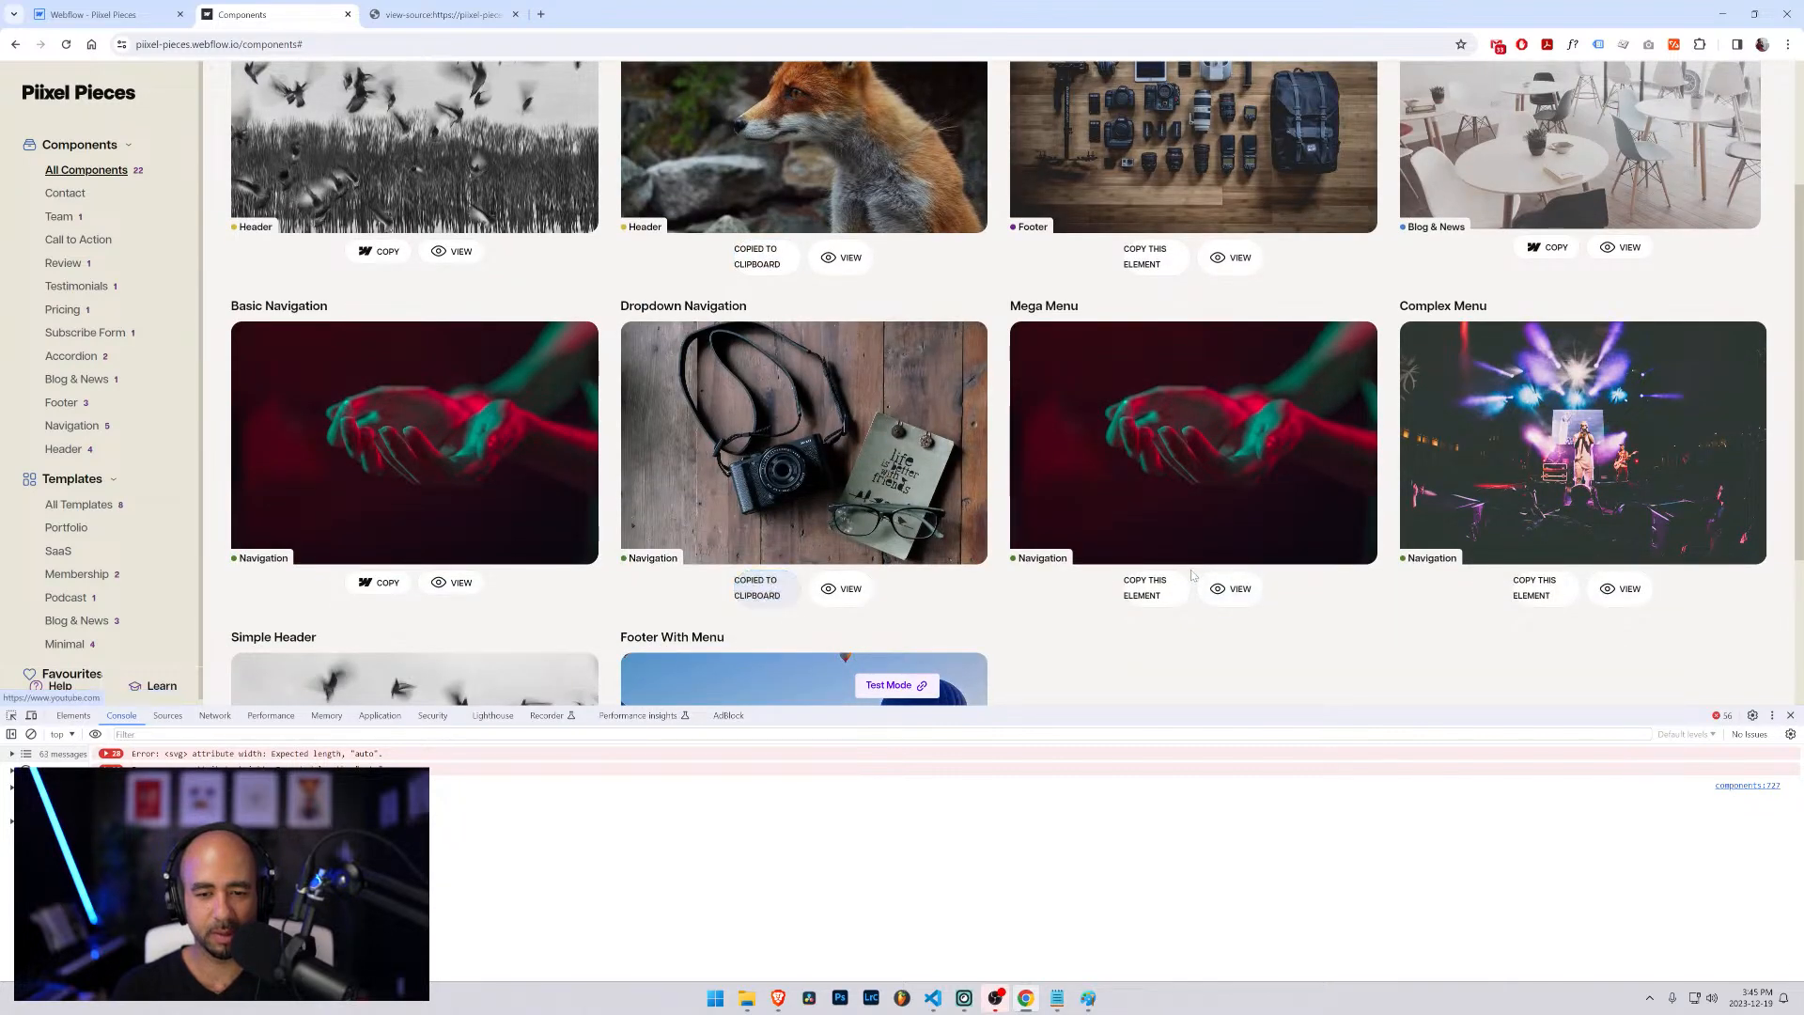
click(1151, 589)
click(1531, 592)
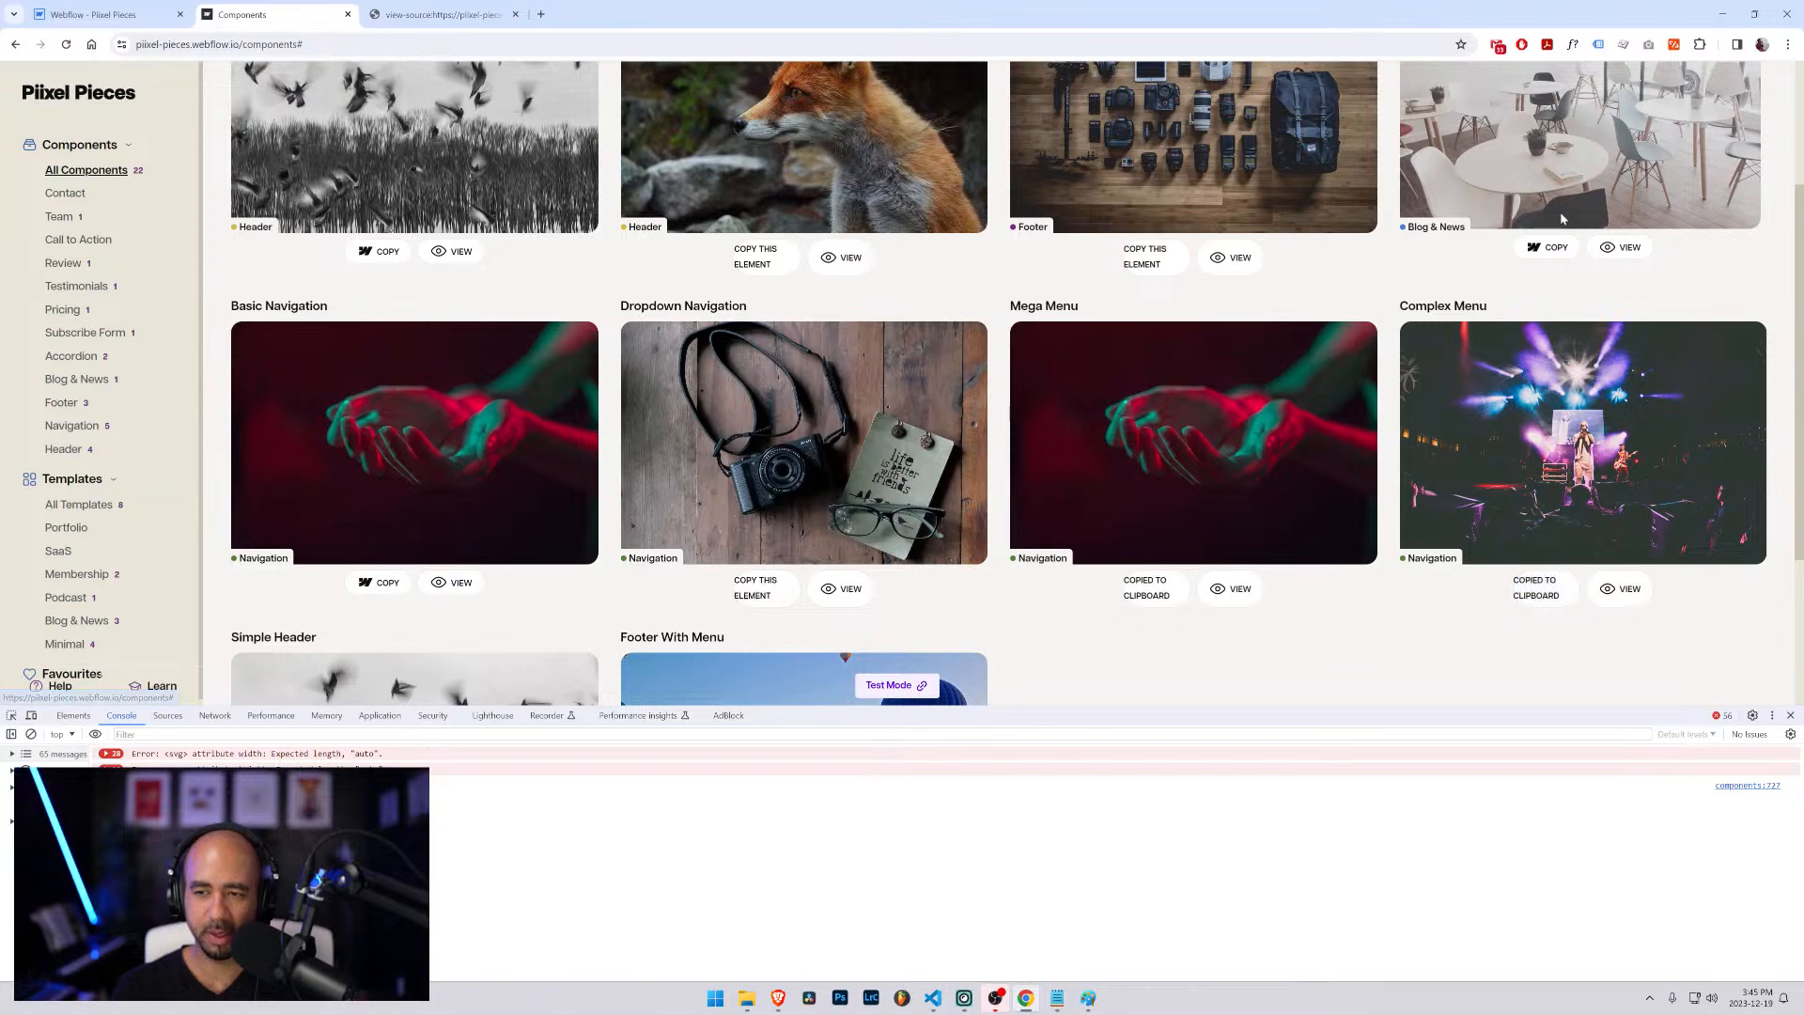
- Test copying the Hero We Deserve, Basic Footer, Basic Header, Basic Navigation and Simple Header components
click(1542, 247)
scroll(1540, 248, up, 2)
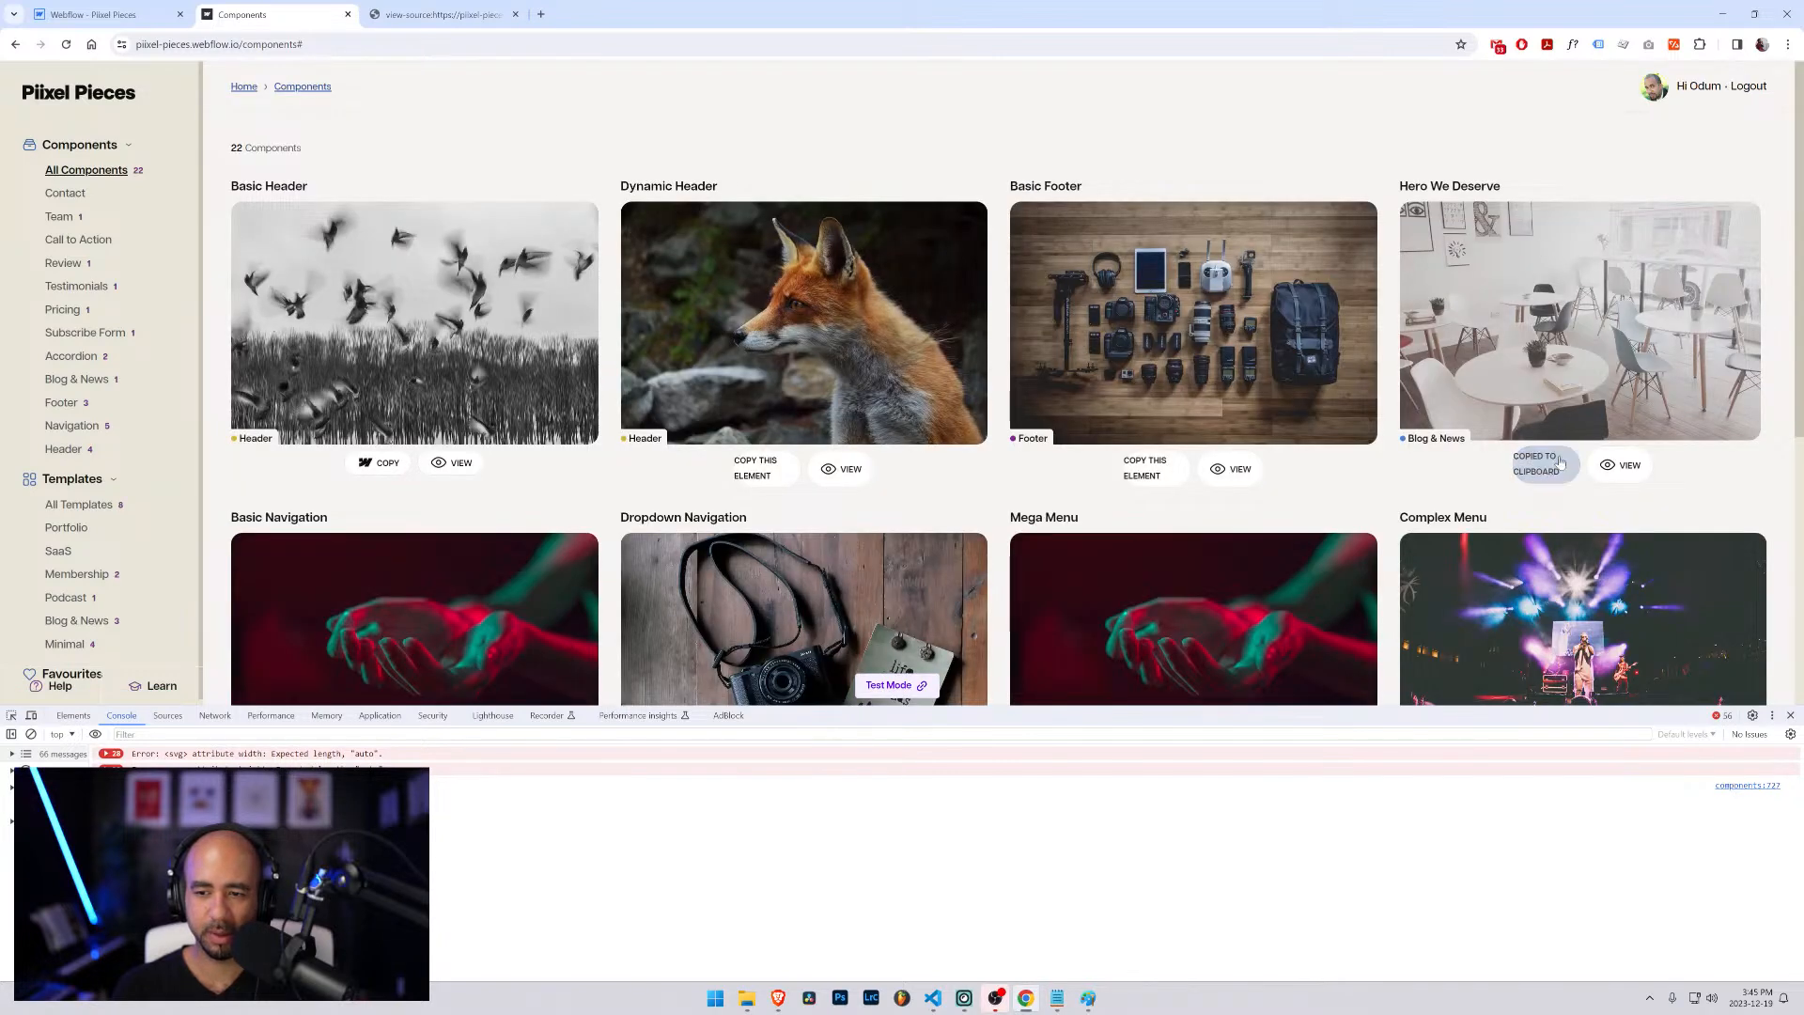
click(1146, 468)
click(376, 464)
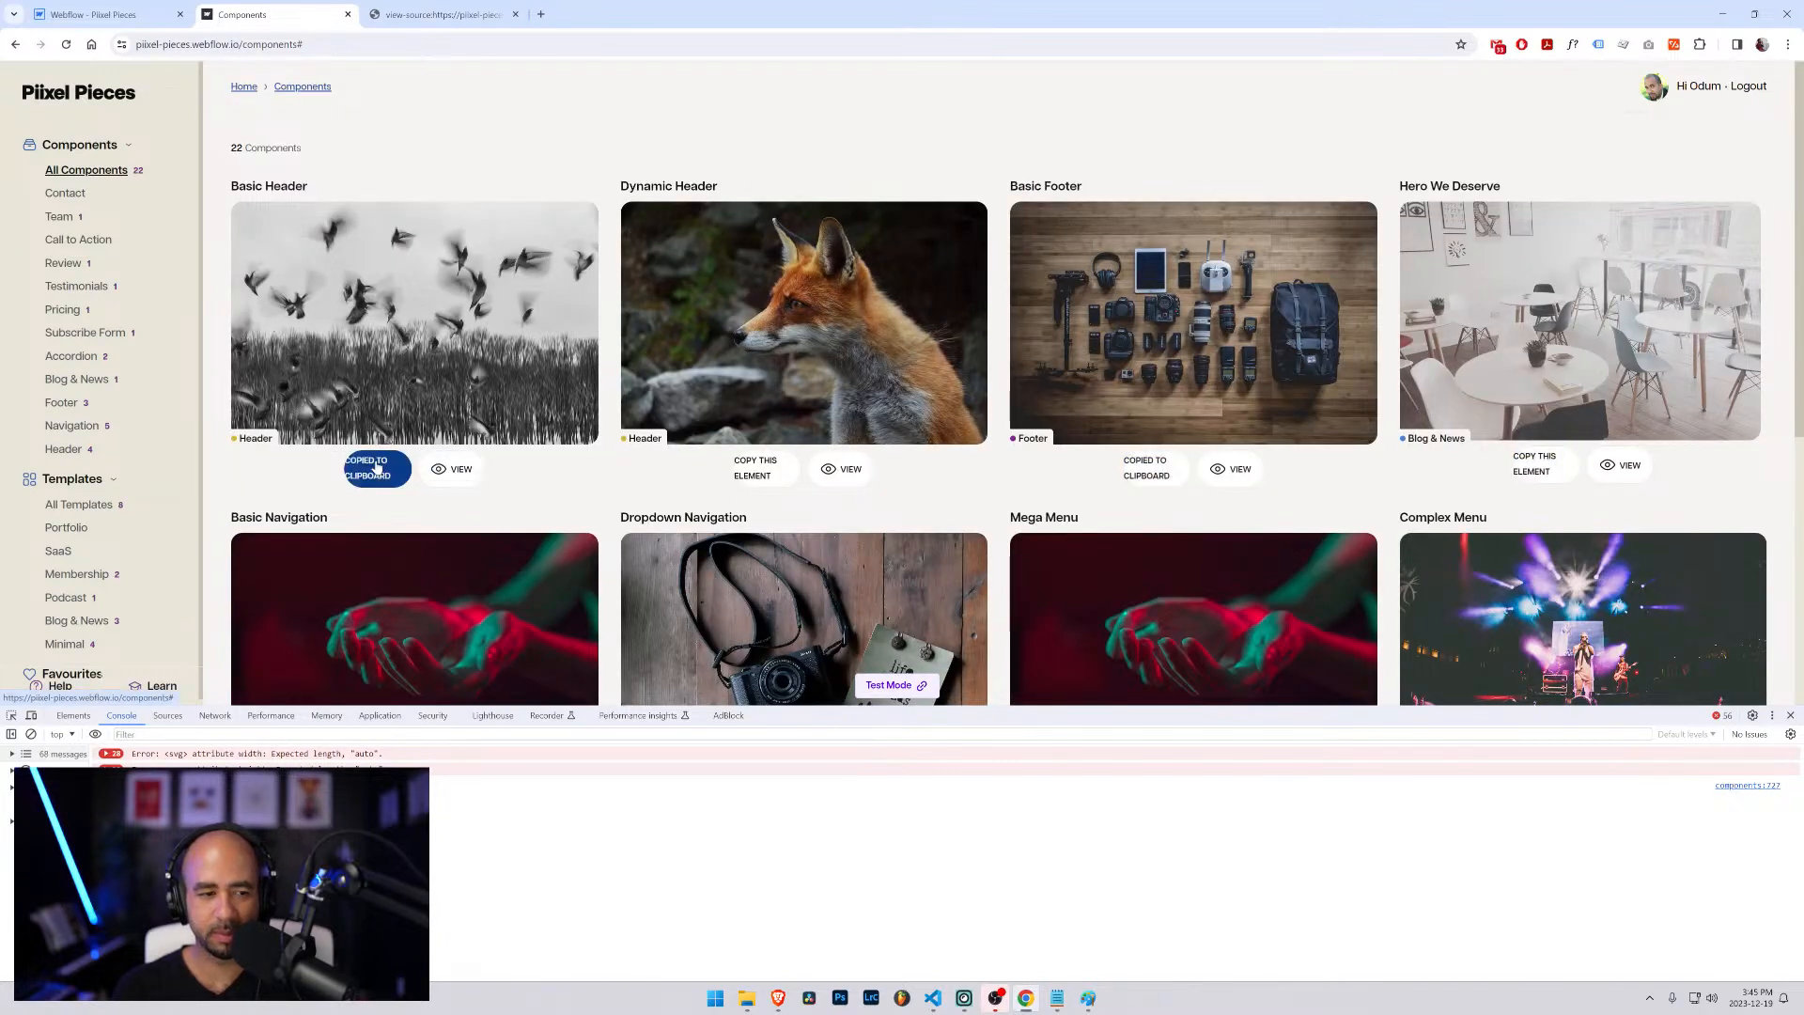
scroll(374, 422, down, 4)
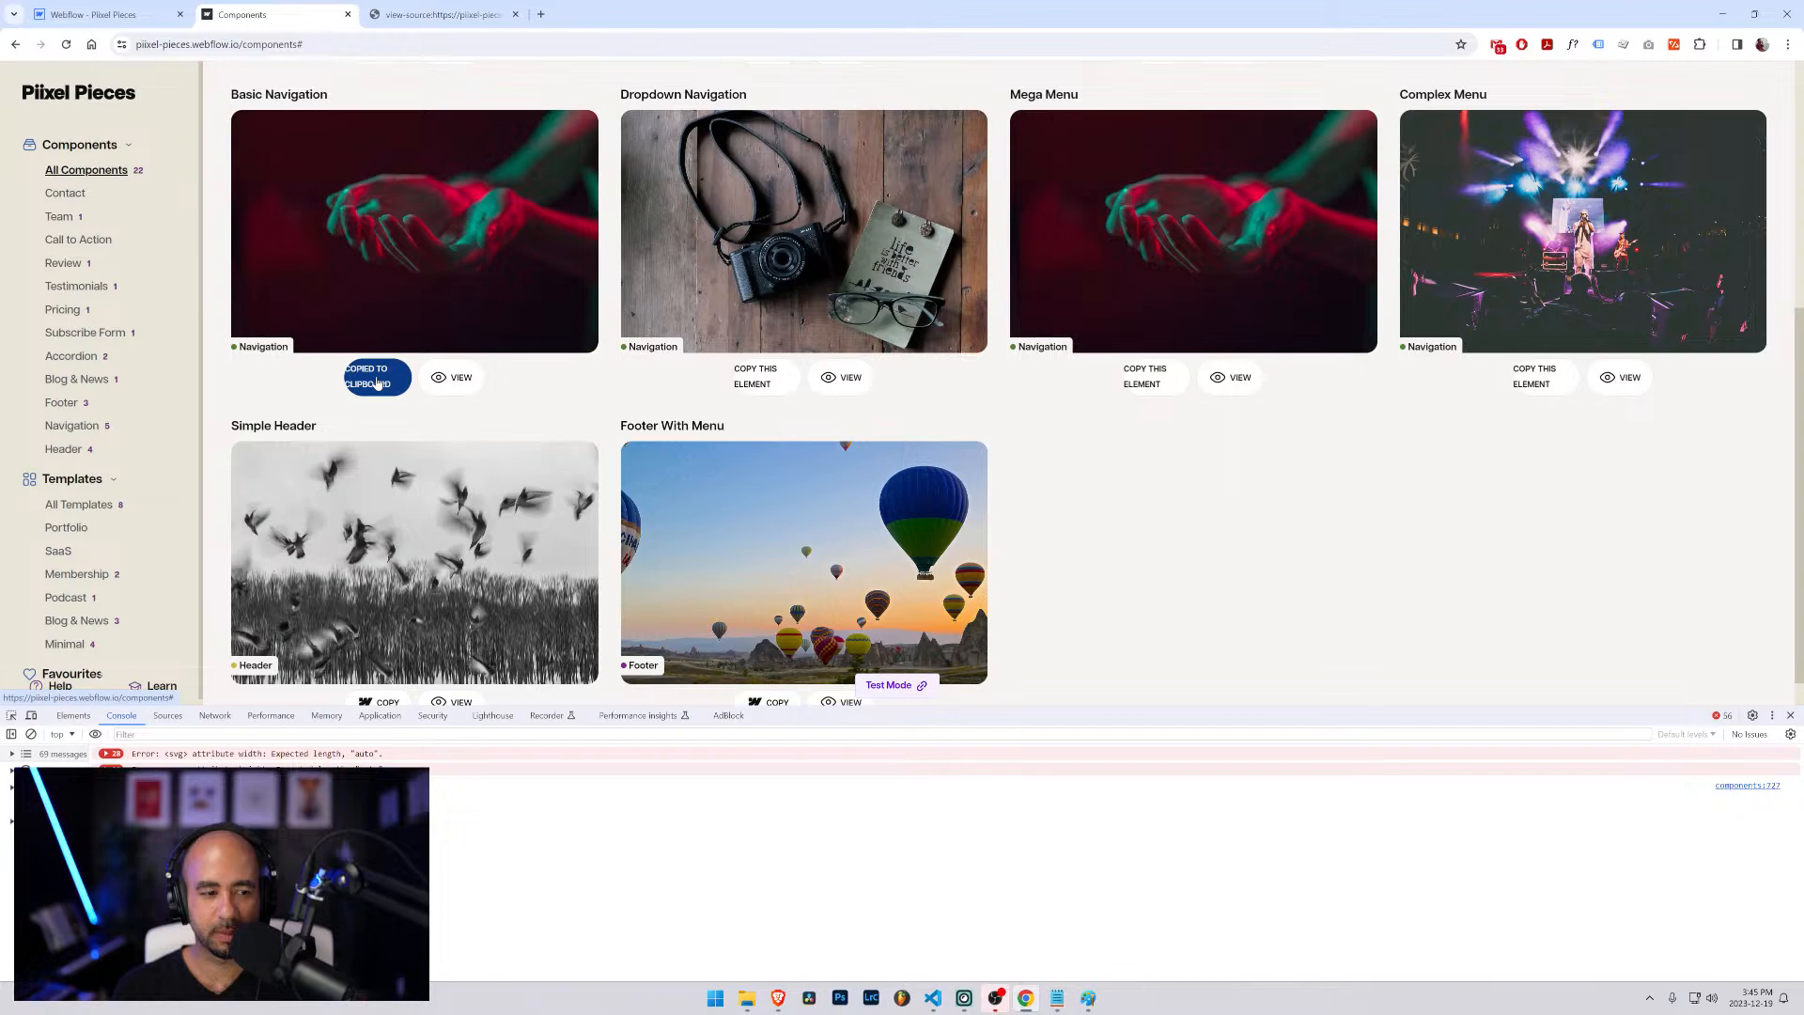
scroll(376, 381, down, 1)
scroll(382, 669, up, 5)
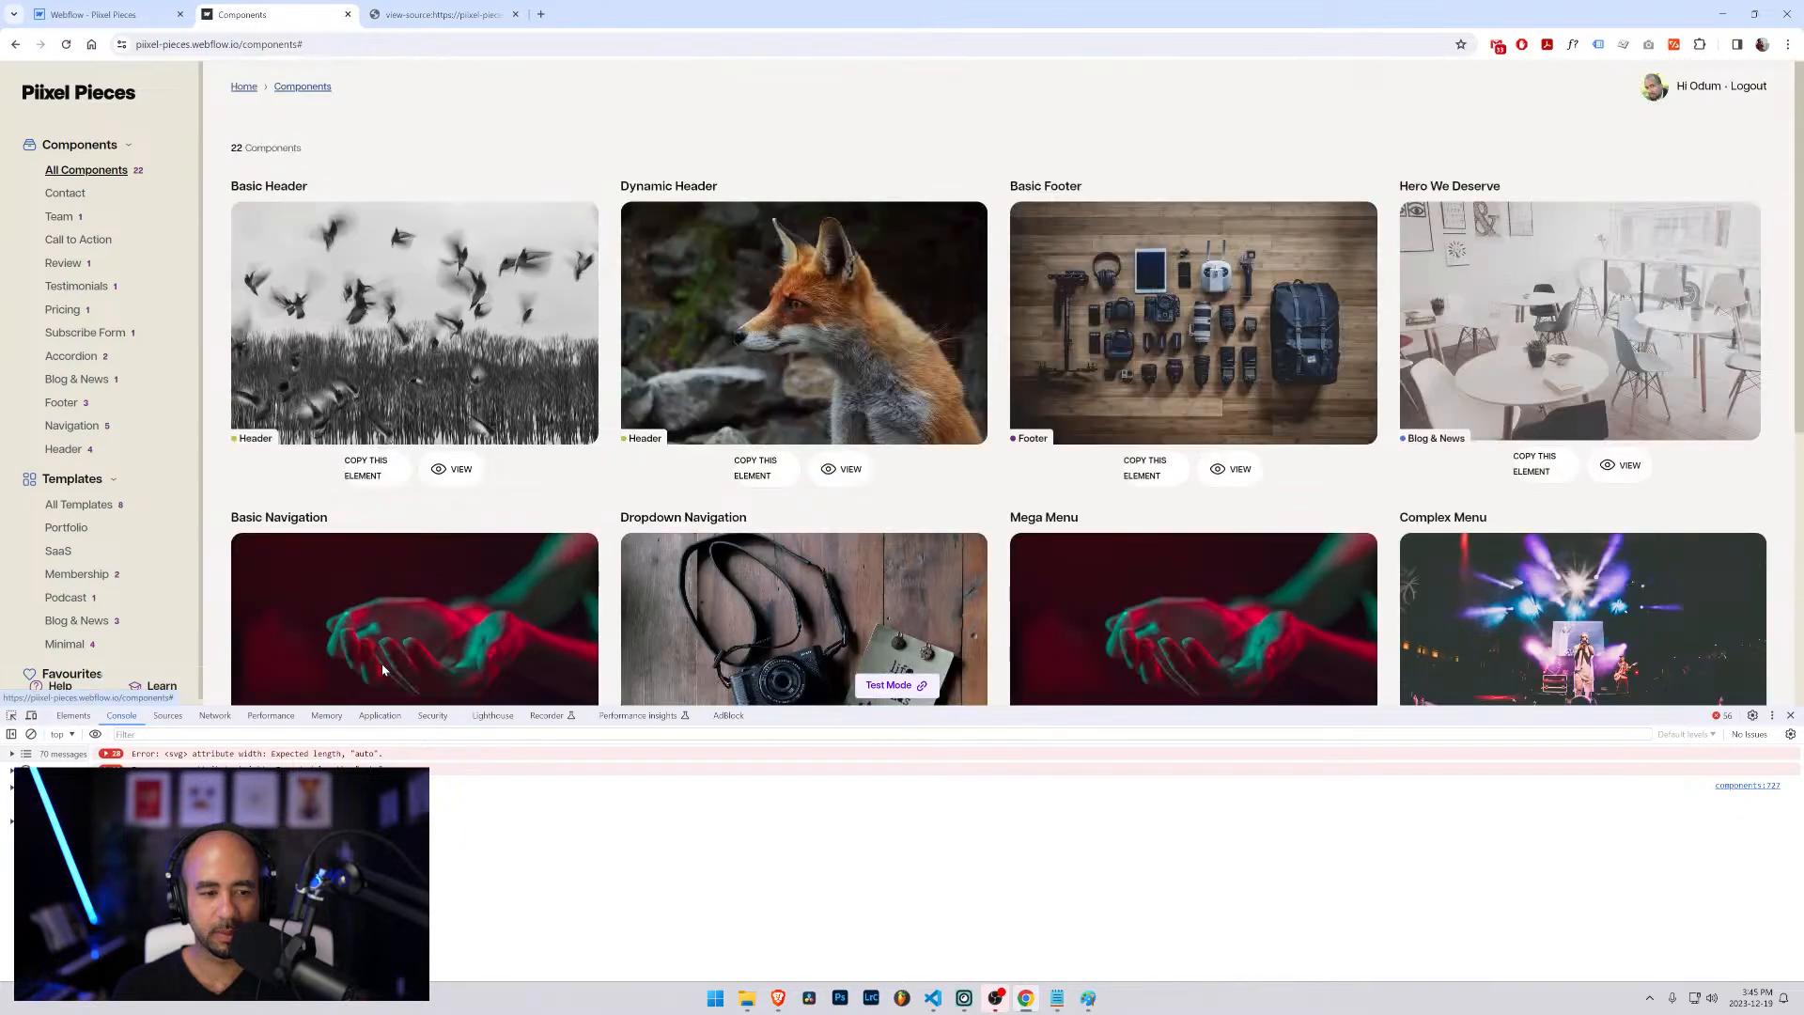
scroll(382, 669, down, 5)
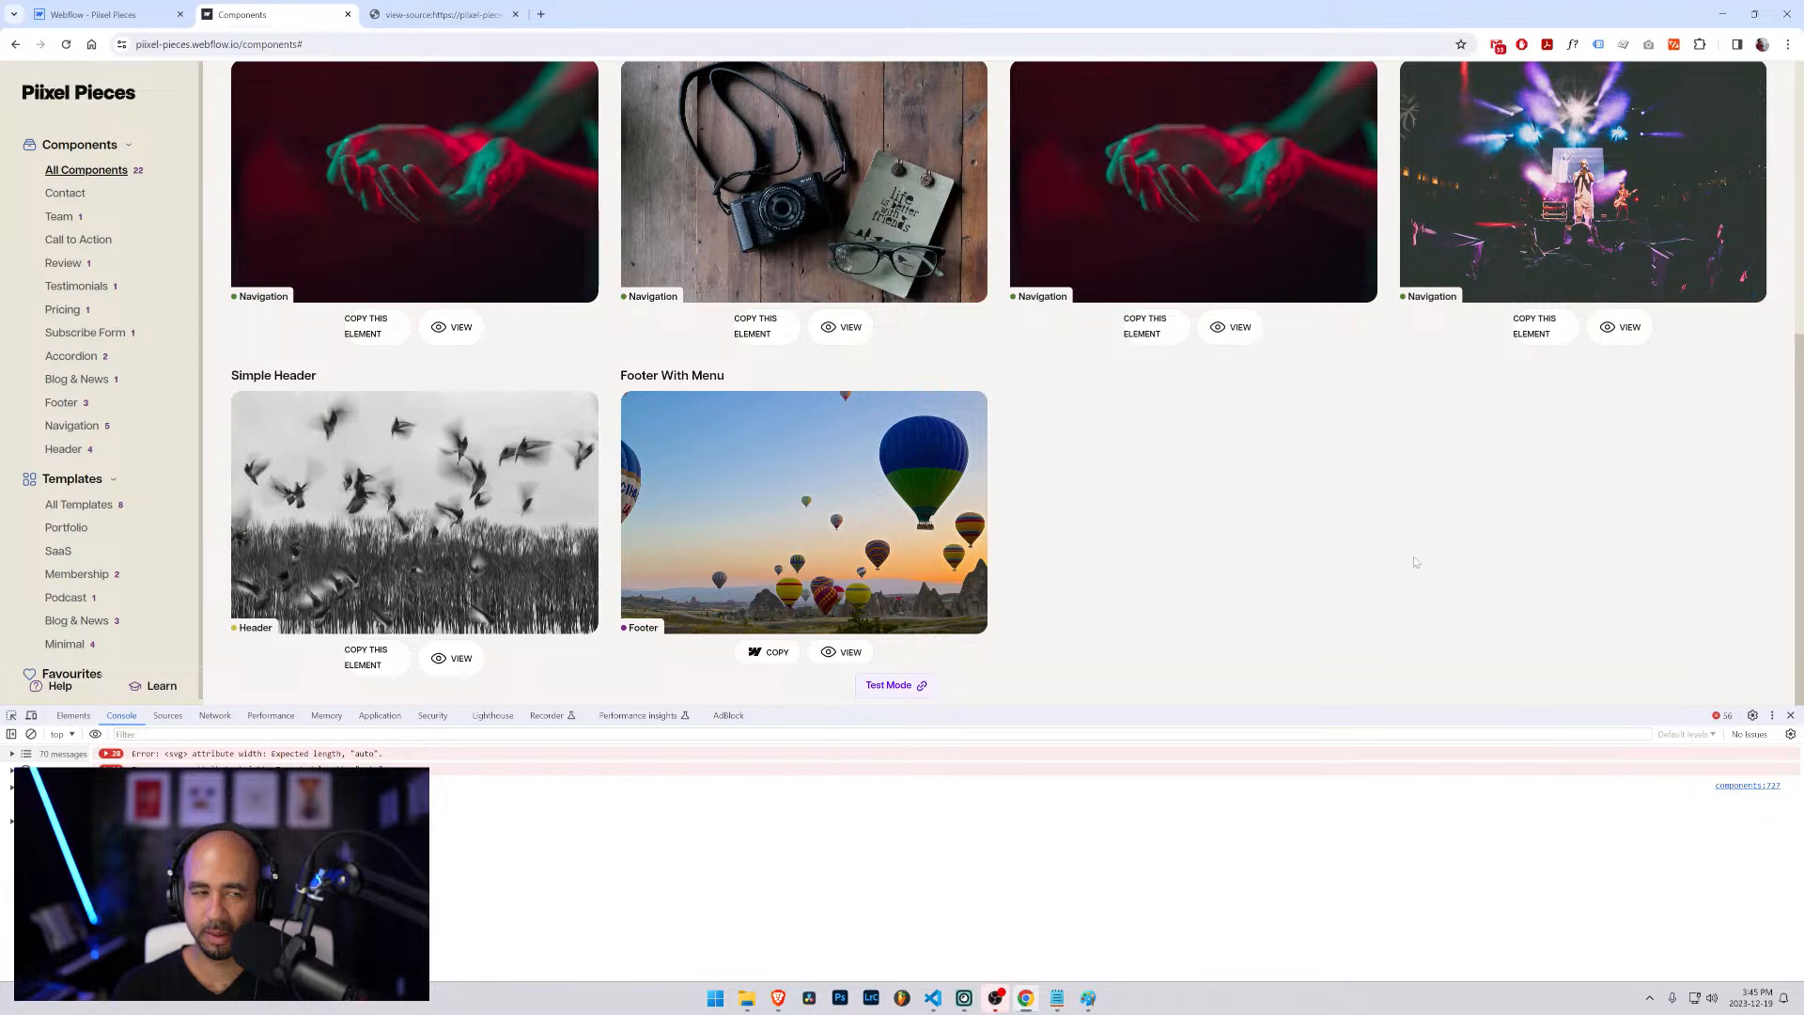
- Return to the Webflow Designer, dismiss the publish options, and select the Dynamic Header's copy link
click(104, 5)
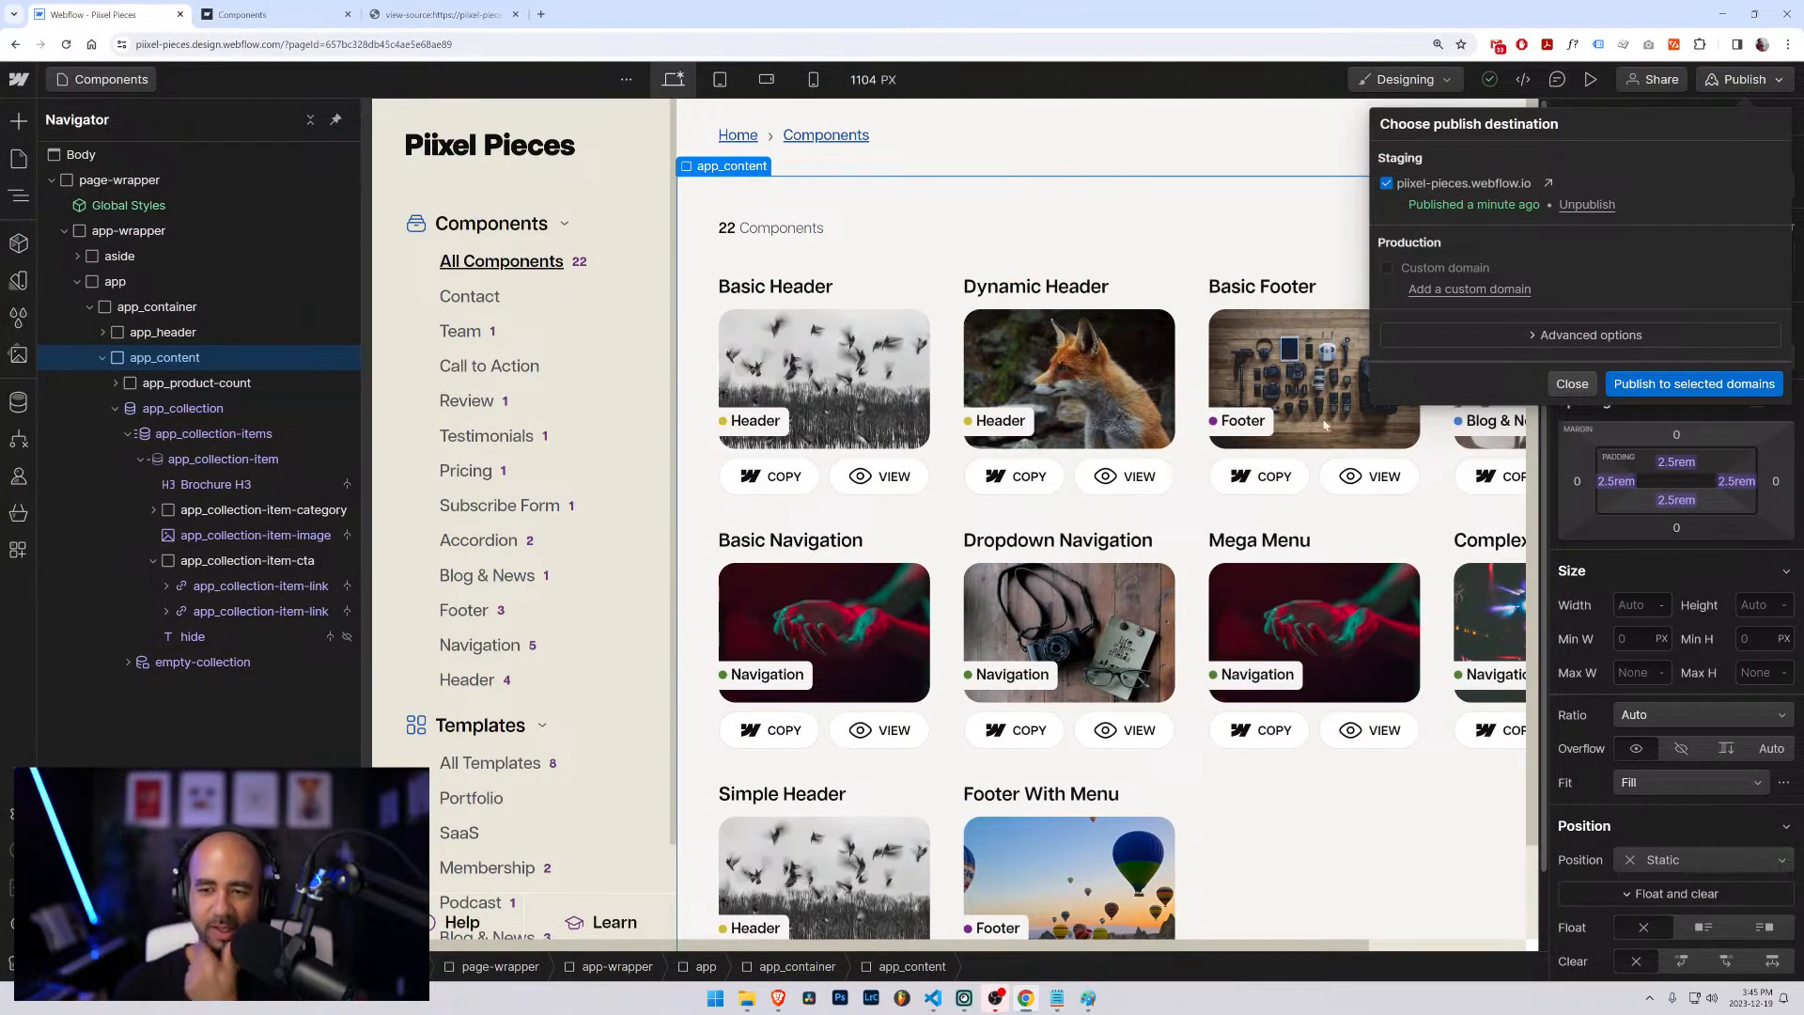
click(1571, 383)
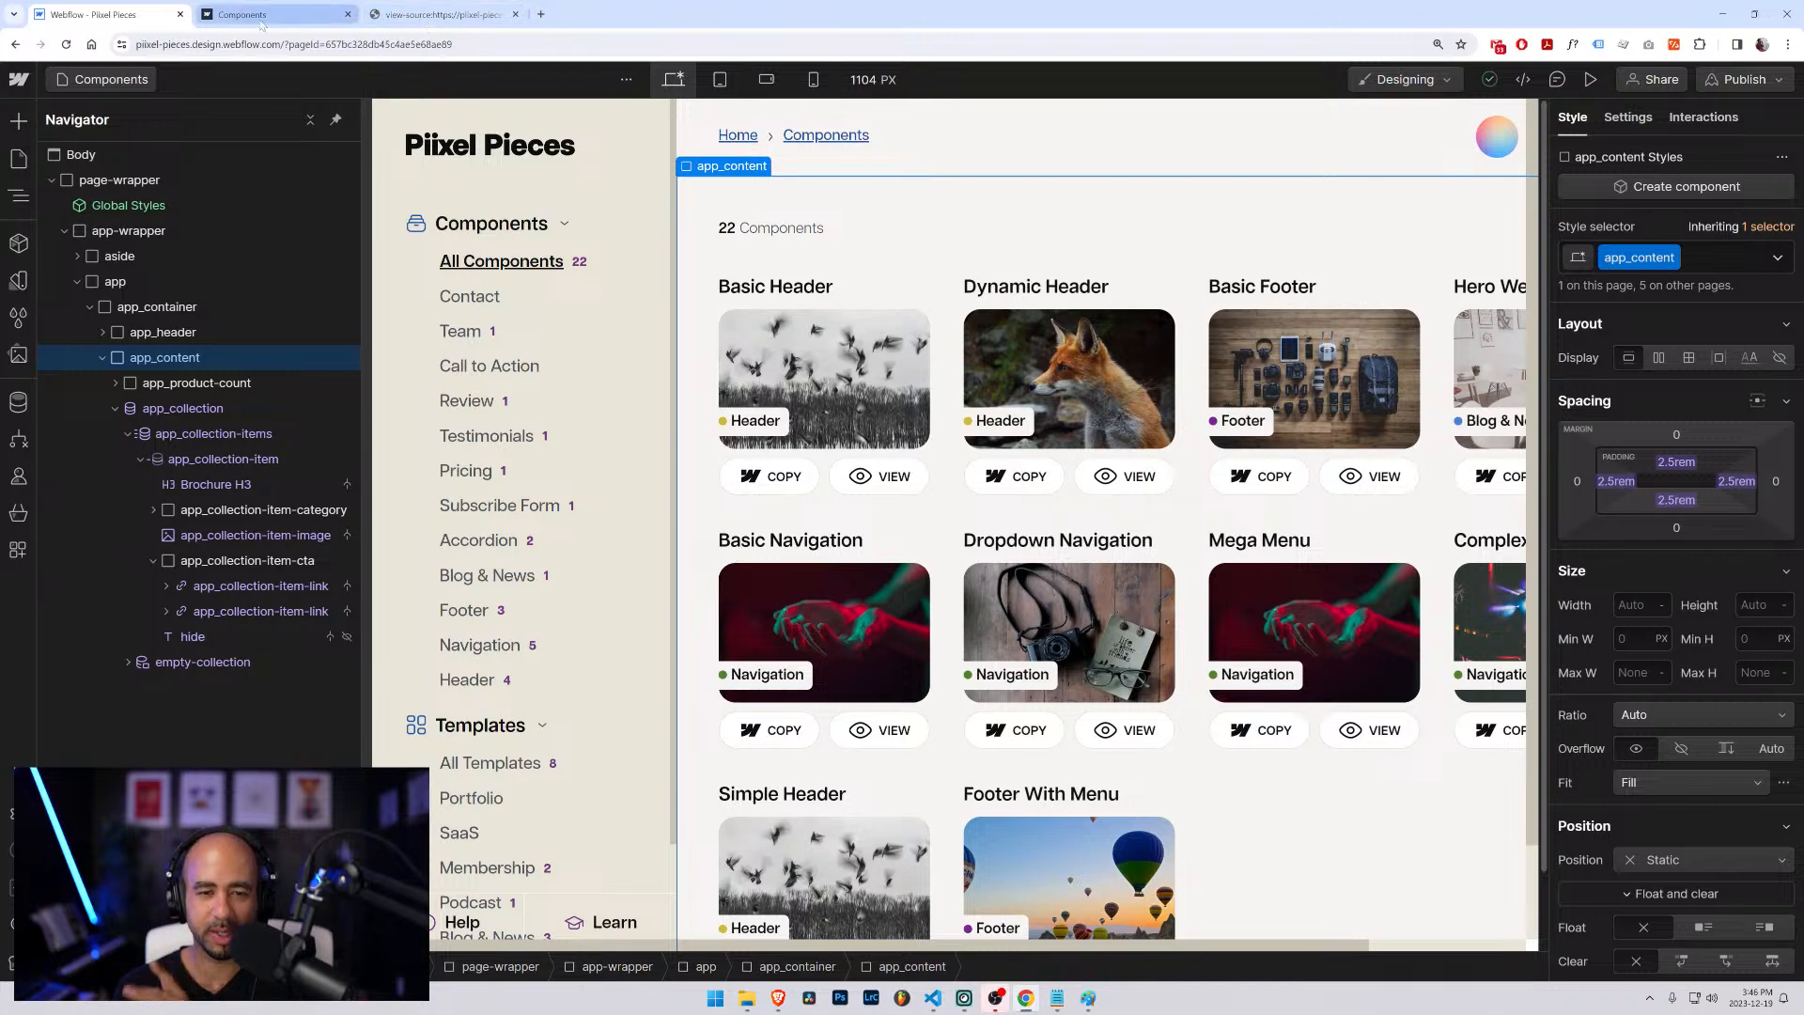
click(978, 477)
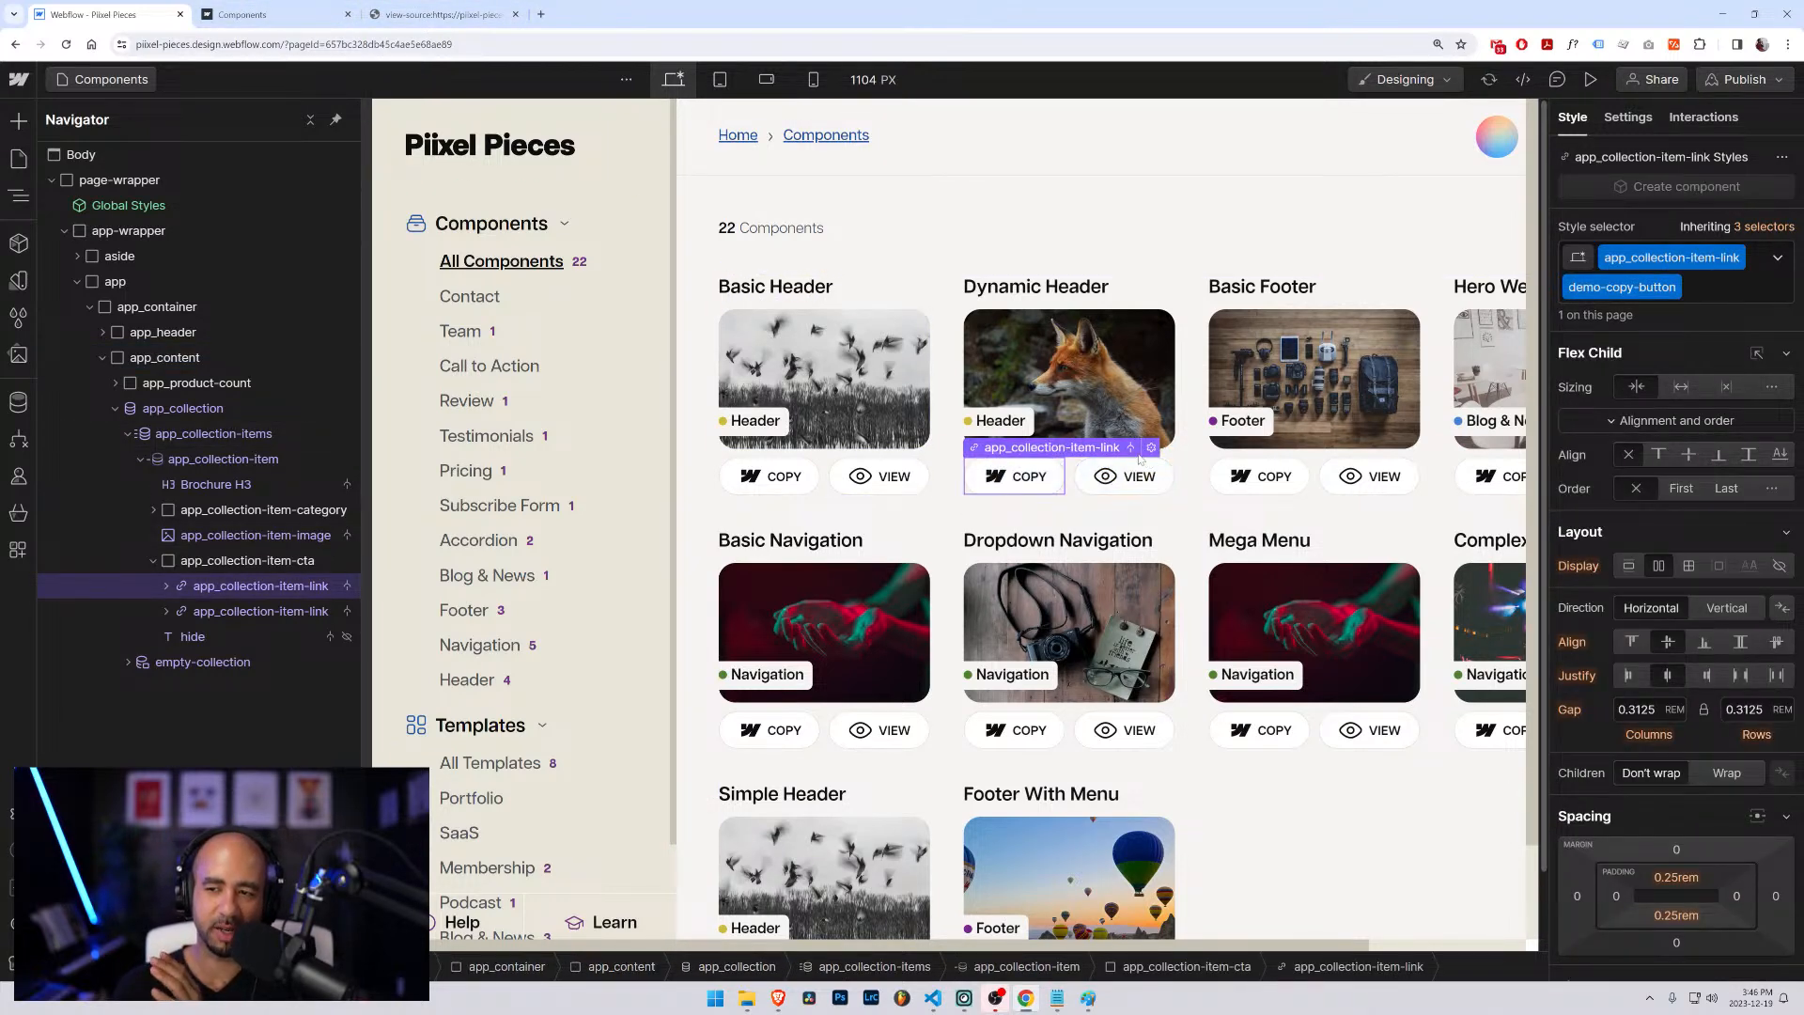
- Switch to the Asana project and make "Note:" bold in the description of the task about getting each component's JSON code
mouse_move(778, 997)
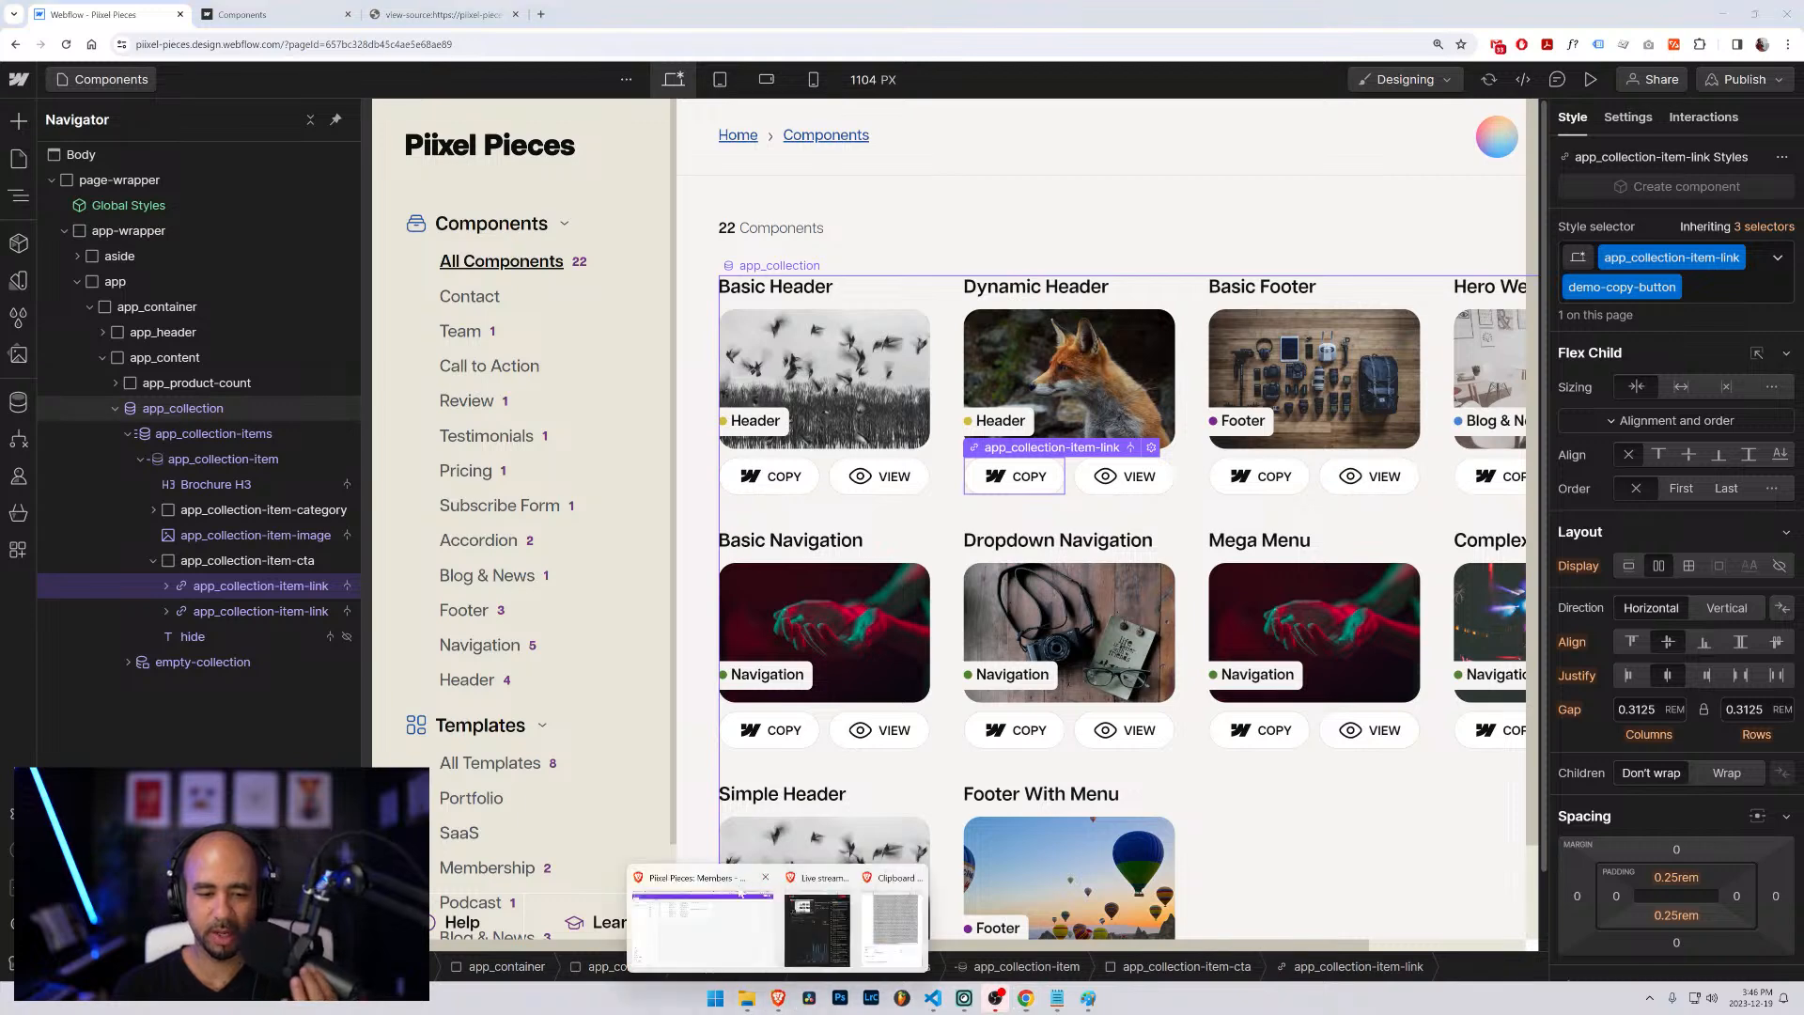
click(725, 891)
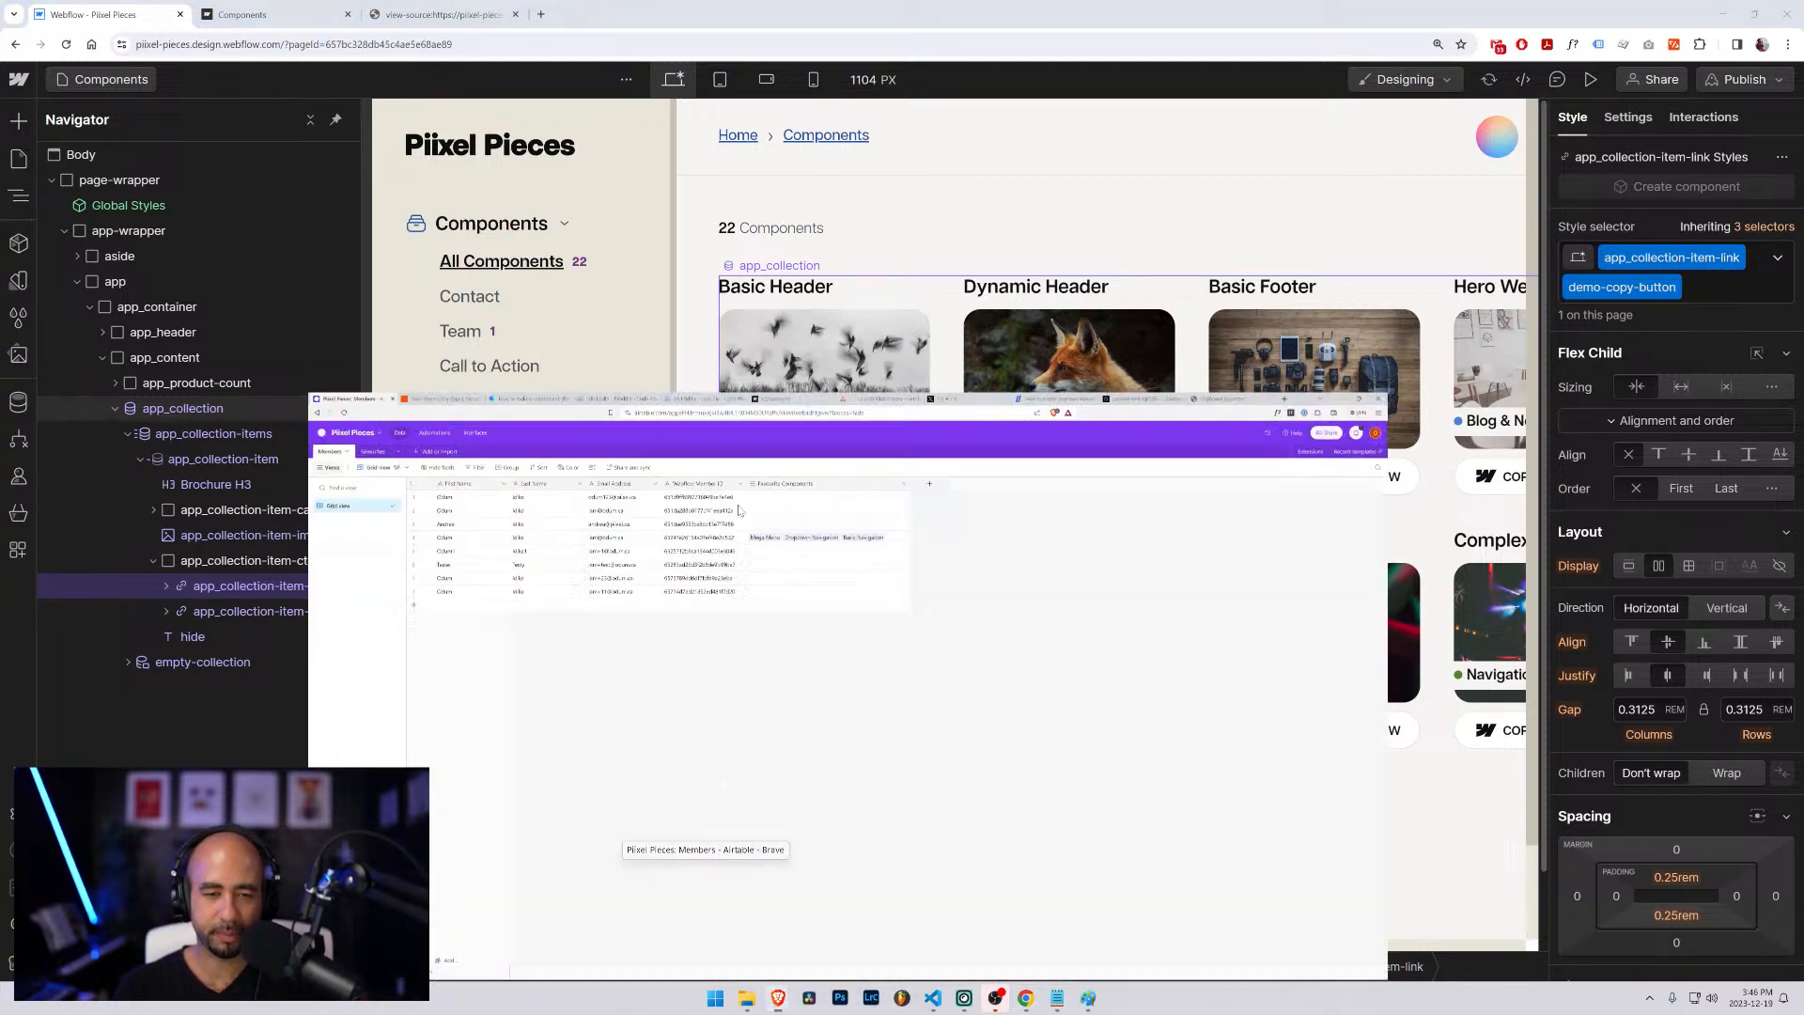
click(935, 10)
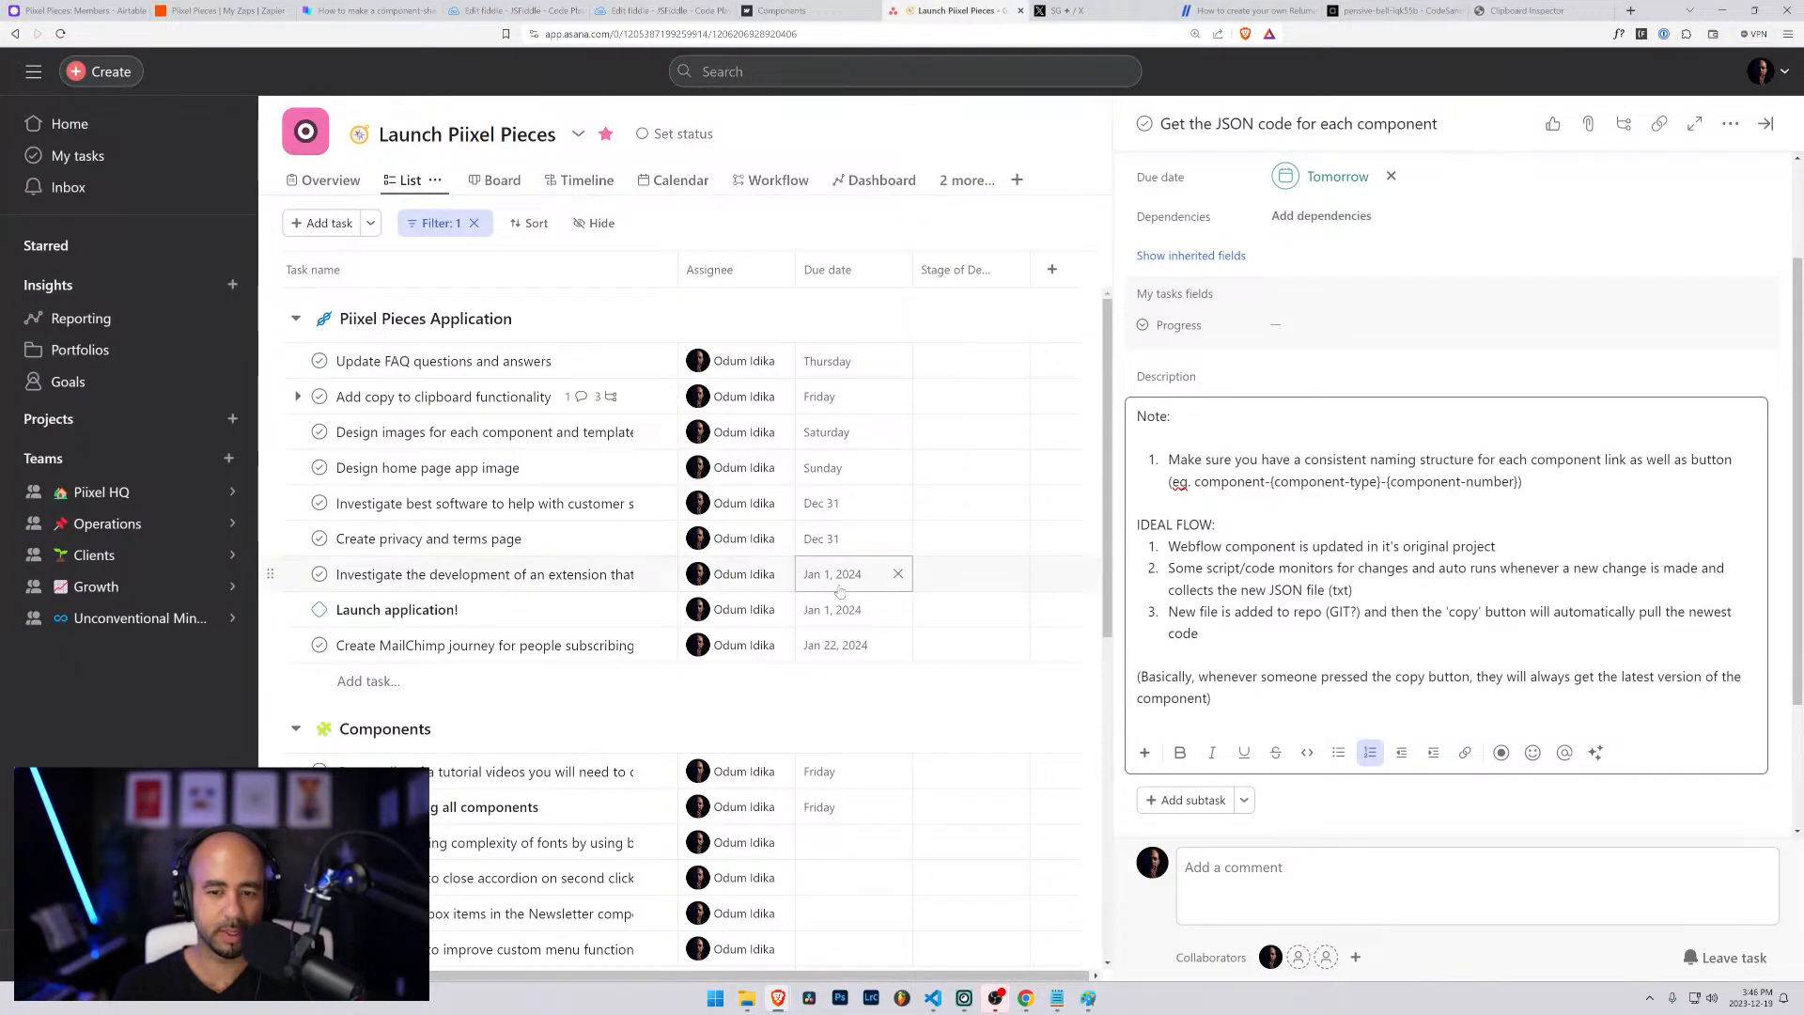
drag(1171, 417, 1097, 420)
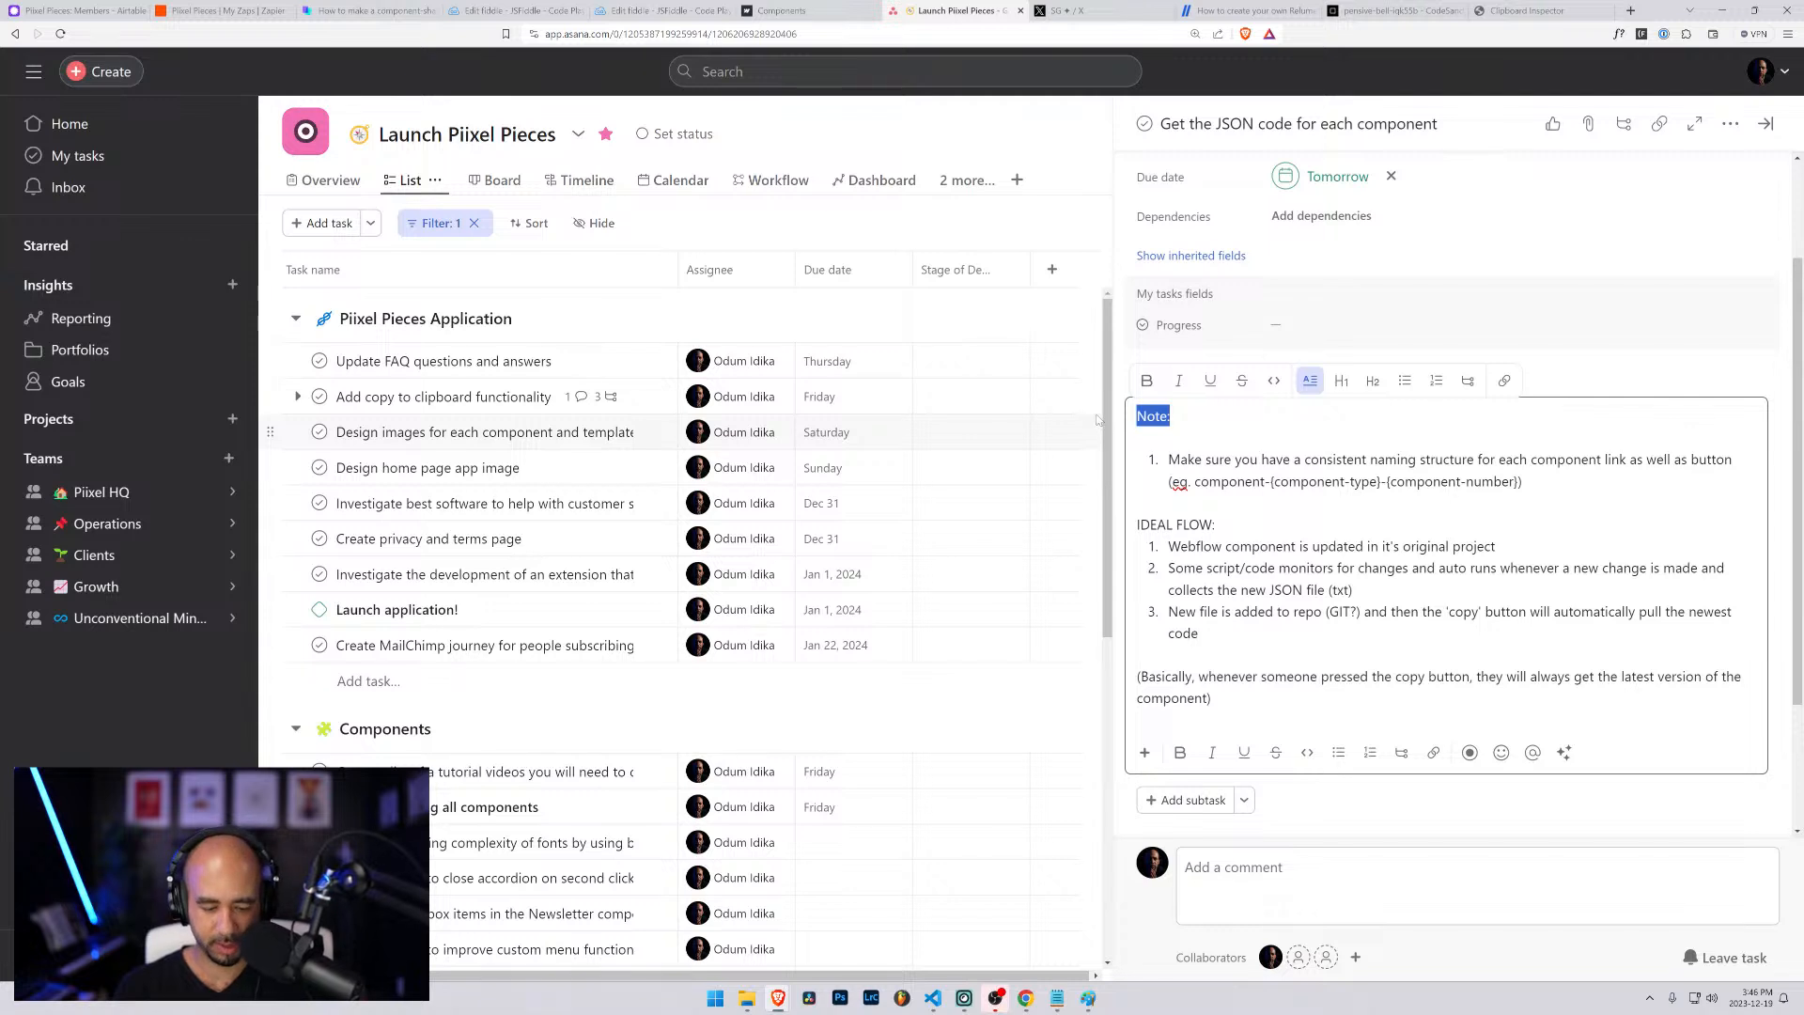
key(ctrl+b)
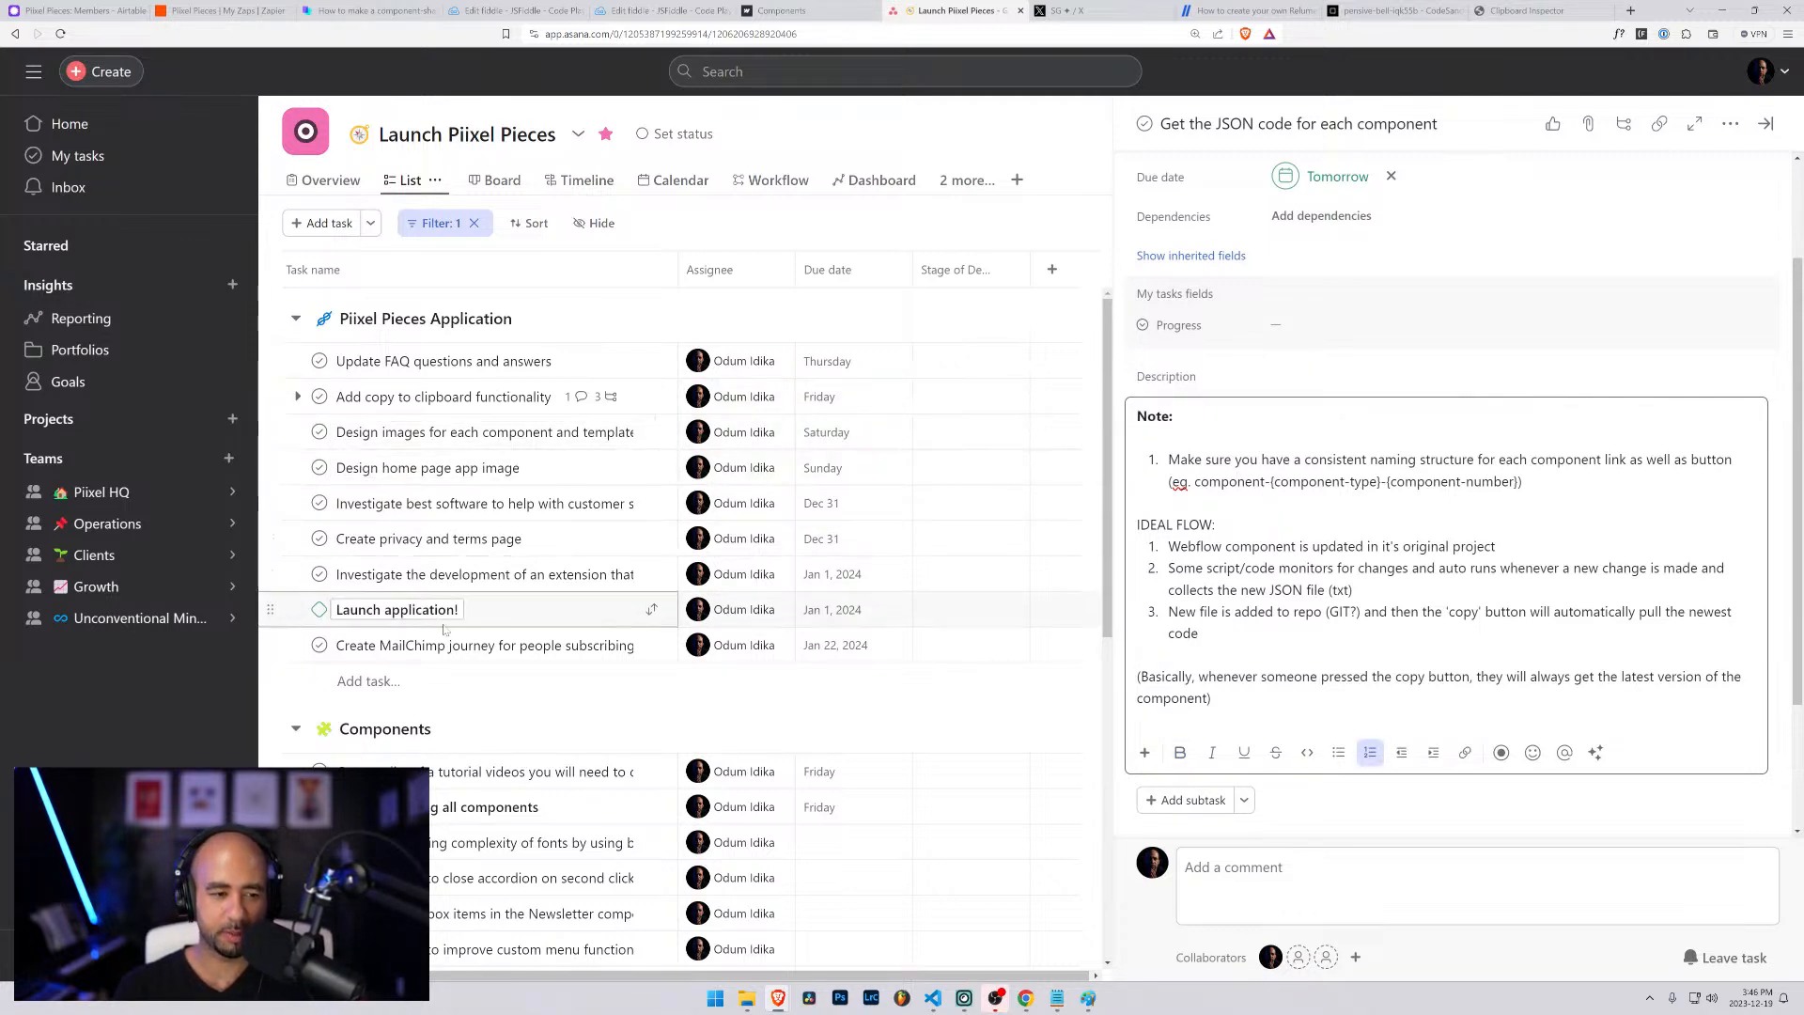
- Add a task named 'Update "copy" button to be an HTML button' at the end of the Piixel Pieces Application section
click(526, 647)
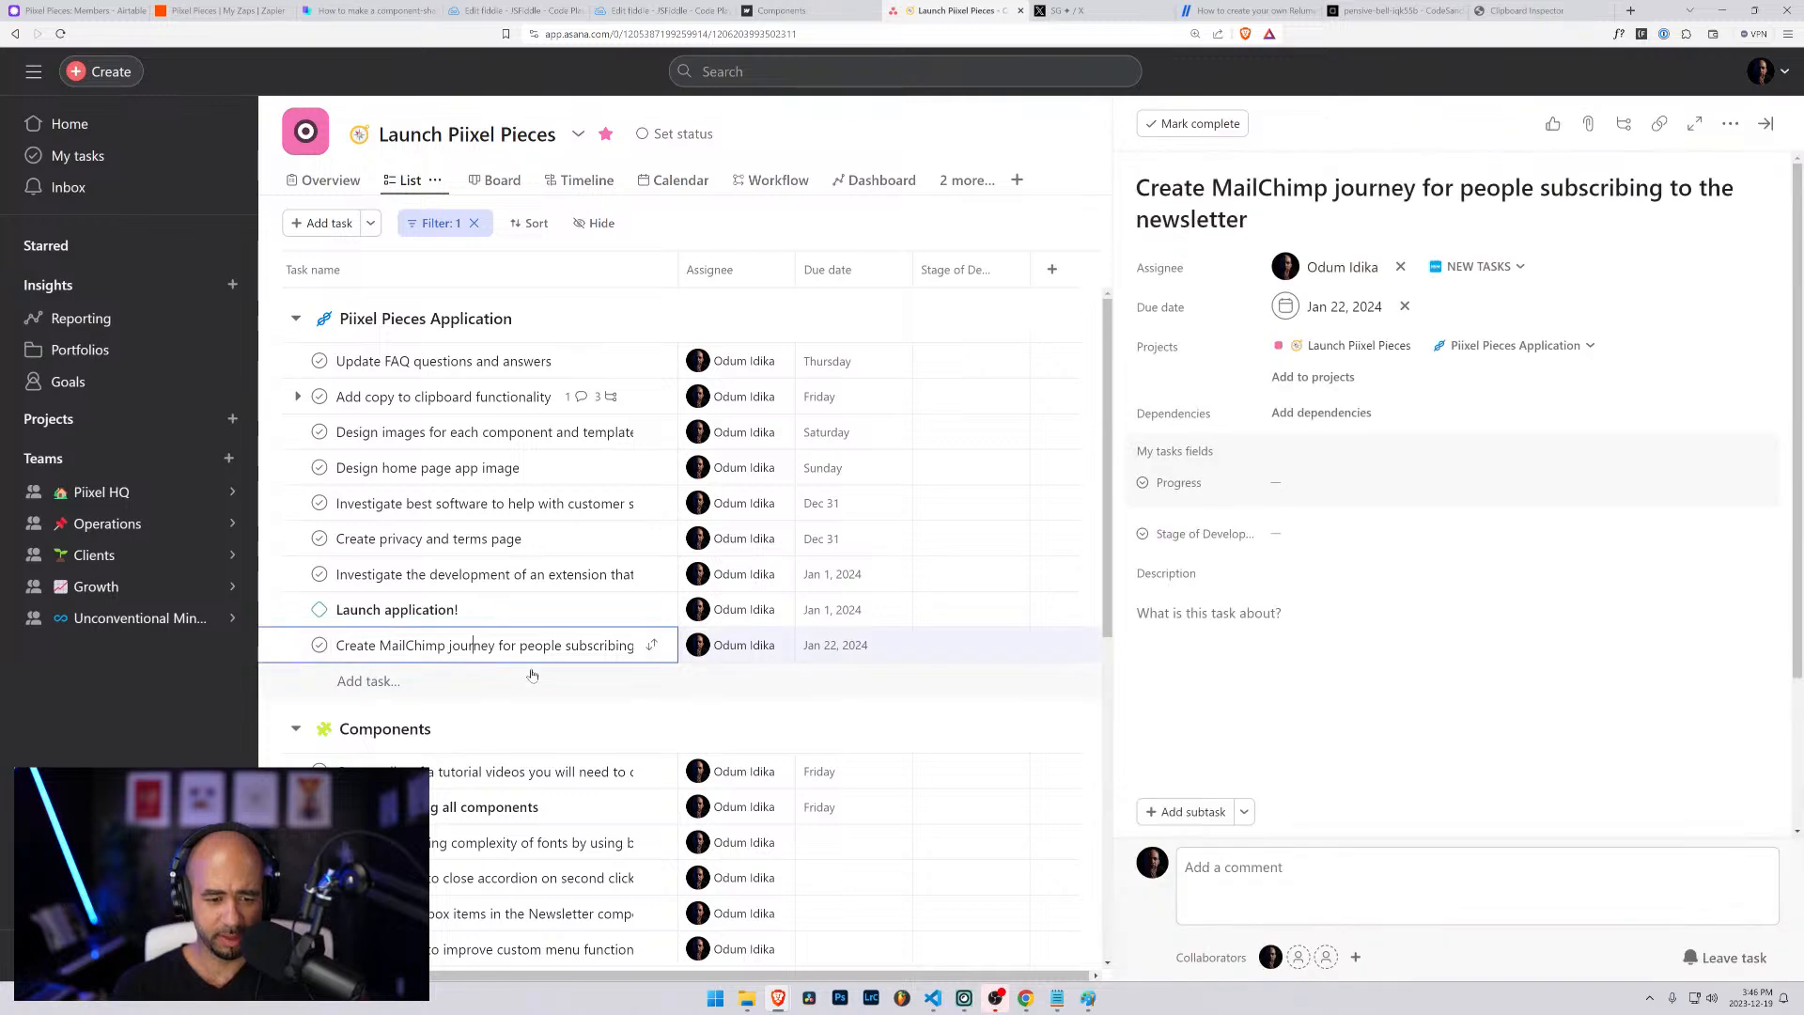
key(Return)
text(Update )
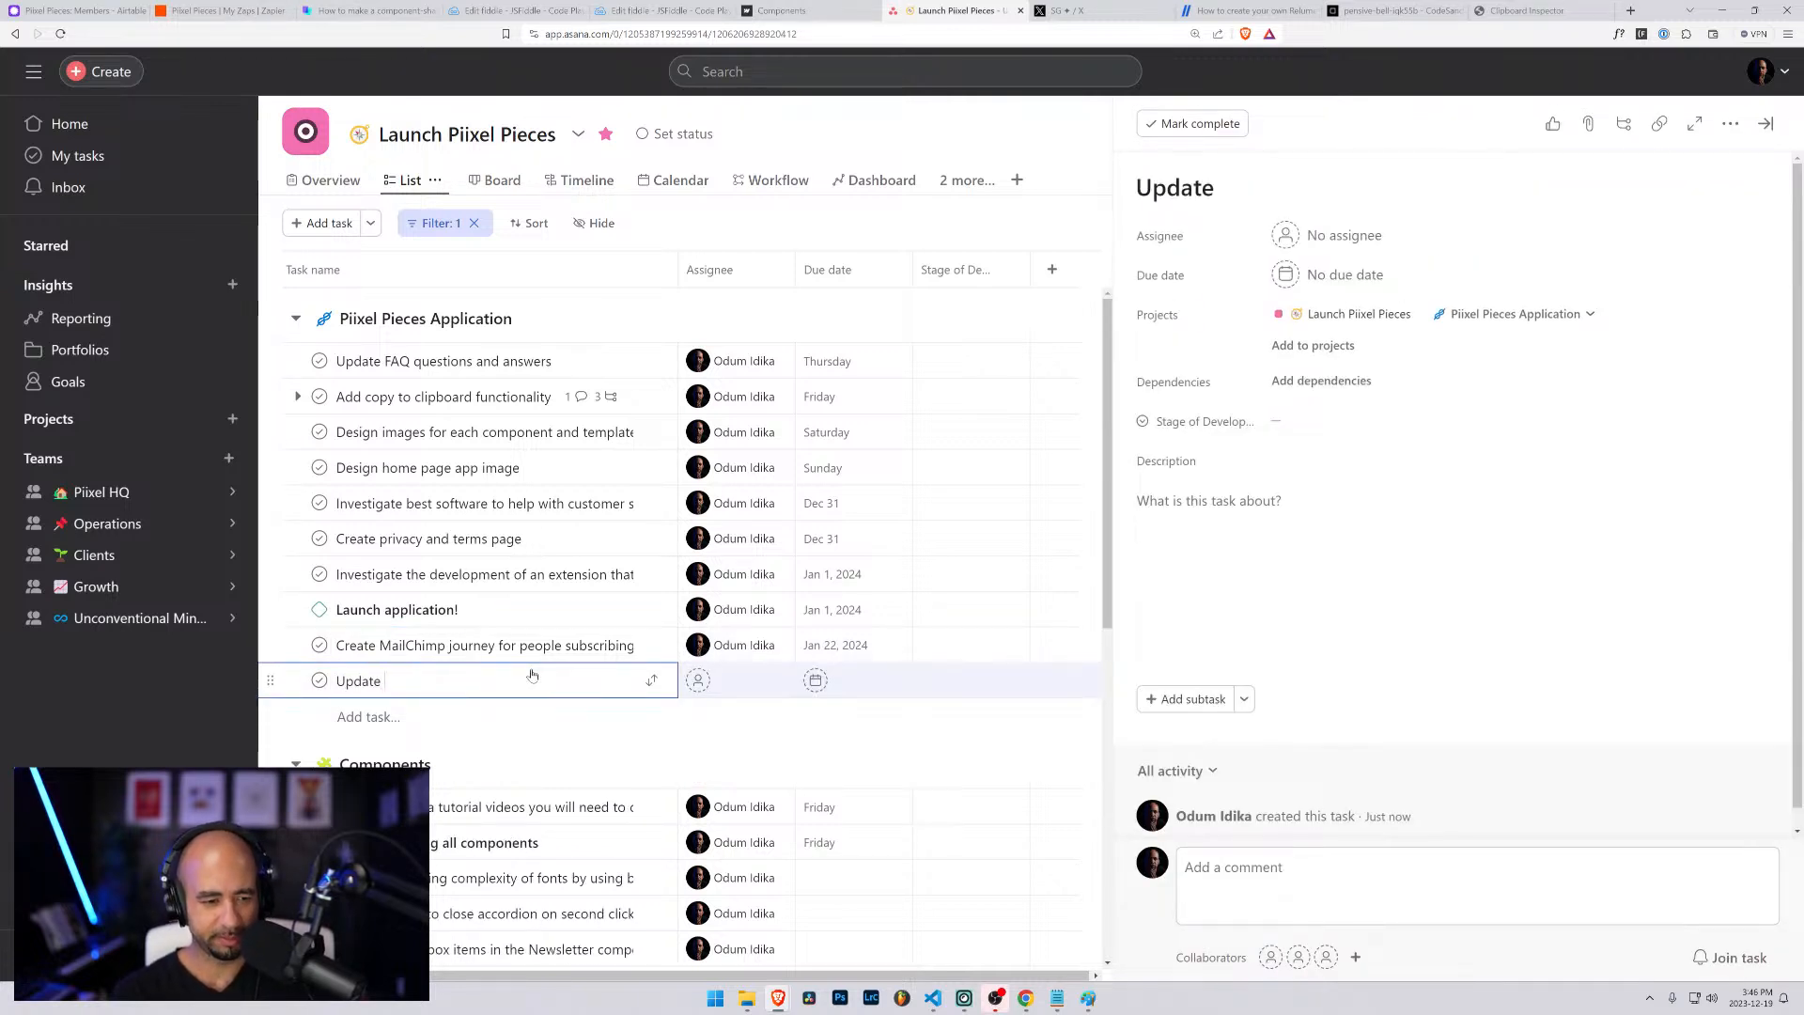
text("cop)
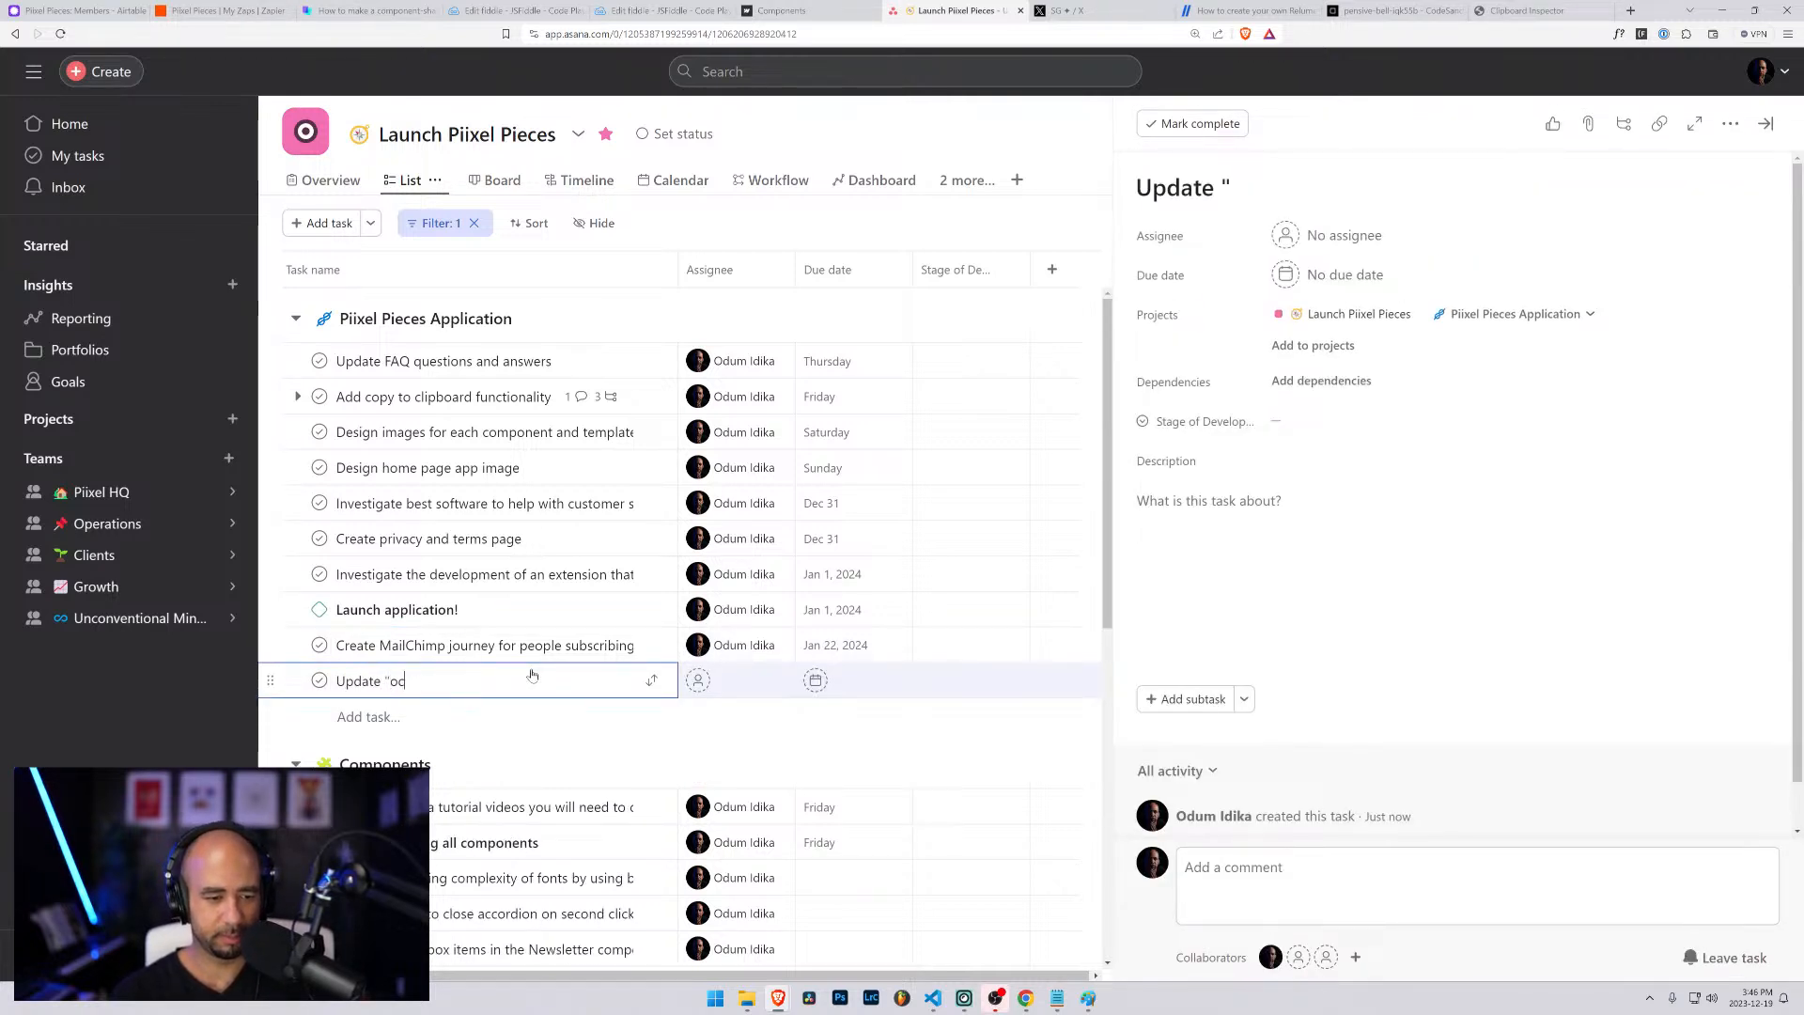
text(y" button)
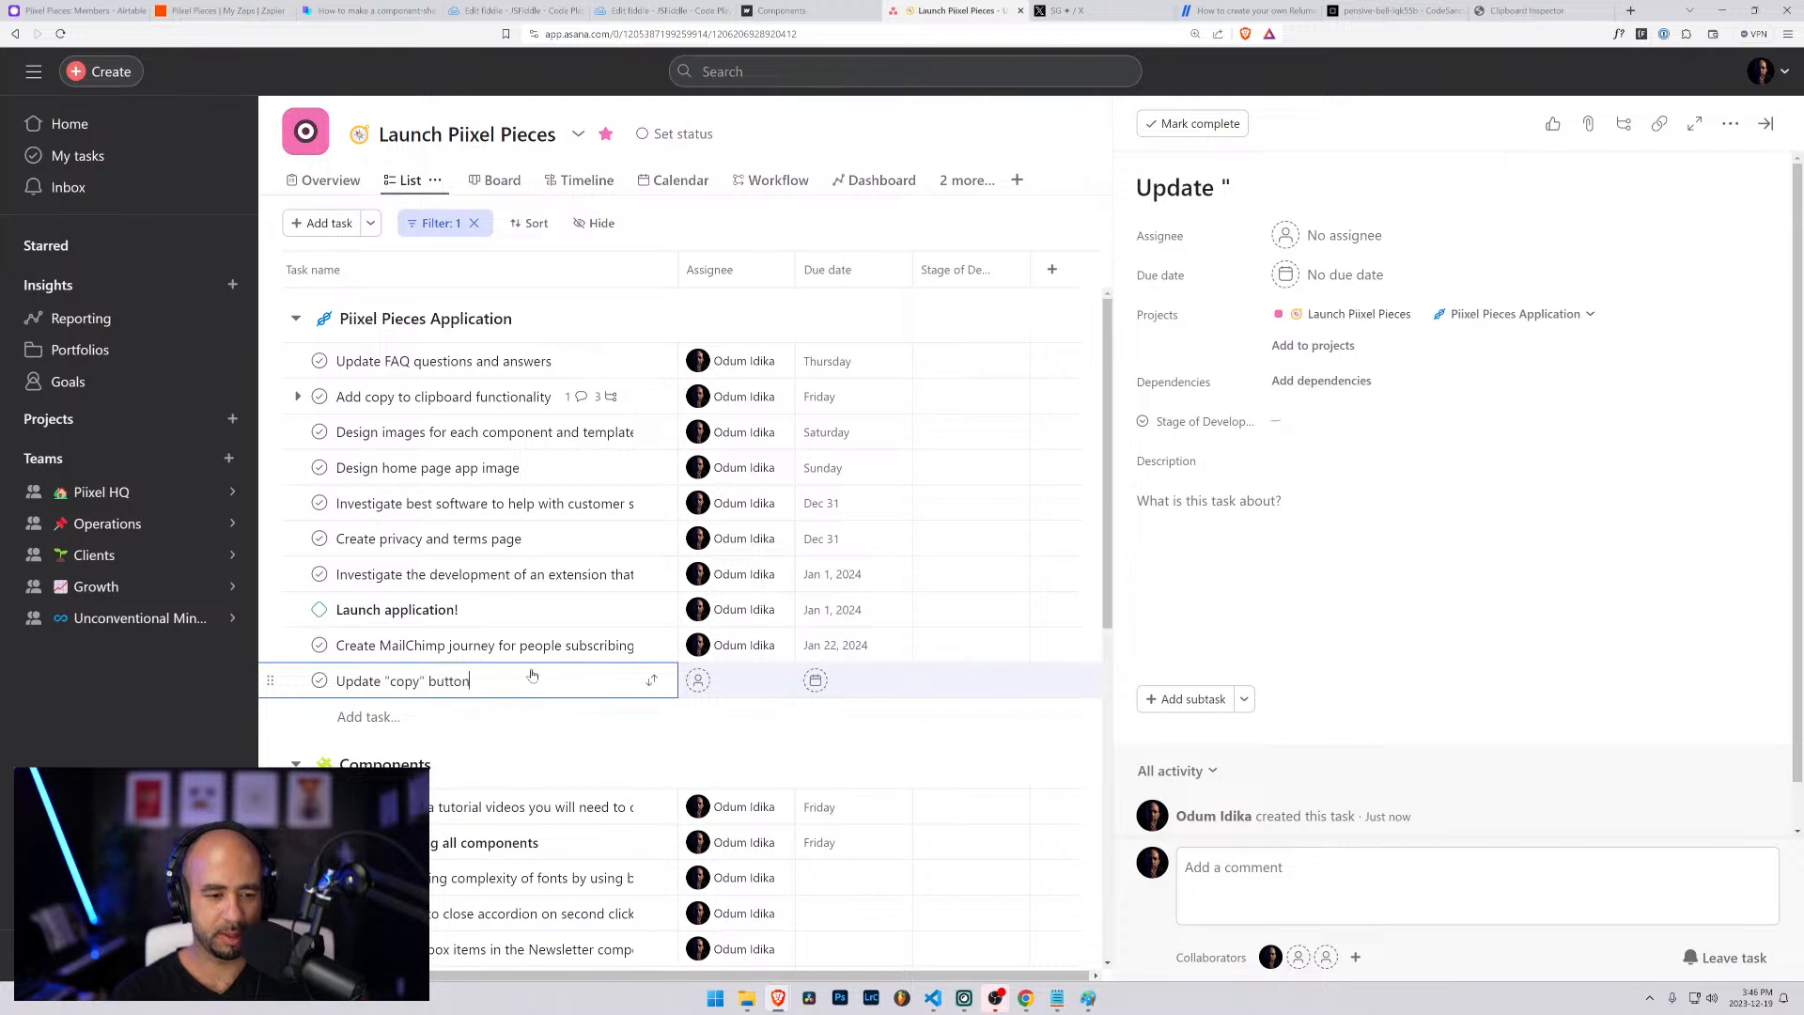
text( to be a)
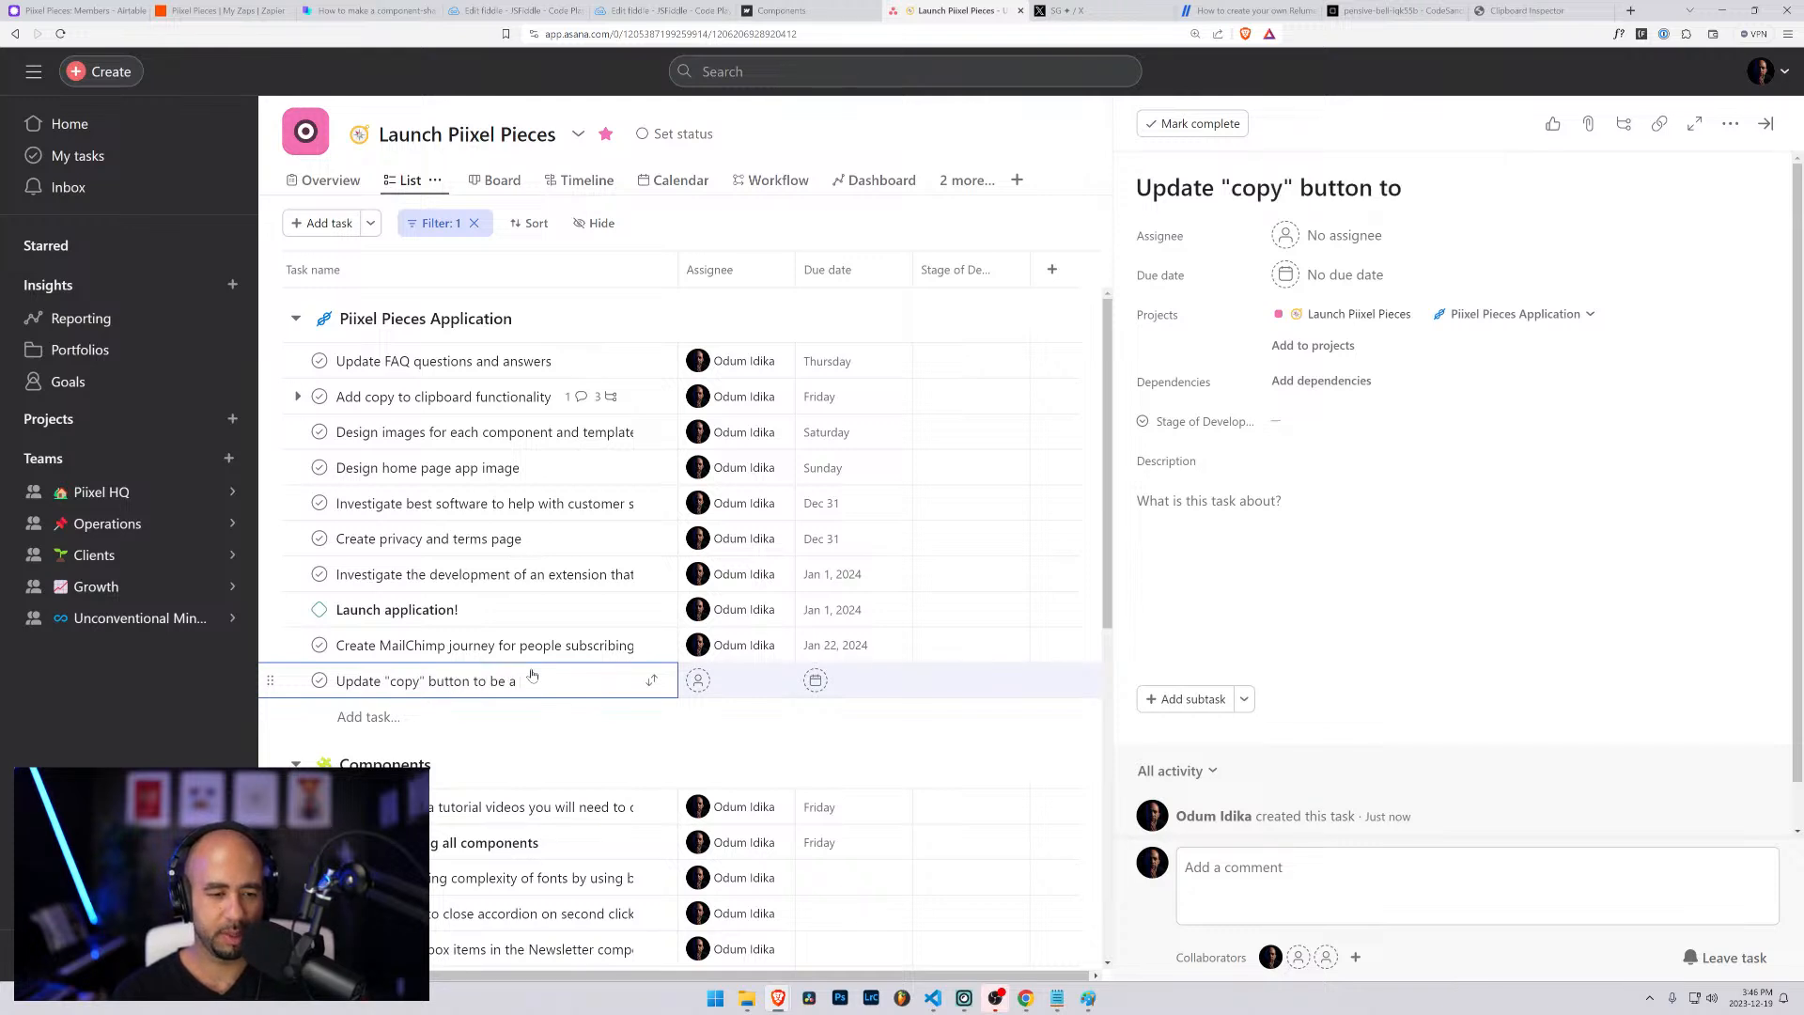
text( but)
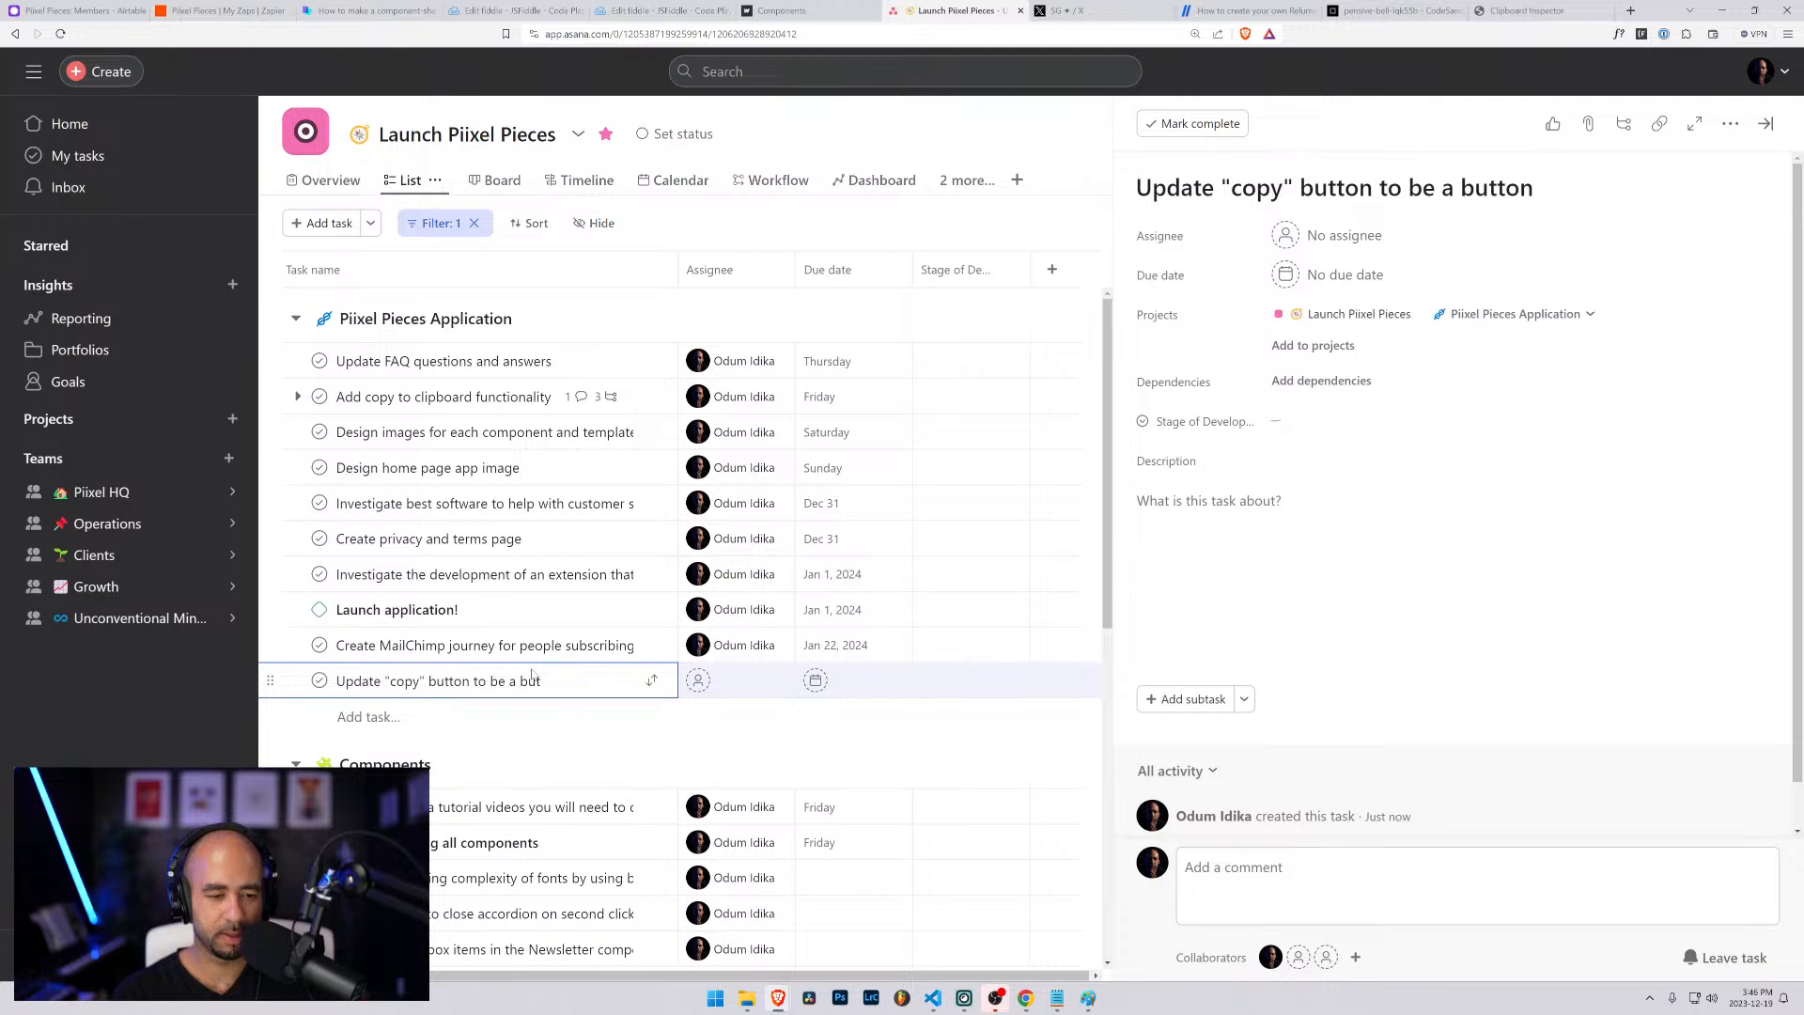
key(BackSpace)
key(BackSpace)
key(BackSpace)
key(BackSpace)
text(n HTLM)
key(BackSpace)
text(button)
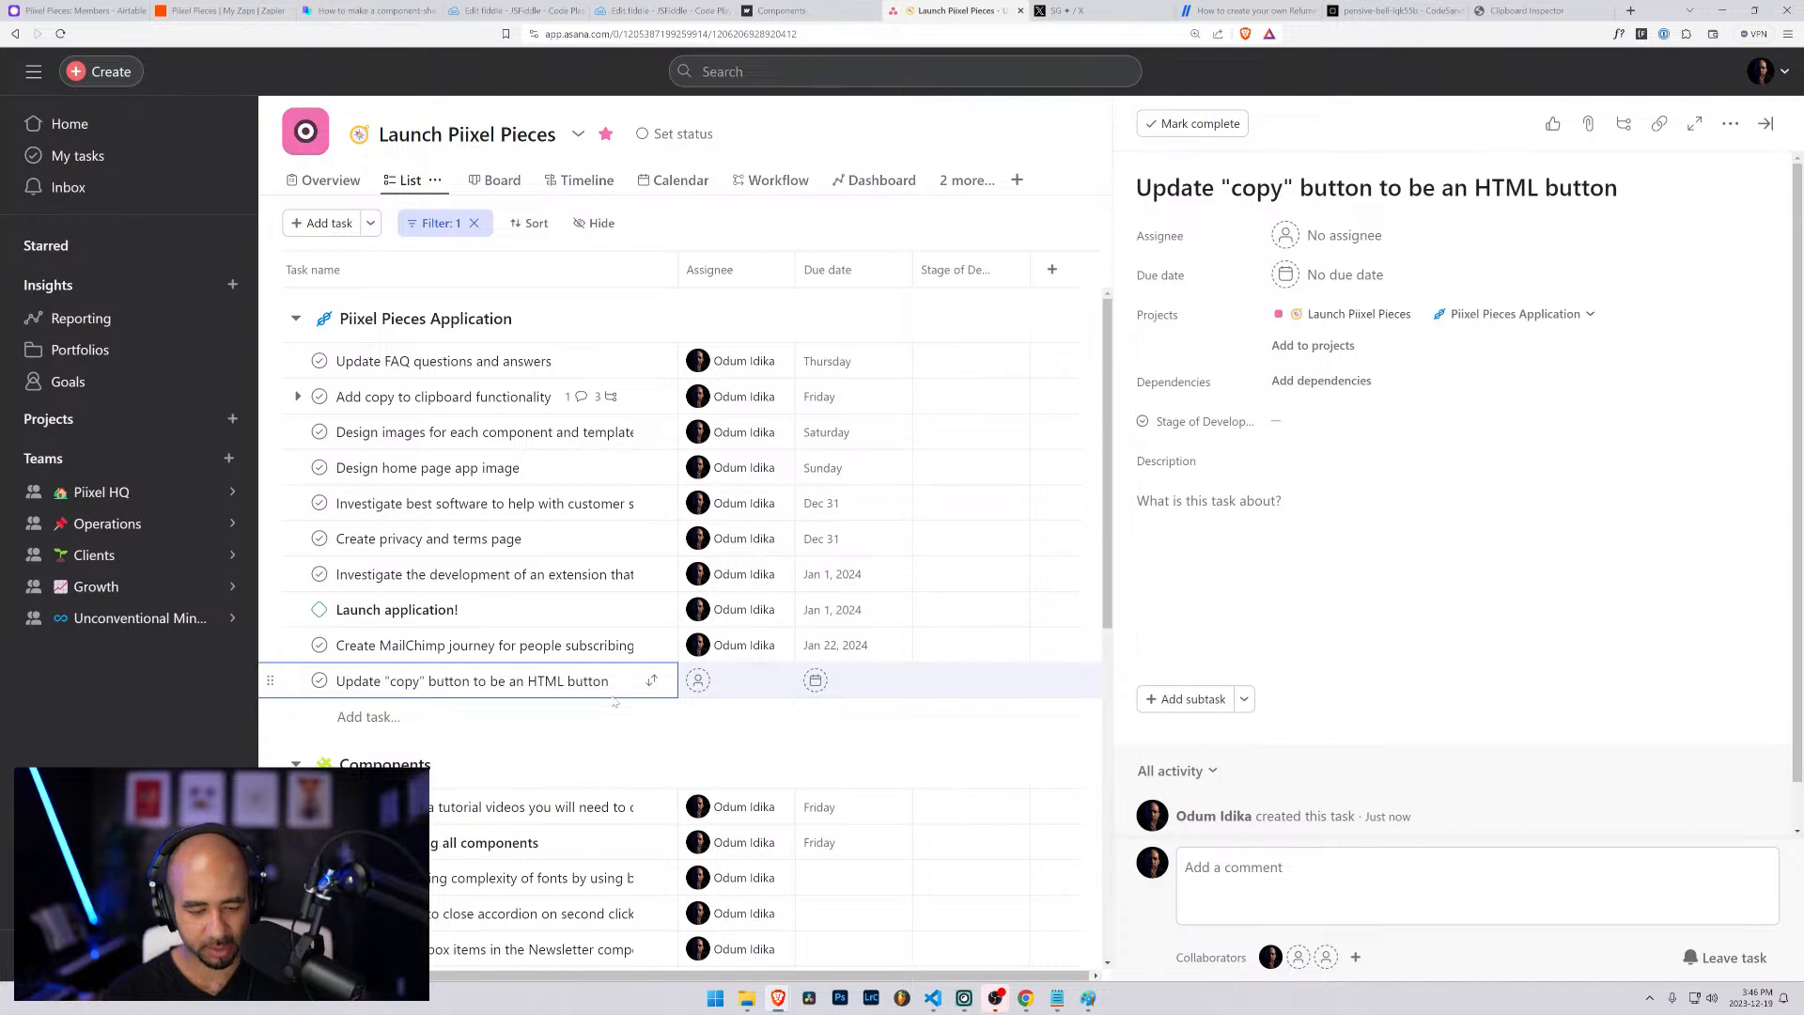
- Assign the copy button task to yourself and set its due date to 12/20/23
key(Tab+m)
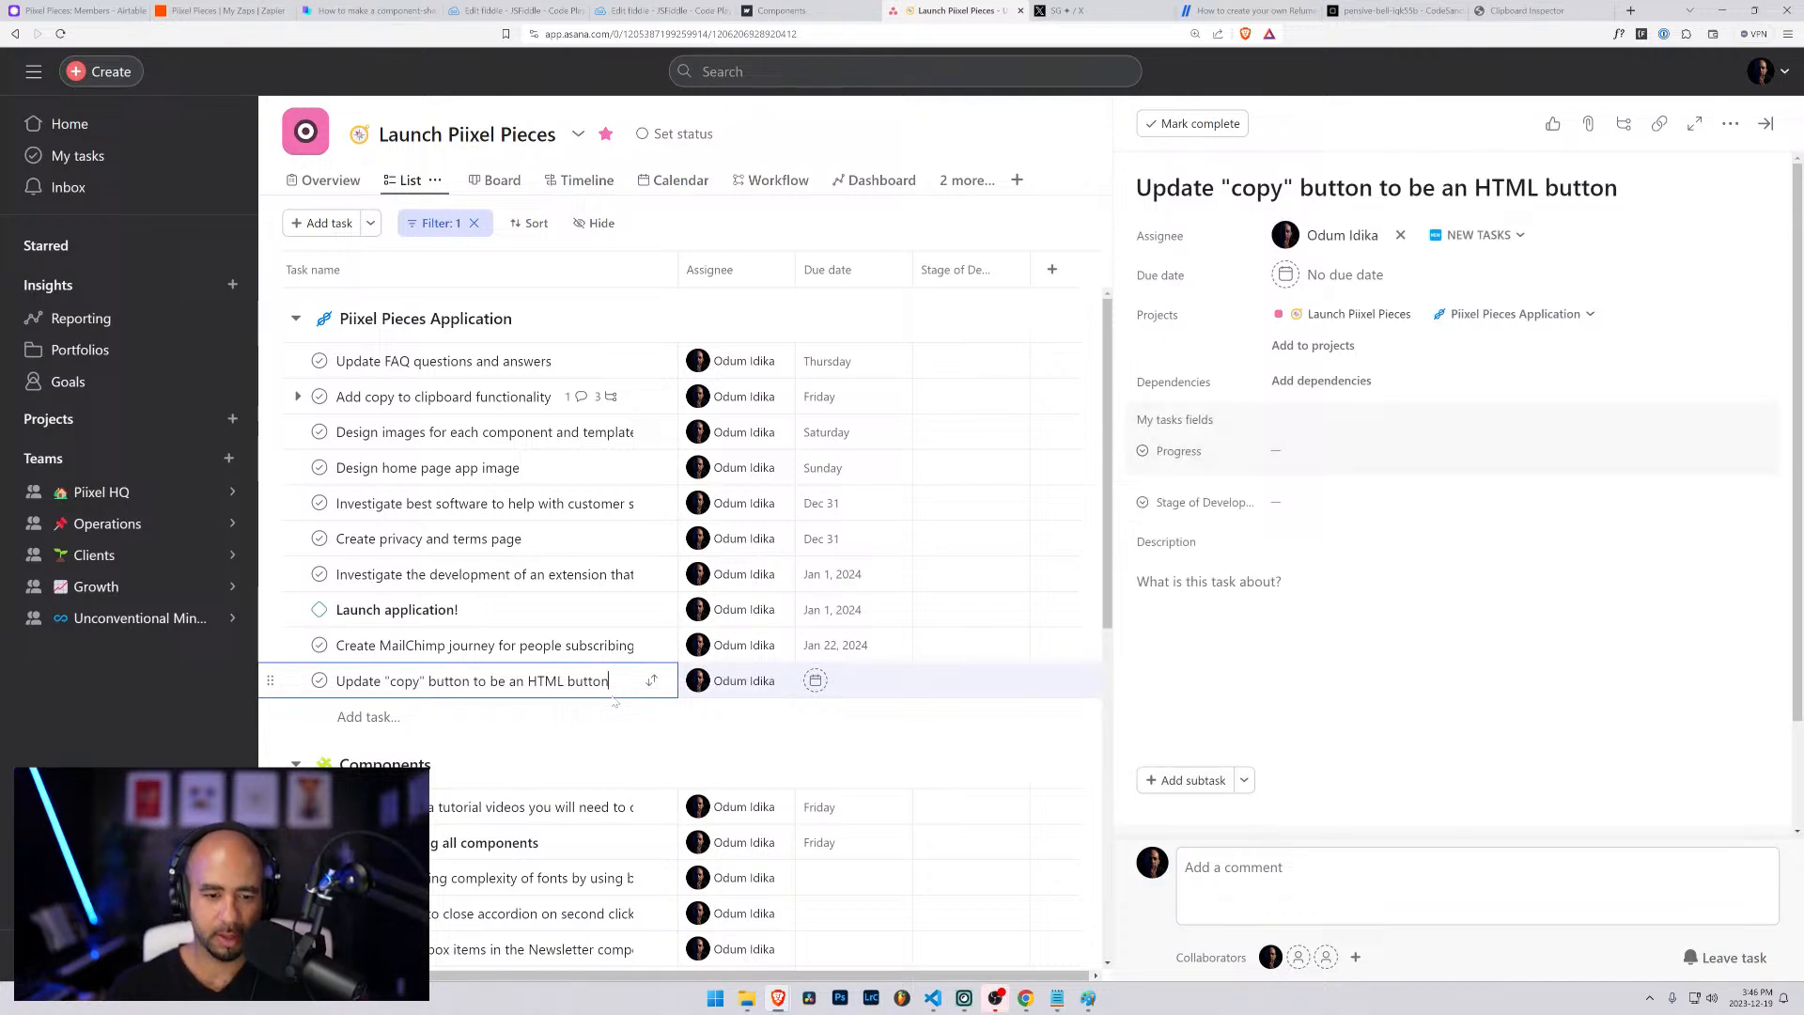
click(866, 694)
click(942, 510)
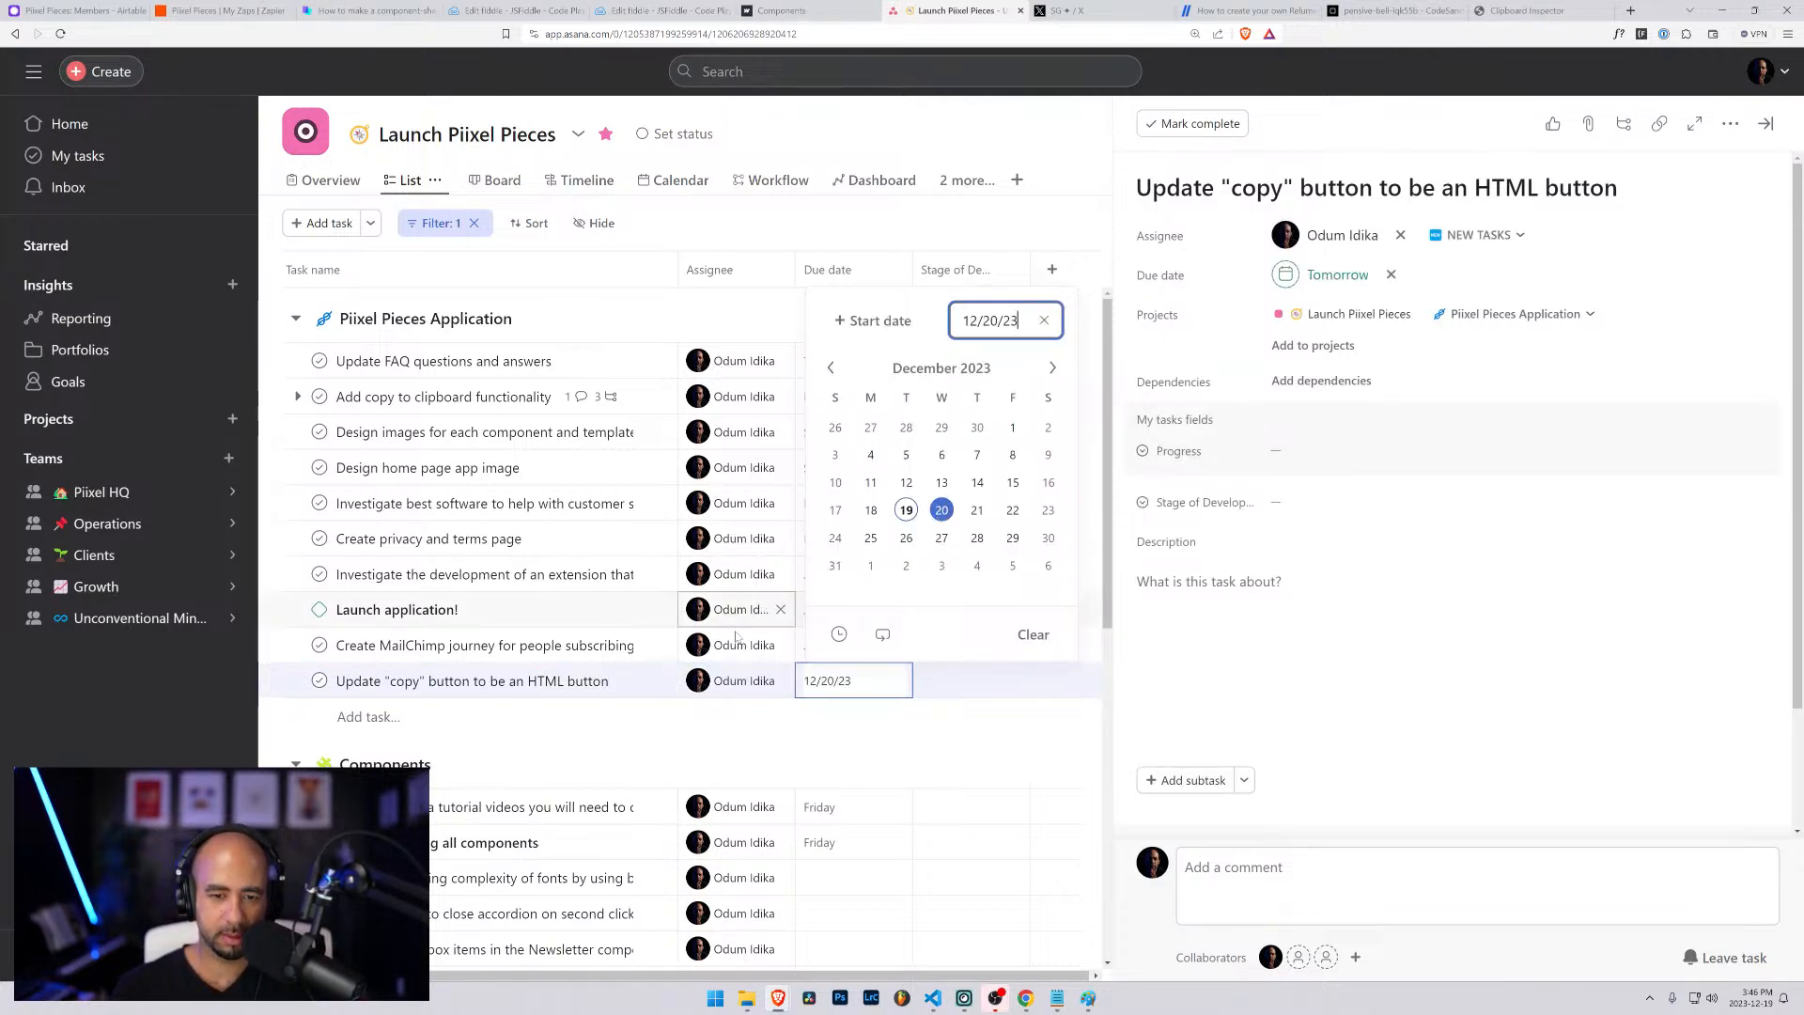
click(648, 680)
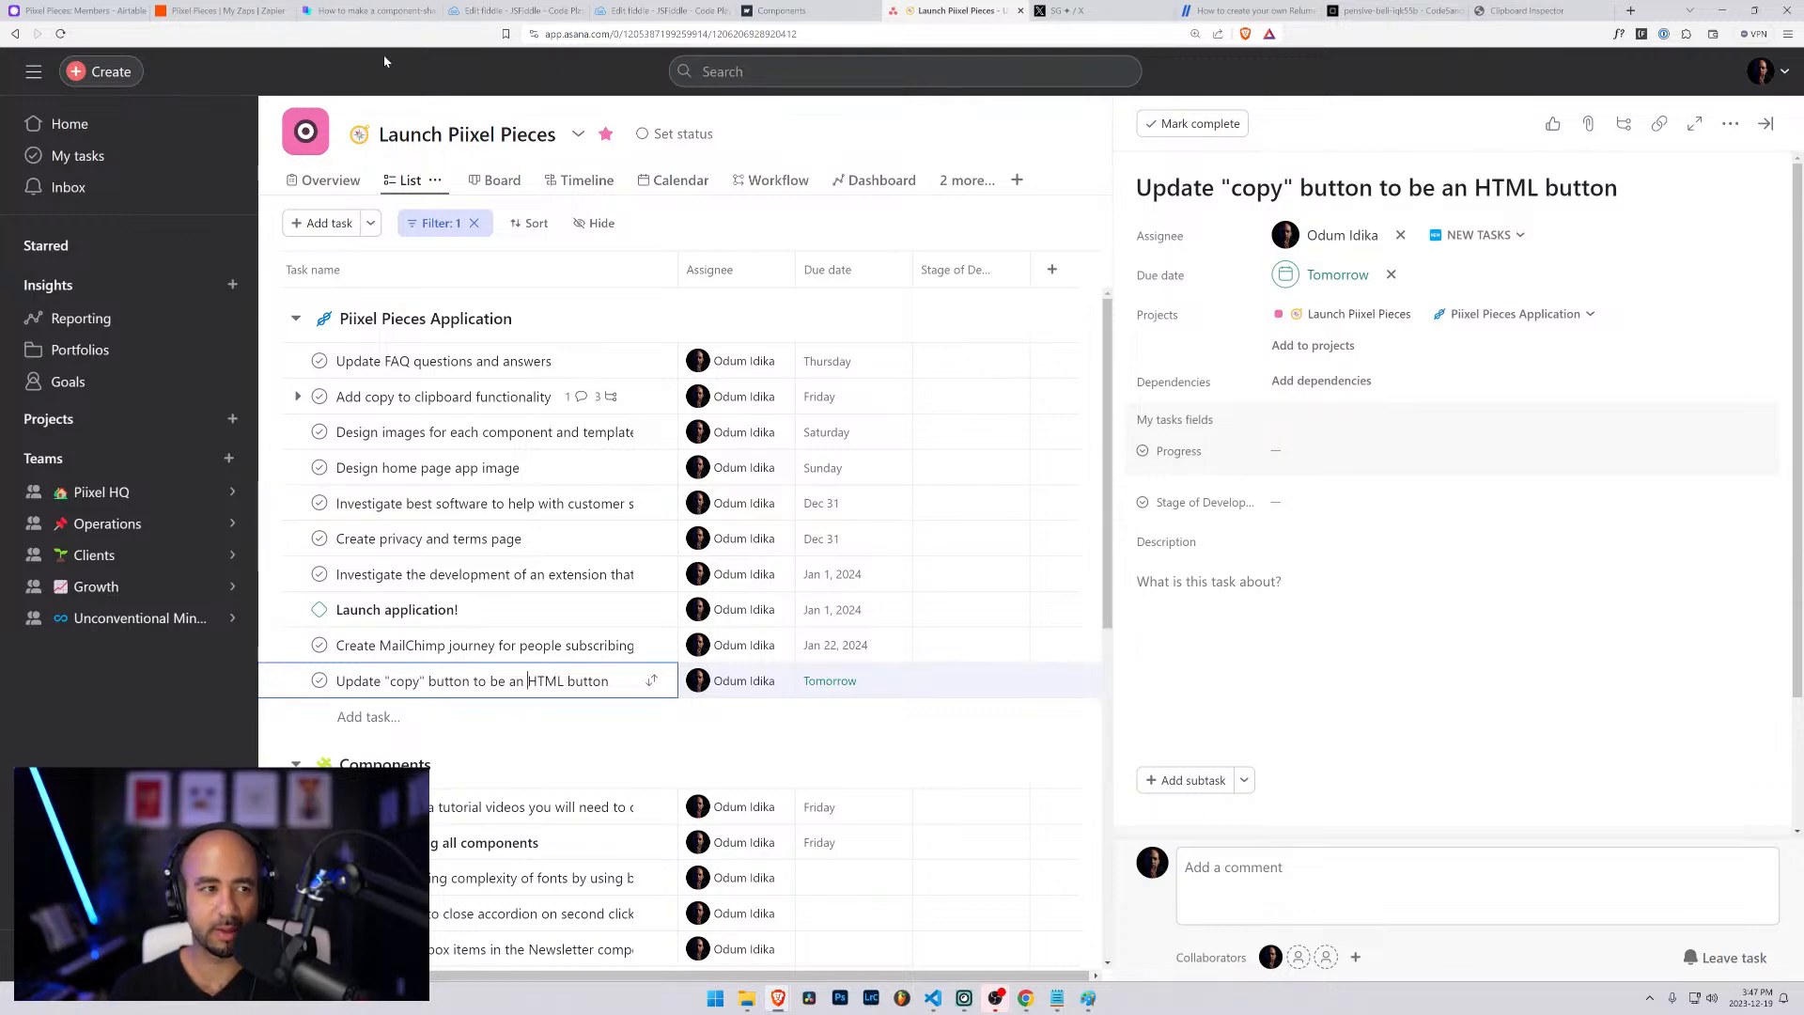
- Switch back to the Webflow Designer and open the Components Template collection page
click(1023, 998)
click(882, 220)
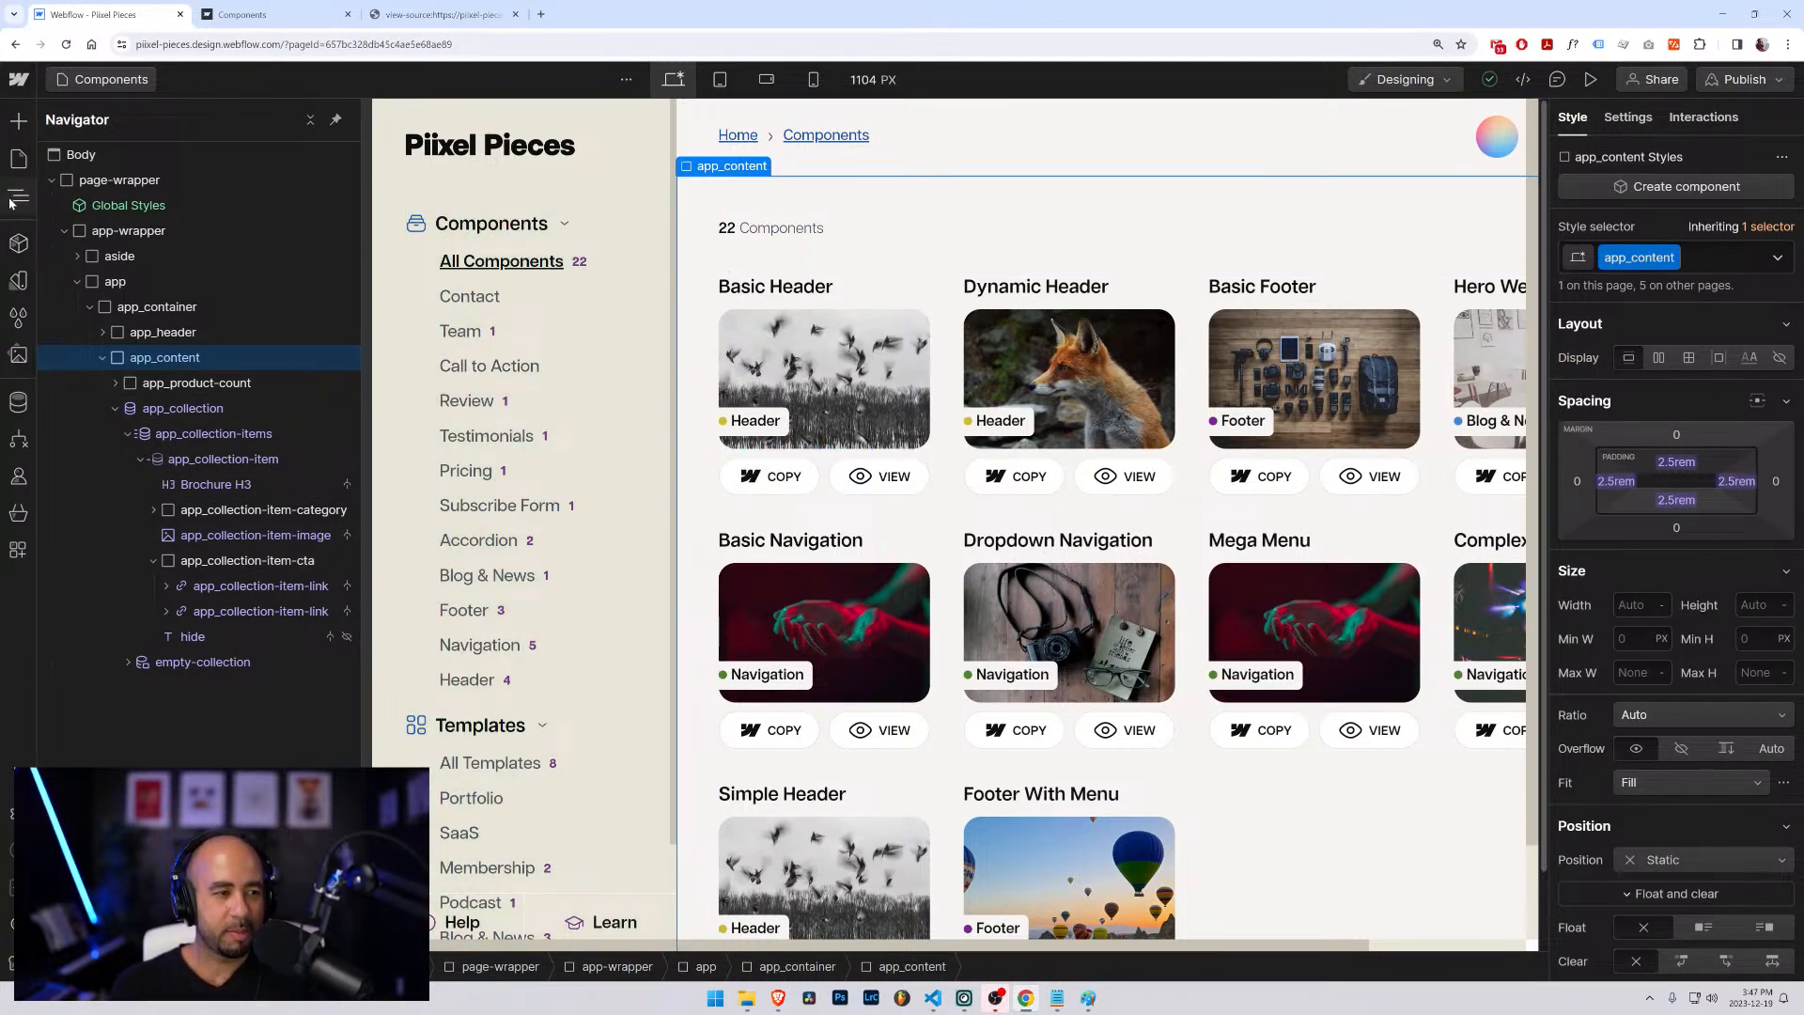
click(18, 159)
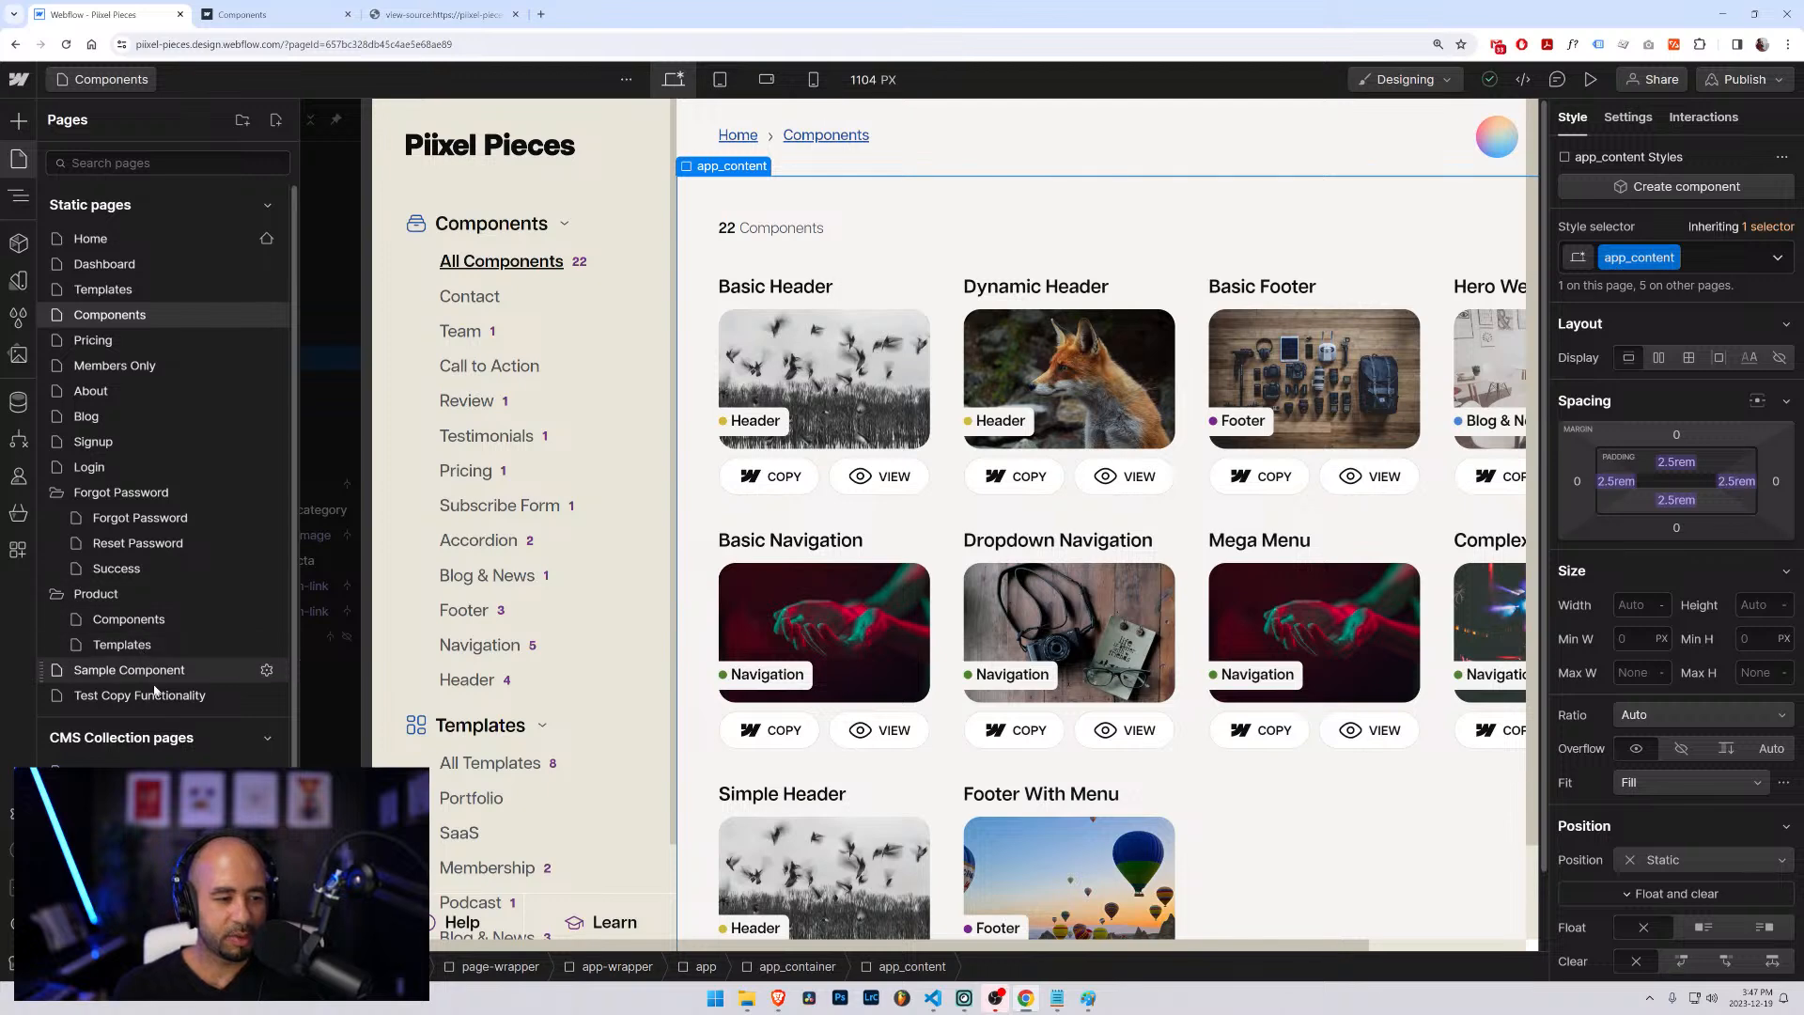
scroll(151, 676, down, 3)
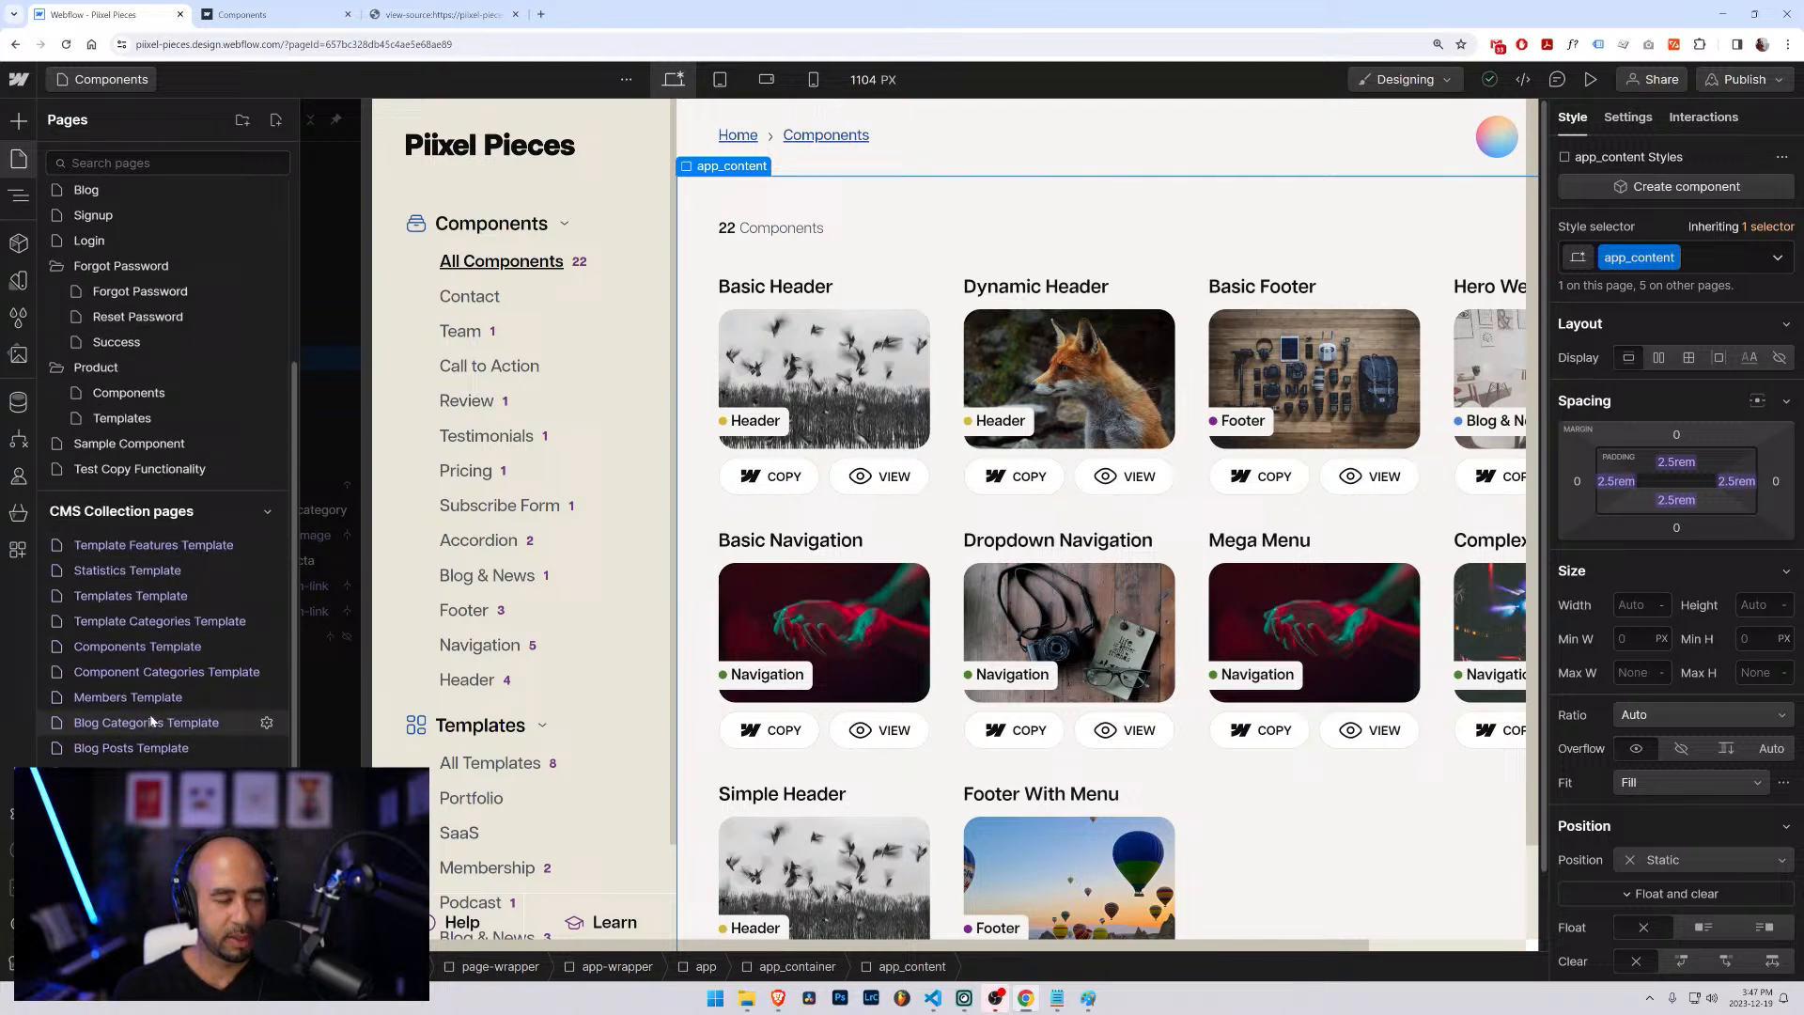
click(185, 648)
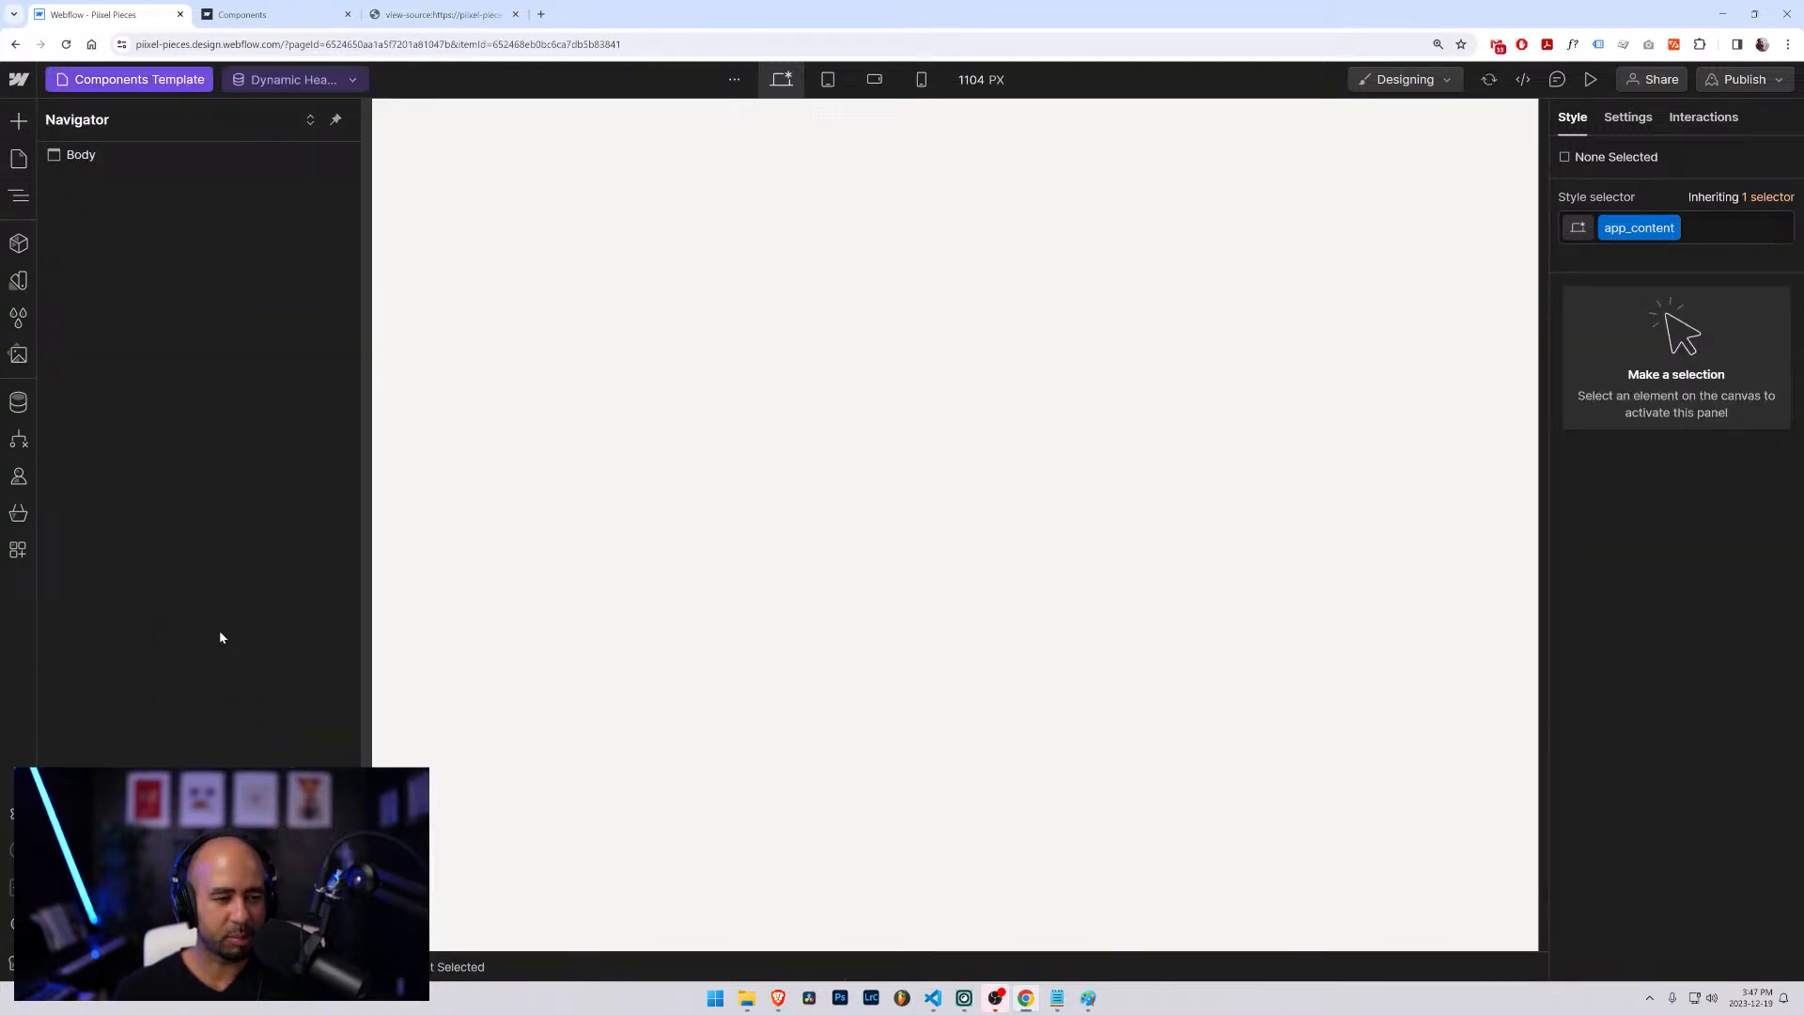
- Open the Component Categories Template page and inspect the Navigation category's component list and its view and copy buttons
click(139, 79)
scroll(188, 704, down, 1)
scroll(189, 710, down, 2)
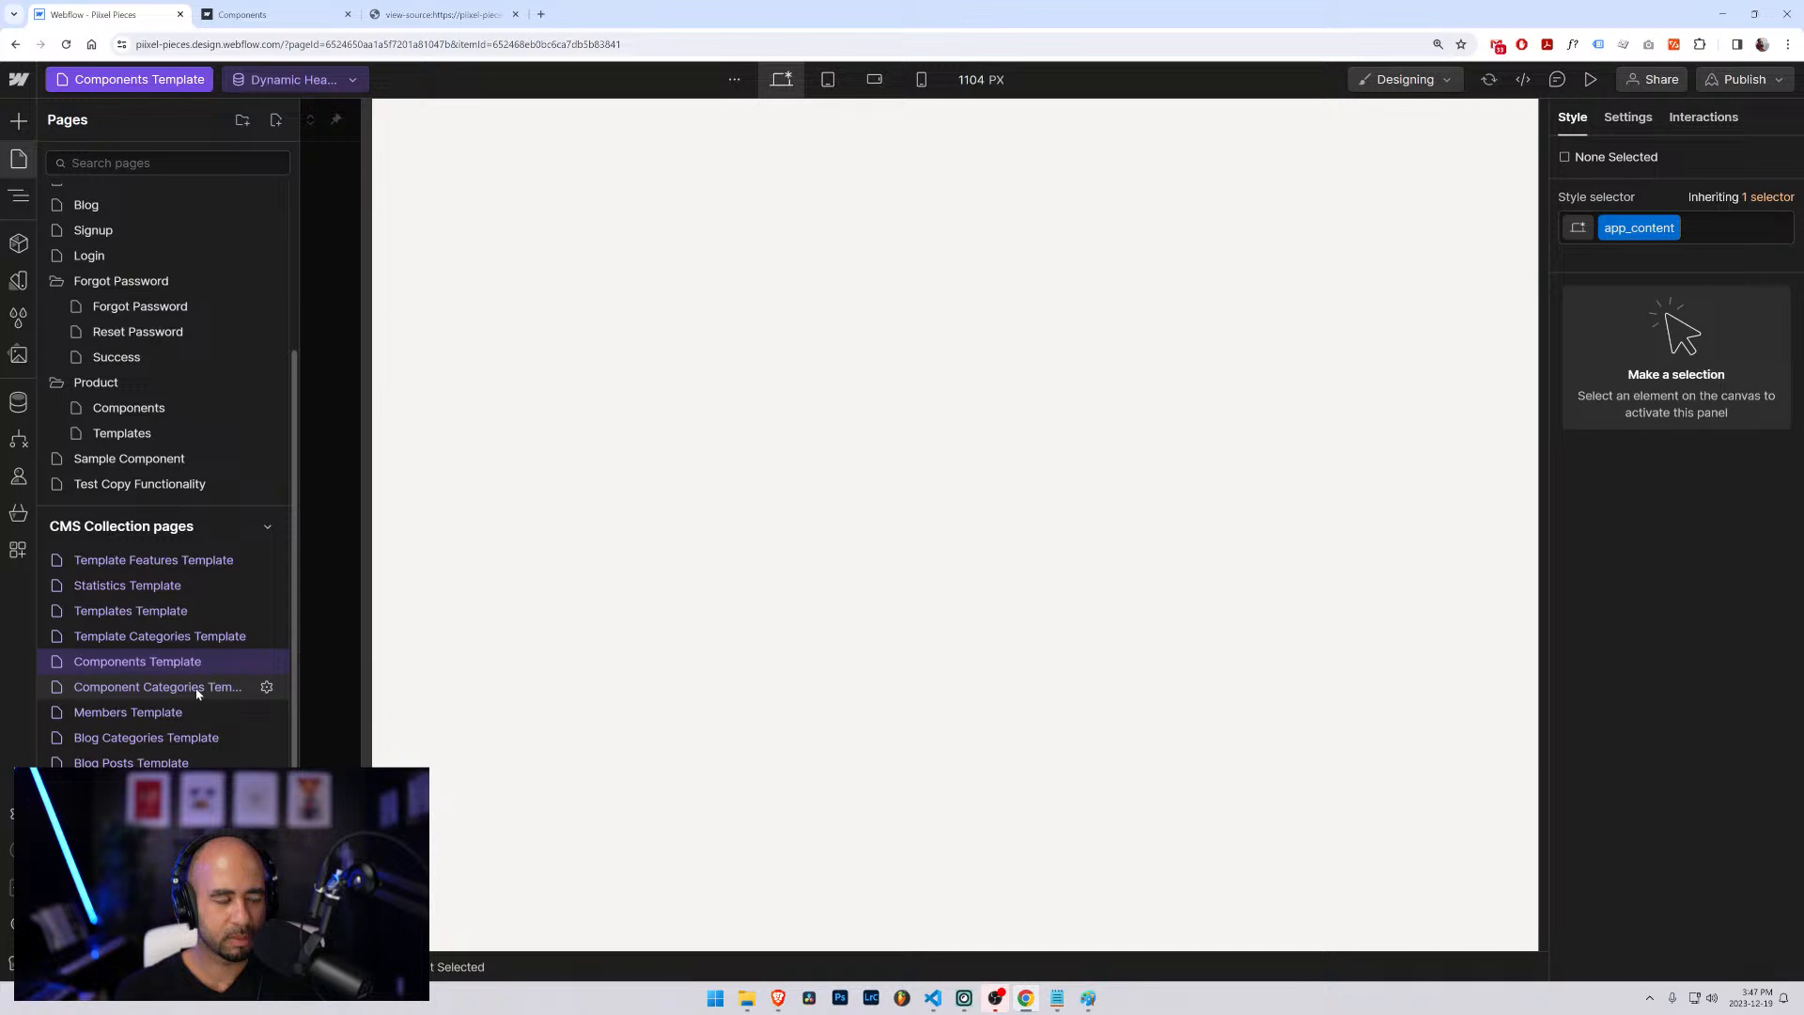
click(157, 687)
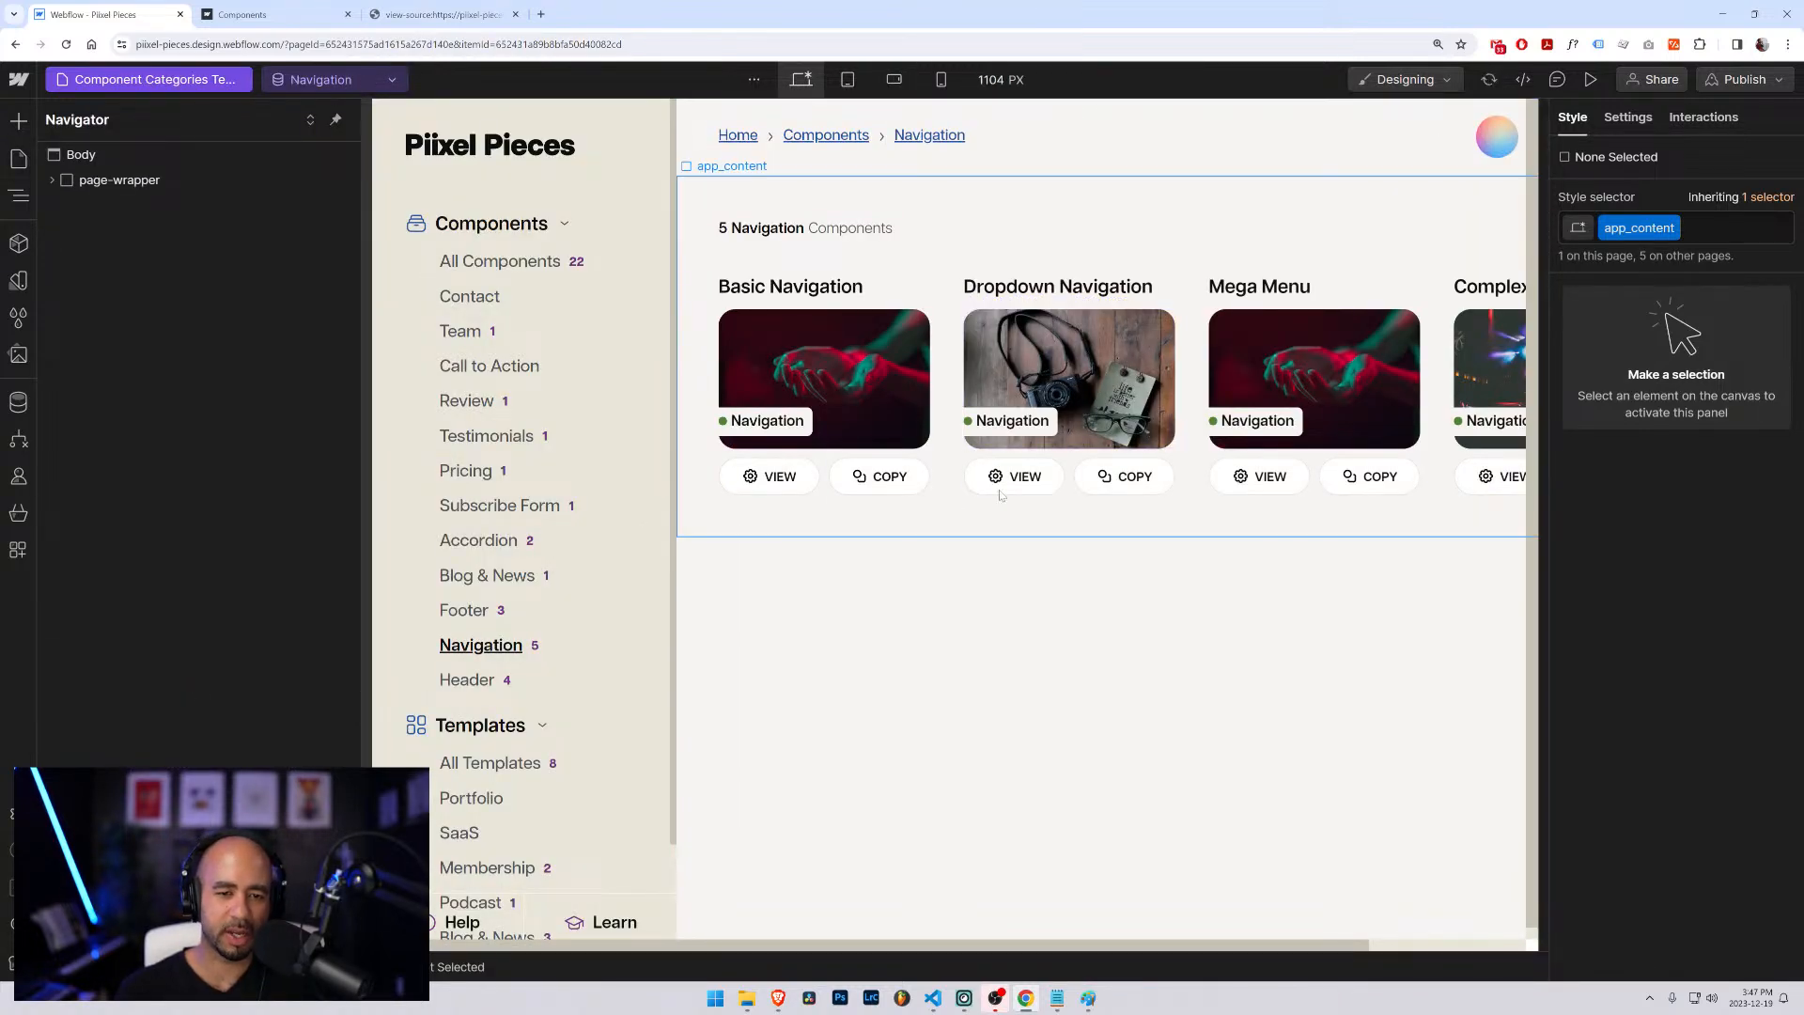
click(824, 457)
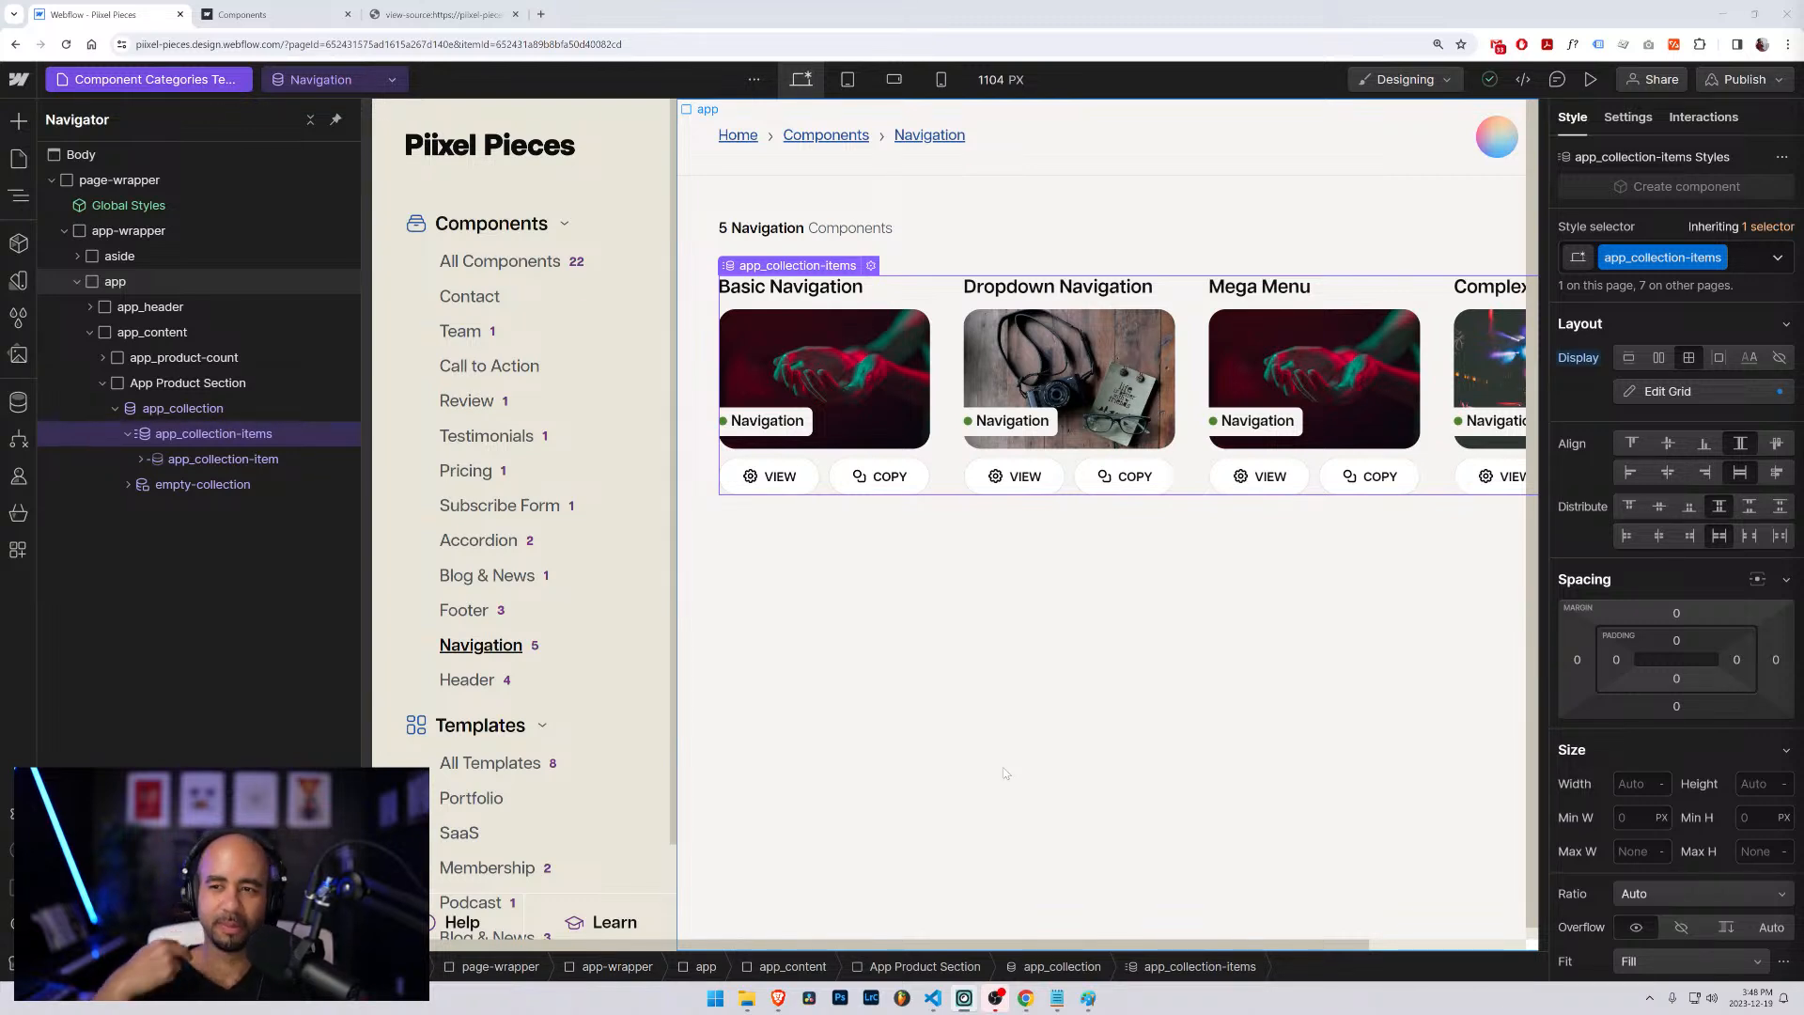
scroll(902, 761, down, 1)
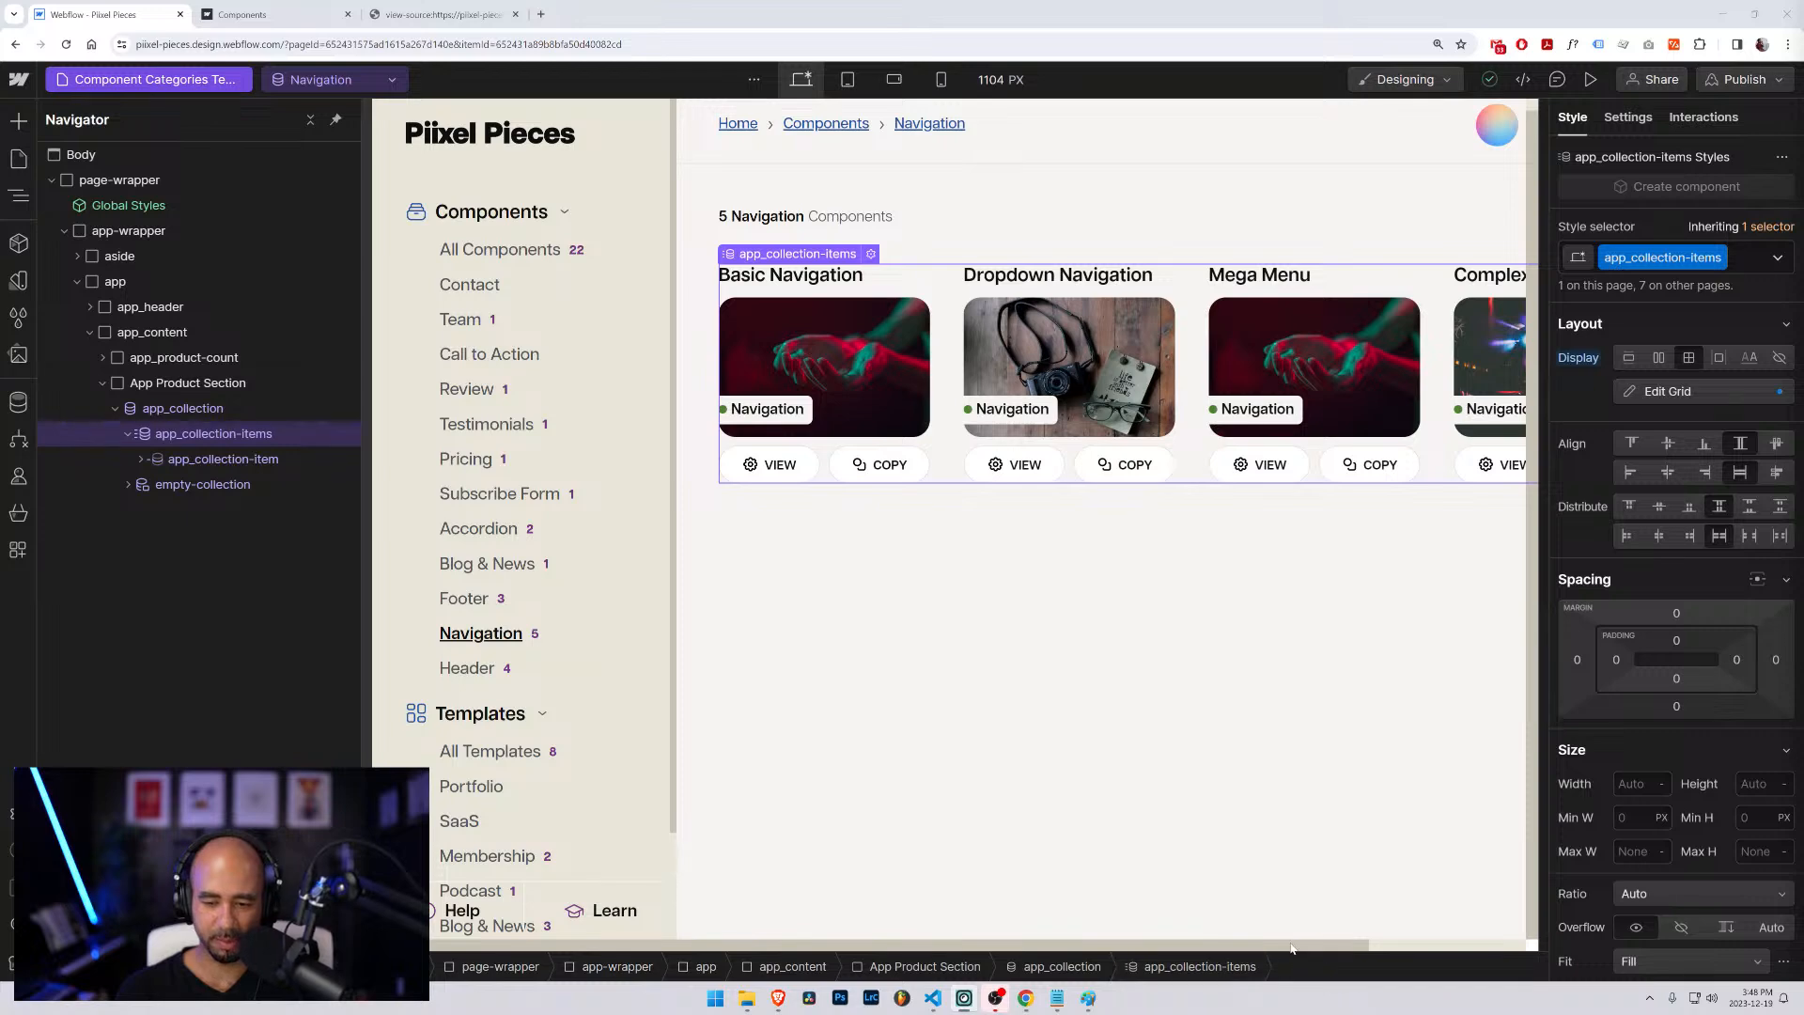
scroll(645, 827, down, 2)
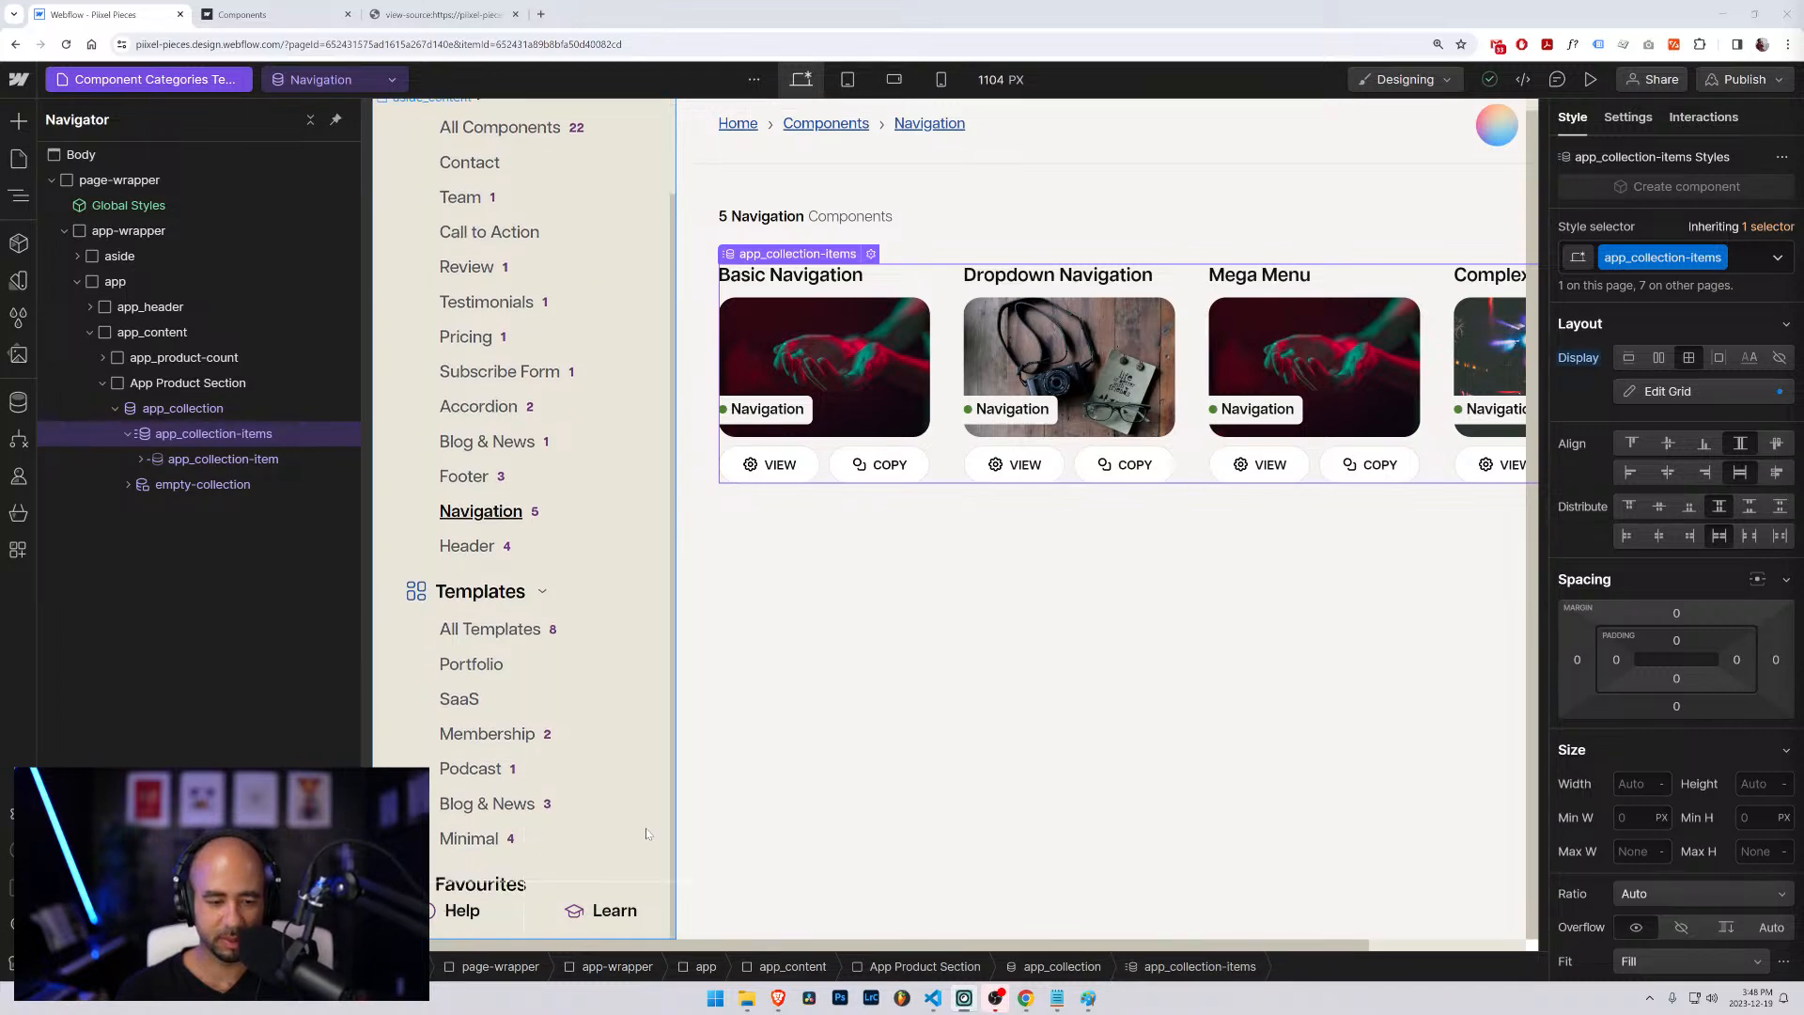
scroll(516, 919, up, 3)
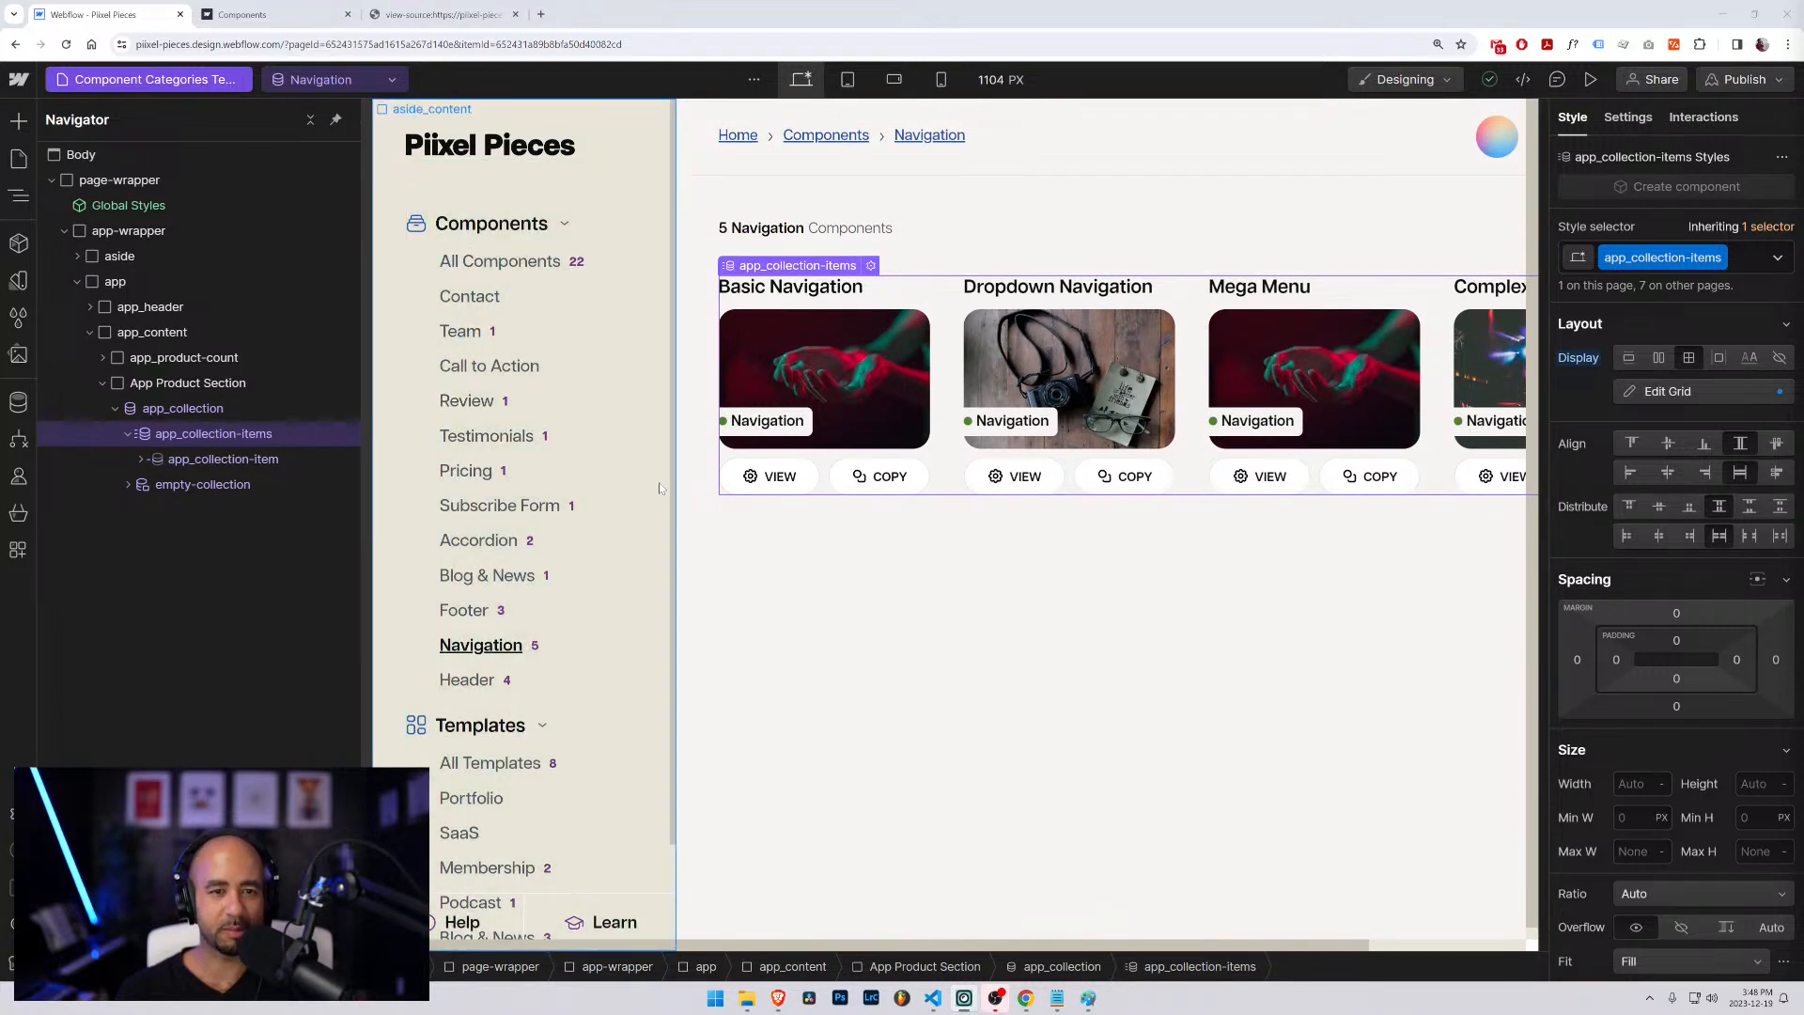
scroll(1227, 385, up, 1)
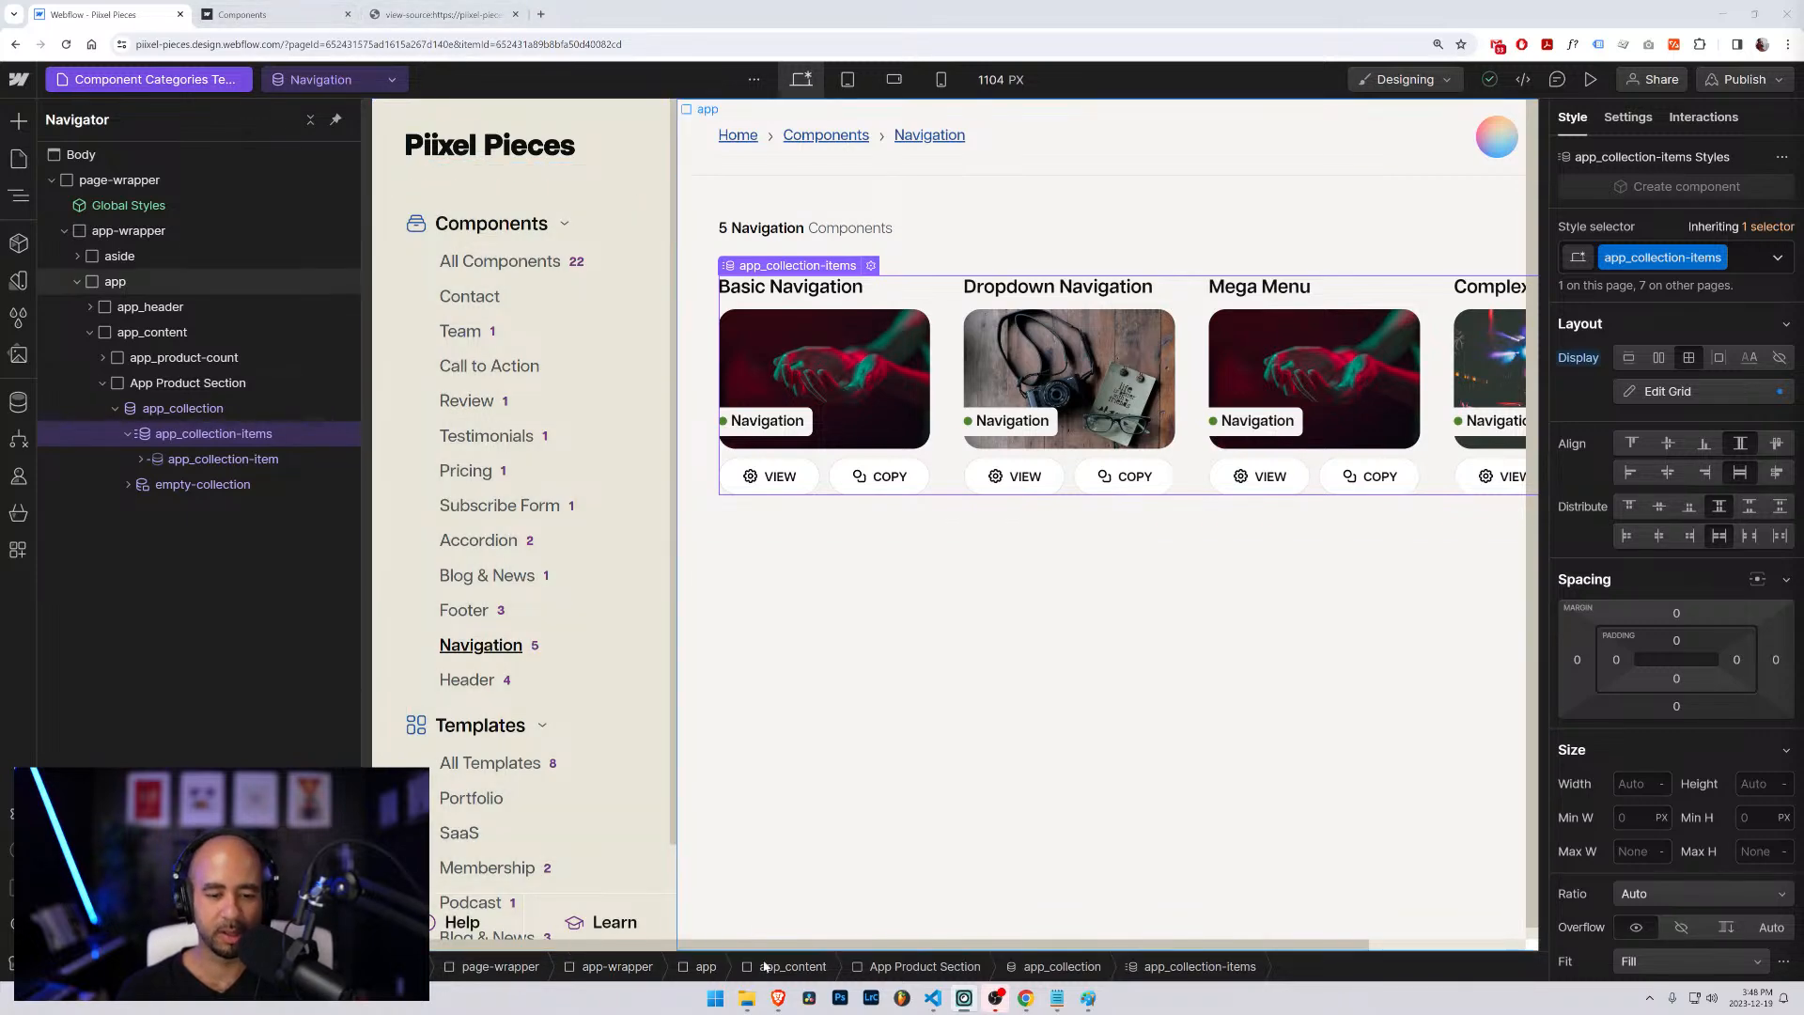
- Switch to Asana and add a task named 'Review and update internal category pages for components and templates' after the copy button task
mouse_move(778, 996)
click(726, 932)
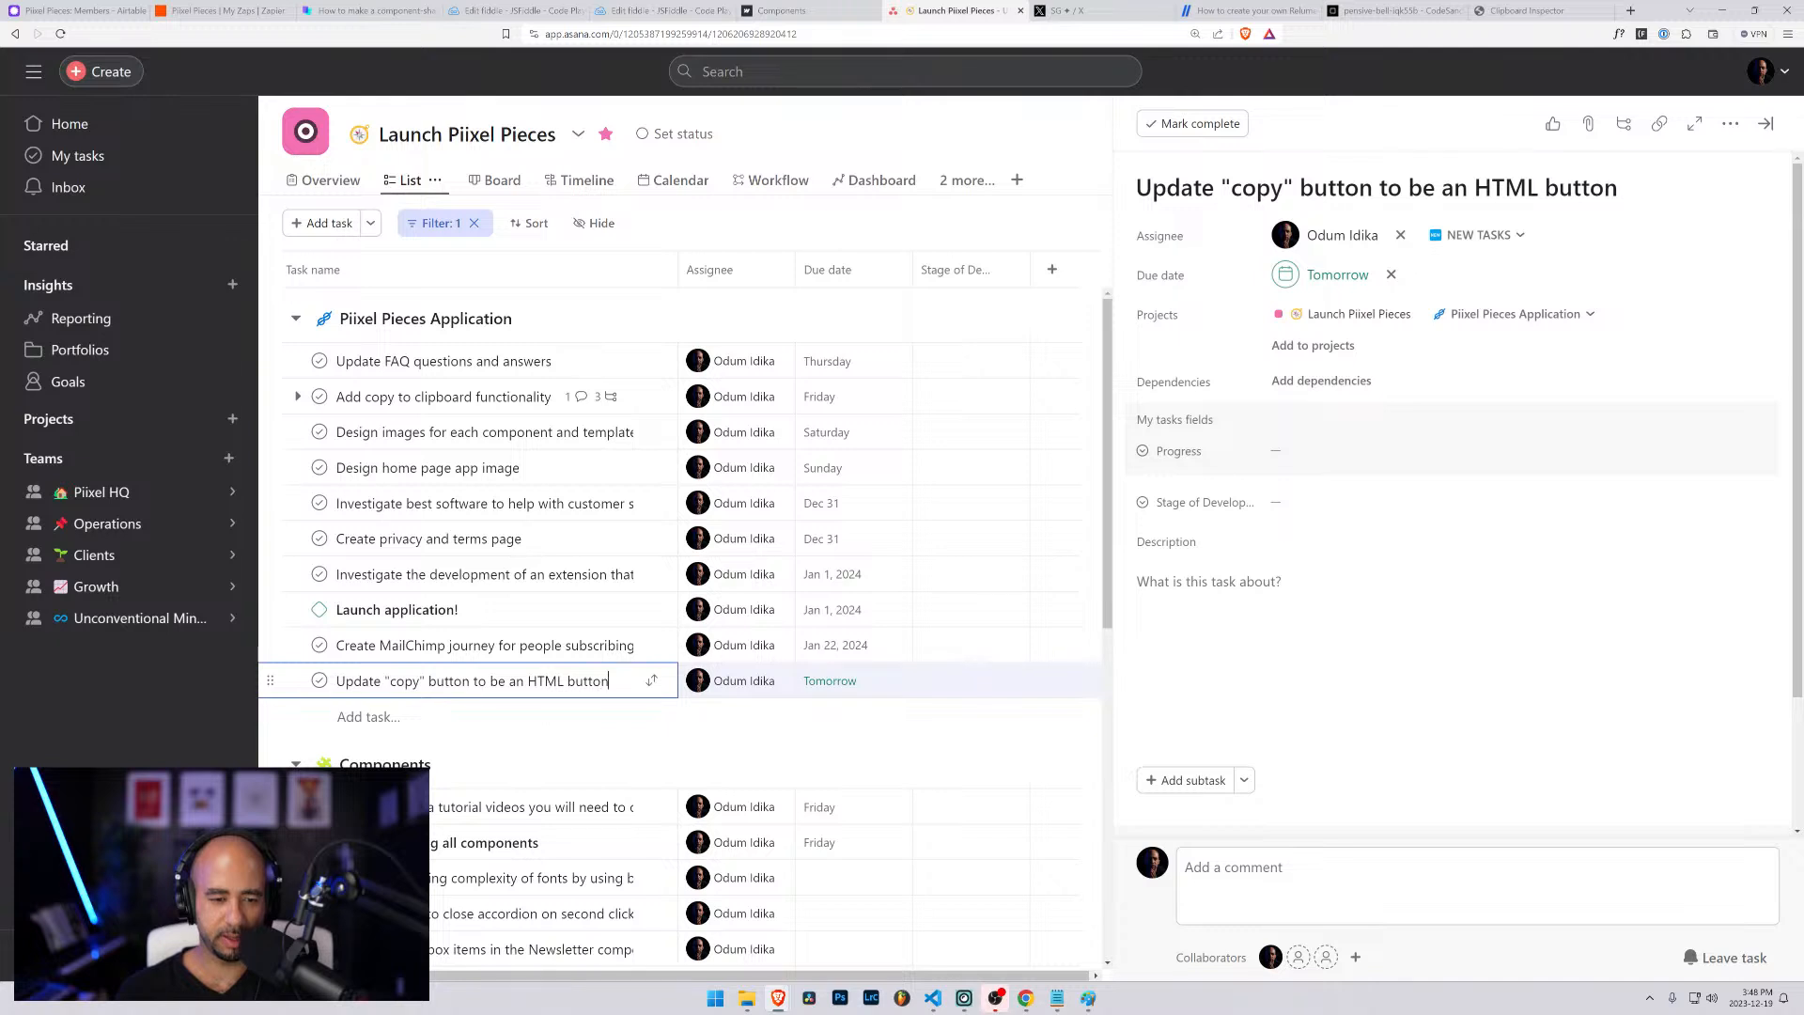
key(Return)
text(Review)
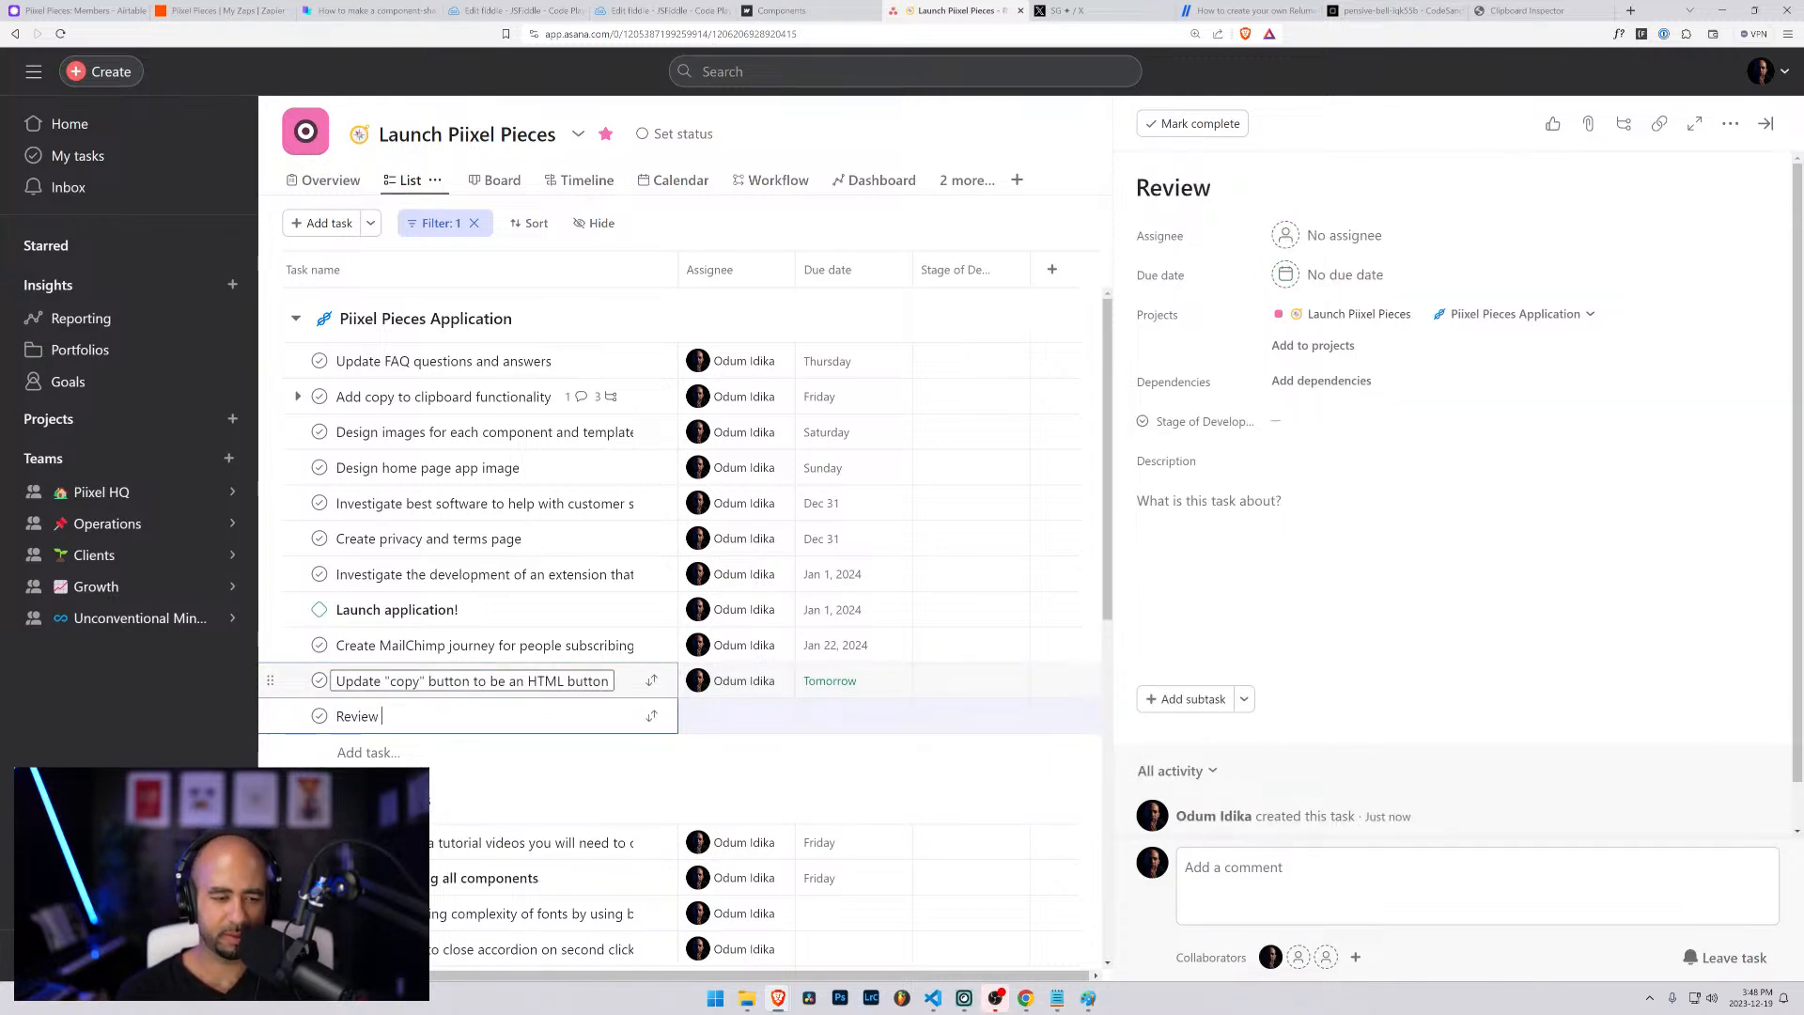
text( and update inte)
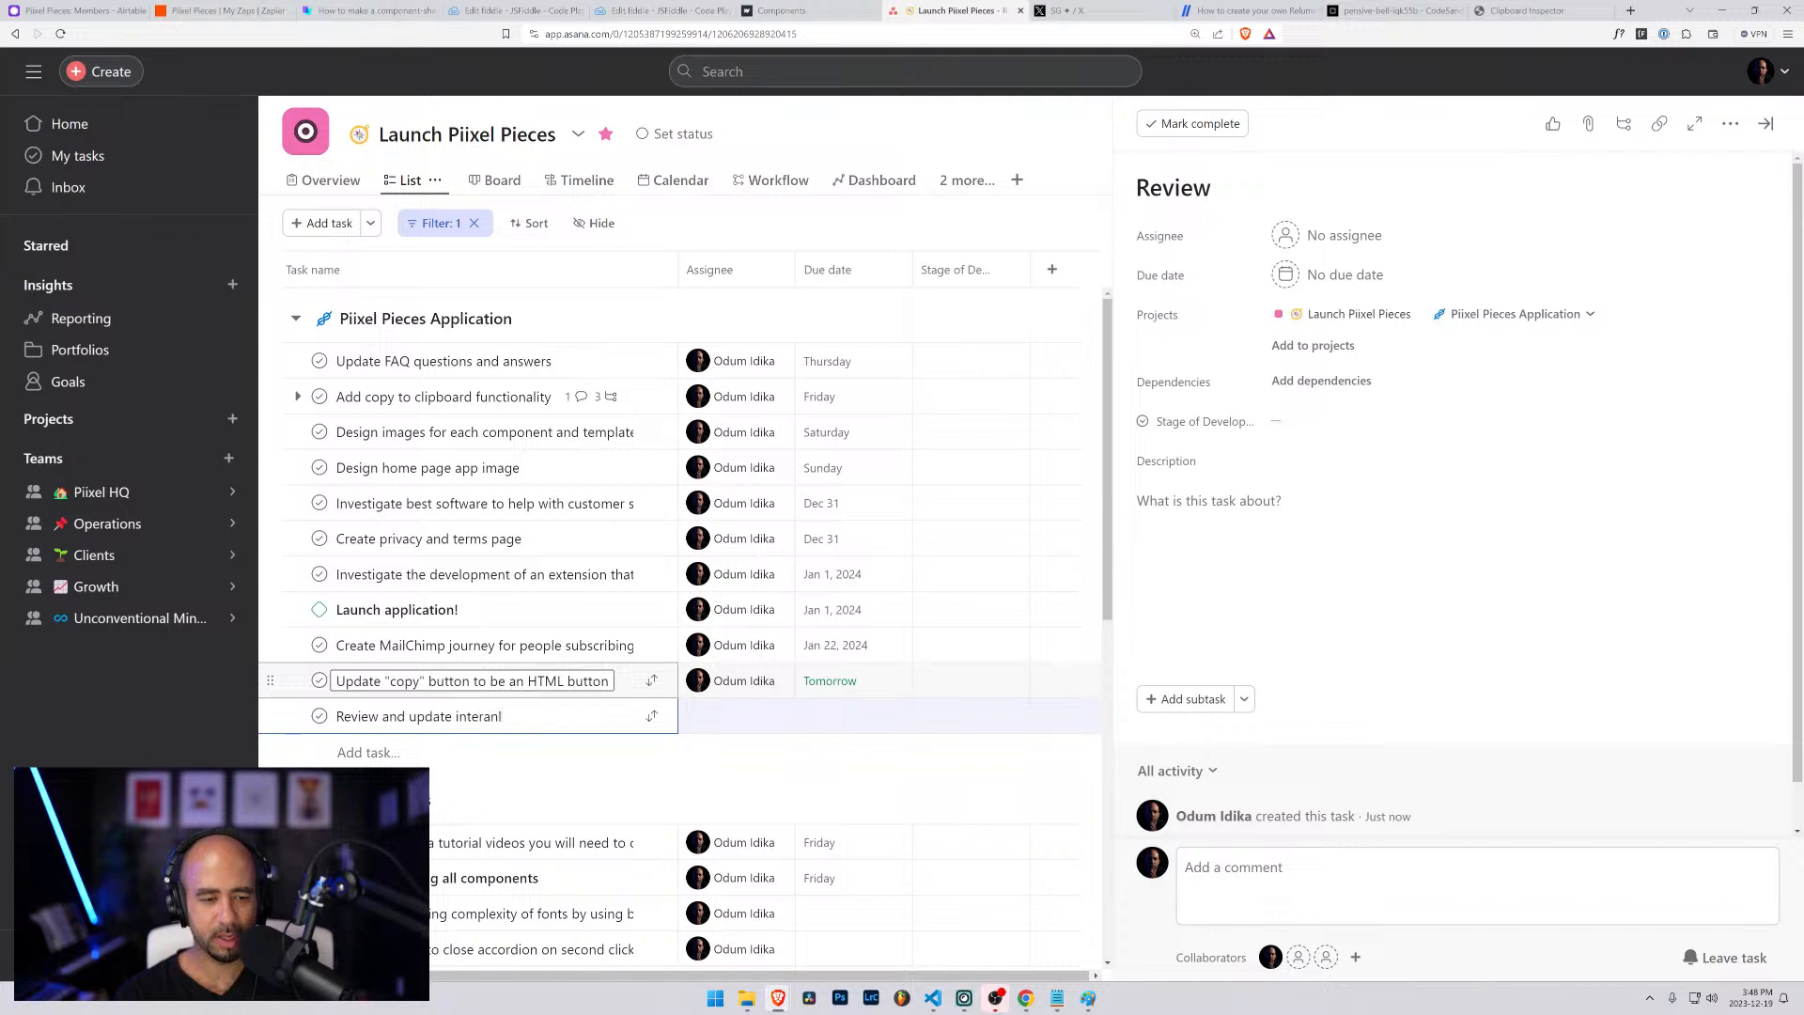
text(ranl)
key(BackSpace)
key(BackSpace)
key(BackSpace)
key(BackSpace)
text(r)
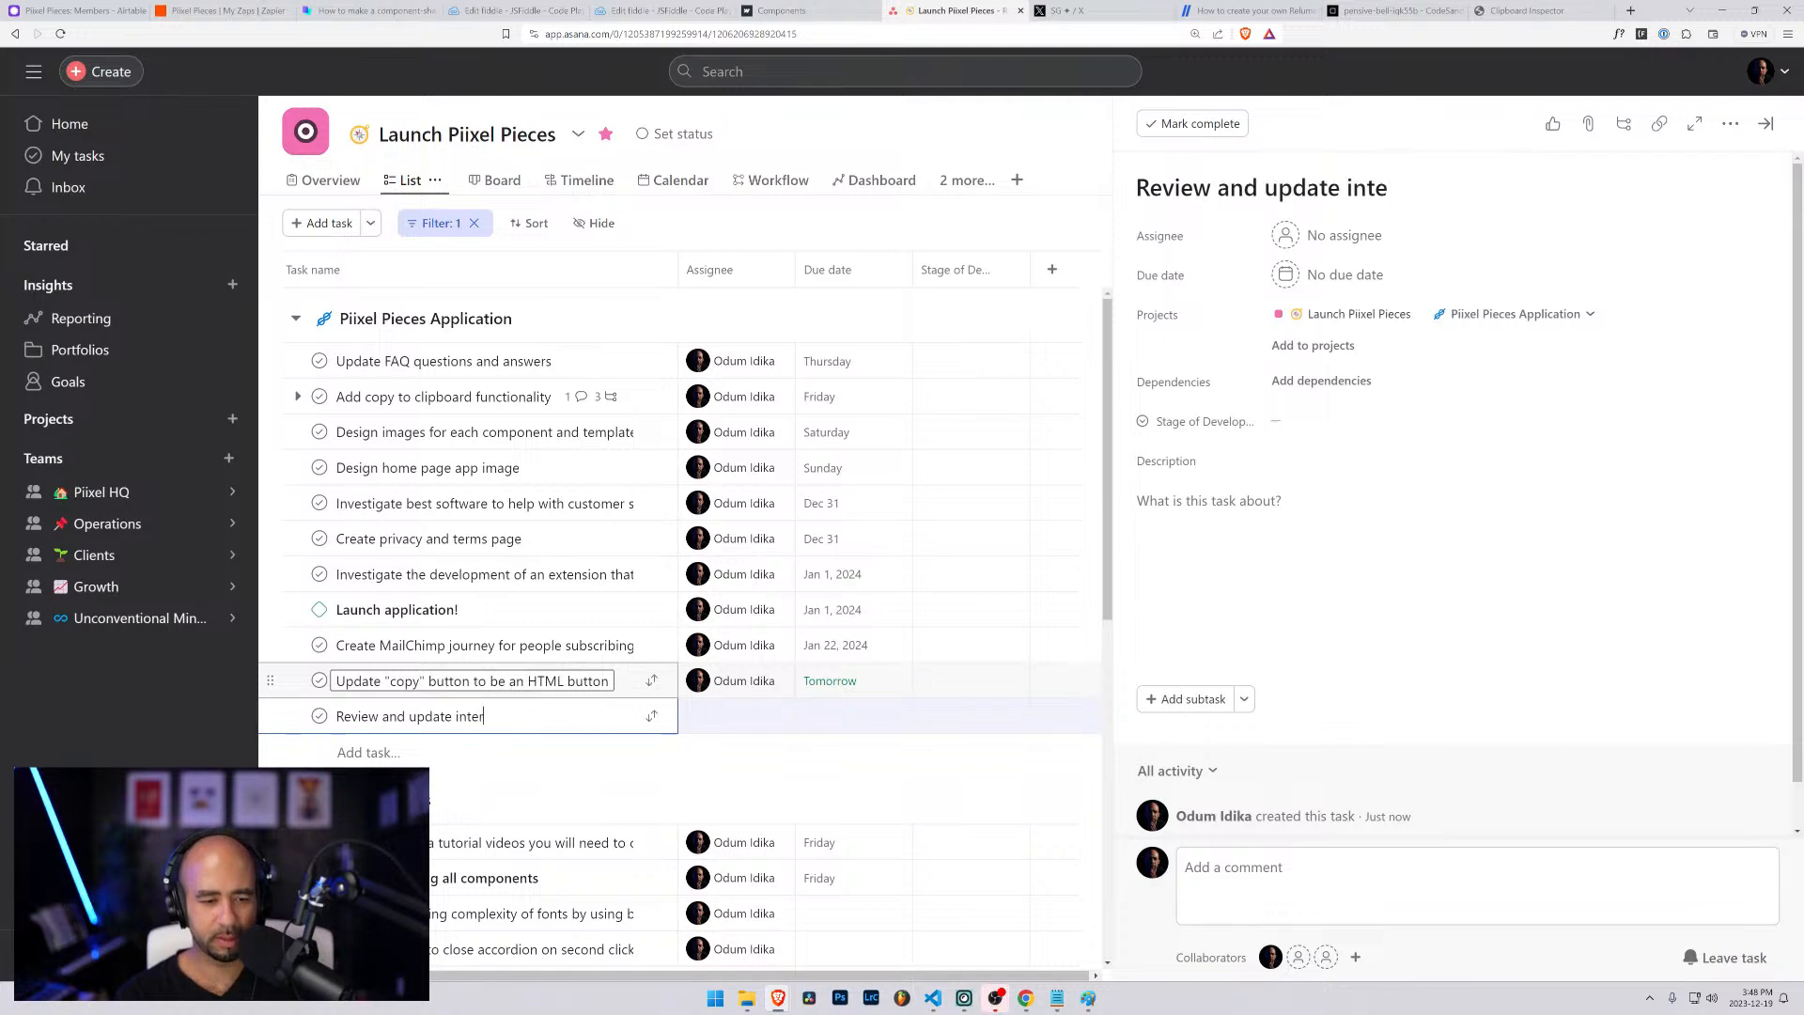
text(nal categ)
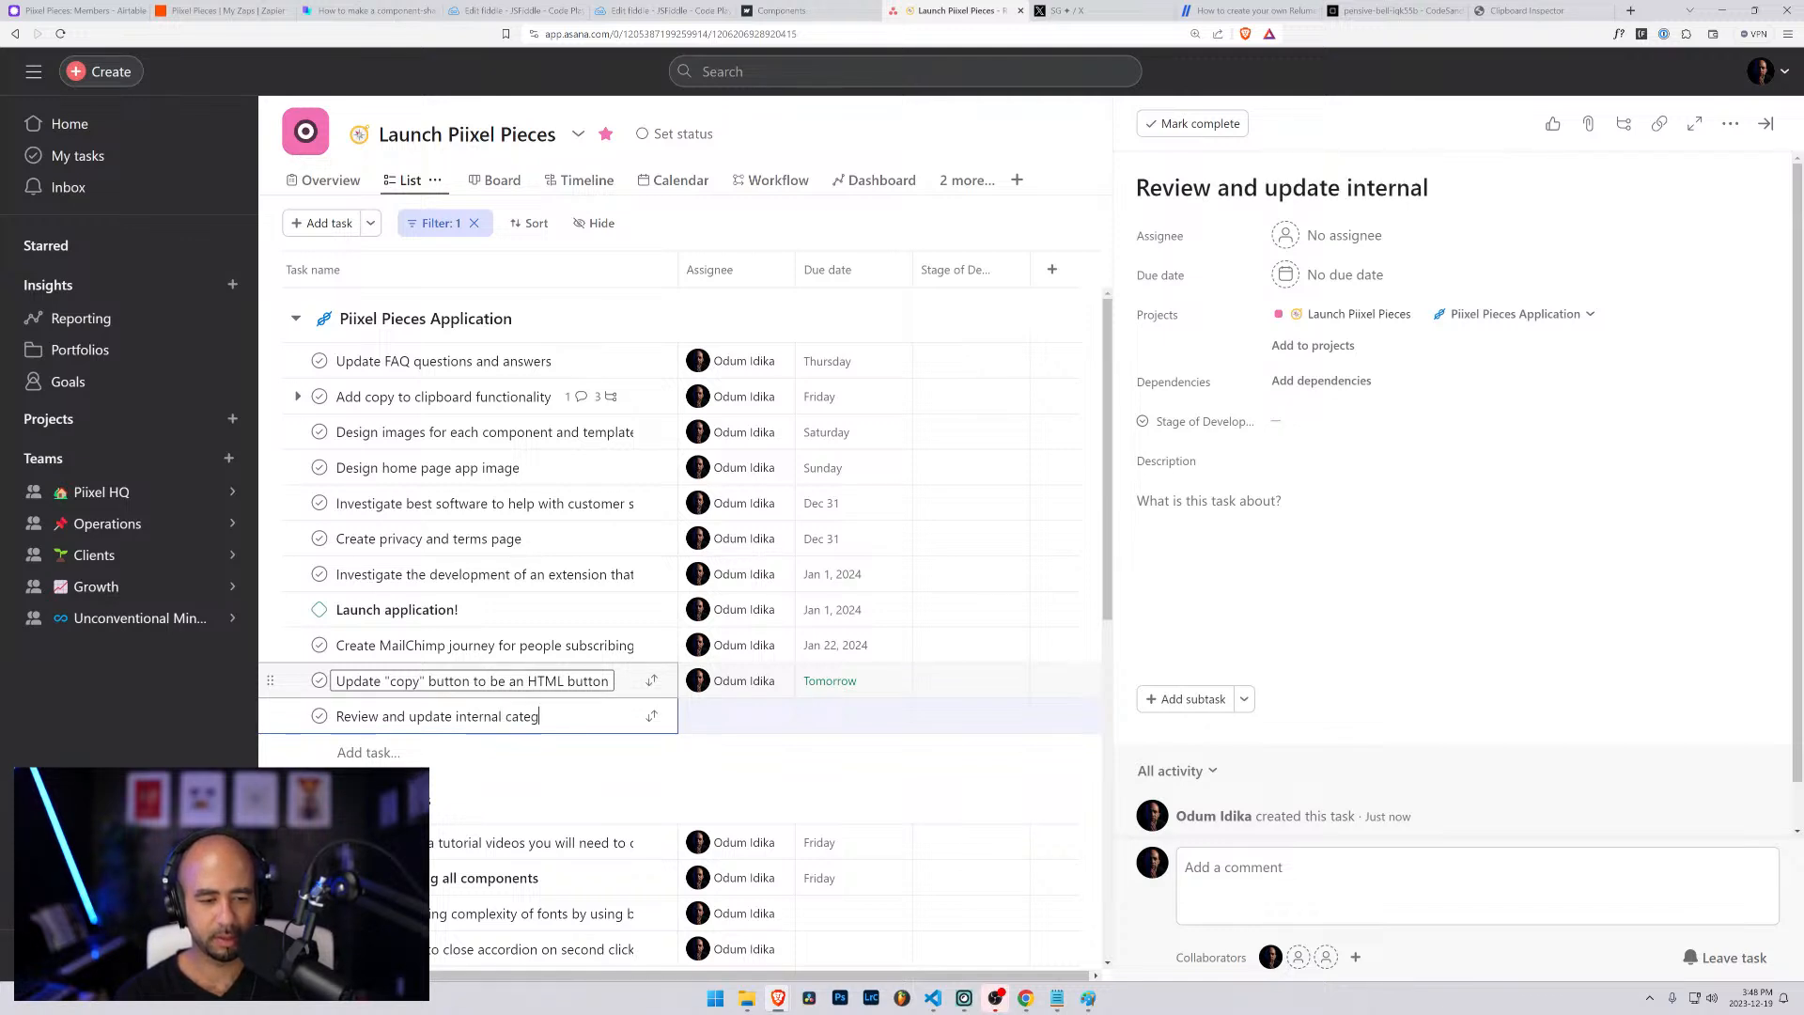
text(ory pages for )
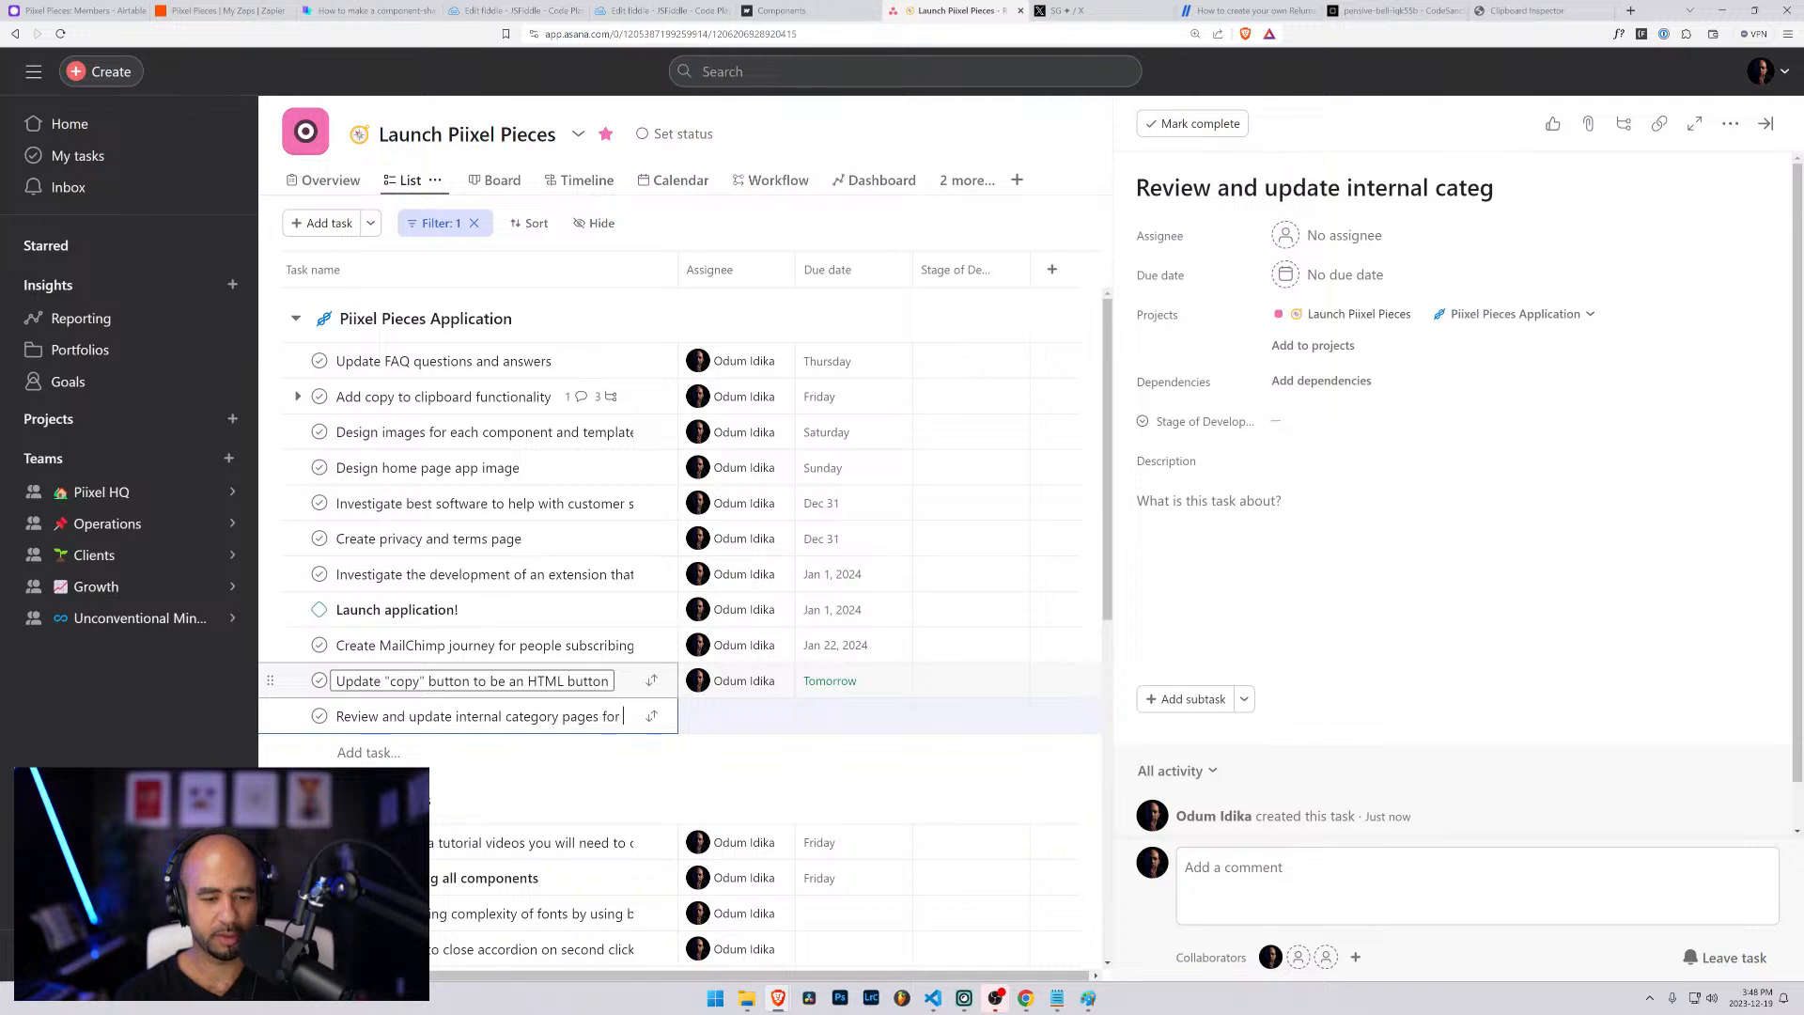
text(componetns)
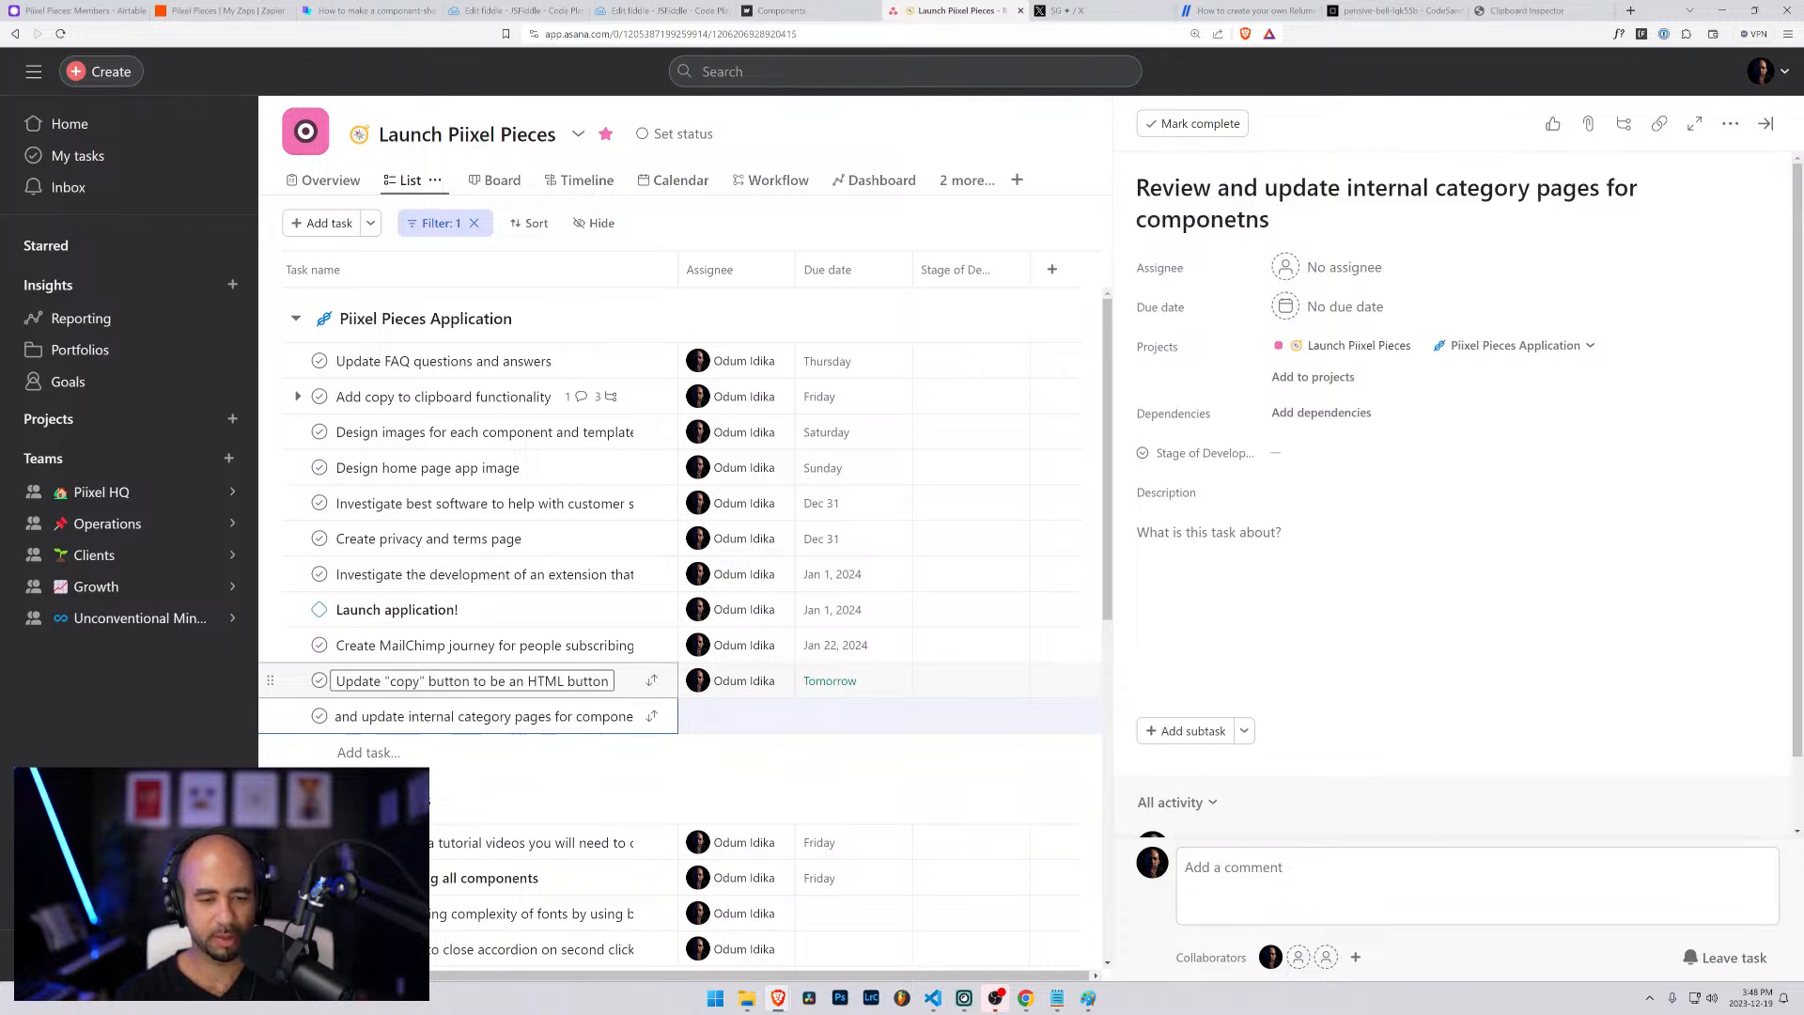
key(BackSpace)
key(BackSpace)
key(BackSpace)
text(nts and templa)
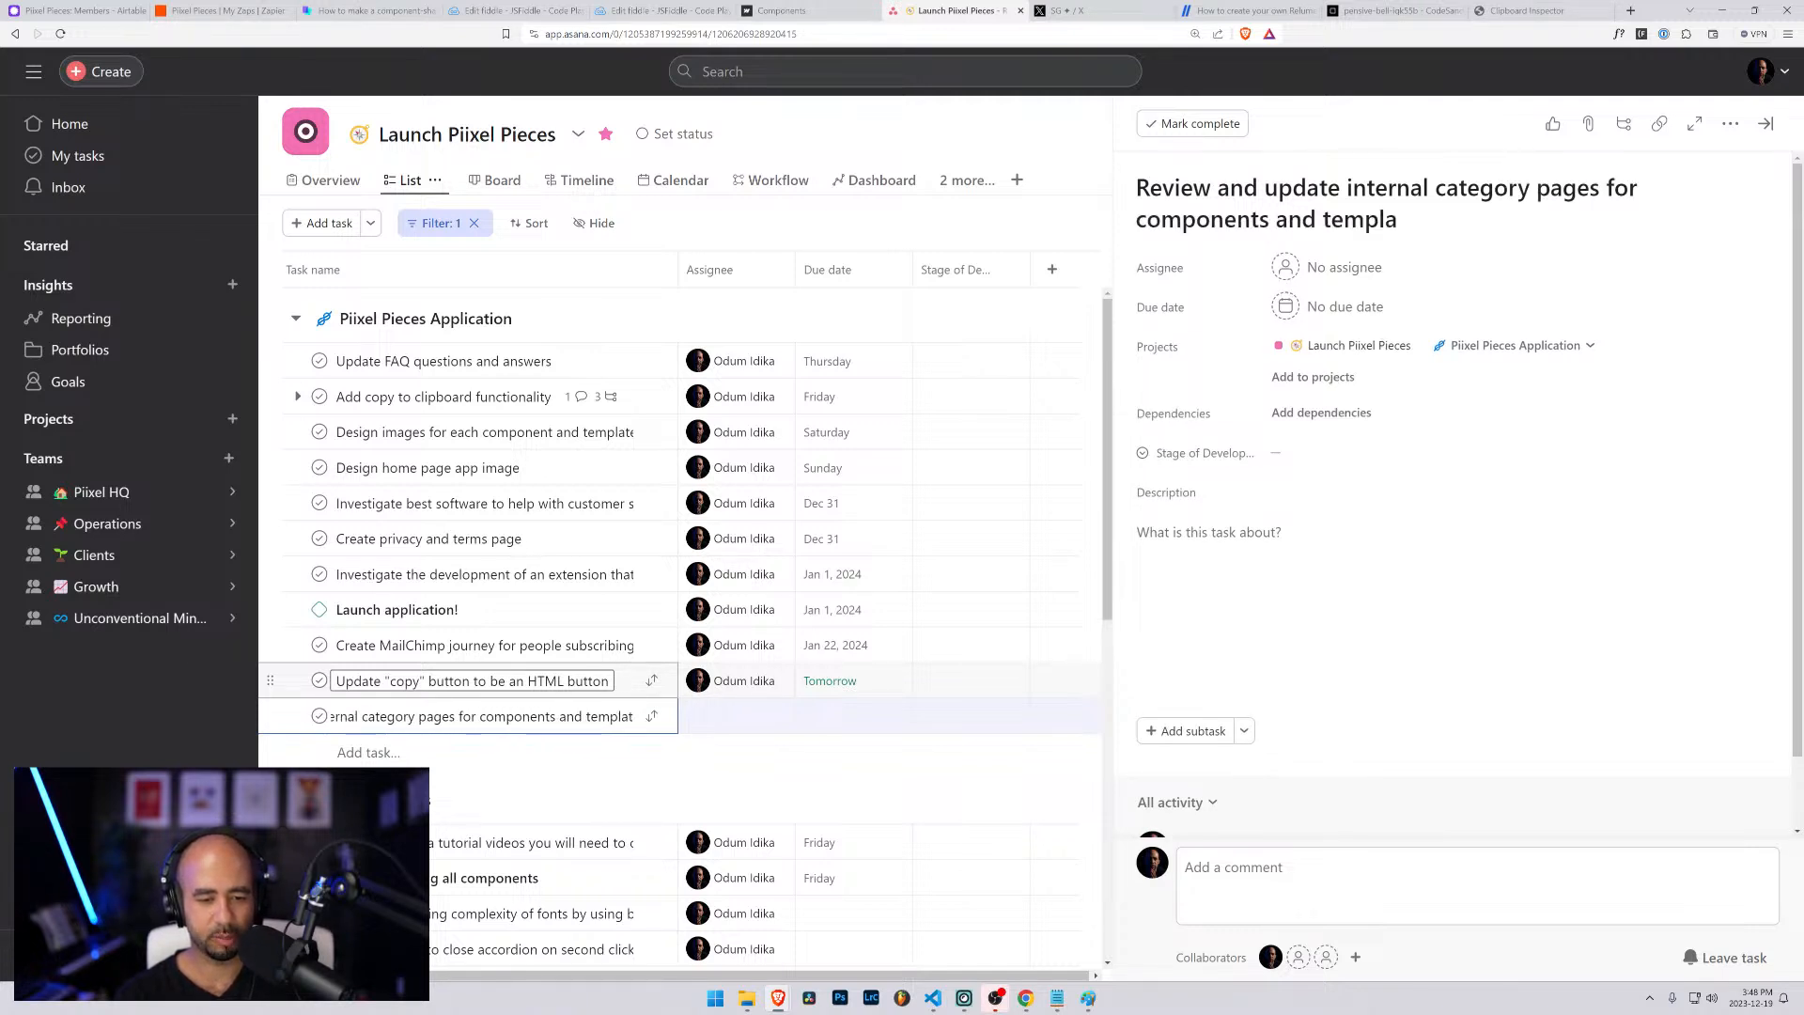
text(tes)
- Assign the category pages task to yourself and set its due date to December 20, 2023
click(851, 726)
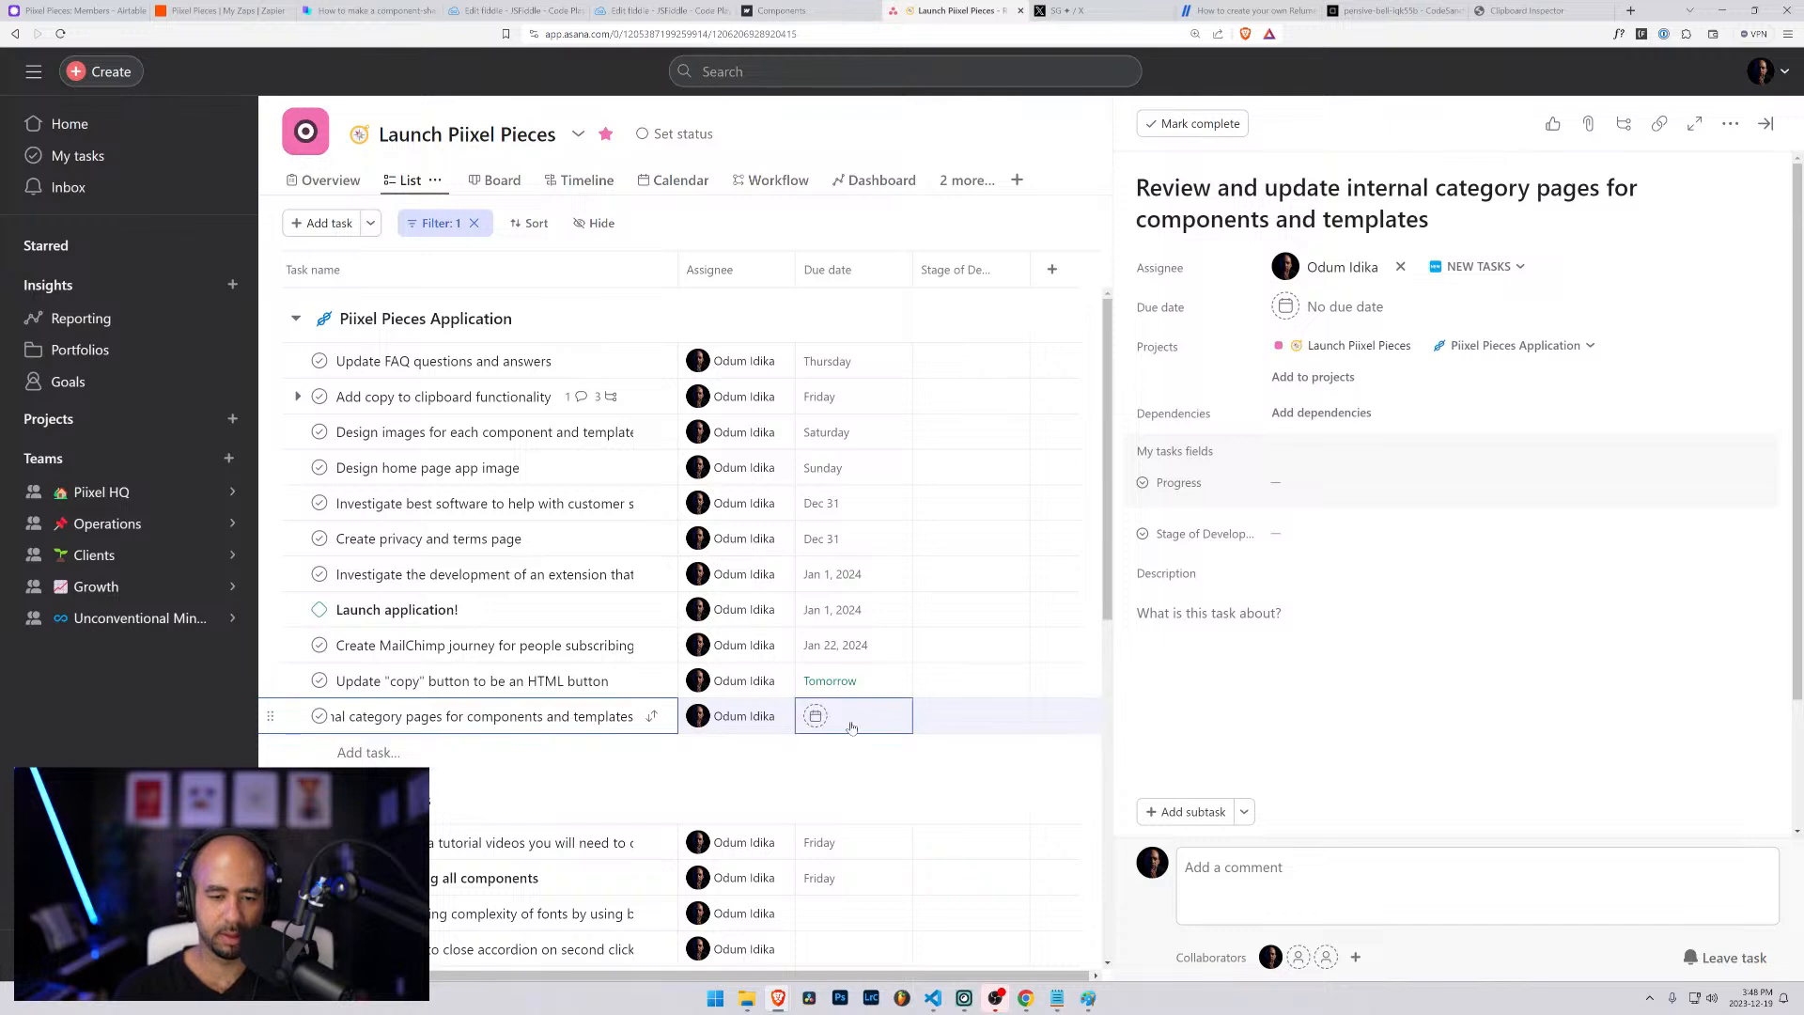
click(851, 727)
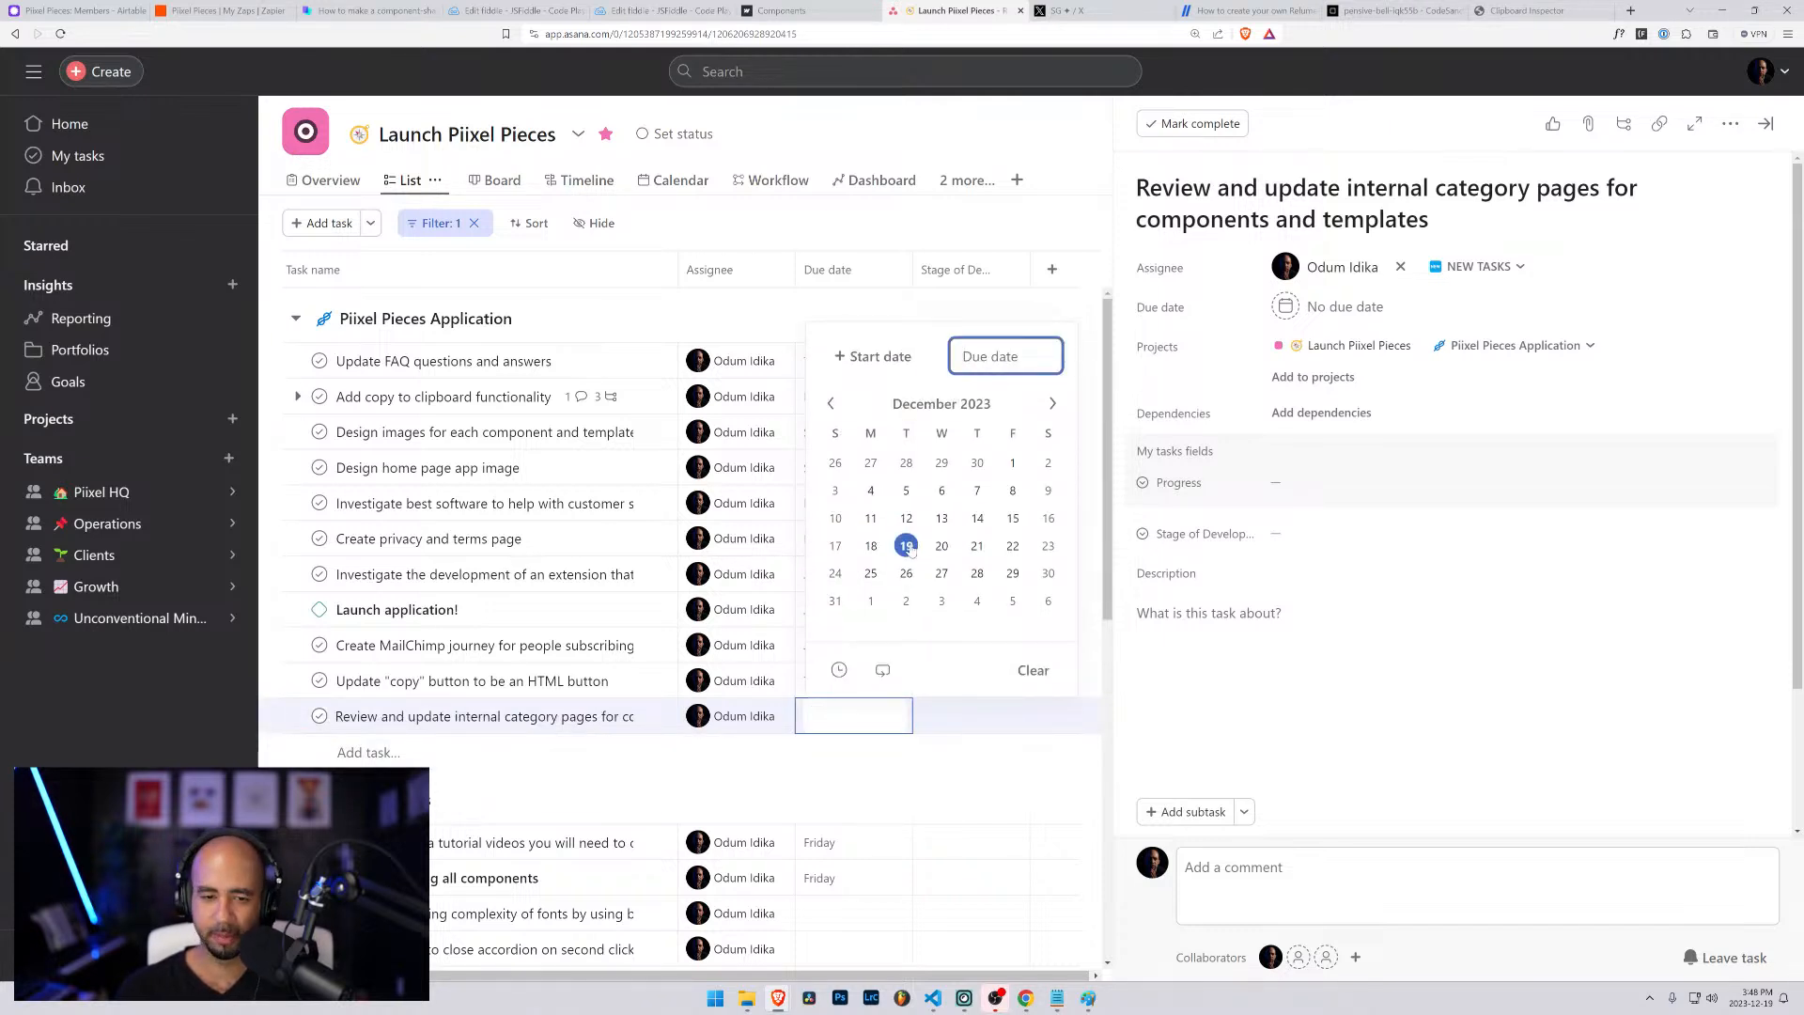
click(941, 546)
click(507, 718)
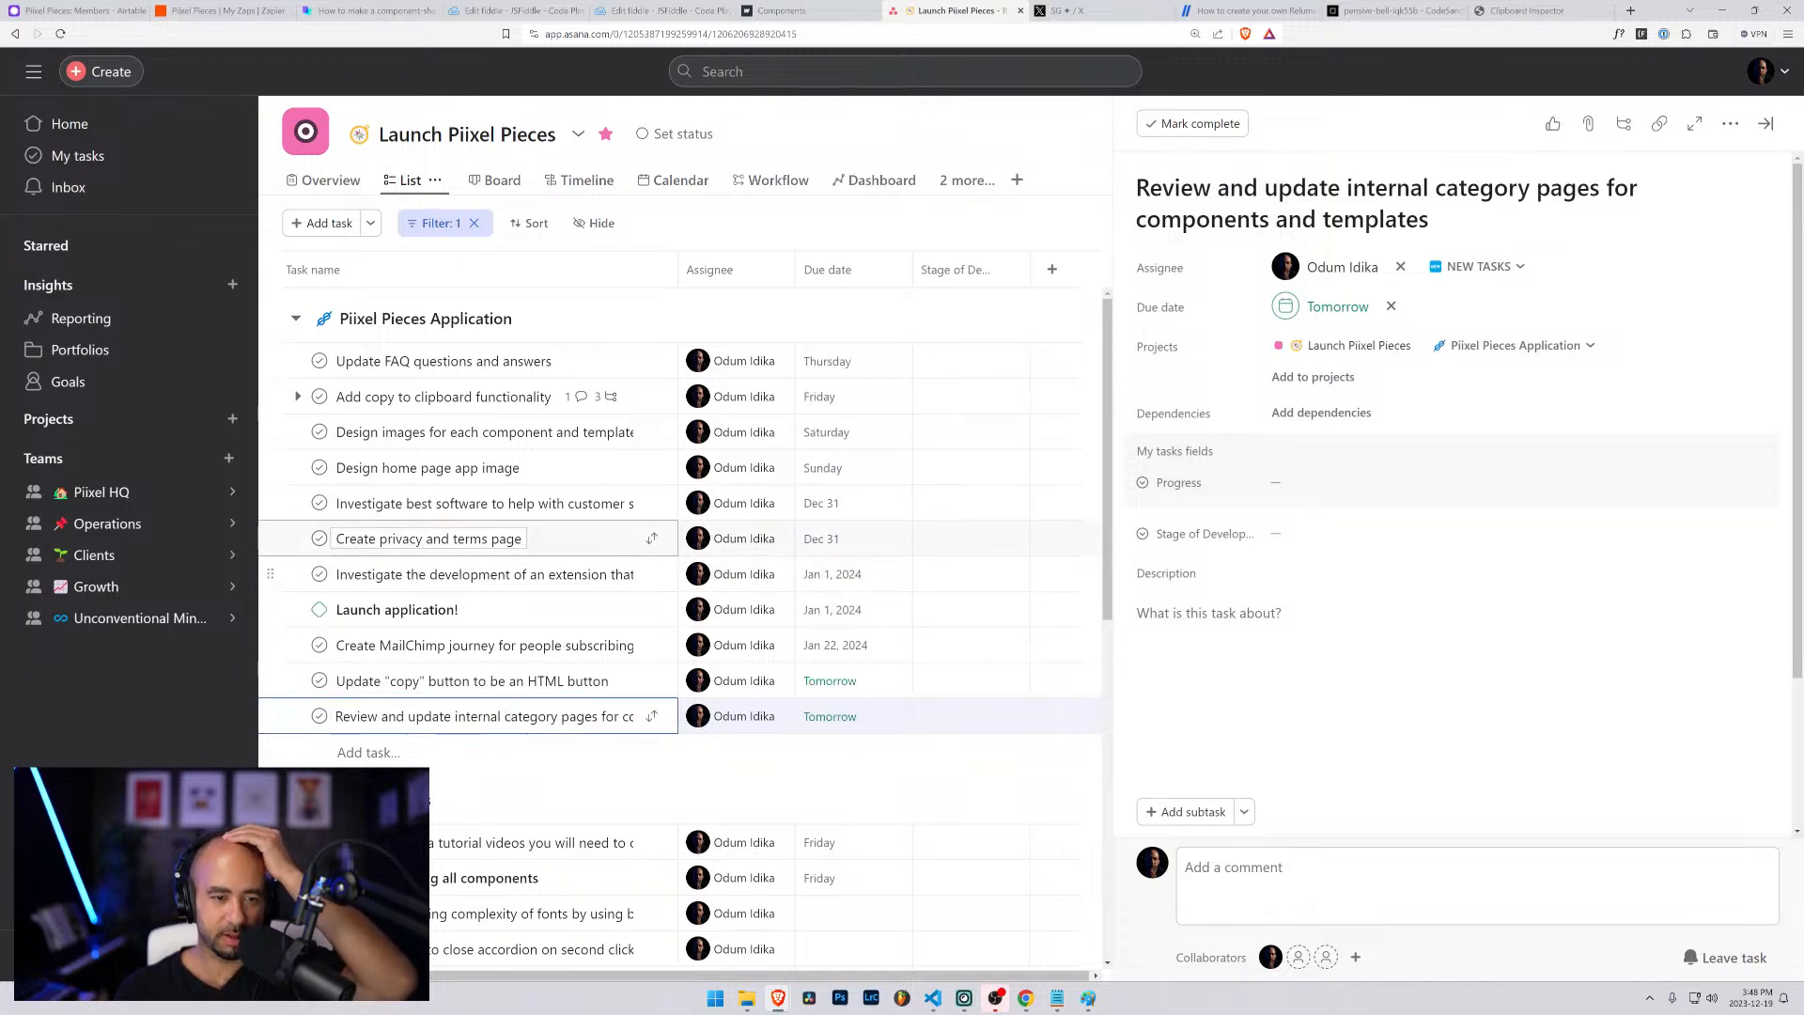
- In the 'Add copy to clipboard functionality' task, mark the JSON file hosting and script rework subtasks complete and review the task's activity
click(620, 396)
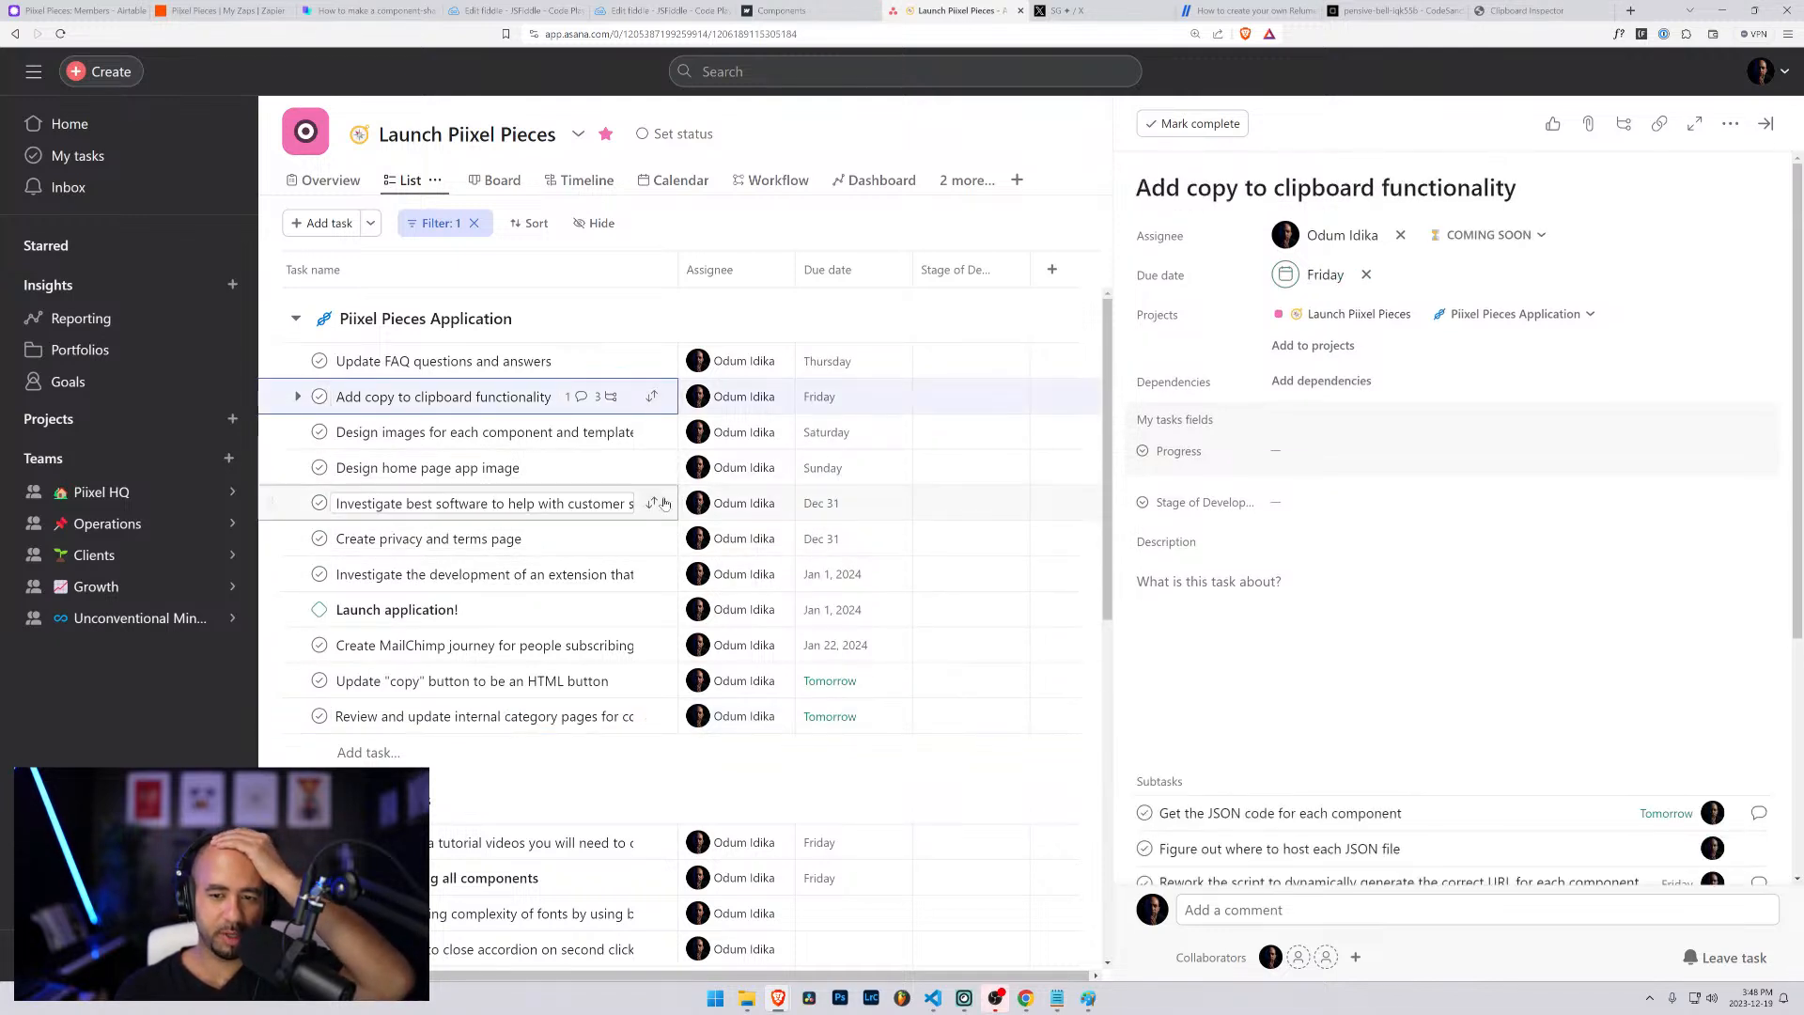
scroll(1409, 611, down, 3)
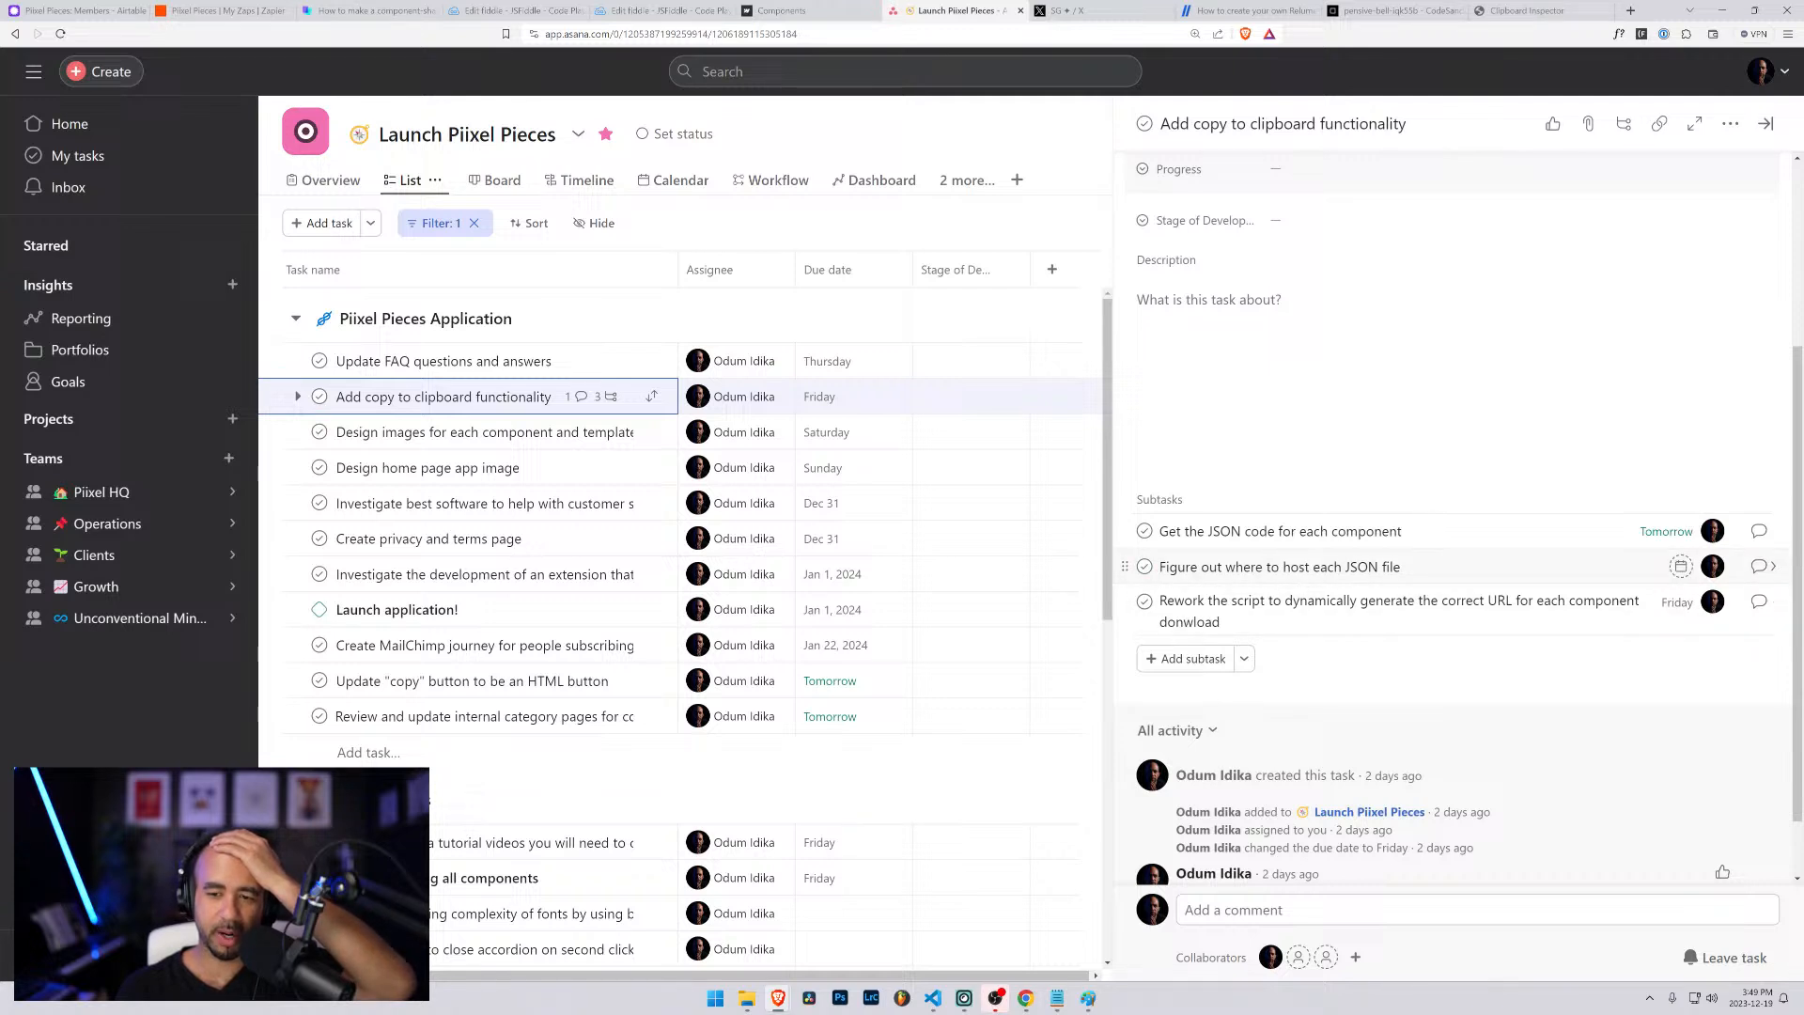
click(1145, 566)
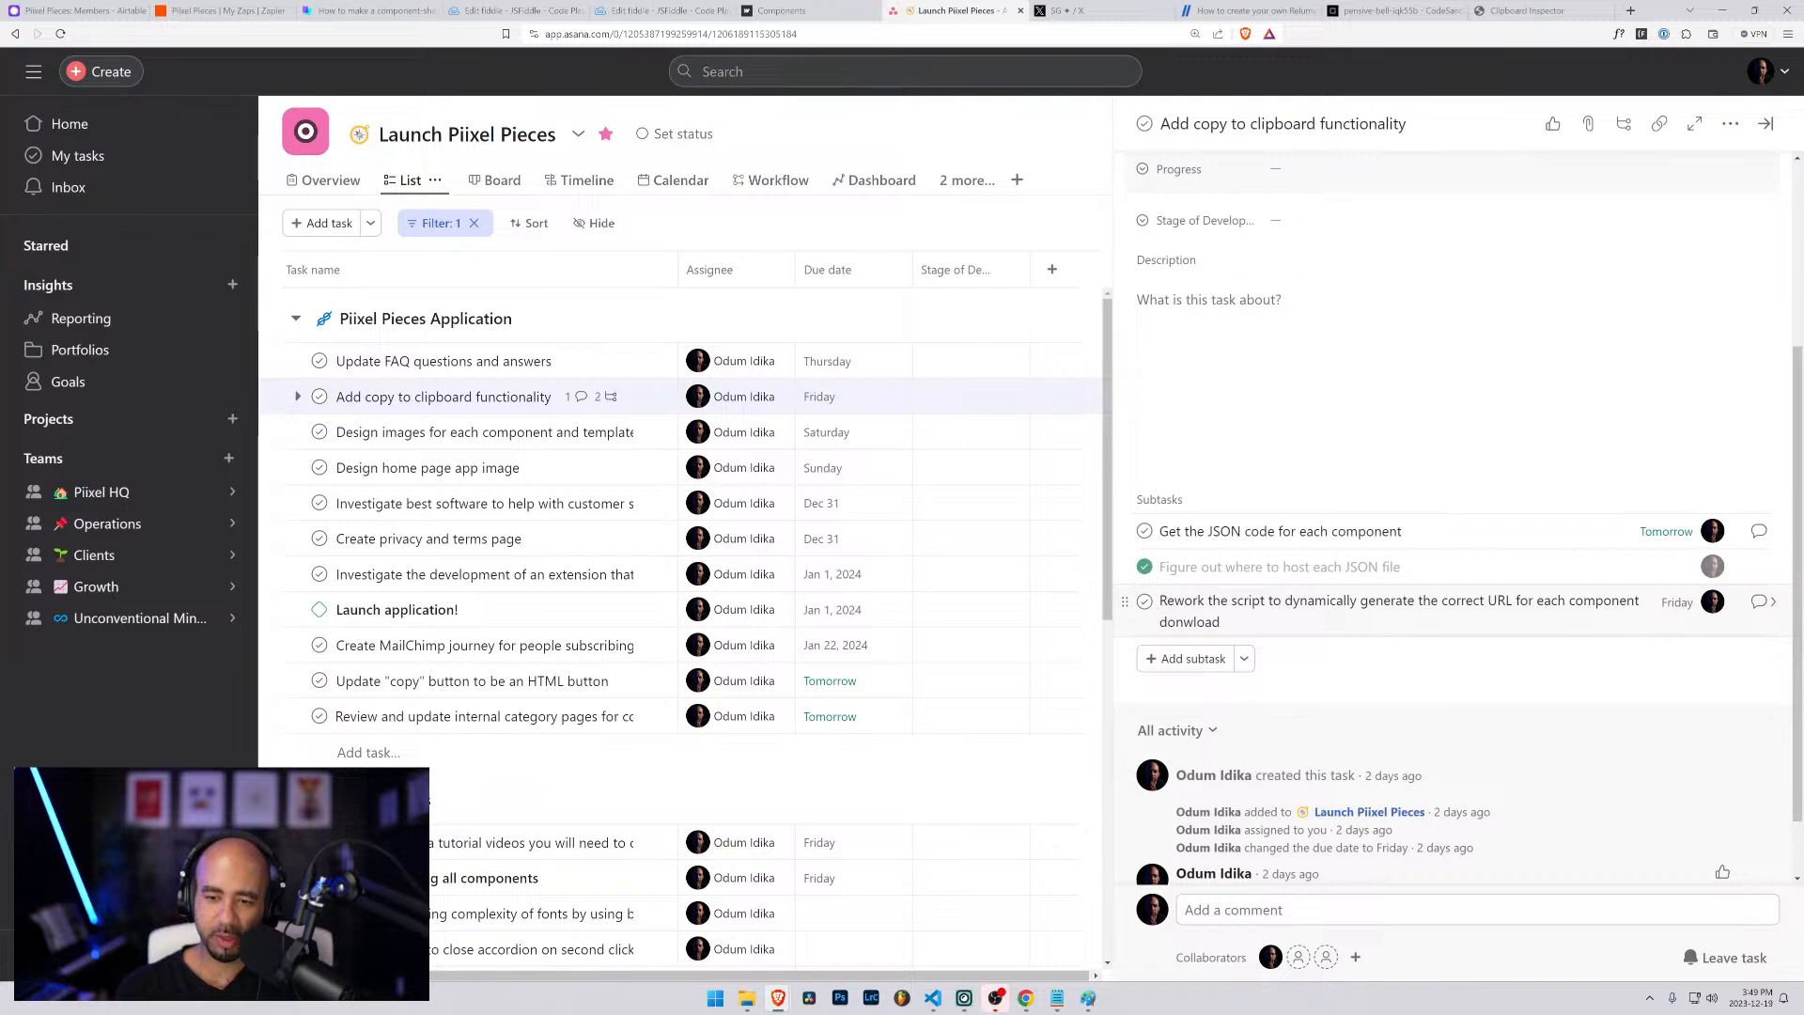
click(1144, 601)
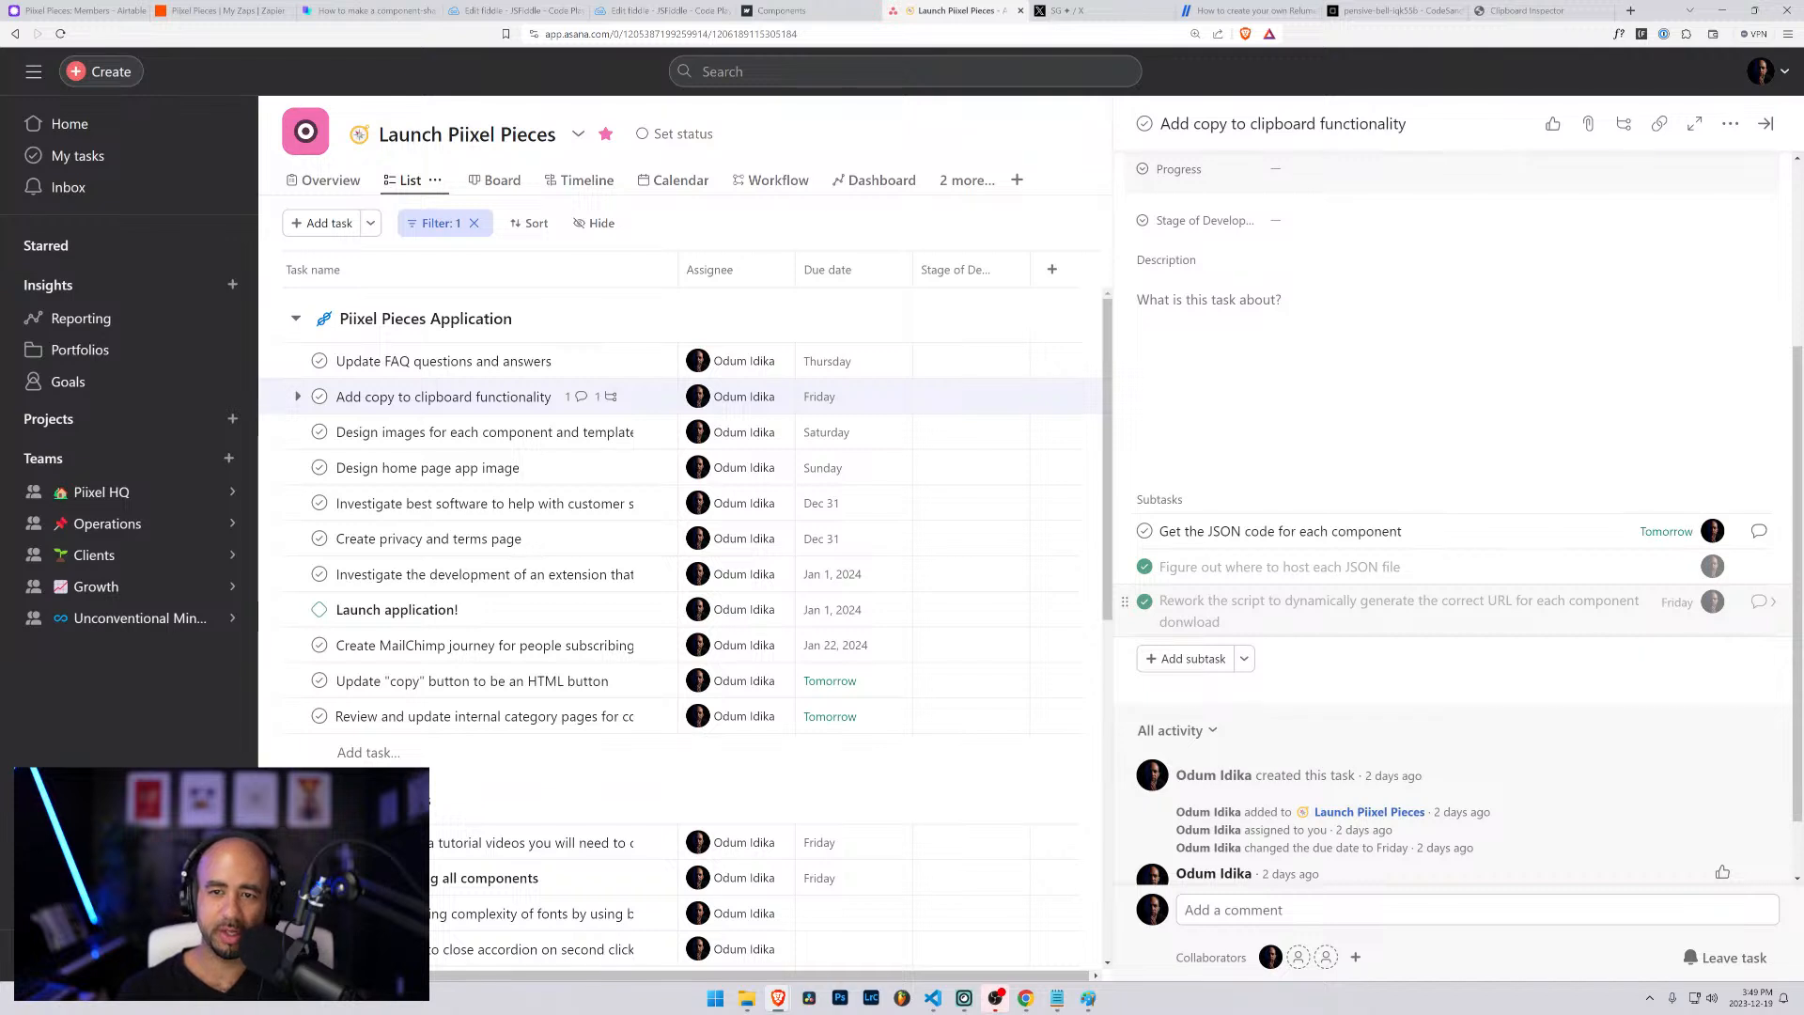
scroll(1362, 604, up, 2)
scroll(1363, 604, down, 1)
scroll(1362, 531, down, 2)
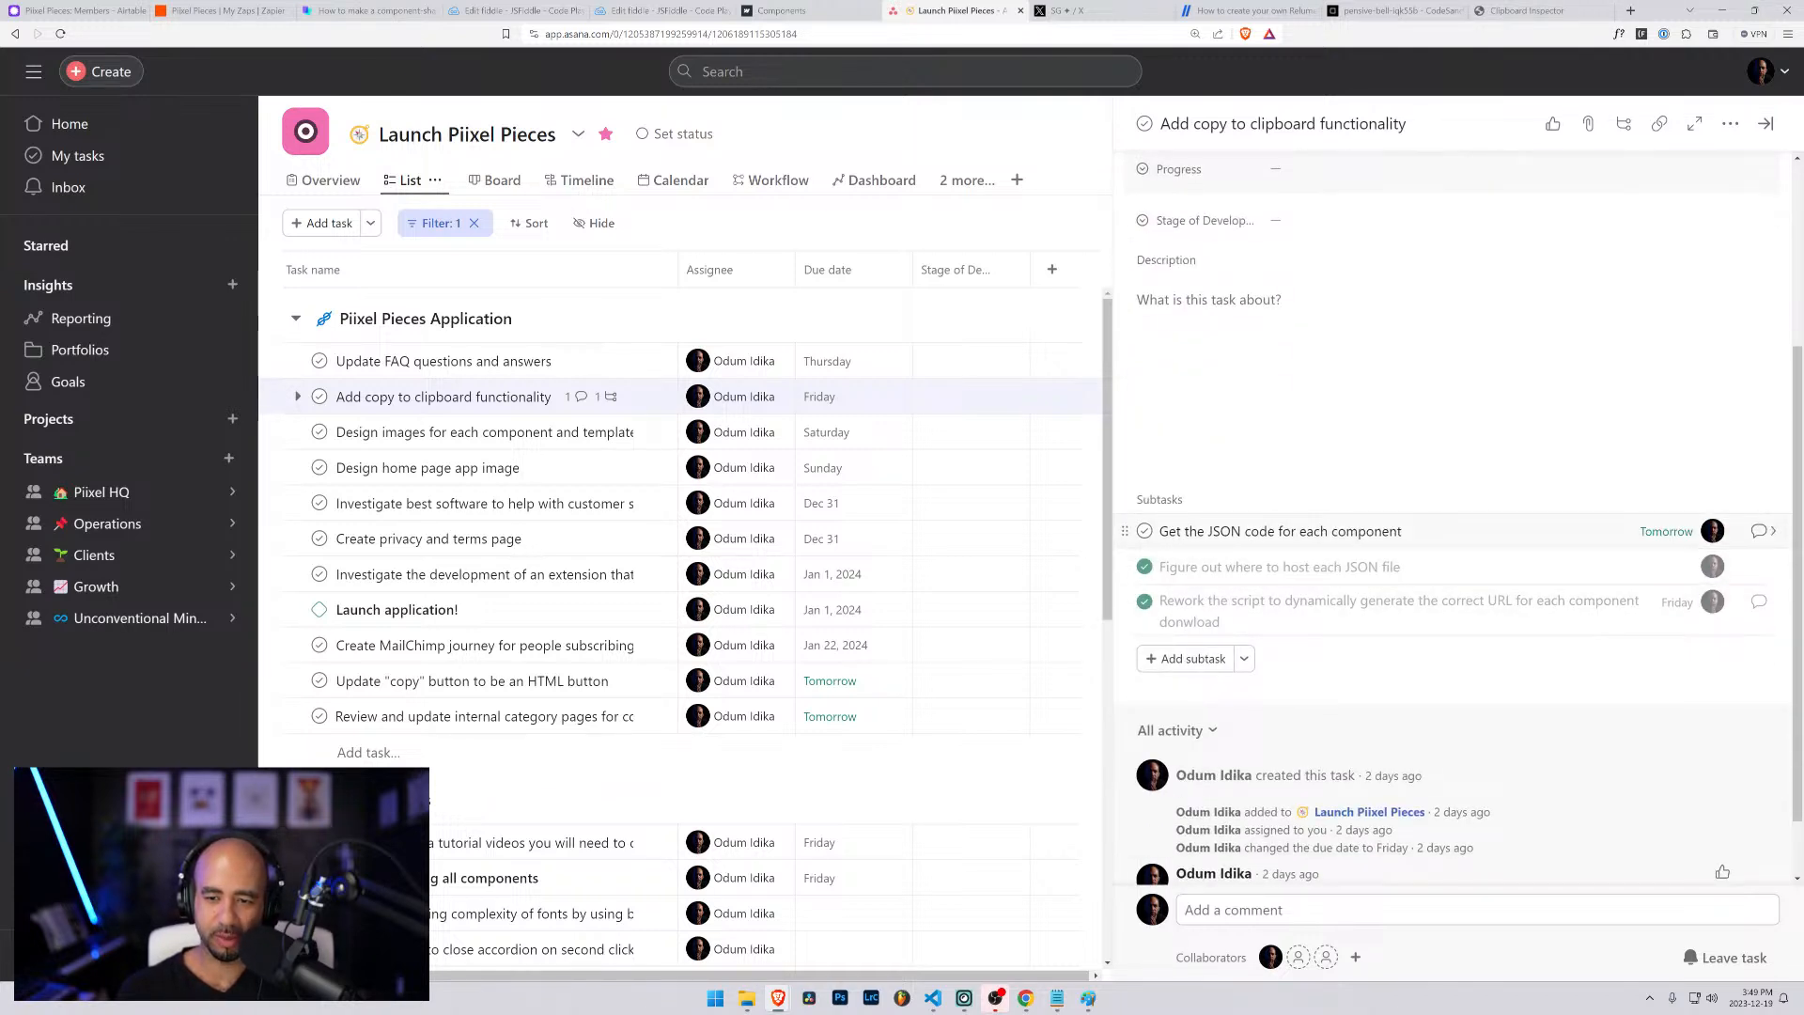
scroll(1149, 595, down, 1)
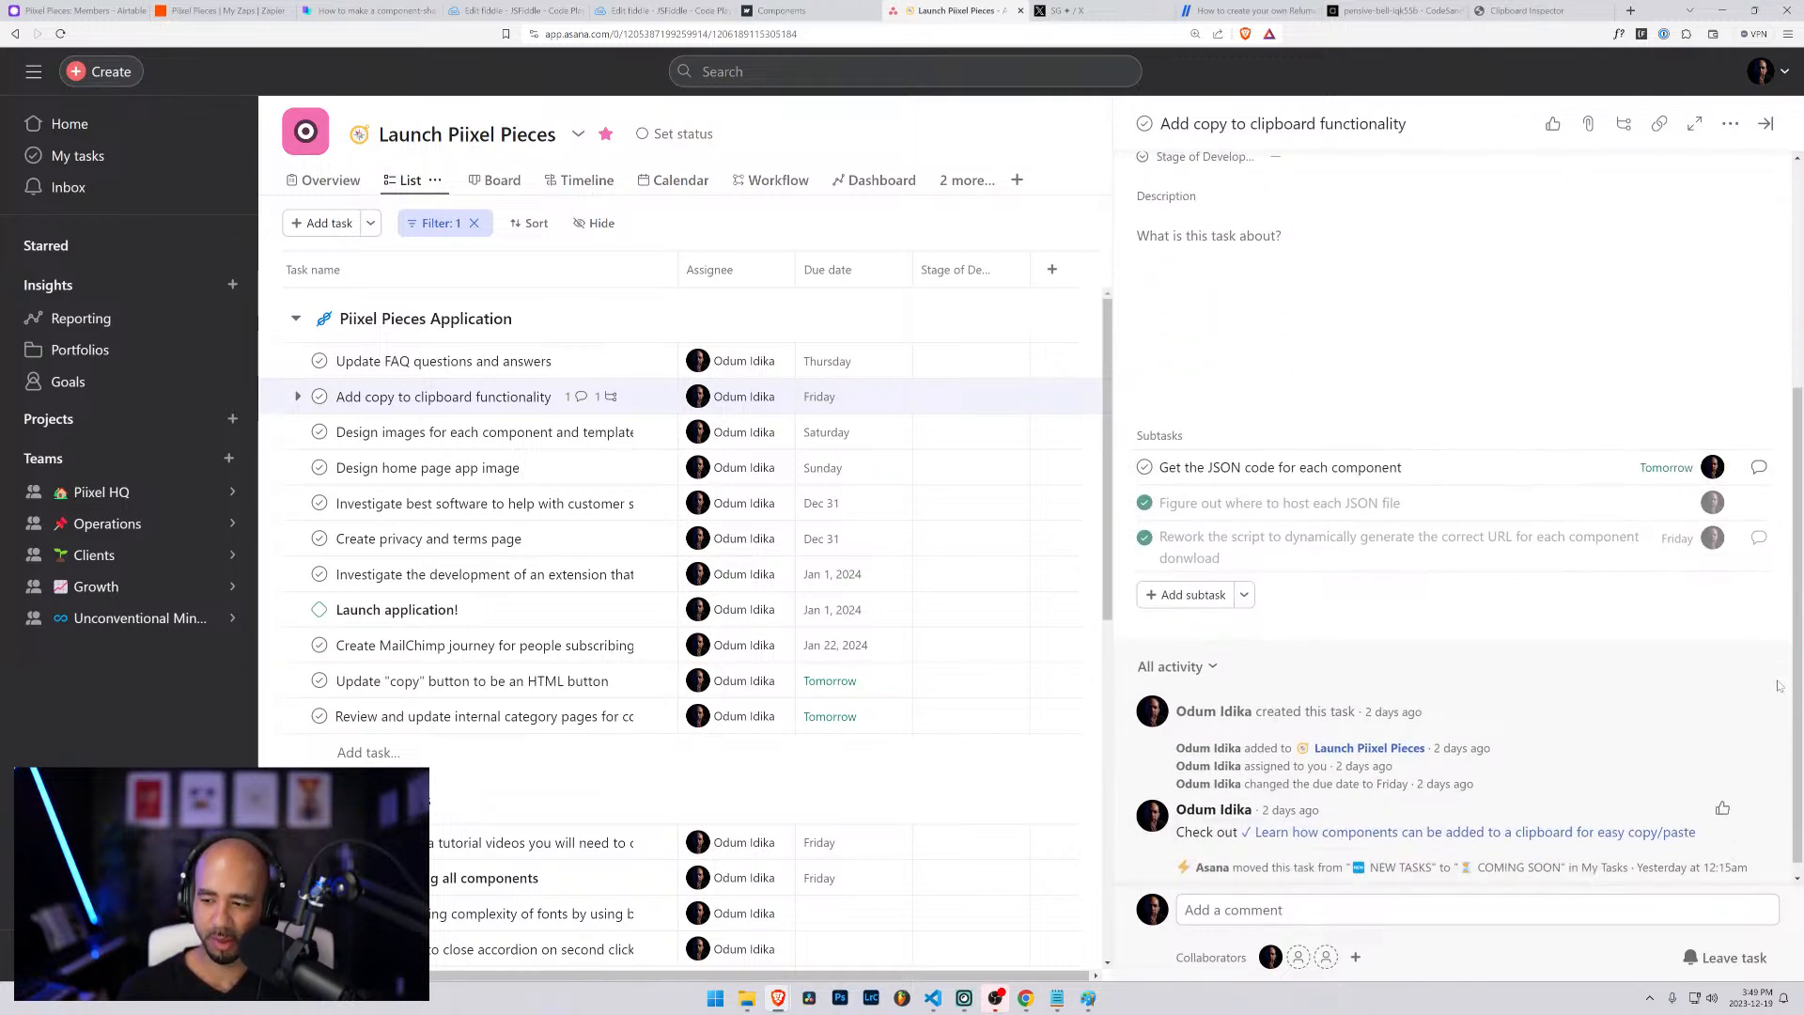
scroll(1149, 595, up, 2)
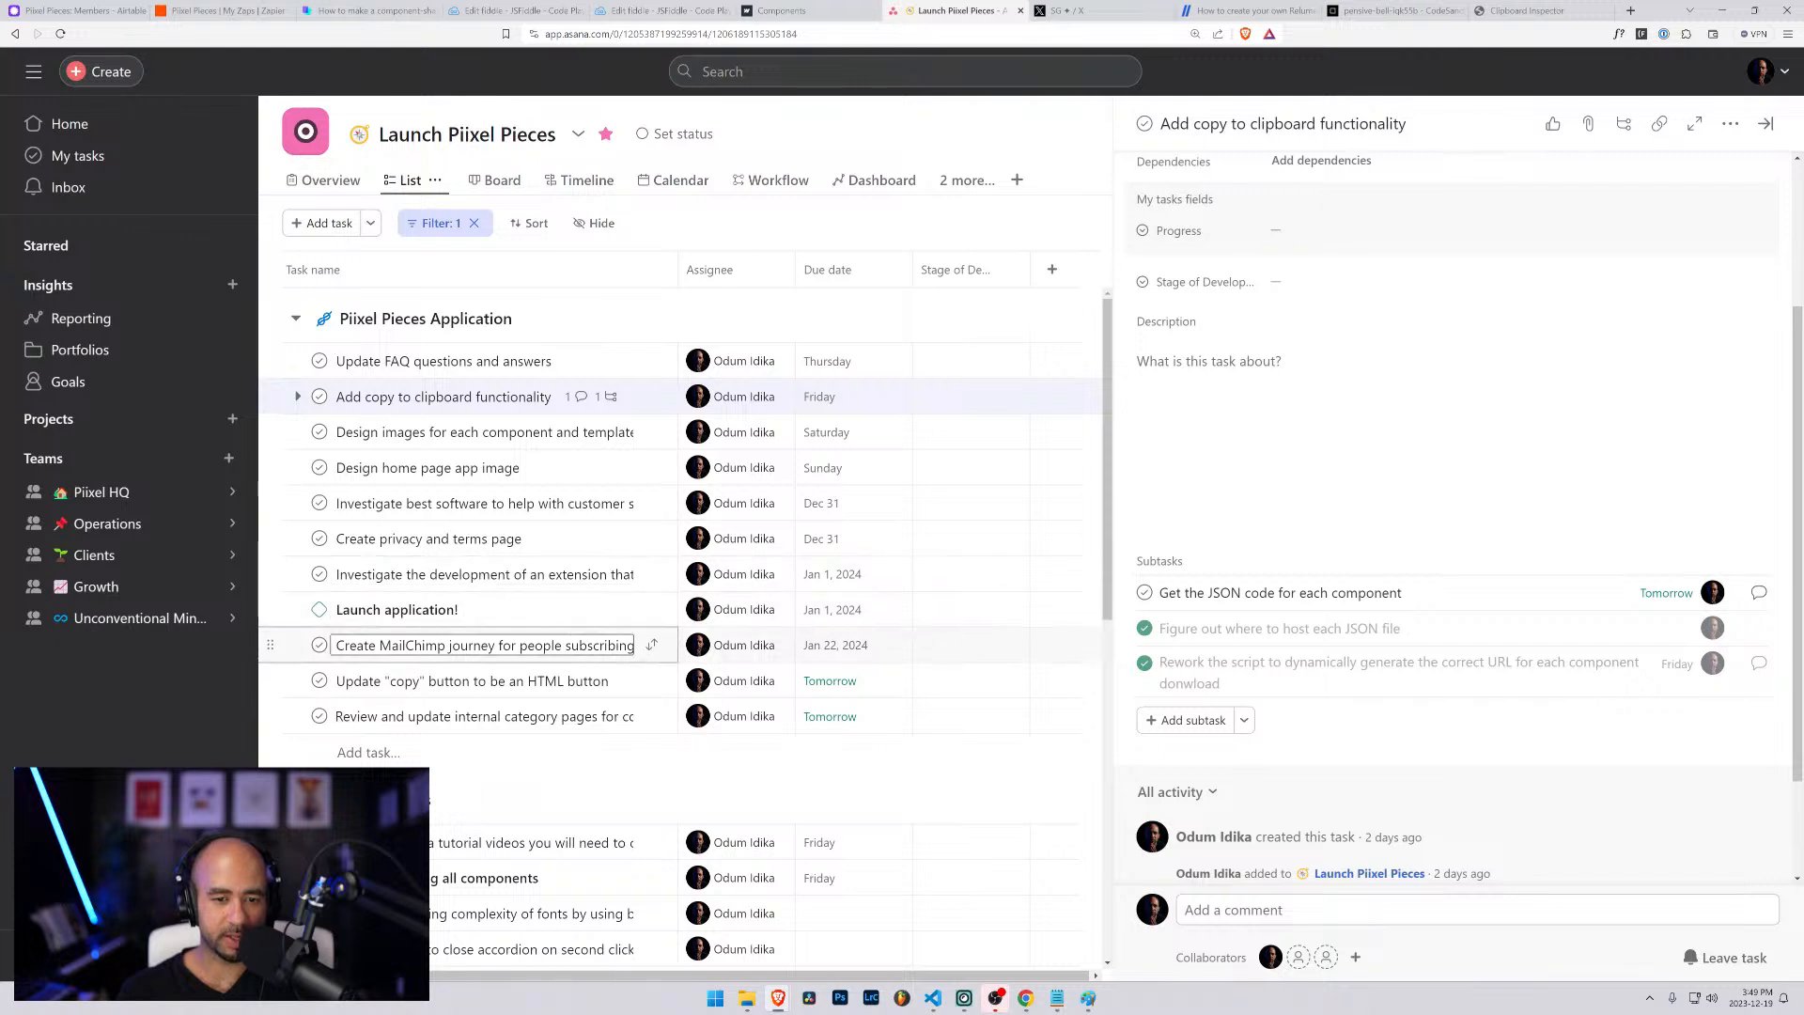
click(538, 715)
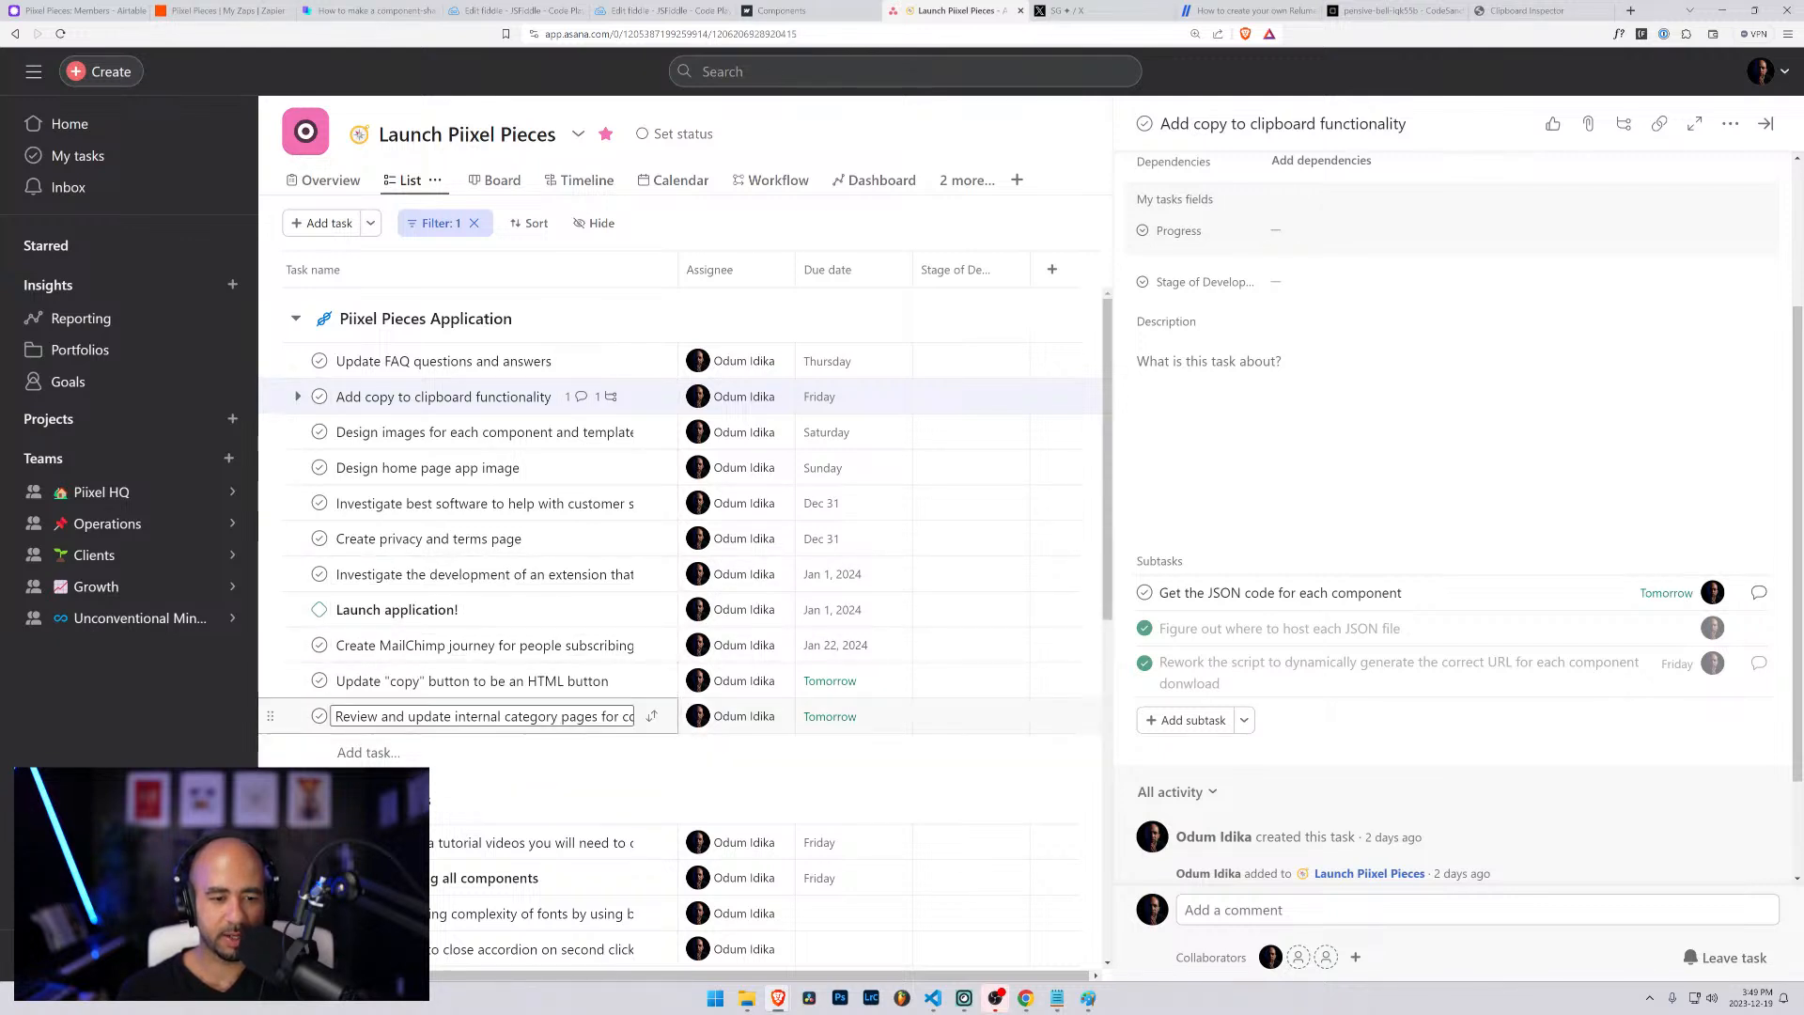
key(Return)
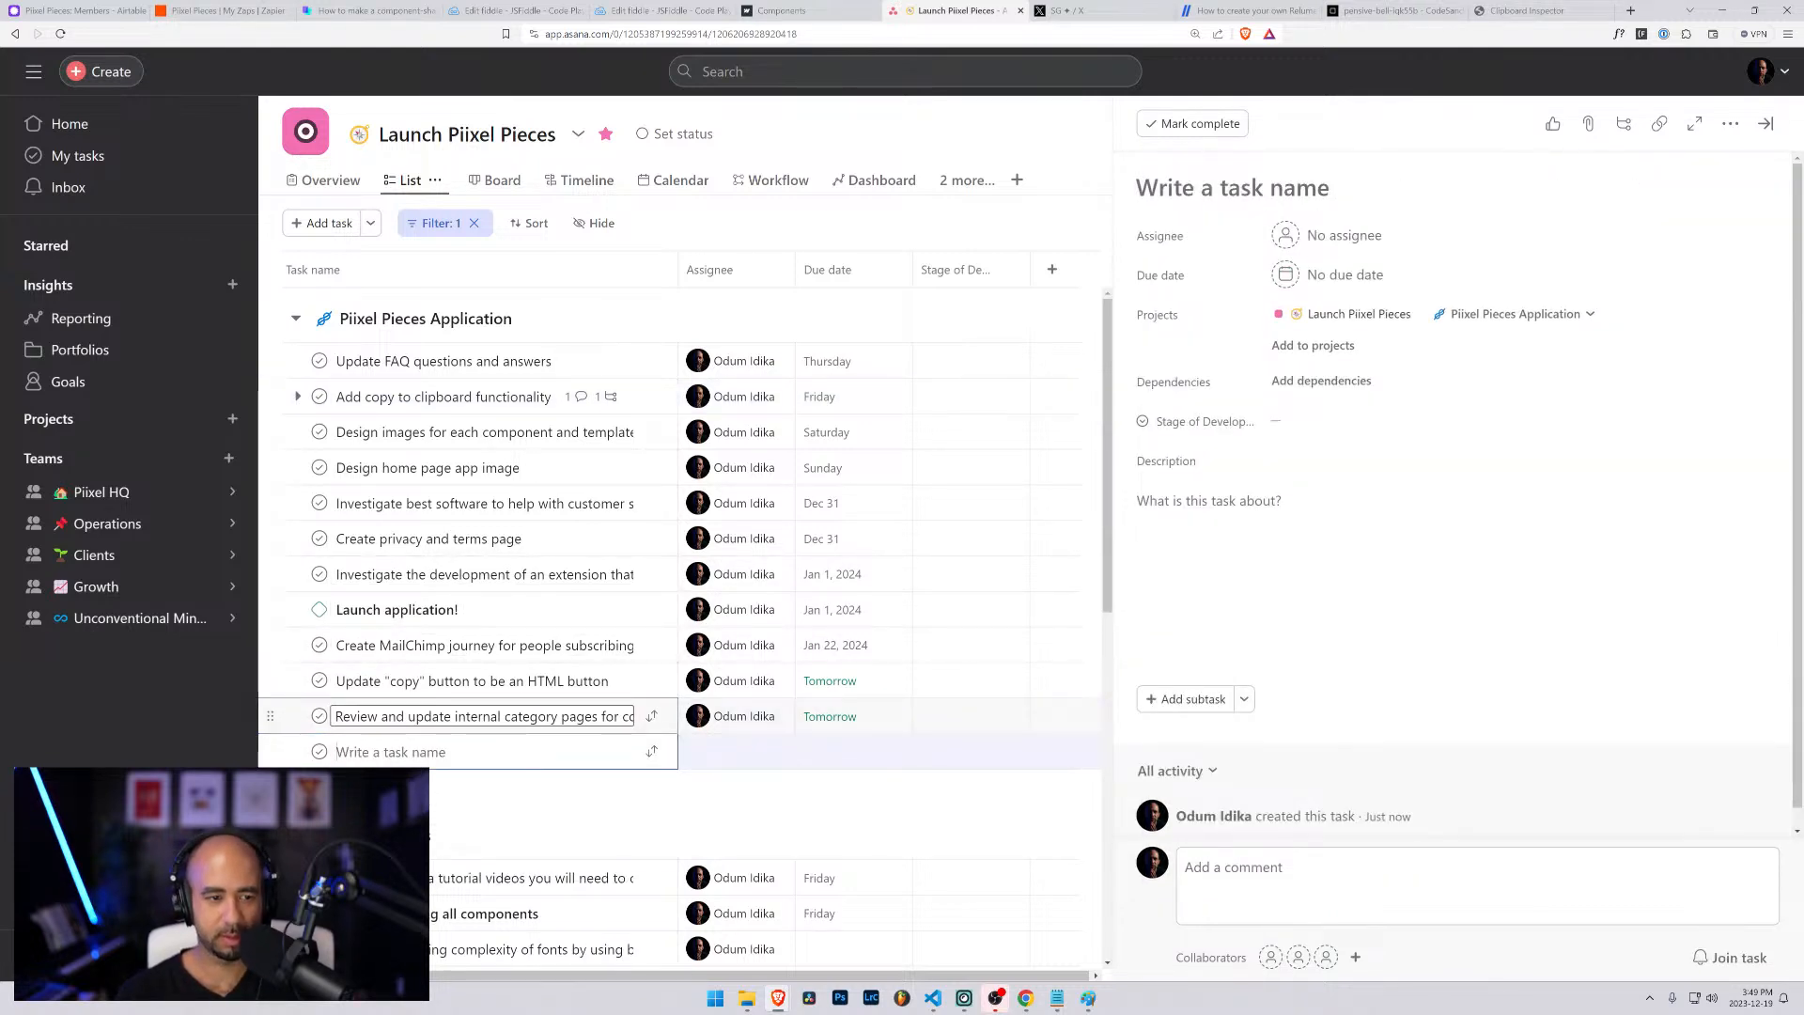
key(BackSpace)
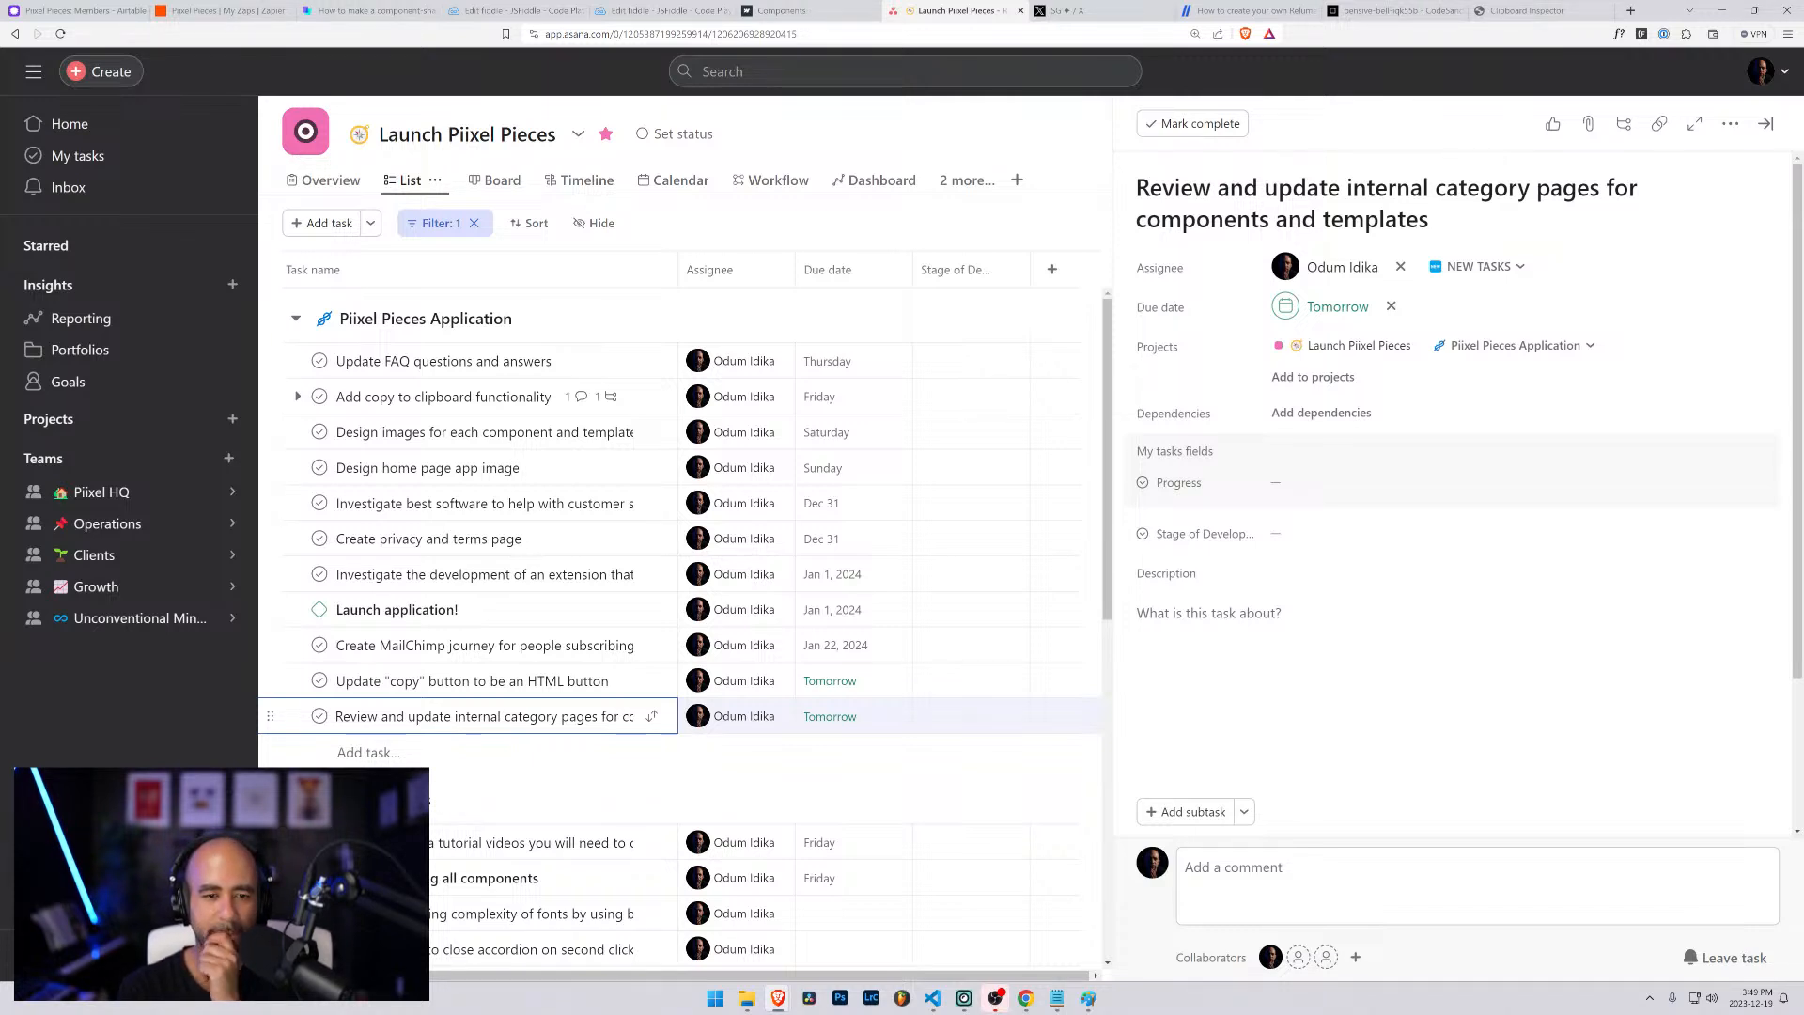
- Add a subtask named 'Add functionality to component category collection page' at the end of the 'Add copy to clipboard functionality' task
click(497, 396)
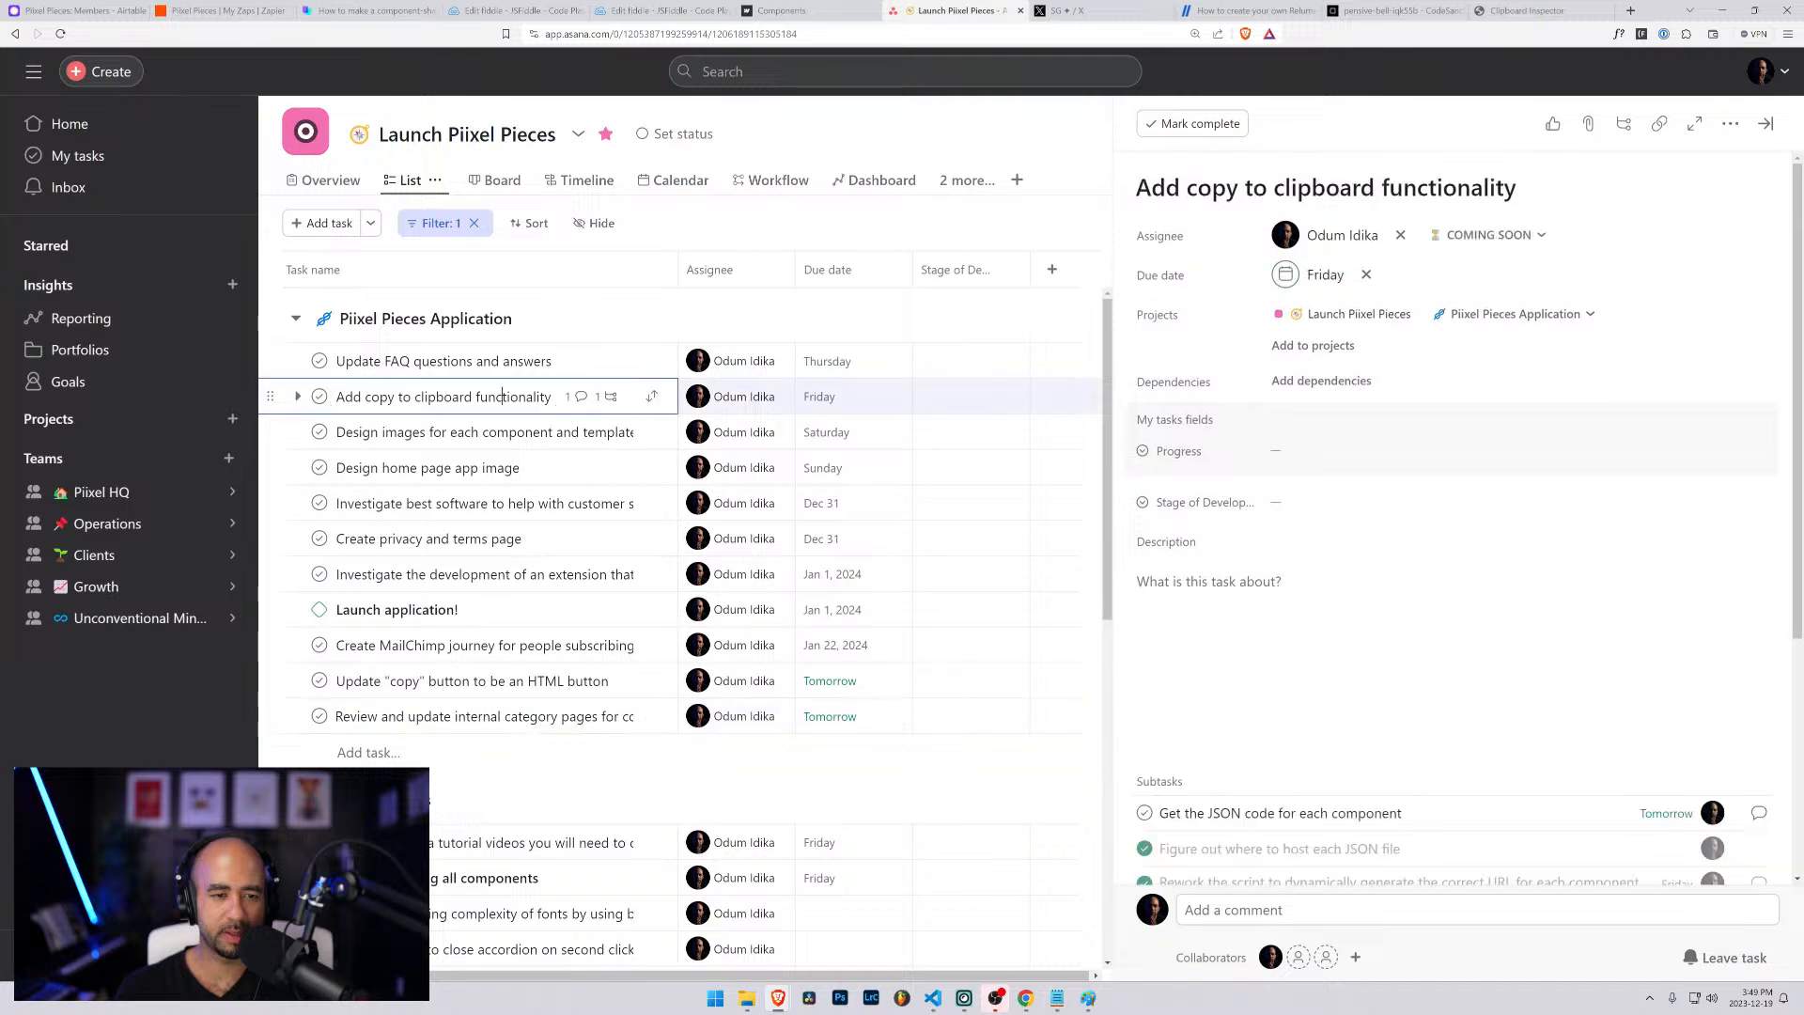
scroll(1390, 810, down, 4)
click(1250, 552)
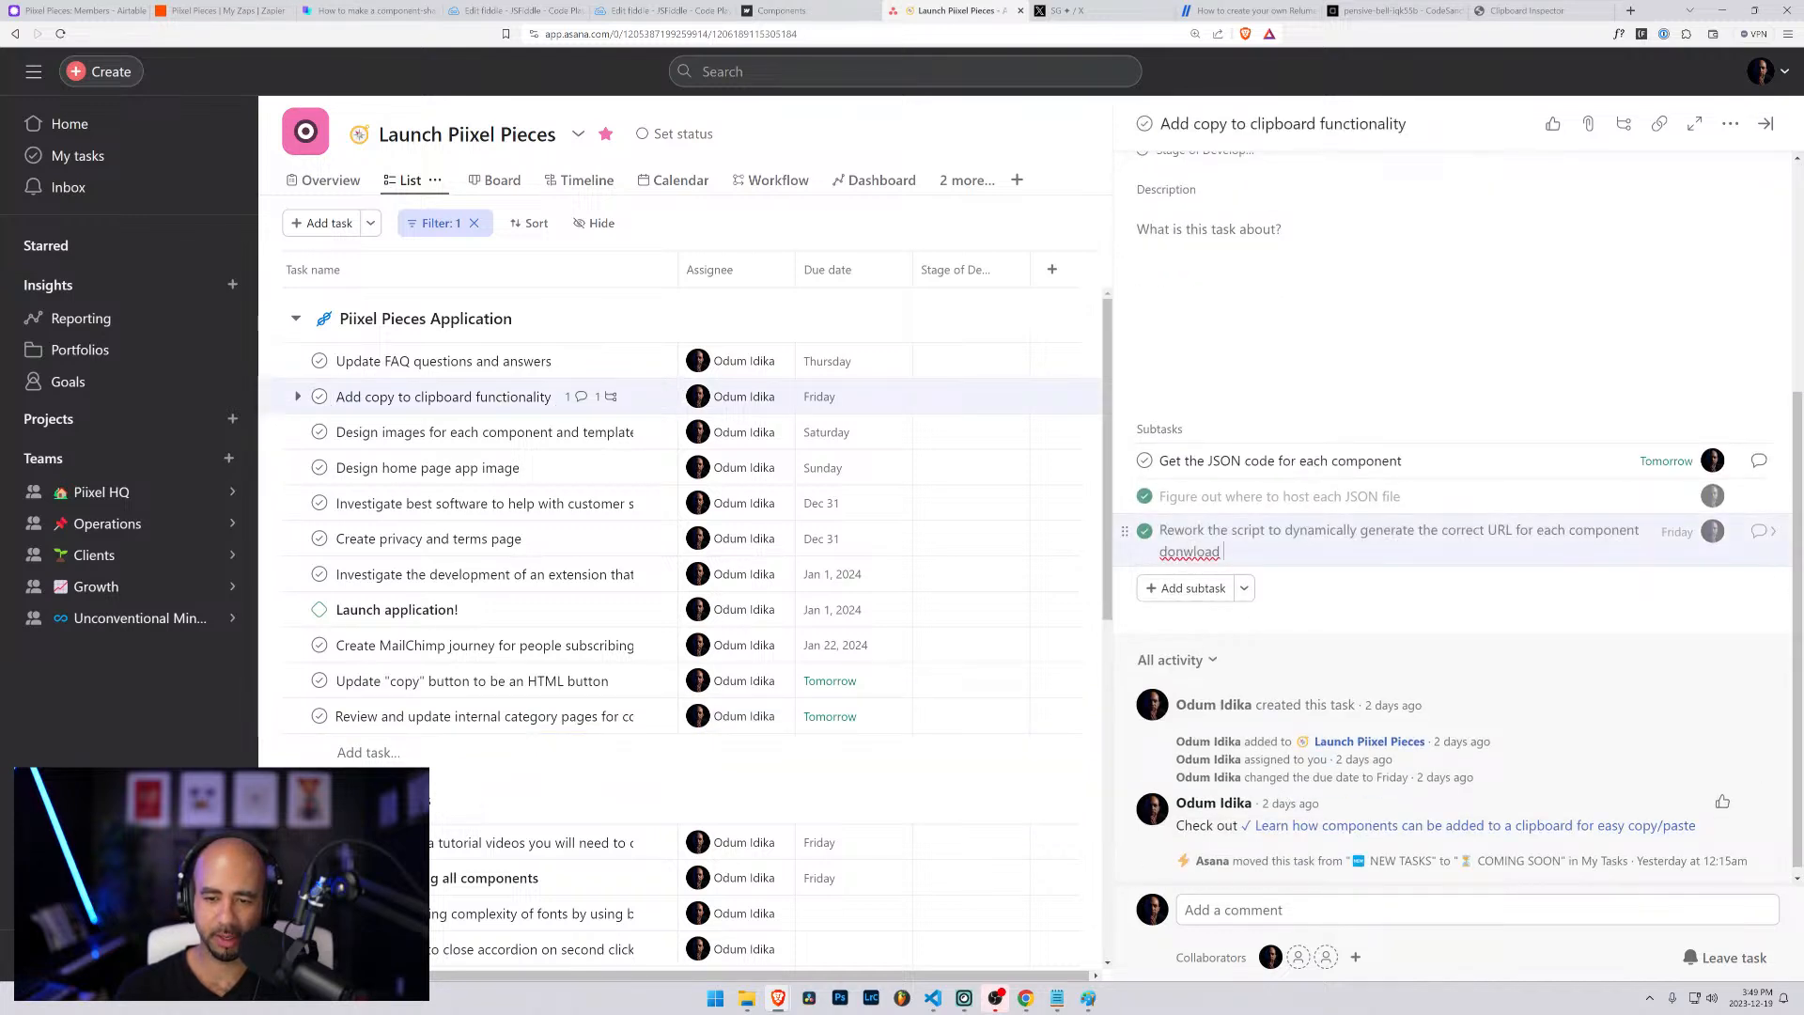
key(Return)
text(A)
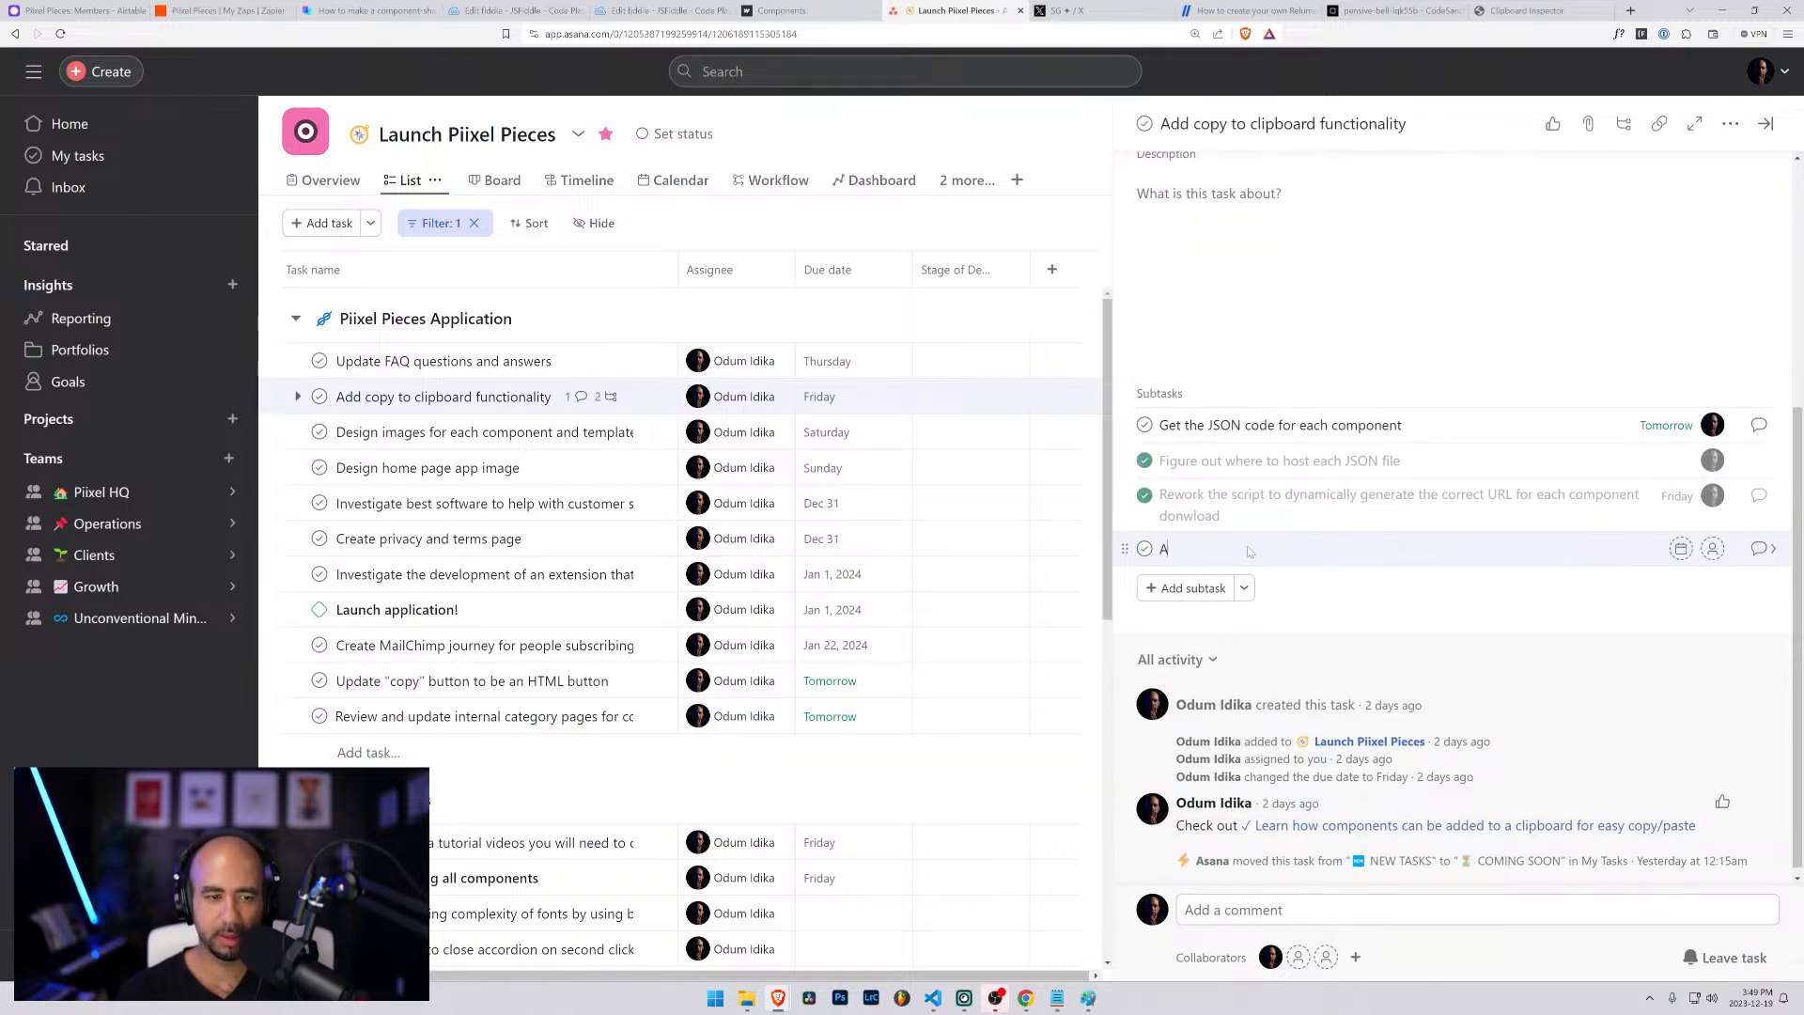
text(dd func)
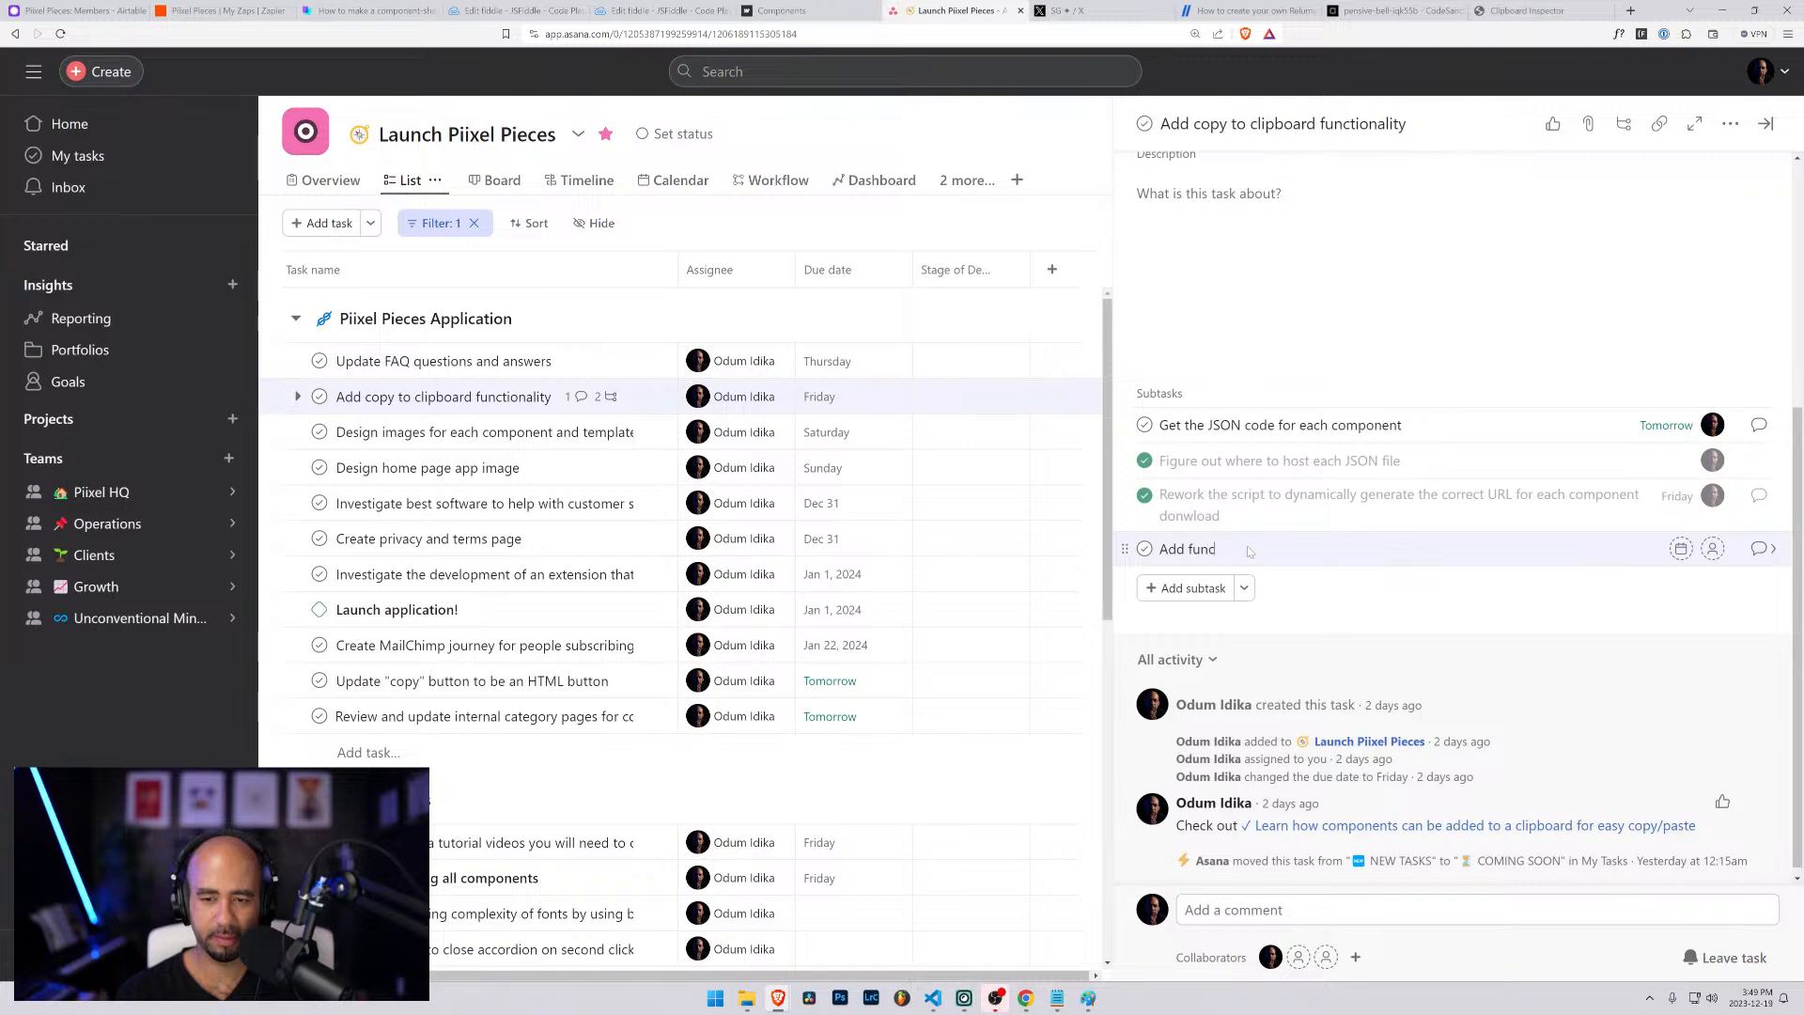
text(tionality to)
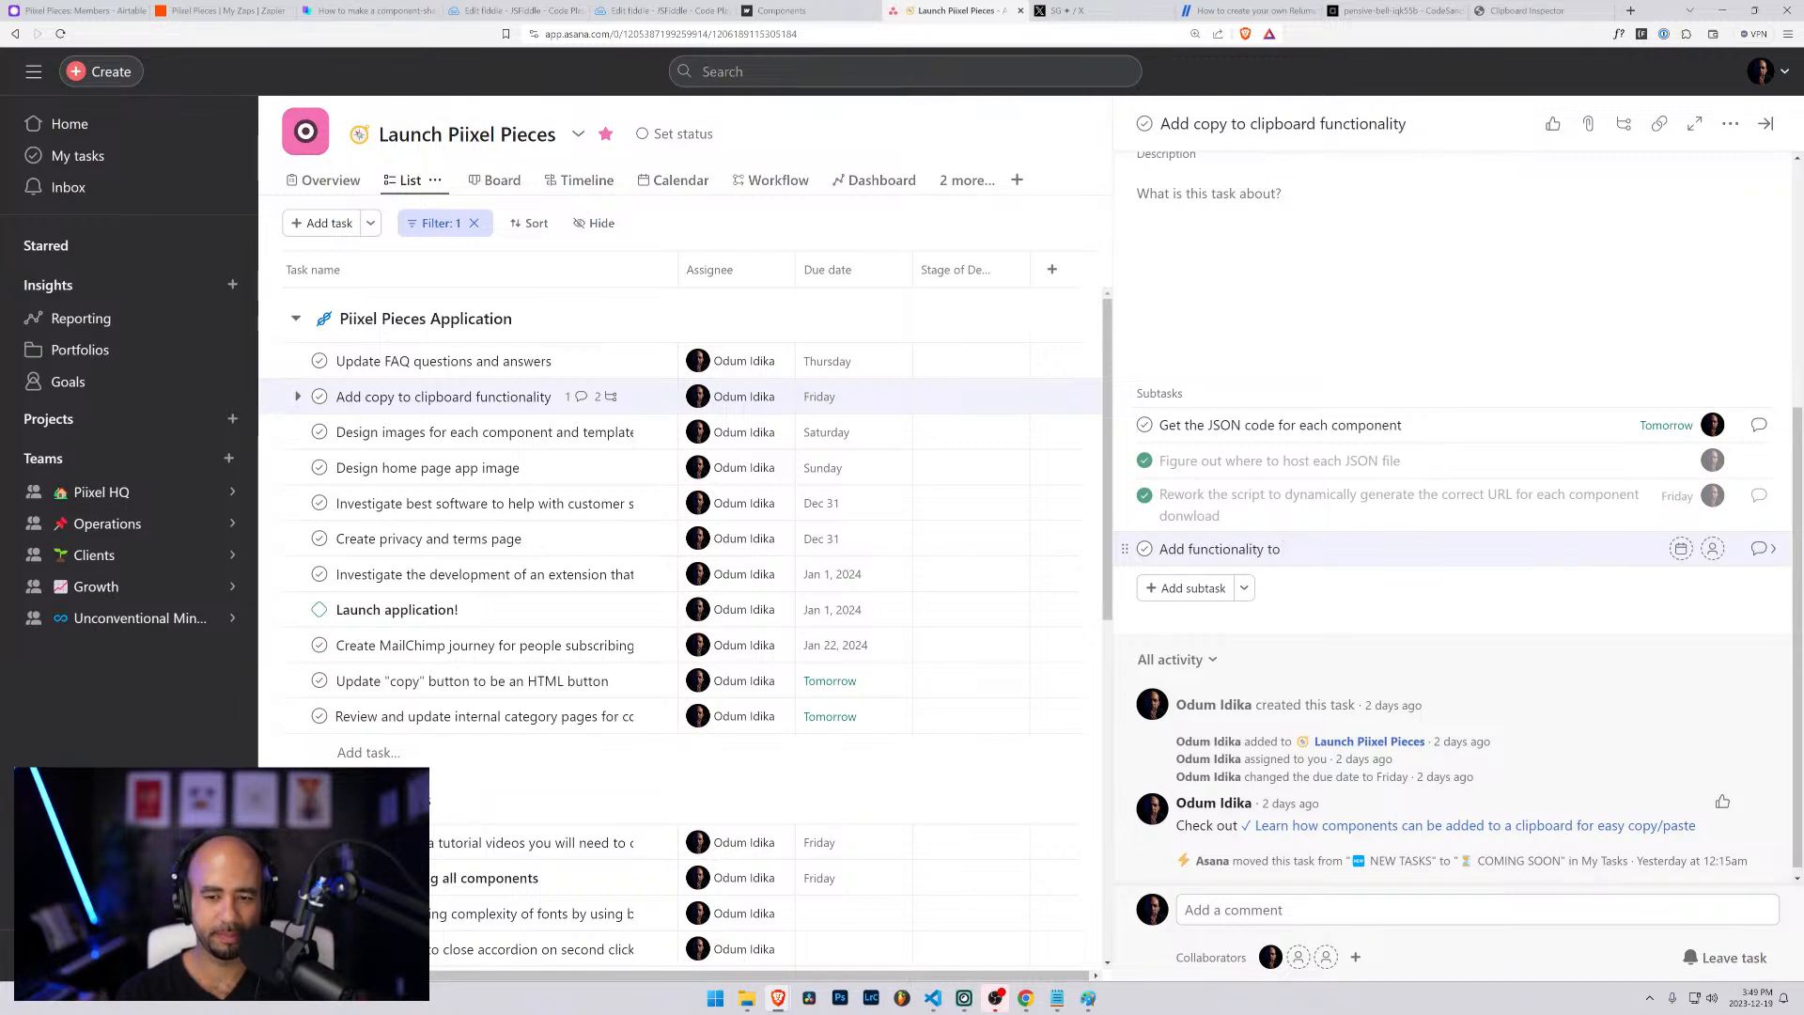
text( compon)
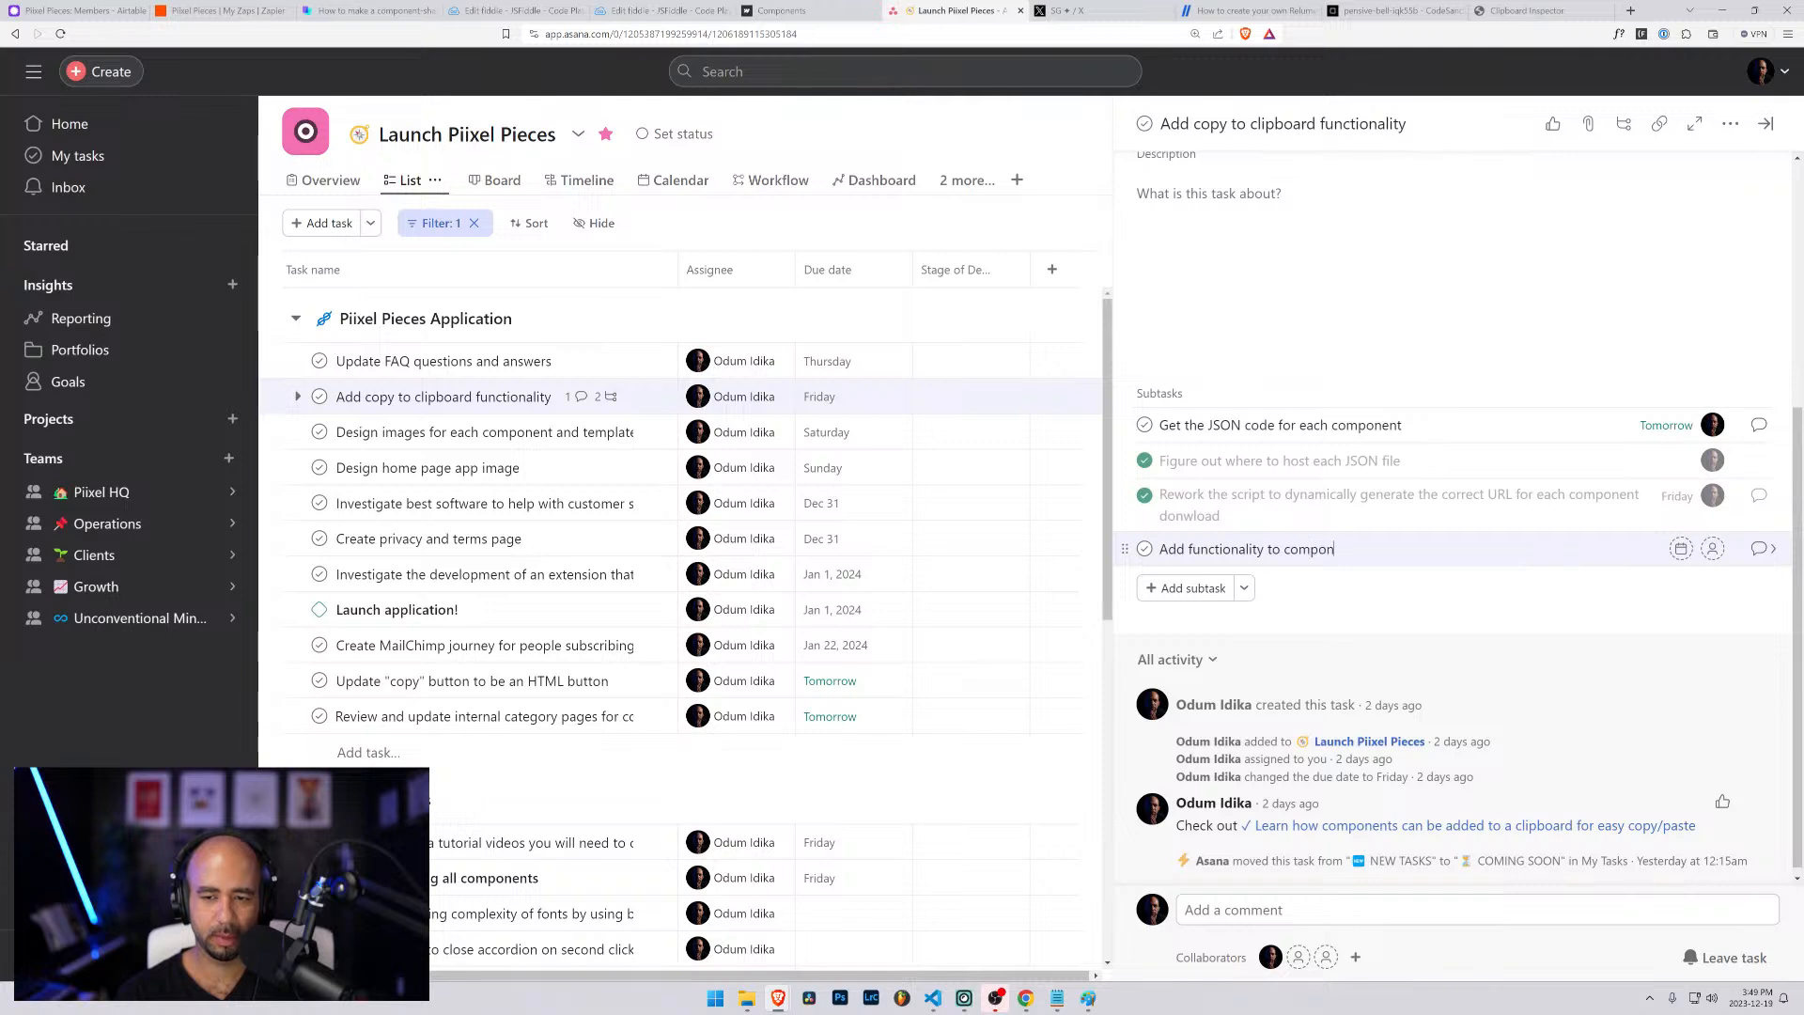
text(ent cate)
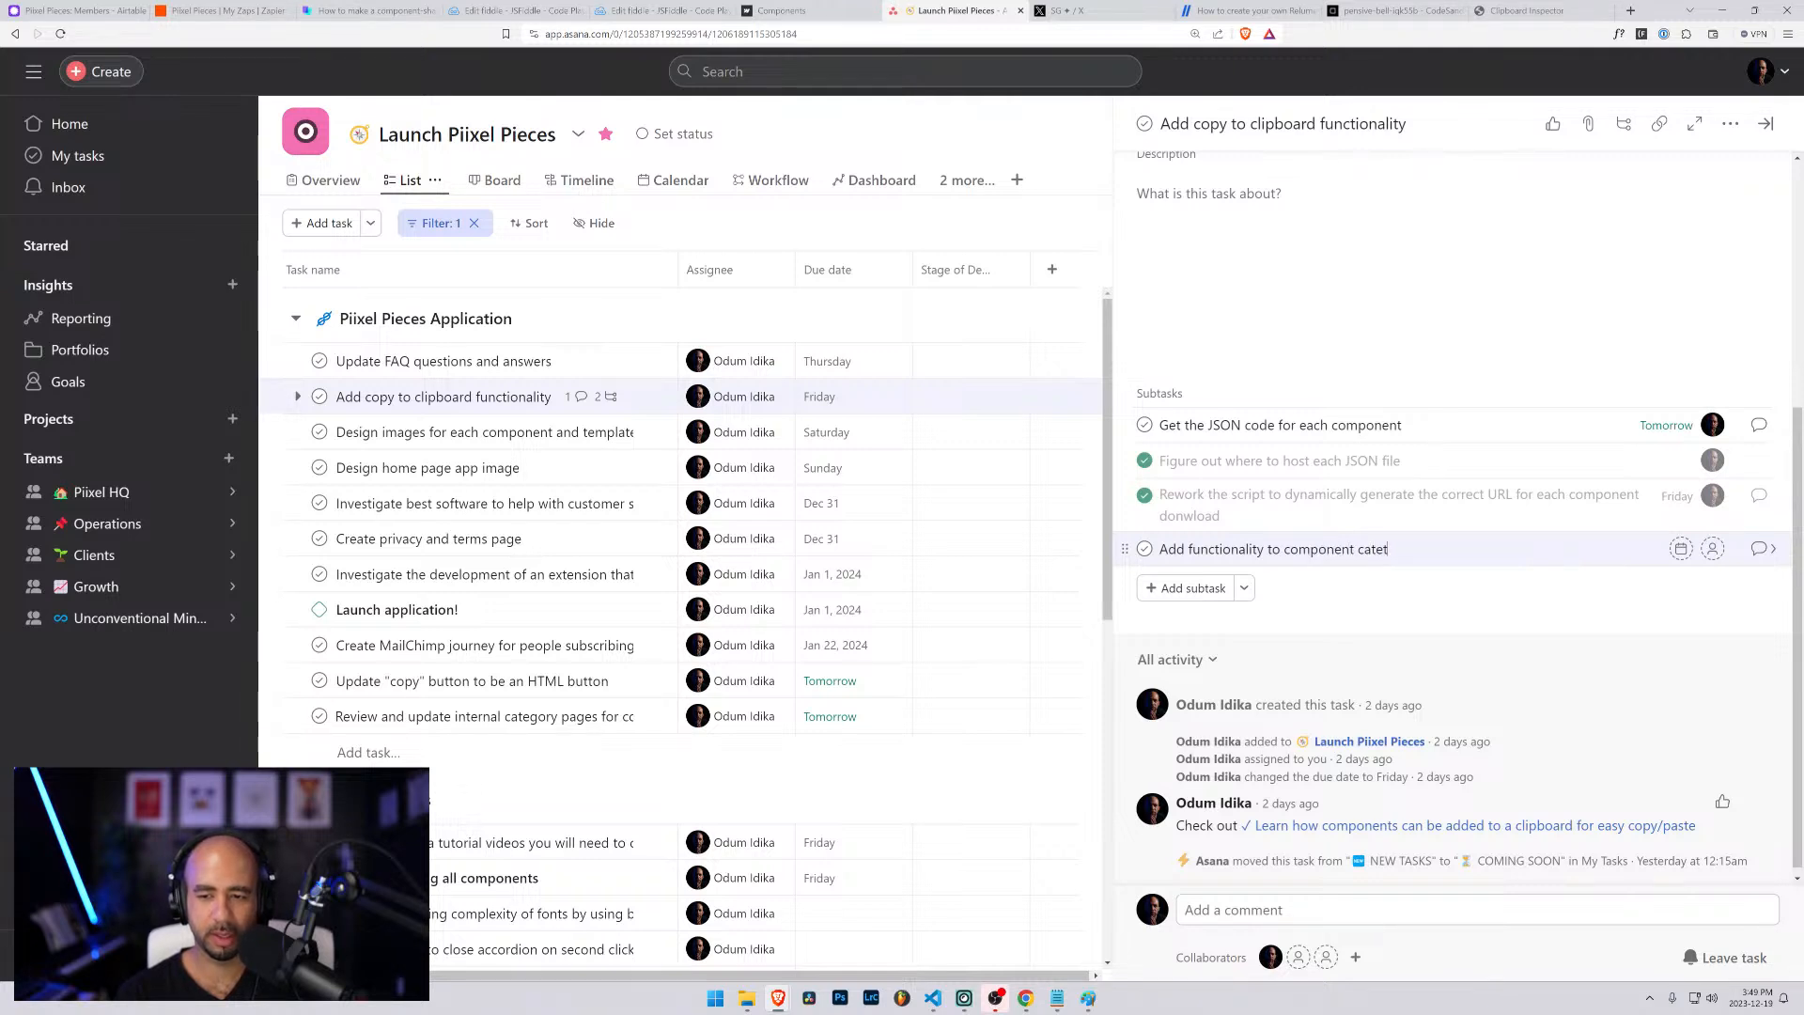
text(gory collection page)
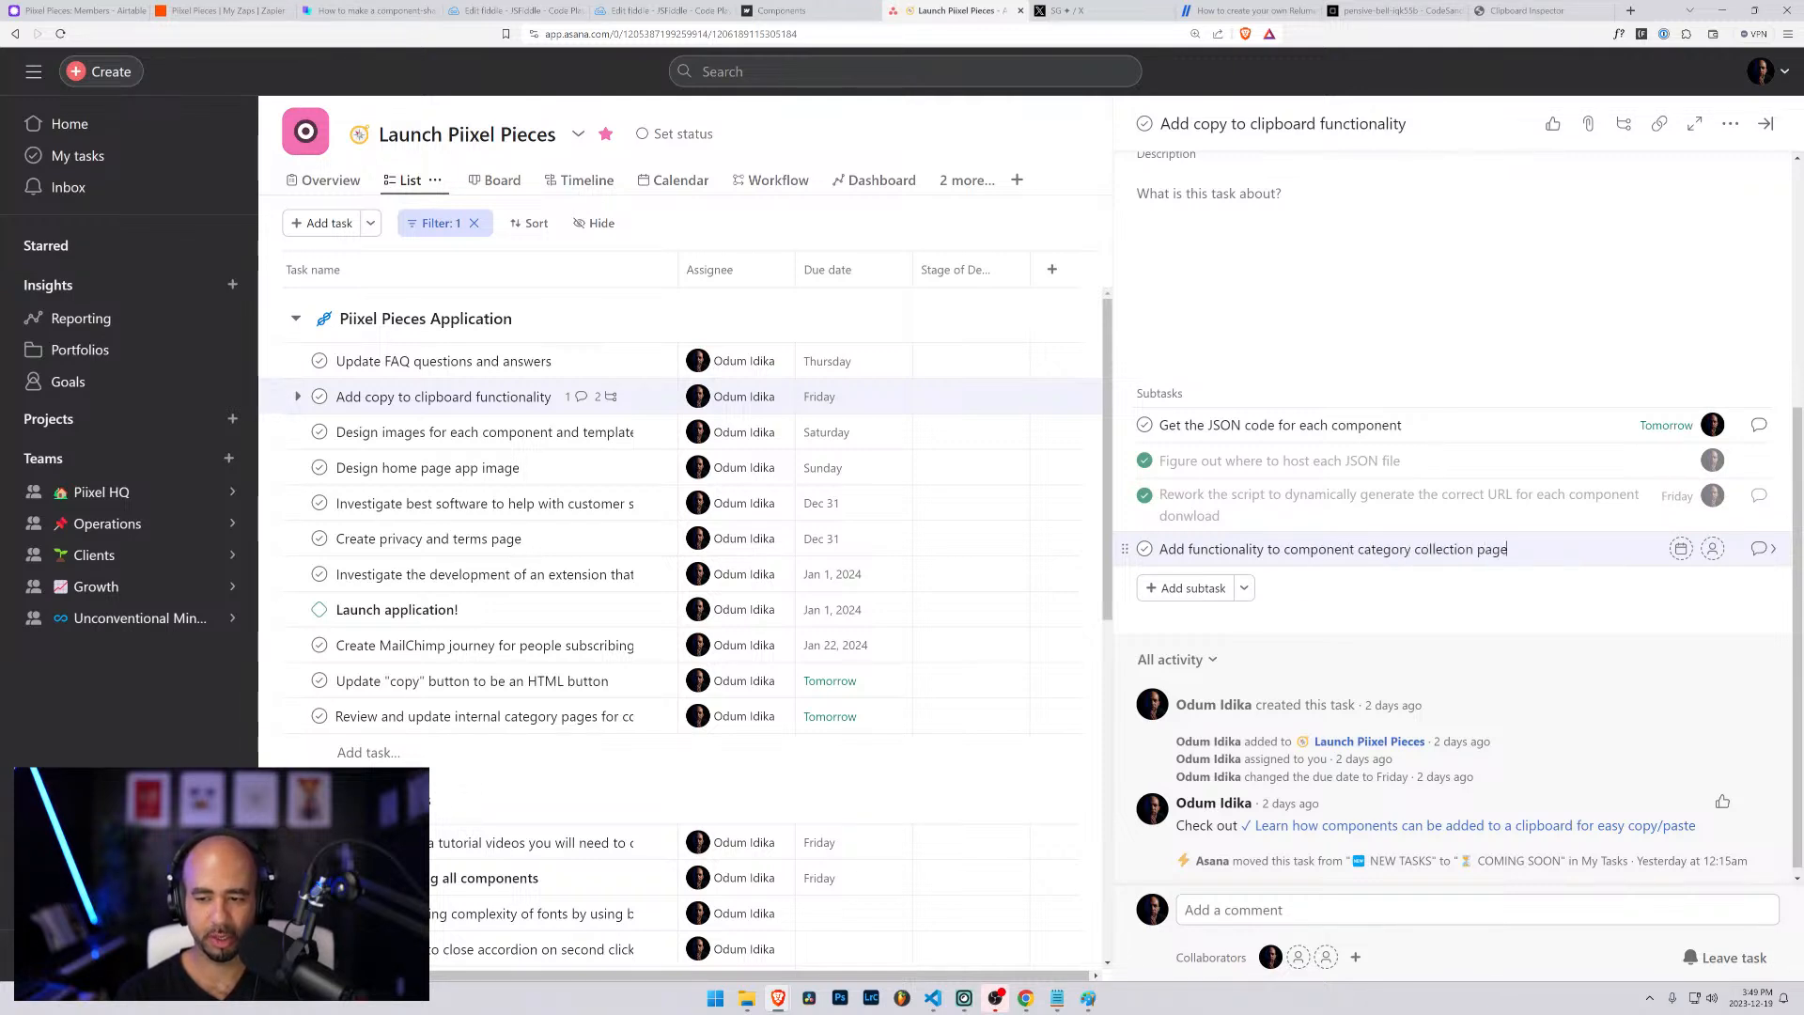
- Assign the new collection page subtask to yourself and set its due date to 12/20/23
click(1670, 551)
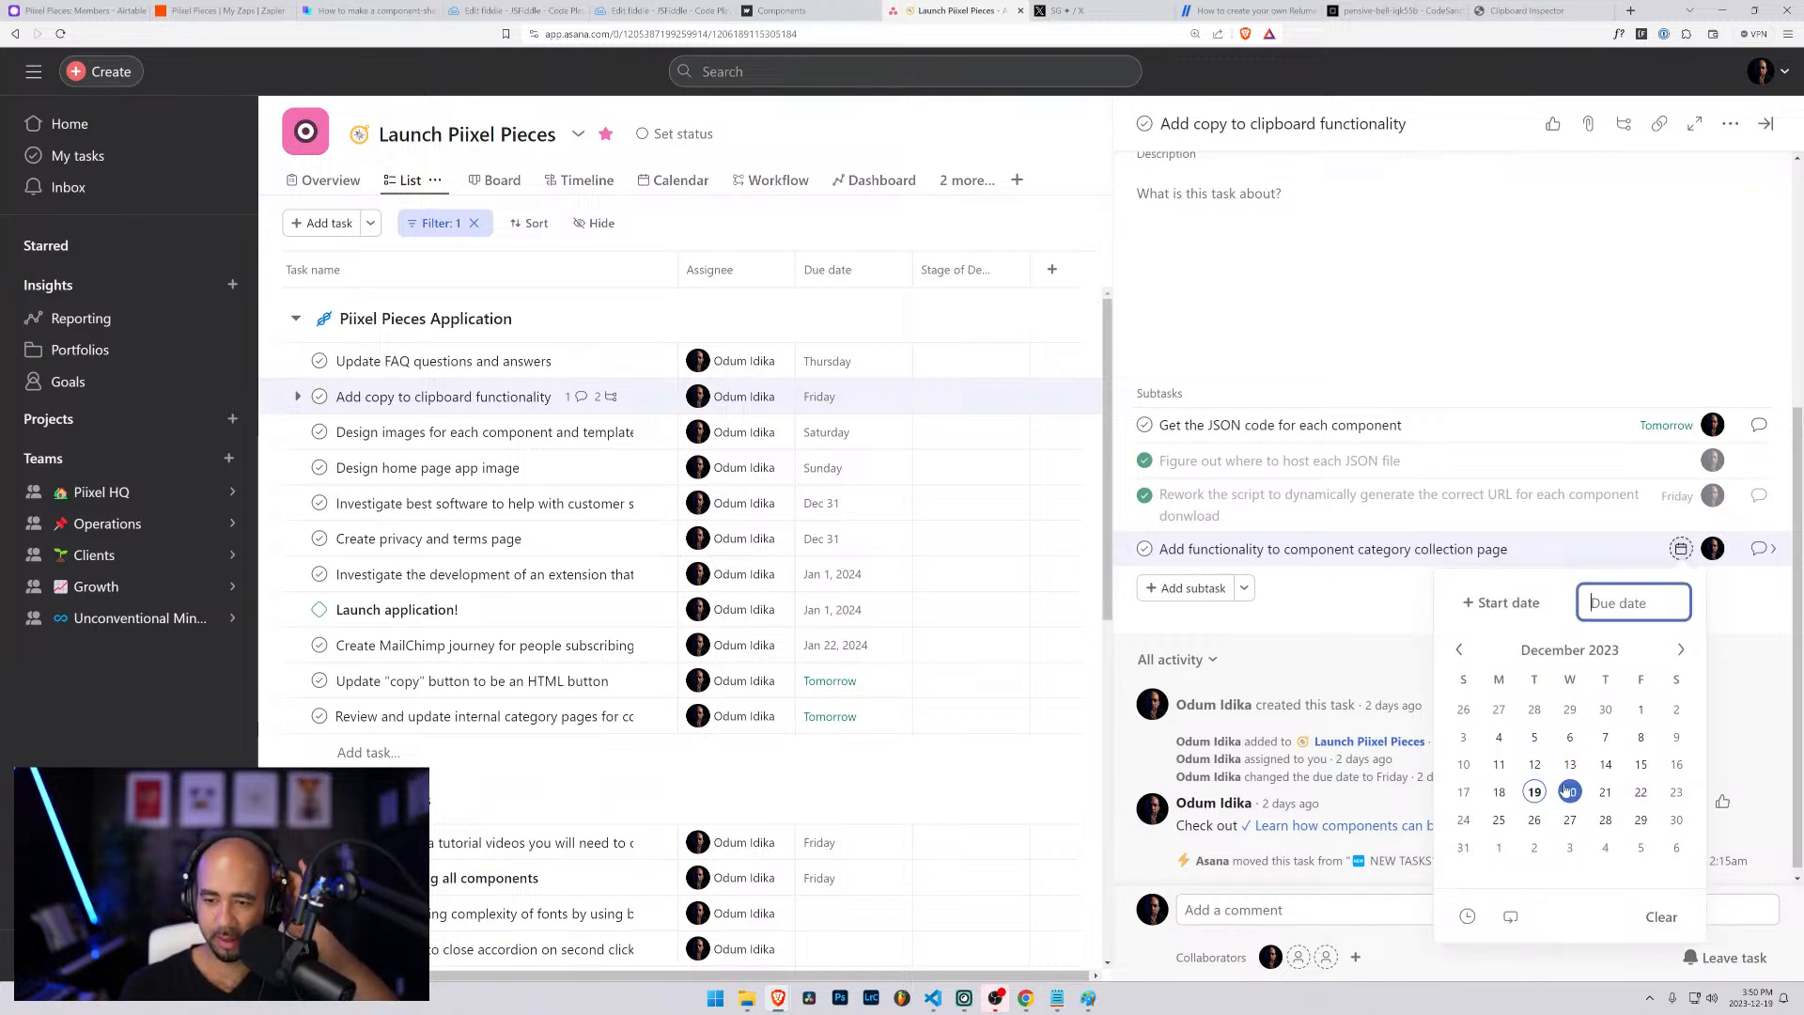
click(1569, 792)
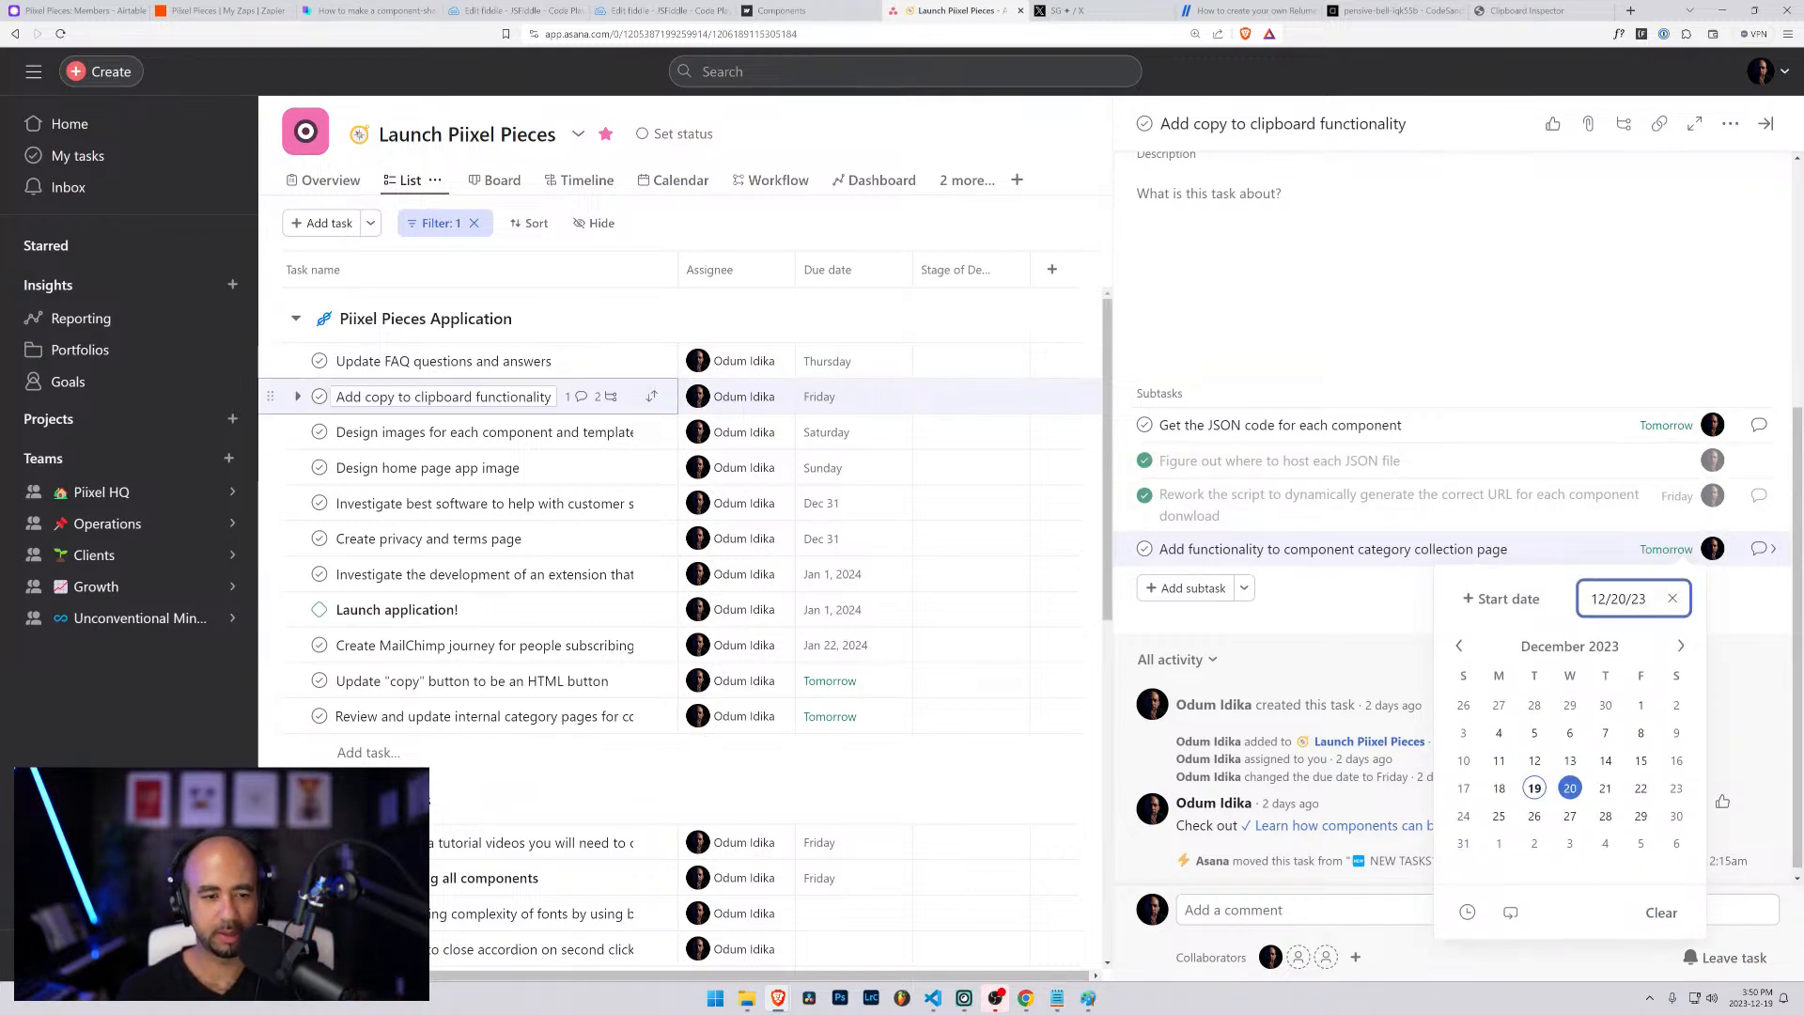
click(480, 468)
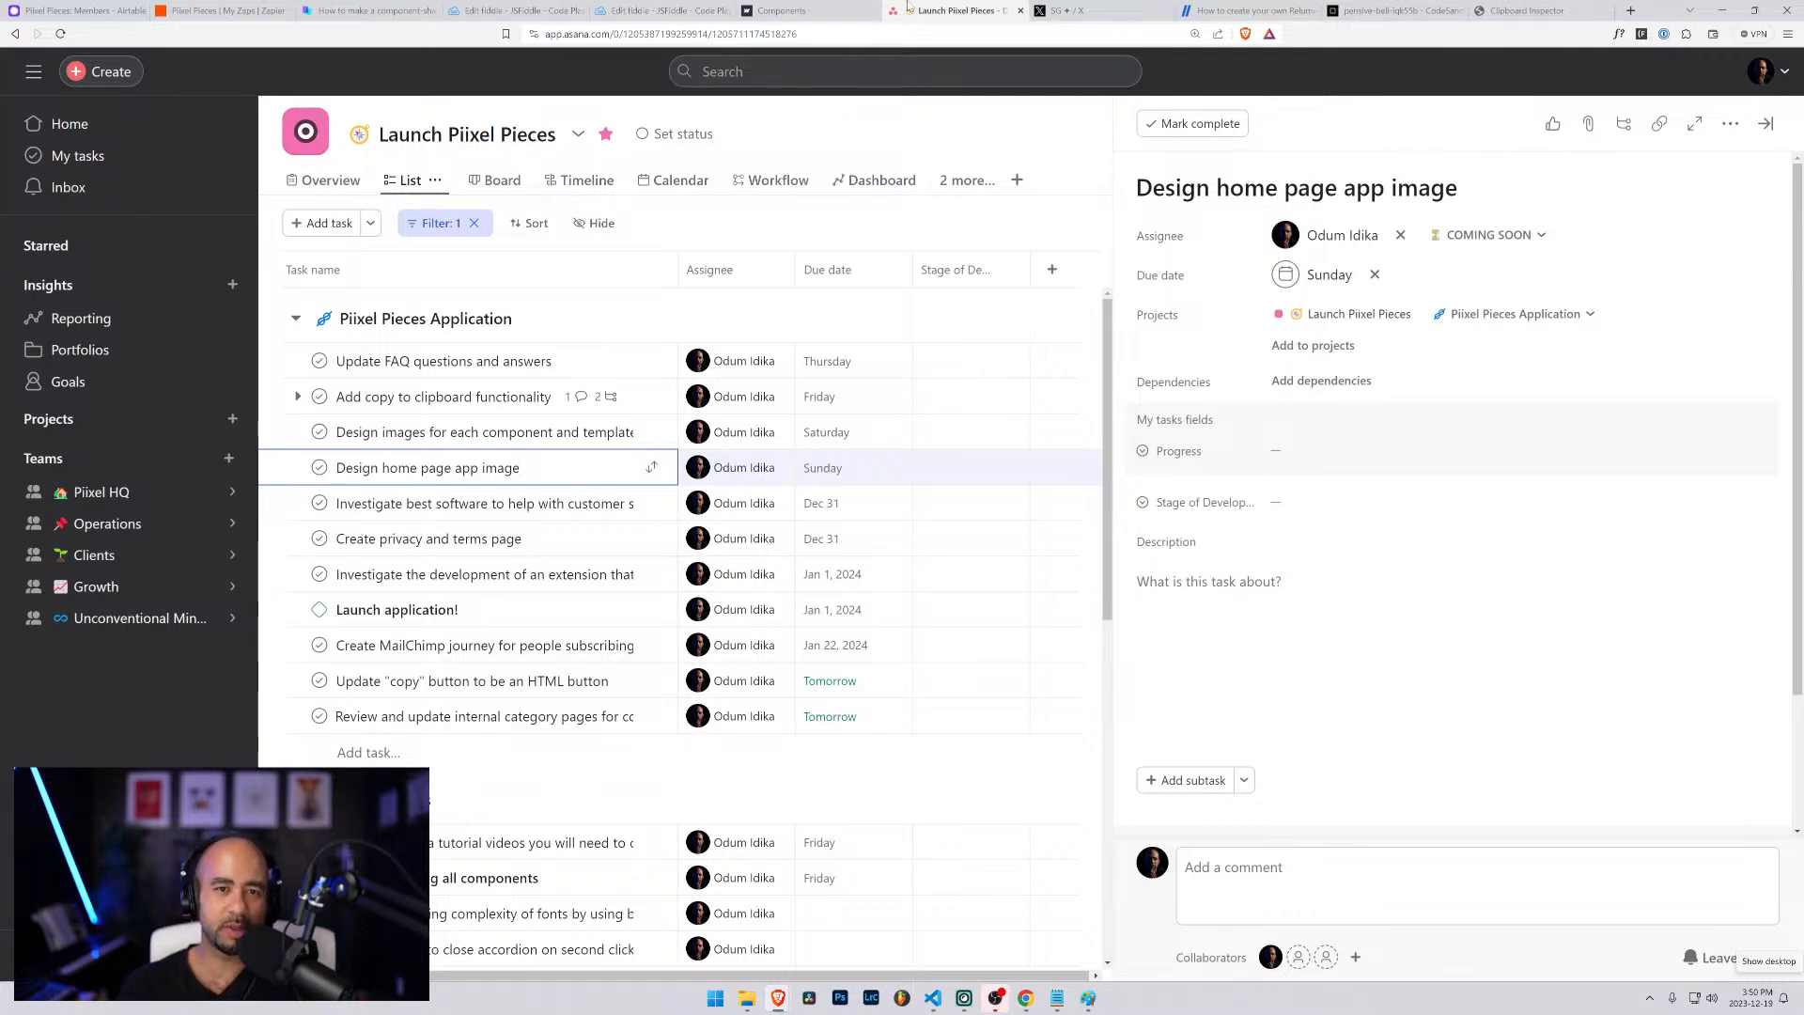
- Switch to the published Components page, look through its component cards and close the developer tools
click(798, 10)
scroll(731, 321, up, 1)
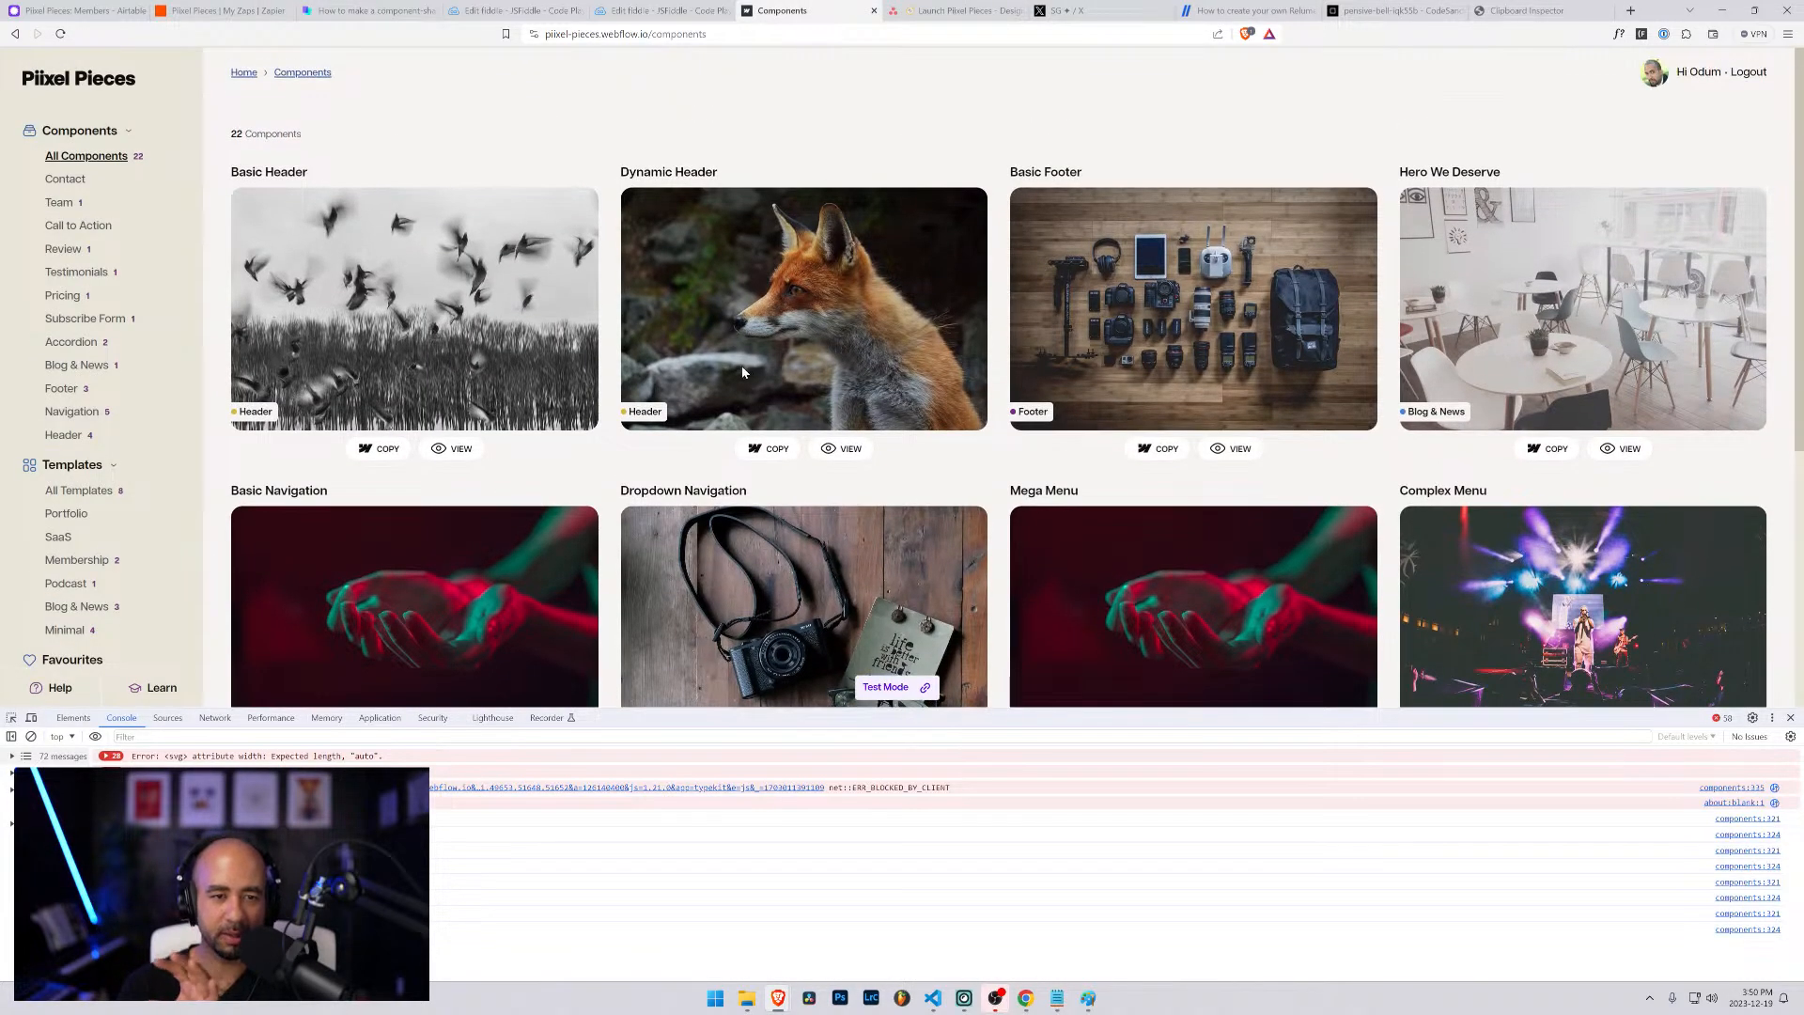
scroll(1159, 334, down, 3)
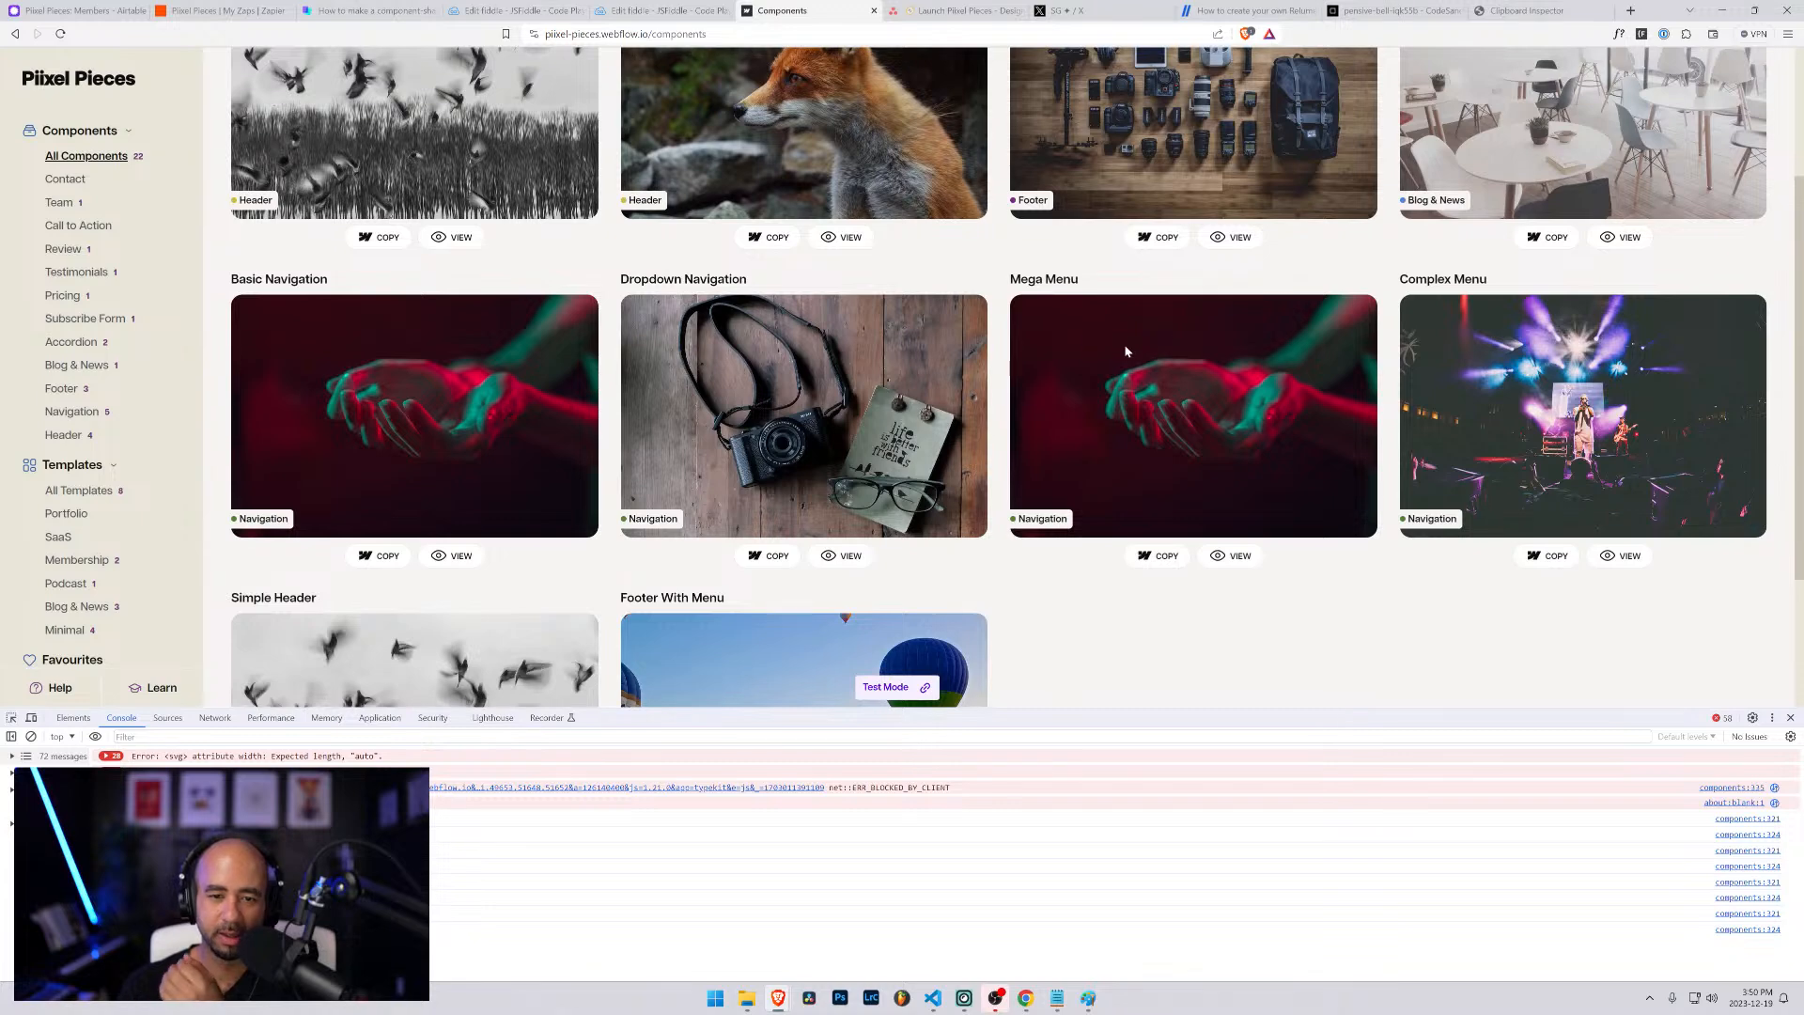
scroll(1121, 361, down, 1)
scroll(1120, 356, up, 3)
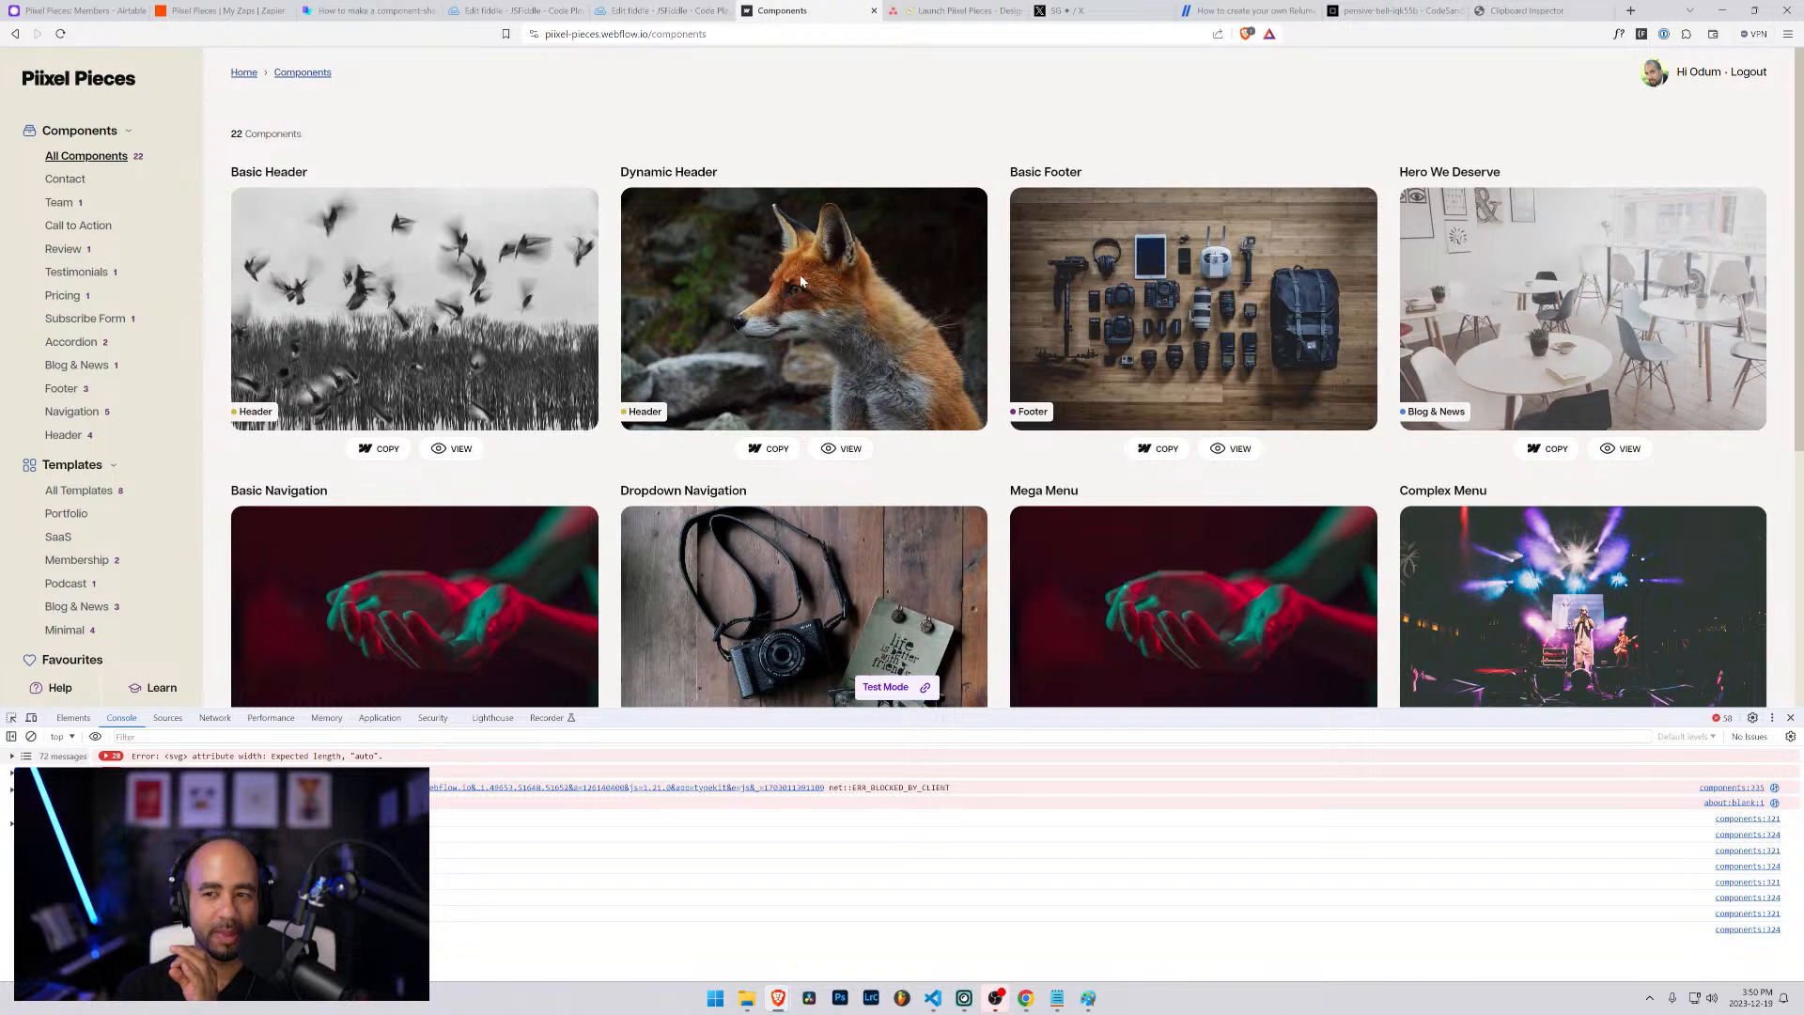
click(1789, 717)
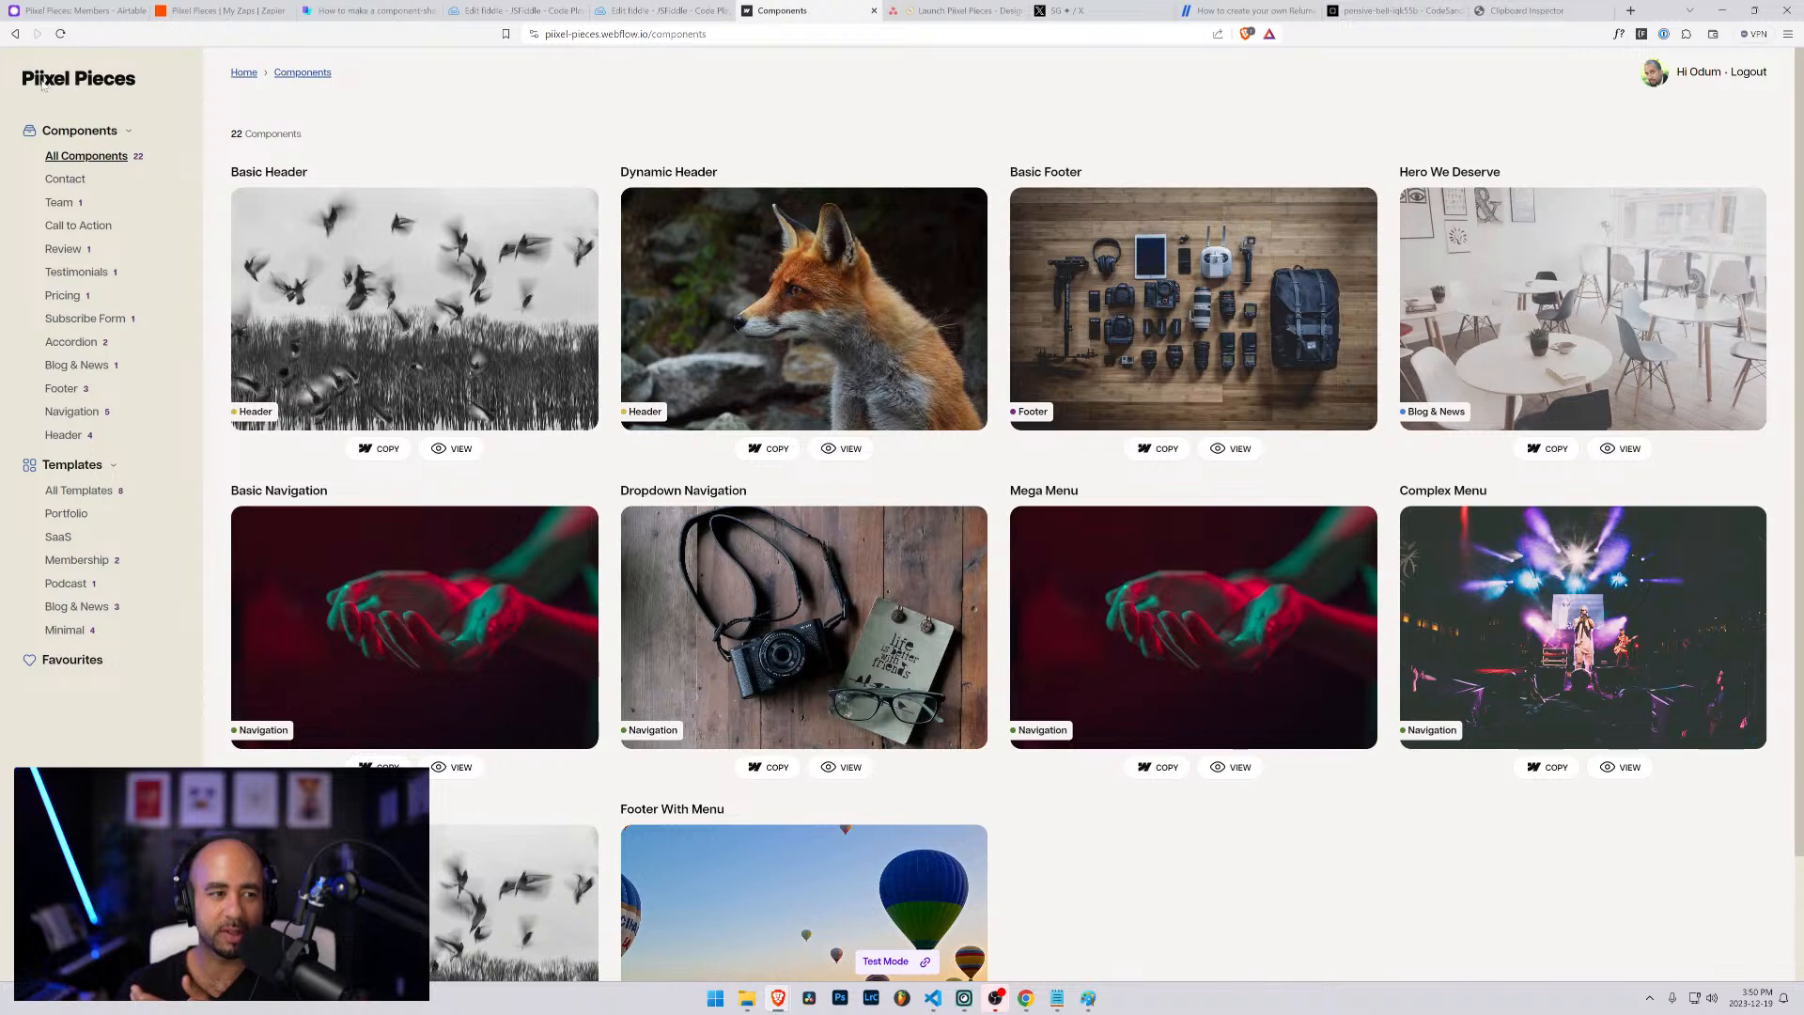
- Open the published site's dashboard home page and look over its Components and Templates sections
click(246, 74)
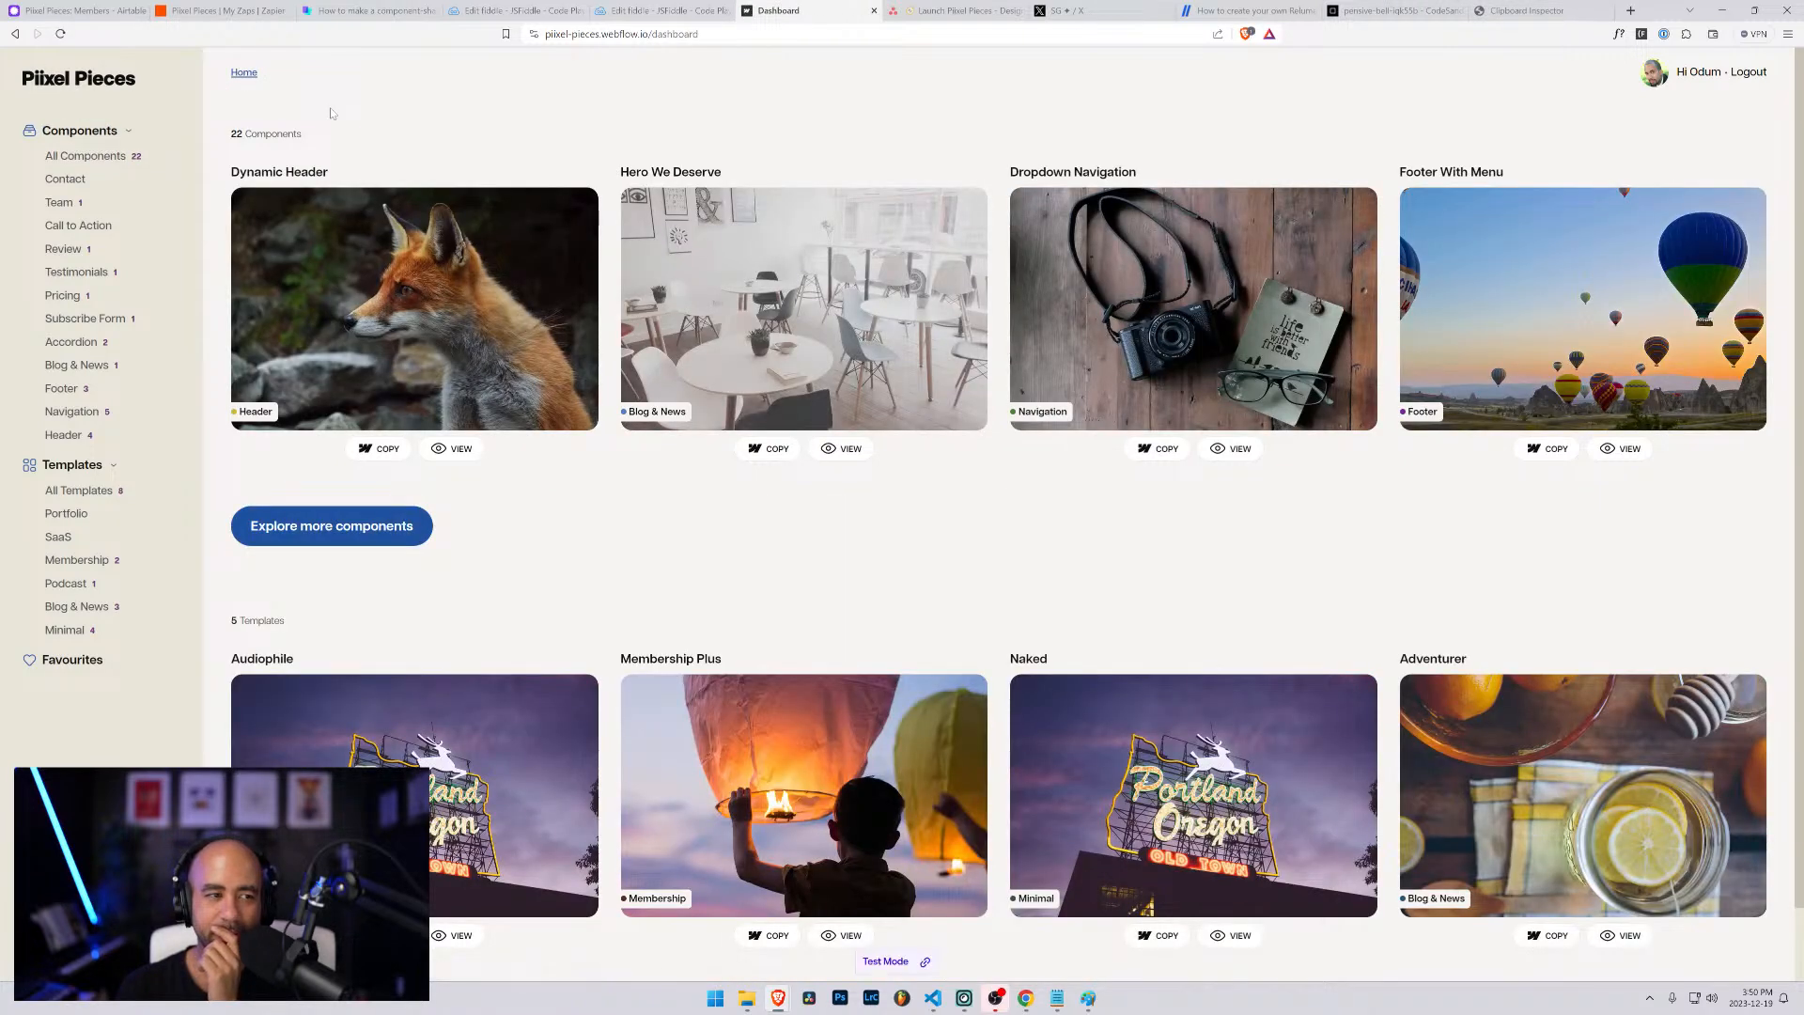
scroll(445, 504, down, 1)
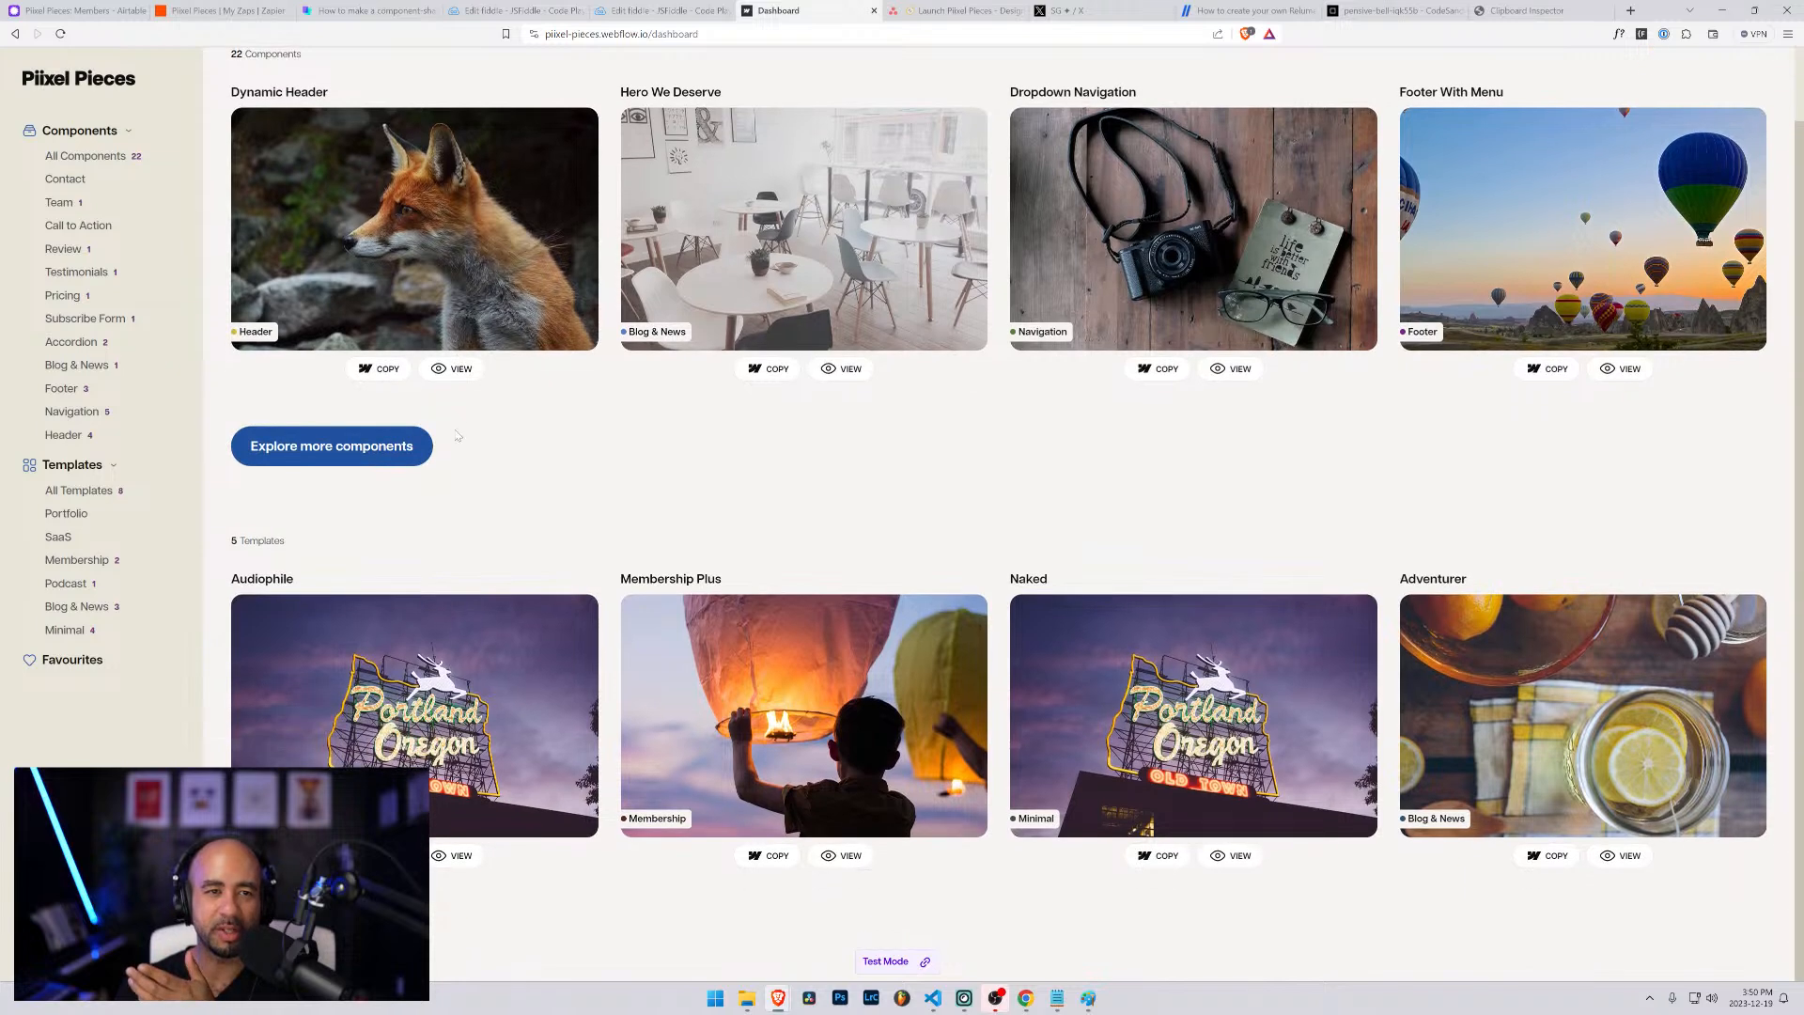
scroll(445, 426, up, 1)
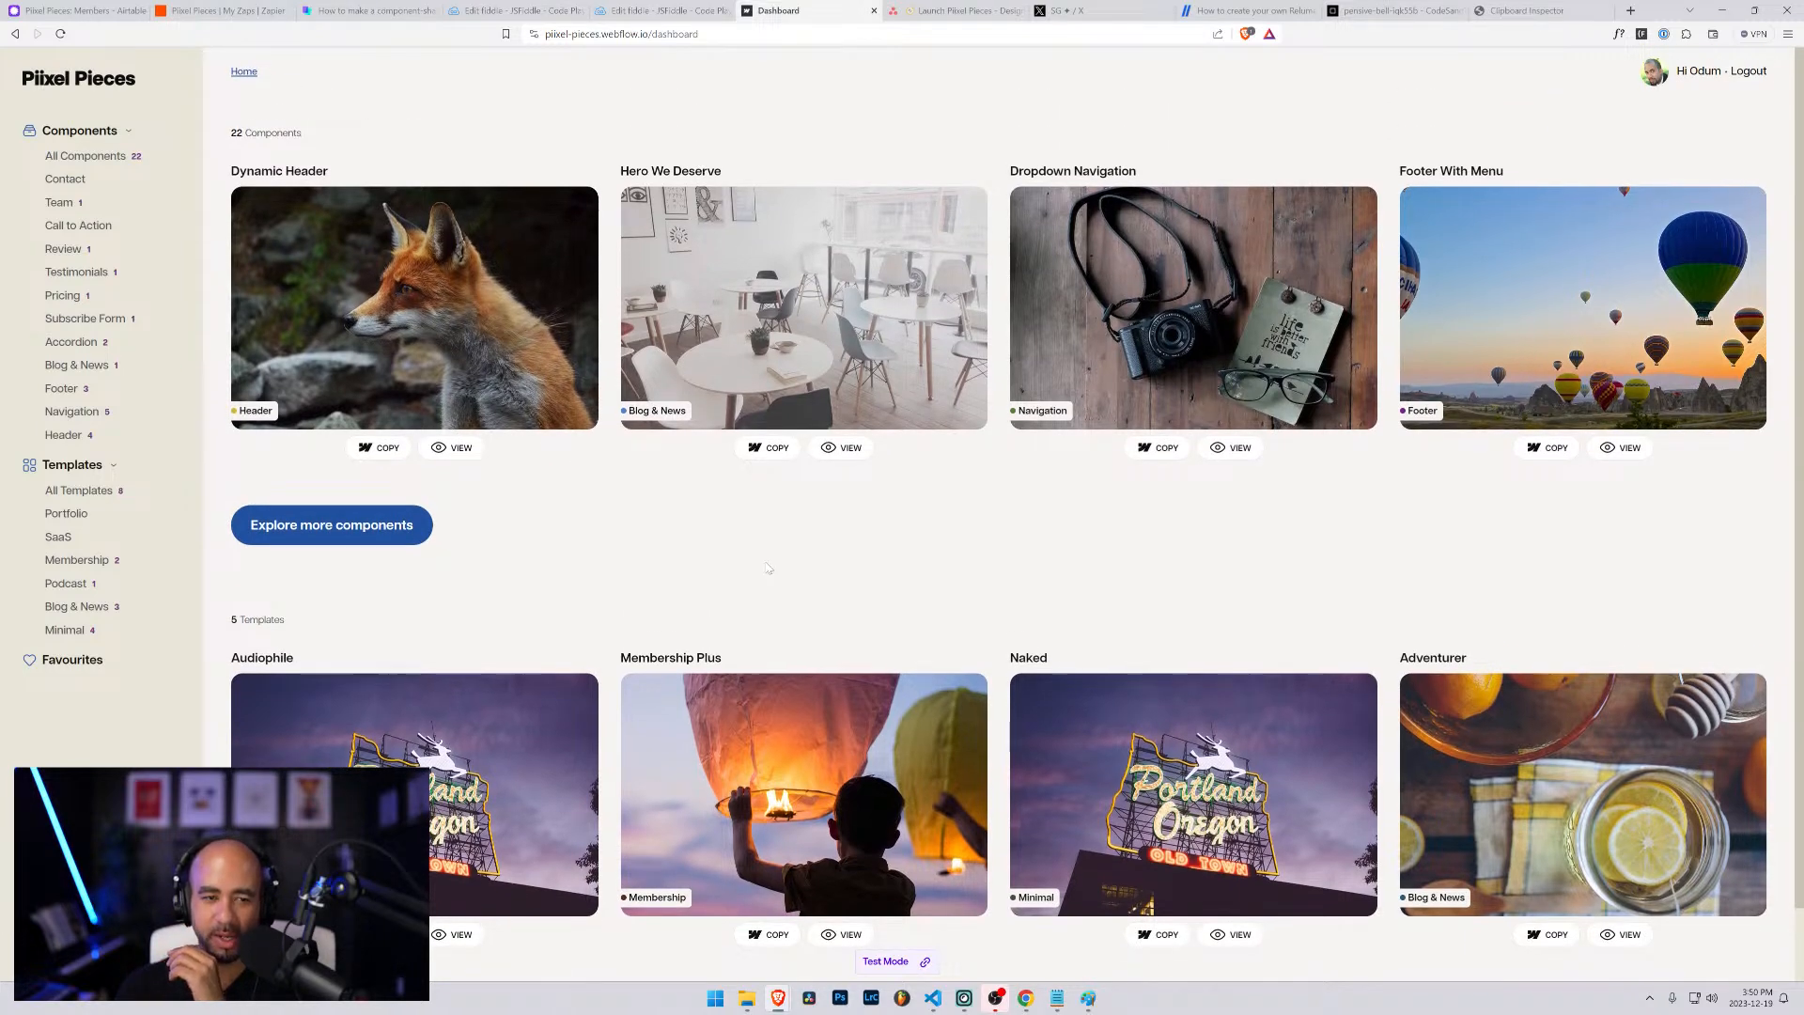
scroll(767, 567, down, 1)
scroll(722, 545, up, 1)
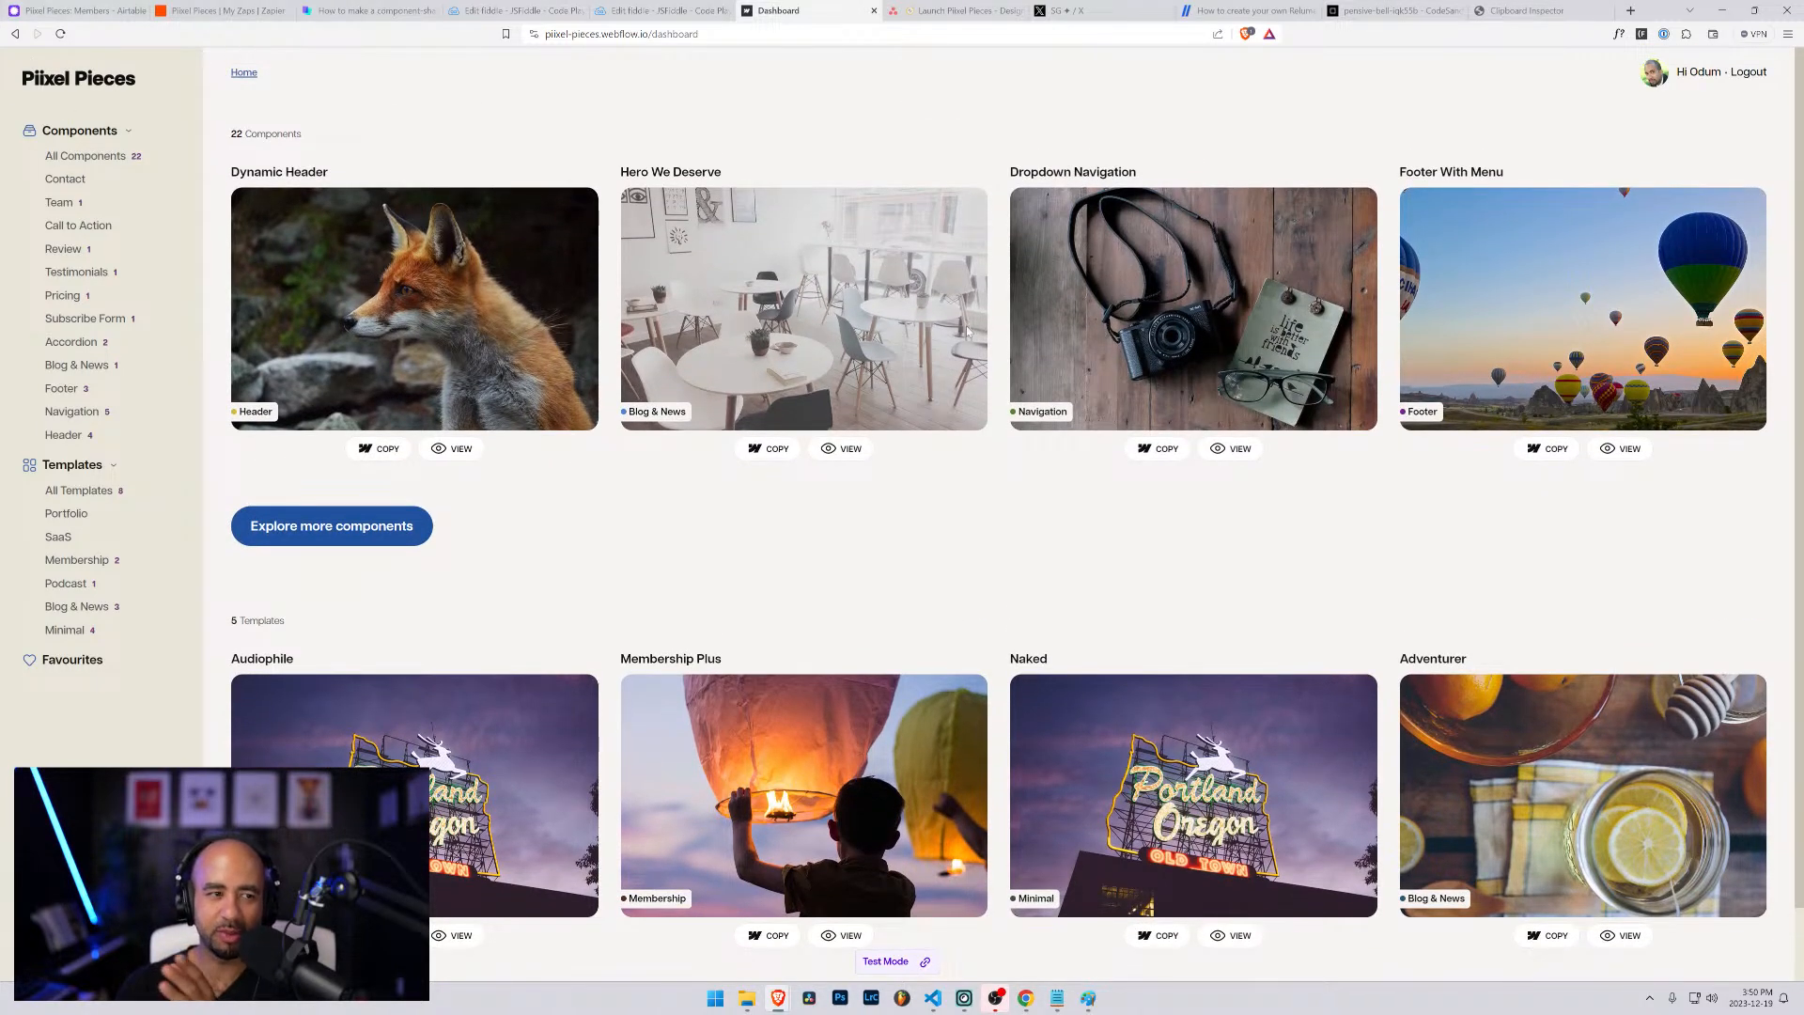